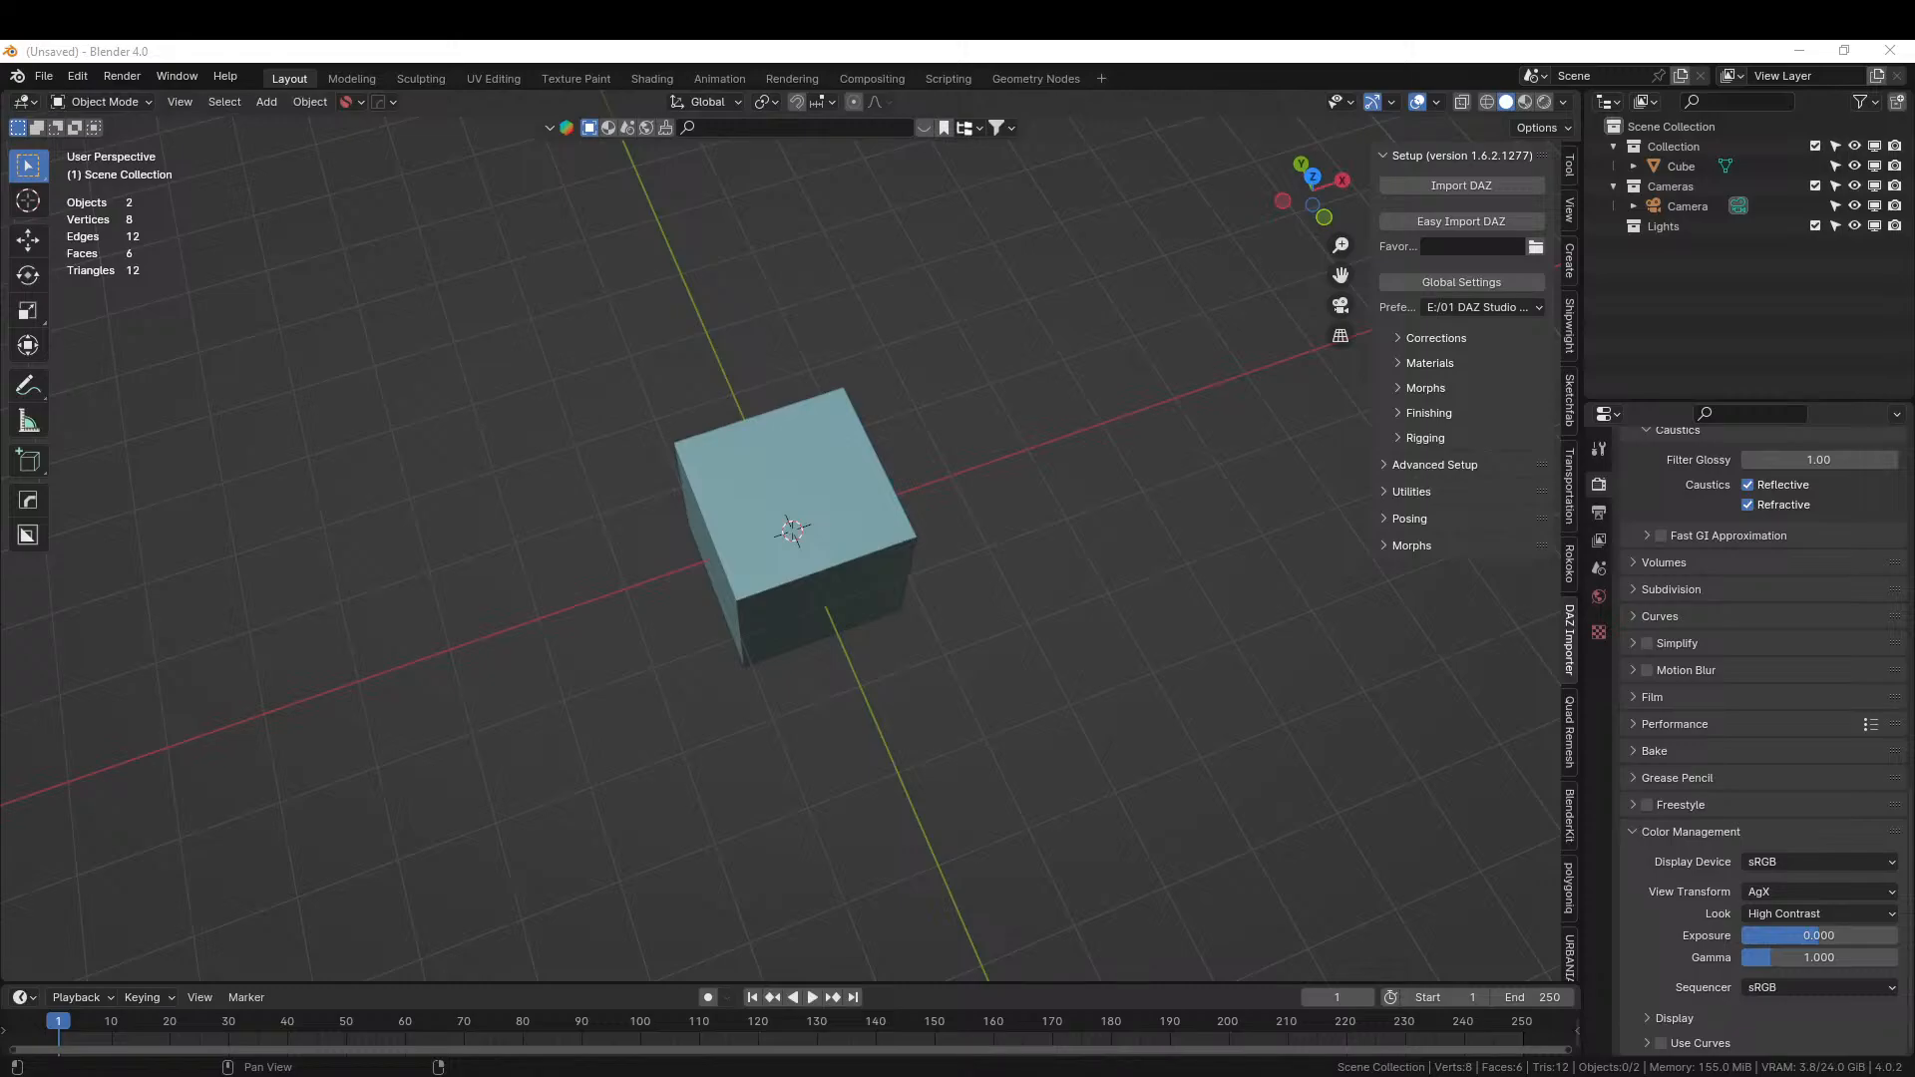
# Delete the default cube and switch to the top view.
pyautogui.moveTo(1037, 856); pyautogui.dragTo(1042, 740, button='middle')
pyautogui.scroll(3, 911, 705)
pyautogui.scroll(-2, 937, 698)
pyautogui.scroll(-3, 1004, 714)
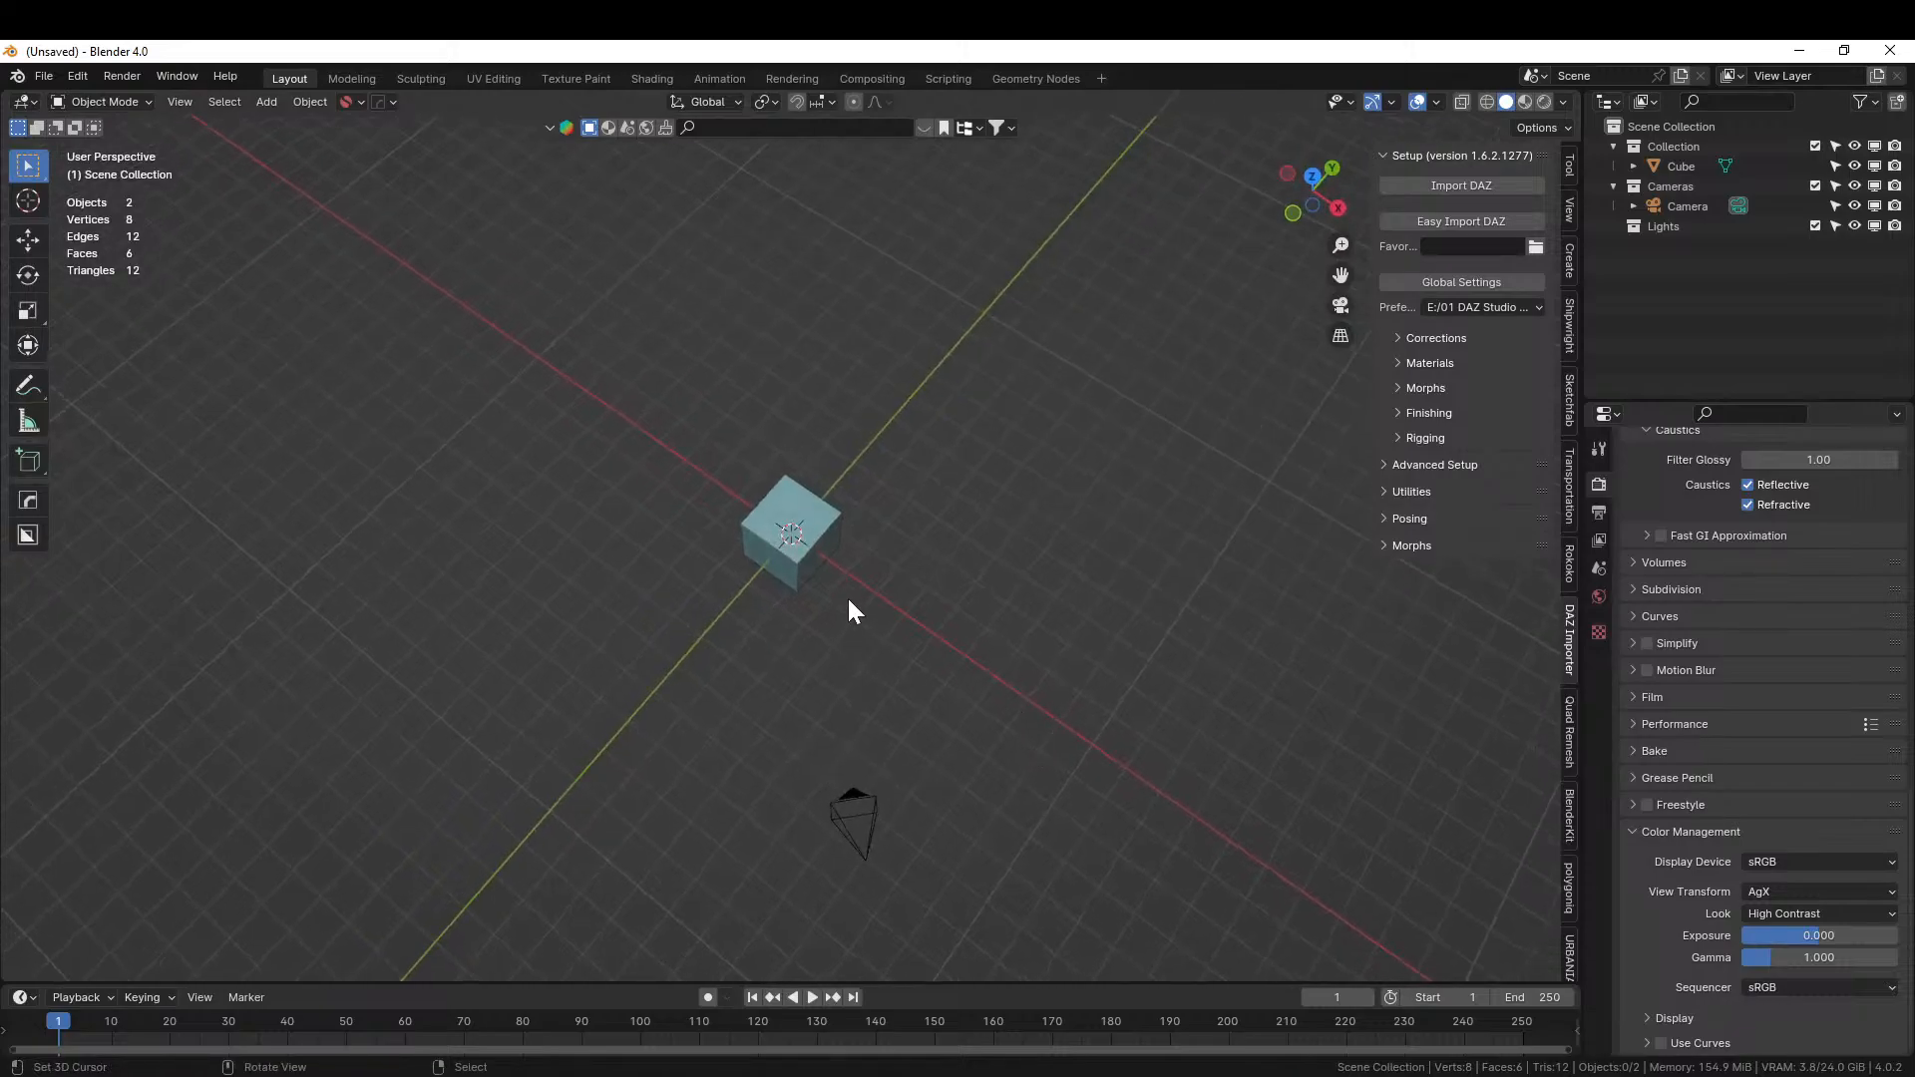
pyautogui.click(790, 506)
pyautogui.press('KP_7')
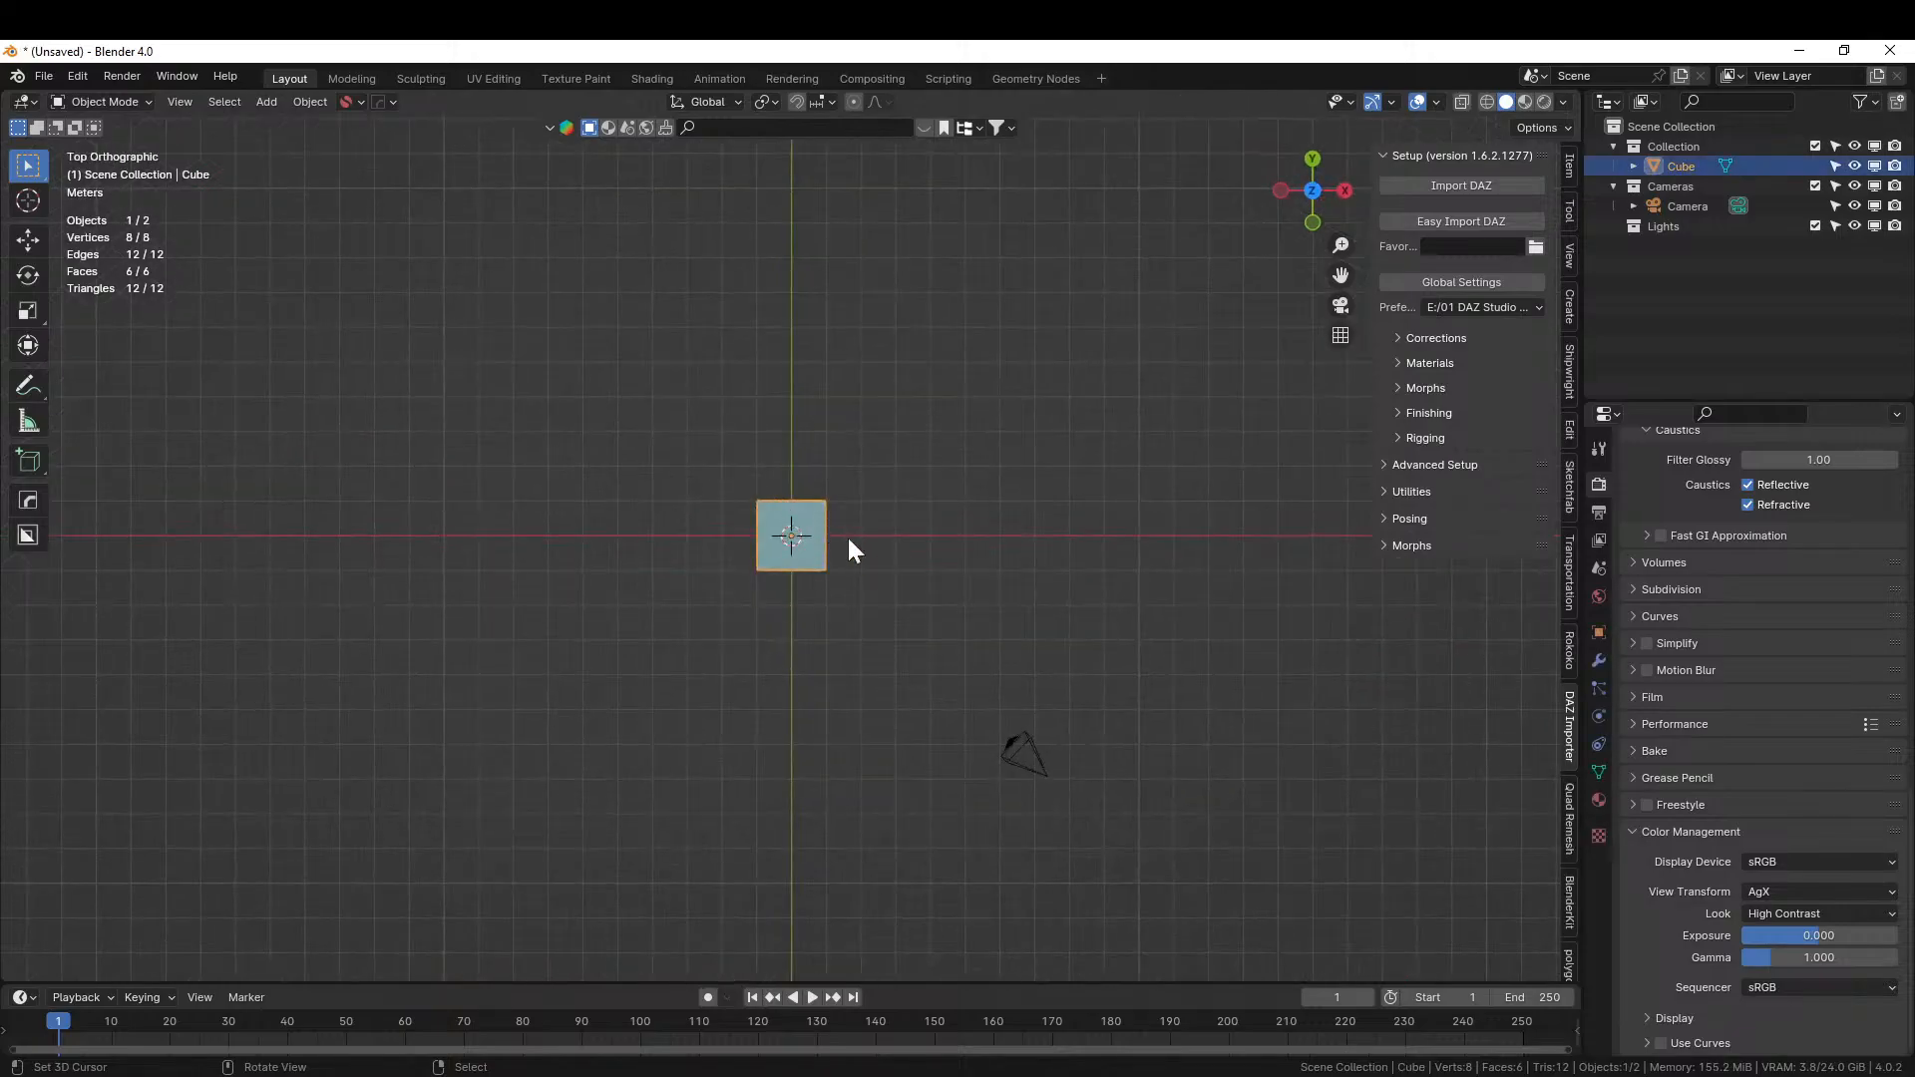
pyautogui.press('Delete')
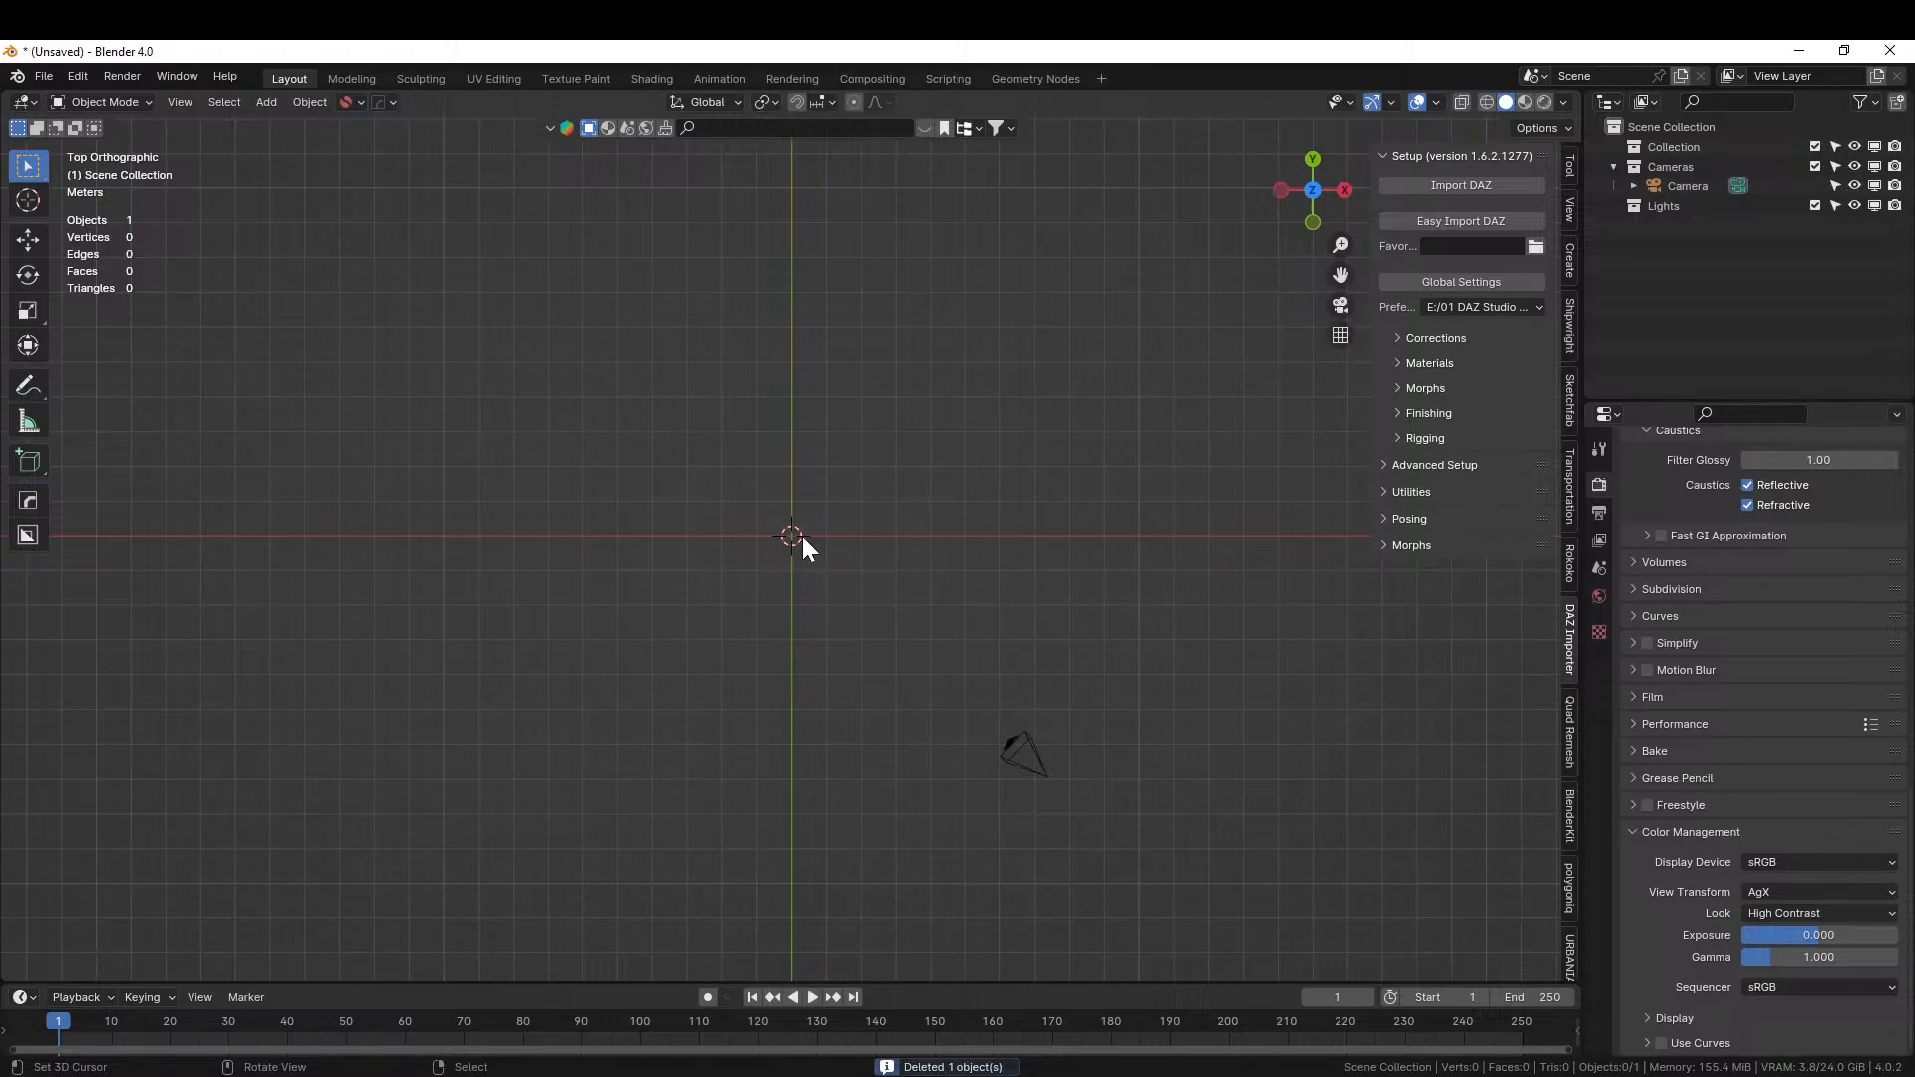
# Add a mesh circle at the world origin.
pyautogui.hotkey('shift', 'a')
pyautogui.moveTo(745, 550)
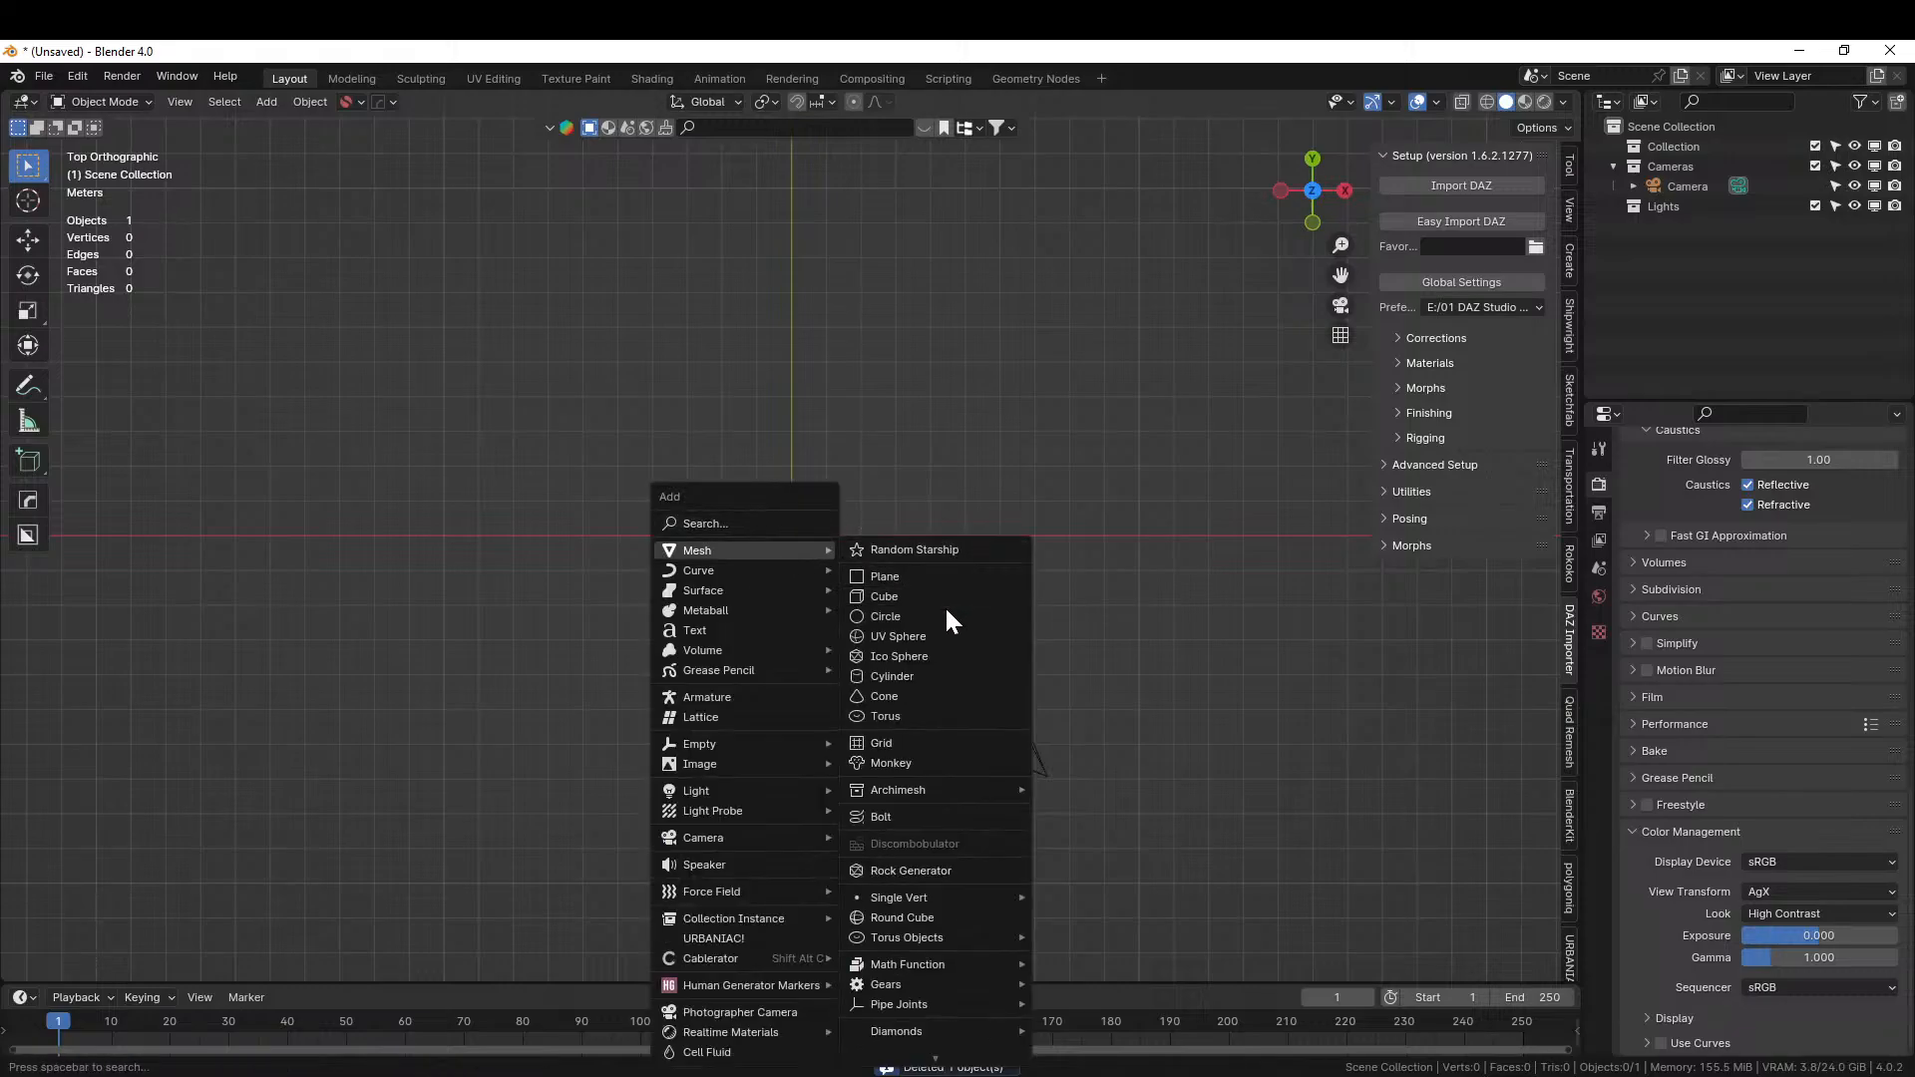
pyautogui.click(918, 615)
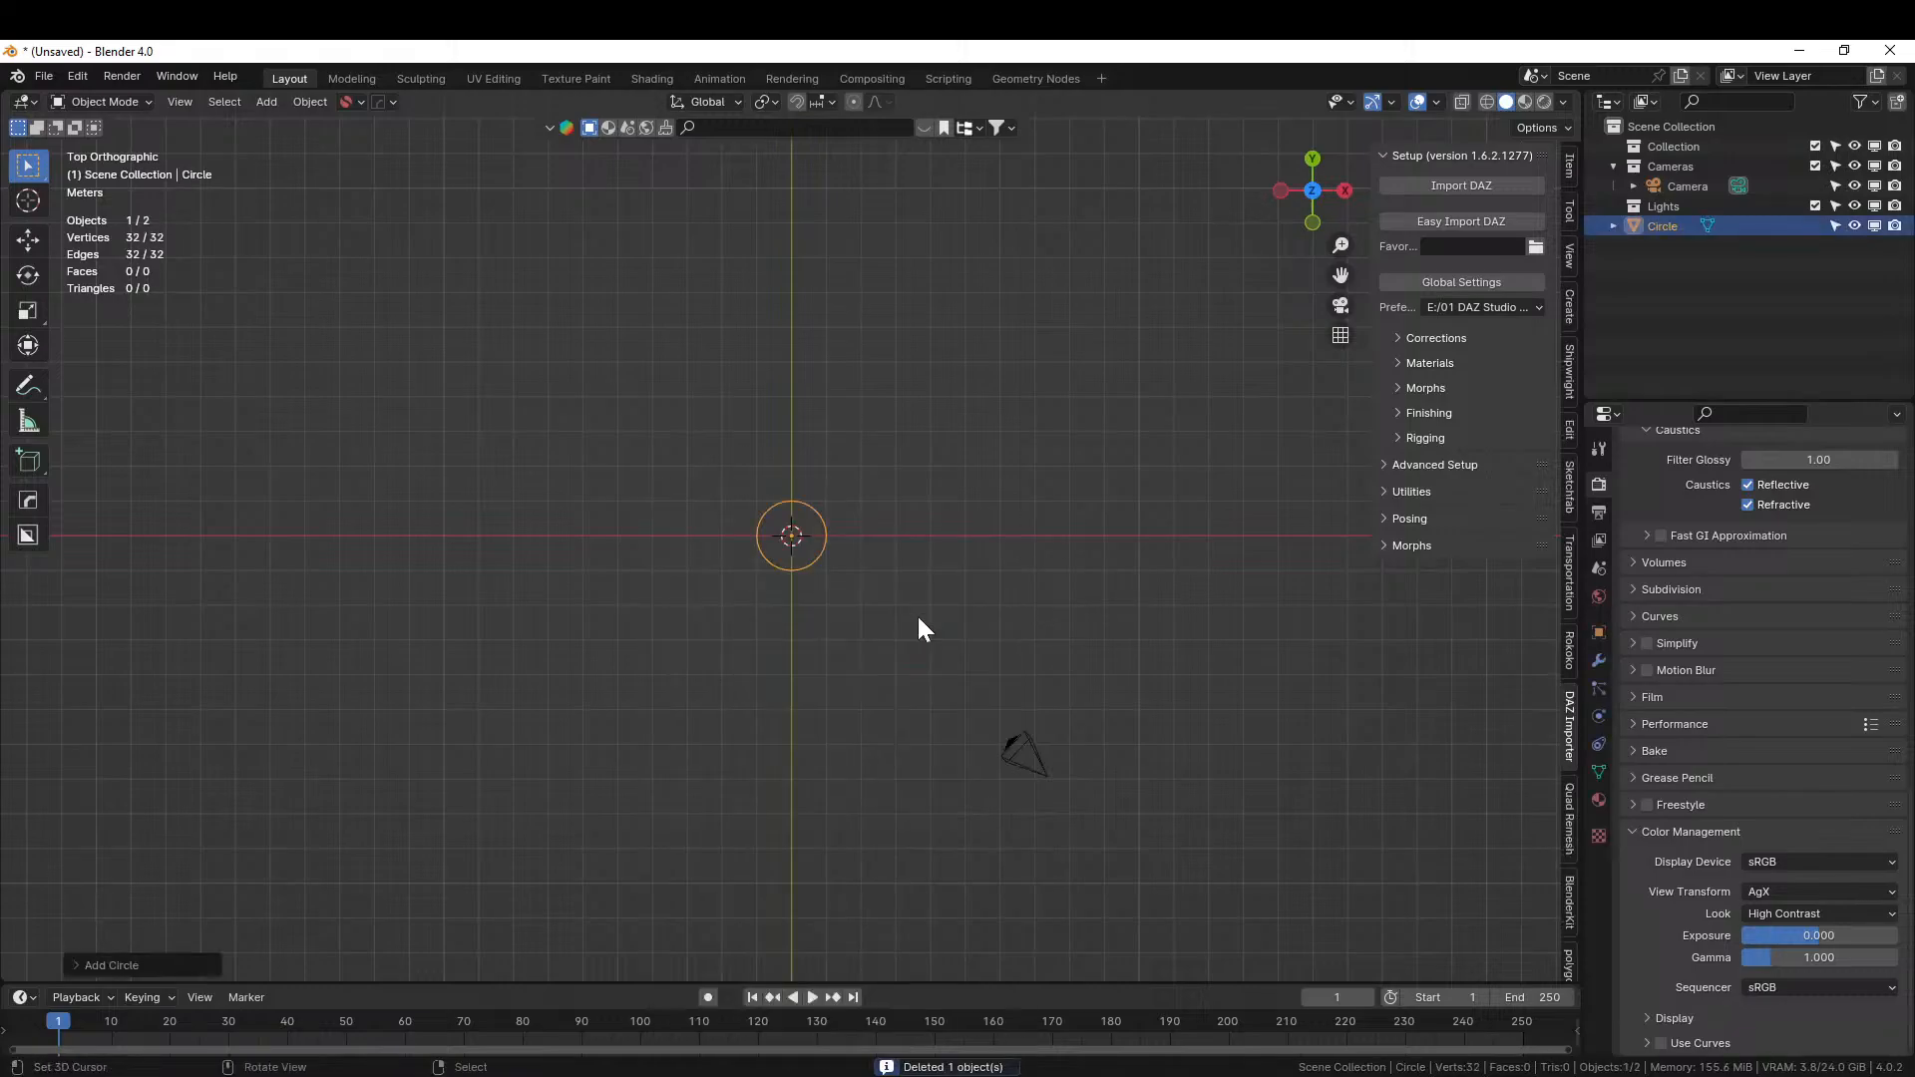
# Scale the circle up to a radius of about 40 m and apply its rotation and scale.
pyautogui.press('s')
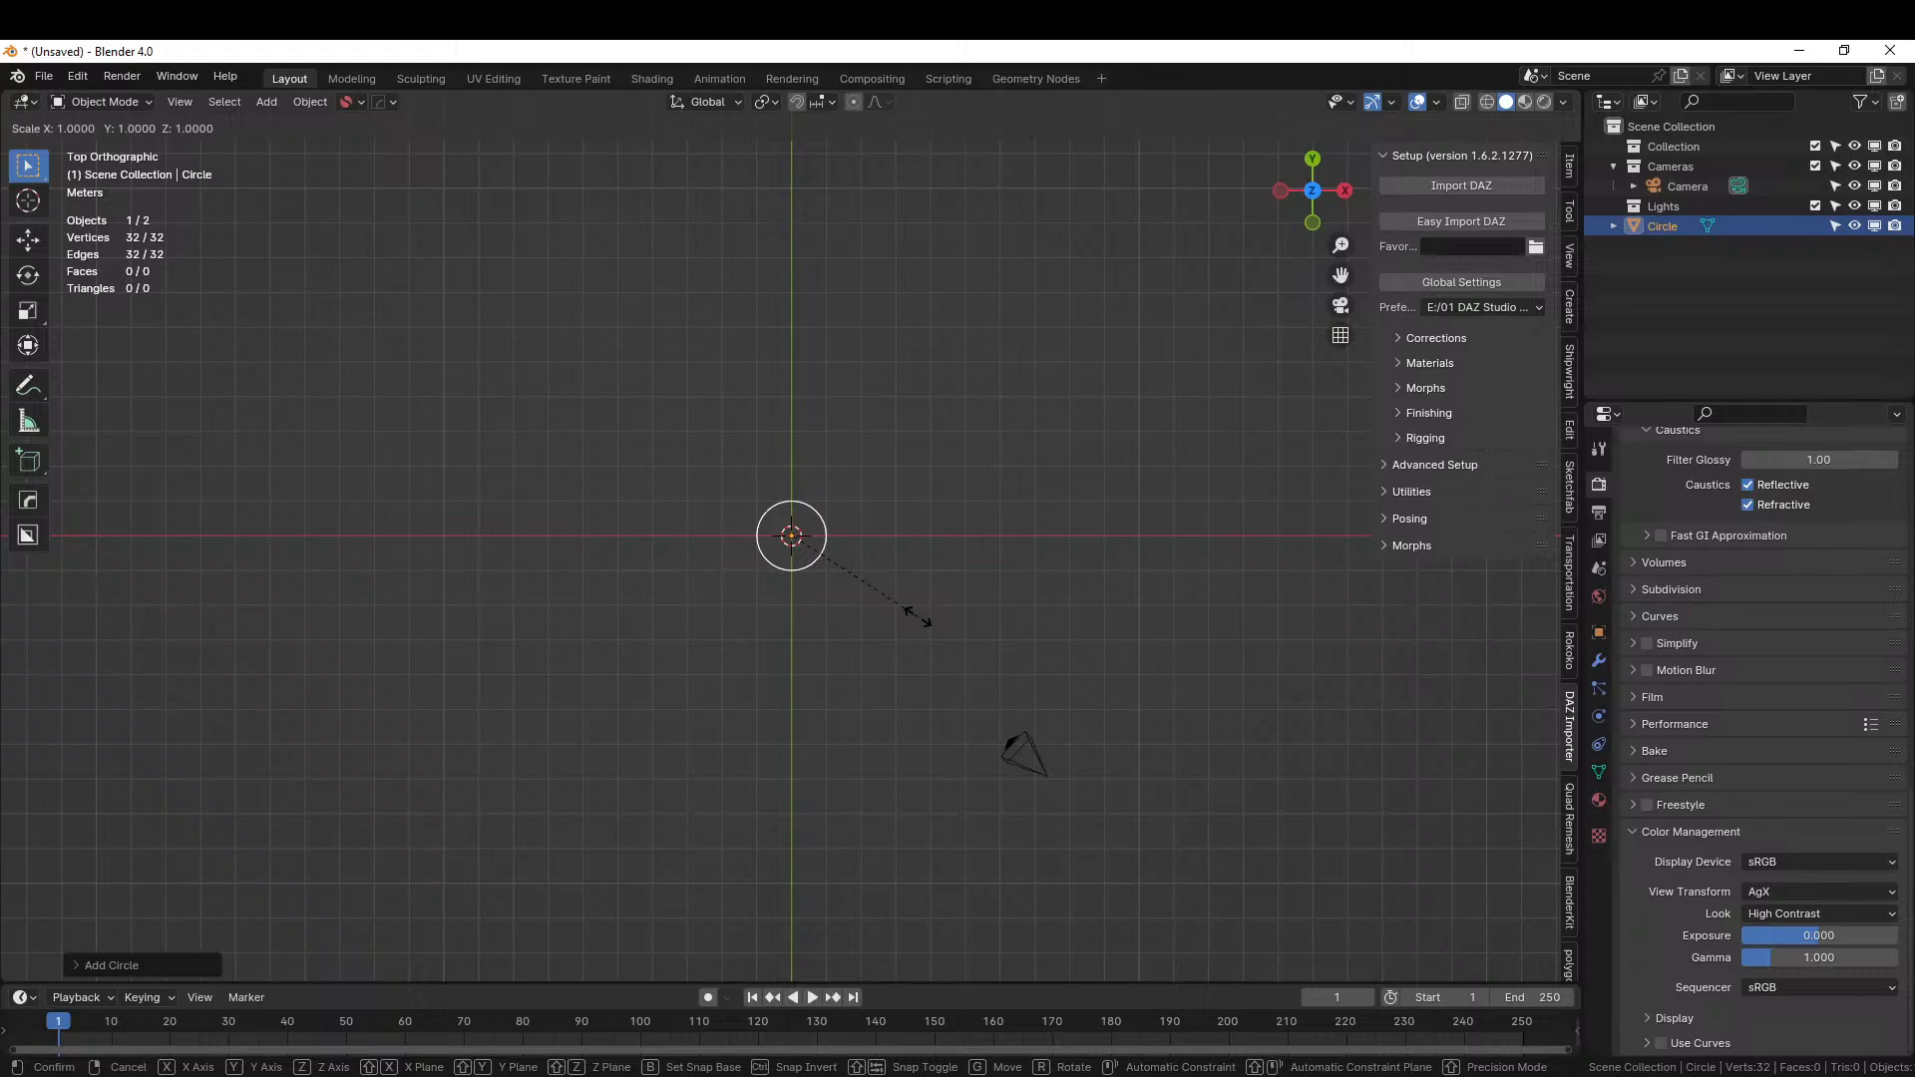
pyautogui.press('0')
pyautogui.press('Return')
pyautogui.hotkey('ctrl', 'z')
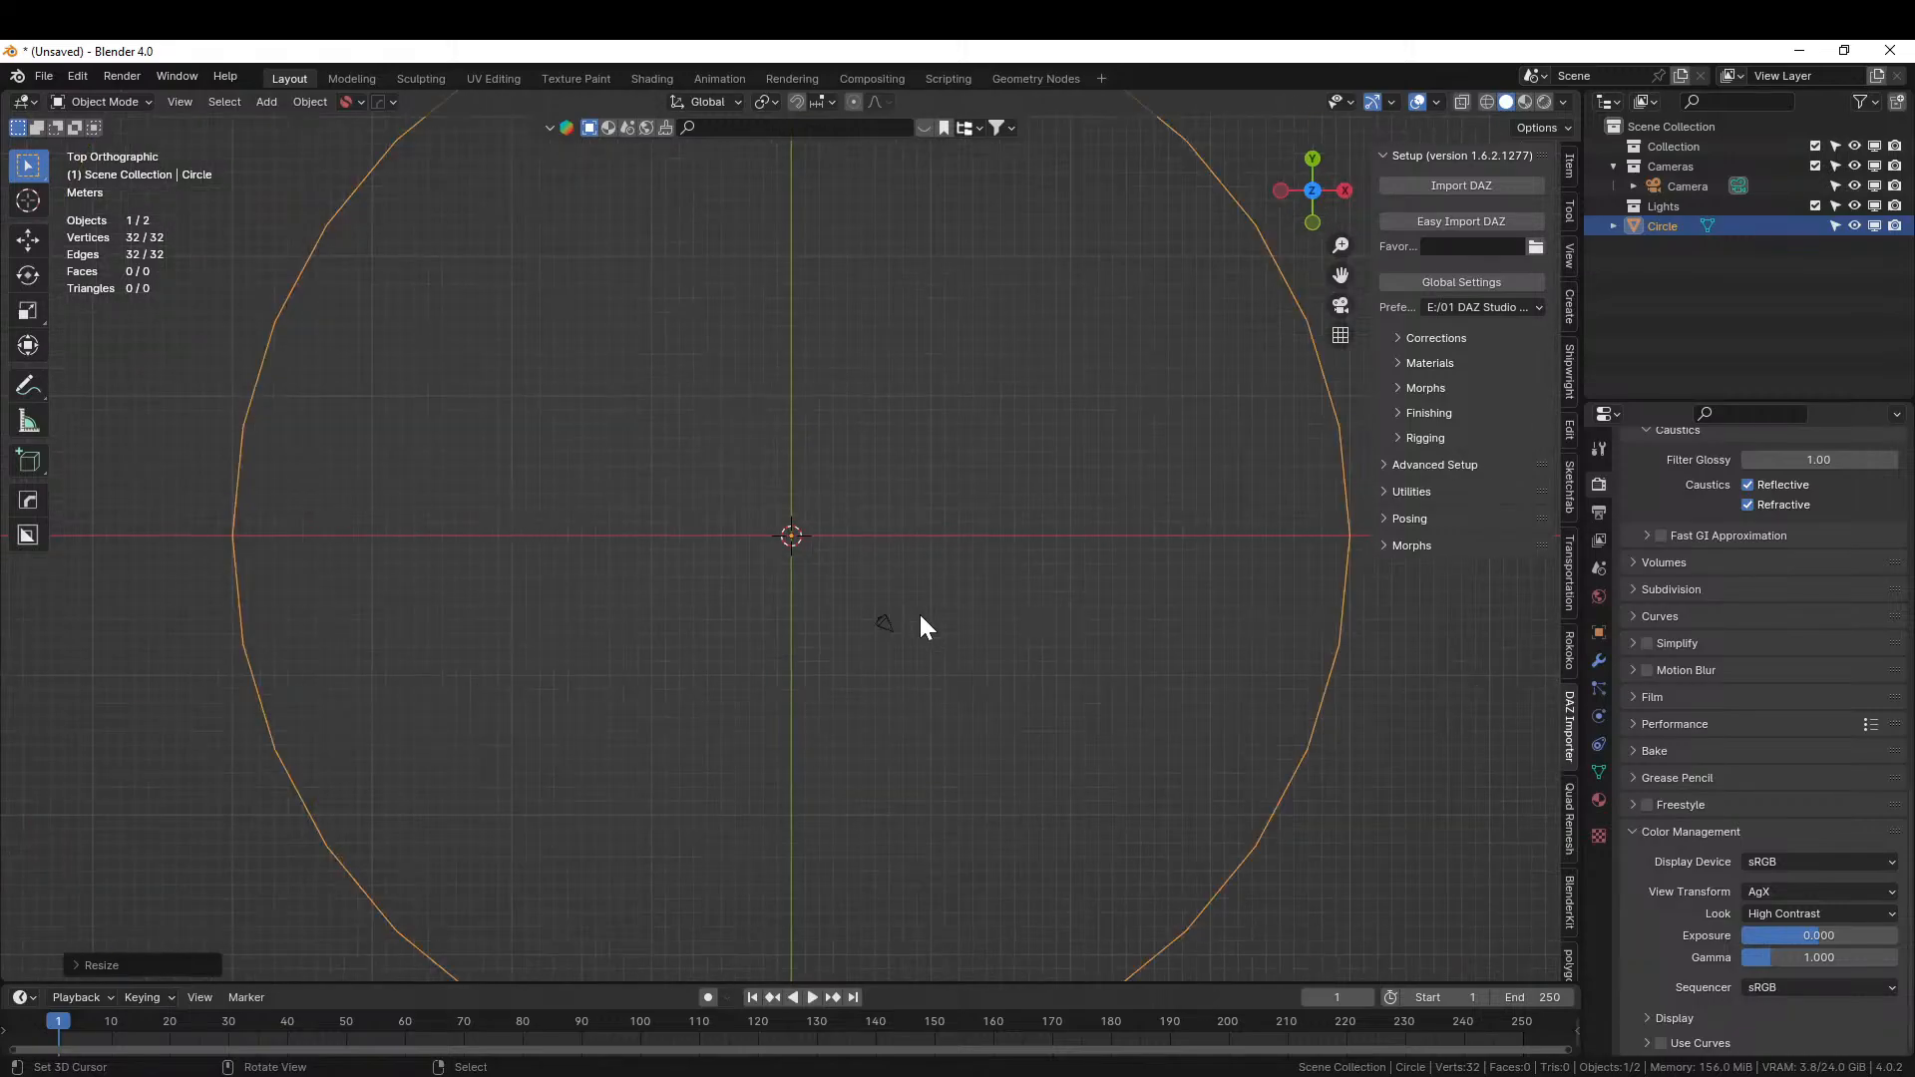
pyautogui.hotkey('ctrl', 'a')
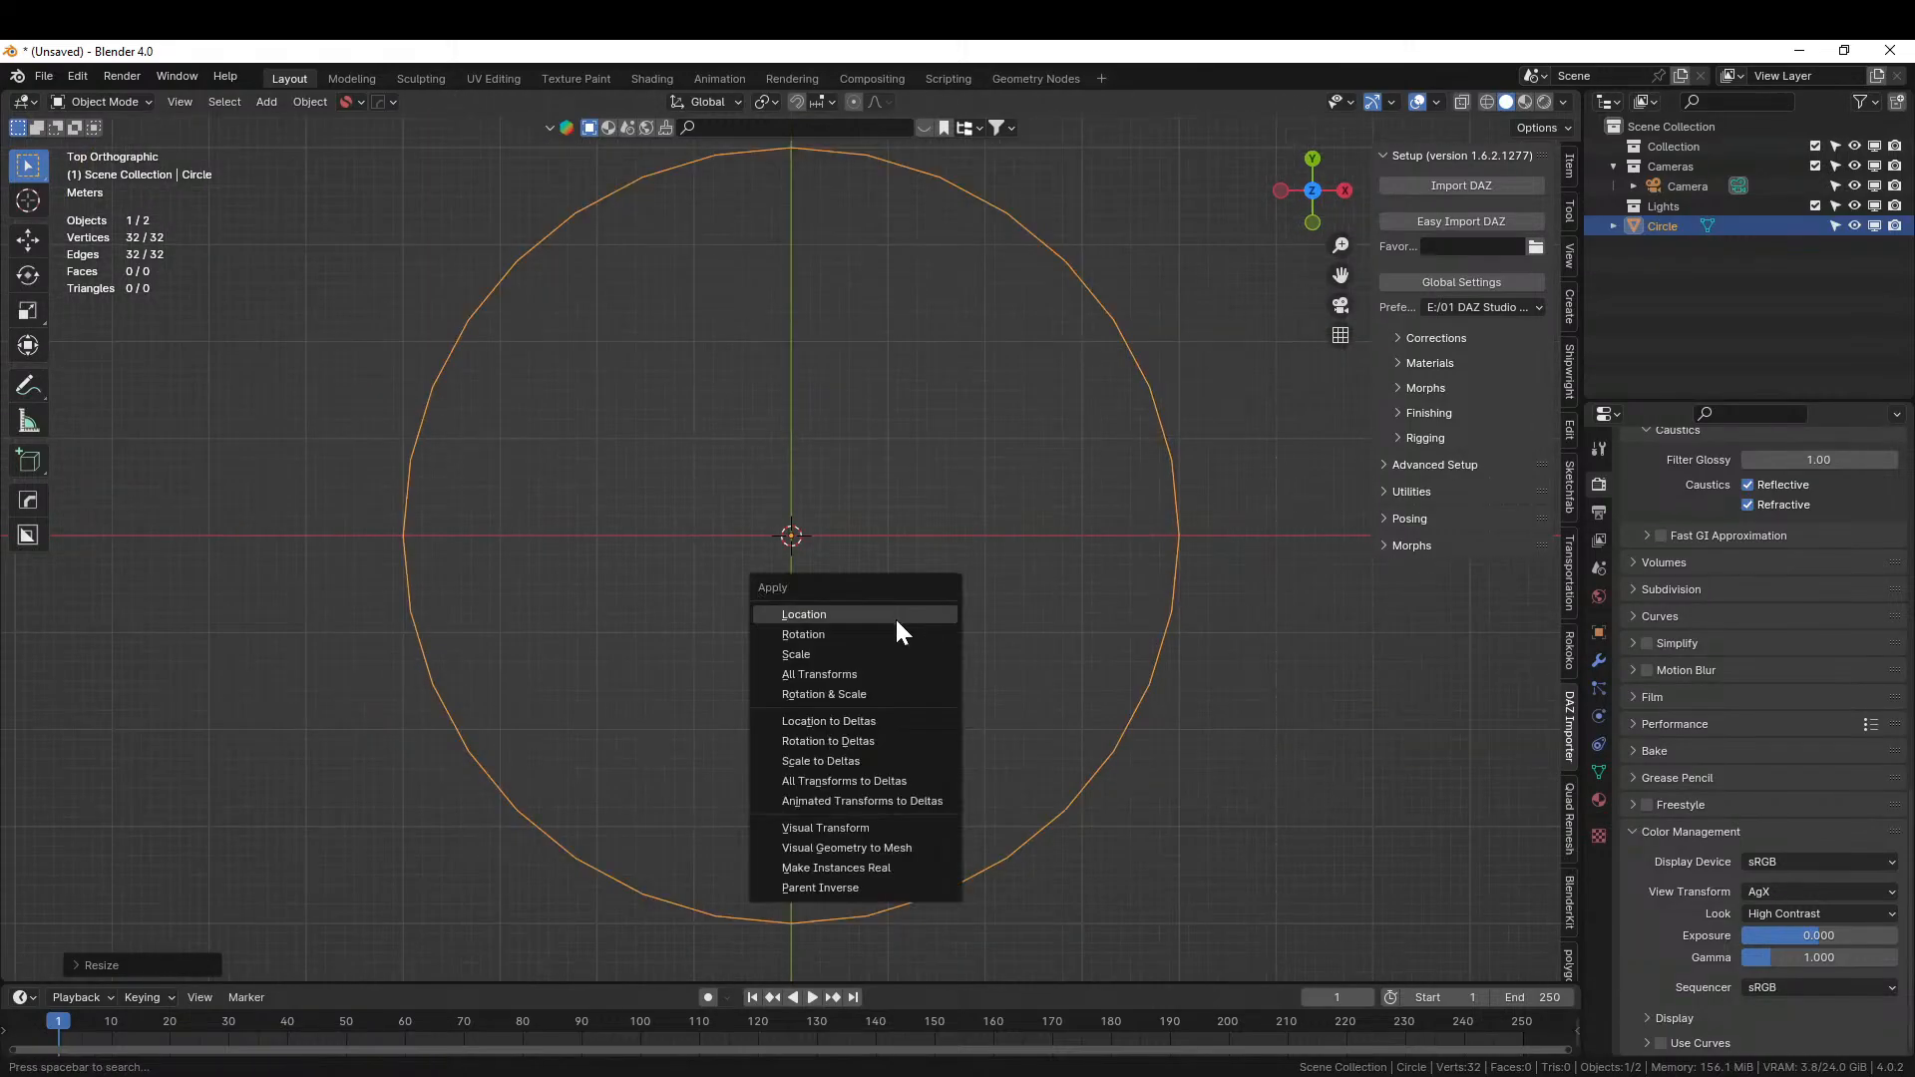
pyautogui.click(859, 687)
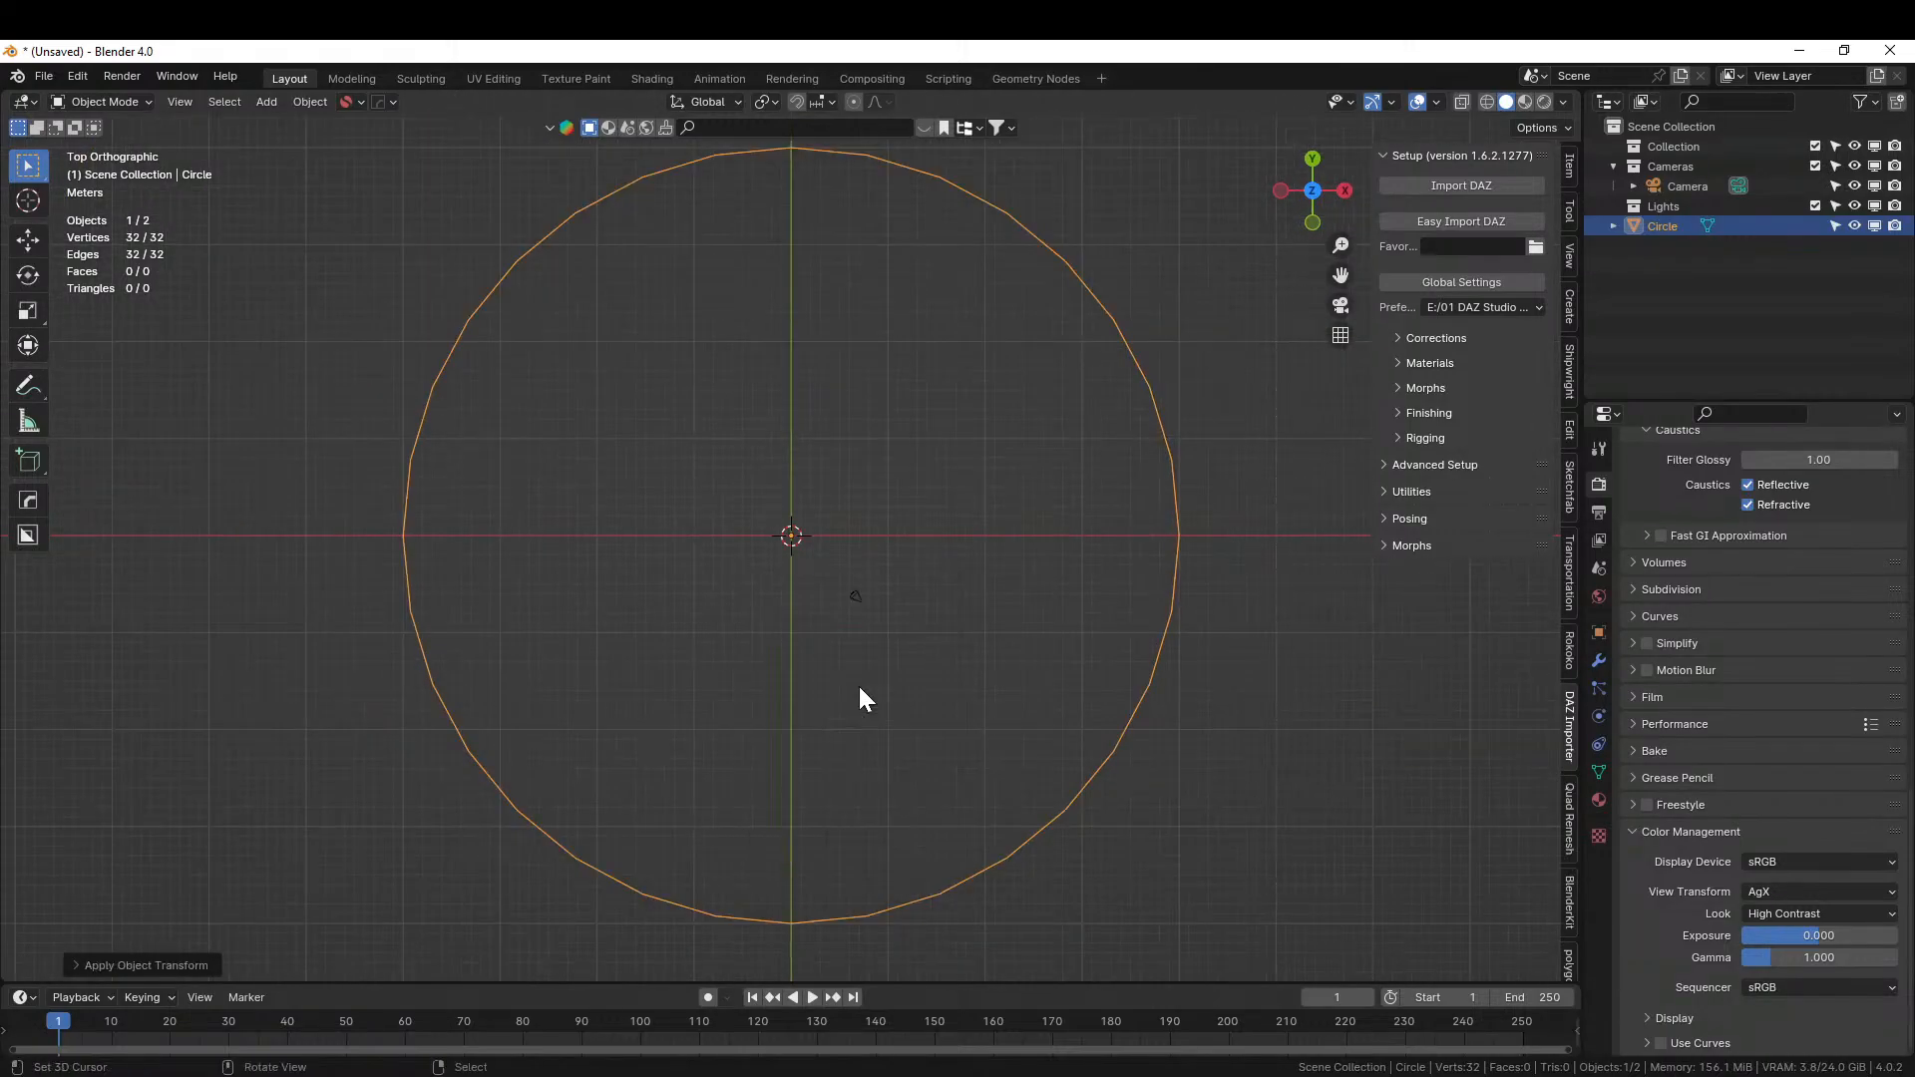
# Fill the circle with a face in Edit Mode and inset that face by about 5 m.
pyautogui.press('Tab')
pyautogui.press('f')
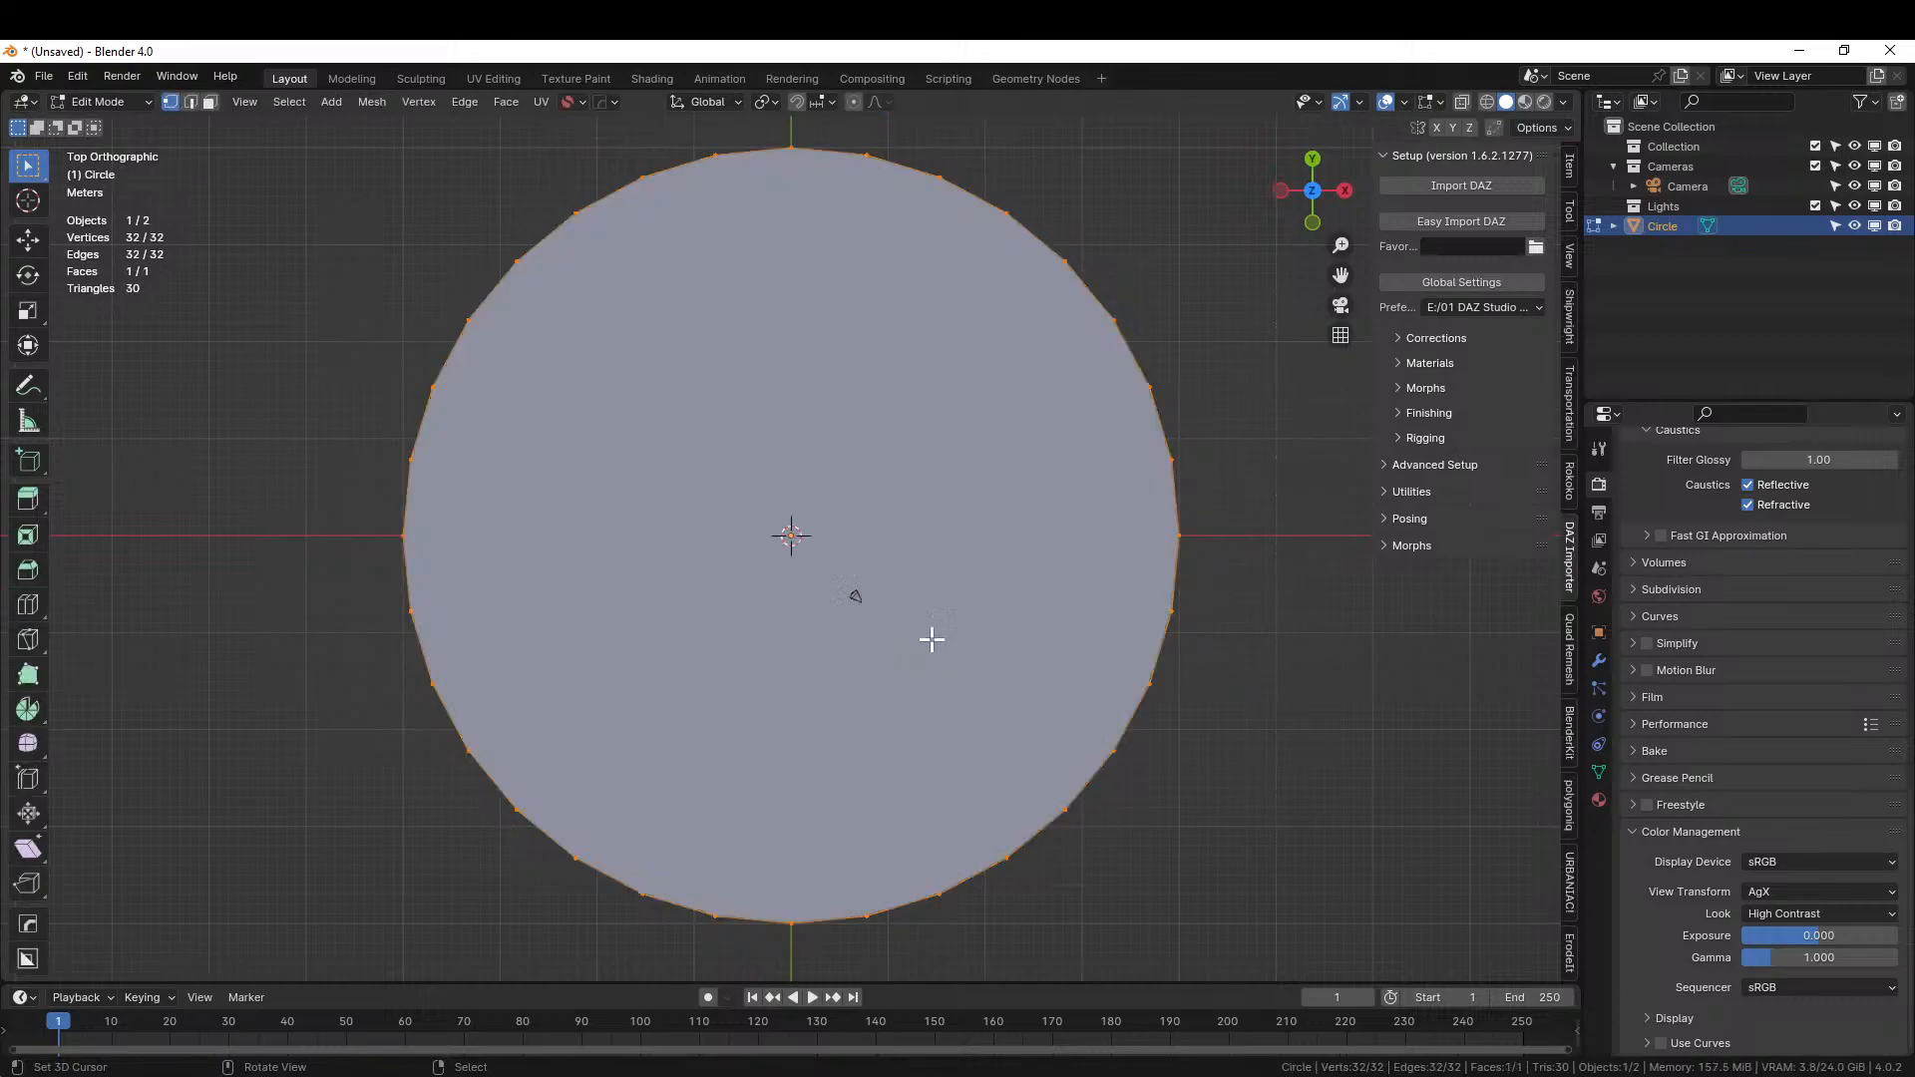
pyautogui.press('i')
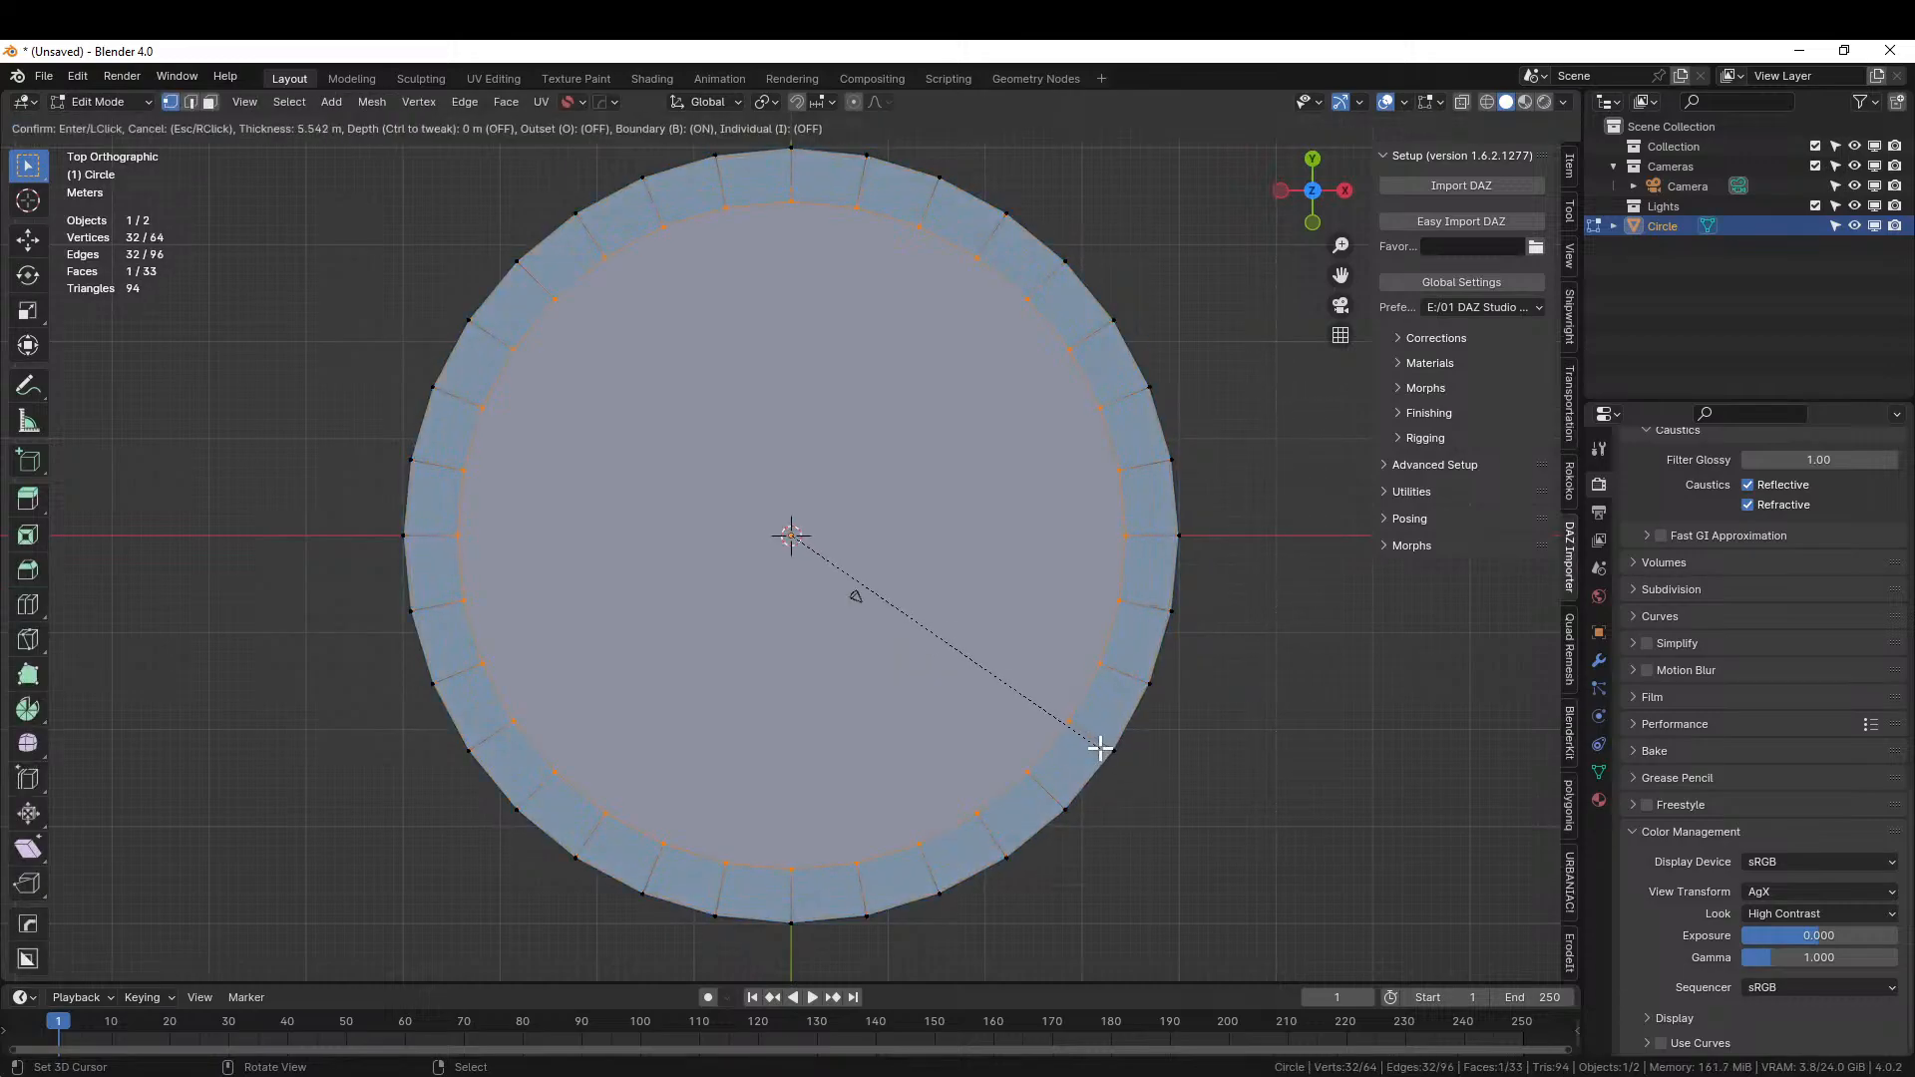
pyautogui.click(1107, 751)
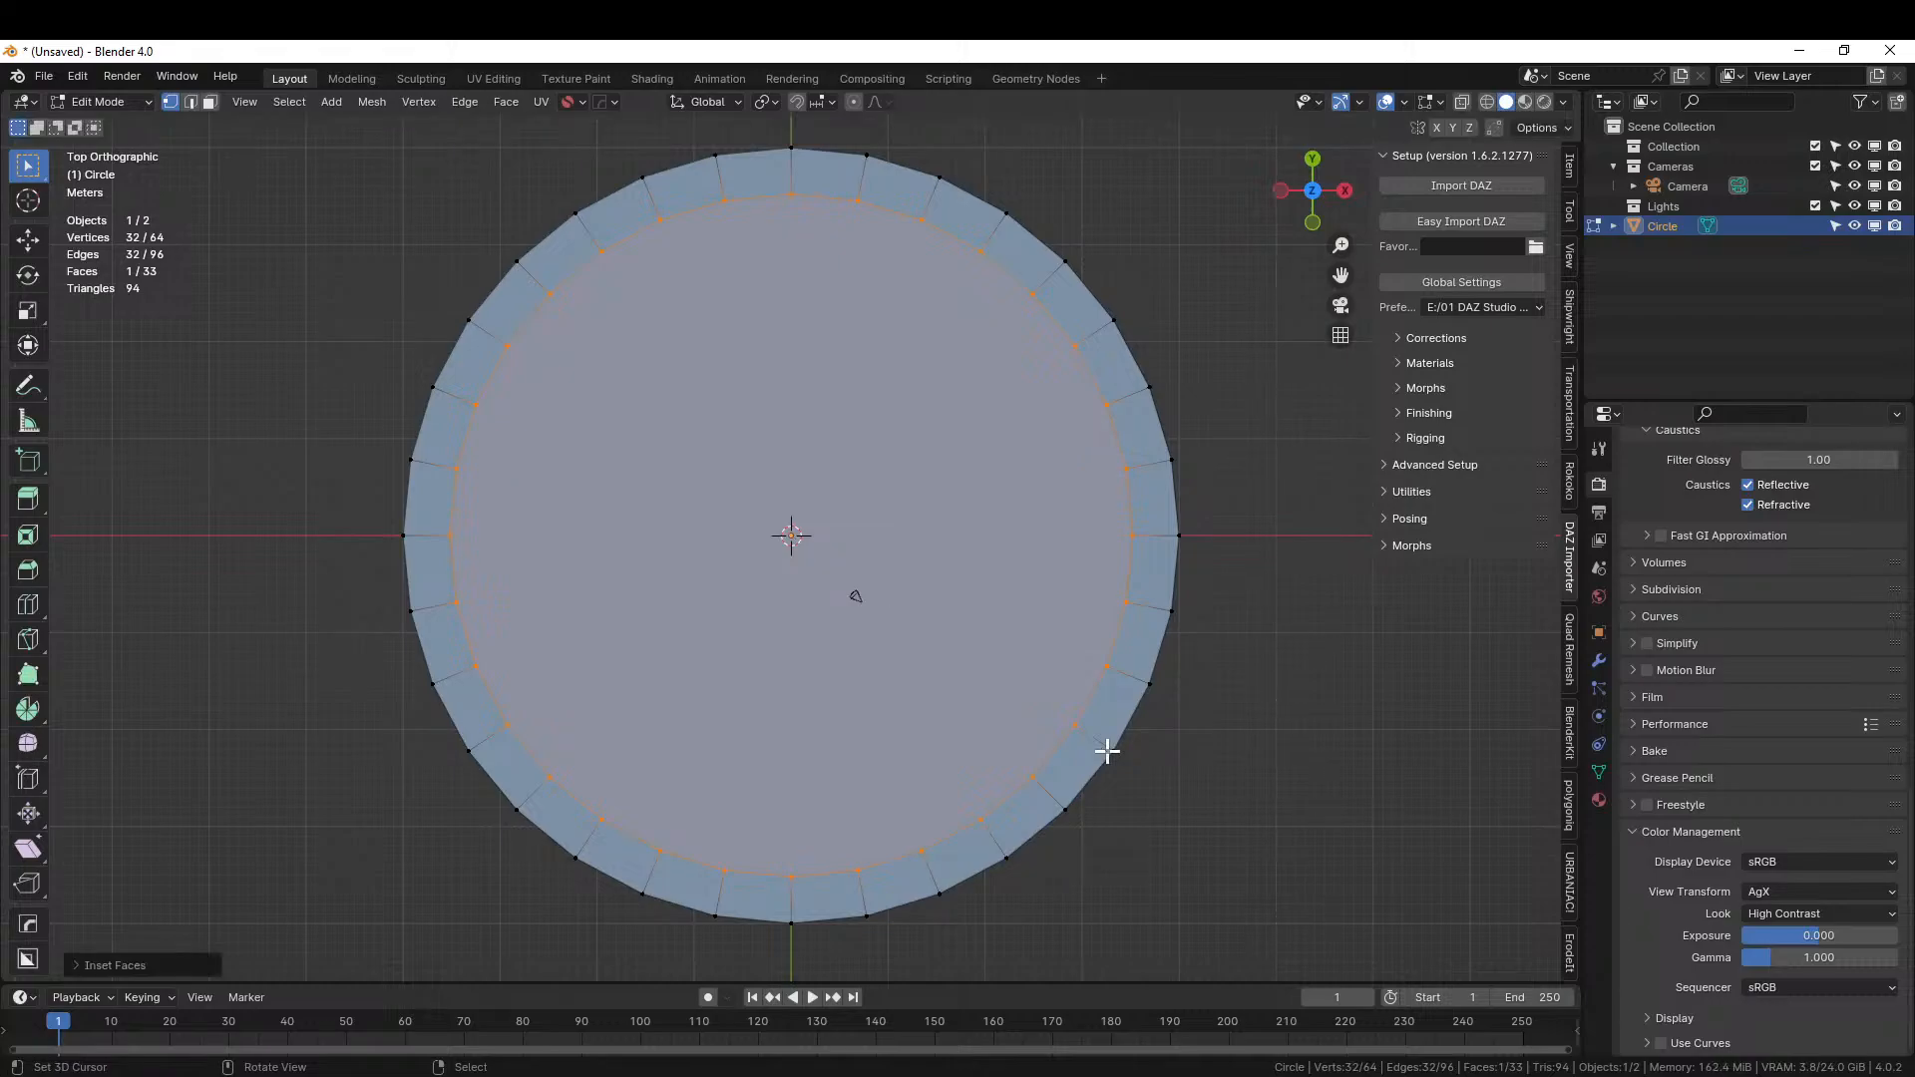
# Repeat the same inset seven times toward the disc's centre and clear the selection.
pyautogui.hotkey('shift', 'r')
pyautogui.hotkey('shift', 'r')
pyautogui.hotkey('shift', 'r')
pyautogui.hotkey('shift', 'r')
pyautogui.hotkey('shift', 'r')
pyautogui.hotkey('shift', 'r')
pyautogui.hotkey('shift', 'r')
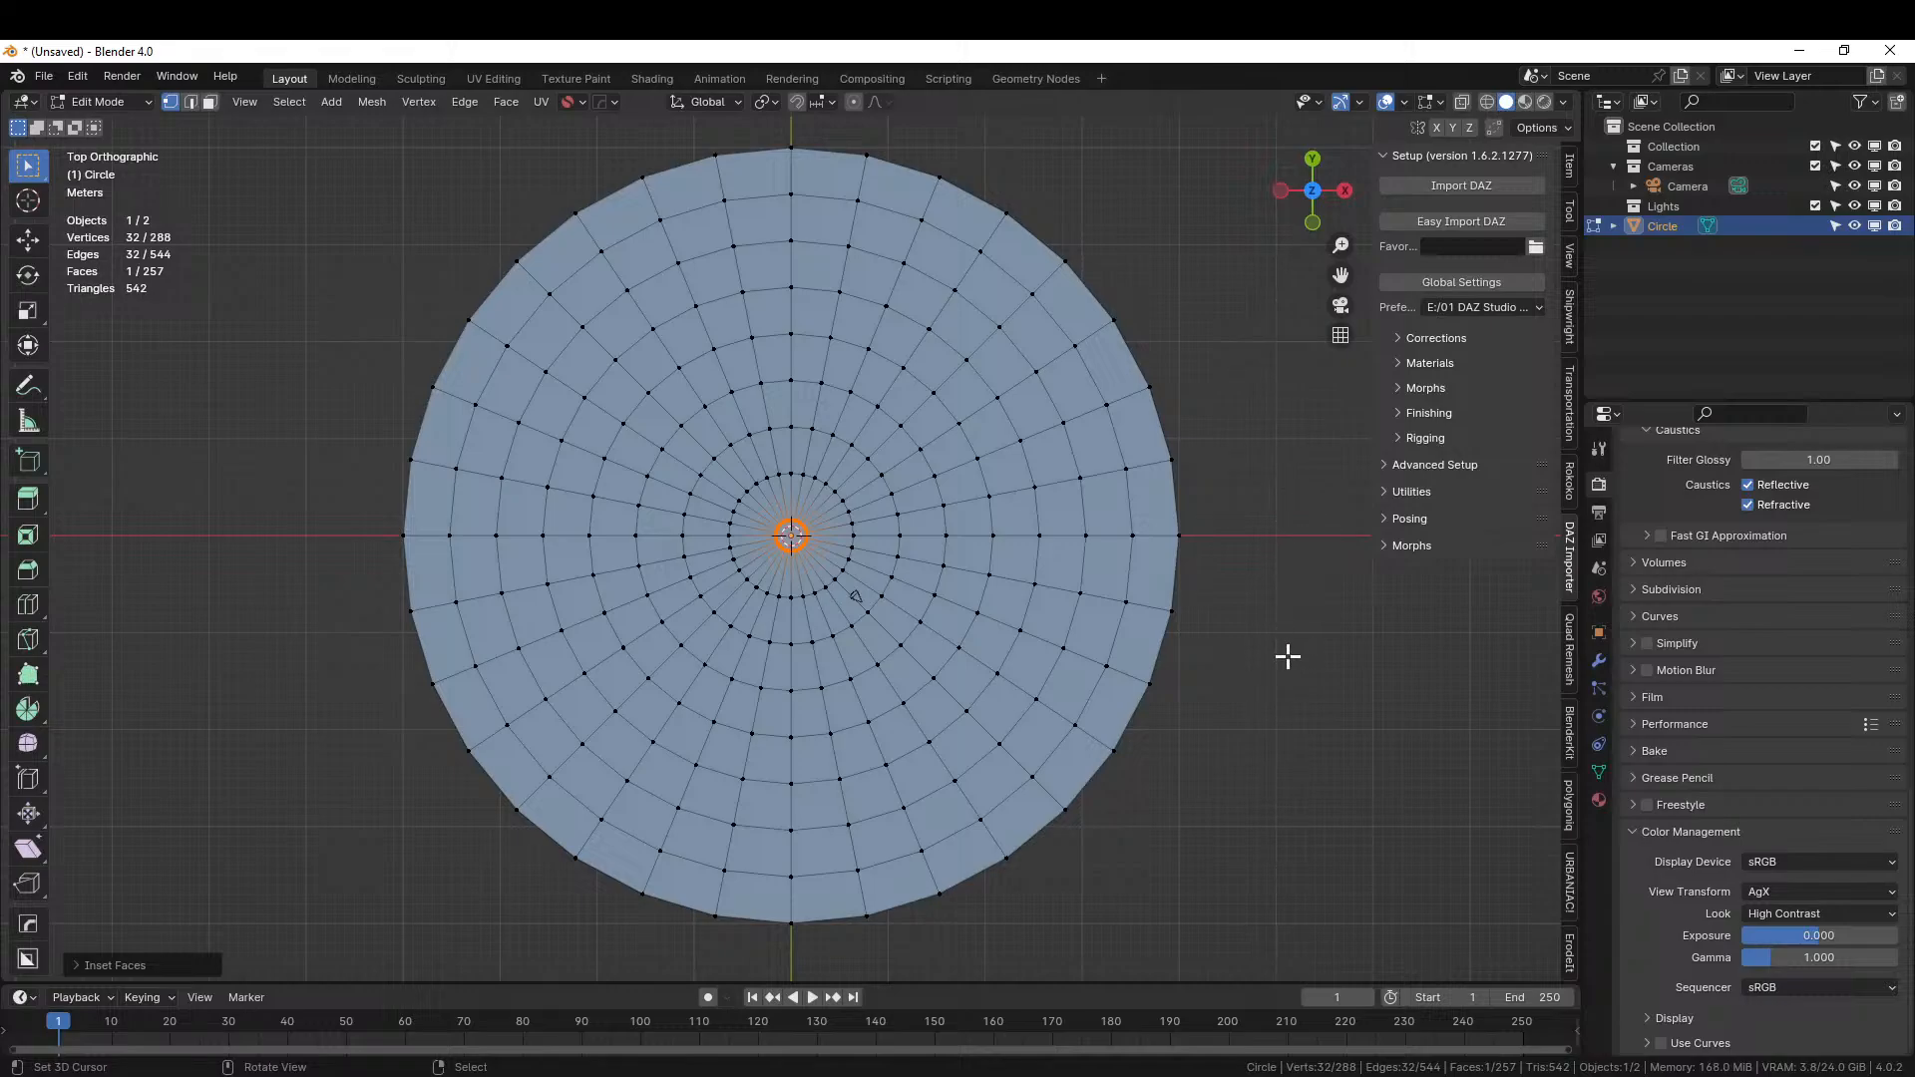
pyautogui.click(1273, 696)
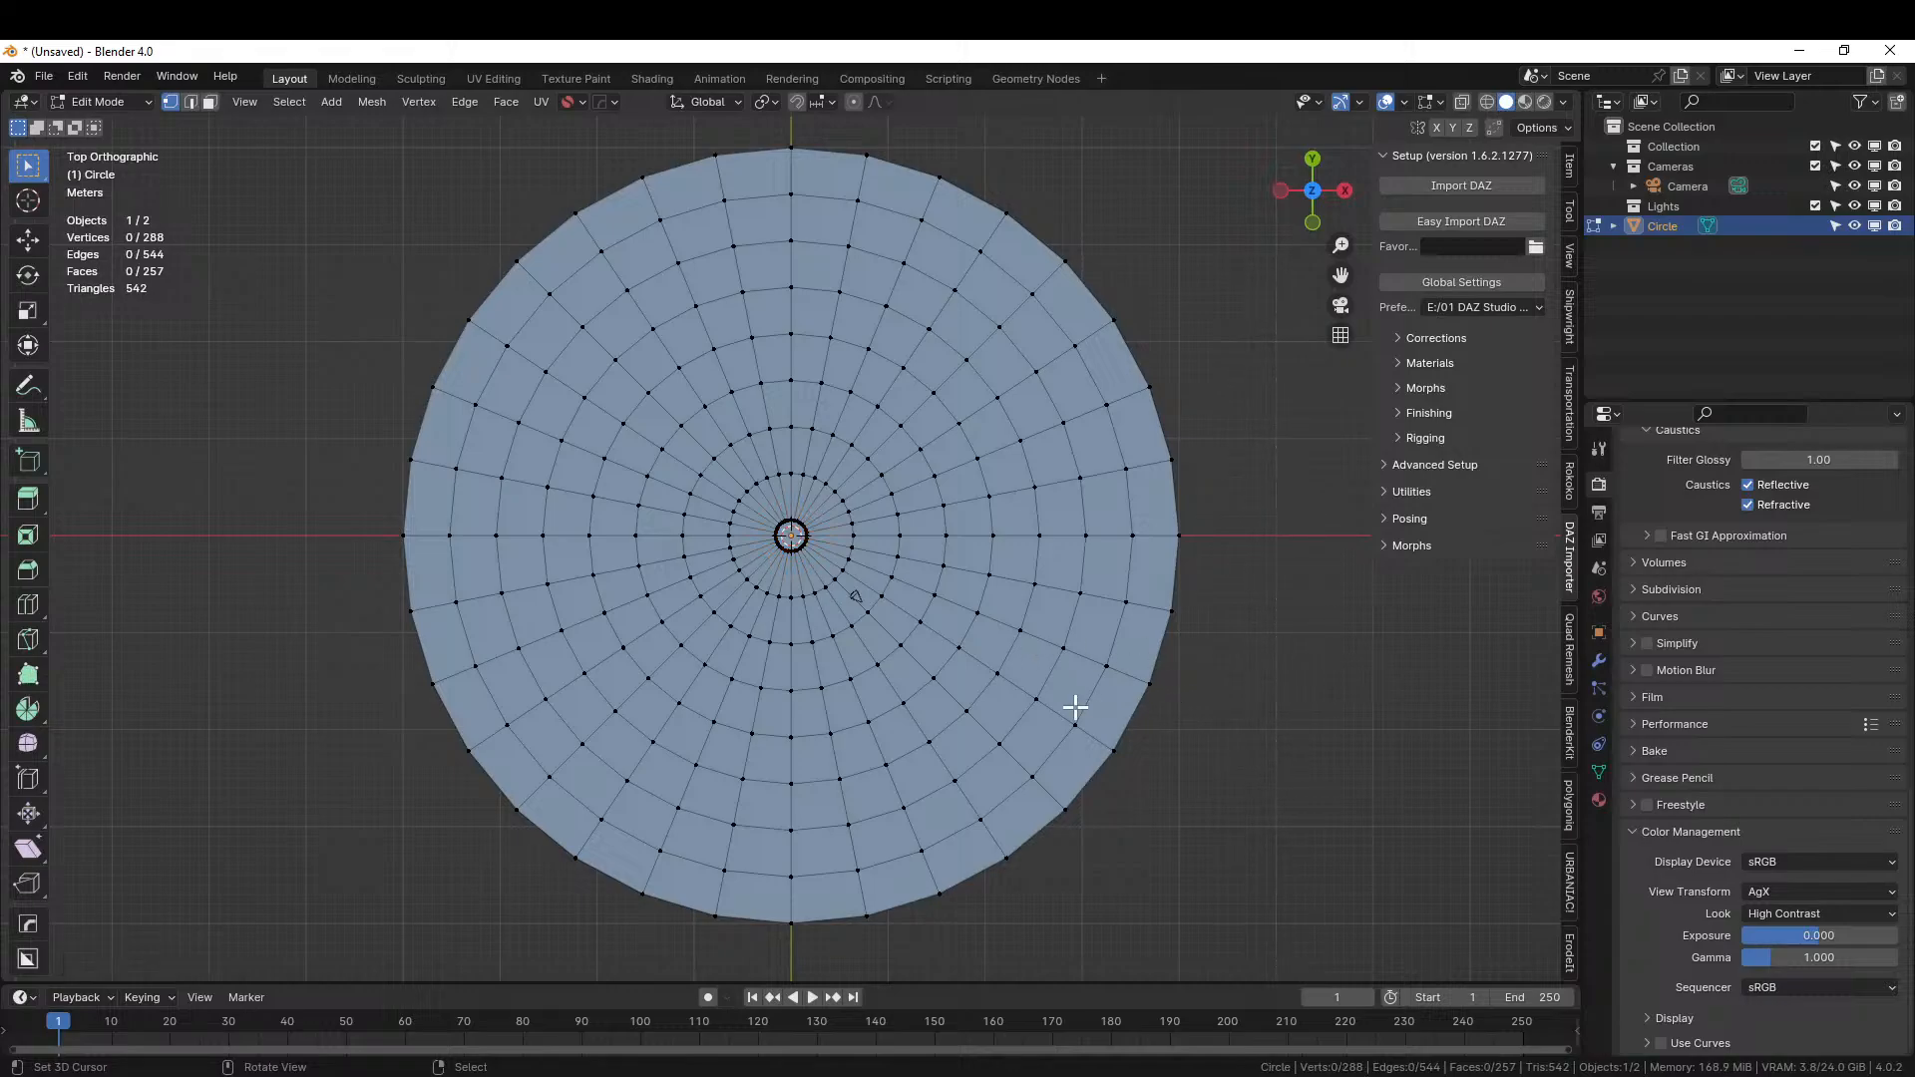
# Extrude an irregular band of outer faces around the far half of the disc upward by about 6 m.
pyautogui.press('3')
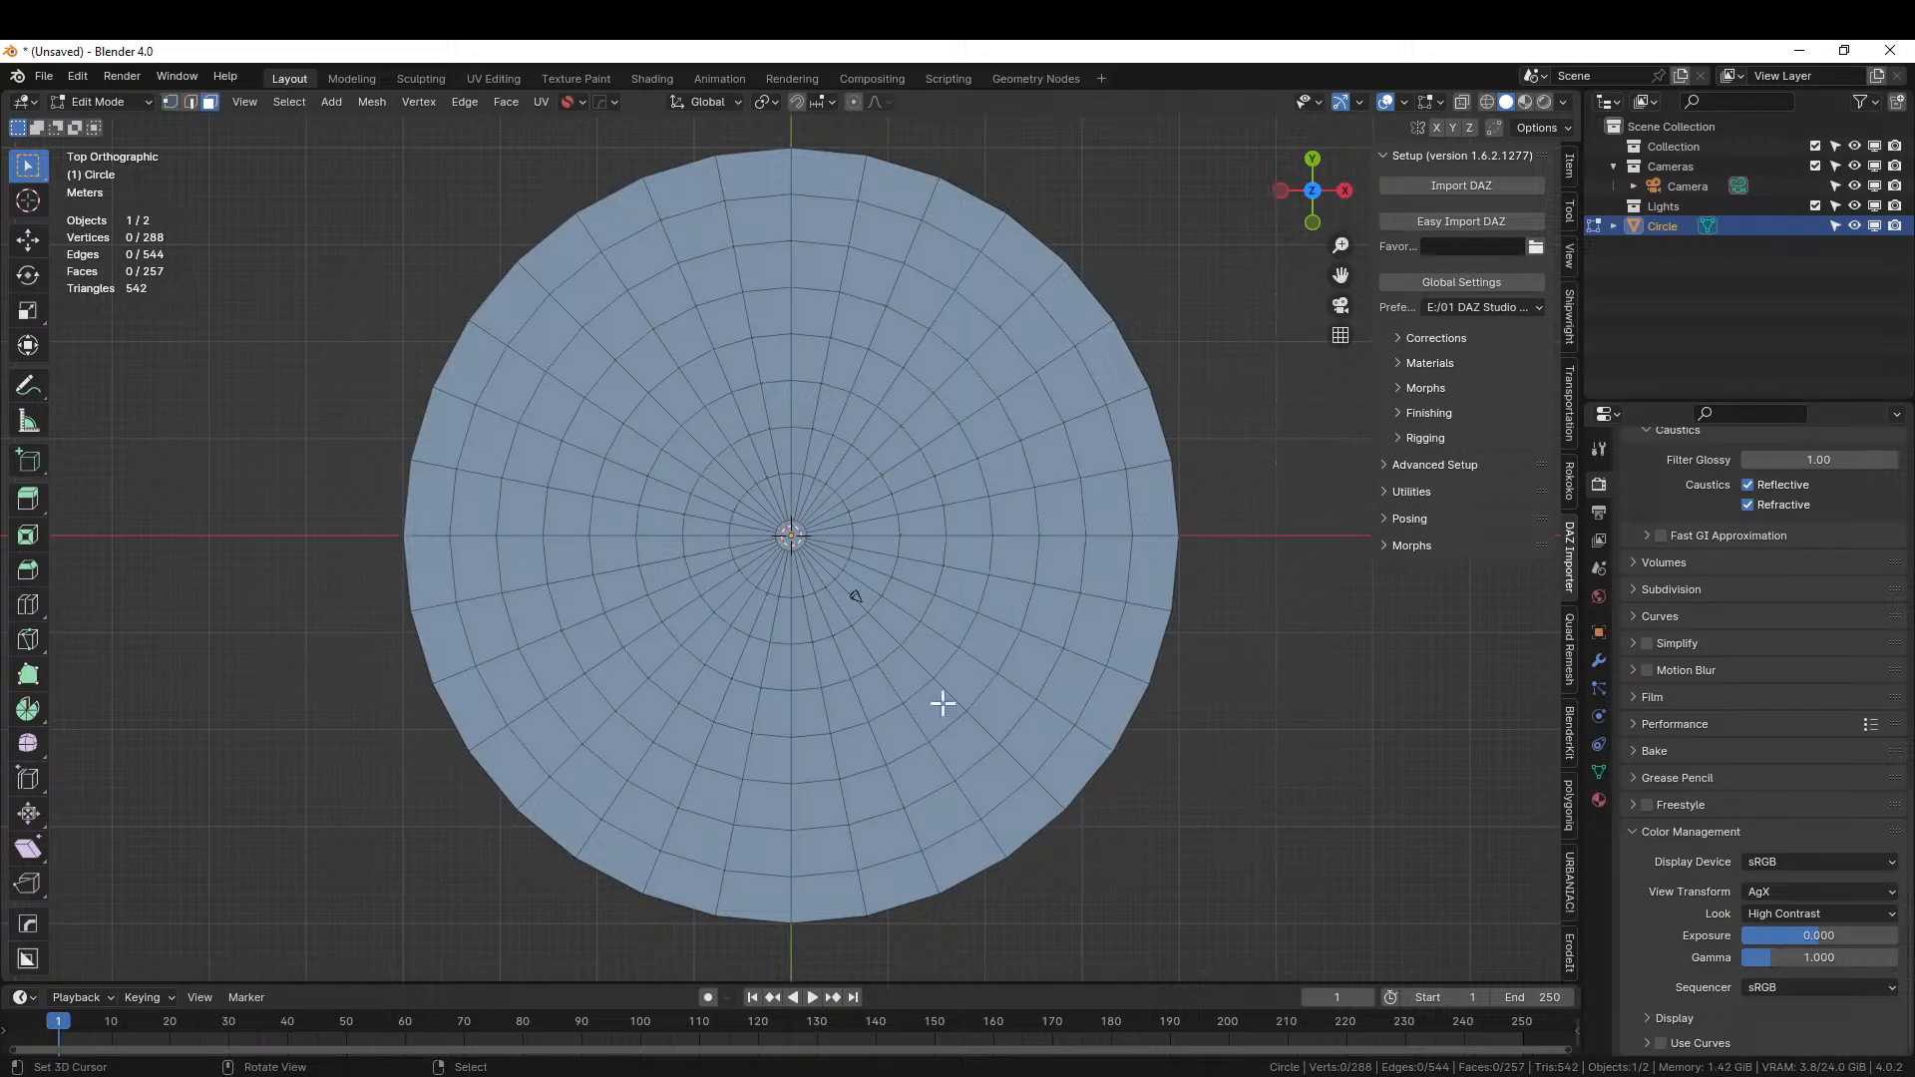
pyautogui.press('c')
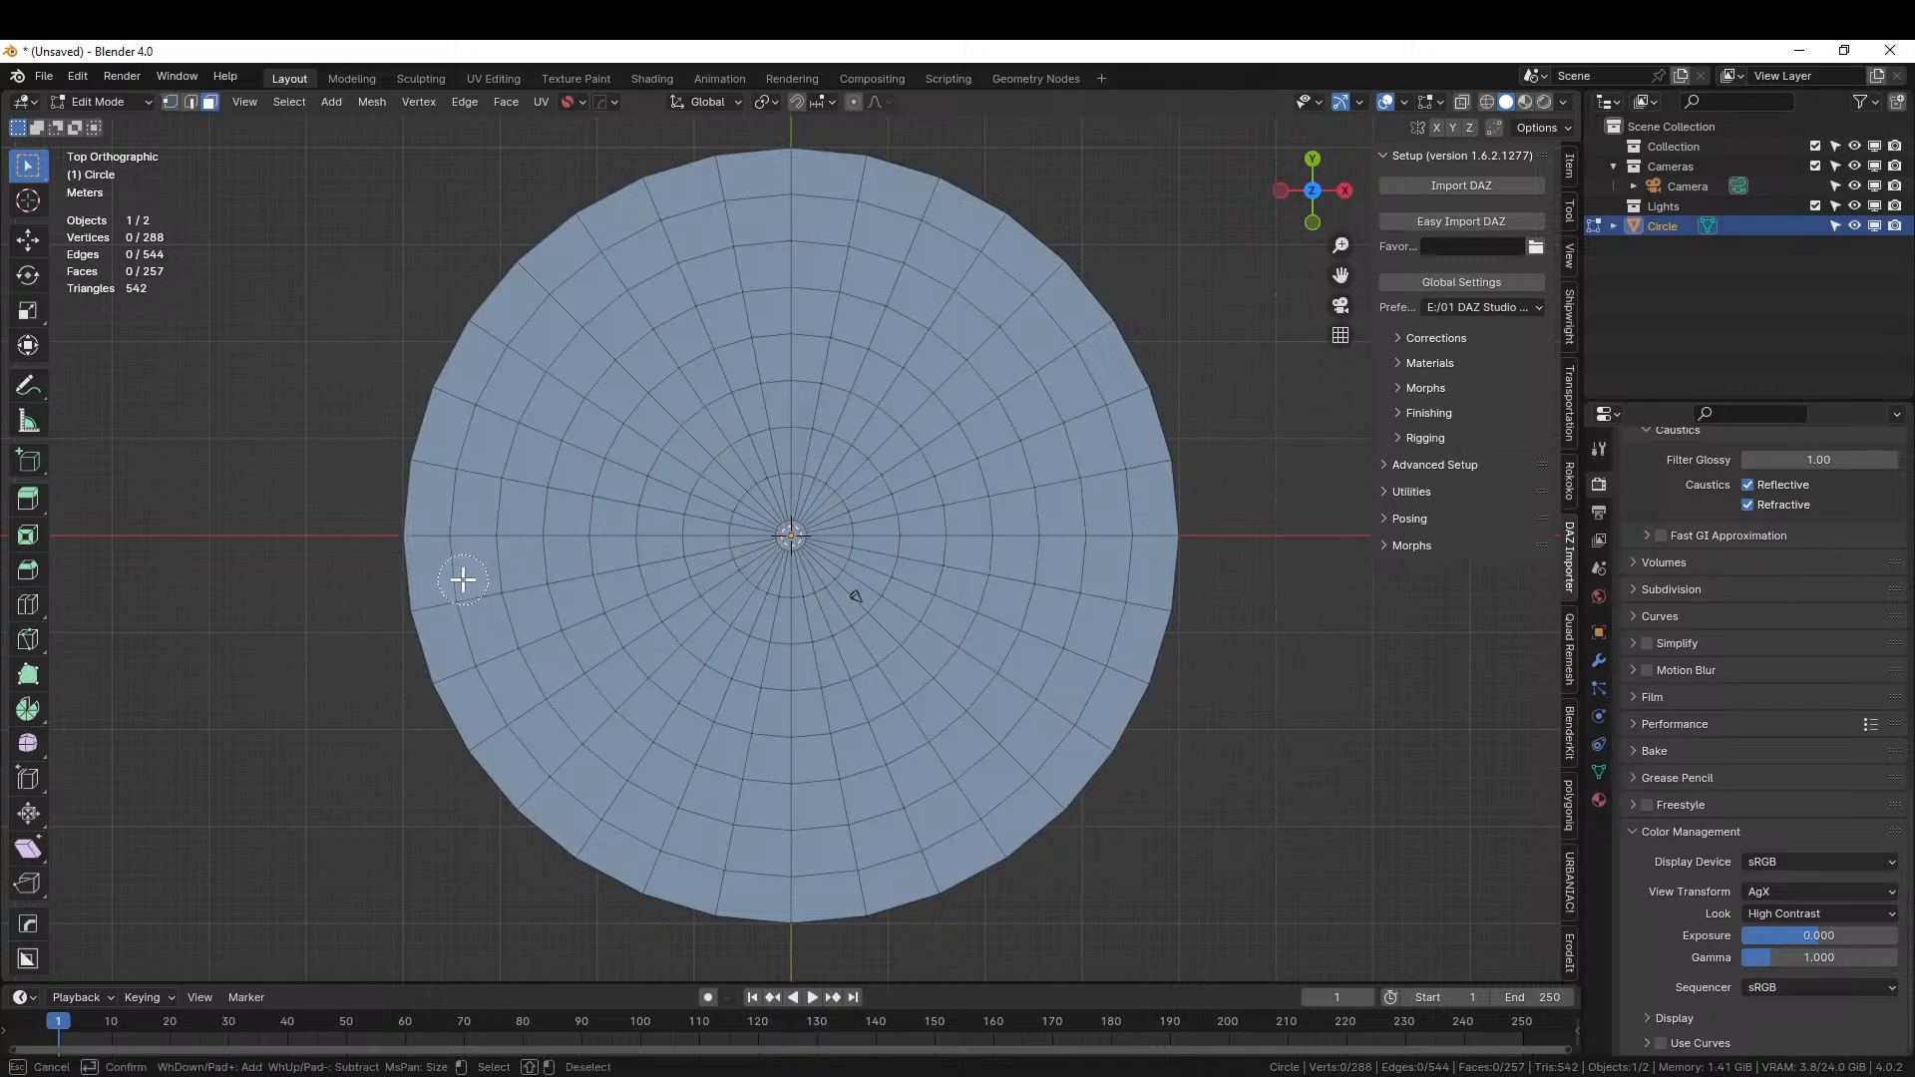
pyautogui.moveTo(428, 522)
pyautogui.mouseDown()
pyautogui.moveTo(465, 540)
pyautogui.moveTo(569, 300)
pyautogui.moveTo(671, 227)
pyautogui.moveTo(781, 213)
pyautogui.moveTo(919, 243)
pyautogui.moveTo(1039, 316)
pyautogui.moveTo(1145, 428)
pyautogui.moveTo(1197, 573)
pyautogui.mouseUp()
pyautogui.moveTo(575, 559)
pyautogui.mouseDown(button='middle')
pyautogui.moveTo(585, 432)
pyautogui.moveTo(612, 384)
pyautogui.mouseUp(button='middle')
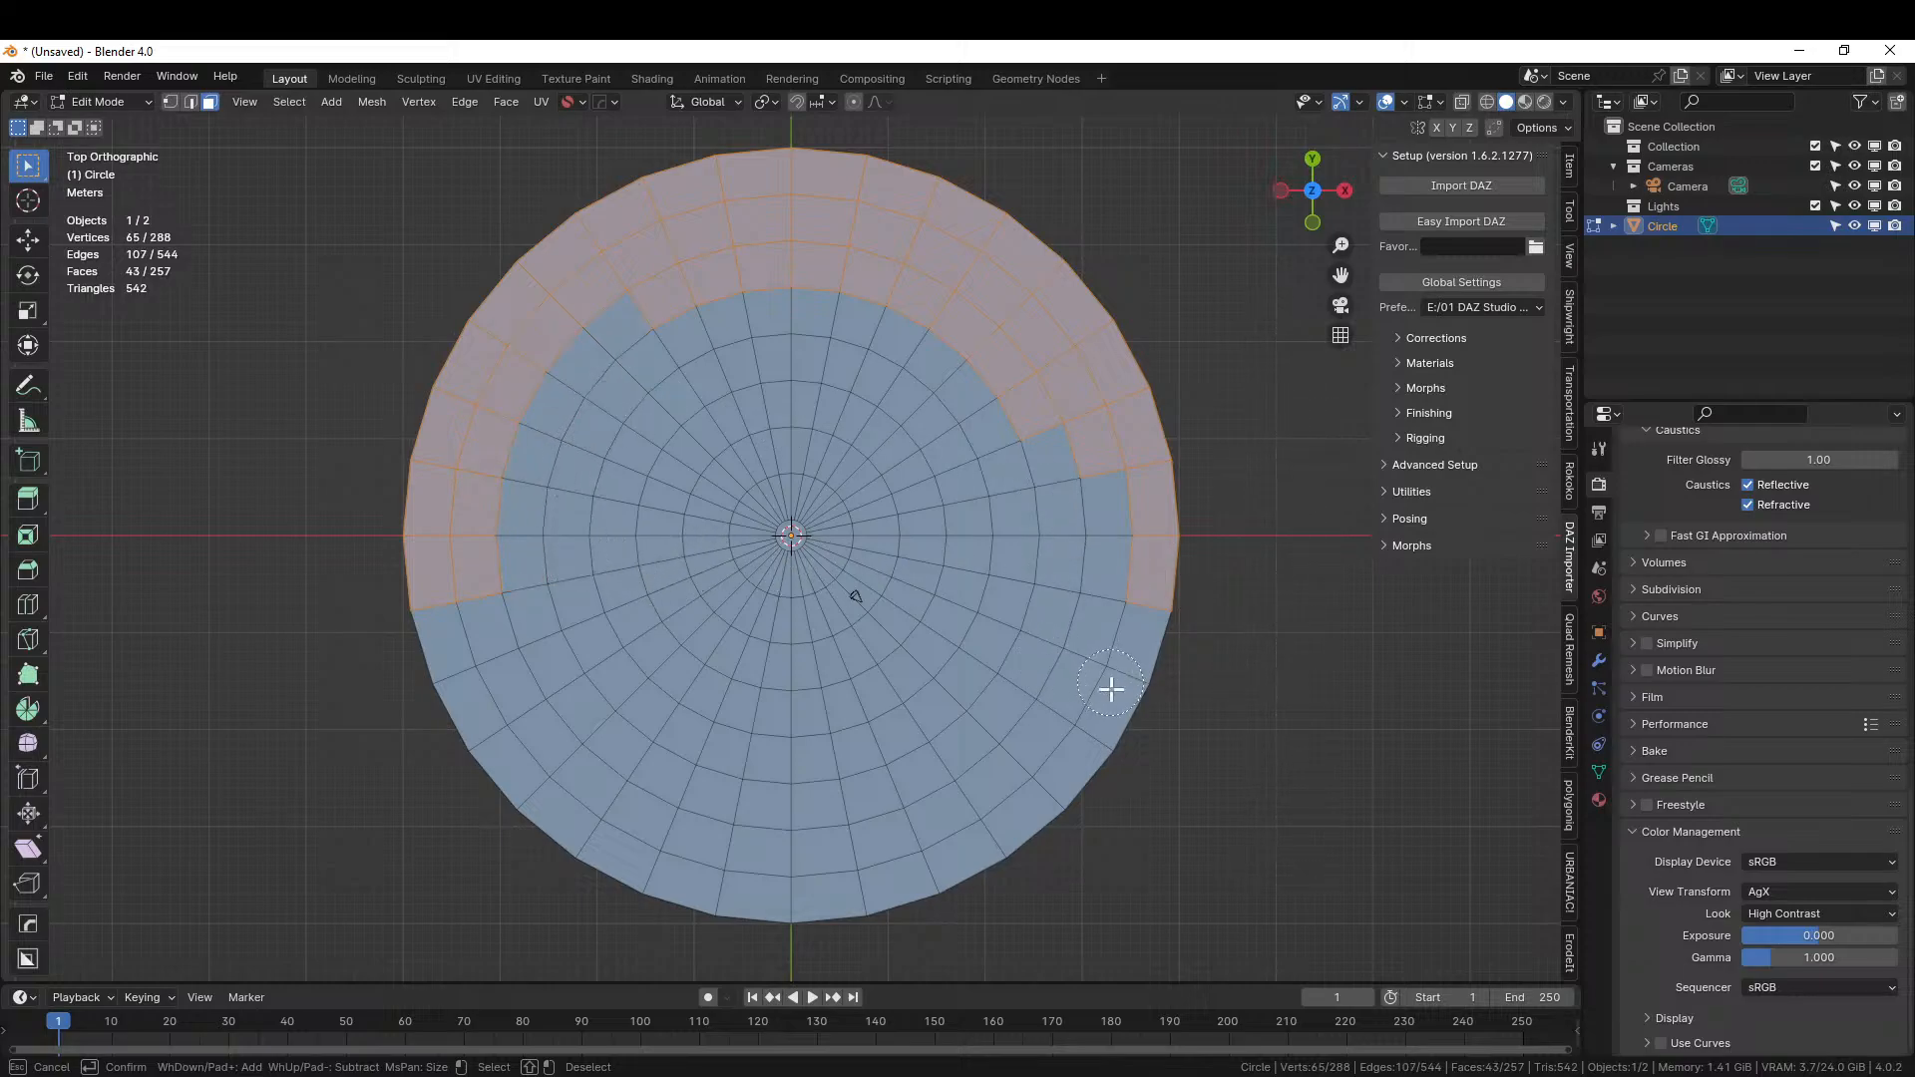
pyautogui.rightClick(1240, 859)
pyautogui.moveTo(1240, 859)
pyautogui.mouseDown(button='middle')
pyautogui.moveTo(1253, 740)
pyautogui.moveTo(1378, 655)
pyautogui.moveTo(1038, 756)
pyautogui.mouseUp(button='middle')
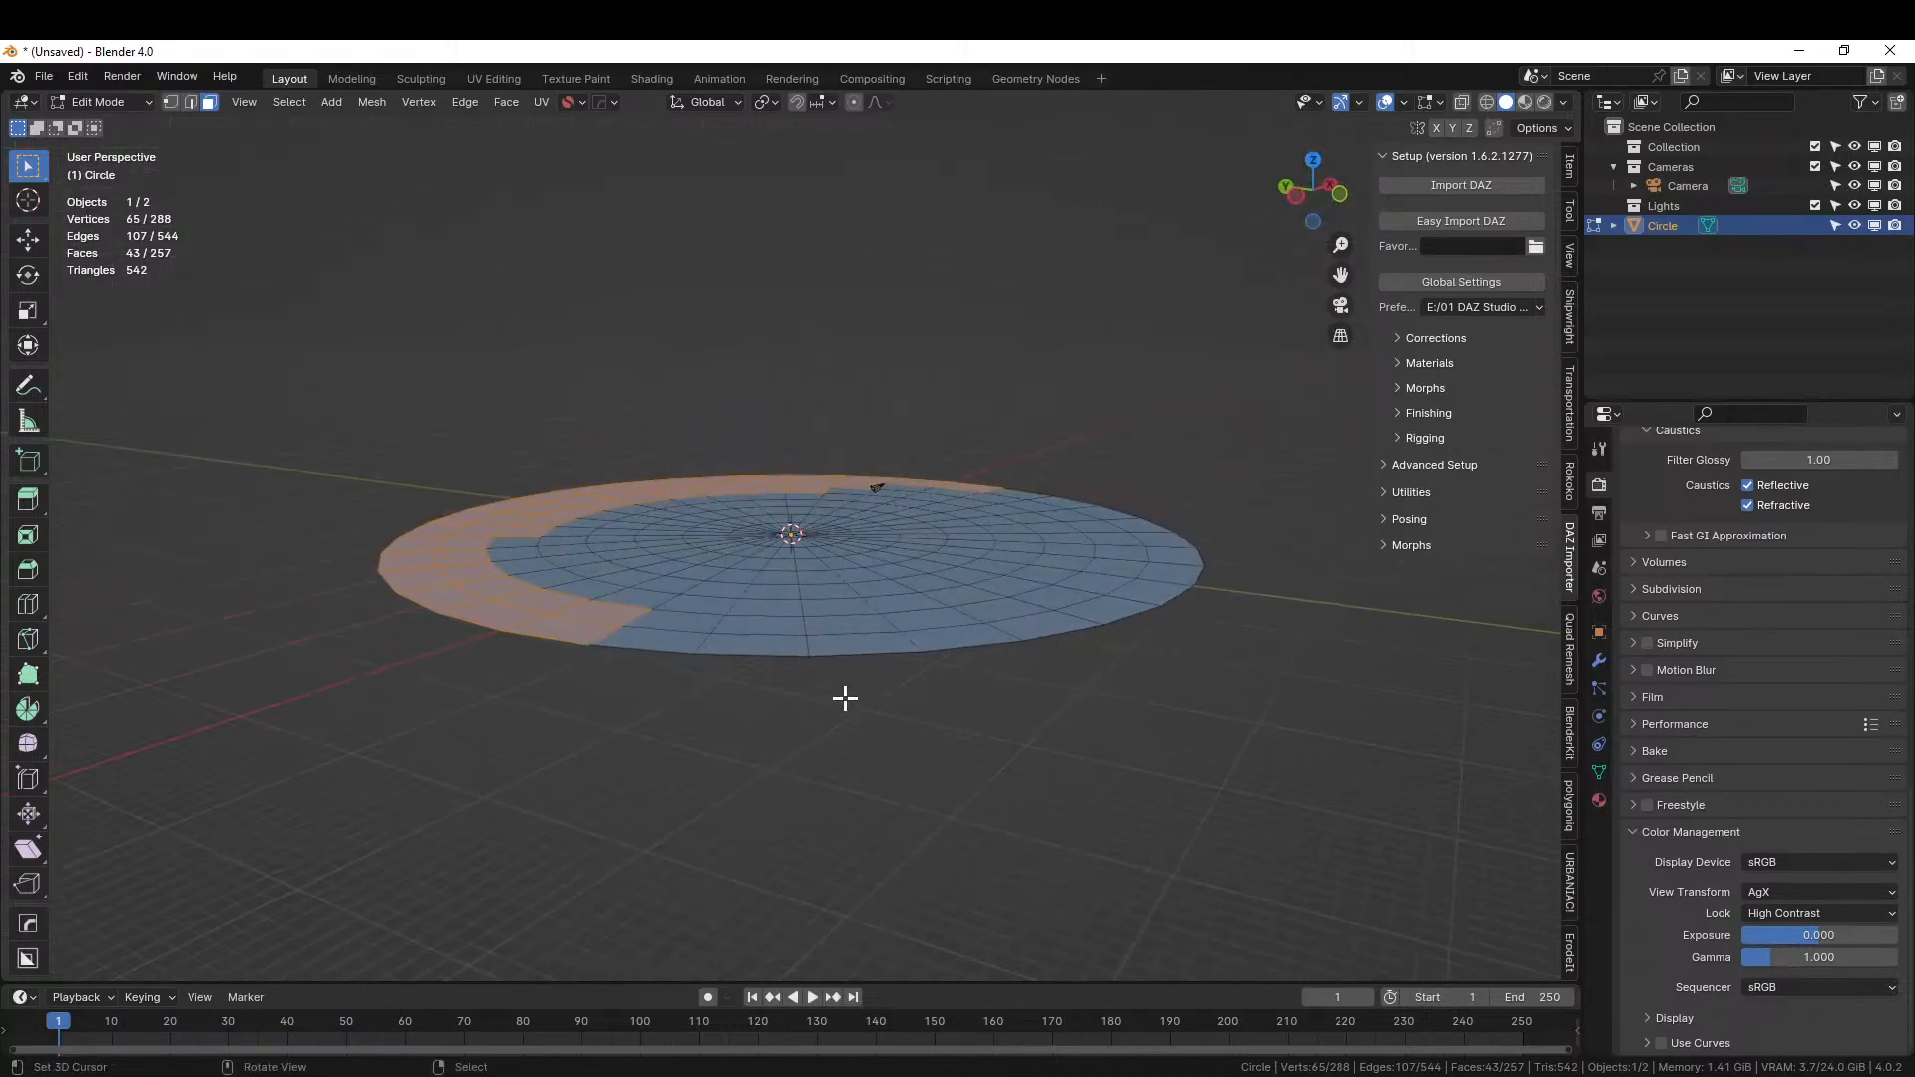
pyautogui.press('e')
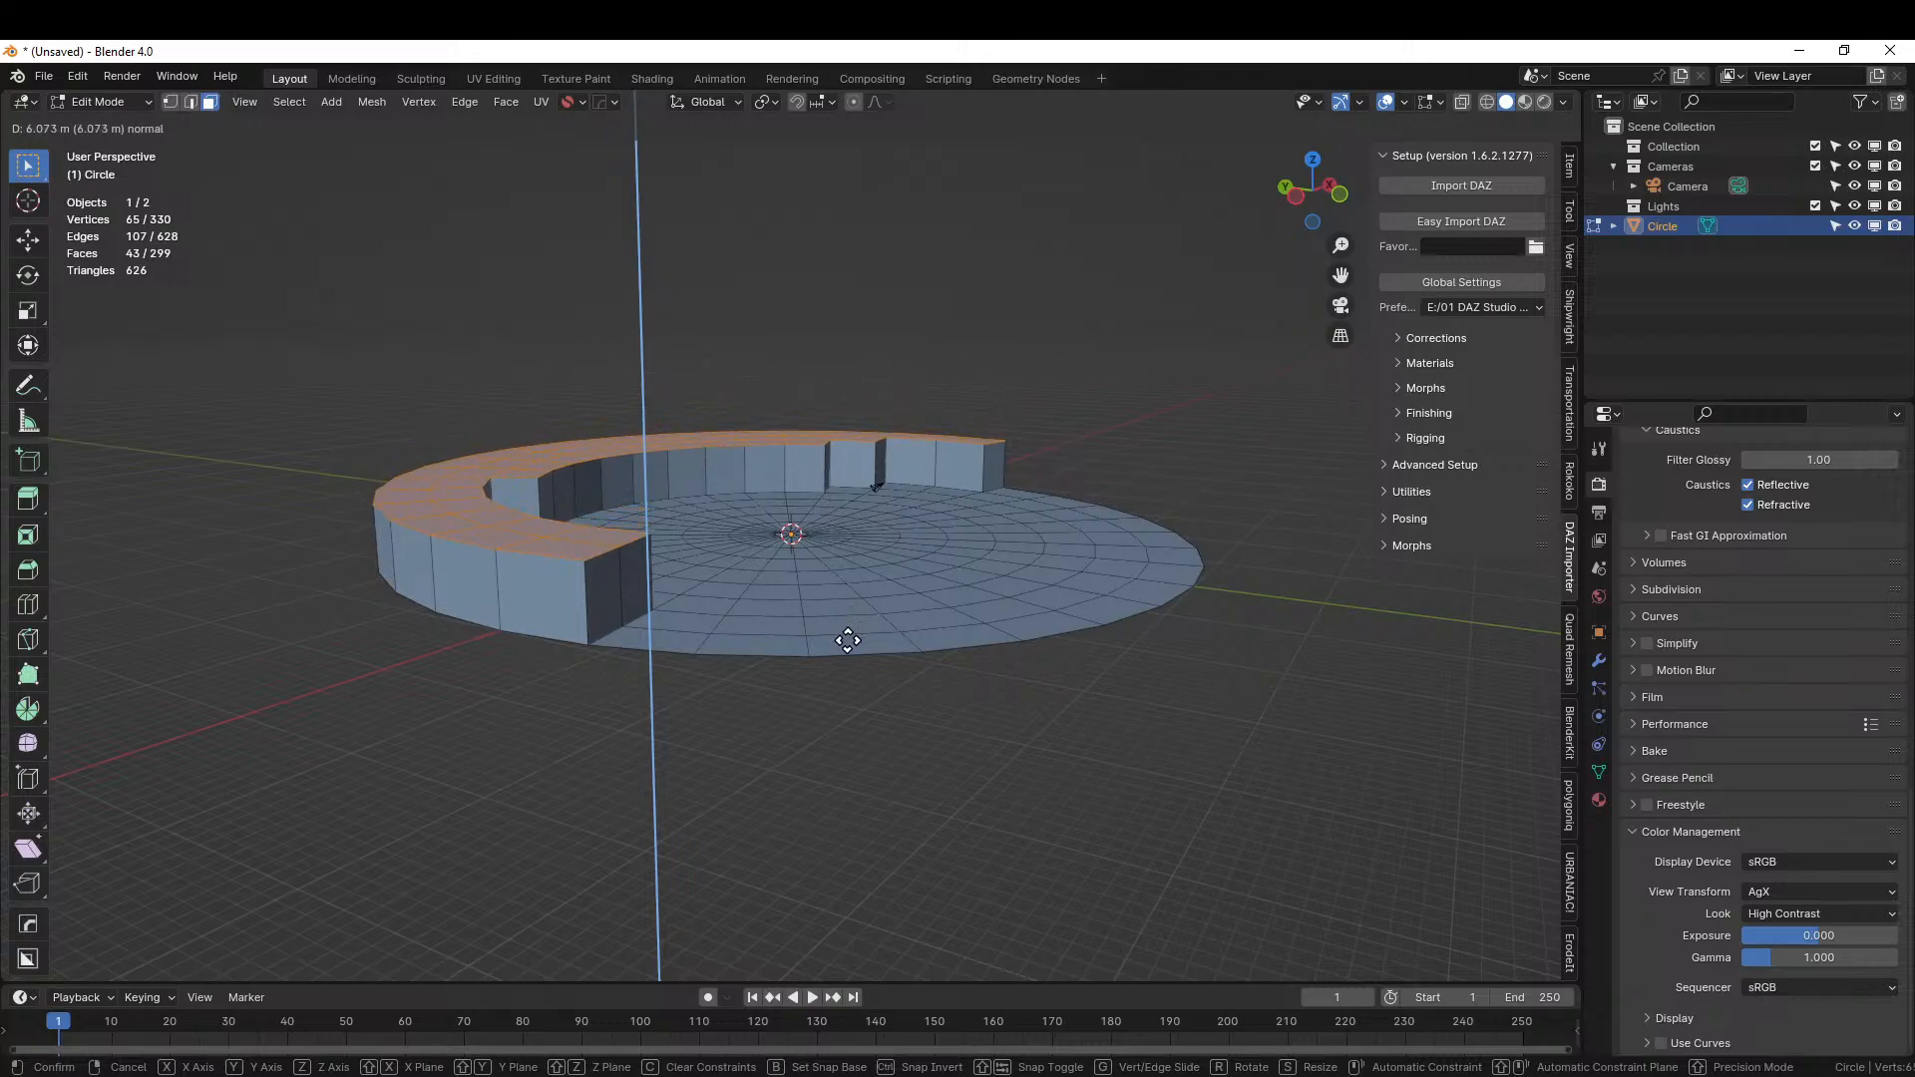
pyautogui.click(848, 640)
pyautogui.moveTo(847, 638); pyautogui.dragTo(821, 671, button='middle')
# Extrude all outer side faces of the raised rim and scale them outward by a factor of about 2, excluding Z.
pyautogui.click(543, 625)
pyautogui.moveTo(543, 624); pyautogui.dragTo(1193, 723, button='middle')
pyautogui.keyDown('ctrl'); pyautogui.click(812, 598); pyautogui.keyUp('ctrl')
pyautogui.click(494, 778)
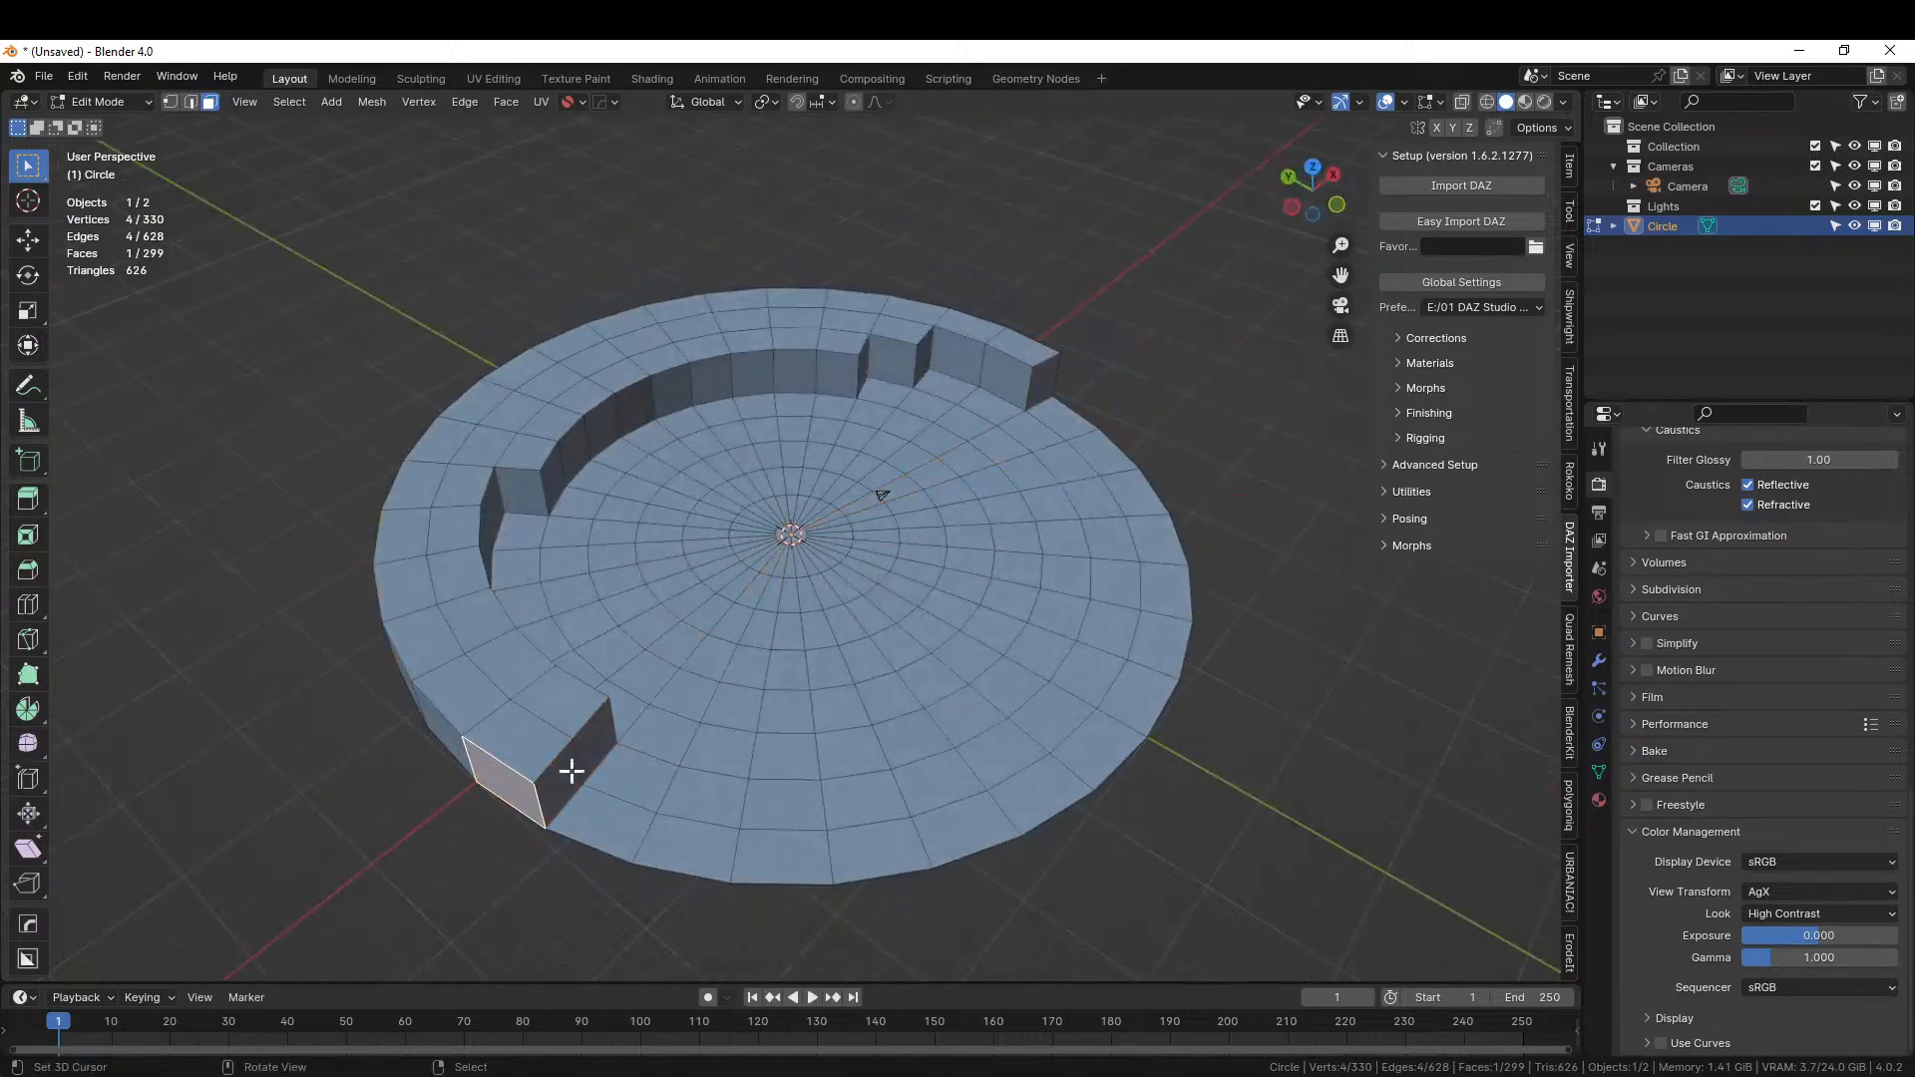
pyautogui.moveTo(547, 771); pyautogui.dragTo(585, 671, button='middle')
pyautogui.keyDown('ctrl'); pyautogui.click(544, 696); pyautogui.keyUp('ctrl')
pyautogui.keyDown('ctrl'); pyautogui.click(385, 636); pyautogui.keyUp('ctrl')
pyautogui.moveTo(385, 632); pyautogui.dragTo(714, 604, button='middle')
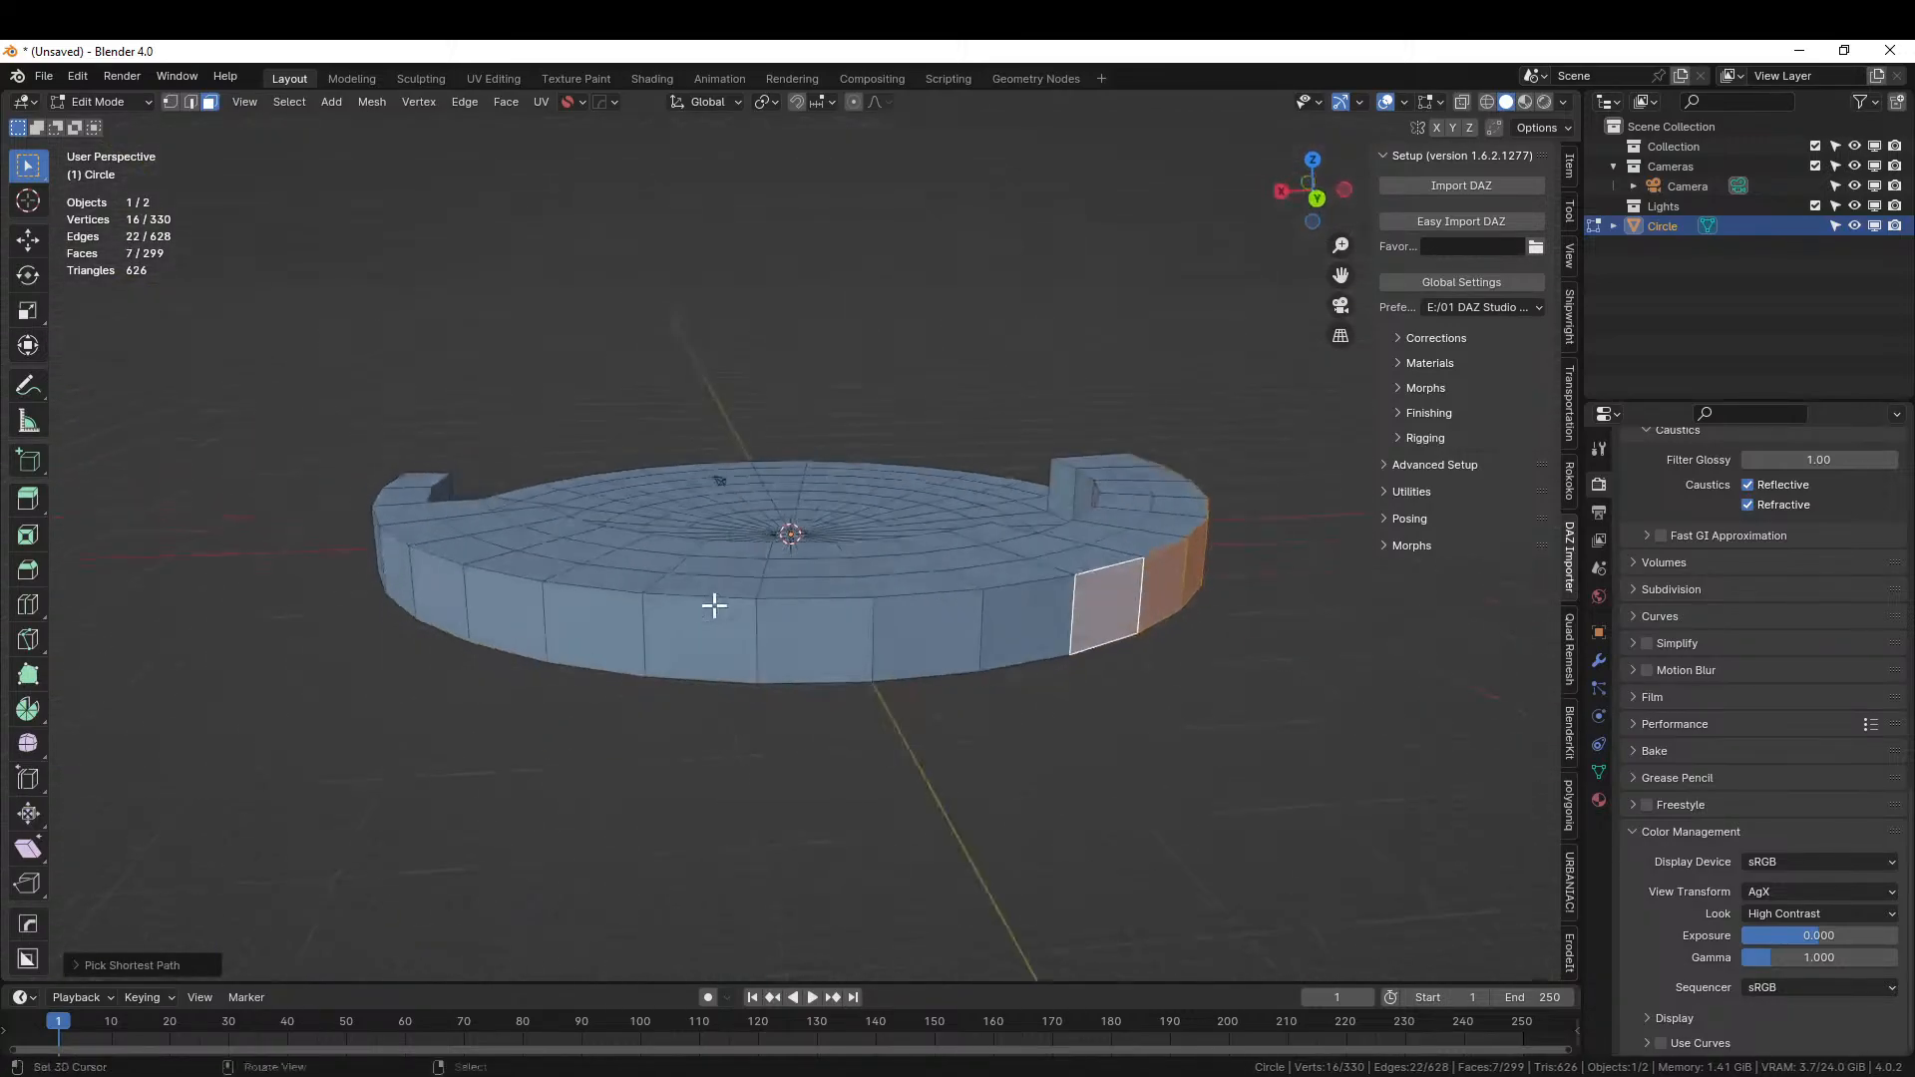
pyautogui.keyDown('ctrl'); pyautogui.click(555, 621); pyautogui.keyUp('ctrl')
pyautogui.moveTo(555, 620); pyautogui.dragTo(825, 769, button='middle')
pyautogui.press('KP_7')
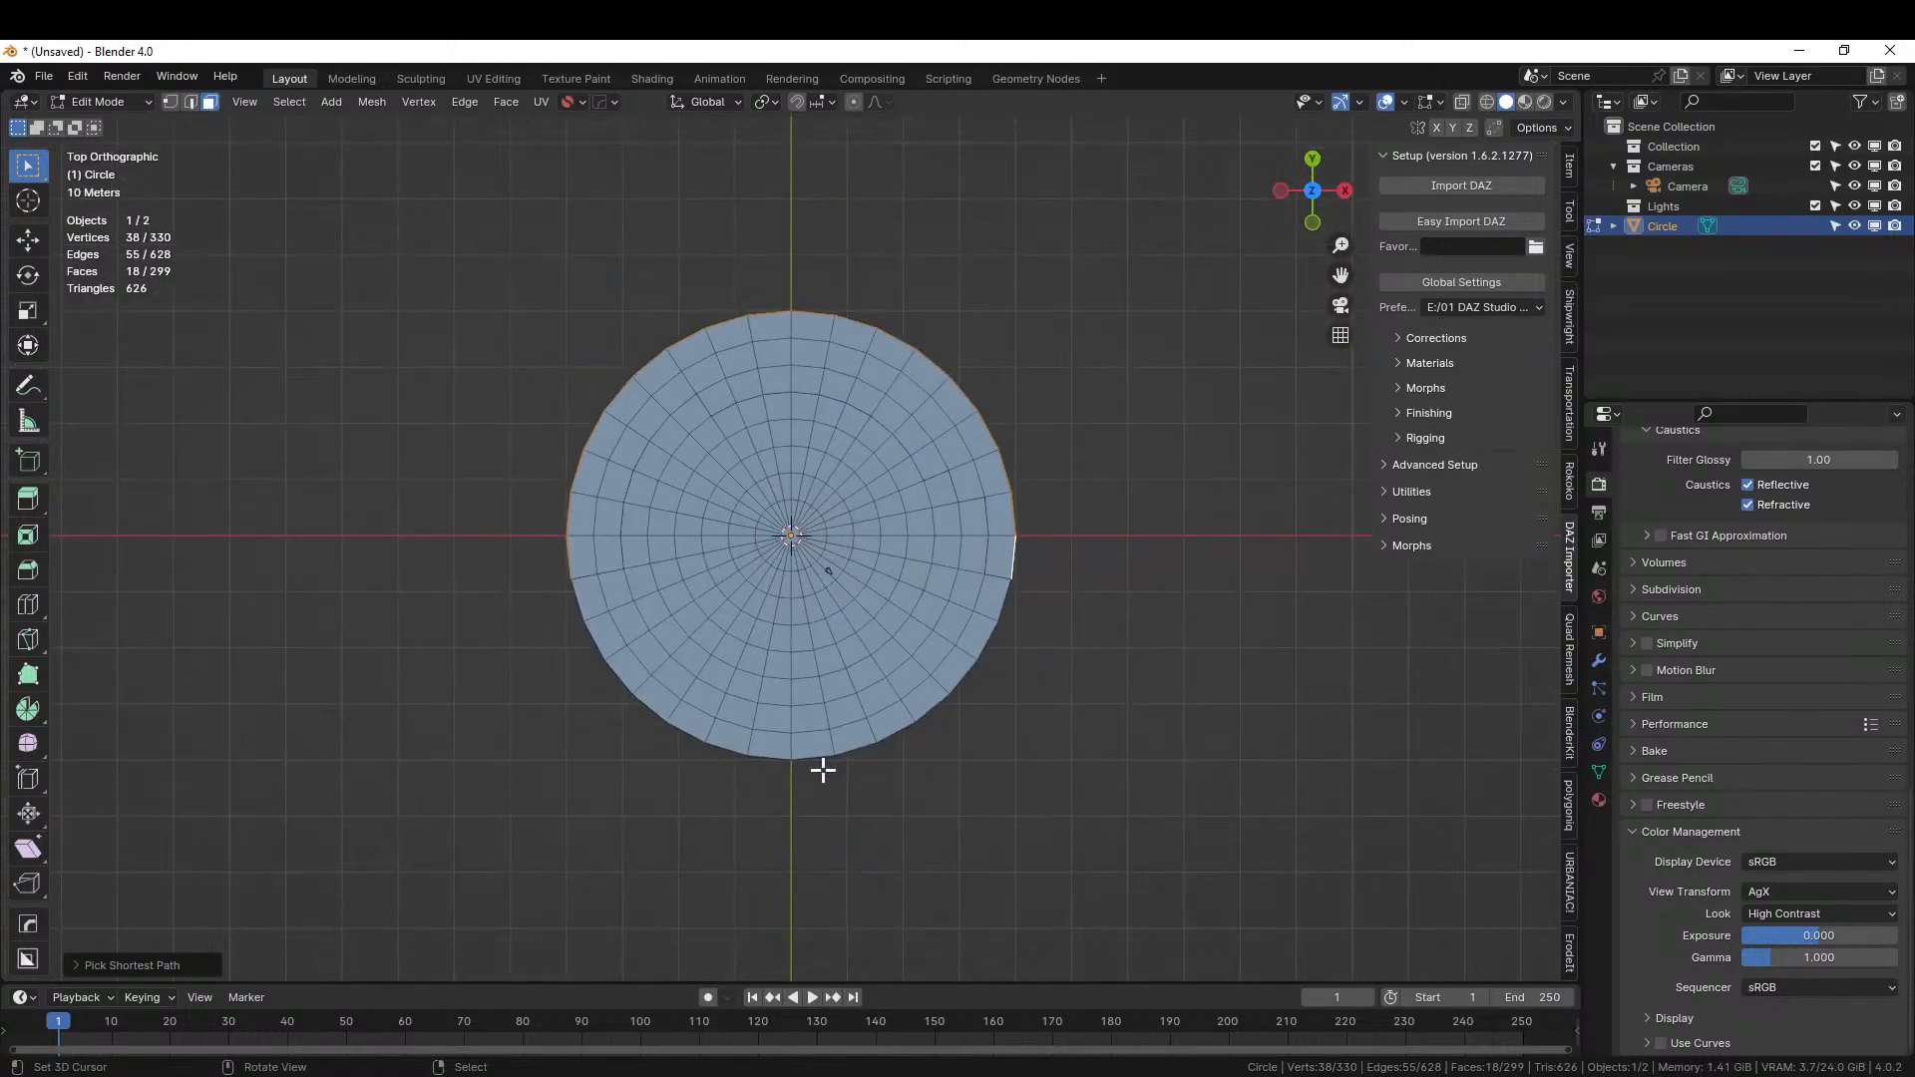
pyautogui.hotkey('alt', 'e')
pyautogui.click(823, 770)
pyautogui.press('s')
pyautogui.hotkey('shift', 'z')
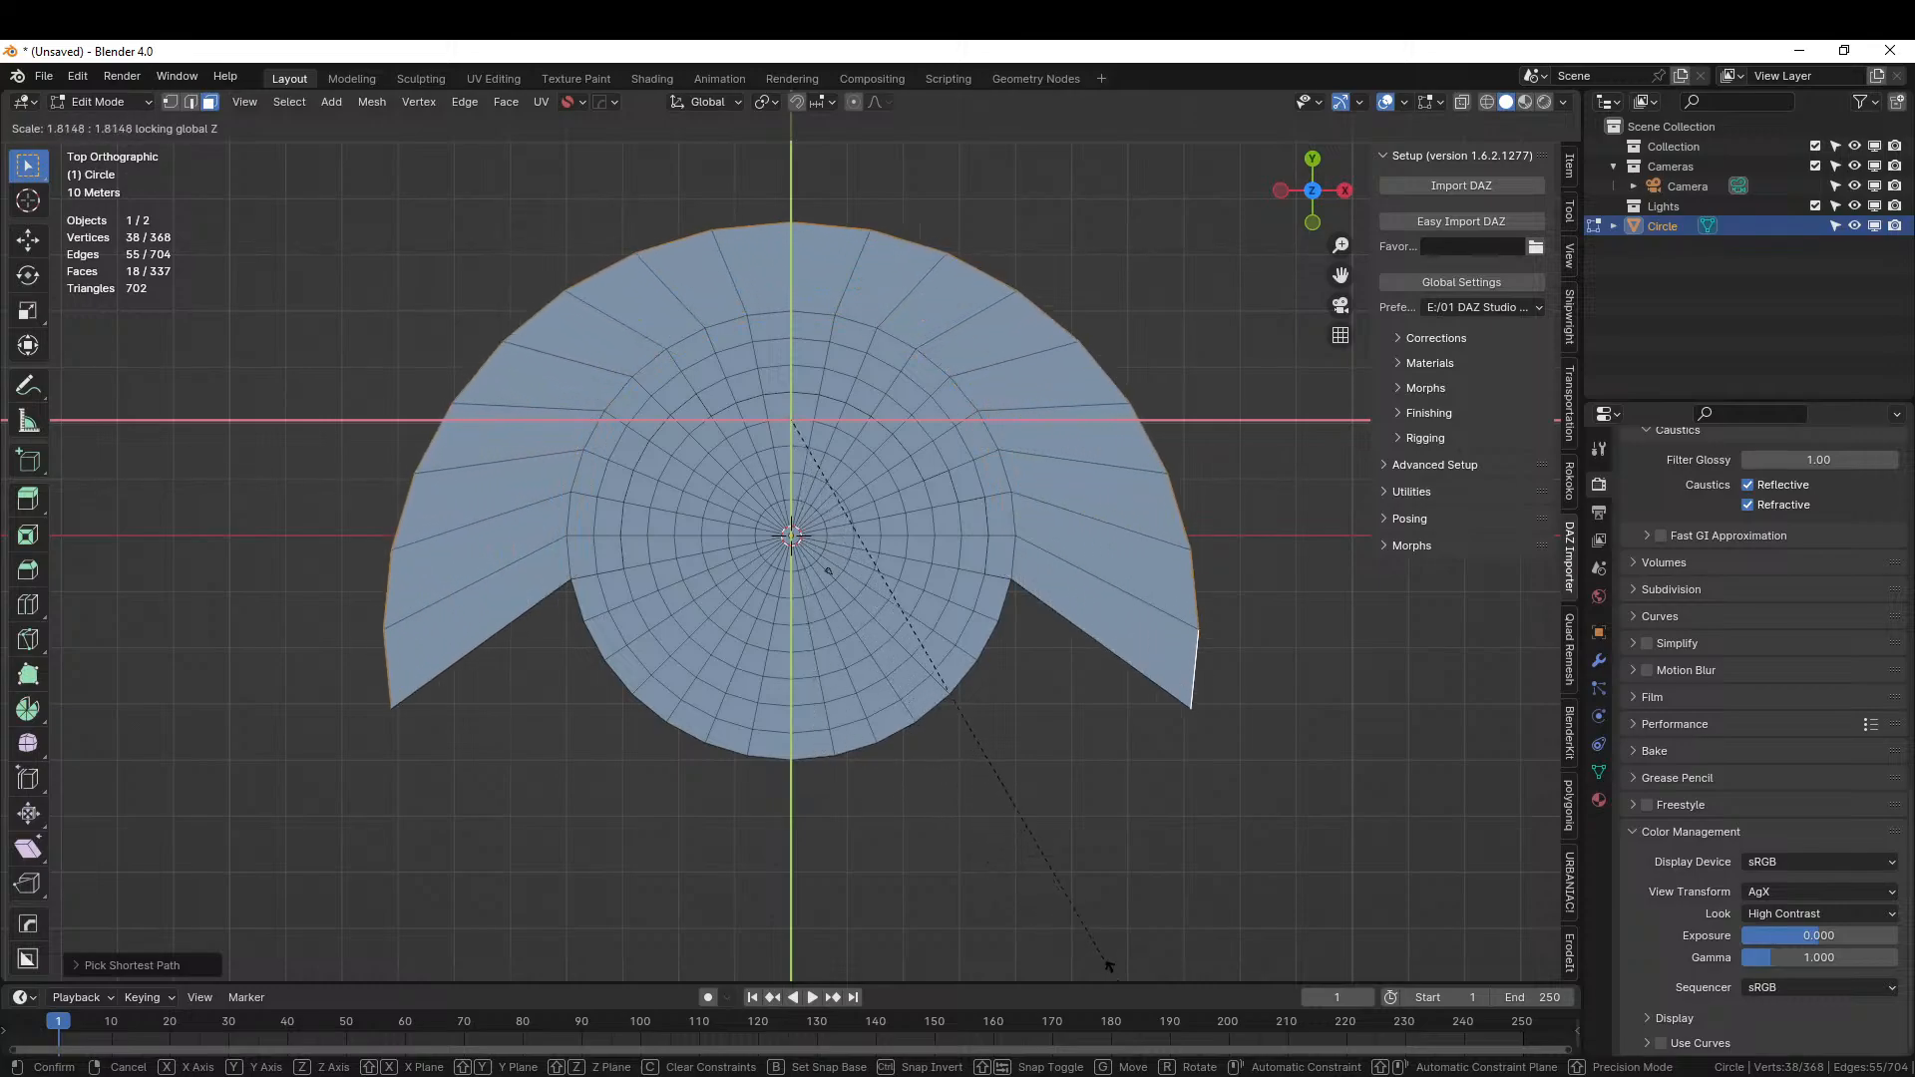
pyautogui.click(1163, 130)
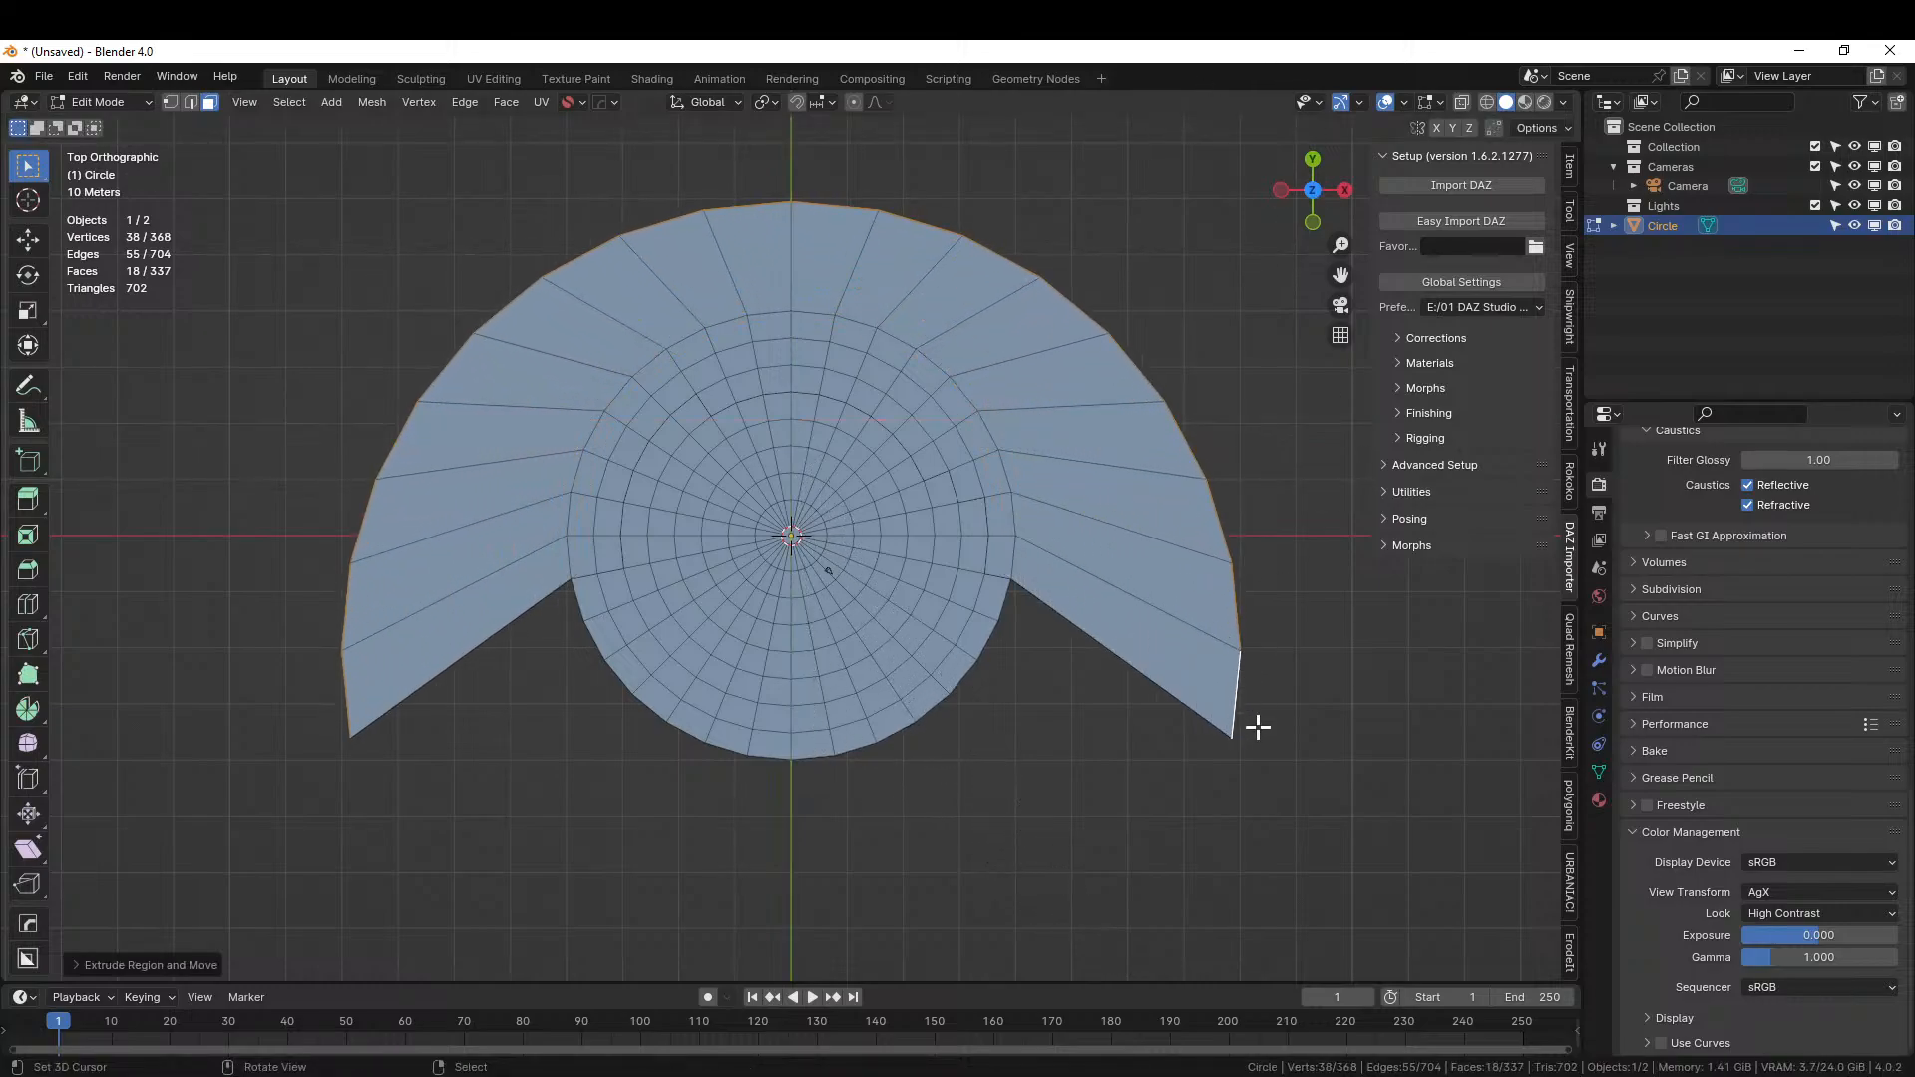
# Move the extruded outer side faces about 33 m in the positive Y direction.
pyautogui.press('g')
pyautogui.press('y')
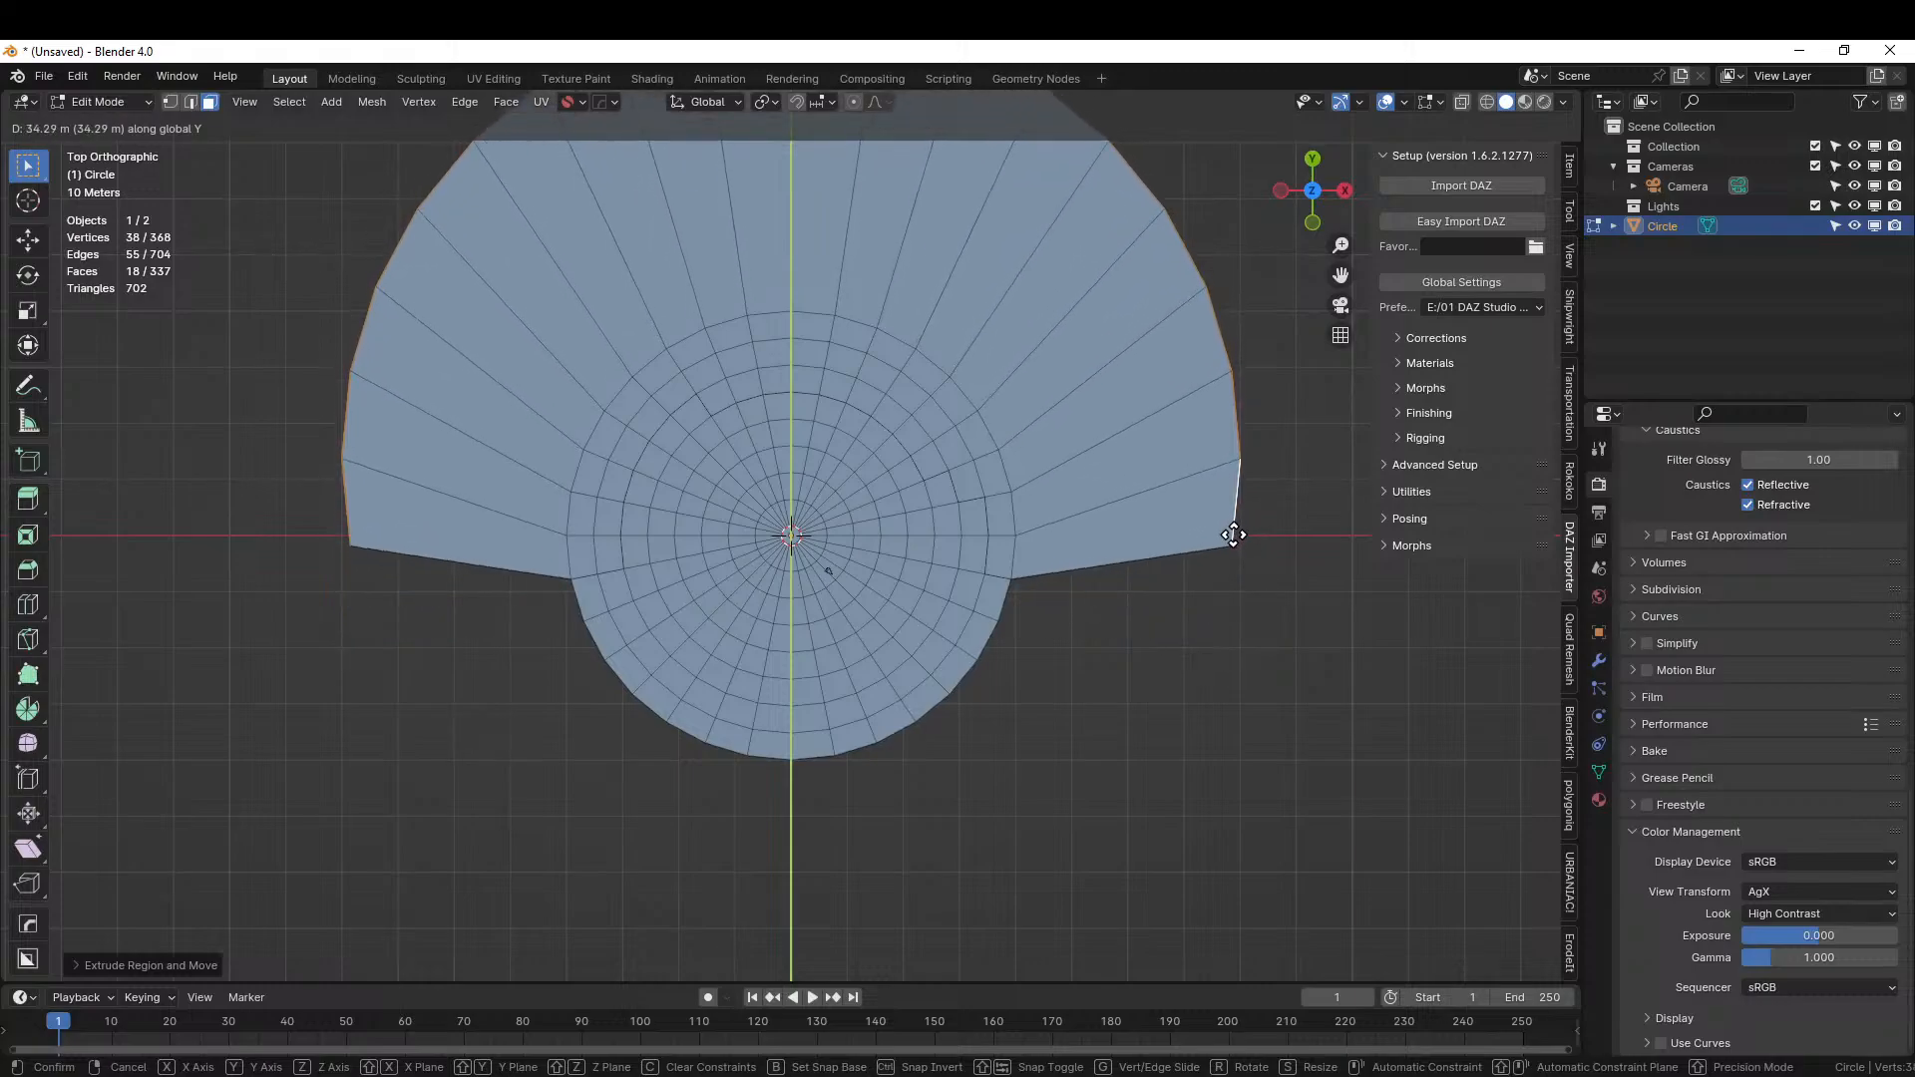
pyautogui.click(1175, 522)
pyautogui.moveTo(1175, 521)
pyautogui.mouseDown(button='middle')
pyautogui.moveTo(1257, 380)
pyautogui.moveTo(1270, 410)
pyautogui.moveTo(1184, 501)
pyautogui.mouseUp(button='middle')
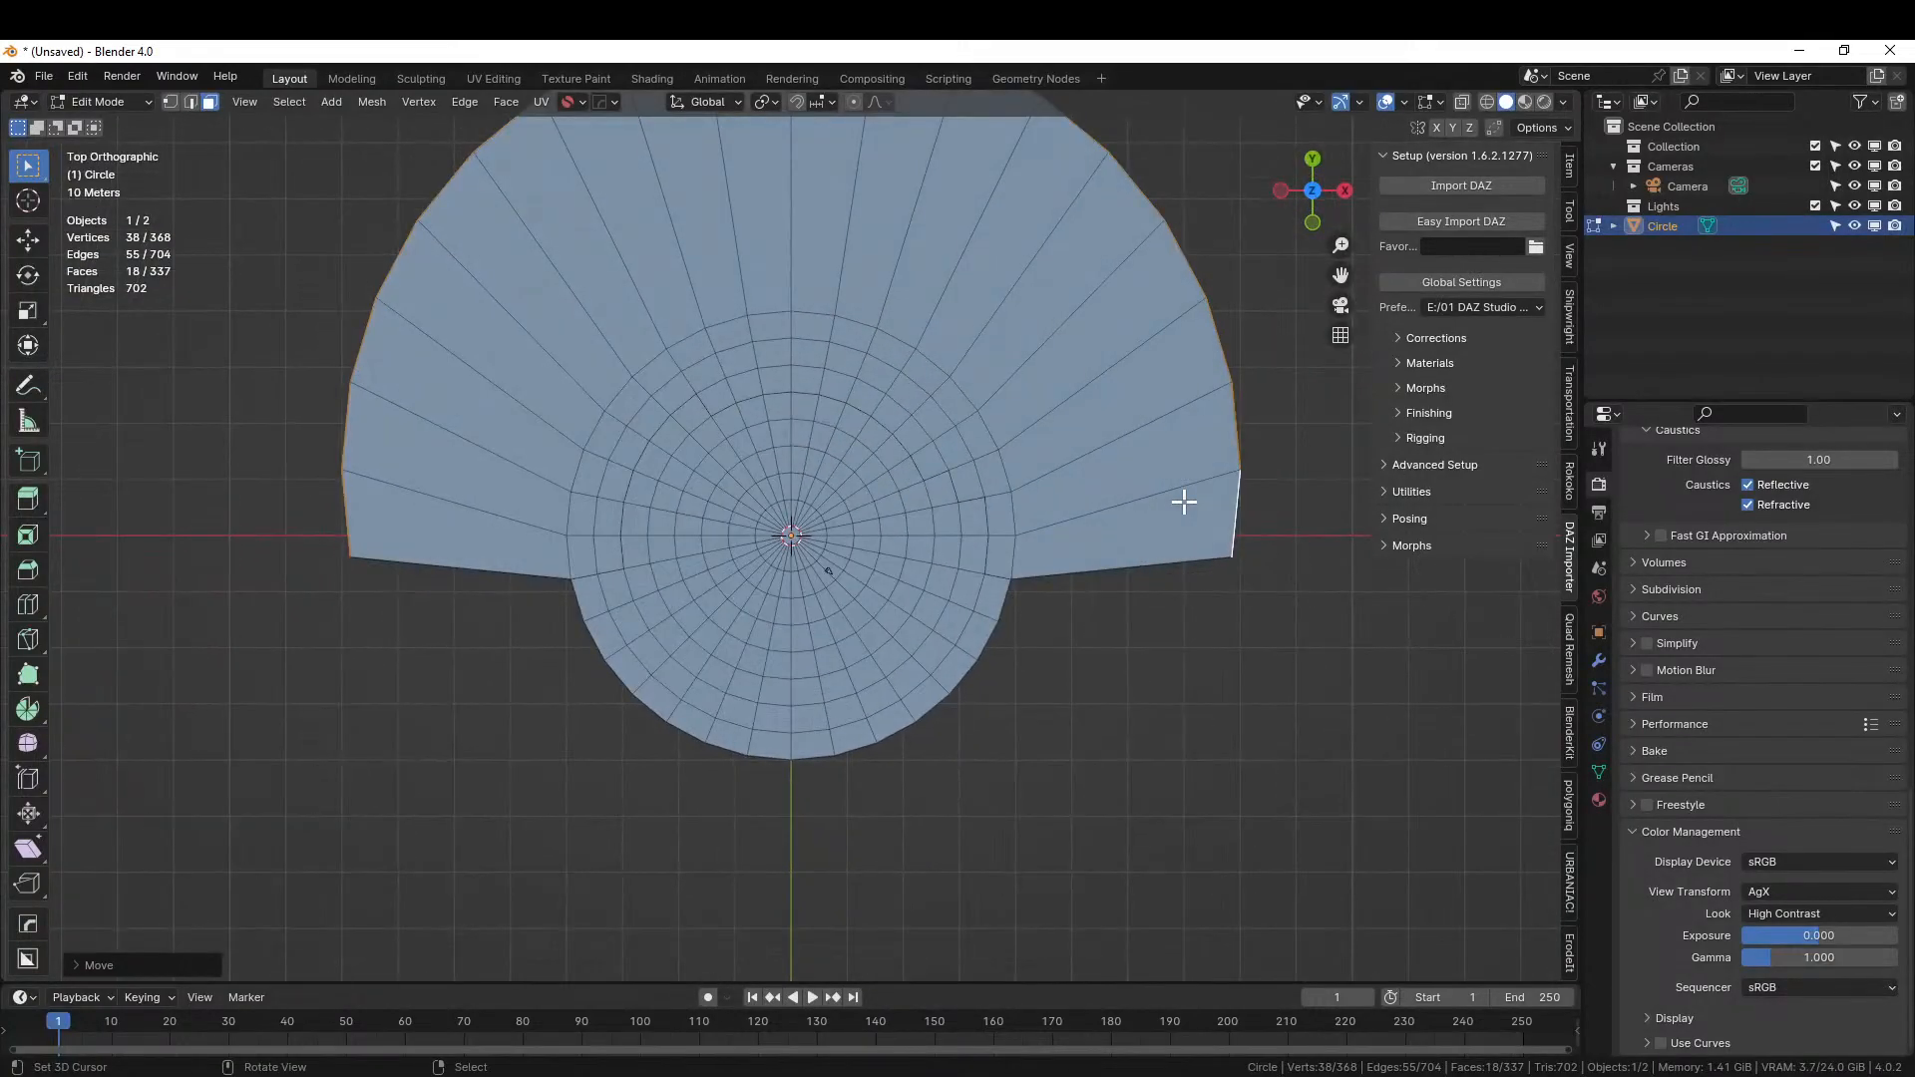
# Add five evenly spaced loop cuts across the extended raised terrain, following its curved outline.
pyautogui.click(434, 568)
pyautogui.press('2')
pyautogui.click(434, 567)
pyautogui.hotkey('ctrl', 'r')
pyautogui.scroll(1, 437, 554)
pyautogui.scroll(3, 437, 554)
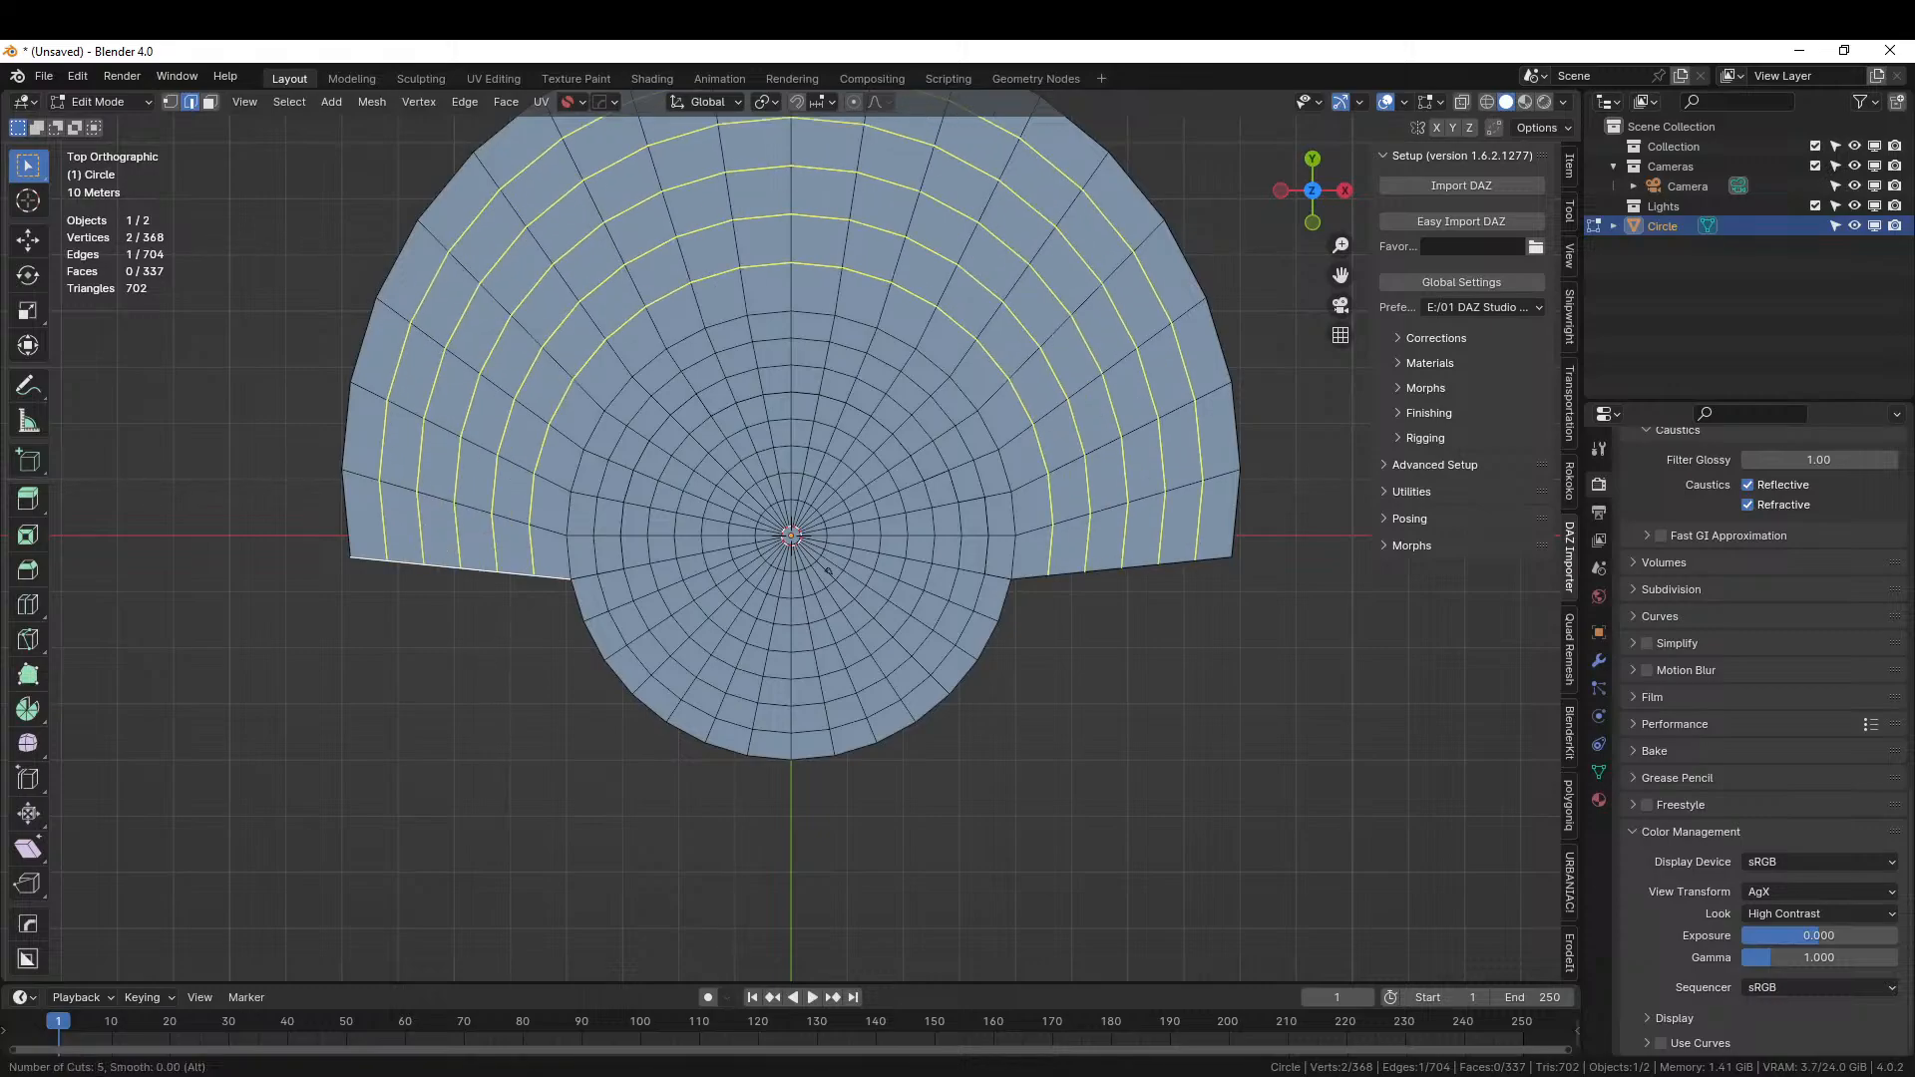
pyautogui.click(437, 554)
pyautogui.rightClick(437, 554)
# Select the outermost ring of faces along the low front half of the disc and try to move them along Z.
pyautogui.moveTo(830, 672); pyautogui.dragTo(971, 559, button='middle')
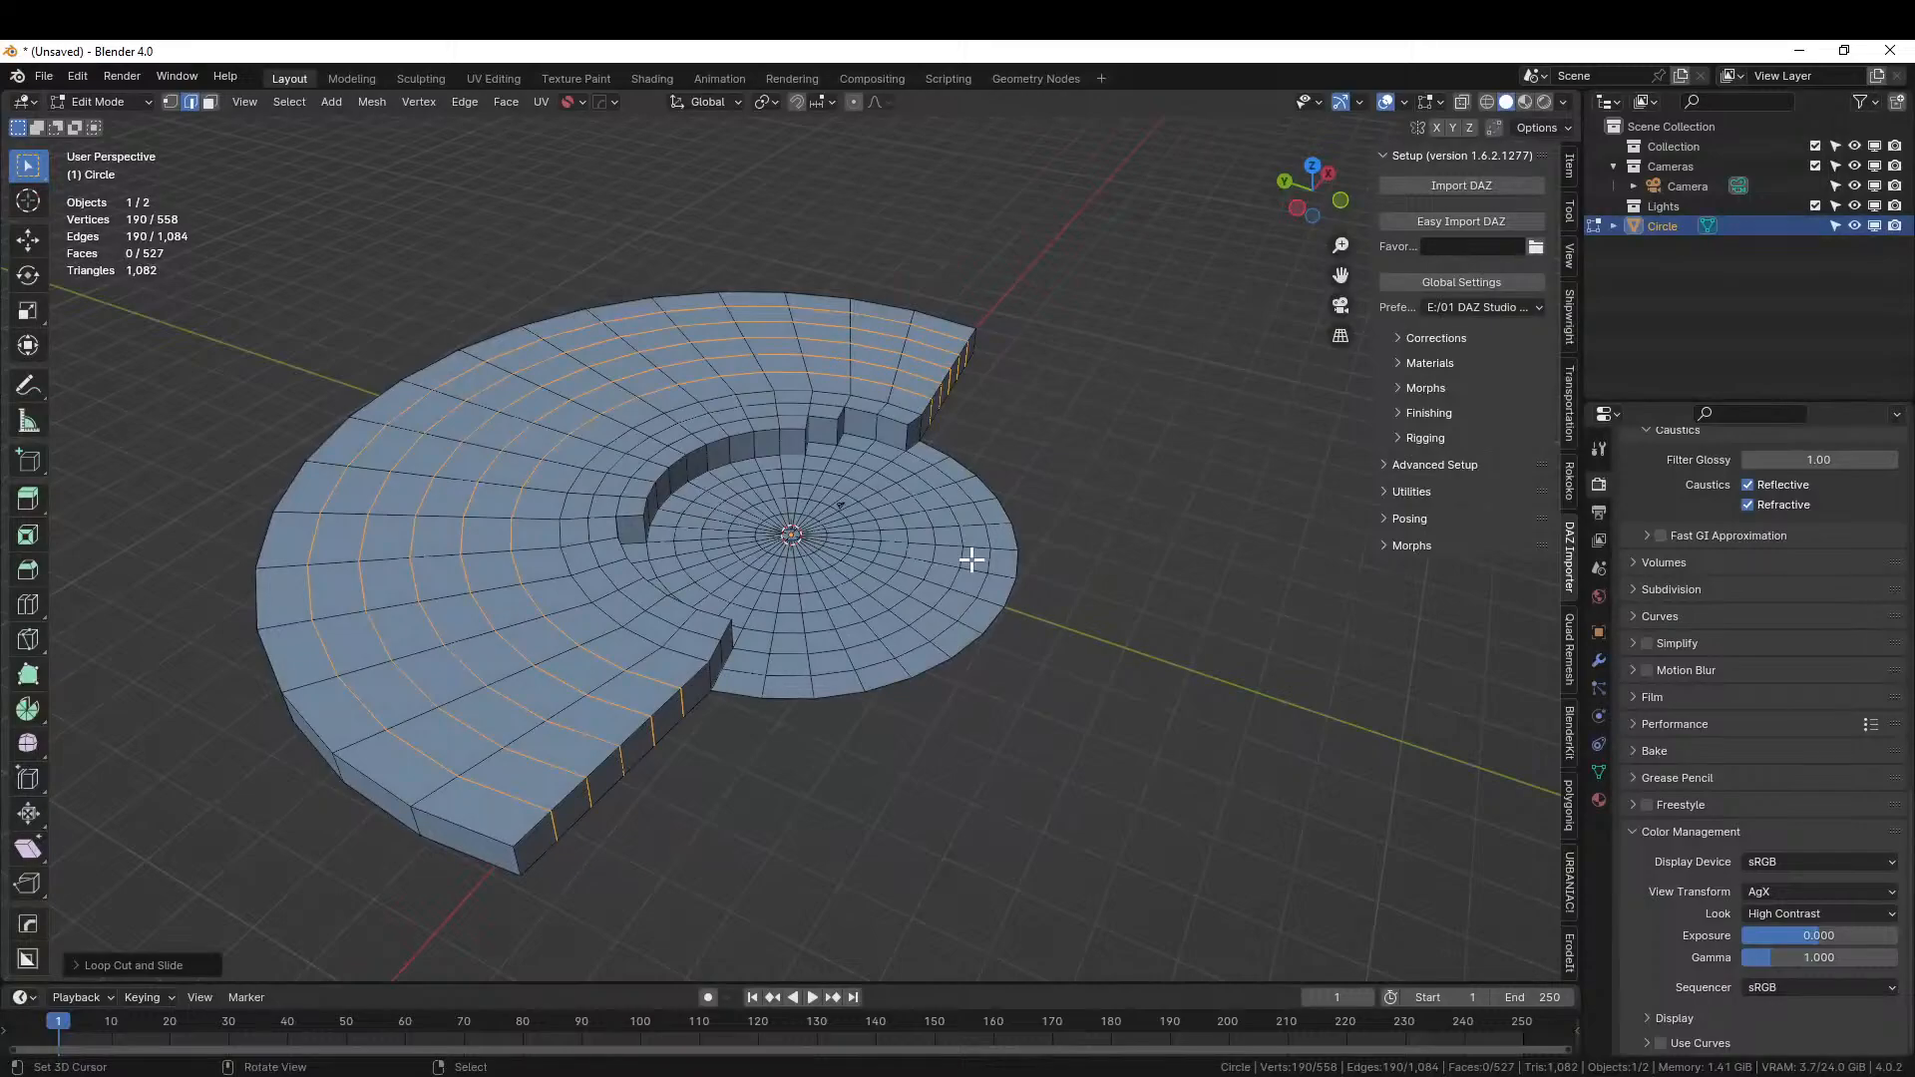
pyautogui.moveTo(855, 681); pyautogui.dragTo(713, 671, button='middle')
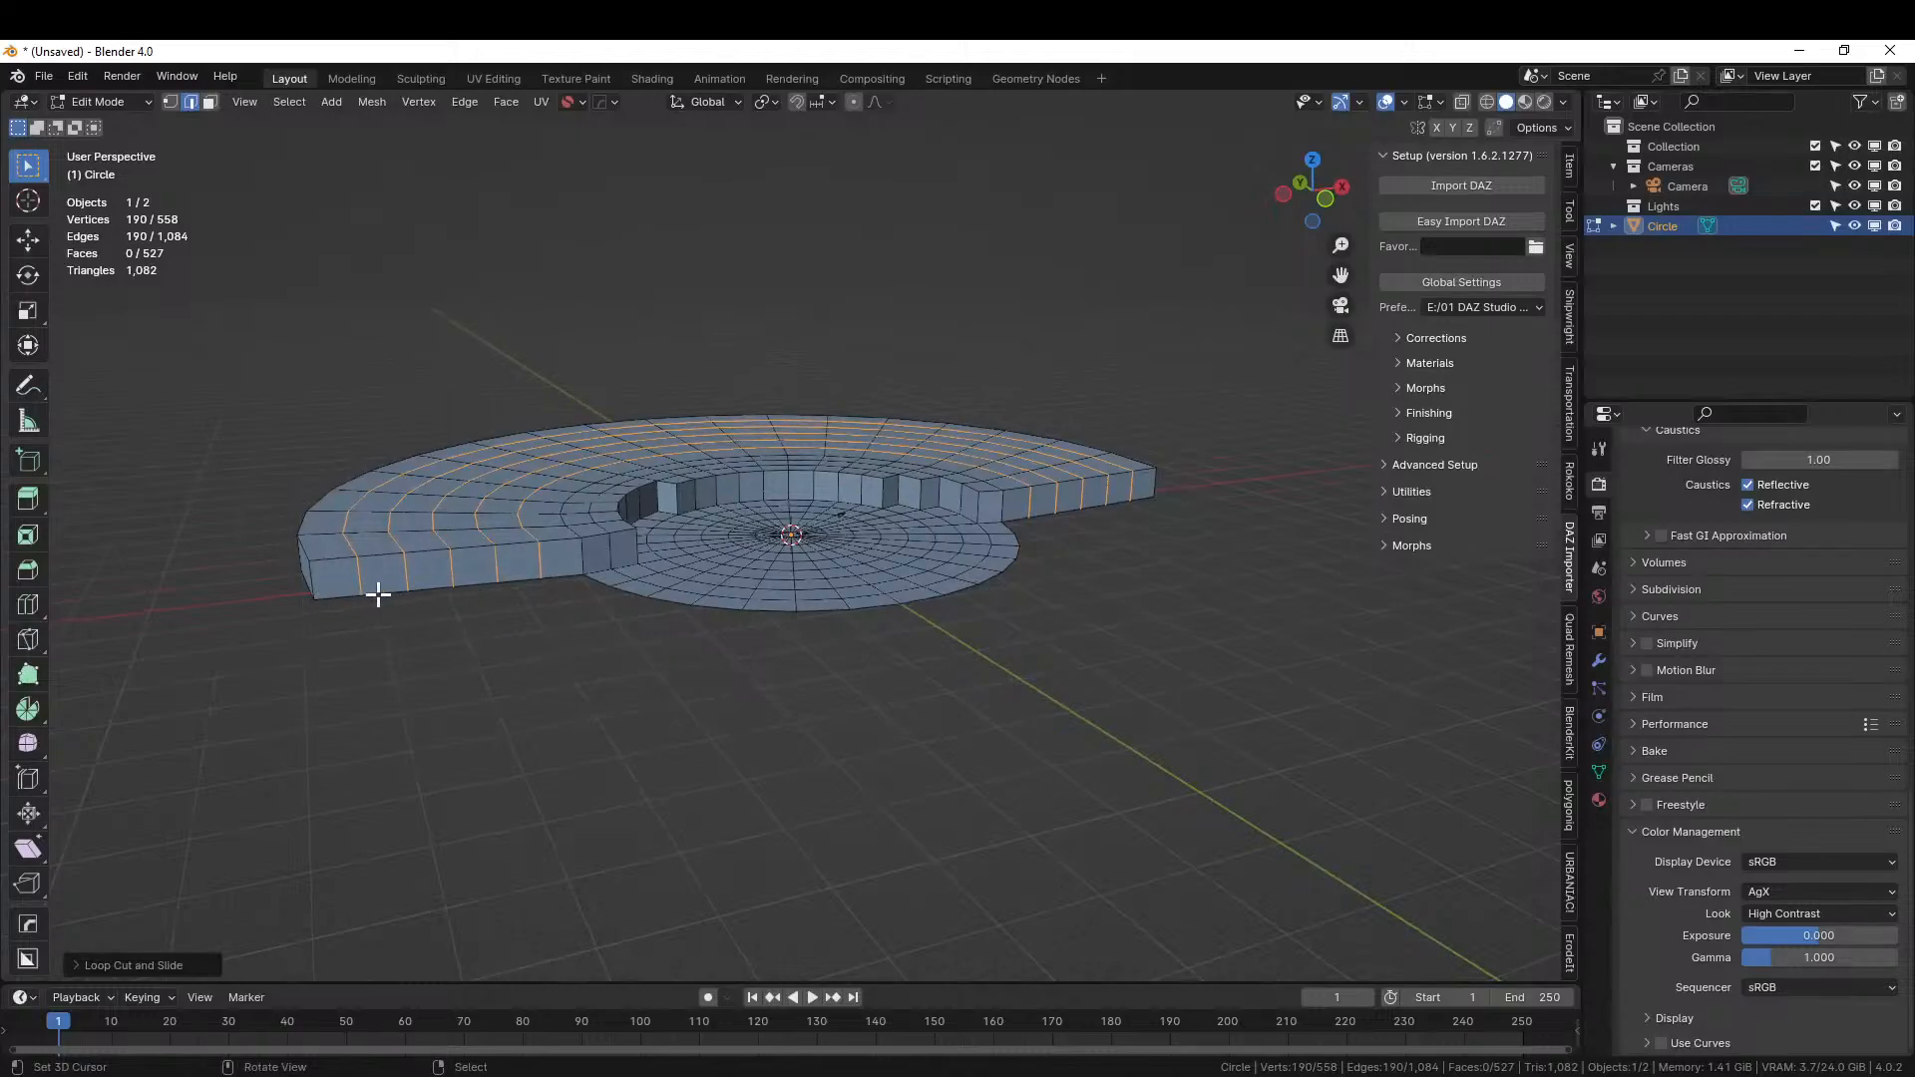
pyautogui.moveTo(624, 597); pyautogui.dragTo(589, 555, button='middle')
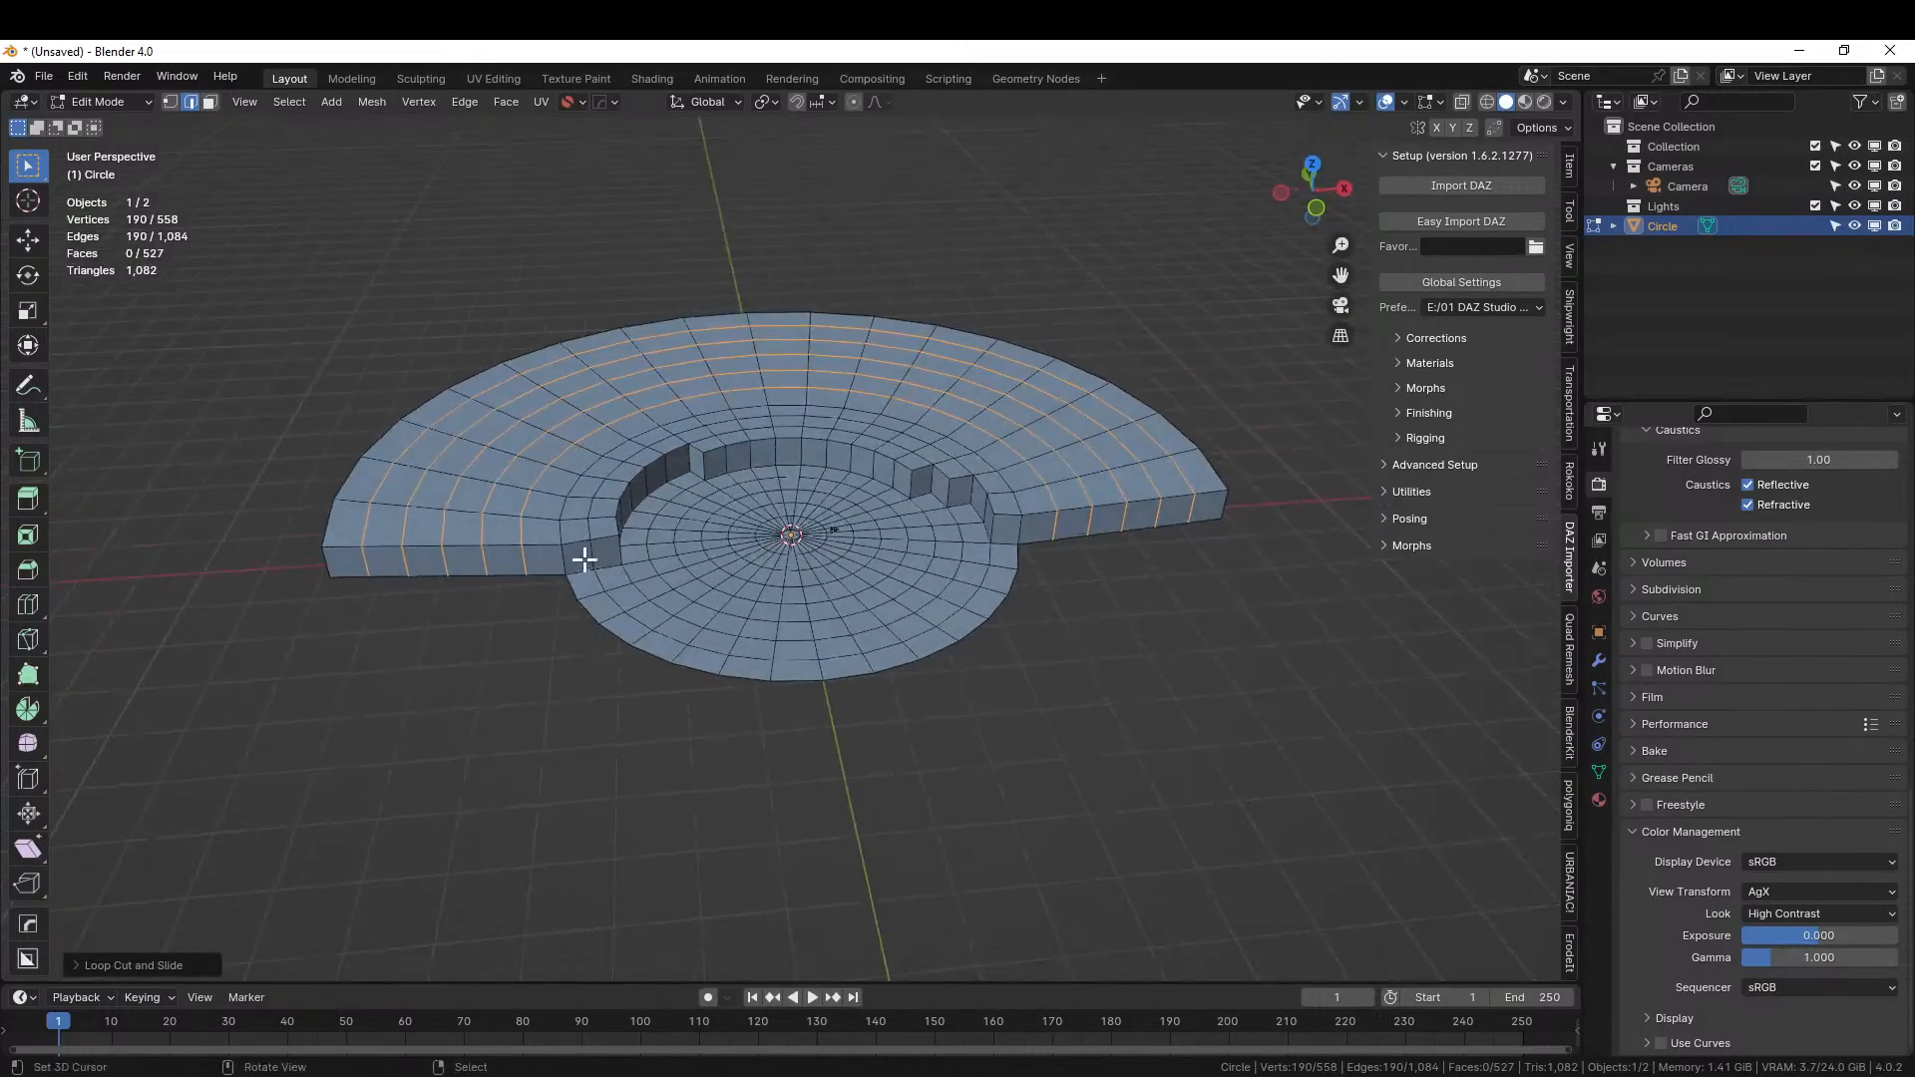
pyautogui.click(583, 579)
pyautogui.press('3')
pyautogui.click(580, 581)
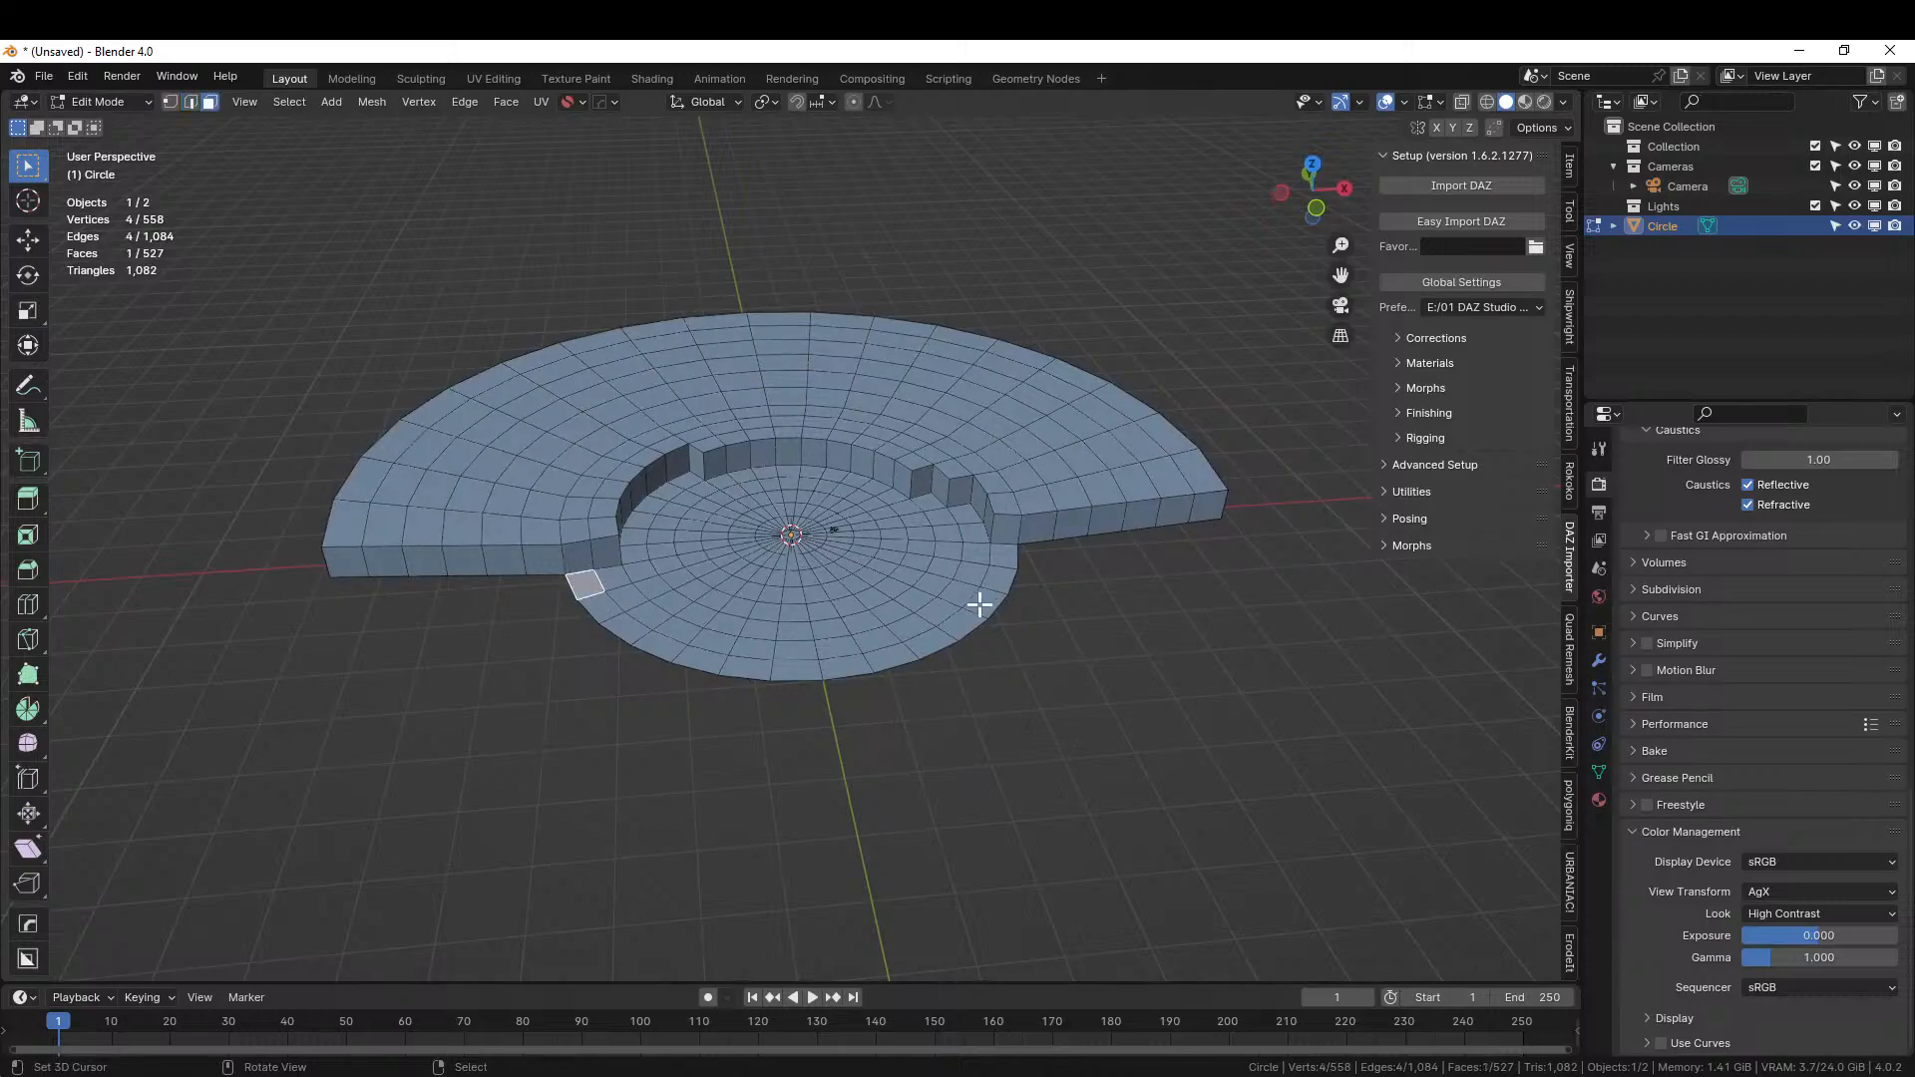
pyautogui.keyDown('ctrl'); pyautogui.click(873, 658); pyautogui.keyUp('ctrl')
pyautogui.keyDown('ctrl'); pyautogui.click(997, 560); pyautogui.keyUp('ctrl')
pyautogui.moveTo(997, 560); pyautogui.dragTo(952, 597, button='middle')
pyautogui.press('g')
pyautogui.press('z')
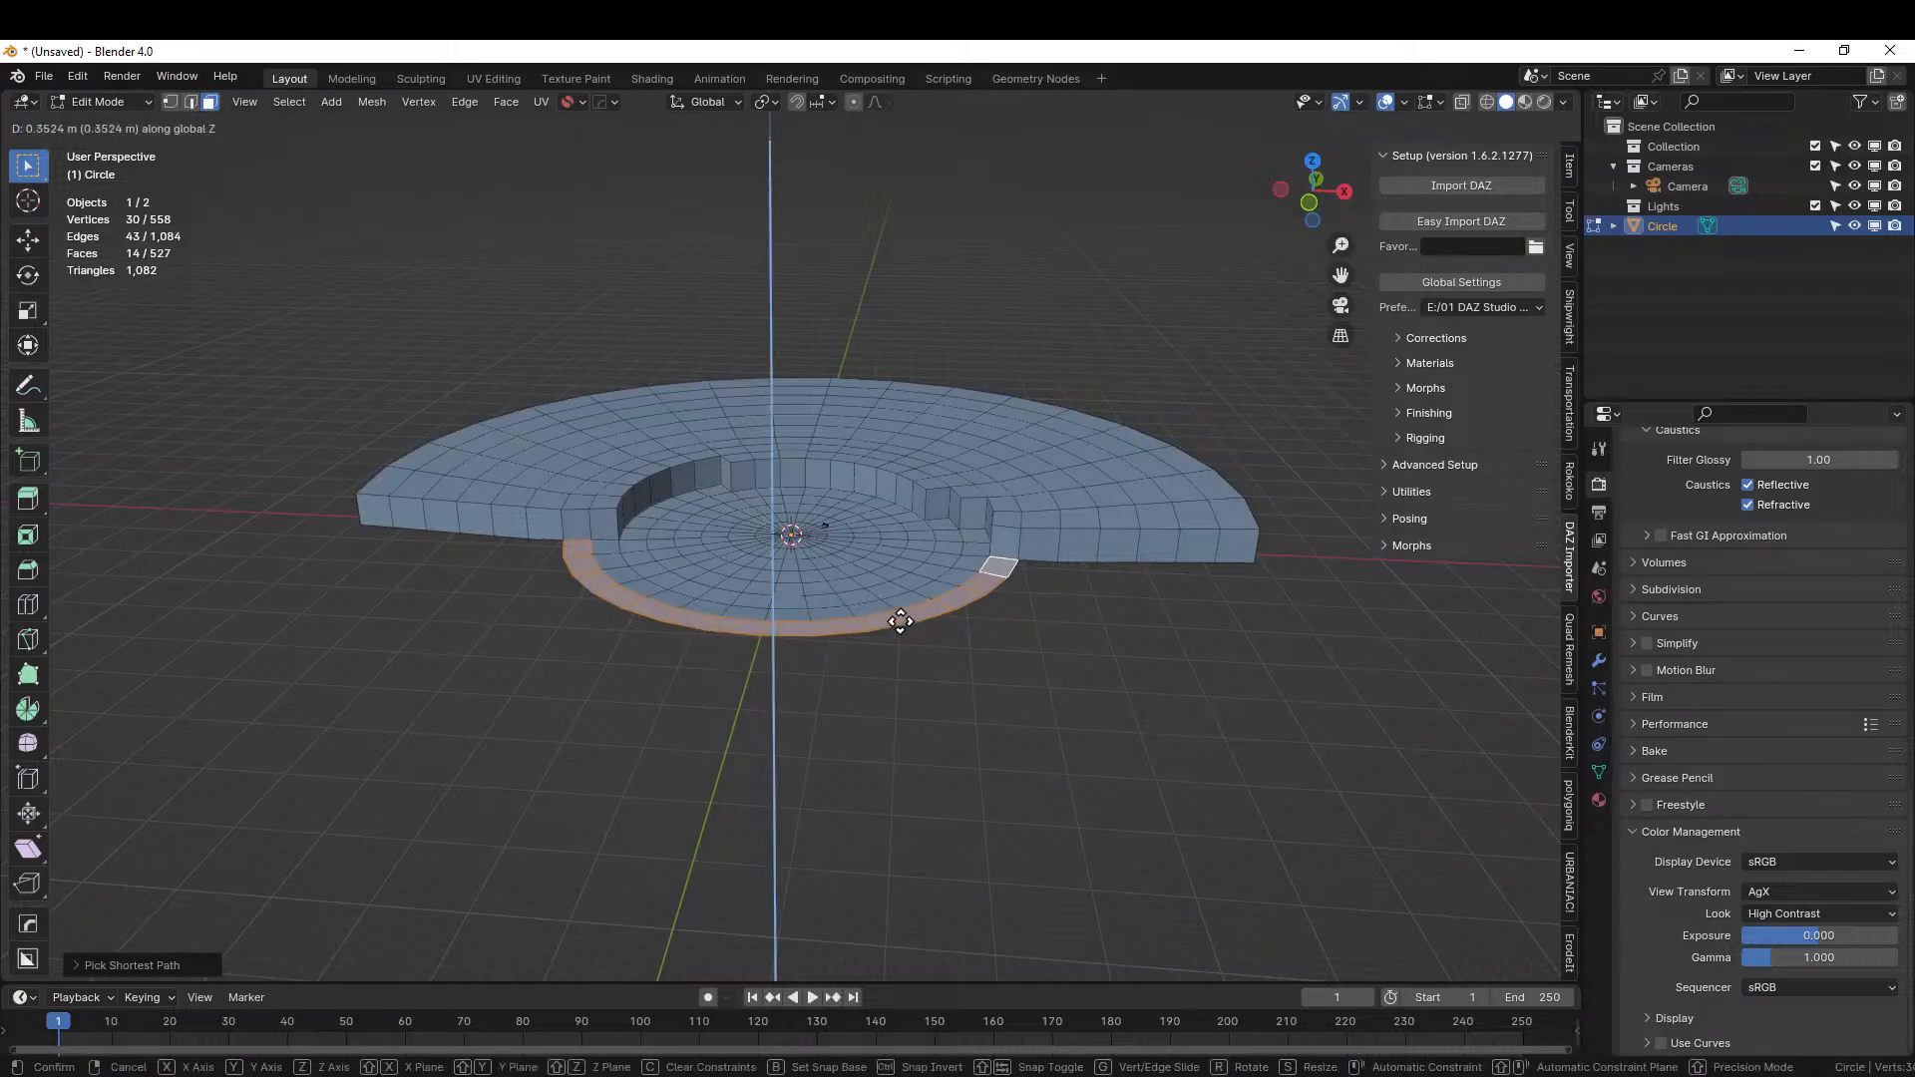
pyautogui.rightClick(901, 611)
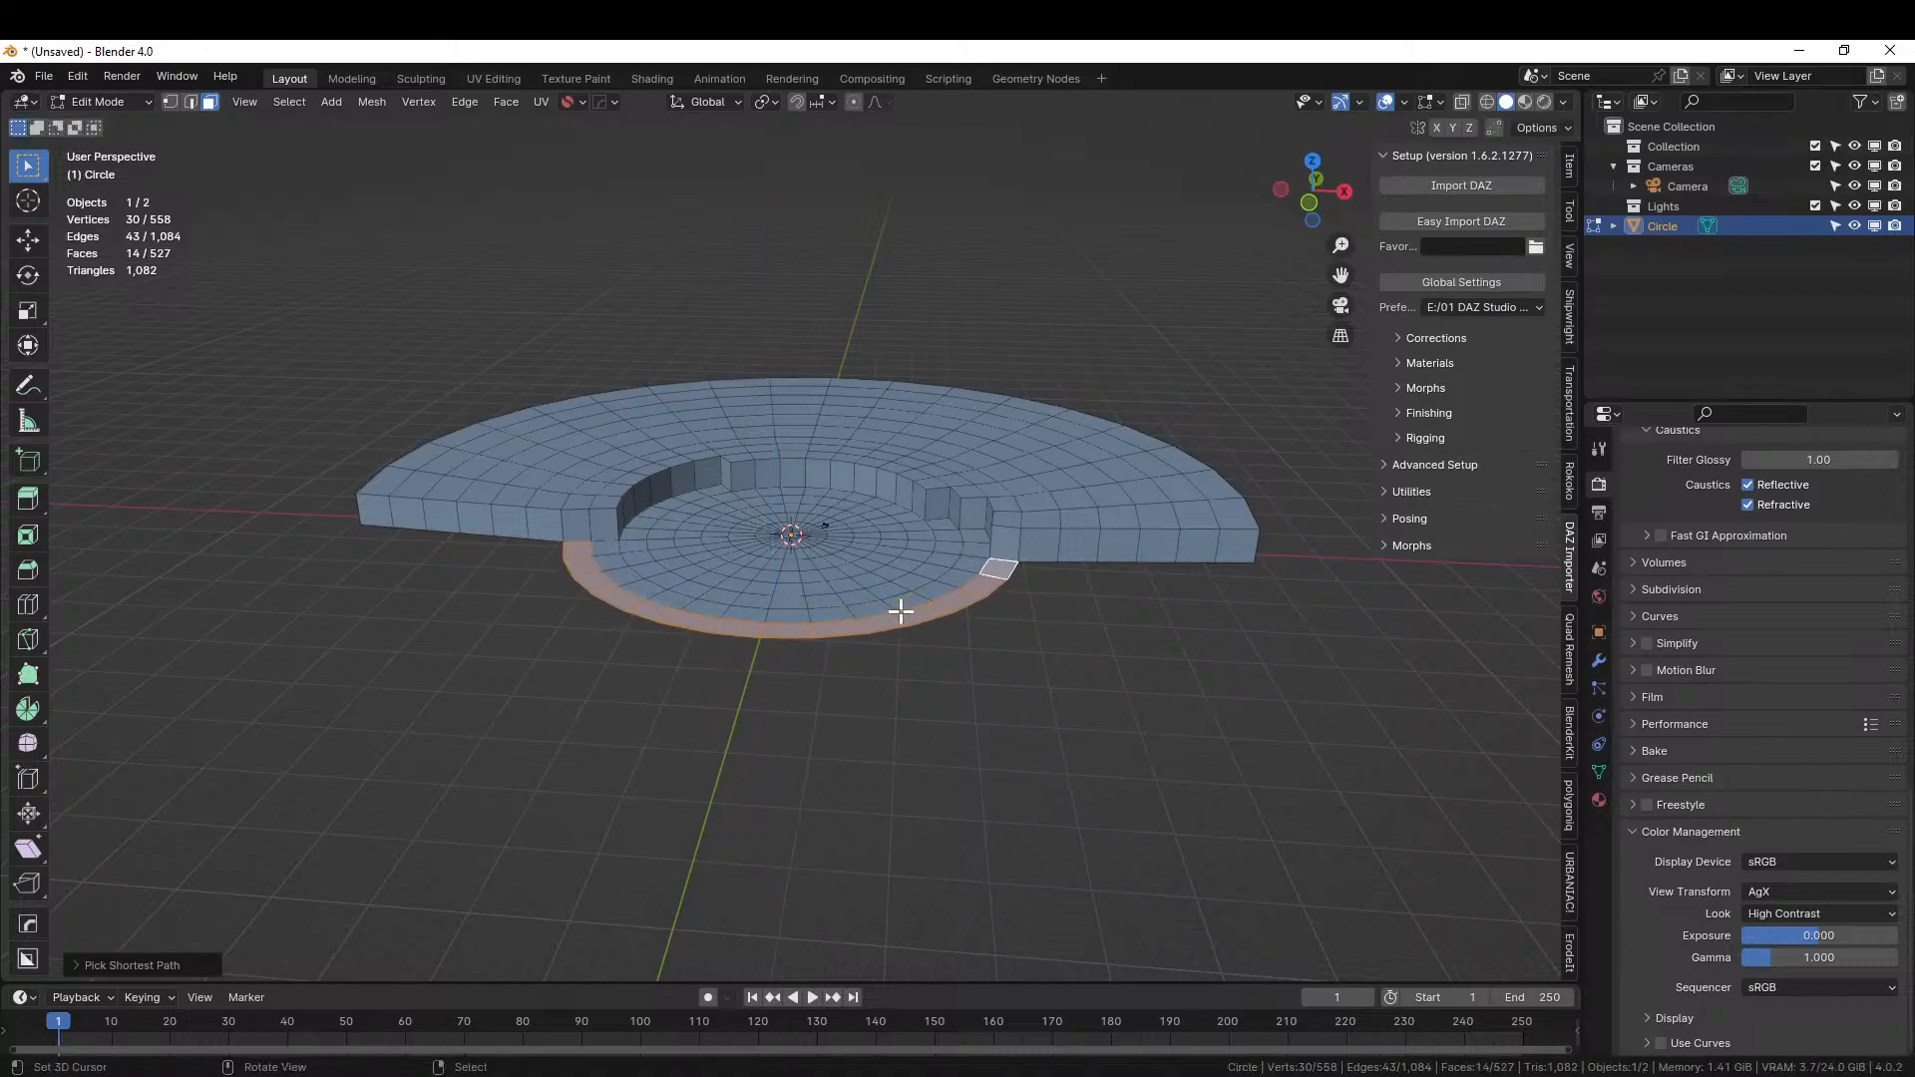
# Deselect the three faces at the middle of the low front ring and raise the remaining ring faces about 4 m along Z.
pyautogui.moveTo(899, 669); pyautogui.dragTo(777, 680, button='middle')
pyautogui.keyDown('shift'); pyautogui.rightClick(758, 675); pyautogui.keyUp('shift')
pyautogui.keyDown('shift'); pyautogui.rightClick(801, 669); pyautogui.keyUp('shift')
pyautogui.keyDown('shift'); pyautogui.rightClick(853, 662); pyautogui.keyUp('shift')
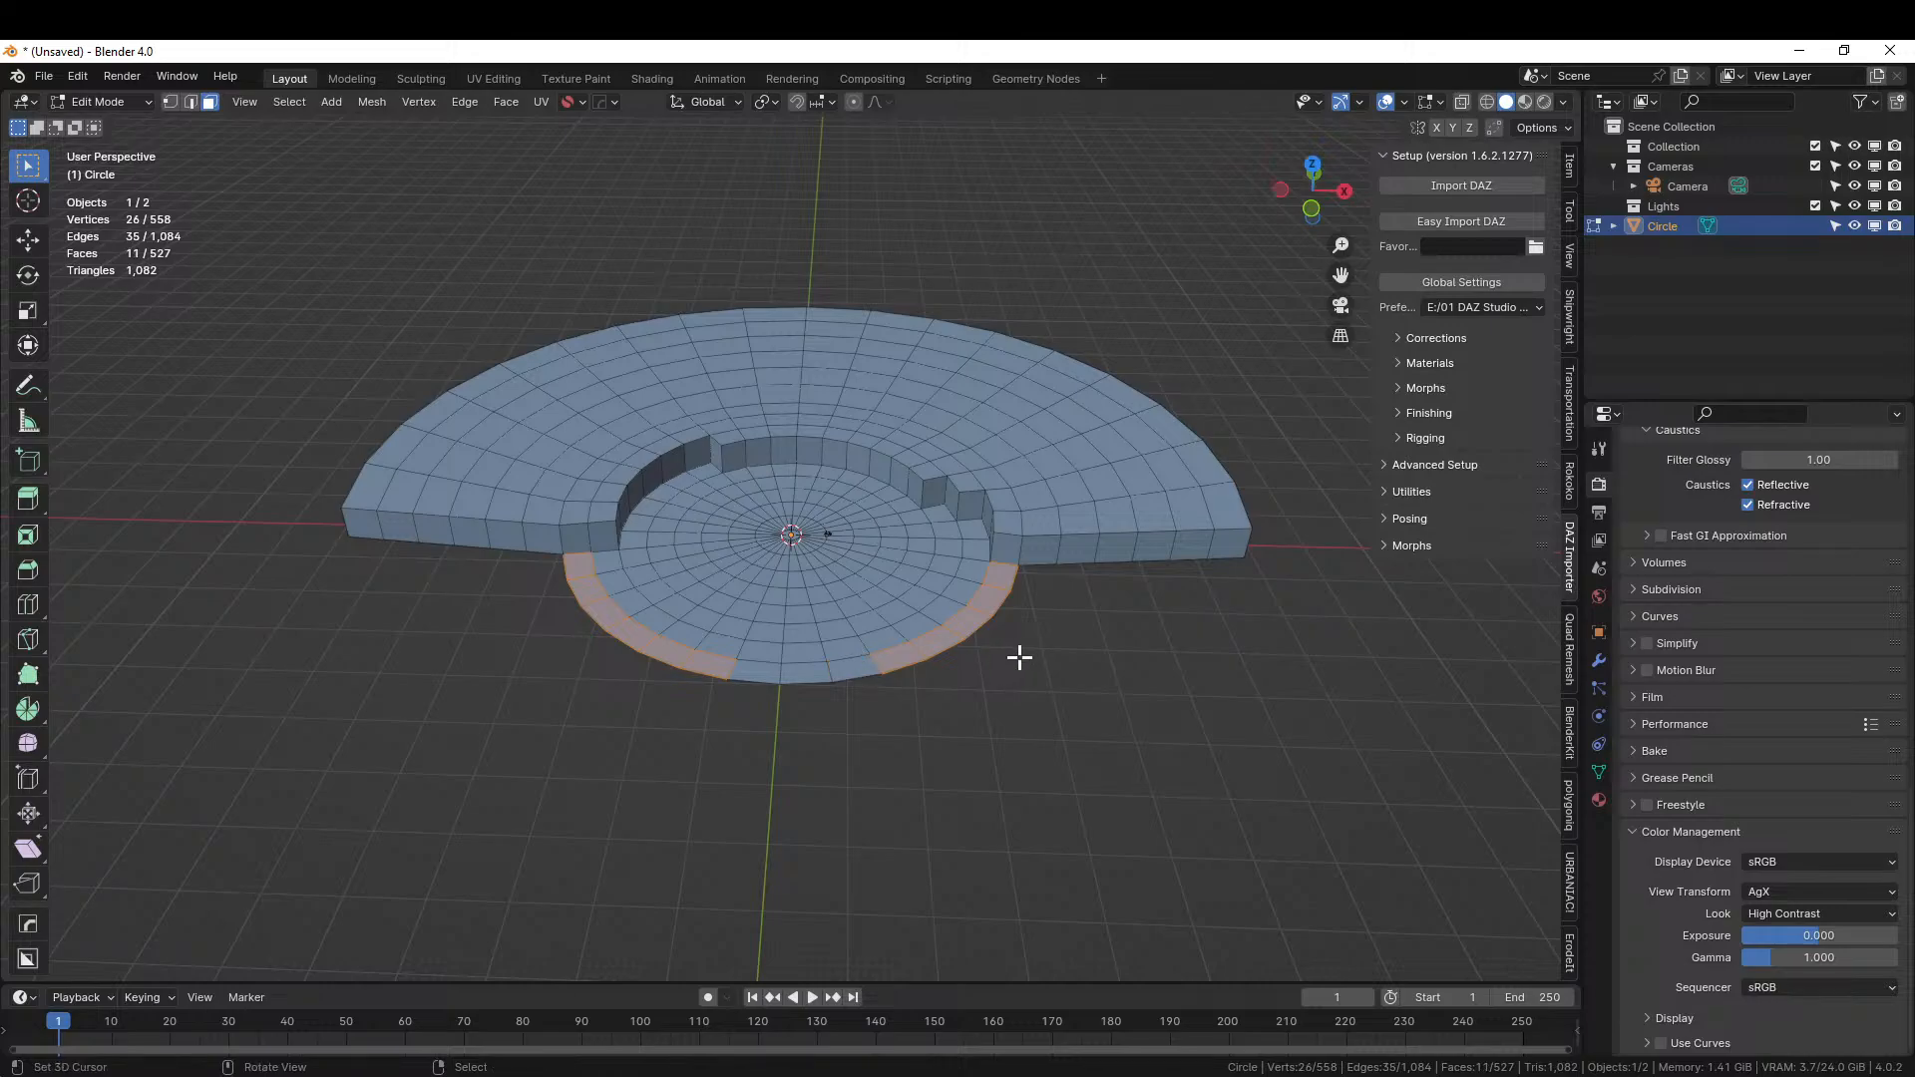
pyautogui.press('g')
pyautogui.press('z')
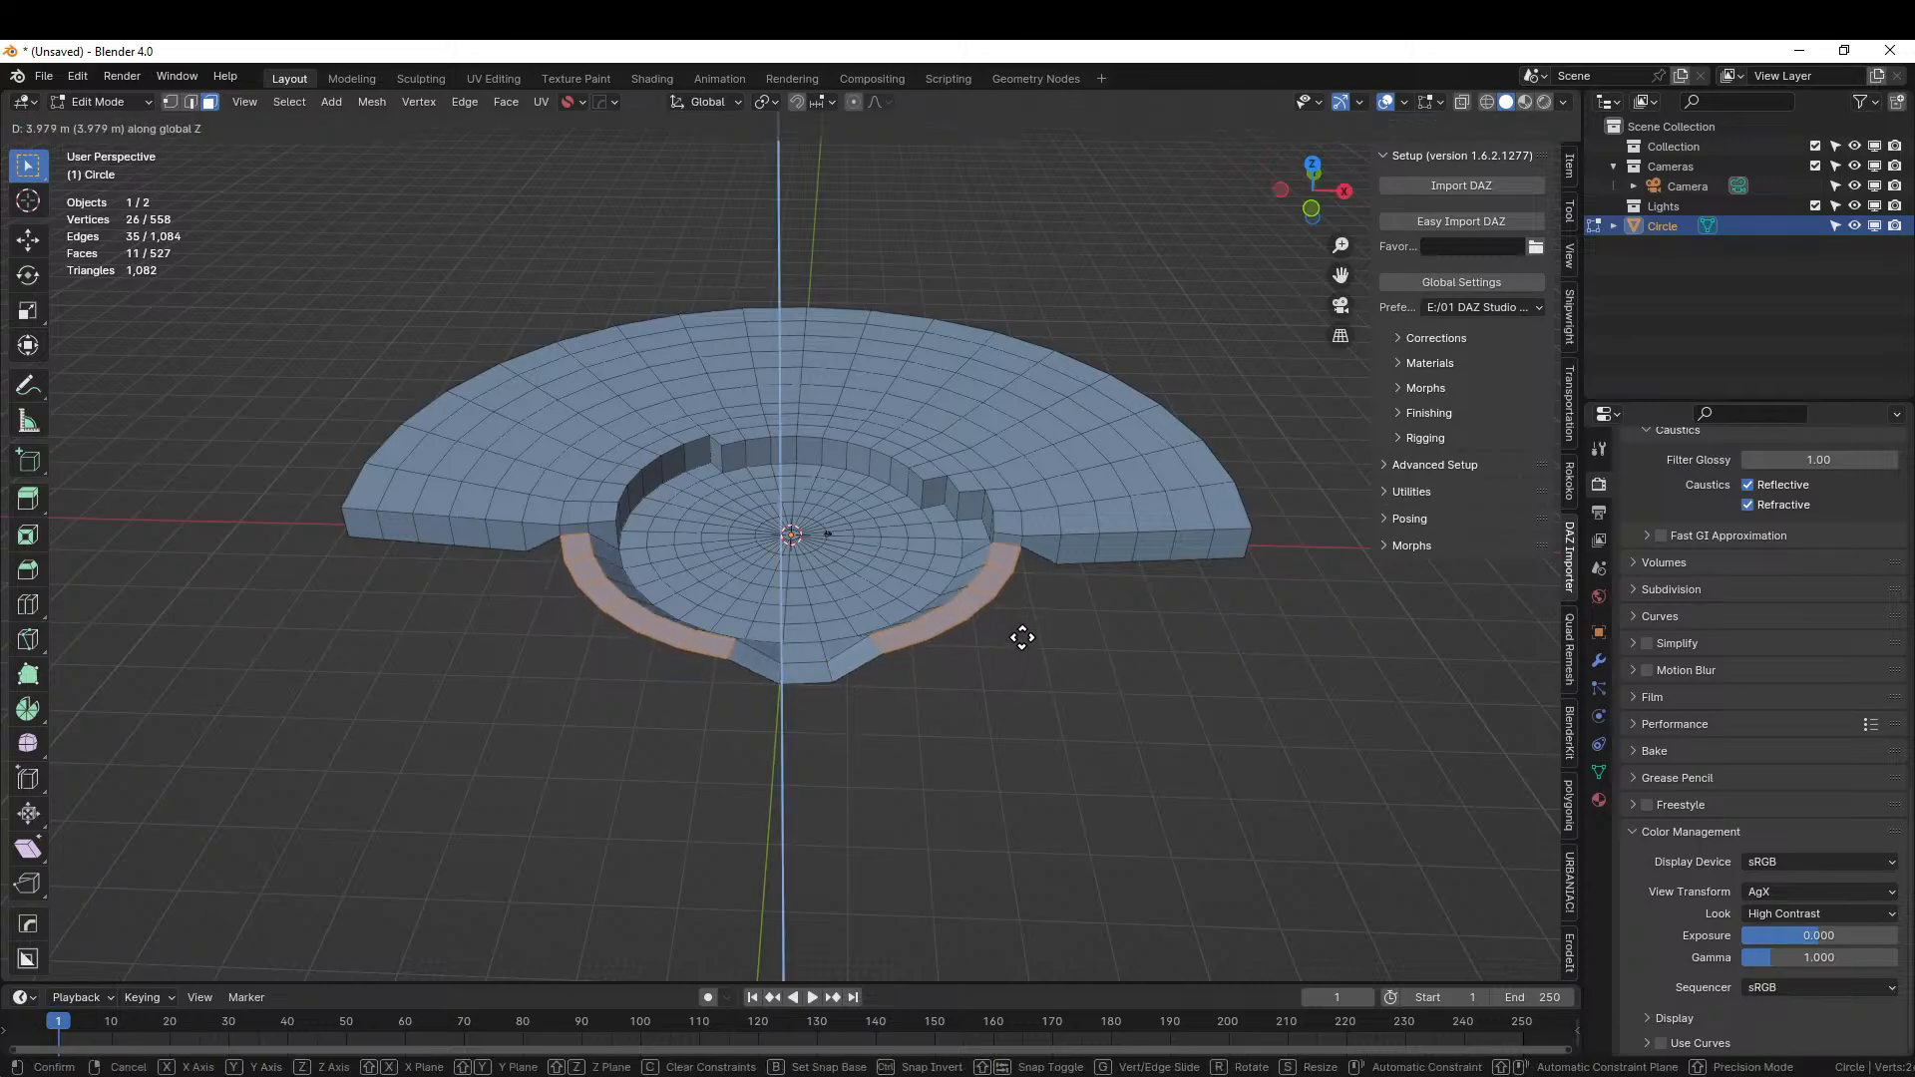
pyautogui.click(1022, 637)
# Enable proportional editing and raise one vertex on the rear-left terrain about 5 m along Z with an 11.92 m influence size.
pyautogui.moveTo(1022, 637); pyautogui.dragTo(892, 646, button='middle')
pyautogui.scroll(4, 836, 584)
pyautogui.scroll(-3, 932, 573)
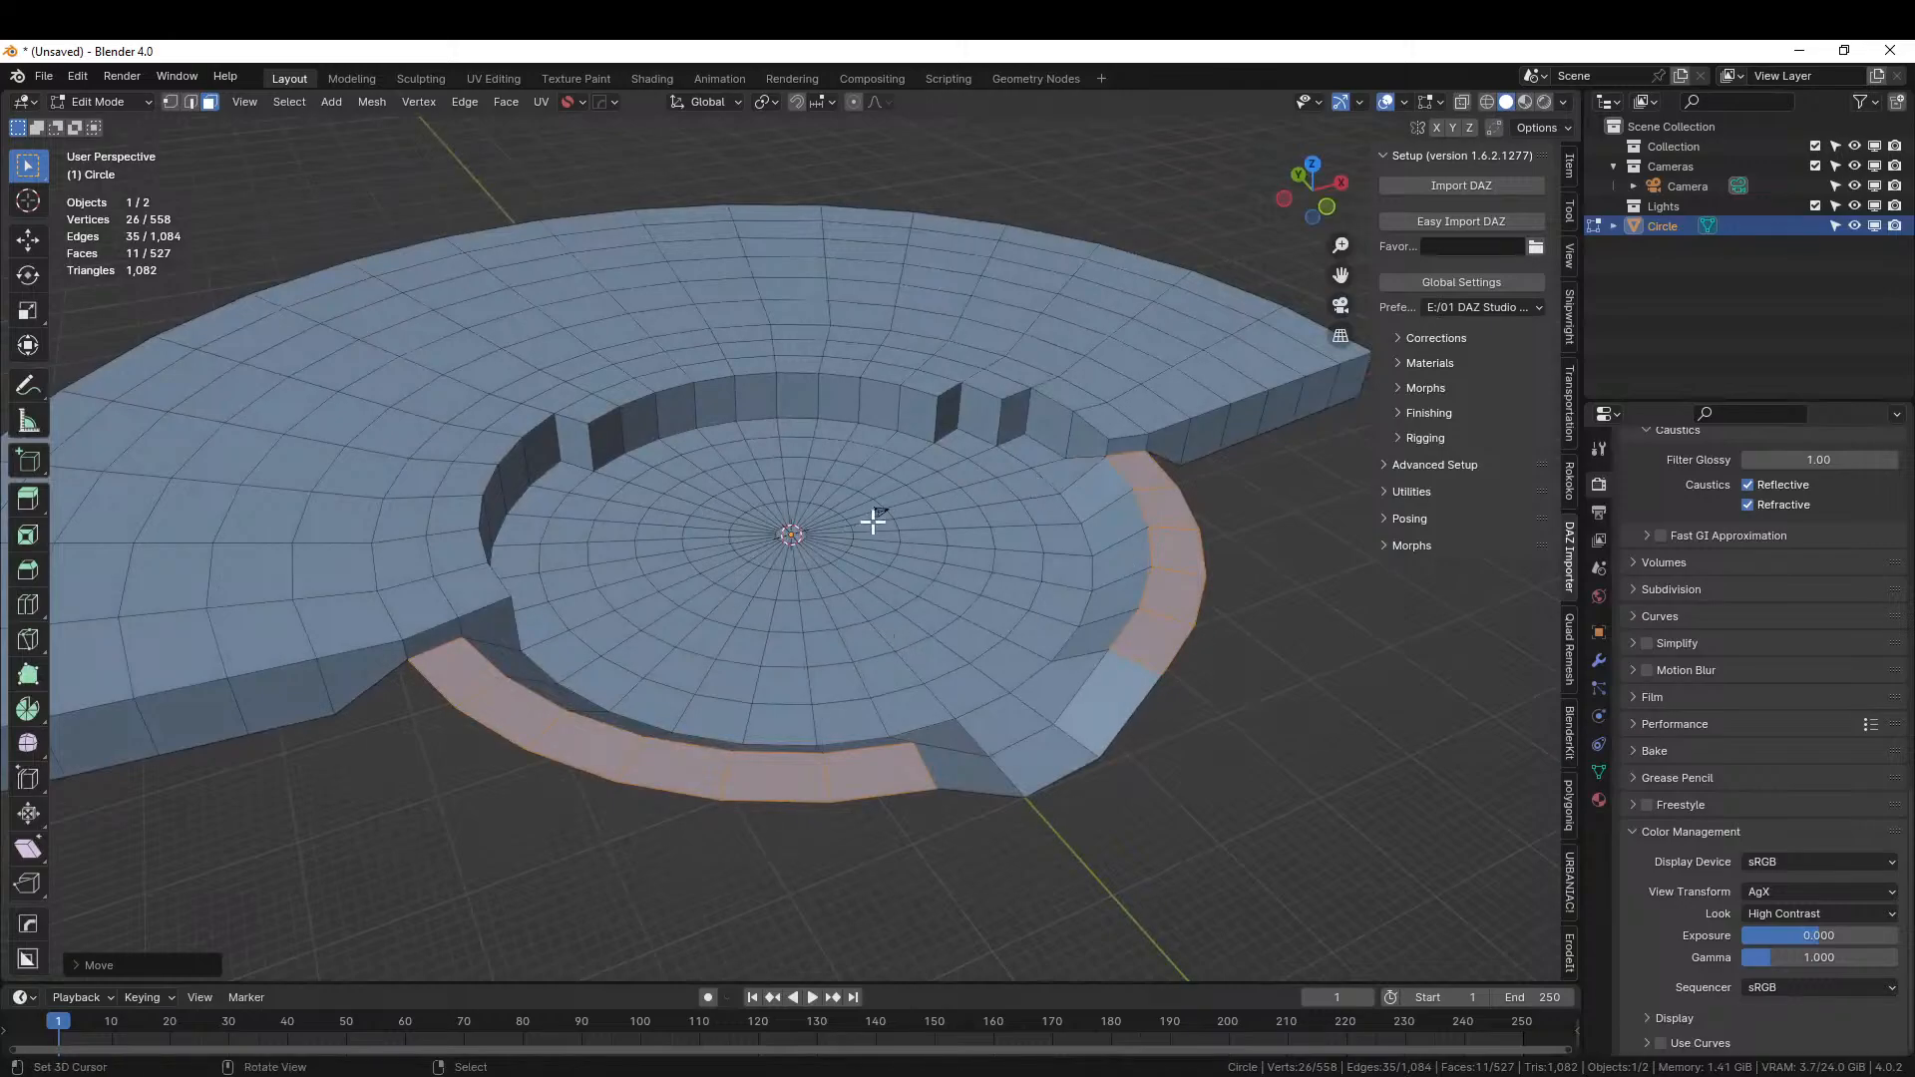
pyautogui.moveTo(863, 526); pyautogui.dragTo(739, 608, button='middle')
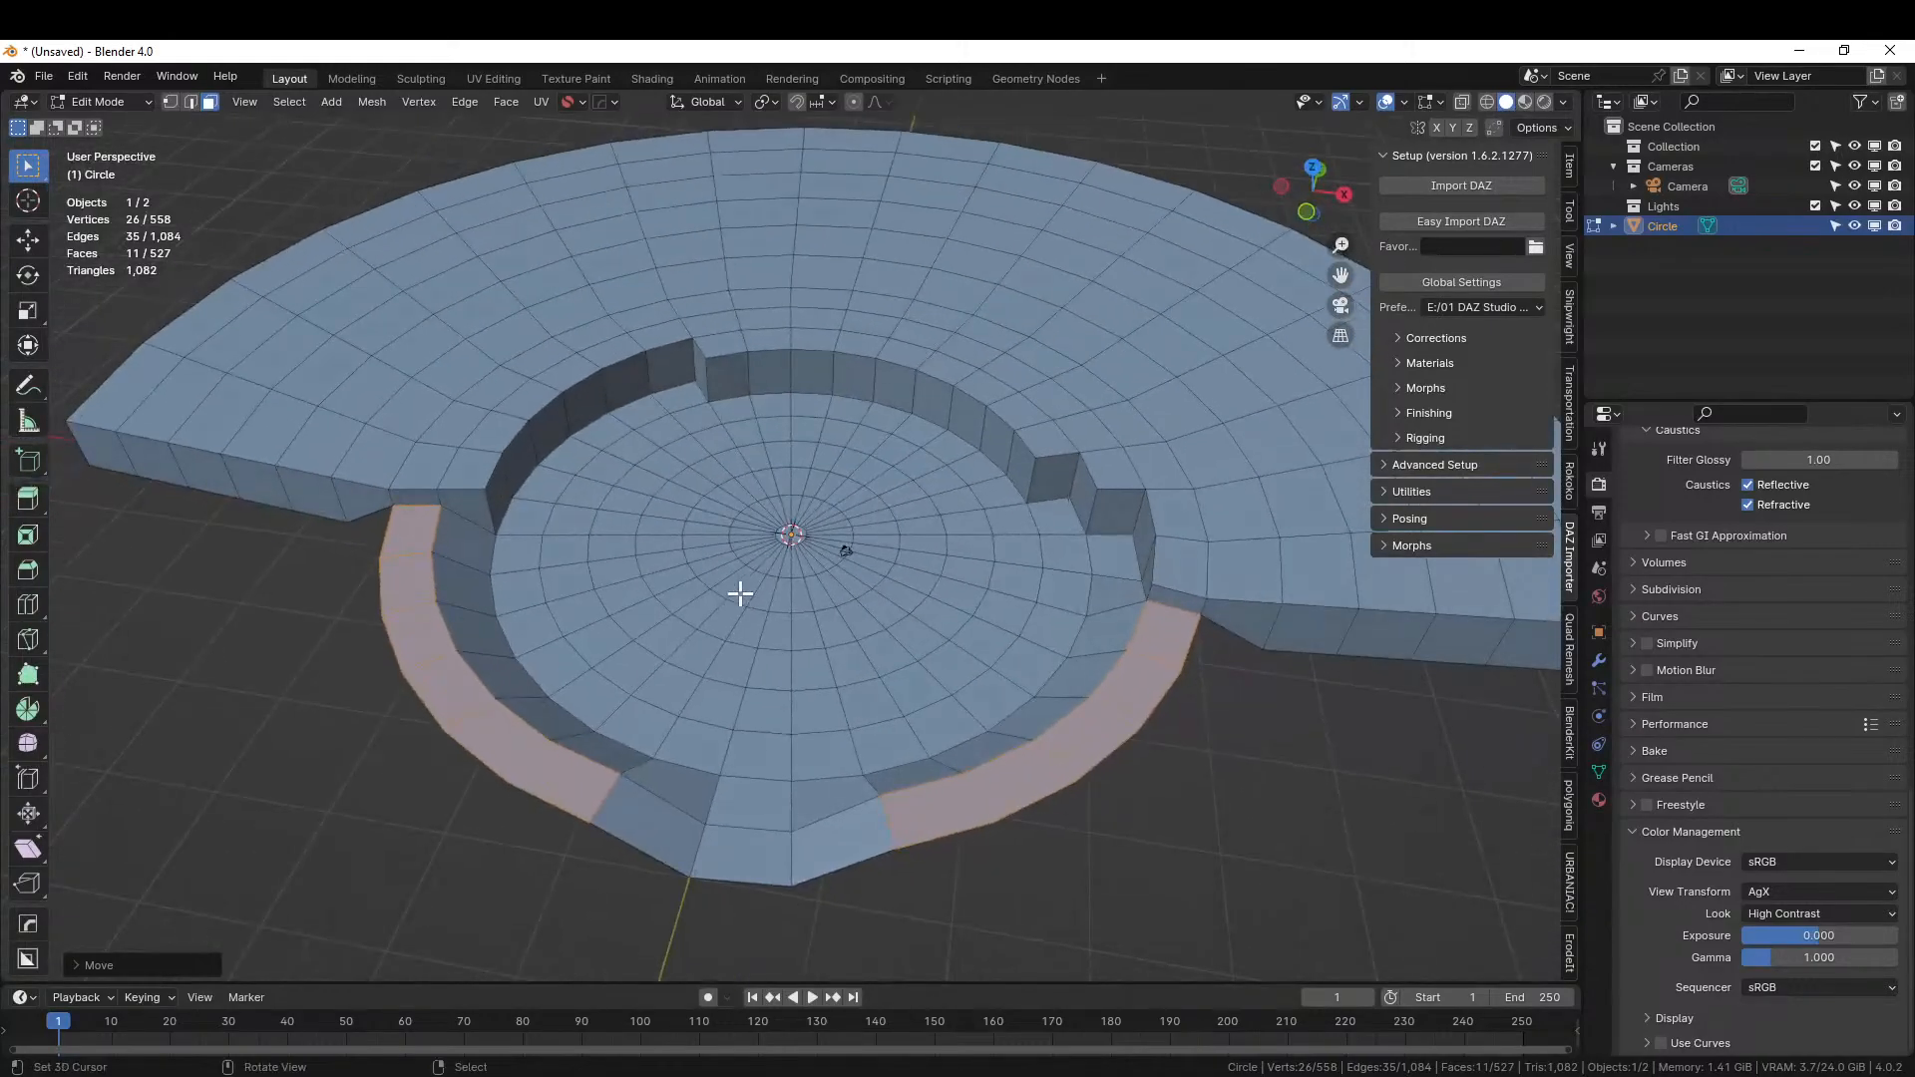
pyautogui.moveTo(716, 542); pyautogui.dragTo(787, 568, button='middle')
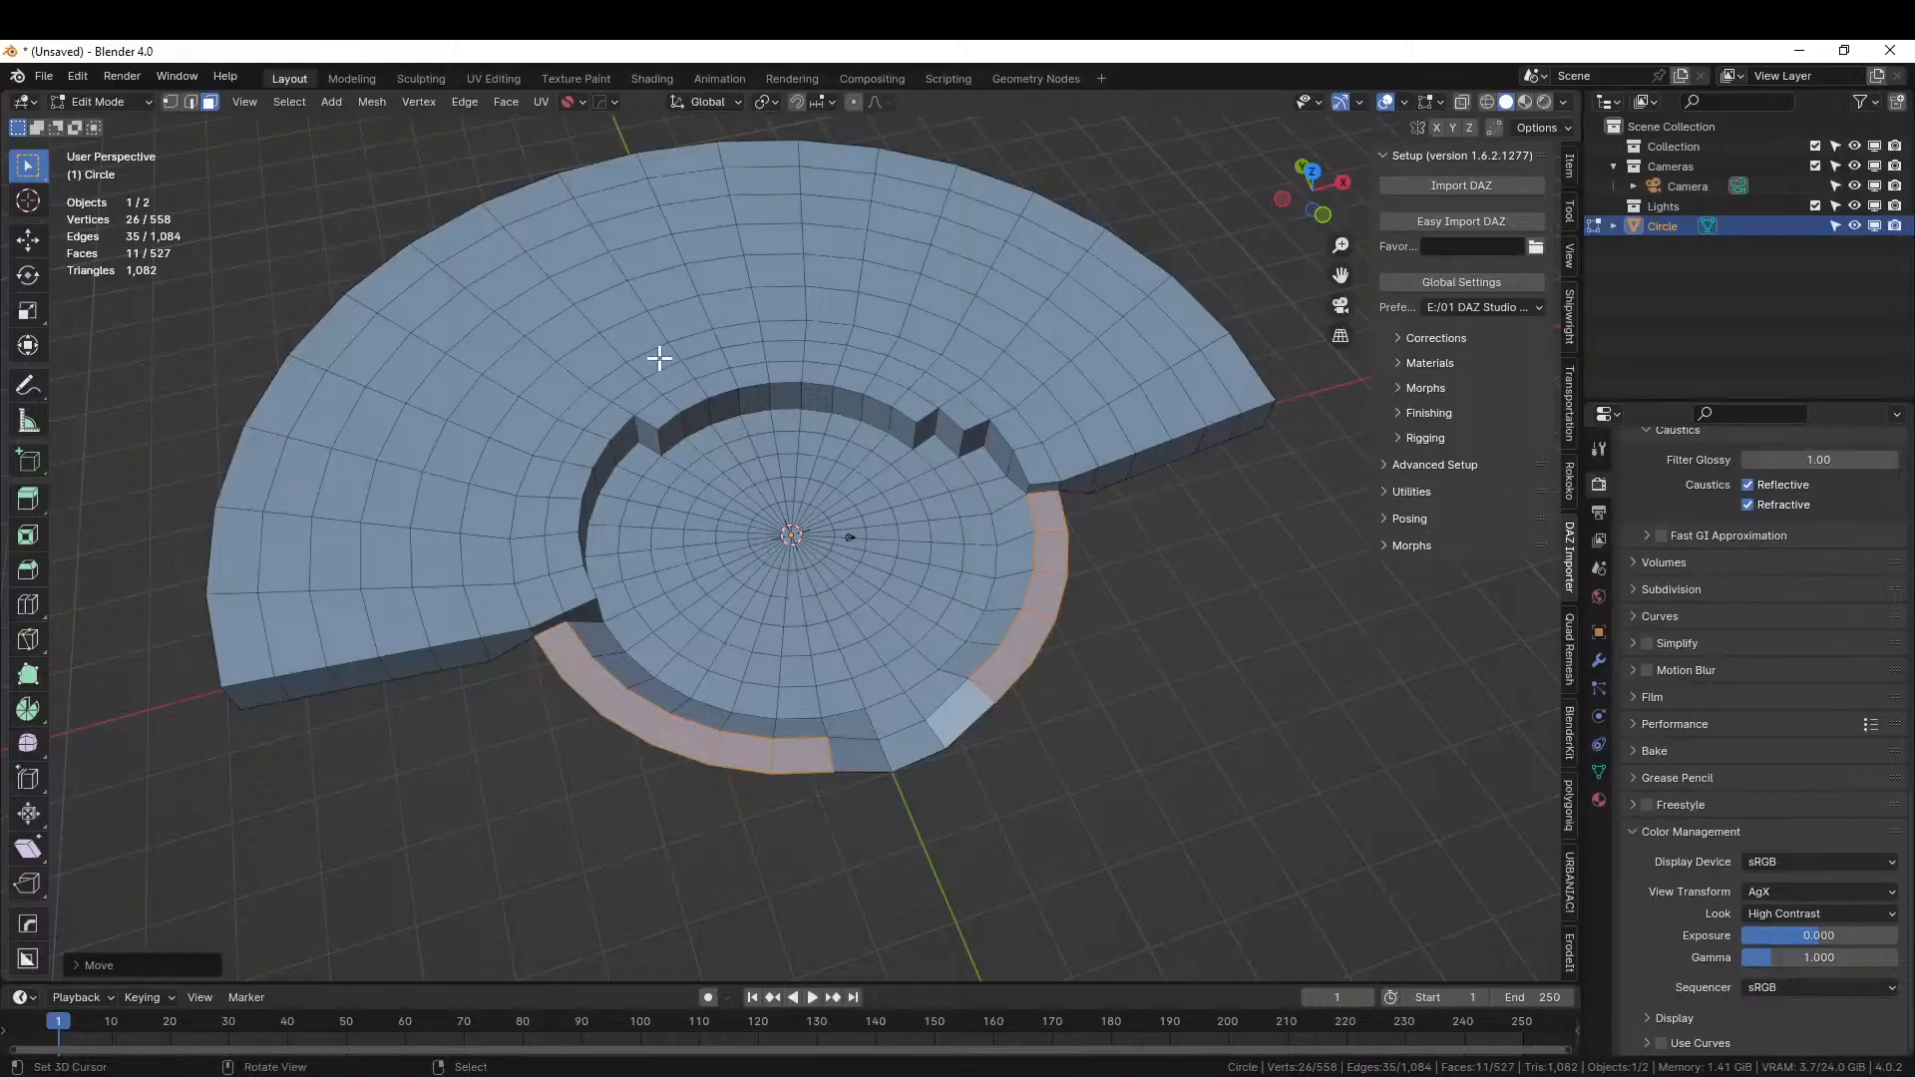
pyautogui.moveTo(662, 359); pyautogui.dragTo(689, 372, button='middle')
pyautogui.press('o')
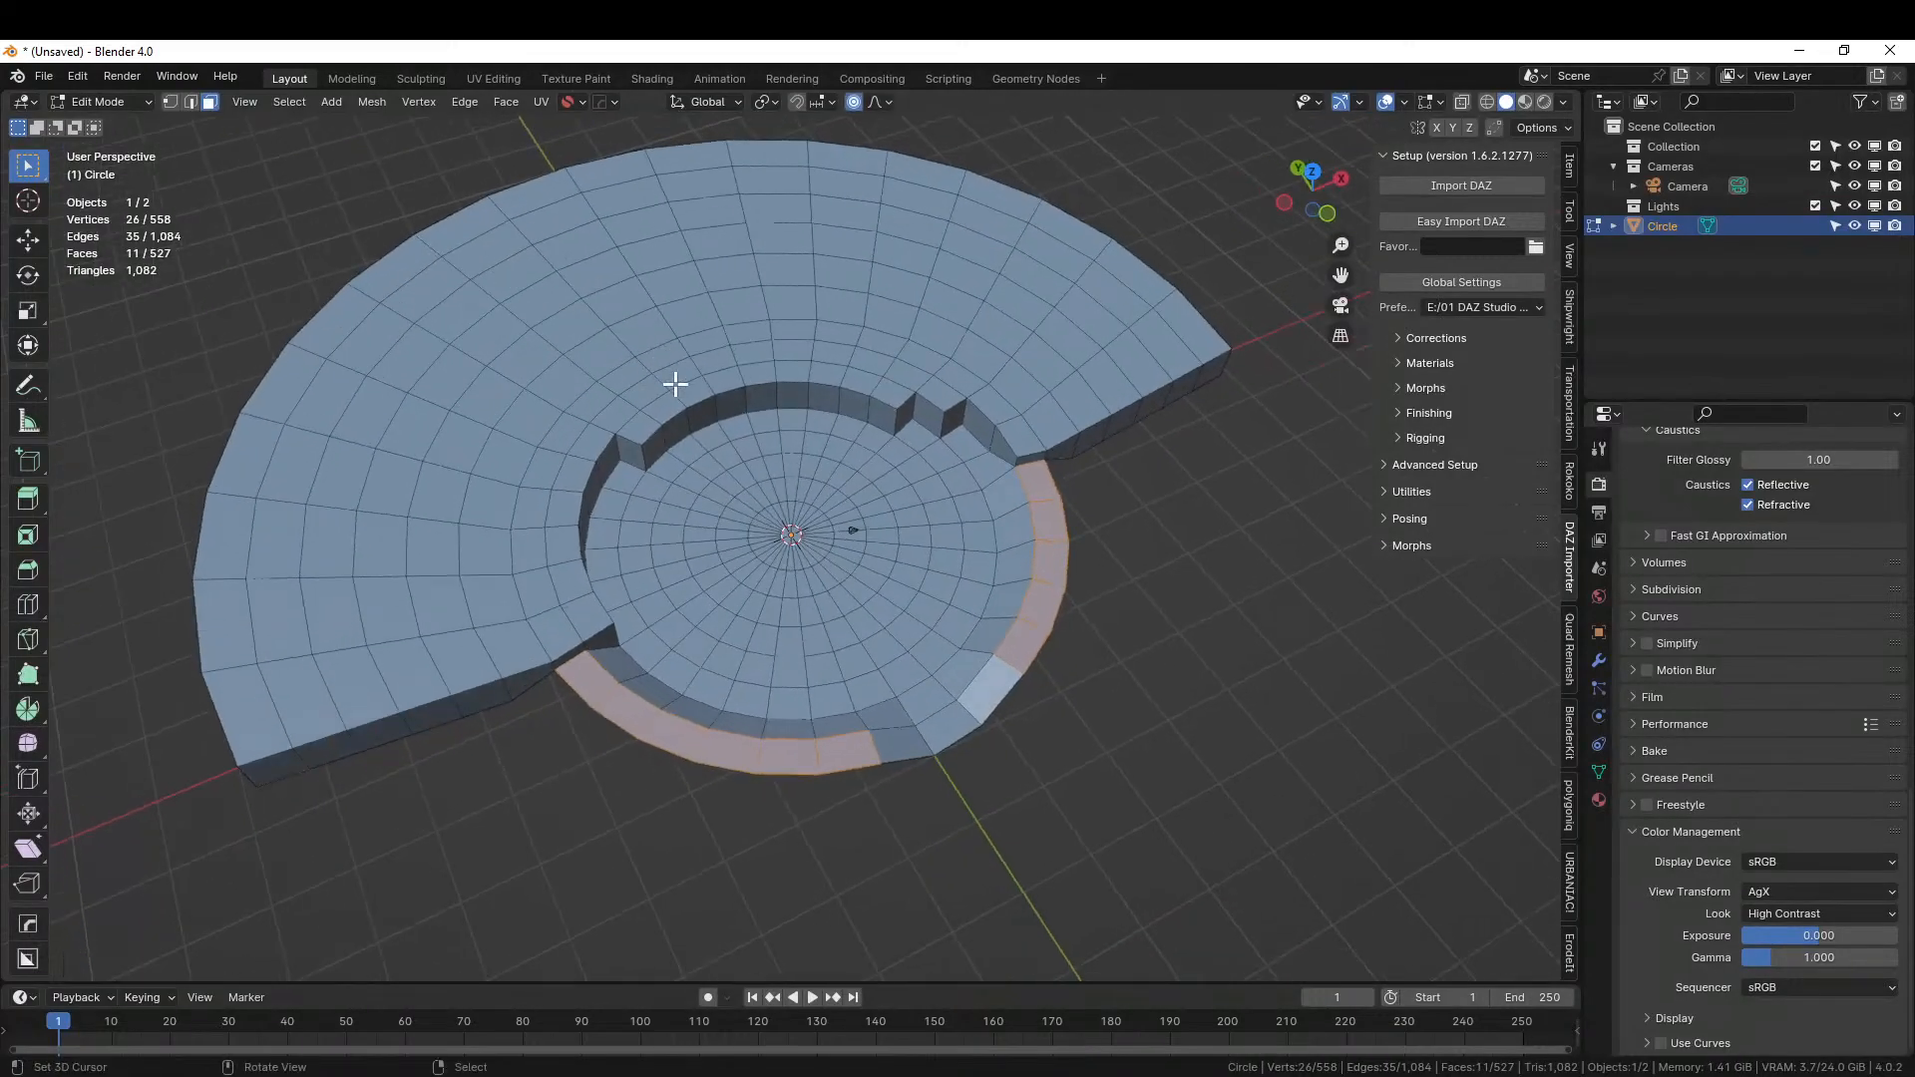
pyautogui.press('1')
pyautogui.click(635, 357)
pyautogui.press('g')
pyautogui.press('z')
pyautogui.scroll(-8, 718, 384)
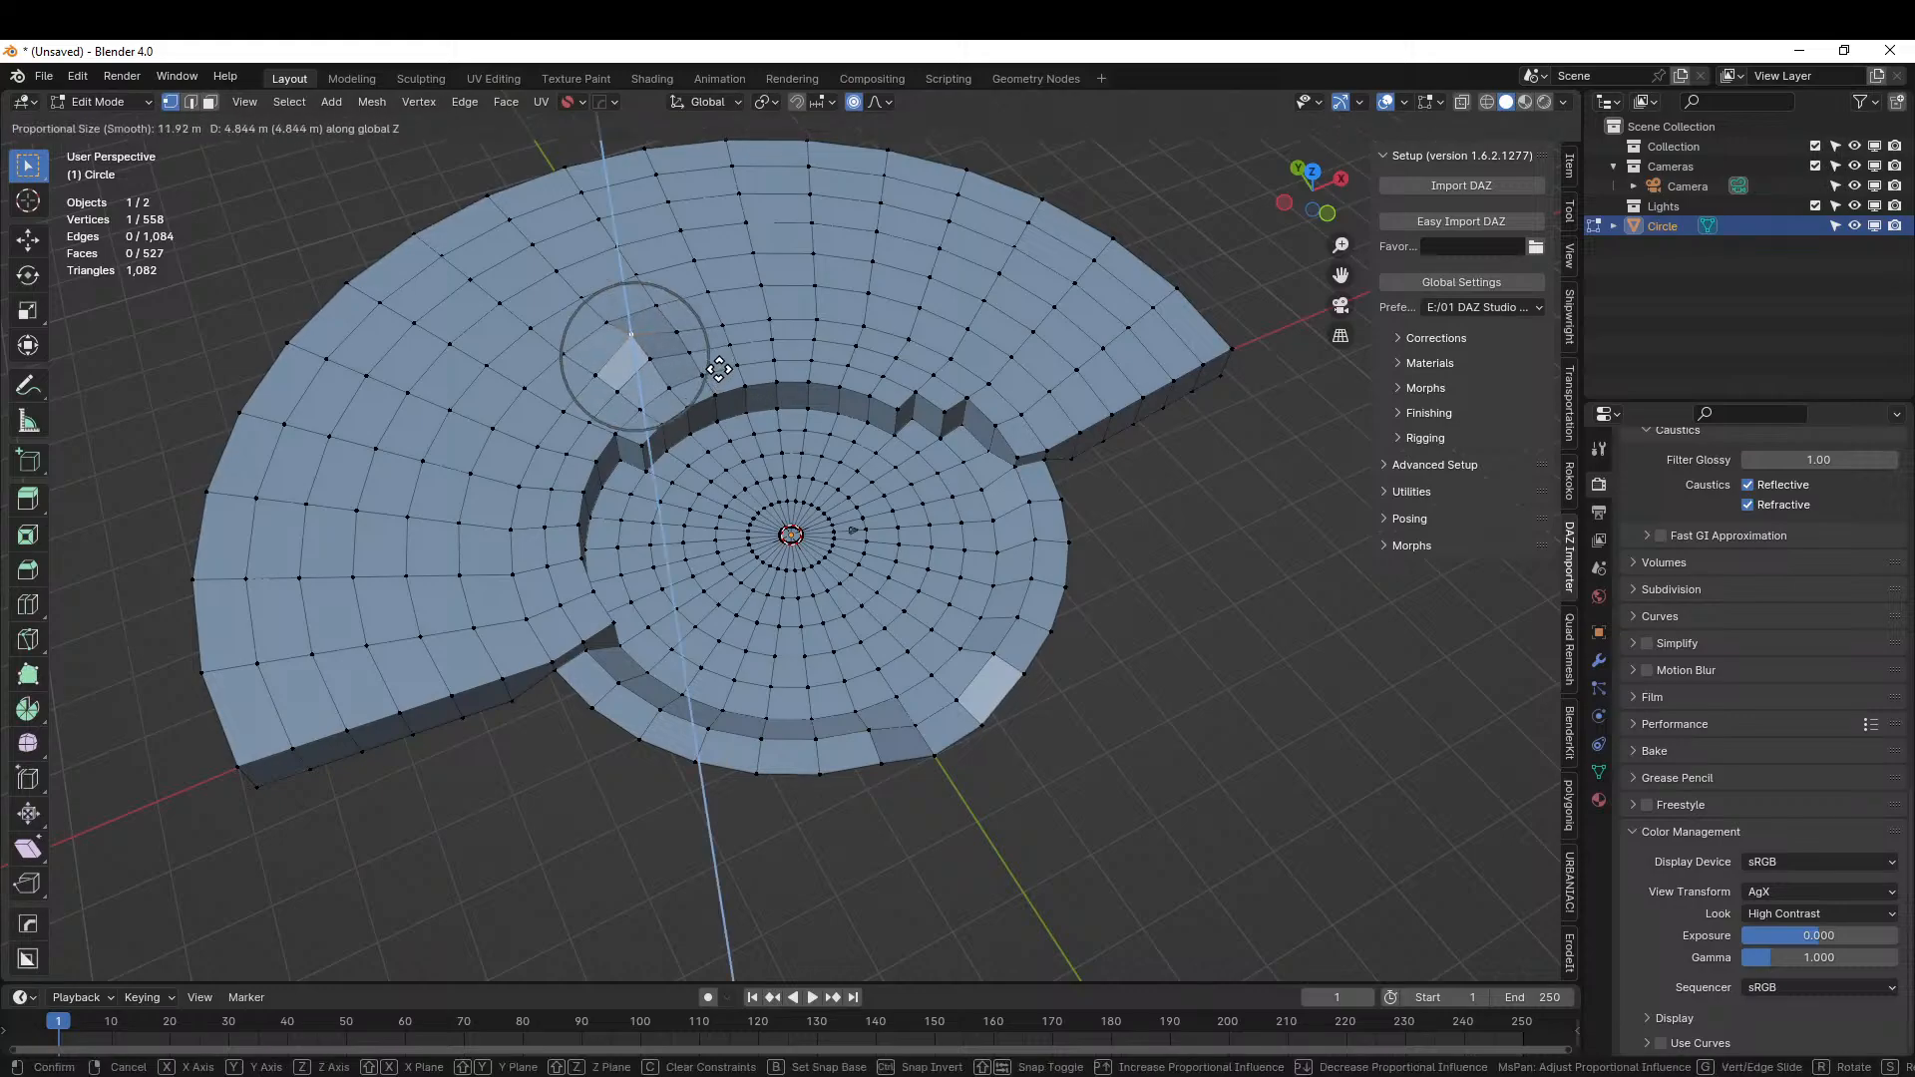
pyautogui.click(721, 366)
# Raise one vertex at the basin's left upper edge along Z, using a smaller proportional influence.
pyautogui.click(581, 496)
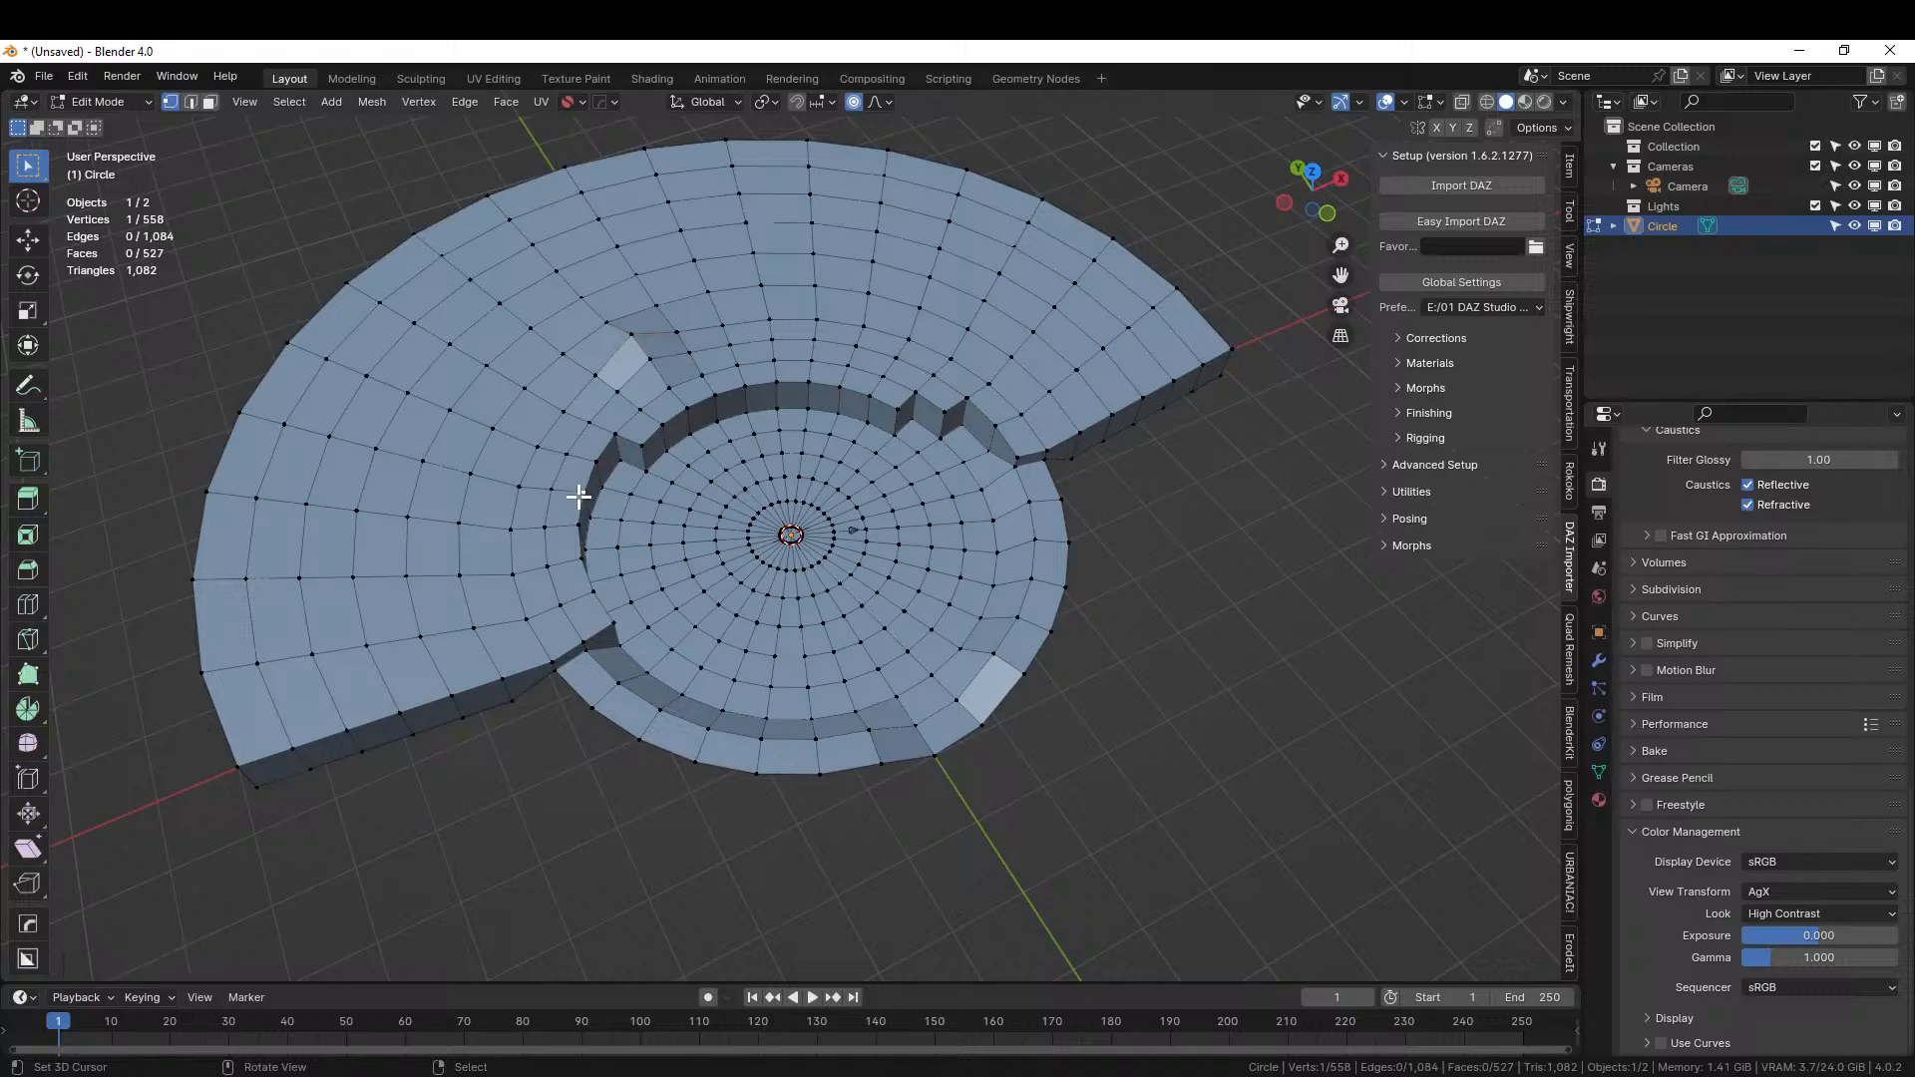
pyautogui.press('g')
pyautogui.press('z')
pyautogui.scroll(2, 577, 480)
pyautogui.click(577, 477)
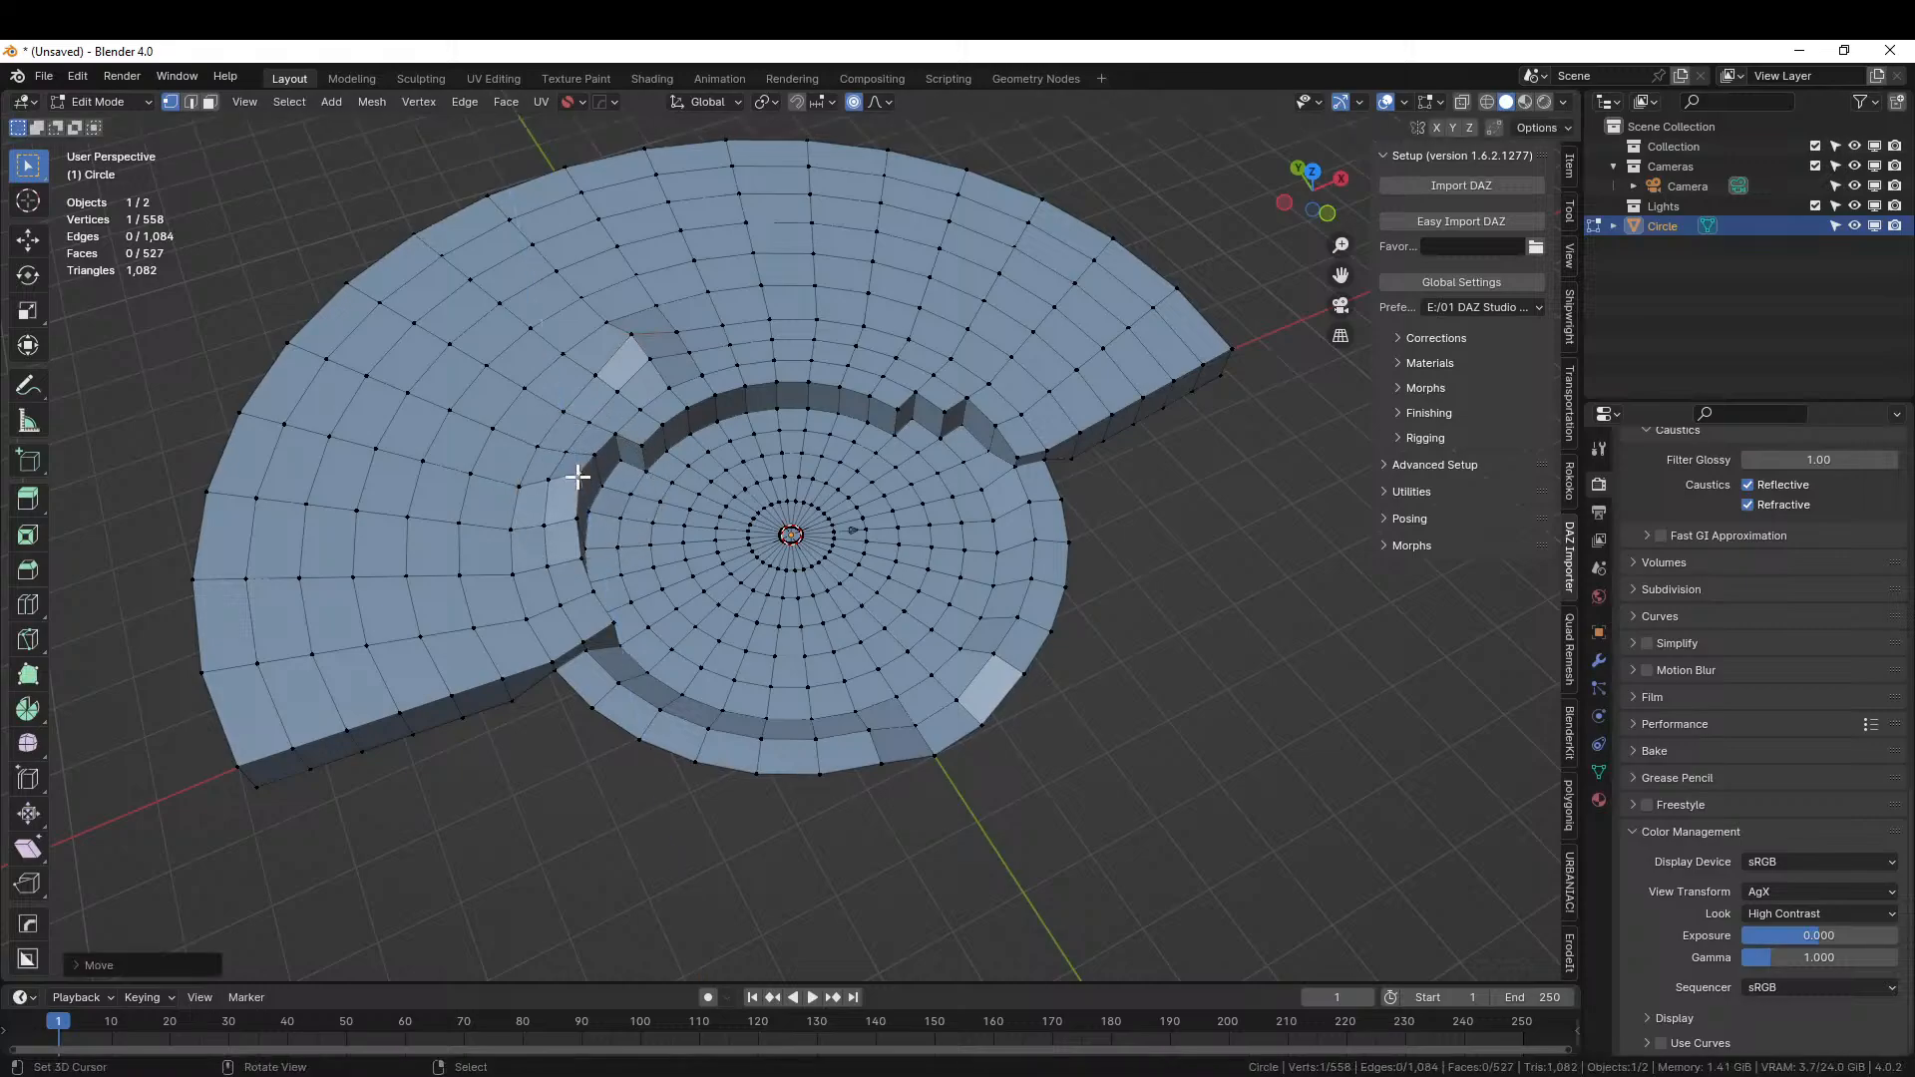
# Select a radial line of seven vertices across the rear terrain and raise it about 3 m along Z with an 11.92 m influence size.
pyautogui.click(809, 384)
pyautogui.keyDown('ctrl'); pyautogui.click(812, 221); pyautogui.keyUp('ctrl')
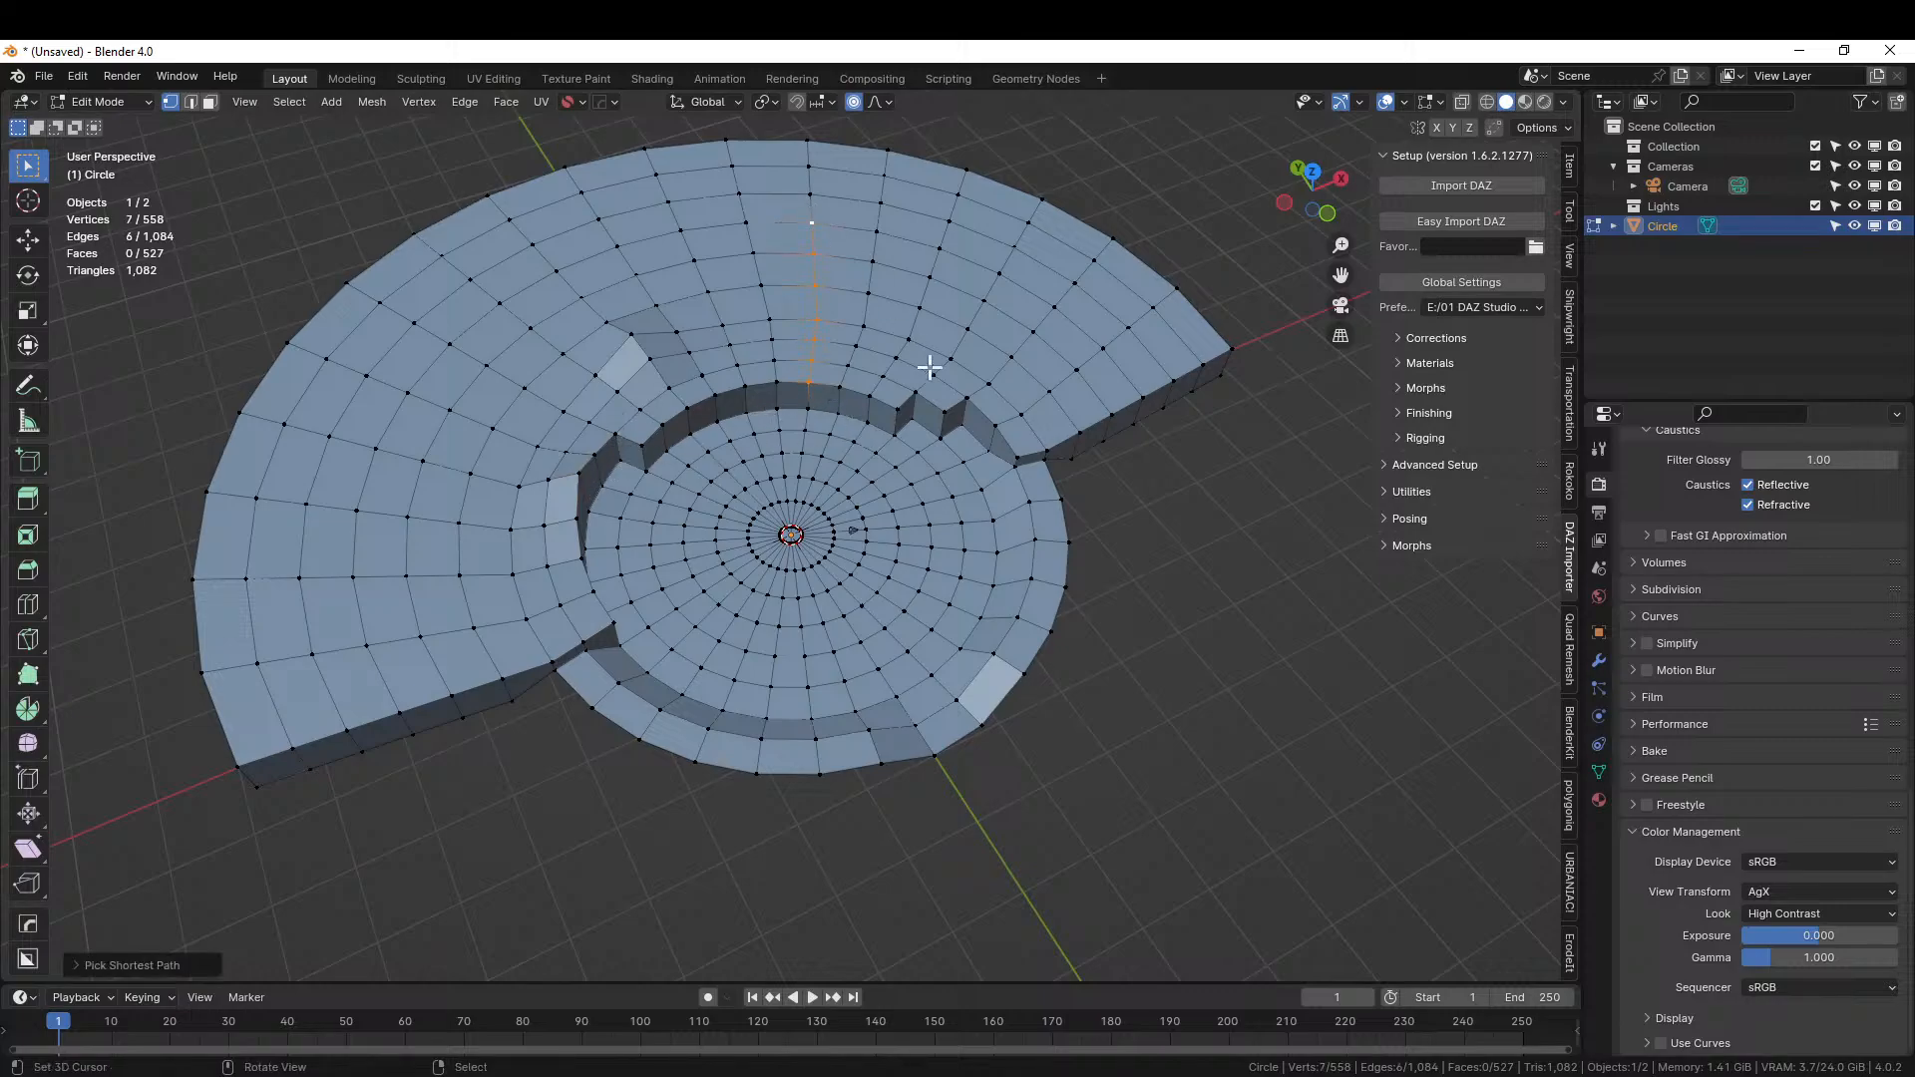
pyautogui.press('g')
pyautogui.press('z')
pyautogui.scroll(-2, 925, 397)
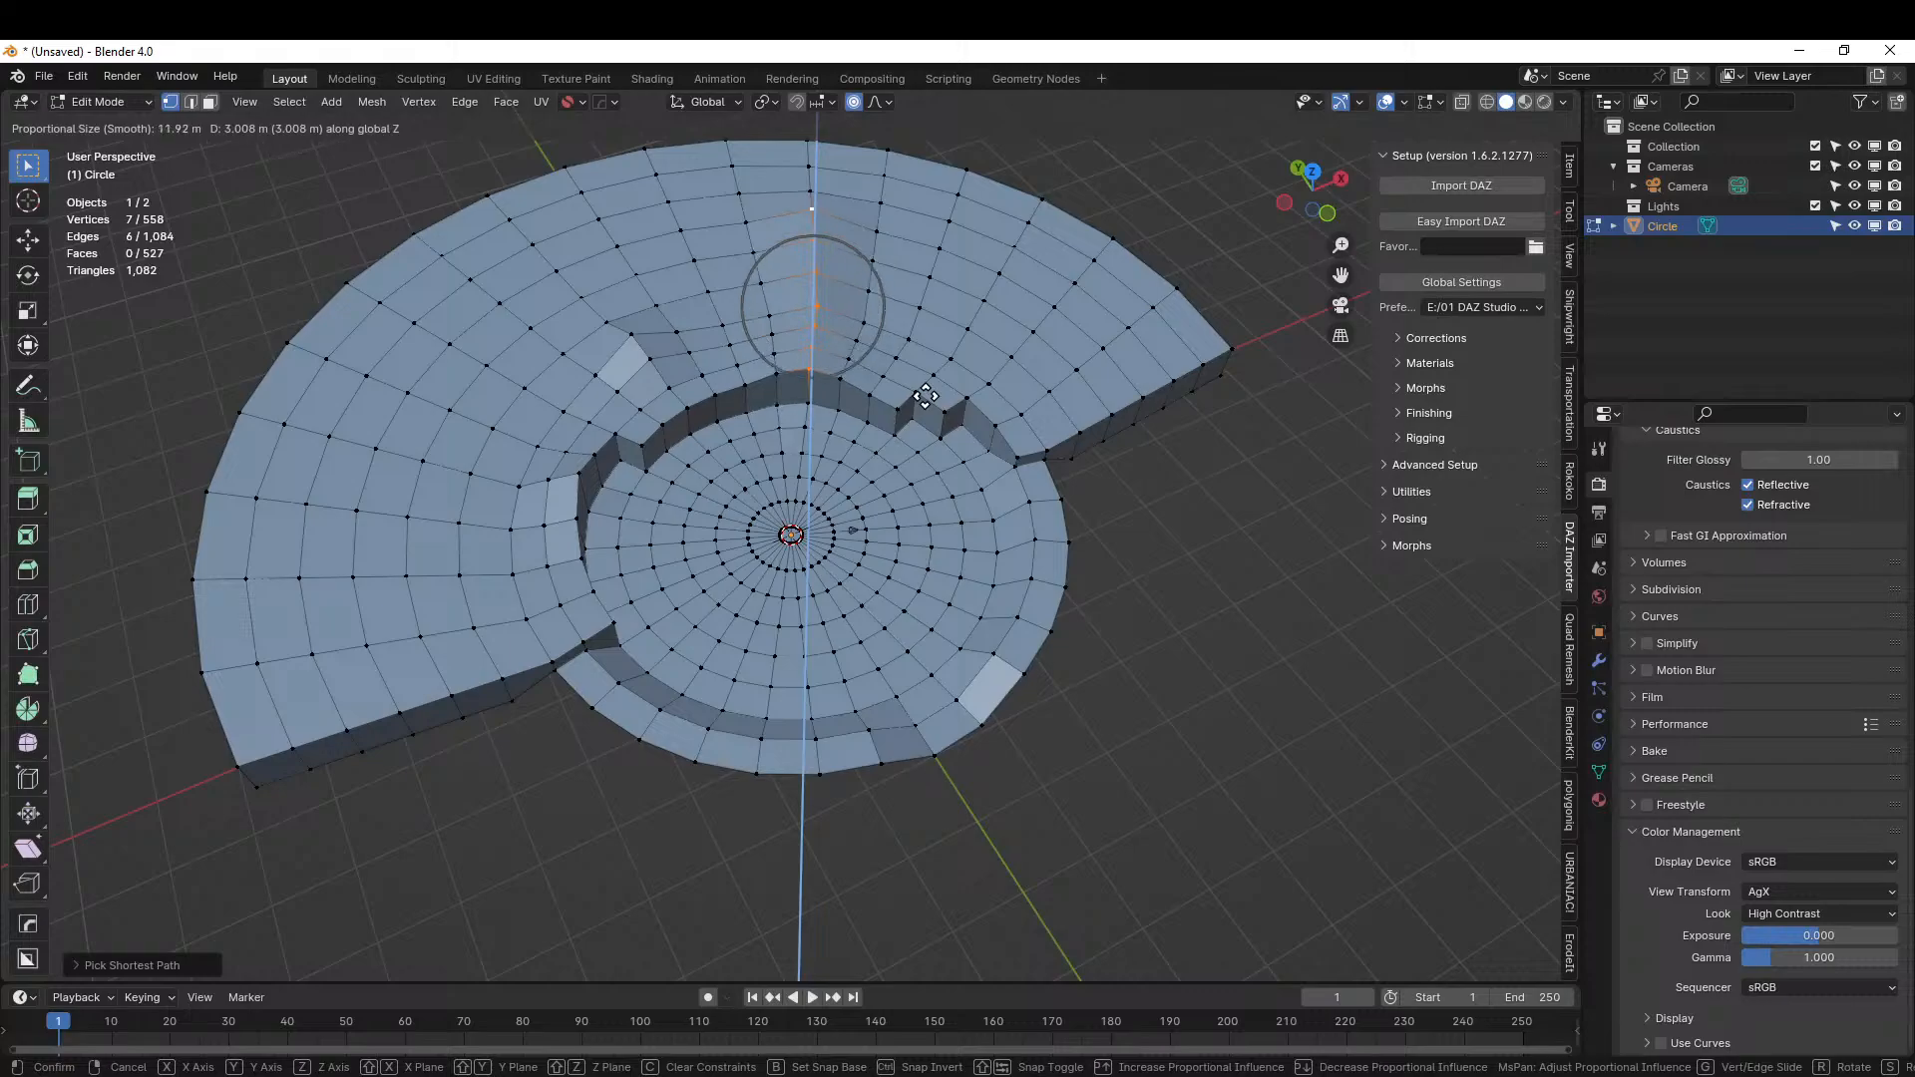
pyautogui.click(926, 397)
# Move one vertex in the middle of the left terrain freely upward by about 5 m, with a 21.11 m proportional influence size.
pyautogui.moveTo(931, 393); pyautogui.dragTo(702, 475, button='middle')
pyautogui.click(402, 507)
pyautogui.press('g')
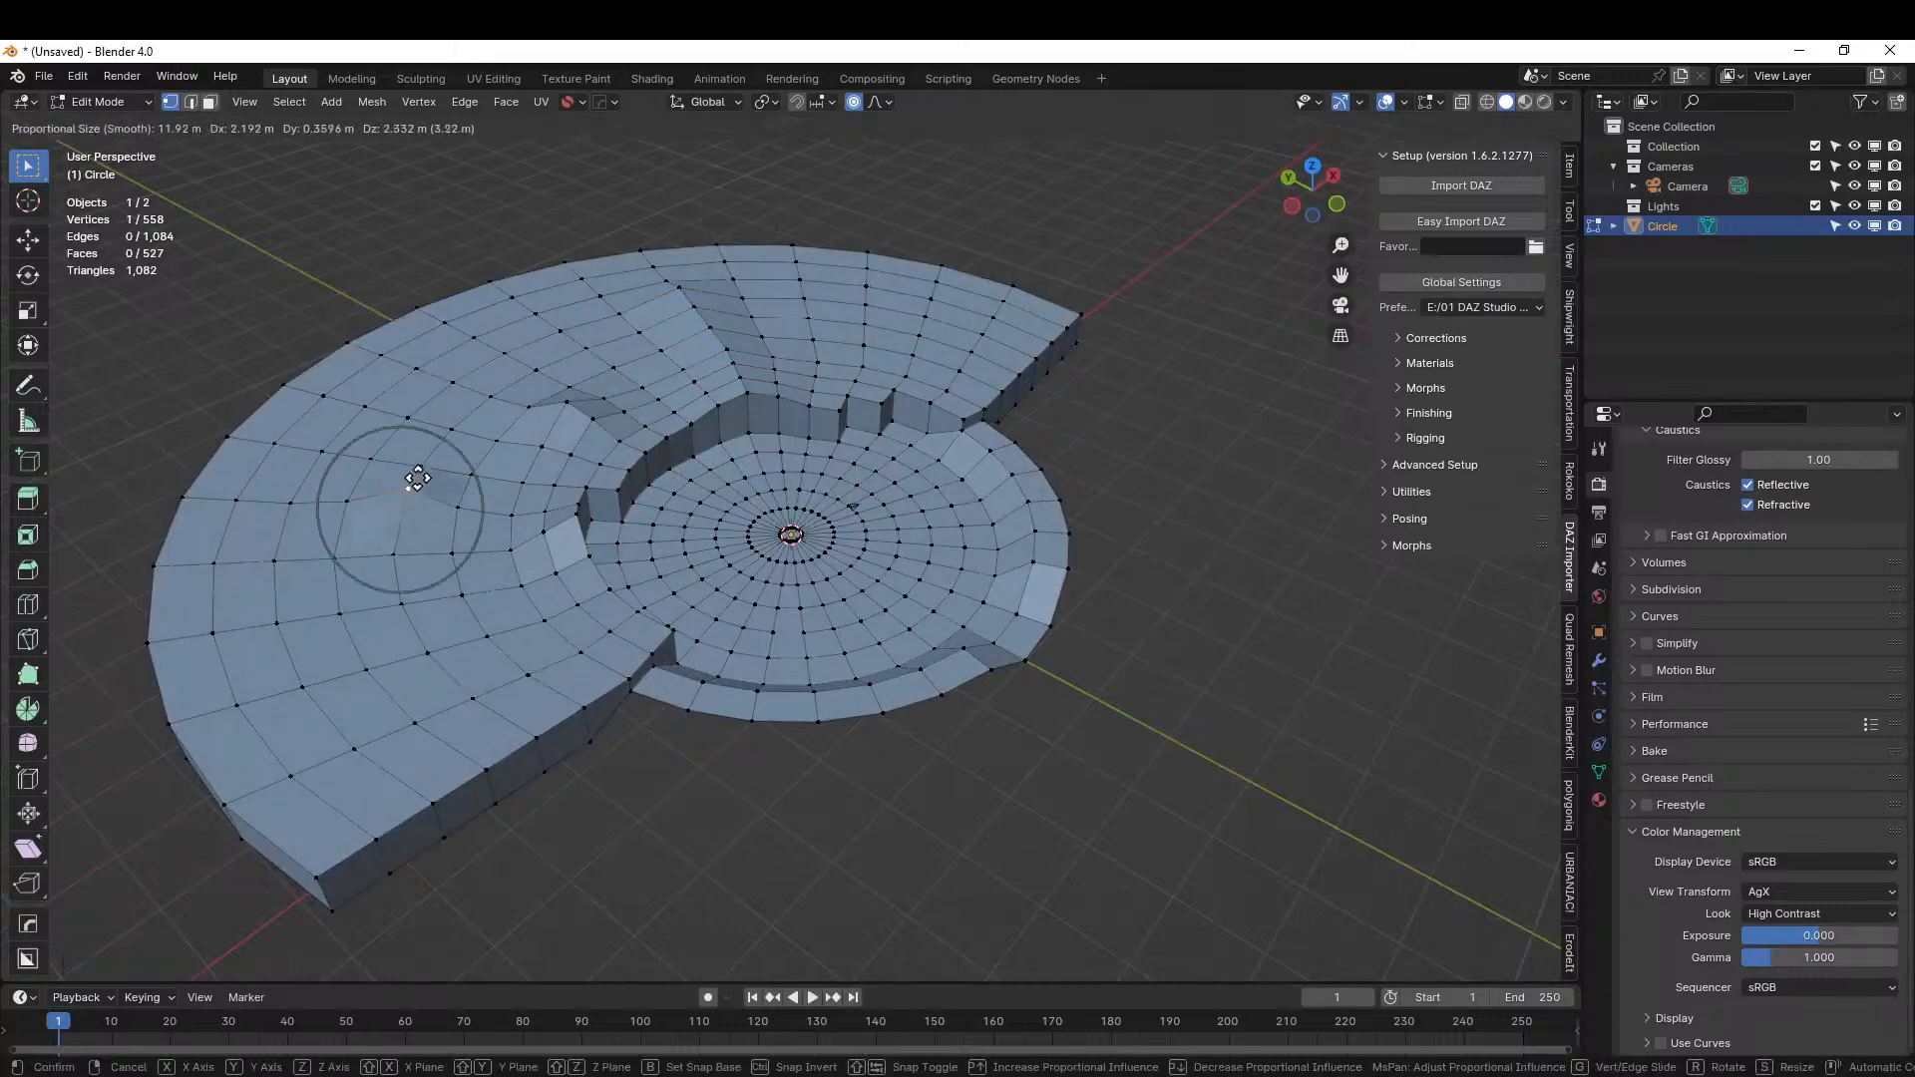
pyautogui.scroll(-3, 418, 473)
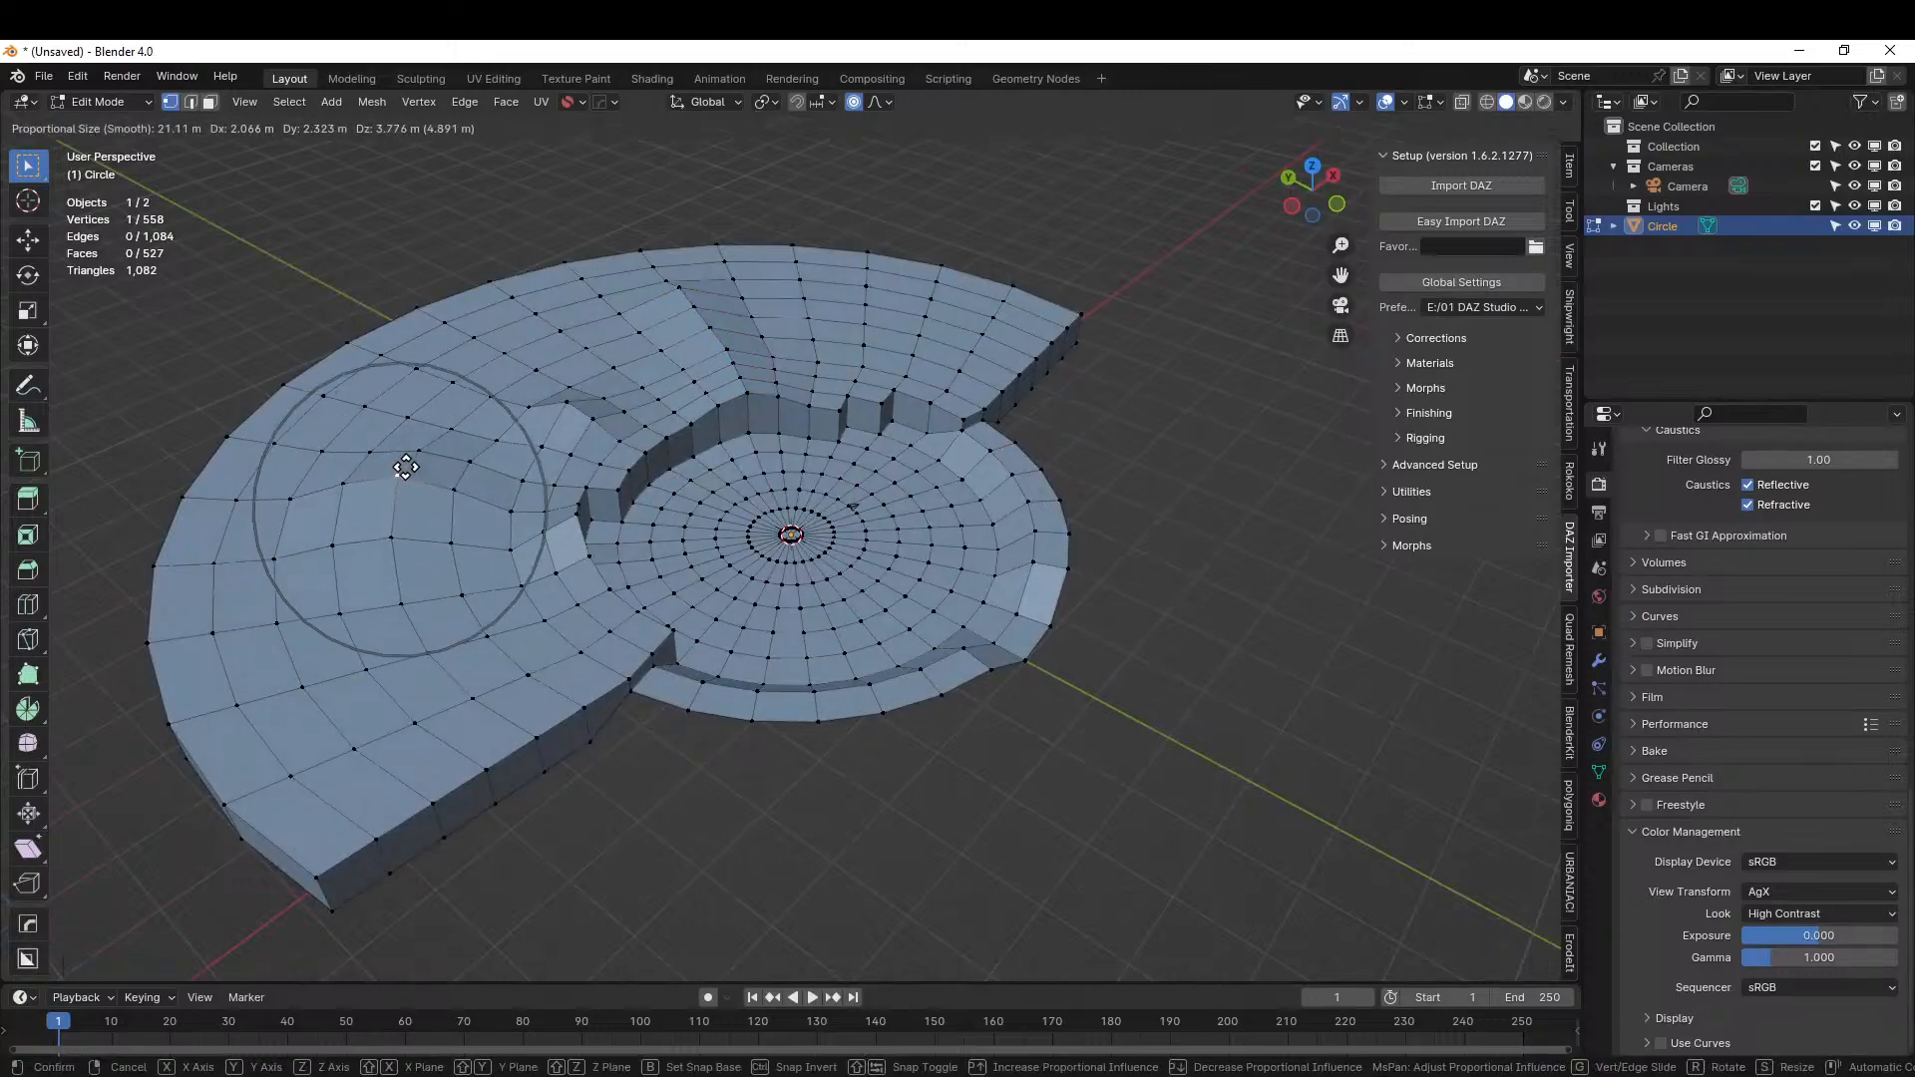
pyautogui.click(409, 465)
# Select the outermost ring of top faces on the extended rear terrain and raise it about 5 m along Z with proportional editing.
pyautogui.moveTo(526, 499); pyautogui.dragTo(474, 539, button='middle')
pyautogui.moveTo(446, 608)
pyautogui.mouseDown(button='middle')
pyautogui.moveTo(500, 569)
pyautogui.moveTo(462, 630)
pyautogui.mouseUp(button='middle')
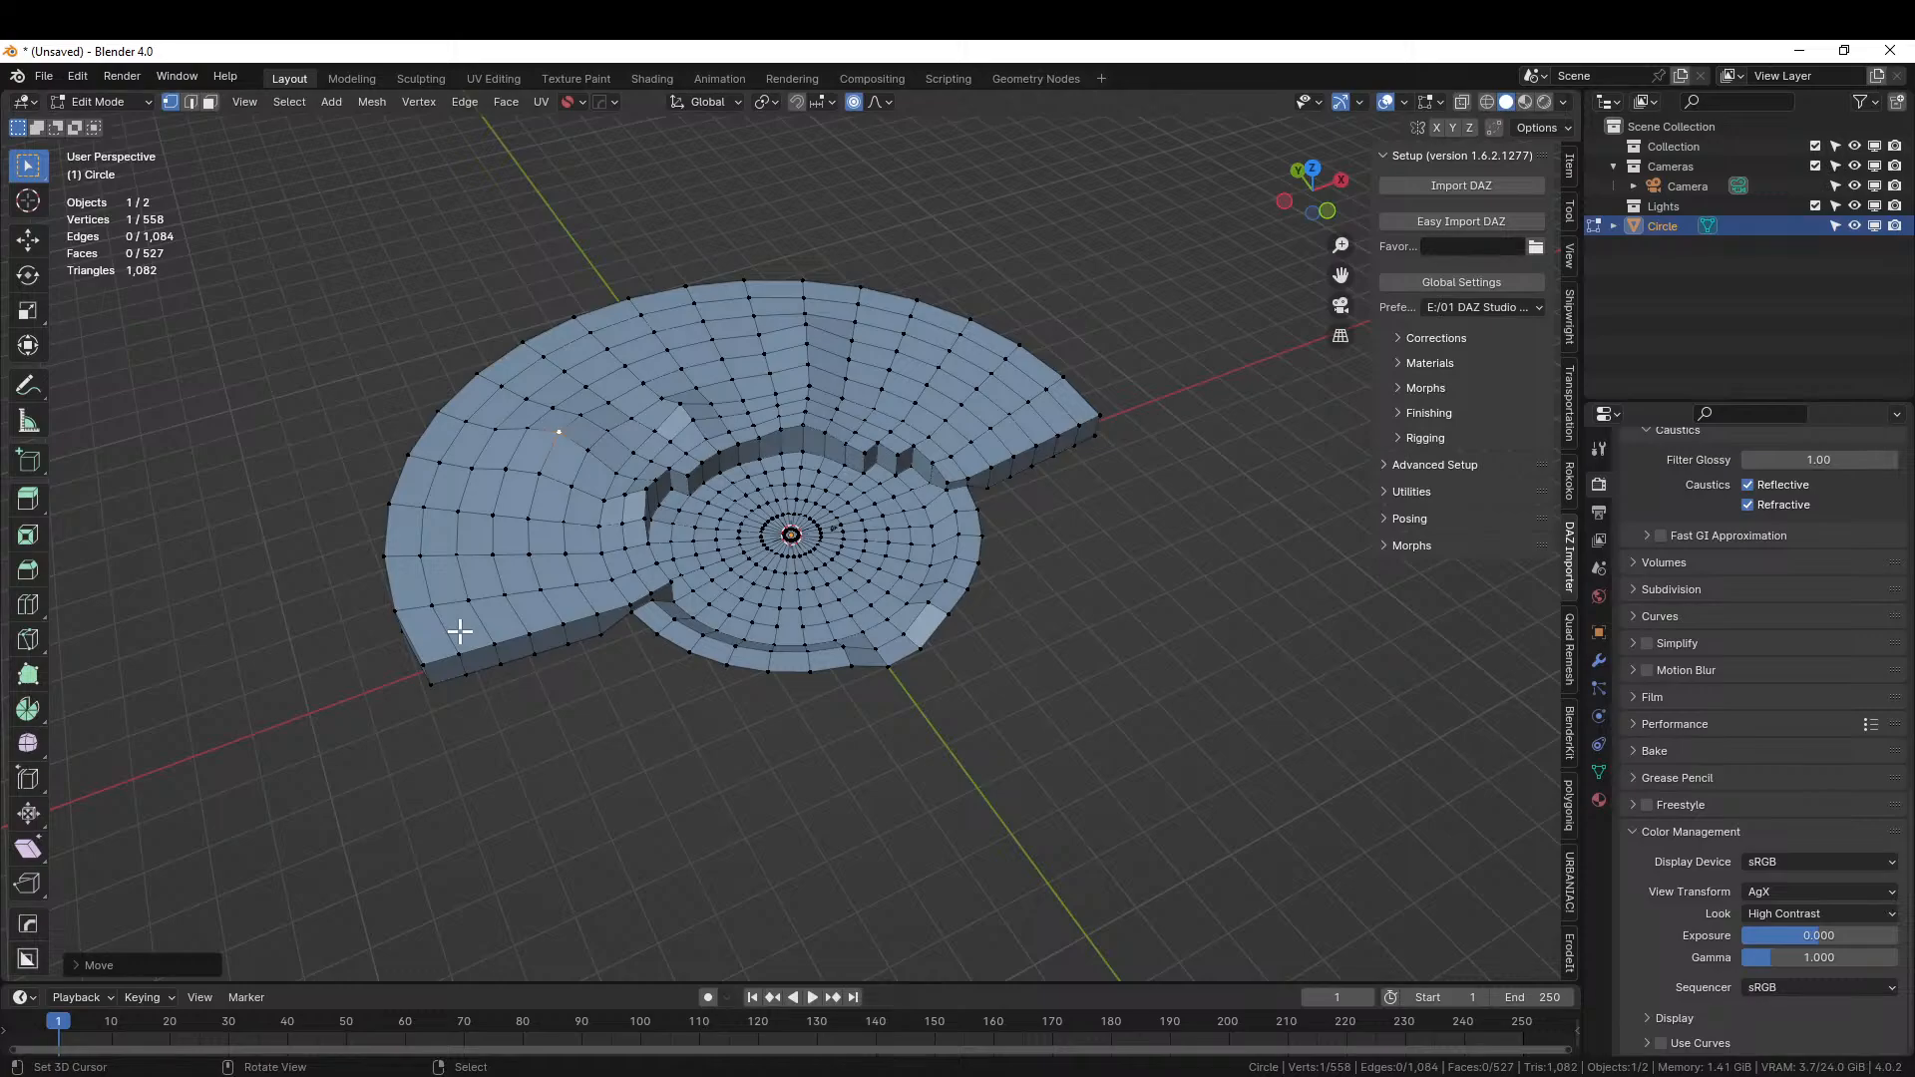
pyautogui.press('KP_7')
pyautogui.press('3')
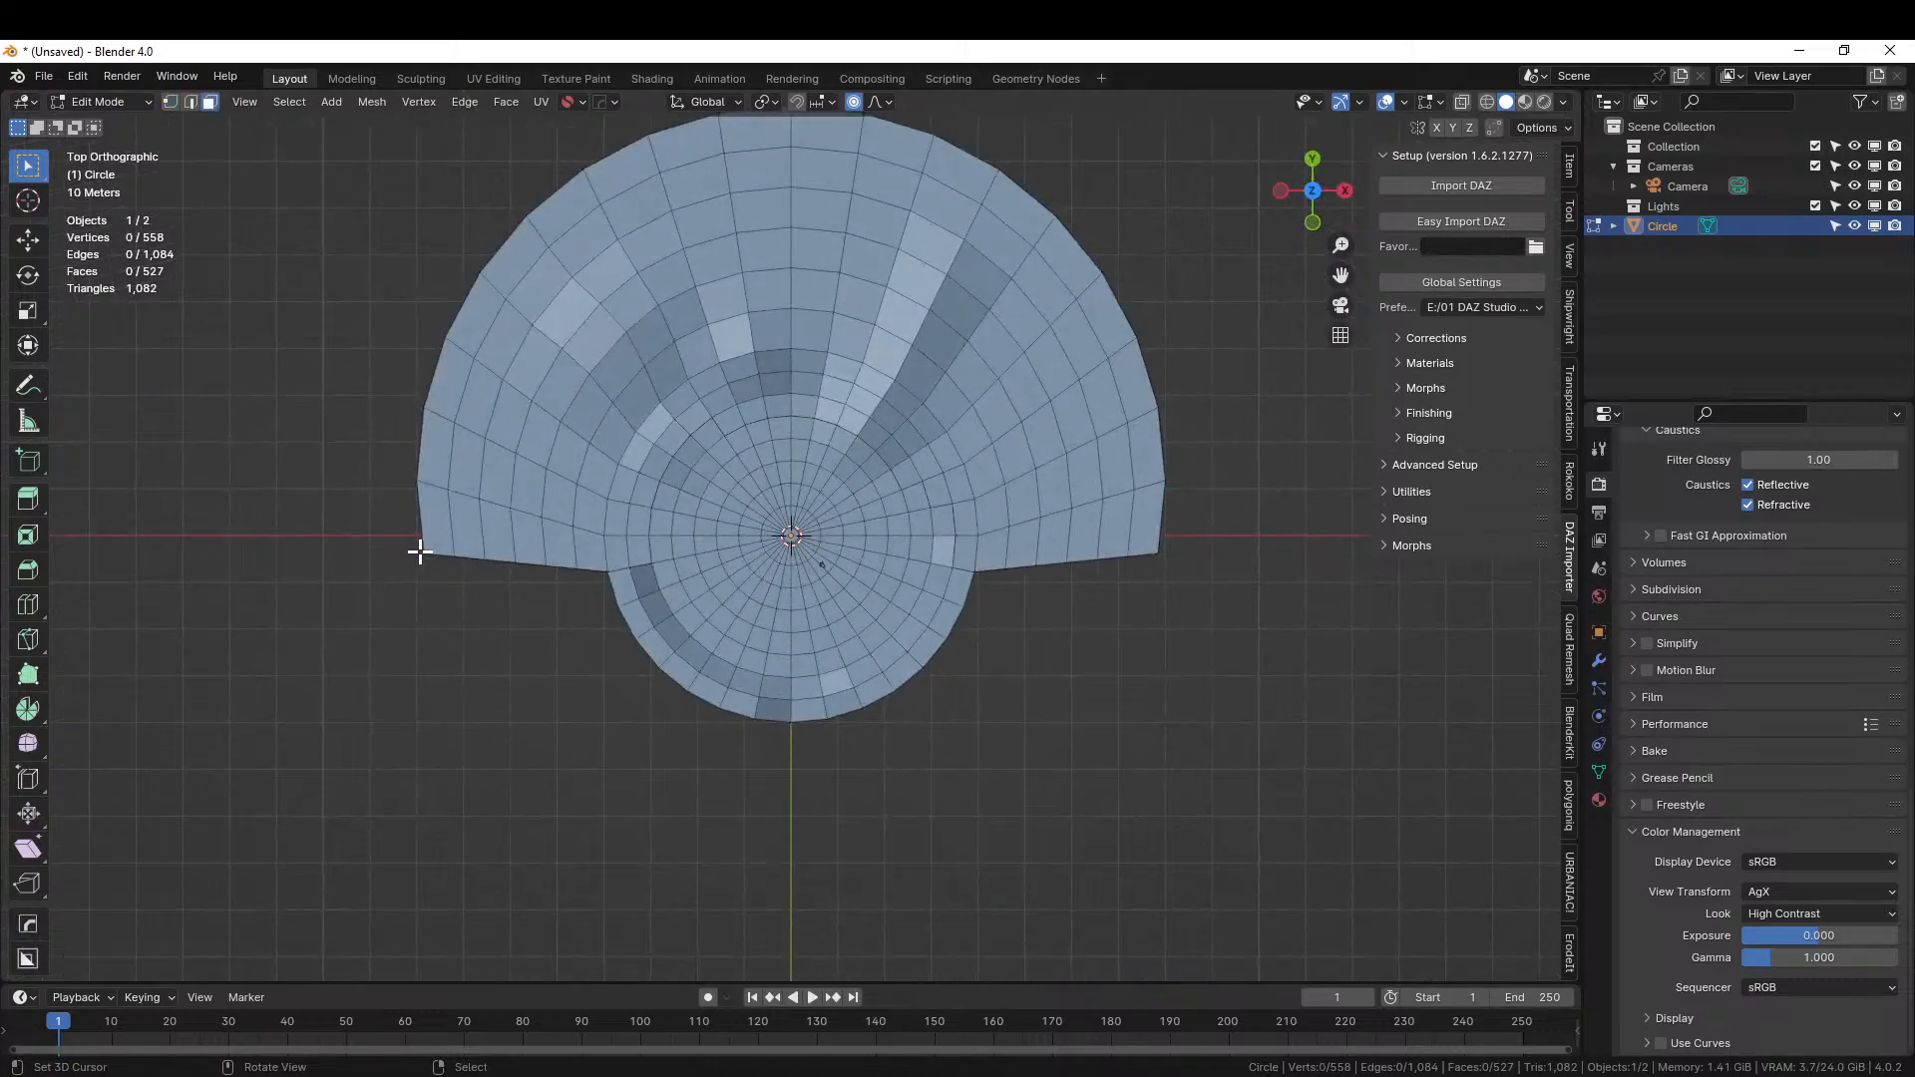
pyautogui.click(431, 529)
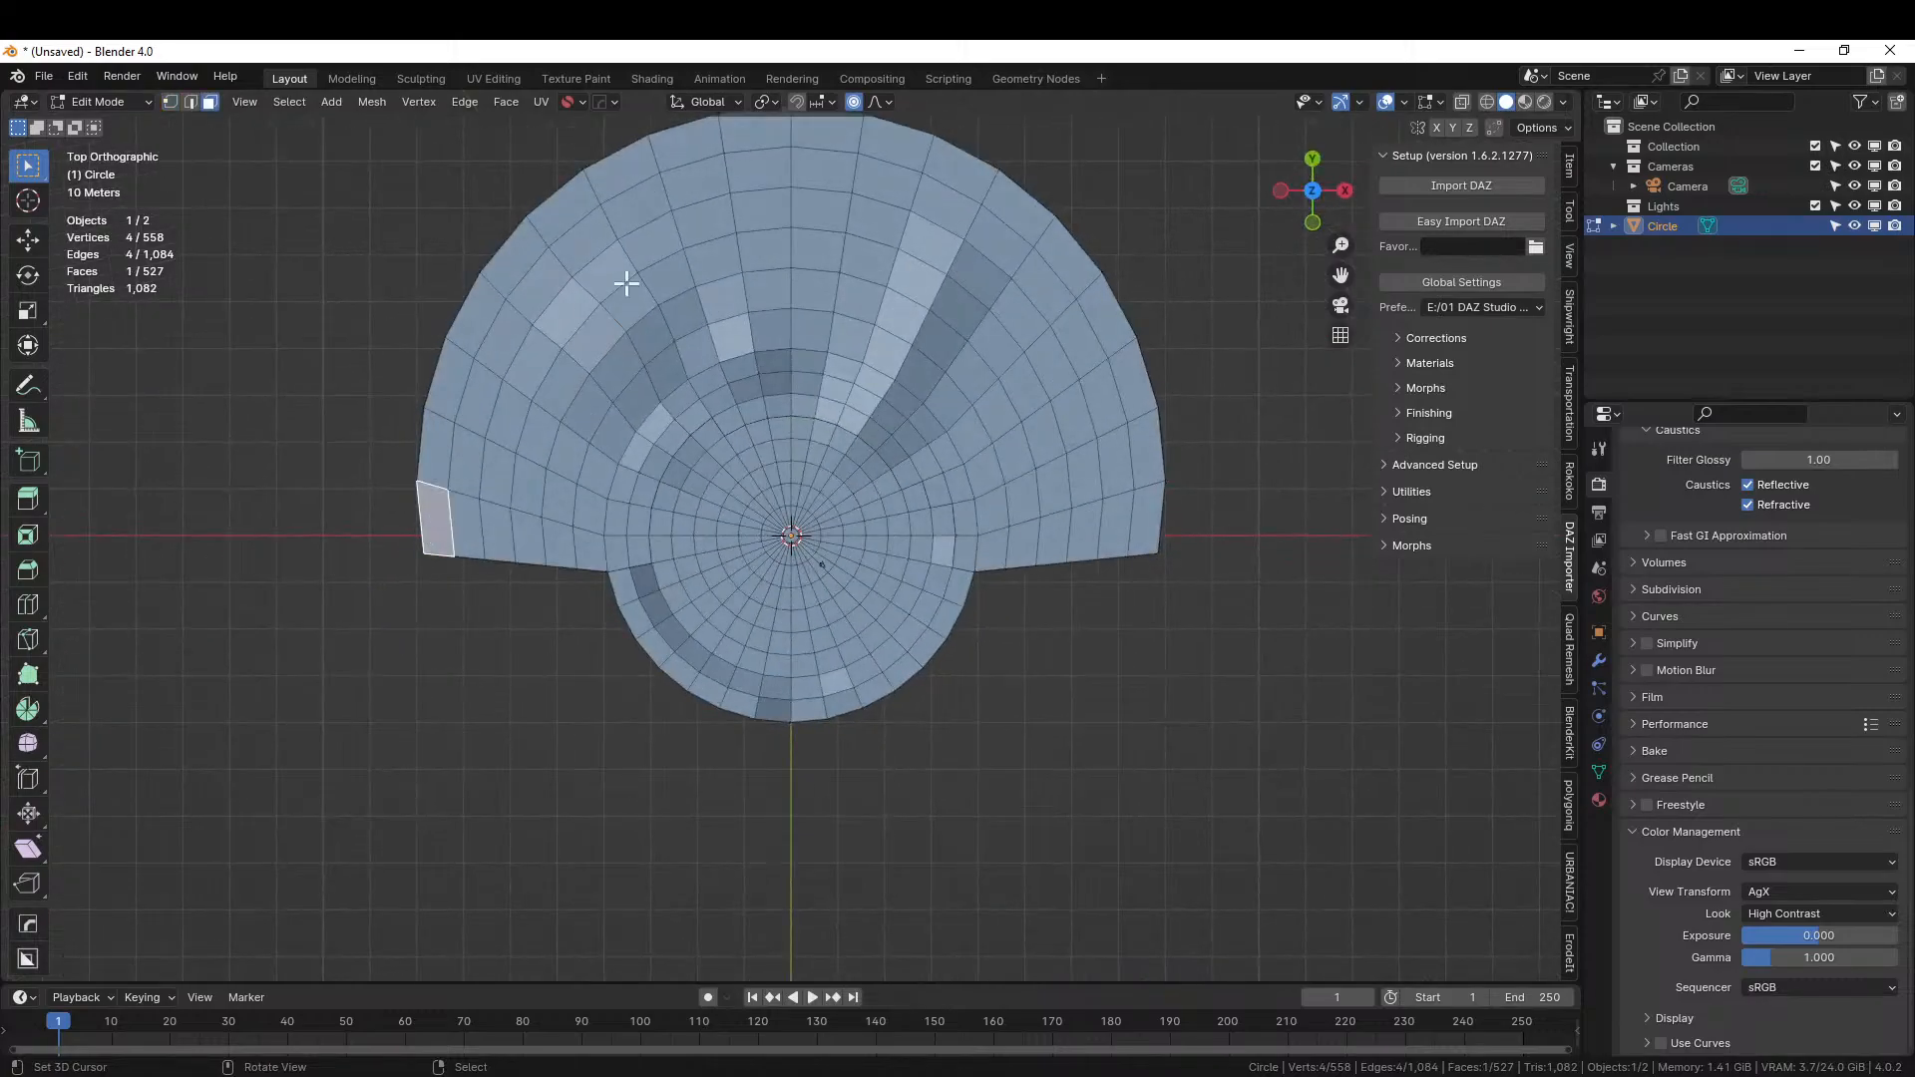
pyautogui.keyDown('ctrl'); pyautogui.click(829, 136); pyautogui.keyUp('ctrl')
pyautogui.keyDown('ctrl'); pyautogui.click(1142, 531); pyautogui.keyUp('ctrl')
pyautogui.moveTo(1142, 531); pyautogui.dragTo(1035, 475, button='middle')
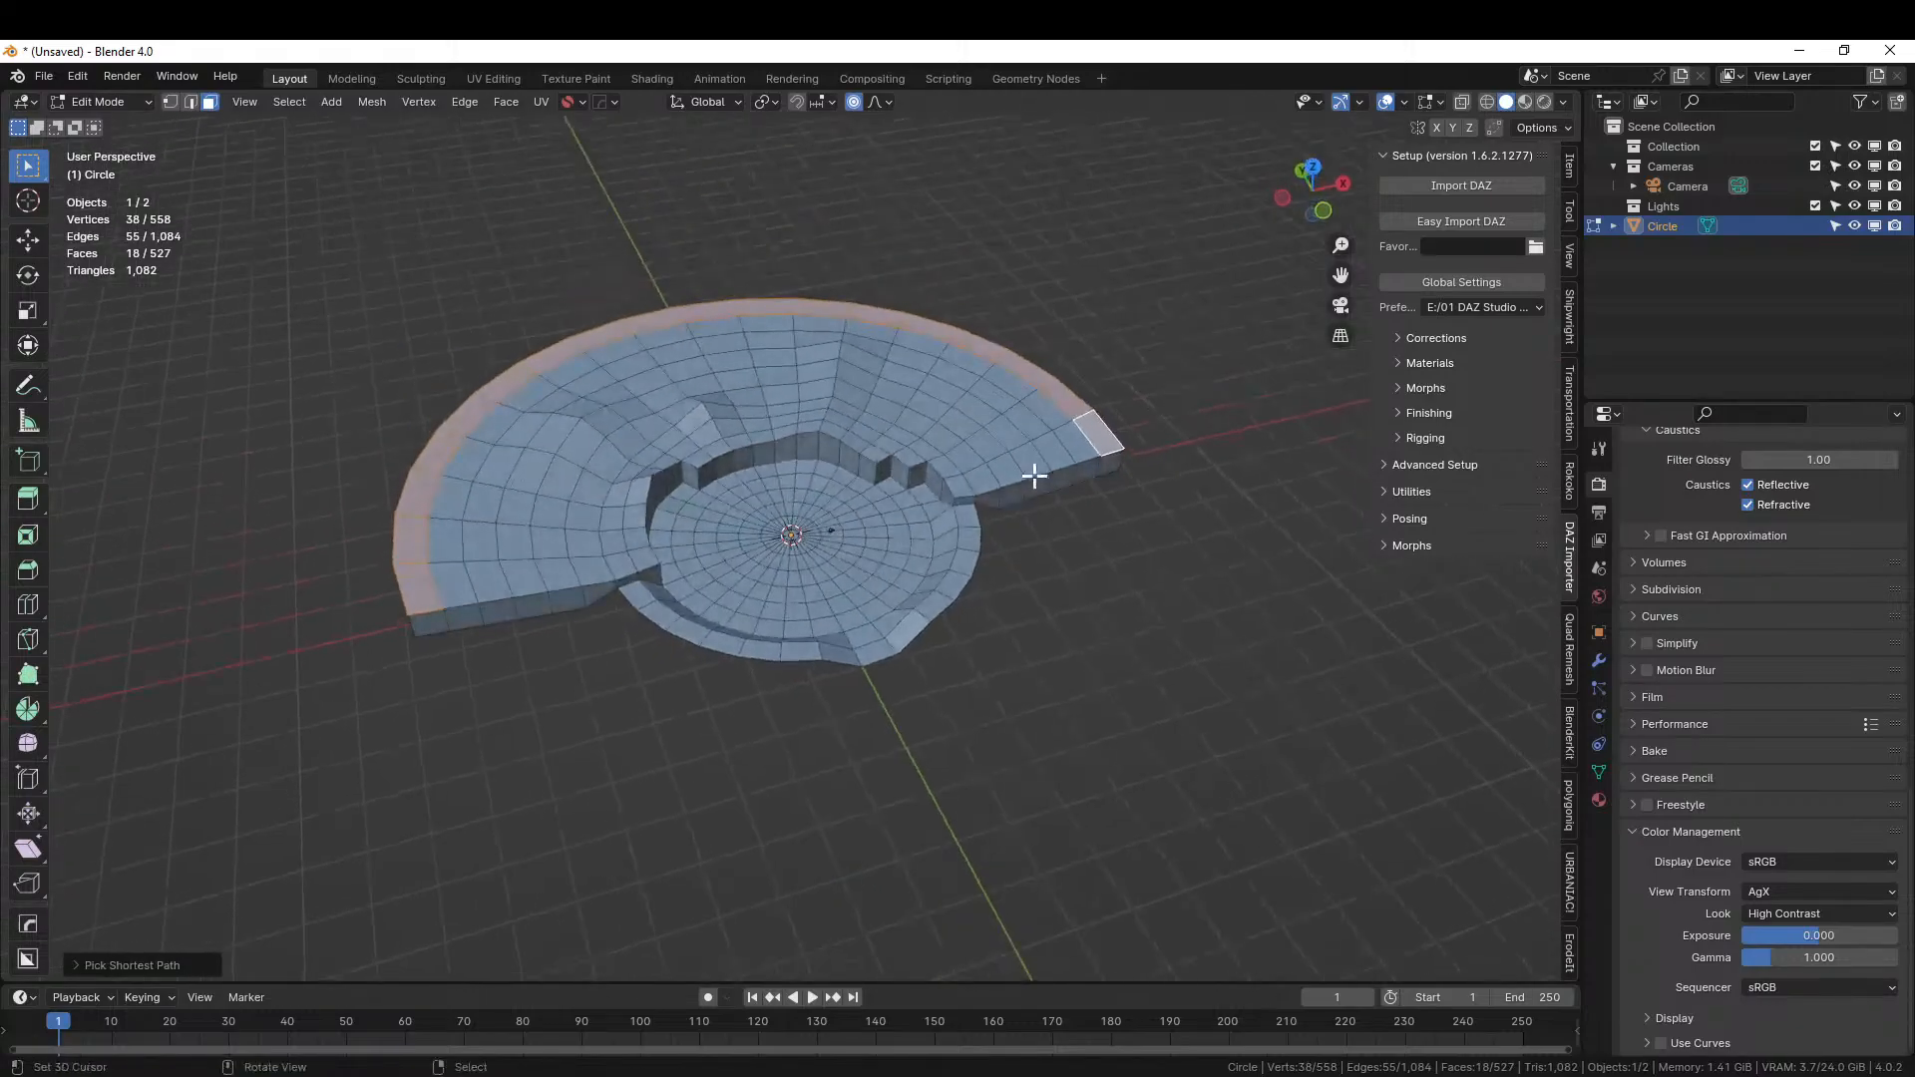
pyautogui.press('g')
pyautogui.press('z')
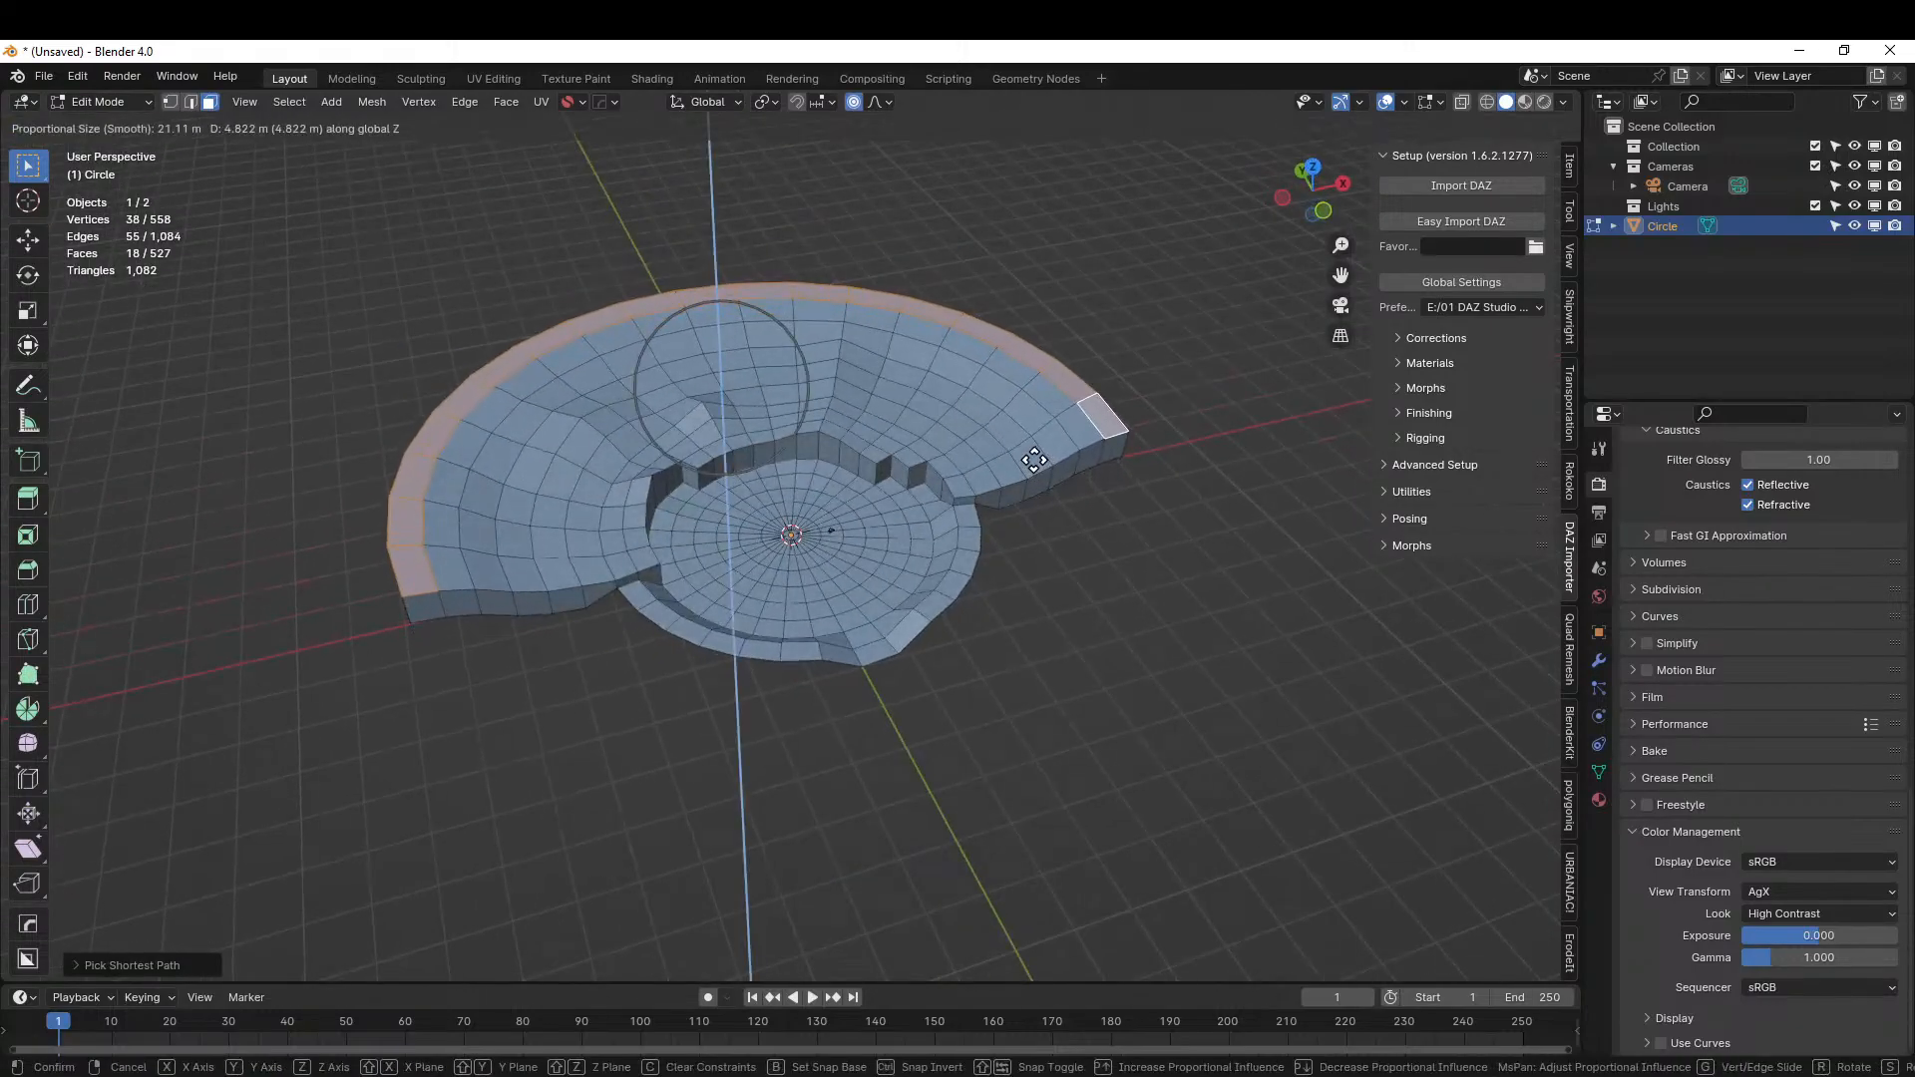
pyautogui.click(1030, 458)
pyautogui.moveTo(1030, 458); pyautogui.dragTo(1053, 389, button='middle')
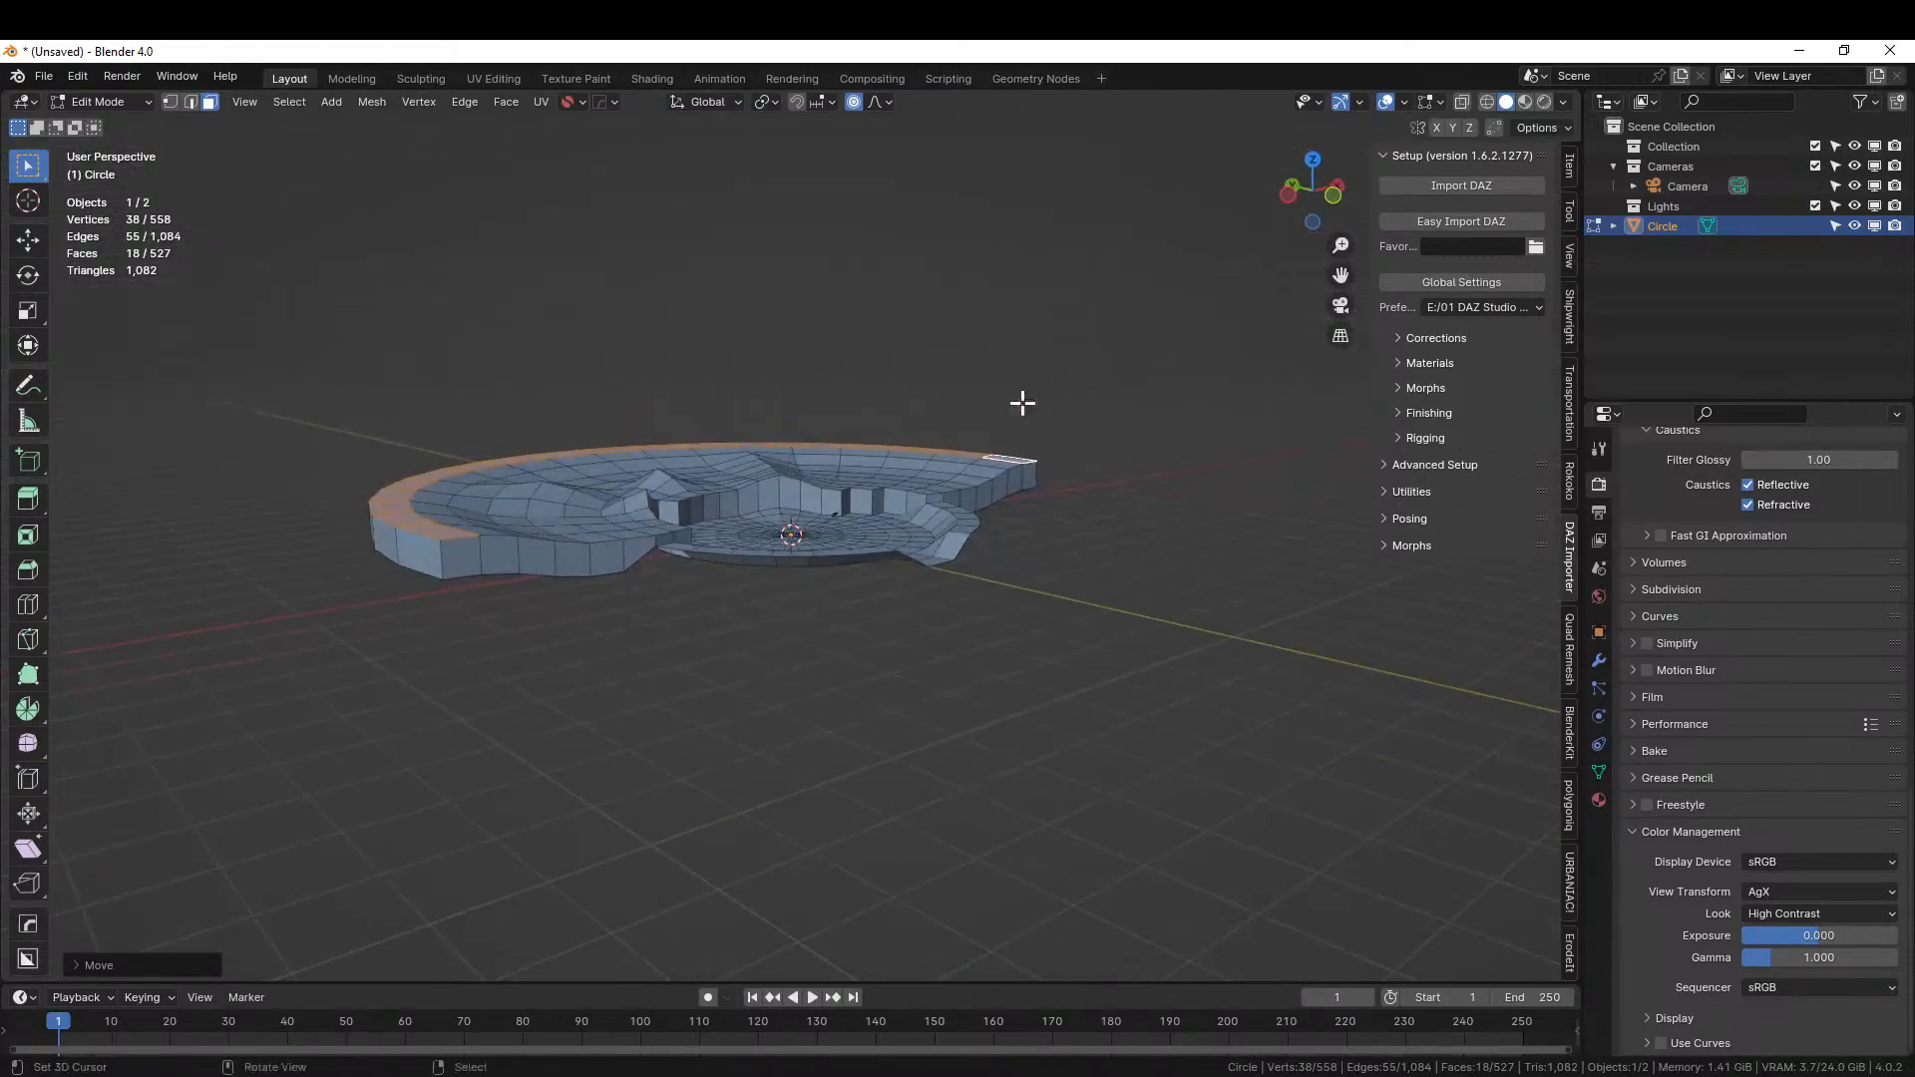
pyautogui.scroll(2, 811, 539)
pyautogui.moveTo(812, 539); pyautogui.dragTo(766, 579, button='middle')
pyautogui.scroll(3, 727, 566)
pyautogui.scroll(-2, 503, 507)
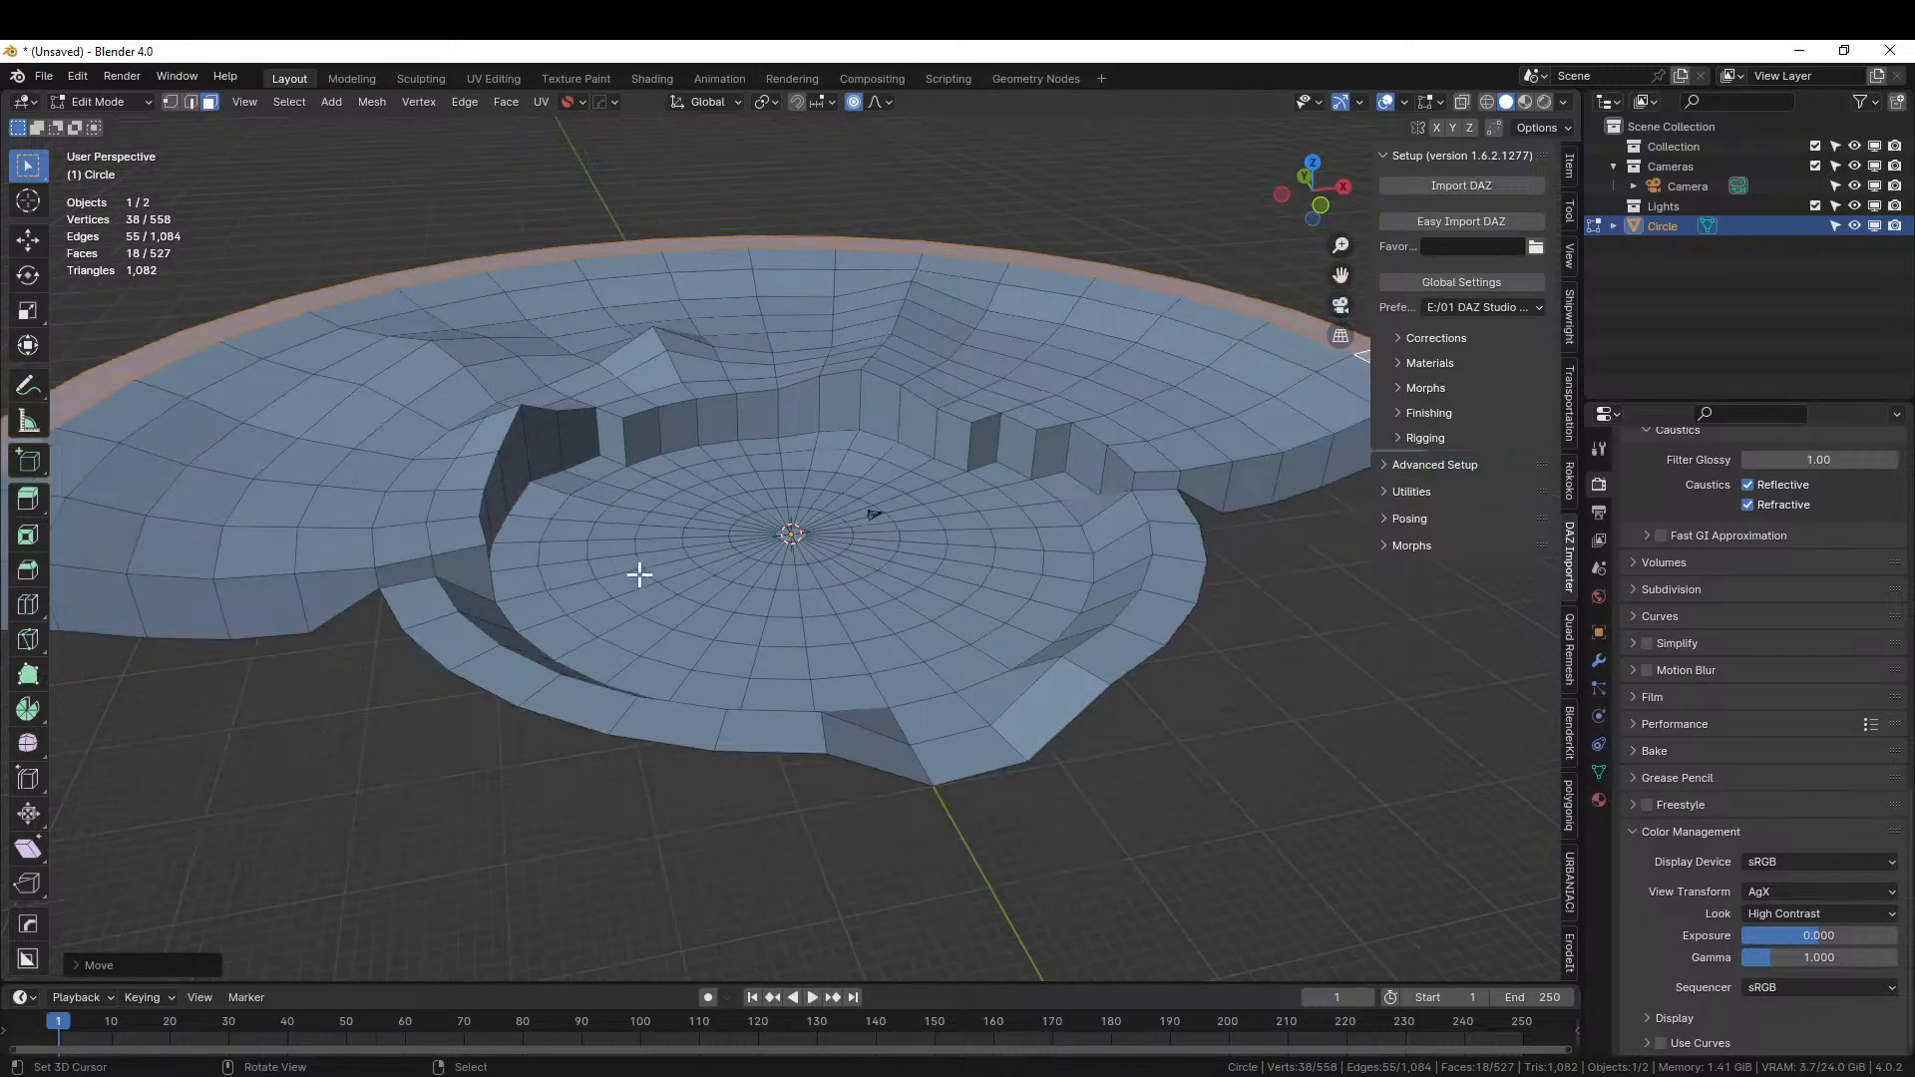
# Return to Object Mode, start saving the file, and create the folder "240131-1 Livestream GodFalls" in "000 2024 Paintings".
pyautogui.press('Tab')
pyautogui.hotkey('ctrl', 's')
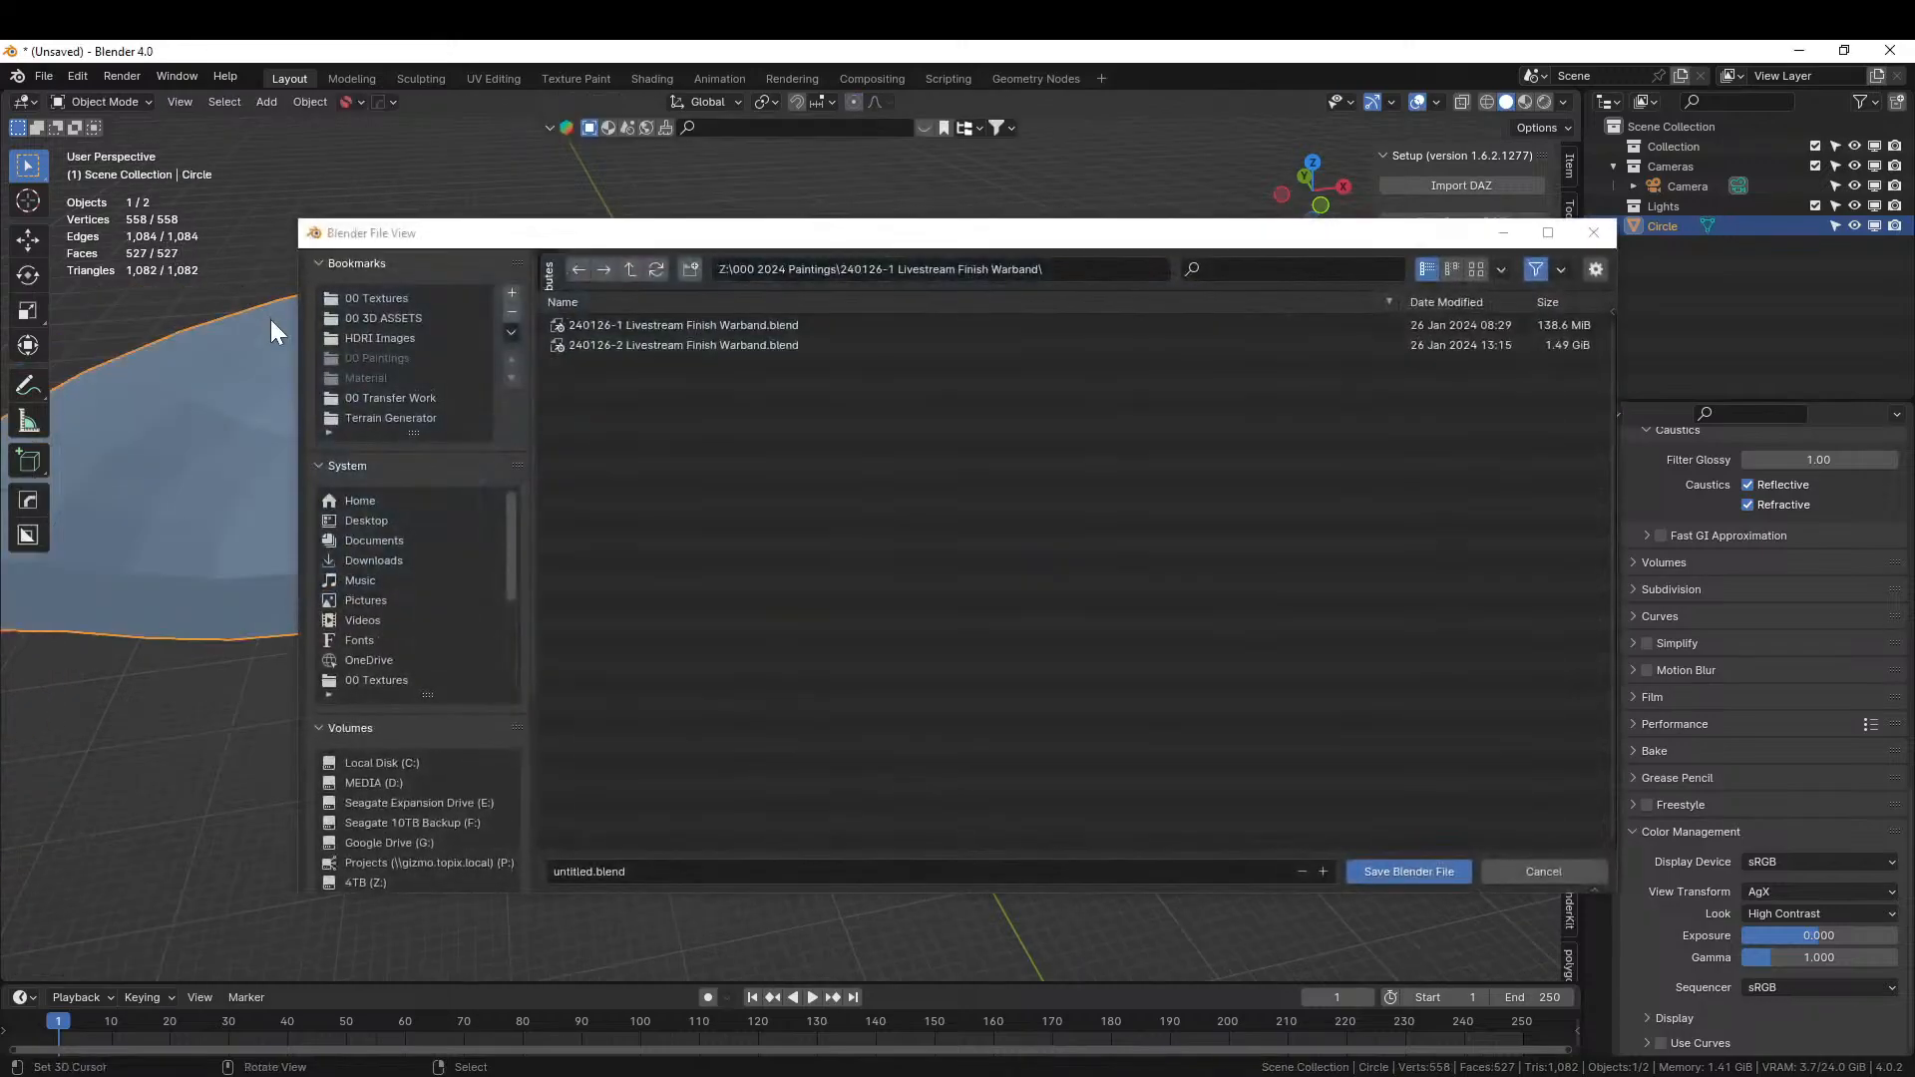
pyautogui.click(629, 269)
pyautogui.click(691, 269)
pyautogui.write('240131-1 Livestream GodFalls')
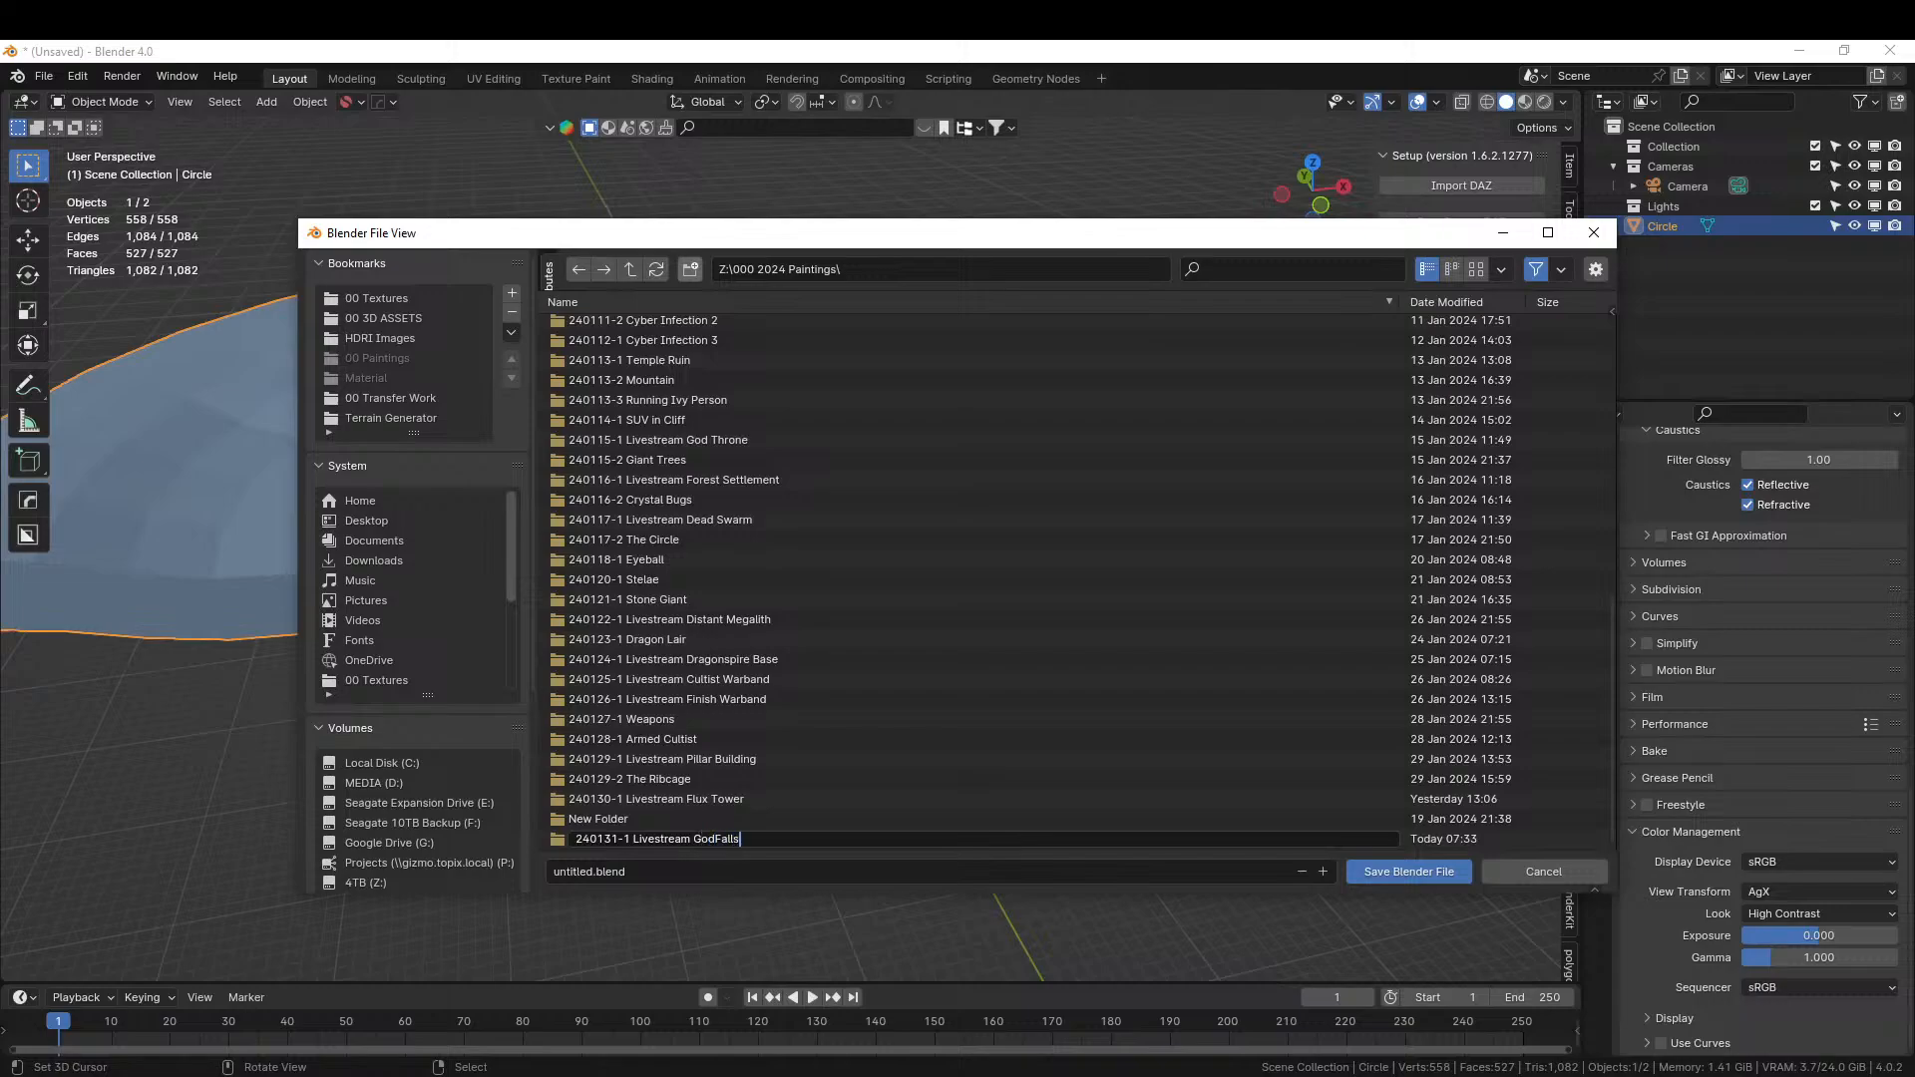
pyautogui.press('Return')
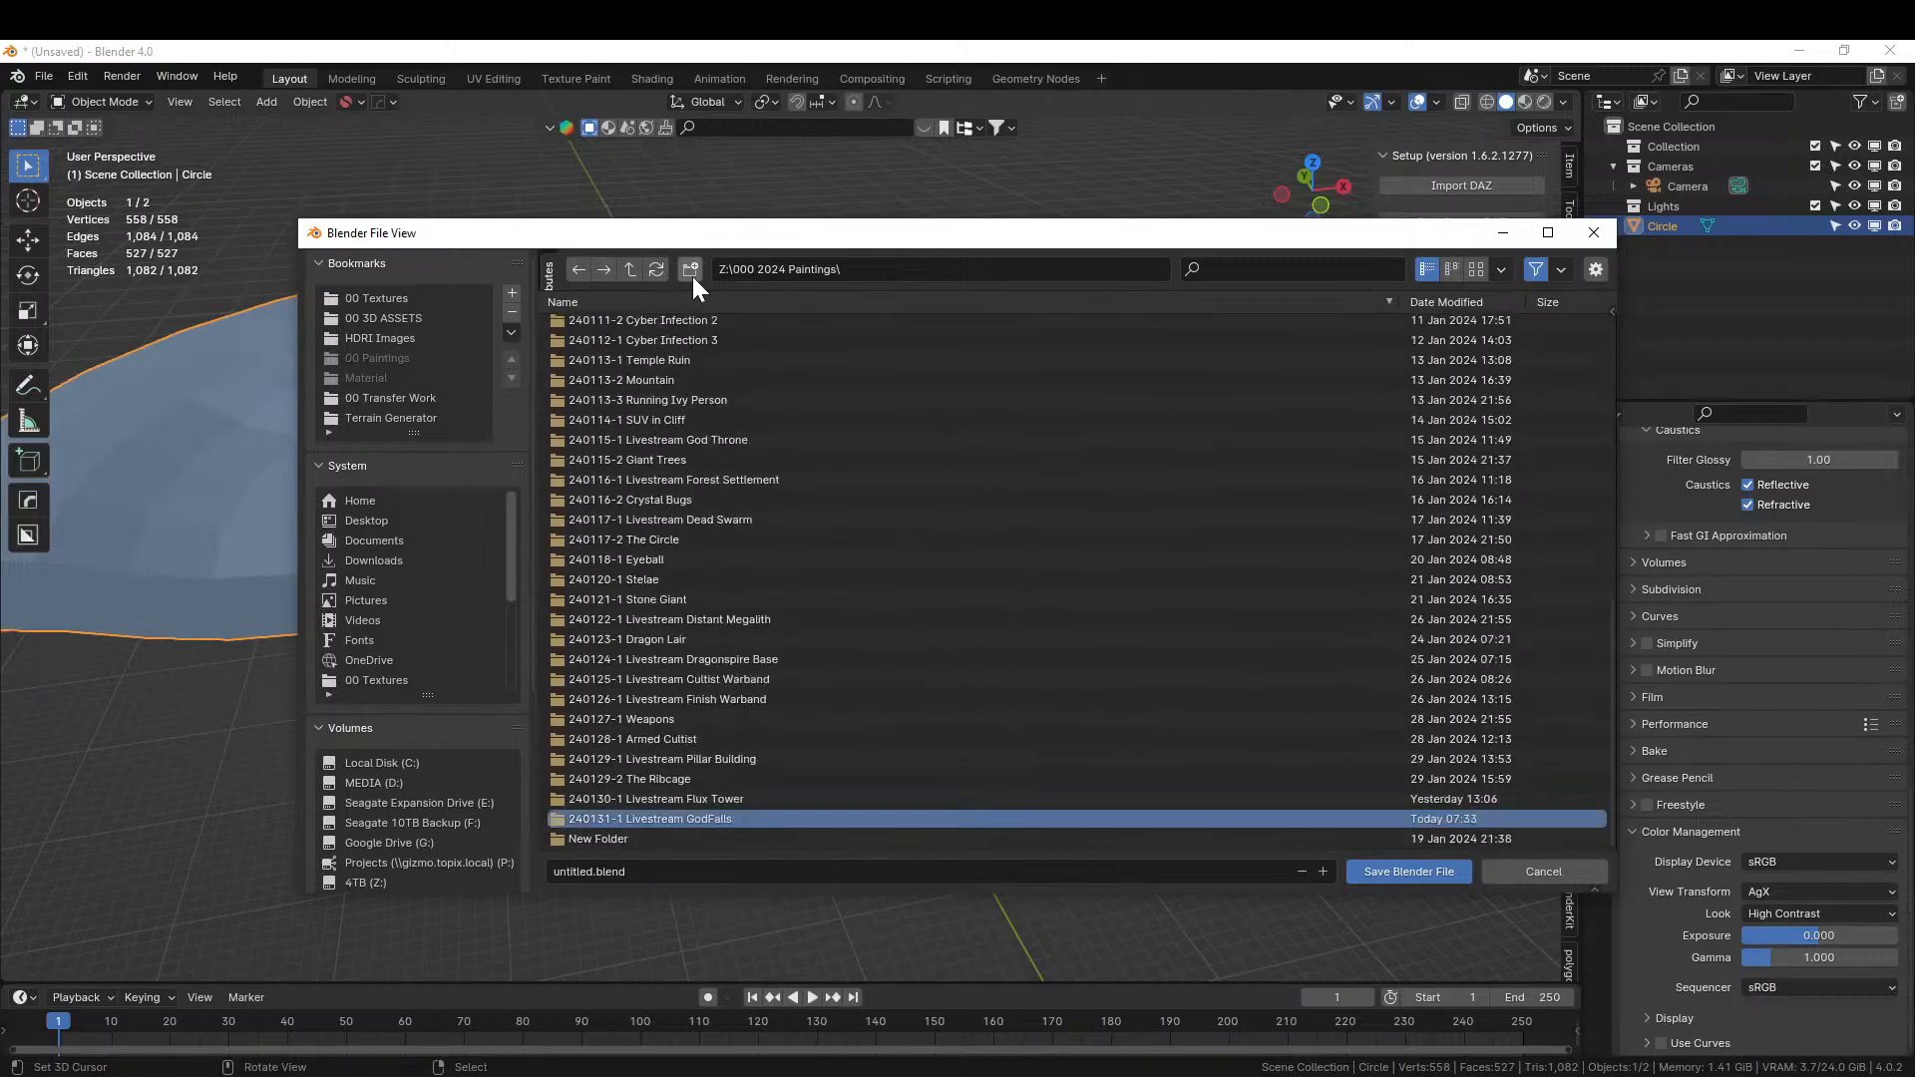
# Save the scene inside the new folder as "240131-1 Livestream Godfalls".
pyautogui.doubleClick(703, 817)
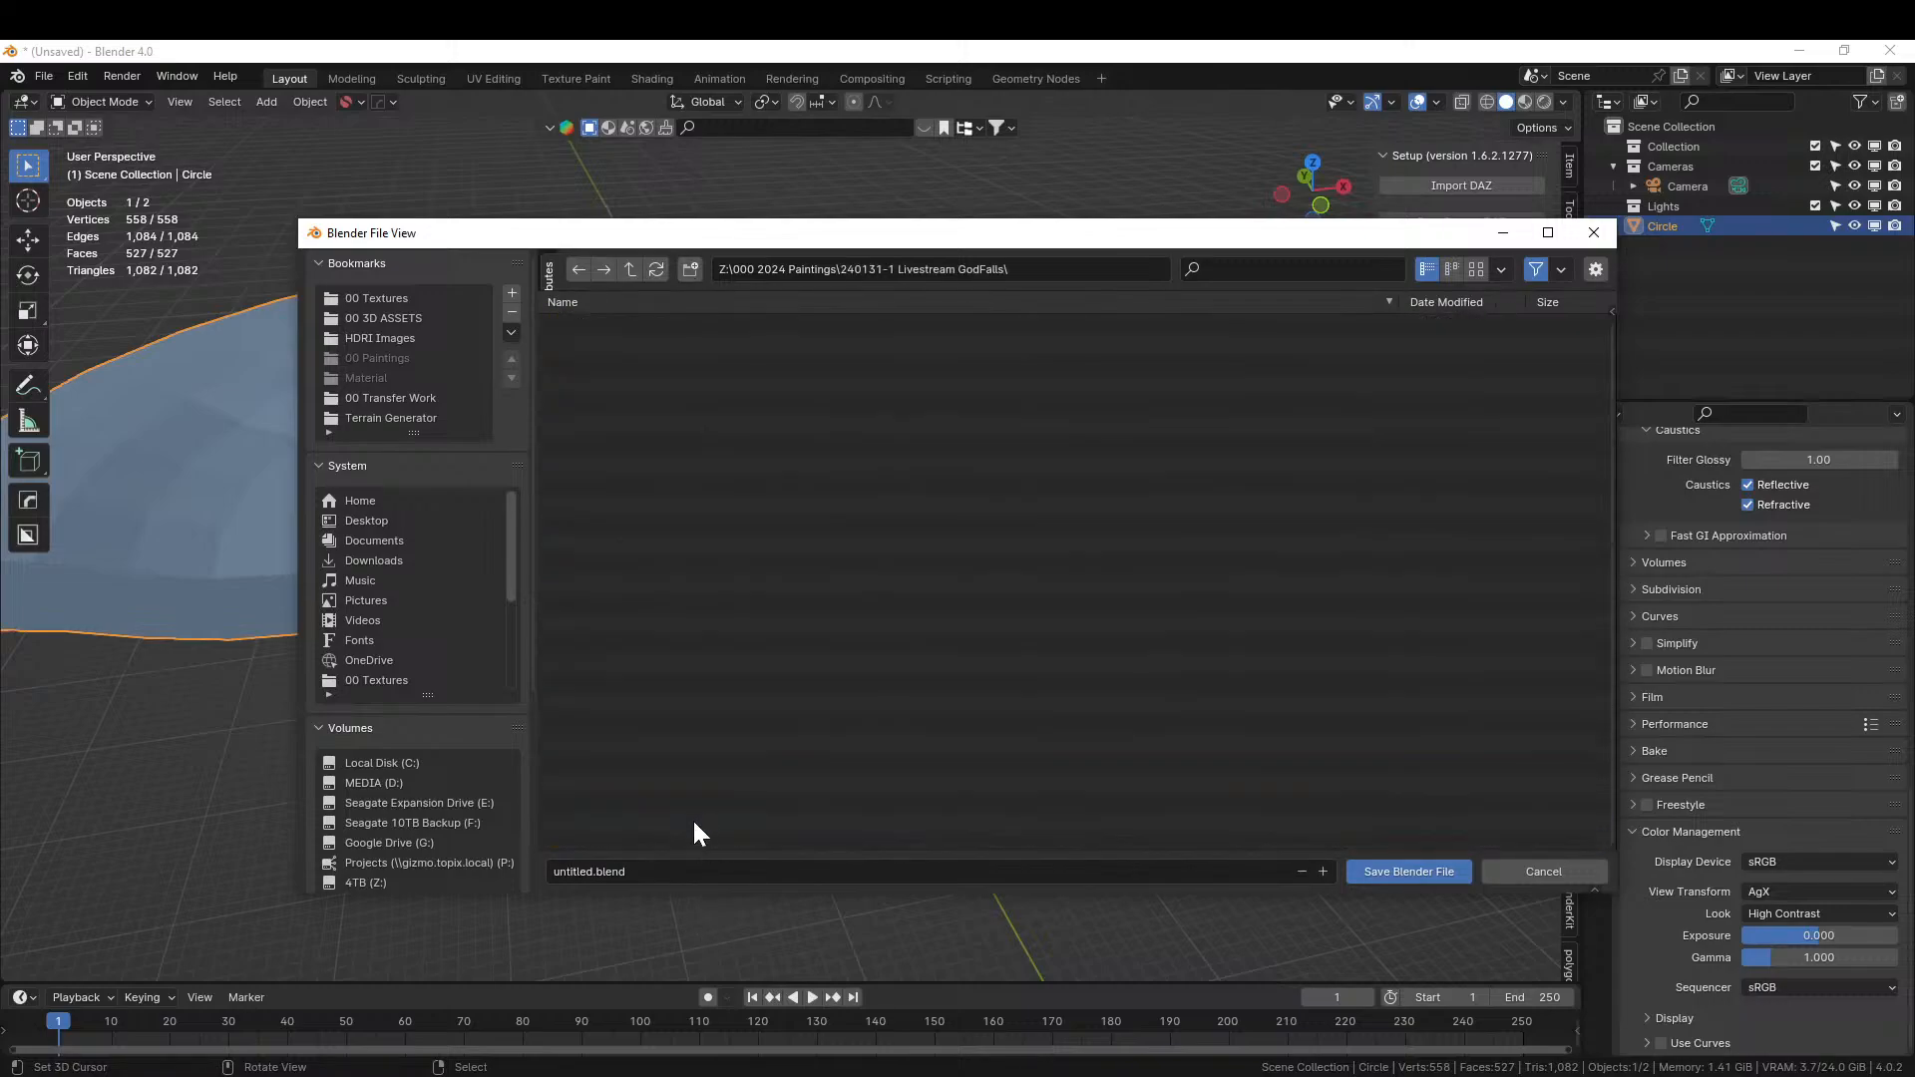
pyautogui.write('2')
pyautogui.write('40131-1 Livestream Godfalls')
pyautogui.press('Return')
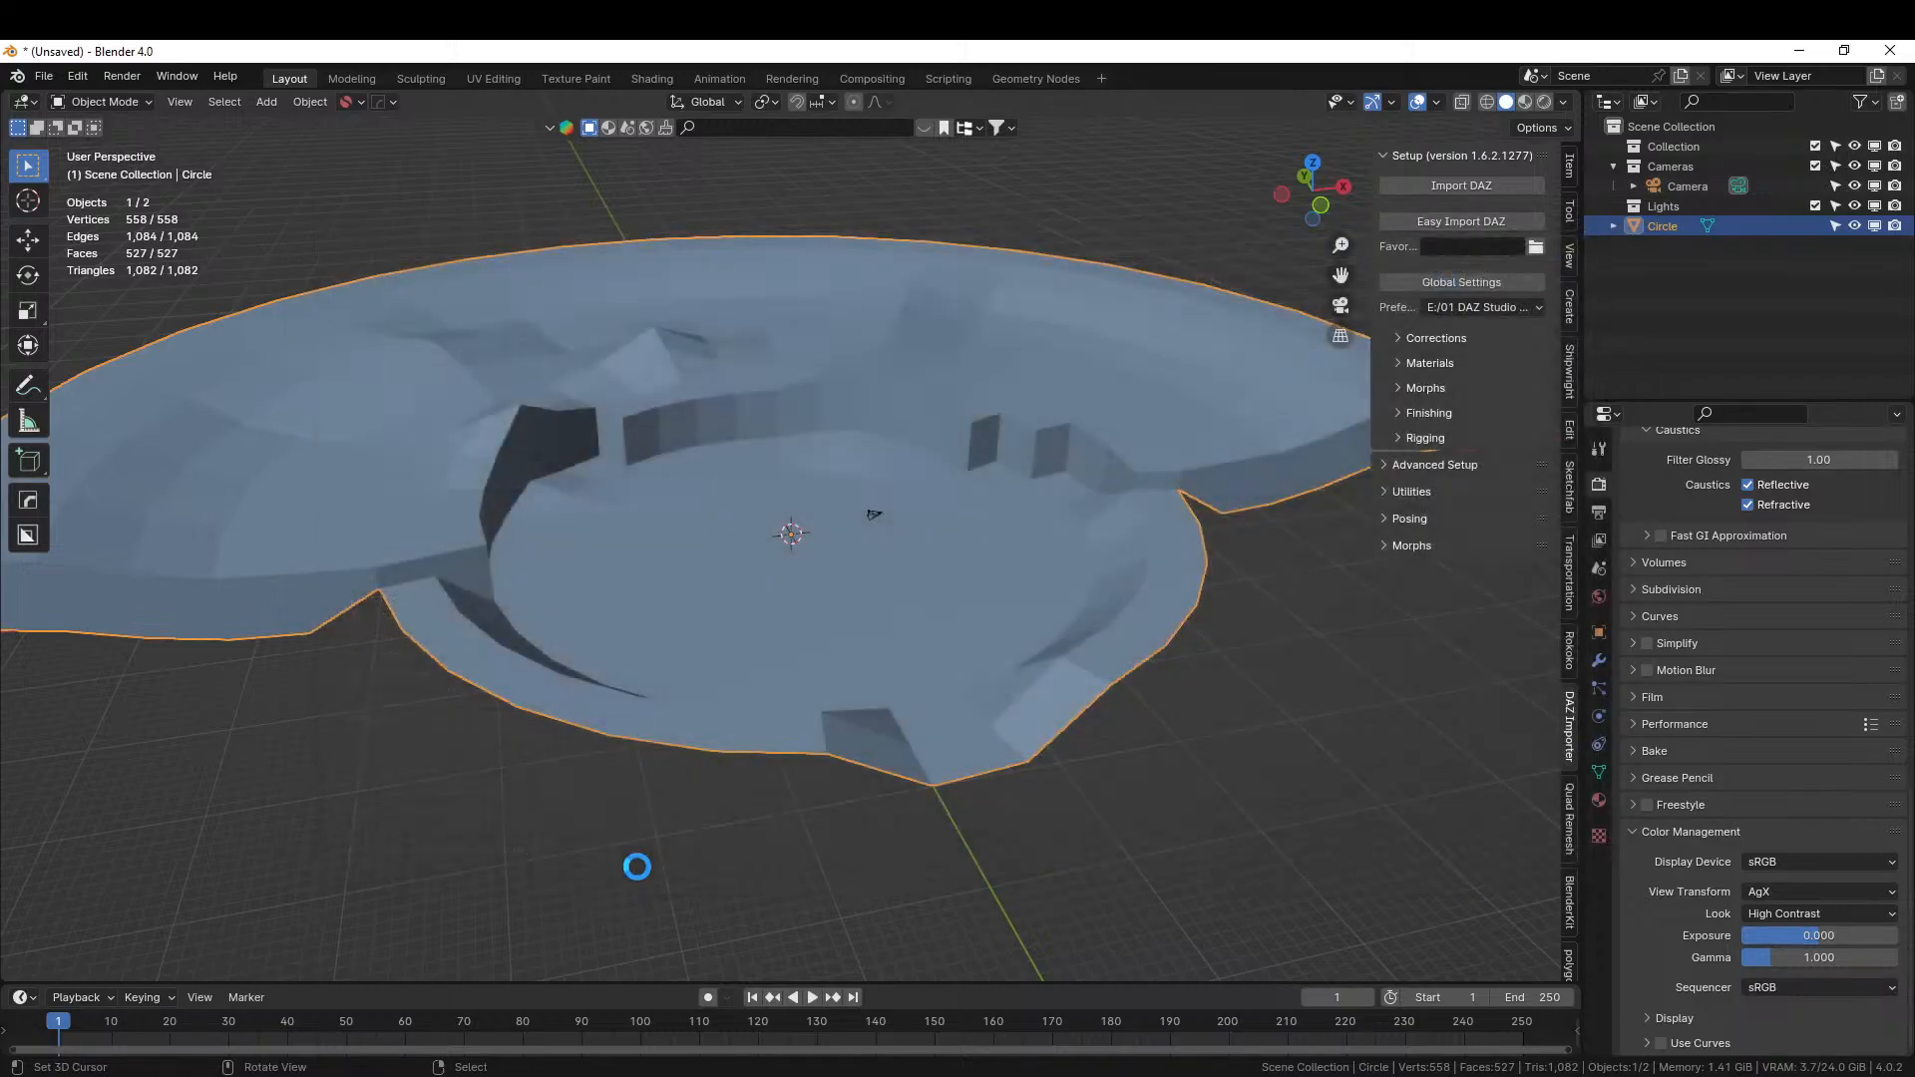
# Place the 3D cursor on the basin floor's left edge and generate a male HumGen human there from the Asian 2 preset.
pyautogui.moveTo(722, 696); pyautogui.dragTo(962, 894, button='middle')
pyautogui.scroll(4, 613, 662)
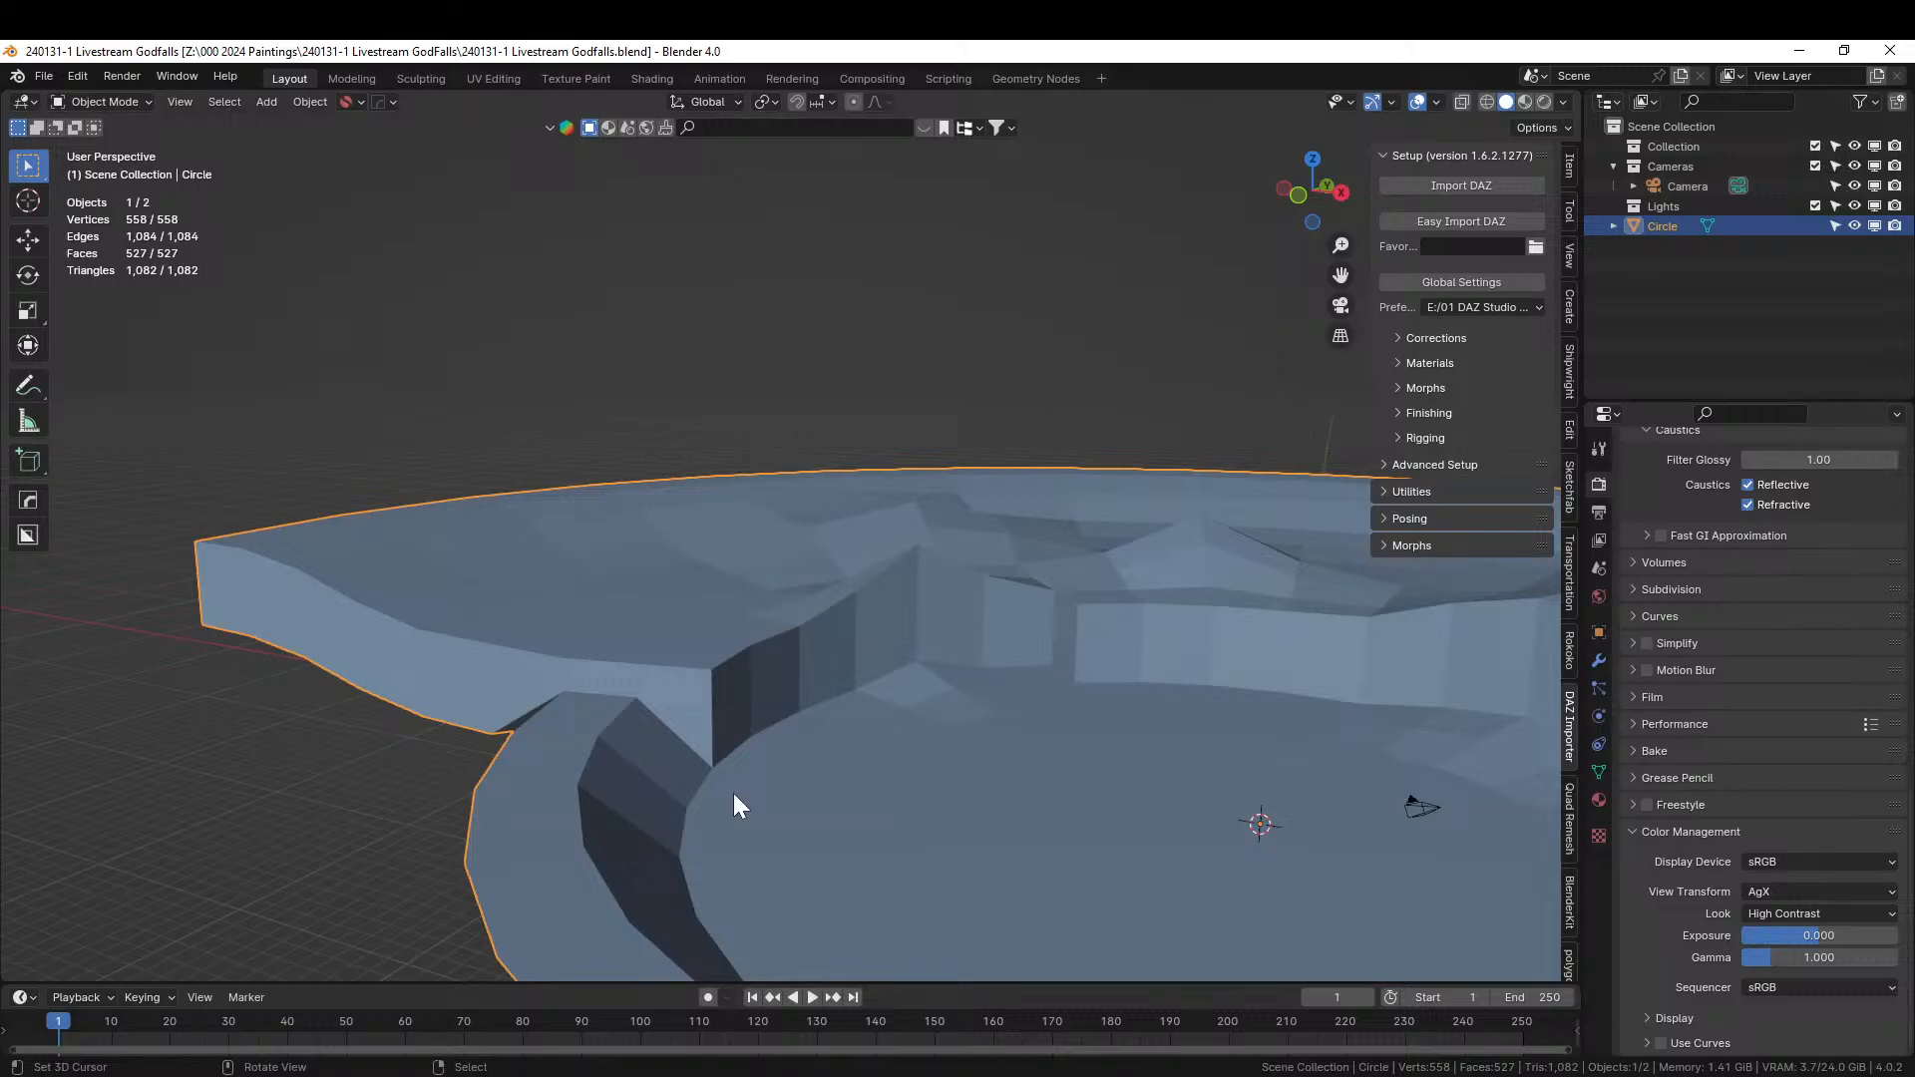
pyautogui.scroll(-6, 1566, 790)
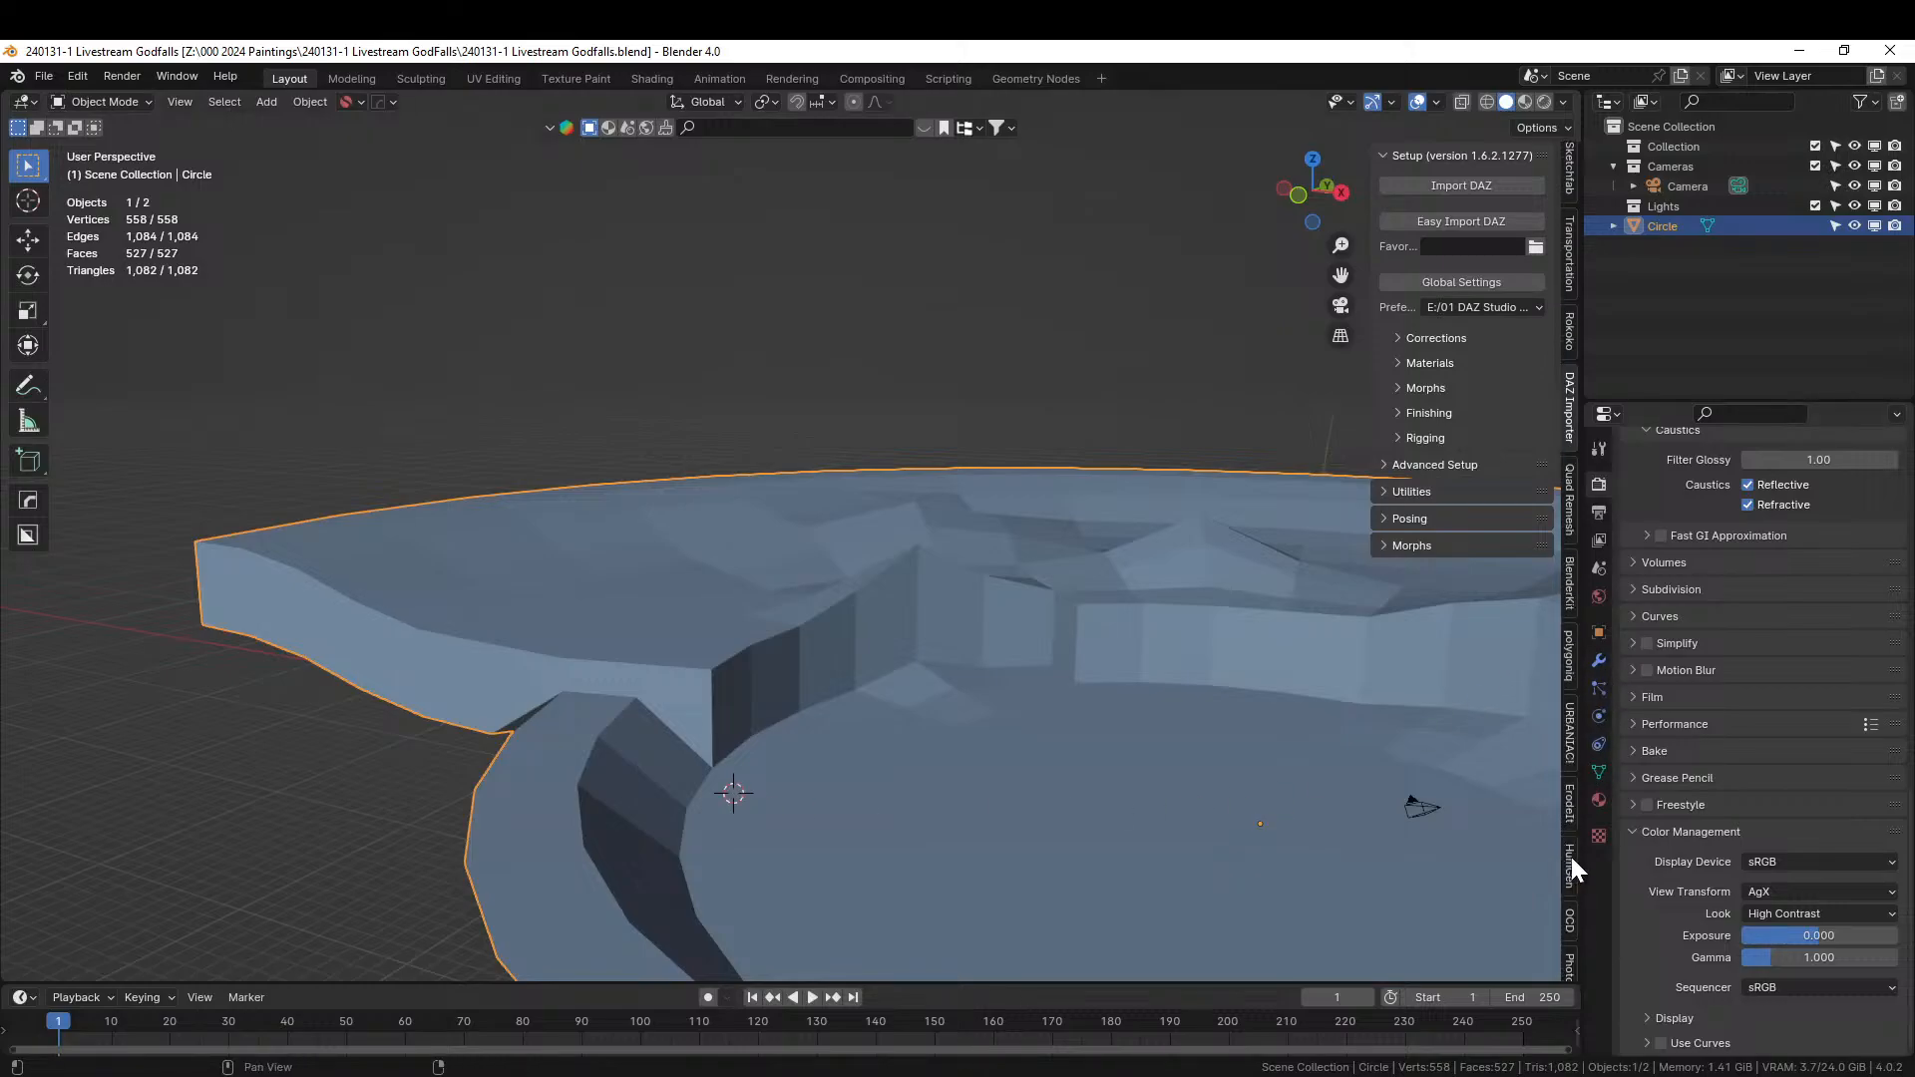
pyautogui.click(1570, 865)
pyautogui.click(1481, 330)
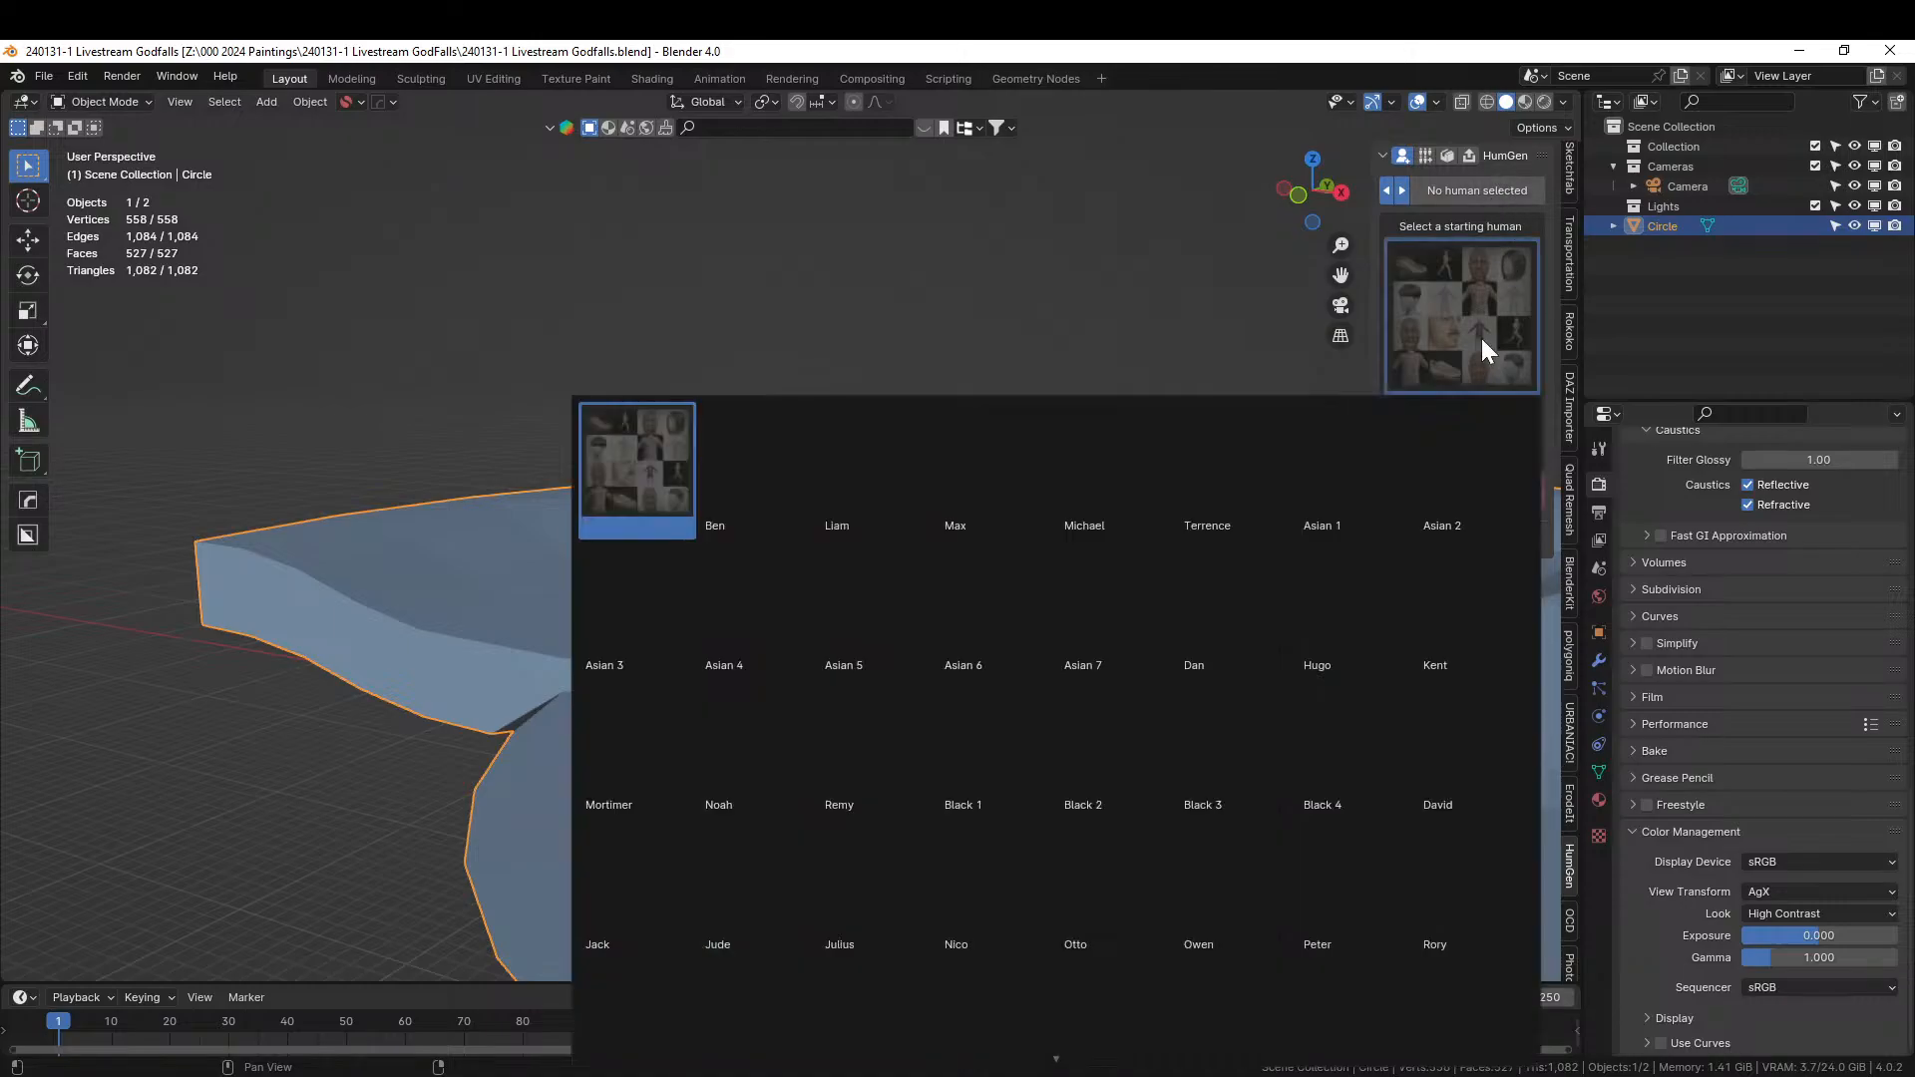
pyautogui.click(1416, 423)
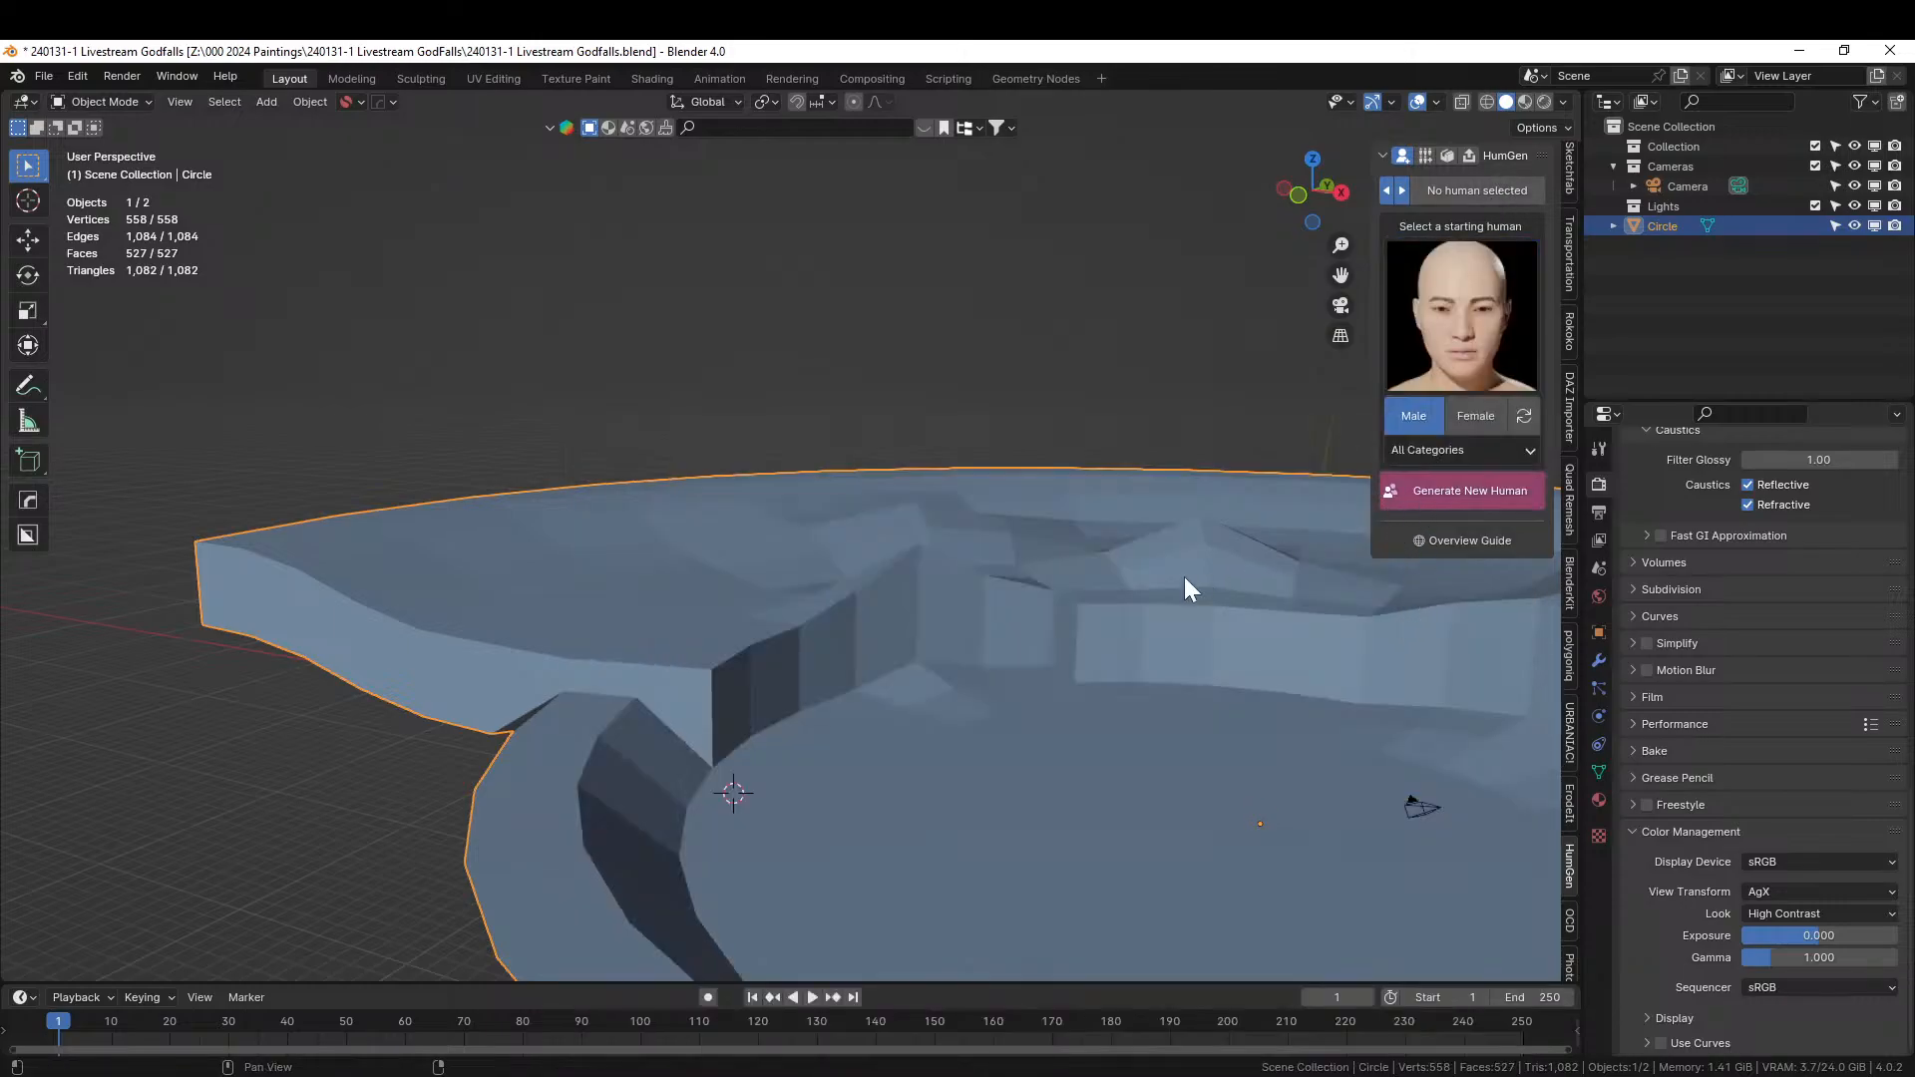
# Select the terrain mesh and scale it along Z by a factor of about 1.4.
pyautogui.moveTo(836, 672); pyautogui.dragTo(729, 698, button='middle')
pyautogui.click(840, 595)
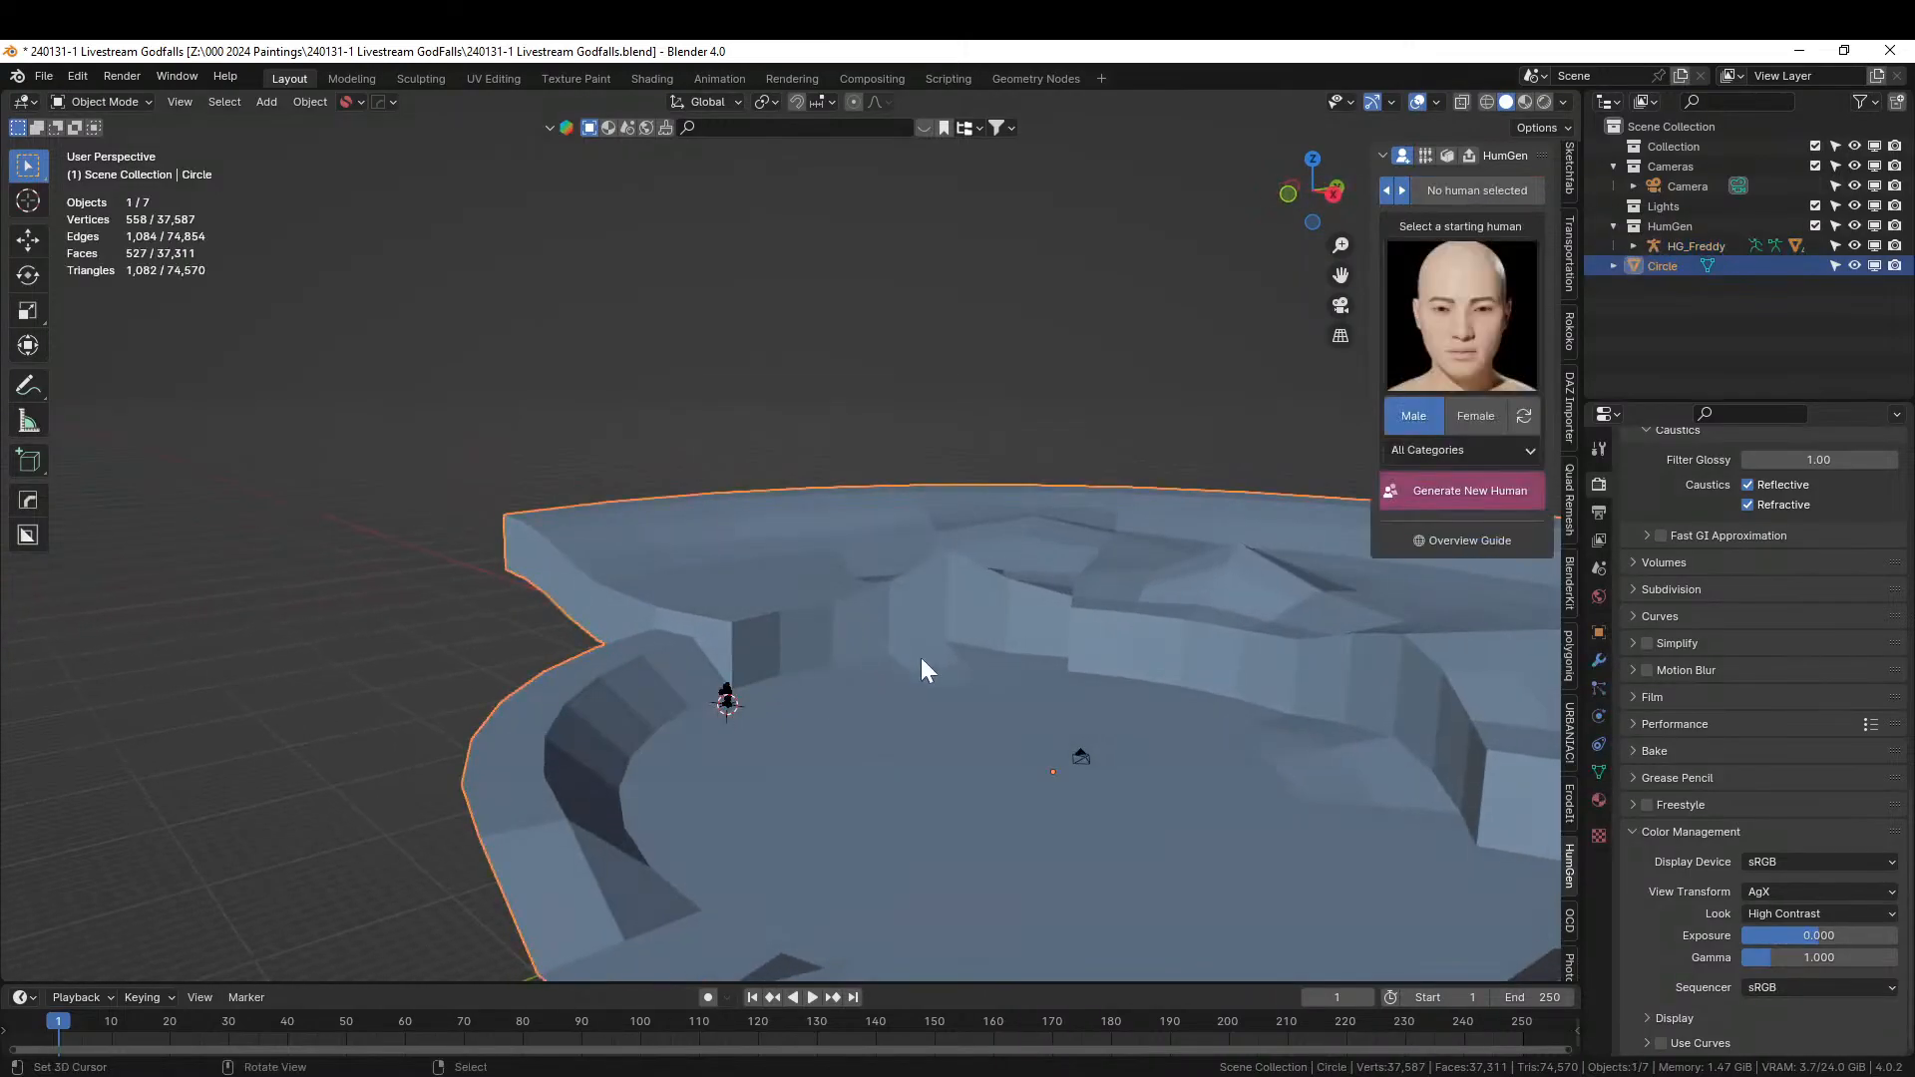
pyautogui.press('s')
pyautogui.press('z')
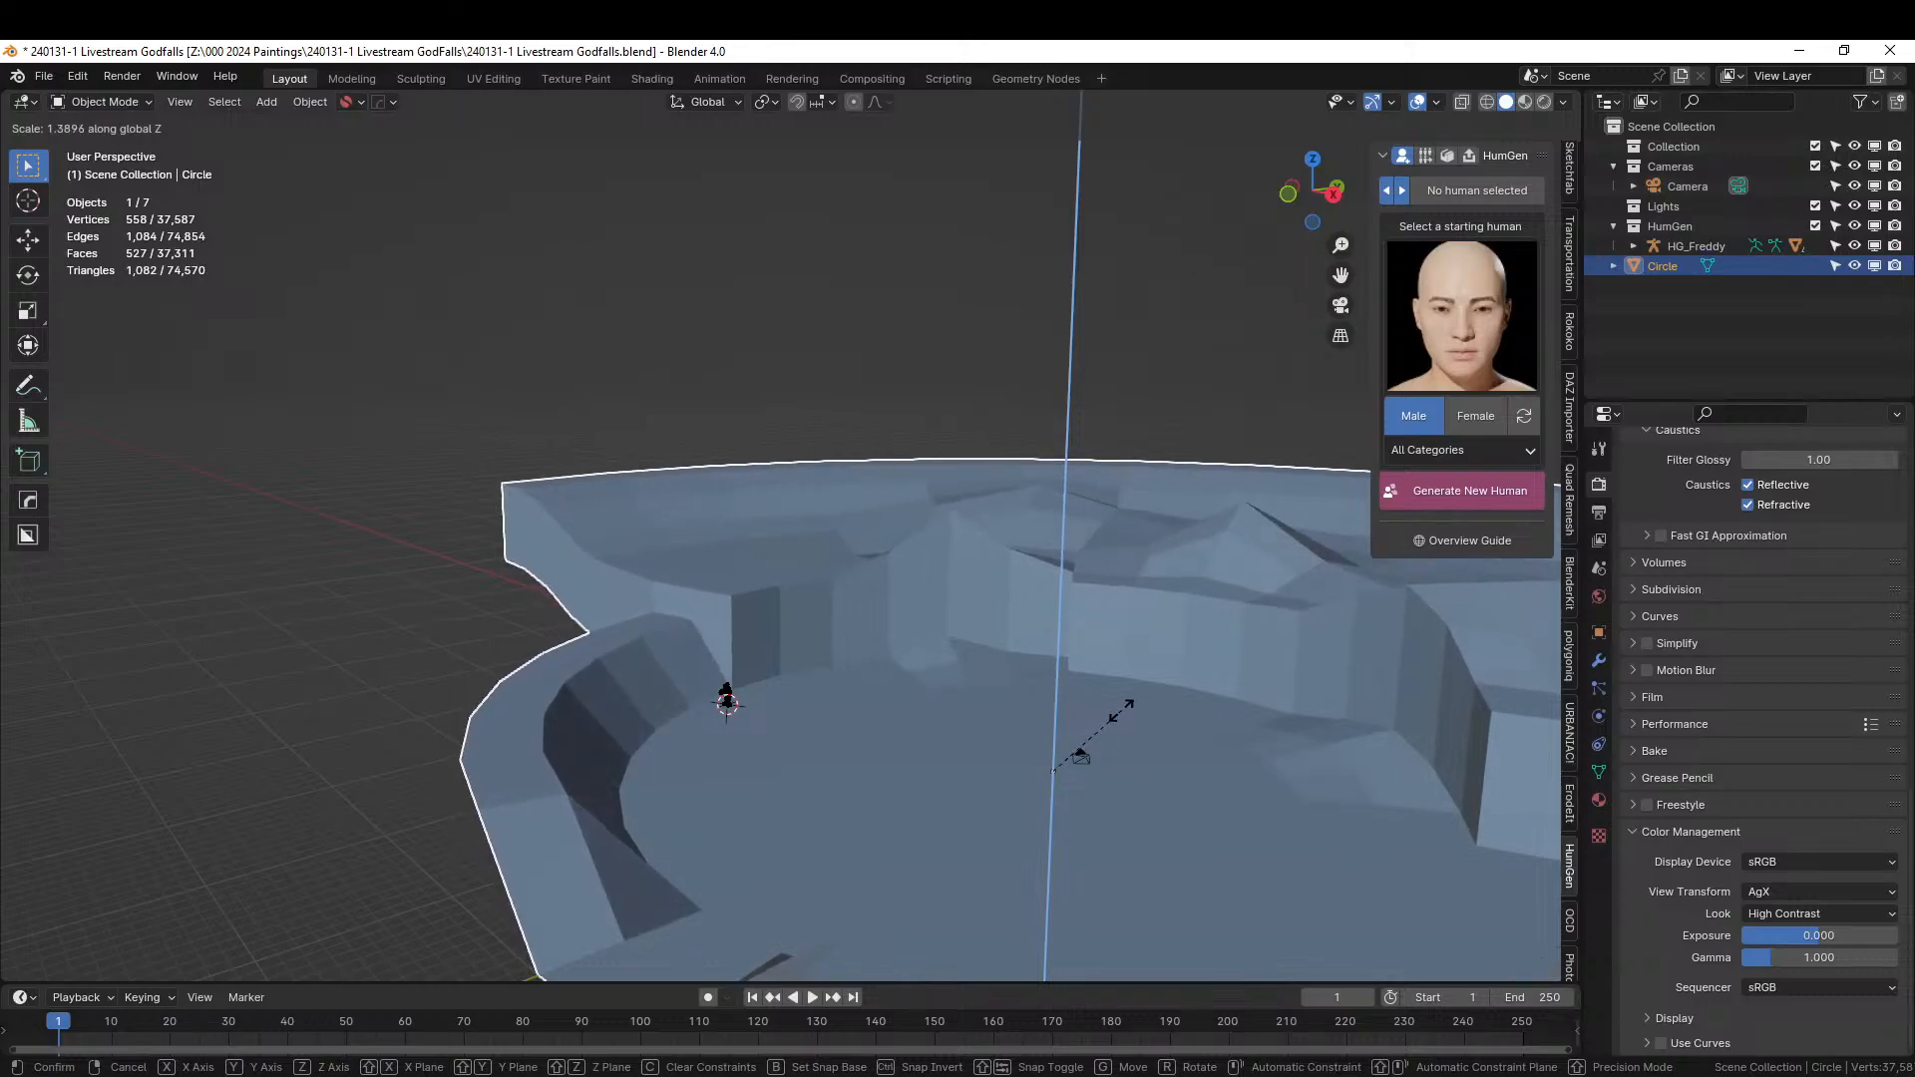
pyautogui.click(1117, 713)
# In Edit Mode, slightly raise one vertex at the foot of the basin's front-left wall along Z with a 21.11 m proportional influence size.
pyautogui.moveTo(1122, 710); pyautogui.dragTo(950, 710, button='middle')
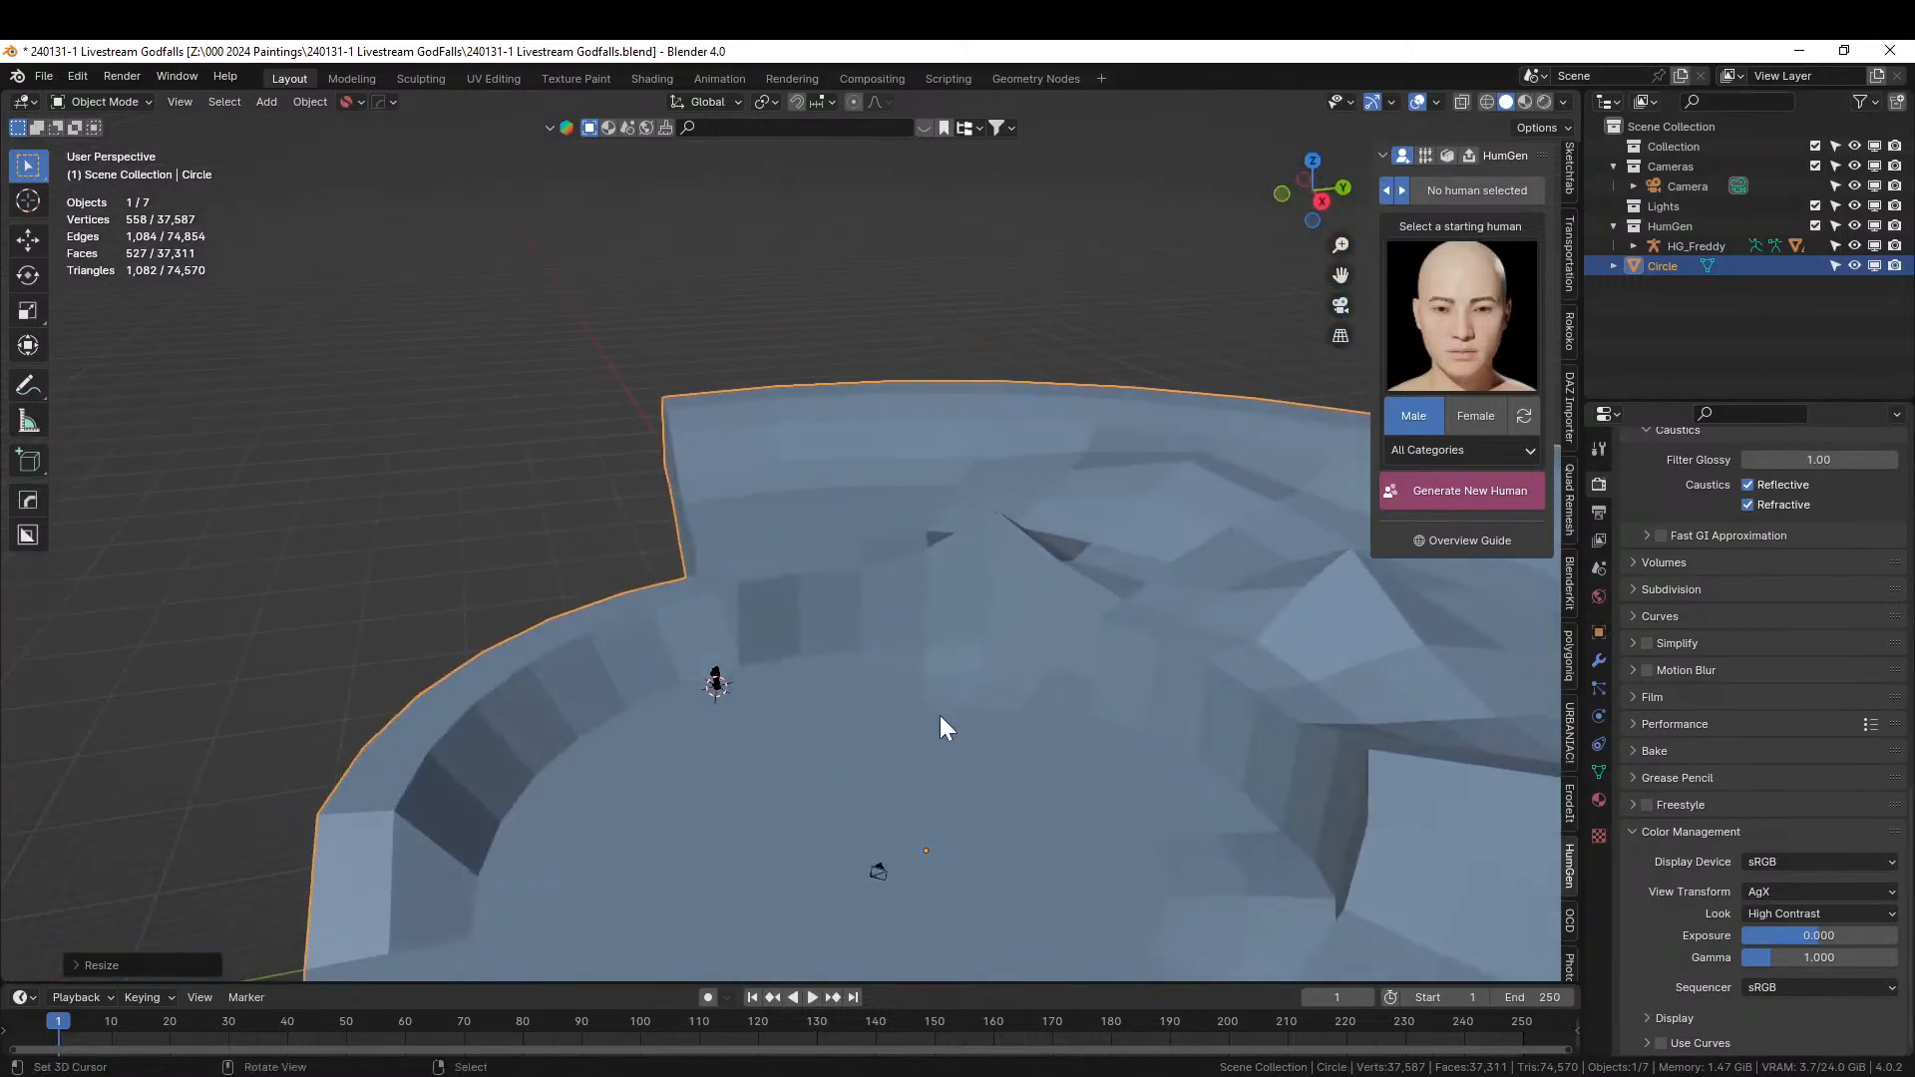
pyautogui.press('Tab')
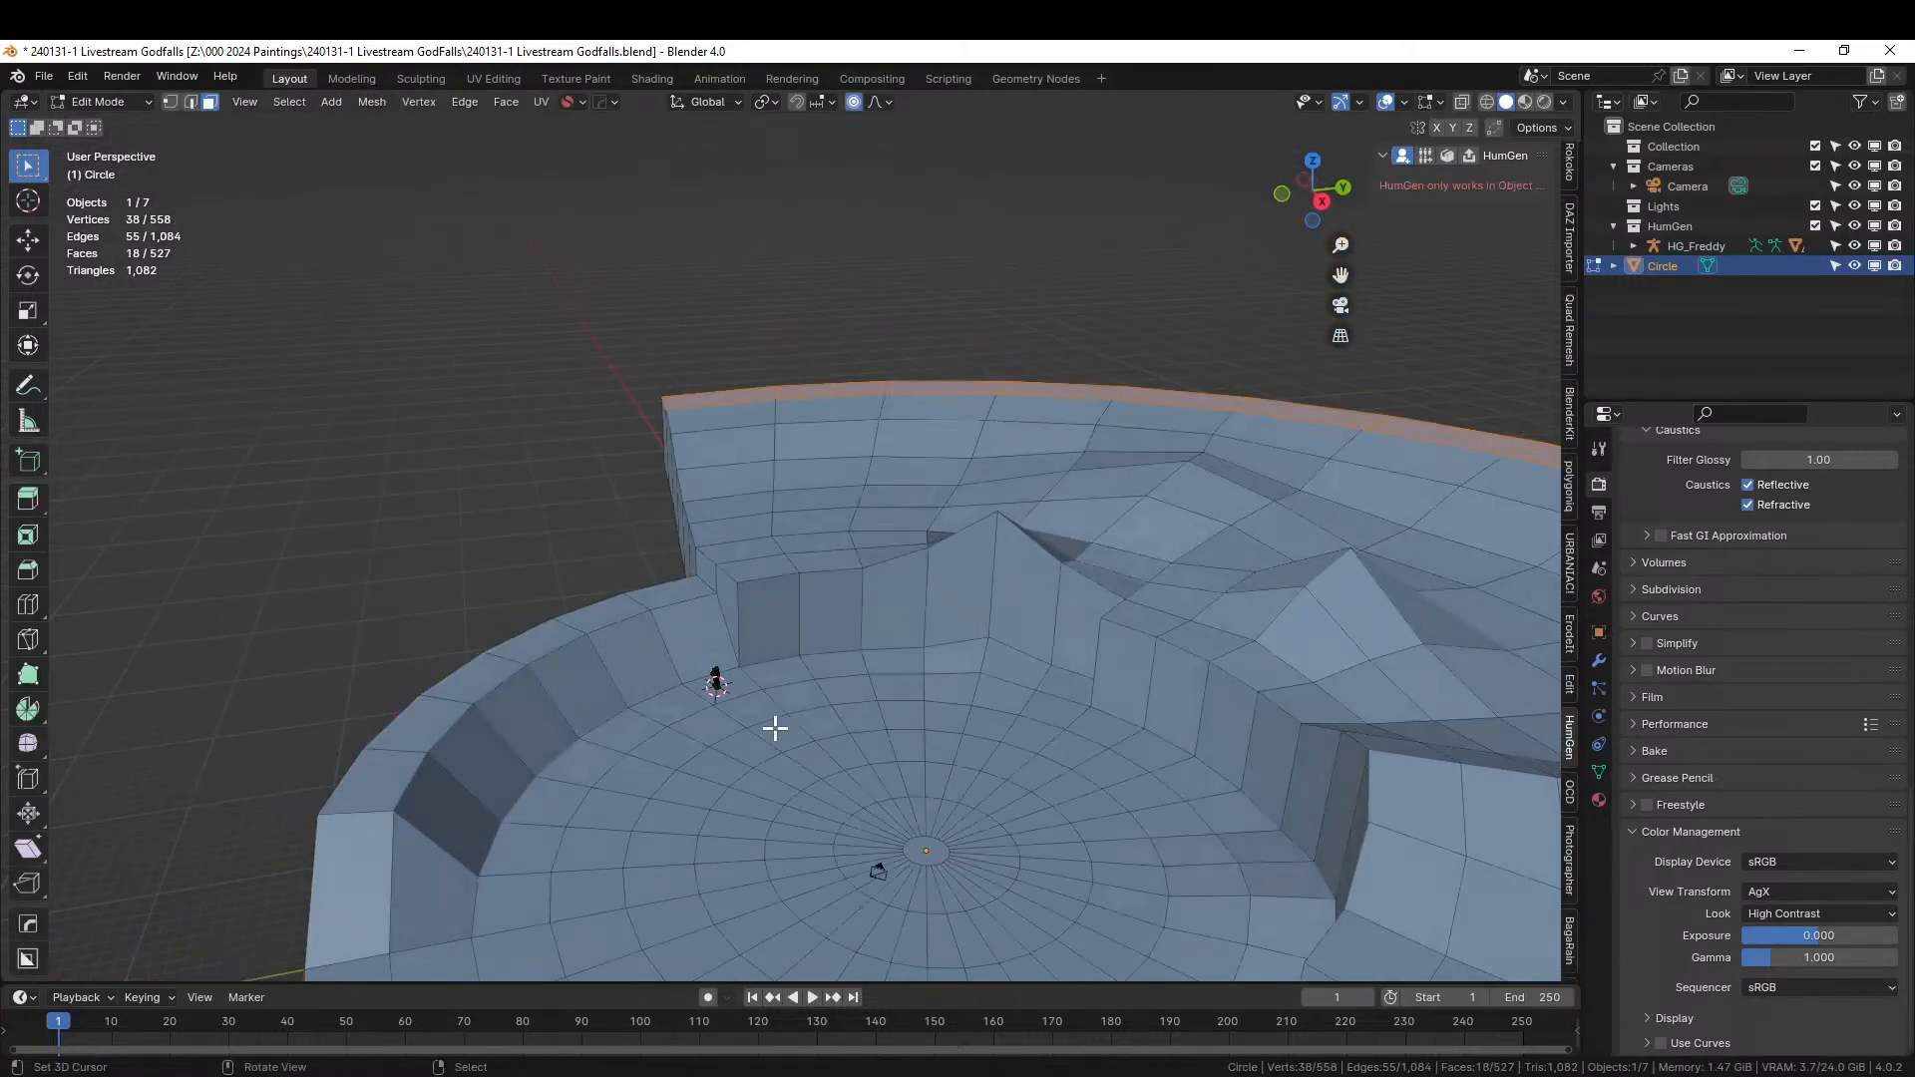
pyautogui.click(586, 778)
pyautogui.press('g')
pyautogui.press('z')
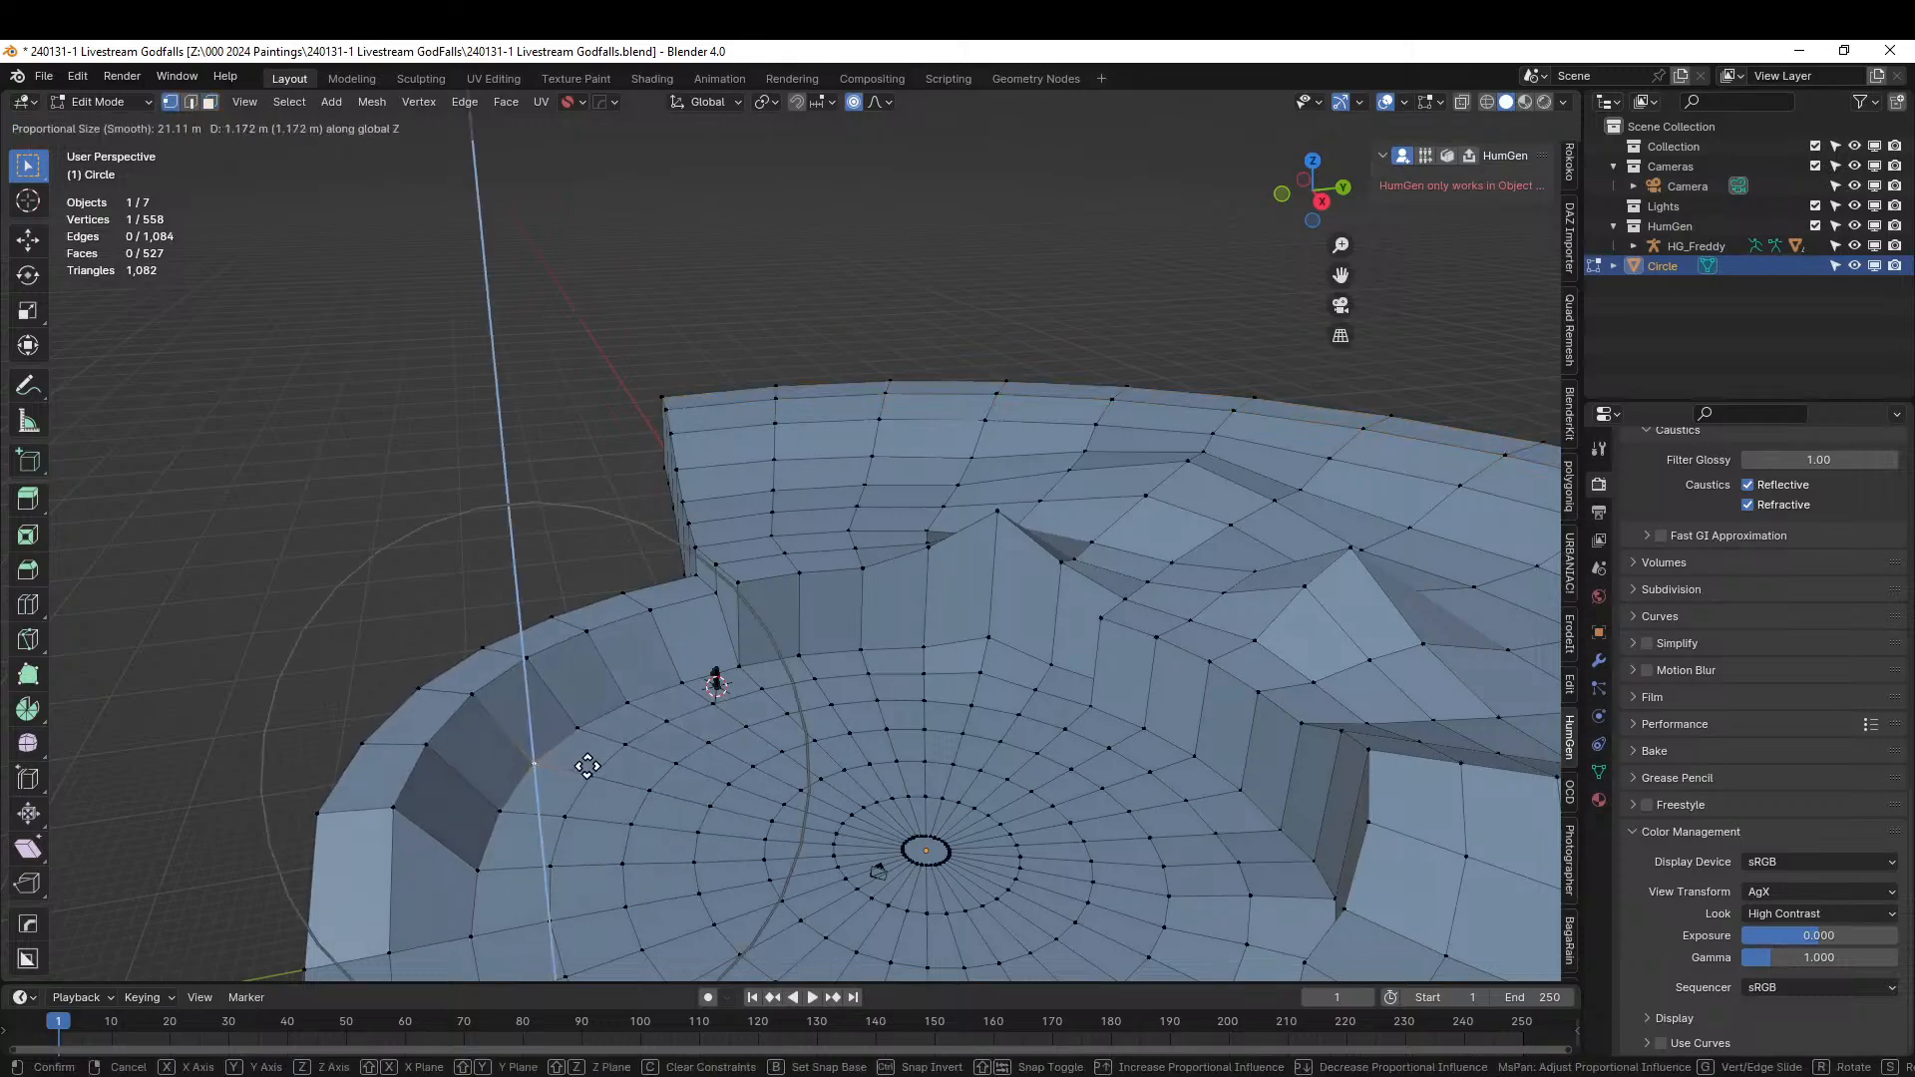
pyautogui.click(587, 758)
# Slightly shift one basin-floor vertex near the foot of the front-right wall with proportional editing.
pyautogui.moveTo(798, 784); pyautogui.dragTo(728, 678, button='middle')
pyautogui.click(1088, 680)
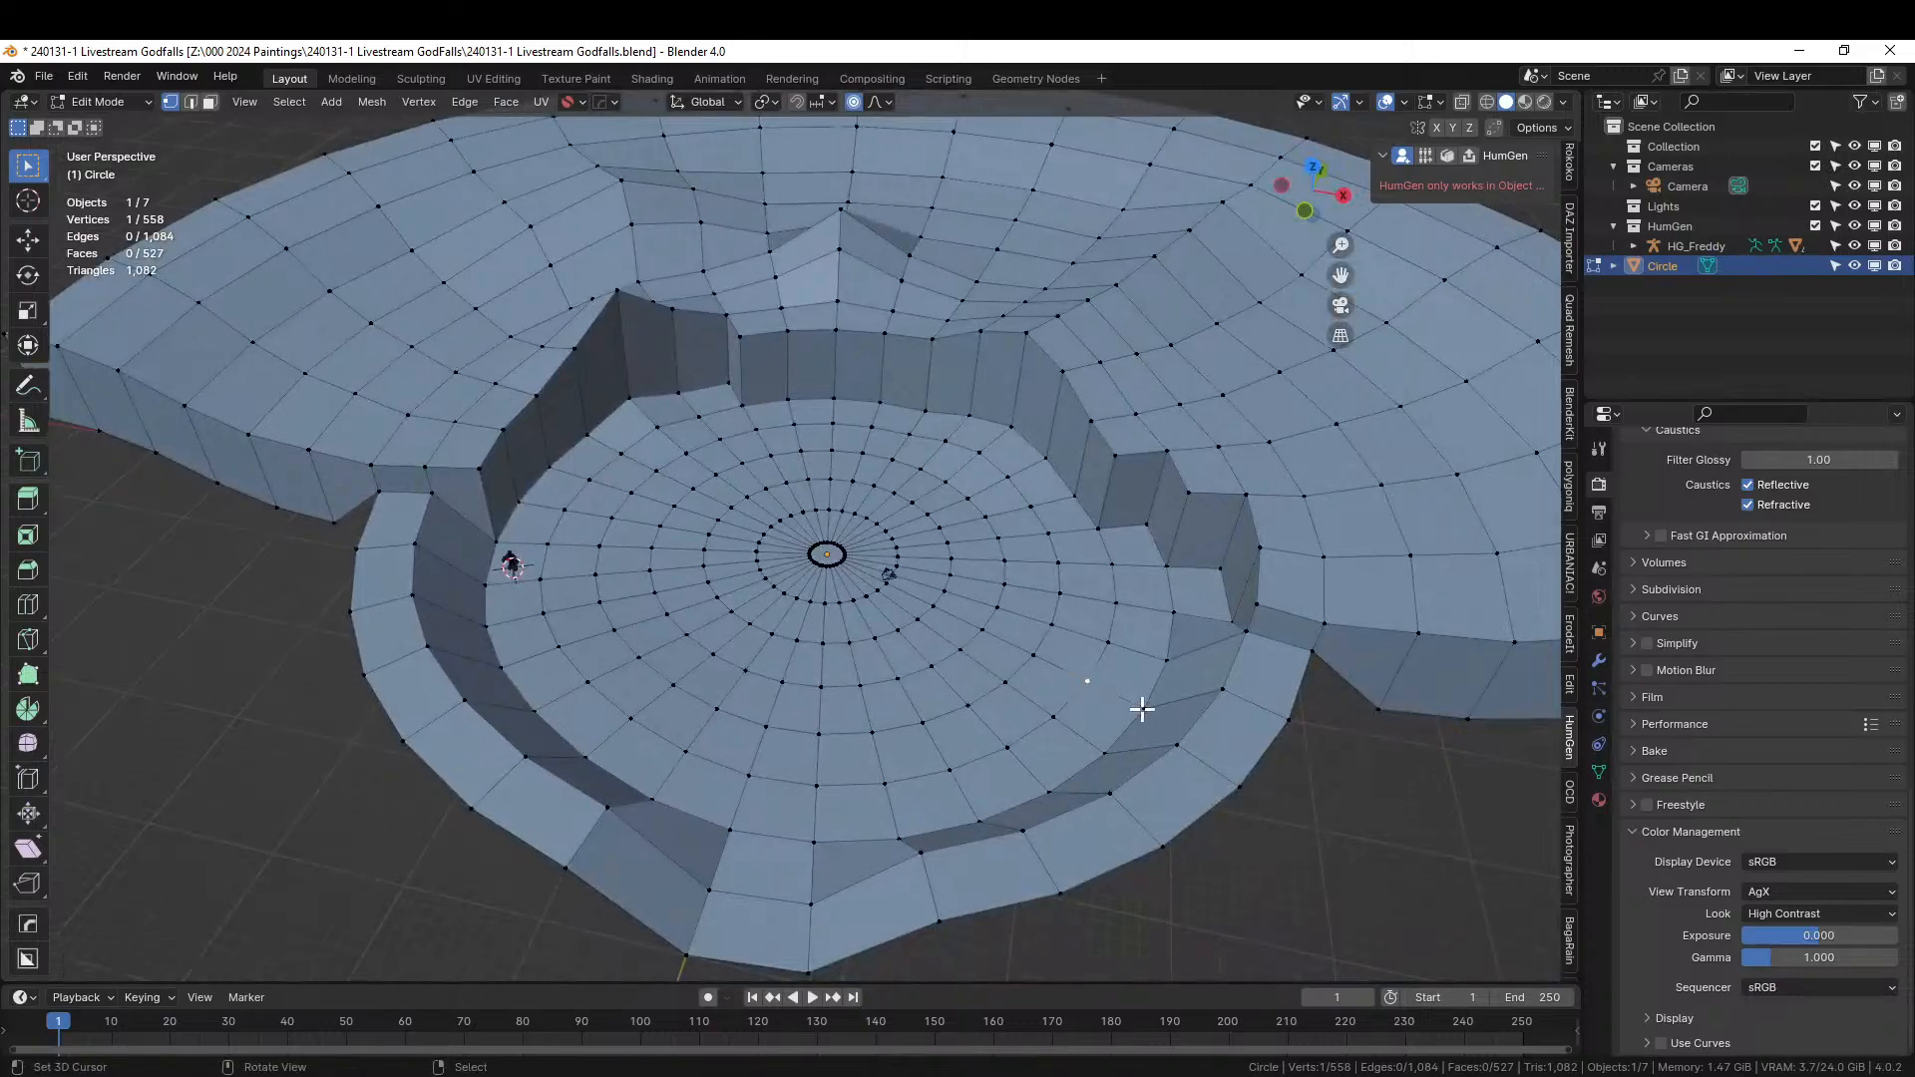
pyautogui.press('g')
pyautogui.click(1160, 688)
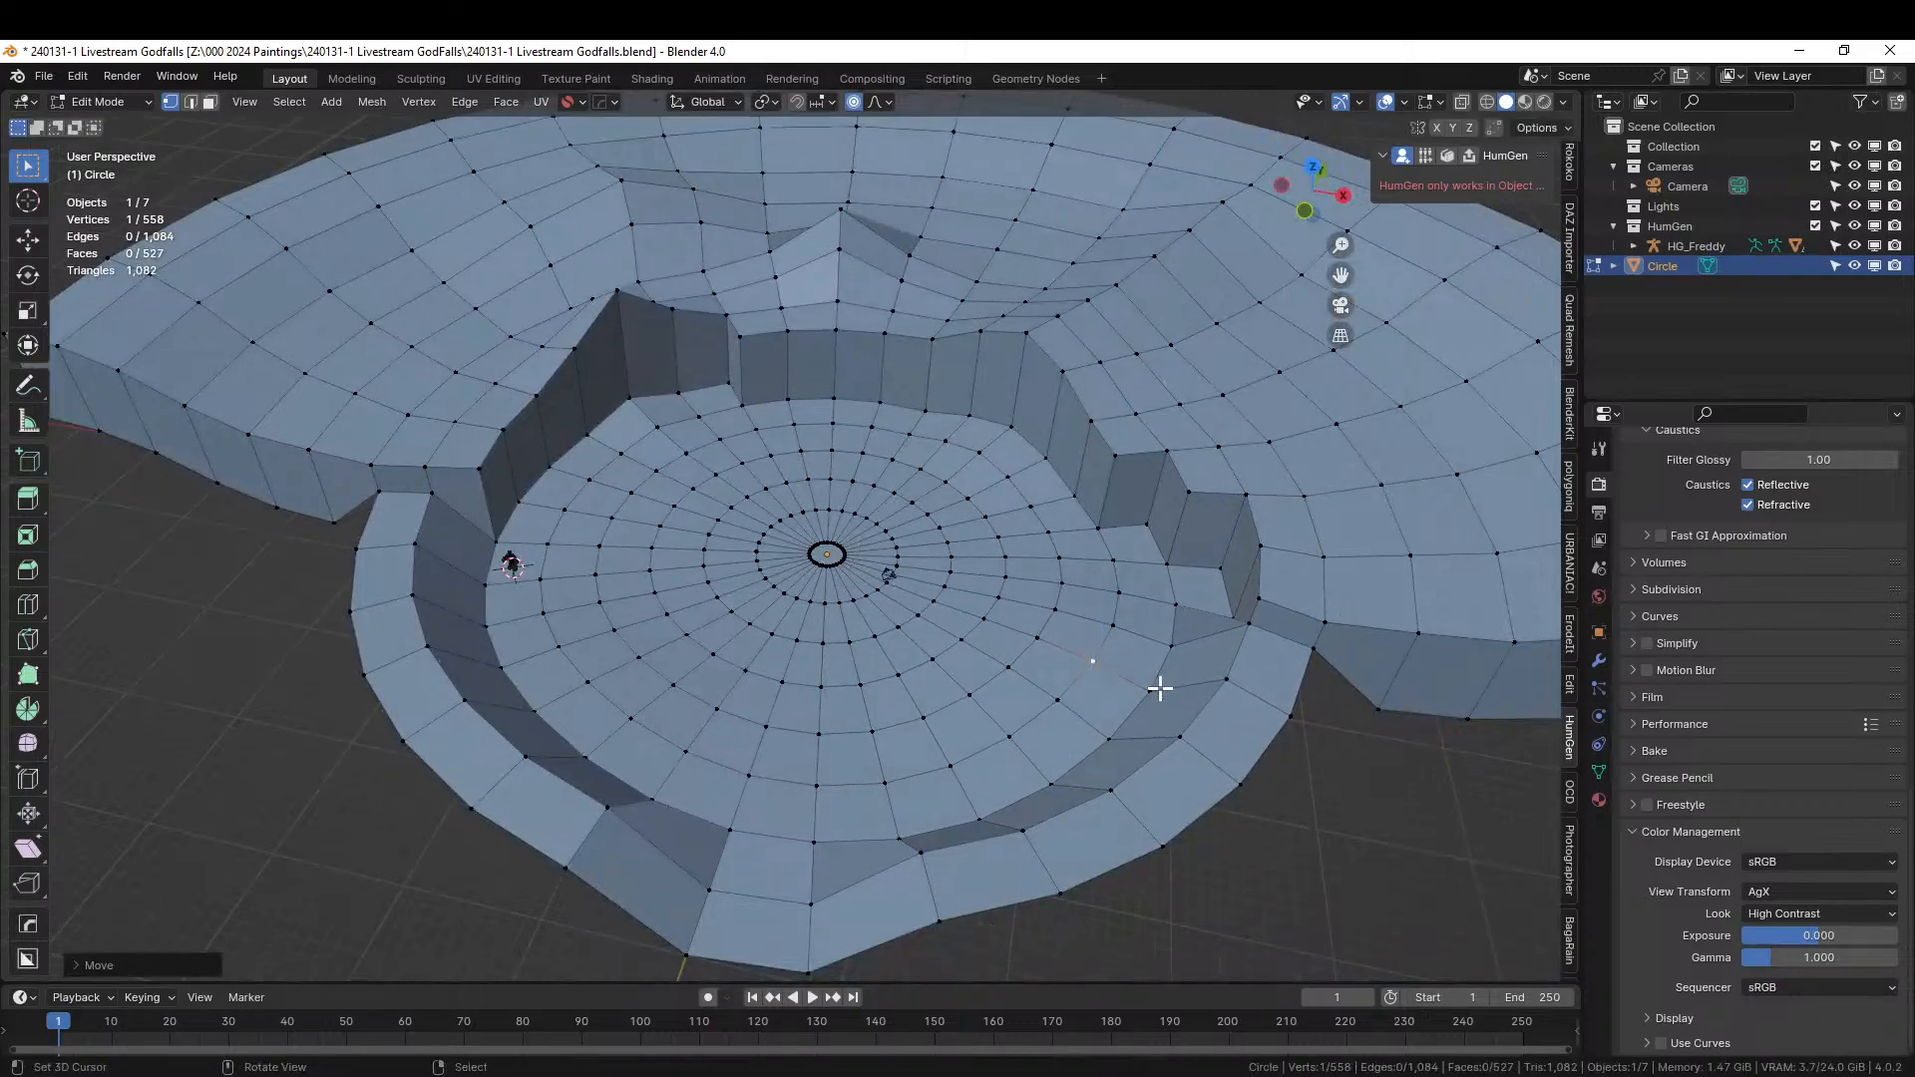
# Shift the vertex at the basin rim's back-right corner horizontally outward by about 1.5 m with a 15.86 m proportional size.
pyautogui.moveTo(1074, 407); pyautogui.dragTo(901, 338, button='middle')
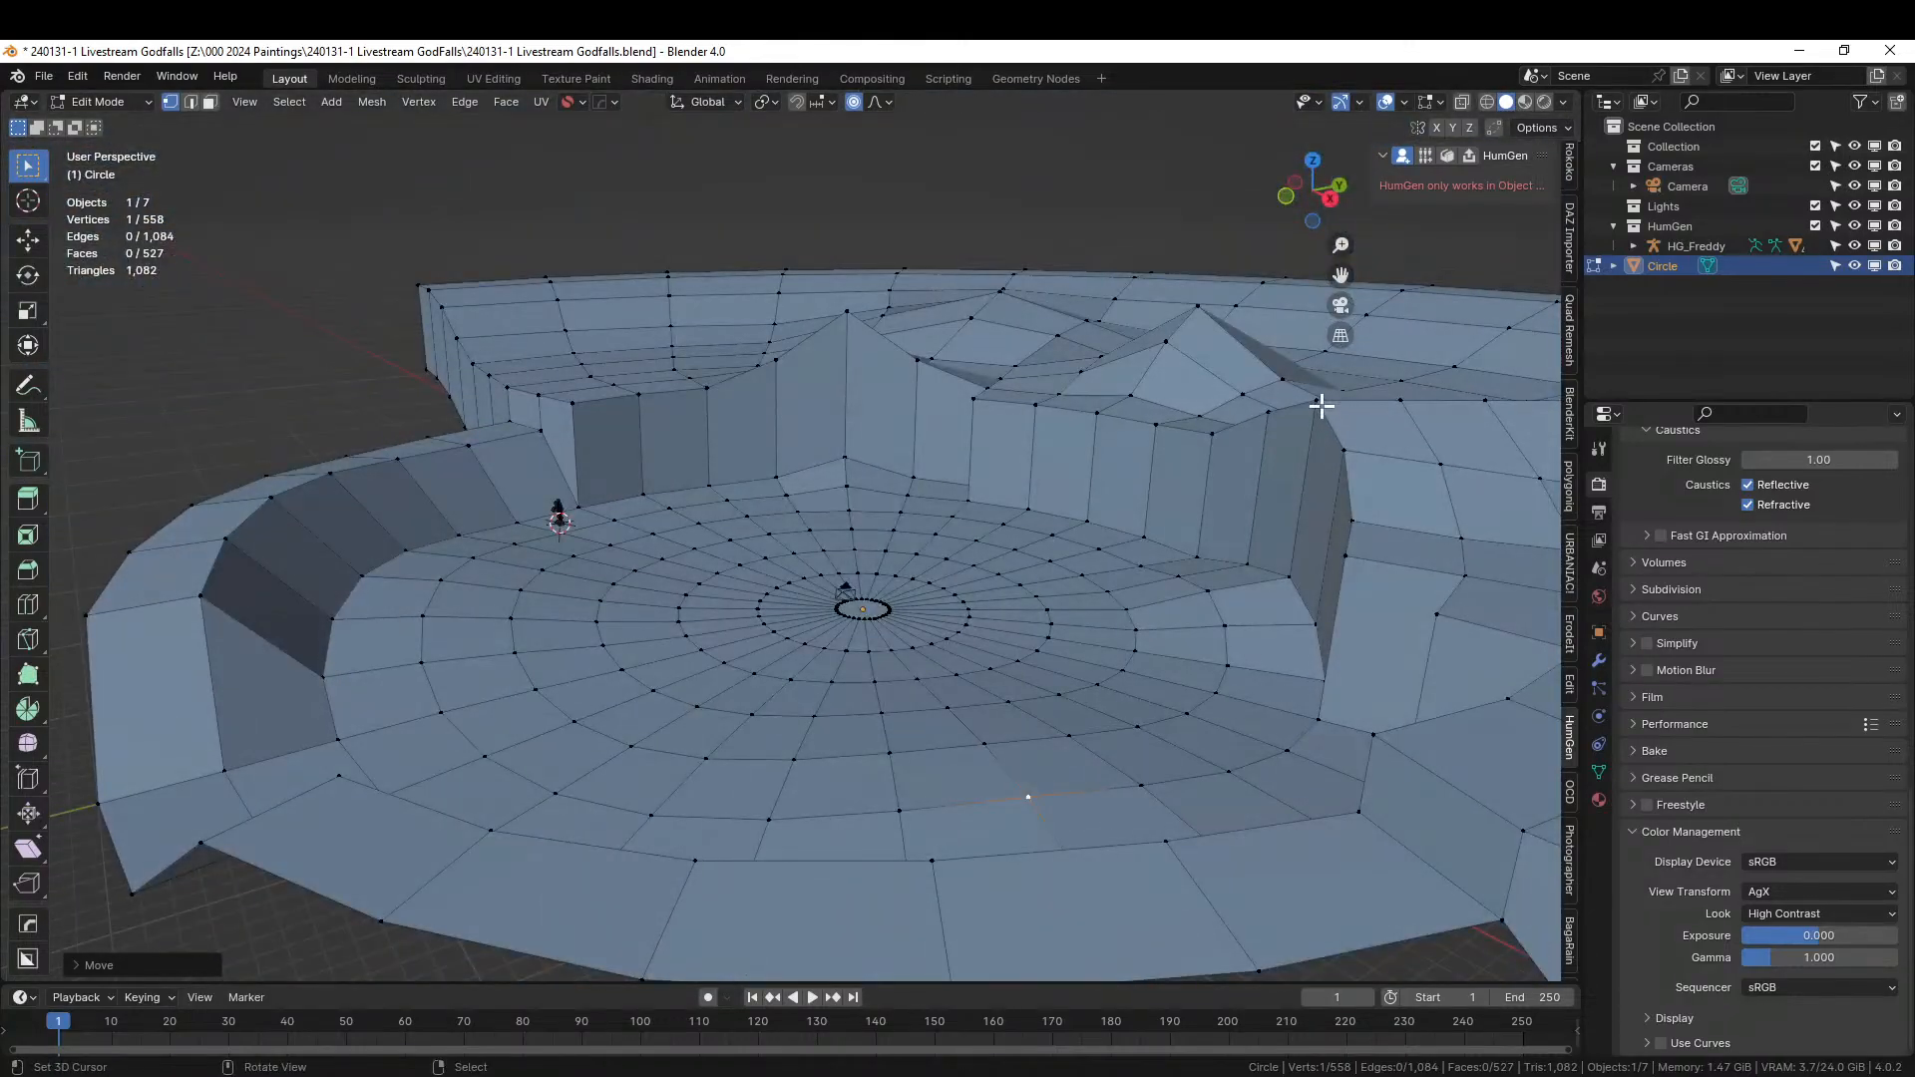
pyautogui.press('g')
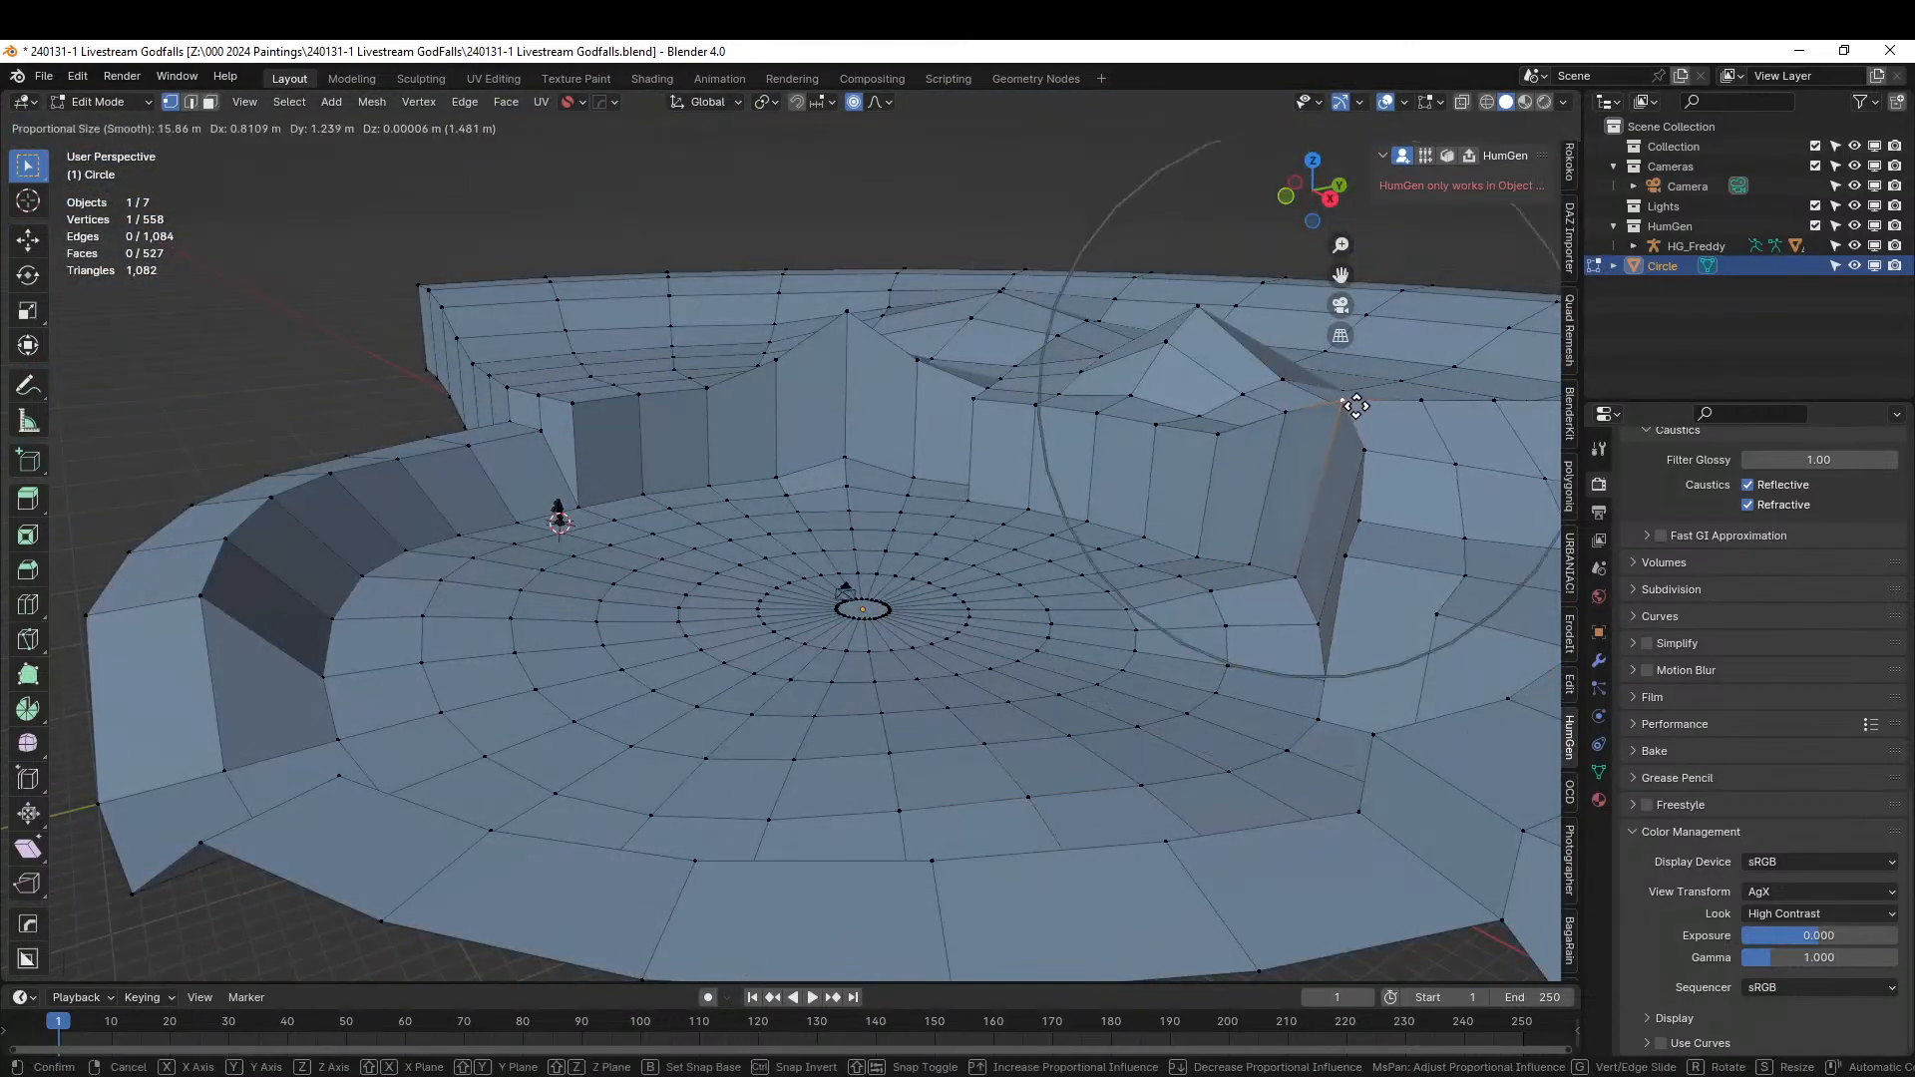
pyautogui.click(1356, 399)
# Bevel the two rim edges meeting at the basin's raised back-left corner with one segment, about 1.74 m wide, and leave Edit Mode.
pyautogui.moveTo(991, 393); pyautogui.dragTo(684, 458, button='middle')
pyautogui.moveTo(475, 315); pyautogui.dragTo(434, 405, button='middle')
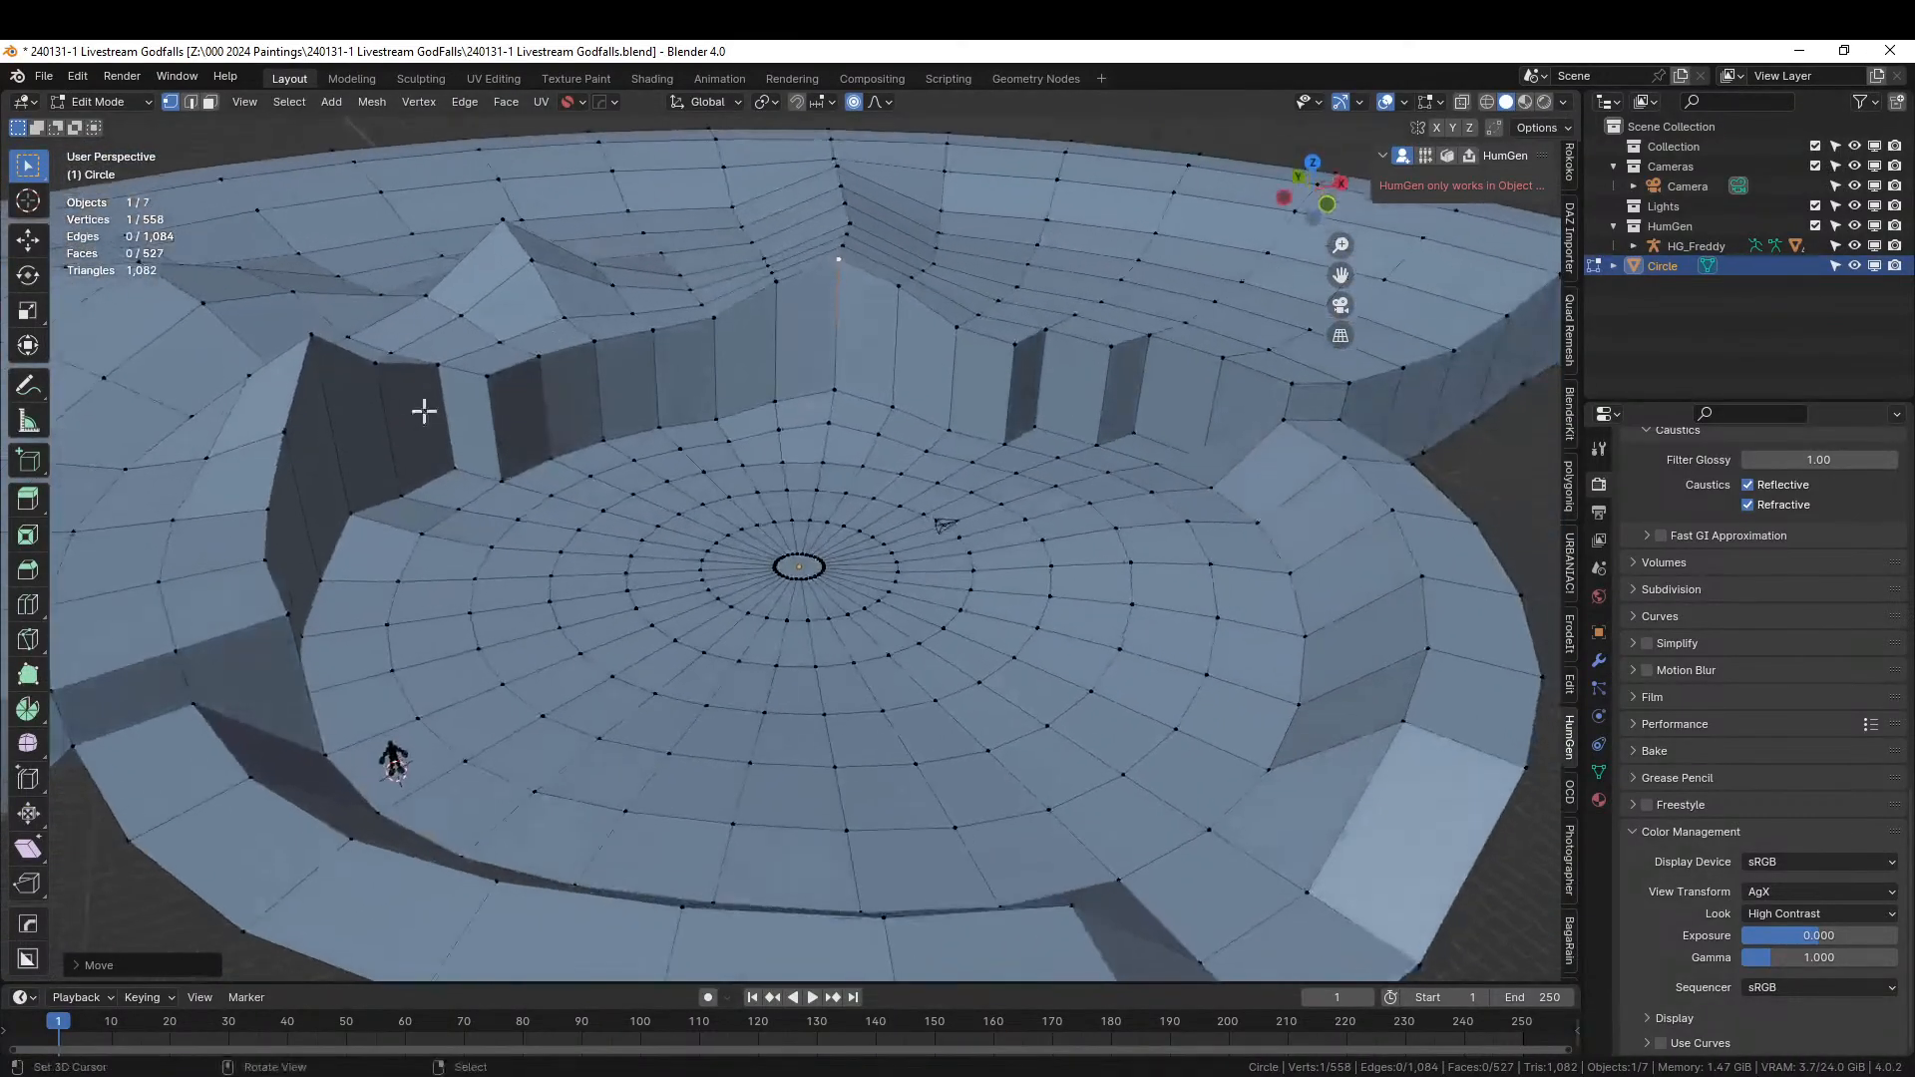
pyautogui.press('2')
pyautogui.click(297, 375)
pyautogui.keyDown('shift'); pyautogui.click(322, 342); pyautogui.keyUp('shift')
pyautogui.hotkey('ctrl', 'b')
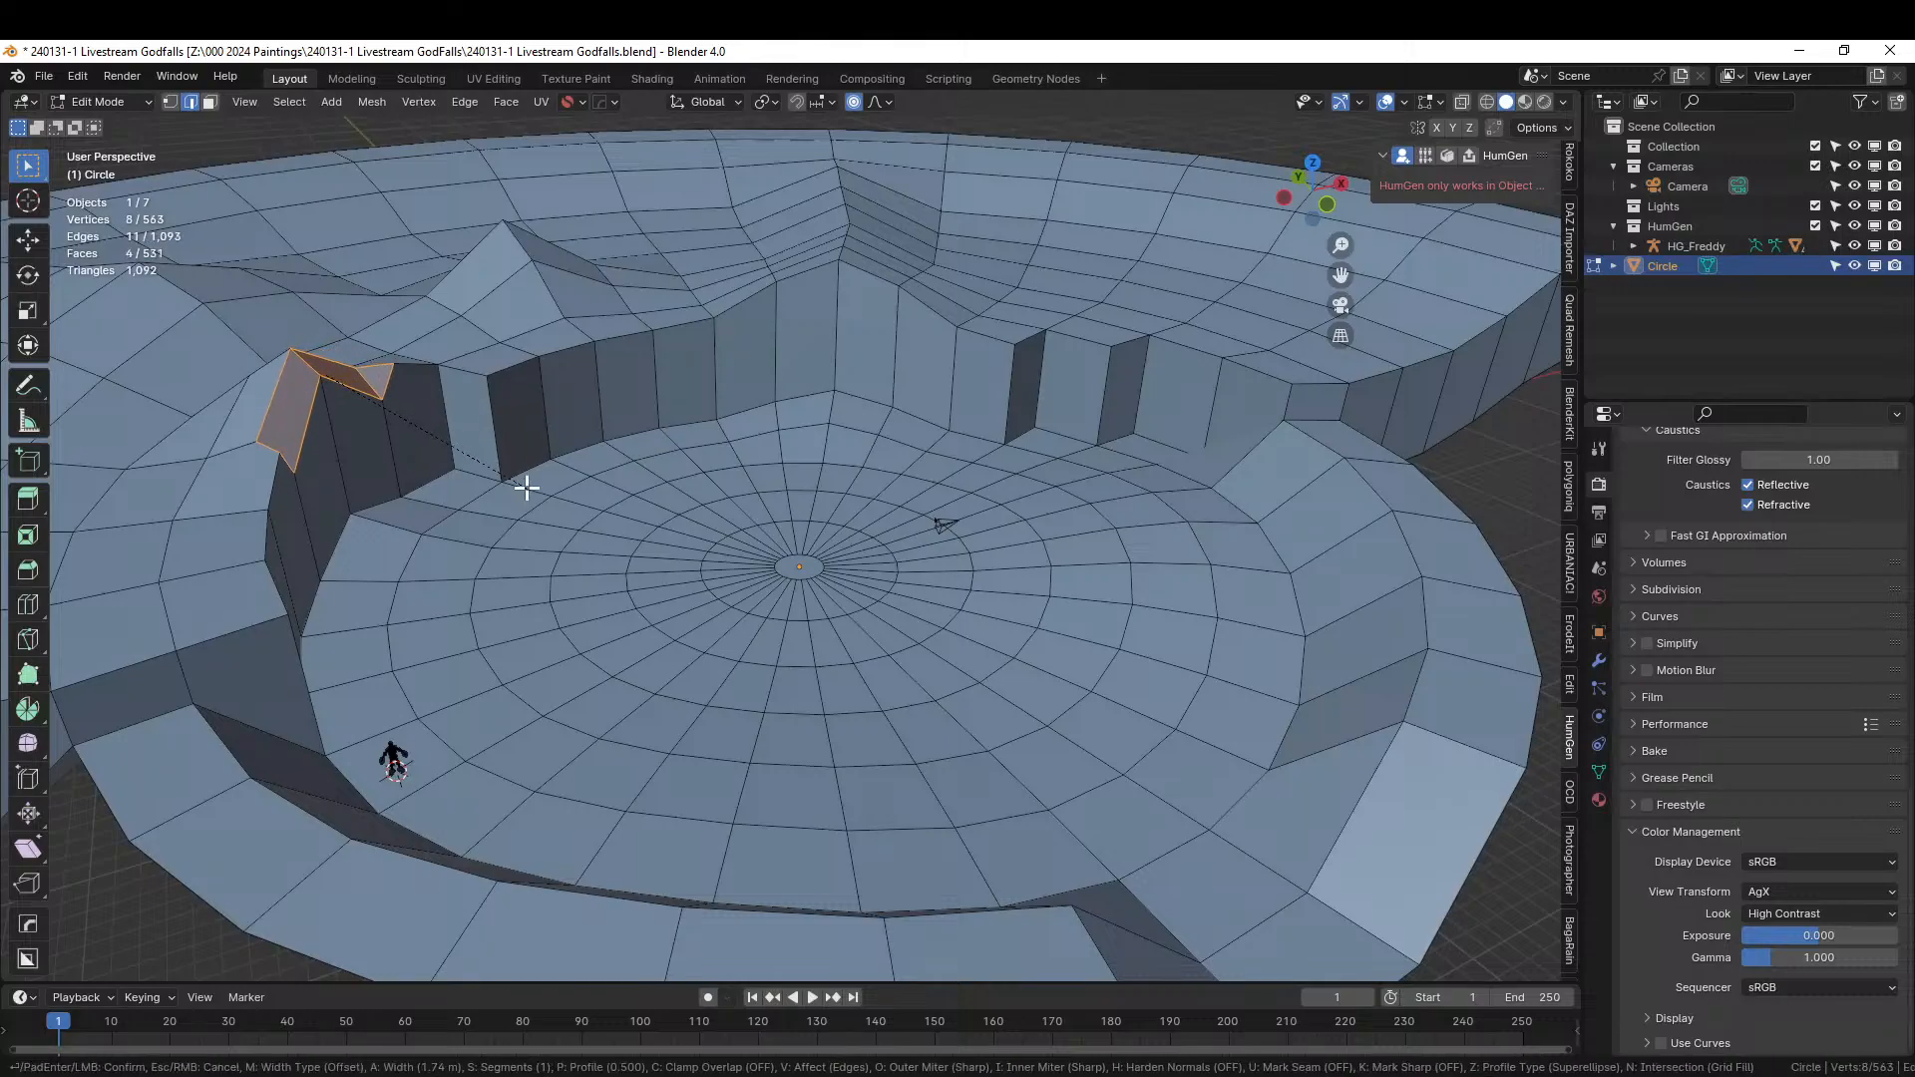
pyautogui.click(527, 486)
pyautogui.press('Tab')
# Save the scene and apply the terrain object's transform.
pyautogui.moveTo(528, 478)
pyautogui.mouseDown(button='middle')
pyautogui.moveTo(319, 433)
pyautogui.moveTo(272, 462)
pyautogui.moveTo(525, 473)
pyautogui.mouseUp(button='middle')
pyautogui.scroll(-3, 607, 491)
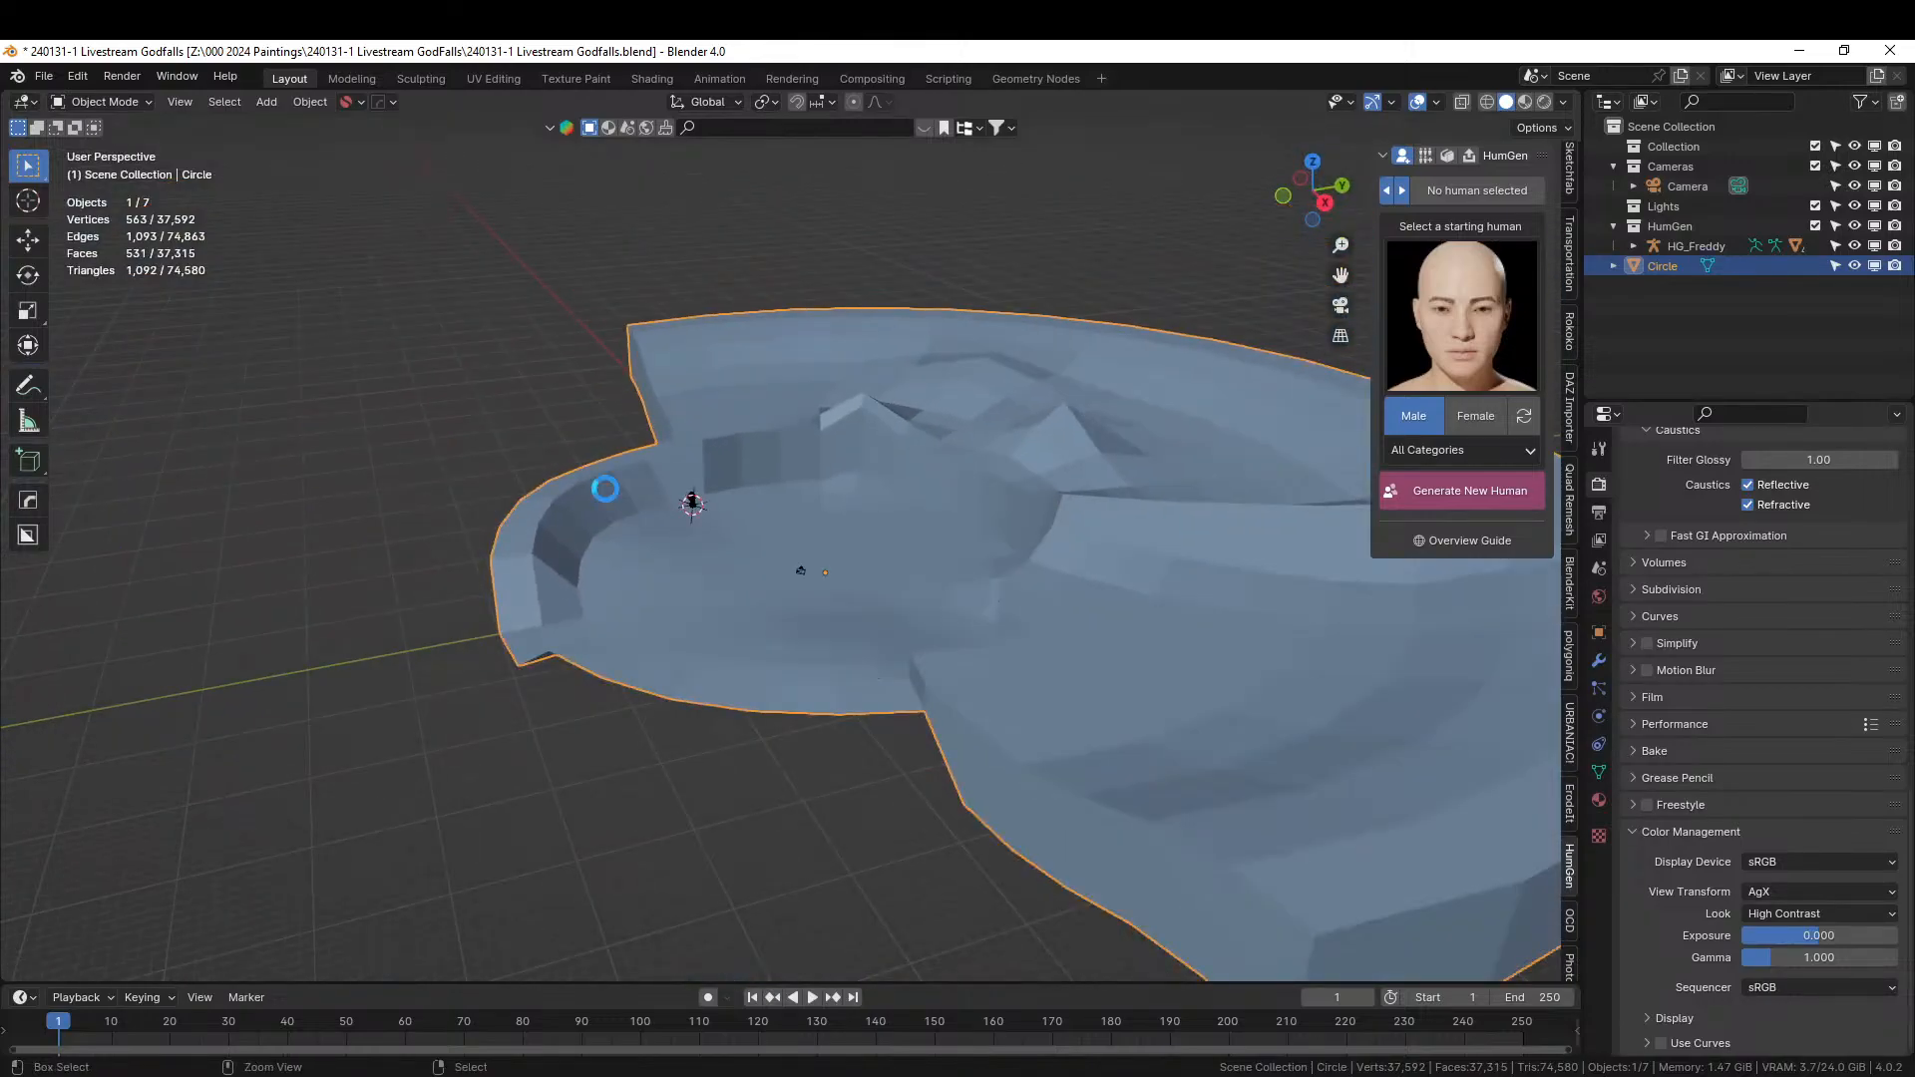
pyautogui.hotkey('ctrl', 's')
pyautogui.moveTo(814, 558); pyautogui.dragTo(883, 567, button='middle')
pyautogui.hotkey('ctrl', 'a')
pyautogui.click(880, 568)
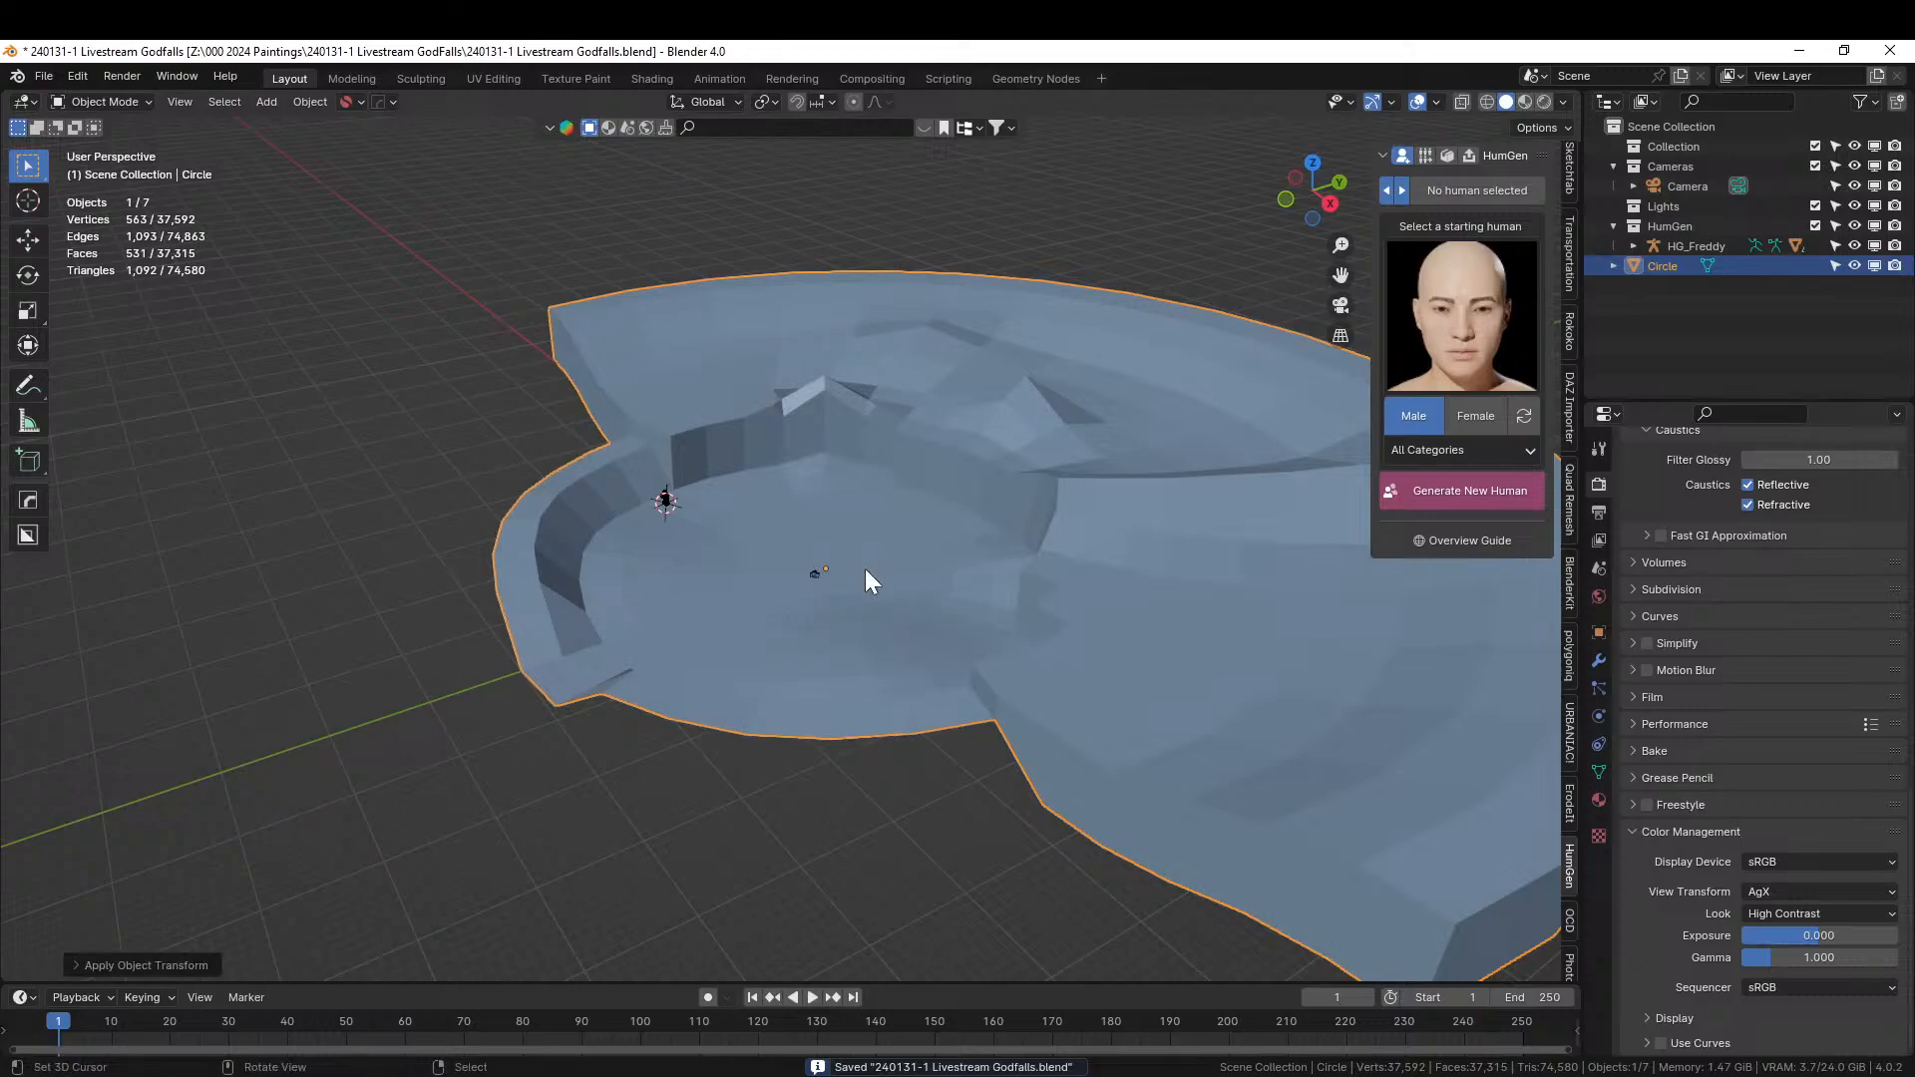
# Append the Terrain node tree from AutoRockyDesert.blend in the Terrain Generator folder.
pyautogui.press('F4')
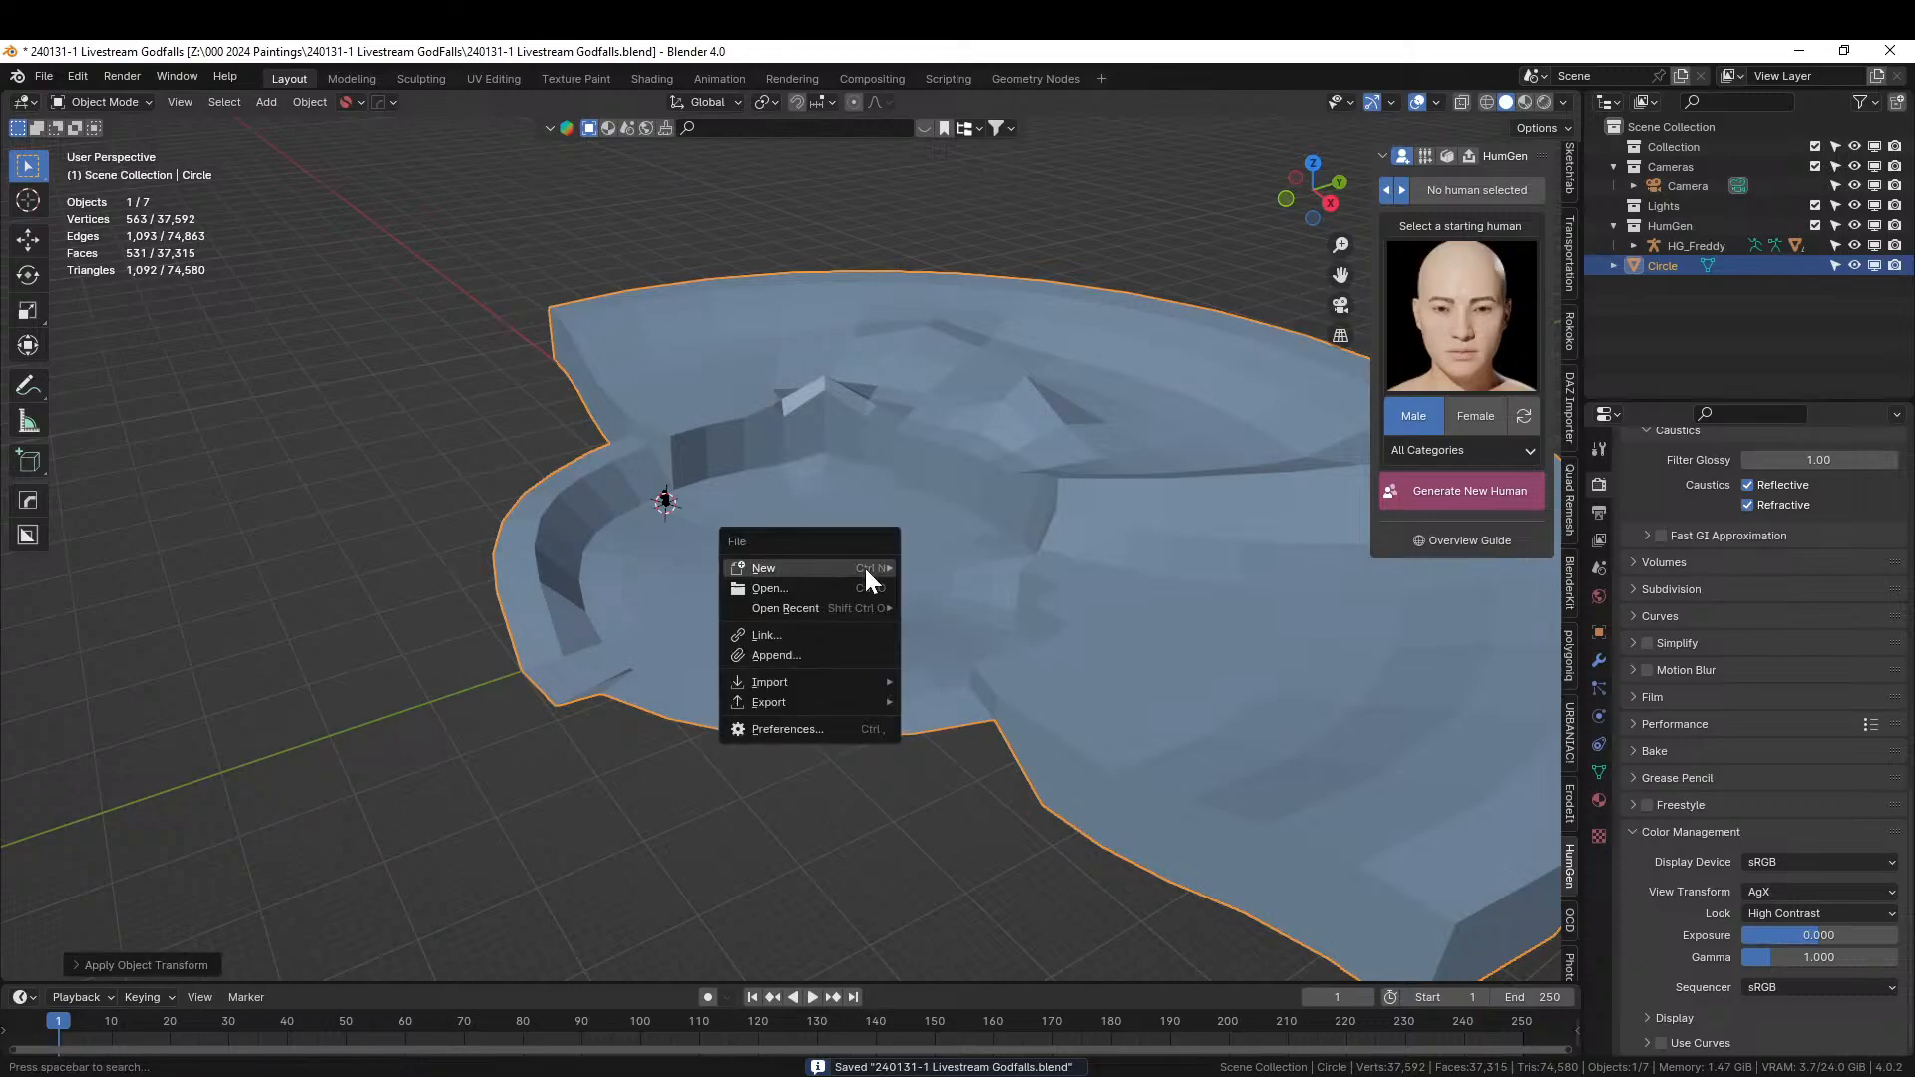
pyautogui.click(828, 656)
pyautogui.click(392, 419)
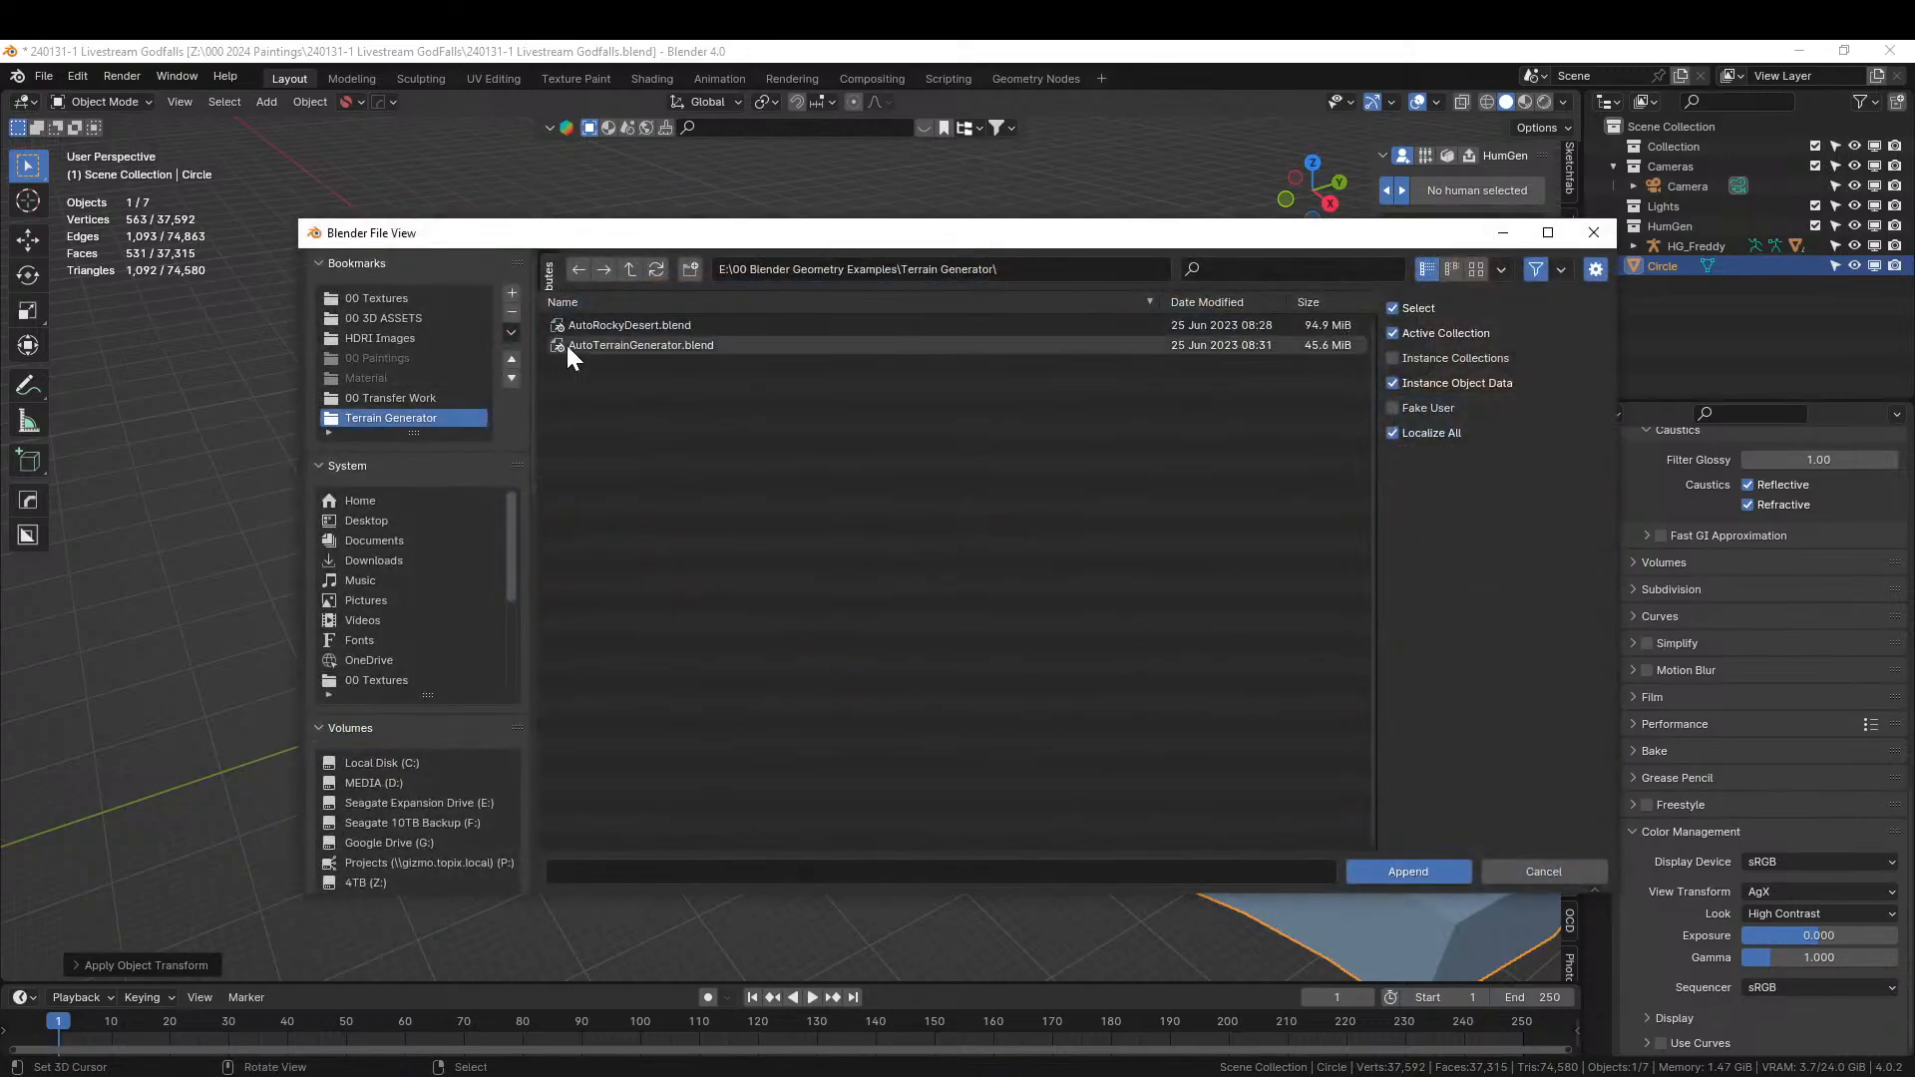
pyautogui.doubleClick(620, 344)
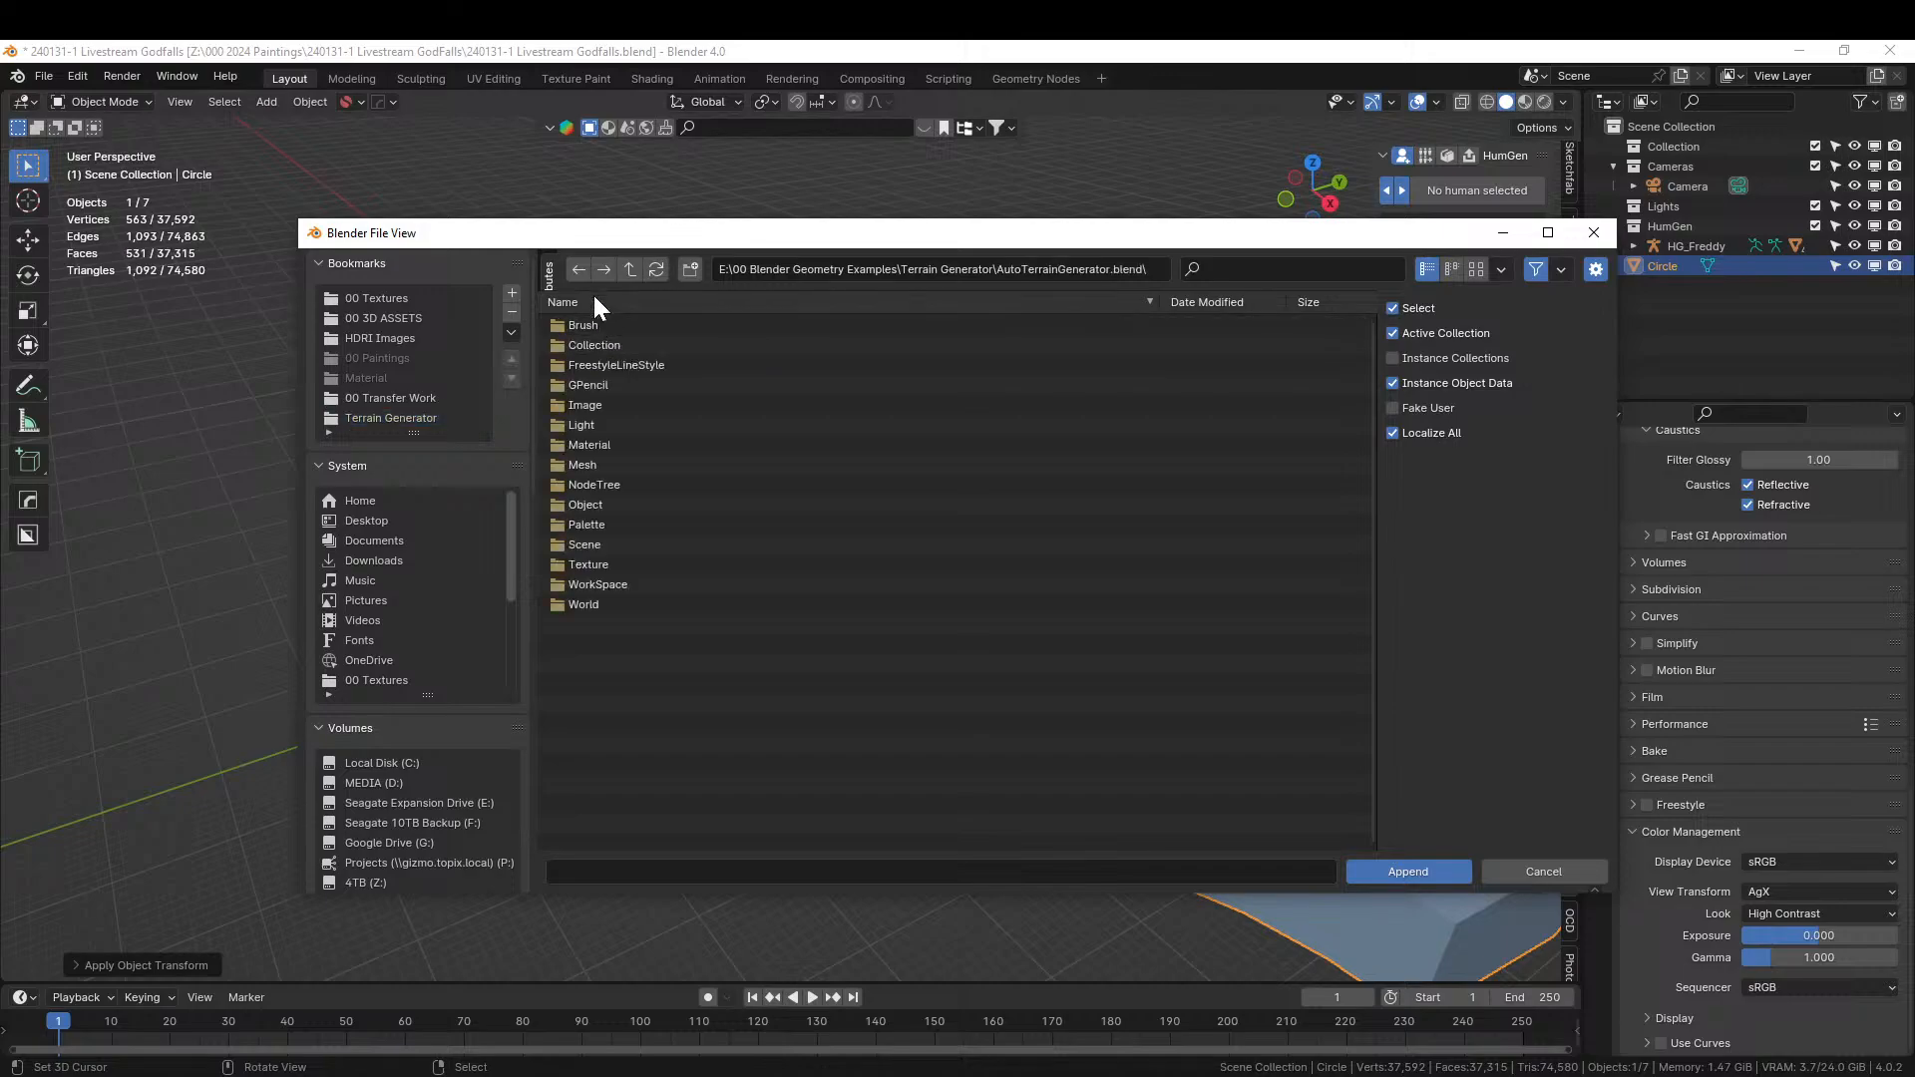
pyautogui.click(631, 261)
pyautogui.click(636, 323)
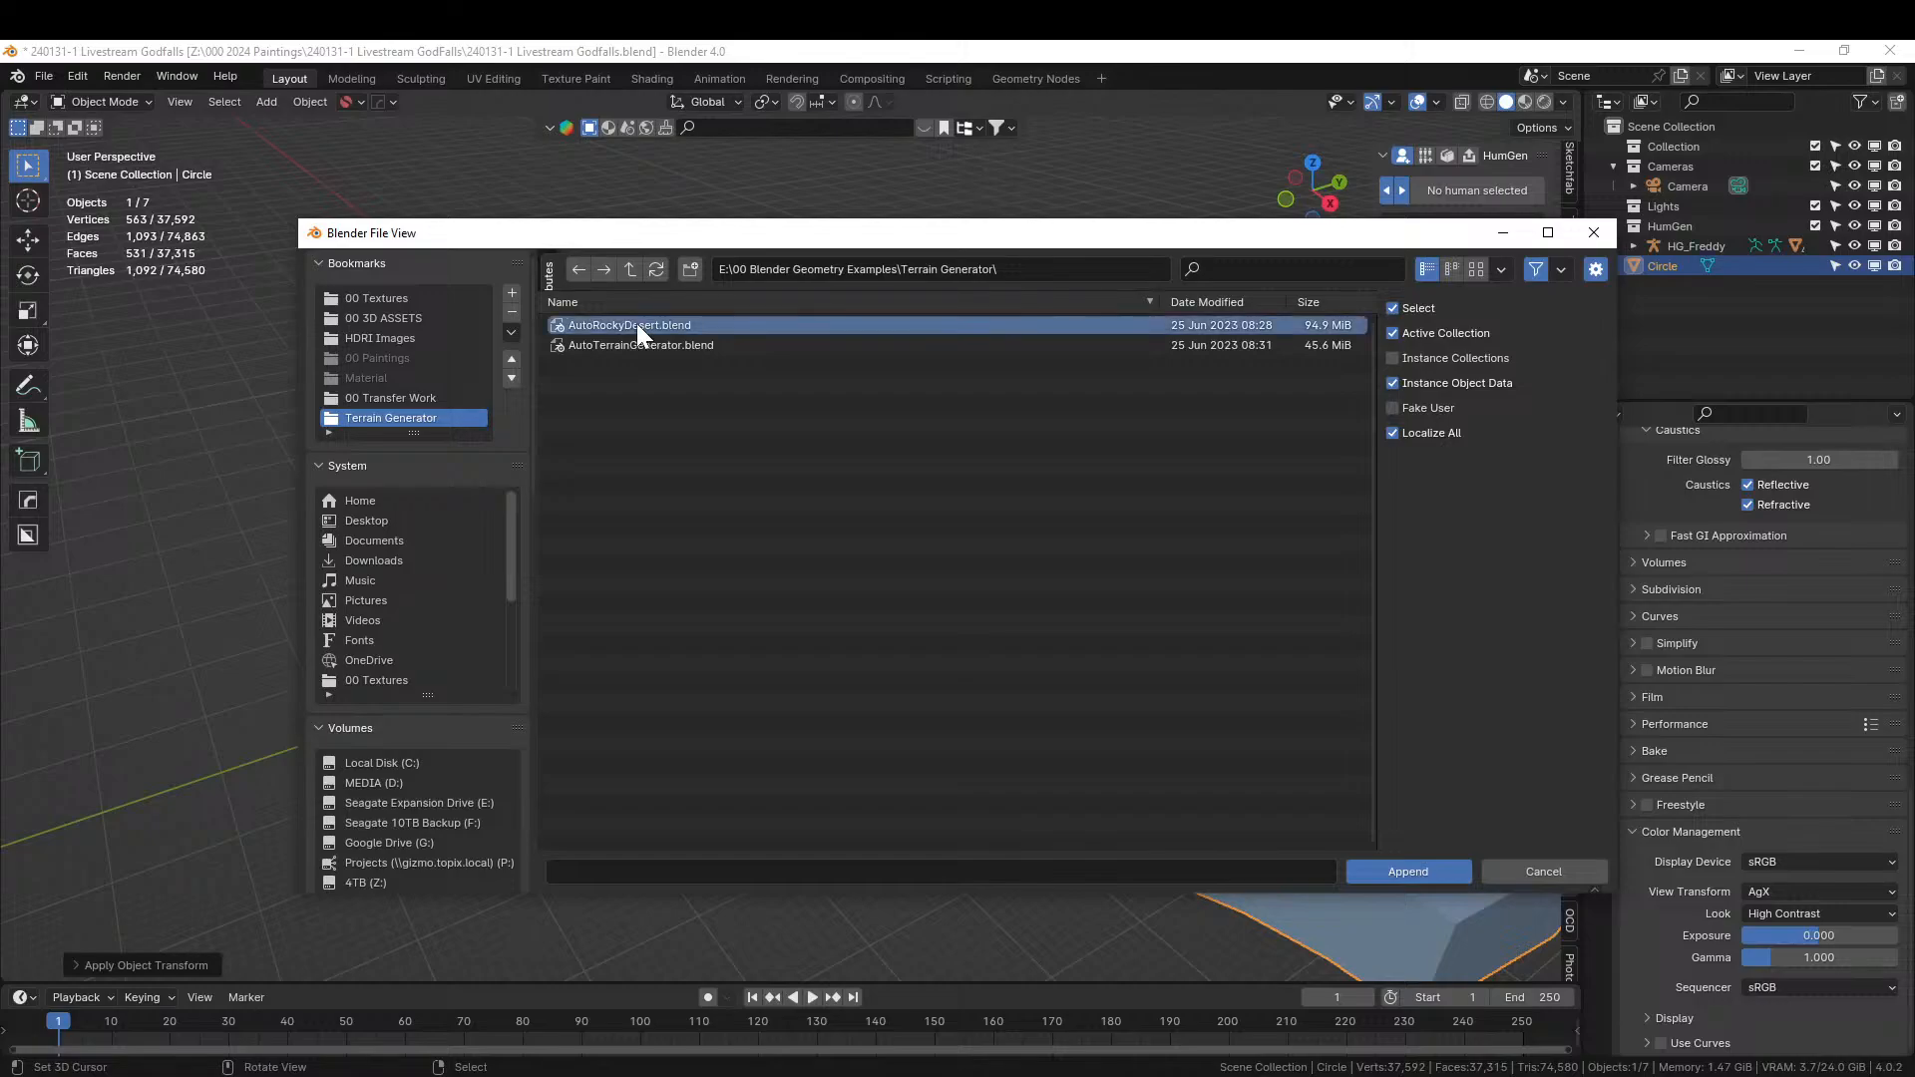
pyautogui.doubleClick(636, 323)
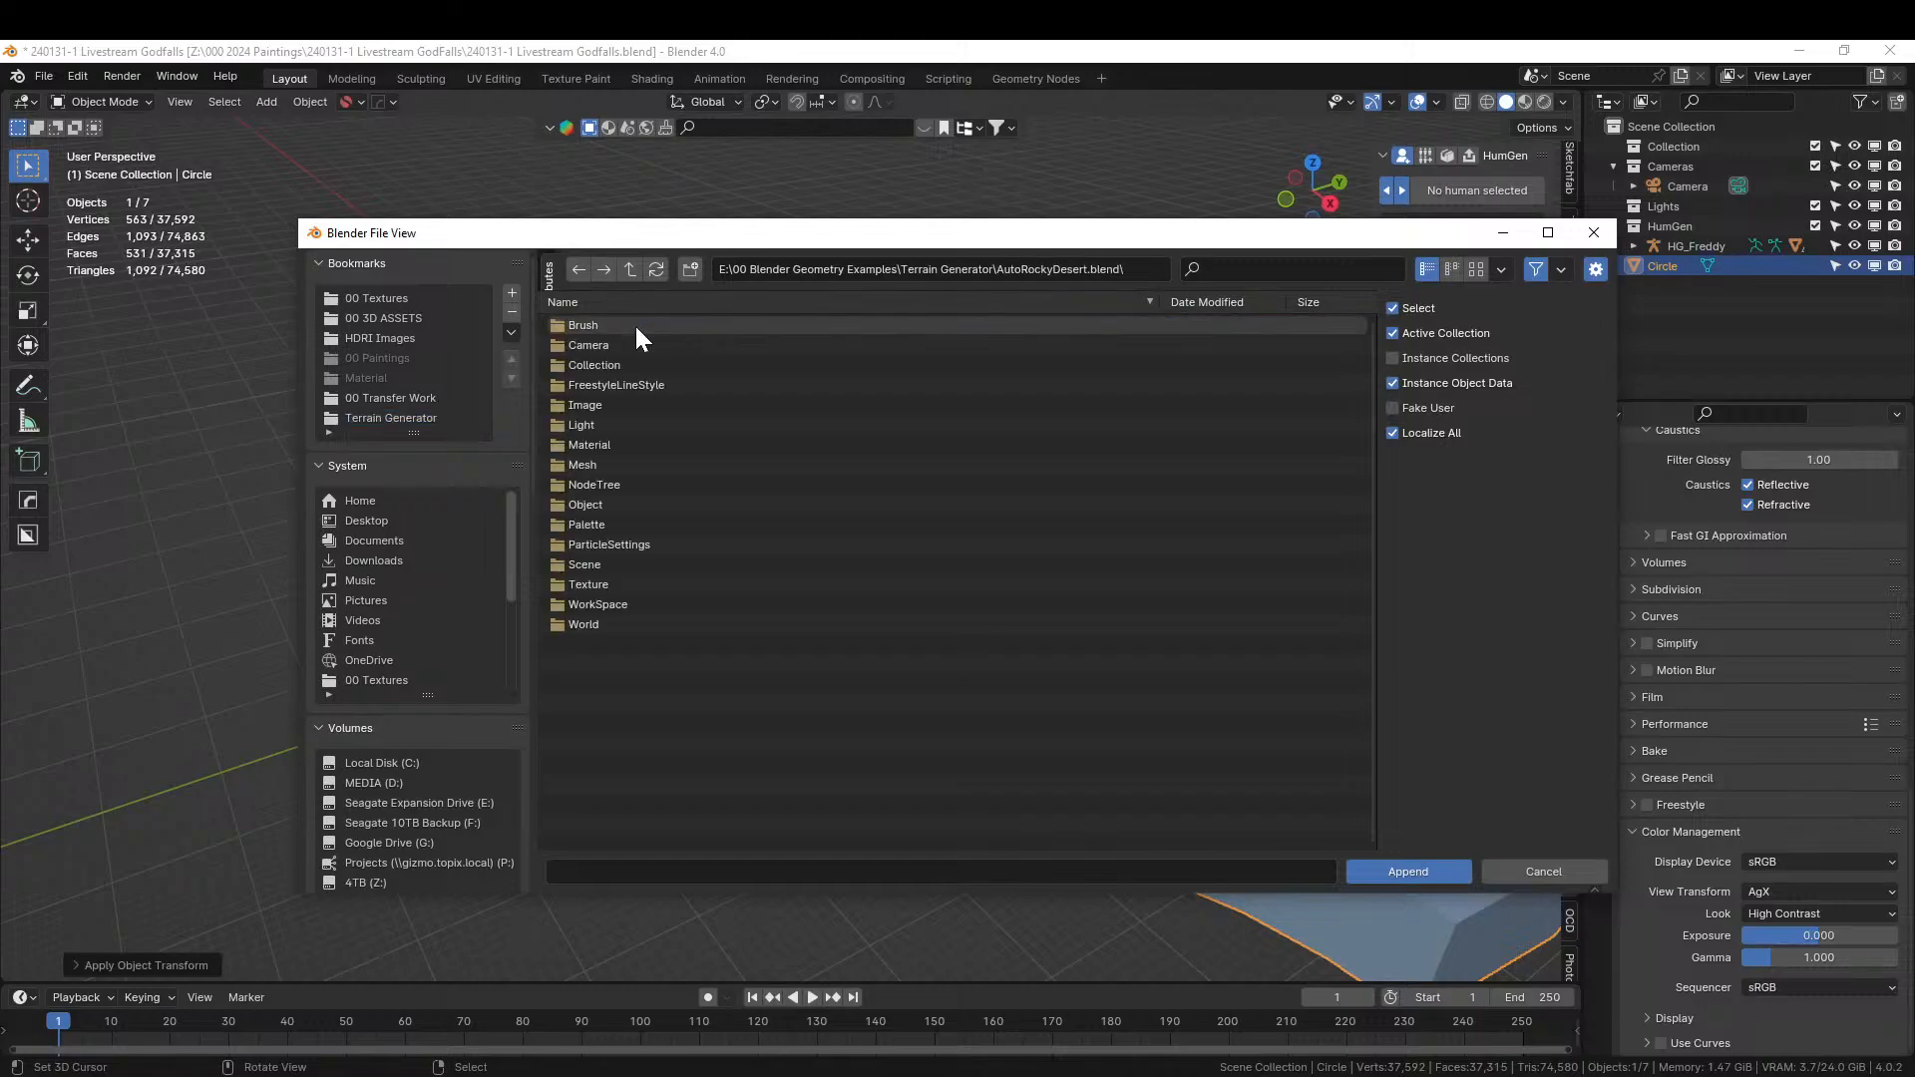
pyautogui.doubleClick(607, 484)
pyautogui.doubleClick(587, 345)
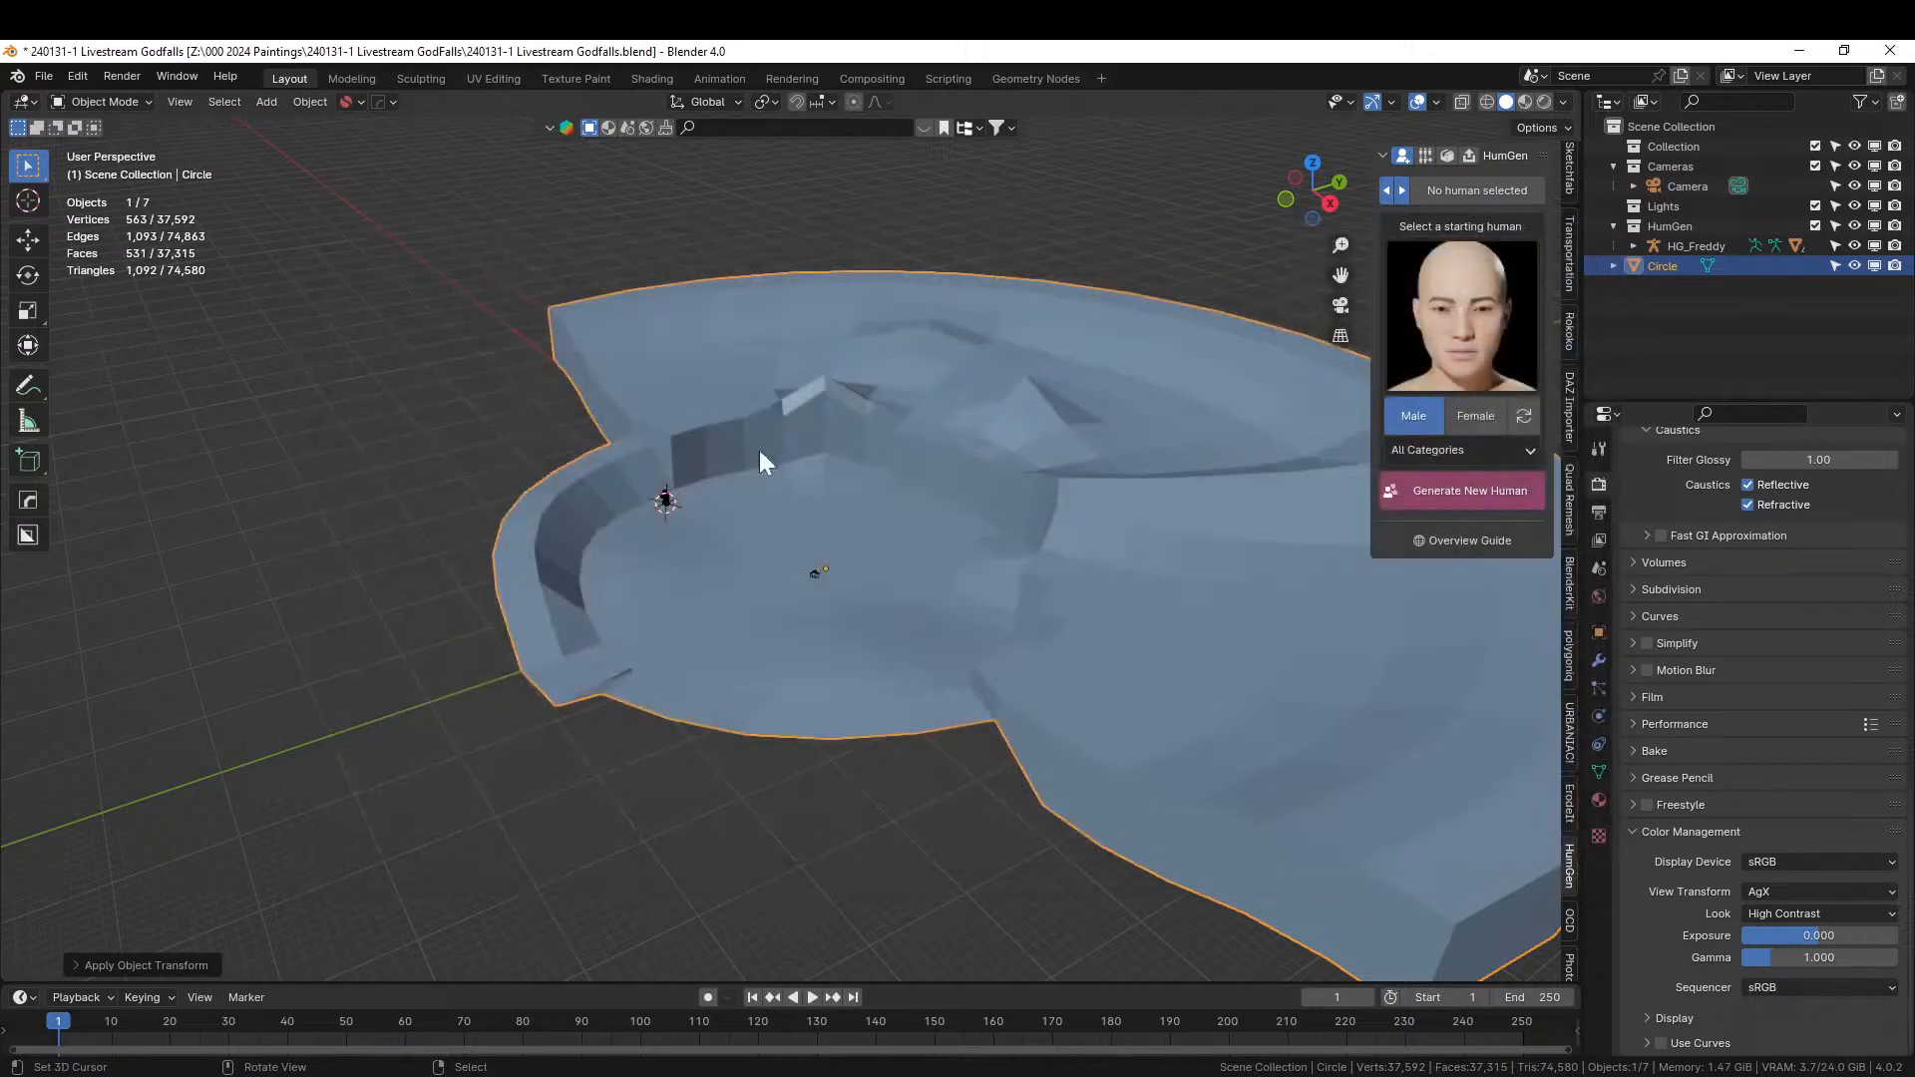
# Add a Geometry Nodes modifier to the terrain mesh and assign the Terrain node group to it.
pyautogui.moveTo(1105, 583); pyautogui.dragTo(996, 605, button='middle')
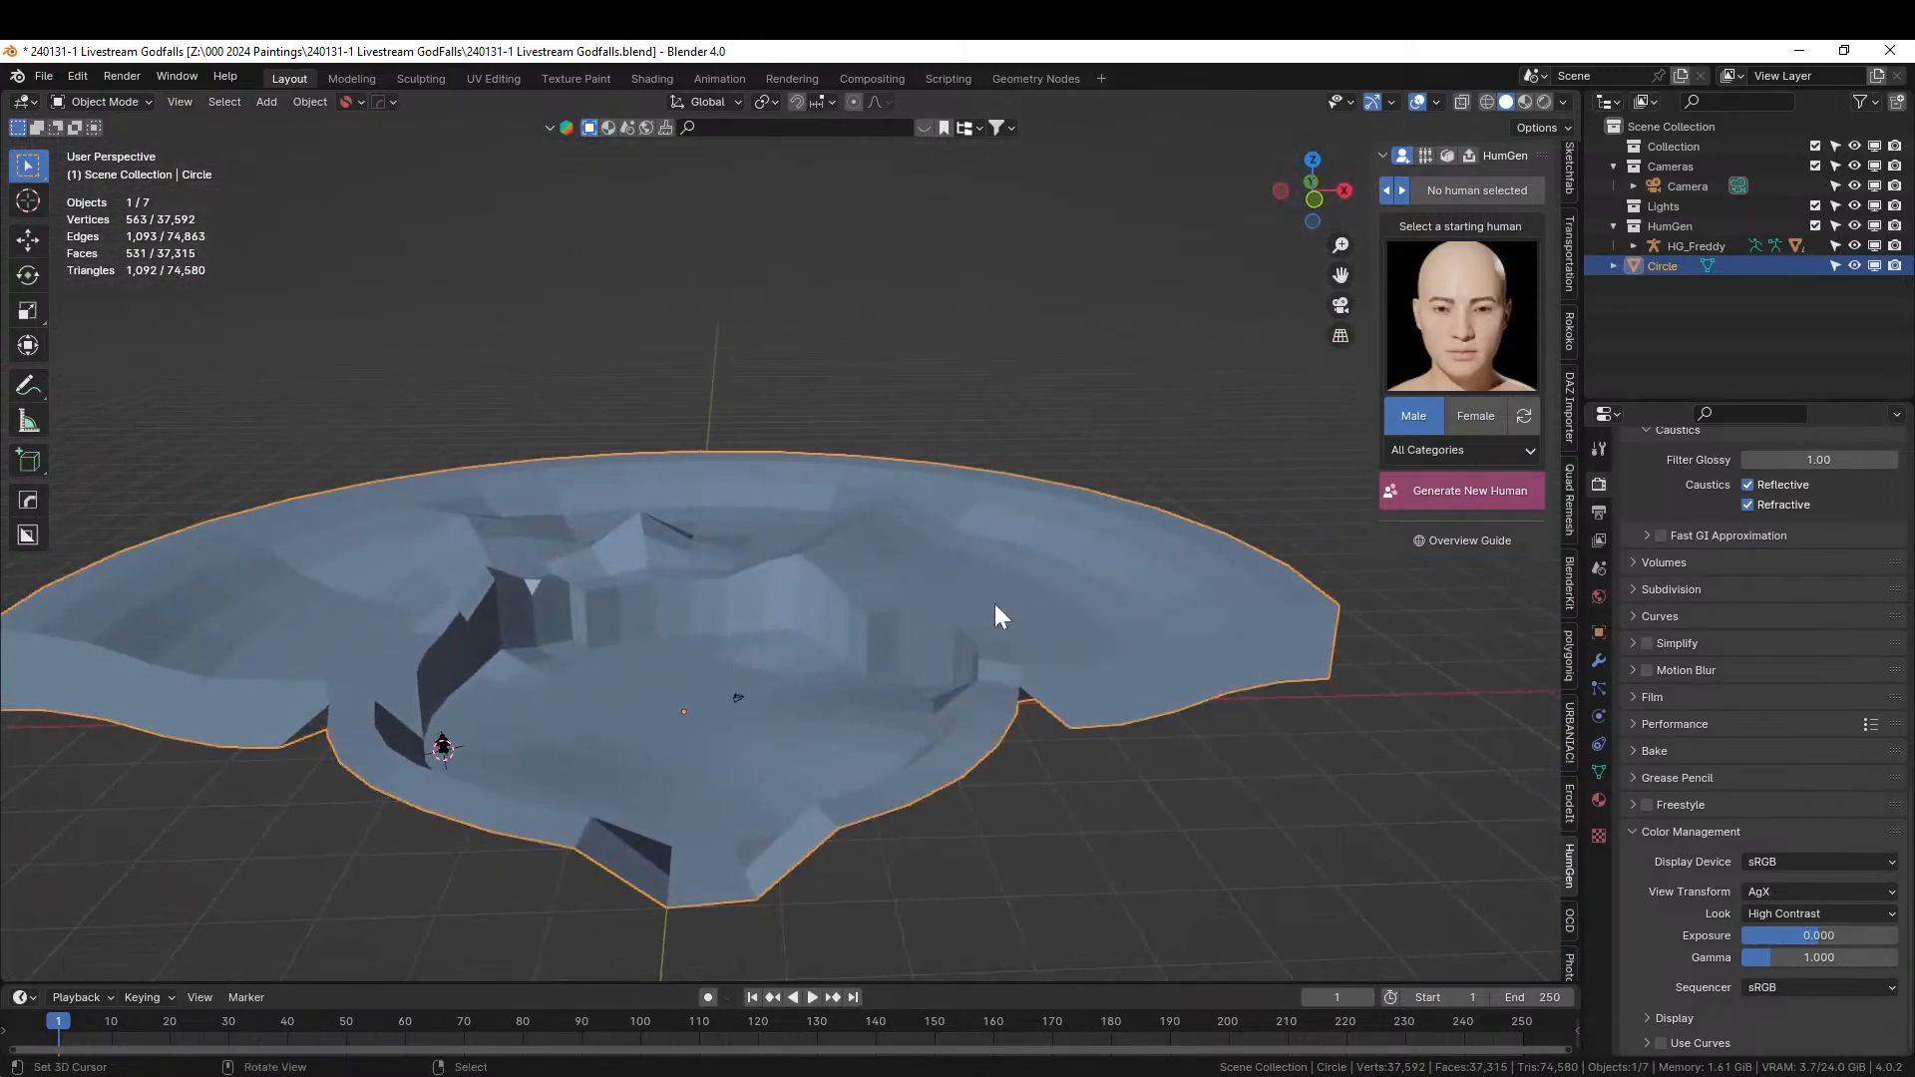
pyautogui.click(1598, 662)
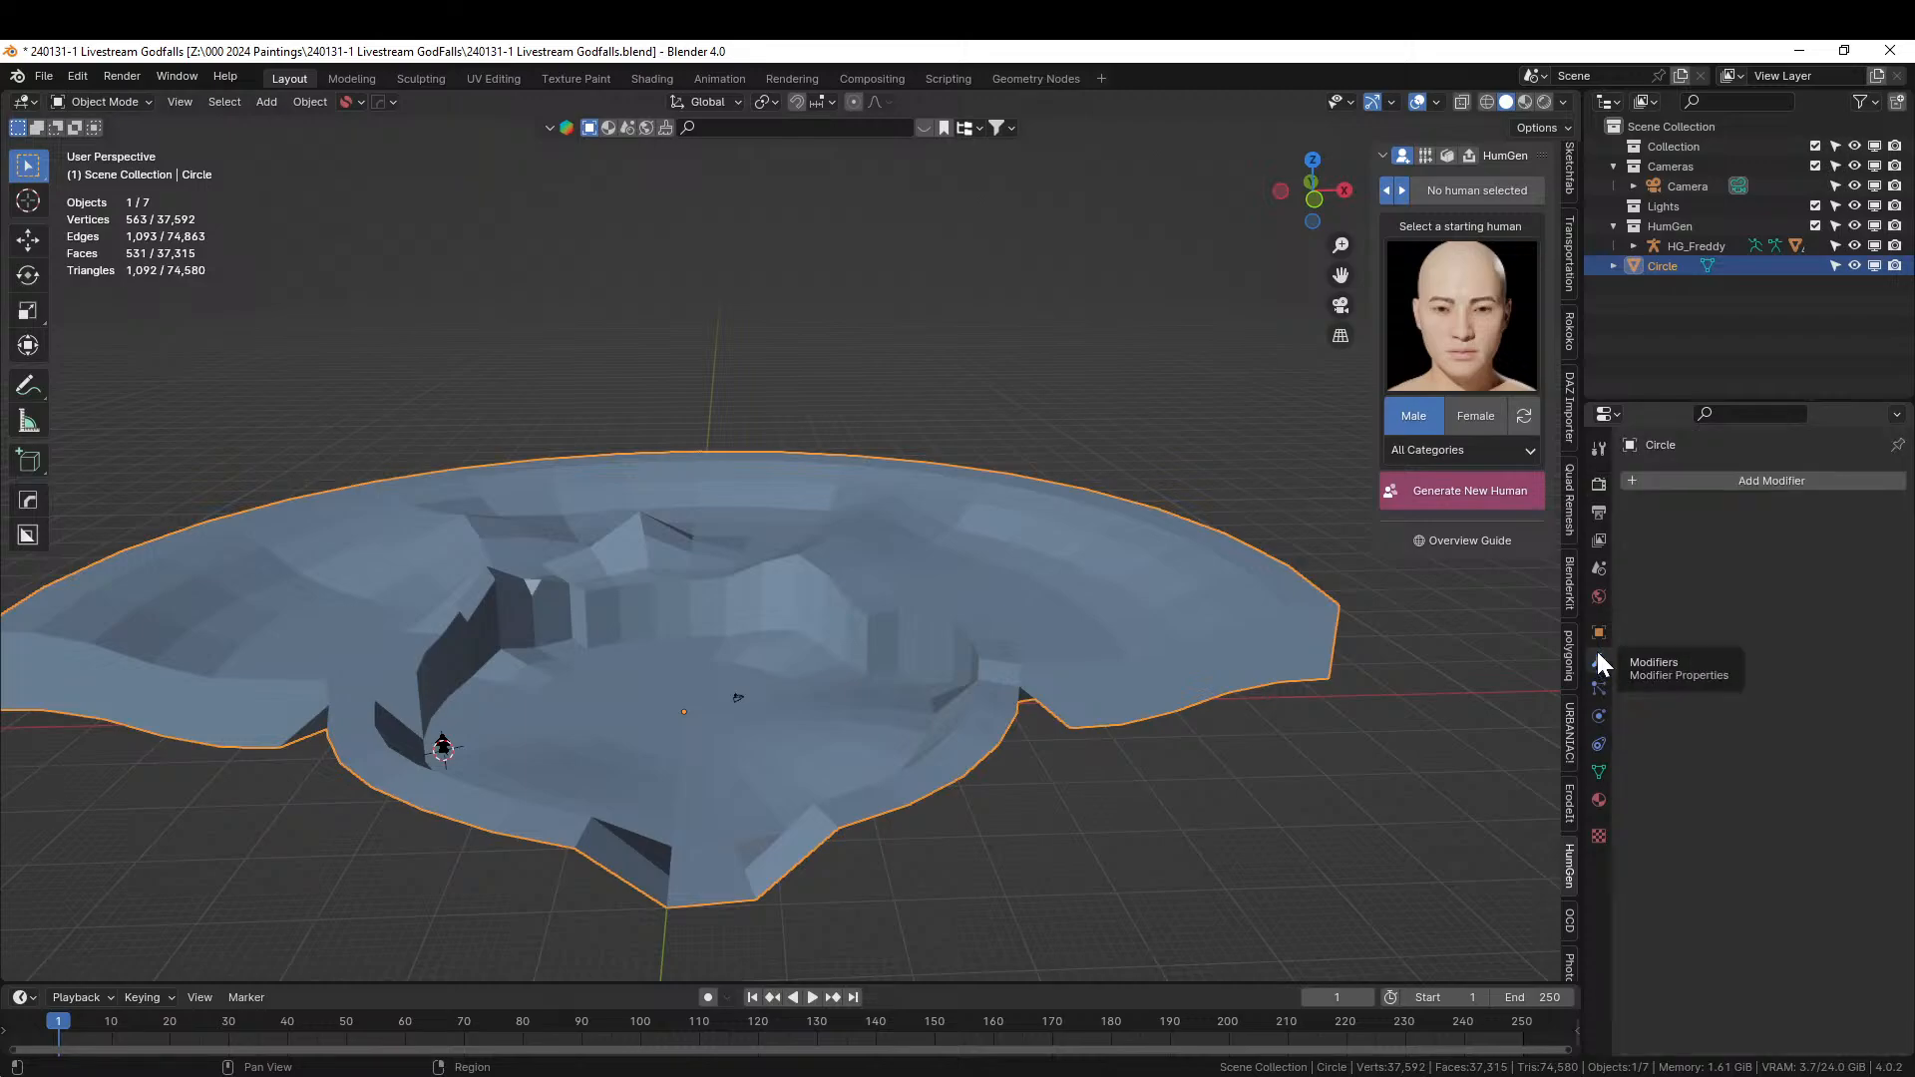
pyautogui.click(1676, 486)
pyautogui.click(1628, 512)
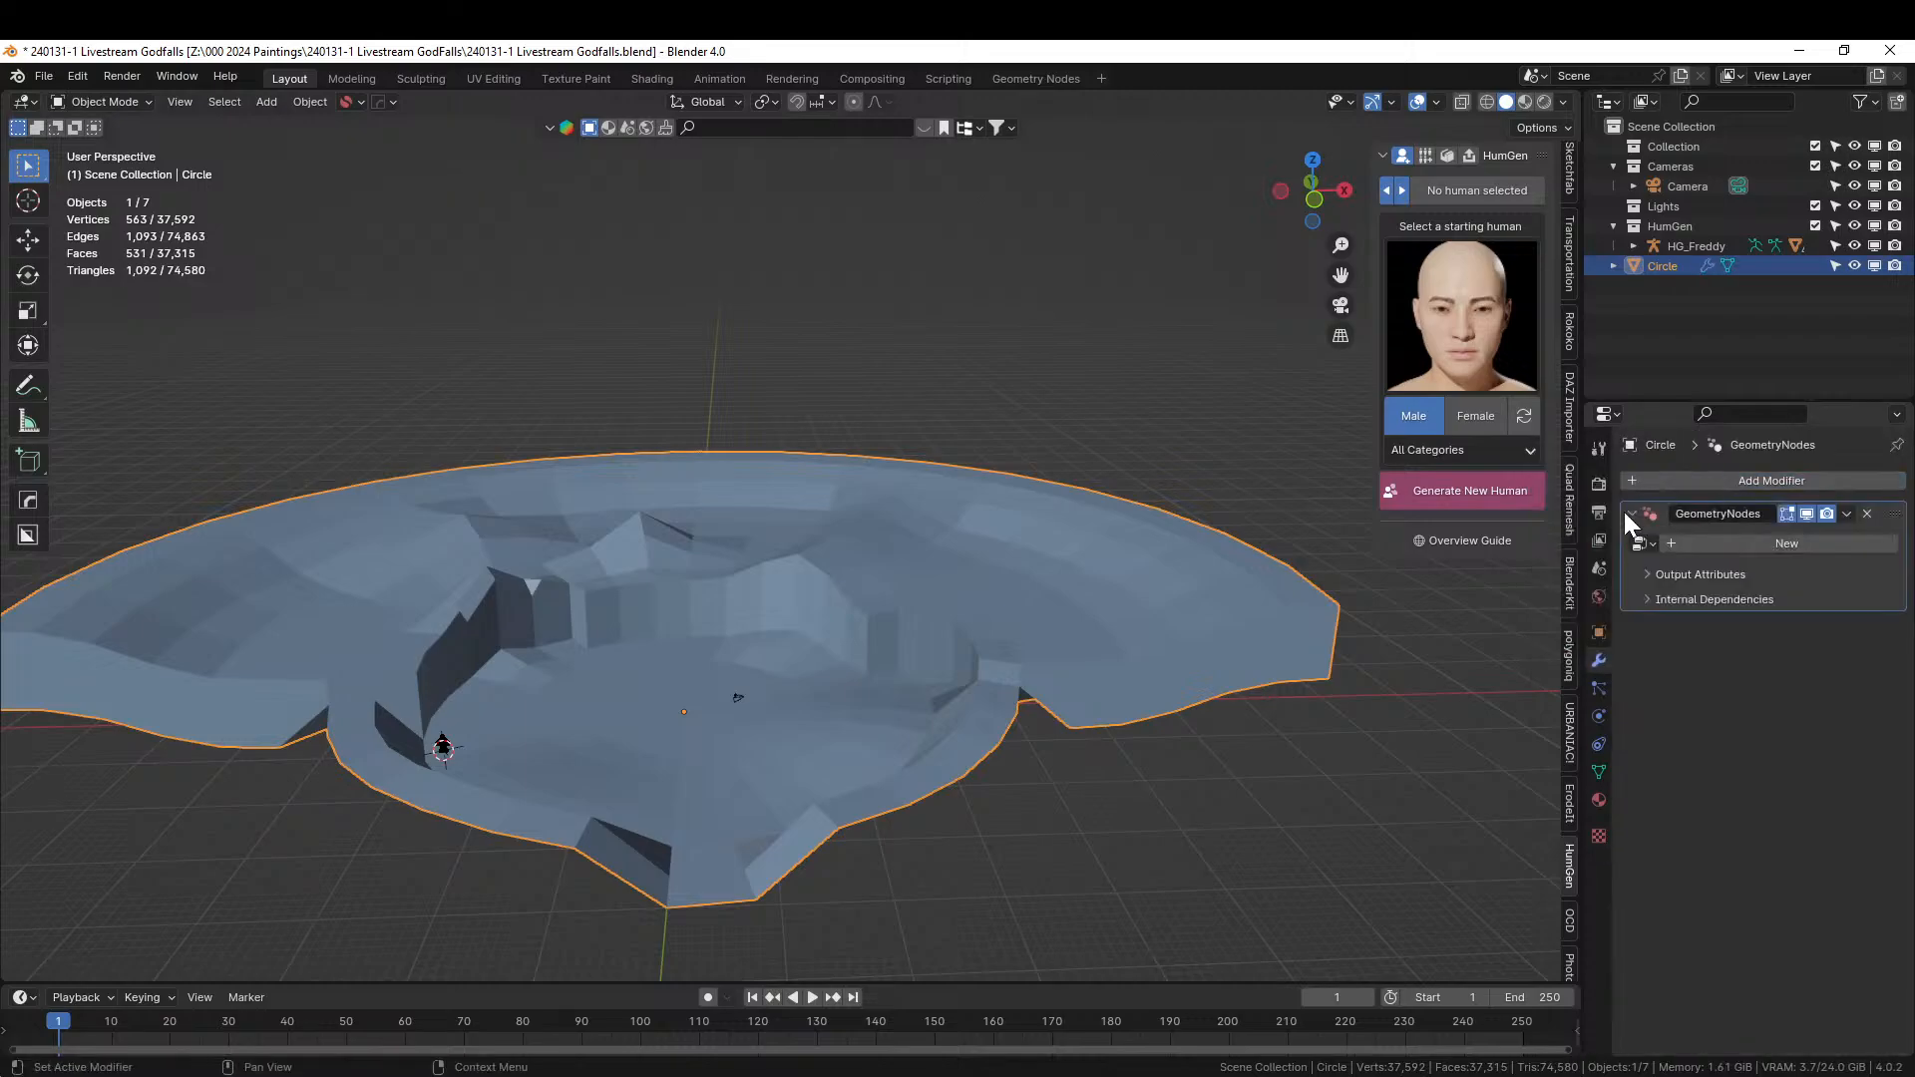
pyautogui.click(1641, 543)
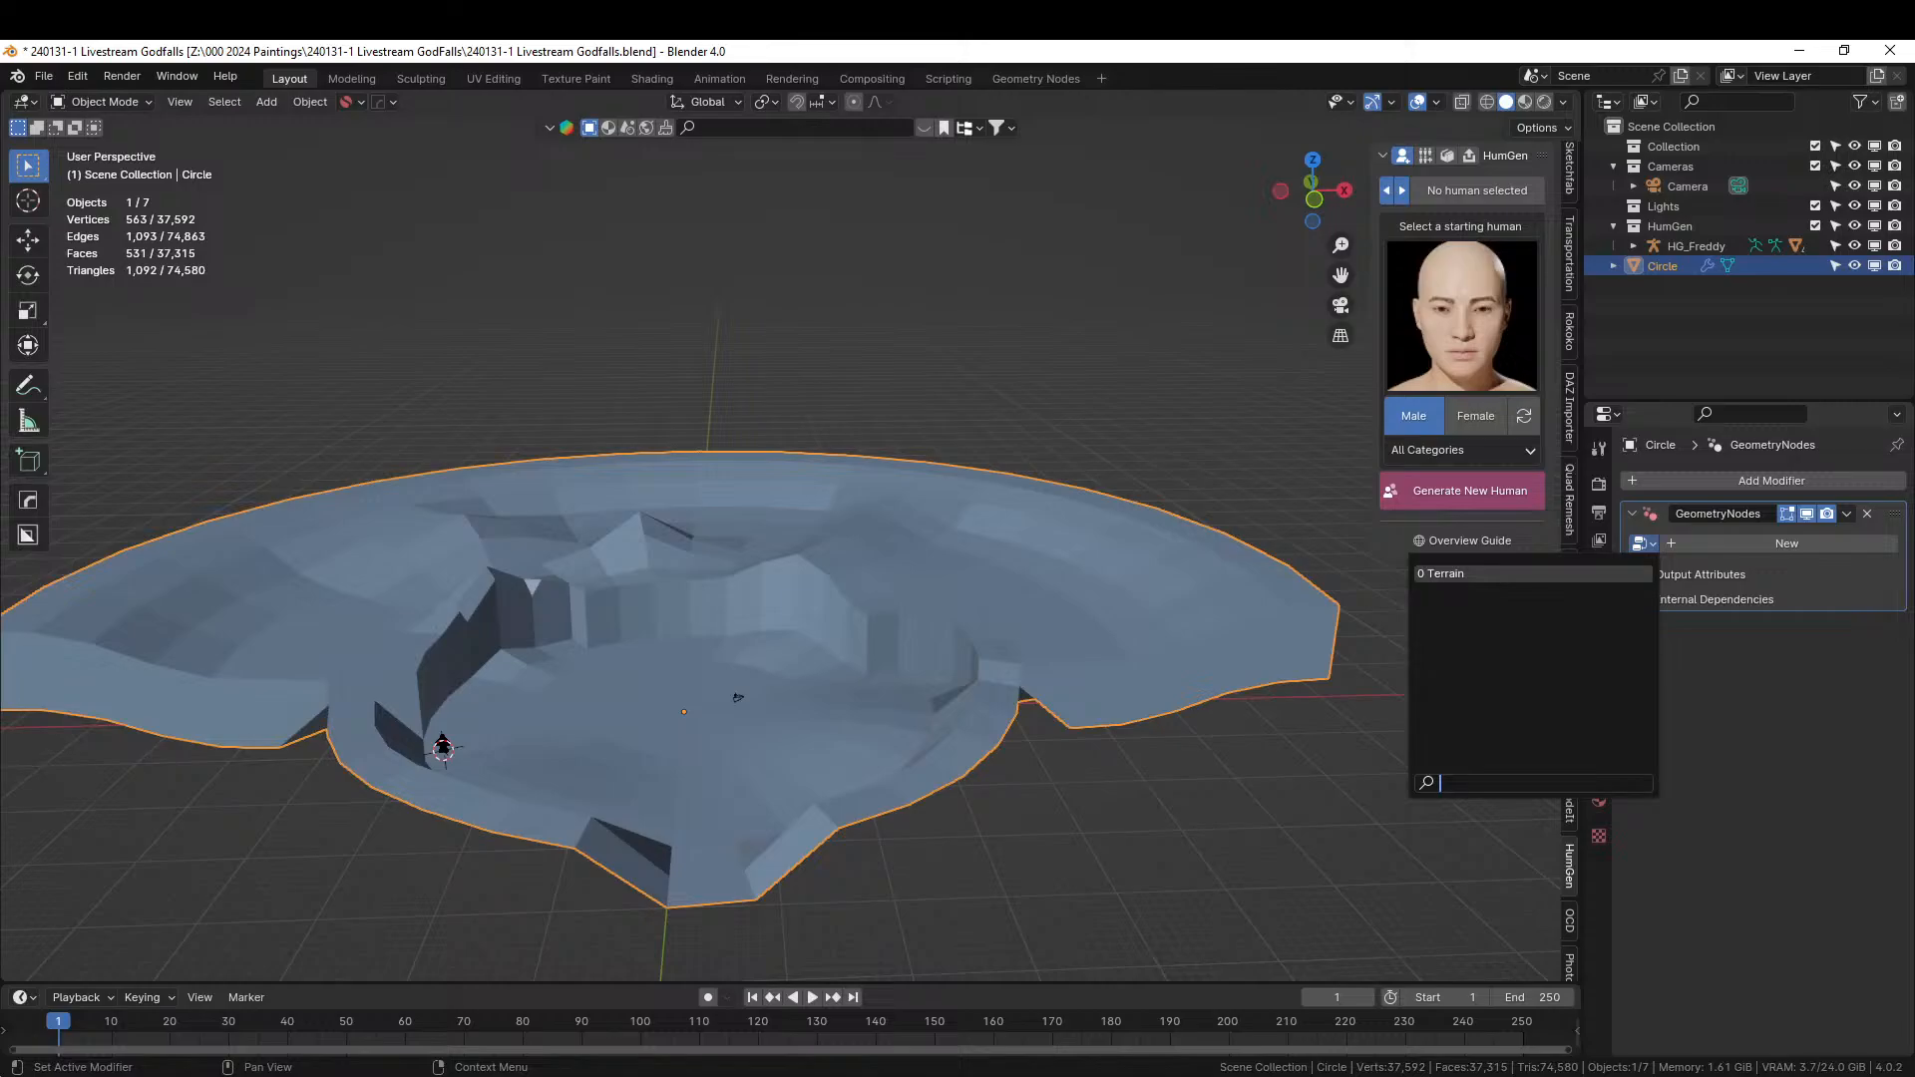
pyautogui.click(1457, 574)
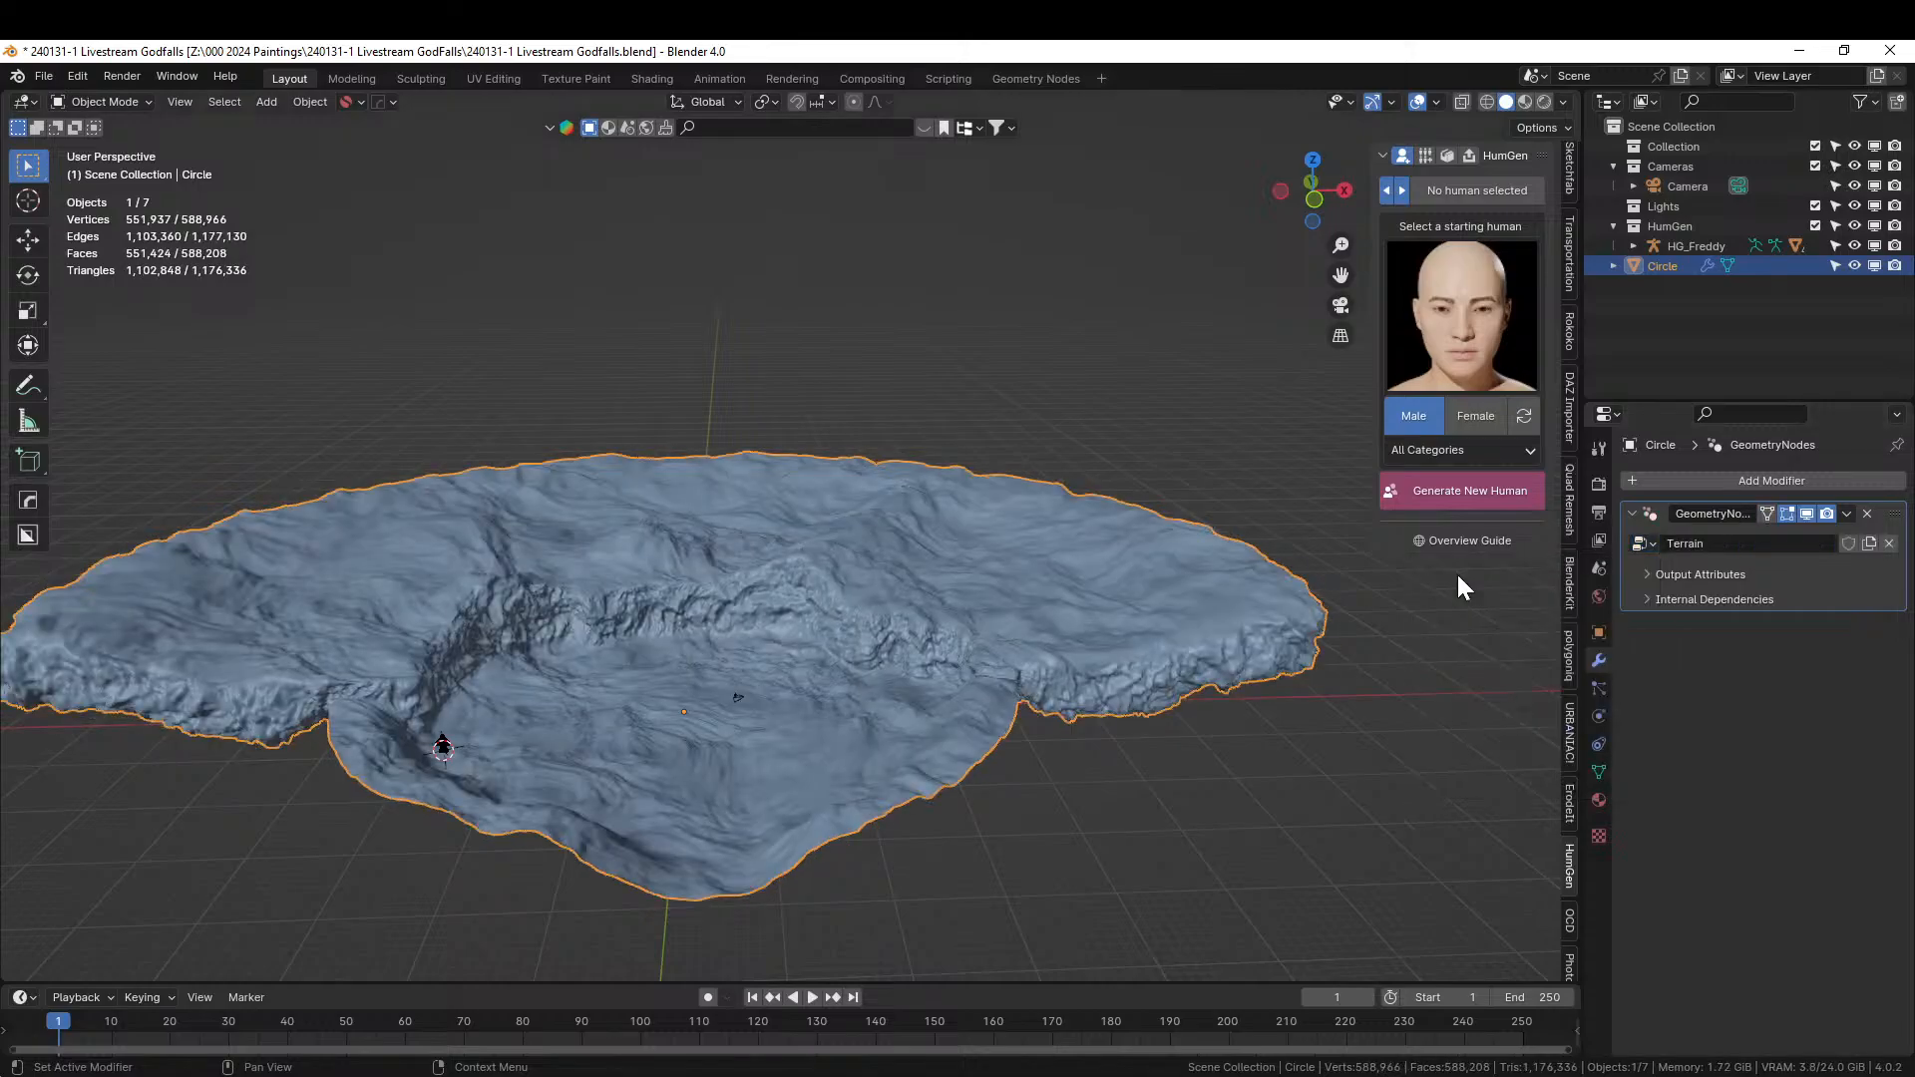
pyautogui.moveTo(889, 662); pyautogui.dragTo(817, 687, button='middle')
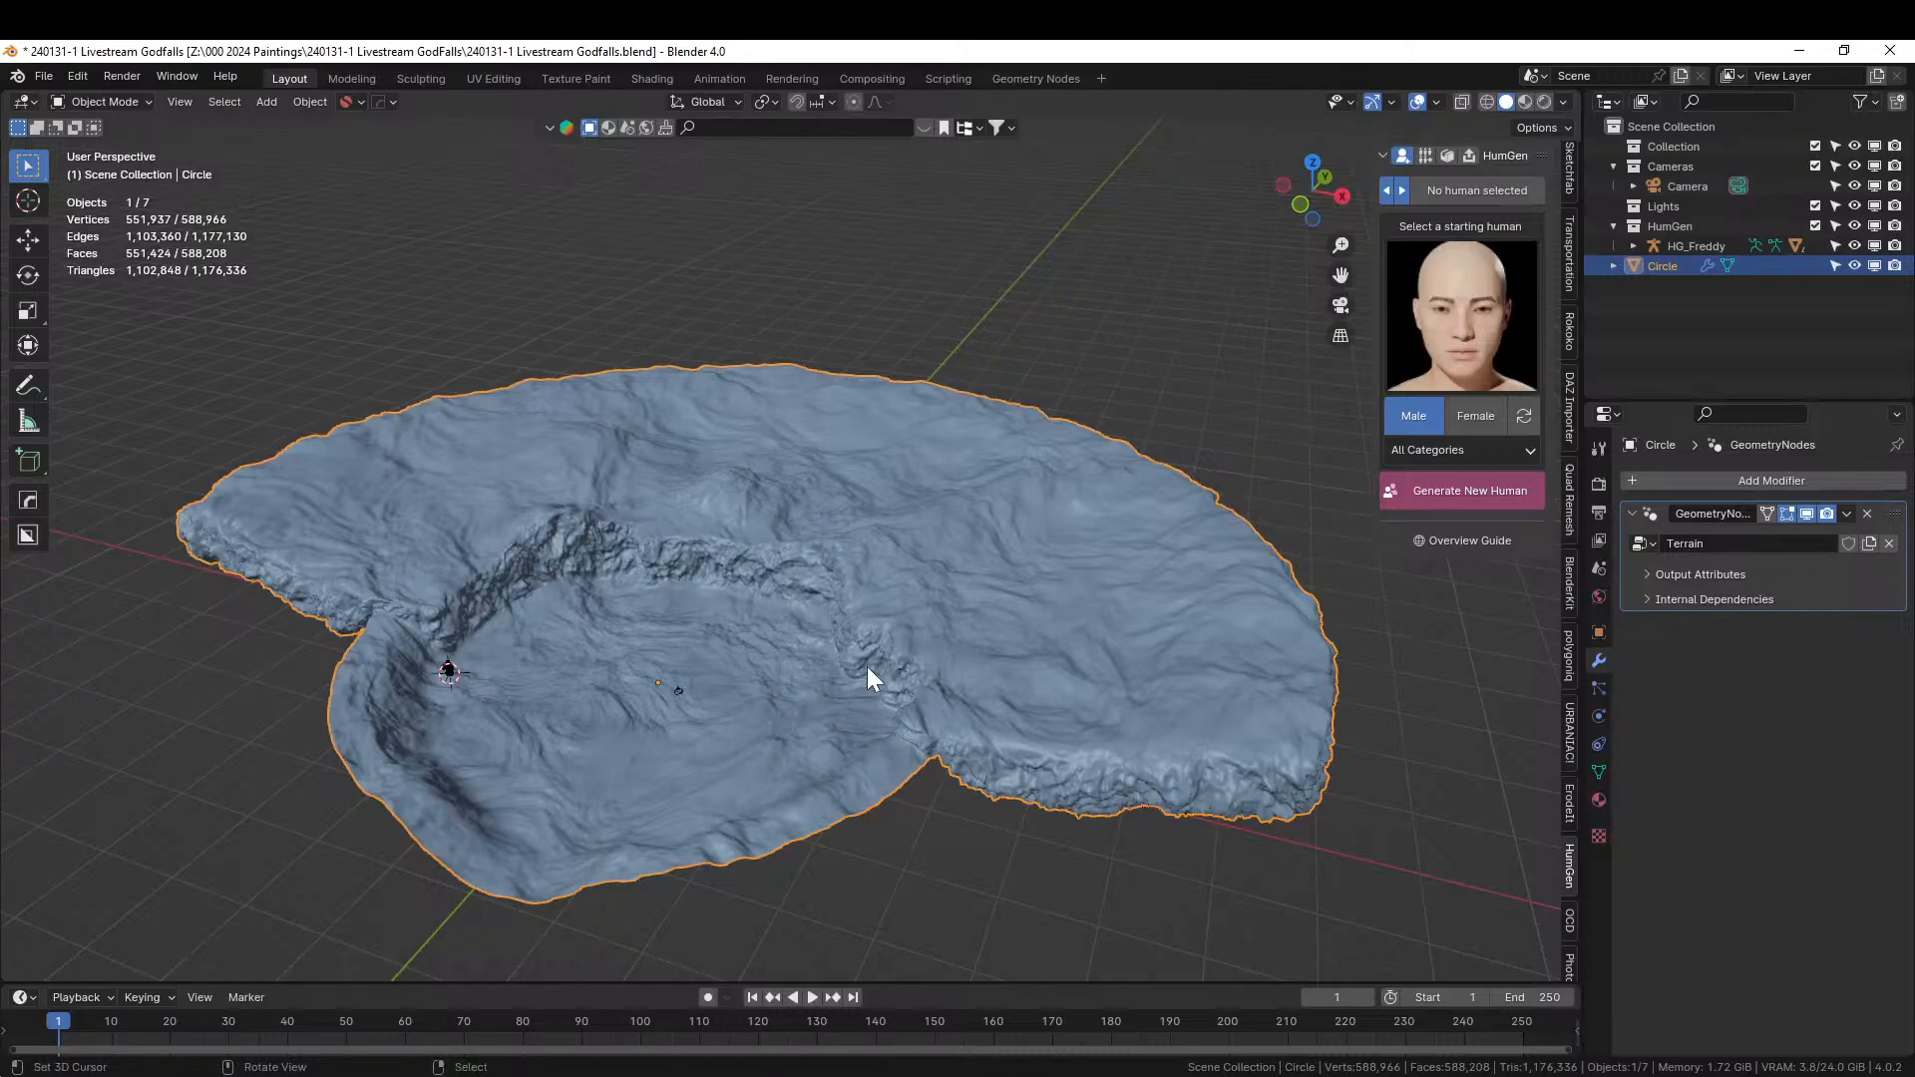
# Turn off the modifier's Edit Mode display and raise the top edges of both straight cut walls about 5.3 m along Z with proportional editing.
pyautogui.click(1786, 514)
pyautogui.press('Tab')
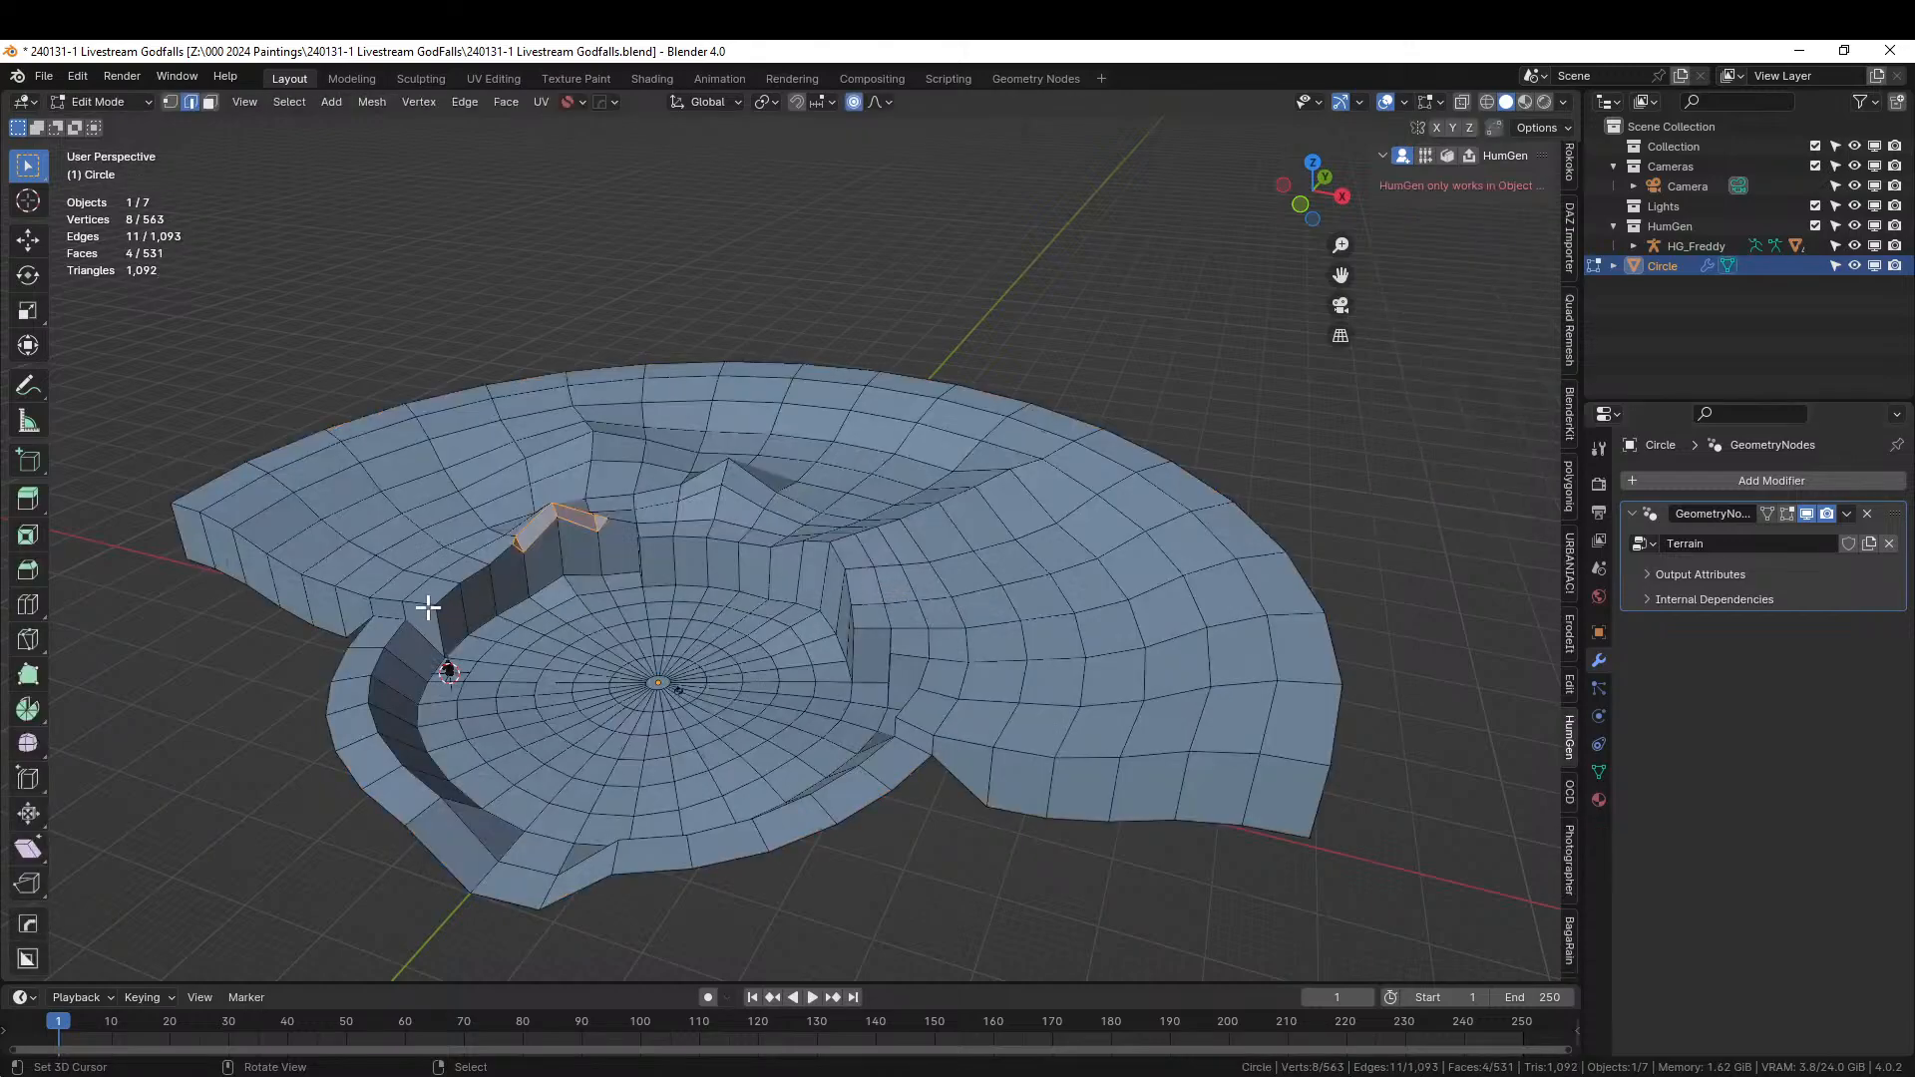
pyautogui.click(401, 599)
pyautogui.keyDown('ctrl'); pyautogui.click(197, 512); pyautogui.keyUp('ctrl')
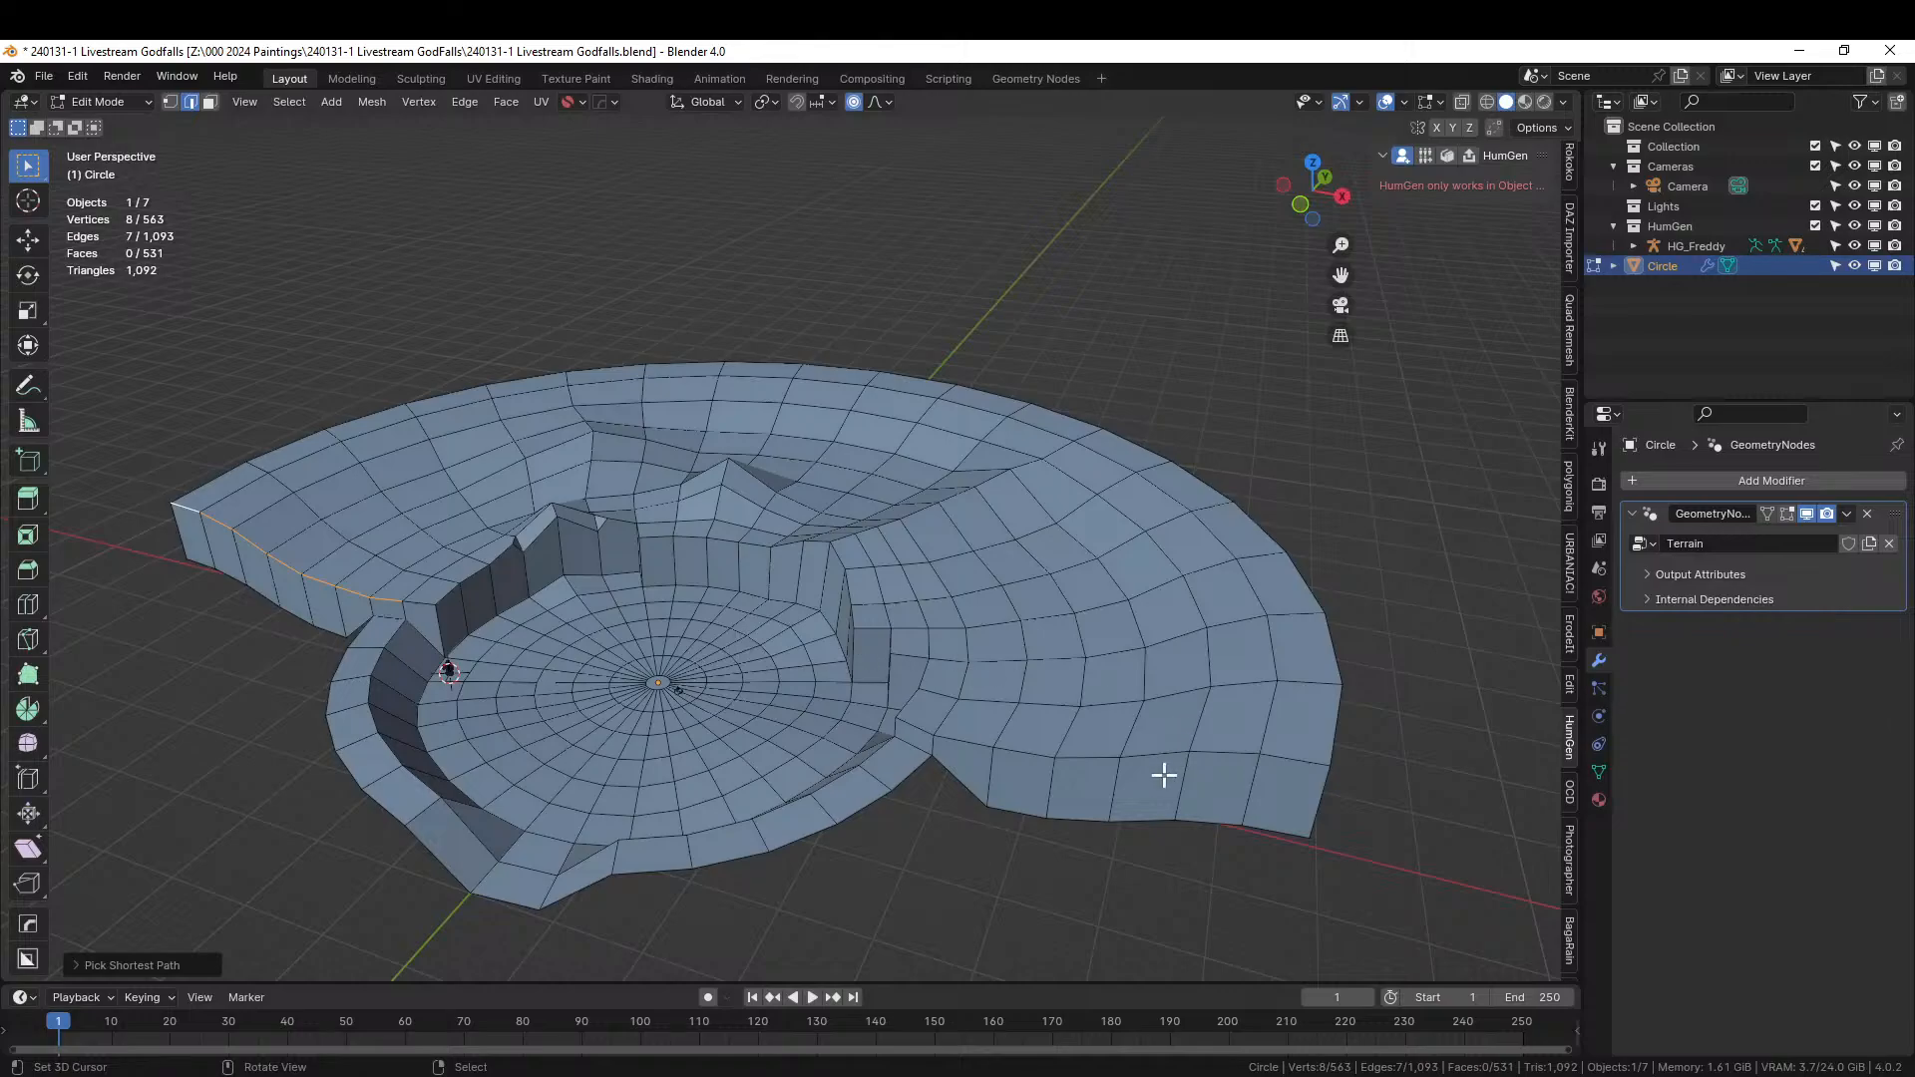
pyautogui.keyDown('shift'); pyautogui.click(992, 744); pyautogui.keyUp('shift')
pyautogui.keyDown('ctrl'); pyautogui.click(1312, 763); pyautogui.keyUp('ctrl')
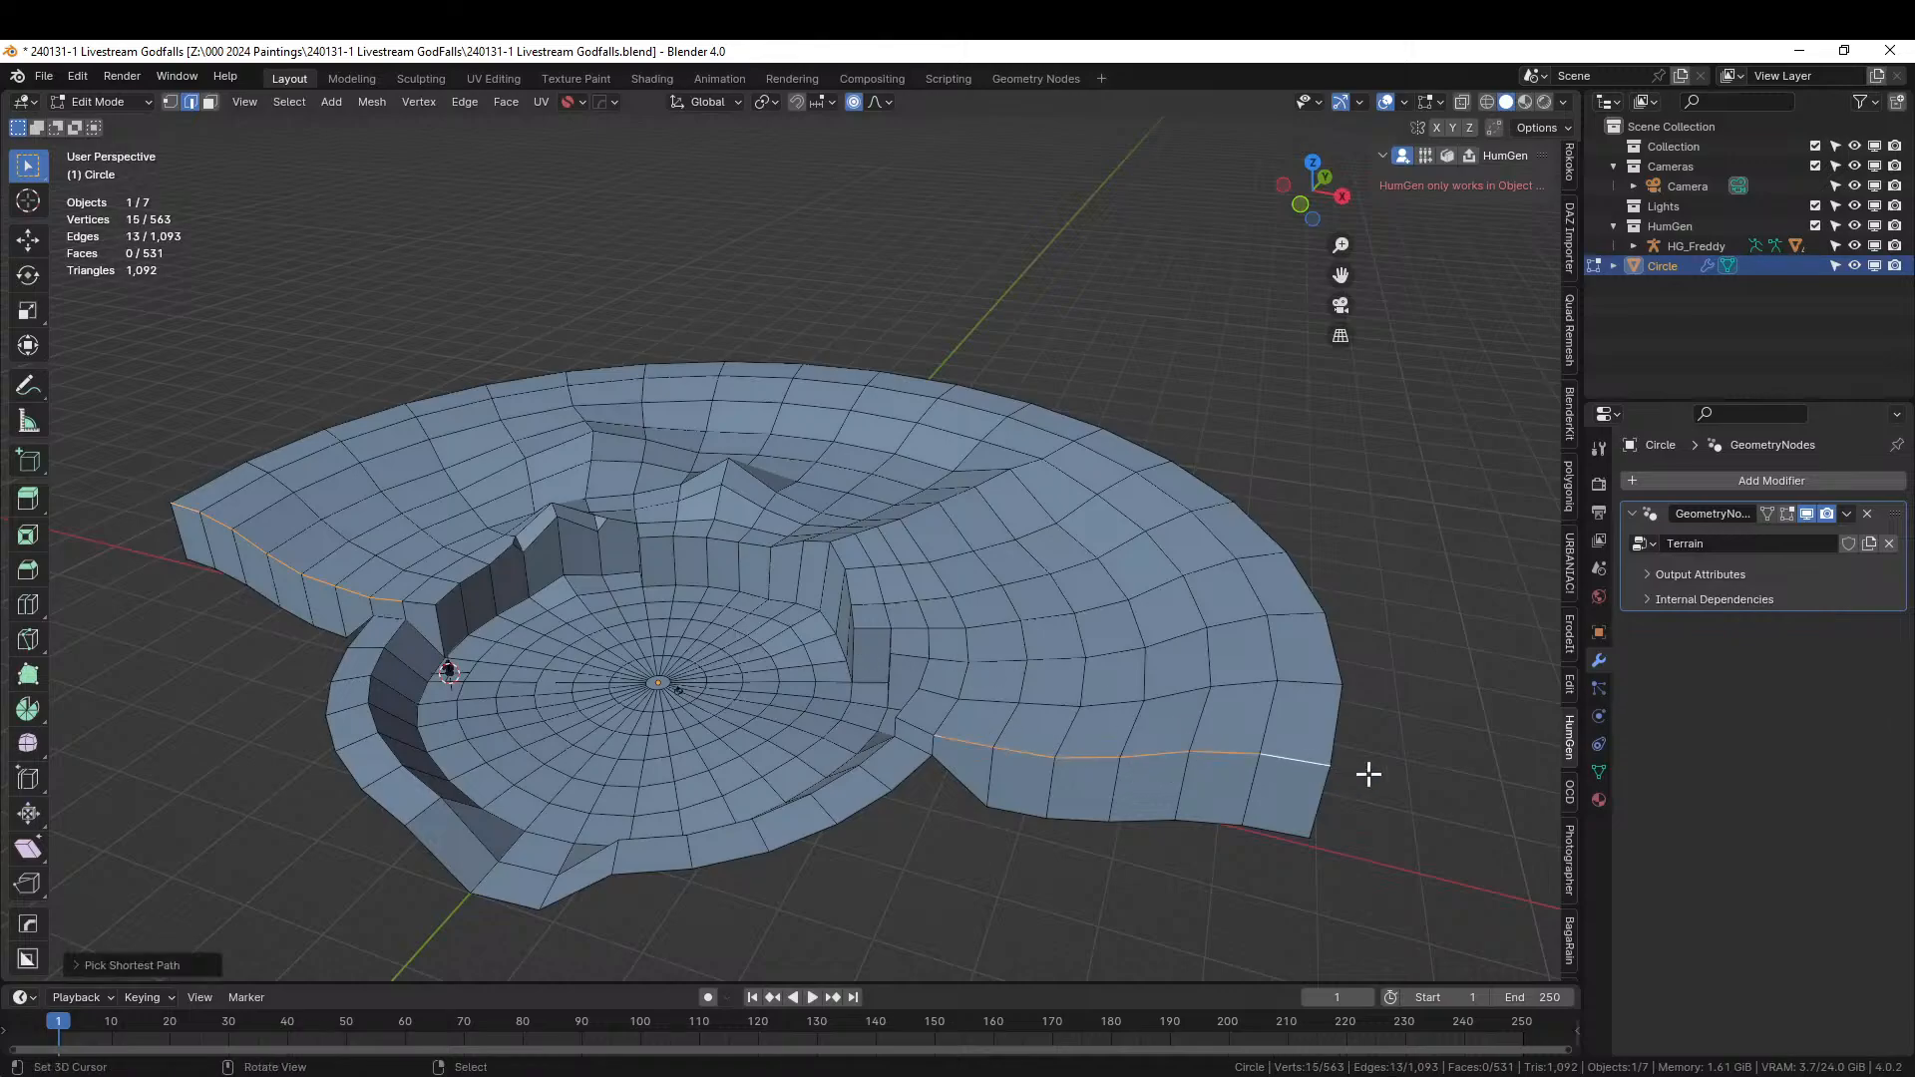
pyautogui.press('g')
pyautogui.press('z')
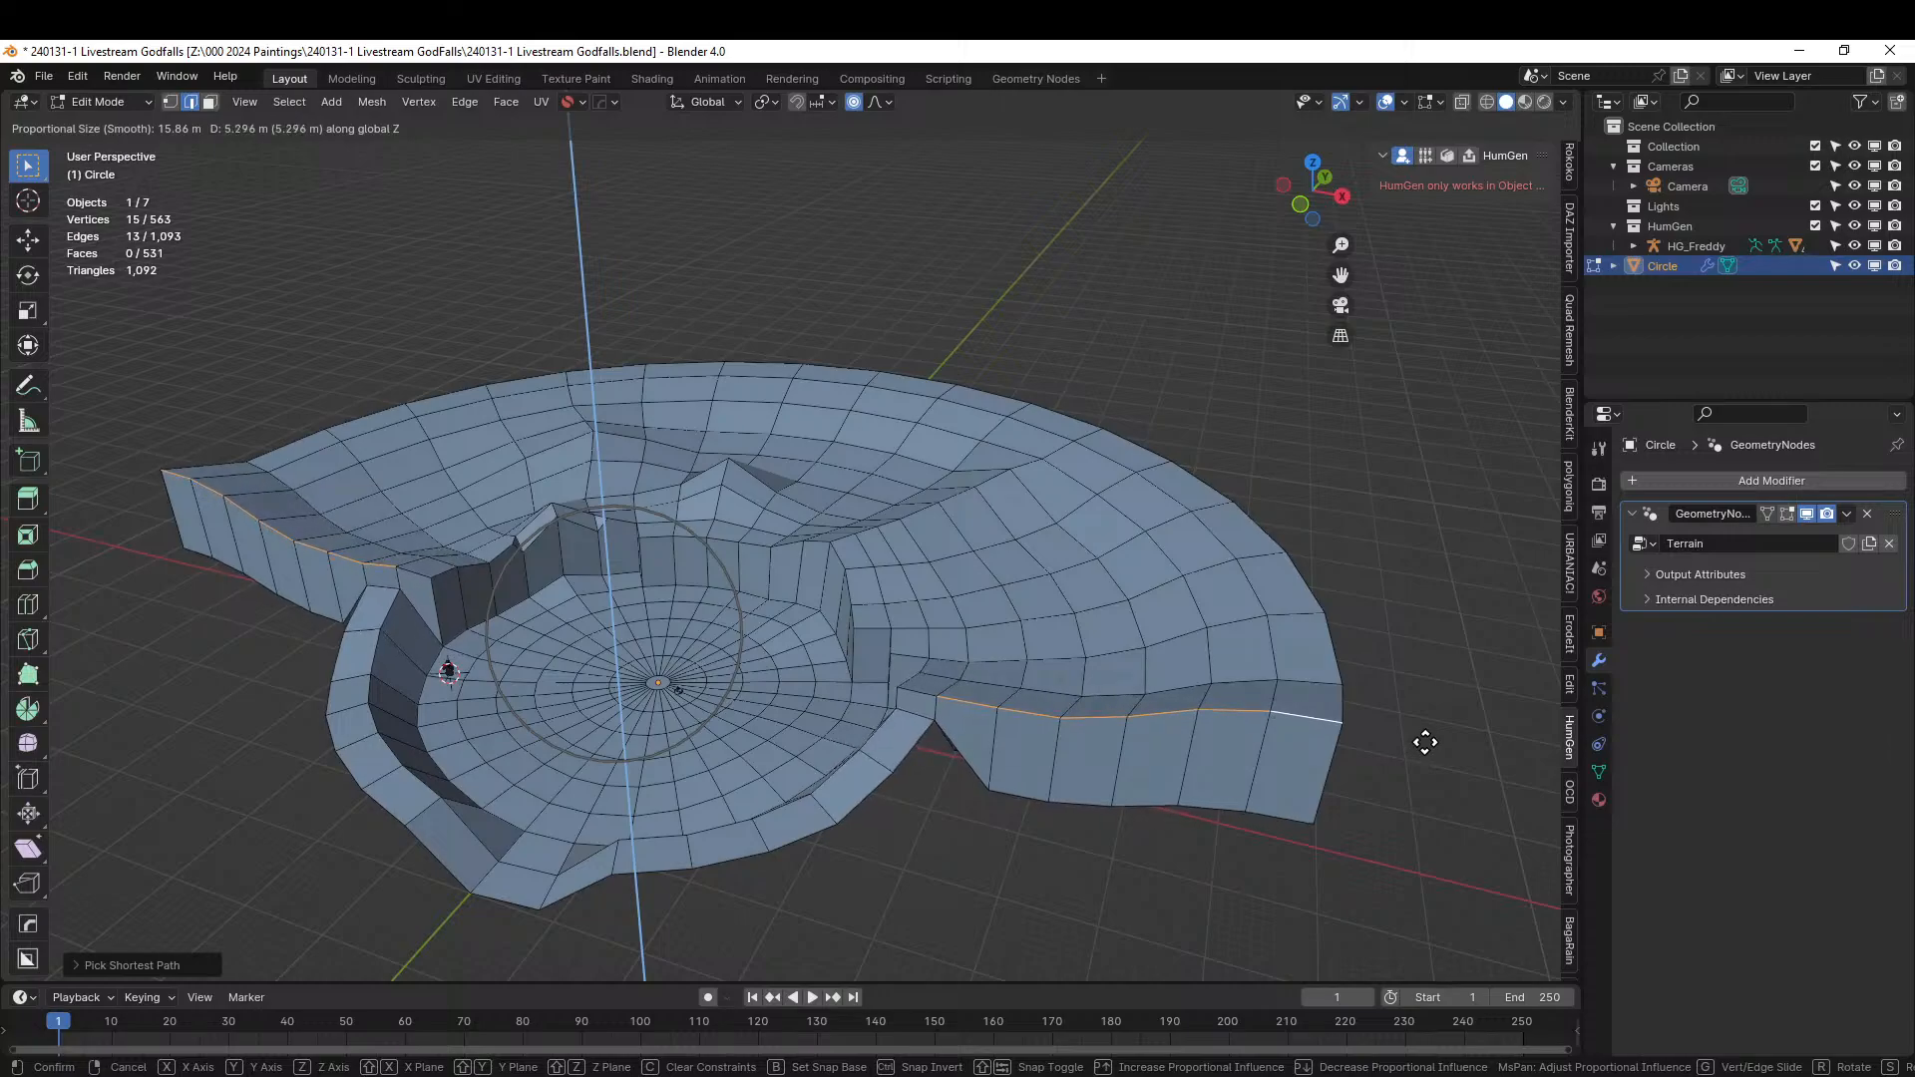
pyautogui.click(1426, 740)
pyautogui.moveTo(1425, 740); pyautogui.dragTo(28, 785, button='middle')
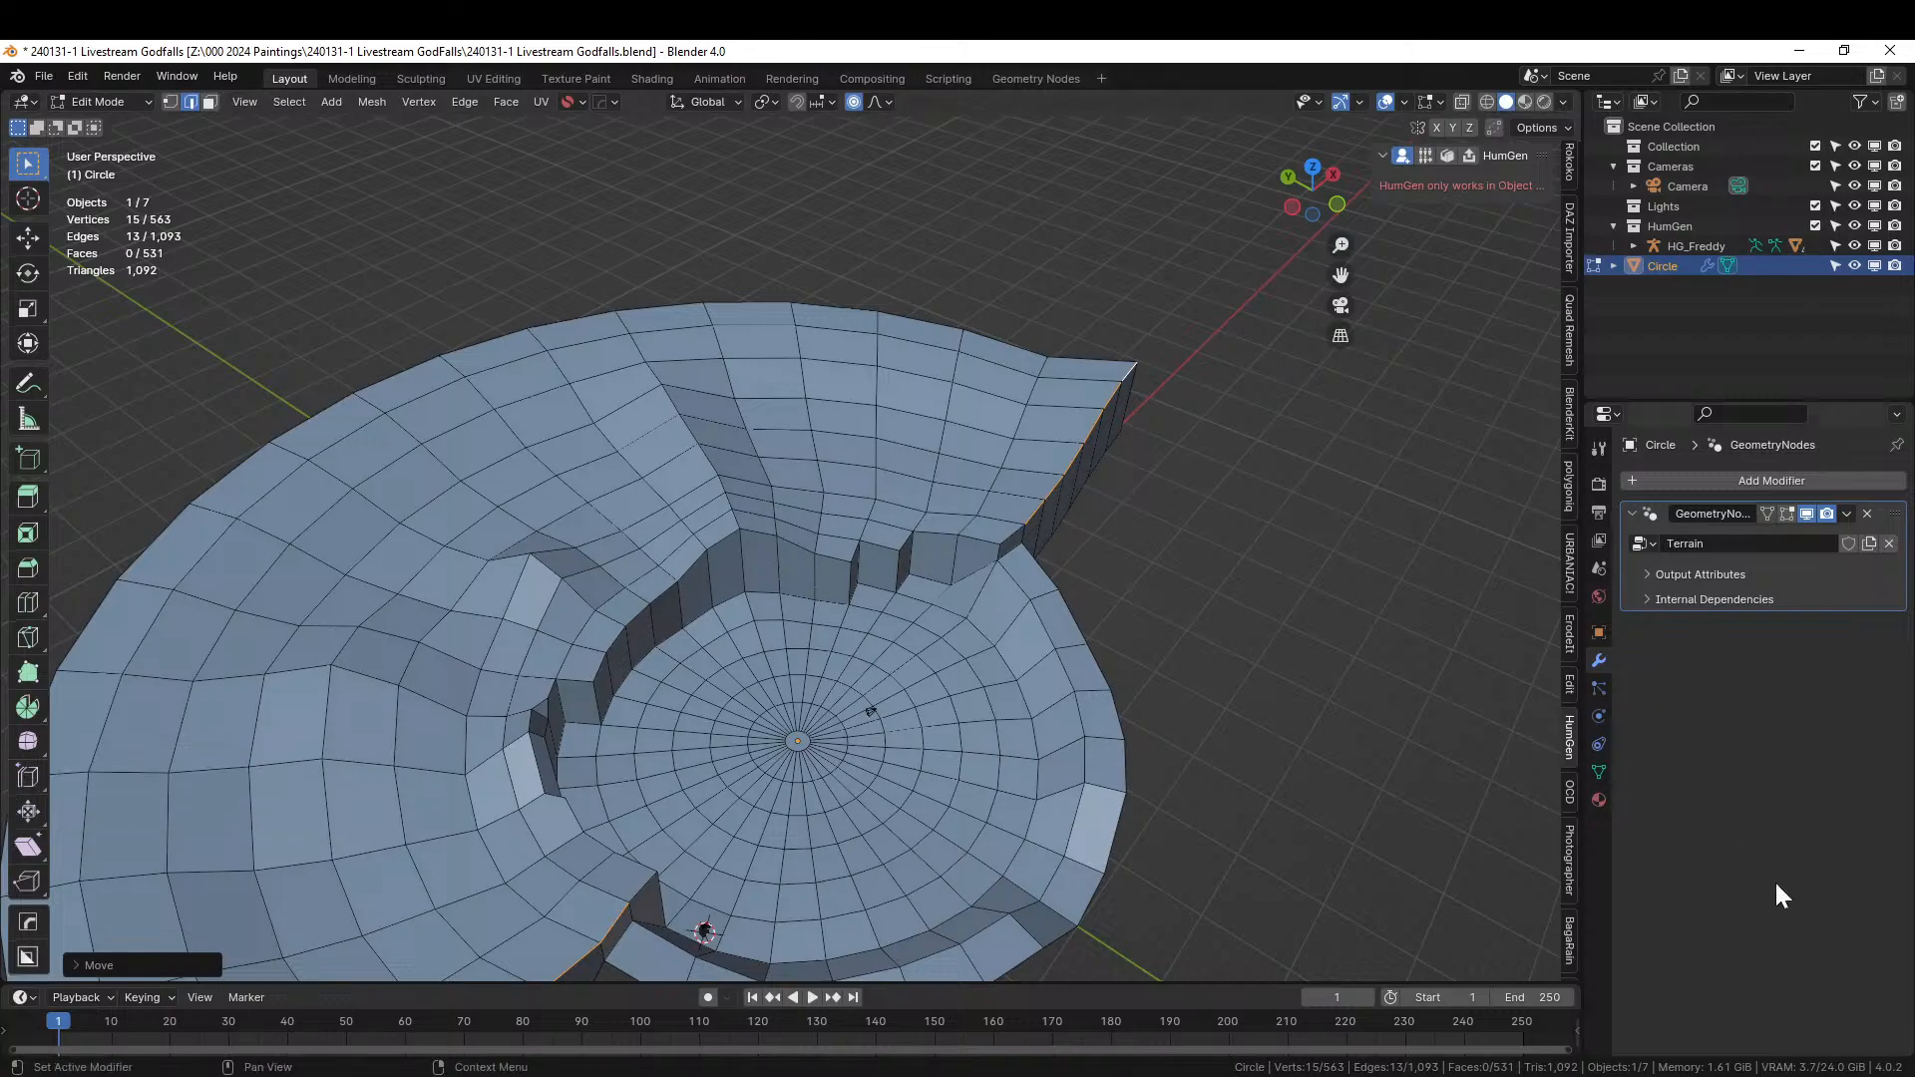
# Select the basin floor's faces by growing the selection five times outward from the central face.
pyautogui.moveTo(946, 663); pyautogui.dragTo(800, 653, button='middle')
pyautogui.press('KP_7')
pyautogui.press('1')
pyautogui.click(685, 626)
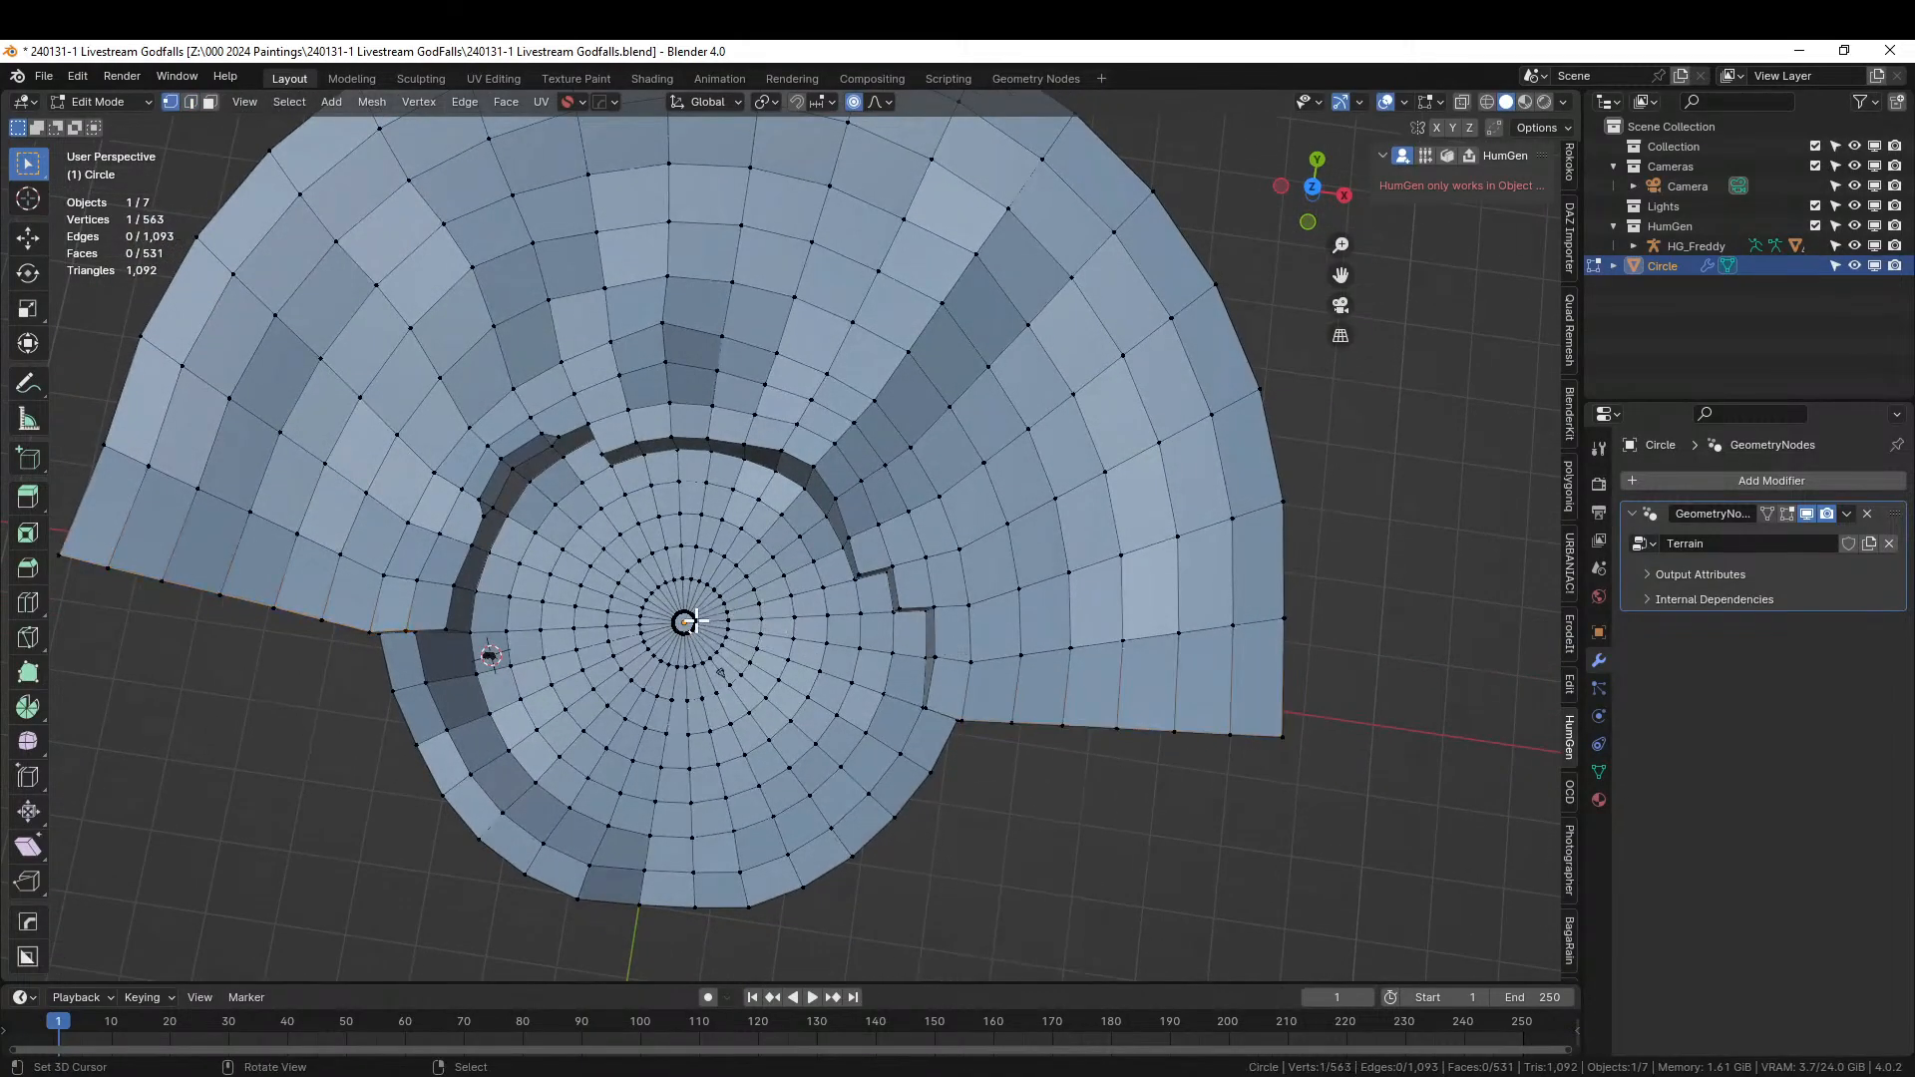
pyautogui.scroll(5, 744, 623)
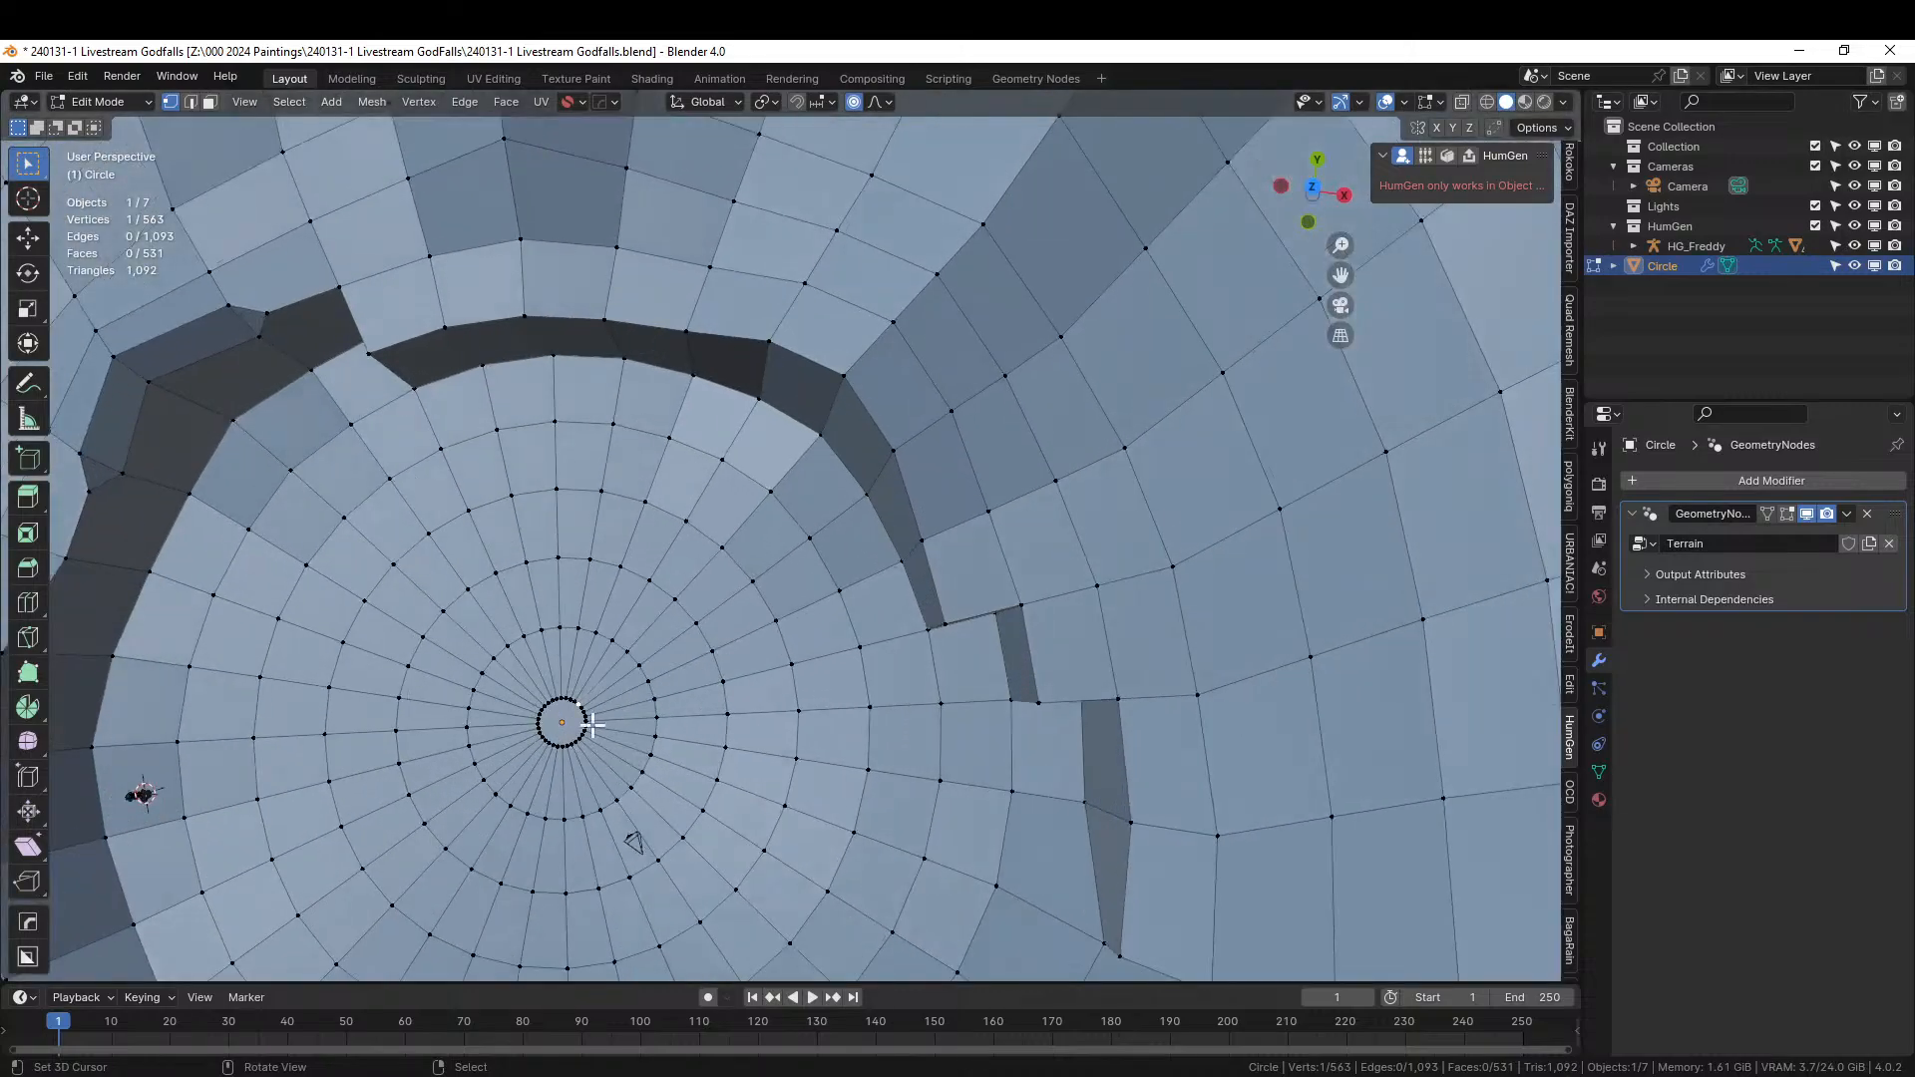
pyautogui.press('3')
pyautogui.press('ctrl+KP_Add')
pyautogui.press('ctrl+KP_Add')
pyautogui.press('ctrl+KP_Add')
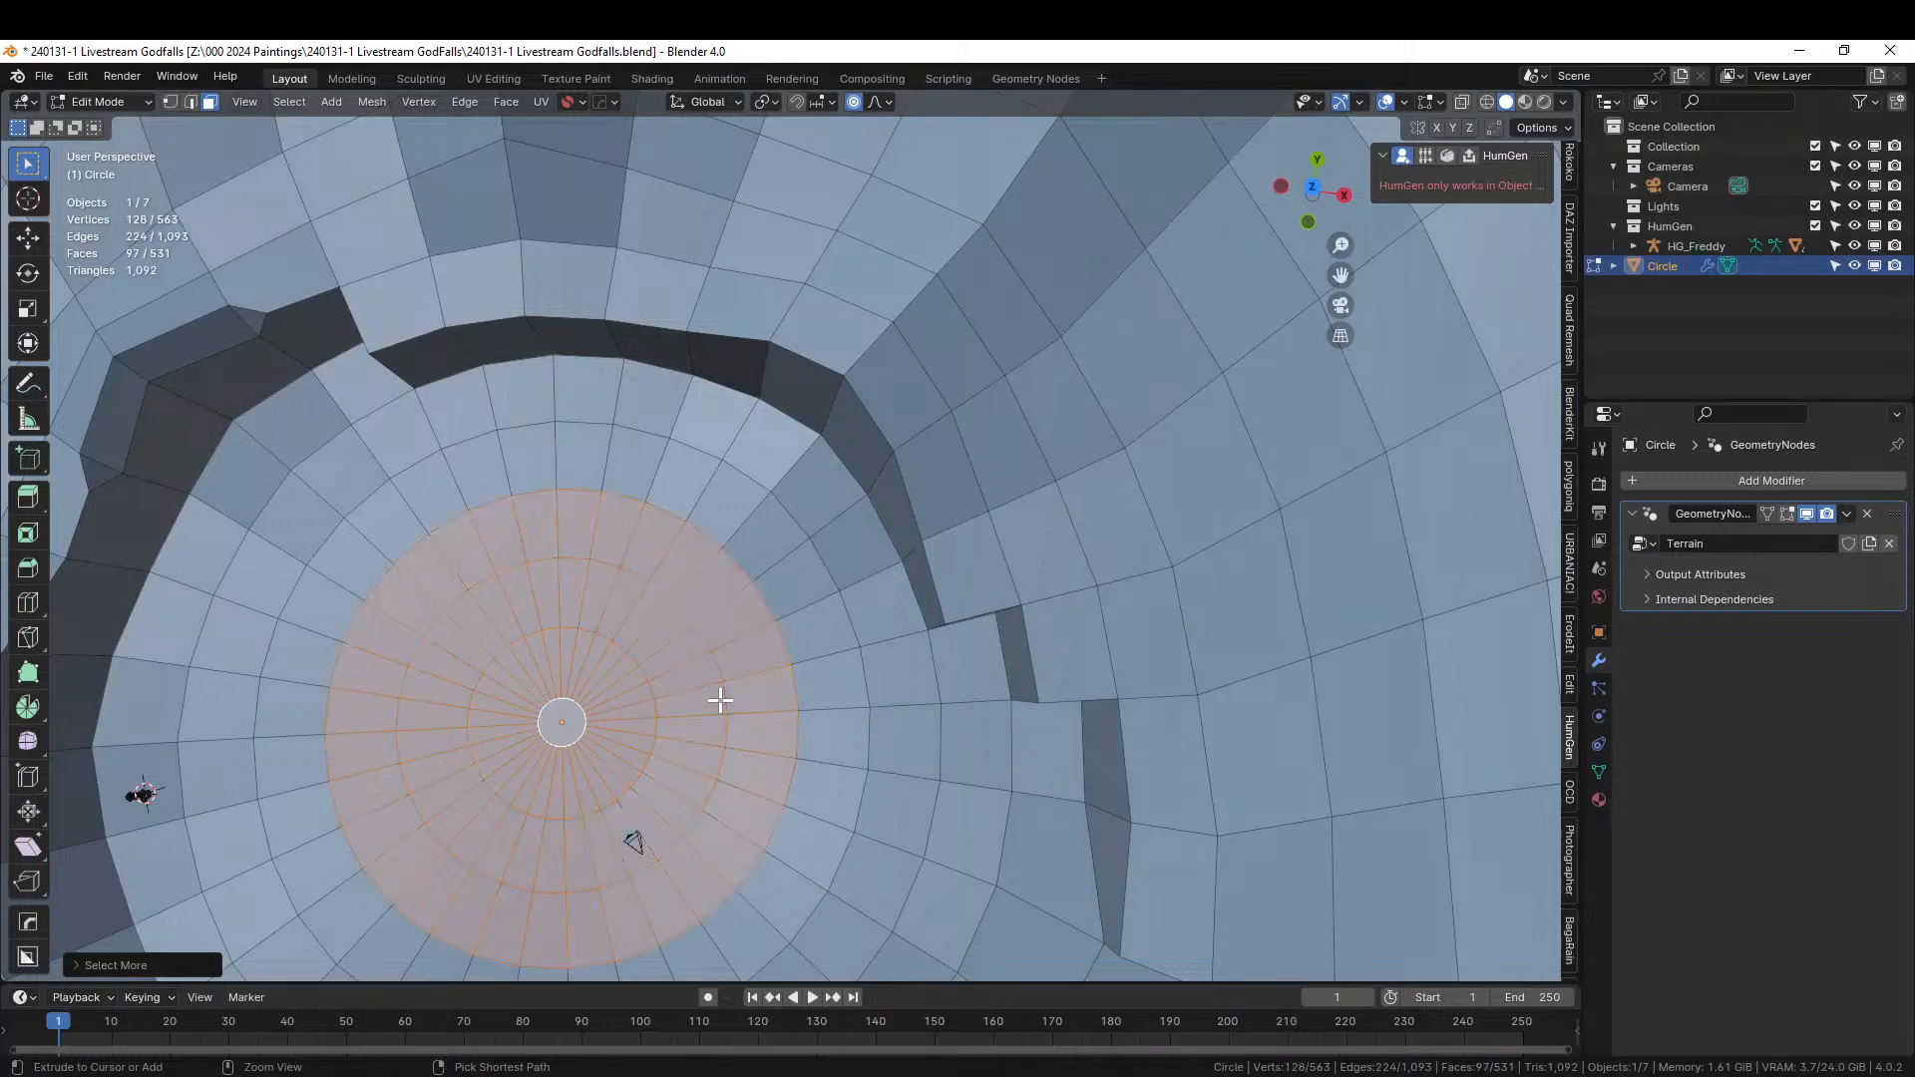
pyautogui.press('ctrl+KP_Add')
pyautogui.press('ctrl+KP_Add')
pyautogui.scroll(-3, 528, 626)
pyautogui.moveTo(529, 625); pyautogui.dragTo(418, 585, button='middle')
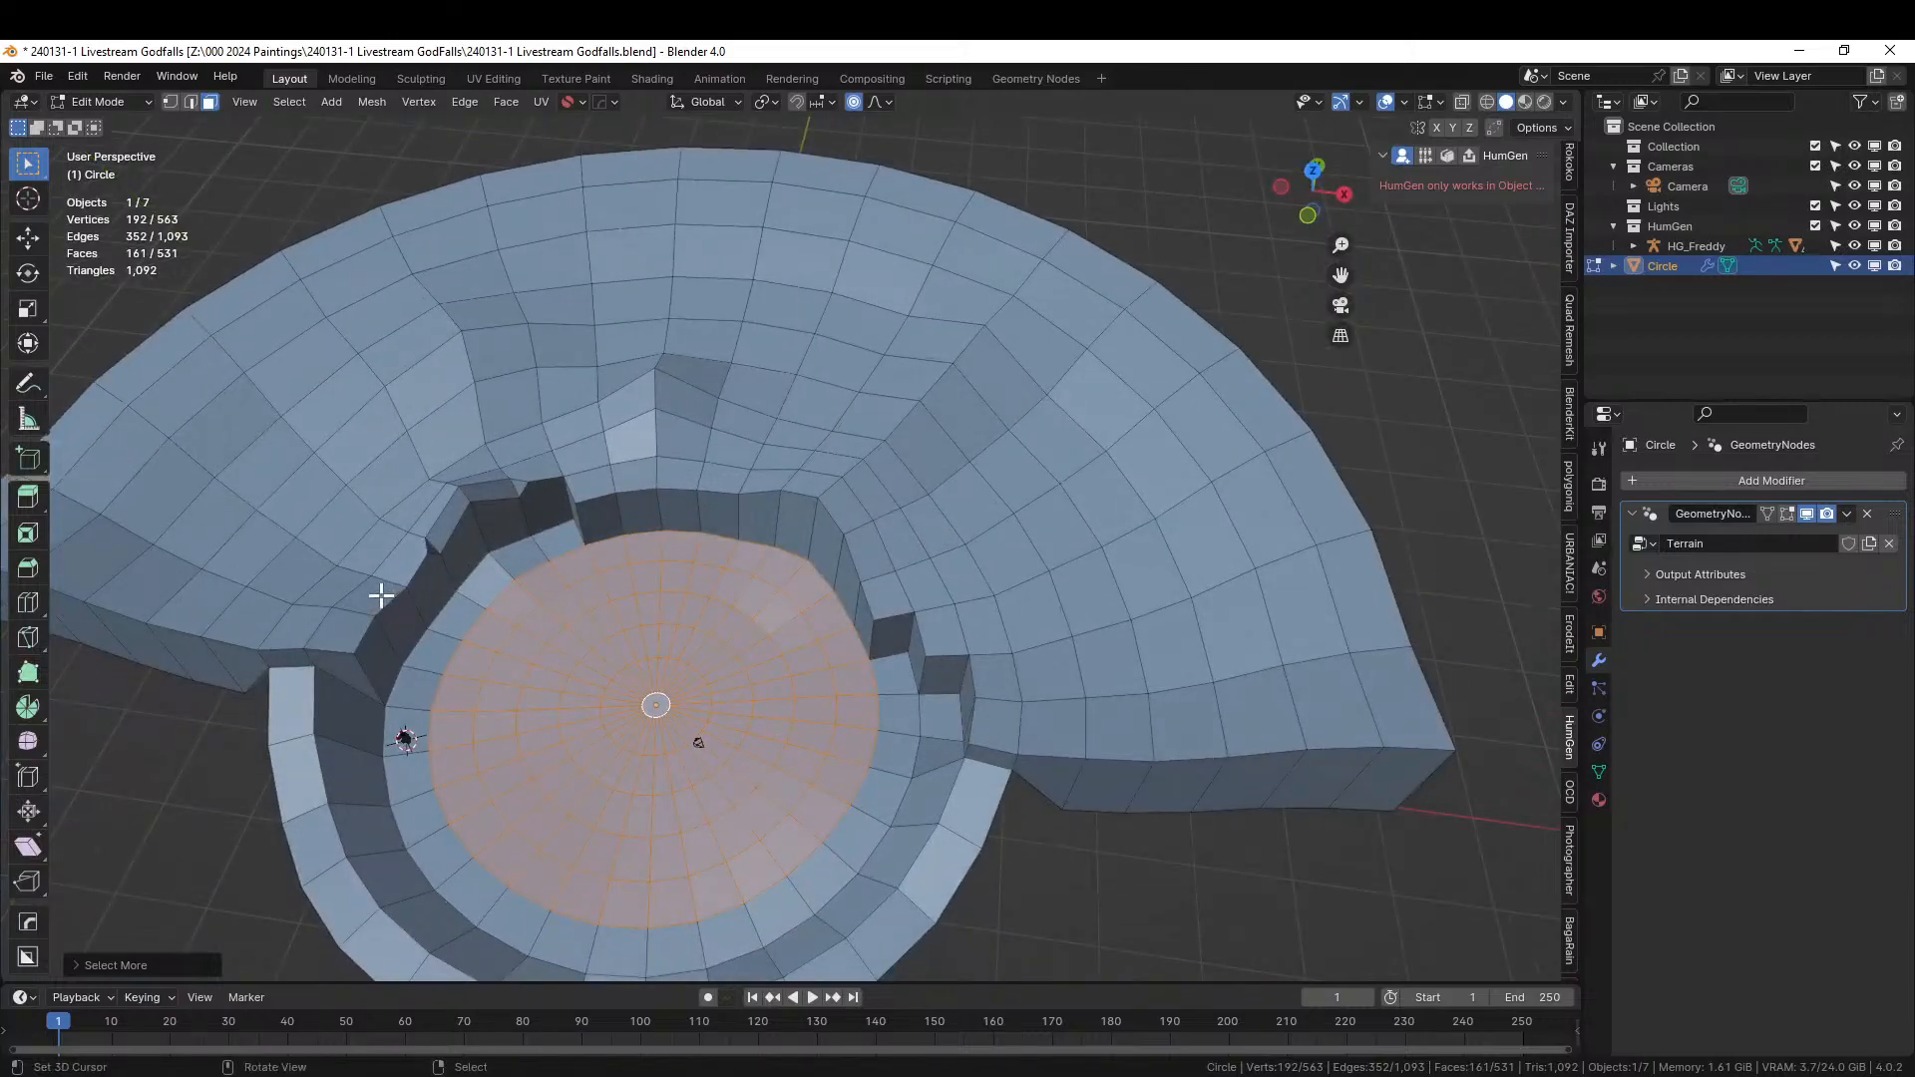
# Circle-select the broad patch of faces across the left plateau from the top view, adding them to the floor selection.
pyautogui.press('KP_7')
pyautogui.press('c')
pyautogui.moveTo(423, 539)
pyautogui.mouseDown()
pyautogui.moveTo(393, 496)
pyautogui.moveTo(428, 461)
pyautogui.moveTo(463, 523)
pyautogui.moveTo(511, 549)
pyautogui.mouseUp()
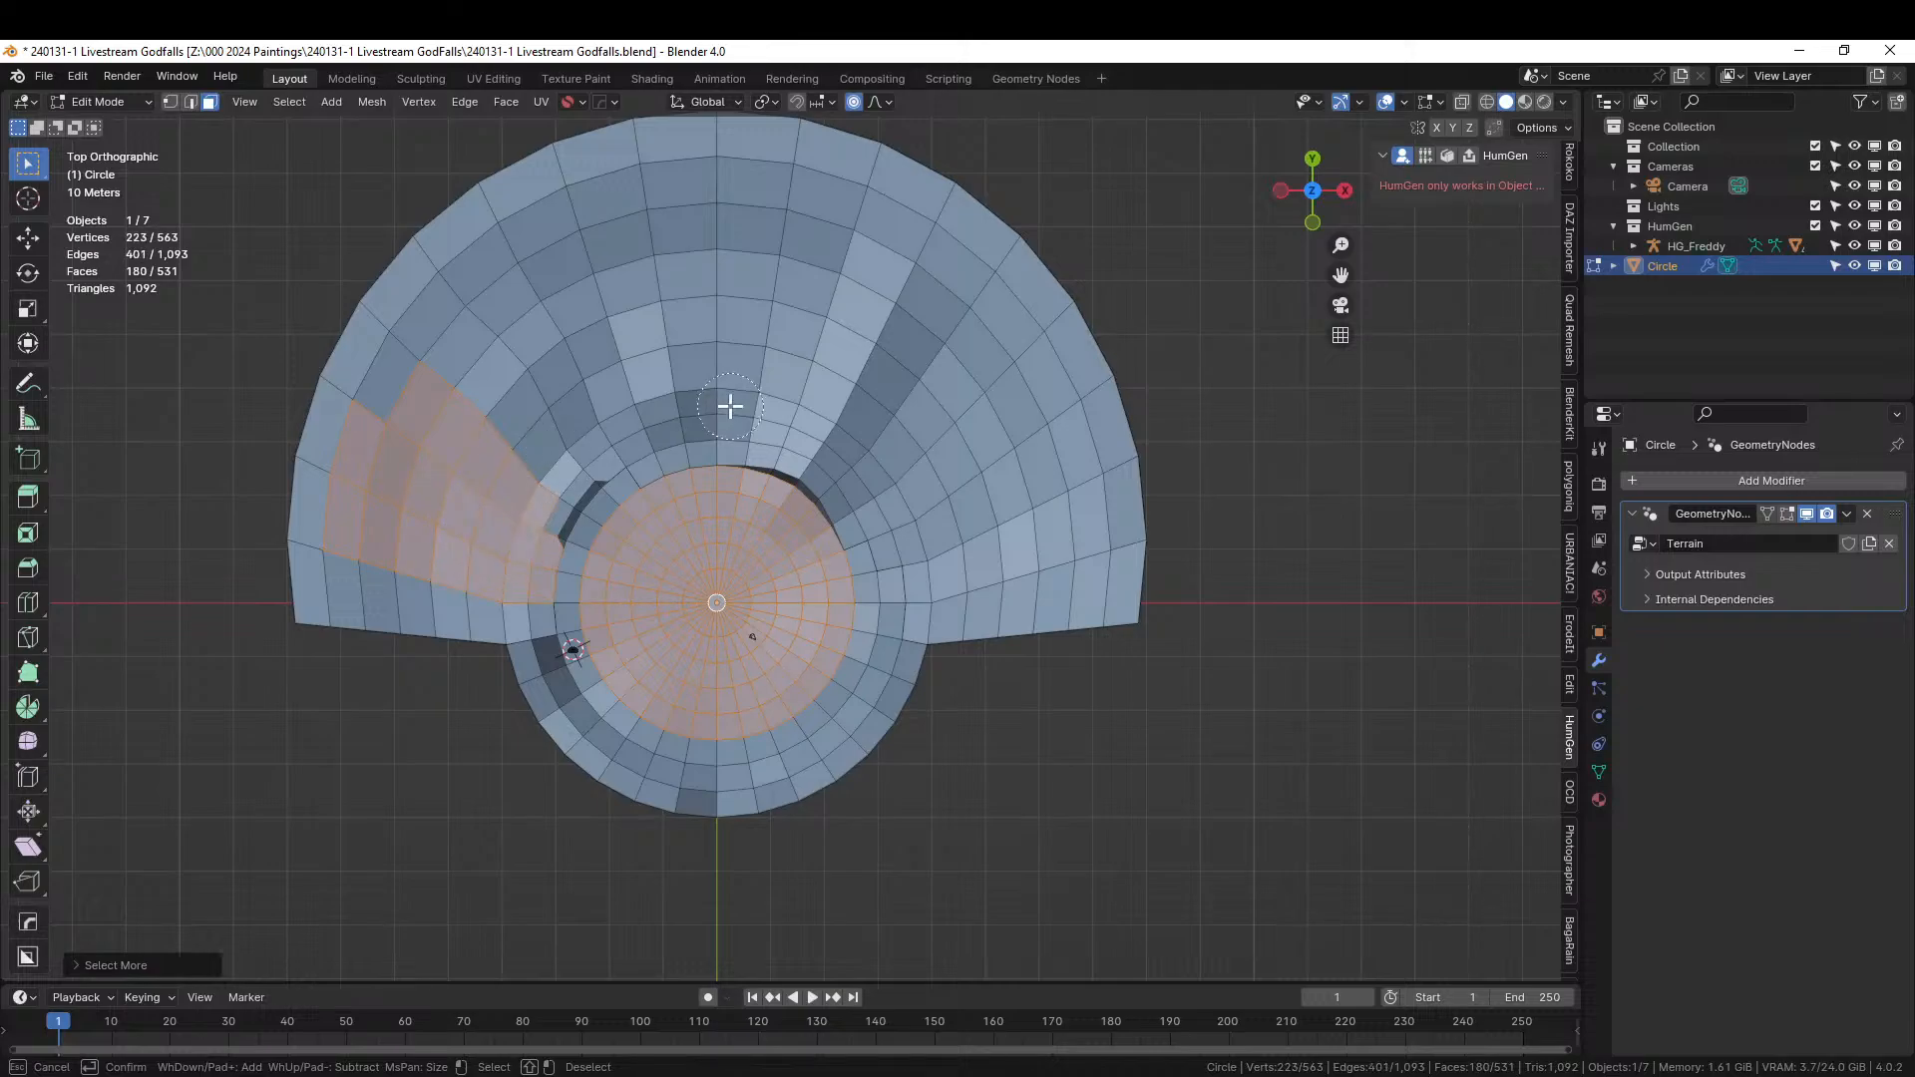
pyautogui.press('Escape')
# Add two narrow radial strips of faces across the middle of the plateau, from the basin rim outward, to the floor and plateau selection.
pyautogui.moveTo(730, 406); pyautogui.dragTo(482, 342, button='middle')
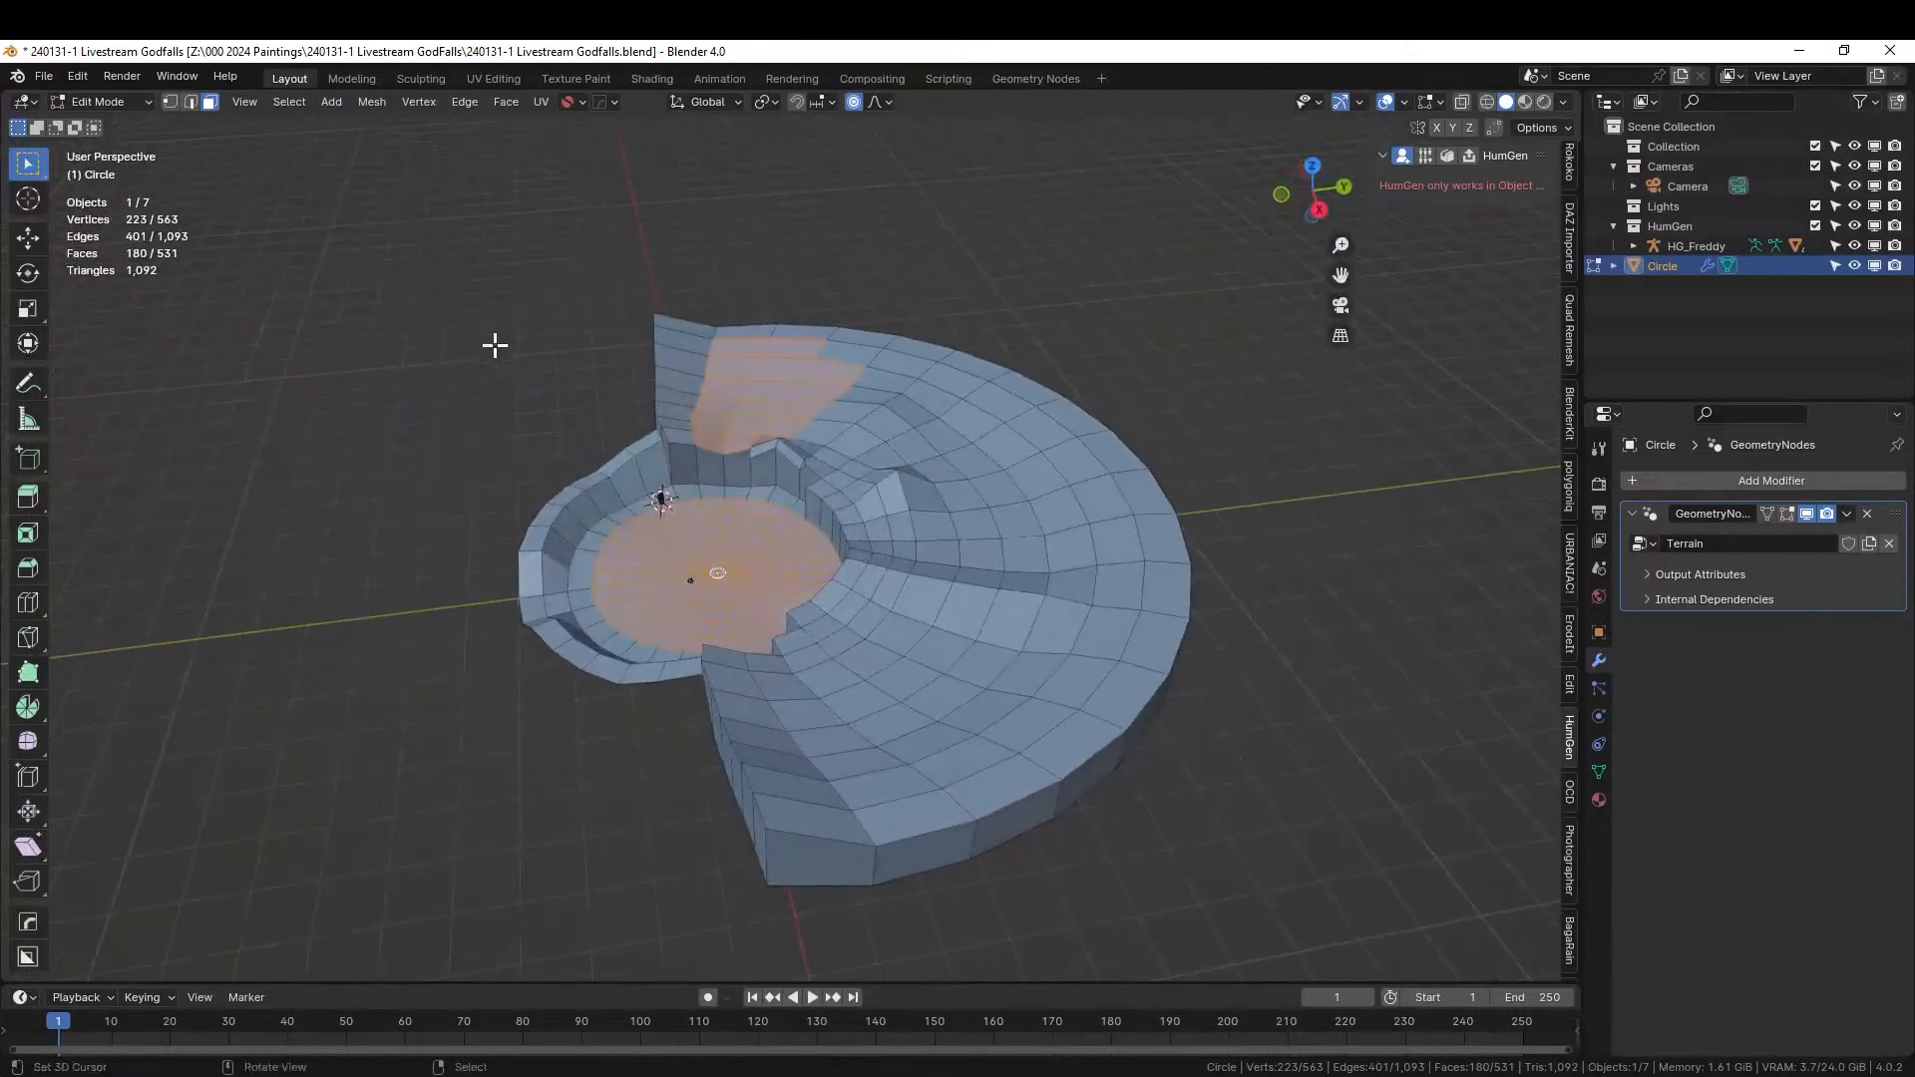
pyautogui.scroll(5, 836, 439)
pyautogui.click(845, 427)
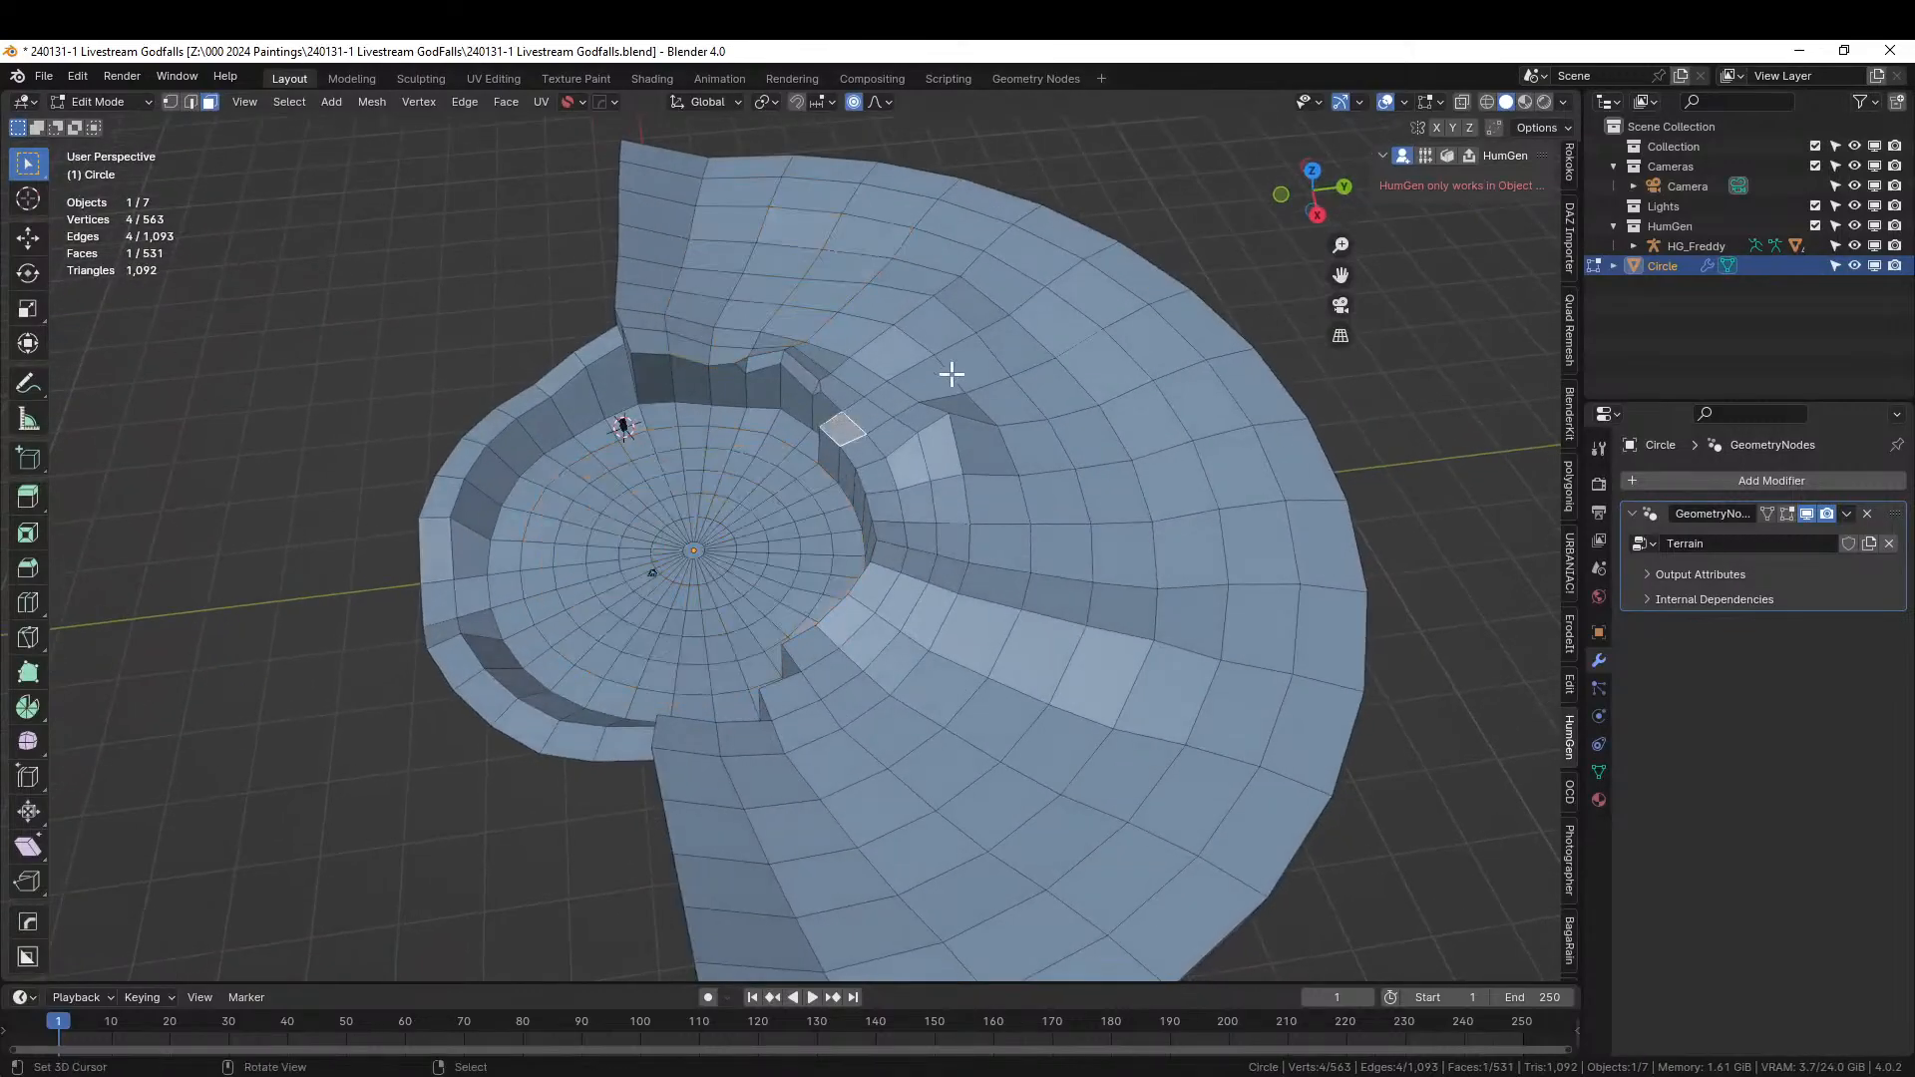
pyautogui.hotkey('ctrl', 'z')
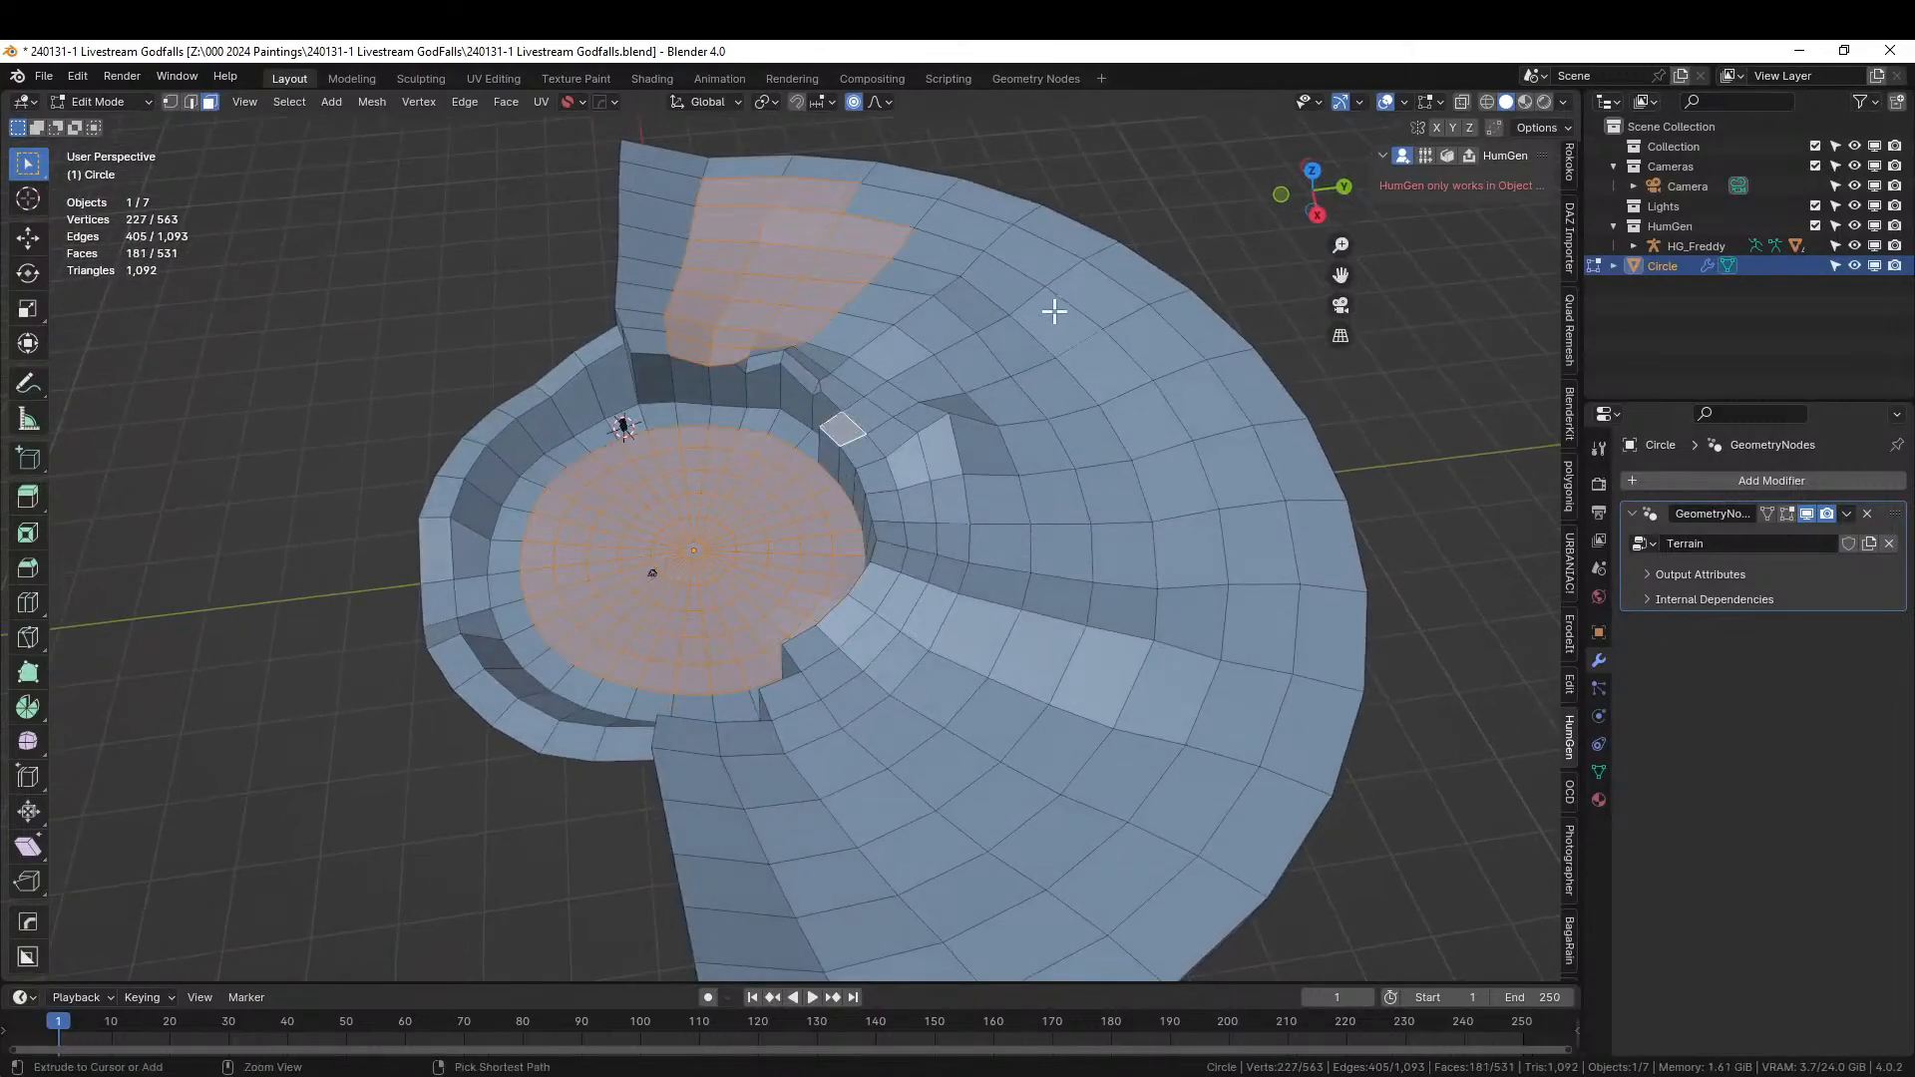
pyautogui.keyDown('ctrl'); pyautogui.click(1083, 300); pyautogui.keyUp('ctrl')
pyautogui.moveTo(993, 539); pyautogui.dragTo(1047, 565, button='middle')
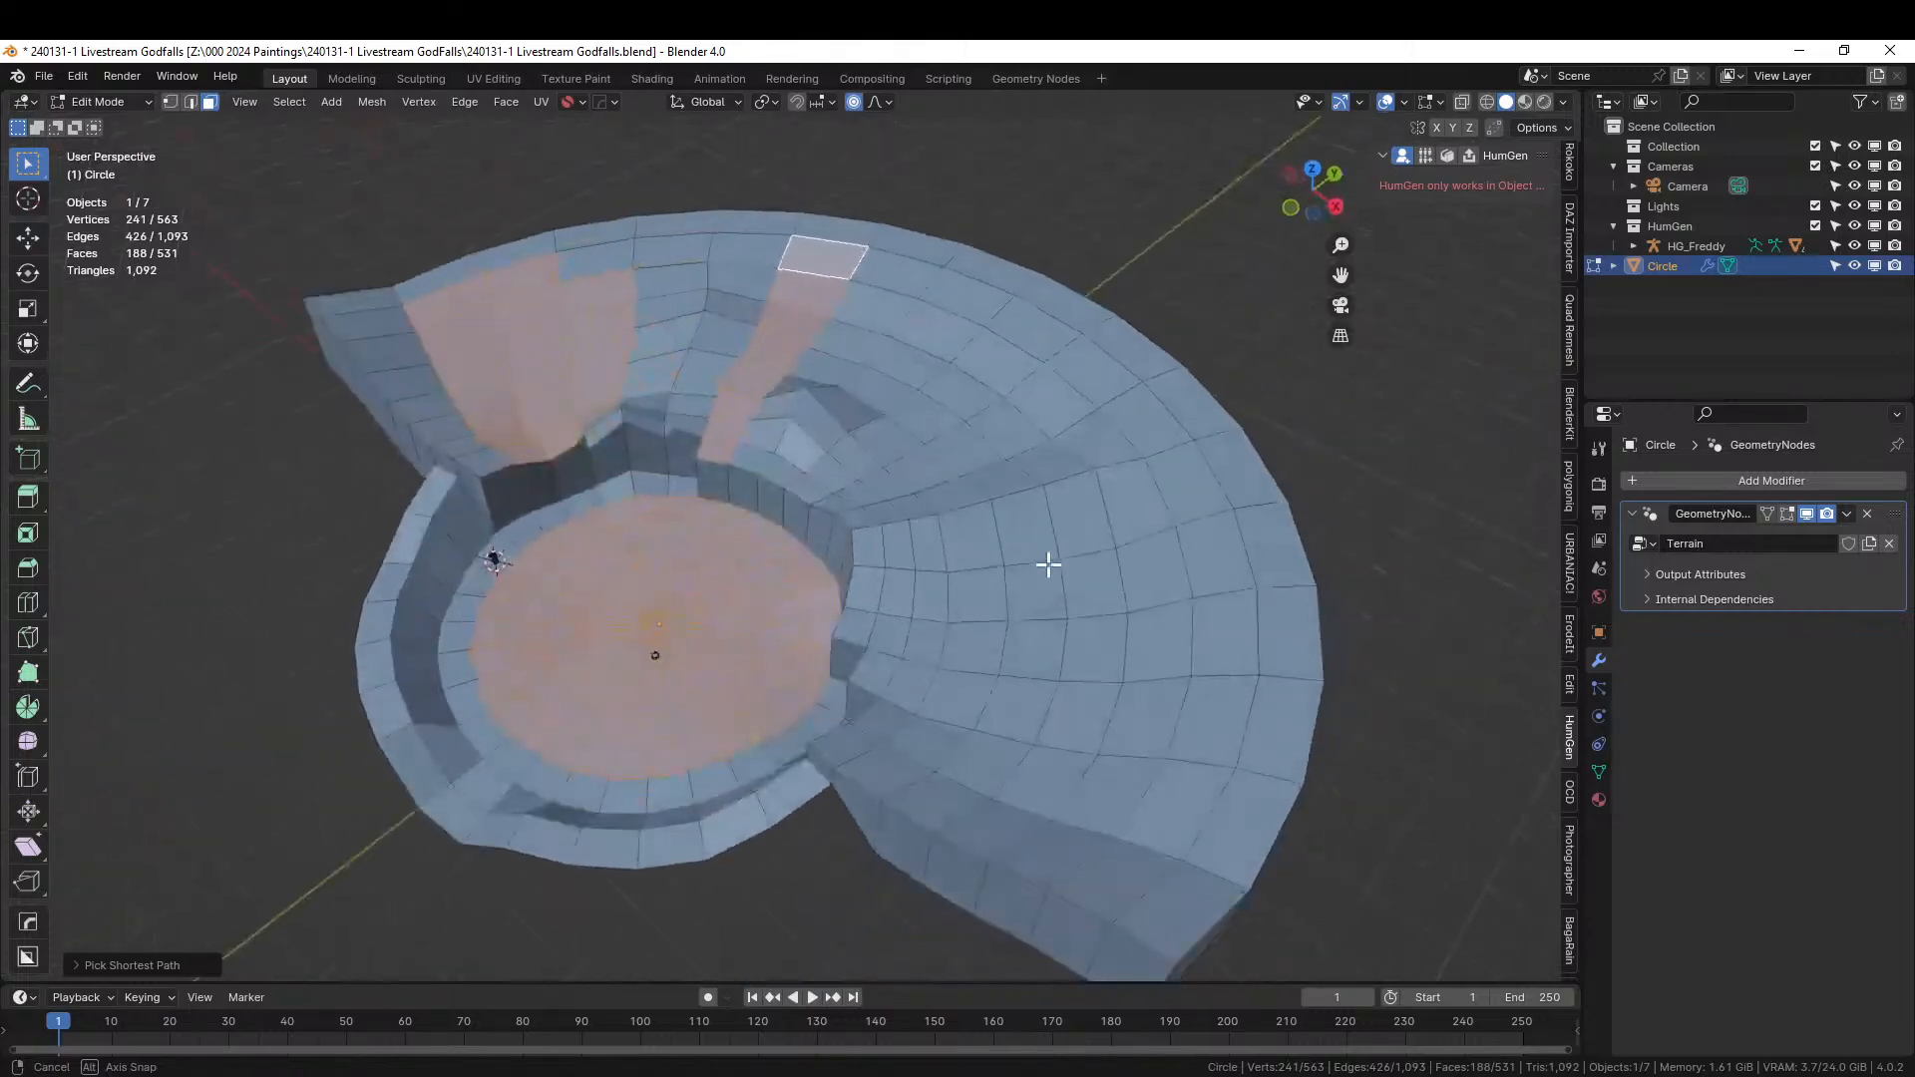
pyautogui.keyDown('shift'); pyautogui.click(832, 491); pyautogui.keyUp('shift')
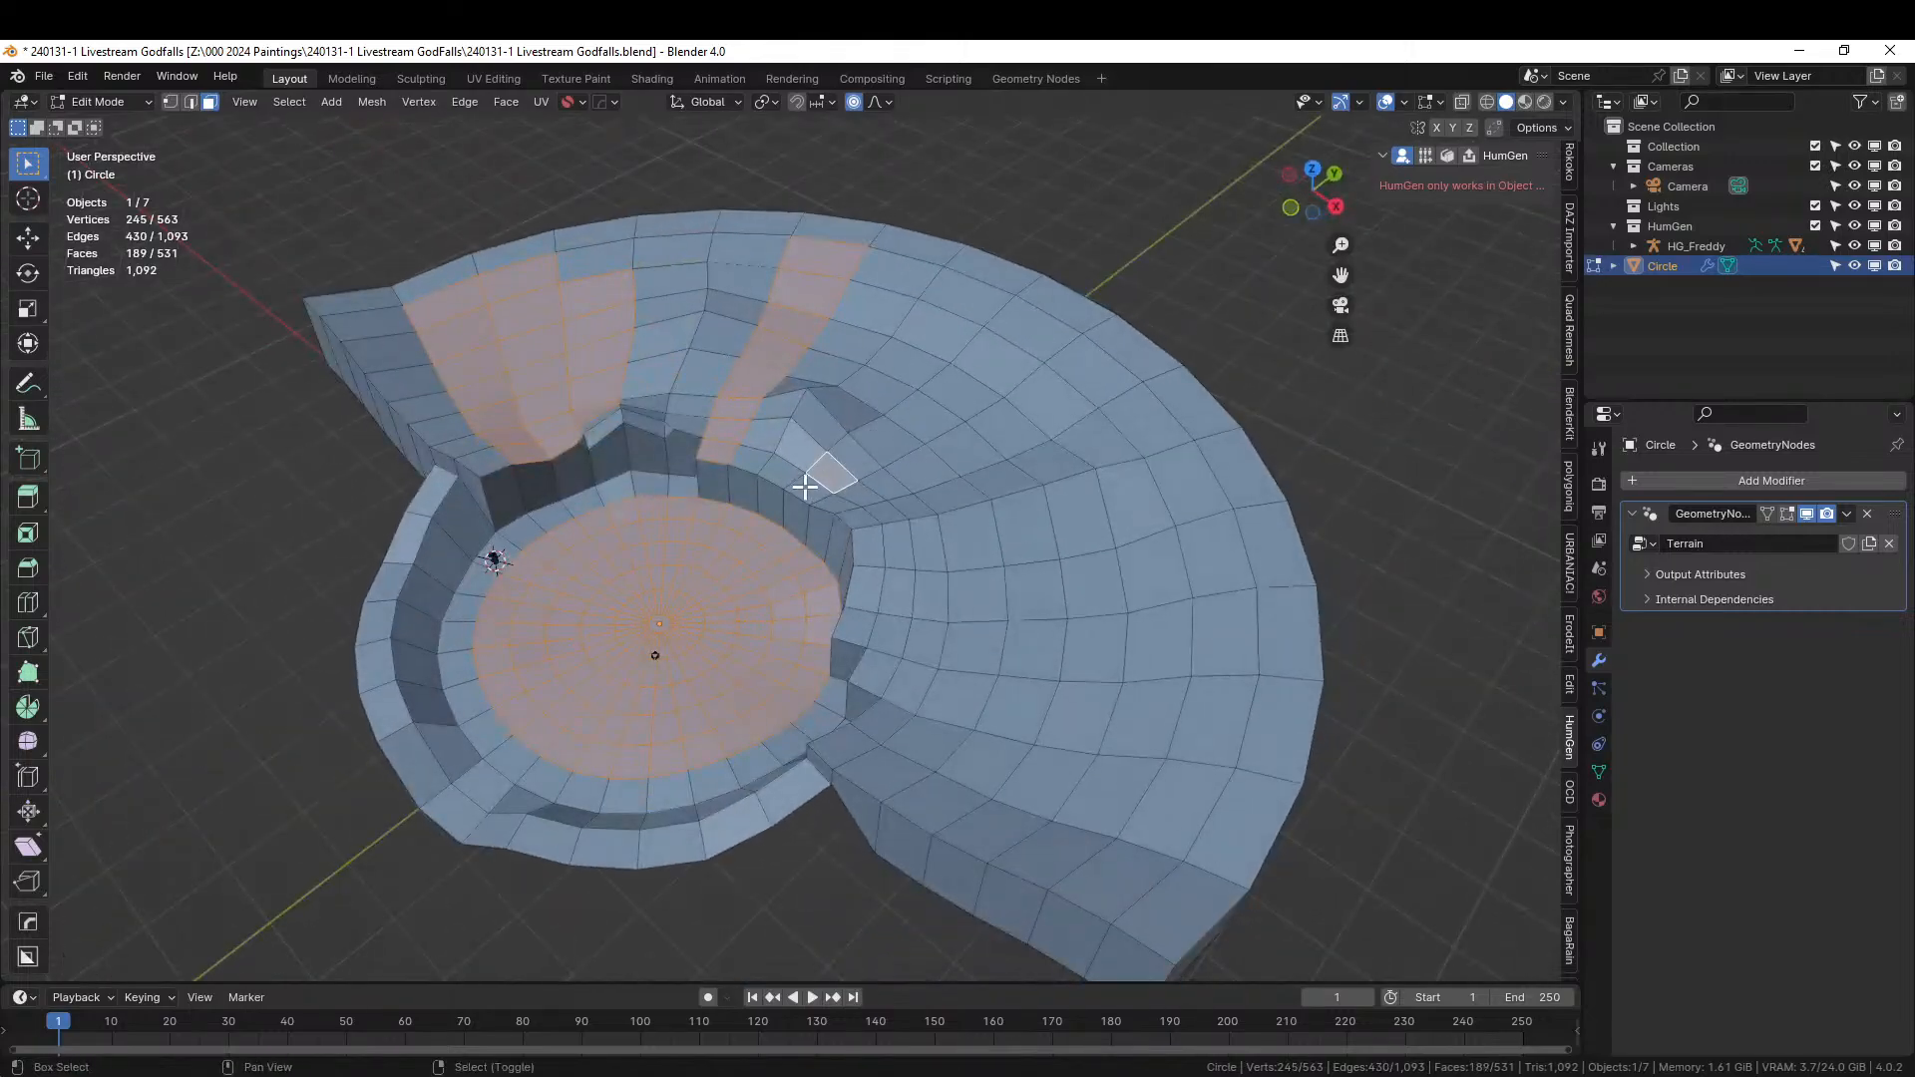
pyautogui.keyDown('ctrl'); pyautogui.click(1018, 327); pyautogui.keyUp('ctrl')
# Add the broad patch of faces across the right plateau to the selection, leaving the outermost ring and straight cut edge unselected.
pyautogui.moveTo(950, 598); pyautogui.dragTo(907, 564, button='middle')
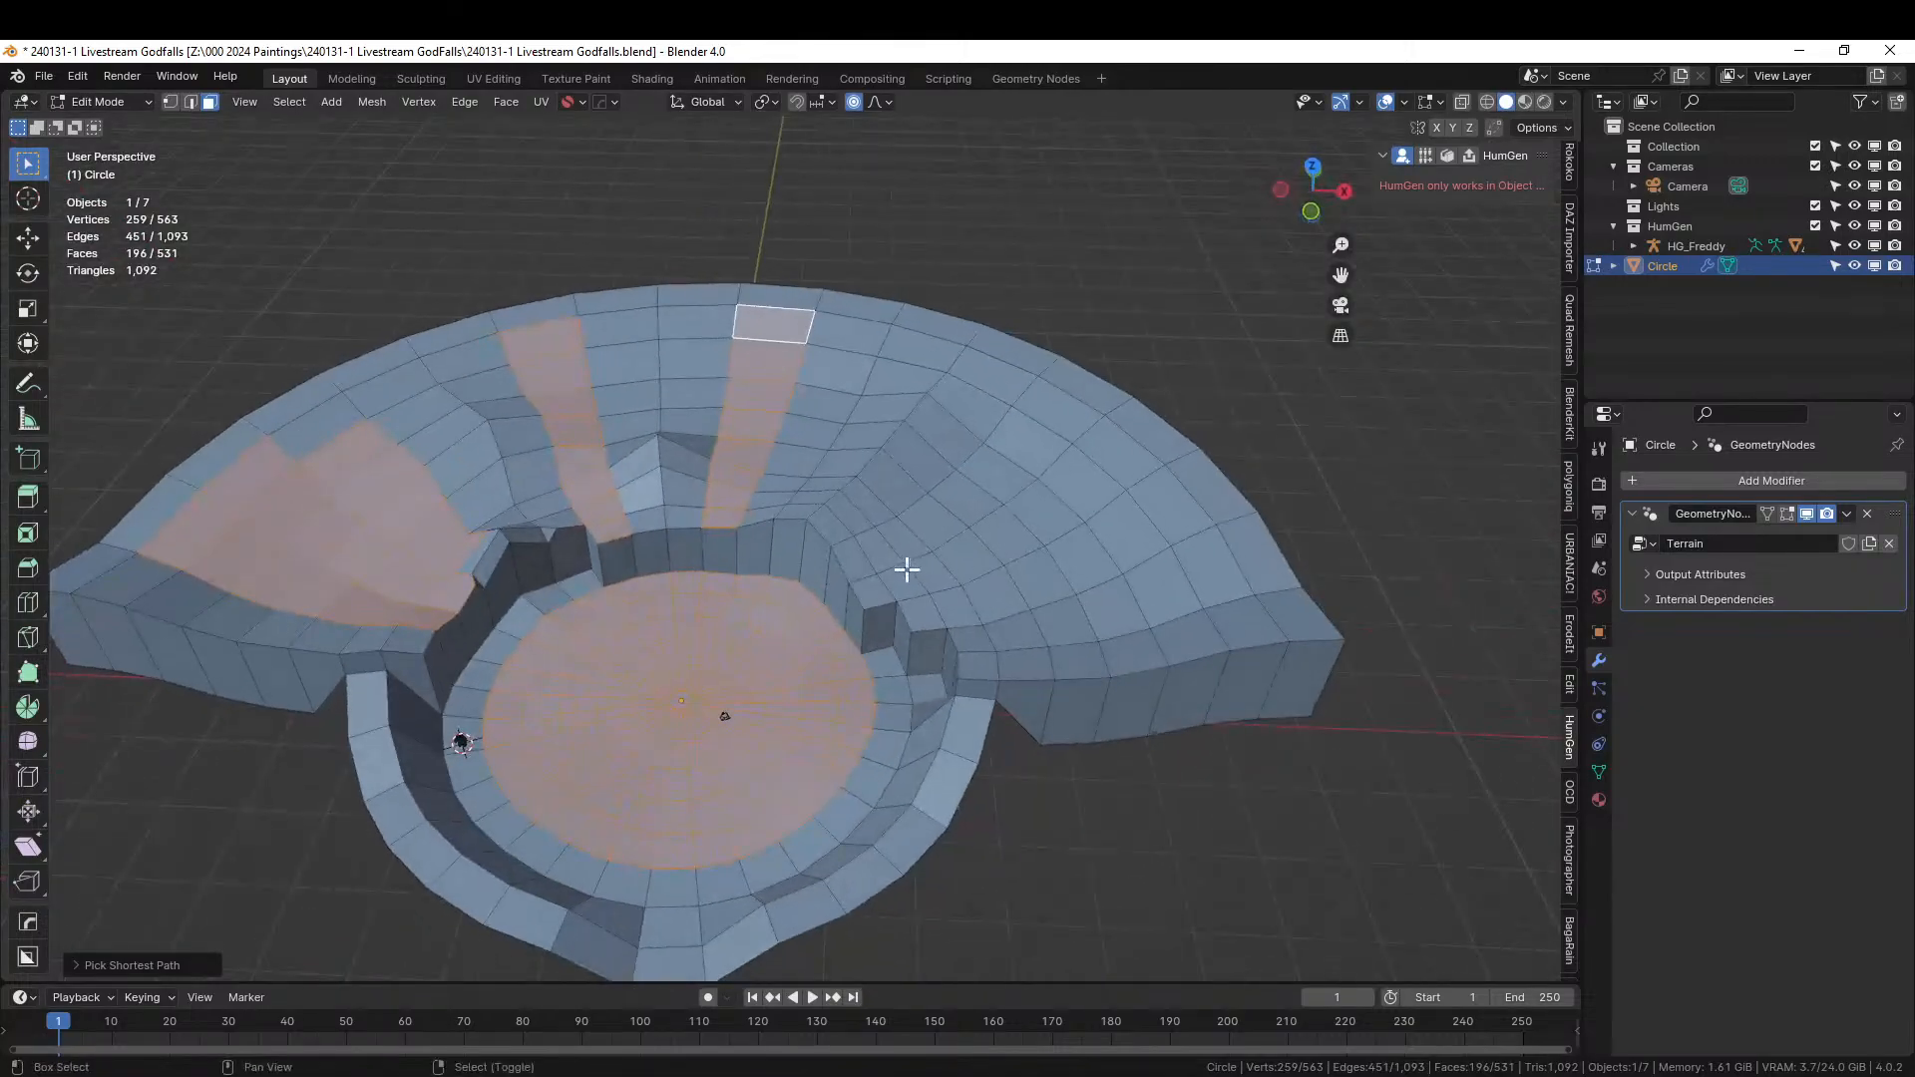
pyautogui.keyDown('shift'); pyautogui.click(855, 556); pyautogui.keyUp('shift')
pyautogui.keyDown('ctrl'); pyautogui.click(1037, 419); pyautogui.keyUp('ctrl')
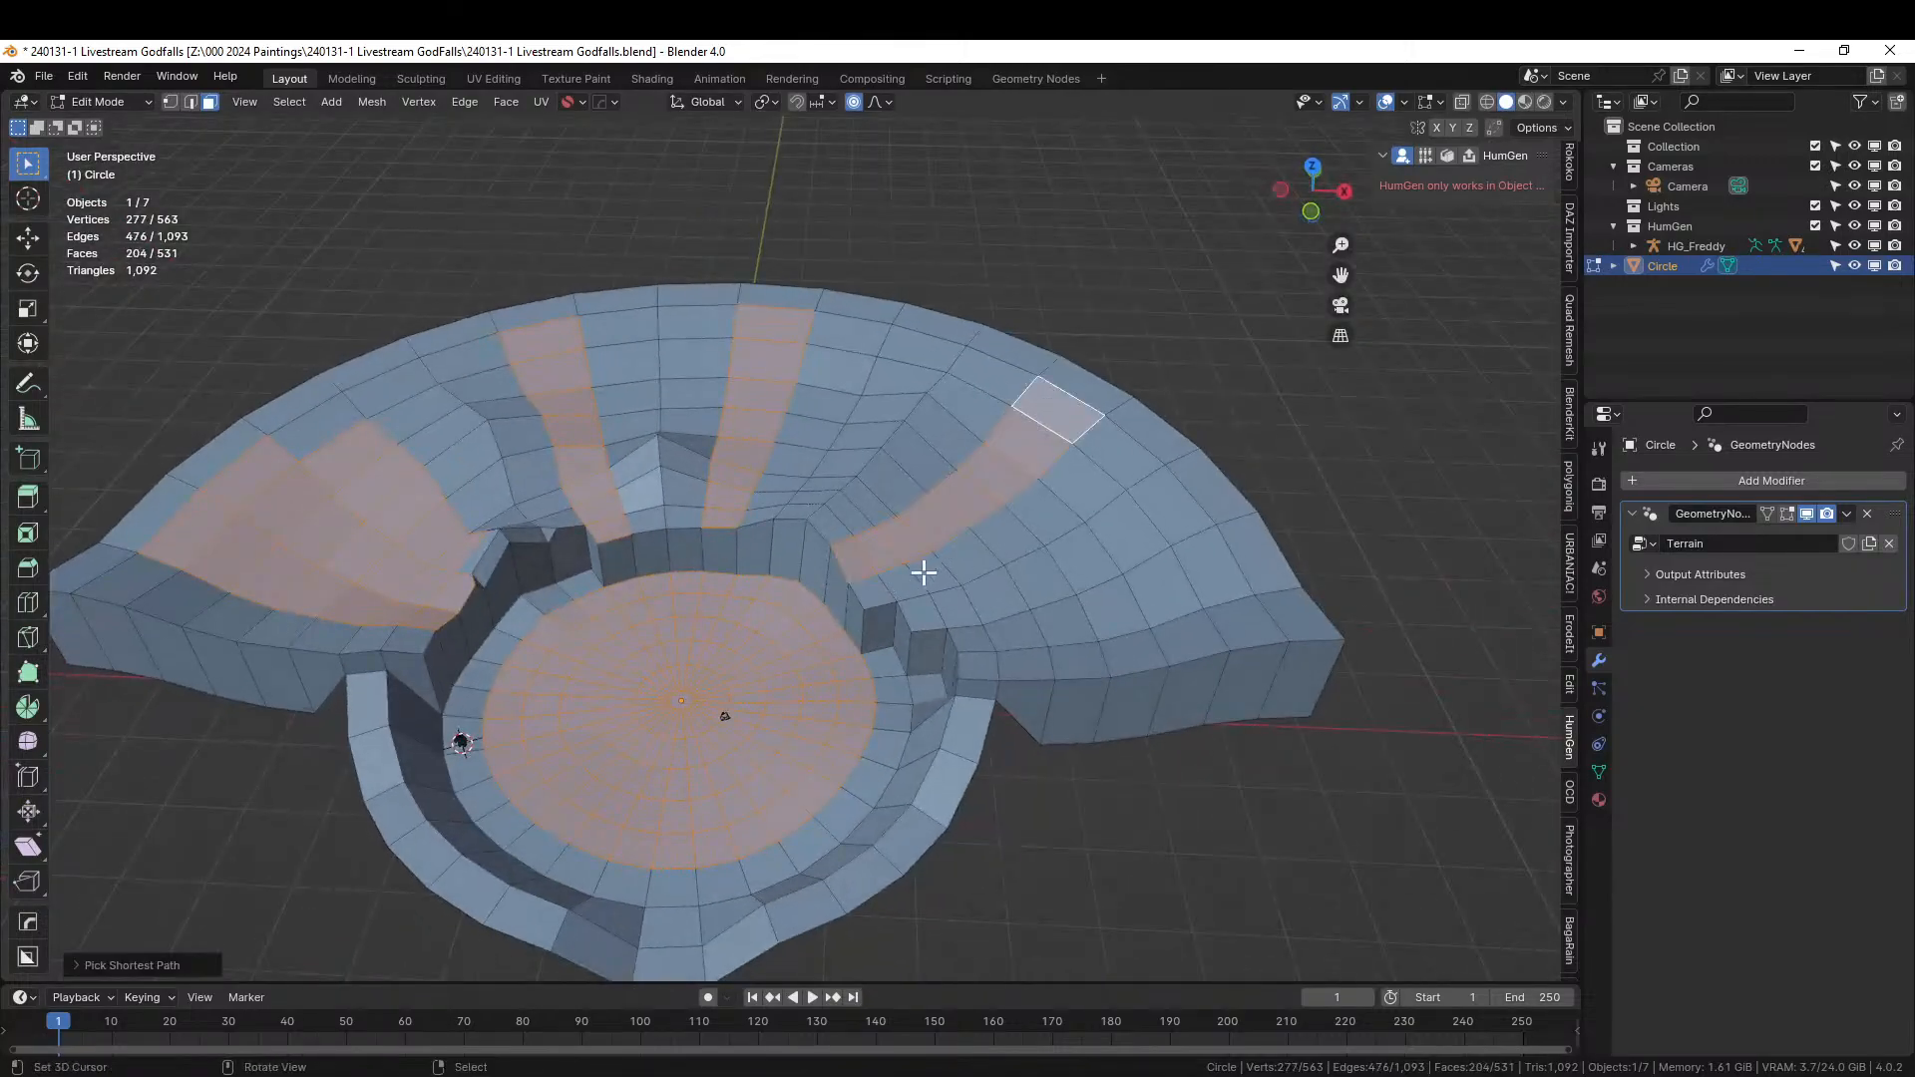
pyautogui.hotkey('ctrl', 'z')
pyautogui.keyDown('ctrl'); pyautogui.click(1112, 450); pyautogui.keyUp('ctrl')
pyautogui.keyDown('shift'); pyautogui.click(947, 616); pyautogui.keyUp('shift')
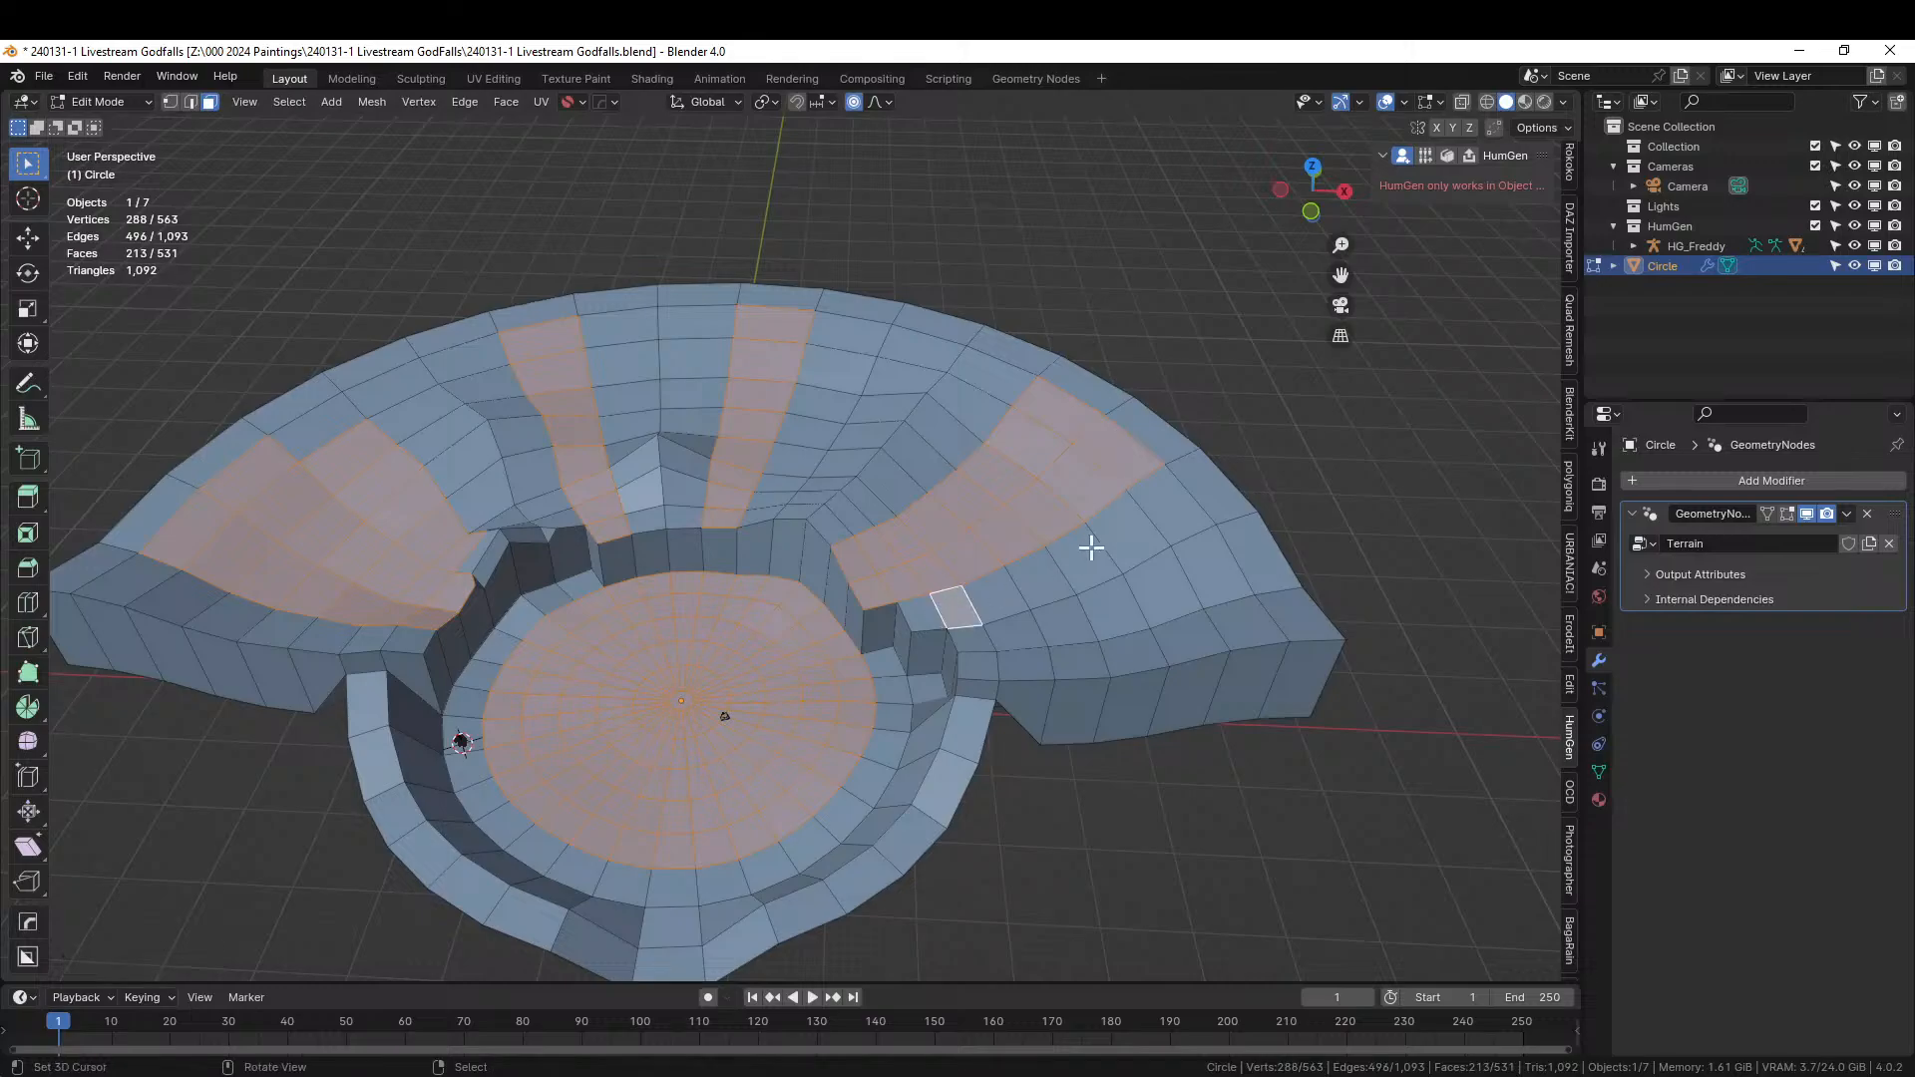
pyautogui.keyDown('shift'); pyautogui.click(1170, 505); pyautogui.keyUp('shift')
pyautogui.keyDown('ctrl'); pyautogui.click(923, 622); pyautogui.keyUp('ctrl')
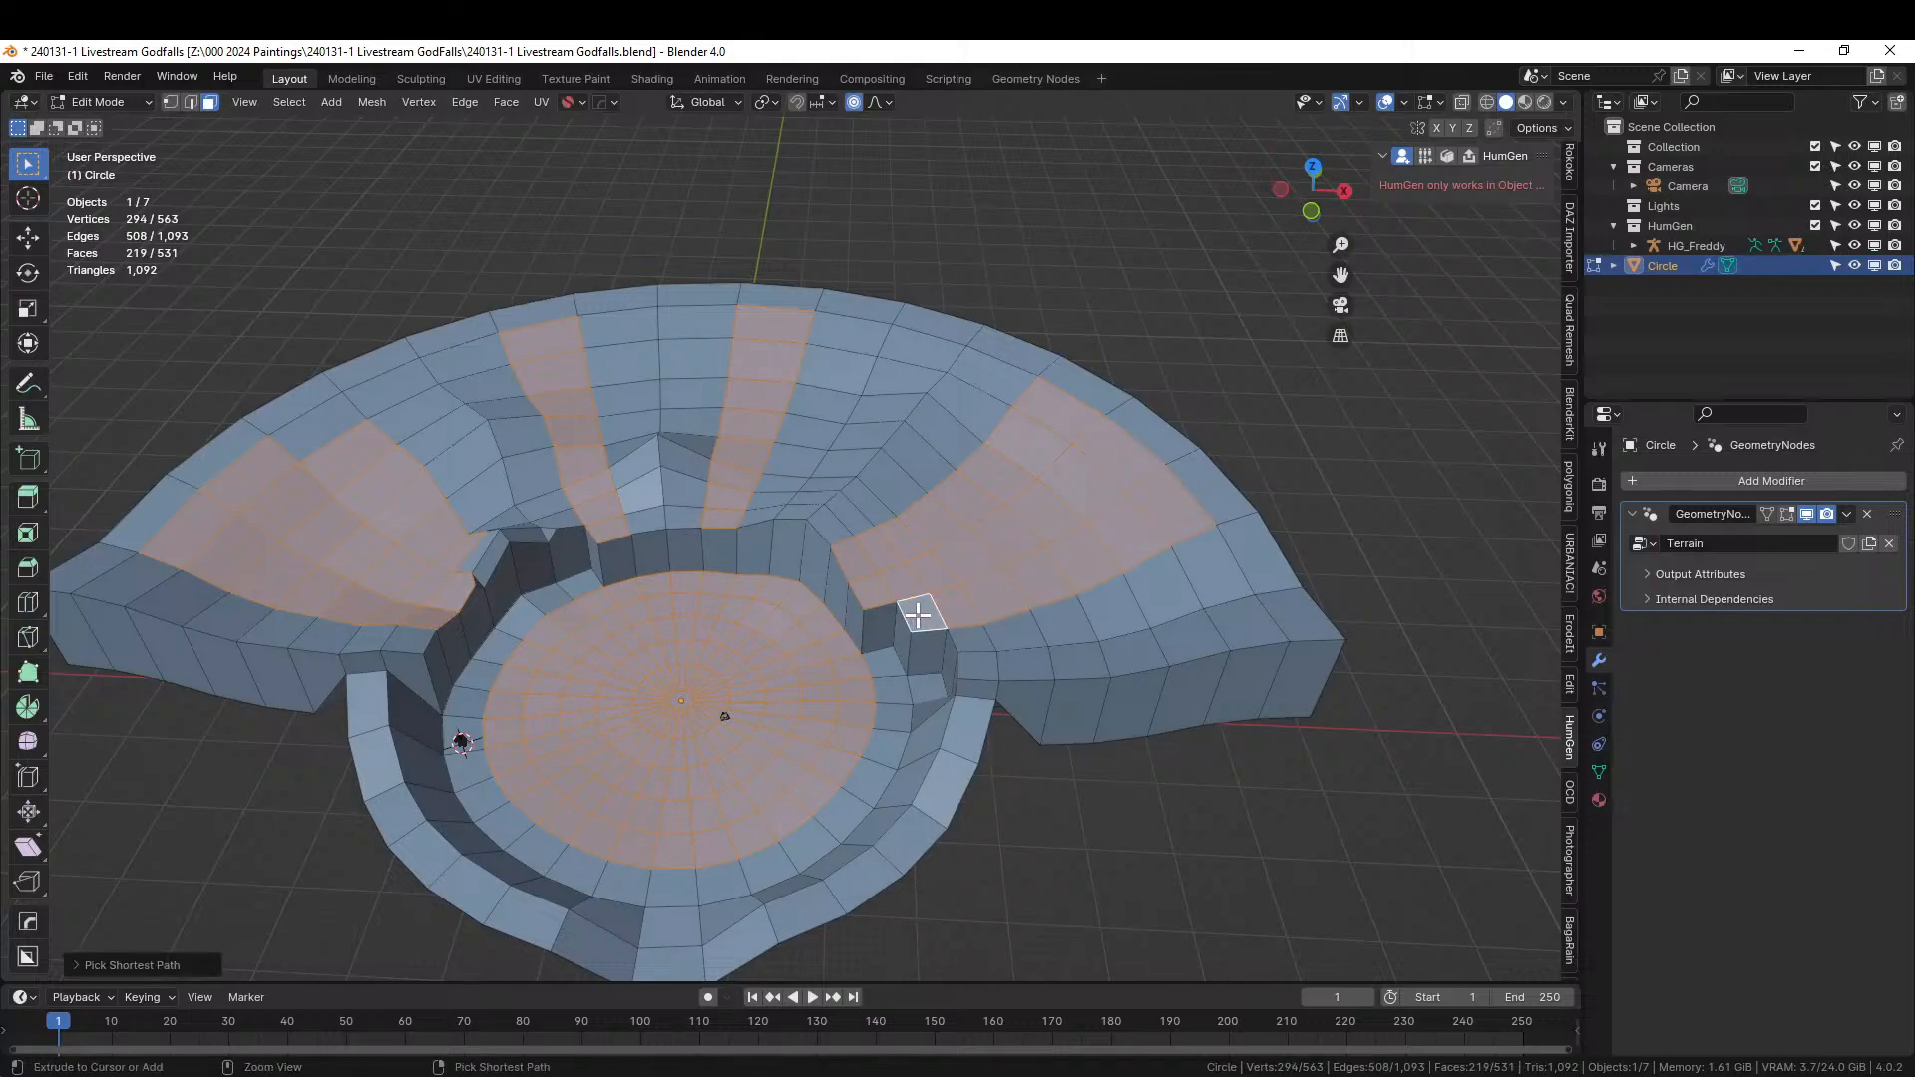
pyautogui.moveTo(1090, 611); pyautogui.dragTo(967, 594, button='middle')
pyautogui.keyDown('shift'); pyautogui.click(948, 572); pyautogui.keyUp('shift')
pyautogui.keyDown('ctrl'); pyautogui.click(1077, 458); pyautogui.keyUp('ctrl')
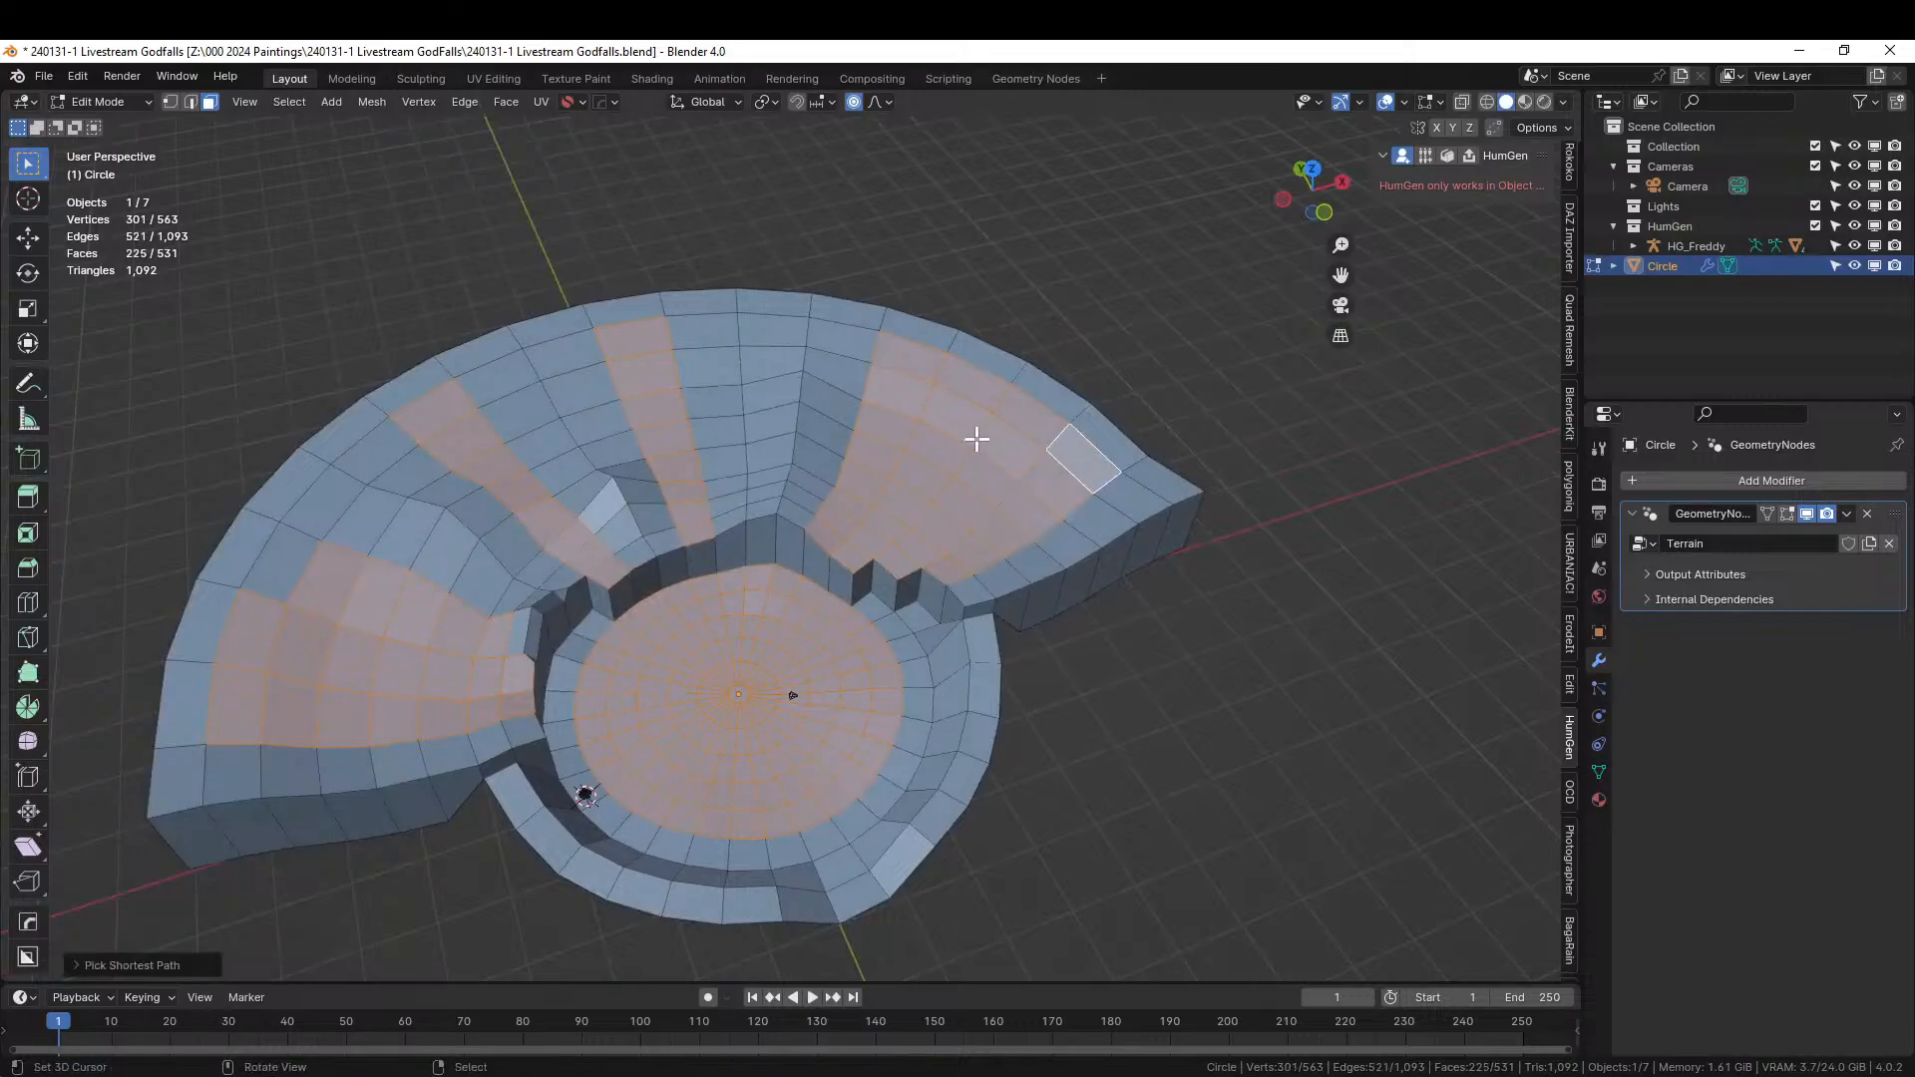
# Add the faces of the row just inside the plateau's outermost ring, bridging the gaps between the selected radial patches.
pyautogui.keyDown('shift'); pyautogui.click(291, 548); pyautogui.keyUp('shift')
pyautogui.keyDown('shift'); pyautogui.click(337, 488); pyautogui.keyUp('shift')
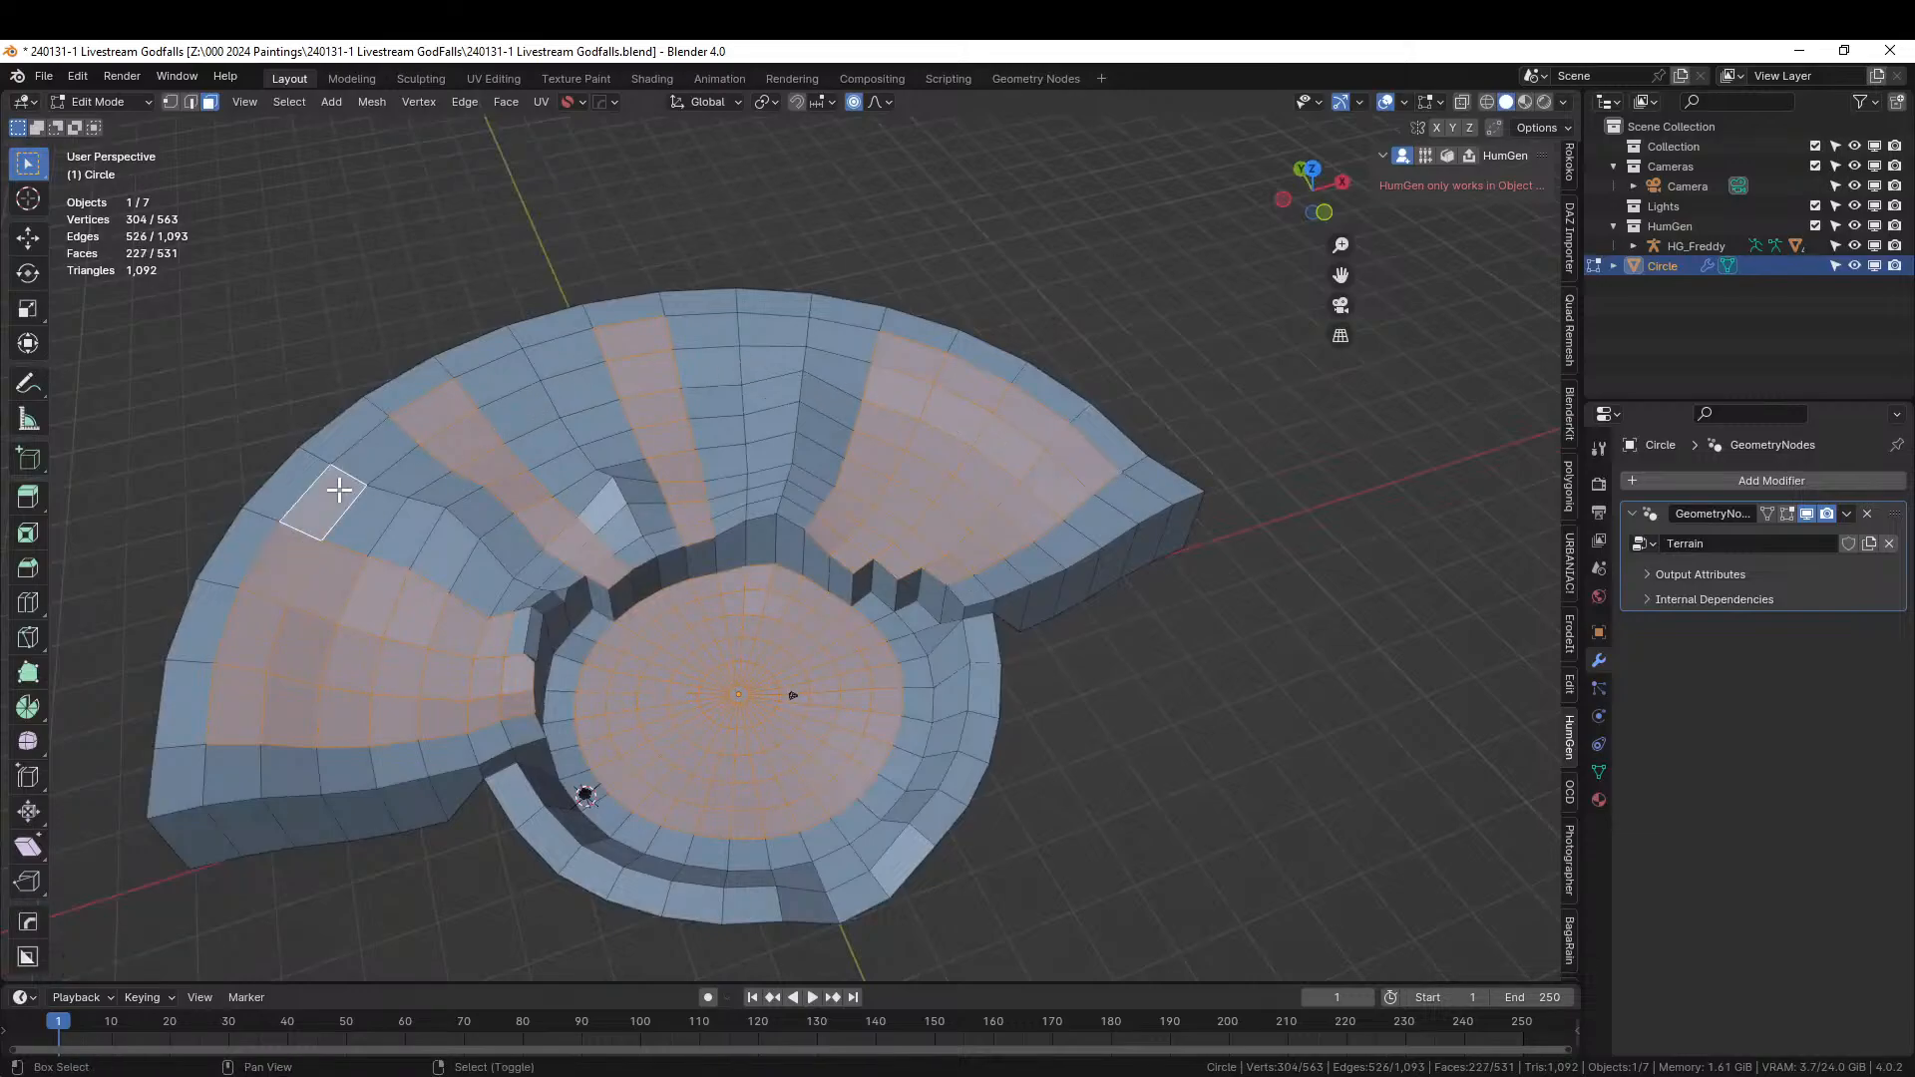
pyautogui.keyDown('shift'); pyautogui.click(394, 451); pyautogui.keyUp('shift')
pyautogui.keyDown('shift'); pyautogui.click(500, 390); pyautogui.keyUp('shift')
pyautogui.keyDown('shift'); pyautogui.click(600, 351); pyautogui.keyUp('shift')
pyautogui.keyDown('shift'); pyautogui.click(693, 344); pyautogui.keyUp('shift')
pyautogui.keyDown('shift'); pyautogui.click(788, 337); pyautogui.keyUp('shift')
pyautogui.keyDown('shift'); pyautogui.click(857, 340); pyautogui.keyUp('shift')
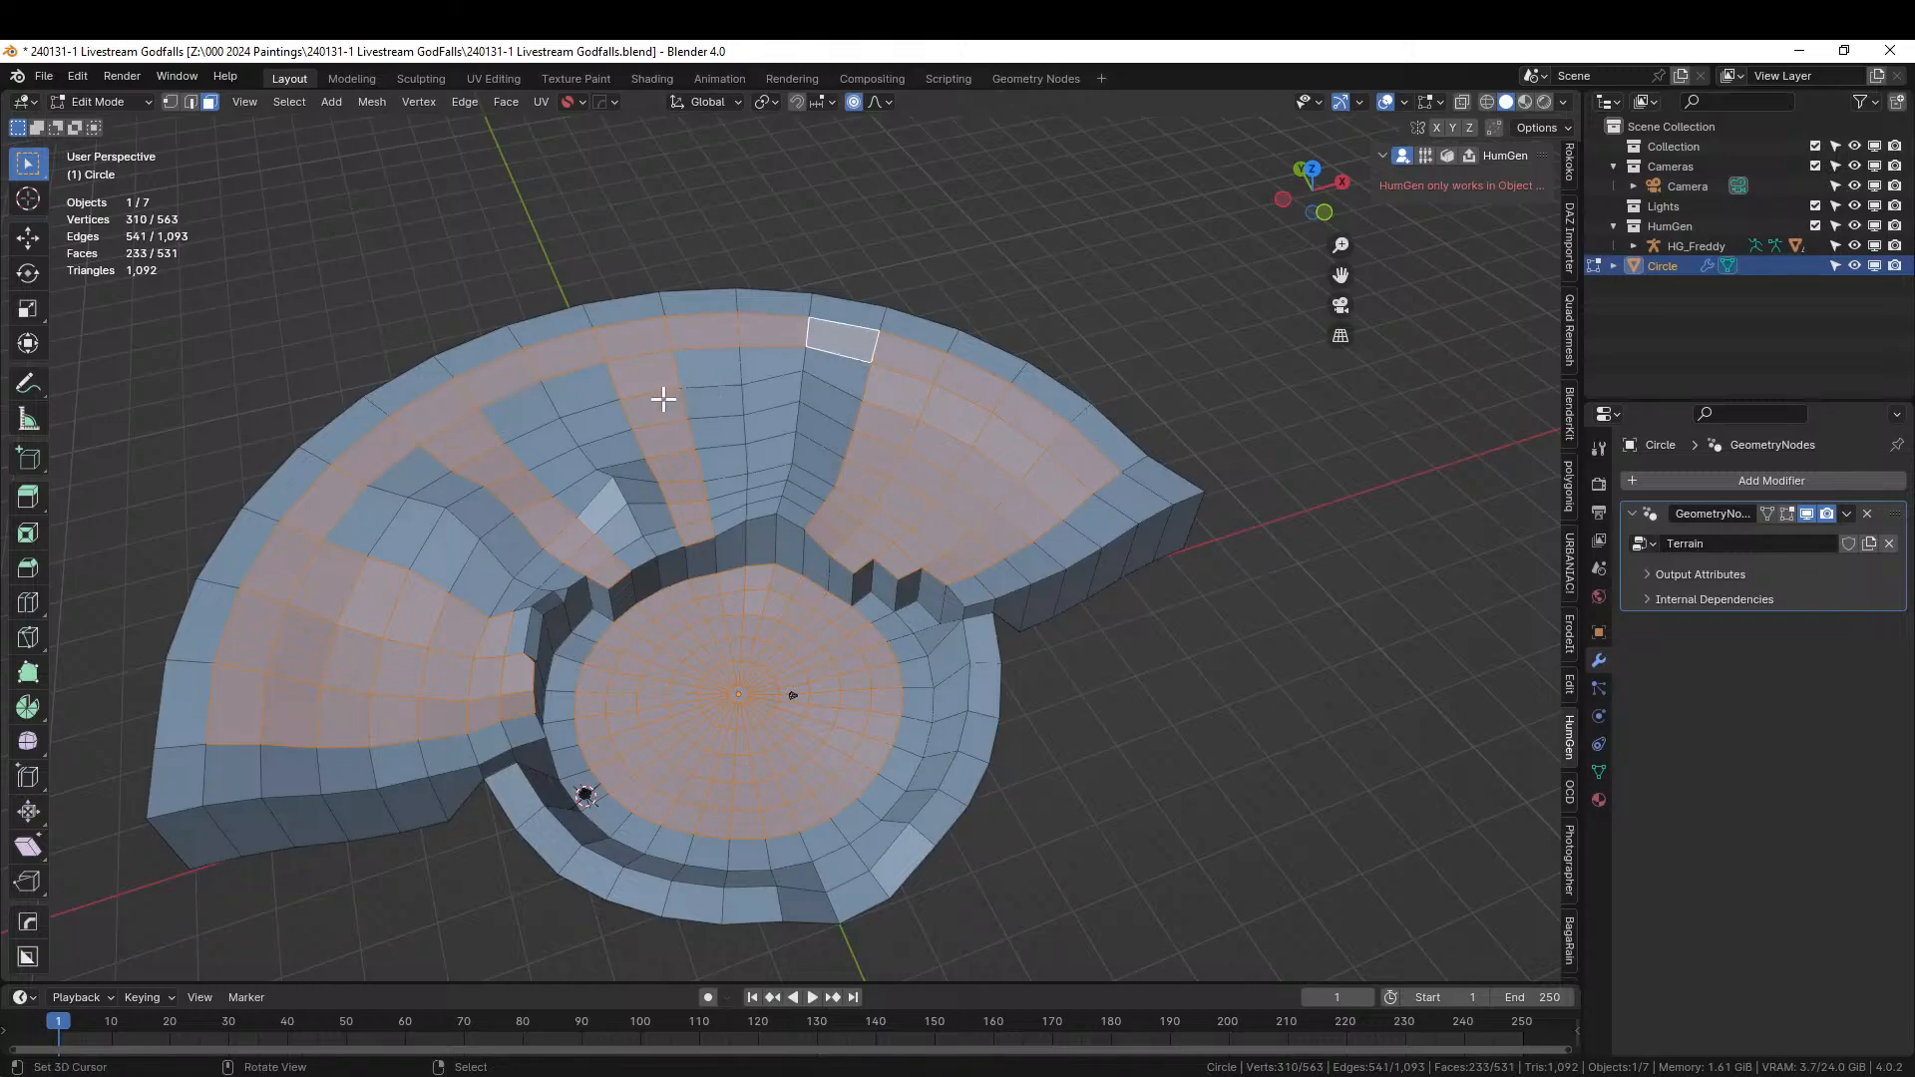
# Add the next row of faces inward to the selection, filling the gaps between the radial patches.
pyautogui.keyDown('shift'); pyautogui.click(361, 512); pyautogui.keyUp('shift')
pyautogui.keyDown('shift'); pyautogui.click(407, 468); pyautogui.keyUp('shift')
pyautogui.keyDown('shift'); pyautogui.click(527, 407); pyautogui.keyUp('shift')
pyautogui.keyDown('shift'); pyautogui.click(589, 384); pyautogui.keyUp('shift')
pyautogui.keyDown('shift'); pyautogui.click(706, 365); pyautogui.keyUp('shift')
pyautogui.keyDown('shift'); pyautogui.click(773, 359); pyautogui.keyUp('shift')
pyautogui.keyDown('shift'); pyautogui.click(836, 372); pyautogui.keyUp('shift')
# Extend the selection along the ring of faces around the basin floor's outer edge, from the back-left side around to the right.
pyautogui.moveTo(973, 431); pyautogui.dragTo(972, 552, button='middle')
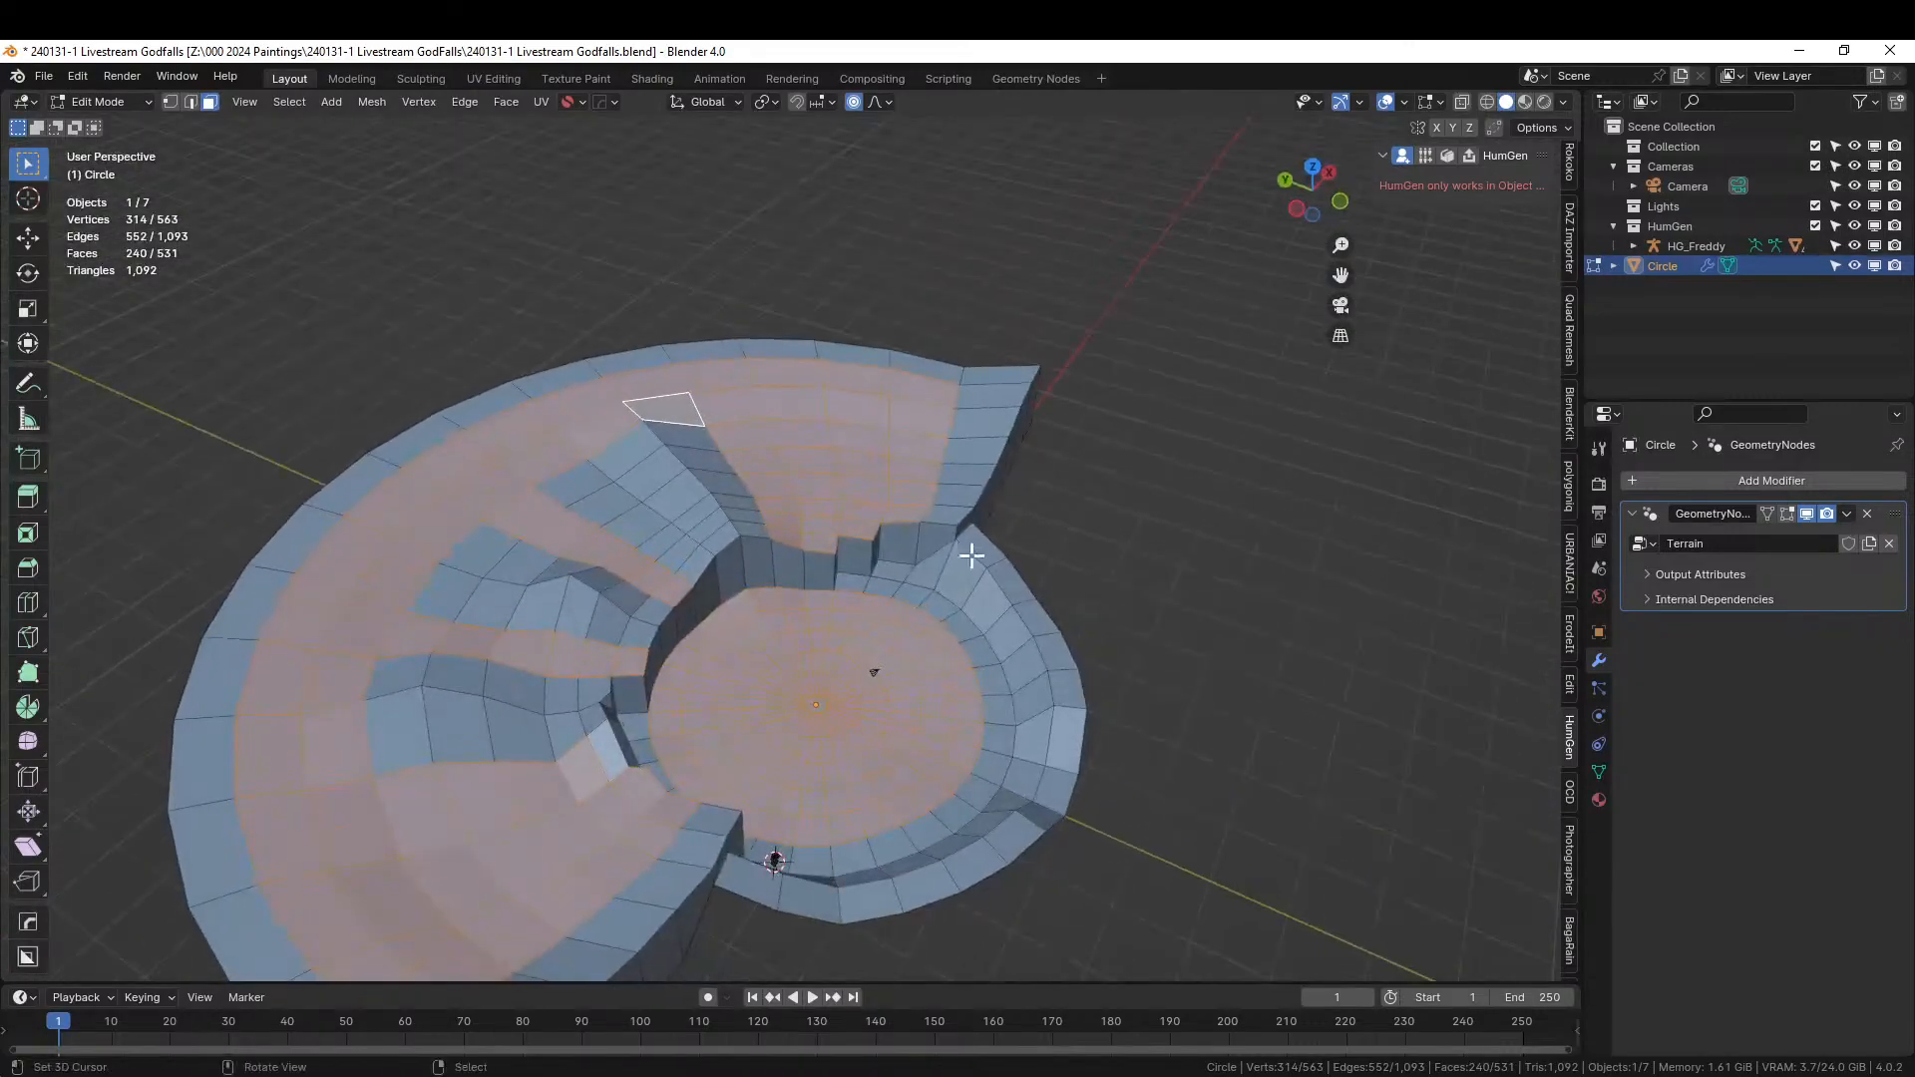
pyautogui.moveTo(941, 672); pyautogui.dragTo(740, 794, button='middle')
pyautogui.keyDown('shift'); pyautogui.click(593, 639); pyautogui.keyUp('shift')
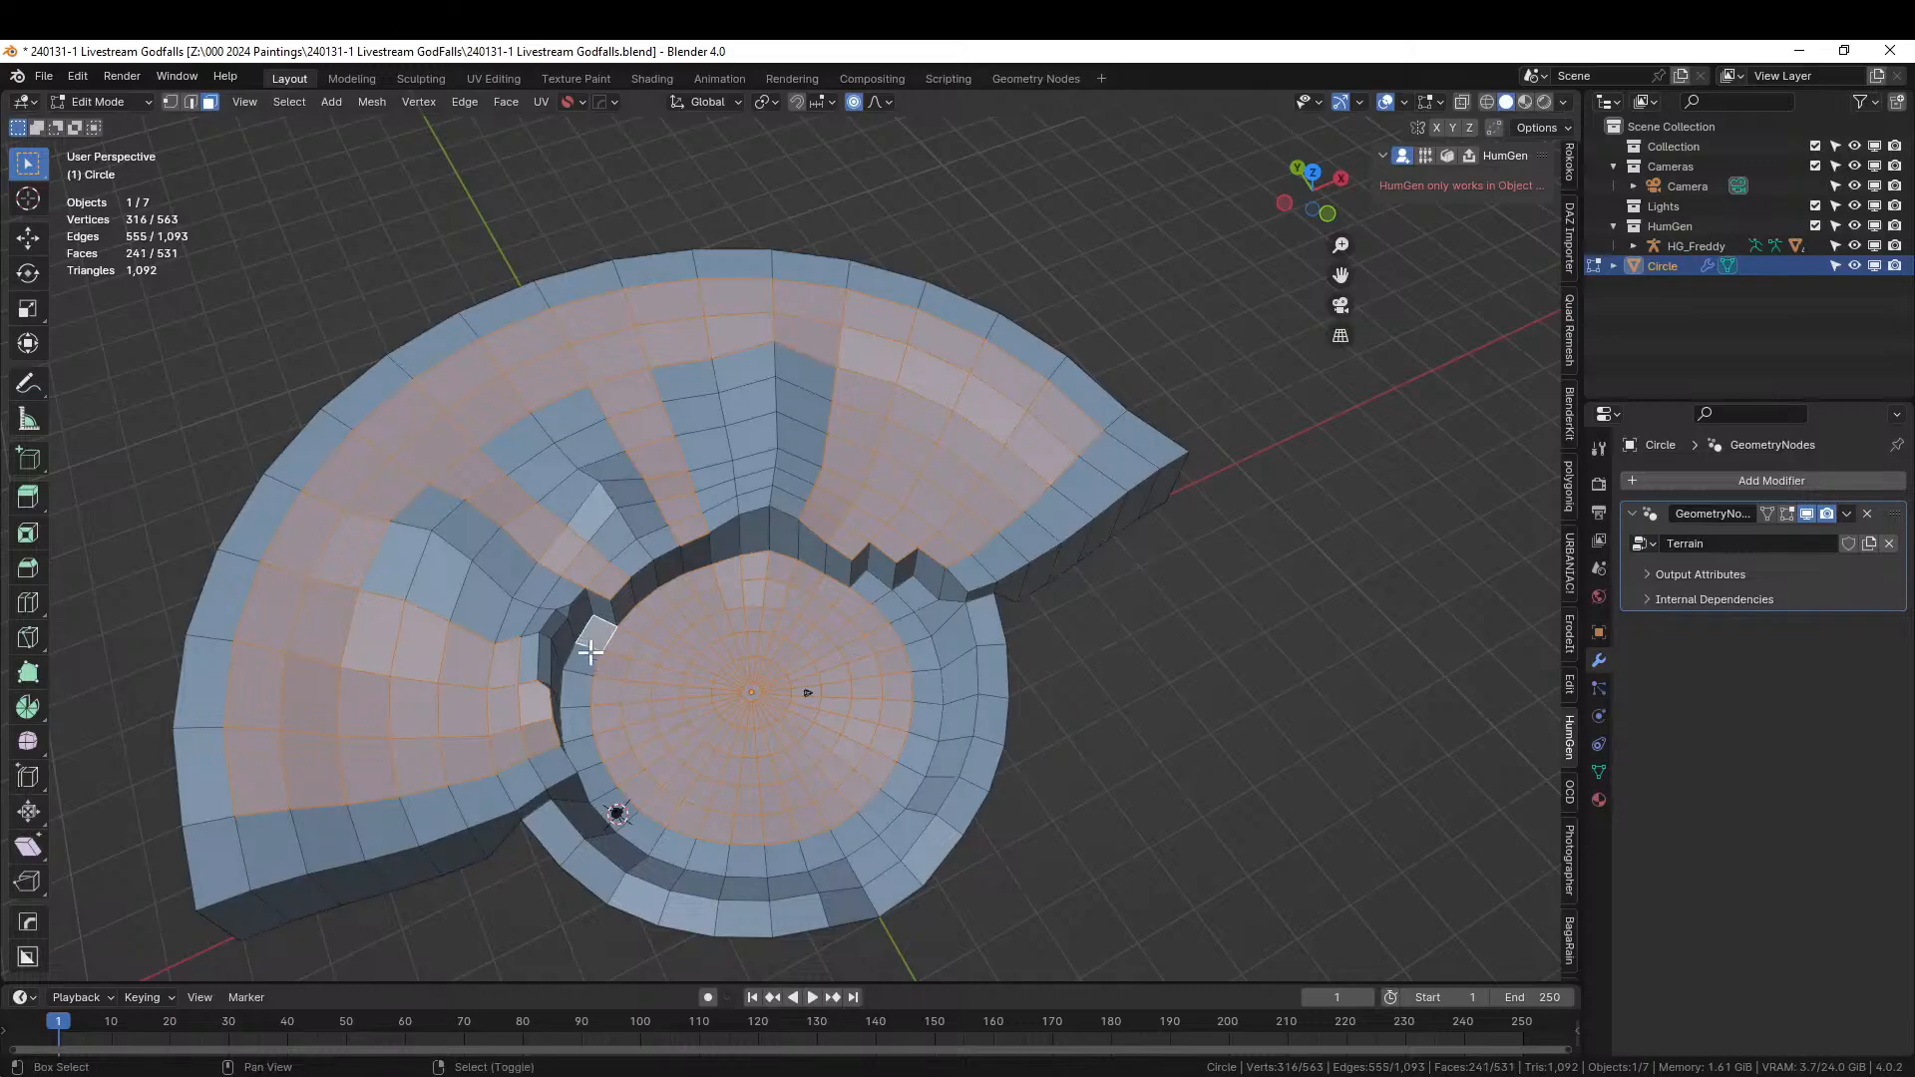
pyautogui.keyDown('ctrl'); pyautogui.click(606, 795); pyautogui.keyUp('ctrl')
pyautogui.keyDown('ctrl'); pyautogui.click(762, 855); pyautogui.keyUp('ctrl')
pyautogui.keyDown('ctrl'); pyautogui.click(910, 760); pyautogui.keyUp('ctrl')
pyautogui.keyDown('ctrl'); pyautogui.click(904, 631); pyautogui.keyUp('ctrl')
pyautogui.keyDown('ctrl'); pyautogui.click(912, 594); pyautogui.keyUp('ctrl')
pyautogui.moveTo(912, 593); pyautogui.dragTo(799, 668, button='middle')
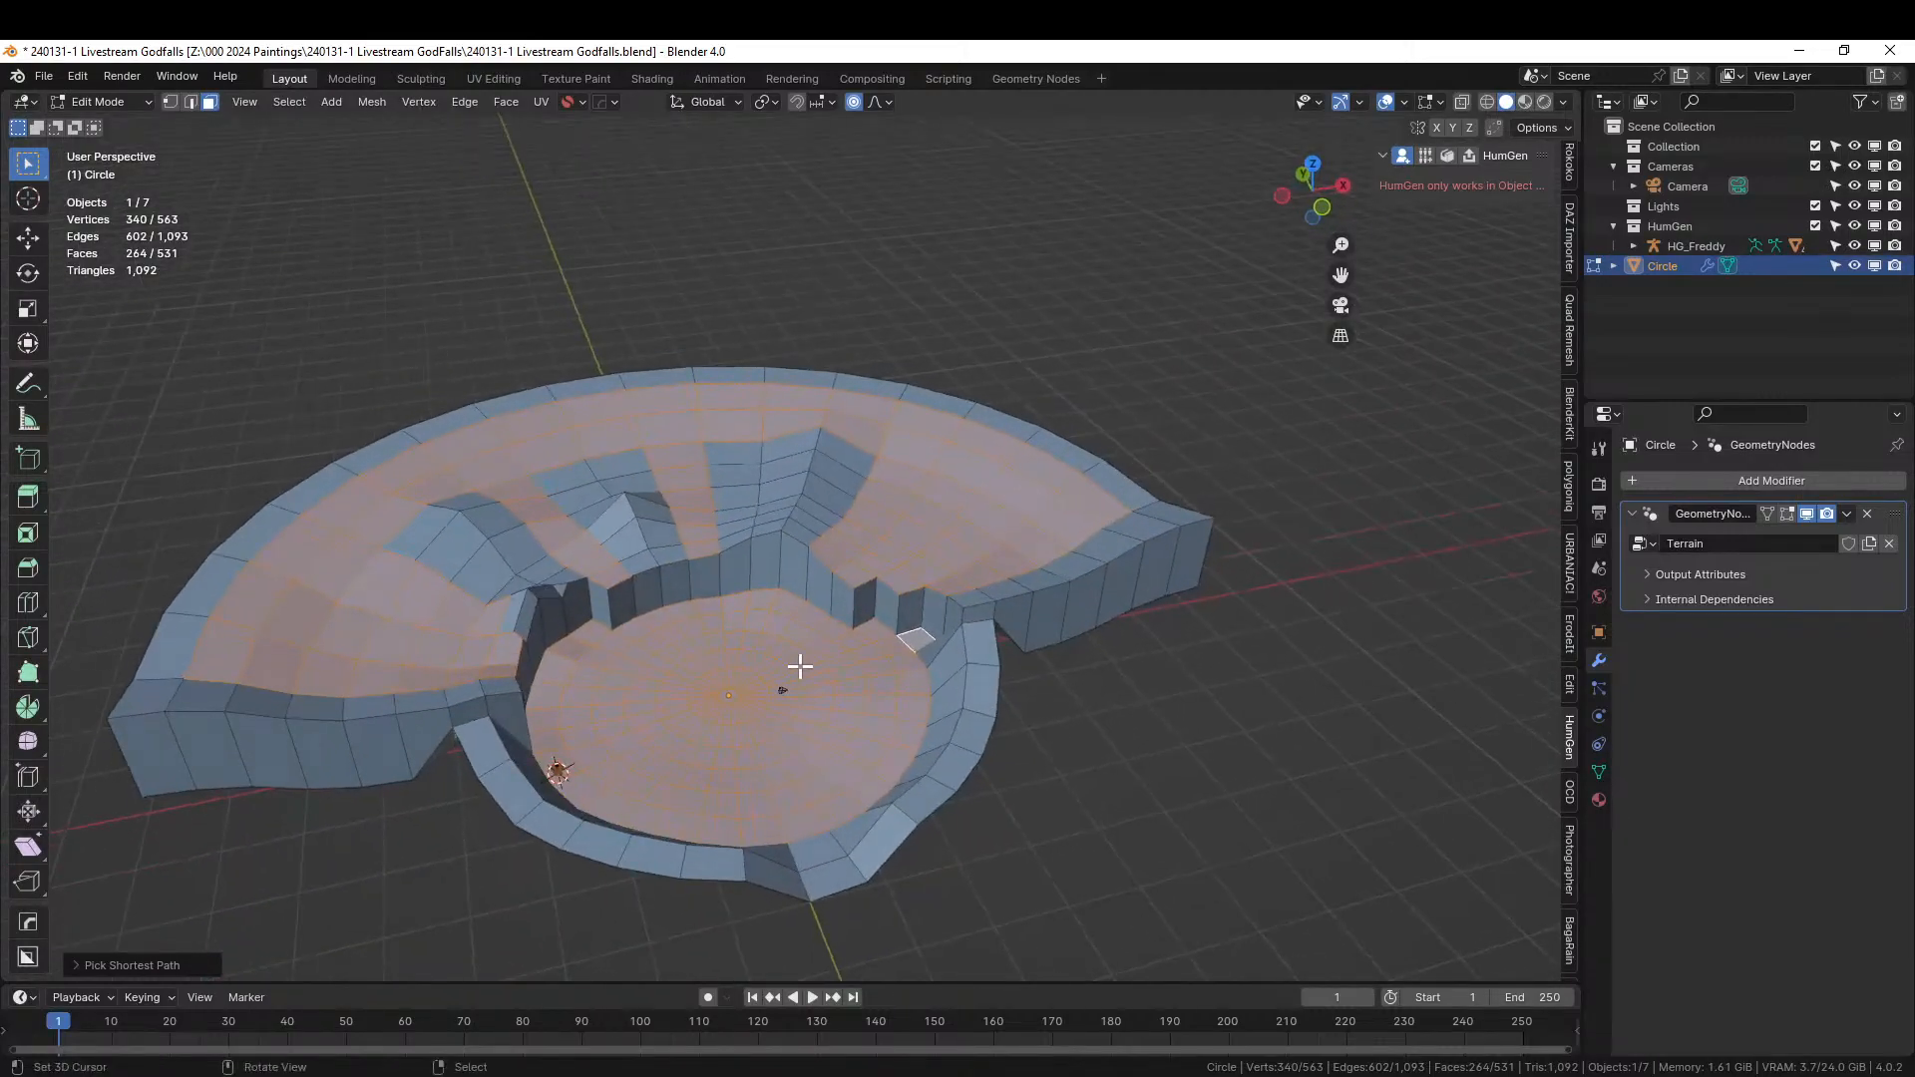
# Duplicate the selected floor and plateau faces in place and separate the copy into its own object.
pyautogui.hotkey('shift', 'd')
pyautogui.press('Escape')
pyautogui.press('p')
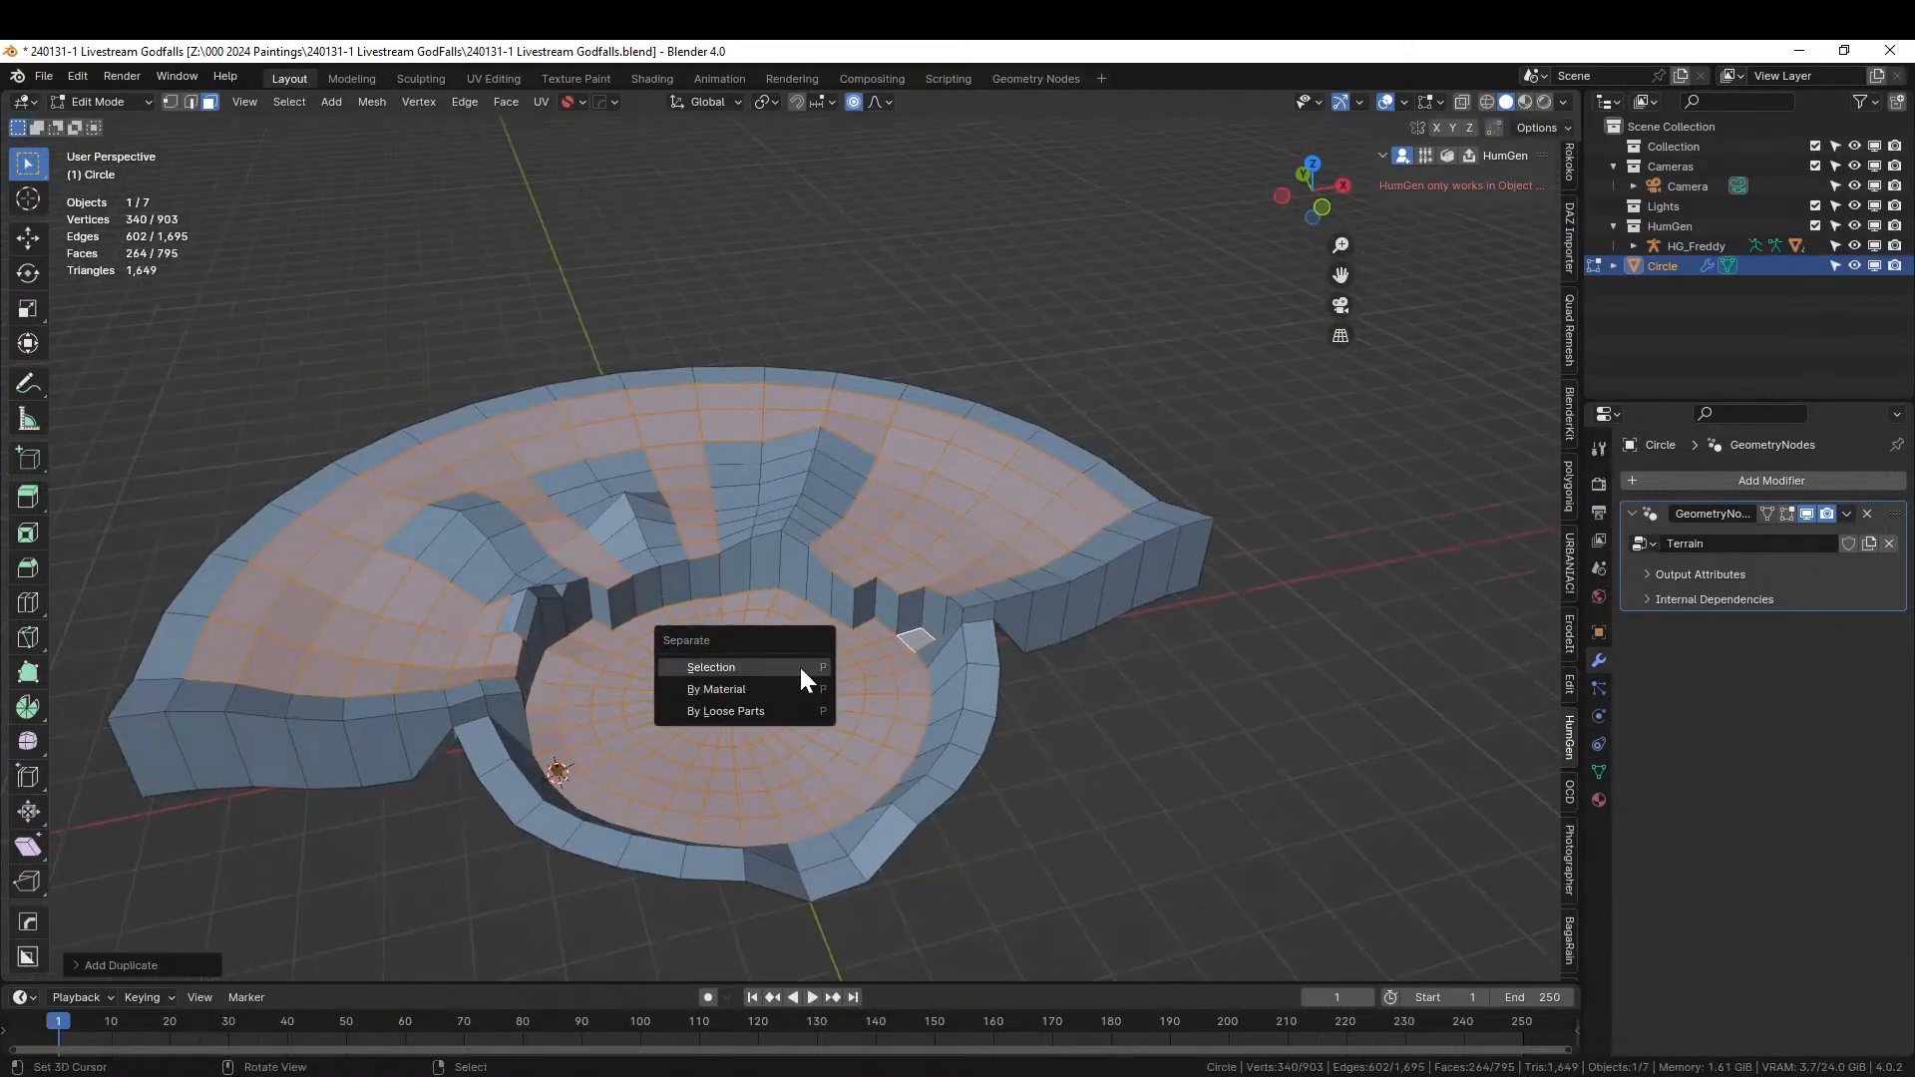
pyautogui.click(799, 664)
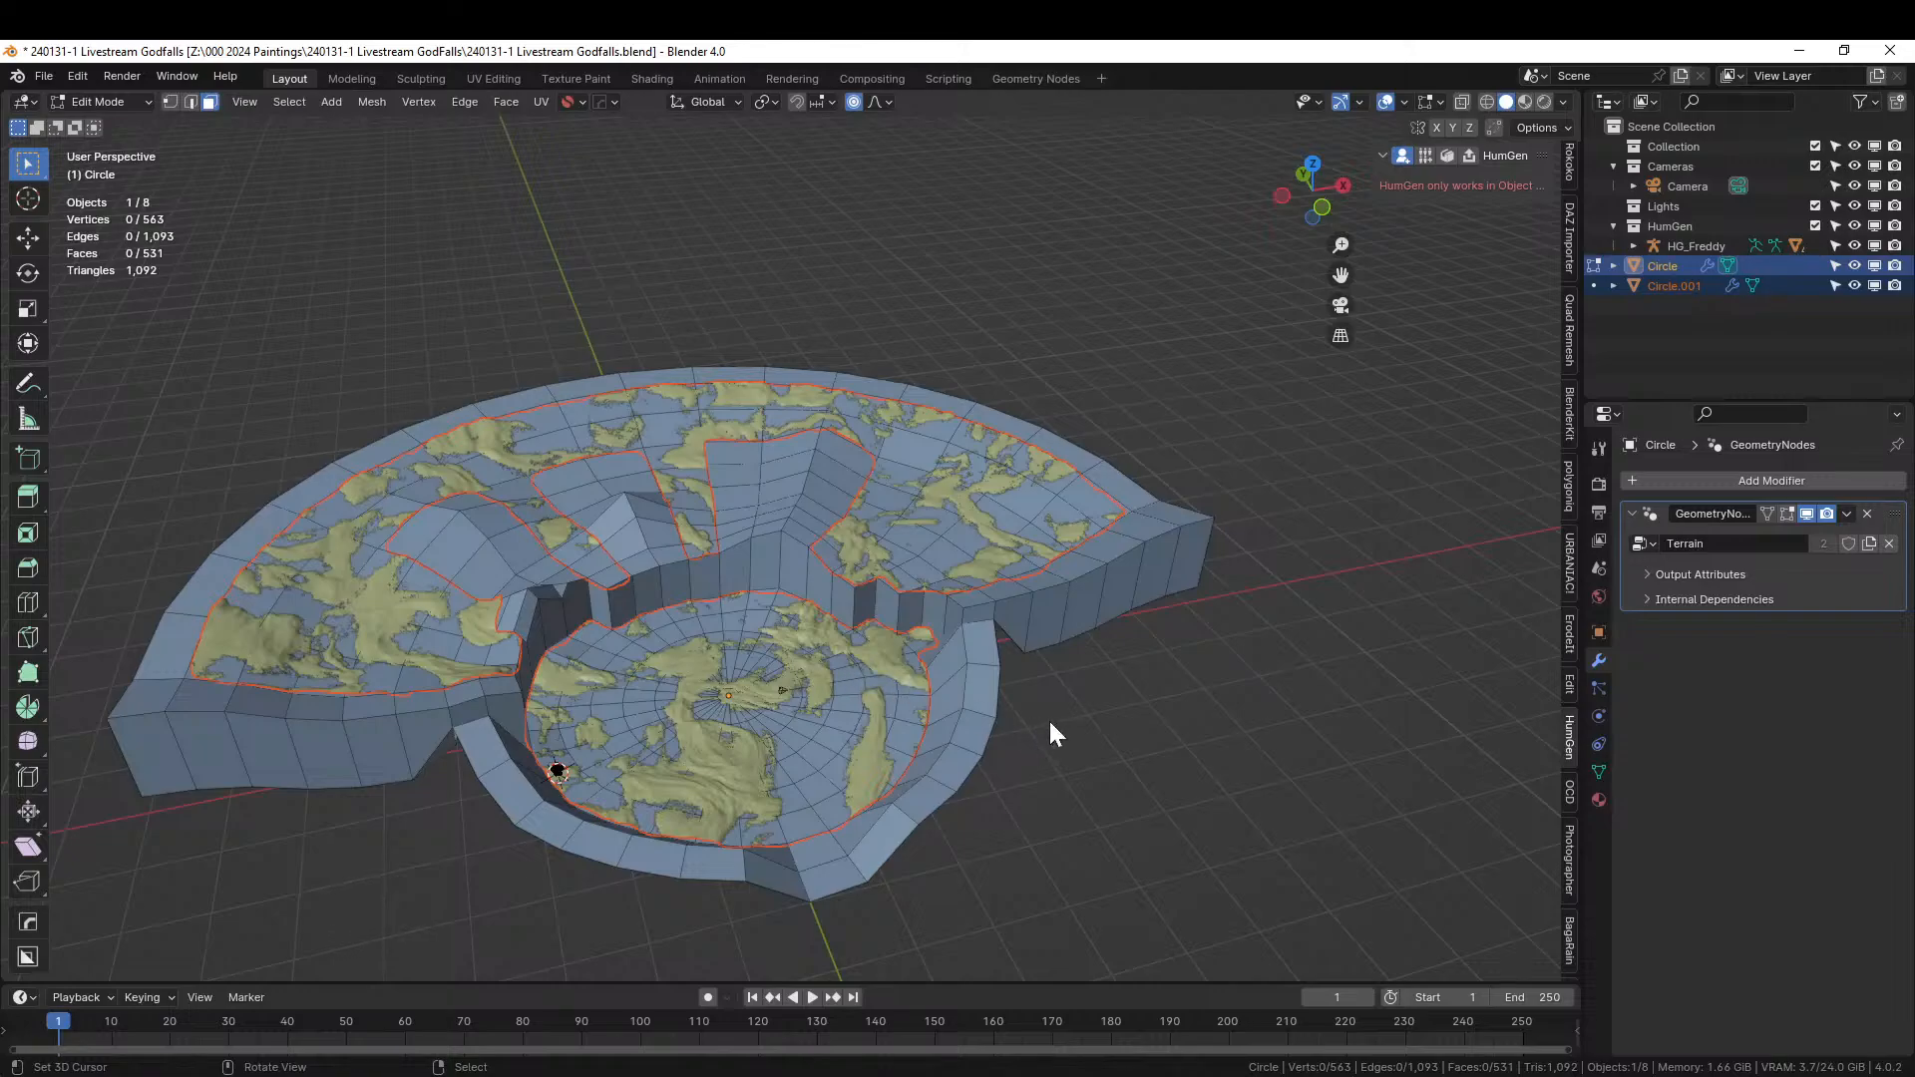
pyautogui.press('Tab')
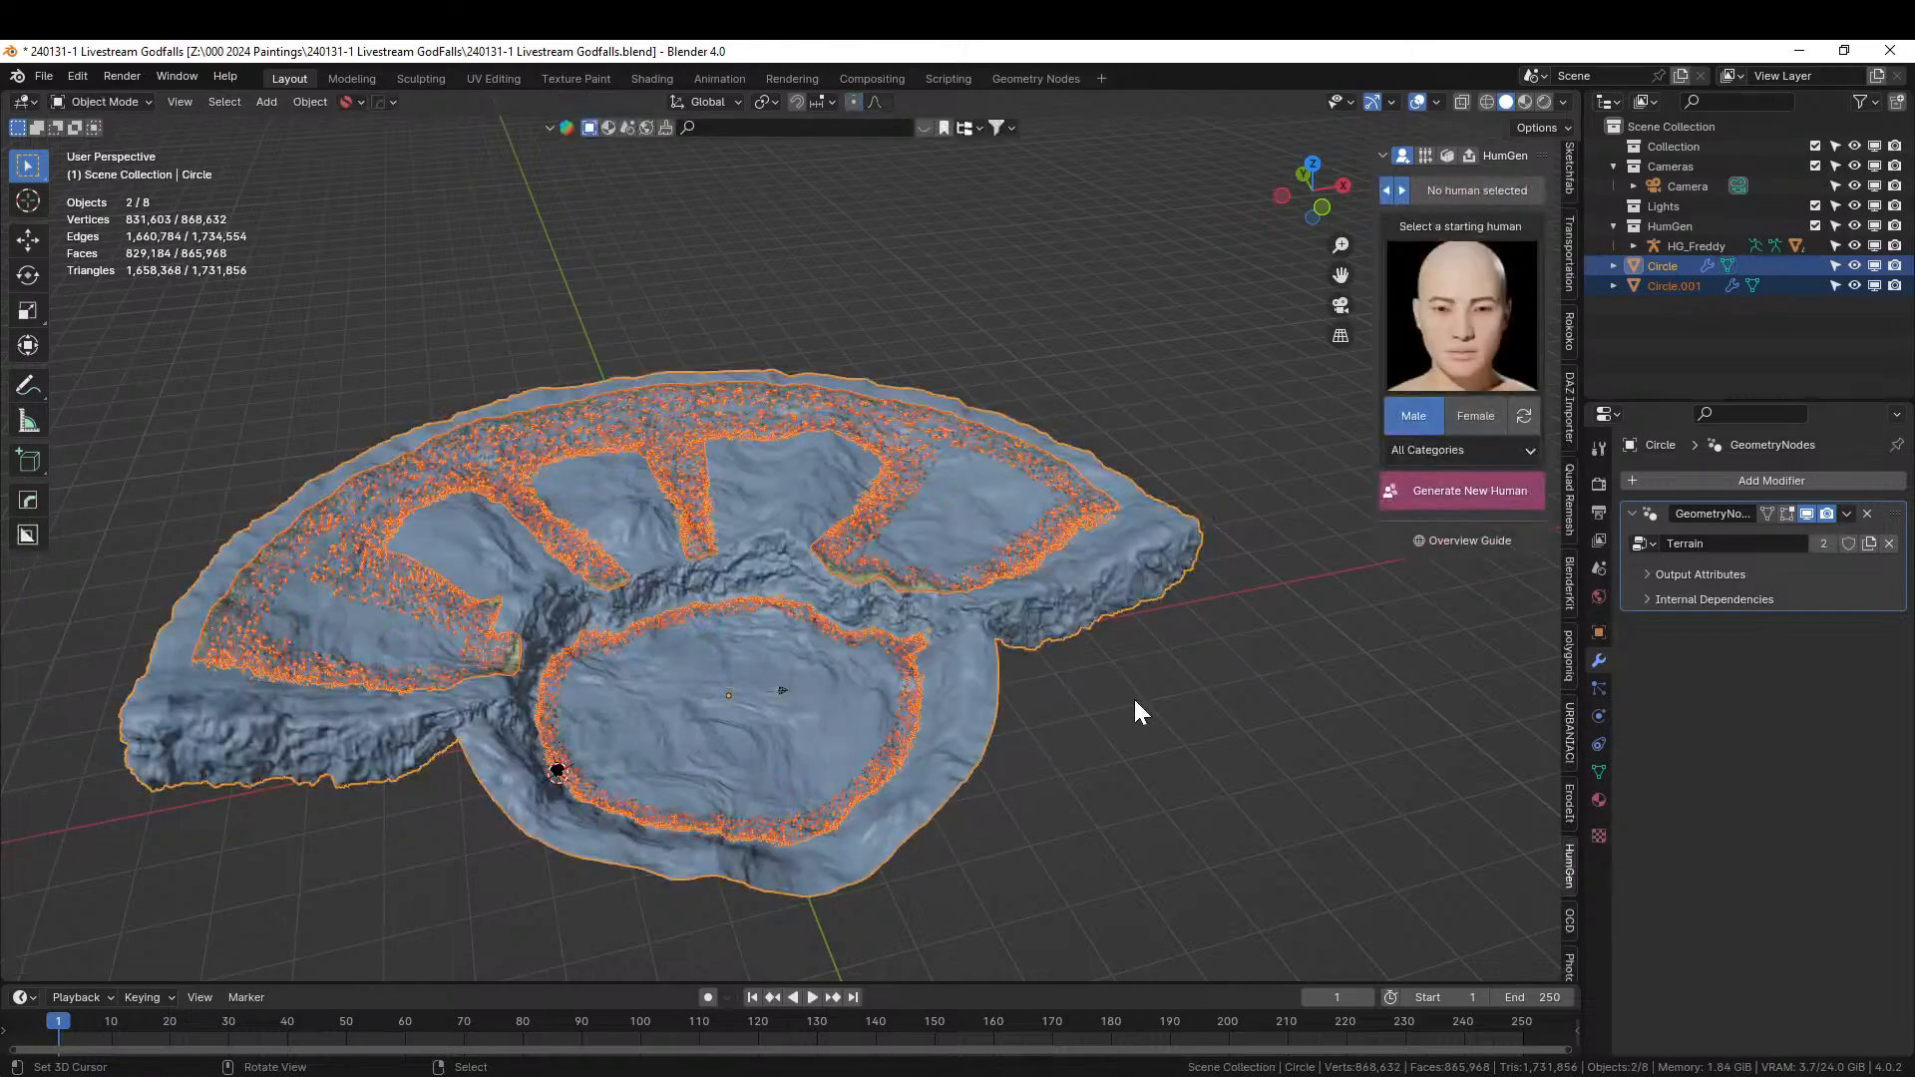
# Remove the Geometry Nodes modifier from the separated floor and plateau mesh and extrude all its faces about 1.1 m.
pyautogui.click(898, 656)
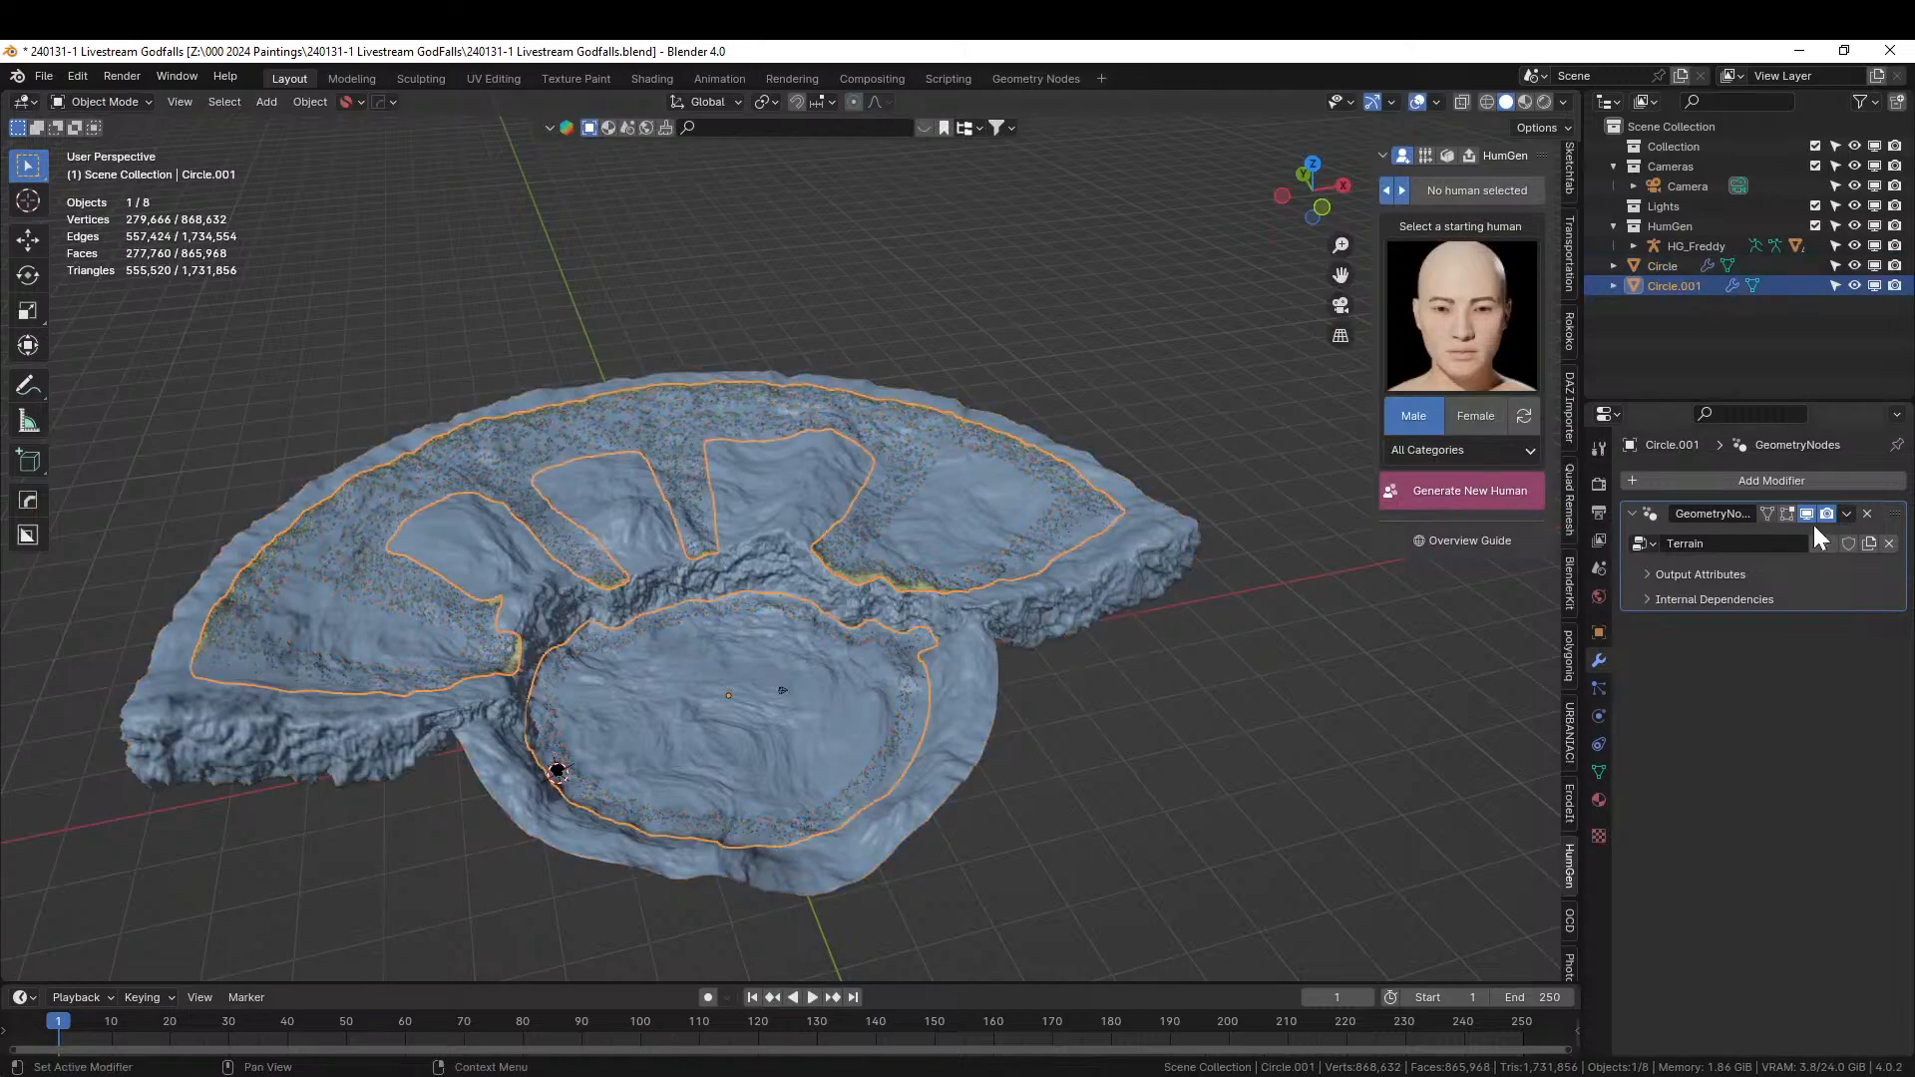
pyautogui.click(1866, 514)
pyautogui.moveTo(912, 682); pyautogui.dragTo(744, 732, button='middle')
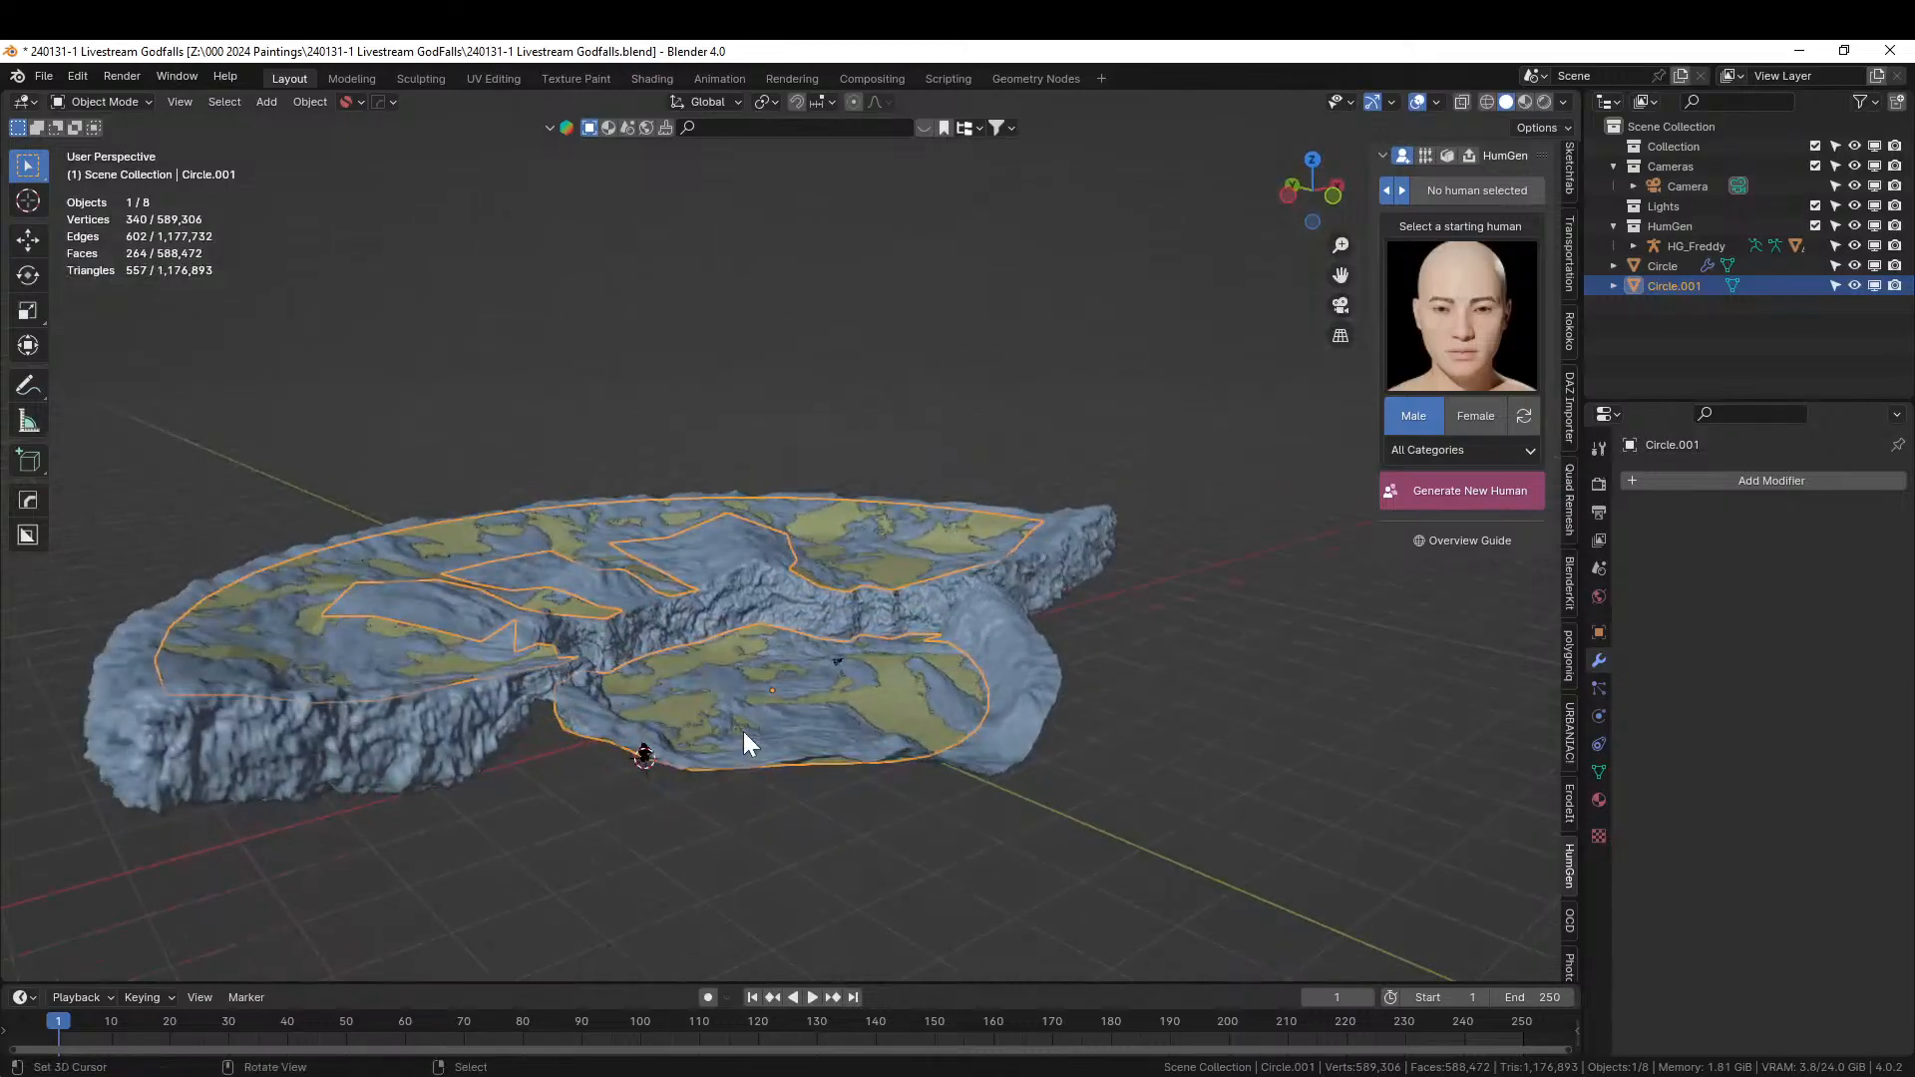
pyautogui.scroll(2, 743, 734)
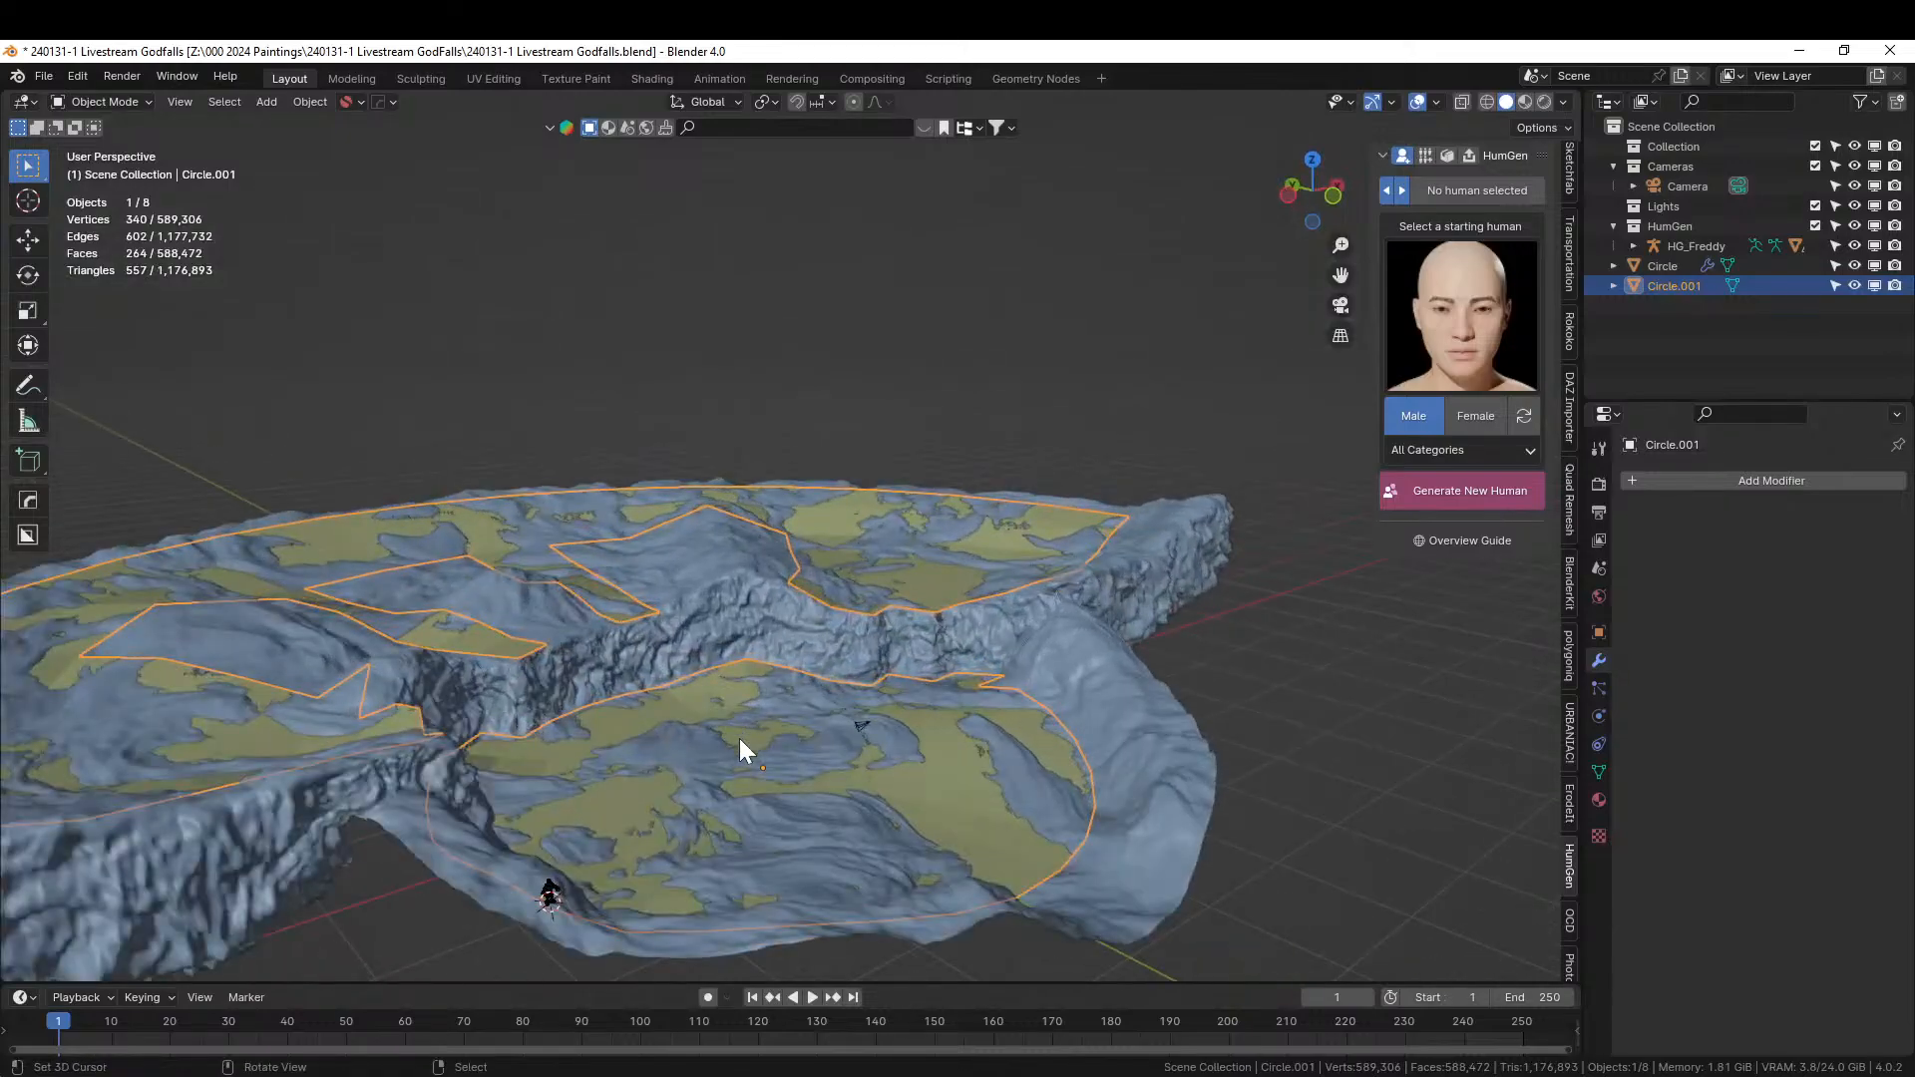
pyautogui.press('Tab')
pyautogui.rightClick(657, 770)
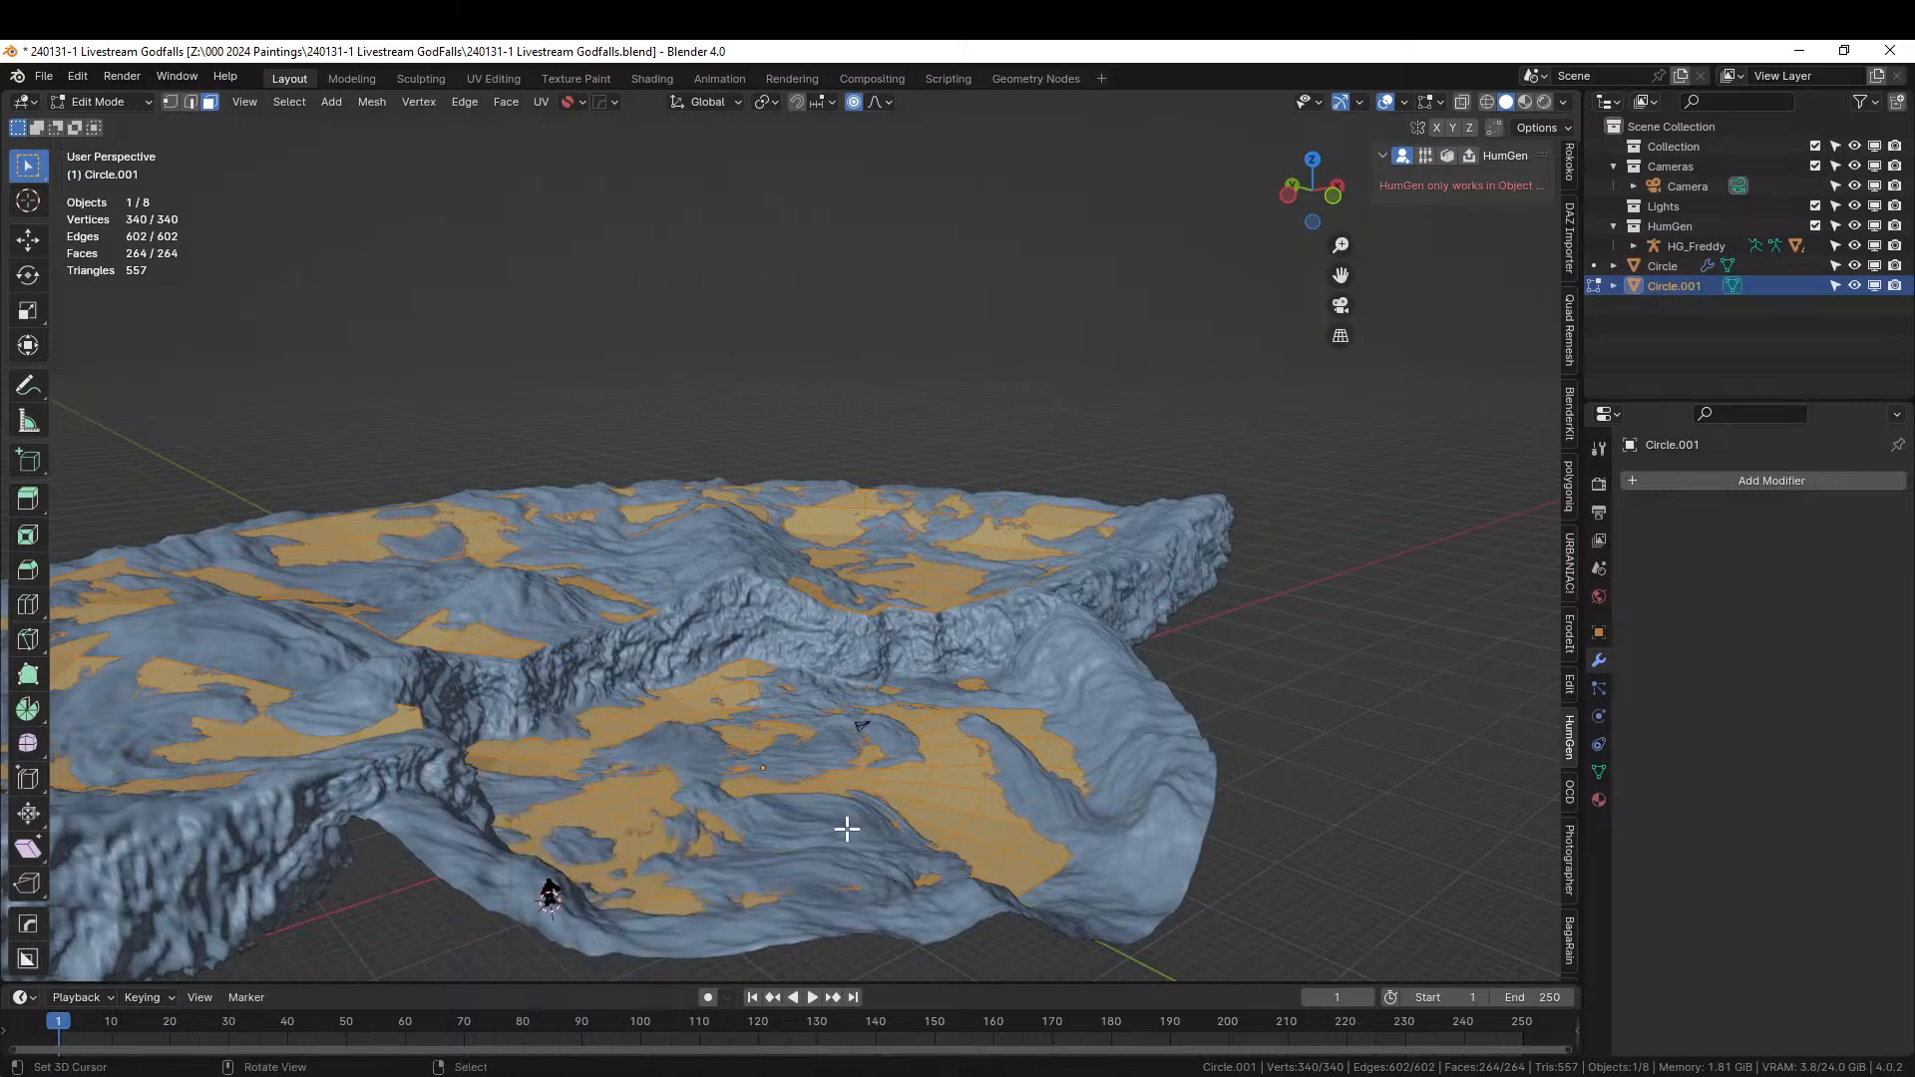
pyautogui.press('e')
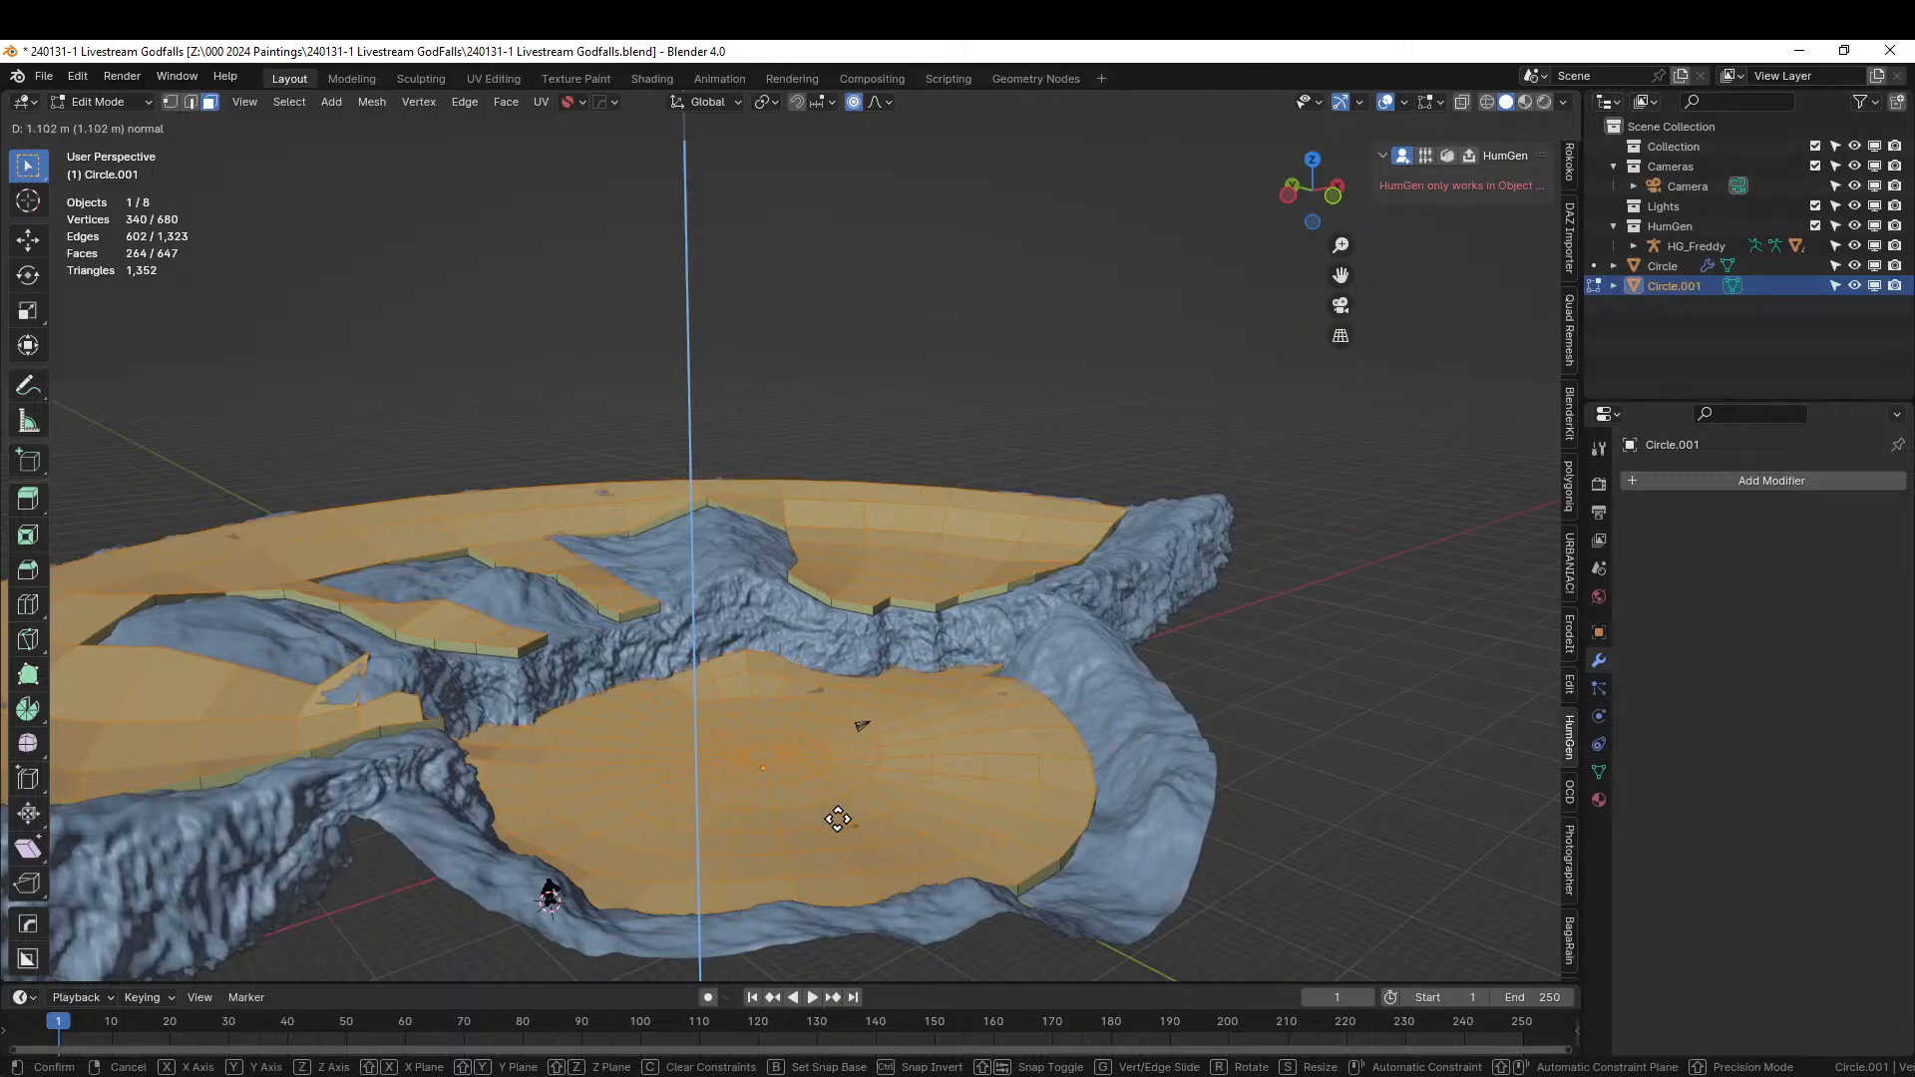
pyautogui.click(835, 819)
pyautogui.moveTo(836, 819); pyautogui.dragTo(929, 817, button='middle')
pyautogui.scroll(-5, 749, 855)
pyautogui.moveTo(809, 801)
pyautogui.mouseDown(button='middle')
pyautogui.moveTo(787, 808)
pyautogui.moveTo(836, 813)
pyautogui.mouseUp(button='middle')
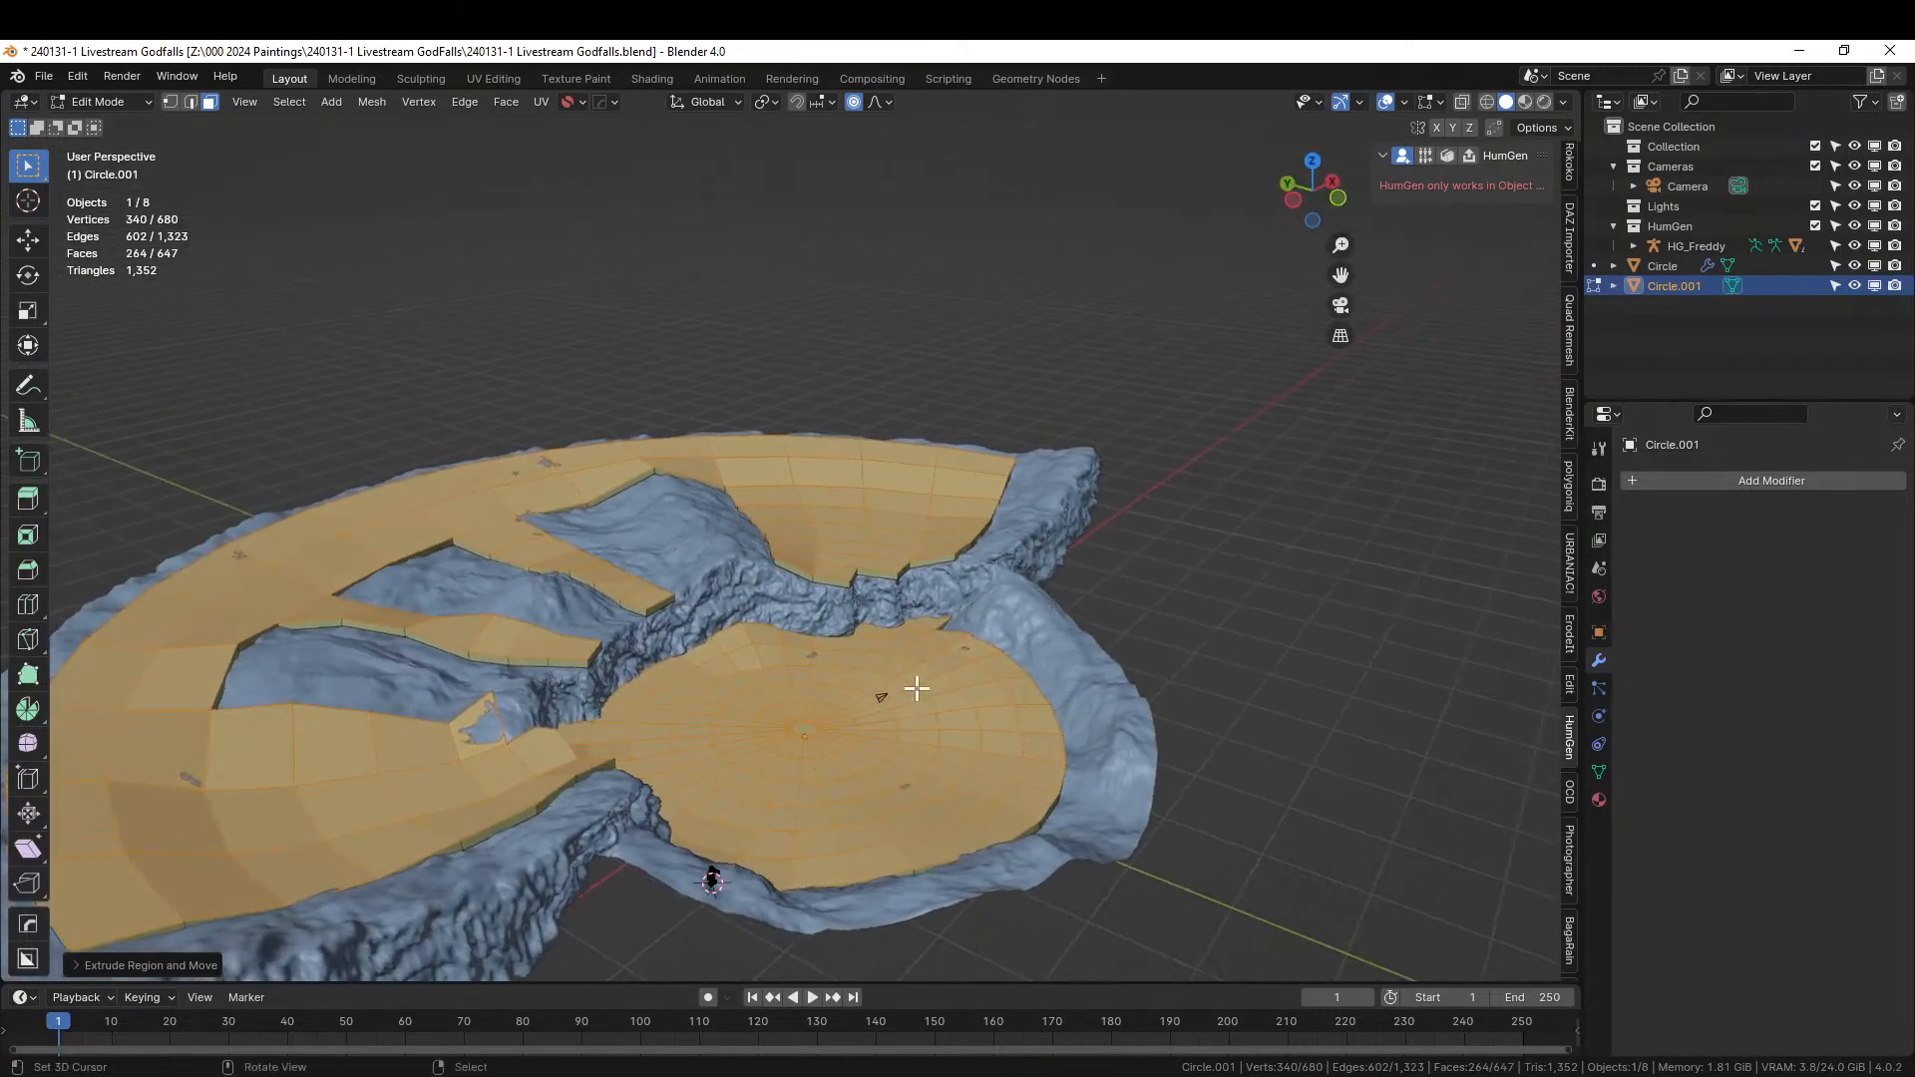
pyautogui.moveTo(874, 693); pyautogui.dragTo(759, 723, button='middle')
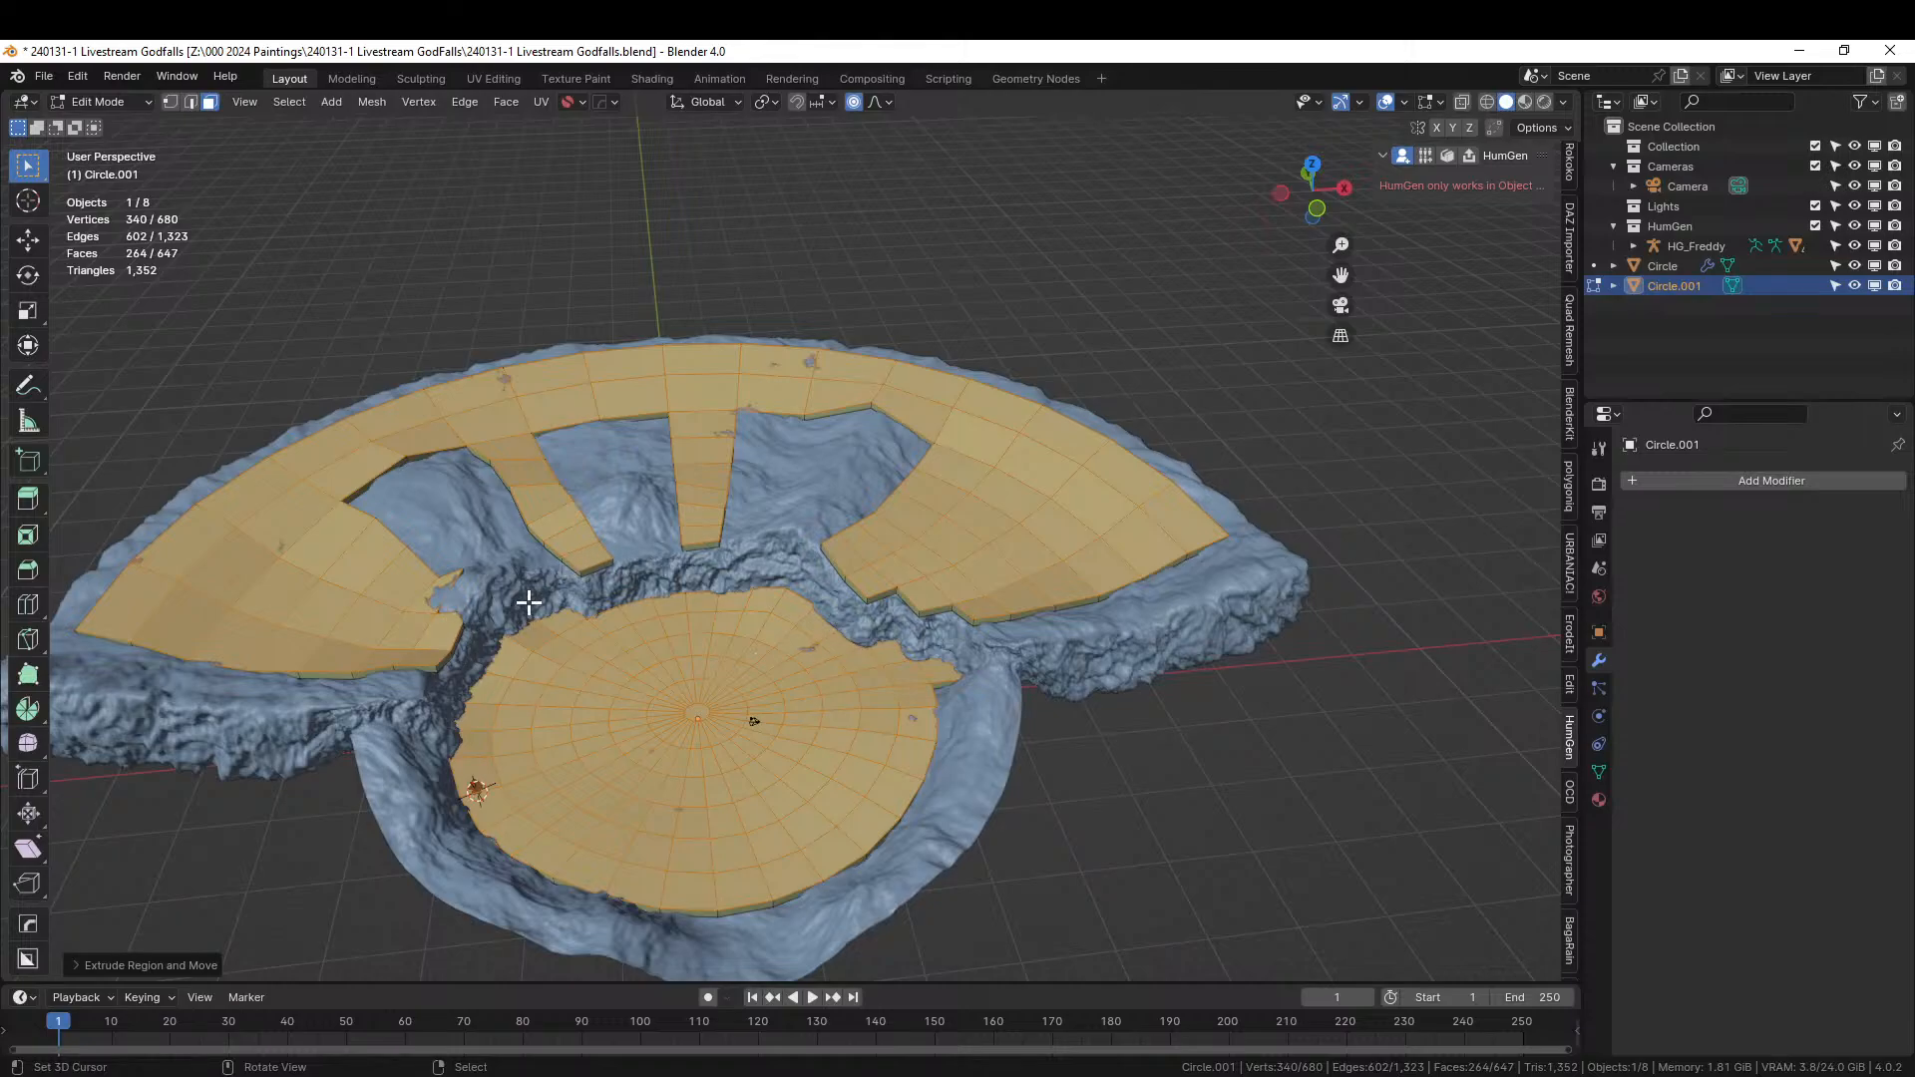
pyautogui.moveTo(561, 645); pyautogui.dragTo(621, 648, button='middle')
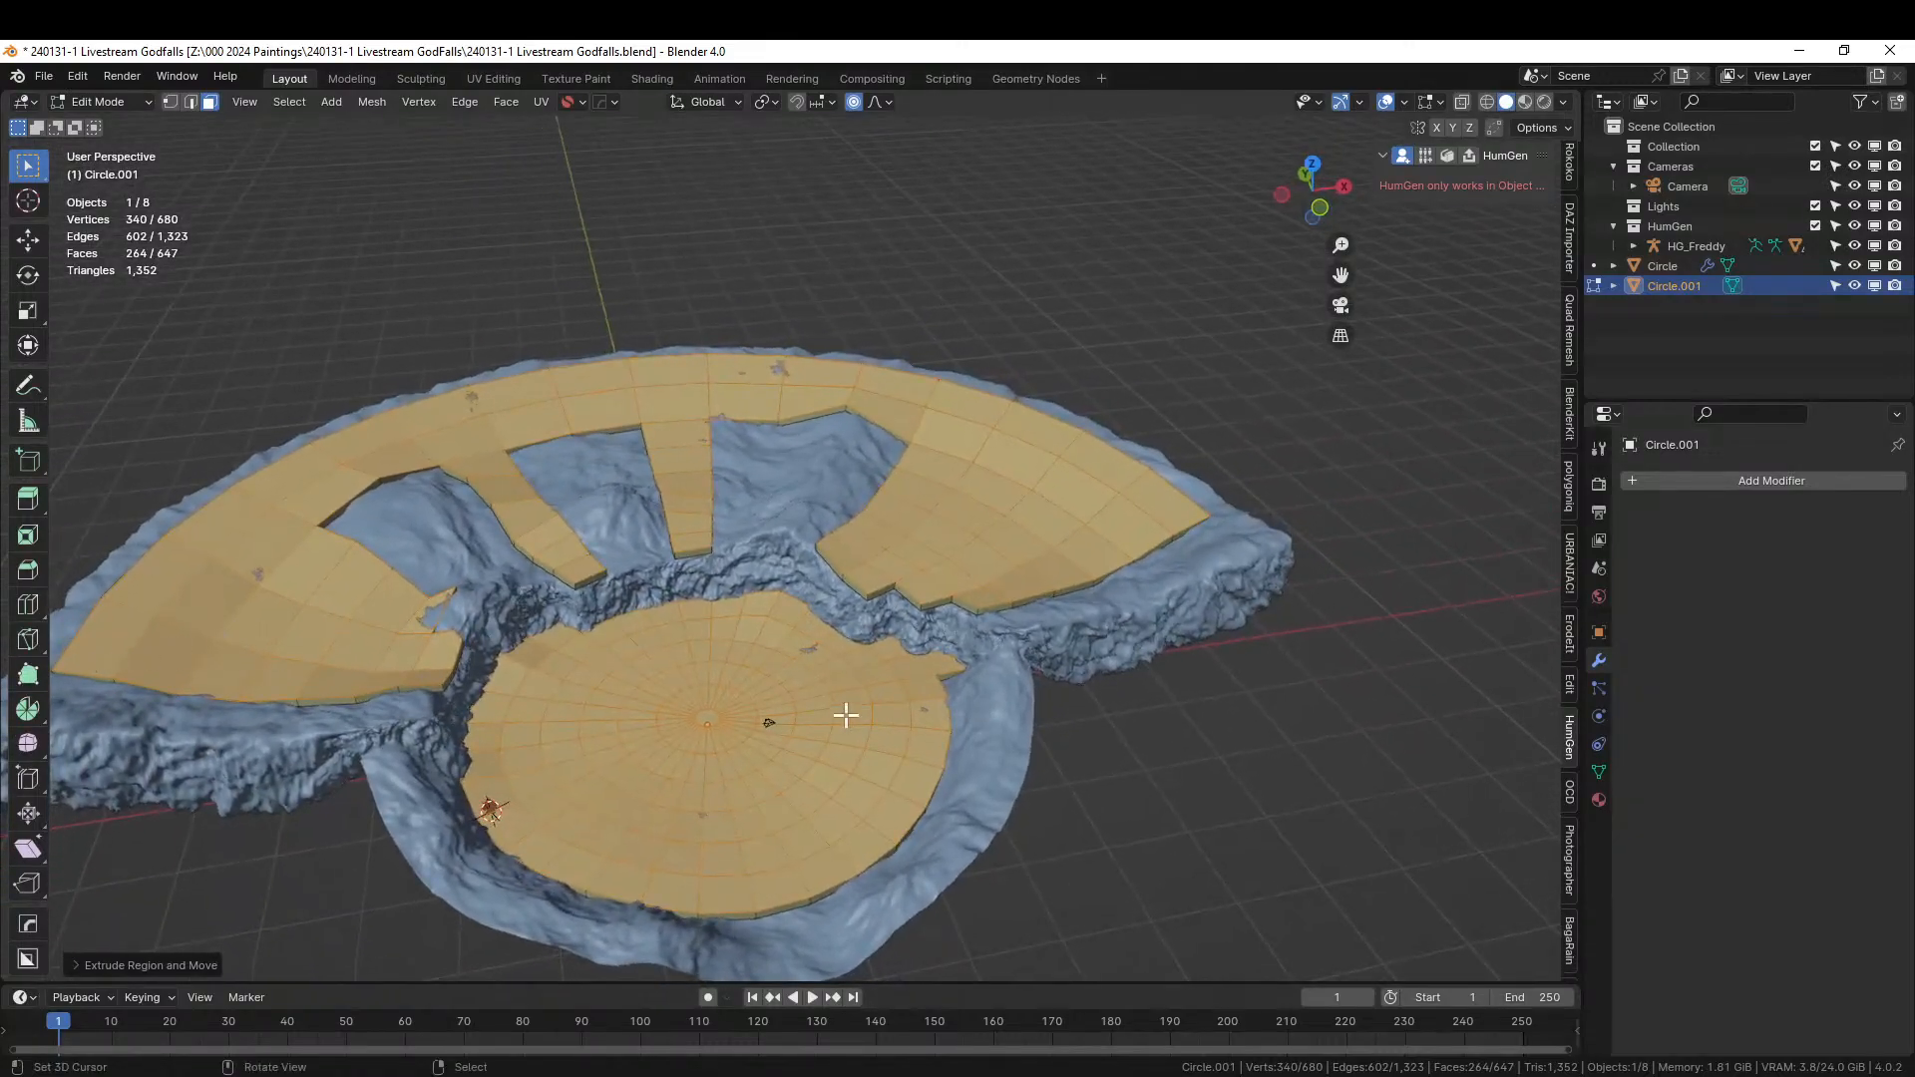
pyautogui.click(99, 655)
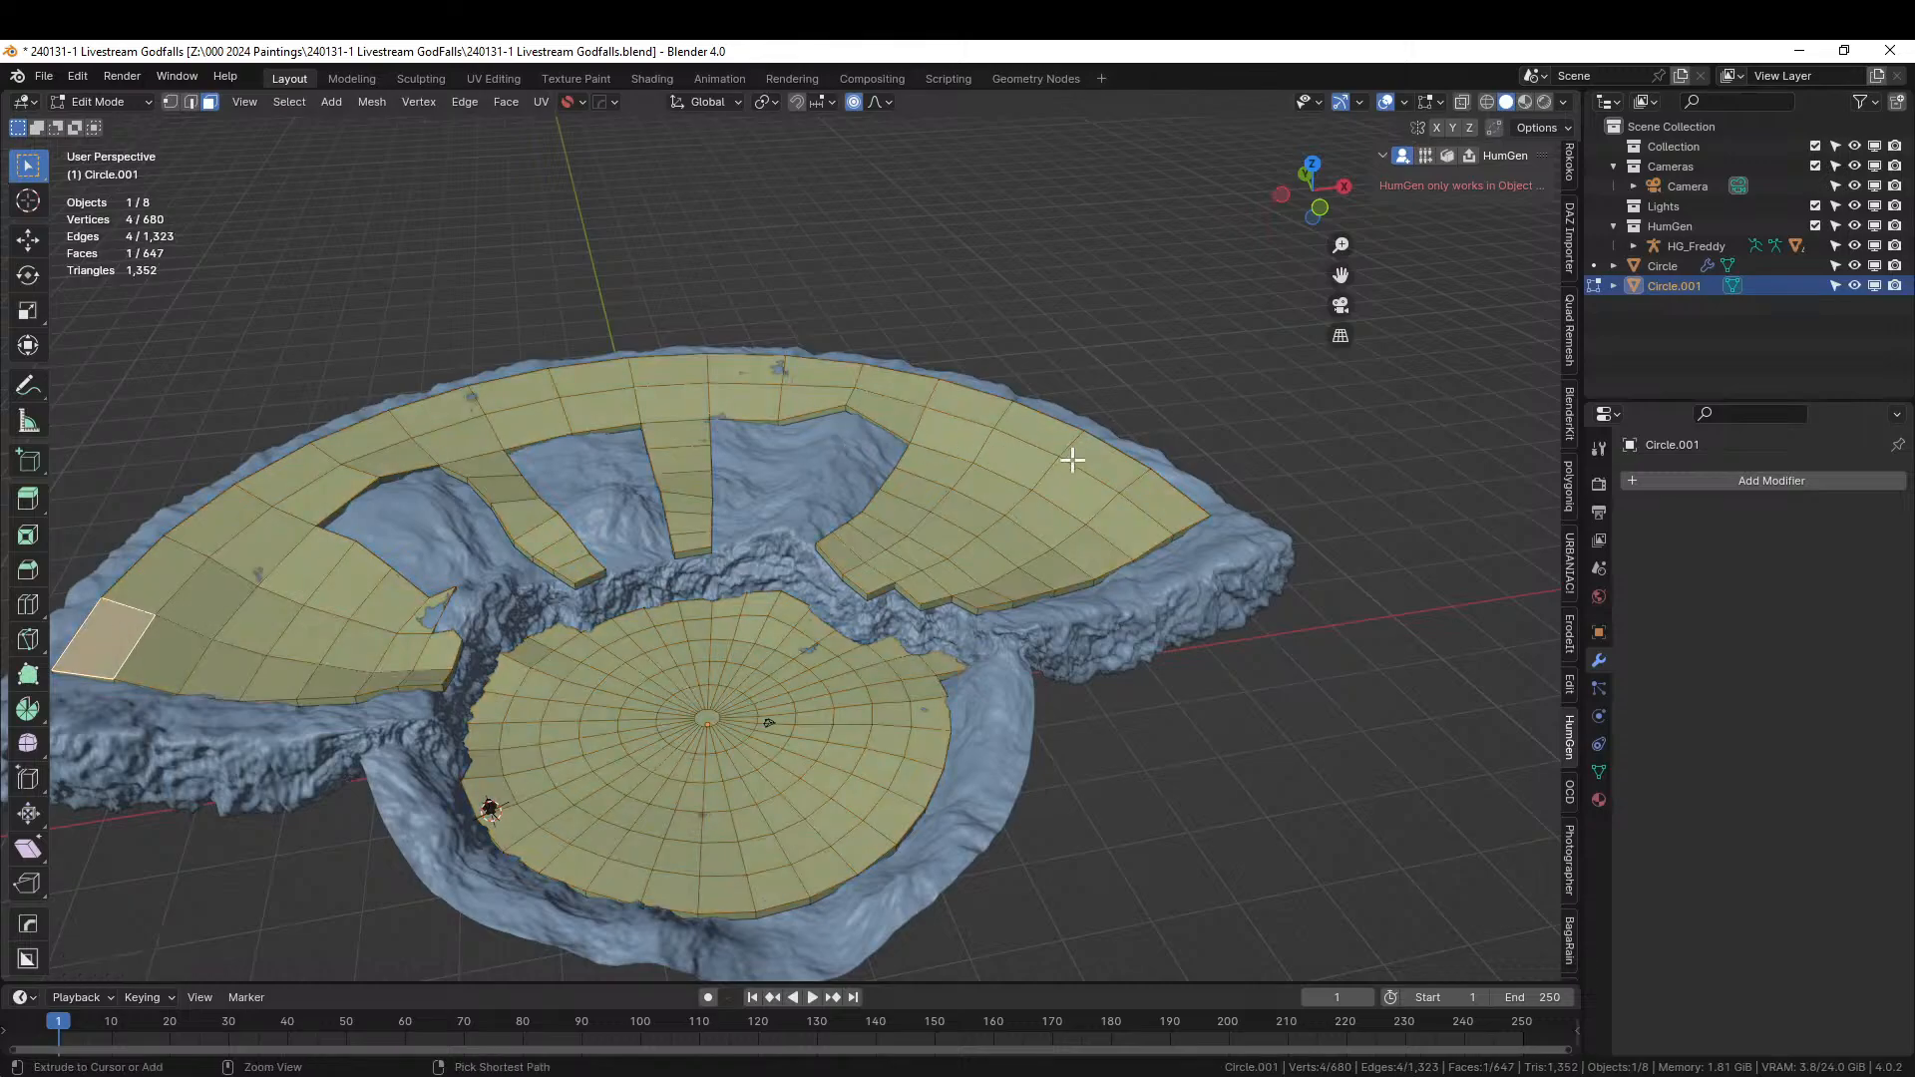
pyautogui.keyDown('ctrl'); pyautogui.click(1167, 499); pyautogui.keyUp('ctrl')
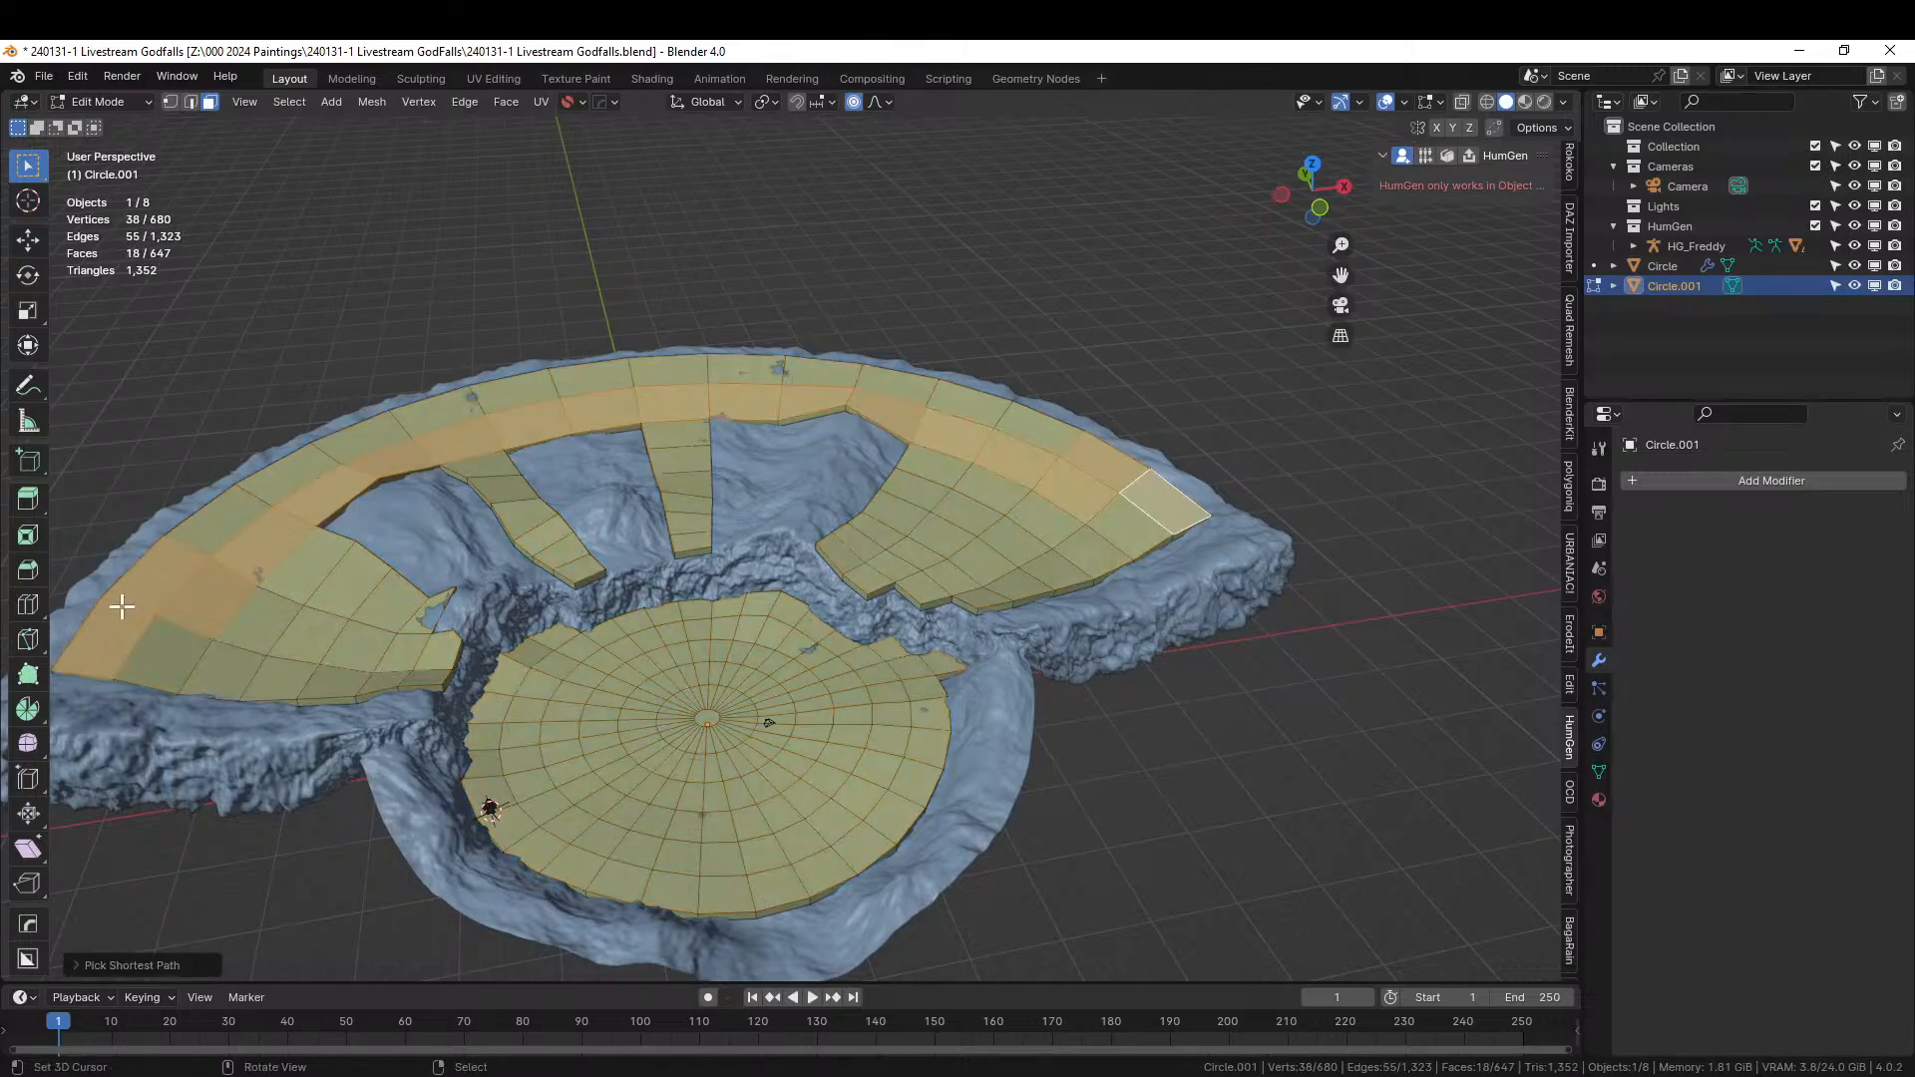
pyautogui.click(93, 636)
pyautogui.keyDown('ctrl'); pyautogui.click(1169, 506); pyautogui.keyUp('ctrl')
# Select the complete outermost row of top faces along the extruded plateau layer, from its right end to its left end.
pyautogui.click(1133, 465)
pyautogui.keyDown('shift'); pyautogui.click(1098, 462); pyautogui.keyUp('shift')
pyautogui.keyDown('shift'); pyautogui.click(1032, 433); pyautogui.keyUp('shift')
pyautogui.keyDown('shift'); pyautogui.click(966, 407); pyautogui.keyUp('shift')
pyautogui.keyDown('shift'); pyautogui.click(897, 386); pyautogui.keyUp('shift')
pyautogui.keyDown('shift'); pyautogui.click(819, 369); pyautogui.keyUp('shift')
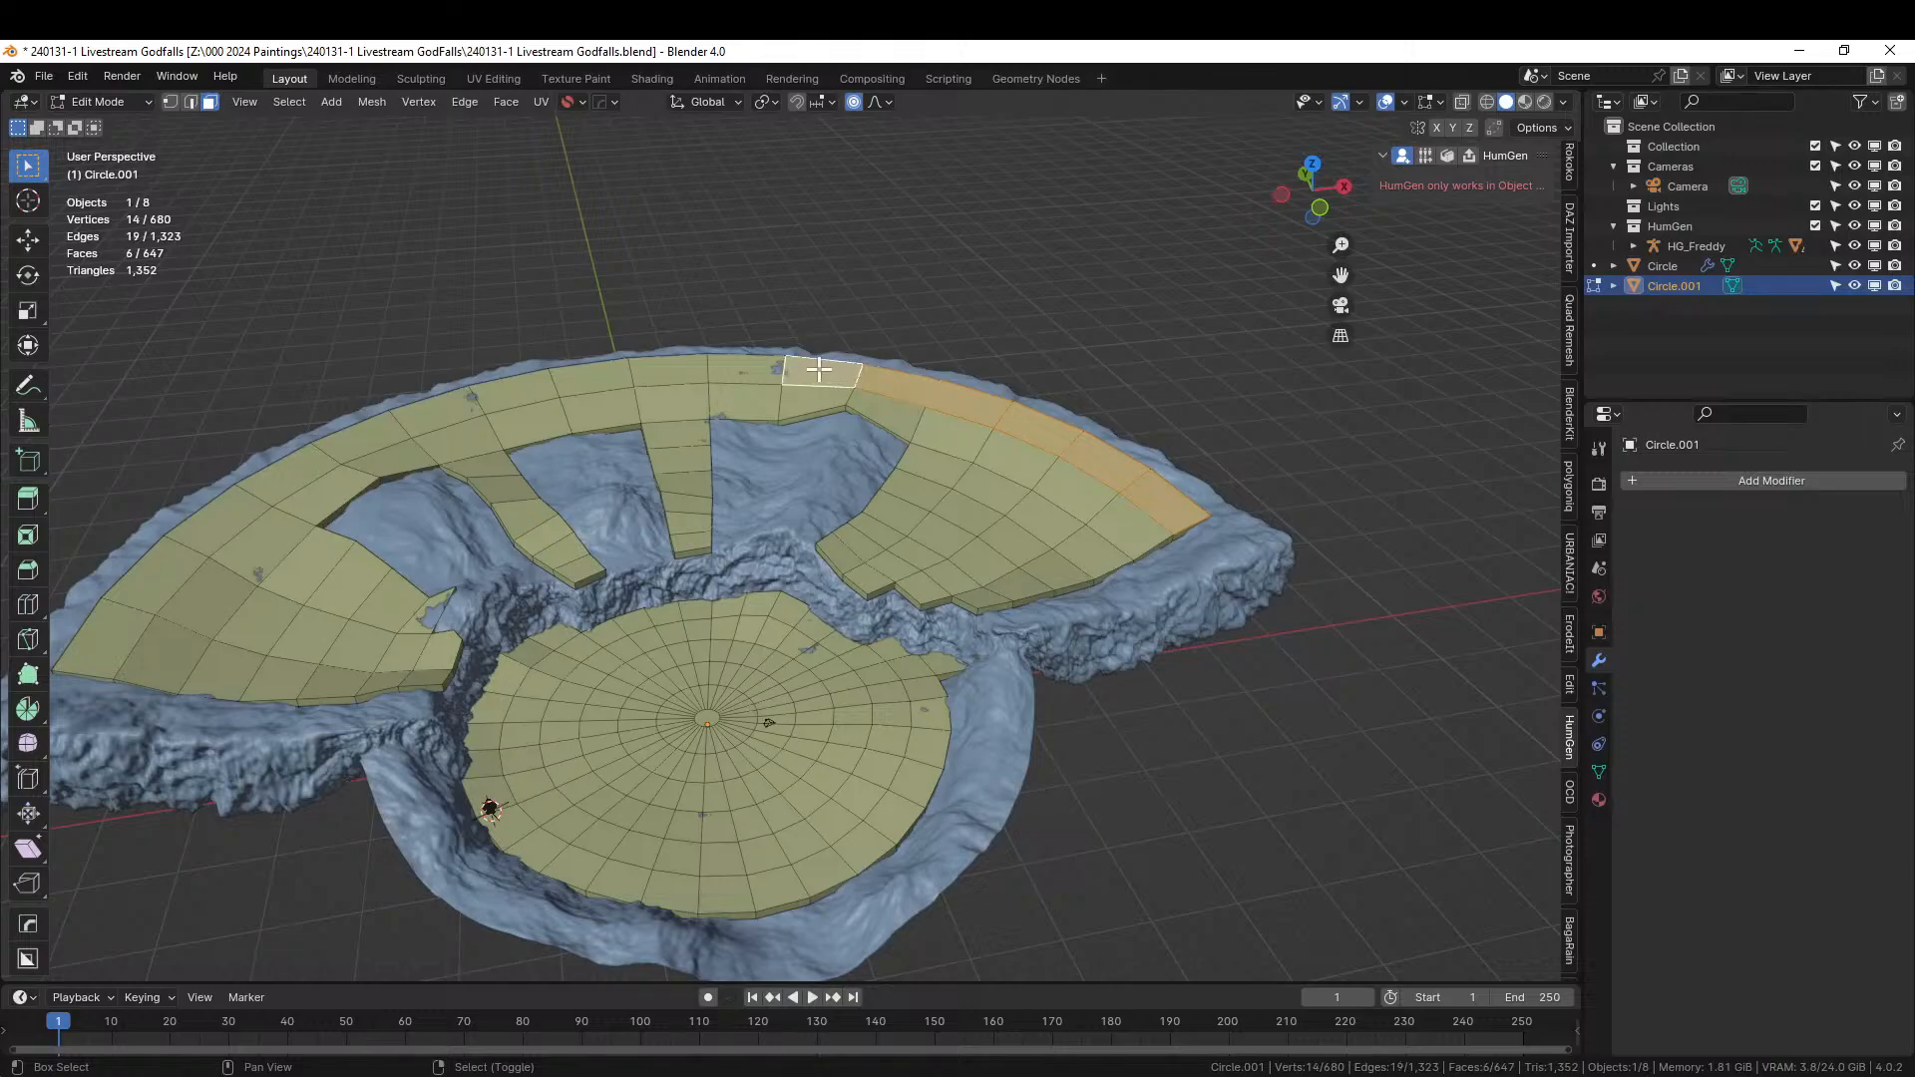
pyautogui.keyDown('shift'); pyautogui.click(615, 372); pyautogui.keyUp('shift')
pyautogui.keyDown('ctrl'); pyautogui.click(662, 369); pyautogui.keyUp('ctrl')
pyautogui.keyDown('ctrl'); pyautogui.click(745, 361); pyautogui.keyUp('ctrl')
pyautogui.keyDown('ctrl'); pyautogui.click(539, 397); pyautogui.keyUp('ctrl')
pyautogui.keyDown('ctrl'); pyautogui.click(257, 479); pyautogui.keyUp('ctrl')
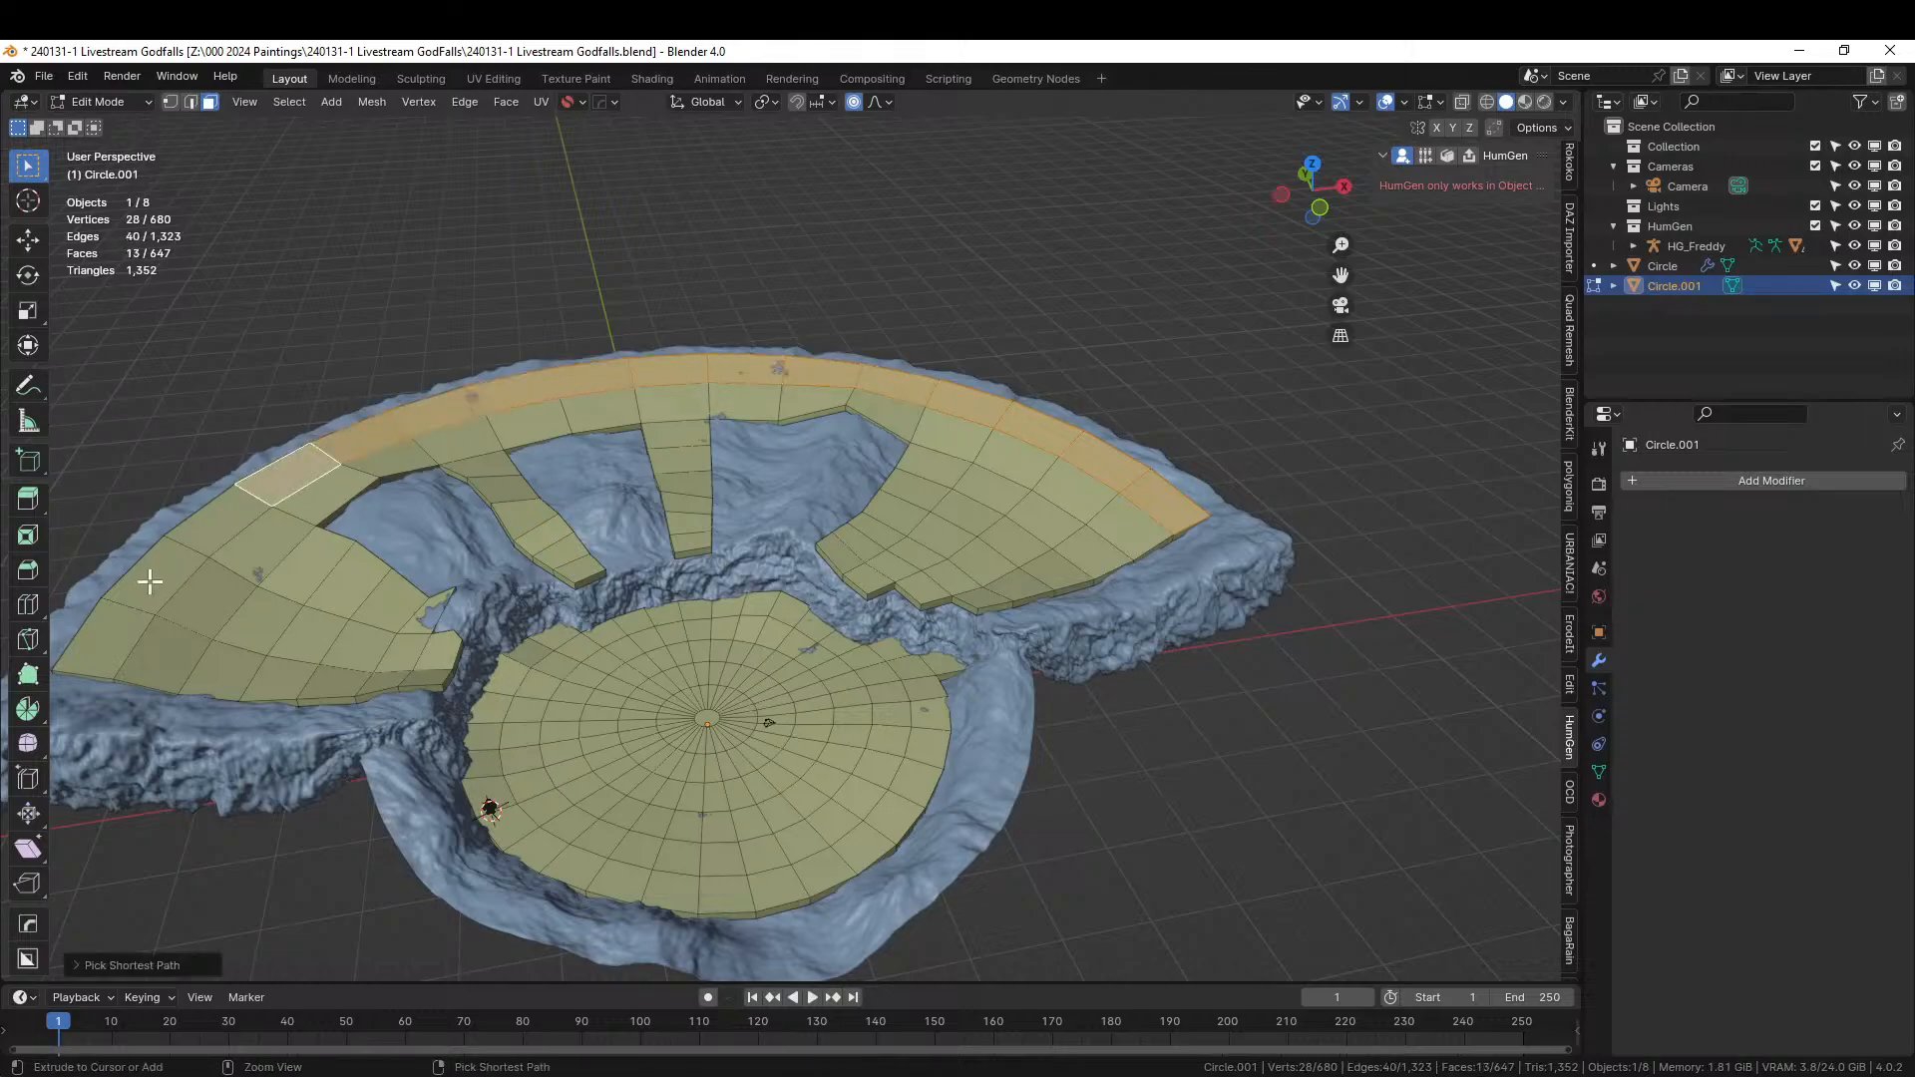
pyautogui.keyDown('ctrl'); pyautogui.click(122, 624); pyautogui.keyUp('ctrl')
# Duplicate the selected outer row of plateau faces in place and separate the copy into its own object.
pyautogui.moveTo(415, 556); pyautogui.dragTo(508, 524, button='middle')
pyautogui.hotkey('shift', 'd')
pyautogui.press('Escape')
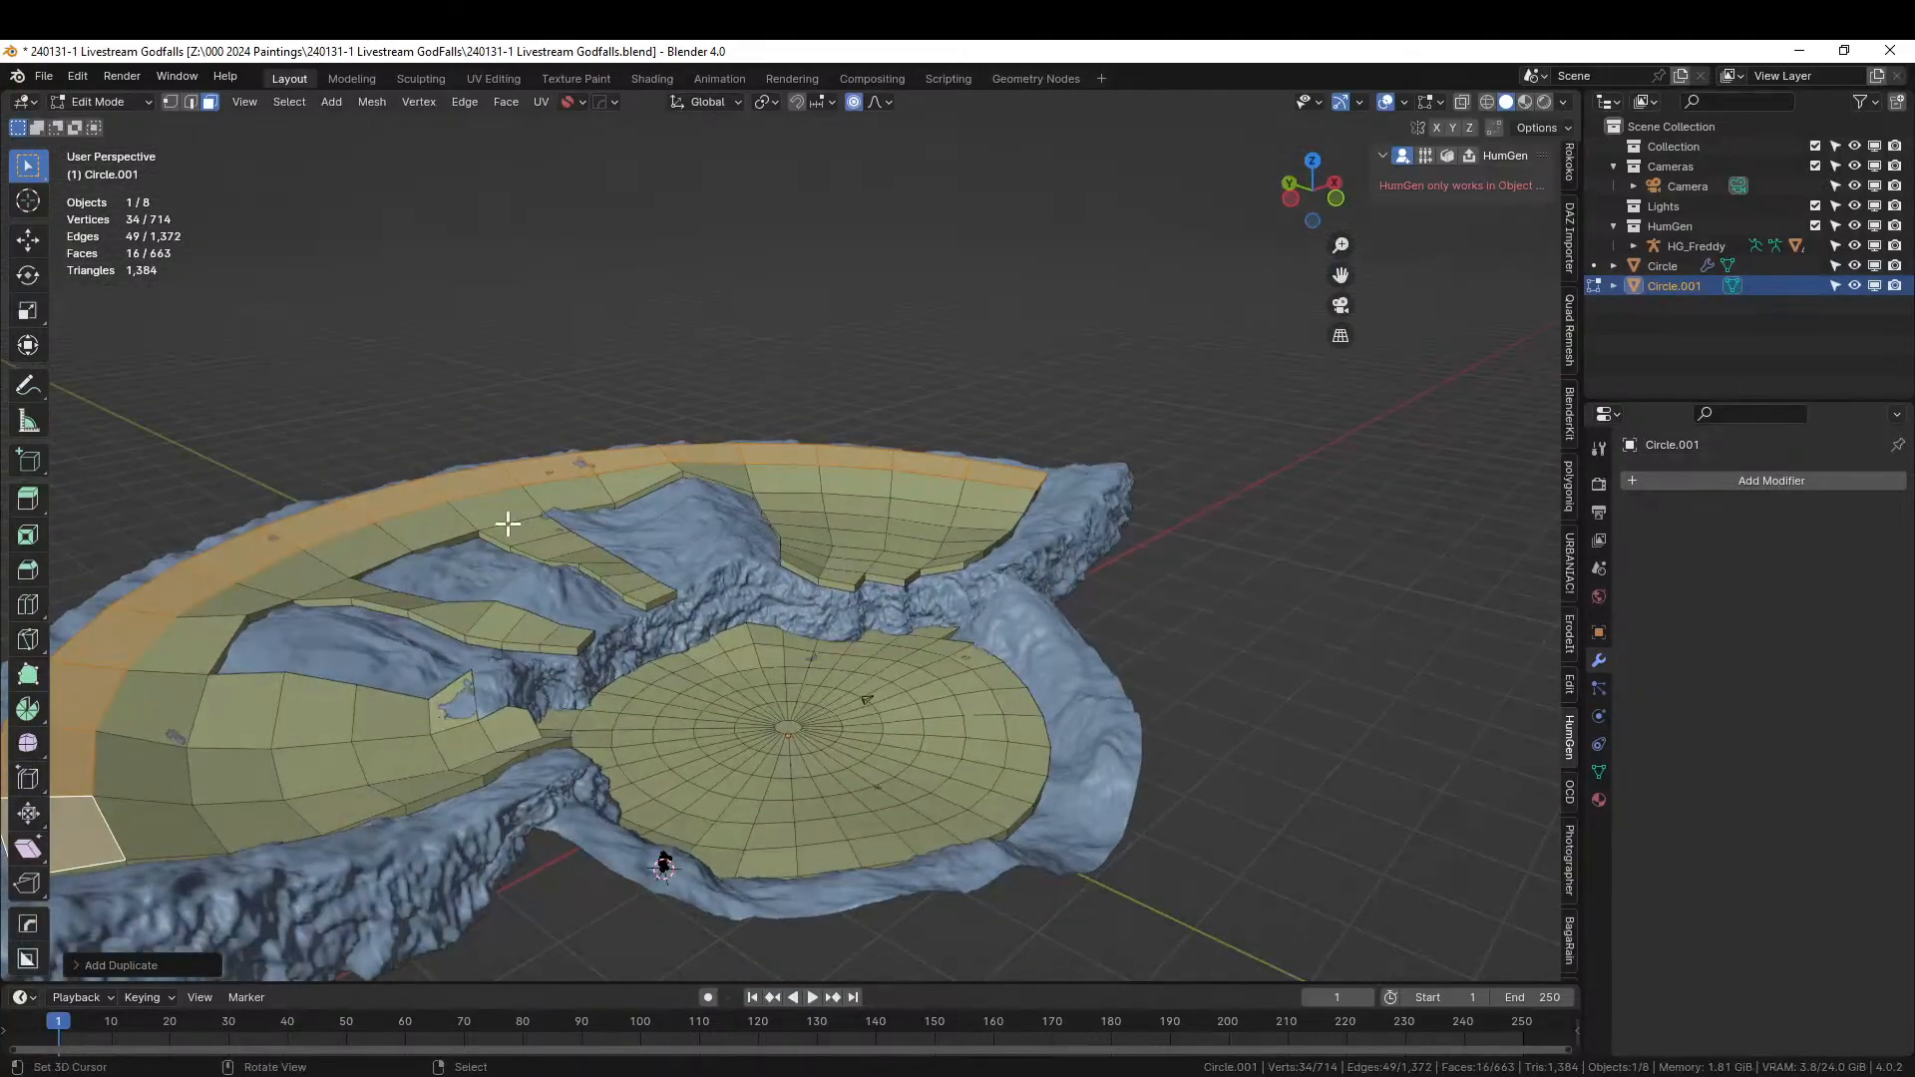
pyautogui.press('p')
pyautogui.click(507, 521)
pyautogui.press('Tab')
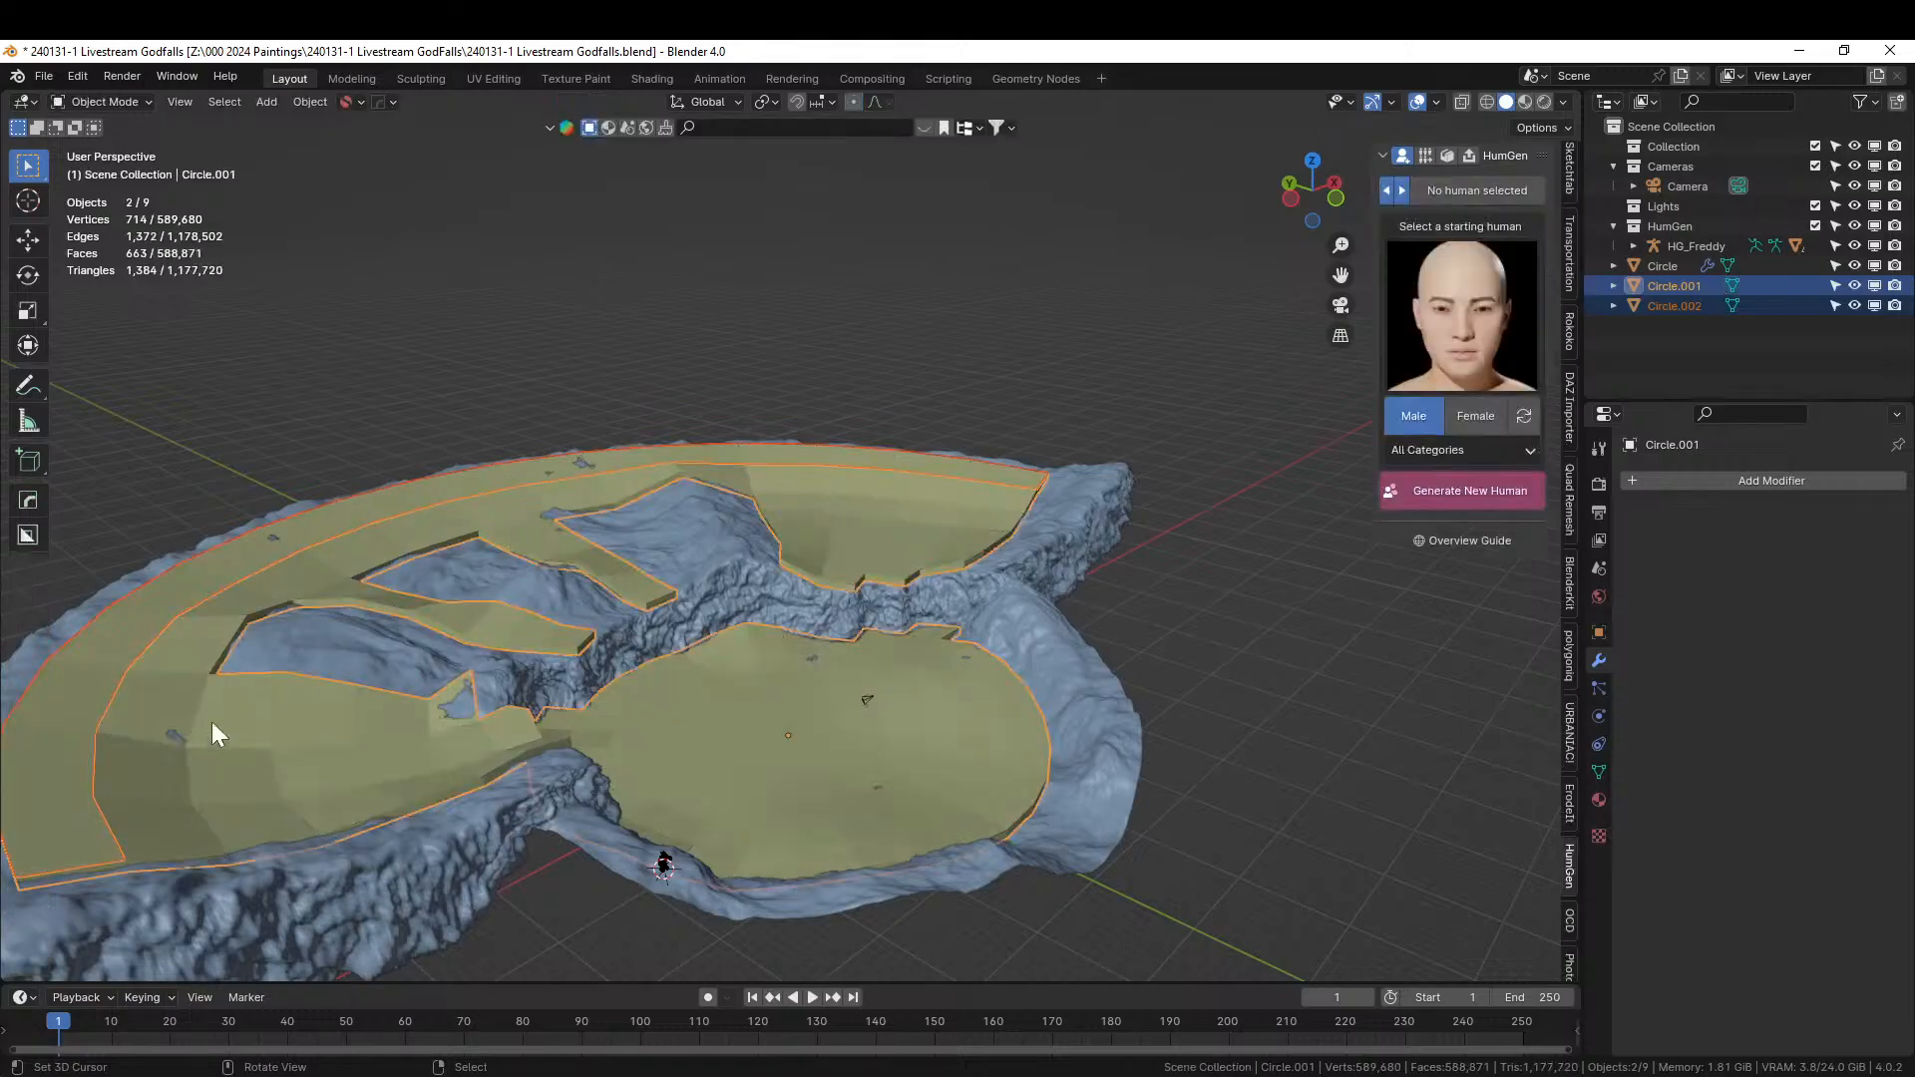
# Extrude all faces of the separated outer row strip about 1.3 m along their normals.
pyautogui.click(44, 756)
pyautogui.press('Tab')
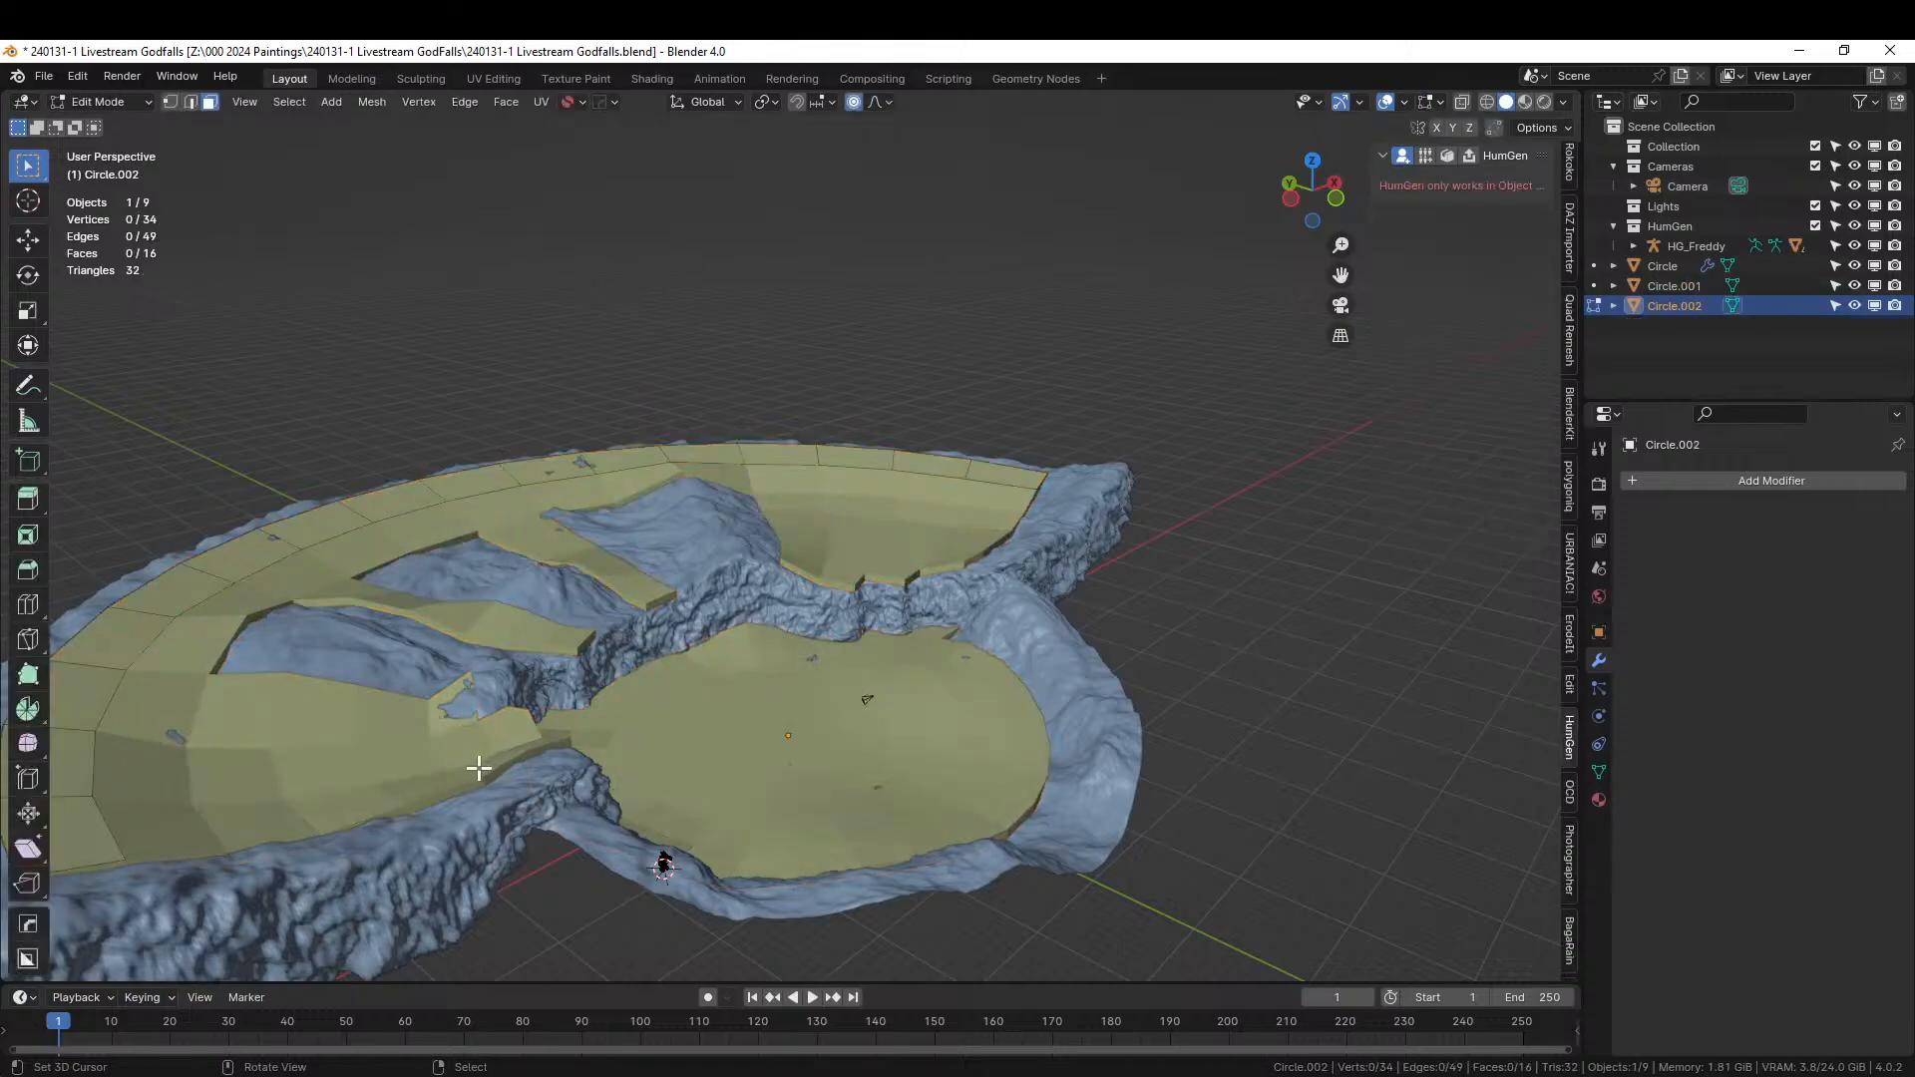
pyautogui.keyDown('shift'); pyautogui.moveTo(458, 763); pyautogui.dragTo(871, 700, button='middle'); pyautogui.keyUp('shift')
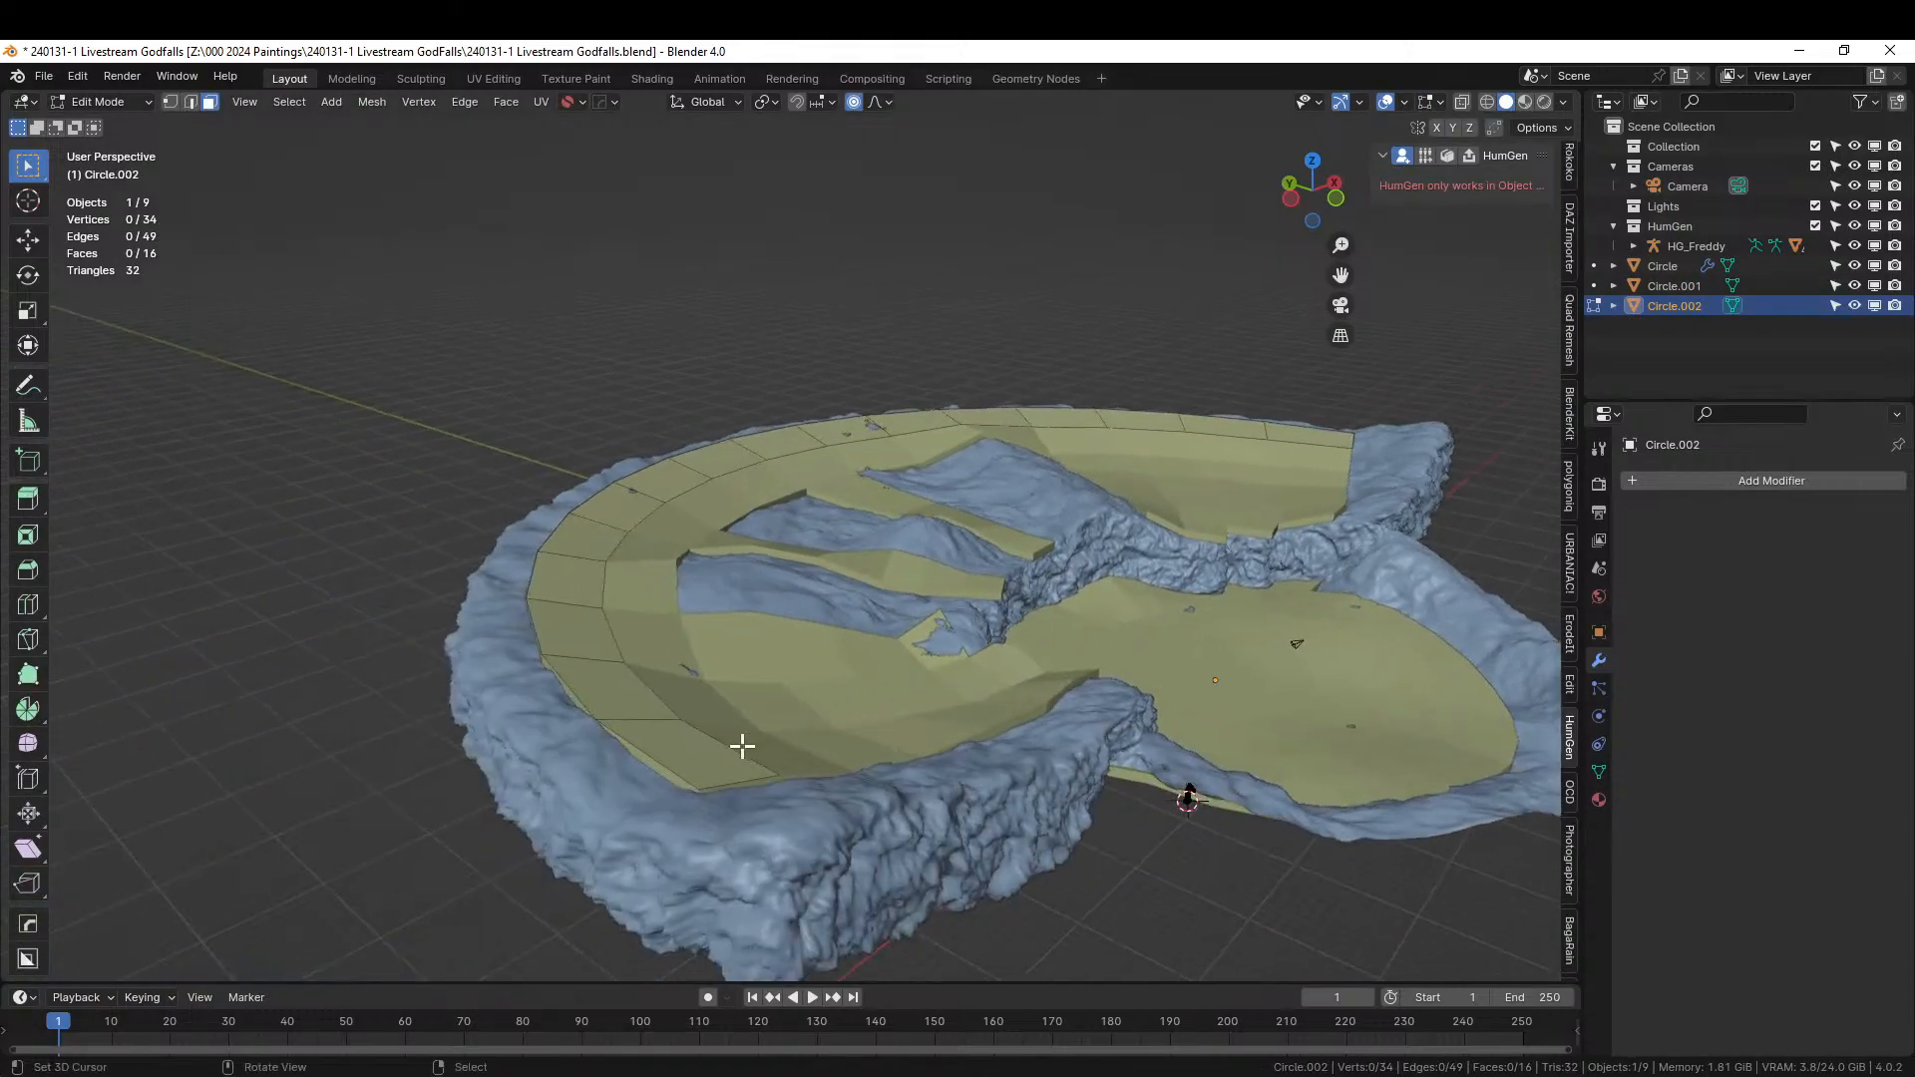
pyautogui.press('a')
pyautogui.press('e')
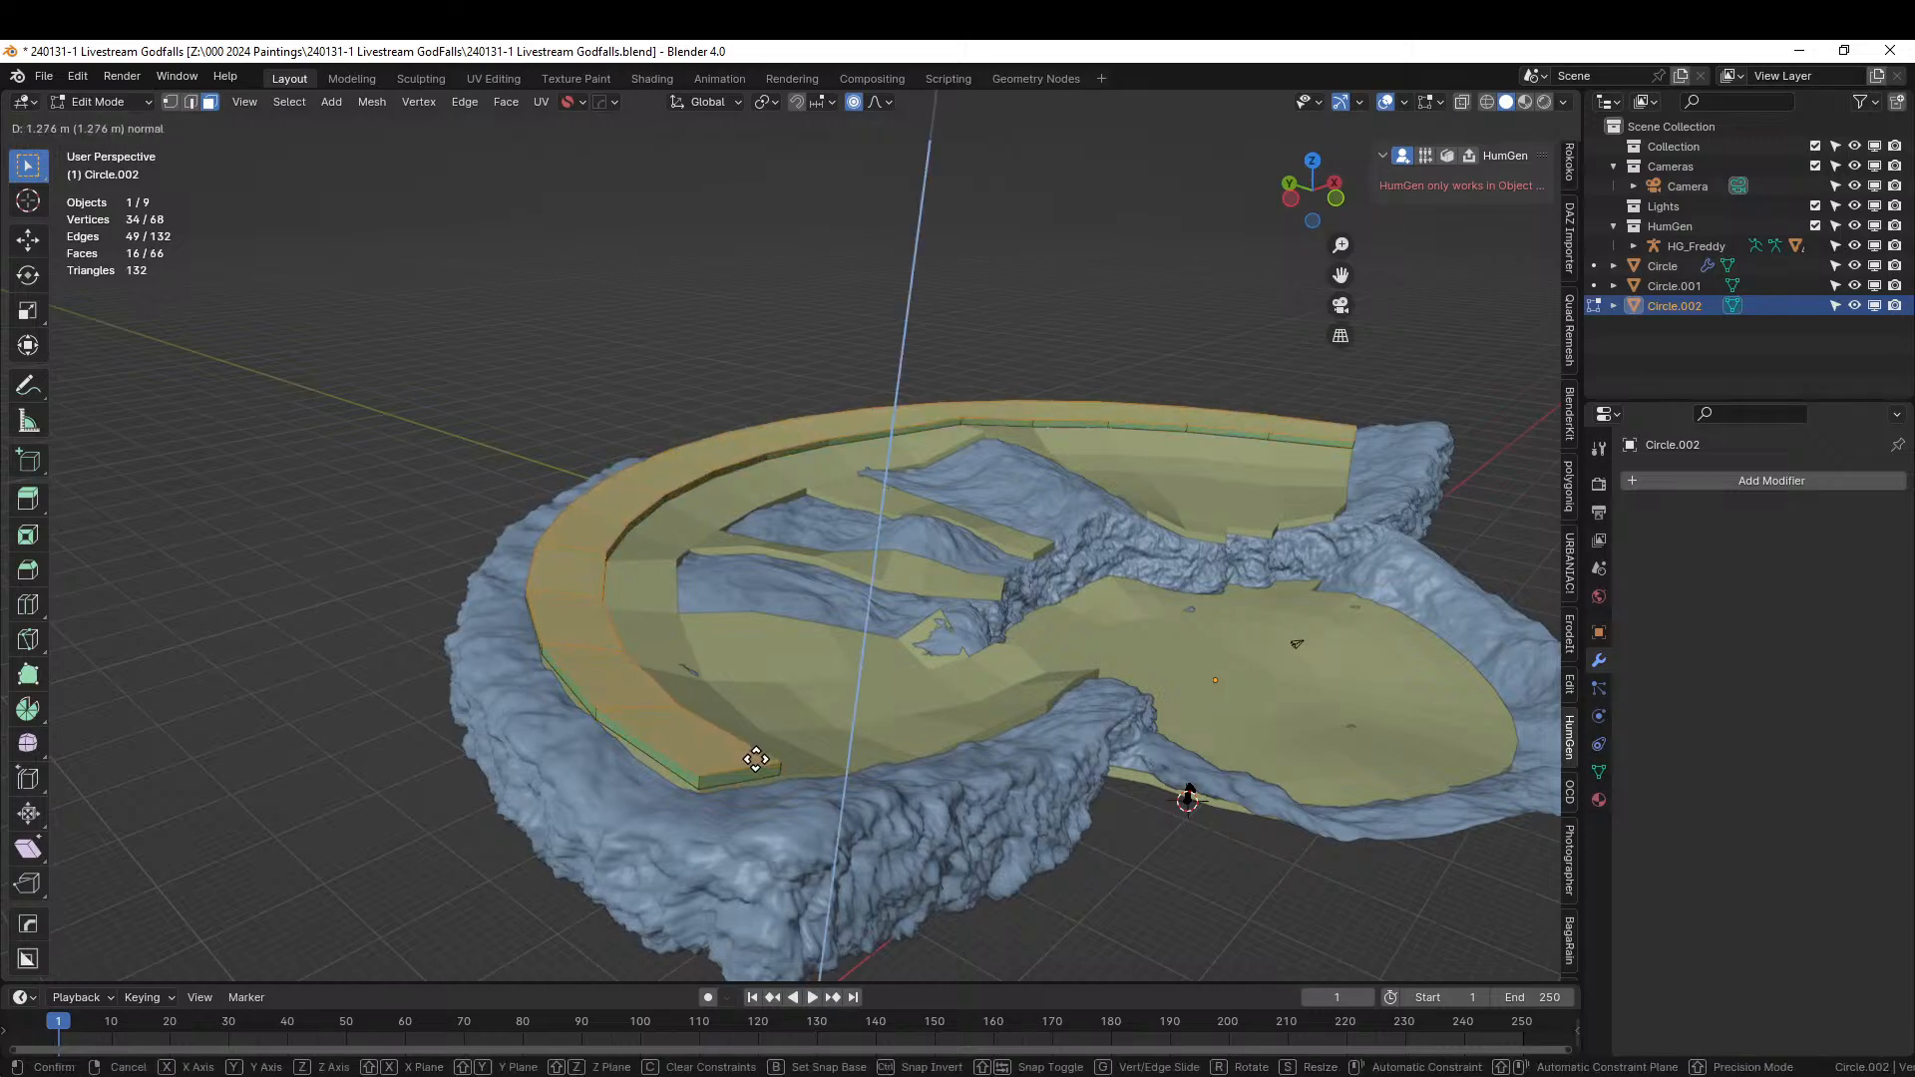
pyautogui.click(756, 759)
pyautogui.press('Tab')
# Add a cube, scale it up several times, and place it just outside the round basin's front rim, centred on the basin.
pyautogui.moveTo(834, 739); pyautogui.dragTo(868, 579, button='middle')
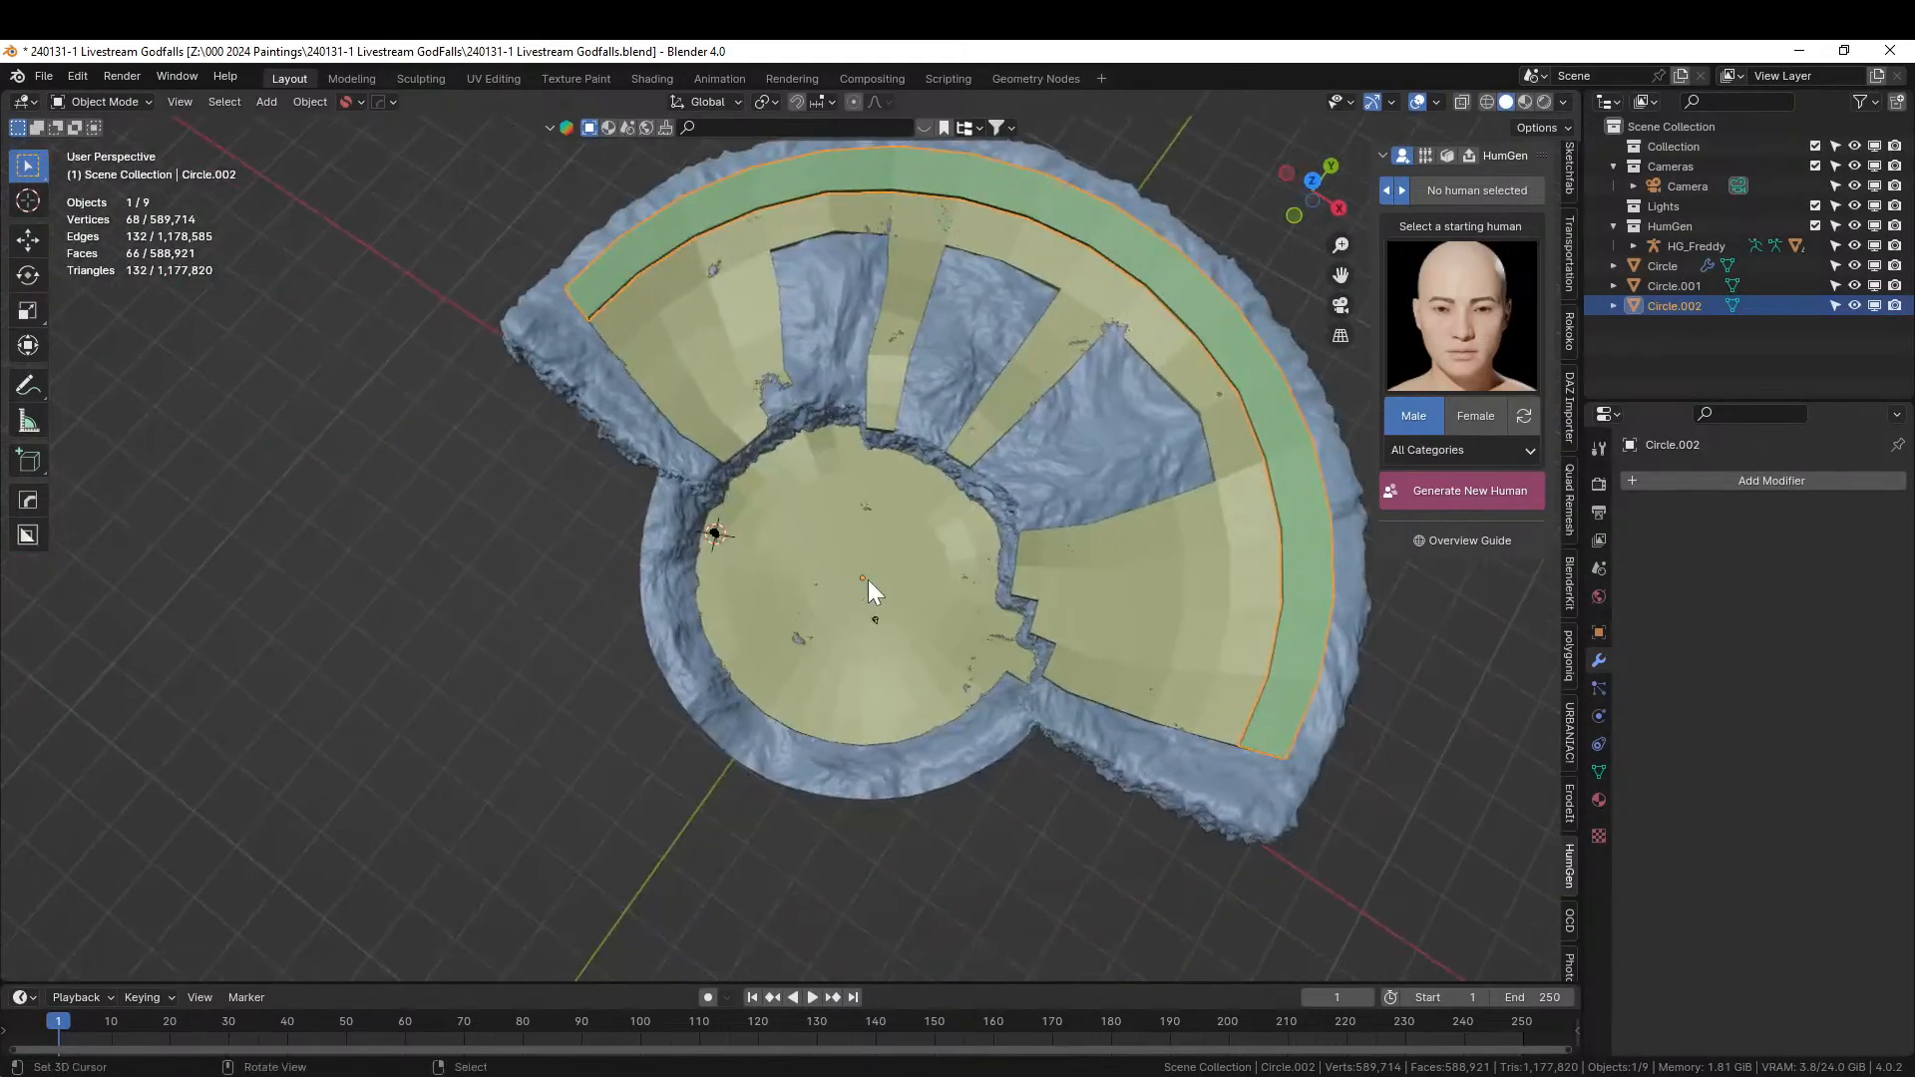
pyautogui.press('KP_7')
pyautogui.scroll(3, 990, 649)
pyautogui.moveTo(989, 650); pyautogui.dragTo(1047, 515, button='middle')
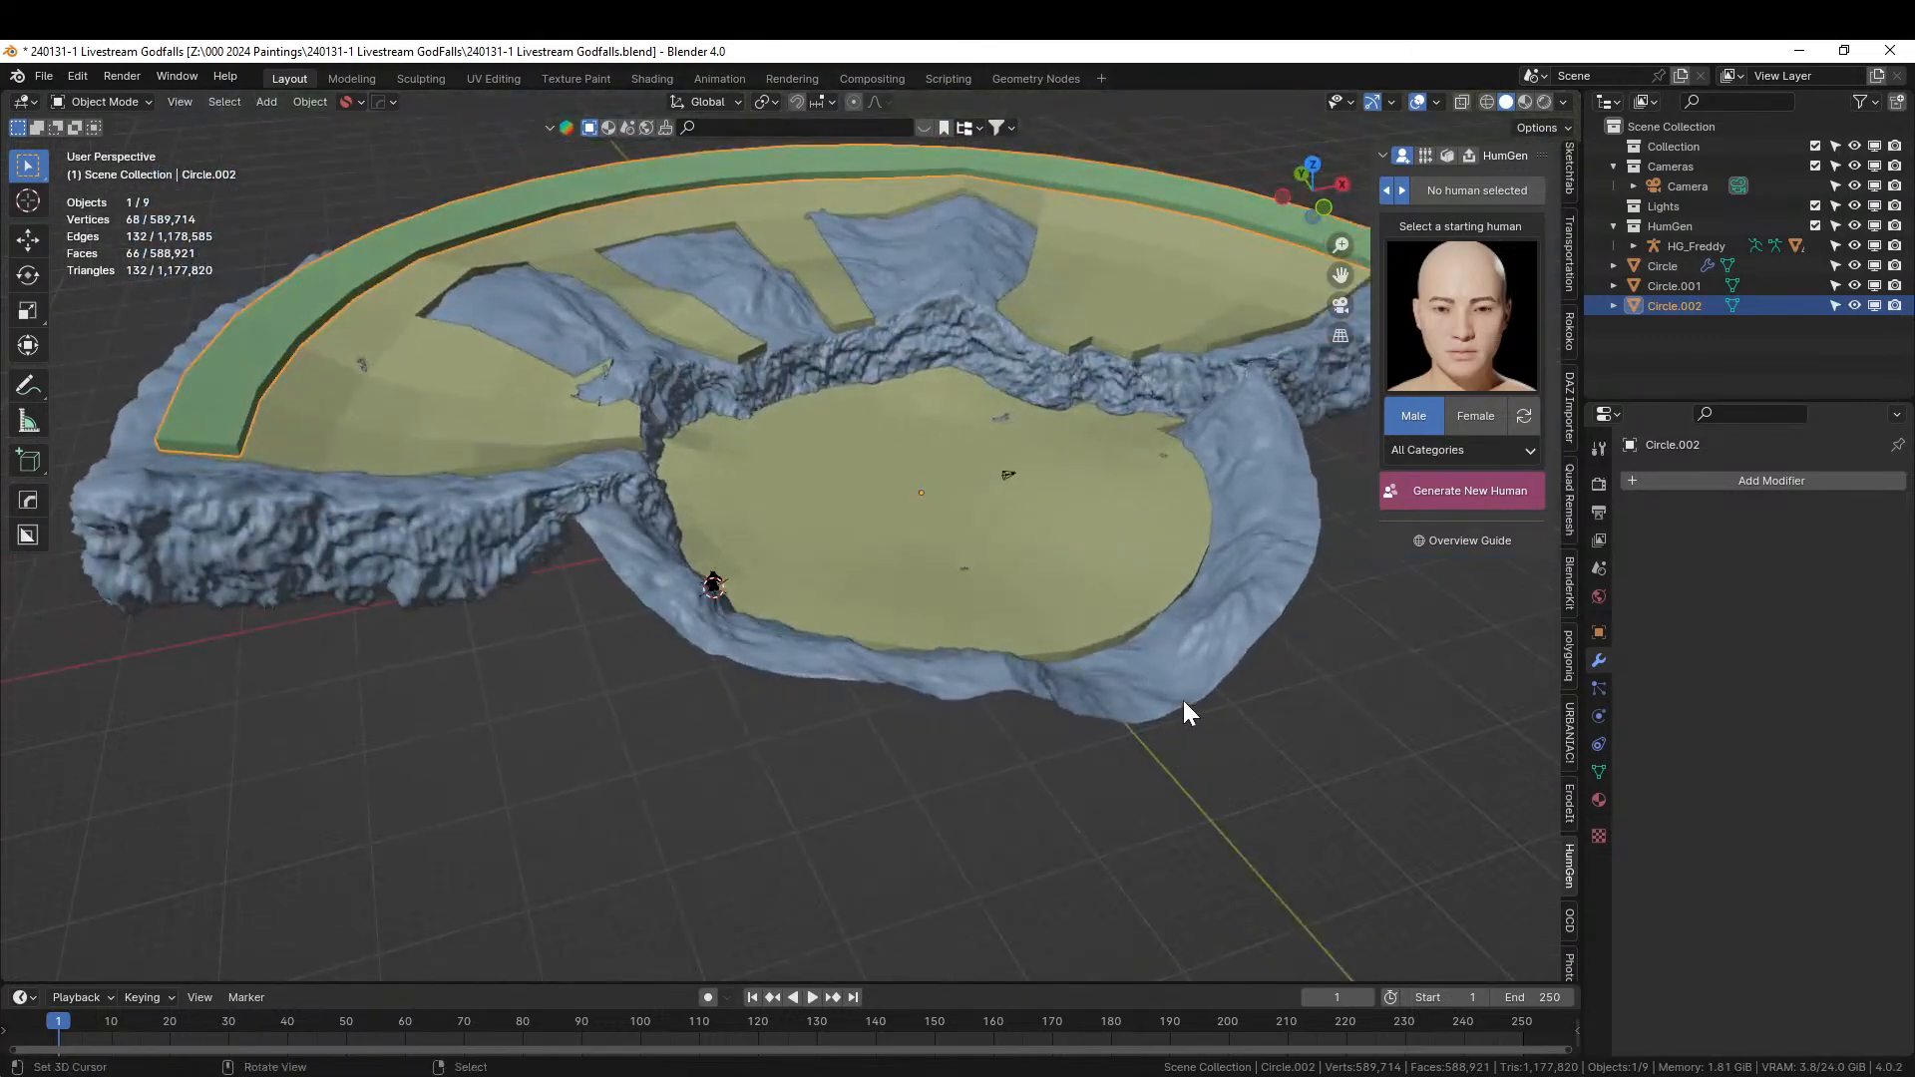
pyautogui.press('KP_7')
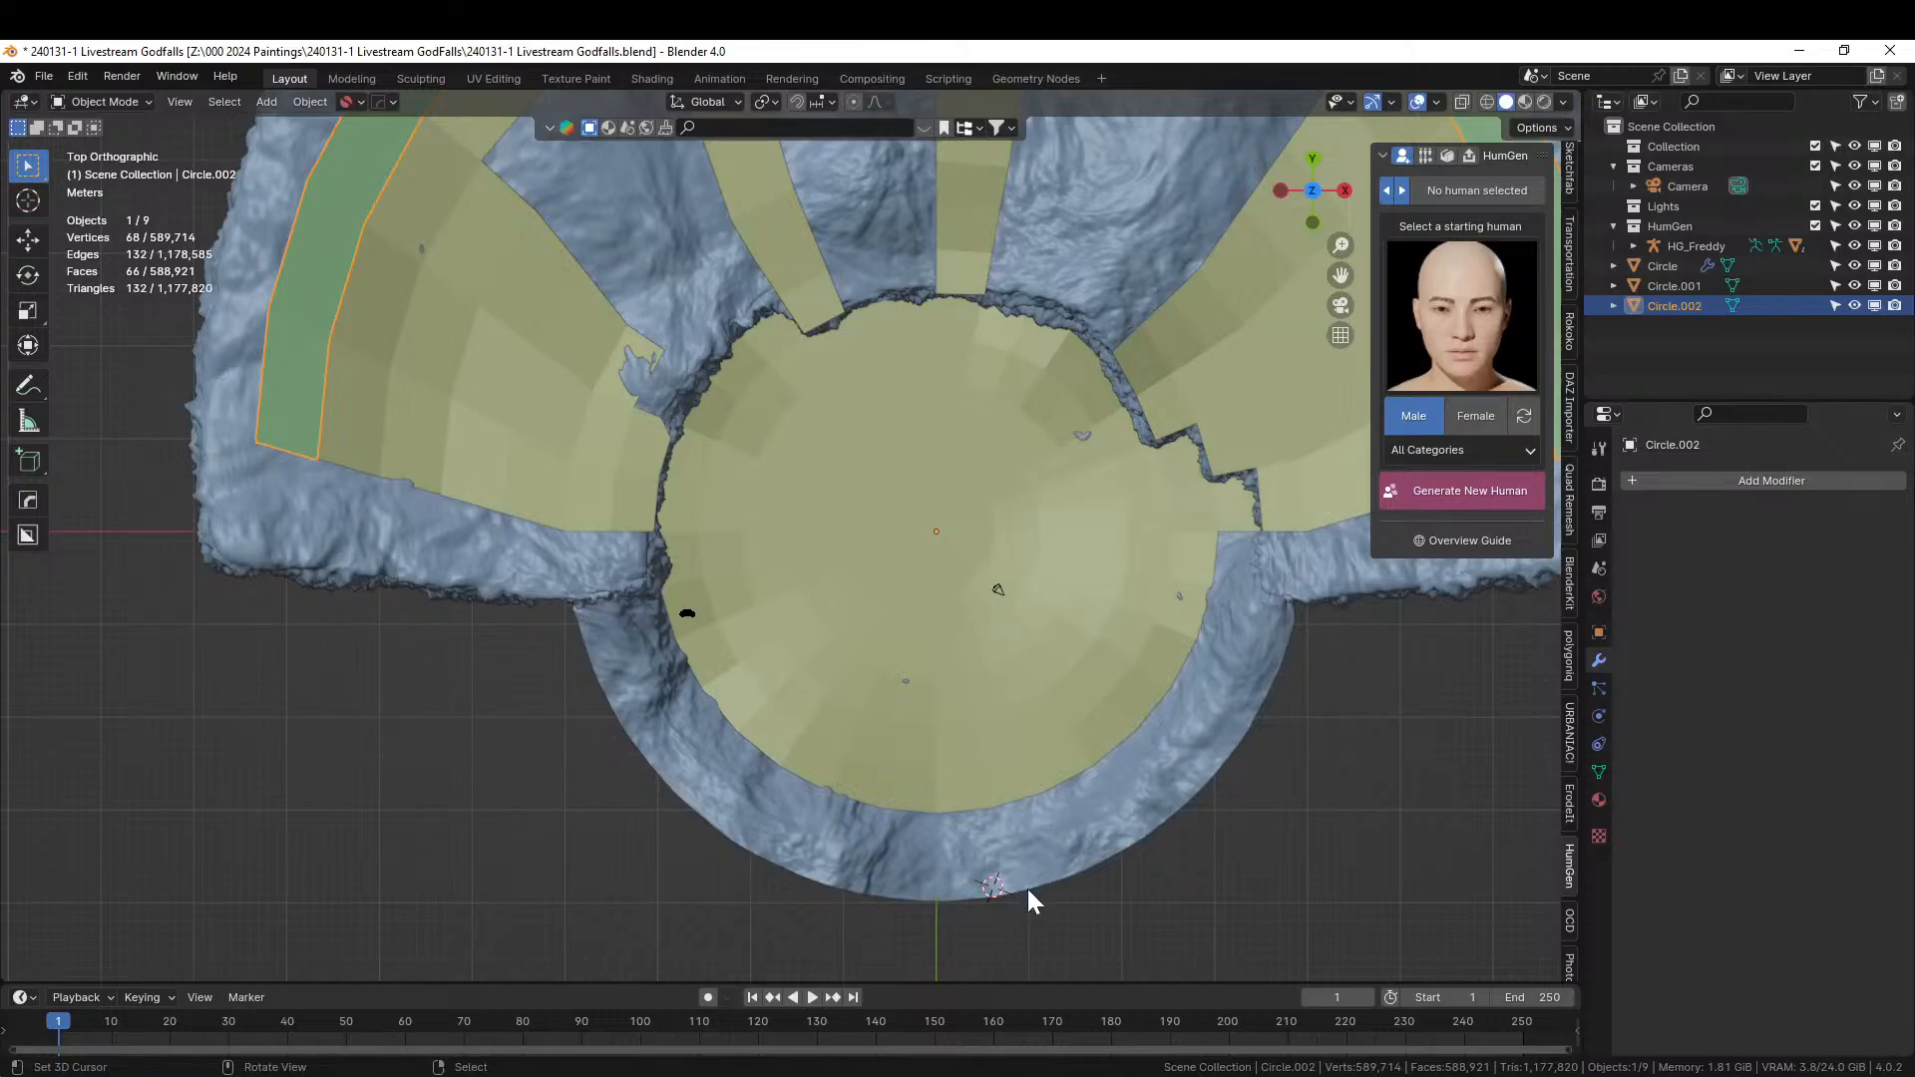
pyautogui.hotkey('shift', 'a')
pyautogui.moveTo(960, 553)
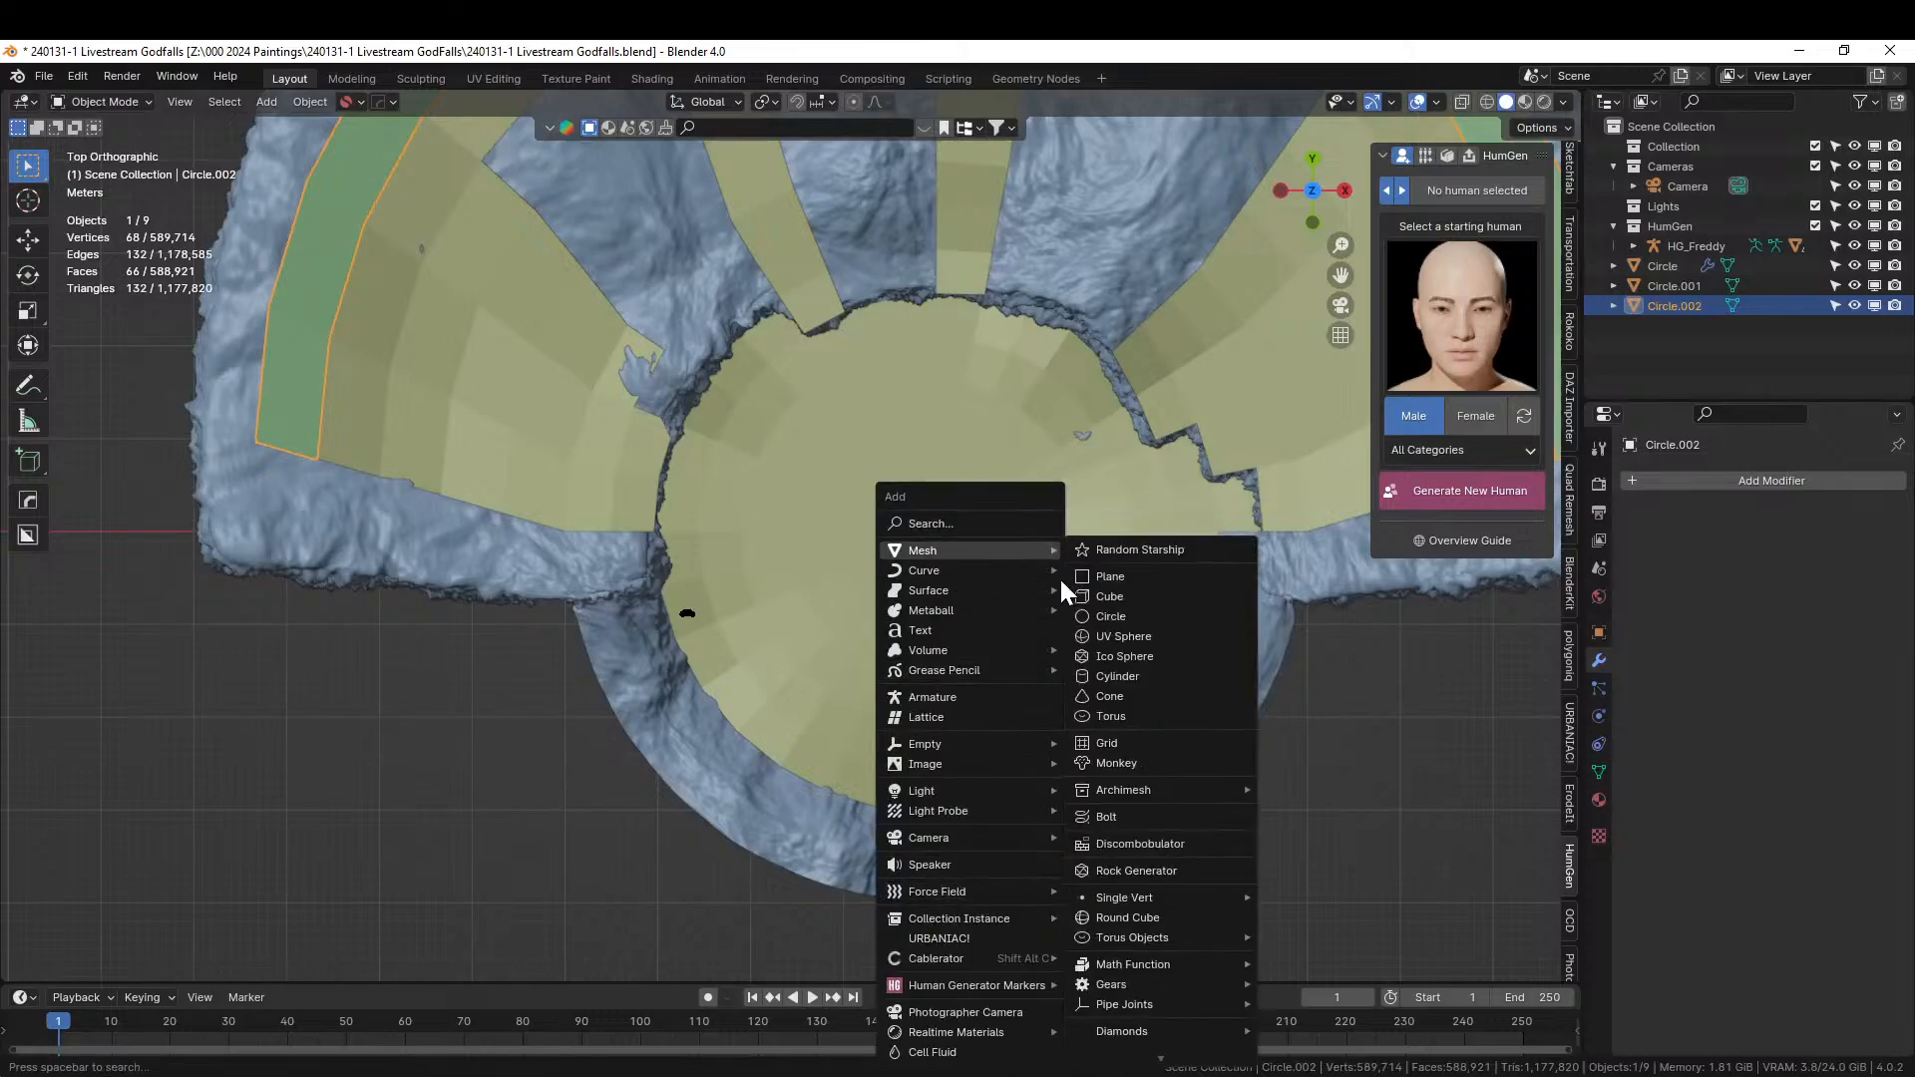
pyautogui.click(1146, 596)
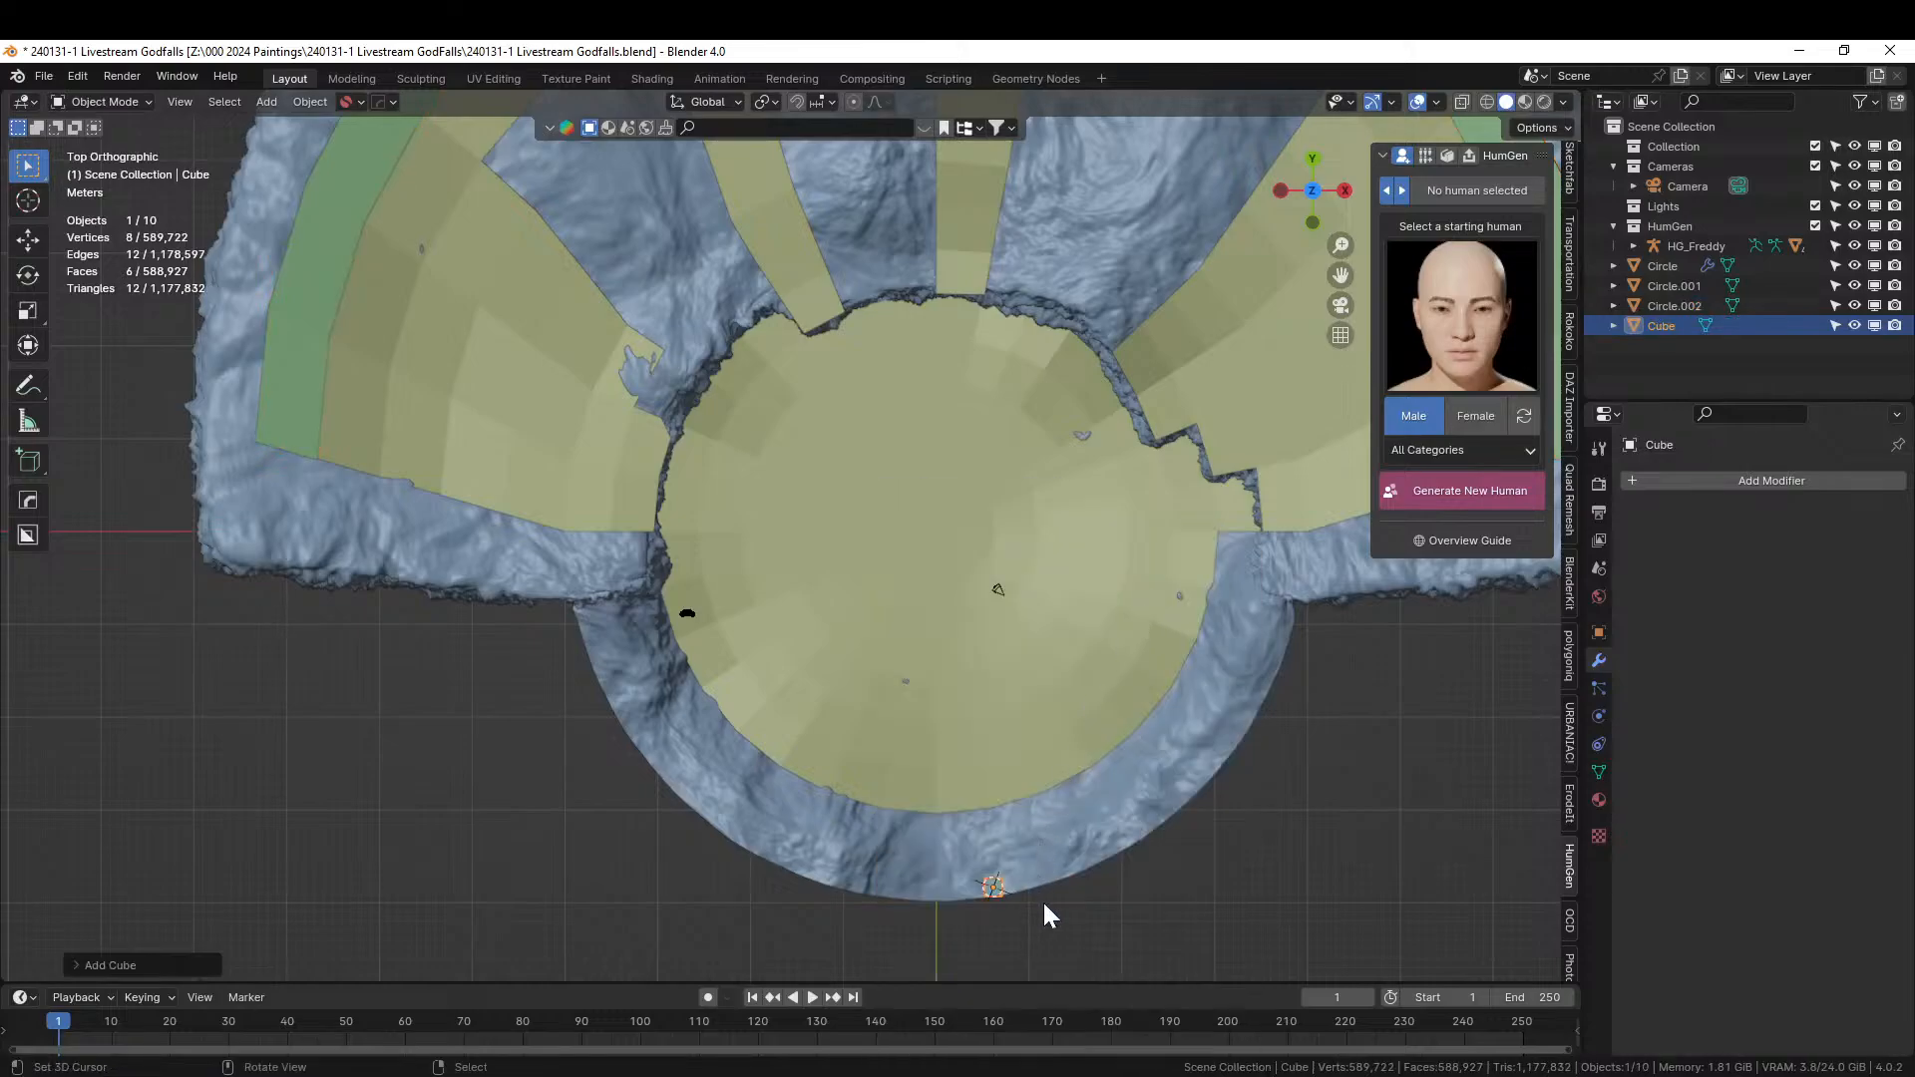
pyautogui.press('s')
pyautogui.click(1297, 927)
pyautogui.press('g')
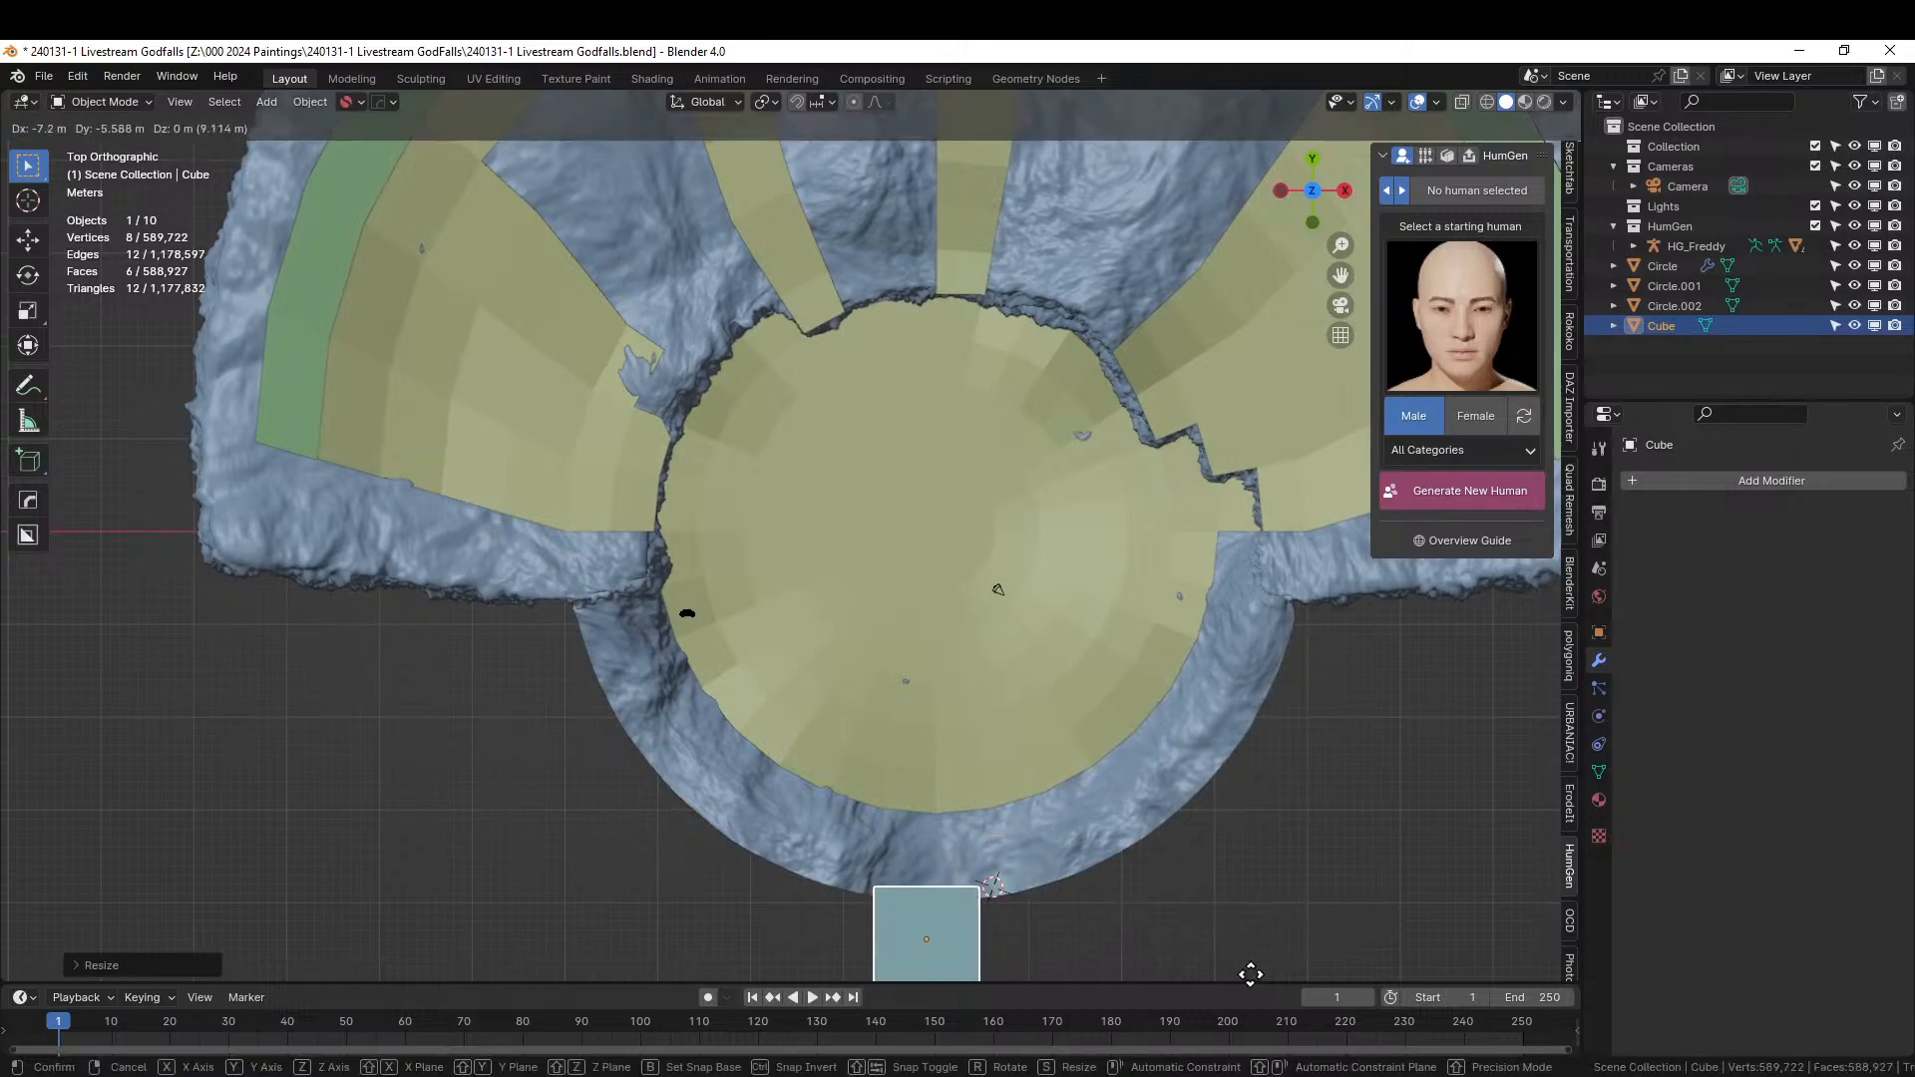
pyautogui.click(1266, 97)
# Stretch the cube along X into a long bar slightly wider than the round basin and apply its transform.
pyautogui.press('s')
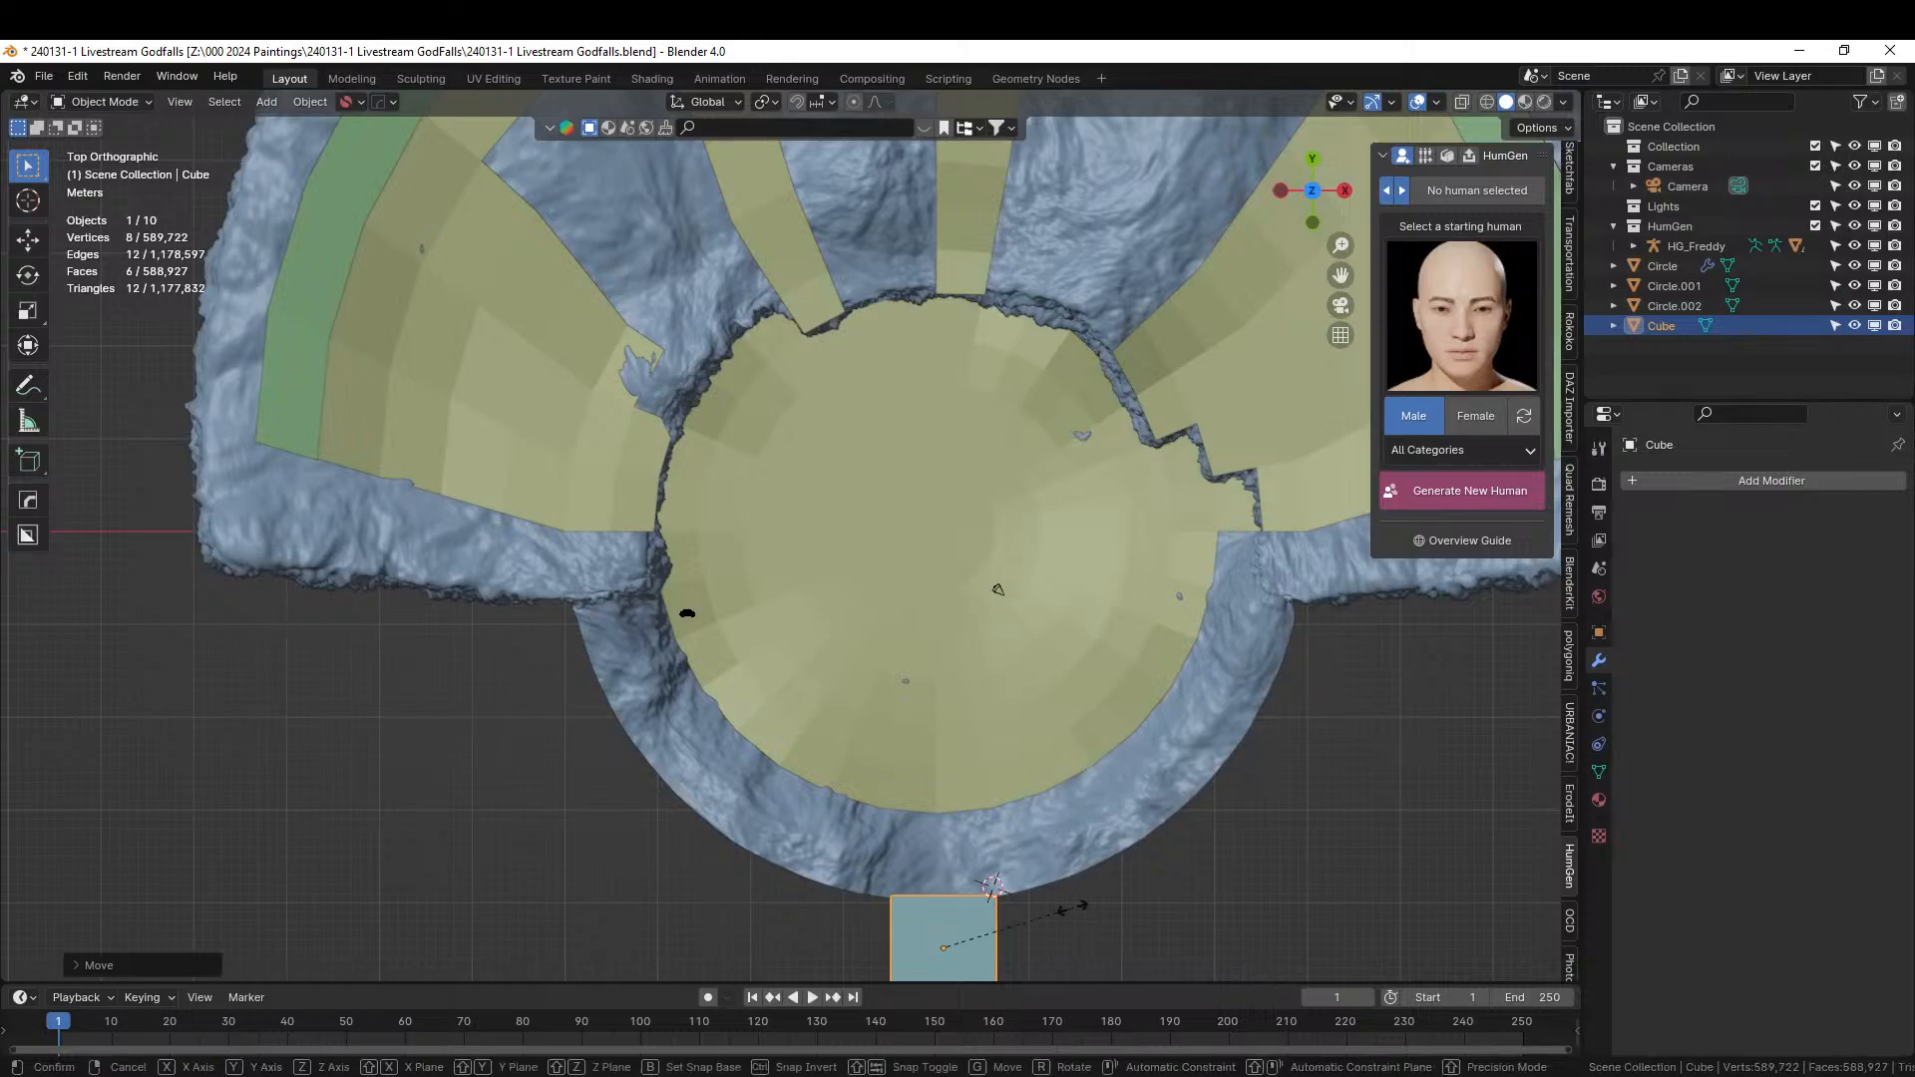
pyautogui.press('x')
pyautogui.click(389, 114)
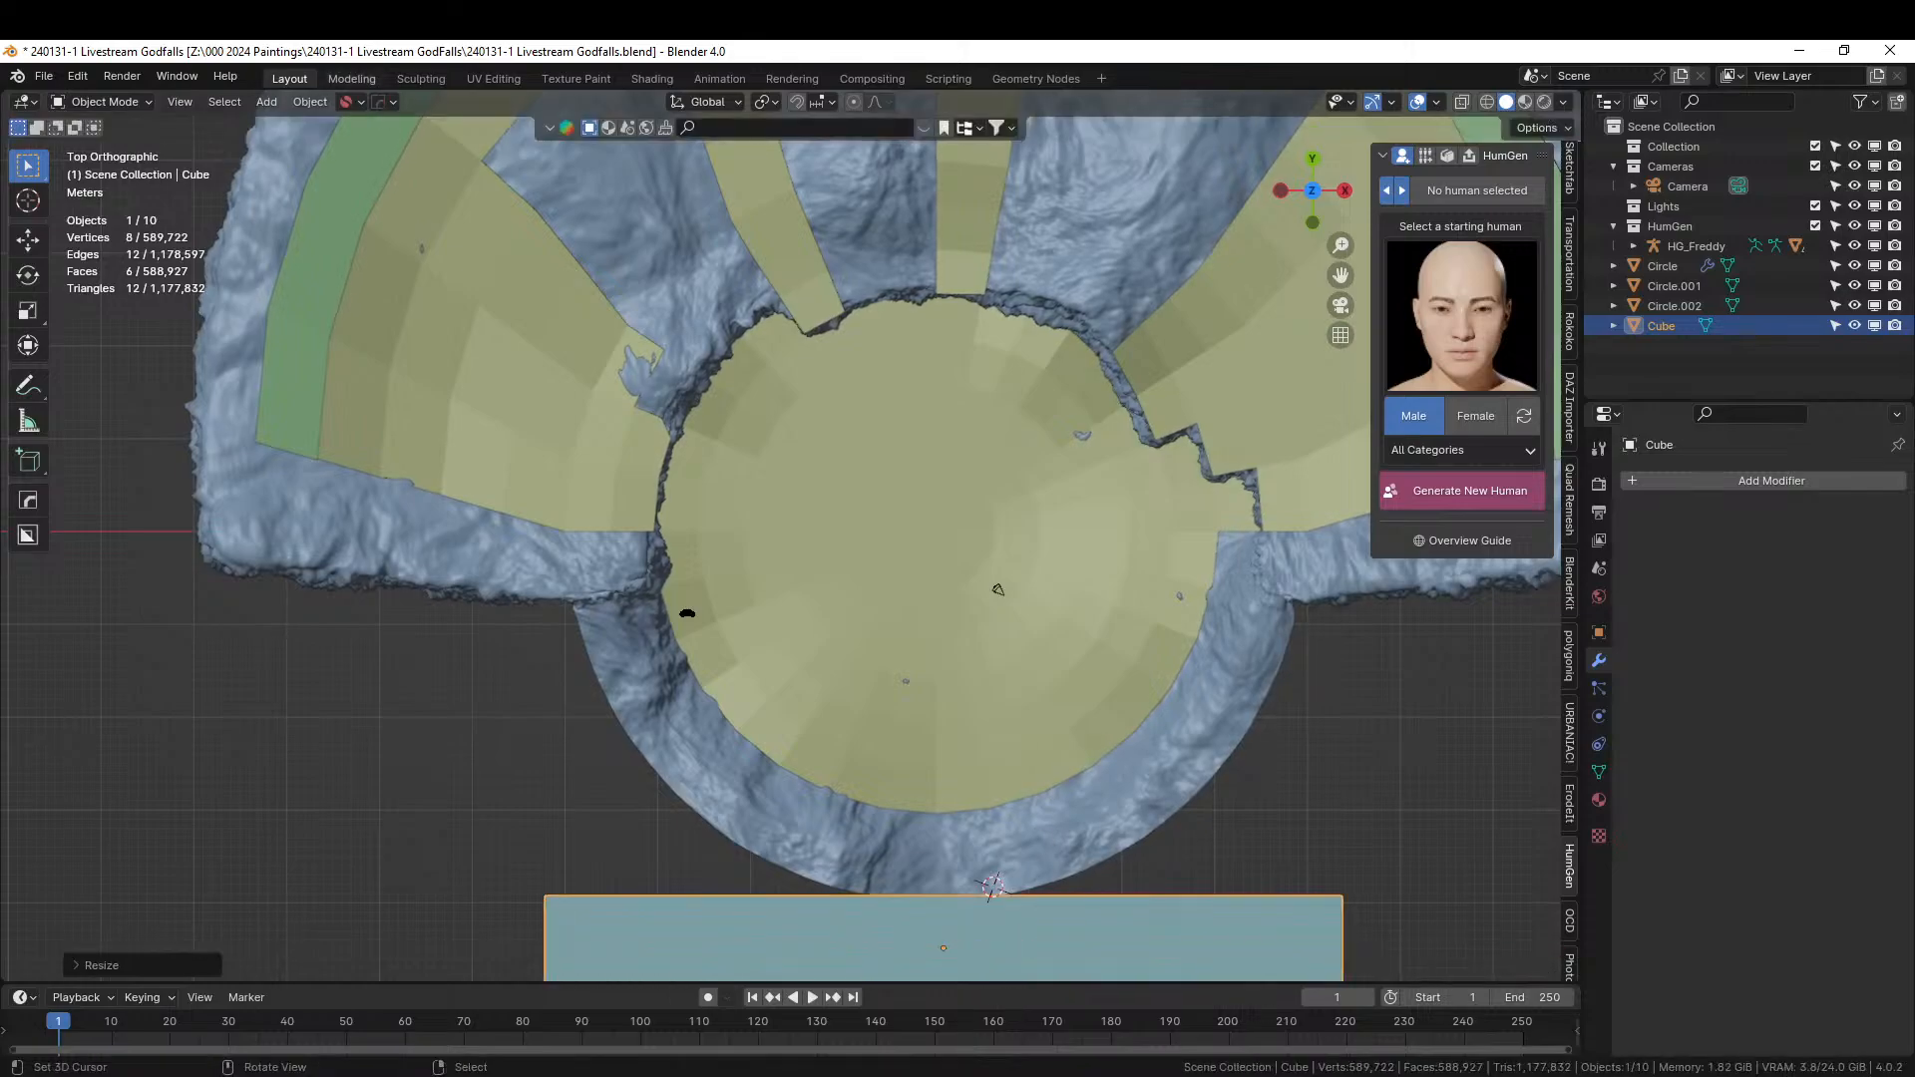
pyautogui.moveTo(1240, 449); pyautogui.dragTo(1243, 511, button='middle')
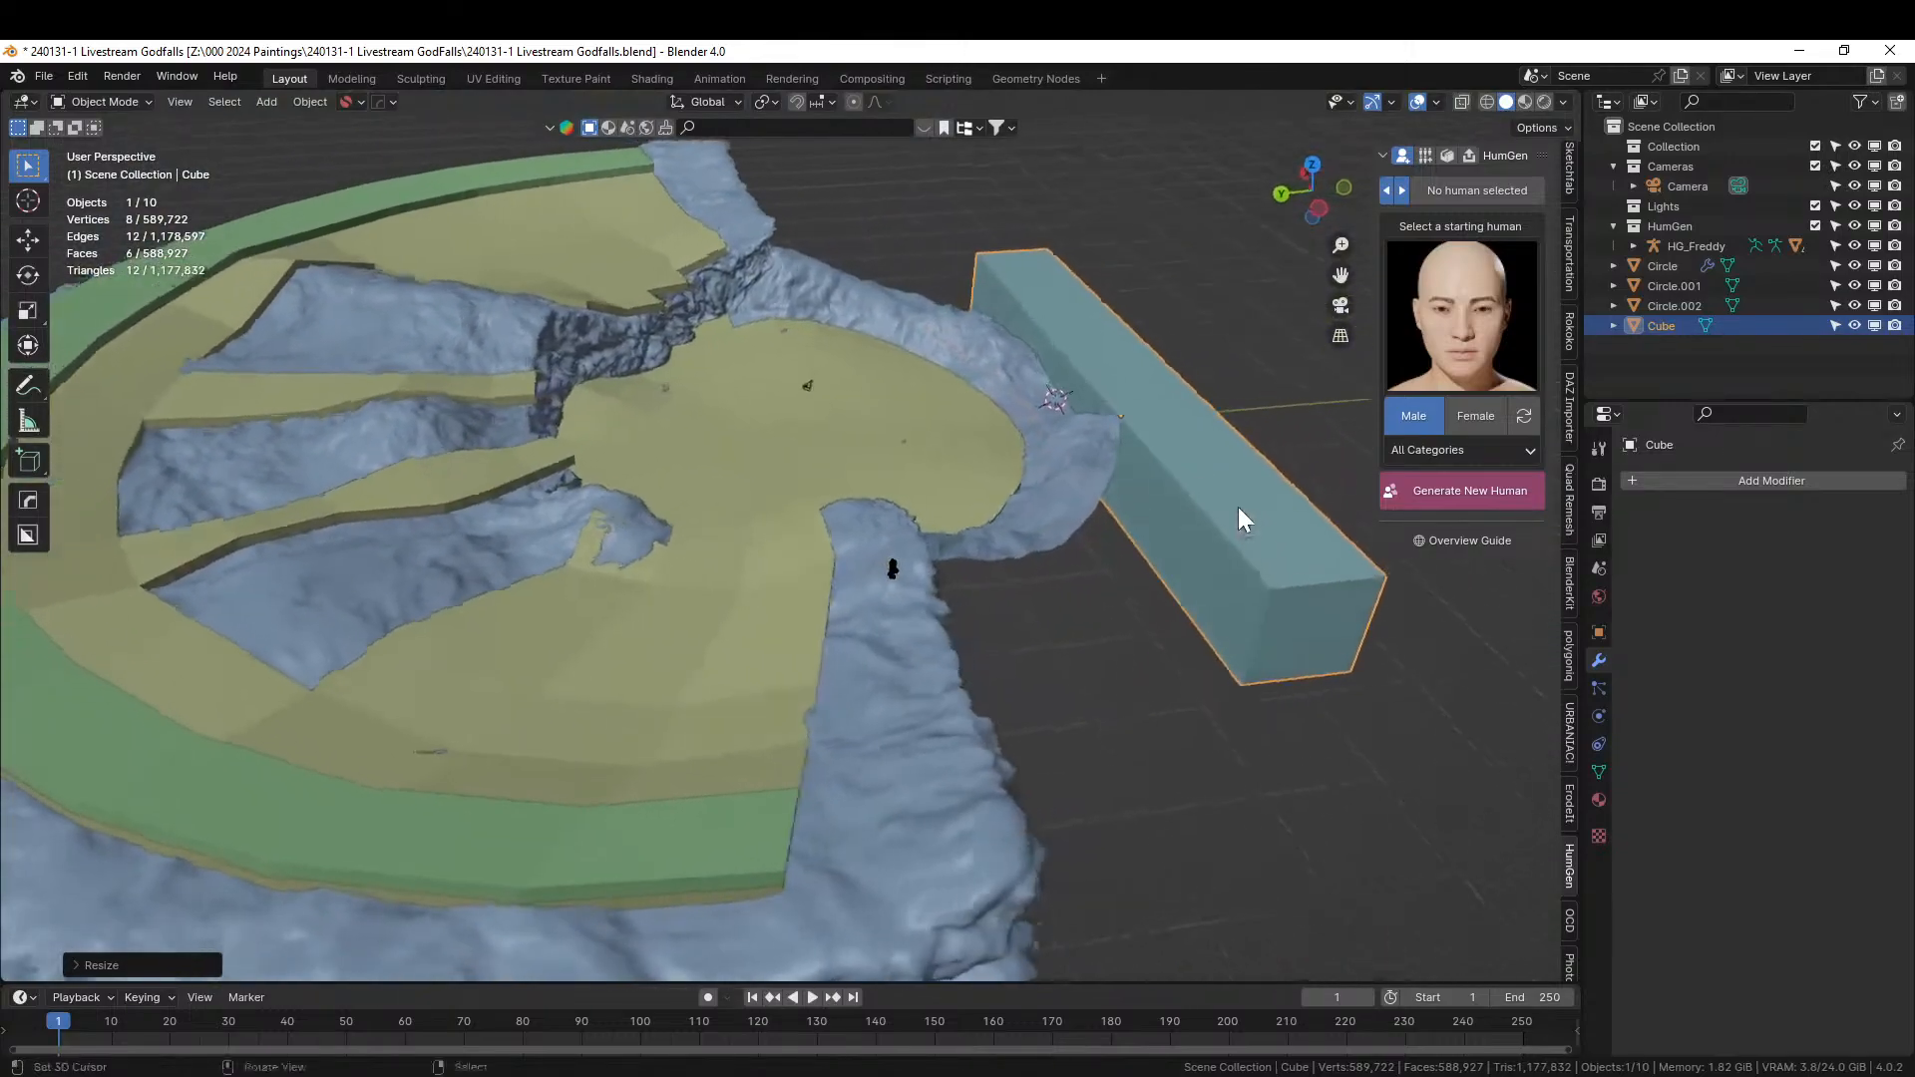
pyautogui.hotkey('ctrl', 'a')
pyautogui.click(1157, 443)
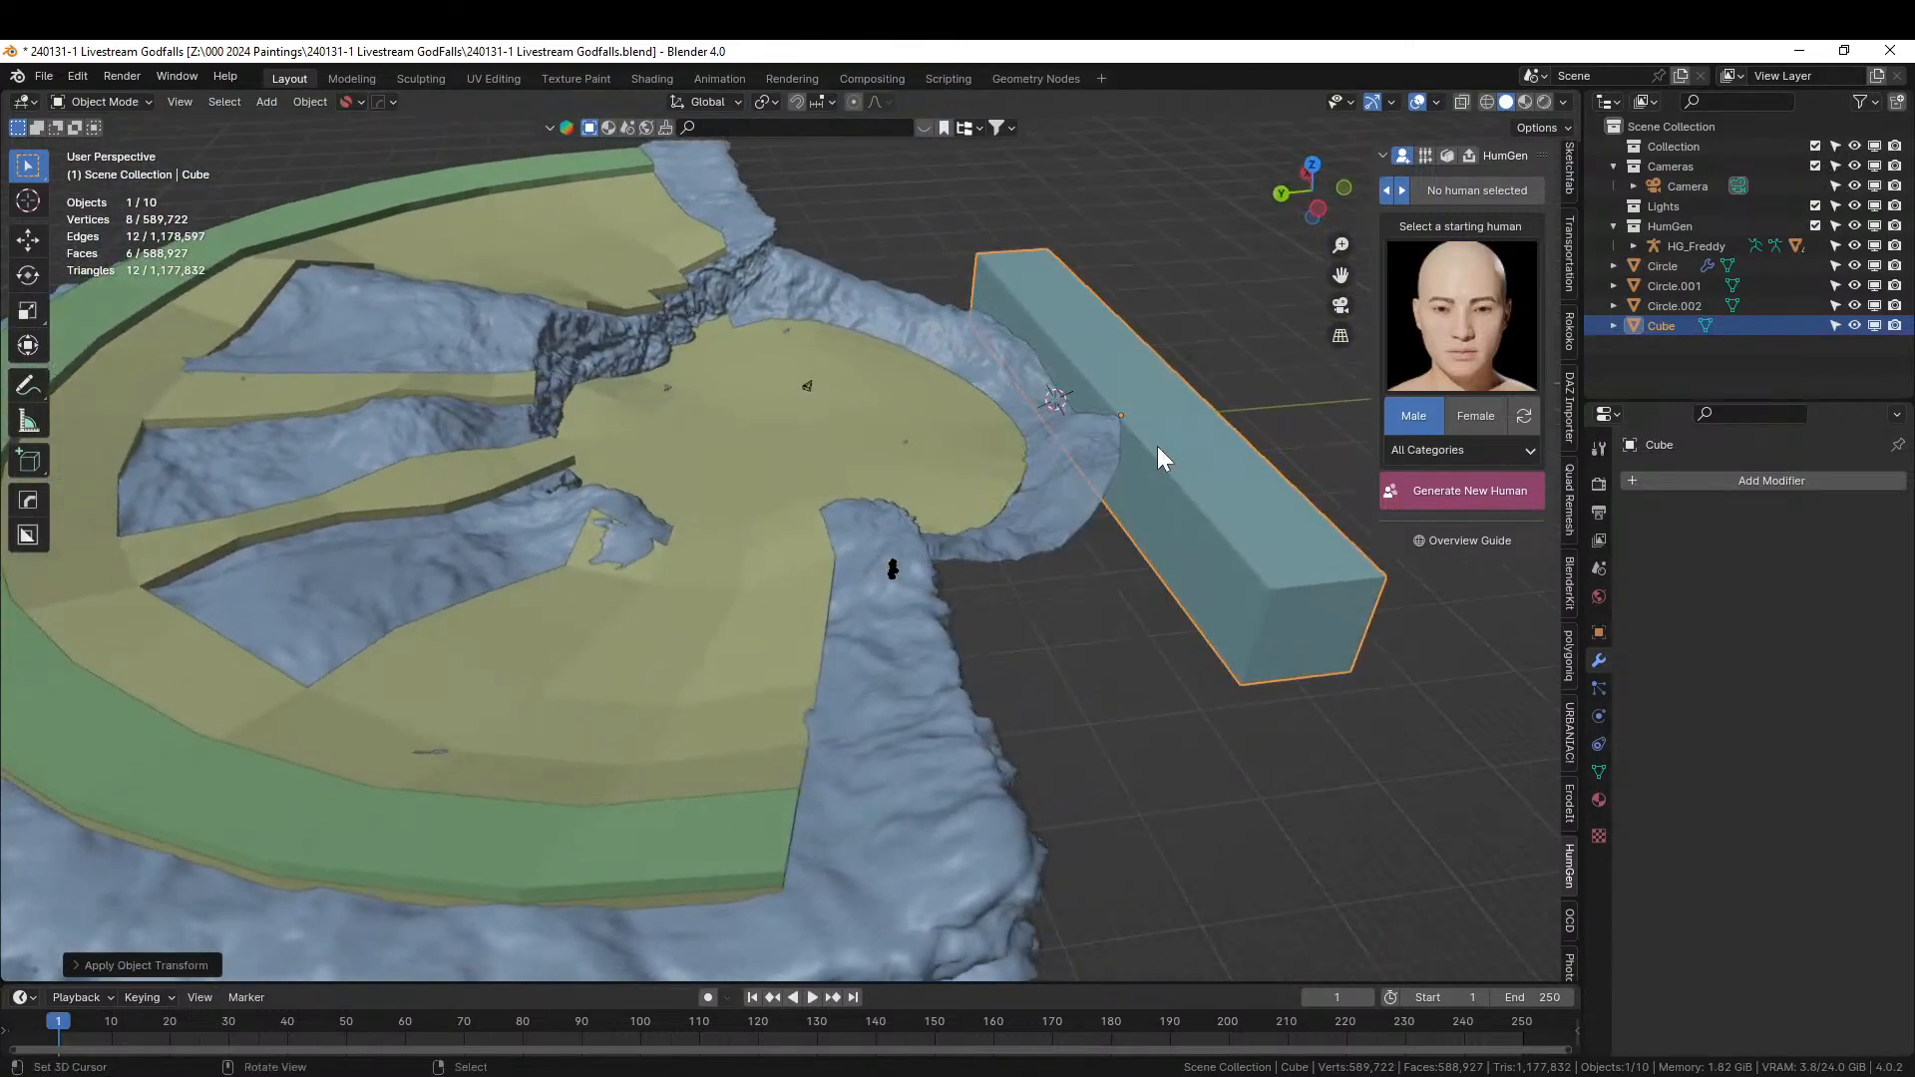
# Move the long bar in front of the basin into a new collection named Outflow.
pyautogui.press('m')
pyautogui.click(1157, 440)
pyautogui.write('Outflow')
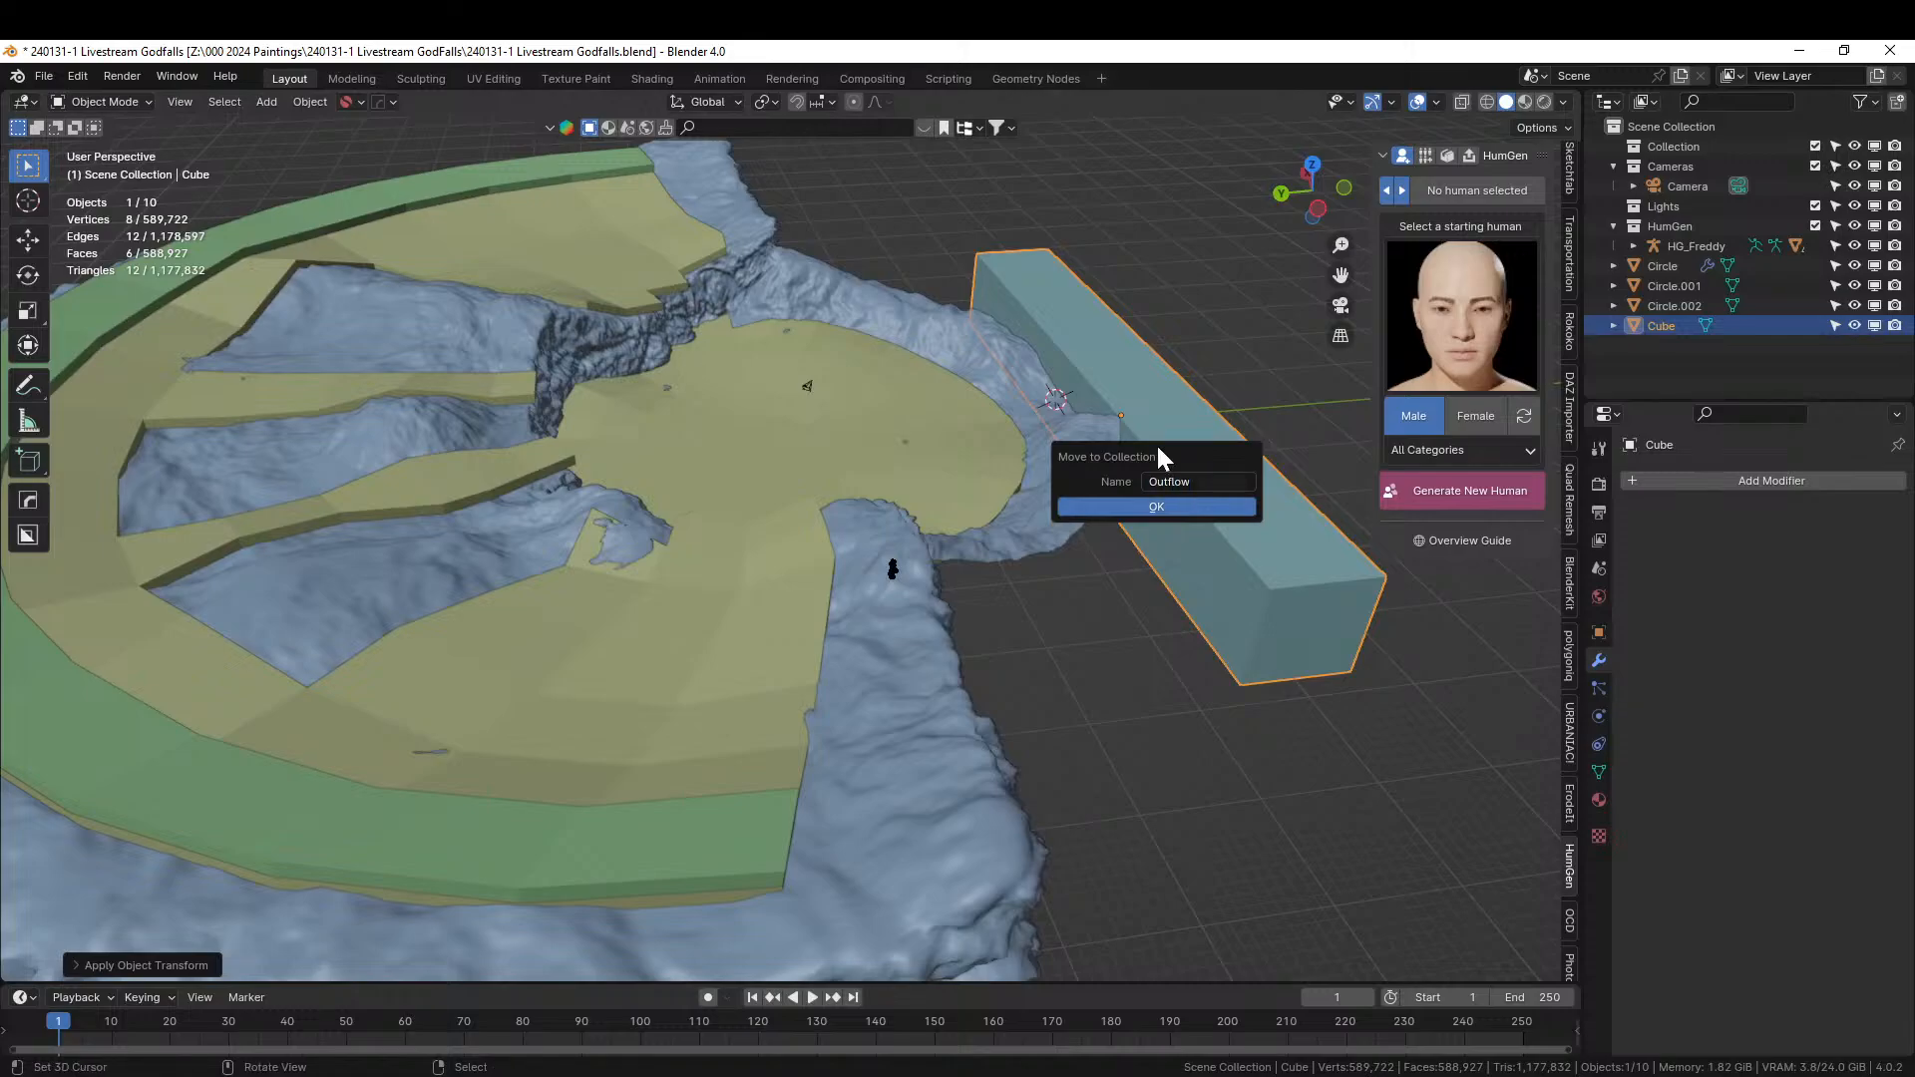
pyautogui.press('Return')
# Move the extruded floor and plateau layer into a new collection named Initial.
pyautogui.click(735, 387)
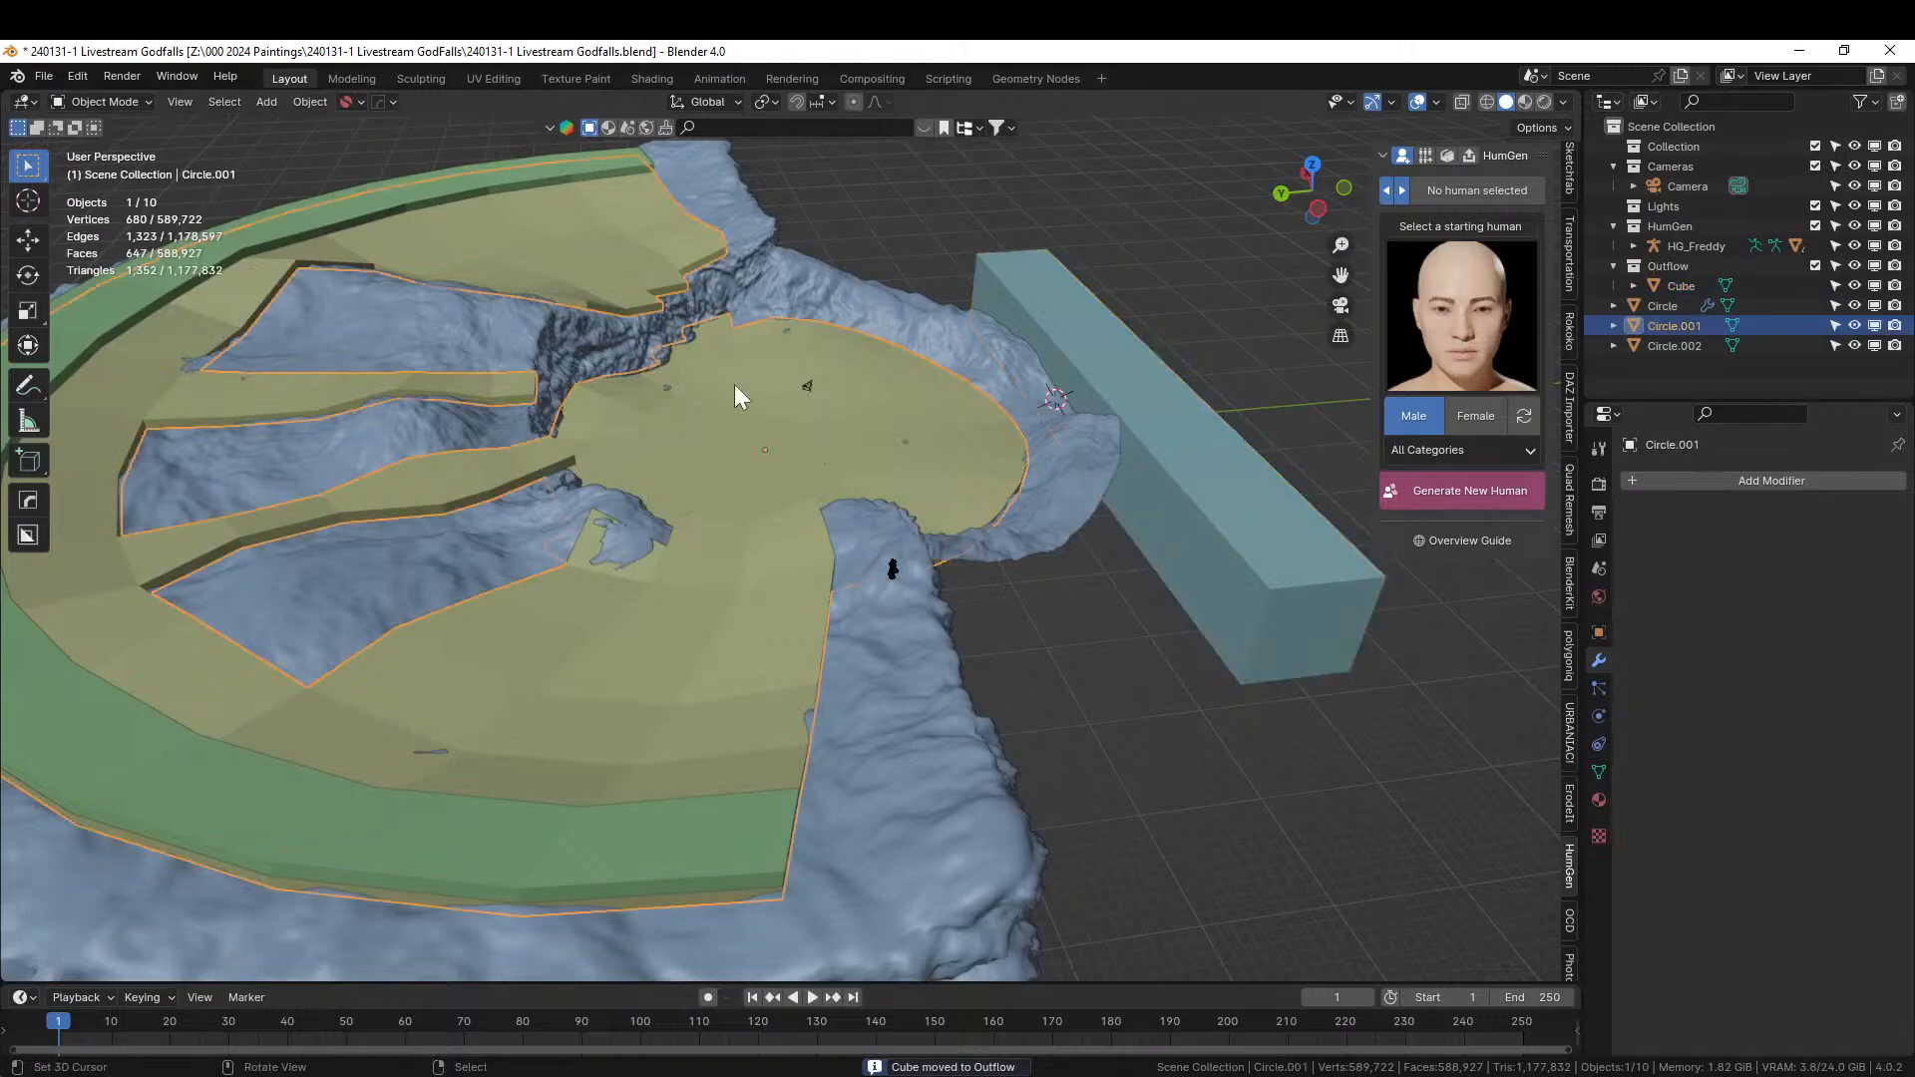
pyautogui.press('m')
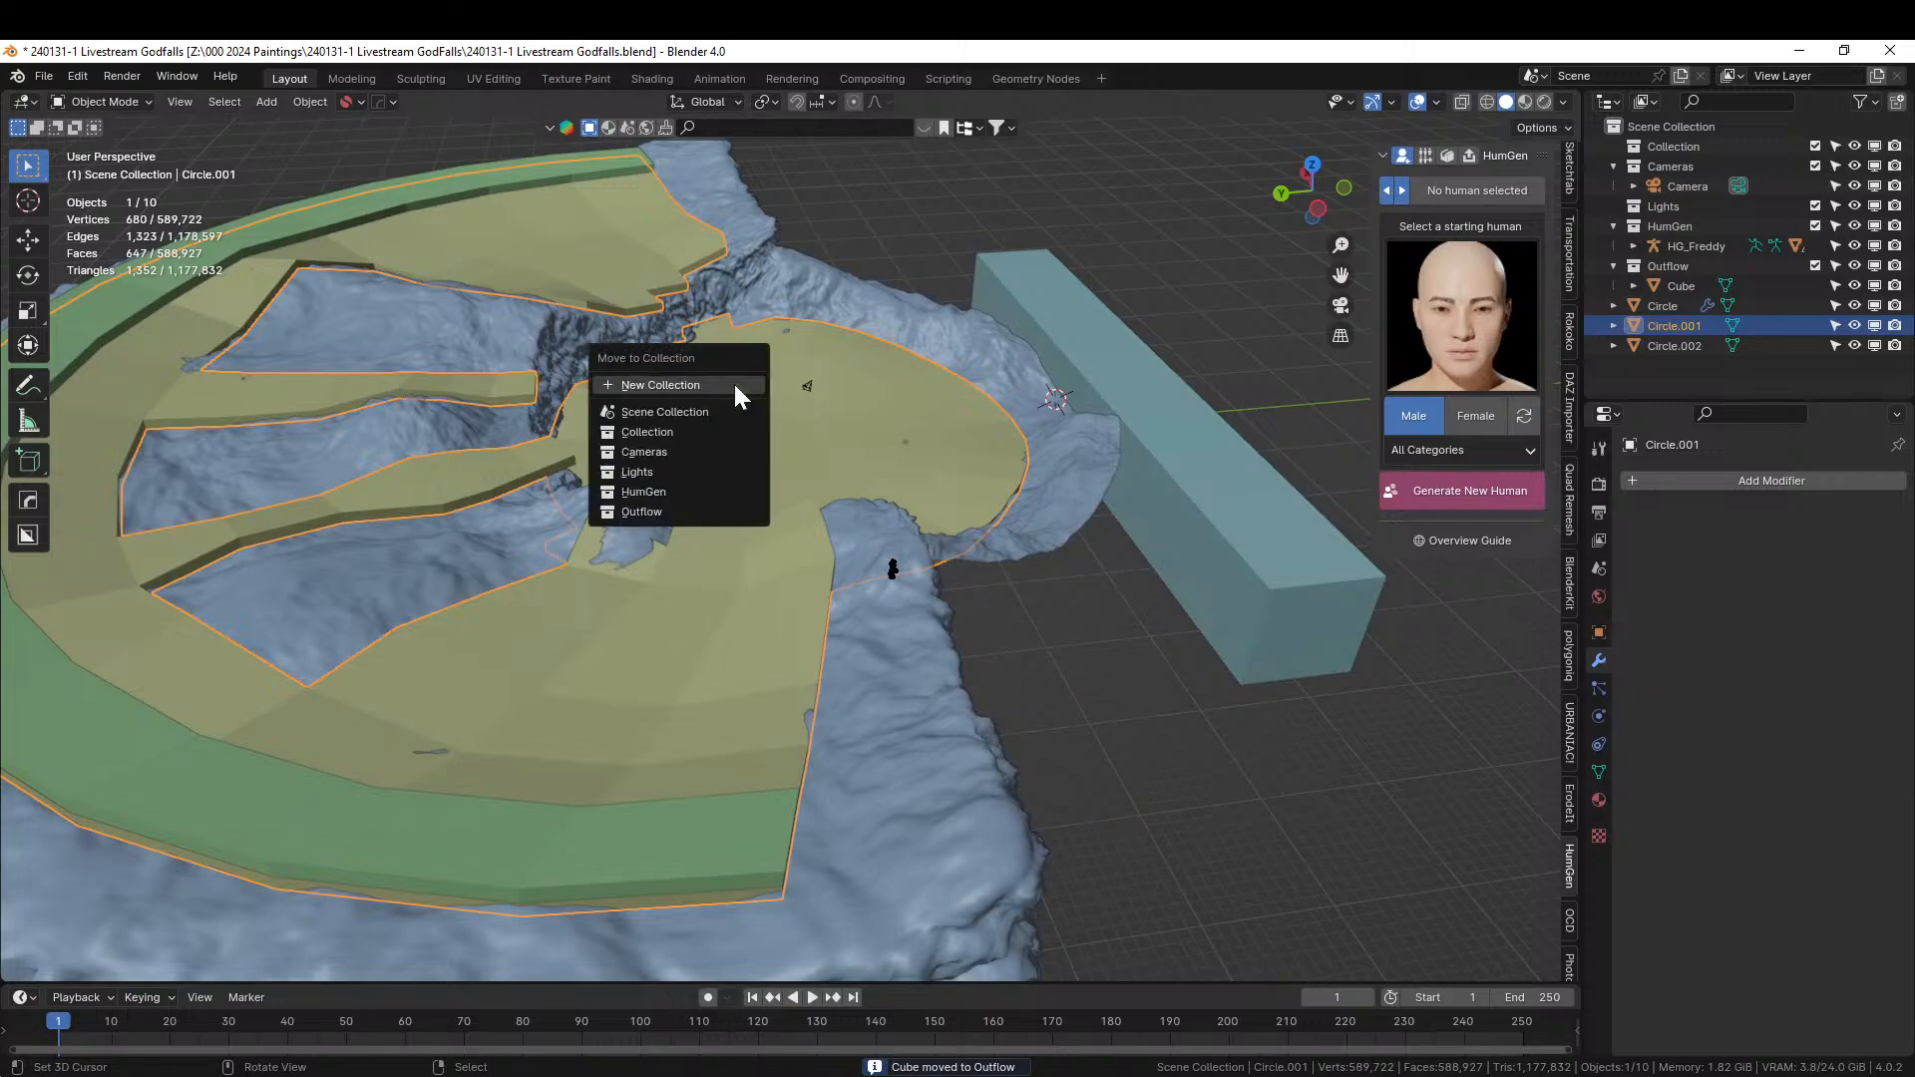
pyautogui.click(735, 389)
pyautogui.write('Initial')
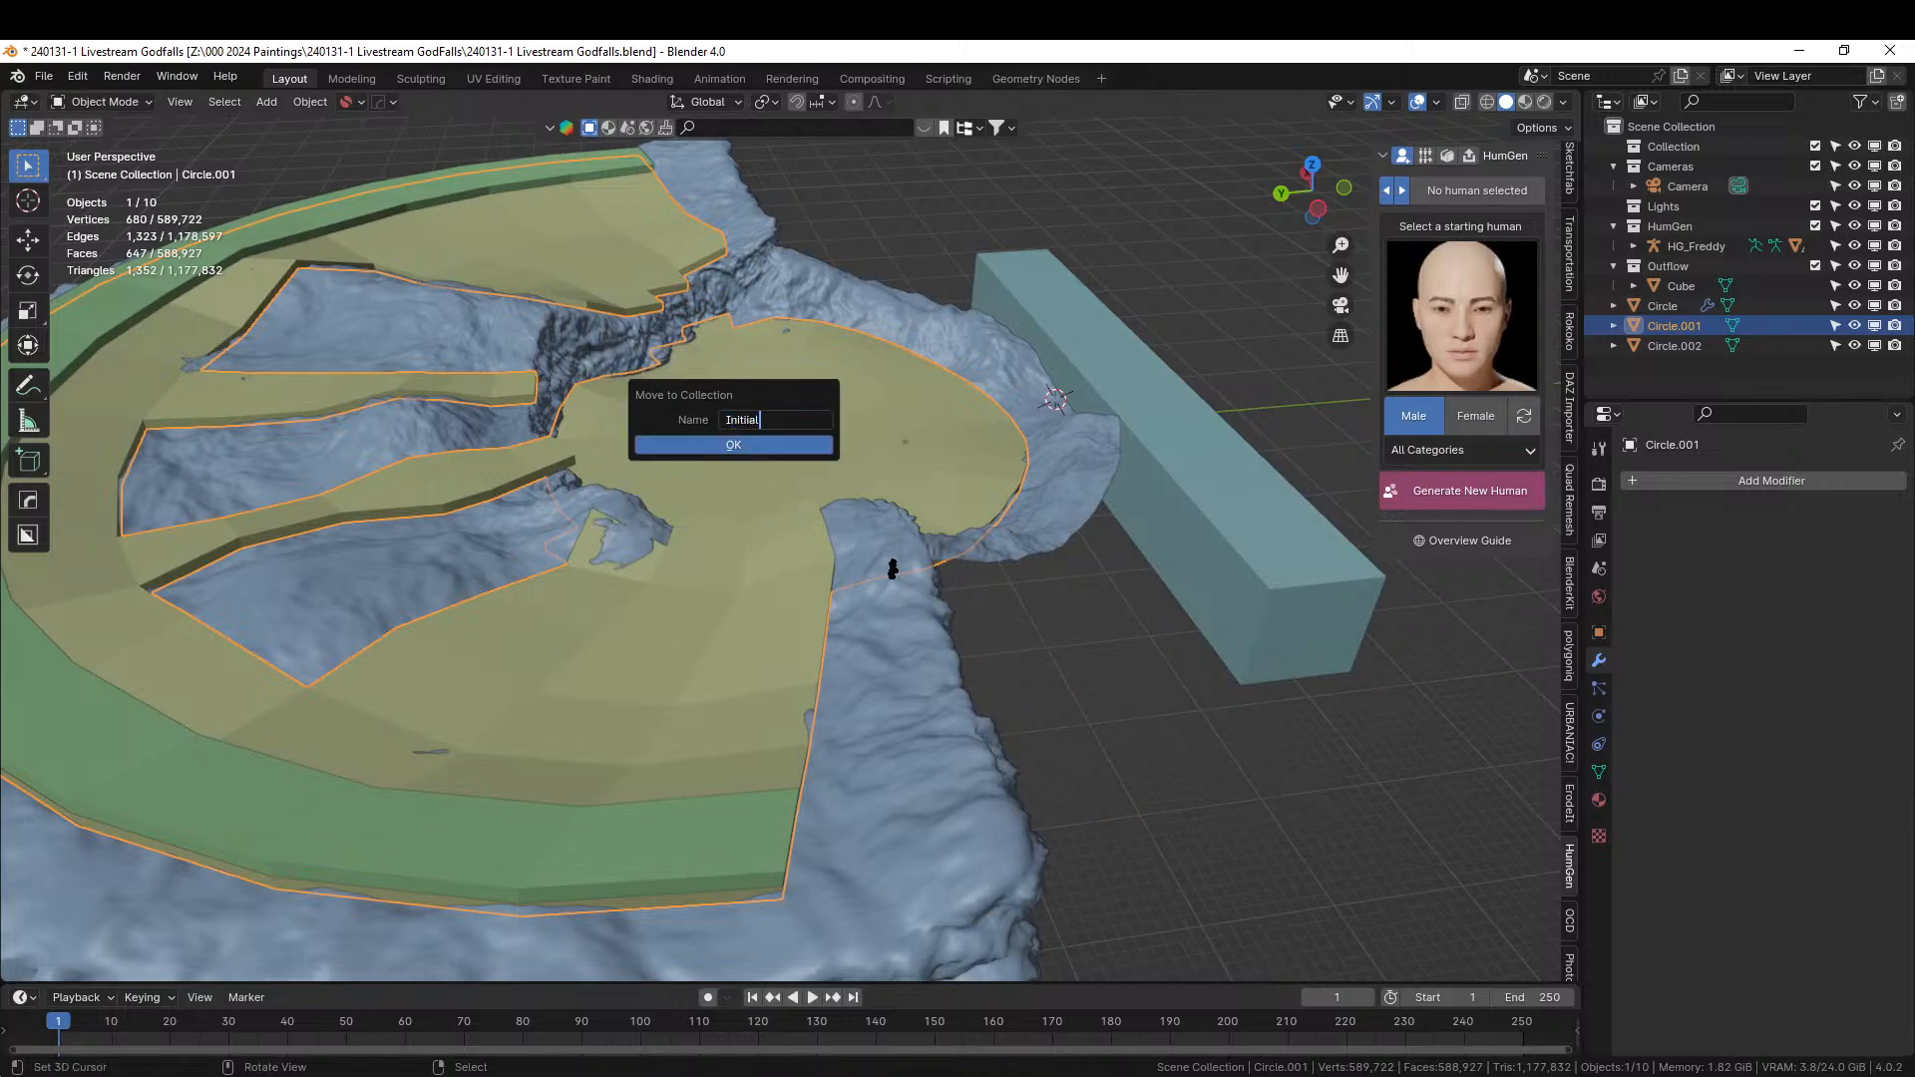
pyautogui.press('Return')
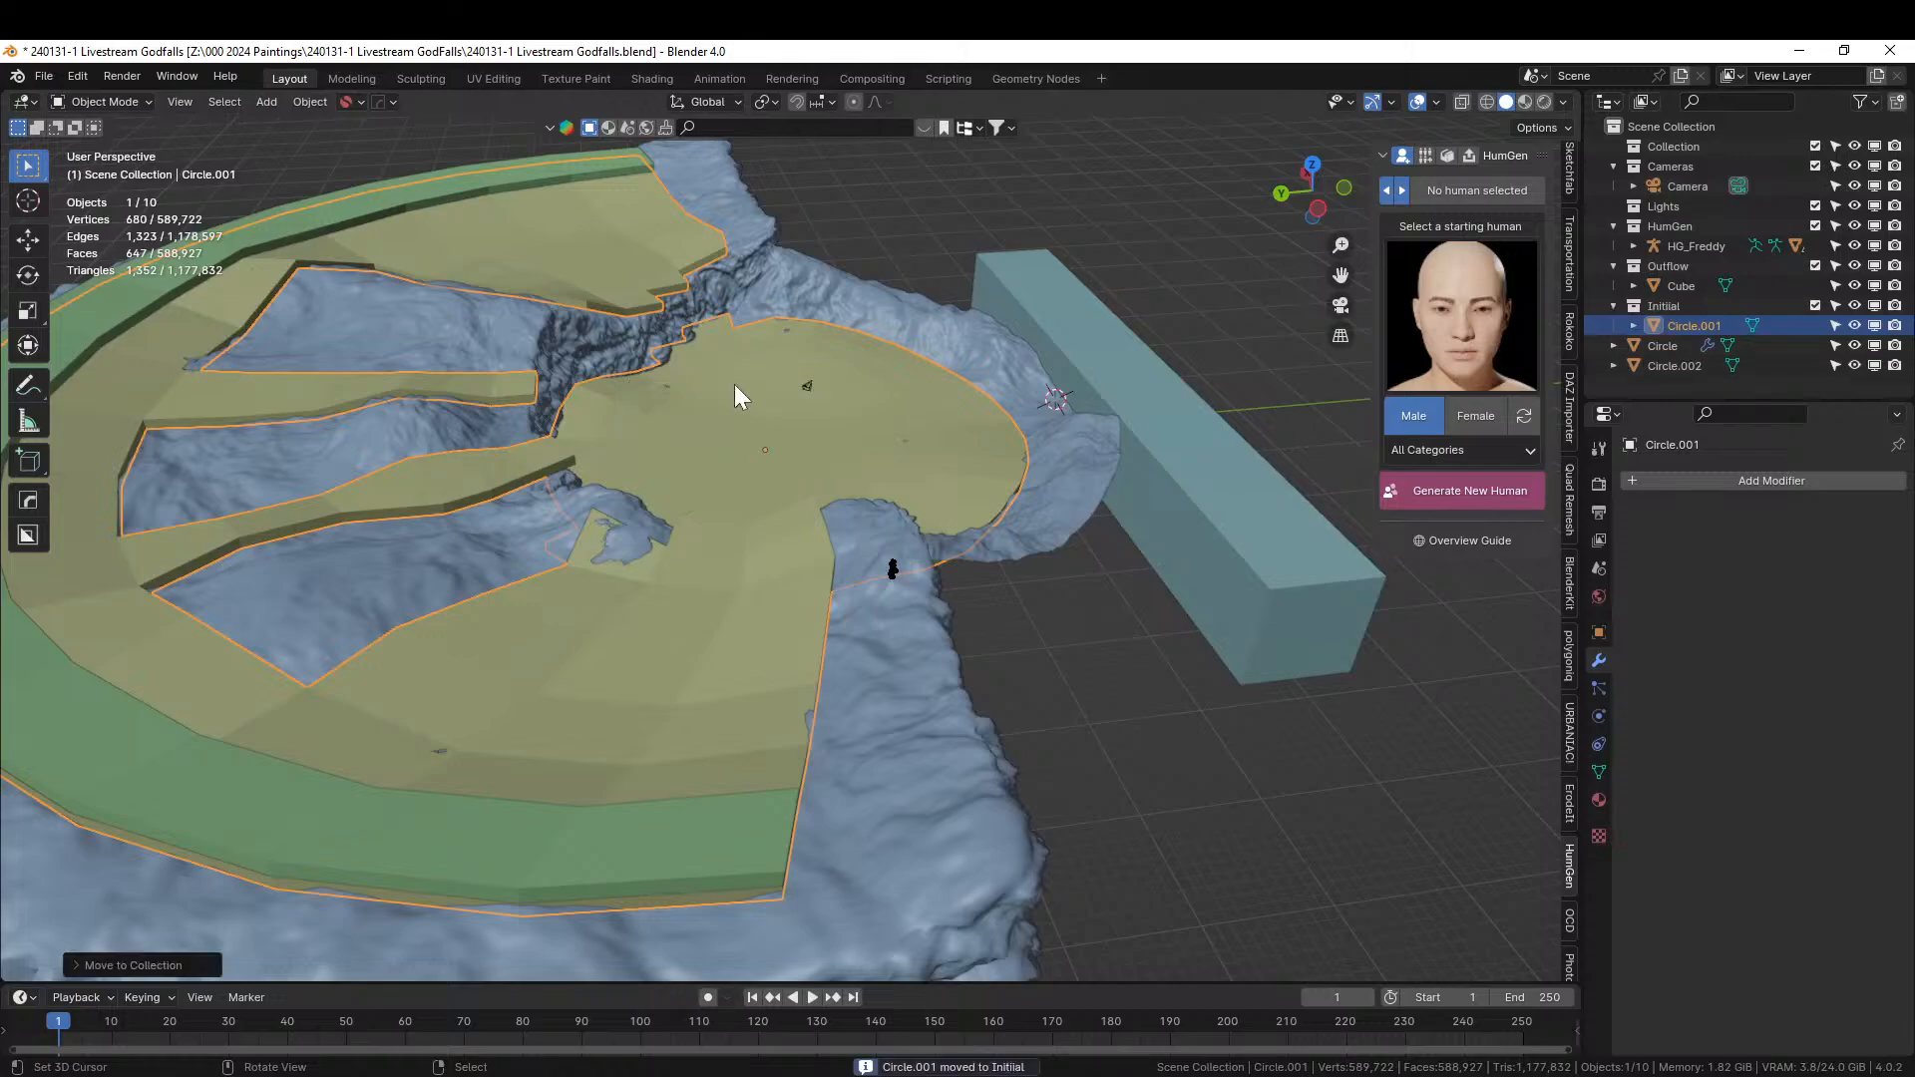
# Move the extruded outer rim strip into a new collection named Inflow.
pyautogui.click(202, 798)
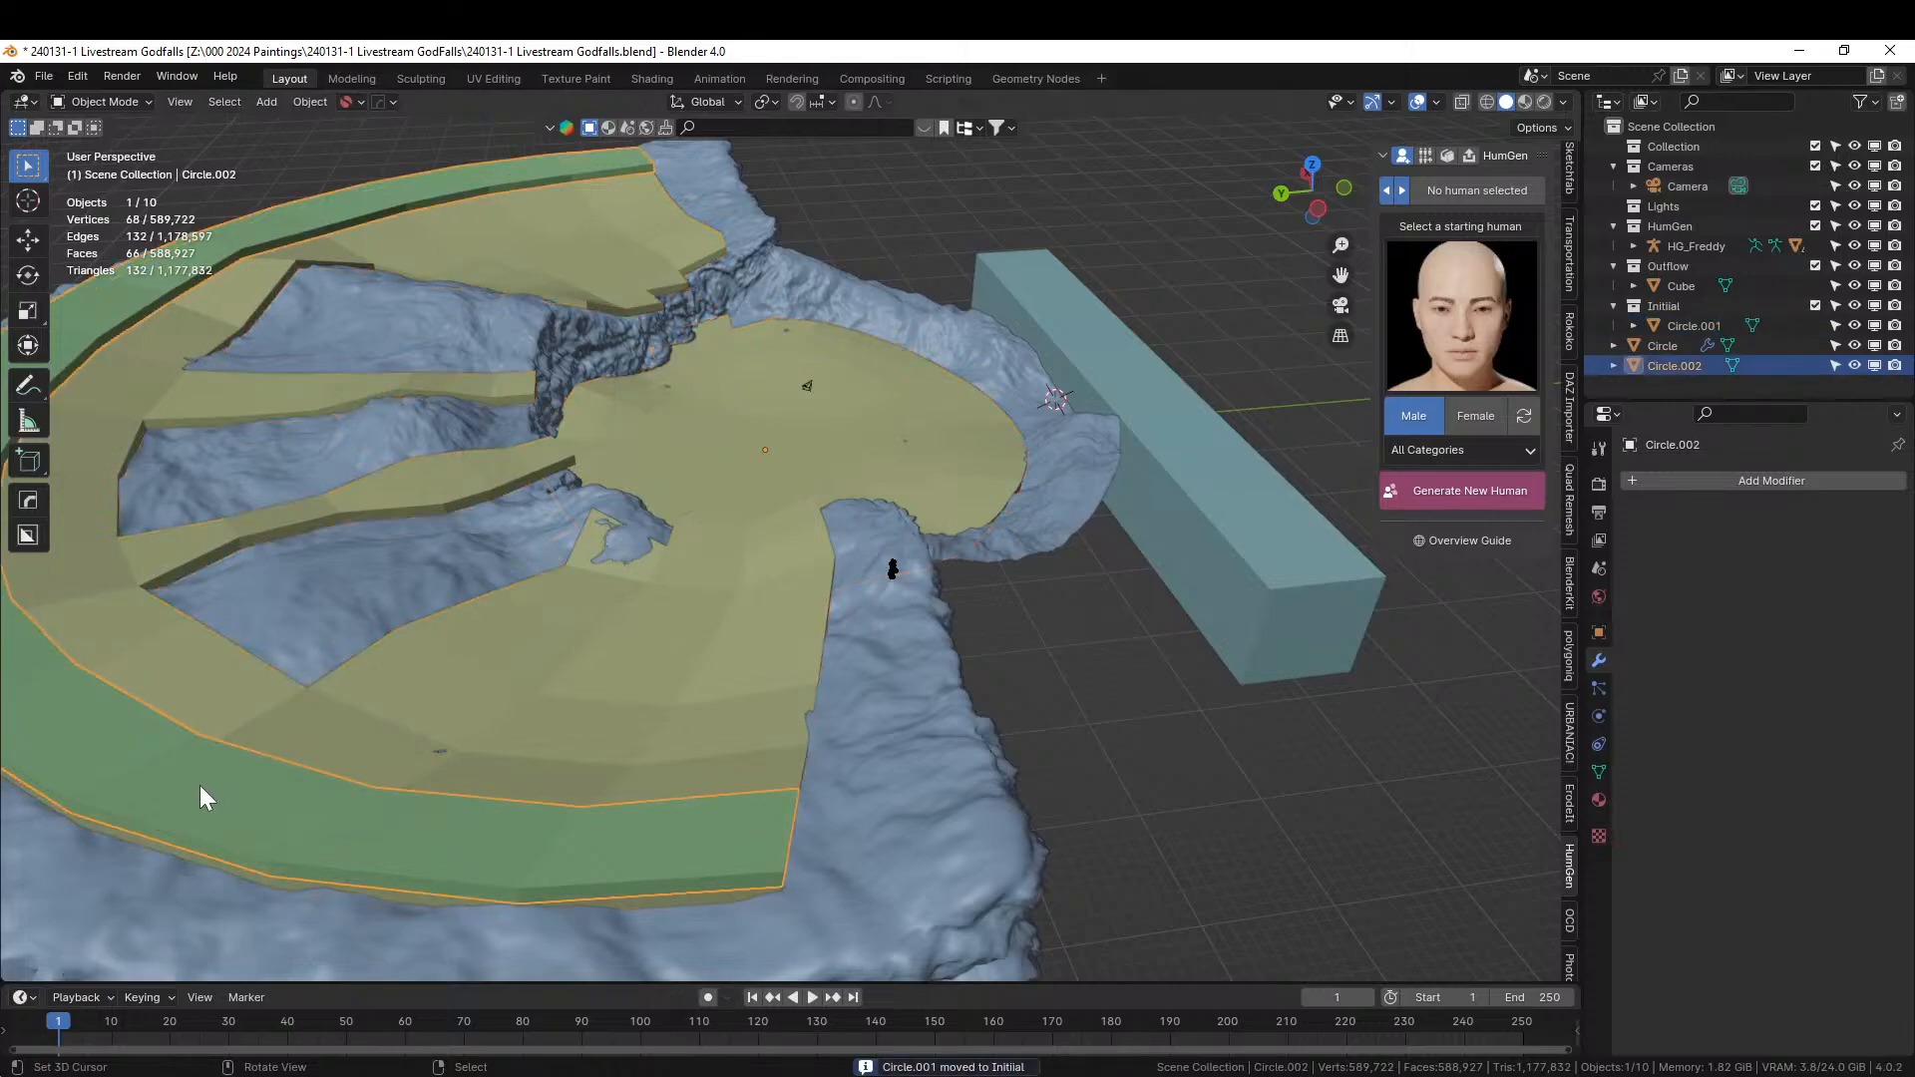
pyautogui.press('m')
pyautogui.click(182, 781)
pyautogui.write('Inflow')
pyautogui.press('Return')
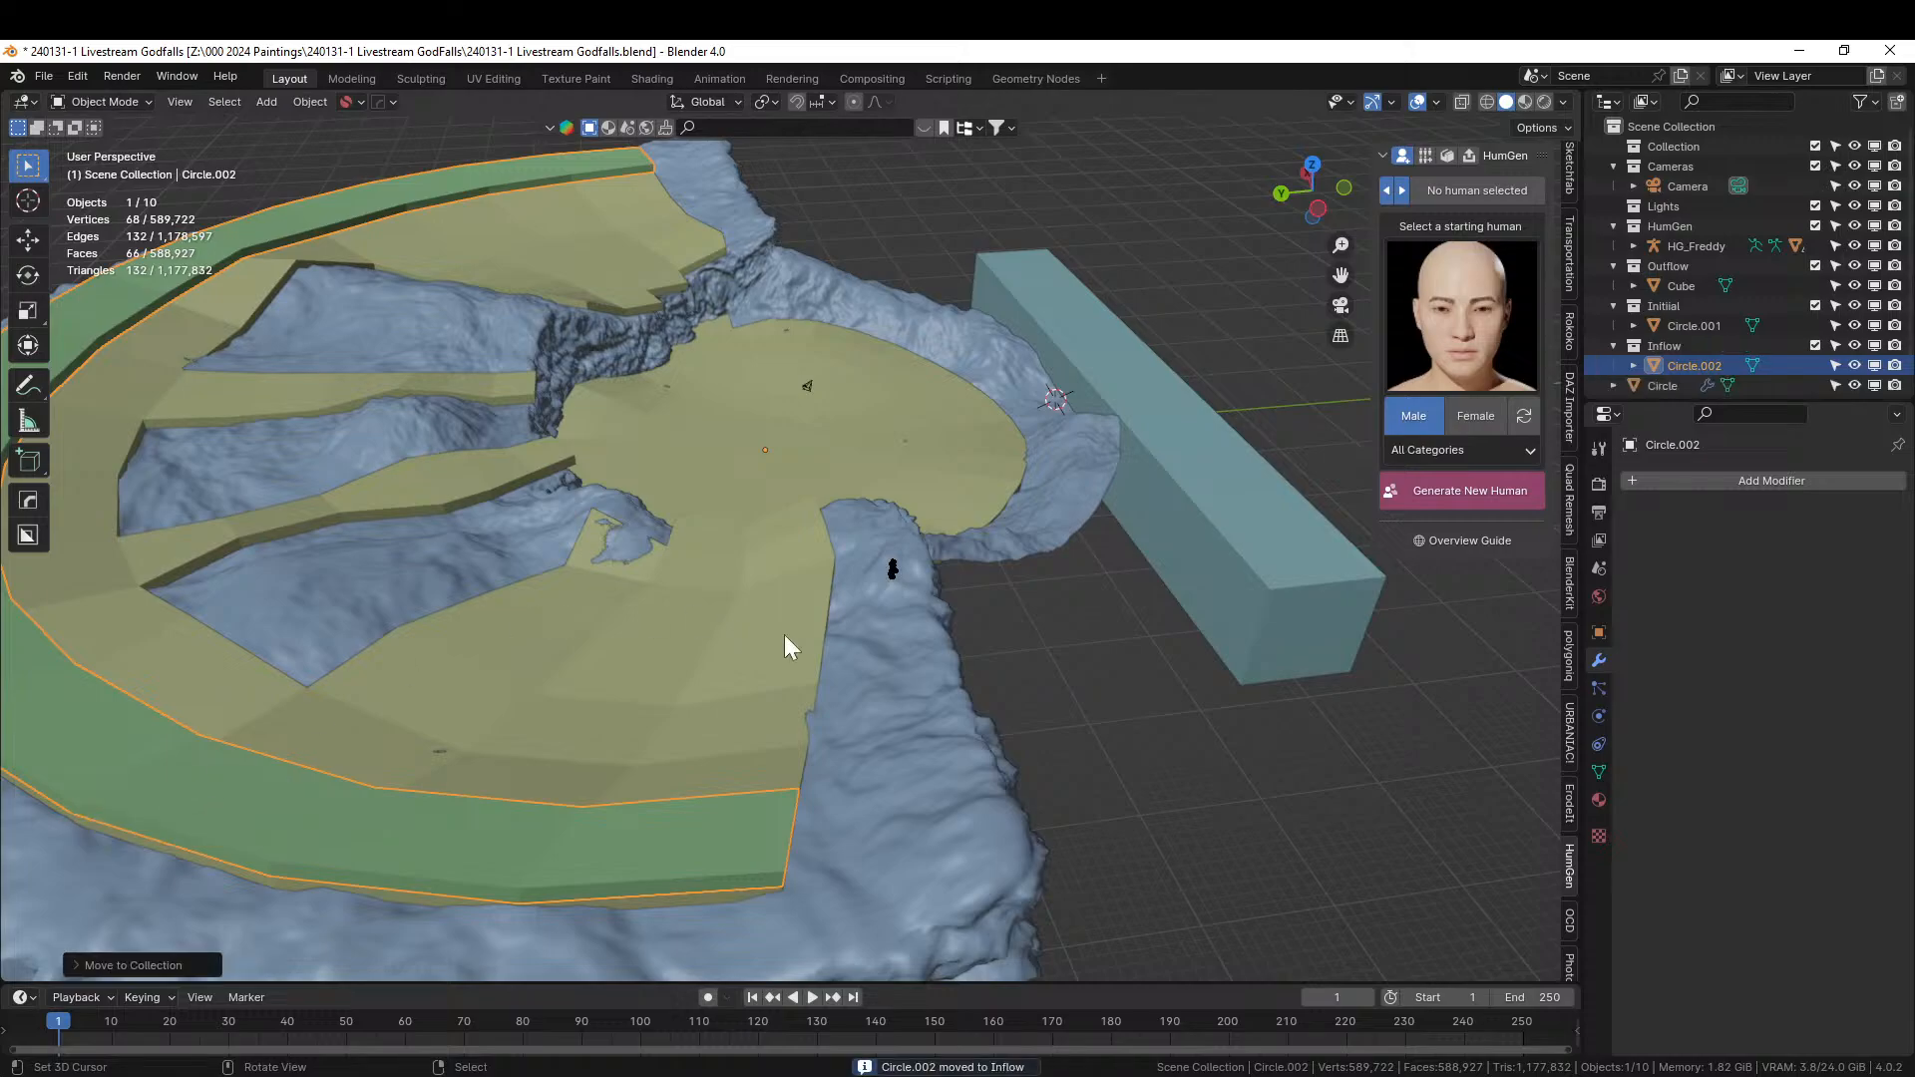
# Apply the GeometryNodes modifier on the rocky terrain and move the terrain into a new collection named Ground.
pyautogui.click(960, 607)
pyautogui.moveTo(953, 614); pyautogui.dragTo(840, 594, button='middle')
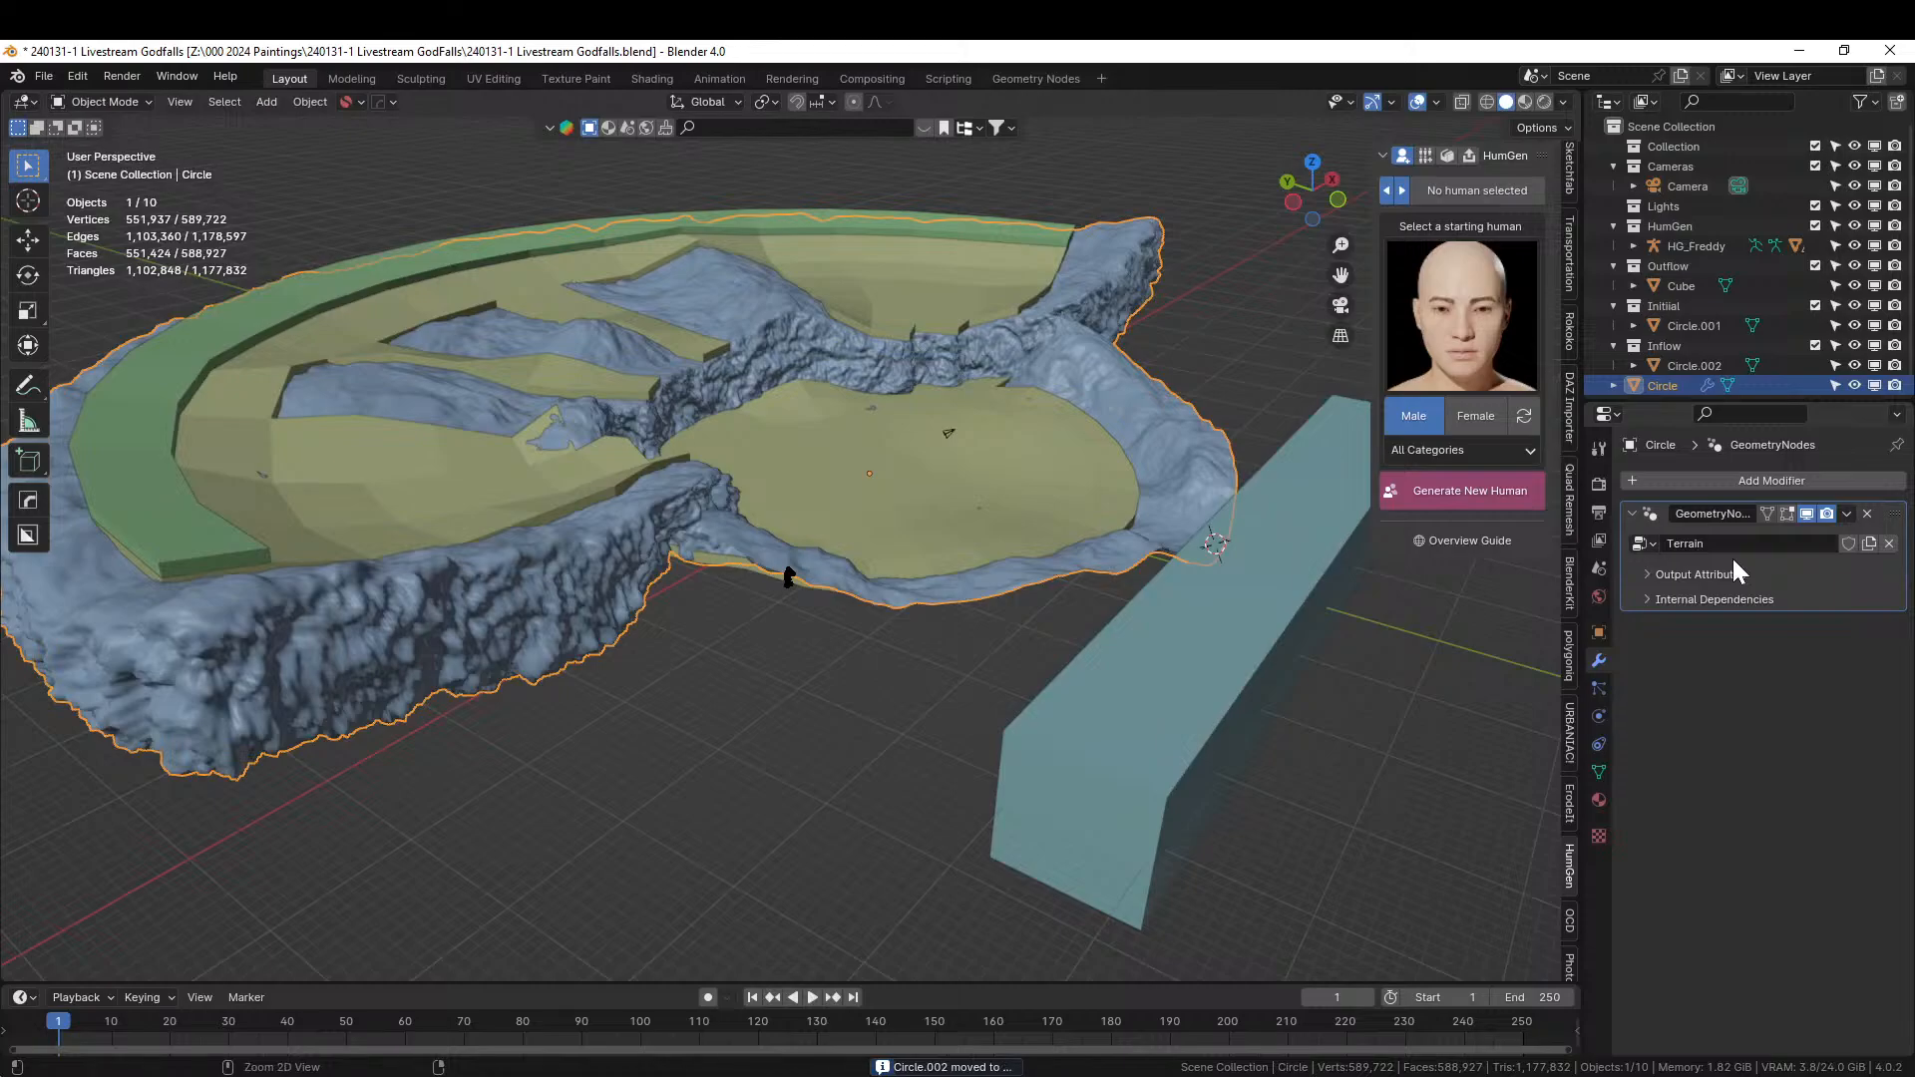
pyautogui.hotkey('ctrl', 'a')
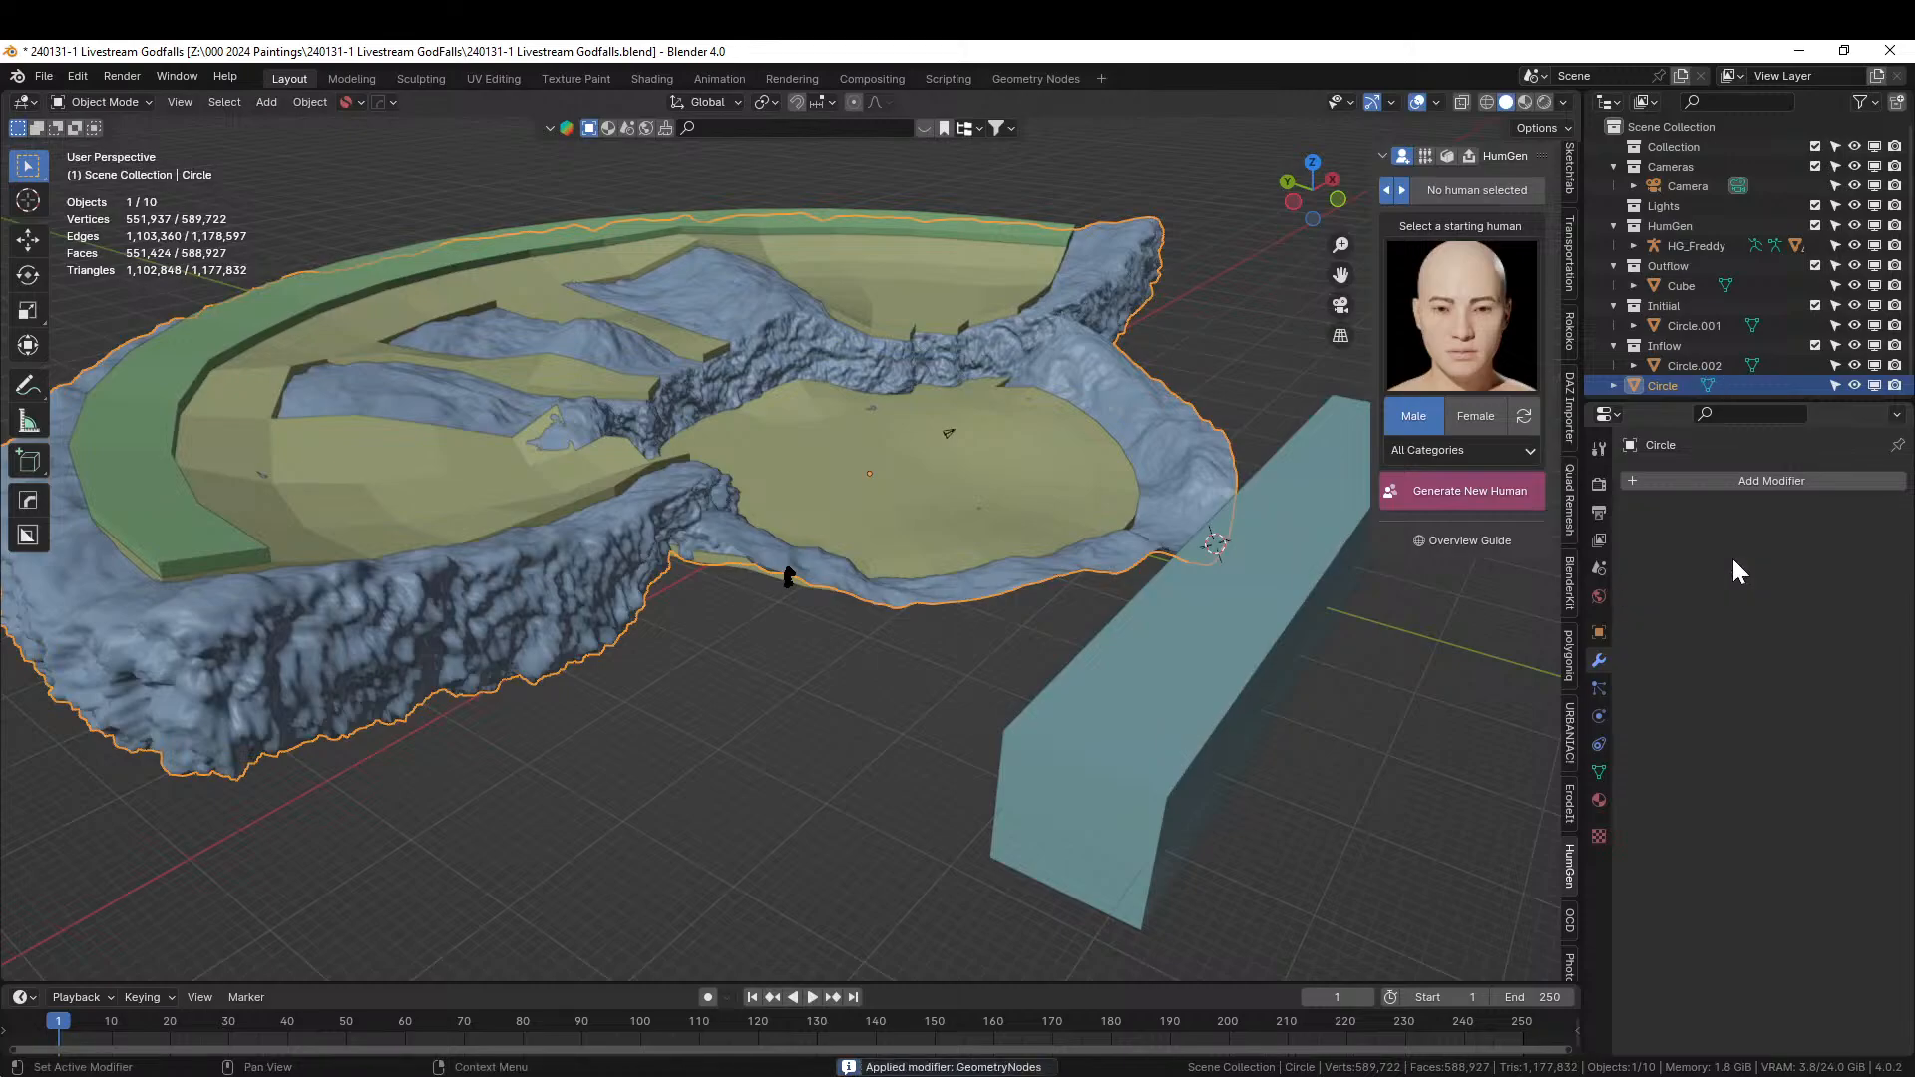
pyautogui.press('m')
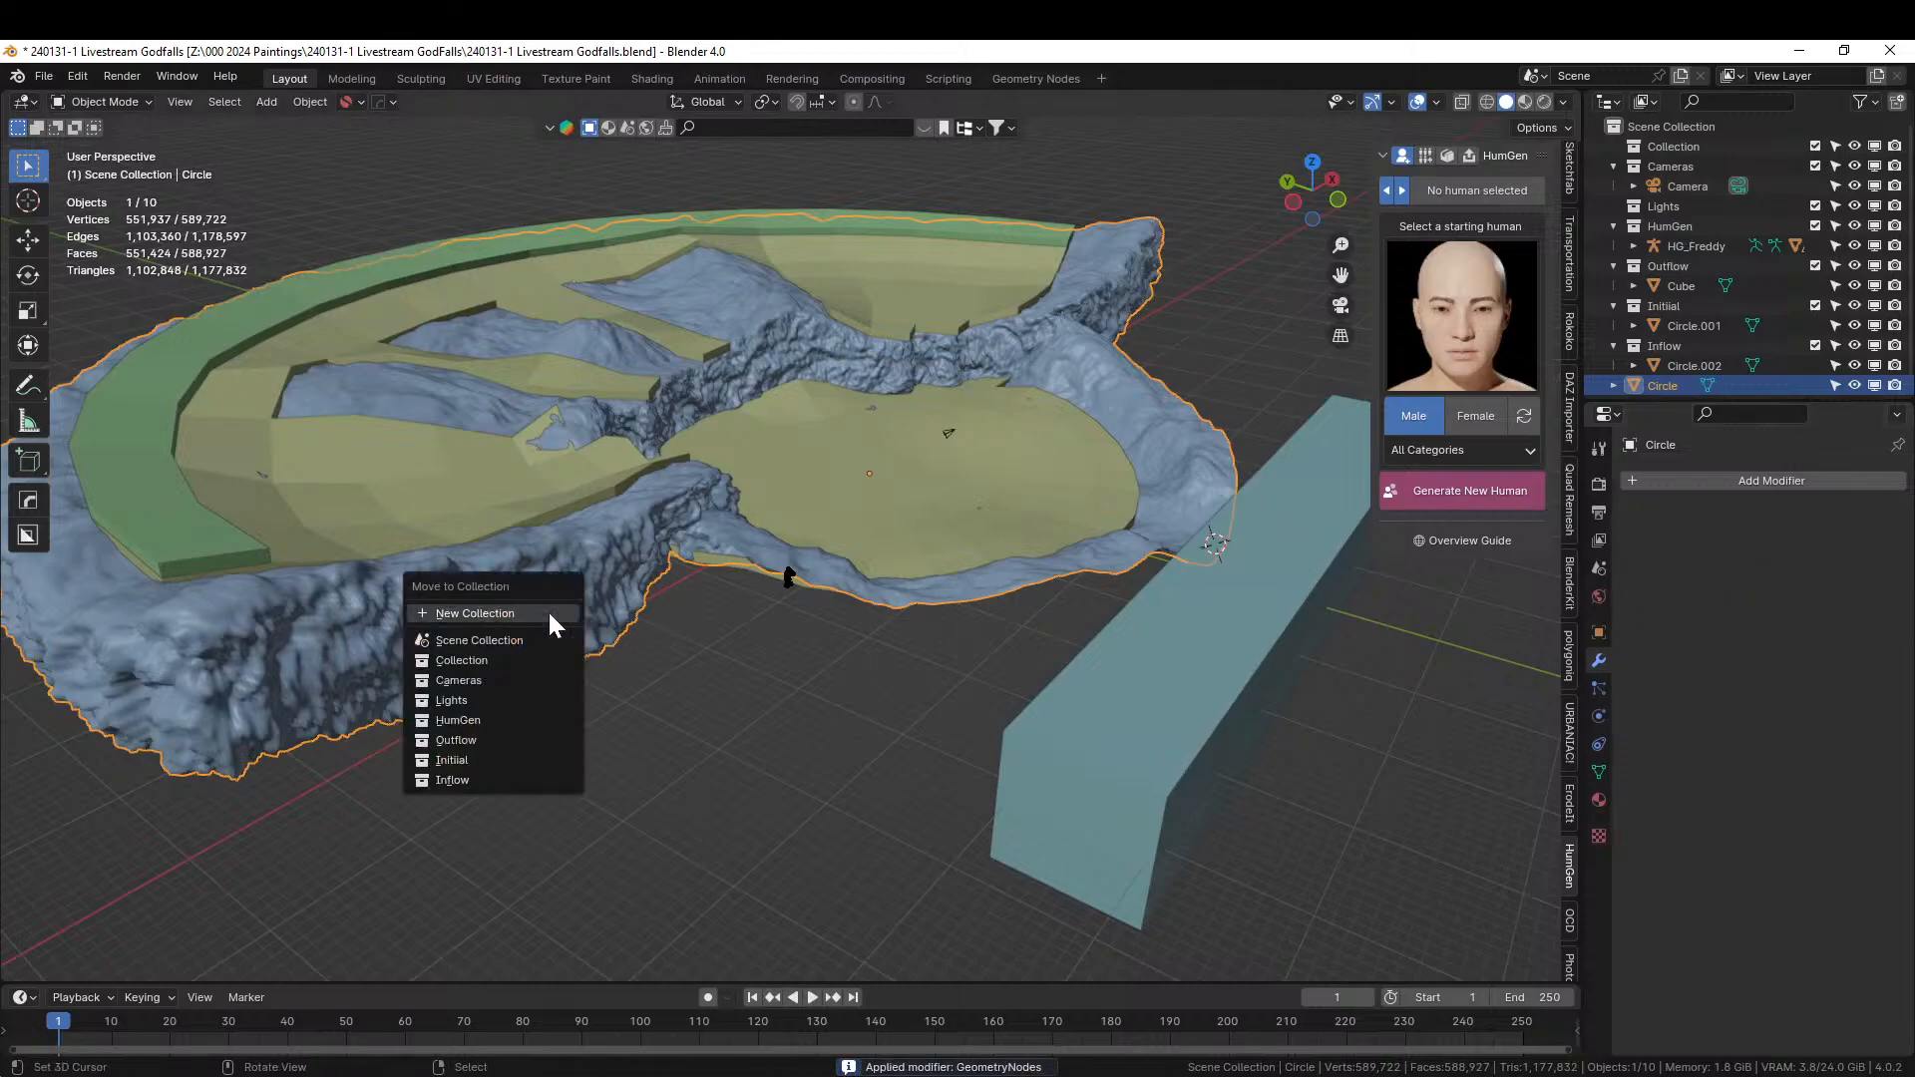
pyautogui.click(536, 615)
pyautogui.write('Ground')
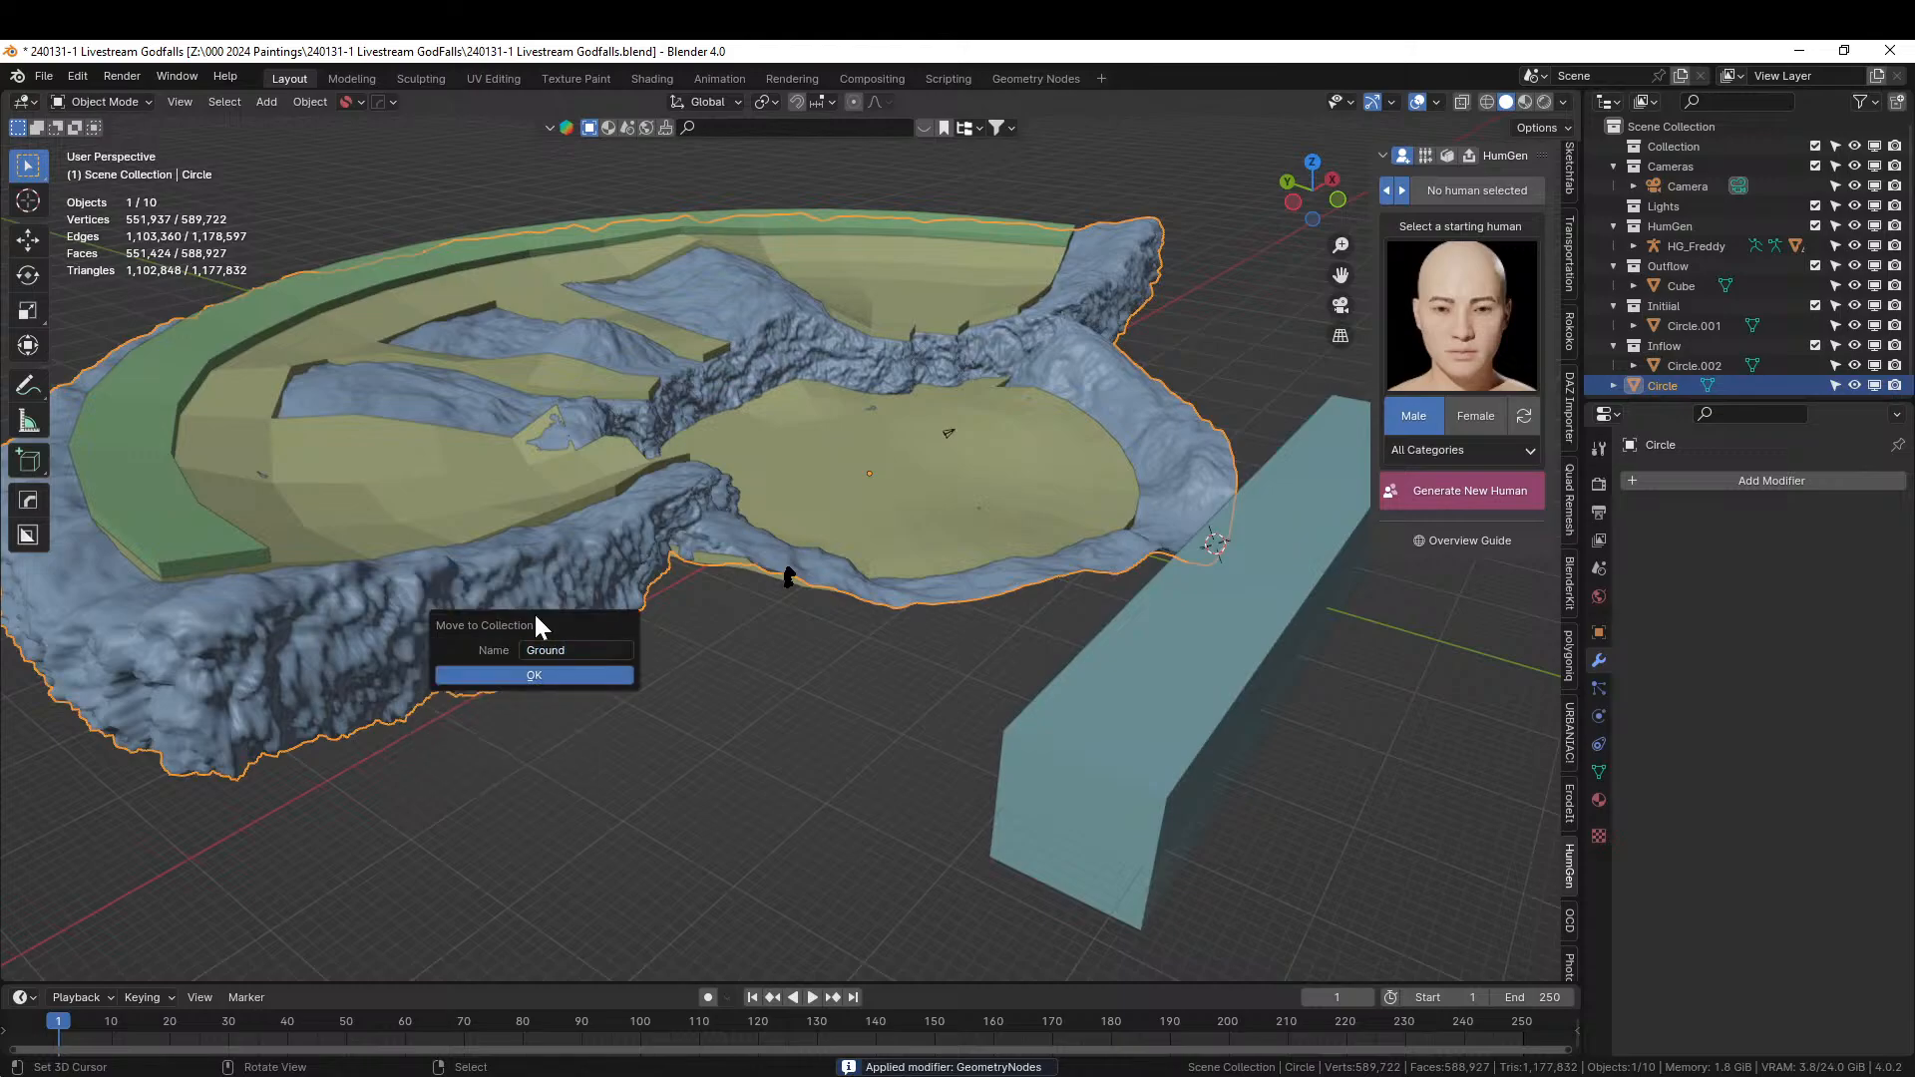
pyautogui.press('Return')
# Create a new Cell Fluids fluid and clear its location so the domain sits at the world origin.
pyautogui.press('KP_7')
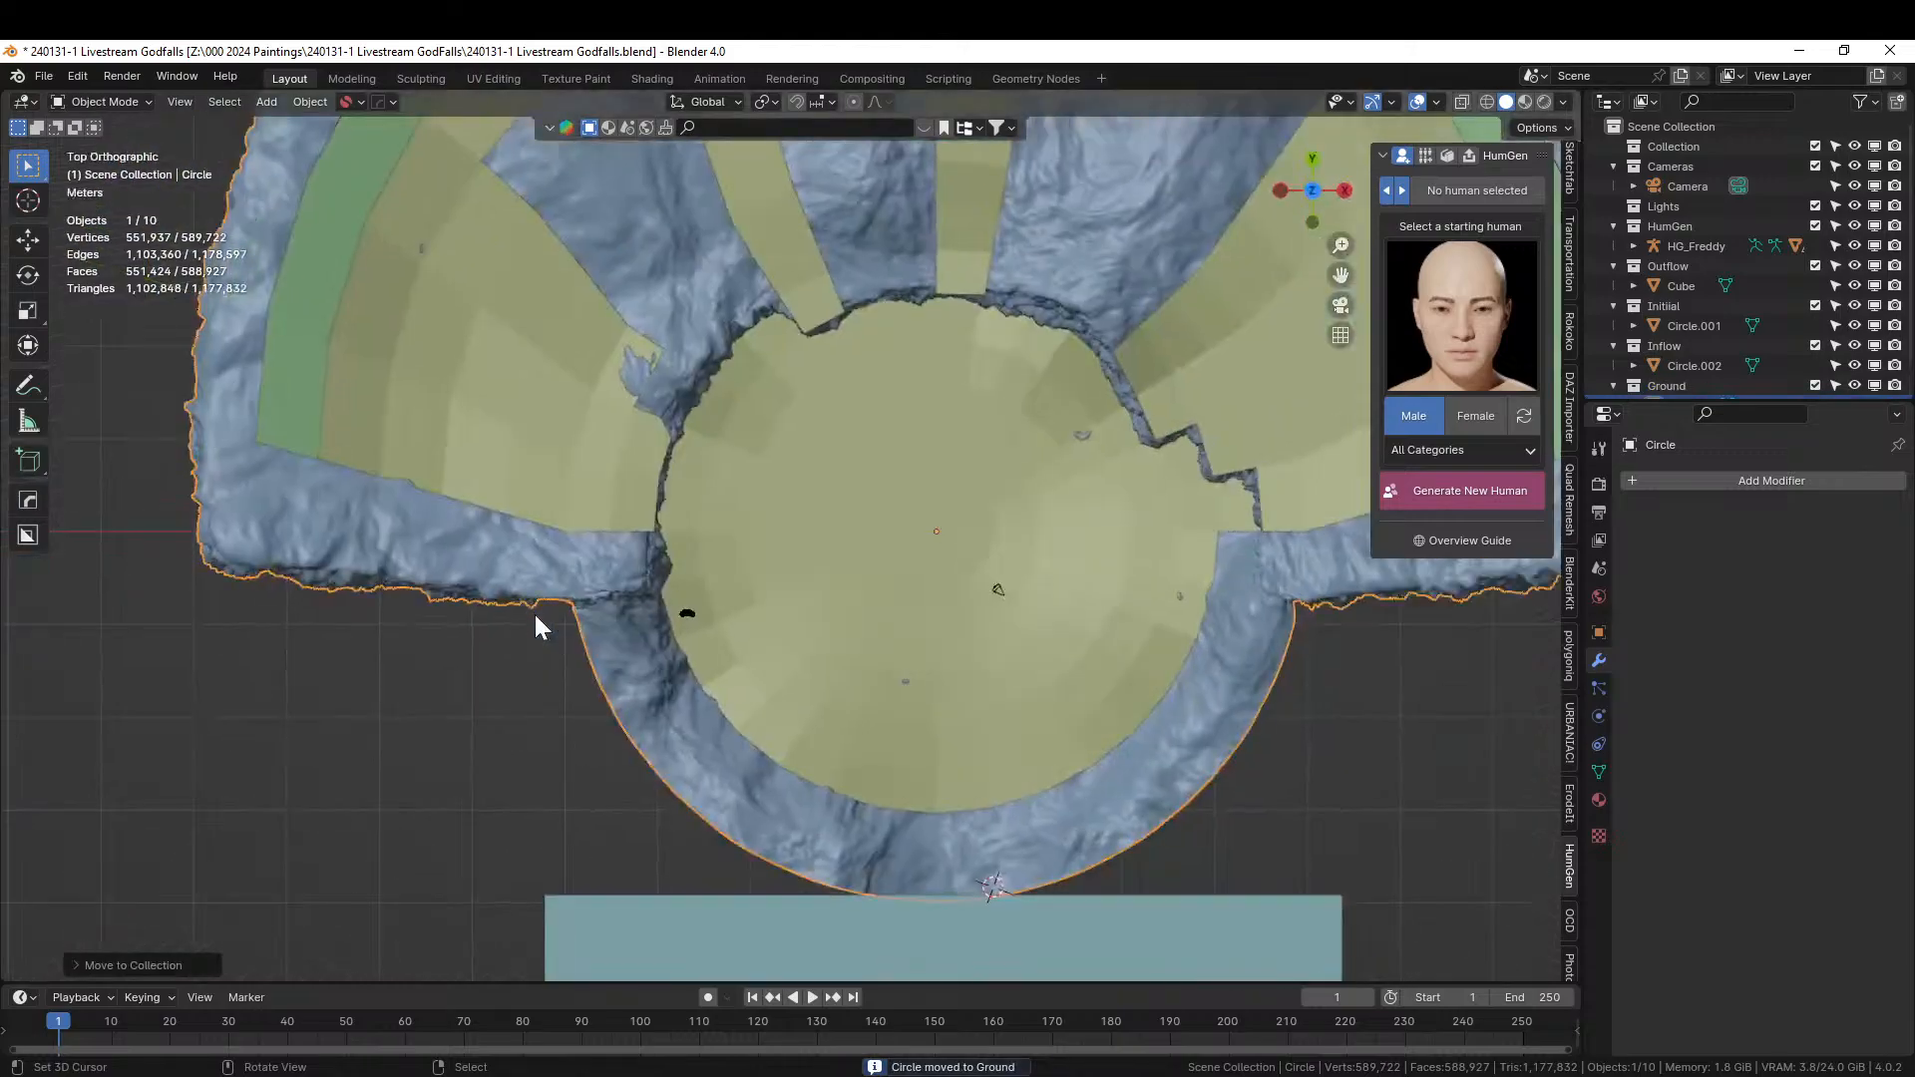
pyautogui.scroll(-10, 1571, 792)
pyautogui.scroll(-15, 1570, 794)
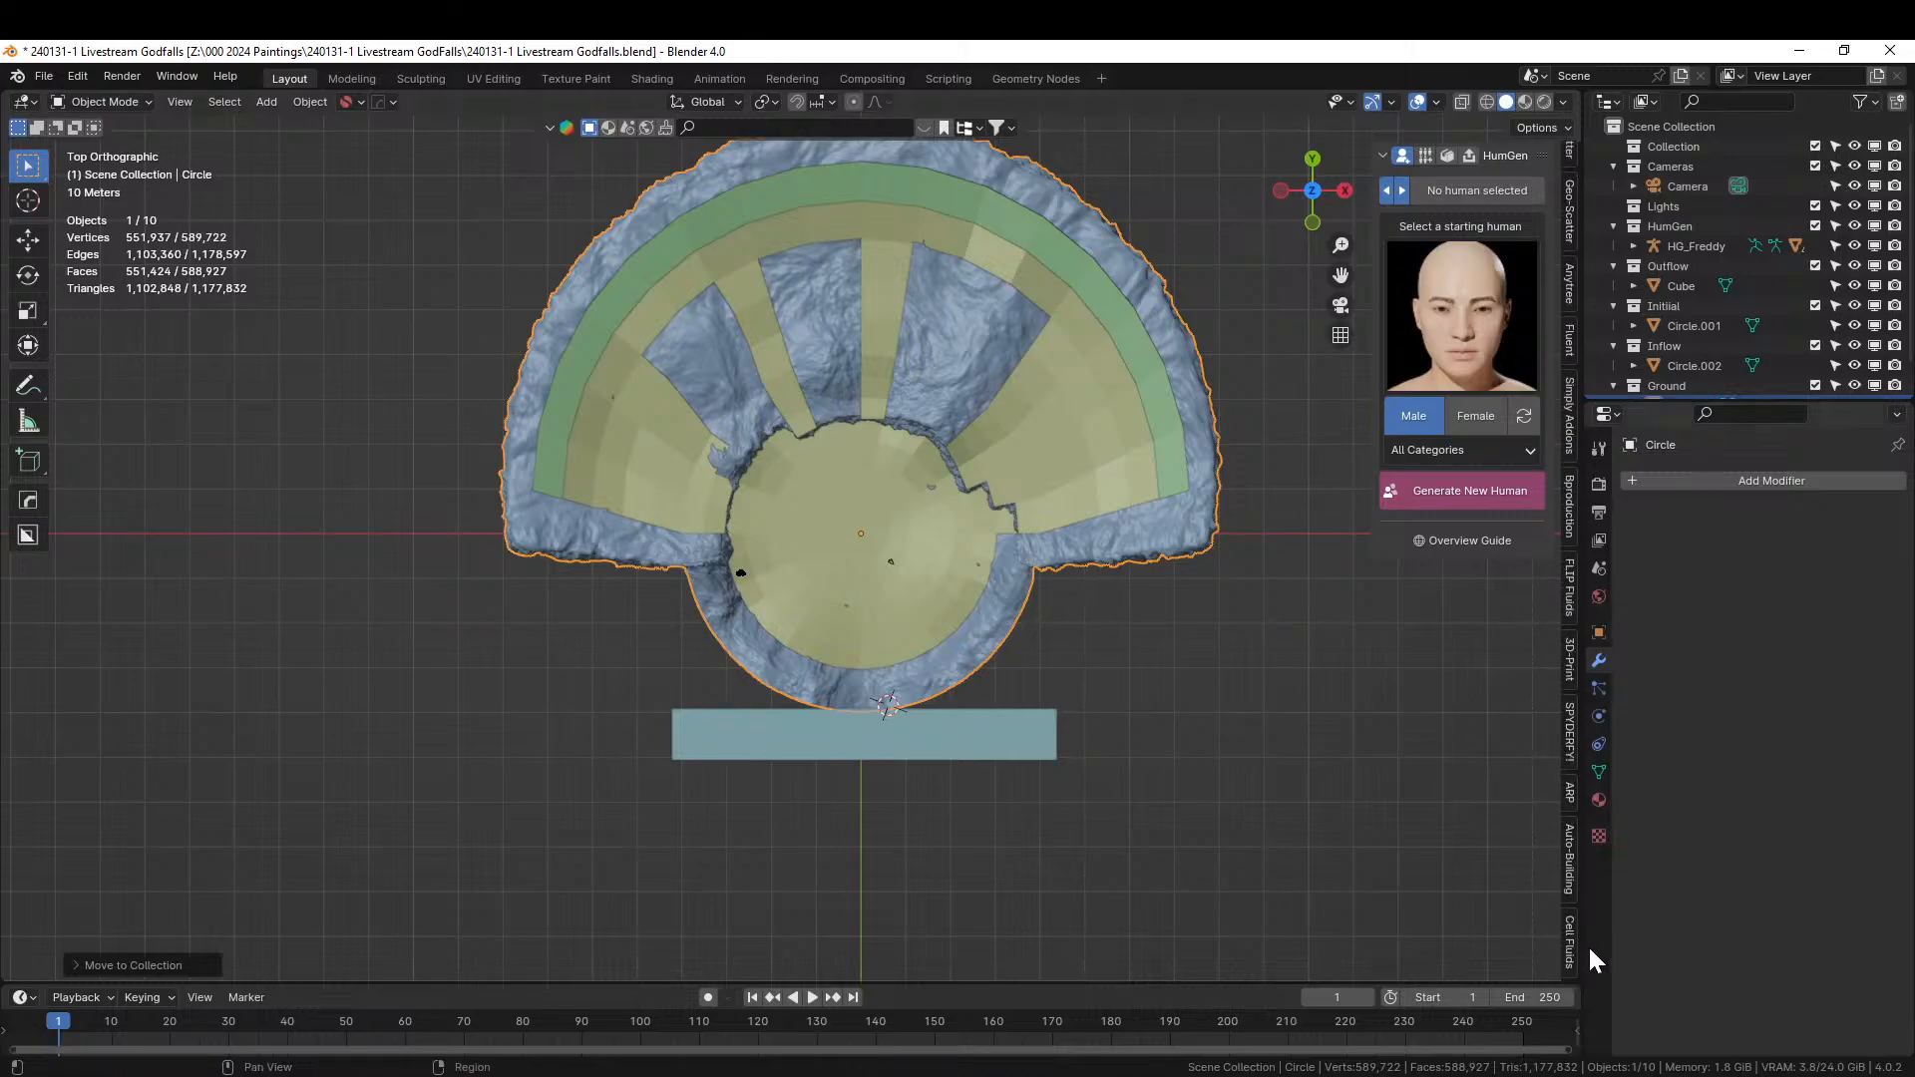
pyautogui.click(1571, 943)
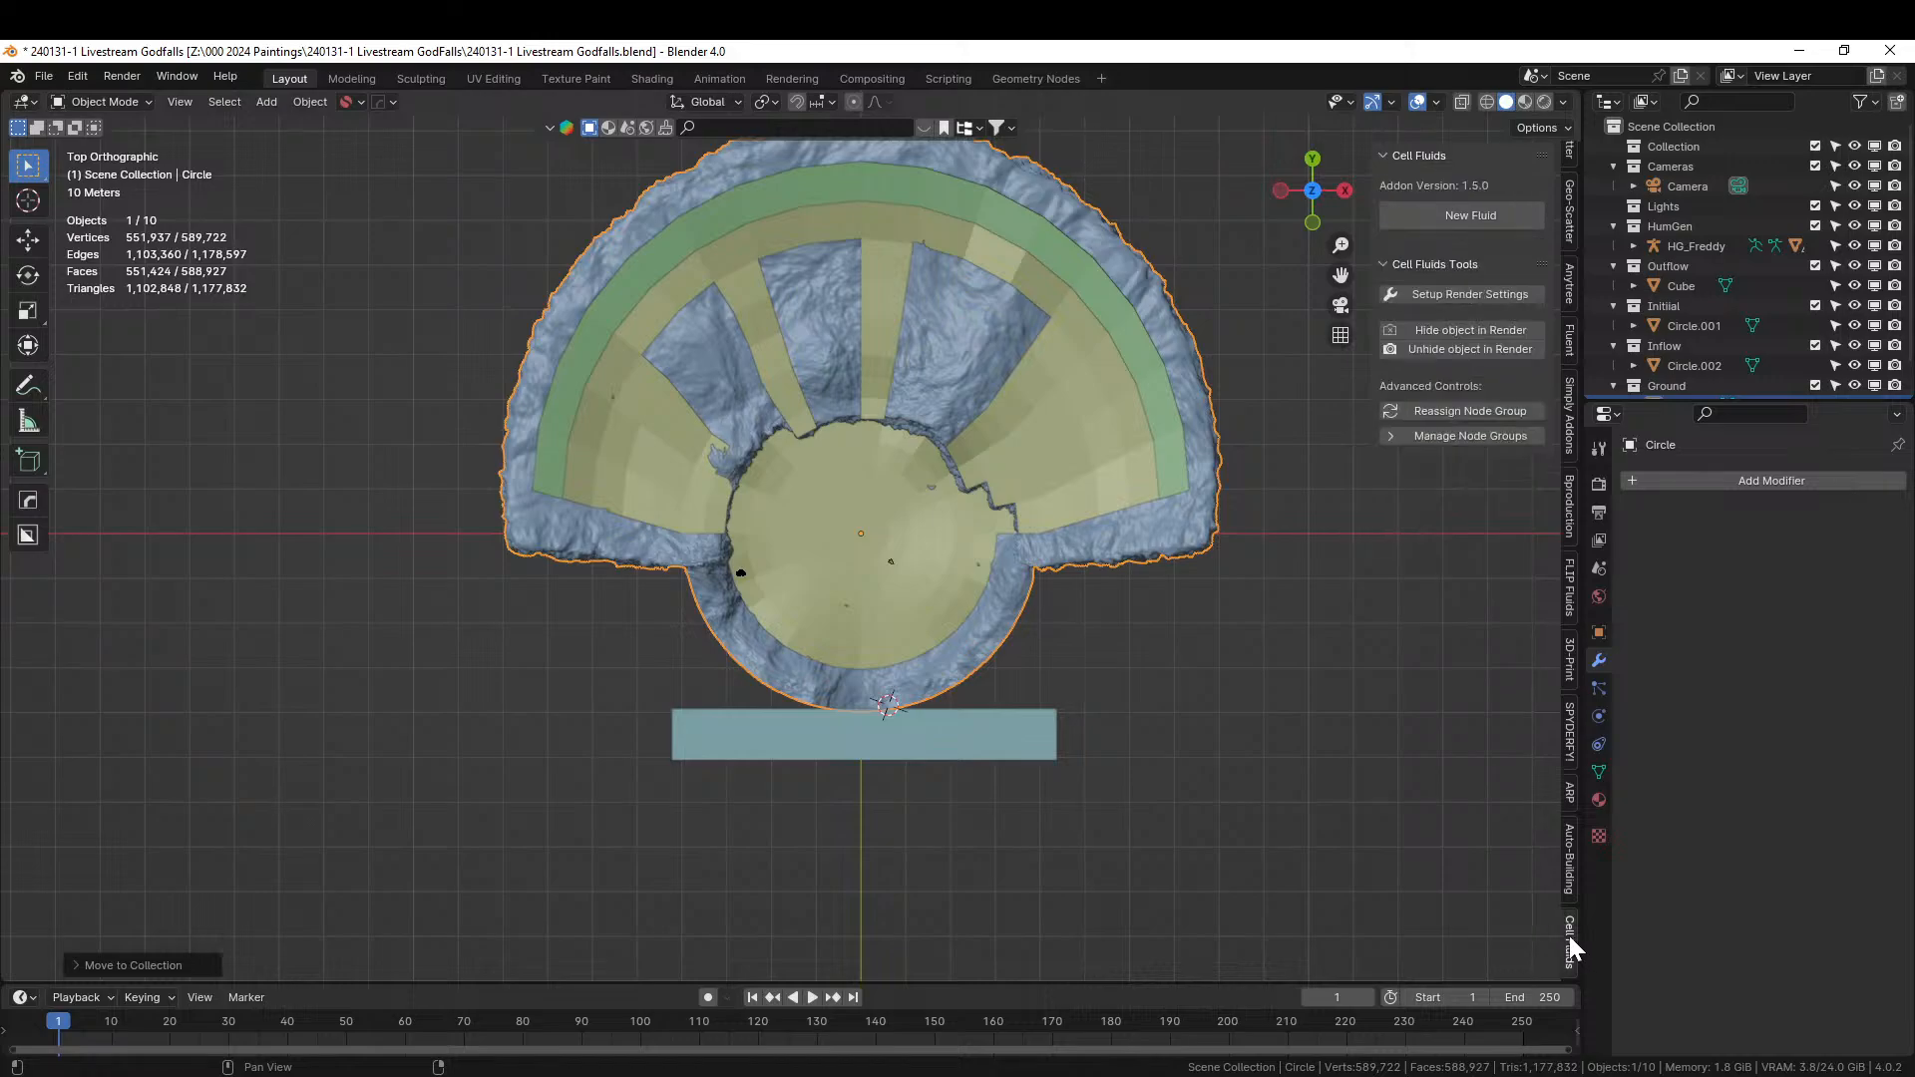
pyautogui.click(1455, 215)
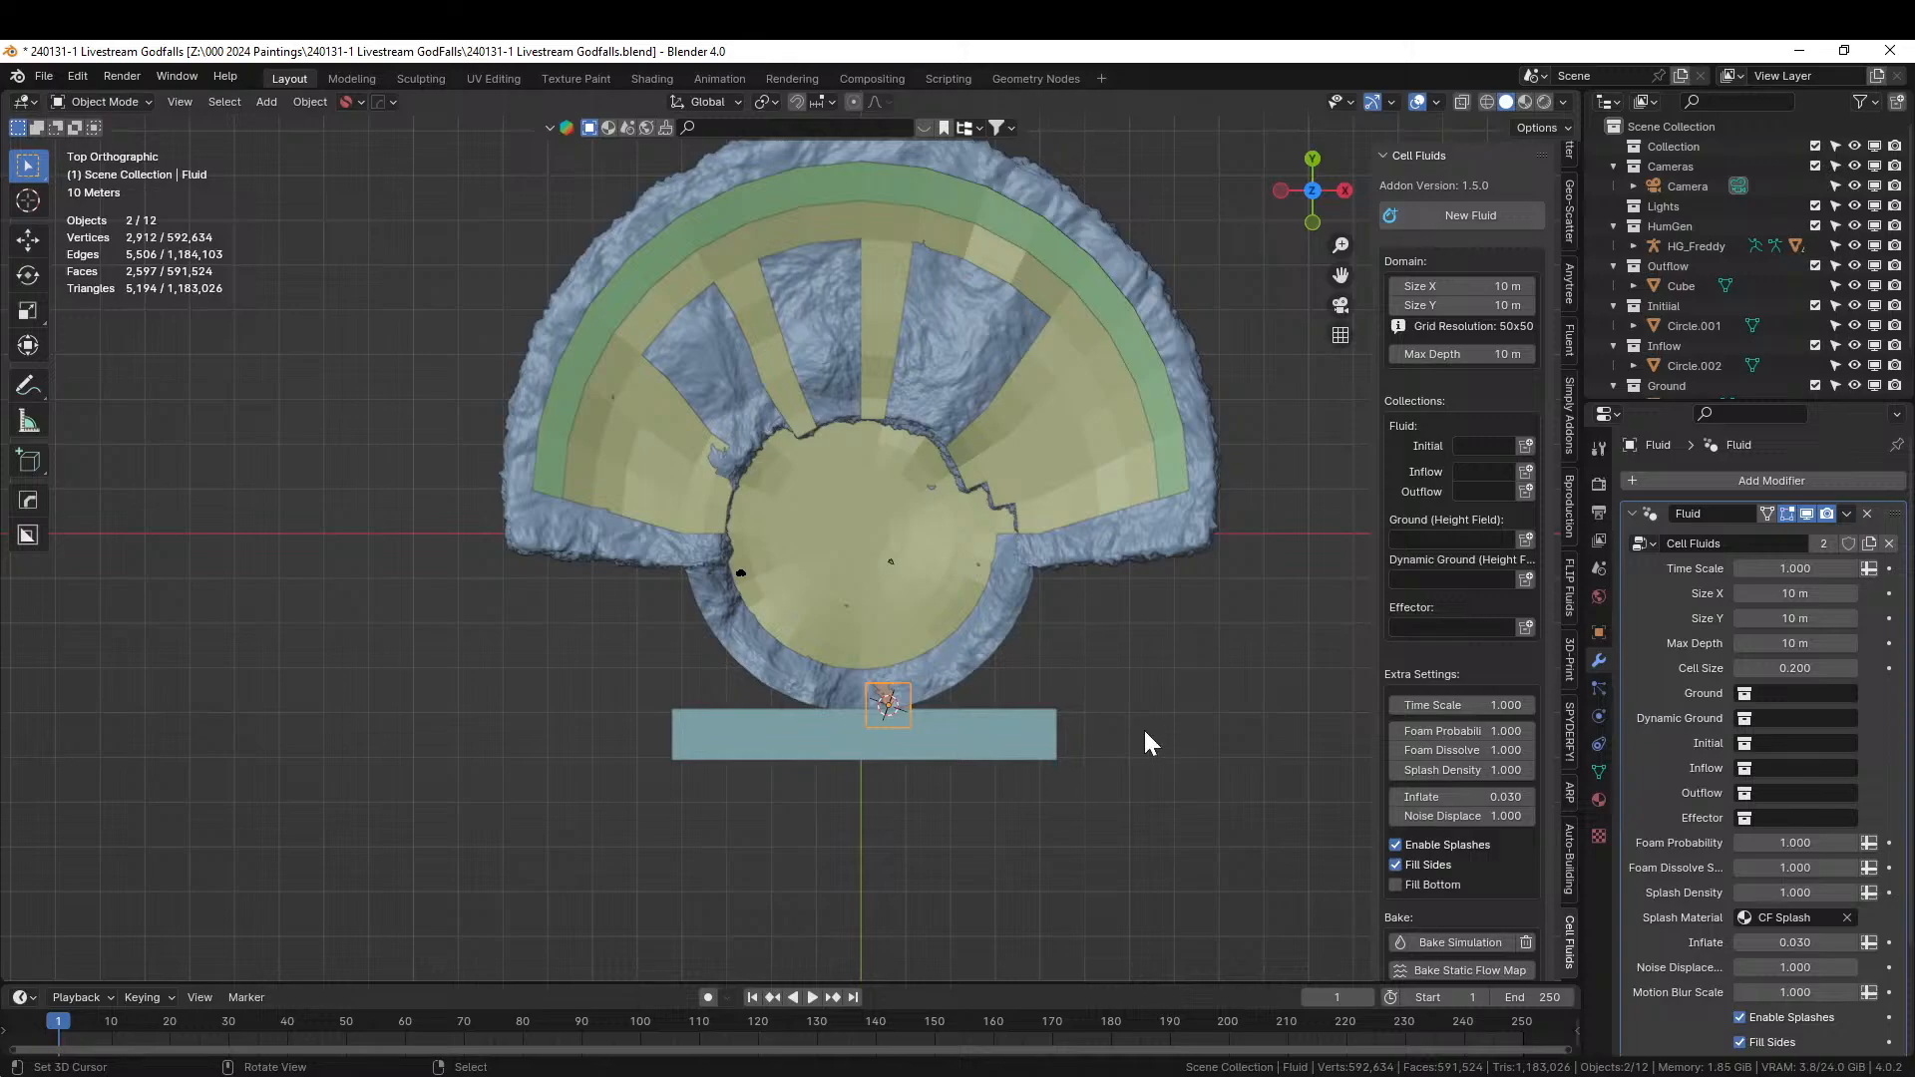
pyautogui.hotkey('alt', 'g')
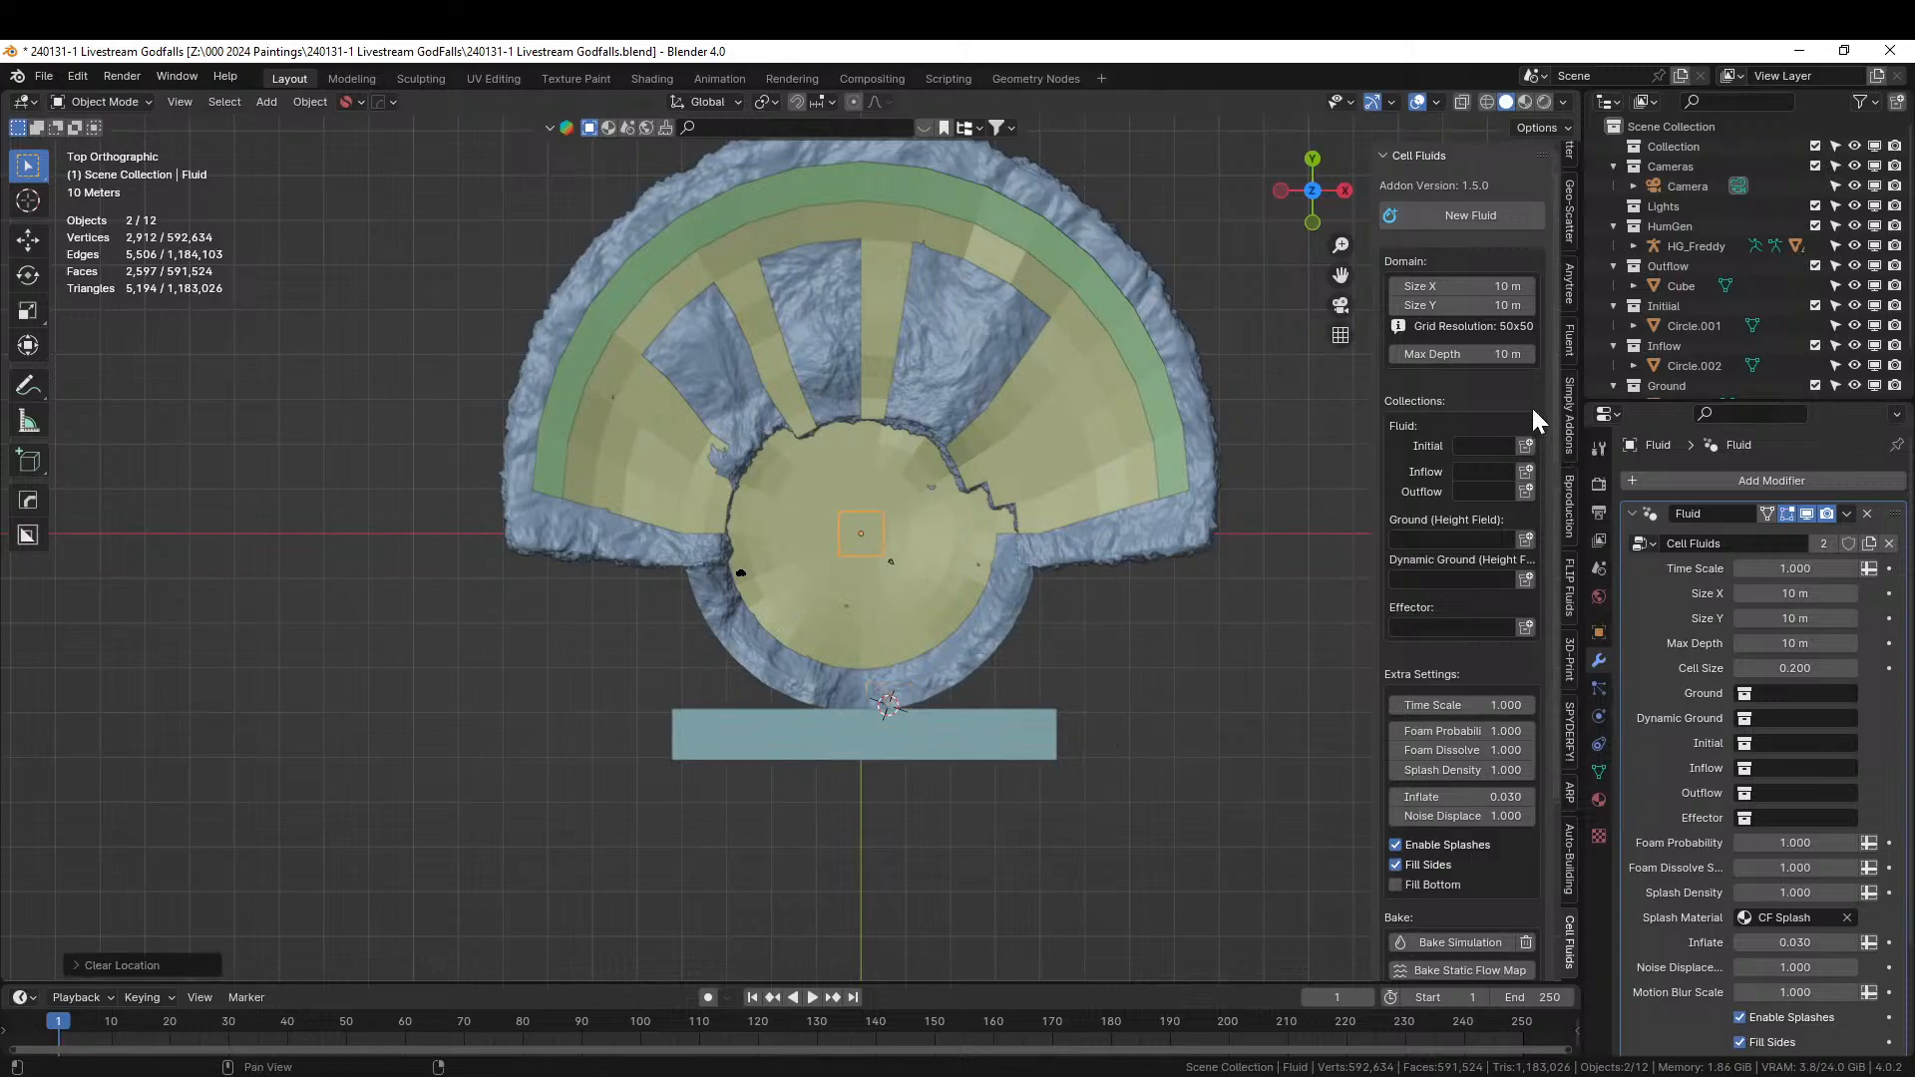
# Set the fluid domain's Size X to 153 m so it spans nearly the full terrain width.
pyautogui.click(1478, 288)
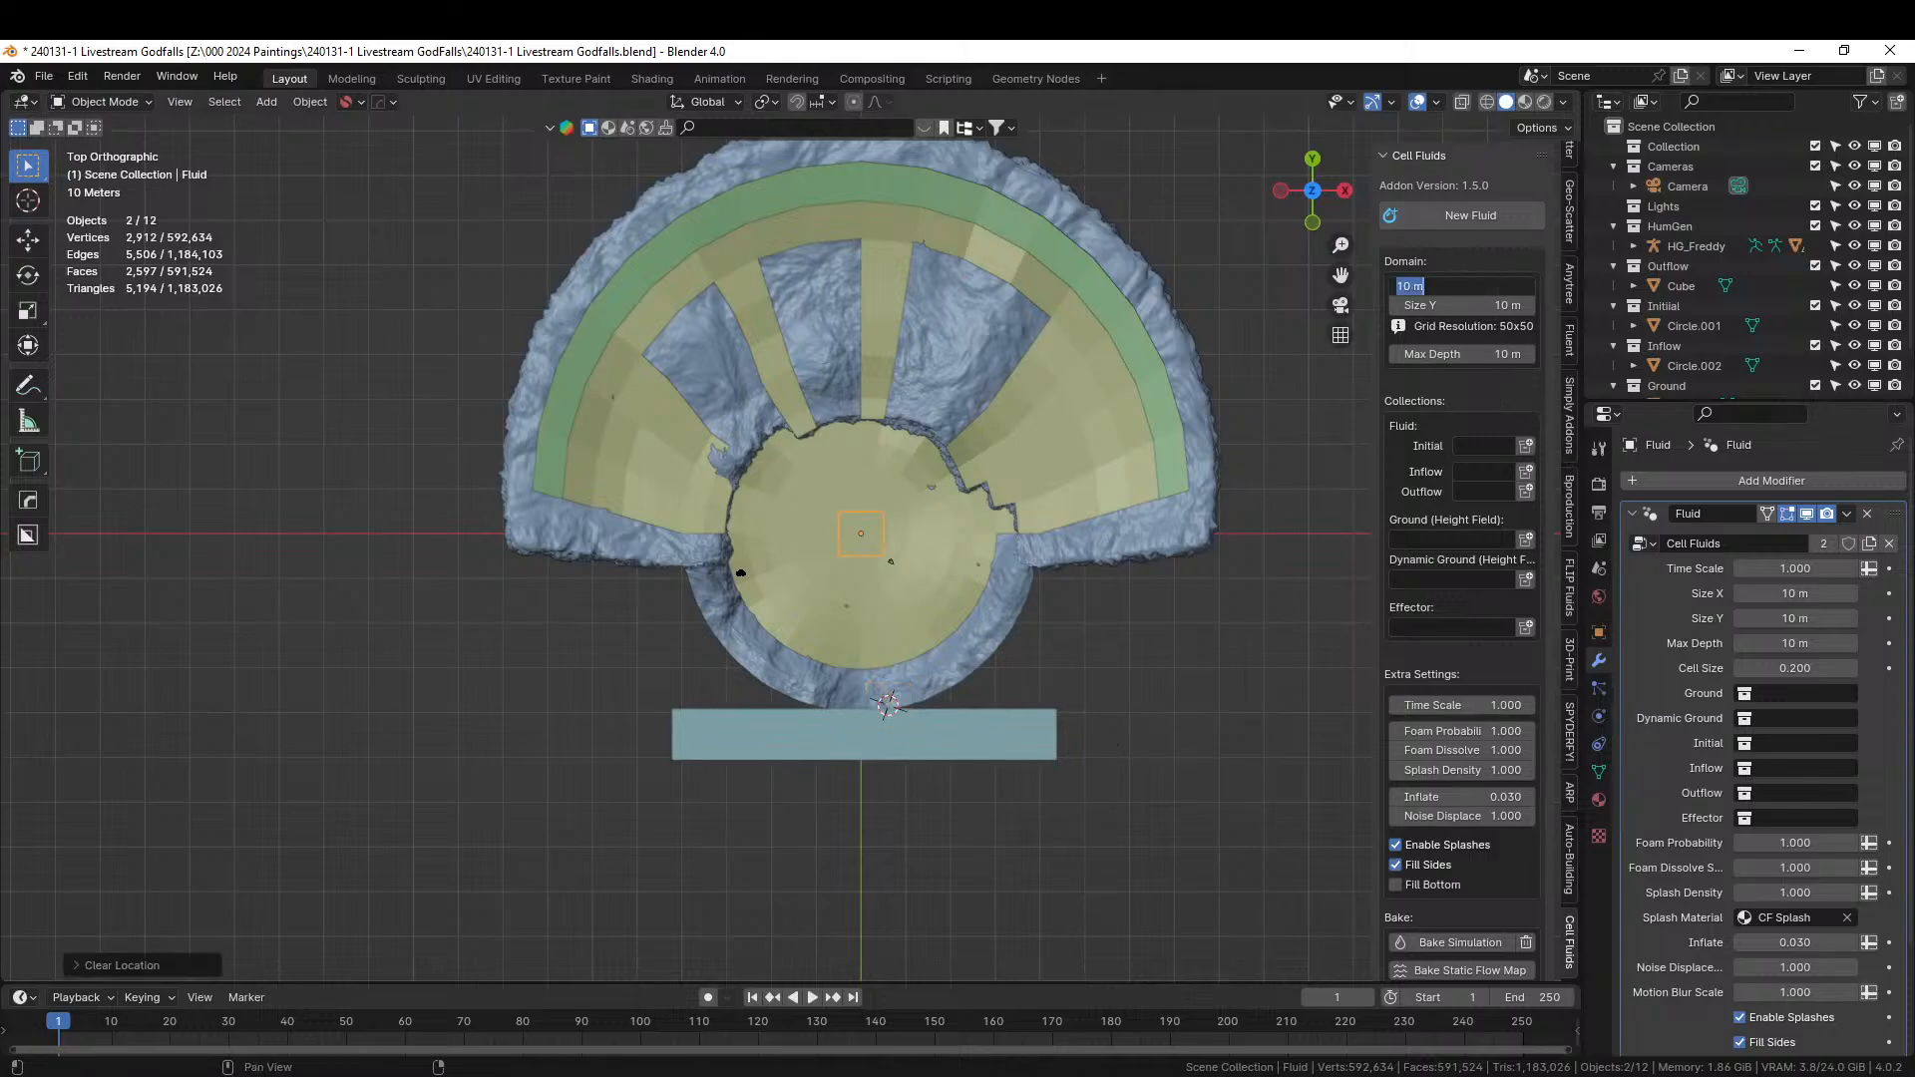
pyautogui.write('50')
pyautogui.press('Return')
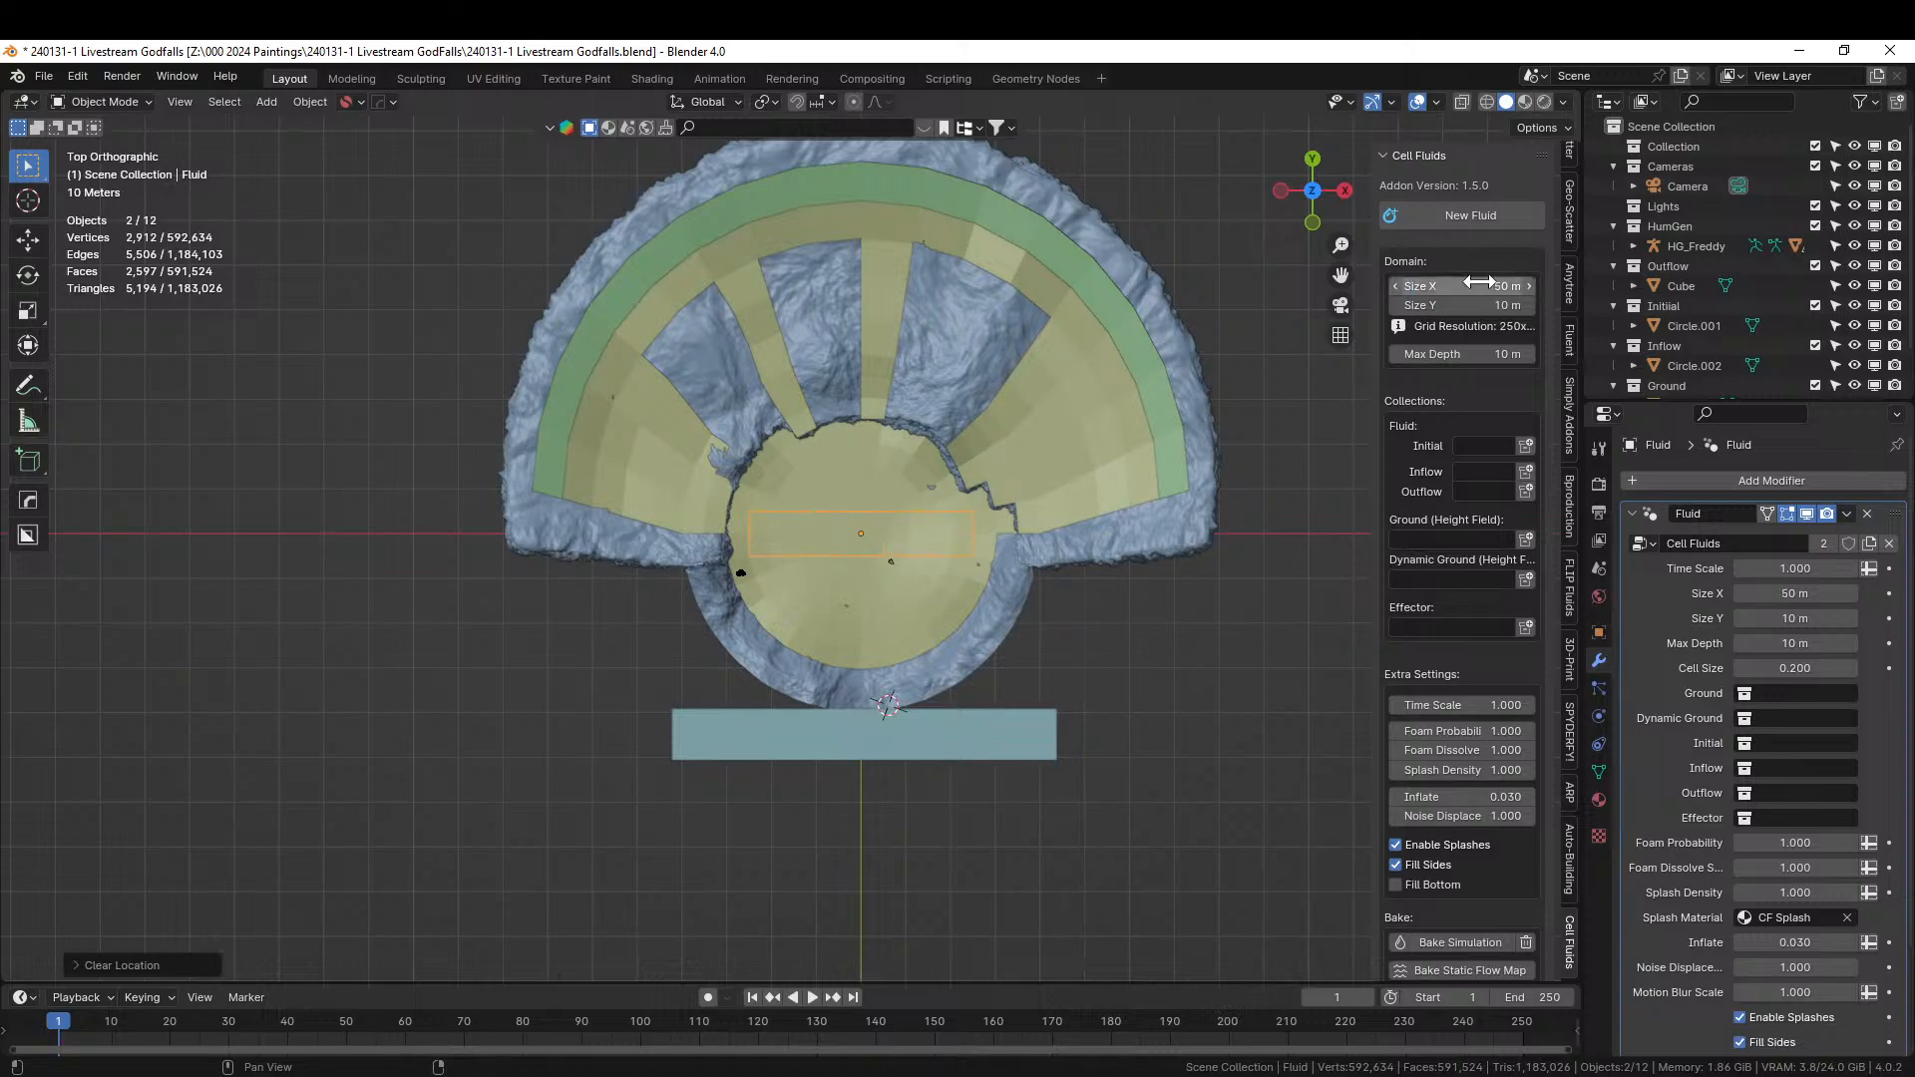
pyautogui.click(1483, 287)
pyautogui.write('100')
pyautogui.press('Return')
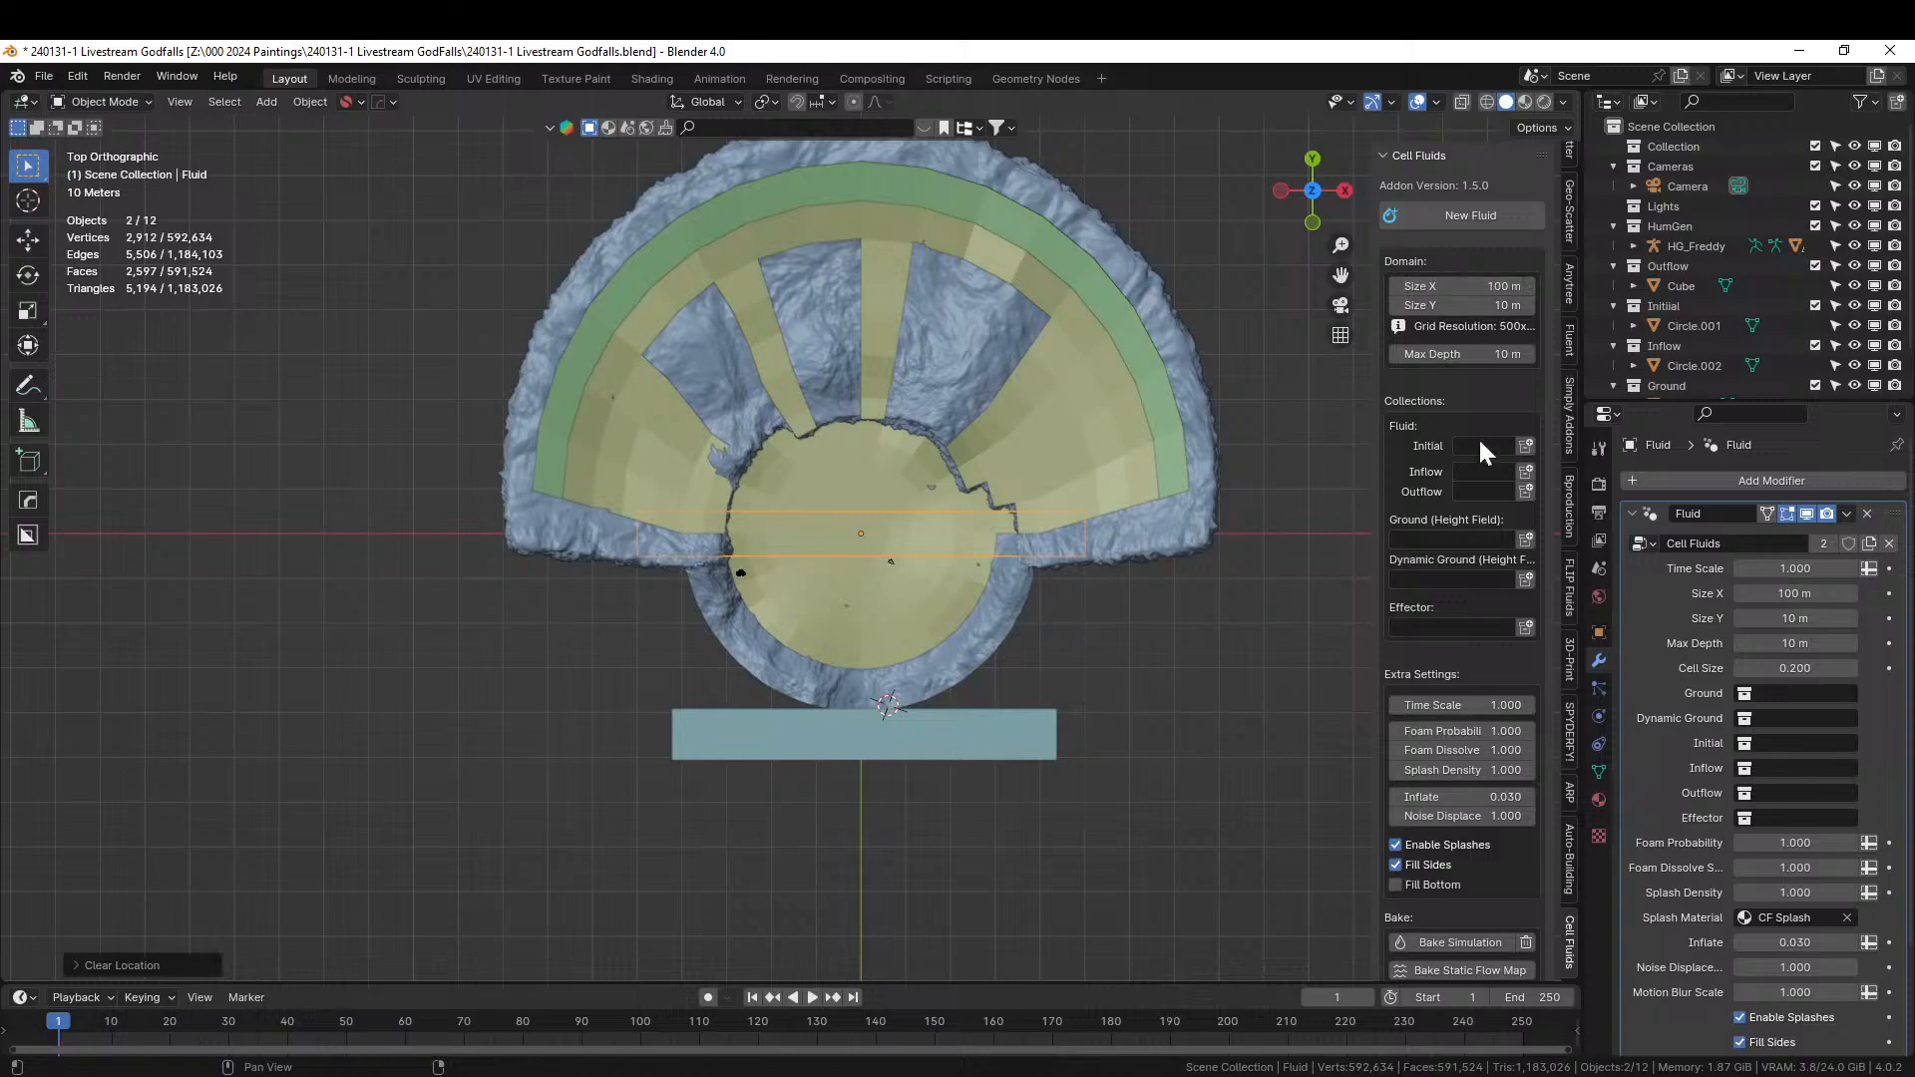
pyautogui.moveTo(1471, 288); pyautogui.dragTo(1479, 288)
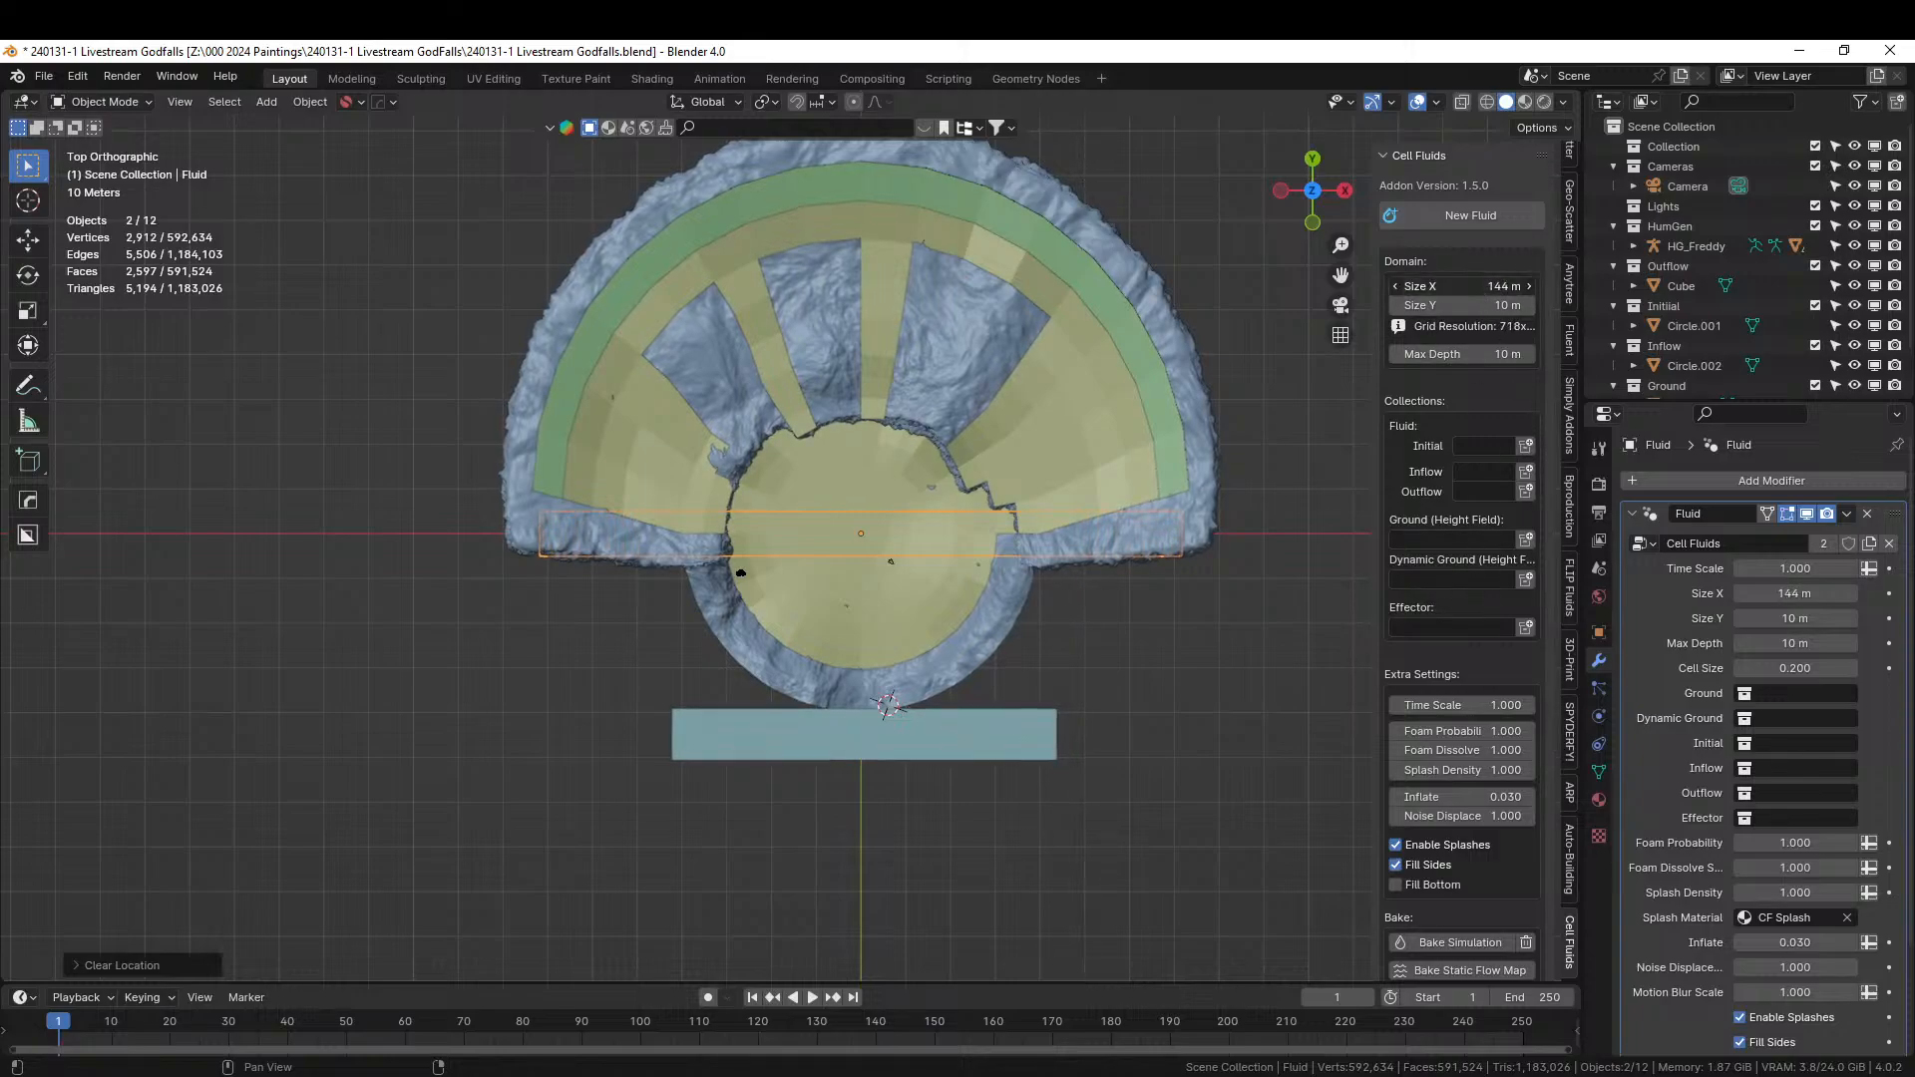
pyautogui.moveTo(1479, 288); pyautogui.dragTo(1487, 288)
# Set the fluid domain's Size Y to 142 m.
pyautogui.click(1467, 306)
pyautogui.press('Return')
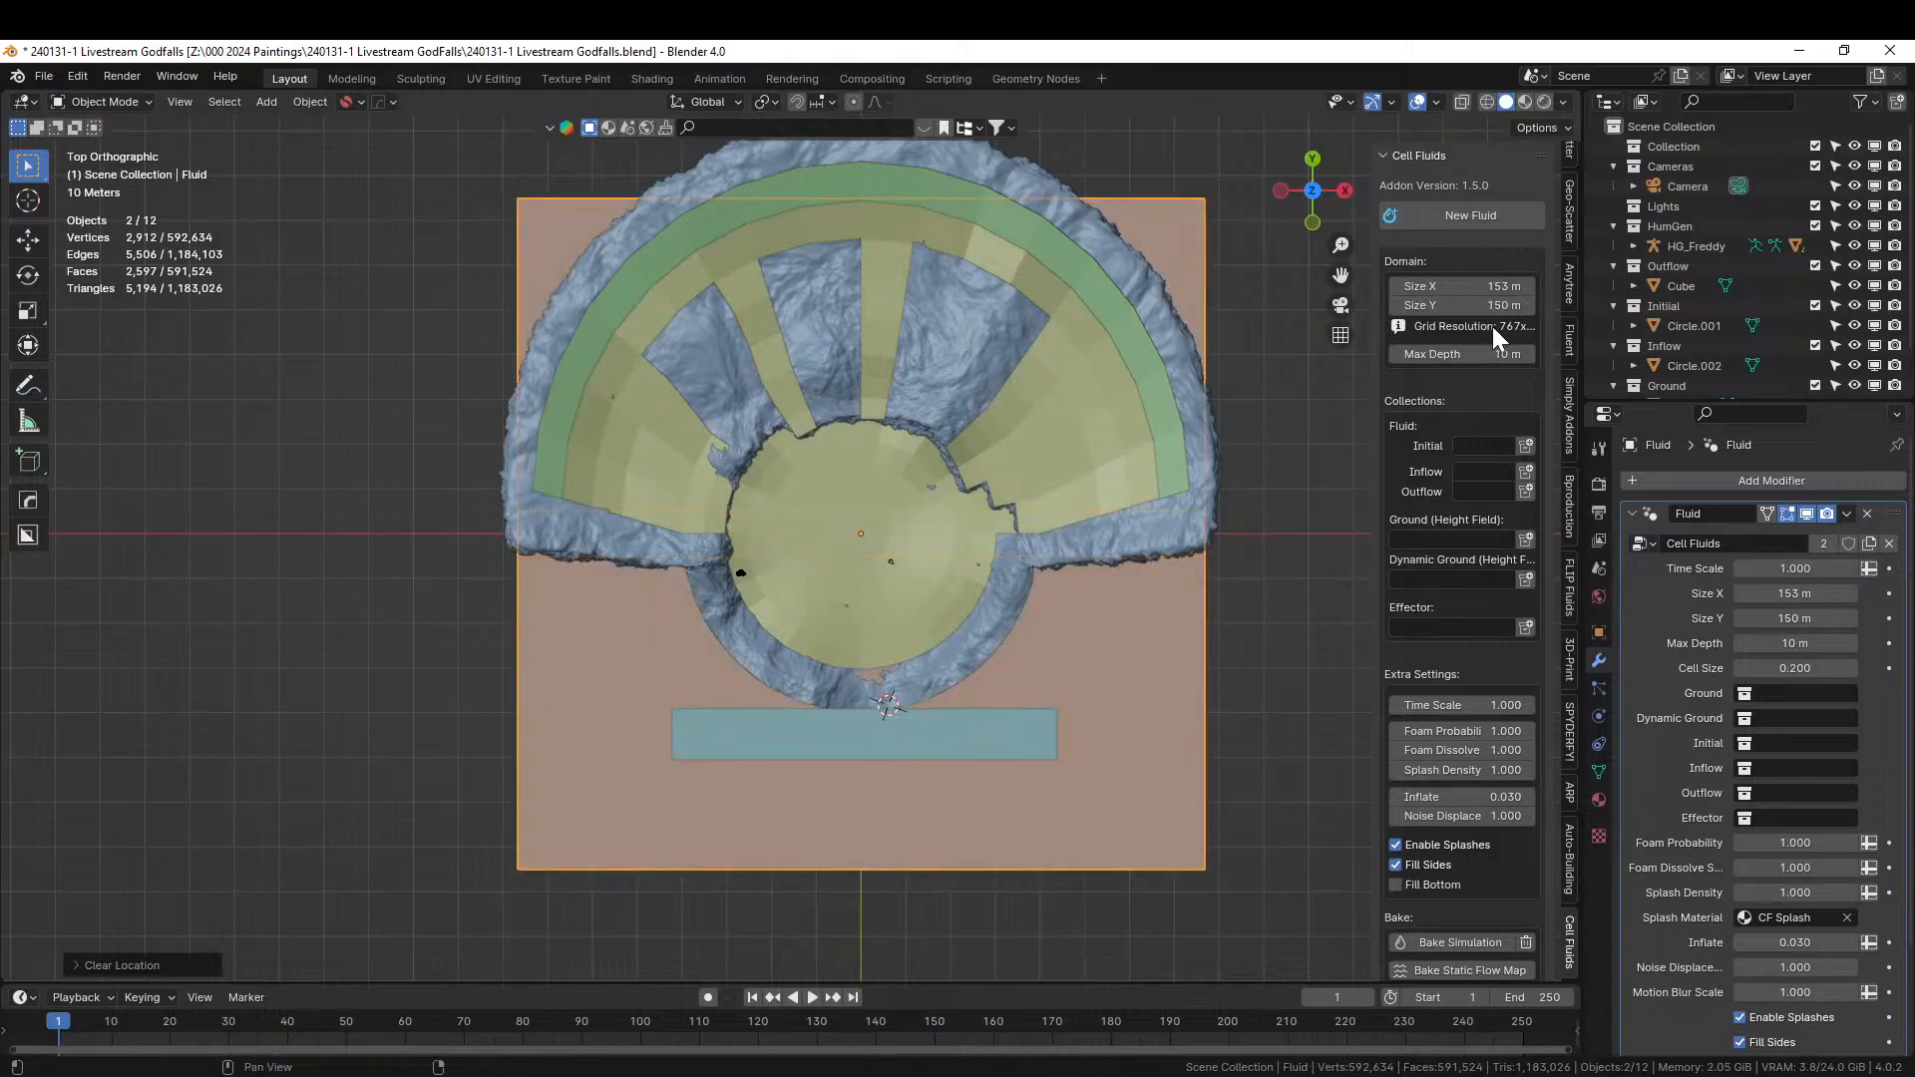
pyautogui.moveTo(1466, 305); pyautogui.dragTo(1441, 306)
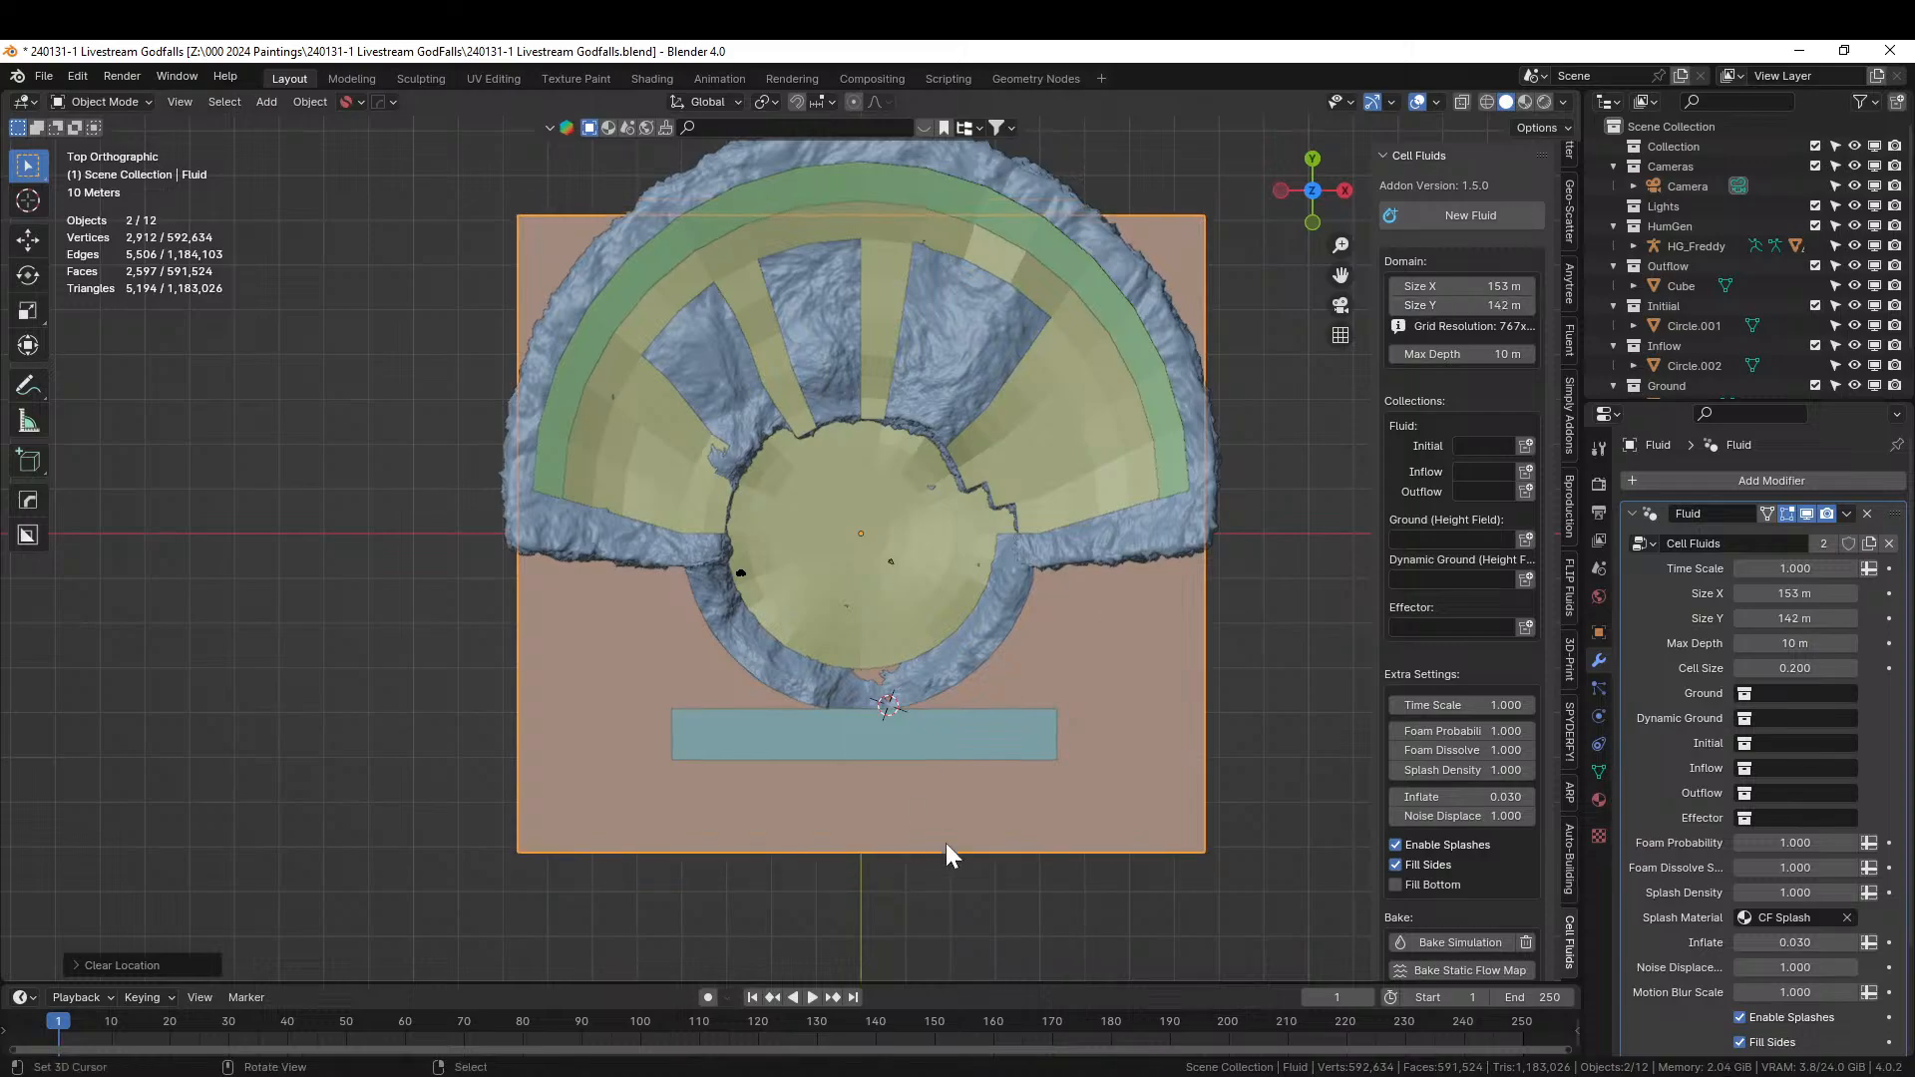
# Move the fluid domain about 22 m along the Y axis so it covers the back of the terrain.
pyautogui.press('g')
pyautogui.press('y')
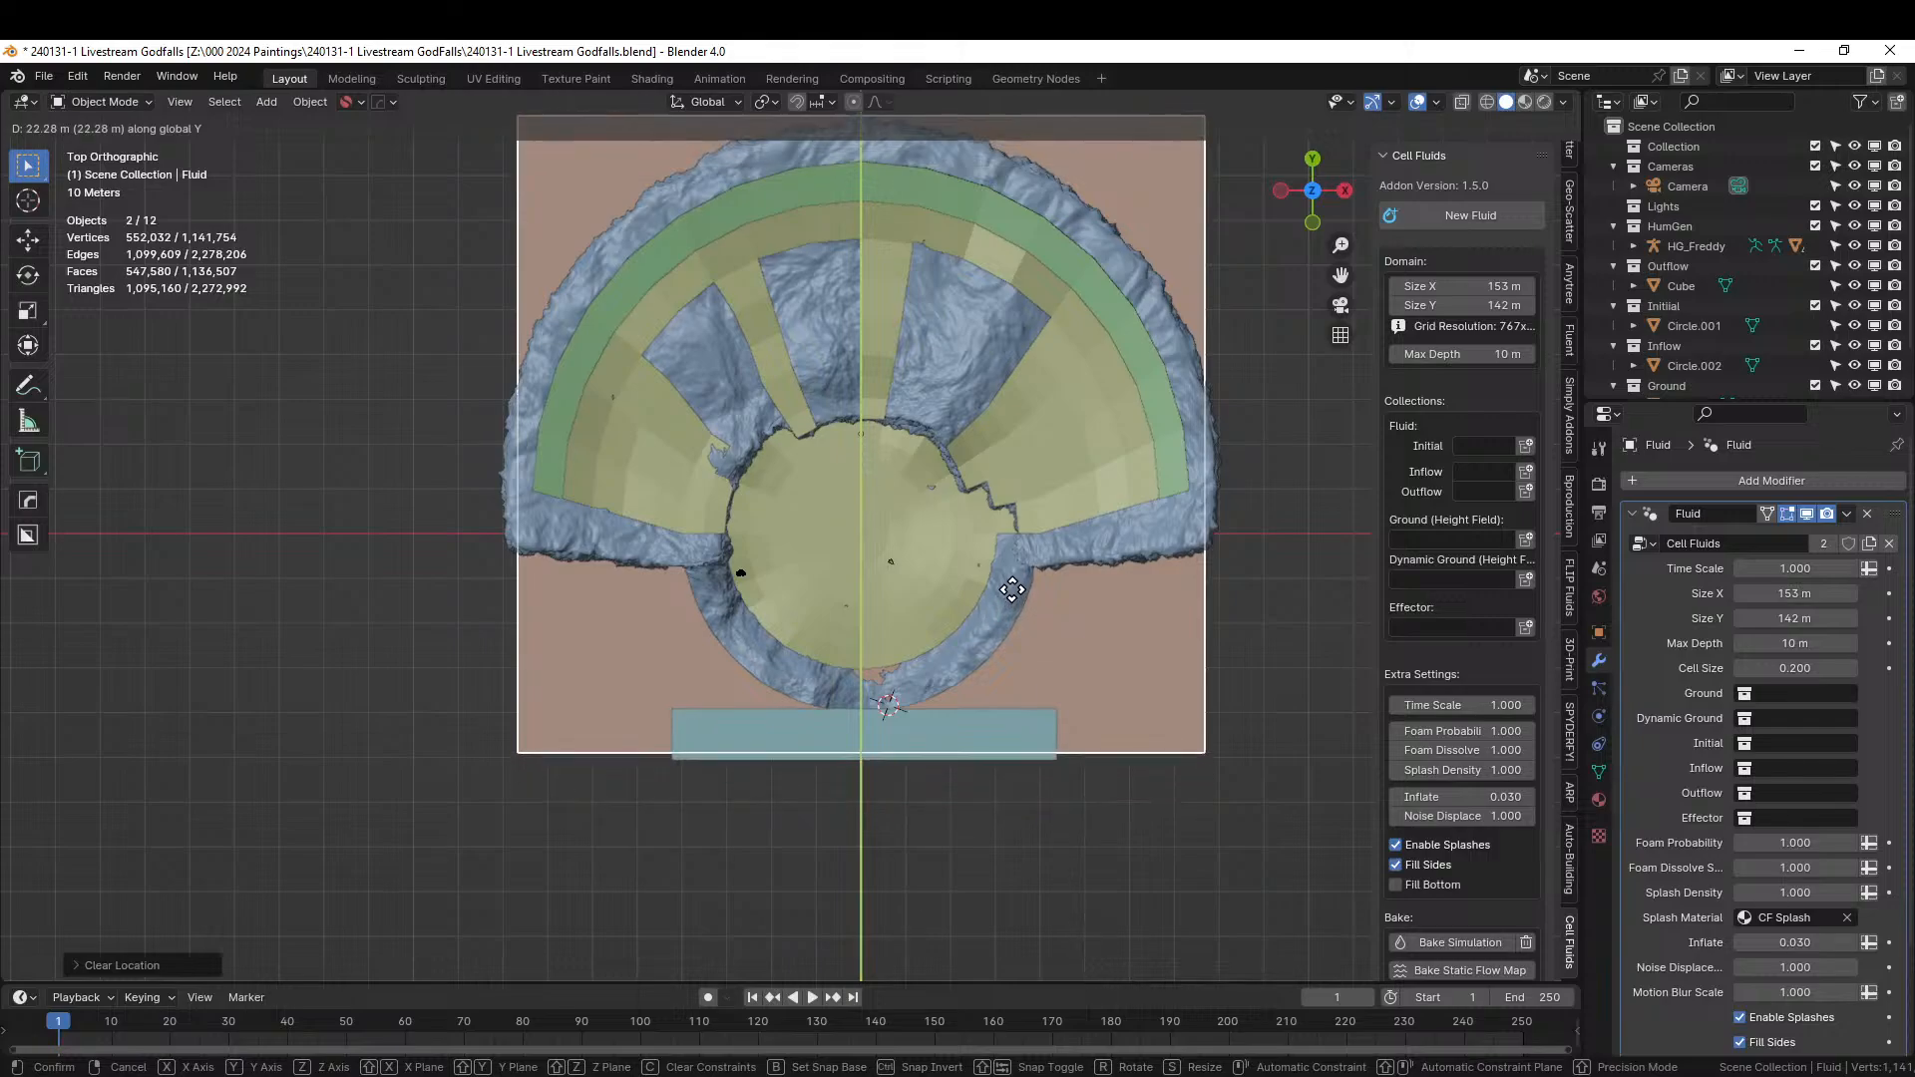
pyautogui.click(1013, 590)
# Set the fluid domain's Max Depth to 30 m.
pyautogui.moveTo(1021, 595); pyautogui.dragTo(1275, 425, button='middle')
pyautogui.click(1486, 355)
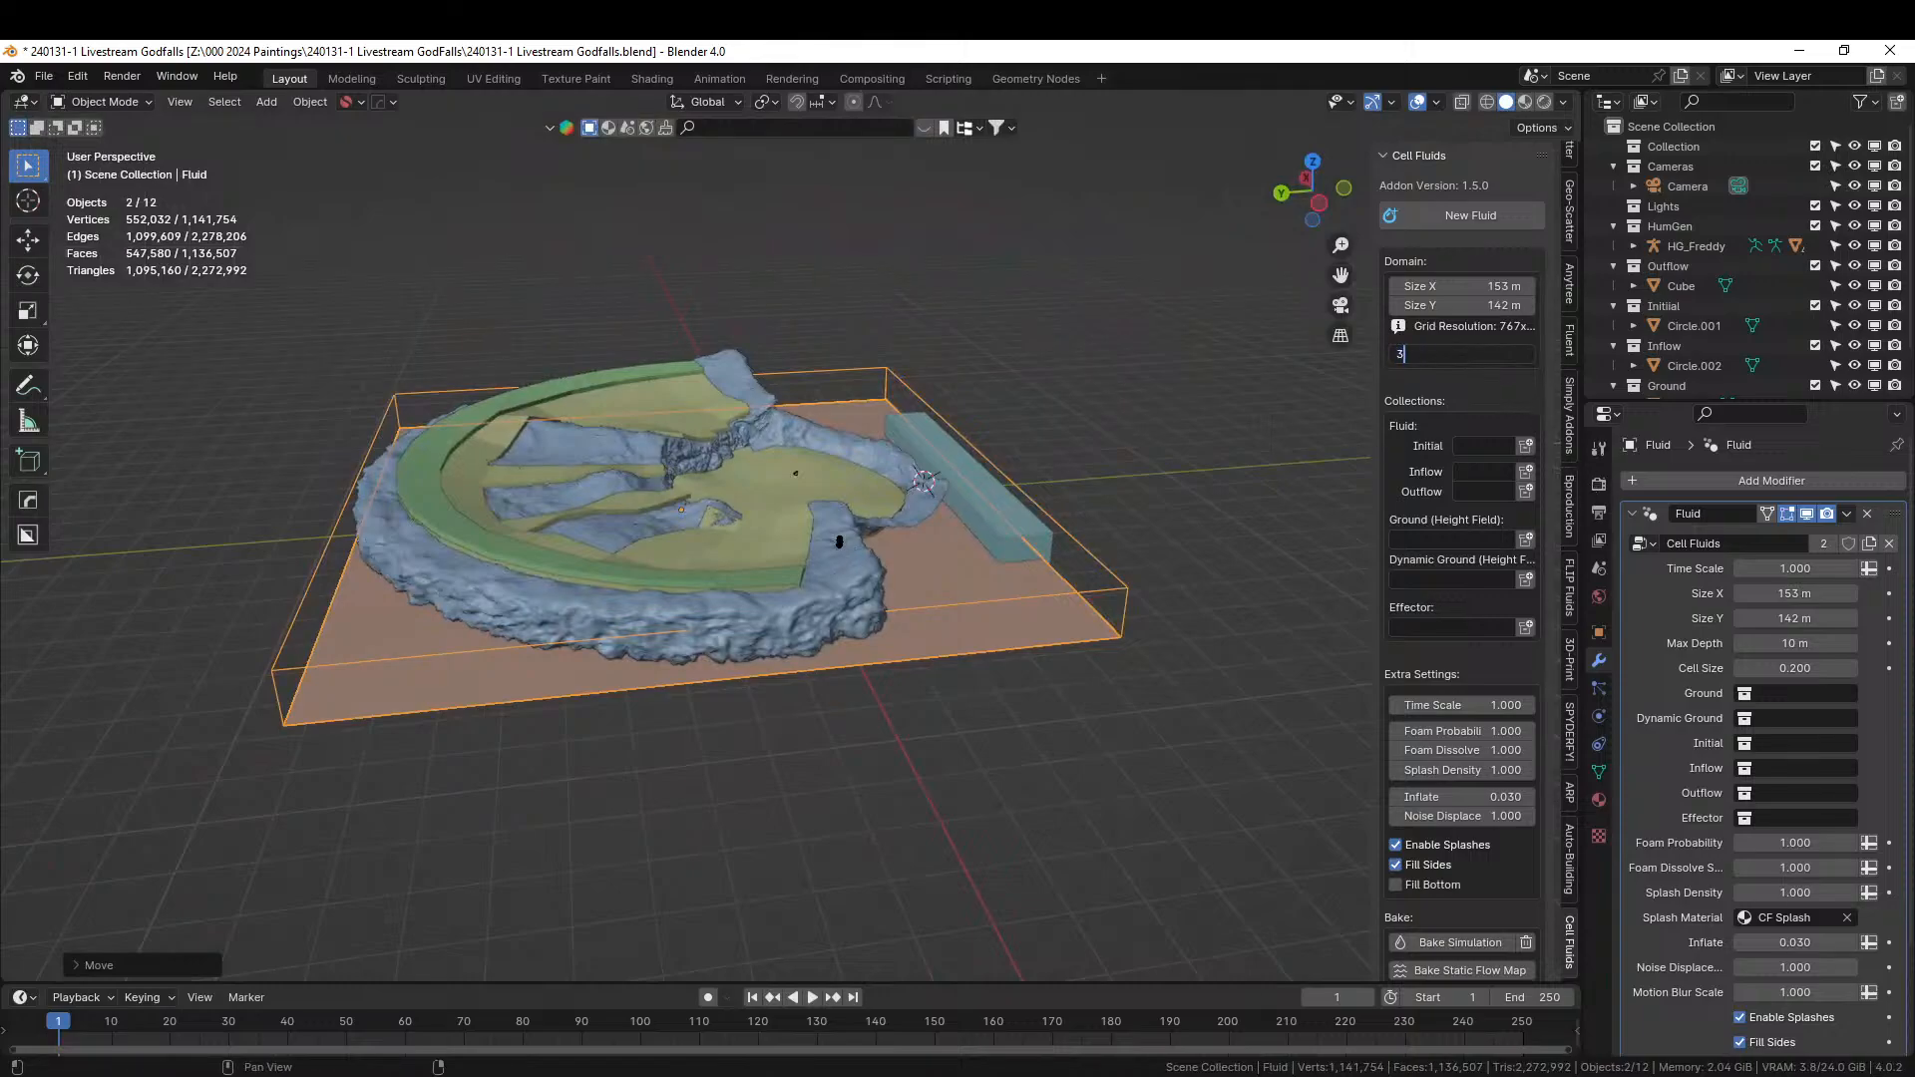
pyautogui.press('Return')
# Adjust the fluid domain's height along Z so its floor lines up with the terrain's underside, and save the file.
pyautogui.press('KP_1')
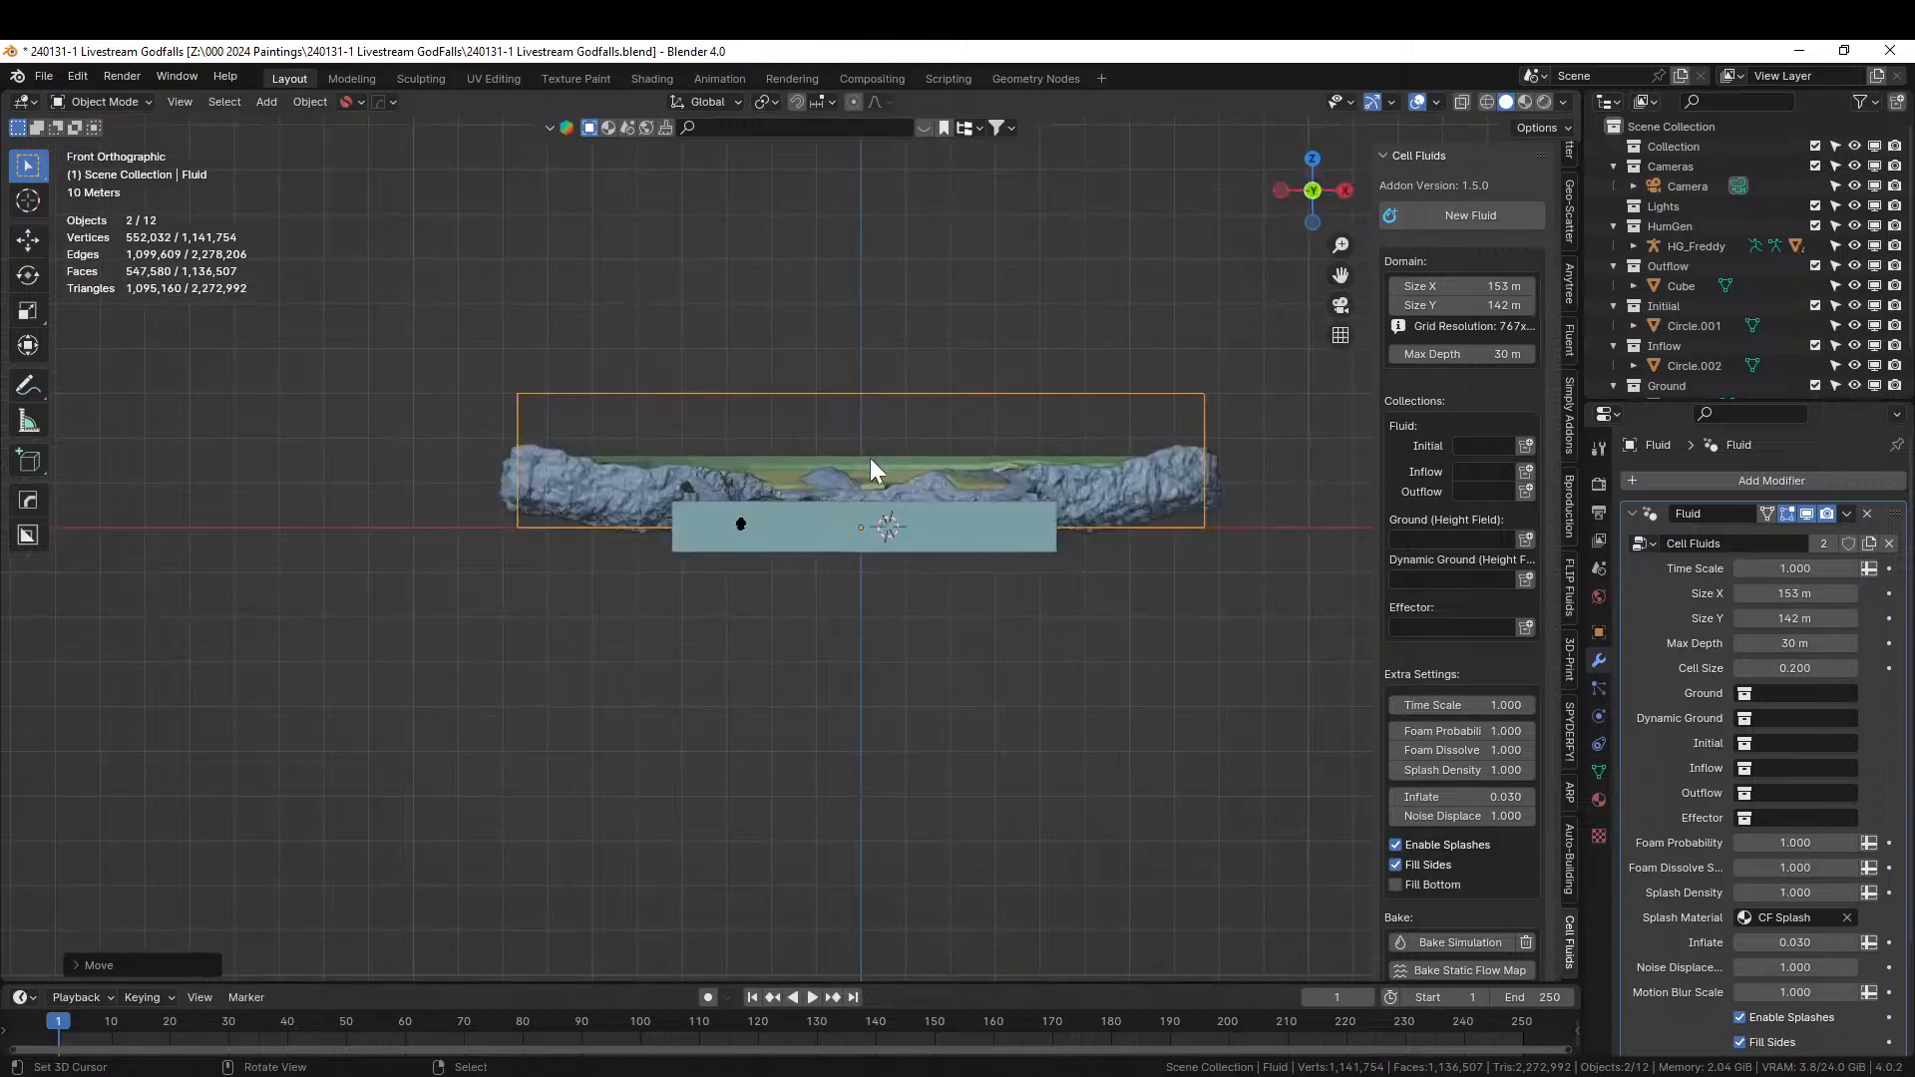
pyautogui.moveTo(872, 469); pyautogui.dragTo(1011, 426, button='middle')
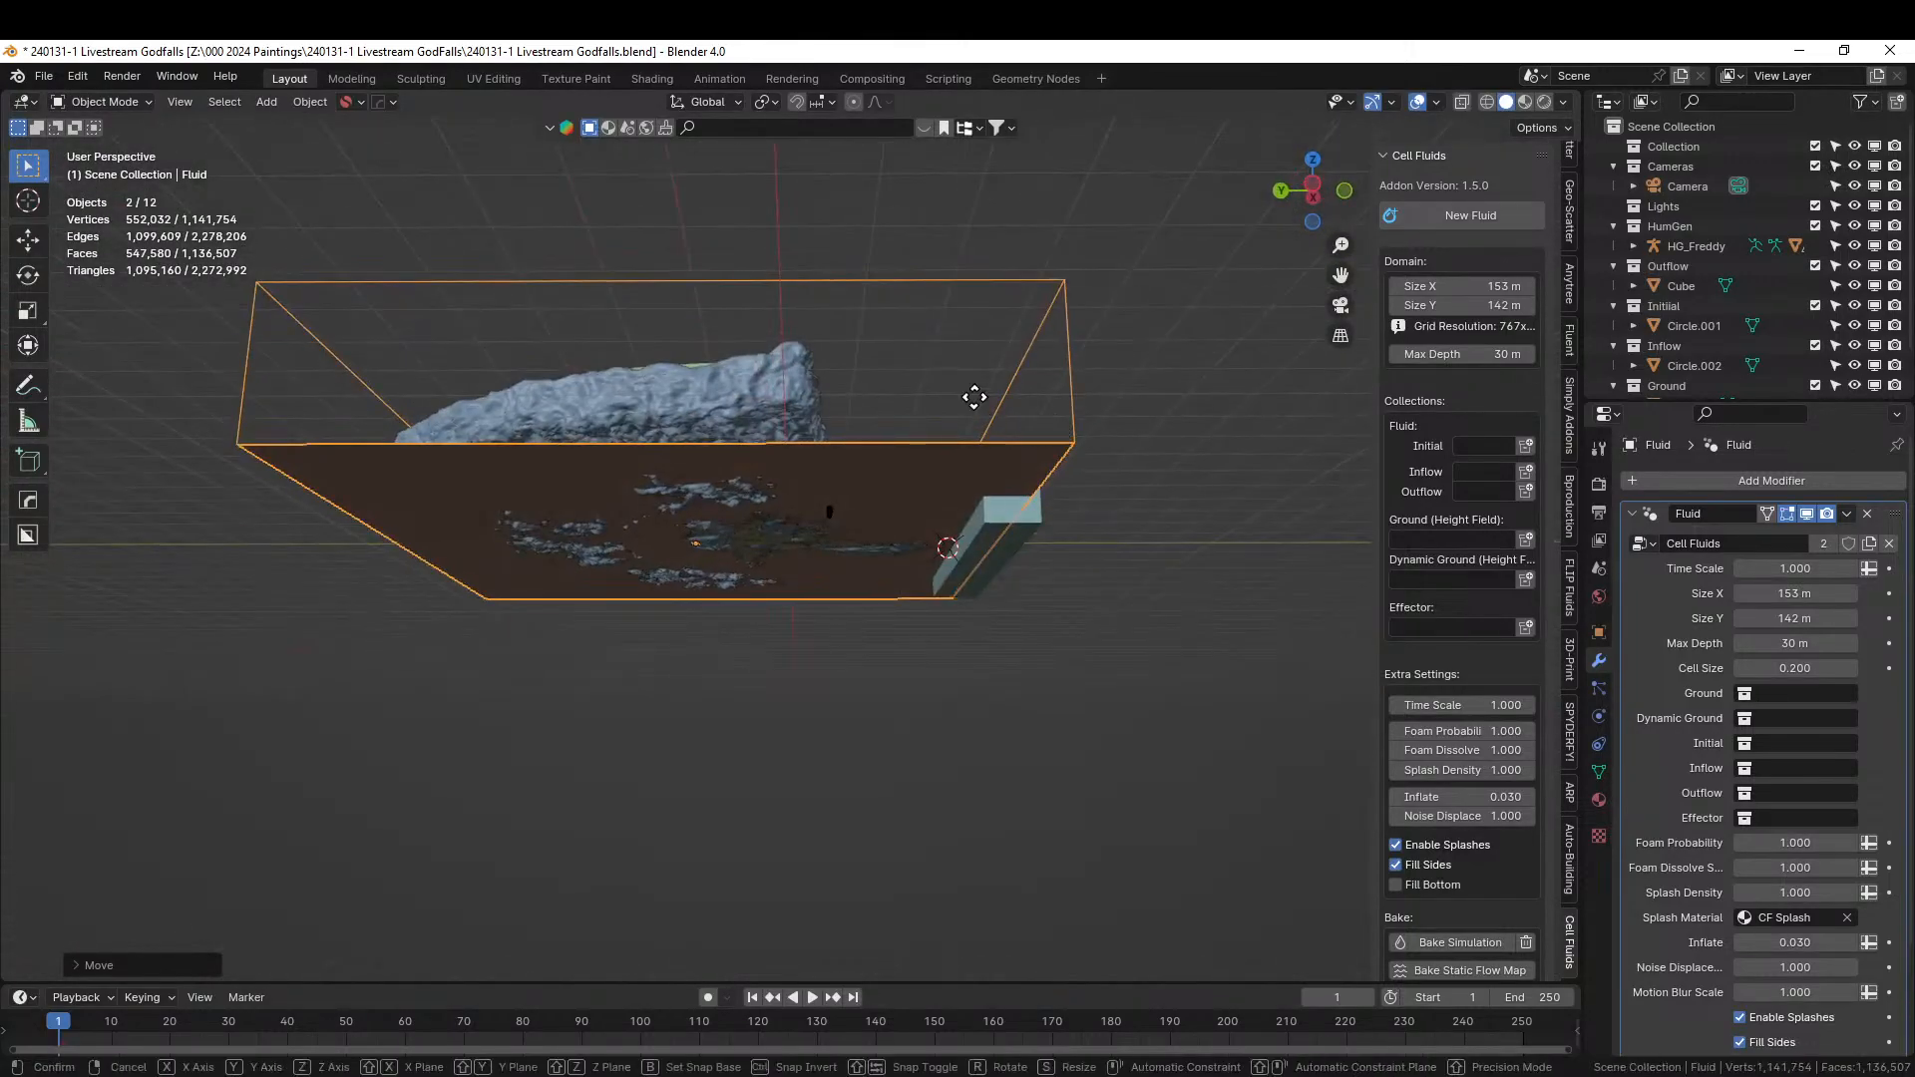
pyautogui.press('g')
pyautogui.press('z')
pyautogui.click(977, 409)
pyautogui.moveTo(992, 447); pyautogui.dragTo(840, 638, button='middle')
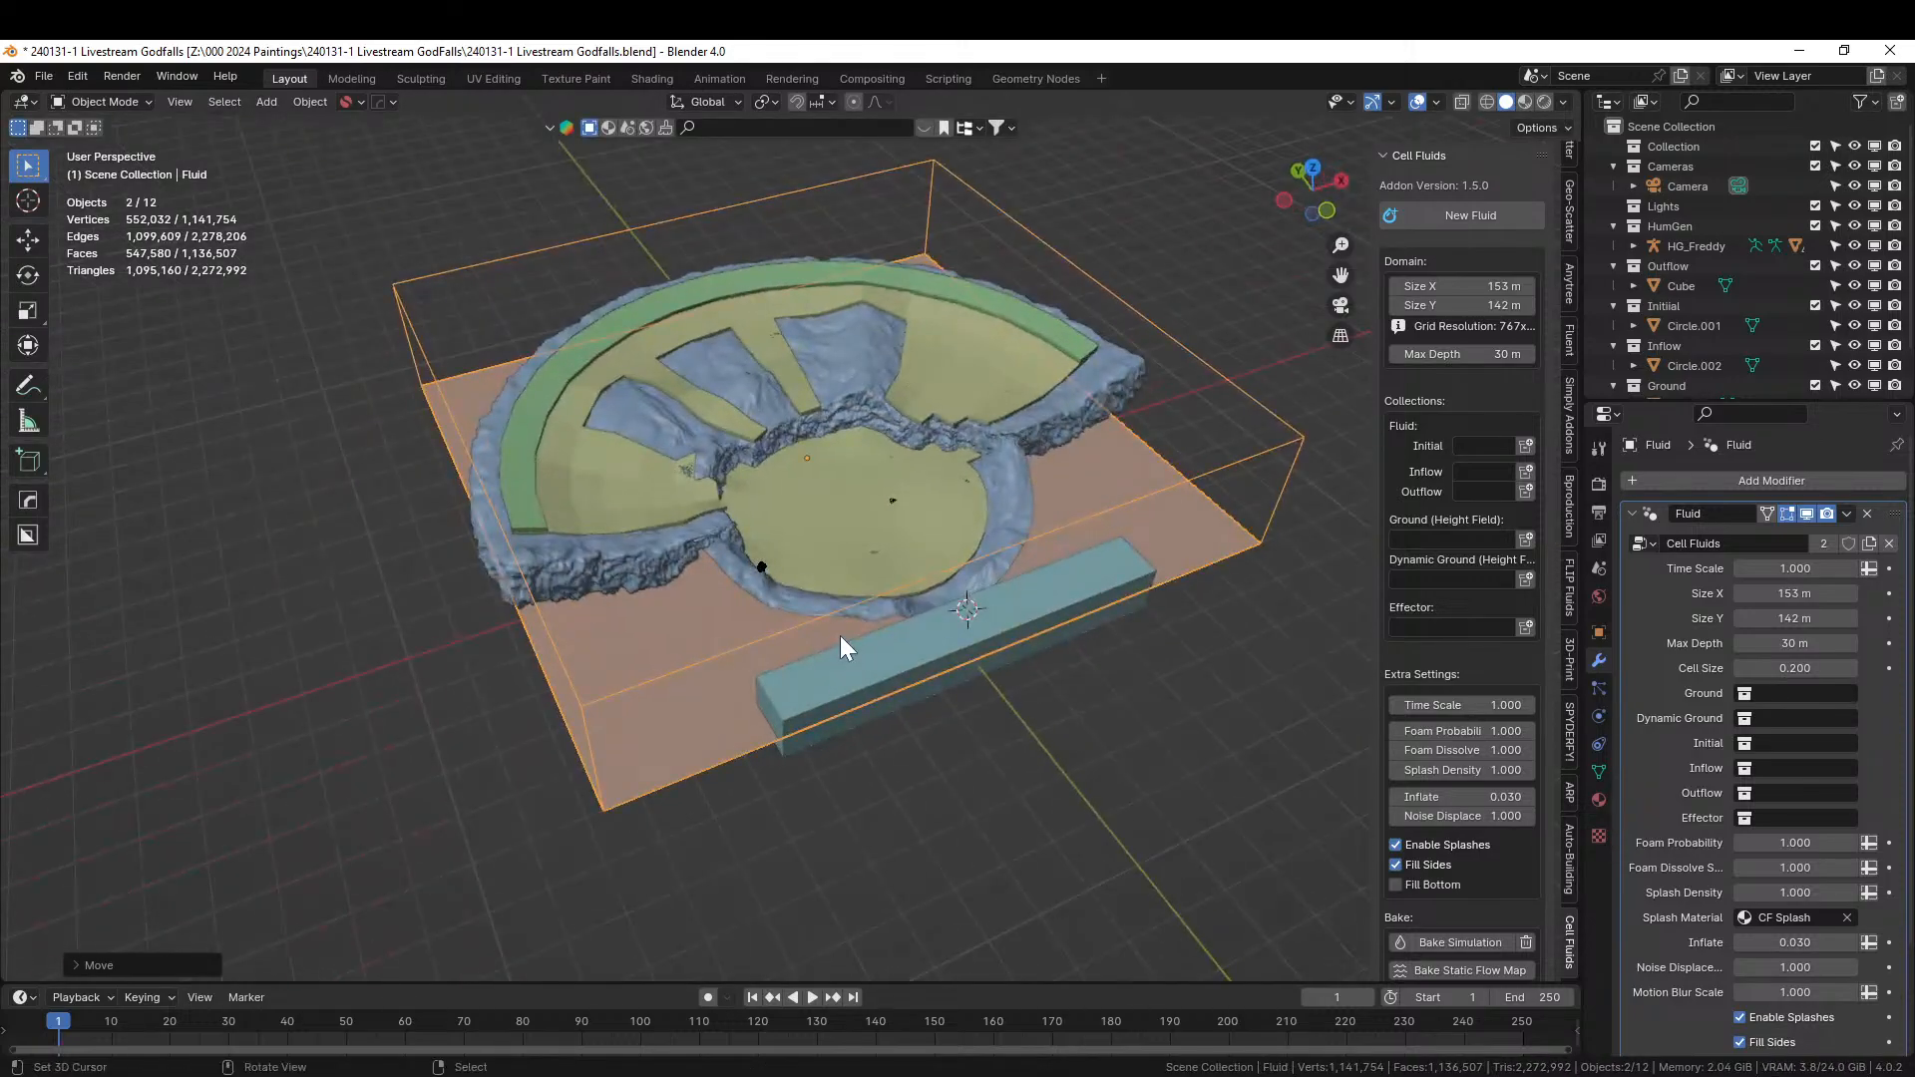
pyautogui.hotkey('ctrl', 's')
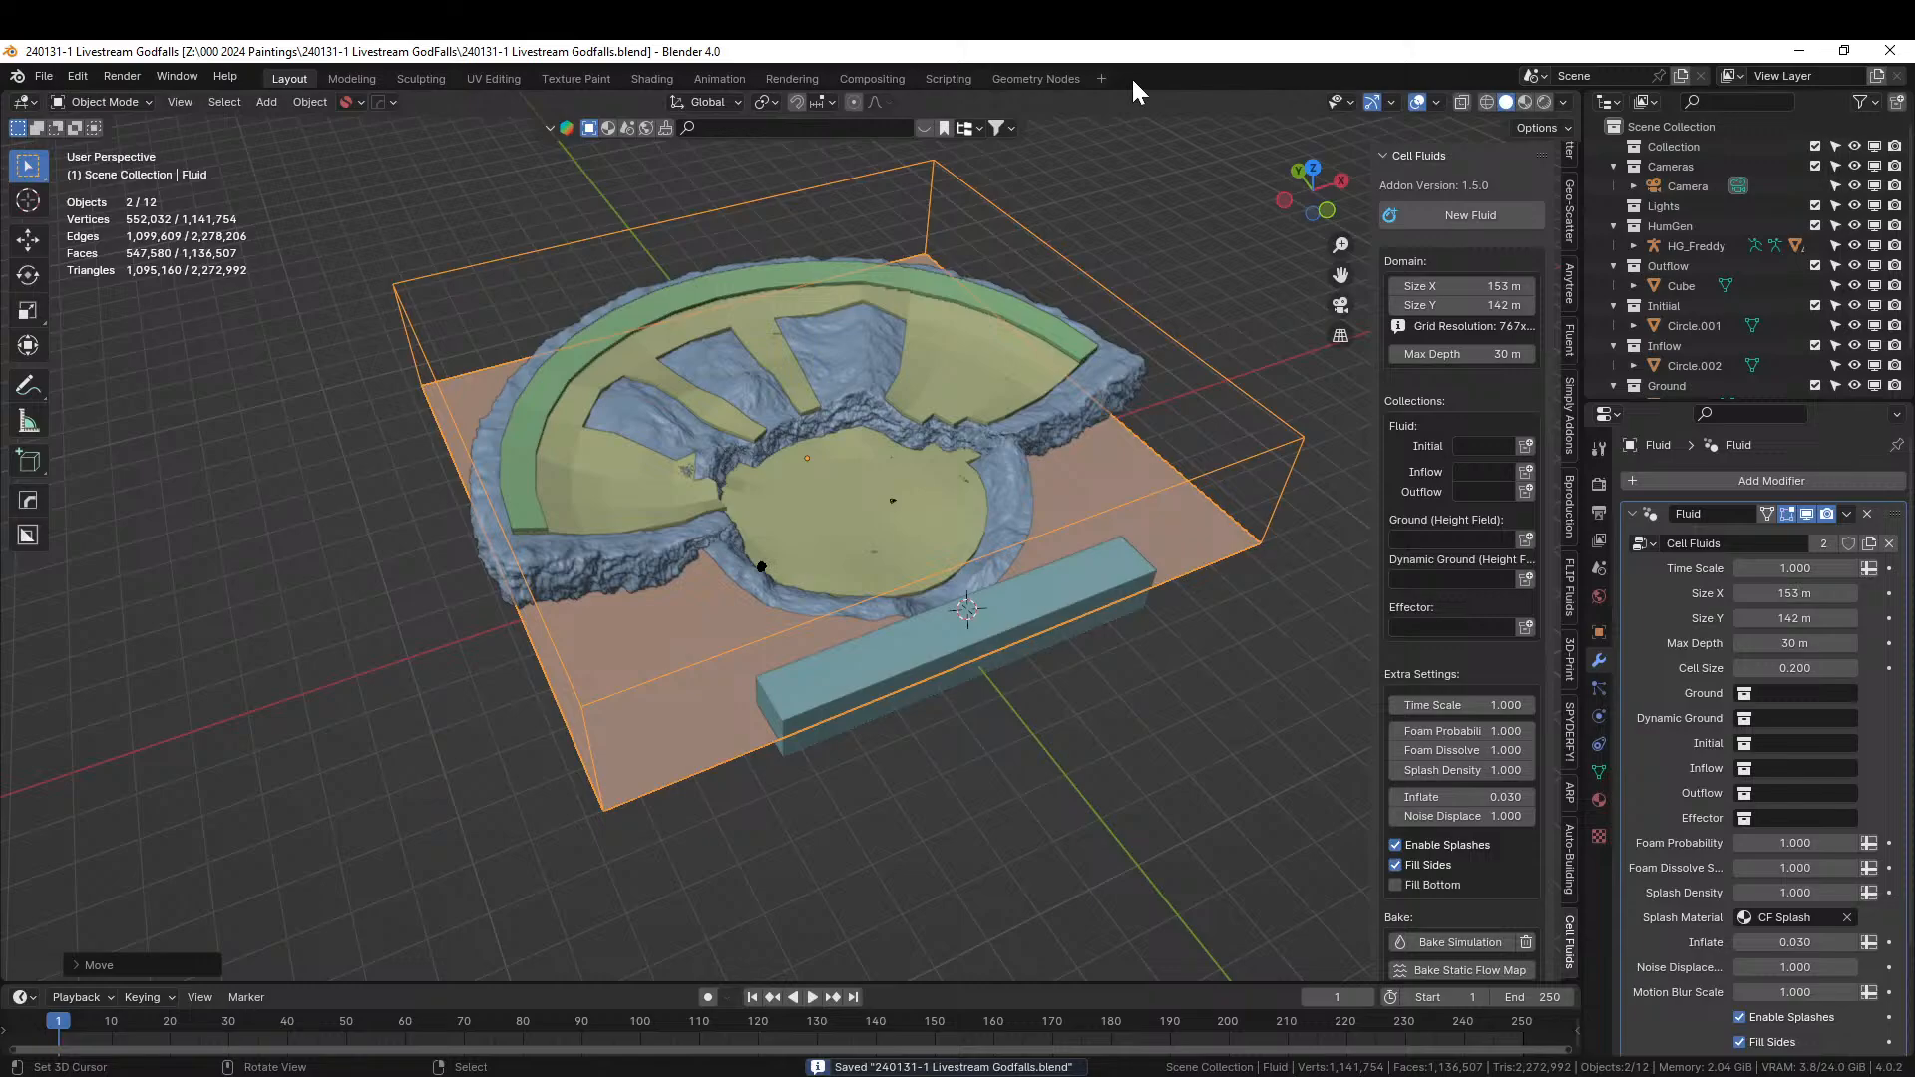
# Assign the Initial collection as the fluid's Initial source.
pyautogui.scroll(3, 1044, 639)
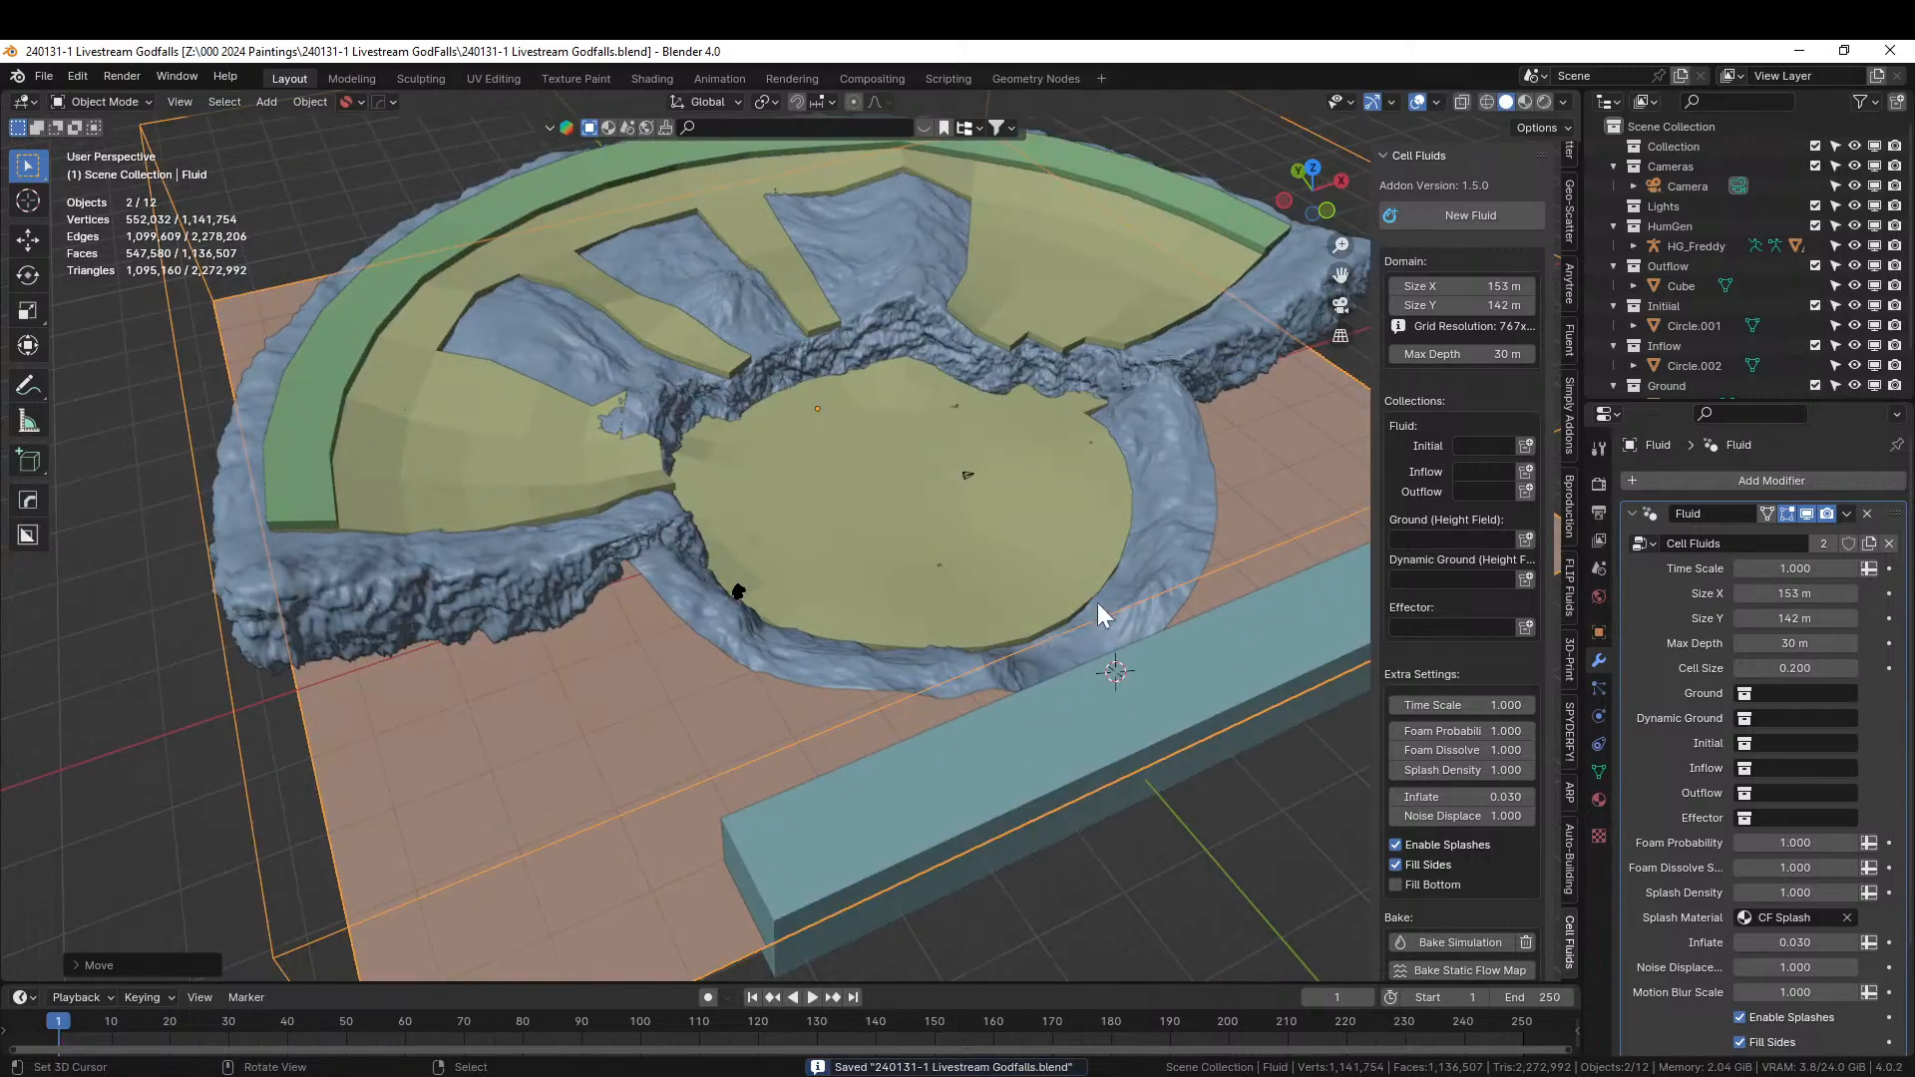
pyautogui.moveTo(1375, 464); pyautogui.dragTo(1131, 465)
pyautogui.click(1326, 446)
pyautogui.press('Down')
pyautogui.press('Down')
pyautogui.press('Down')
pyautogui.press('Down')
pyautogui.press('Down')
pyautogui.press('Down')
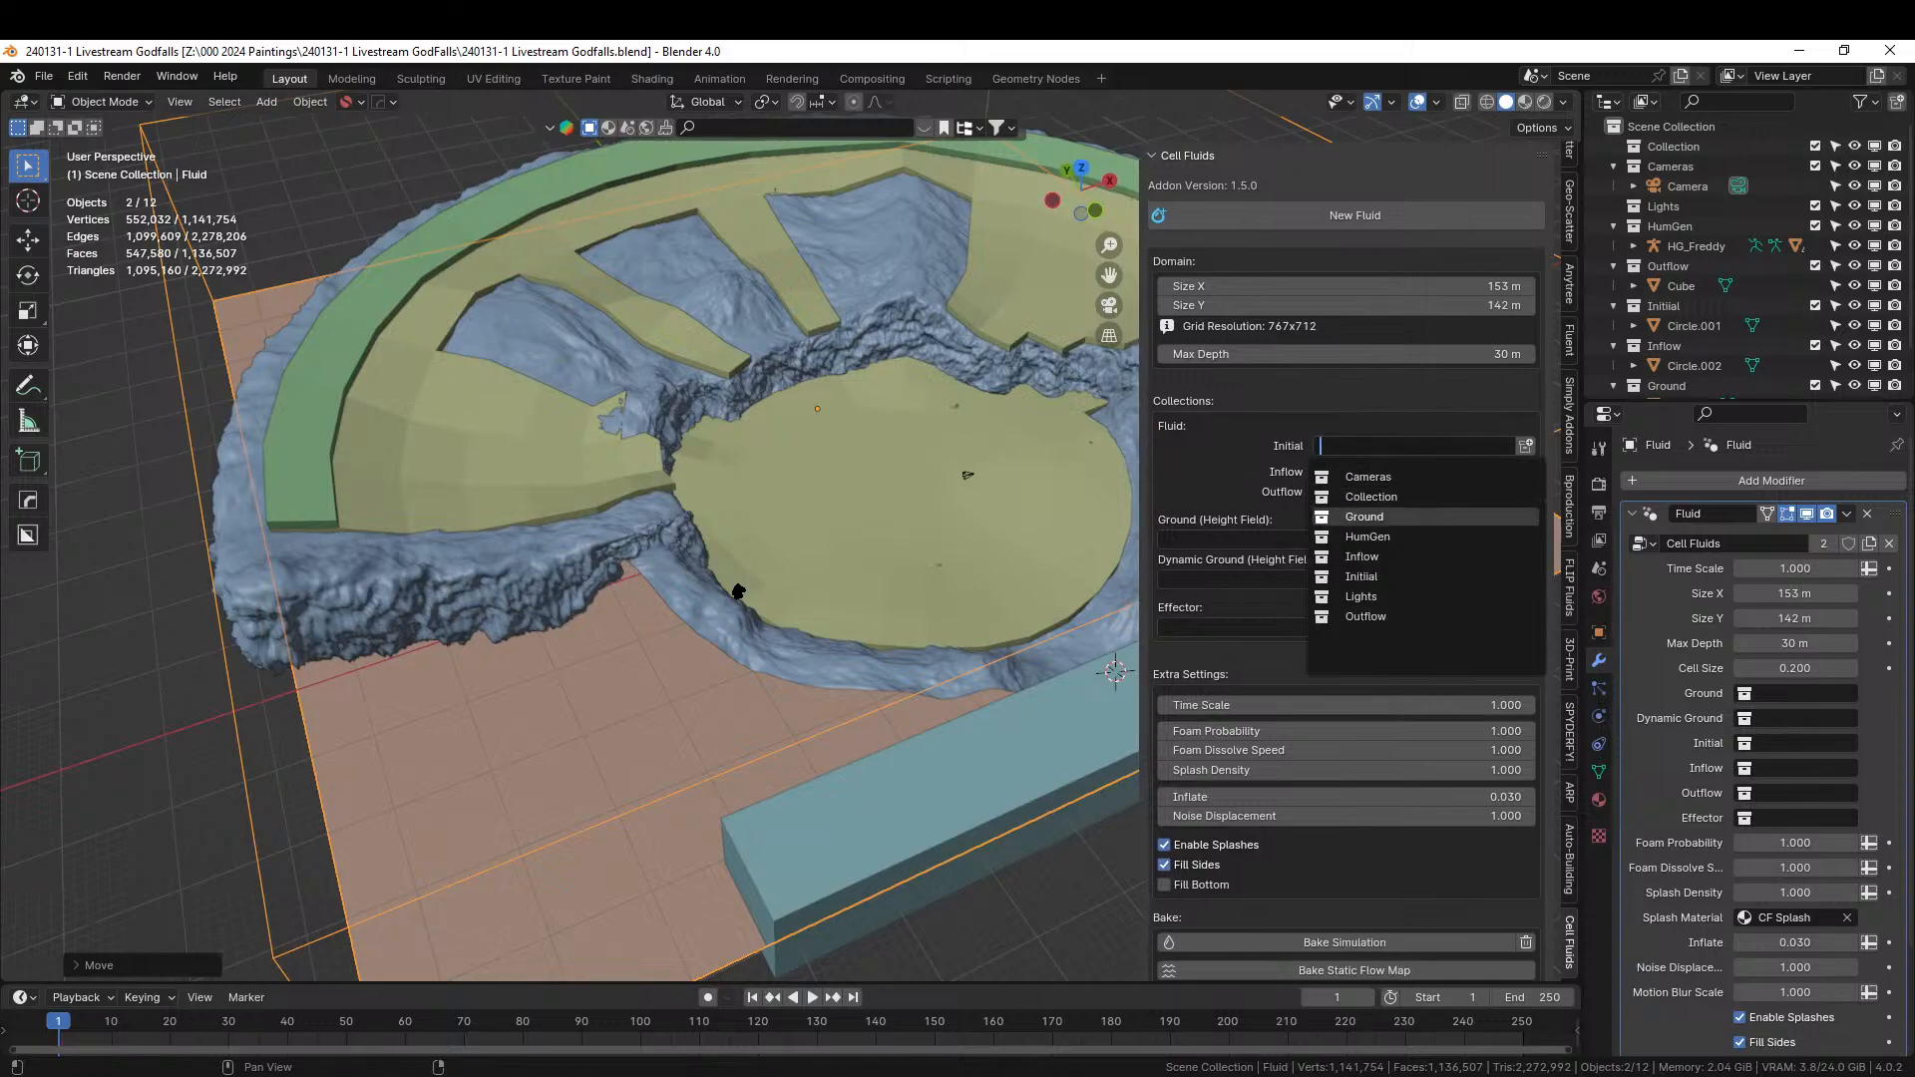
pyautogui.click(1393, 573)
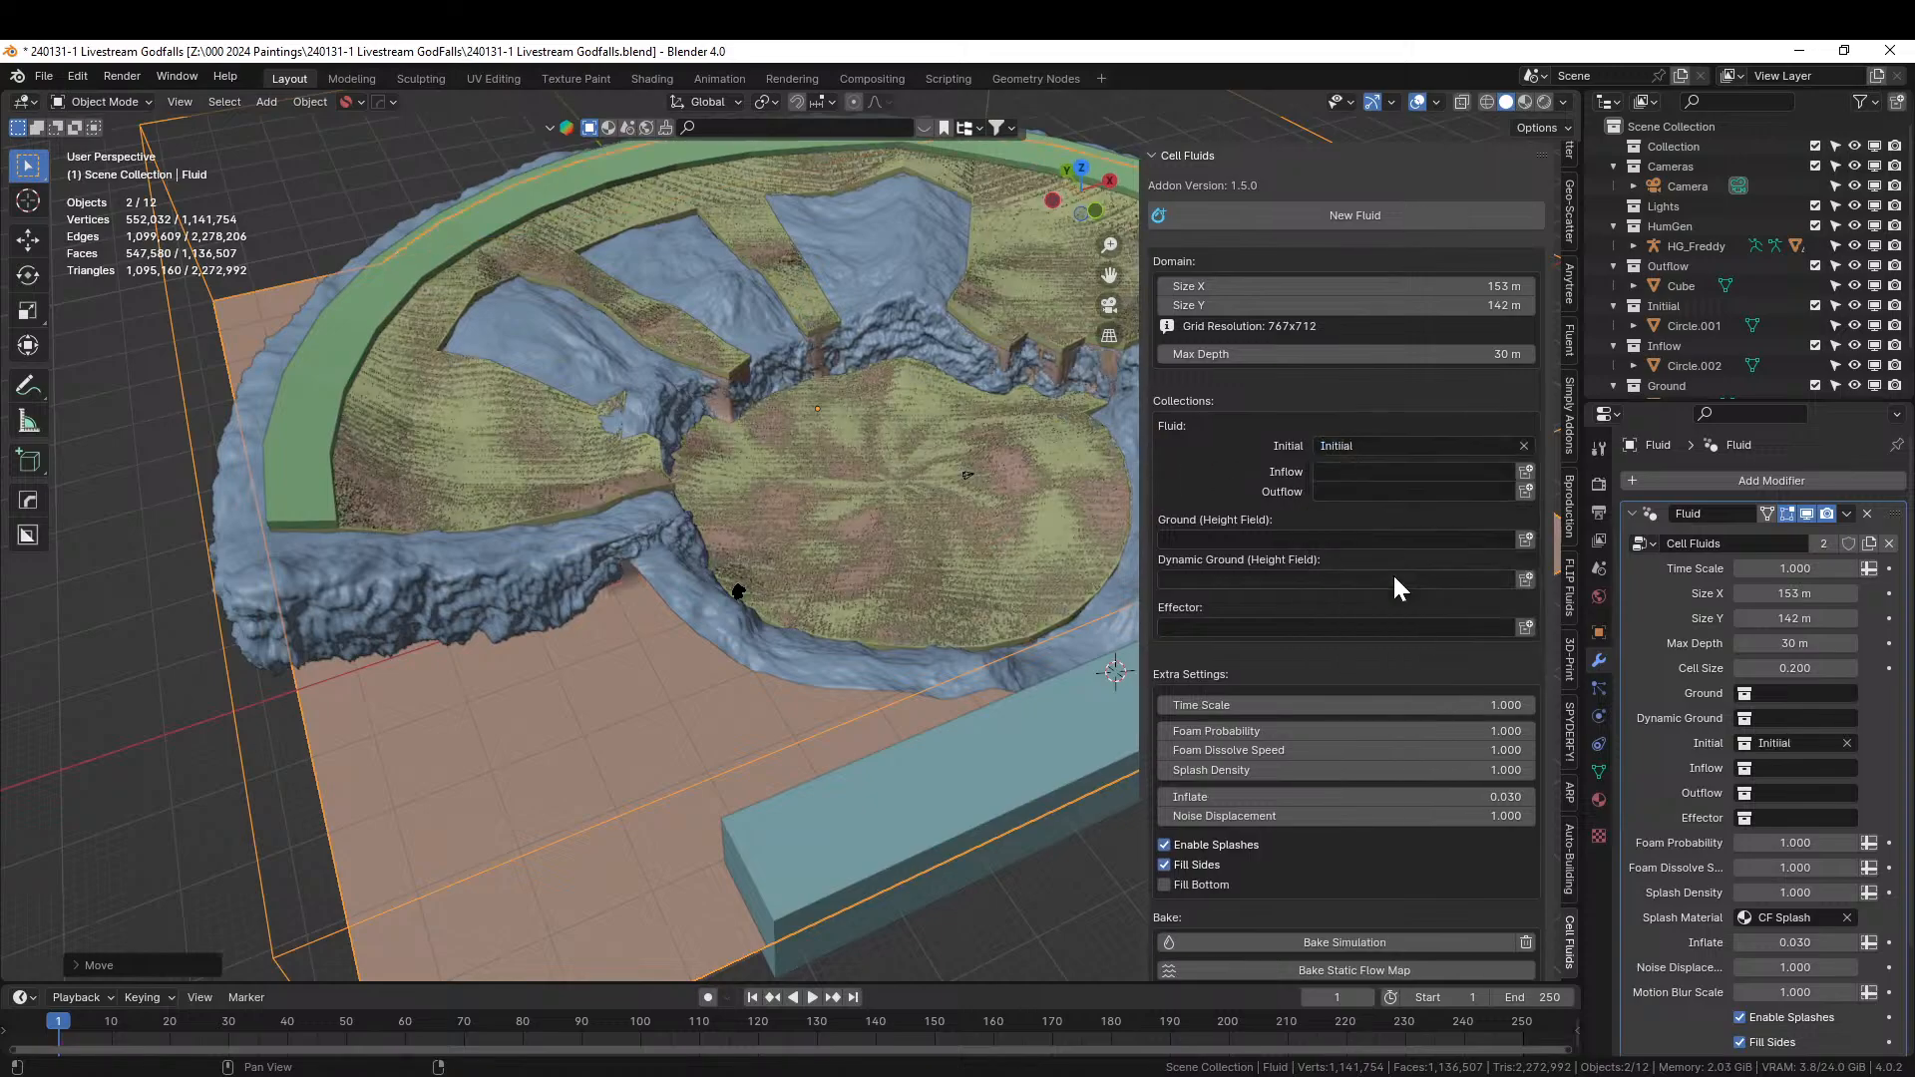
# Assign the Inflow collection as the fluid's Inflow and the Outflow collection as its Outflow.
pyautogui.click(1337, 469)
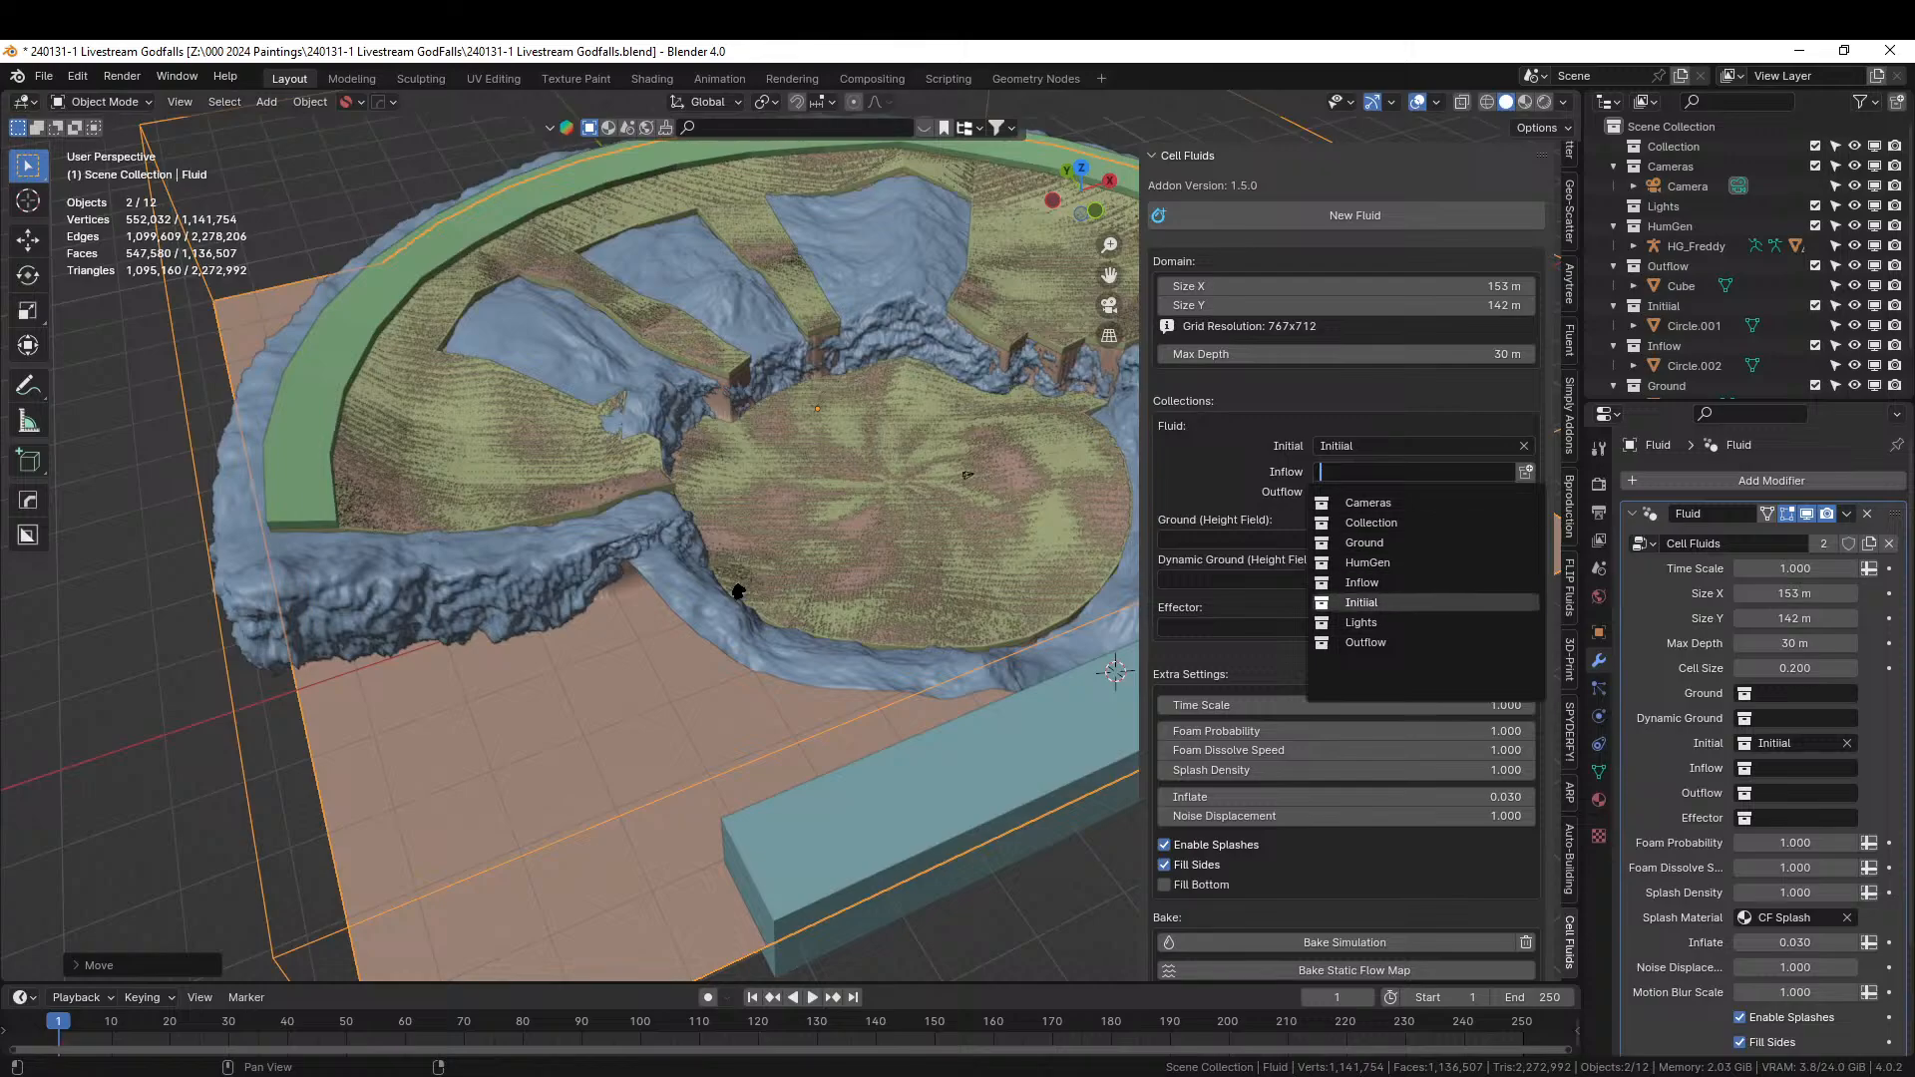
pyautogui.click(1369, 585)
pyautogui.click(1341, 488)
pyautogui.press('Down')
pyautogui.press('Down')
pyautogui.press('Down')
pyautogui.press('Down')
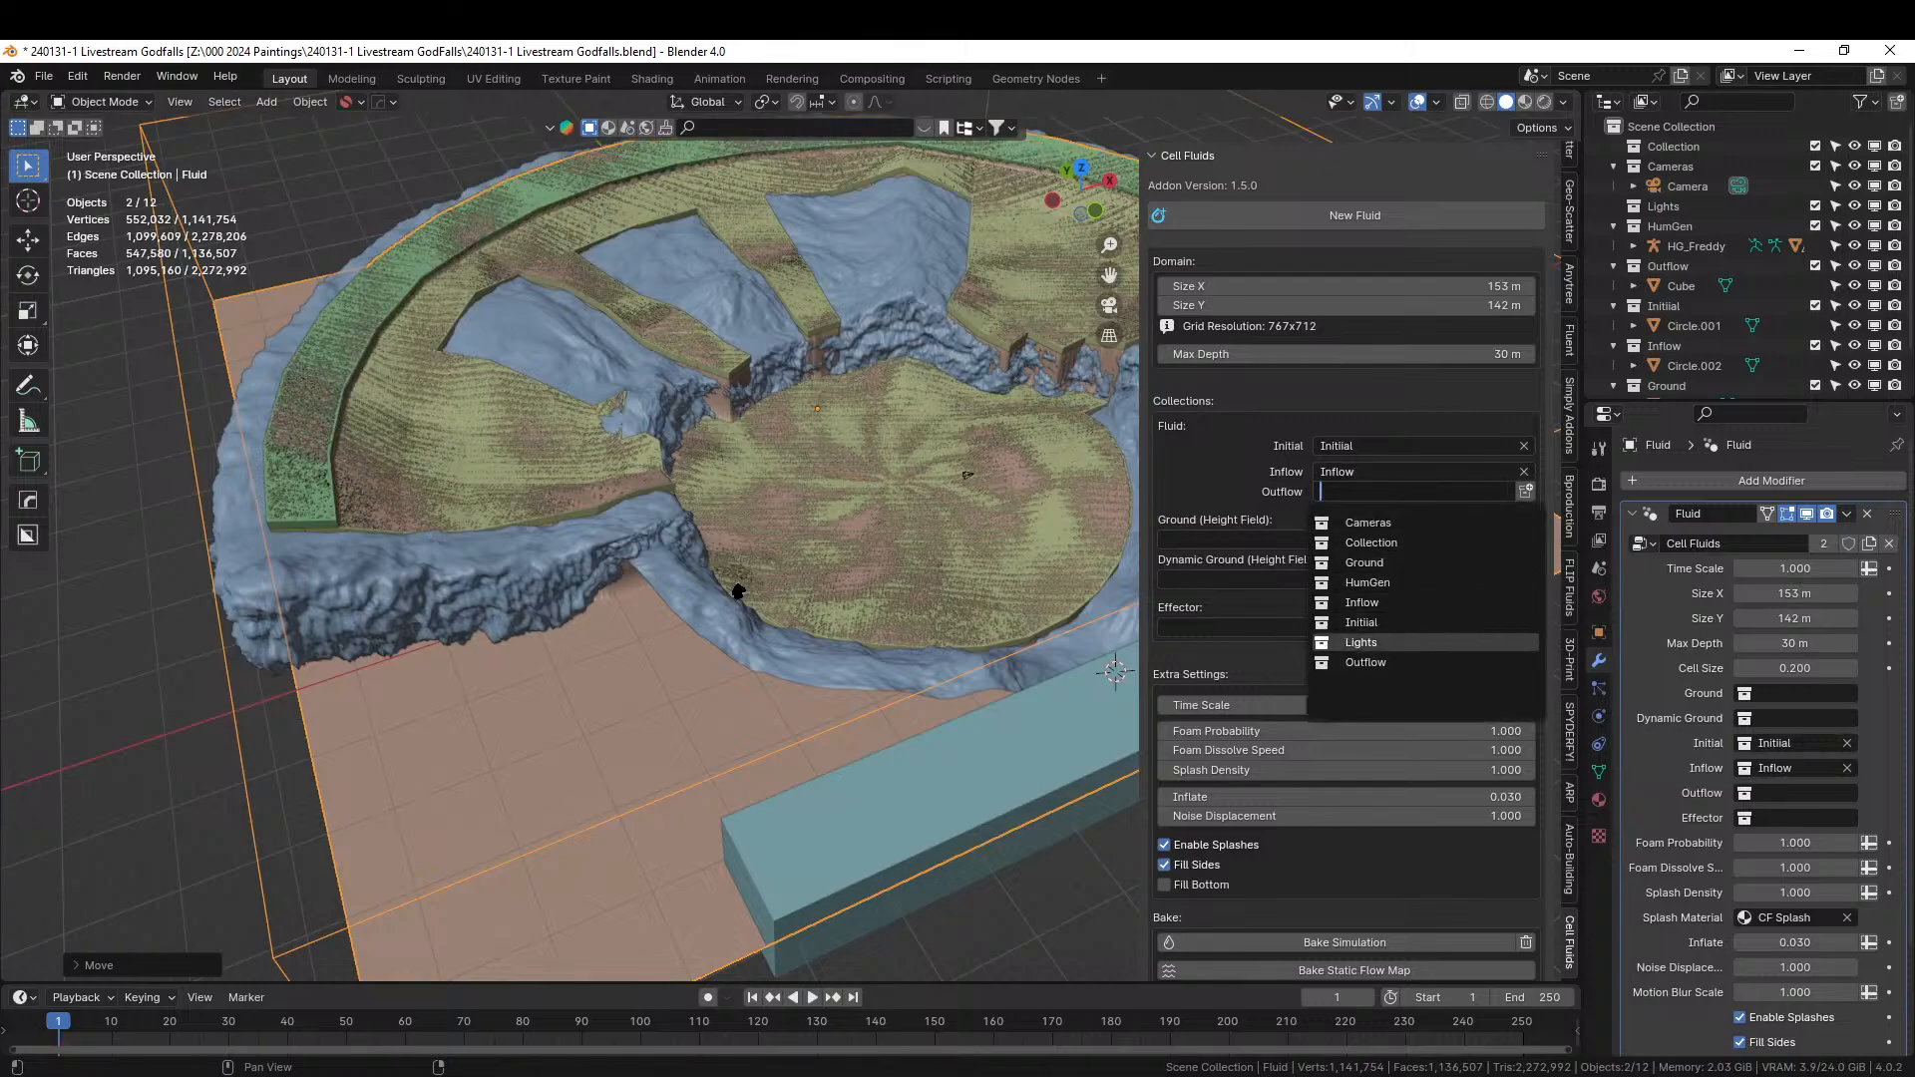
pyautogui.click(1374, 663)
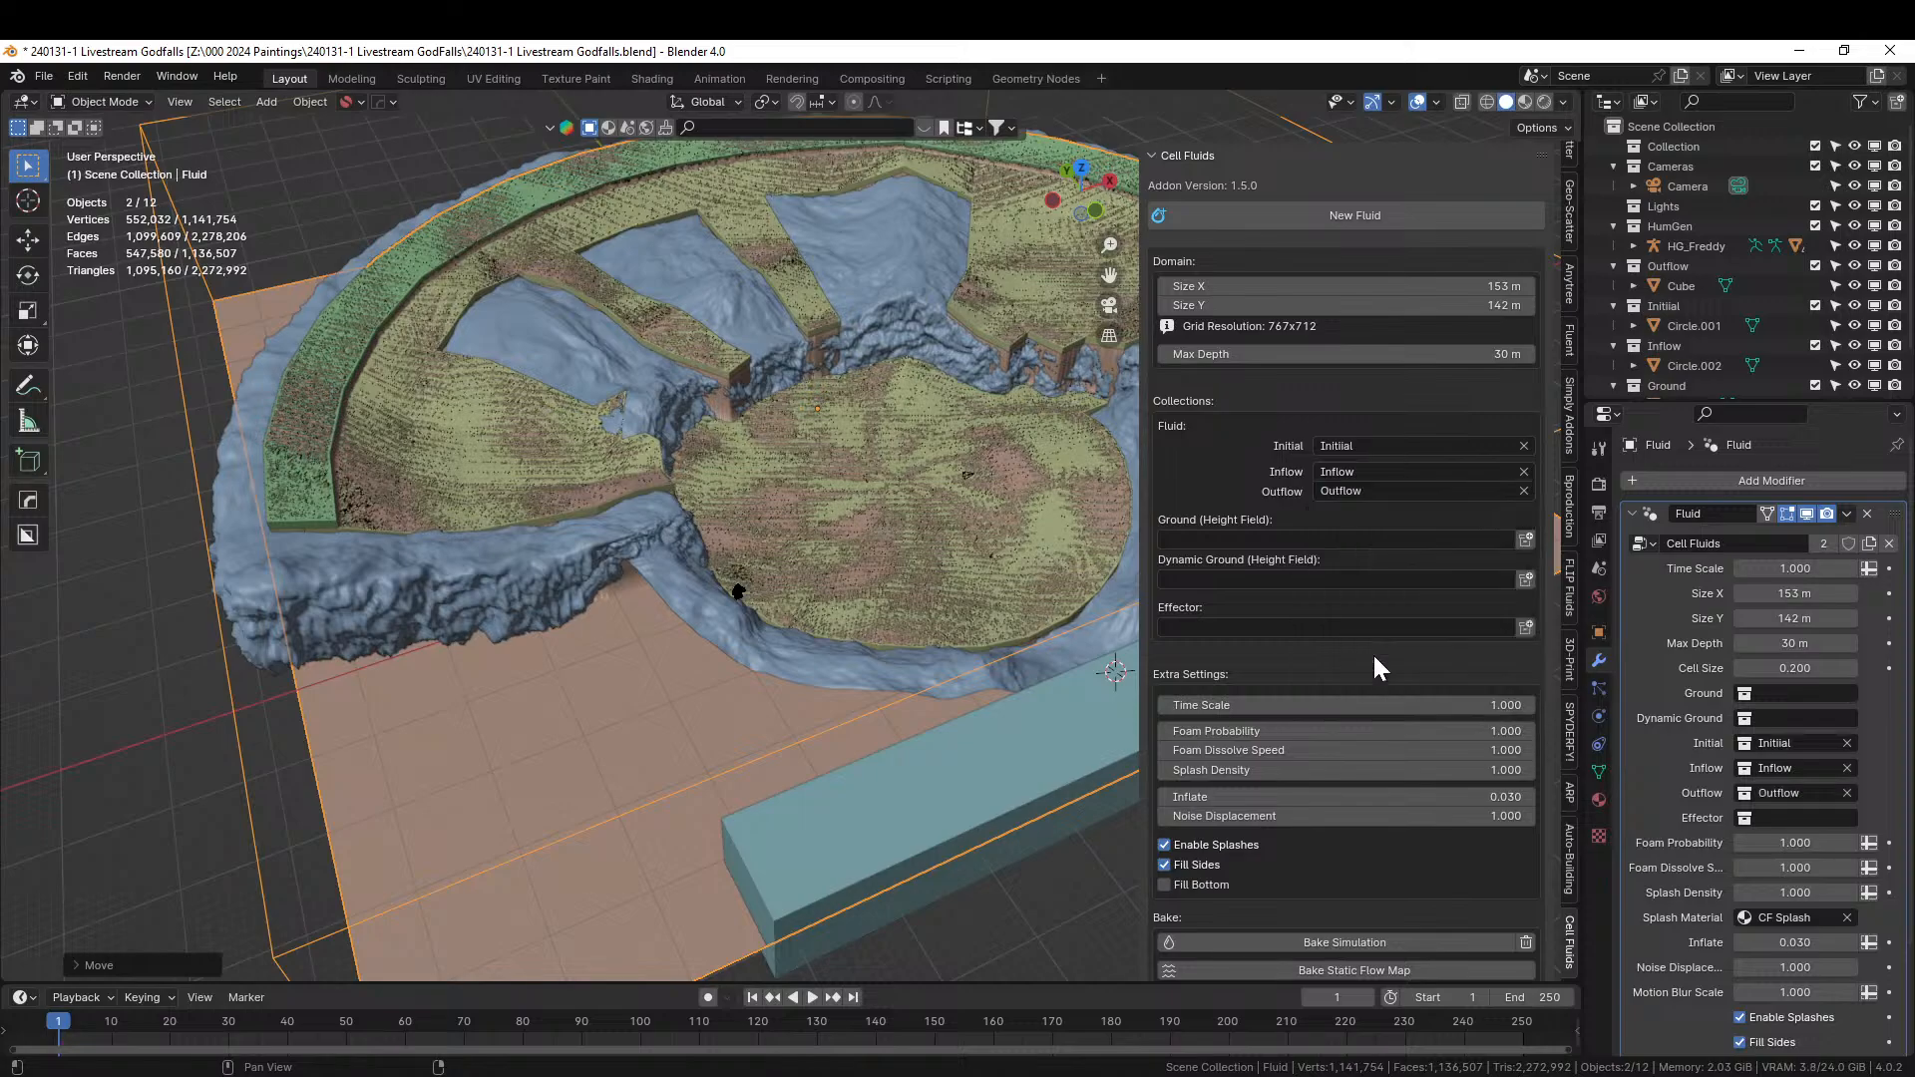
# Assign the Ground collection as the fluid's Ground (Height Field).
pyautogui.click(1261, 540)
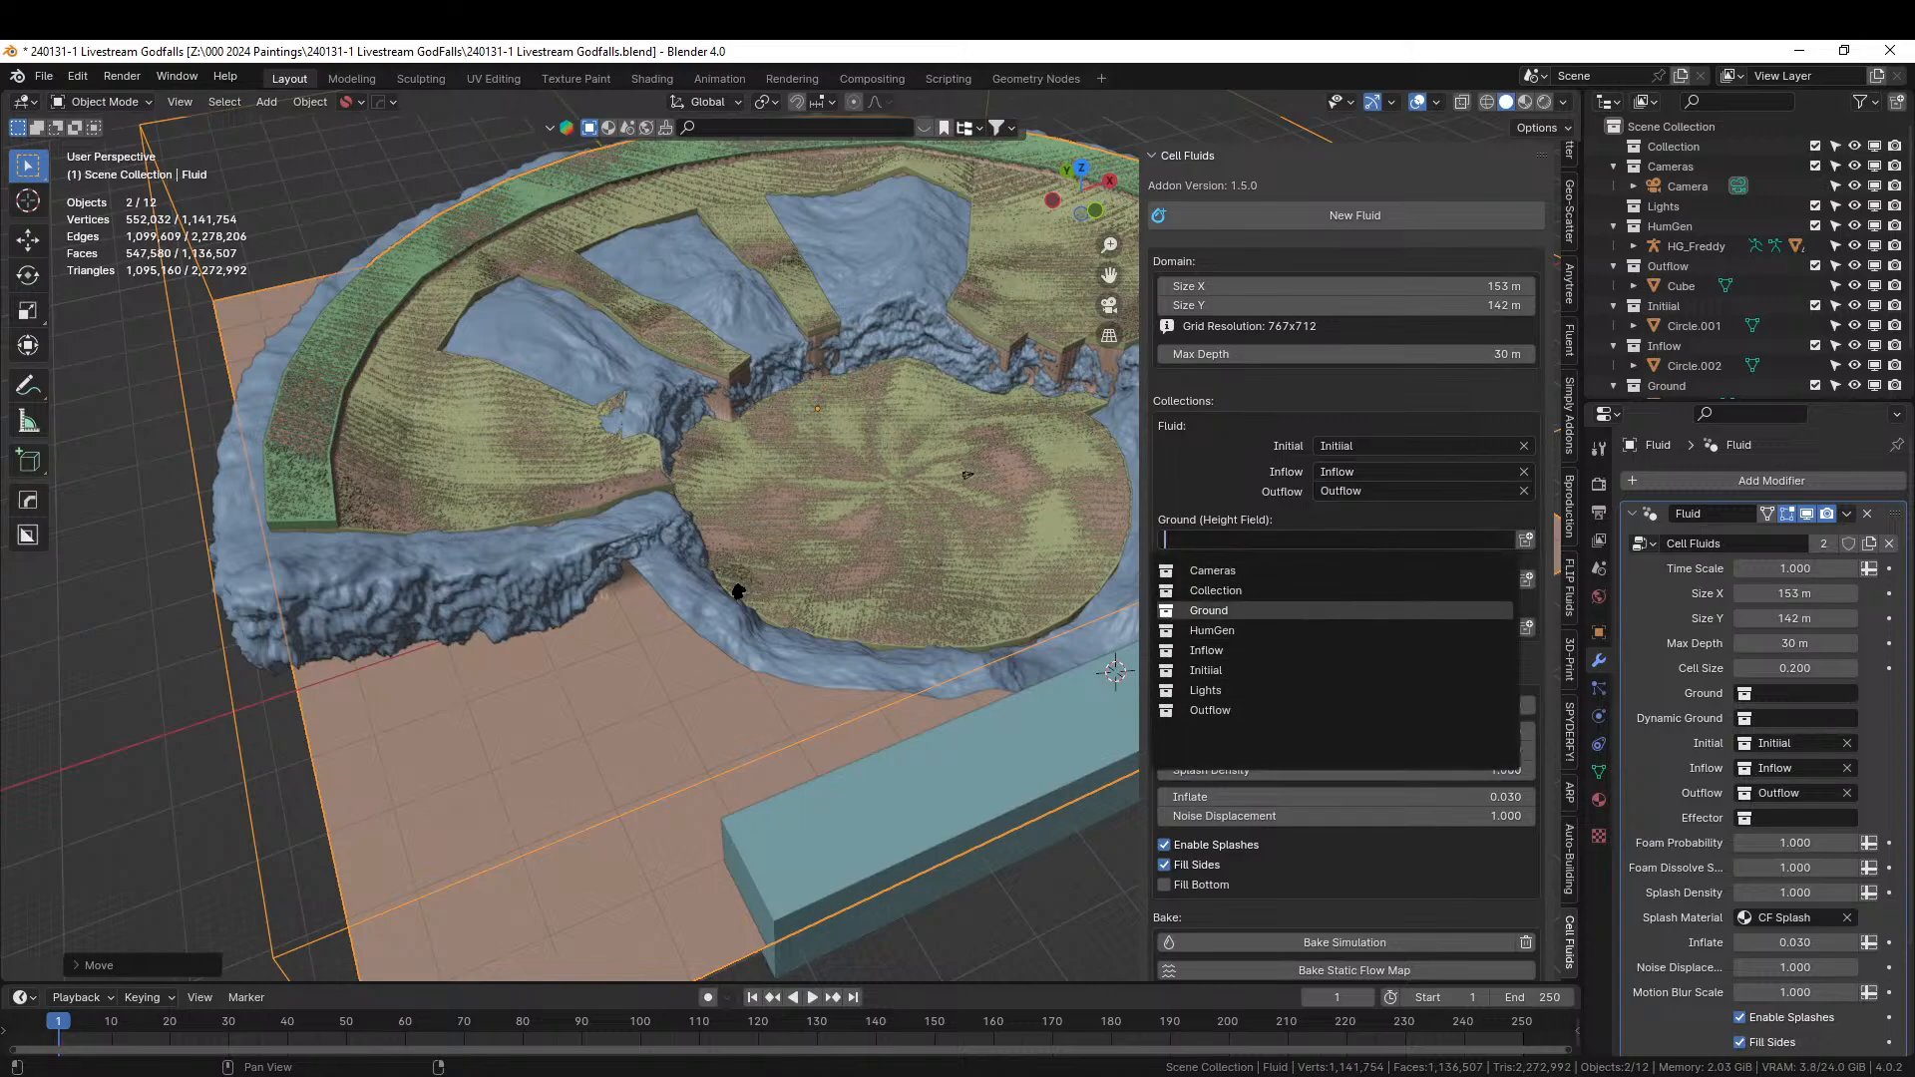
pyautogui.click(1227, 611)
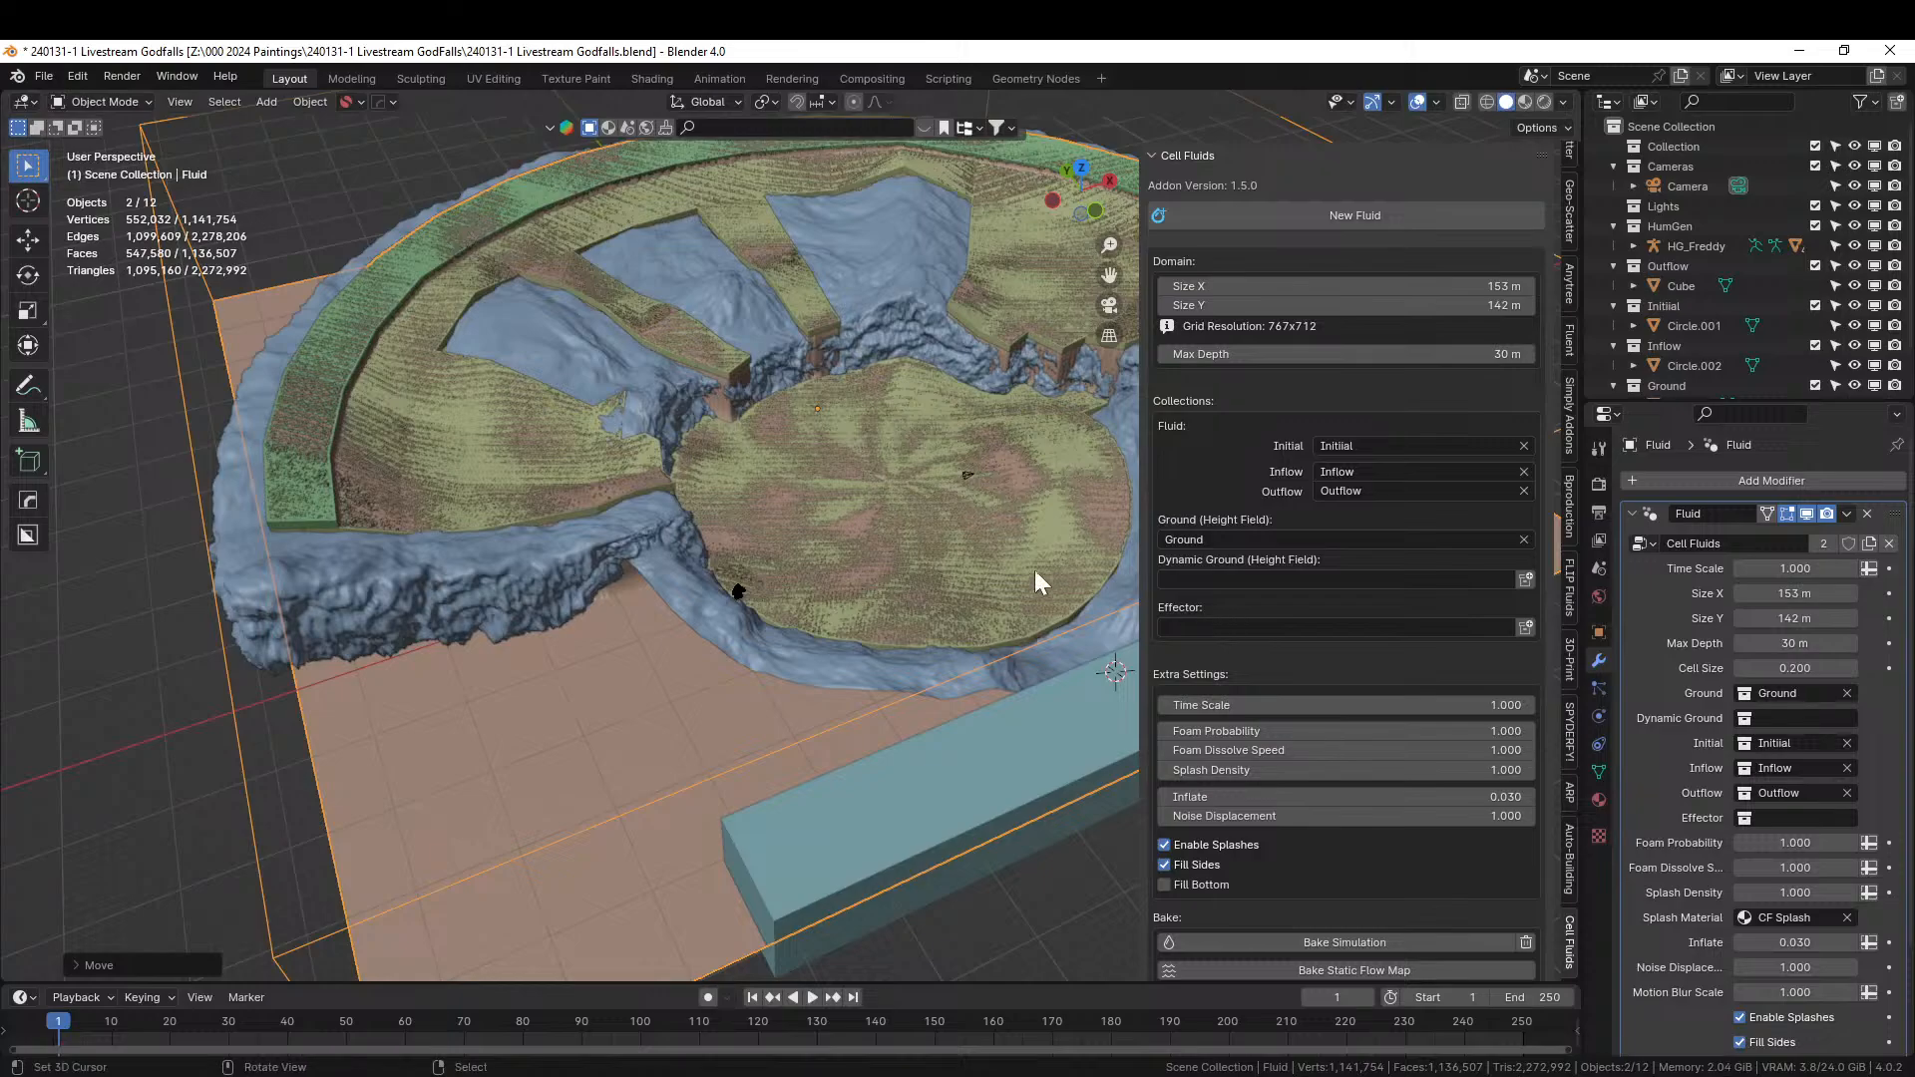
pyautogui.scroll(-5, 937, 818)
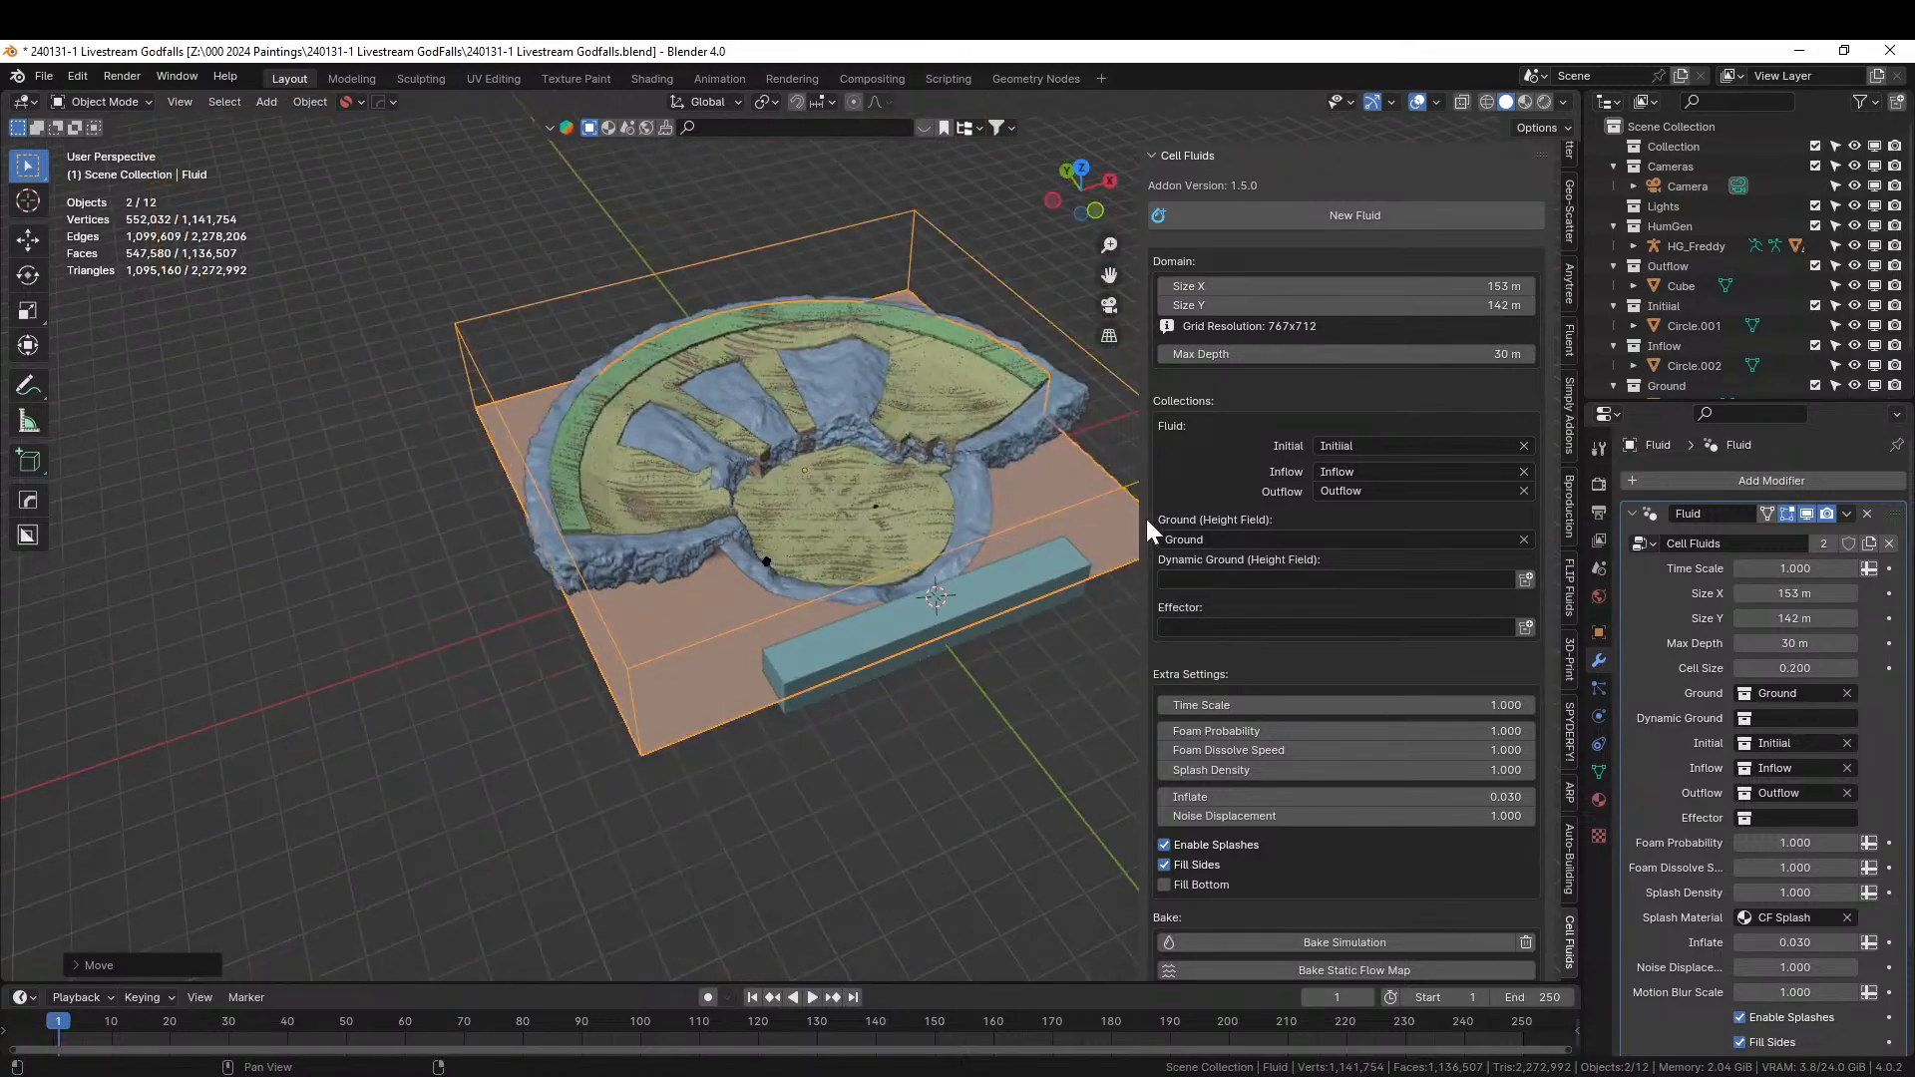
pyautogui.moveTo(1141, 516); pyautogui.dragTo(1309, 530)
# Run the fluid simulation to frame 74 while excluding the Outflow, Initial and Inflow collections from the view layer.
pyautogui.scroll(3, 1097, 567)
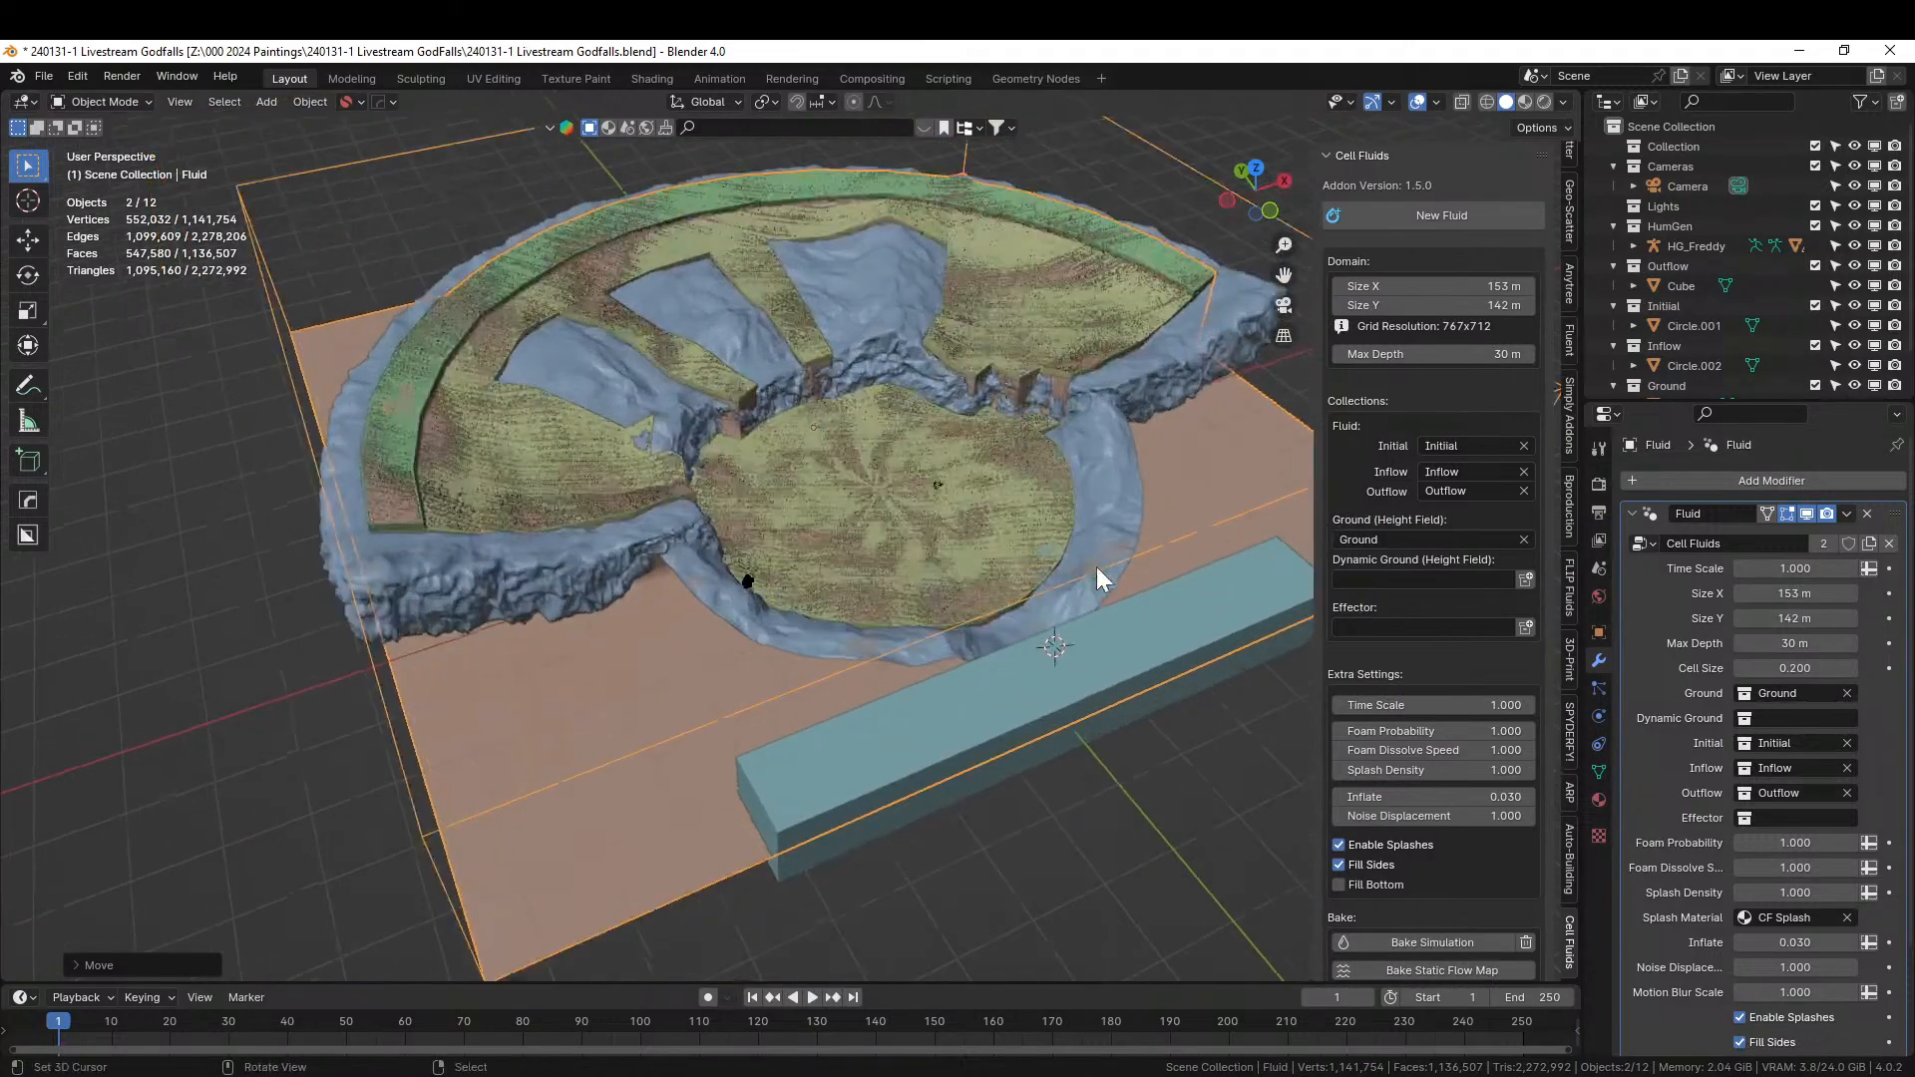
pyautogui.click(812, 998)
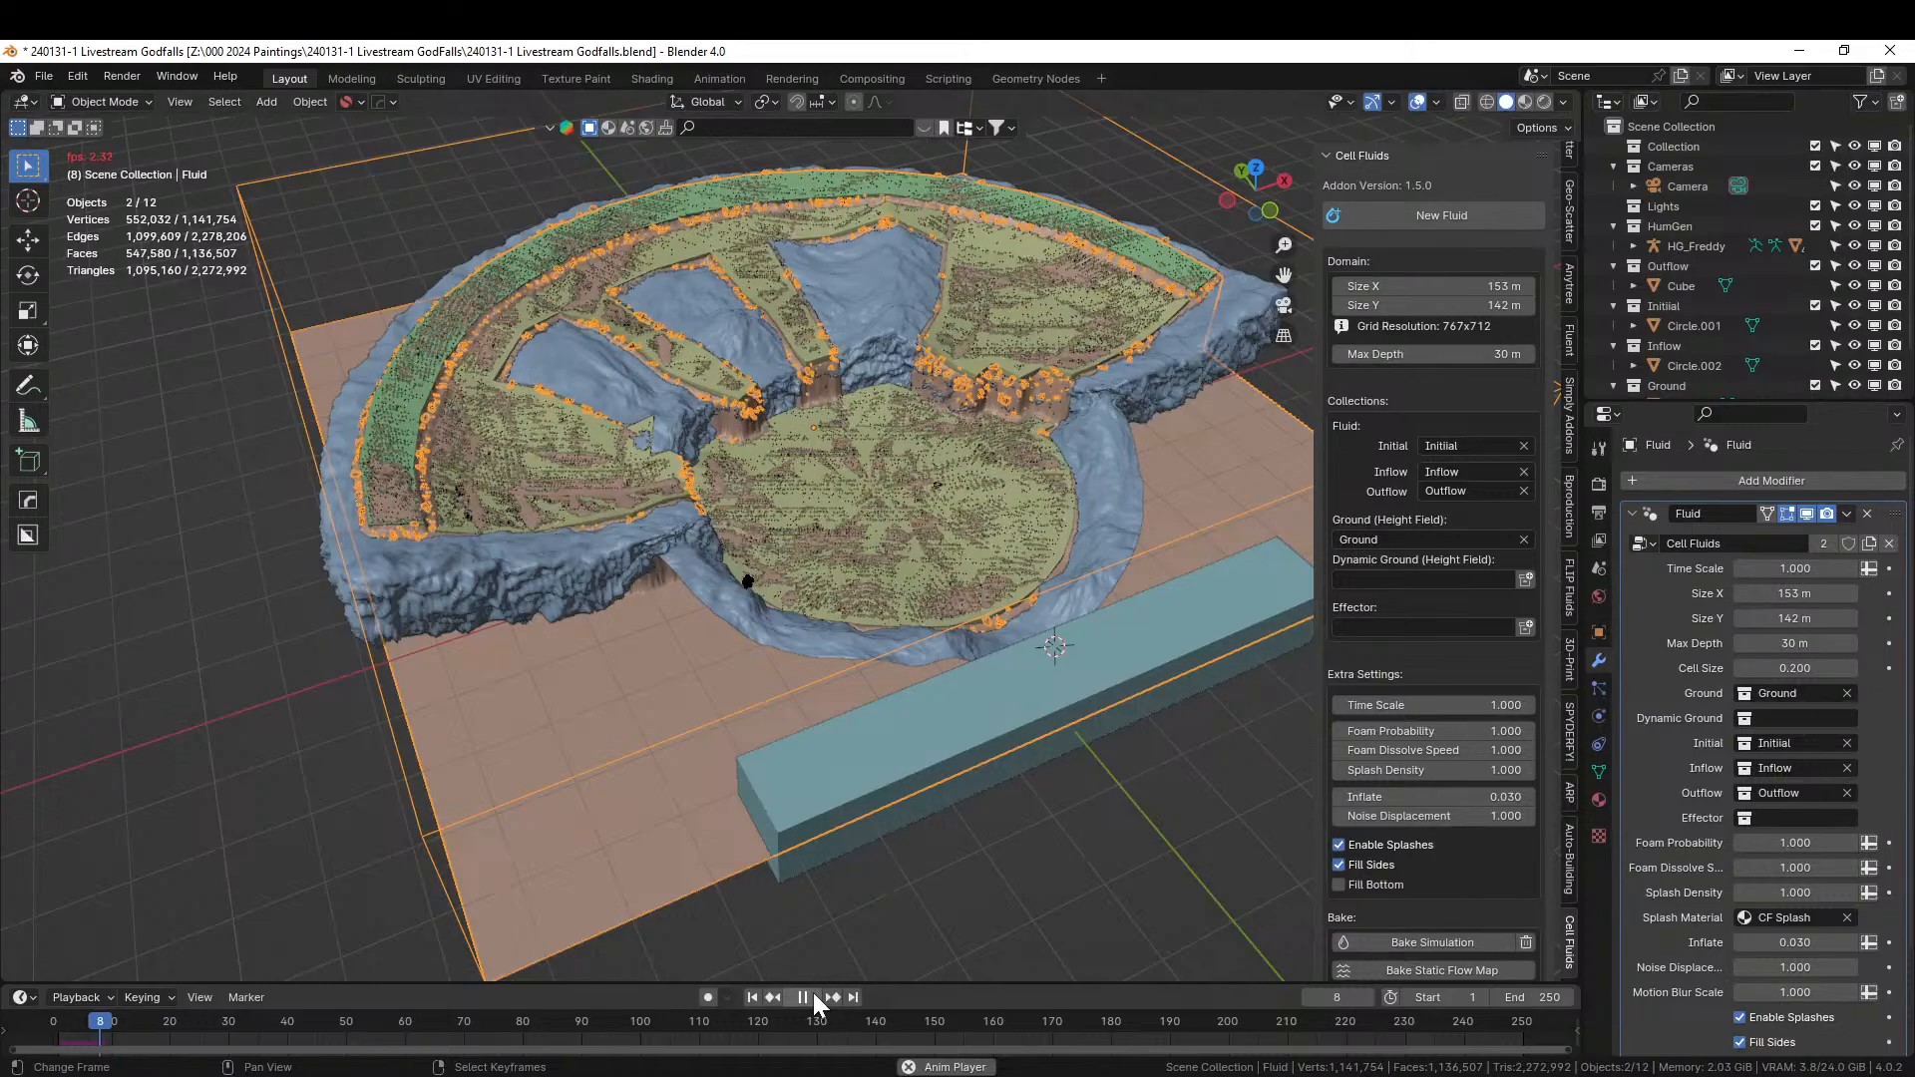
pyautogui.click(1816, 265)
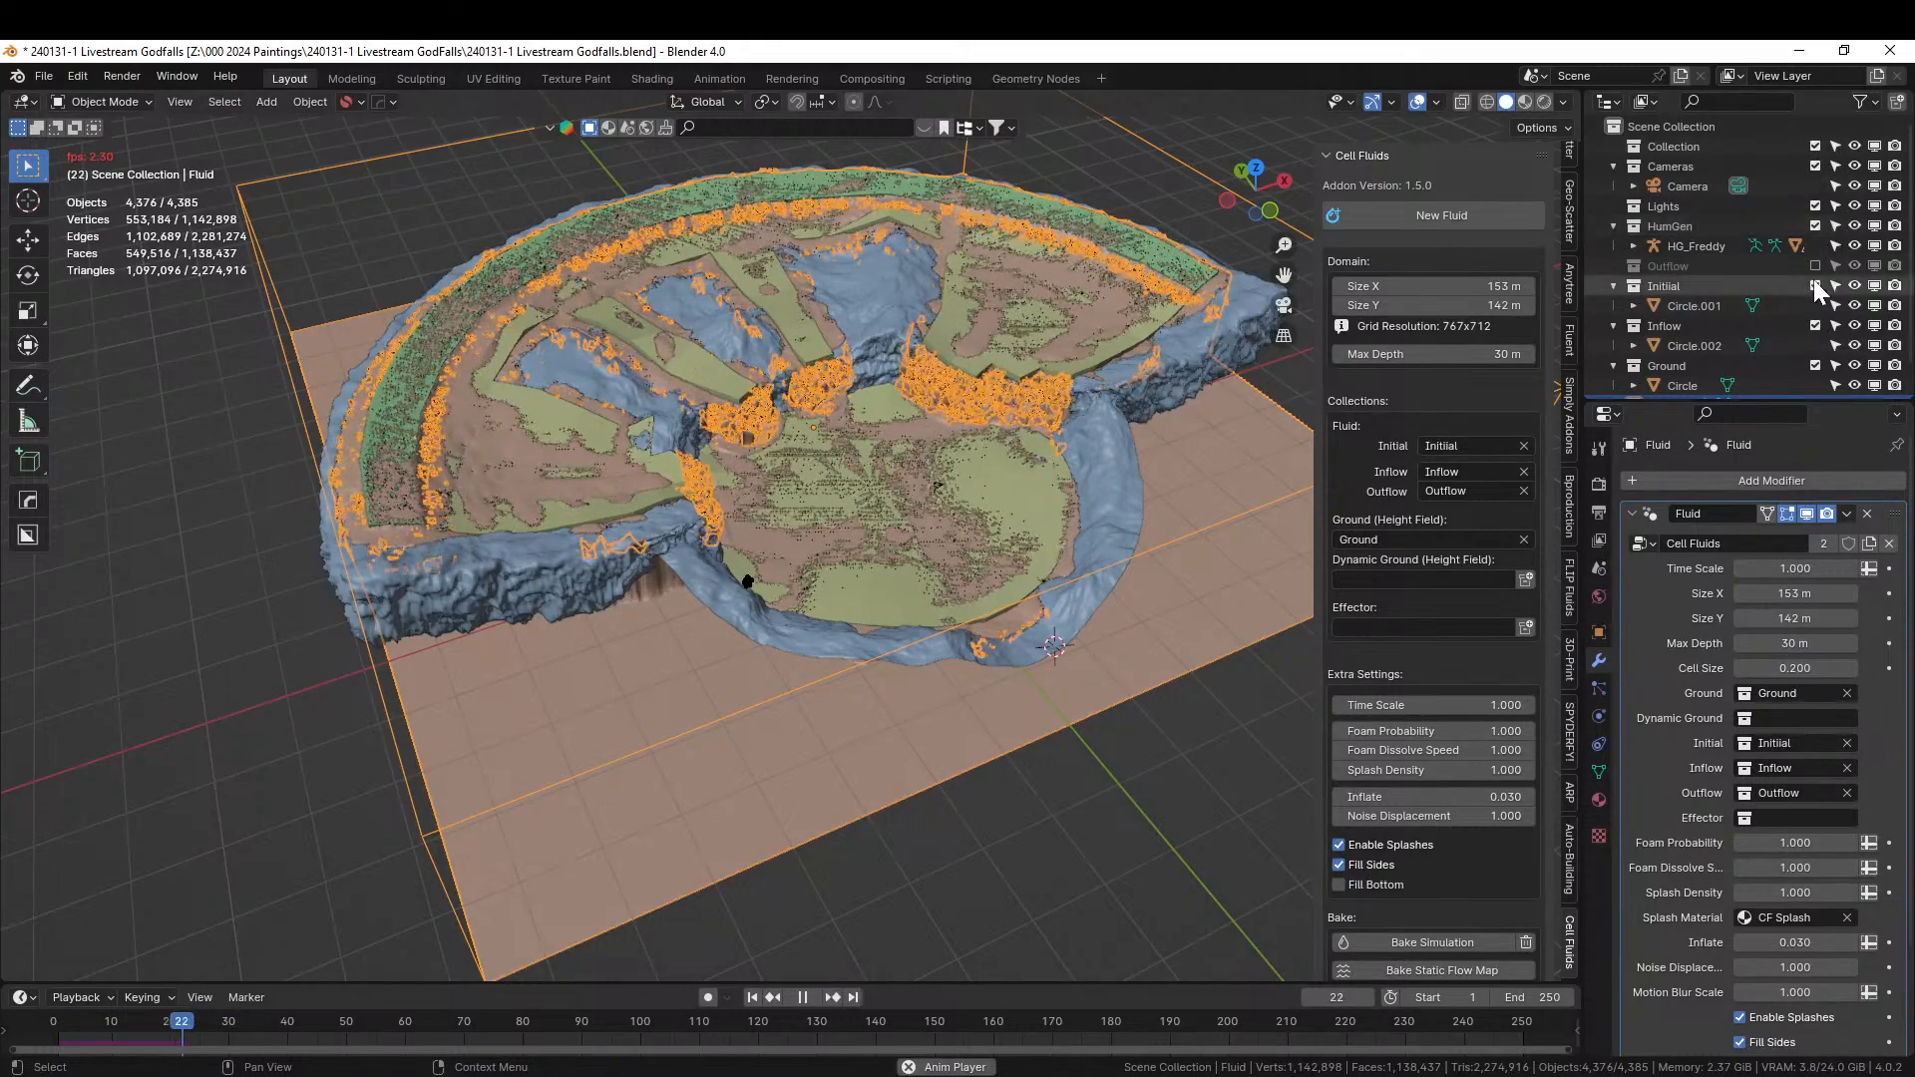
pyautogui.click(1813, 280)
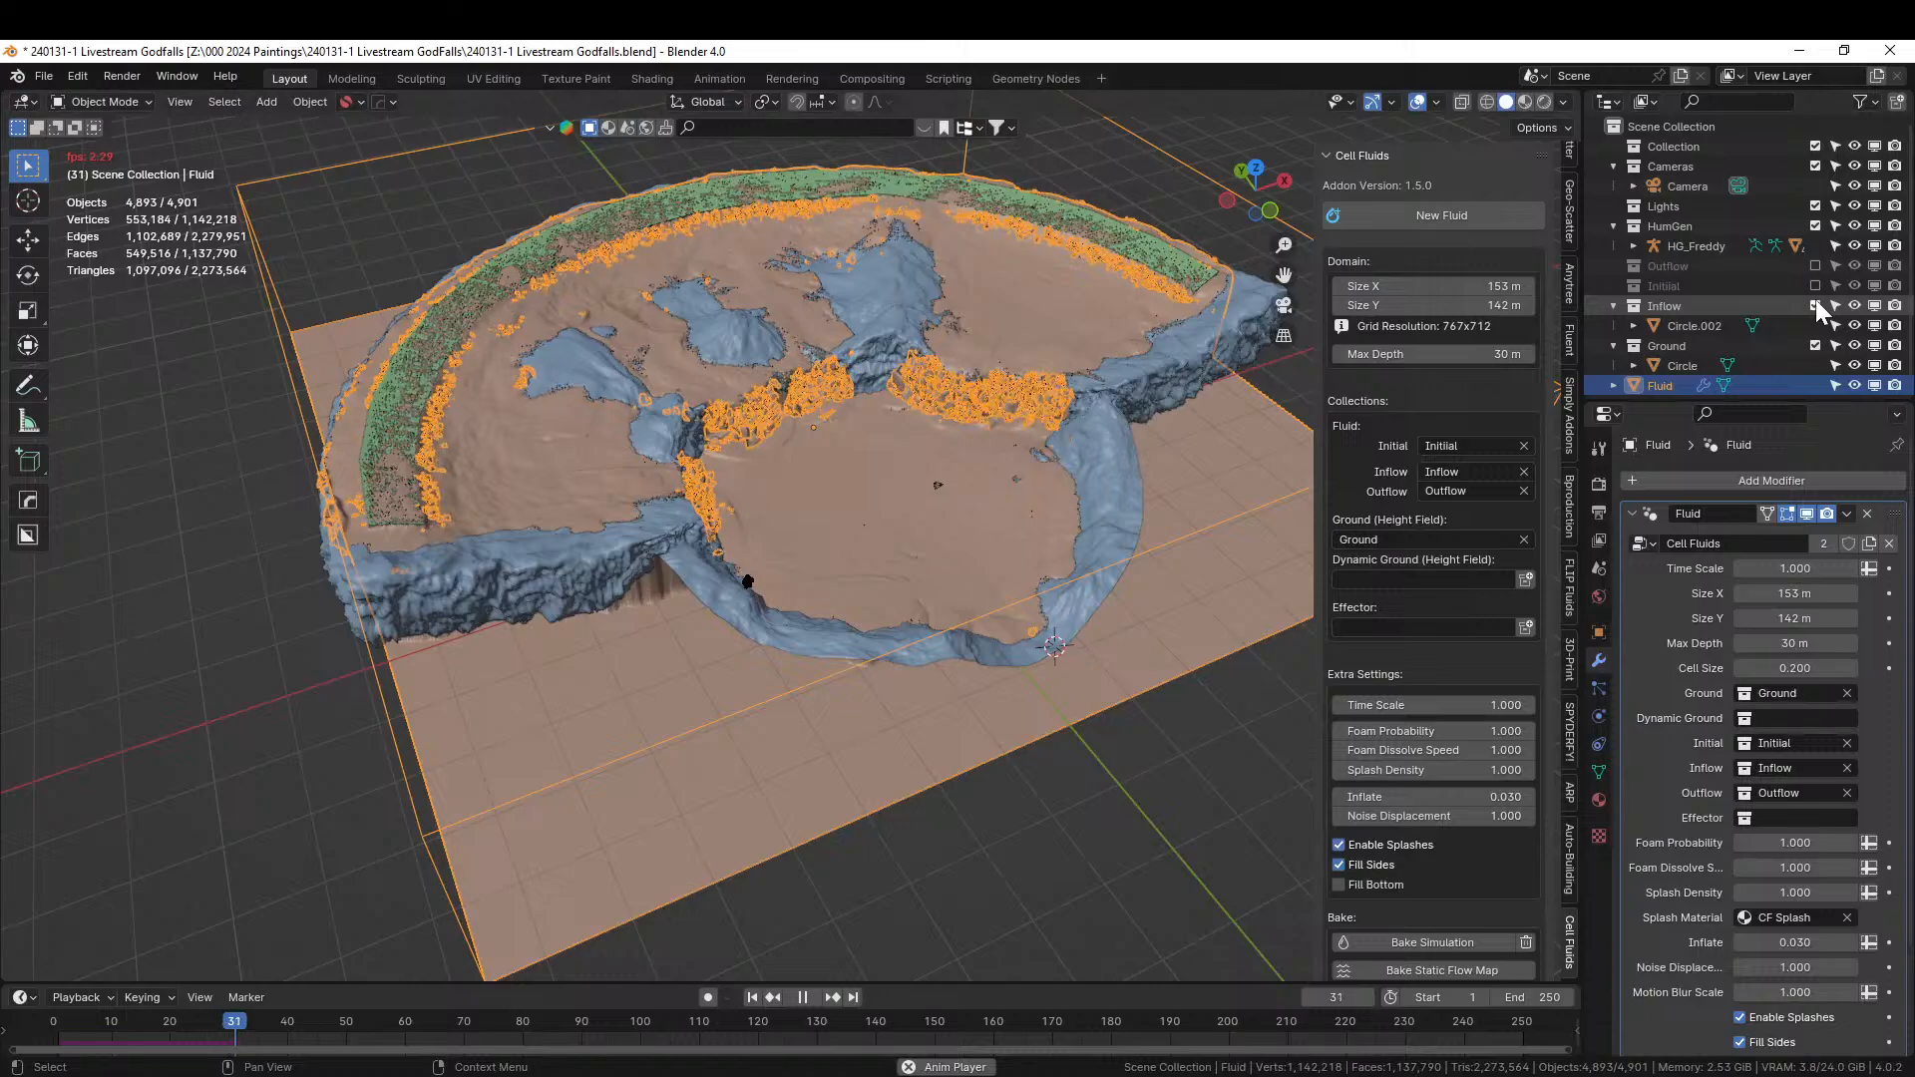
pyautogui.click(1814, 306)
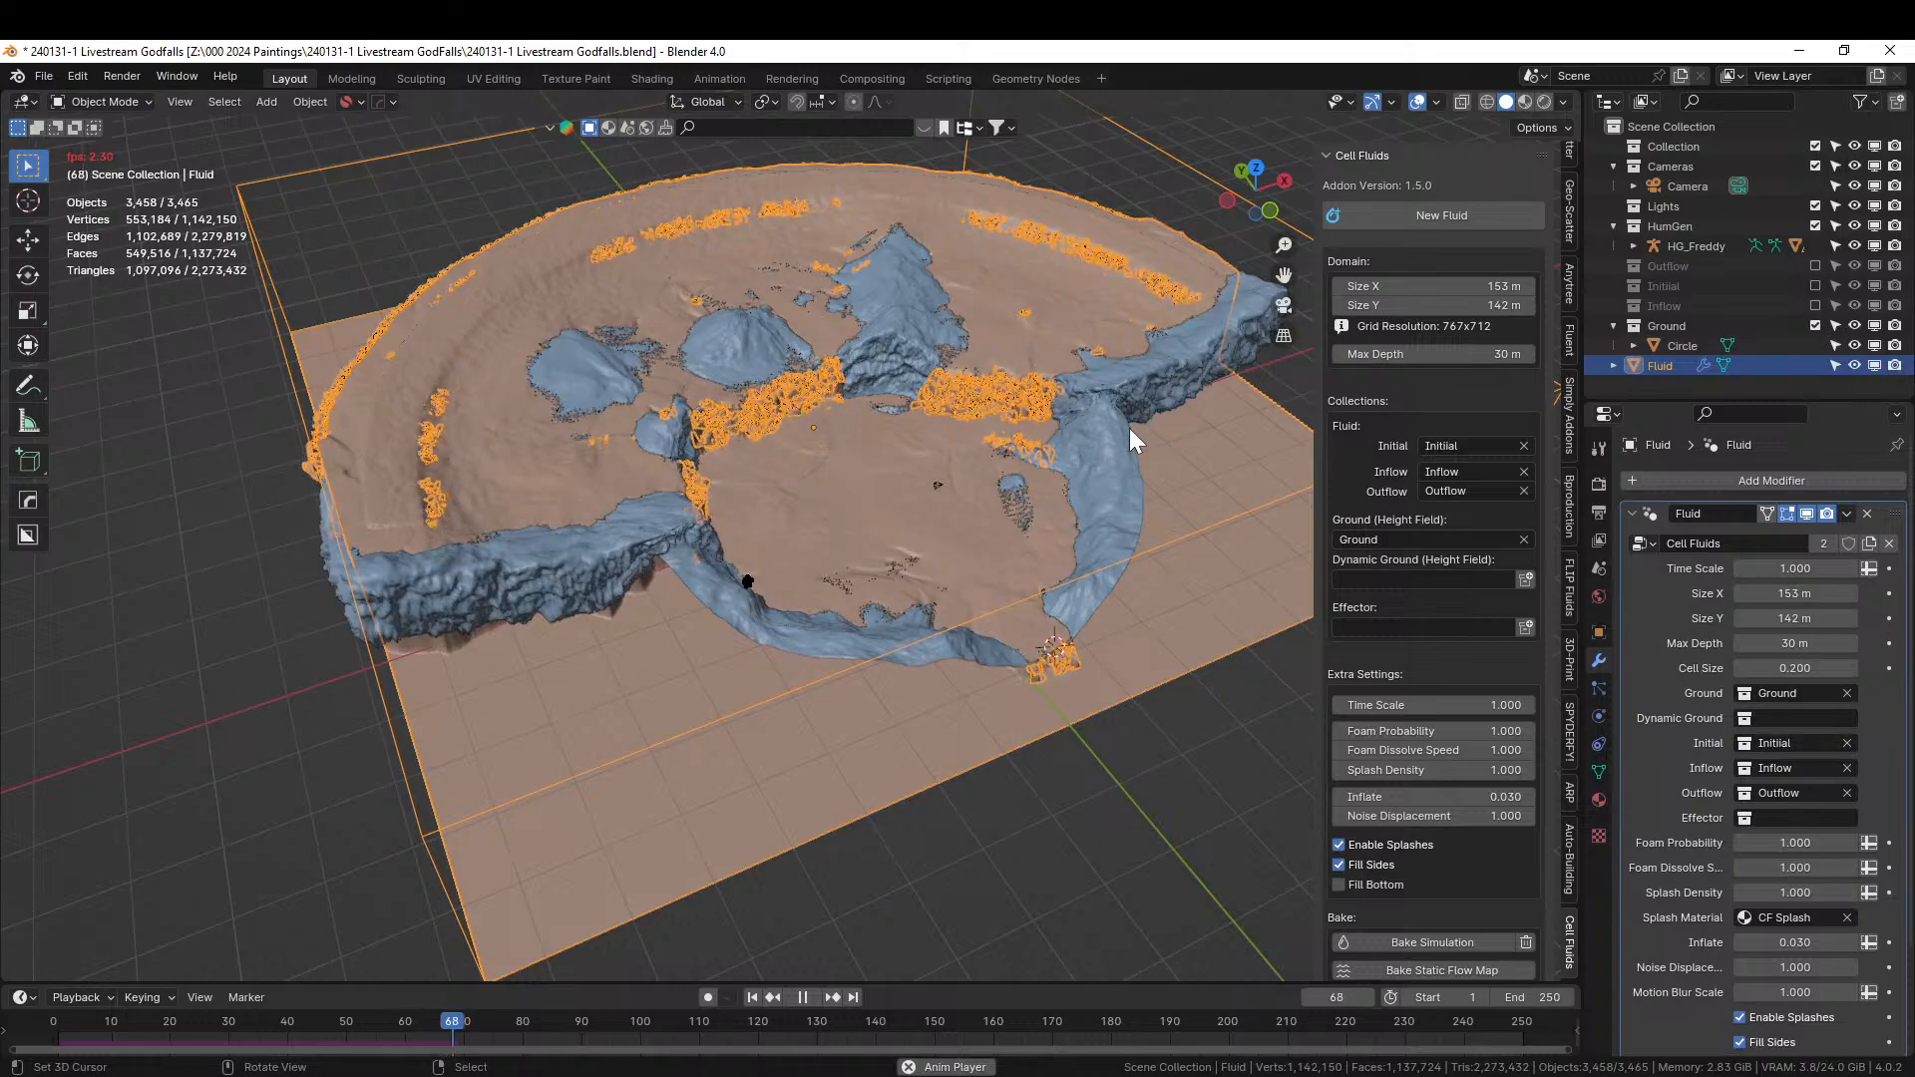
pyautogui.click(803, 997)
# Examine the simulated water and waterfalls up close from several angles, including in rendered shading.
pyautogui.moveTo(852, 655); pyautogui.dragTo(720, 666, button='middle')
pyautogui.click(712, 349)
pyautogui.scroll(-2, 706, 341)
pyautogui.moveTo(694, 358); pyautogui.dragTo(775, 415, button='middle')
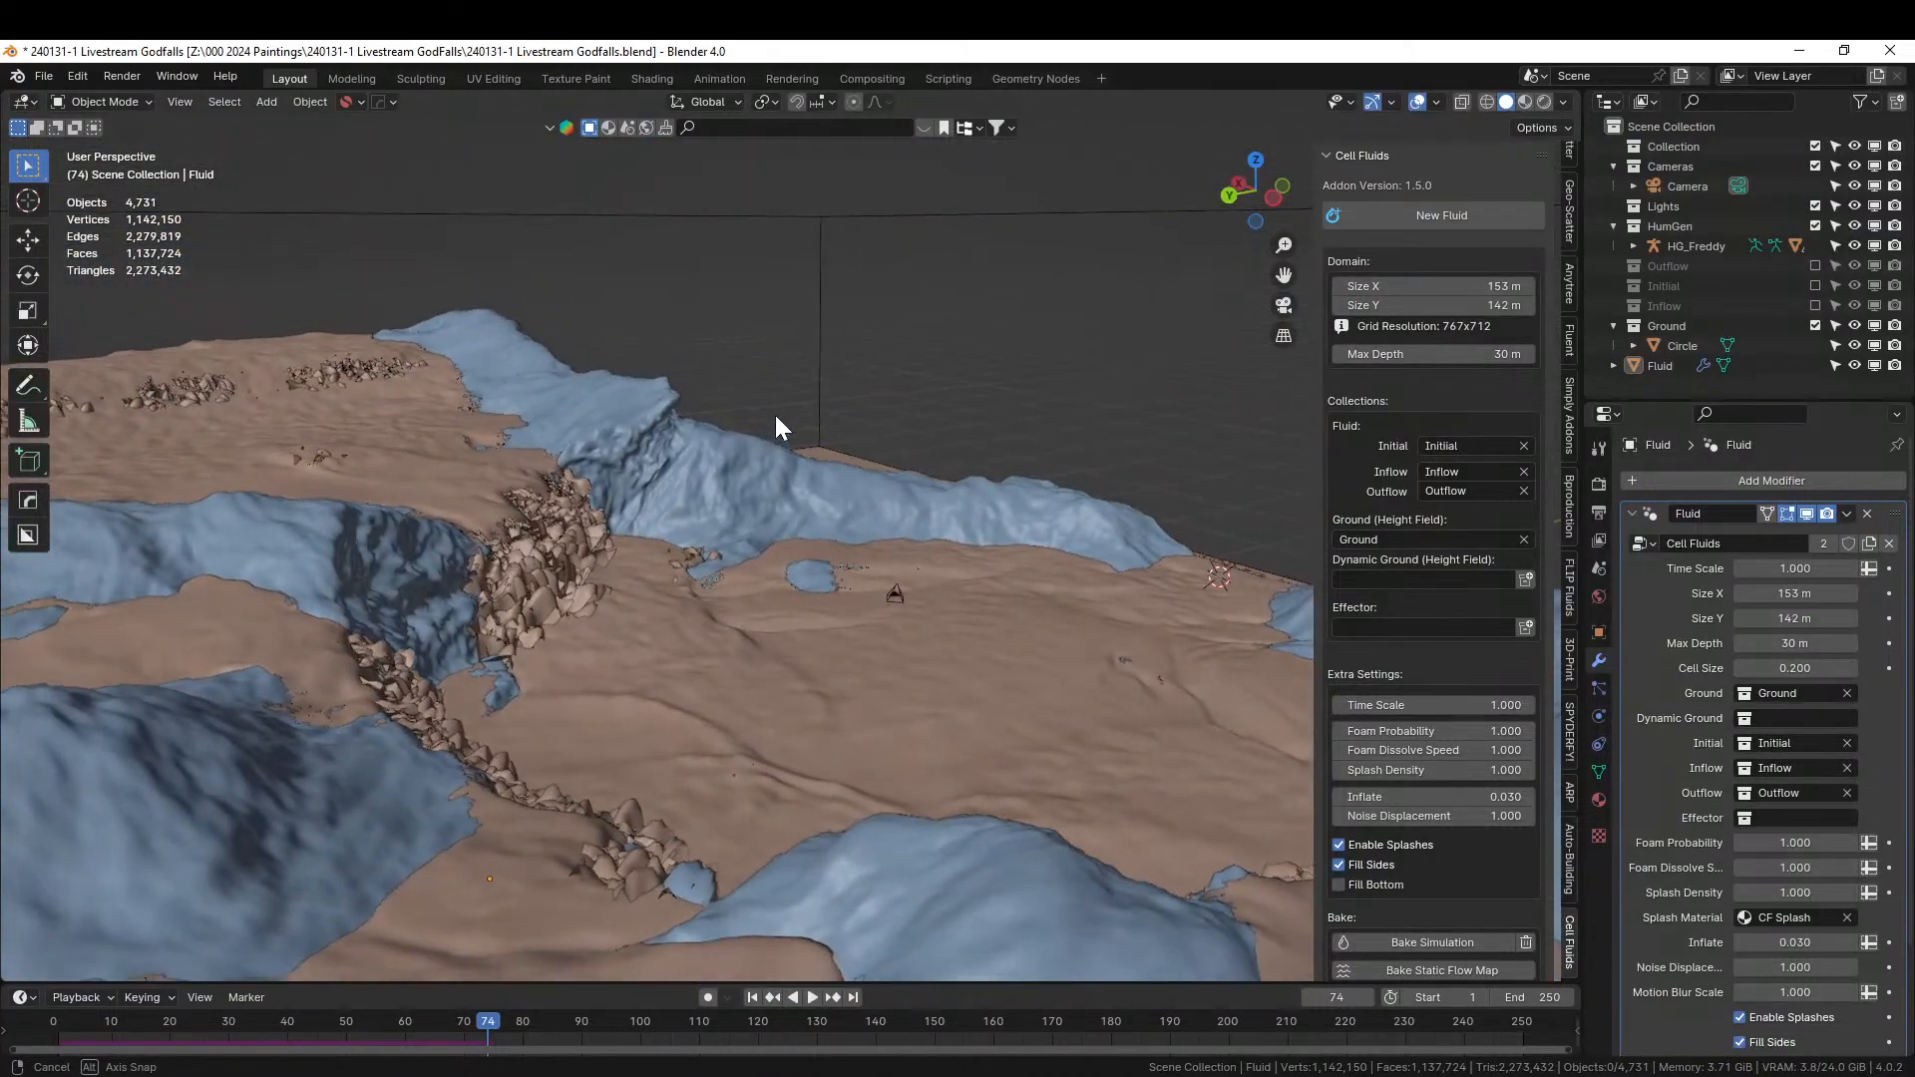
pyautogui.moveTo(972, 393); pyautogui.dragTo(758, 435, button='middle')
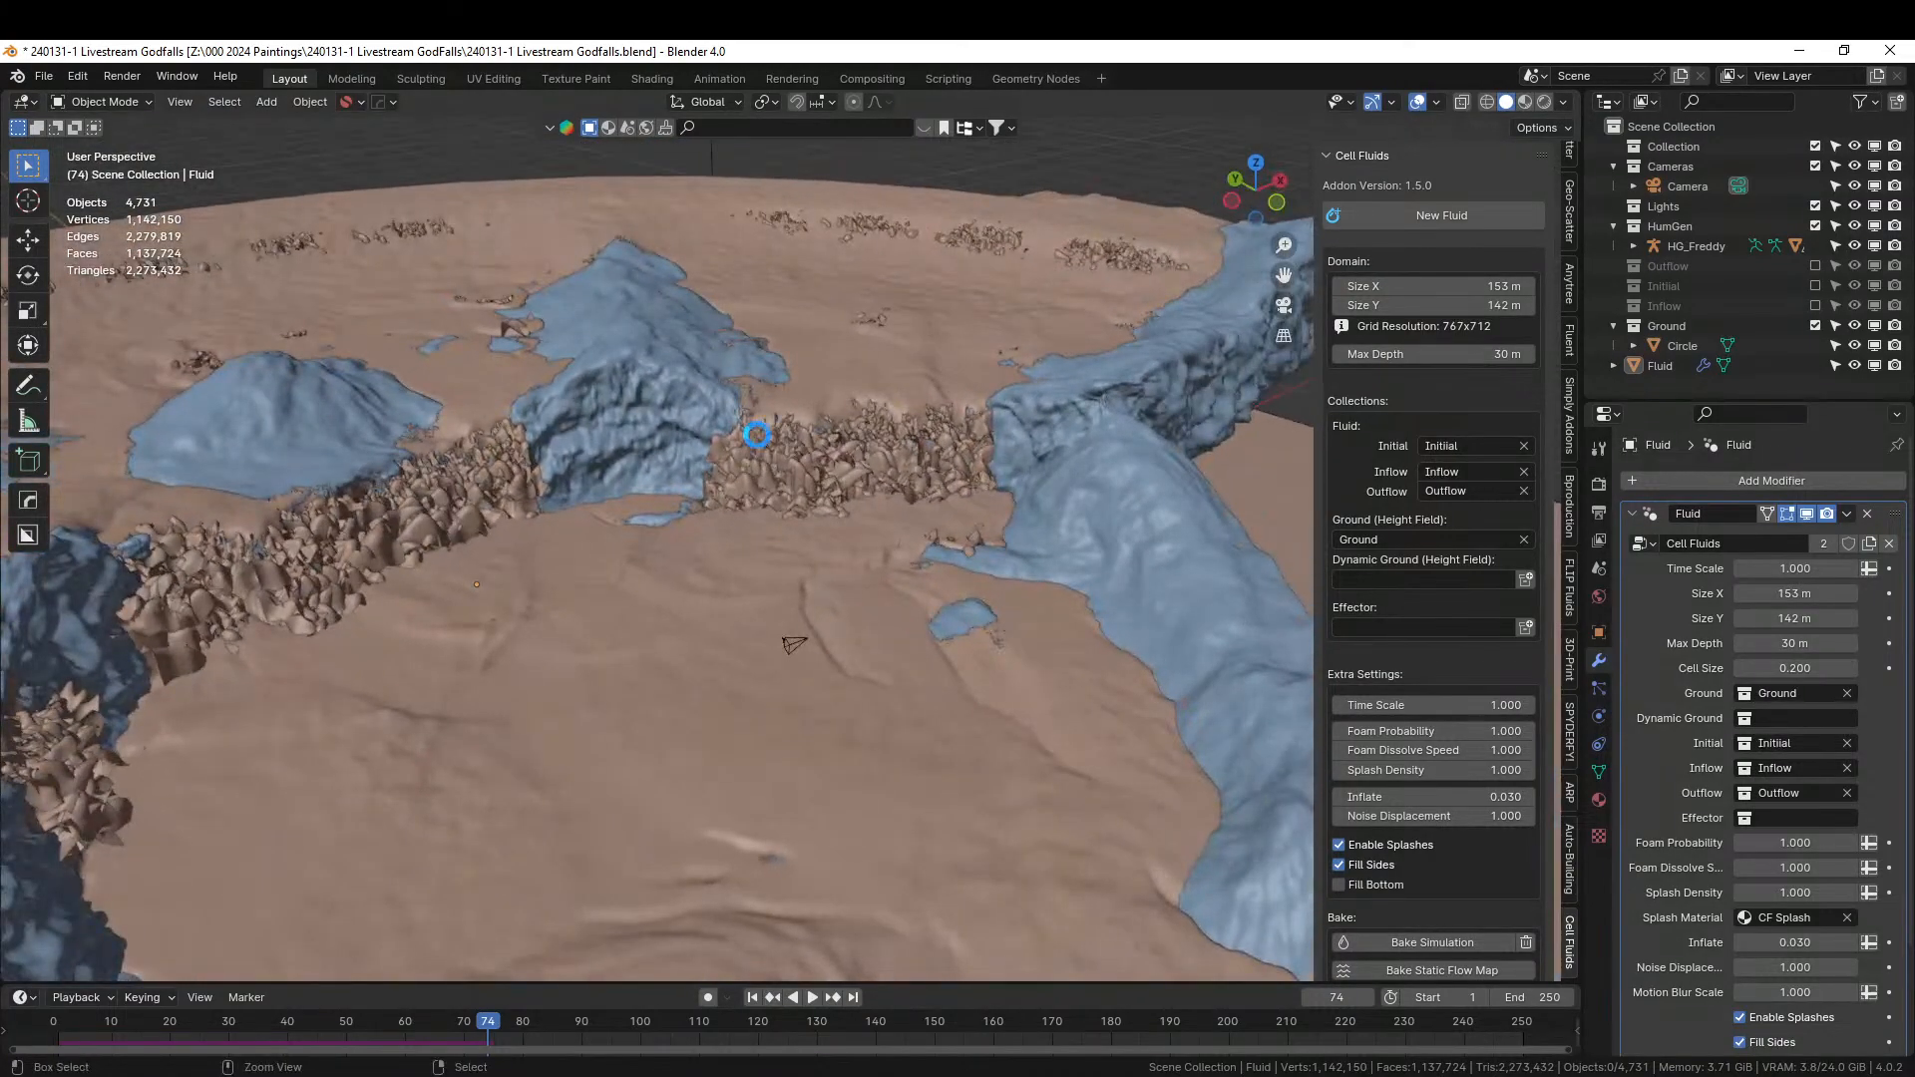
pyautogui.click(1542, 104)
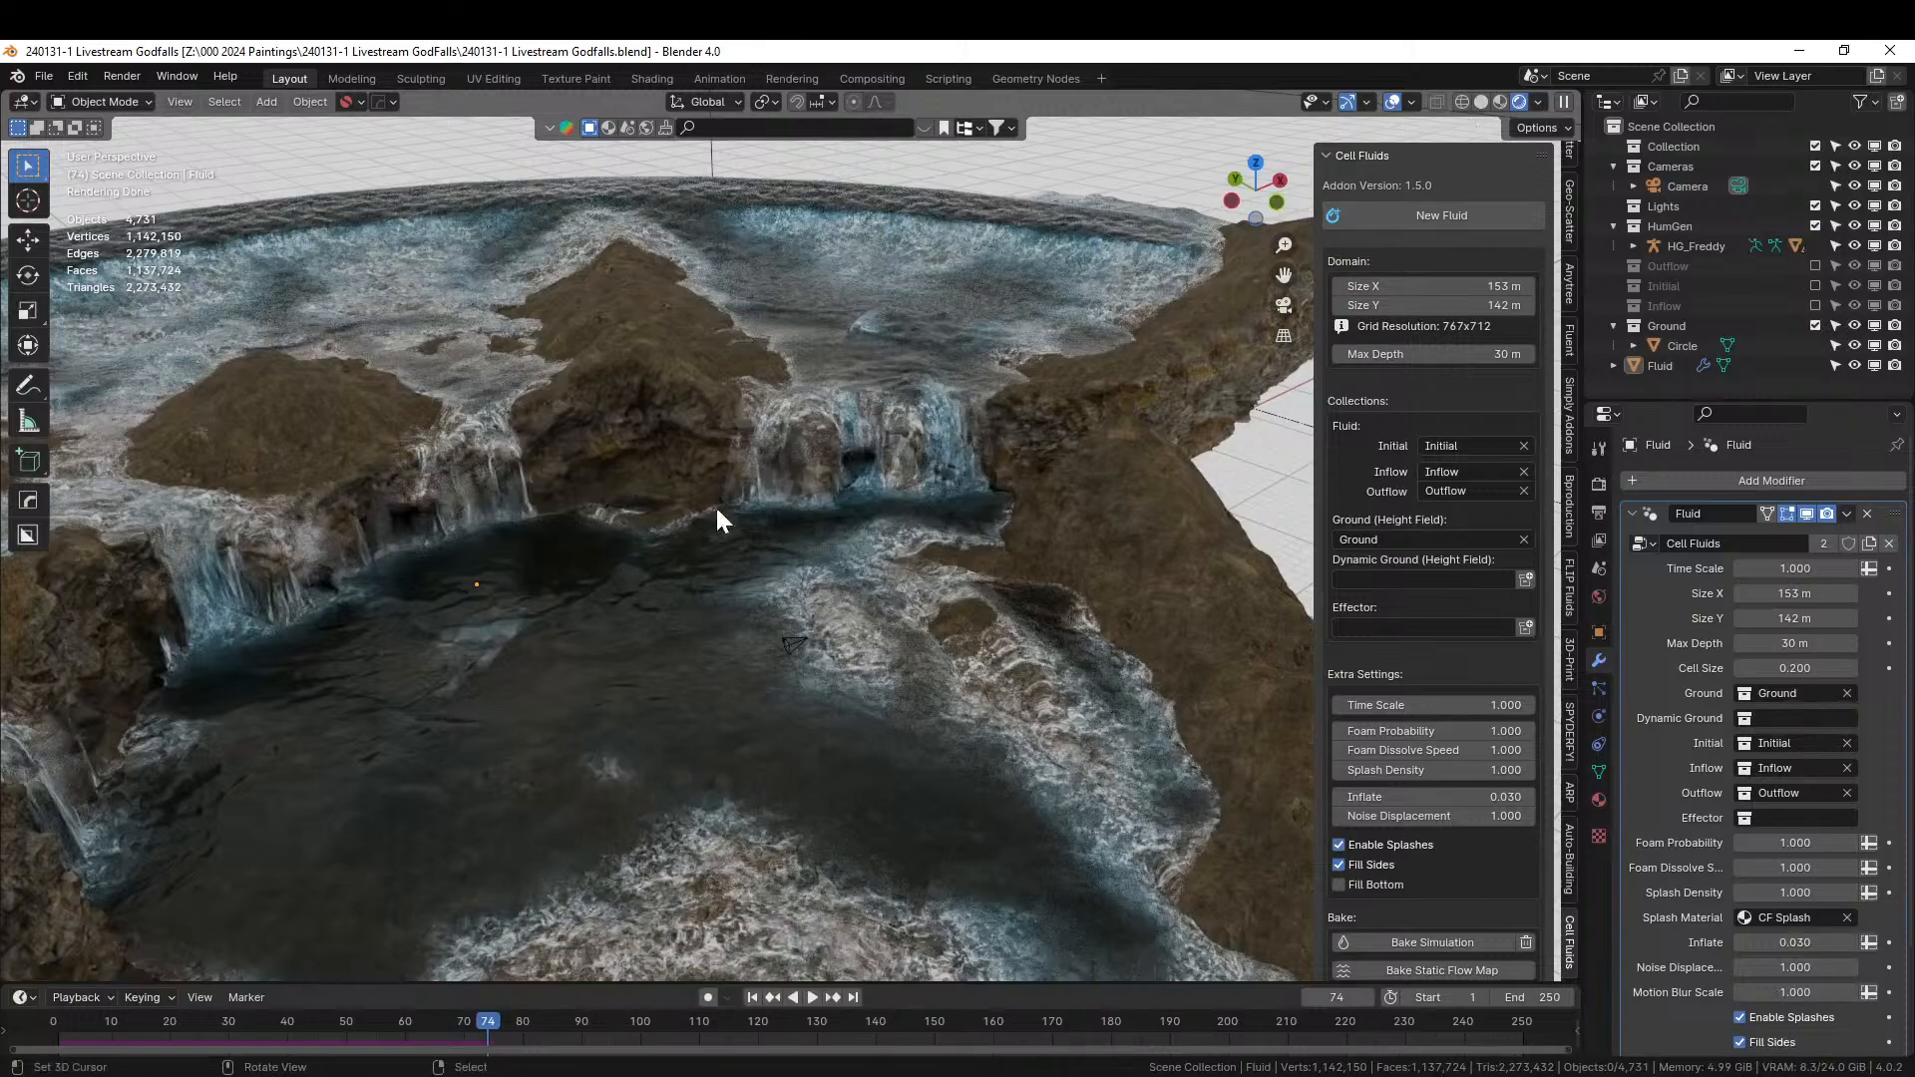
pyautogui.moveTo(713, 489); pyautogui.dragTo(662, 417, button='middle')
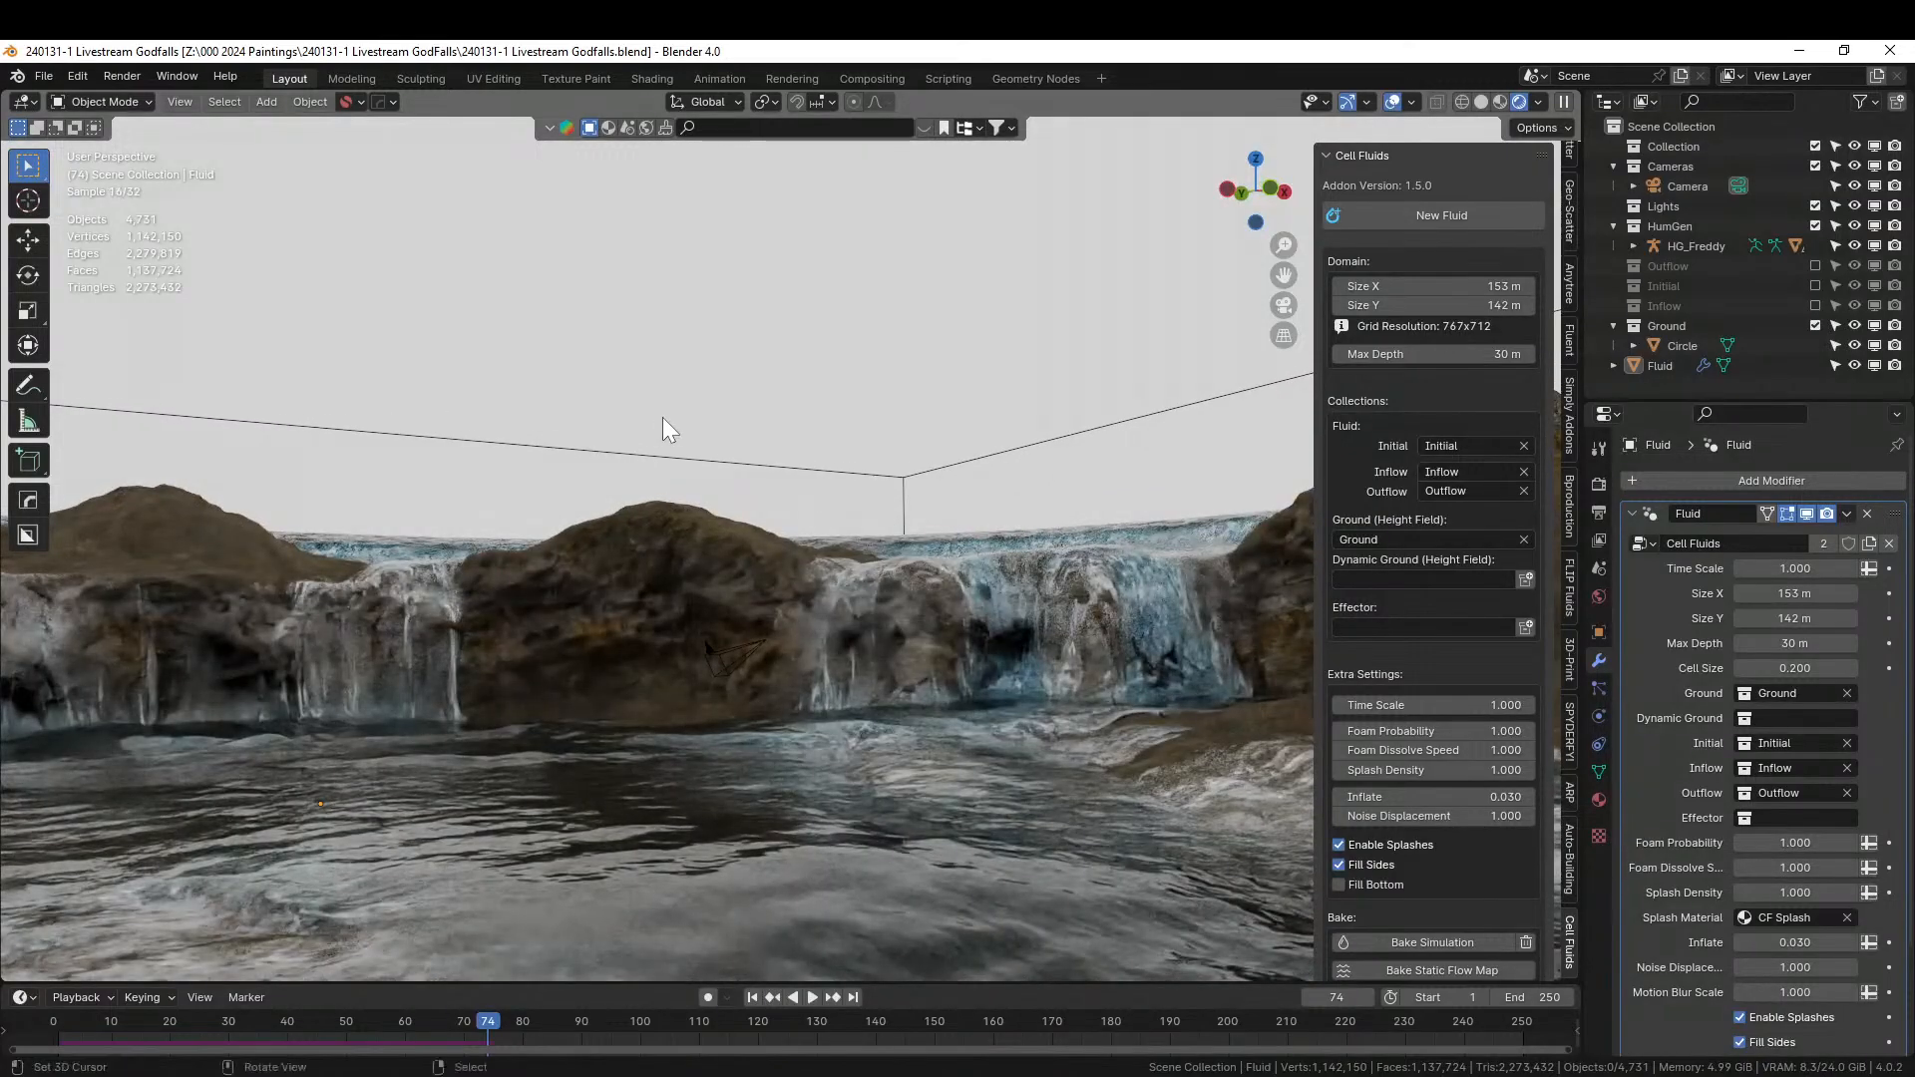
# Bake the fluid to a static flow map with Cleanup Geometry enabled and Bake To New Object off.
pyautogui.click(979, 456)
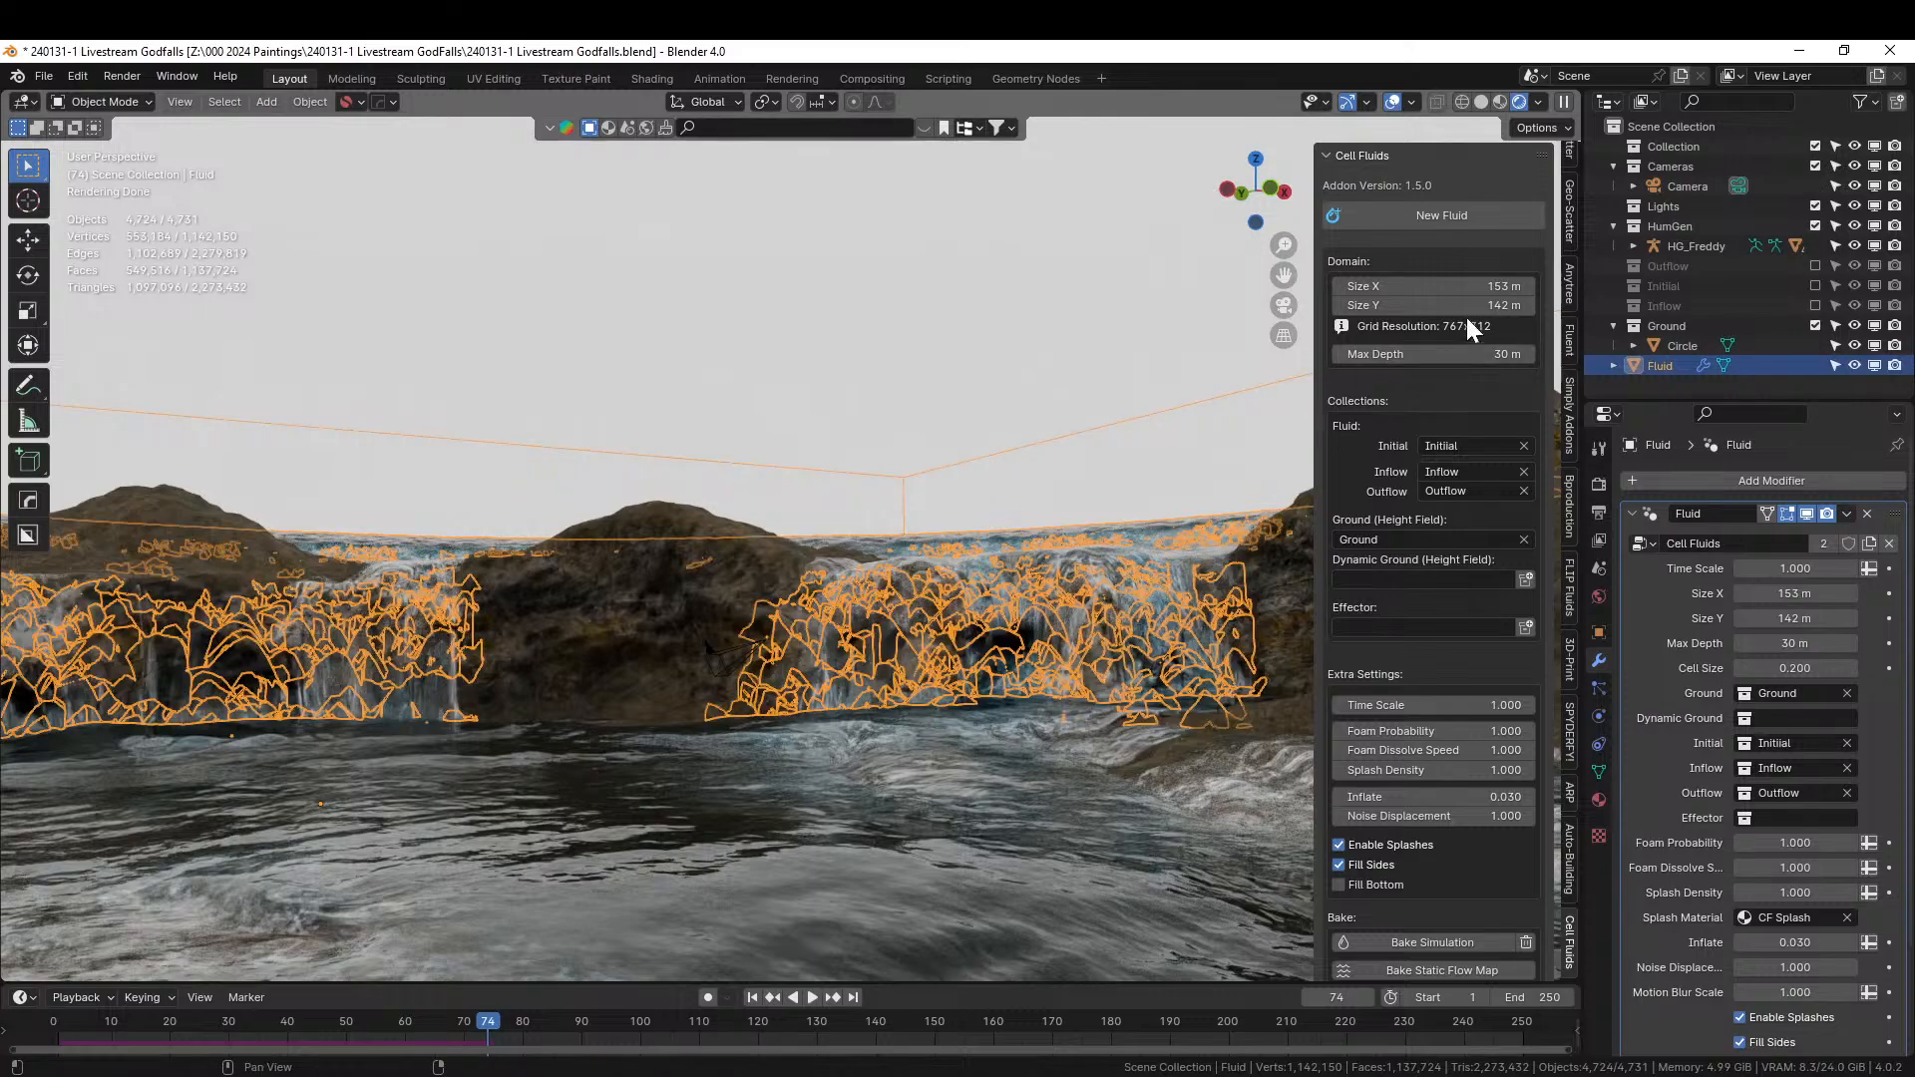
pyautogui.scroll(-4, 1484, 511)
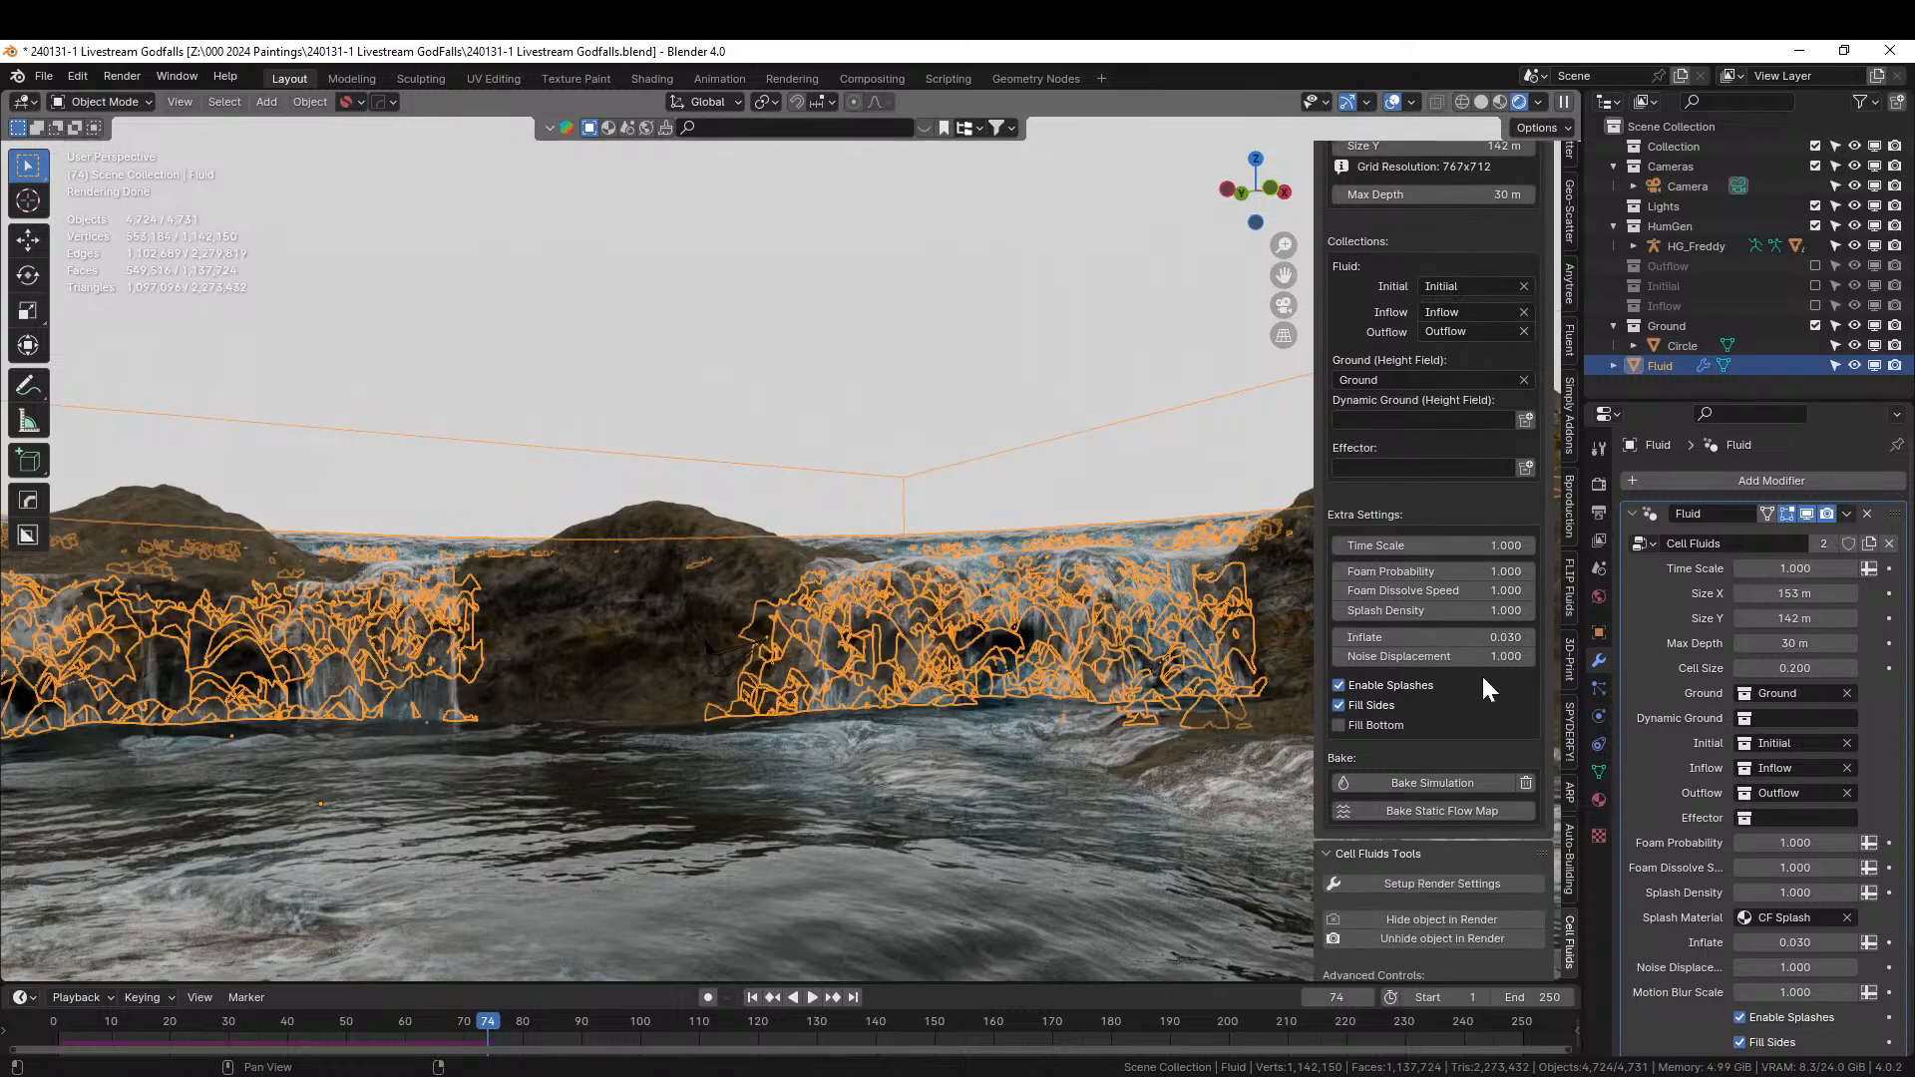
pyautogui.click(1456, 810)
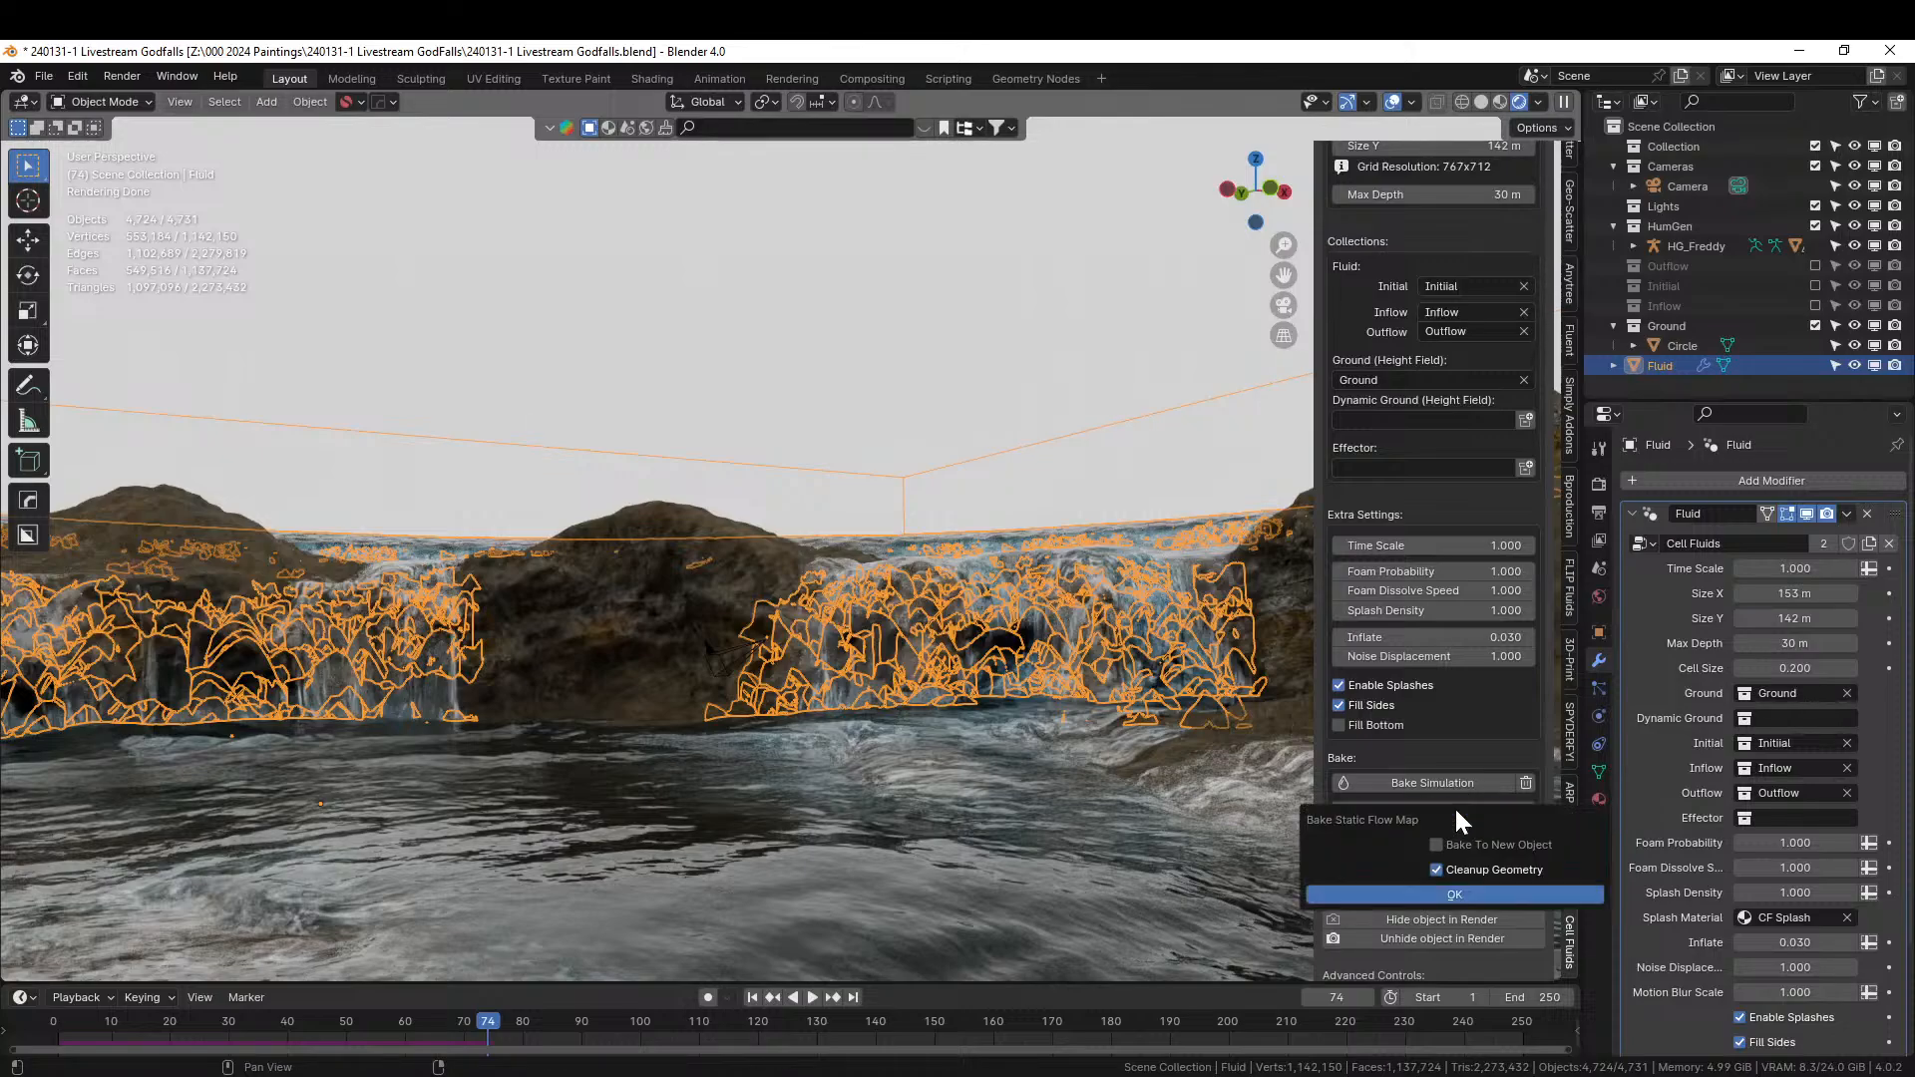
pyautogui.click(1434, 892)
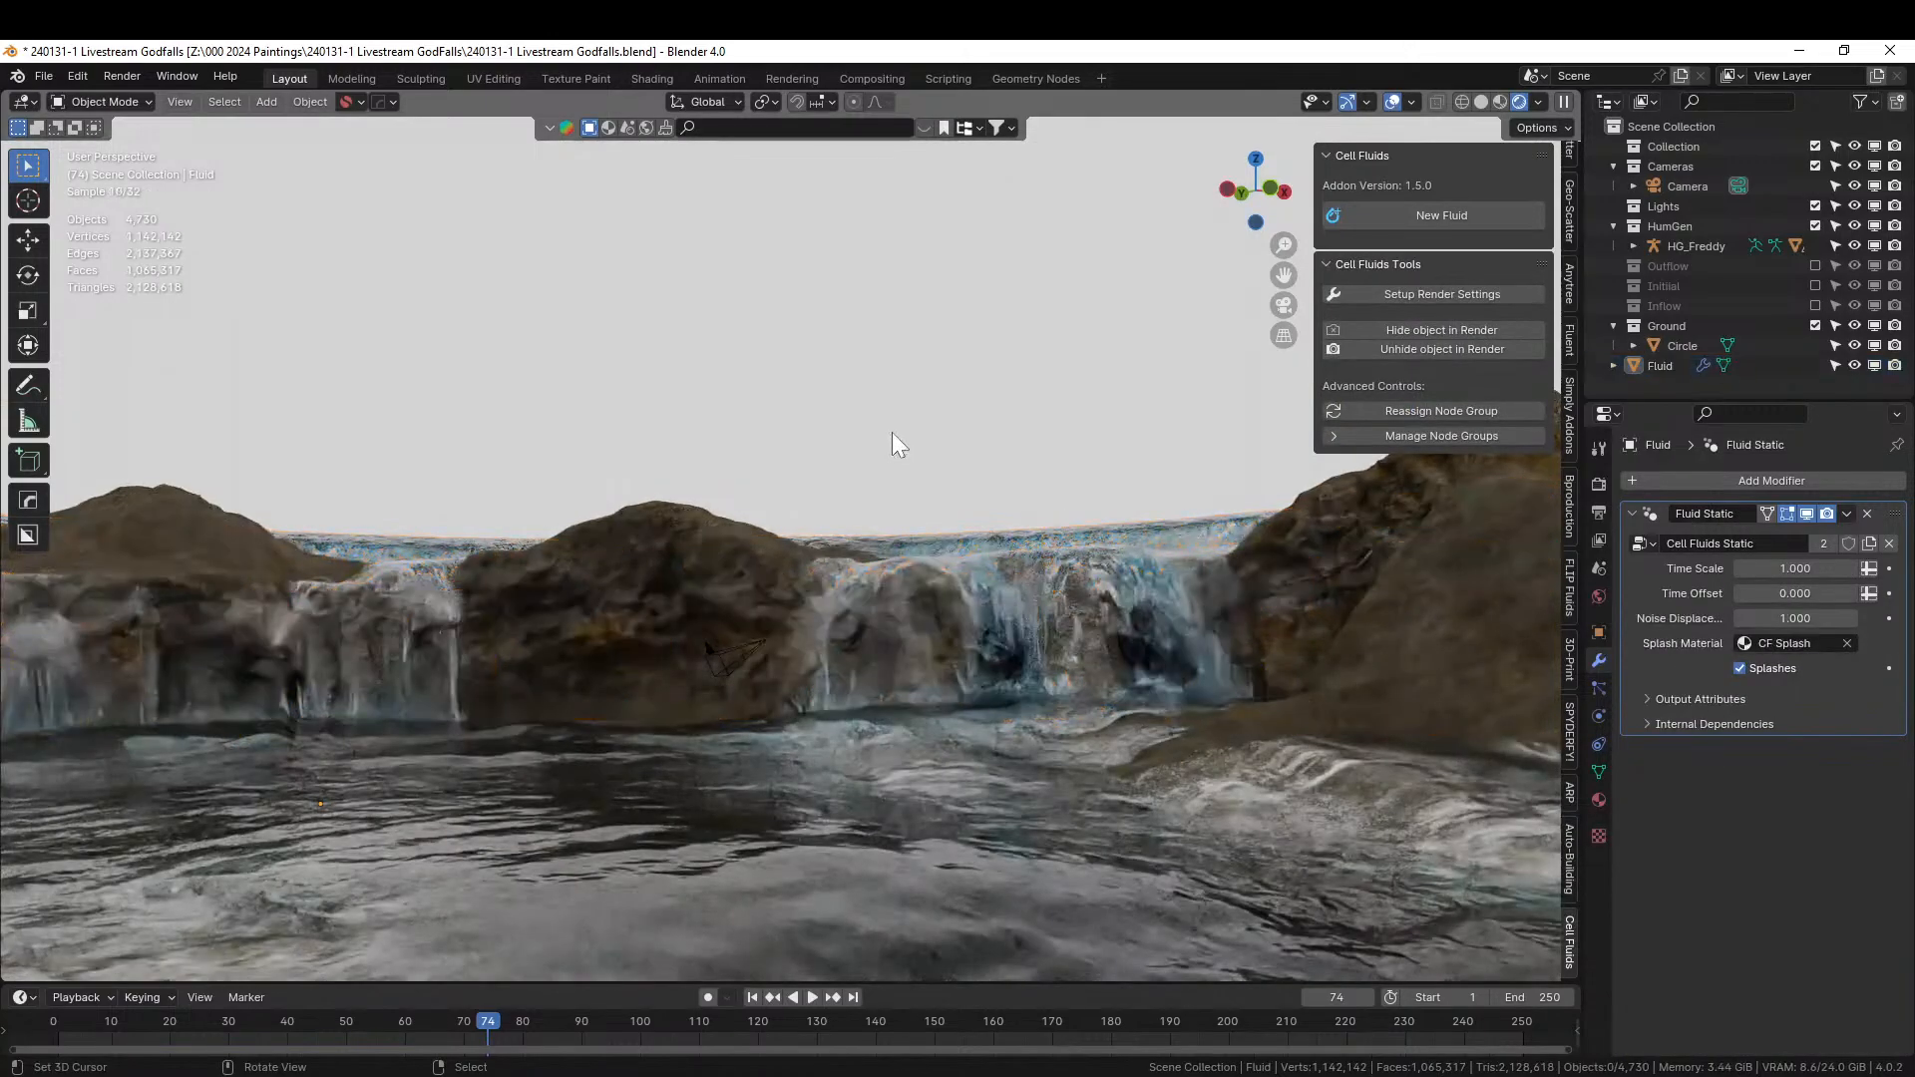
# Return the viewport to solid shading and enter Edit Mode on the baked fluid mesh.
pyautogui.moveTo(896, 443); pyautogui.dragTo(888, 477, button='middle')
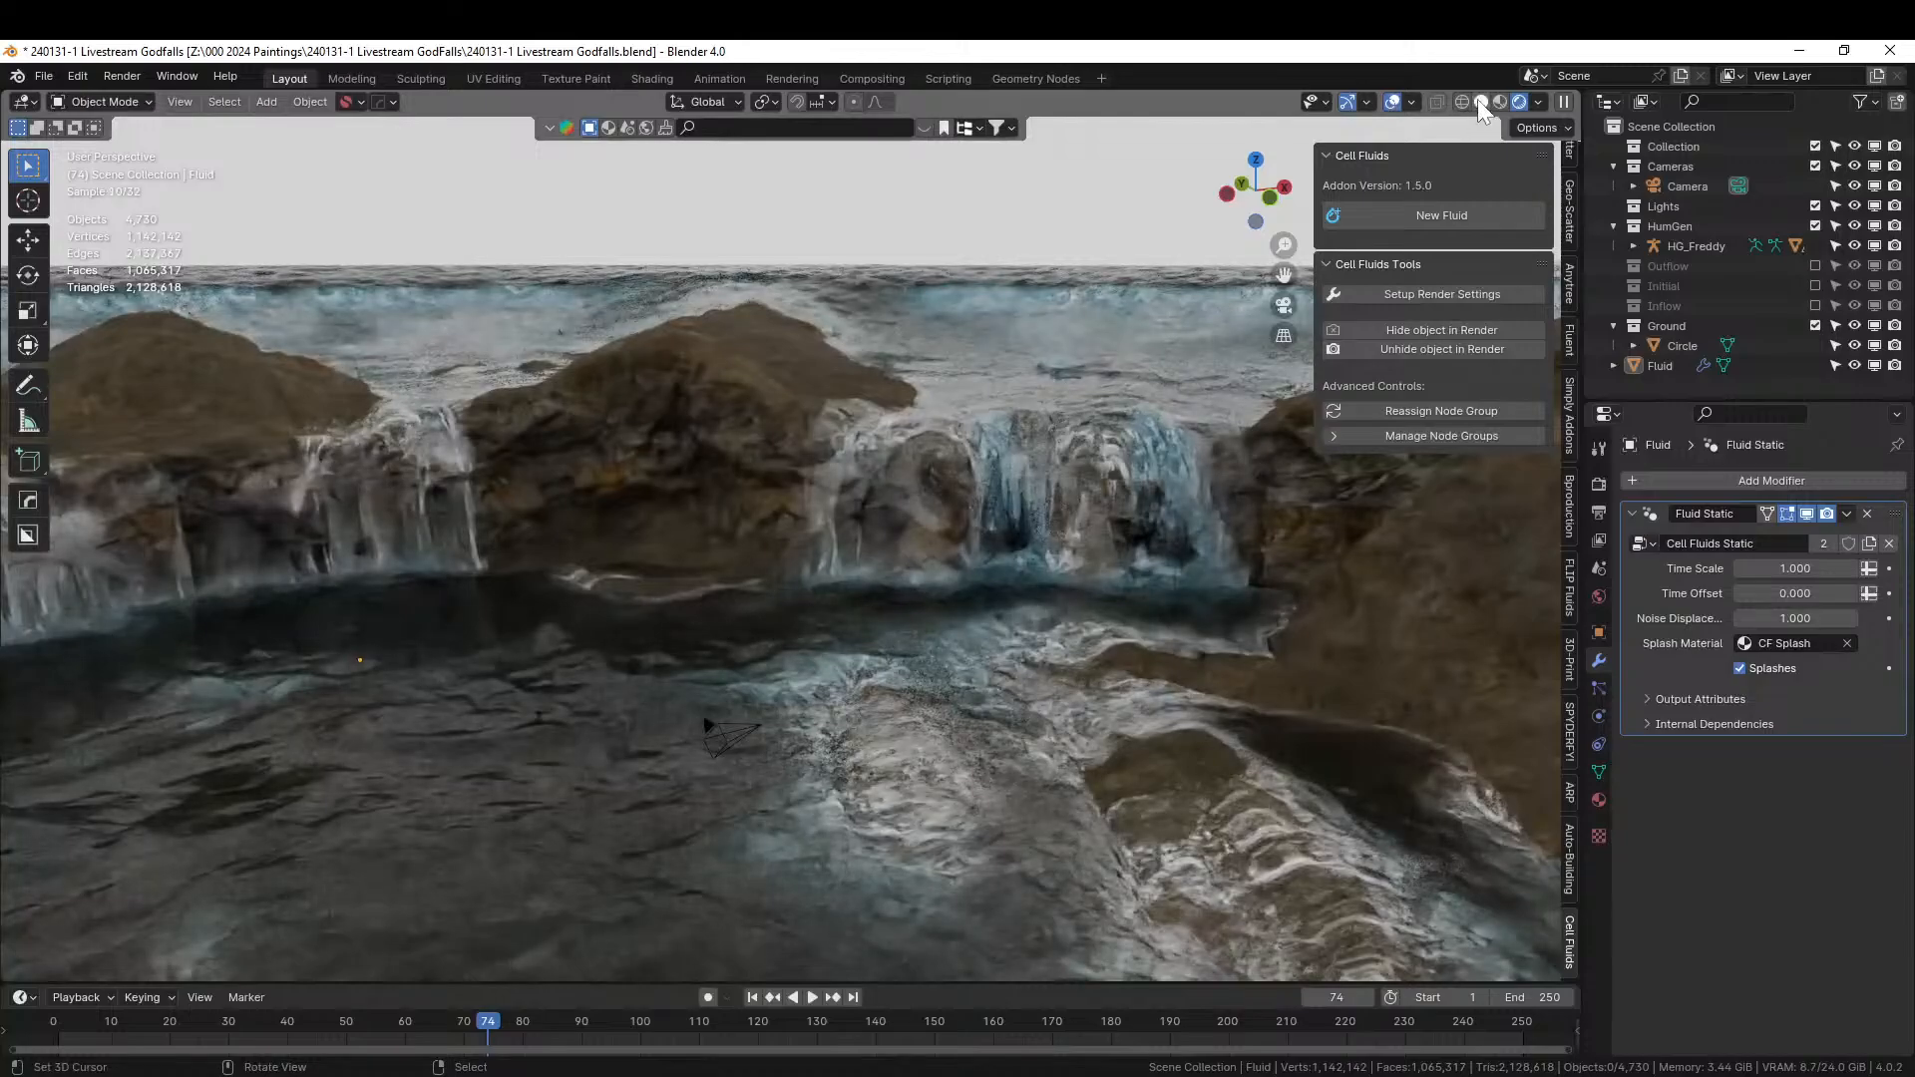
pyautogui.click(1480, 101)
pyautogui.moveTo(801, 431); pyautogui.dragTo(878, 584, button='middle')
pyautogui.press('a')
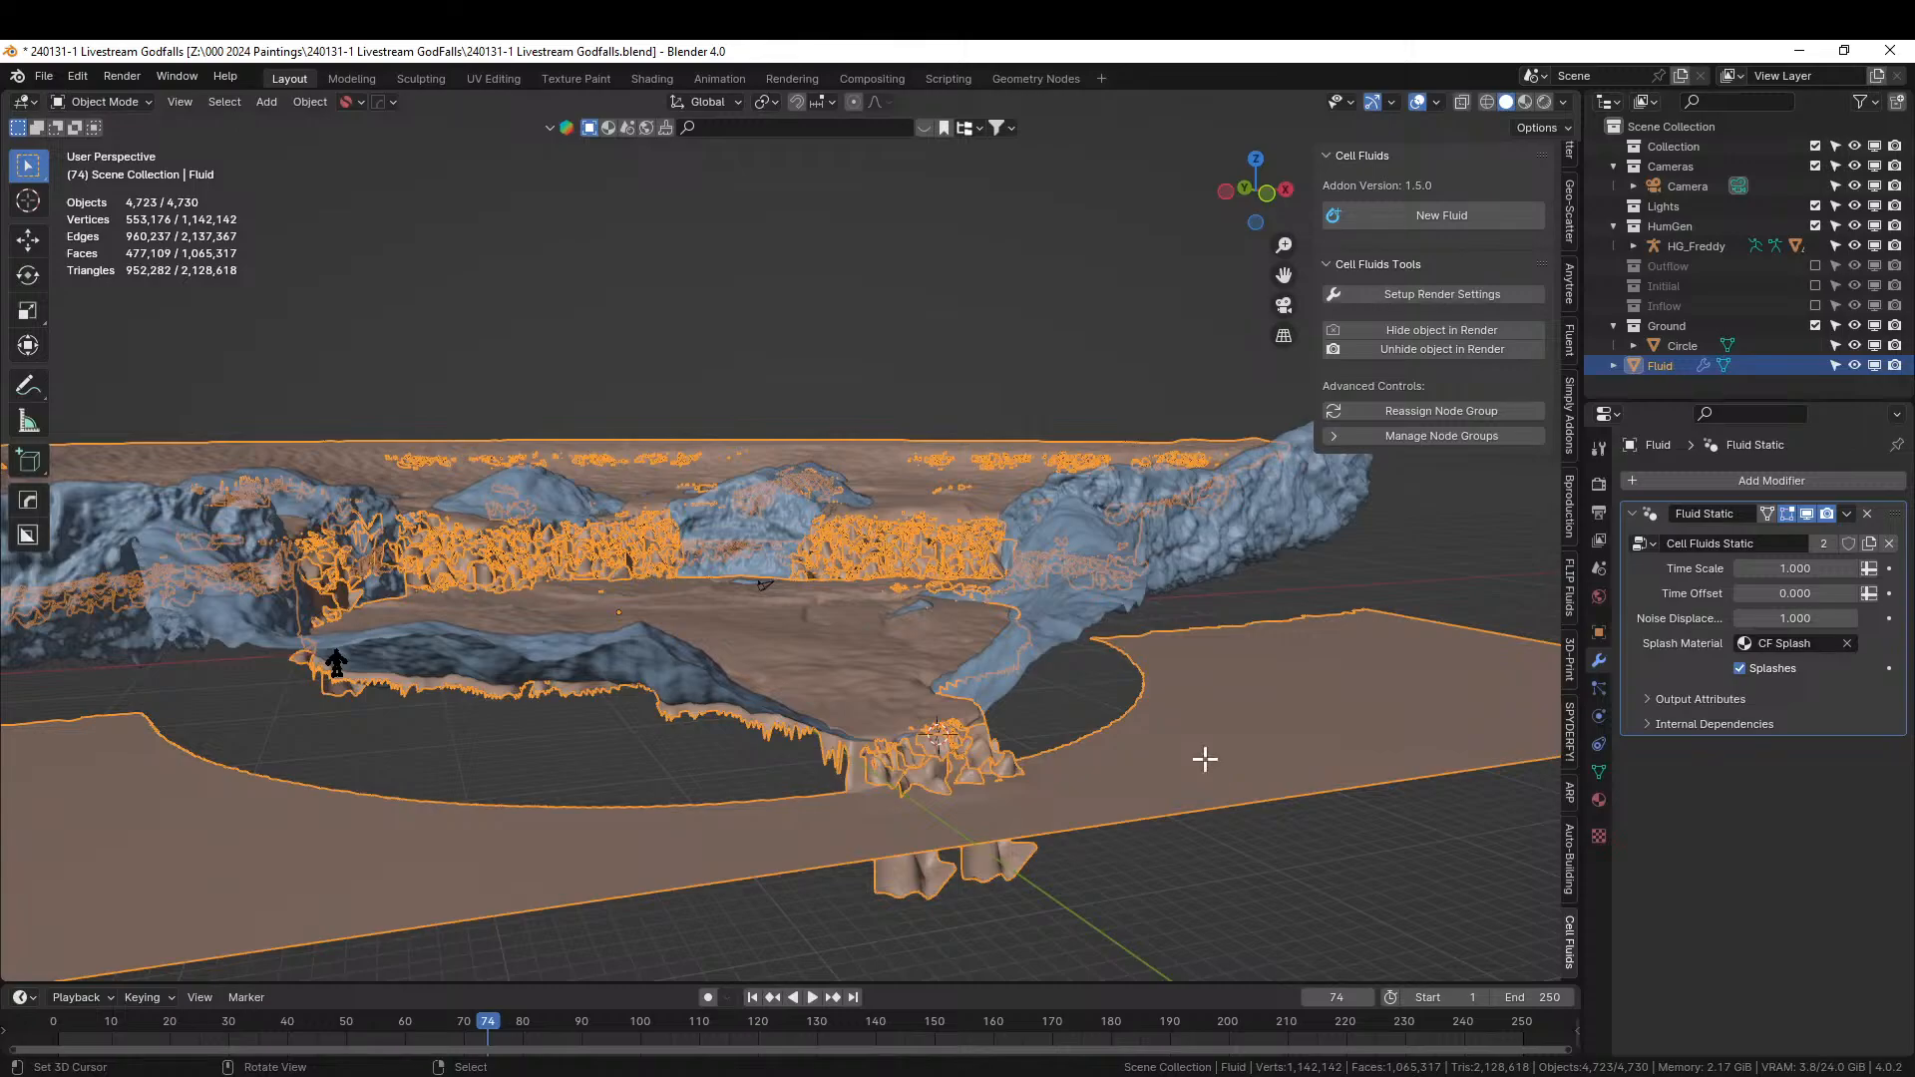
pyautogui.press('Tab')
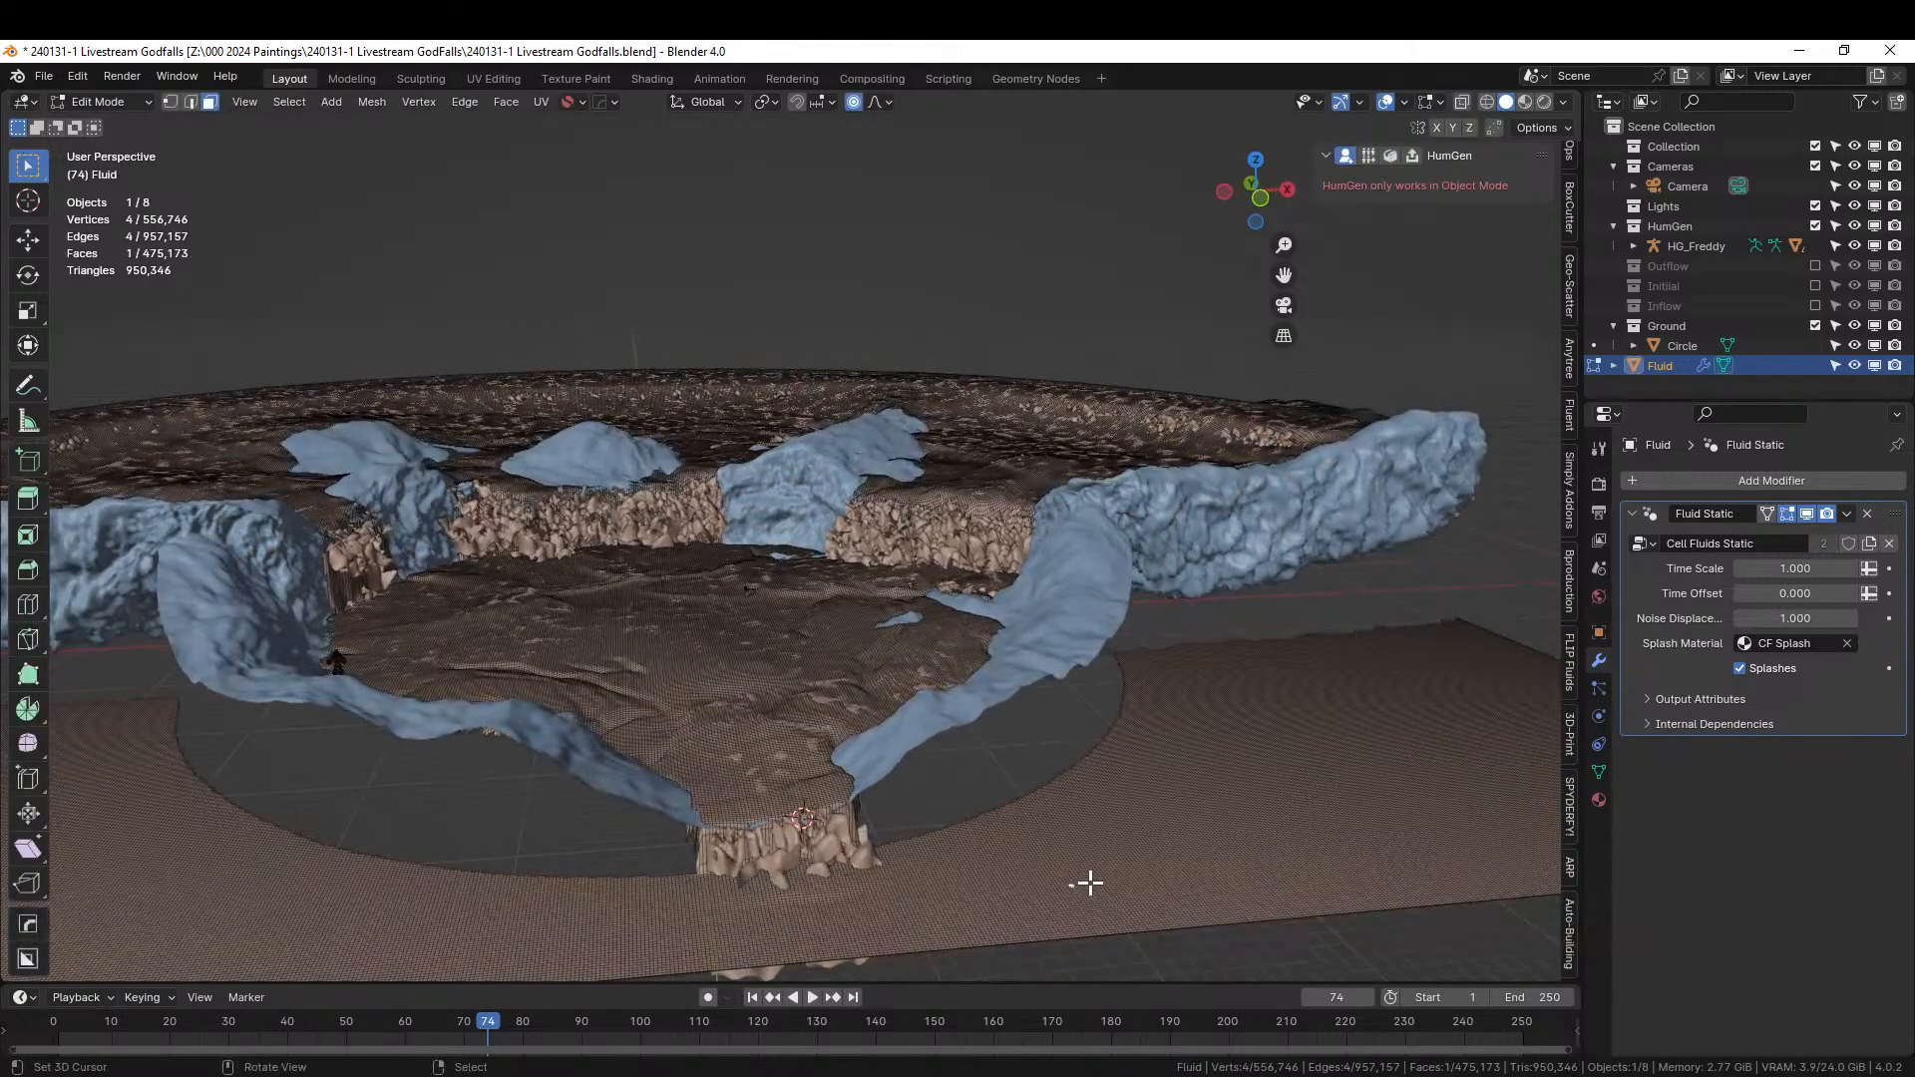
# Select the flat water faces outside the basin by picking one of them and selecting similar faces by Coplanar.
pyautogui.hotkey('ctrl', 'l')
pyautogui.moveTo(1012, 883)
pyautogui.mouseDown(button='middle')
pyautogui.moveTo(1004, 859)
pyautogui.moveTo(949, 842)
pyautogui.moveTo(829, 837)
pyautogui.moveTo(1146, 842)
pyautogui.moveTo(868, 877)
pyautogui.moveTo(1001, 881)
pyautogui.mouseUp(button='middle')
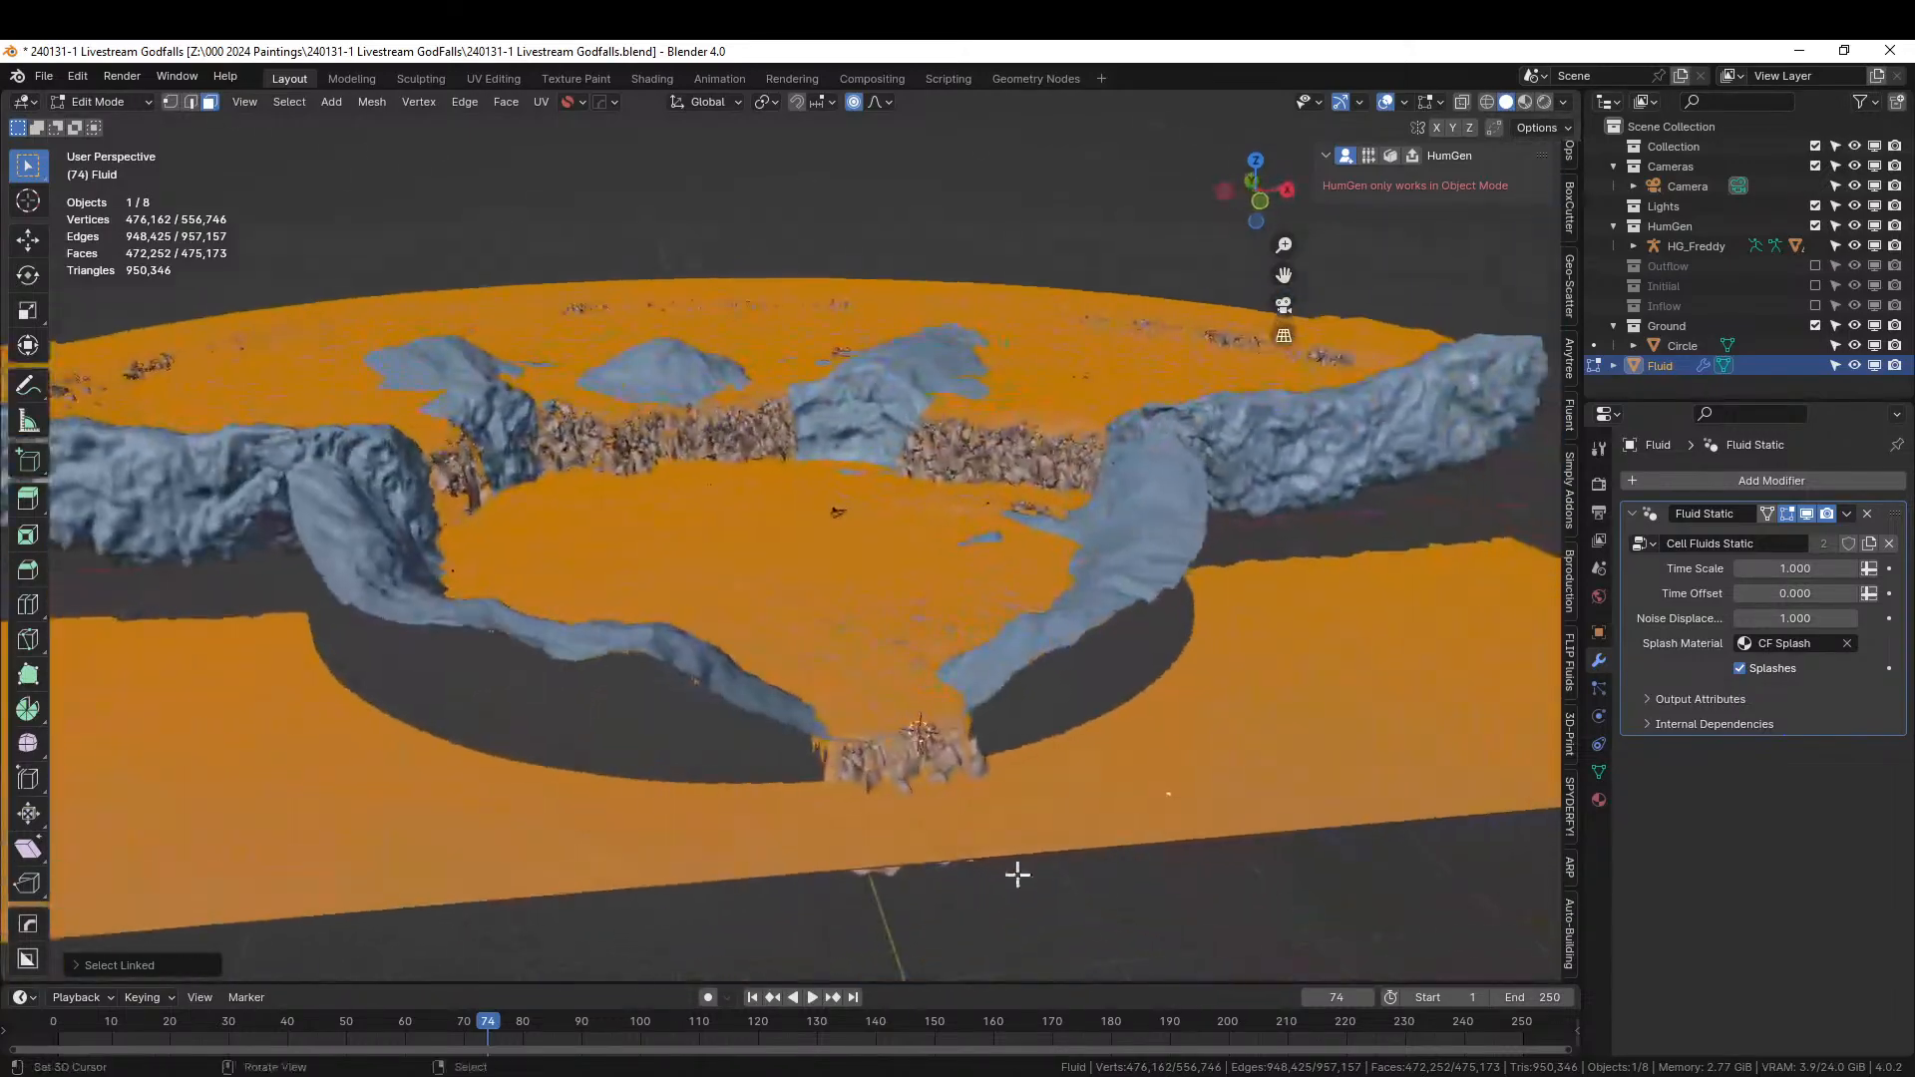
pyautogui.click(1090, 820)
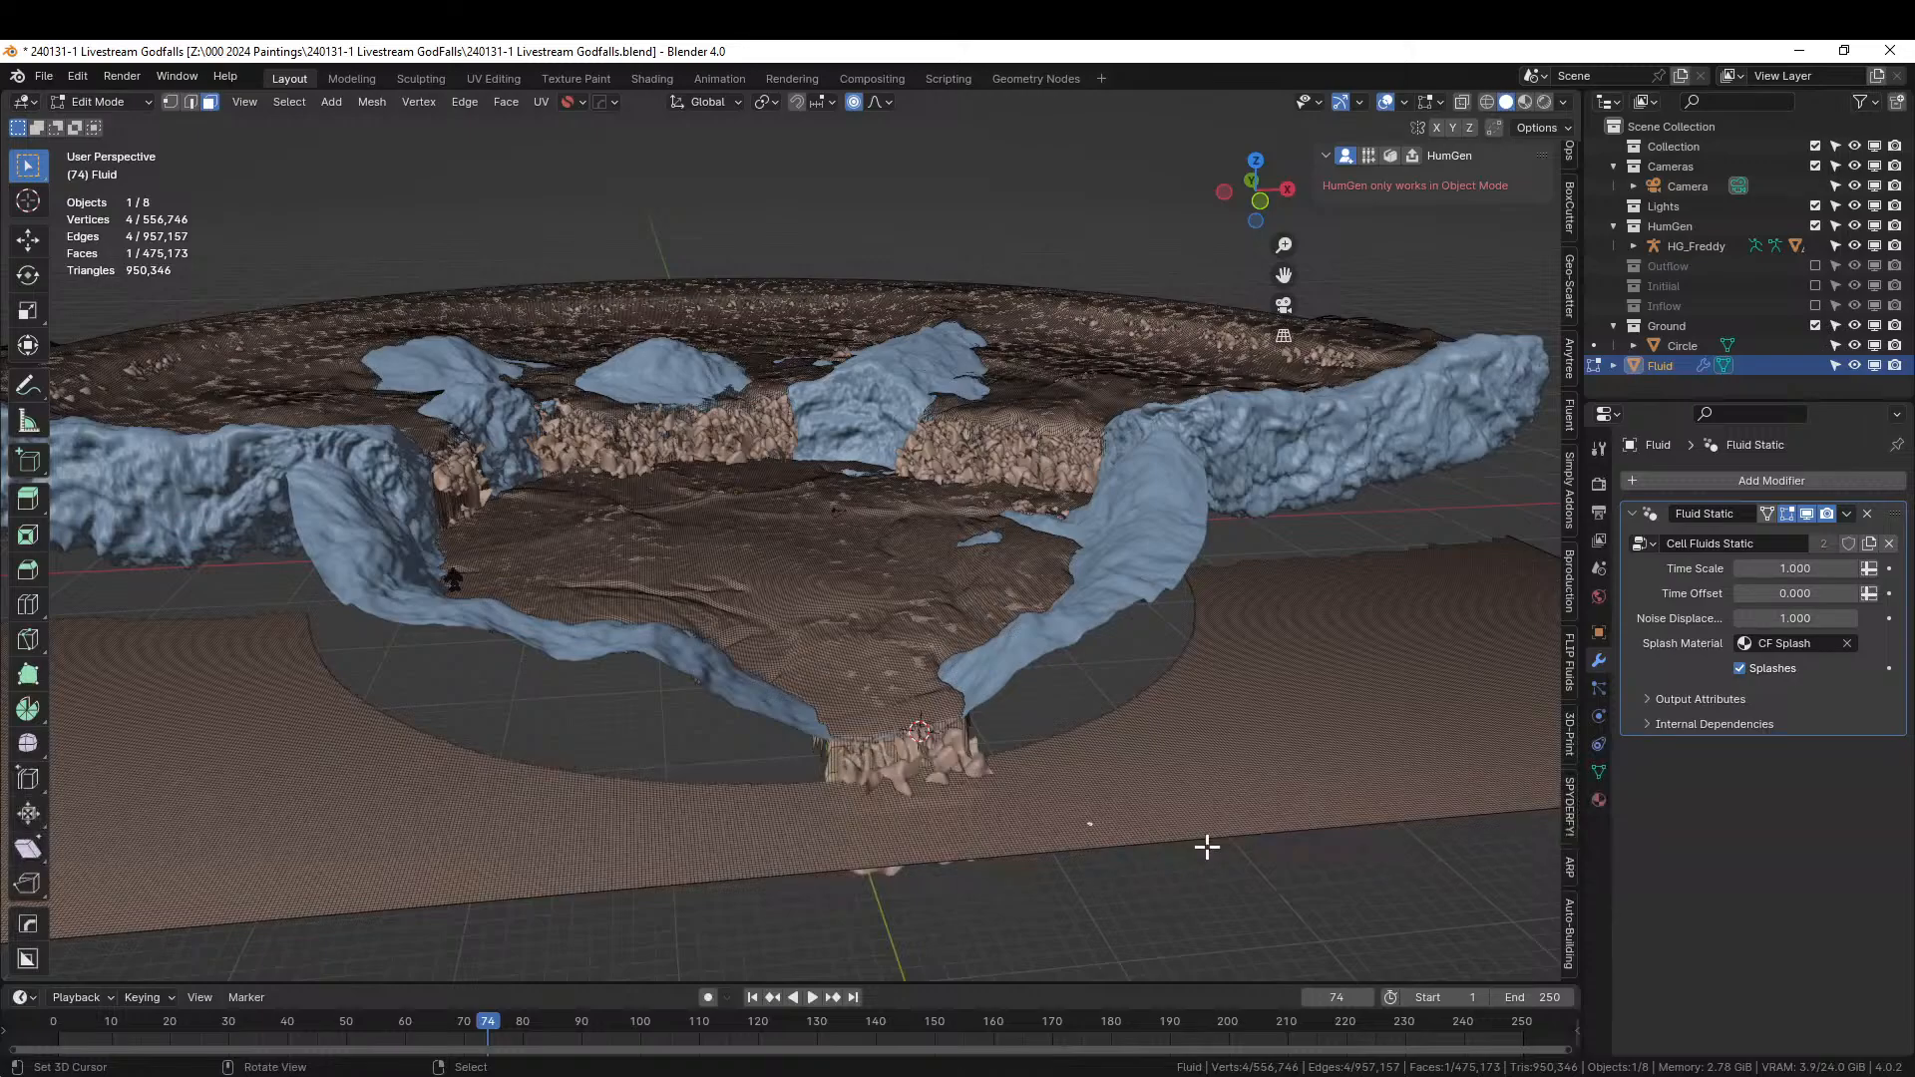
pyautogui.hotkey('shift', 'g')
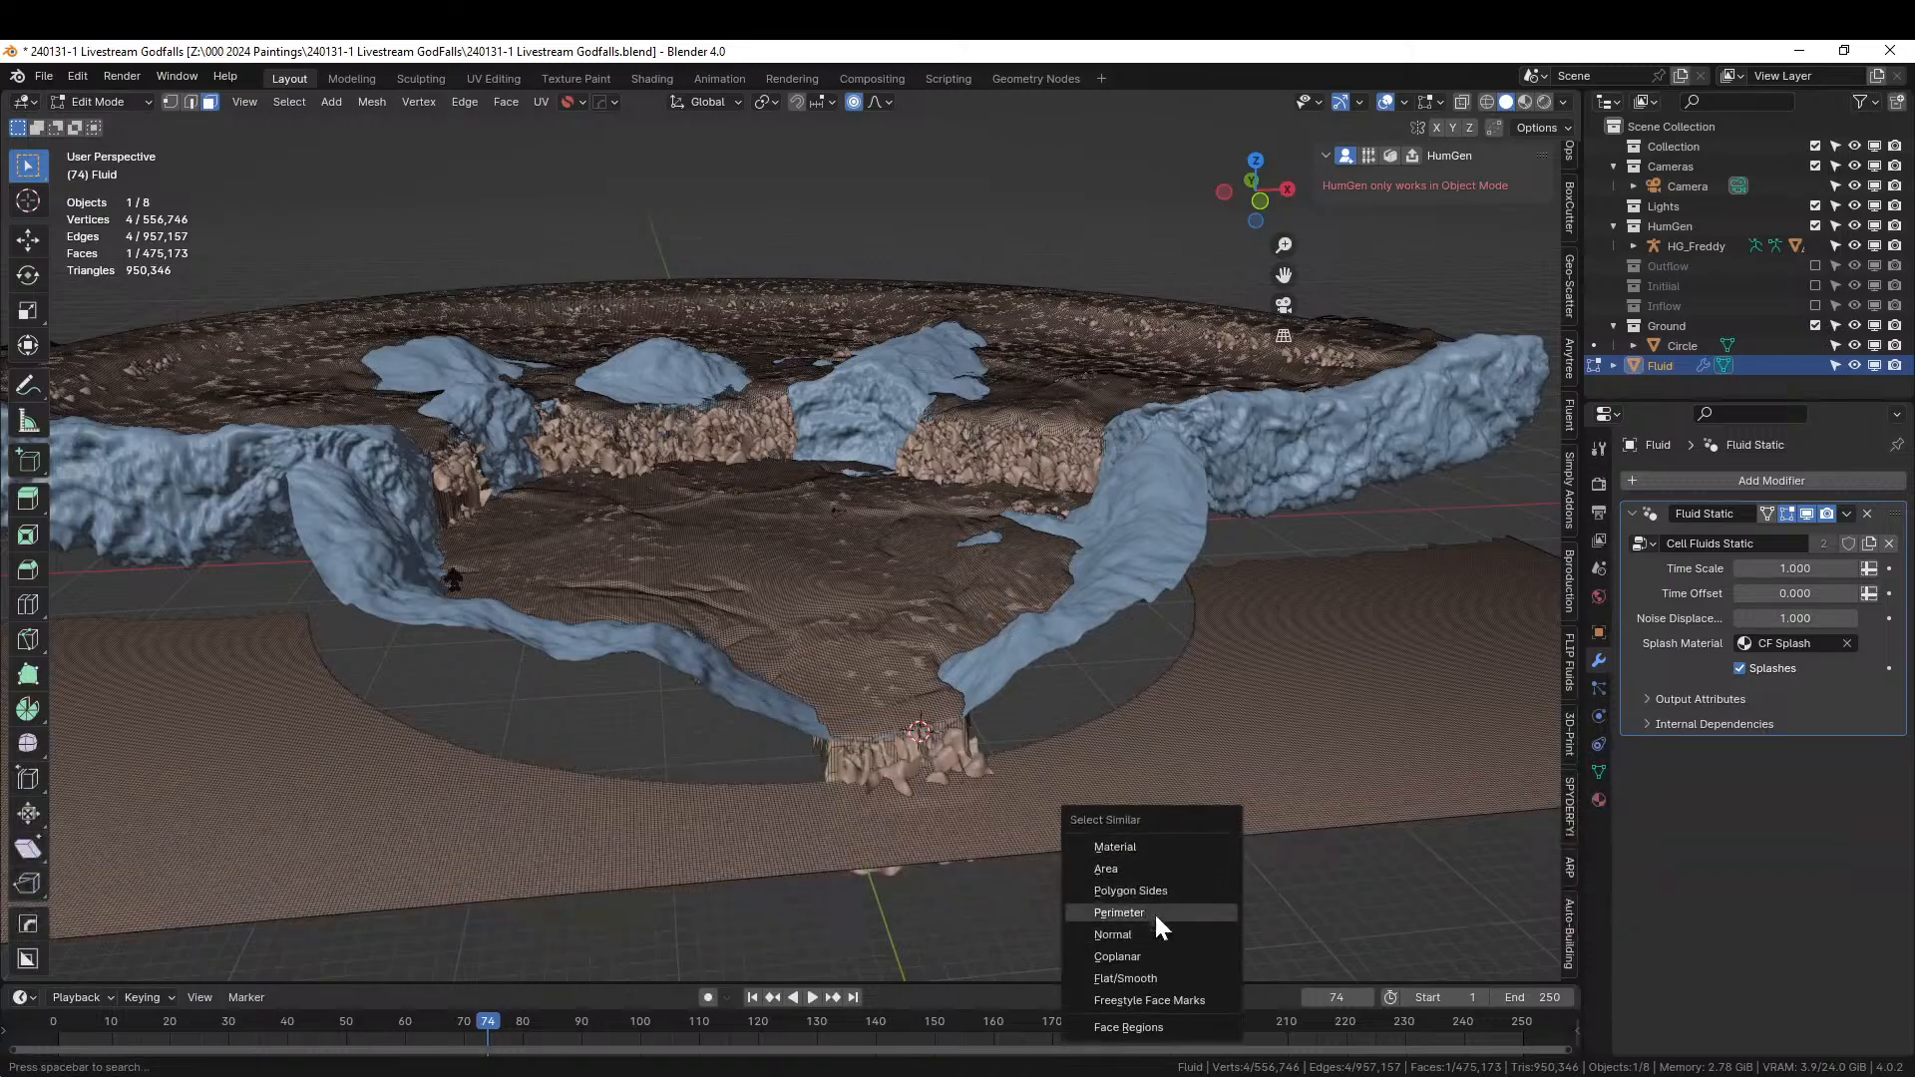
pyautogui.click(1152, 955)
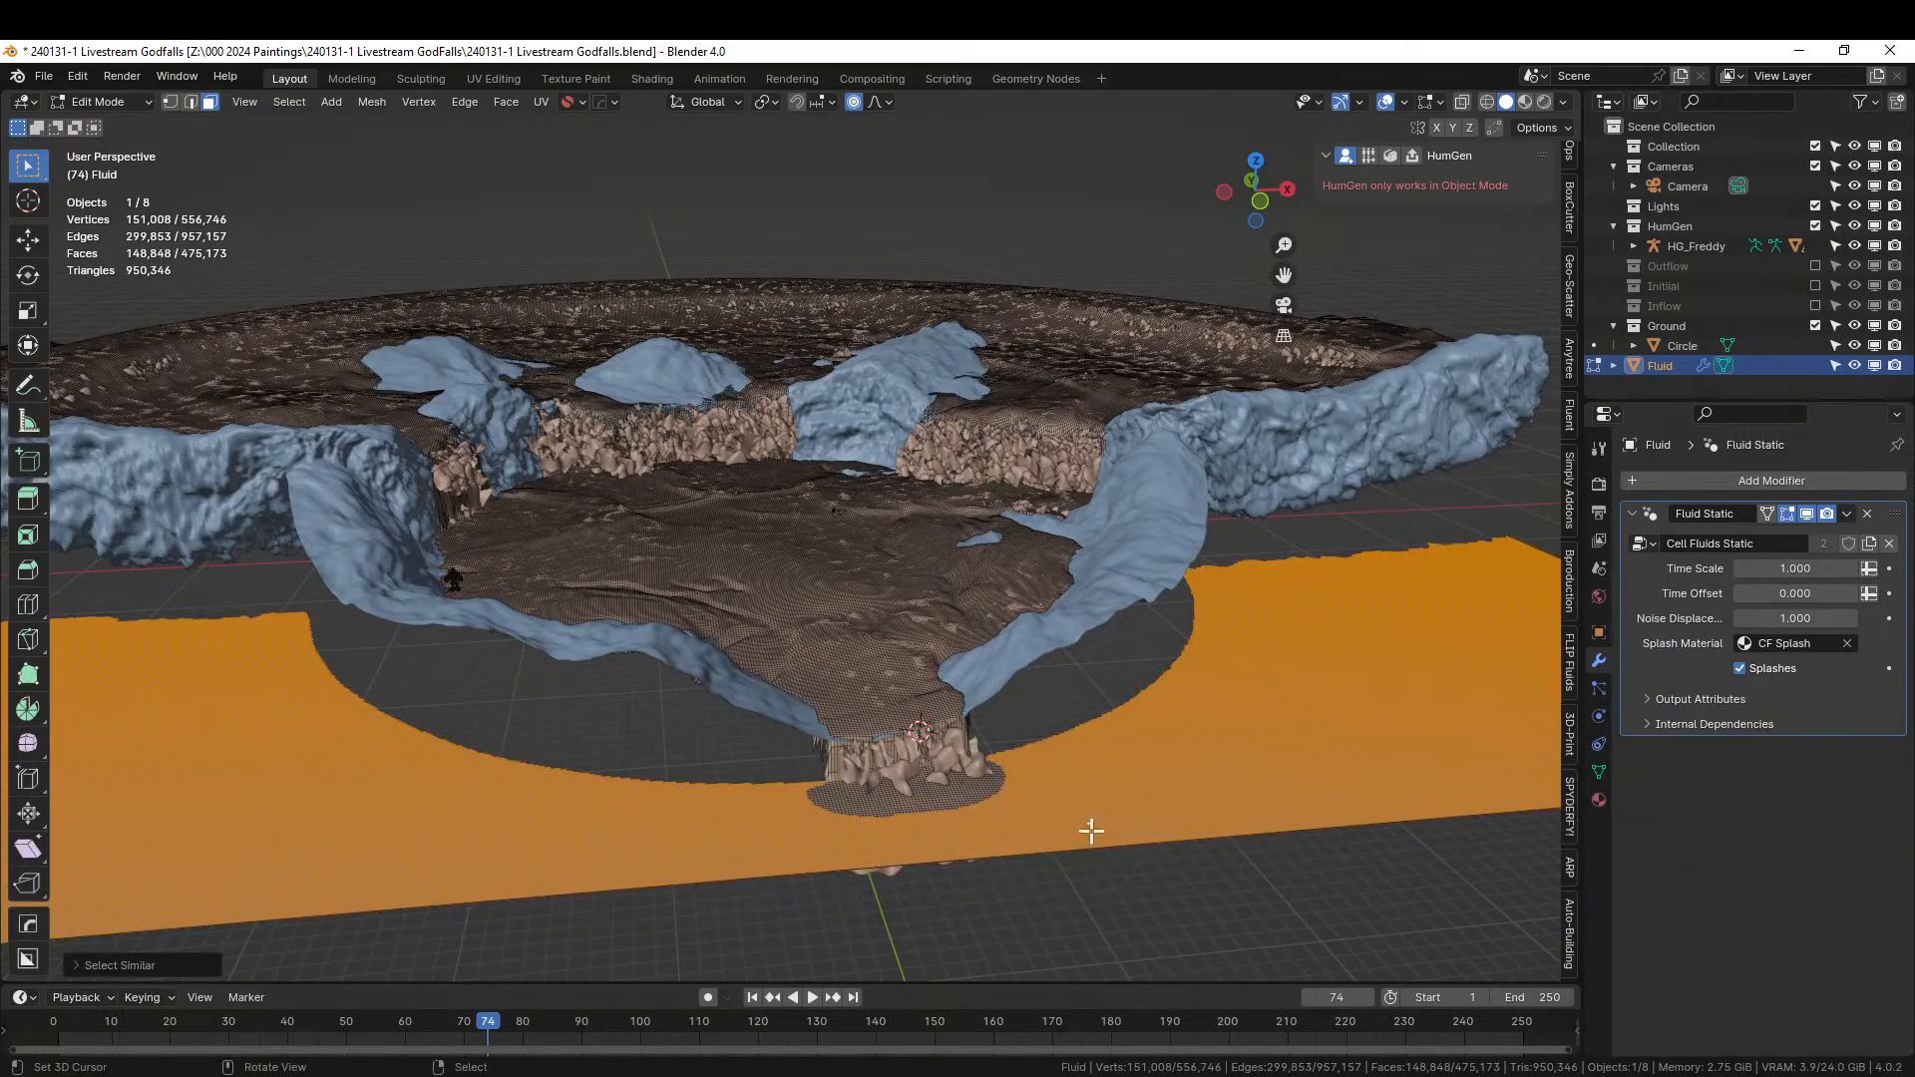
# Delete the vertices of the selected flat water faces outside the basin.
pyautogui.press('x')
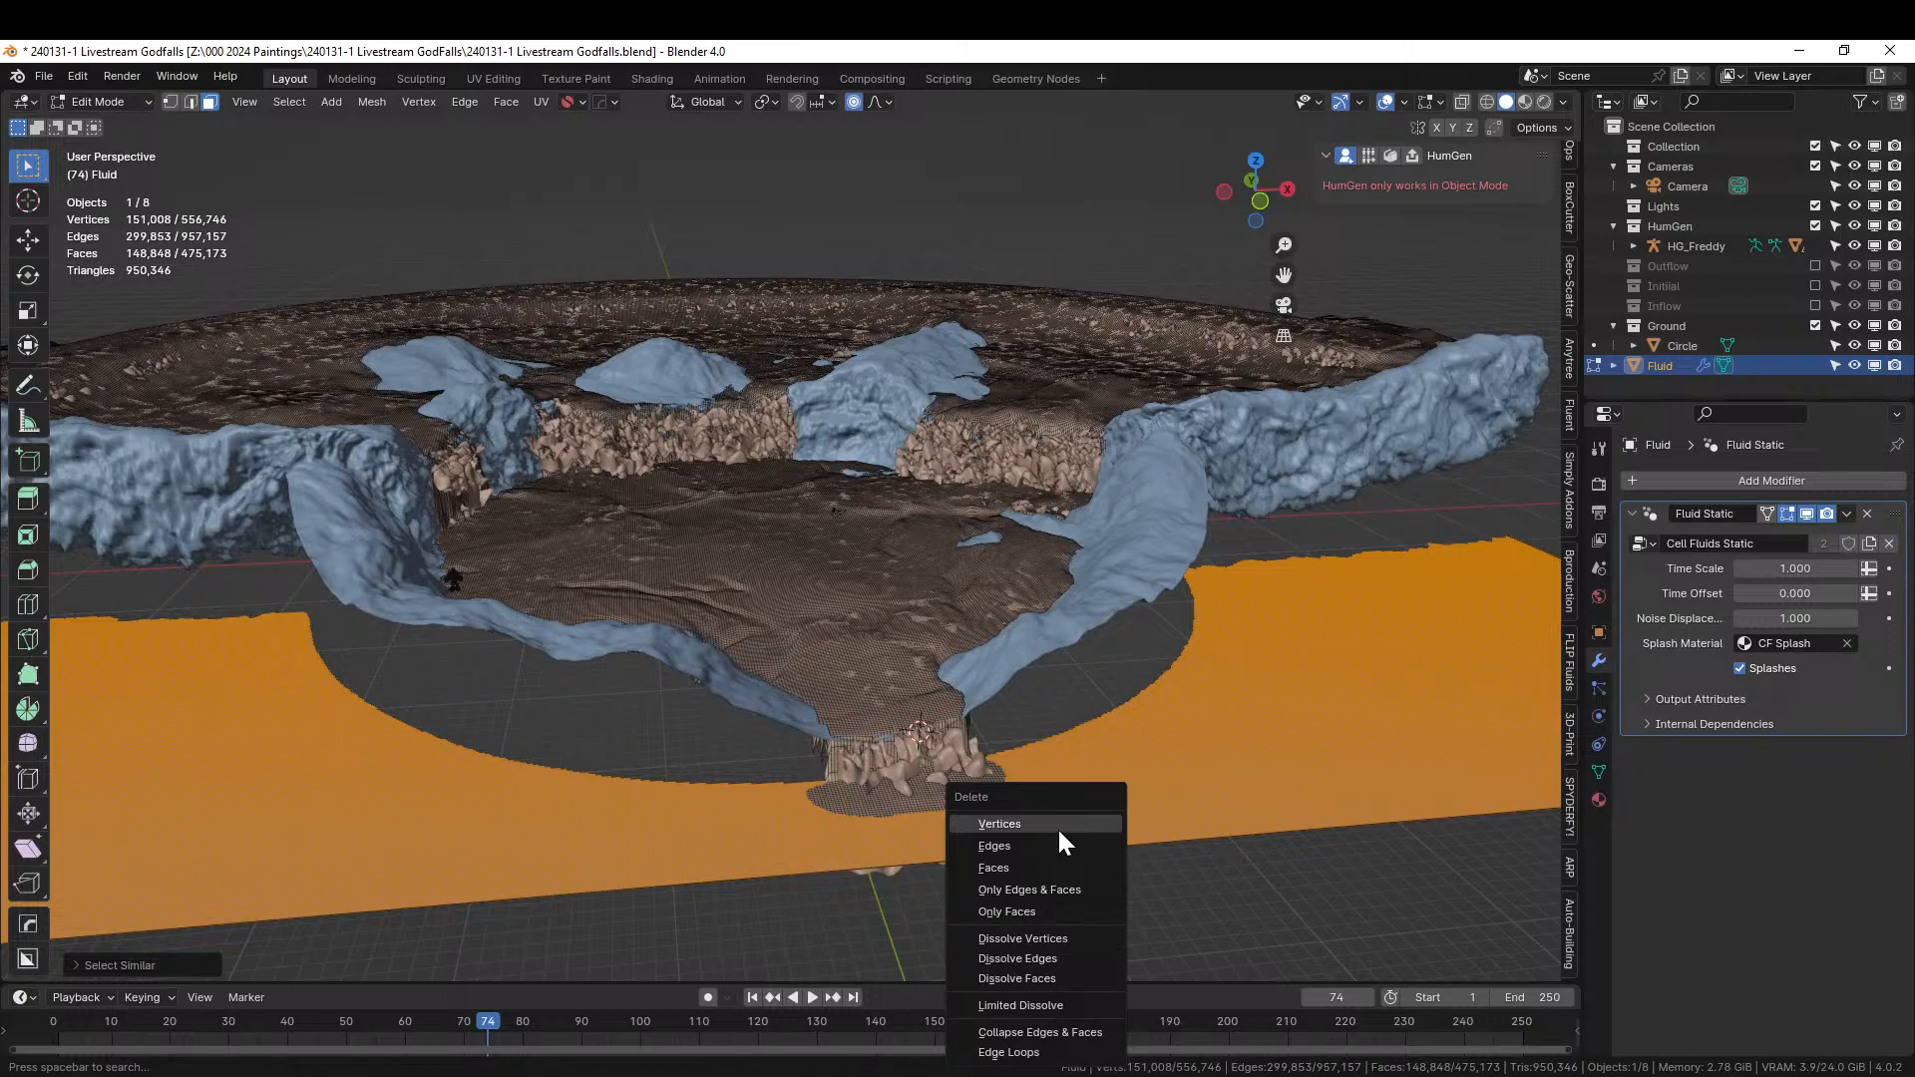
pyautogui.click(1059, 833)
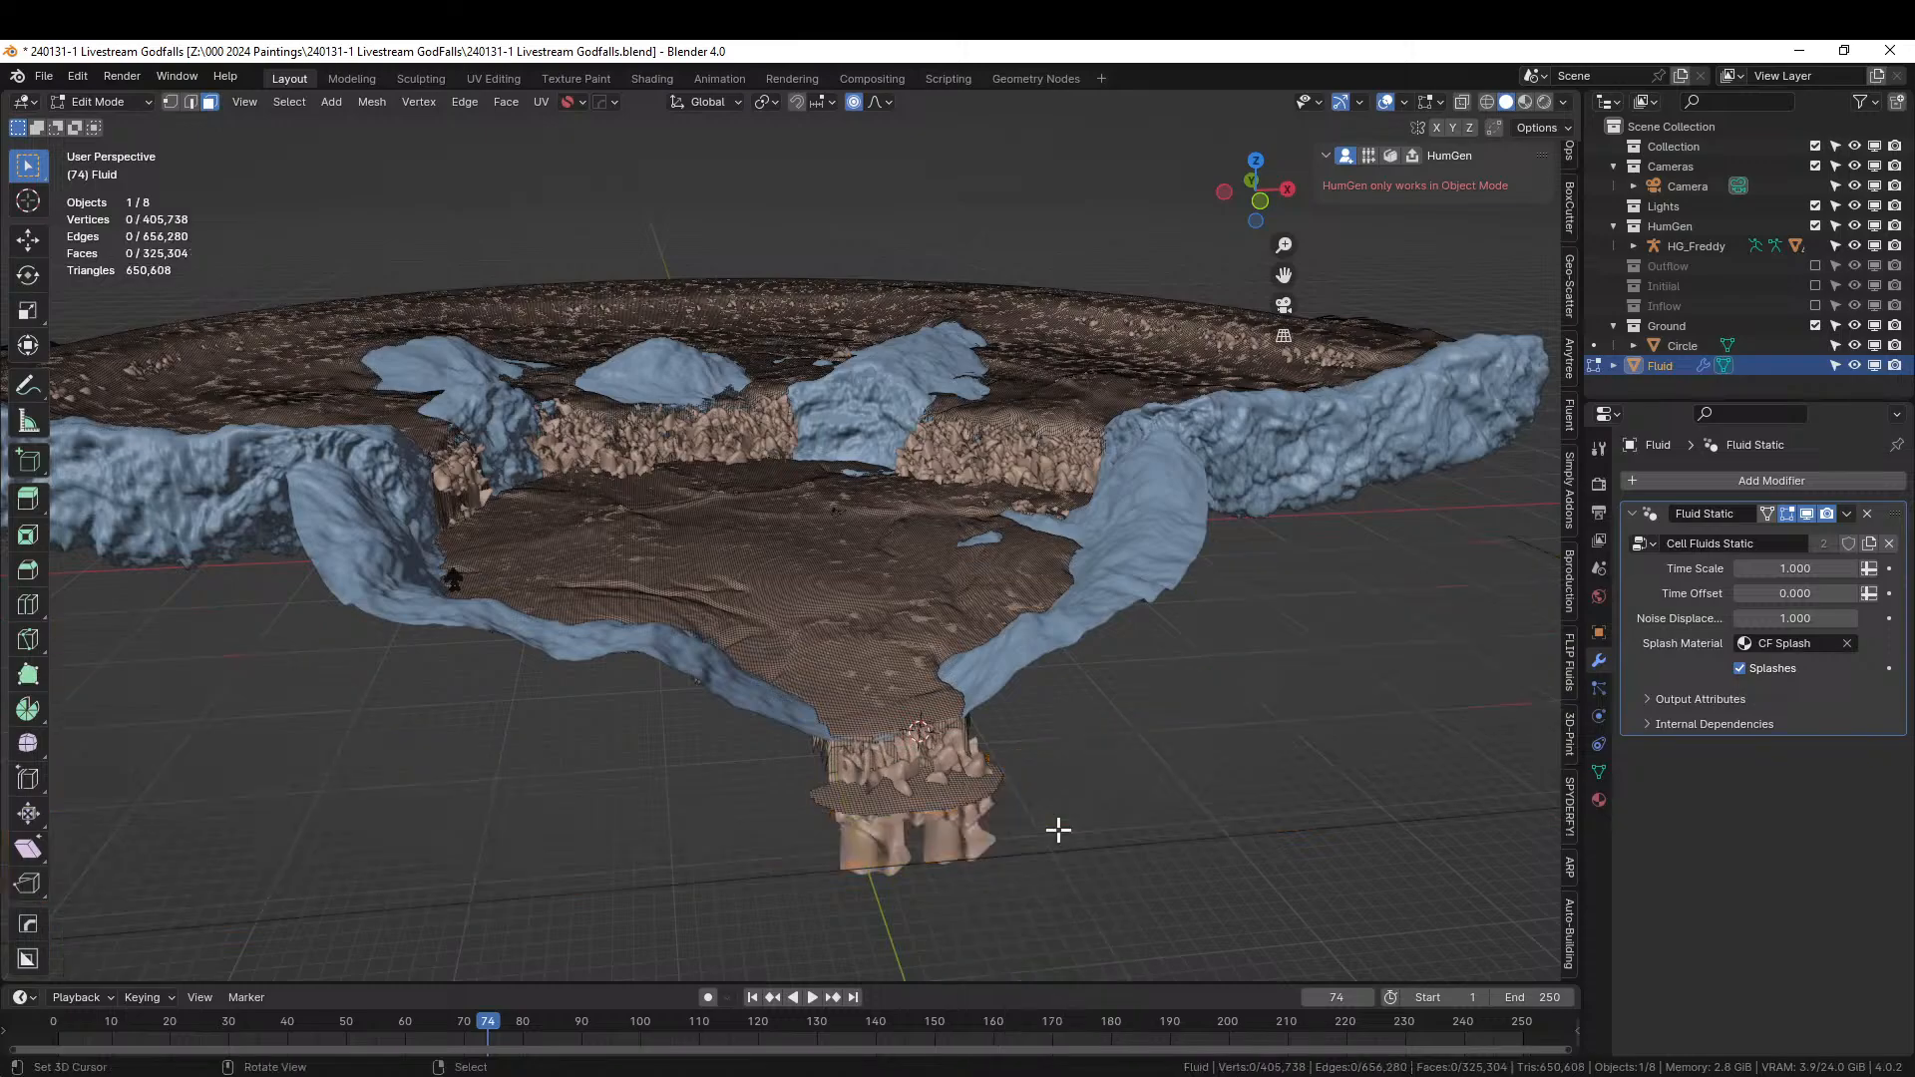
pyautogui.moveTo(1022, 795); pyautogui.dragTo(1071, 824, button='middle')
pyautogui.moveTo(1074, 791); pyautogui.dragTo(1245, 729, button='middle')
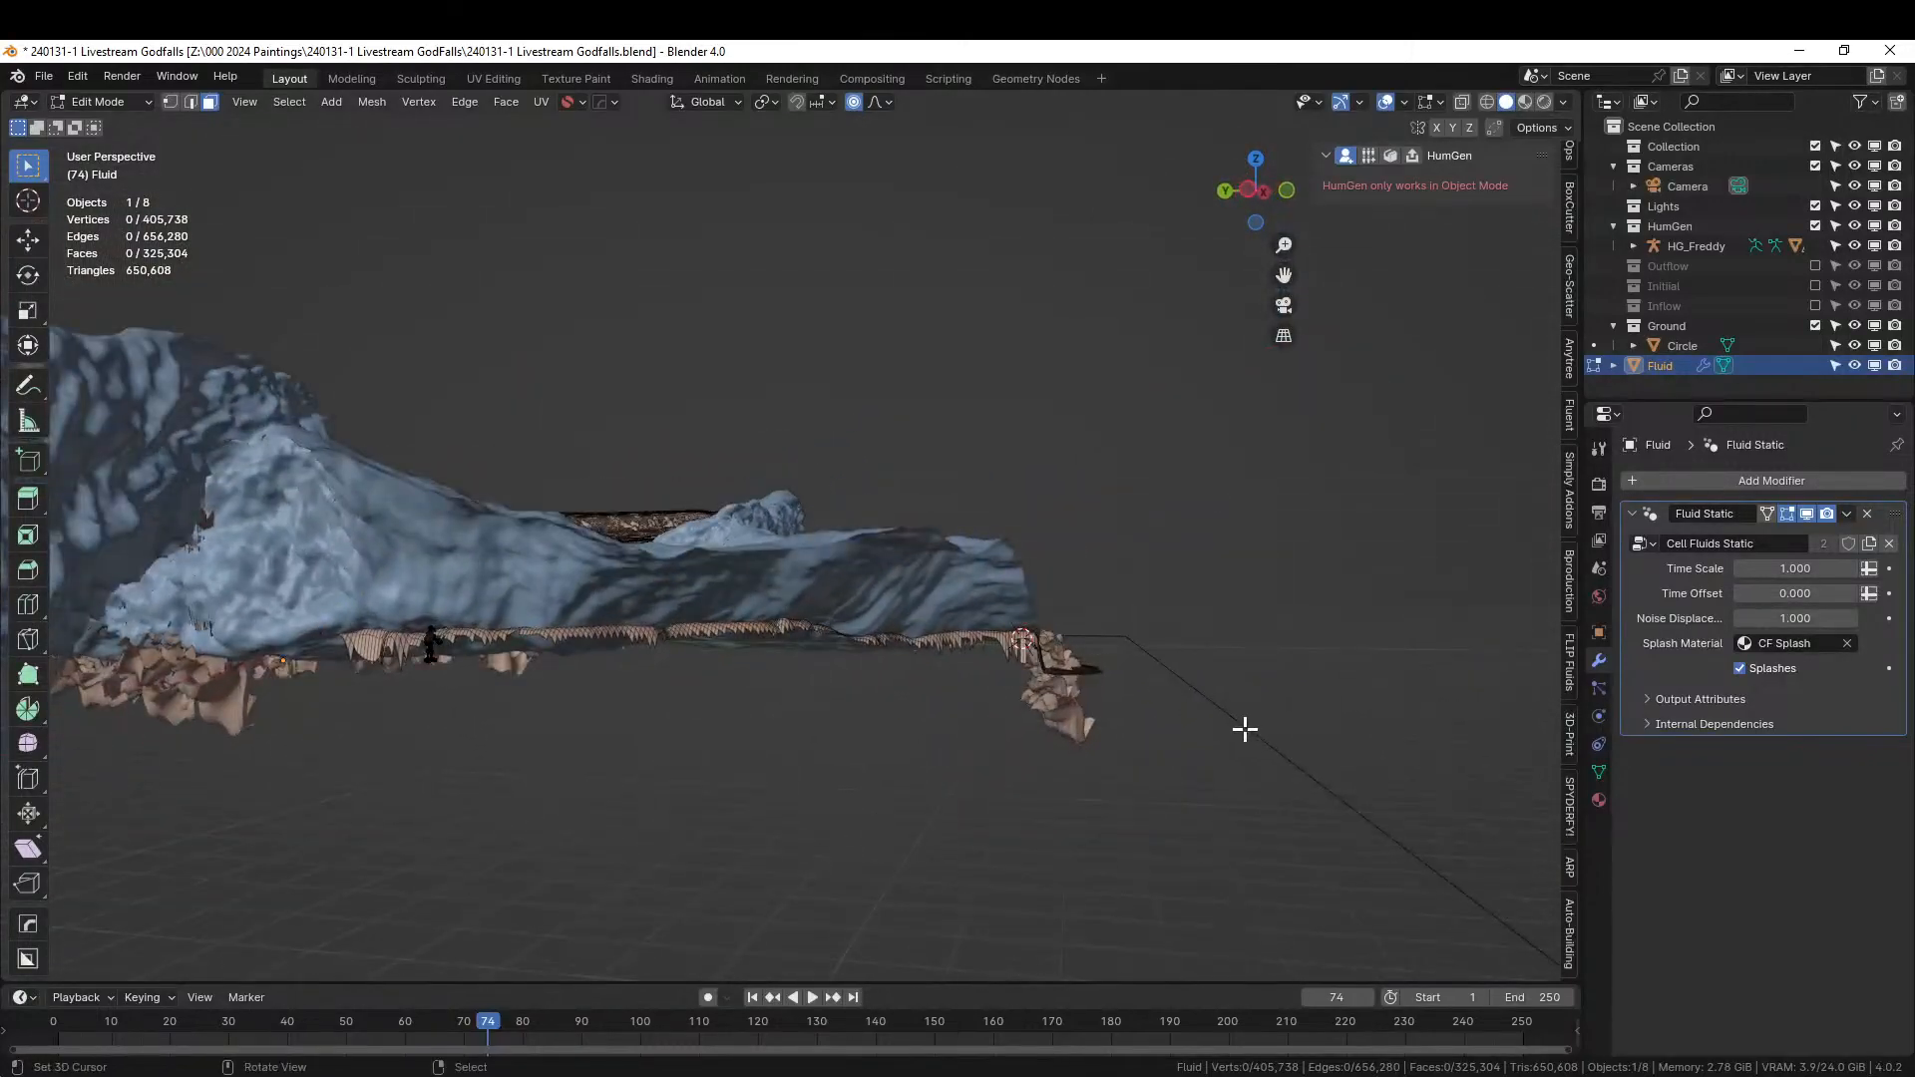
# Select the leftover water border strips outside the basin as linked vertices on all sides and delete them.
pyautogui.press('Tab')
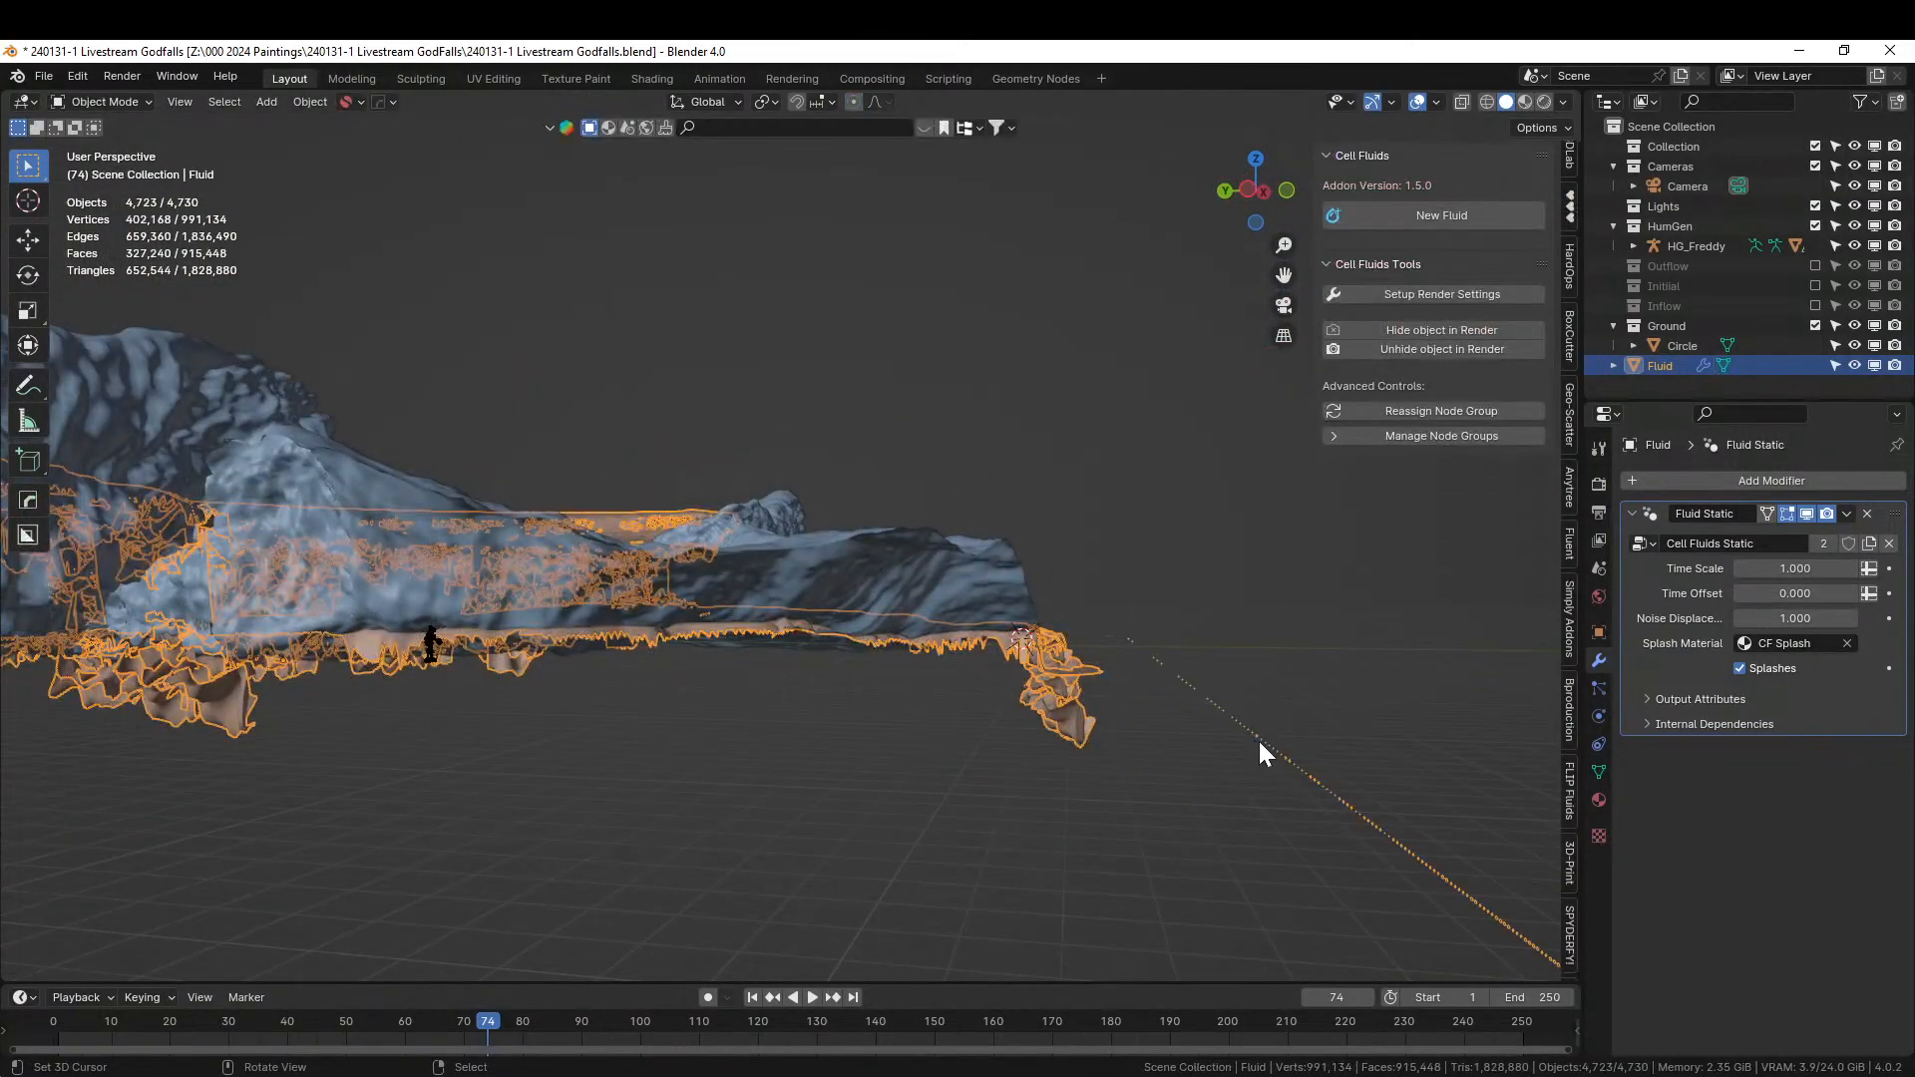
pyautogui.press('Tab')
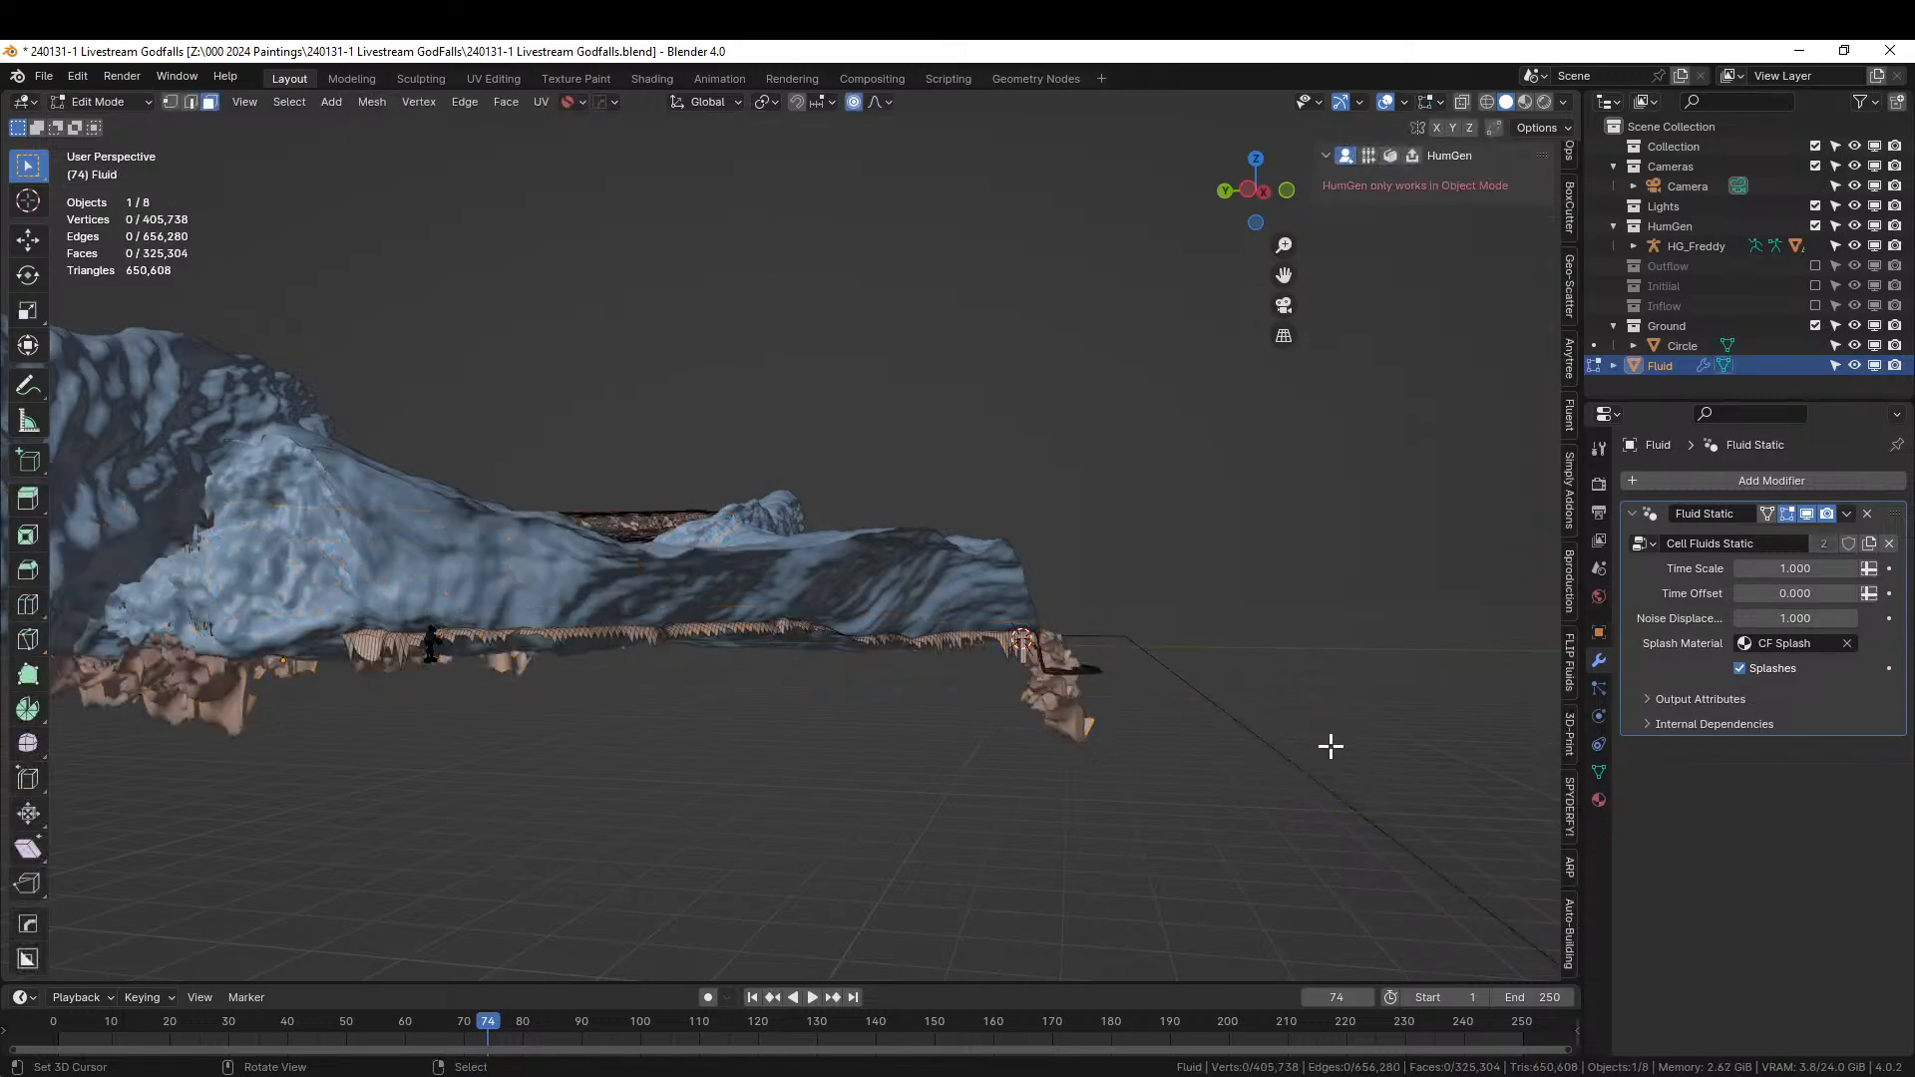
pyautogui.press('1')
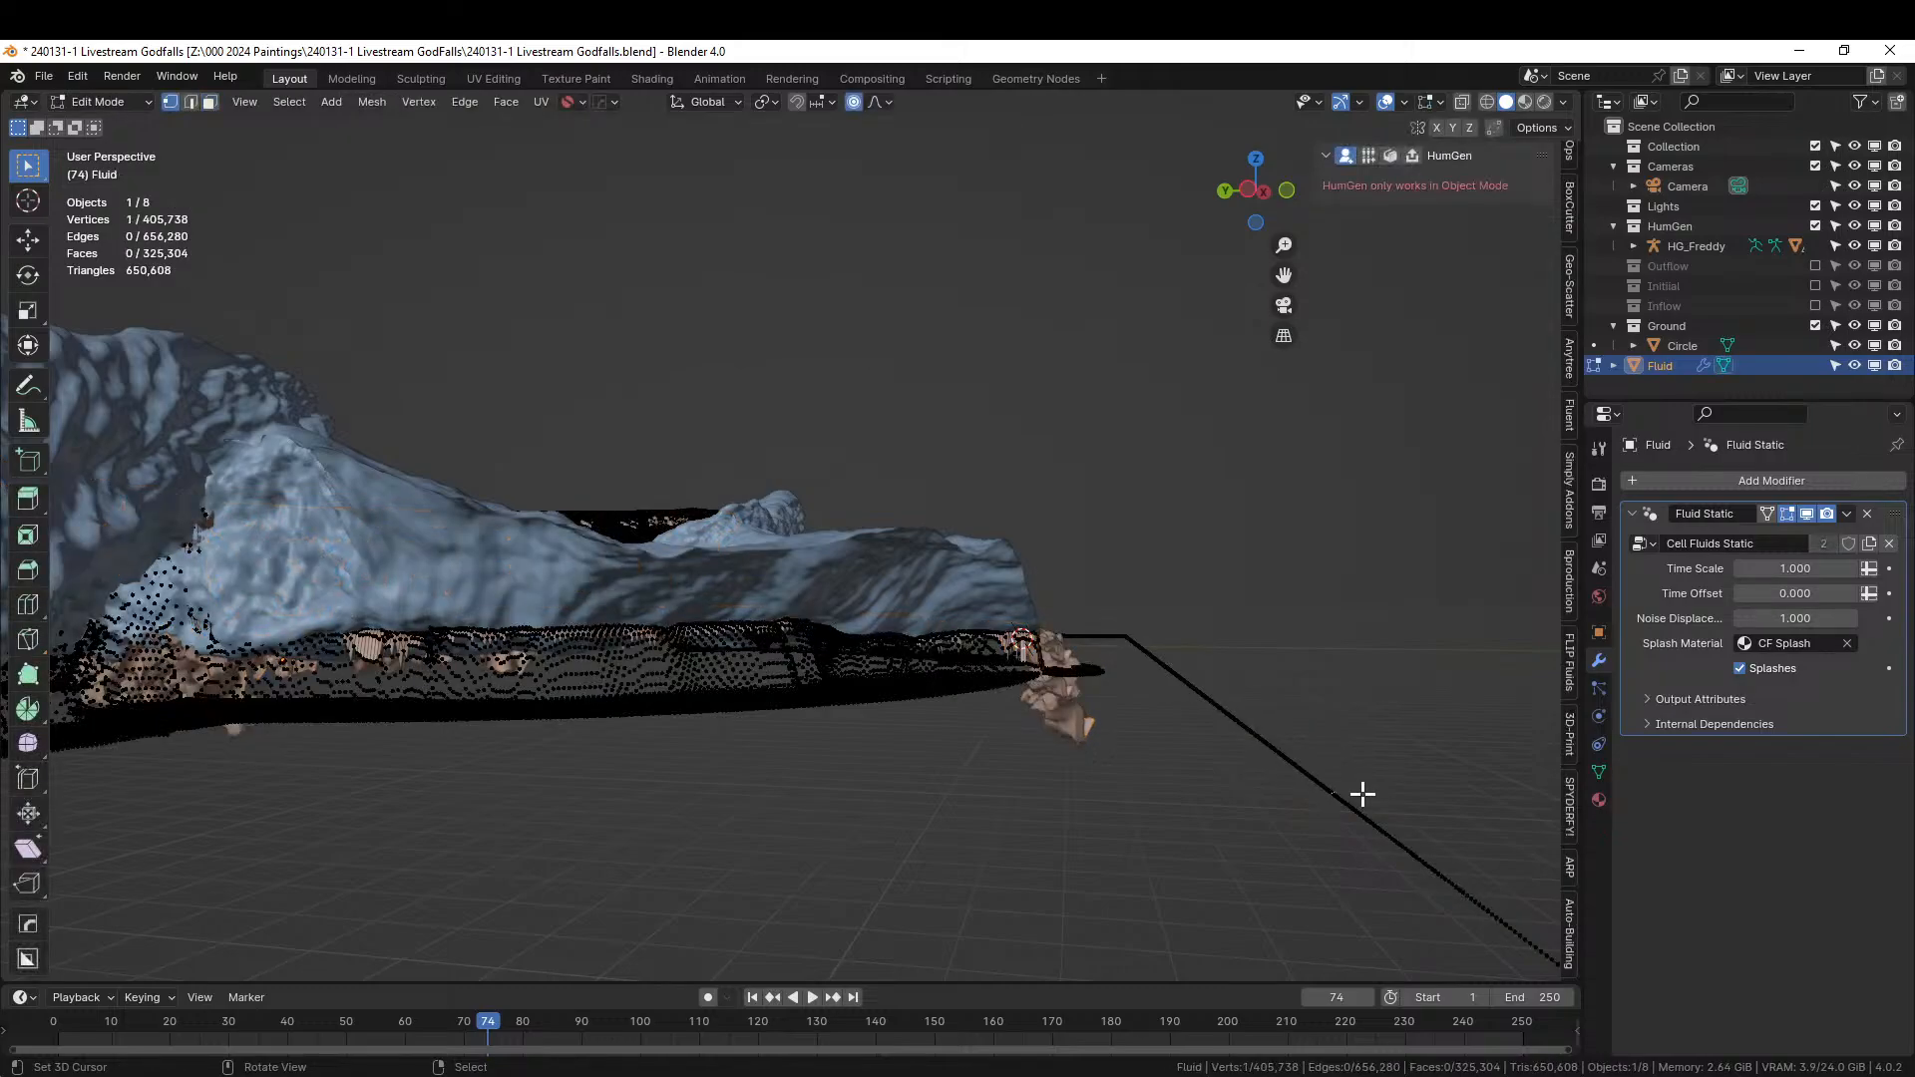
pyautogui.hotkey('ctrl', 'l')
pyautogui.moveTo(1359, 795); pyautogui.dragTo(1505, 697, button='middle')
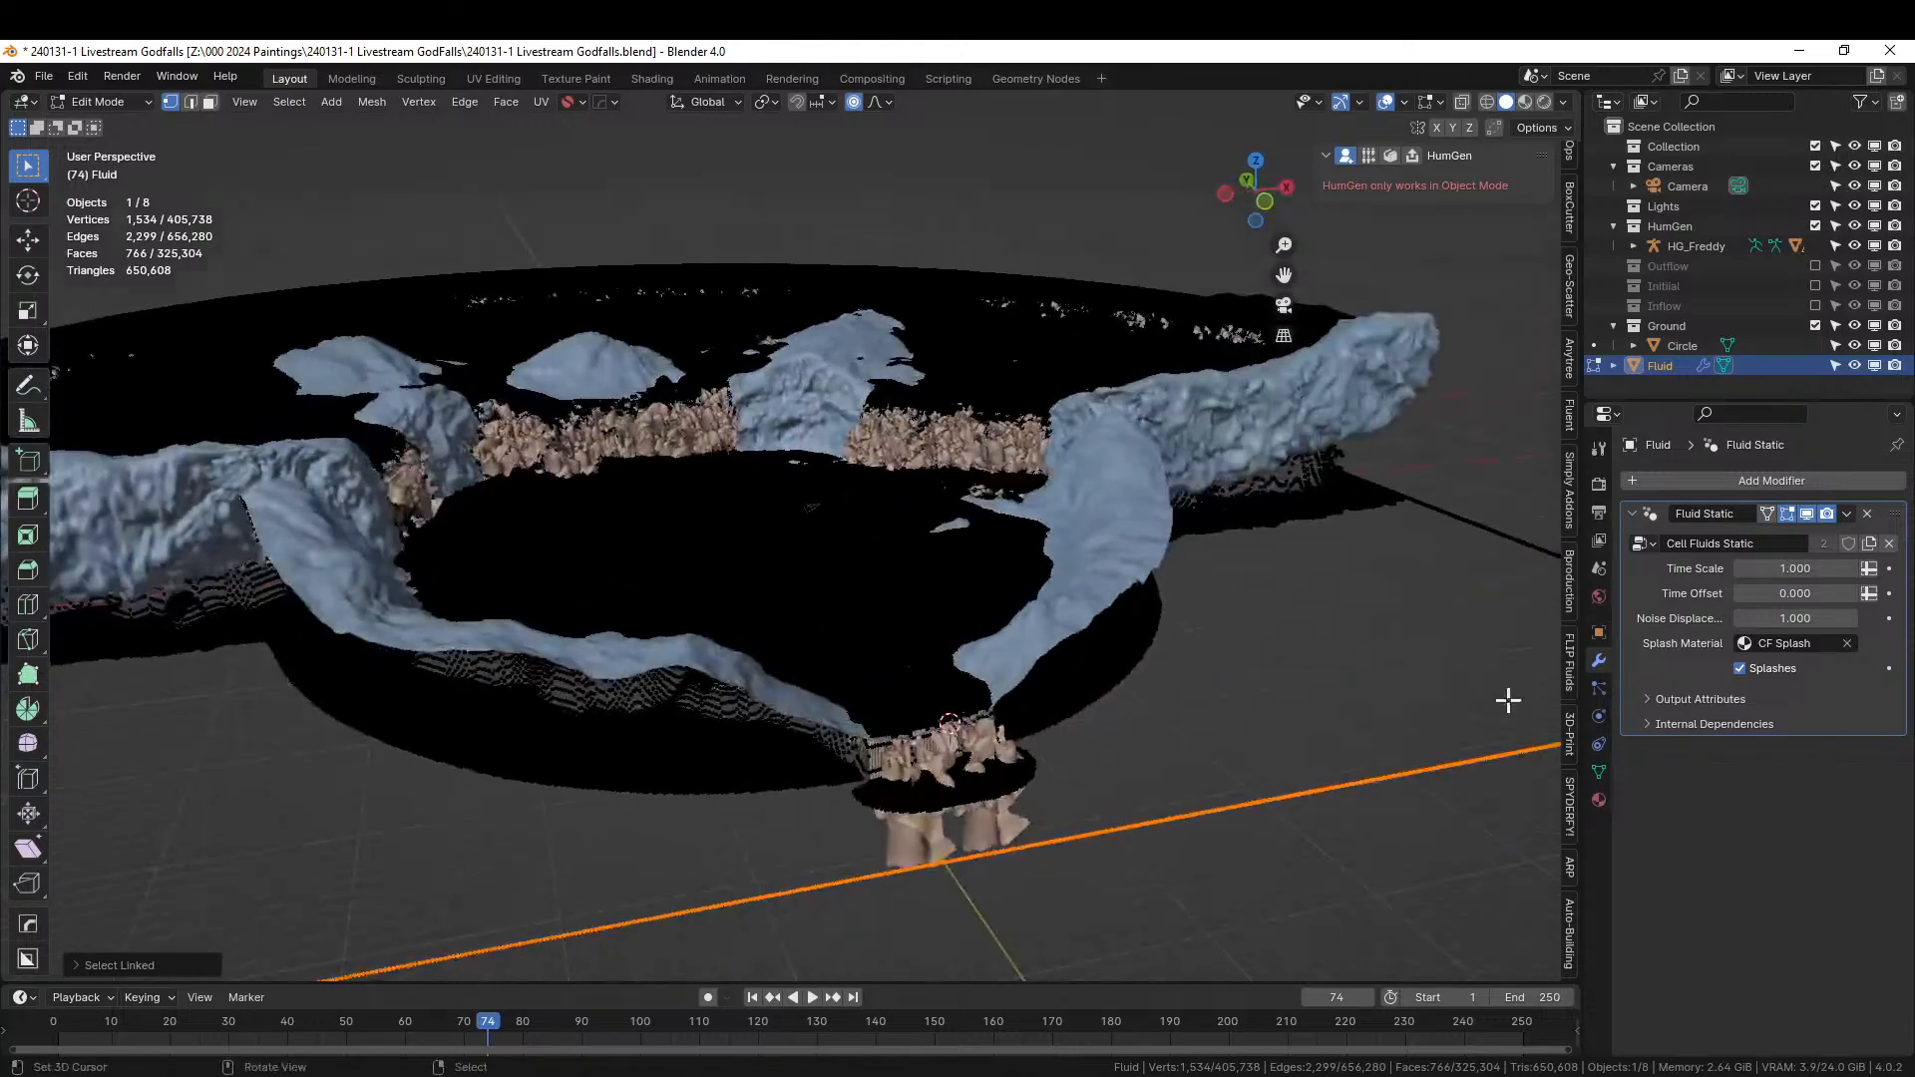
pyautogui.scroll(-3, 1519, 565)
pyautogui.moveTo(1463, 595); pyautogui.dragTo(1304, 662, button='middle')
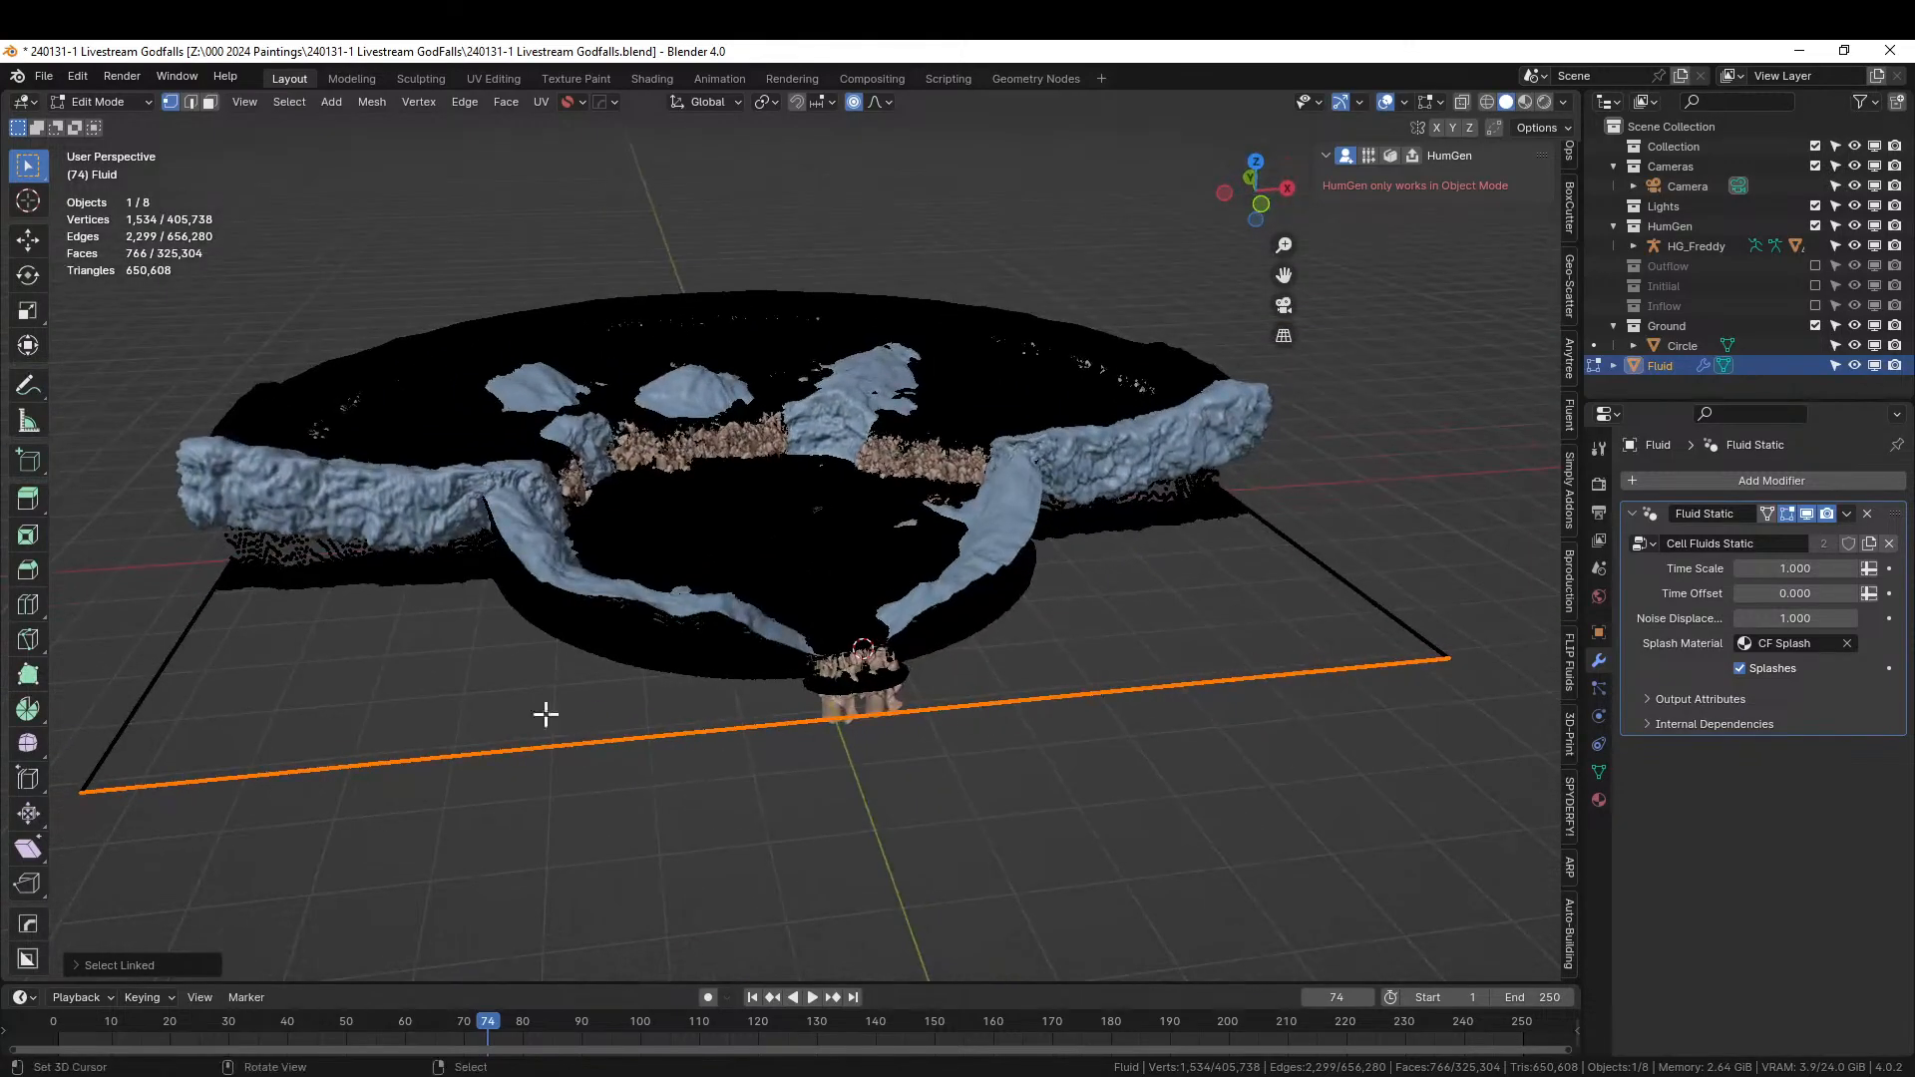
pyautogui.press('l')
pyautogui.press('l')
pyautogui.moveTo(1337, 572); pyautogui.dragTo(1230, 594, button='middle')
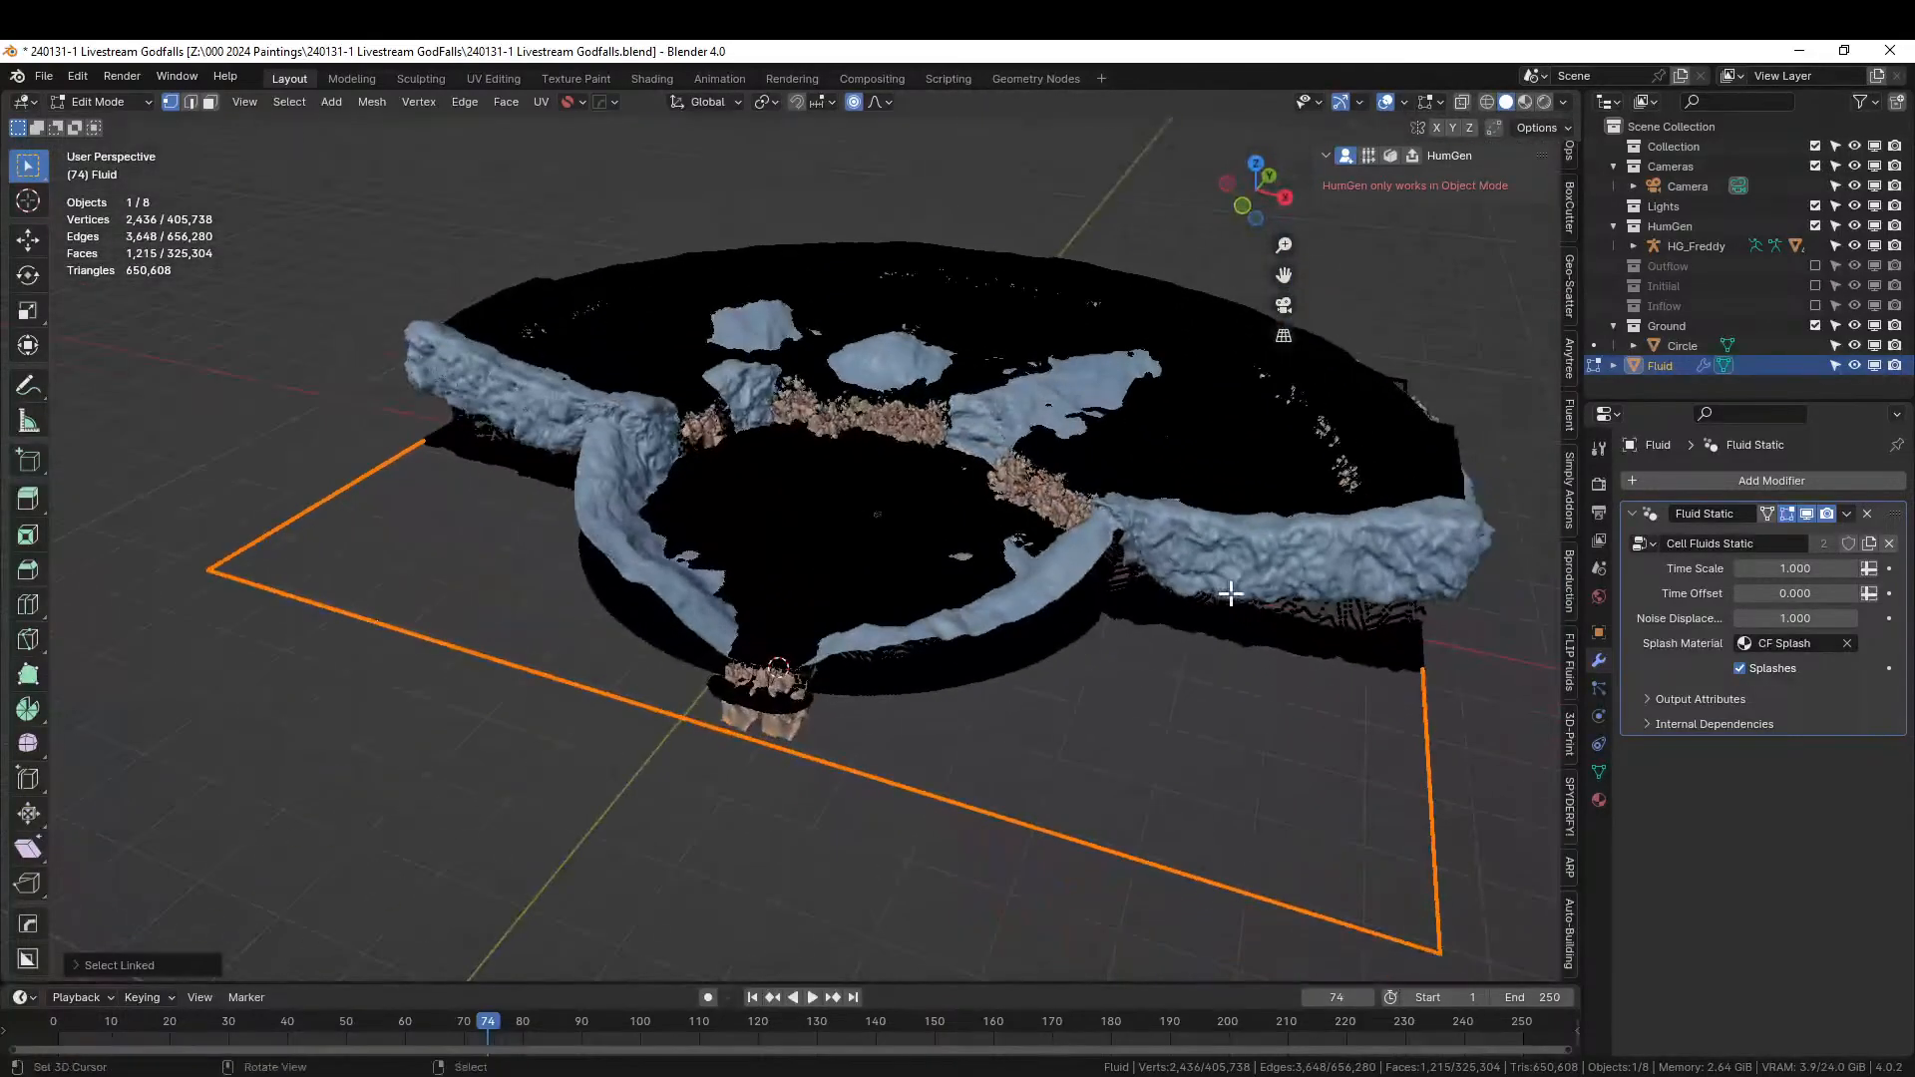
pyautogui.press('x')
pyautogui.click(1253, 662)
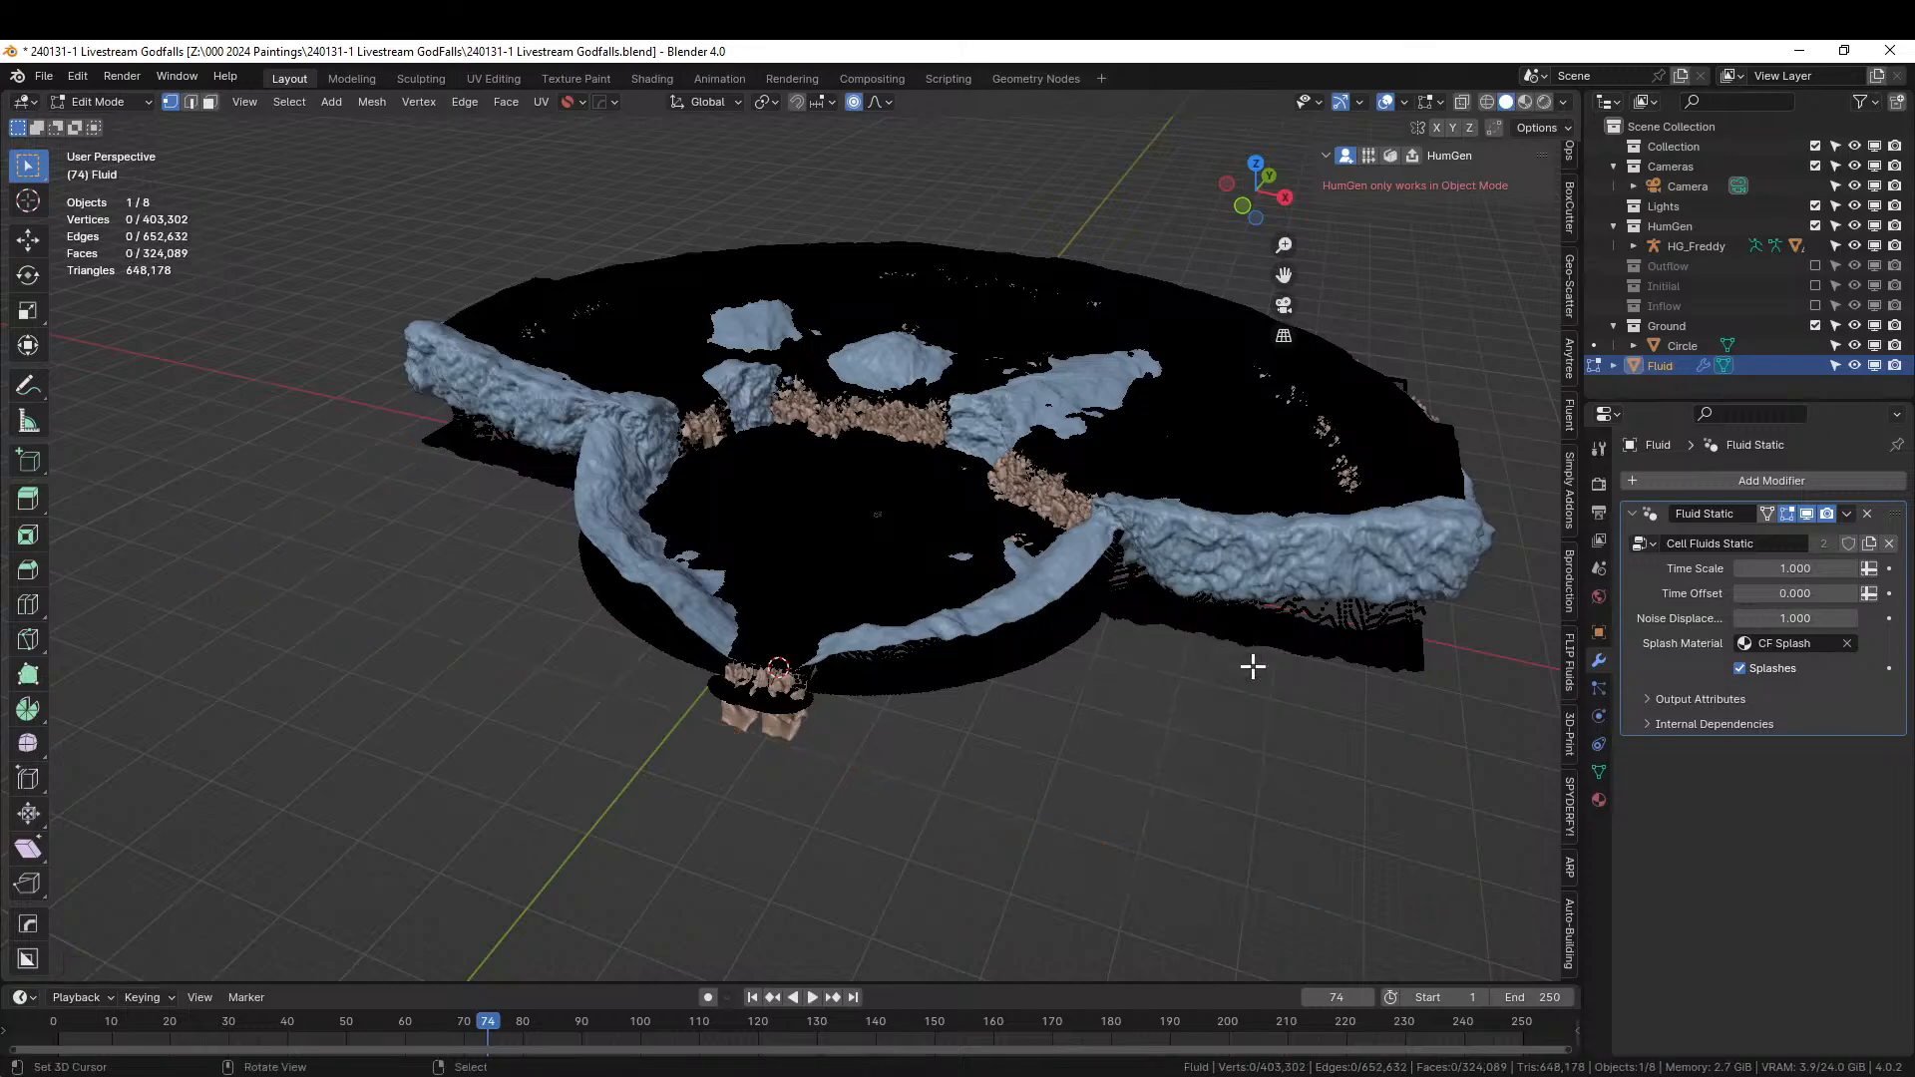
# Return the fluid mesh to Object Mode and save the file.
pyautogui.press('Tab')
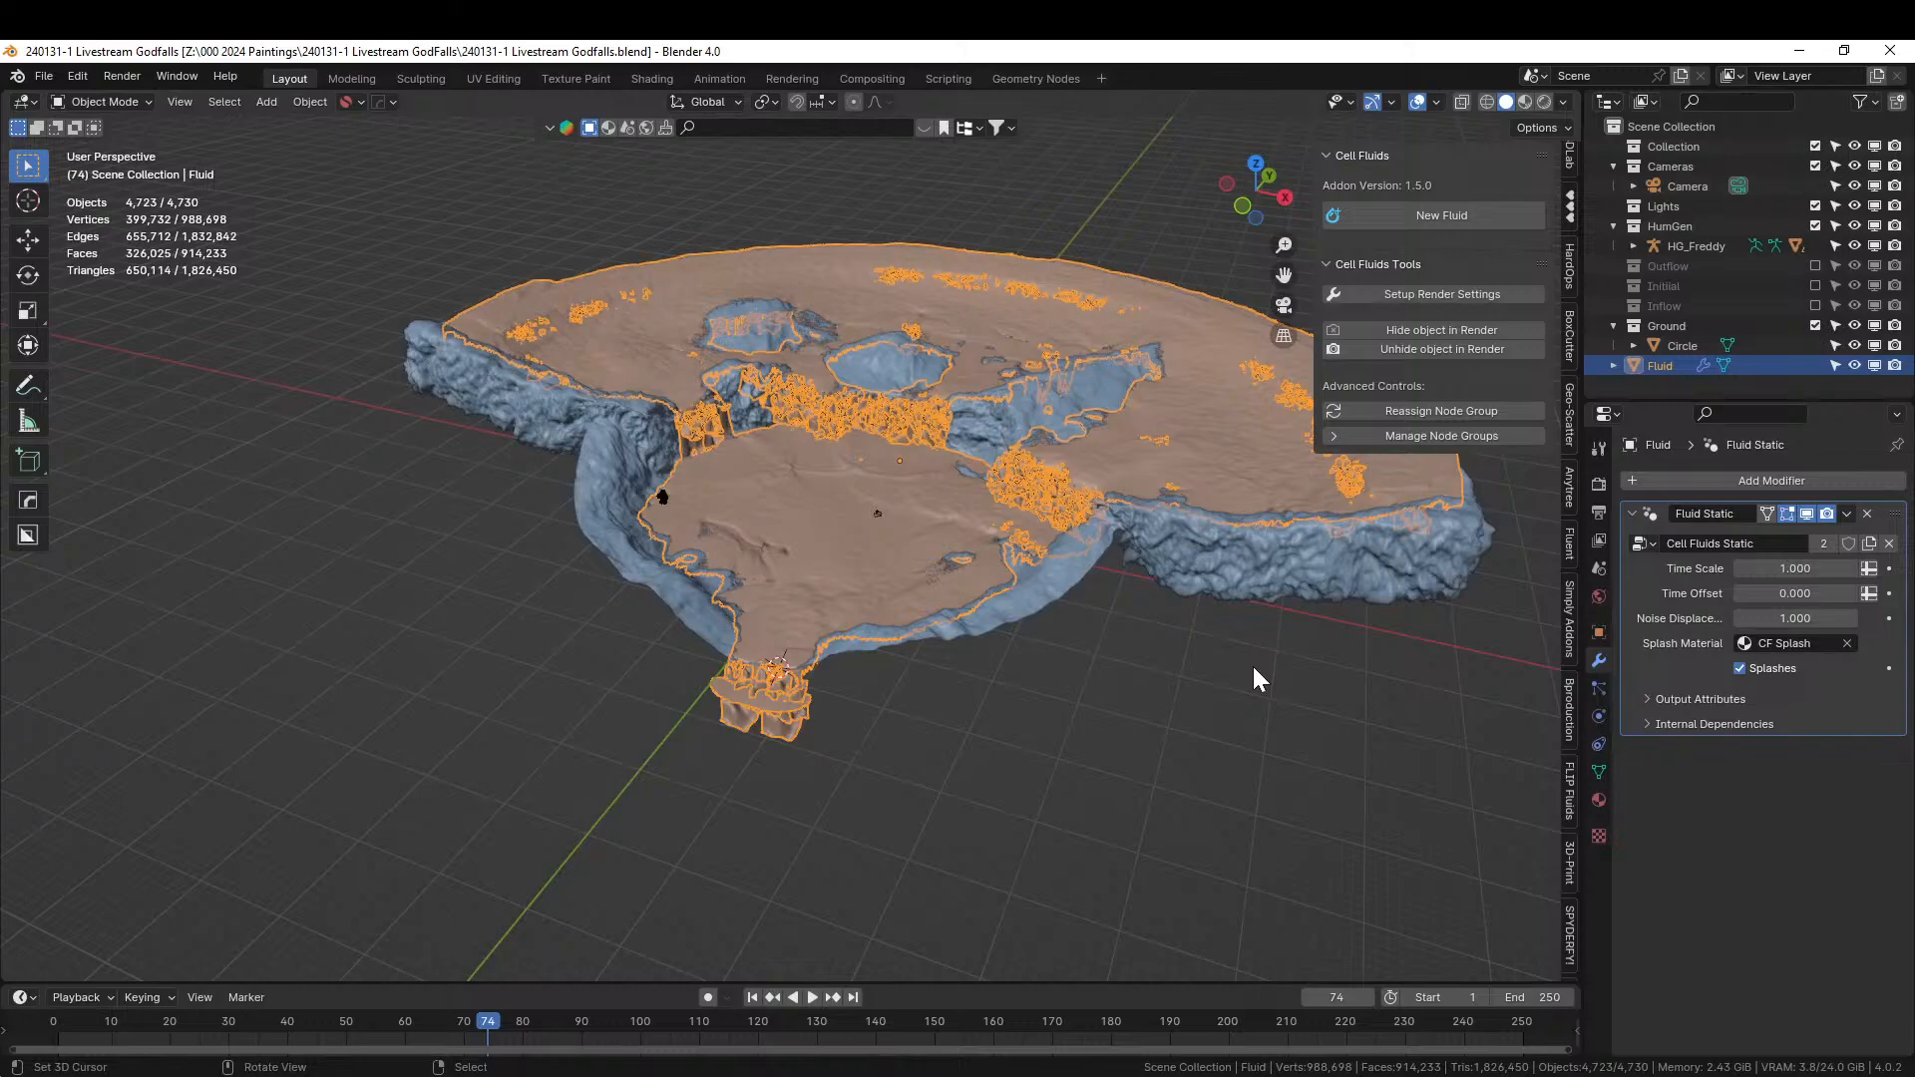
pyautogui.moveTo(816, 473); pyautogui.dragTo(1041, 475, button='middle')
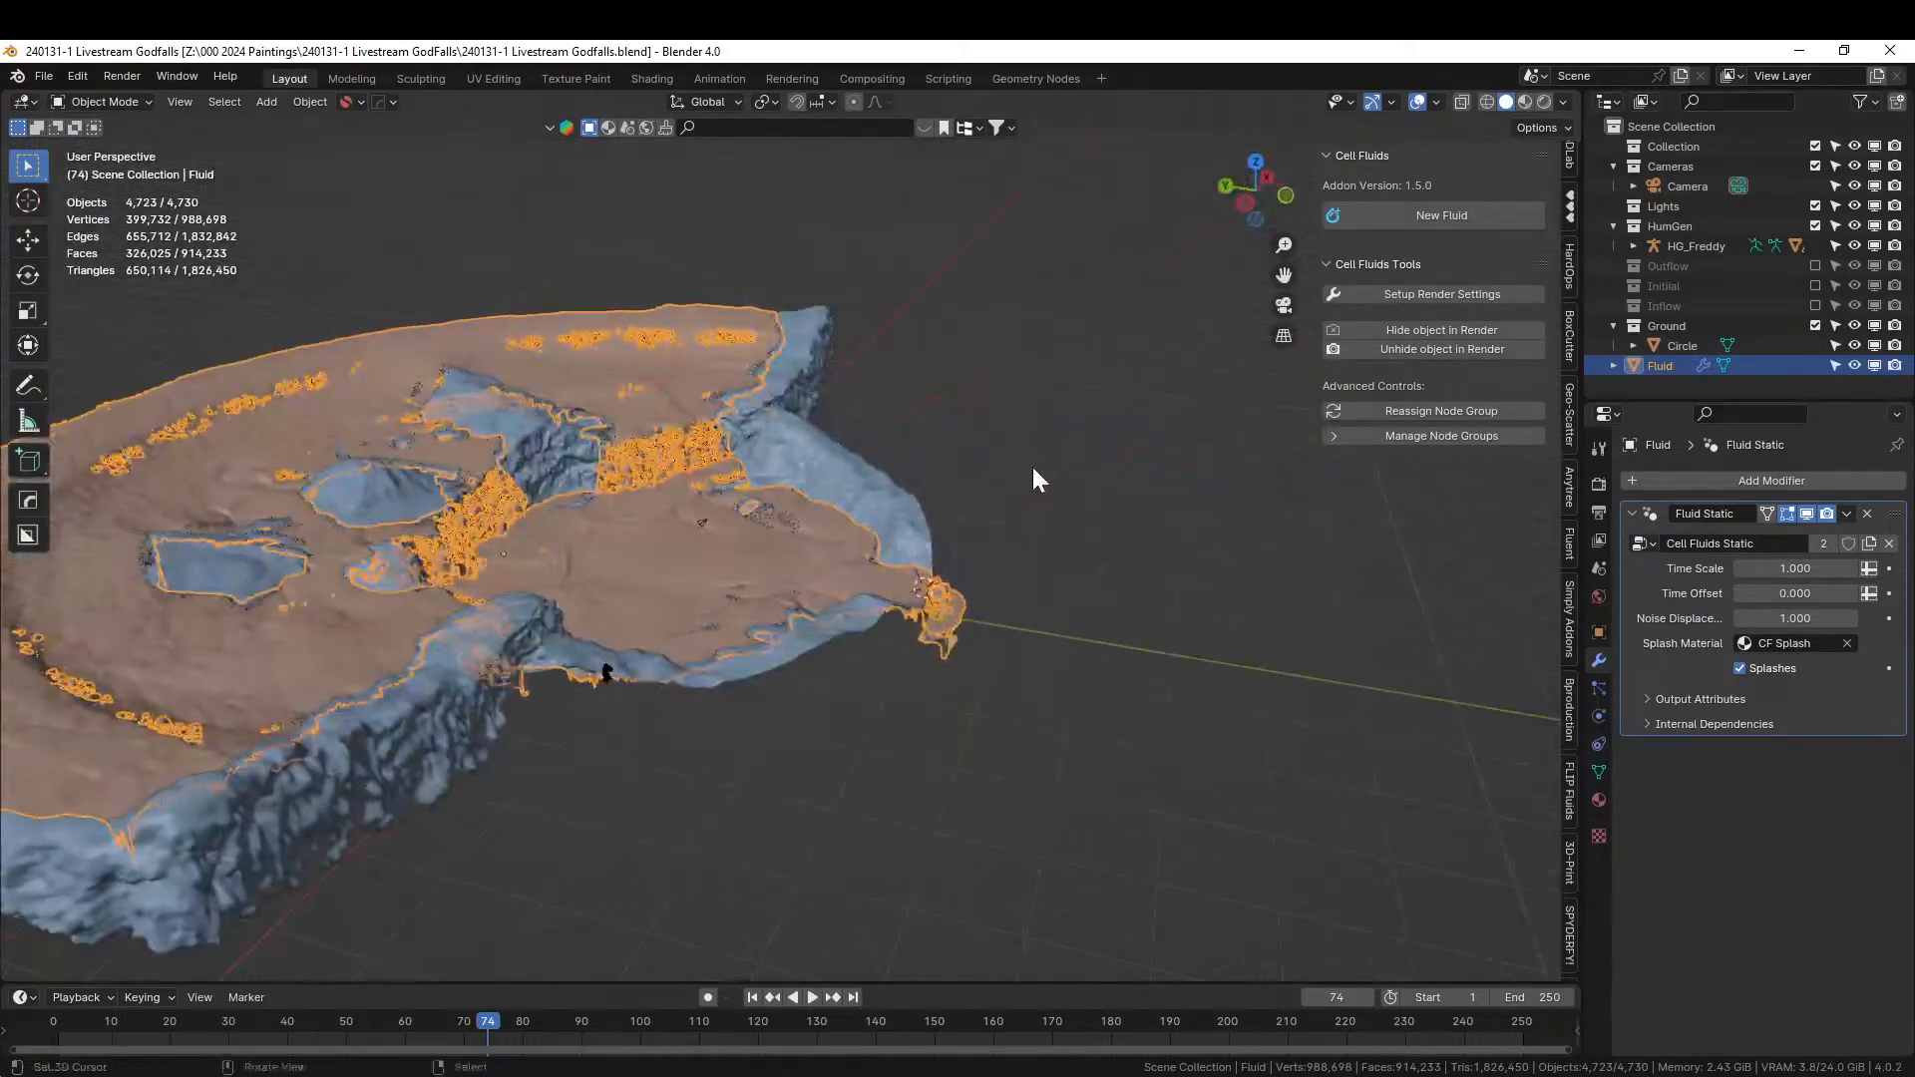
pyautogui.scroll(4, 918, 531)
pyautogui.scroll(-1, 915, 534)
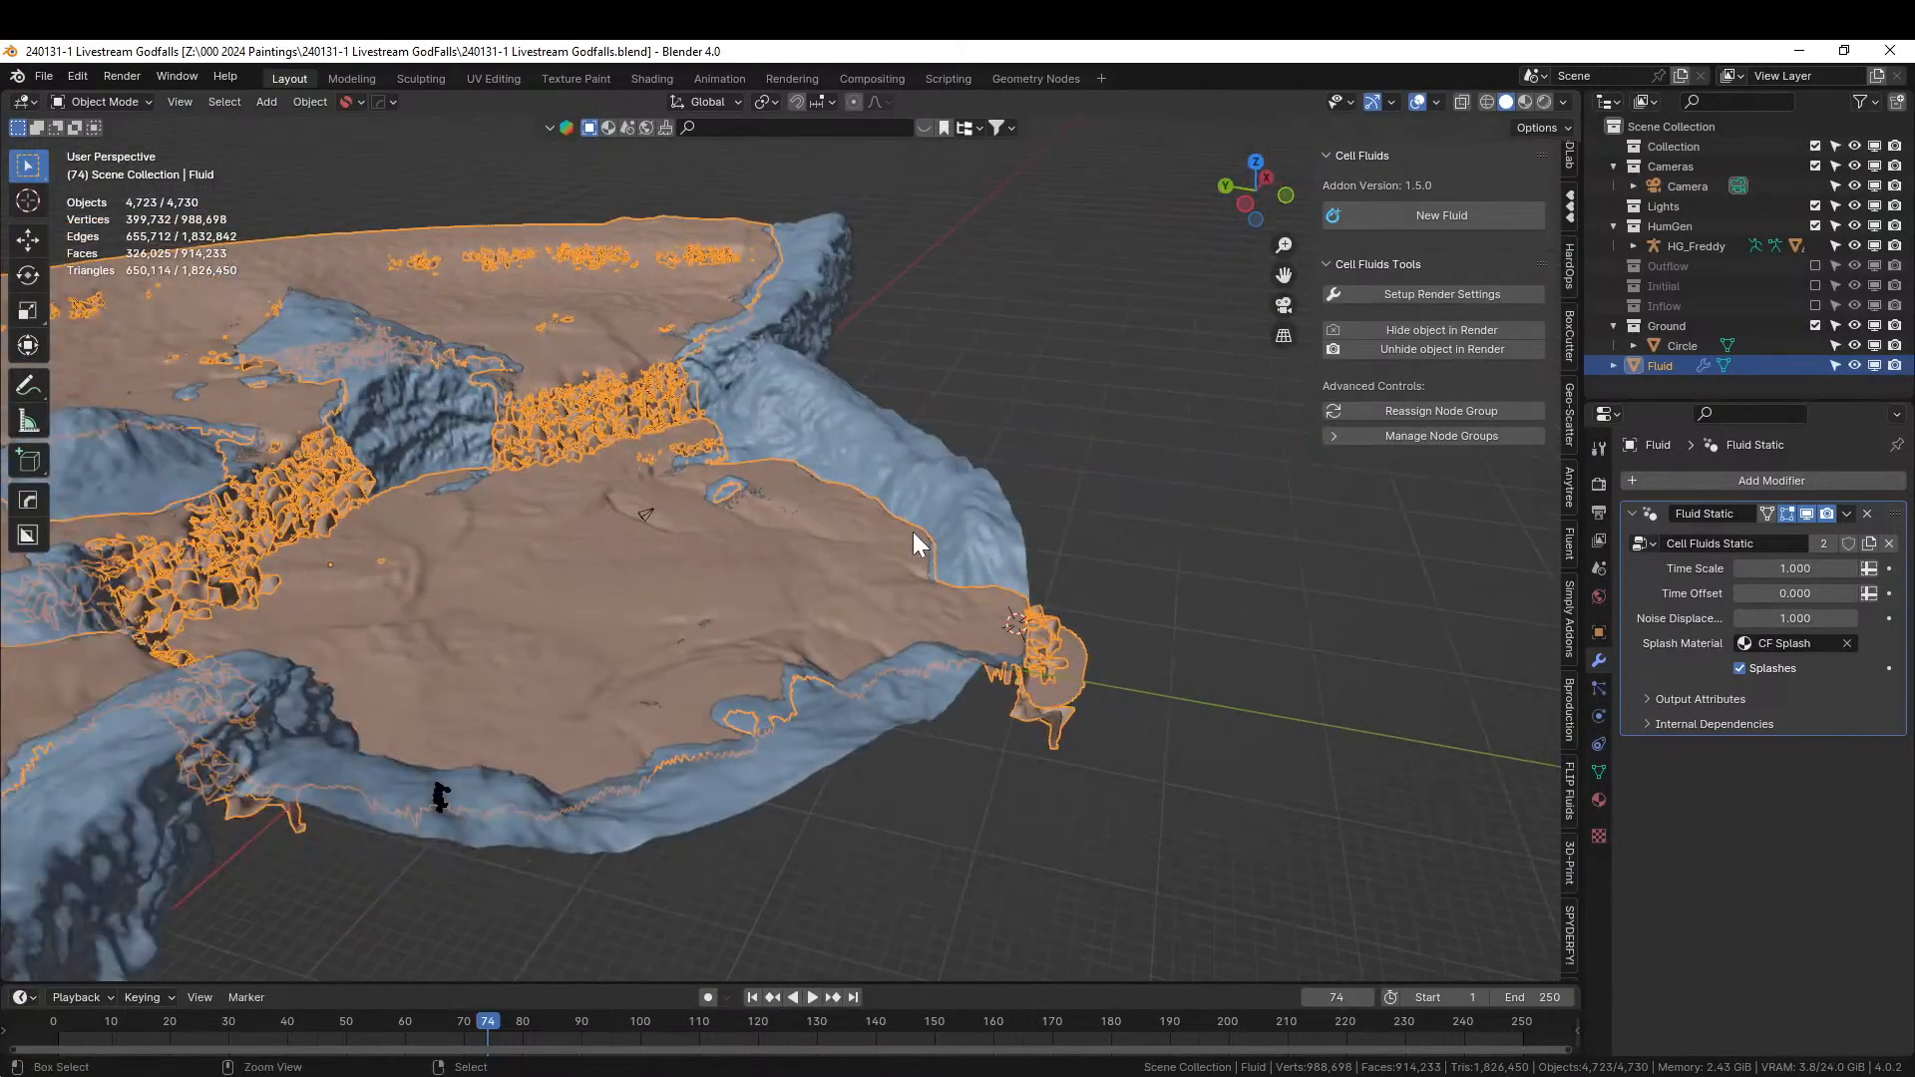
pyautogui.hotkey('ctrl', 's')
pyautogui.moveTo(912, 541); pyautogui.dragTo(805, 662, button='middle')
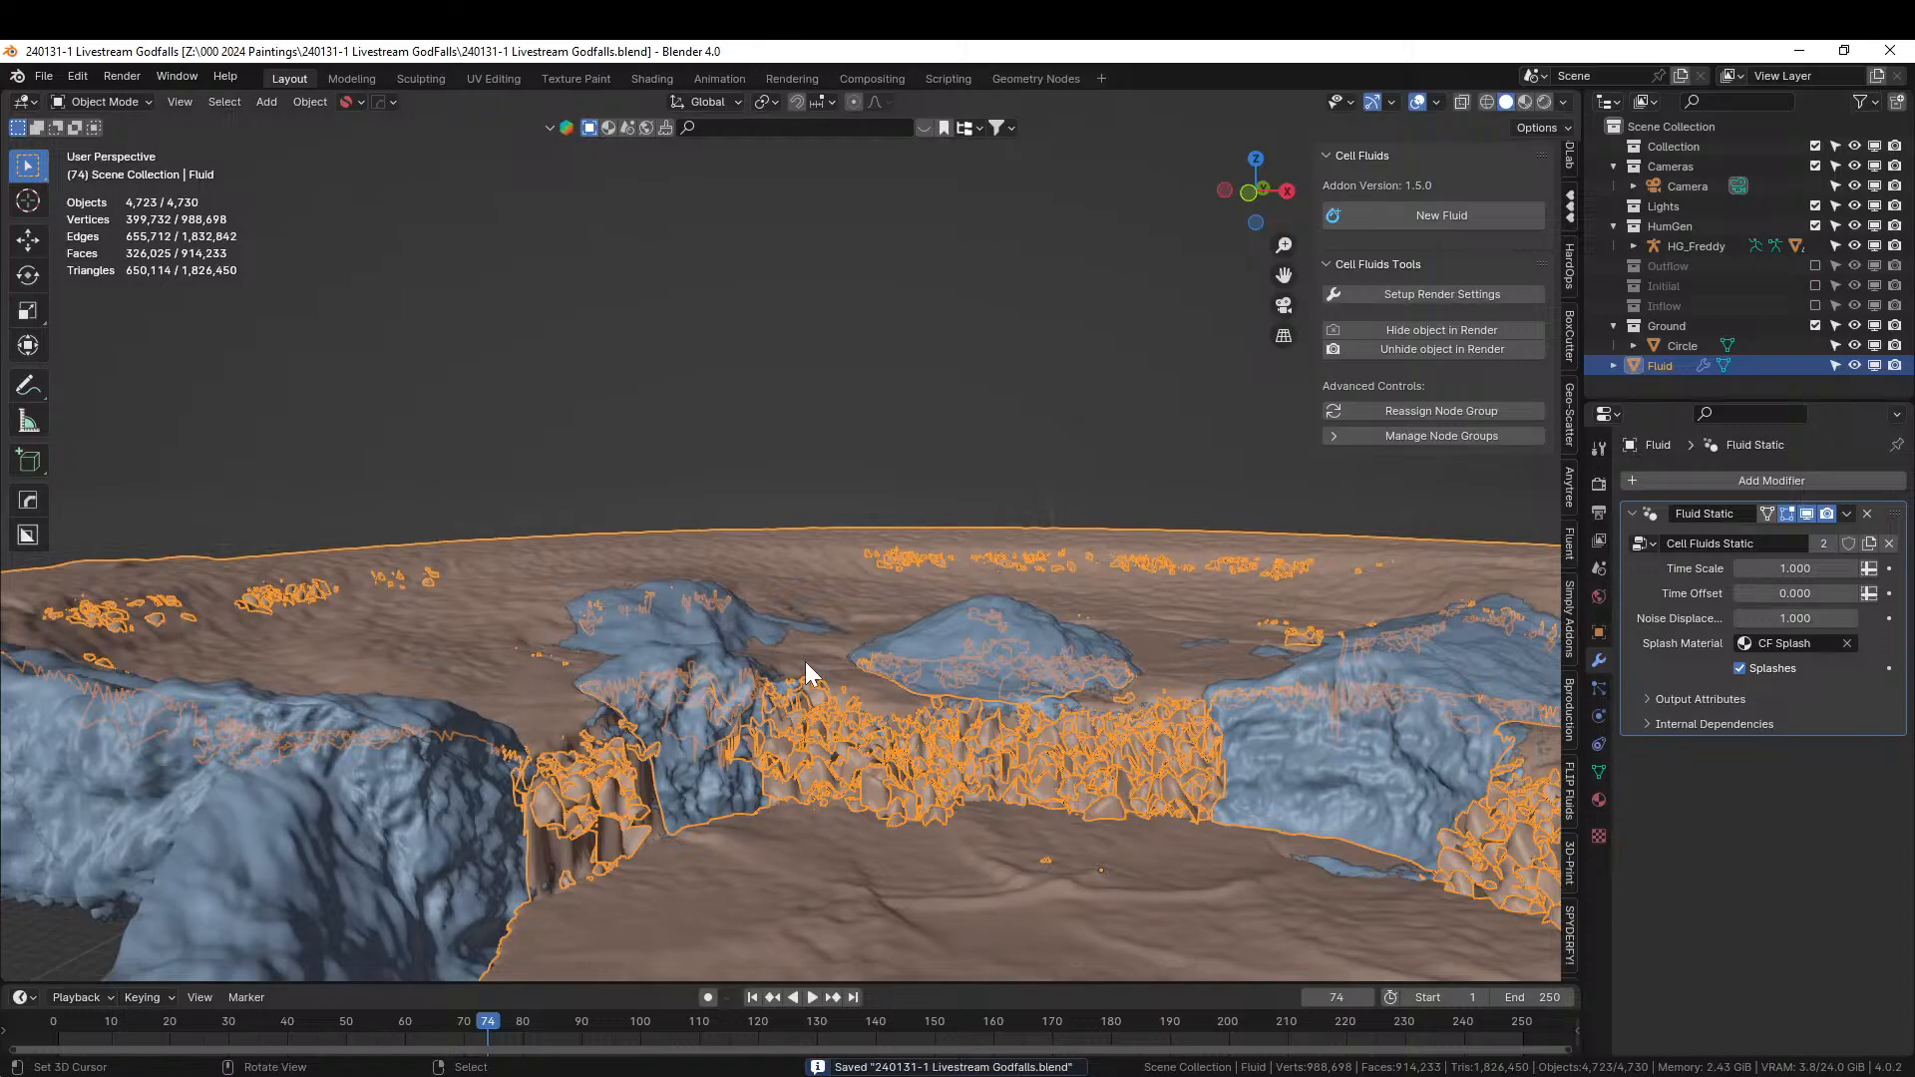
pyautogui.moveTo(1057, 679); pyautogui.dragTo(1121, 744, button='middle')
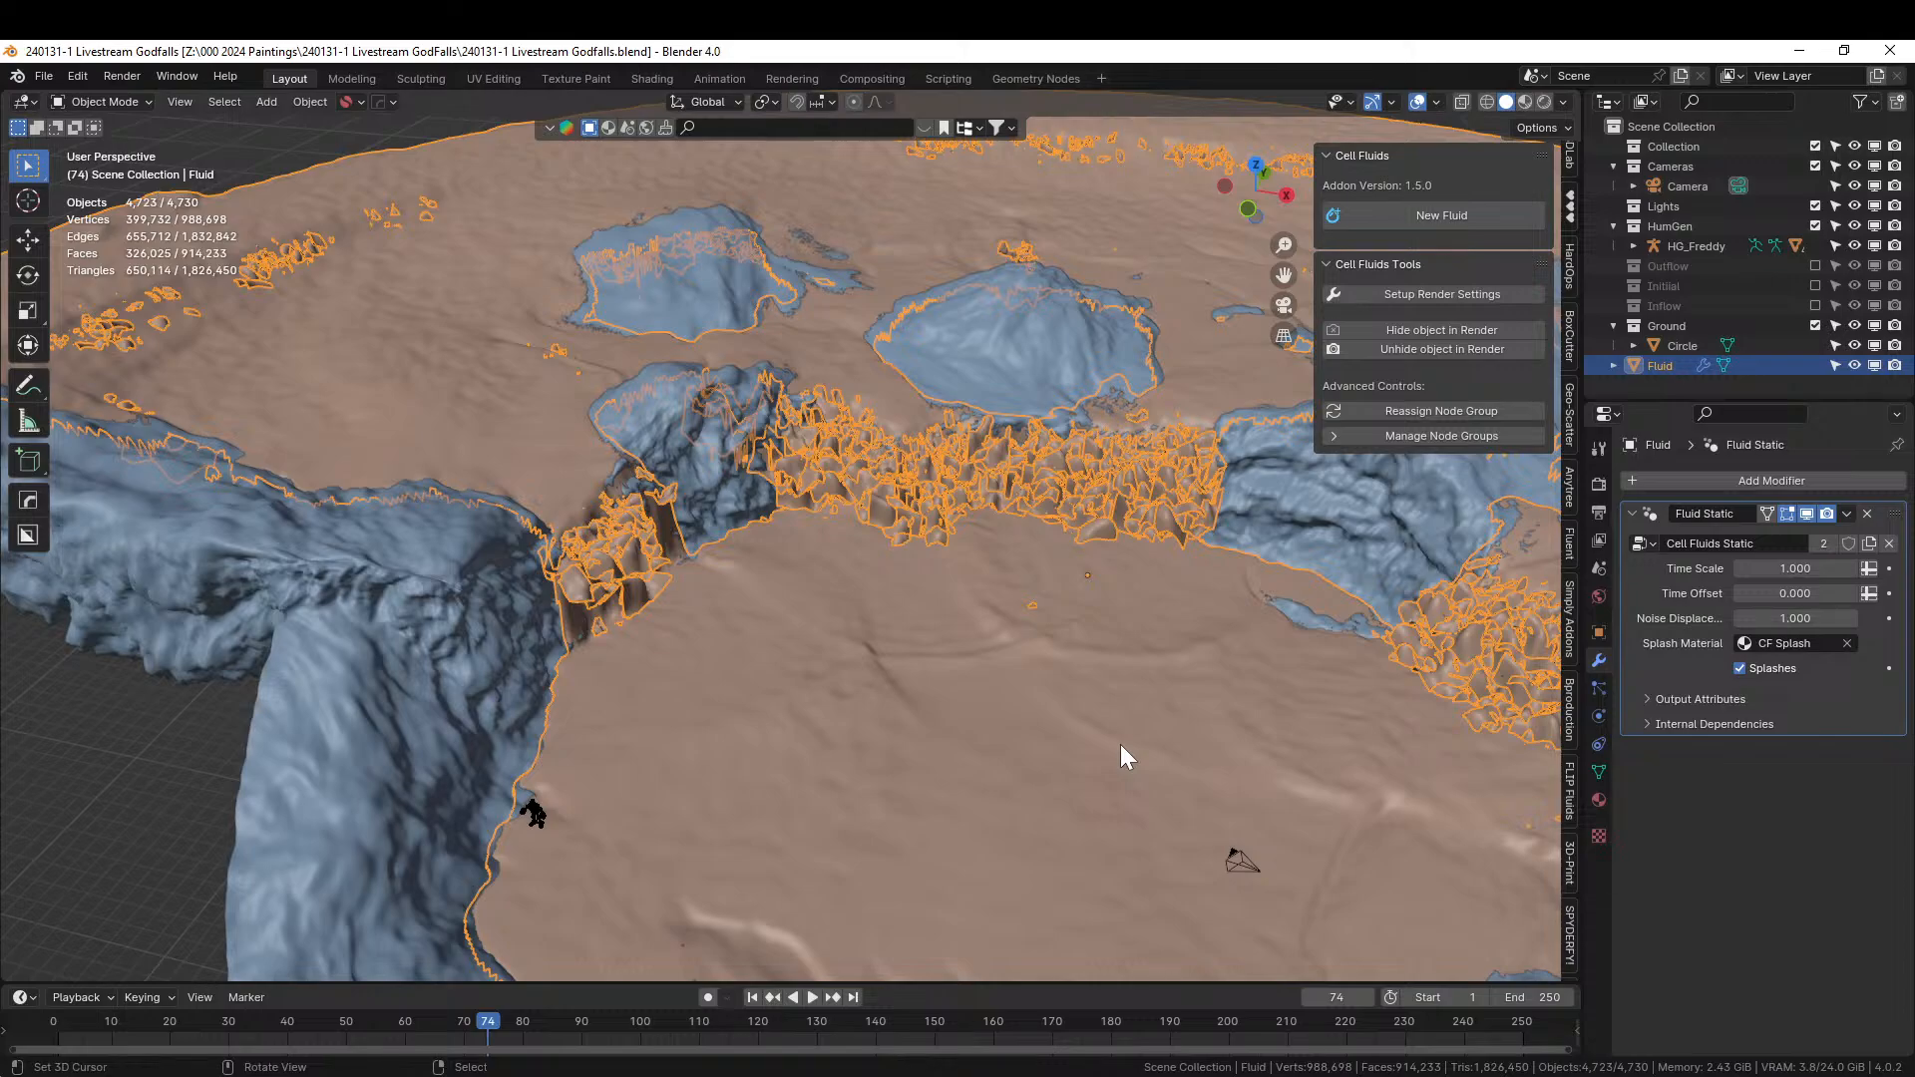
# Move the Fluid object into a new collection named Water.
pyautogui.moveTo(1153, 252); pyautogui.dragTo(639, 396, button='middle')
pyautogui.rightClick(703, 540)
pyautogui.rightClick(703, 541)
pyautogui.press('m')
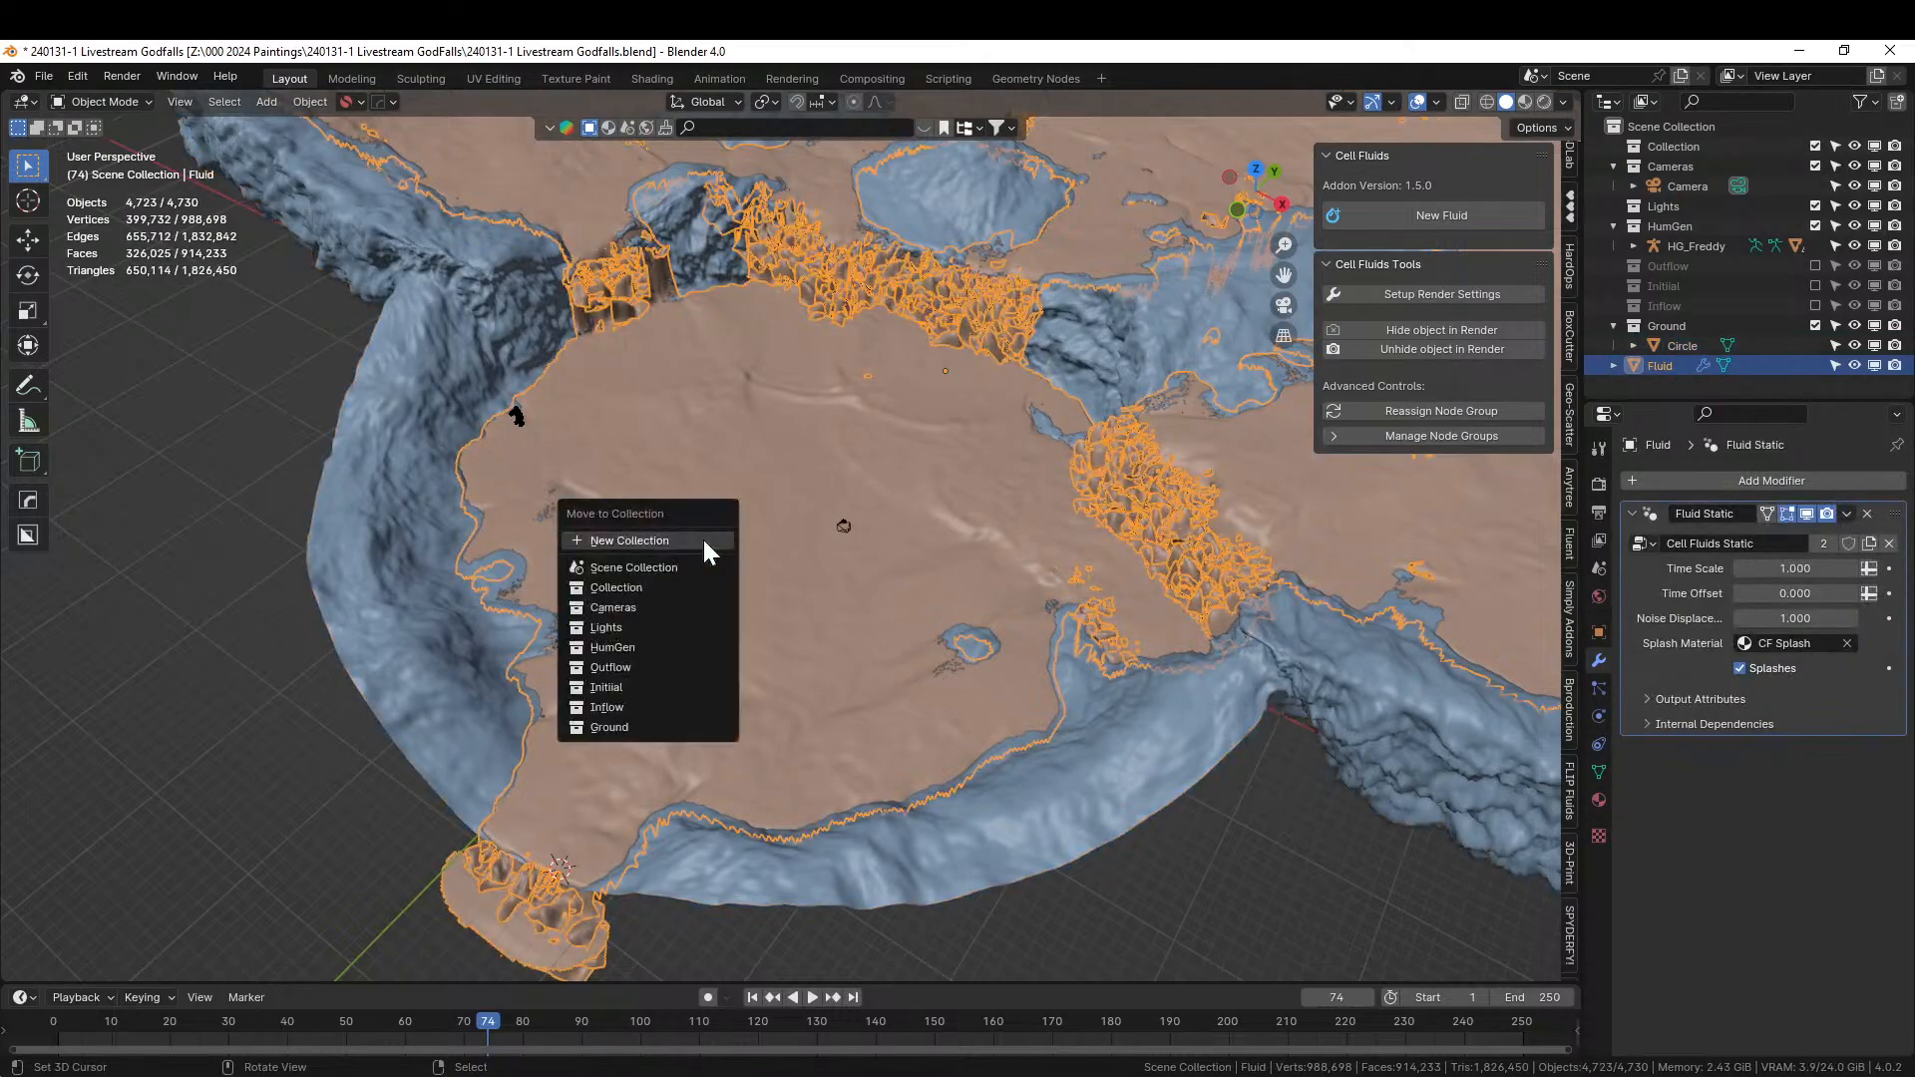
pyautogui.click(705, 547)
pyautogui.write('Water')
pyautogui.press('Return')
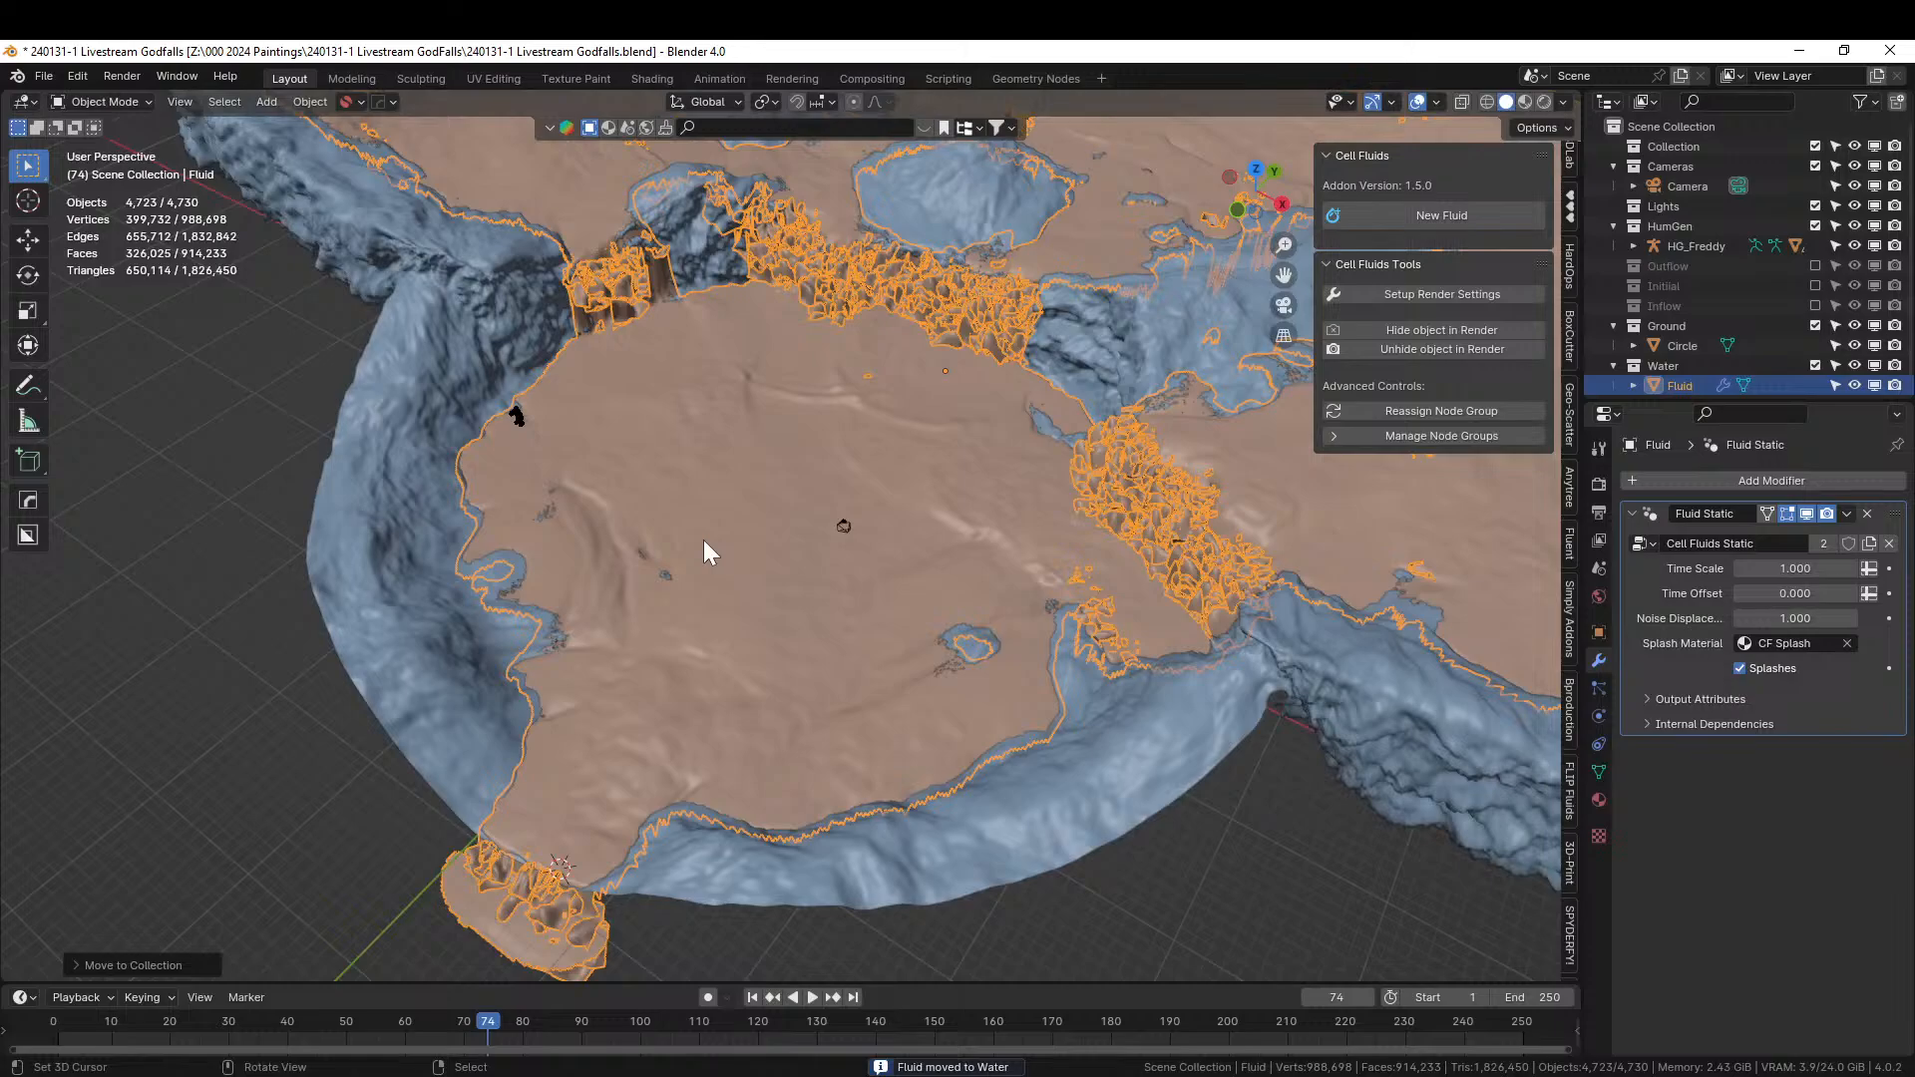
# Deselect the fluid and examine the basin, its waterfalls and the rocky mounds above them from several angles.
pyautogui.moveTo(893, 611); pyautogui.dragTo(1035, 549, button='middle')
pyautogui.click(1255, 578)
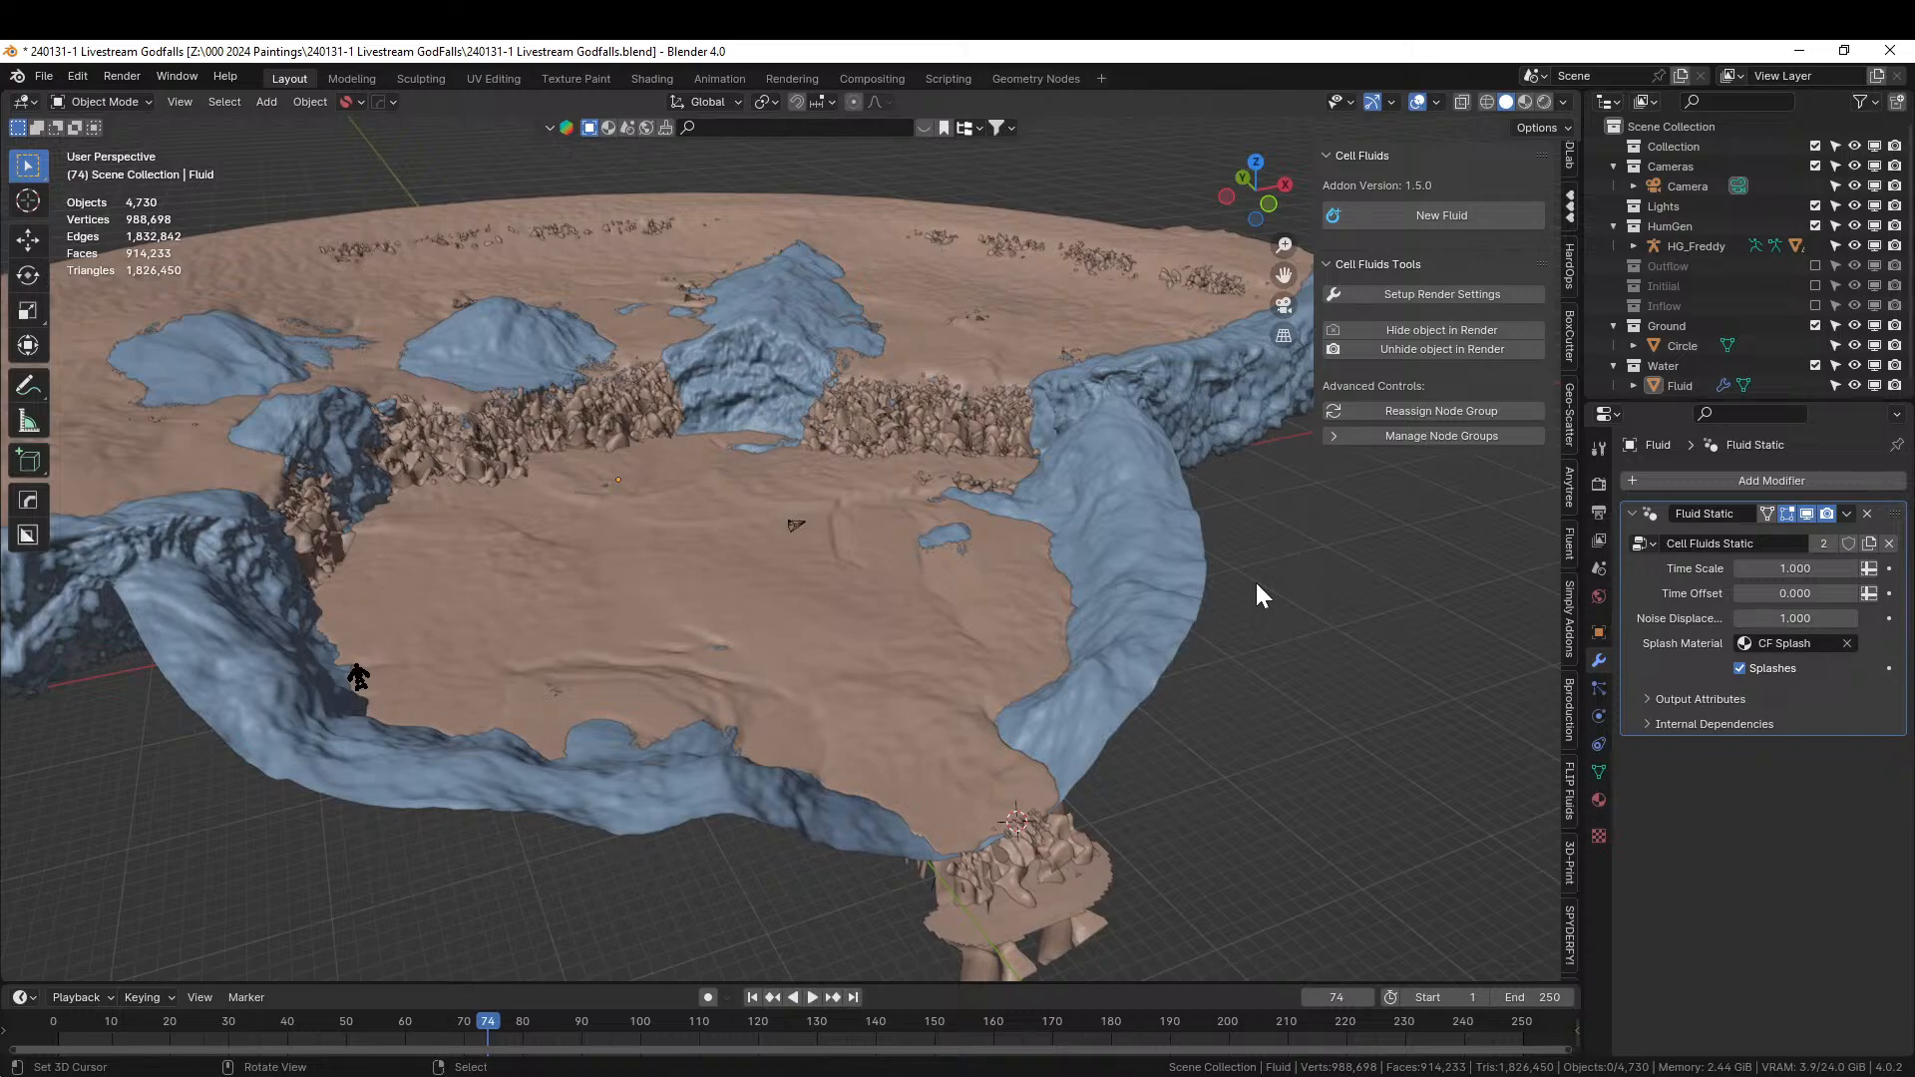
pyautogui.moveTo(1255, 578); pyautogui.dragTo(733, 788, button='middle')
pyautogui.moveTo(936, 533); pyautogui.dragTo(758, 501, button='middle')
pyautogui.scroll(-2, 754, 500)
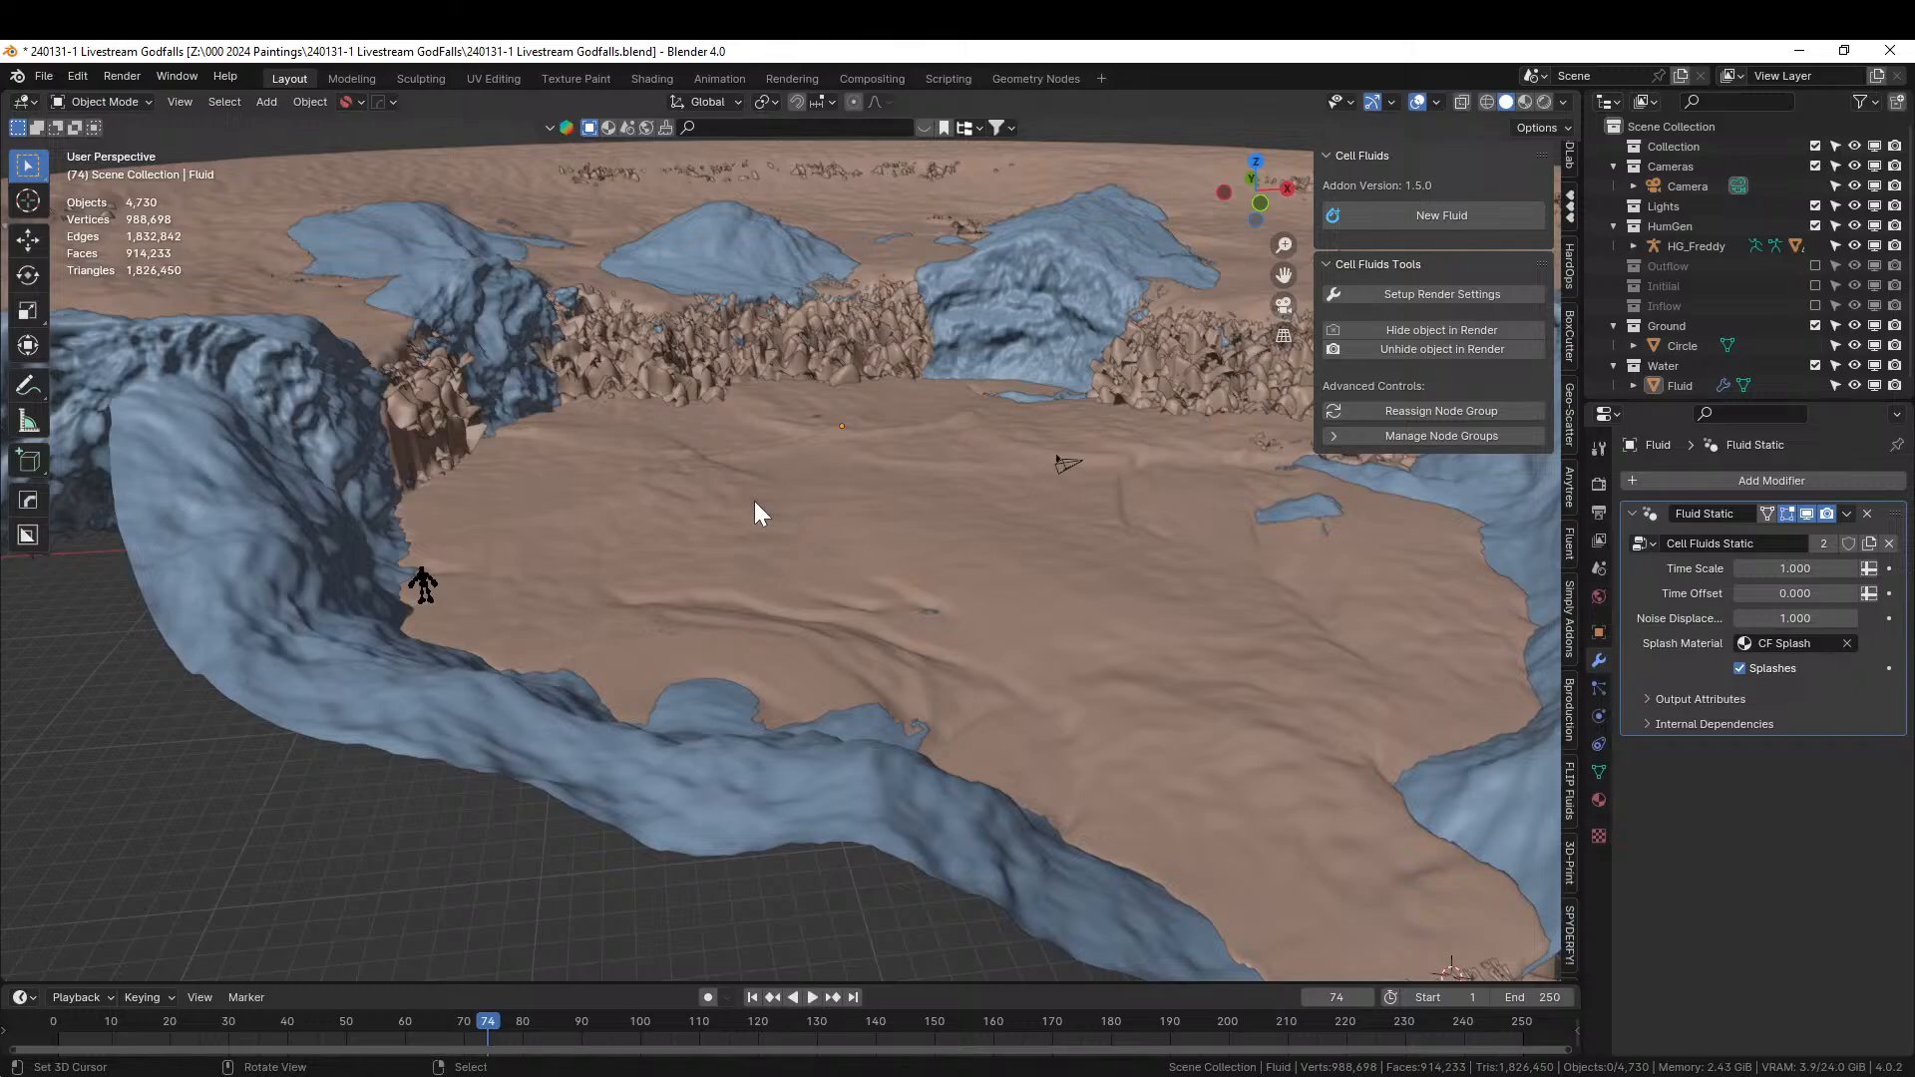
pyautogui.moveTo(755, 502); pyautogui.dragTo(1492, 173, button='middle')
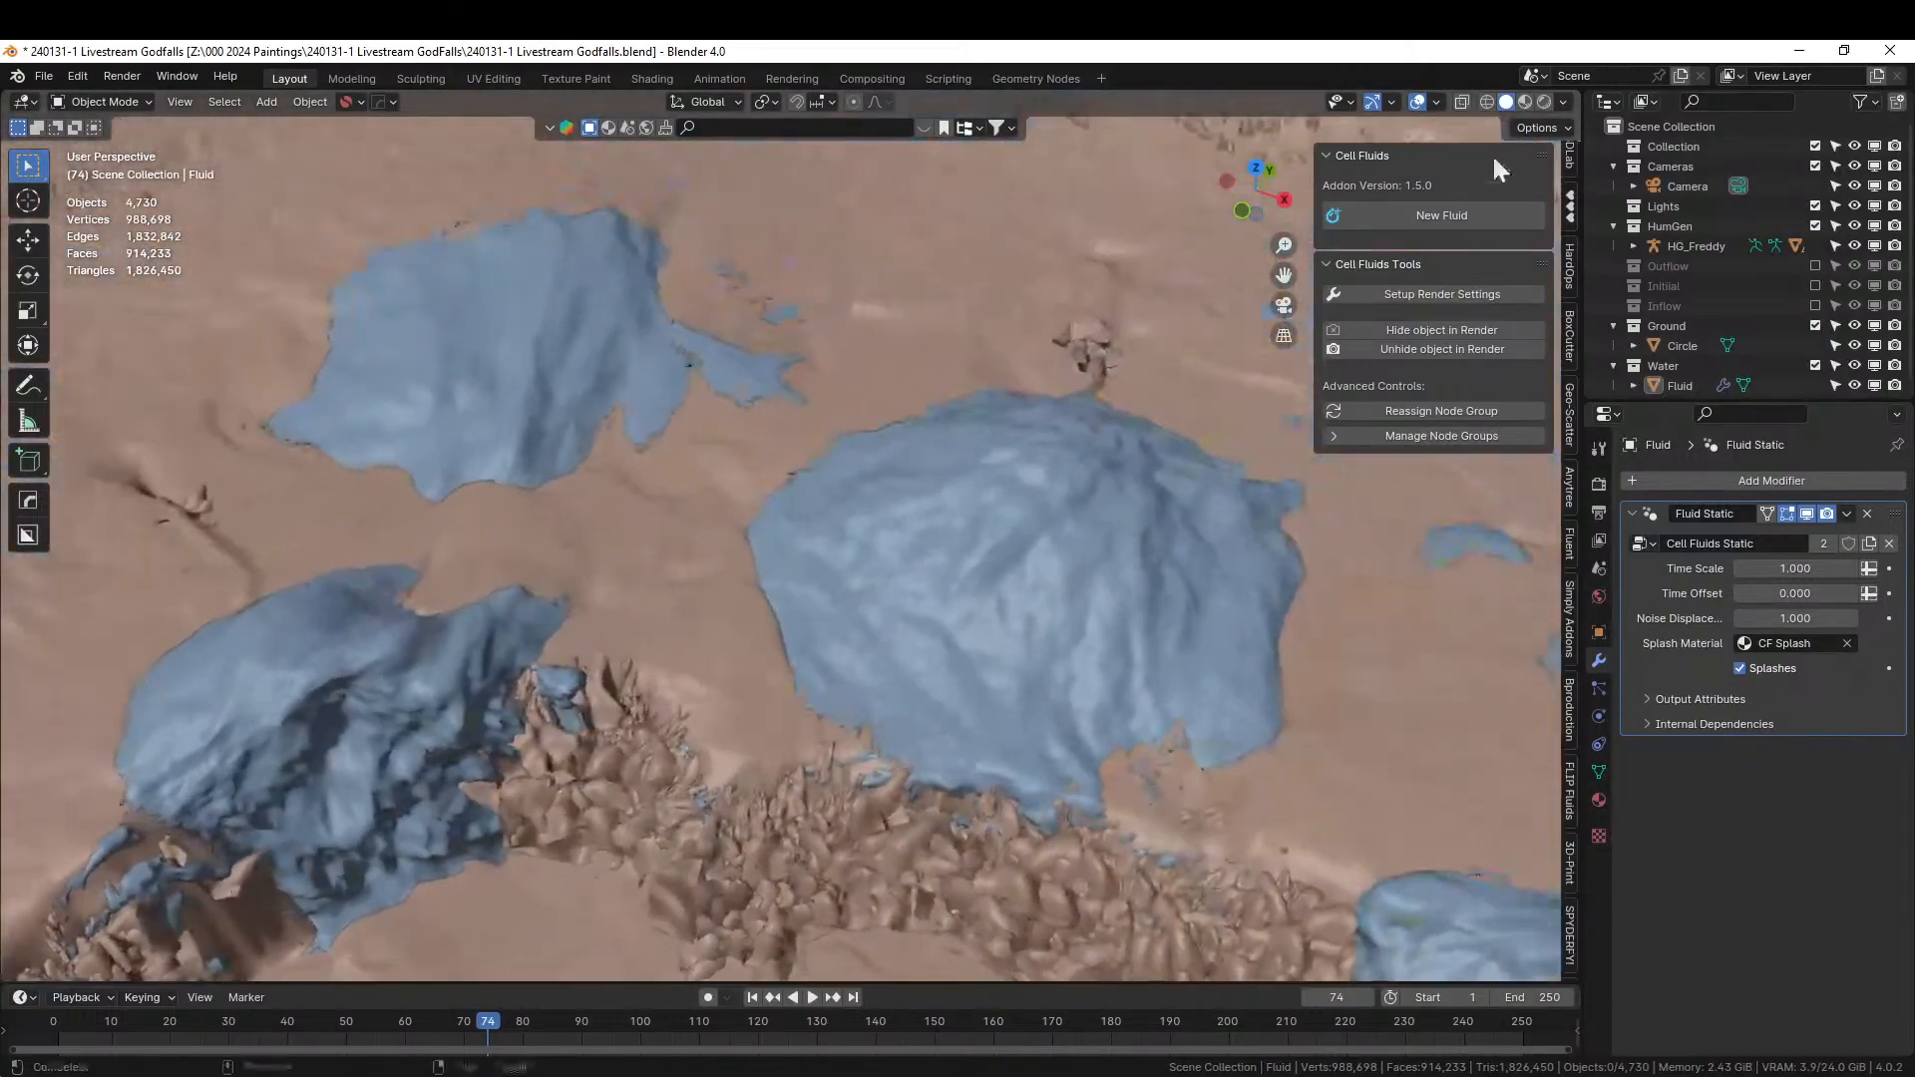
pyautogui.scroll(-5, 909, 711)
pyautogui.moveTo(910, 716); pyautogui.dragTo(1043, 399, button='middle')
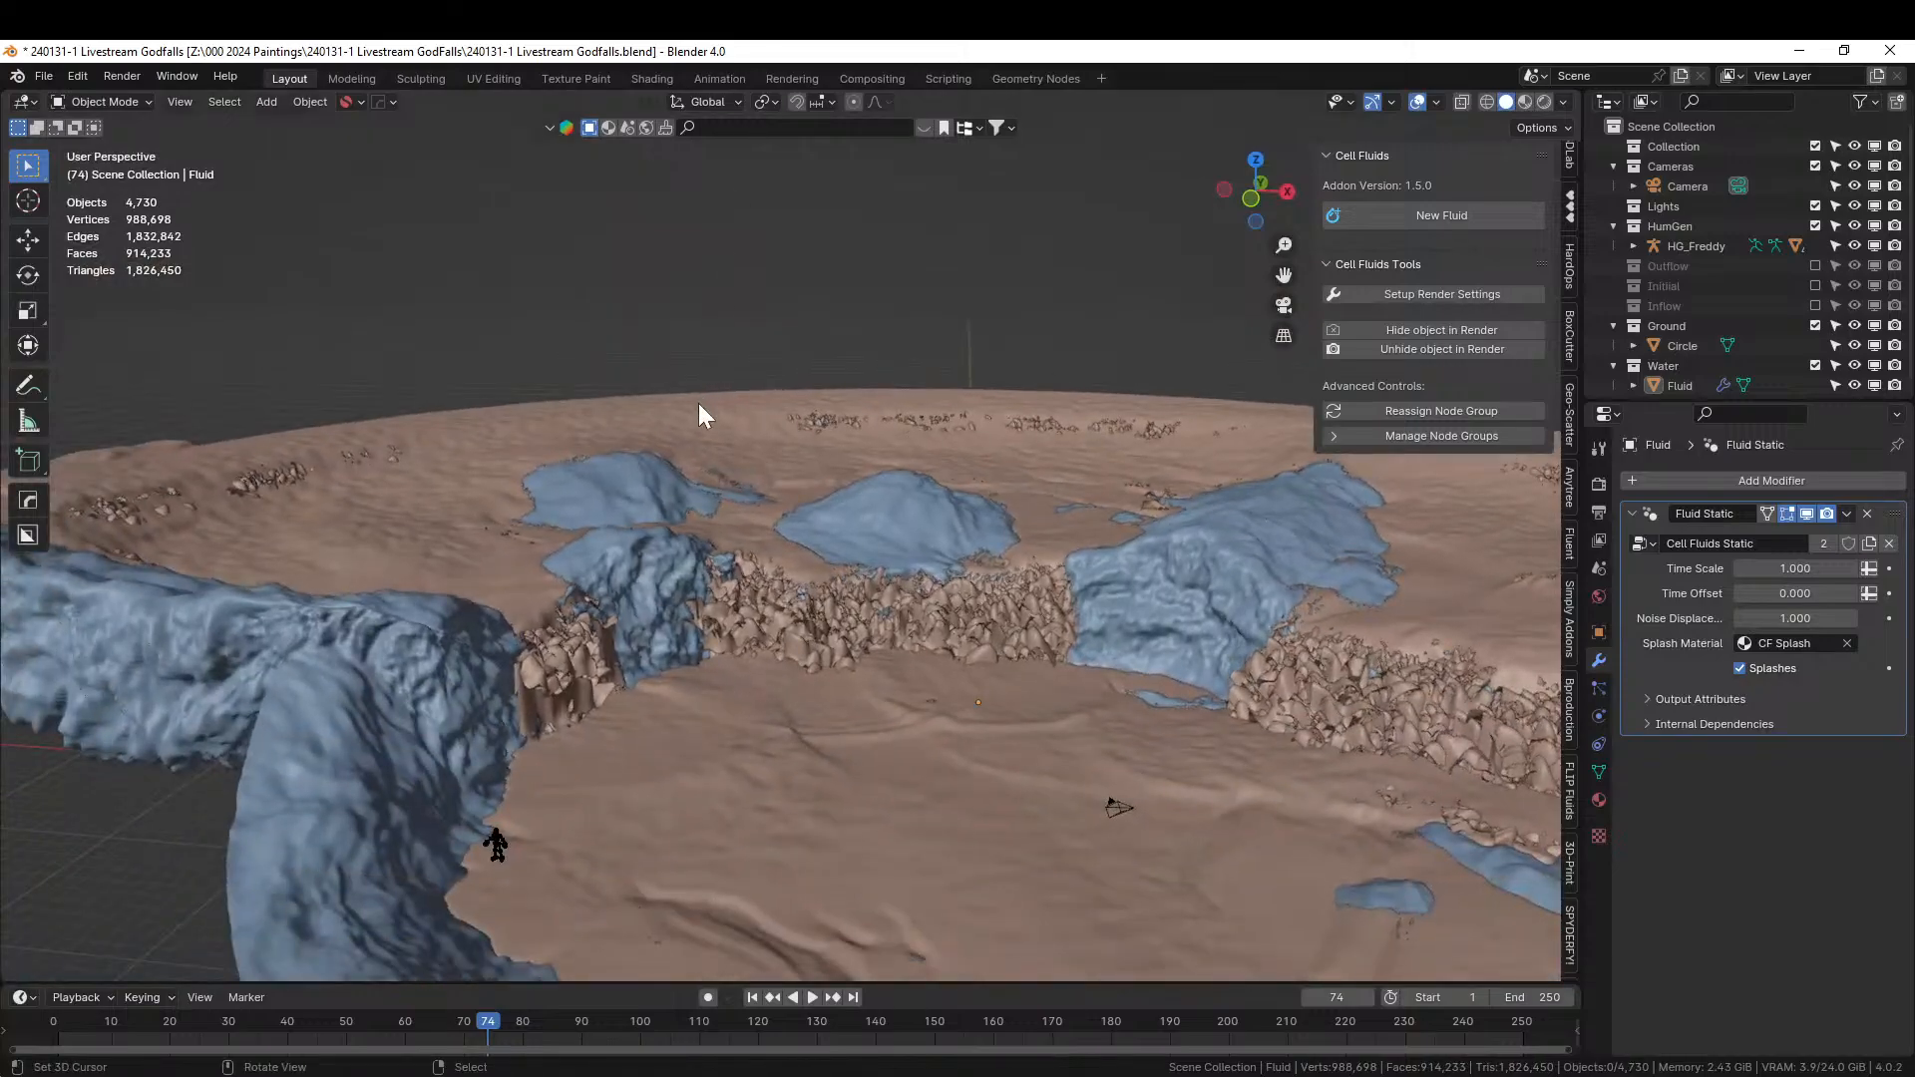
# Place the 3D cursor on the middle mound behind the waterfalls, add a cylinder there and scale it by 3.
pyautogui.moveTo(876, 491); pyautogui.dragTo(804, 736, button='middle')
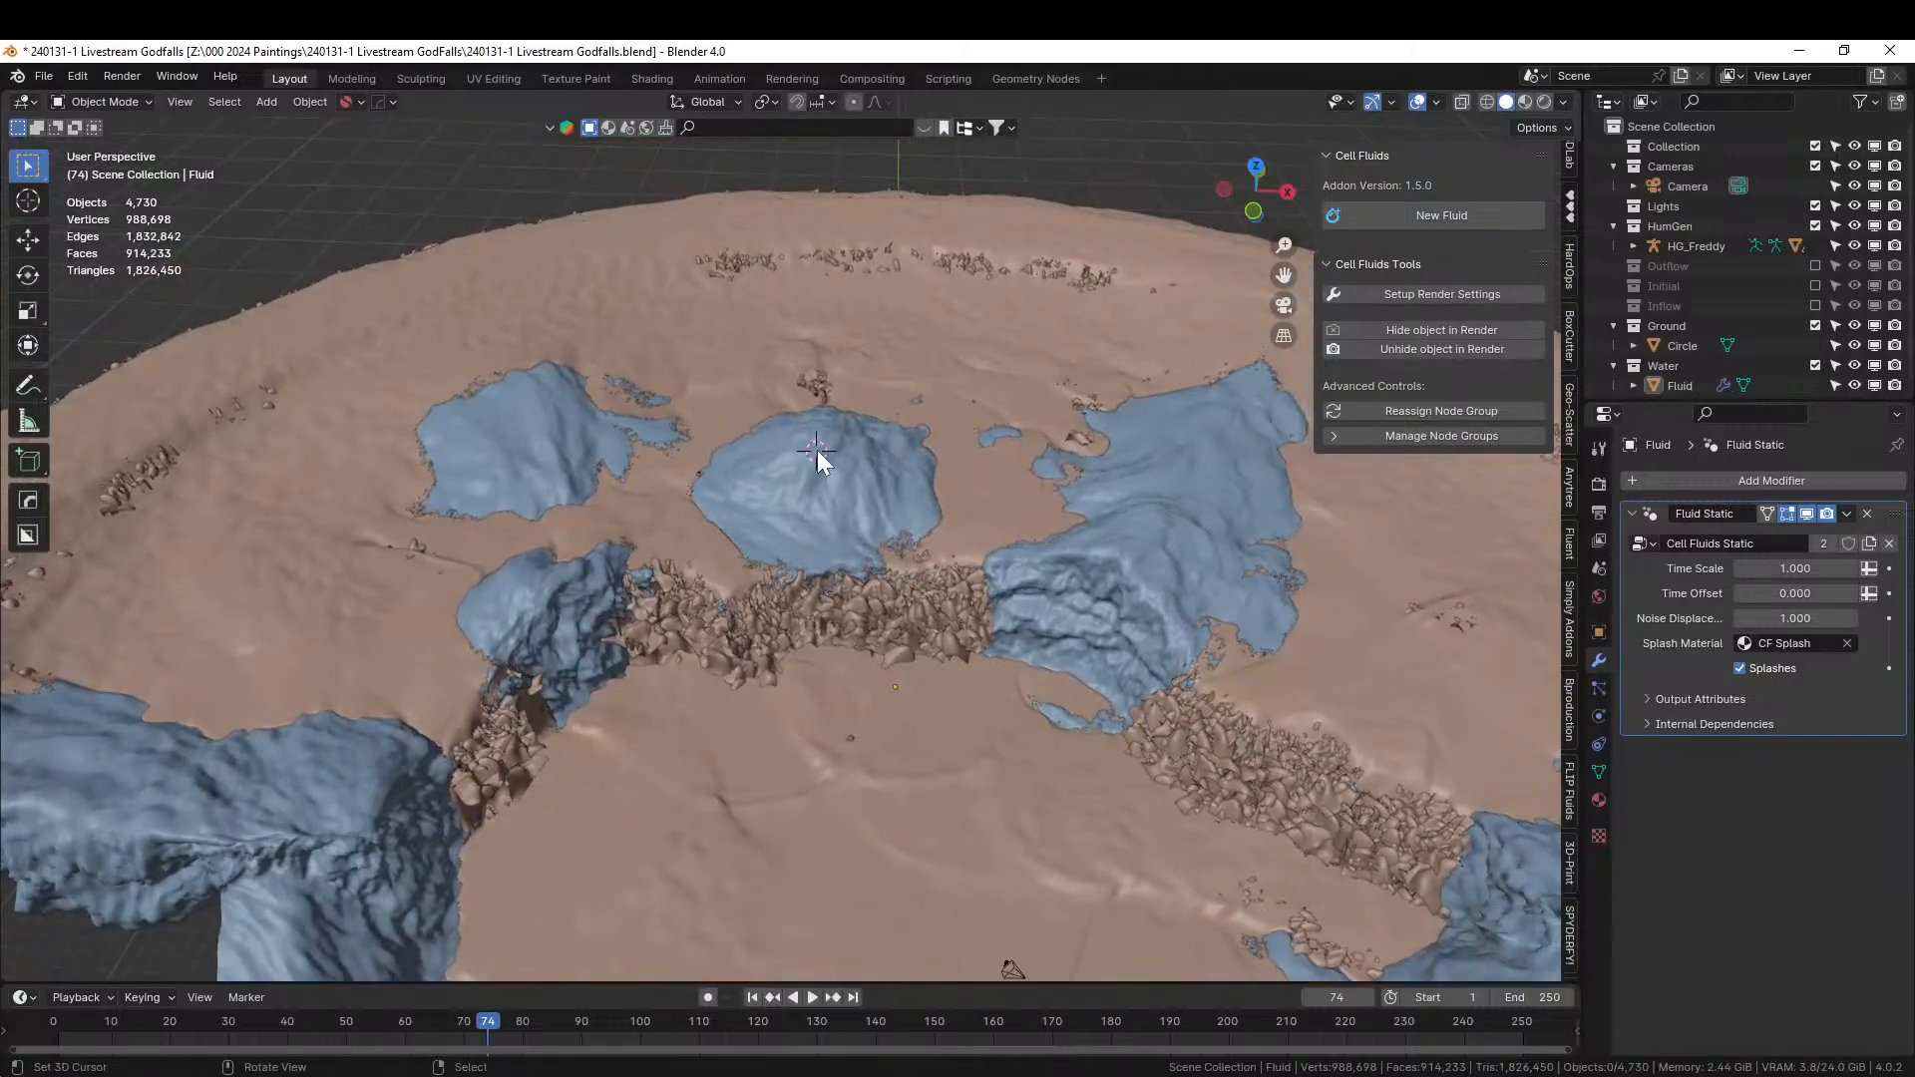
pyautogui.hotkey('shift', 'a')
pyautogui.moveTo(860, 506)
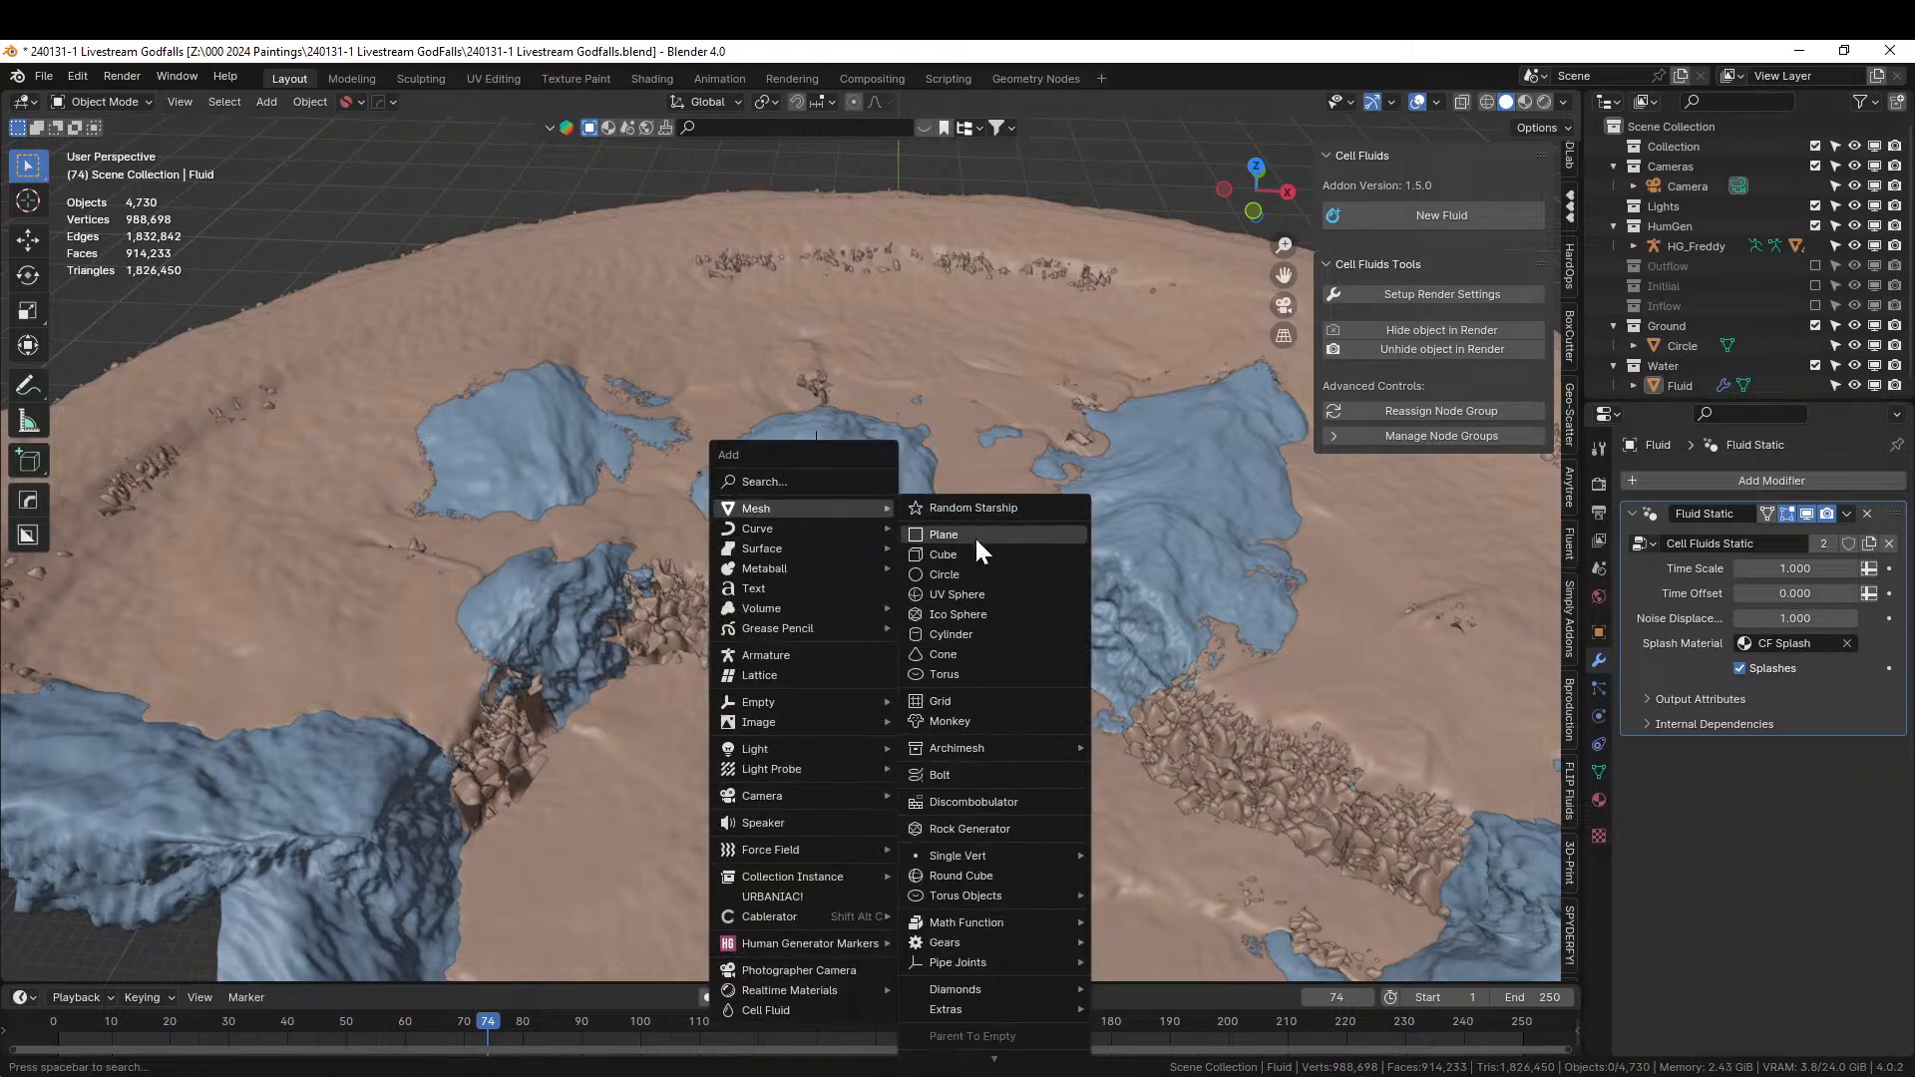
pyautogui.click(991, 634)
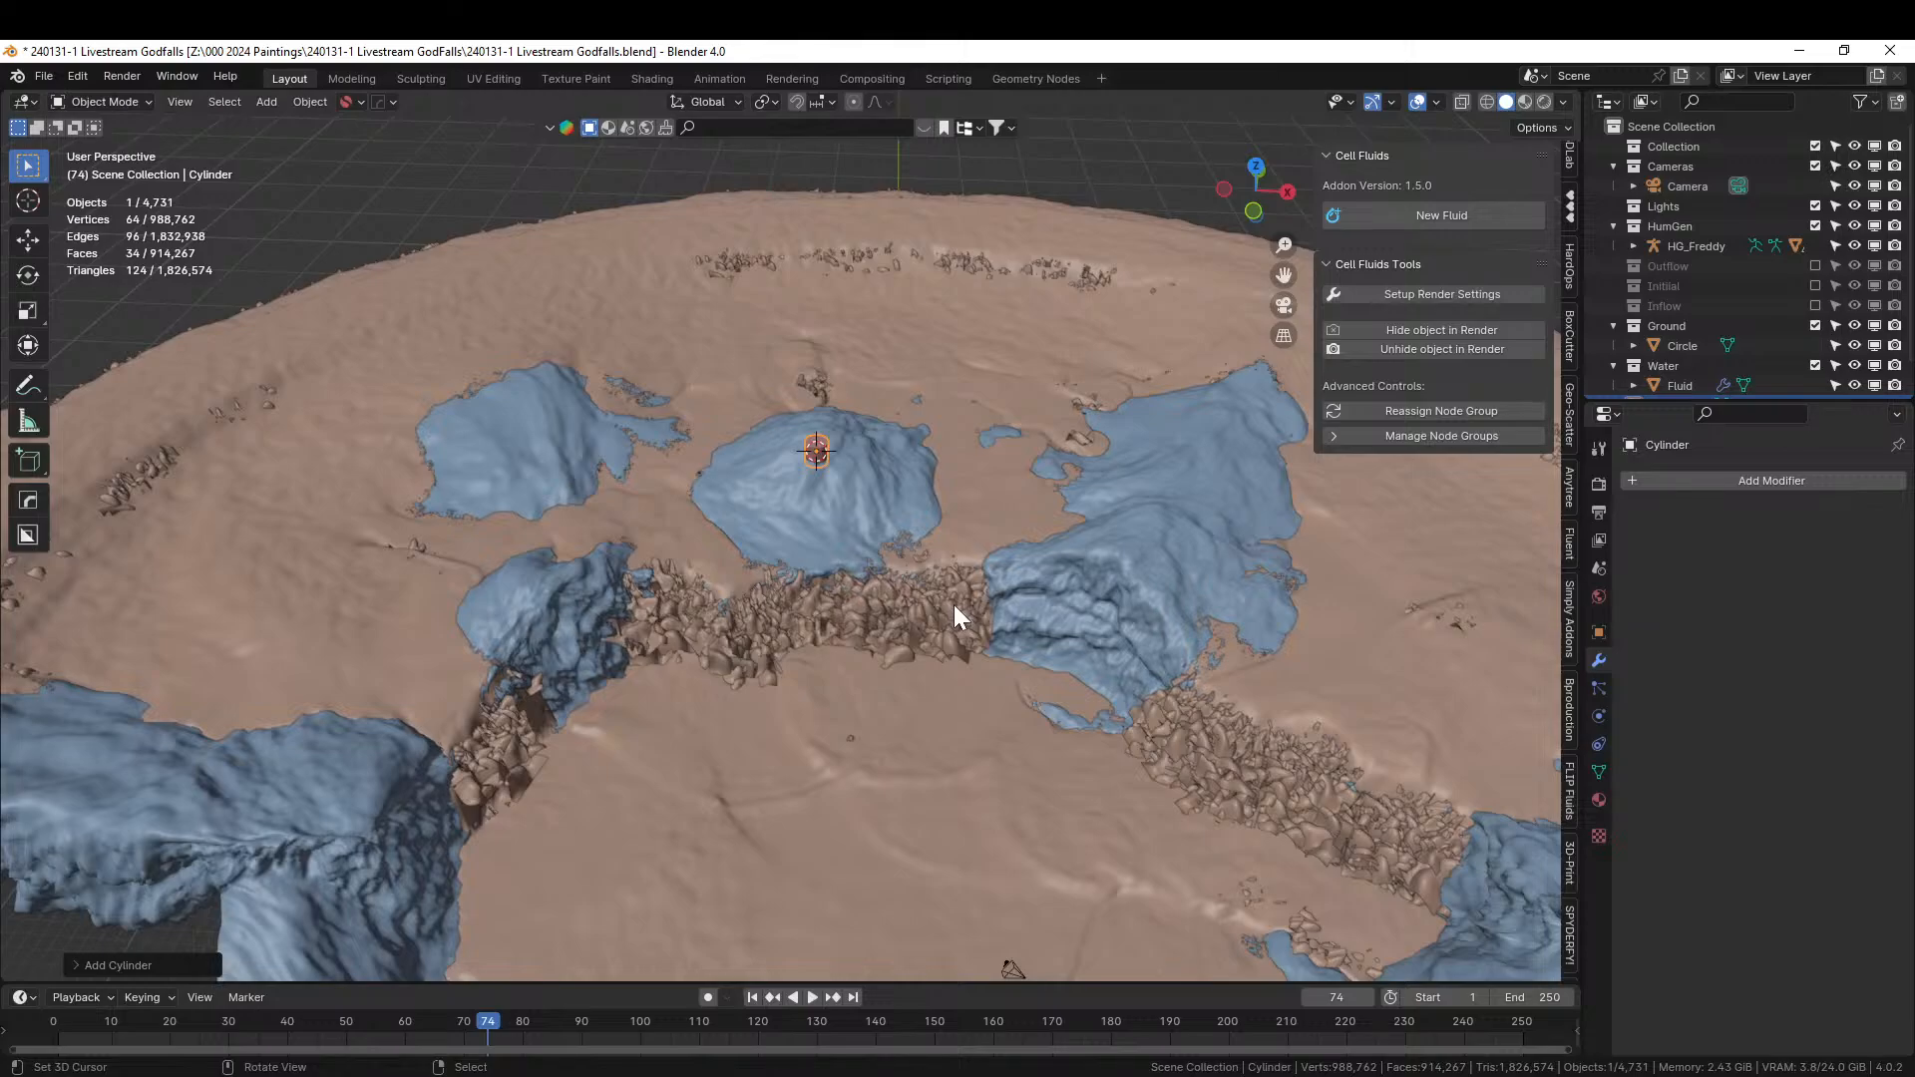
pyautogui.press('s')
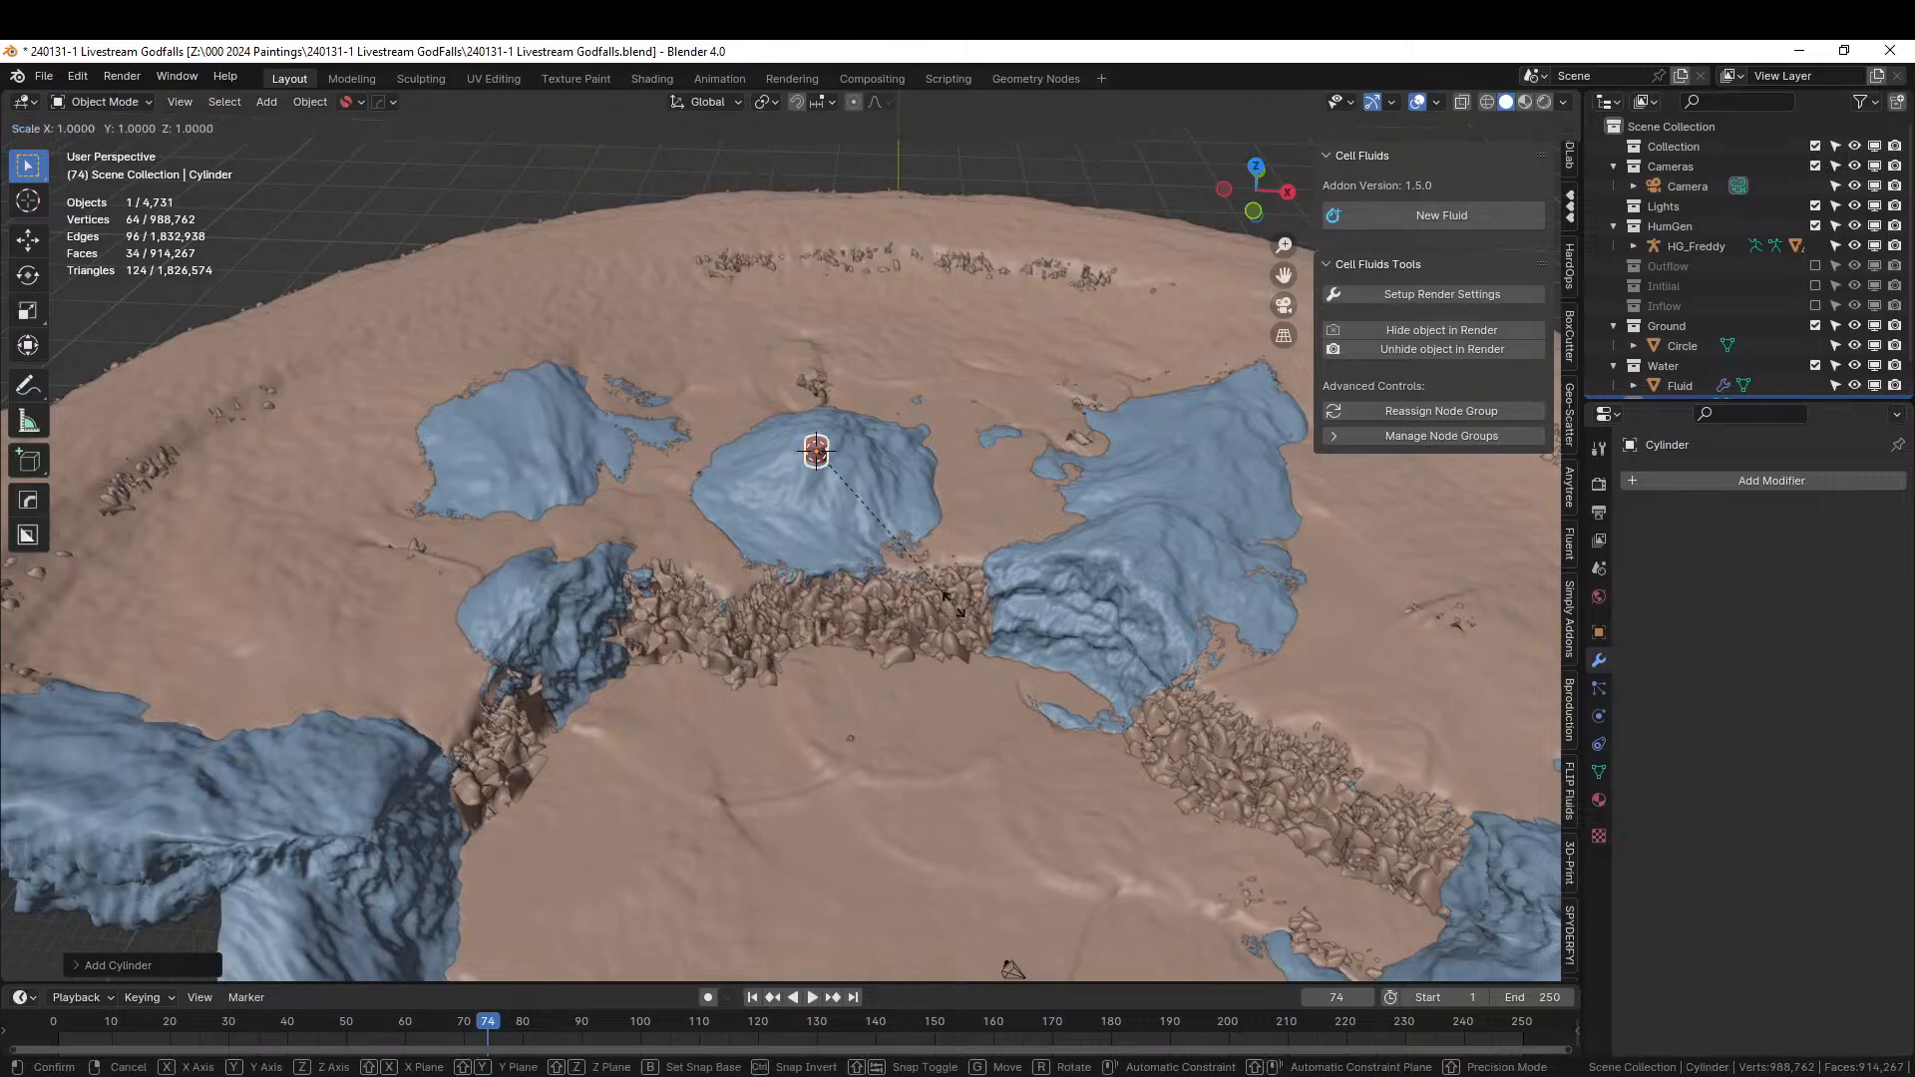
pyautogui.press('3')
pyautogui.press('Return')
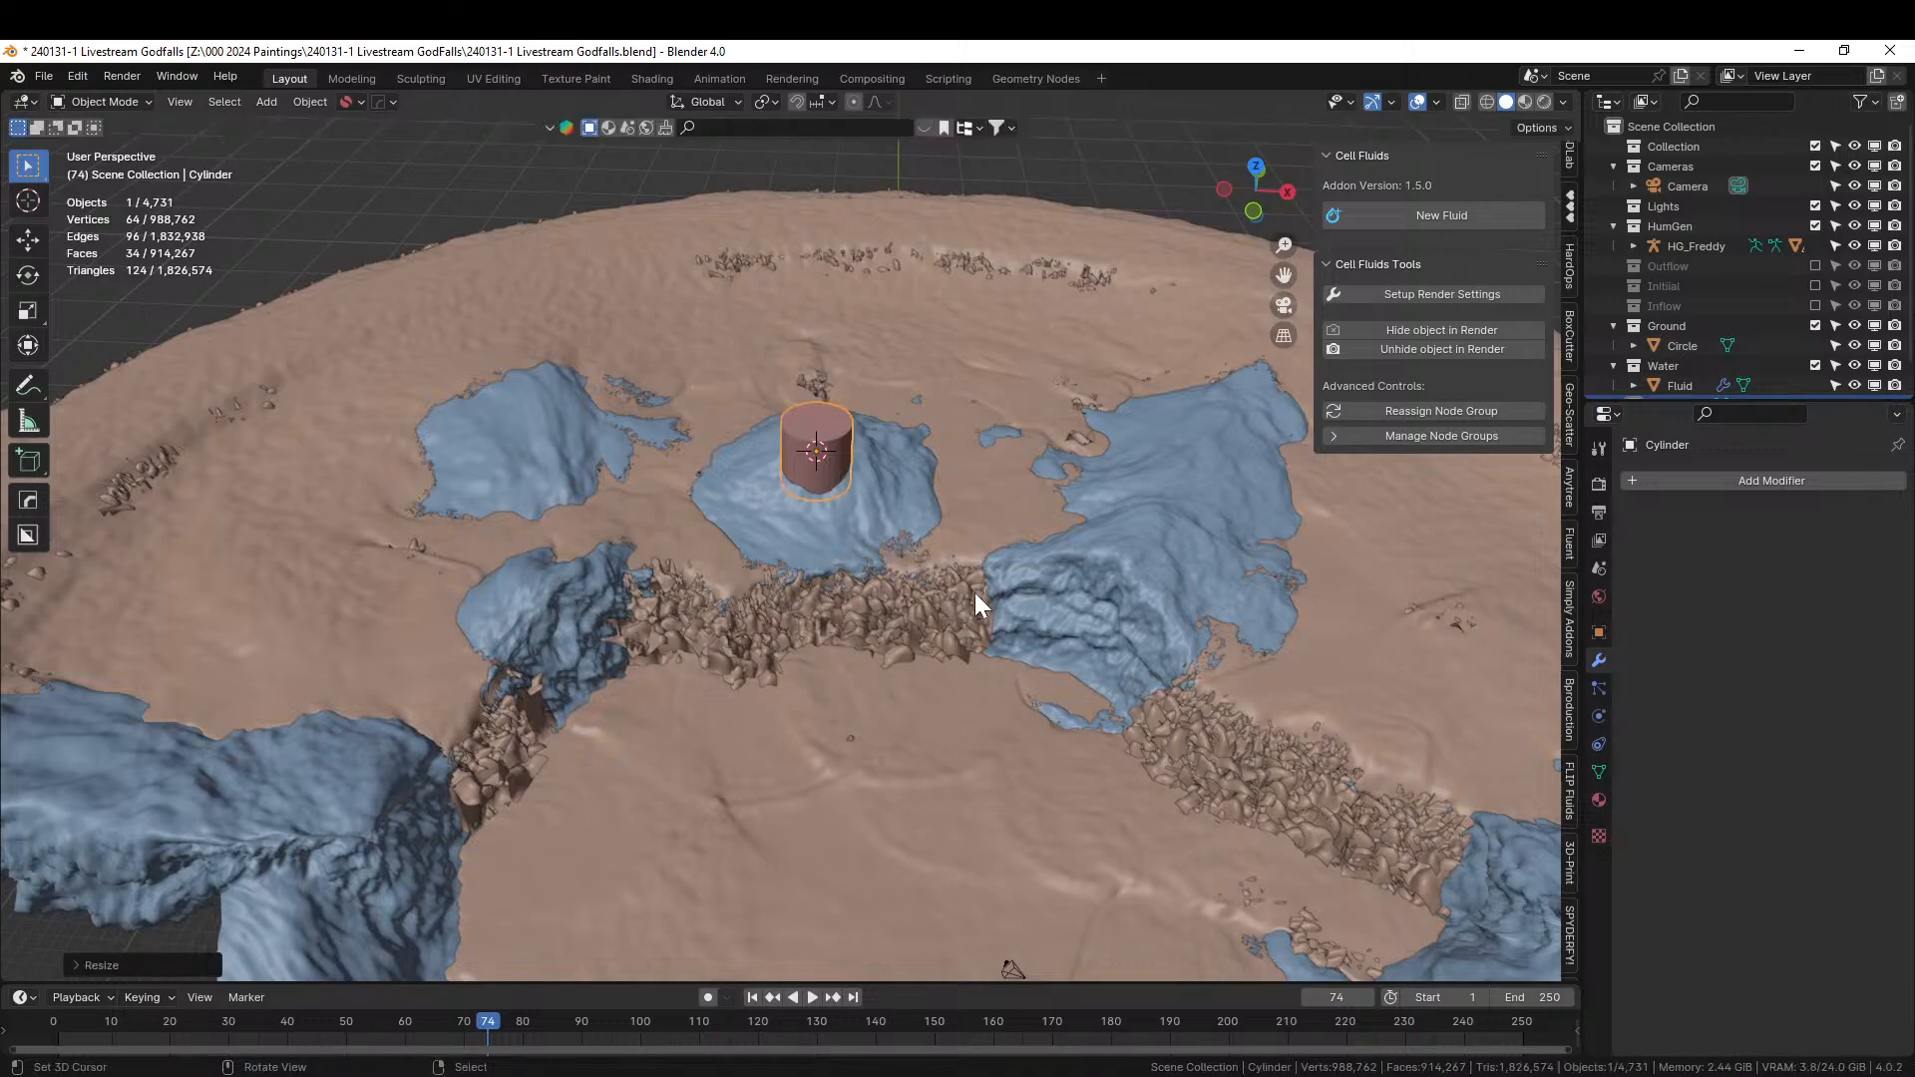
# Scale the cylinder only in X and Y to about 11.1 m across, keeping its height.
pyautogui.press('KP_Decimal')
pyautogui.moveTo(1014, 589); pyautogui.dragTo(1073, 688, button='middle')
pyautogui.scroll(-4, 1005, 521)
pyautogui.press('s')
pyautogui.hotkey('shift', 'z')
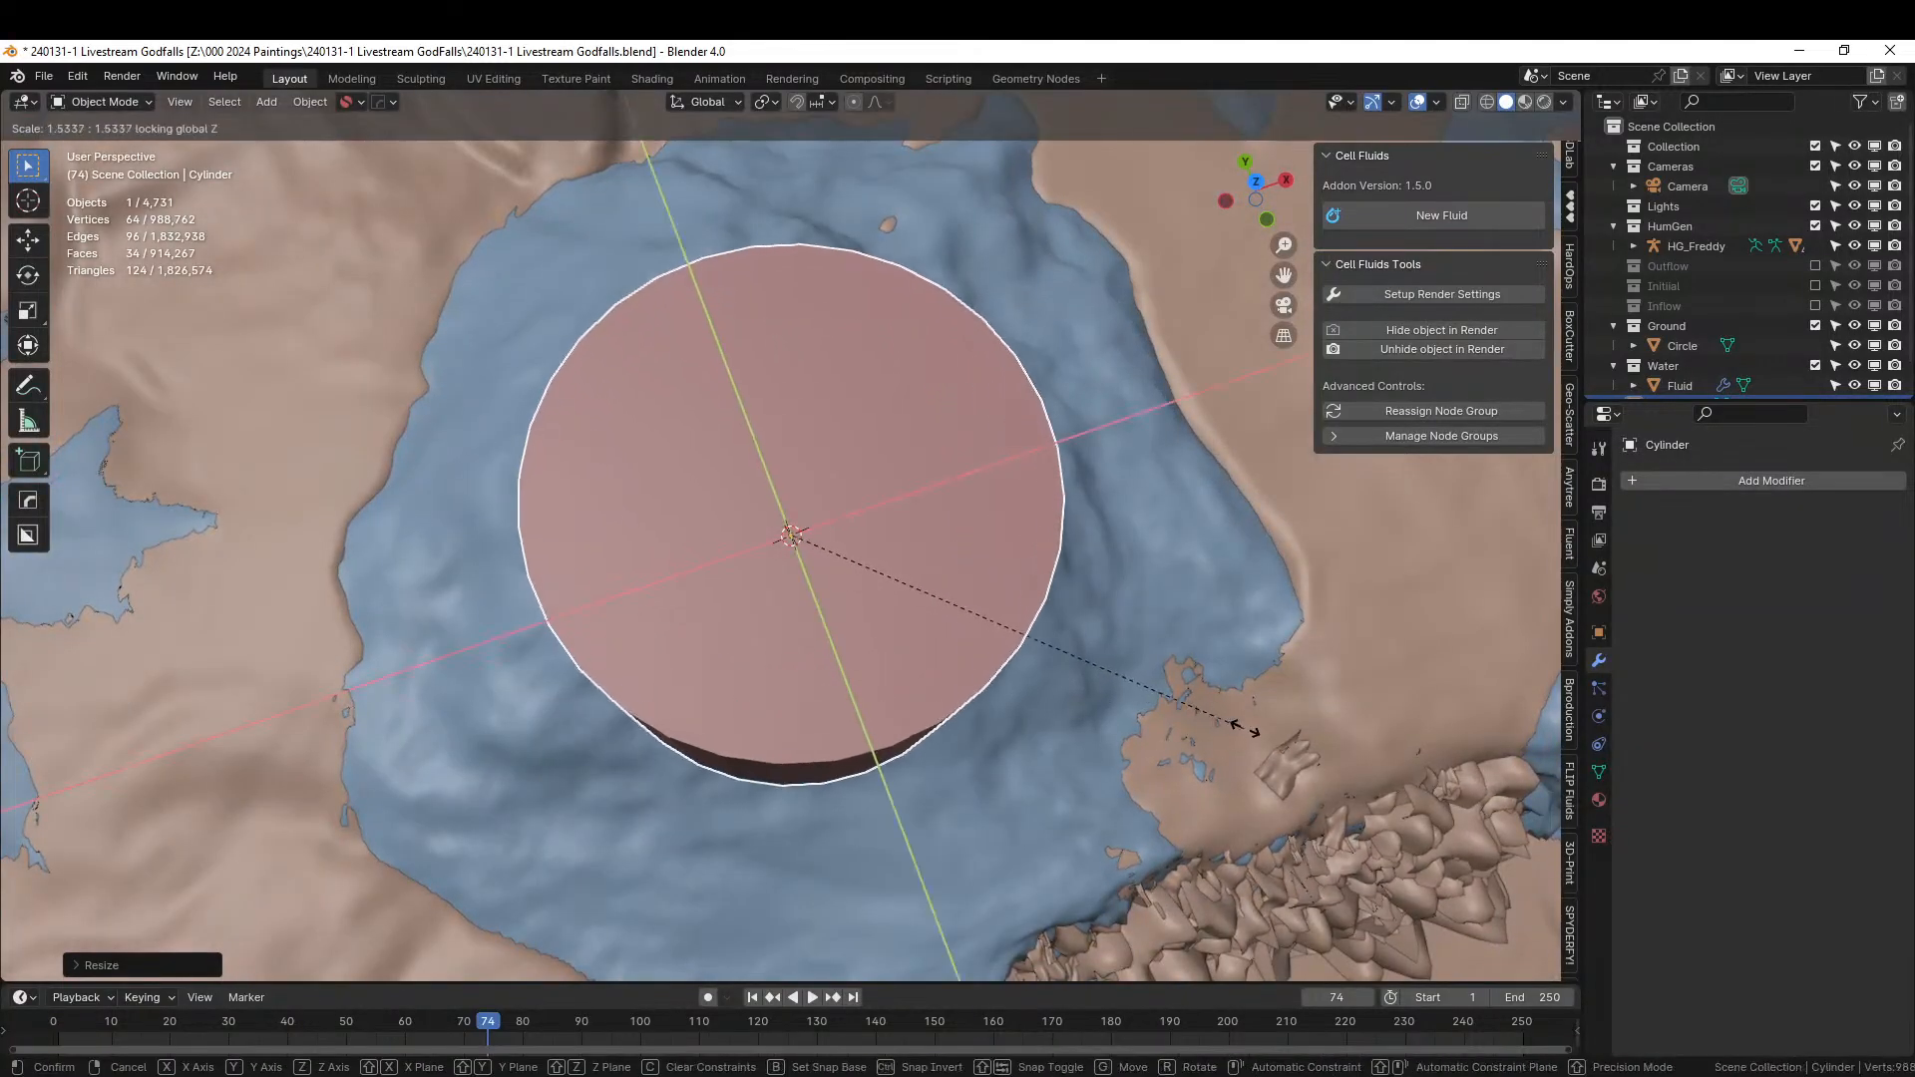
pyautogui.click(1331, 746)
# Display the cylinder's transform values and lower it into the mound to a Z location of about 11.65 m.
pyautogui.scroll(-10, 1565, 209)
pyautogui.scroll(10, 1565, 210)
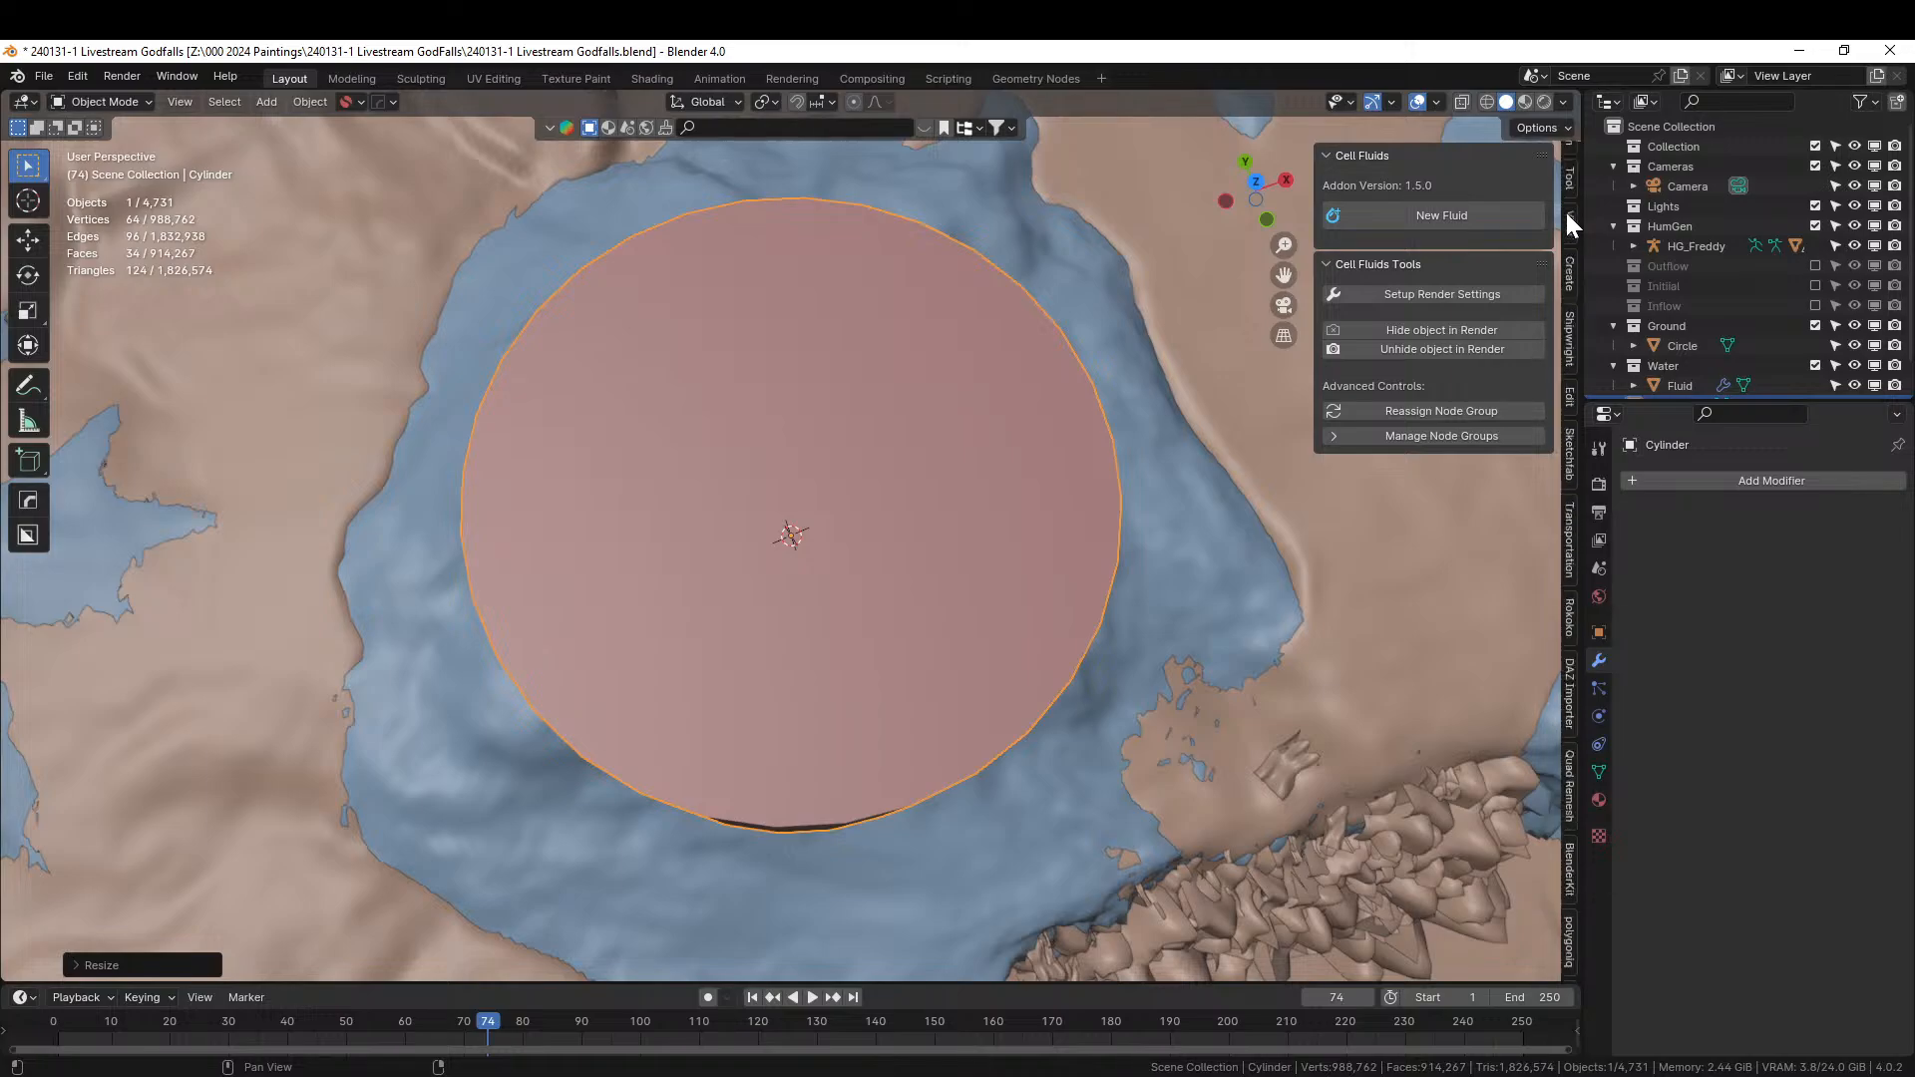
pyautogui.click(1572, 165)
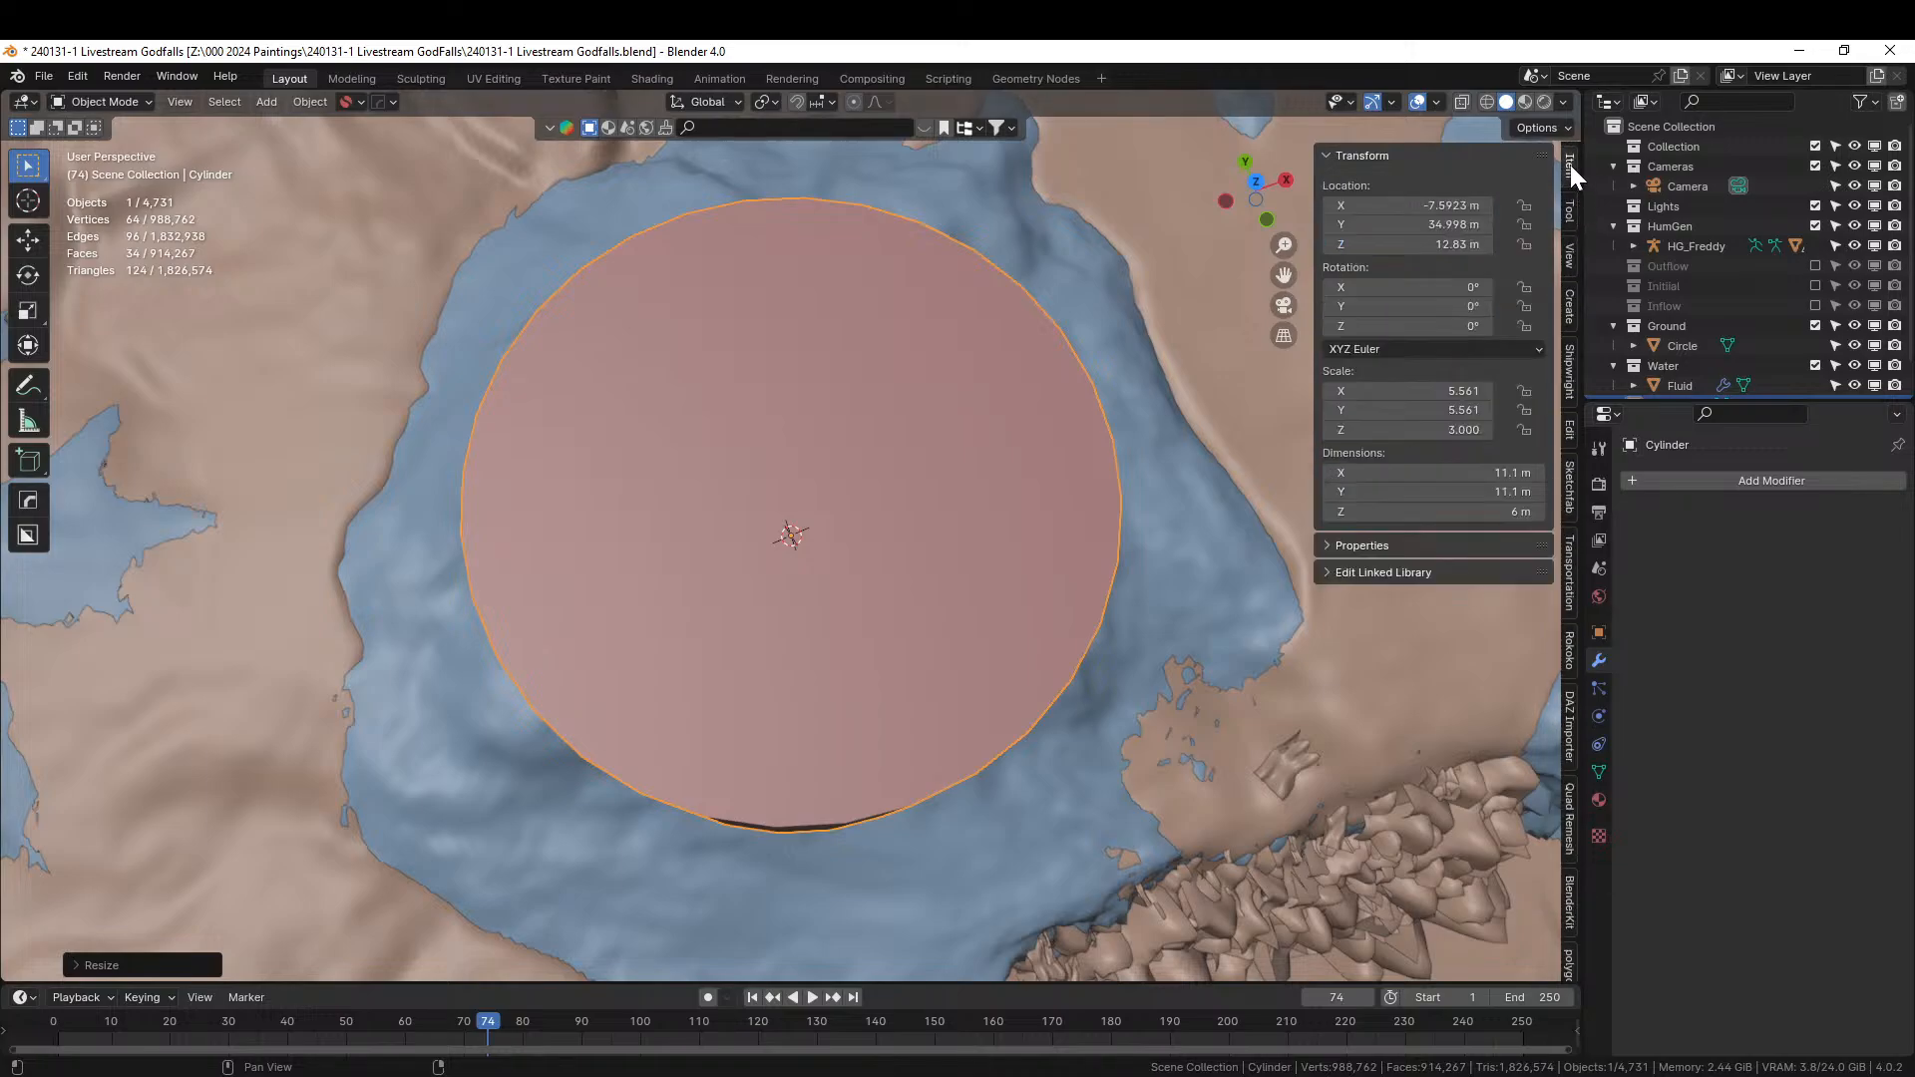
pyautogui.moveTo(1248, 431); pyautogui.dragTo(995, 363, button='middle')
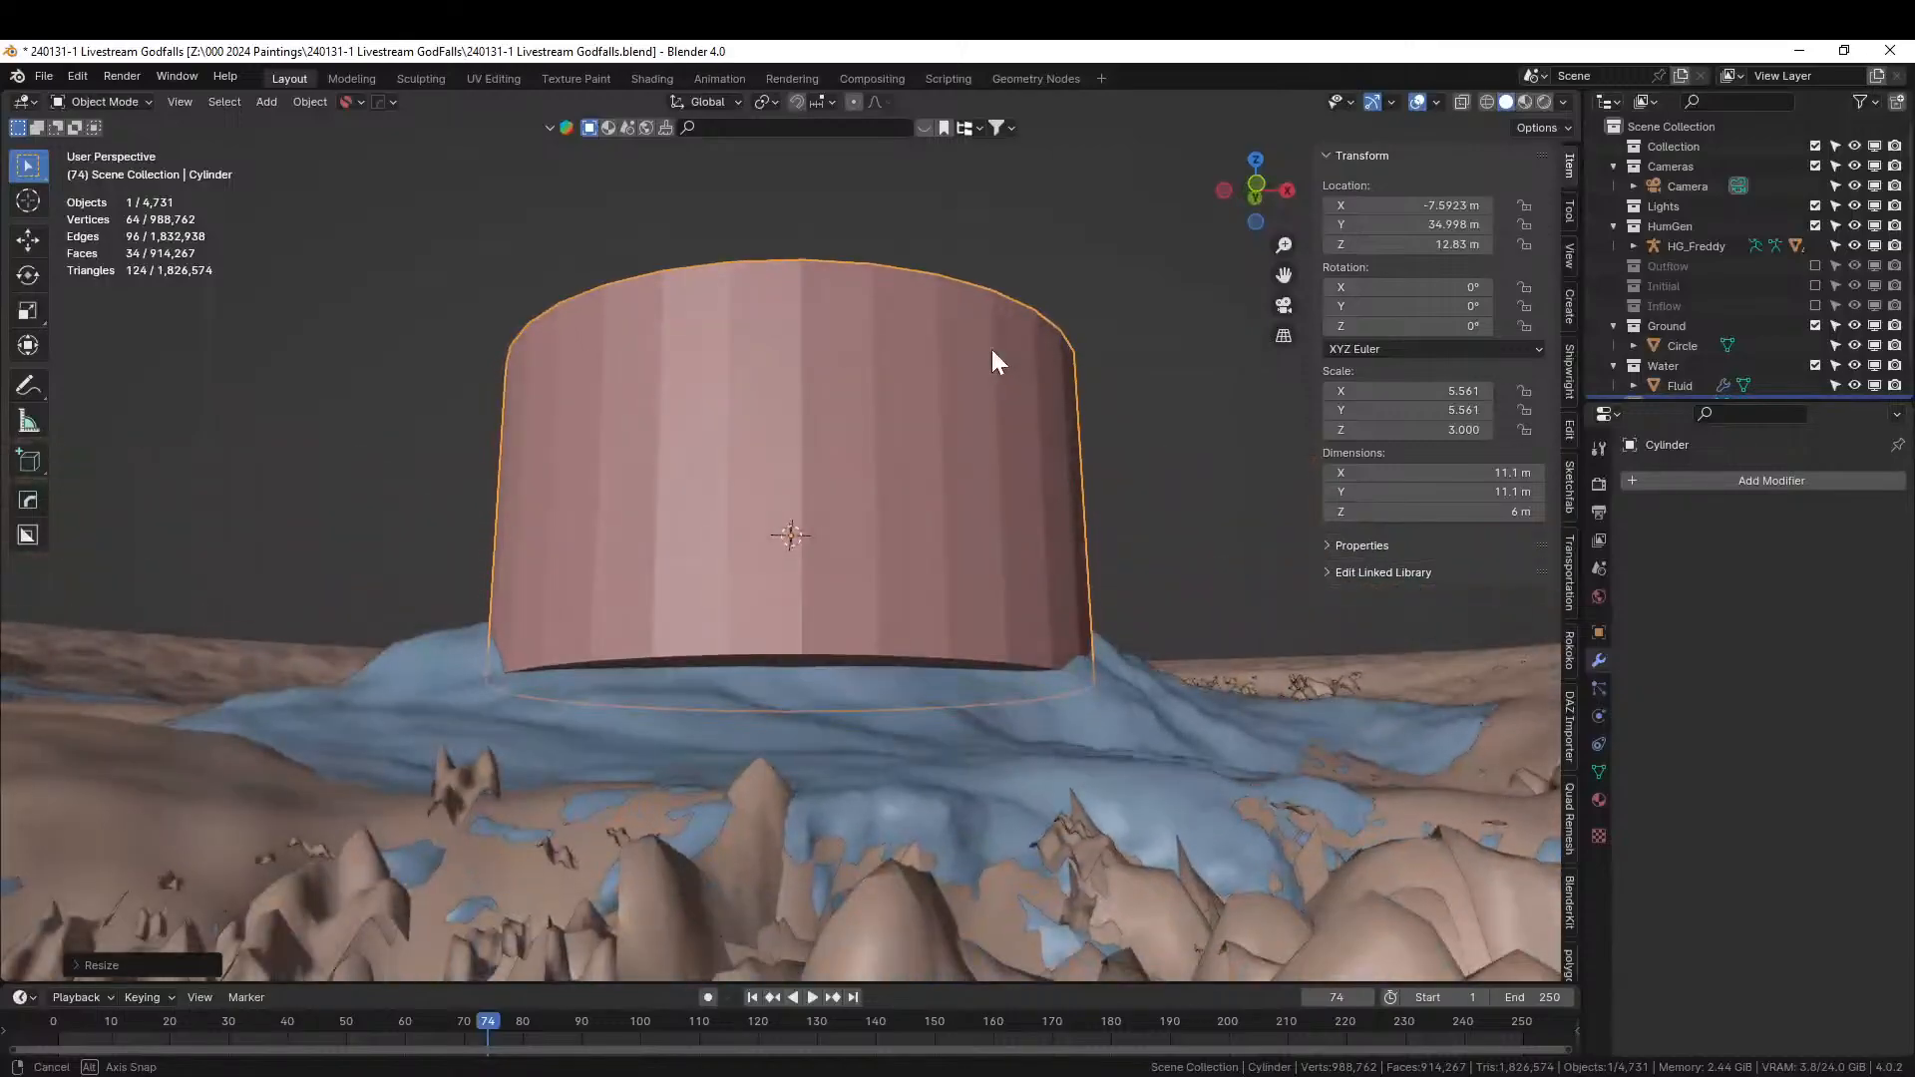
pyautogui.press('g')
pyautogui.press('z')
pyautogui.click(1027, 522)
pyautogui.moveTo(1026, 522); pyautogui.dragTo(912, 655, button='middle')
pyautogui.scroll(-8, 1092, 644)
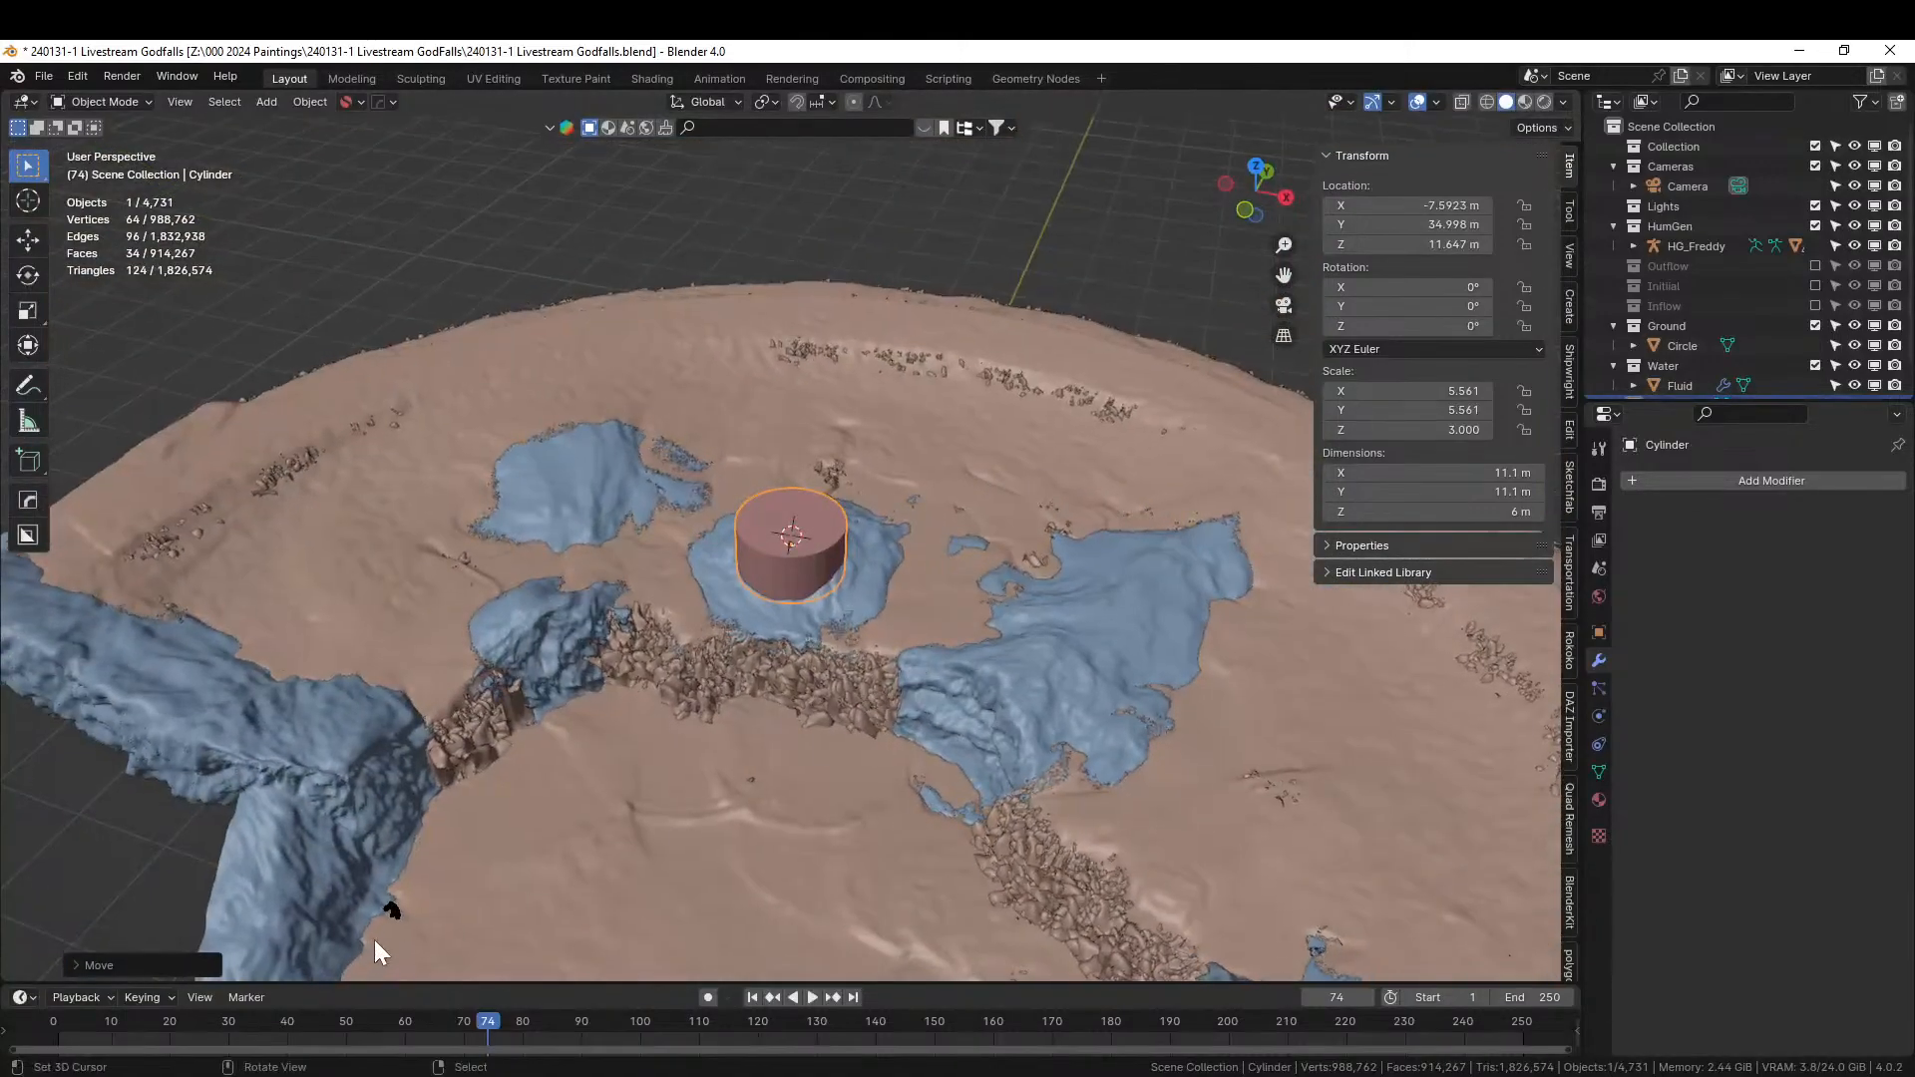
# Move the human figure in top view to just in front of the cylinder, at about X -7.56 m, Y 28.19 m.
pyautogui.click(392, 906)
pyautogui.press('KP_7')
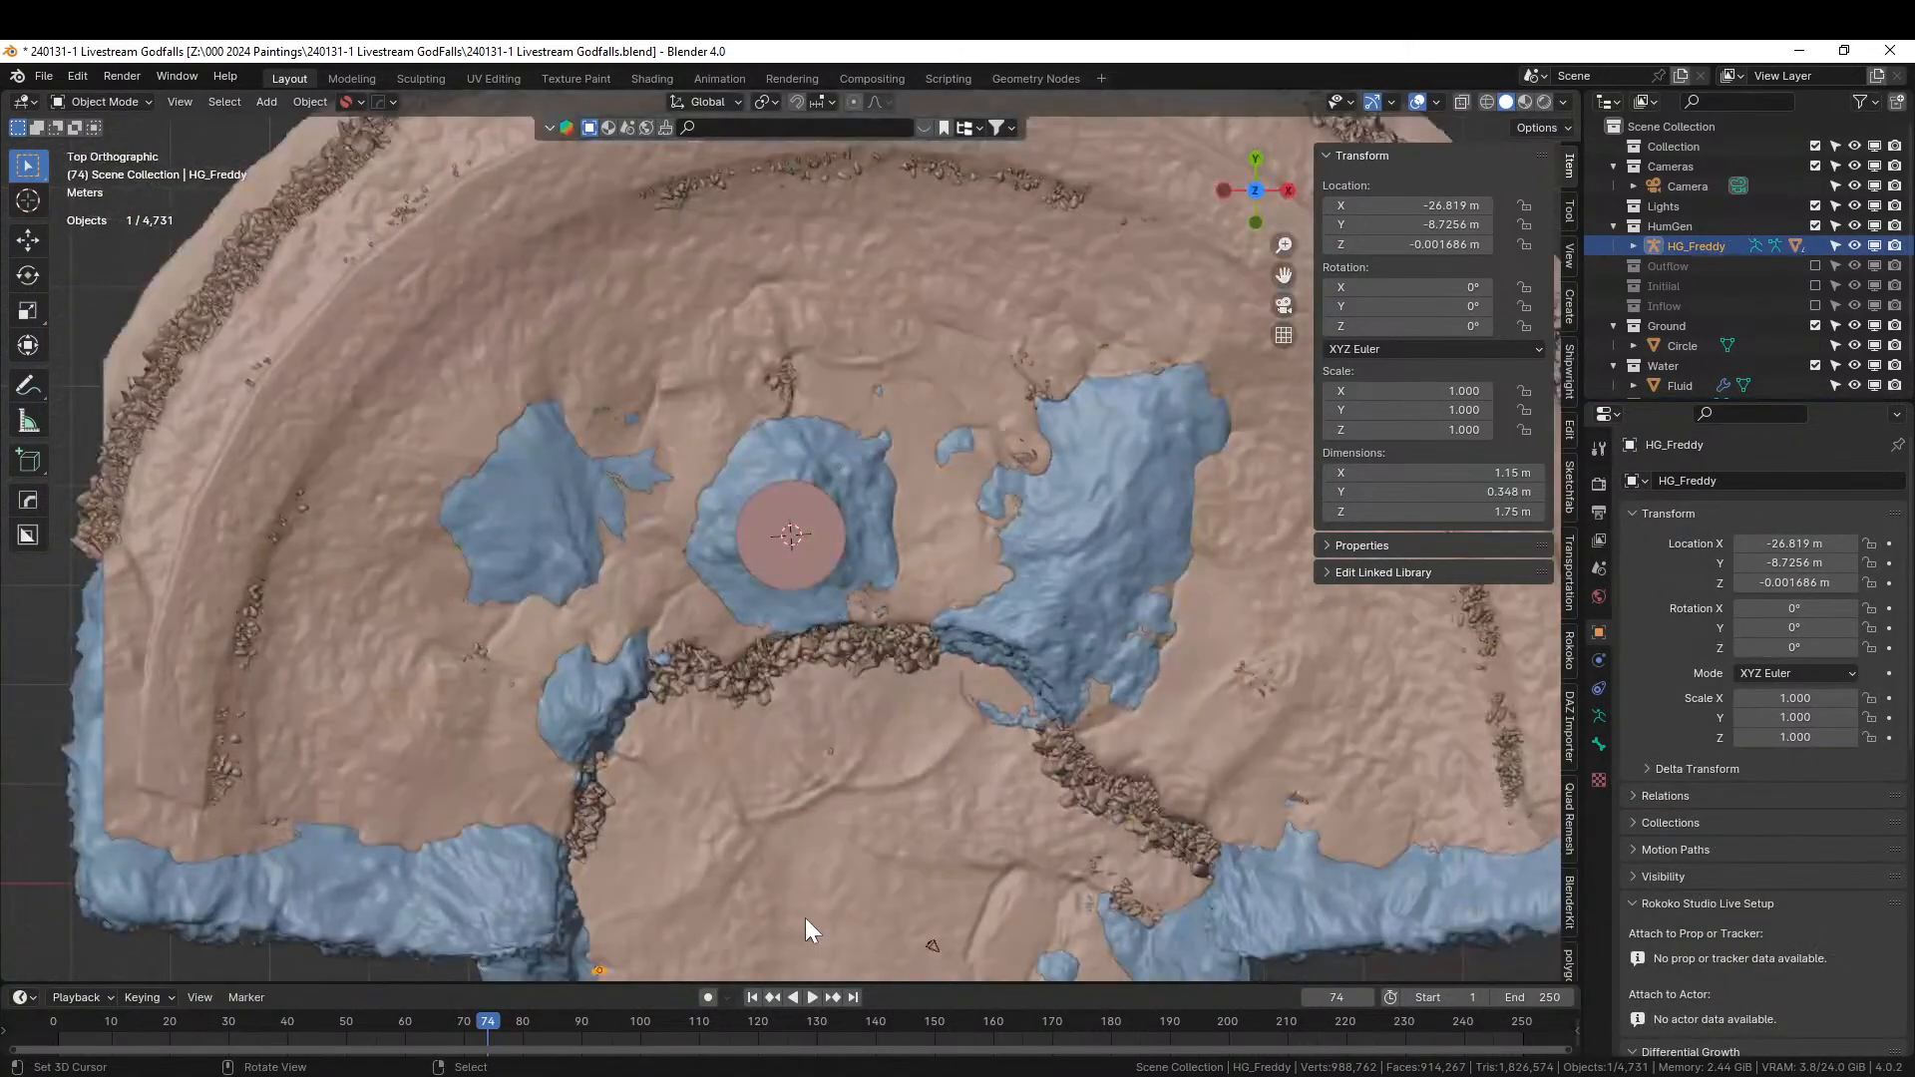
pyautogui.press('g')
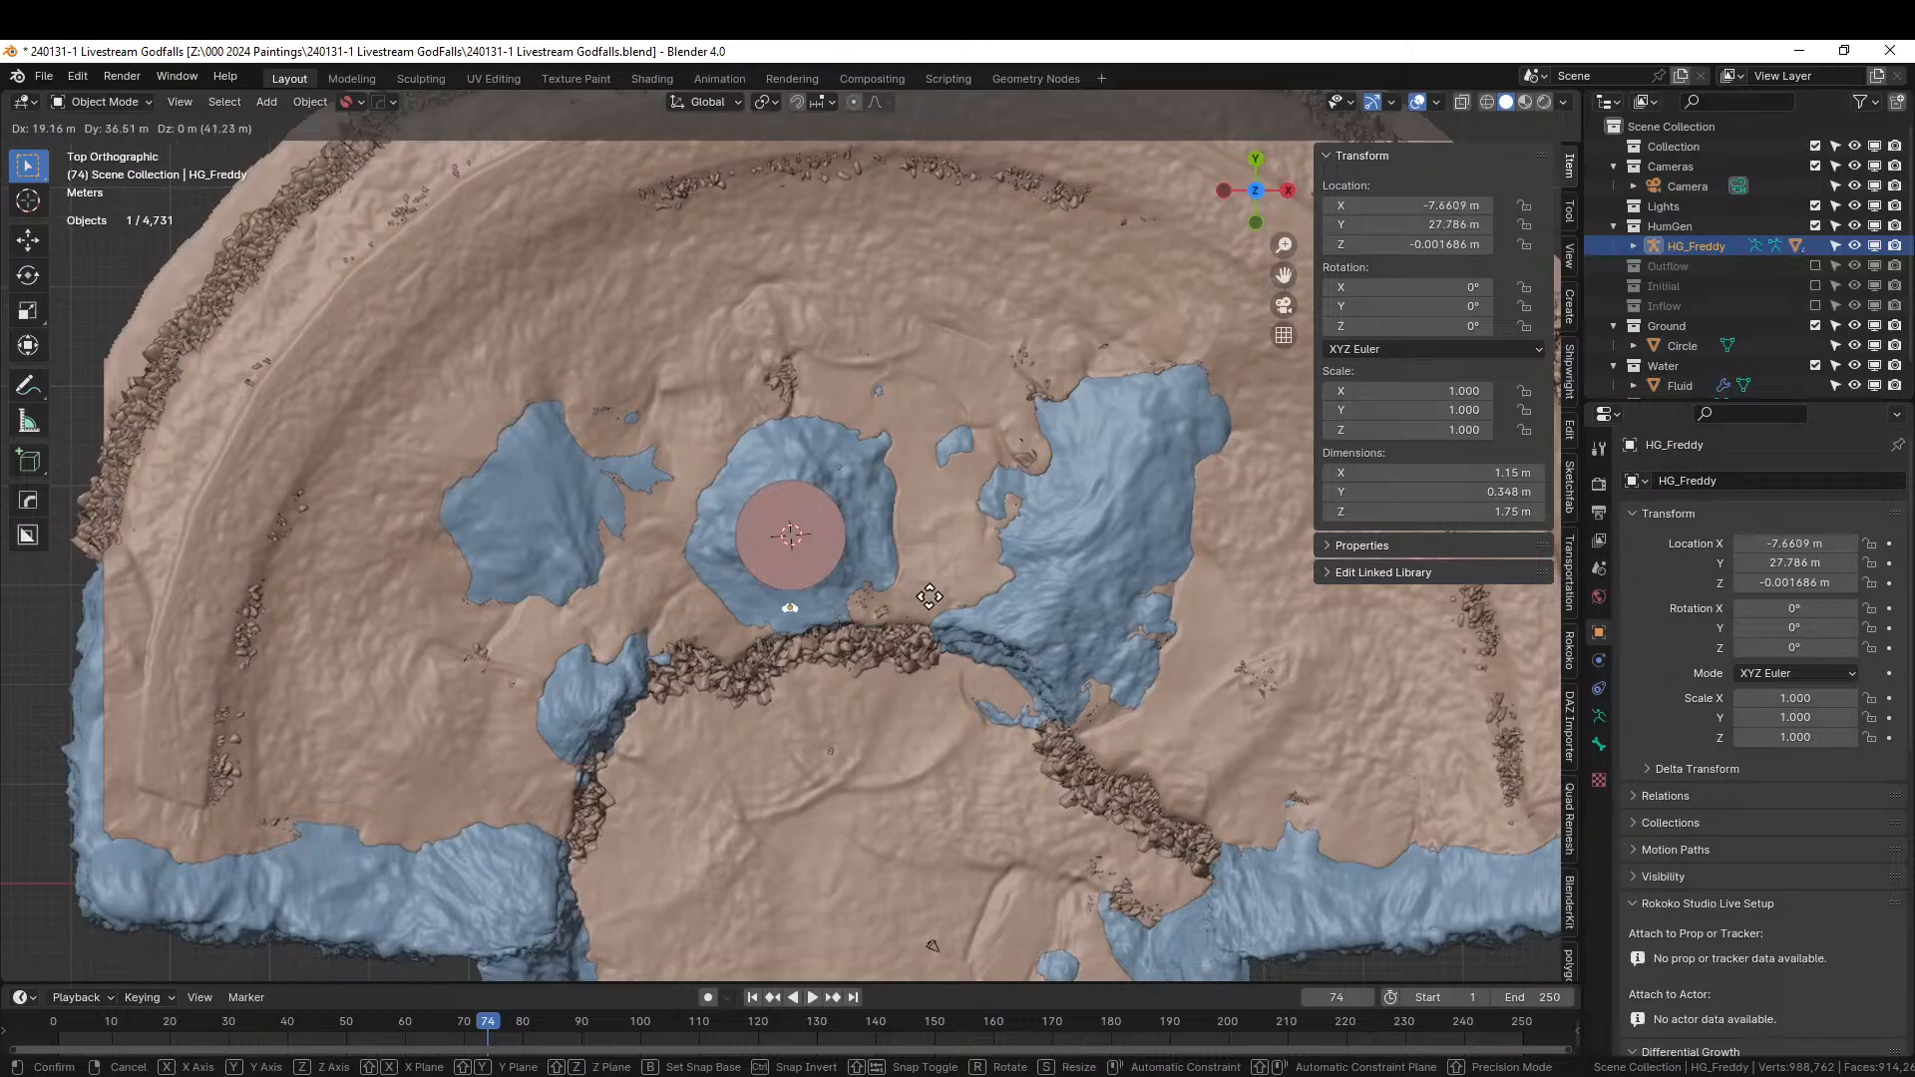
pyautogui.click(930, 594)
pyautogui.moveTo(929, 594); pyautogui.dragTo(859, 804, button='middle')
pyautogui.press('KP_Decimal')
pyautogui.scroll(-3, 941, 491)
pyautogui.scroll(-6, 932, 494)
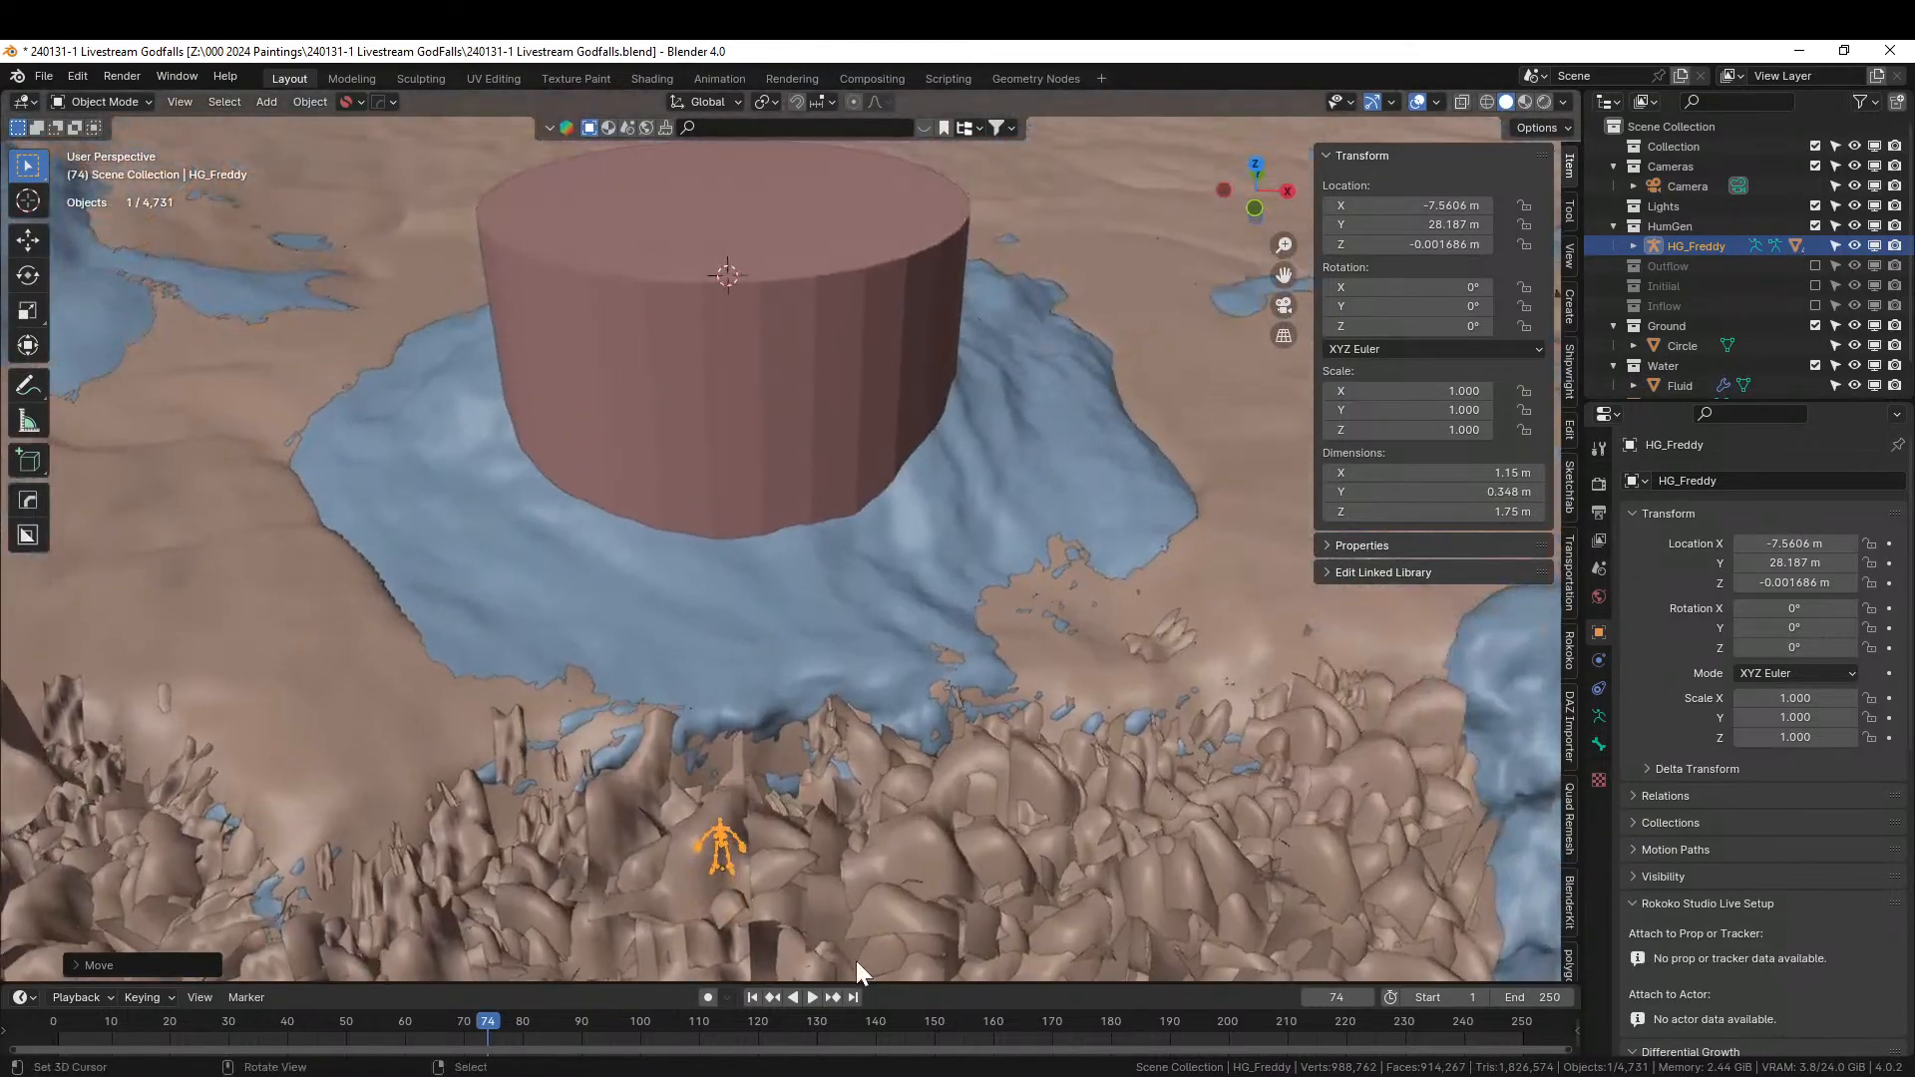
# Raise the human figure along global Z to about 8.79 m, onto the mound in front of the cylinder.
pyautogui.press('g')
pyautogui.press('z')
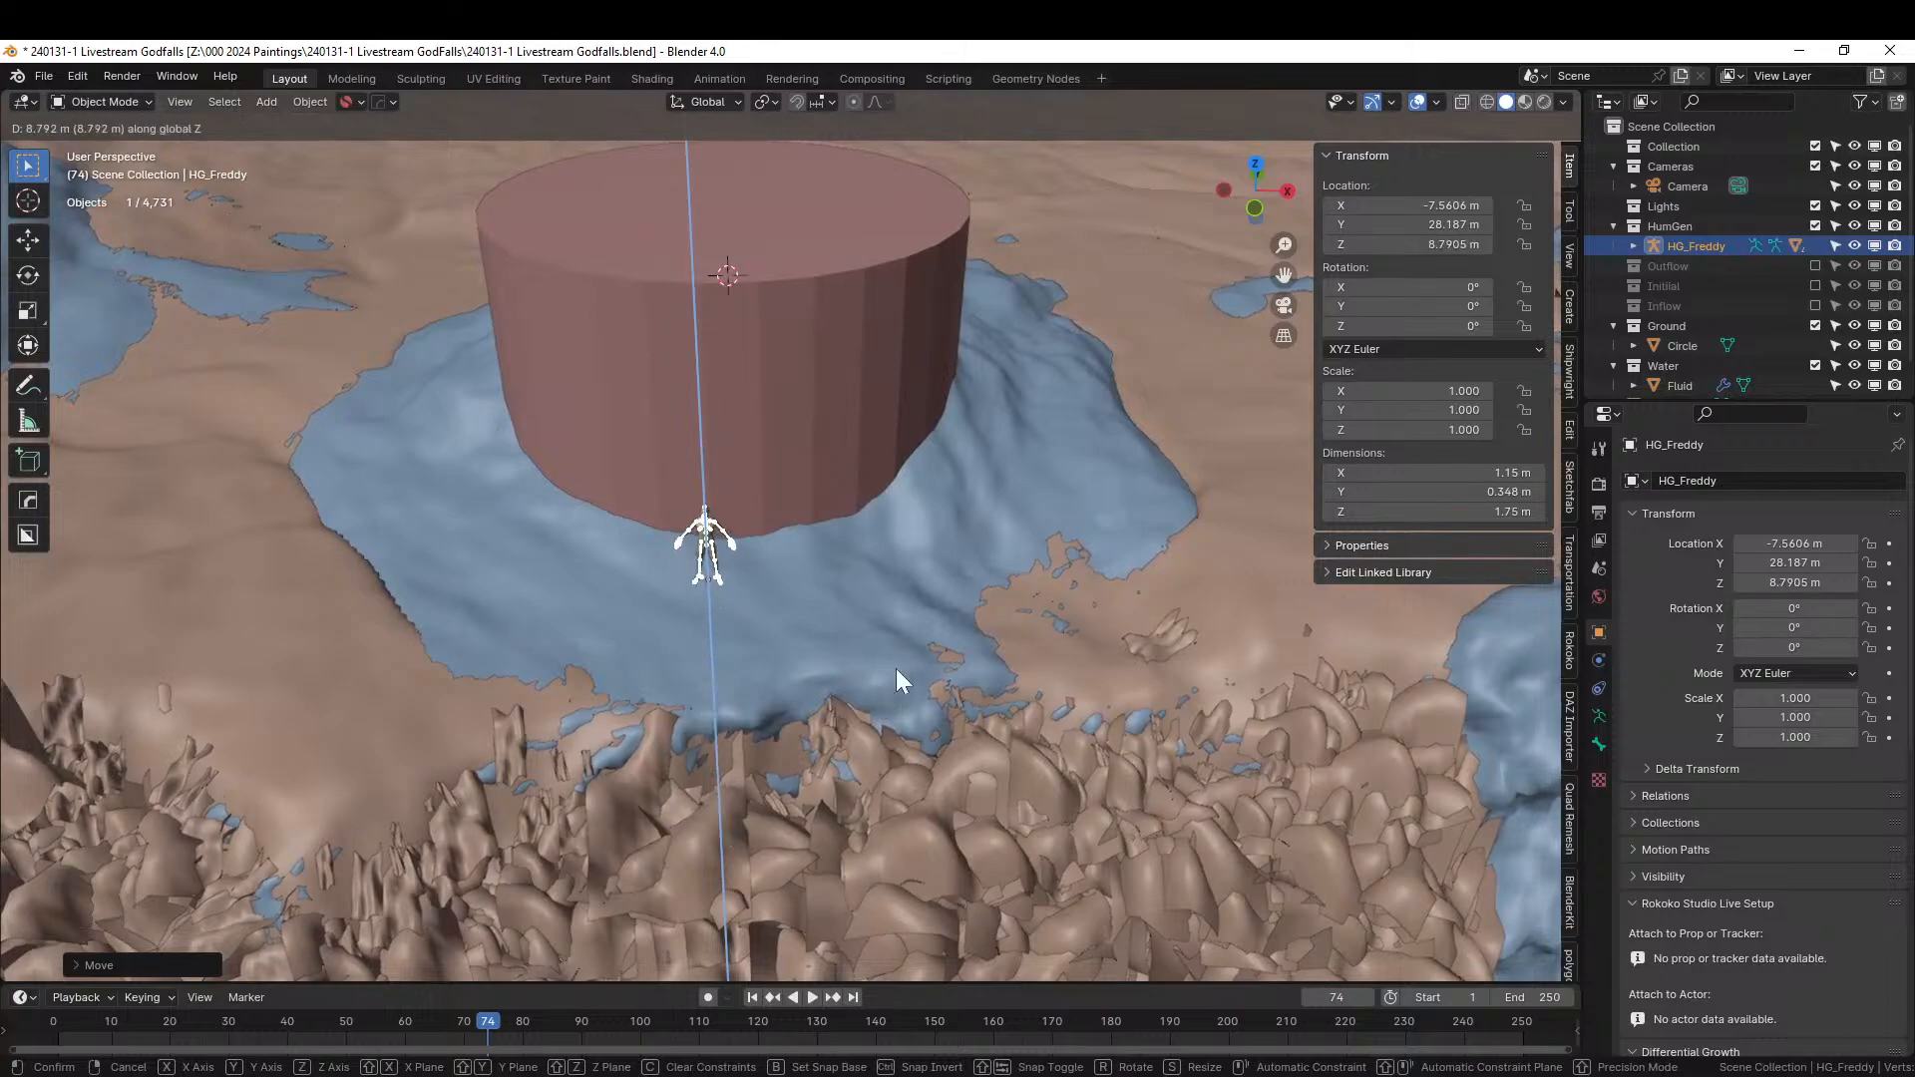
pyautogui.click(895, 669)
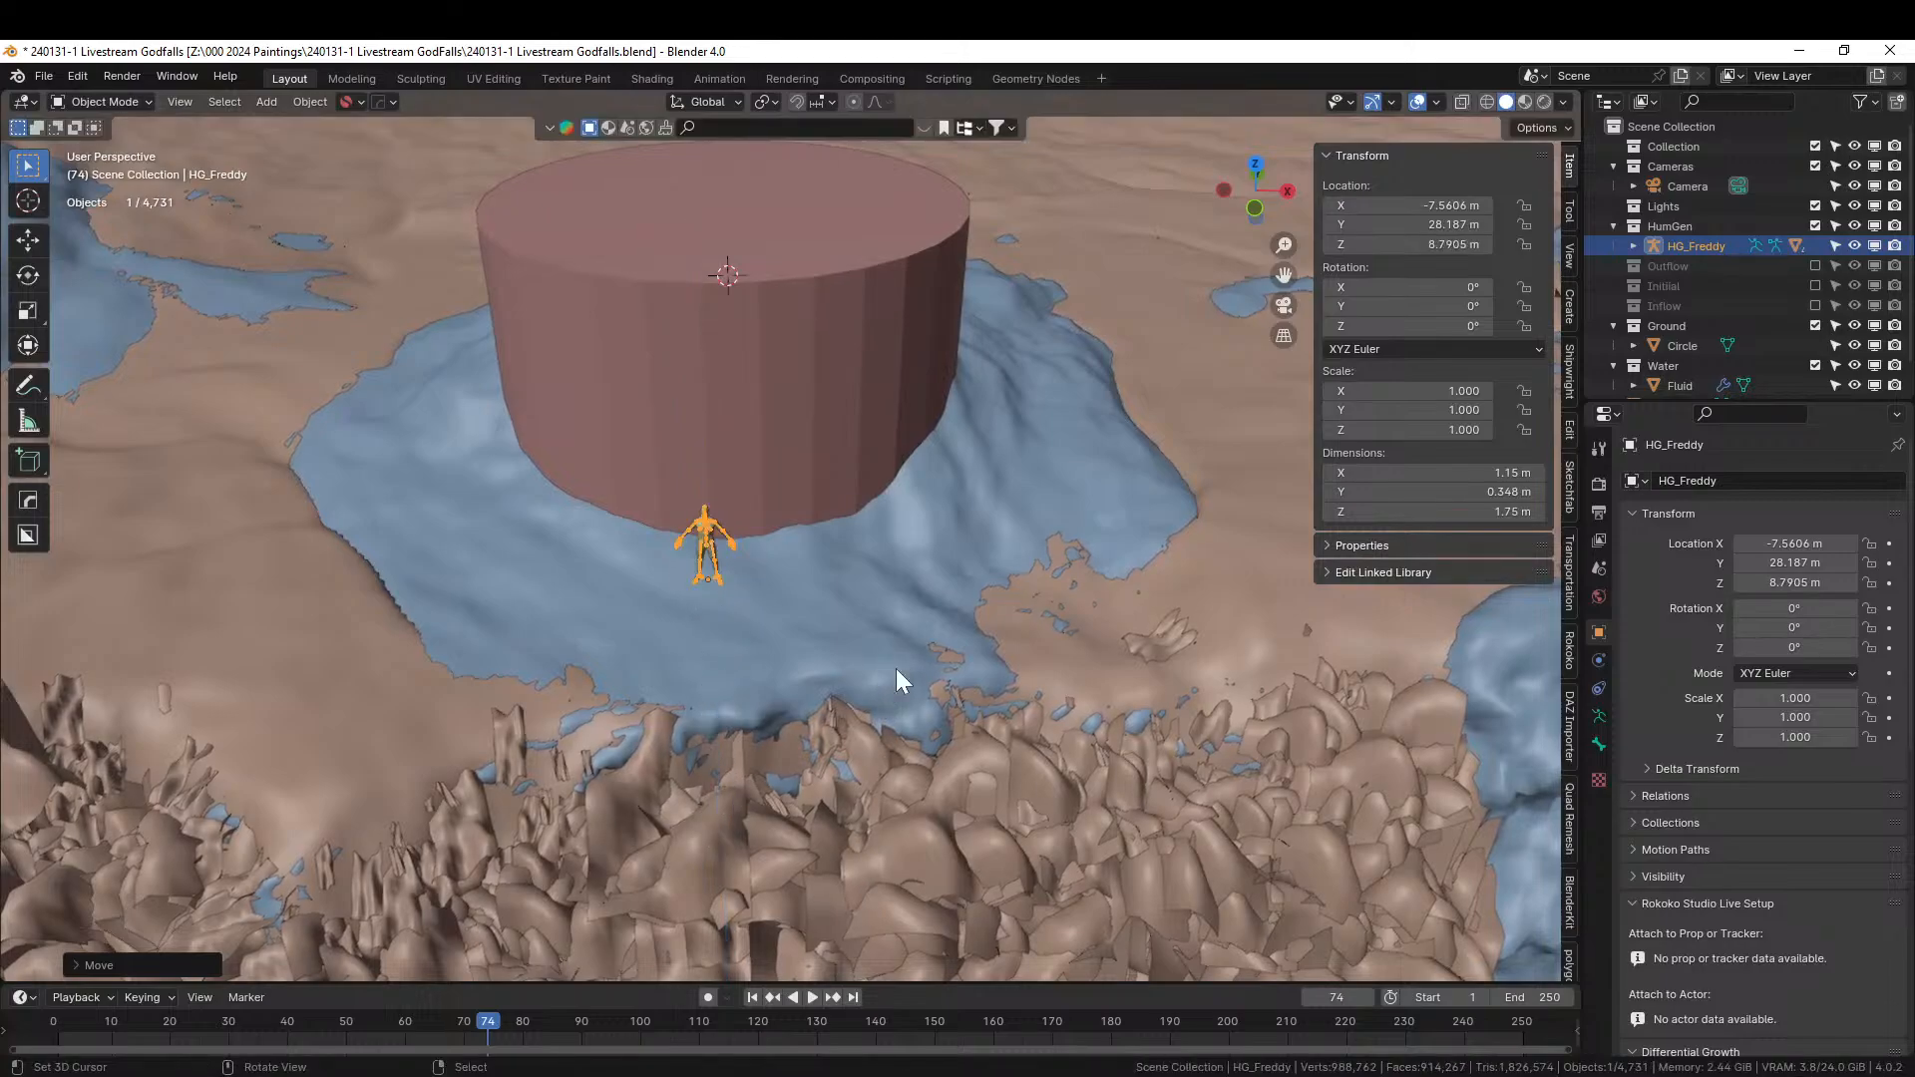
# Apply the cylinder's scale and enter Edit Mode on it with edge selection active.
pyautogui.moveTo(746, 537); pyautogui.dragTo(616, 901, button='middle')
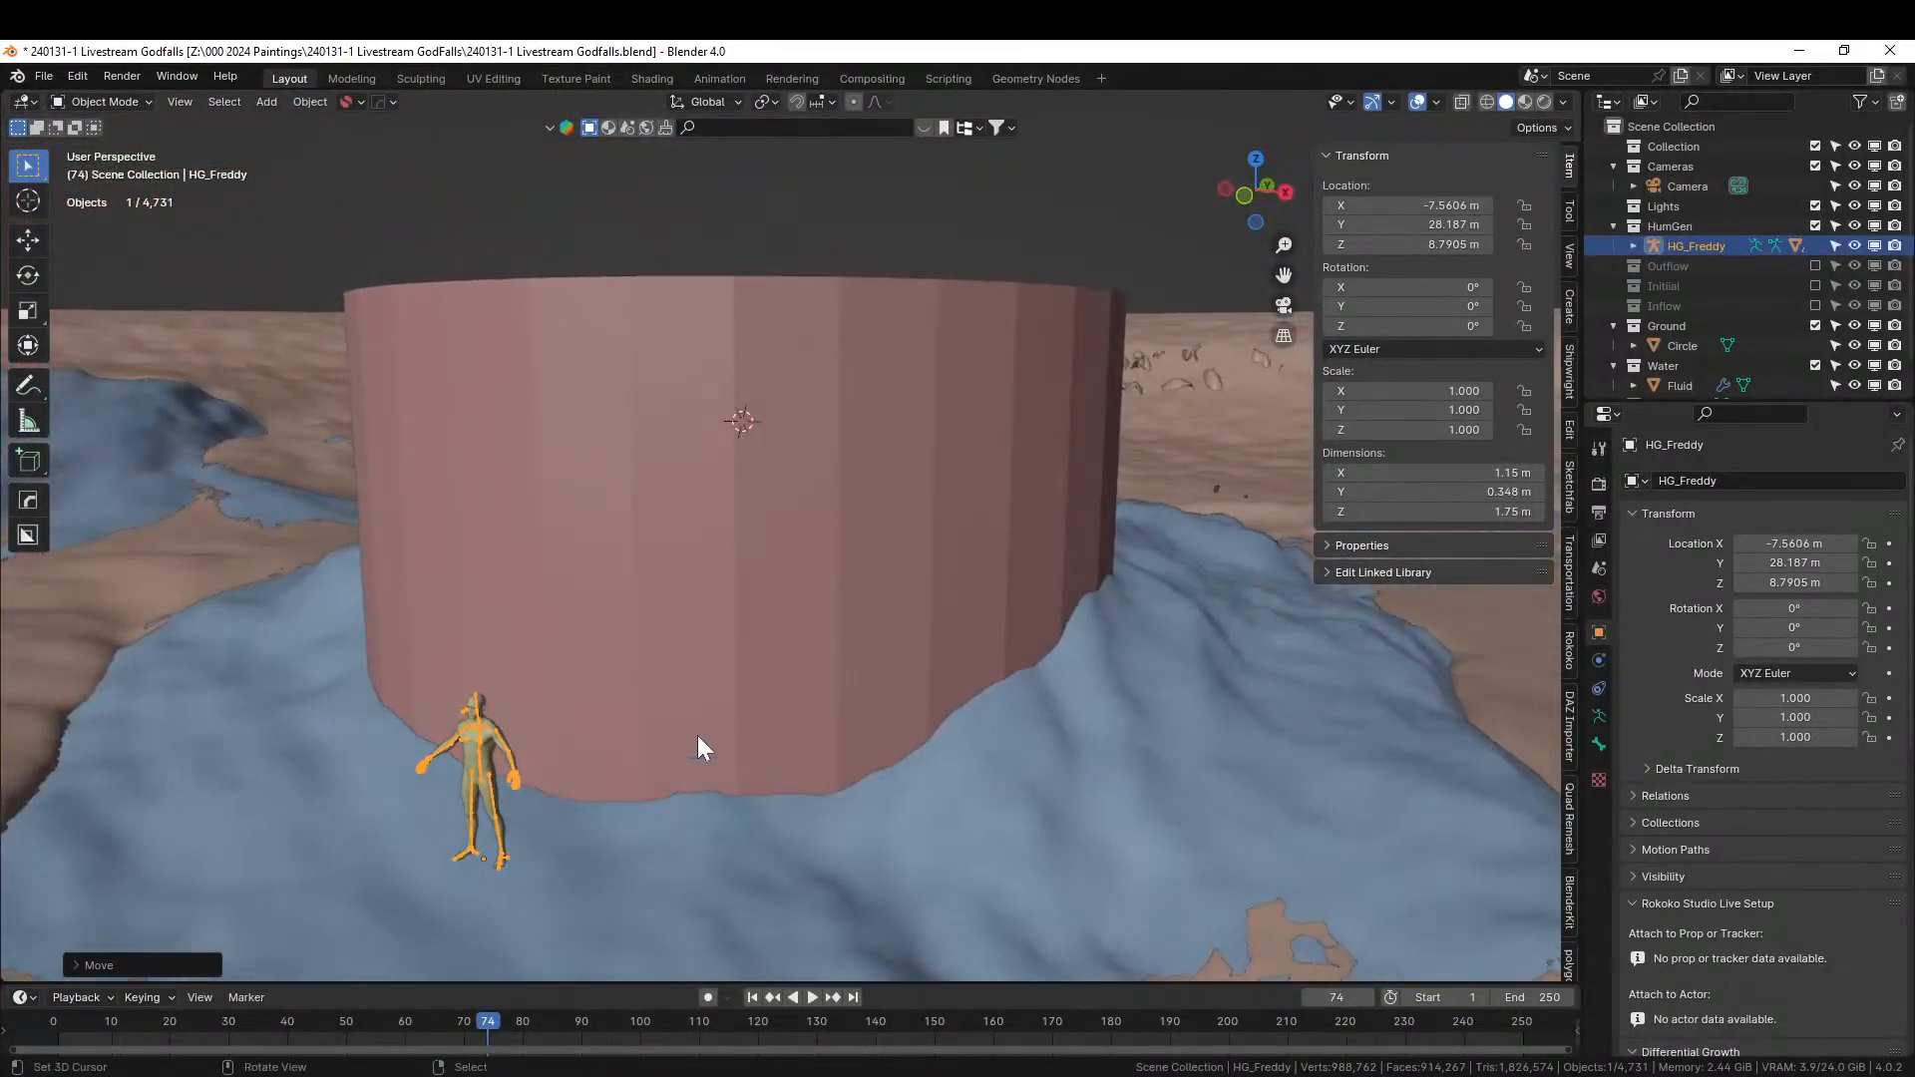
pyautogui.moveTo(703, 517); pyautogui.dragTo(697, 593, button='middle')
pyautogui.click(710, 599)
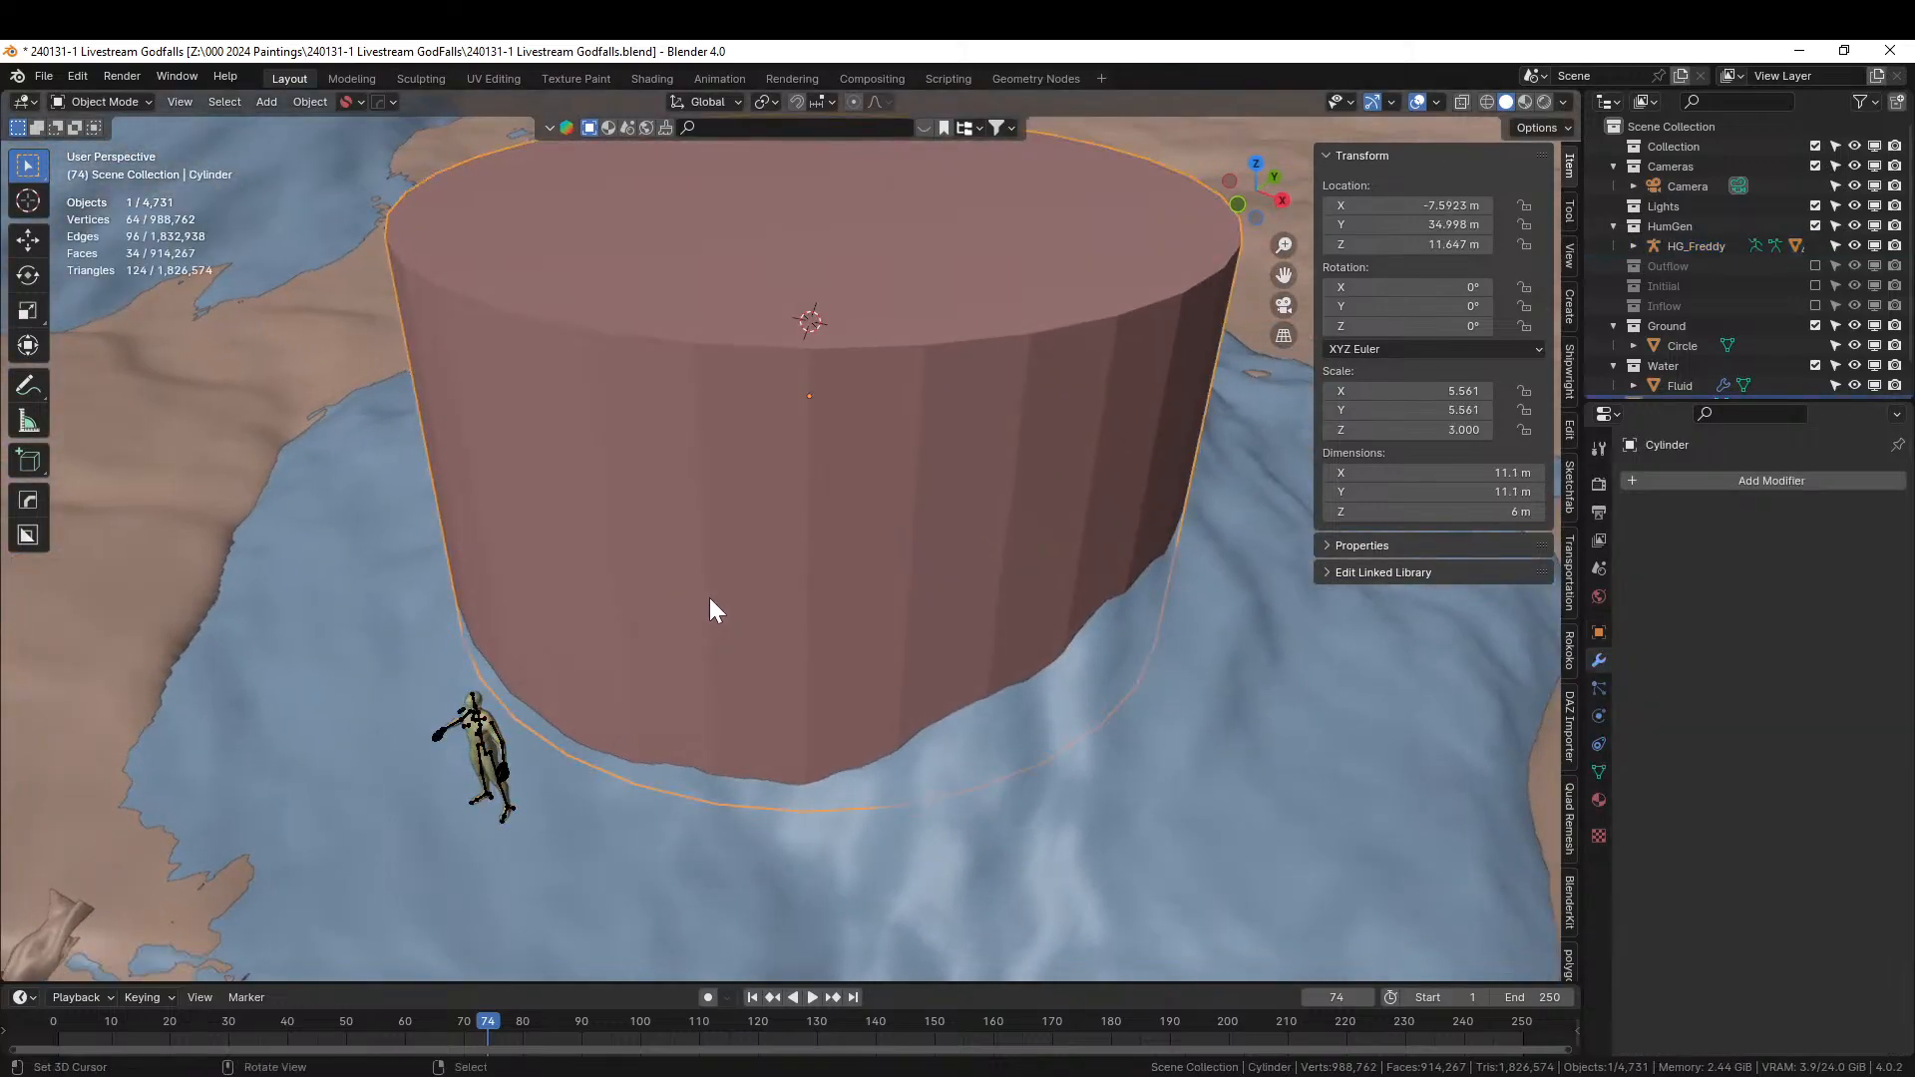
pyautogui.hotkey('ctrl', 'a')
pyautogui.click(709, 596)
pyautogui.press('Tab')
pyautogui.press('2')
pyautogui.click(709, 597)
# Try to divide the cylinder's wall with two evenly spaced horizontal loop cuts.
pyautogui.hotkey('ctrl', 'r')
pyautogui.scroll(1, 710, 597)
pyautogui.click(709, 597)
pyautogui.rightClick(709, 597)
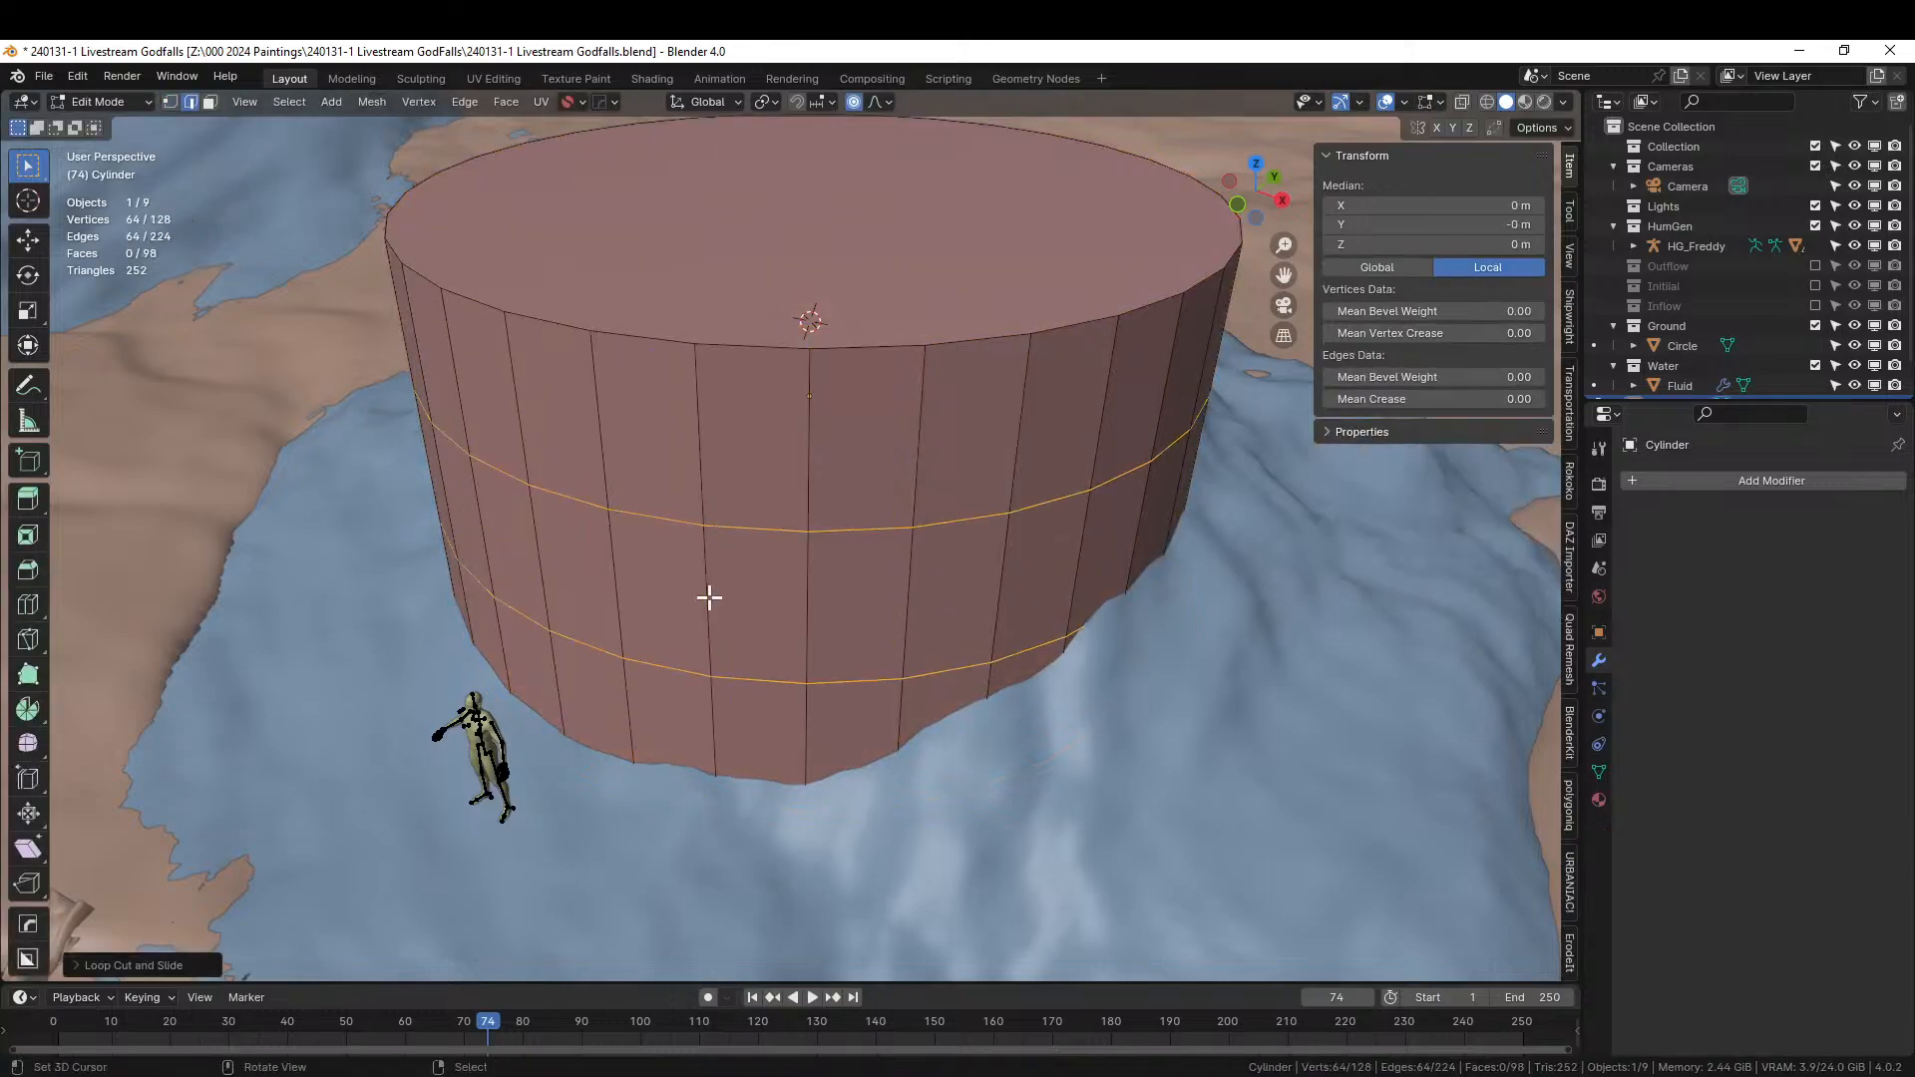
pyautogui.moveTo(739, 581); pyautogui.dragTo(874, 544, button='middle')
pyautogui.hotkey('ctrl', 'z')
# Divide the cylinder's wall with five evenly spaced horizontal loop cuts.
pyautogui.hotkey('ctrl', 'r')
pyautogui.scroll(2, 858, 622)
pyautogui.scroll(1, 858, 622)
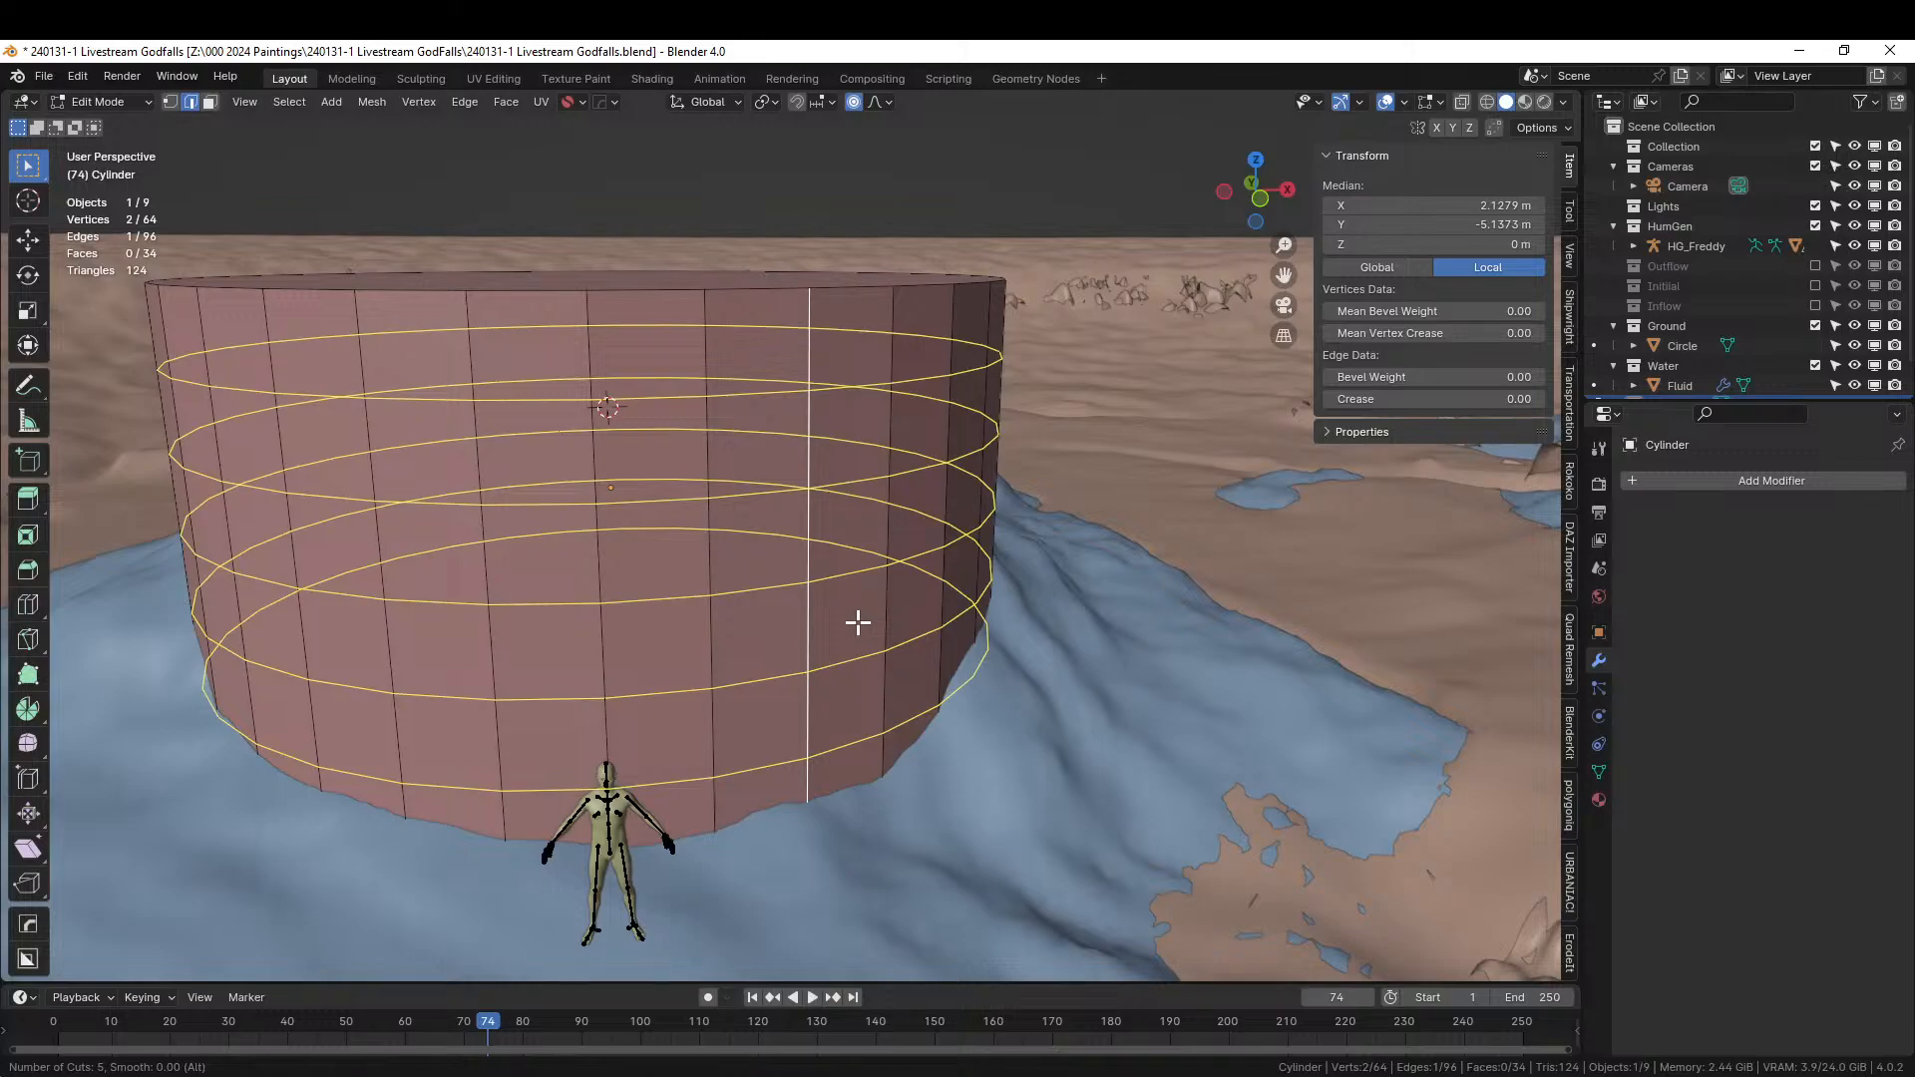
pyautogui.click(858, 622)
pyautogui.click(858, 622)
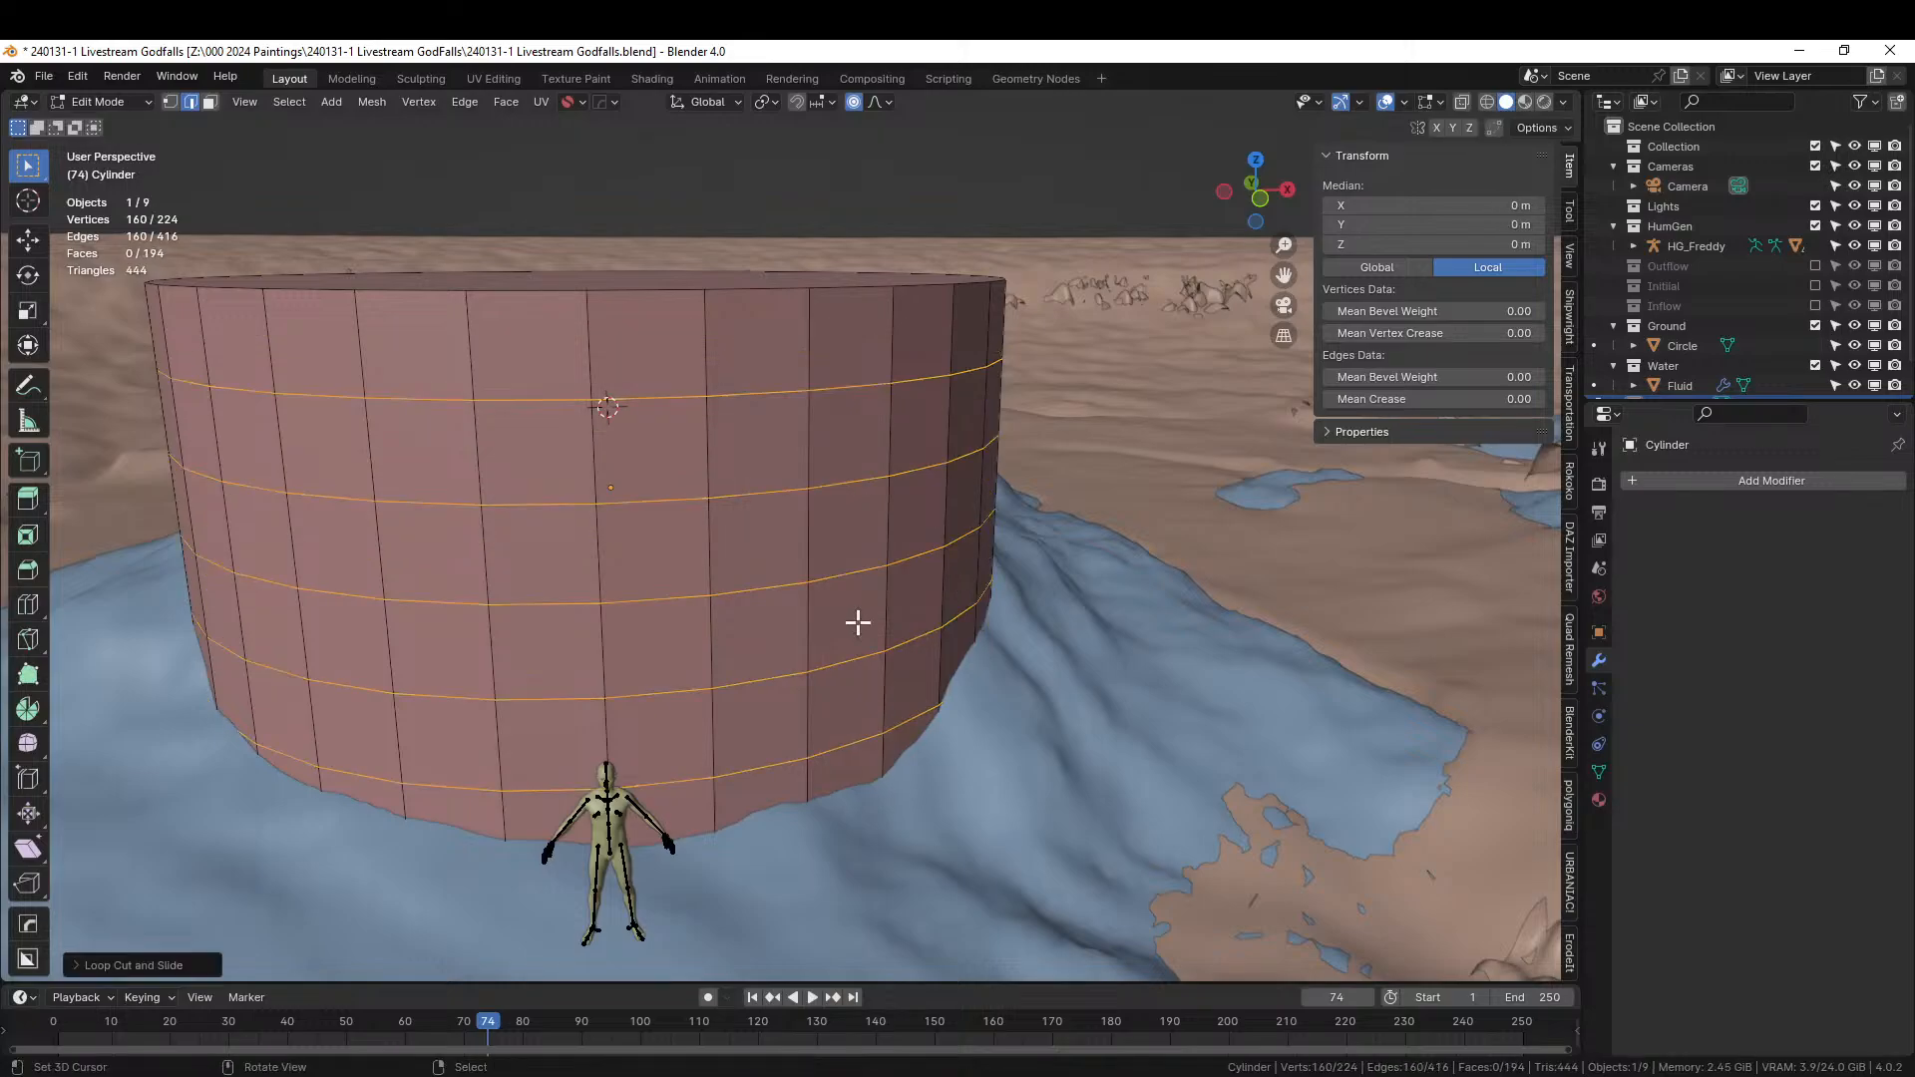
# Extrude a two-by-two block of upper wall faces about 18 m from the cylinder to the far water mound as an arm.
pyautogui.scroll(-4, 857, 622)
pyautogui.moveTo(799, 650); pyautogui.dragTo(926, 712, button='middle')
pyautogui.press('3')
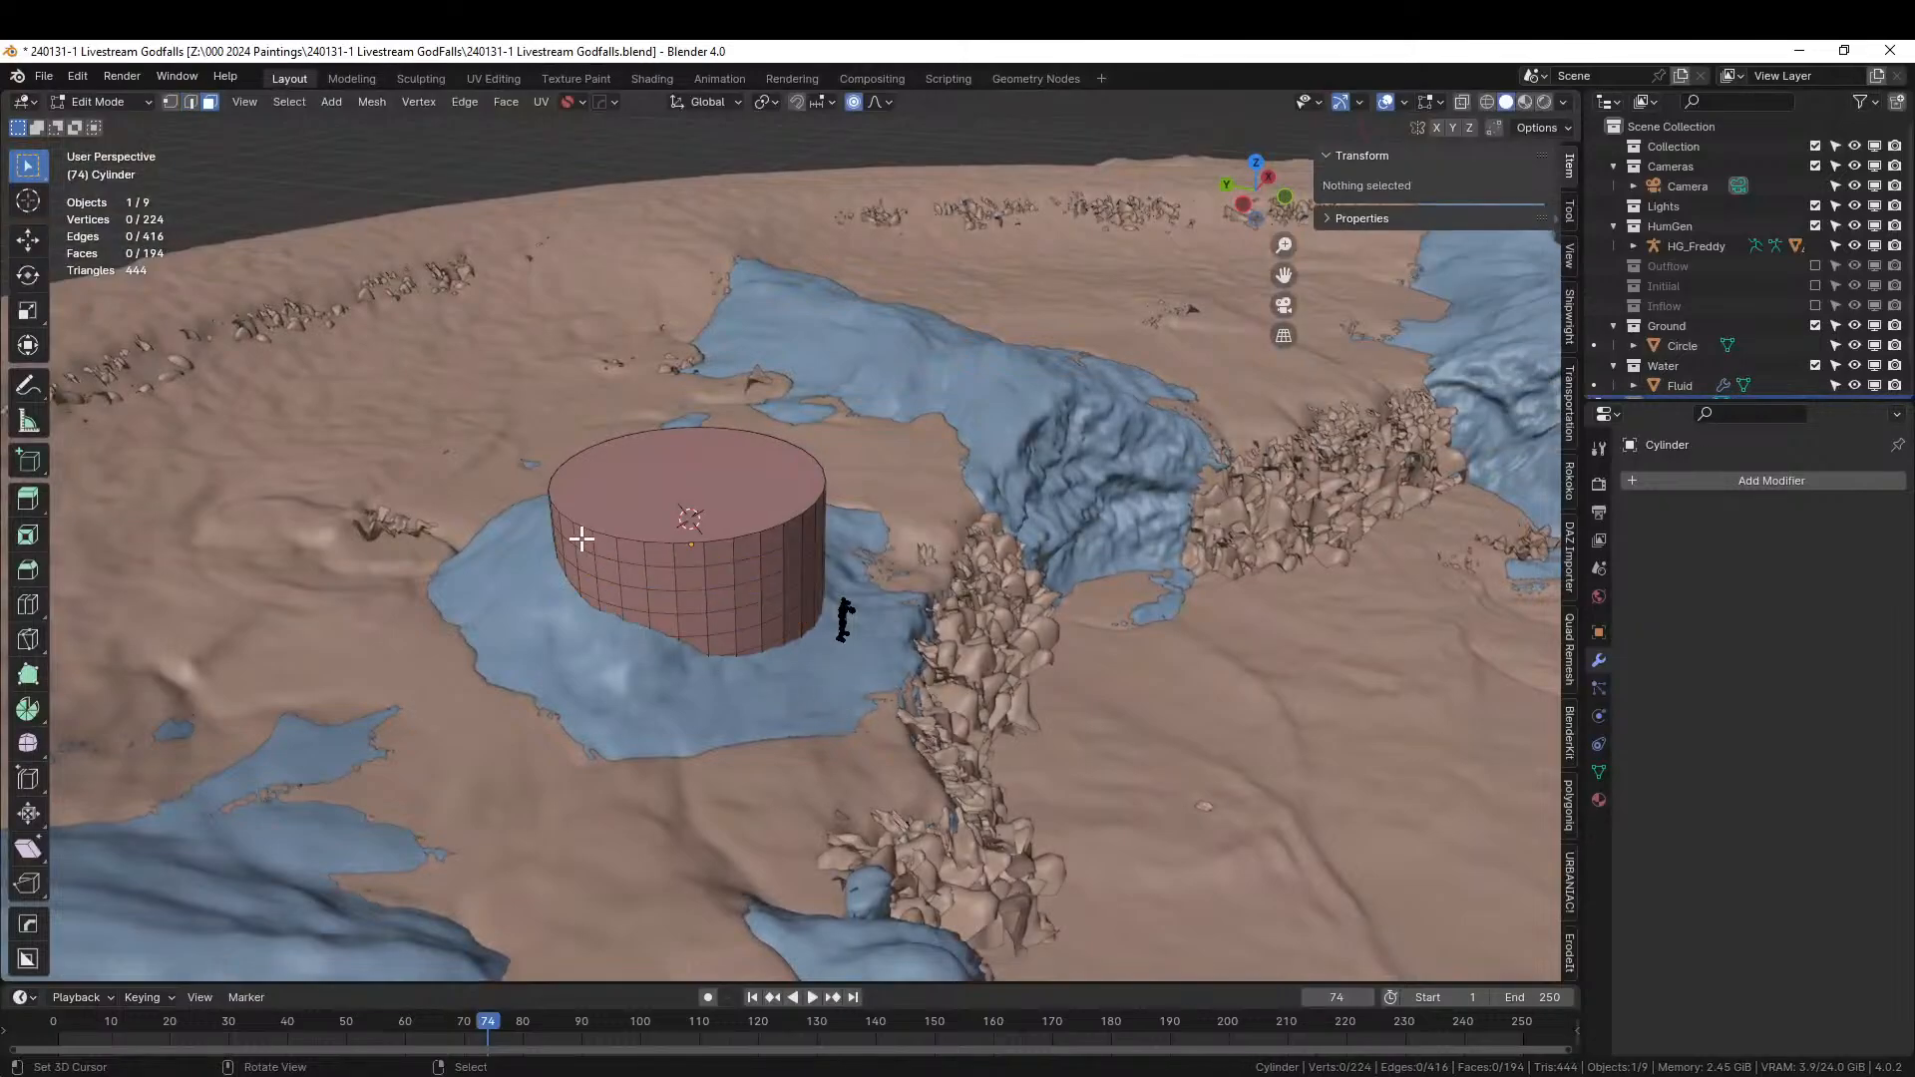
pyautogui.rightClick(583, 540)
pyautogui.keyDown('shift'); pyautogui.rightClick(596, 548); pyautogui.keyUp('shift')
pyautogui.keyDown('shift'); pyautogui.rightClick(607, 568); pyautogui.keyUp('shift')
pyautogui.keyDown('shift'); pyautogui.rightClick(589, 565); pyautogui.keyUp('shift')
pyautogui.moveTo(590, 565); pyautogui.dragTo(519, 626, button='middle')
pyautogui.scroll(-3, 519, 626)
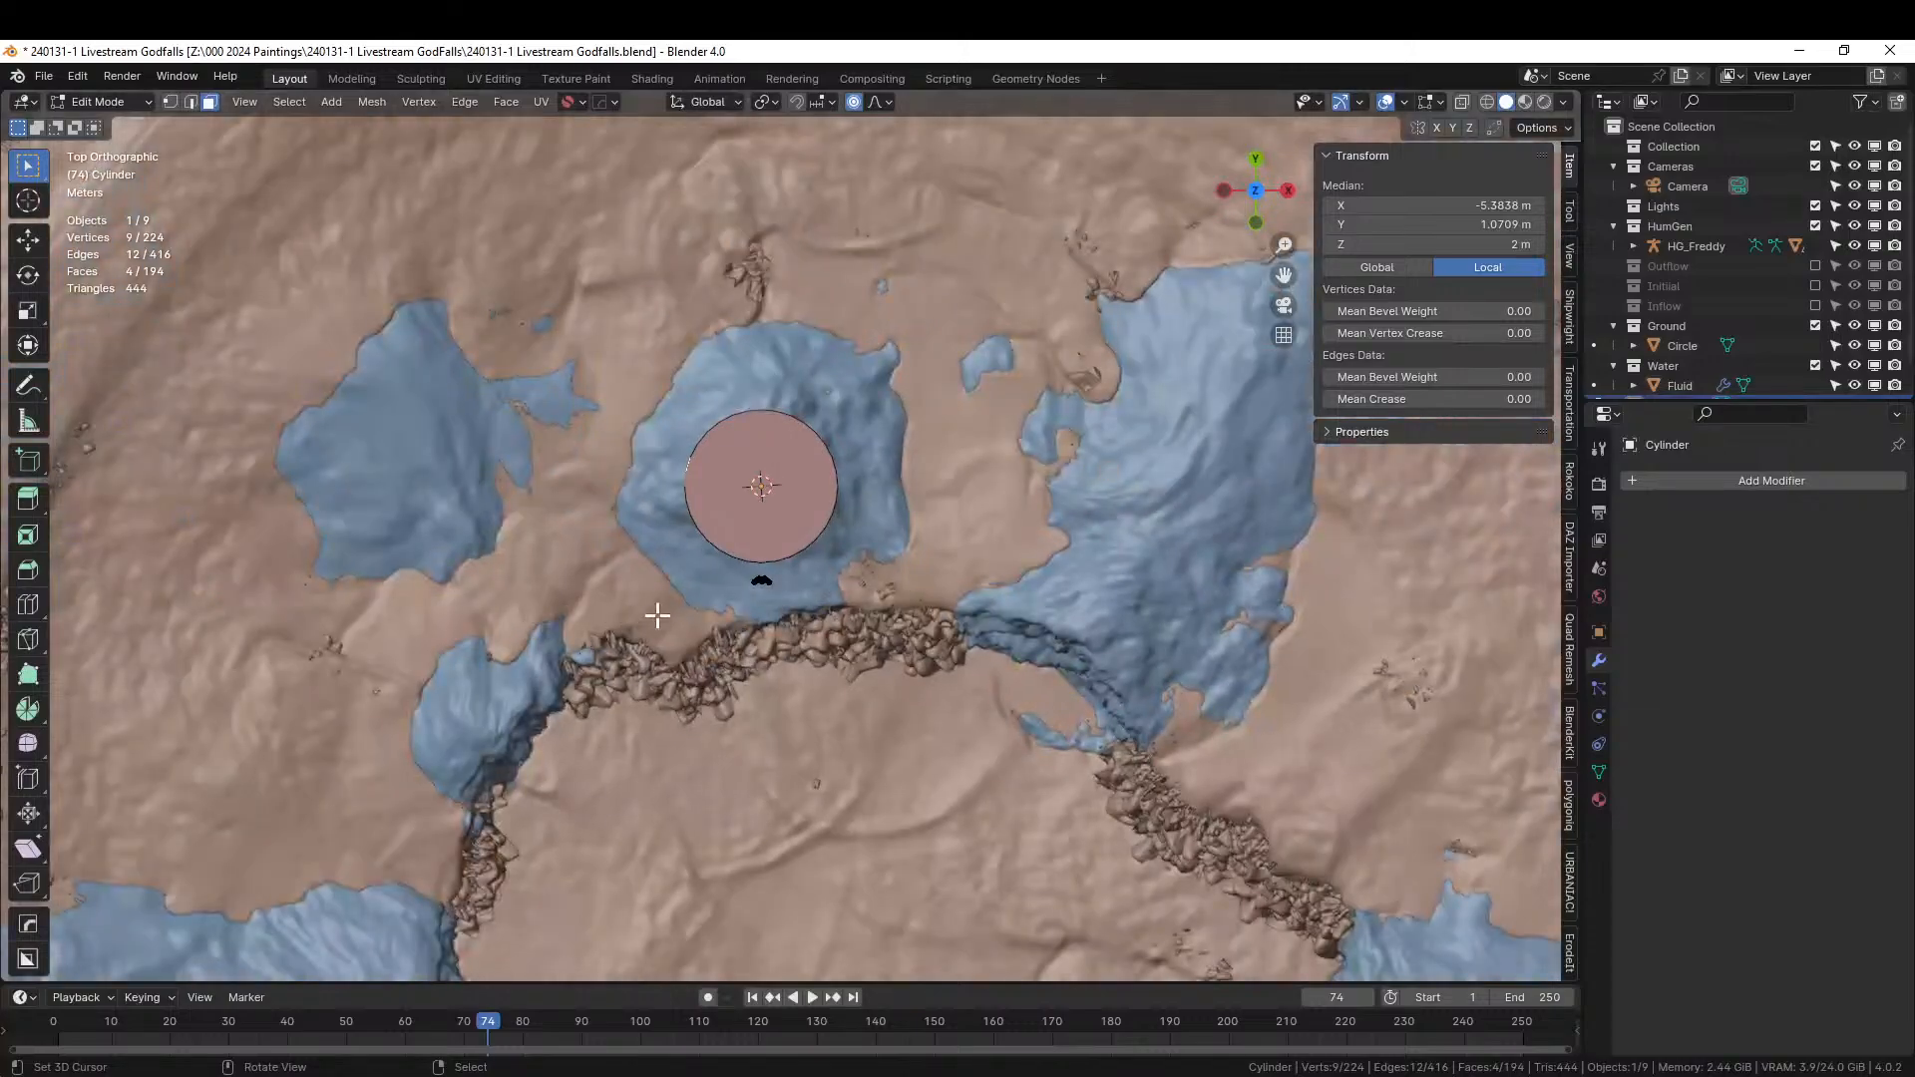
pyautogui.press('e')
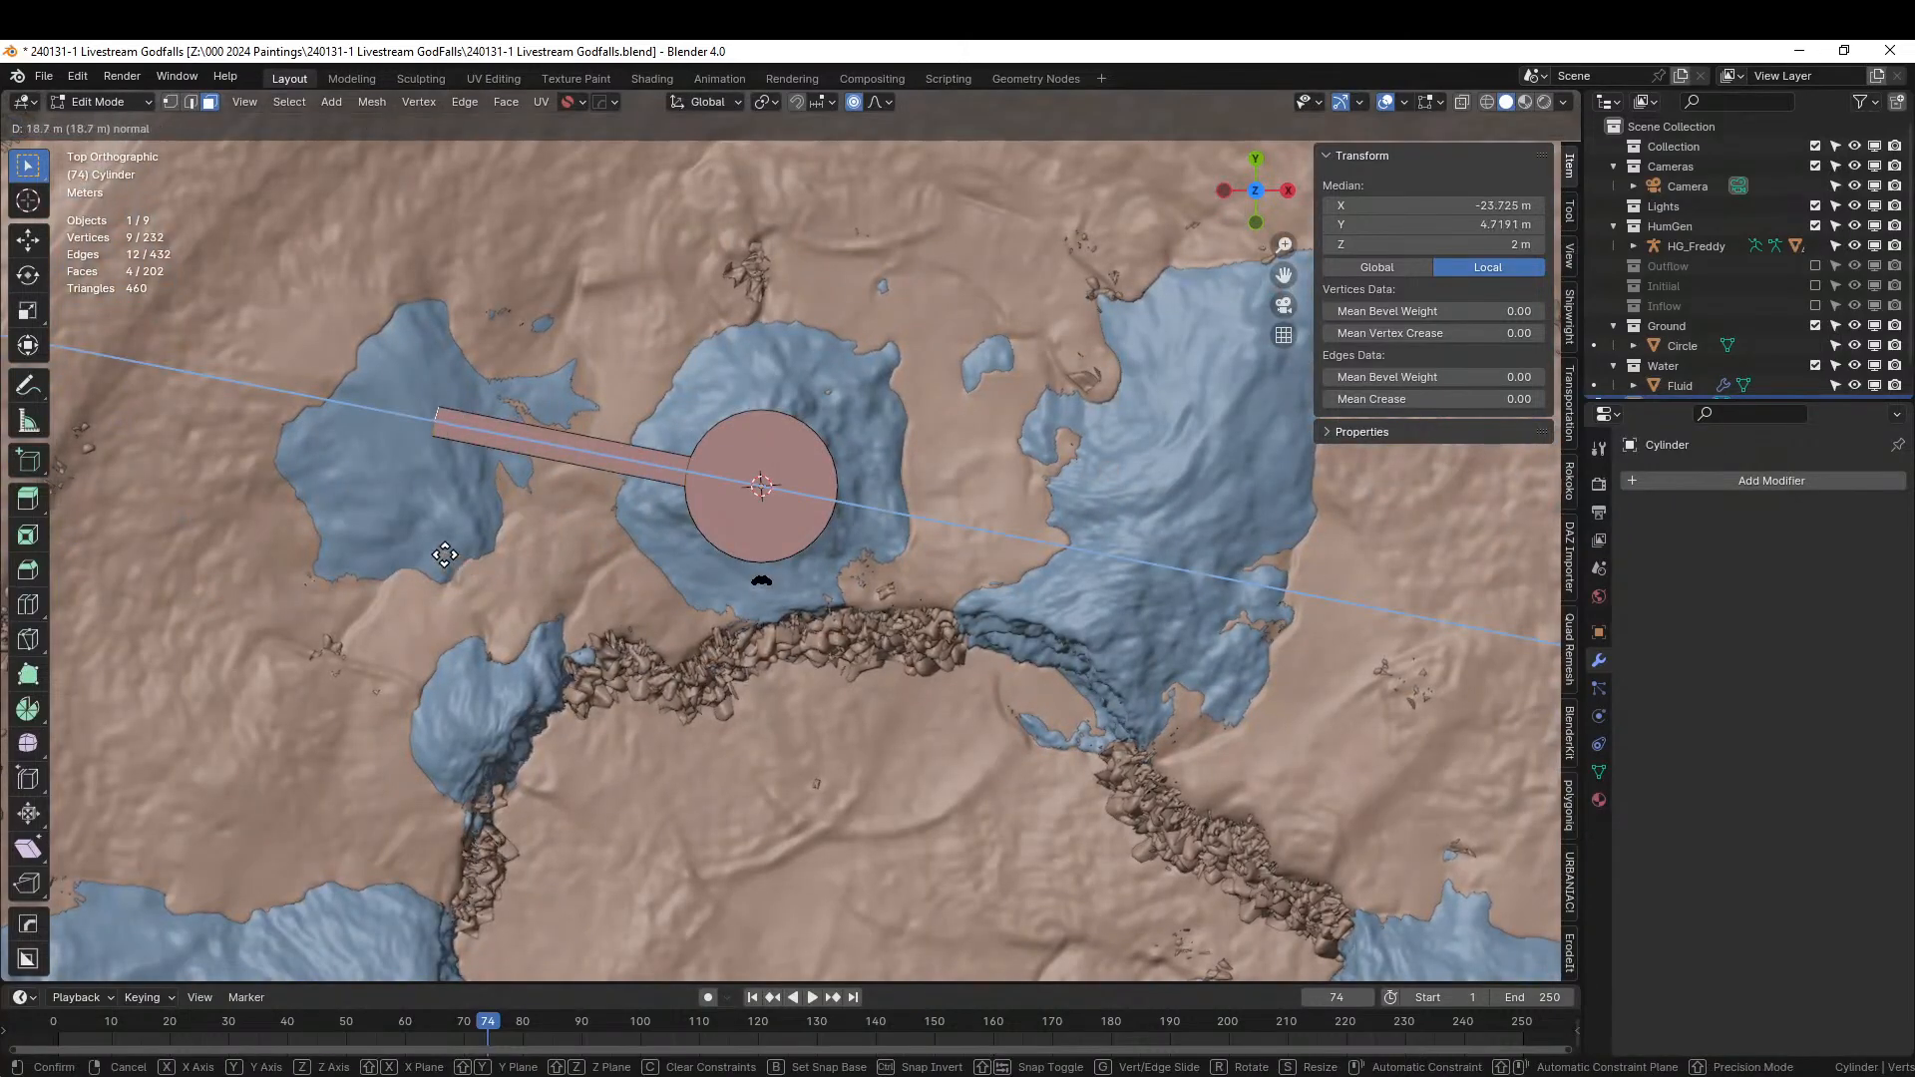
pyautogui.click(450, 554)
# Switch the transform orientation to Normal and flatten the arm's end faces along their normal.
pyautogui.moveTo(450, 554); pyautogui.dragTo(569, 321, button='middle')
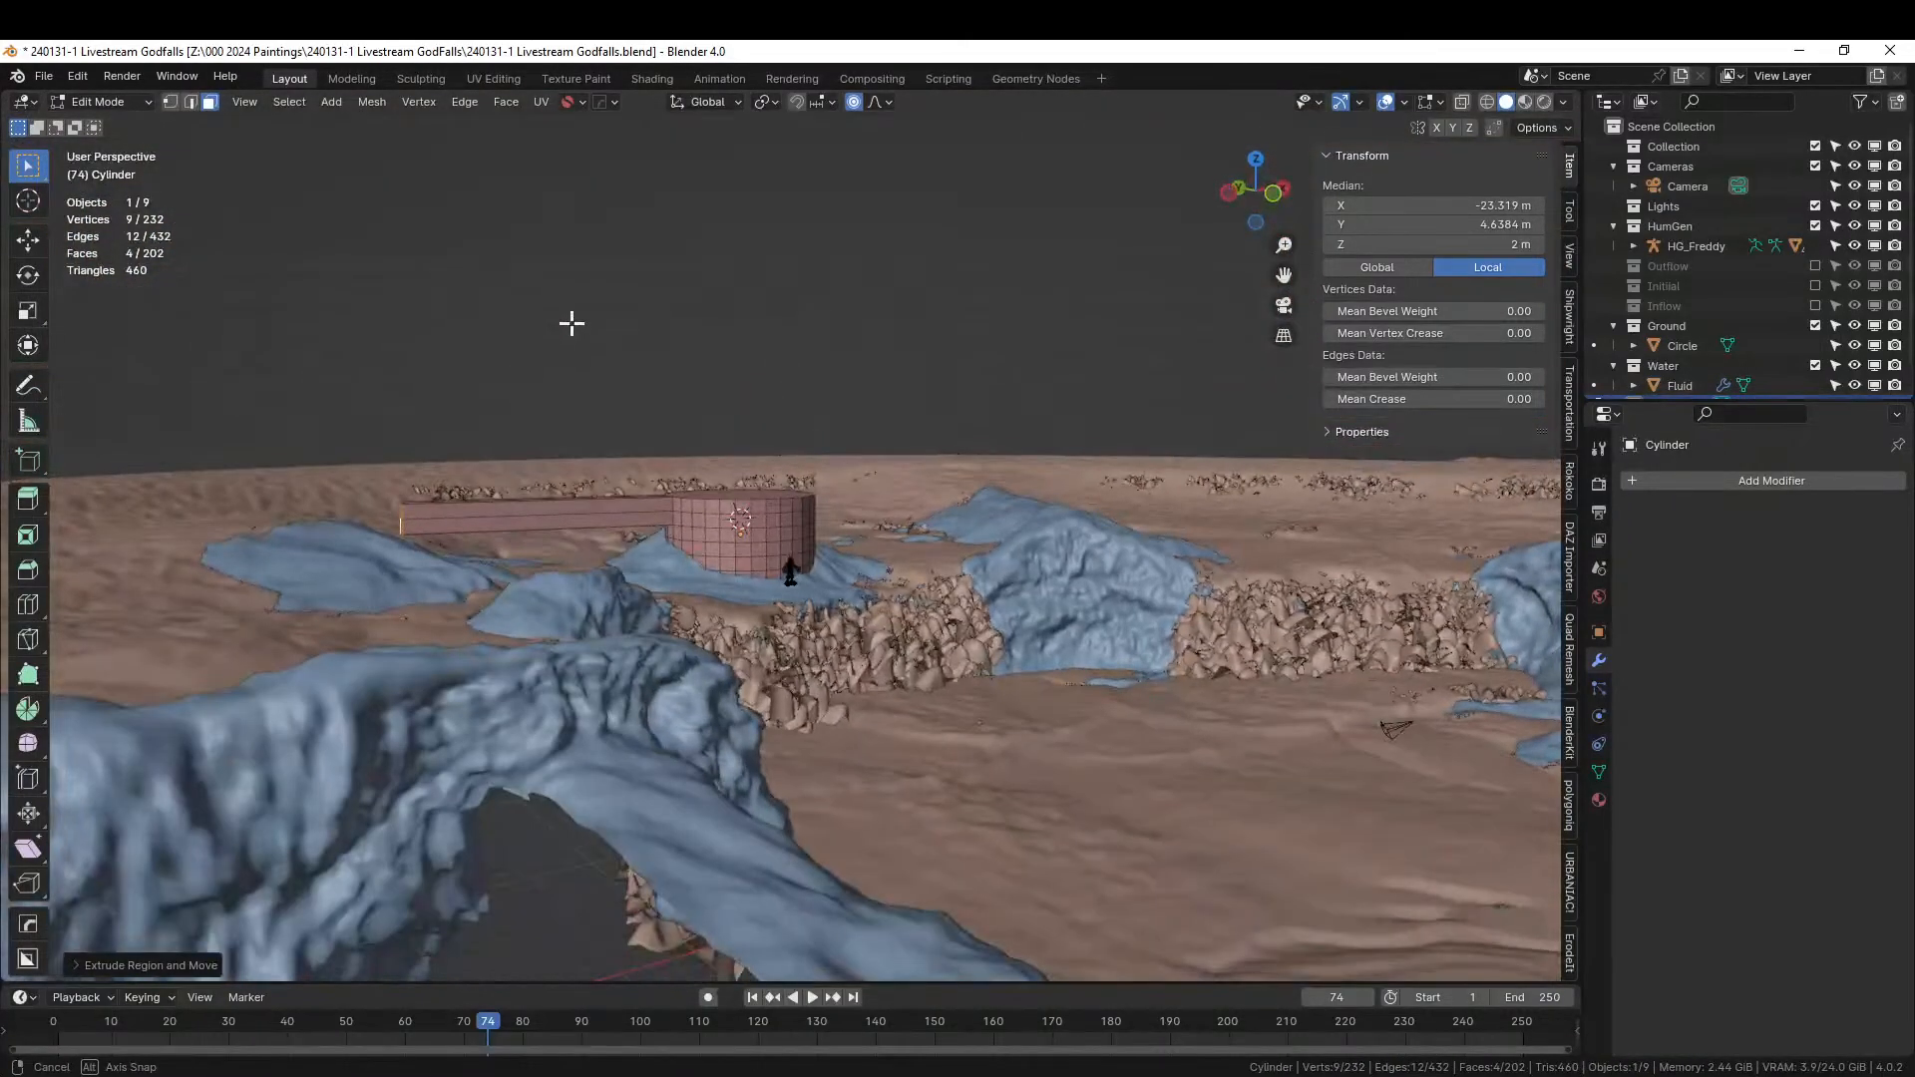
pyautogui.moveTo(506, 449); pyautogui.dragTo(1022, 881, button='middle')
pyautogui.press('KP_7')
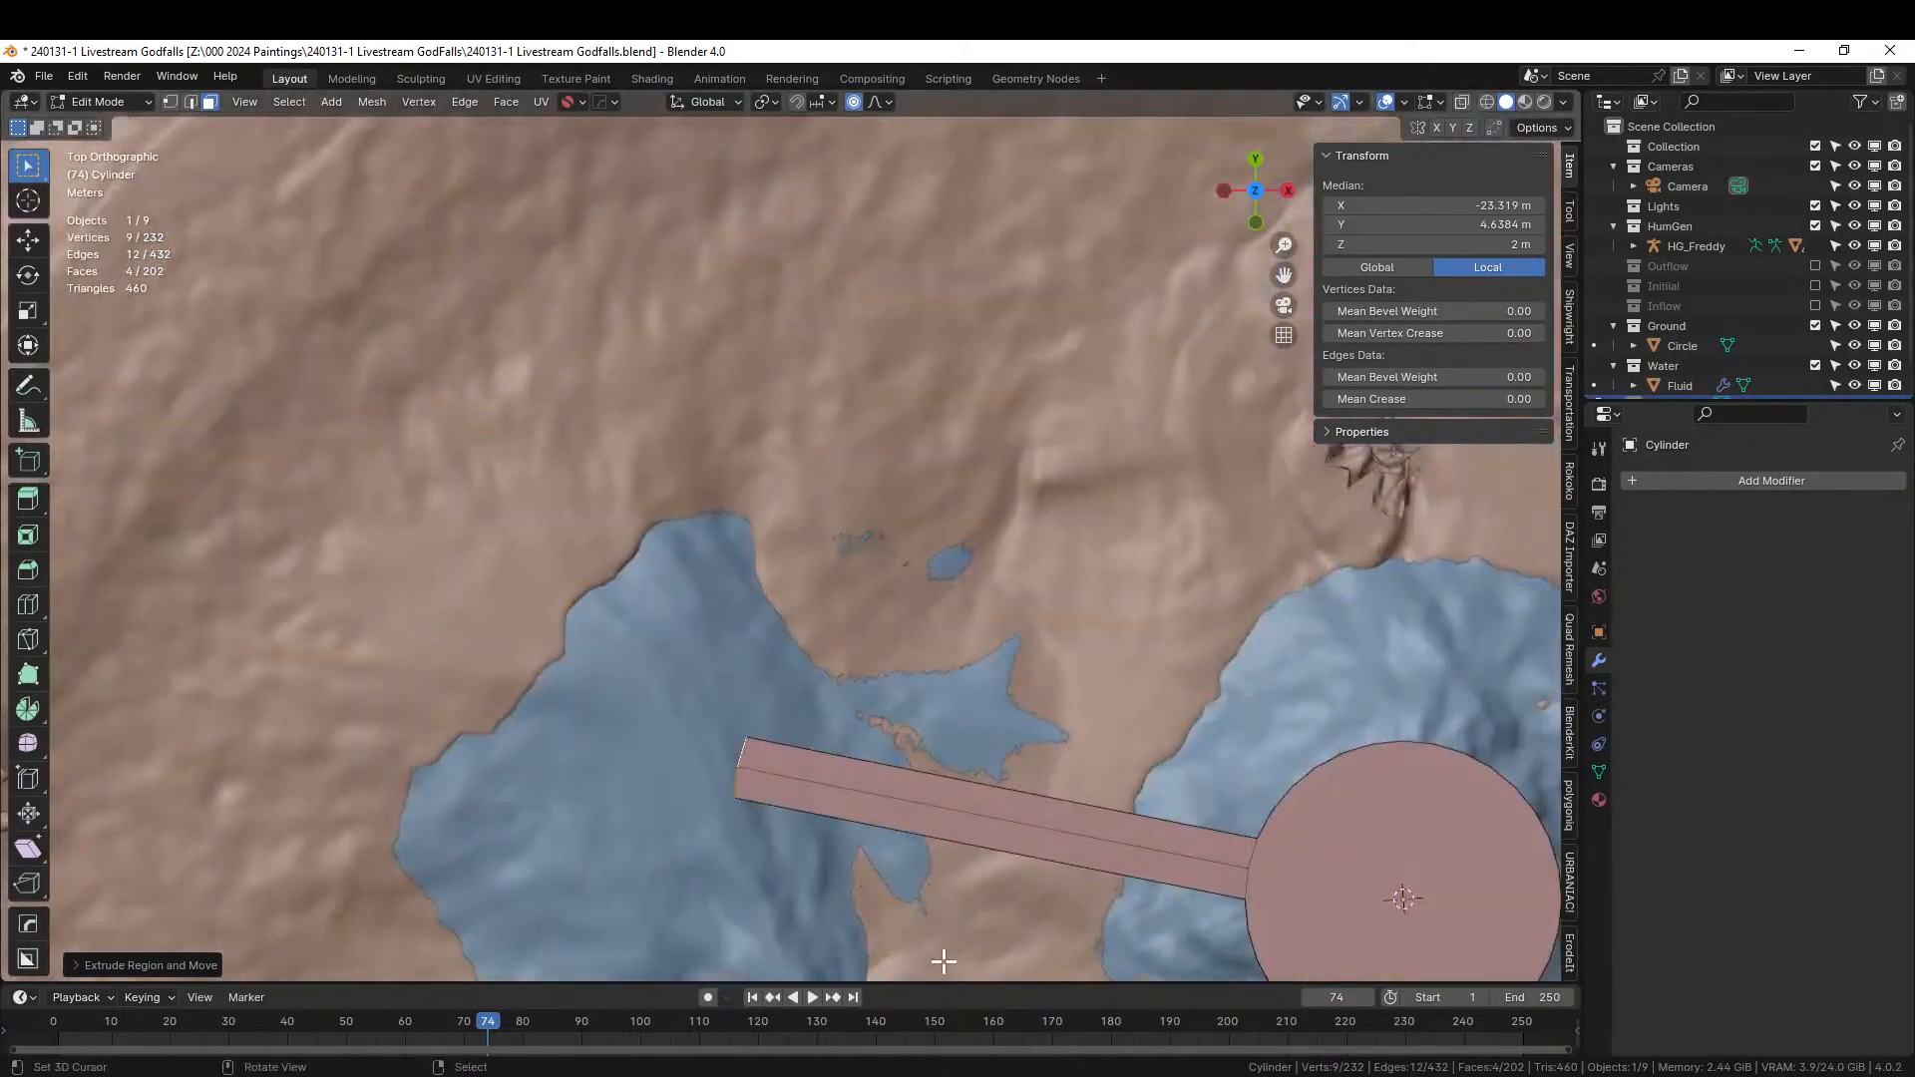
pyautogui.click(710, 102)
pyautogui.click(668, 206)
pyautogui.click(28, 346)
pyautogui.moveTo(812, 739); pyautogui.dragTo(808, 740)
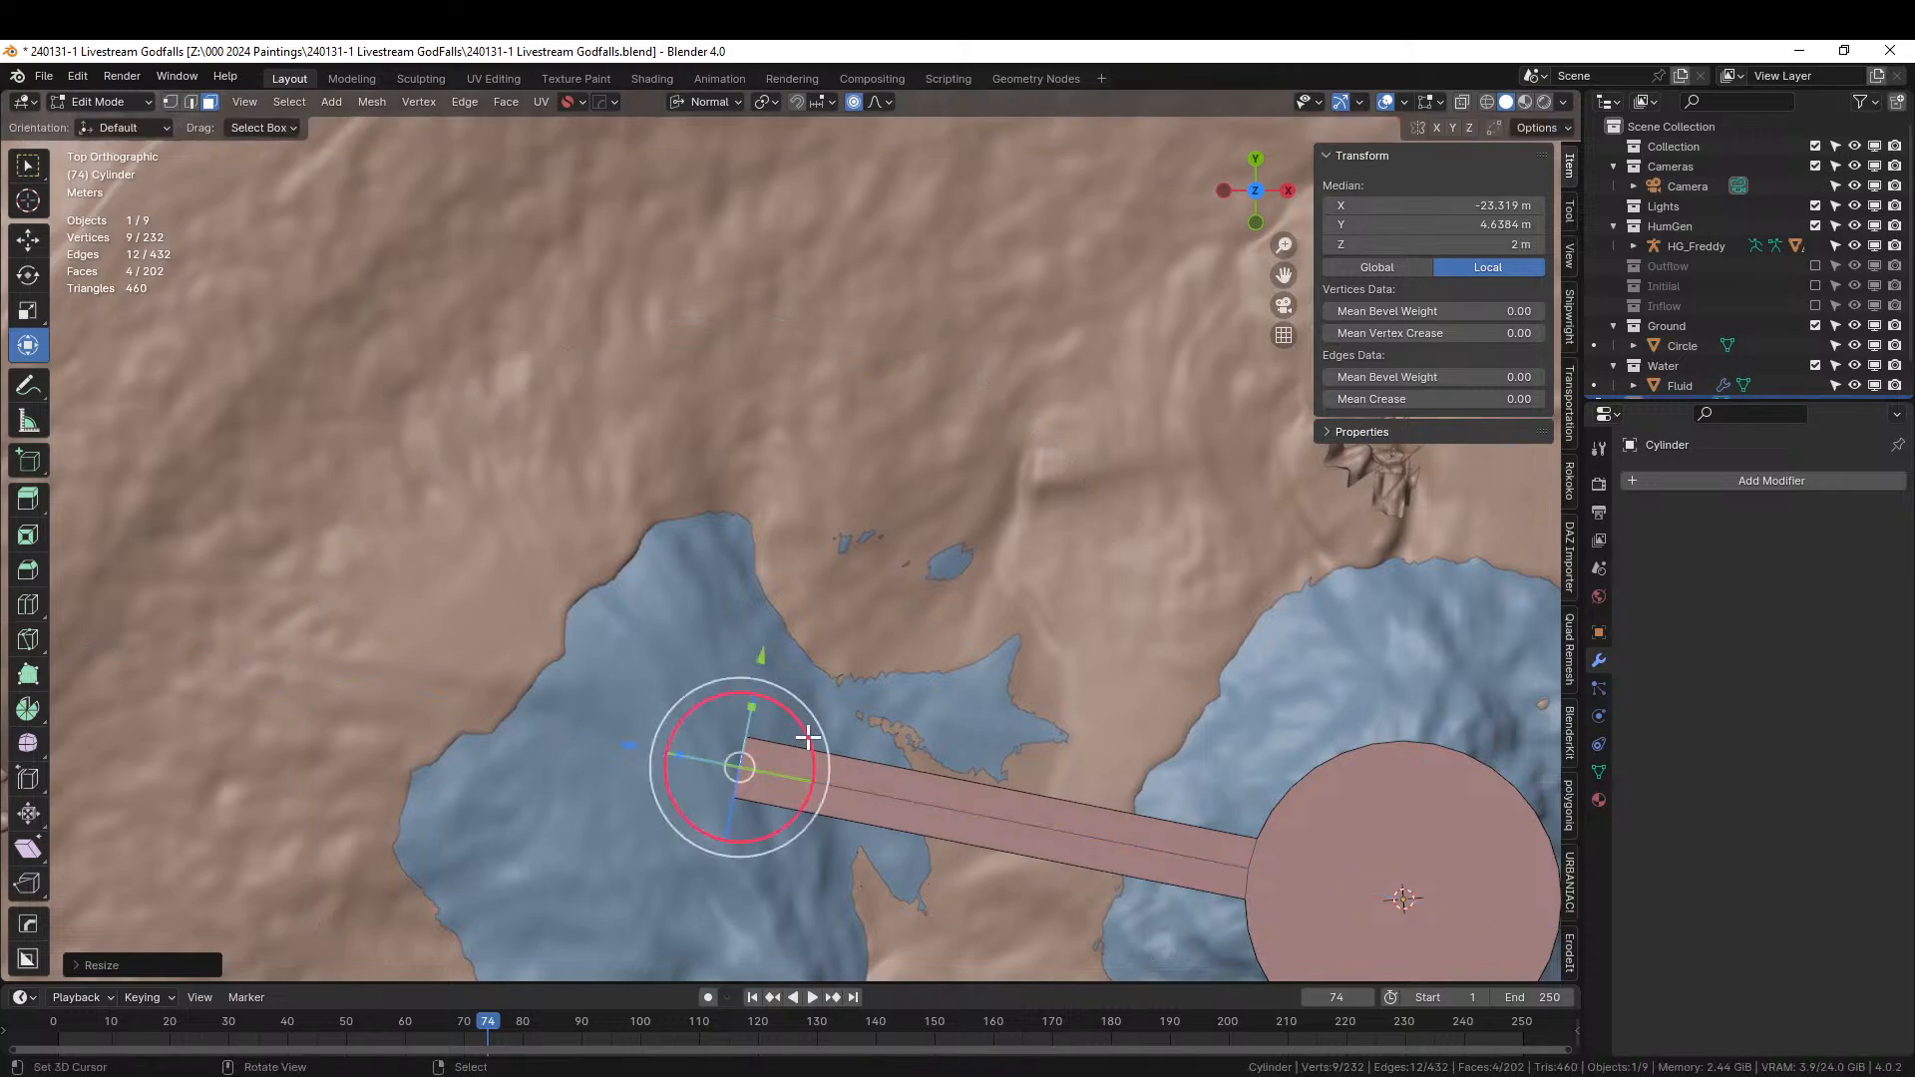
# Extrude the arm's end in place, scale it up by about 1.9, and extrude it about 6 m into an end block.
pyautogui.moveTo(810, 744); pyautogui.dragTo(984, 534, button='middle')
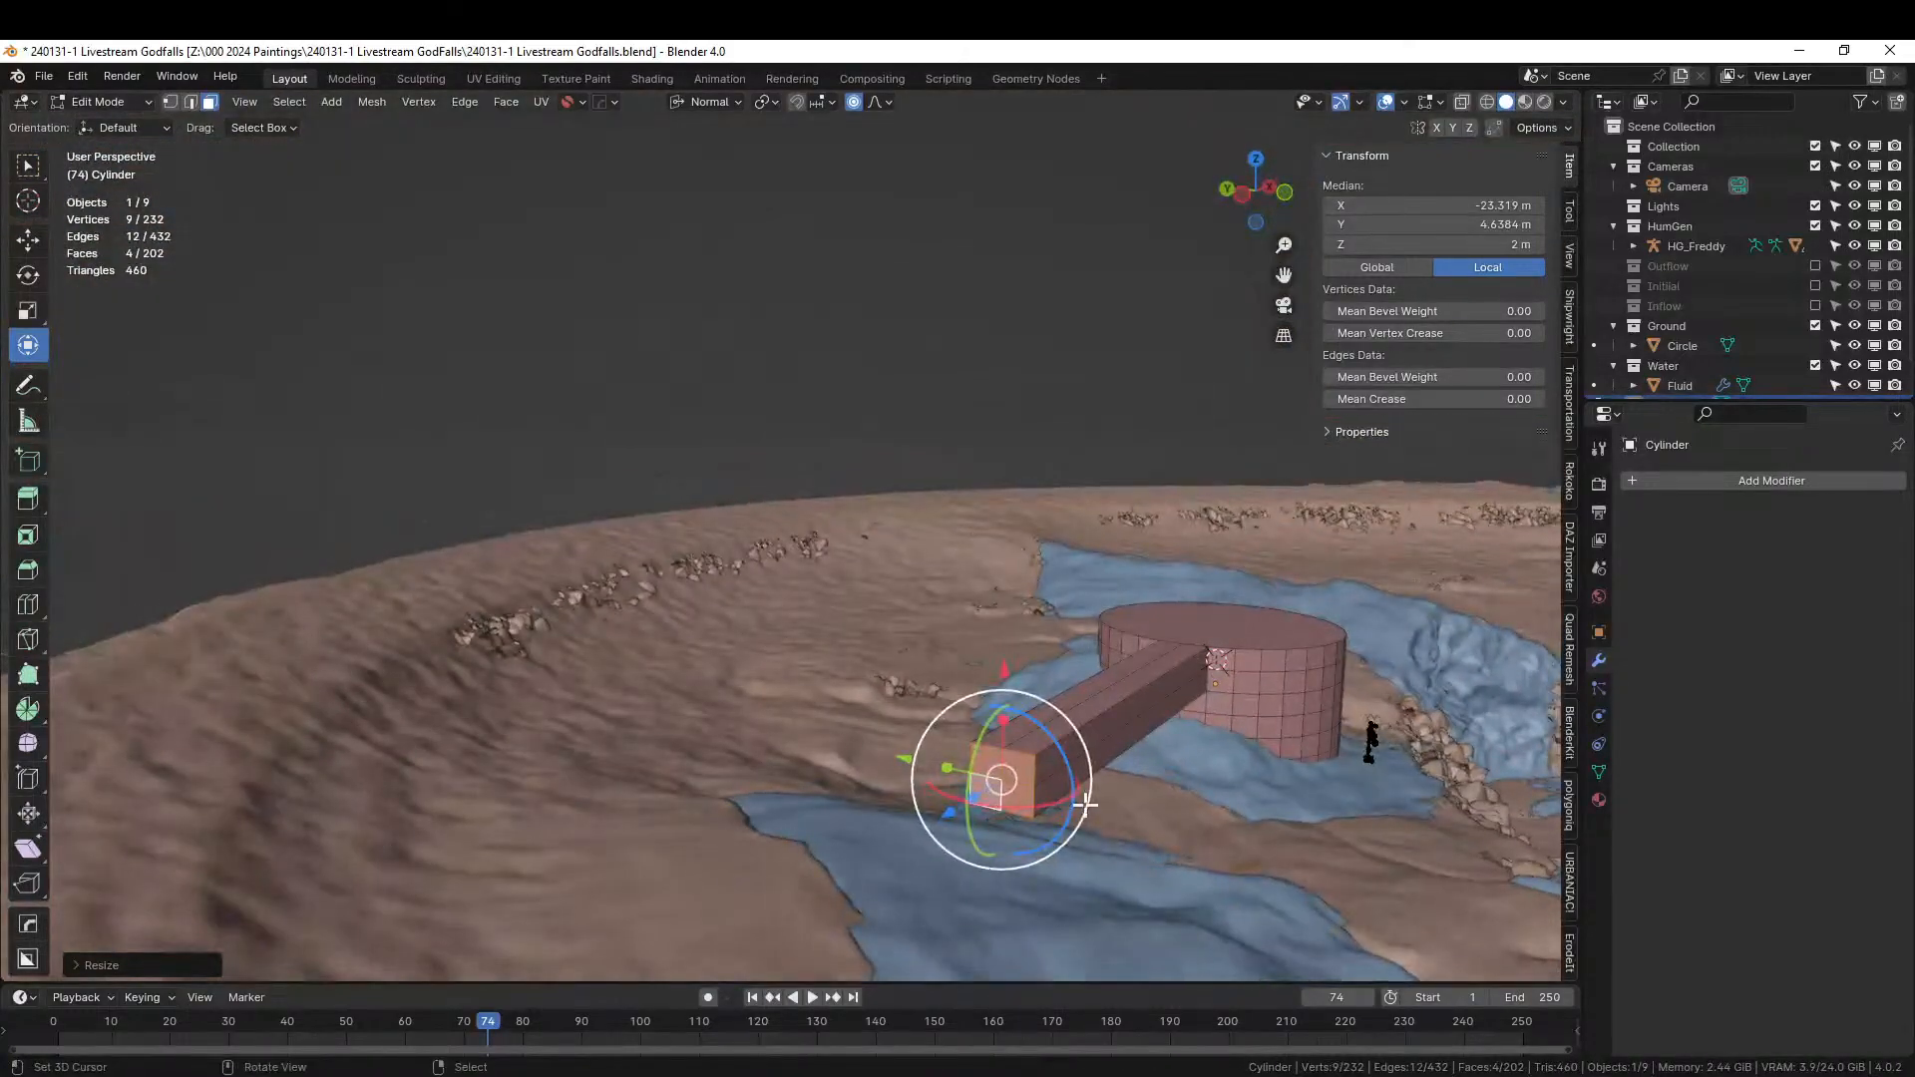
pyautogui.press('e')
pyautogui.press('s')
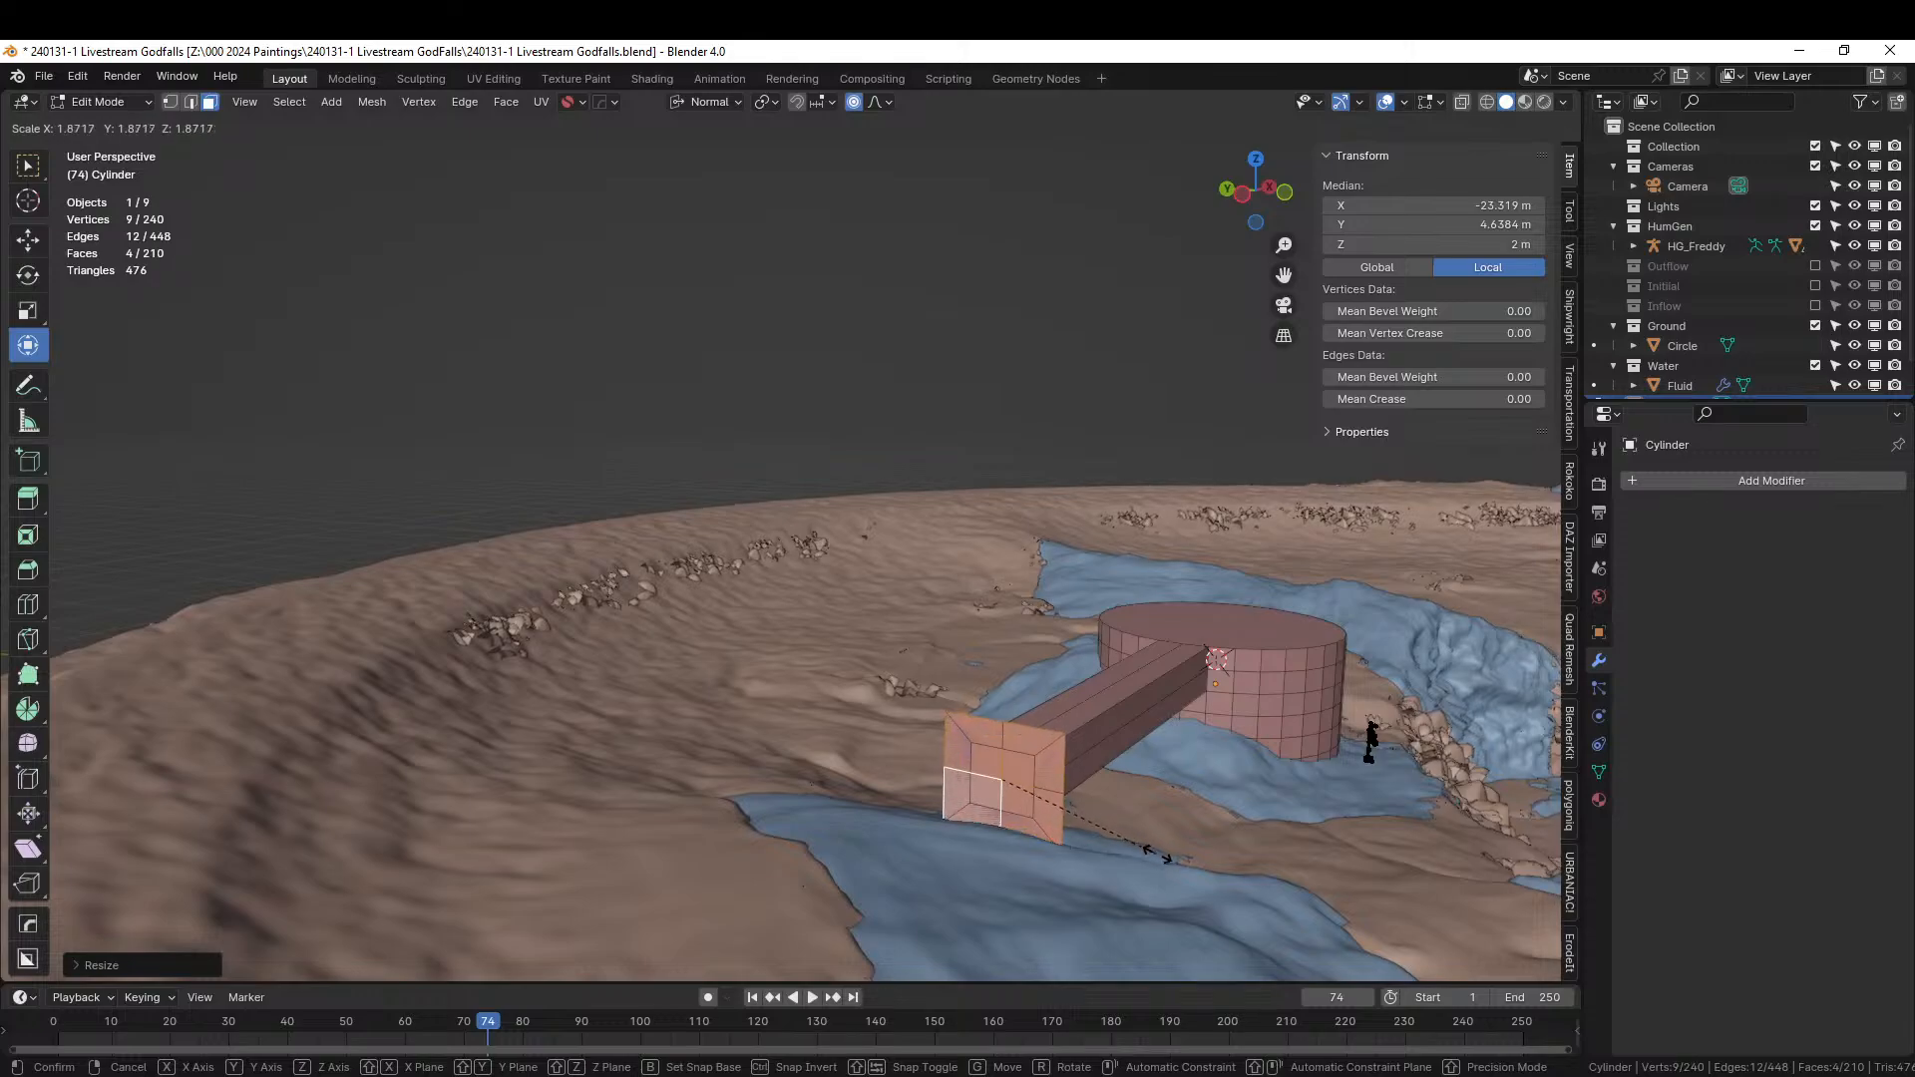
pyautogui.click(1168, 860)
pyautogui.press('e')
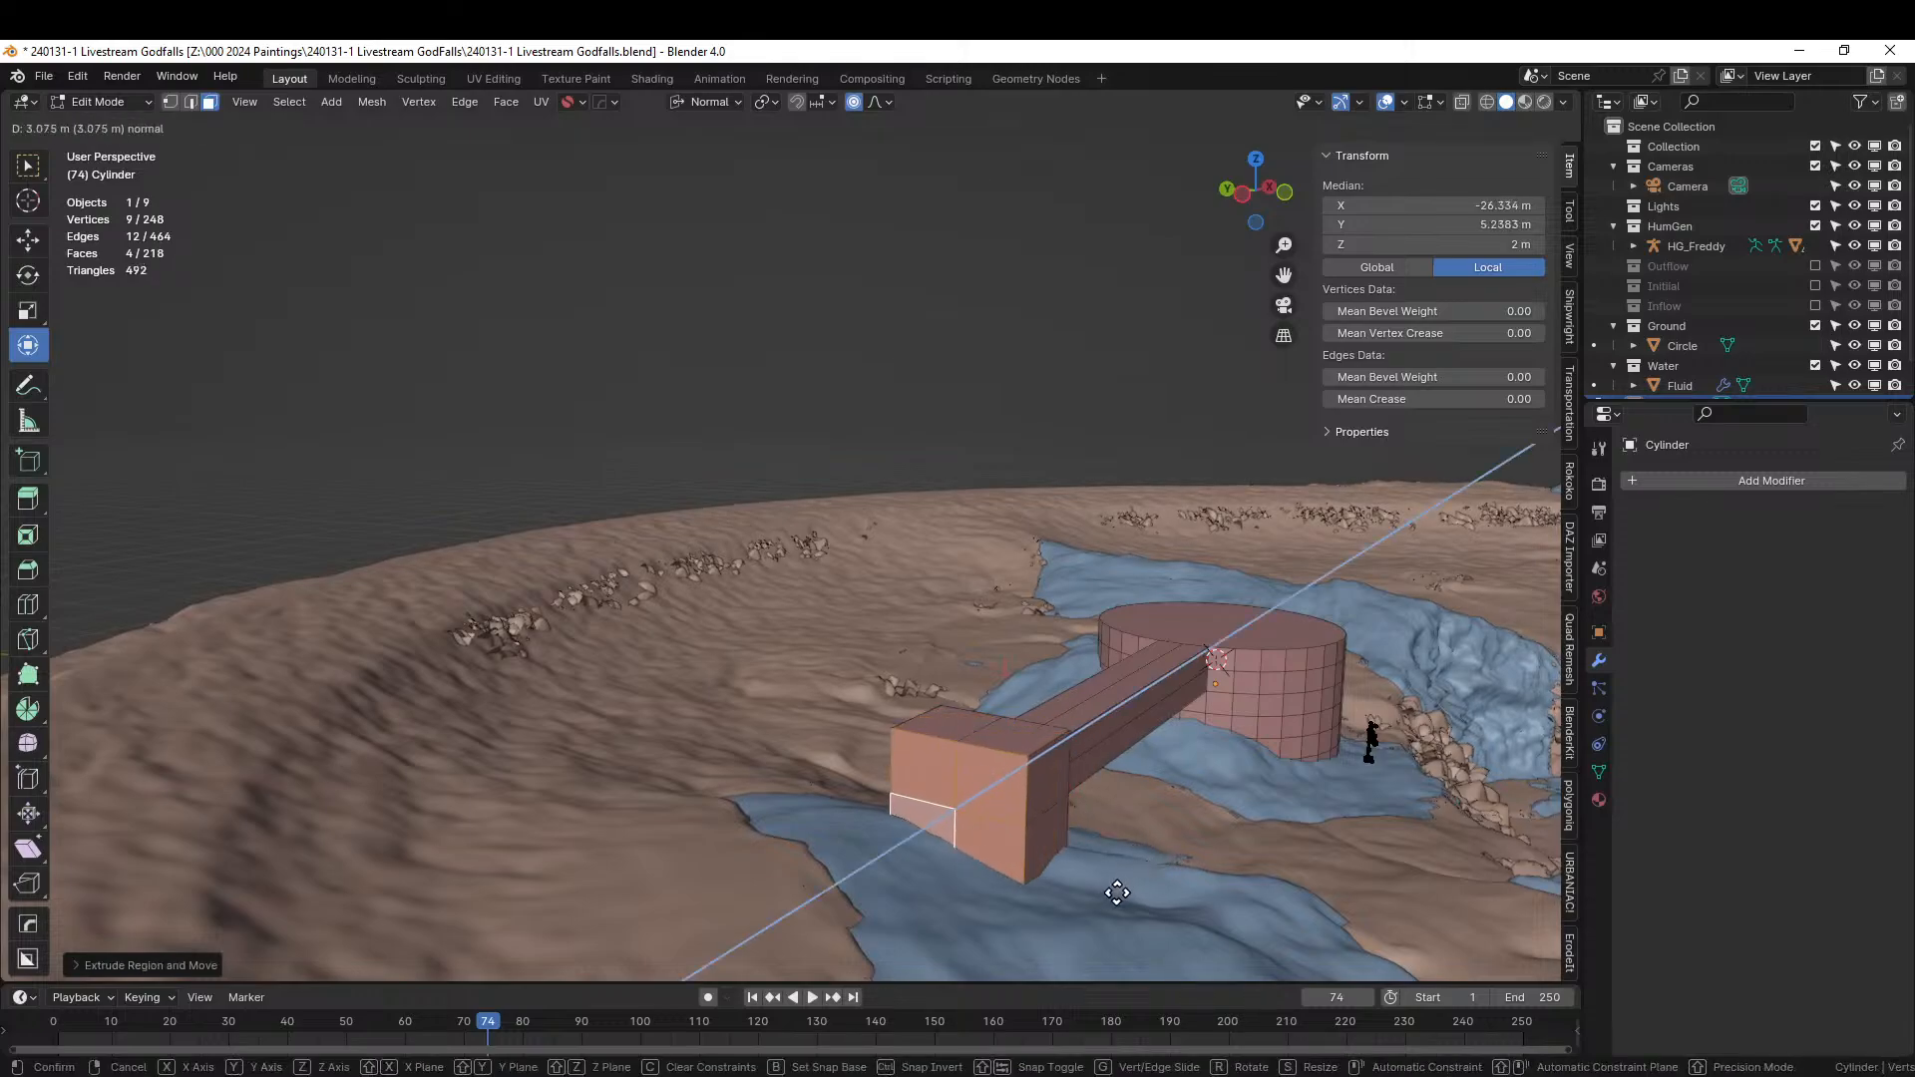
pyautogui.click(1069, 924)
# Divide the arm's end block with two evenly spaced loop cuts and save the file with nothing selected.
pyautogui.moveTo(1069, 924); pyautogui.dragTo(890, 947, button='middle')
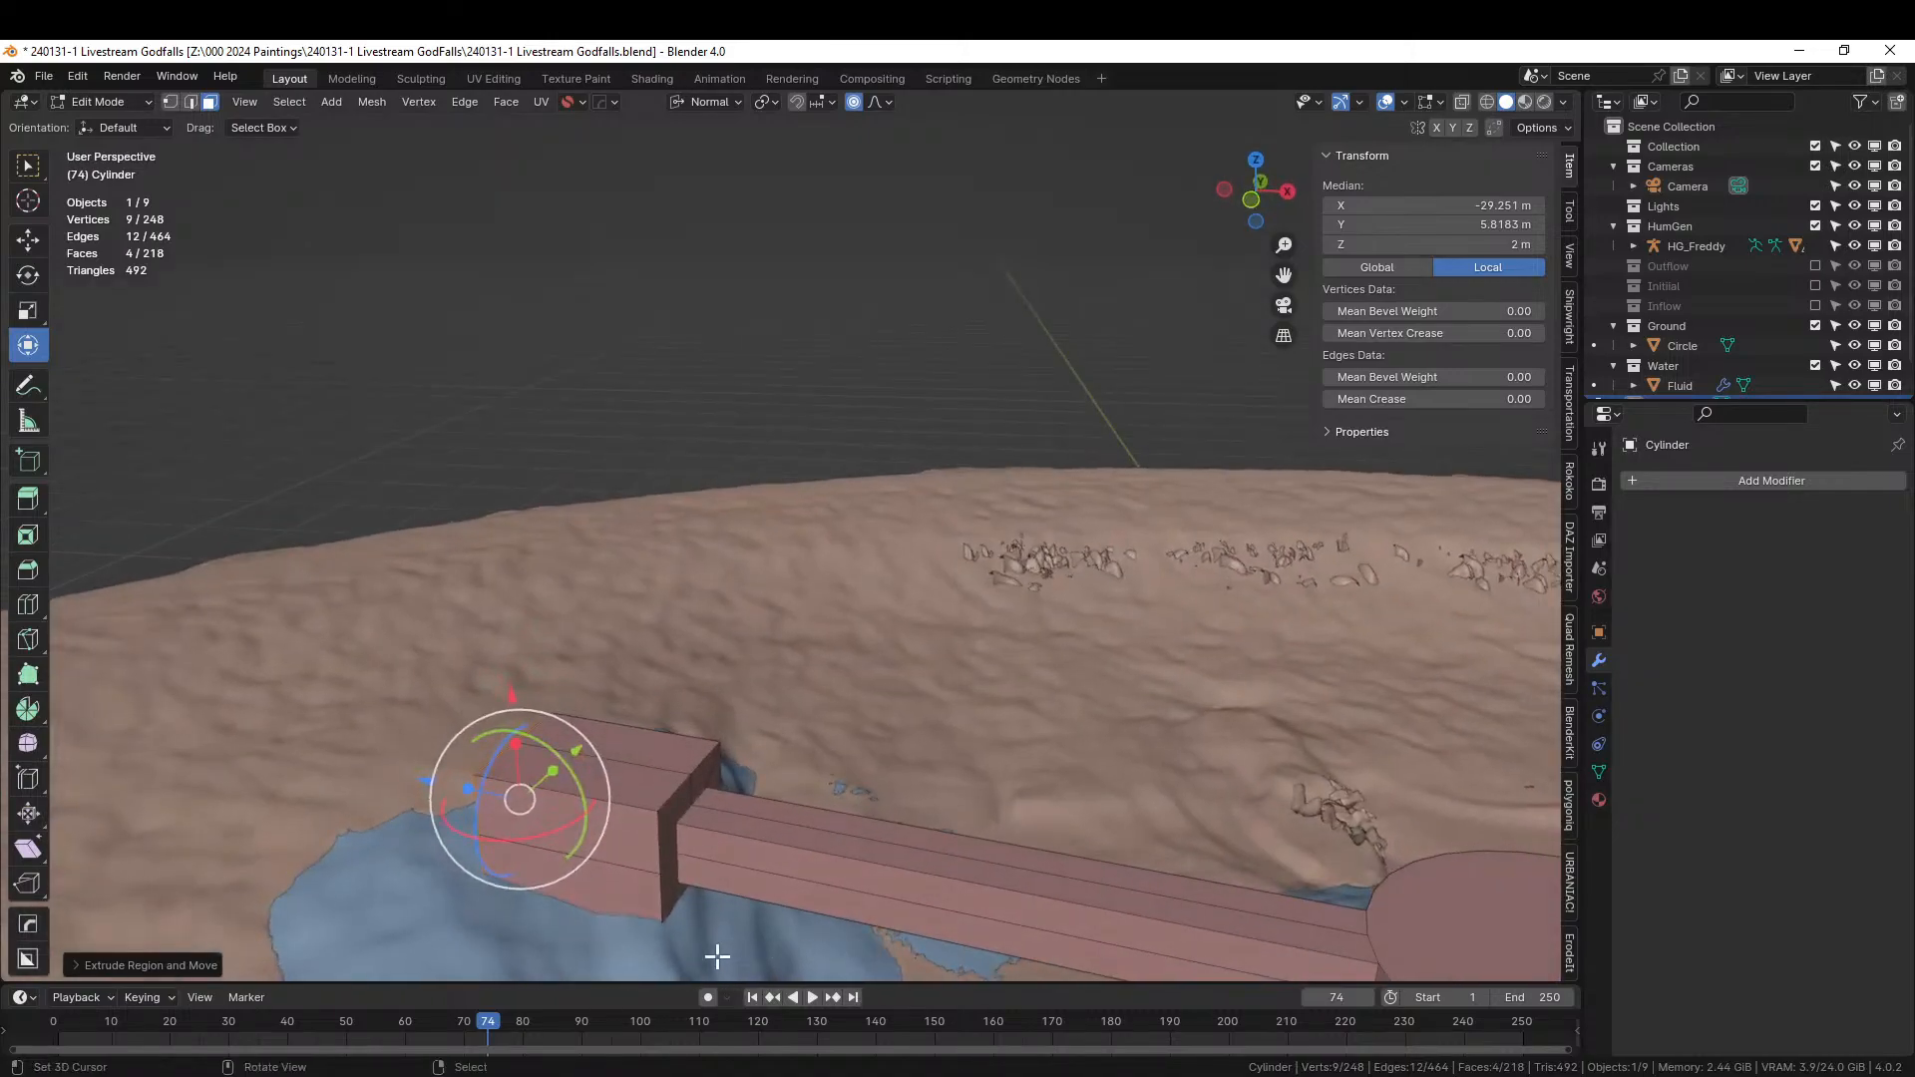
pyautogui.click(597, 797)
pyautogui.press('2')
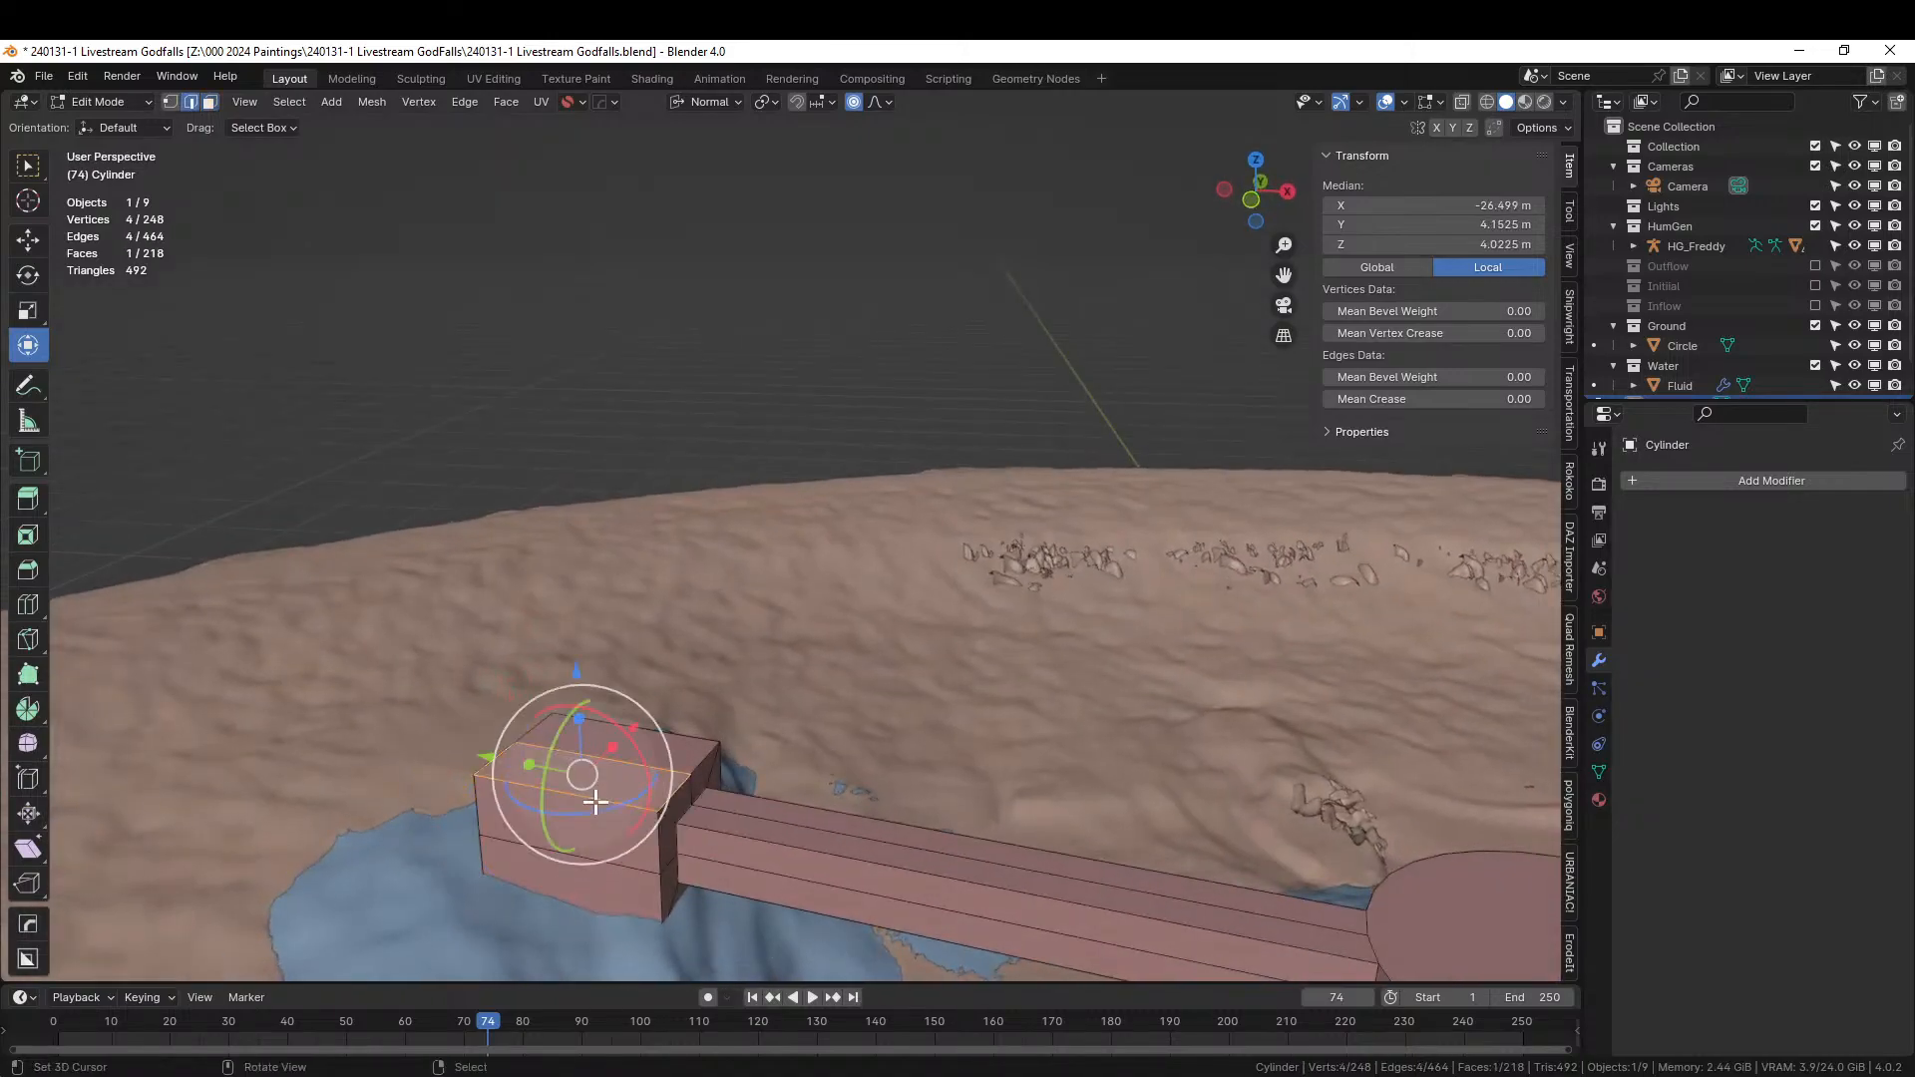
pyautogui.scroll(1, 595, 801)
pyautogui.click(595, 801)
pyautogui.rightClick(598, 800)
pyautogui.moveTo(598, 800); pyautogui.dragTo(847, 470, button='middle')
pyautogui.hotkey('alt', 'a')
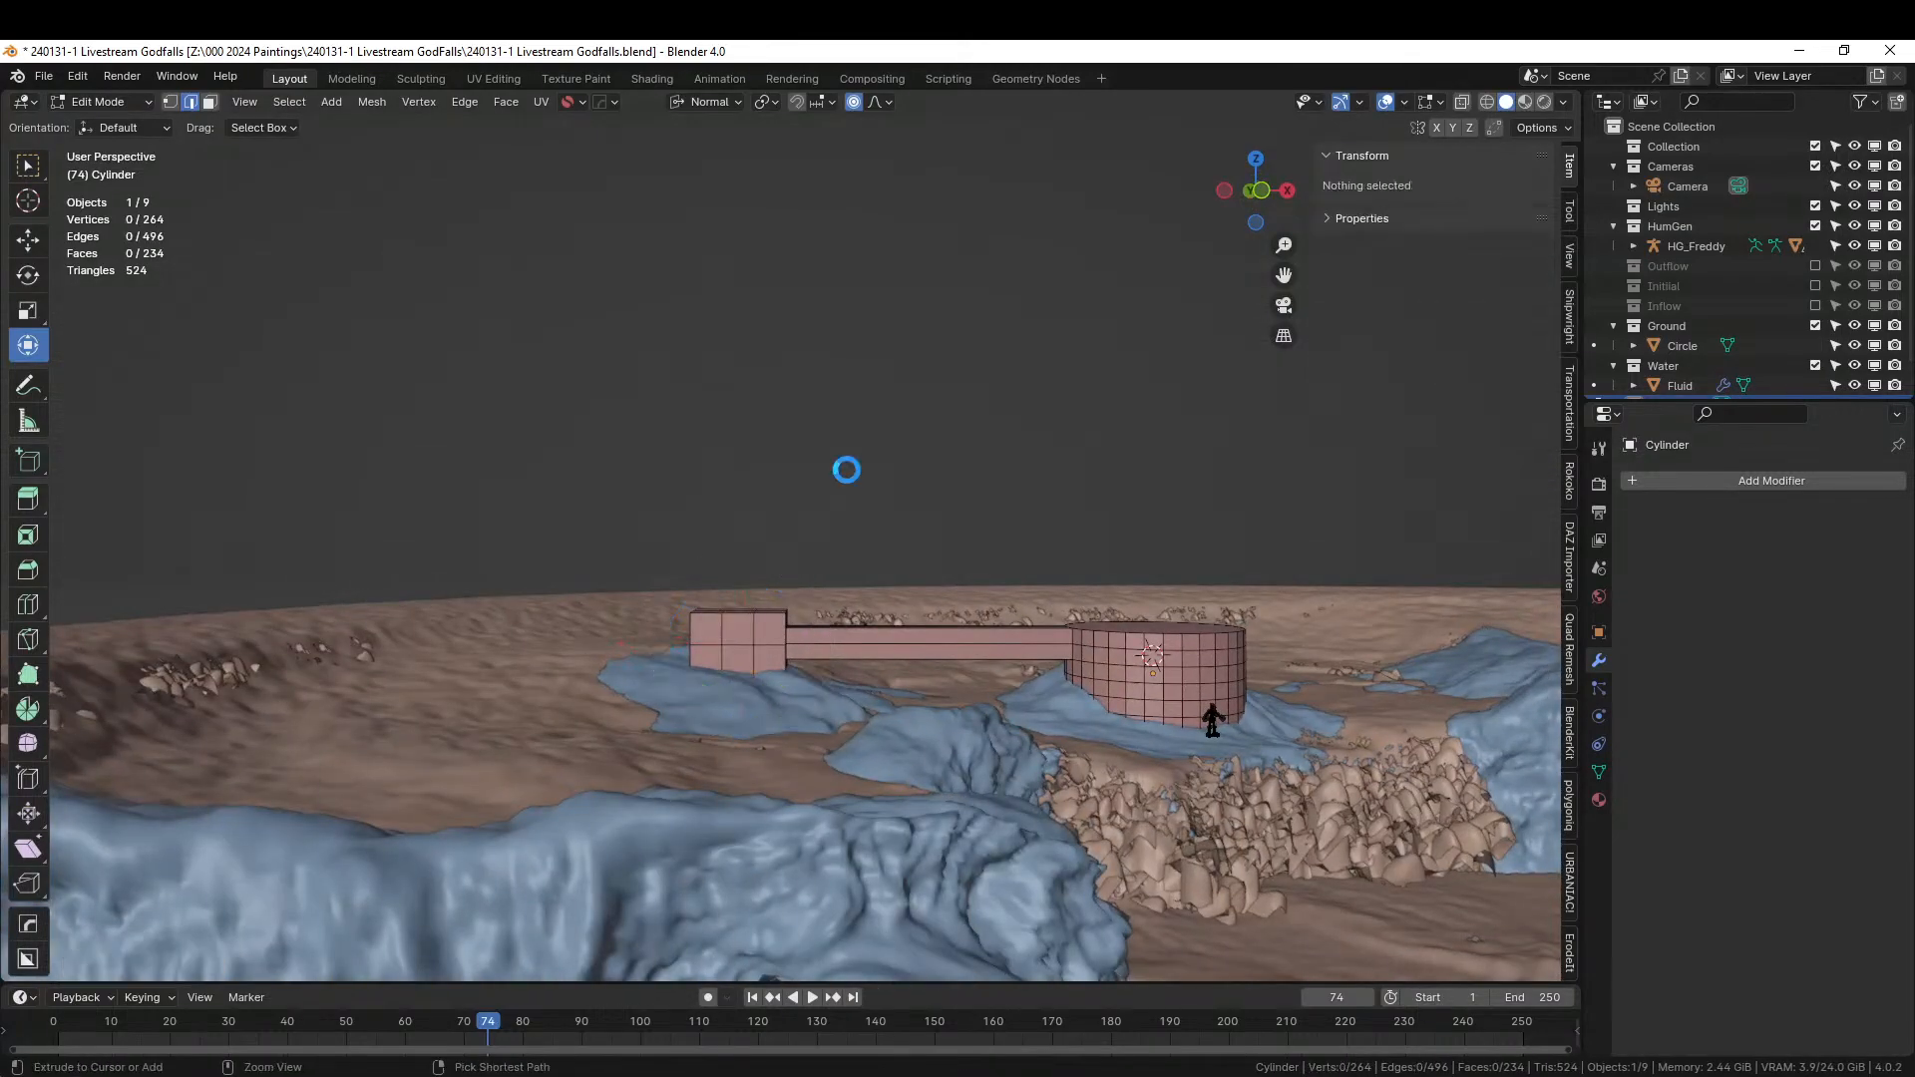
# Extrude a two-by-two block of the cylinder's upper wall faces about 19 m toward the nearer waterfall mound as a second arm.
pyautogui.moveTo(1206, 674); pyautogui.dragTo(1038, 564, button='middle')
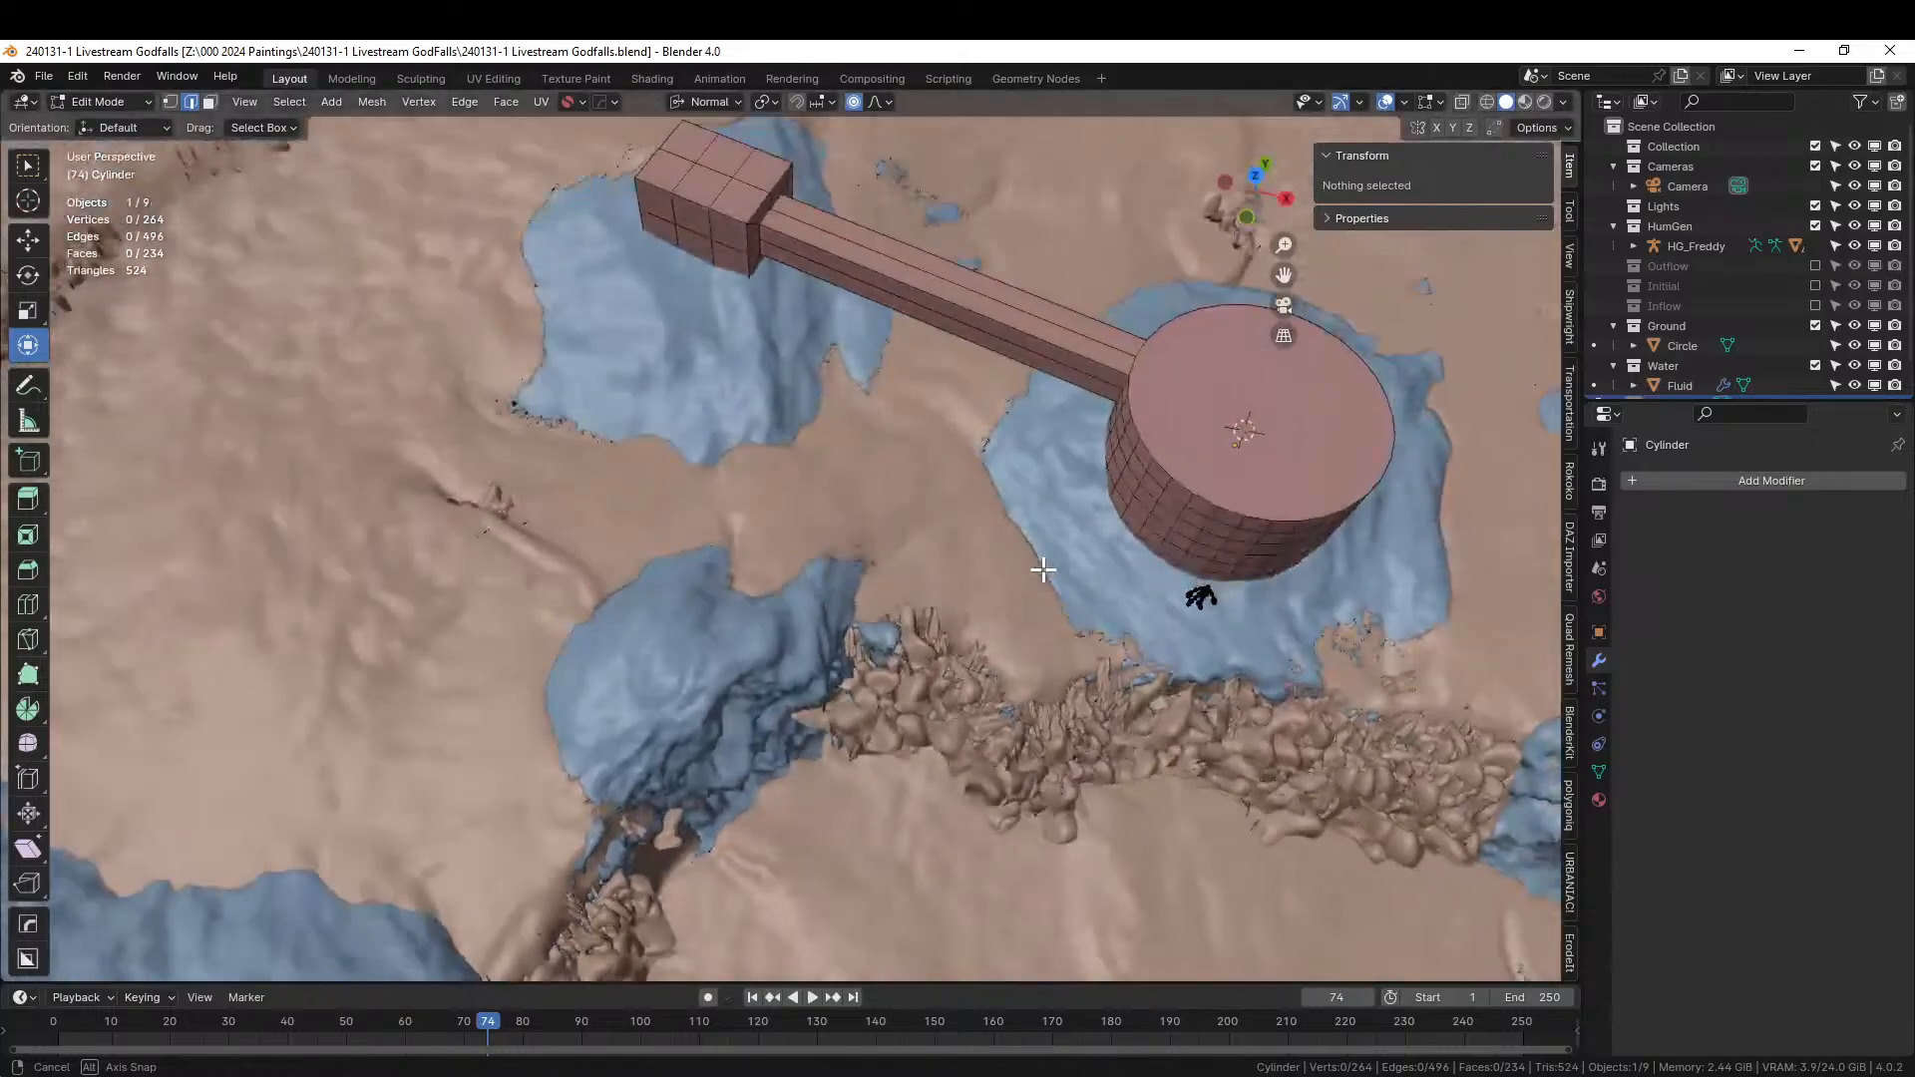
pyautogui.press('KP_7')
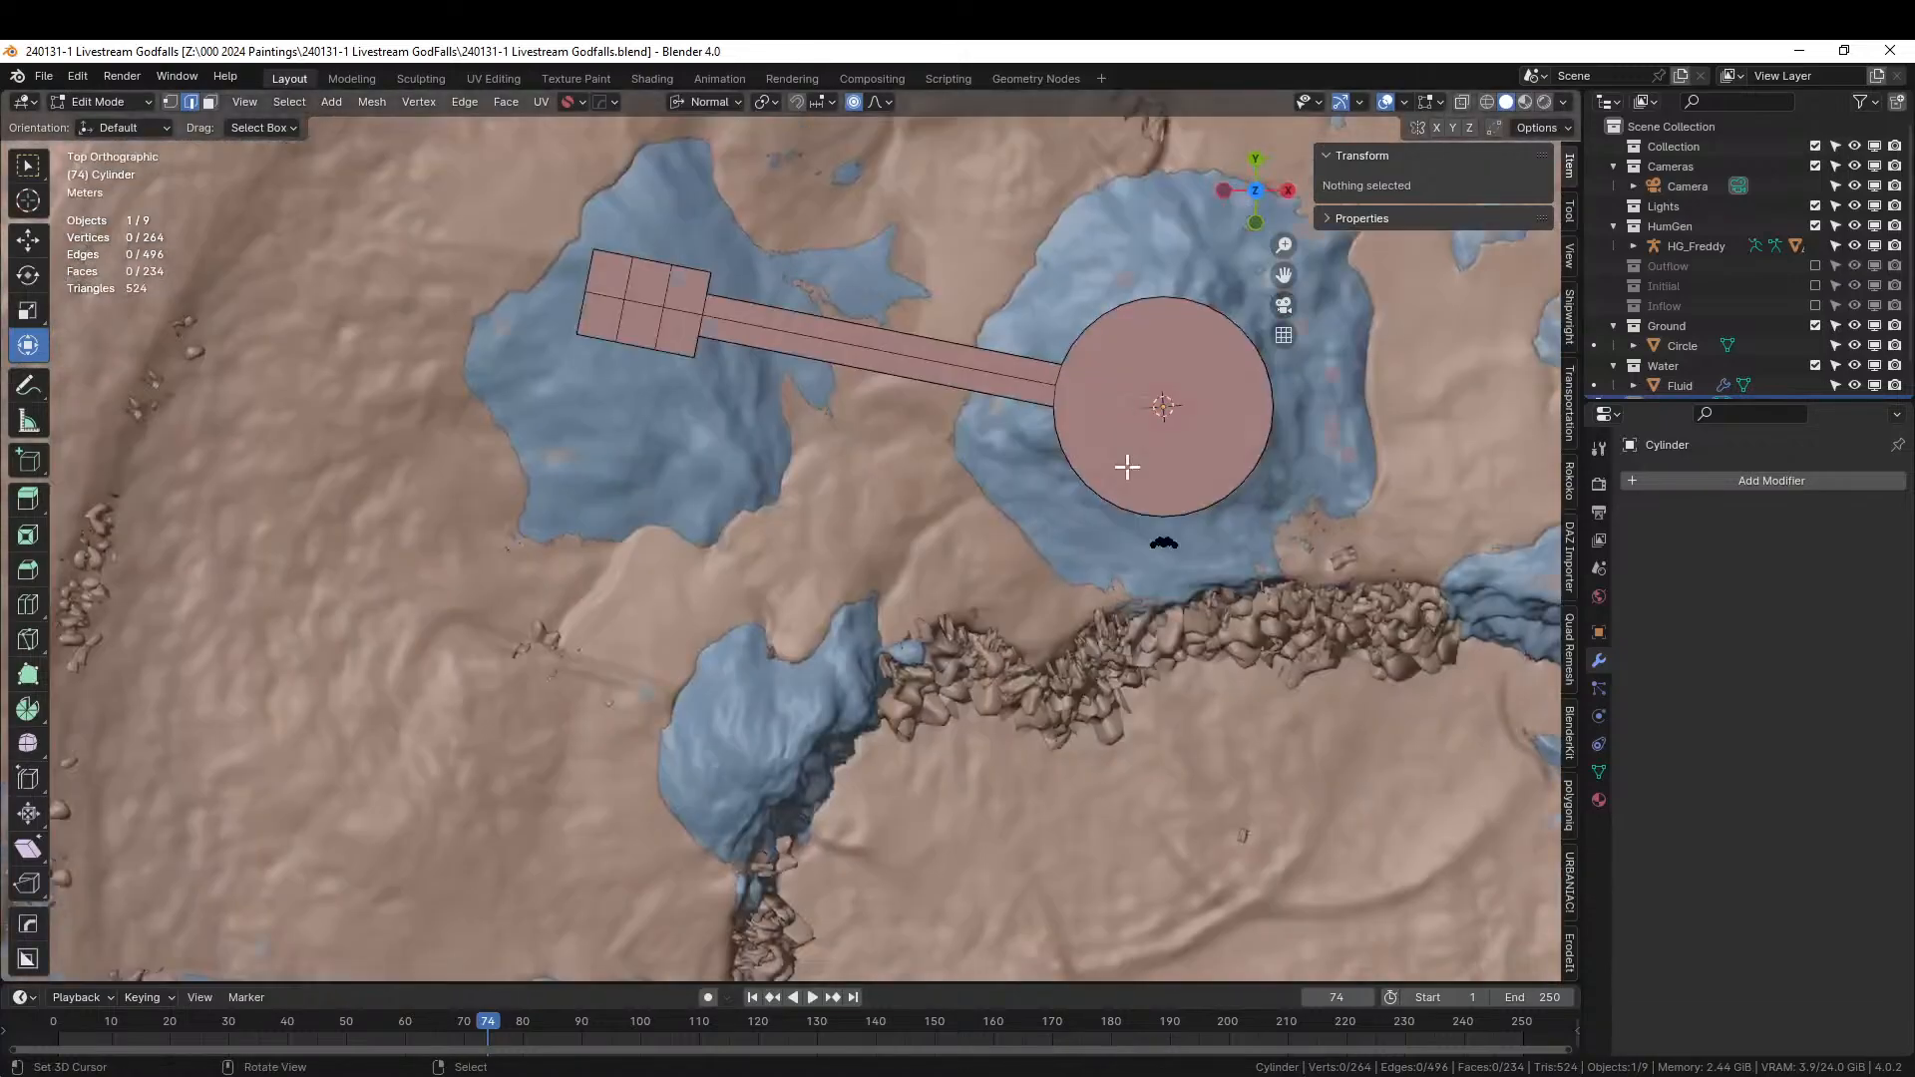
pyautogui.click(1087, 493)
pyautogui.moveTo(1088, 493); pyautogui.dragTo(1092, 292, button='middle')
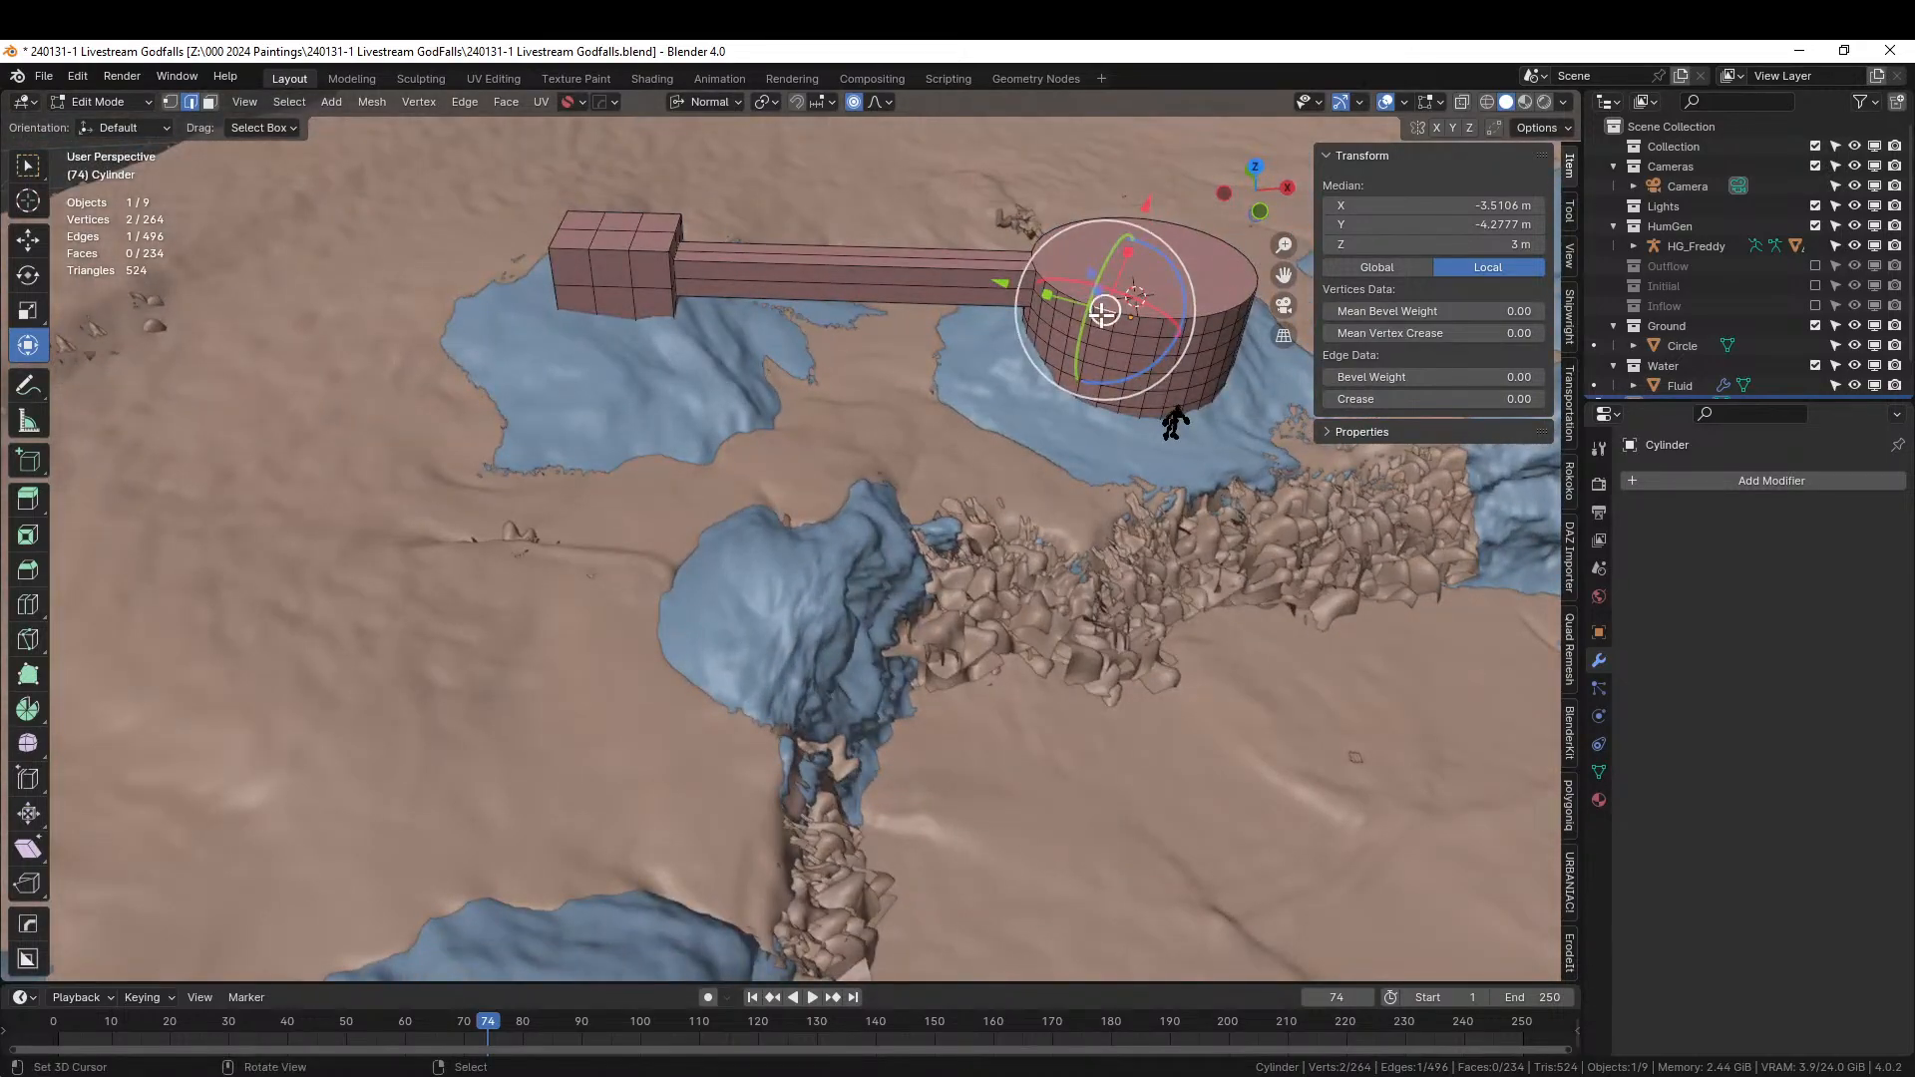
pyautogui.press('3')
pyautogui.rightClick(1103, 317)
pyautogui.keyDown('shift'); pyautogui.rightClick(1081, 321); pyautogui.keyUp('shift')
pyautogui.keyDown('shift'); pyautogui.rightClick(1080, 351); pyautogui.keyUp('shift')
pyautogui.keyDown('shift'); pyautogui.rightClick(1102, 349); pyautogui.keyUp('shift')
pyautogui.moveTo(1083, 423); pyautogui.dragTo(1049, 507, button='middle')
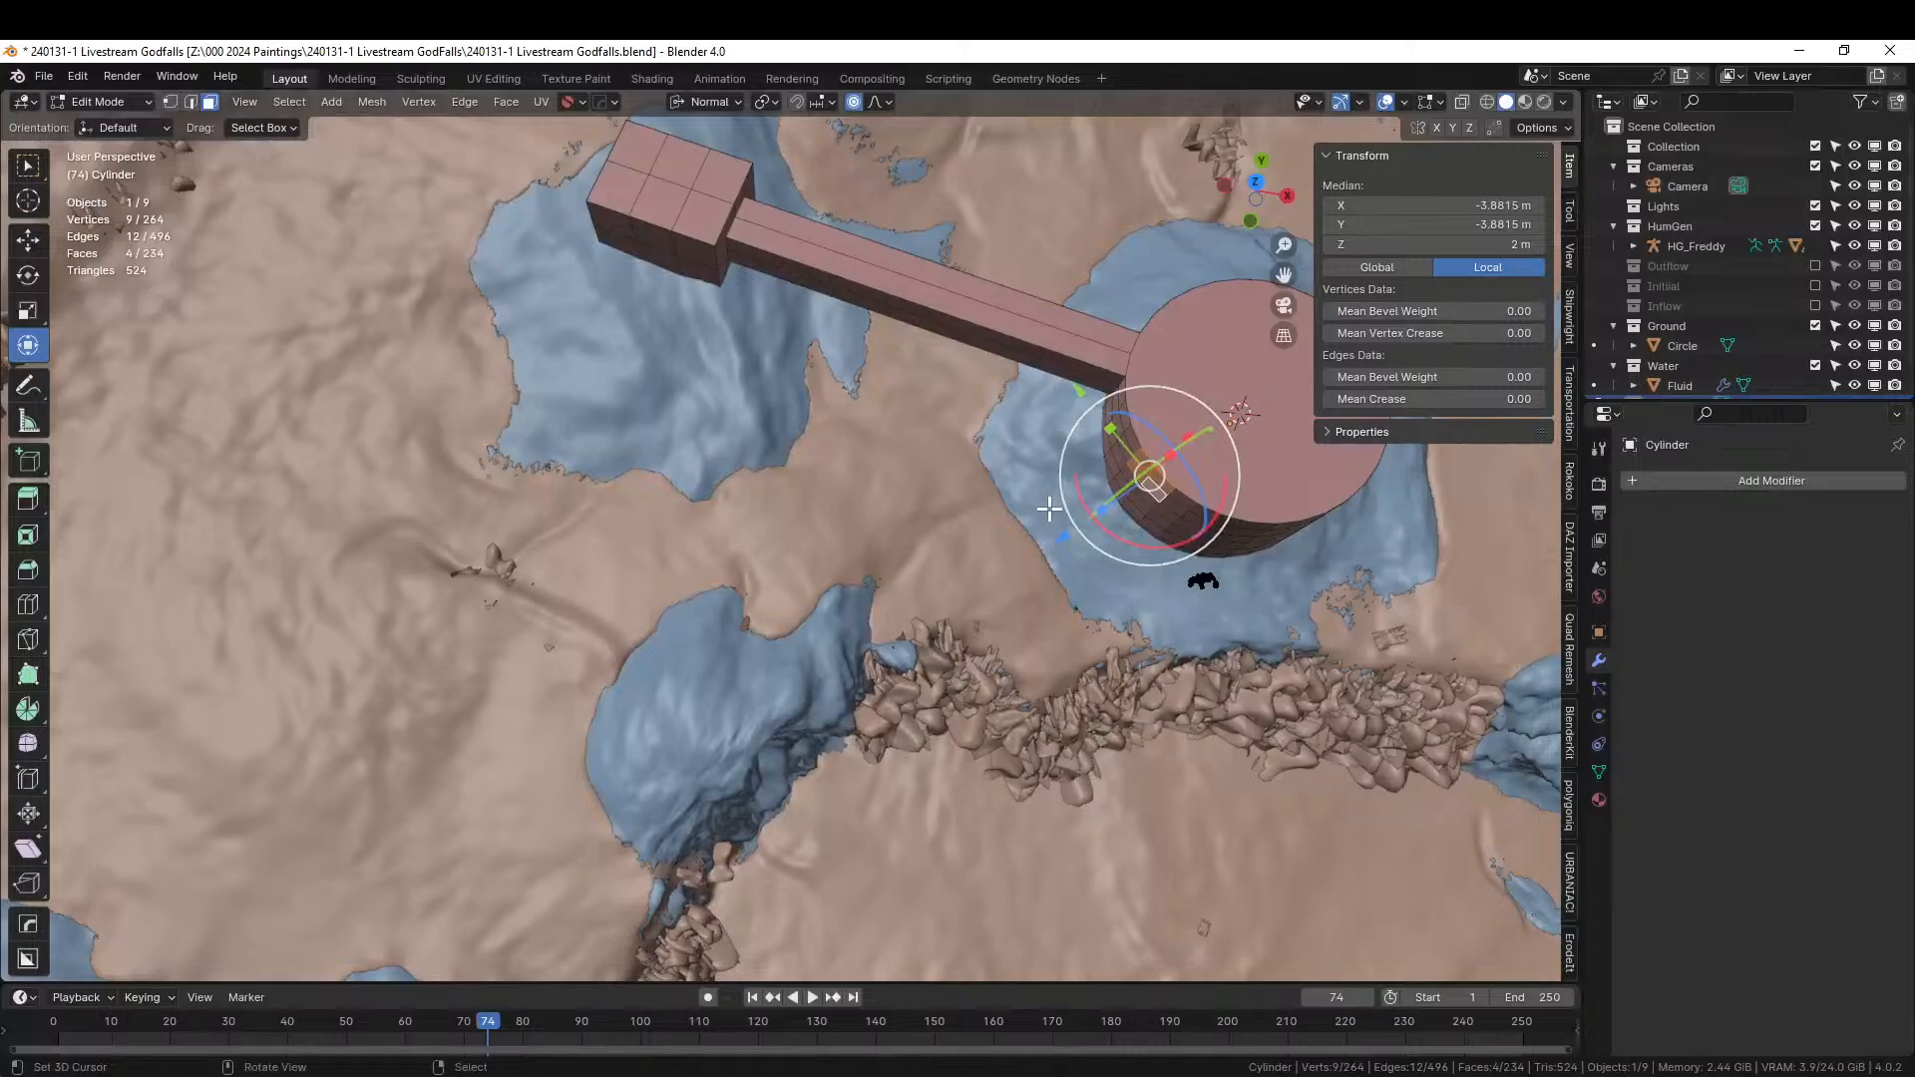
pyautogui.press('KP_7')
pyautogui.press('e')
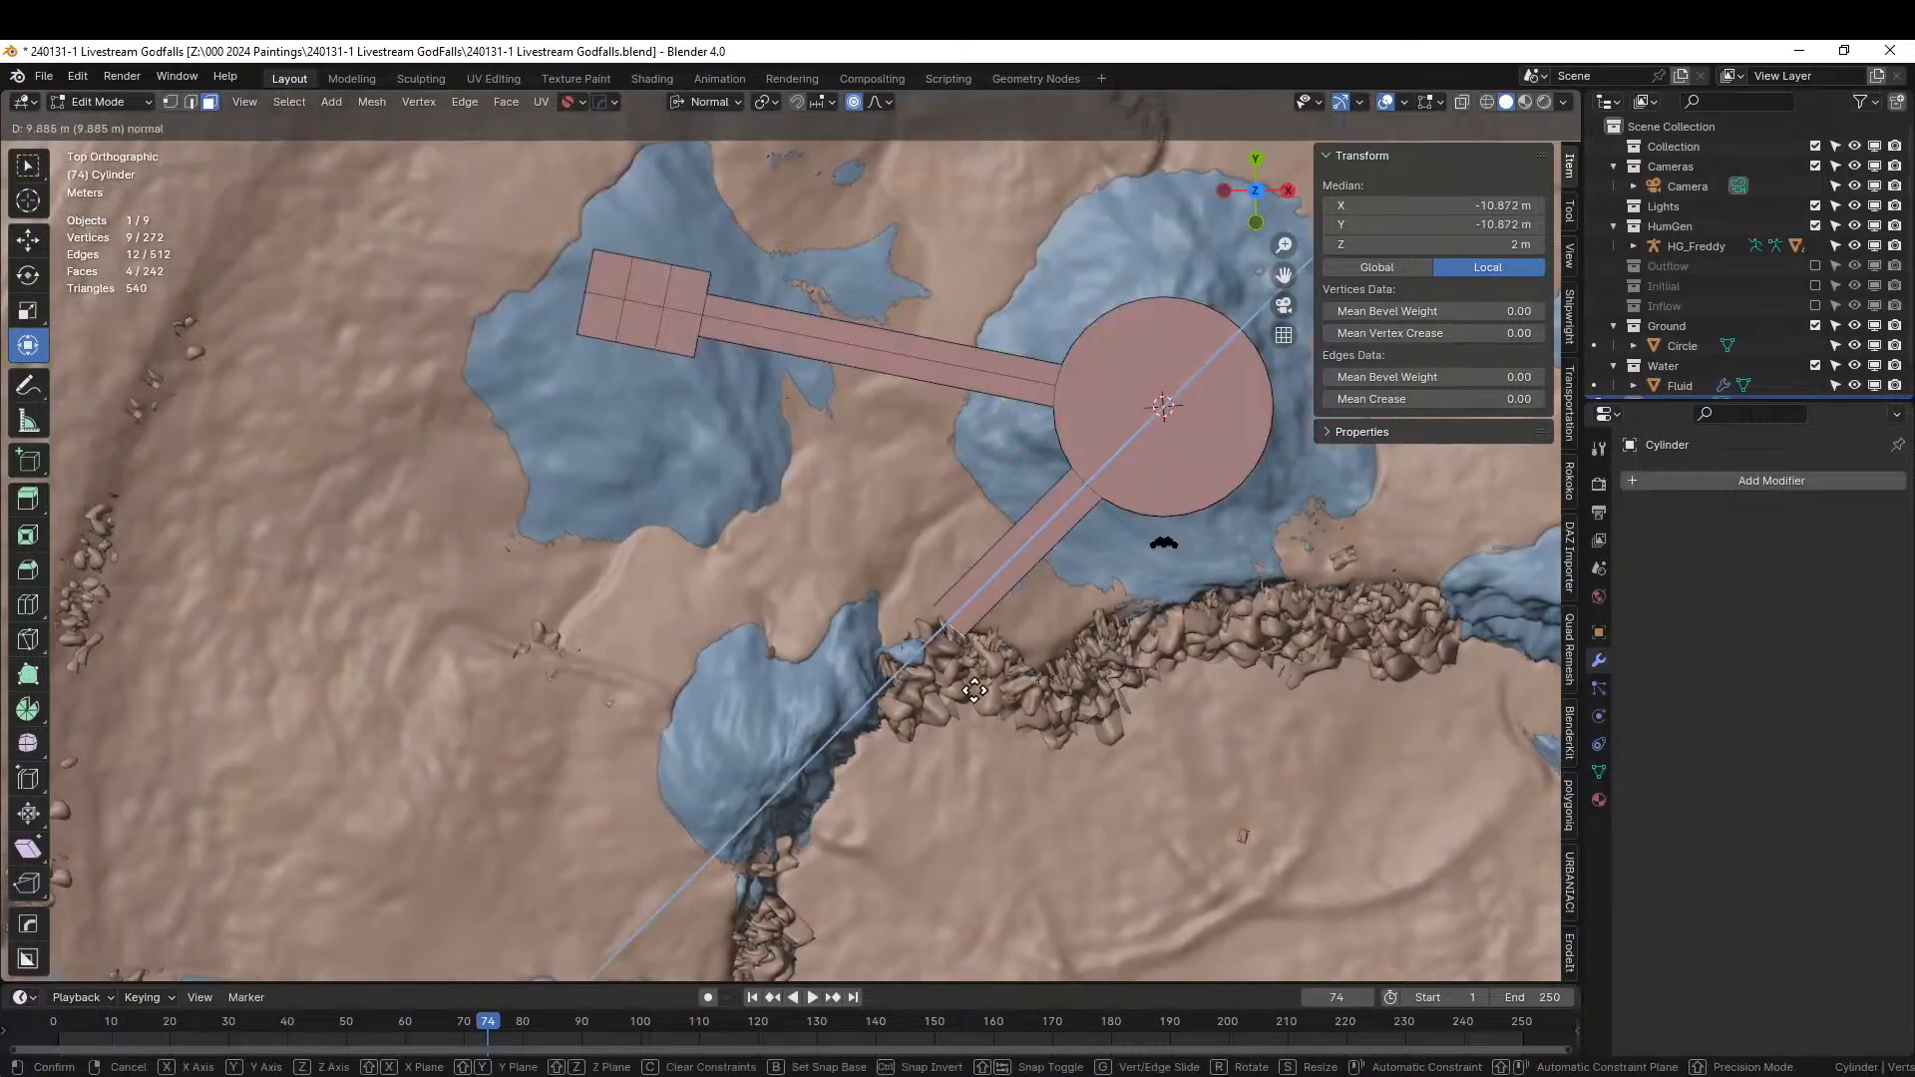
pyautogui.click(862, 805)
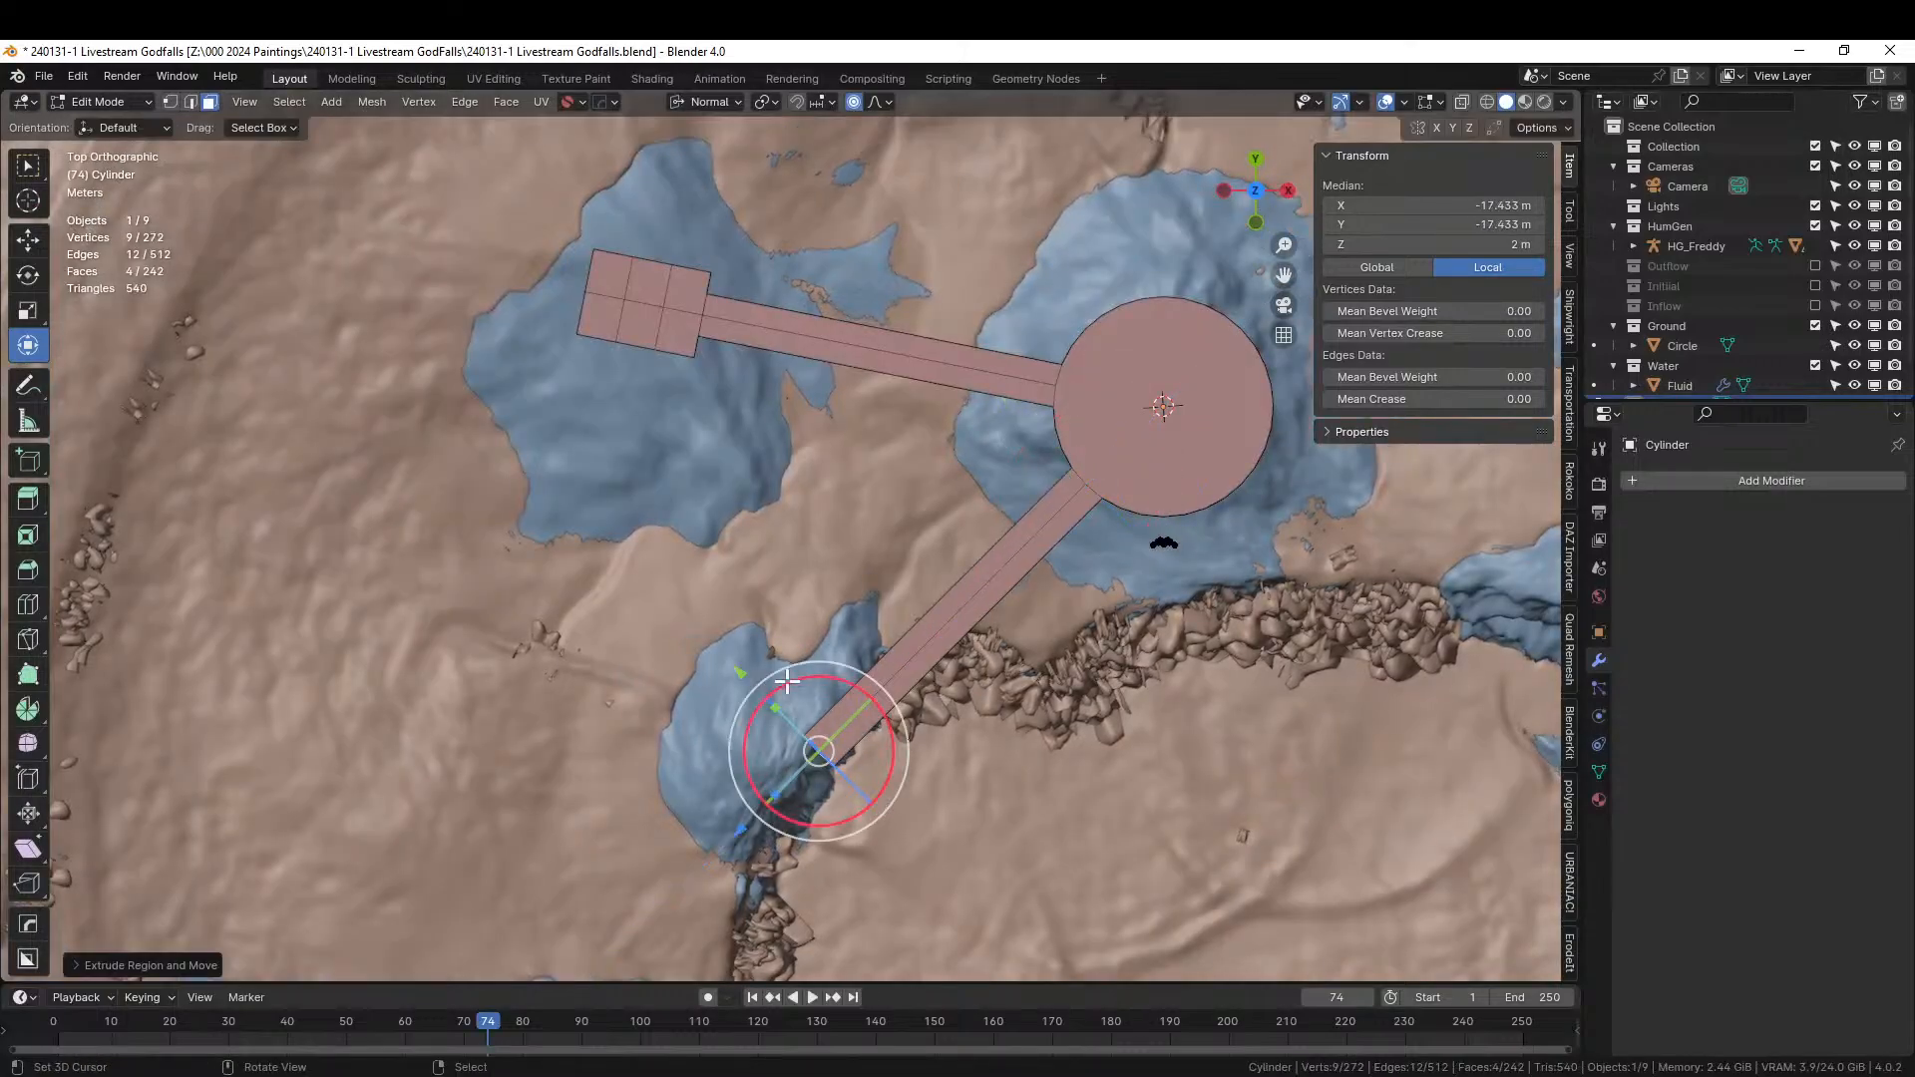
# Shift the second arm's end sideways along its normal Y axis by about 2.2 m, over the waterfall mound.
pyautogui.press('g')
pyautogui.press('y')
pyautogui.press('y')
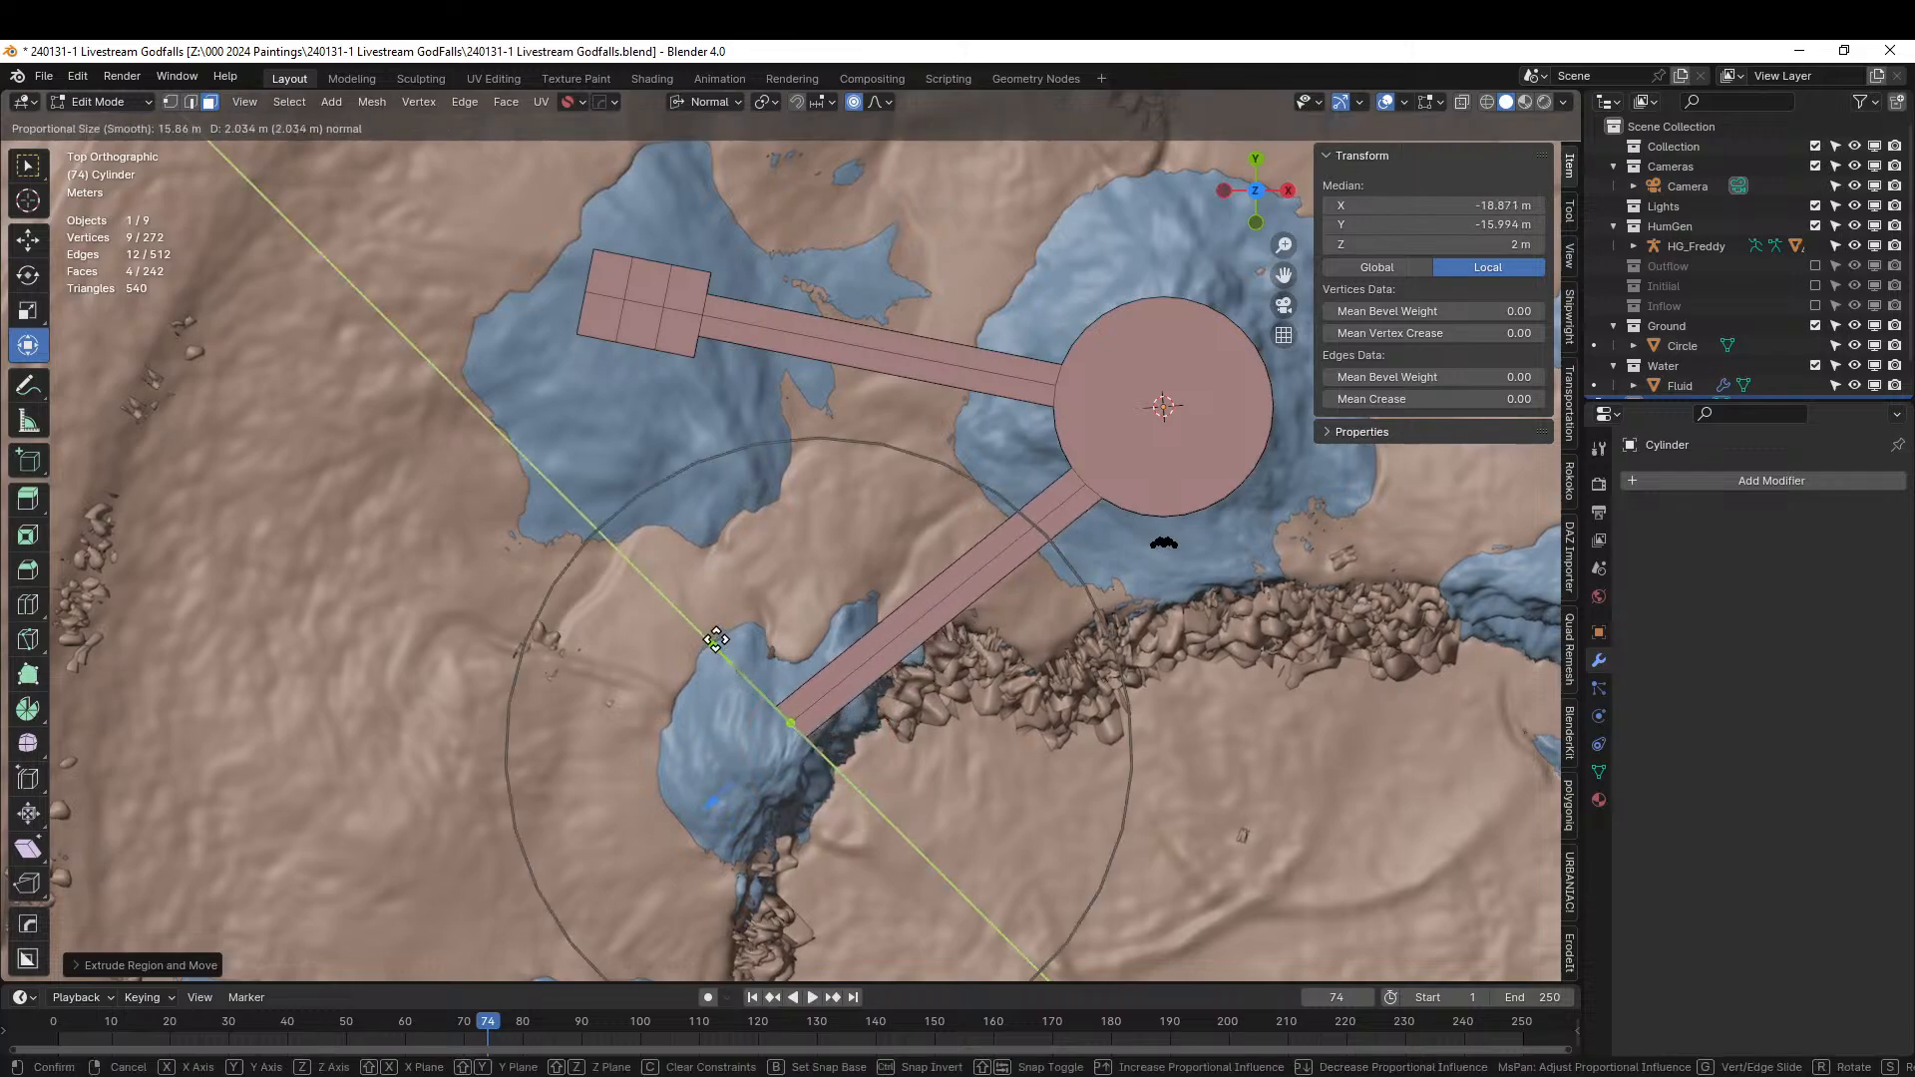
pyautogui.click(712, 636)
# Flatten the second arm's end faces by scaling them along their normal Z axis.
pyautogui.moveTo(711, 637); pyautogui.dragTo(735, 744, button='middle')
pyautogui.press('KP_7')
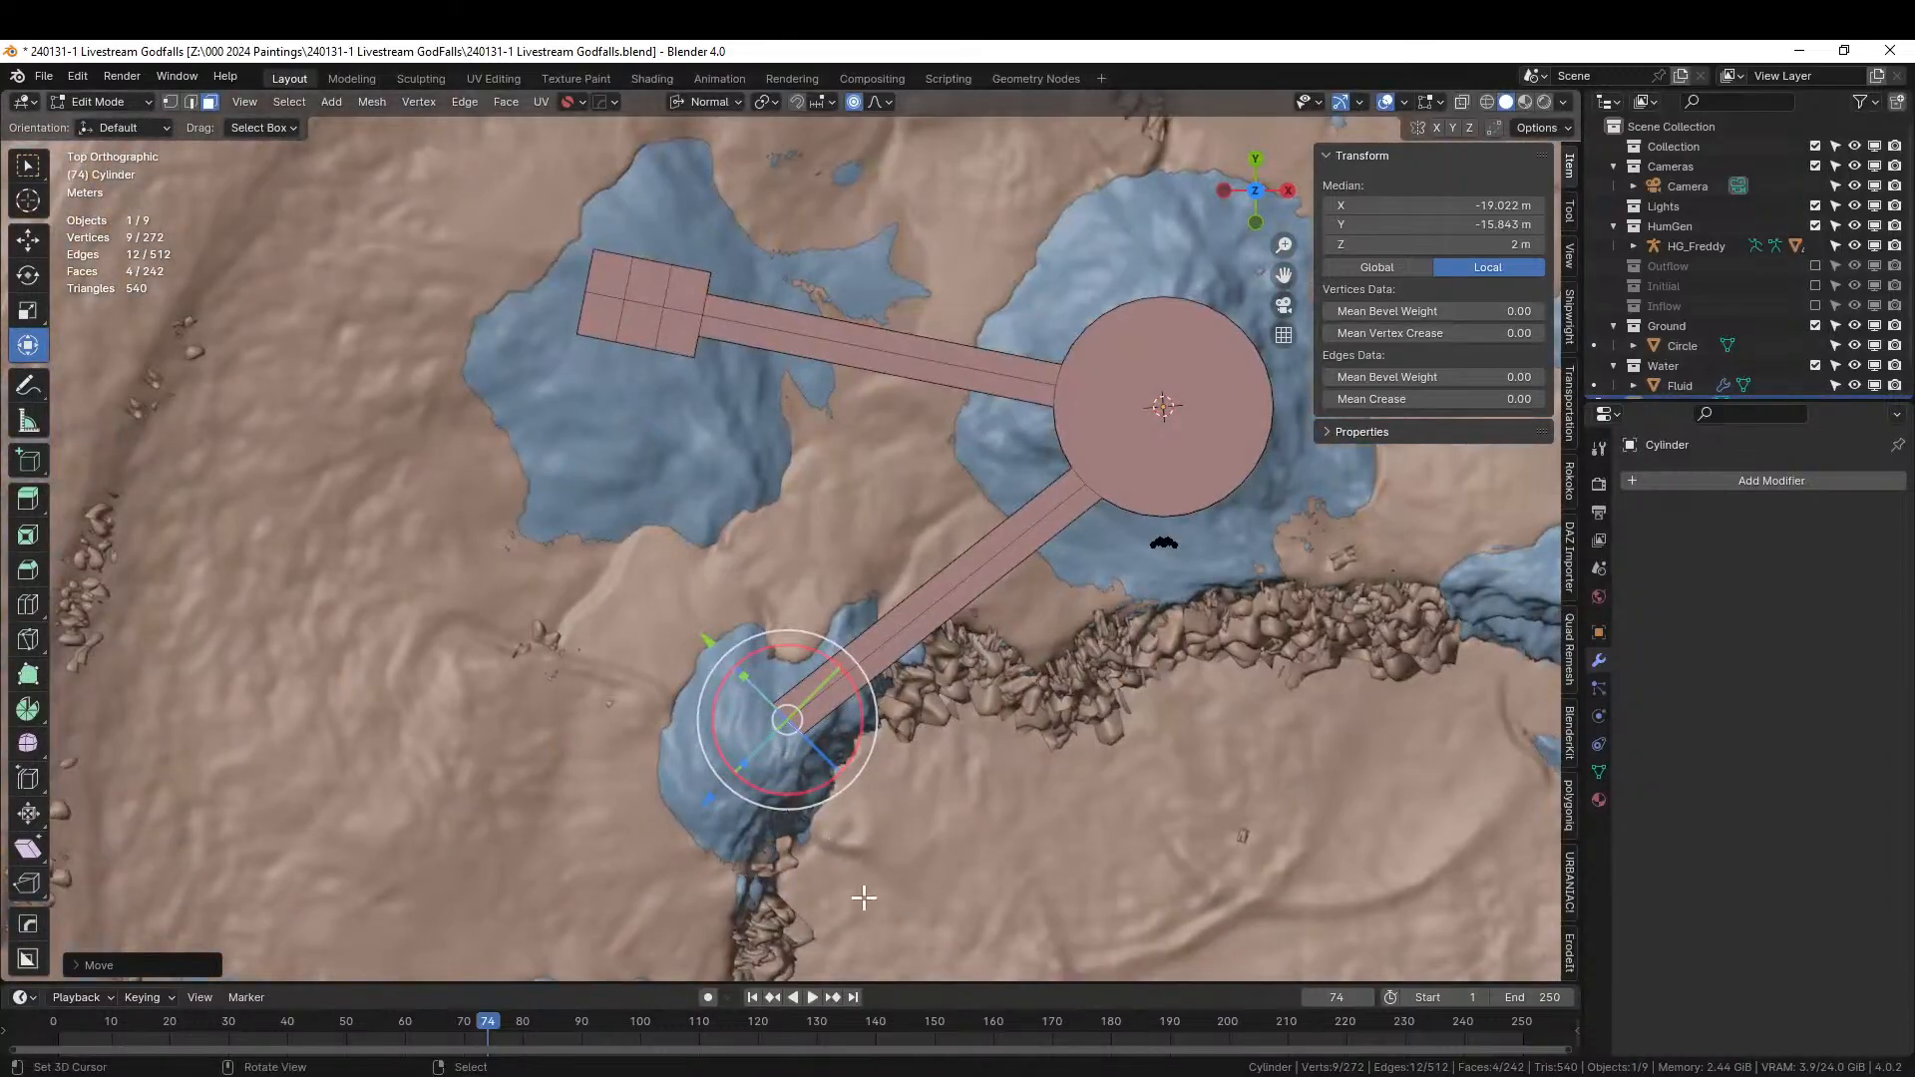
pyautogui.press('s')
pyautogui.press('z')
pyautogui.press('z')
pyautogui.press('Return')
# Widen the second arm's end with a scaled extrusion and extrude it about 4.2 m into an end block.
pyautogui.moveTo(1397, 559); pyautogui.dragTo(1528, 427, button='middle')
pyautogui.press('KP_7')
pyautogui.scroll(3, 1202, 473)
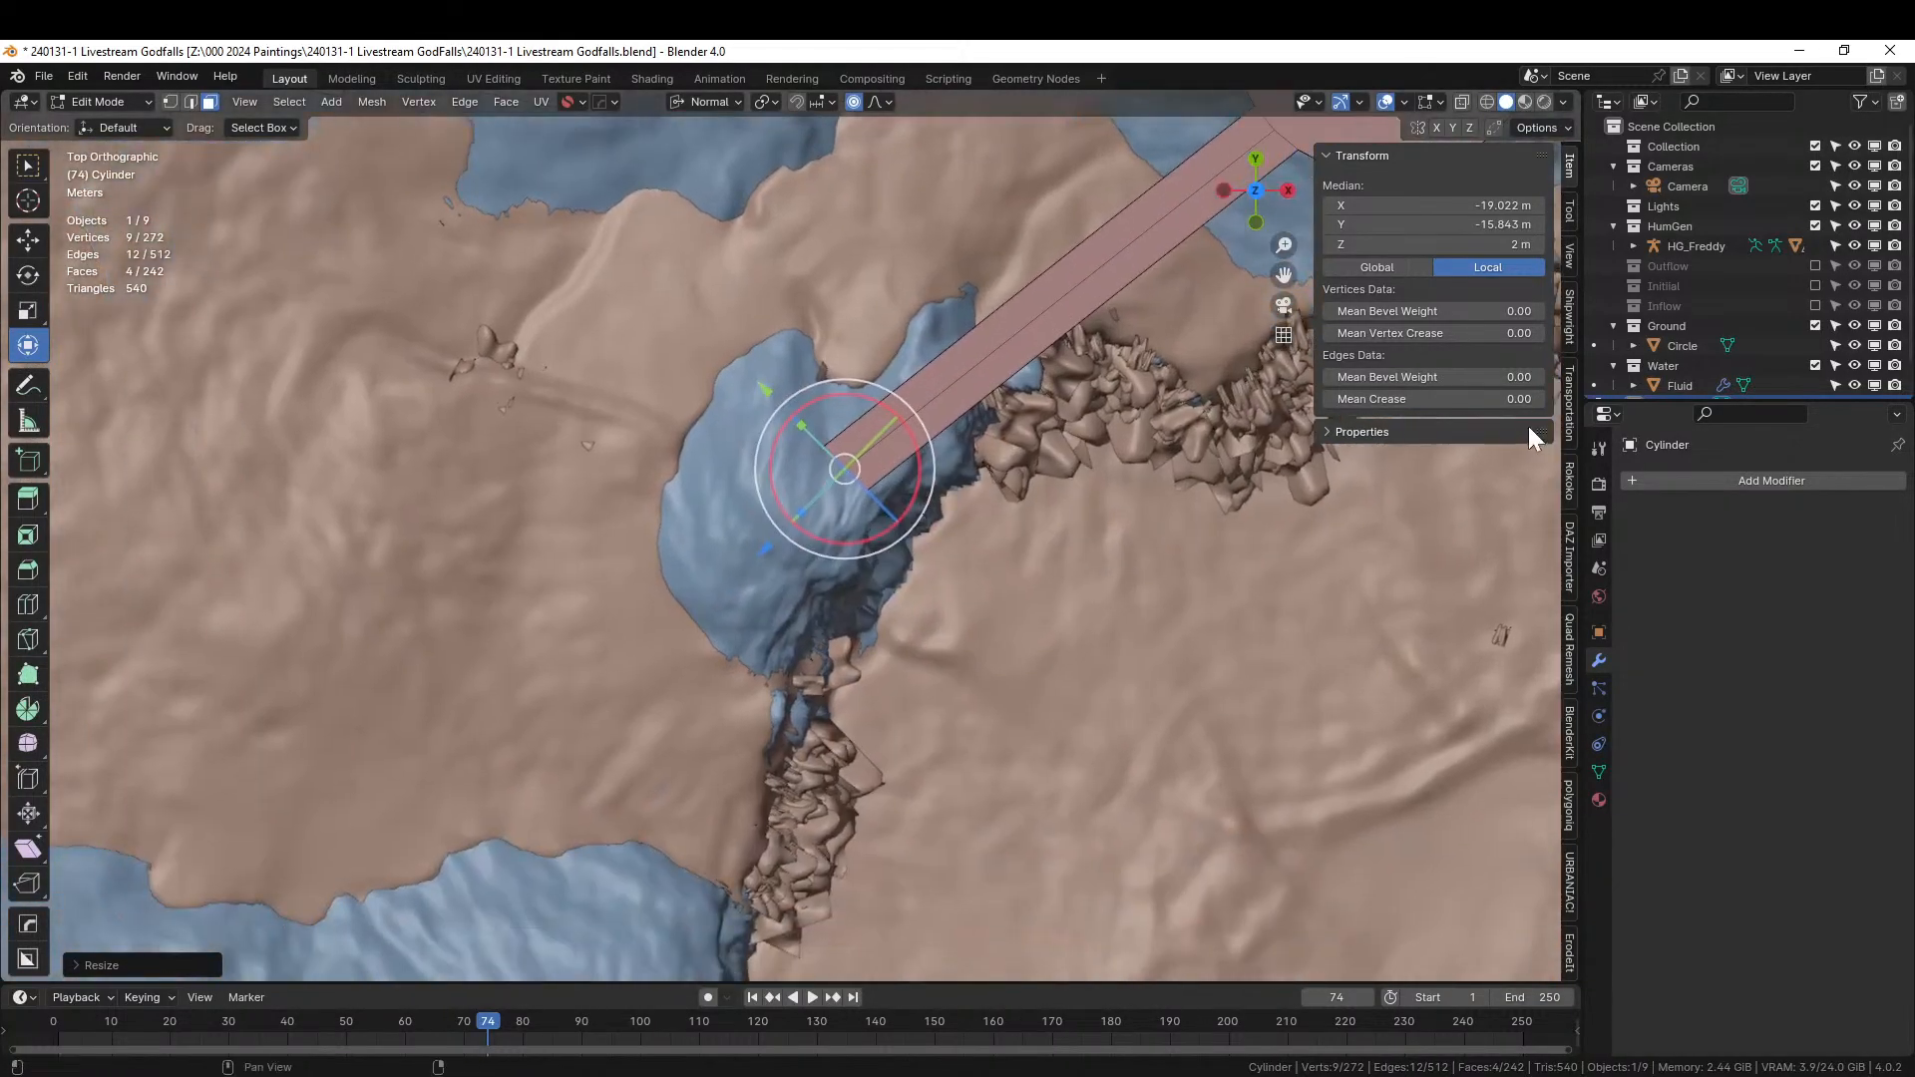
pyautogui.moveTo(1159, 590); pyautogui.dragTo(1089, 686, button='middle')
pyautogui.press('e')
pyautogui.press('s')
pyautogui.click(1202, 740)
pyautogui.press('e')
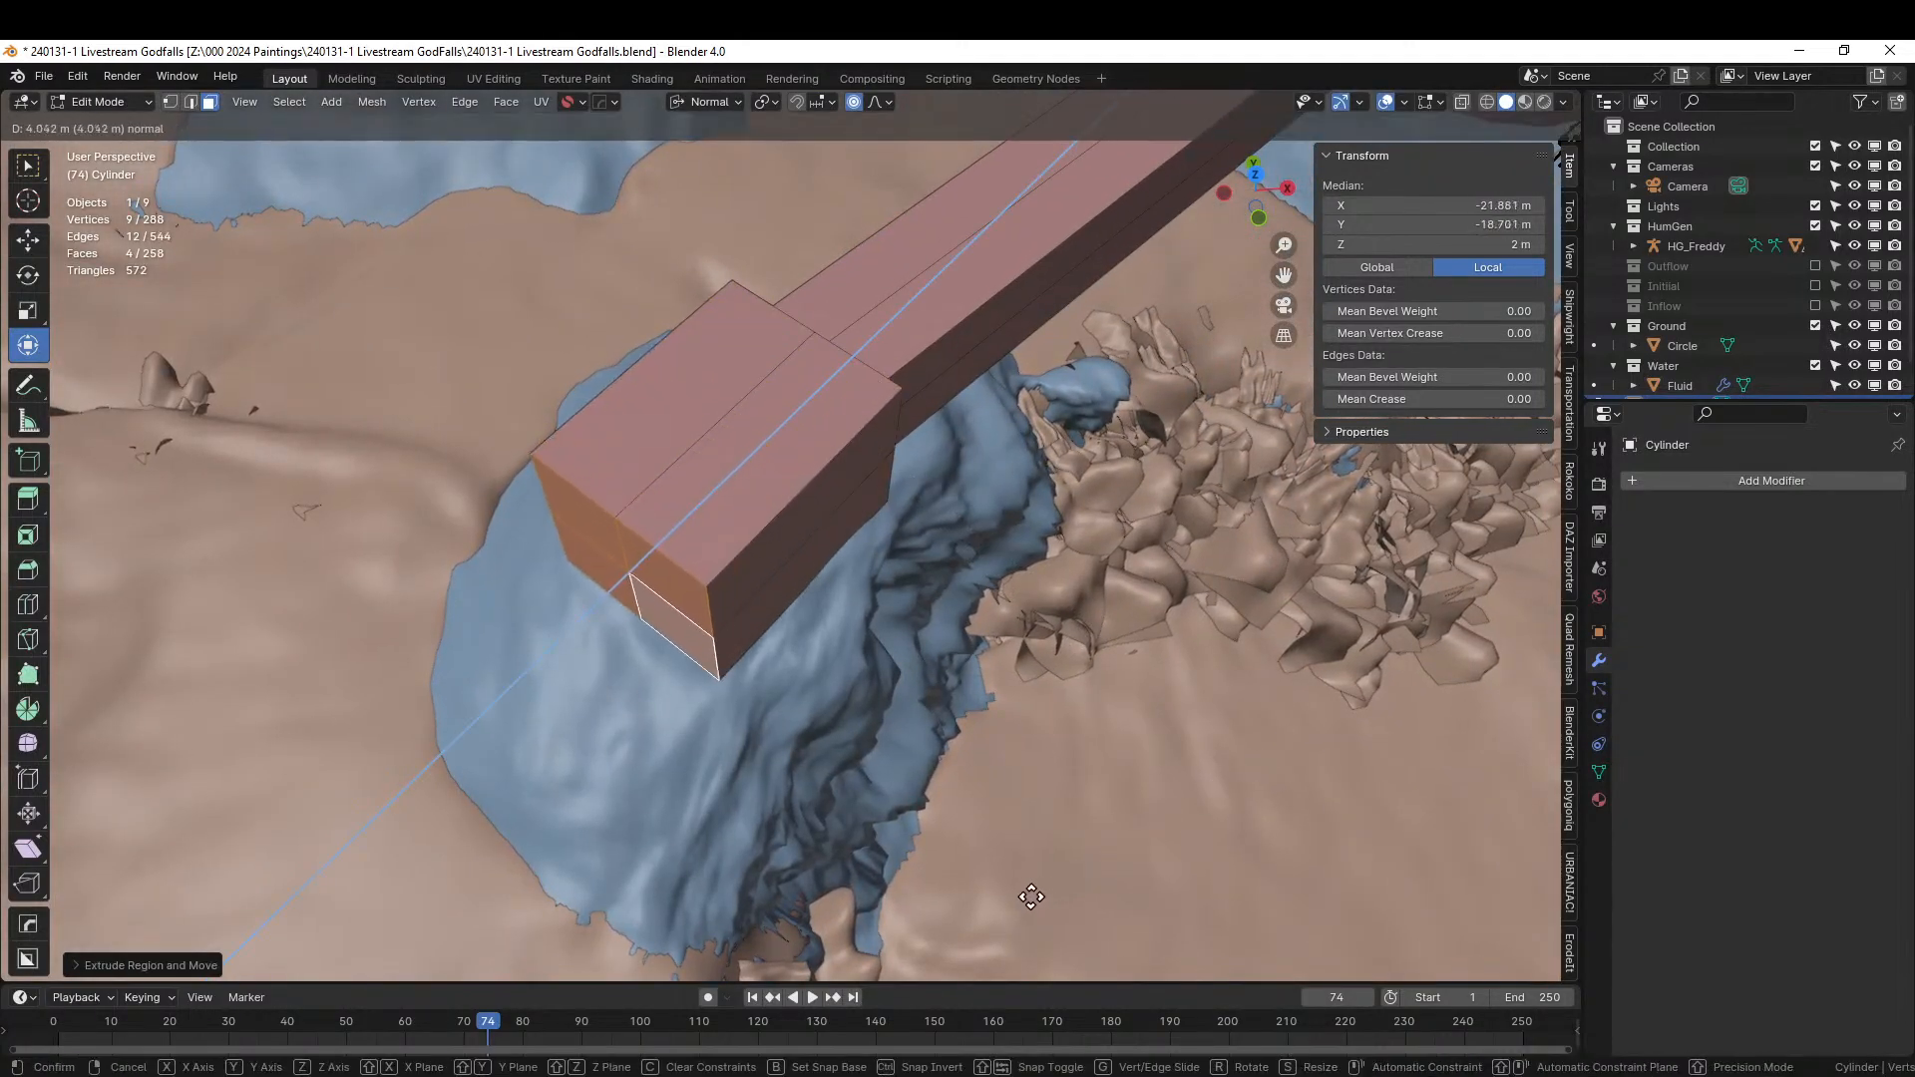
pyautogui.click(1022, 898)
# Extrude the two bottom faces of the second end block about 1.3 m down into the water mound.
pyautogui.moveTo(1022, 898); pyautogui.dragTo(913, 704, button='middle')
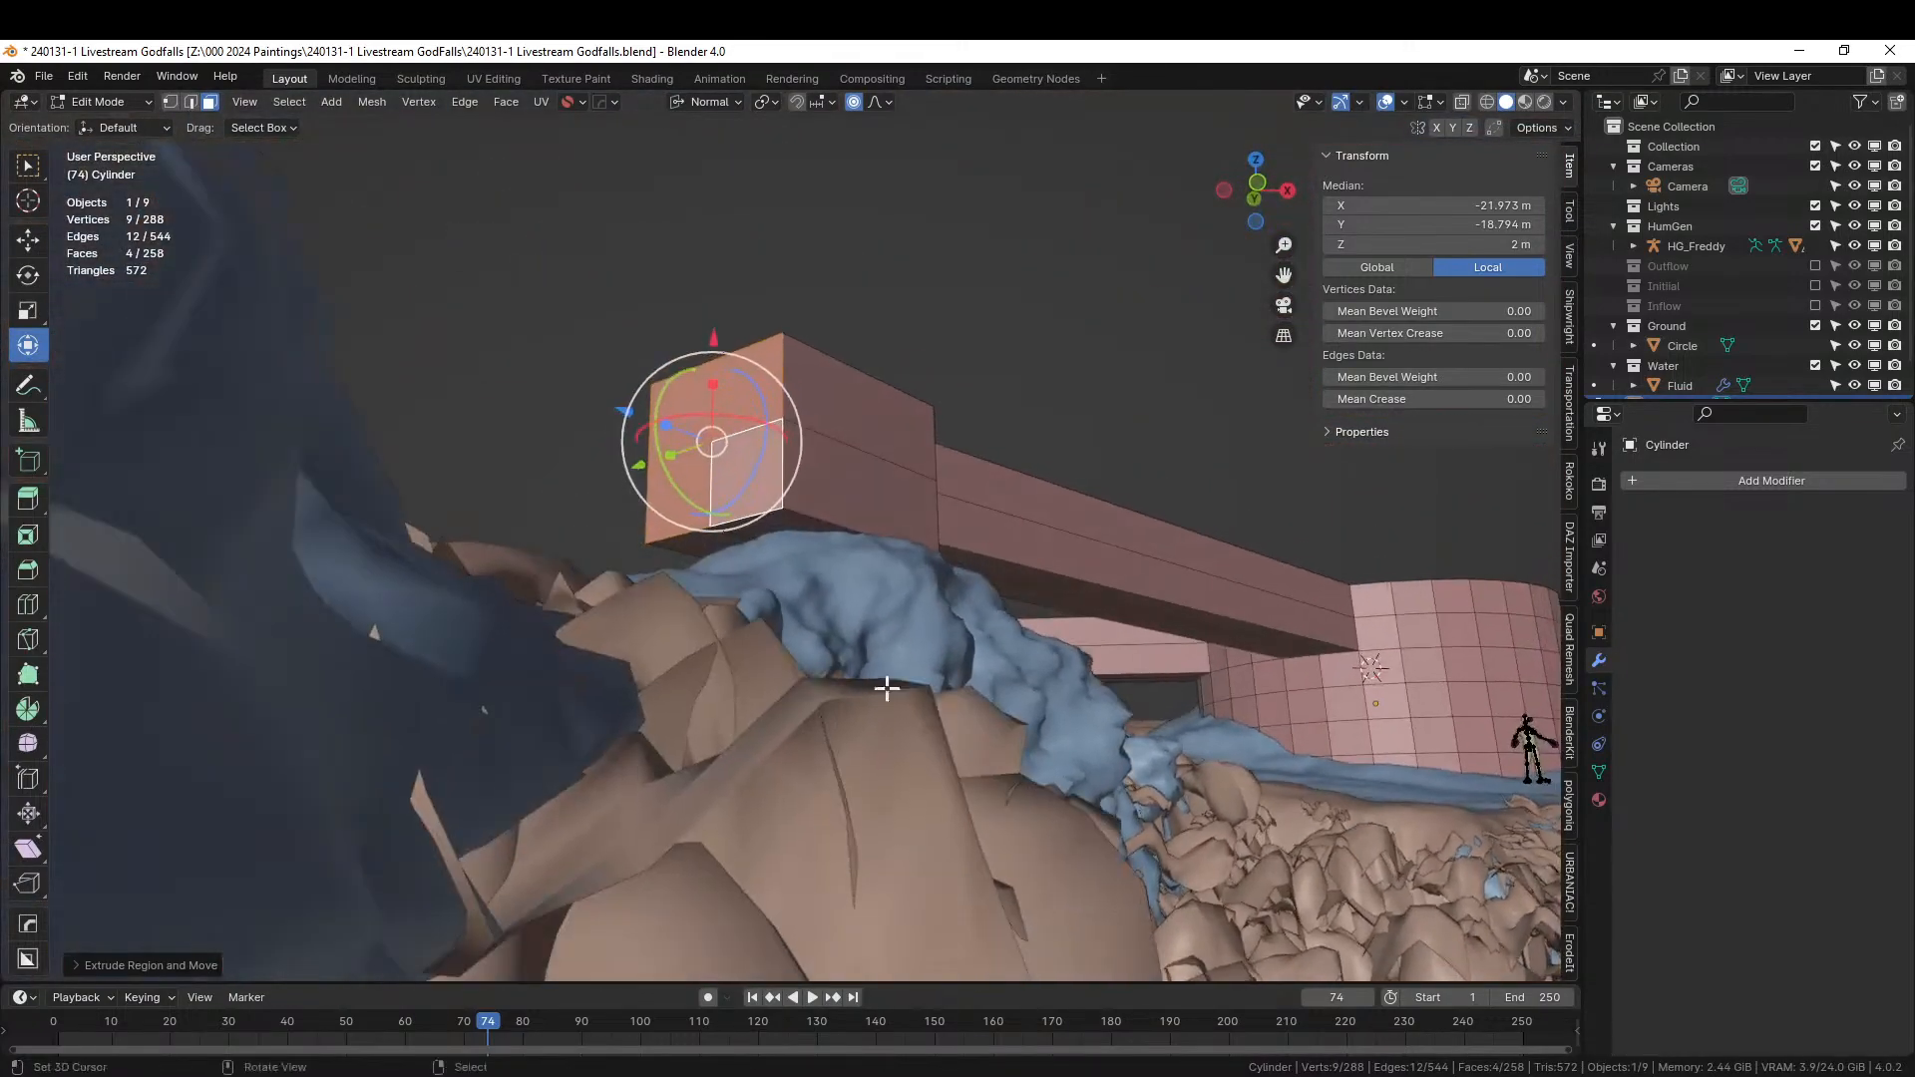
pyautogui.rightClick(776, 531)
pyautogui.keyDown('shift'); pyautogui.rightClick(697, 543); pyautogui.keyUp('shift')
pyautogui.press('e')
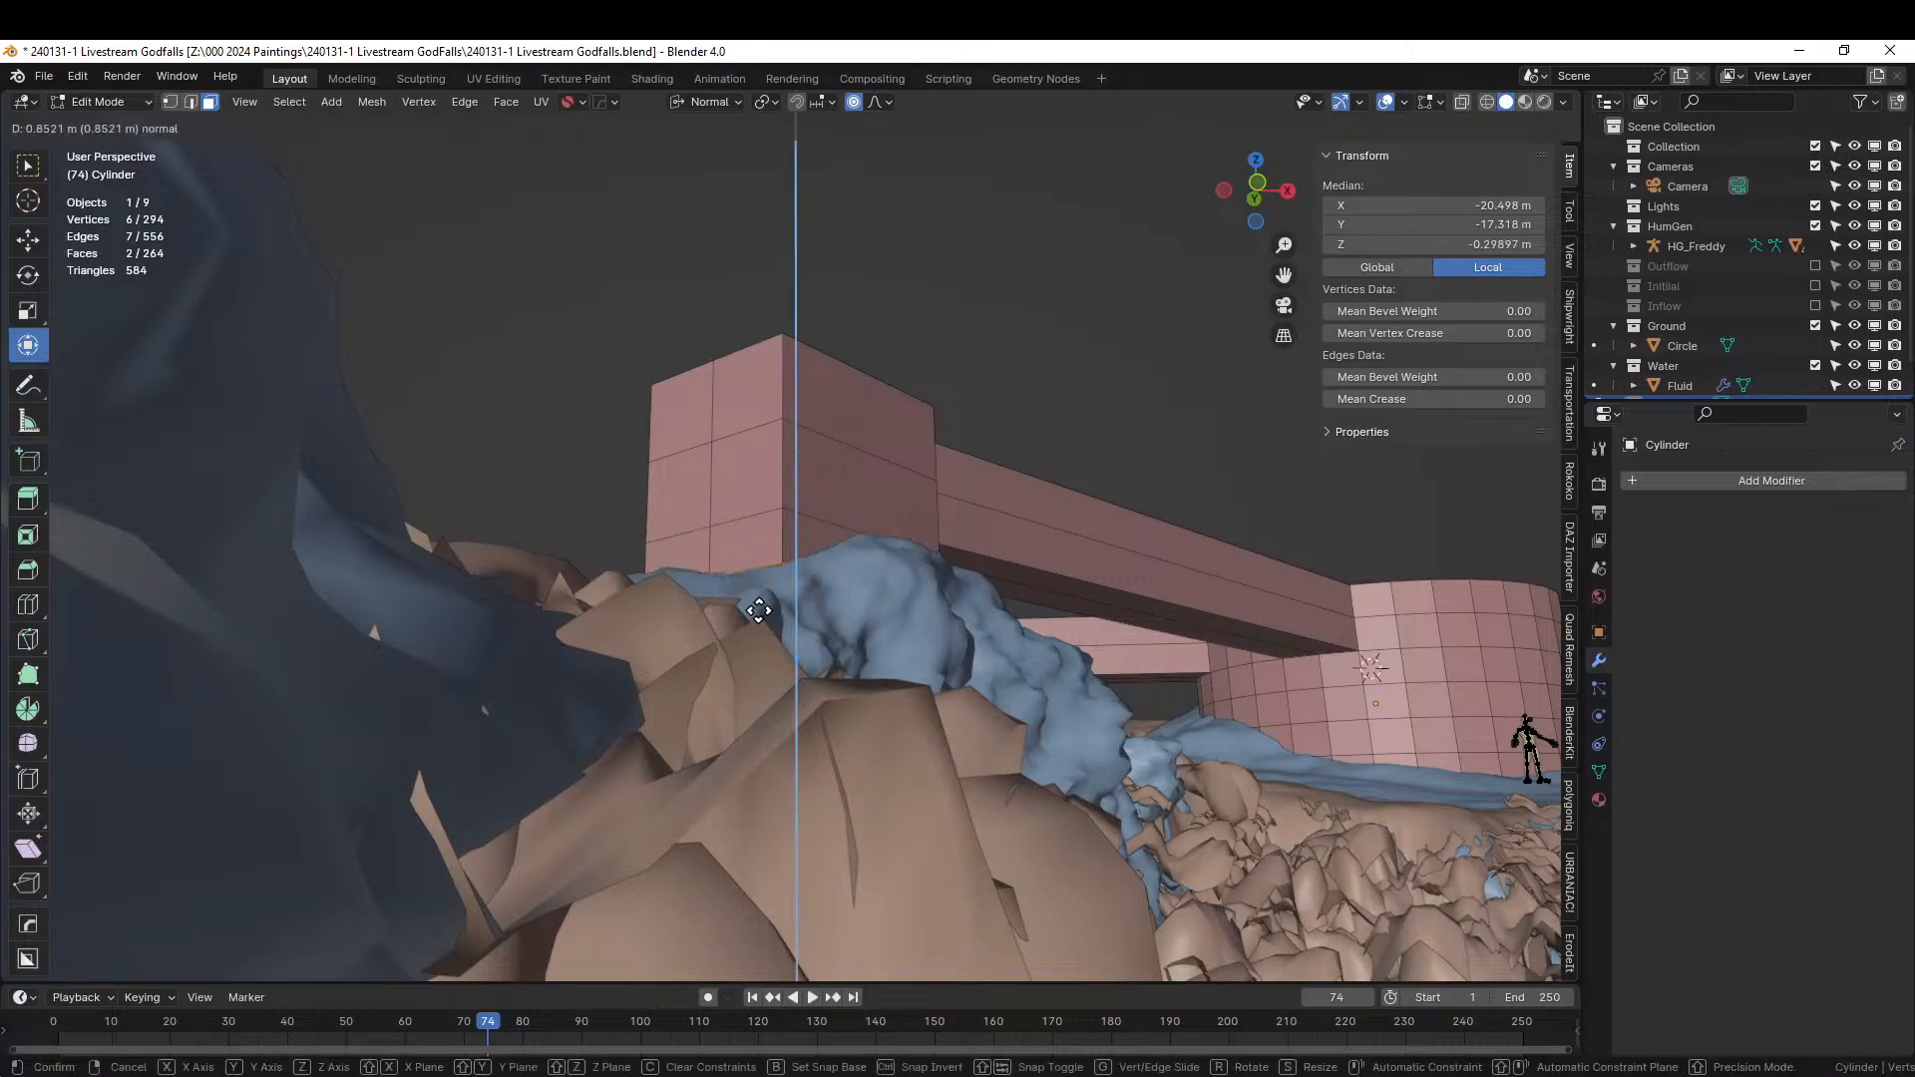
pyautogui.click(788, 639)
# Divide the second end block with two evenly spaced vertical loop cuts across its length.
pyautogui.moveTo(788, 638); pyautogui.dragTo(697, 610, button='middle')
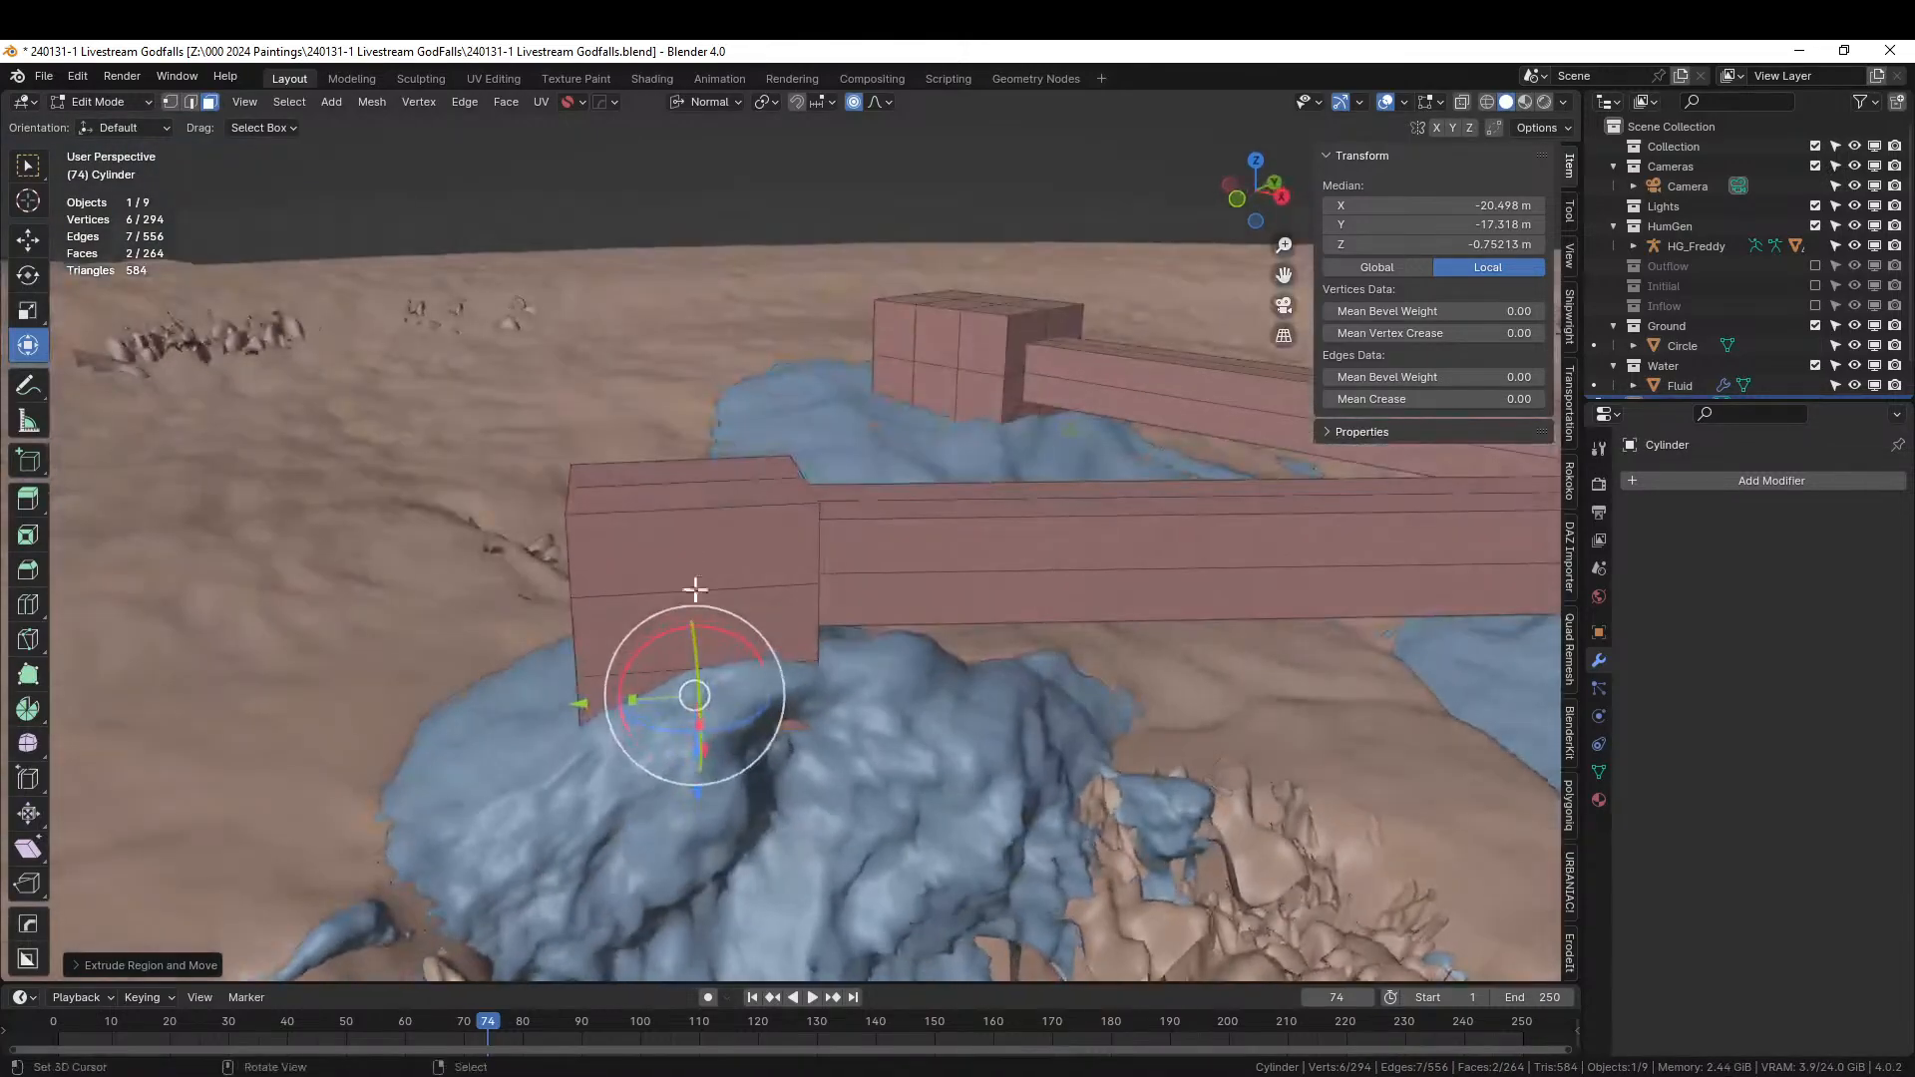
pyautogui.rightClick(676, 520)
pyautogui.hotkey('ctrl', 'e')
pyautogui.press('Escape')
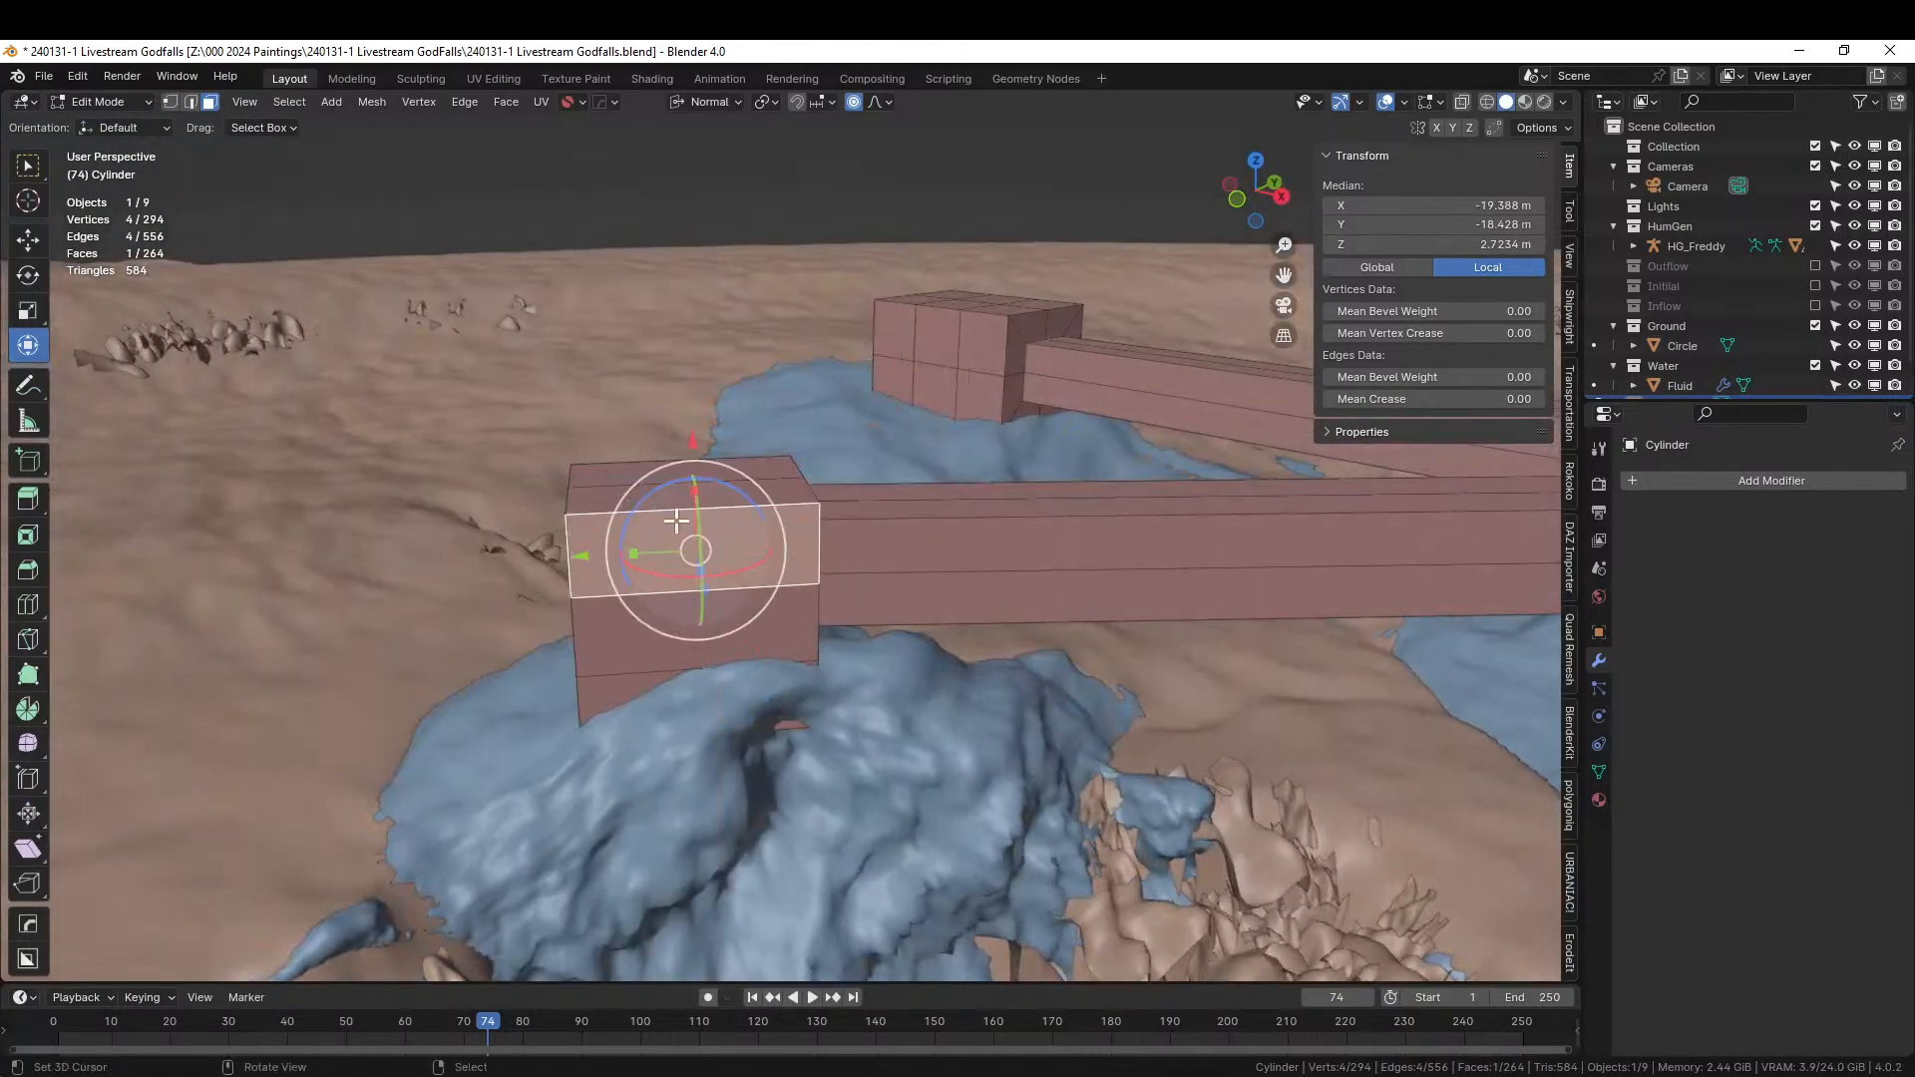
pyautogui.hotkey('ctrl', 'r')
pyautogui.scroll(1, 677, 519)
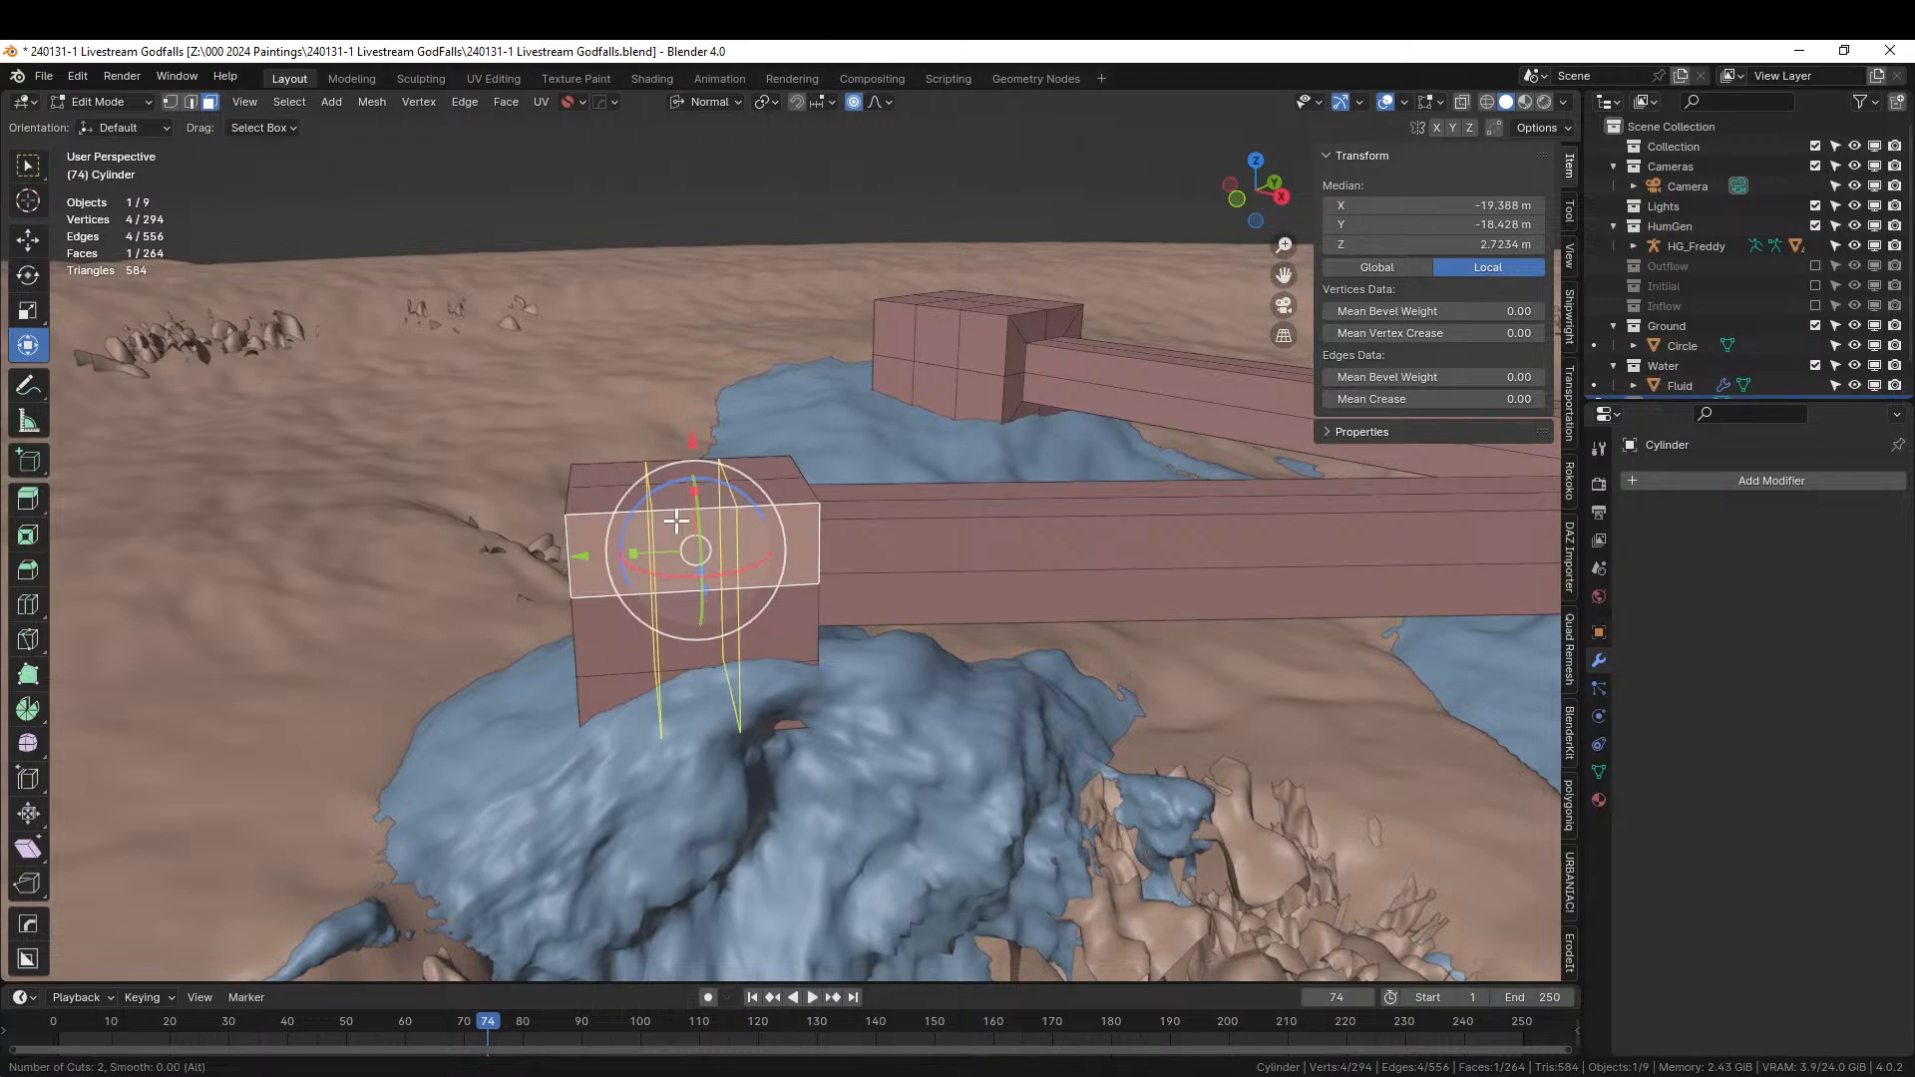
pyautogui.click(677, 522)
pyautogui.rightClick(676, 521)
pyautogui.moveTo(676, 522); pyautogui.dragTo(977, 562, button='middle')
pyautogui.scroll(3, 781, 665)
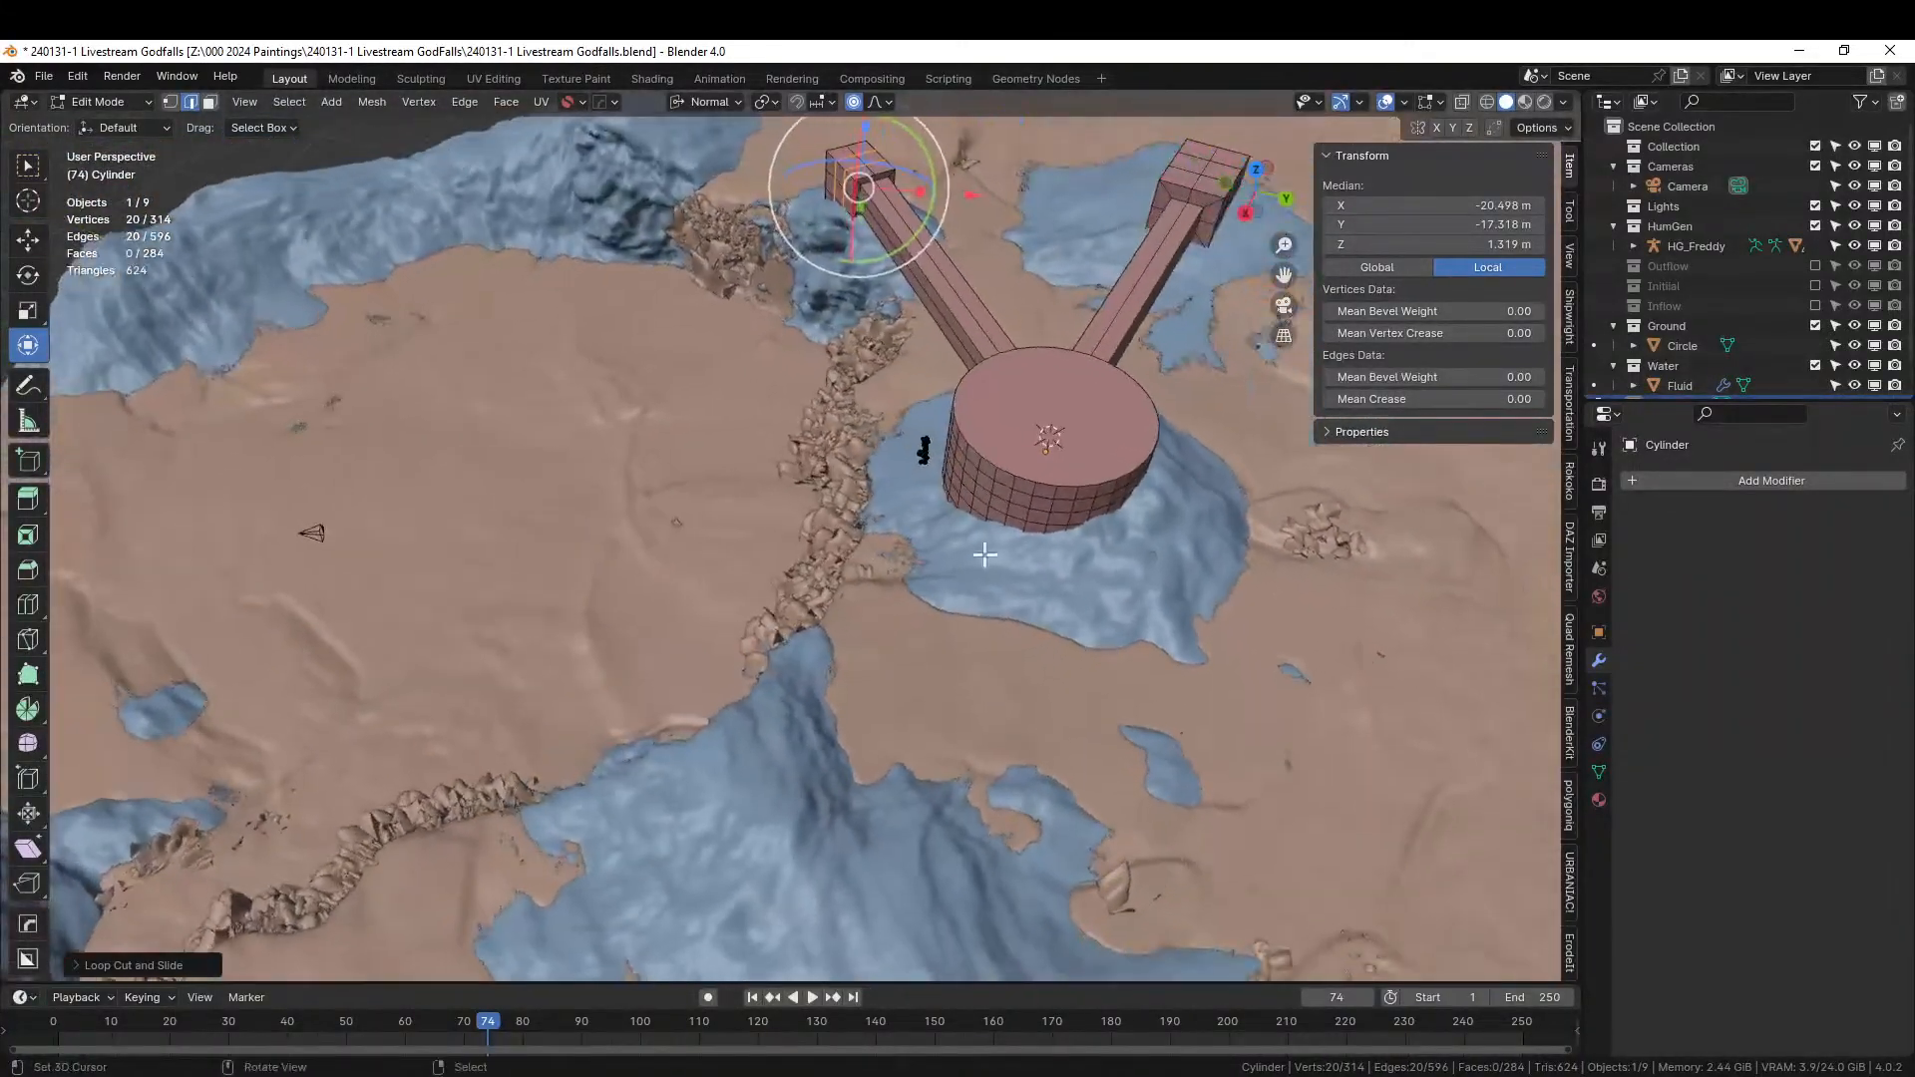
# Extrude four adjoining faces on the cylinder's upper side about 19 m into a third arm reaching the large water mound.
pyautogui.click(1145, 579)
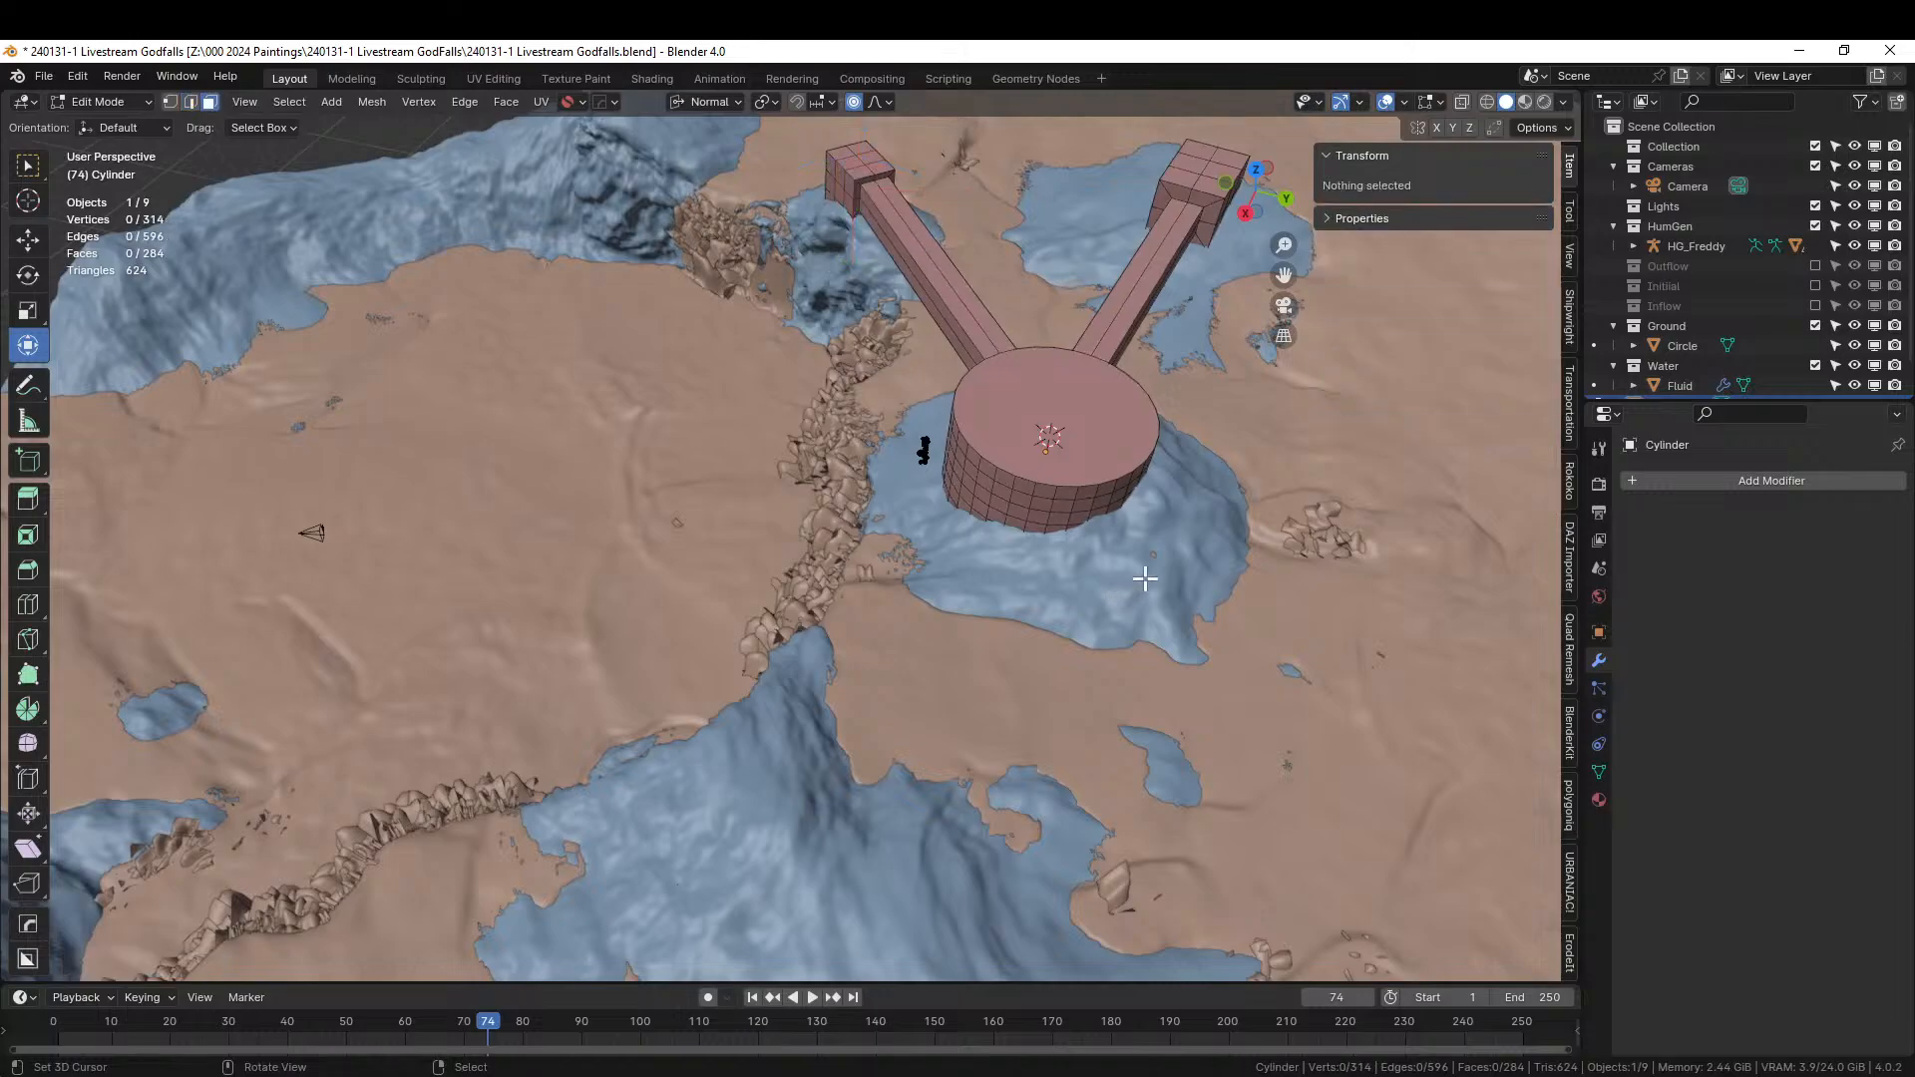
pyautogui.click(990, 472)
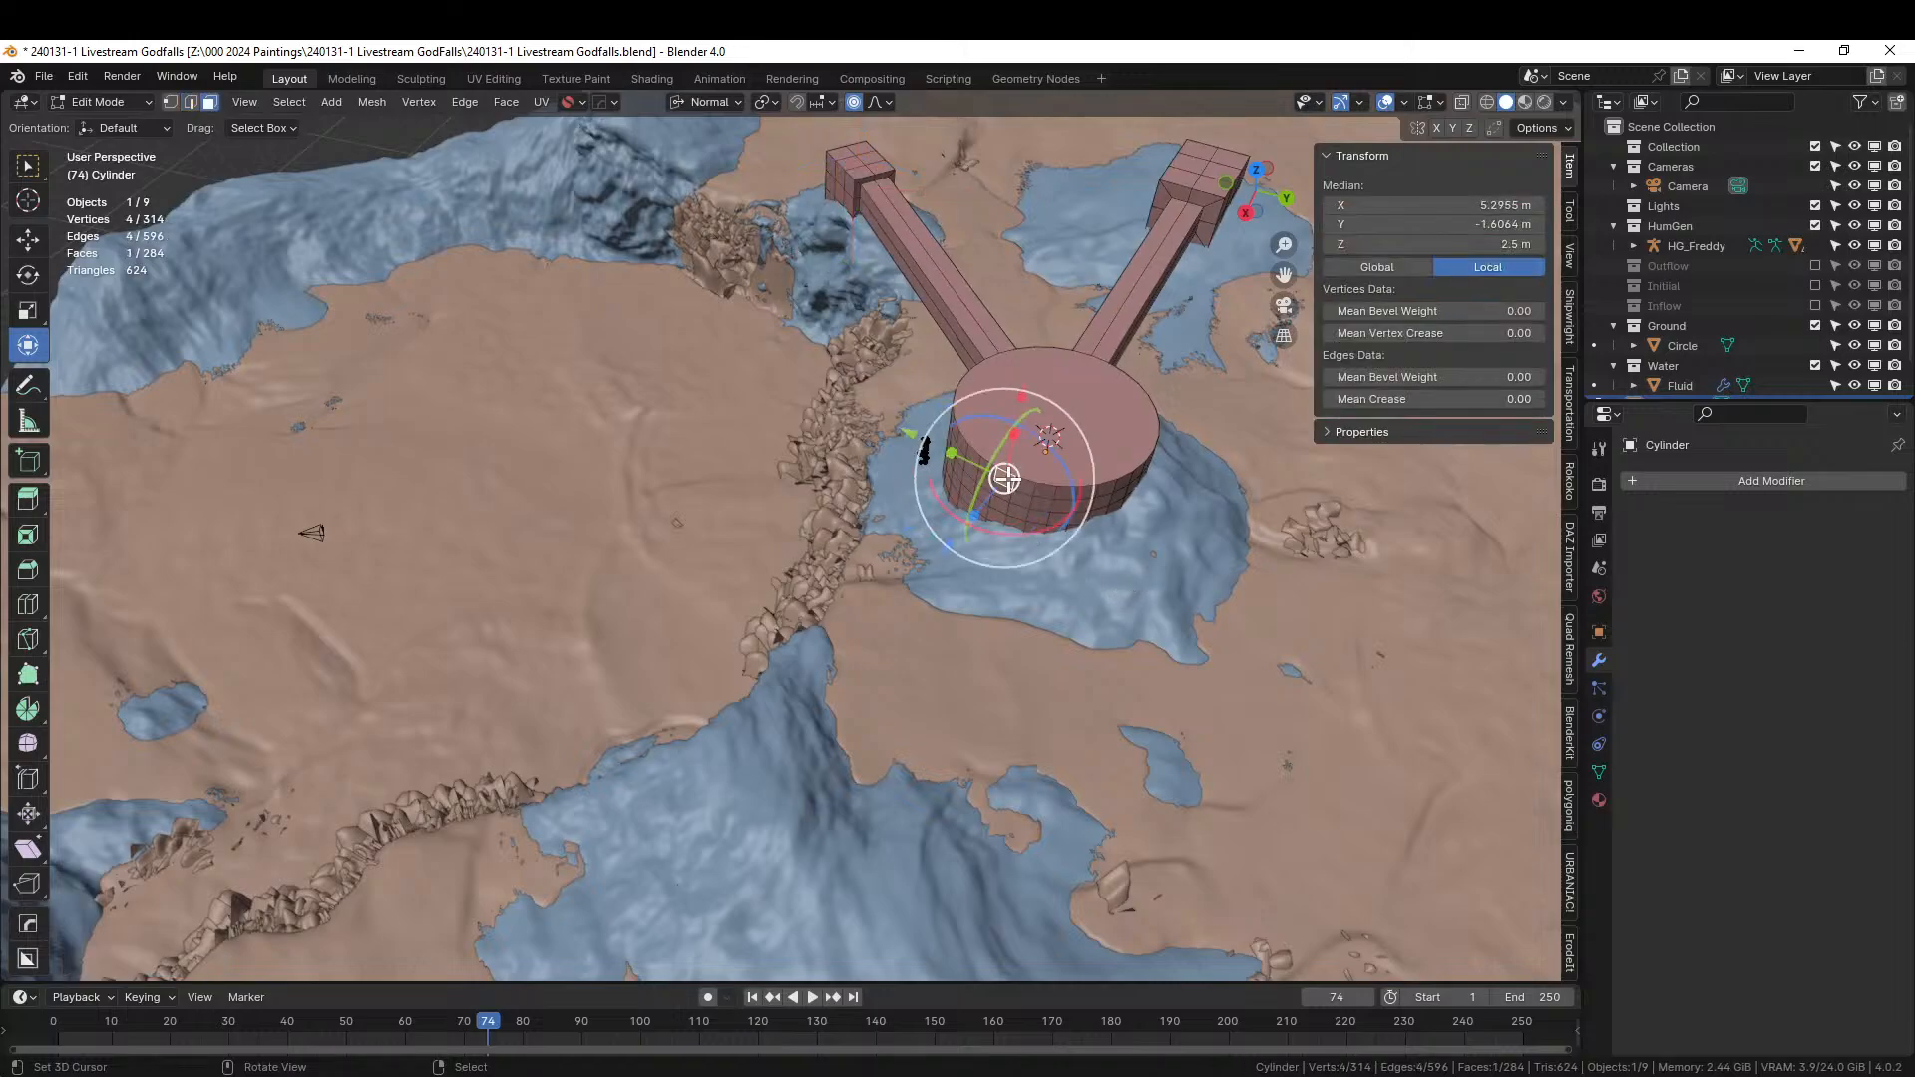
pyautogui.press('KP_Decimal')
pyautogui.scroll(-8, 1037, 509)
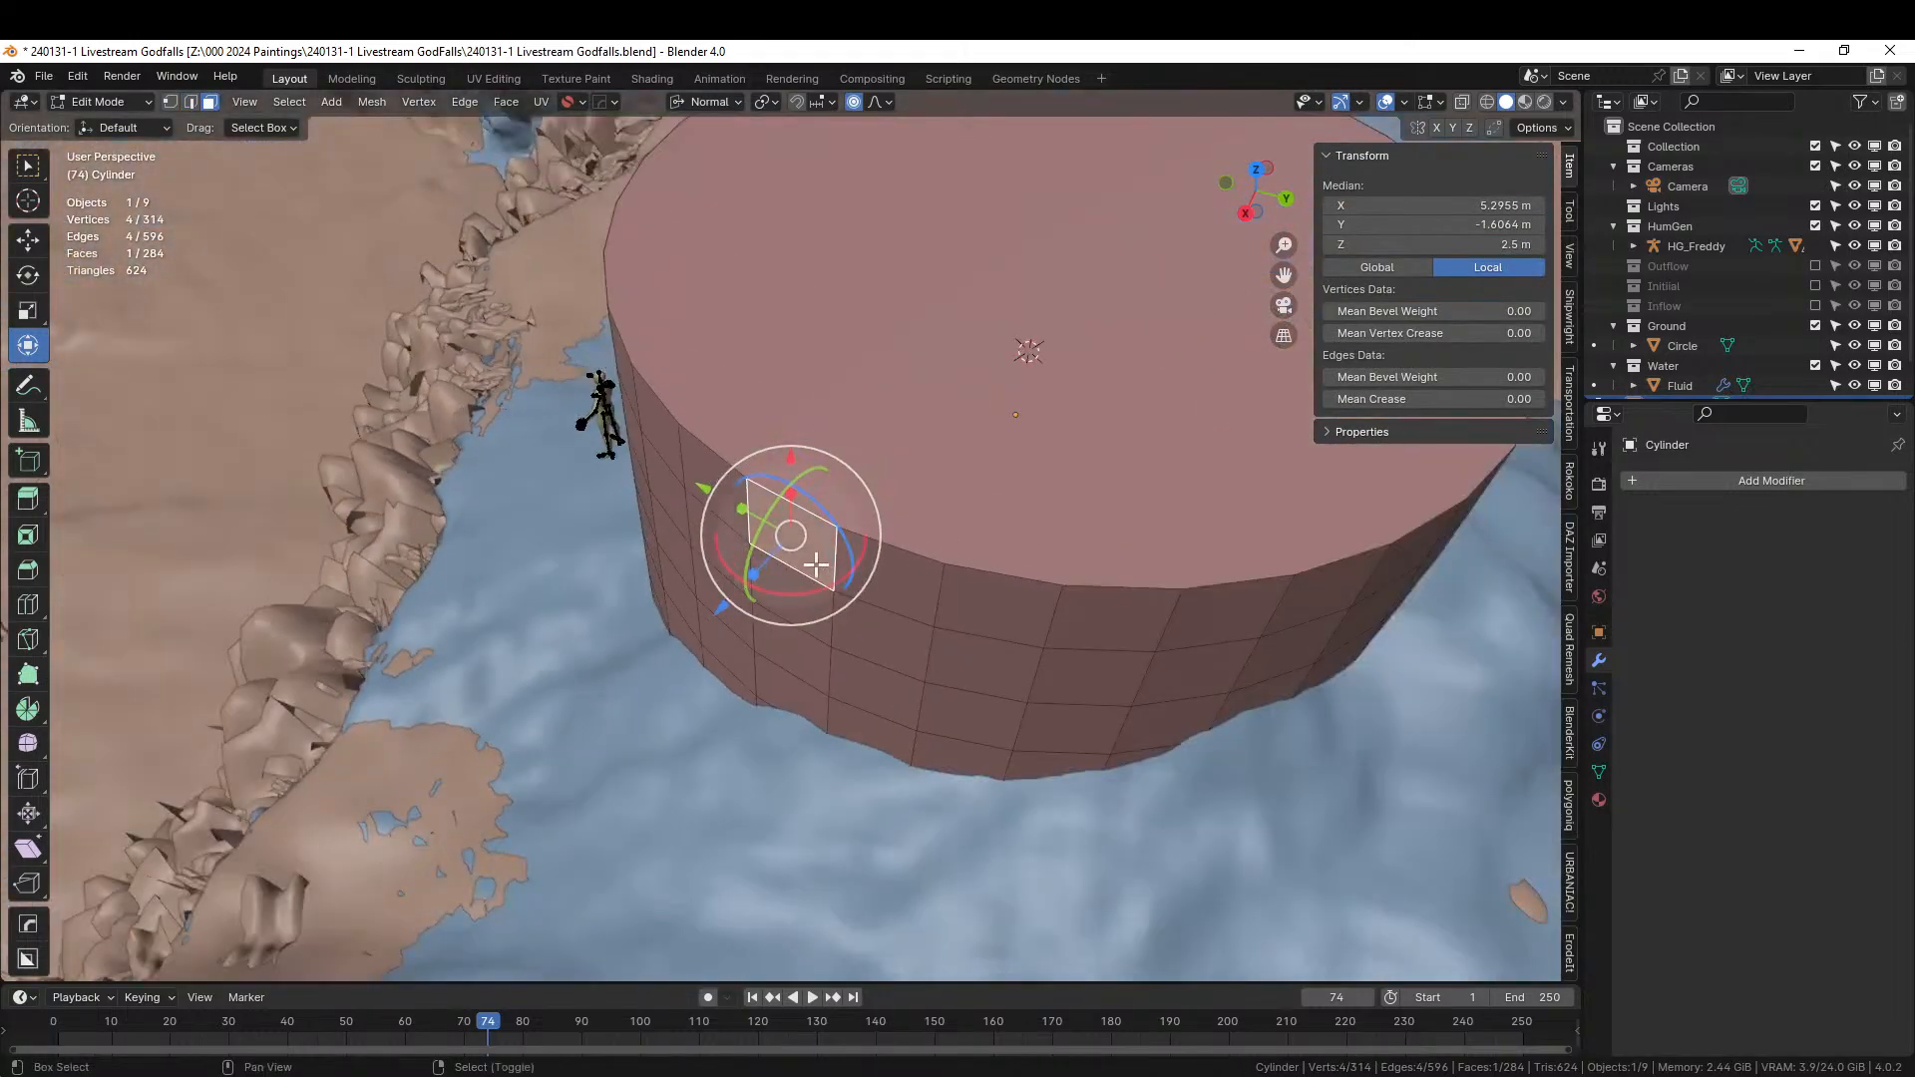
pyautogui.keyDown('shift'); pyautogui.click(705, 494); pyautogui.keyUp('shift')
pyautogui.keyDown('shift'); pyautogui.click(721, 559); pyautogui.keyUp('shift')
pyautogui.keyDown('shift'); pyautogui.click(795, 577); pyautogui.keyUp('shift')
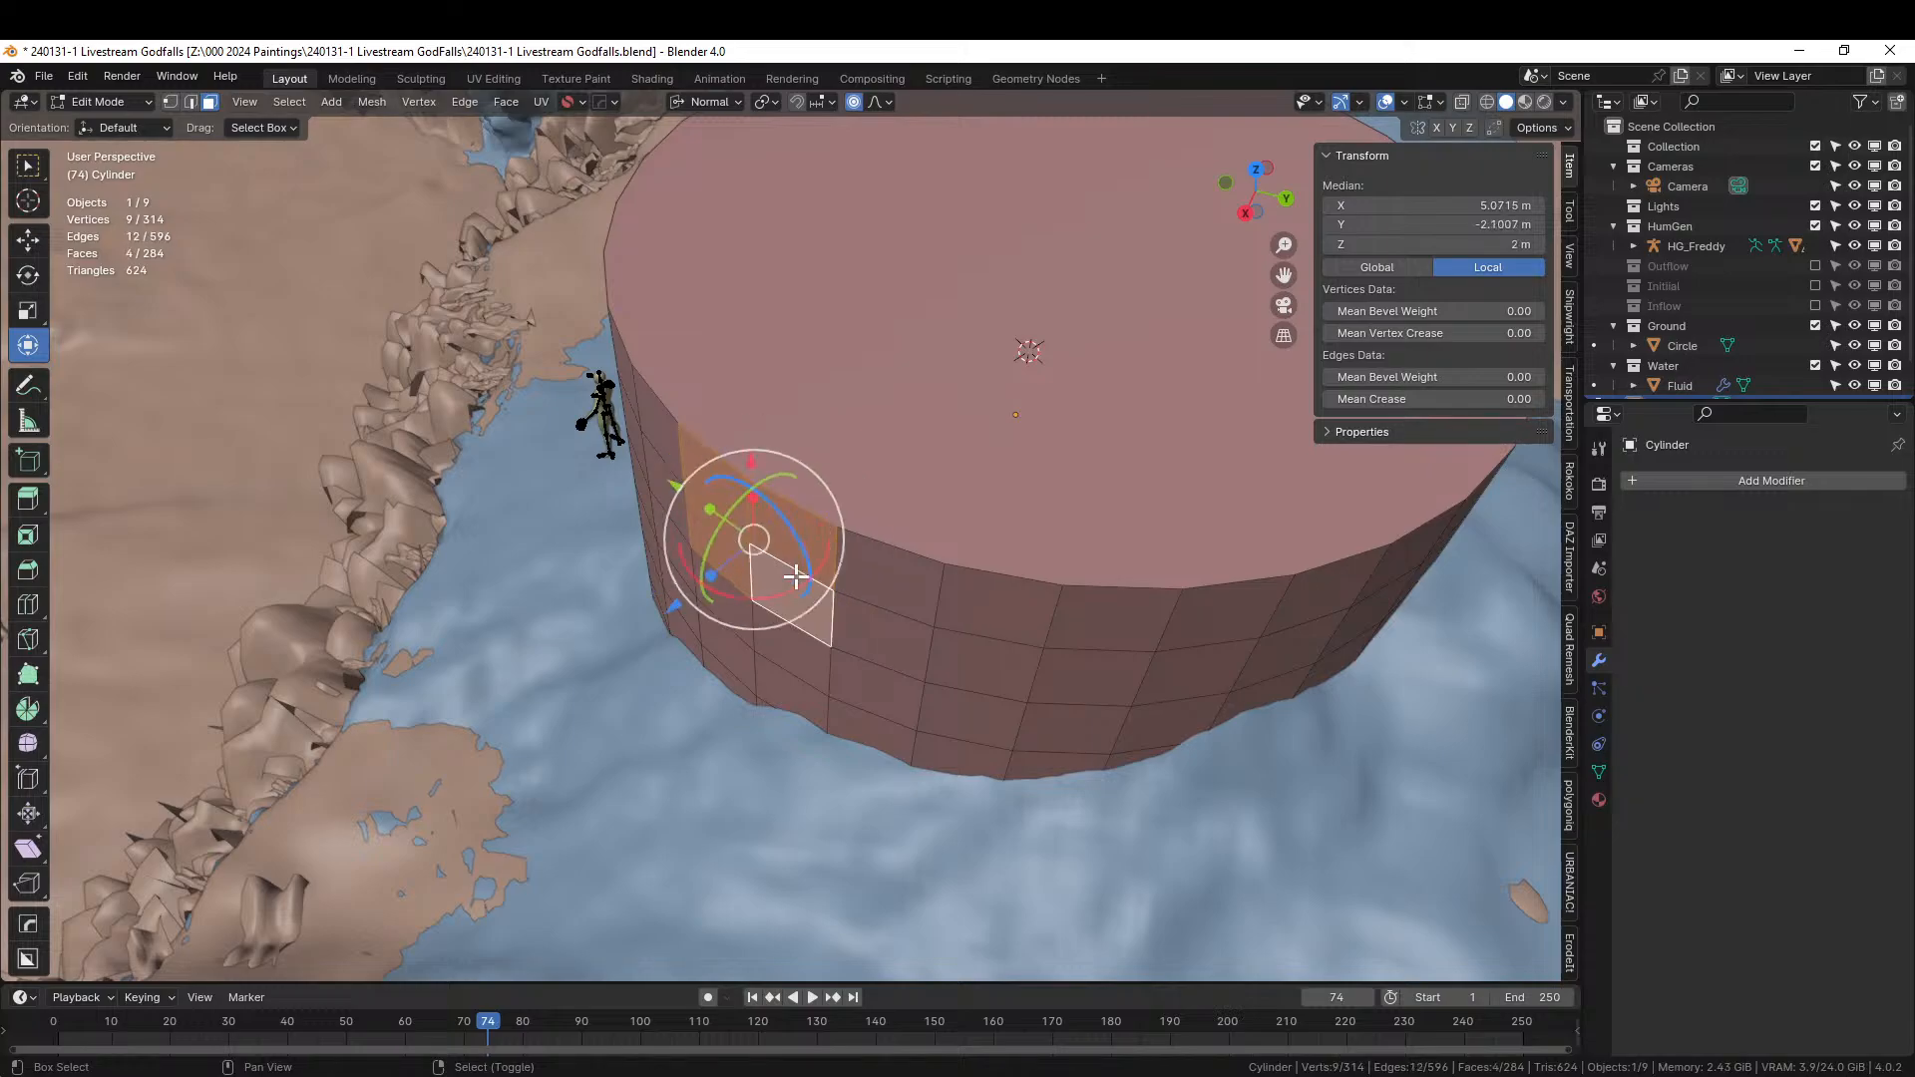
pyautogui.scroll(-3, 793, 586)
pyautogui.scroll(-3, 793, 586)
pyautogui.press('KP_7')
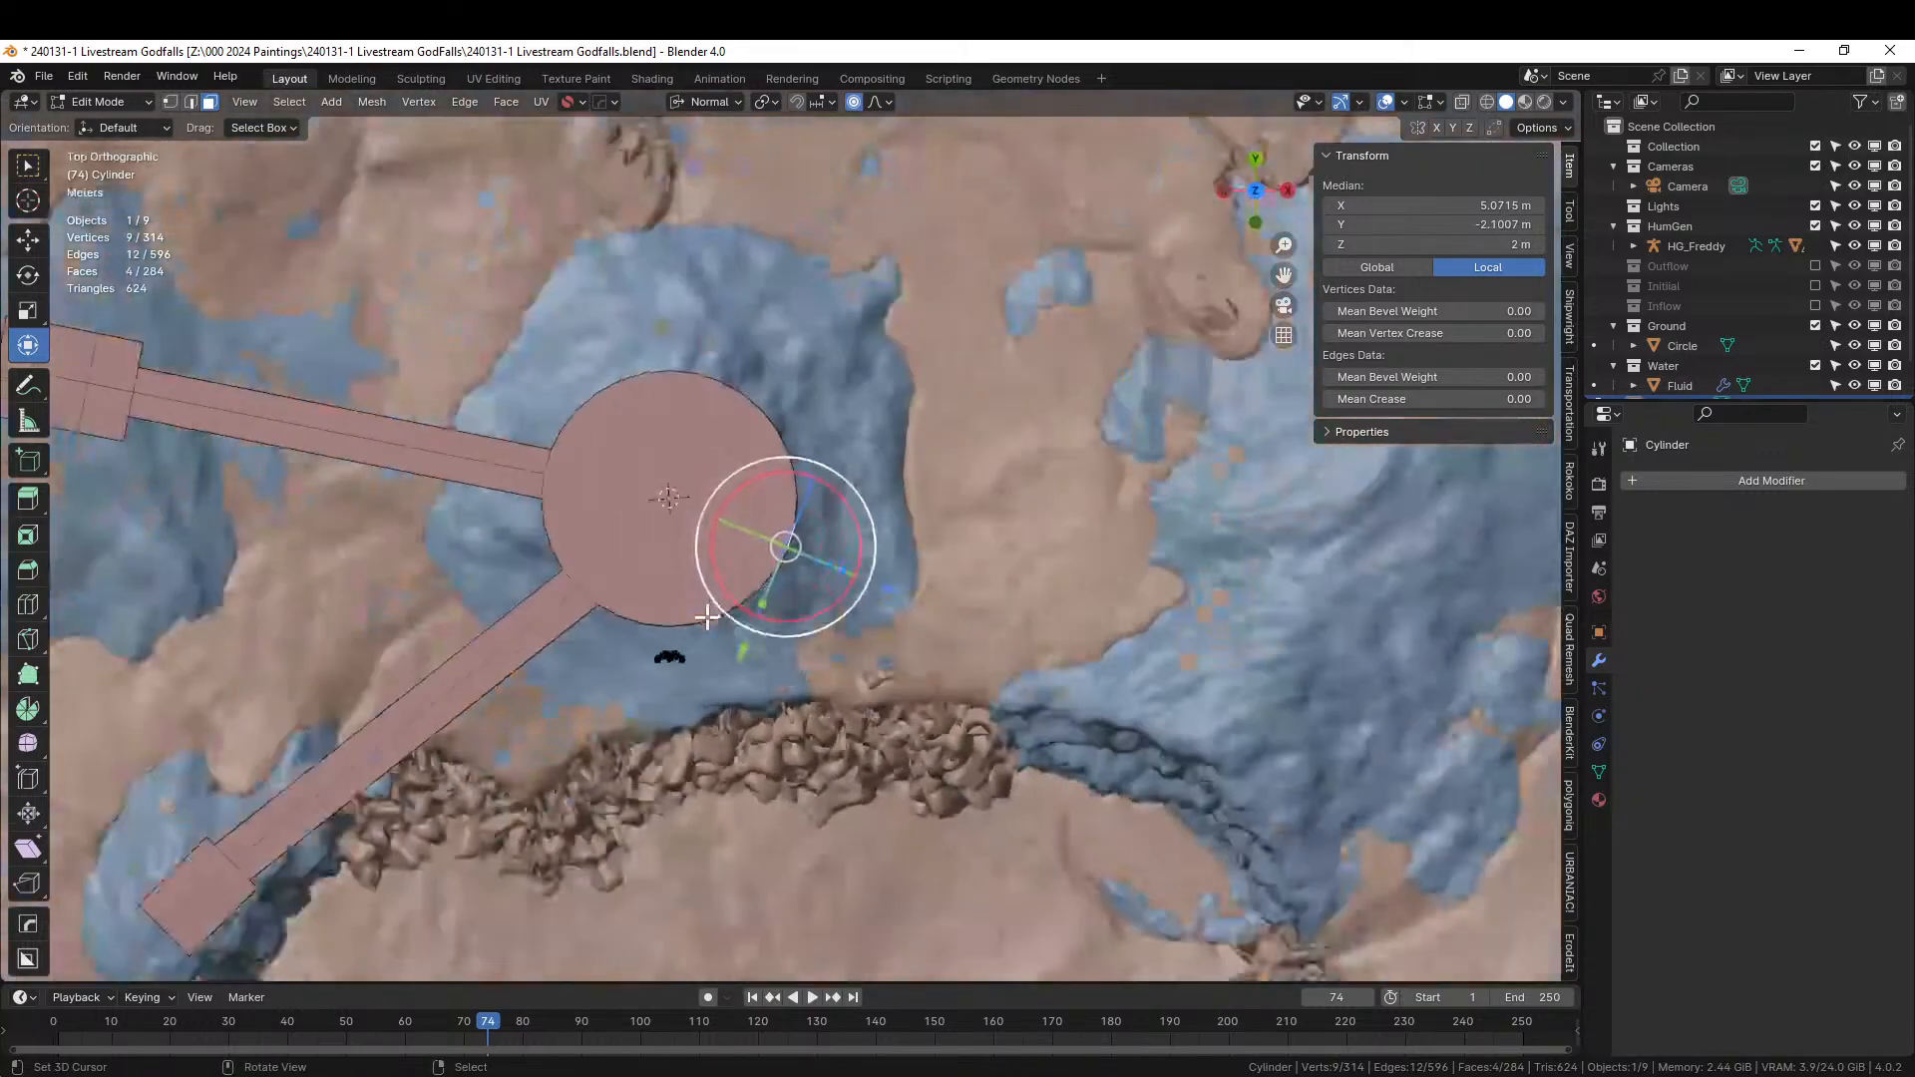
pyautogui.press('e')
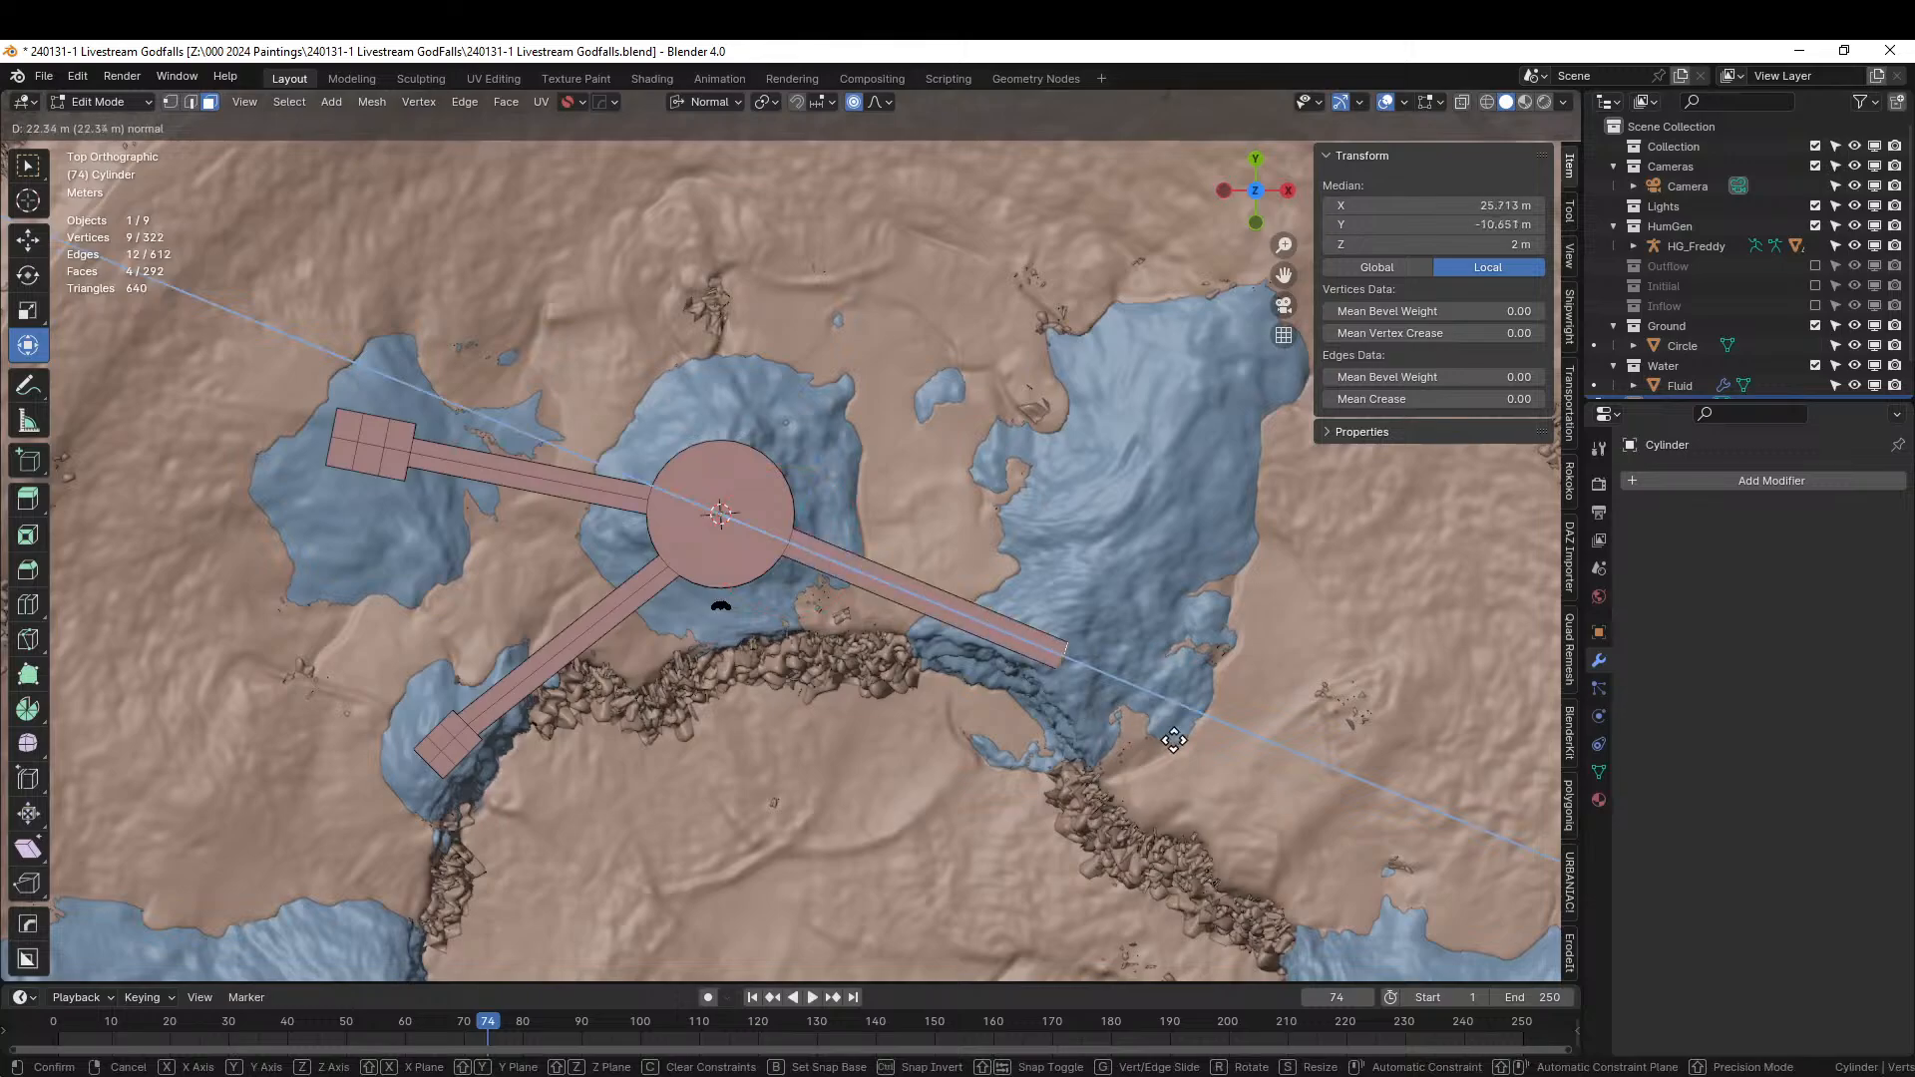
pyautogui.click(1128, 717)
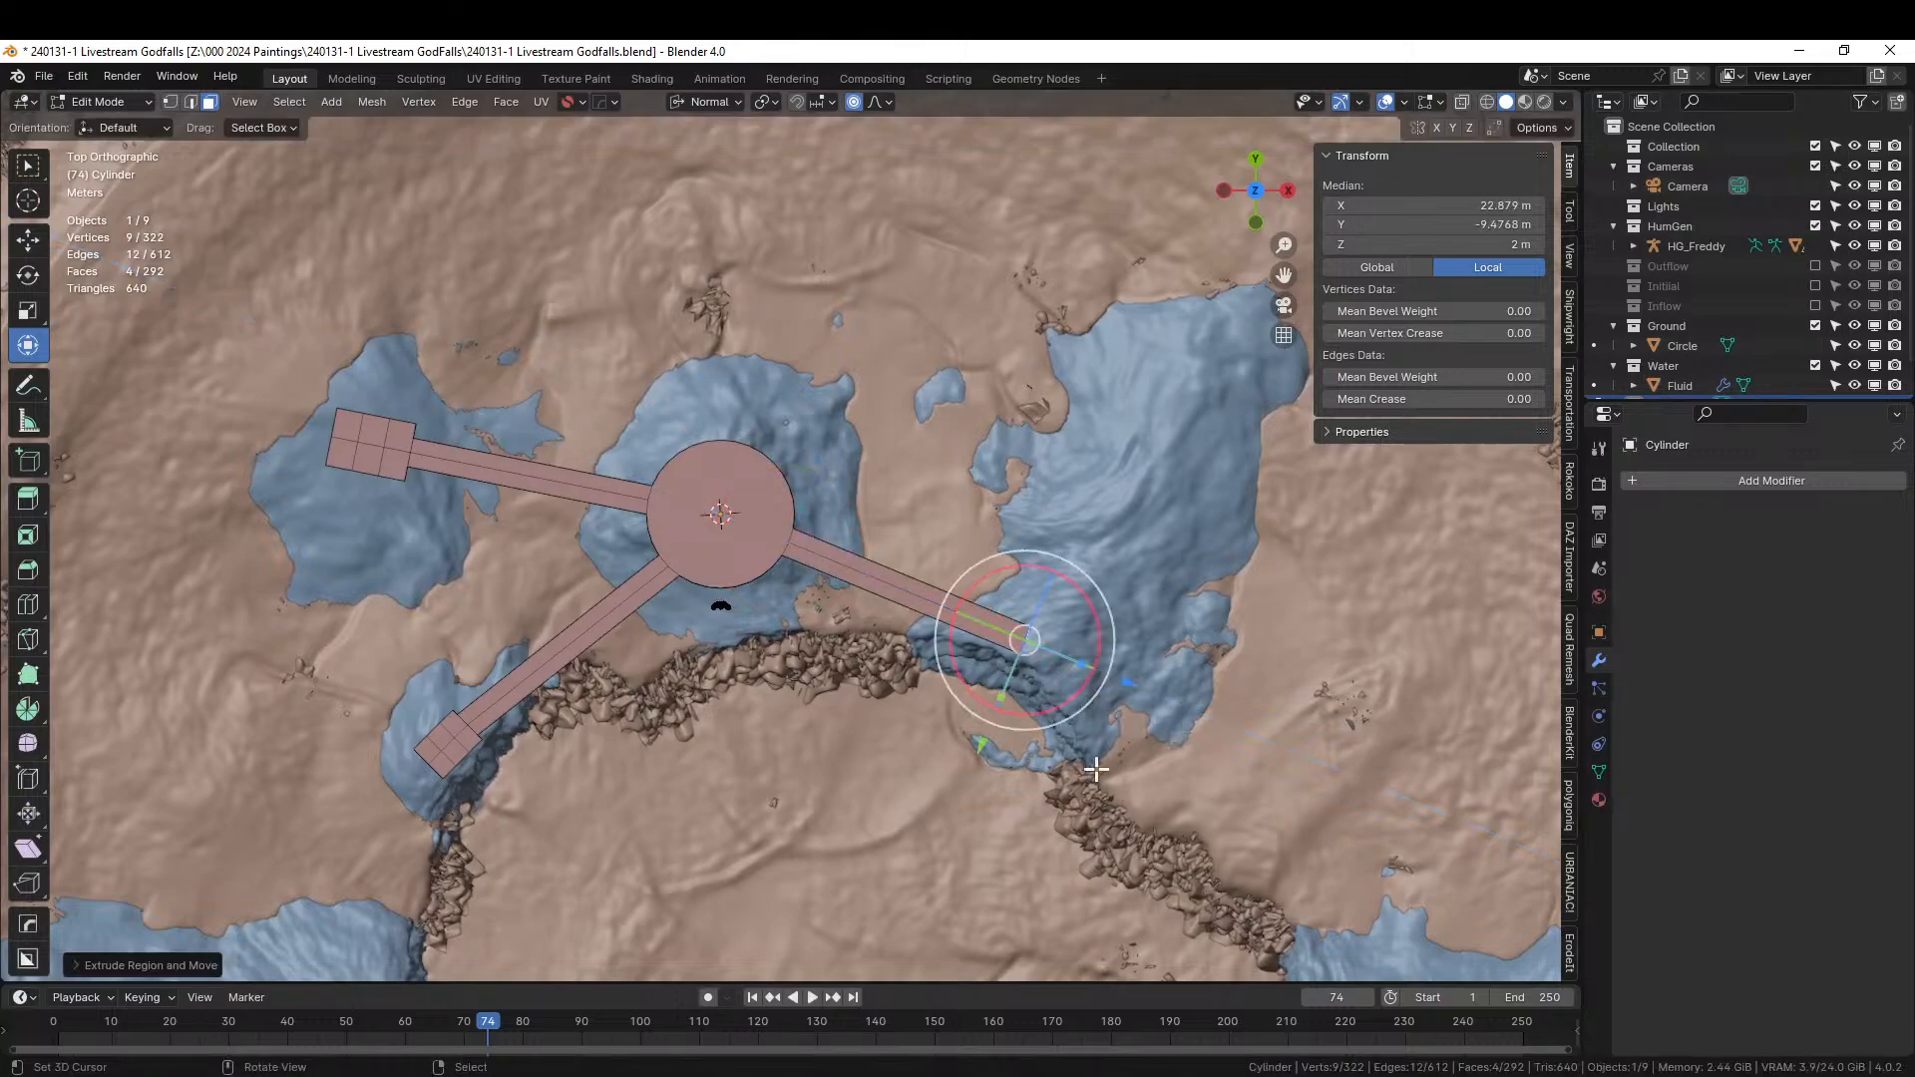
# Shift the third arm's end about 1.6 m along its normal Y axis and flatten it along normal Z.
pyautogui.press('g')
pyautogui.press('y')
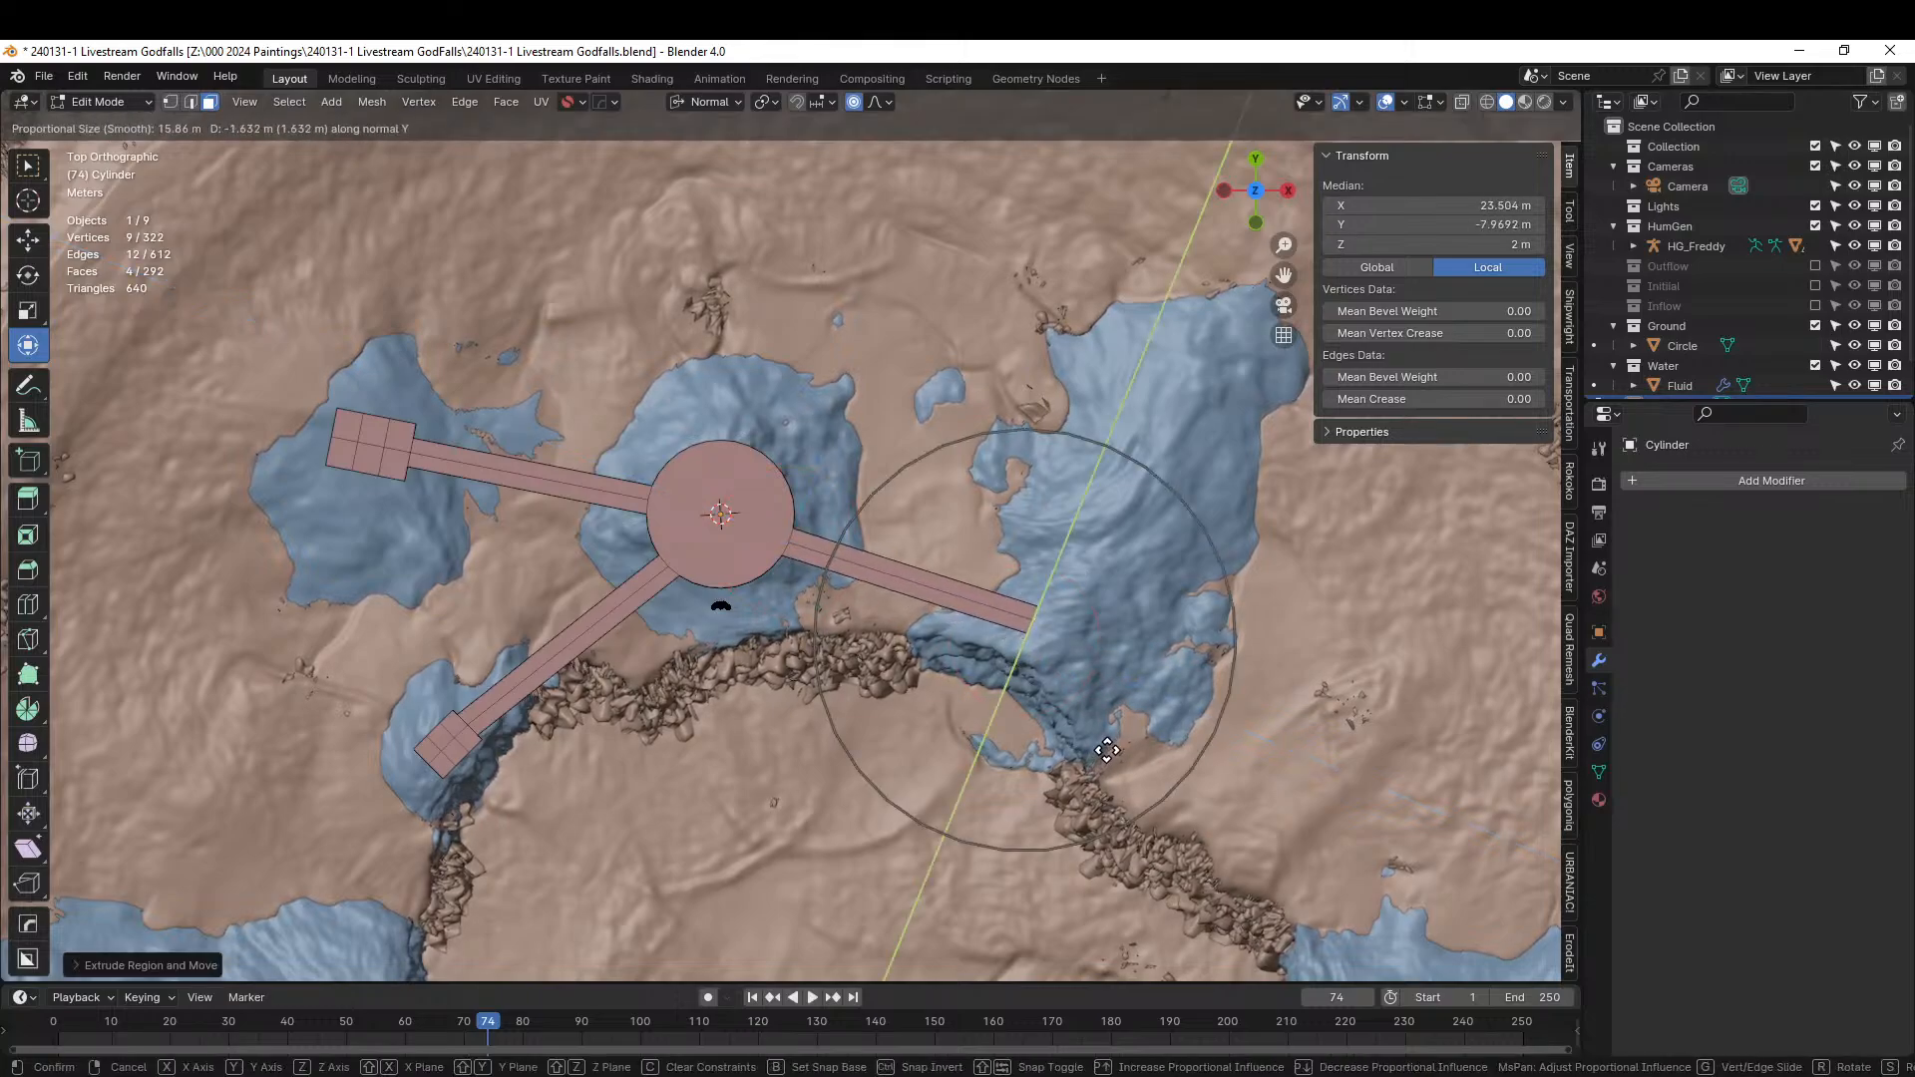
pyautogui.click(1107, 750)
pyautogui.press('s')
pyautogui.press('z')
pyautogui.press('Return')
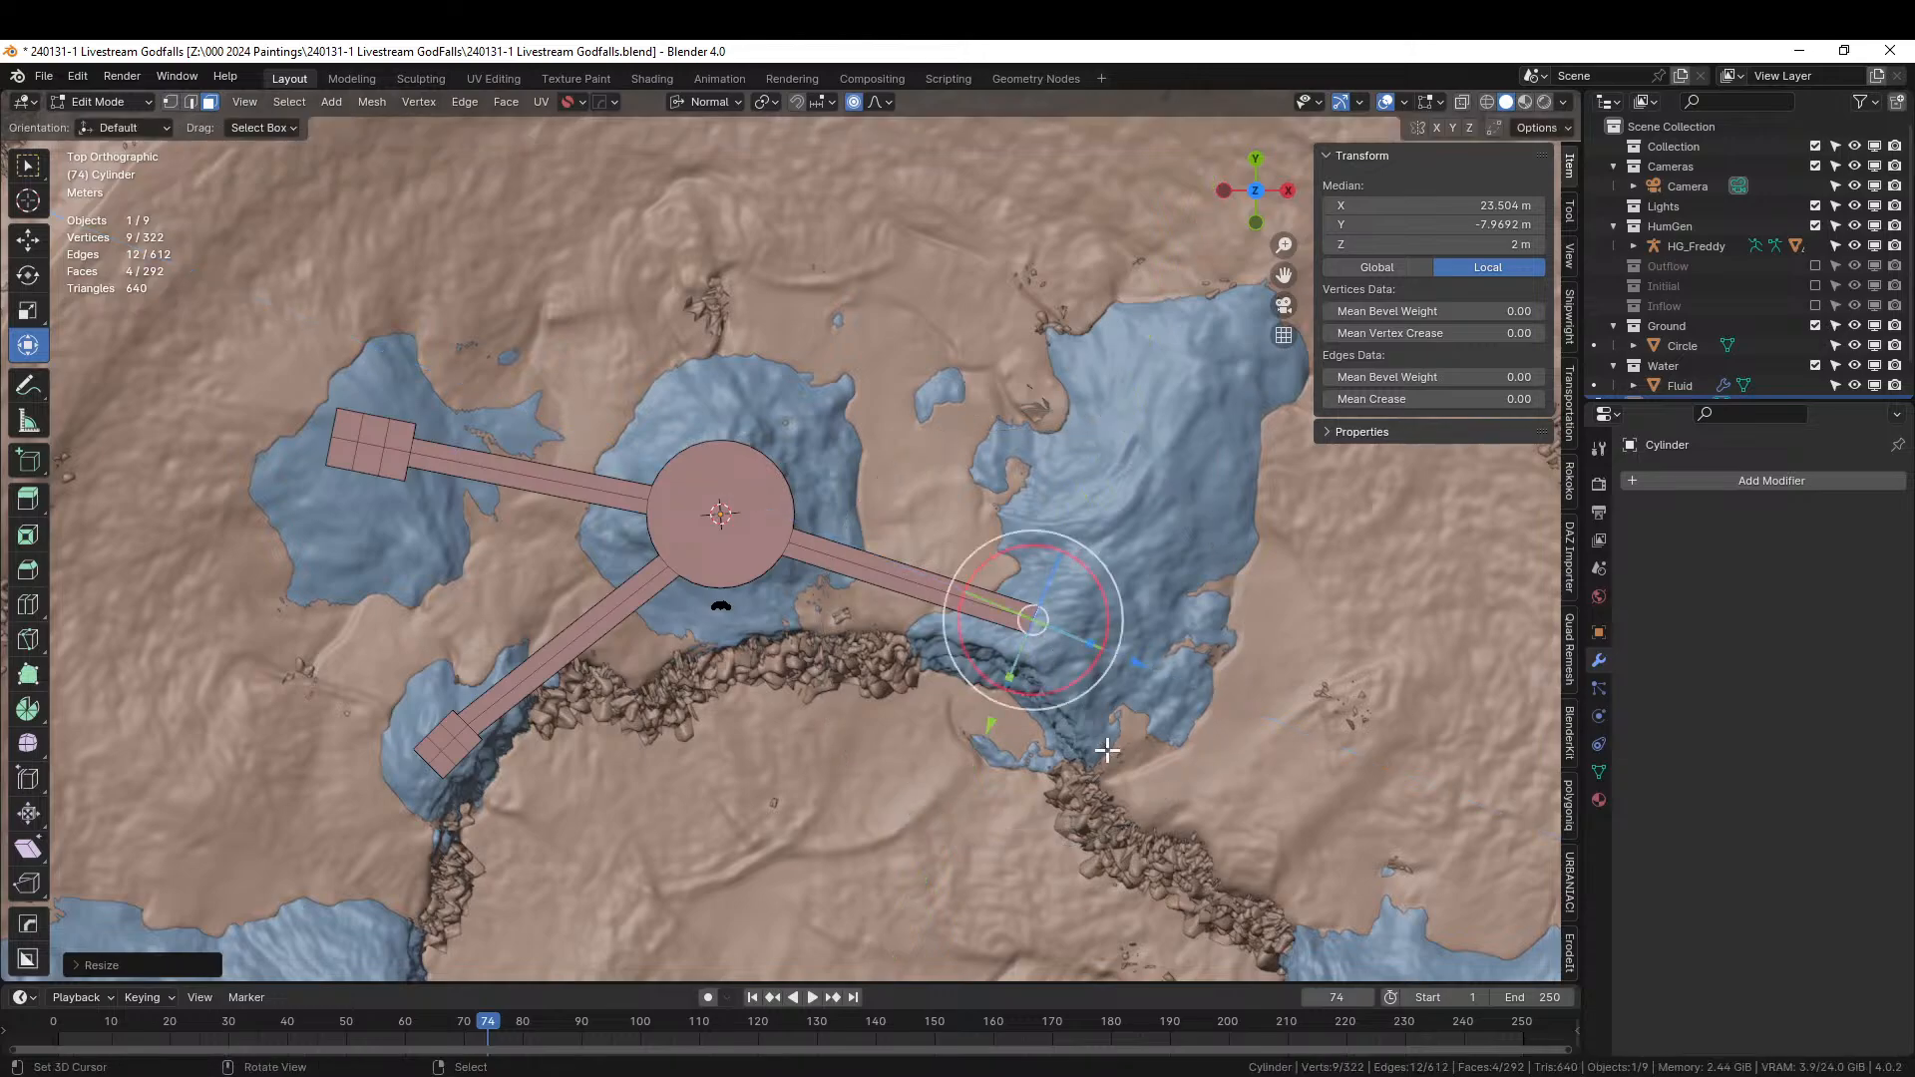
# Widen the third arm's end with a scaled extrusion and extrude it about 4.8 m into an end block.
pyautogui.moveTo(1047, 733); pyautogui.dragTo(1093, 704, button='middle')
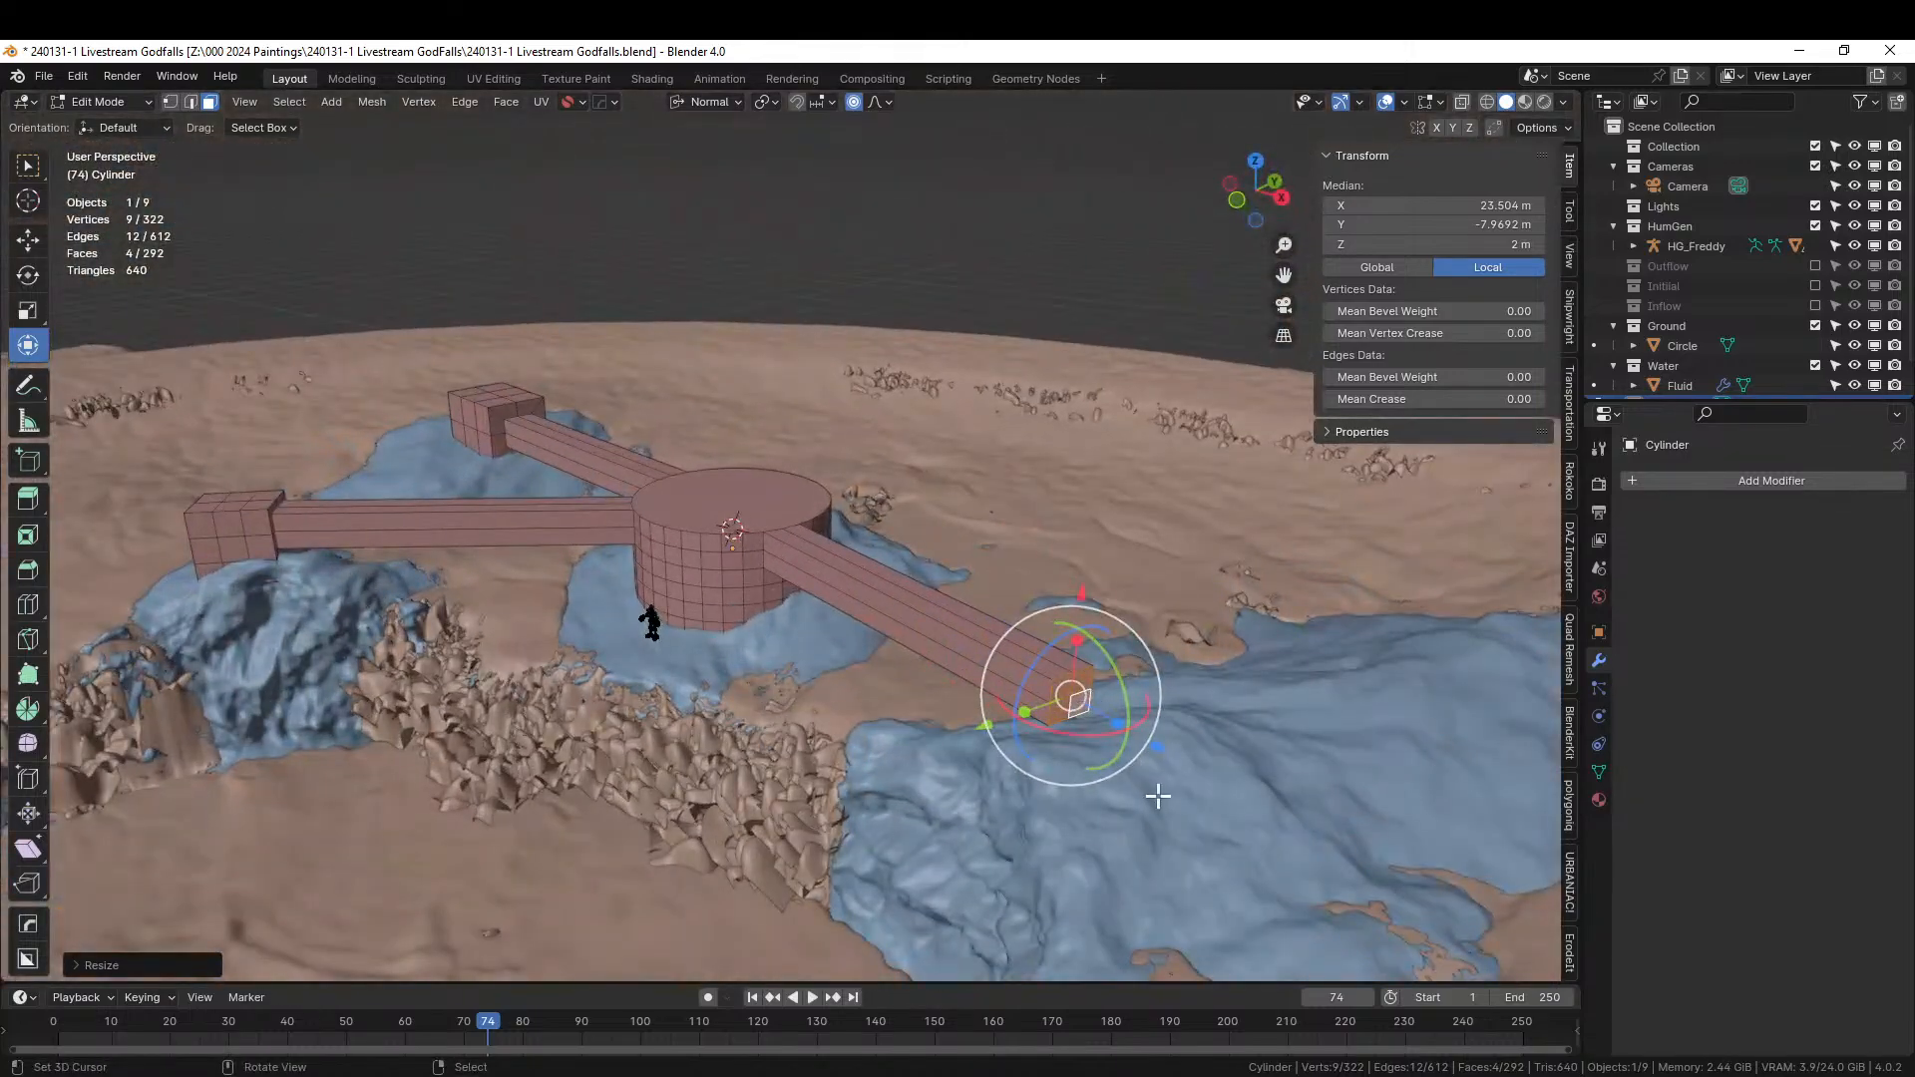
pyautogui.press('e')
pyautogui.press('s')
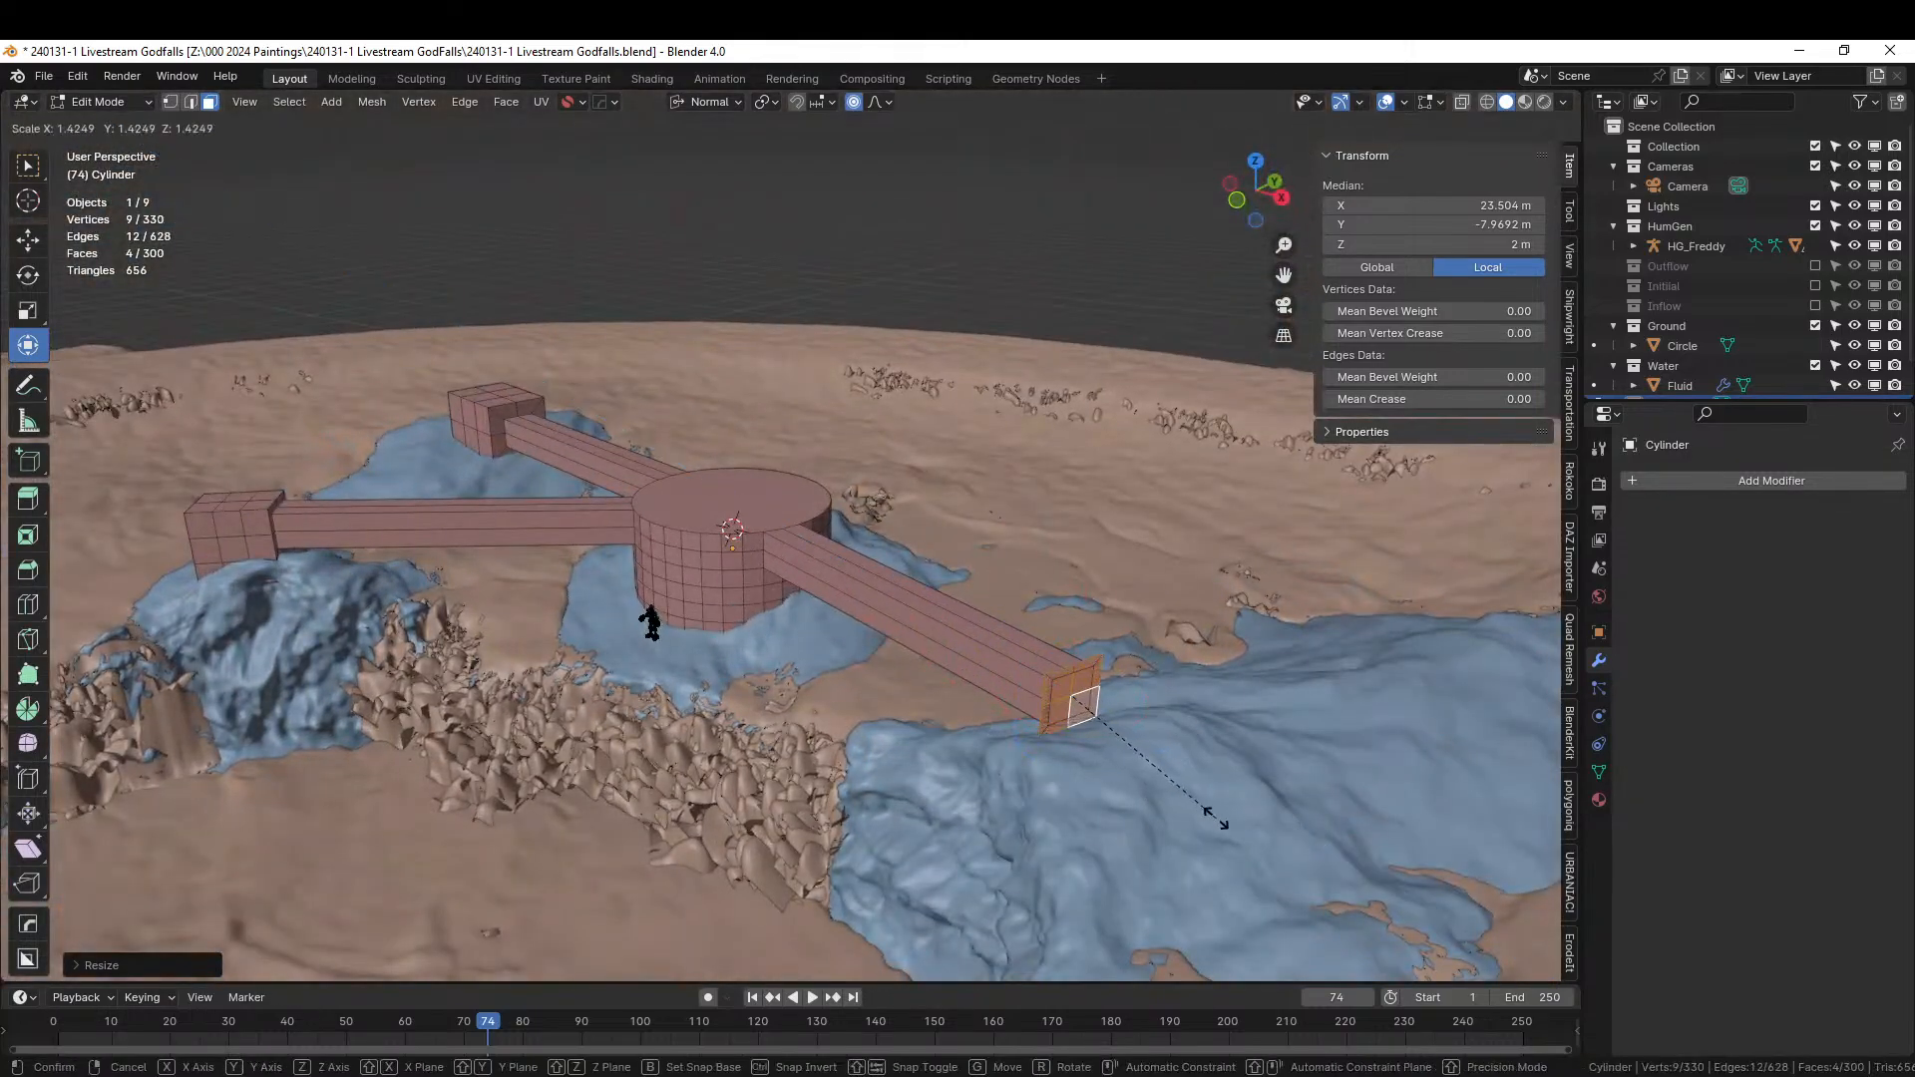
pyautogui.click(1292, 840)
pyautogui.press('e')
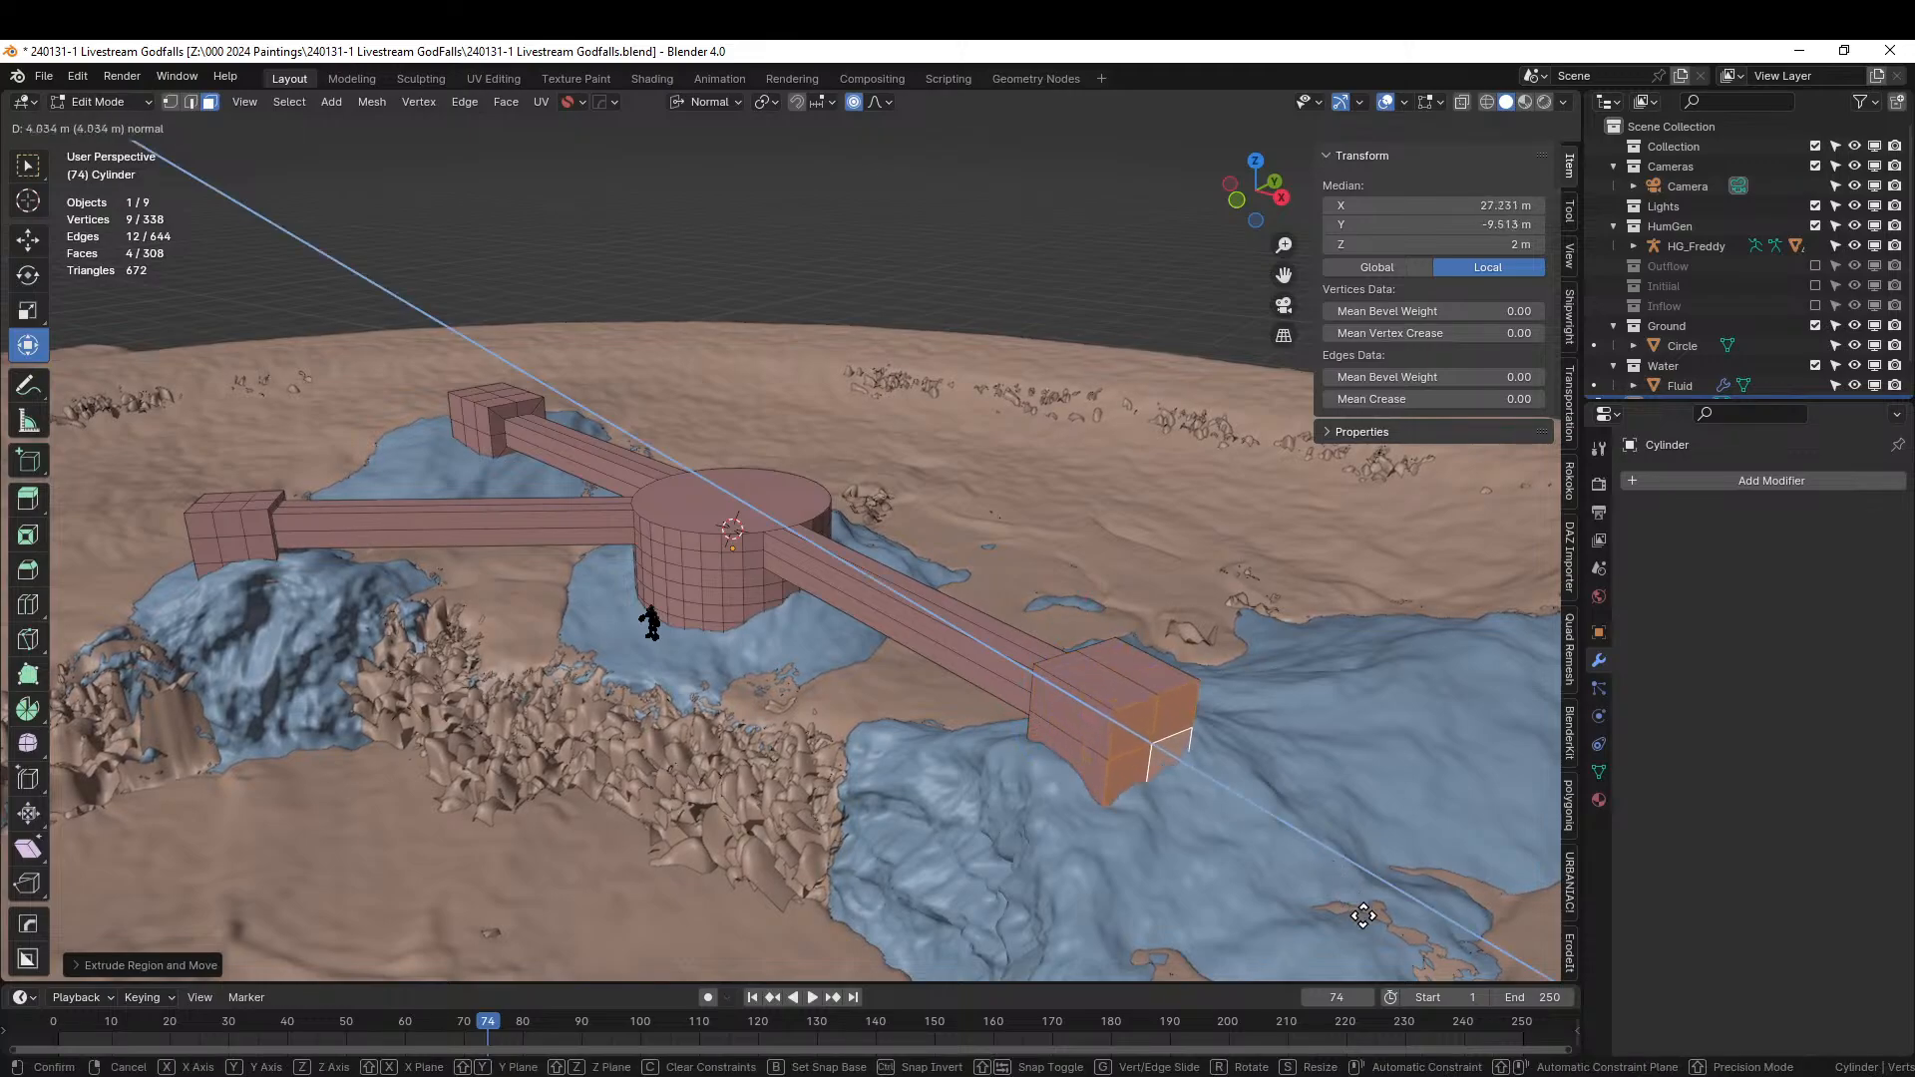
pyautogui.click(1369, 928)
pyautogui.moveTo(1367, 923); pyautogui.dragTo(1016, 735, button='middle')
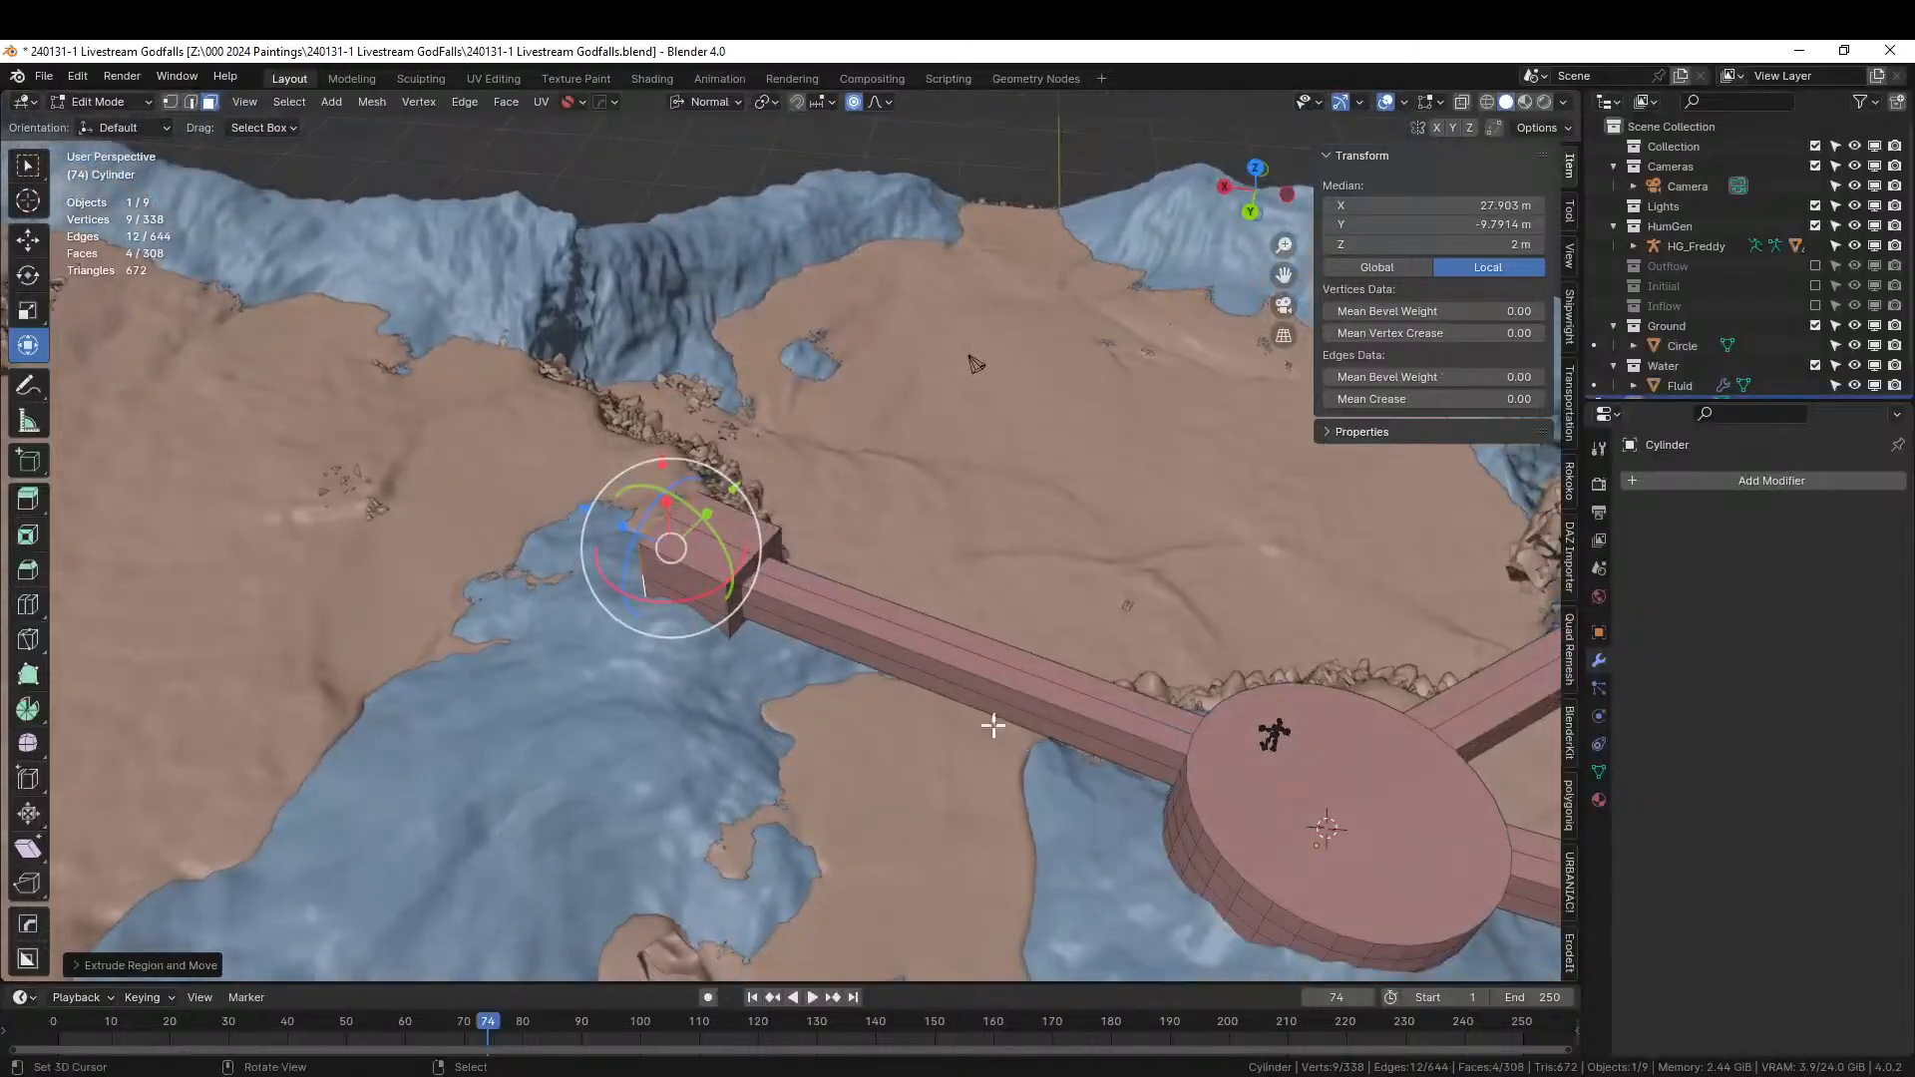
# Extrude the two side faces of the third end block about 1.8 m over the water mound.
pyautogui.click(684, 599)
pyautogui.keyDown('shift'); pyautogui.click(714, 621); pyautogui.keyUp('shift')
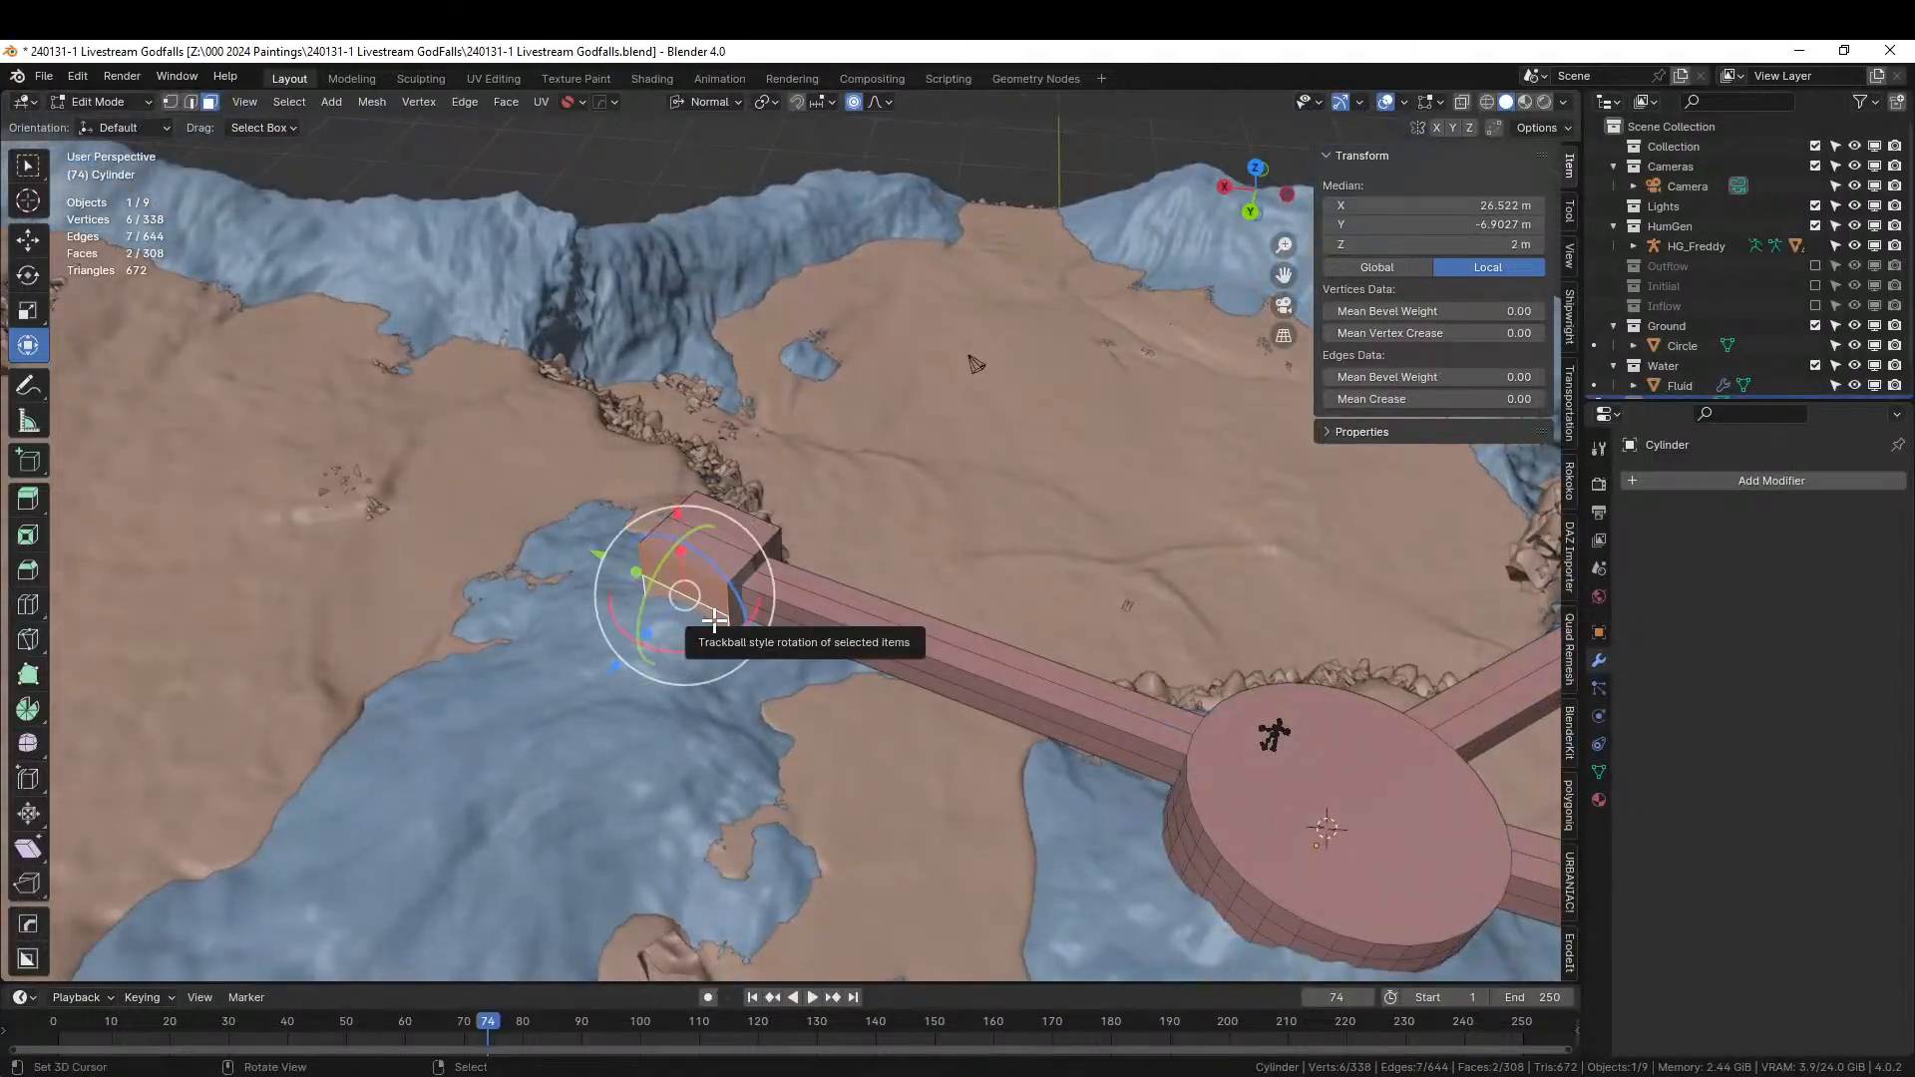
pyautogui.press('e')
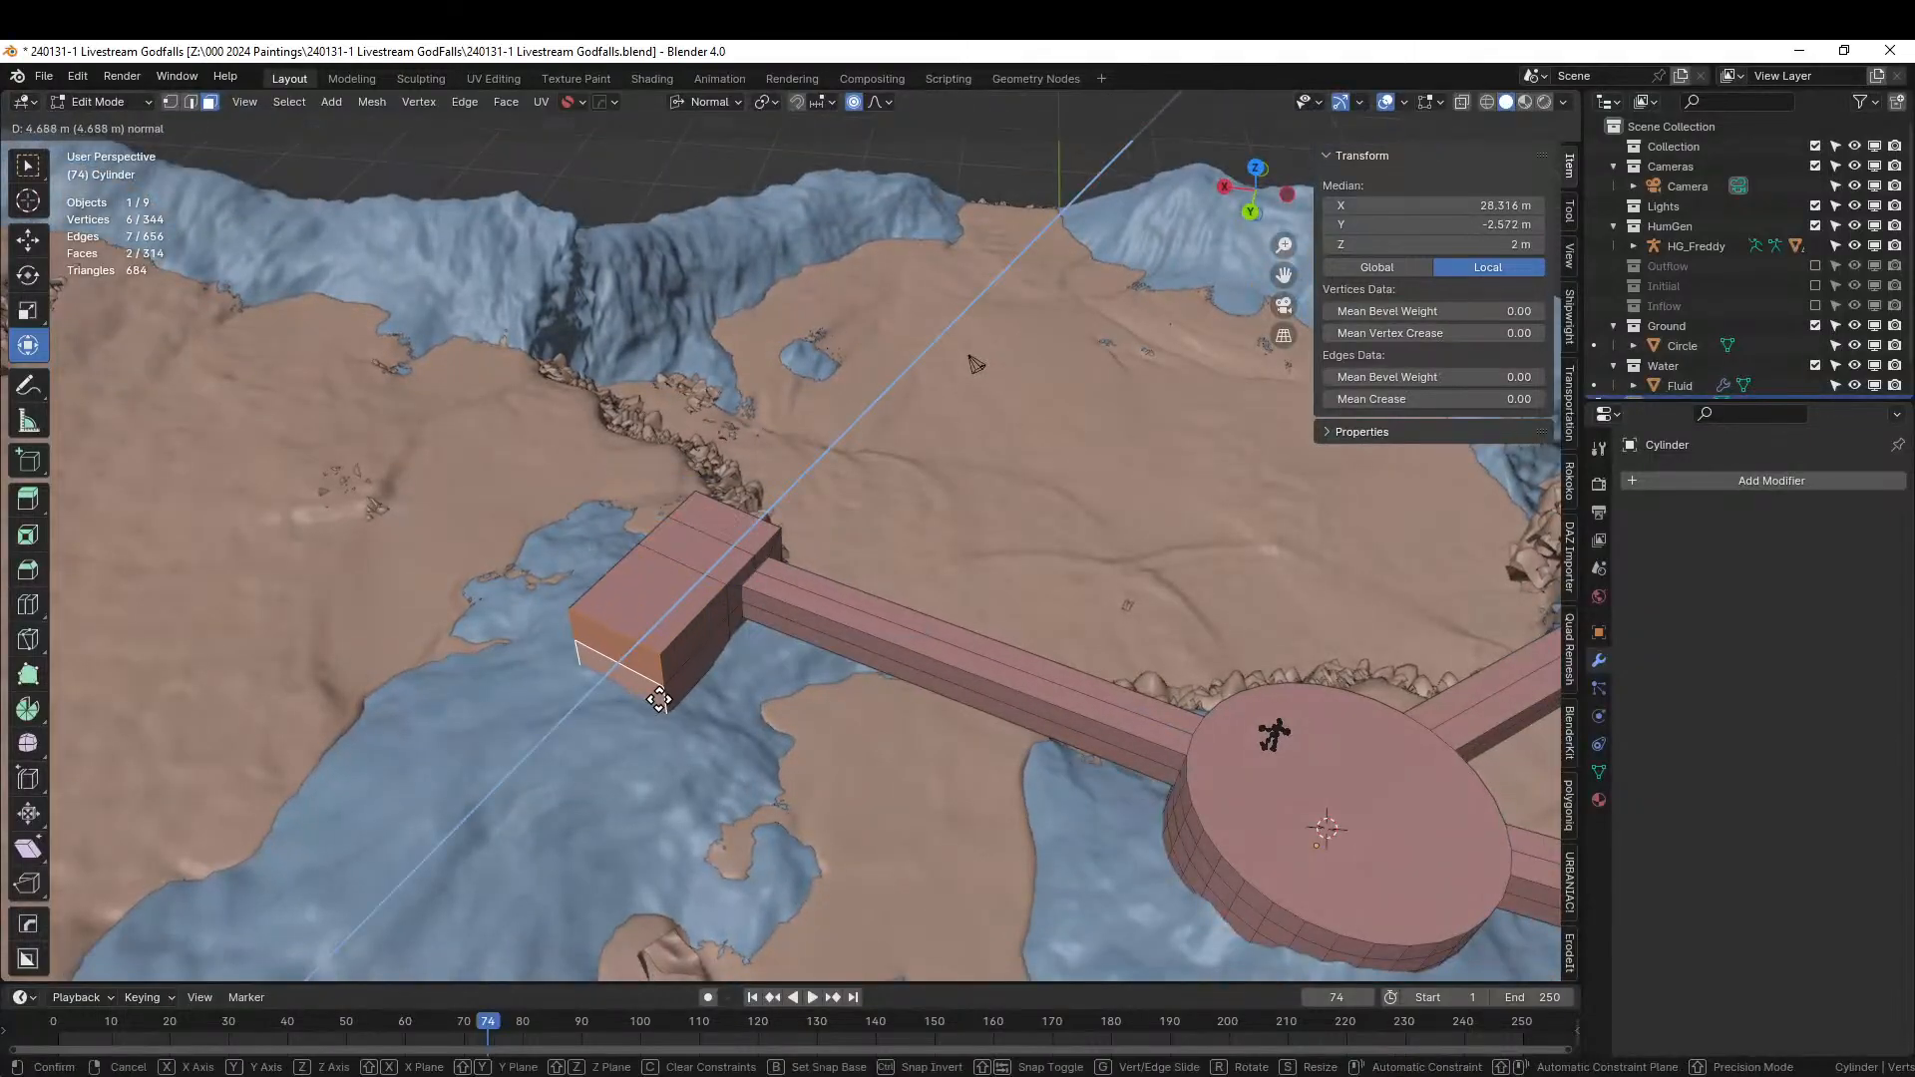
pyautogui.rightClick(659, 699)
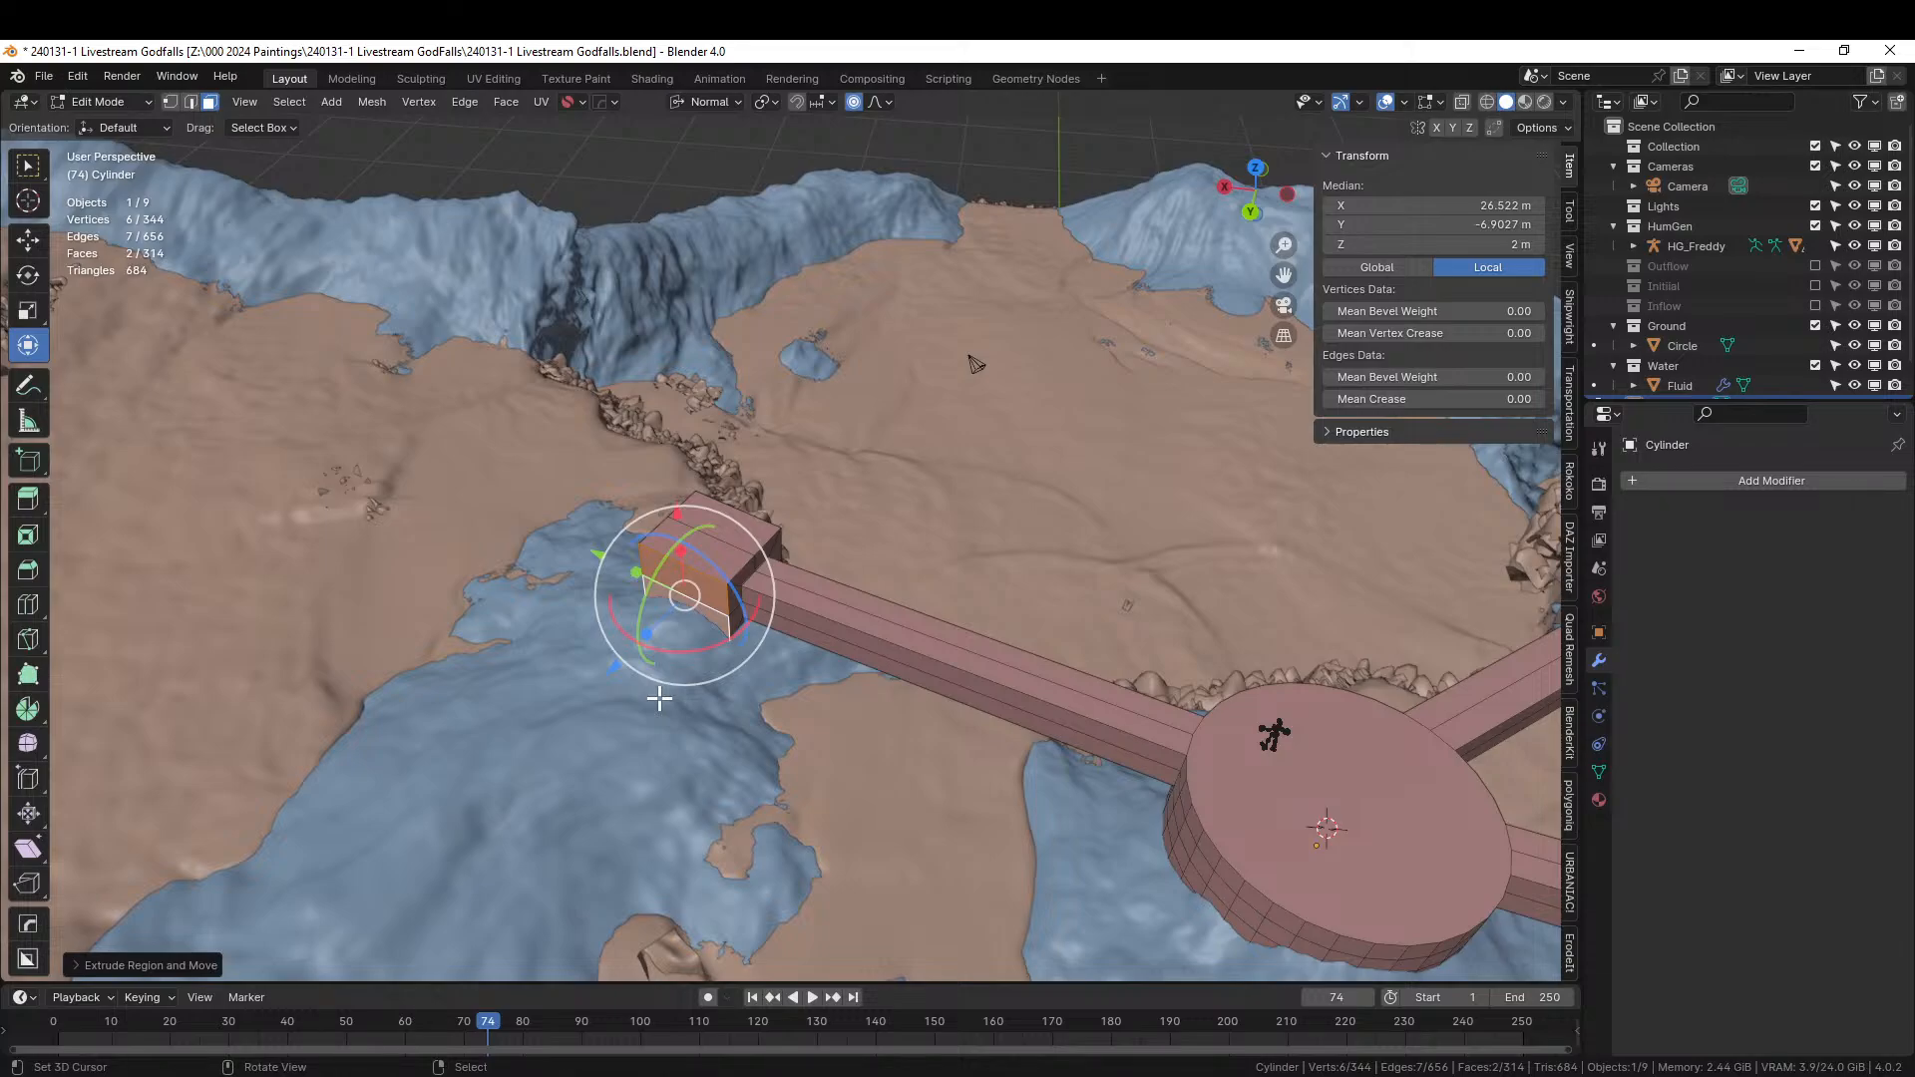
pyautogui.press('e')
pyautogui.click(635, 724)
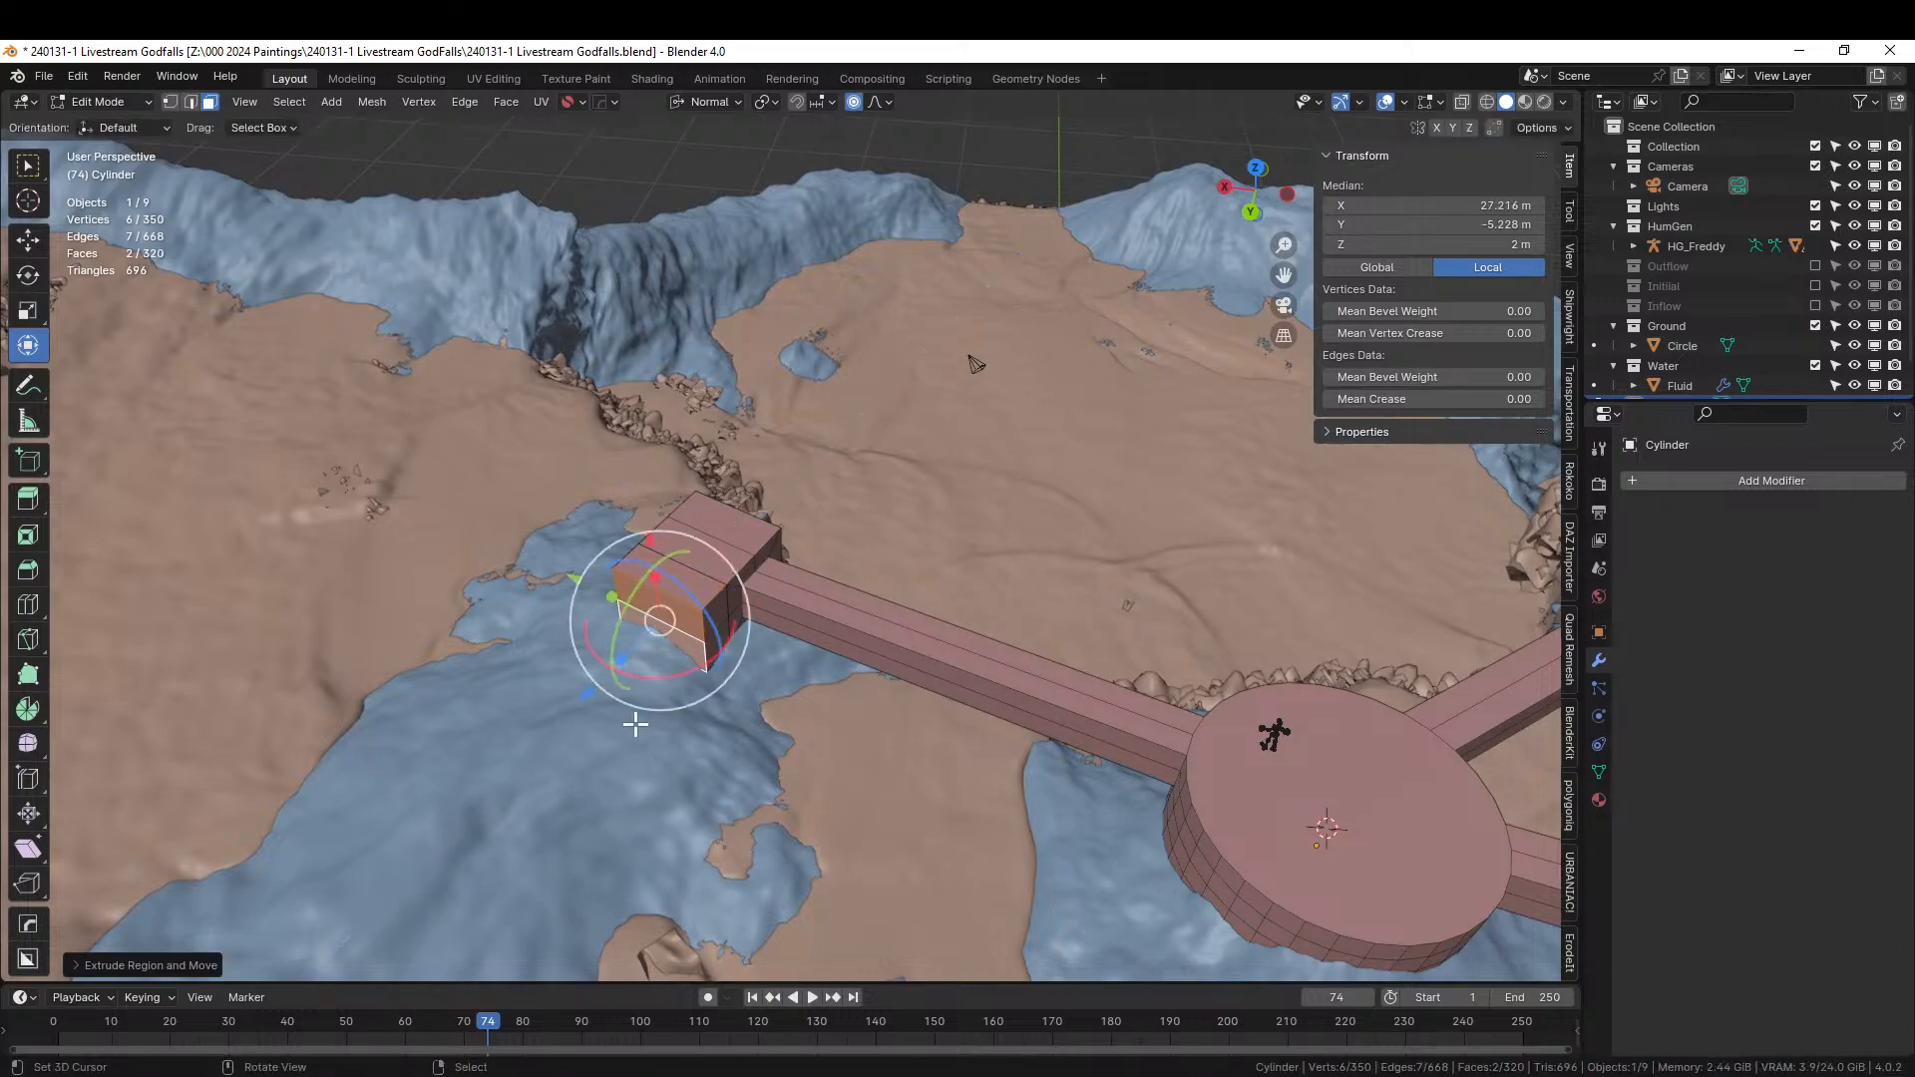
# Repeat the 1.8 m side extrusion nine more times to lengthen the third end block into a long wing.
pyautogui.hotkey('shift', 'r')
pyautogui.hotkey('shift', 'r')
pyautogui.hotkey('shift', 'r')
pyautogui.hotkey('shift', 'r')
pyautogui.hotkey('shift', 'r')
pyautogui.hotkey('shift', 'r')
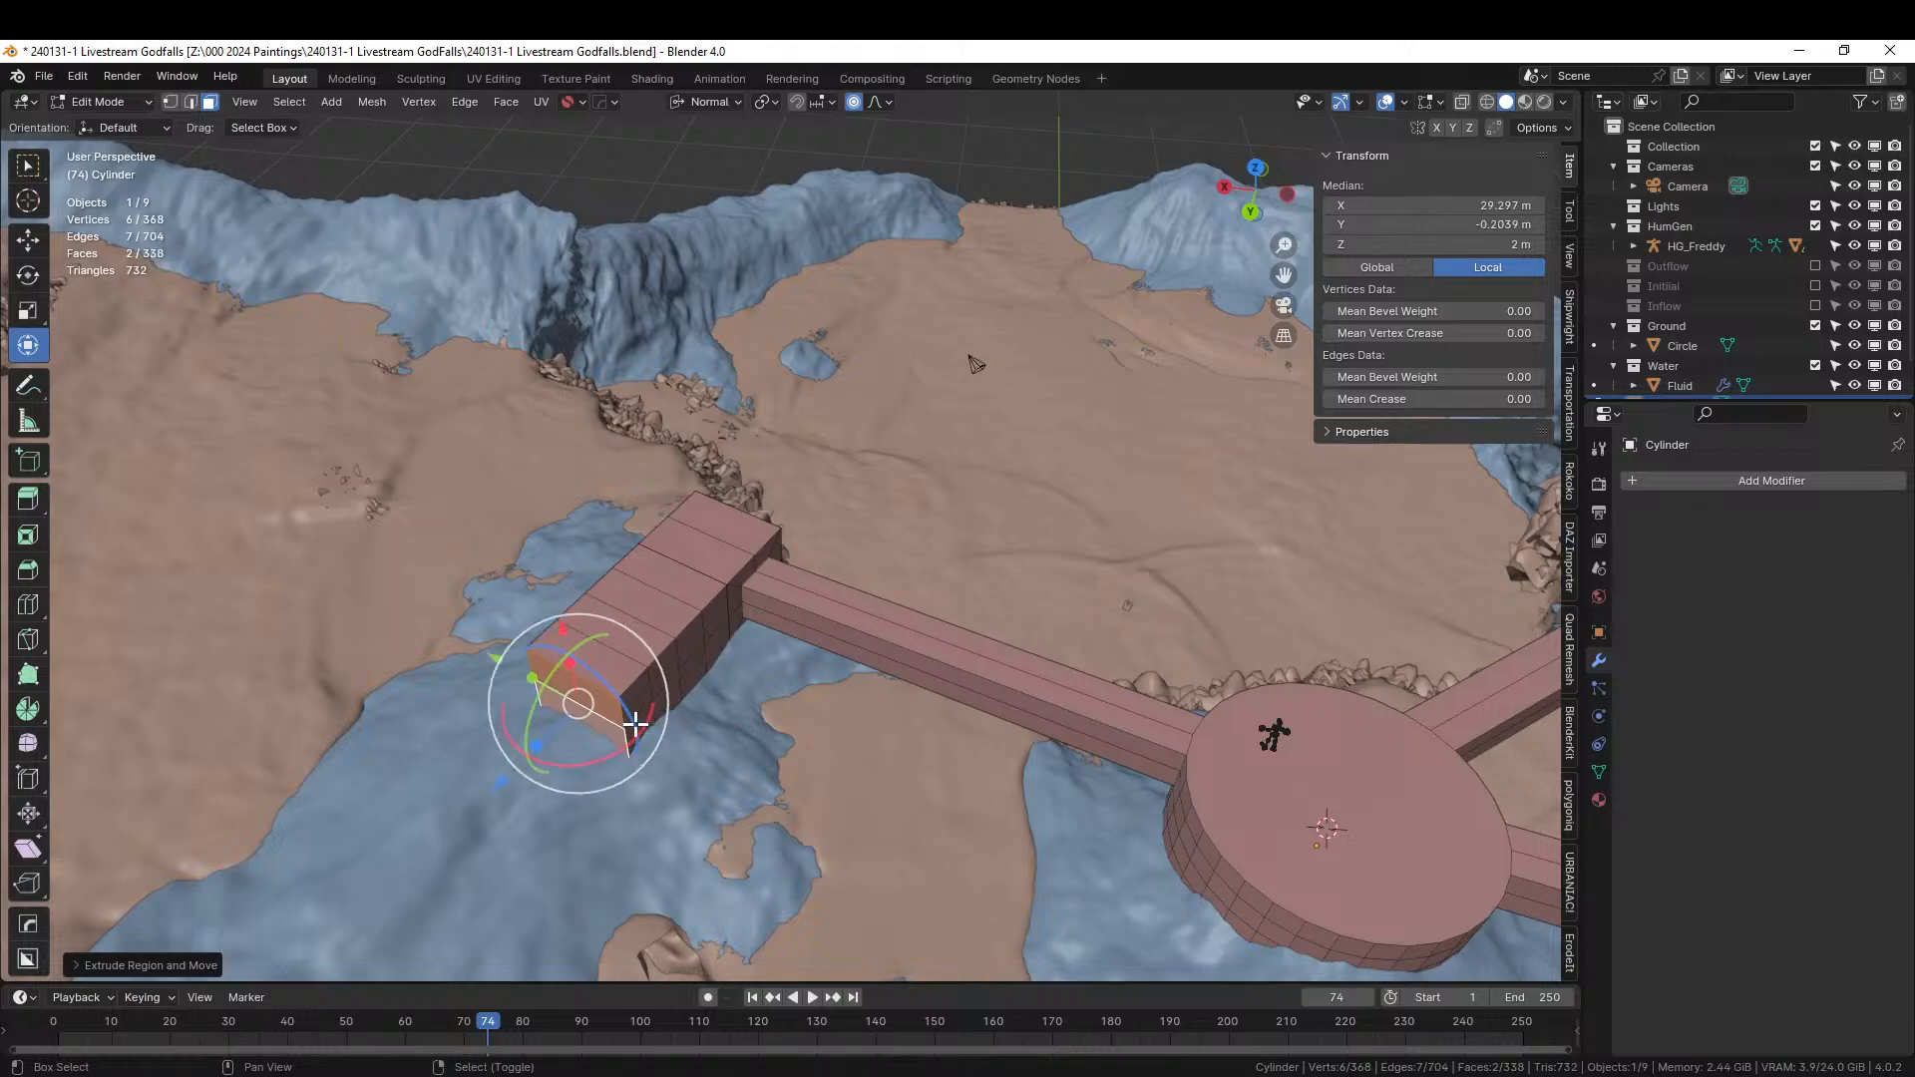
pyautogui.hotkey('shift', 'r')
pyautogui.hotkey('shift', 'r')
pyautogui.hotkey('shift', 'r')
# Divide the long wing's width with two evenly spaced loop cuts running along its length.
pyautogui.moveTo(635, 724); pyautogui.dragTo(1161, 697, button='middle')
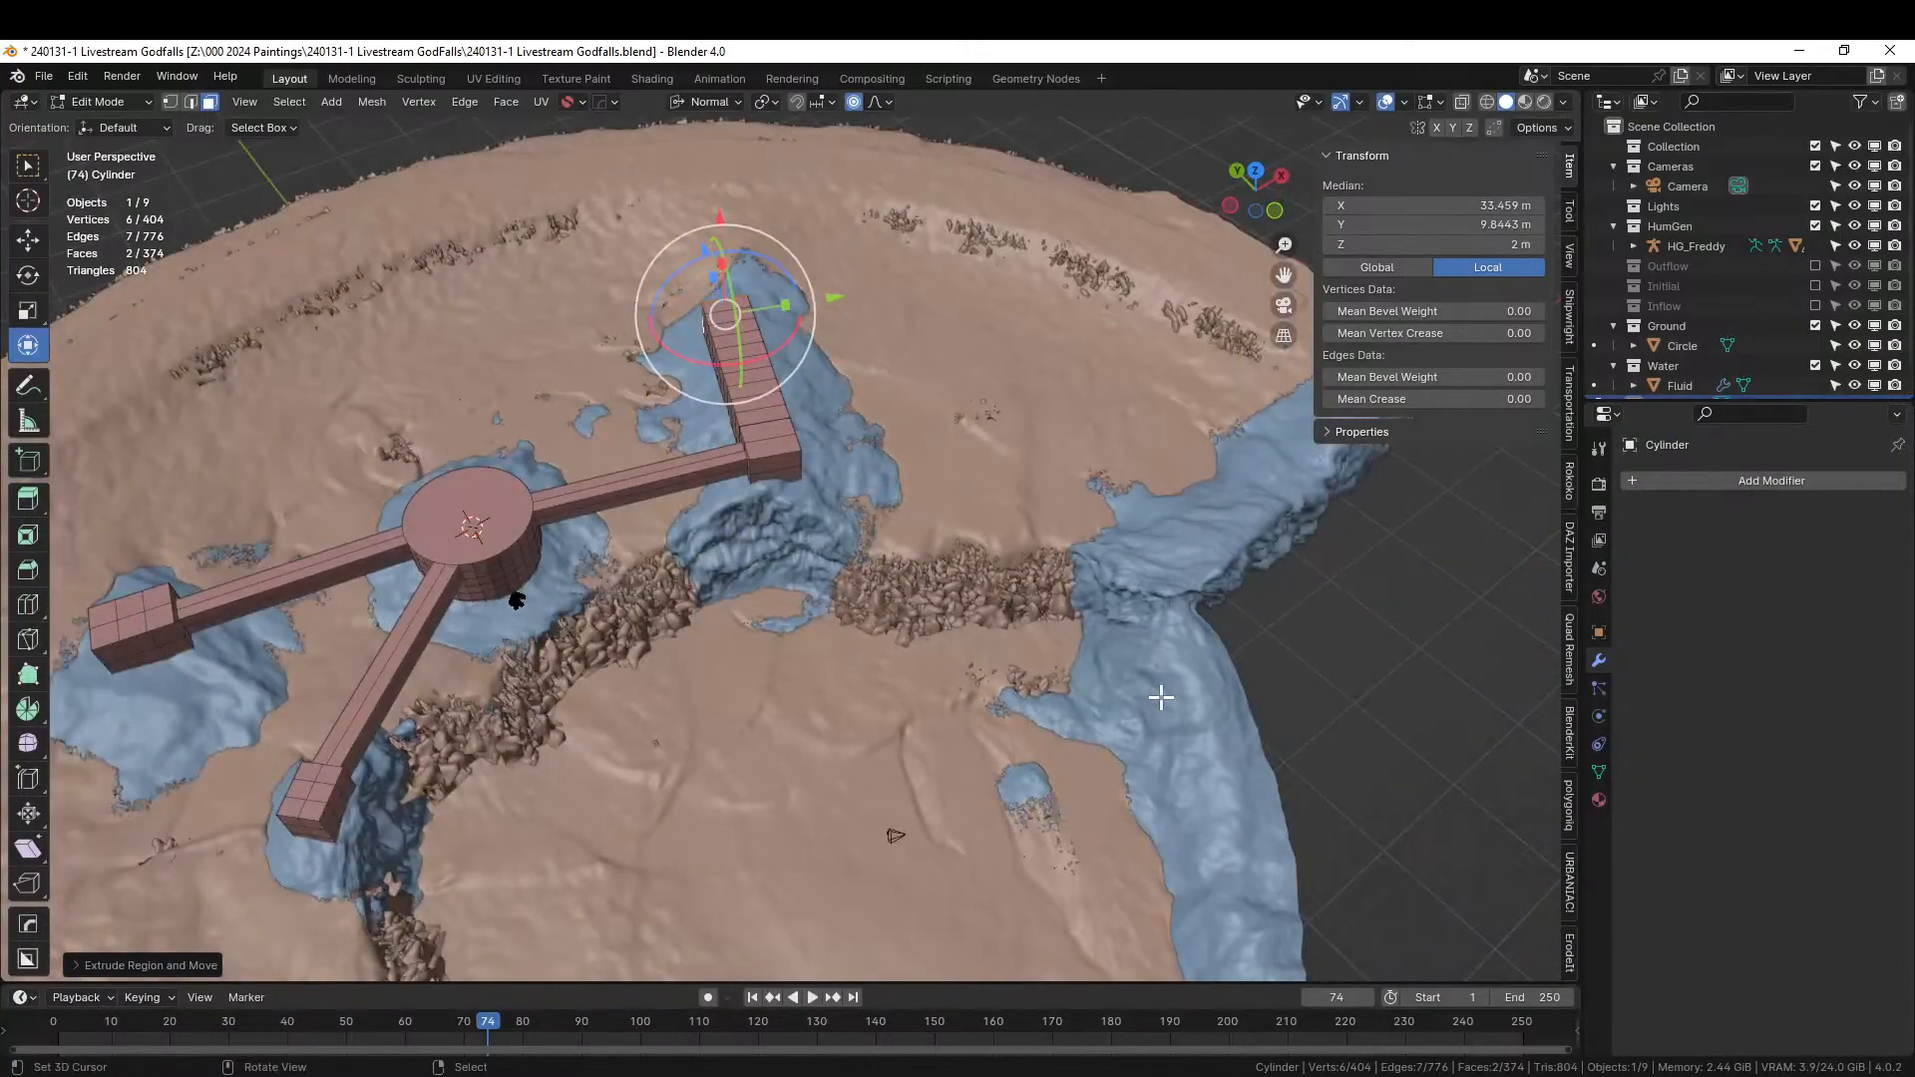
pyautogui.keyDown('shift'); pyautogui.moveTo(891, 540); pyautogui.dragTo(1052, 560, button='middle'); pyautogui.keyUp('shift')
pyautogui.scroll(4, 898, 573)
pyautogui.moveTo(898, 572); pyautogui.dragTo(907, 655, button='middle')
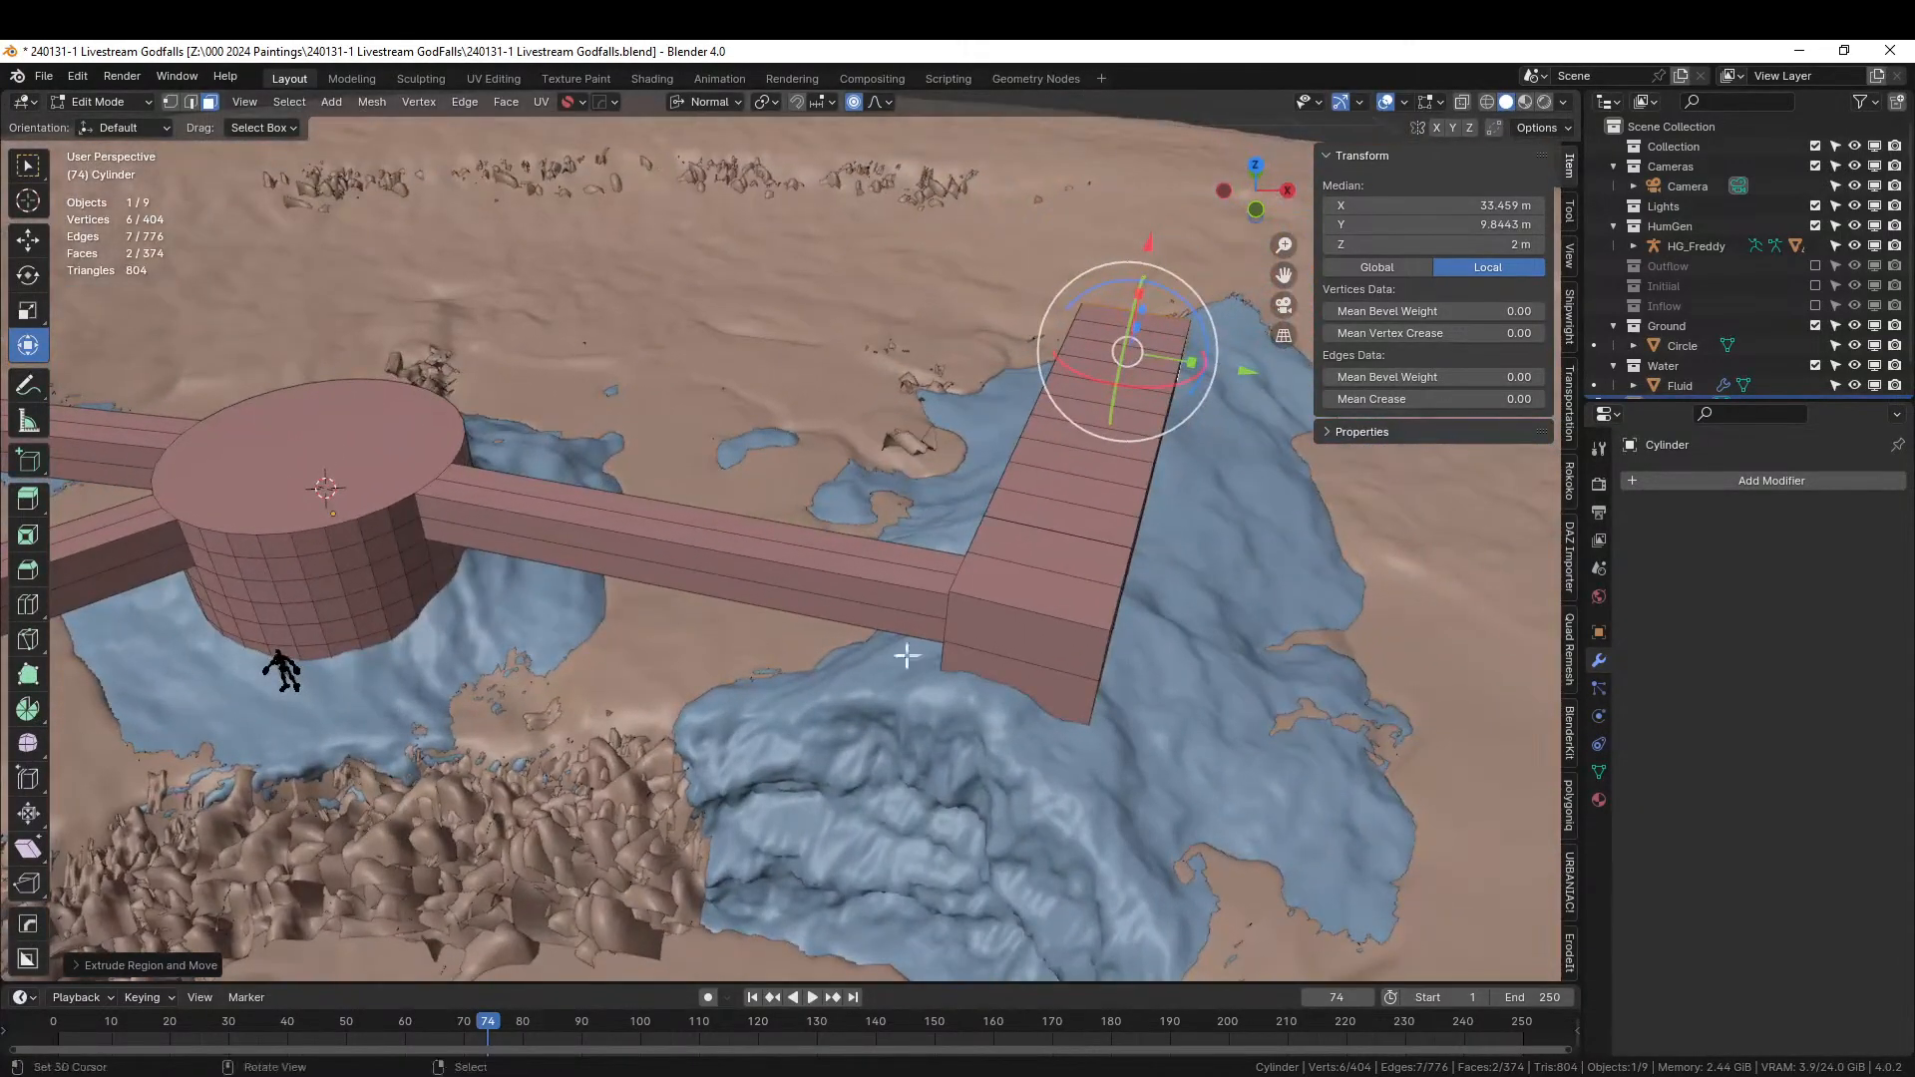
pyautogui.click(1000, 603)
pyautogui.hotkey('ctrl', 'r')
pyautogui.scroll(1, 1000, 602)
pyautogui.click(999, 602)
pyautogui.rightClick(864, 575)
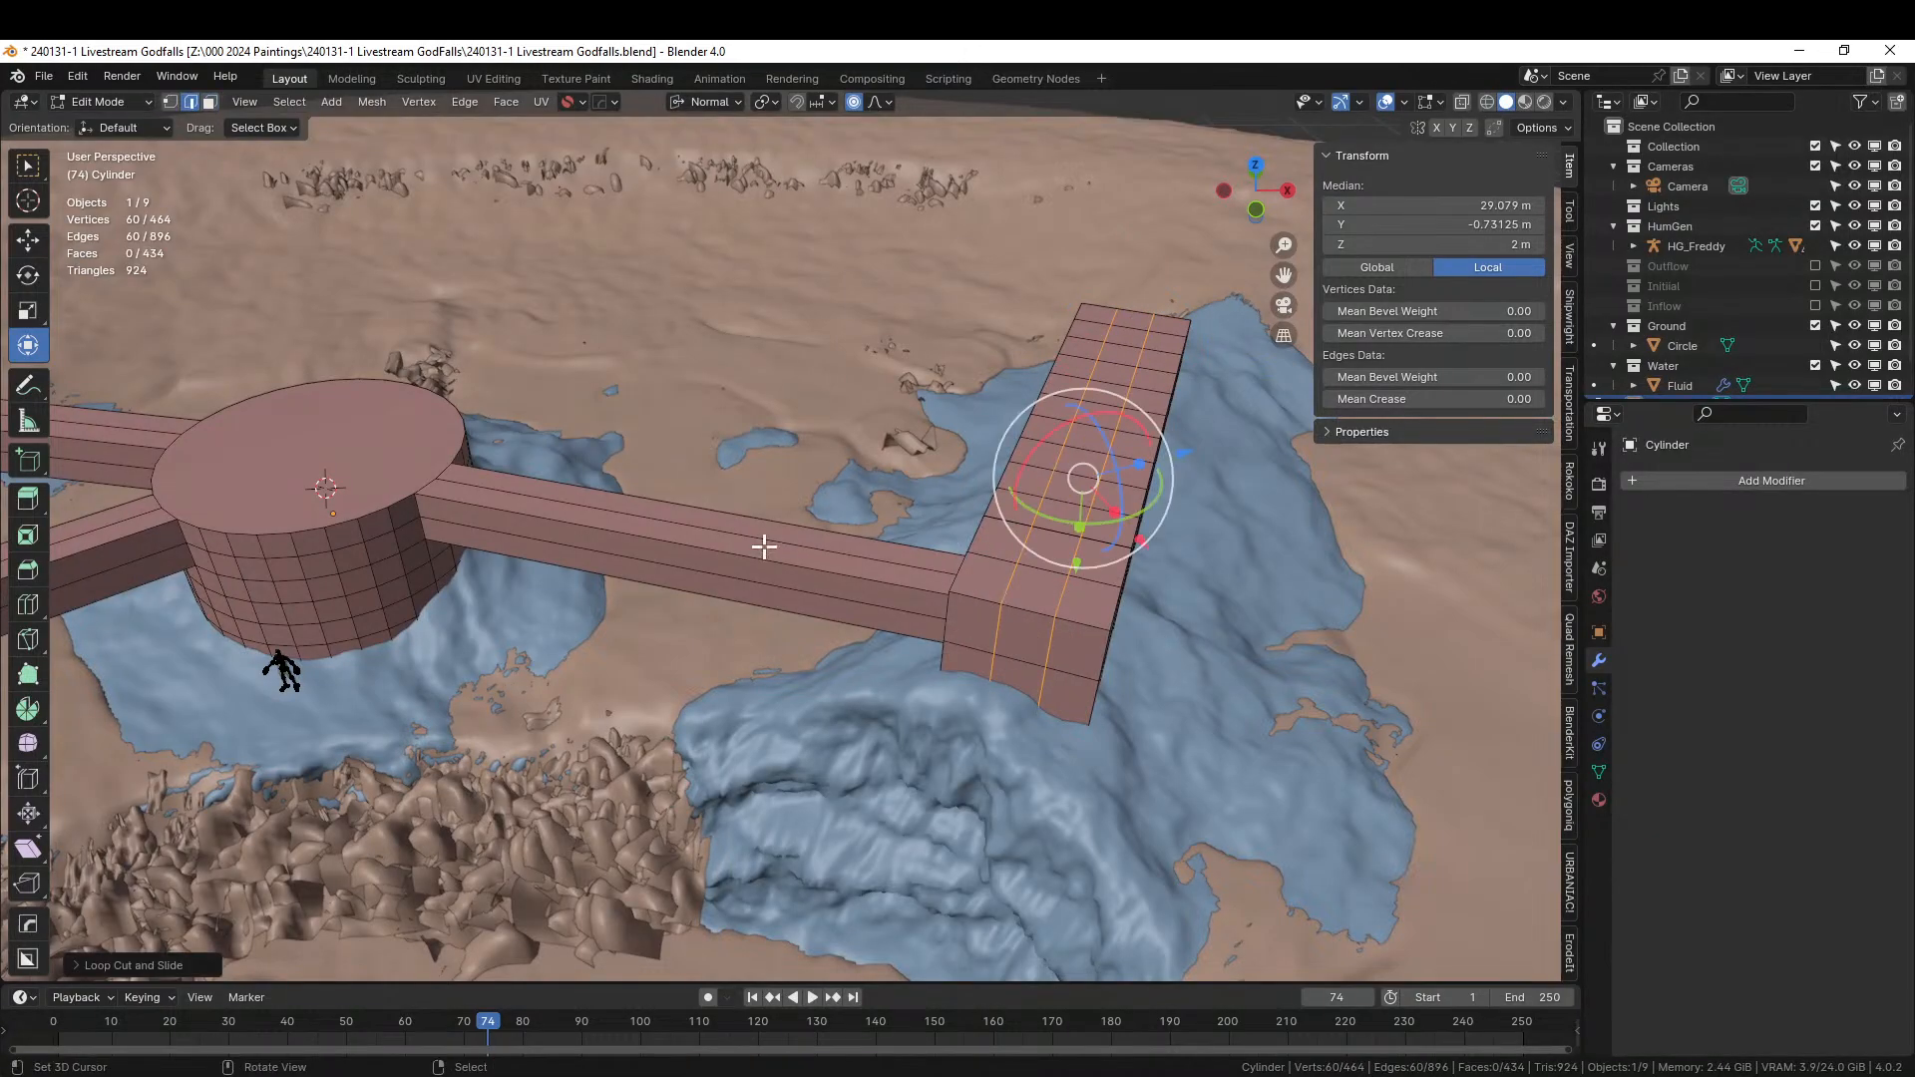
# Divide the third arm, between cylinder and long wing, with 14 evenly spaced crosswise loop cuts.
pyautogui.scroll(-2, 764, 546)
pyautogui.moveTo(674, 546); pyautogui.dragTo(692, 543, button='middle')
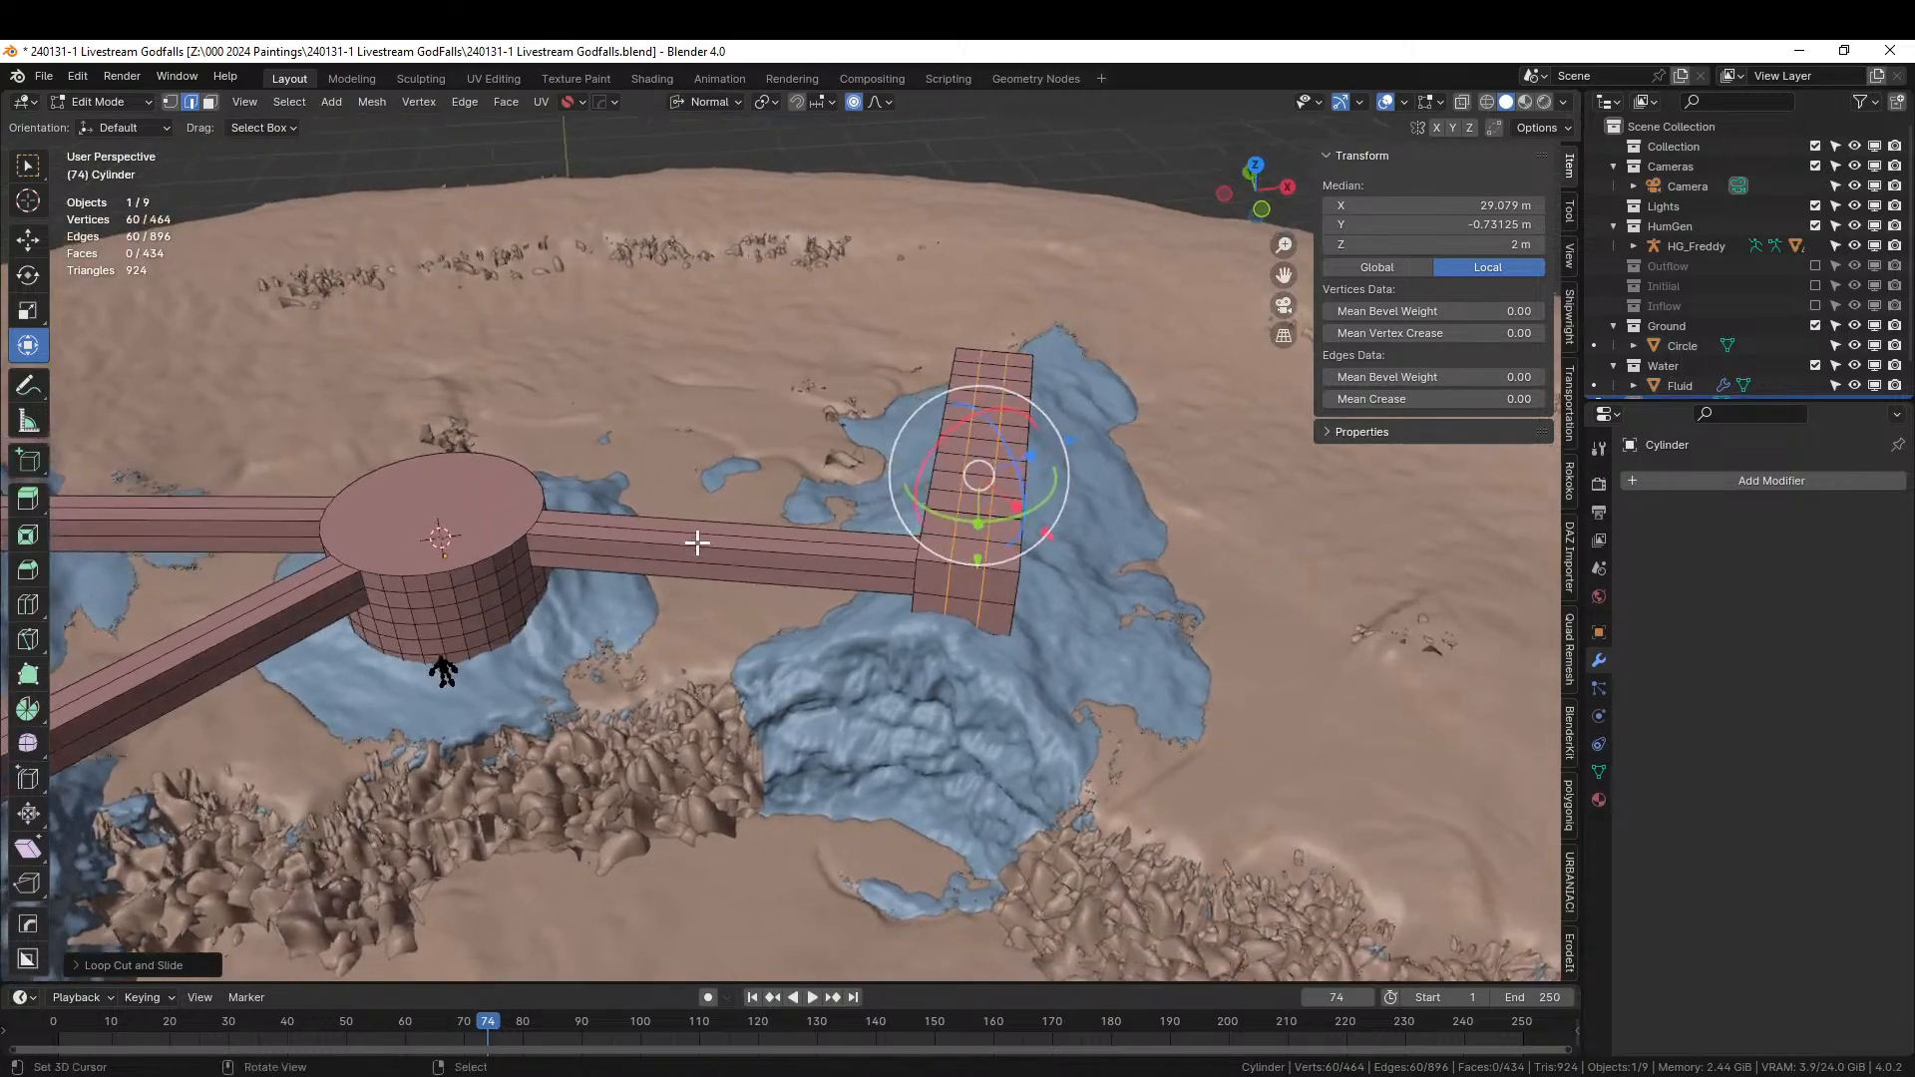
pyautogui.rightClick(695, 542)
pyautogui.hotkey('ctrl', 'r')
pyautogui.scroll(7, 695, 542)
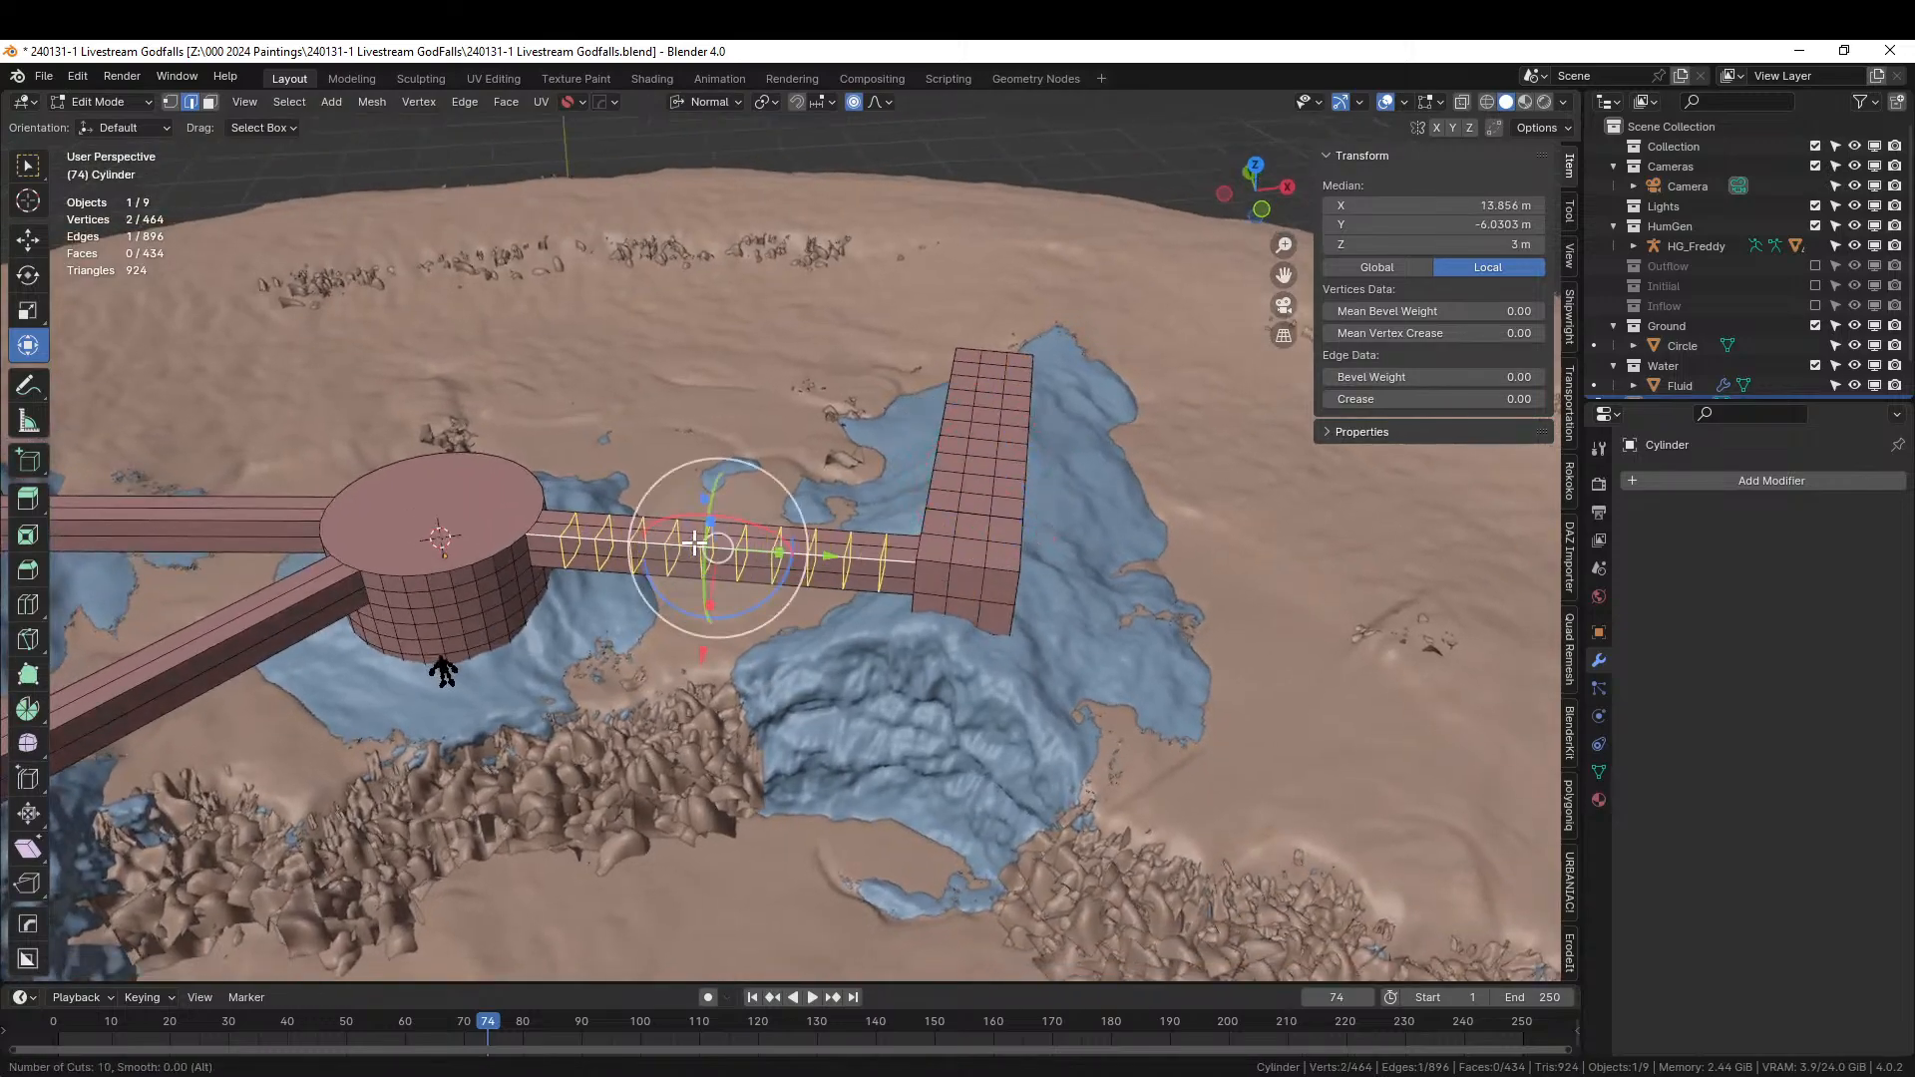
pyautogui.scroll(5, 696, 541)
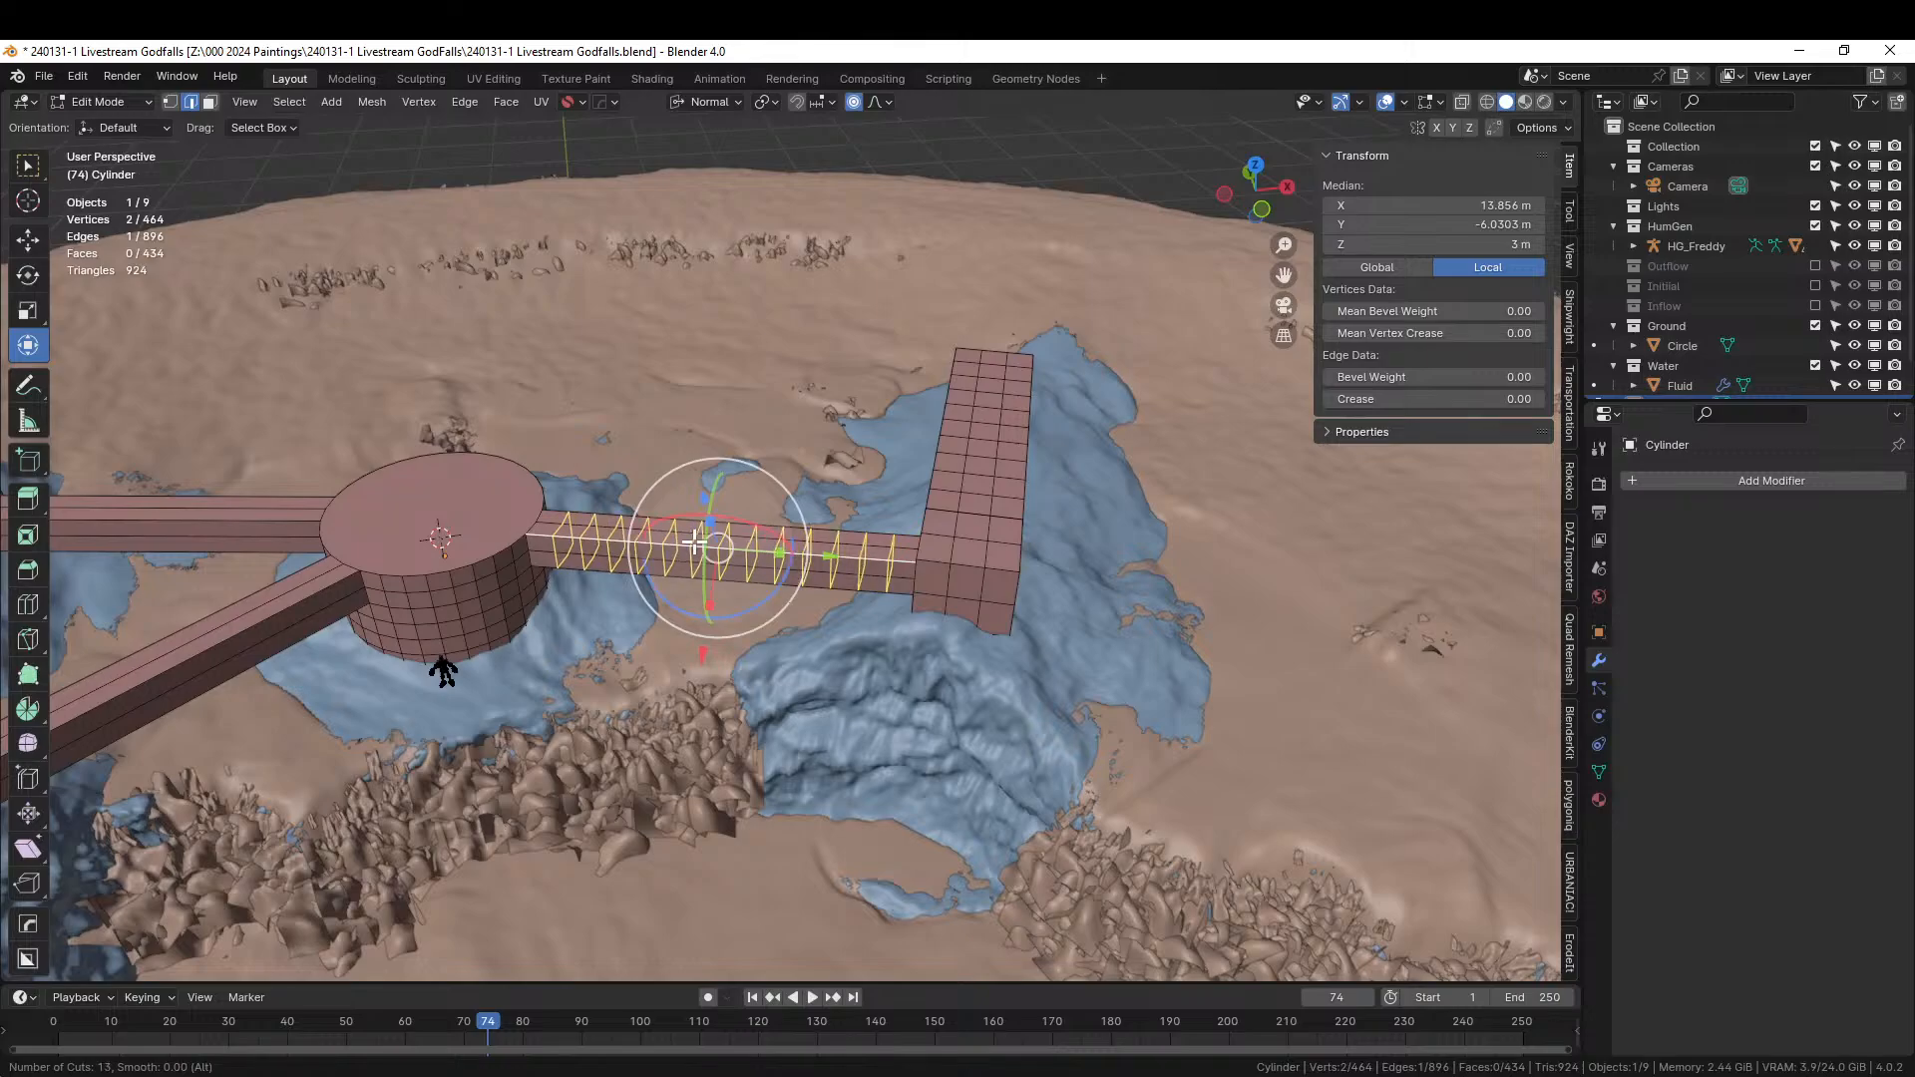
pyautogui.click(695, 542)
pyautogui.rightClick(695, 542)
# Divide the second arm with 17 evenly spaced crosswise loop cuts between the cylinder and its end block.
pyautogui.moveTo(726, 539); pyautogui.dragTo(752, 458, button='middle')
pyautogui.scroll(4, 752, 458)
pyautogui.keyDown('shift'); pyautogui.moveTo(871, 446); pyautogui.dragTo(1499, 512, button='middle'); pyautogui.keyUp('shift')
pyautogui.click(508, 477)
pyautogui.hotkey('ctrl', 'r')
pyautogui.scroll(4, 518, 478)
pyautogui.scroll(12, 518, 478)
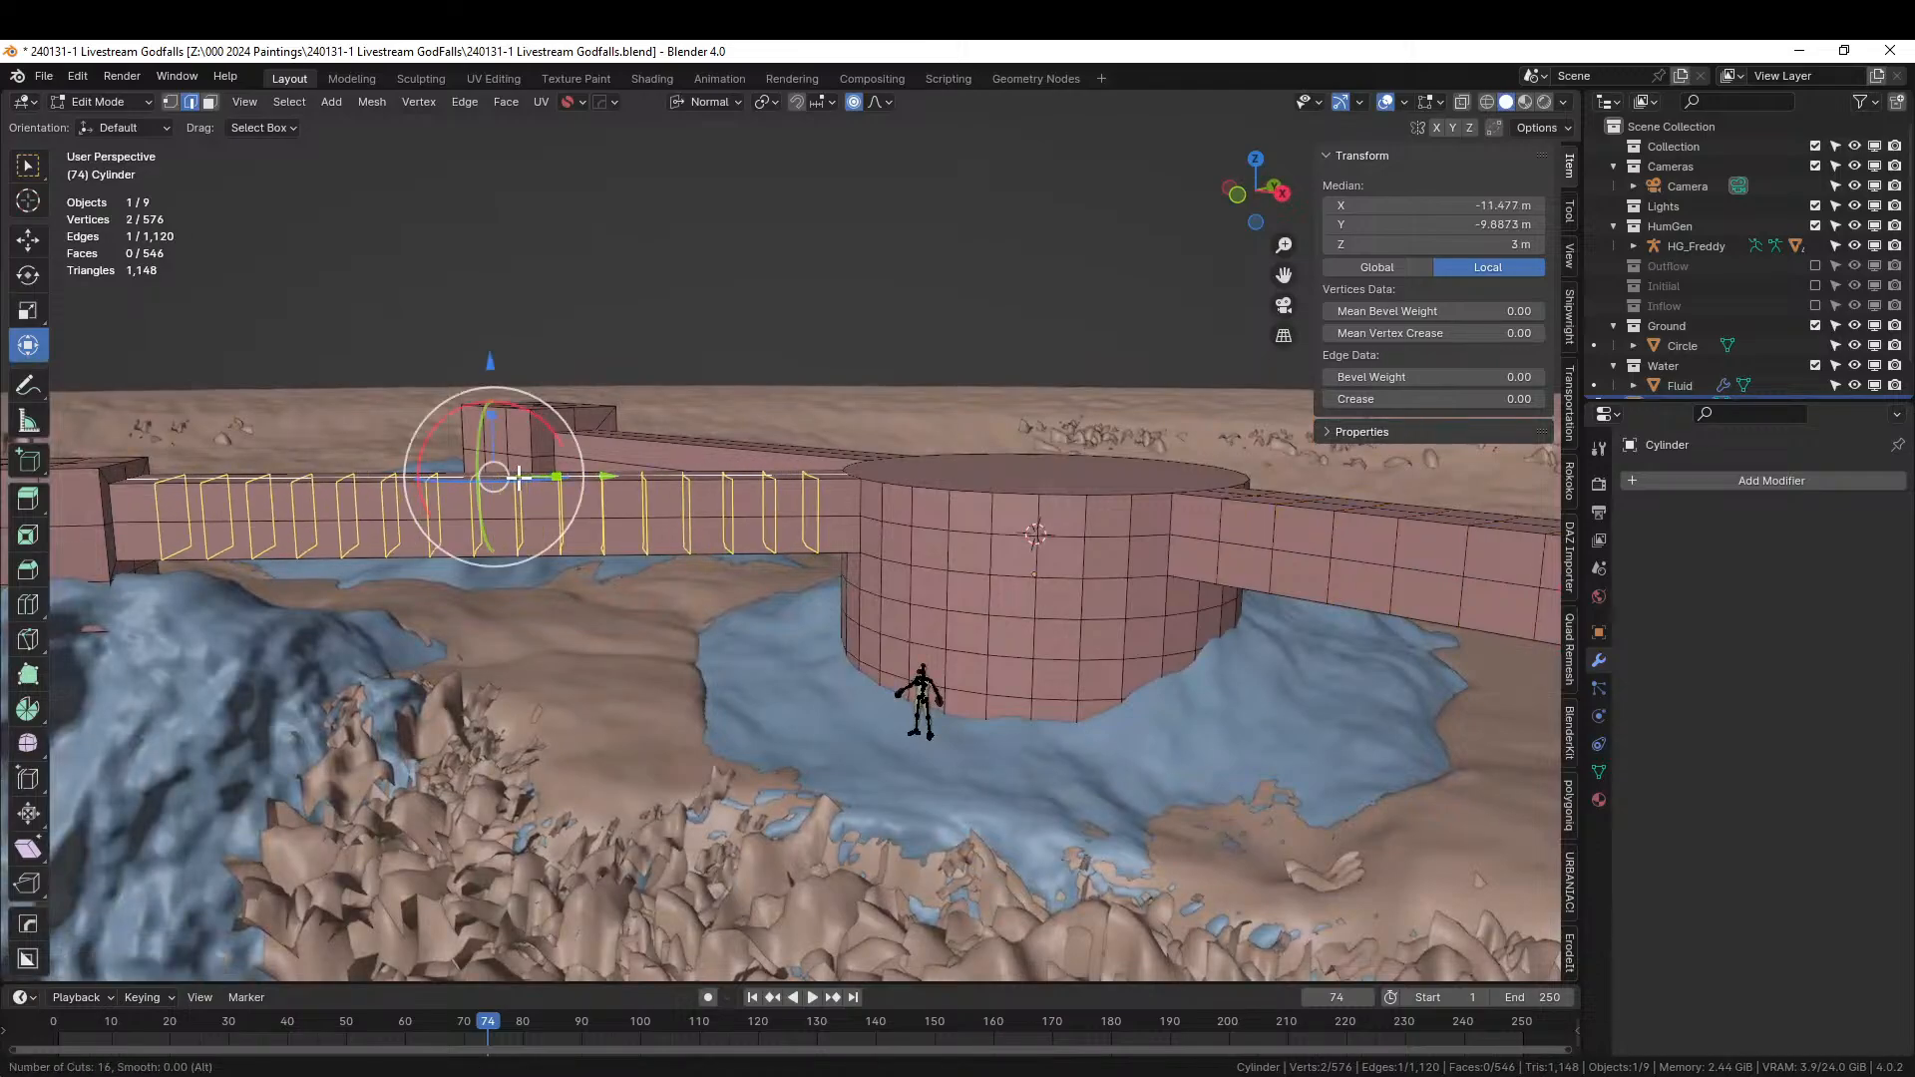
pyautogui.click(521, 480)
pyautogui.rightClick(520, 480)
# Divide the first arm with 18 evenly spaced crosswise loop cuts and deselect everything.
pyautogui.moveTo(621, 499); pyautogui.dragTo(871, 510, button='middle')
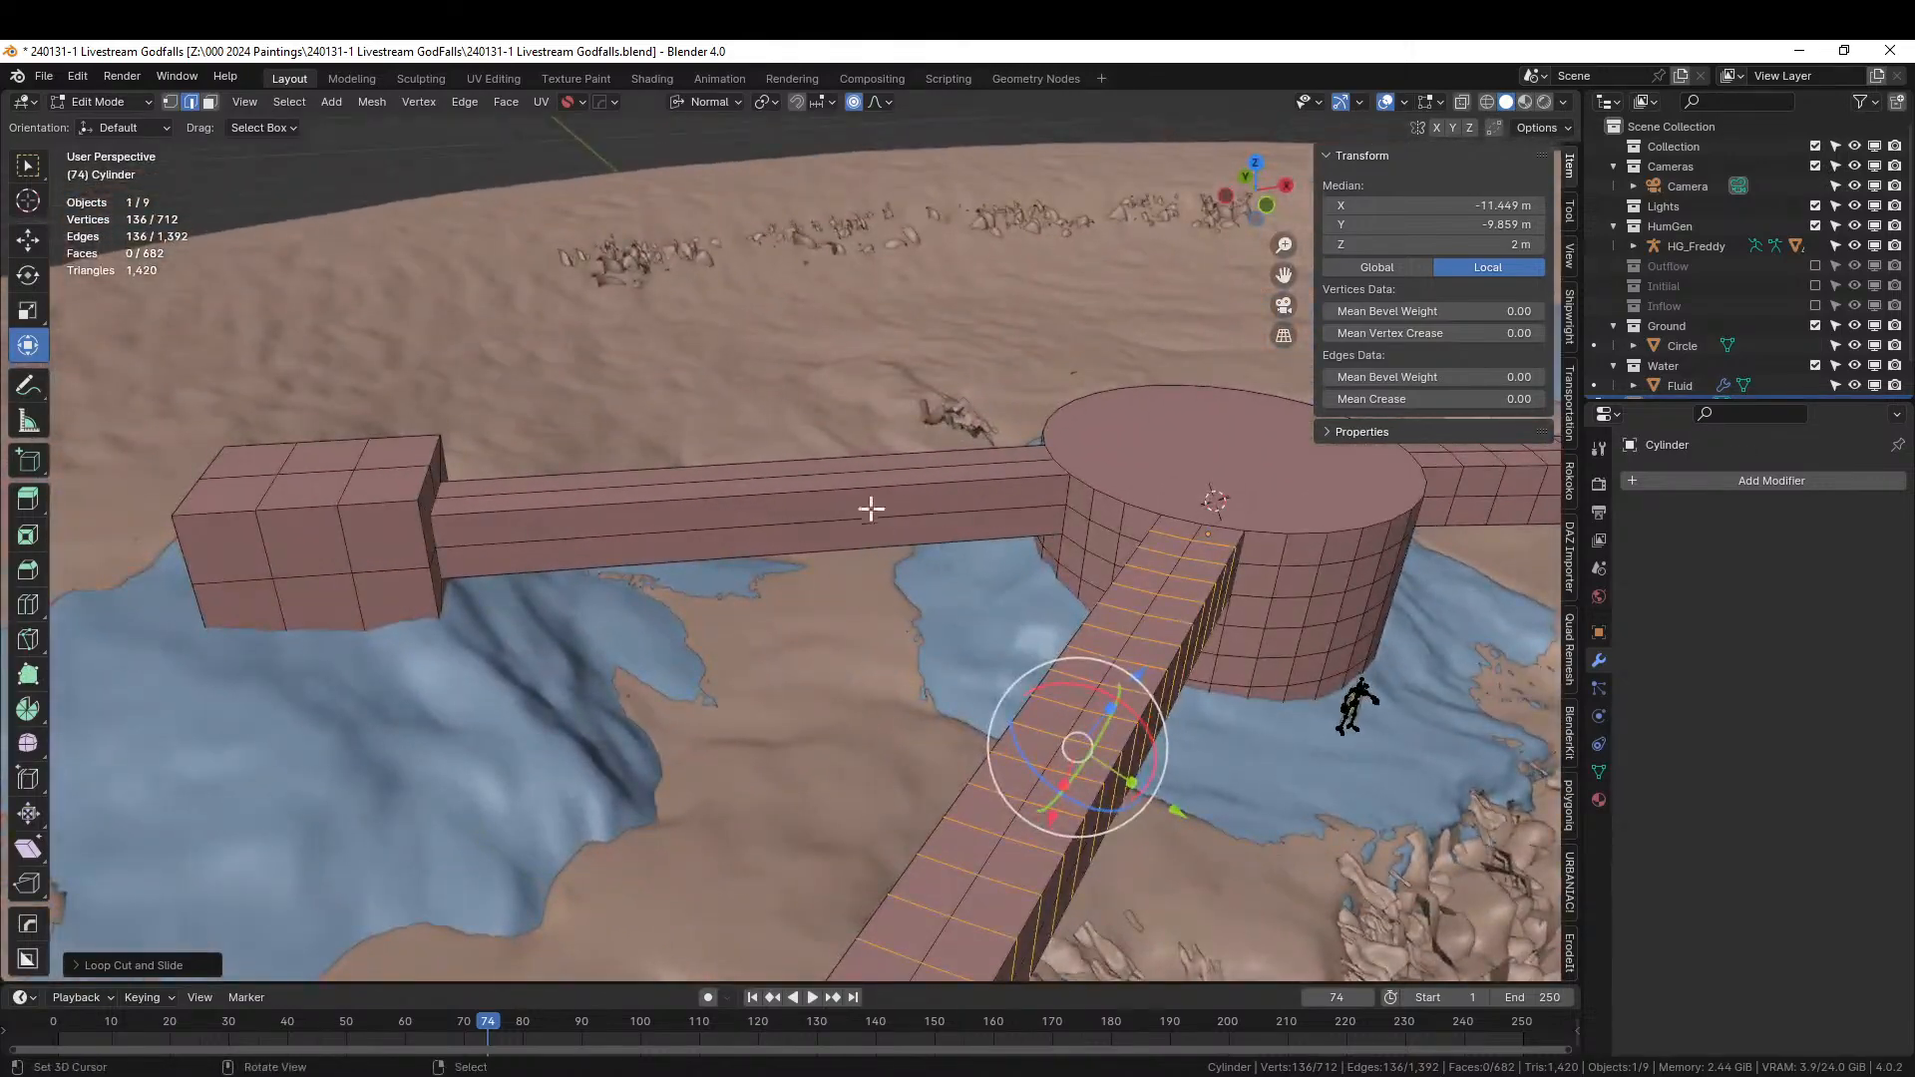
pyautogui.click(788, 490)
pyautogui.hotkey('ctrl', 'r')
pyautogui.scroll(5, 789, 490)
pyautogui.scroll(5, 788, 491)
pyautogui.click(788, 490)
pyautogui.rightClick(788, 490)
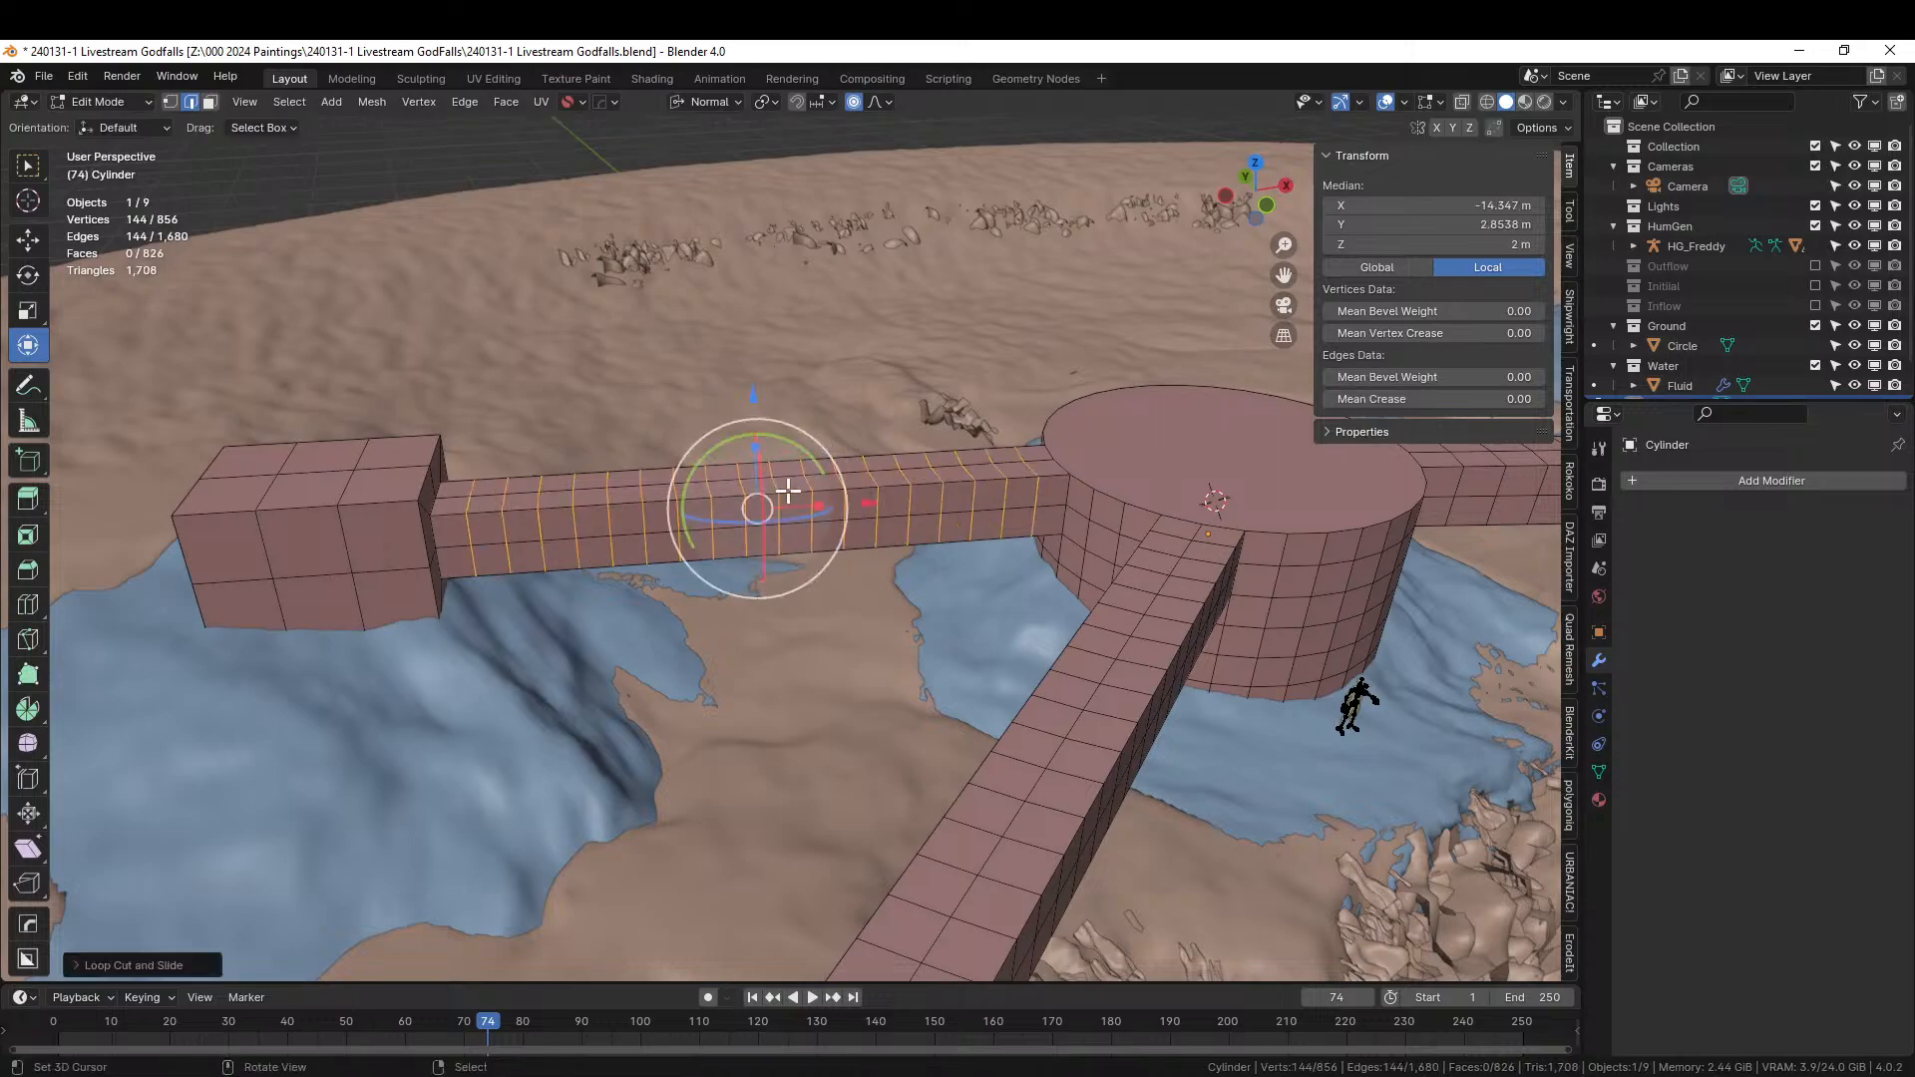
pyautogui.moveTo(981, 576); pyautogui.dragTo(967, 632, button='middle')
pyautogui.scroll(-5, 973, 616)
pyautogui.hotkey('alt', 'a')
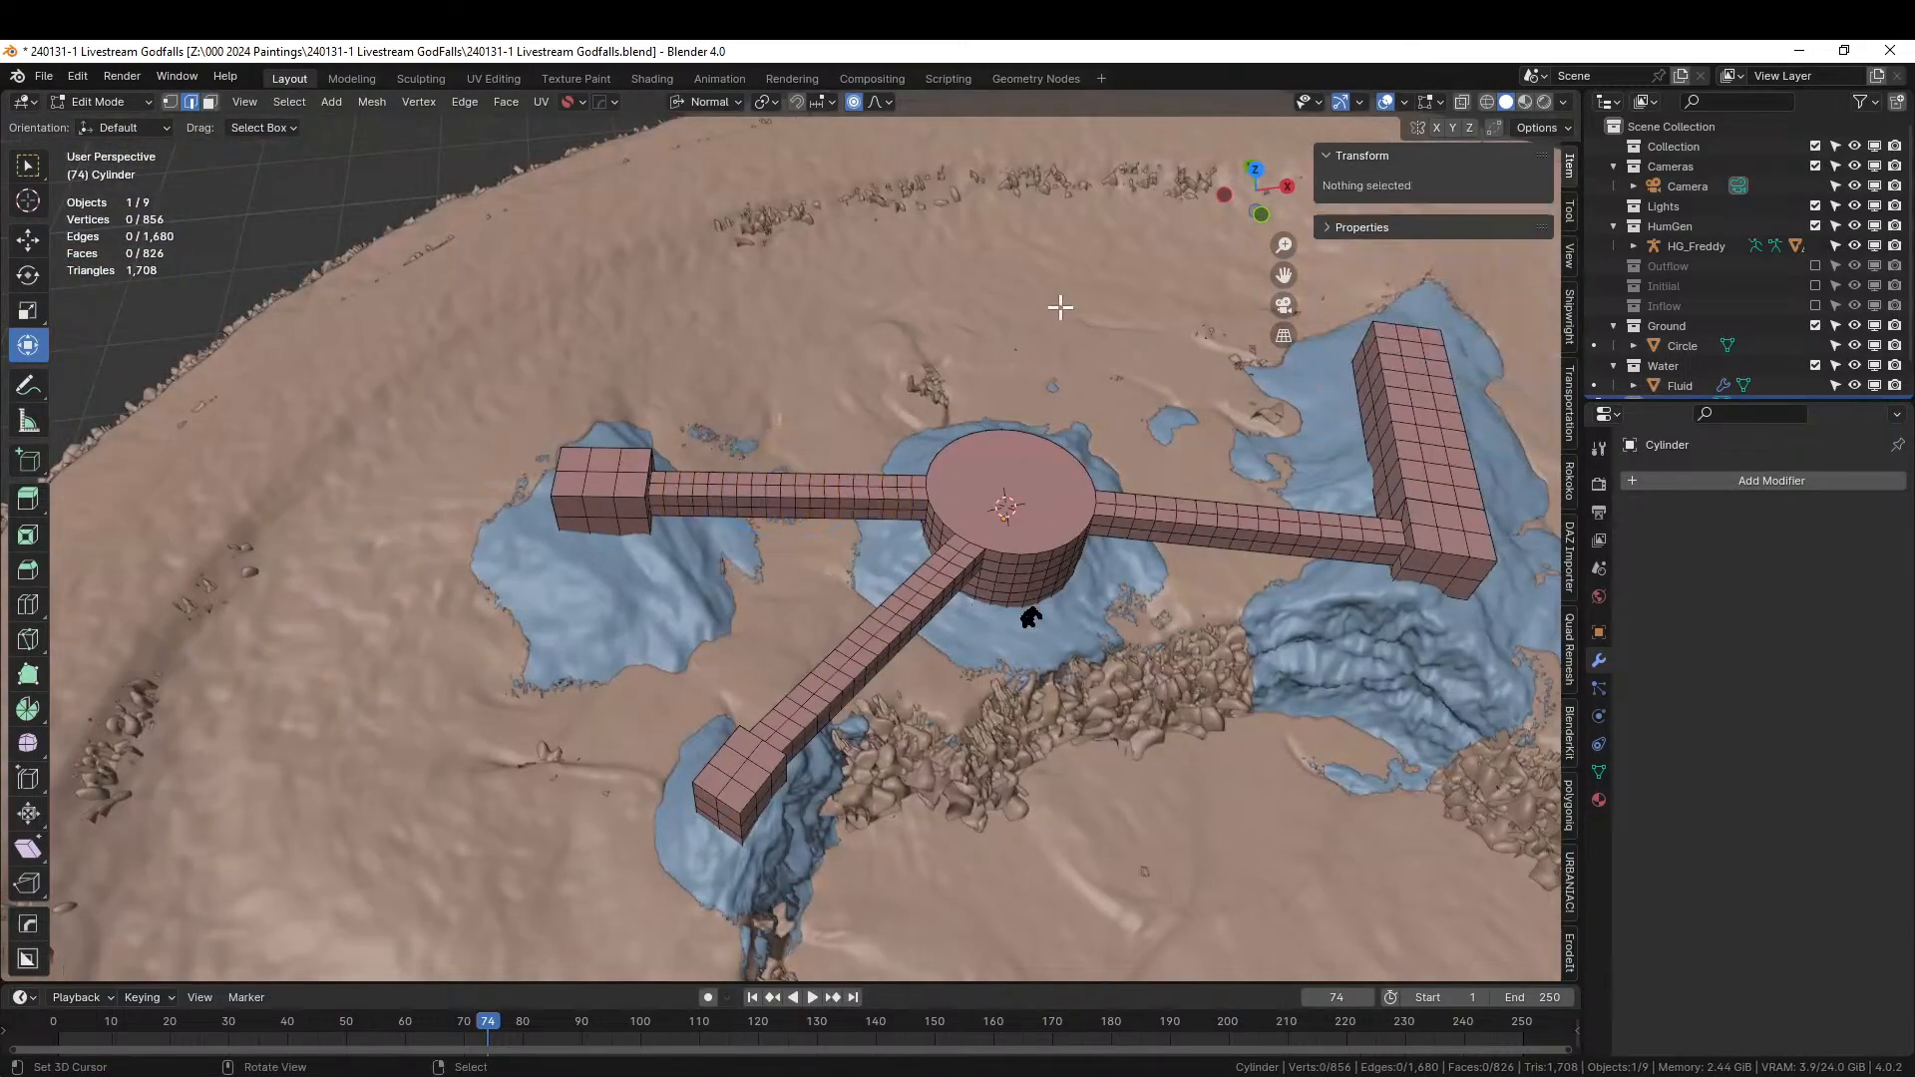
# Raise a tower from the four outer top faces of the second end block with two extrusions of about 1.4 m each.
pyautogui.scroll(-3, 1033, 435)
pyautogui.moveTo(1032, 435); pyautogui.dragTo(1185, 459, button='middle')
pyautogui.moveTo(1029, 538); pyautogui.dragTo(888, 645, button='middle')
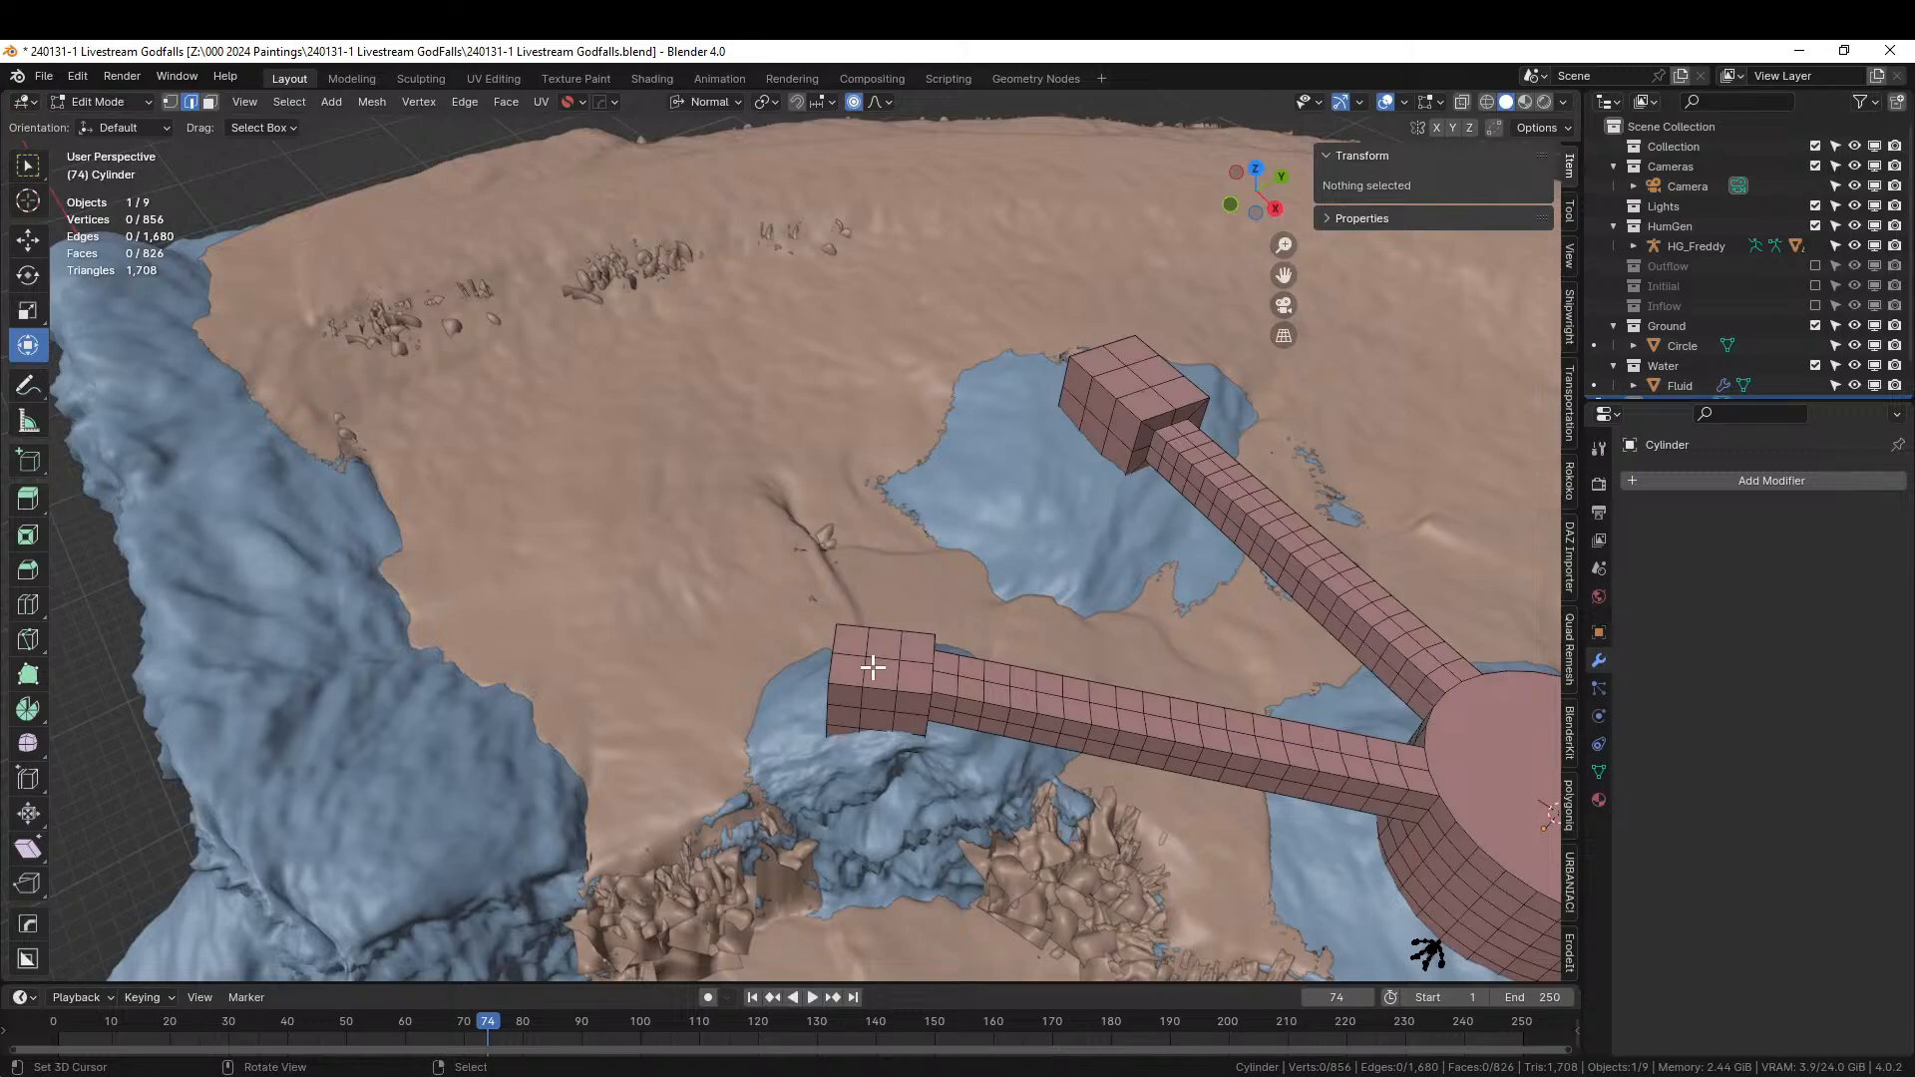
pyautogui.press('3')
pyautogui.rightClick(876, 670)
pyautogui.keyDown('shift'); pyautogui.rightClick(850, 671); pyautogui.keyUp('shift')
pyautogui.keyDown('shift'); pyautogui.rightClick(855, 639); pyautogui.keyUp('shift')
pyautogui.keyDown('shift'); pyautogui.rightClick(887, 649); pyautogui.keyUp('shift')
pyautogui.moveTo(892, 653); pyautogui.dragTo(841, 785, button='middle')
pyautogui.press('e')
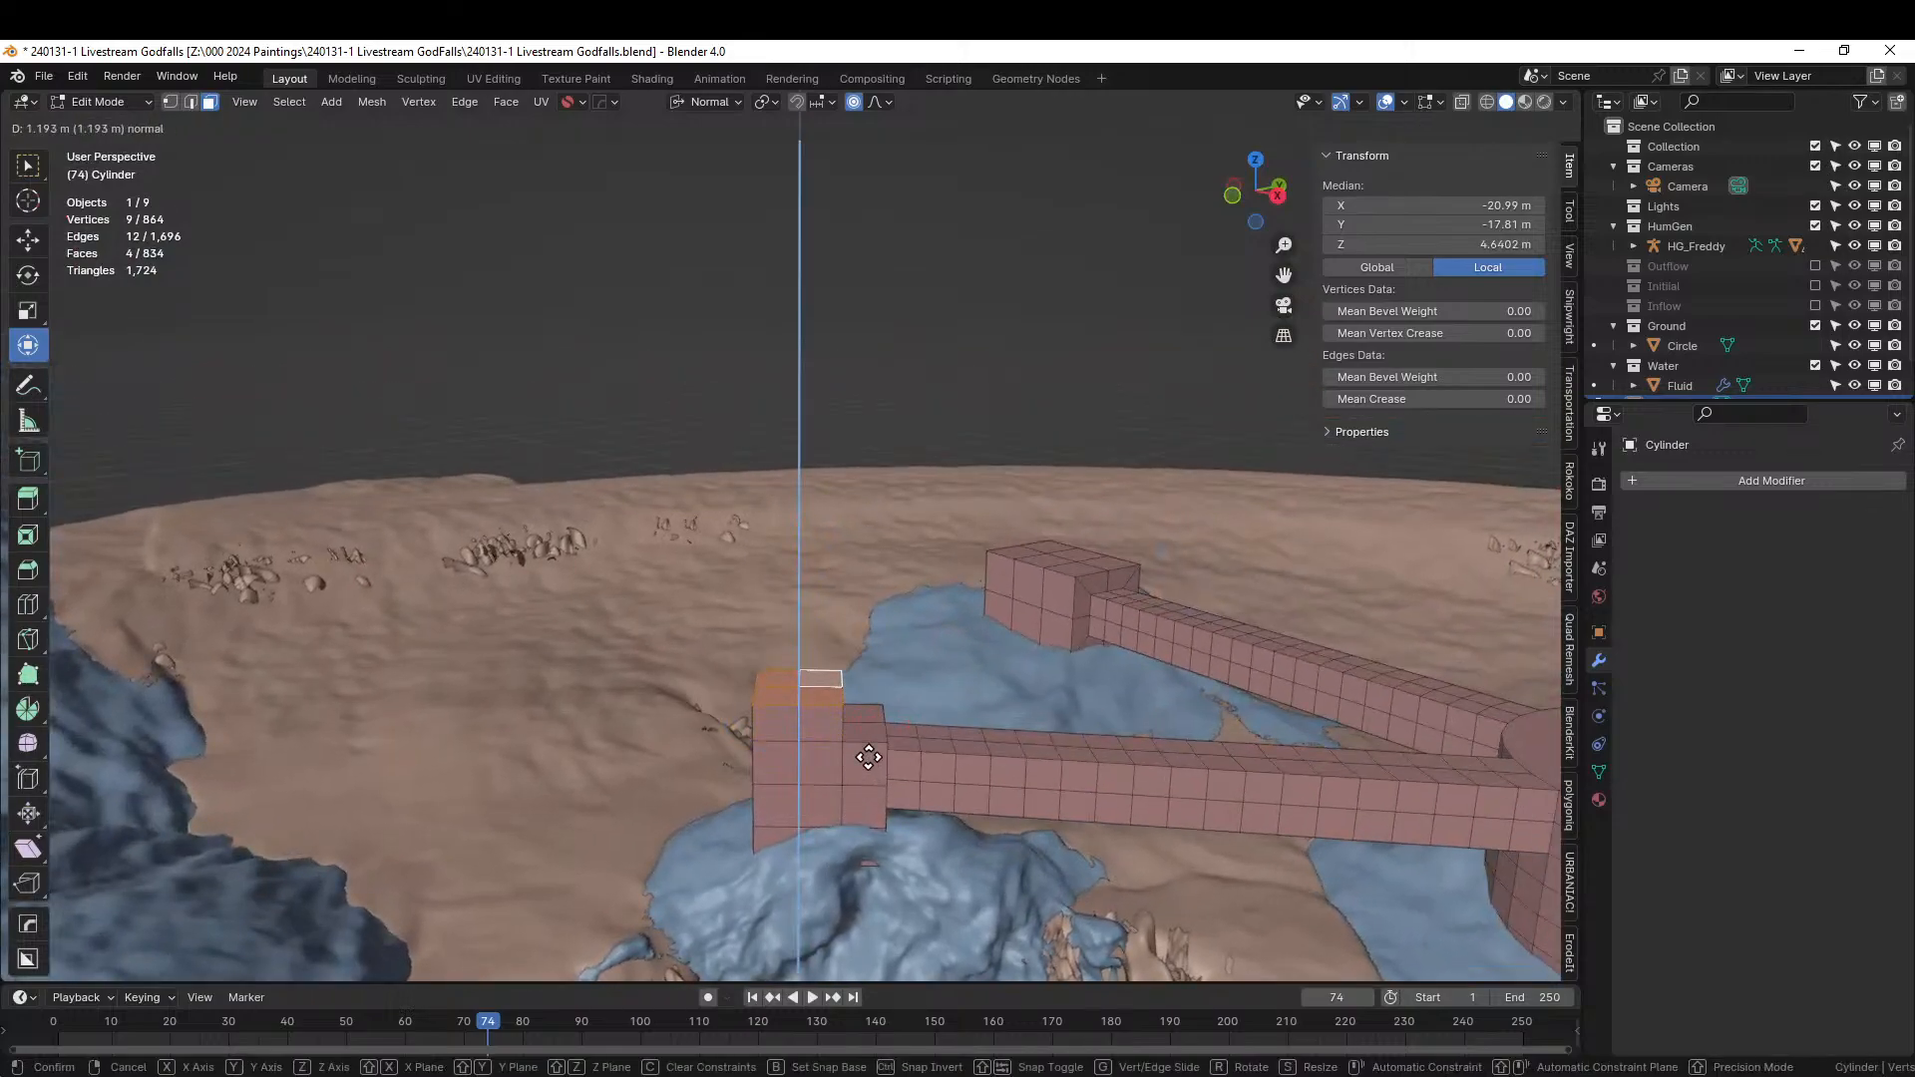
pyautogui.click(869, 755)
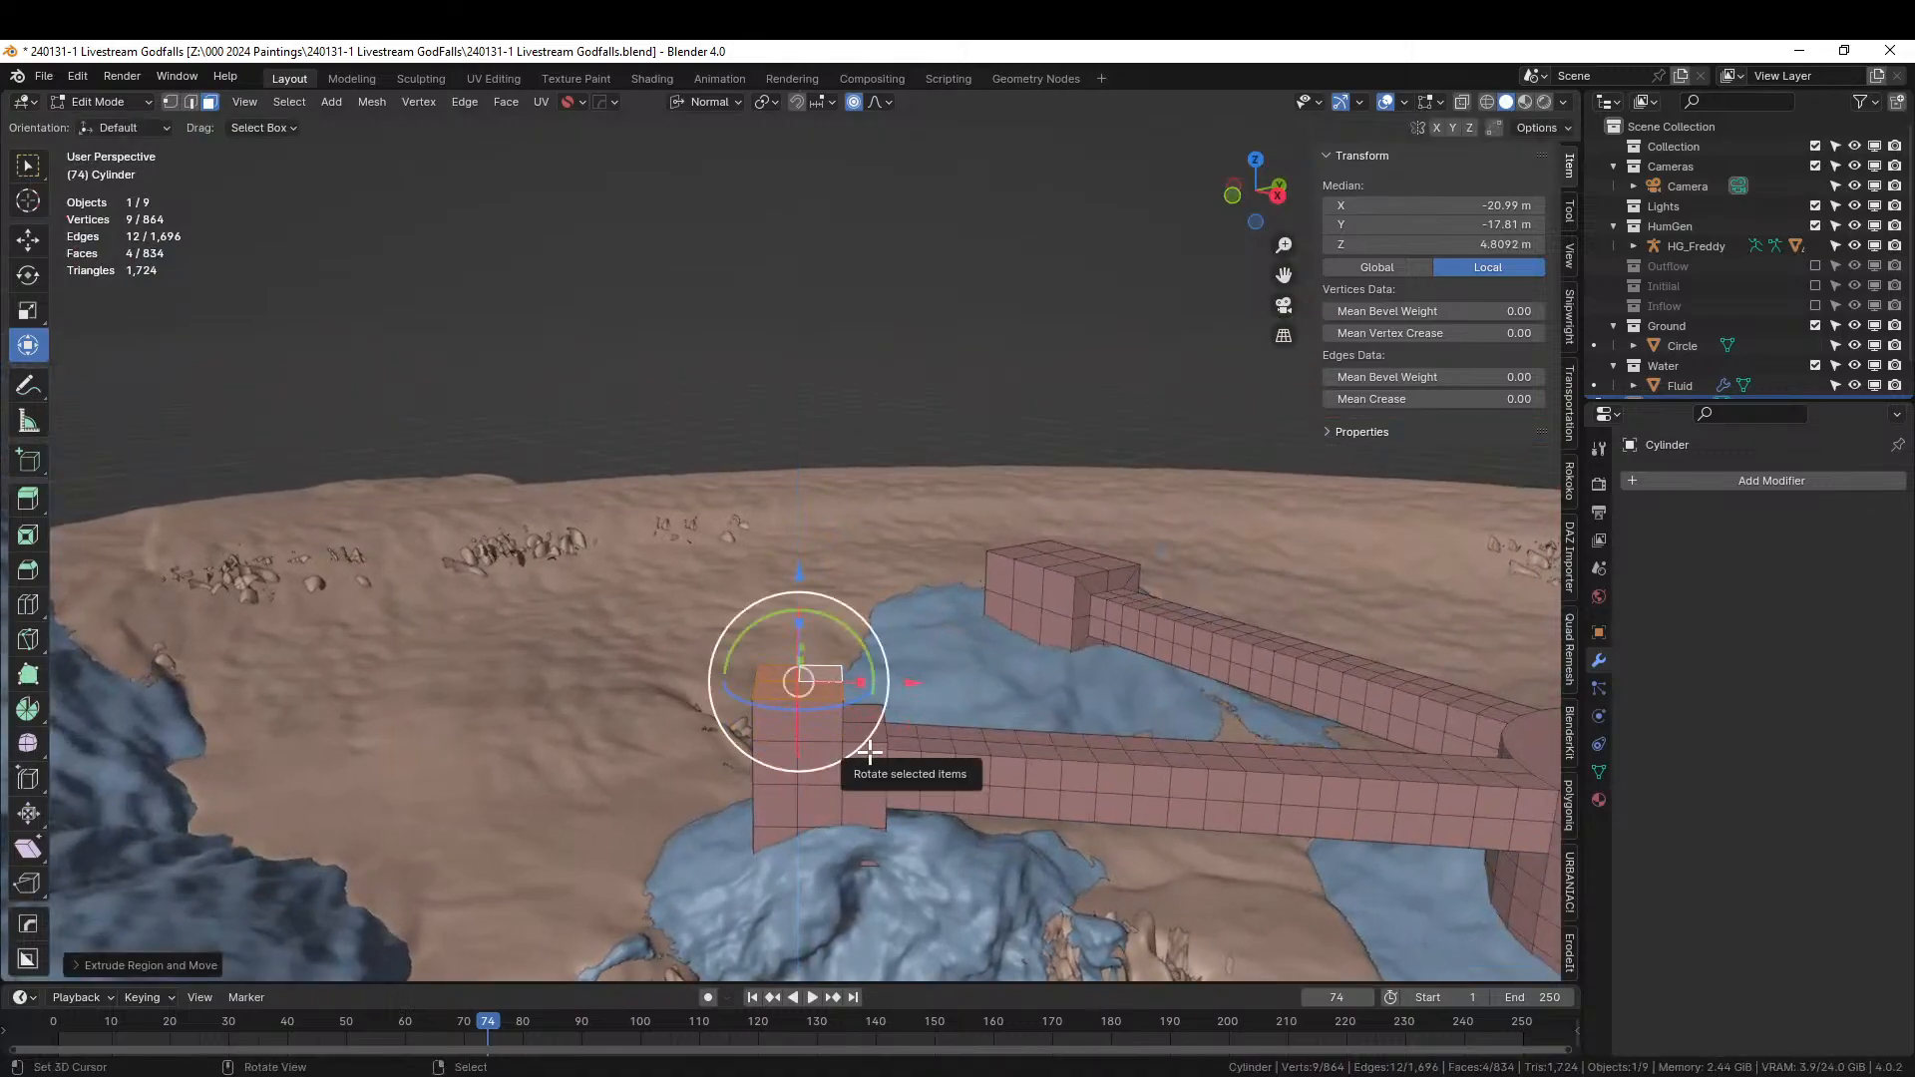
pyautogui.hotkey('shift', 'r')
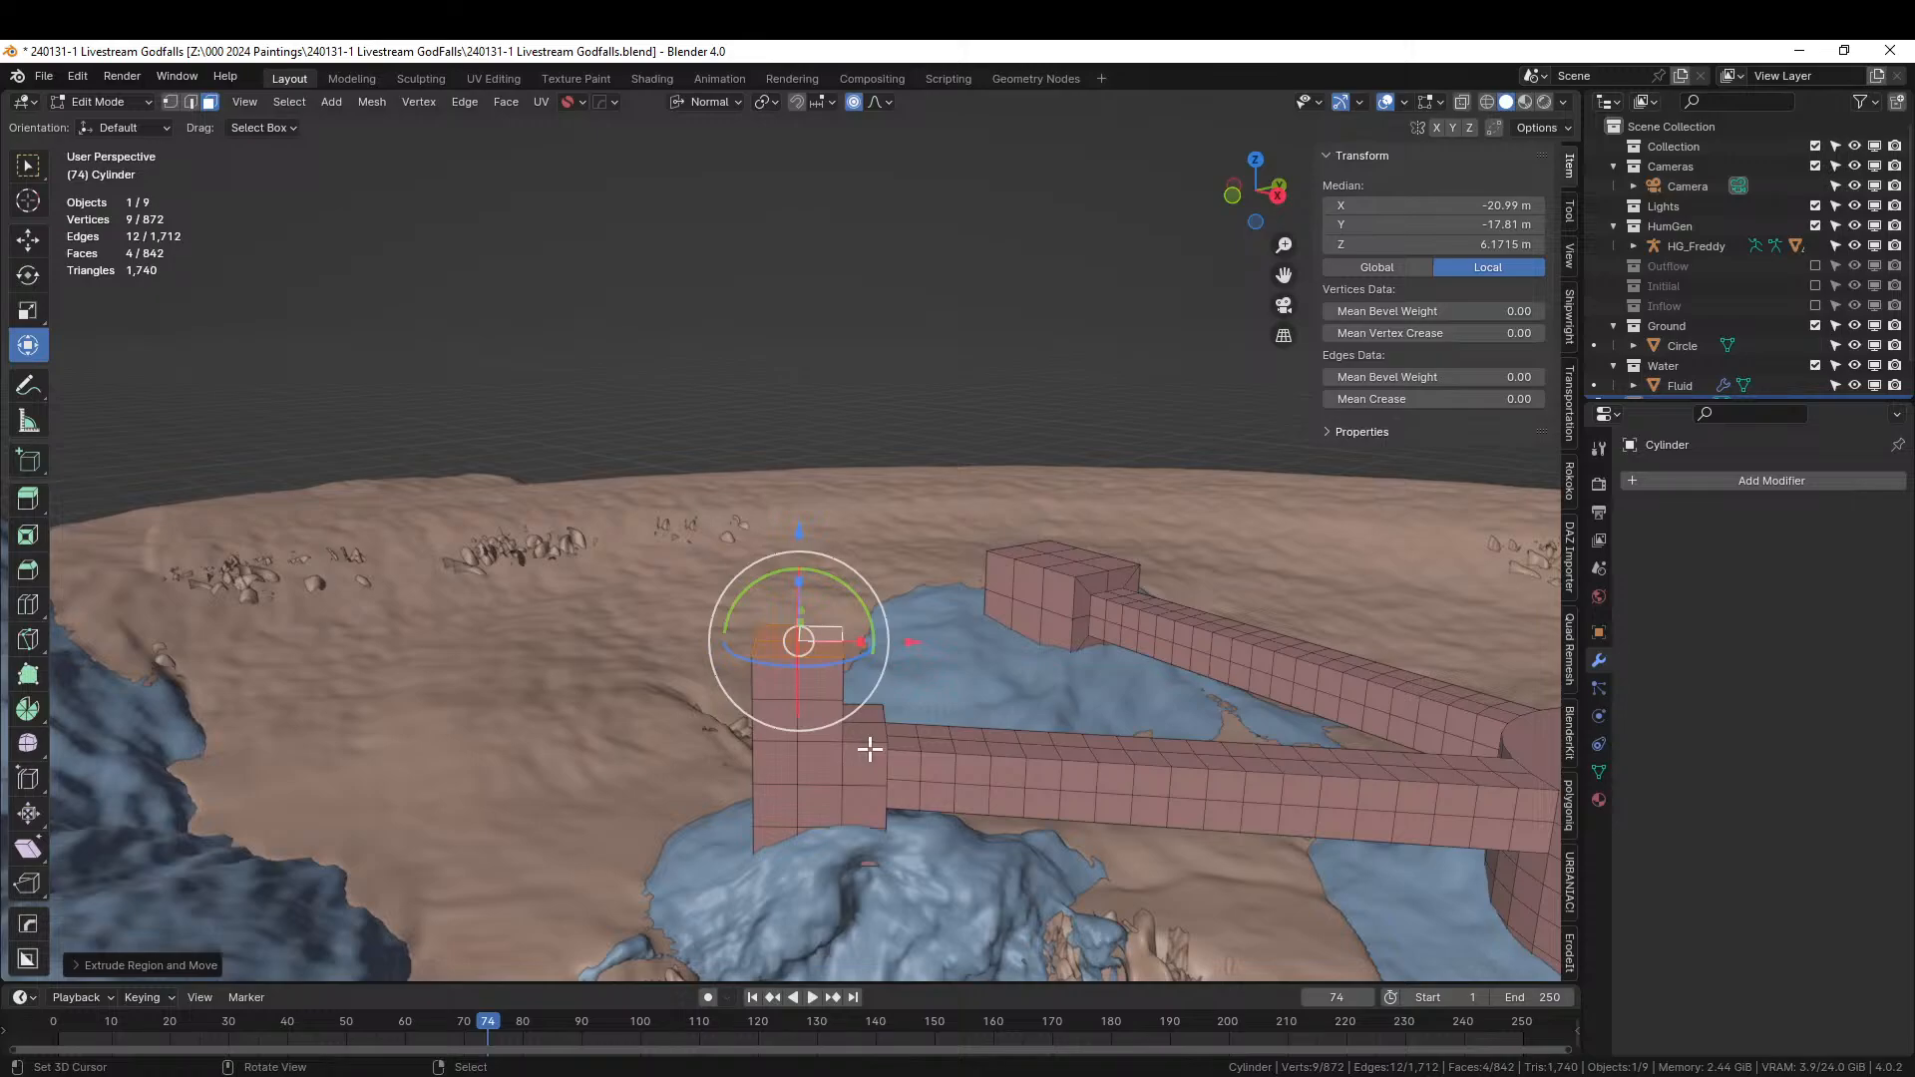
# Extrude the four upper outer side faces of the second end block's tower into a long arm and shift its end onto the outer waterfall edge.
pyautogui.moveTo(919, 756); pyautogui.dragTo(1067, 797, button='middle')
pyautogui.rightClick(1075, 704)
pyautogui.keyDown('shift'); pyautogui.rightClick(1081, 681); pyautogui.keyUp('shift')
pyautogui.keyDown('shift'); pyautogui.rightClick(1047, 674); pyautogui.keyUp('shift')
pyautogui.keyDown('shift'); pyautogui.rightClick(1051, 684); pyautogui.keyUp('shift')
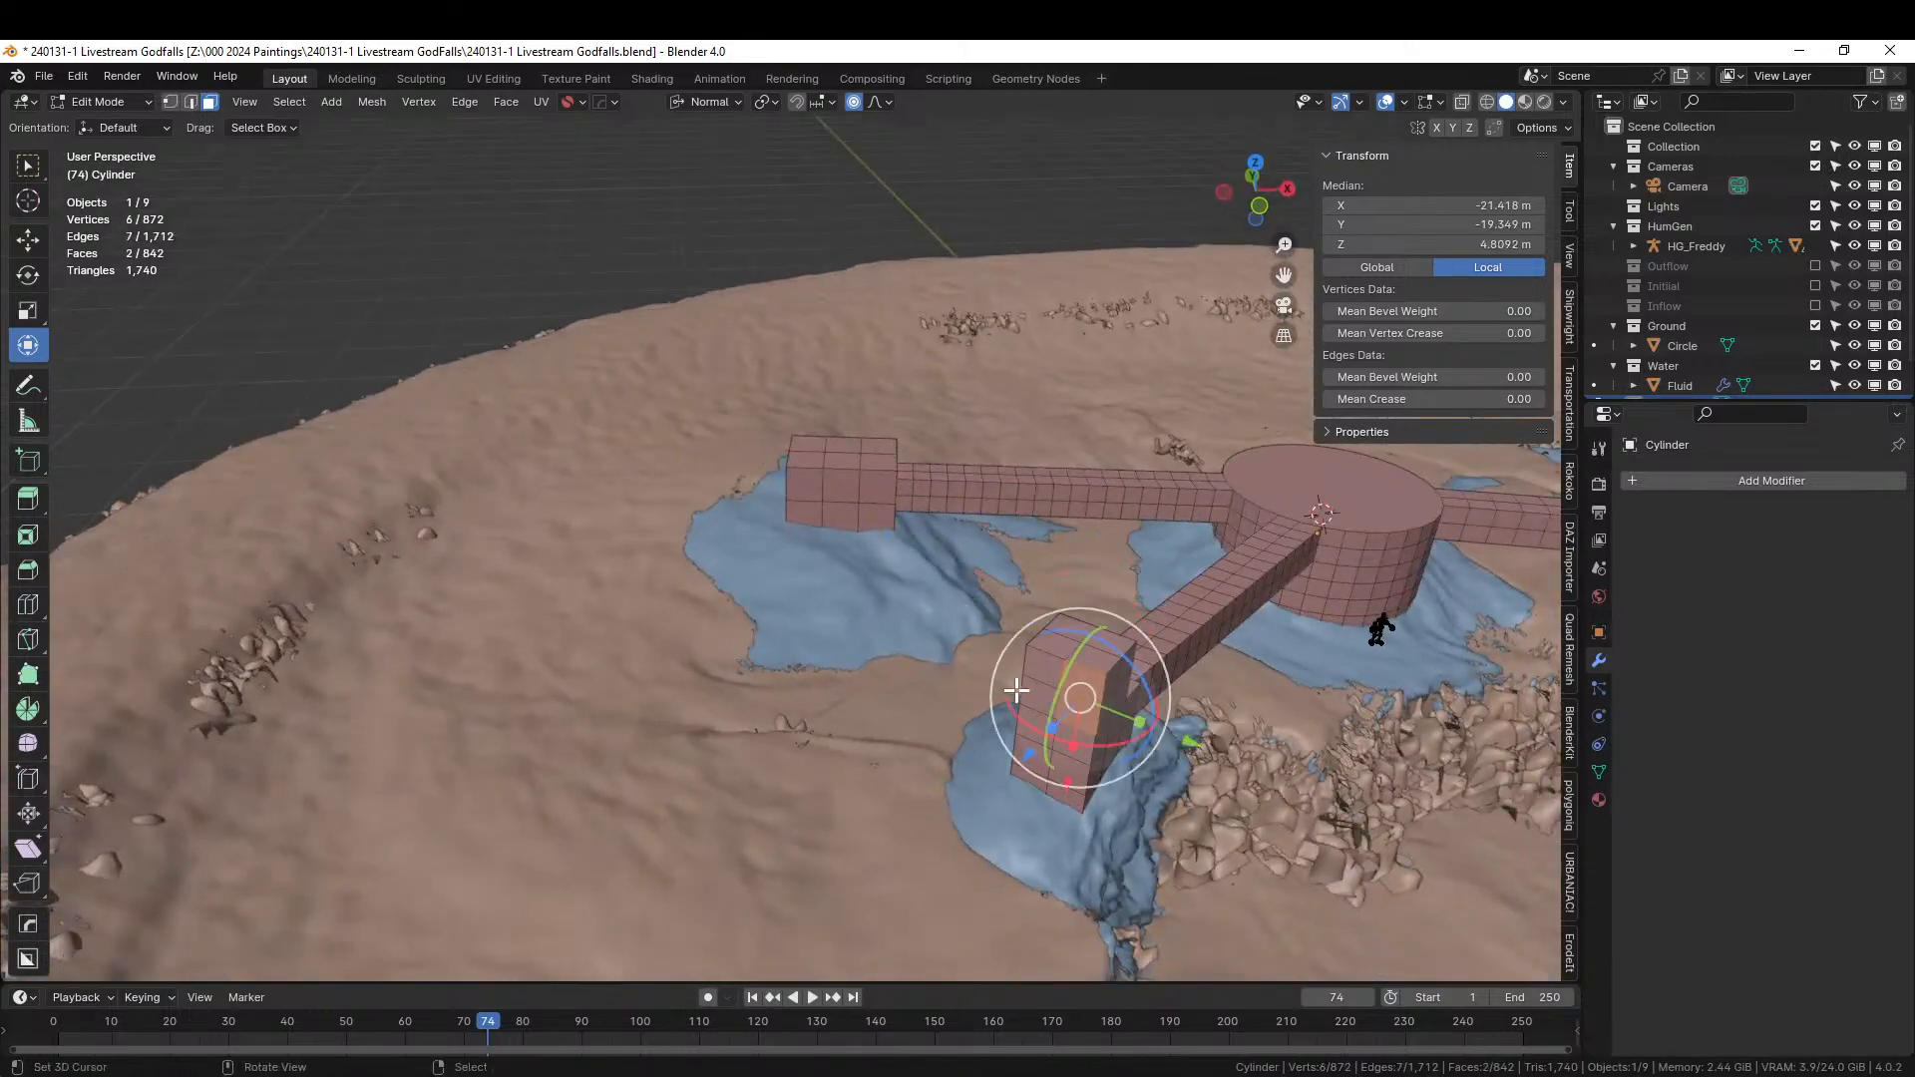
pyautogui.keyDown('shift'); pyautogui.rightClick(1054, 682); pyautogui.keyUp('shift')
pyautogui.keyDown('shift'); pyautogui.rightClick(1038, 691); pyautogui.keyUp('shift')
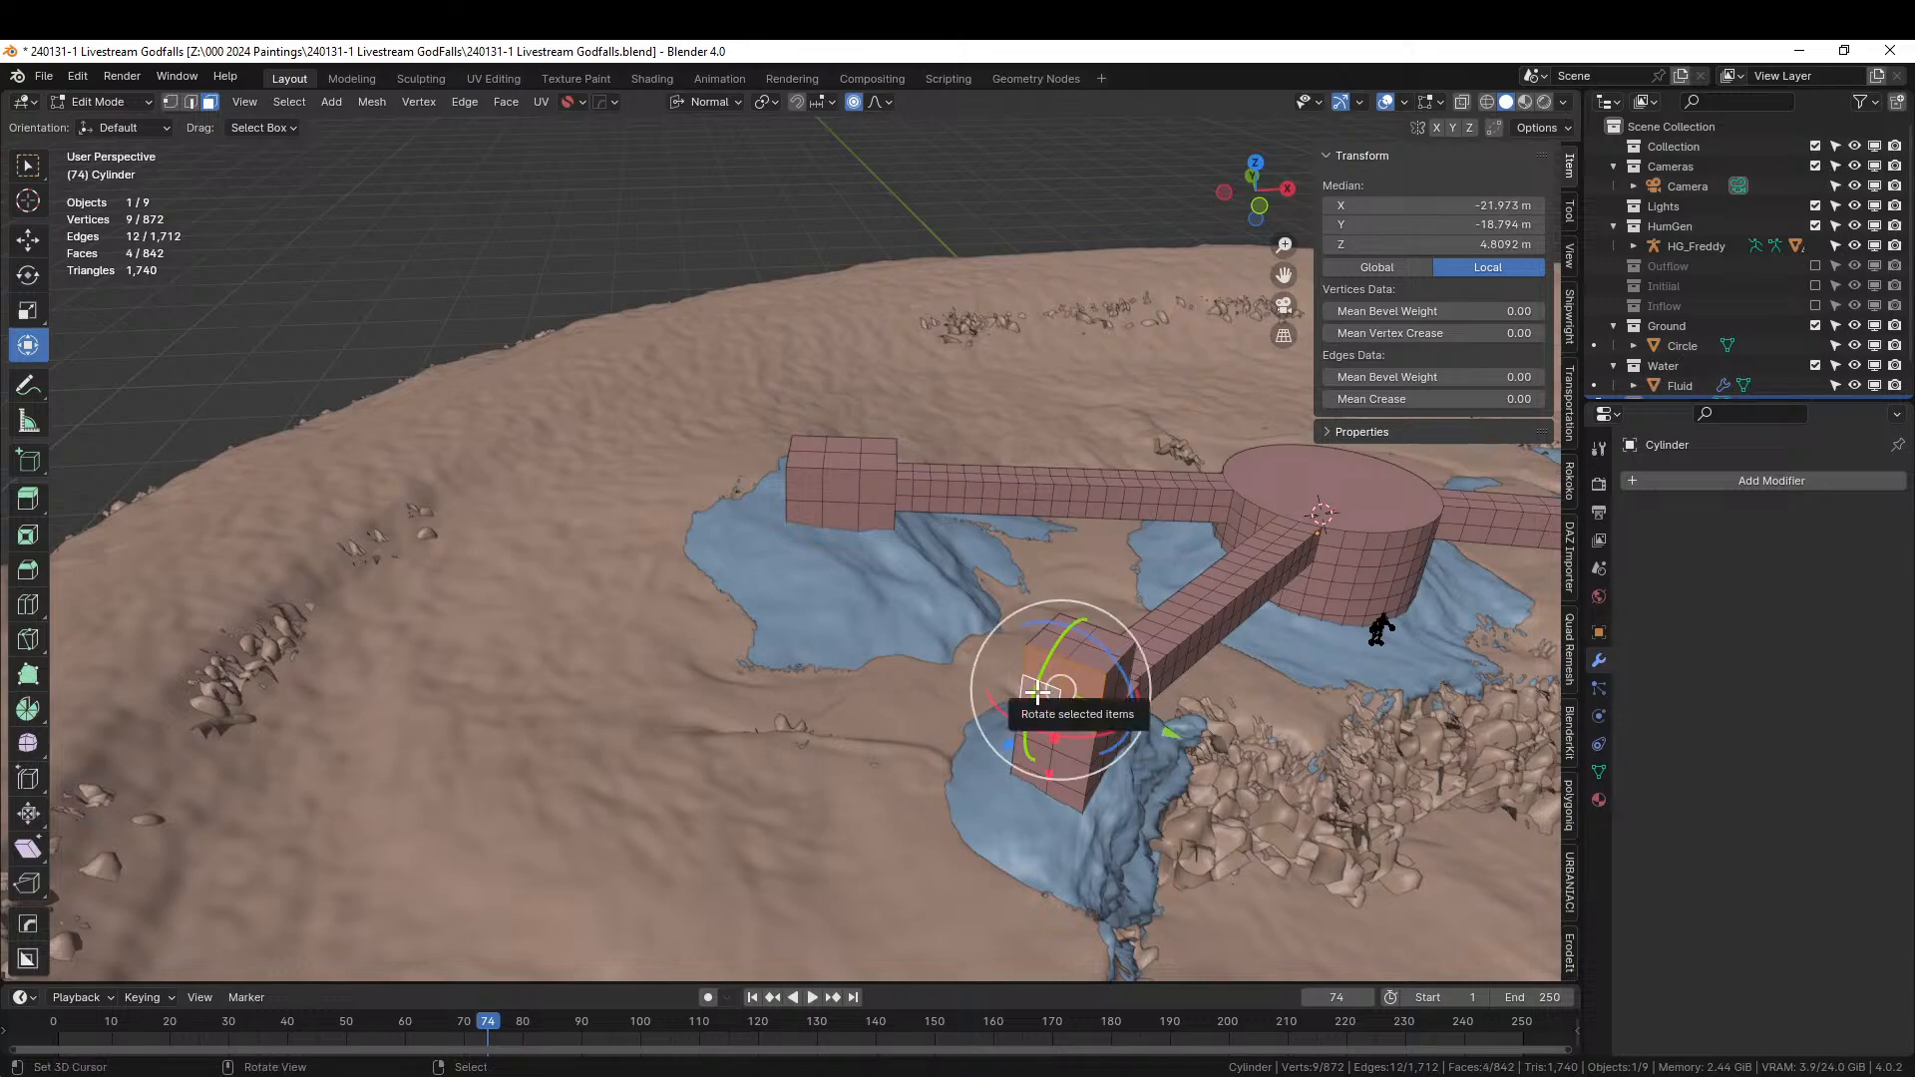
pyautogui.press('KP_7')
pyautogui.press('e')
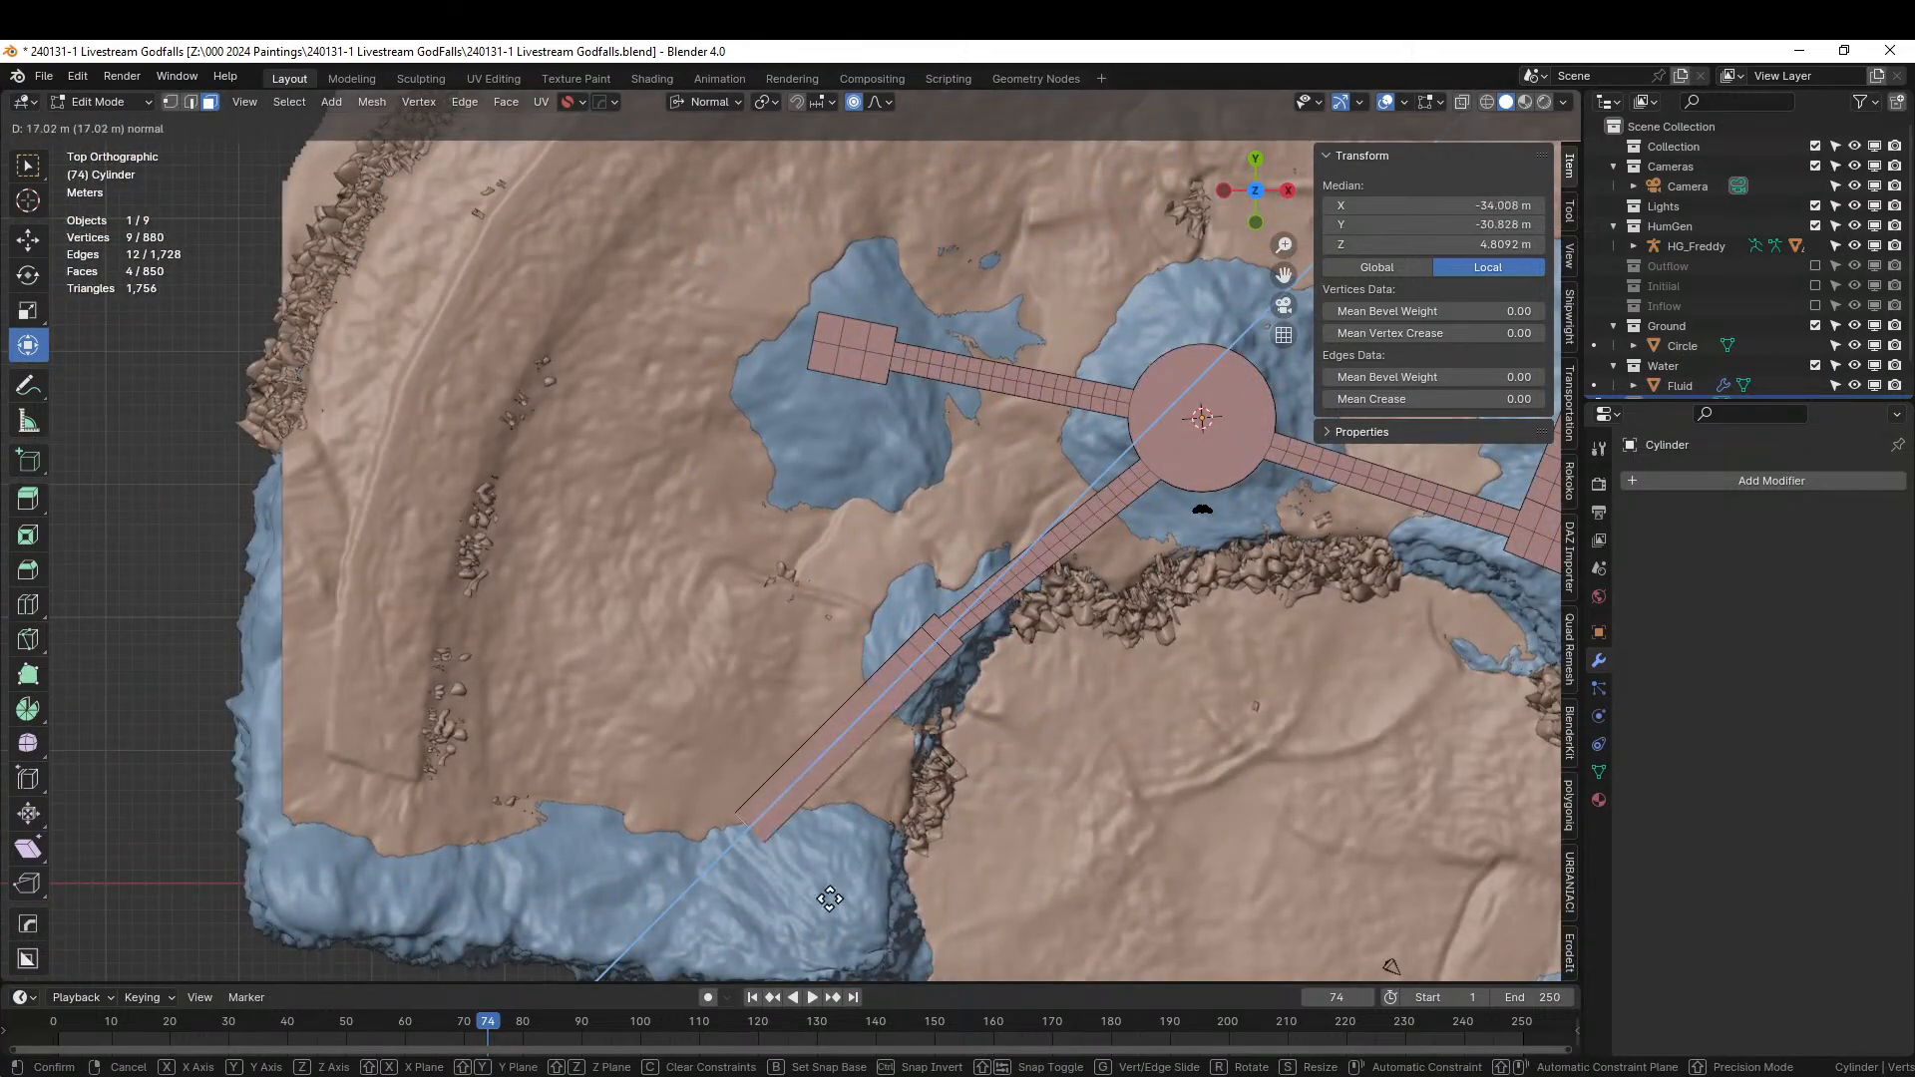
pyautogui.click(783, 928)
pyautogui.moveTo(790, 947); pyautogui.dragTo(913, 961)
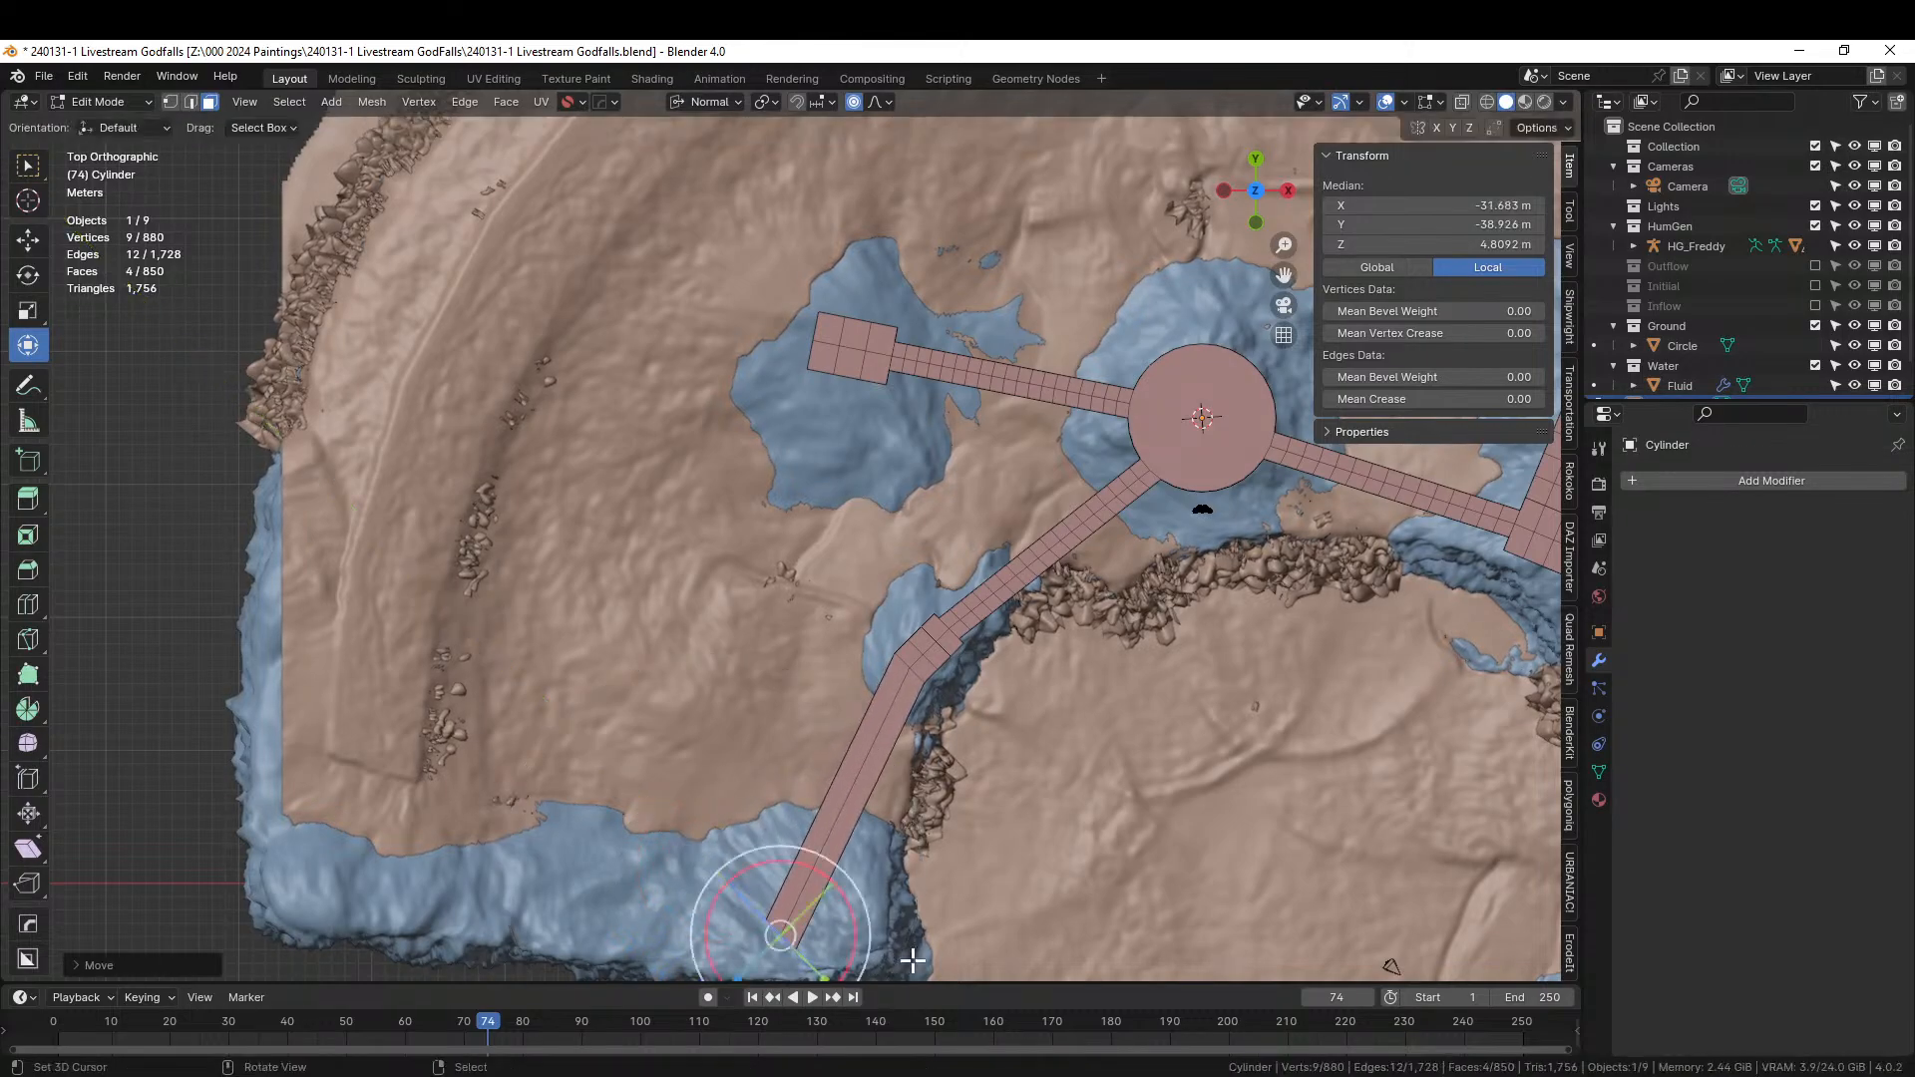
# Flatten the new arm's end faces by scaling them to 0 along the normal Z axis.
pyautogui.press('s')
pyautogui.press('z')
pyautogui.press('z')
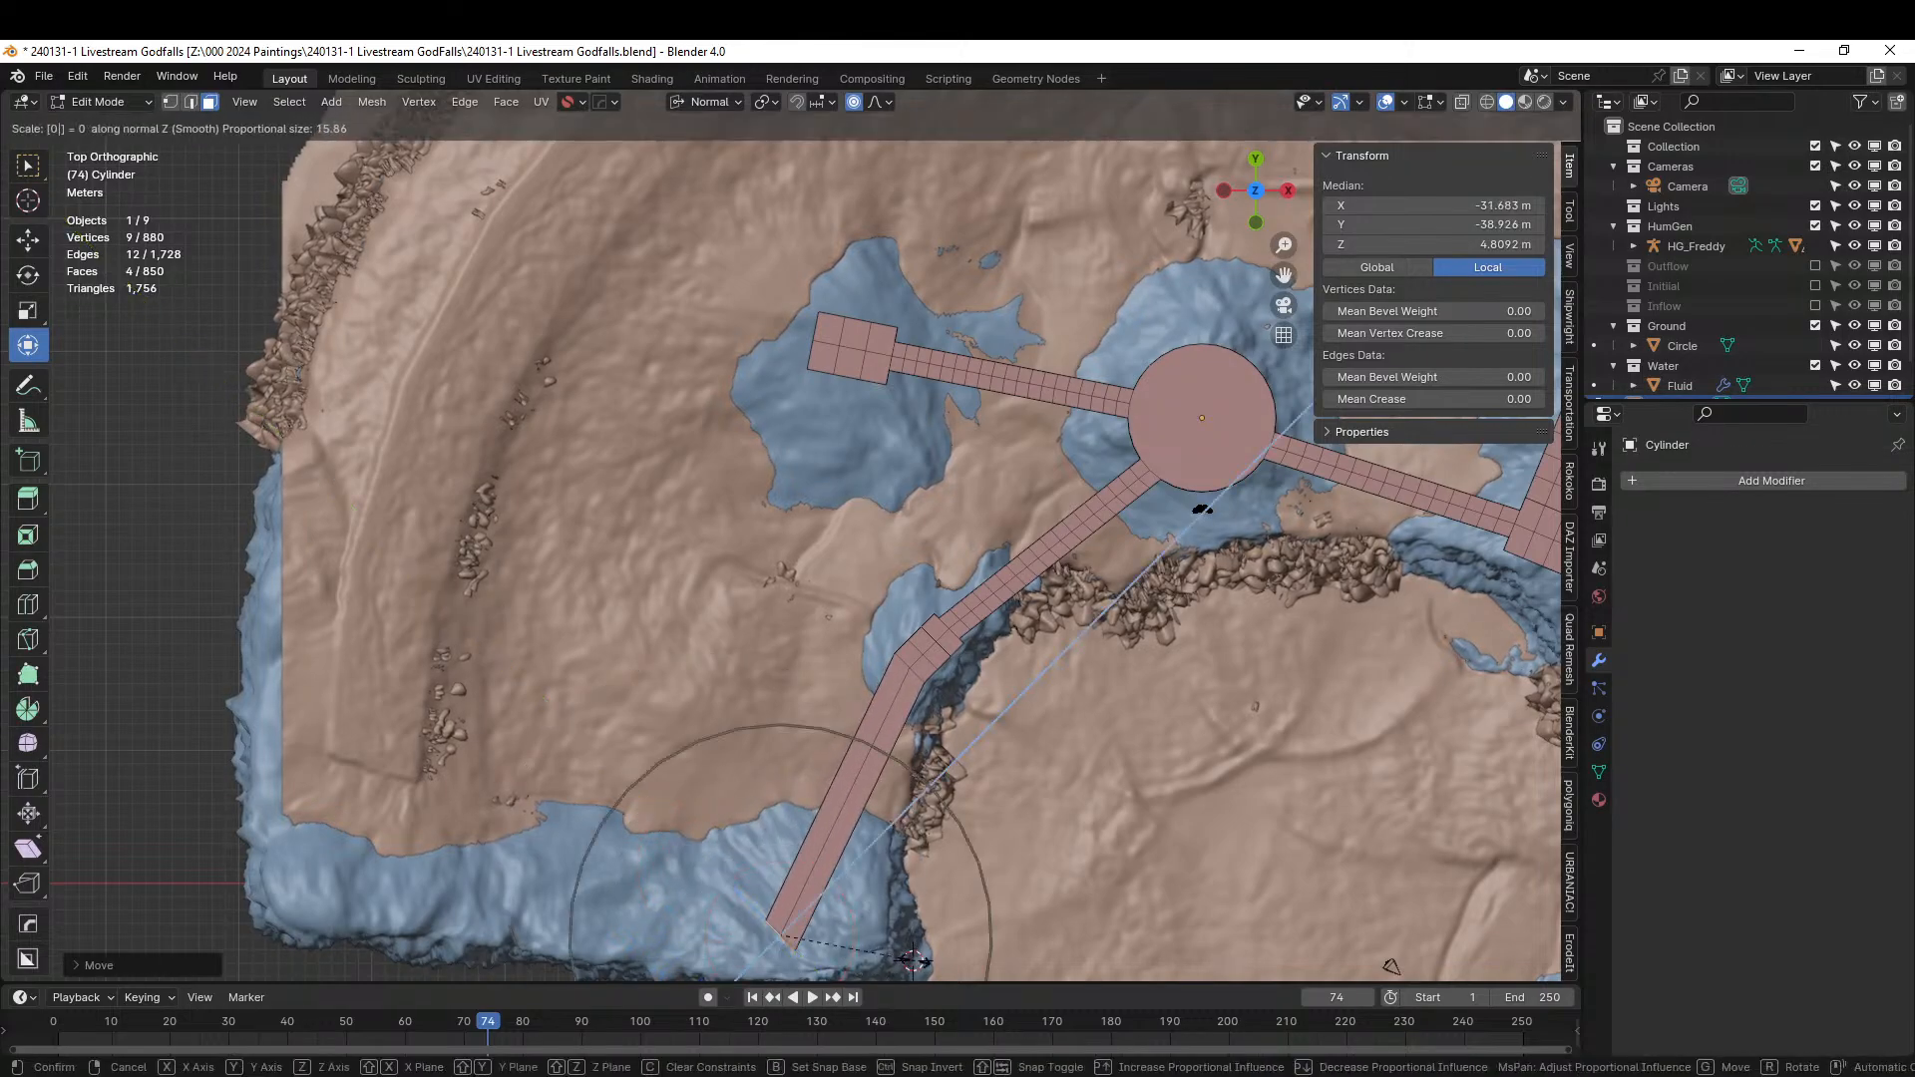
pyautogui.press('Return')
# Extrude the arm's end faces in place, scale them up, and extrude them outward about 8.8 m to form an end block.
pyautogui.moveTo(913, 961); pyautogui.dragTo(913, 683, button='middle')
pyautogui.moveTo(818, 760); pyautogui.dragTo(888, 763, button='middle')
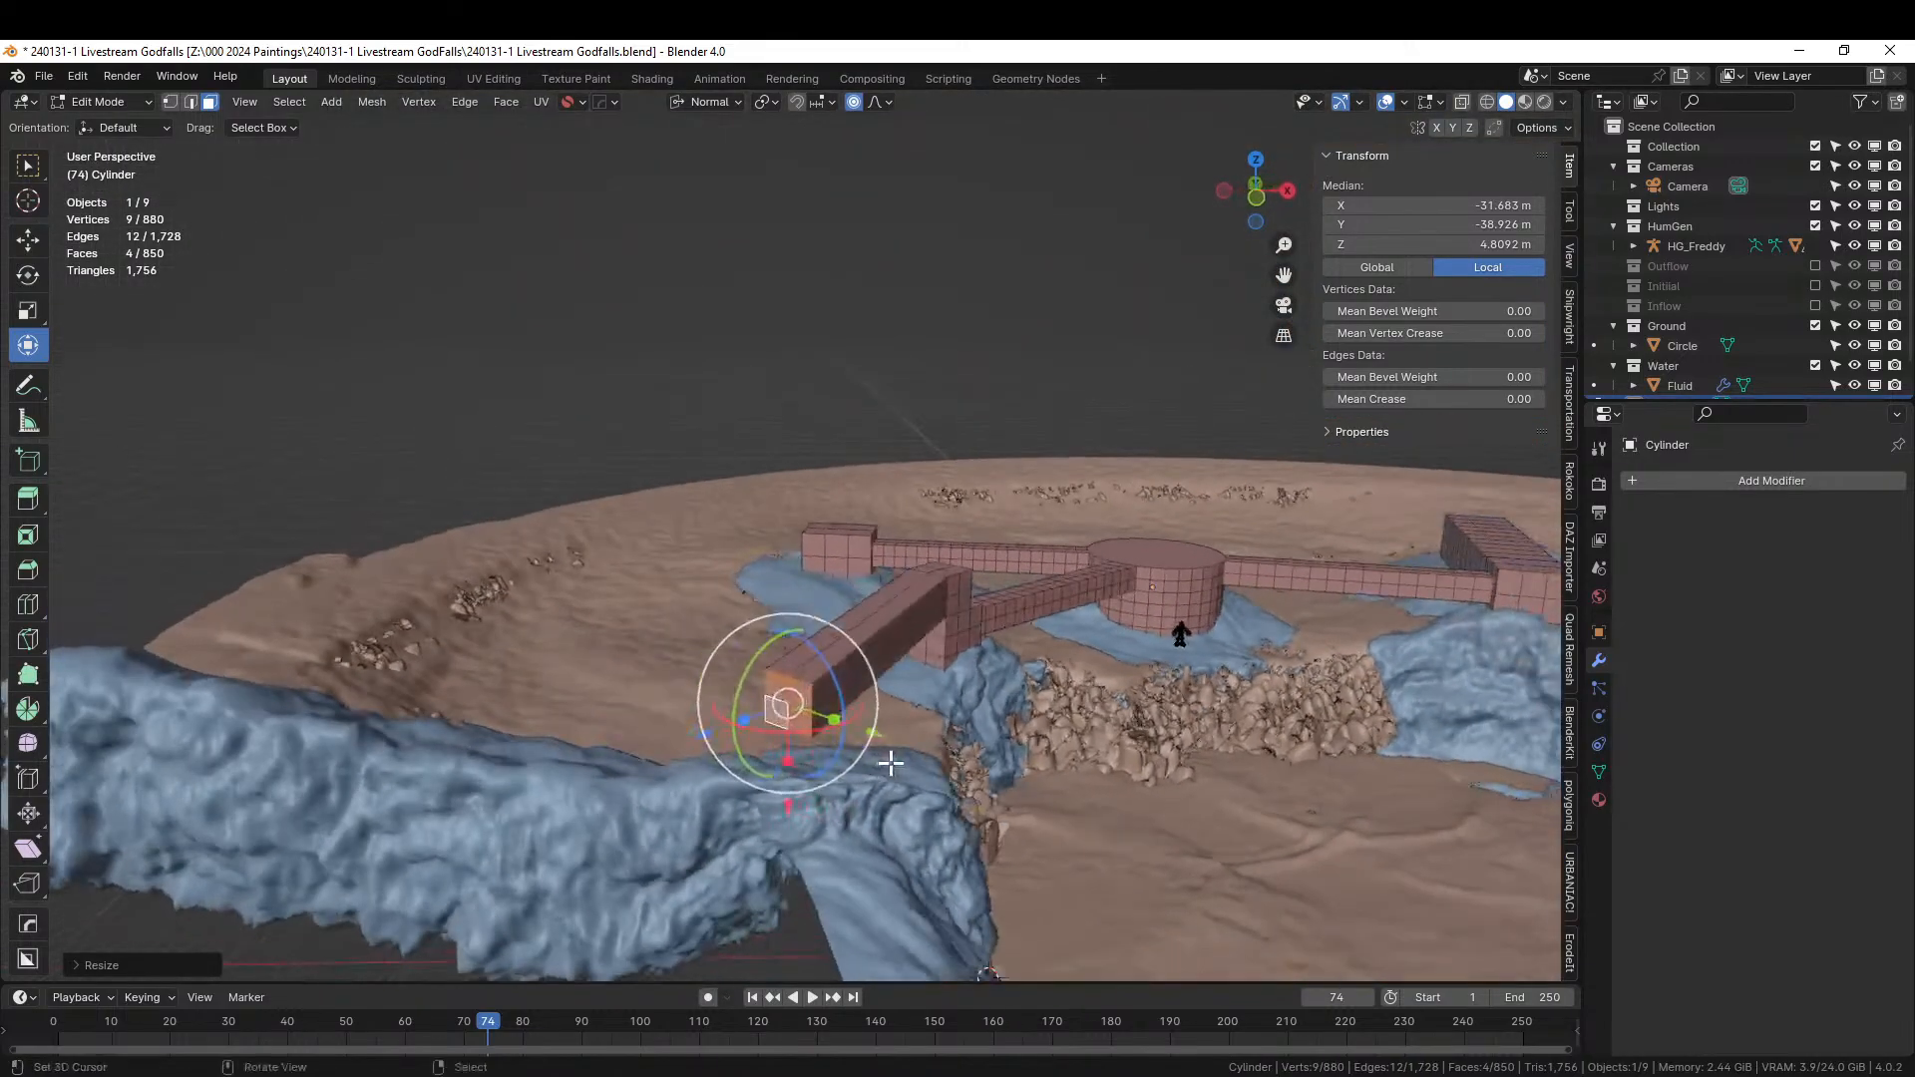
pyautogui.press('e')
pyautogui.press('s')
pyautogui.click(1007, 810)
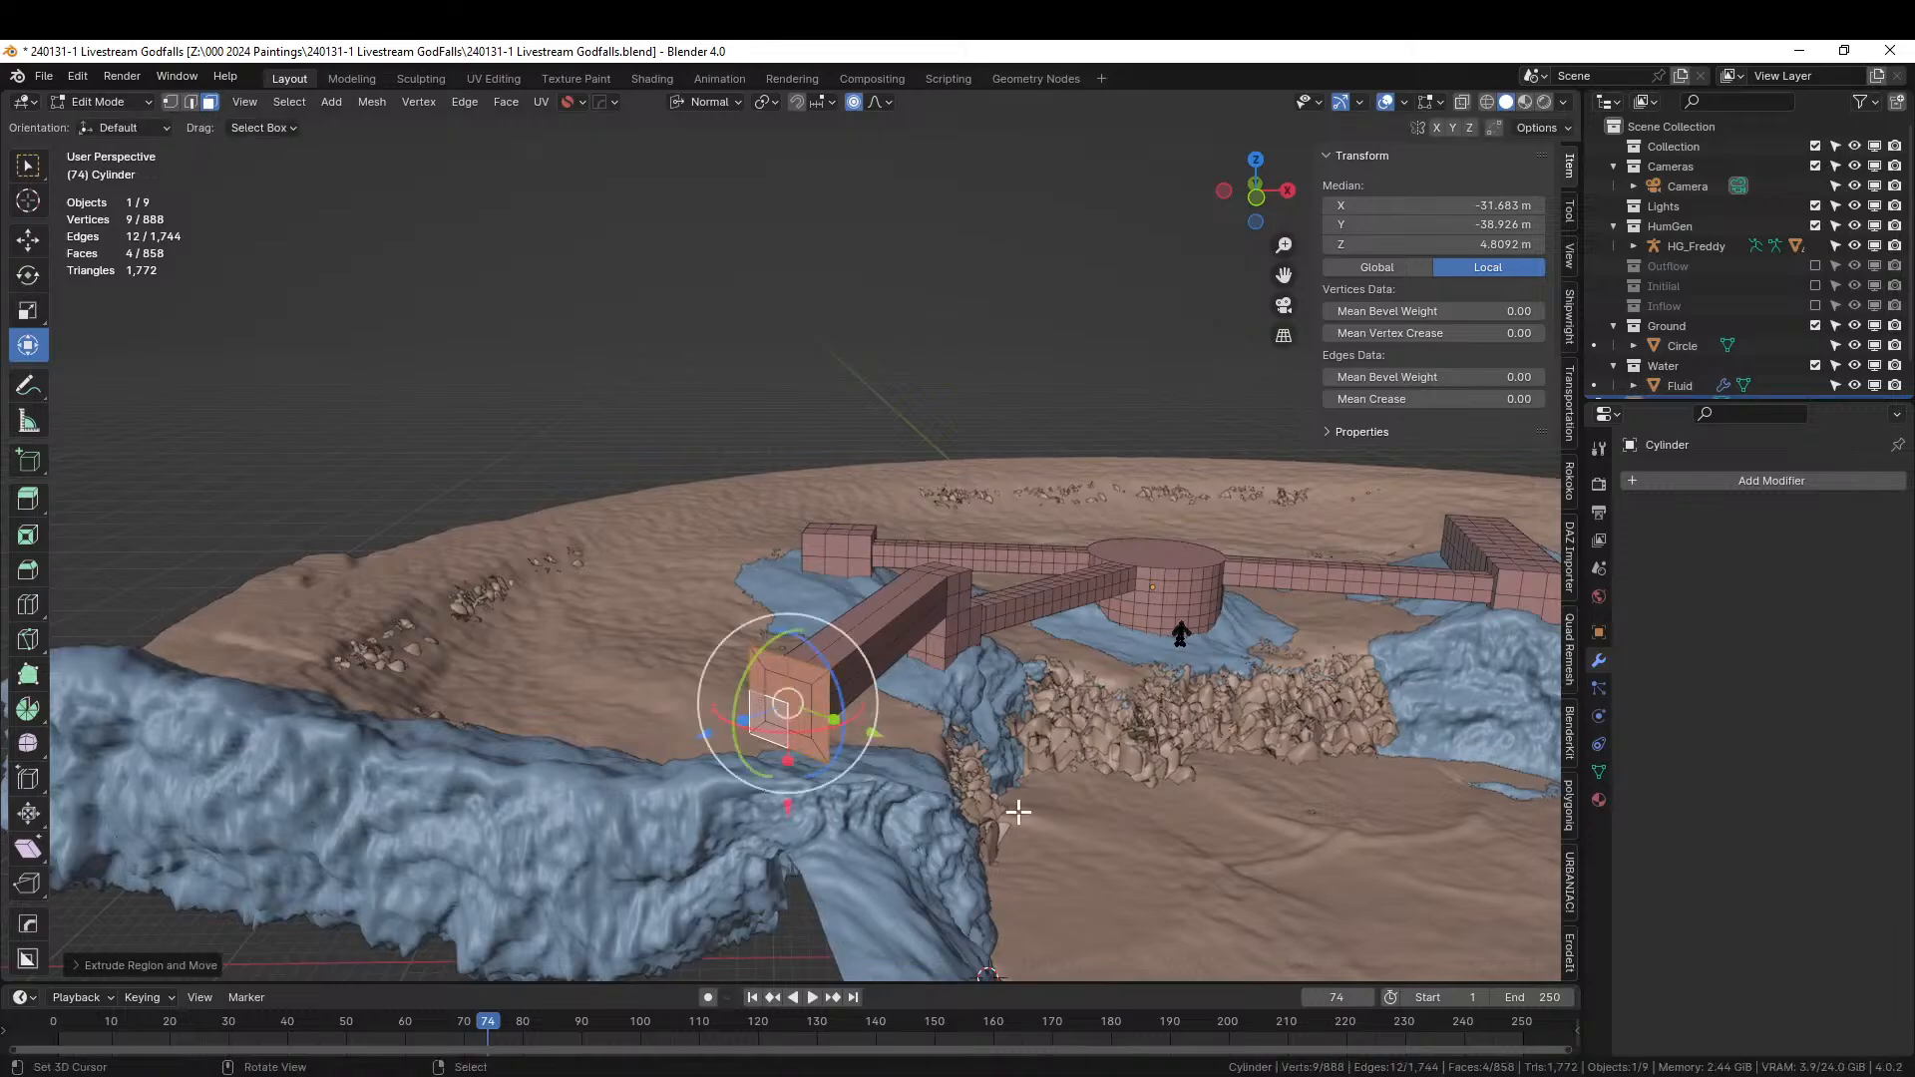
pyautogui.press('e')
pyautogui.click(880, 826)
# Extrude the two underside faces of the new end block downward about 2.5 m into the water.
pyautogui.moveTo(881, 826); pyautogui.dragTo(649, 538, button='middle')
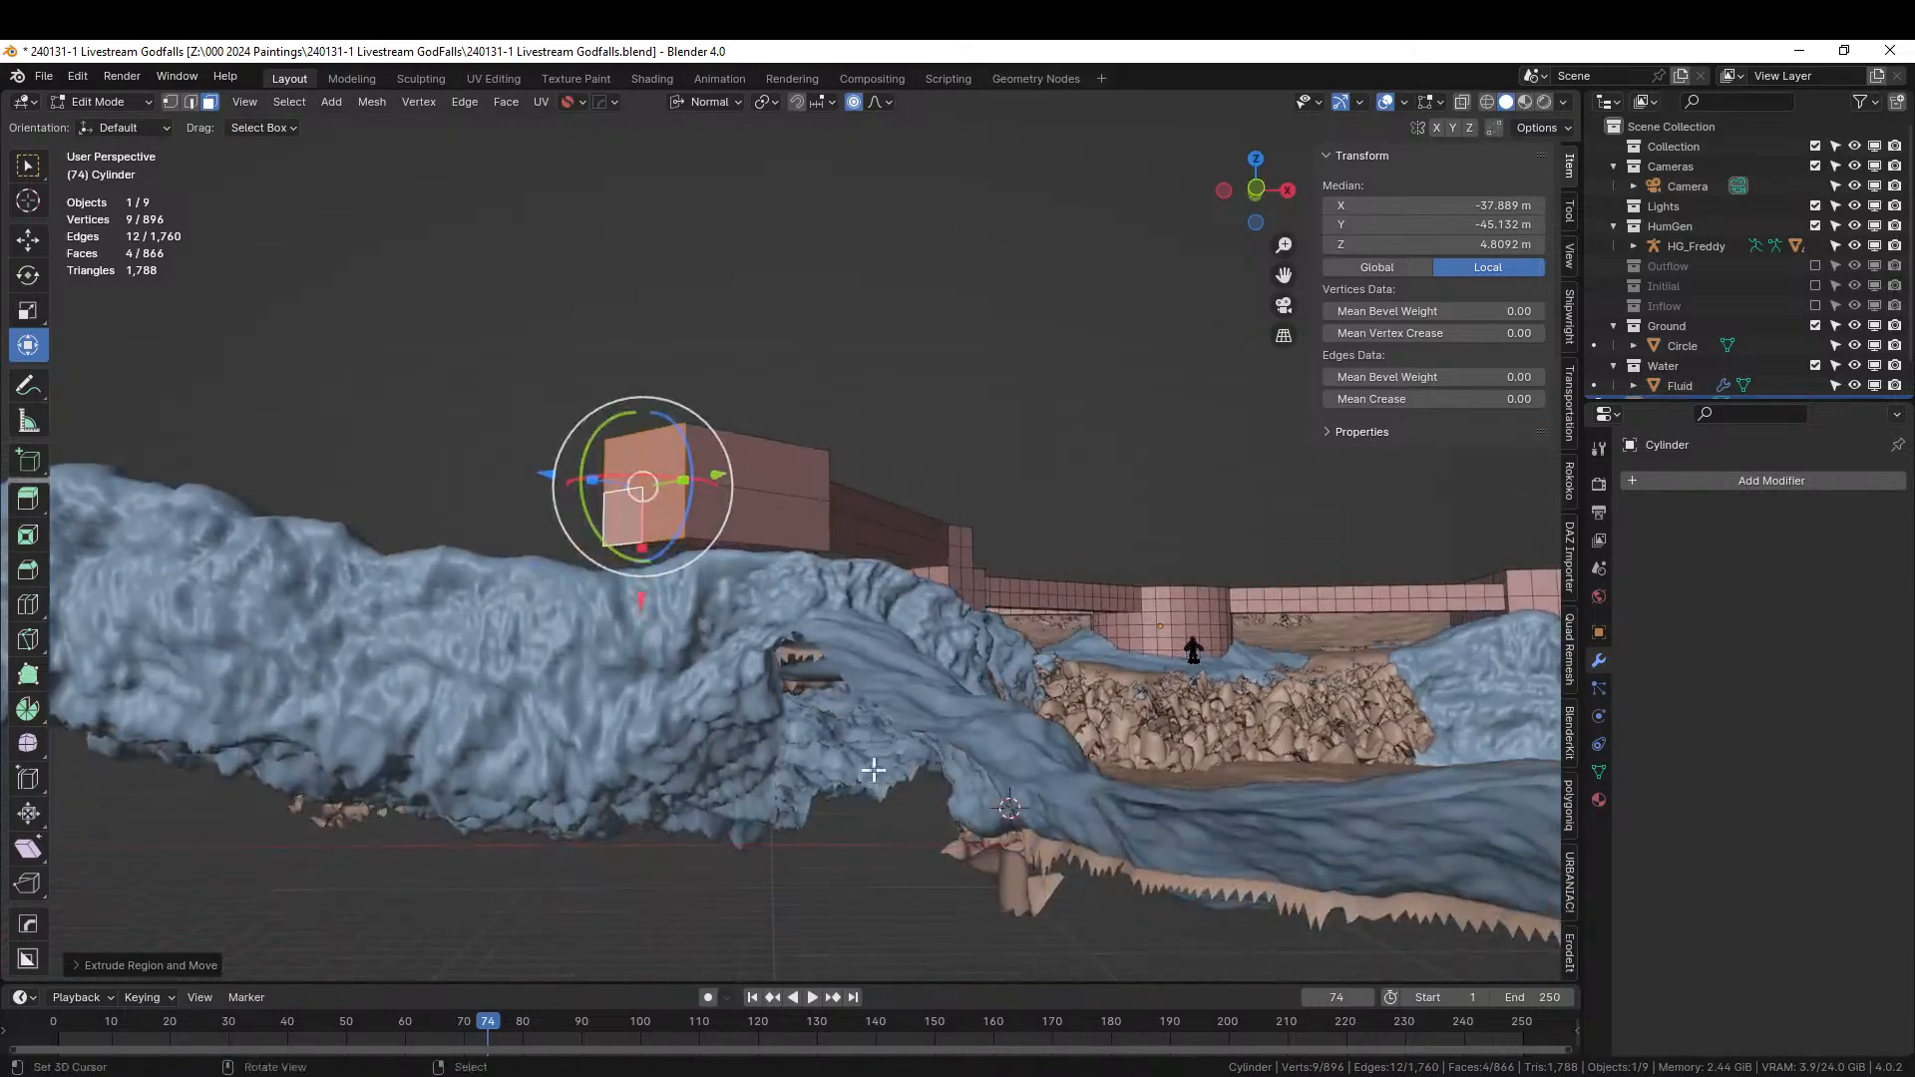
pyautogui.click(658, 543)
pyautogui.press('e')
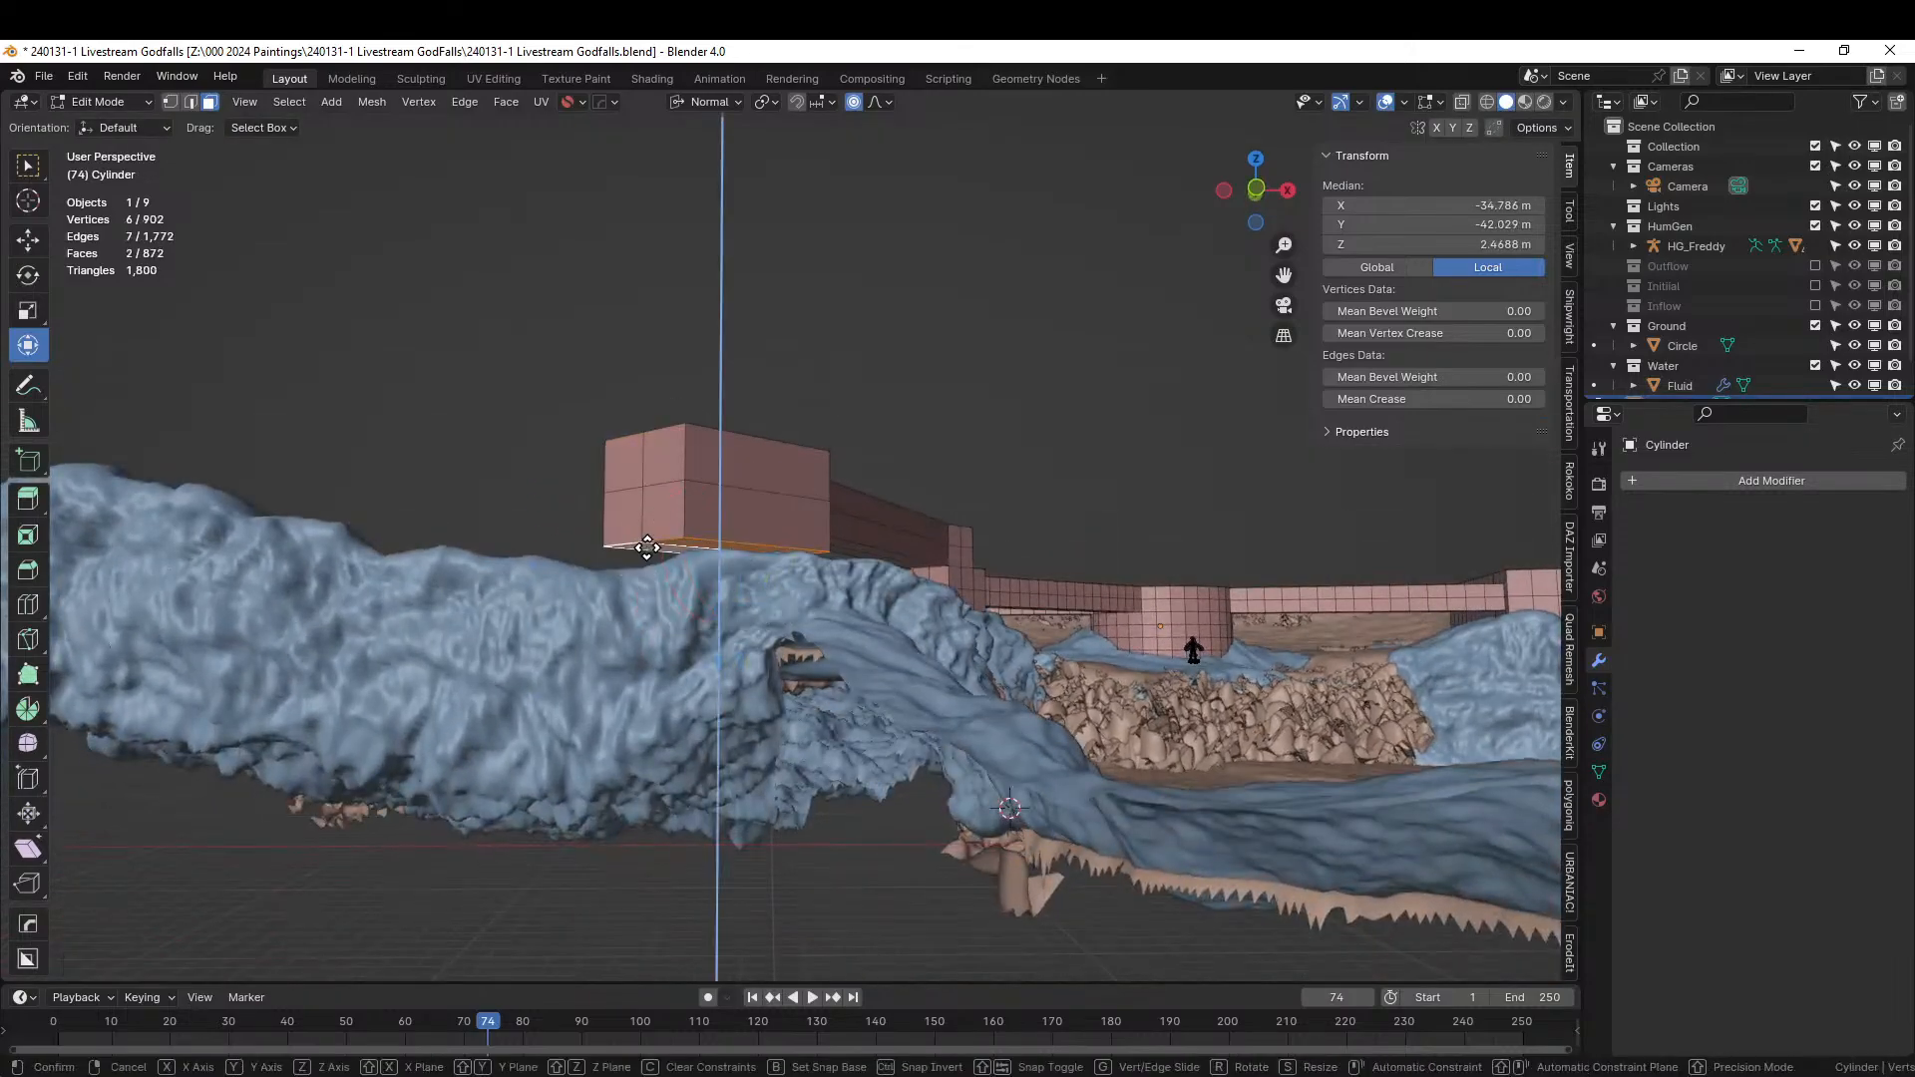
pyautogui.click(650, 603)
# Divide the new arm between the tower and its end block with 18 evenly spaced crosswise loop cuts.
pyautogui.moveTo(651, 603); pyautogui.dragTo(677, 649, button='middle')
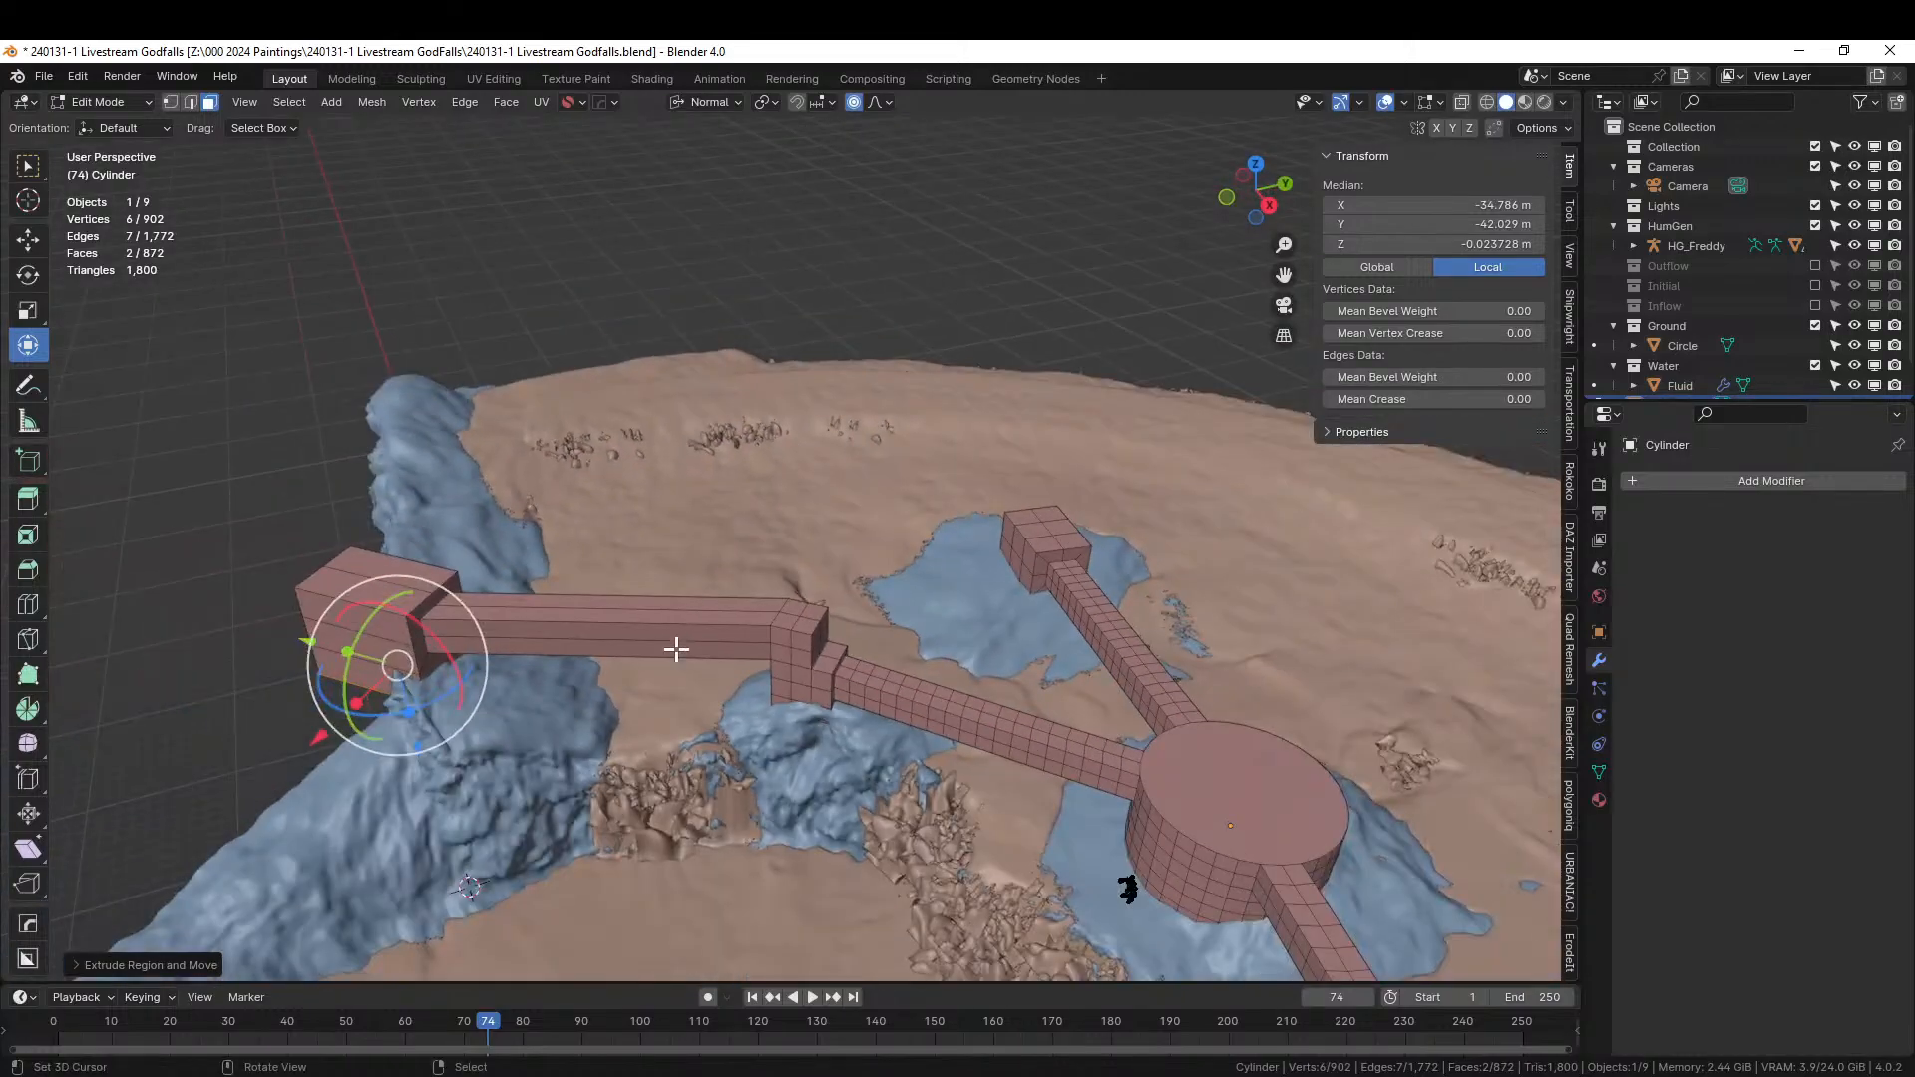
pyautogui.scroll(5, 633, 550)
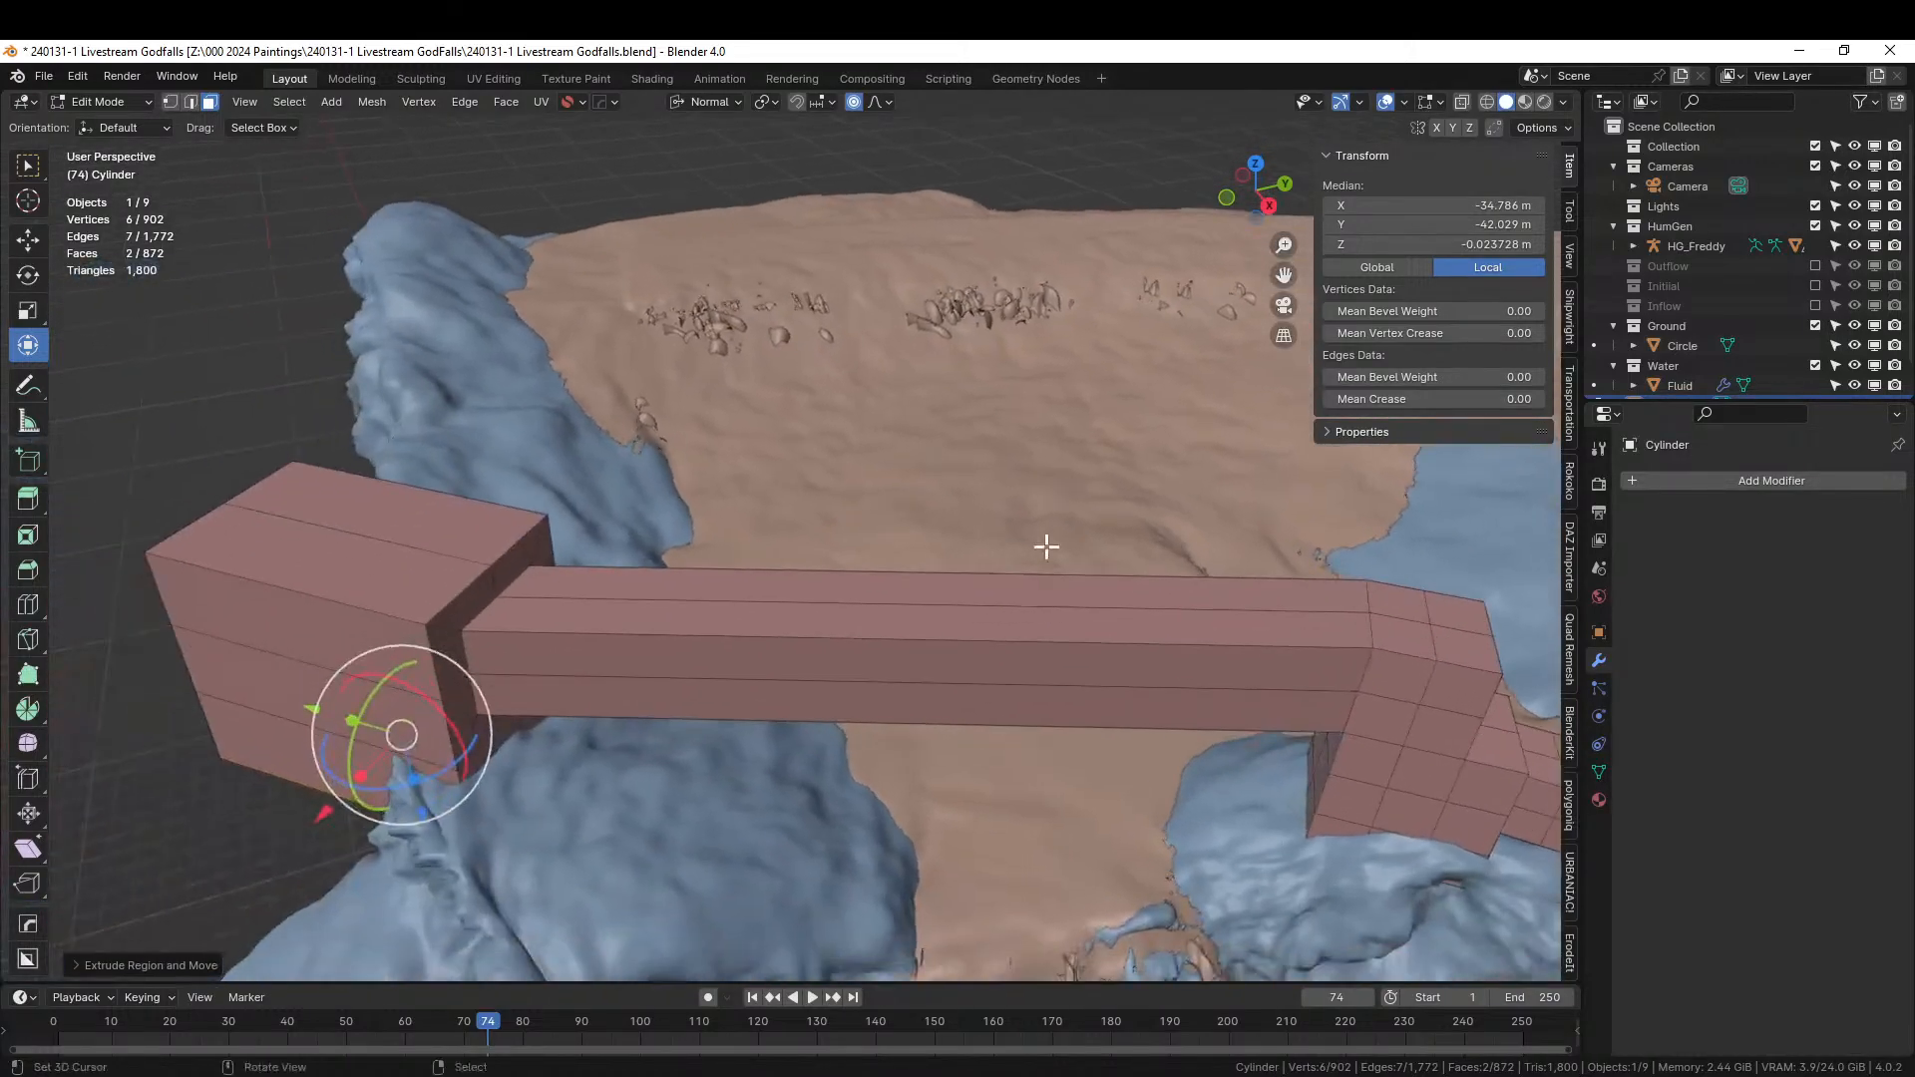
pyautogui.click(993, 637)
pyautogui.hotkey('ctrl', 'r')
pyautogui.scroll(12, 994, 634)
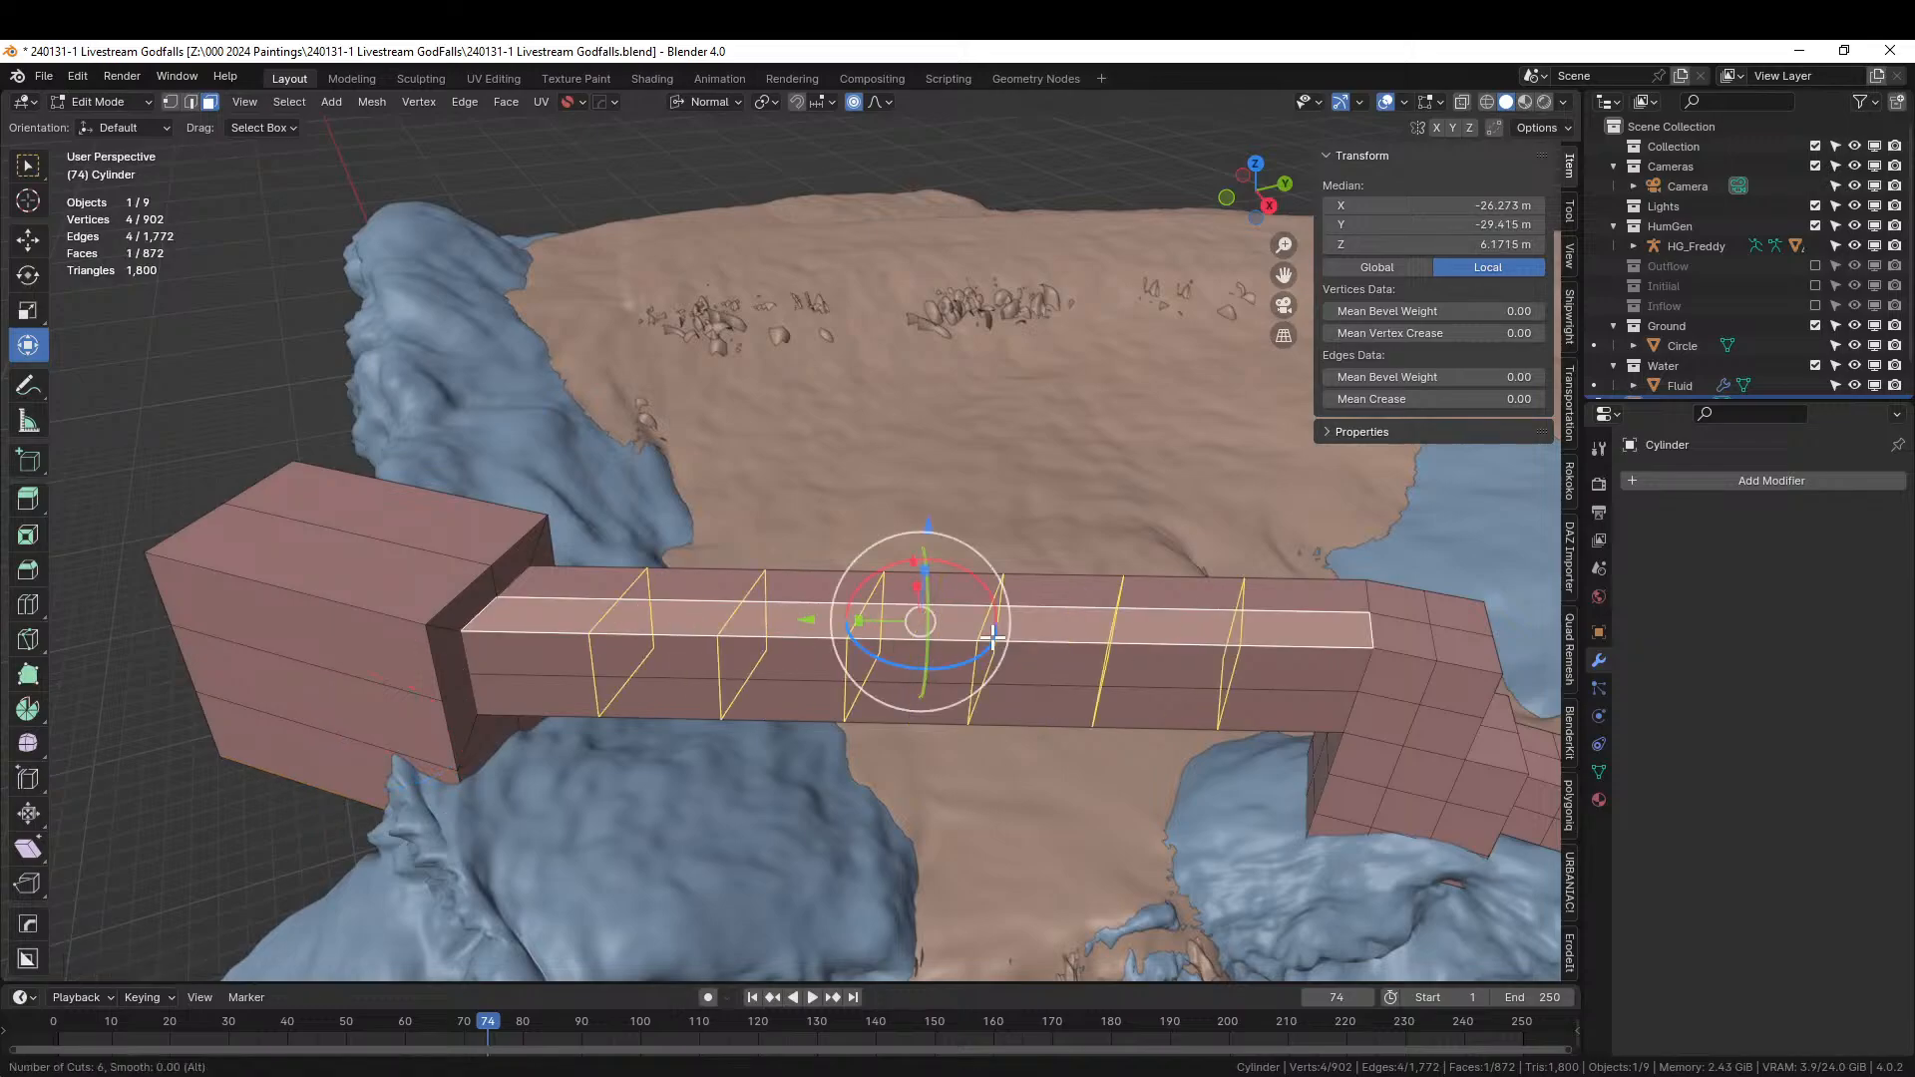
pyautogui.scroll(5, 993, 637)
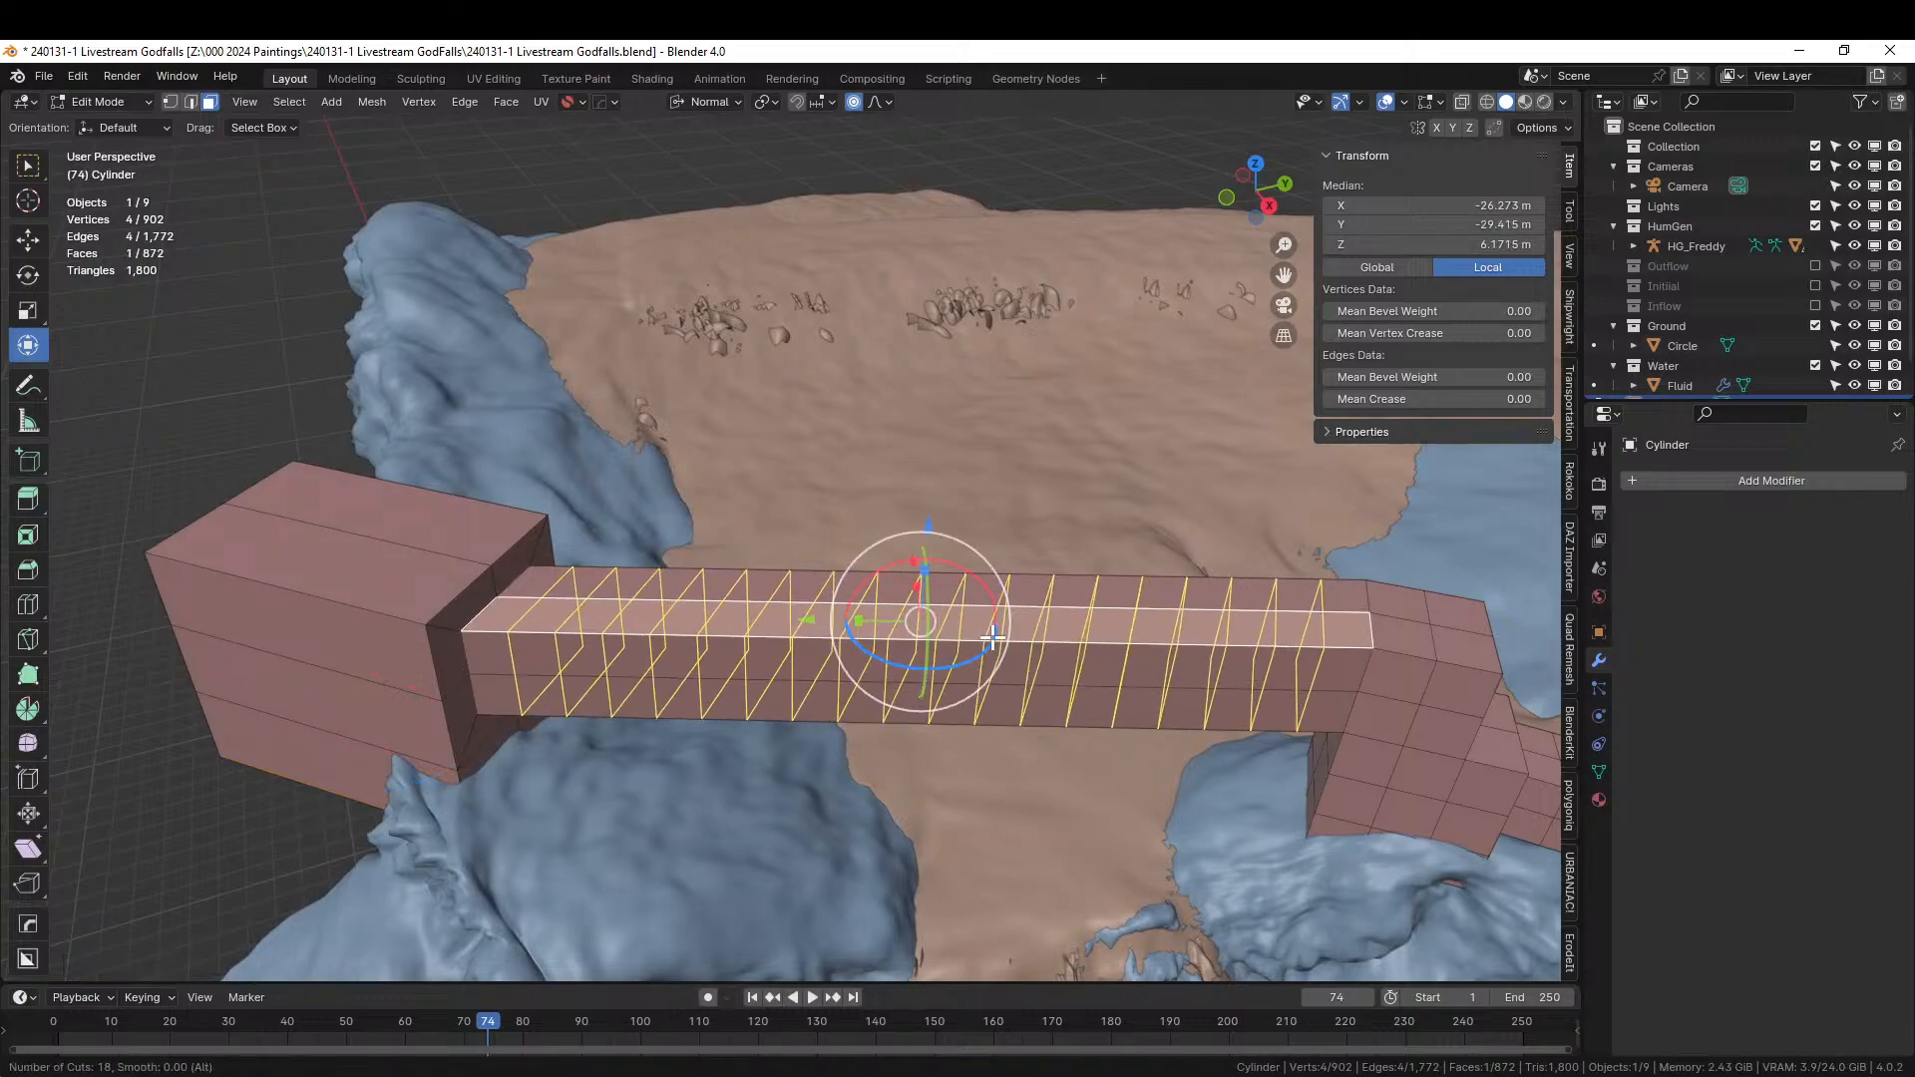
pyautogui.click(993, 637)
pyautogui.rightClick(992, 638)
# Divide the new end block with two evenly spaced crosswise loop cuts and save the file.
pyautogui.click(332, 576)
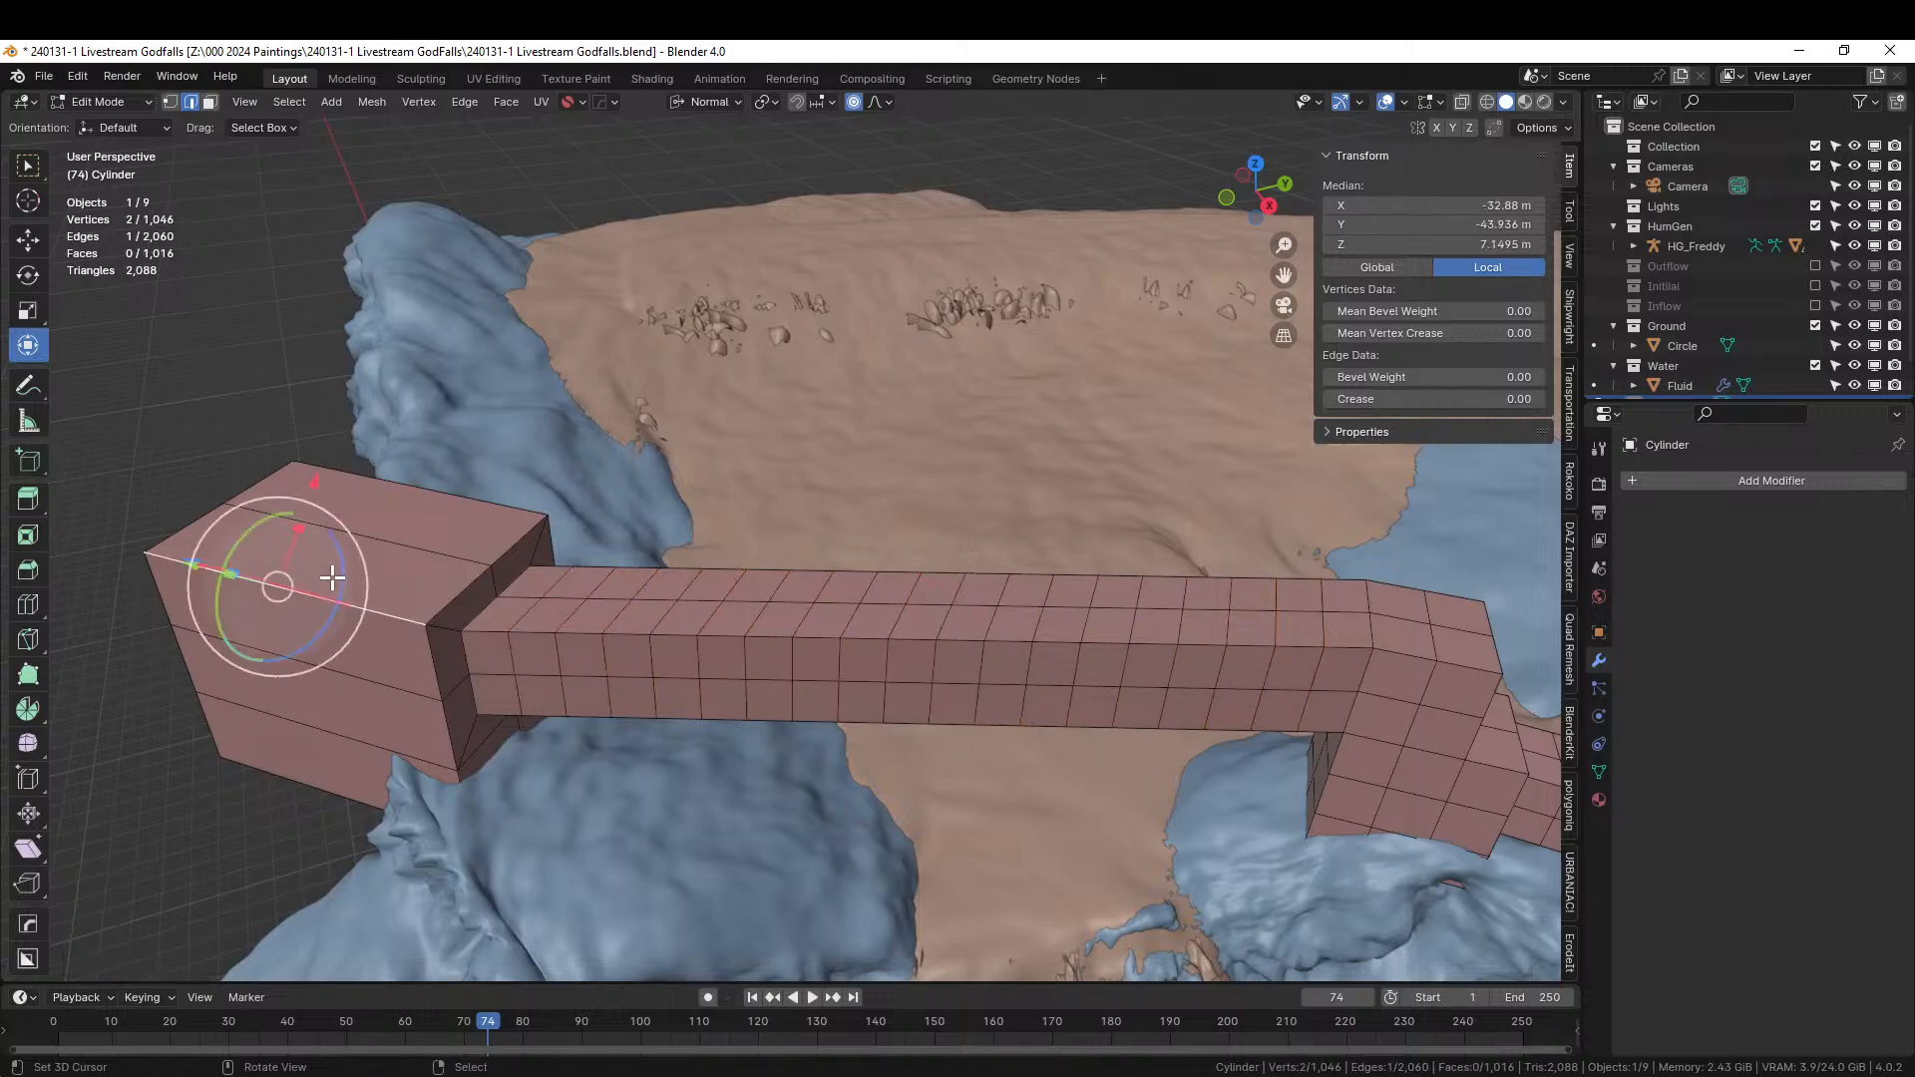
pyautogui.scroll(3, 332, 577)
pyautogui.scroll(-2, 333, 576)
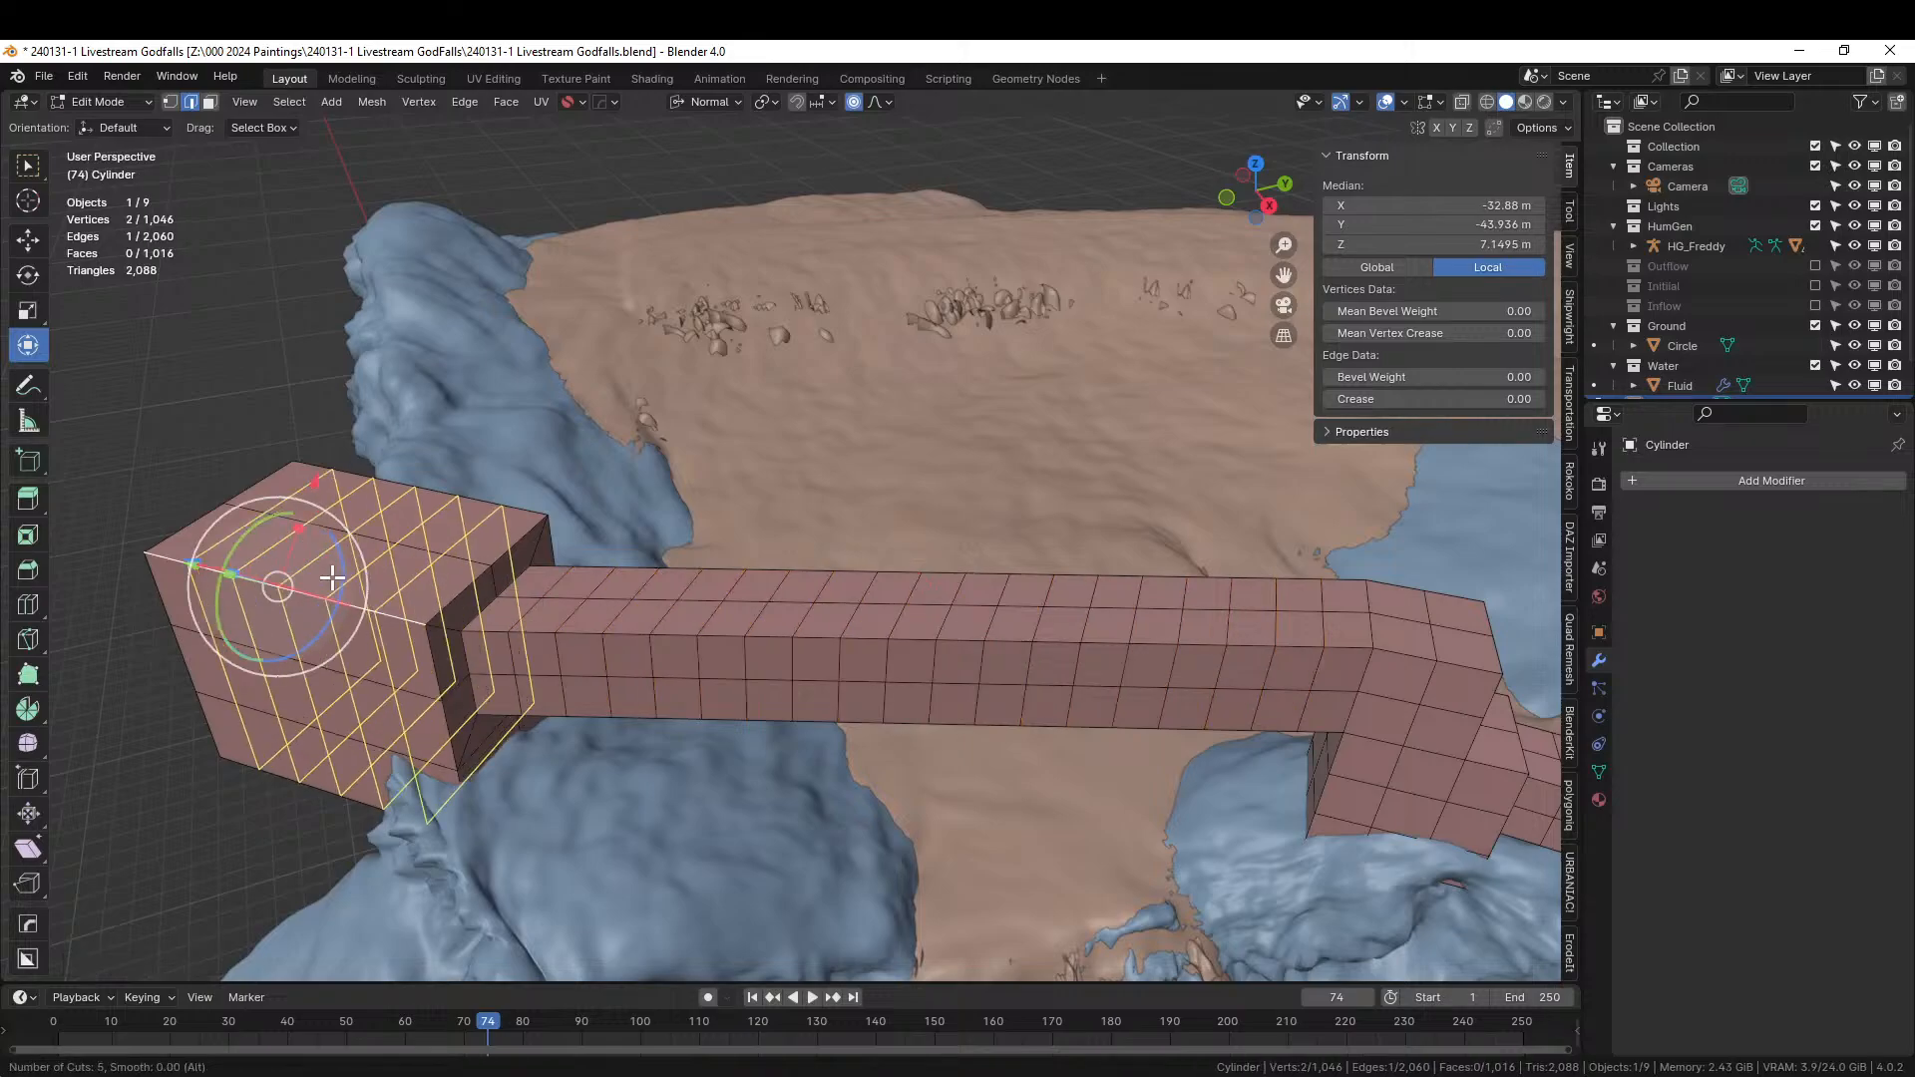
pyautogui.click(332, 577)
pyautogui.rightClick(332, 577)
pyautogui.moveTo(332, 576); pyautogui.dragTo(569, 602, button='middle')
pyautogui.scroll(-3, 671, 604)
pyautogui.keyDown('shift'); pyautogui.moveTo(800, 602); pyautogui.dragTo(456, 436, button='middle'); pyautogui.keyUp('shift')
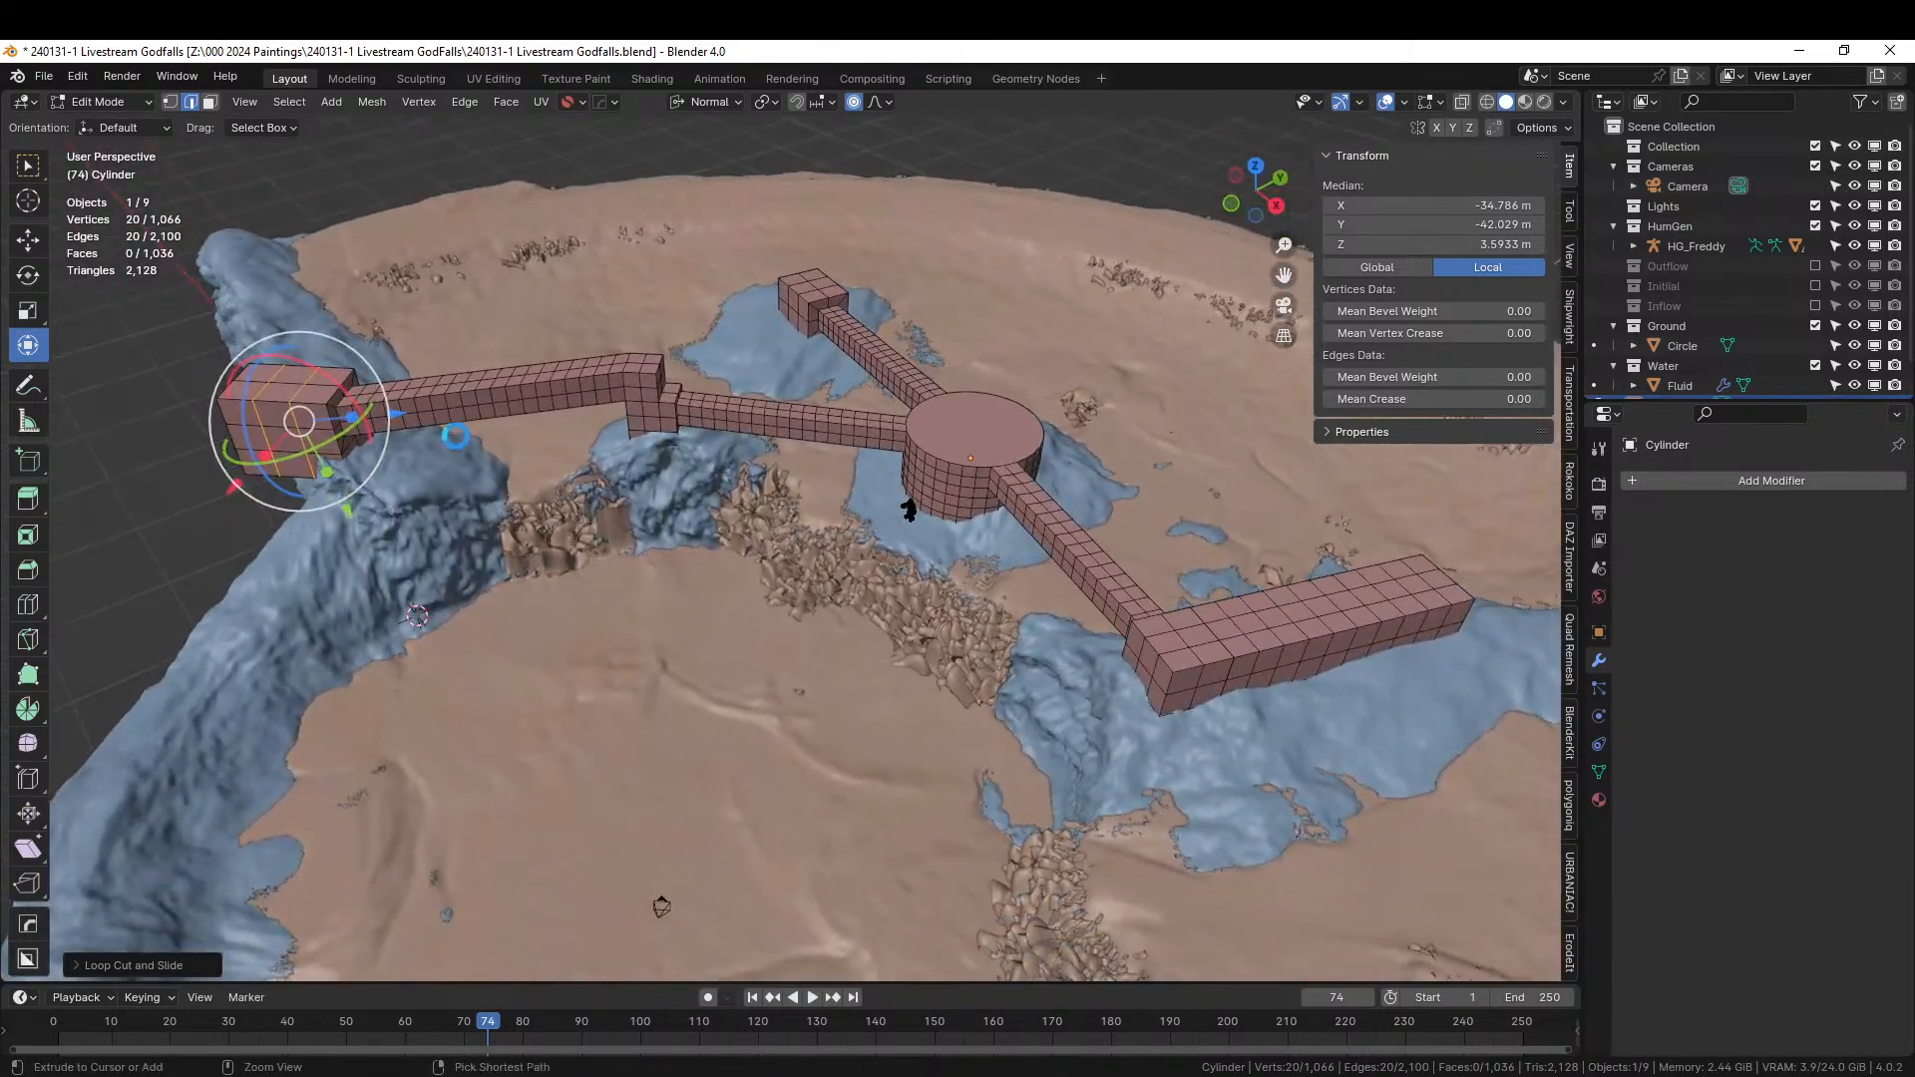
pyautogui.hotkey('ctrl', 's')
# Select the entire building mesh.
pyautogui.moveTo(671, 555); pyautogui.dragTo(896, 581, button='middle')
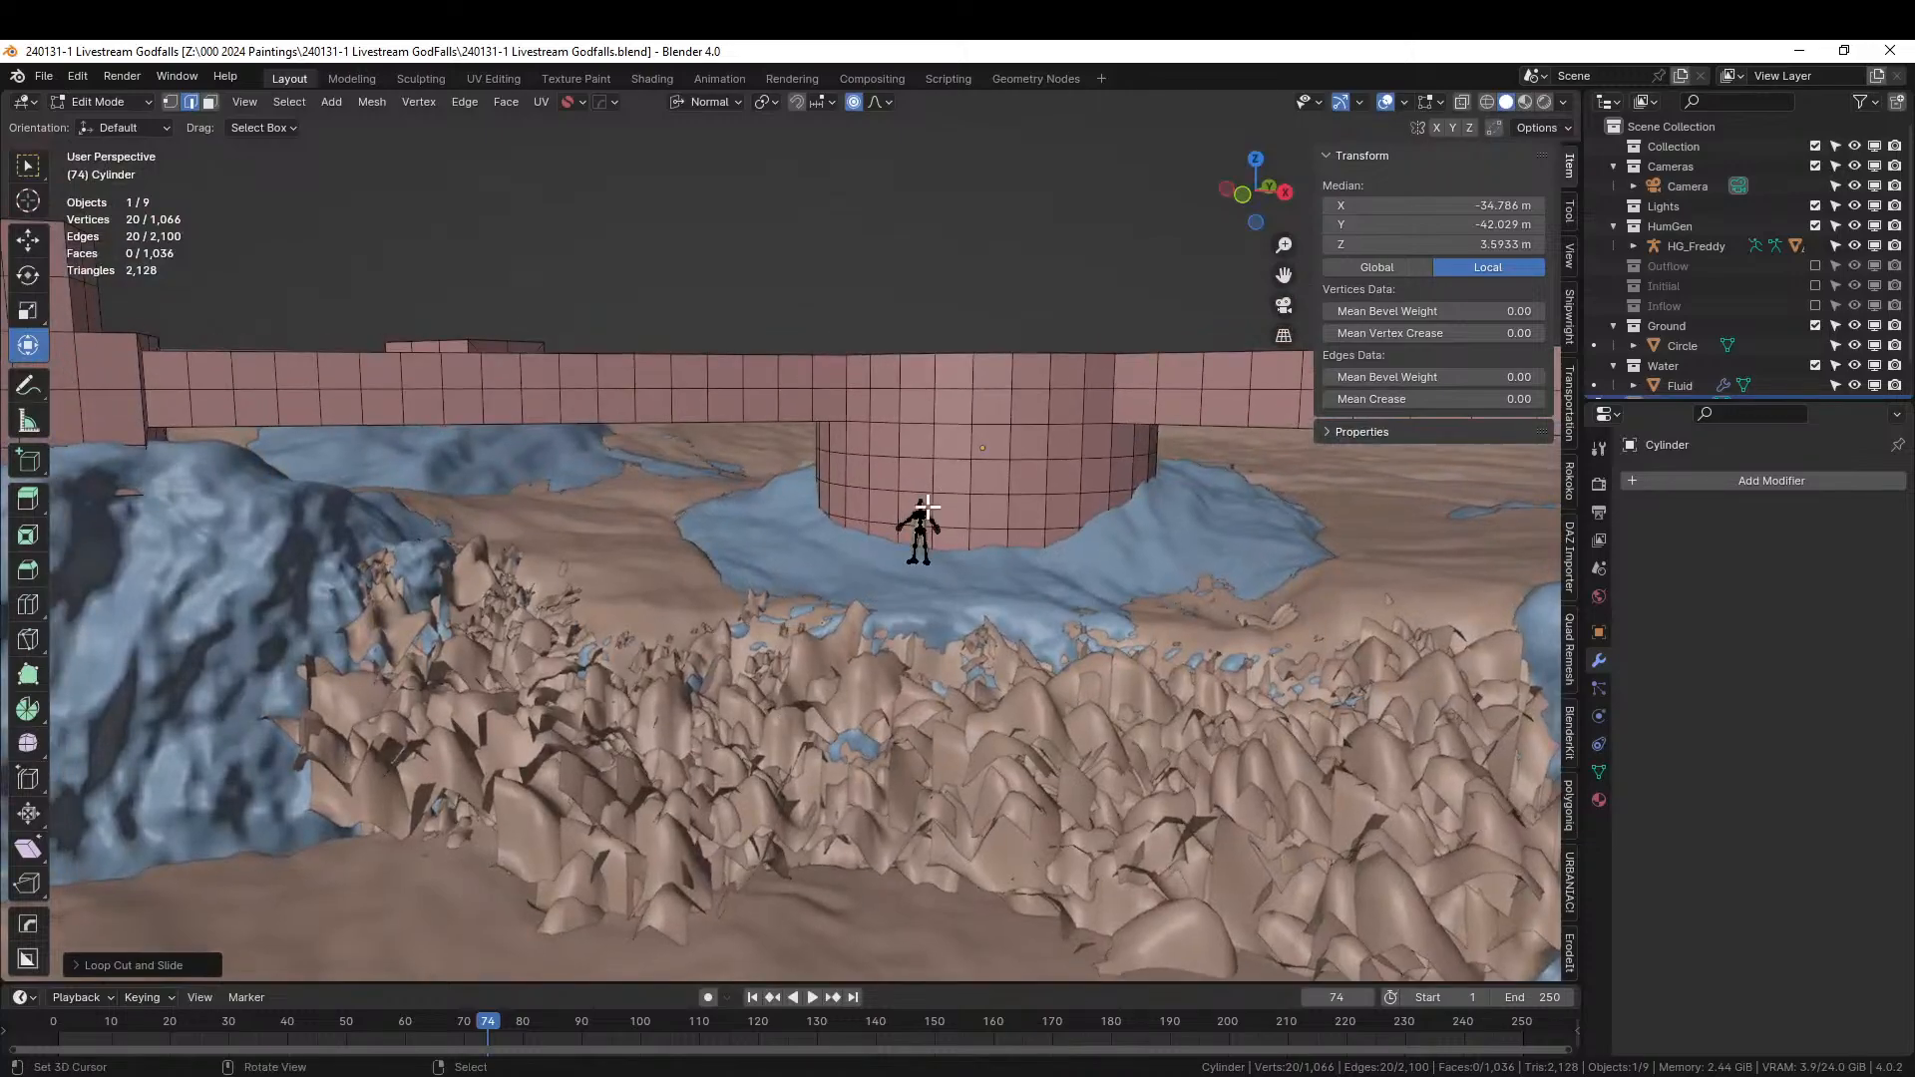
pyautogui.moveTo(855, 469); pyautogui.dragTo(904, 488, button='middle')
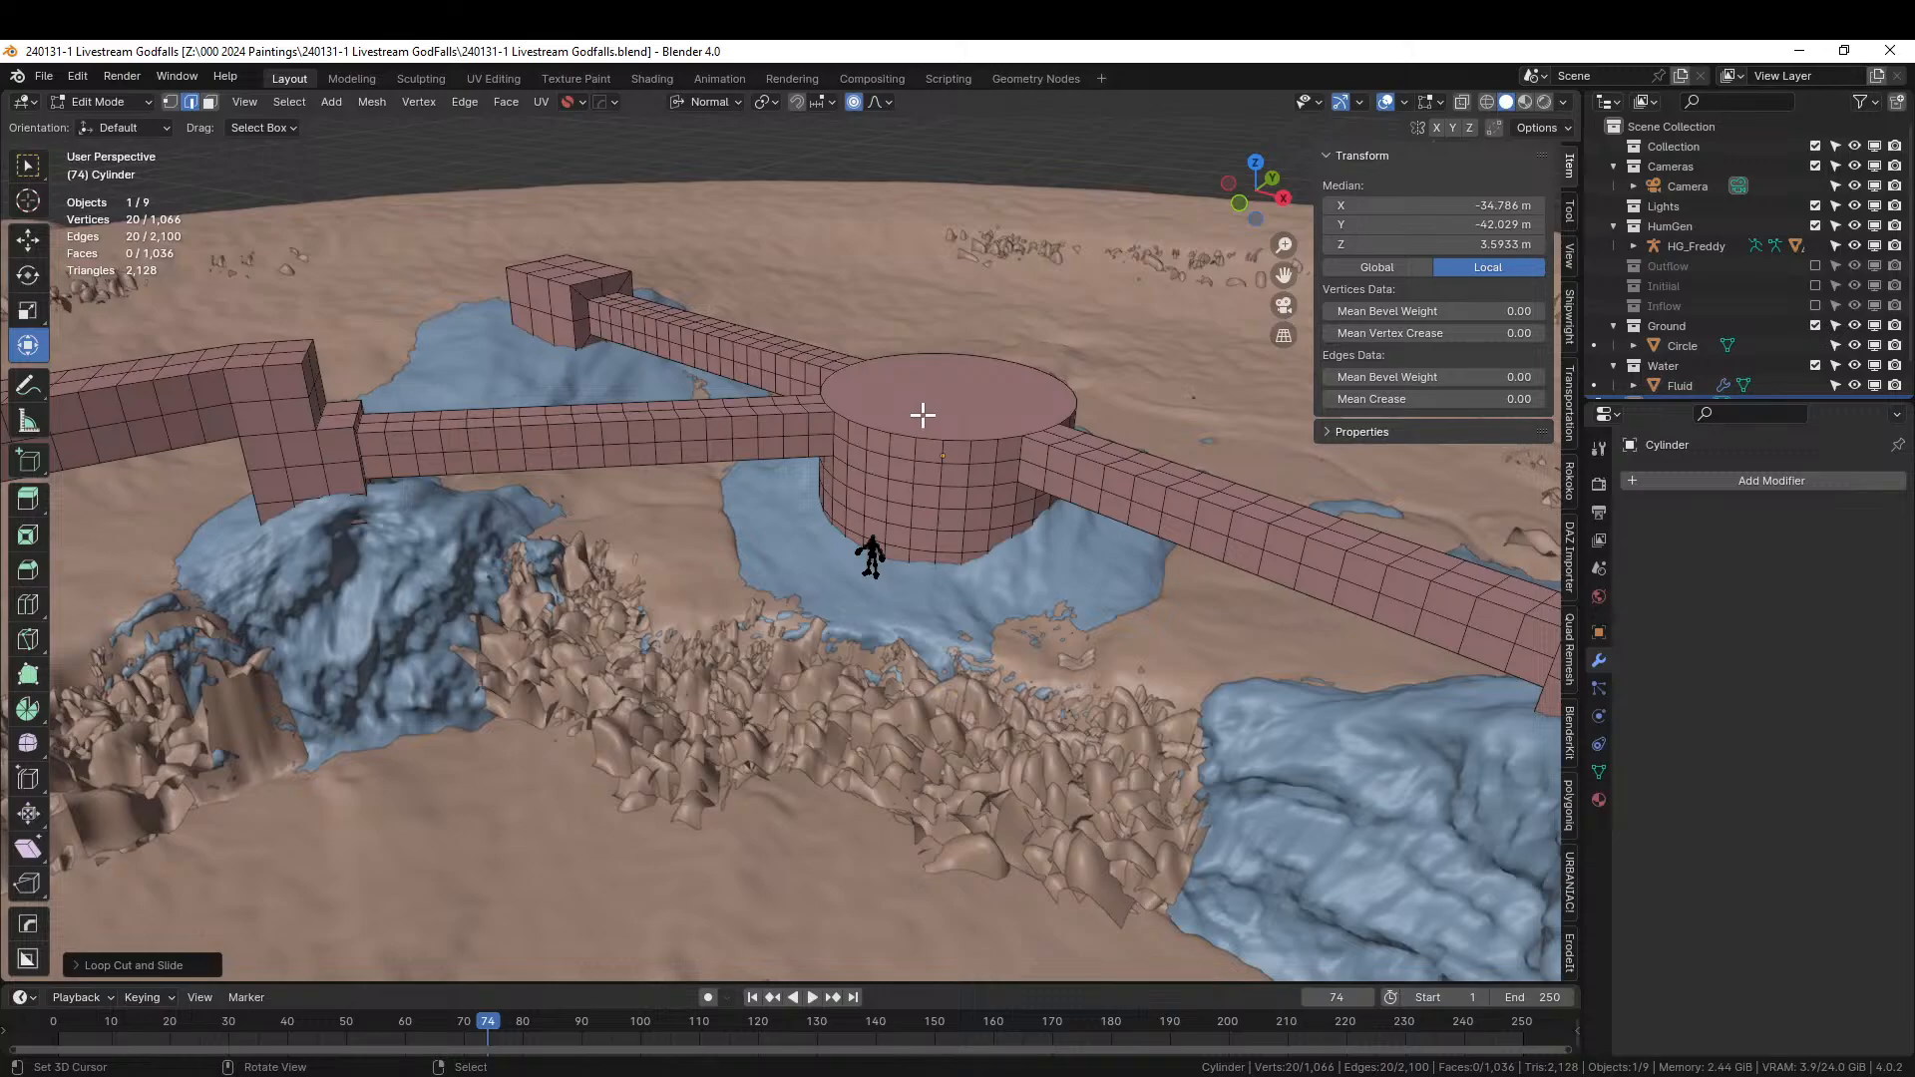
pyautogui.press('a')
pyautogui.press('s')
pyautogui.press('z')
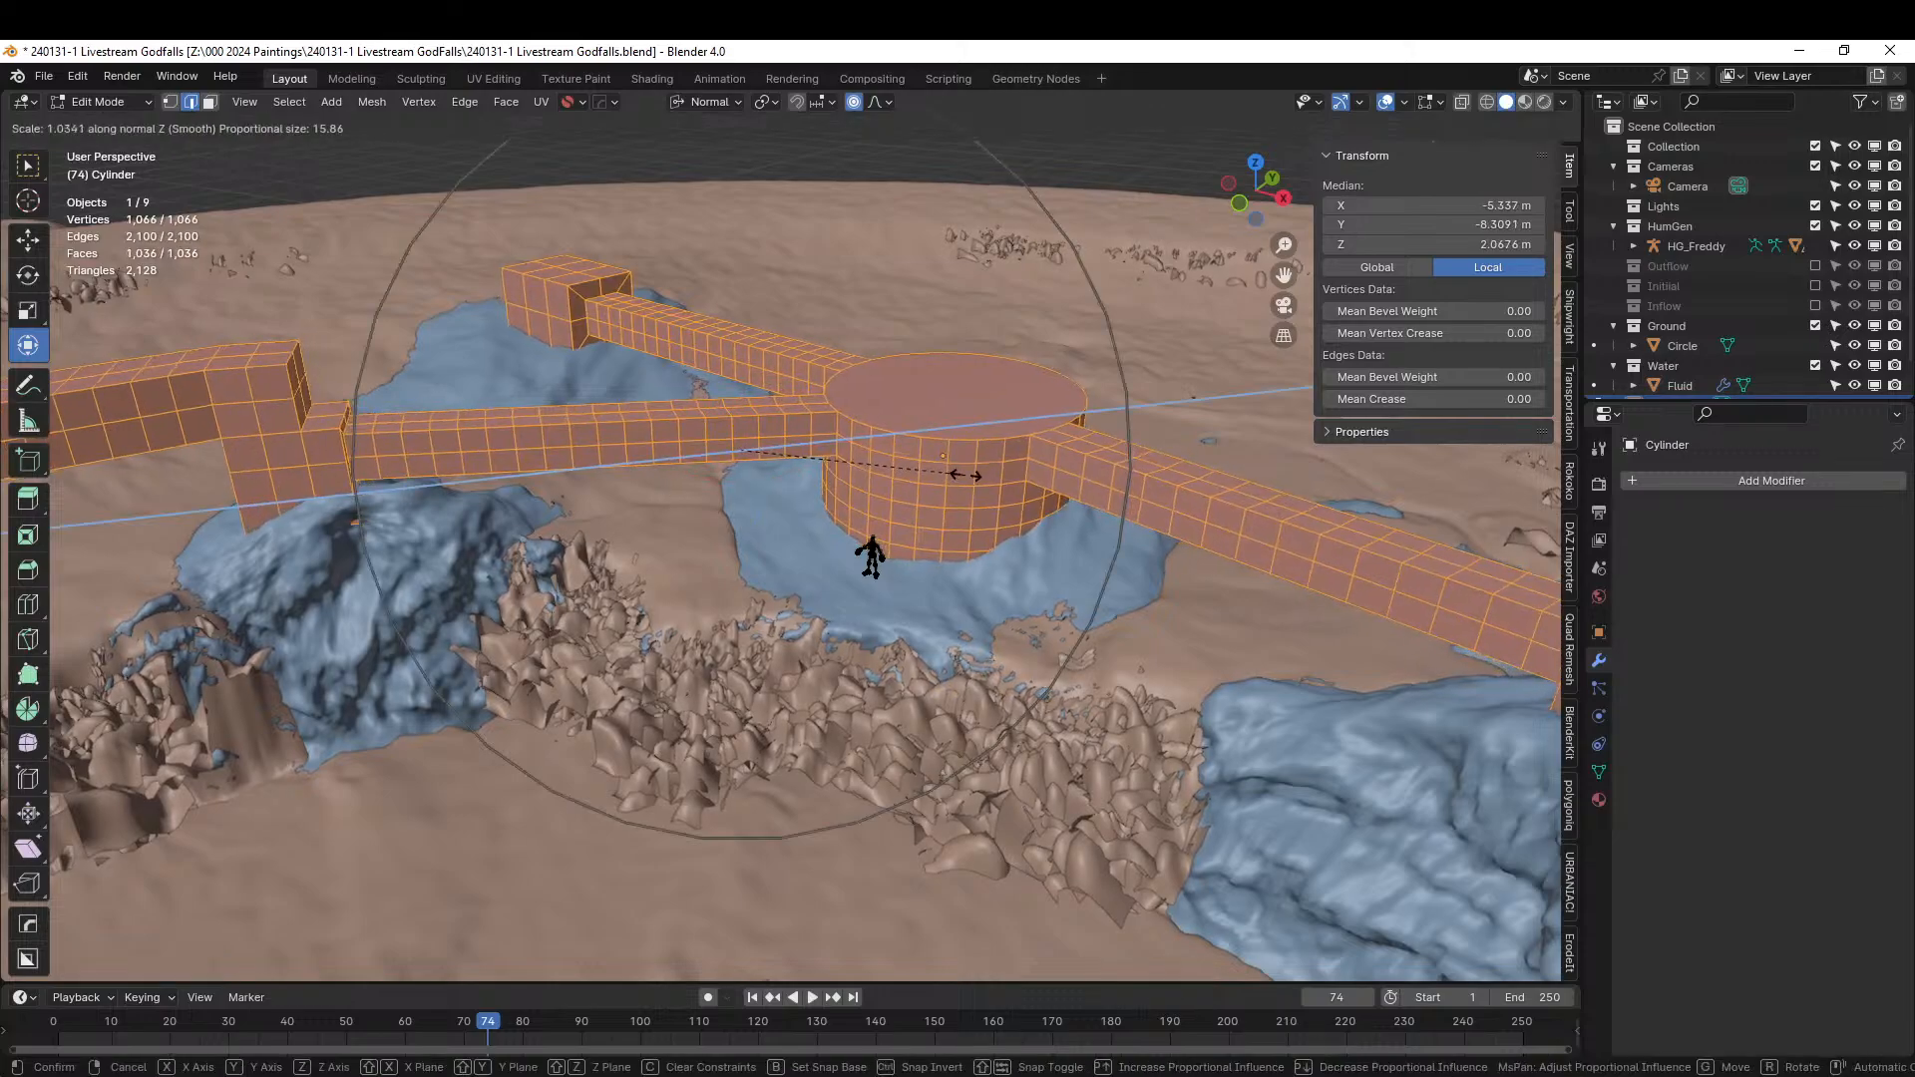
pyautogui.rightClick(966, 475)
# Set the transform orientation to Global and stretch the selected building slightly taller along the Z axis.
pyautogui.click(703, 101)
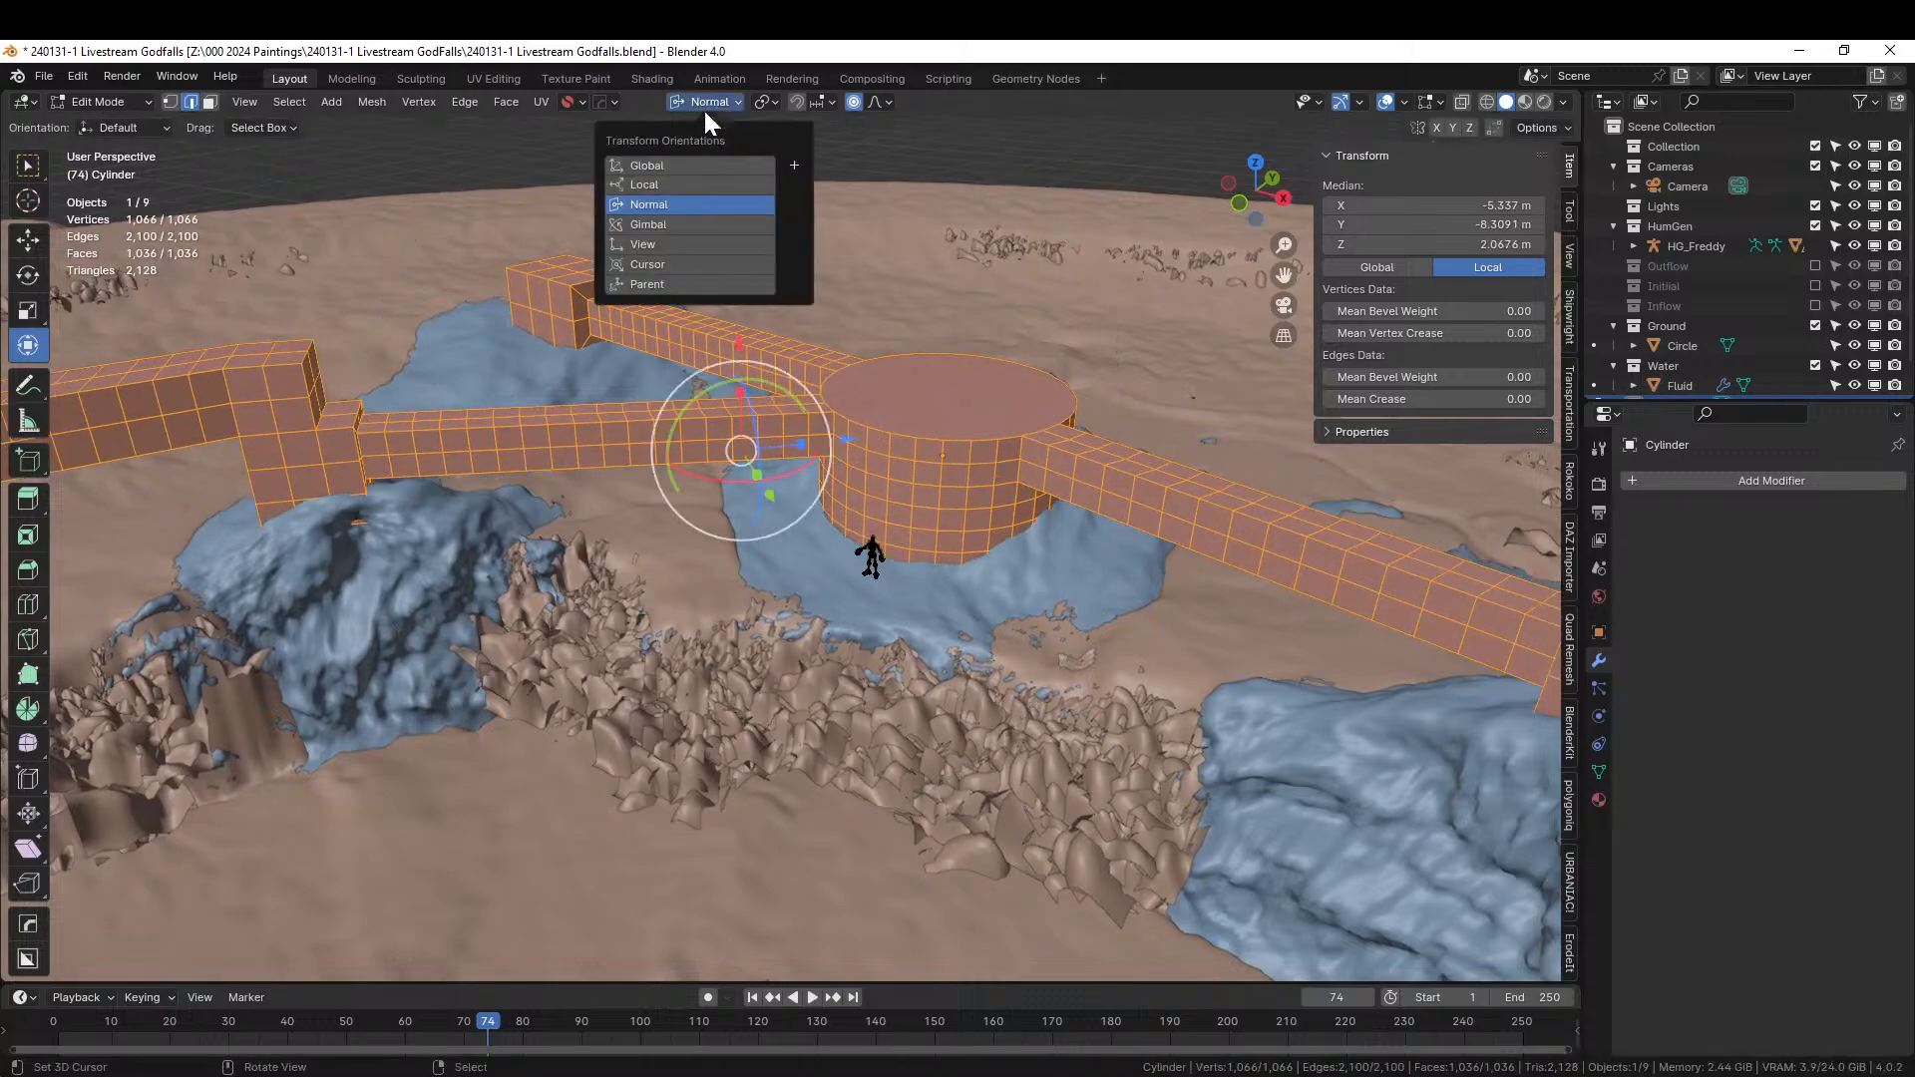
pyautogui.click(669, 162)
pyautogui.press('s')
pyautogui.press('z')
pyautogui.scroll(-10, 1168, 688)
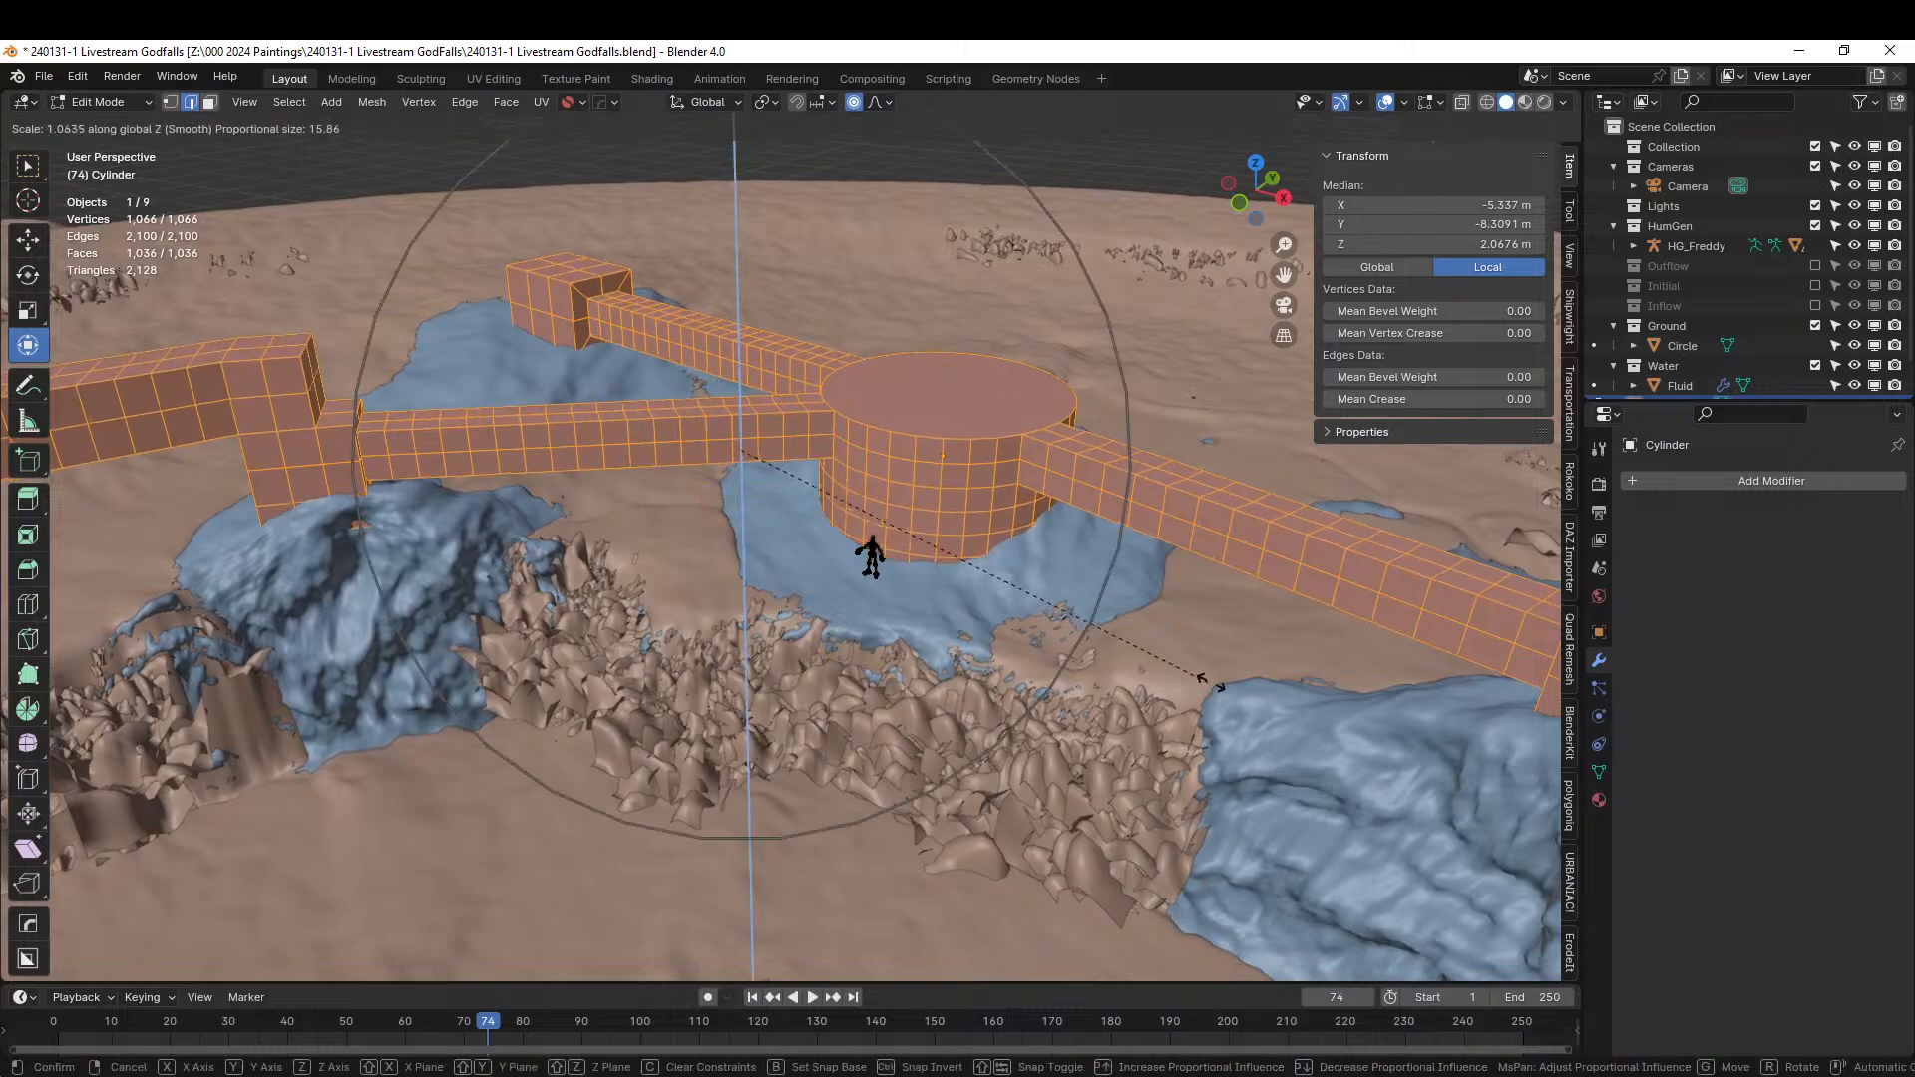
pyautogui.click(1324, 682)
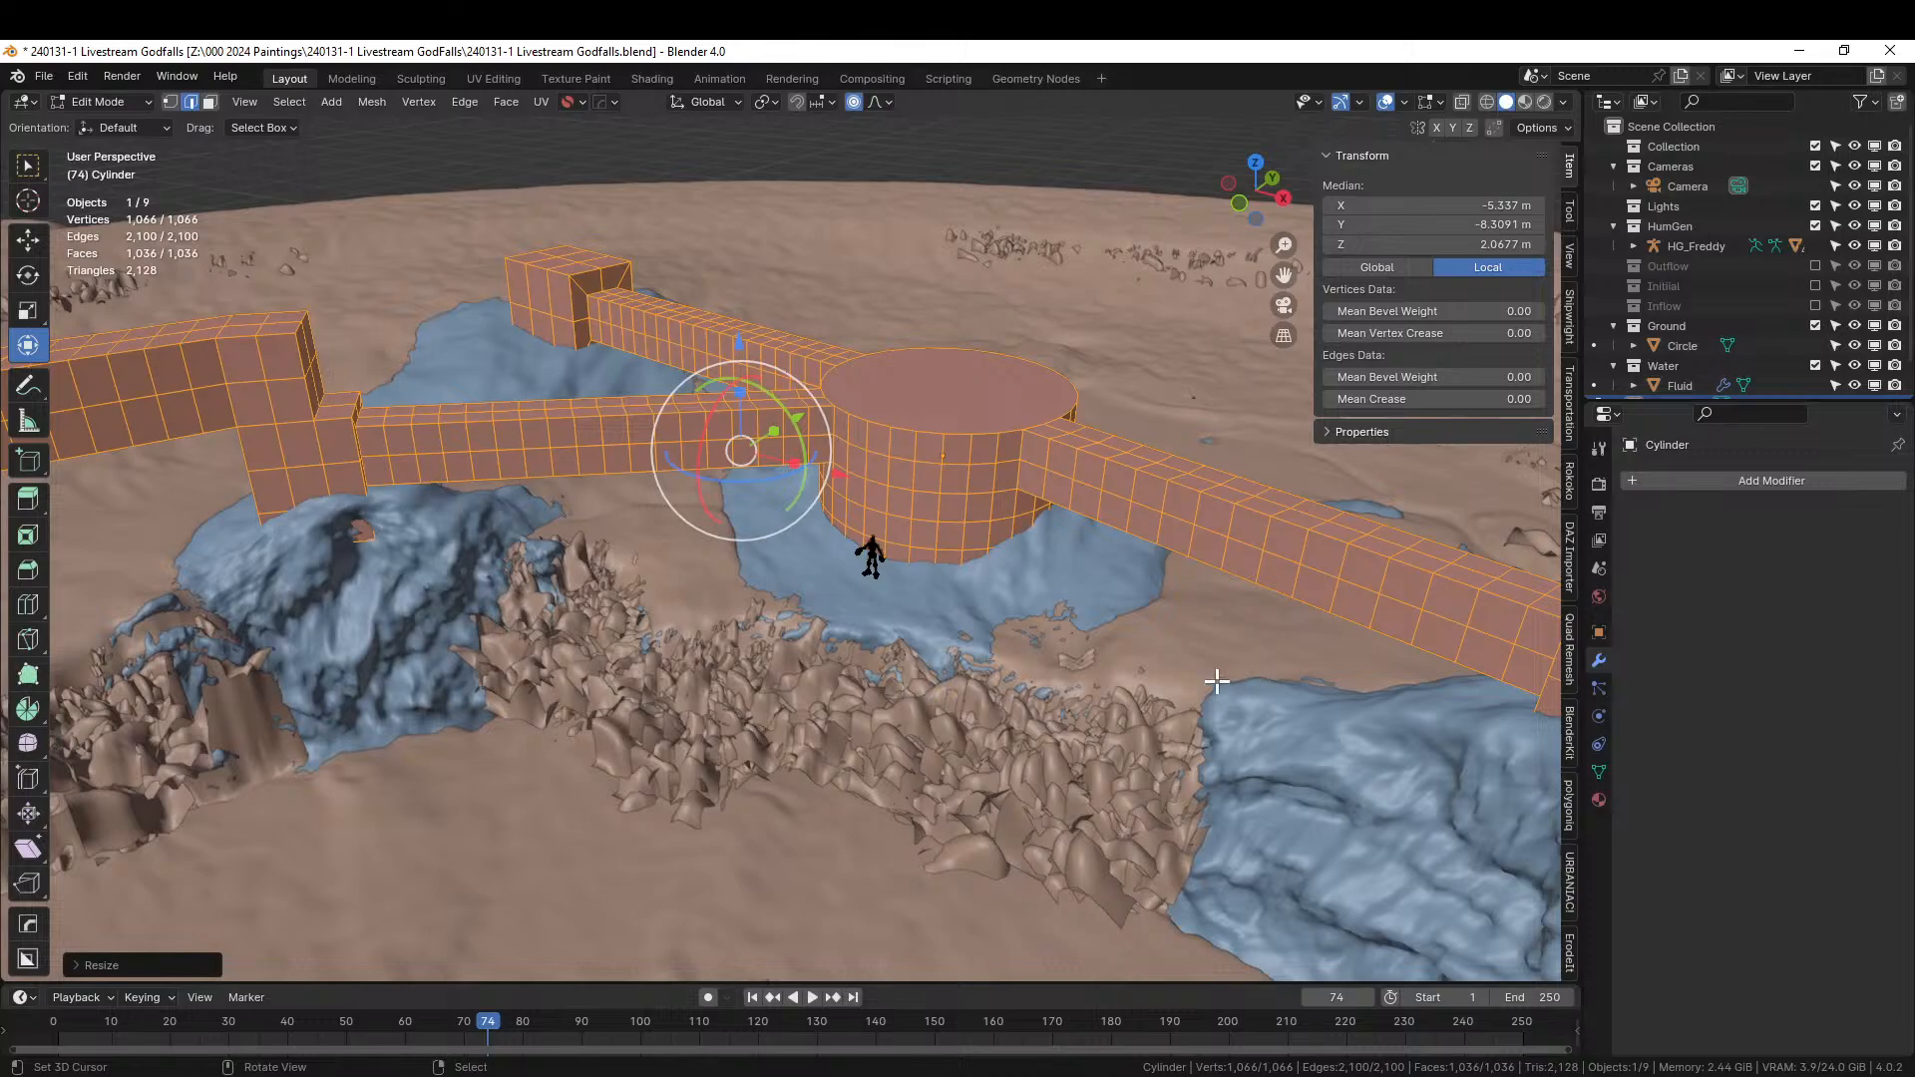
# Raise the selected building about 1.1 m along the global Z axis.
pyautogui.press('g')
pyautogui.press('z')
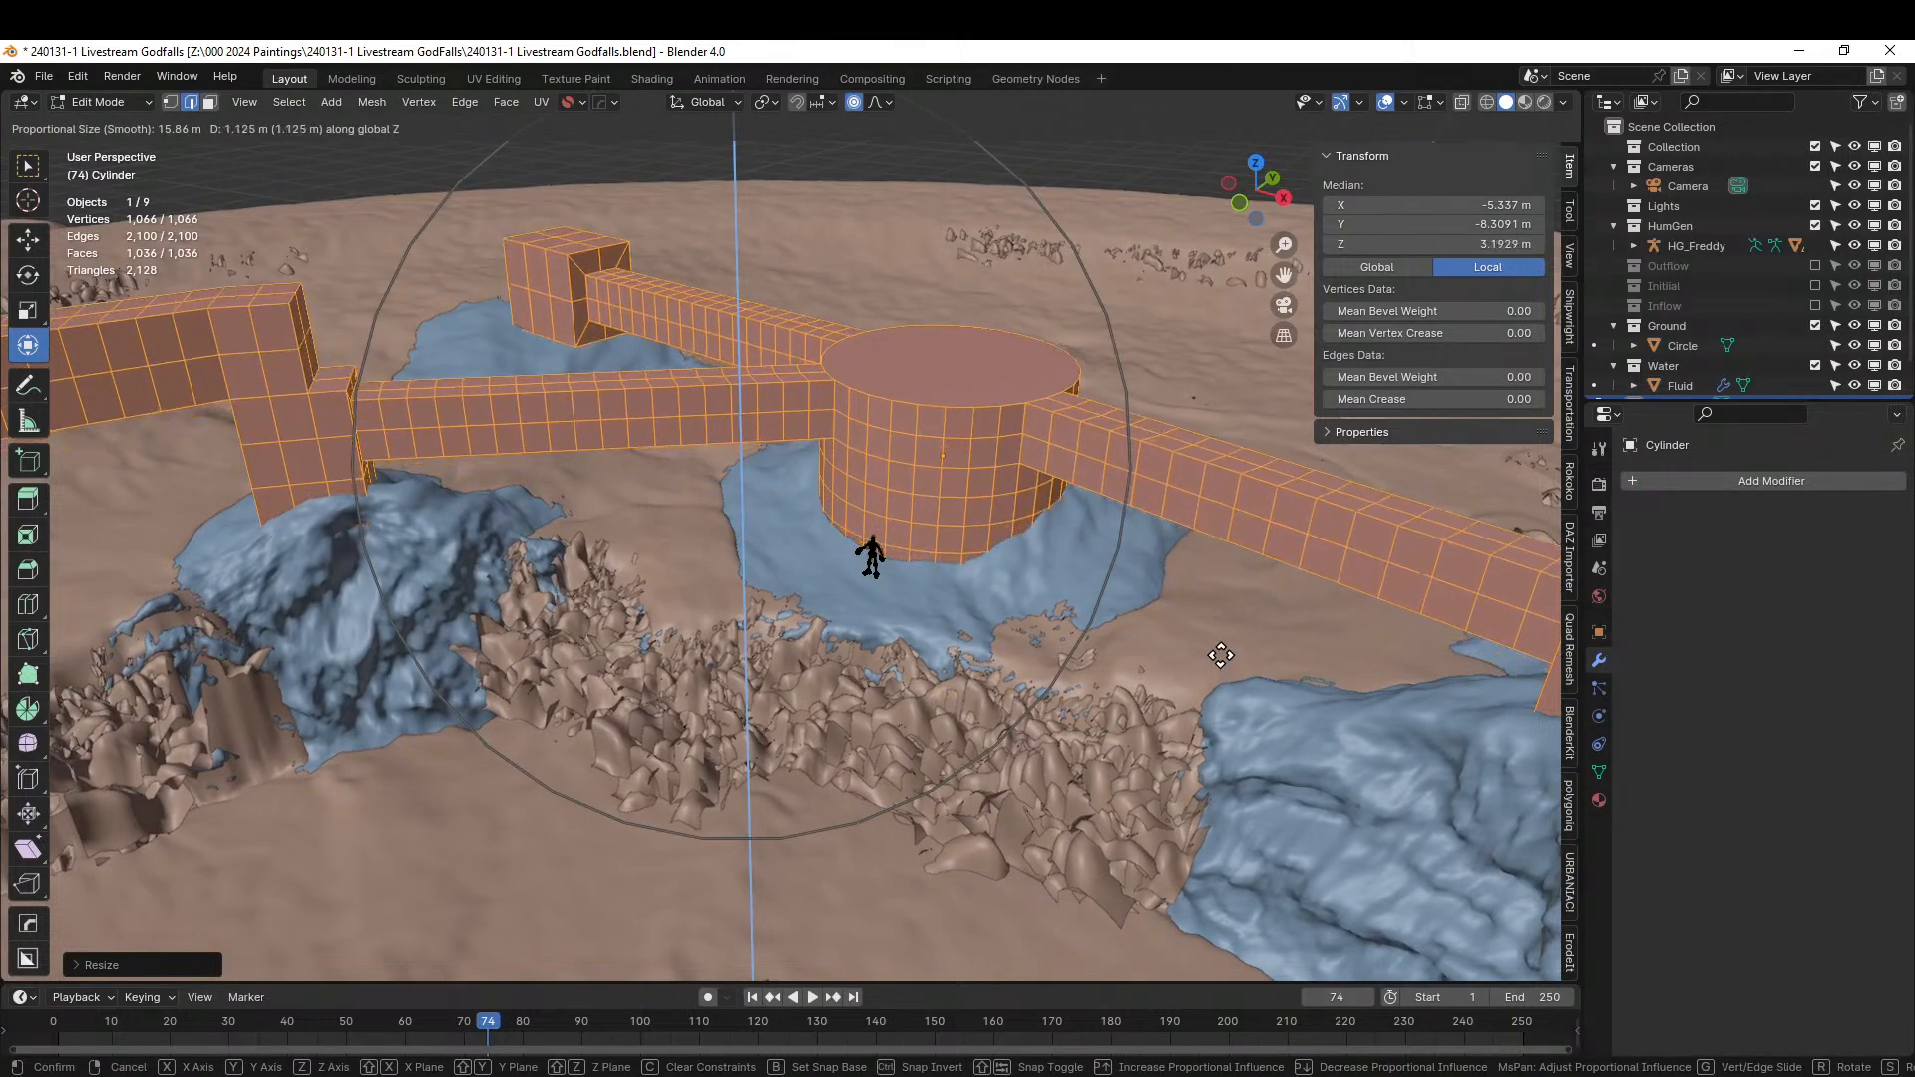
pyautogui.click(1221, 655)
# Stretch the whole building a little more along global Z and raise it another 0.5 m or so.
pyautogui.scroll(-5, 1220, 655)
pyautogui.moveTo(1221, 657); pyautogui.dragTo(1056, 684, button='middle')
pyautogui.scroll(5, 1227, 604)
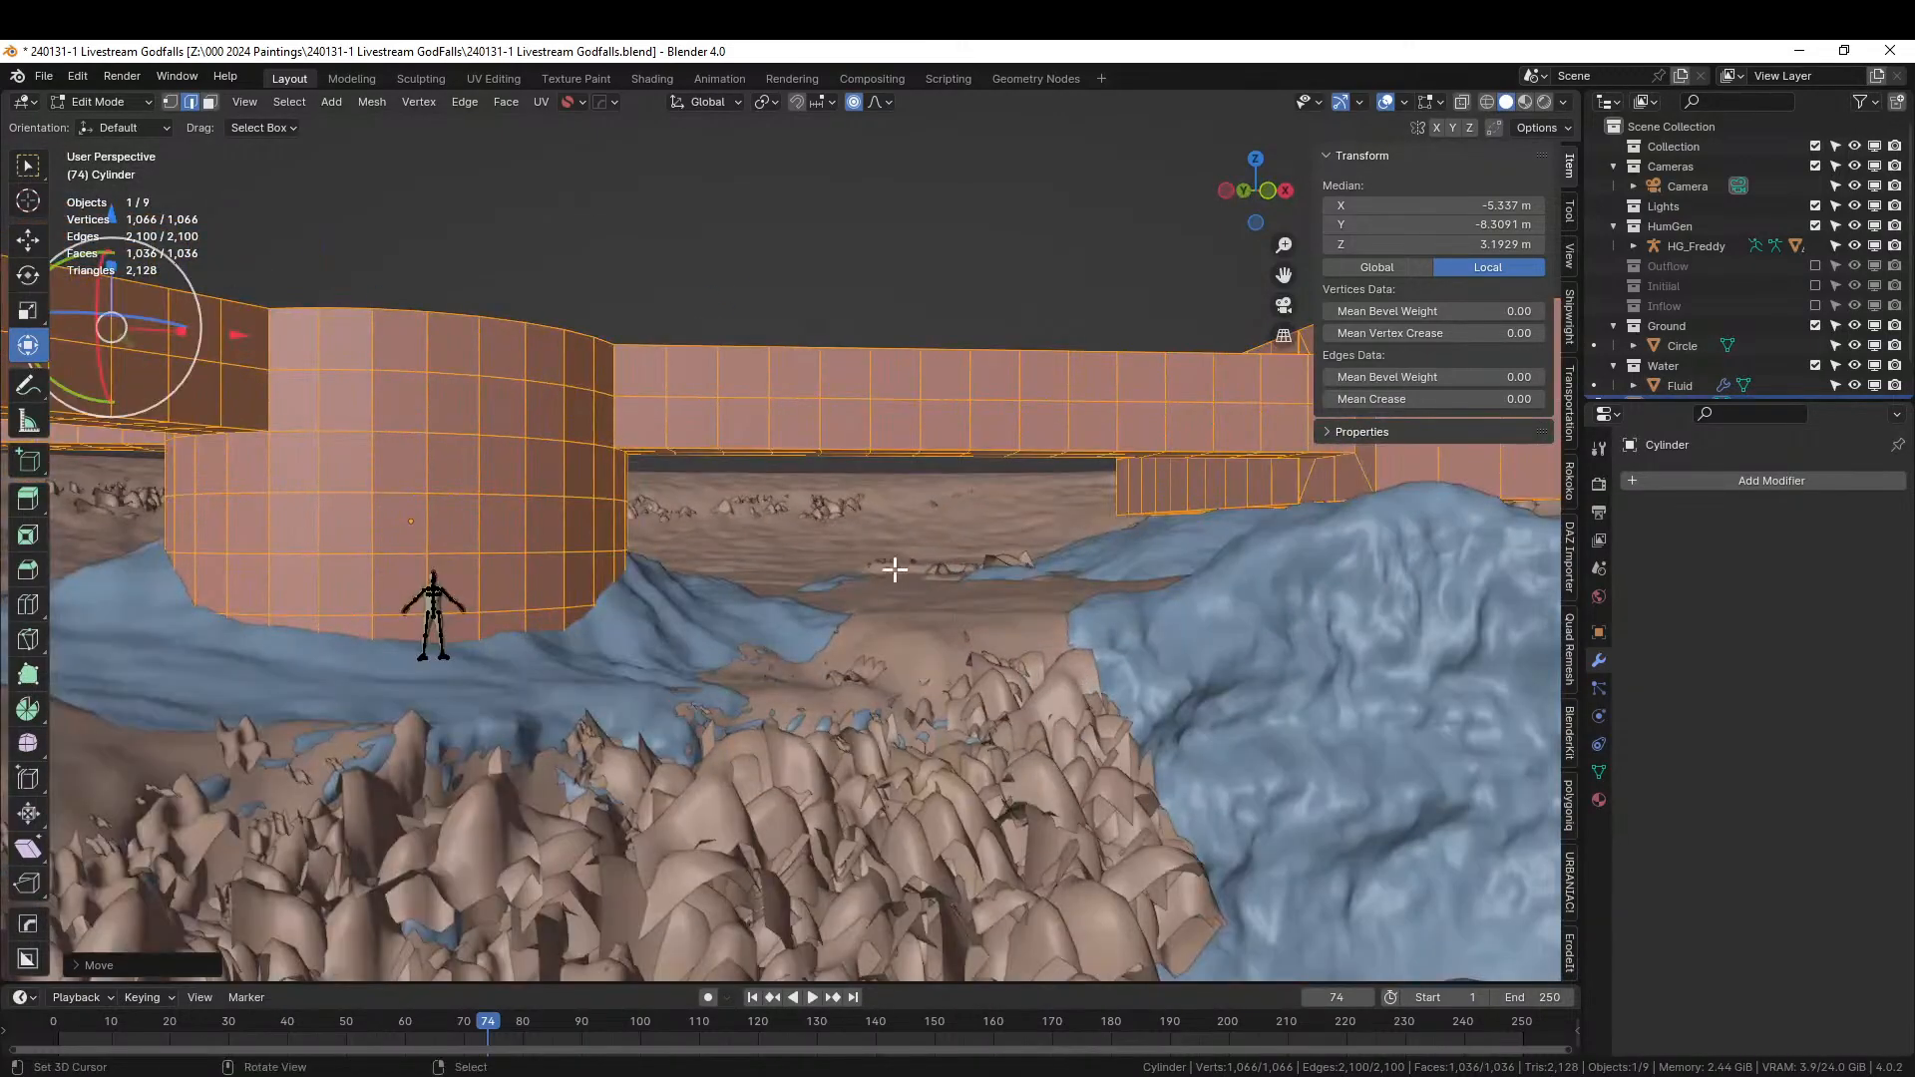
pyautogui.moveTo(838, 461); pyautogui.dragTo(845, 484, button='middle')
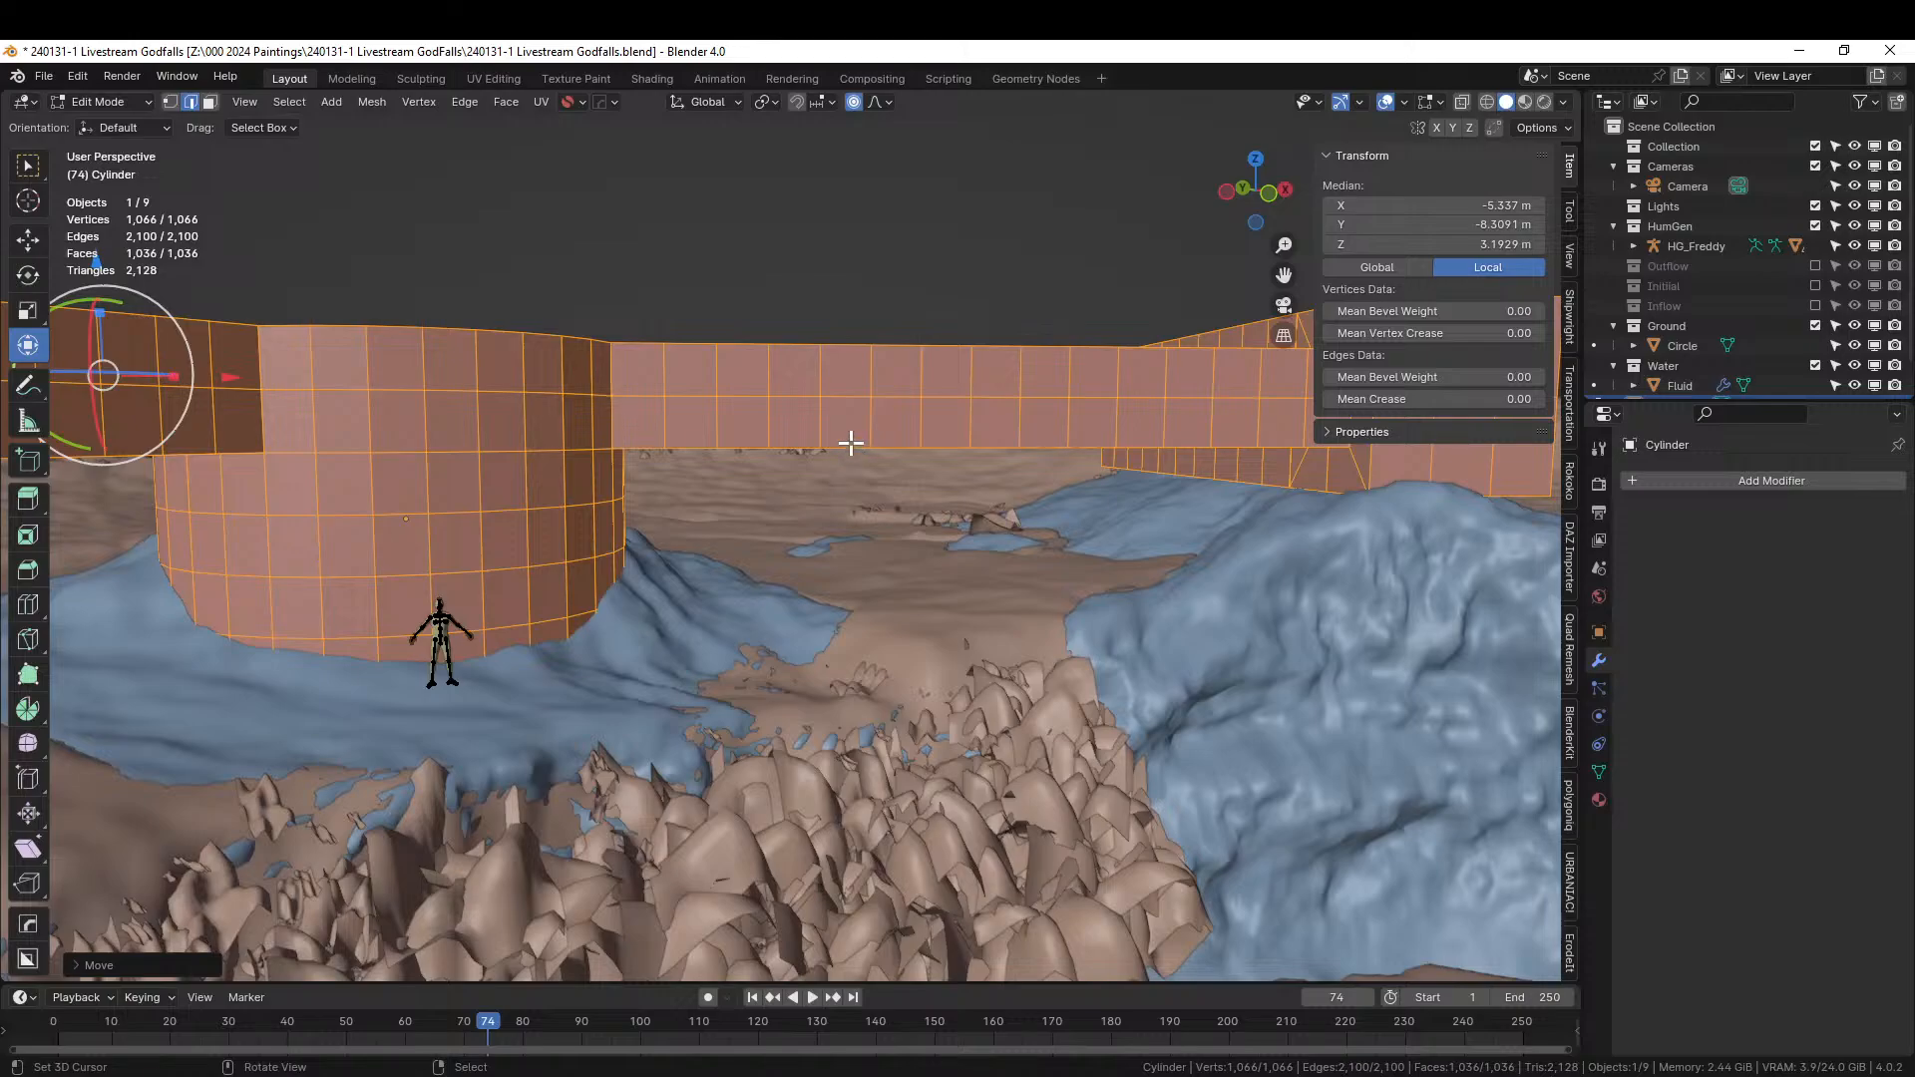
pyautogui.press('s')
pyautogui.press('z')
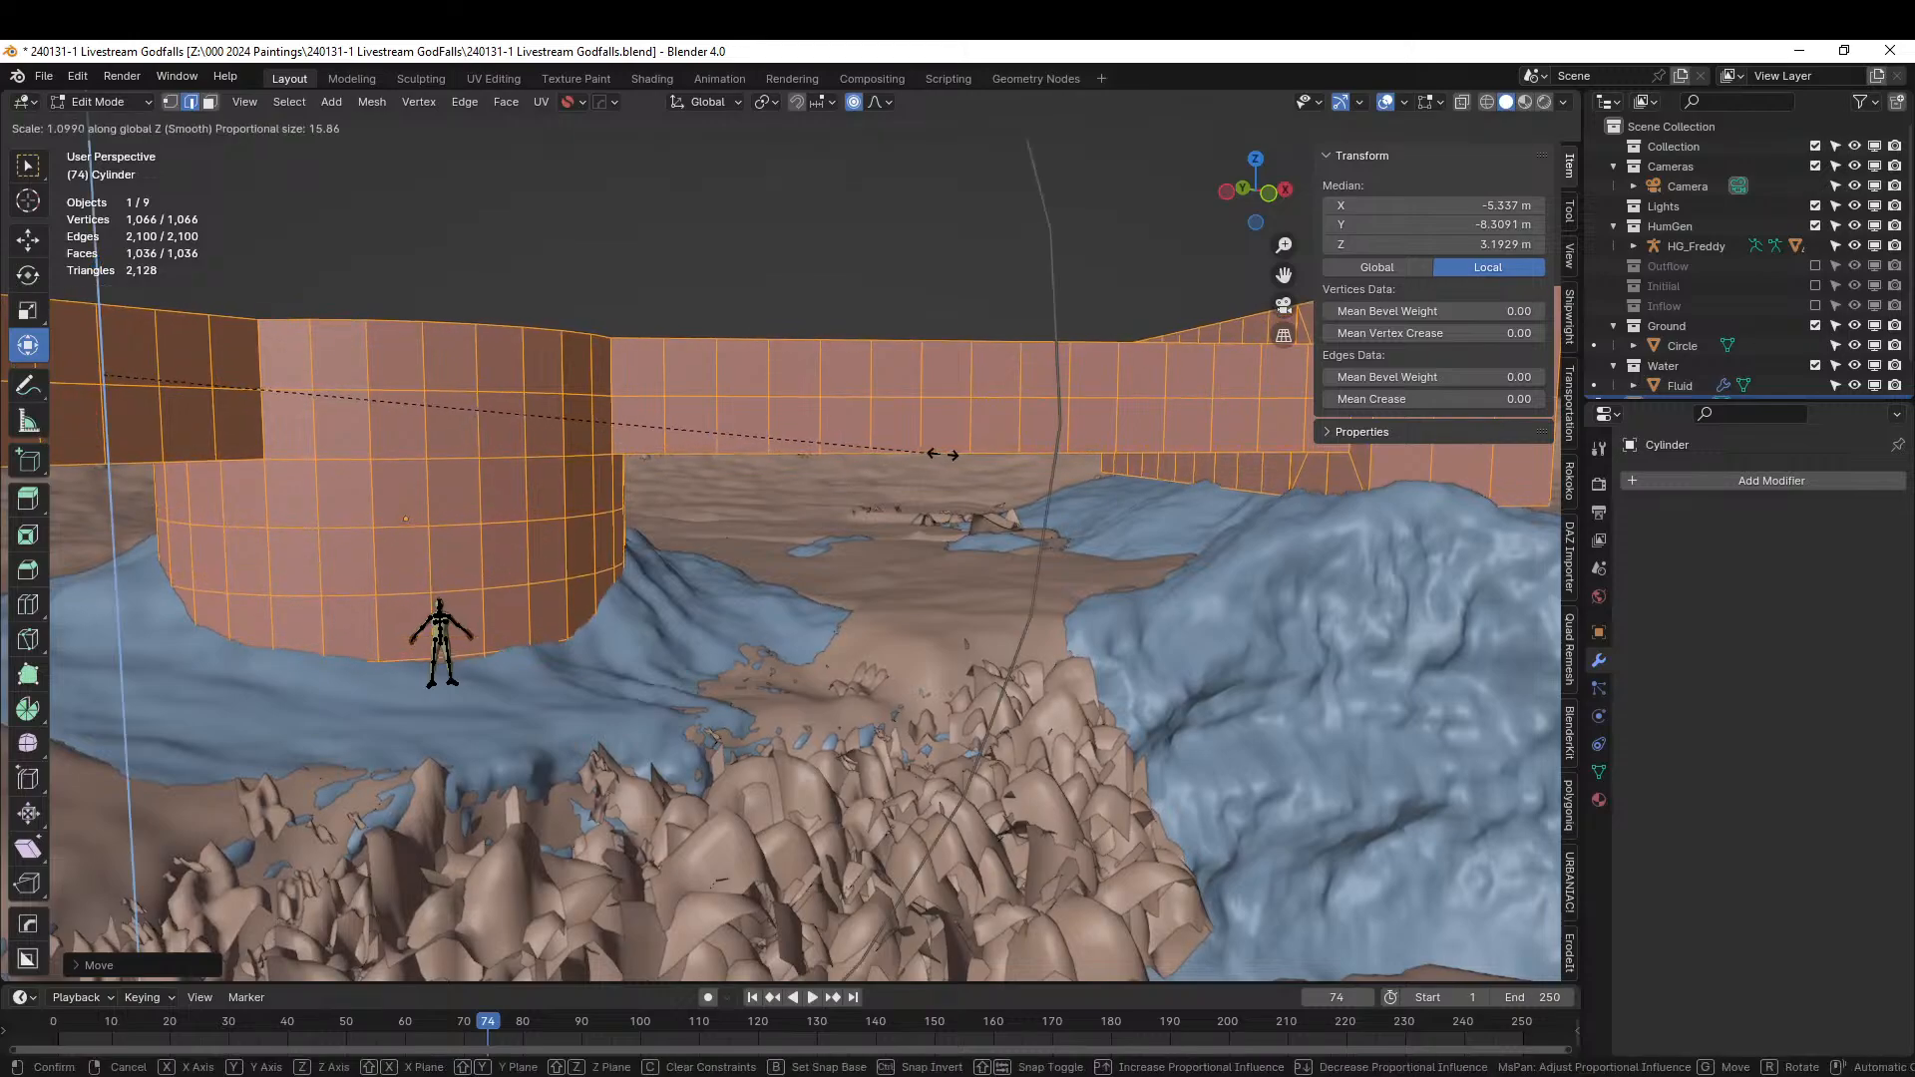
pyautogui.click(977, 454)
pyautogui.press('g')
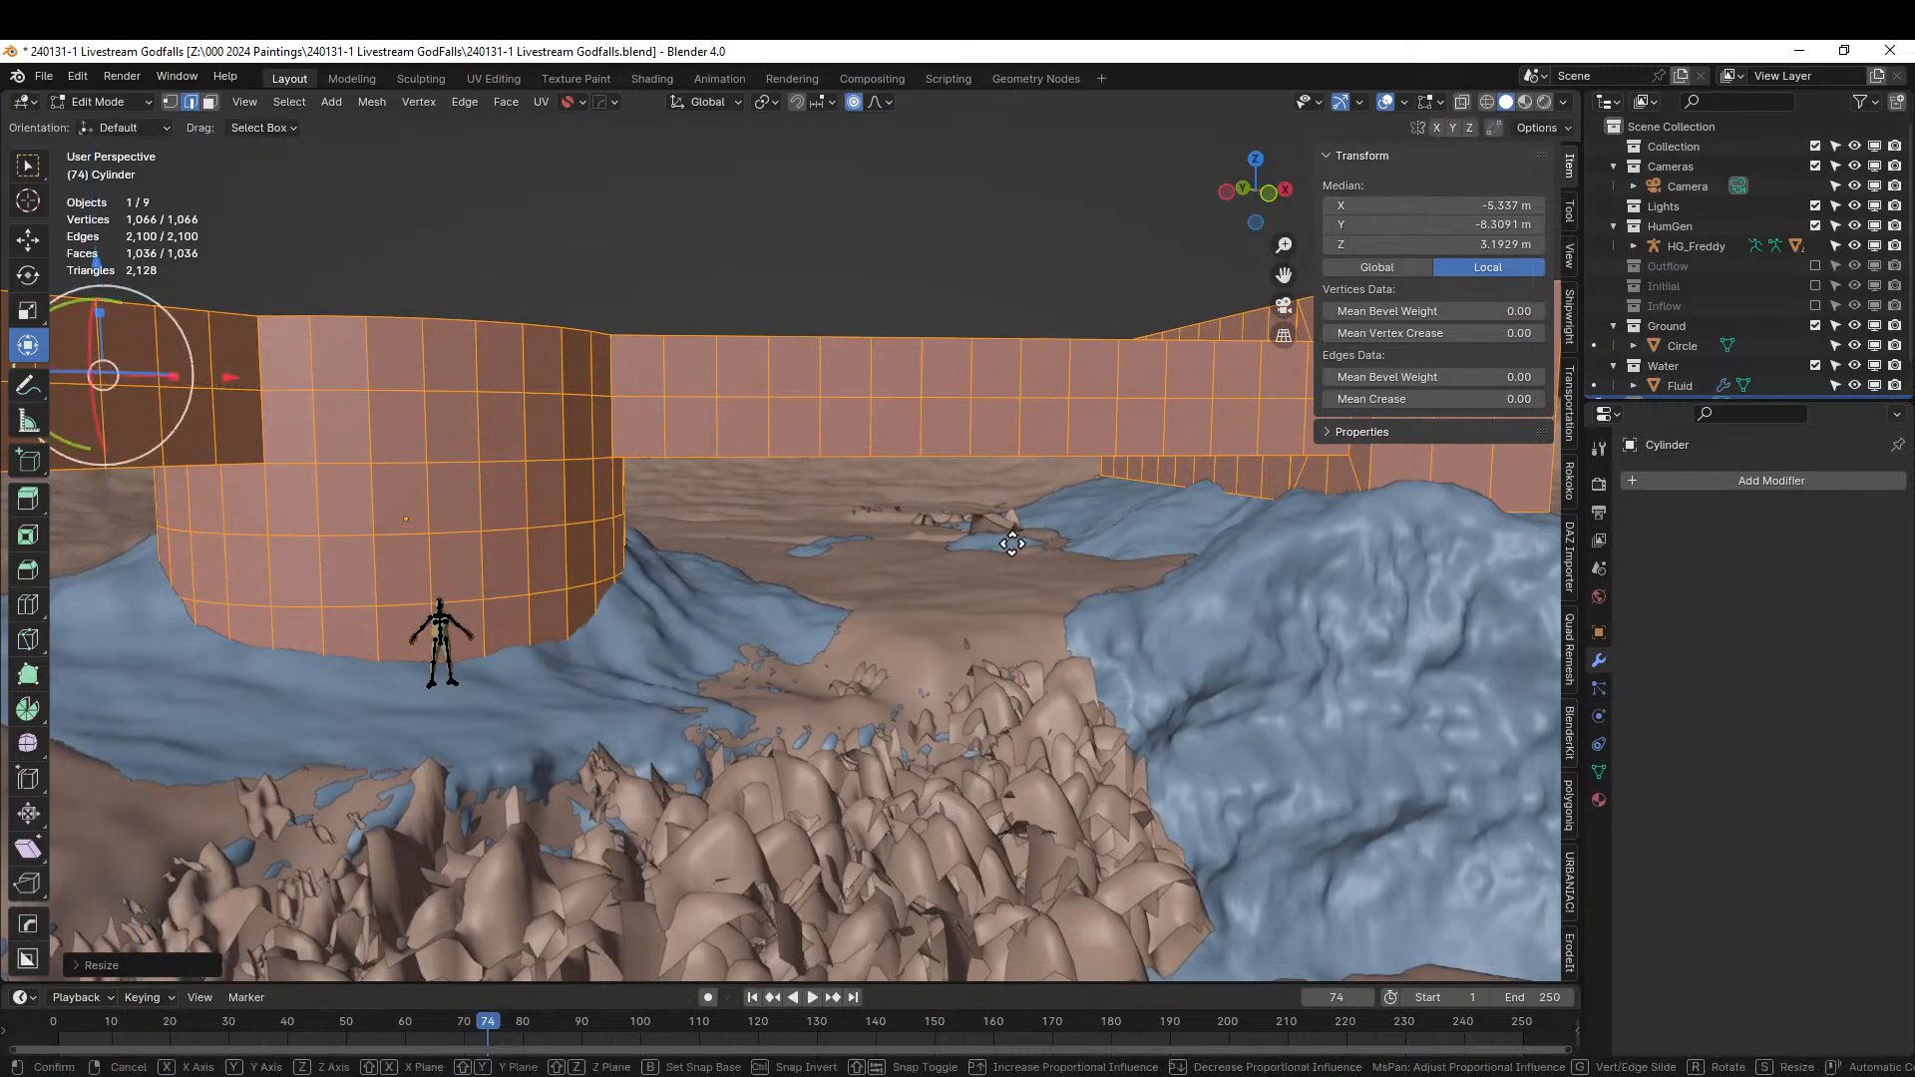
pyautogui.press('z')
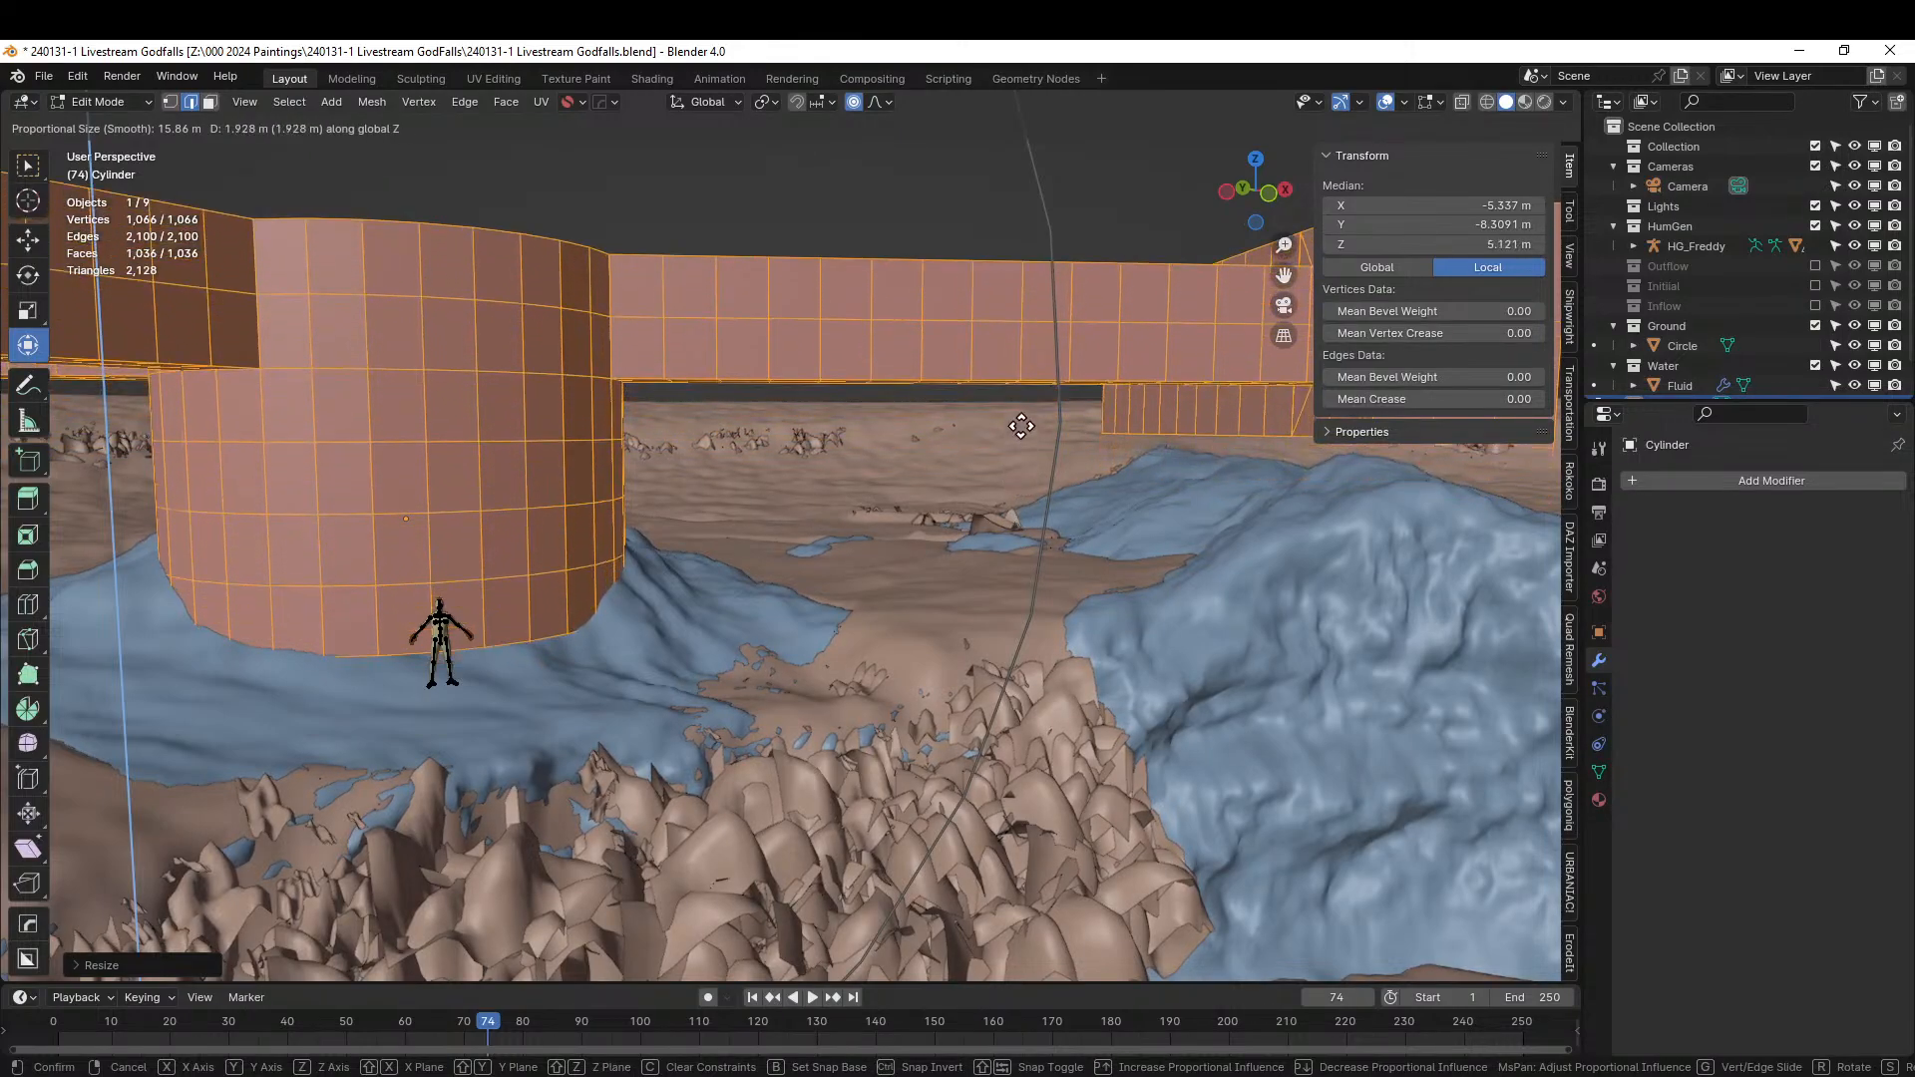
pyautogui.click(1033, 514)
# Isolate the building, select the coplanar faces on the long wing's underside, and extrude them downward with the full scene shown.
pyautogui.scroll(-3, 1031, 516)
pyautogui.moveTo(1032, 516); pyautogui.dragTo(681, 513, button='middle')
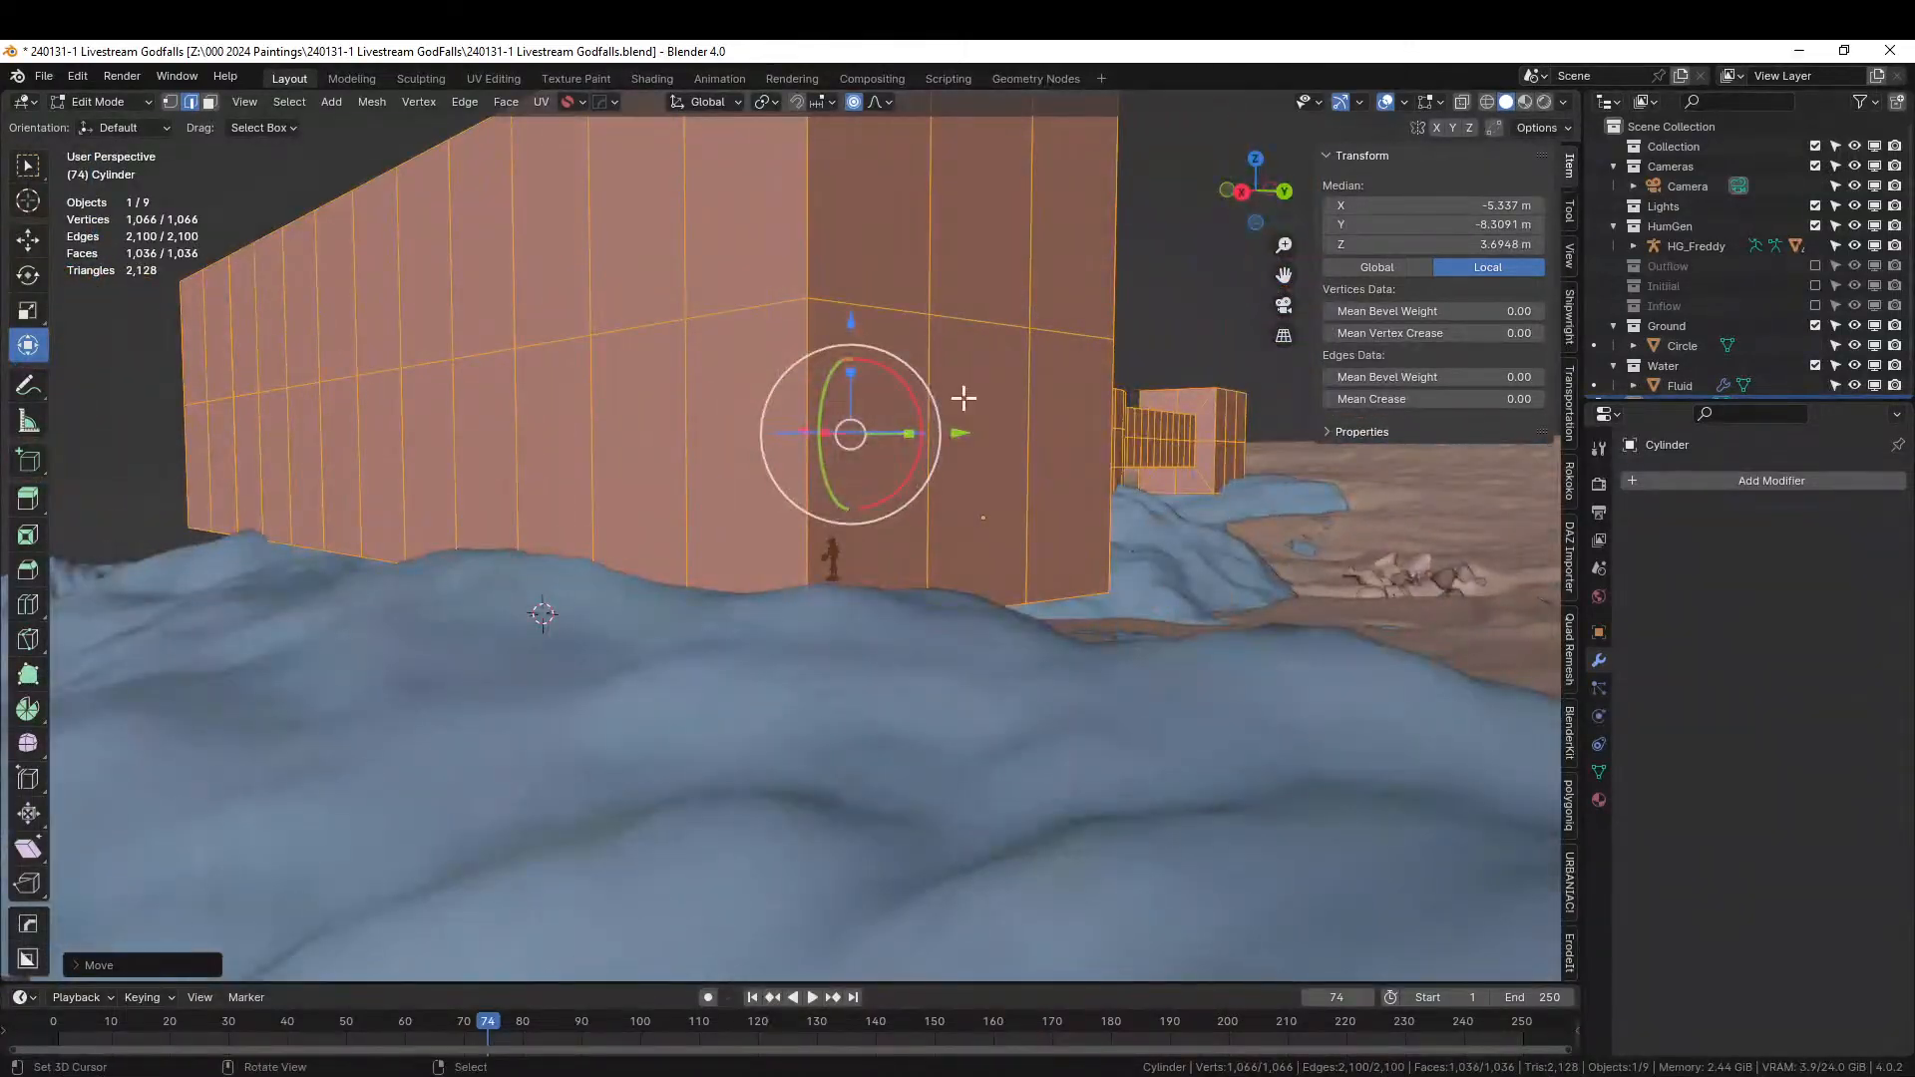
pyautogui.press('KP_Divide')
pyautogui.moveTo(964, 394); pyautogui.dragTo(816, 174, button='middle')
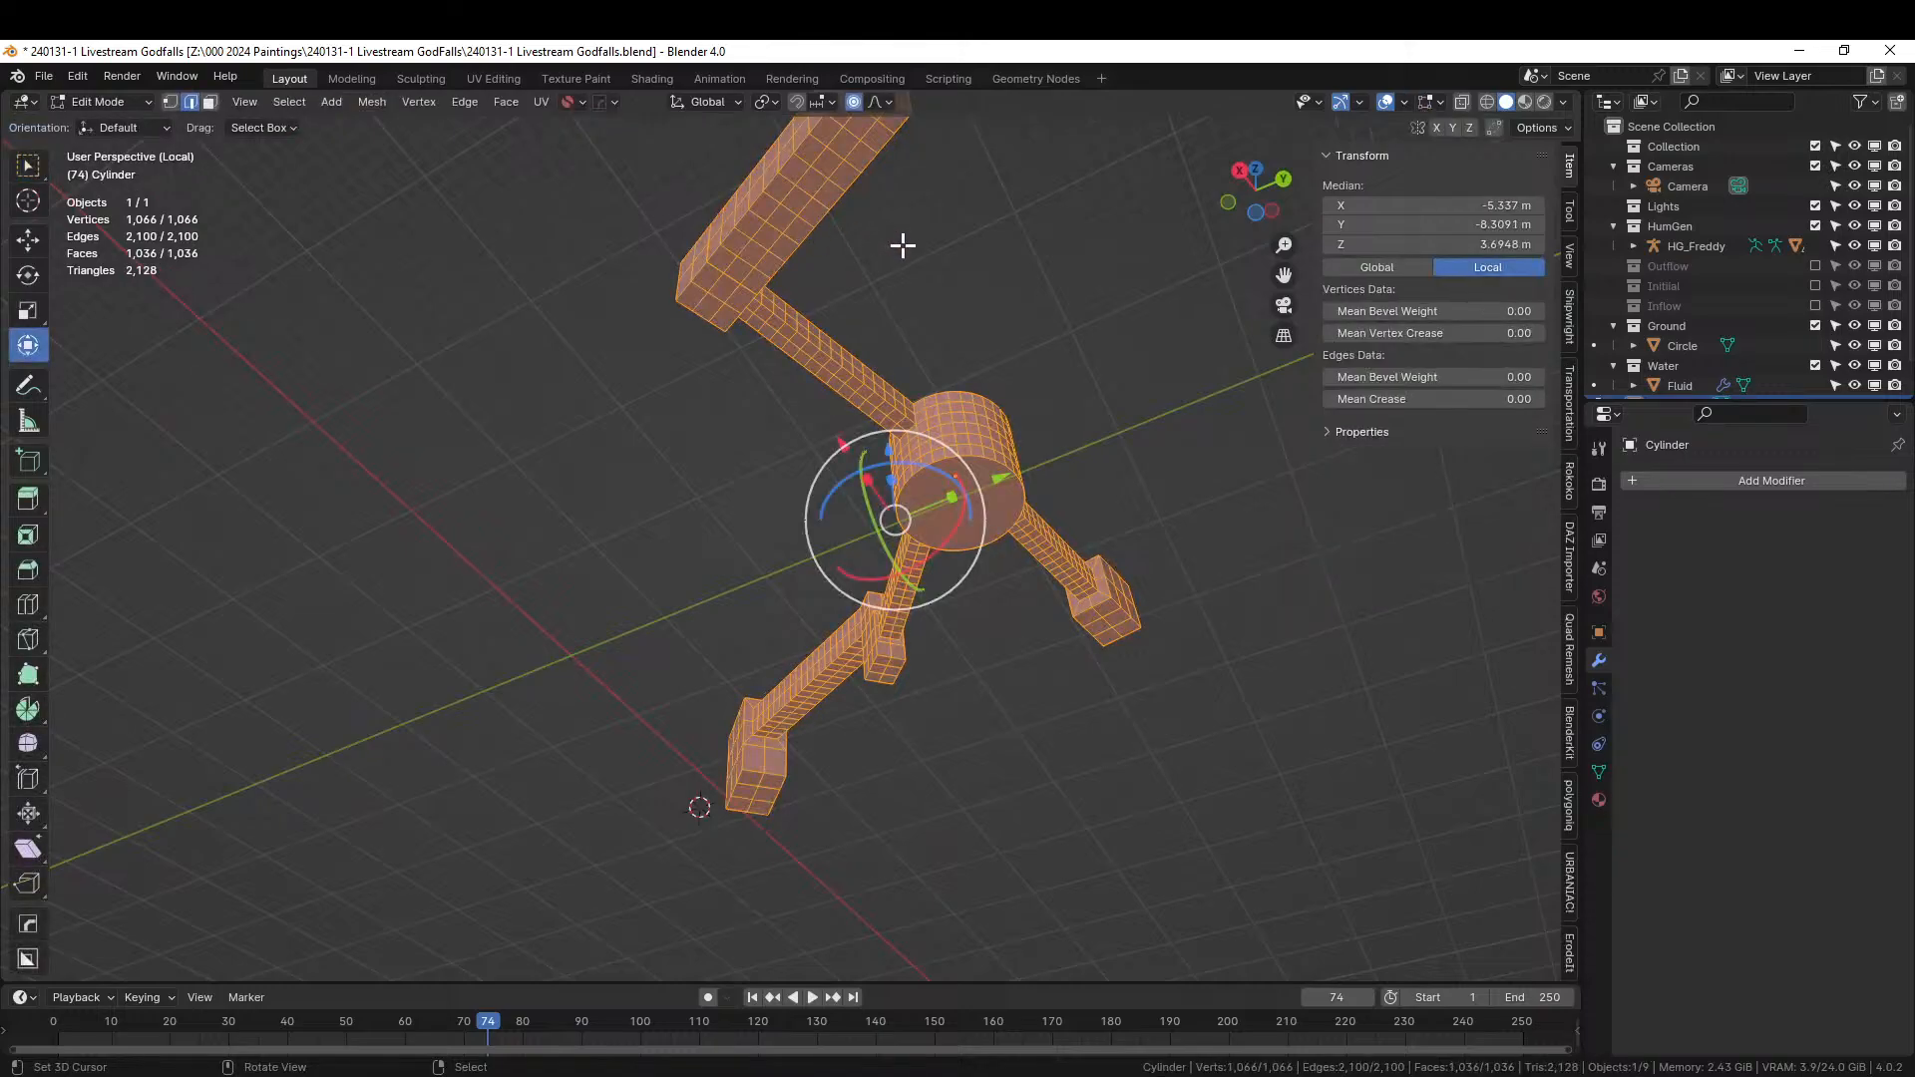
pyautogui.hotkey('alt', 'a')
pyautogui.press('3')
pyautogui.click(791, 226)
pyautogui.hotkey('shift', 'g')
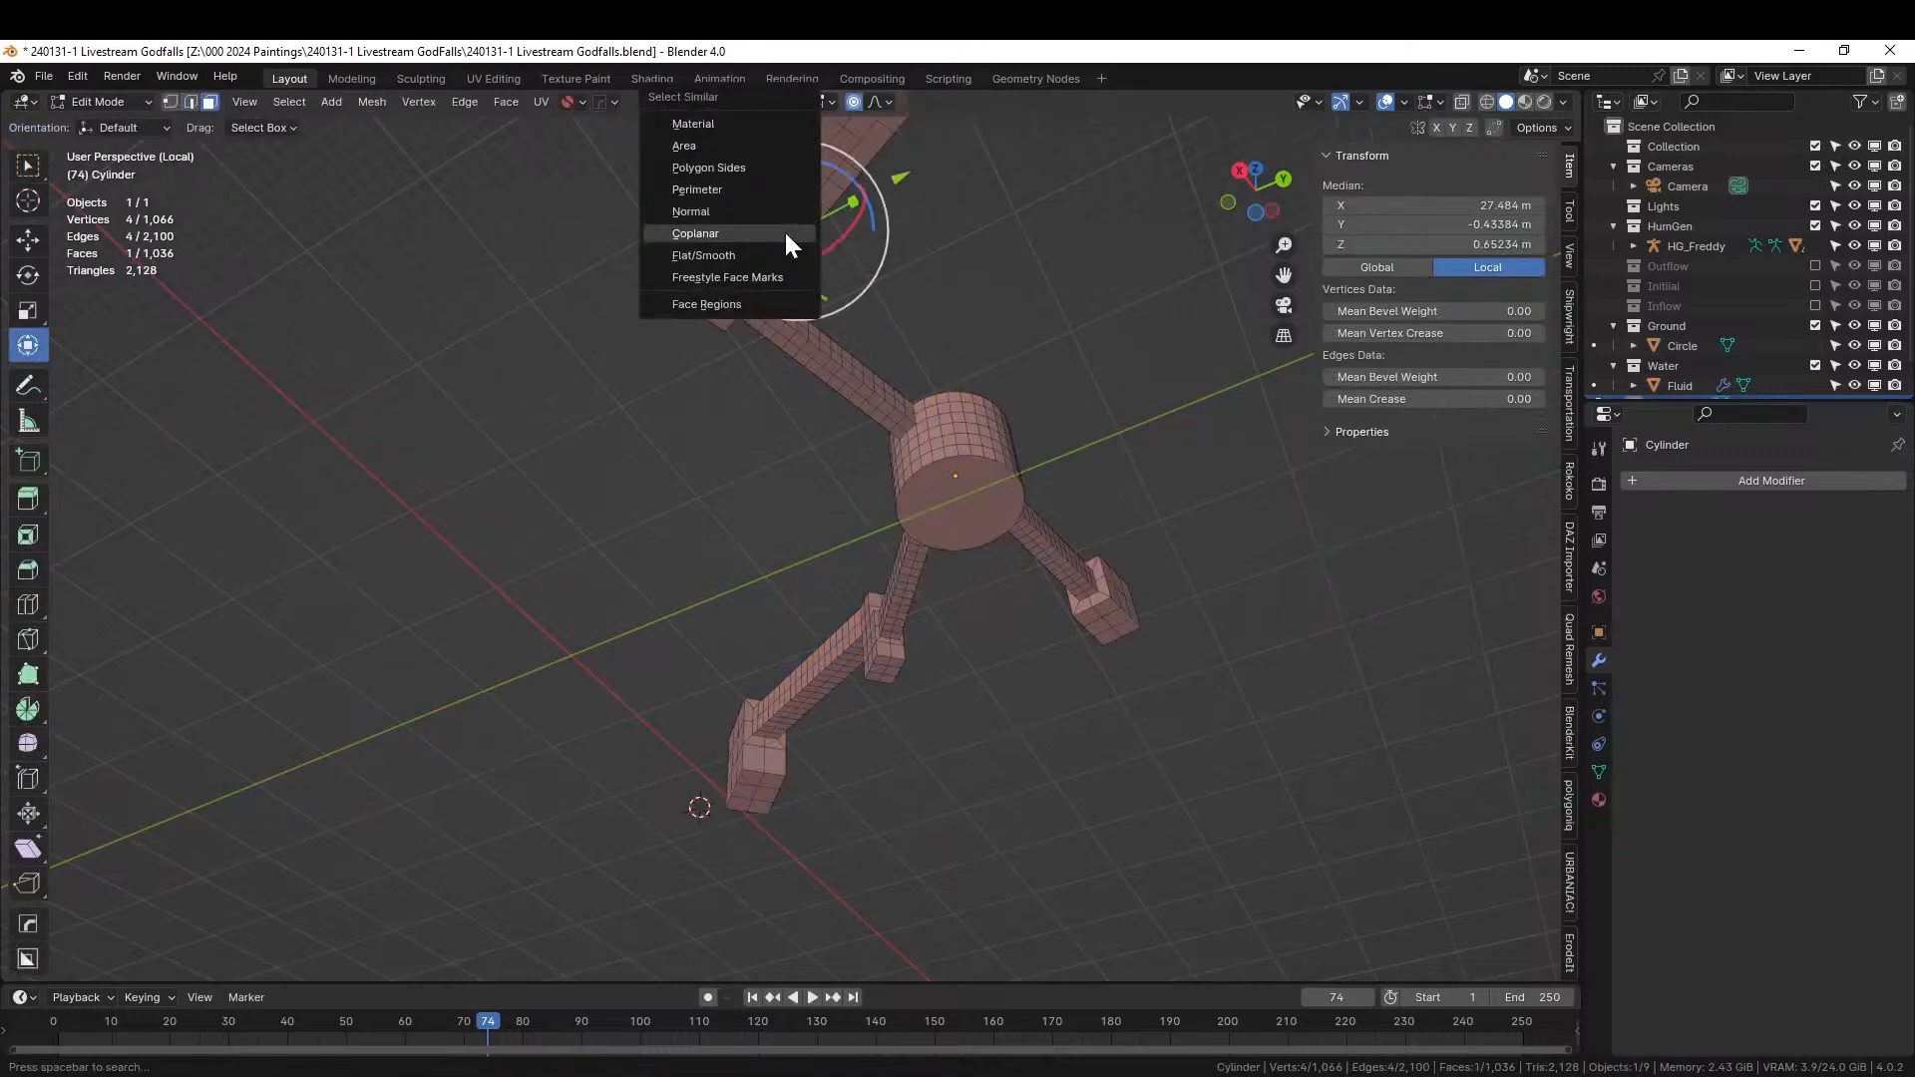
pyautogui.click(782, 233)
pyautogui.press('KP_Divide')
pyautogui.moveTo(873, 279); pyautogui.dragTo(498, 443, button='middle')
pyautogui.press('e')
pyautogui.click(847, 328)
# Extrude the six underside faces of the first arm's end block about 2.6 m downward in isolation, restore the full scene, and save the file.
pyautogui.press('KP_Divide')
pyautogui.scroll(5, 290, 500)
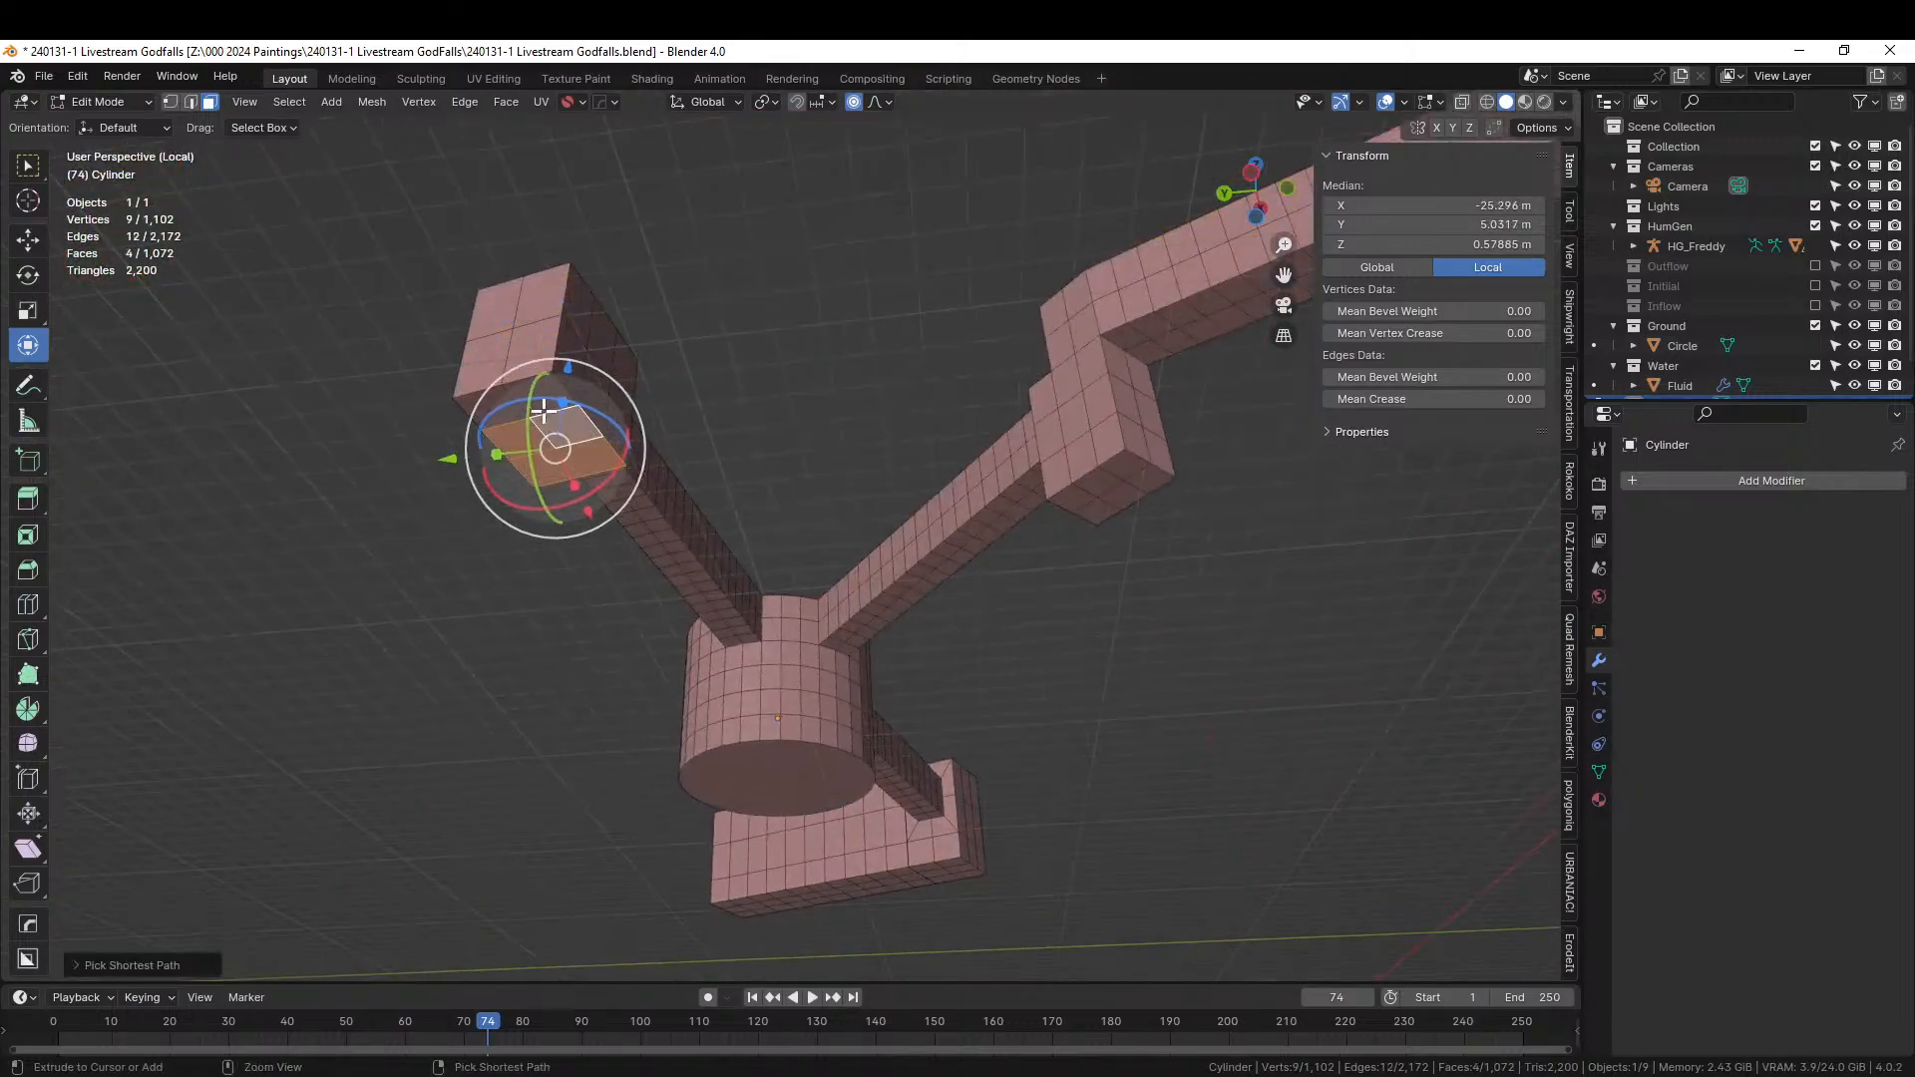
pyautogui.press('e')
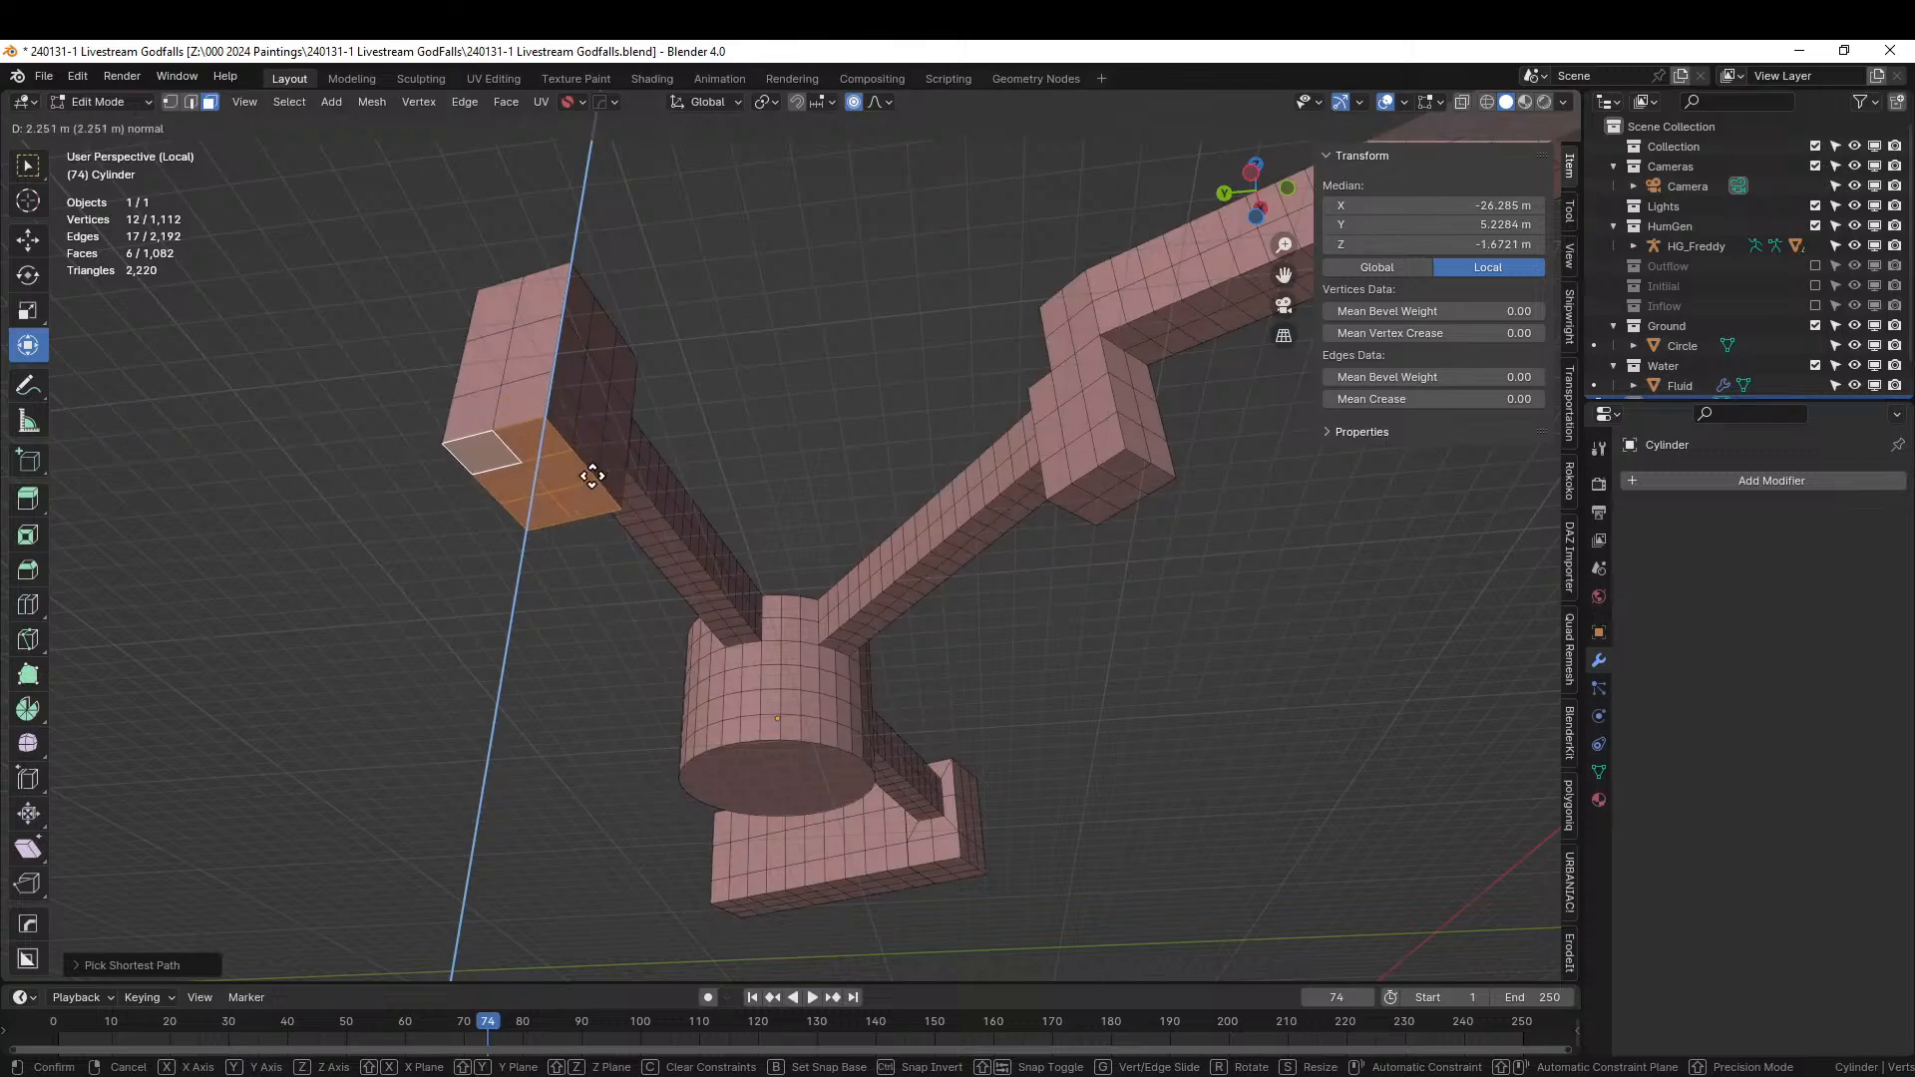
pyautogui.click(588, 482)
pyautogui.press('KP_Divide')
pyautogui.moveTo(589, 483); pyautogui.dragTo(520, 460, button='middle')
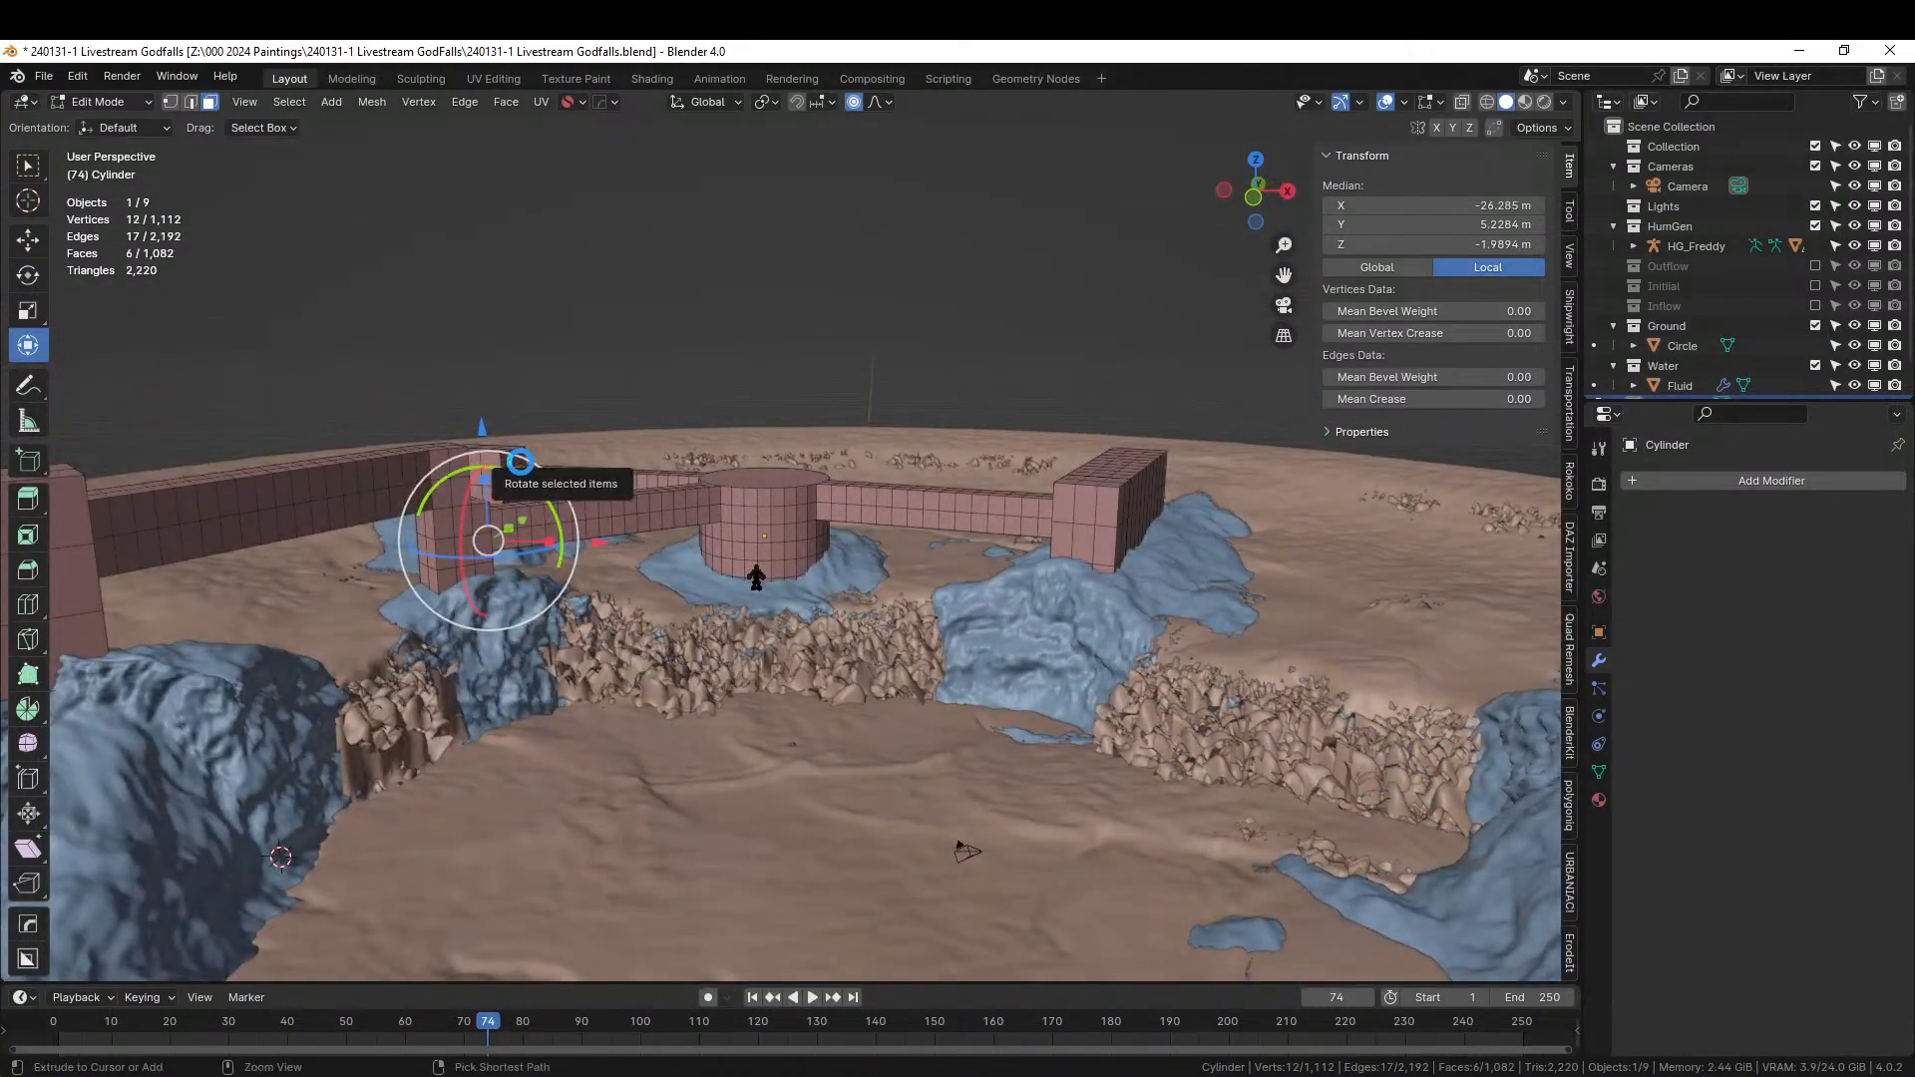
pyautogui.hotkey('ctrl', 's')
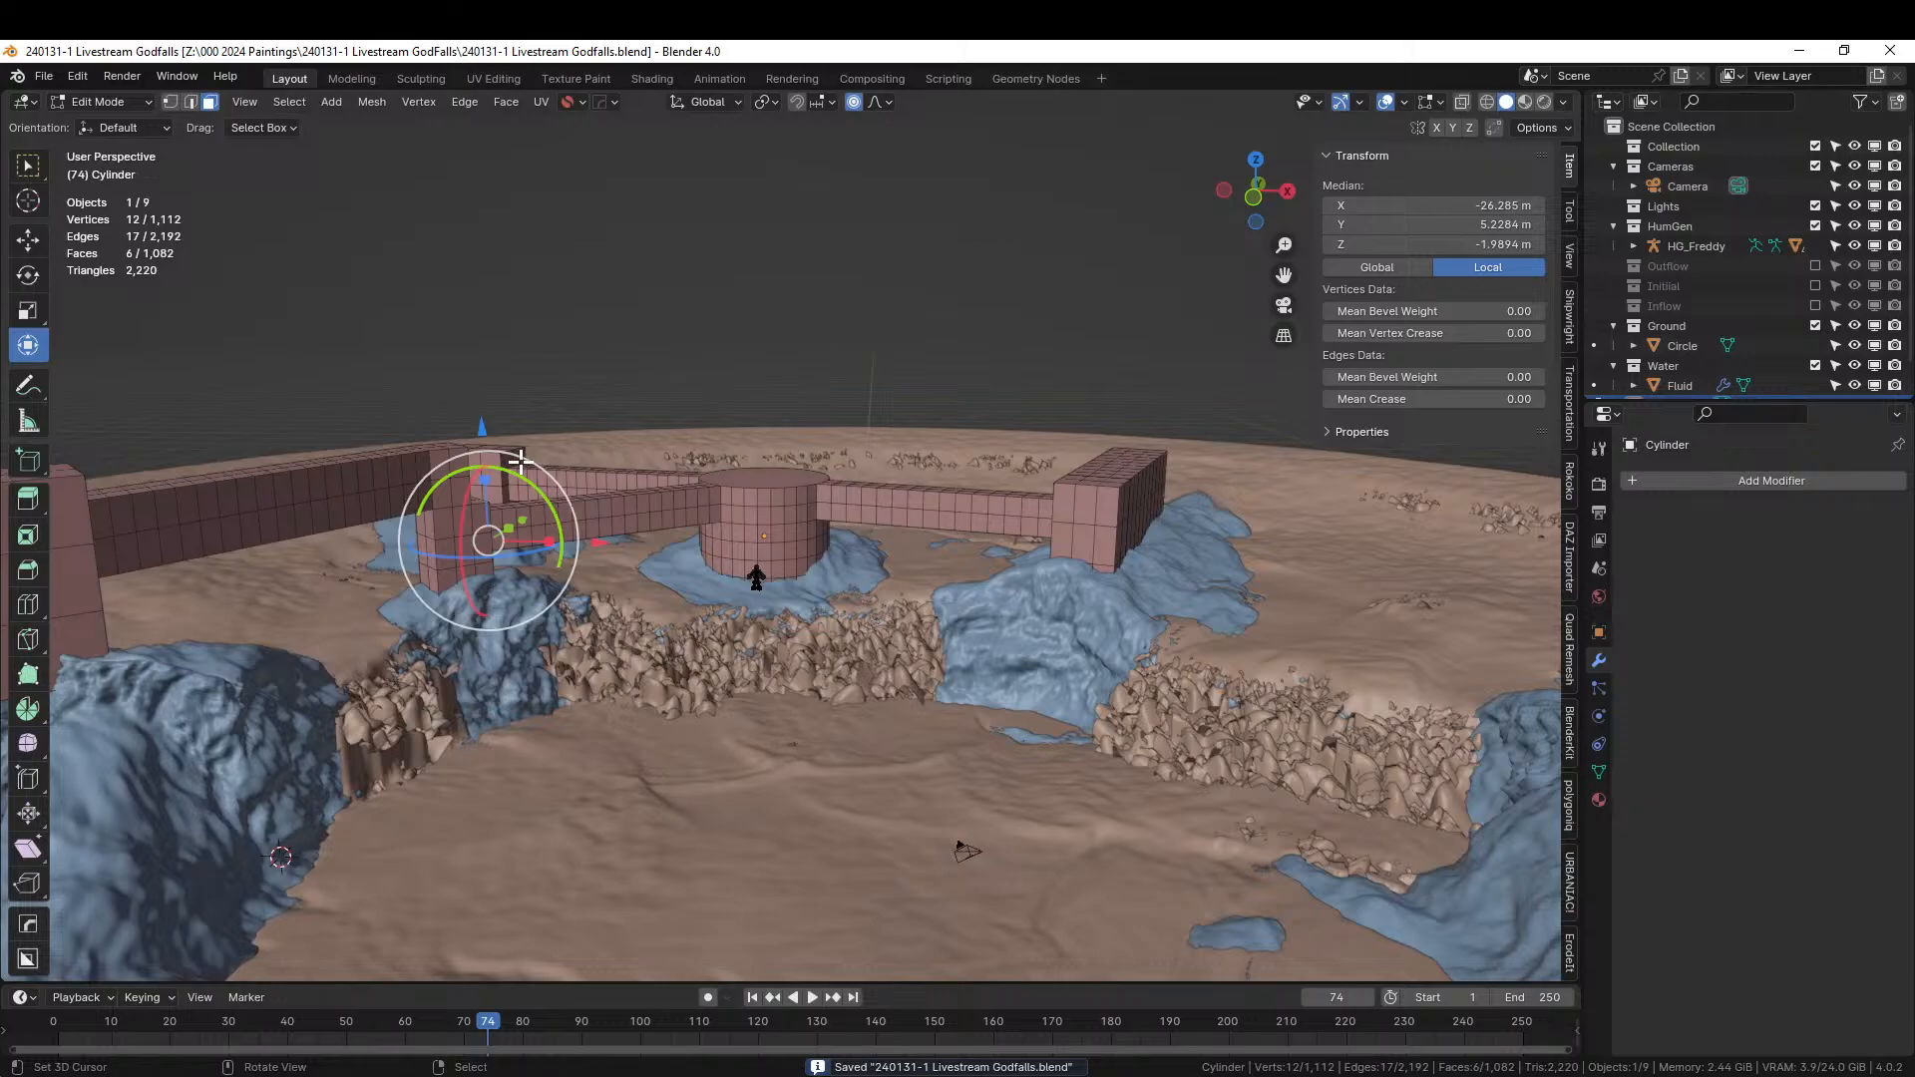
# Inset the top face of the central cylinder and extrude it about 7.6 m upward as a narrower tower.
pyautogui.moveTo(976, 659); pyautogui.dragTo(731, 535, button='middle')
pyautogui.click(730, 534)
pyautogui.press('i')
pyautogui.click(846, 594)
pyautogui.press('e')
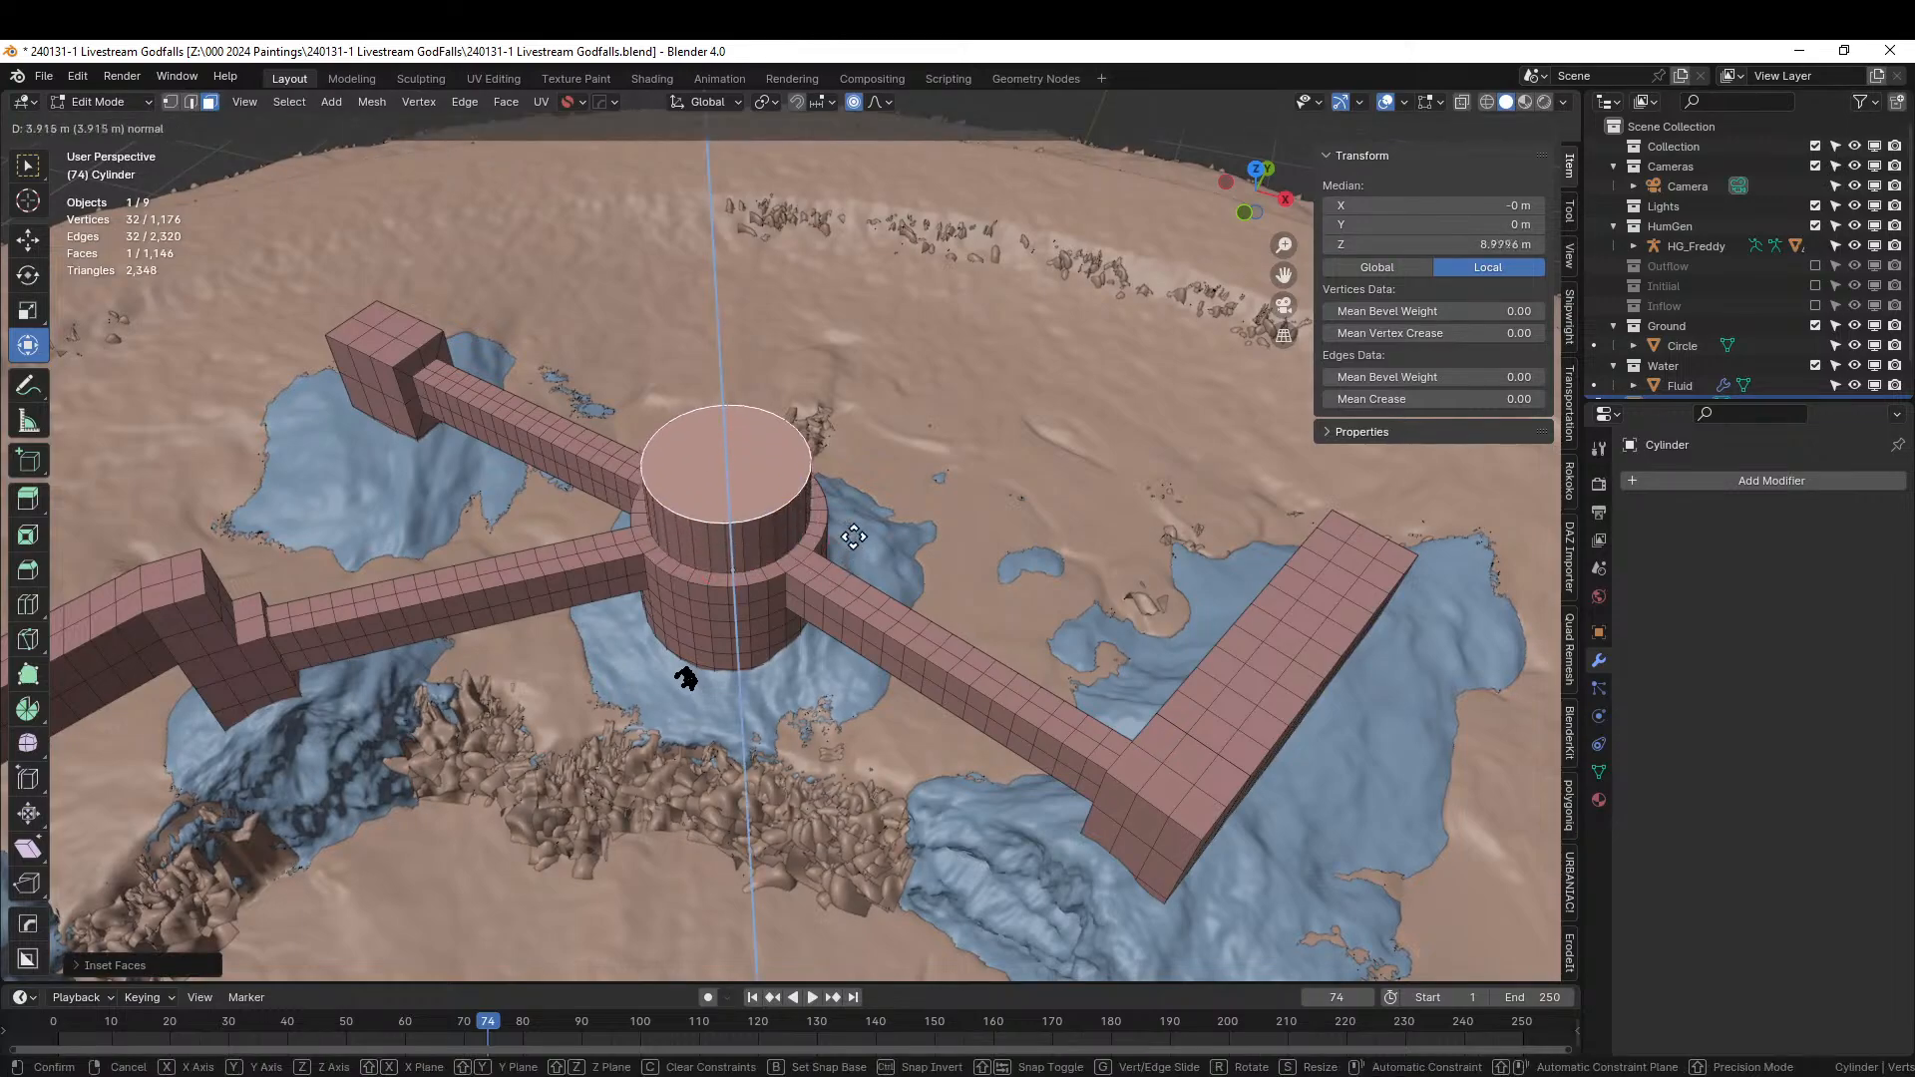
pyautogui.click(859, 490)
# Inset the tower's top face and raise it along Z to about 15.09 m to form a tapered cap.
pyautogui.moveTo(859, 489); pyautogui.dragTo(990, 516, button='middle')
pyautogui.press('i')
pyautogui.click(1005, 500)
pyautogui.press('g')
pyautogui.press('z')
pyautogui.rightClick(1003, 479)
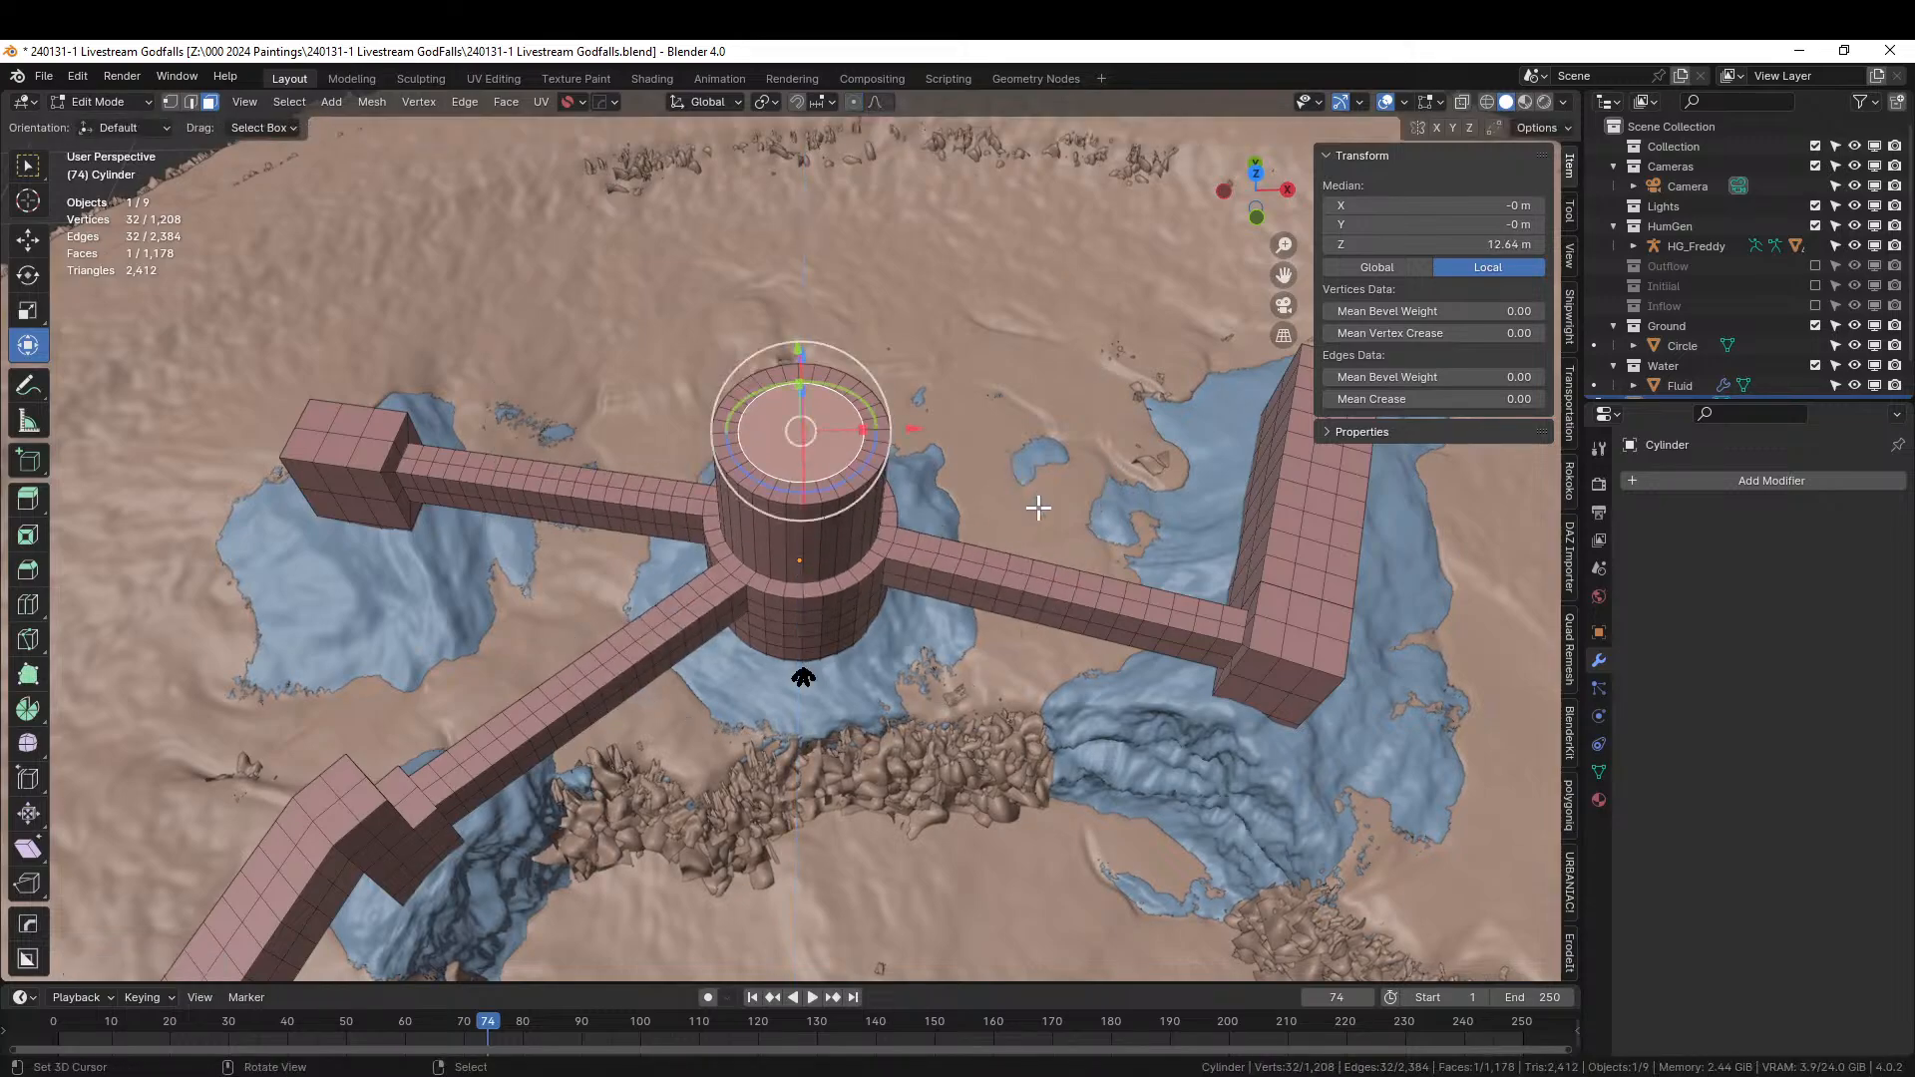
pyautogui.press('g')
pyautogui.press('z')
pyautogui.click(1038, 475)
pyautogui.moveTo(1038, 475); pyautogui.dragTo(1012, 339, button='middle')
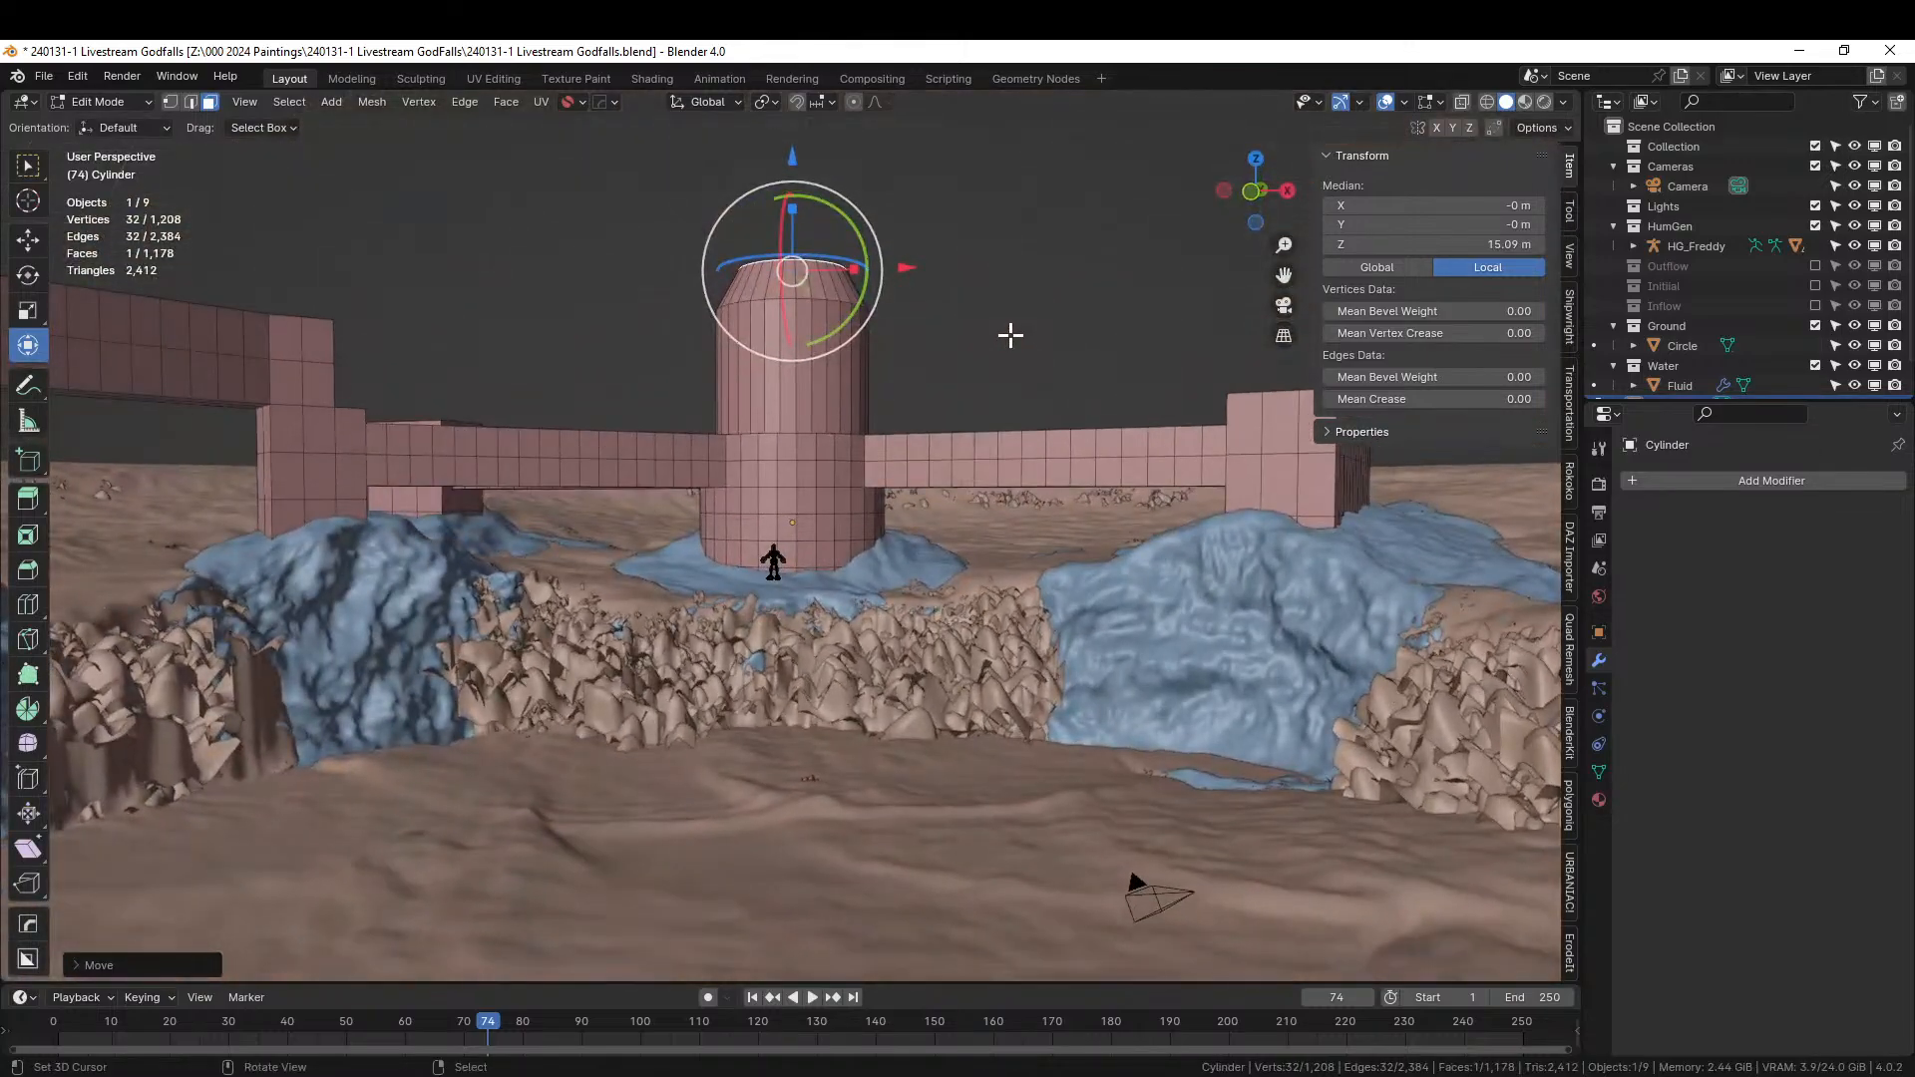
pyautogui.moveTo(925, 477)
pyautogui.mouseDown(button='middle')
pyautogui.moveTo(902, 458)
pyautogui.moveTo(931, 459)
pyautogui.mouseUp(button='middle')
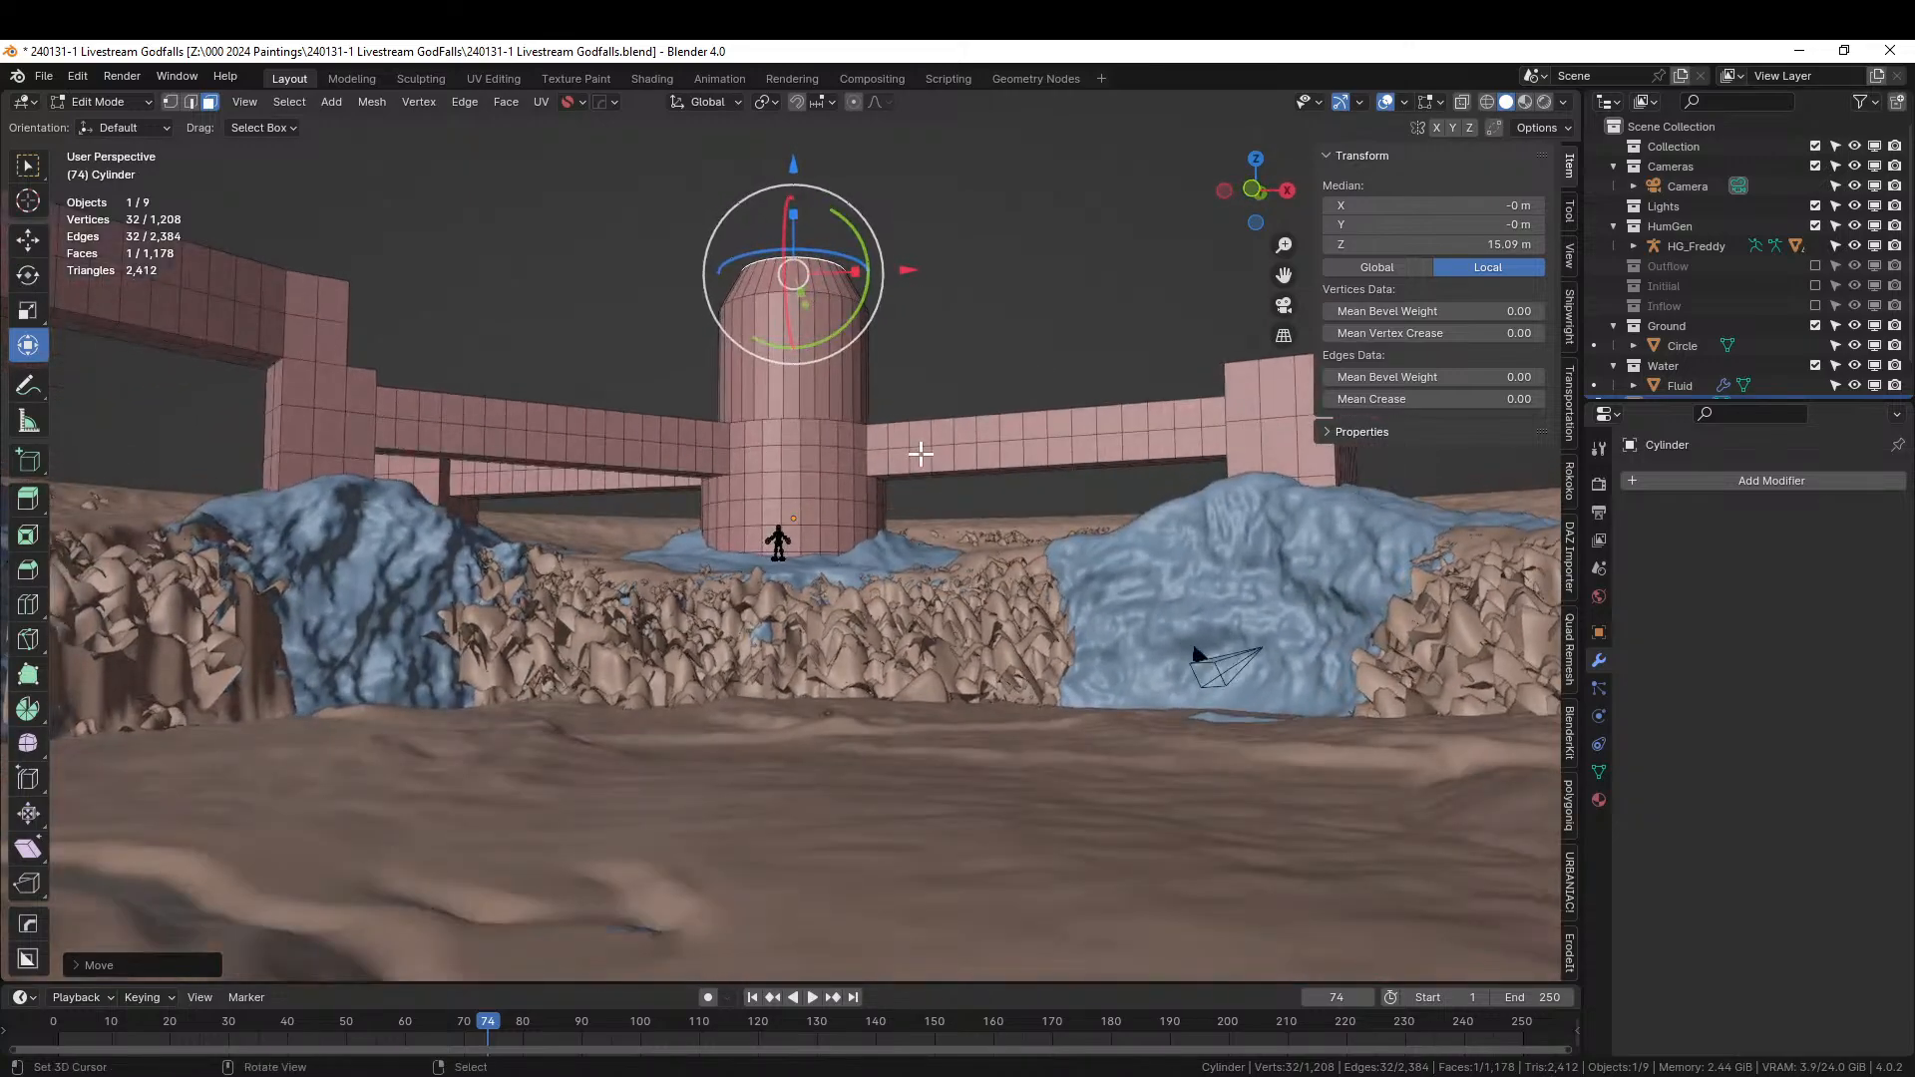
# Add six evenly spaced horizontal loop cuts around the tower's straight wall.
pyautogui.moveTo(871, 420); pyautogui.dragTo(835, 492, button='middle')
pyautogui.press('2')
pyautogui.click(764, 389)
pyautogui.hotkey('ctrl', 'r')
pyautogui.scroll(4, 764, 392)
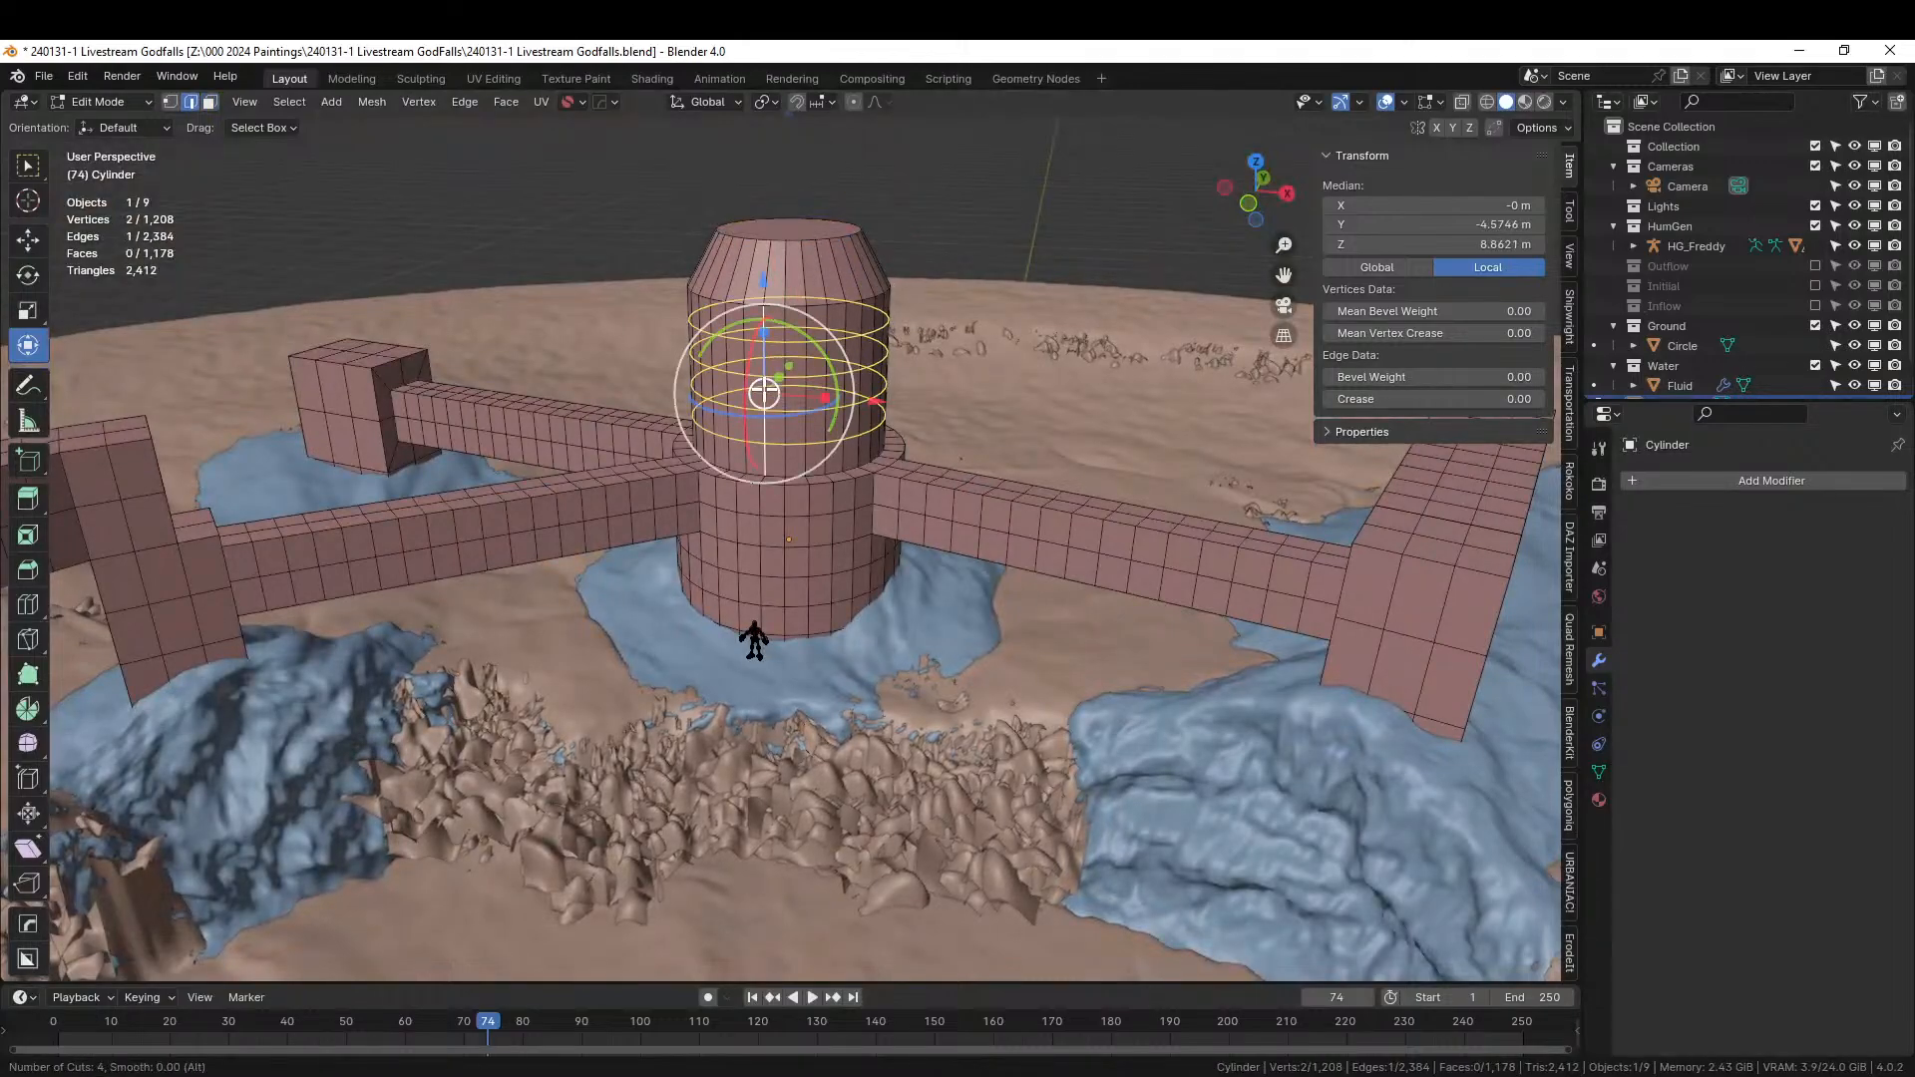
pyautogui.scroll(1, 764, 392)
pyautogui.click(764, 393)
pyautogui.rightClick(764, 389)
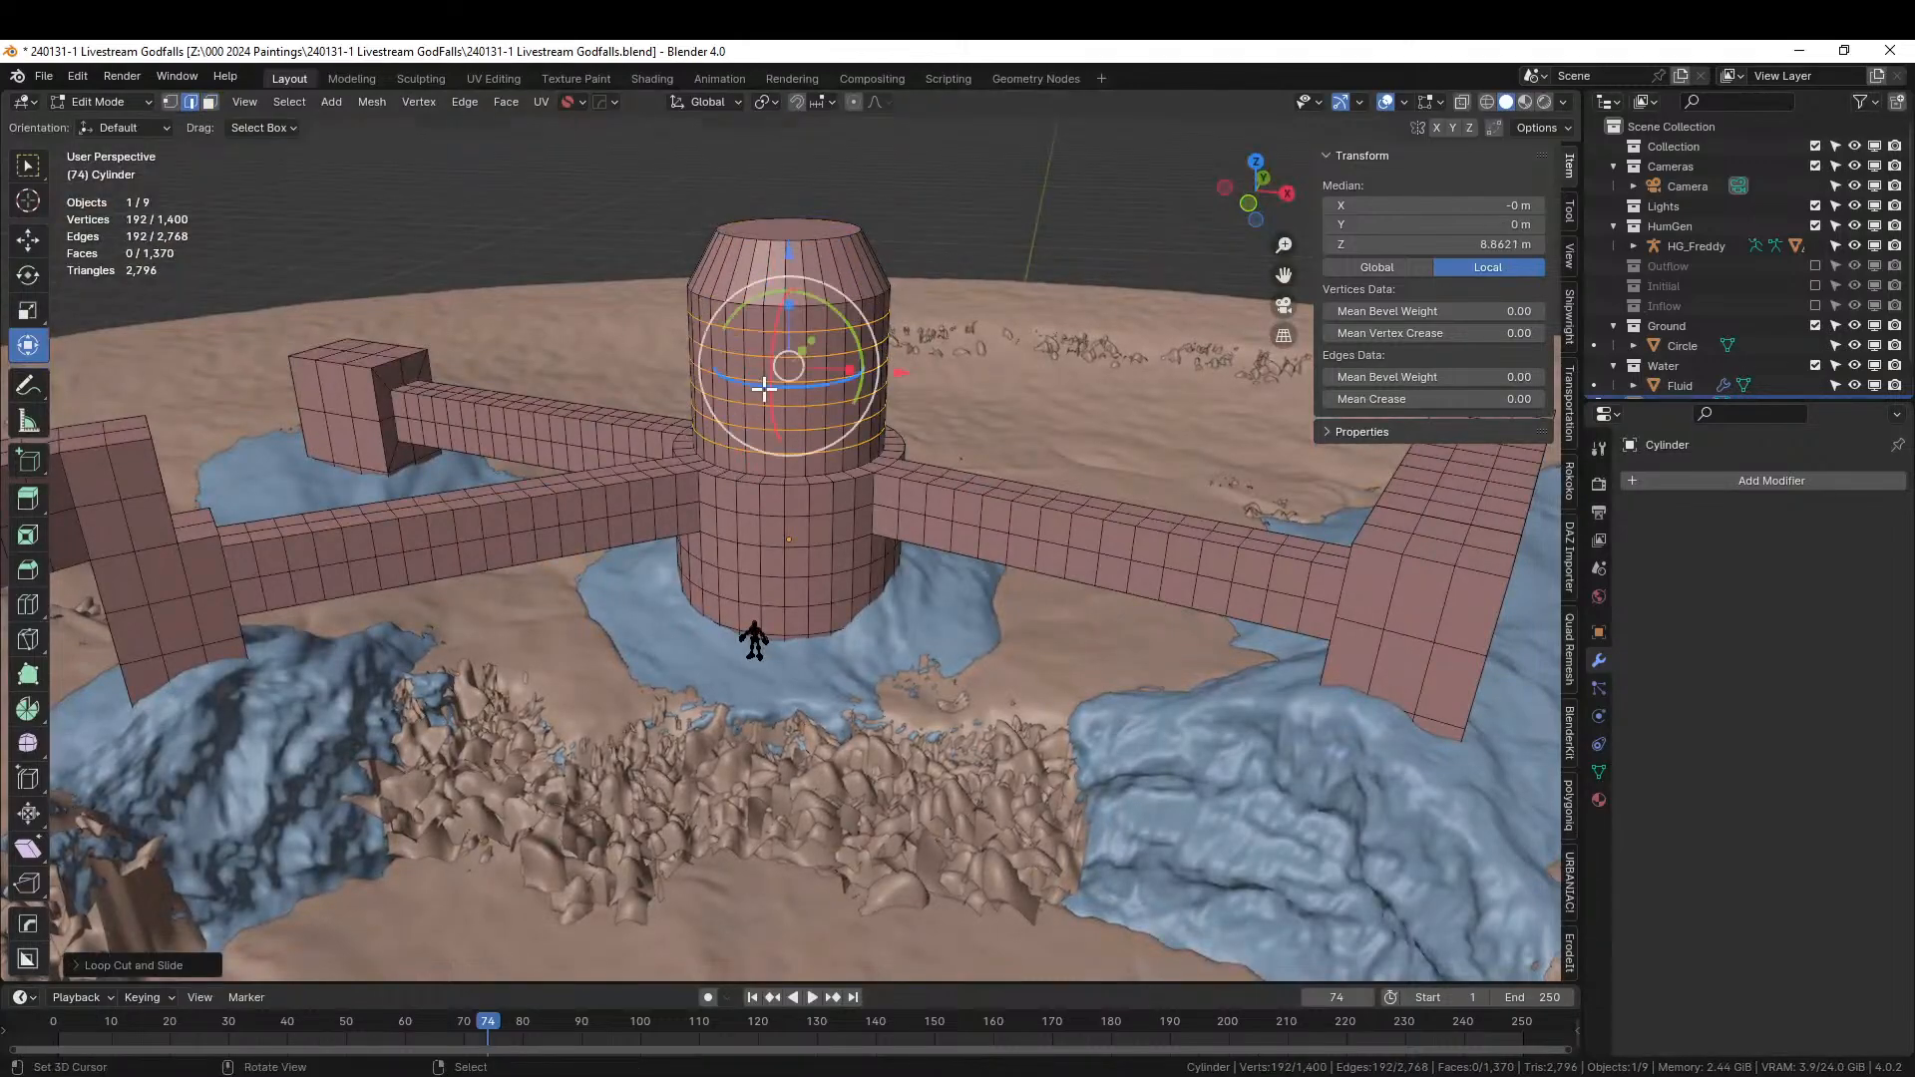
# Add two evenly spaced horizontal loop cuts around the tower's tapered cap.
pyautogui.click(758, 264)
pyautogui.hotkey('ctrl', 'r')
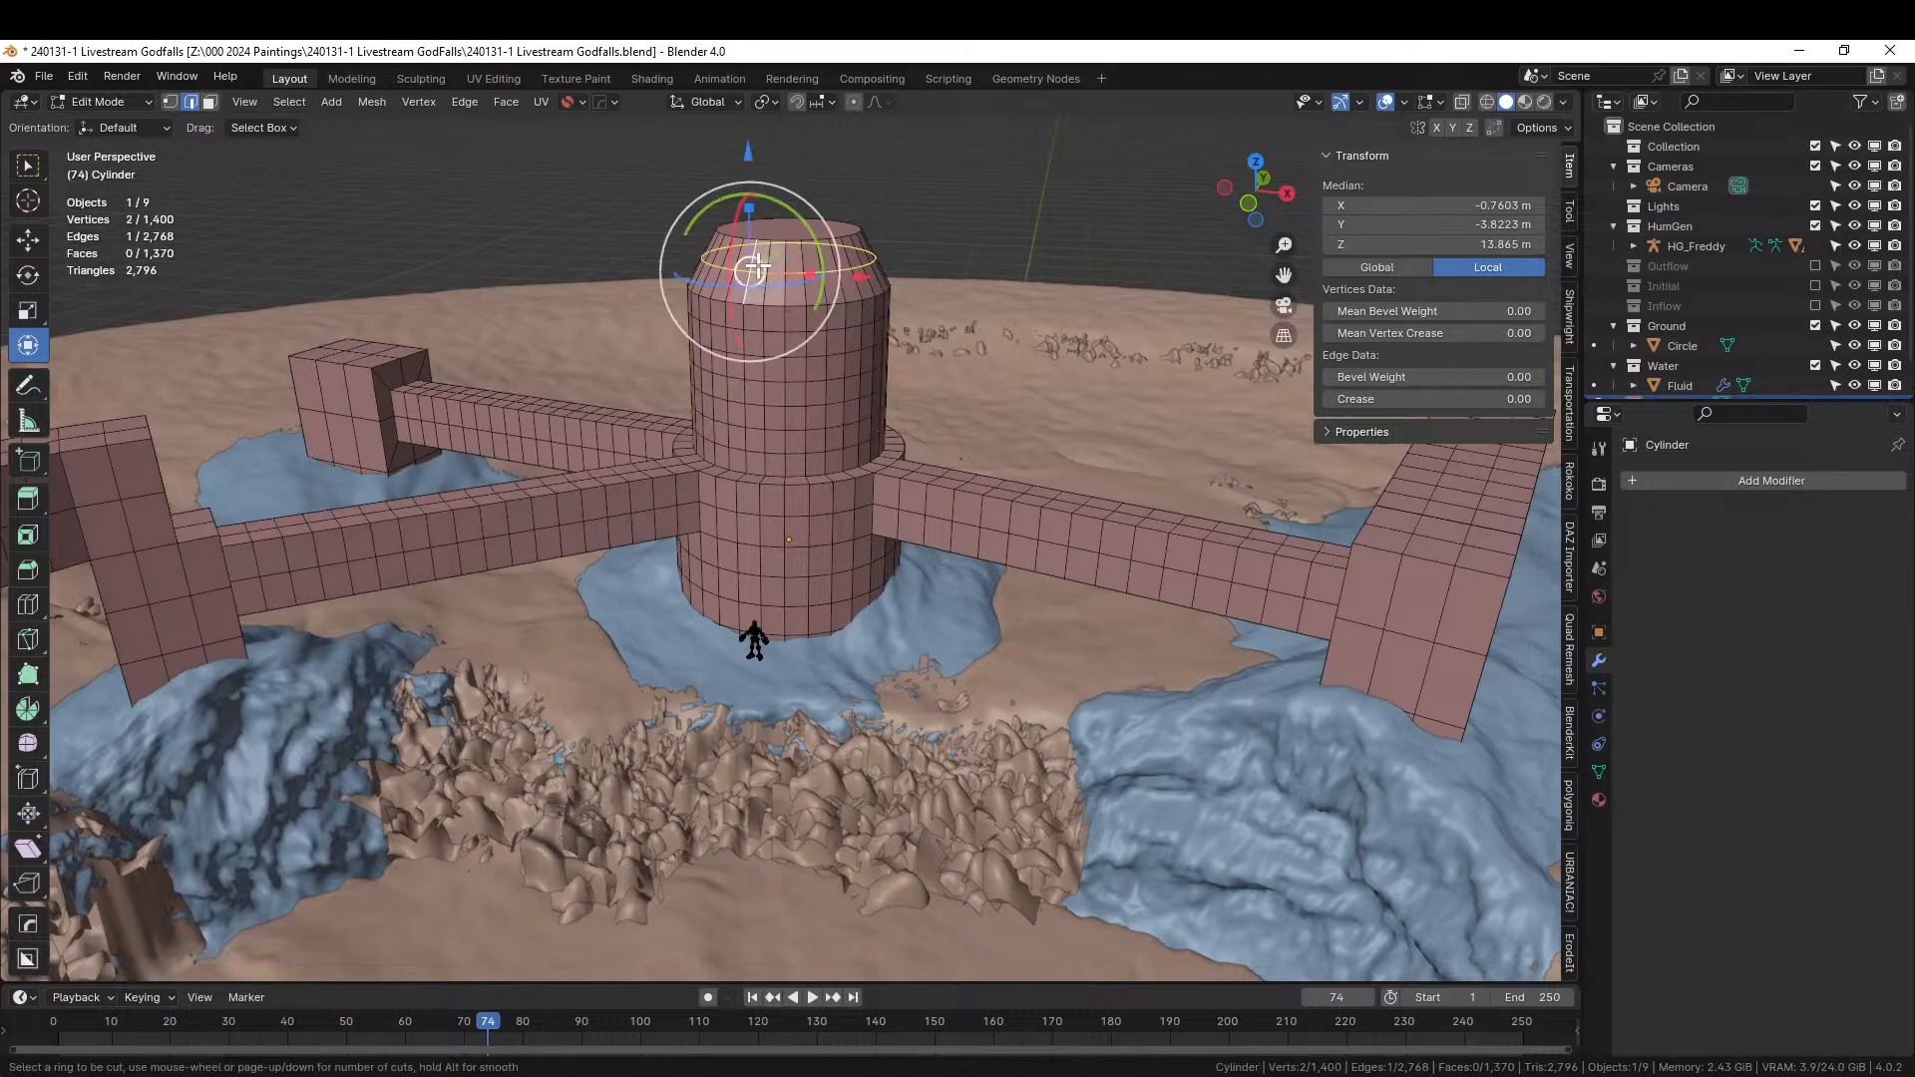
pyautogui.click(755, 267)
pyautogui.rightClick(755, 267)
pyautogui.moveTo(755, 268); pyautogui.dragTo(801, 348, button='middle')
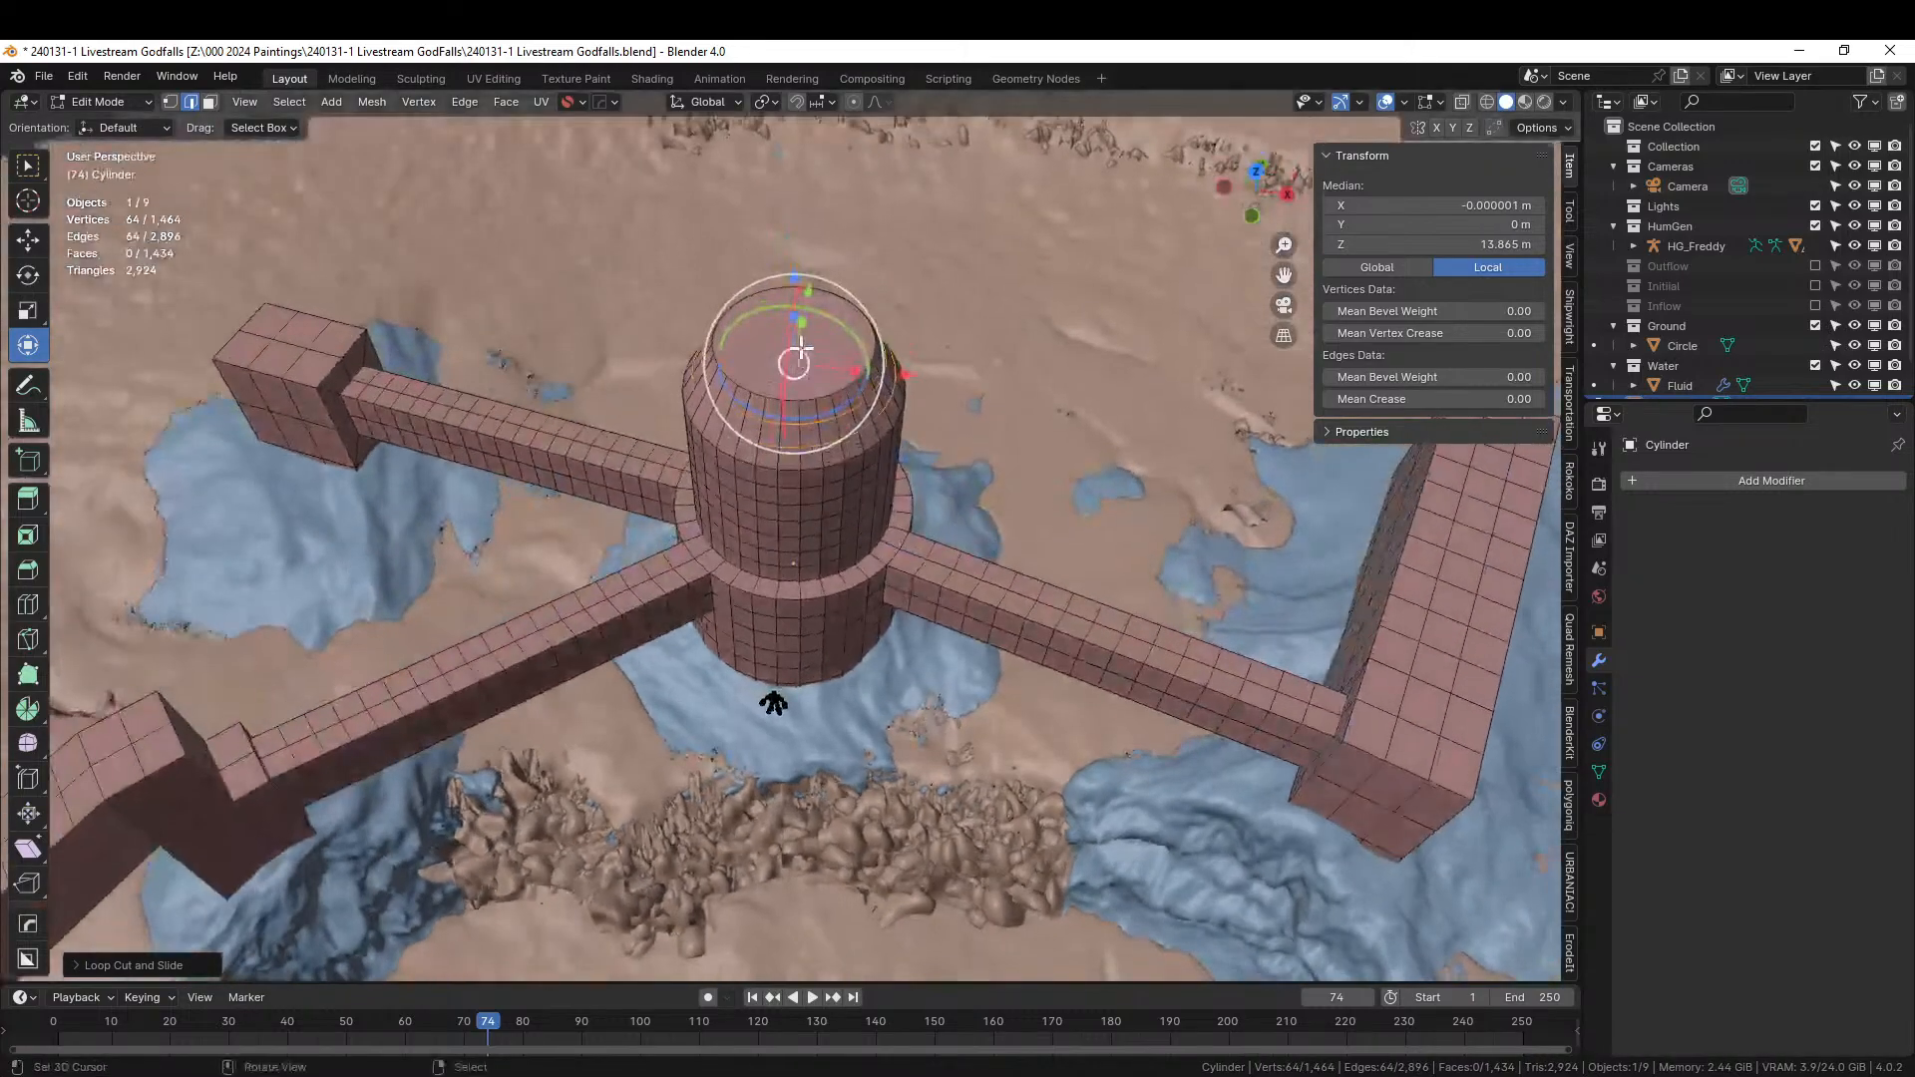
# Inset the tower's top face four times into concentric rings from the top view, and save the file.
pyautogui.press('3')
pyautogui.click(793, 321)
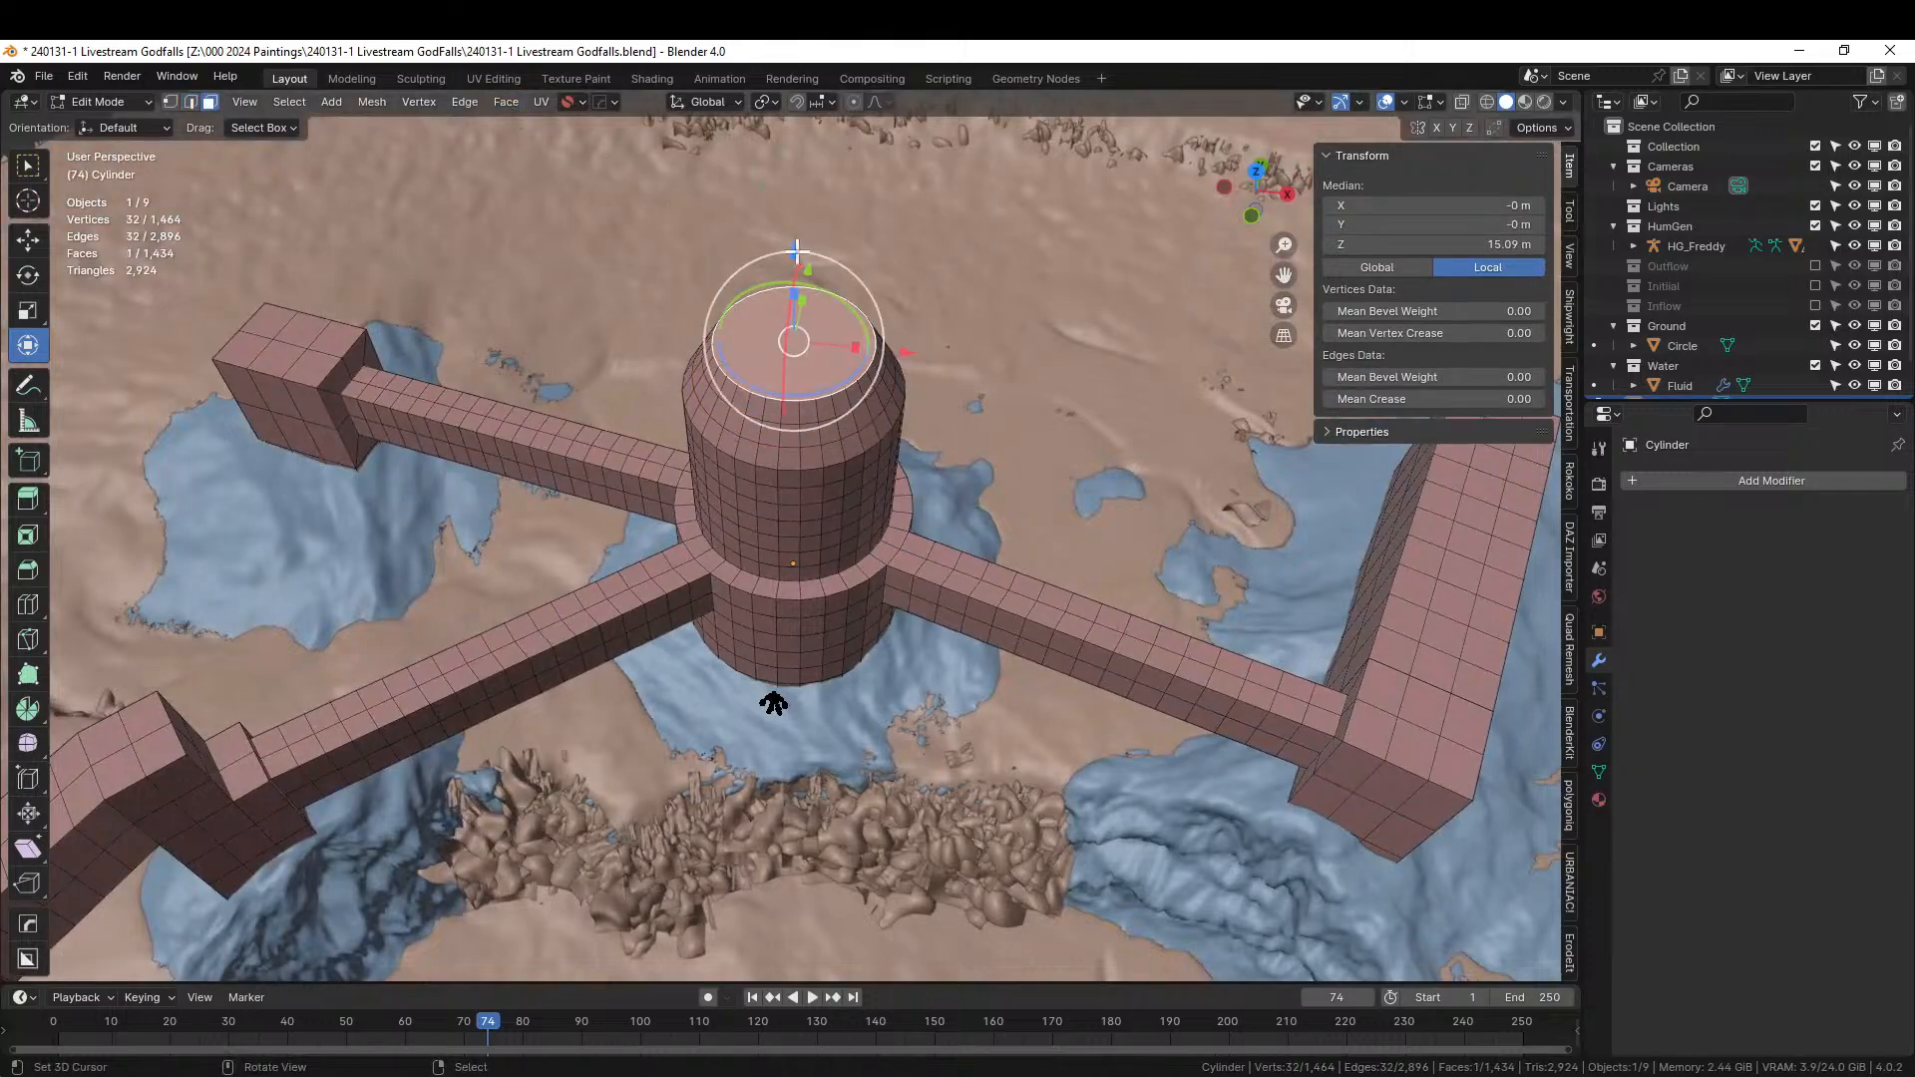
pyautogui.press('KP_7')
pyautogui.scroll(3, 1054, 615)
pyautogui.press('i')
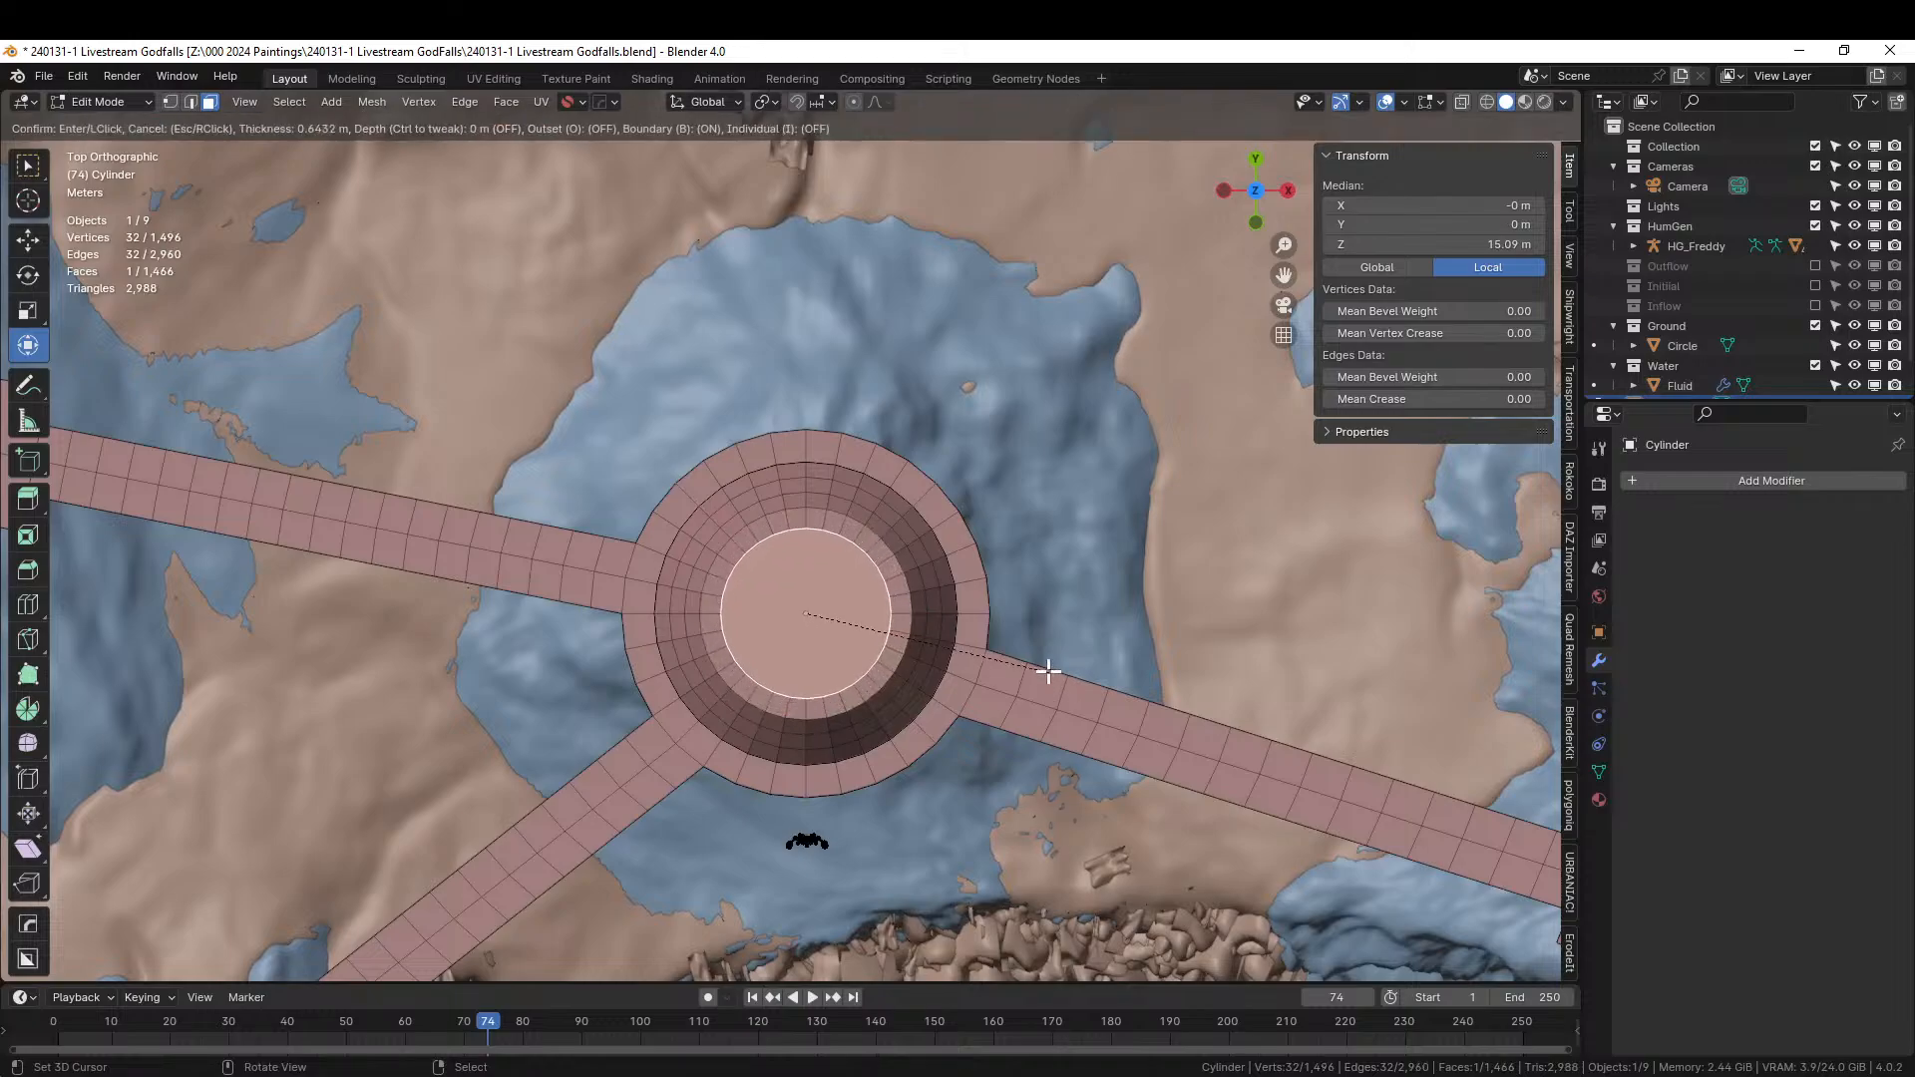
pyautogui.click(1047, 667)
pyautogui.press('i')
pyautogui.click(1027, 663)
pyautogui.press('i')
pyautogui.click(996, 656)
pyautogui.press('i')
pyautogui.click(982, 652)
pyautogui.moveTo(975, 650); pyautogui.dragTo(973, 502, button='middle')
pyautogui.hotkey('ctrl', 's')
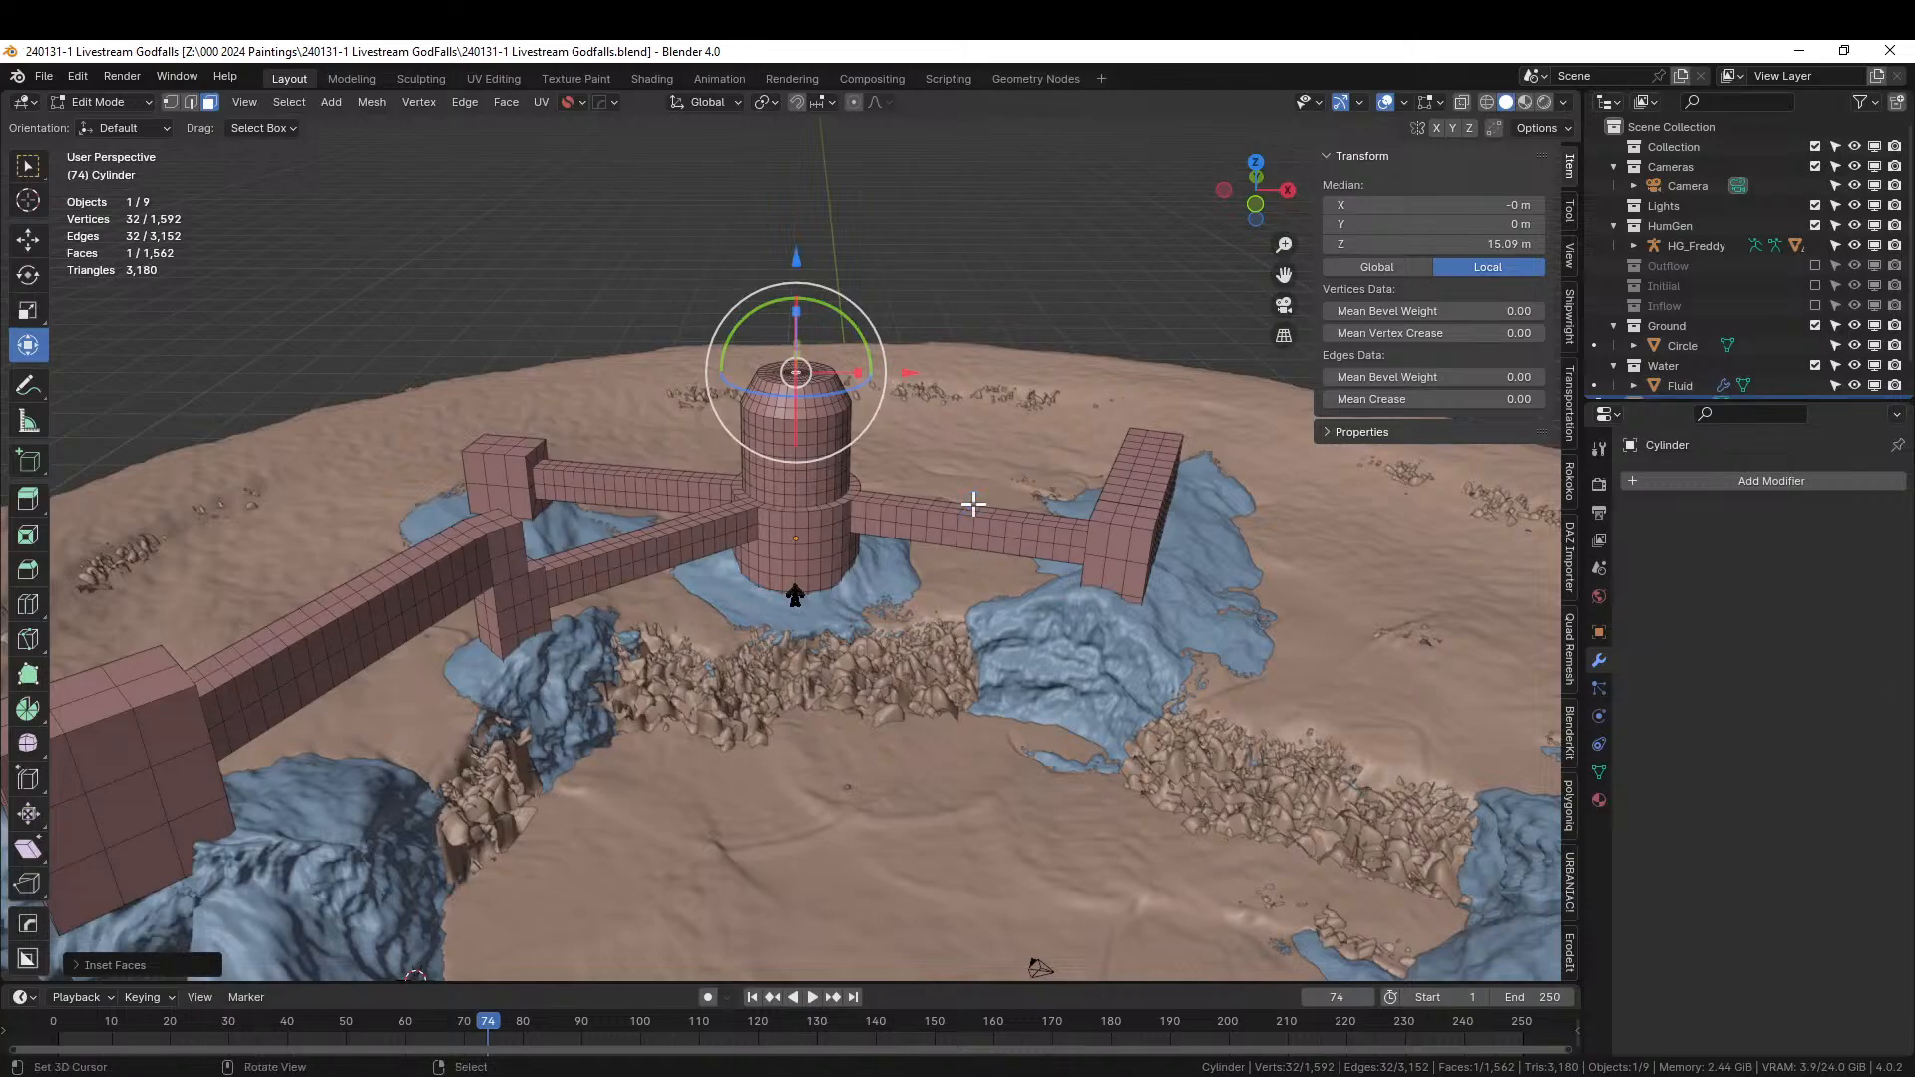
# Isolate the building with its undersides in view.
pyautogui.moveTo(974, 504)
pyautogui.mouseDown(button='middle')
pyautogui.moveTo(941, 569)
pyautogui.moveTo(1072, 475)
pyautogui.moveTo(1009, 453)
pyautogui.moveTo(944, 507)
pyautogui.mouseUp(button='middle')
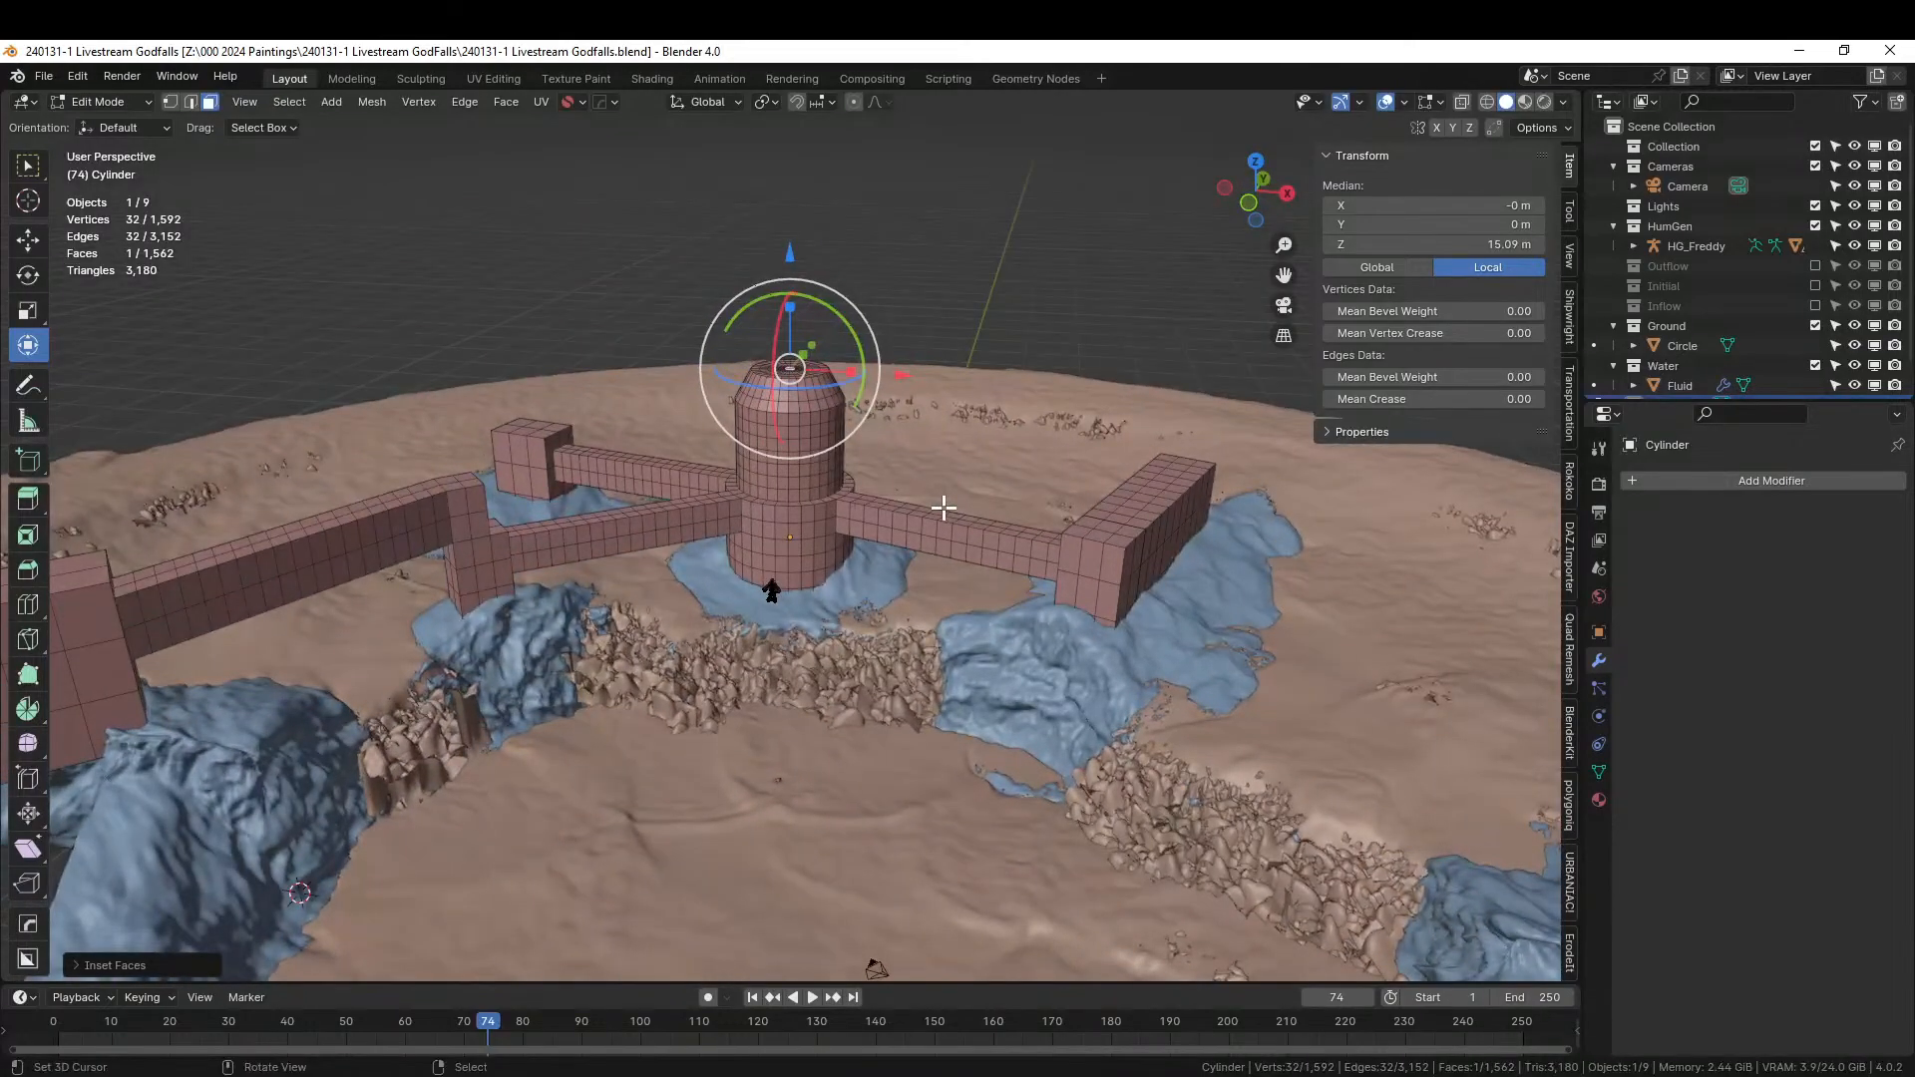
pyautogui.press('KP_Divide')
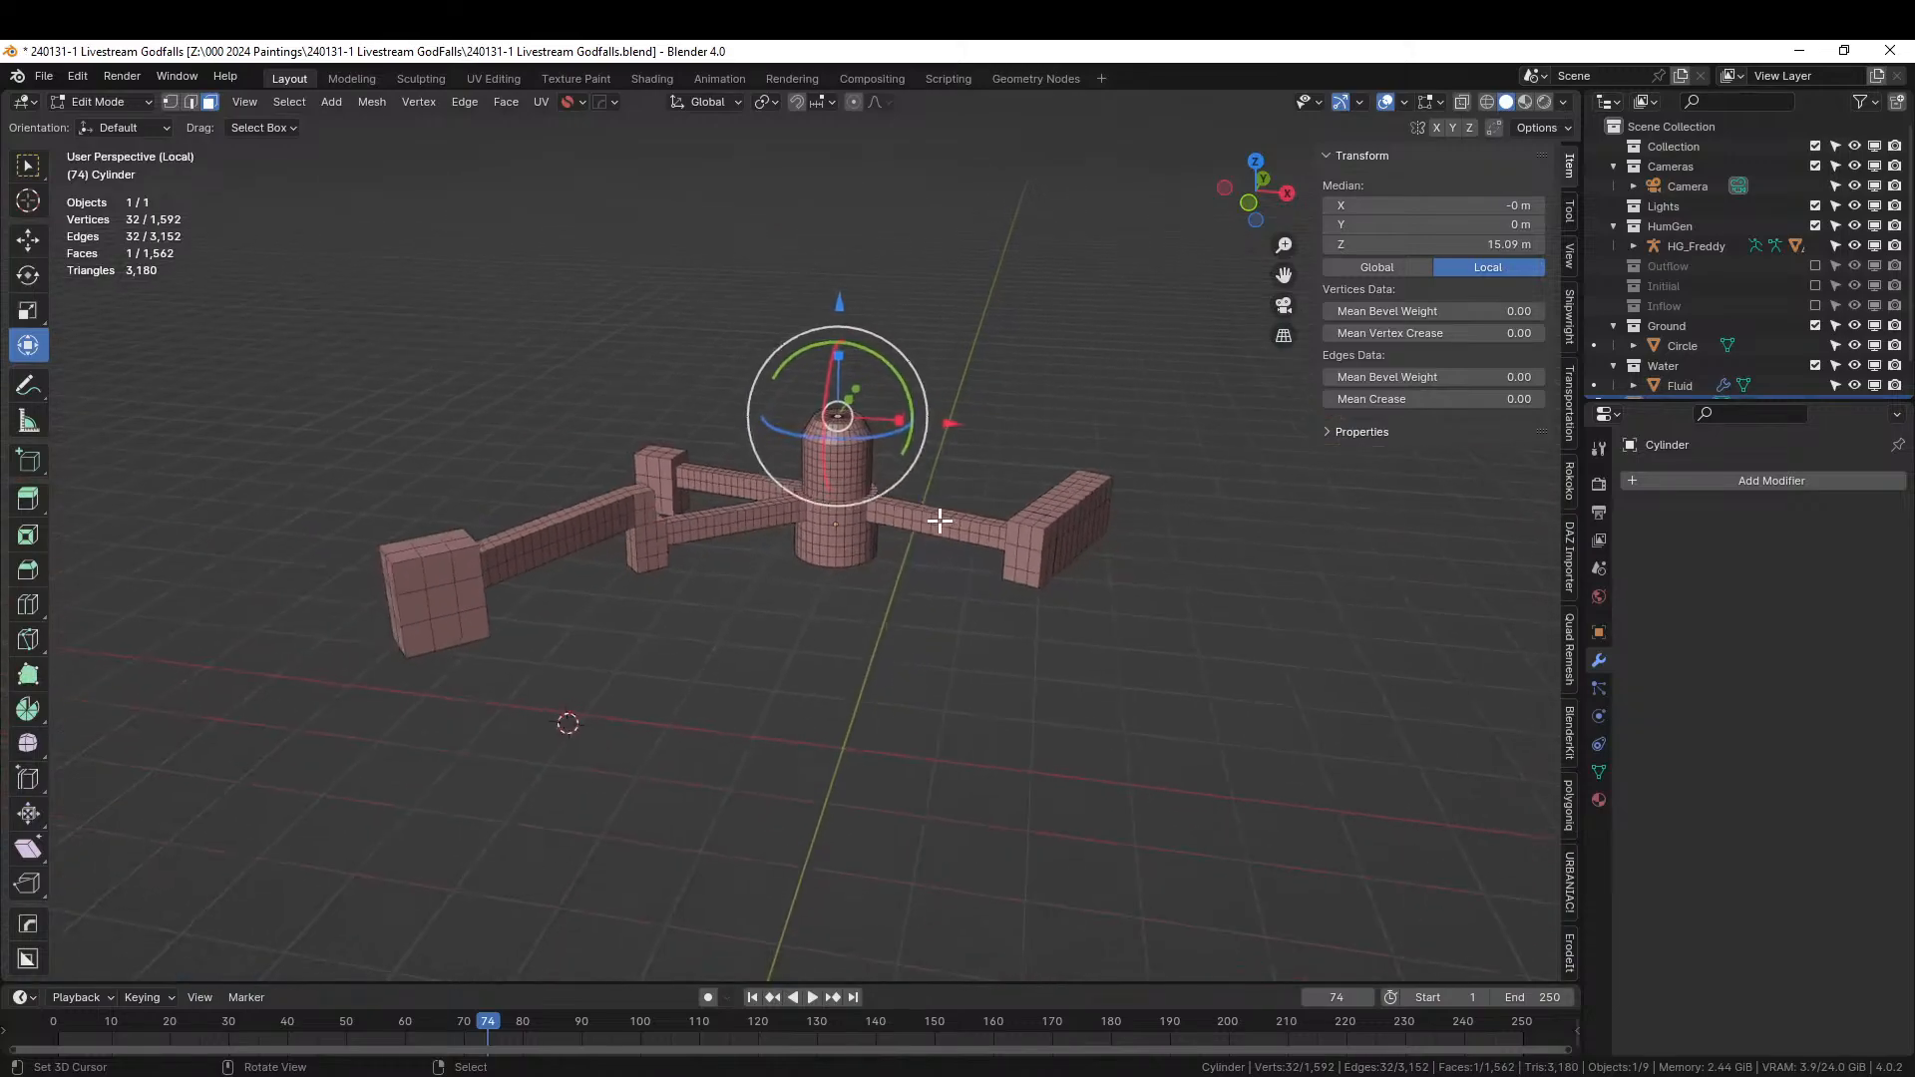
pyautogui.moveTo(922, 528); pyautogui.dragTo(918, 299, button='middle')
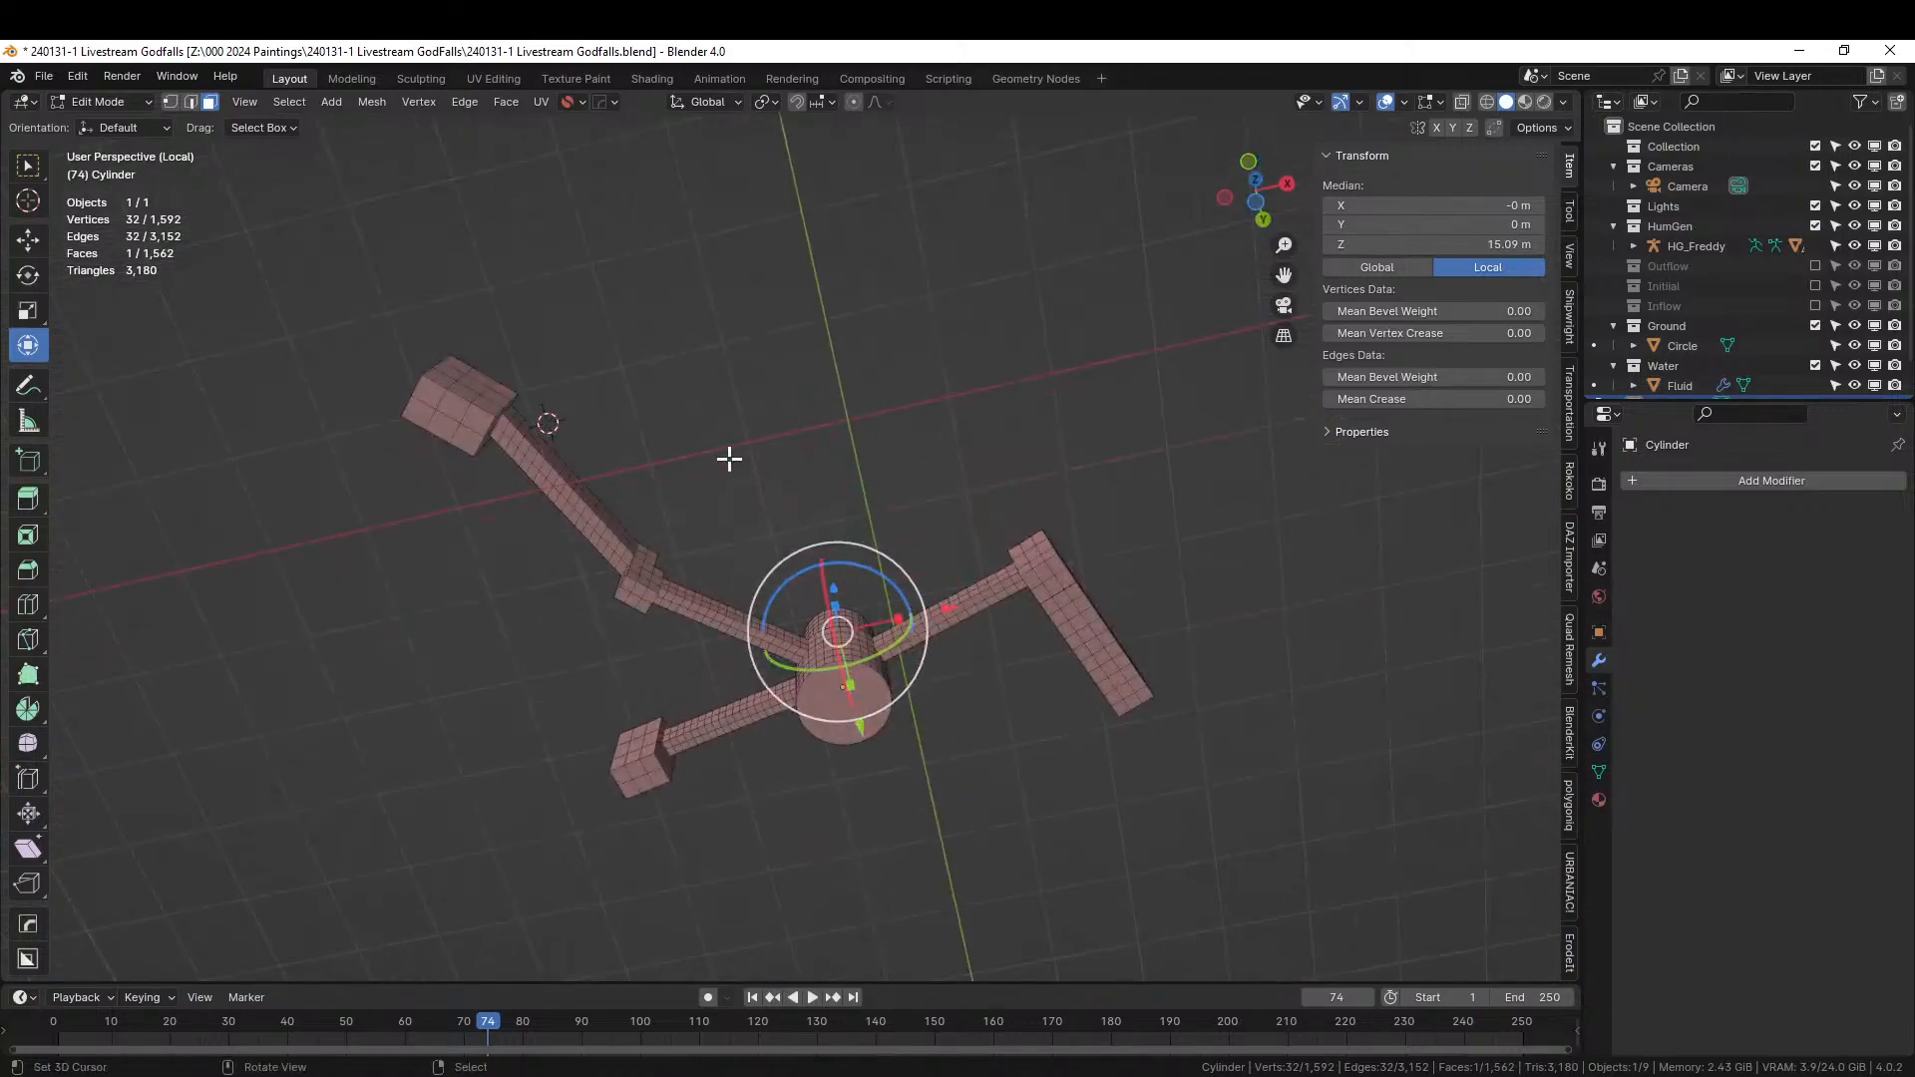
pyautogui.click(457, 415)
pyautogui.hotkey('shift', 'g')
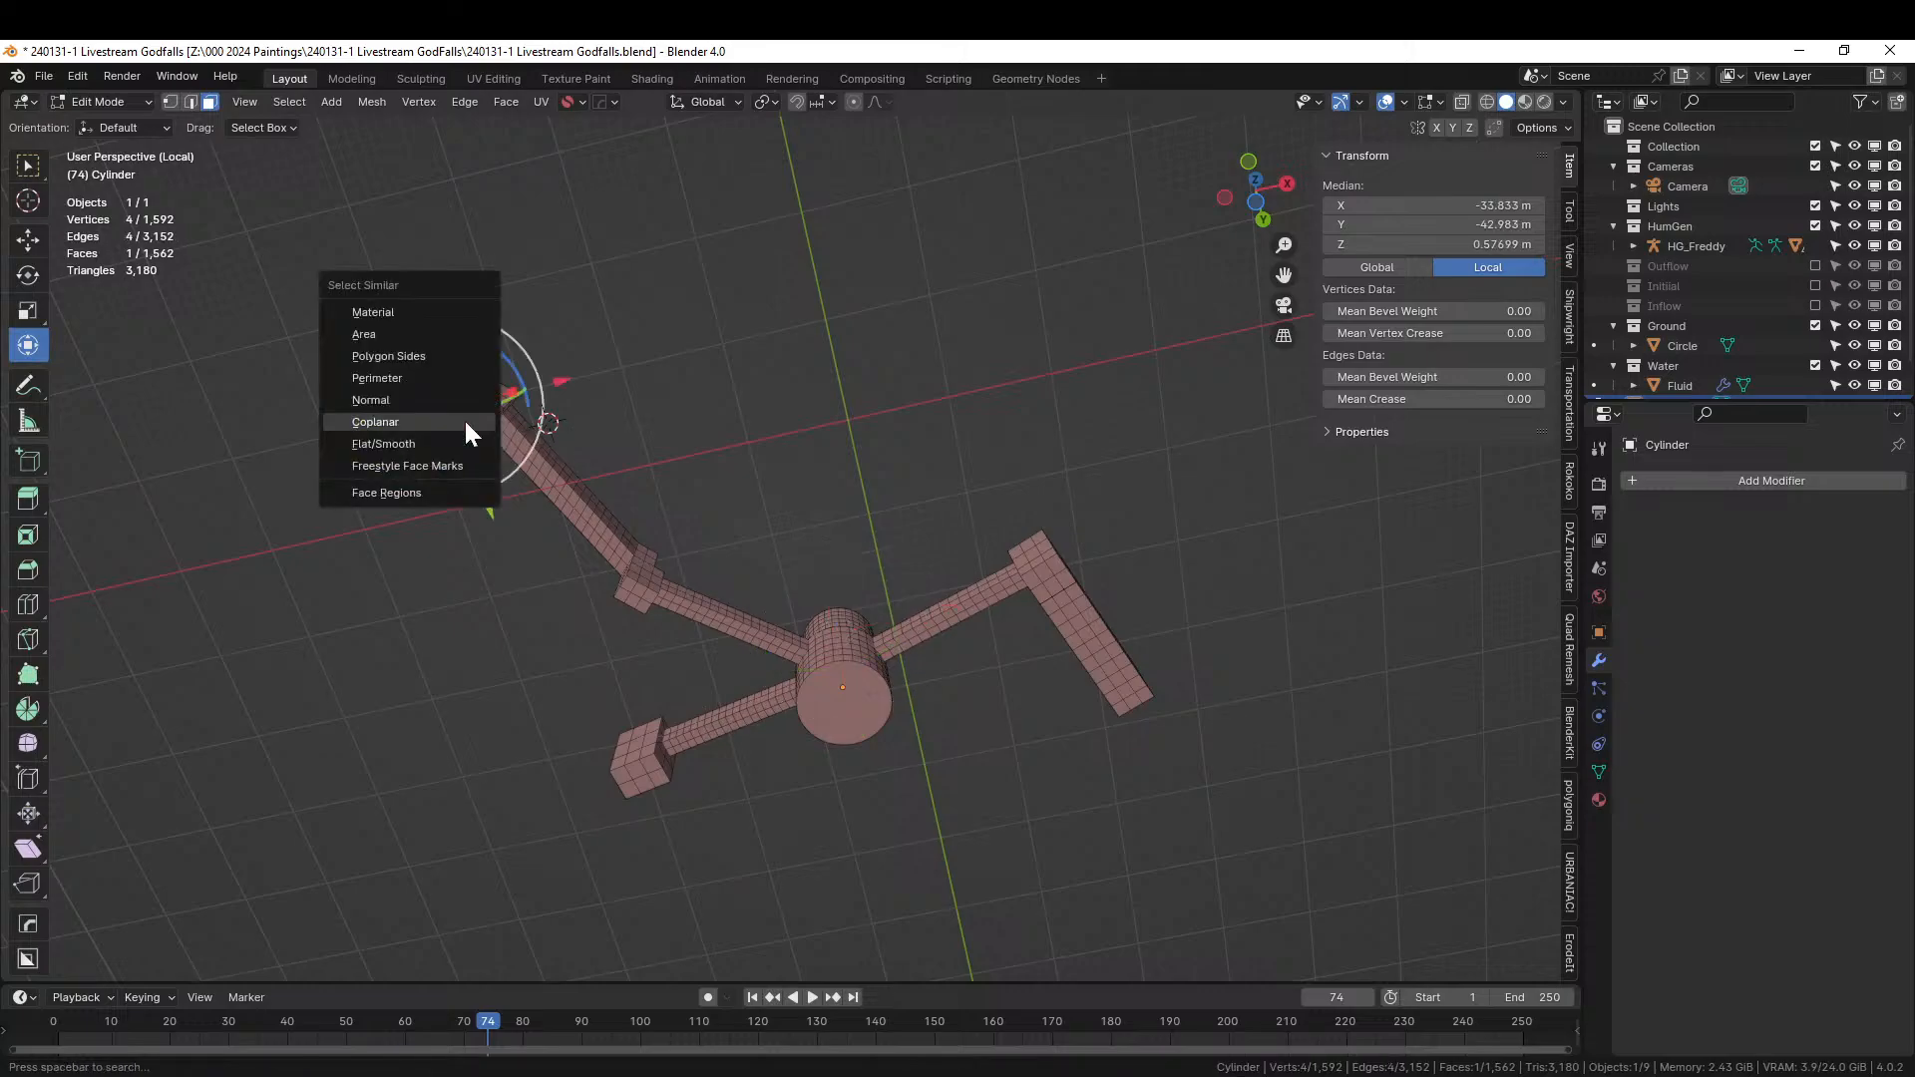
pyautogui.click(452, 421)
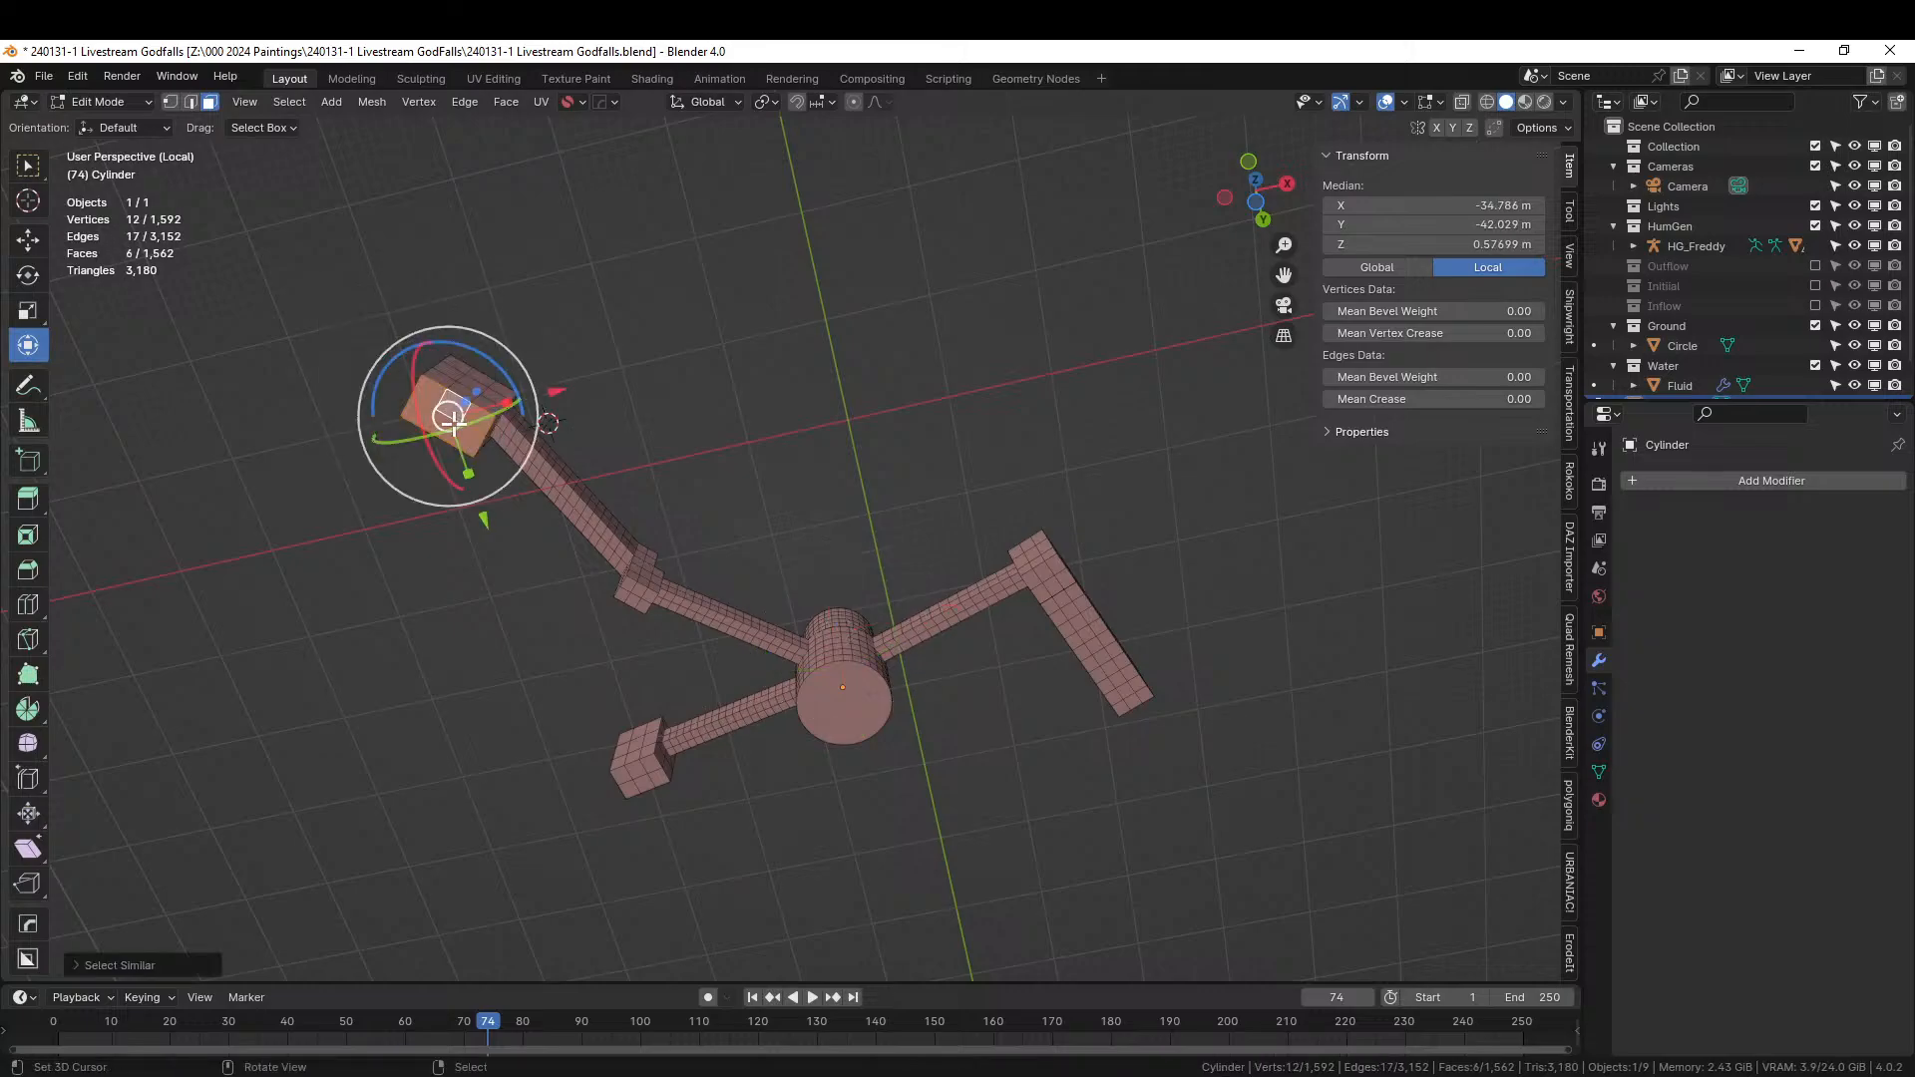
# Select one underside face on each end block, the long wing and the cylinder, and extend the selection to all coplanar faces.
pyautogui.click(1076, 614)
pyautogui.keyDown('shift'); pyautogui.click(454, 407); pyautogui.keyUp('shift')
pyautogui.keyDown('shift'); pyautogui.click(640, 766); pyautogui.keyUp('shift')
pyautogui.keyDown('shift'); pyautogui.click(838, 697); pyautogui.keyUp('shift')
pyautogui.keyDown('shift'); pyautogui.click(640, 590); pyautogui.keyUp('shift')
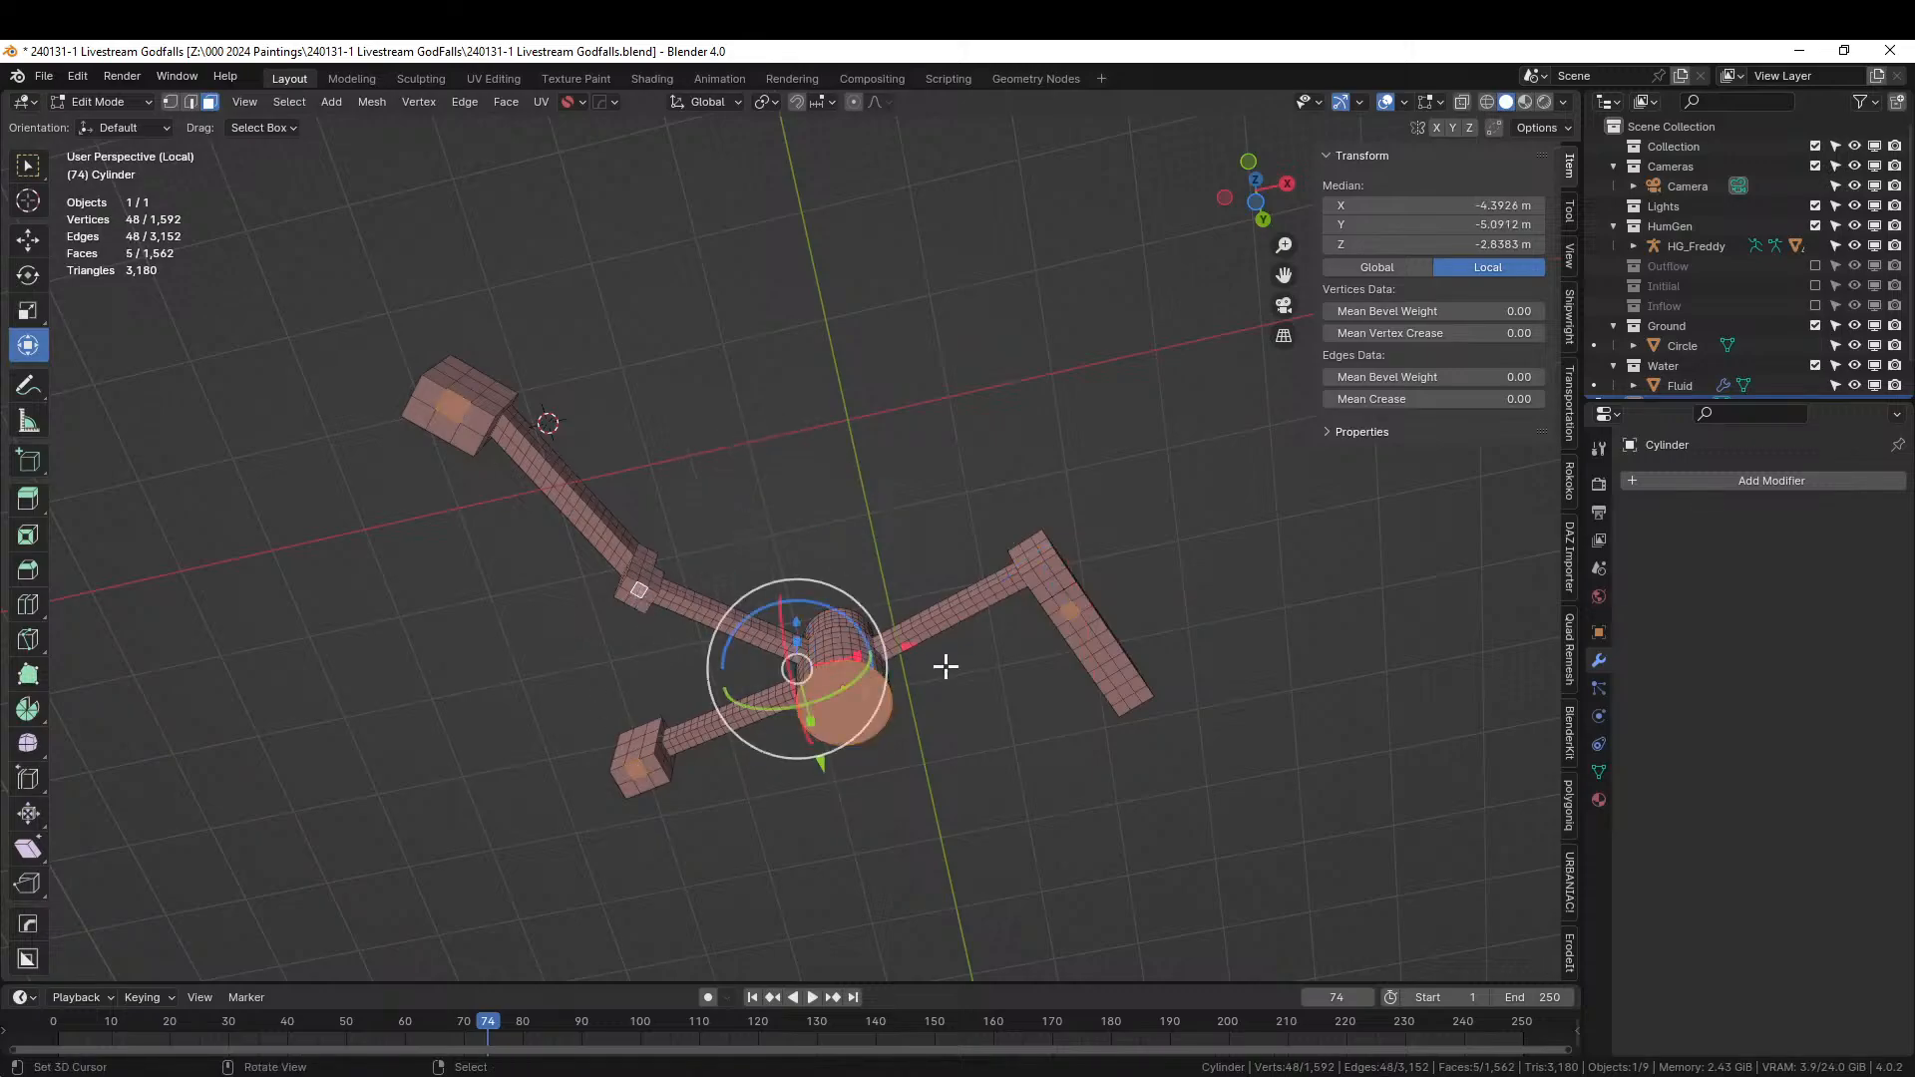
pyautogui.hotkey('shift', 'g')
pyautogui.click(944, 663)
pyautogui.moveTo(945, 667); pyautogui.dragTo(961, 758, button='middle')
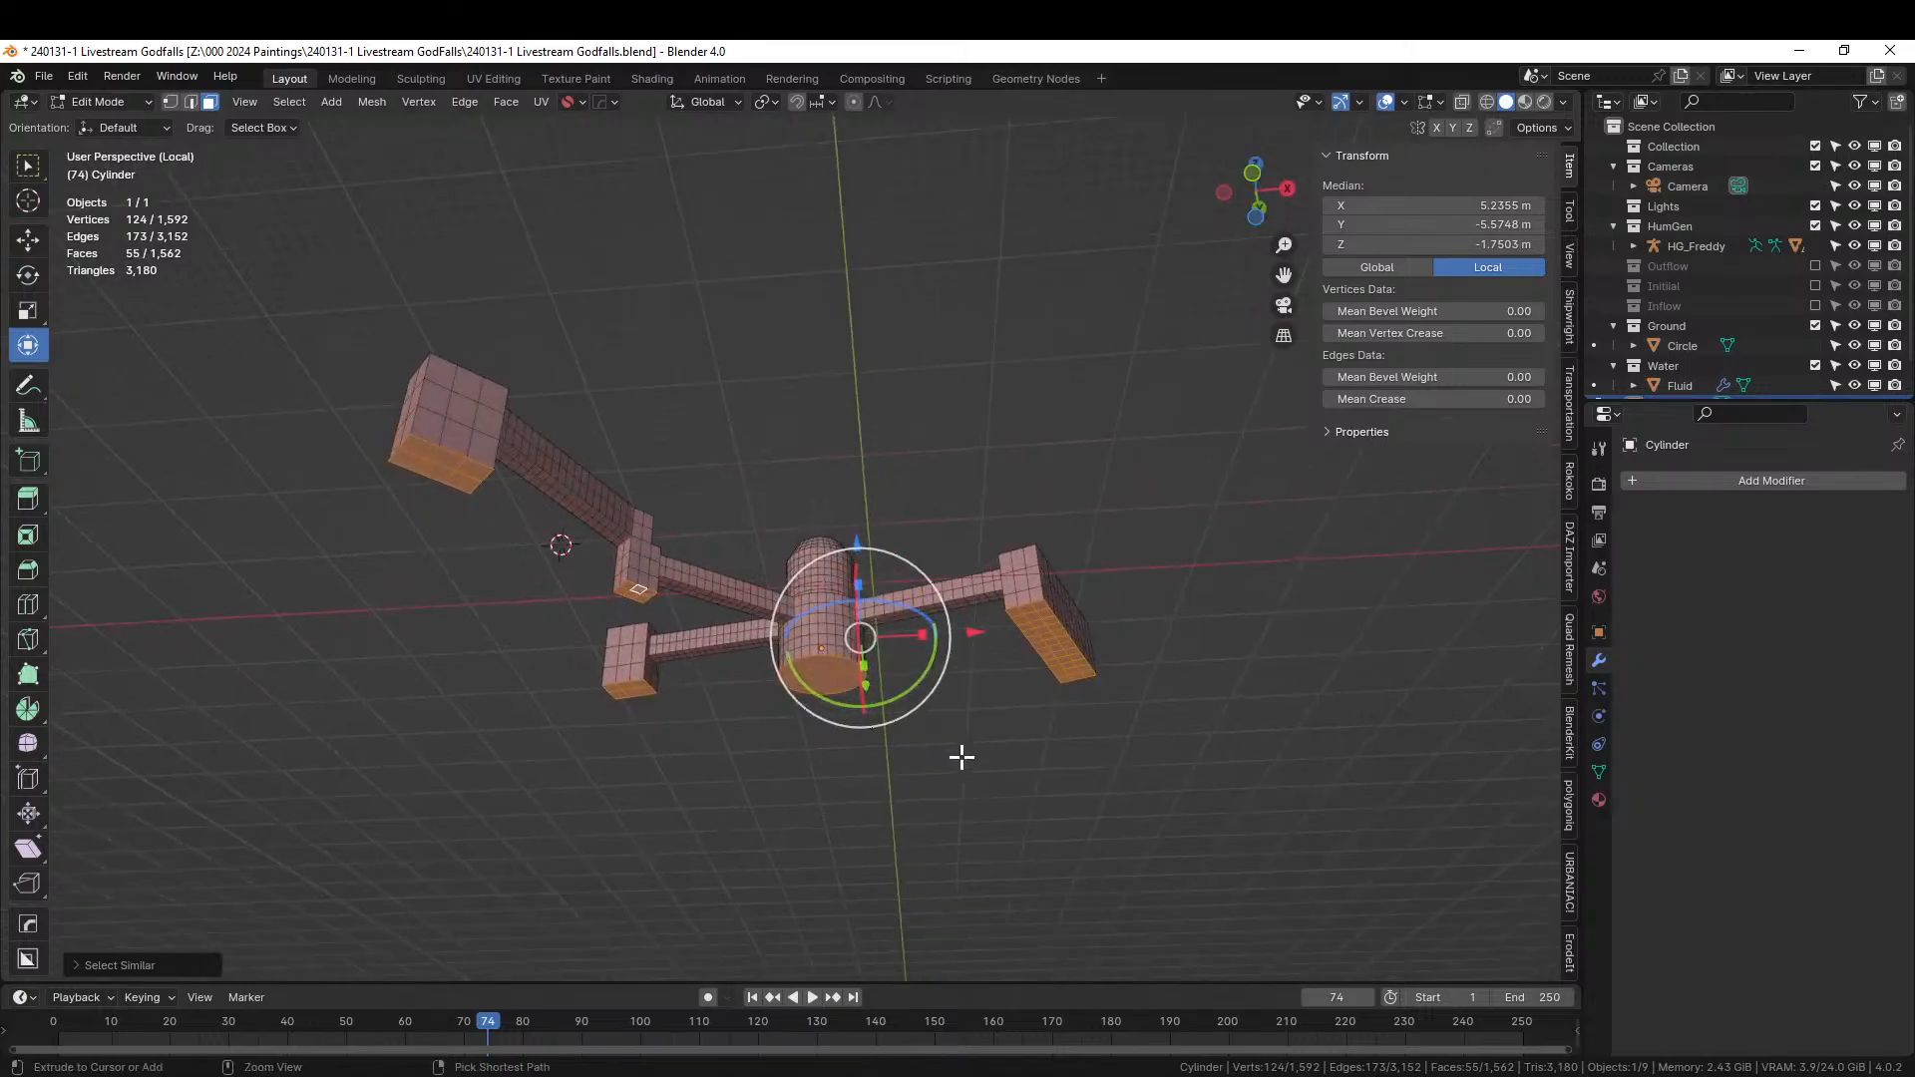
# Invert the selection to every building face except the undersides, and restore the full scene.
pyautogui.hotkey('ctrl', 'i')
pyautogui.moveTo(832, 651); pyautogui.dragTo(889, 671, button='middle')
pyautogui.scroll(3, 927, 804)
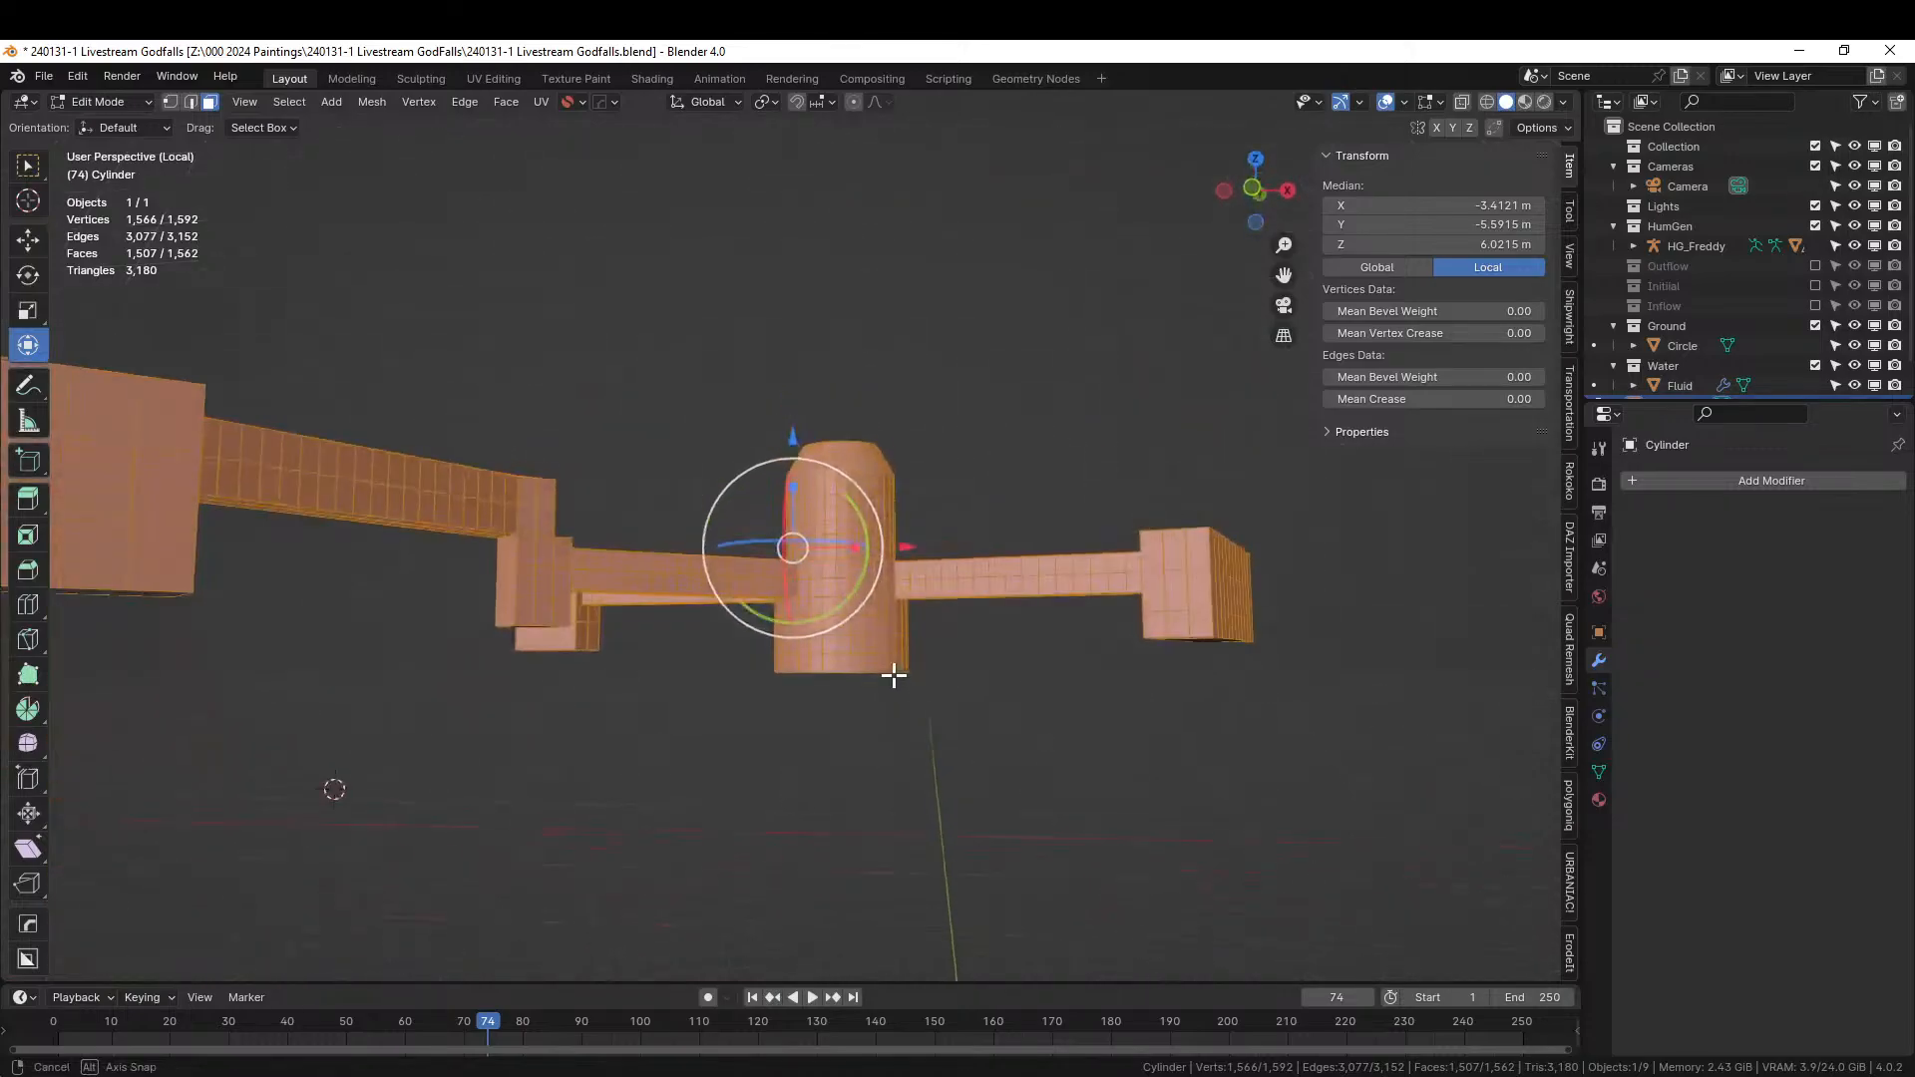
pyautogui.moveTo(640, 573); pyautogui.dragTo(862, 650, button='middle')
pyautogui.press('KP_Divide')
# Bring up the Random Flow operations for the selected building faces.
pyautogui.hotkey('shift', 'q')
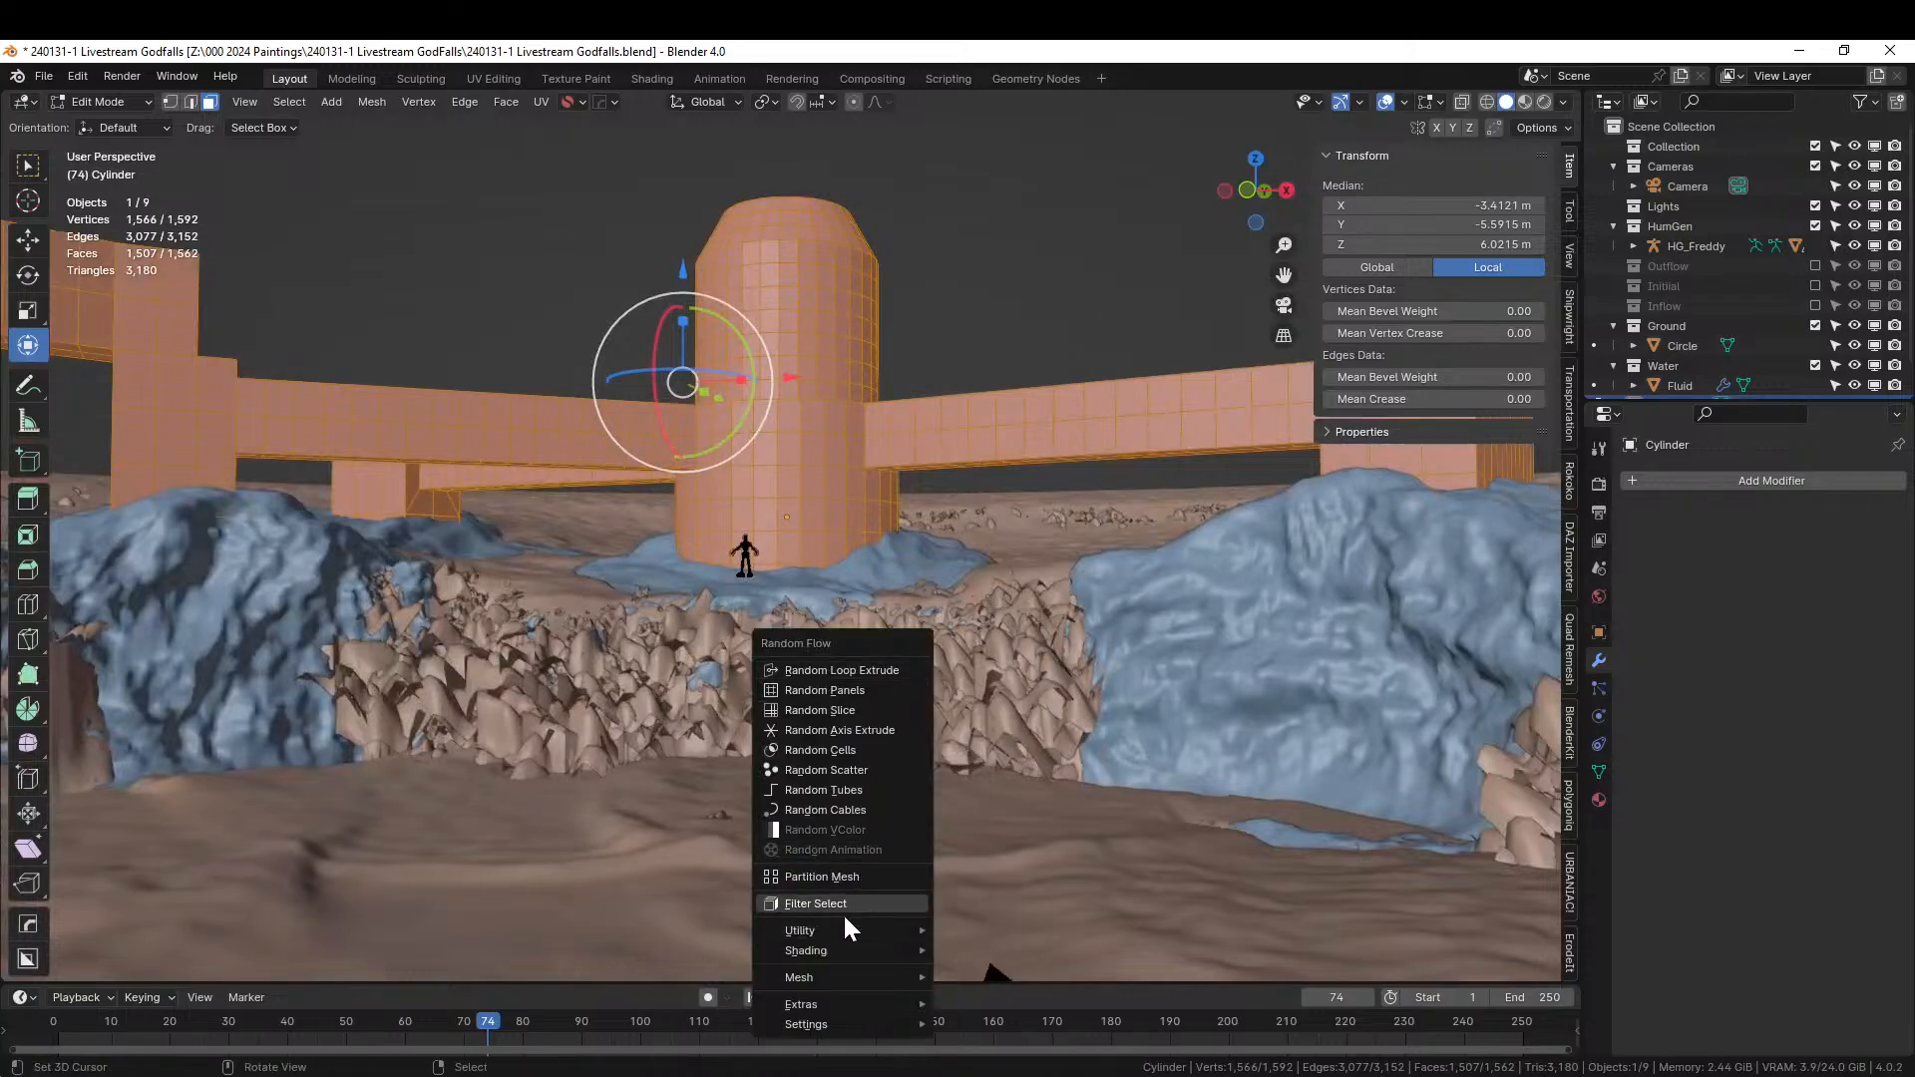
# Apply Random Flow's Plate Insets to the selected fortress faces with a minimum depth of 0.25 and a maximum of 1.
pyautogui.moveTo(840, 927)
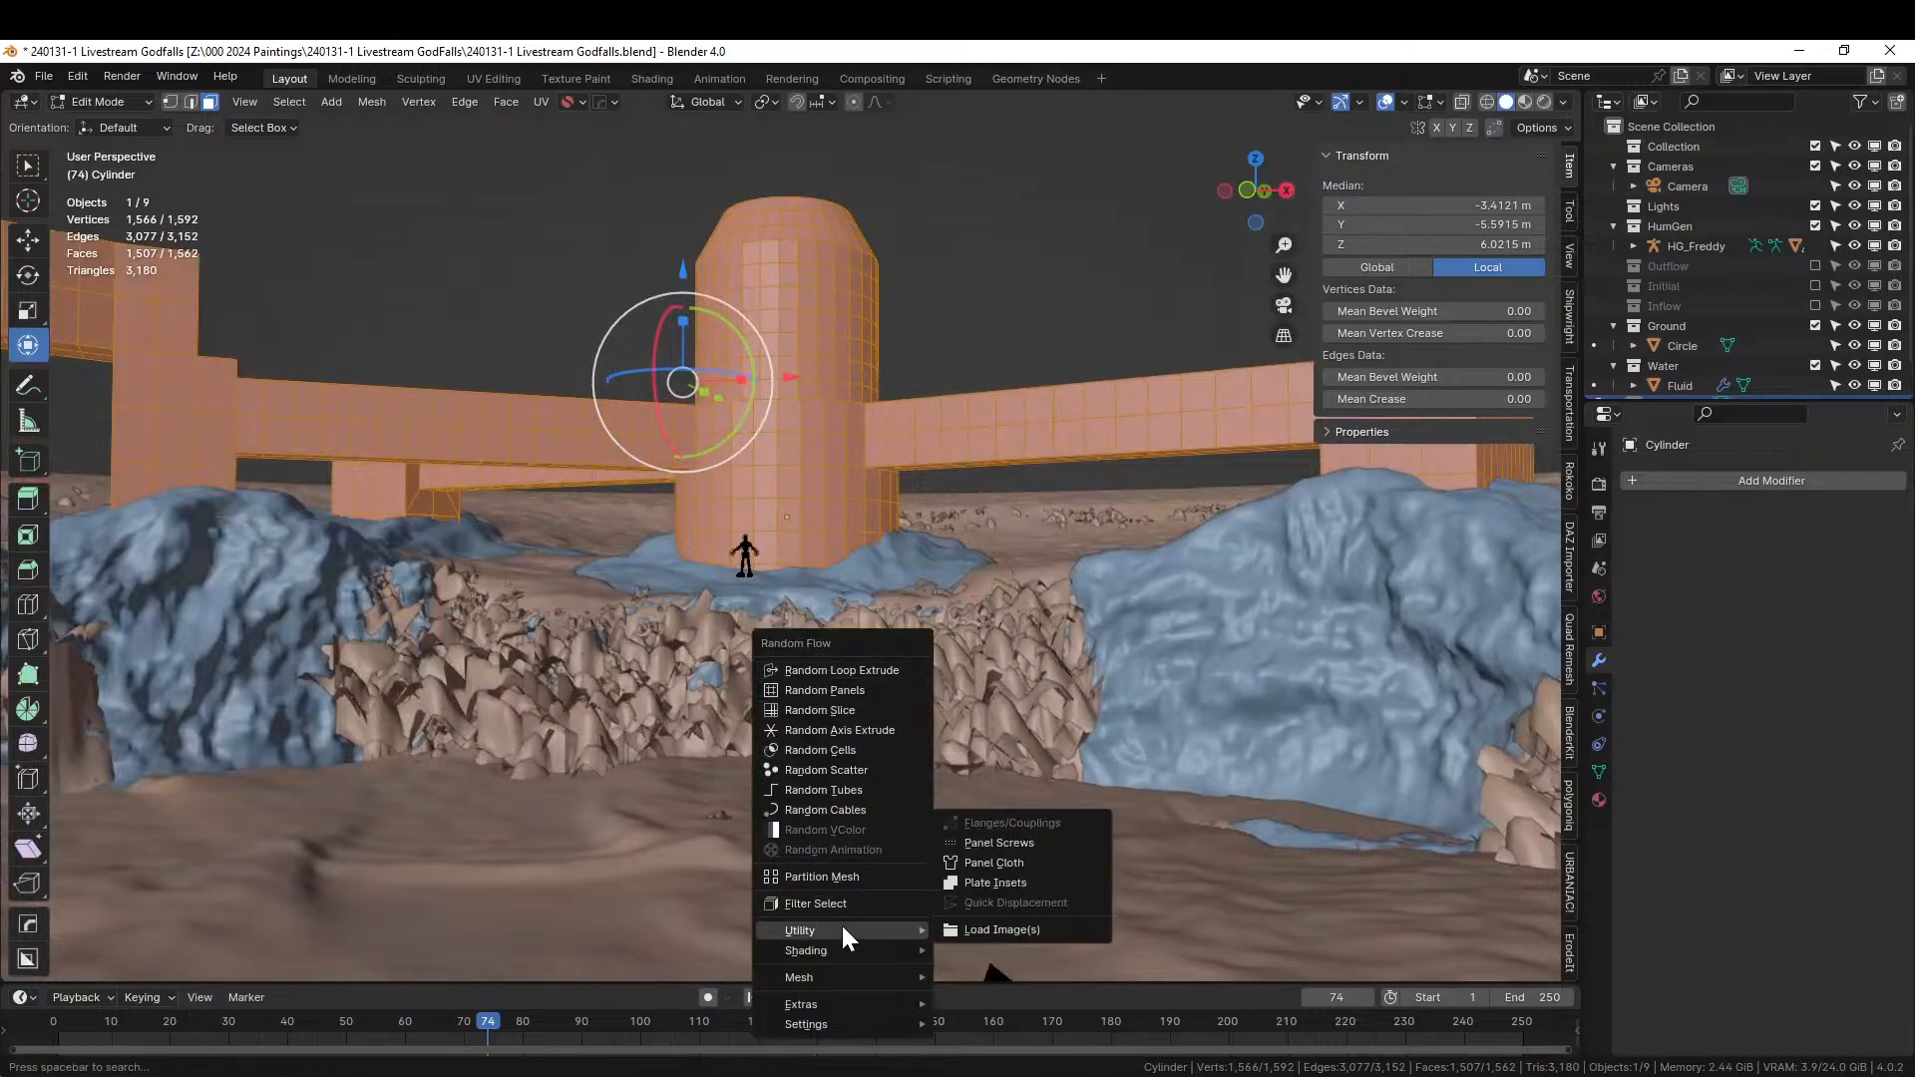
pyautogui.click(1026, 884)
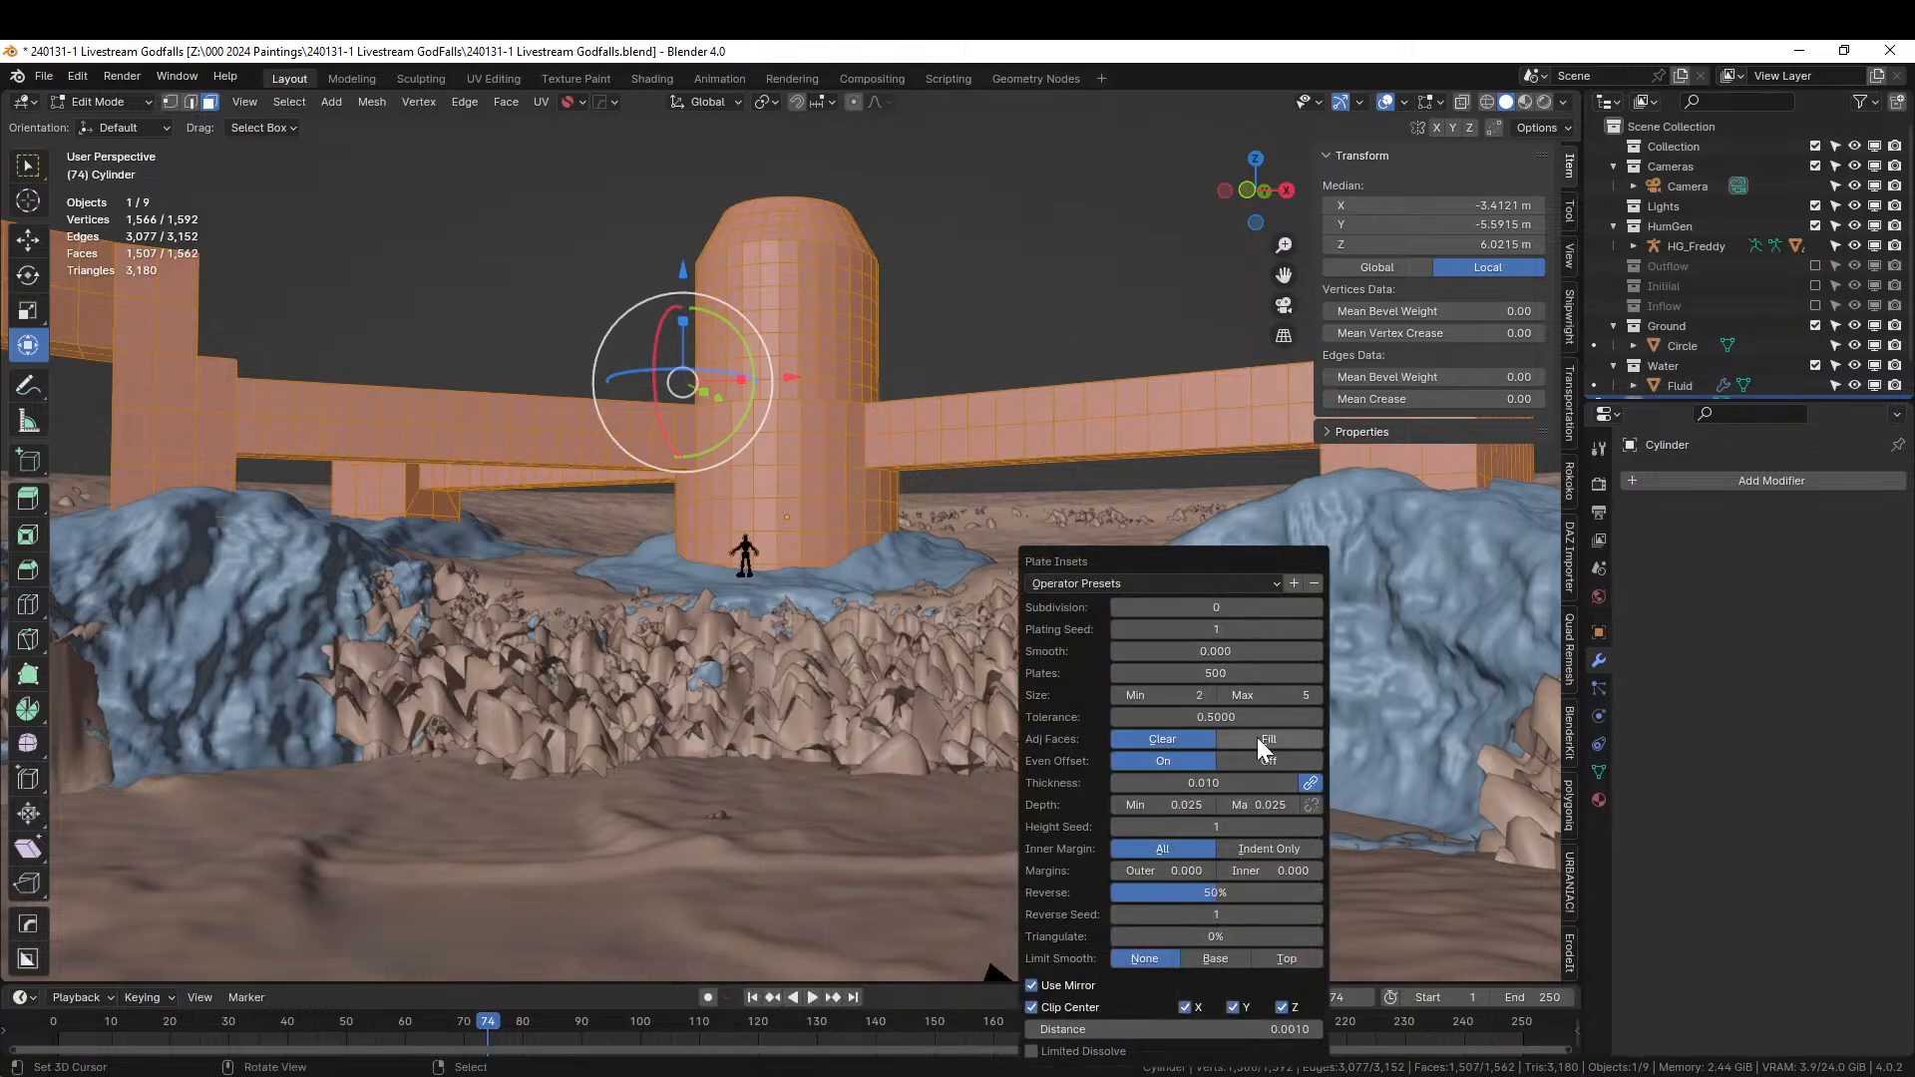
pyautogui.click(1162, 805)
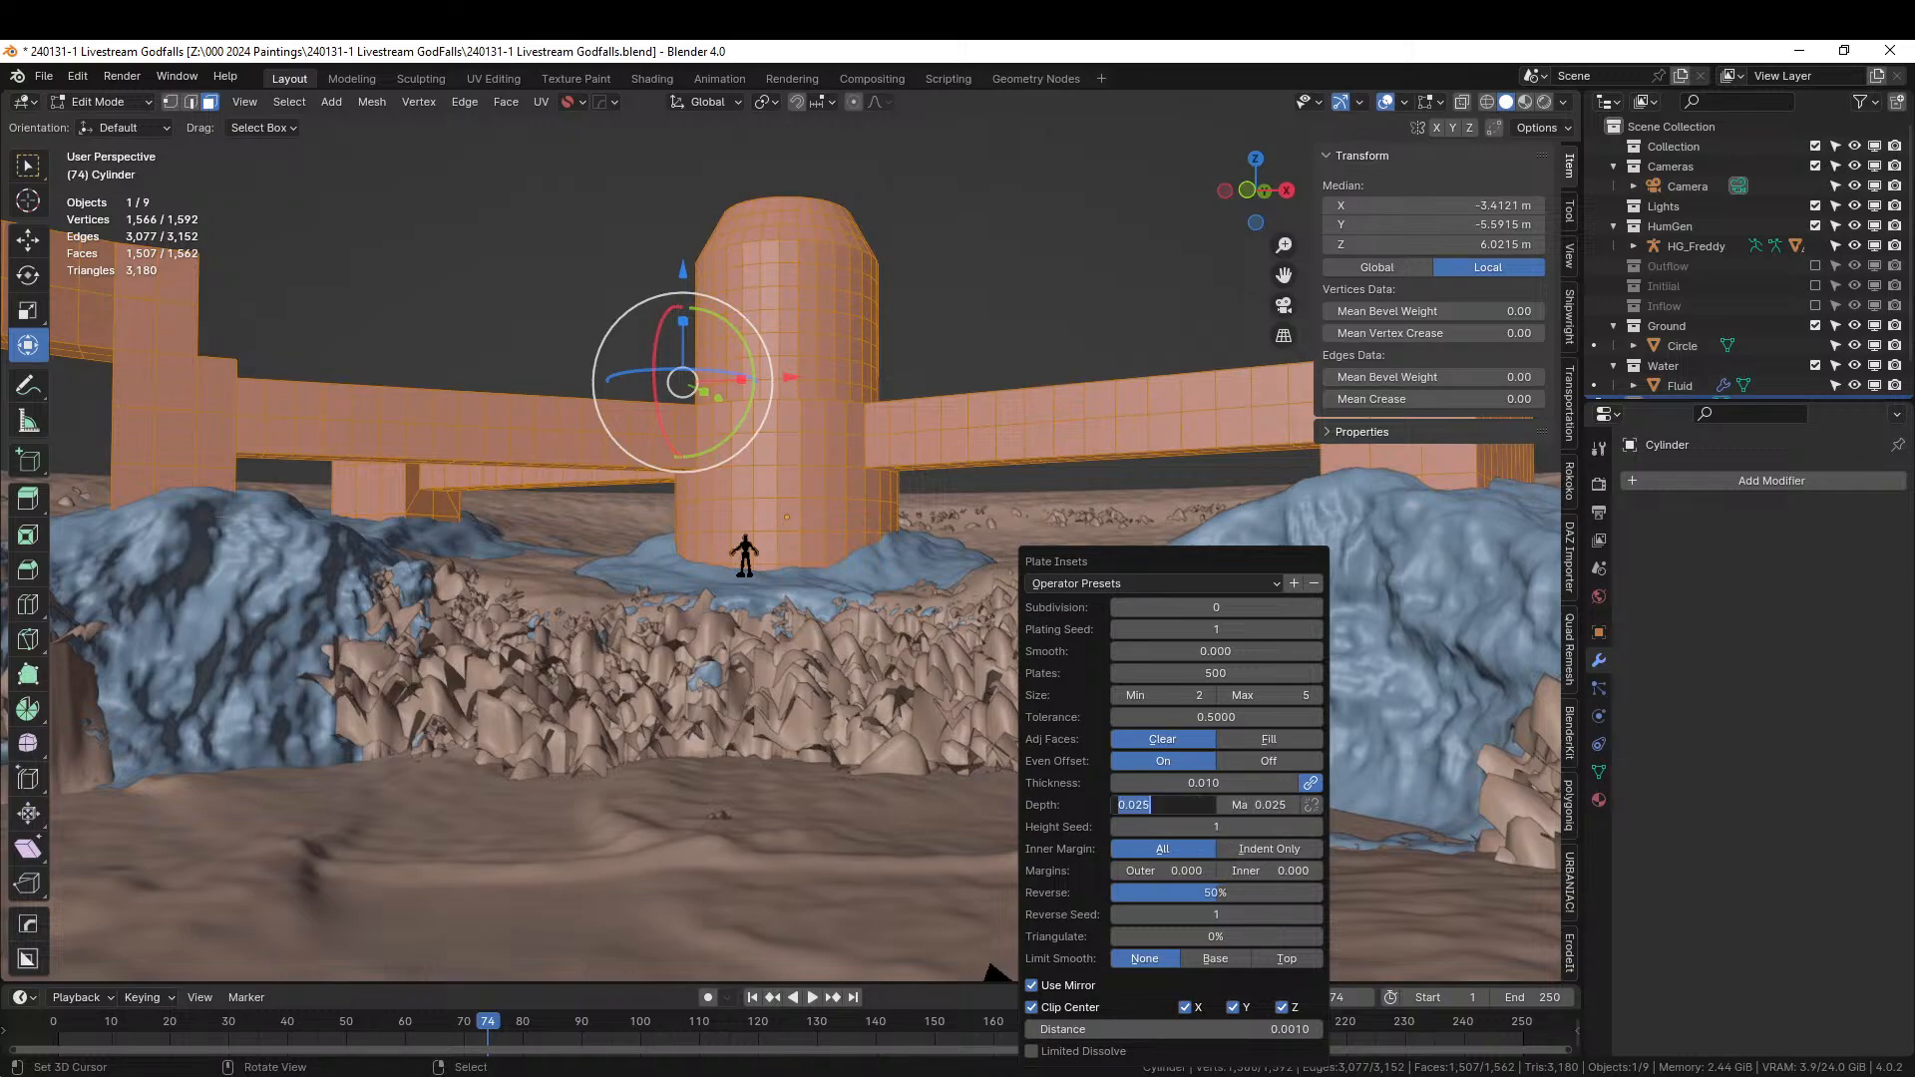
pyautogui.write('.25')
pyautogui.press('Return')
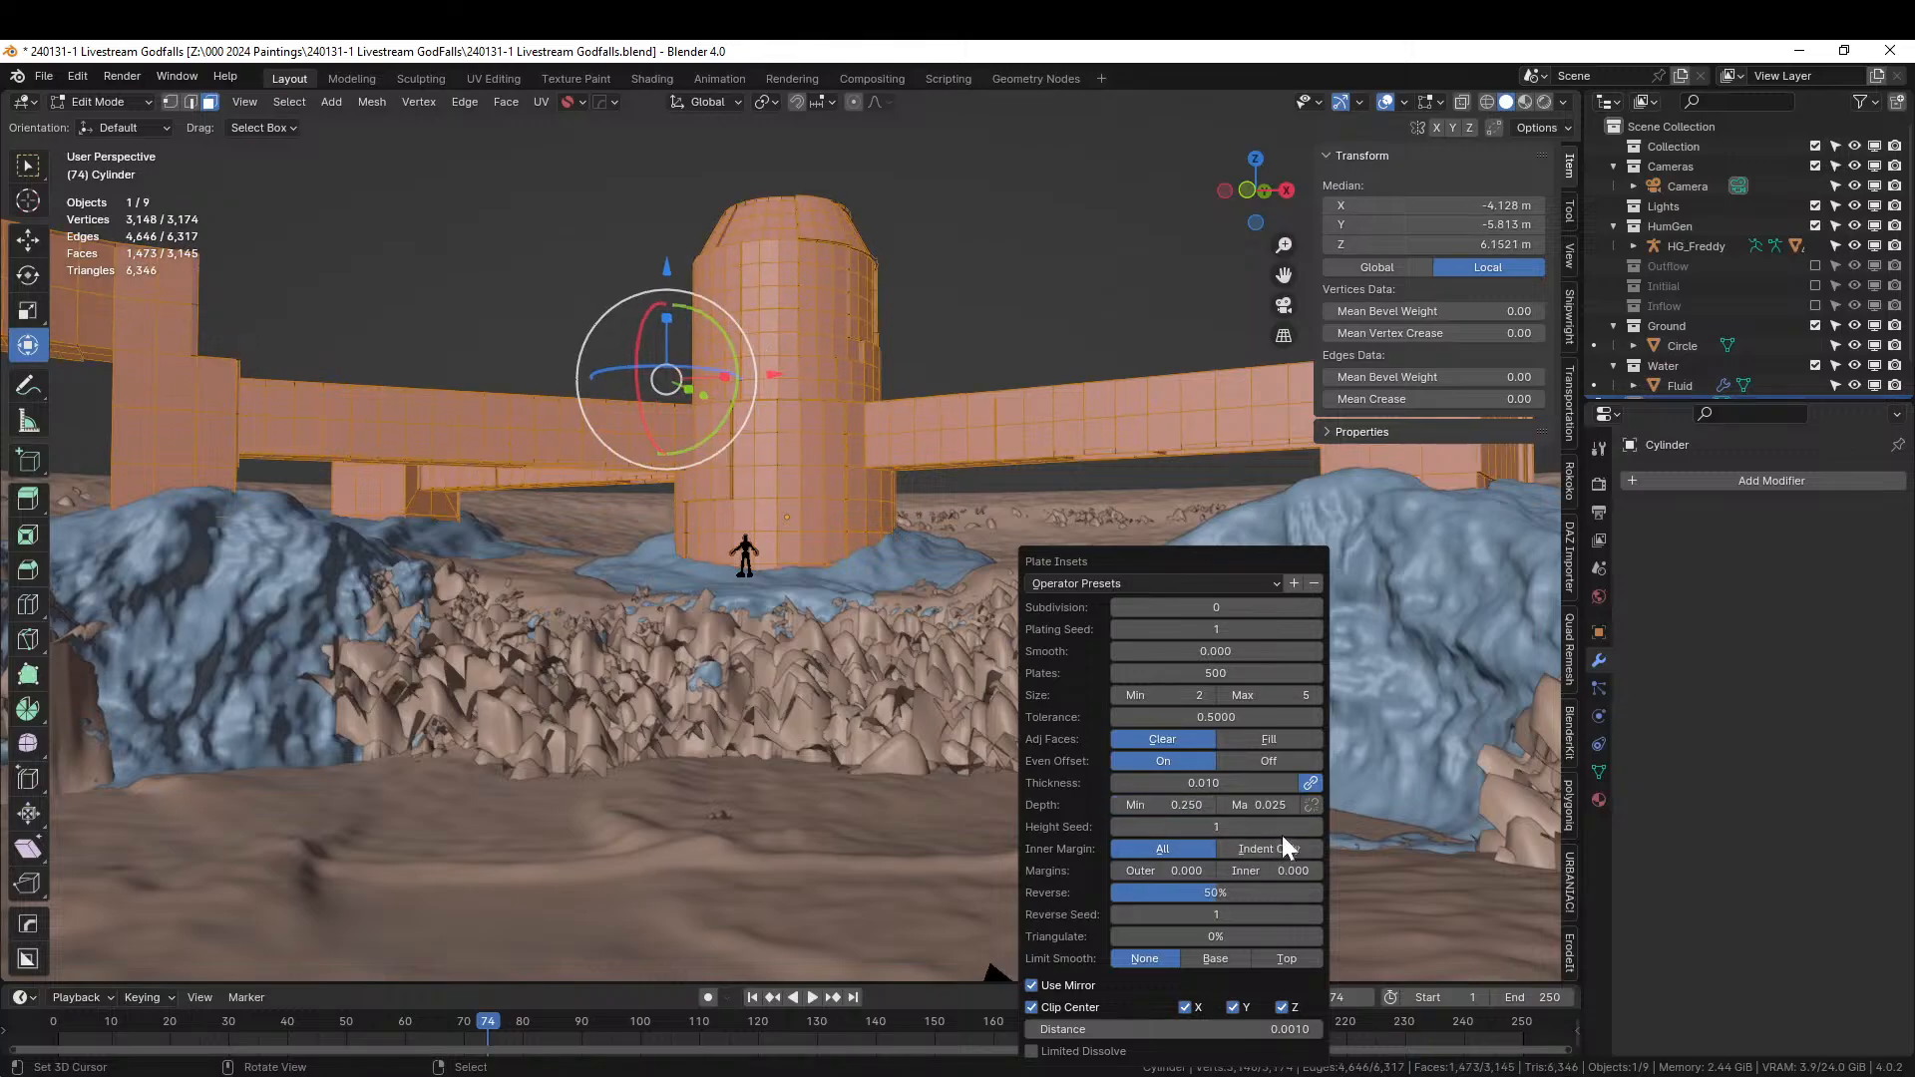
pyautogui.click(1275, 805)
pyautogui.press('Return')
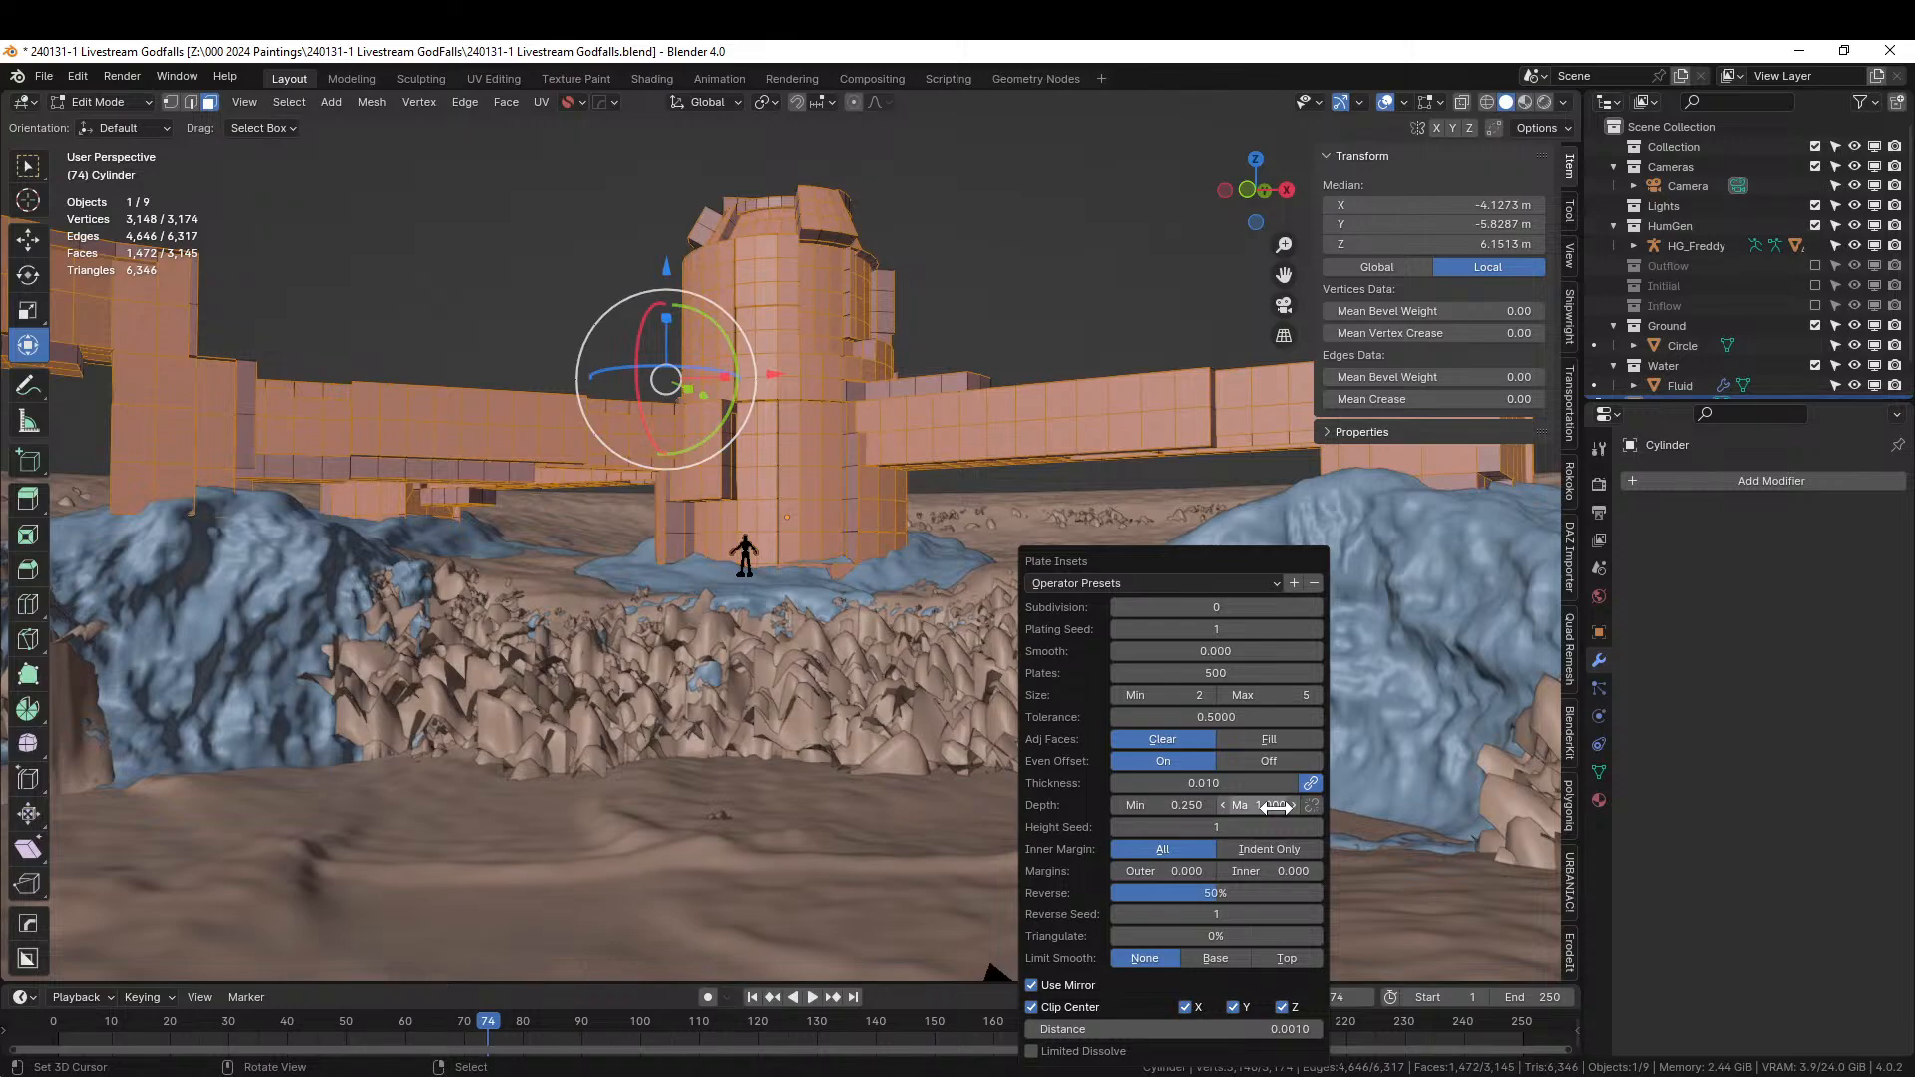
# Set the plate insets' subdivision to 1 and the number of plates to 100.
pyautogui.moveTo(663, 399); pyautogui.dragTo(684, 482, button='middle')
pyautogui.press('F9')
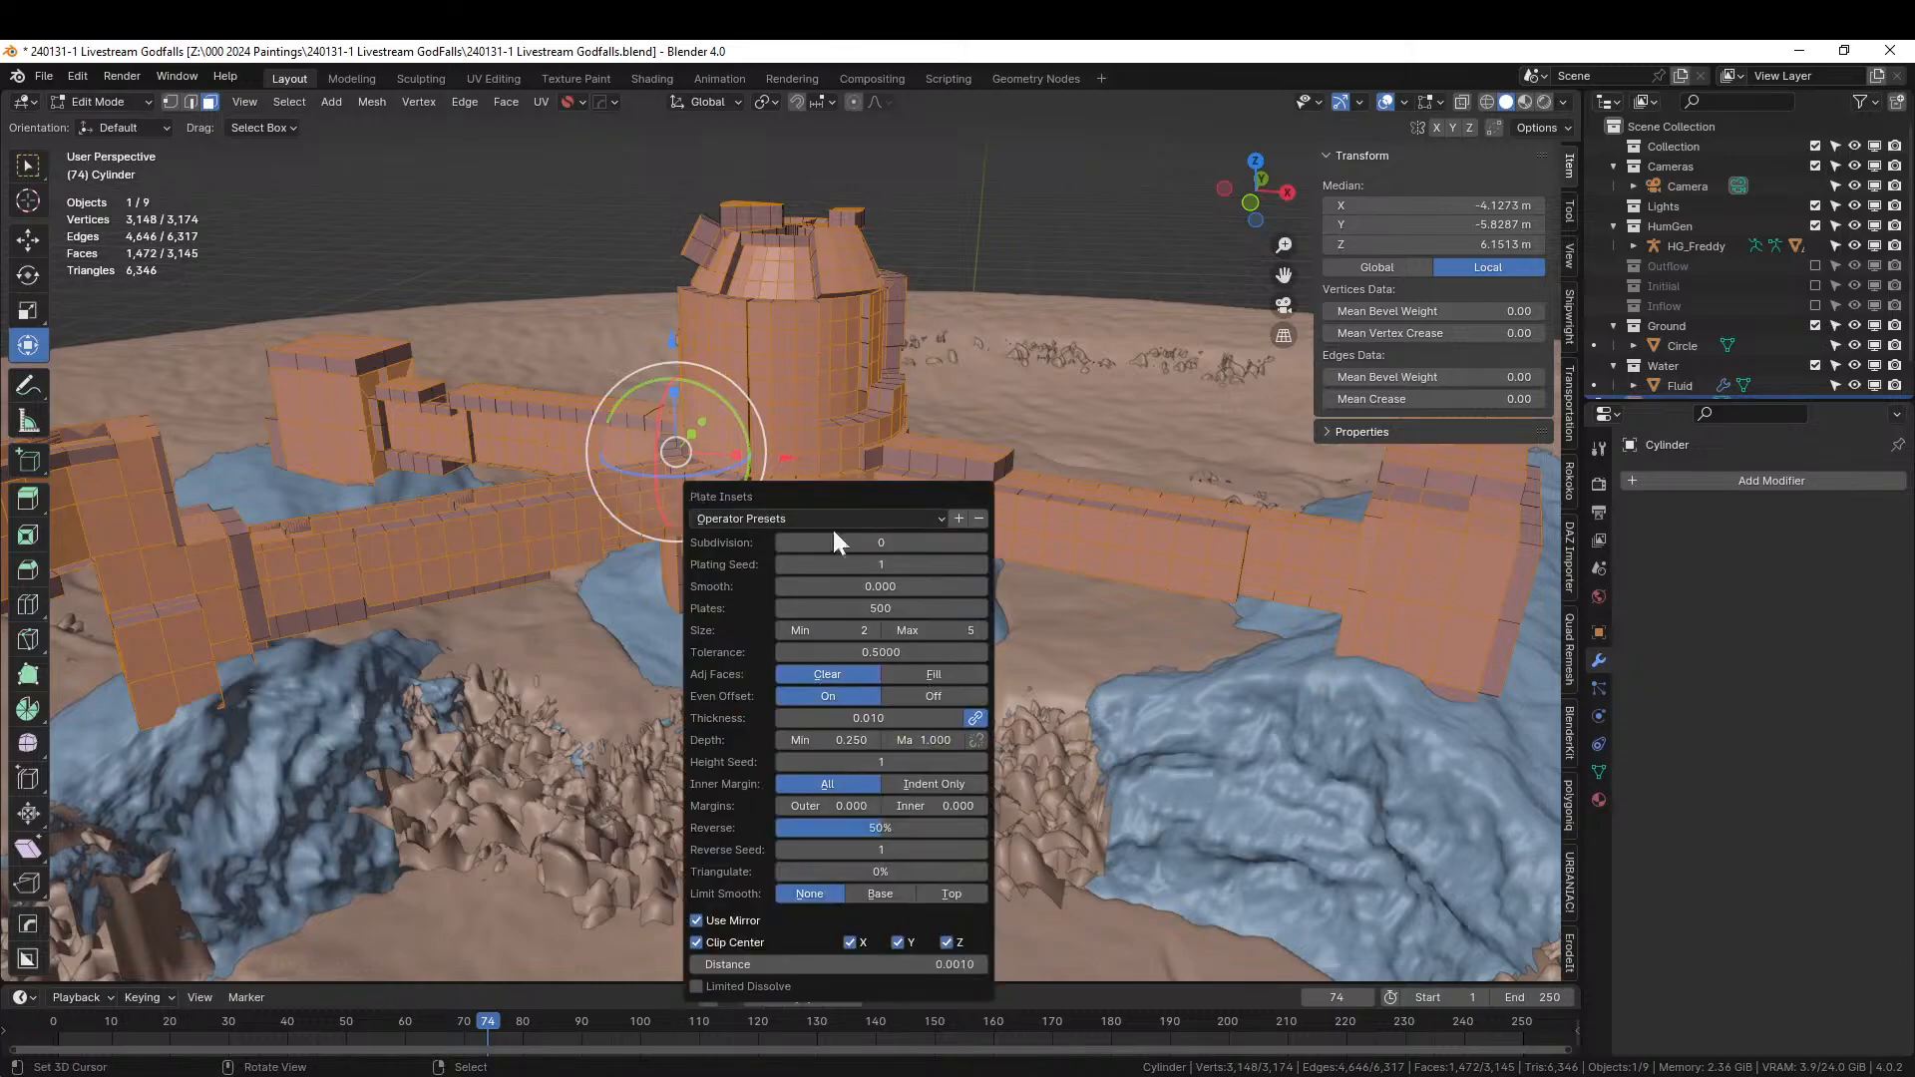
pyautogui.click(979, 541)
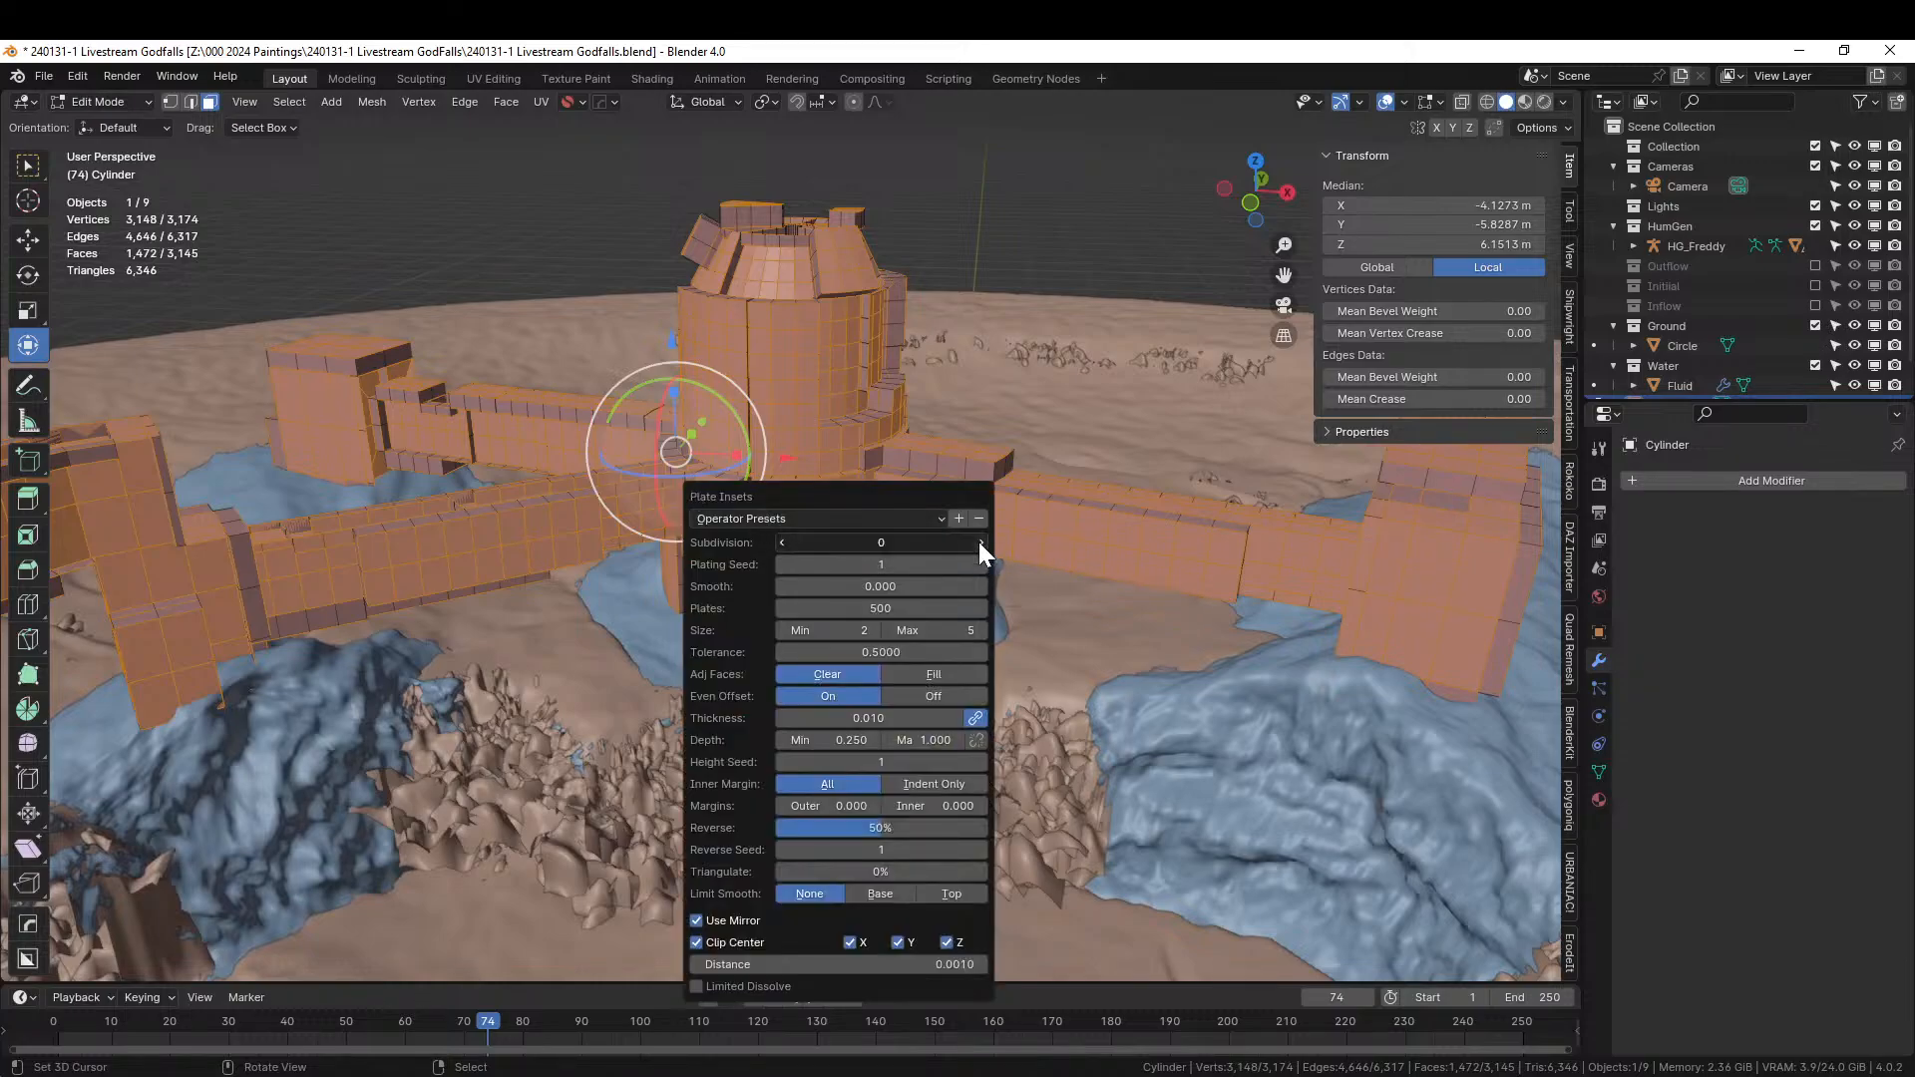
pyautogui.moveTo(1074, 369); pyautogui.dragTo(1031, 299, button='middle')
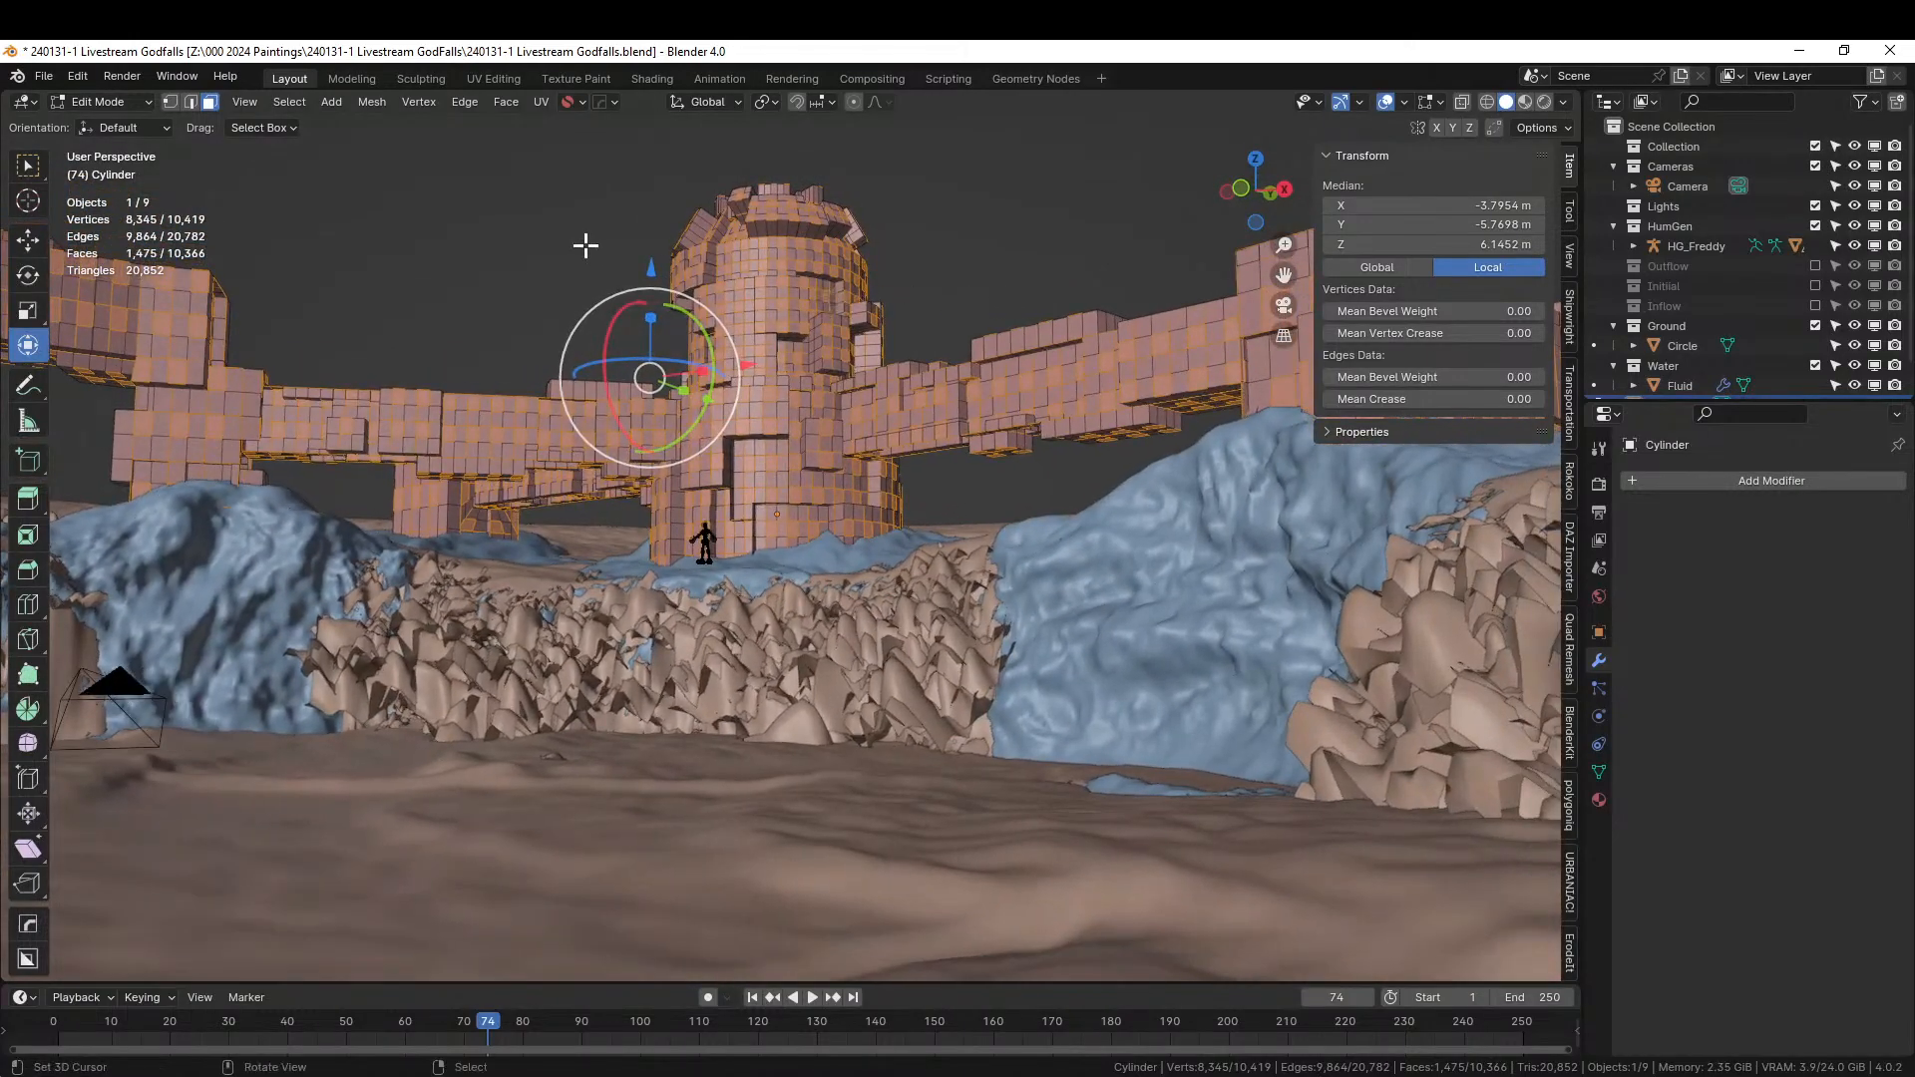
pyautogui.moveTo(600, 257); pyautogui.dragTo(647, 352, button='middle')
pyautogui.press('F9')
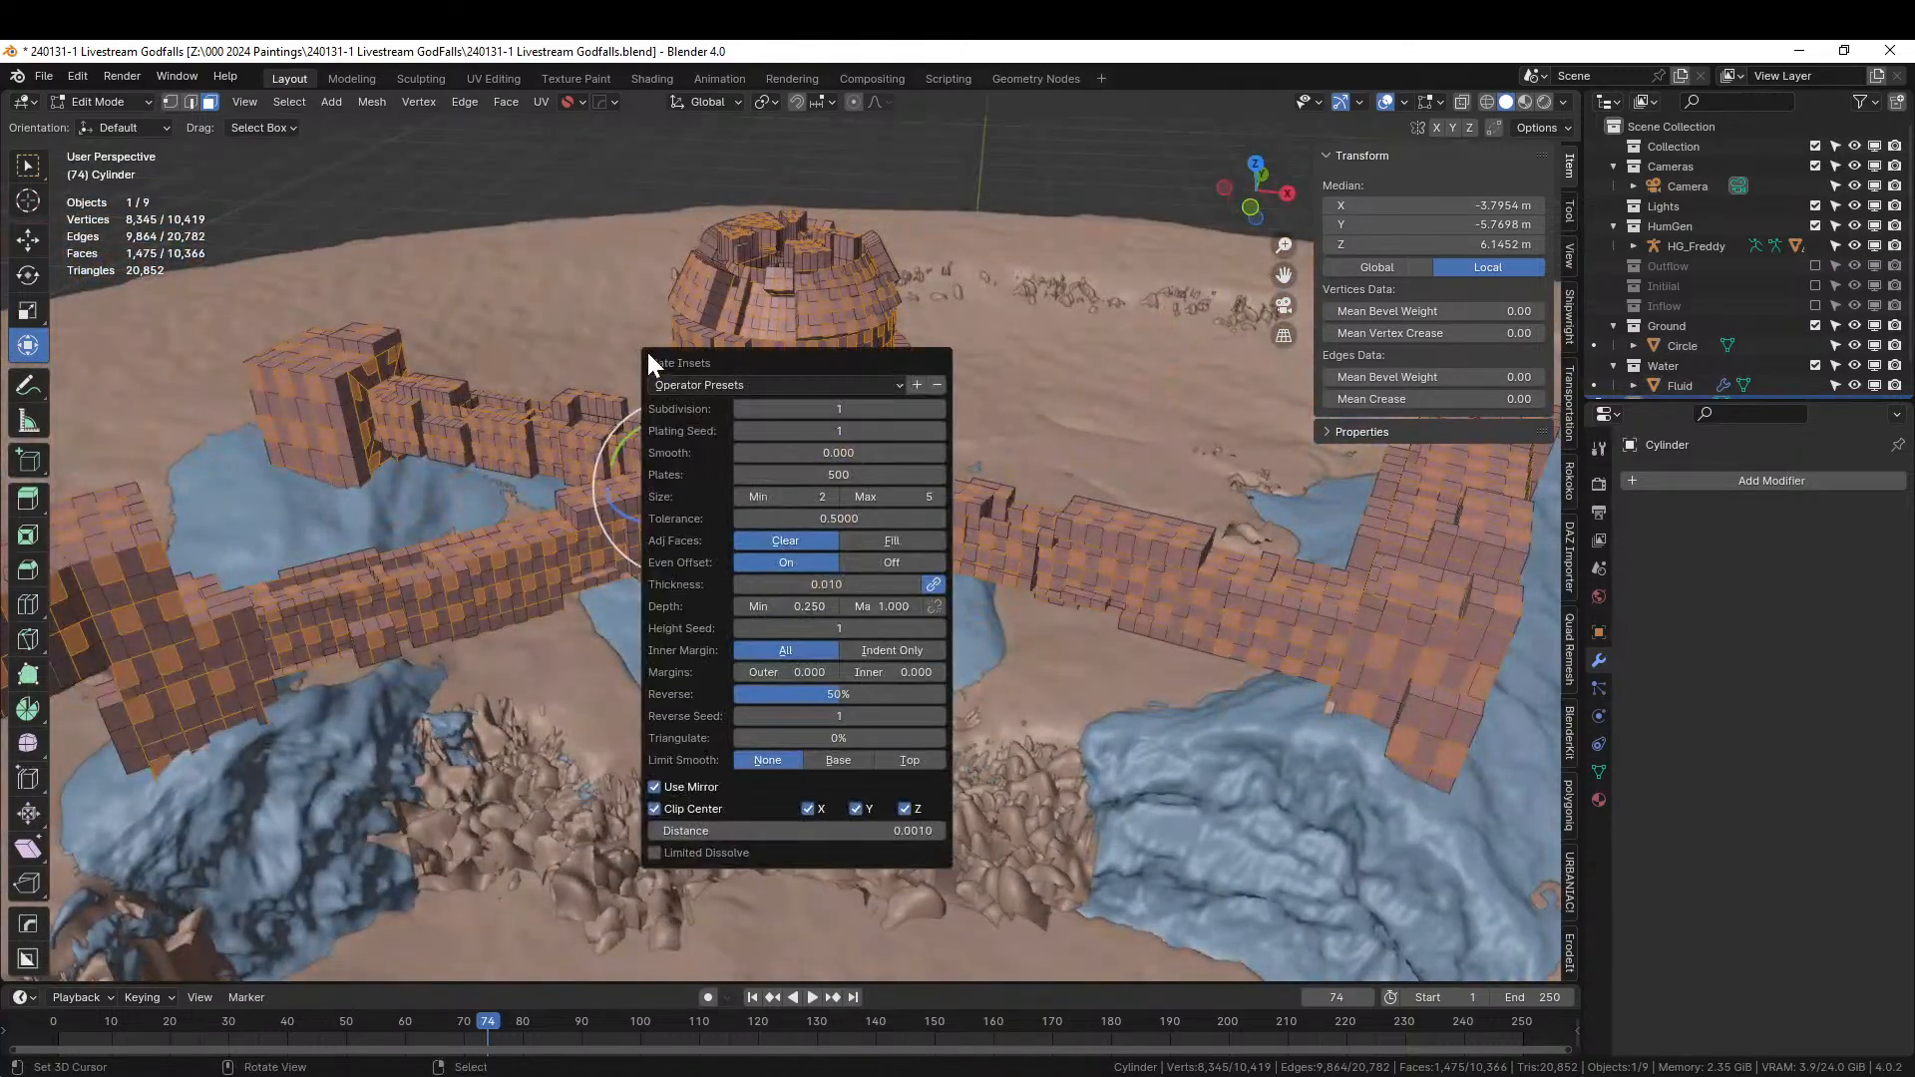
pyautogui.click(860, 477)
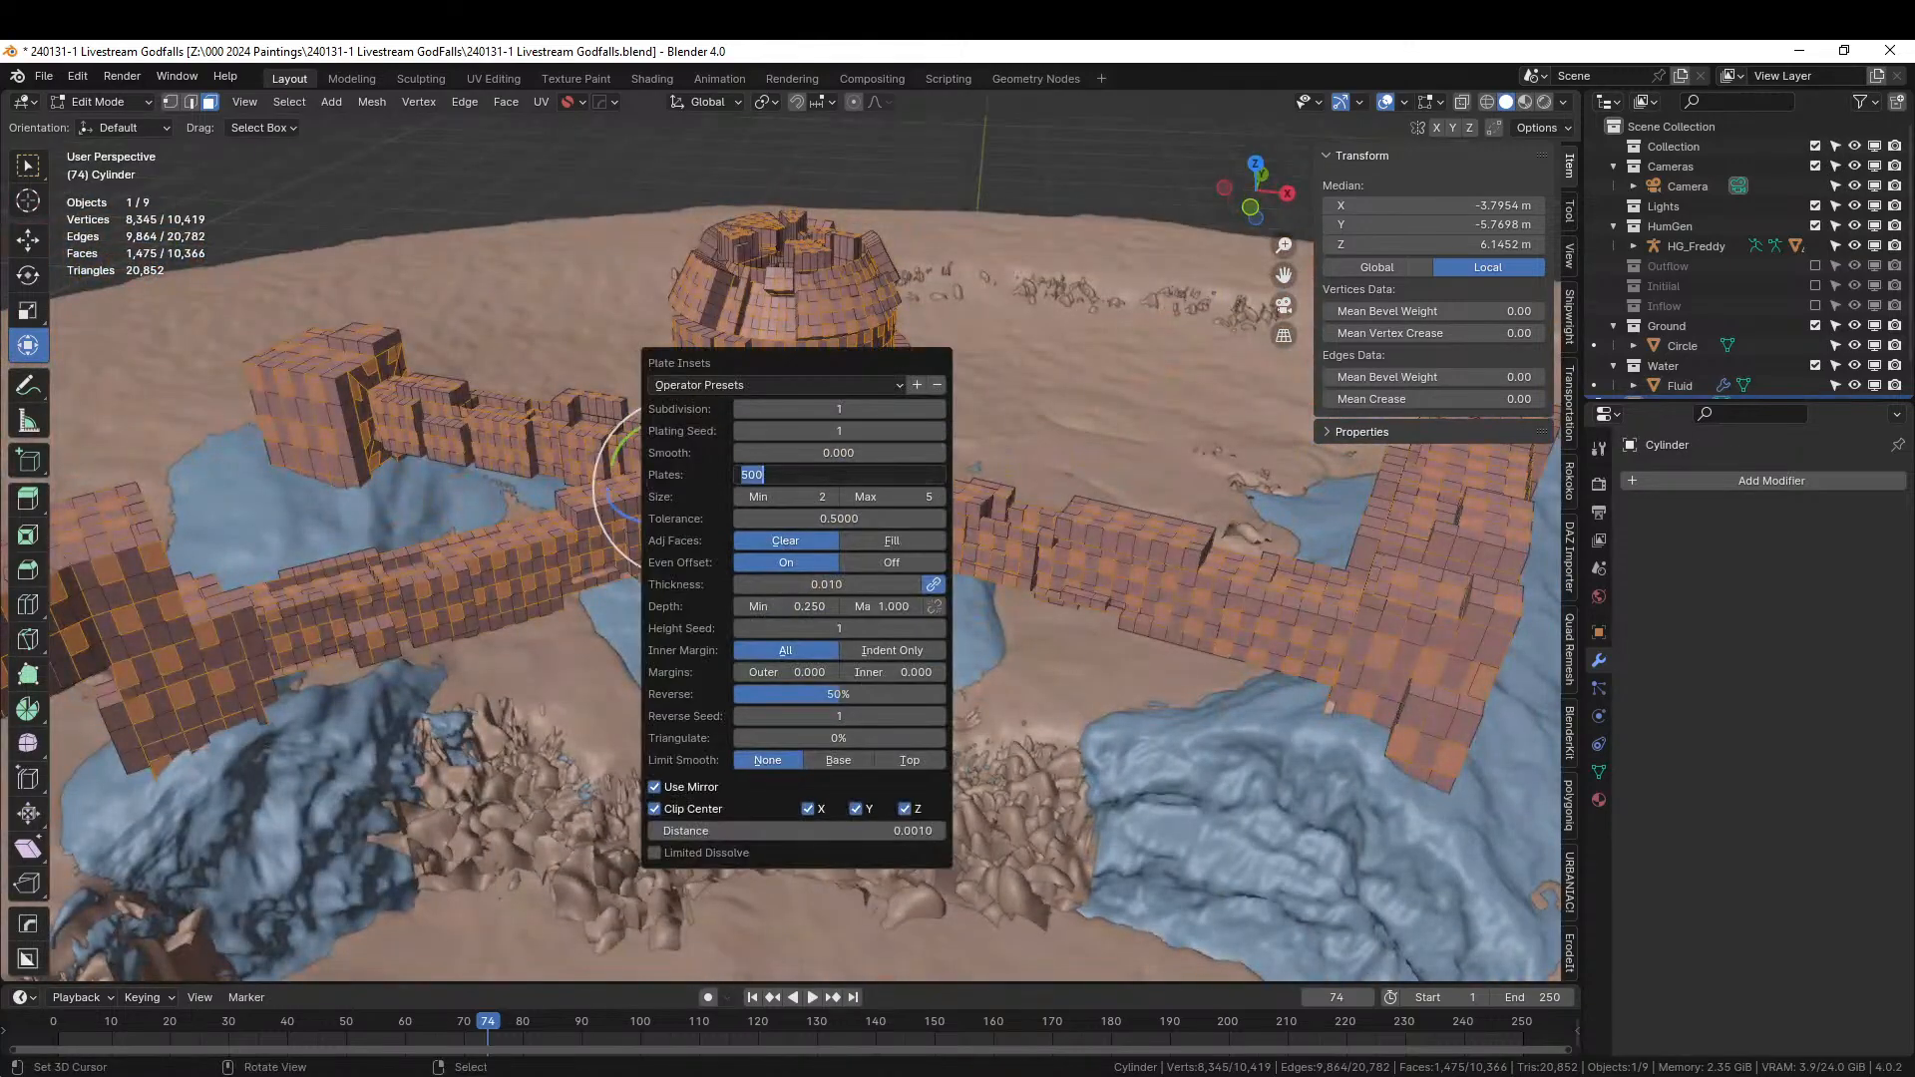
pyautogui.write('100')
pyautogui.press('Return')
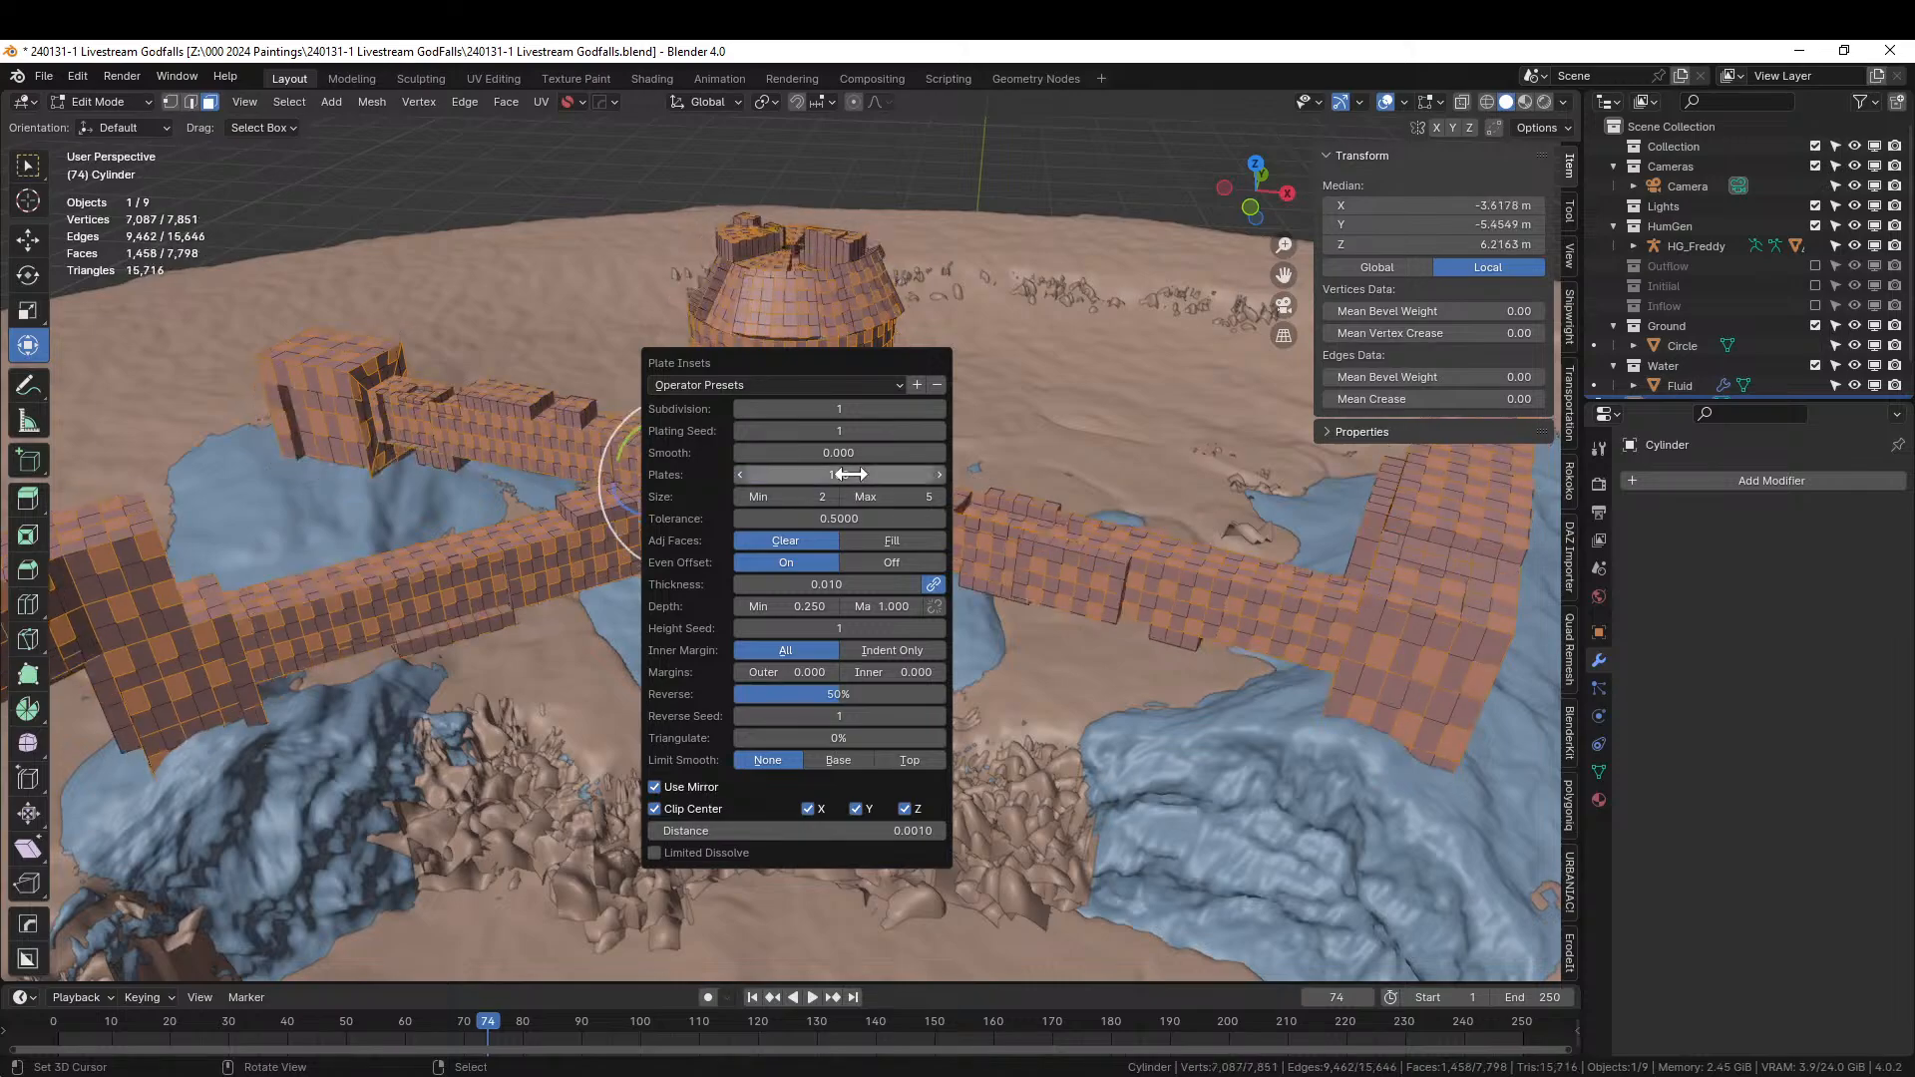
# Set both the outer and inner margins of the plate insets to 0.1.
pyautogui.moveTo(1007, 606); pyautogui.dragTo(1008, 551, button='middle')
pyautogui.scroll(3, 992, 550)
pyautogui.moveTo(704, 582); pyautogui.dragTo(1105, 703, button='middle')
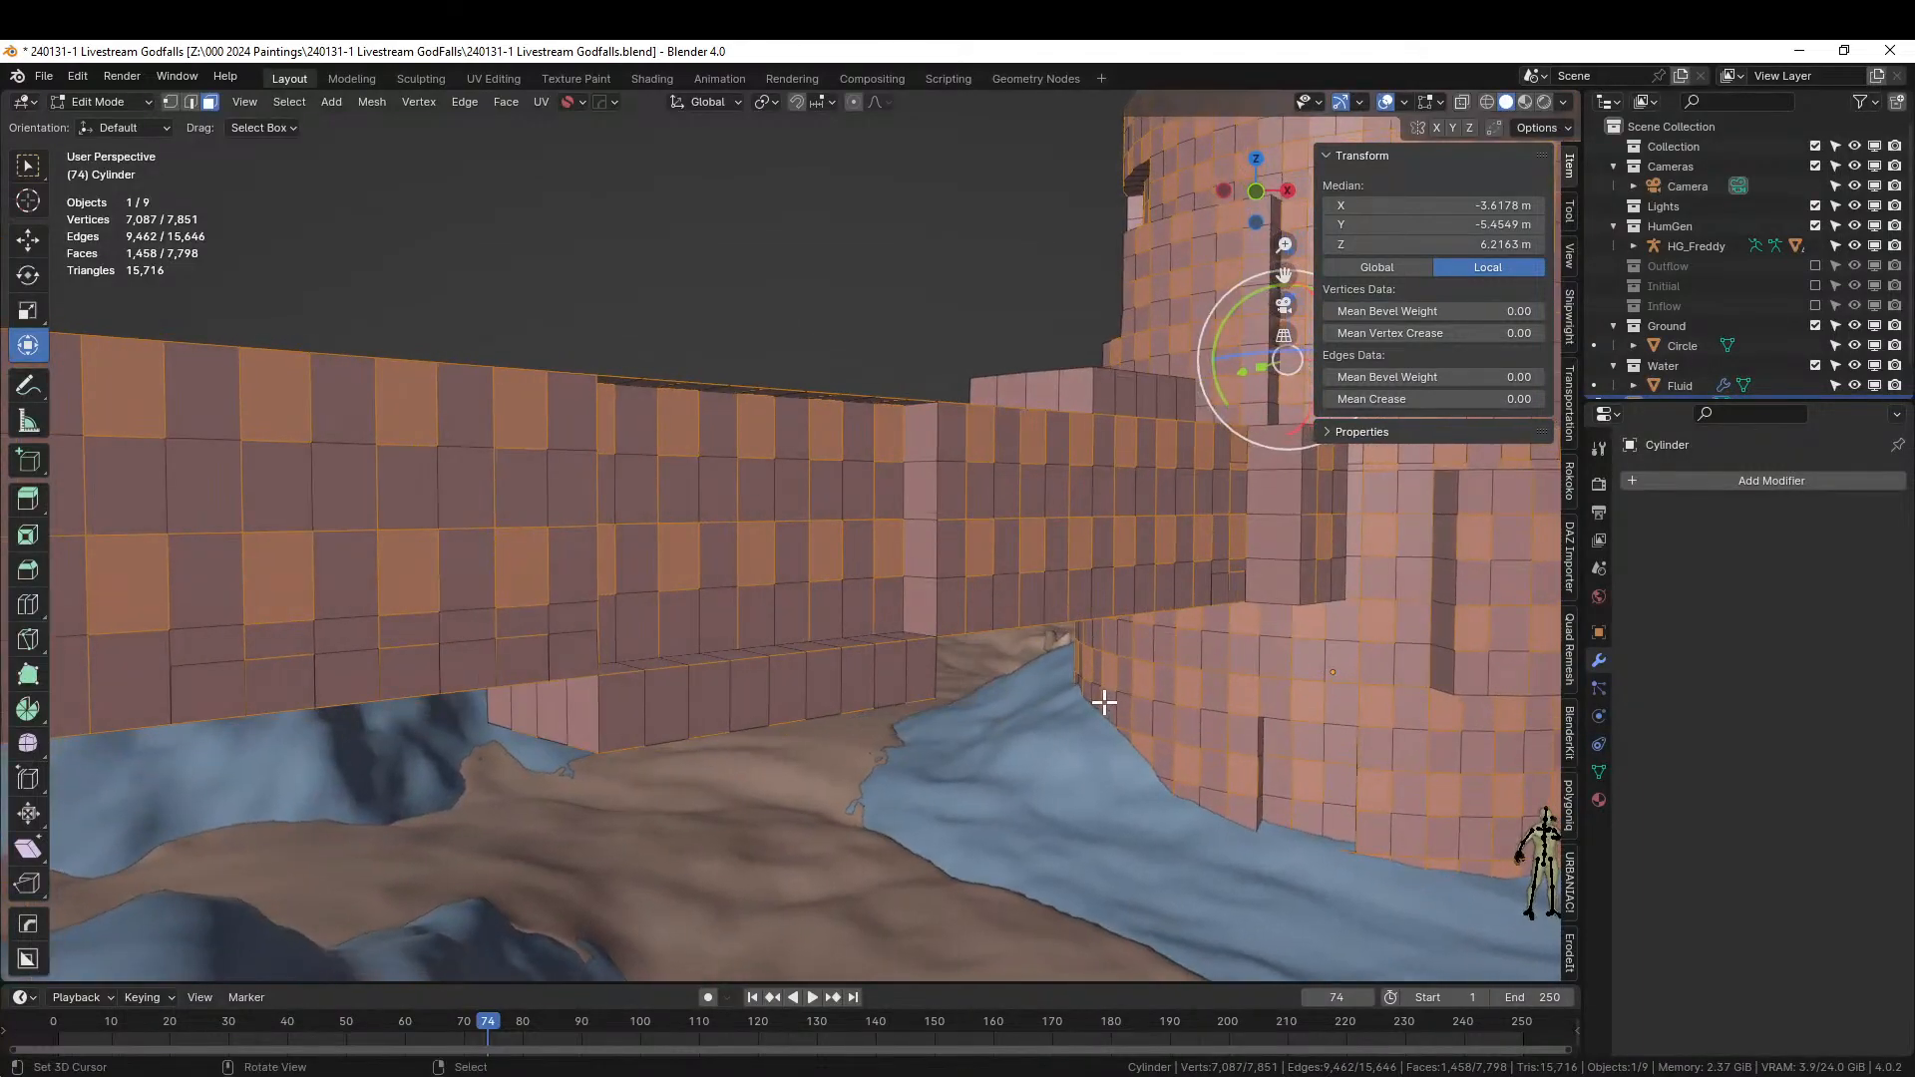
pyautogui.press('F9')
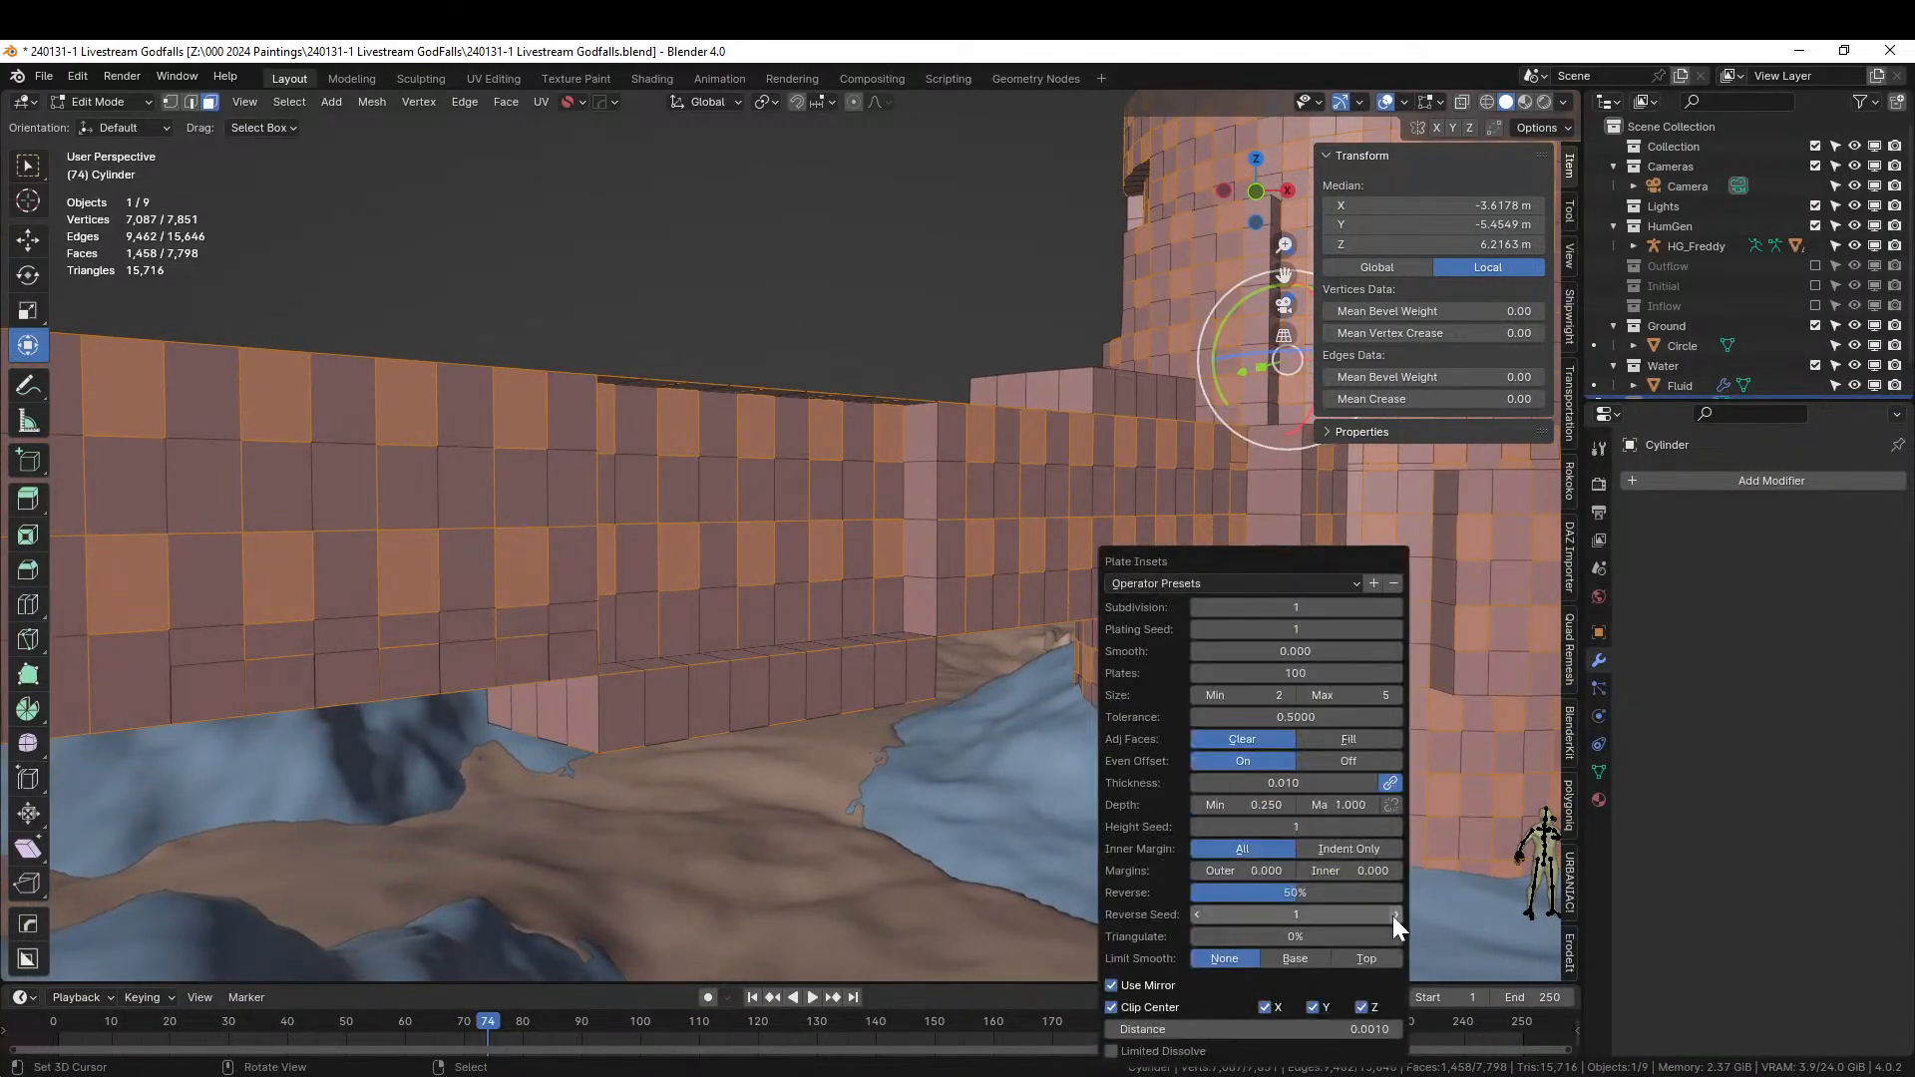
pyautogui.click(1259, 871)
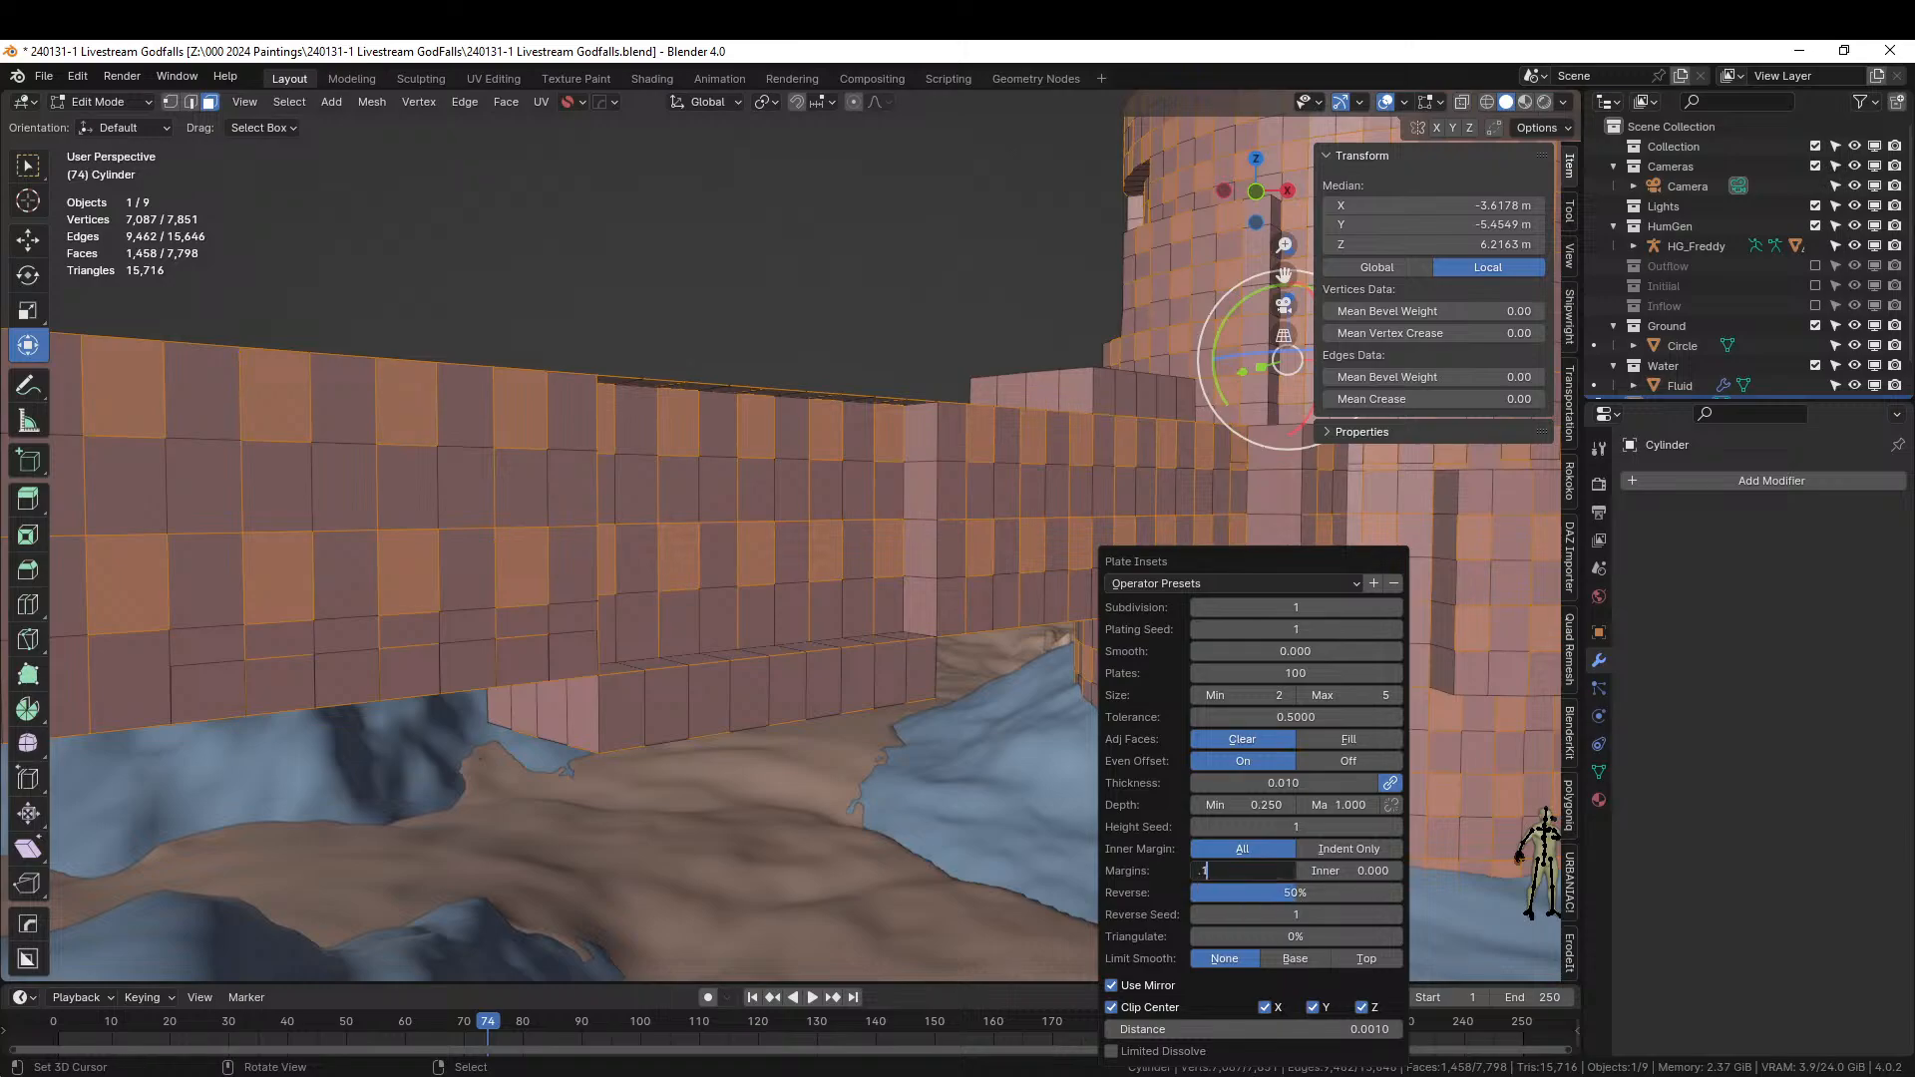
pyautogui.press('Return')
pyautogui.click(1351, 870)
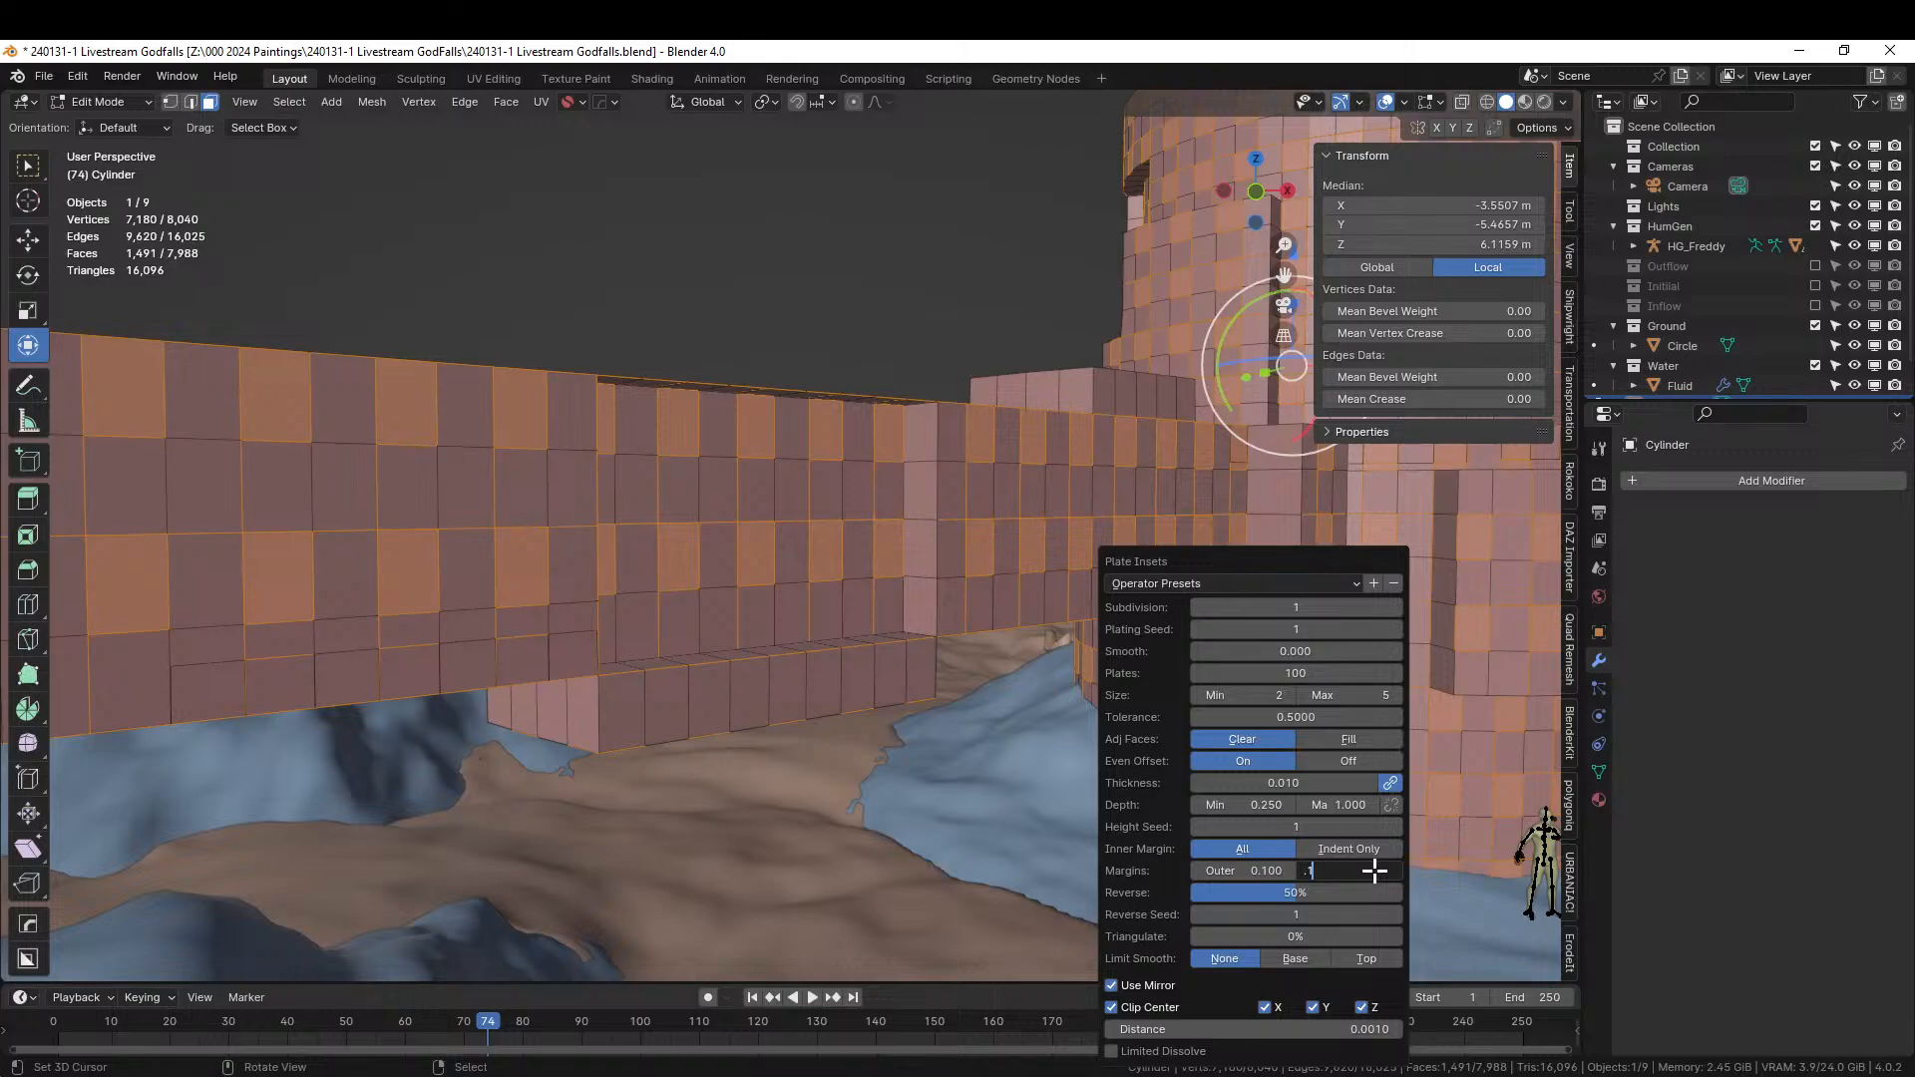
pyautogui.press('Return')
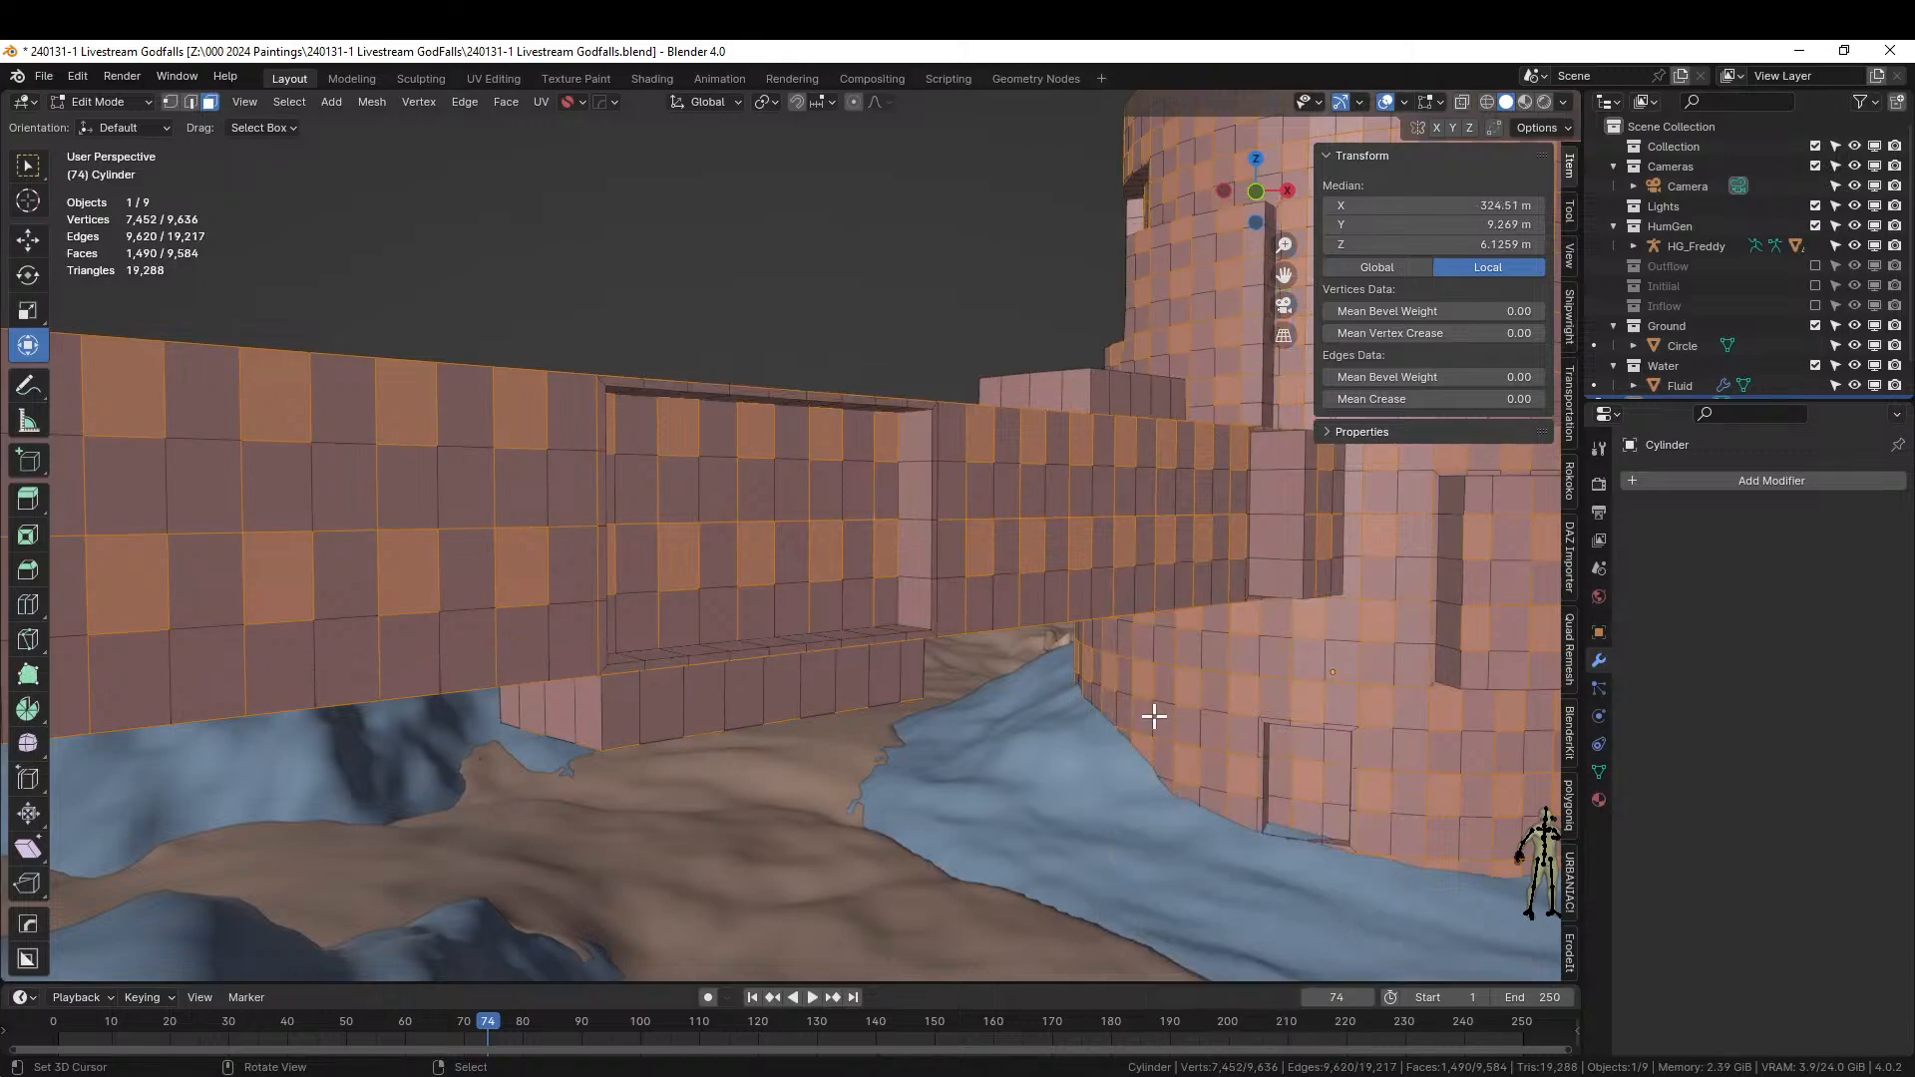
# Set the plate insets' outer margin to 0.
pyautogui.moveTo(1077, 727); pyautogui.dragTo(1078, 770, button='middle')
pyautogui.scroll(-3, 1133, 766)
pyautogui.press('F9')
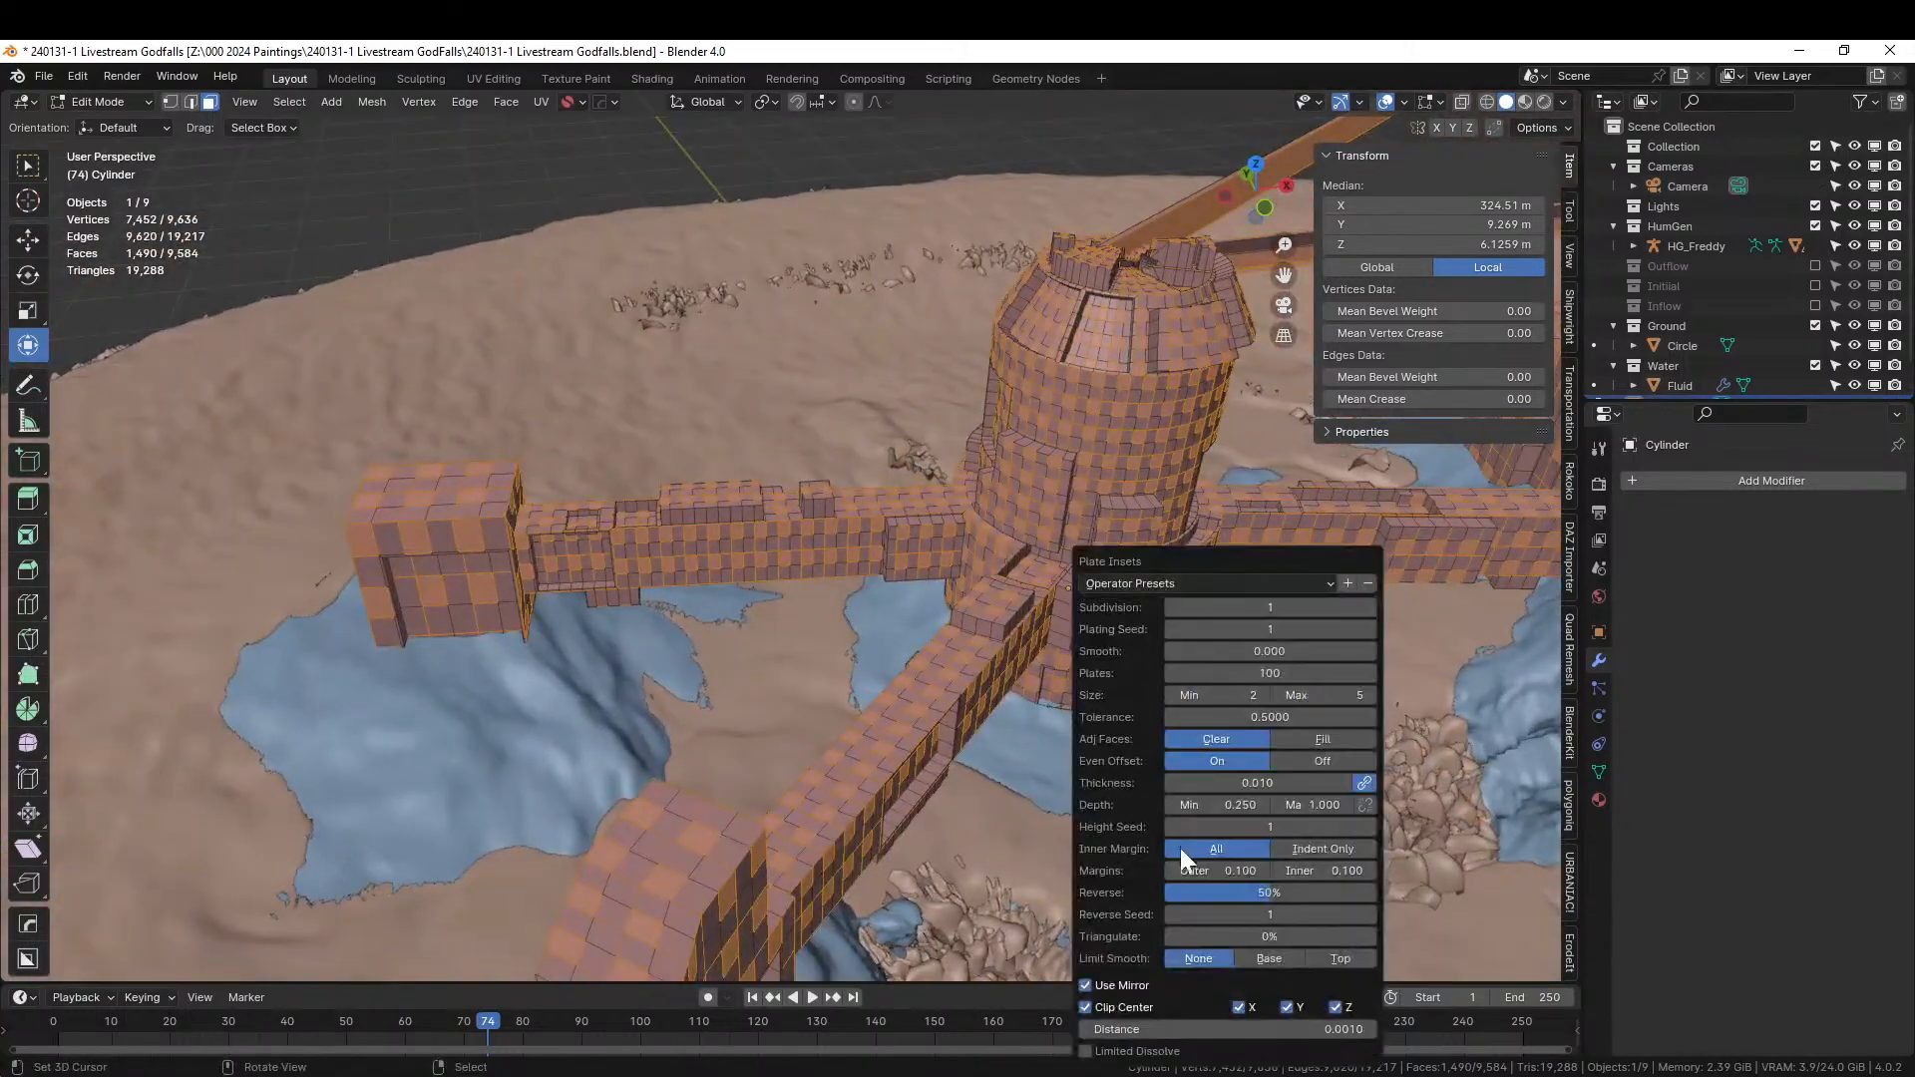
pyautogui.click(1247, 872)
pyautogui.press('Return')
# Undo the plate insets and circle-deselect the faces on the central tower's flat top.
pyautogui.moveTo(1037, 507); pyautogui.dragTo(909, 576, button='middle')
pyautogui.hotkey('ctrl', 'z')
pyautogui.scroll(5, 1010, 502)
pyautogui.scroll(5, 963, 616)
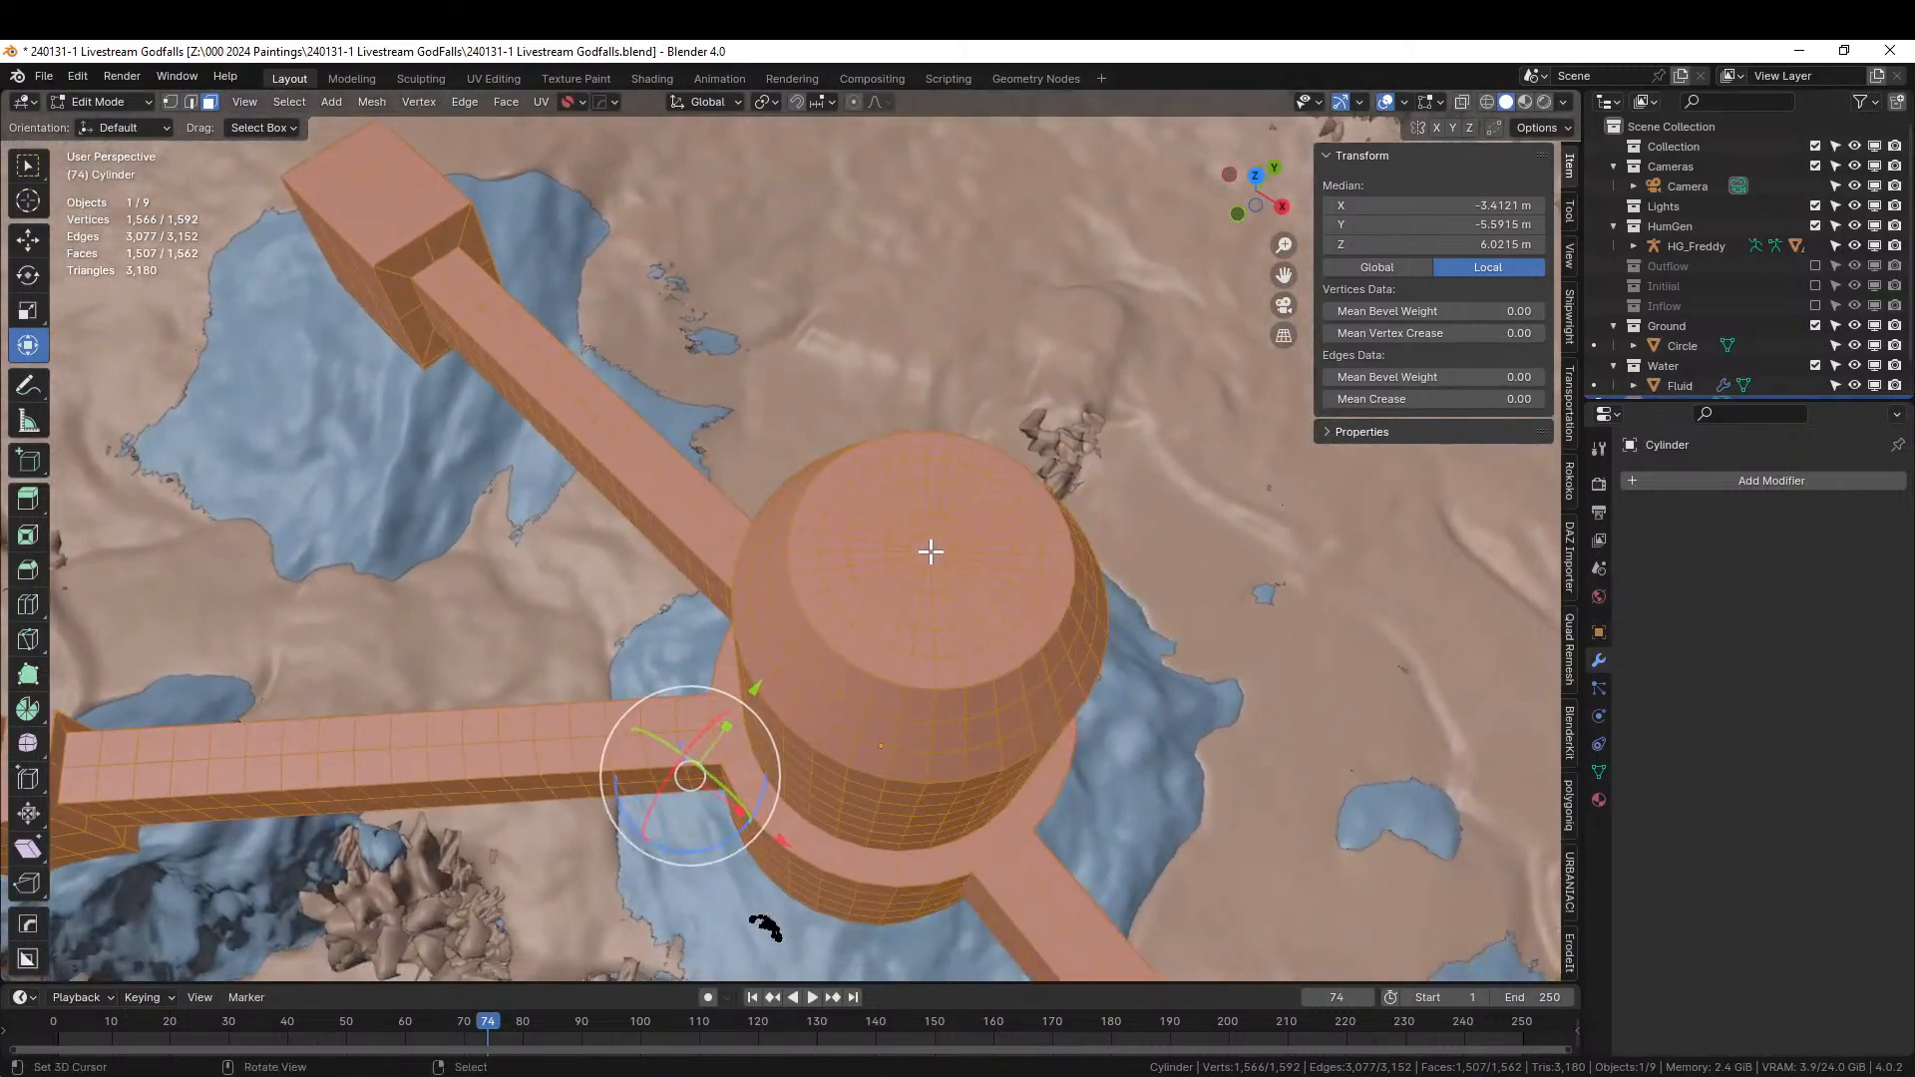
pyautogui.press('c')
pyautogui.moveTo(937, 595)
pyautogui.keyDown('shift'); pyautogui.mouseDown()
pyautogui.moveTo(903, 602)
pyautogui.moveTo(855, 543)
pyautogui.moveTo(885, 492)
pyautogui.moveTo(974, 483)
pyautogui.moveTo(1027, 556)
pyautogui.moveTo(949, 630)
pyautogui.moveTo(907, 564)
pyautogui.moveTo(970, 560)
pyautogui.moveTo(928, 594)
pyautogui.mouseUp(); pyautogui.keyUp('shift')
pyautogui.rightClick(926, 593)
# Apply Plate Insets to the faces still selected, using plating seed 2 and subdivision 1.
pyautogui.moveTo(926, 593); pyautogui.dragTo(971, 509, button='middle')
pyautogui.hotkey('shift', 'q')
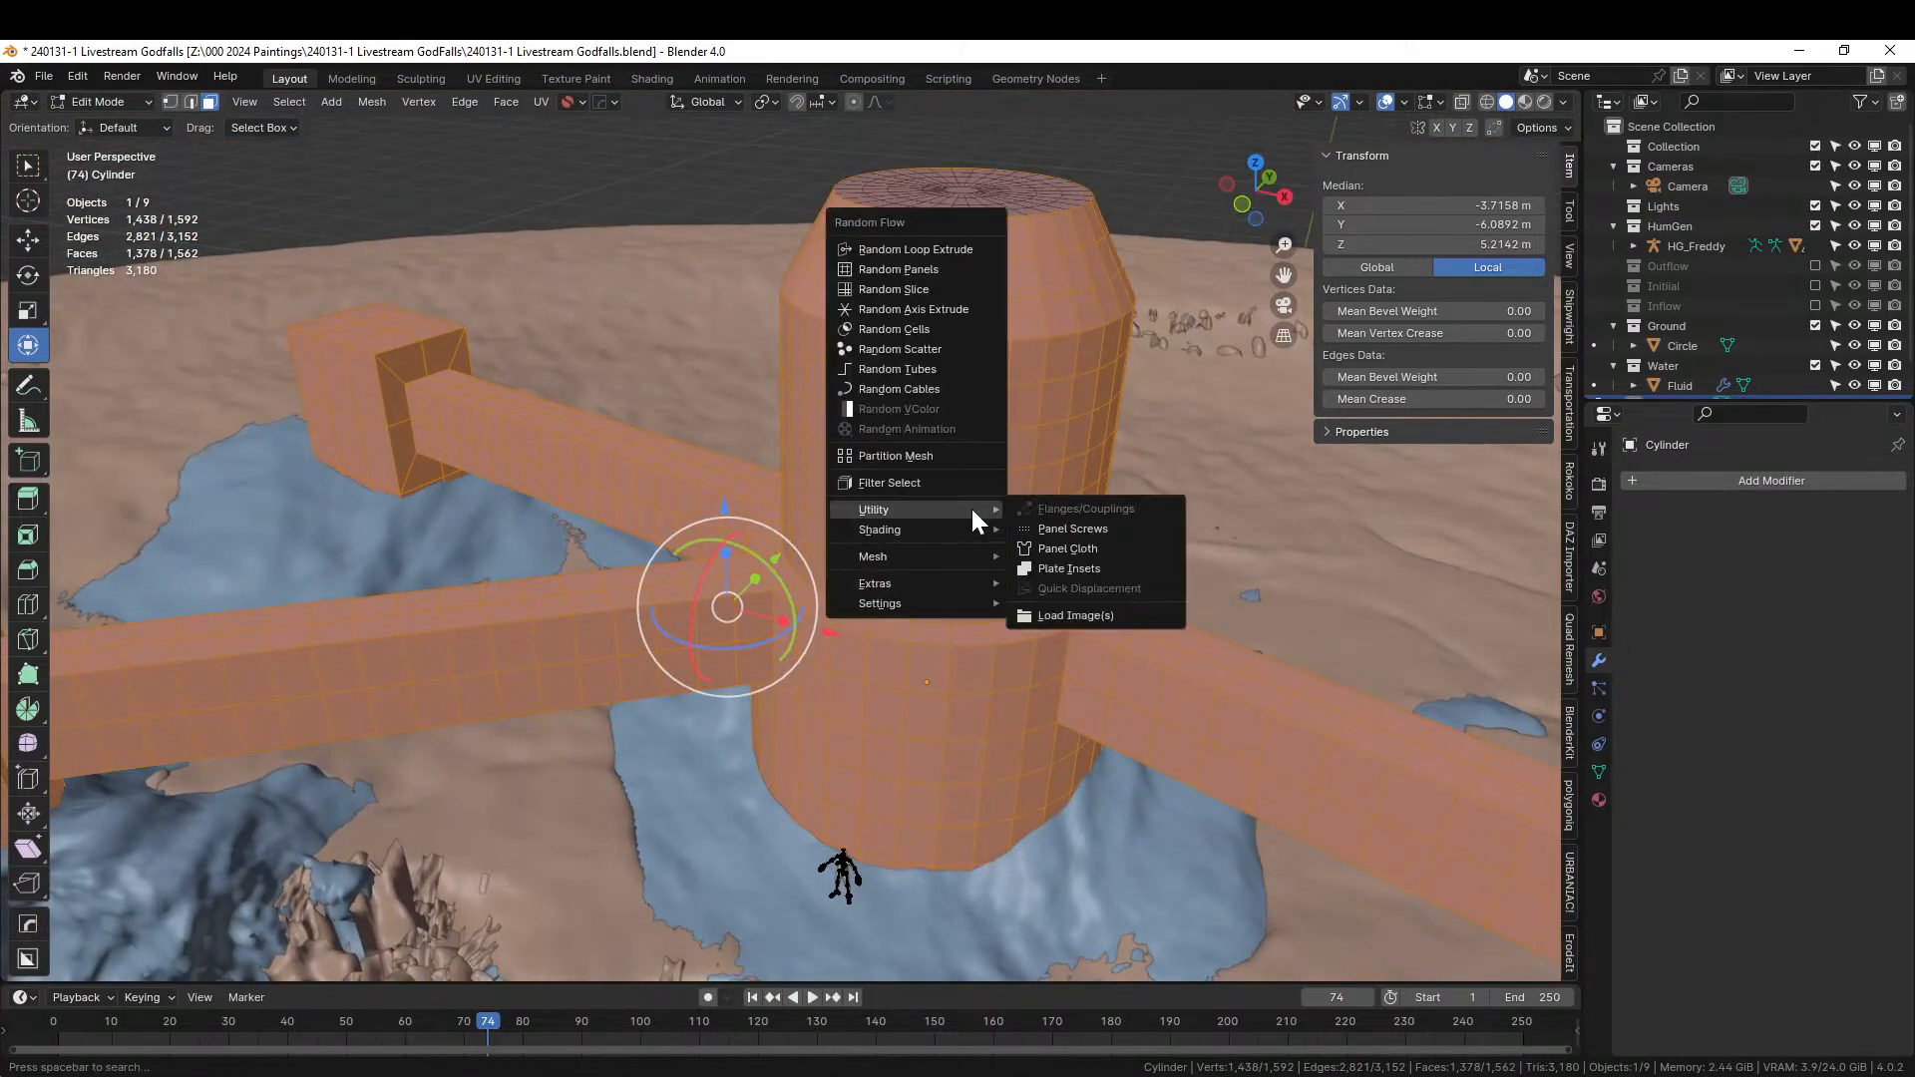
pyautogui.click(1144, 569)
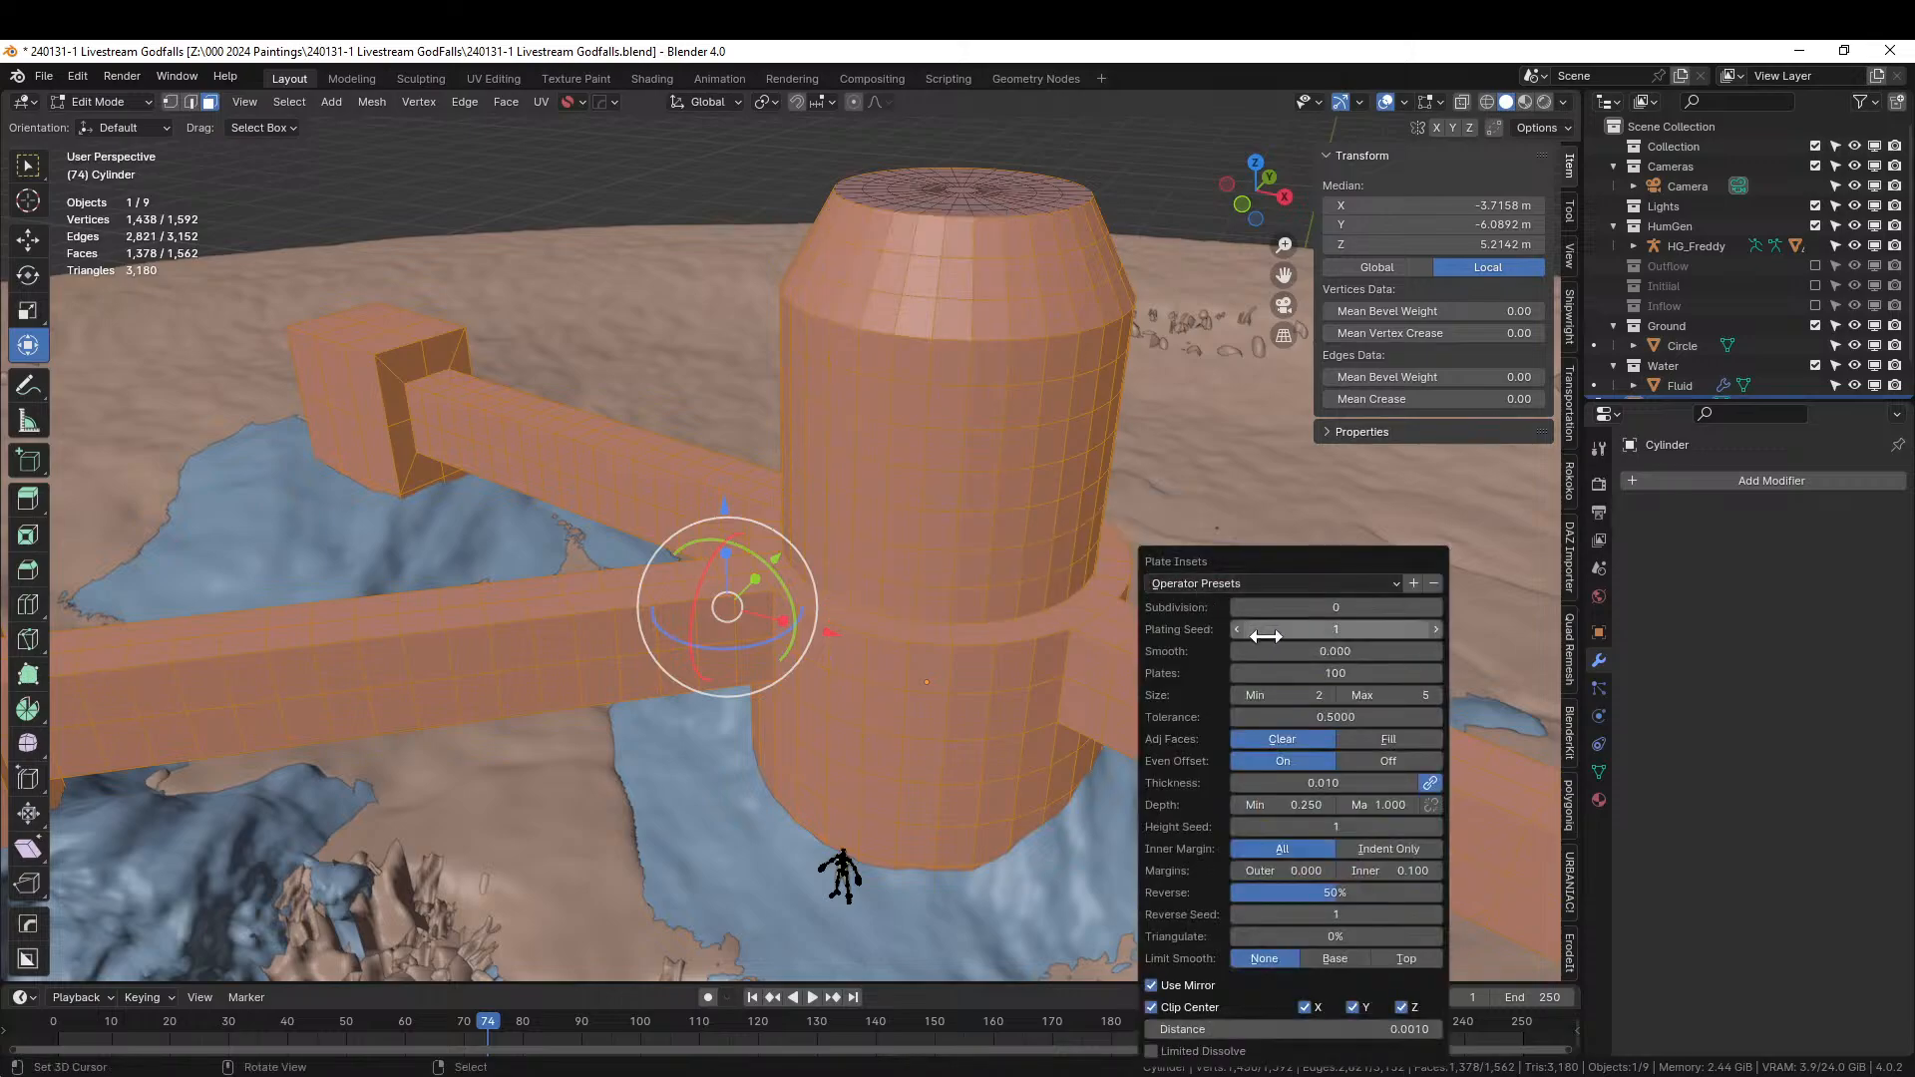
pyautogui.click(1438, 628)
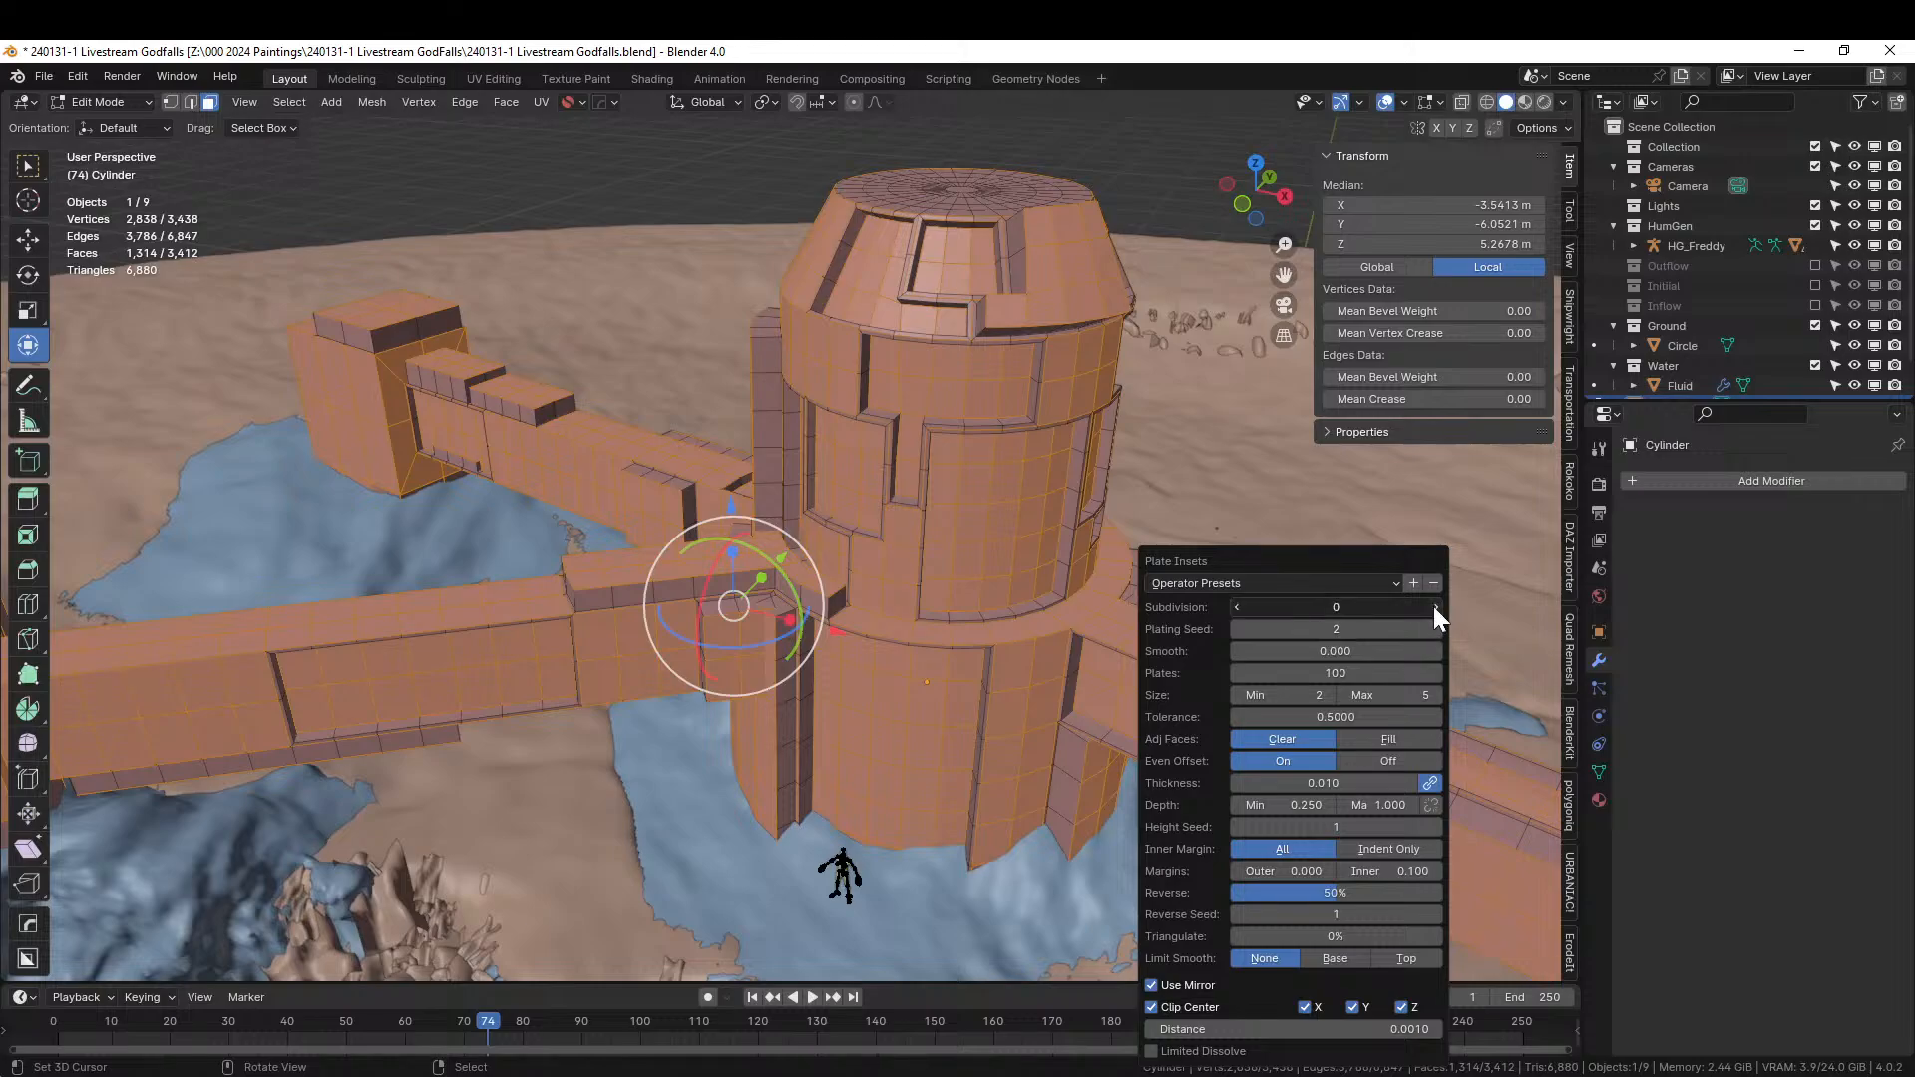
pyautogui.click(1433, 607)
# Try an inner margin of 0.2 on the plate insets.
pyautogui.moveTo(898, 568); pyautogui.dragTo(929, 550, button='middle')
pyautogui.press('F9')
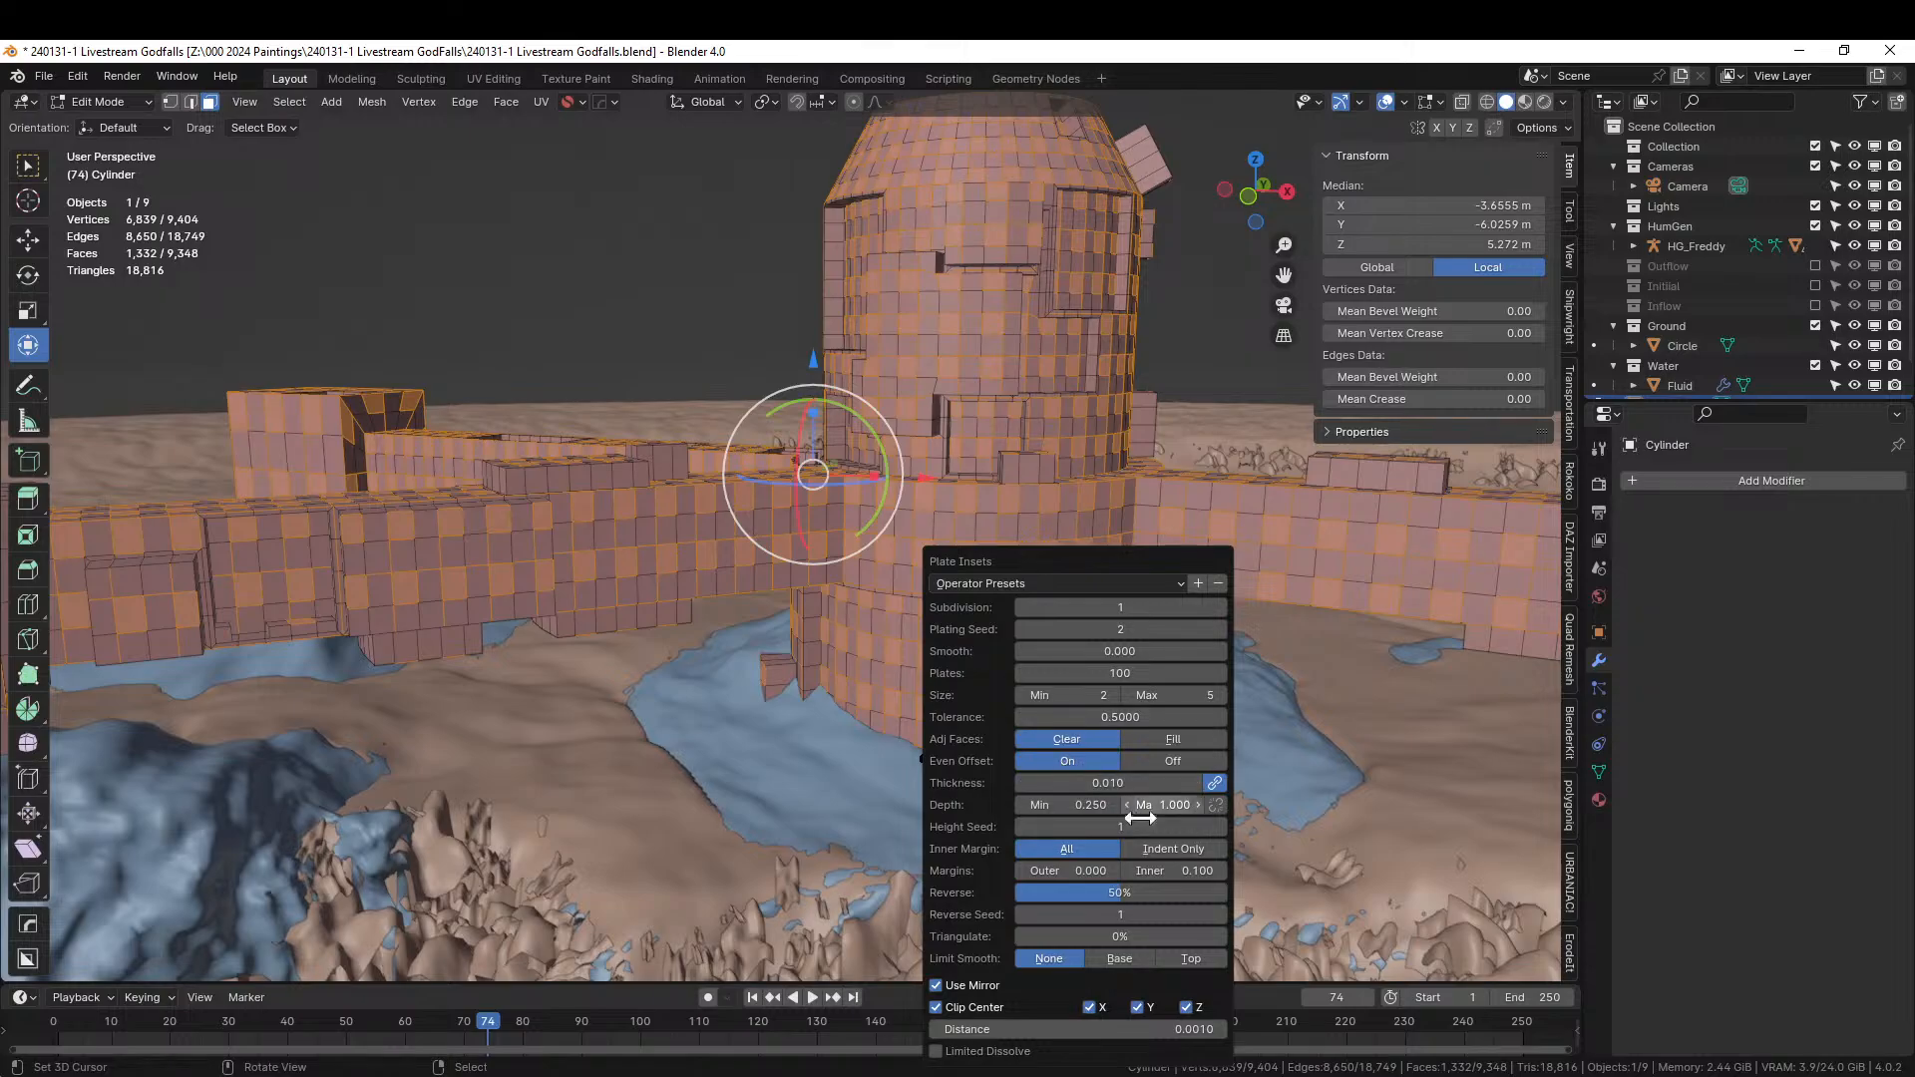
pyautogui.moveTo(593, 643)
pyautogui.mouseDown(button='middle')
pyautogui.moveTo(654, 662)
pyautogui.moveTo(654, 634)
pyautogui.moveTo(619, 628)
pyautogui.moveTo(581, 671)
pyautogui.moveTo(612, 662)
pyautogui.mouseUp(button='middle')
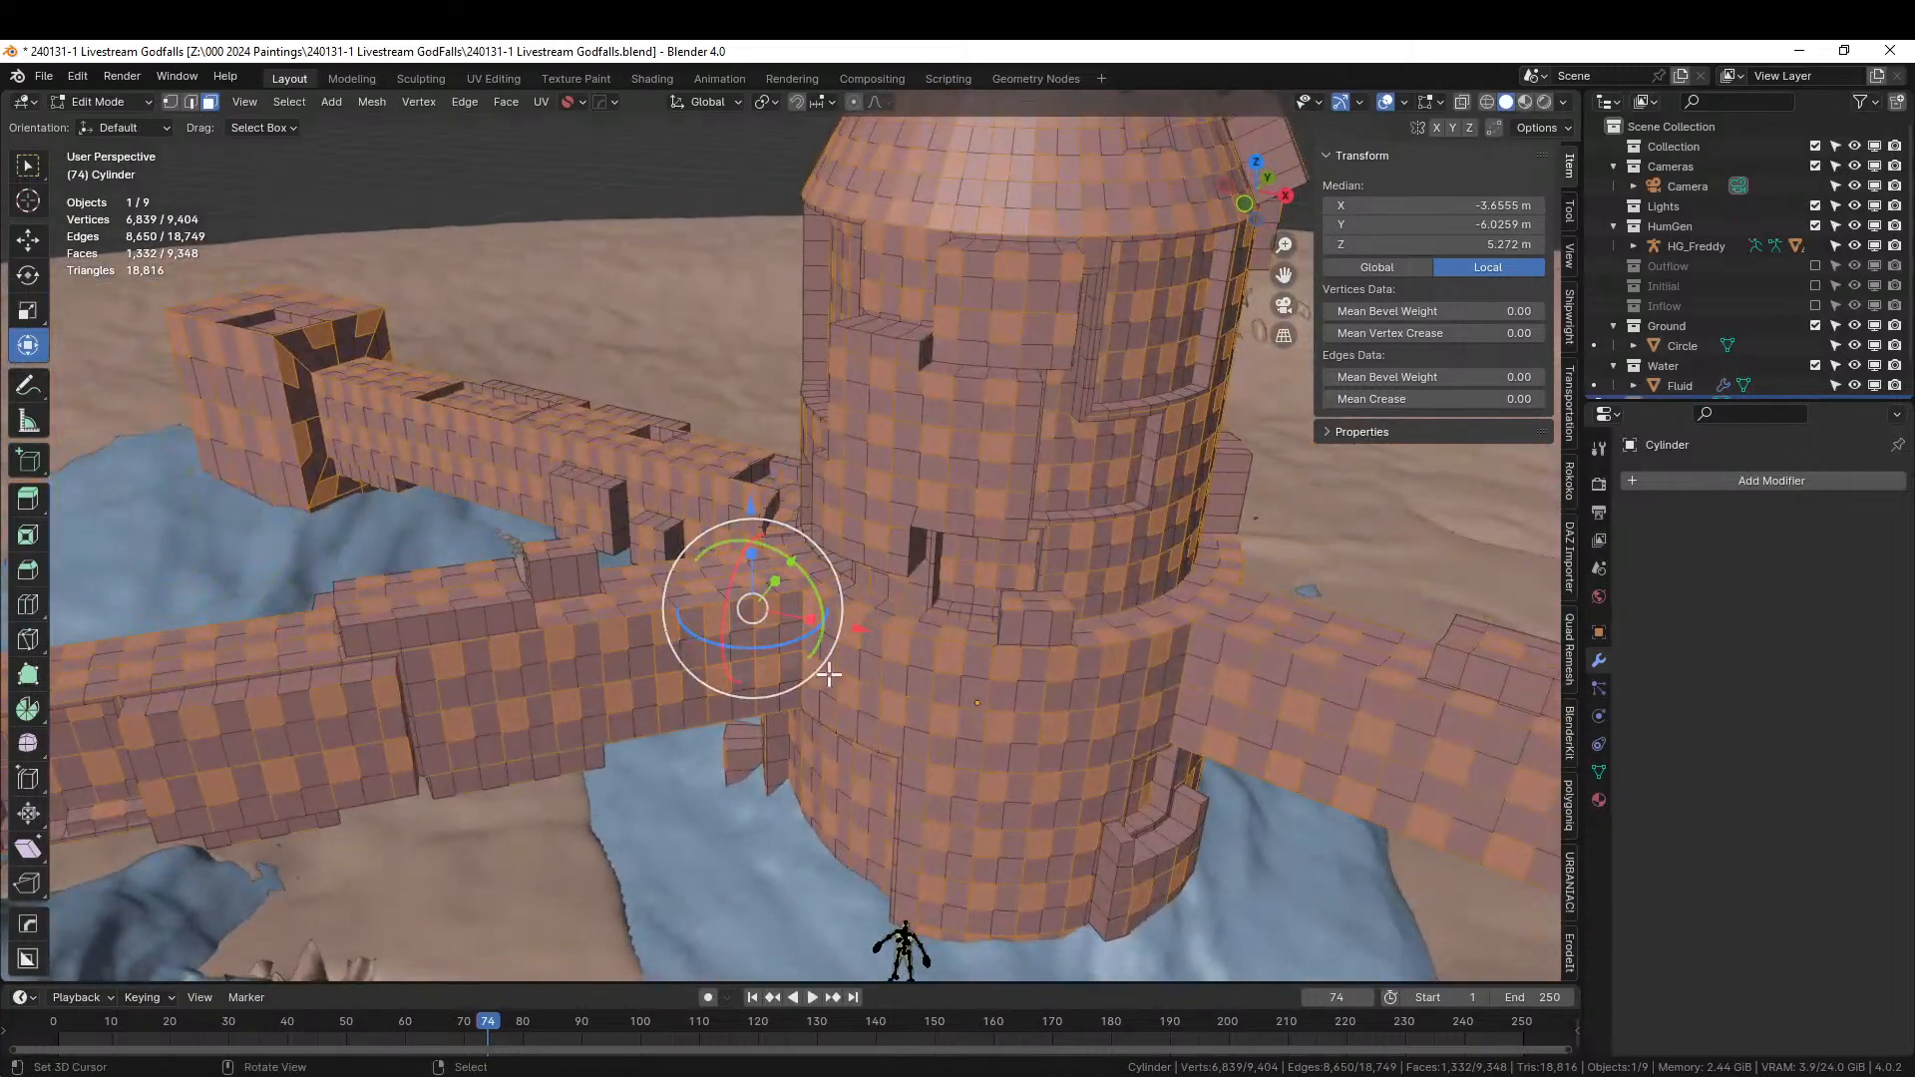
pyautogui.press('F9')
pyautogui.click(1172, 870)
pyautogui.write('.')
pyautogui.press('Return')
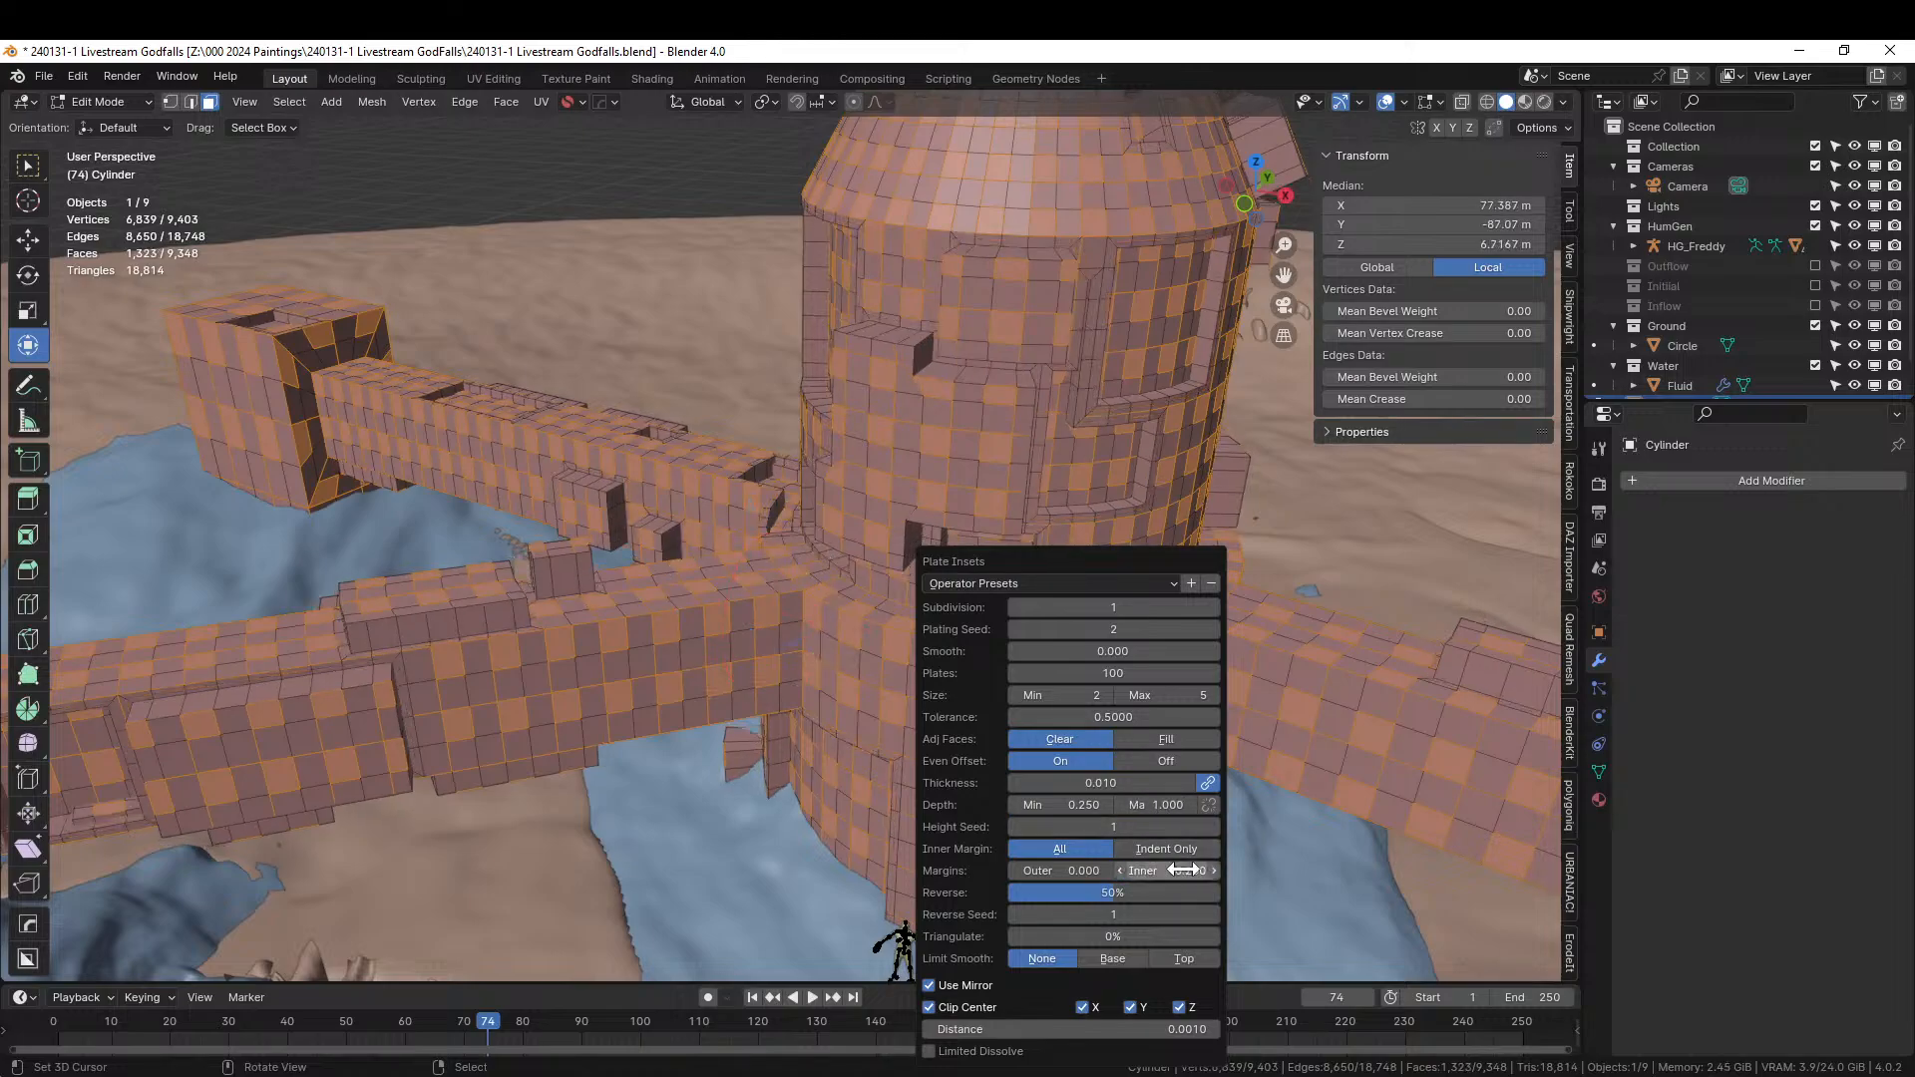
# Set the plate insets' inner margin to 0.1.
pyautogui.scroll(-6, 1098, 316)
pyautogui.moveTo(1037, 353); pyautogui.dragTo(687, 415, button='middle')
pyautogui.press('F9')
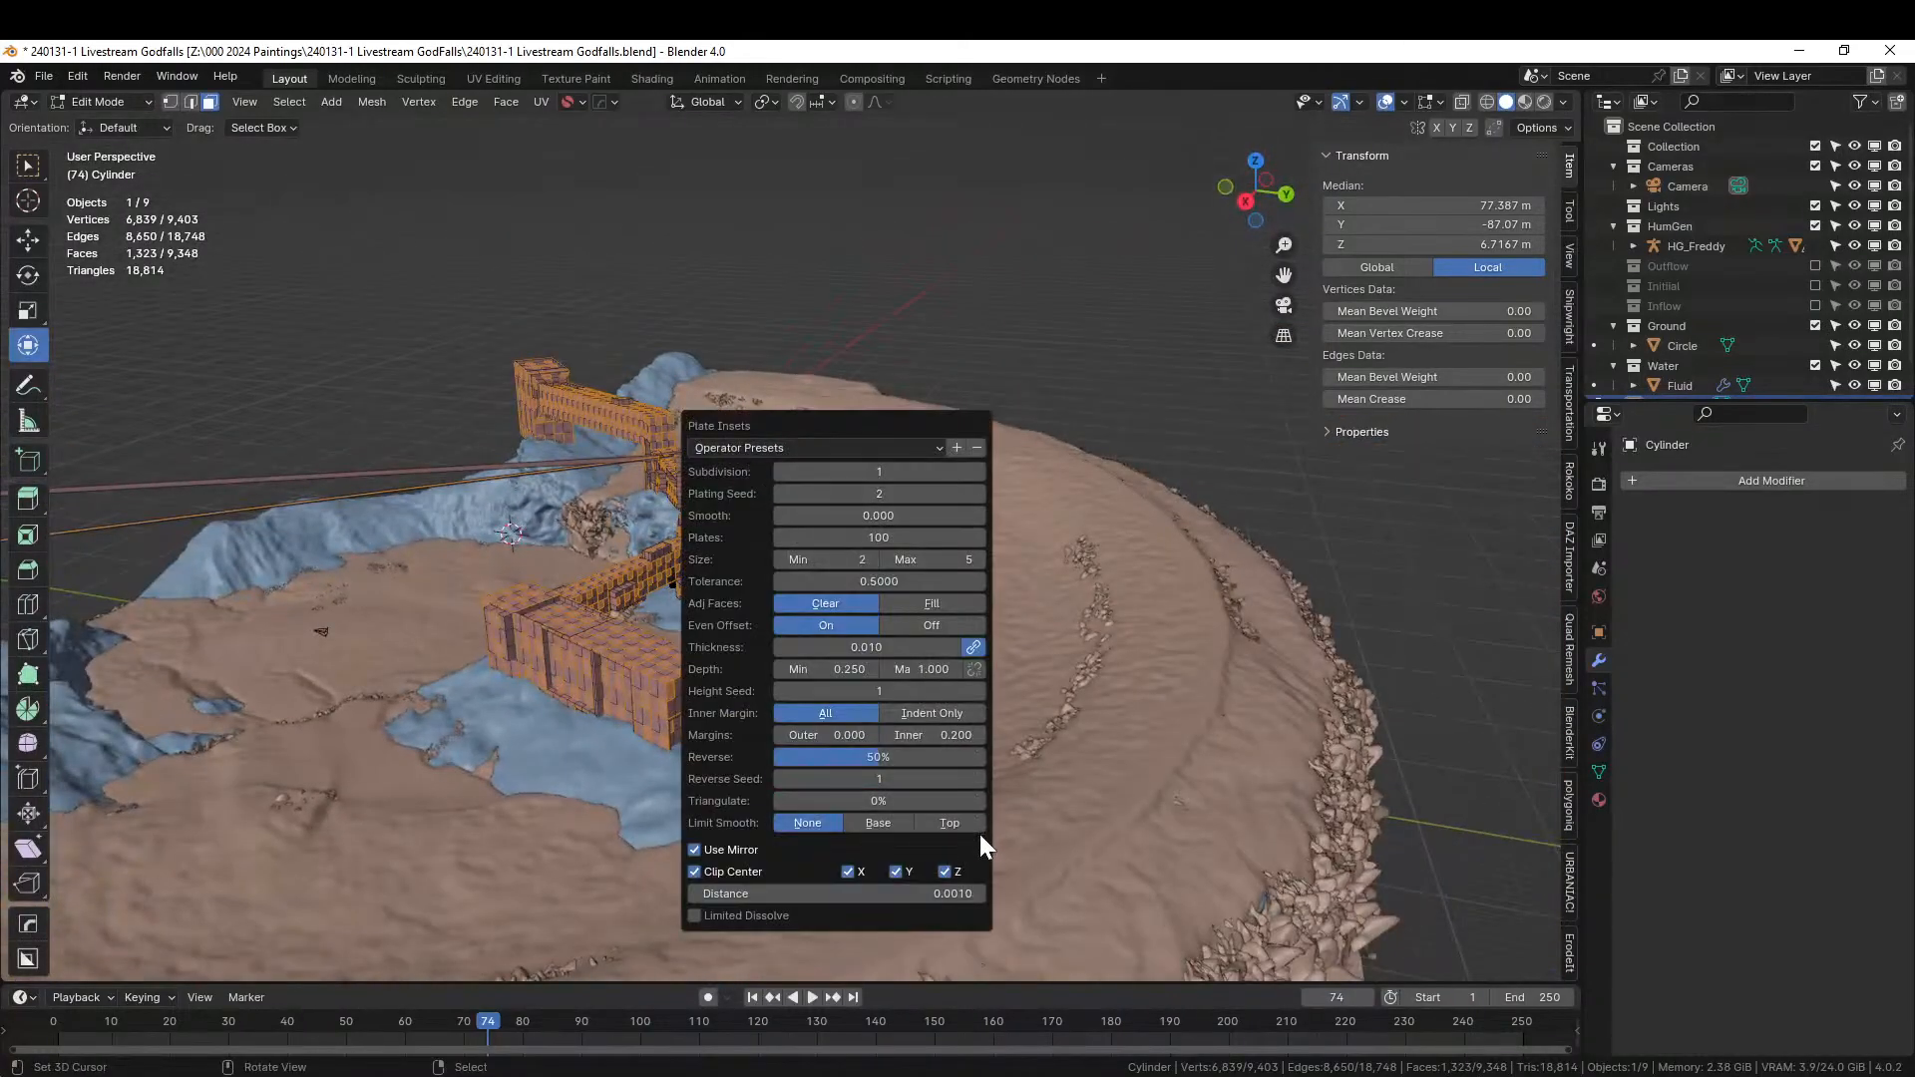
pyautogui.click(930, 735)
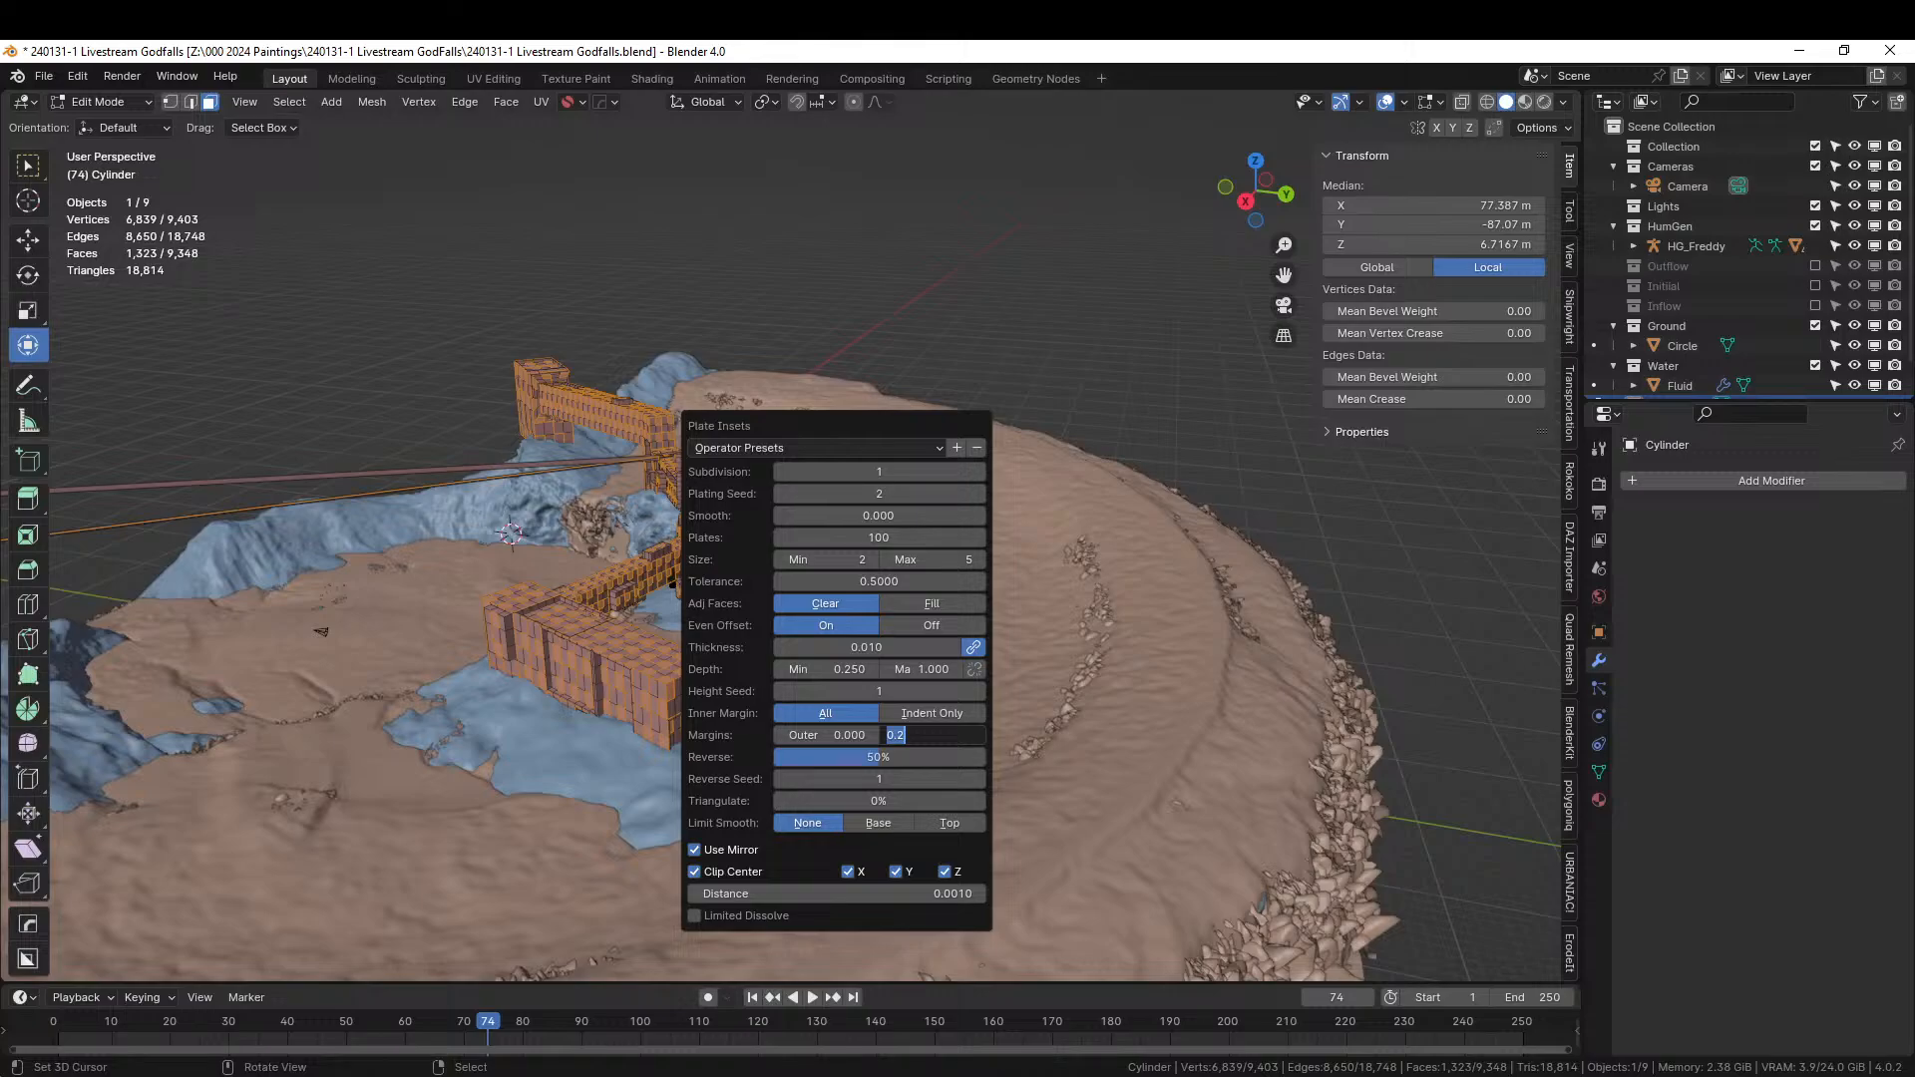
pyautogui.write('.1')
pyautogui.press('Return')
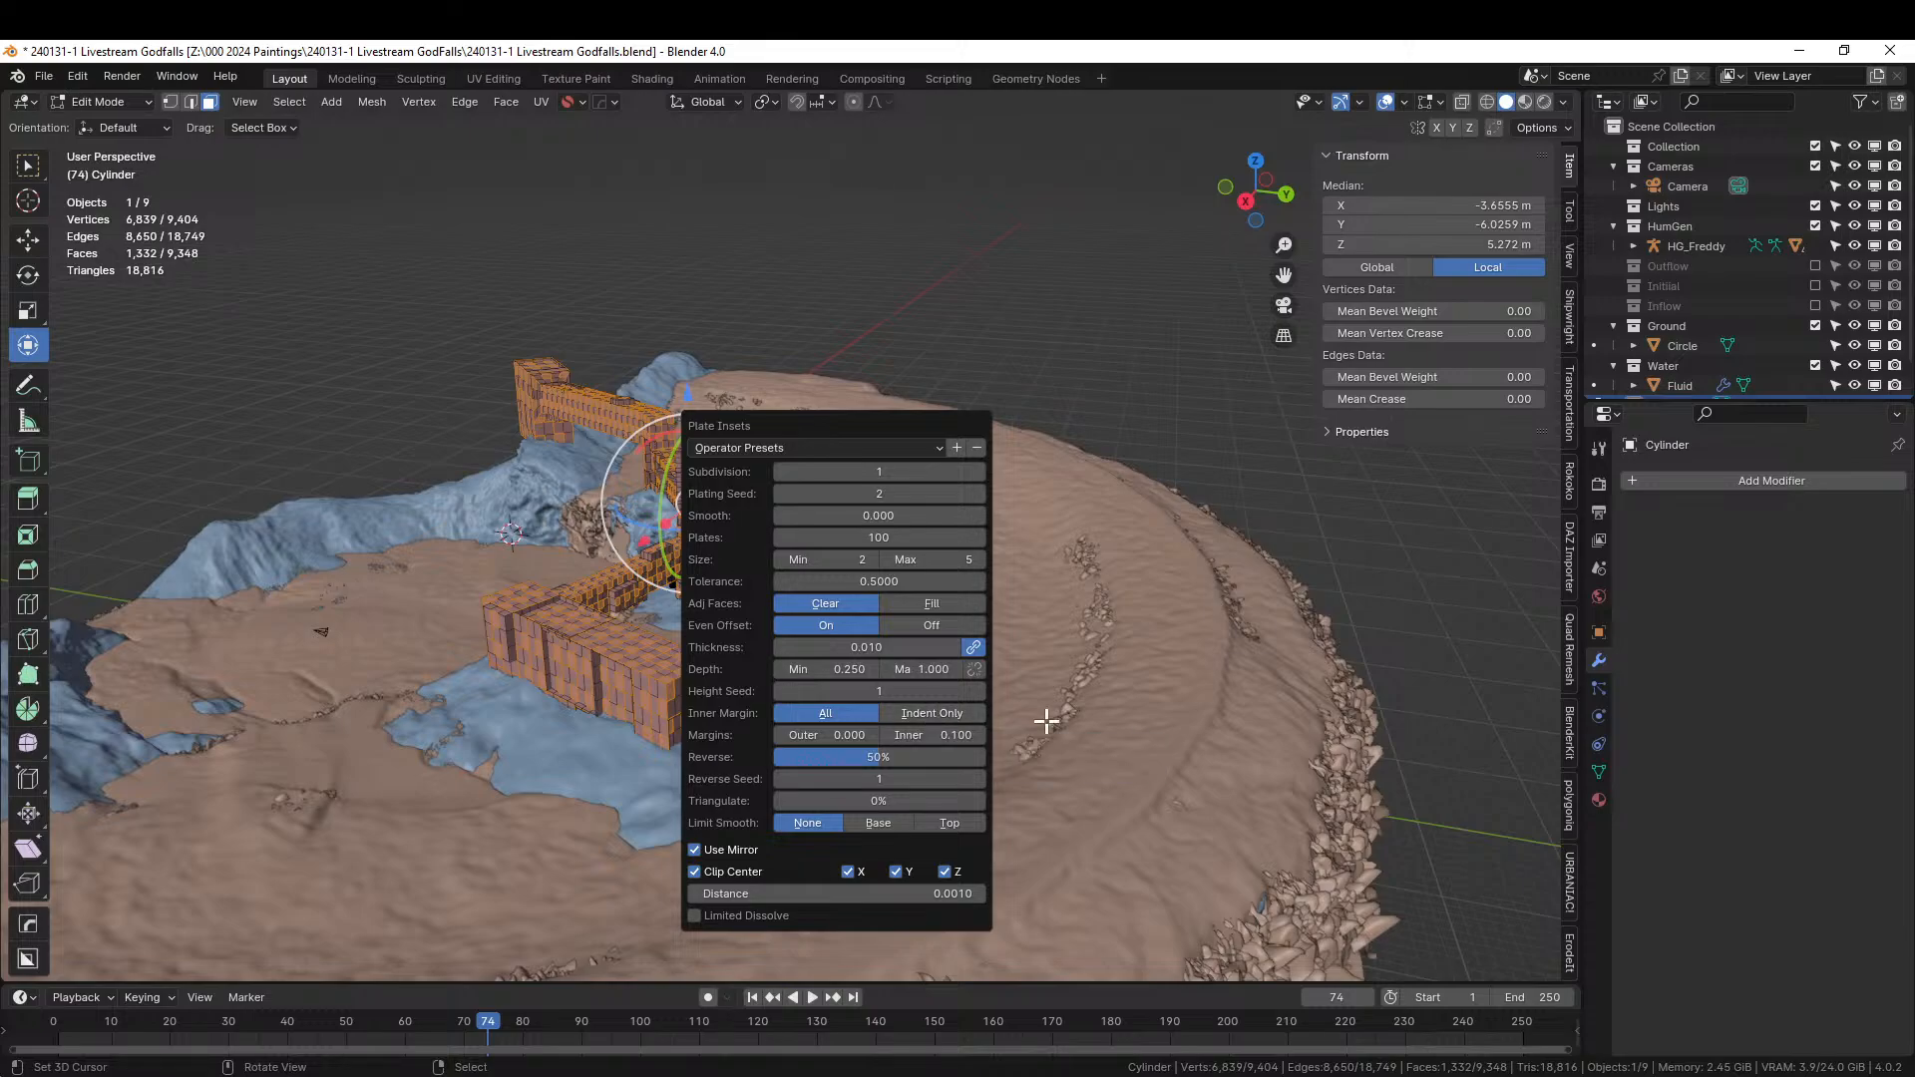
# Leave Edit Mode, clear the selection and examine the plated tower and walls from above and at ground level.
pyautogui.moveTo(638, 599); pyautogui.dragTo(821, 560, button='middle')
pyautogui.scroll(3, 808, 573)
pyautogui.press('Tab')
pyautogui.hotkey('alt', 'a')
pyautogui.scroll(-3, 442, 319)
pyautogui.moveTo(442, 319); pyautogui.dragTo(404, 433, button='middle')
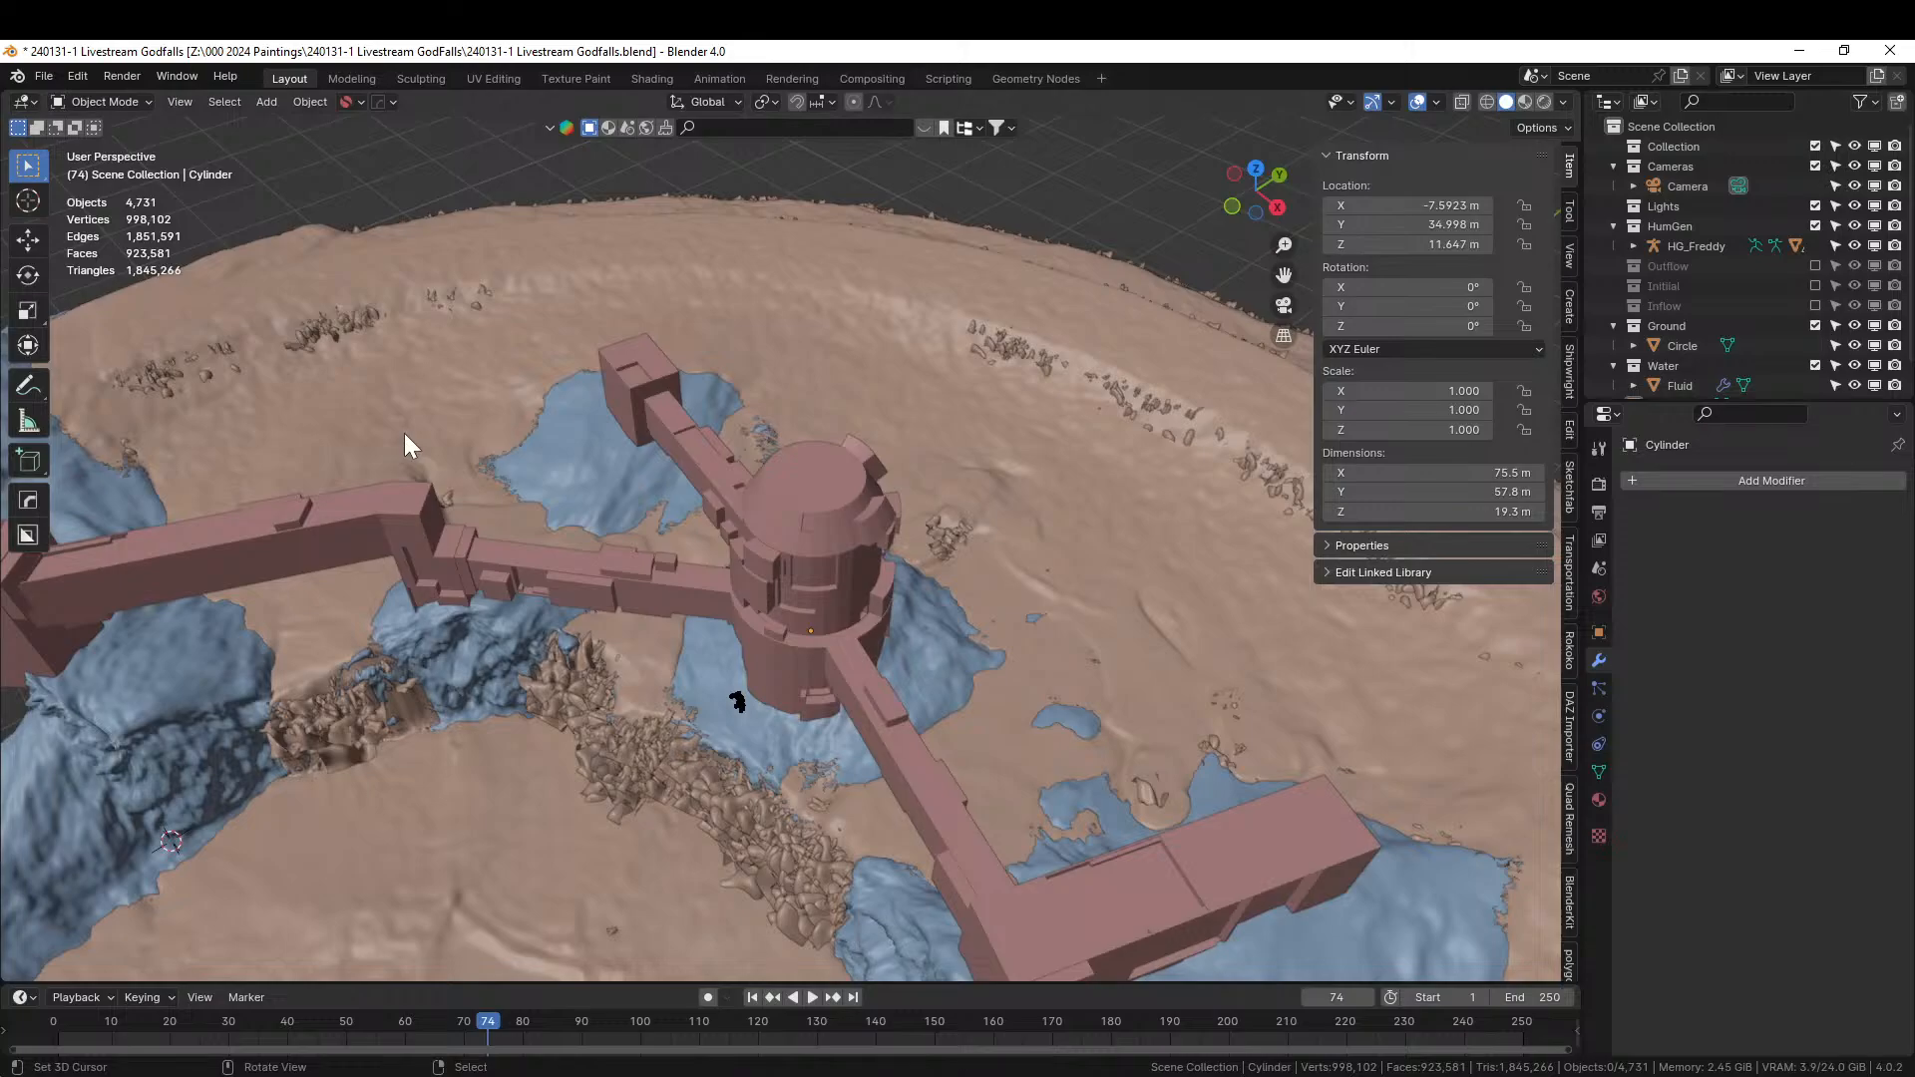
pyautogui.moveTo(697, 429); pyautogui.dragTo(553, 399, button='middle')
pyautogui.scroll(3, 569, 431)
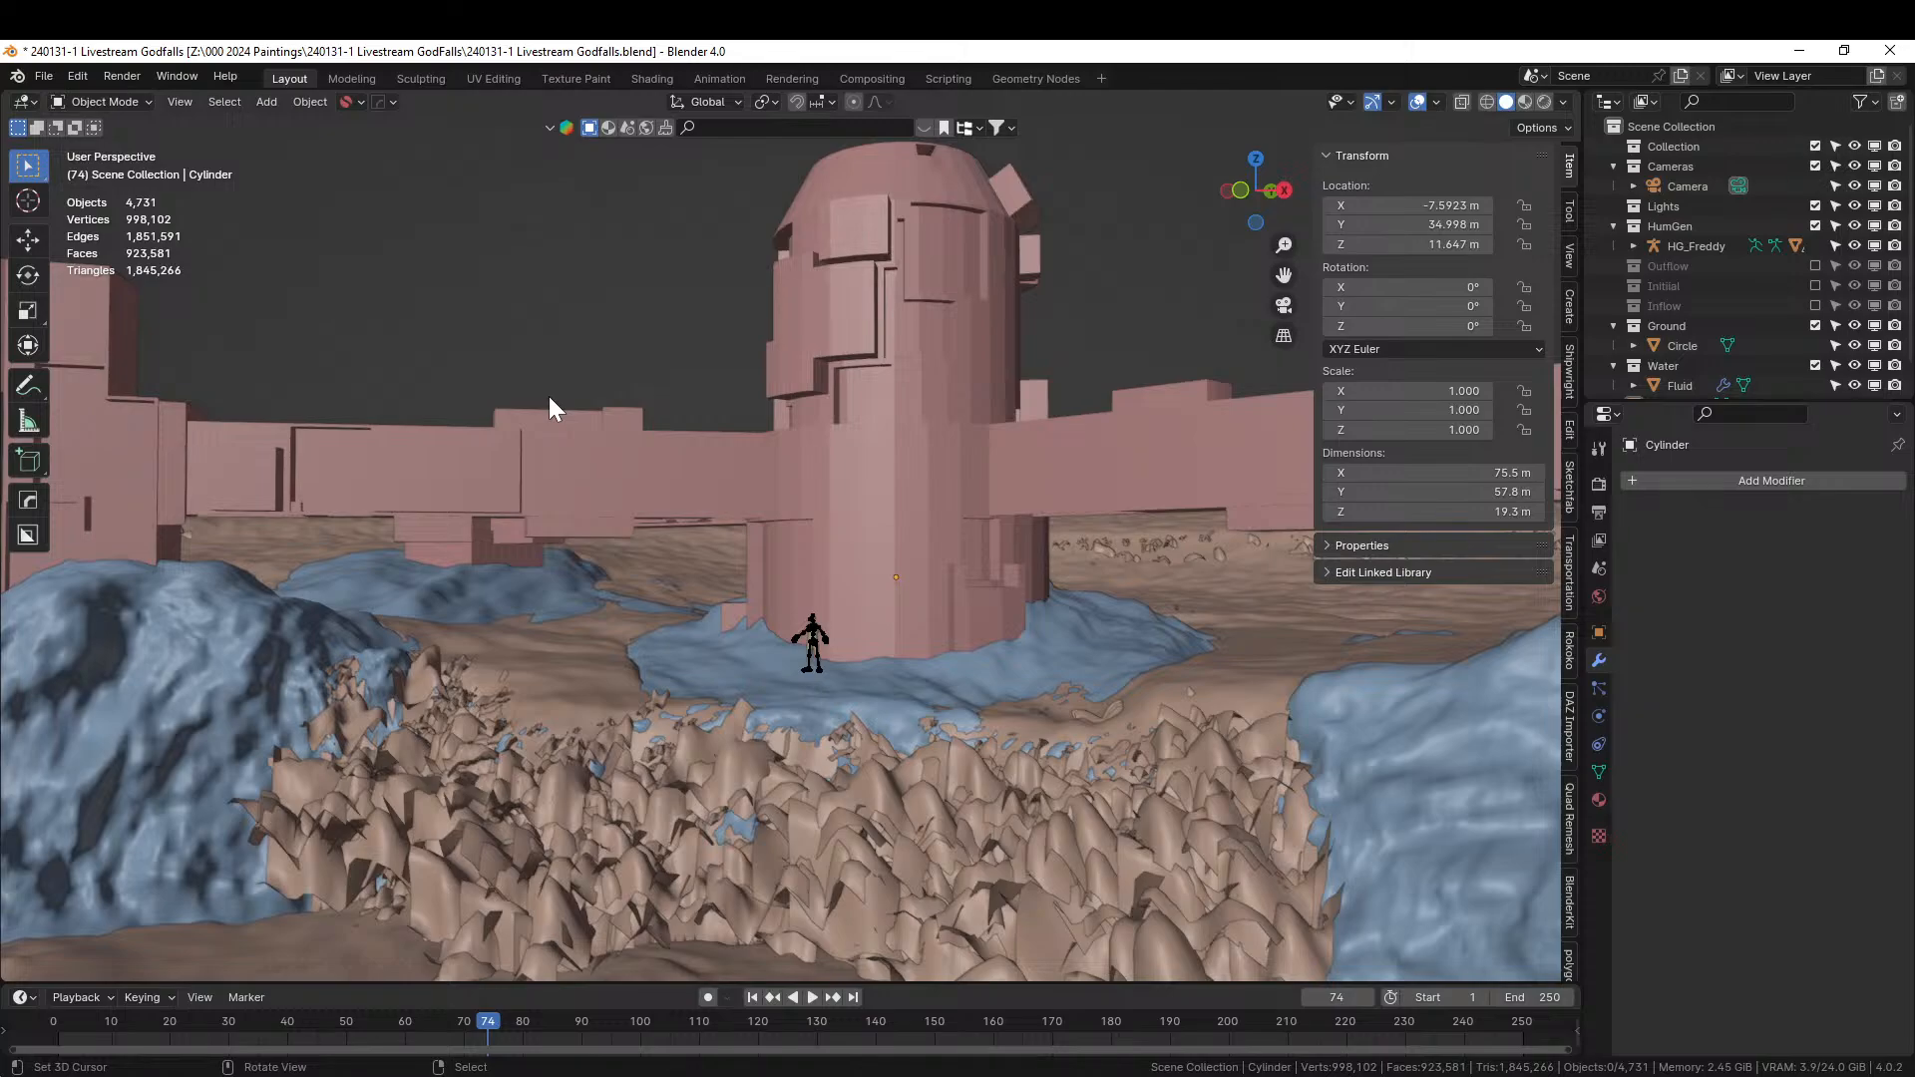
pyautogui.moveTo(177, 417); pyautogui.dragTo(266, 524, button='middle')
pyautogui.moveTo(228, 550); pyautogui.dragTo(637, 419, button='middle')
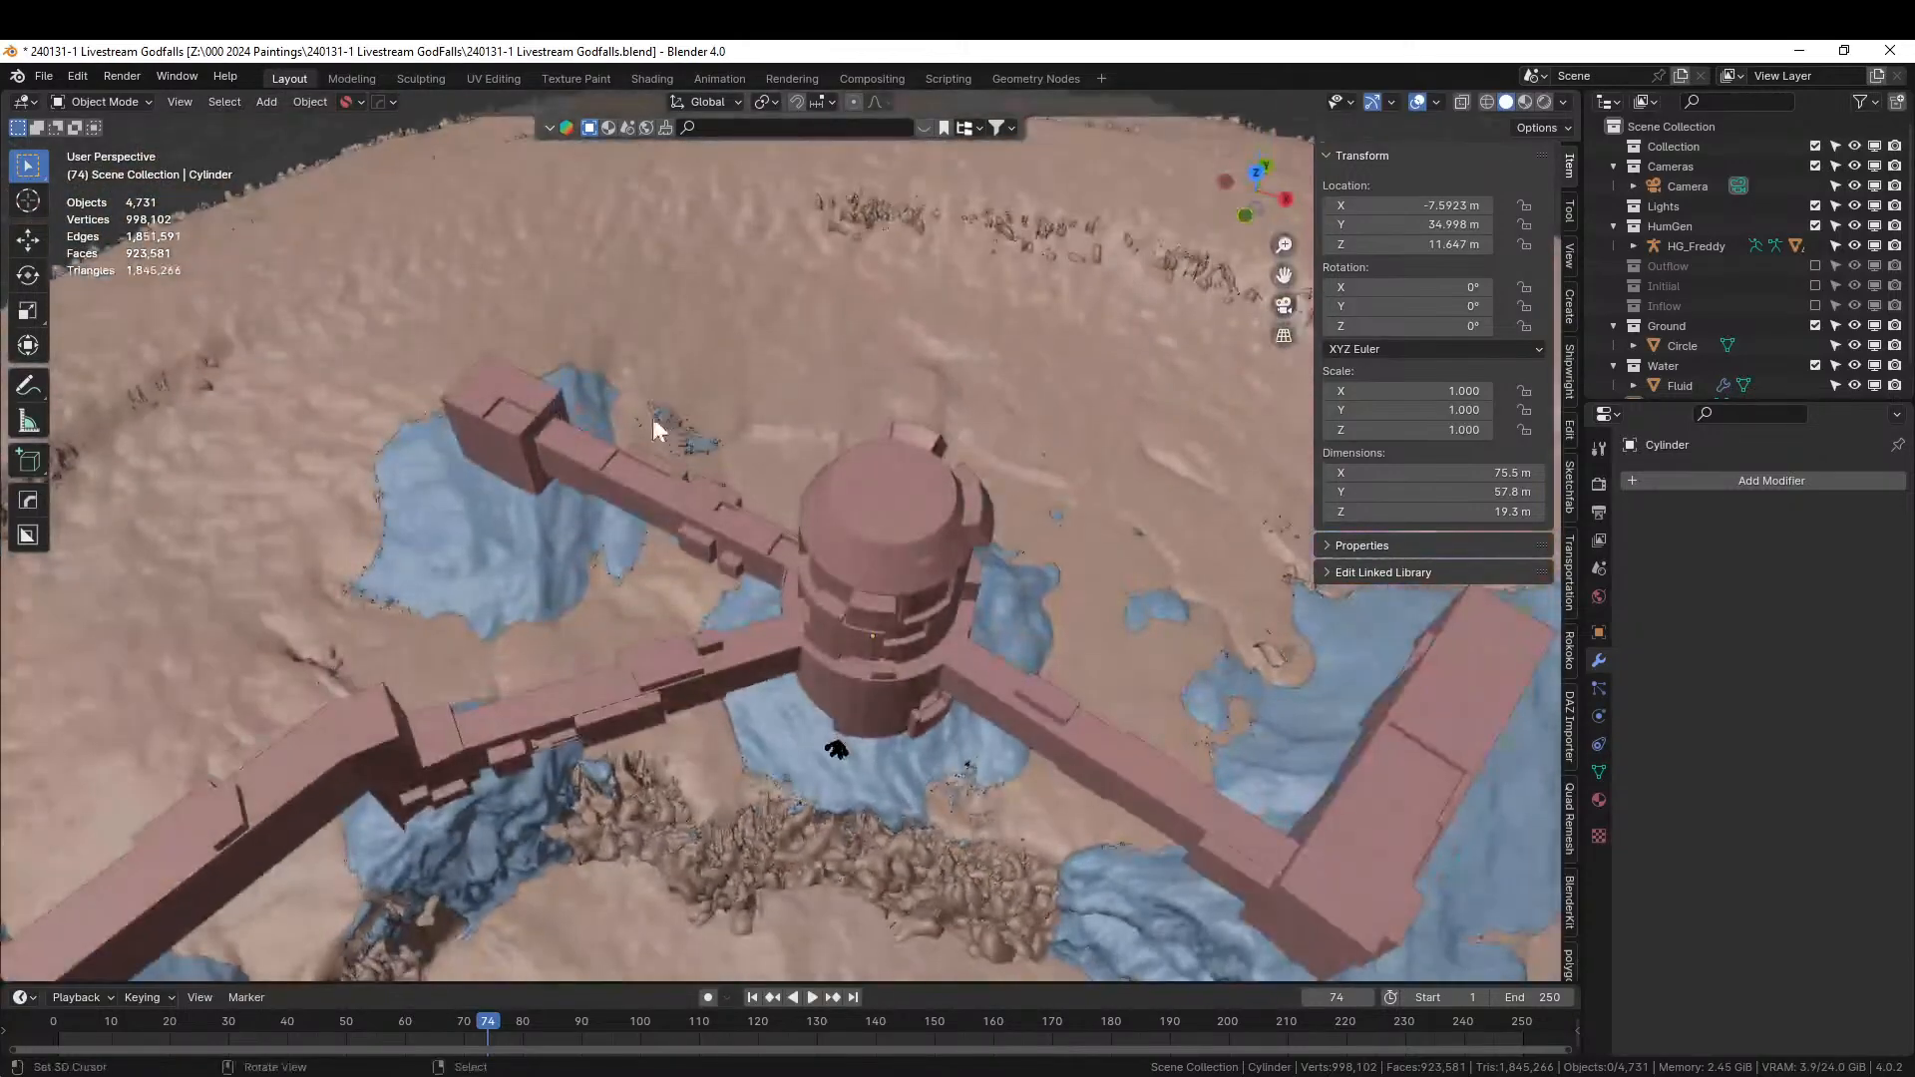
# Select the fortress object and enter Edit Mode, focusing on the flat top of the central tower.
pyautogui.rightClick(892, 509)
pyautogui.scroll(2, 892, 509)
pyautogui.press('Tab')
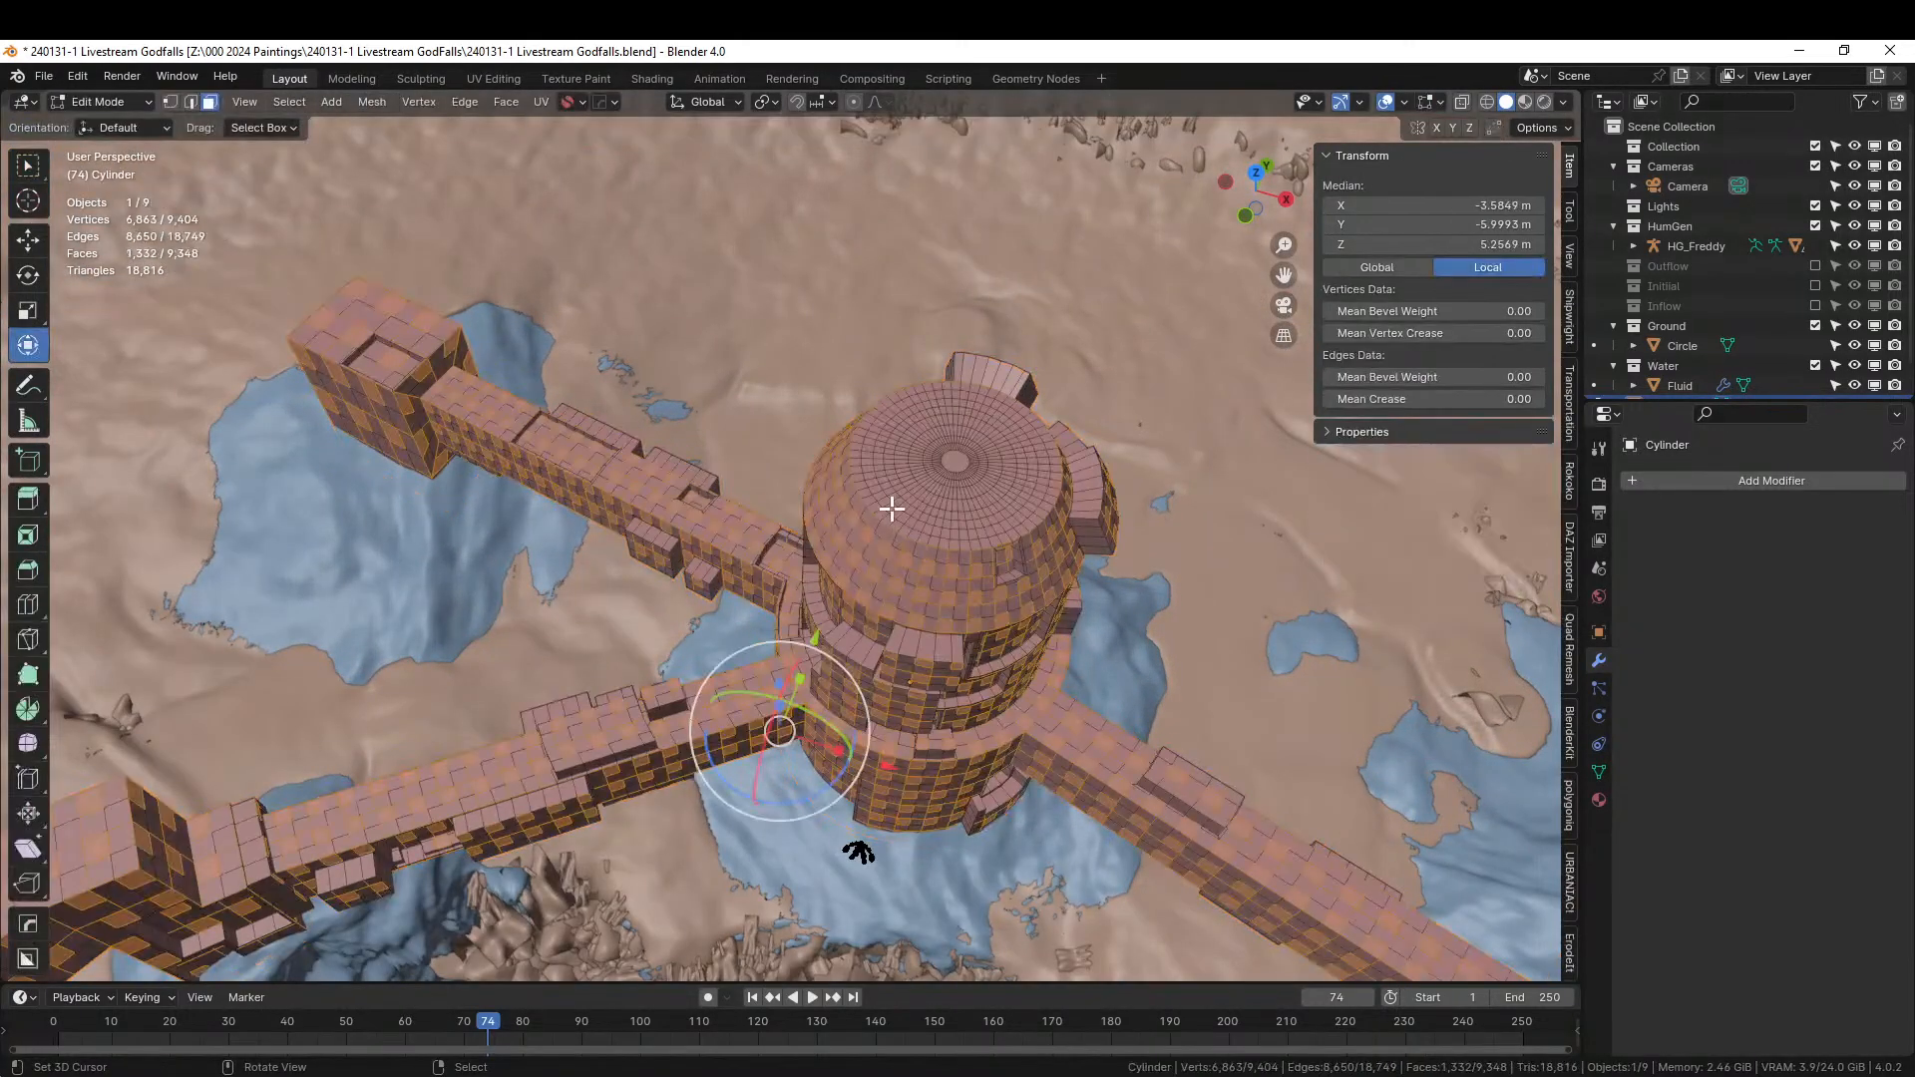
pyautogui.scroll(4, 889, 509)
pyautogui.keyDown('shift'); pyautogui.moveTo(760, 533); pyautogui.dragTo(770, 581, button='middle'); pyautogui.keyUp('shift')
pyautogui.scroll(-5, 770, 580)
pyautogui.rightClick(840, 730)
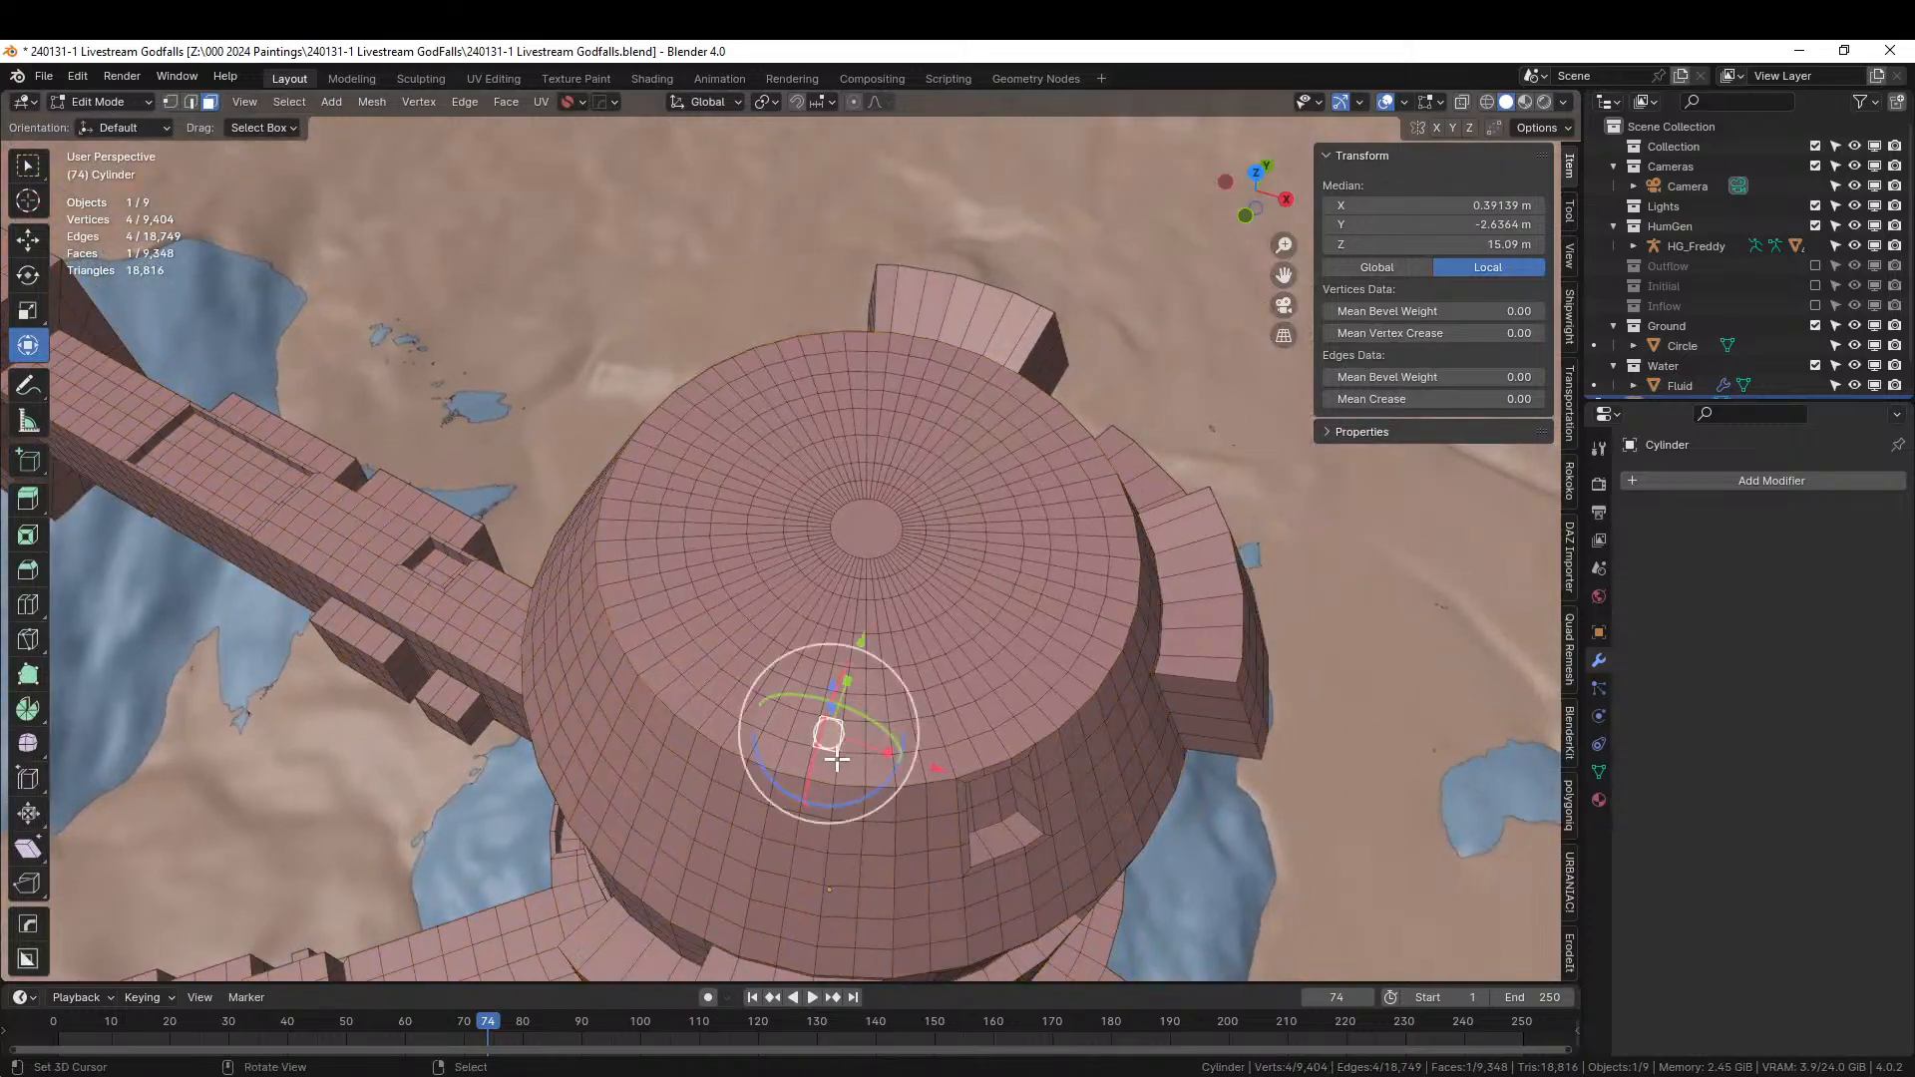
pyautogui.keyDown('alt'); pyautogui.rightClick(830, 760); pyautogui.keyUp('alt')
pyautogui.keyDown('alt'); pyautogui.keyDown('shift'); pyautogui.rightClick(856, 728); pyautogui.keyUp('shift'); pyautogui.keyUp('alt')
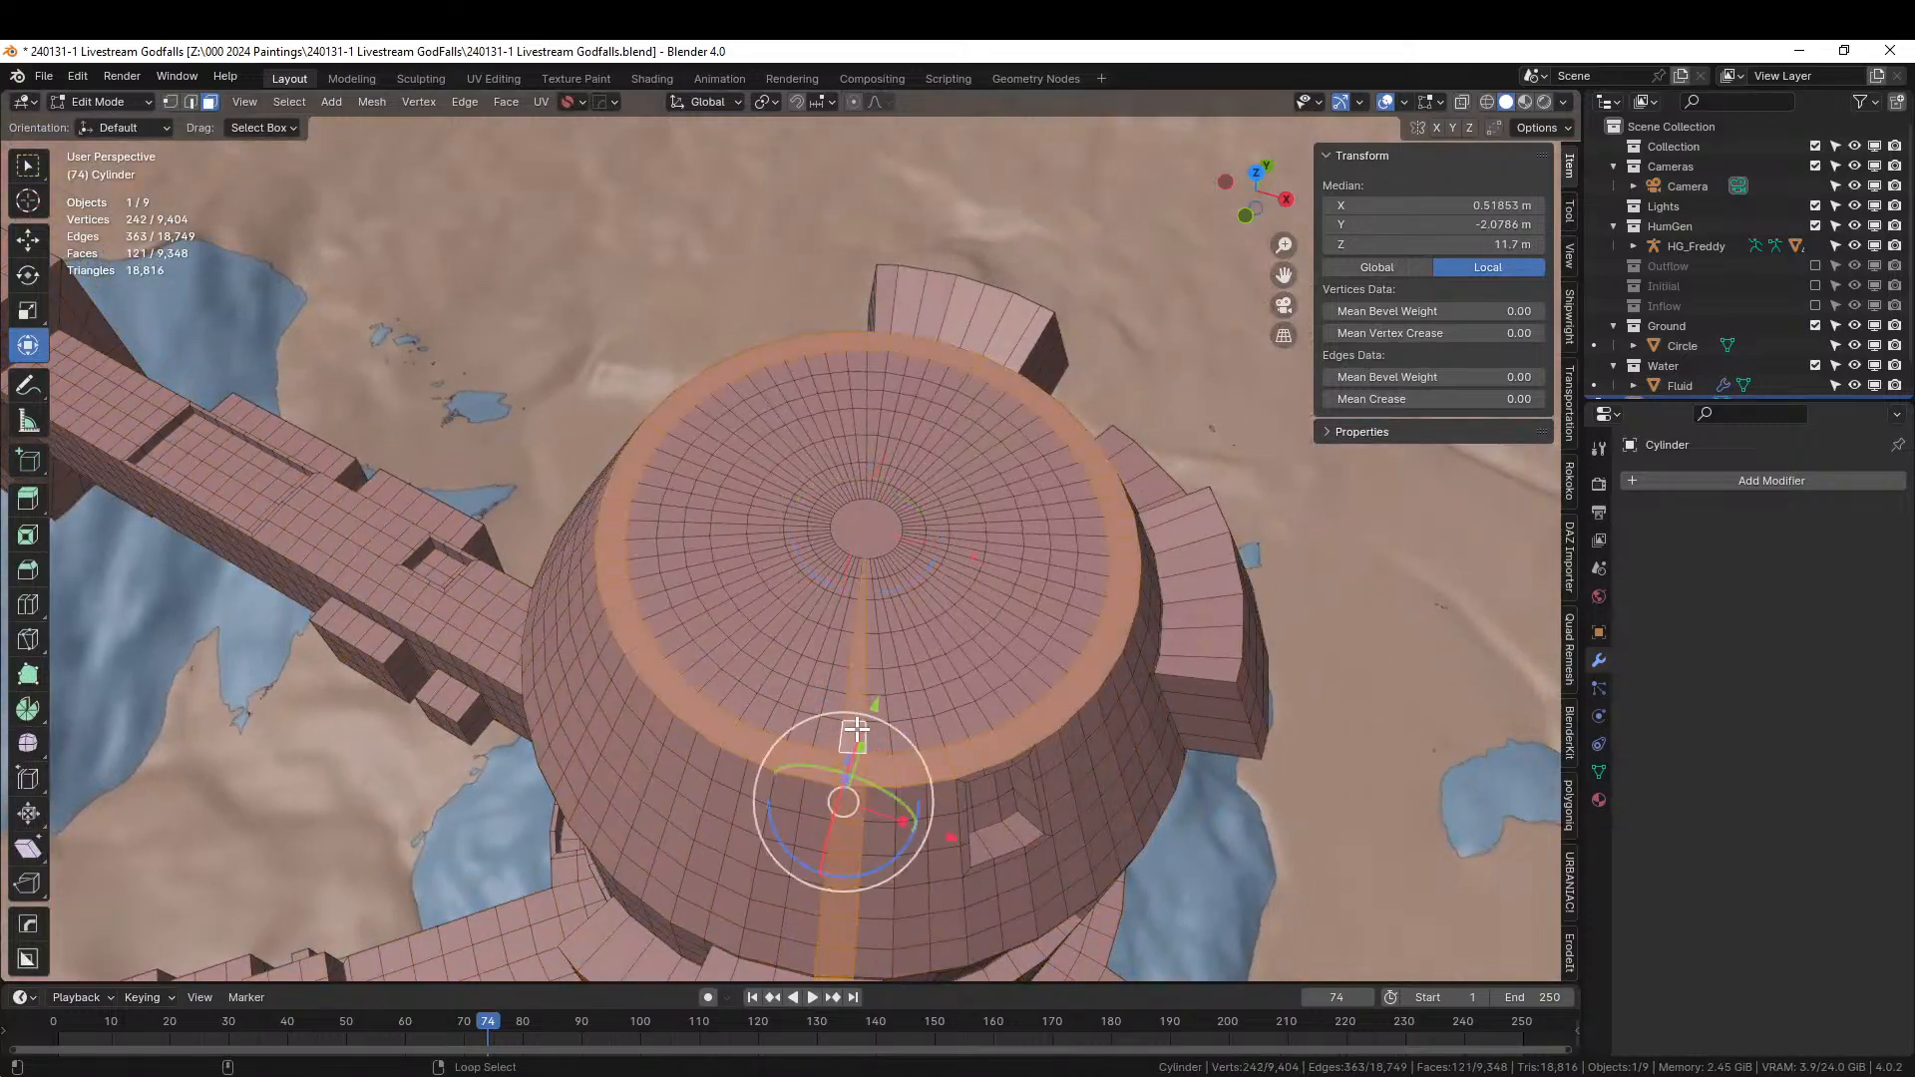
pyautogui.rightClick(988, 748)
pyautogui.hotkey('alt', 'a')
# Apply Plate Insets with 25 plates to the three outermost face rings of the central tower's flat top.
pyautogui.keyDown('alt'); pyautogui.rightClick(992, 745); pyautogui.keyUp('alt')
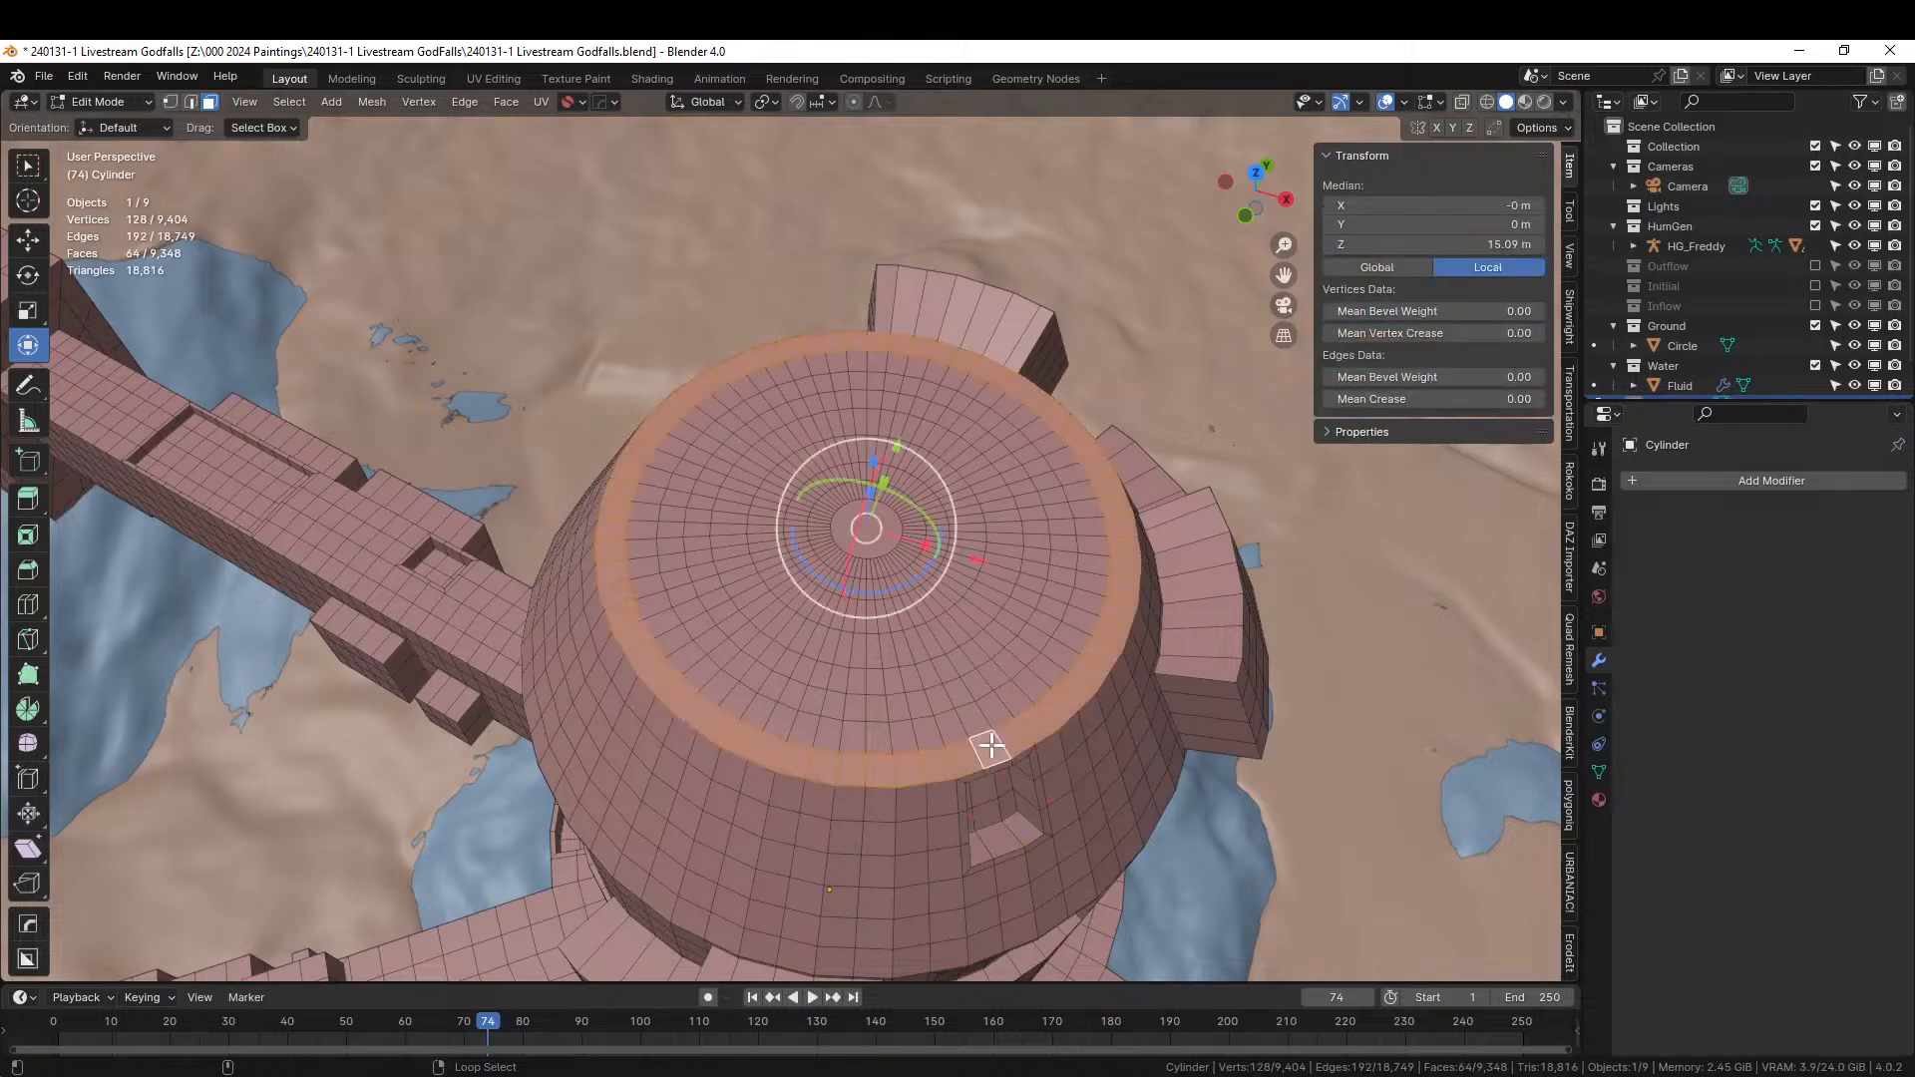
pyautogui.keyDown('alt'); pyautogui.keyDown('shift'); pyautogui.rightClick(984, 718); pyautogui.keyUp('shift'); pyautogui.keyUp('alt')
pyautogui.keyDown('alt'); pyautogui.keyDown('shift'); pyautogui.rightClick(973, 688); pyautogui.keyUp('shift'); pyautogui.keyUp('alt')
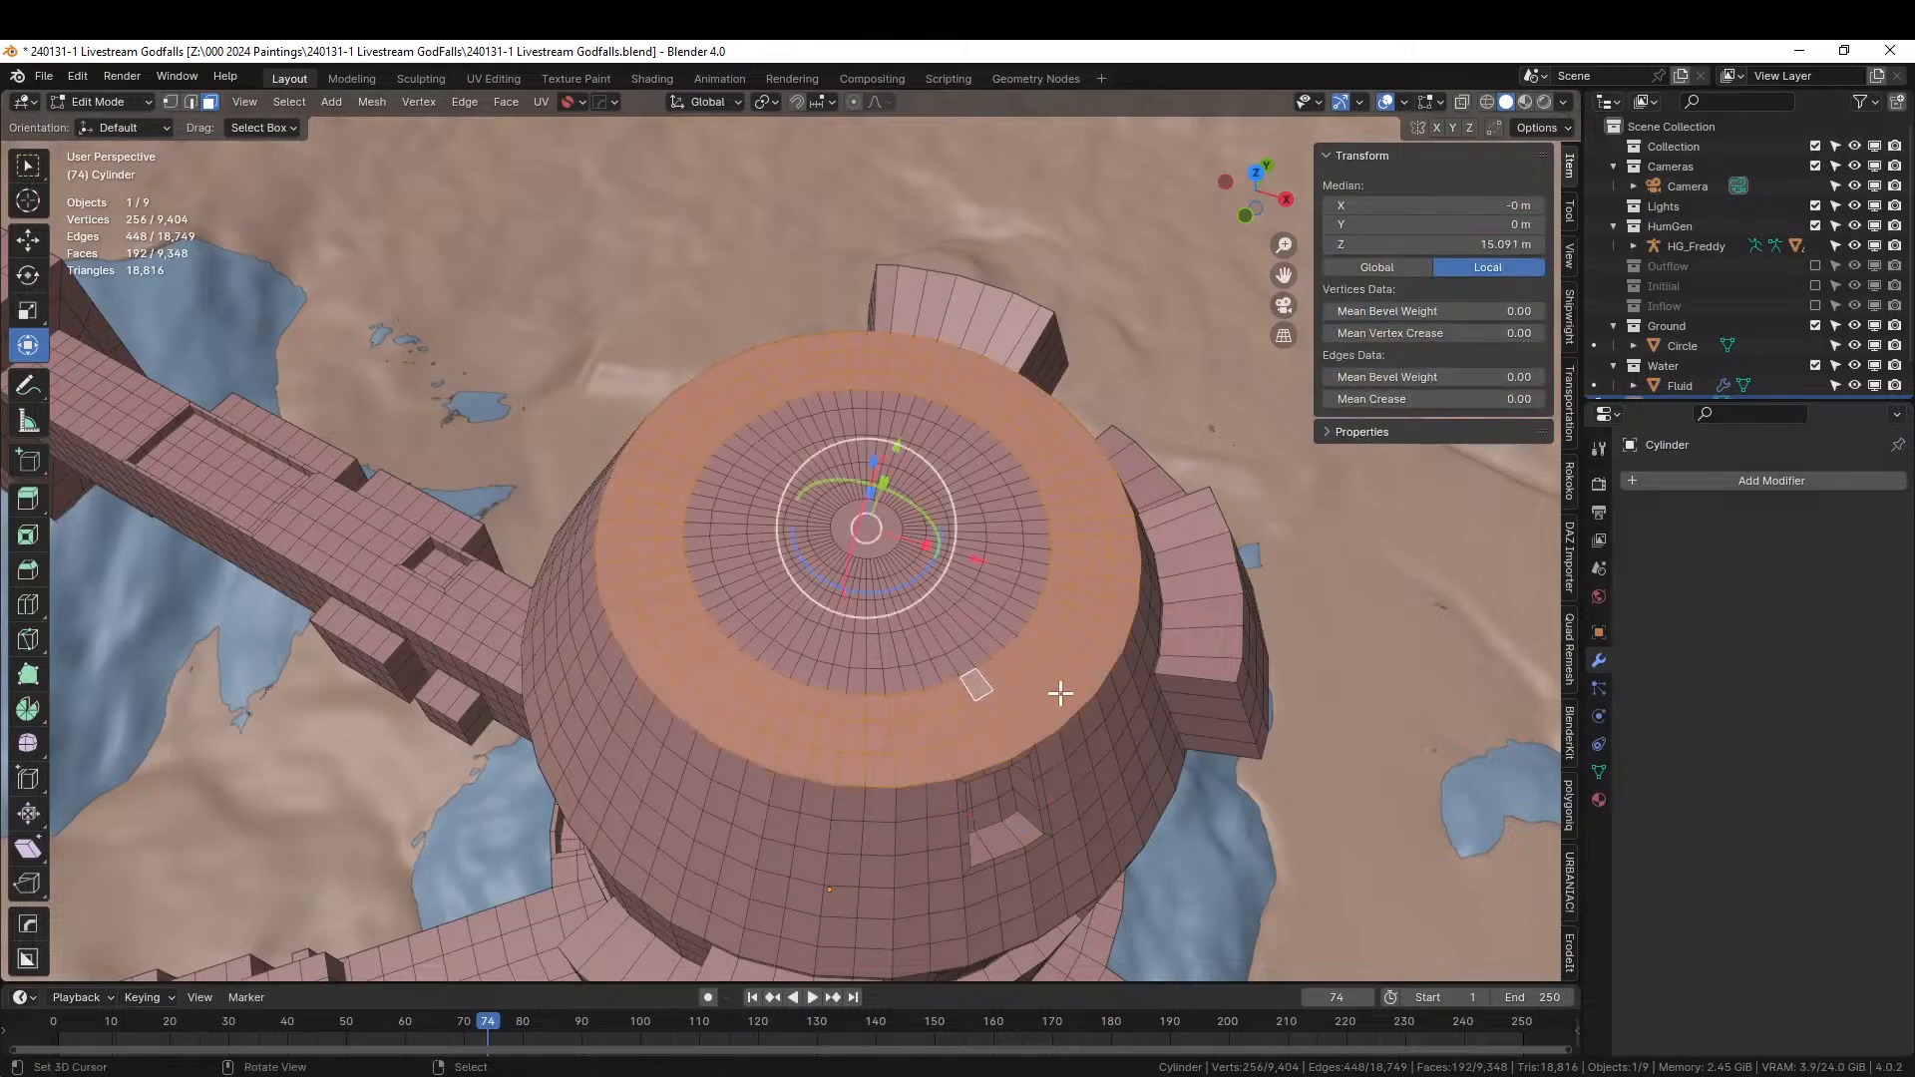
pyautogui.hotkey('shift', 'q')
pyautogui.moveTo(1059, 691)
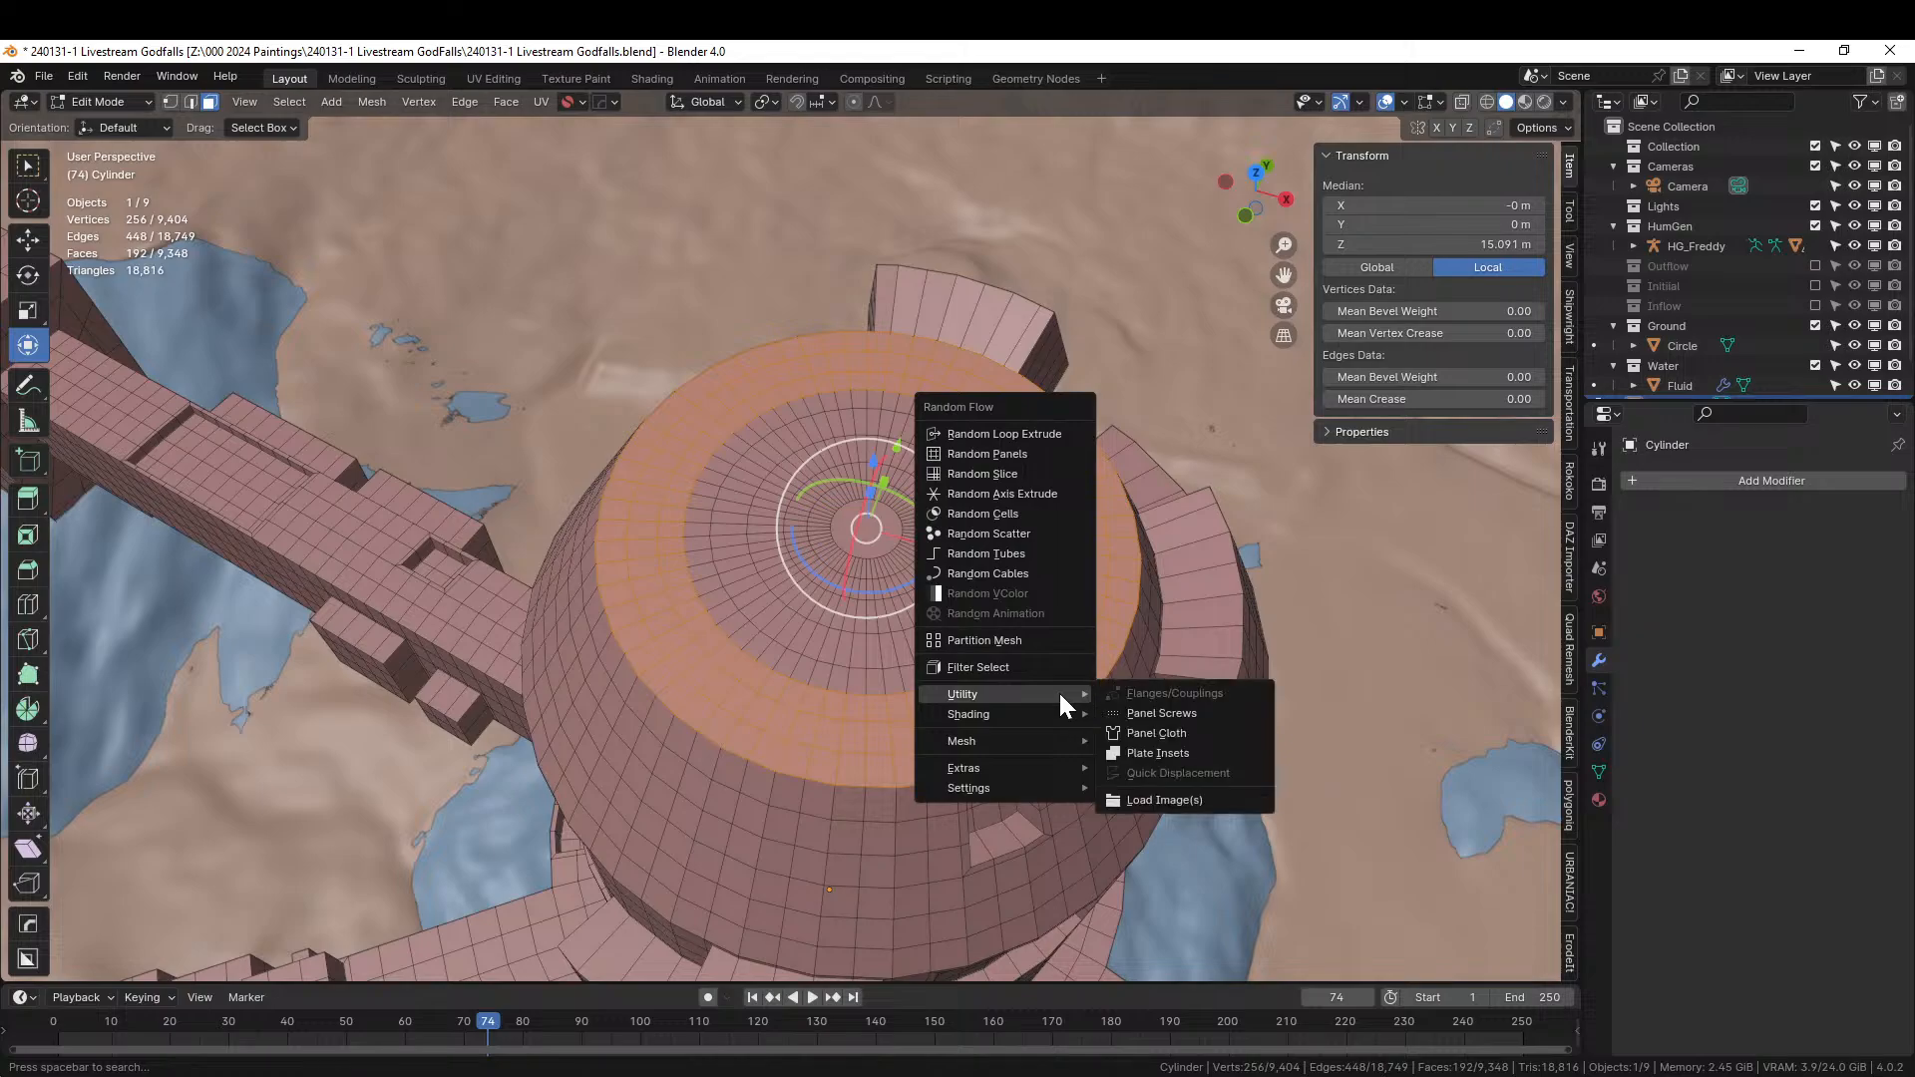
pyautogui.click(1161, 752)
pyautogui.click(1352, 673)
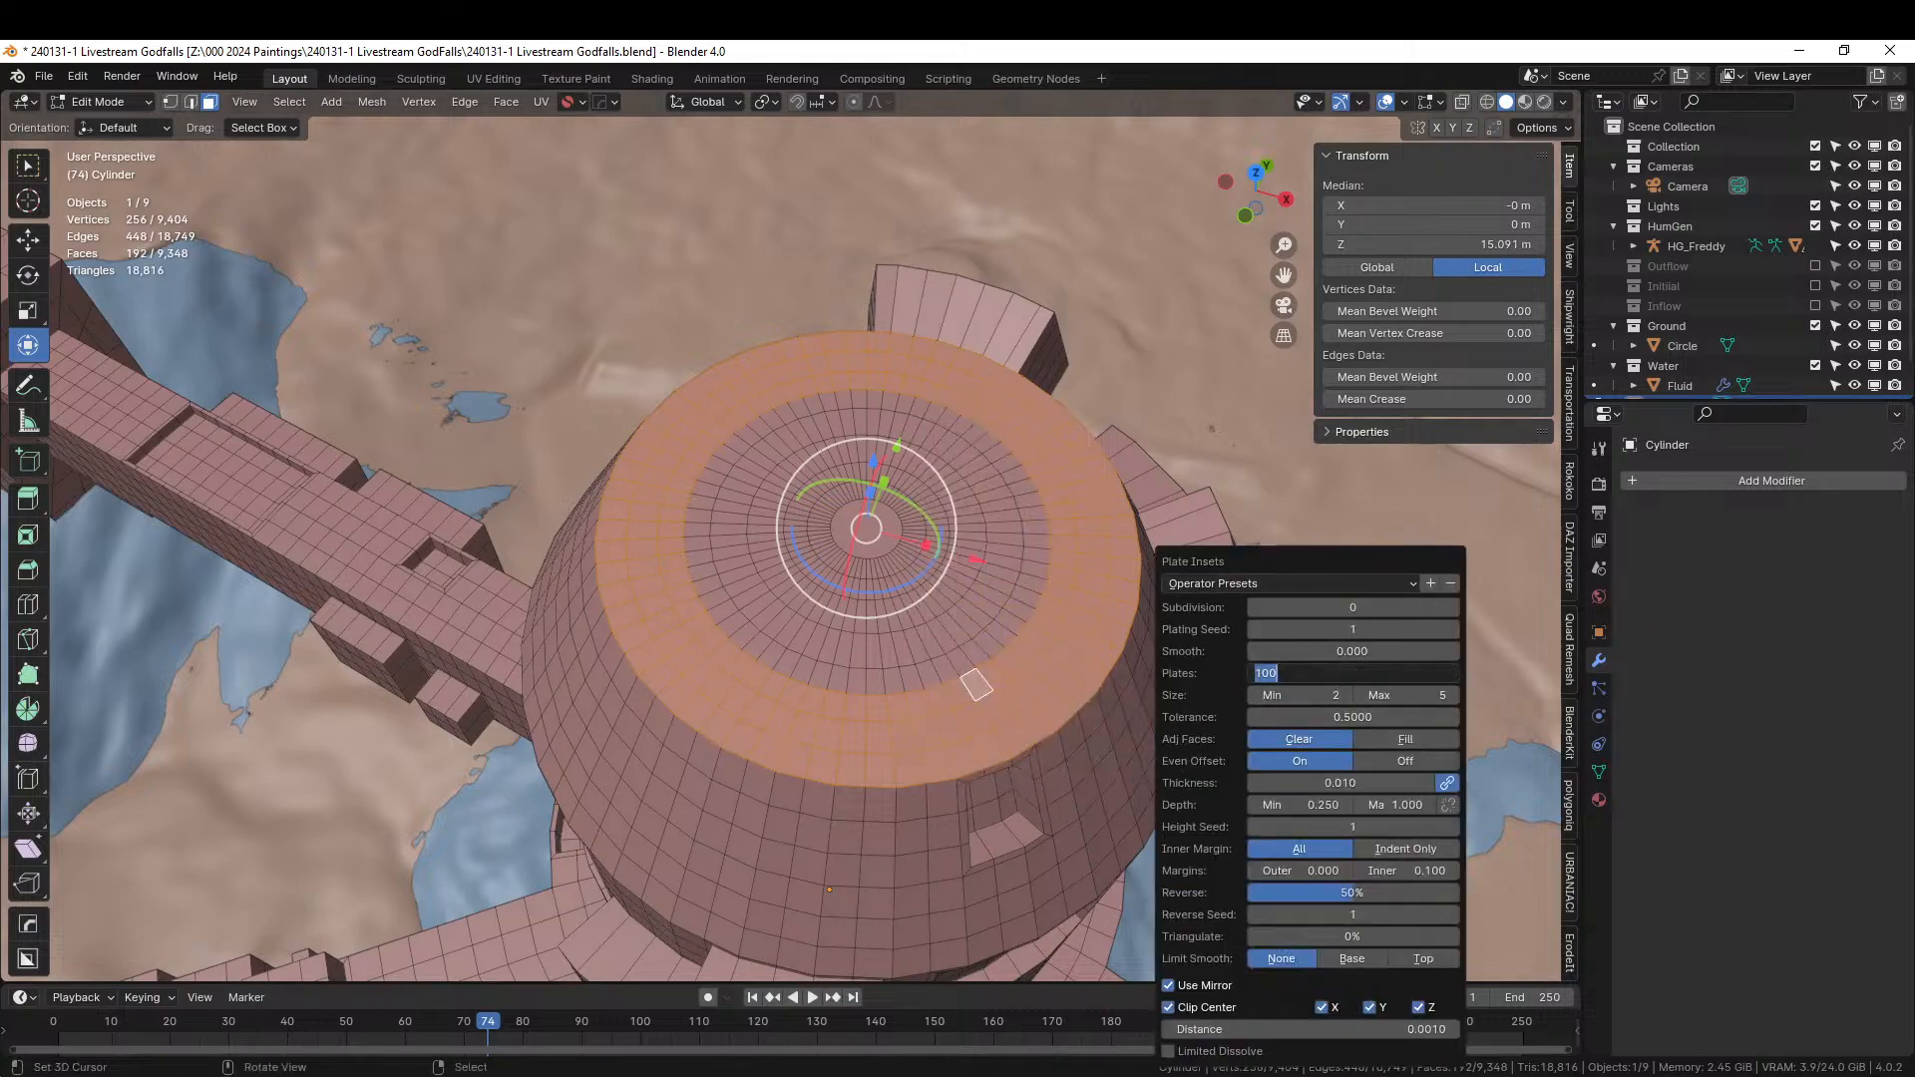
pyautogui.write('10')
pyautogui.press('Return')
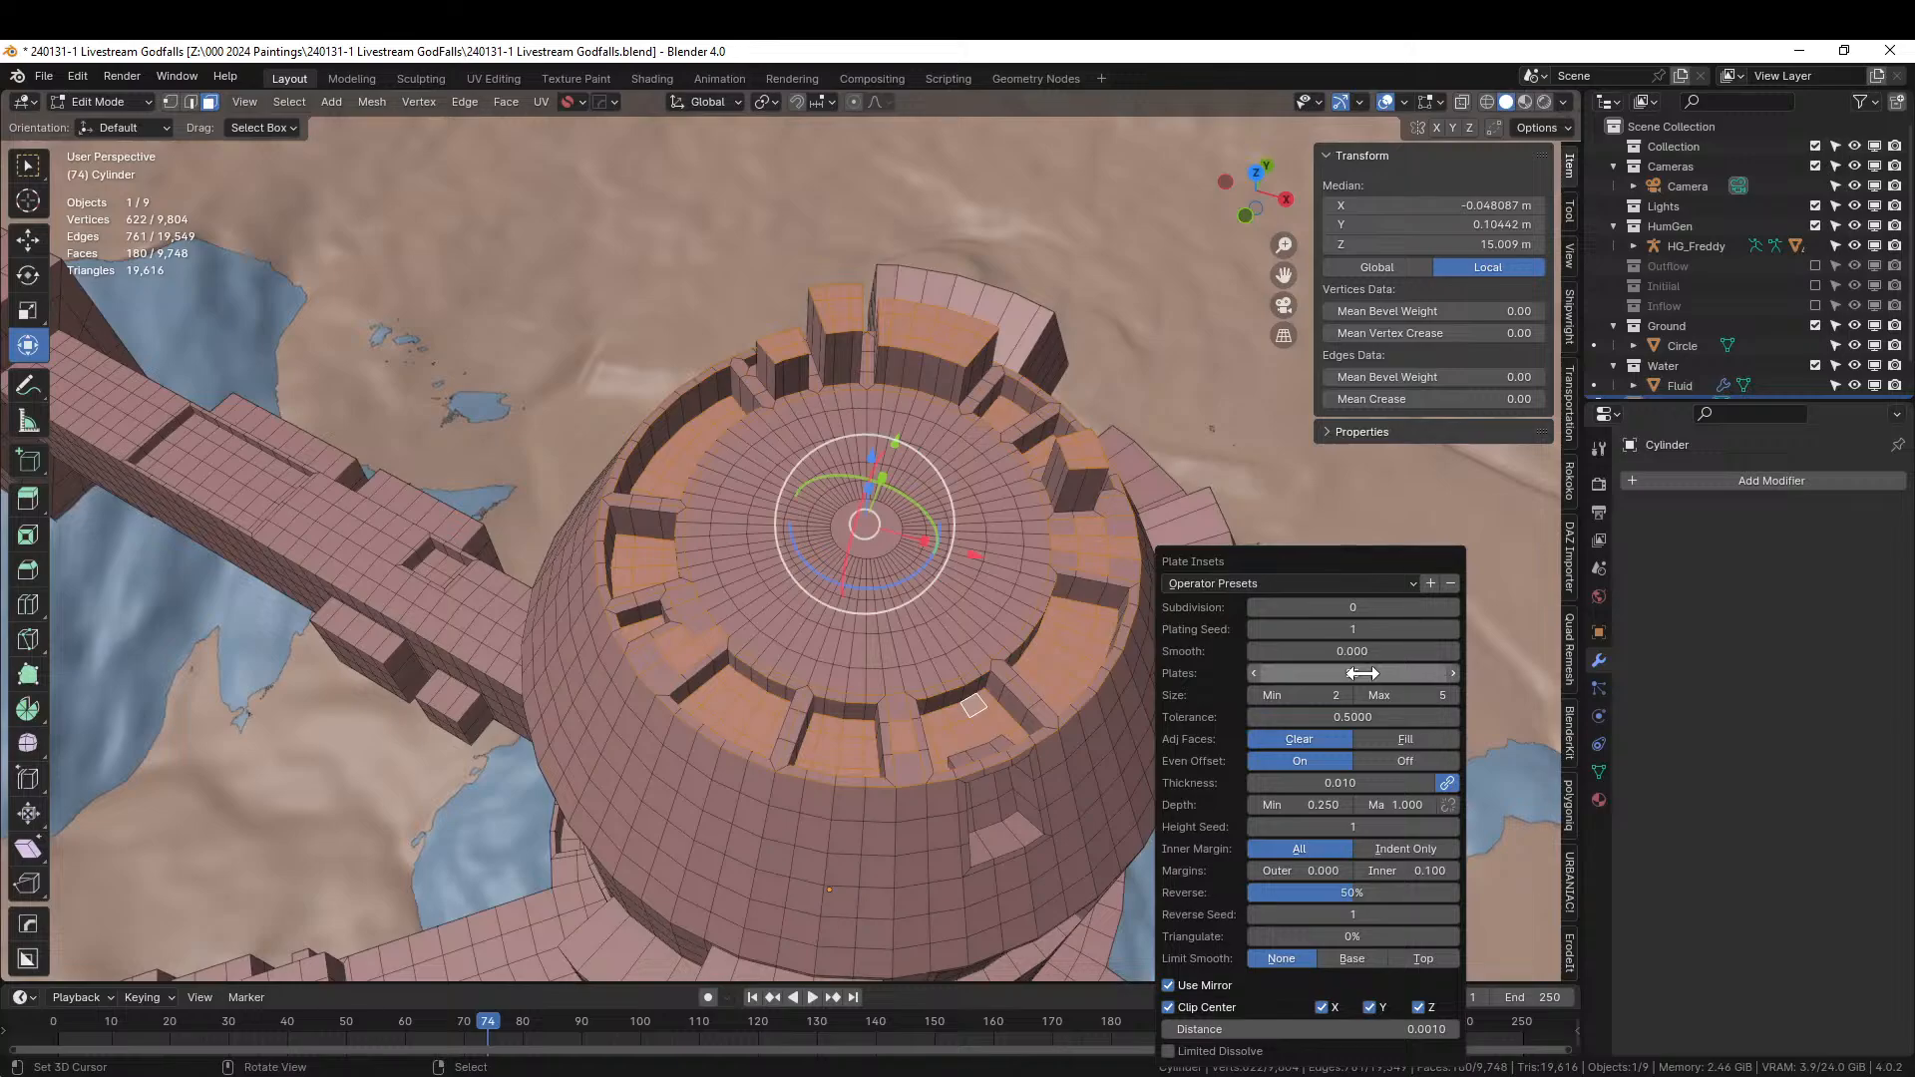
# Set the maximum depth of the tower top's plate insets to 0.5 and check the result from several angles.
pyautogui.click(1424, 810)
pyautogui.write('.5')
pyautogui.press('Return')
pyautogui.moveTo(714, 619); pyautogui.dragTo(700, 550, button='middle')
pyautogui.scroll(-7, 656, 501)
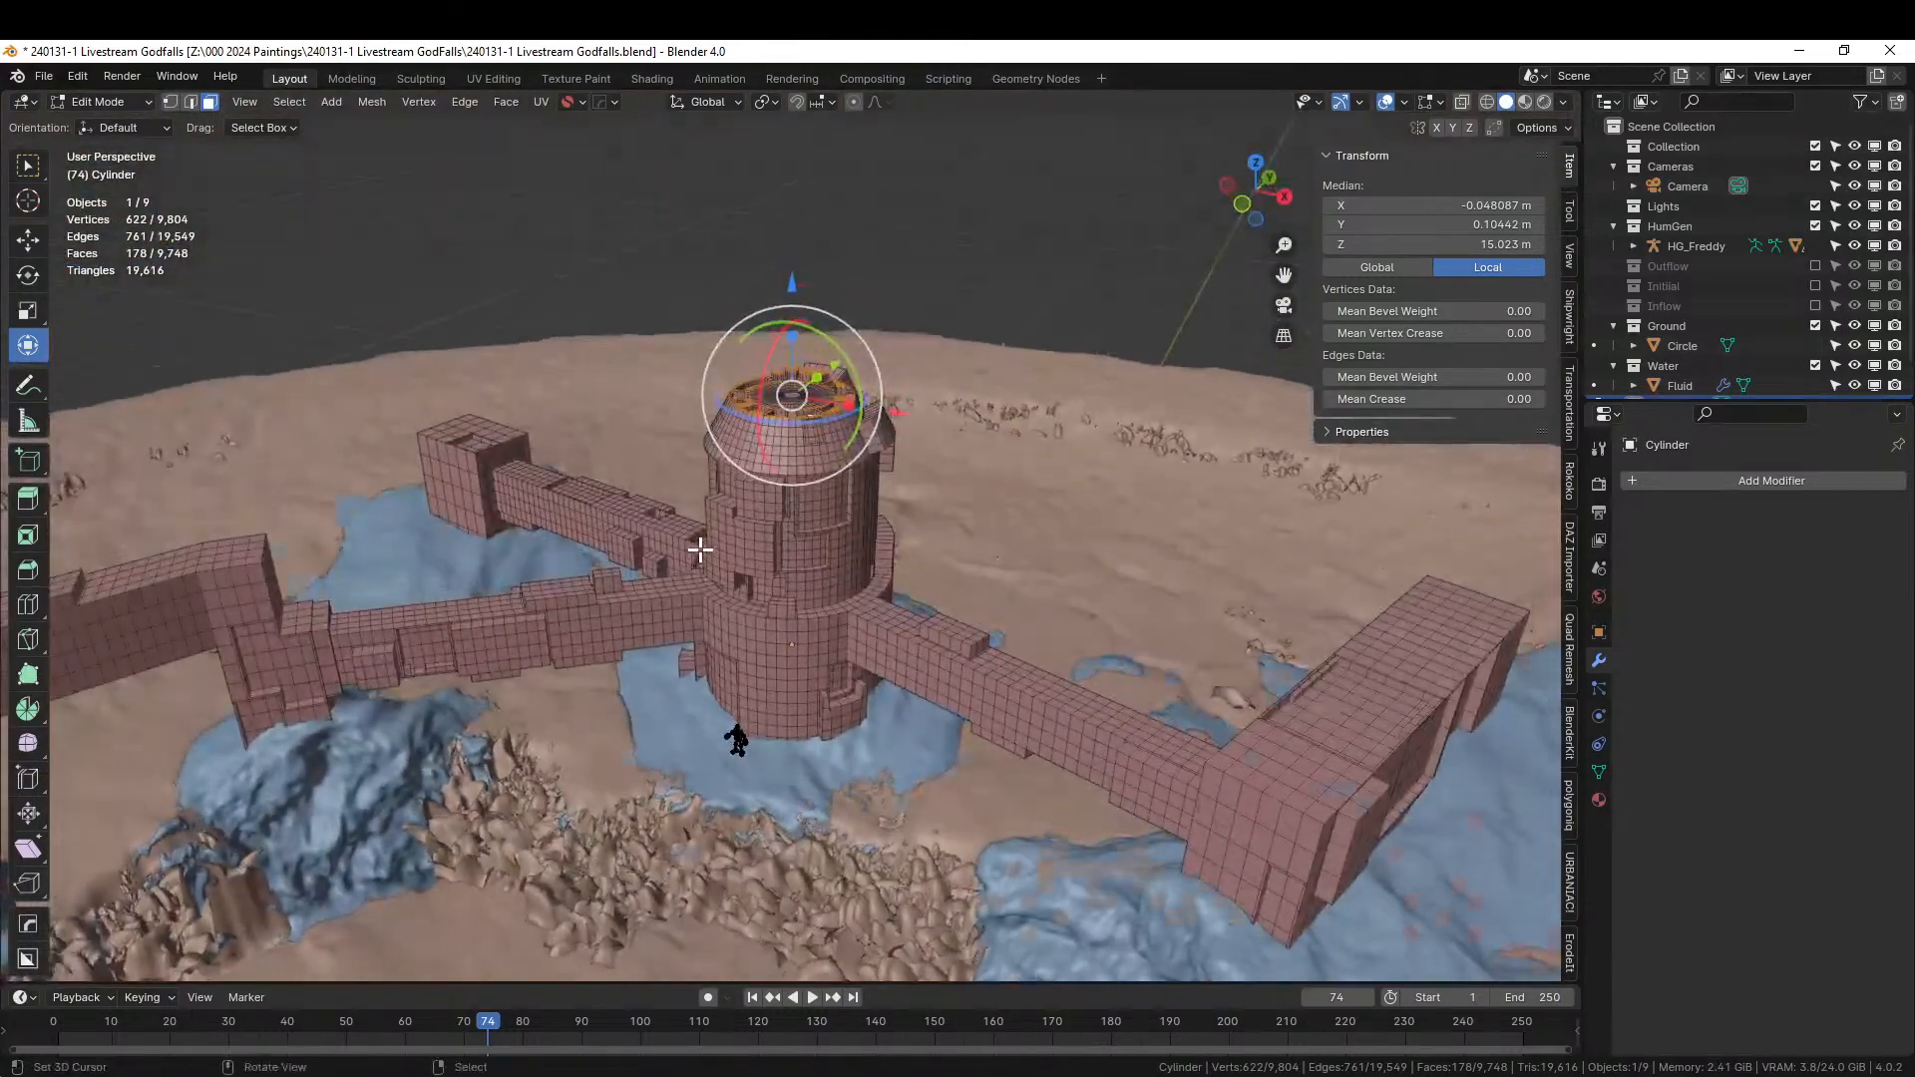
pyautogui.scroll(3, 700, 549)
pyautogui.moveTo(864, 341); pyautogui.dragTo(962, 393, button='middle')
pyautogui.scroll(3, 967, 415)
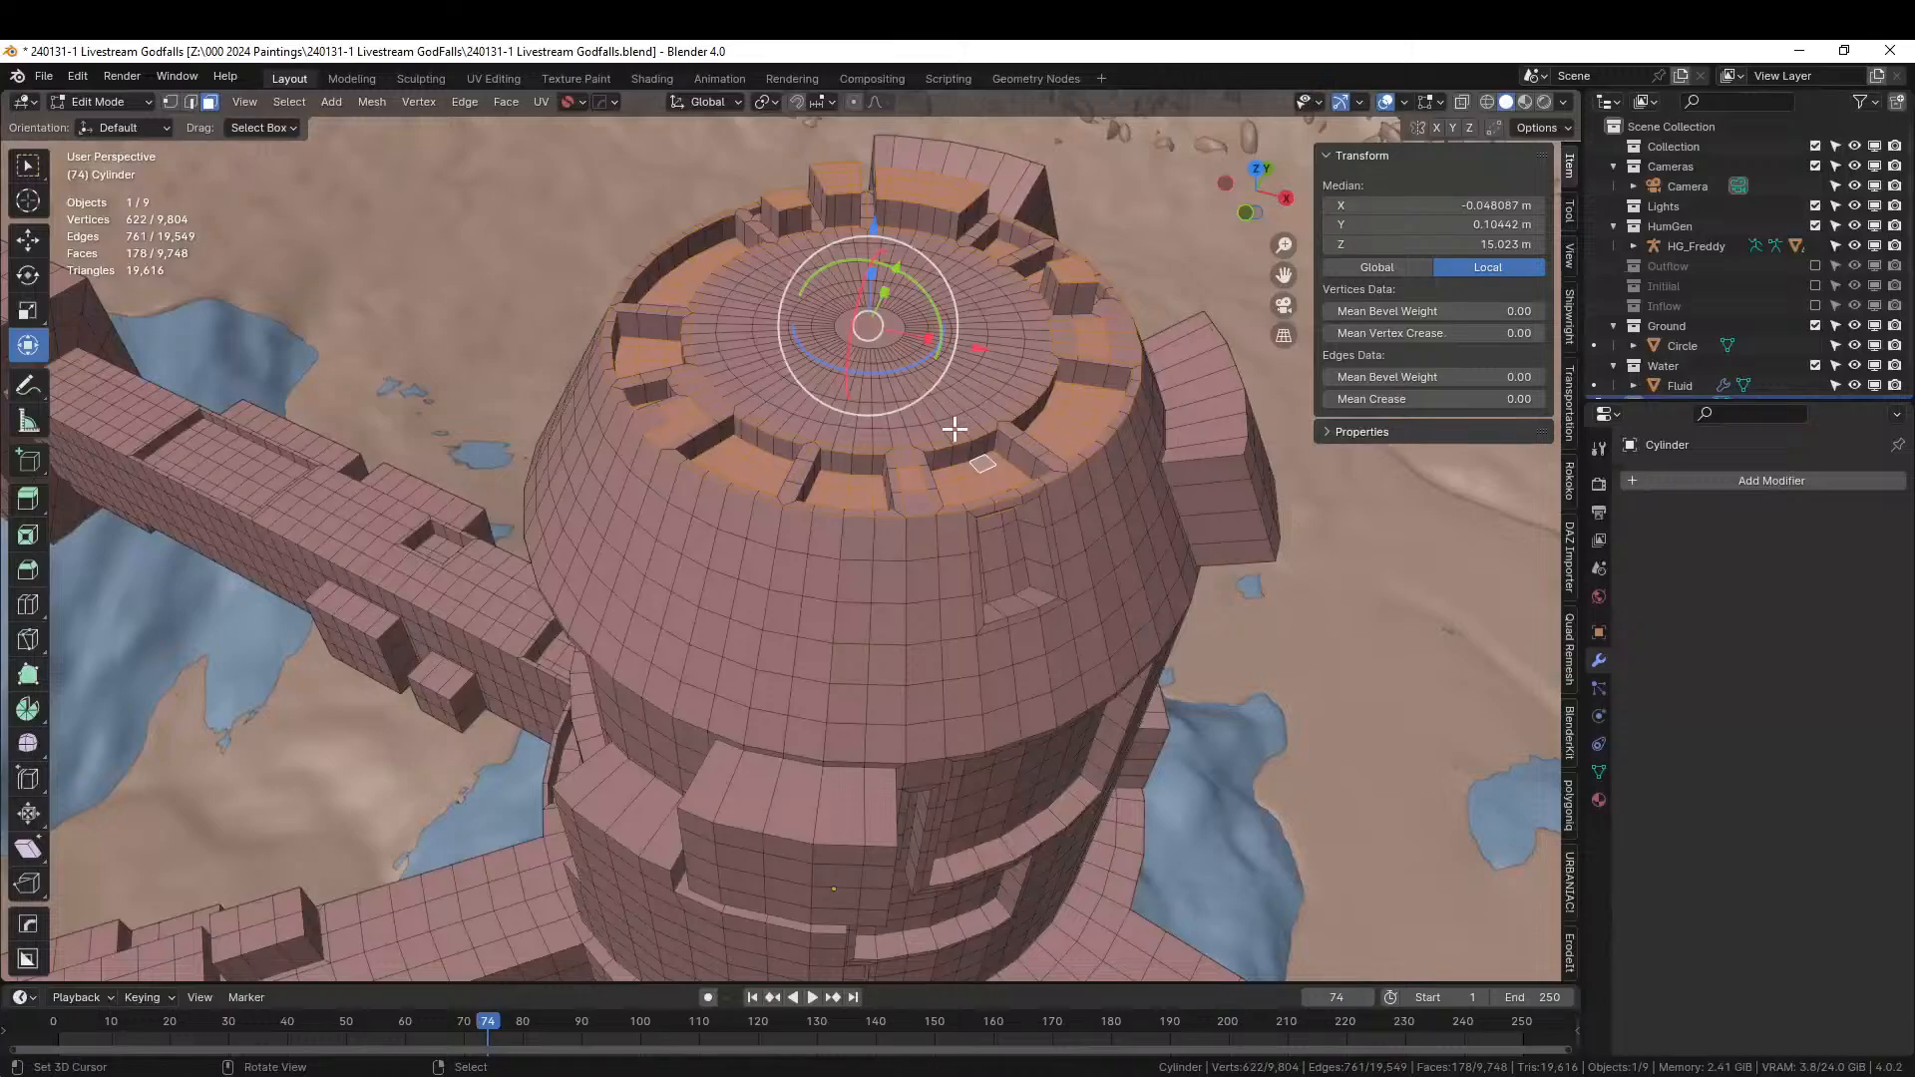
# Set the Reverse percentage of the tower top's plate insets to 20%.
pyautogui.press('F9')
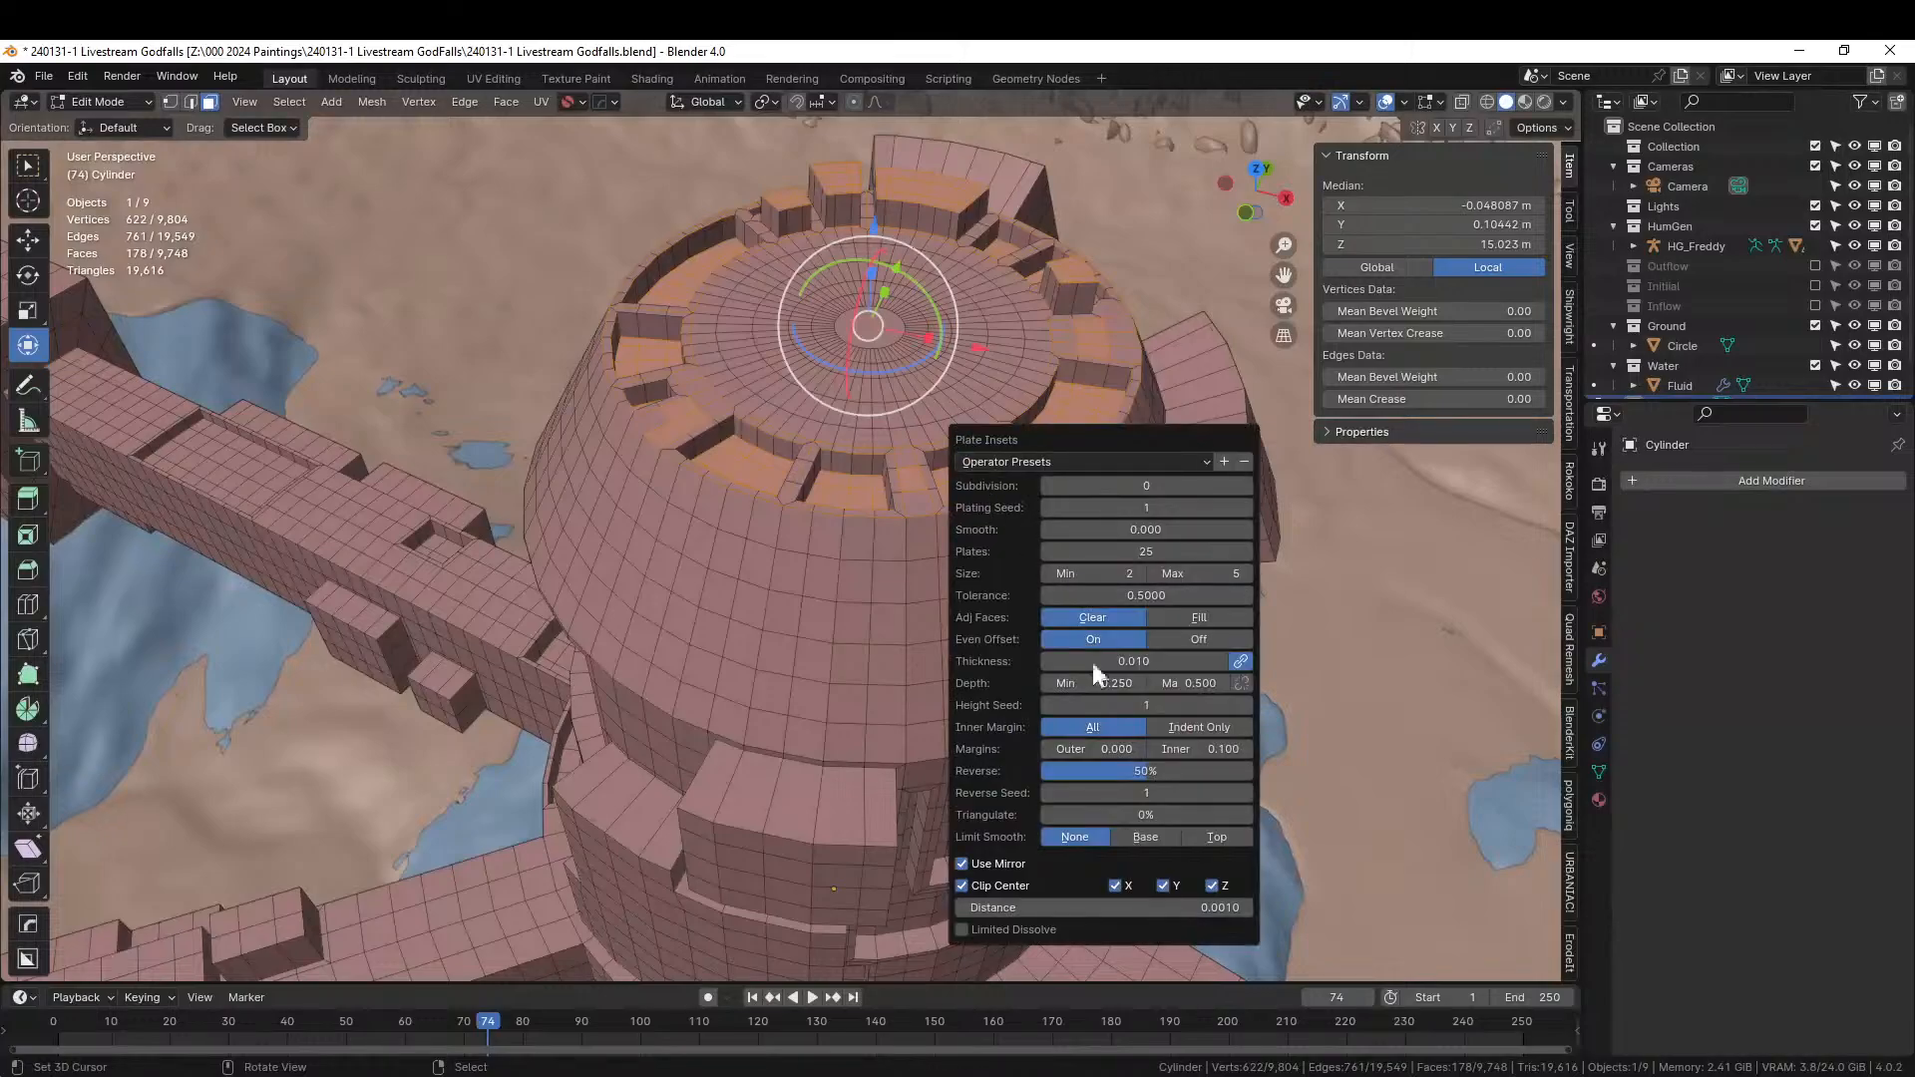
pyautogui.click(1153, 771)
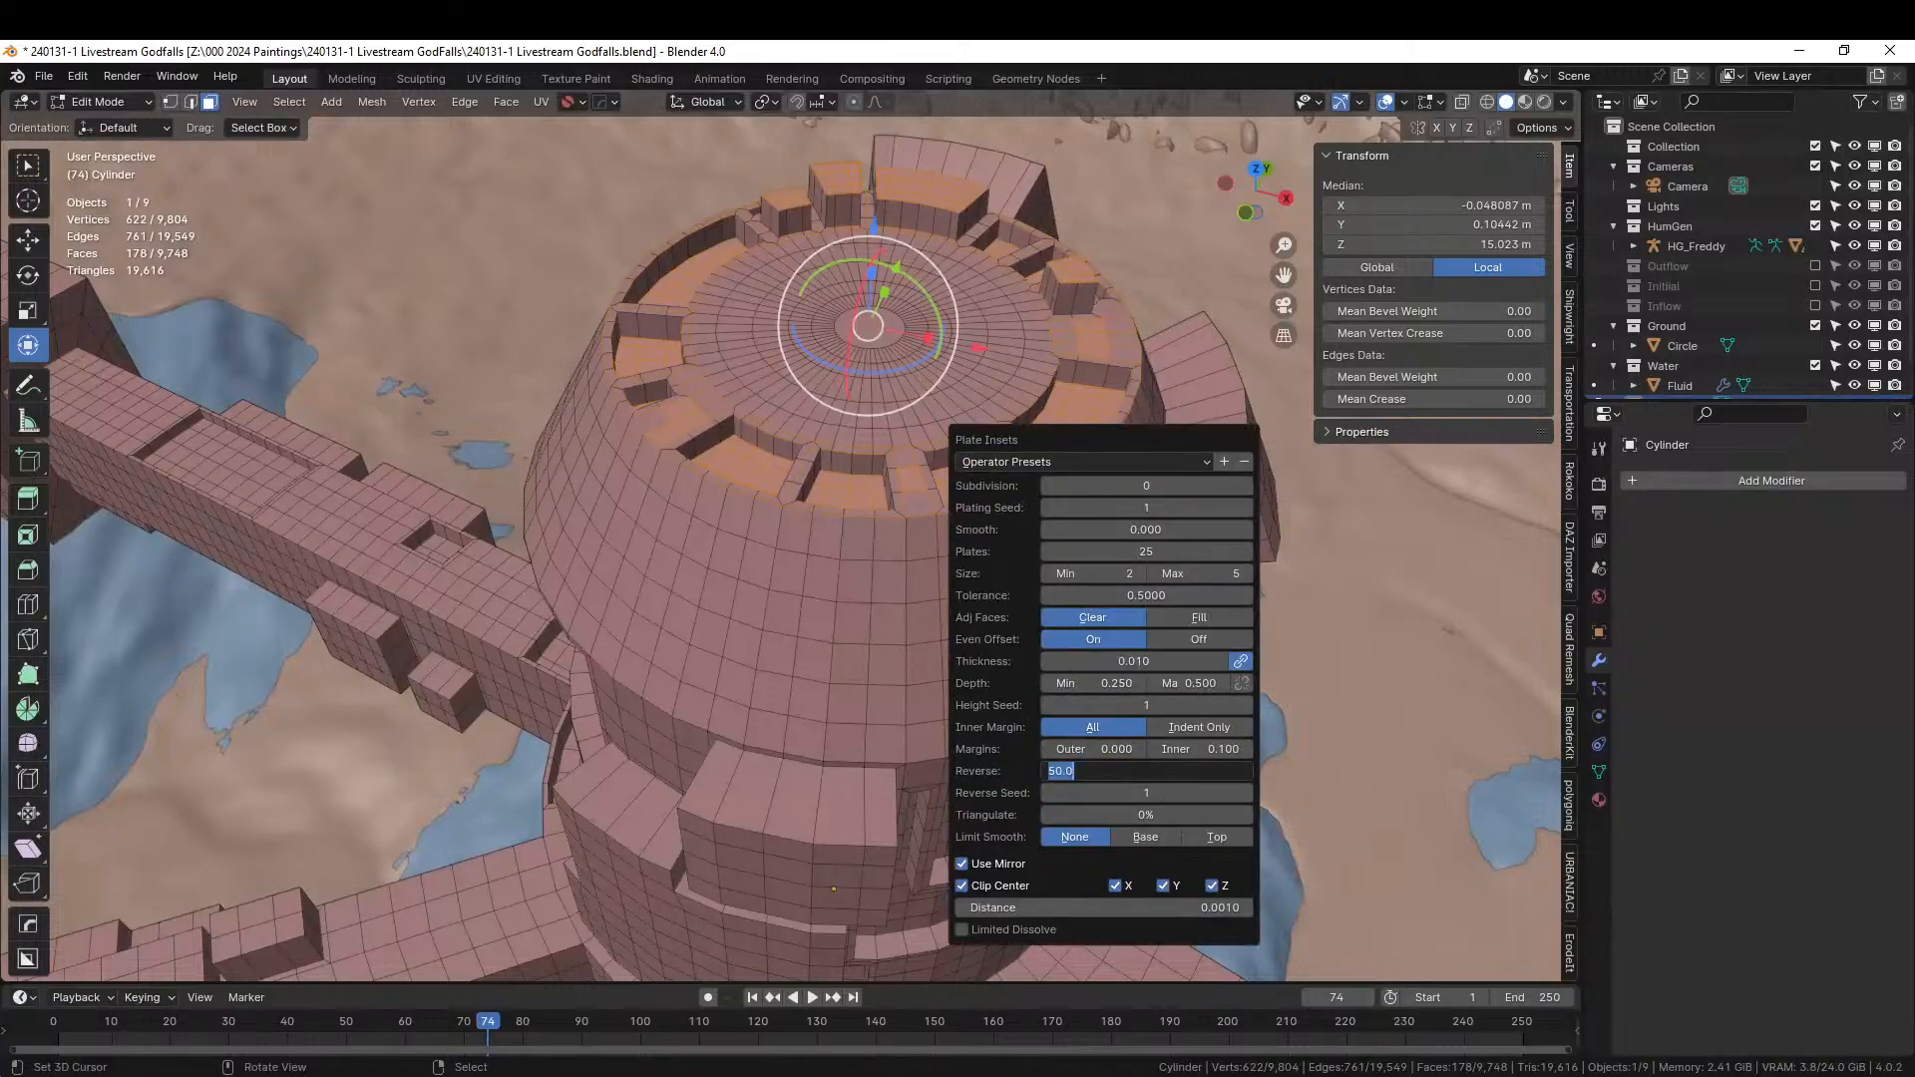
pyautogui.write('20')
pyautogui.press('Return')
pyautogui.moveTo(623, 428); pyautogui.dragTo(667, 342, button='middle')
pyautogui.scroll(-5, 732, 265)
pyautogui.scroll(3, 743, 227)
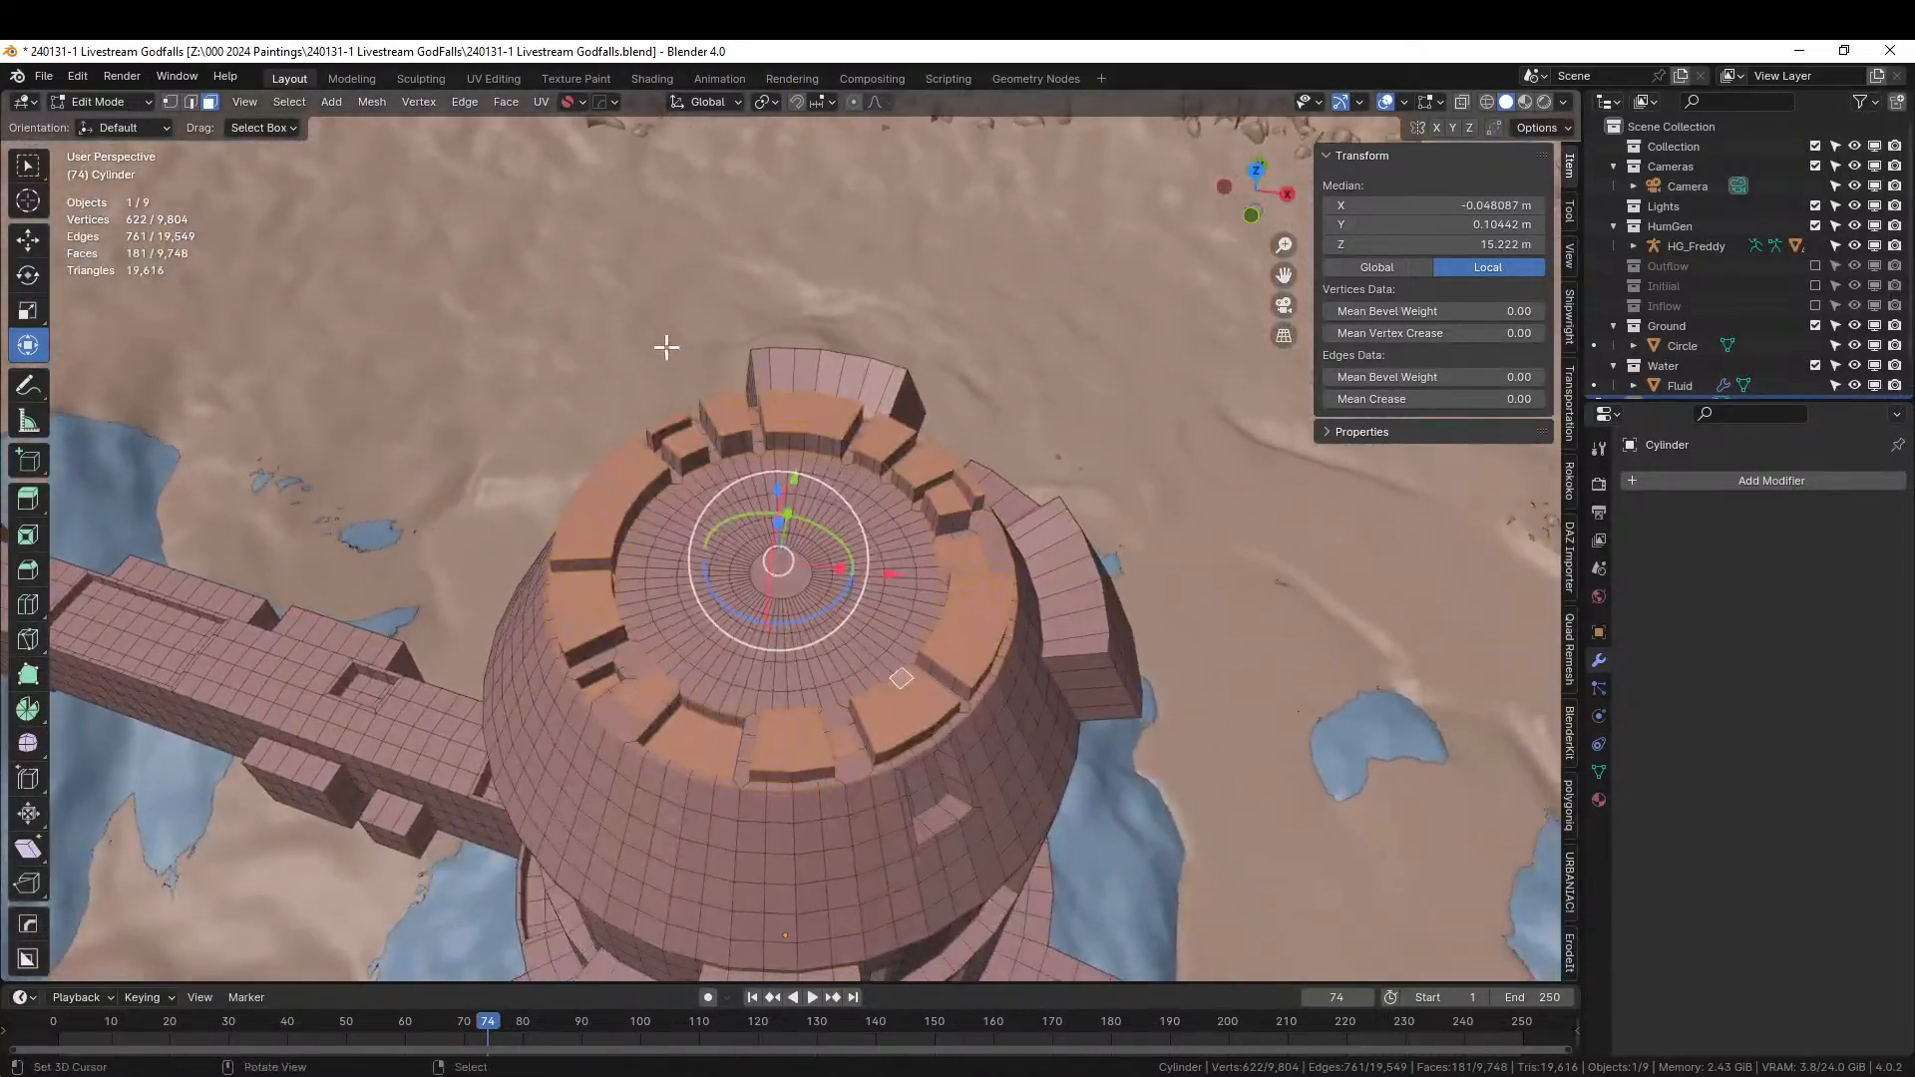
# Leave Edit Mode on the fortress and save the file.
pyautogui.click(741, 578)
pyautogui.moveTo(785, 604); pyautogui.dragTo(865, 535, button='middle')
pyautogui.press('Tab')
pyautogui.scroll(-5, 795, 516)
pyautogui.hotkey('ctrl', 's')
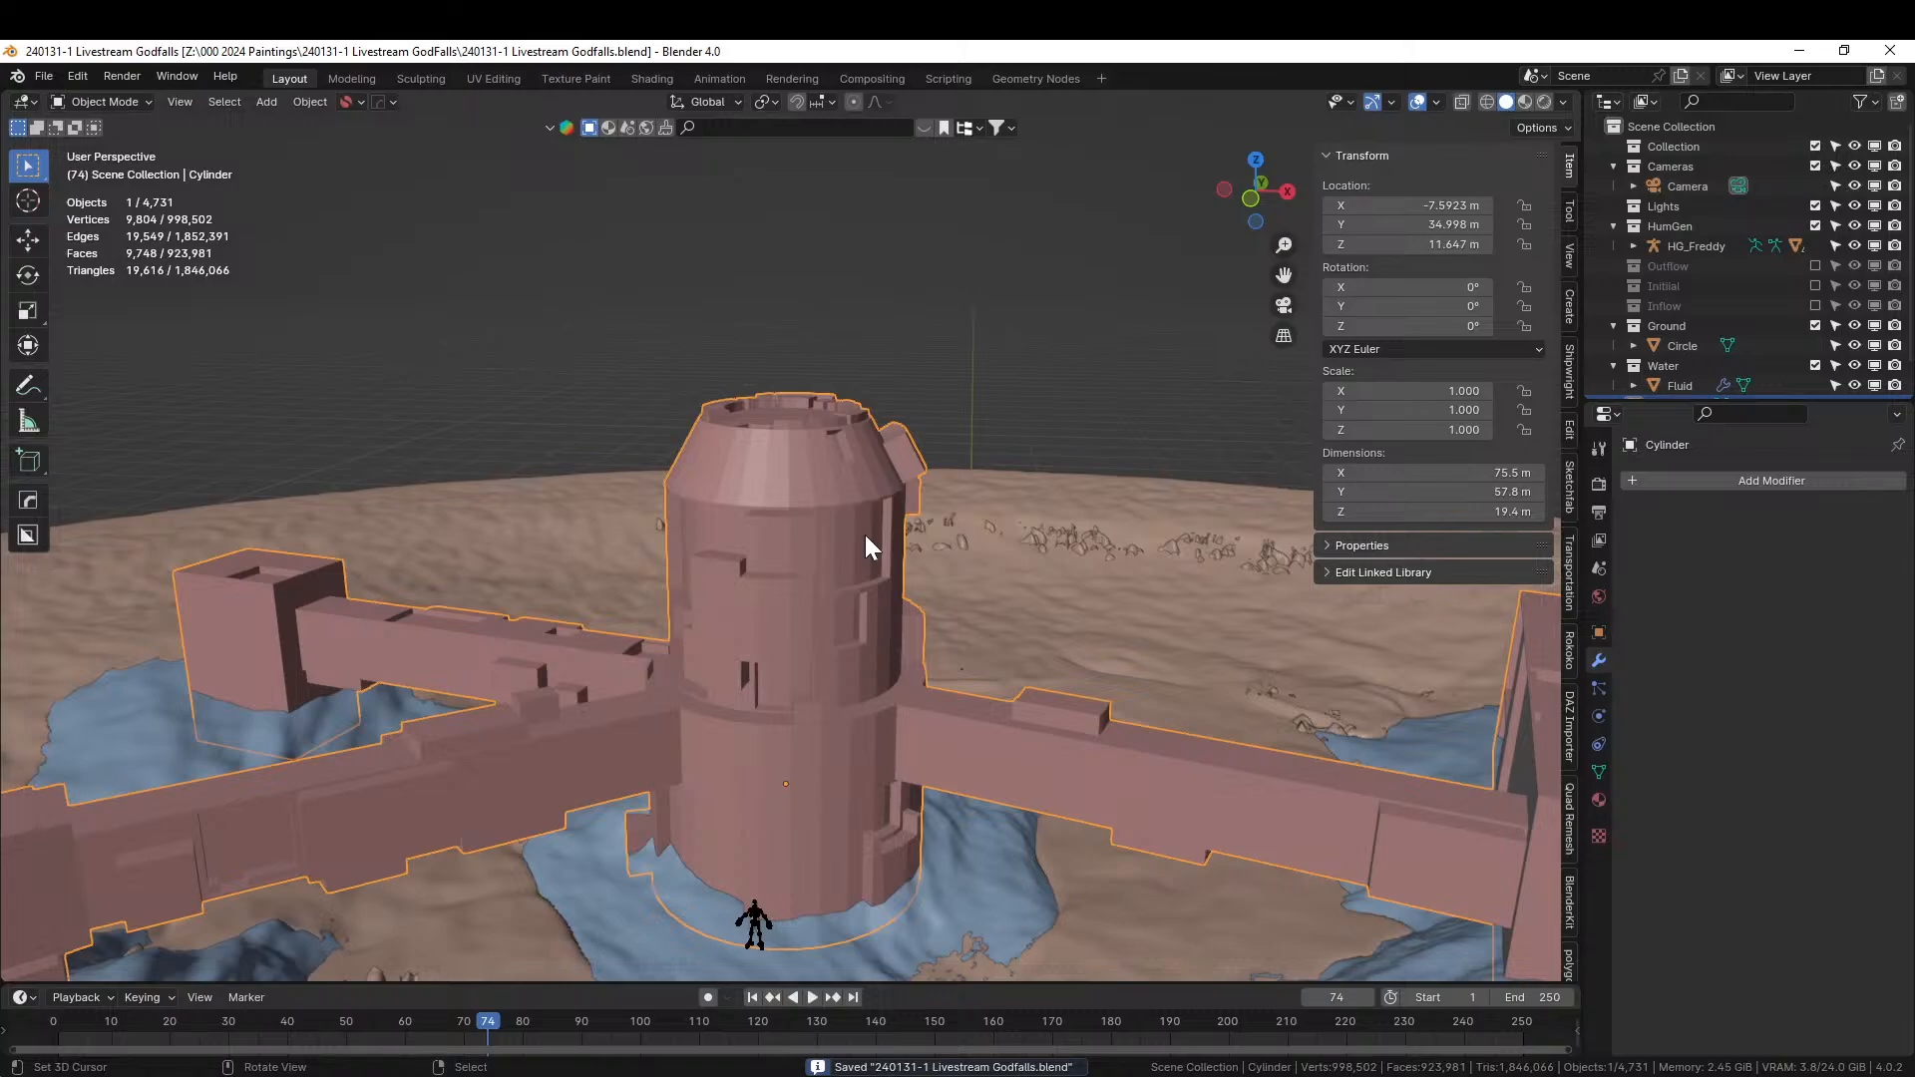
# Add the Erode It effect to the whole fortress object without a bevel modifier.
pyautogui.moveTo(865, 535); pyautogui.dragTo(780, 631, button='middle')
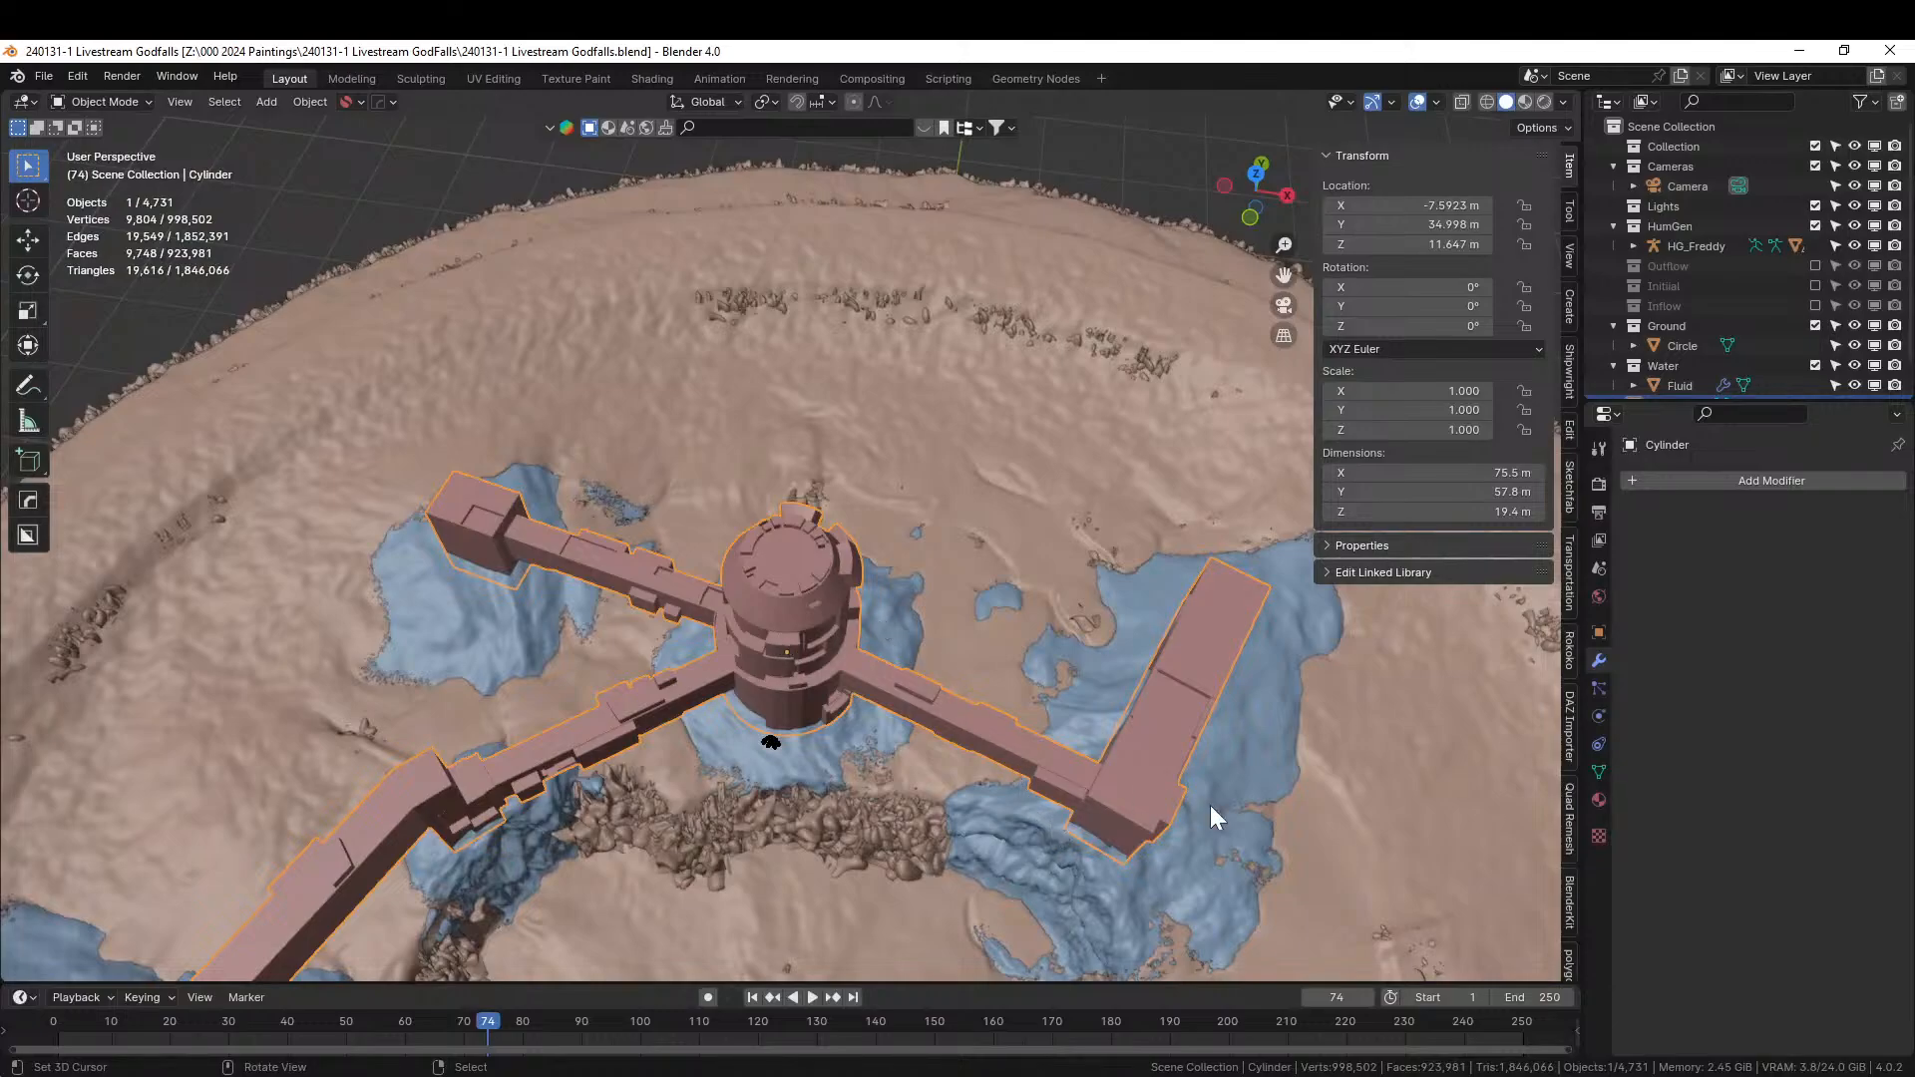
pyautogui.scroll(-5, 1572, 804)
pyautogui.scroll(-4, 1572, 804)
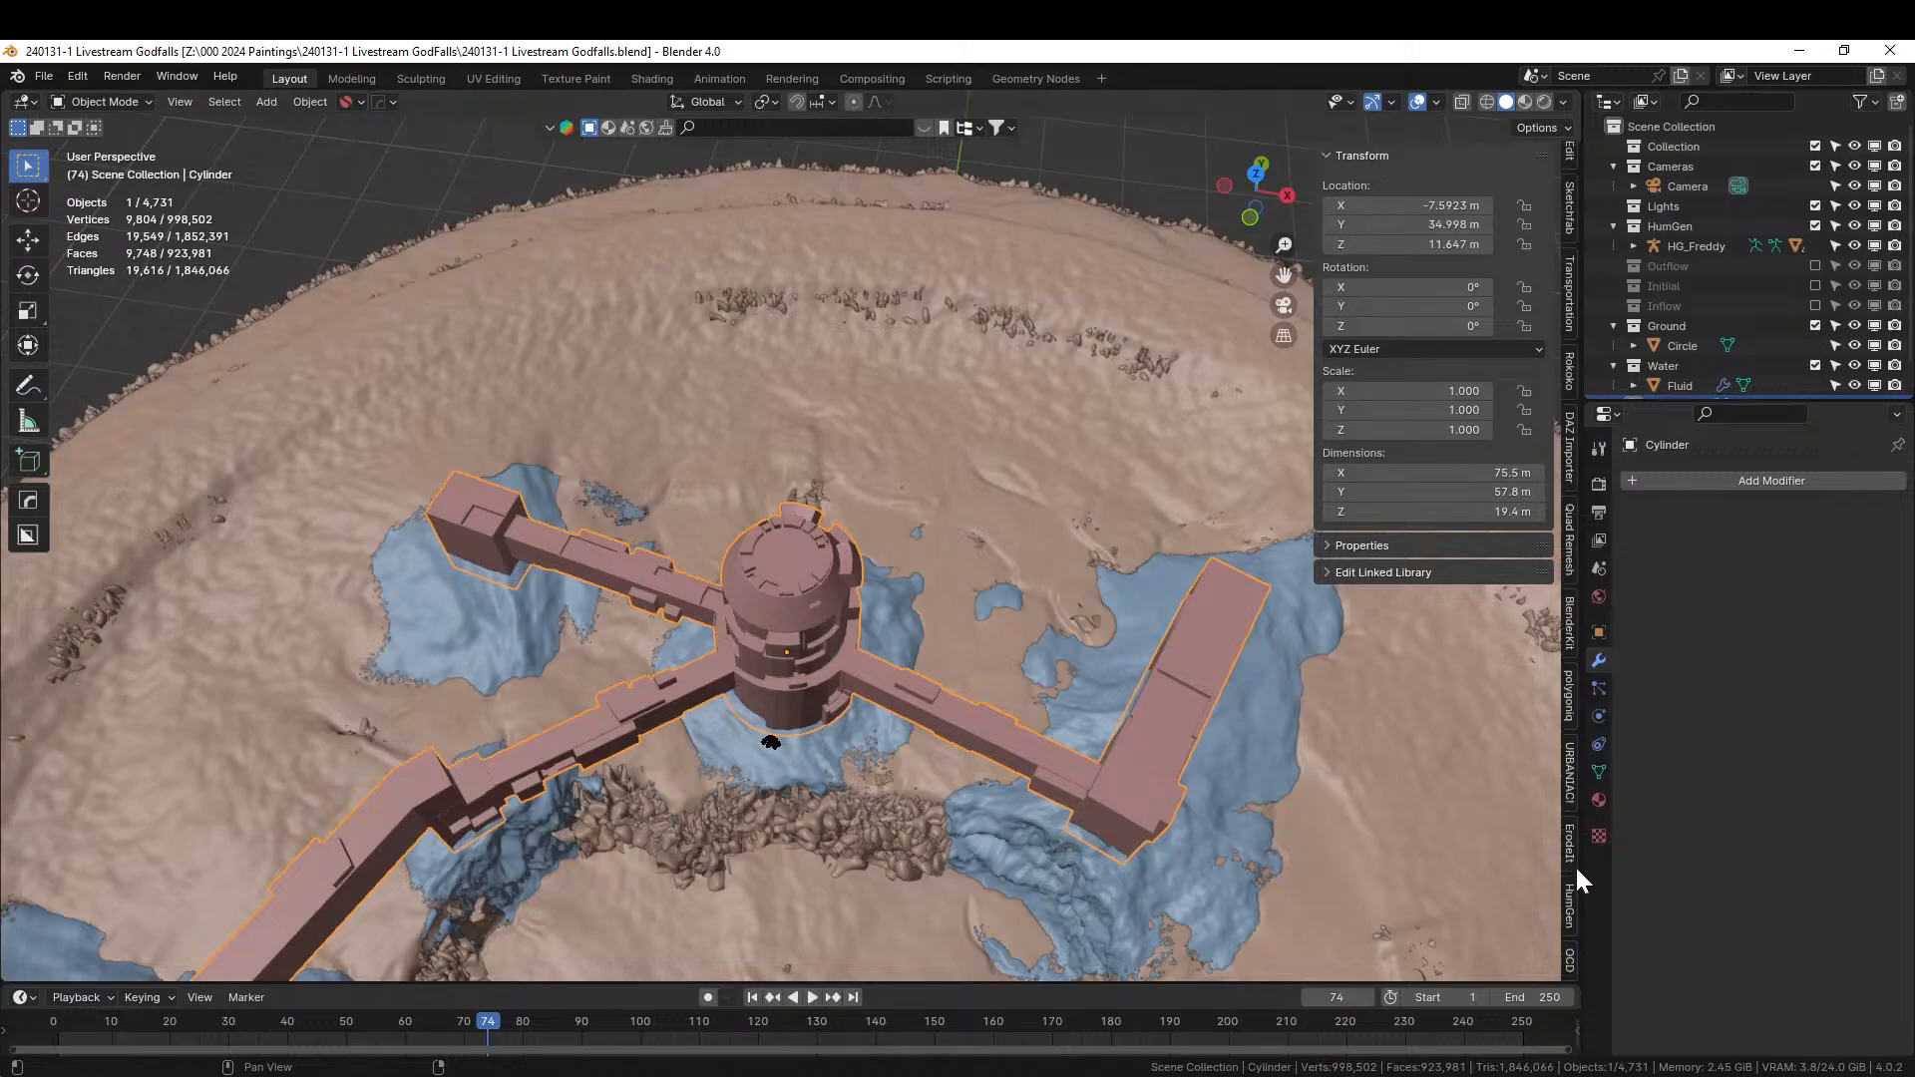
pyautogui.click(1568, 844)
pyautogui.click(1428, 387)
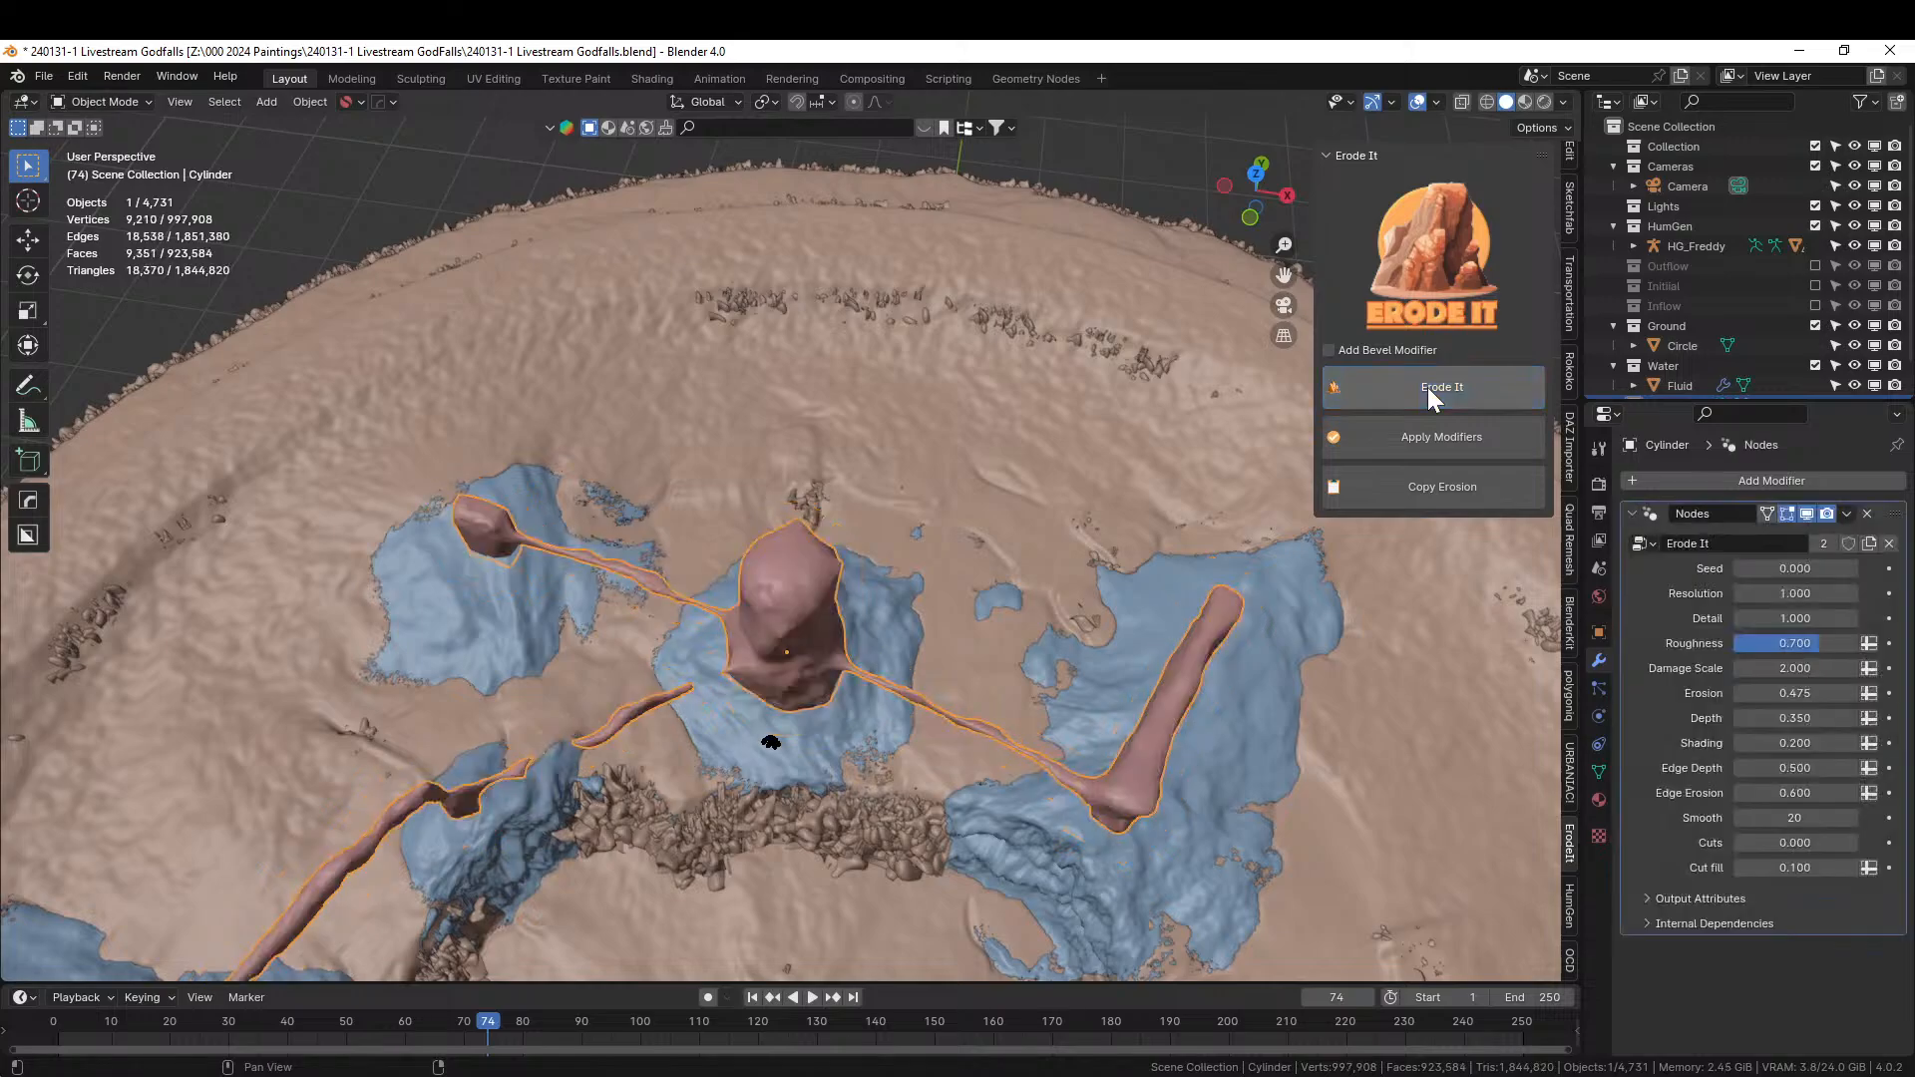
pyautogui.moveTo(1199, 562); pyautogui.dragTo(1127, 445, button='middle')
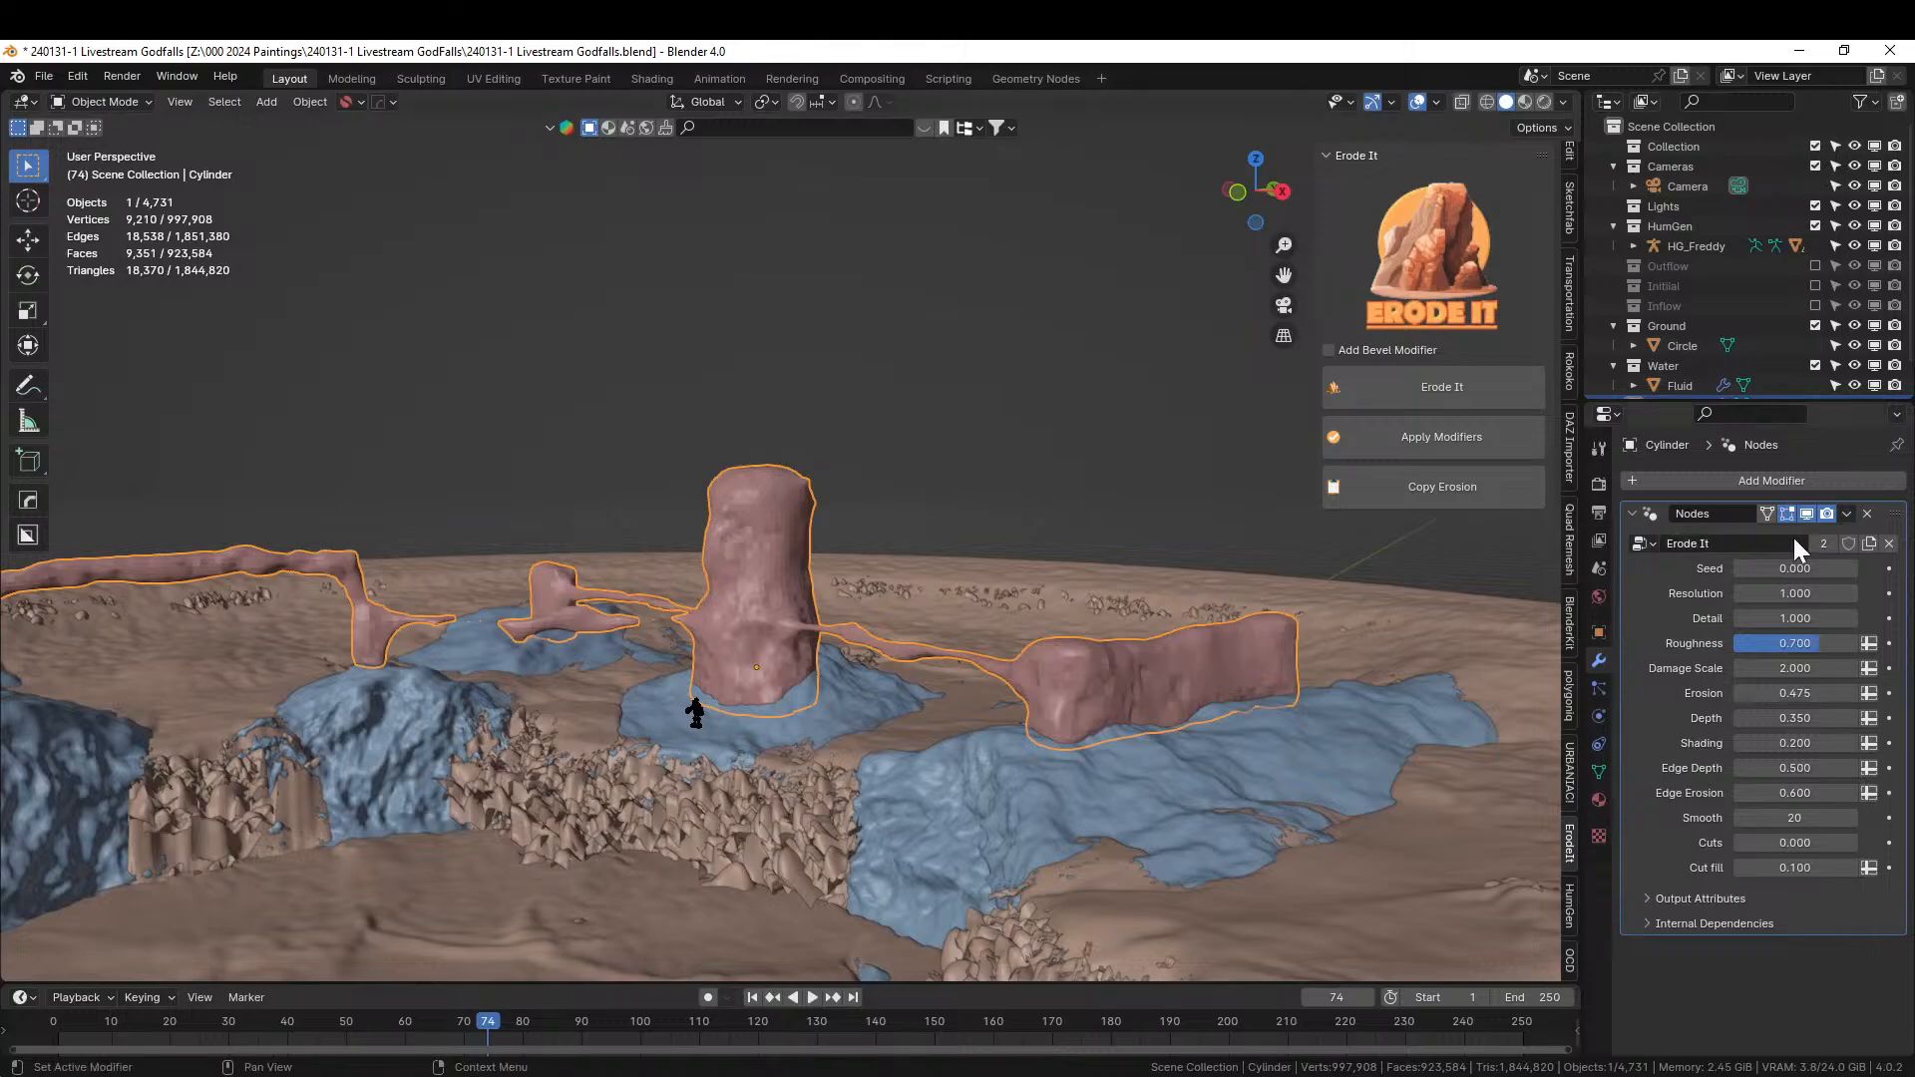
# Try Erode It resolutions of 5 and 8 on the fortress.
pyautogui.click(1803, 585)
pyautogui.write('5')
pyautogui.press('Return')
pyautogui.moveTo(955, 575); pyautogui.dragTo(1007, 583, button='middle')
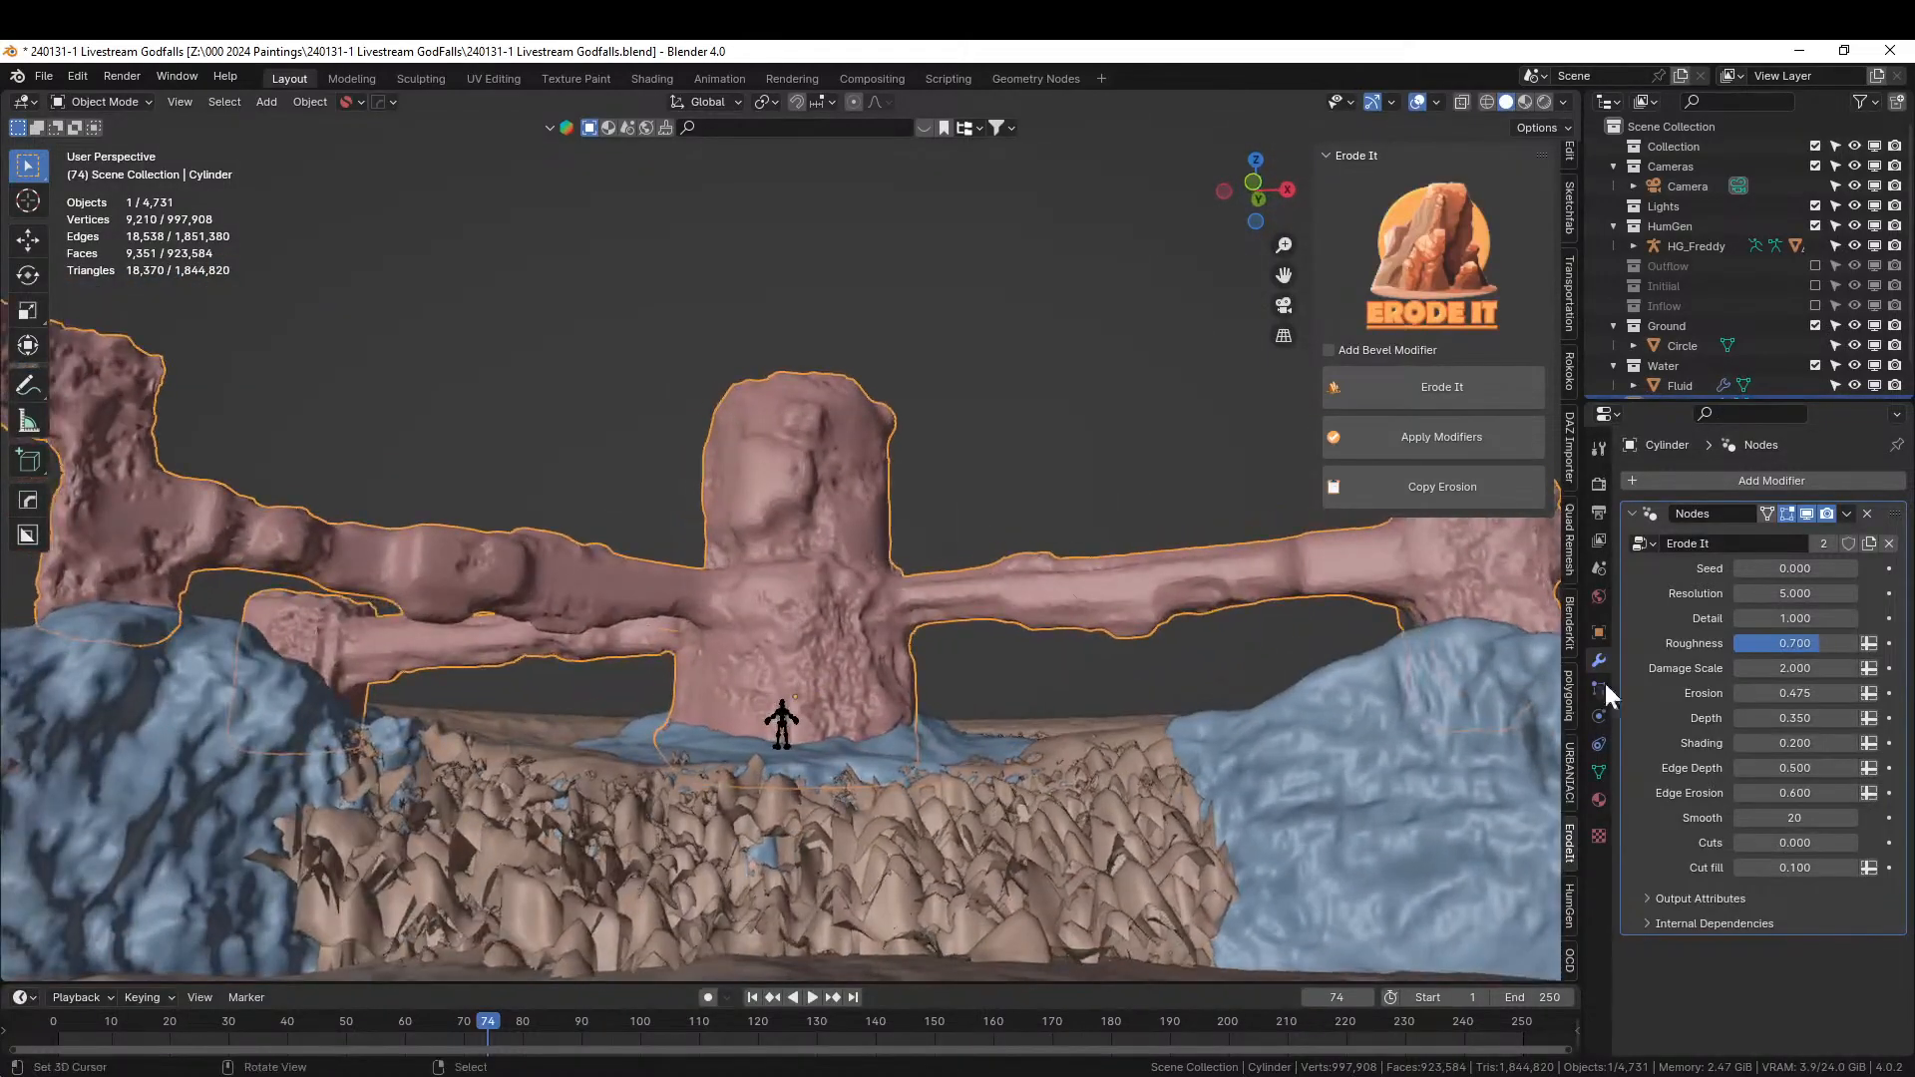
pyautogui.click(1793, 593)
pyautogui.write('8')
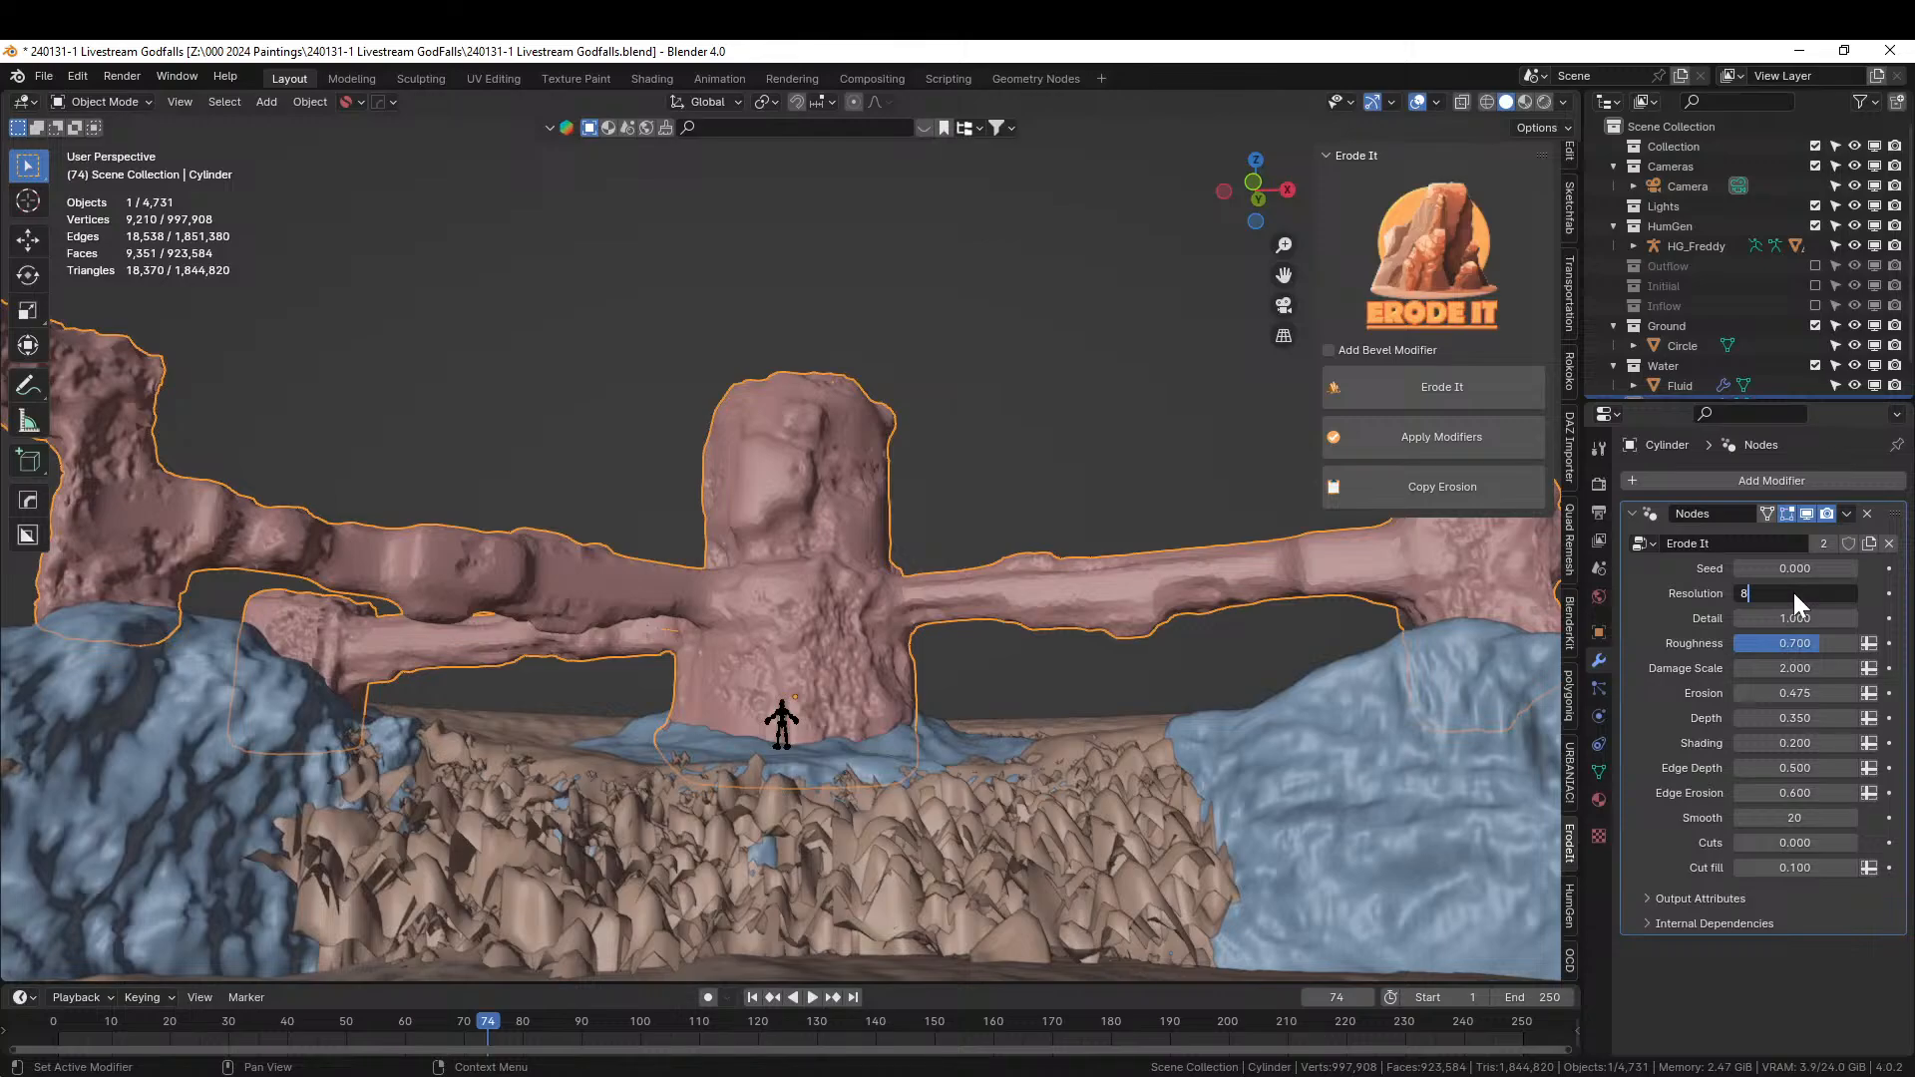
pyautogui.press('Return')
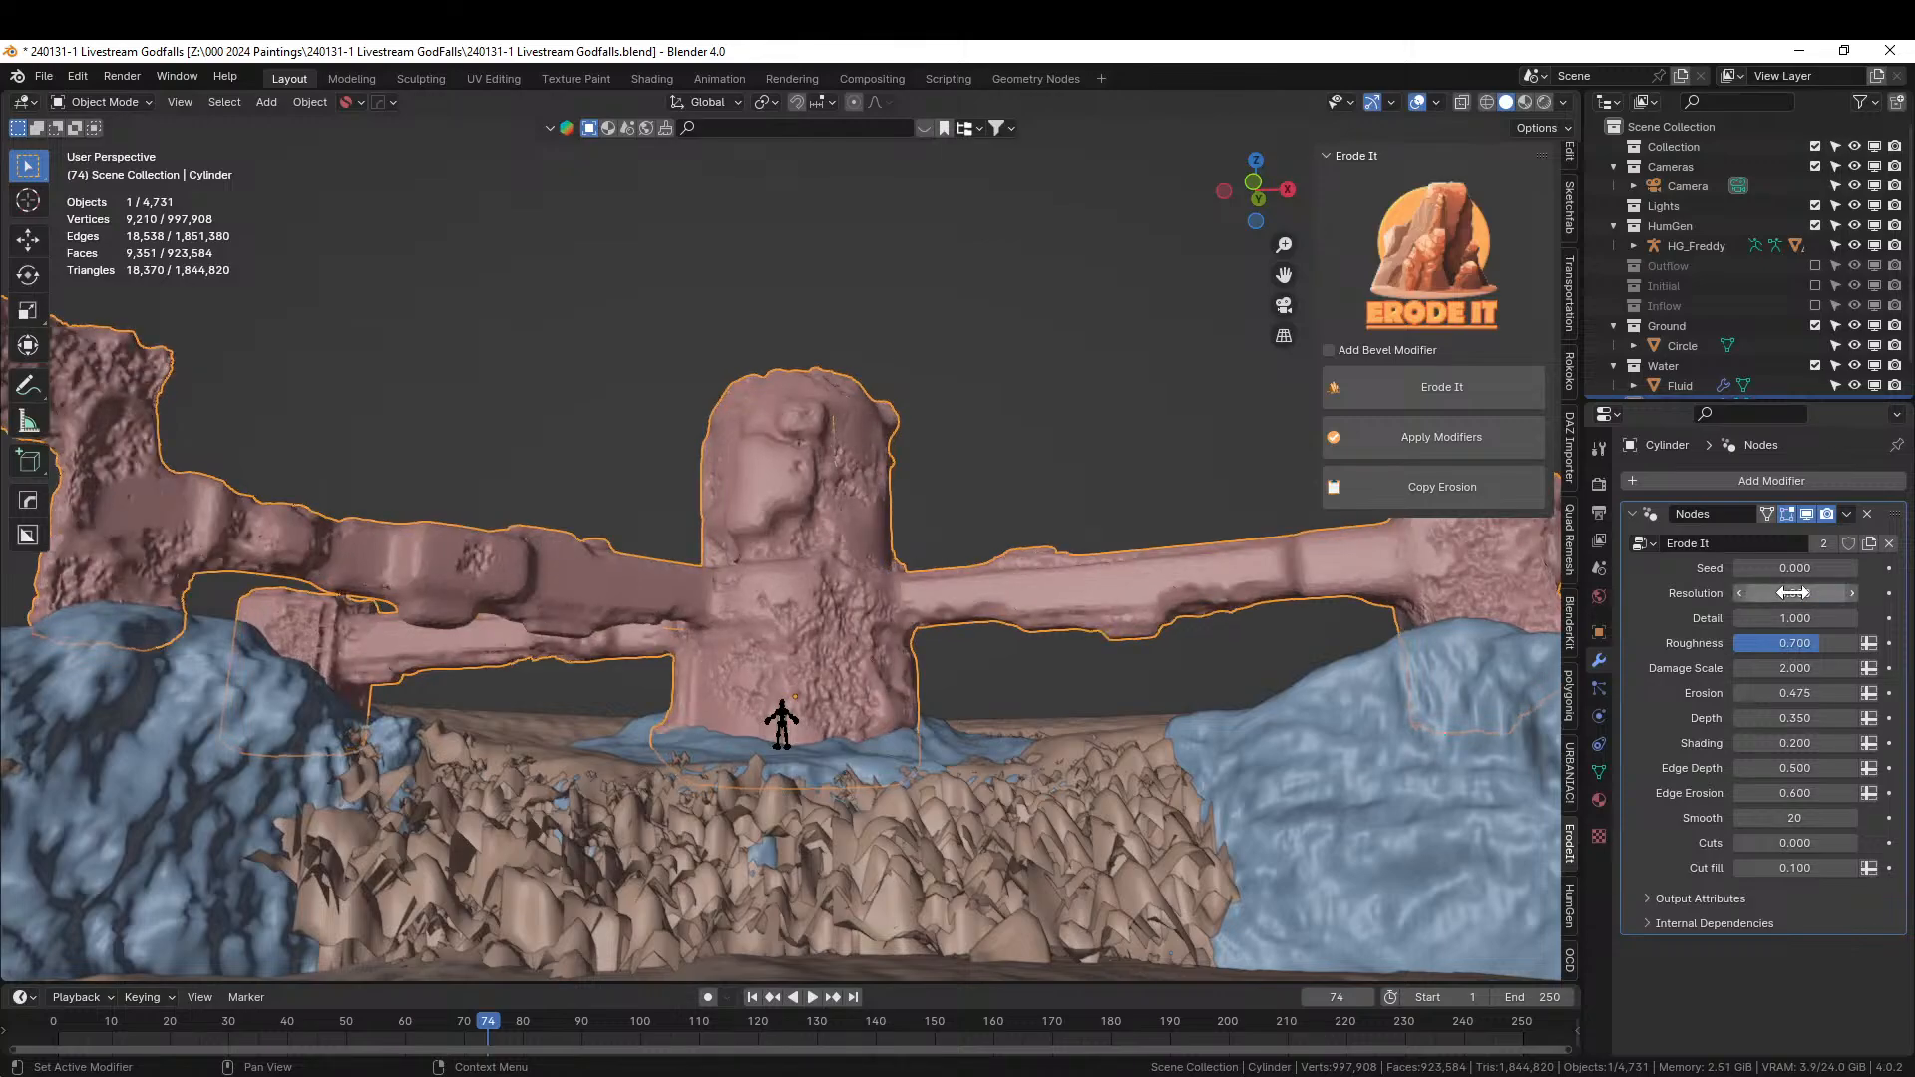
# Set the fortress's Erode It resolution to 10.
pyautogui.click(1786, 593)
pyautogui.write('10.000')
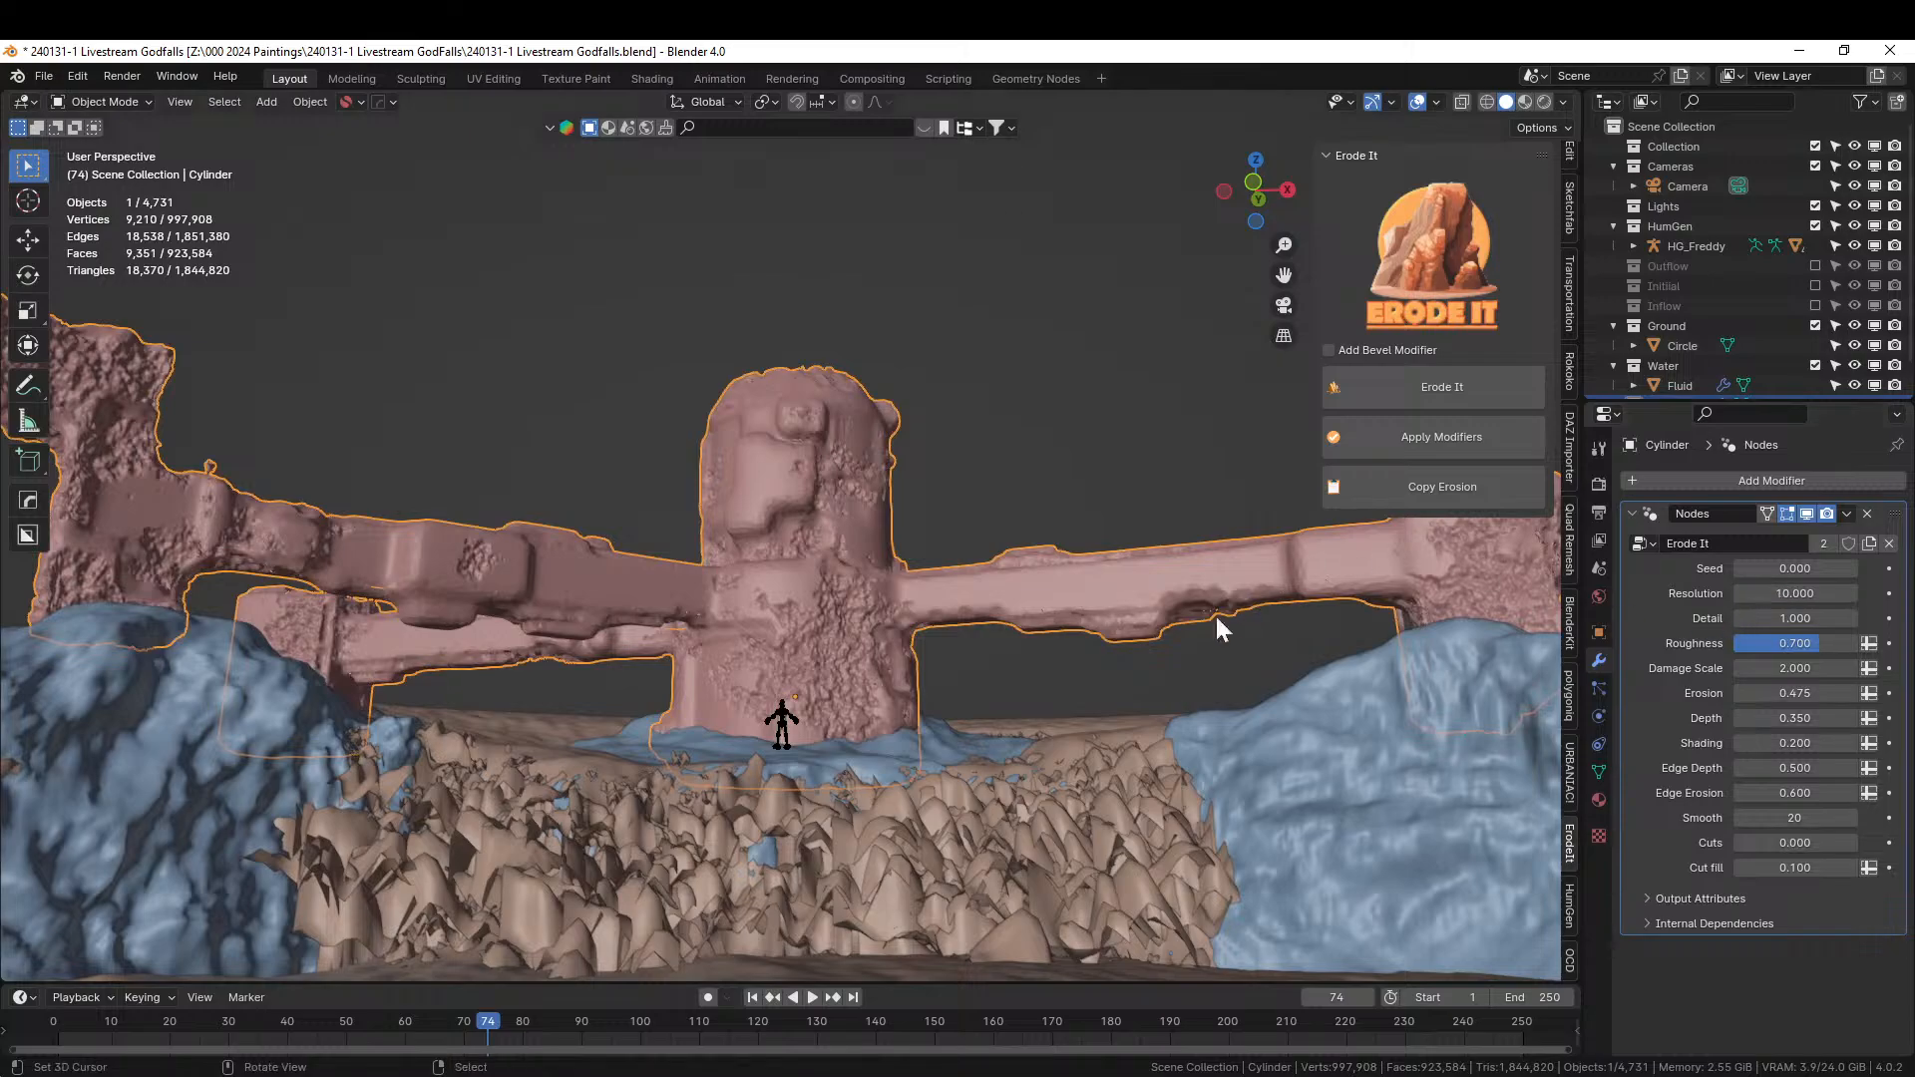
pyautogui.moveTo(1215, 613); pyautogui.dragTo(1362, 688, button='middle')
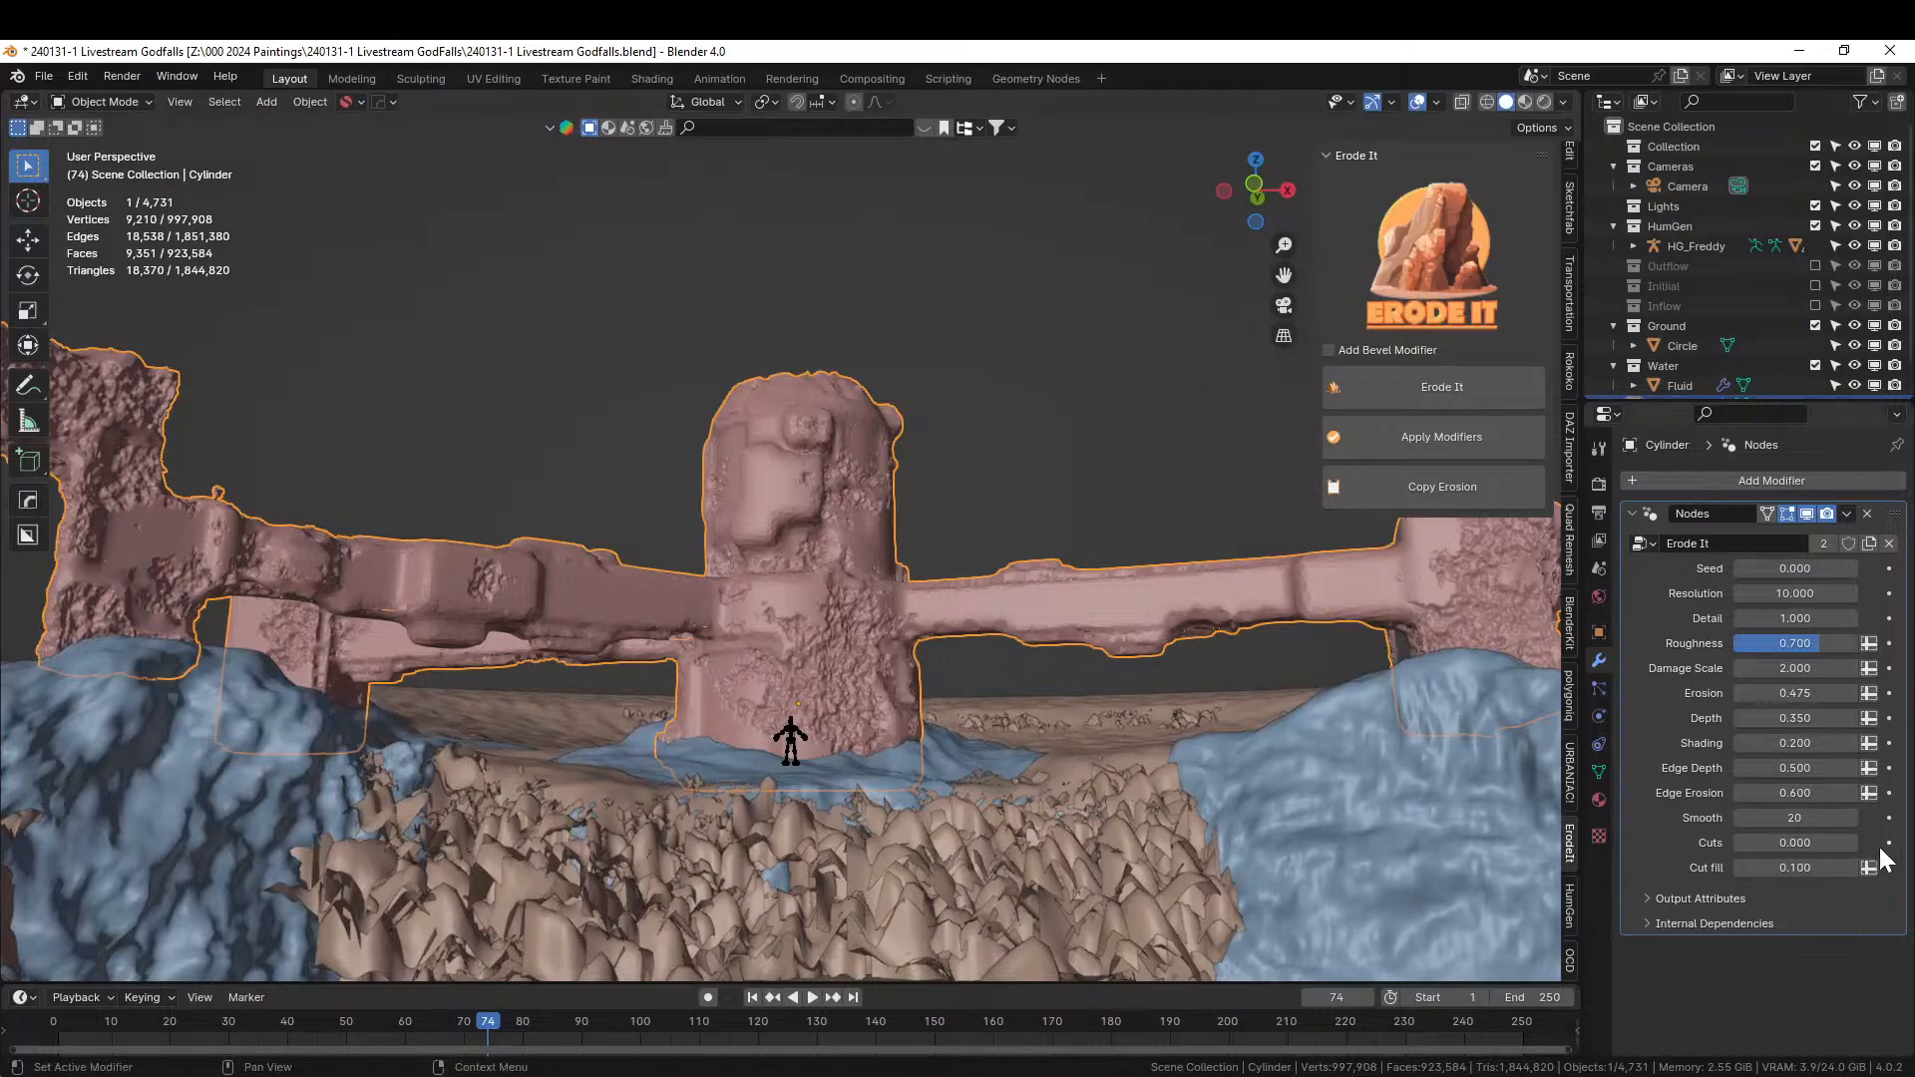
# Set the Erode It Cuts value to 1 and inspect the eroded tower and walls up close.
pyautogui.click(1790, 843)
pyautogui.write('1')
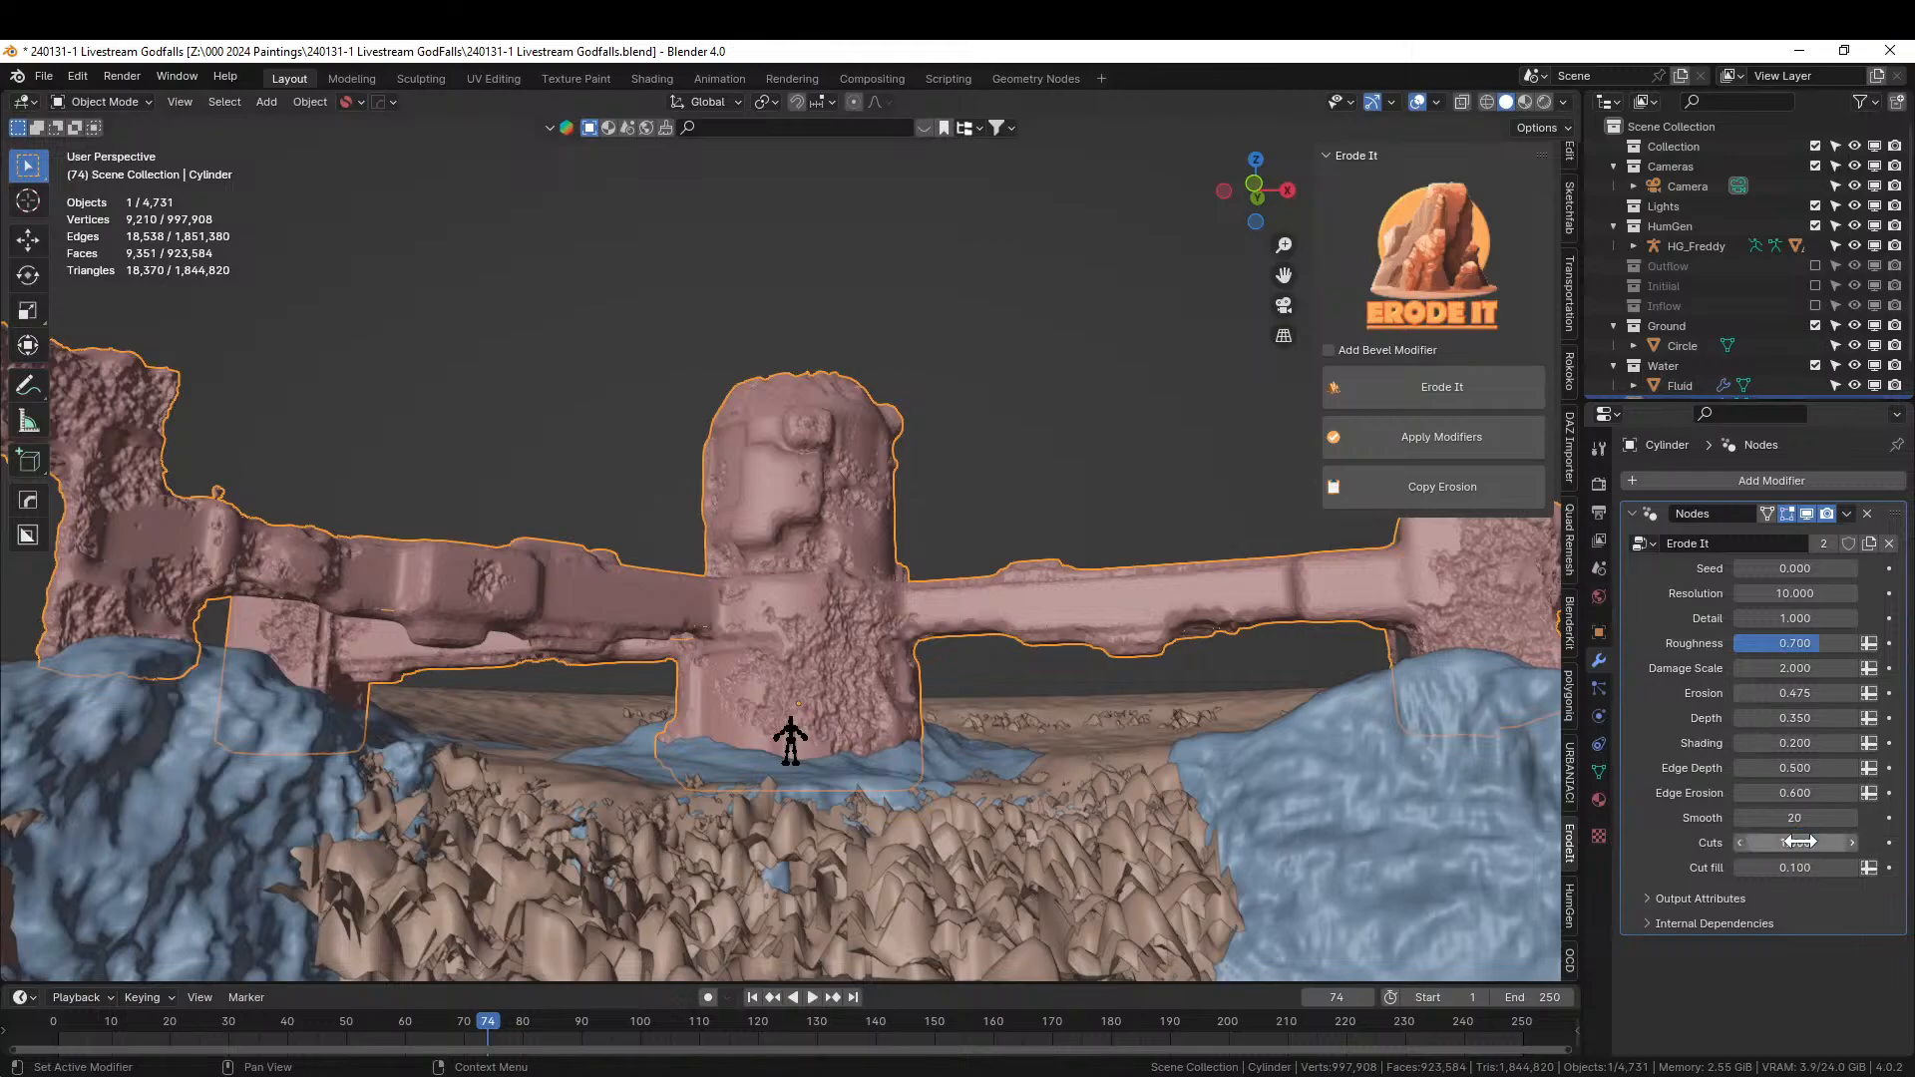
pyautogui.moveTo(986, 571)
pyautogui.mouseDown(button='middle')
pyautogui.moveTo(896, 722)
pyautogui.moveTo(884, 680)
pyautogui.moveTo(638, 608)
pyautogui.moveTo(573, 634)
pyautogui.moveTo(674, 691)
pyautogui.moveTo(993, 580)
pyautogui.mouseUp(button='middle')
pyautogui.scroll(5, 993, 579)
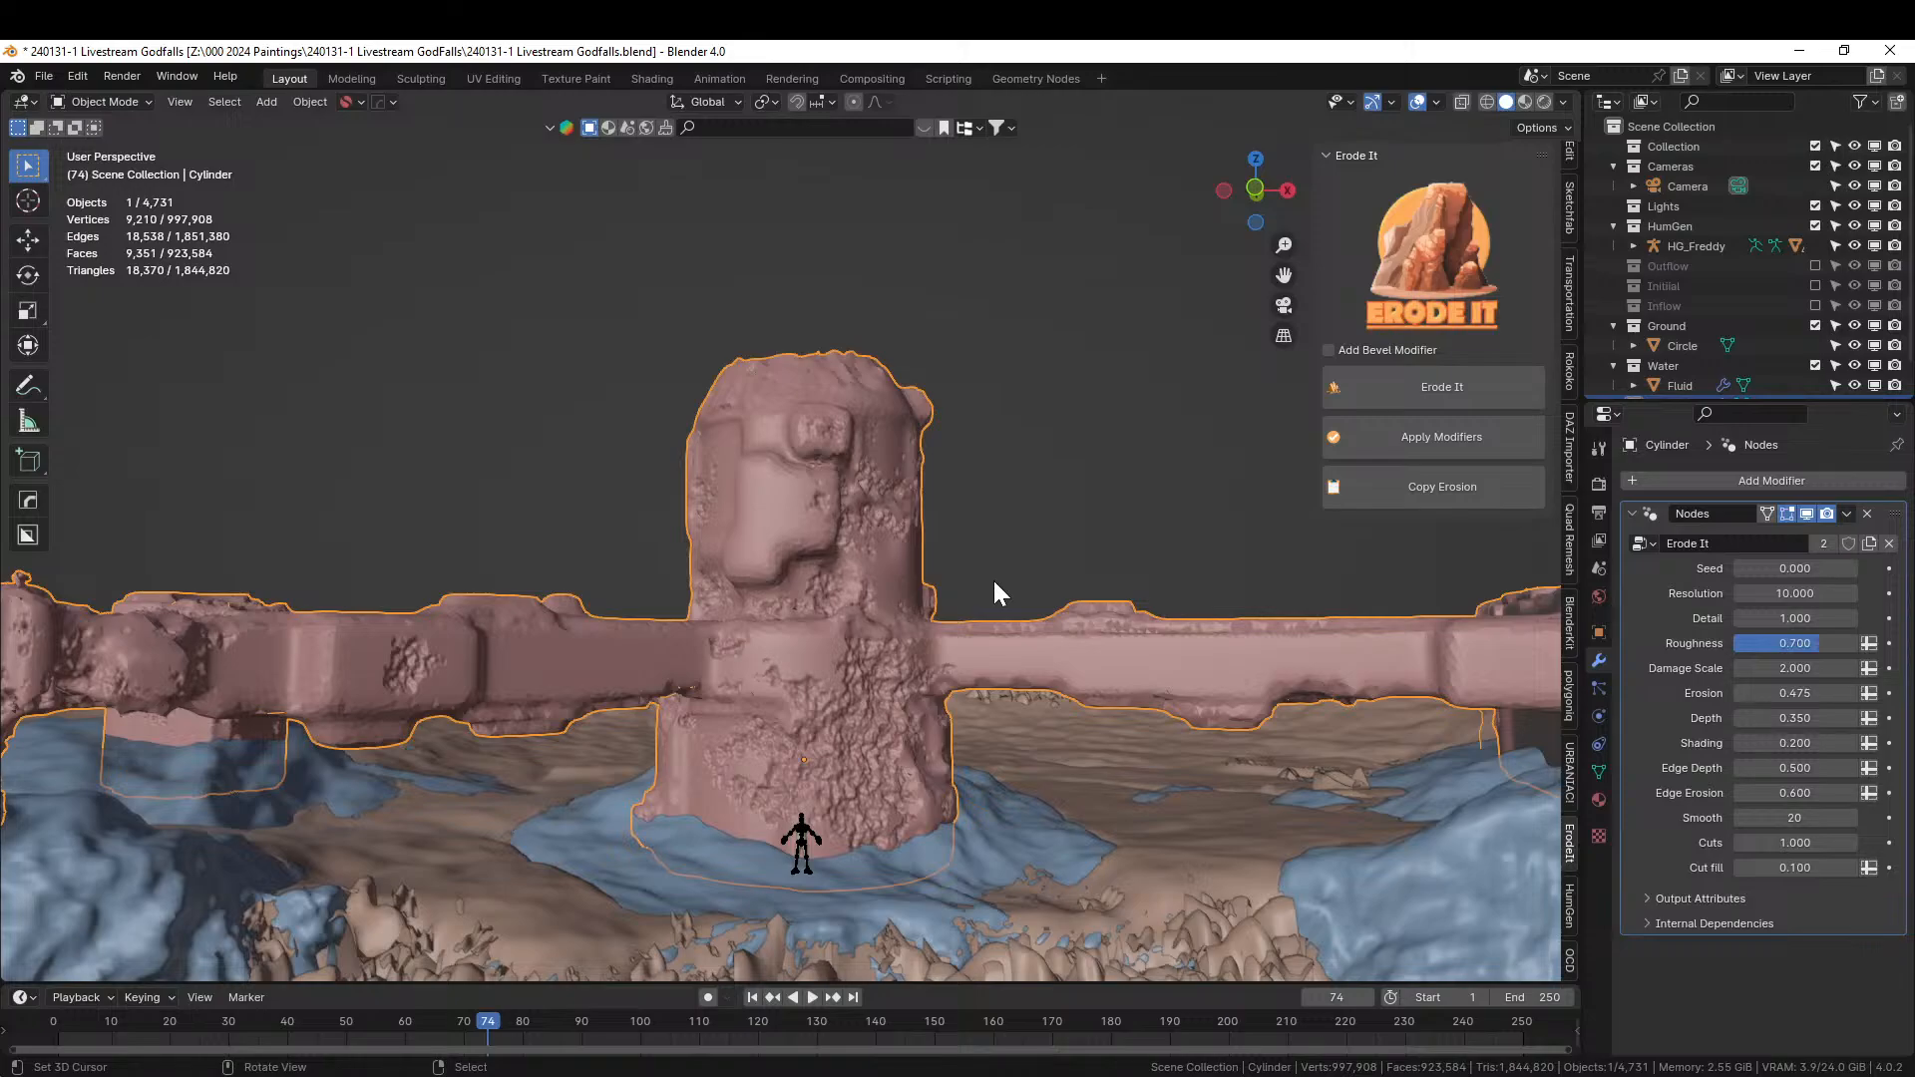
pyautogui.moveTo(1104, 677); pyautogui.dragTo(1307, 702, button='middle')
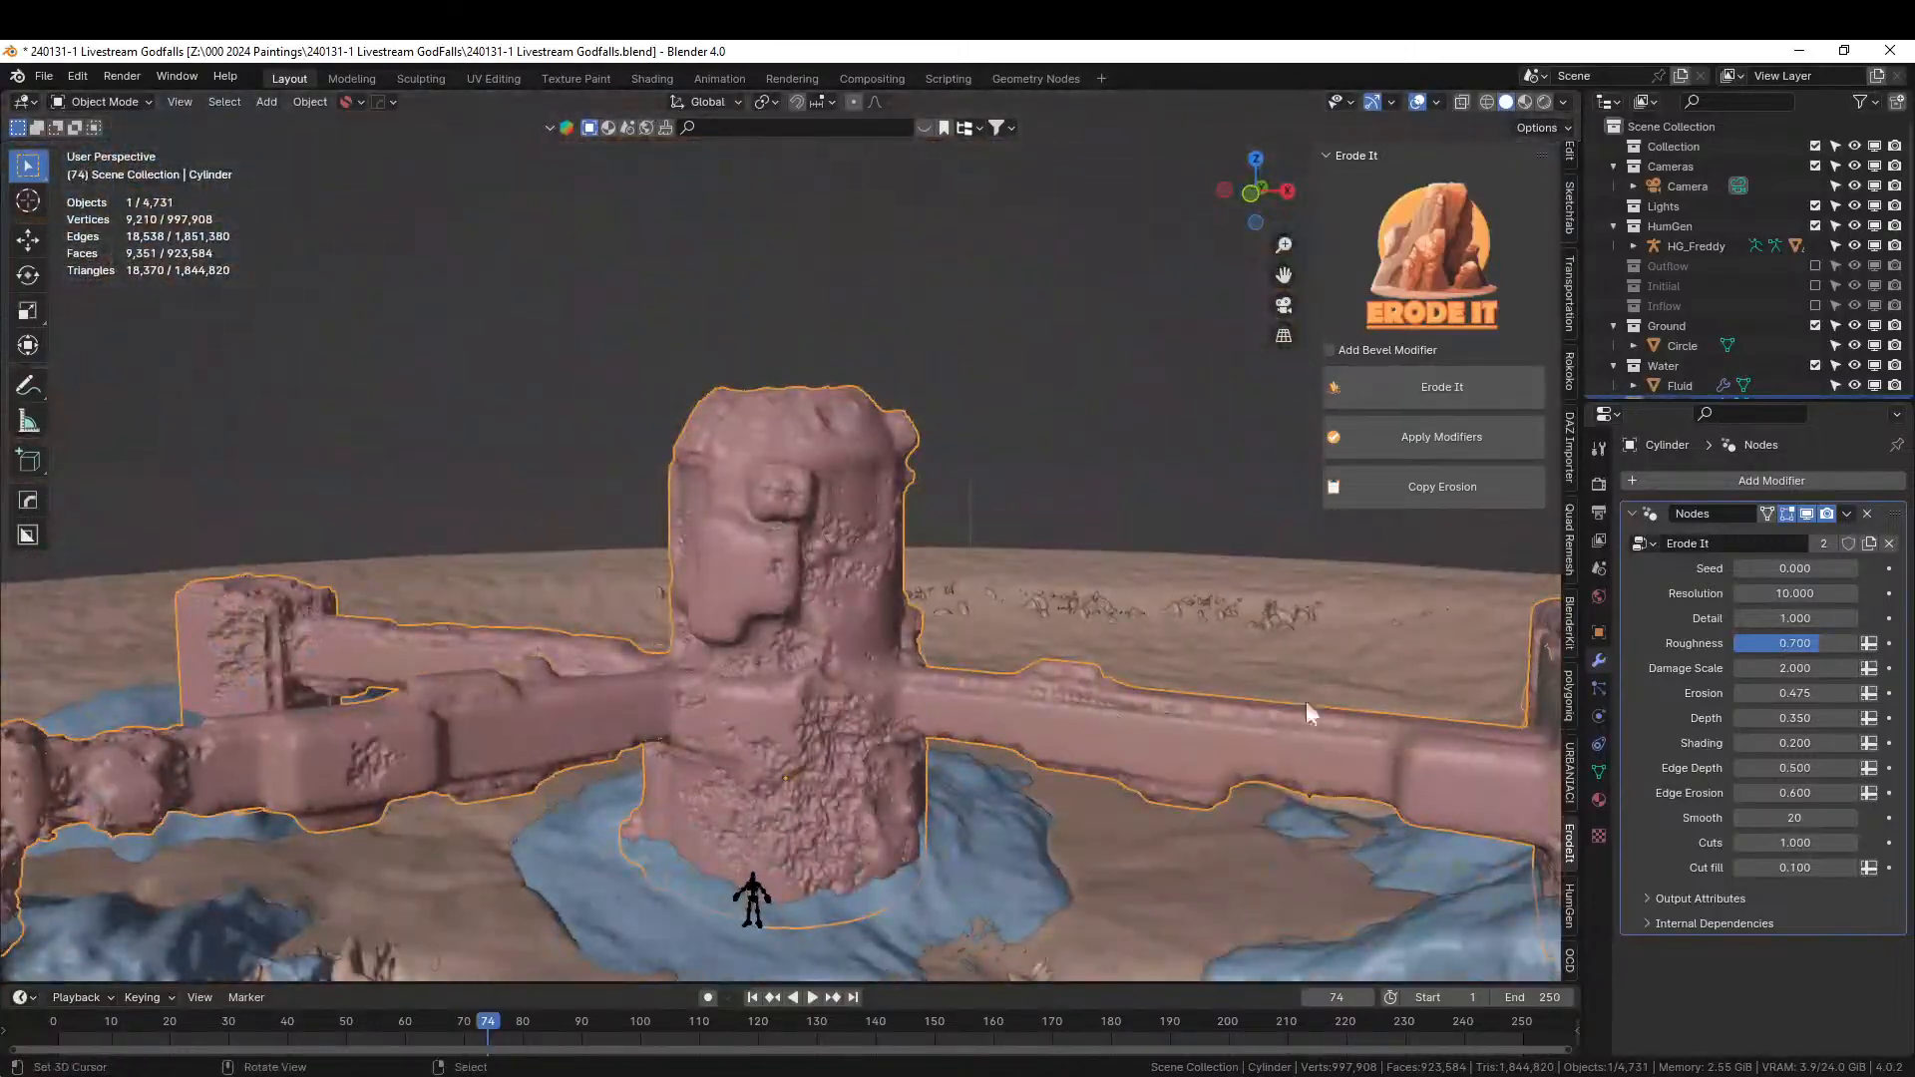
# Apply the Erode It modifier so the erosion becomes real geometry on the fortress.
pyautogui.click(1409, 435)
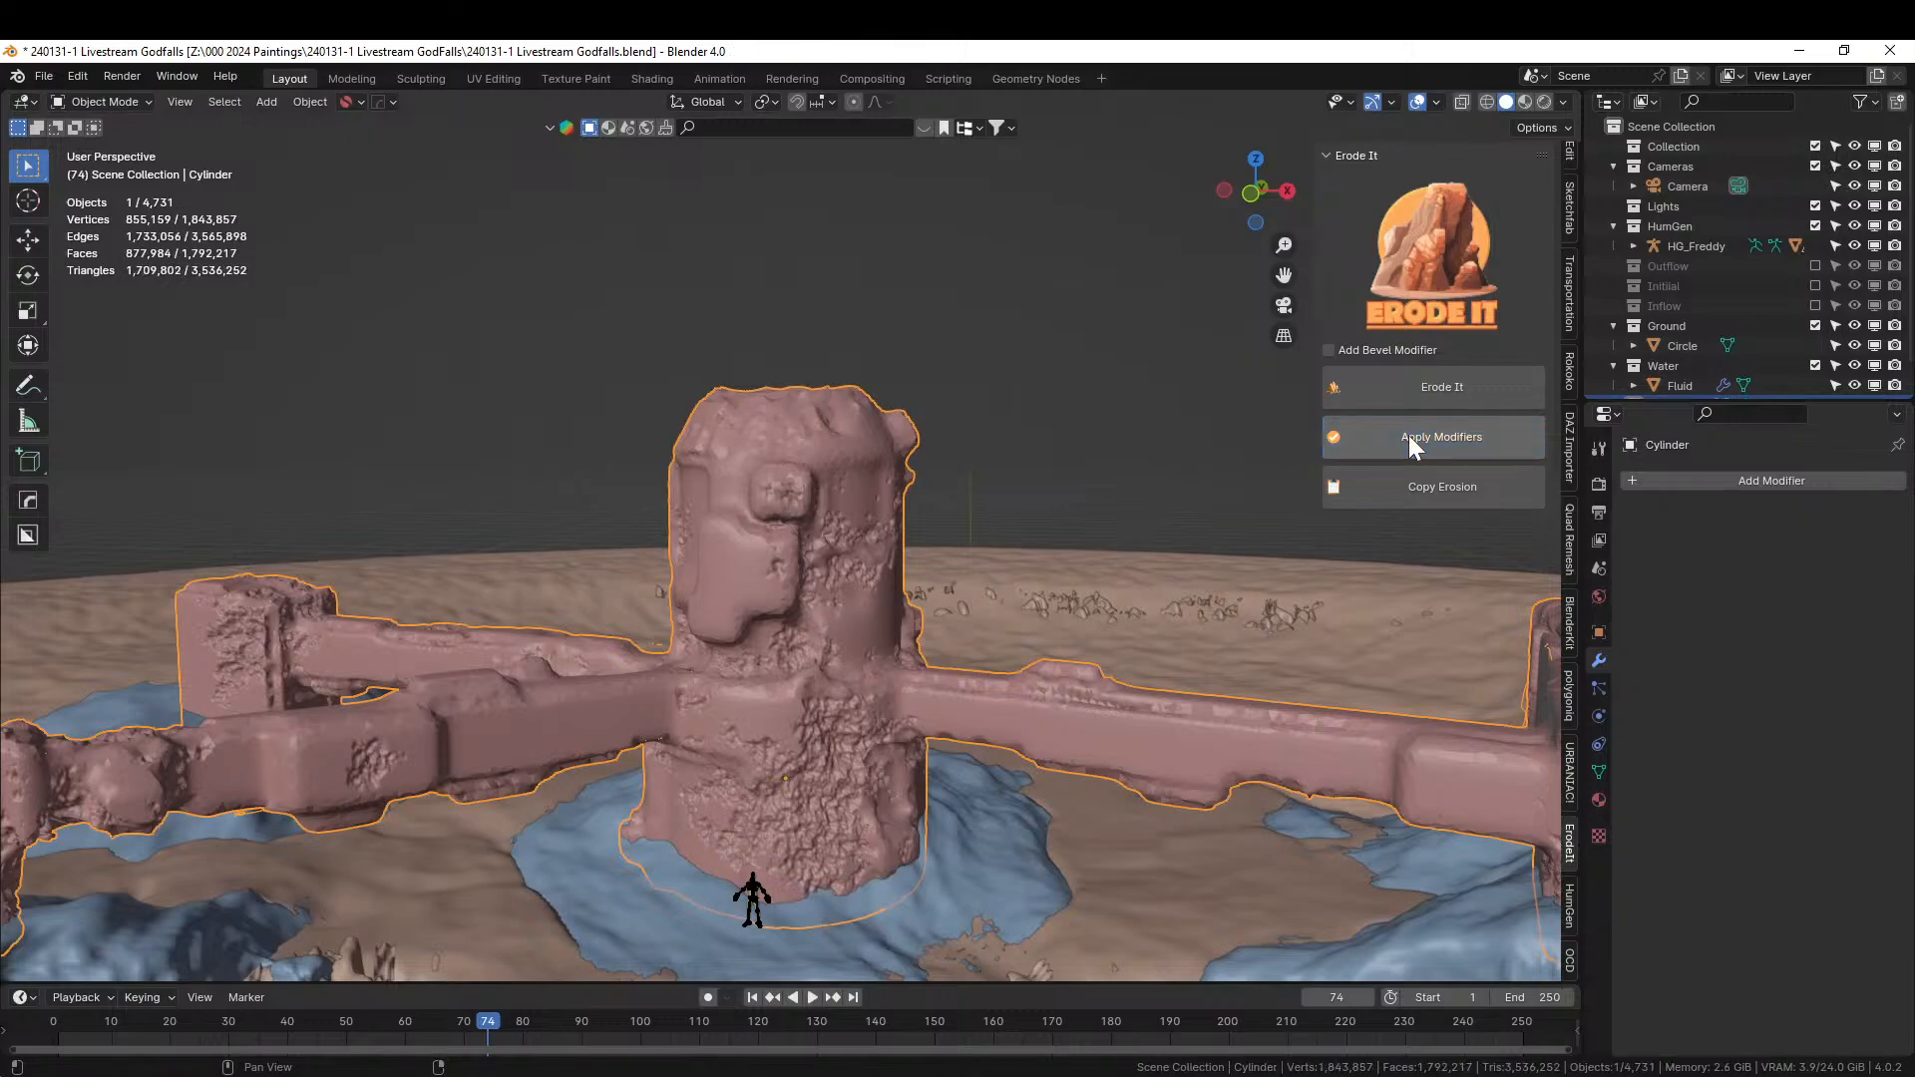
pyautogui.moveTo(1241, 518); pyautogui.dragTo(1153, 586, button='middle')
pyautogui.moveTo(1183, 662); pyautogui.dragTo(1132, 646, button='middle')
pyautogui.click(1767, 481)
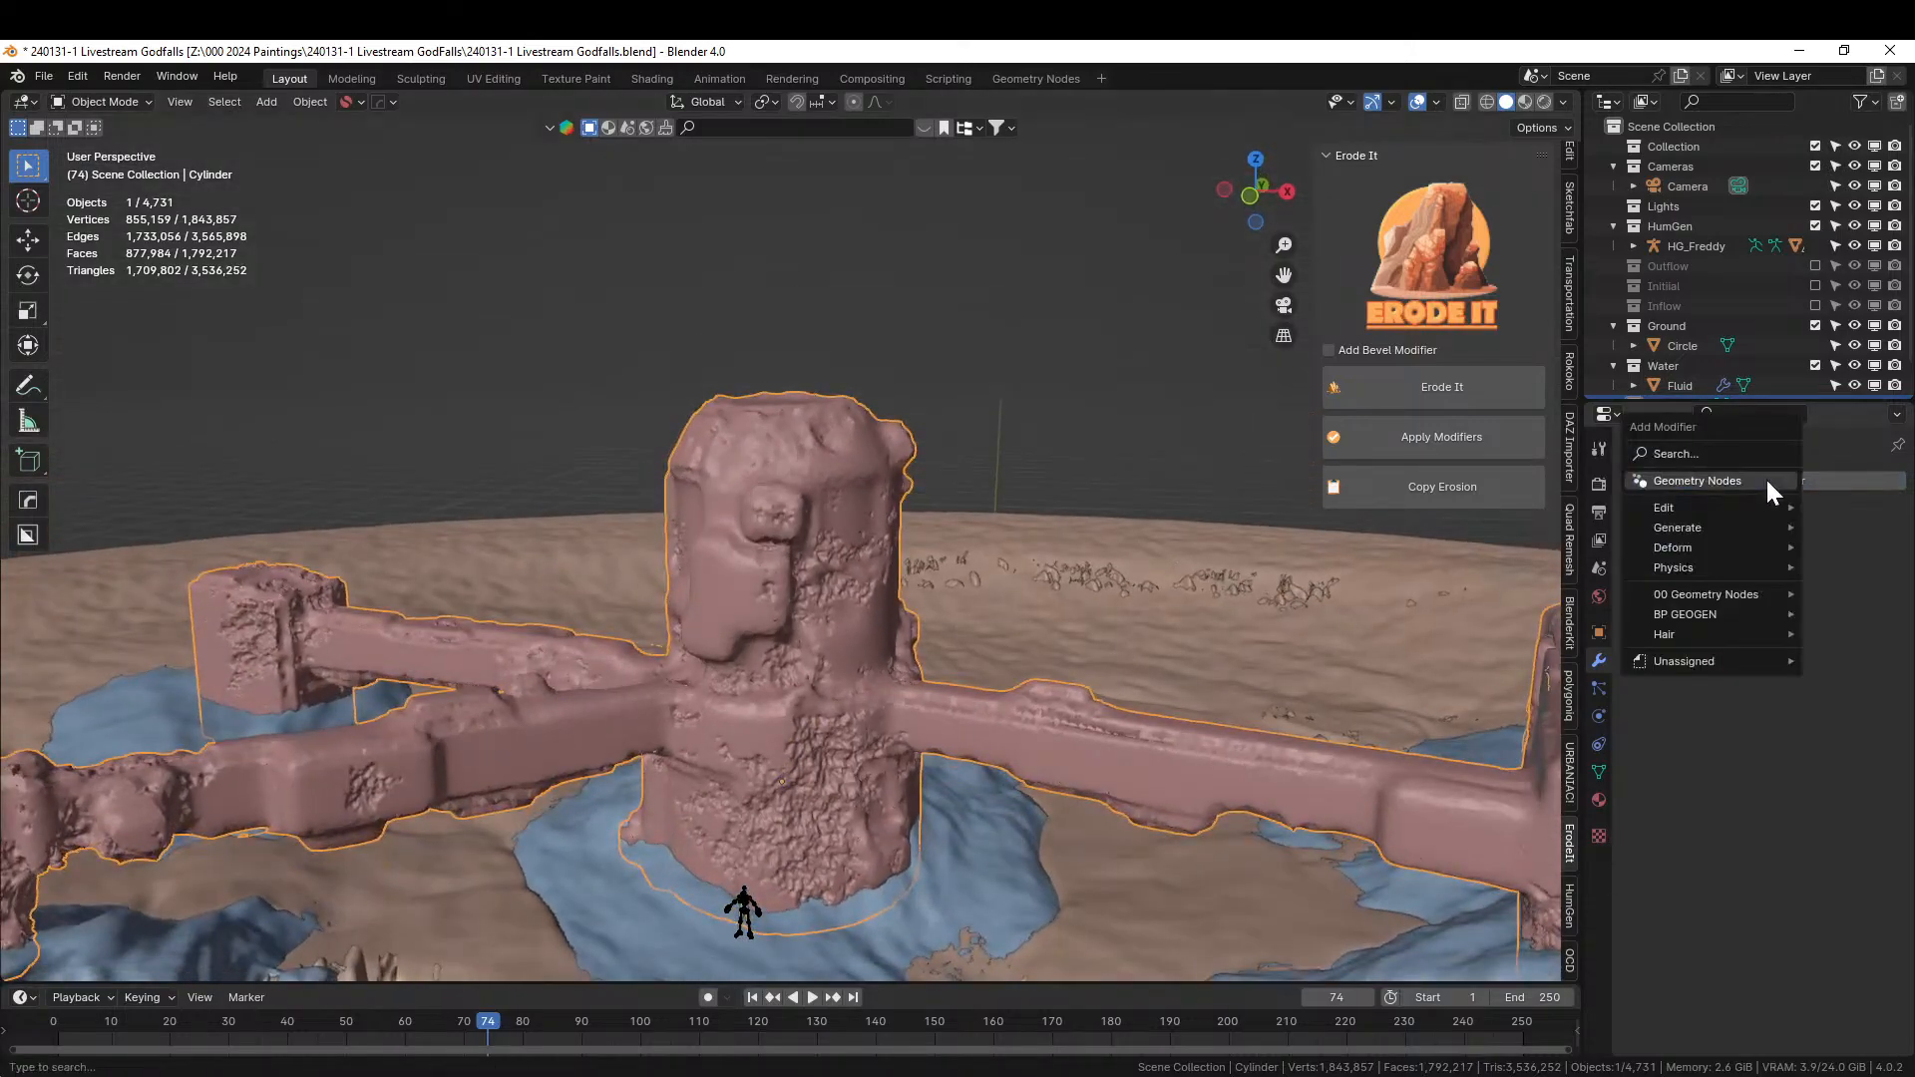
pyautogui.moveTo(1702, 522)
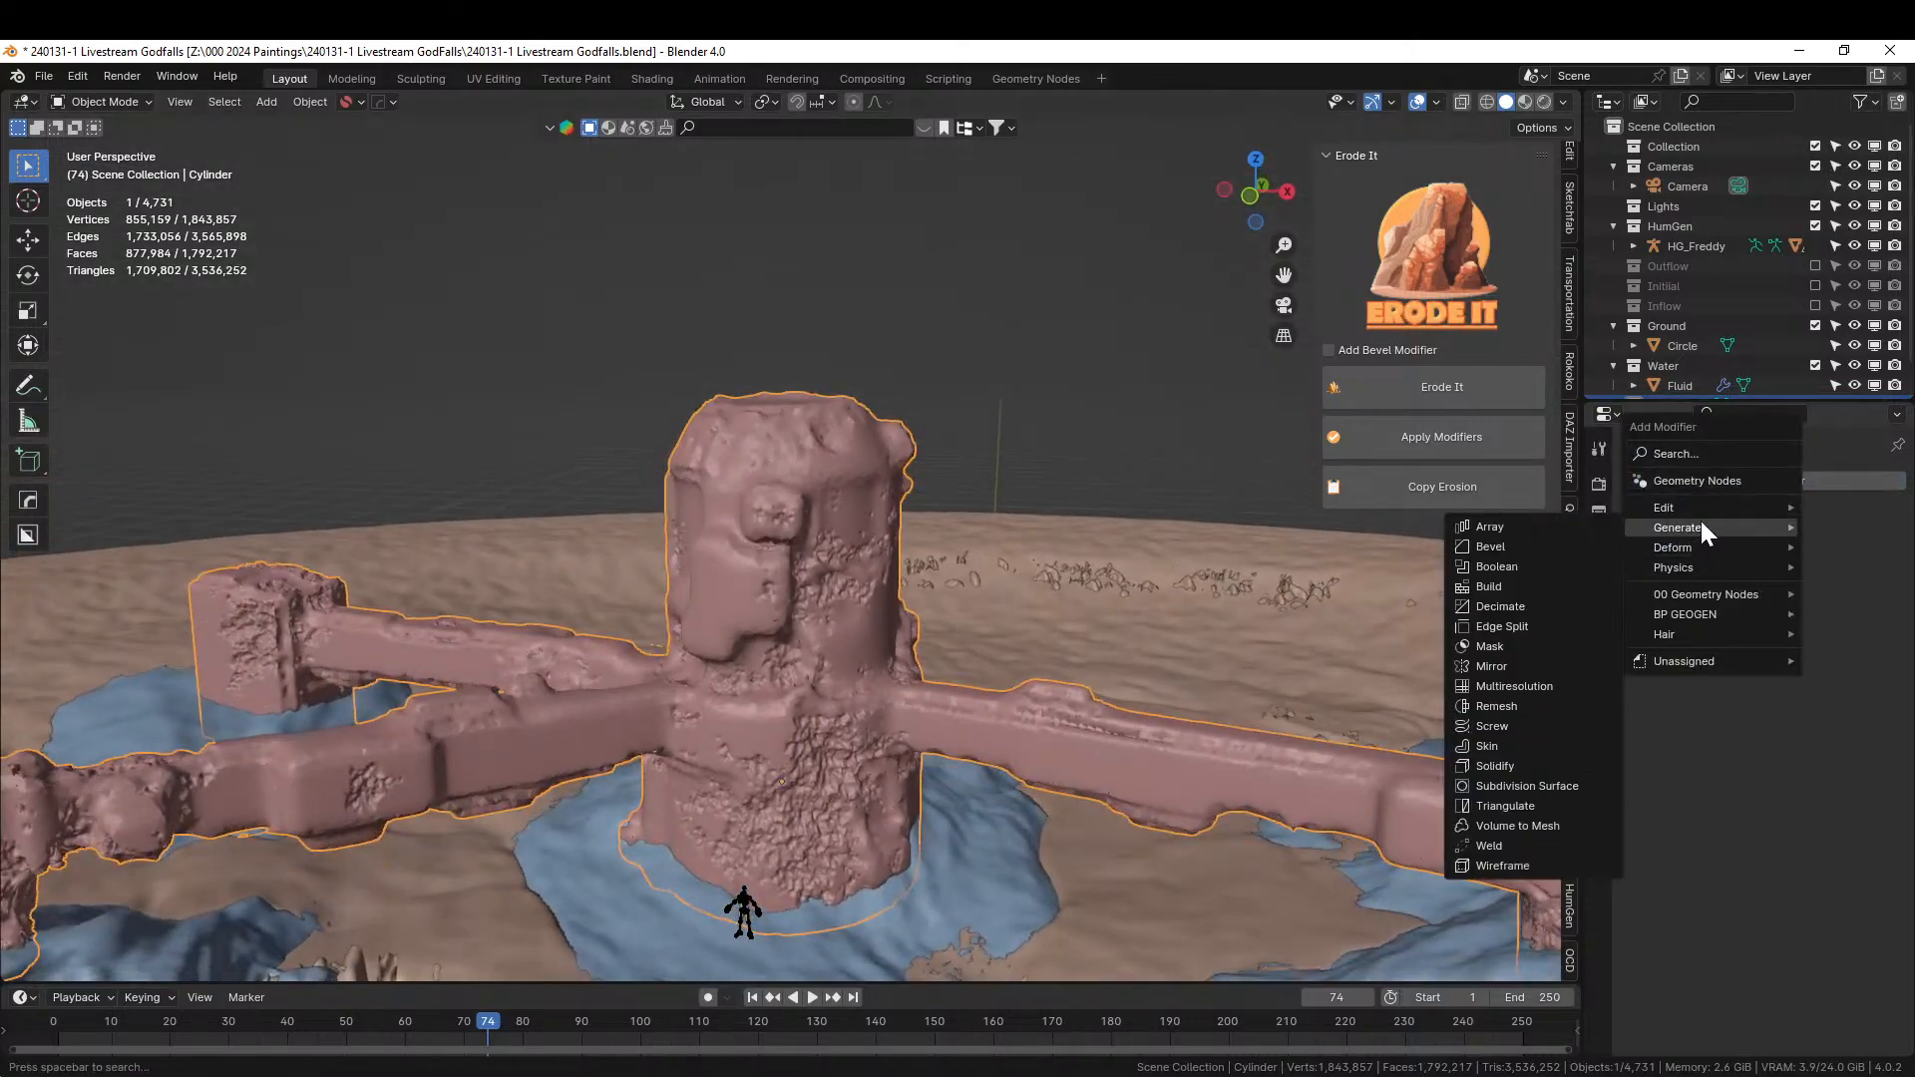
pyautogui.click(1529, 607)
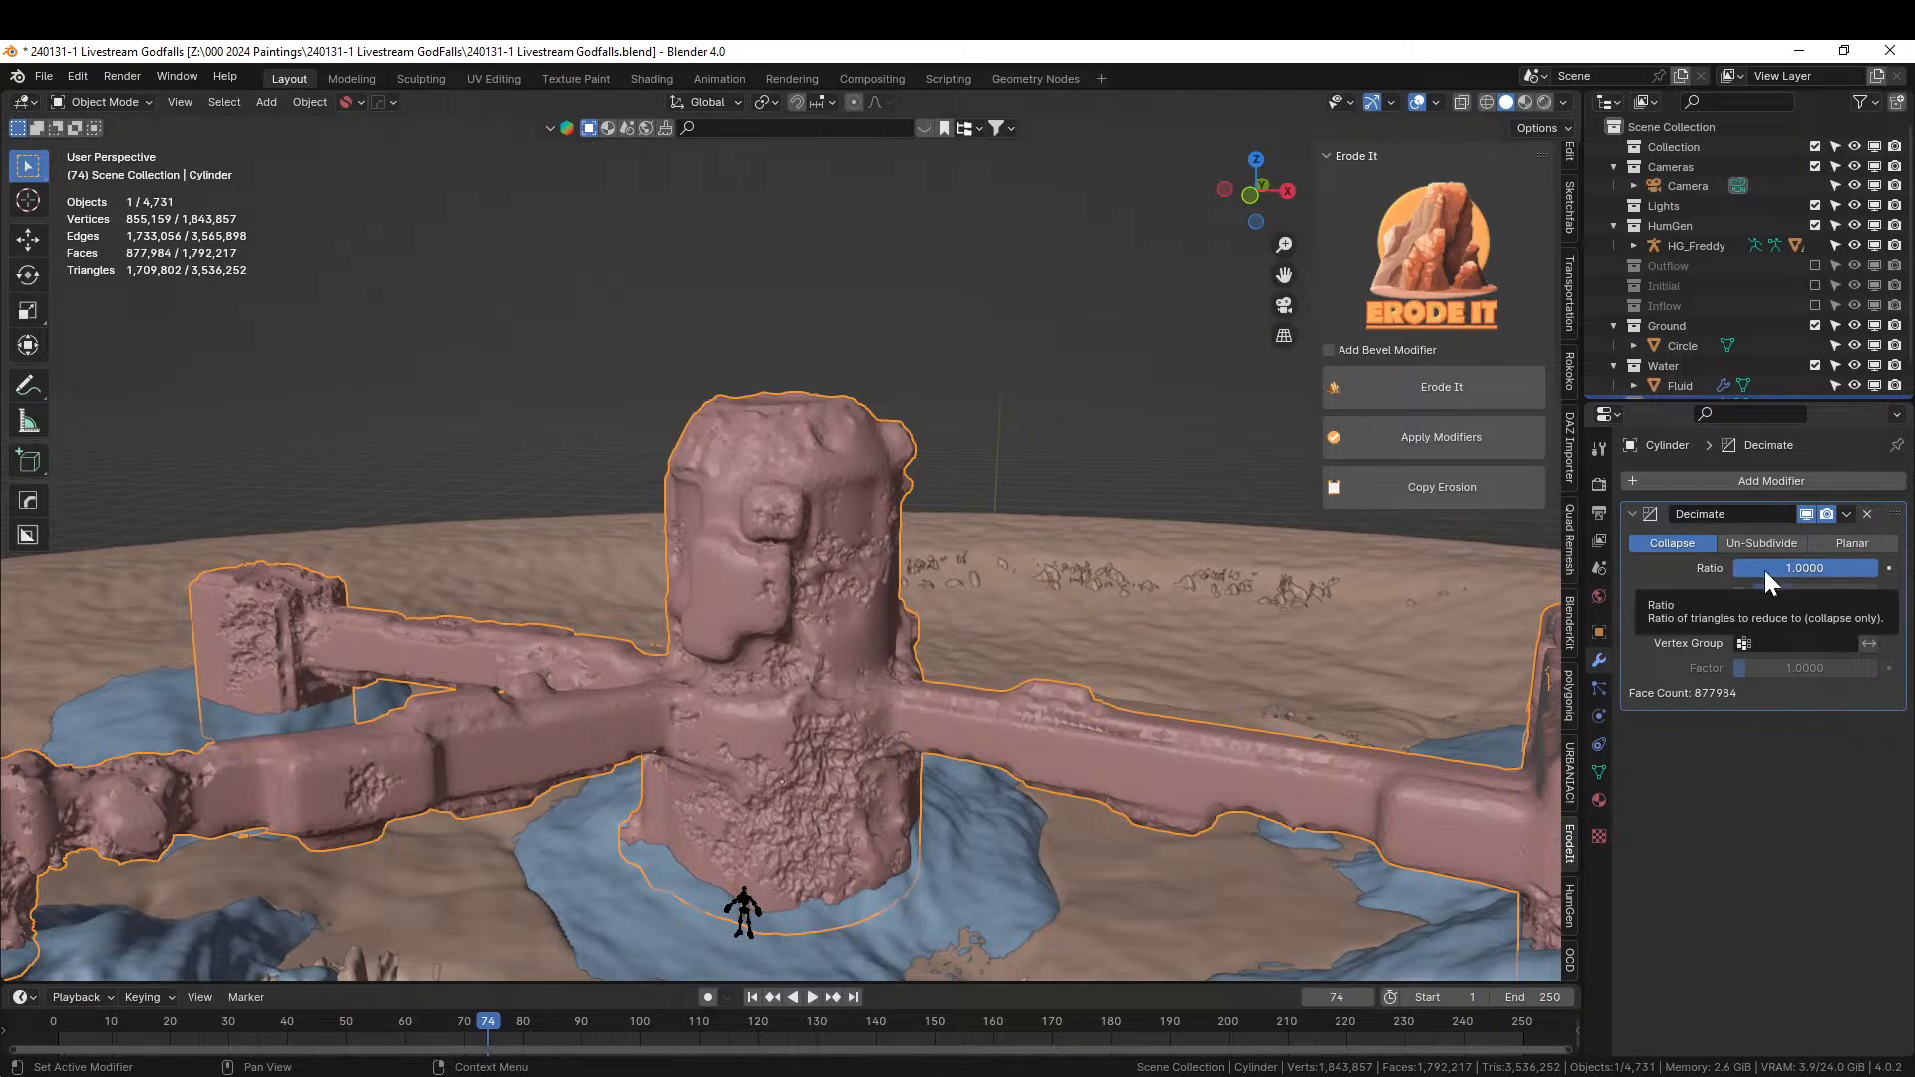
pyautogui.moveTo(1205, 764); pyautogui.dragTo(1047, 788, button='middle')
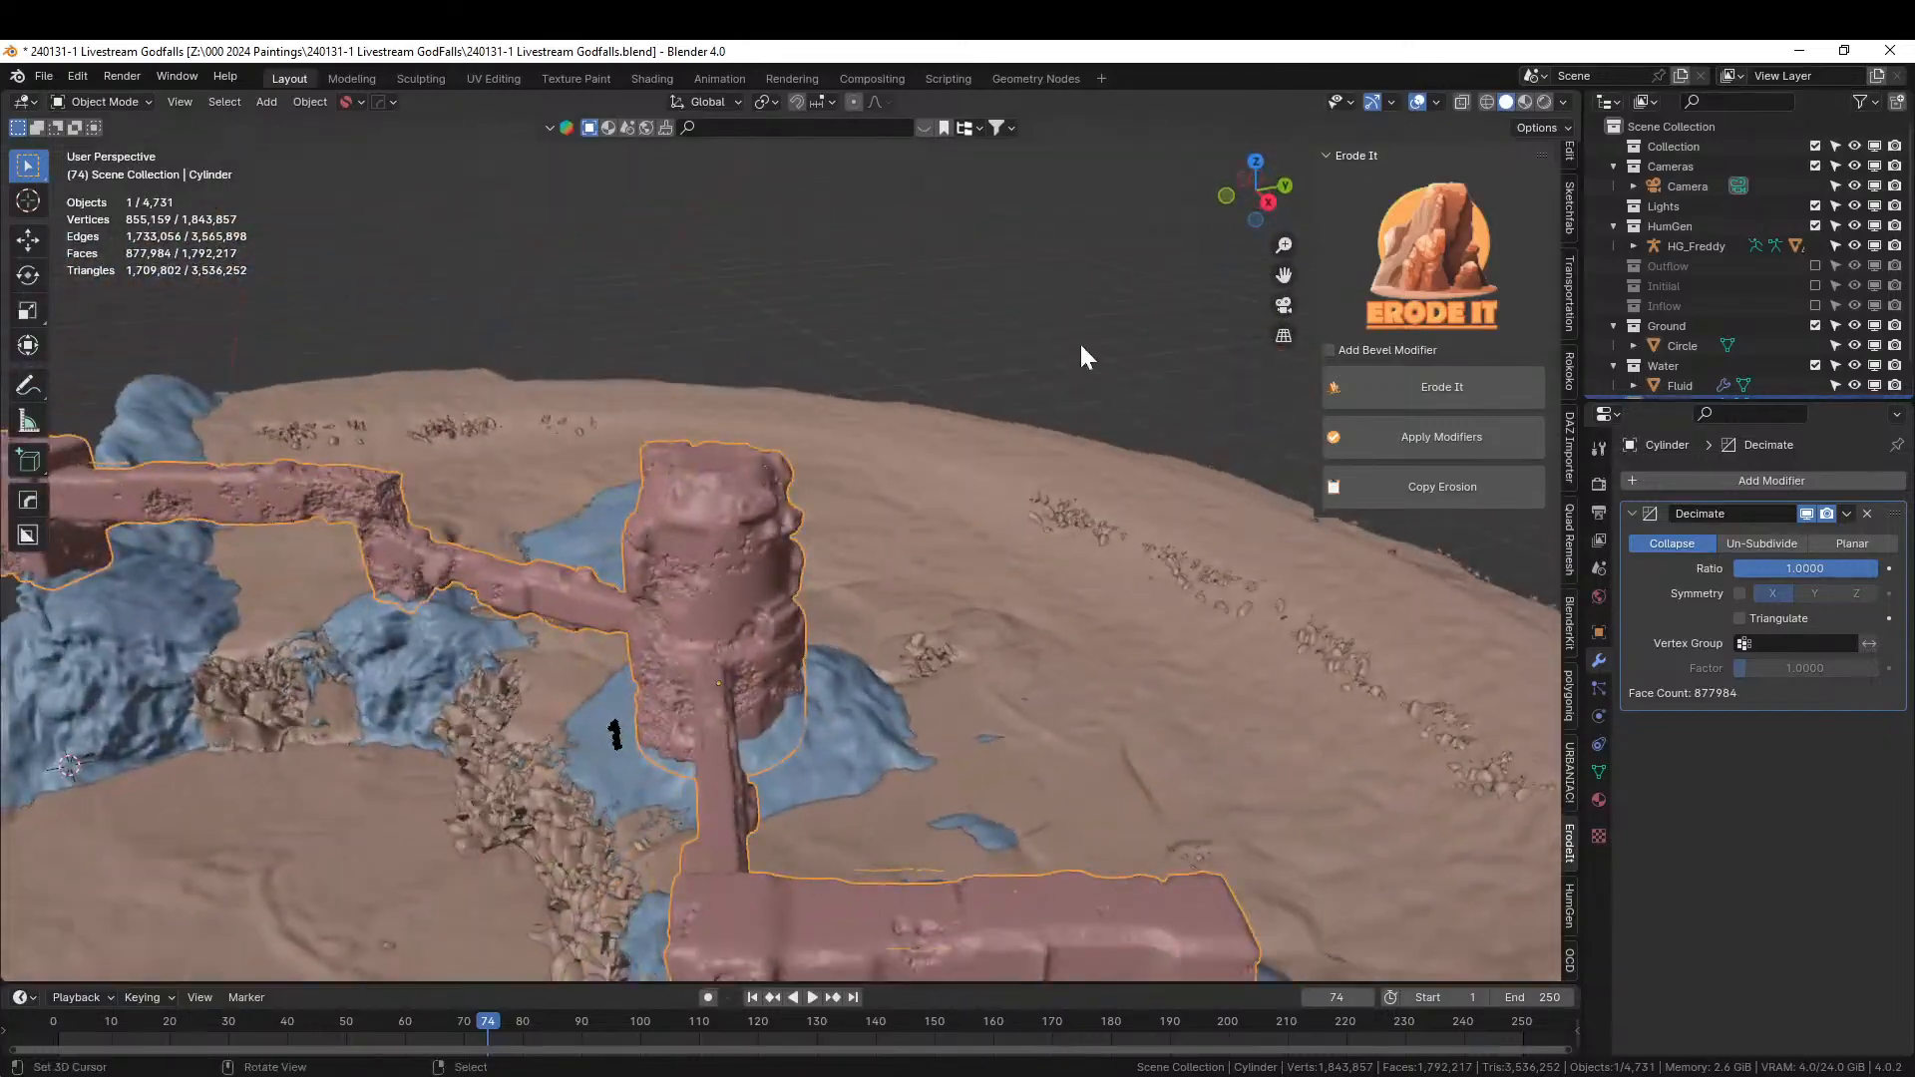
pyautogui.click(1868, 514)
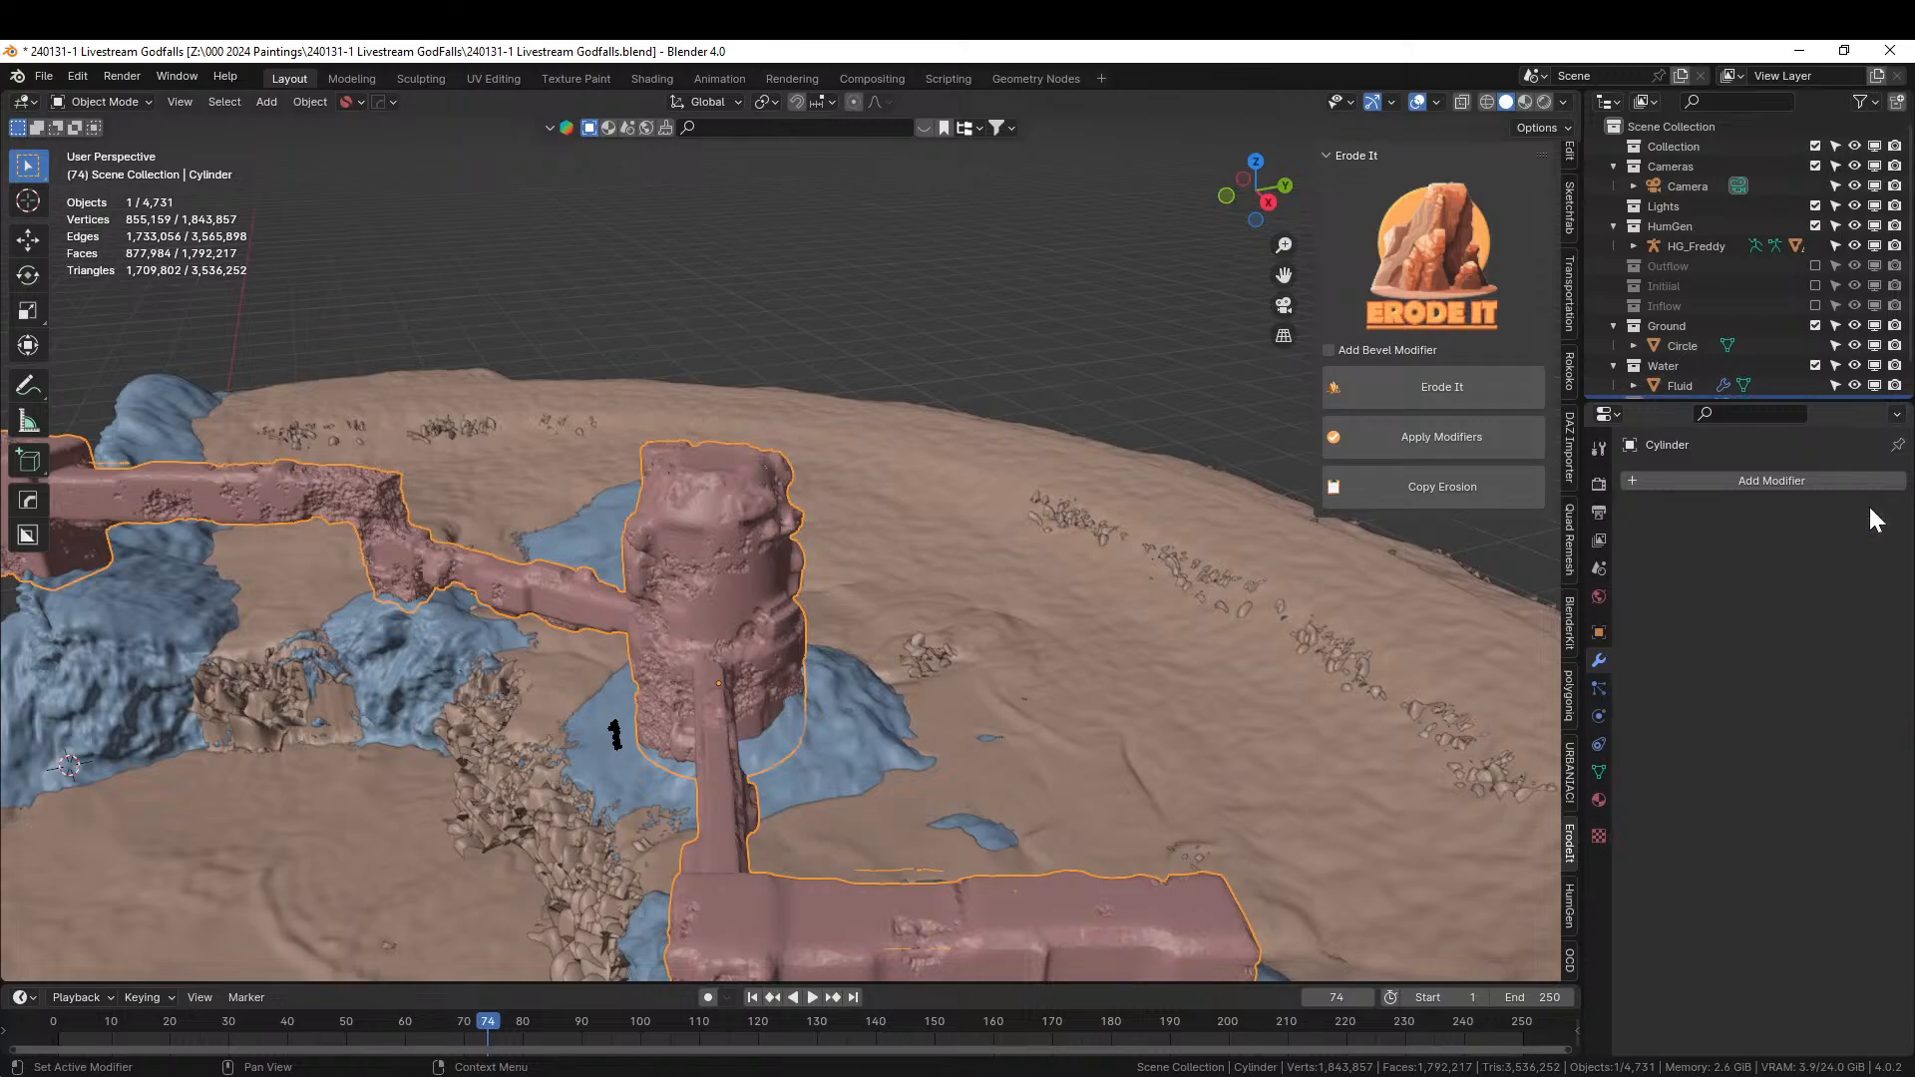
# Inspect the faceted surface of the eroded wall, shade the fortress smooth and save the file.
pyautogui.moveTo(669, 788); pyautogui.dragTo(935, 743, button='middle')
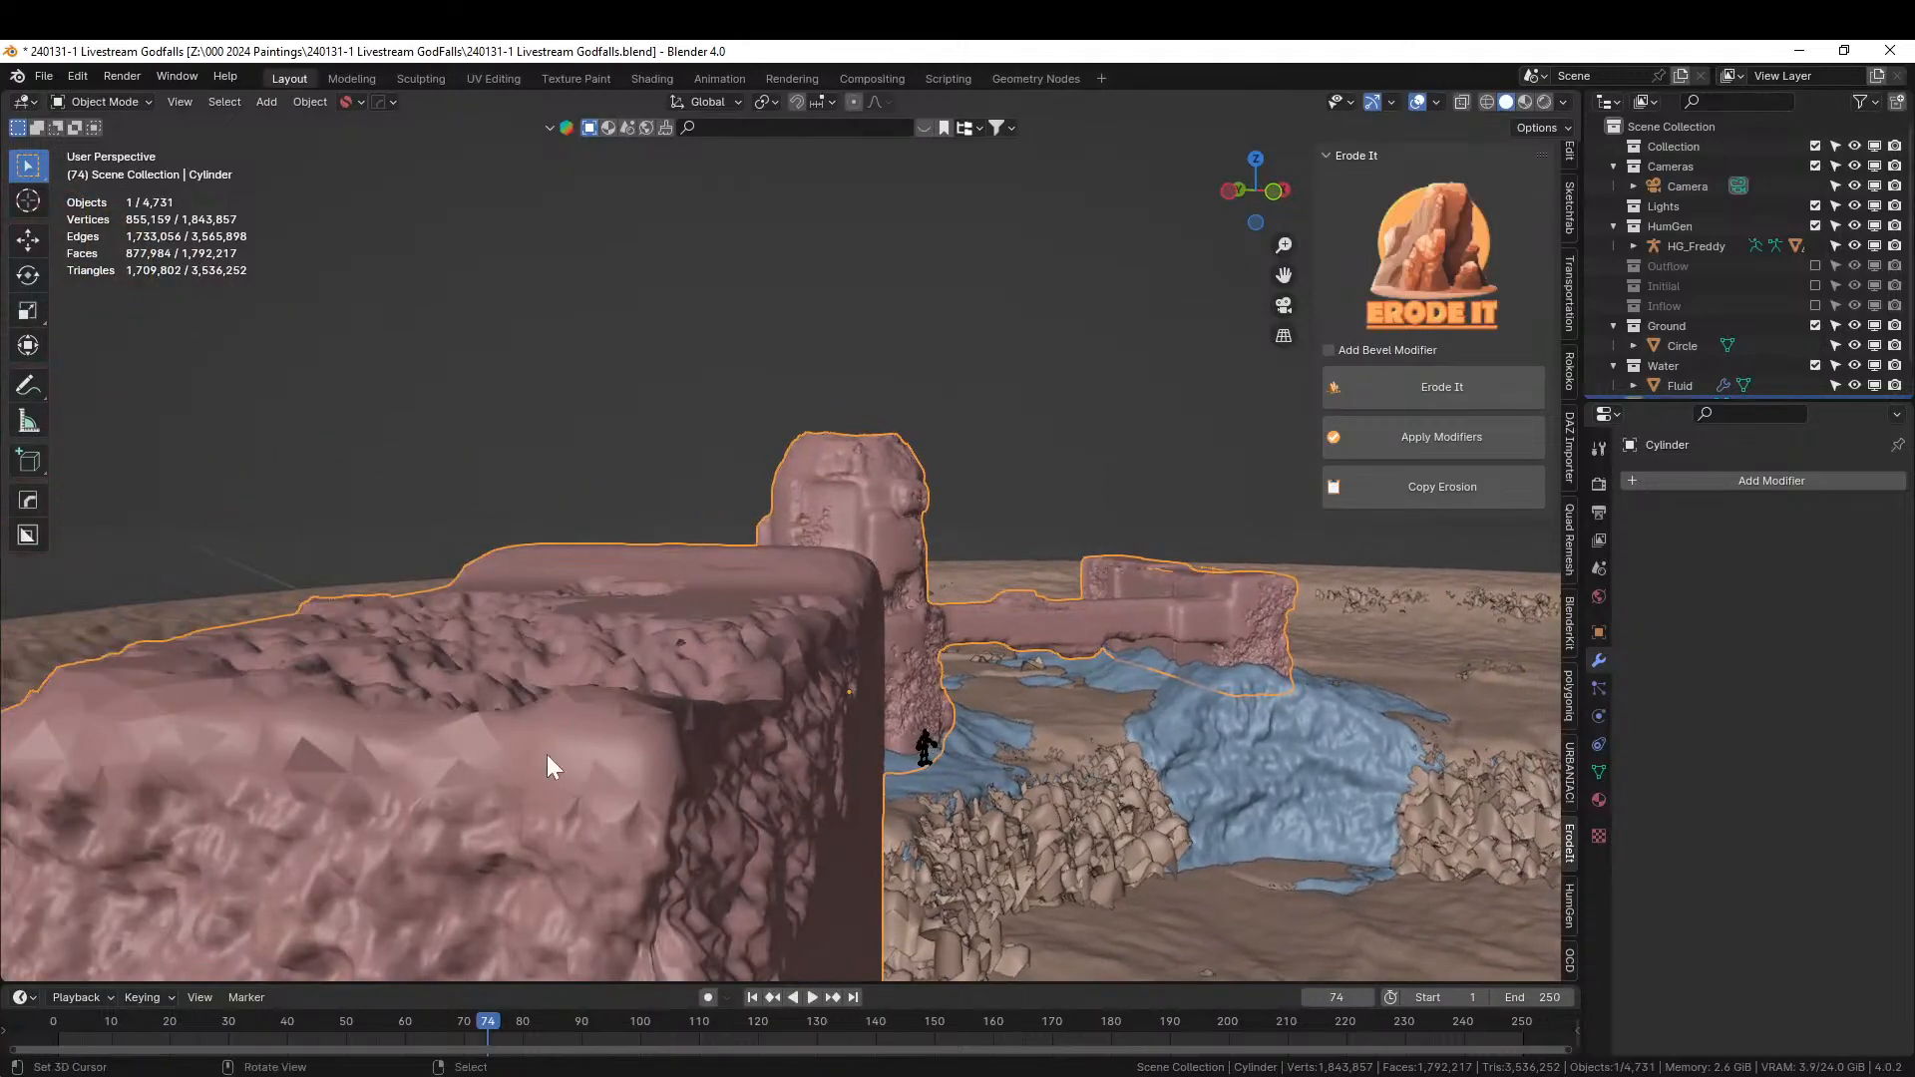
pyautogui.click(310, 102)
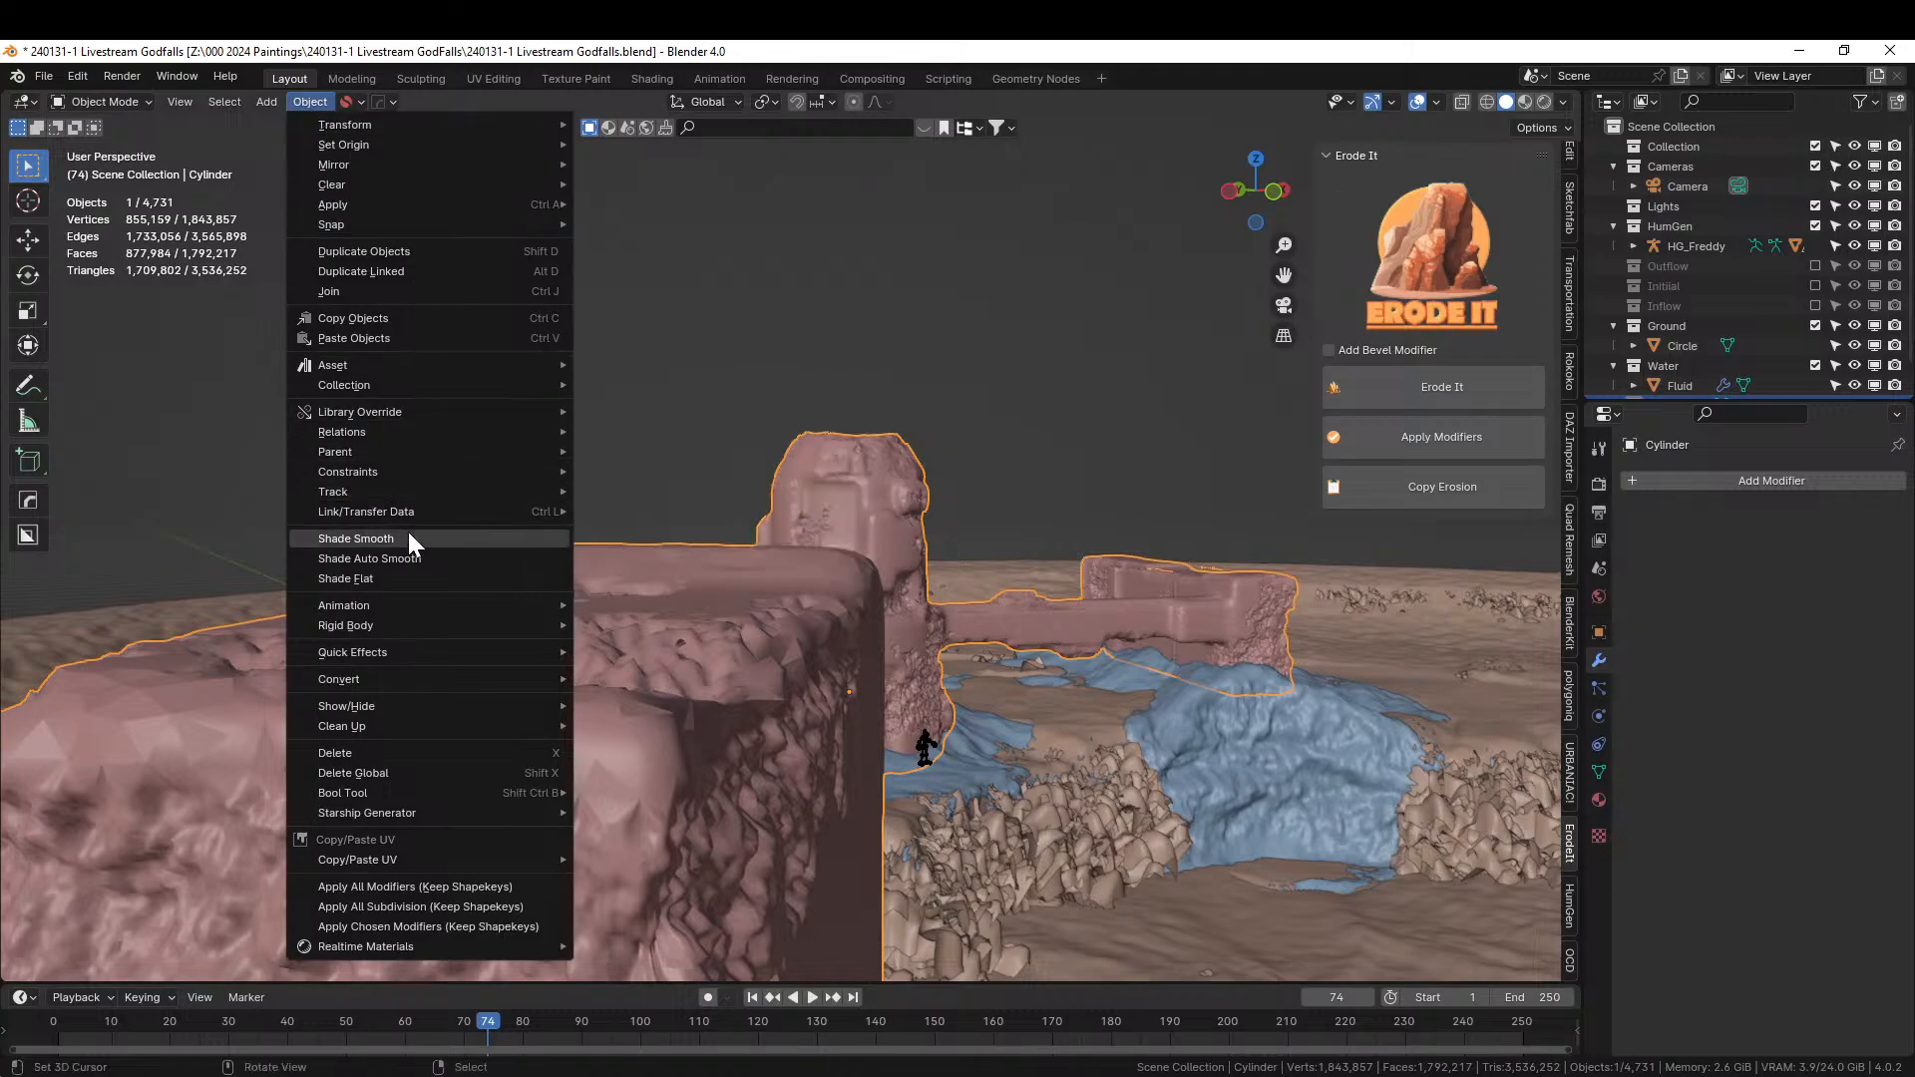
pyautogui.click(409, 539)
pyautogui.moveTo(507, 584); pyautogui.dragTo(672, 692, button='middle')
pyautogui.moveTo(679, 688); pyautogui.dragTo(882, 670, button='middle')
# UV unwrap the whole fortress mesh with Smart UV Project at a 66° angle limit and Scaled margin method.
pyautogui.press('Tab')
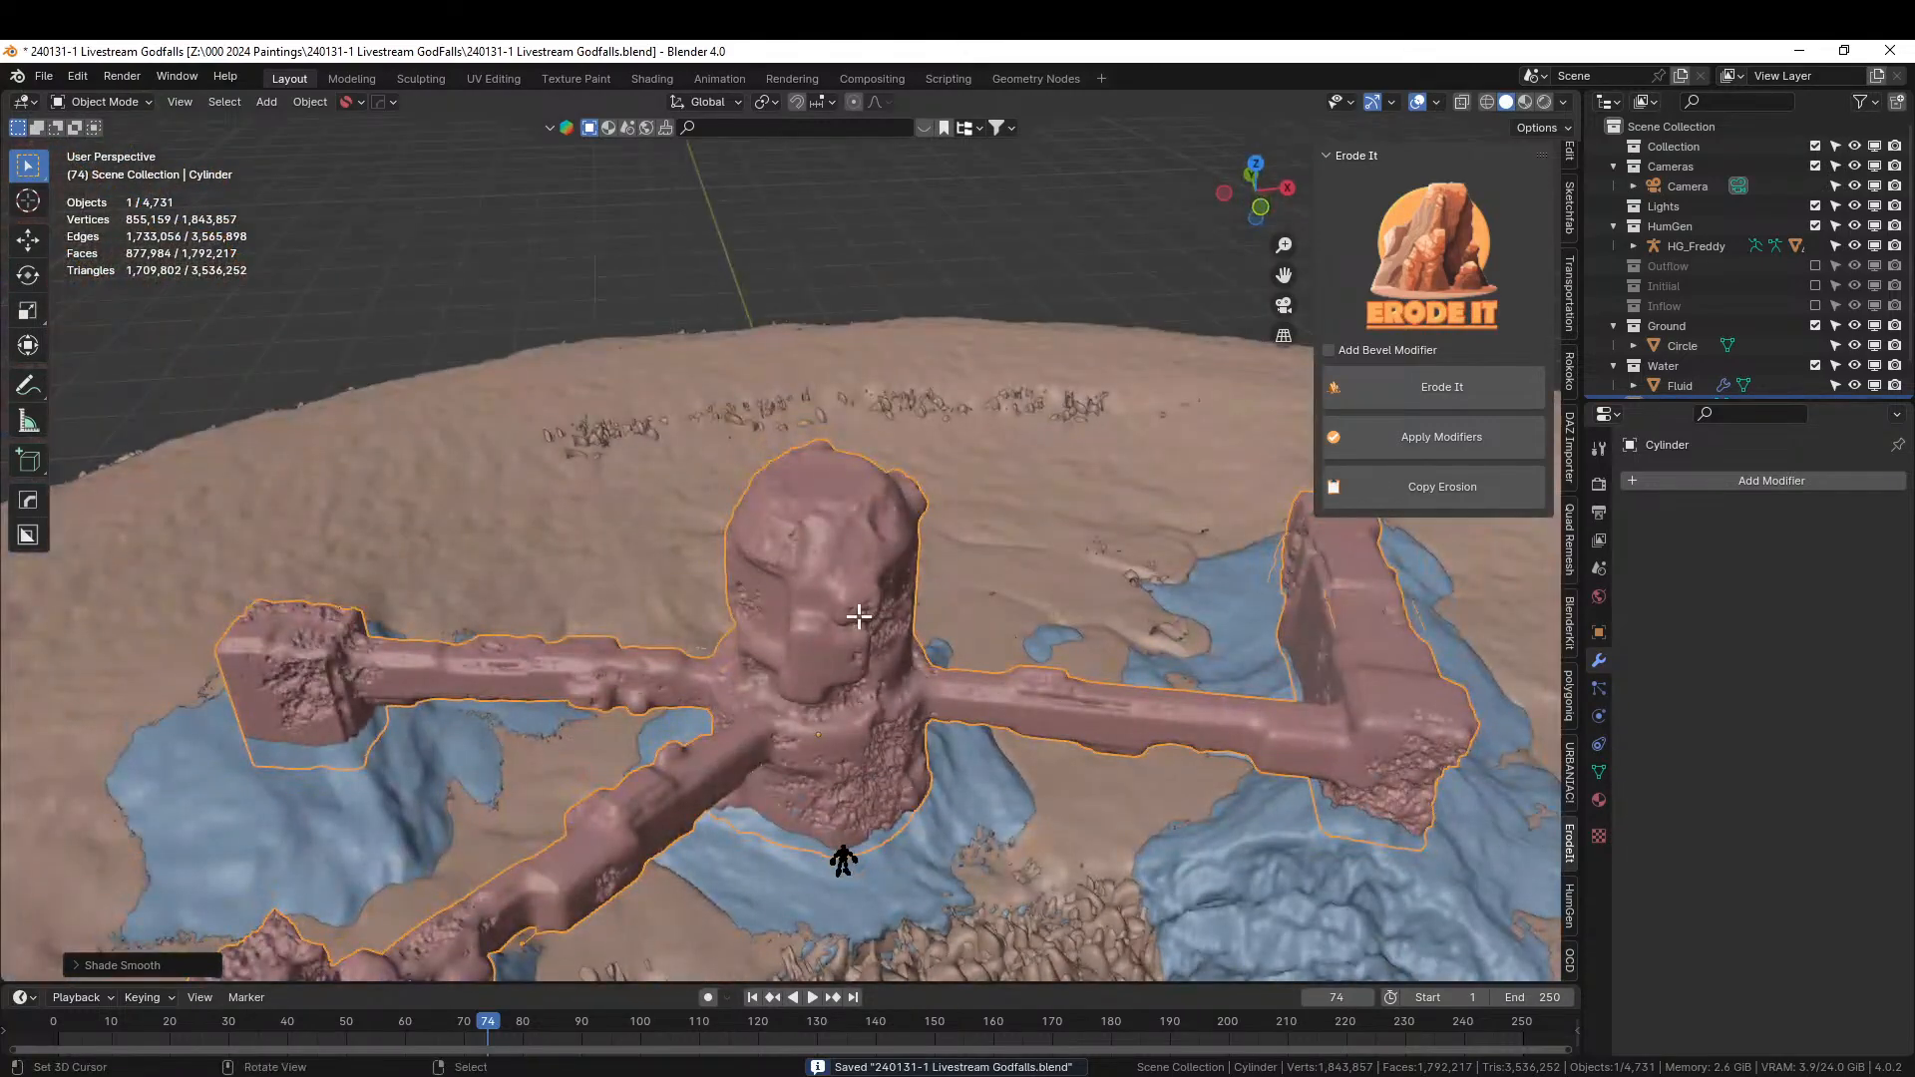
pyautogui.press('a')
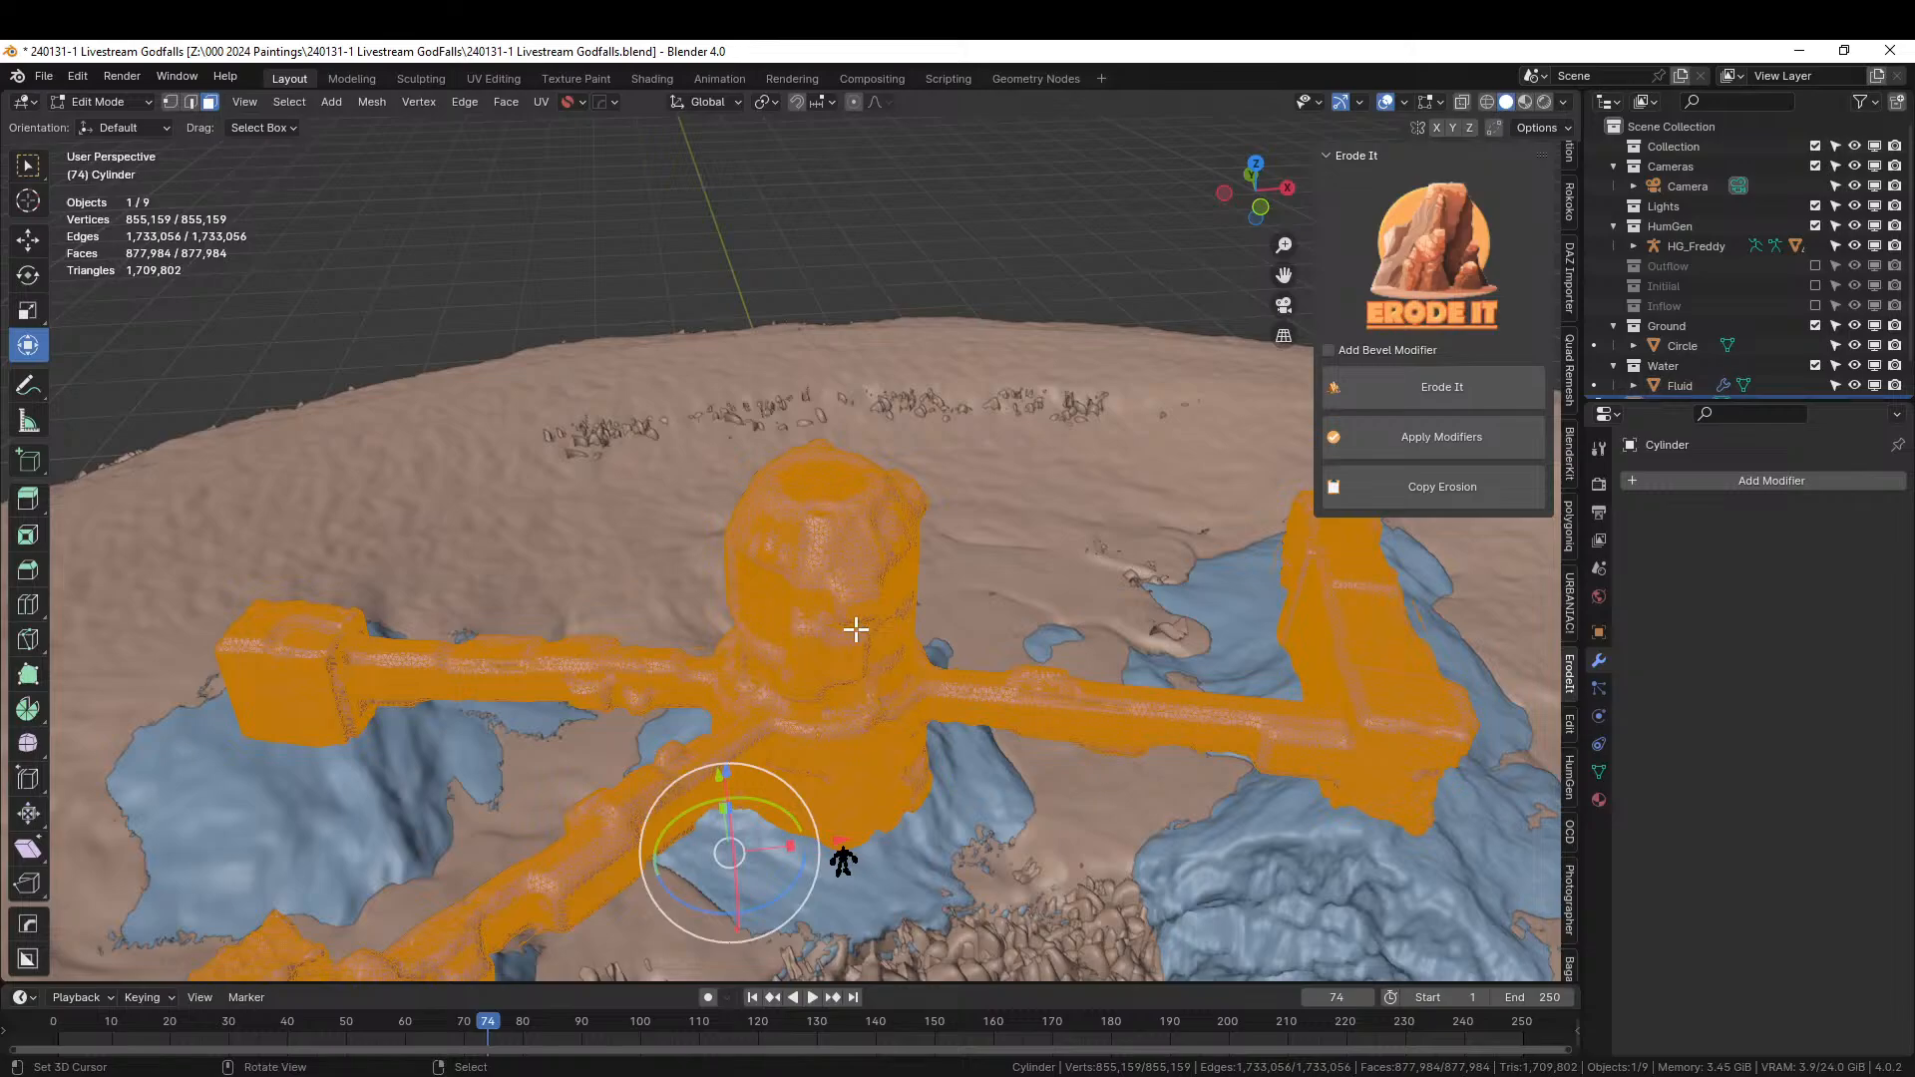
pyautogui.press('u')
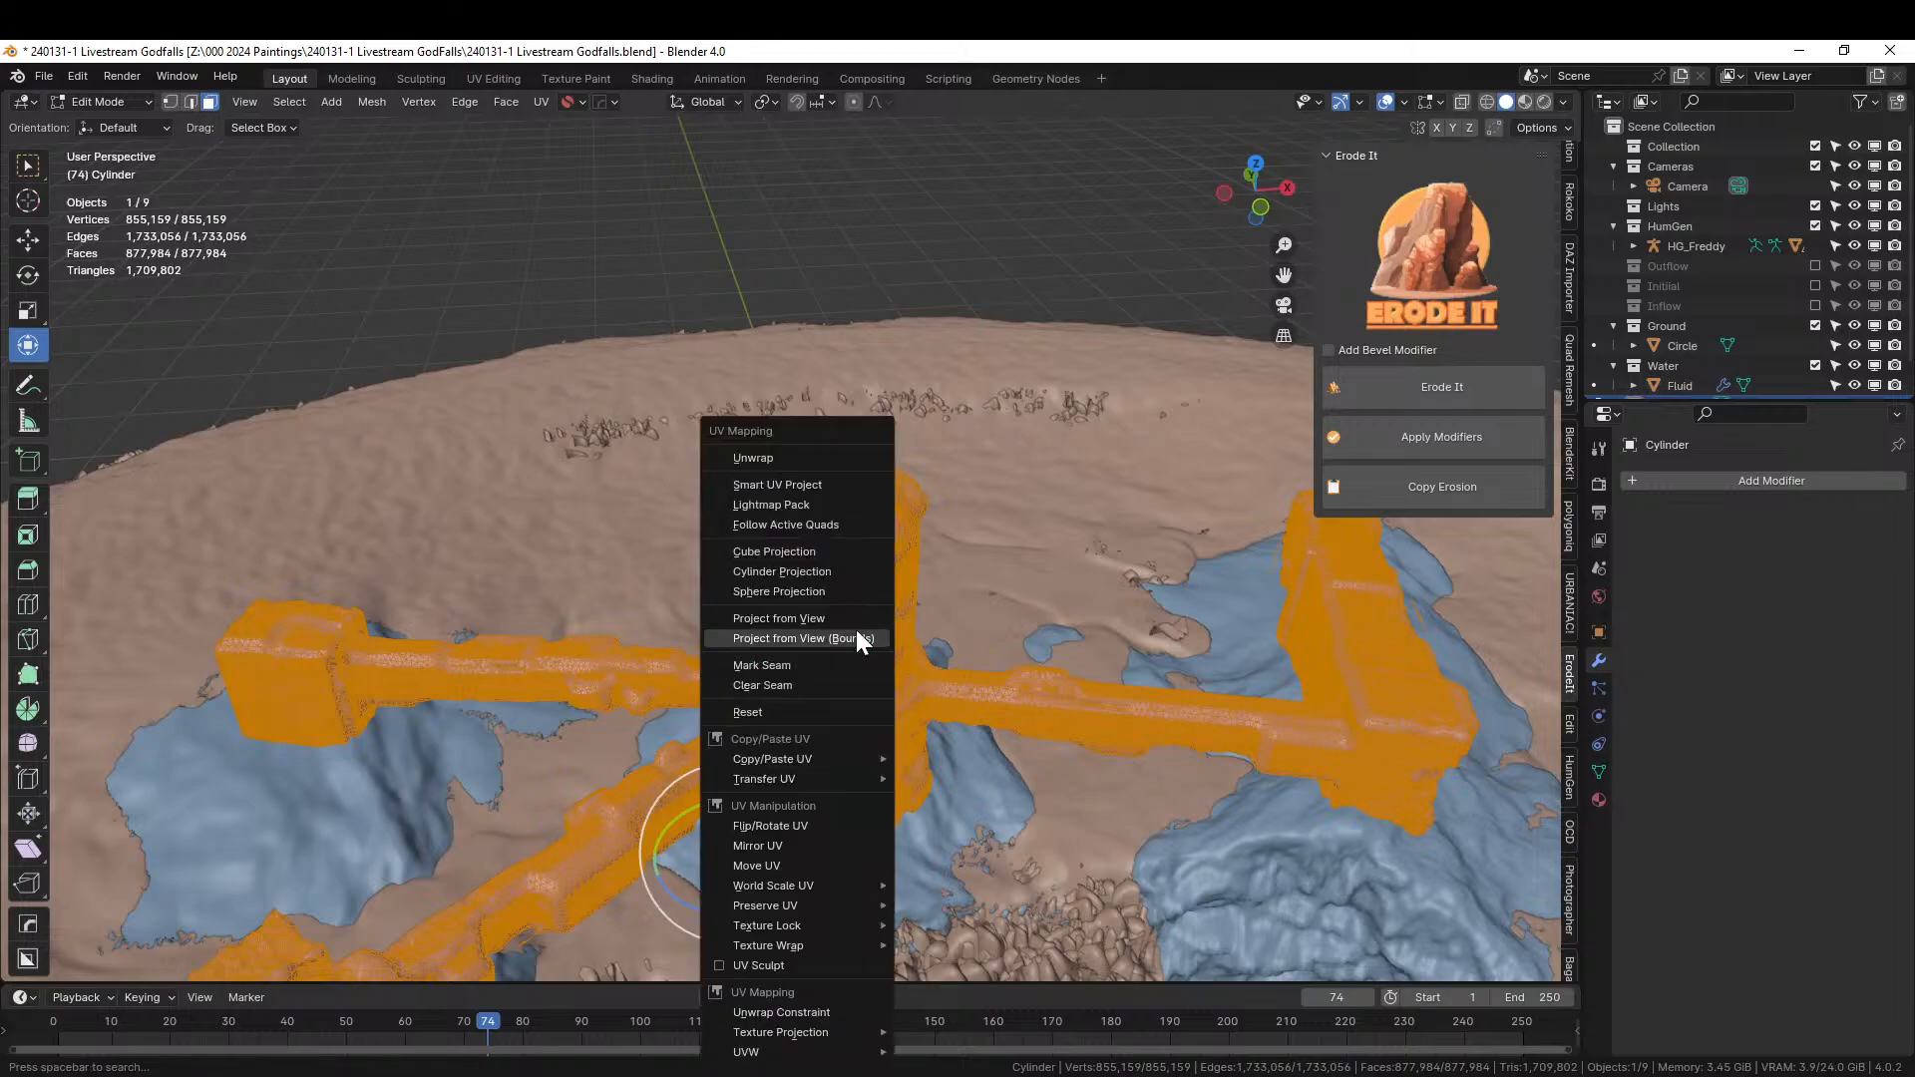
pyautogui.click(808, 486)
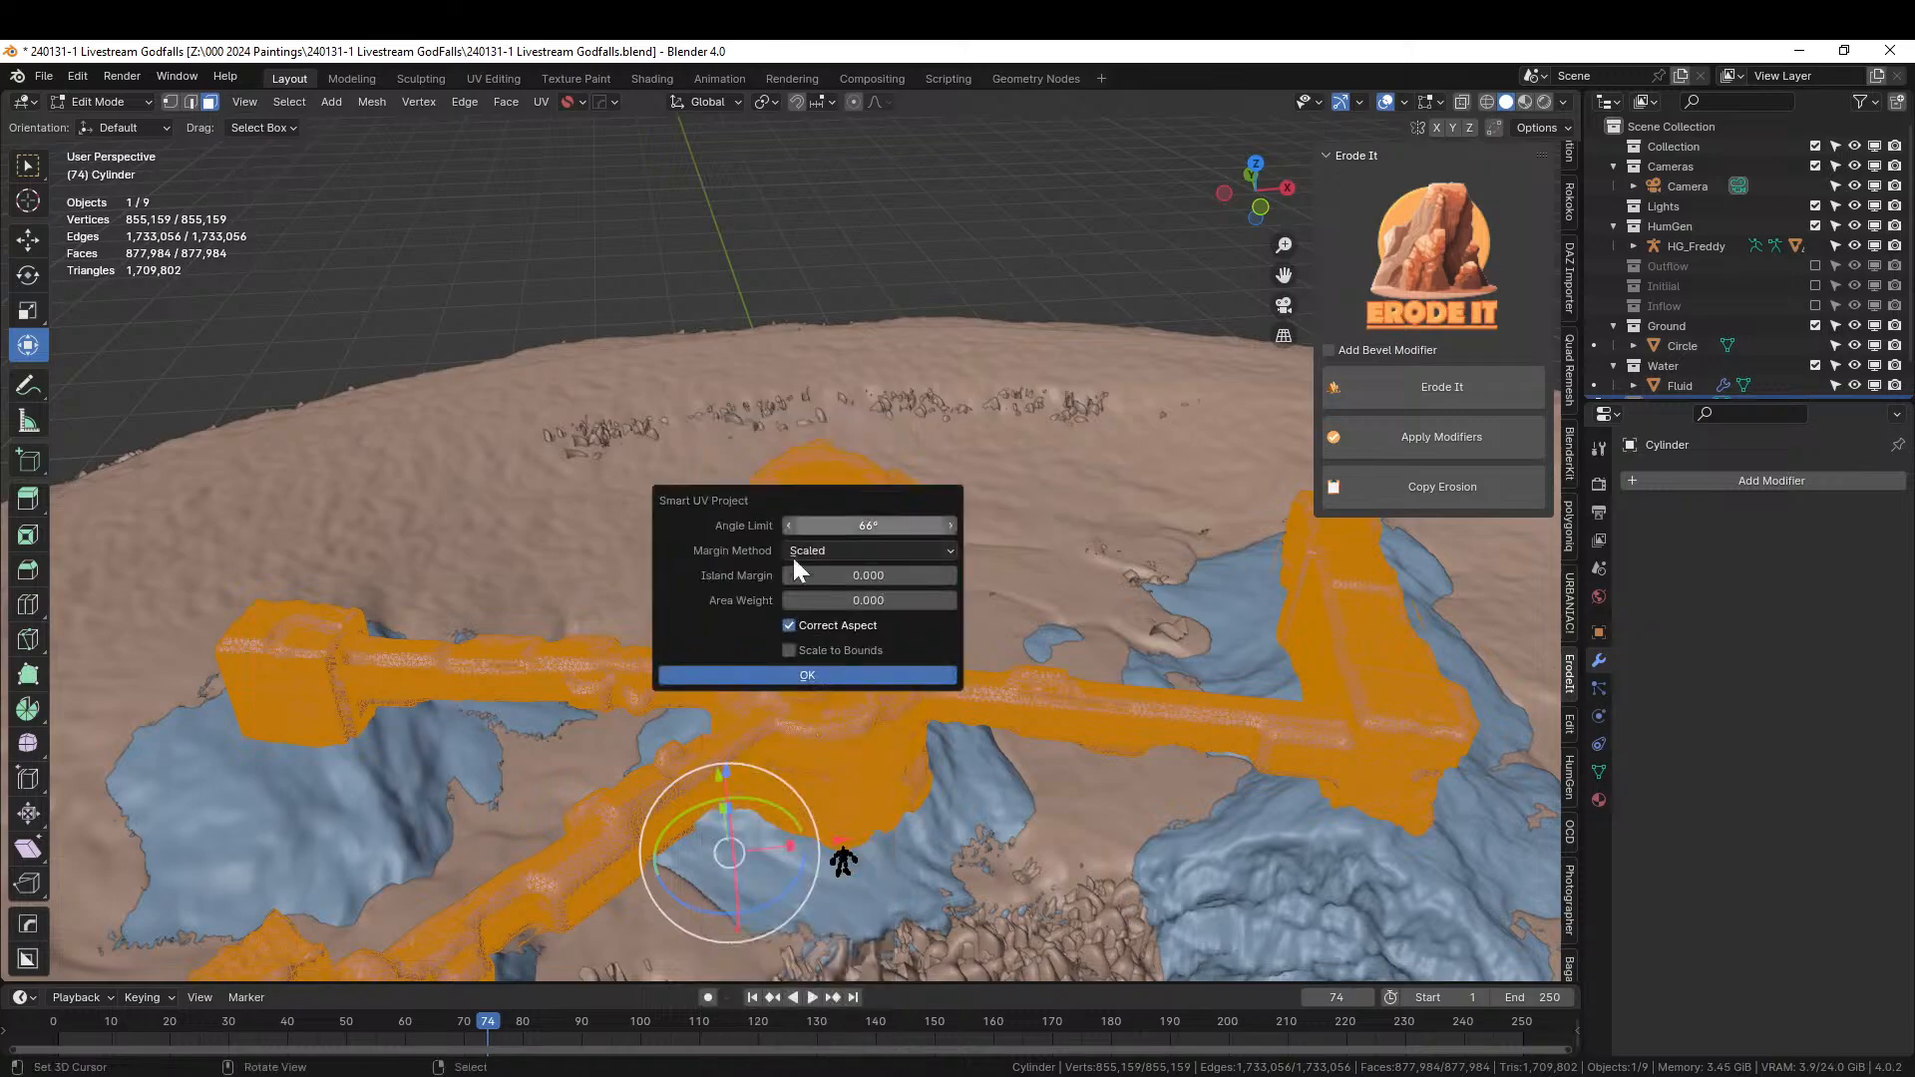
pyautogui.click(781, 678)
pyautogui.press('Tab')
# Add the Seth Materials dirty polished white stone material to the fortress from KIT OPS and save the file.
pyautogui.moveTo(915, 762); pyautogui.dragTo(862, 665, button='middle')
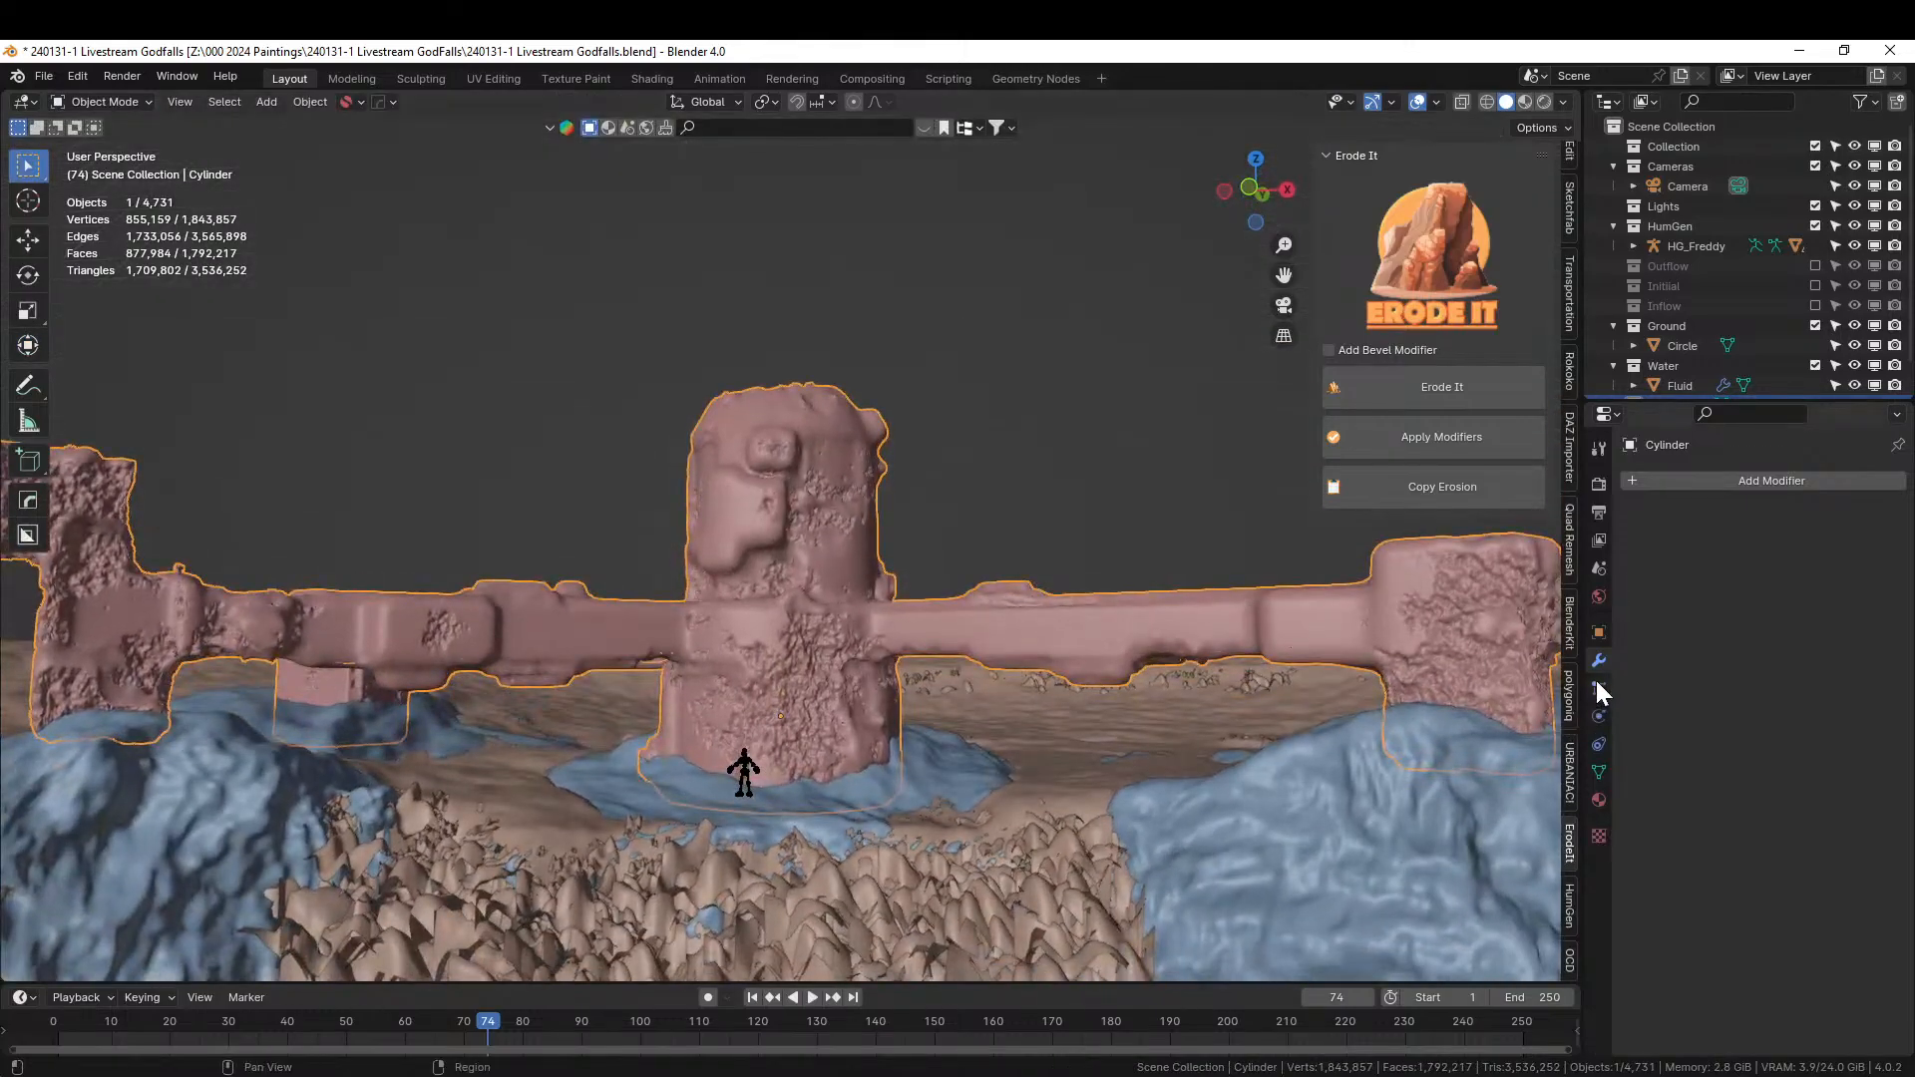
pyautogui.scroll(-10, 1576, 614)
pyautogui.scroll(-5, 1576, 616)
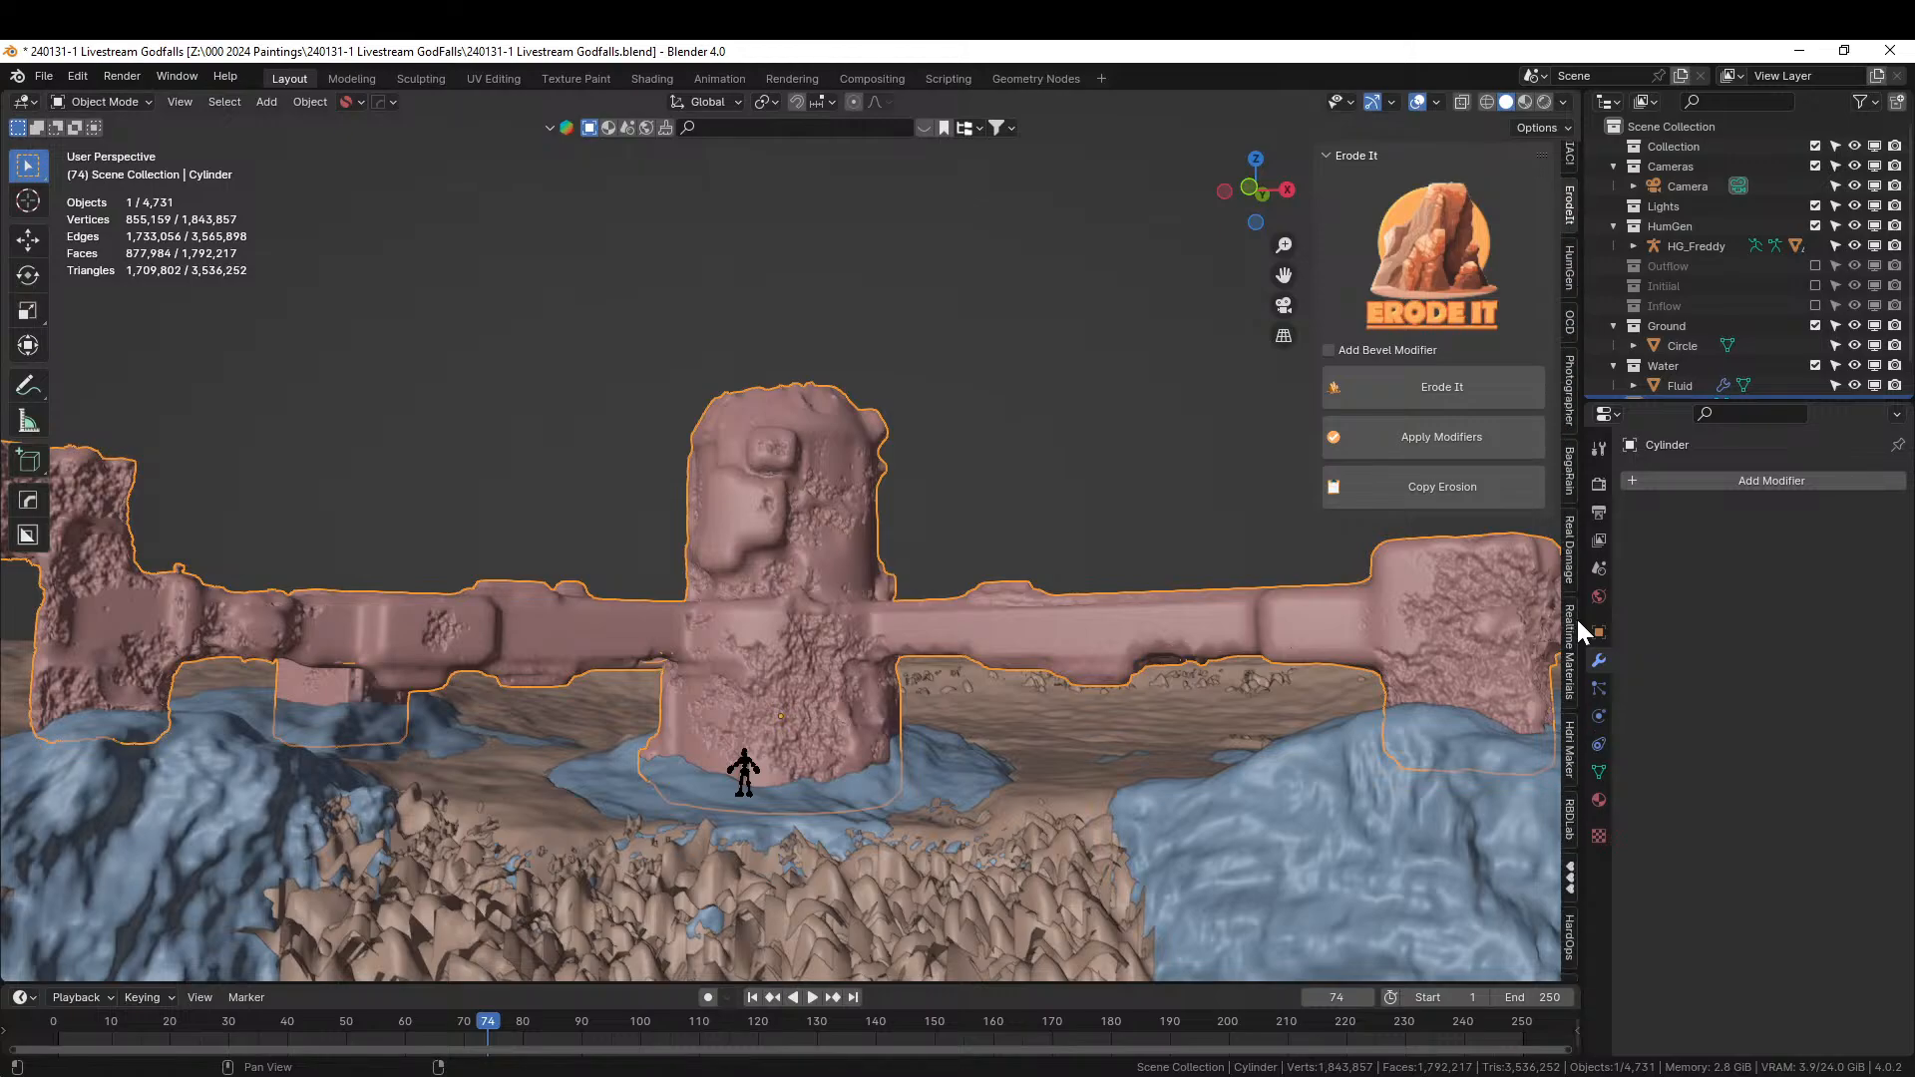
pyautogui.click(1570, 876)
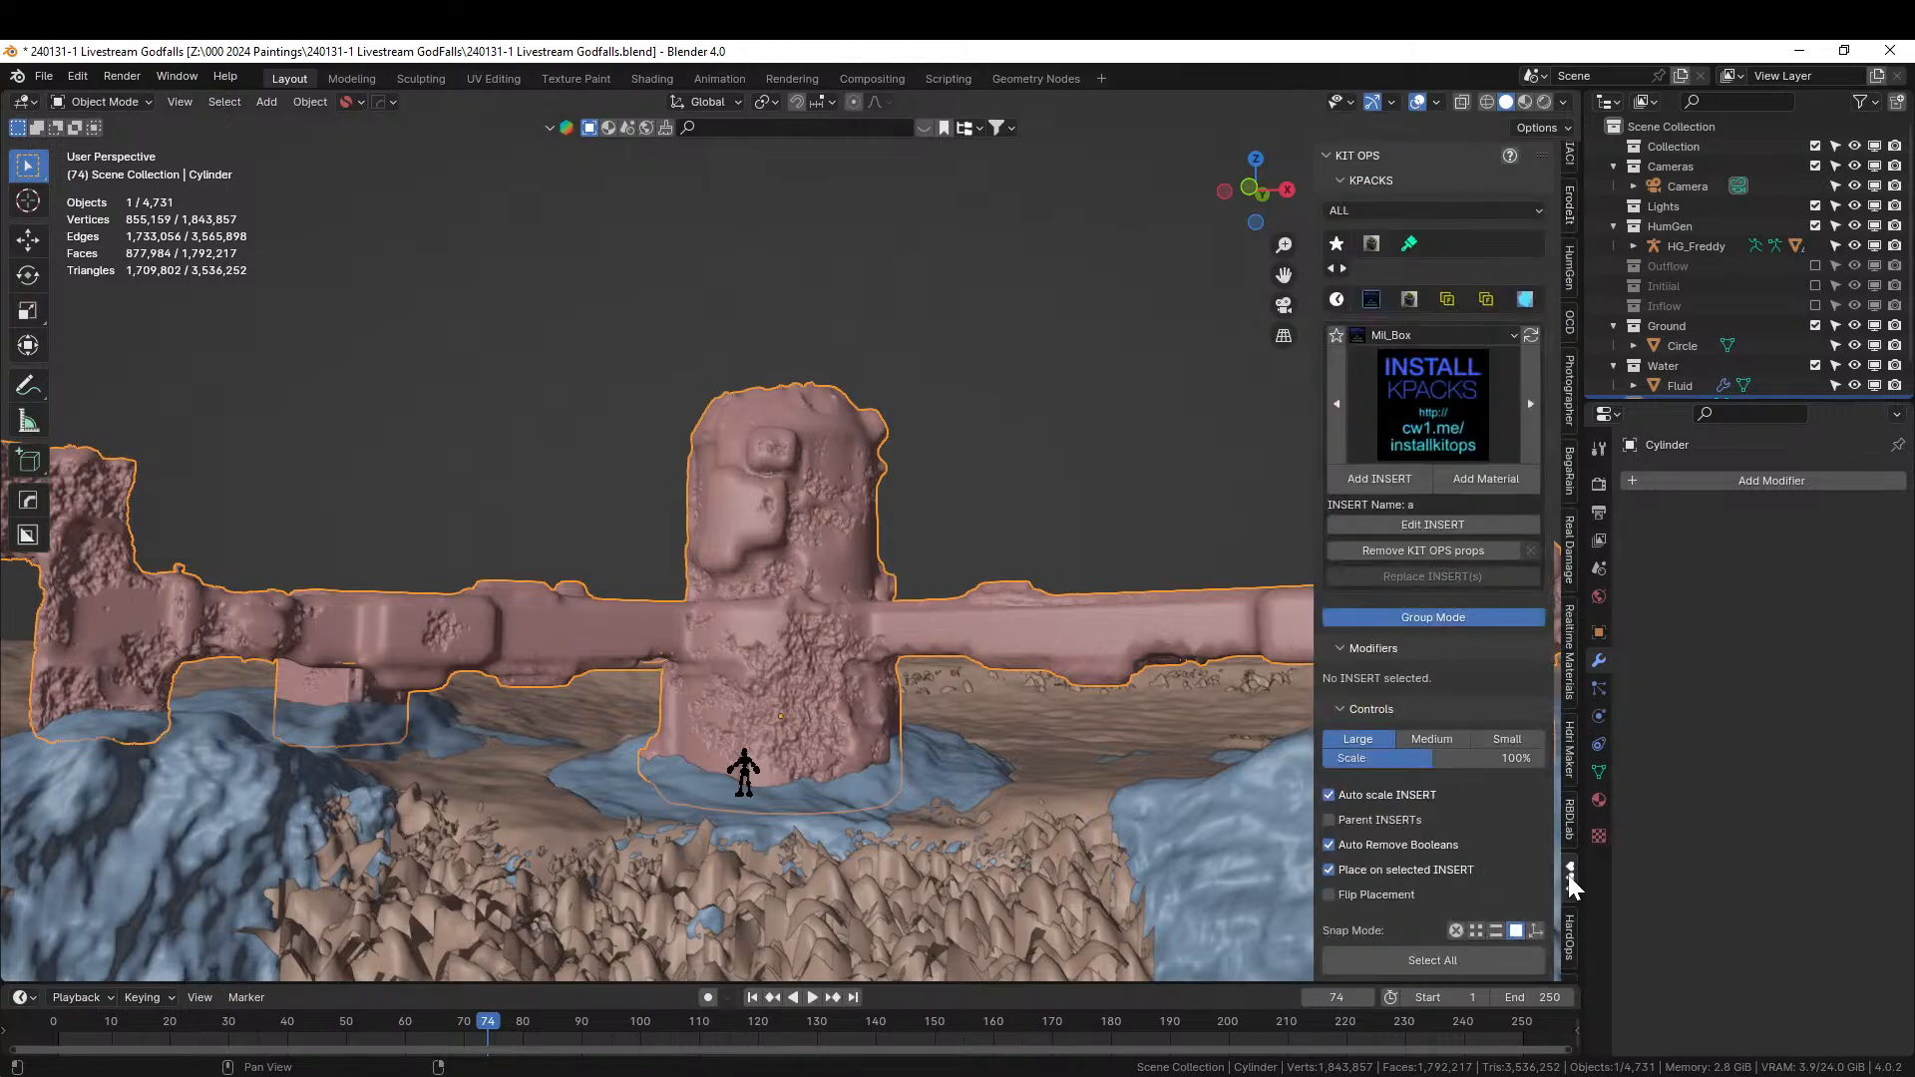
pyautogui.click(1411, 301)
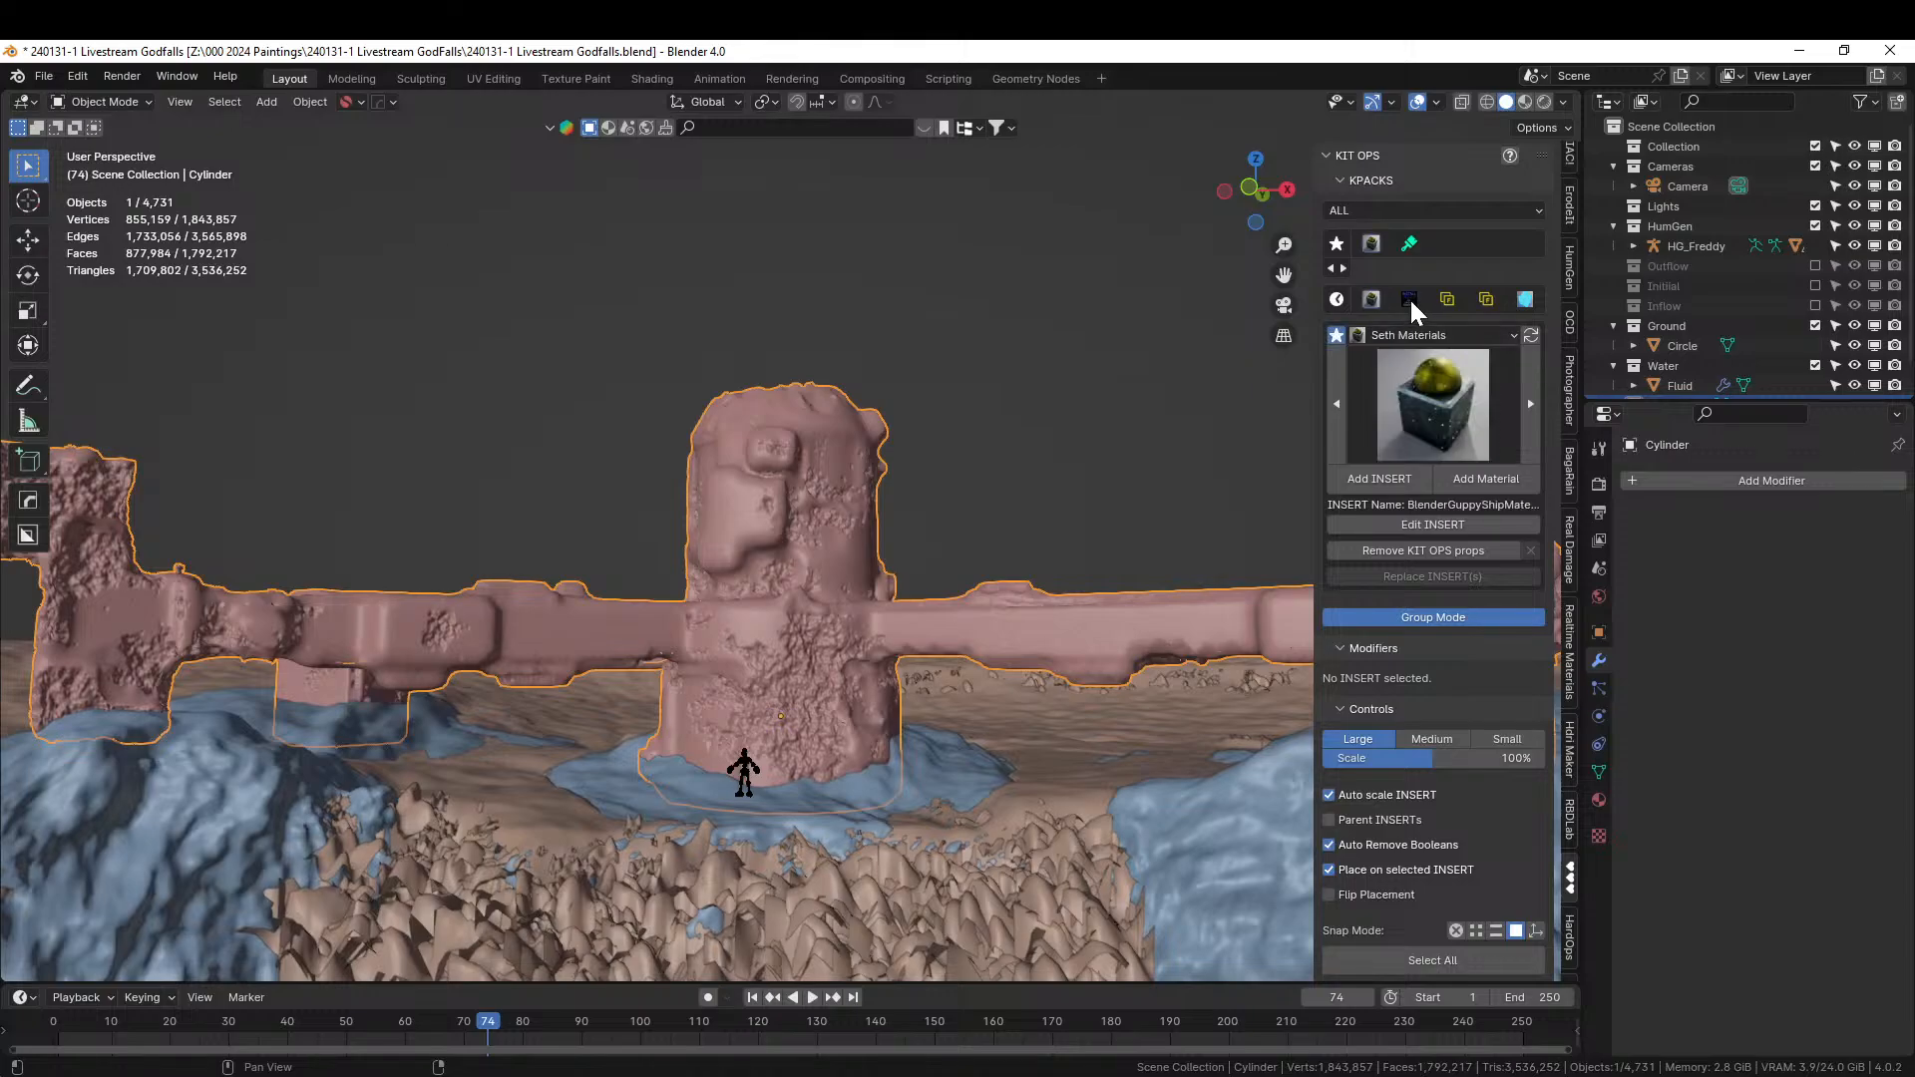
pyautogui.click(1460, 428)
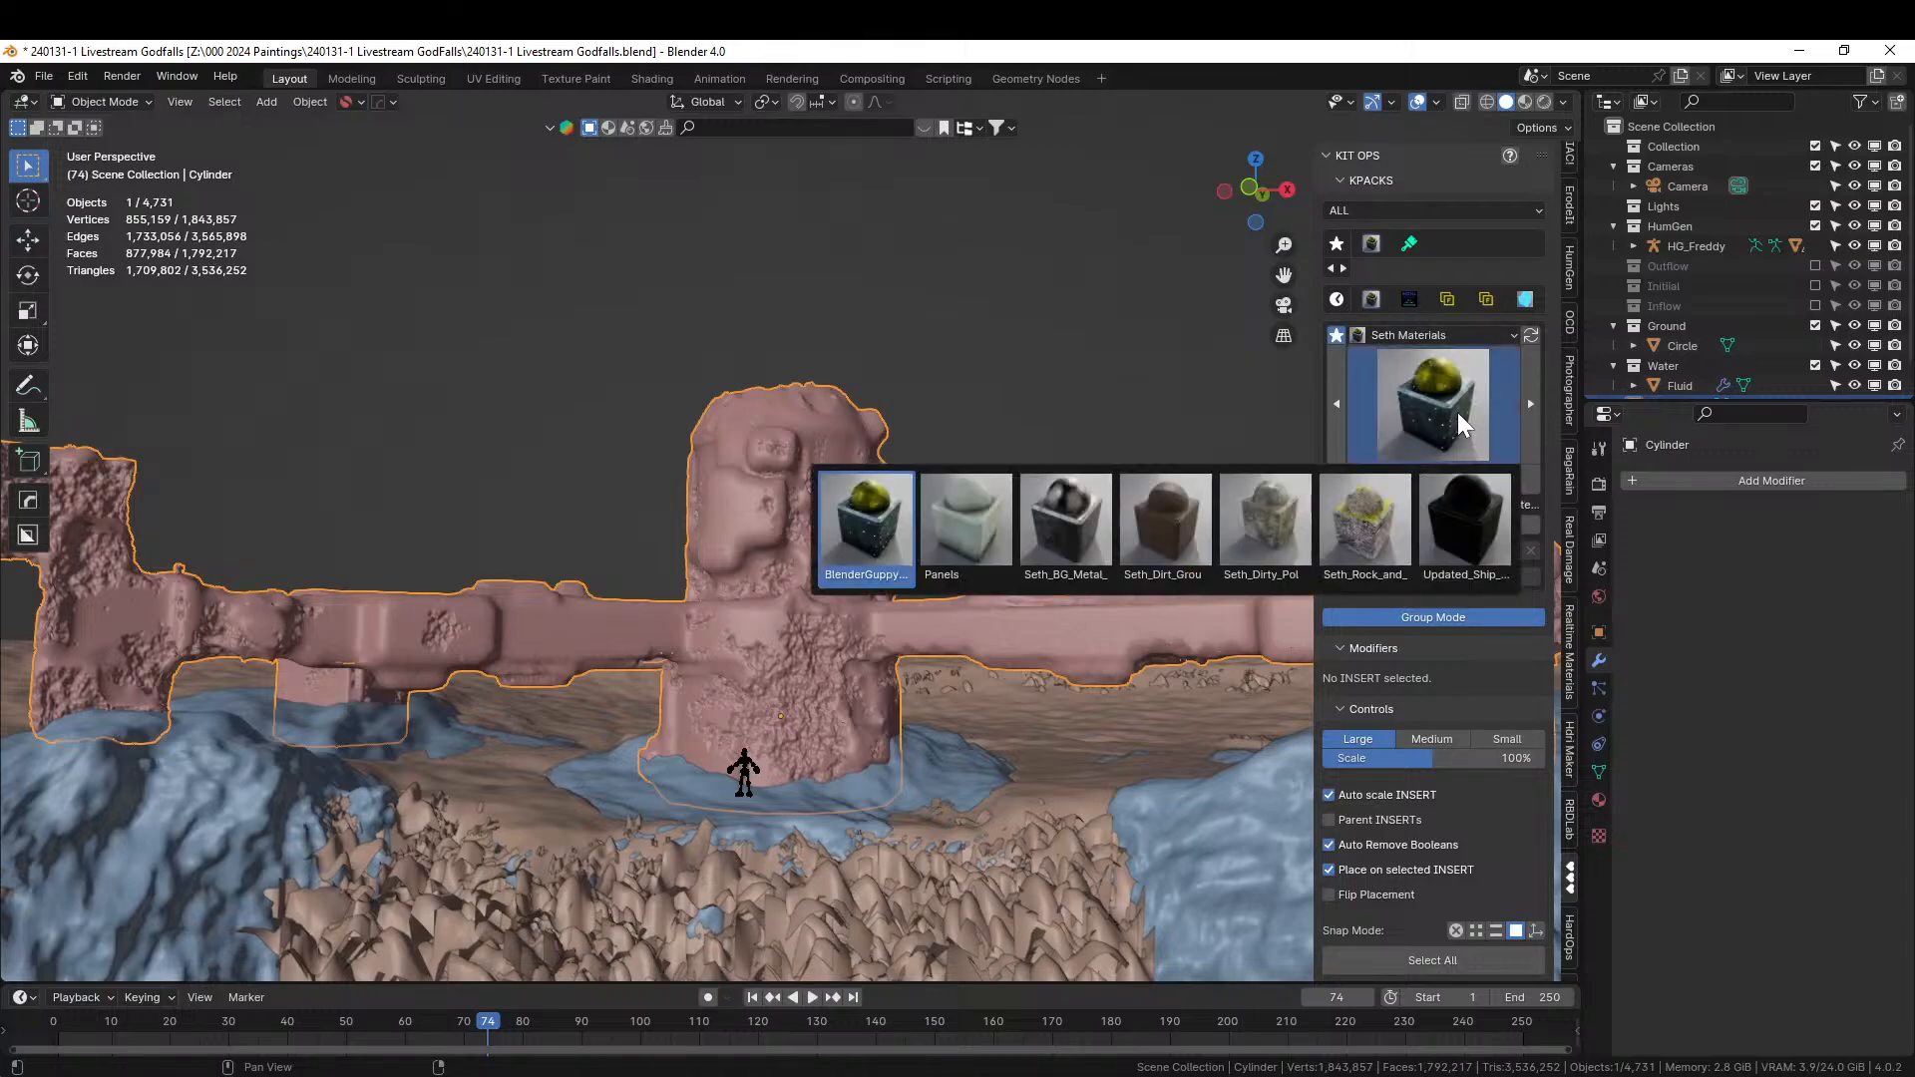
pyautogui.click(1267, 530)
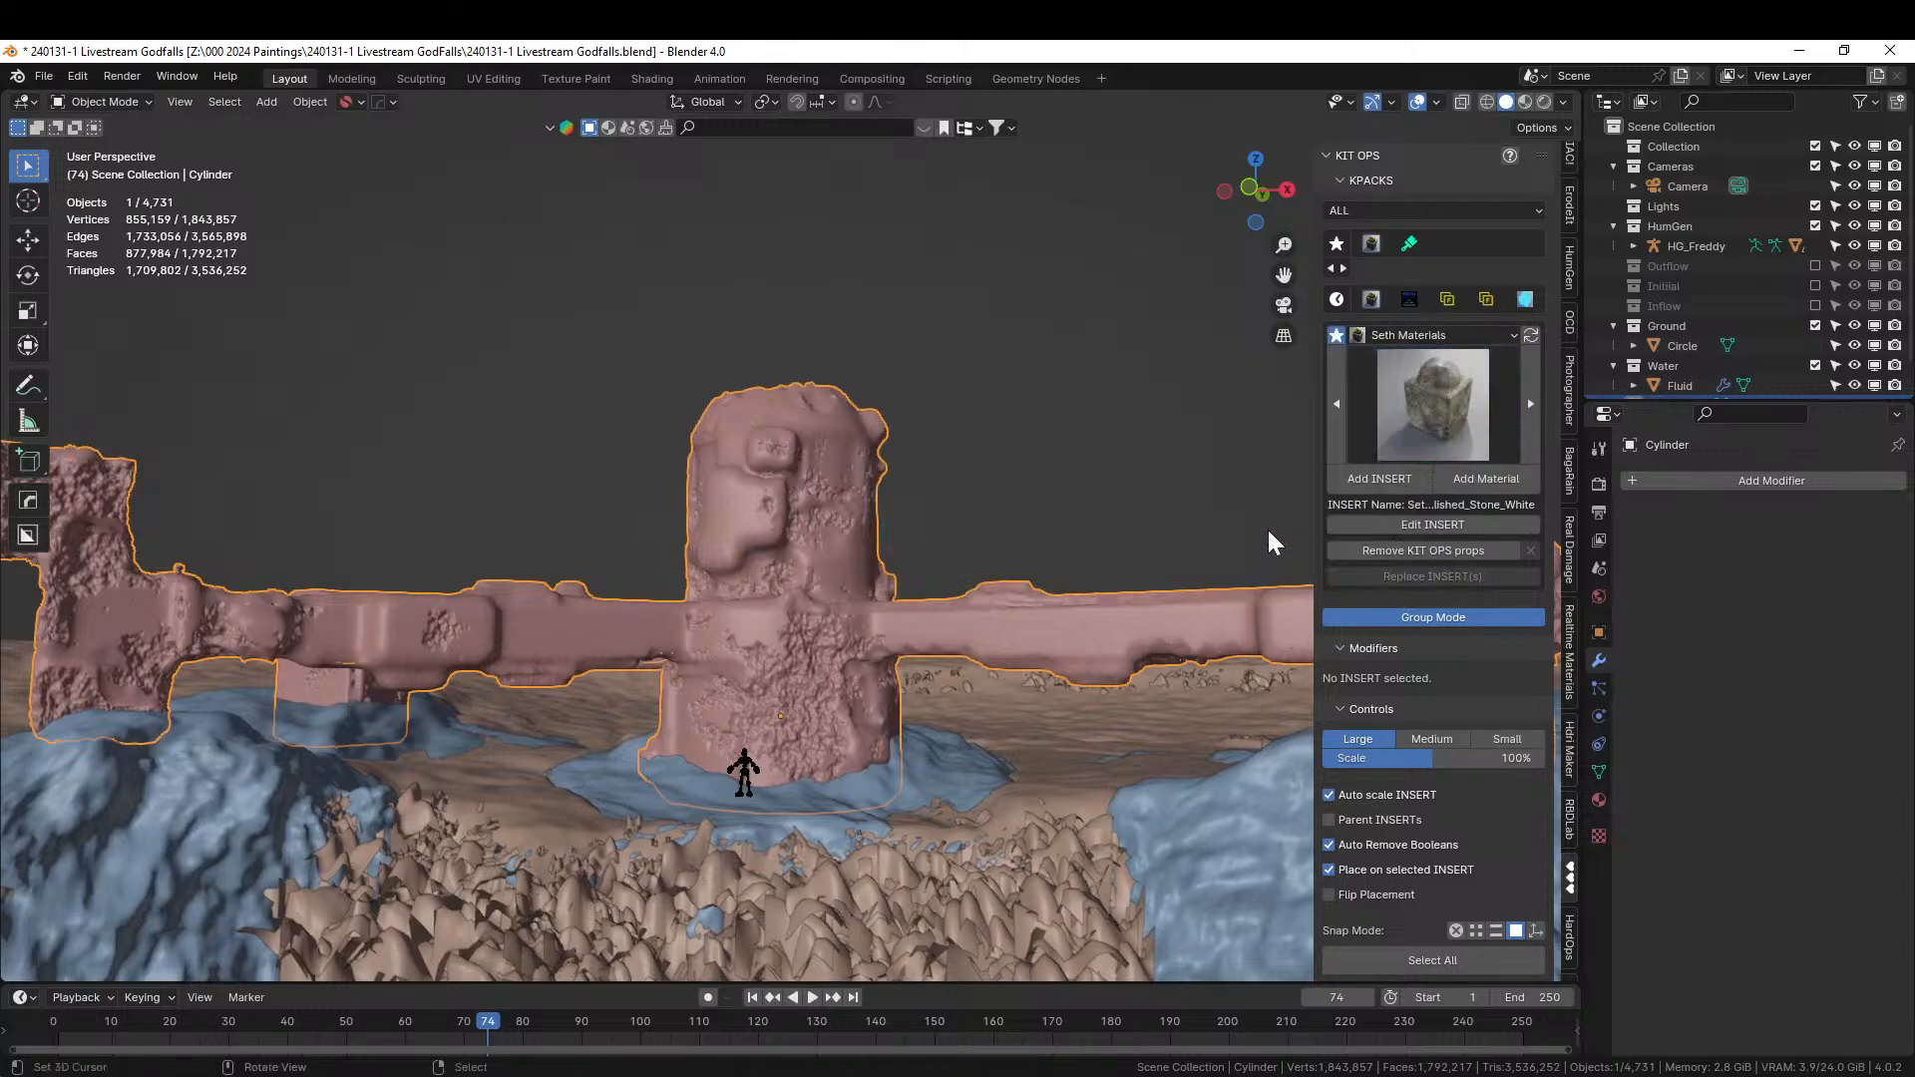
pyautogui.click(1502, 481)
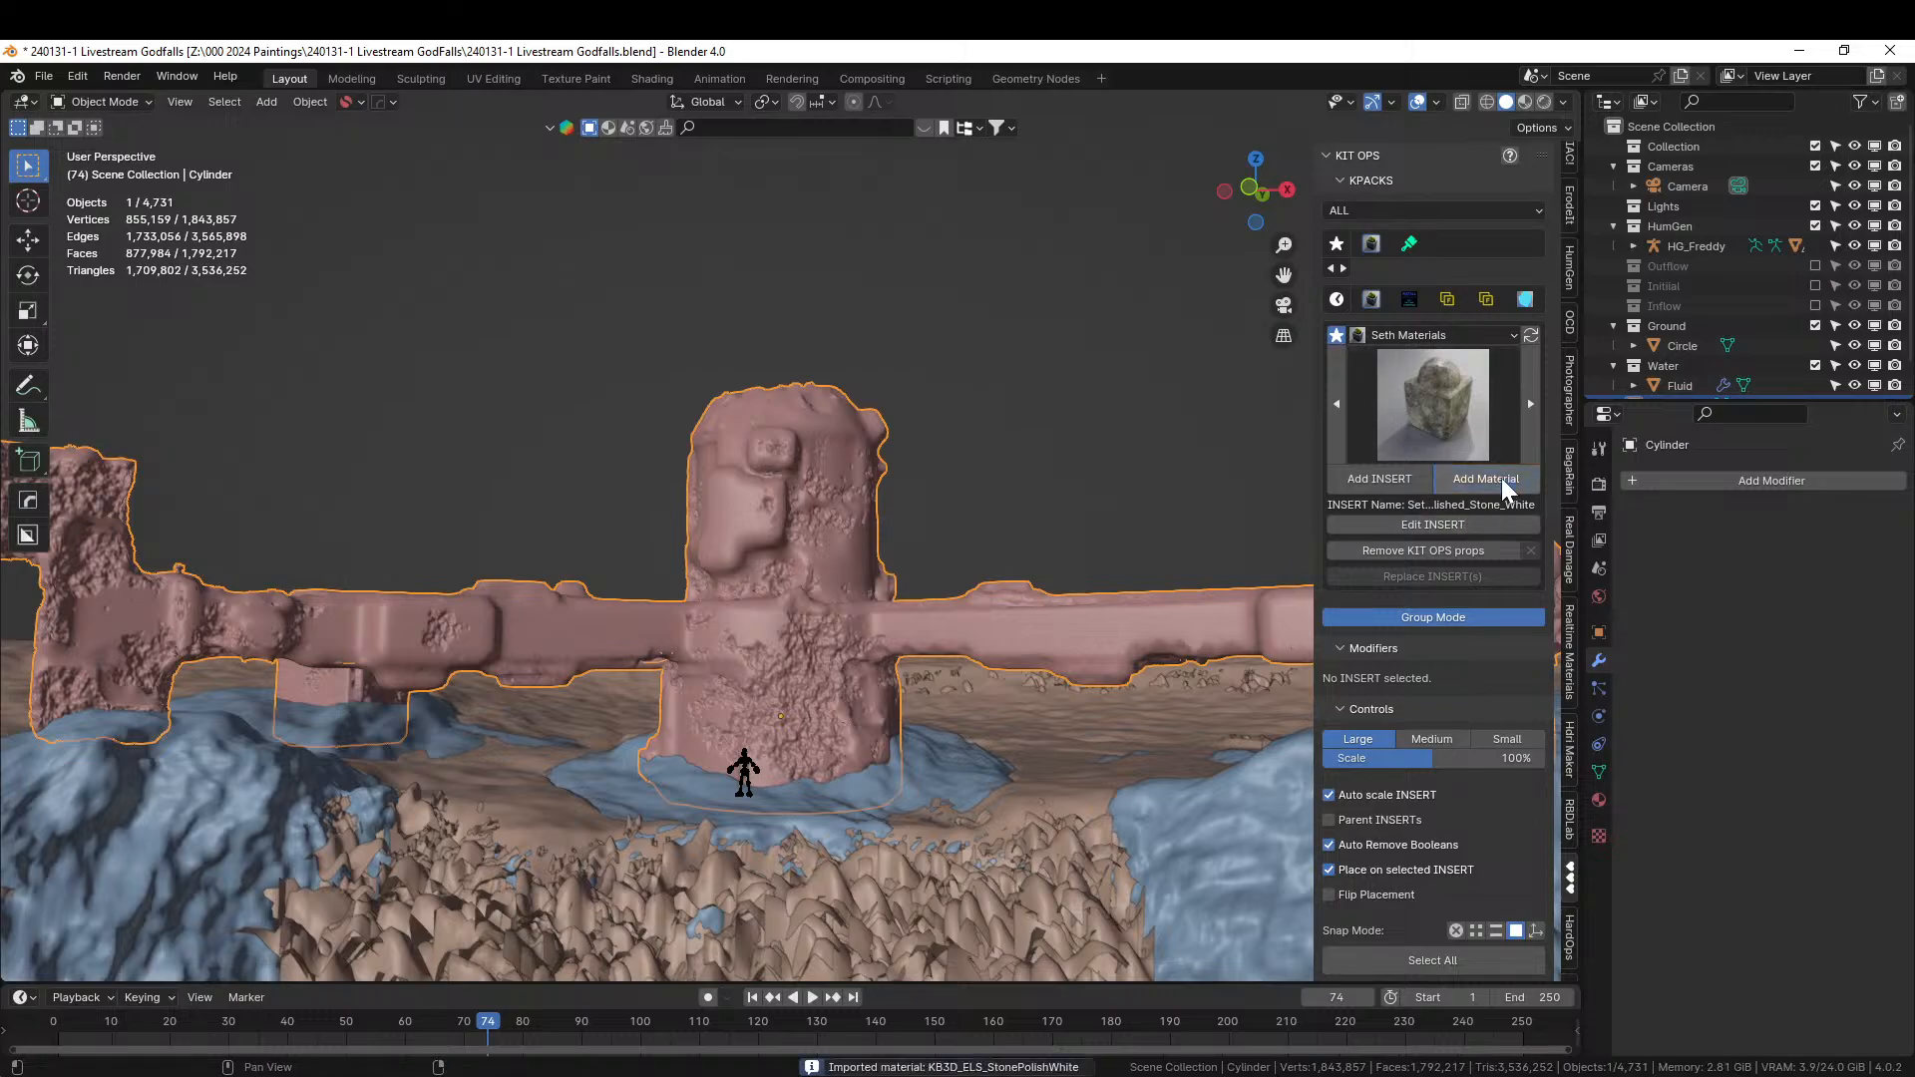
pyautogui.hotkey('ctrl', 's')
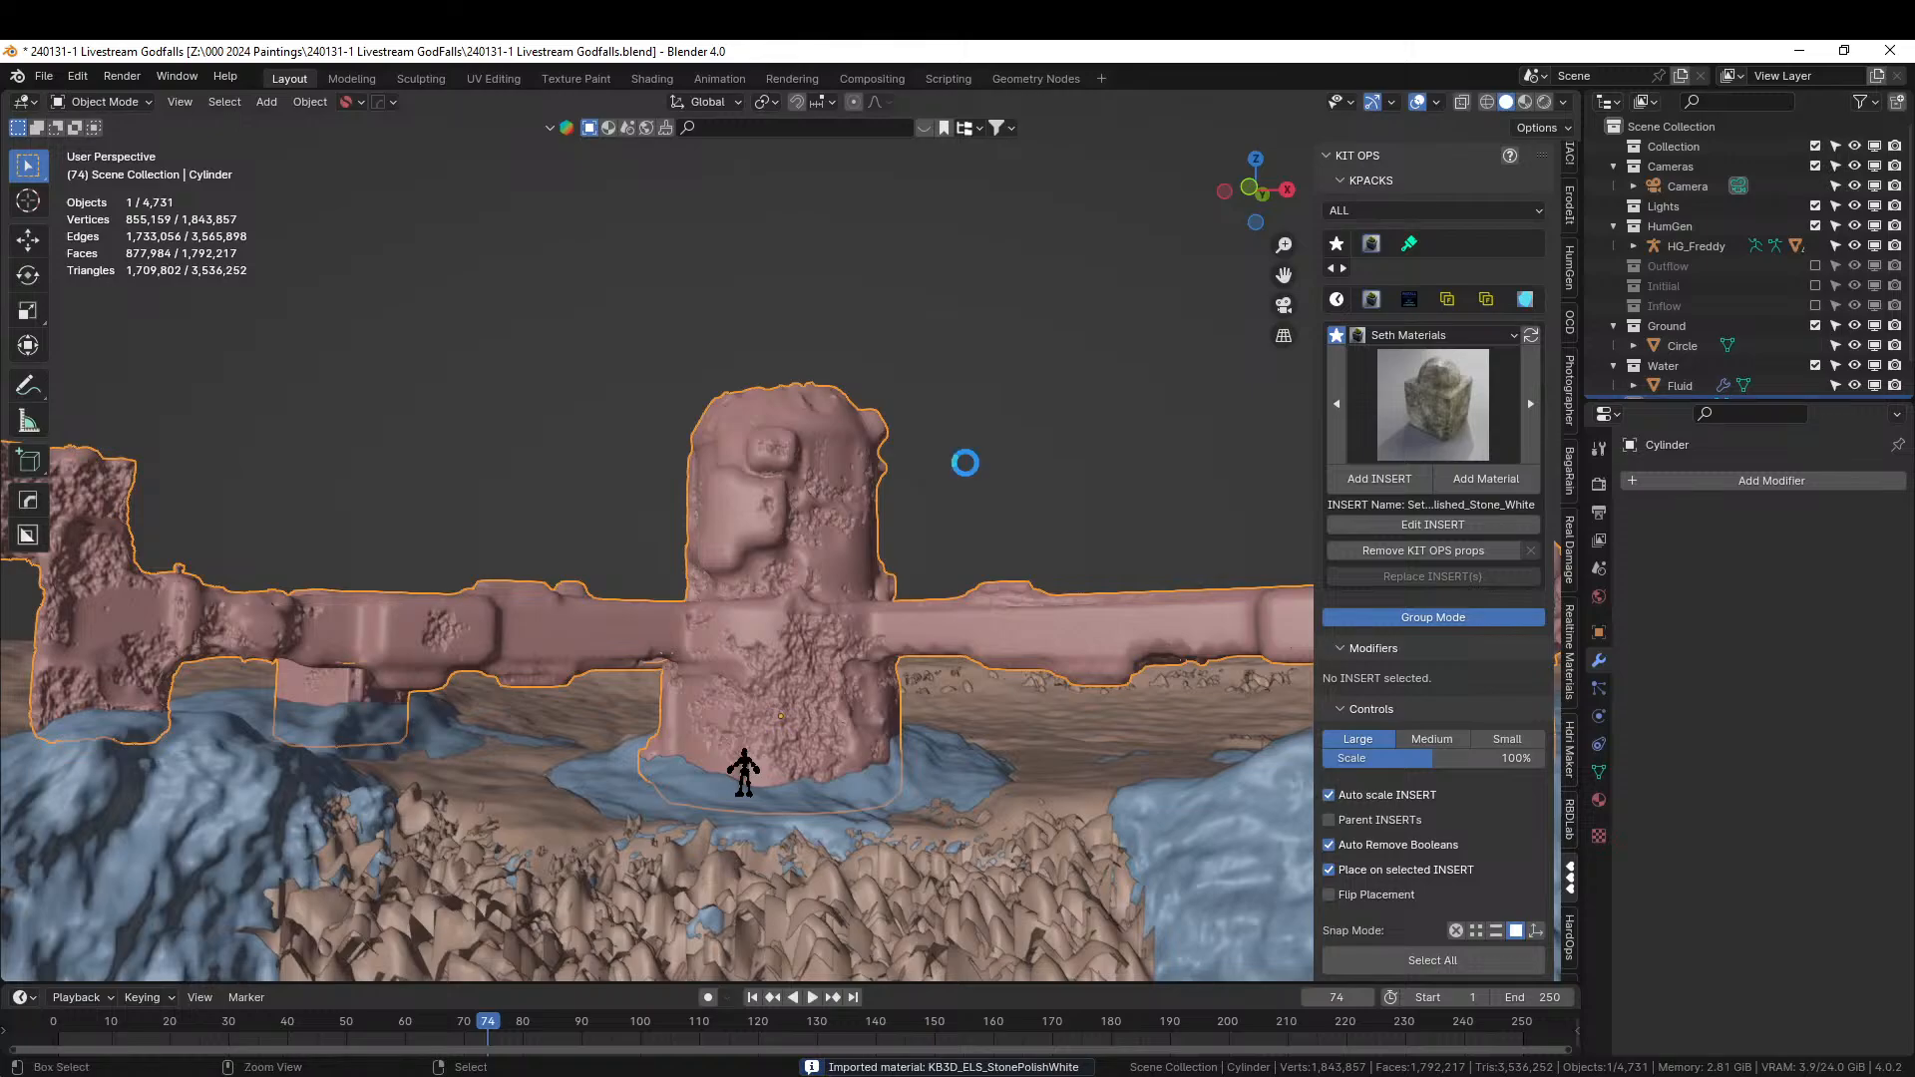
# Check the fortress's stone material in rendered shading and select the fortress.
pyautogui.click(1541, 103)
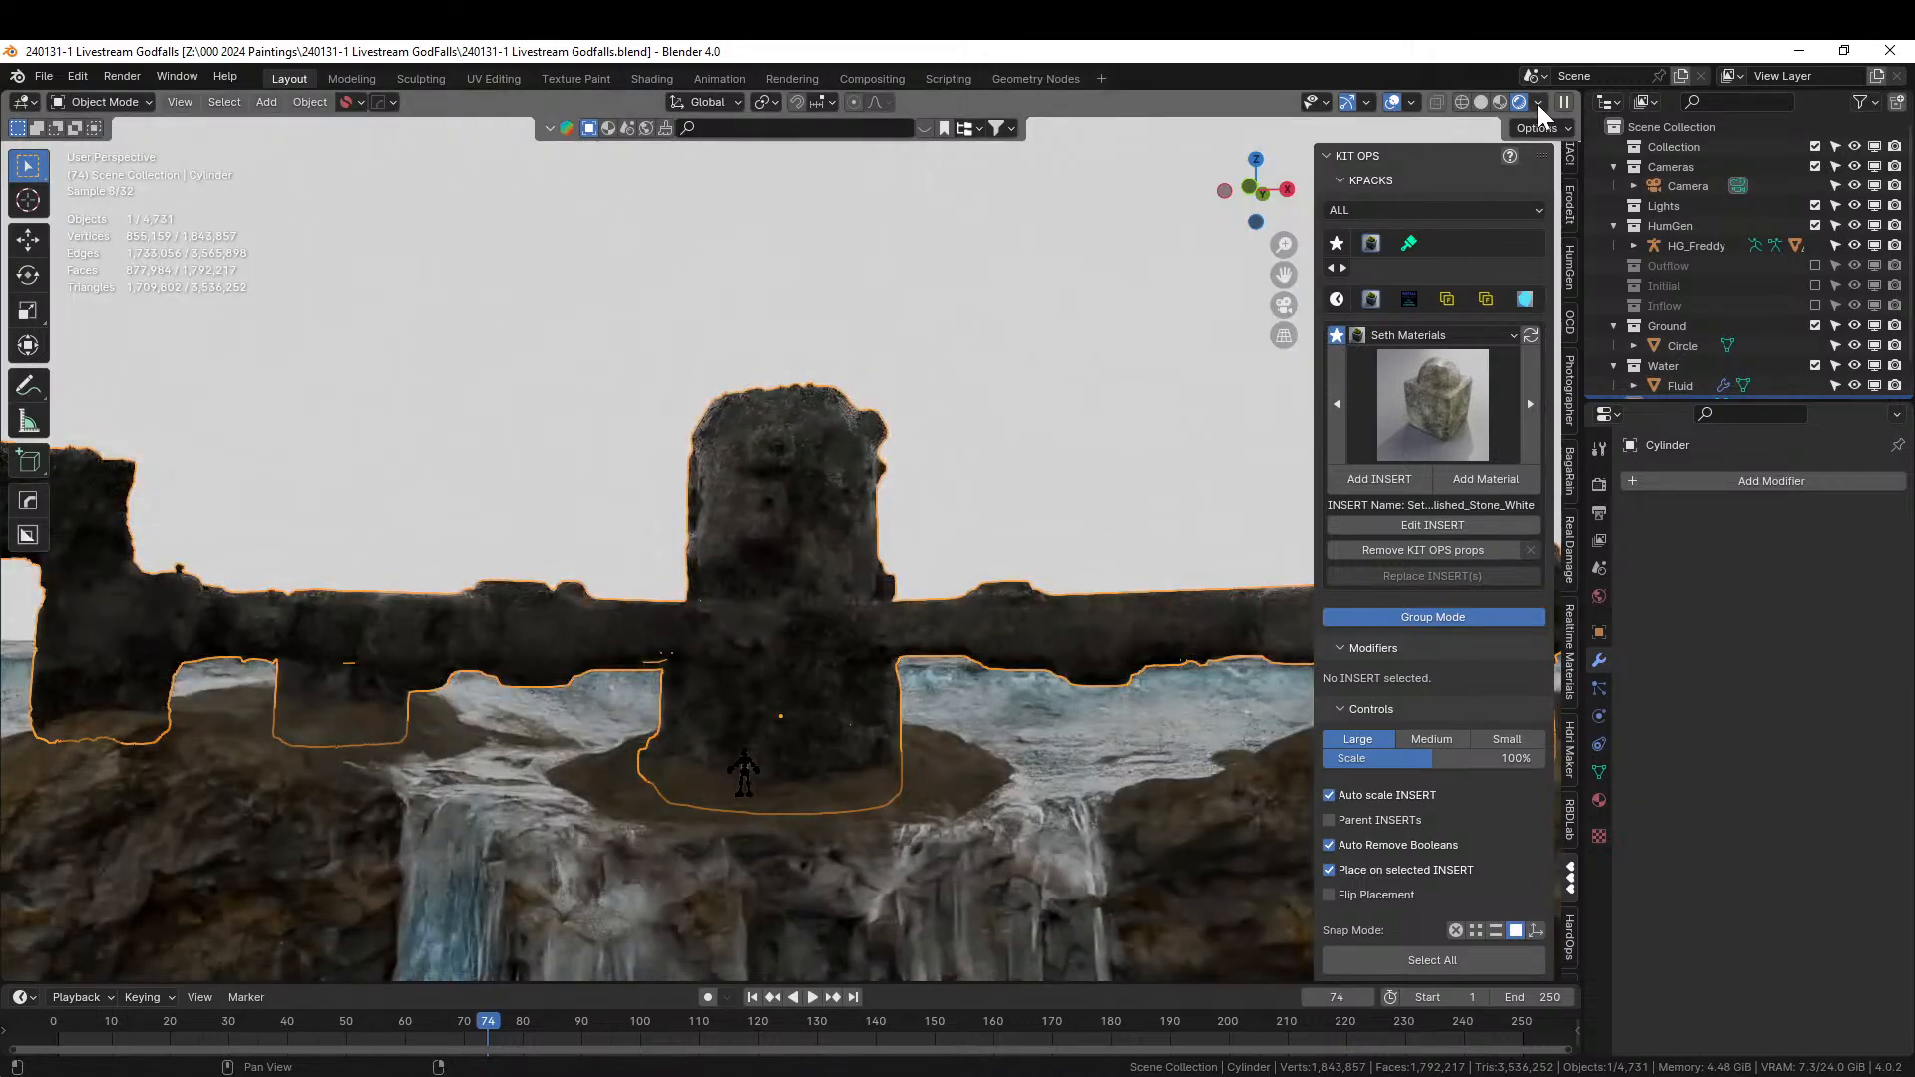
pyautogui.moveTo(1123, 525); pyautogui.dragTo(1151, 489, button='middle')
pyautogui.click(1080, 377)
pyautogui.moveTo(1029, 369)
pyautogui.mouseDown(button='middle')
pyautogui.moveTo(1007, 369)
pyautogui.moveTo(1014, 385)
pyautogui.mouseUp(button='middle')
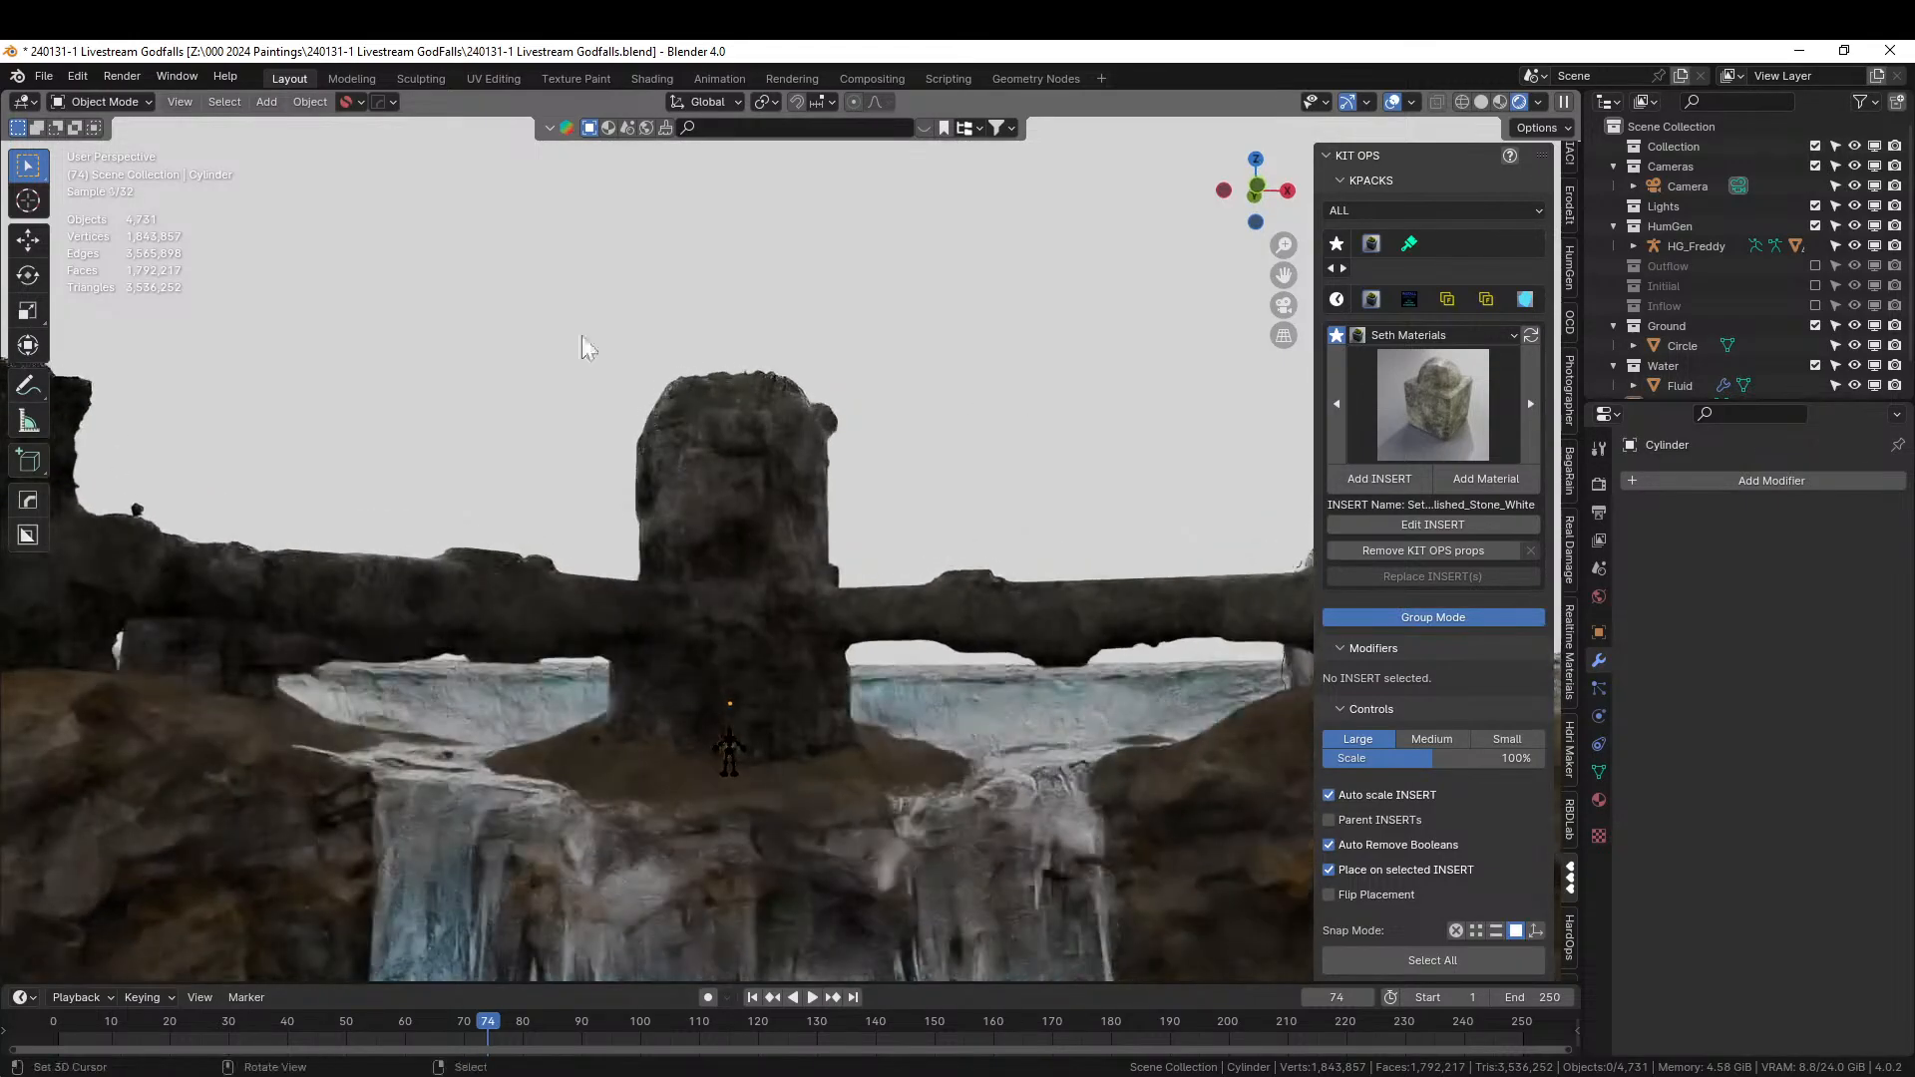
pyautogui.click(136, 507)
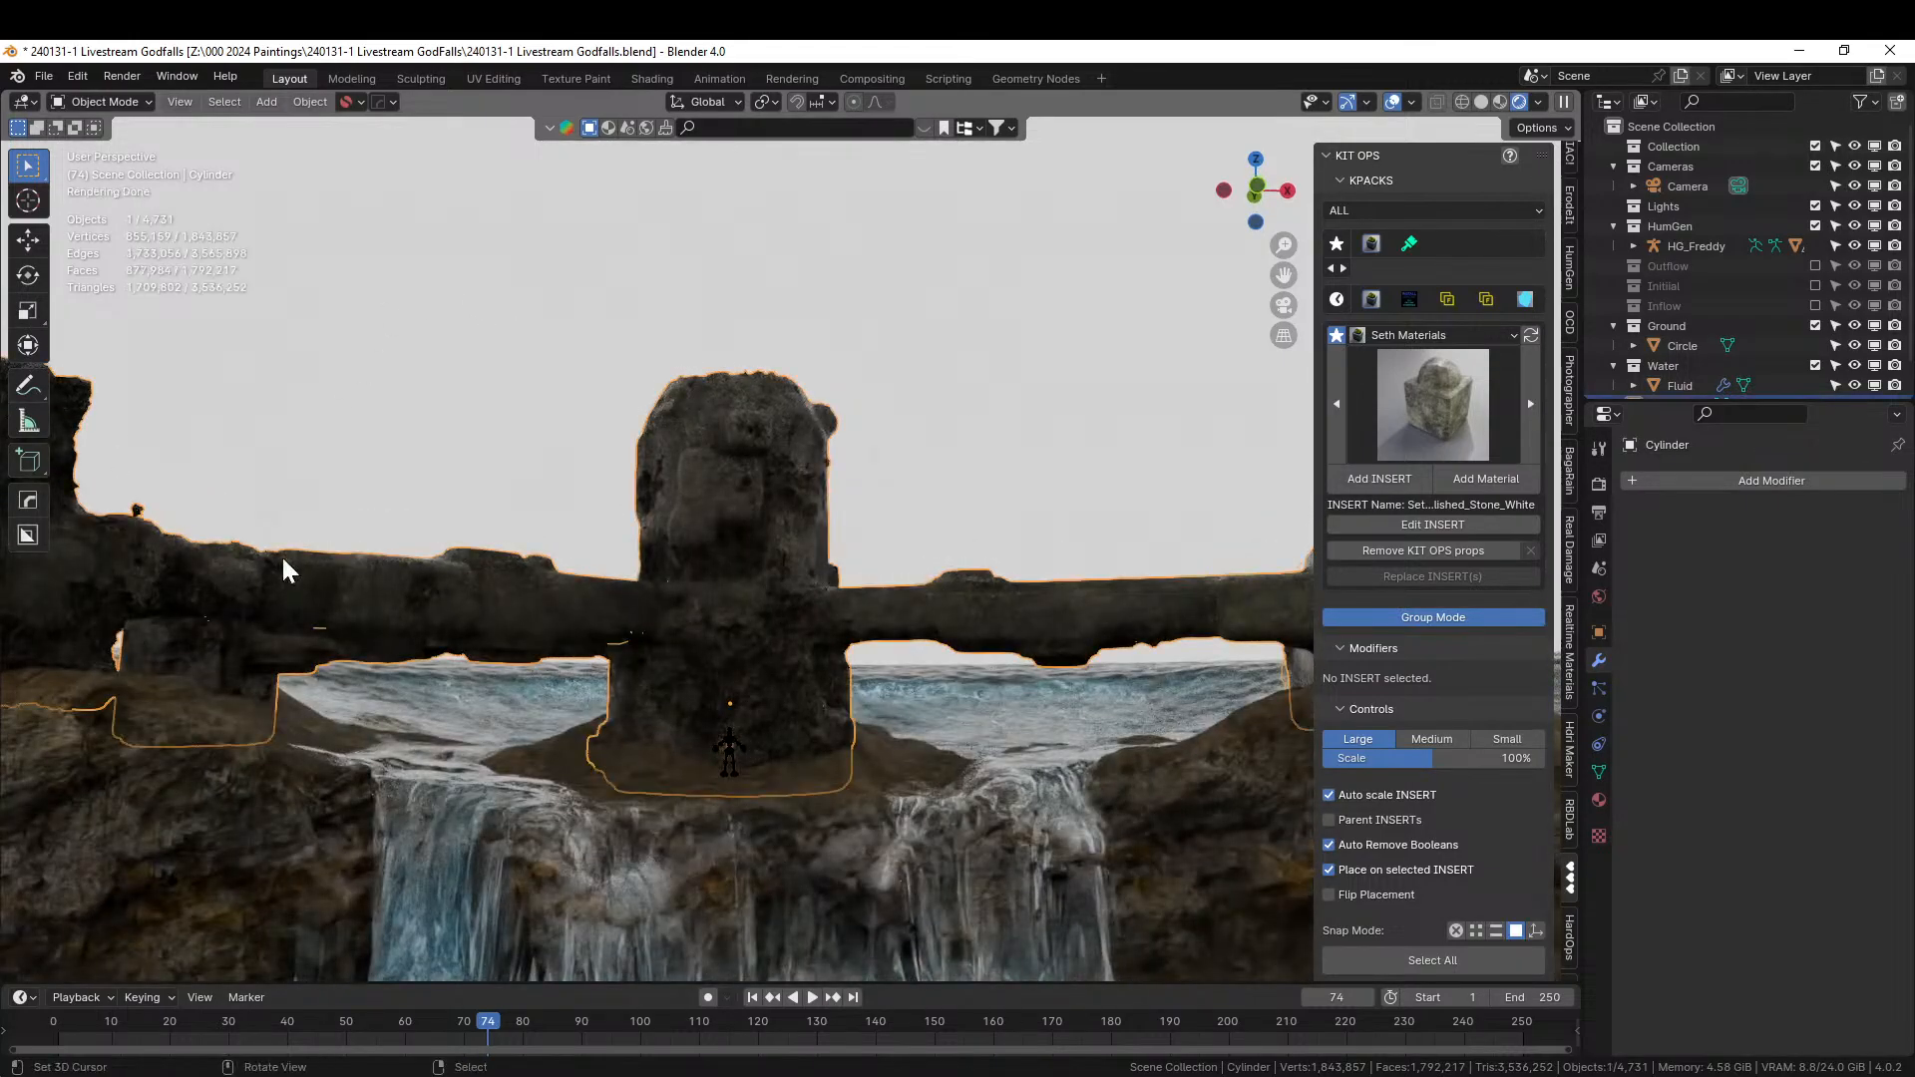
# Return to solid shading and delete the vertices of the loose fragment sticking up from the wall top.
pyautogui.click(1482, 102)
pyautogui.moveTo(402, 457)
pyautogui.mouseDown(button='middle')
pyautogui.moveTo(688, 524)
pyautogui.moveTo(691, 560)
pyautogui.moveTo(738, 595)
pyautogui.moveTo(788, 532)
pyautogui.mouseUp(button='middle')
pyautogui.moveTo(695, 595); pyautogui.dragTo(843, 588, button='middle')
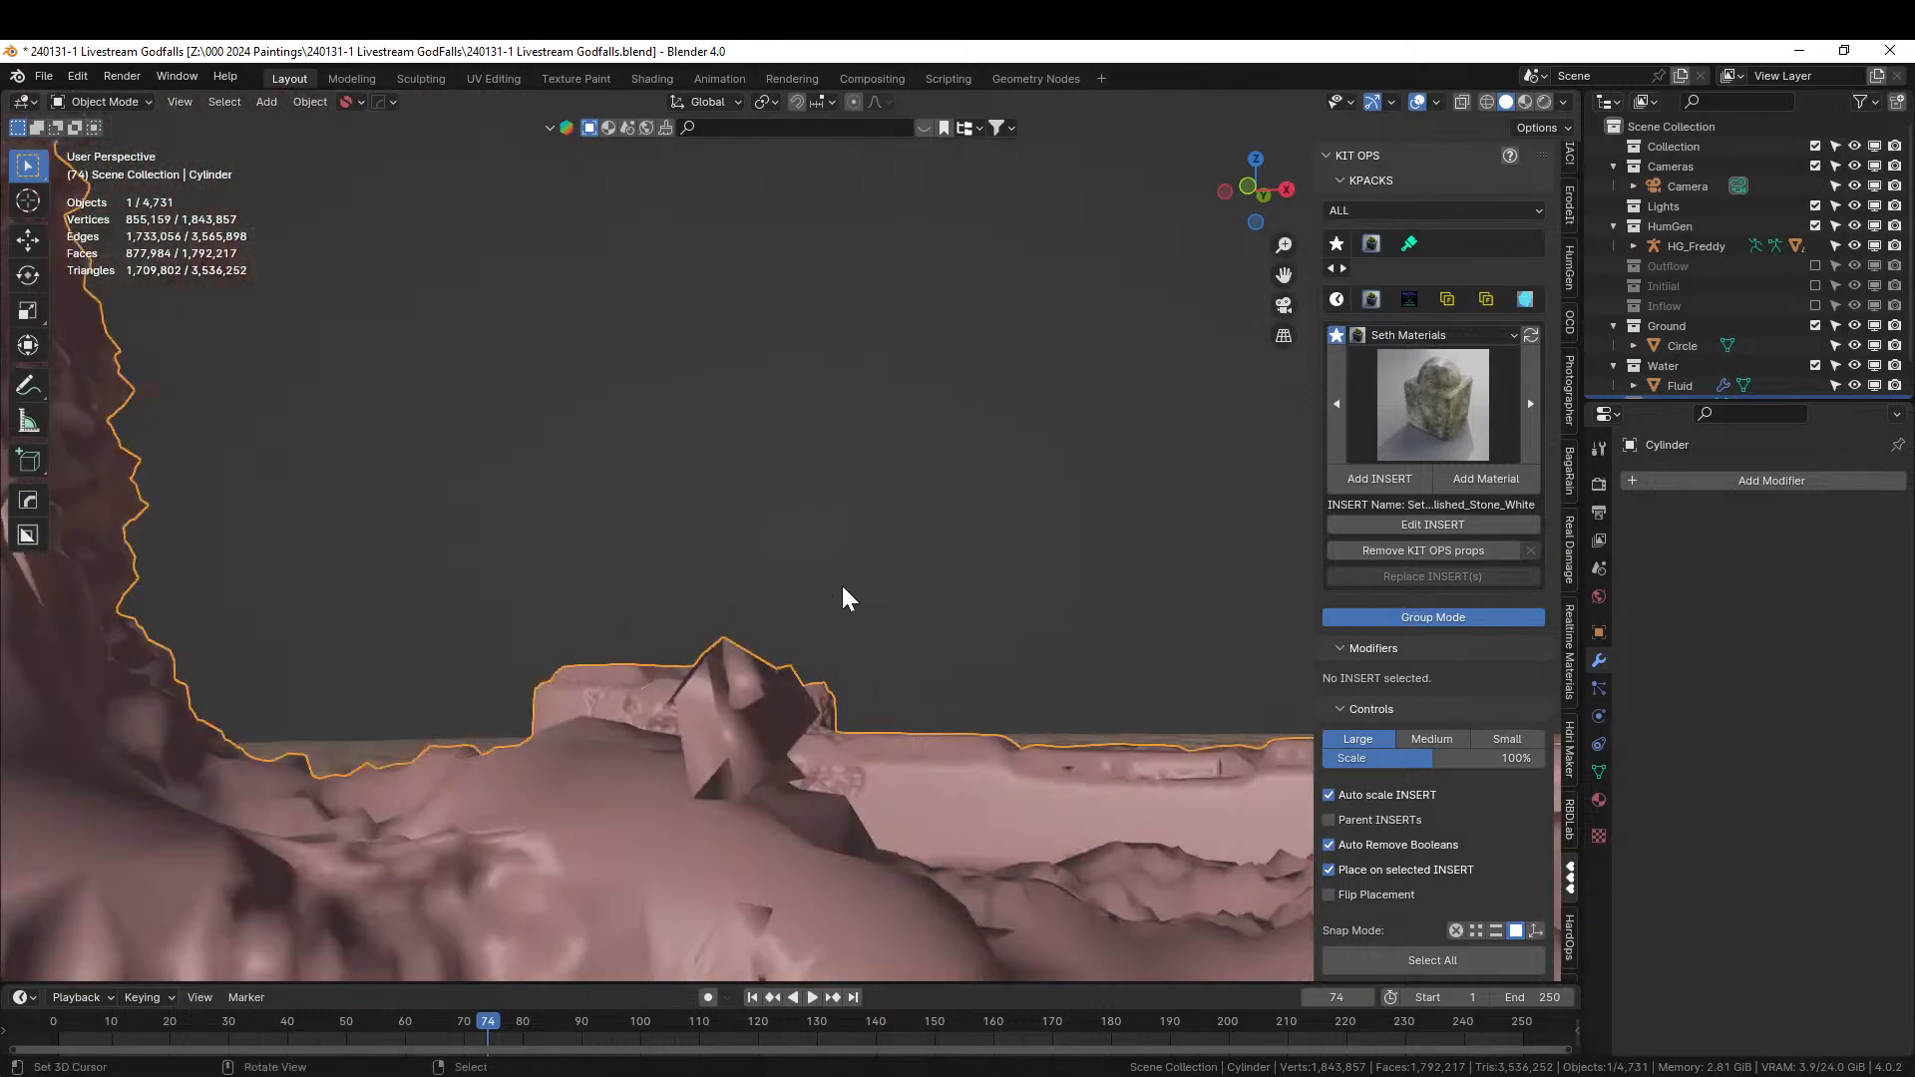
pyautogui.press('Tab')
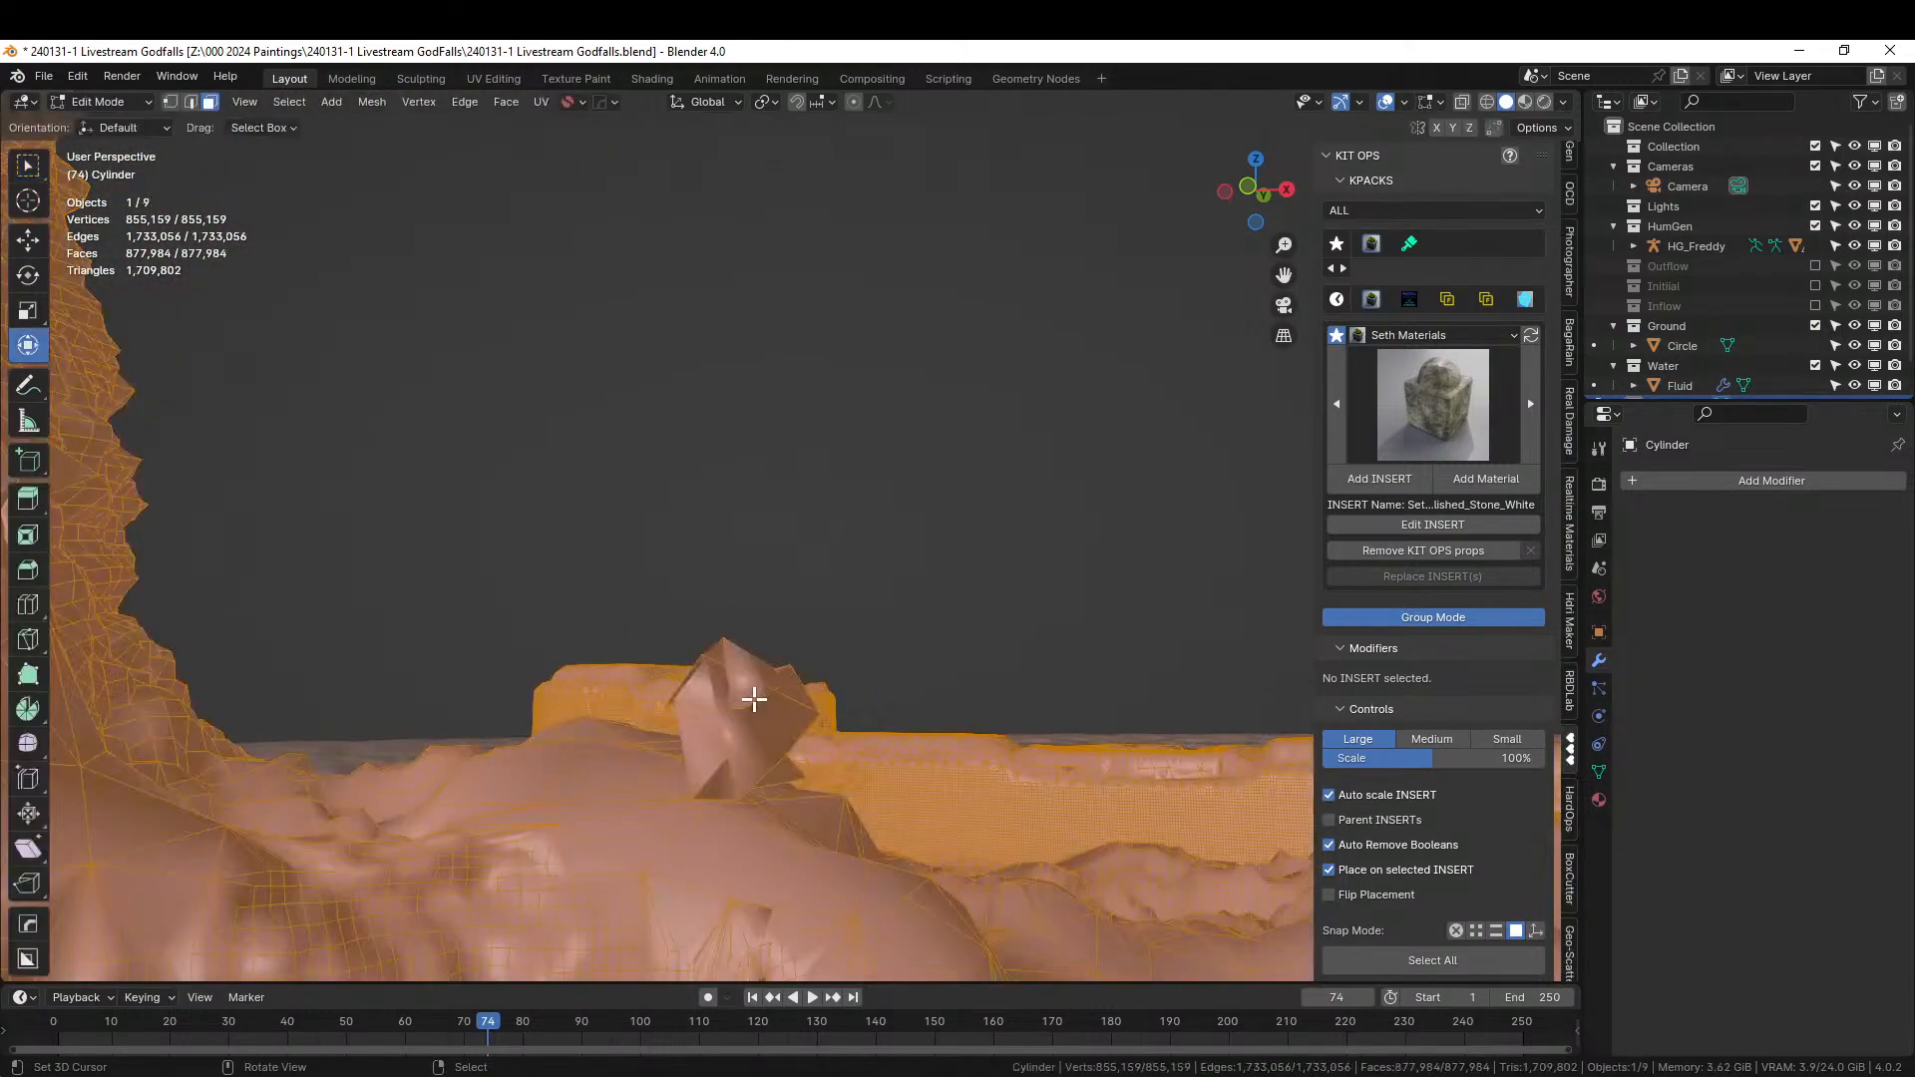
pyautogui.click(770, 716)
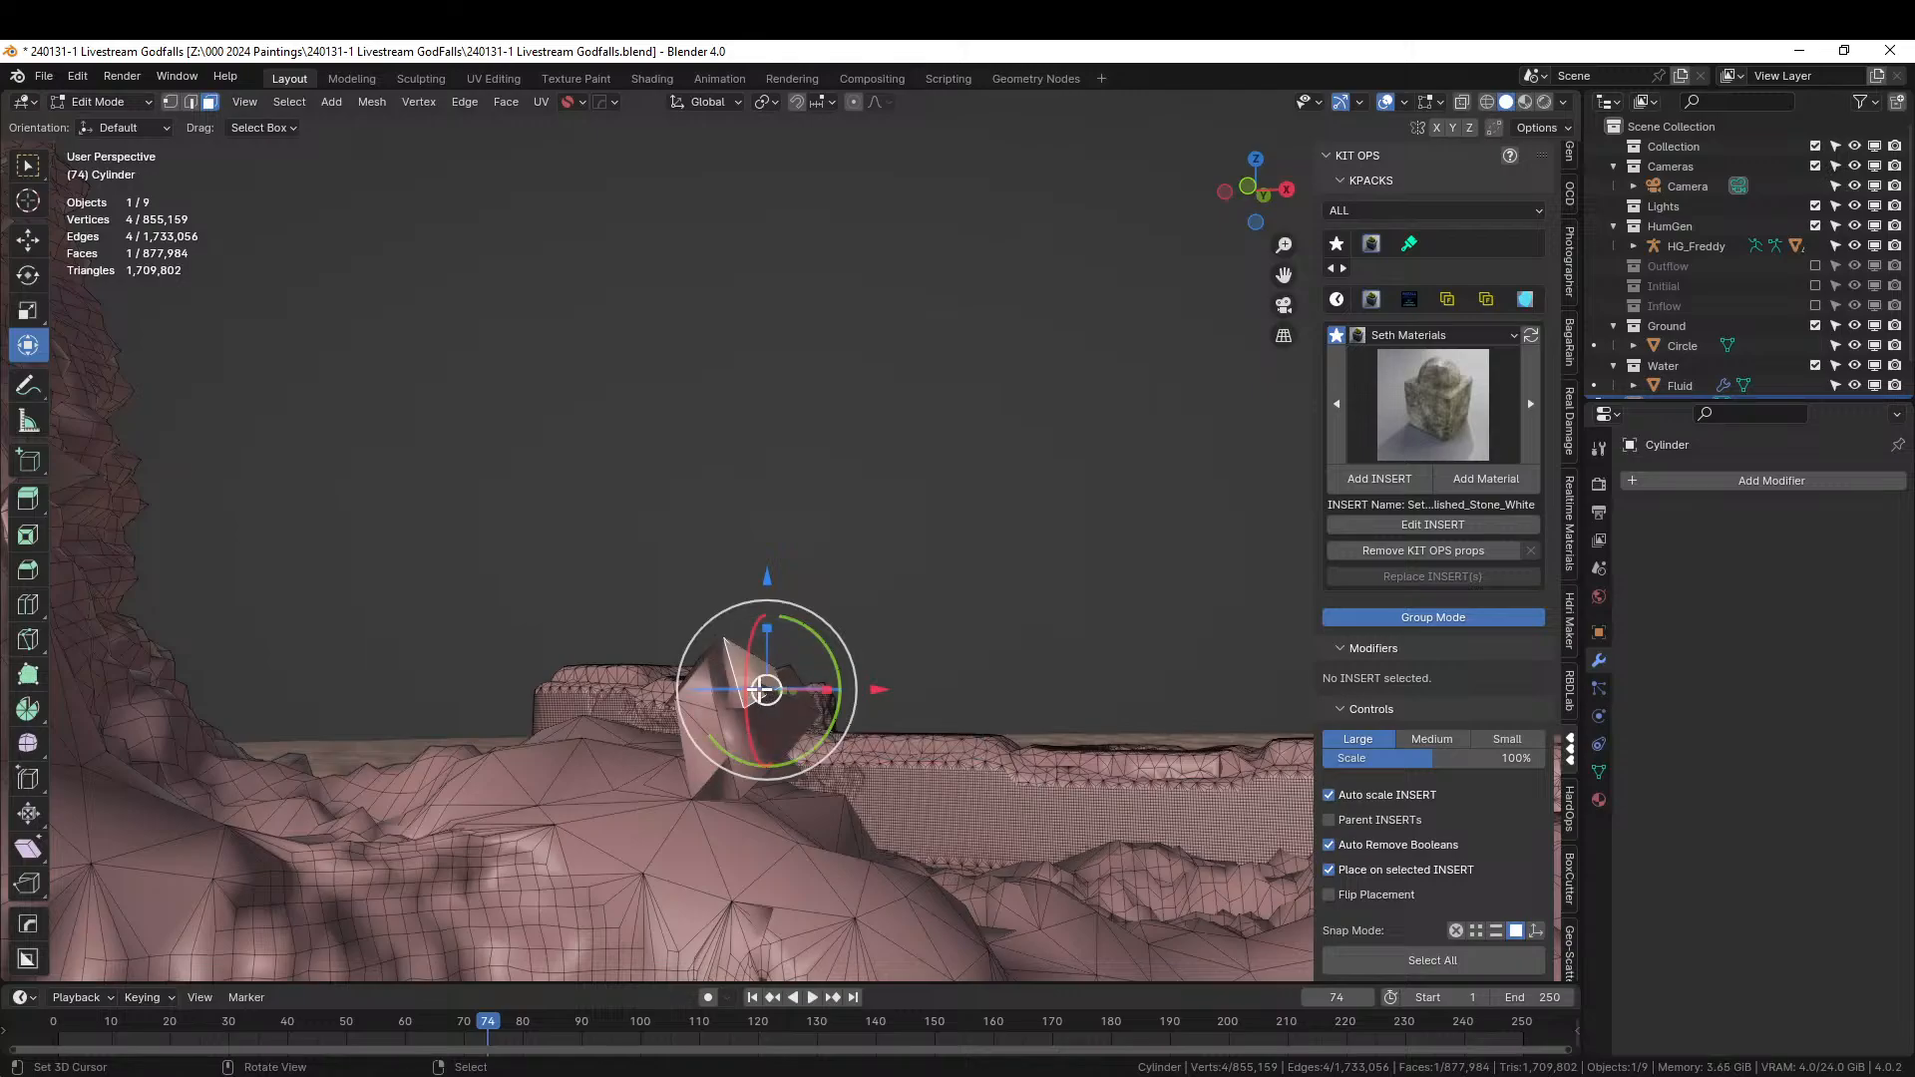
pyautogui.press('l')
pyautogui.press('x')
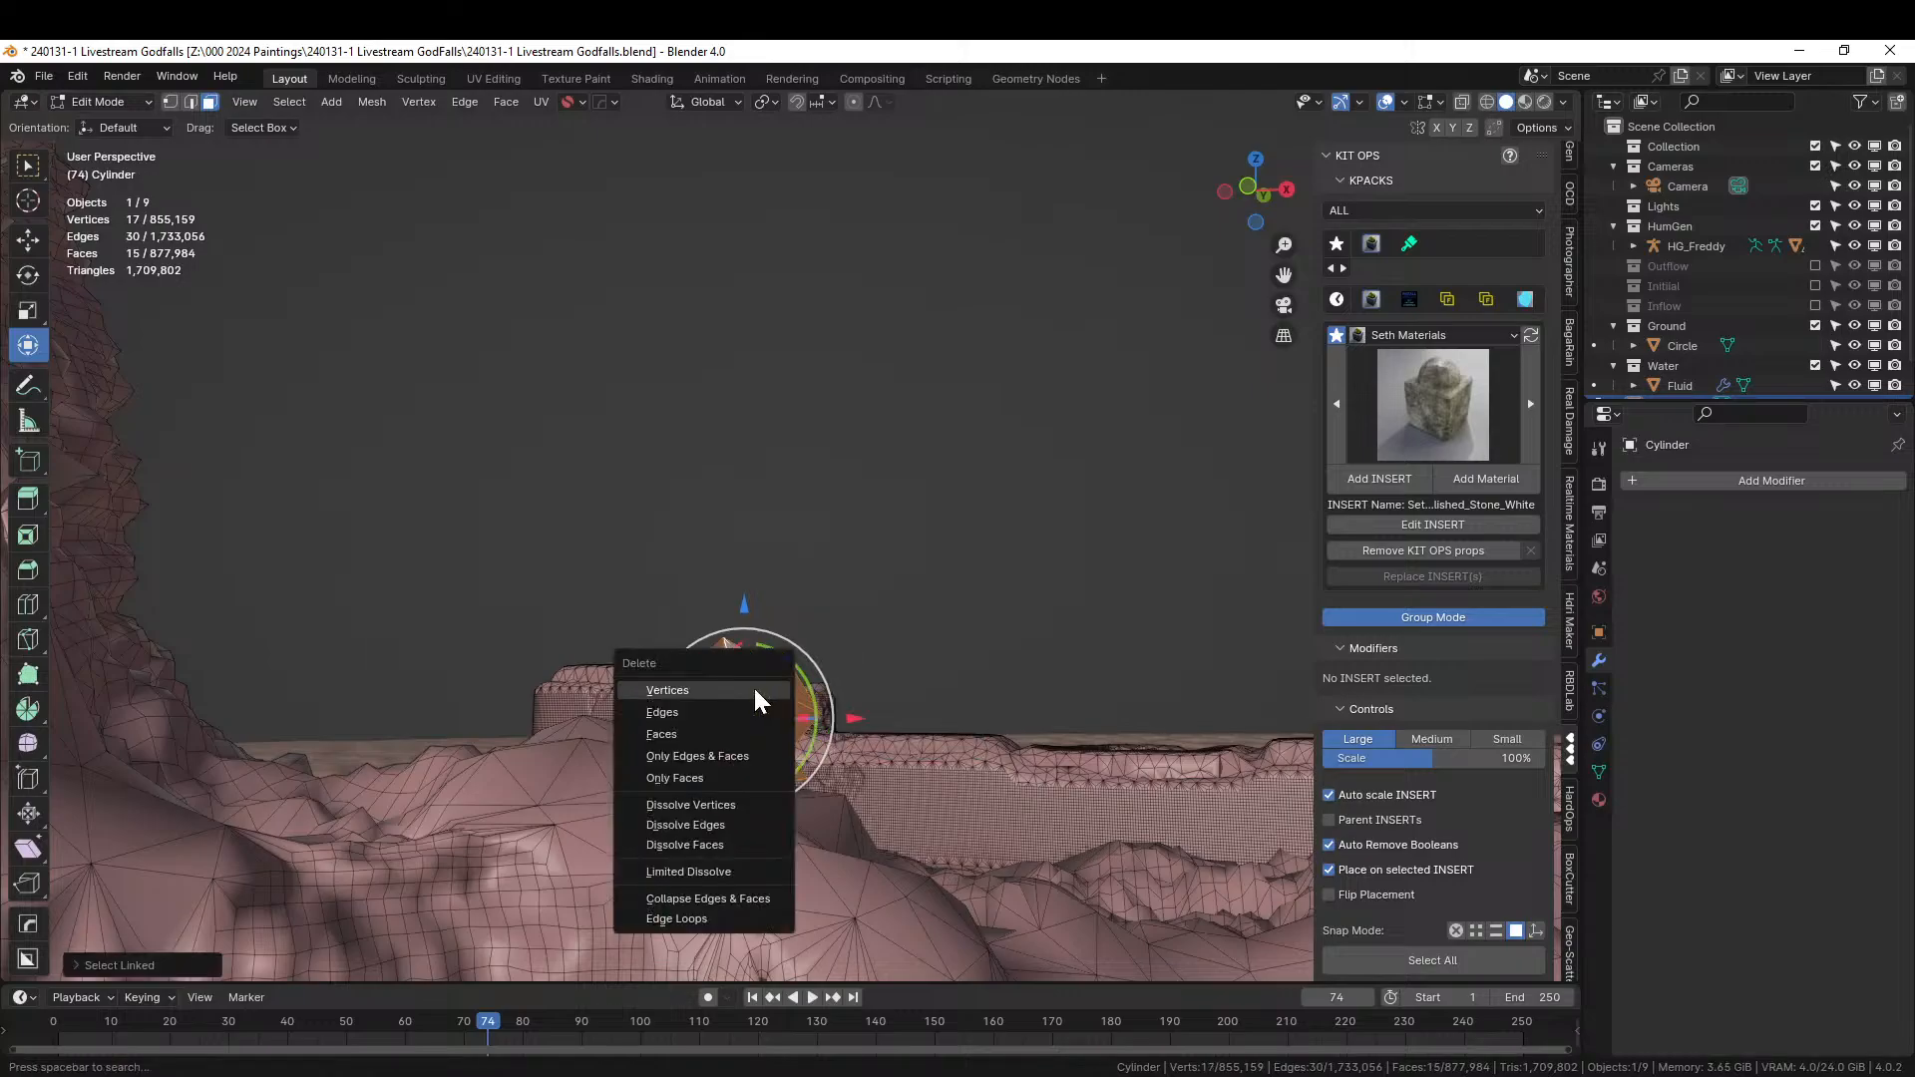
pyautogui.click(755, 698)
# Delete all remaining vertices not linked to the fortress's main body, leave mesh editing and save the file.
pyautogui.click(596, 769)
pyautogui.hotkey('ctrl', 'l')
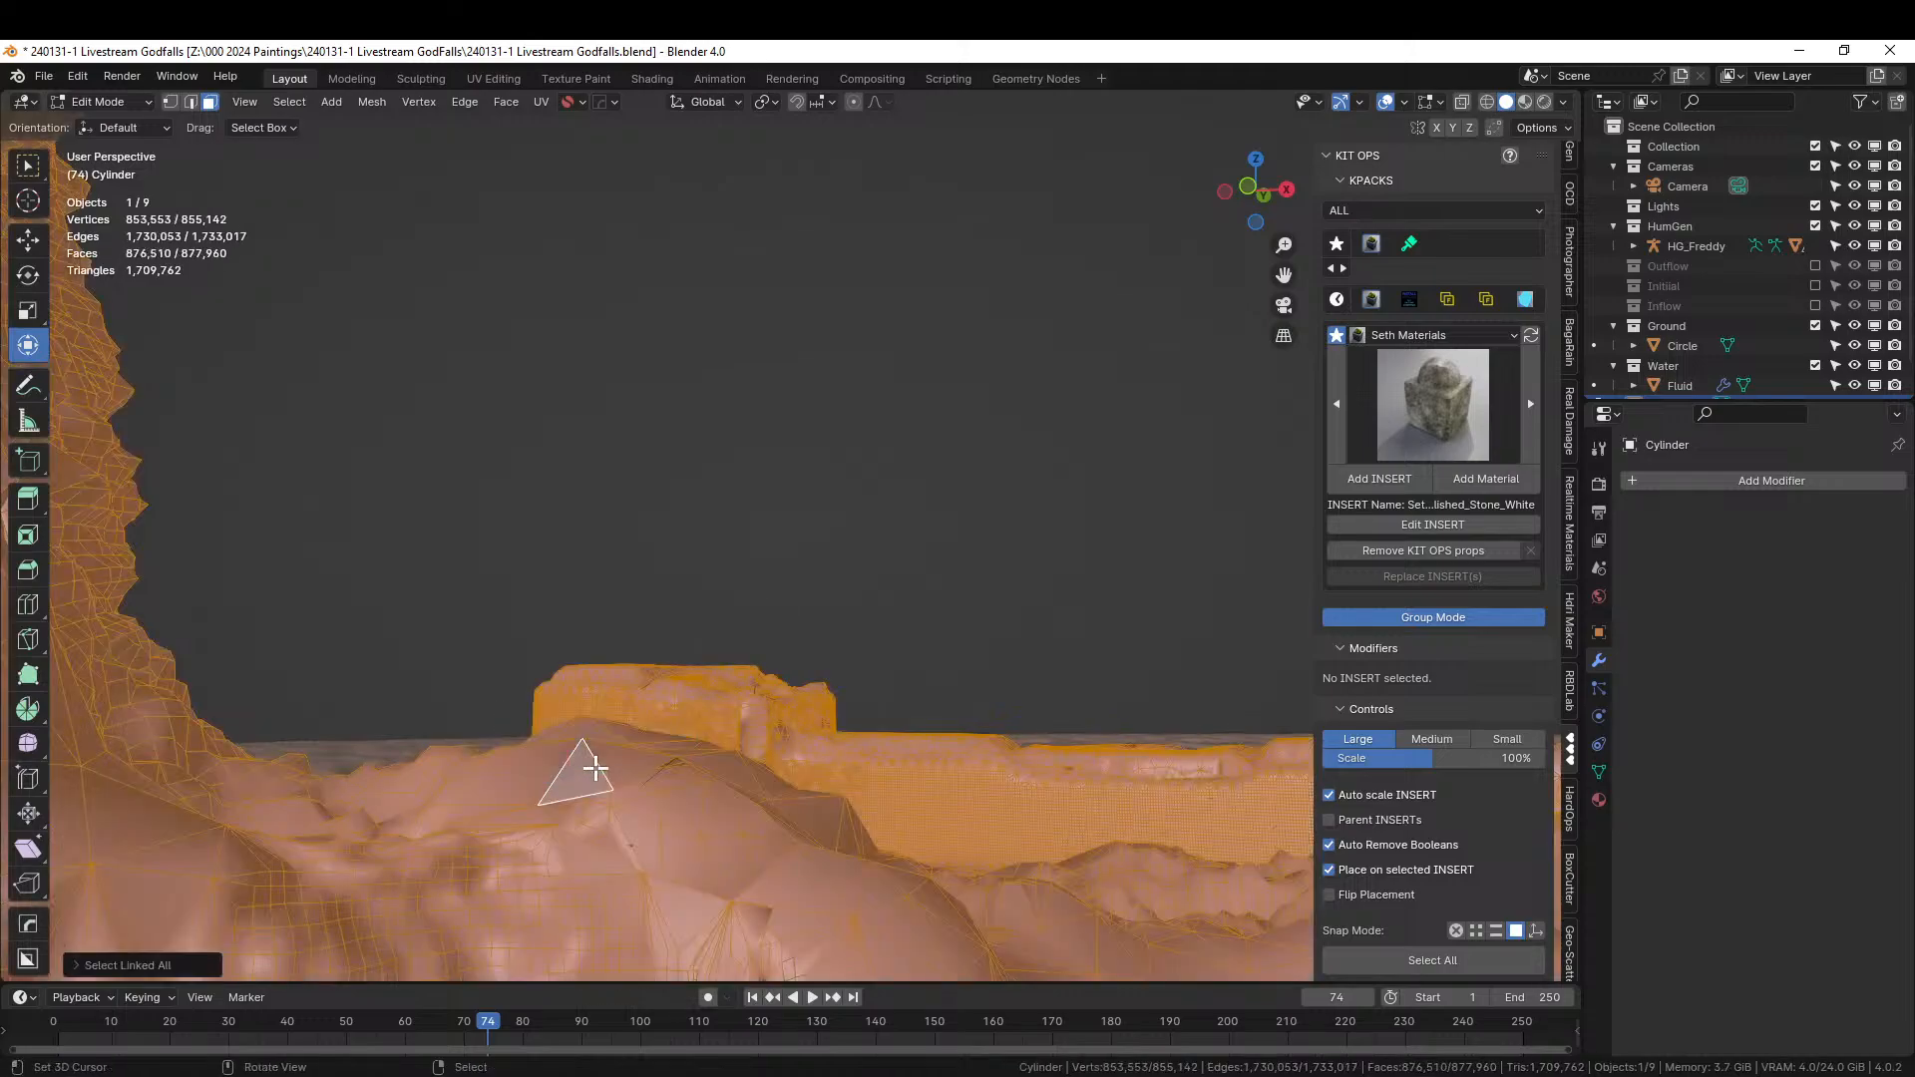
pyautogui.hotkey('ctrl', 'i')
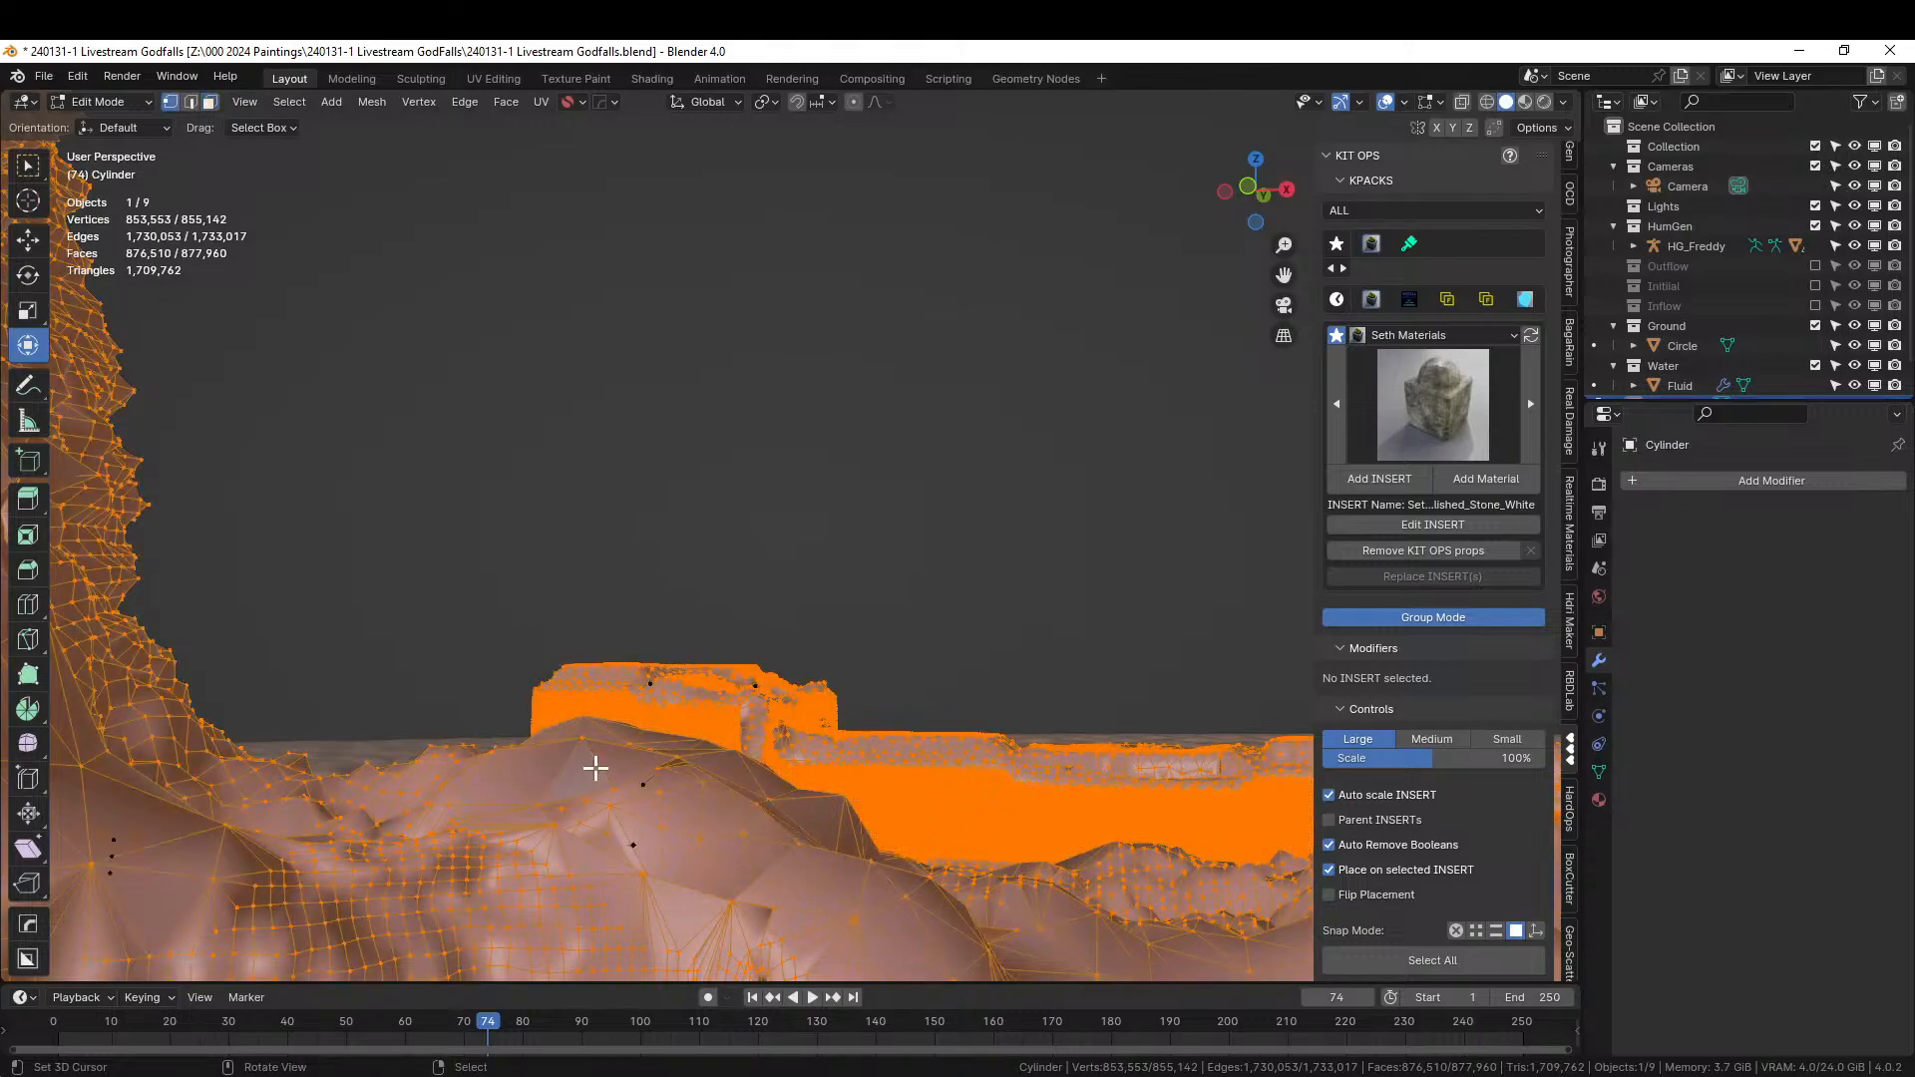
pyautogui.press('1')
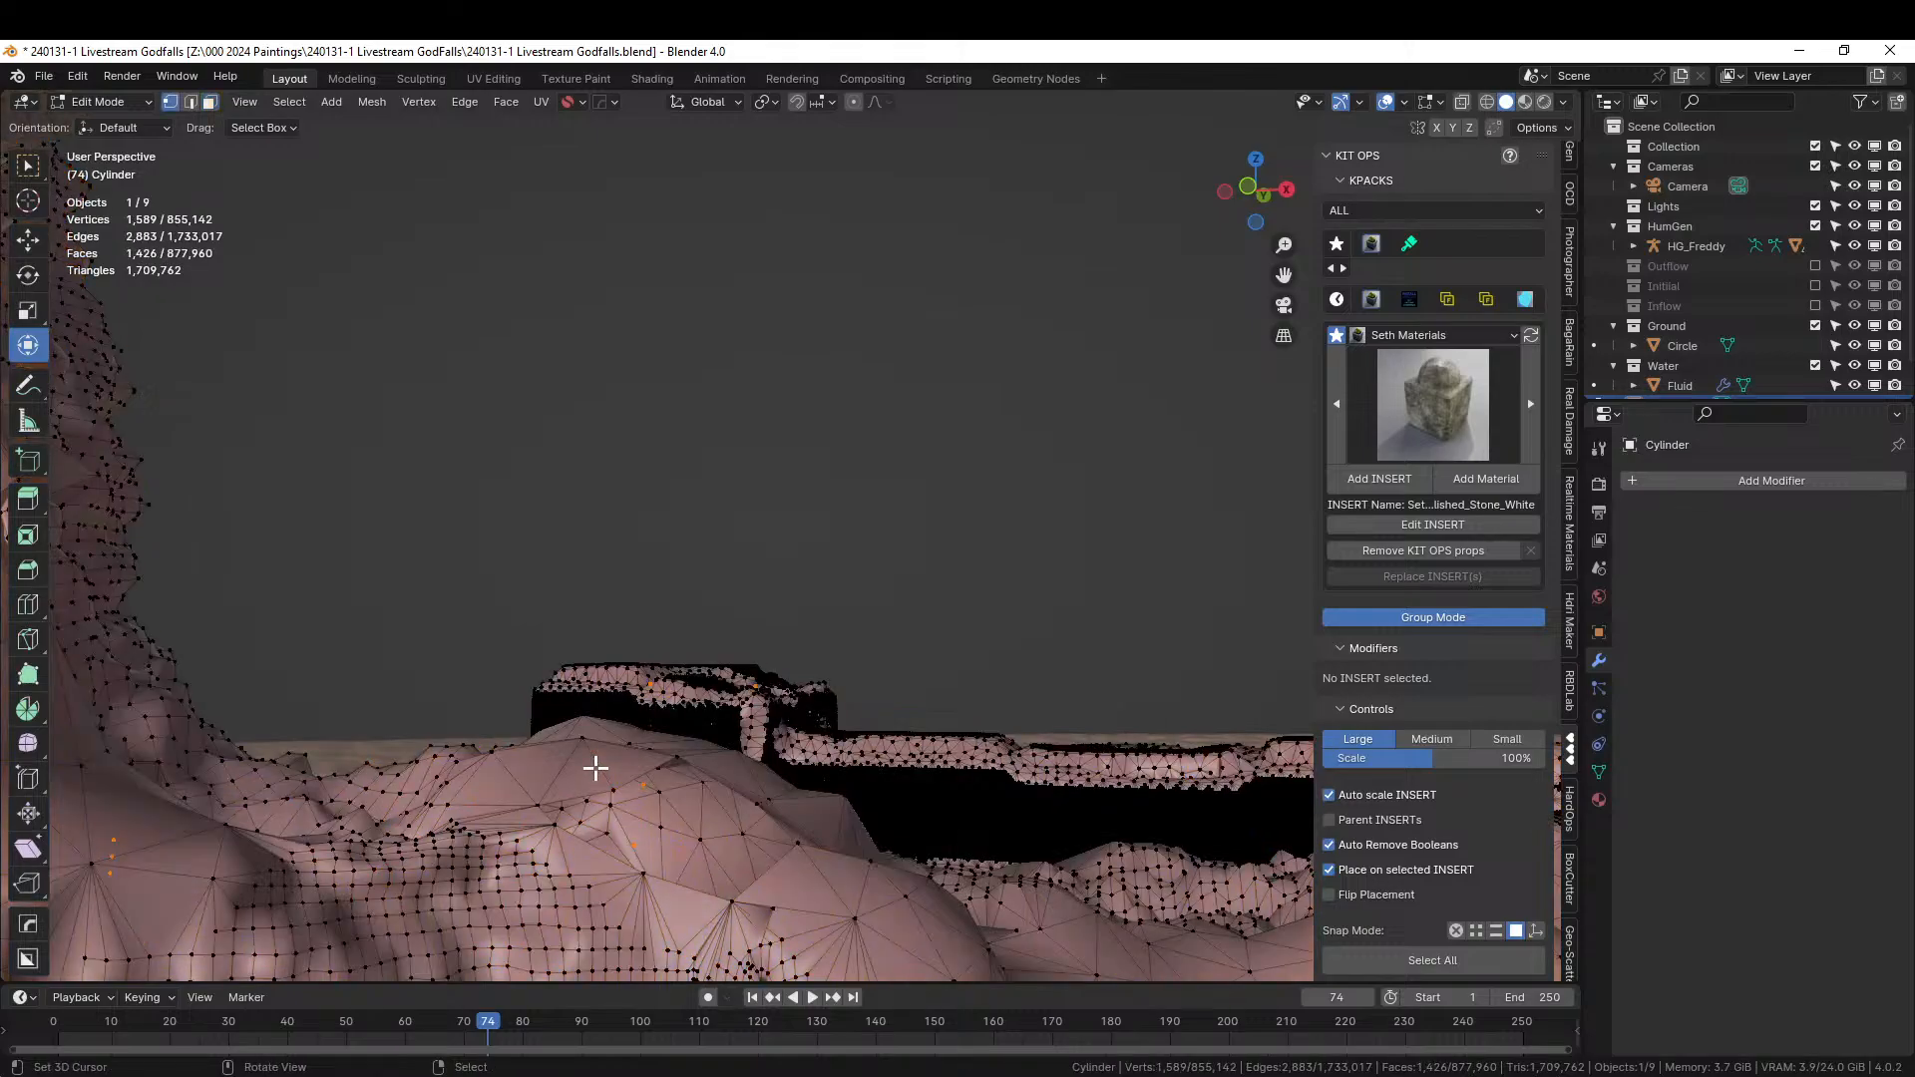
pyautogui.press('x')
pyautogui.click(595, 768)
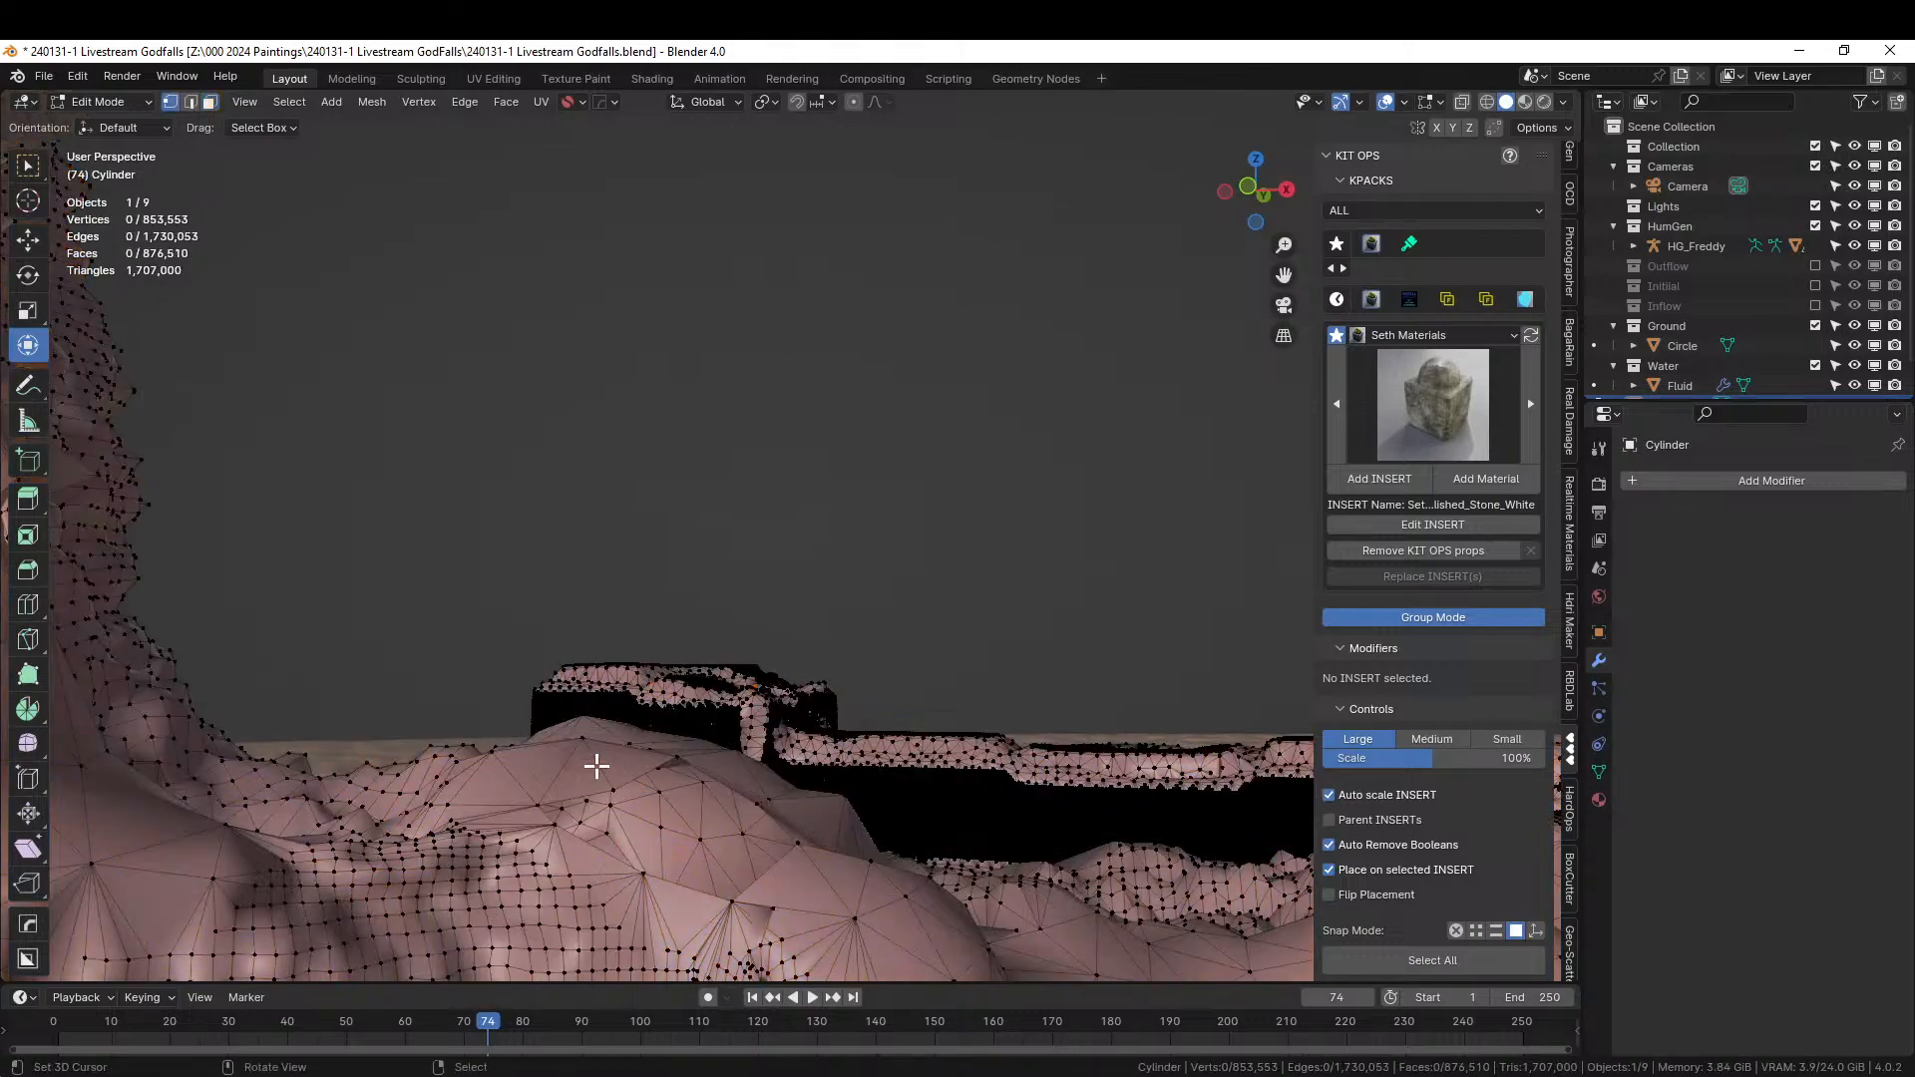
pyautogui.press('KP_Divide')
pyautogui.press('Tab')
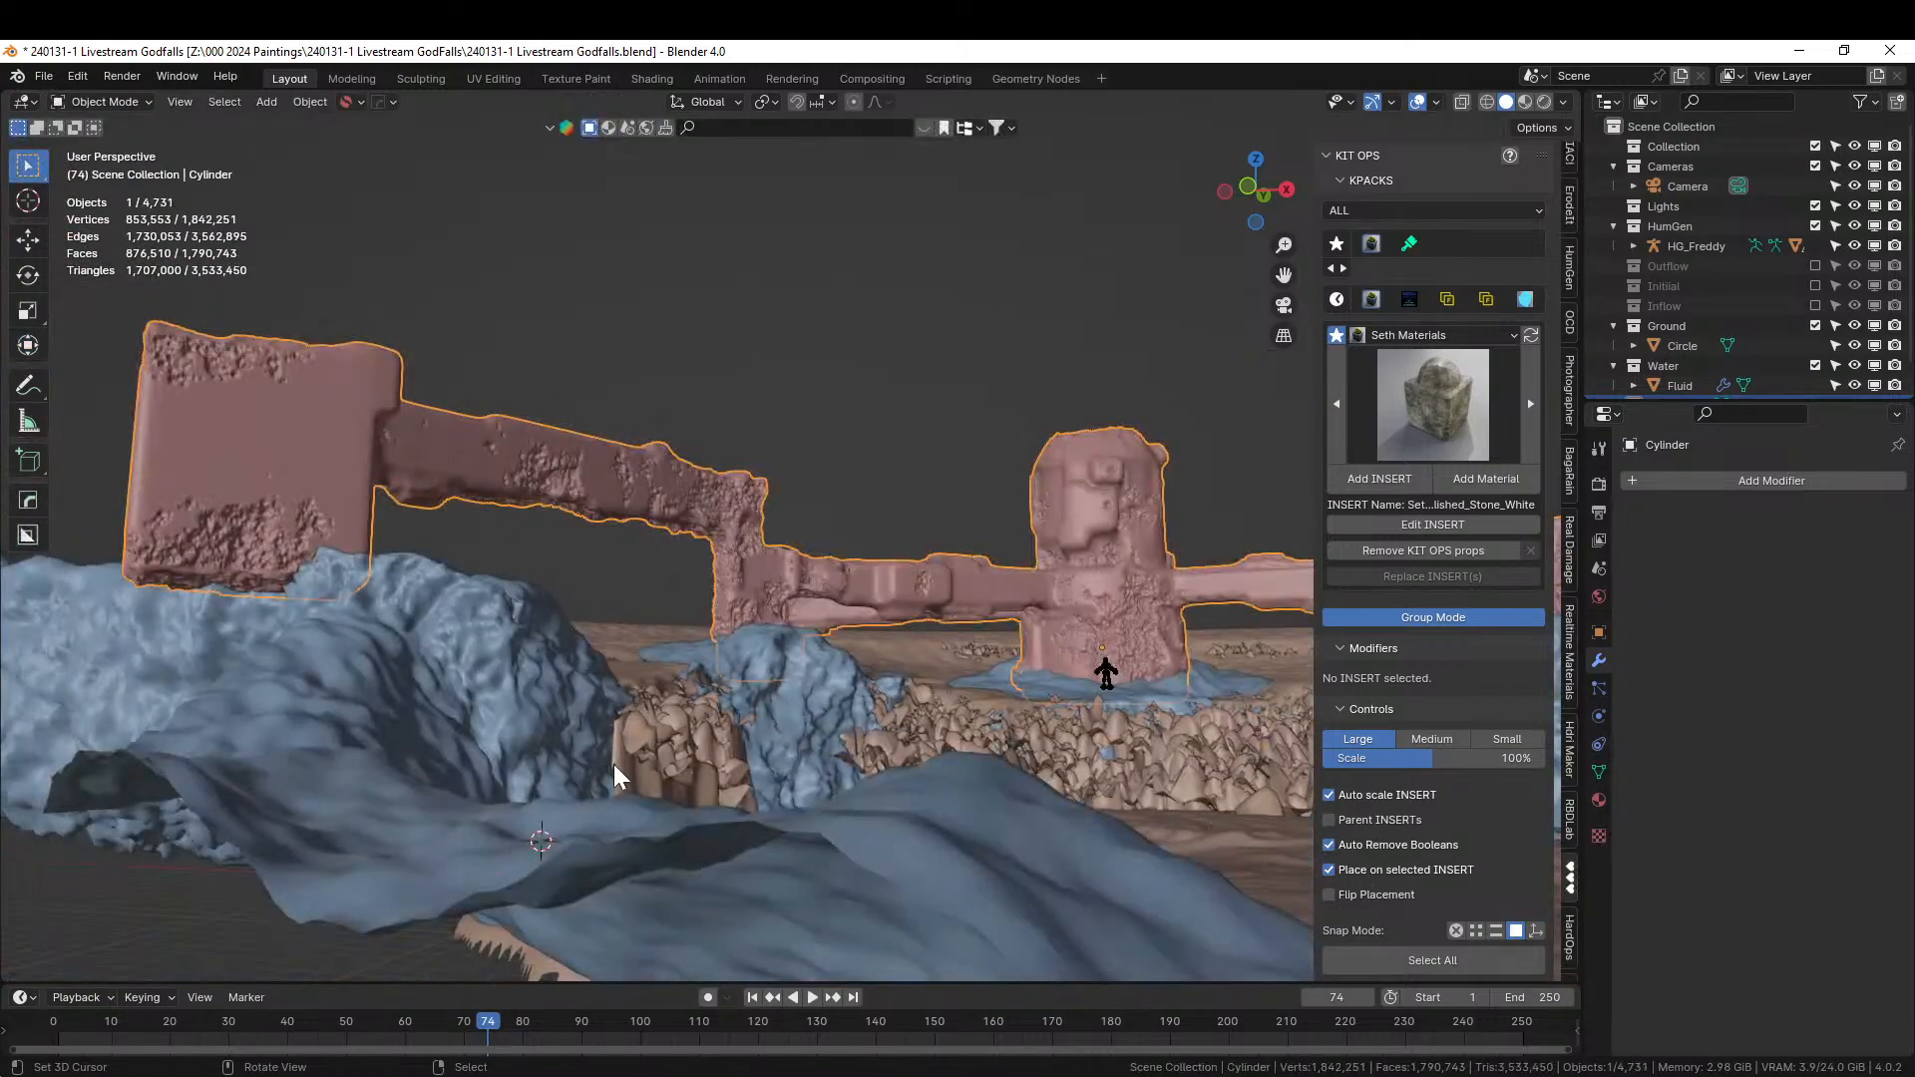
pyautogui.hotkey('ctrl', 's')
# Move the fortress into a new collection named Structure.
pyautogui.keyDown('ctrl'); pyautogui.moveTo(1052, 601); pyautogui.dragTo(762, 597, button='middle'); pyautogui.keyUp('ctrl')
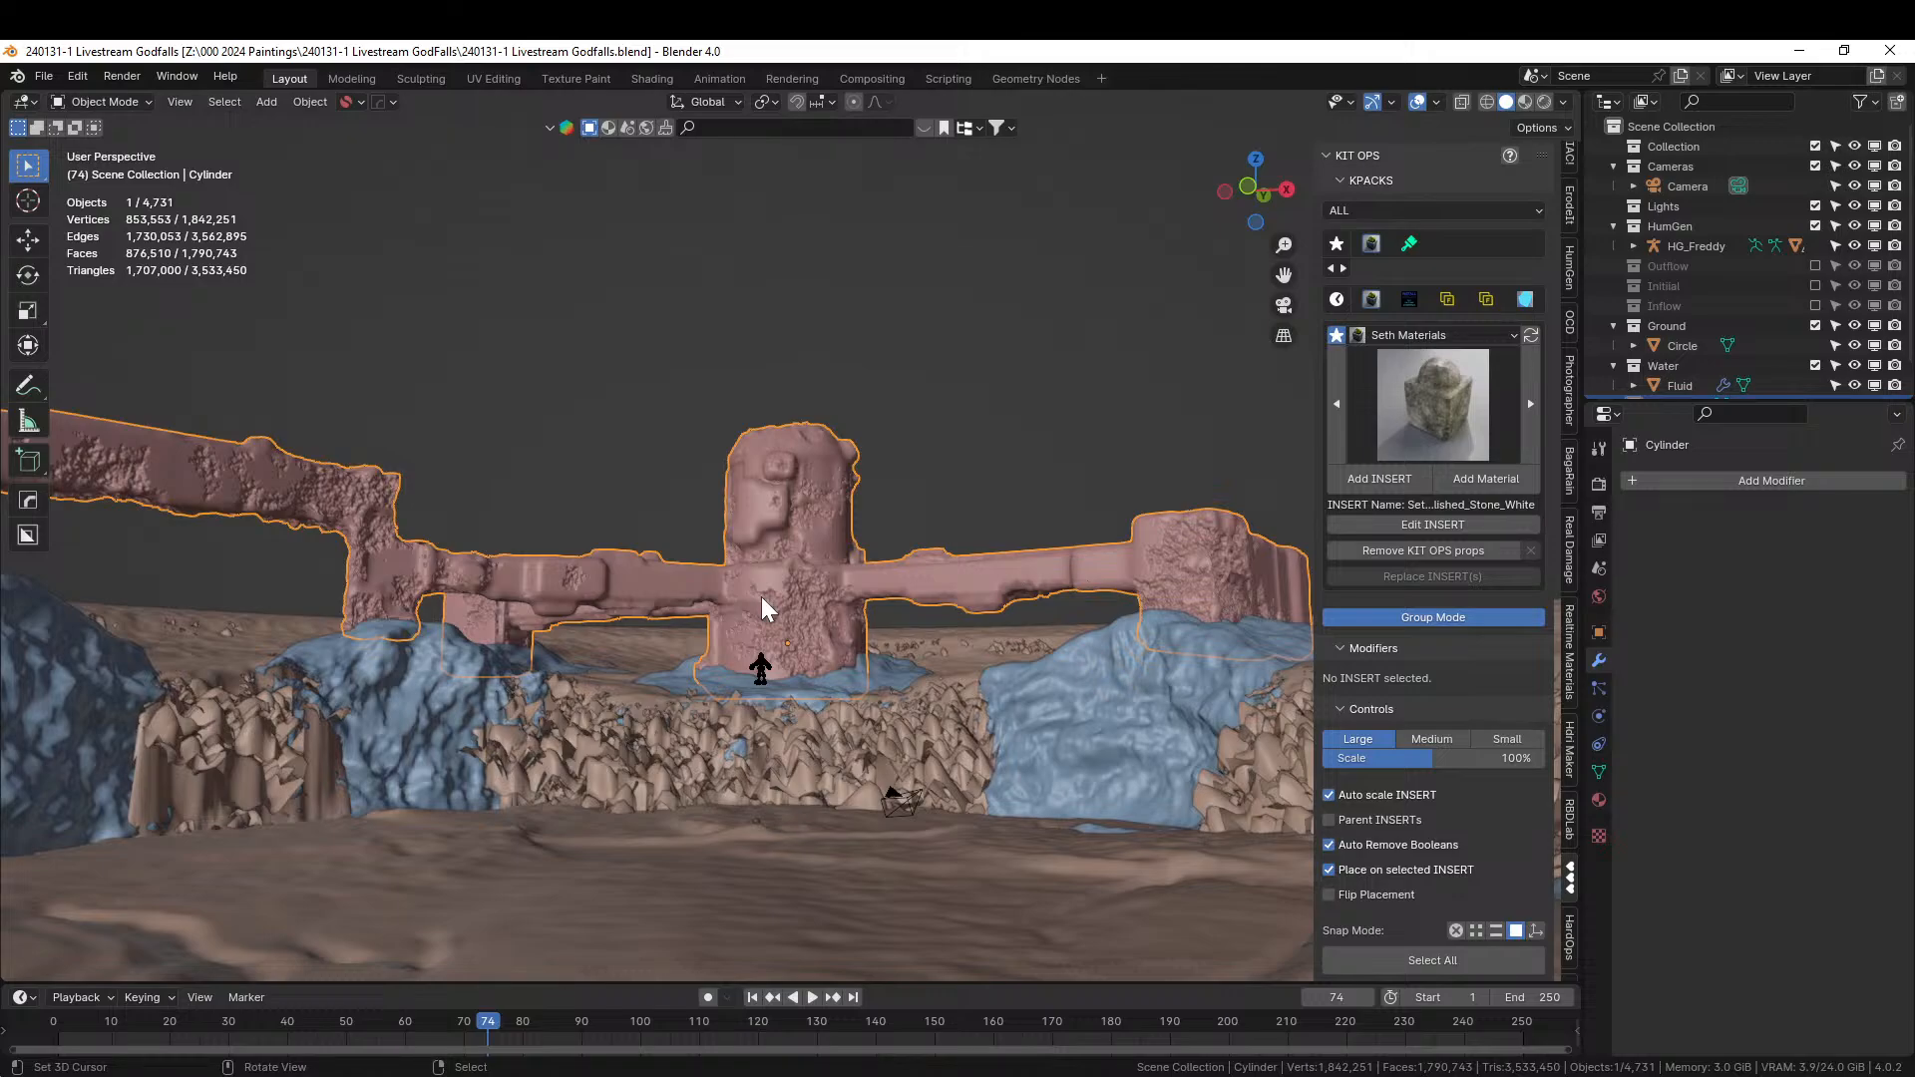
pyautogui.moveTo(643, 752); pyautogui.dragTo(695, 769, button='middle')
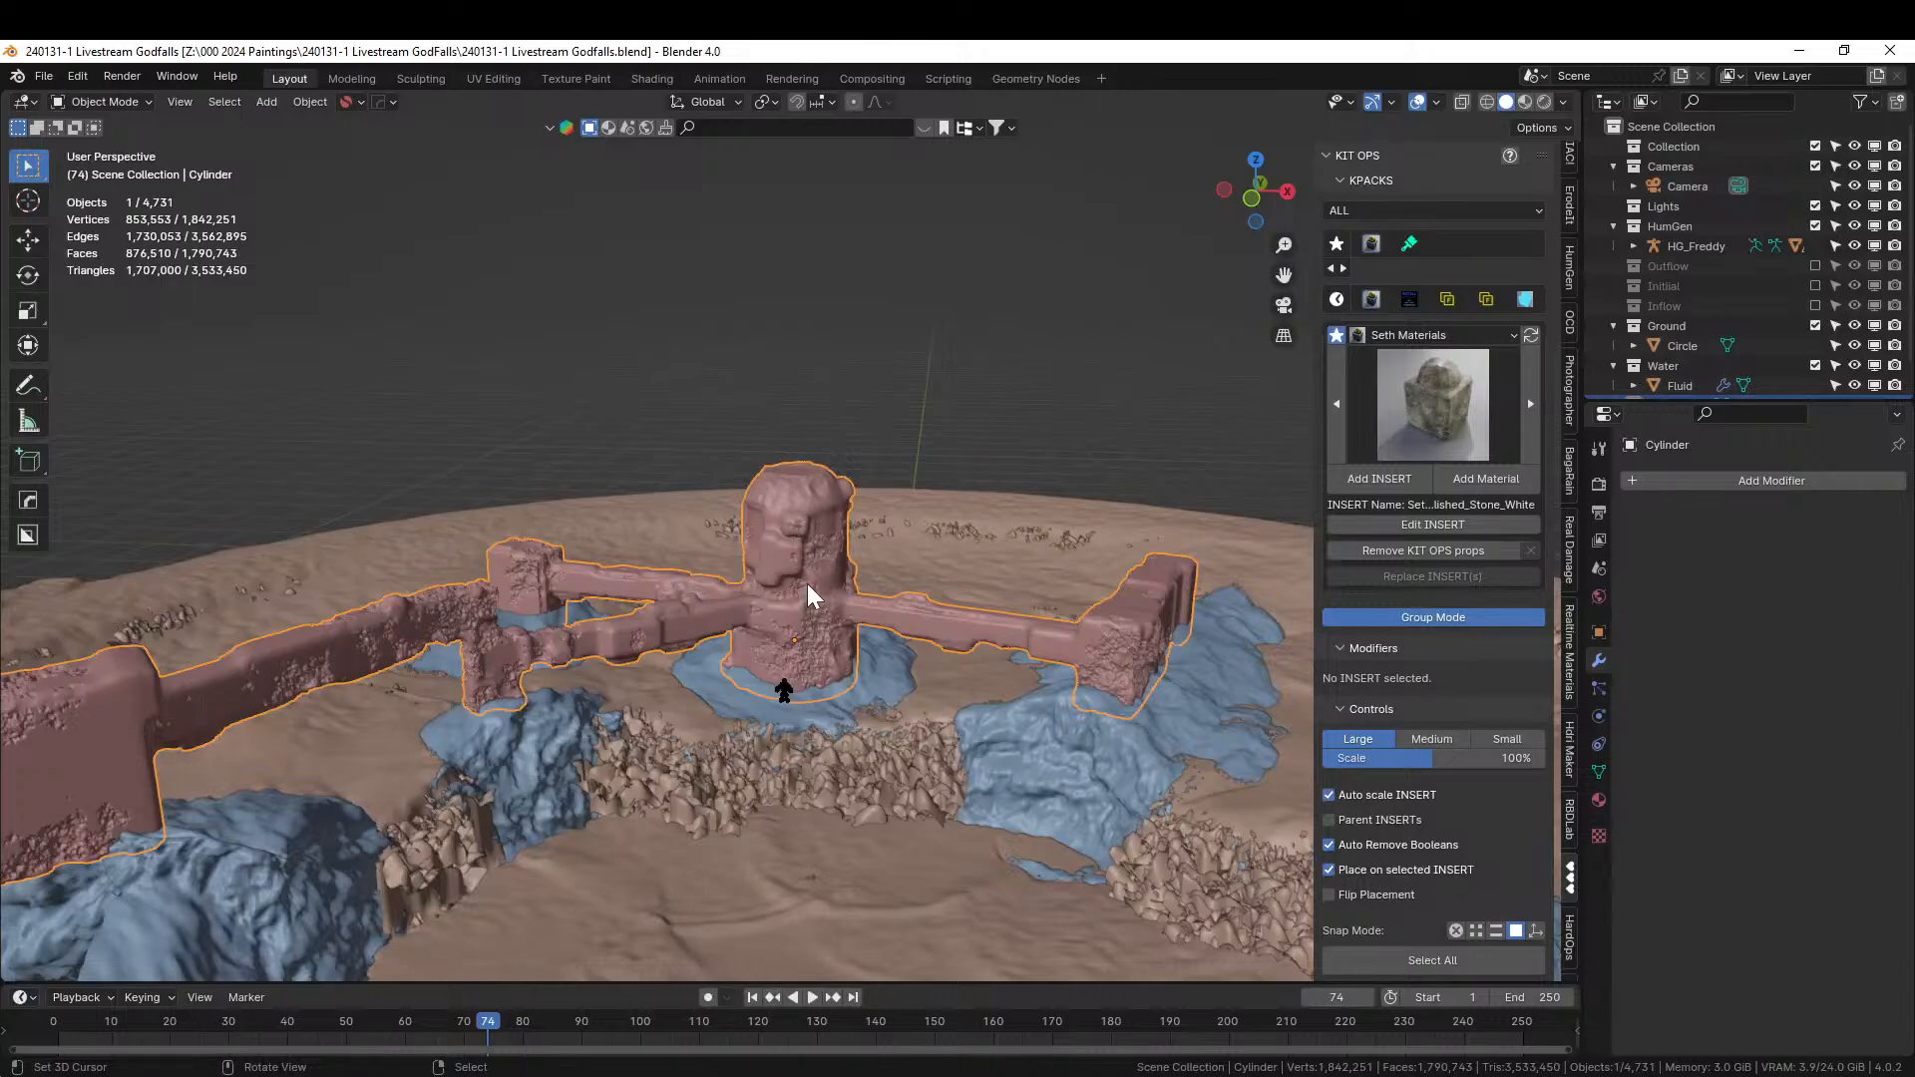
pyautogui.press('m')
pyautogui.click(764, 585)
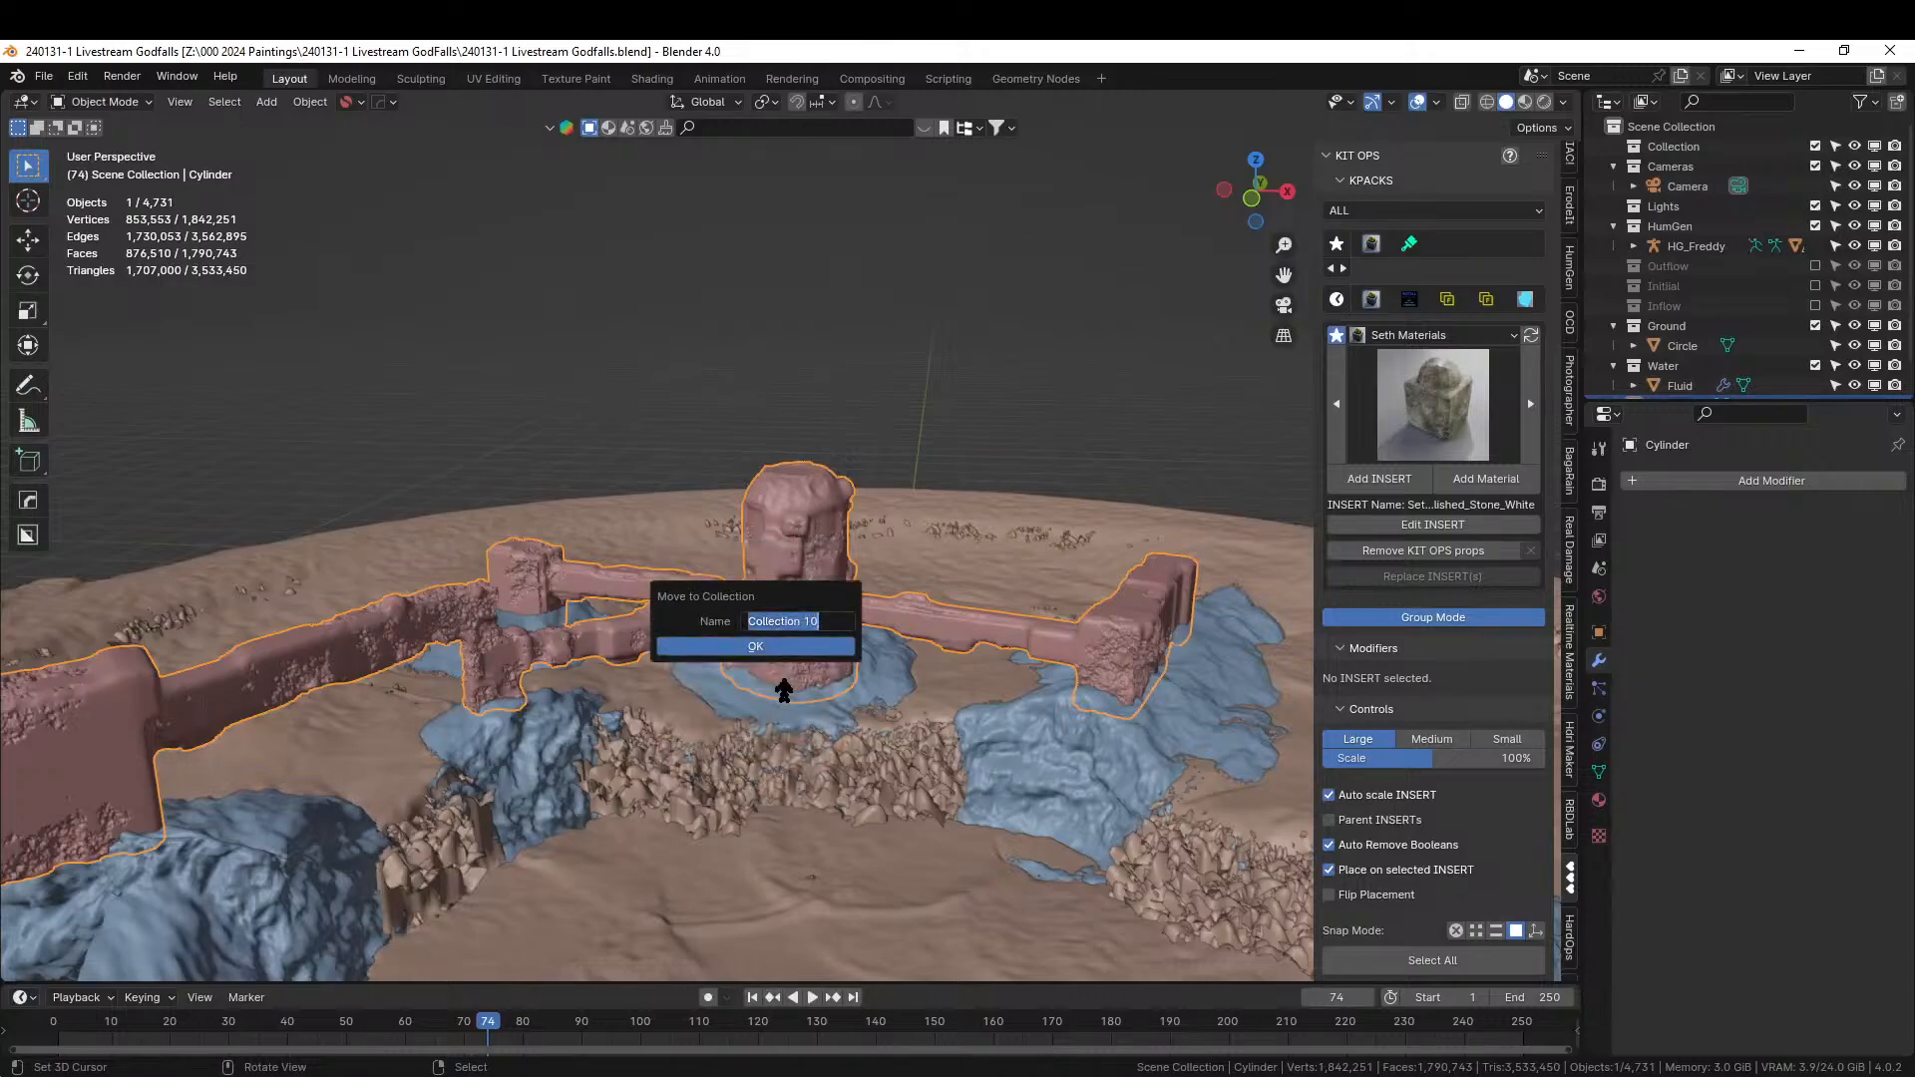
pyautogui.write('Structure')
pyautogui.press('Return')
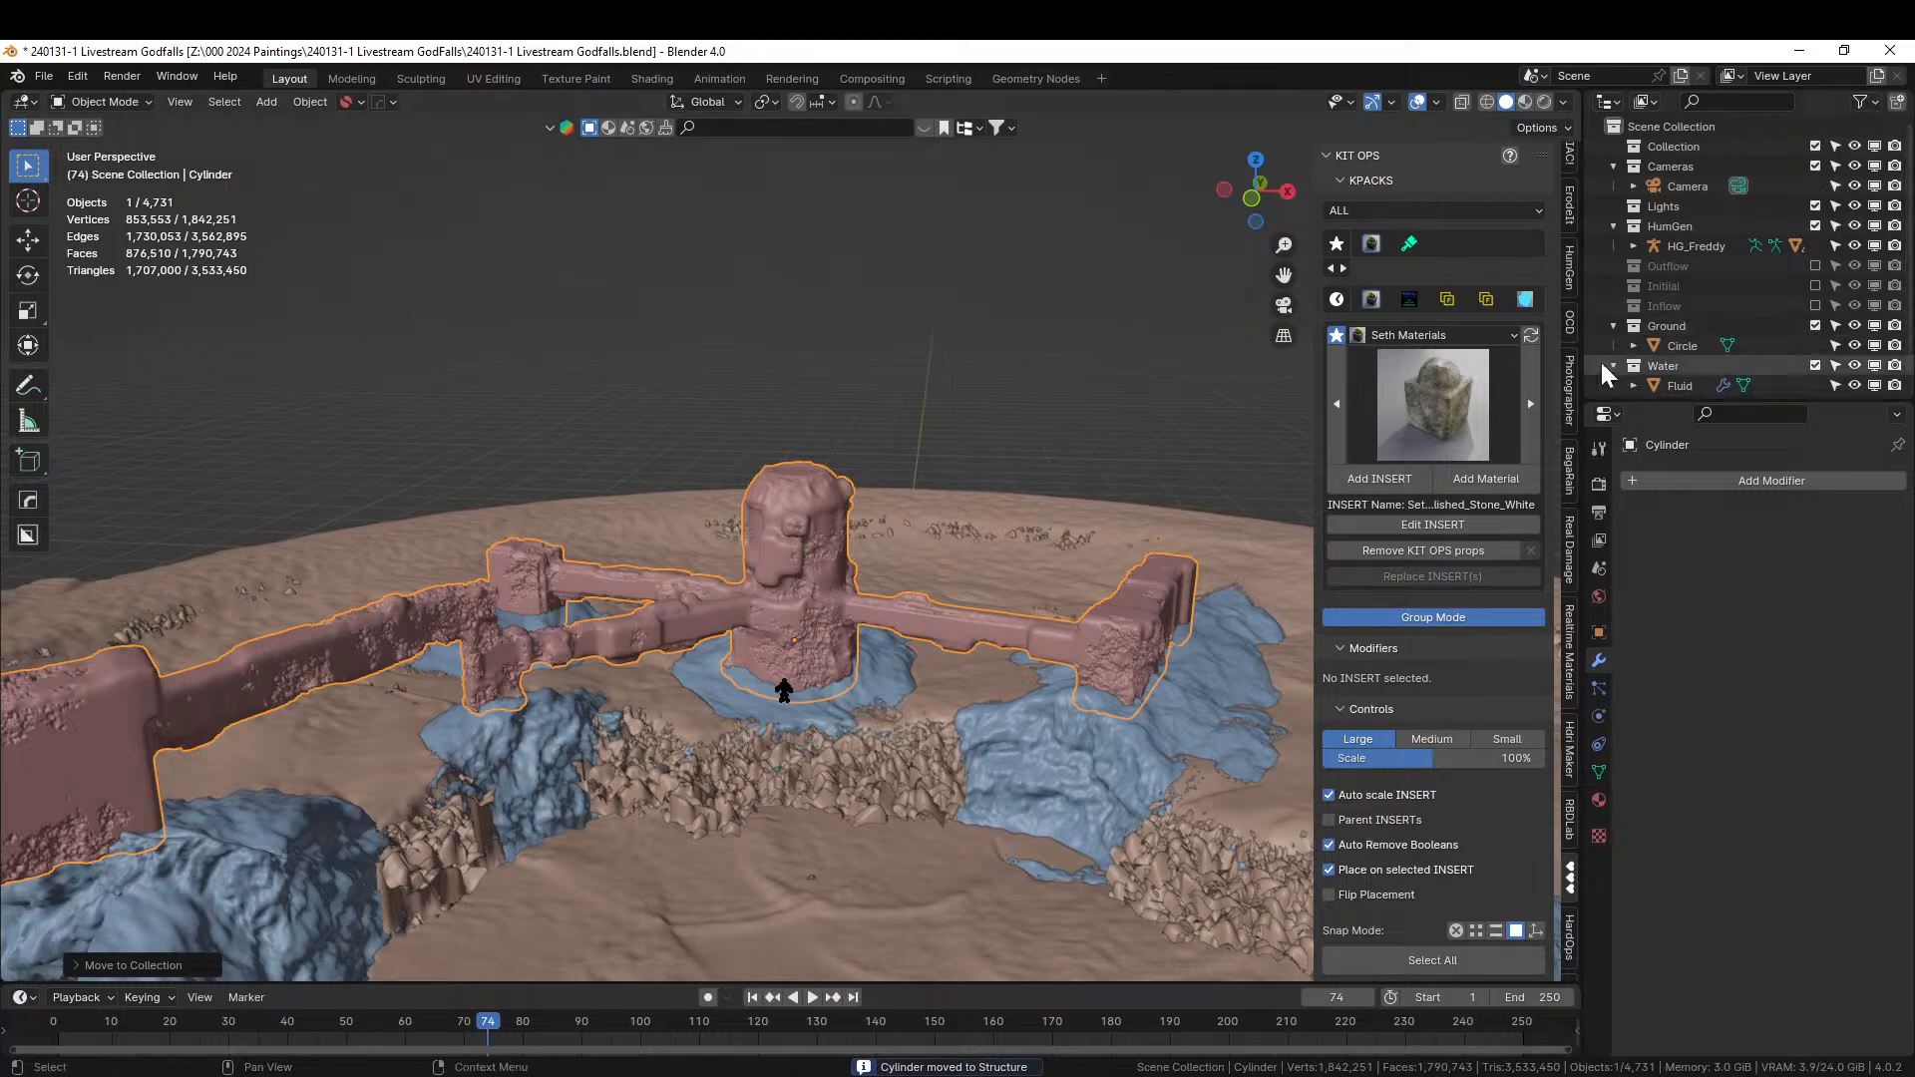
# Delete the HumGen collection together with the human figure inside it and save the file.
pyautogui.rightClick(1682, 231)
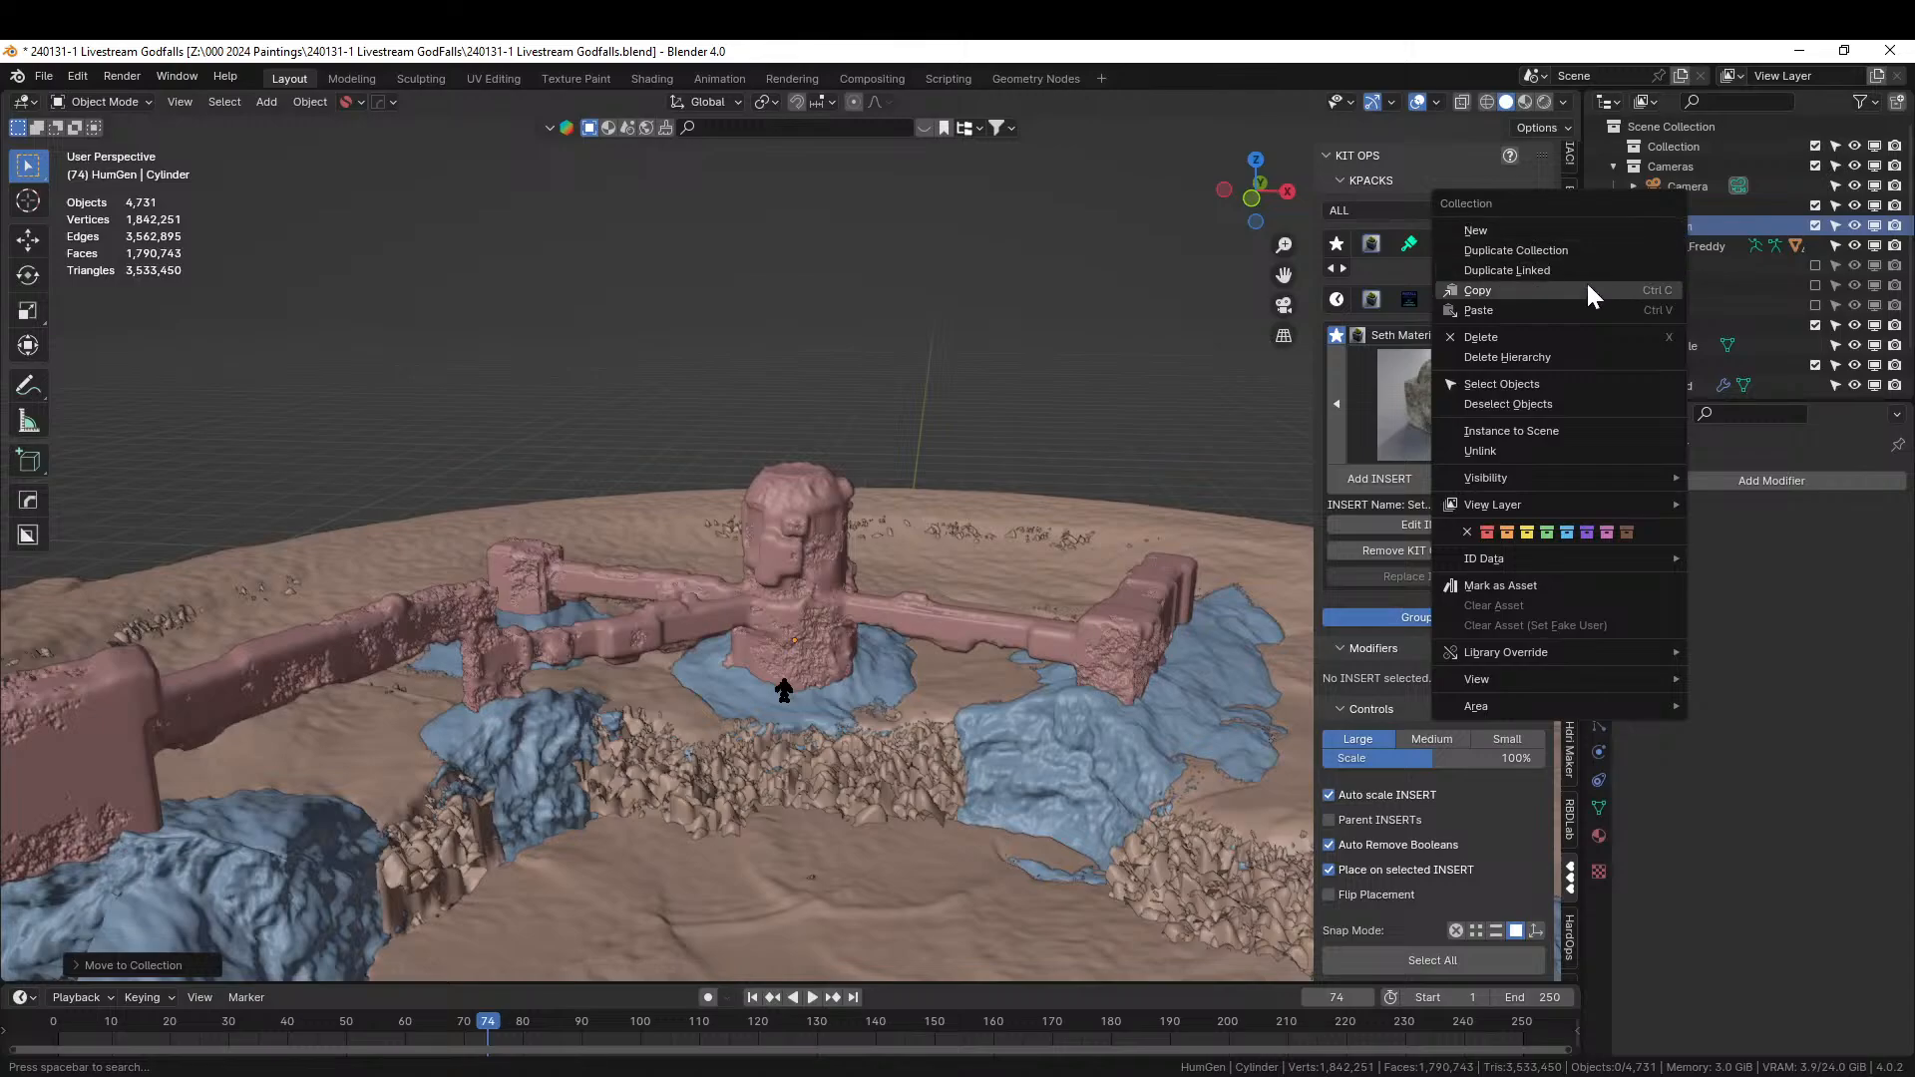
pyautogui.click(1540, 358)
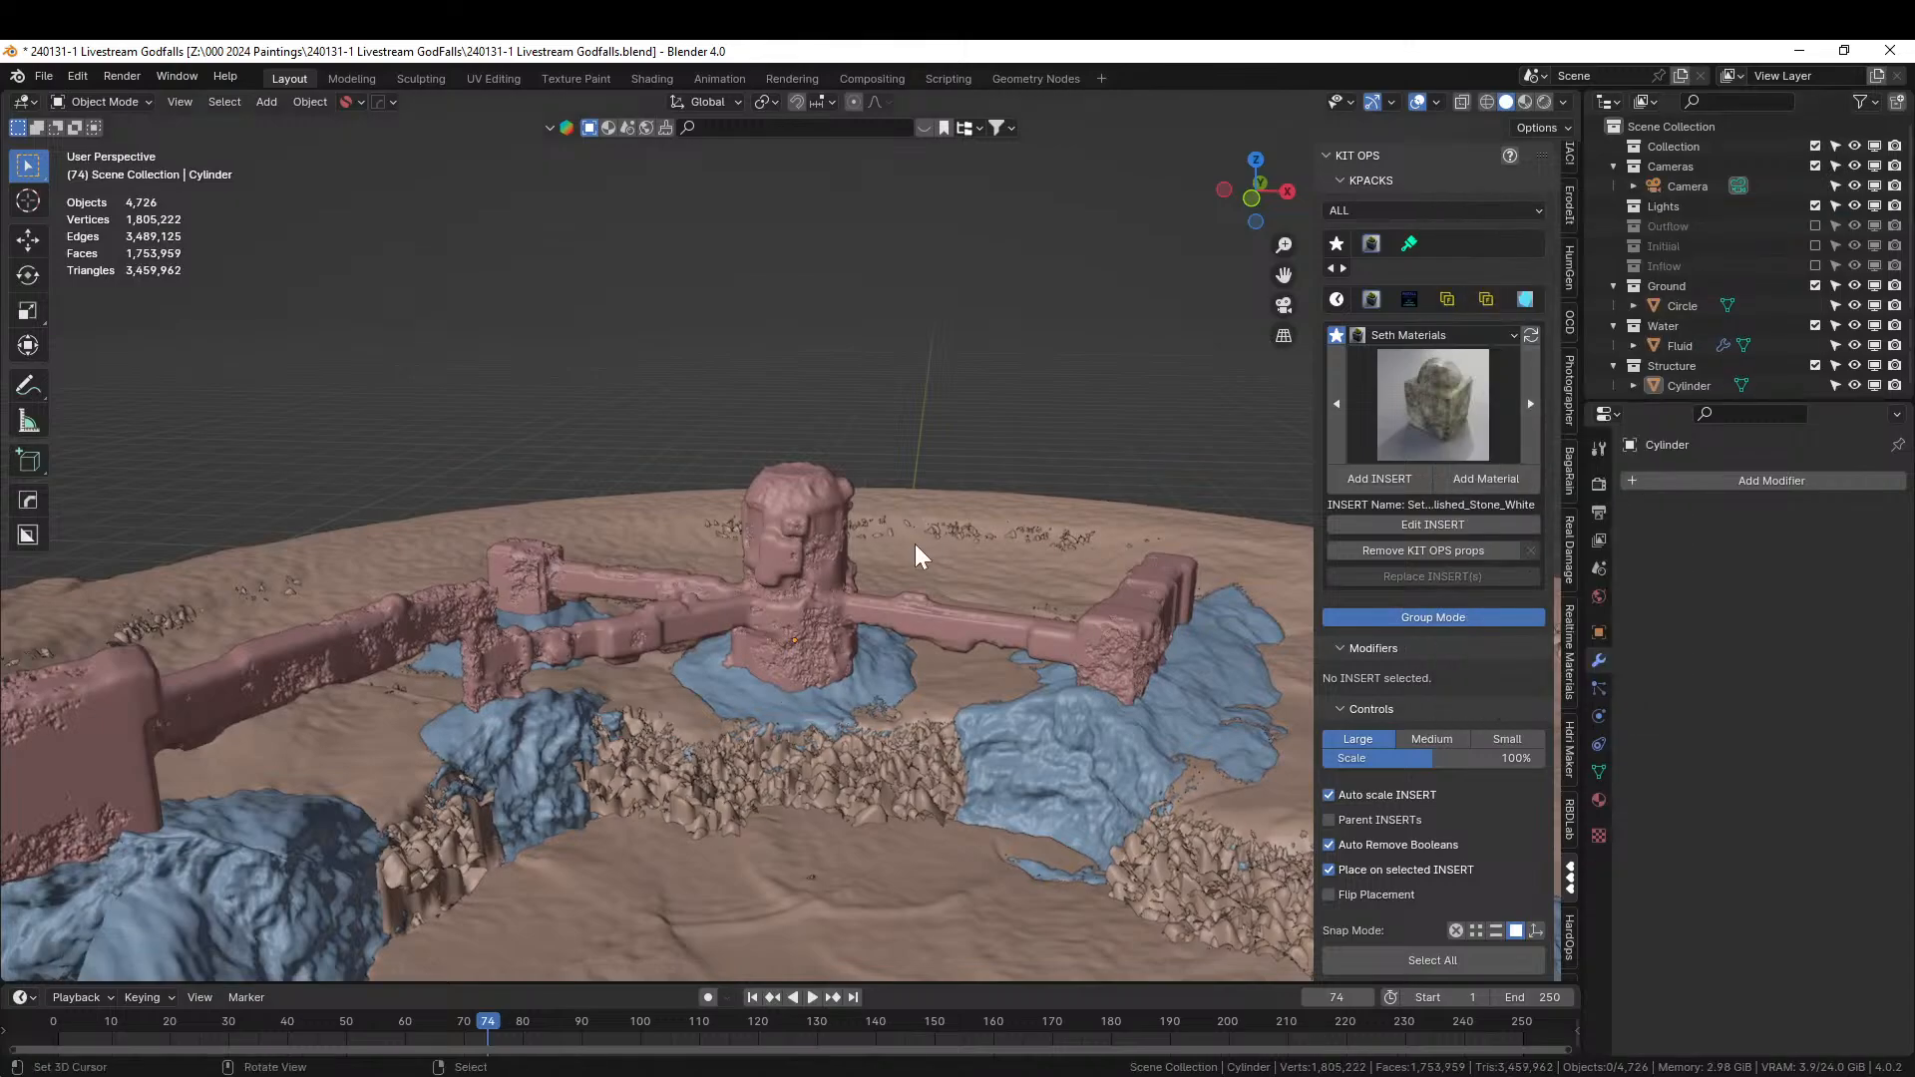
pyautogui.hotkey('ctrl', 's')
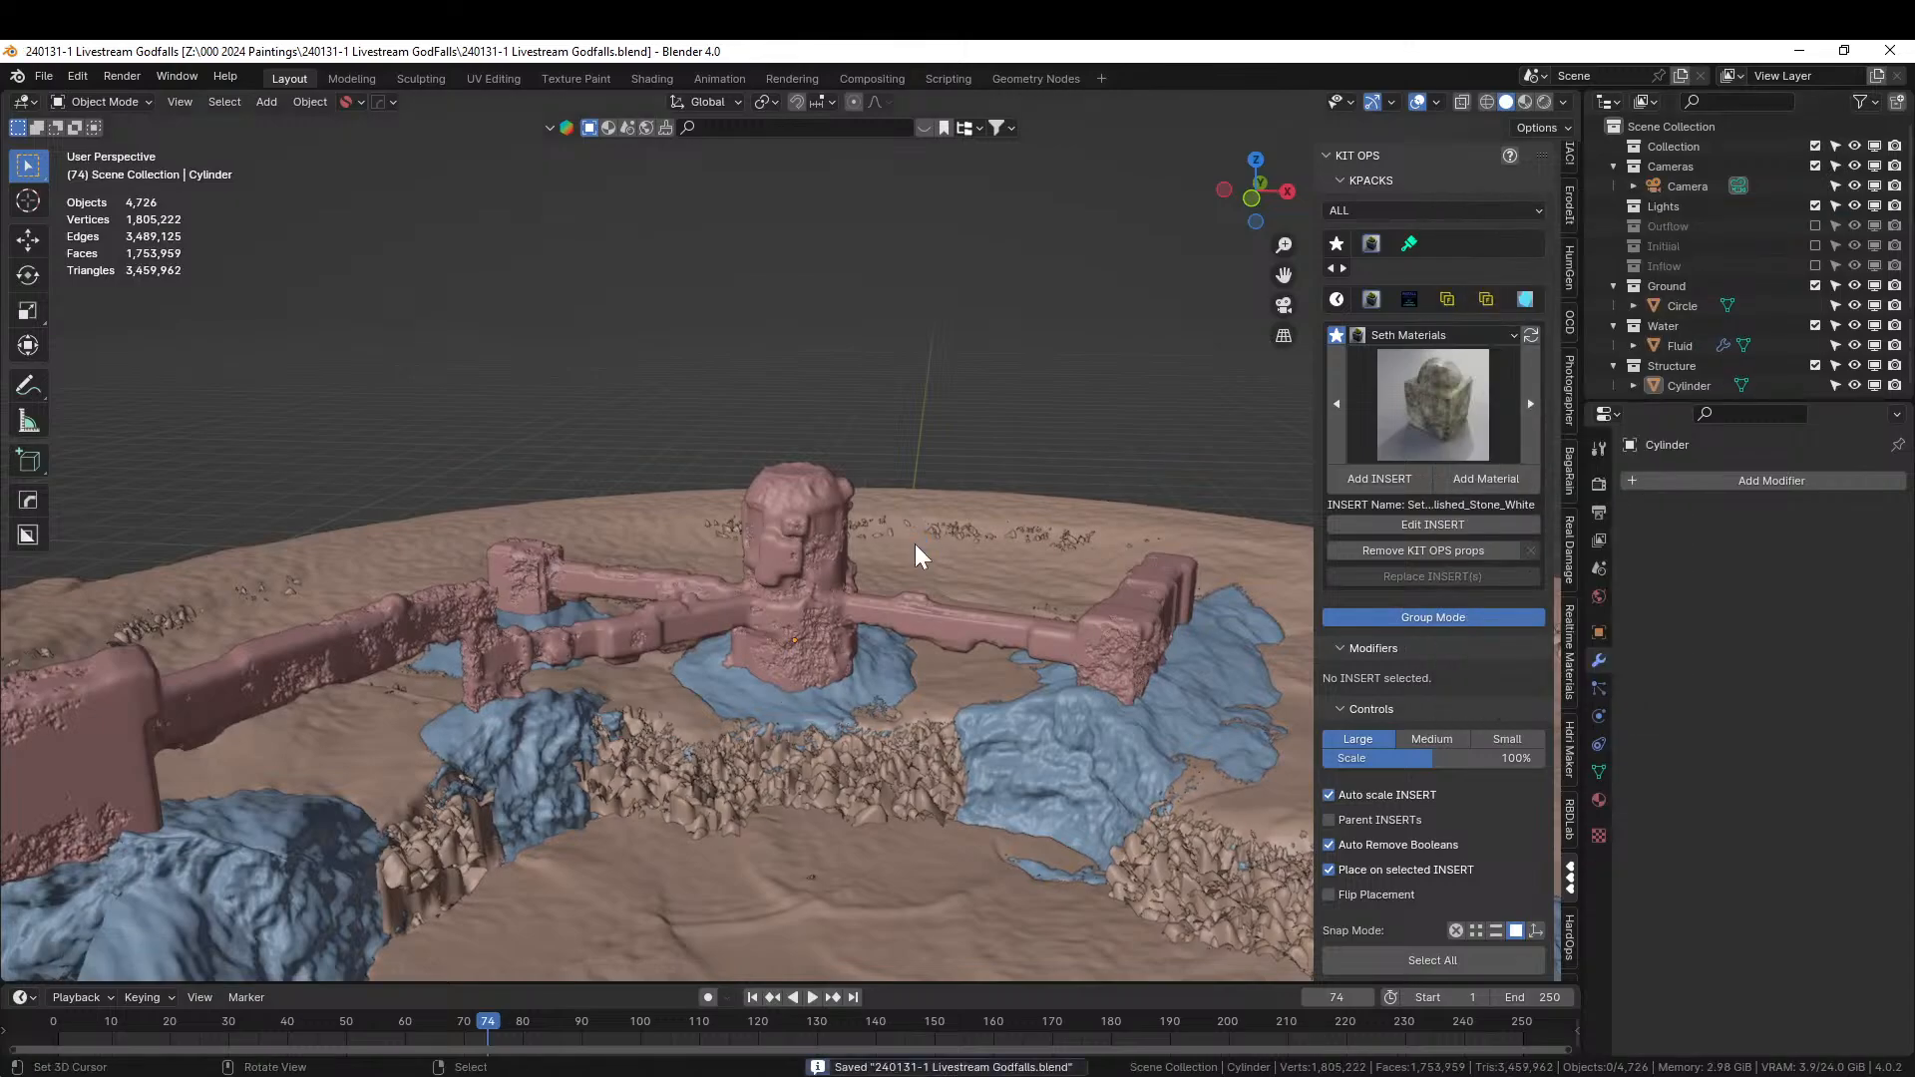
# Examine the fortress layout and the surrounding ground and water from above.
pyautogui.scroll(-5, 914, 543)
pyautogui.moveTo(913, 543); pyautogui.dragTo(855, 645, button='middle')
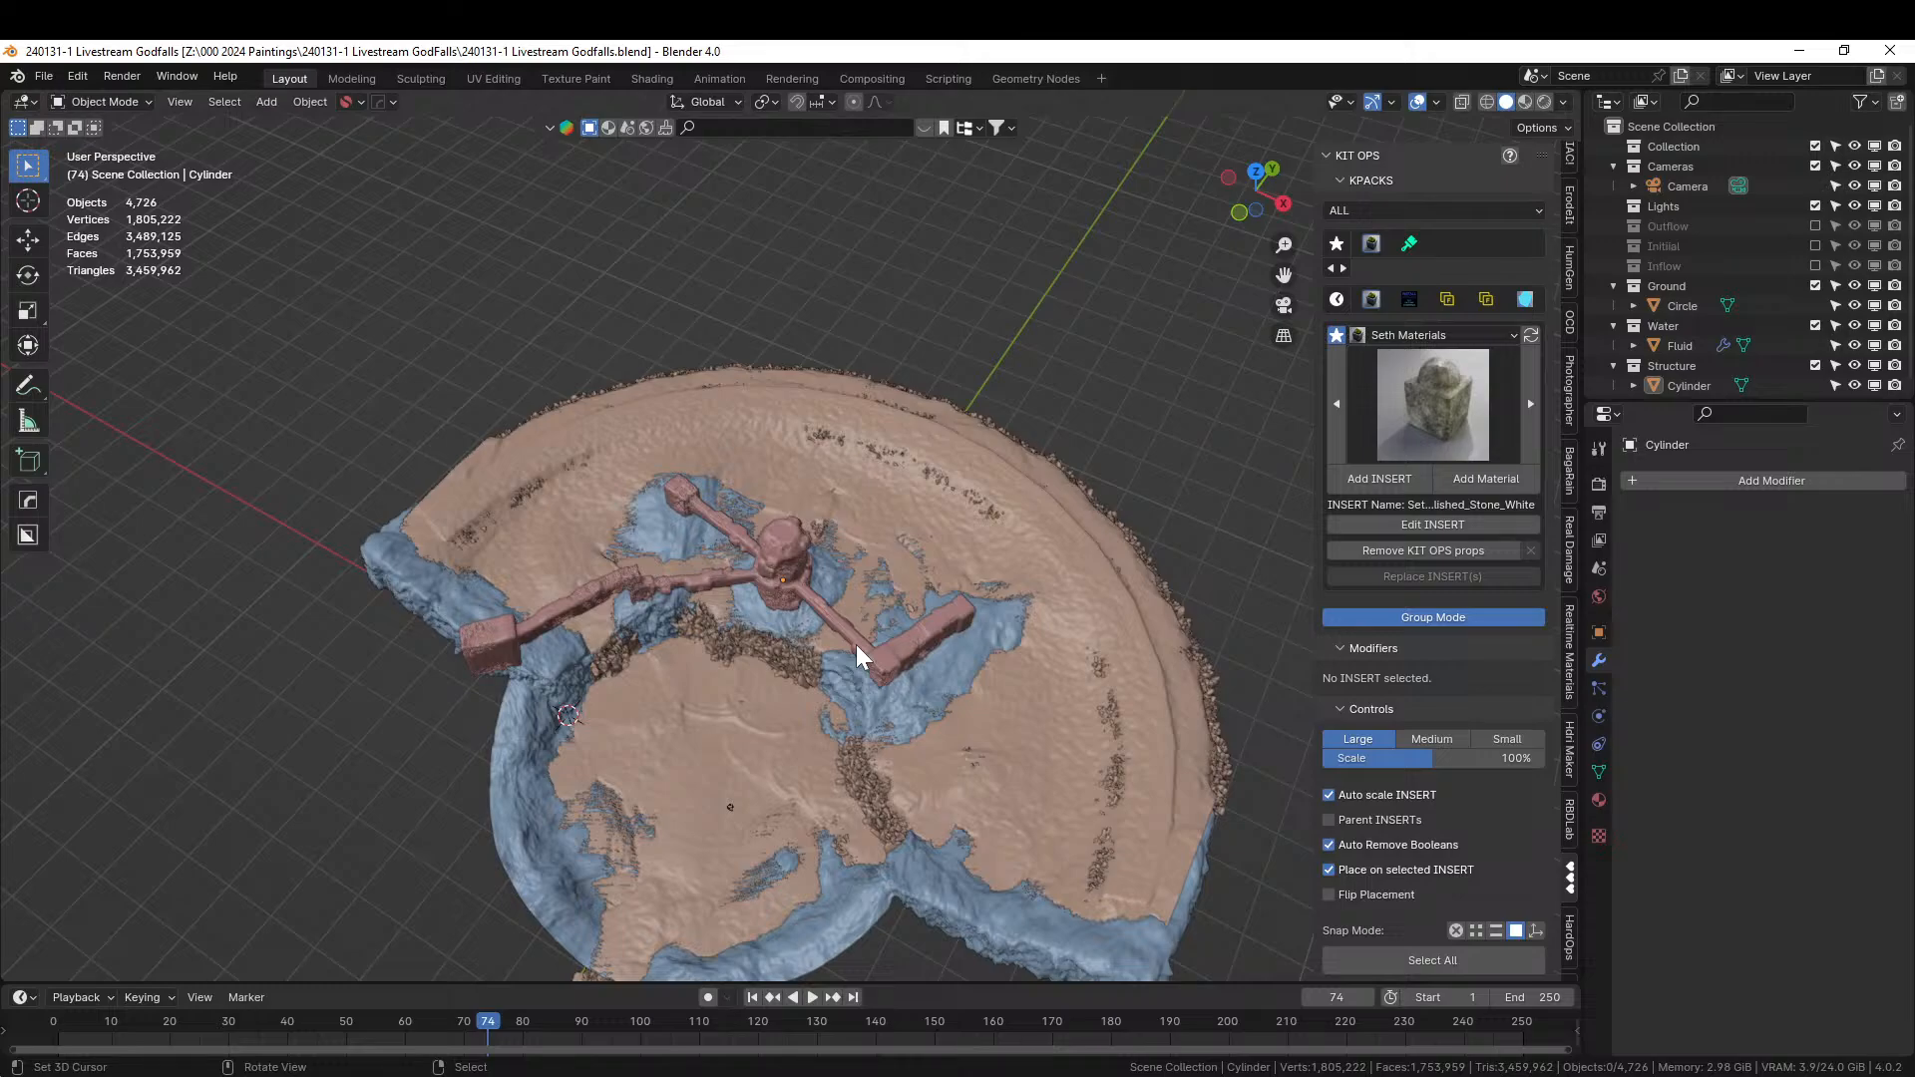
pyautogui.scroll(4, 949, 637)
pyautogui.moveTo(918, 648); pyautogui.dragTo(878, 689, button='middle')
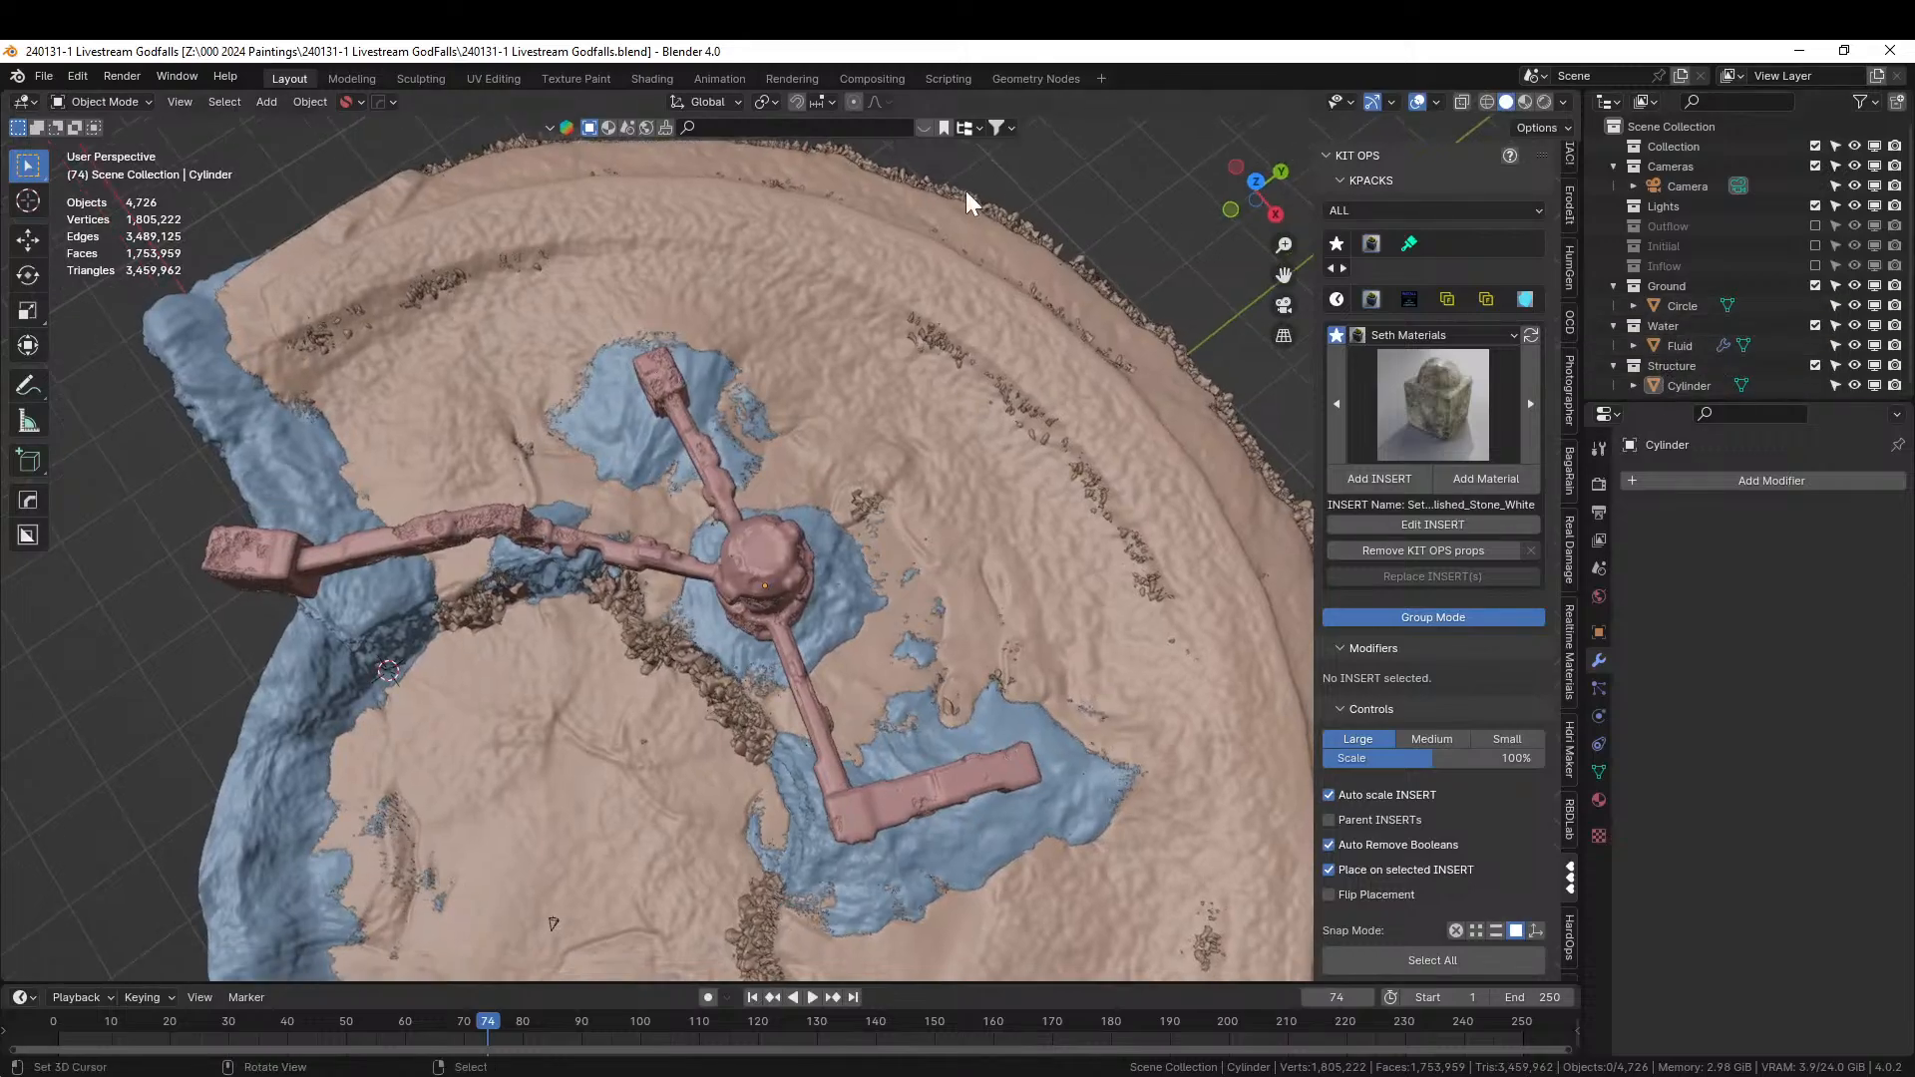
pyautogui.scroll(-3, 828, 470)
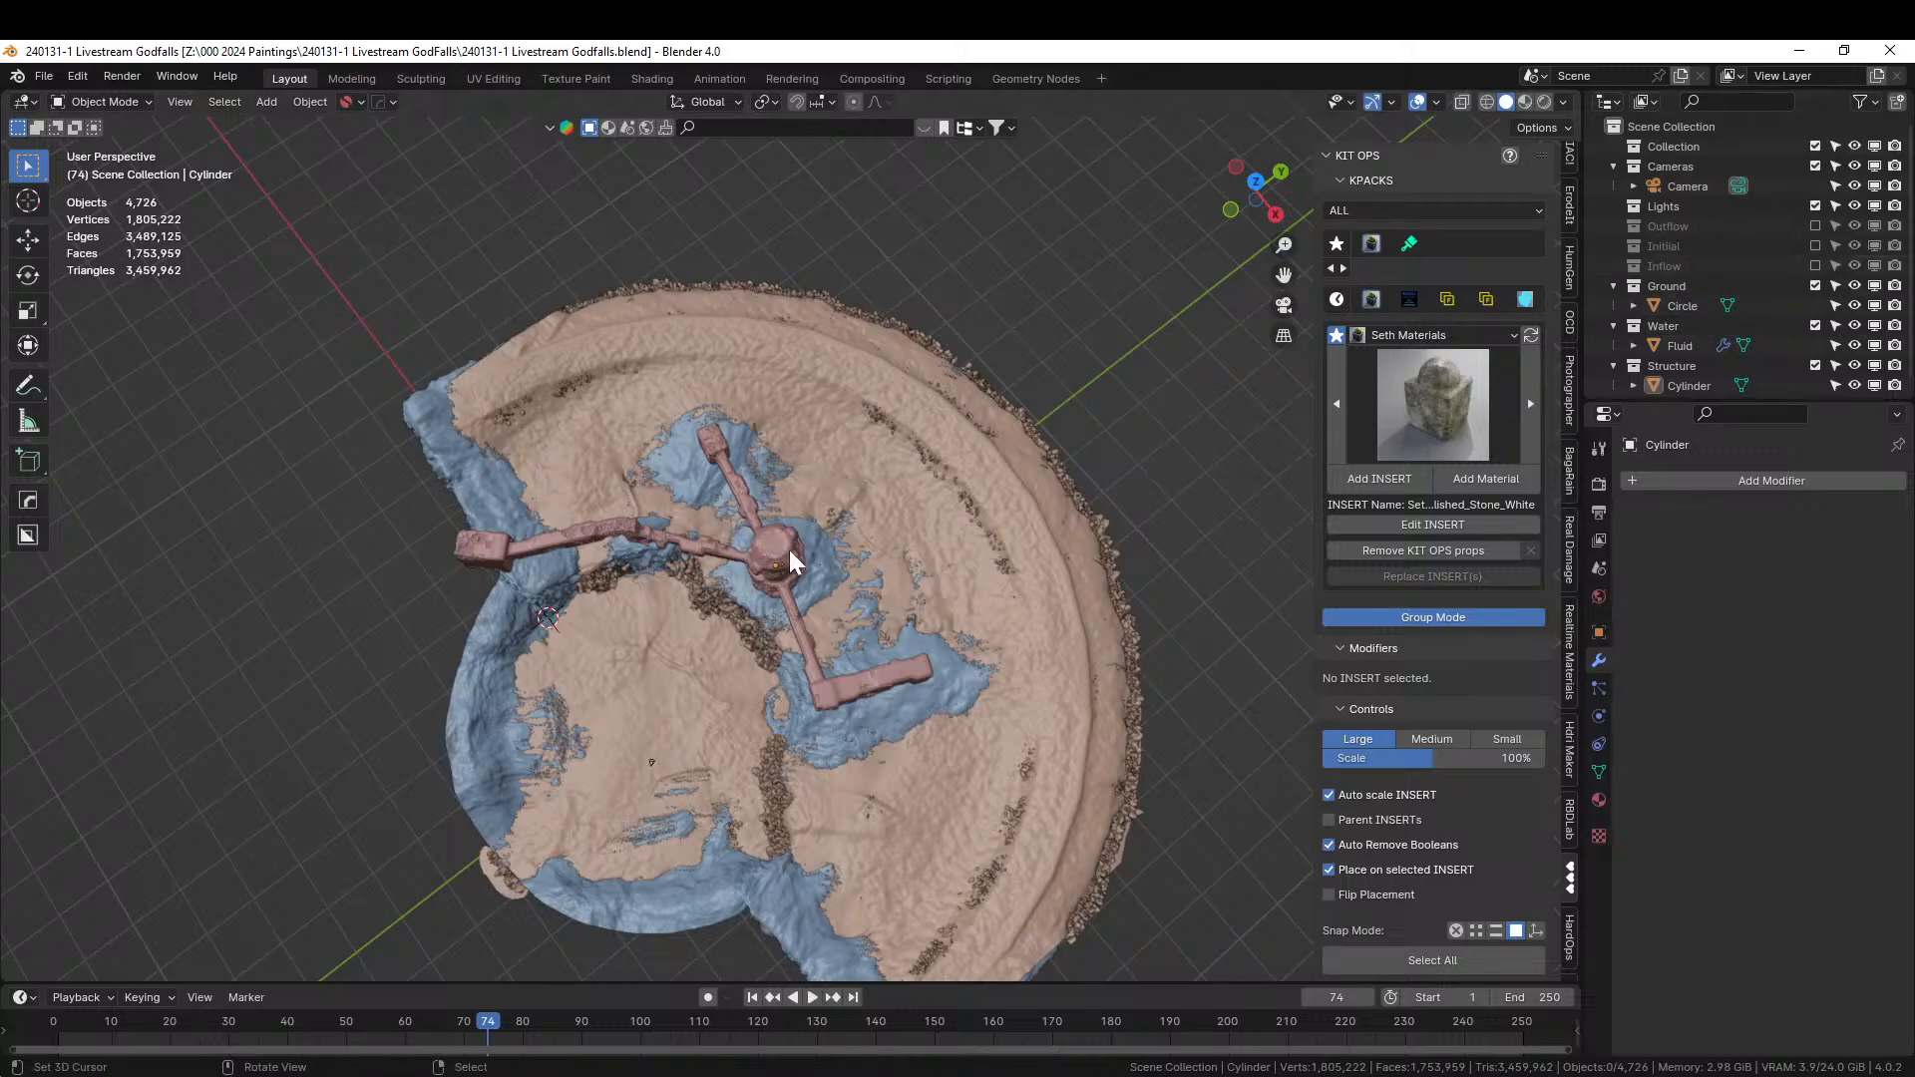
pyautogui.scroll(-1, 1709, 365)
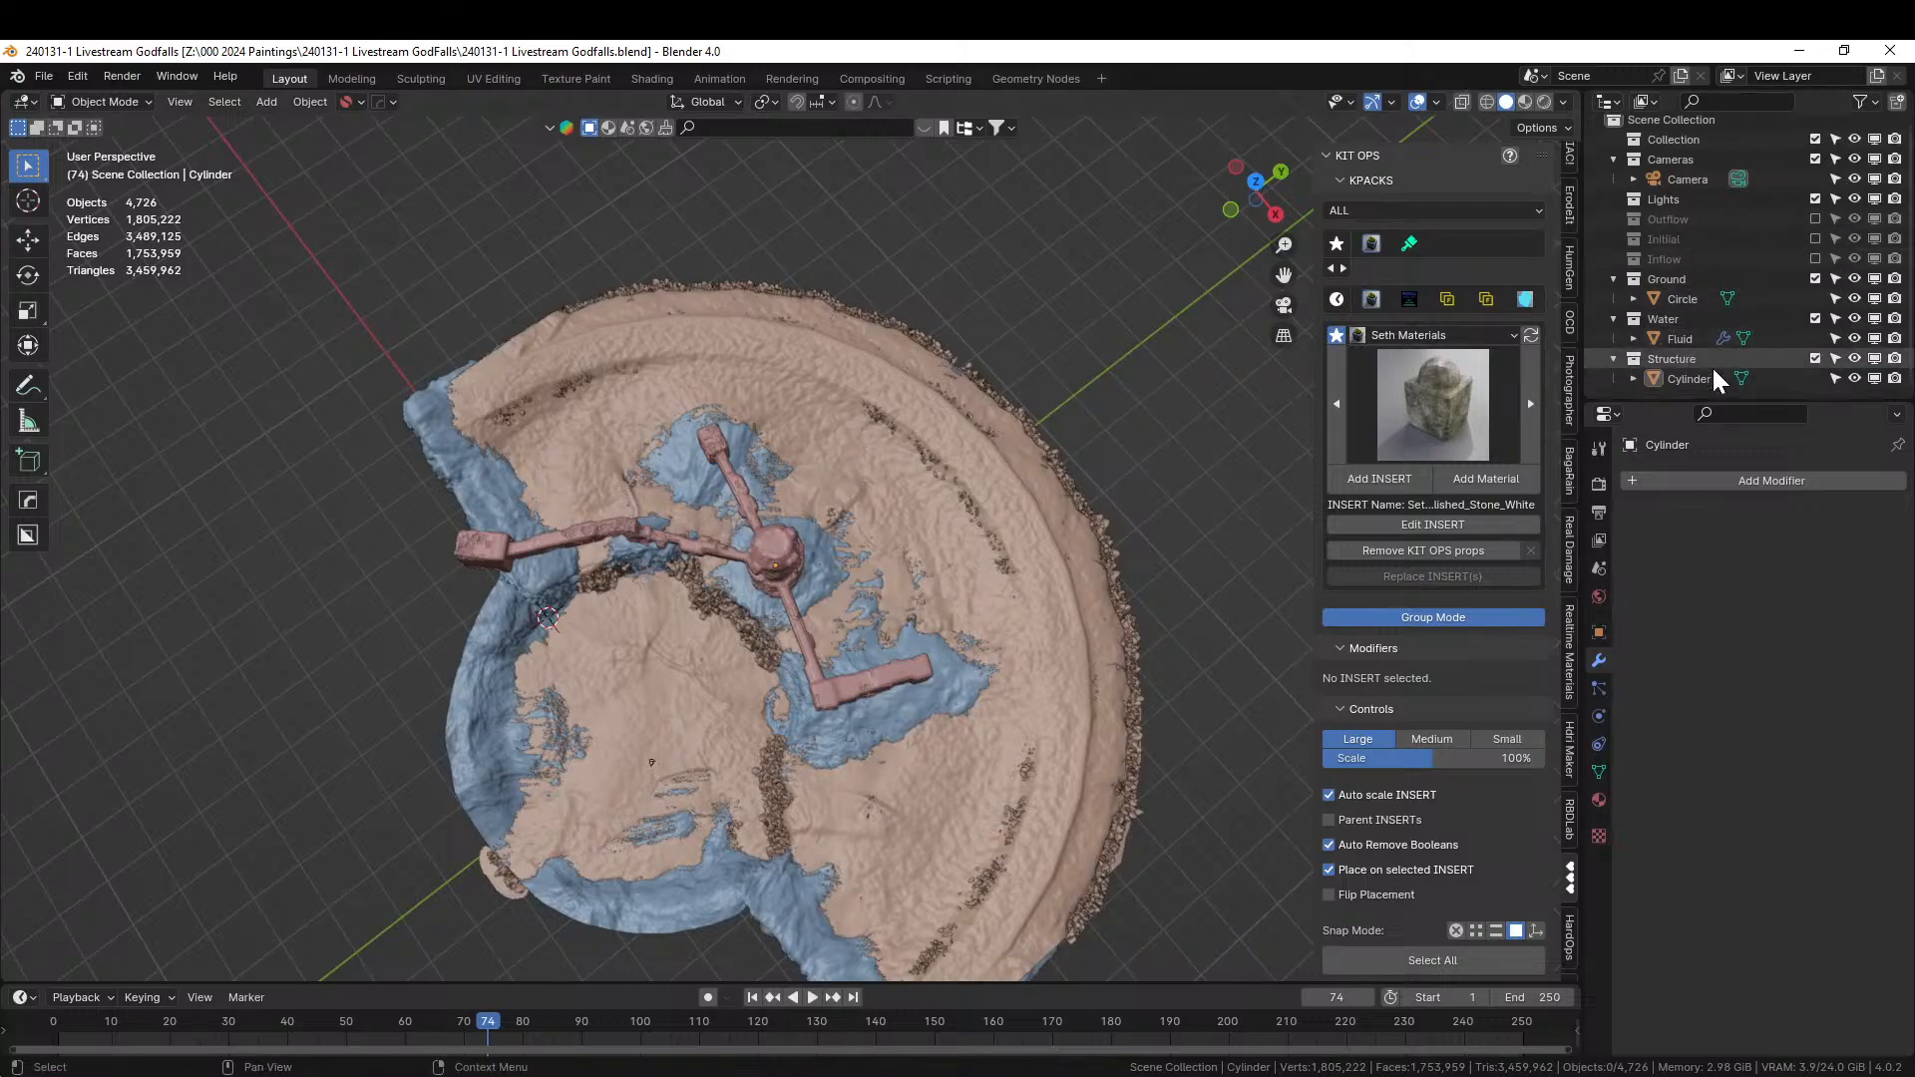
# Nest the Structure collection inside the Water collection and rename that parent collection Upward Obstructions.
pyautogui.moveTo(1689, 363)
pyautogui.mouseDown()
pyautogui.moveTo(1690, 309)
pyautogui.moveTo(1694, 337)
pyautogui.mouseUp()
pyautogui.click(1656, 315)
pyautogui.doubleClick(1656, 315)
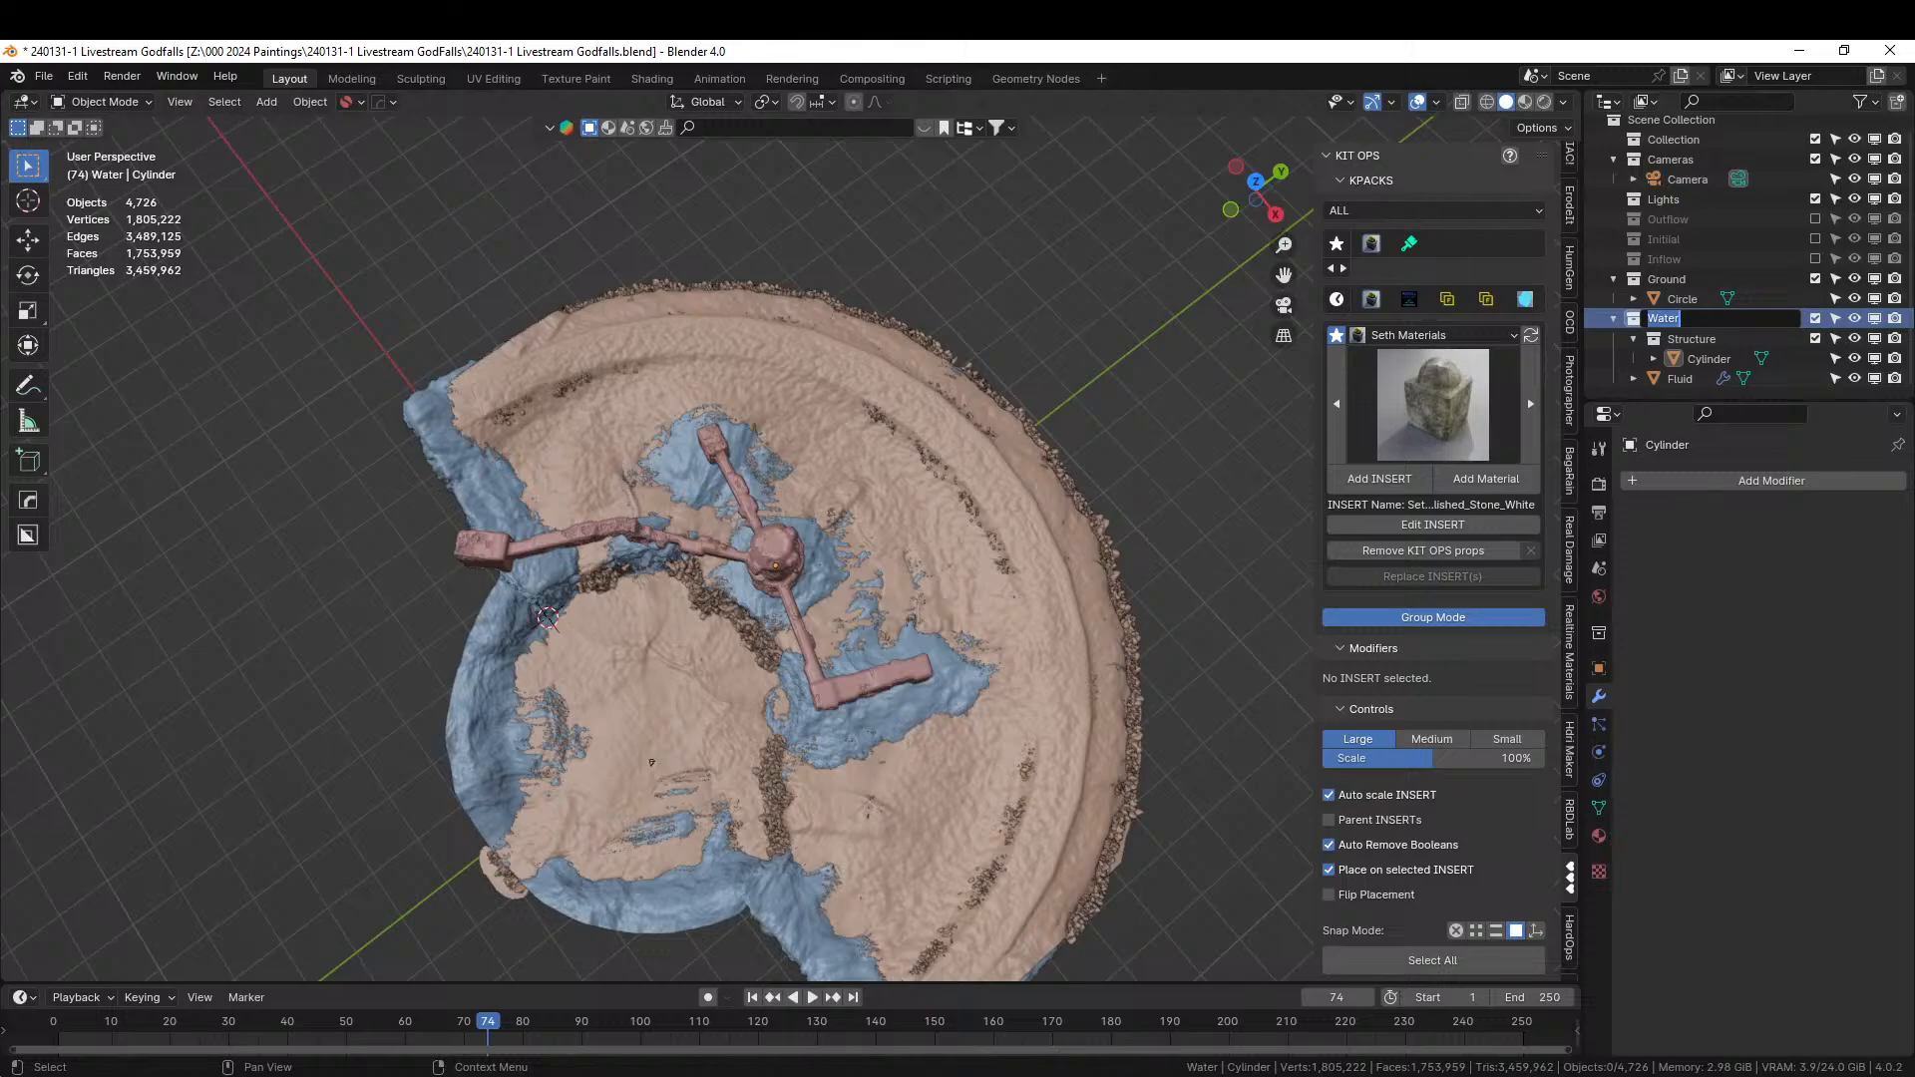
pyautogui.write('Upward U')
pyautogui.press('BackSpace')
pyautogui.write('Obstructions')
pyautogui.press('Return')
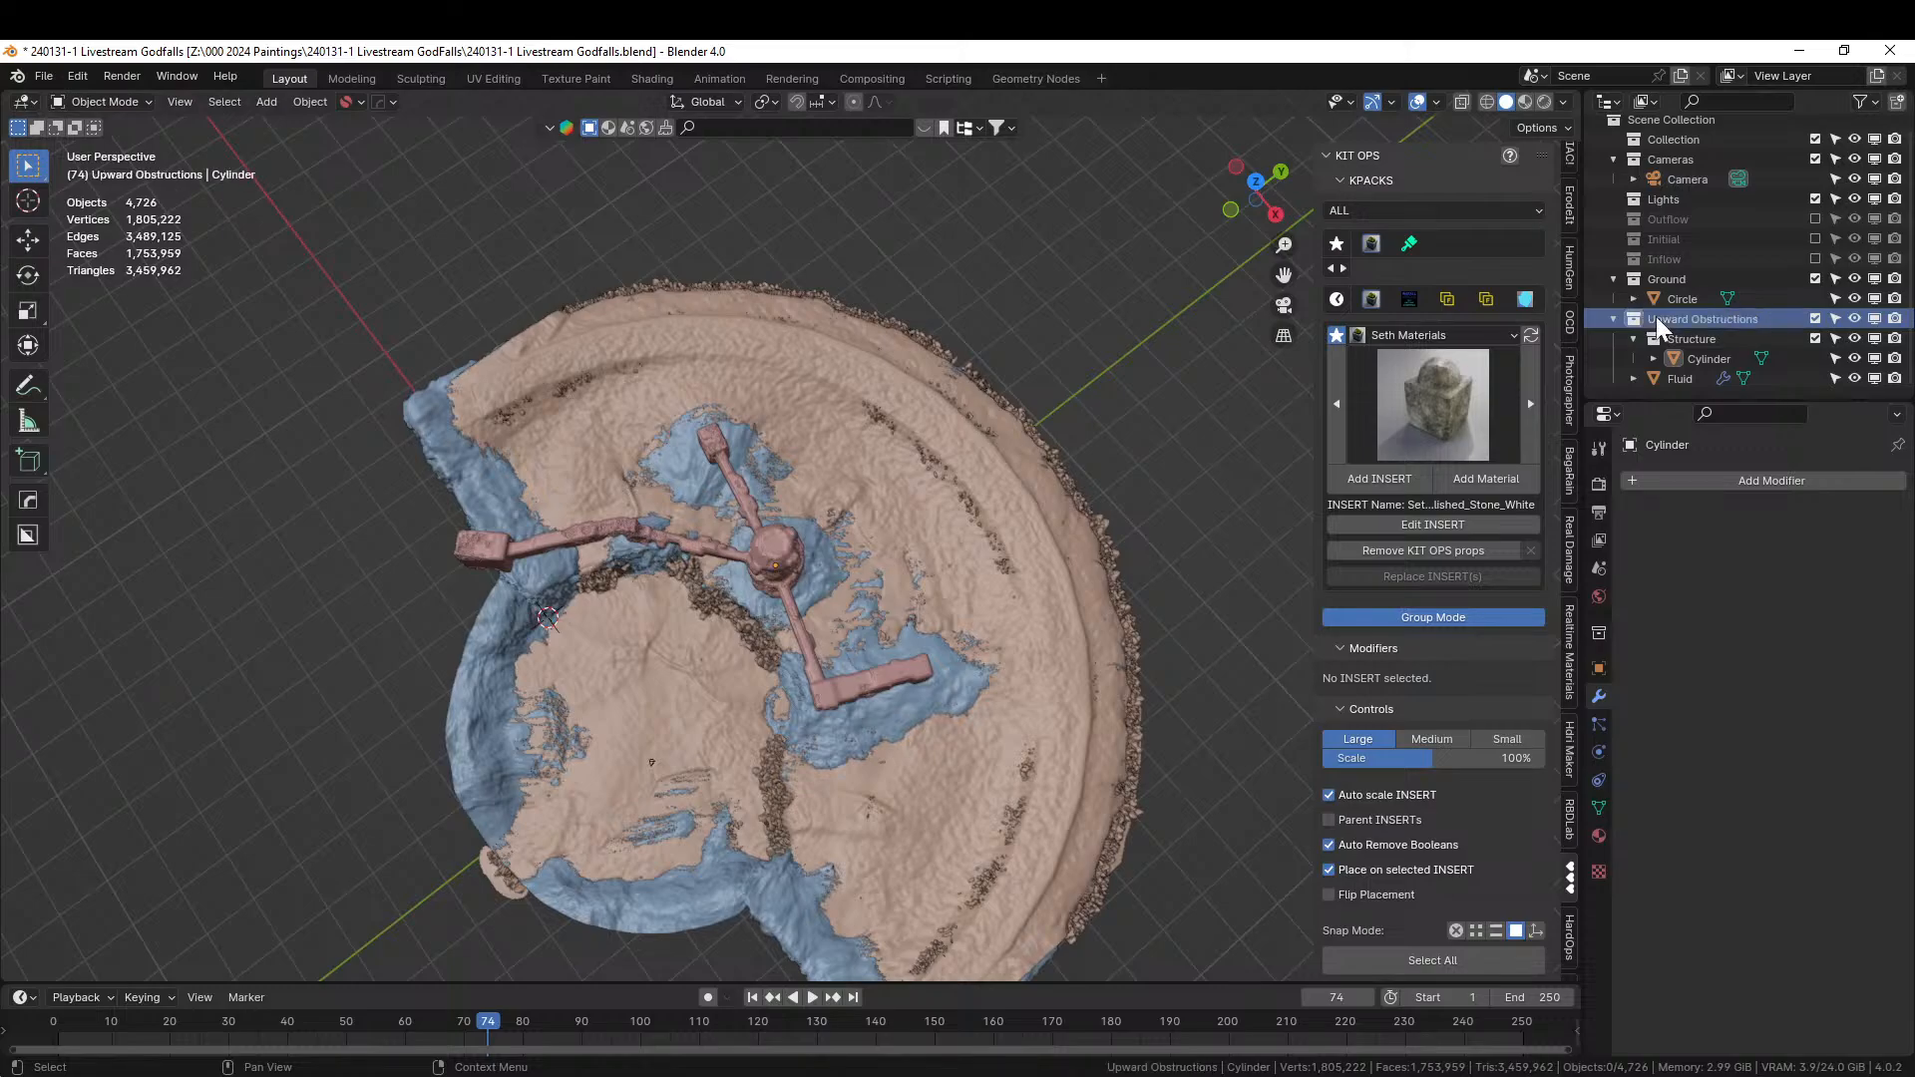
# Move the Fluid object into a new collection named Water inside Upward Obstructions and save the file.
pyautogui.click(1675, 378)
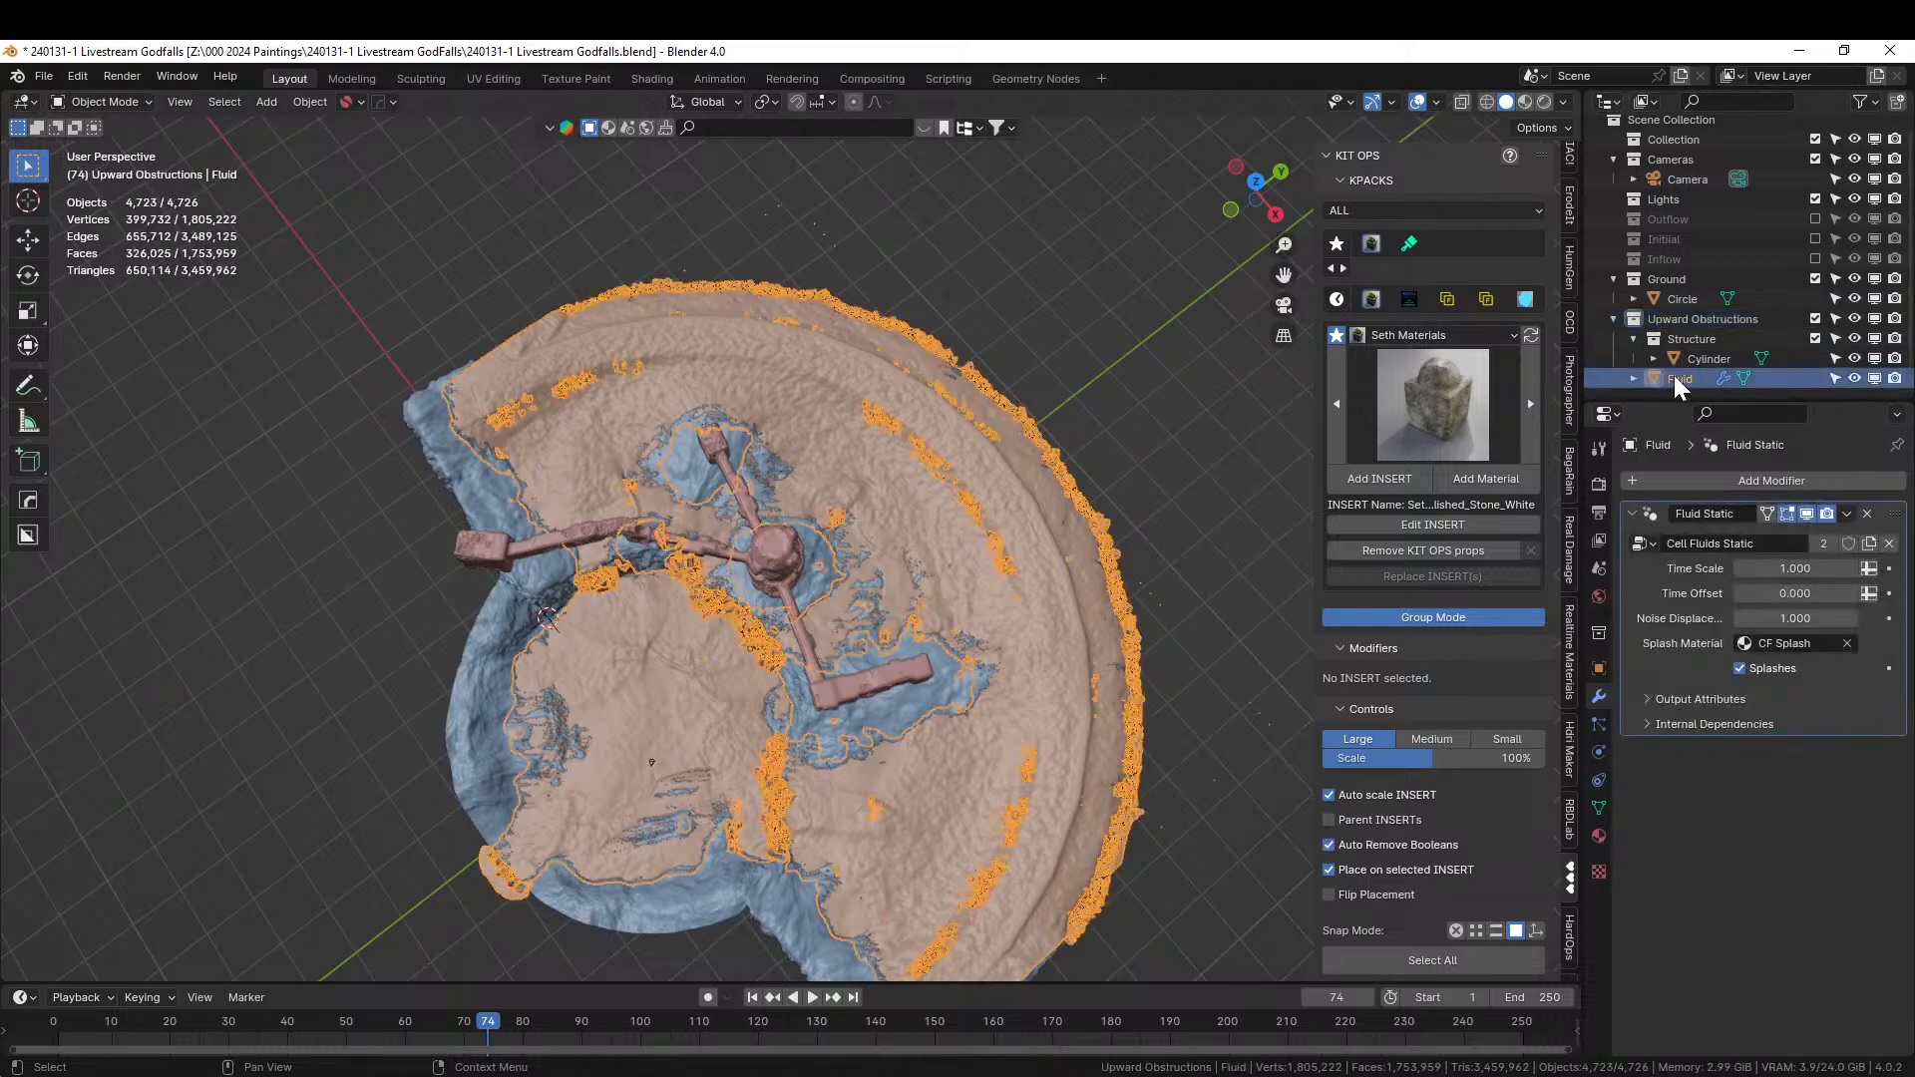
pyautogui.press('F2')
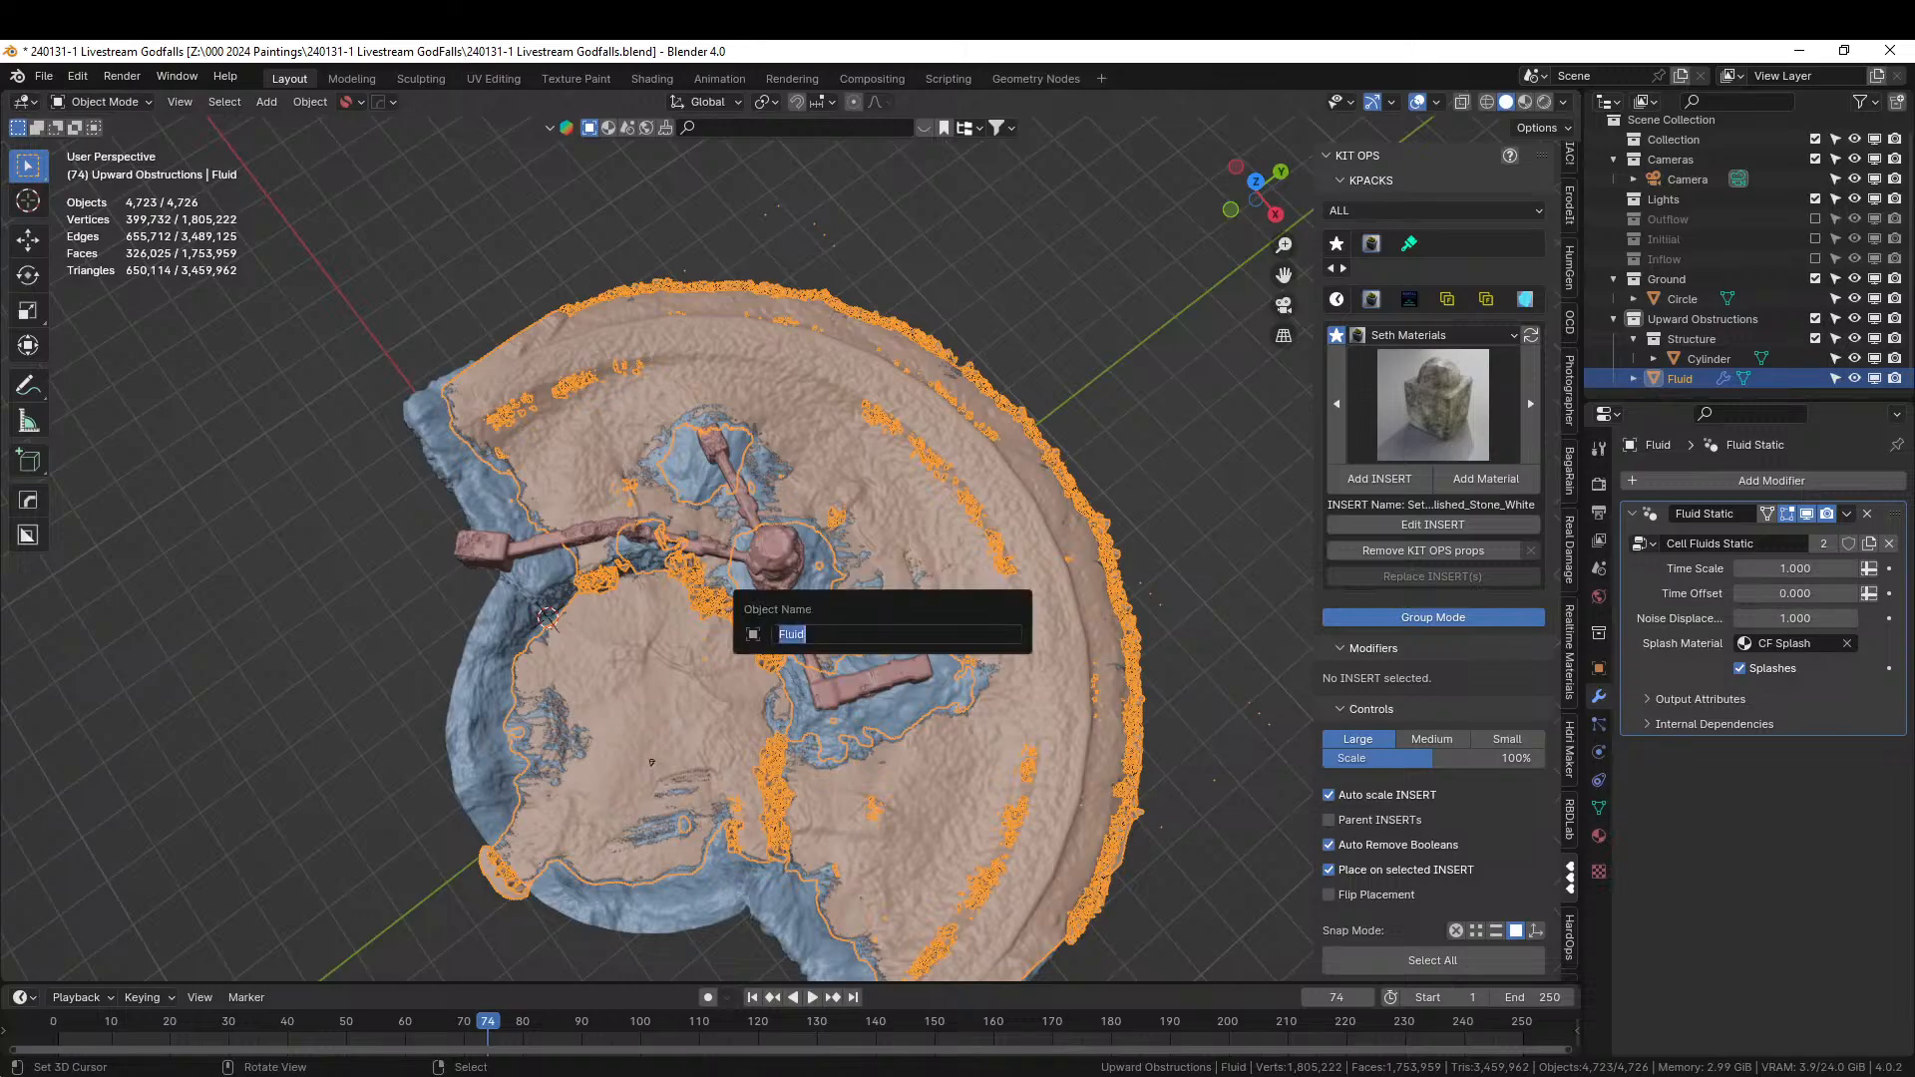
pyautogui.press('Escape')
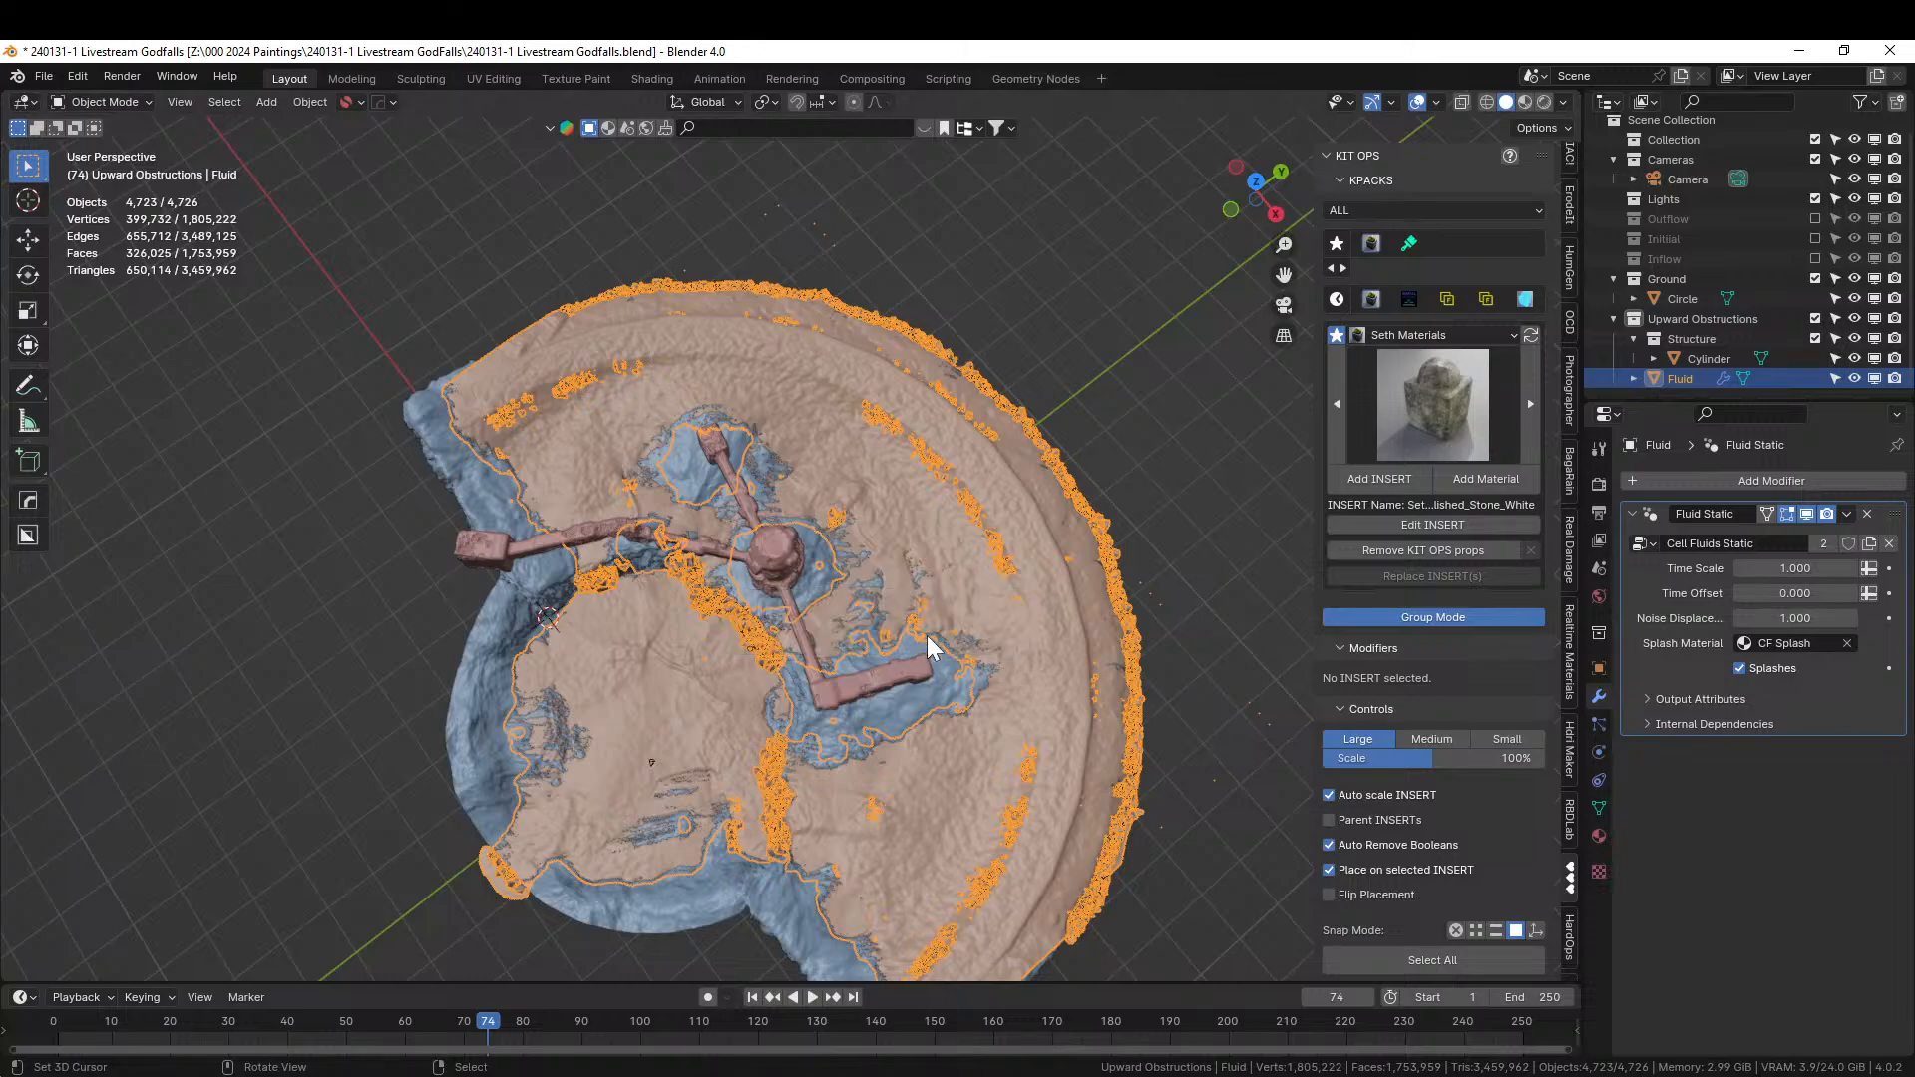
pyautogui.press('m')
pyautogui.moveTo(908, 824)
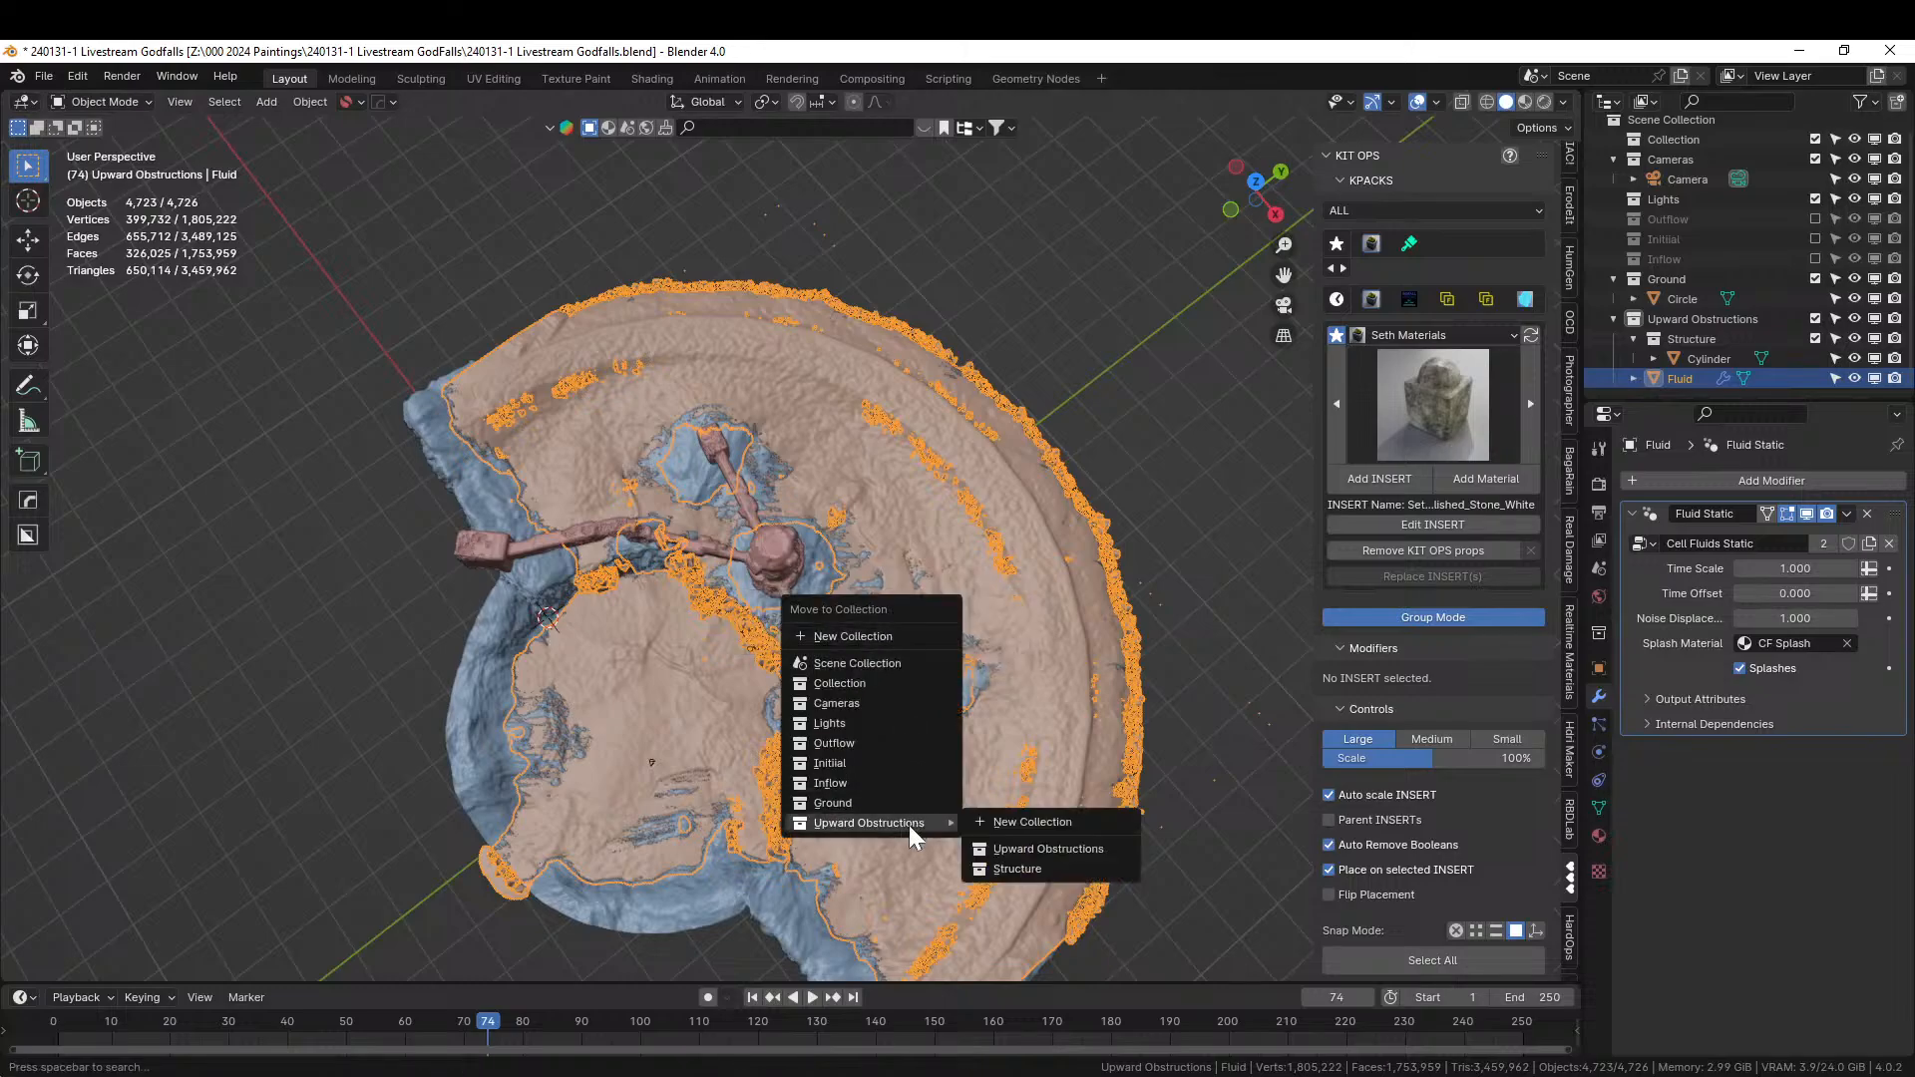
pyautogui.click(1020, 822)
pyautogui.write('Water')
pyautogui.press('Return')
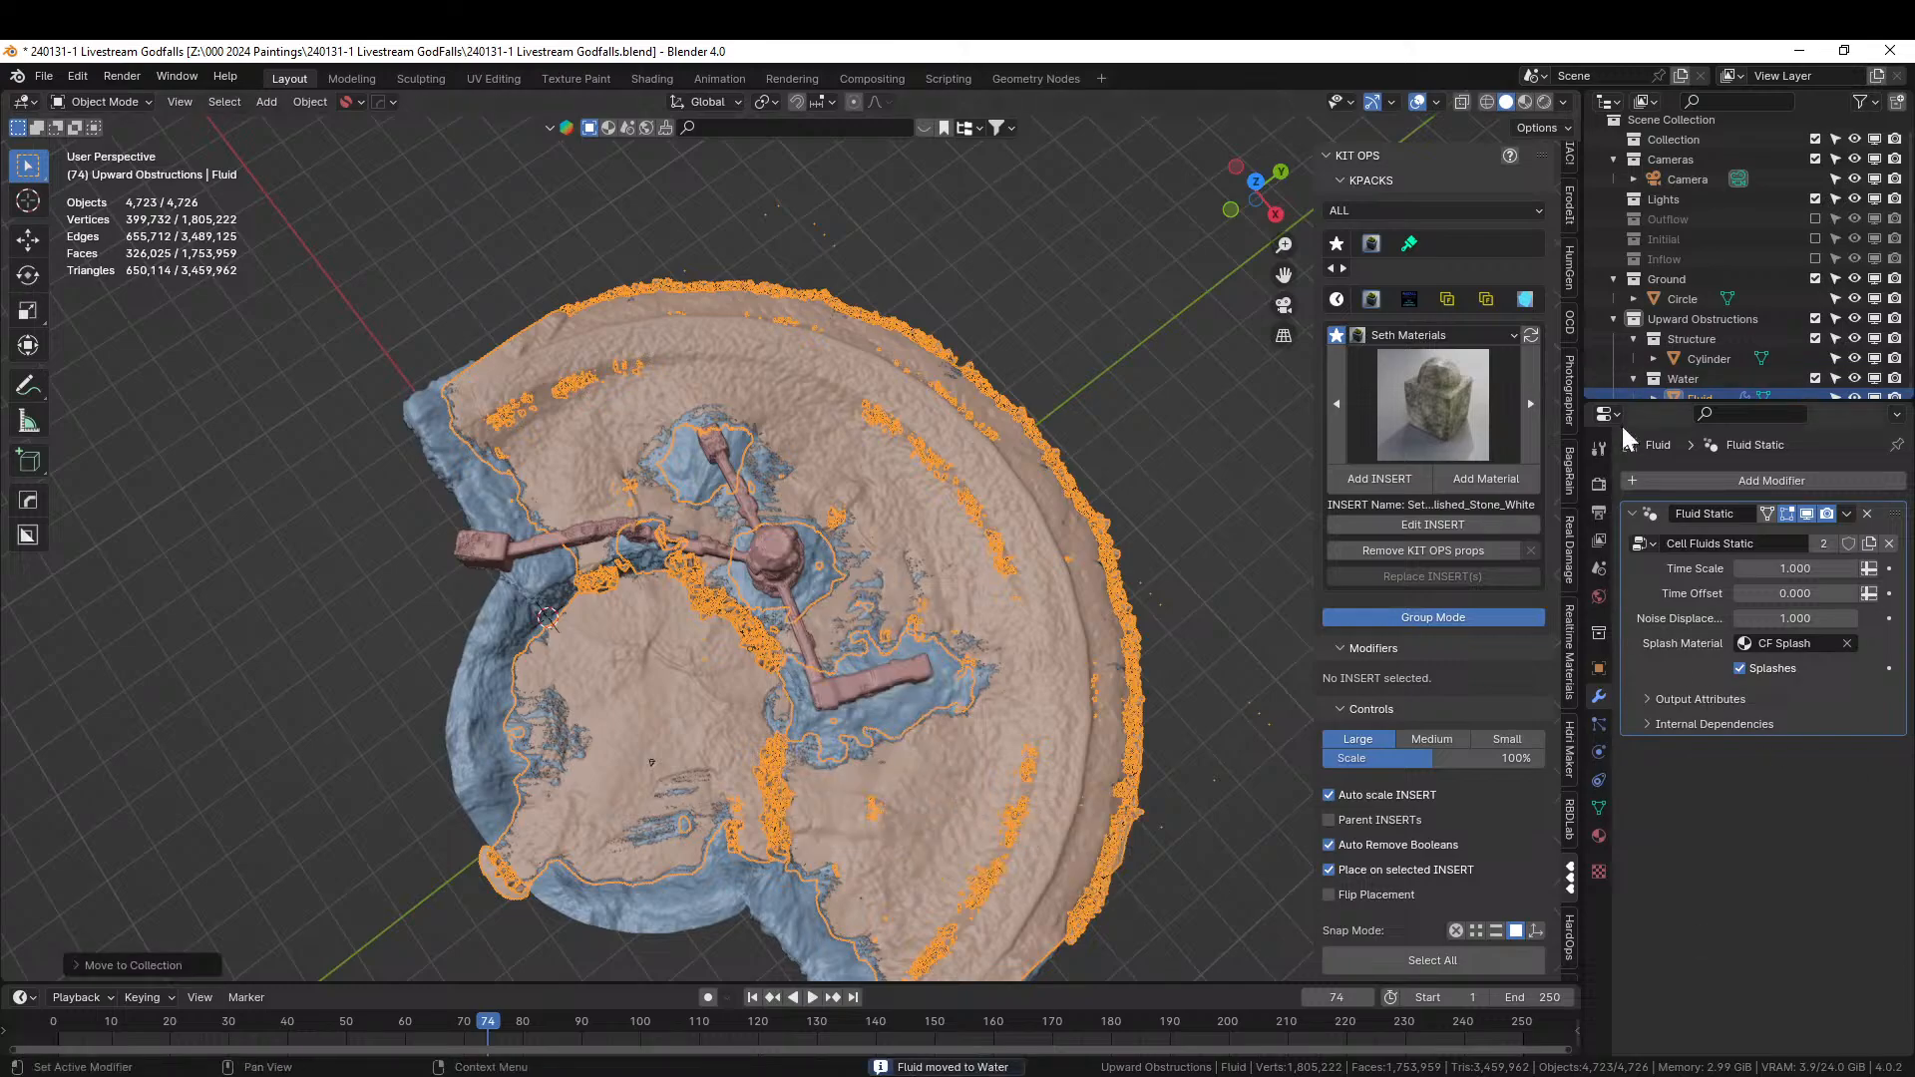
pyautogui.click(1614, 319)
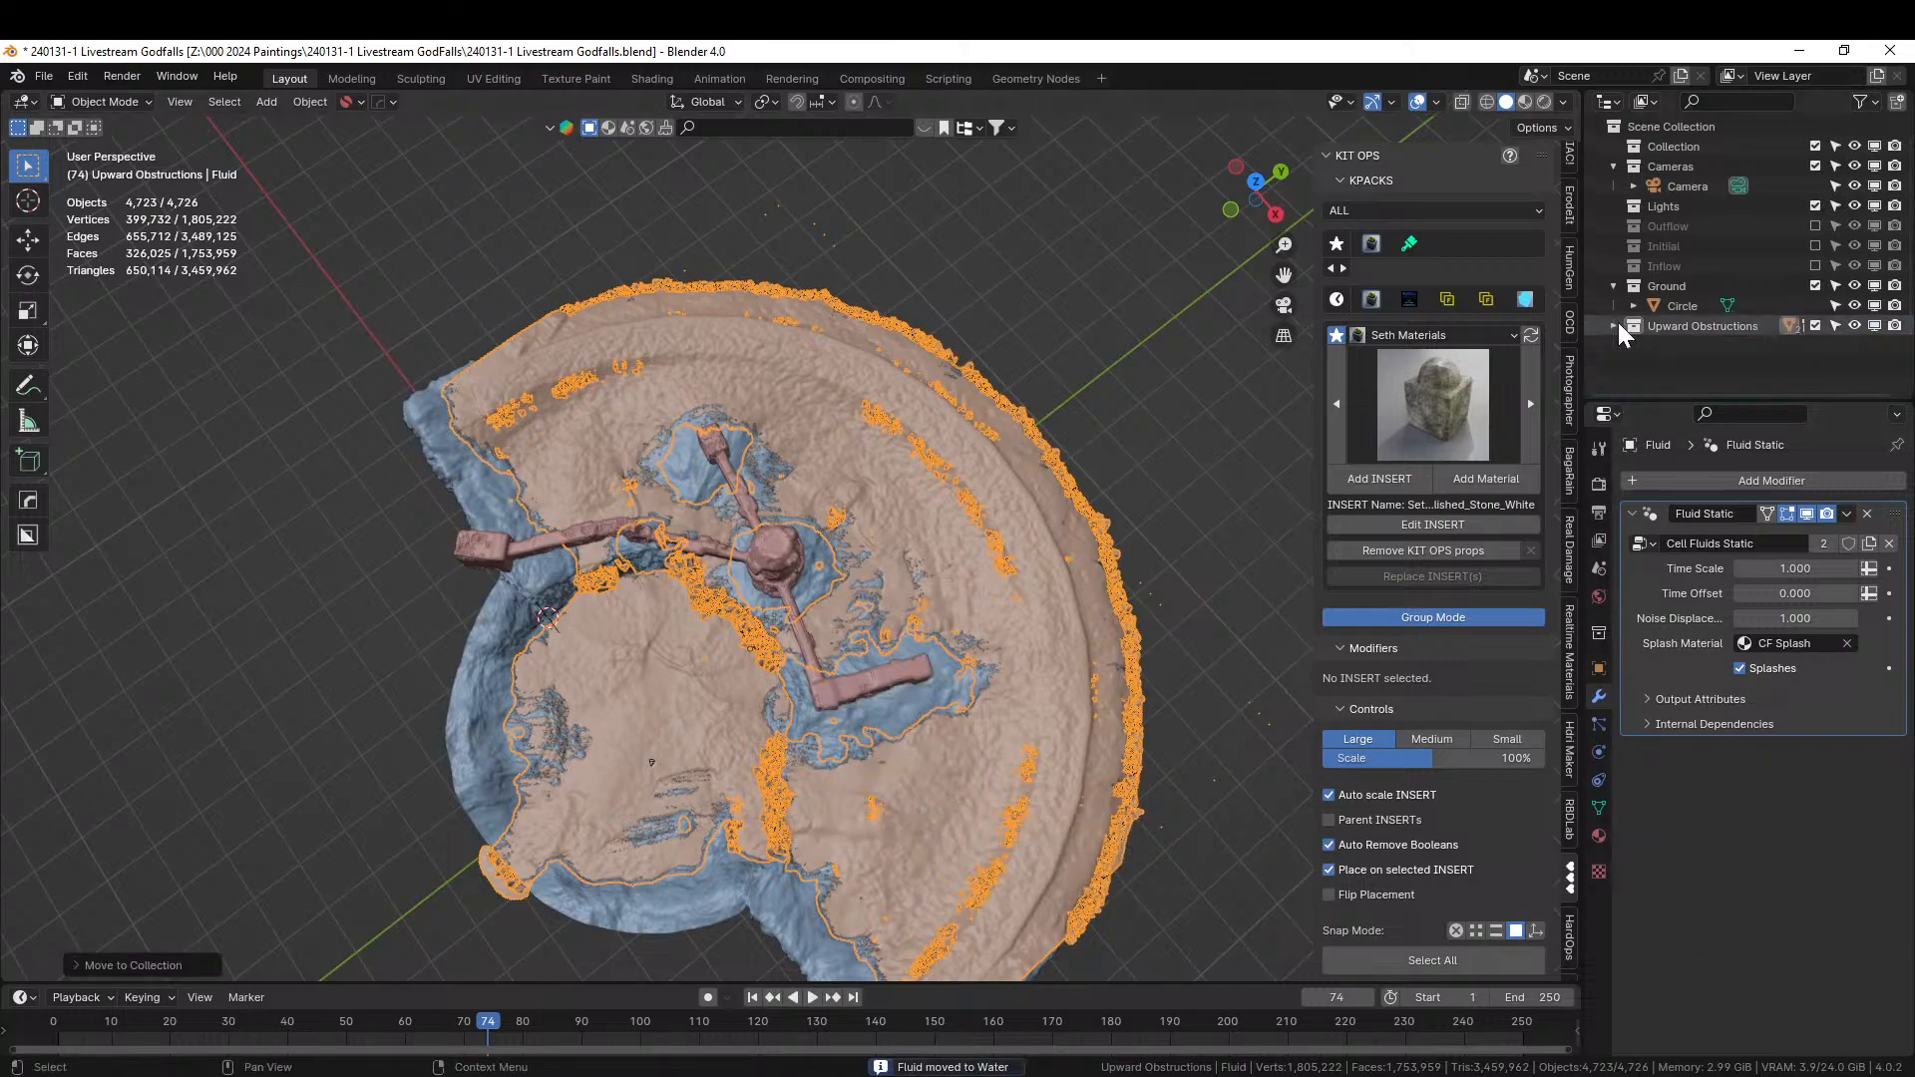
pyautogui.click(1089, 335)
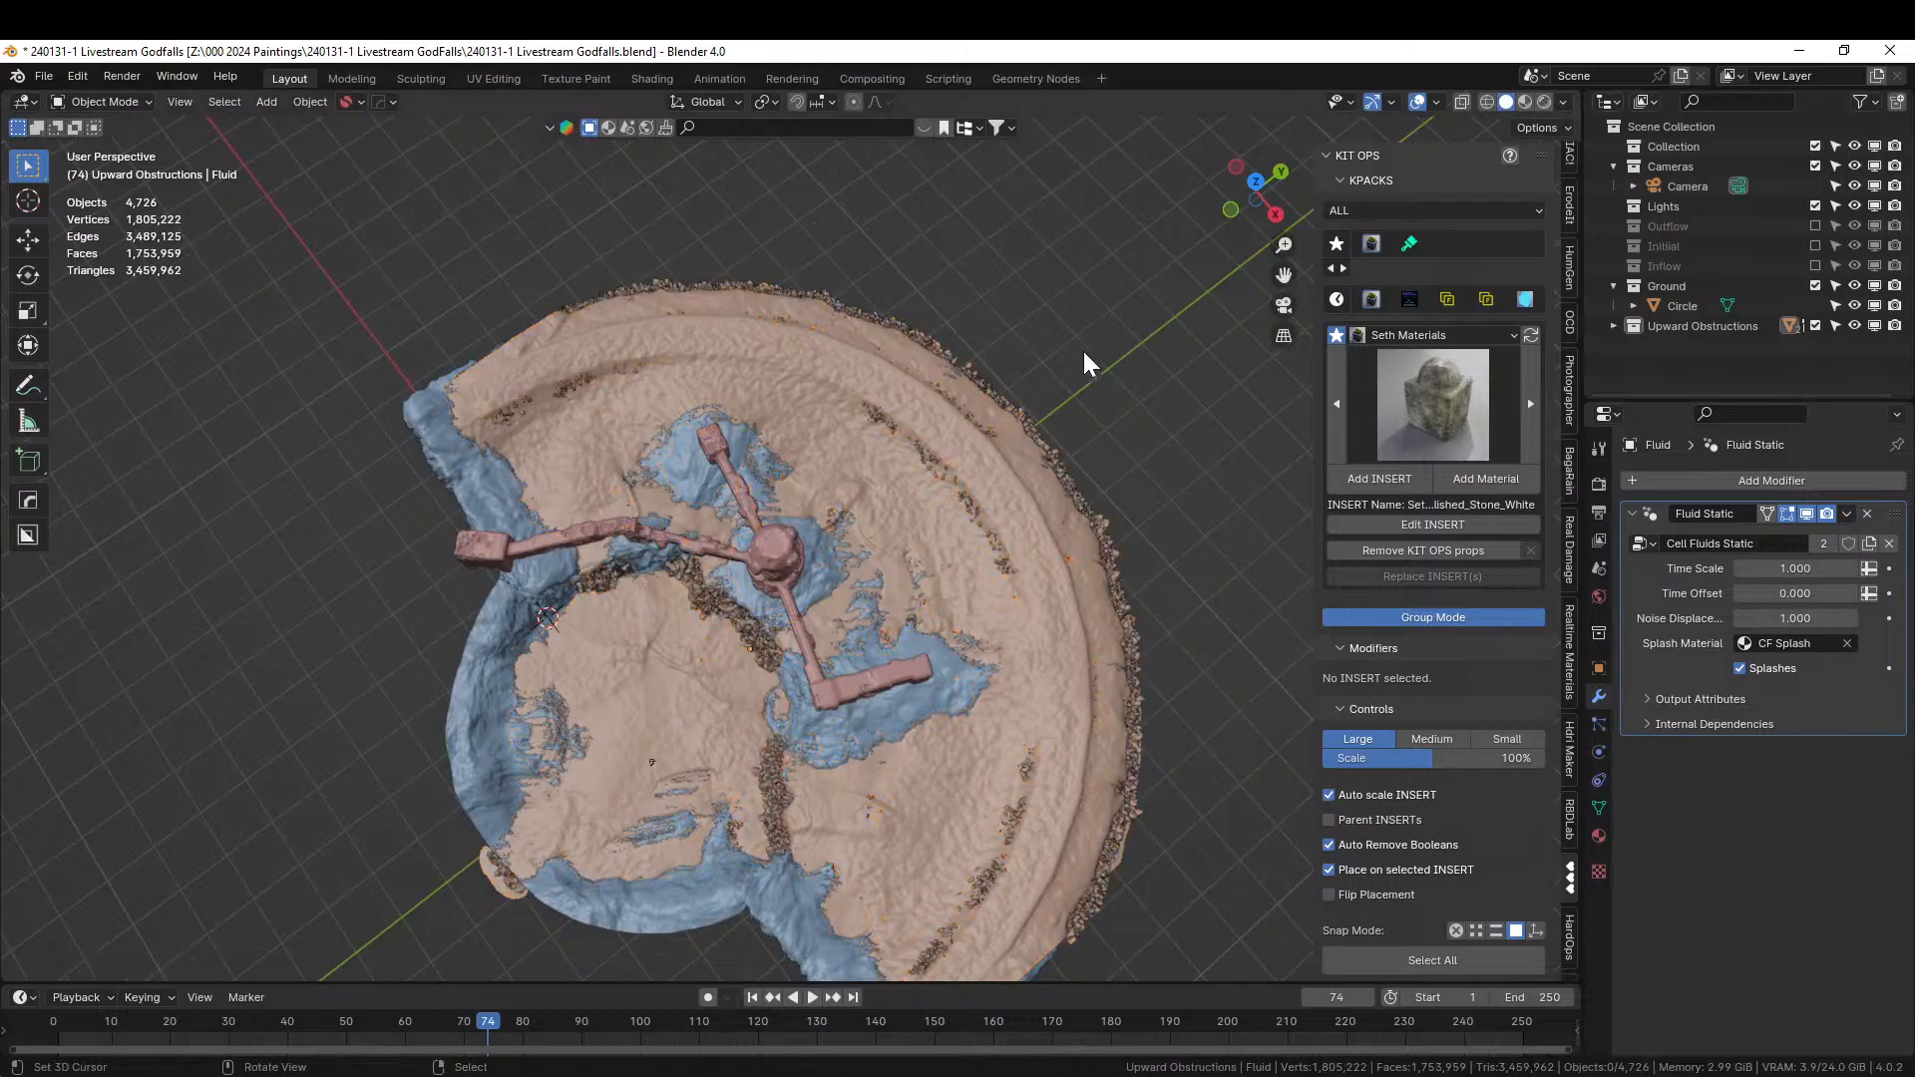
pyautogui.press('a')
pyautogui.moveTo(983, 425); pyautogui.dragTo(1139, 415, button='middle')
pyautogui.scroll(3, 1139, 415)
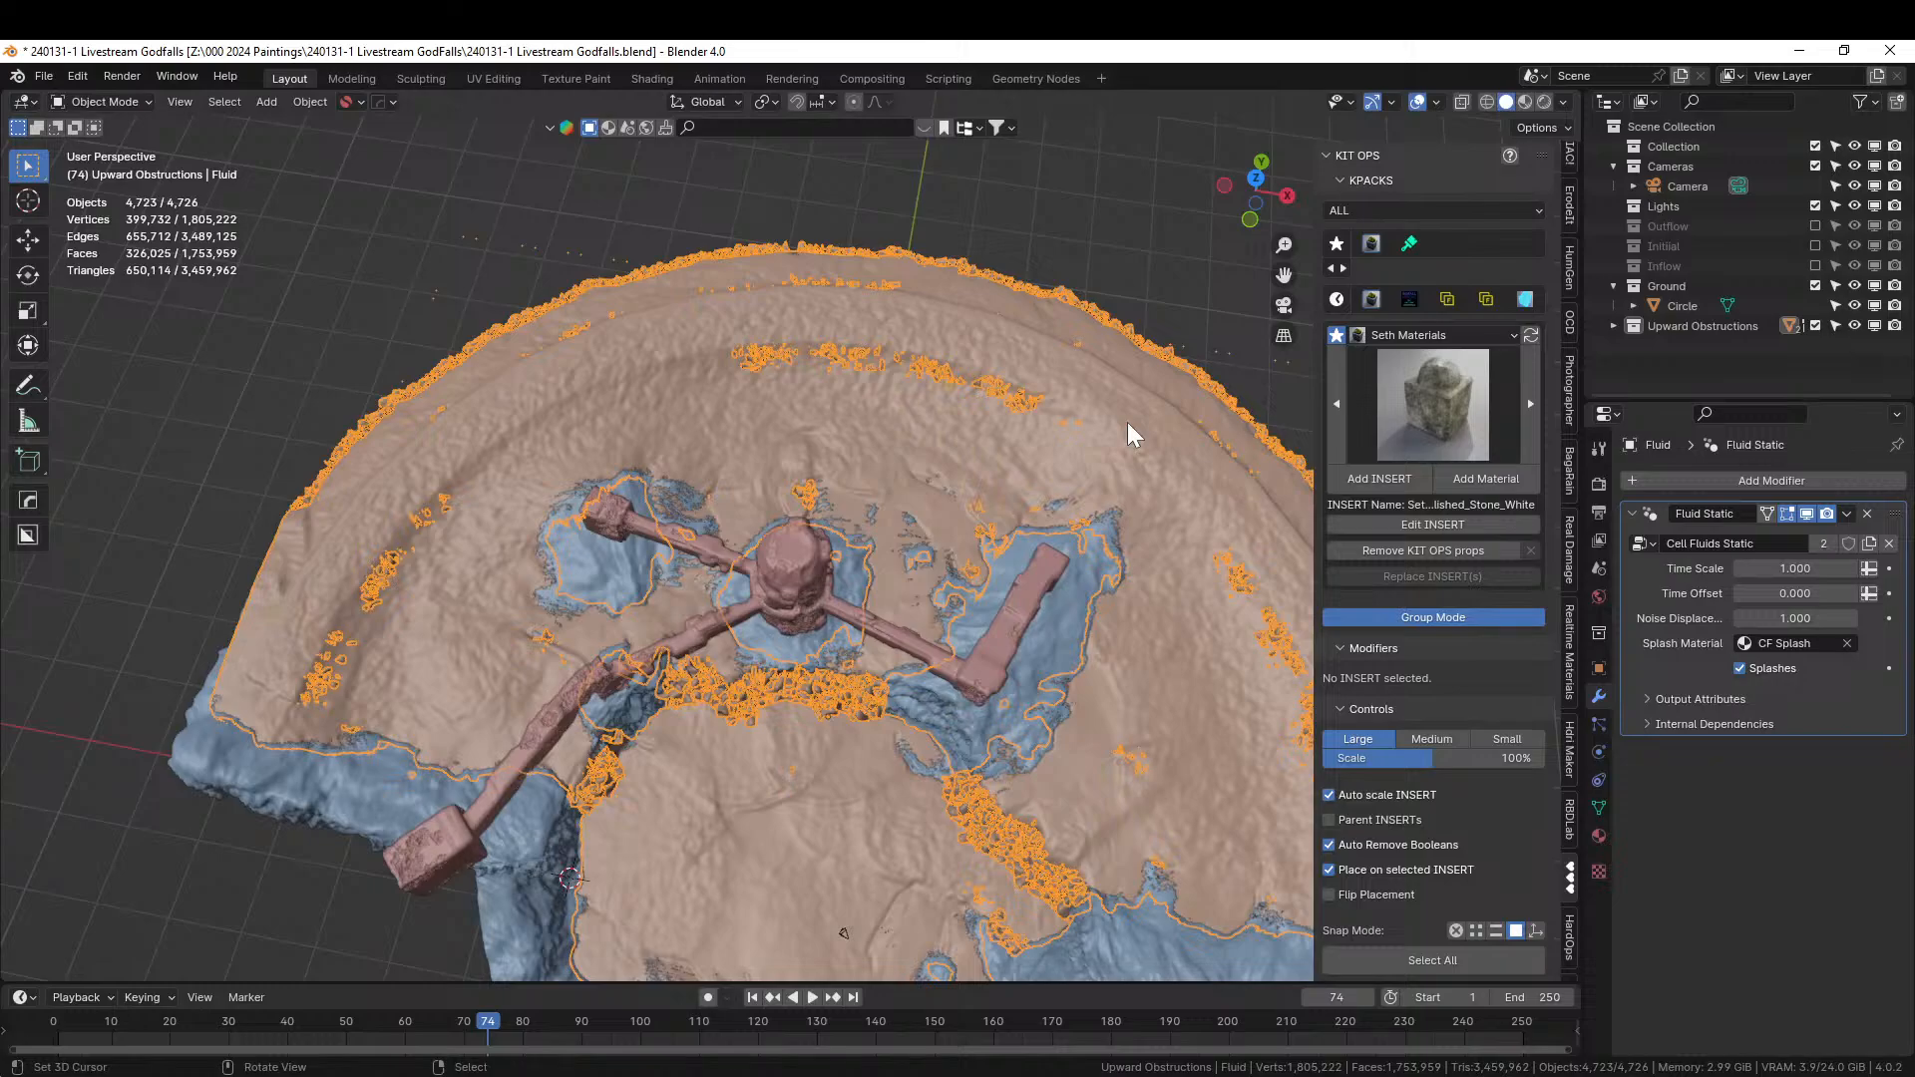
pyautogui.scroll(-3, 1128, 422)
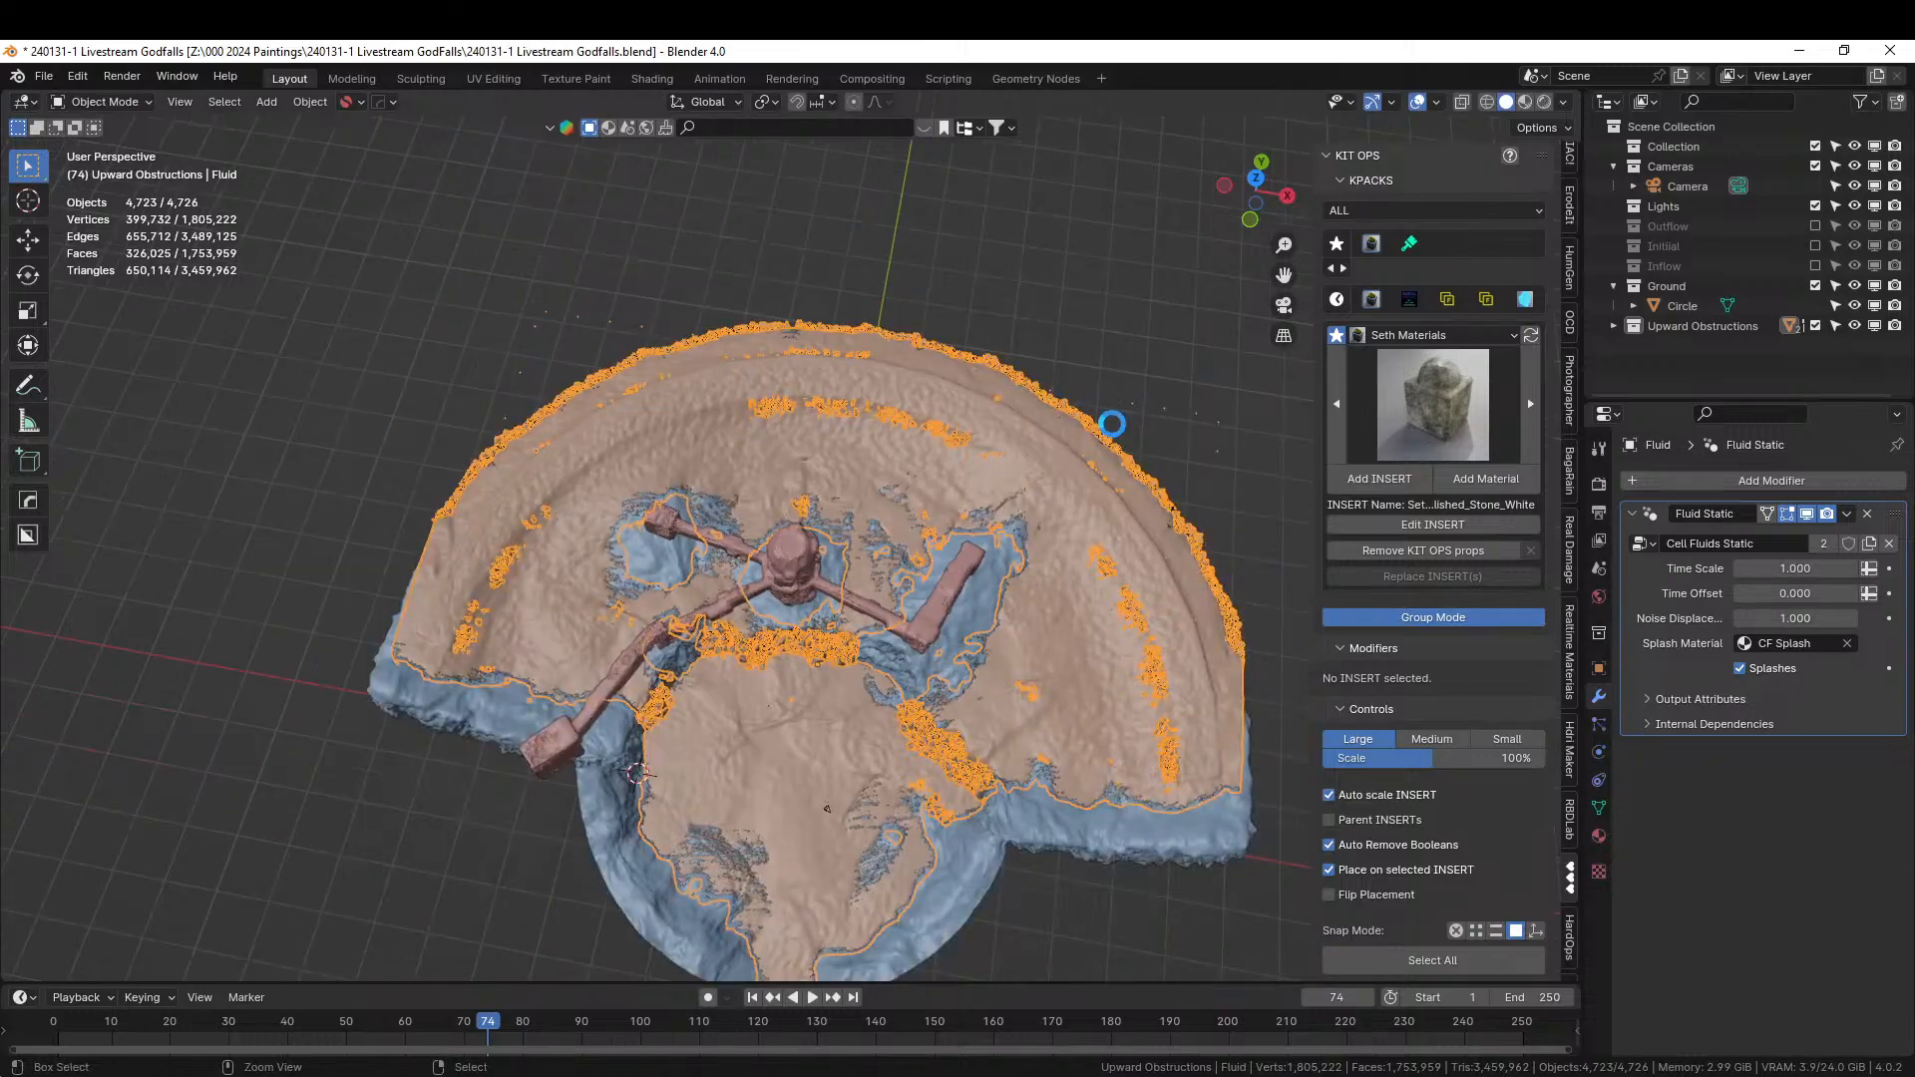
pyautogui.hotkey('ctrl', 's')
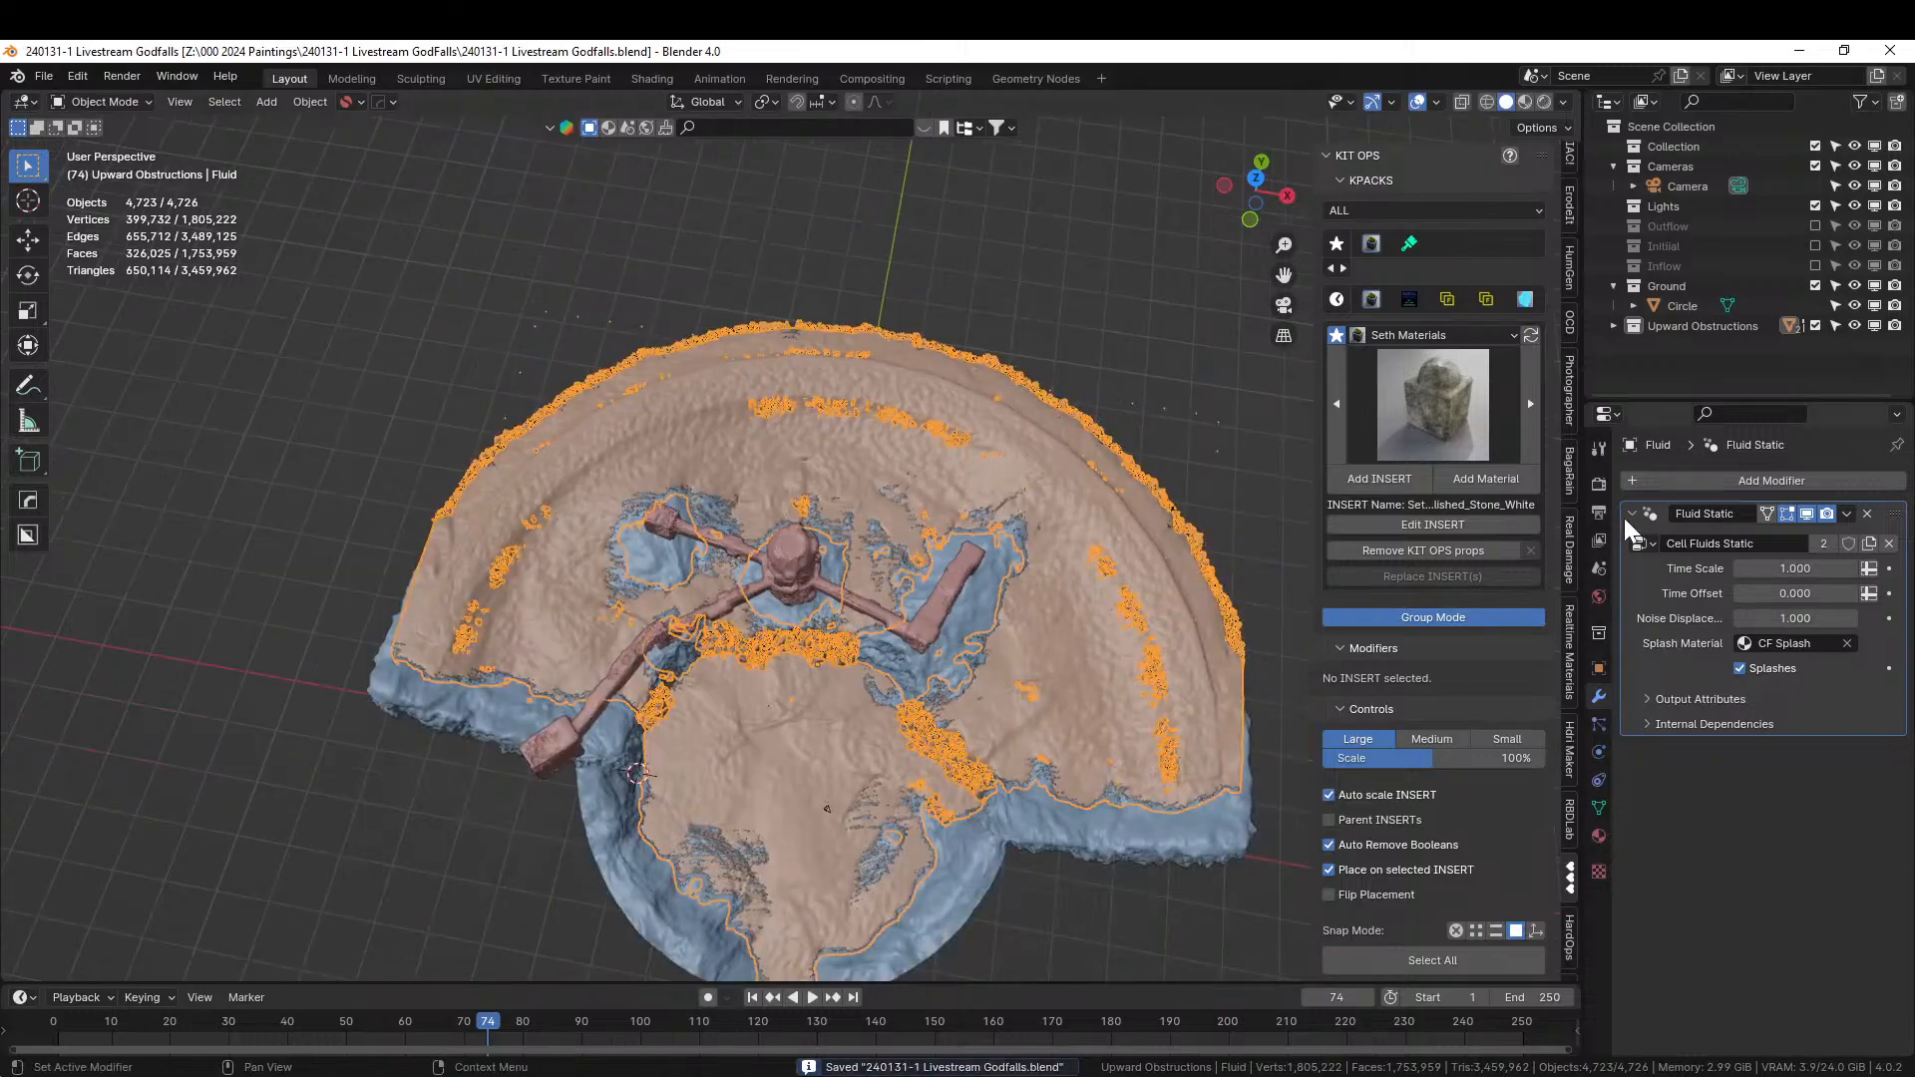
# Set the rocky ground mesh as the Geo-Scatter emitter object.
pyautogui.moveTo(1143, 836); pyautogui.dragTo(1109, 727, button='middle')
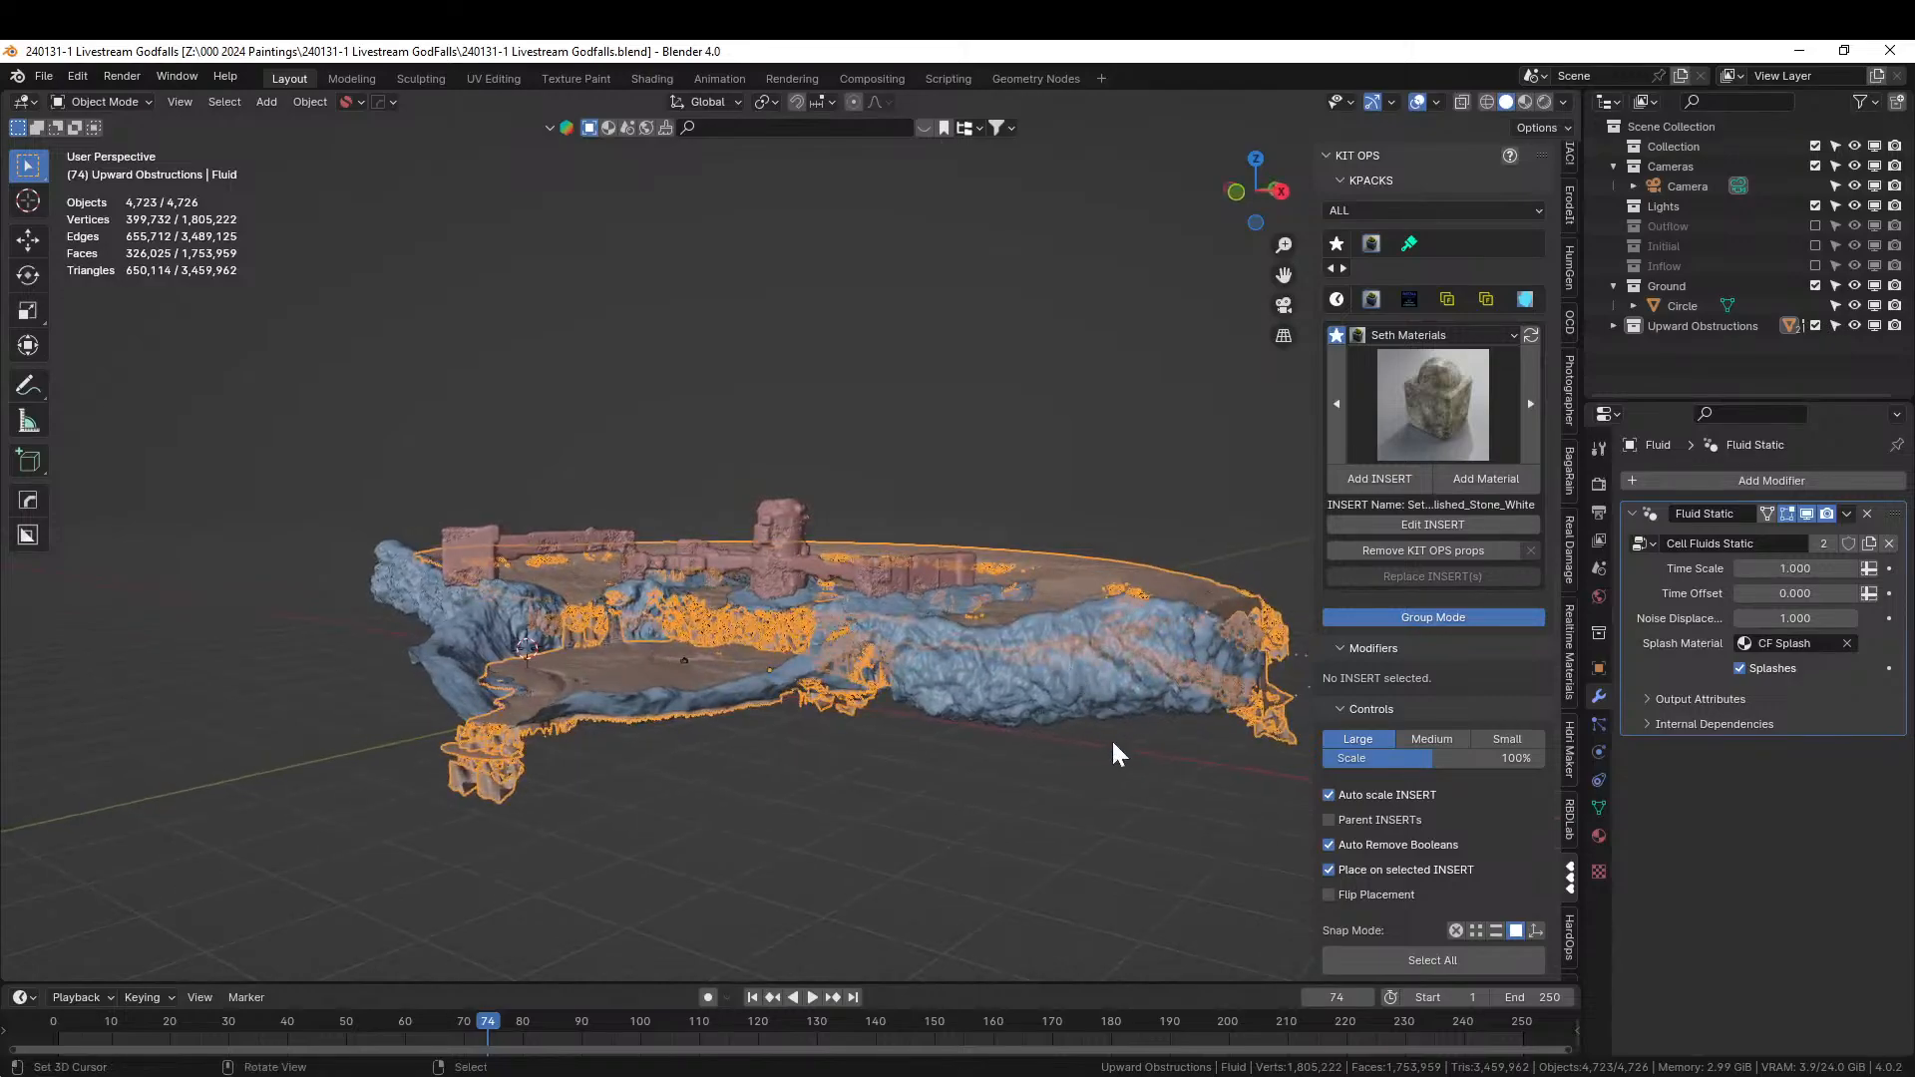
pyautogui.click(1025, 704)
pyautogui.scroll(4, 997, 722)
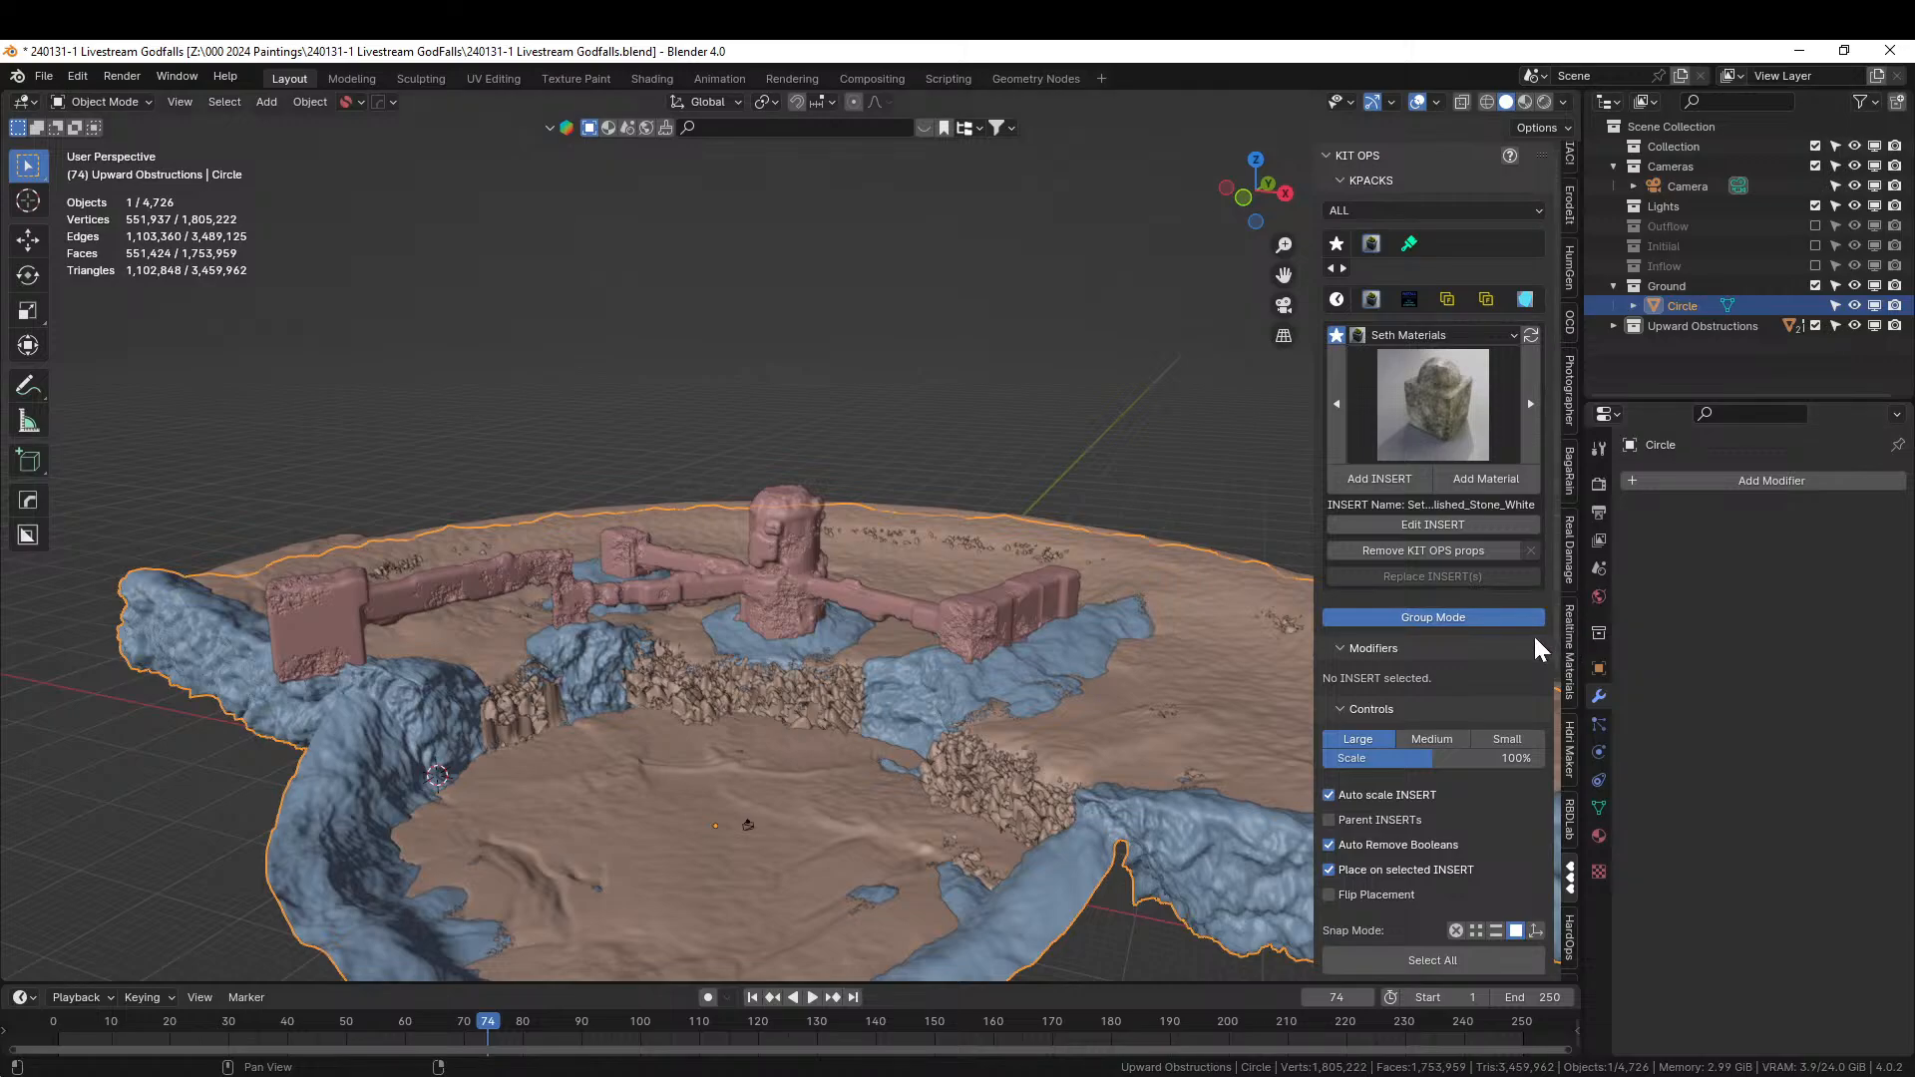
pyautogui.scroll(-4, 1576, 648)
pyautogui.click(1569, 910)
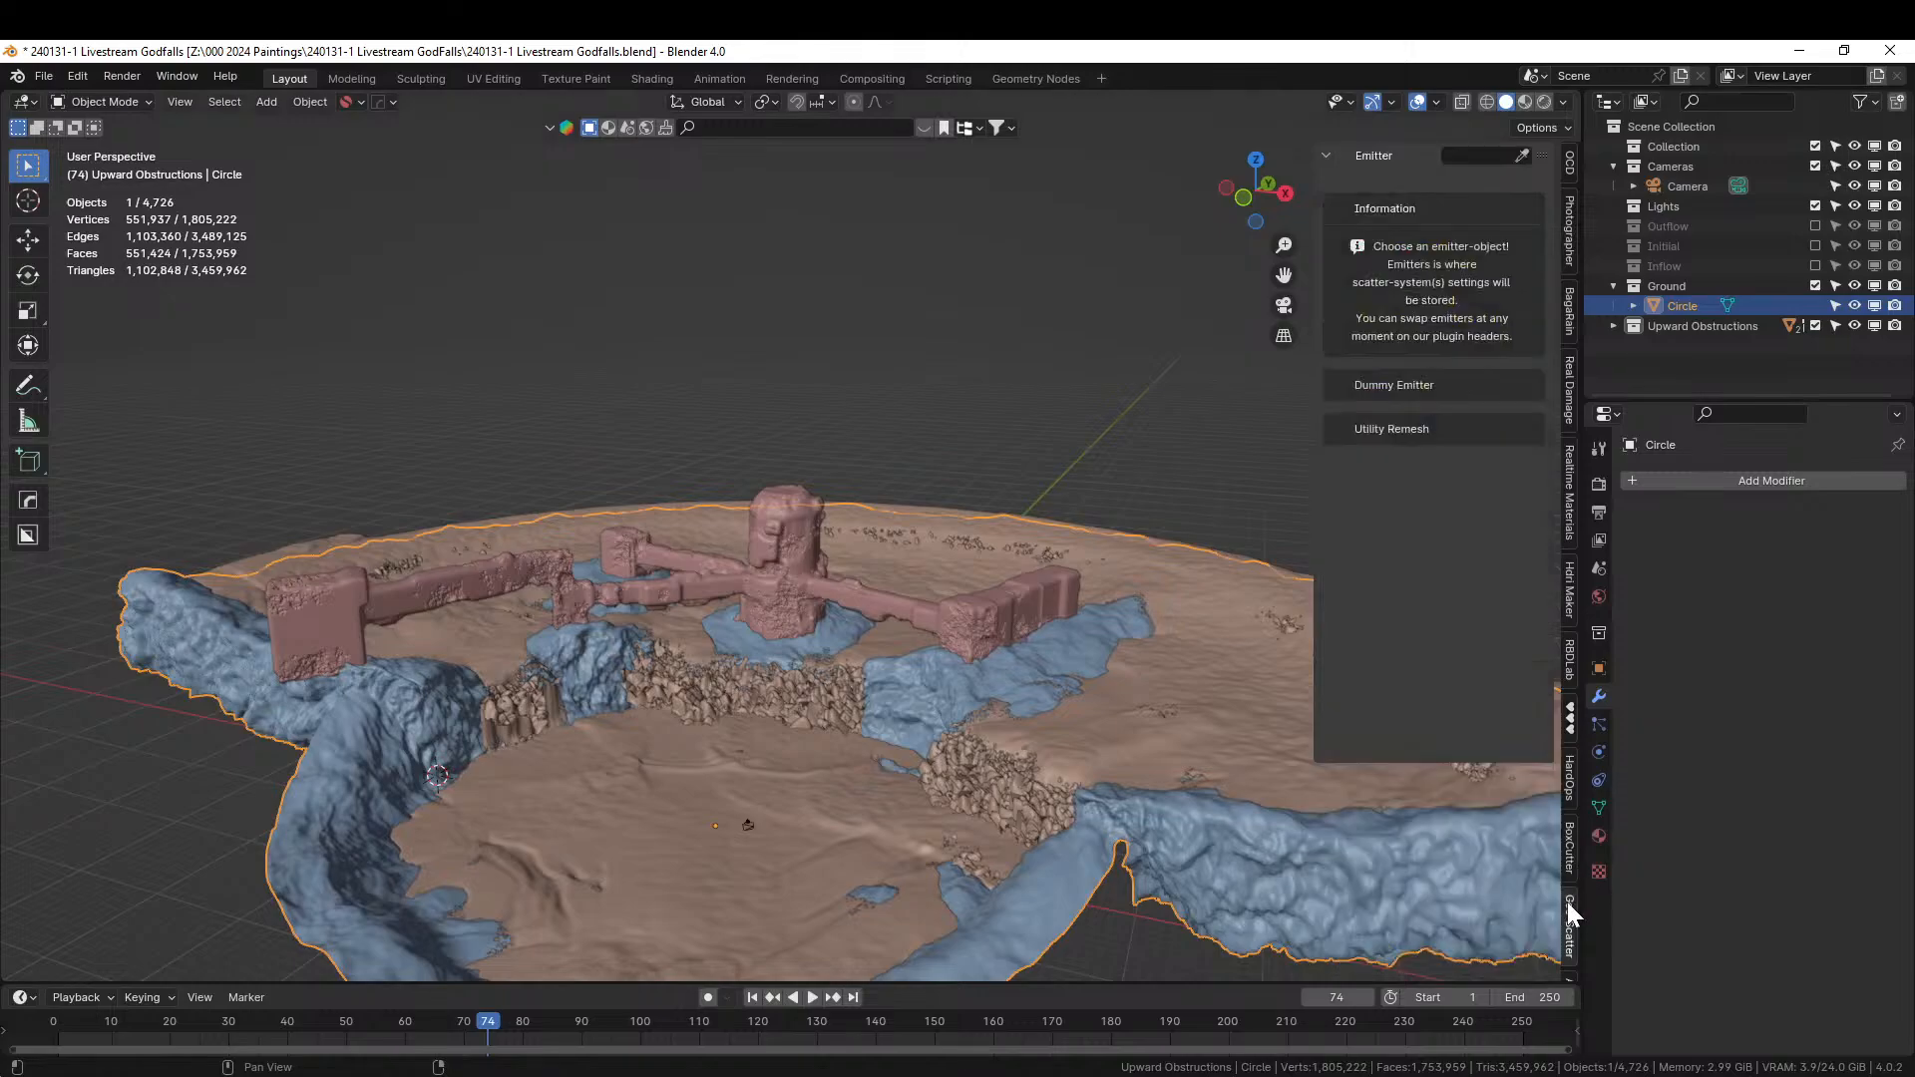
pyautogui.click(1522, 156)
pyautogui.click(344, 716)
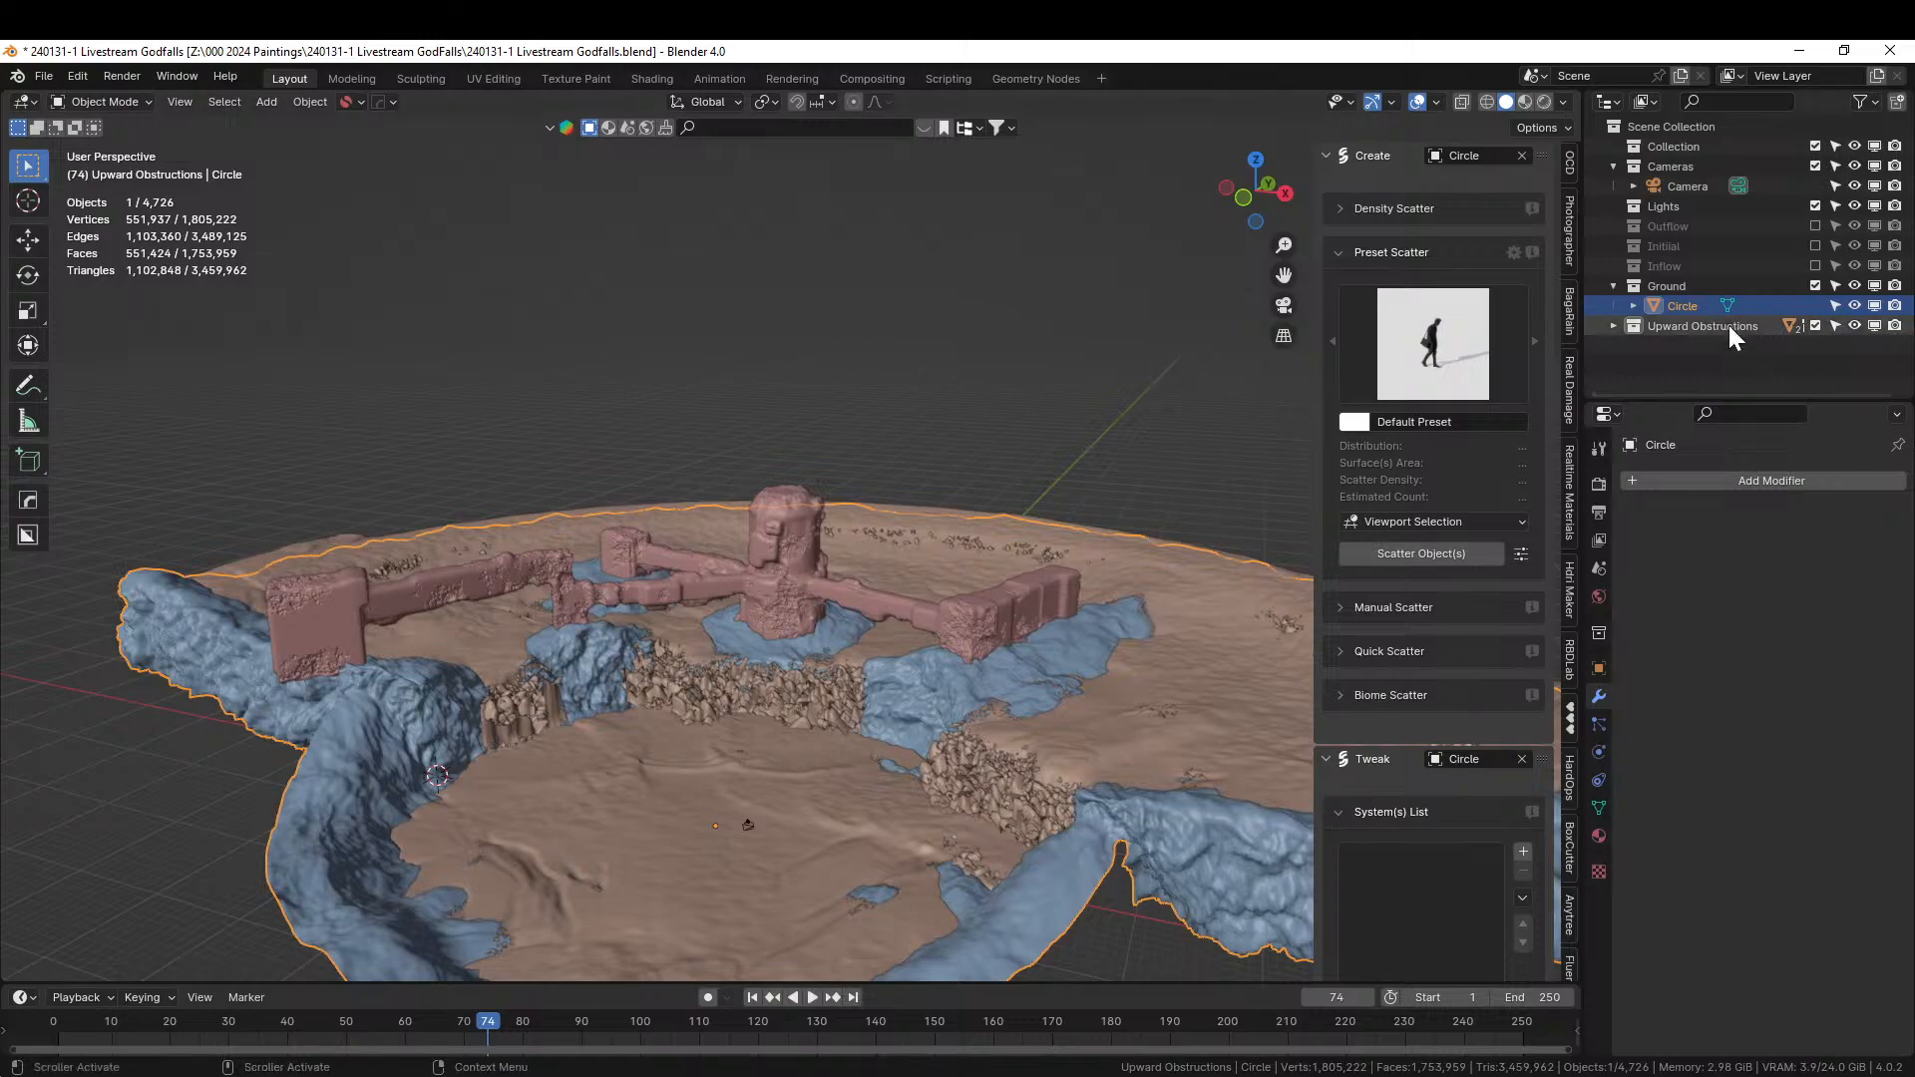
# Rename the ground mesh object Ground.
pyautogui.doubleClick(1706, 307)
pyautogui.write('Ground')
pyautogui.press('Return')
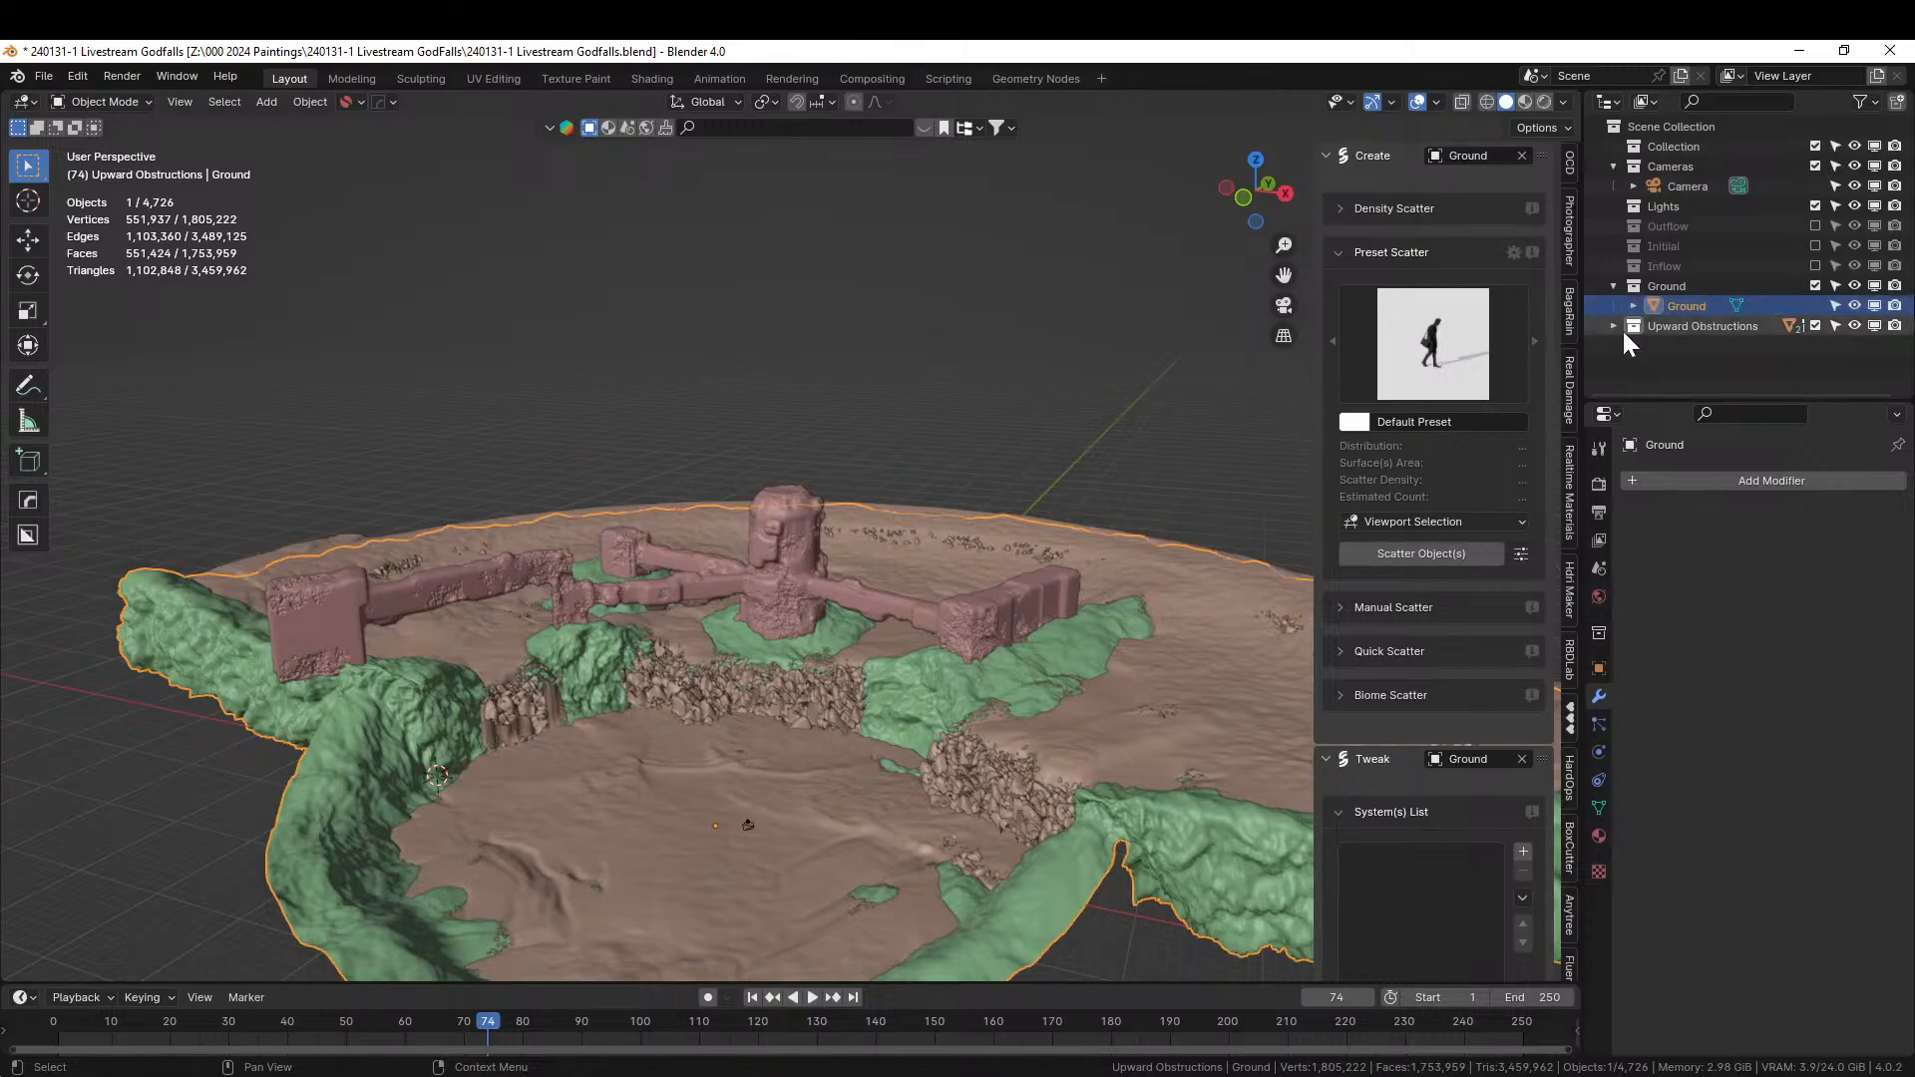
# Scatter the Biome Mix 06 biome over the ground, keeping its scatter systems hidden in the viewport, and close the biome library.
pyautogui.click(1373, 696)
pyautogui.click(1388, 739)
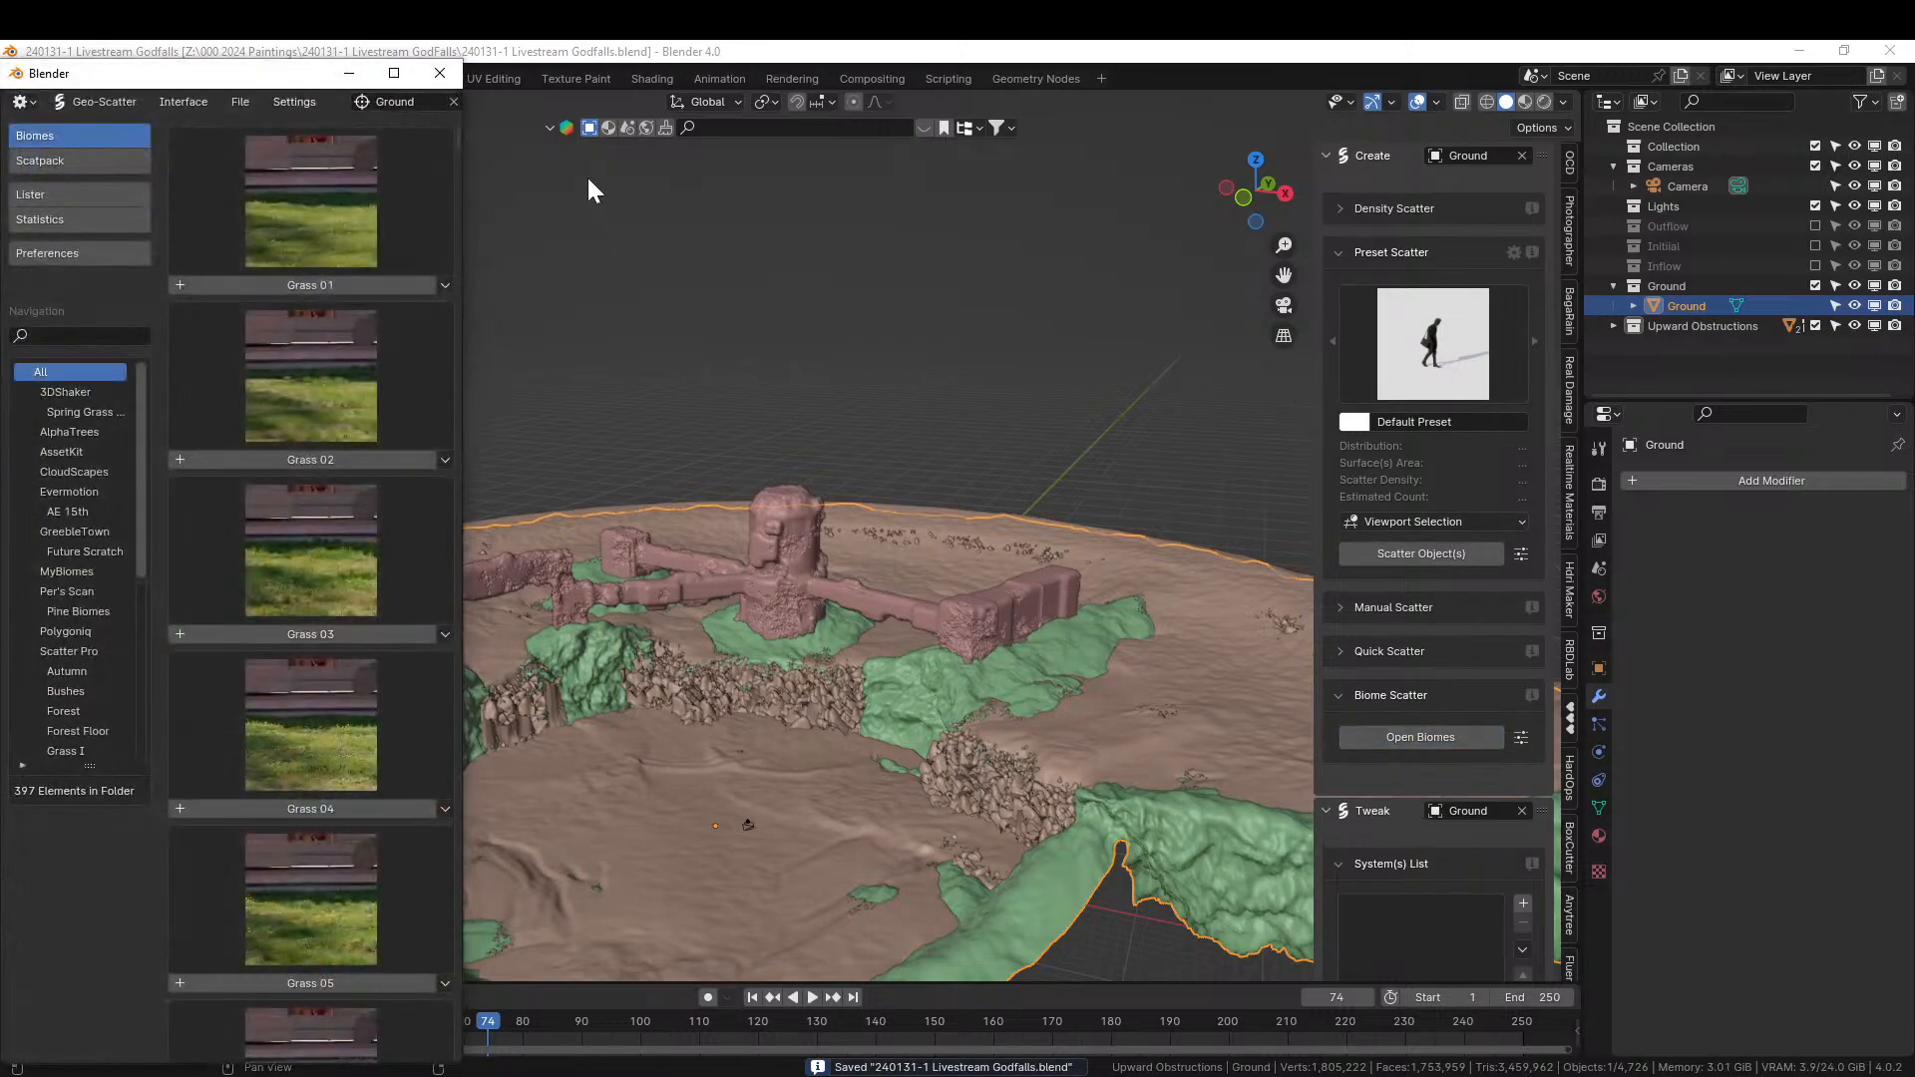
pyautogui.click(394, 73)
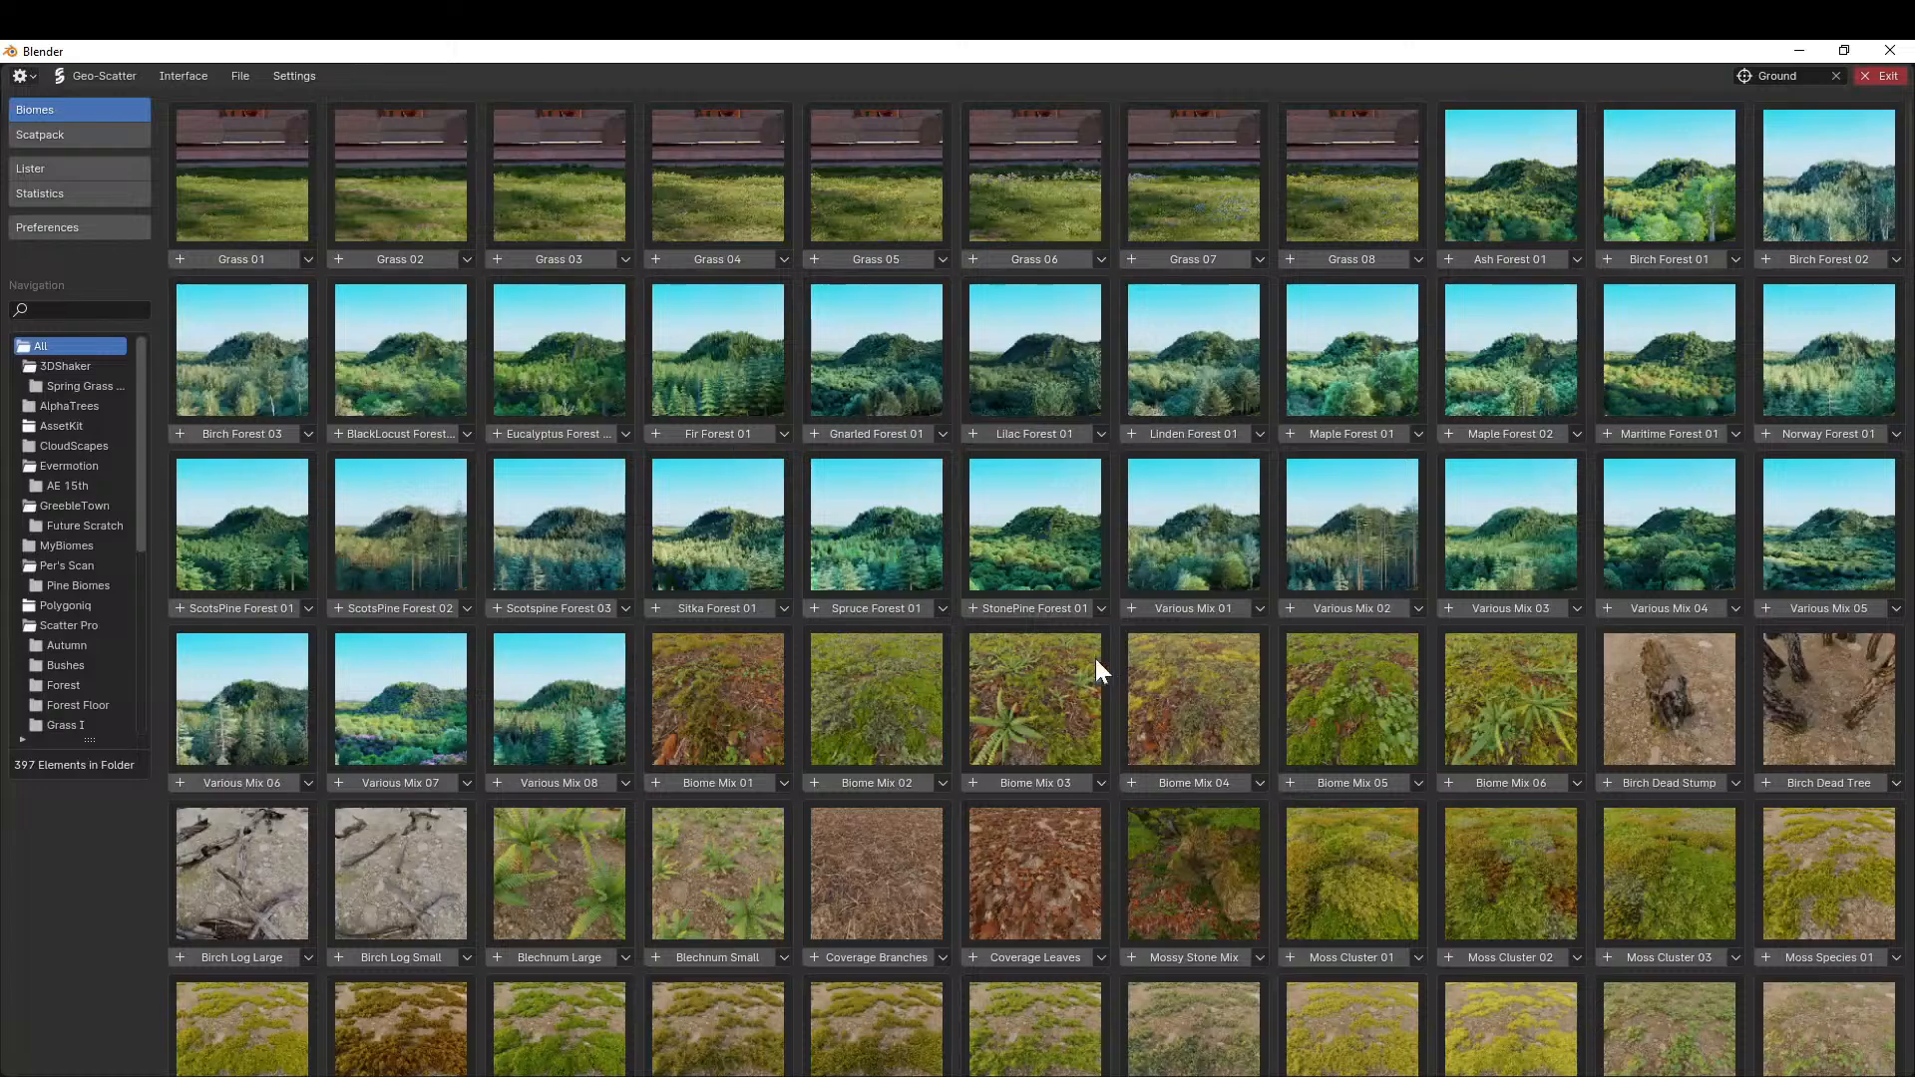
pyautogui.scroll(-2, 1103, 657)
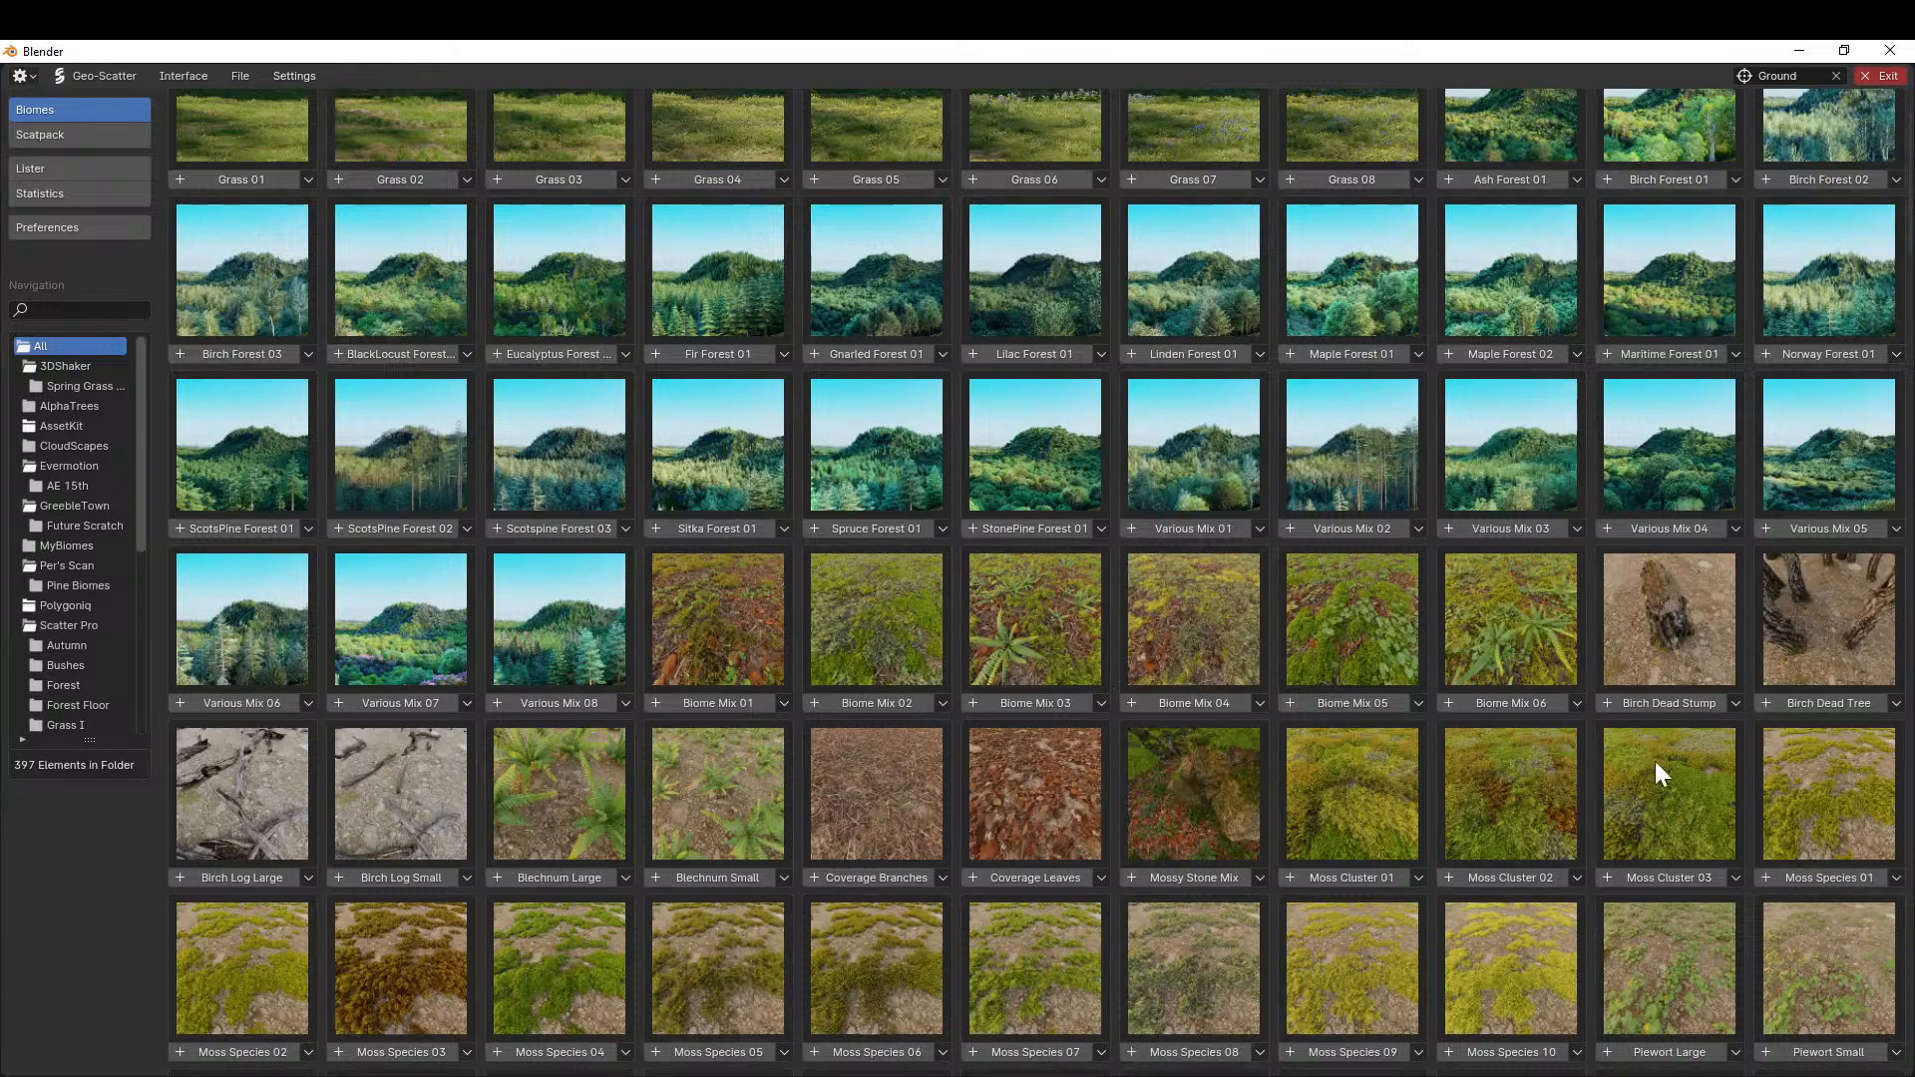
pyautogui.moveTo(1504, 708)
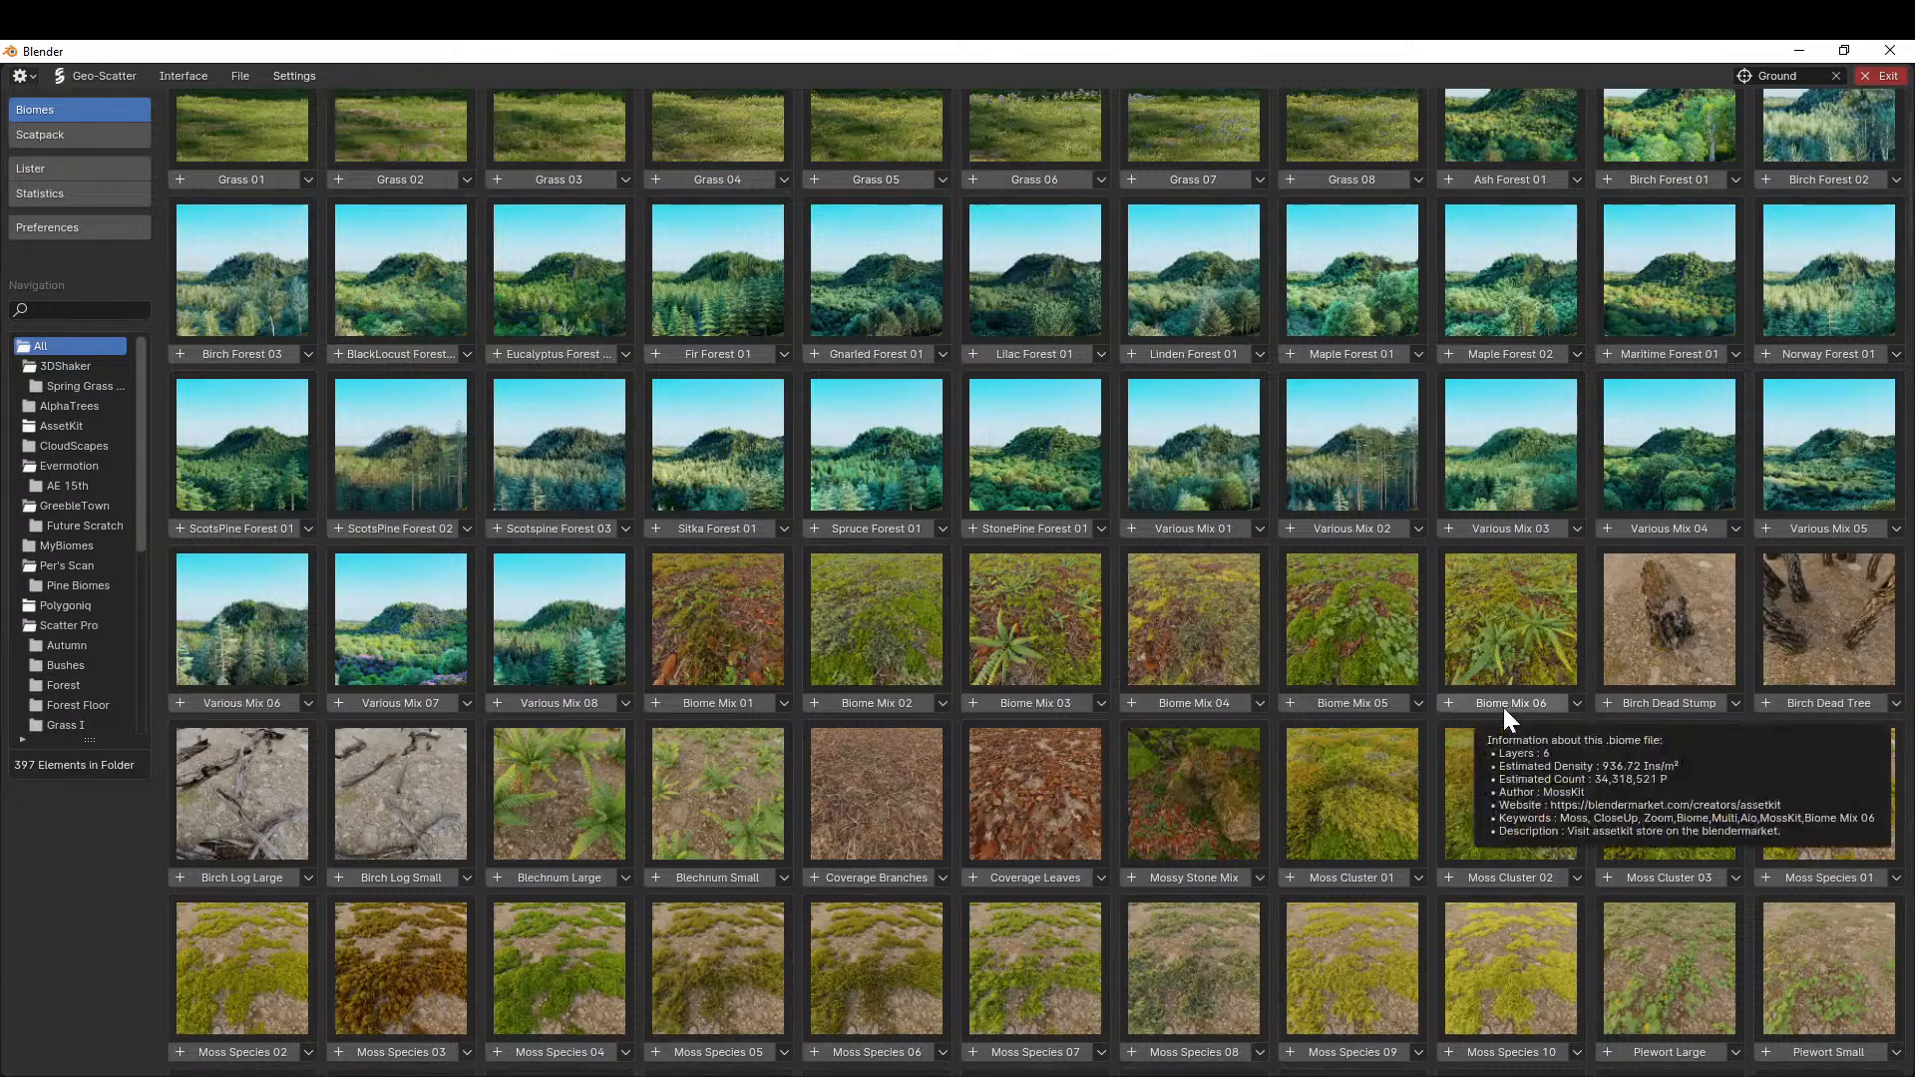
pyautogui.click(1501, 703)
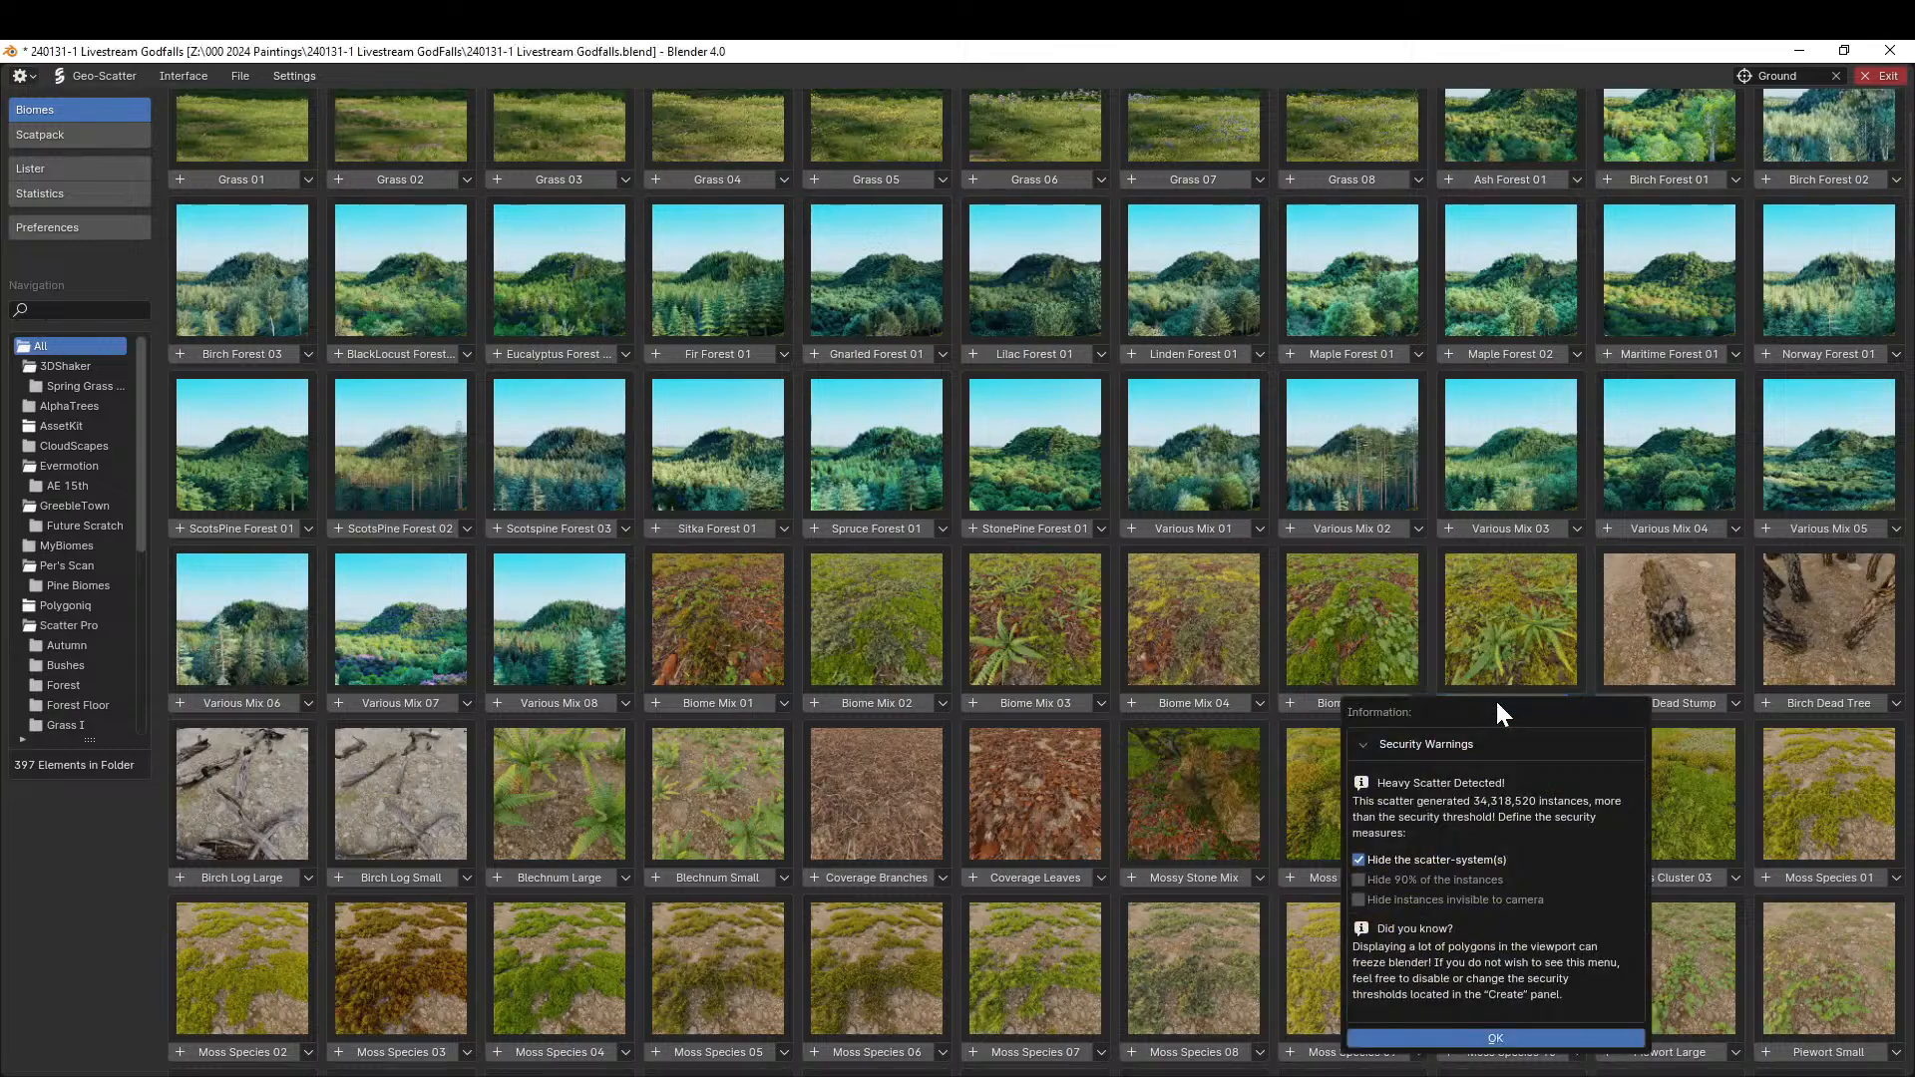
pyautogui.click(1478, 1045)
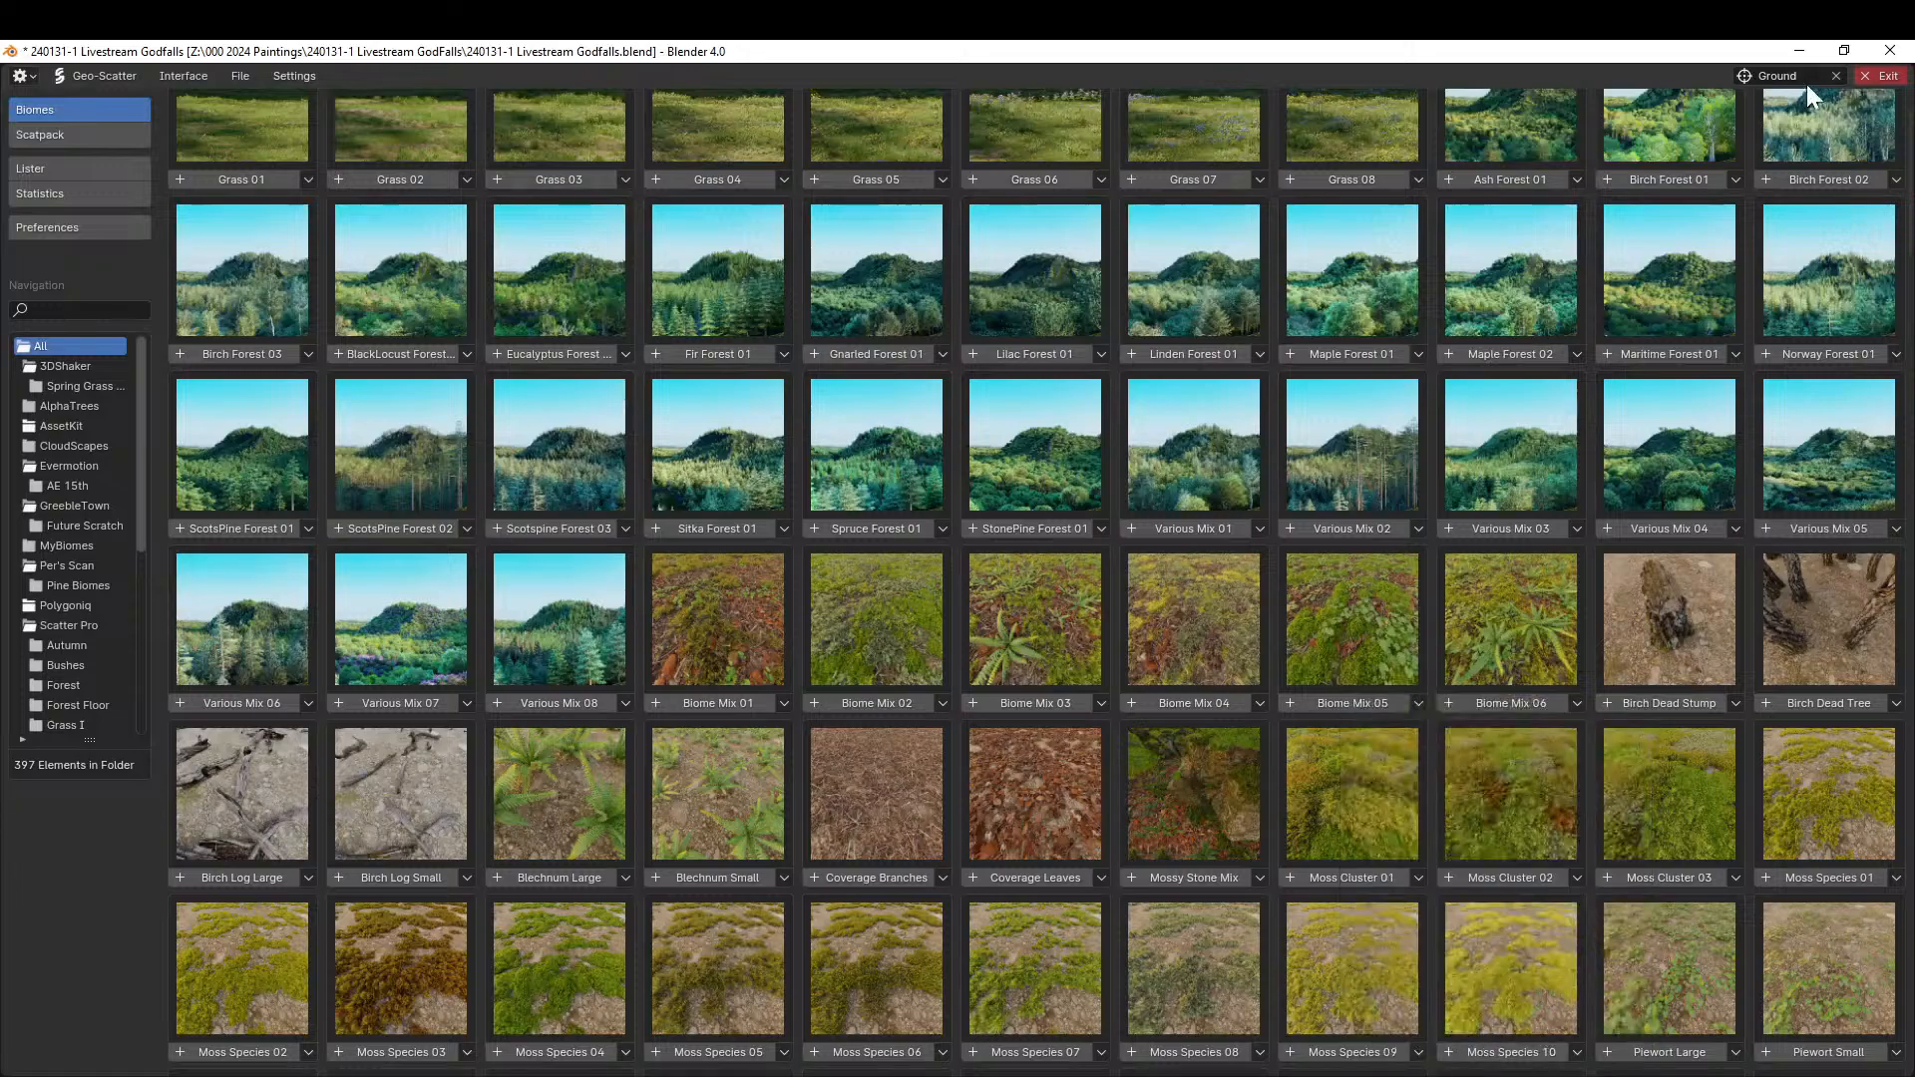
pyautogui.click(1888, 55)
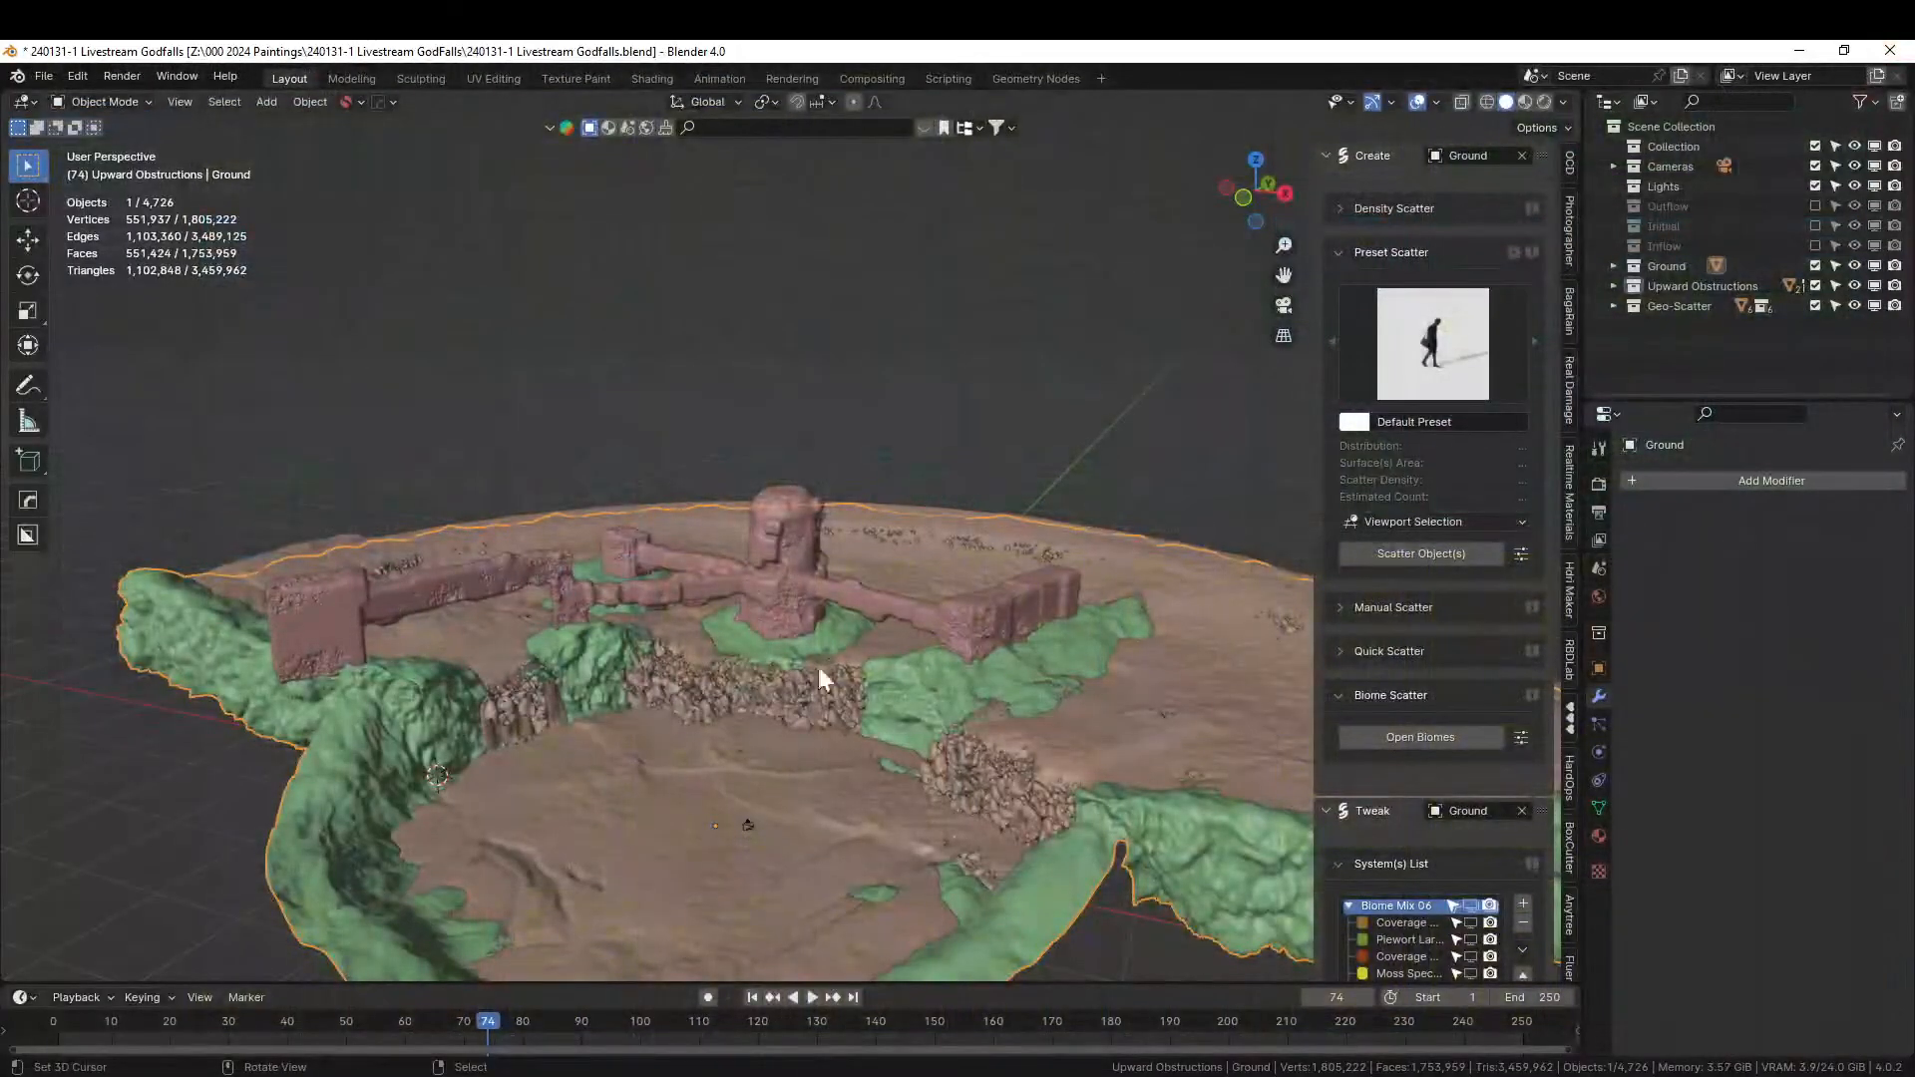
# Enable the Upward-Obstruction culling mask for the Biome Mix 06 group with the Upward Obstructions collection and save the file.
pyautogui.scroll(-6, 1427, 862)
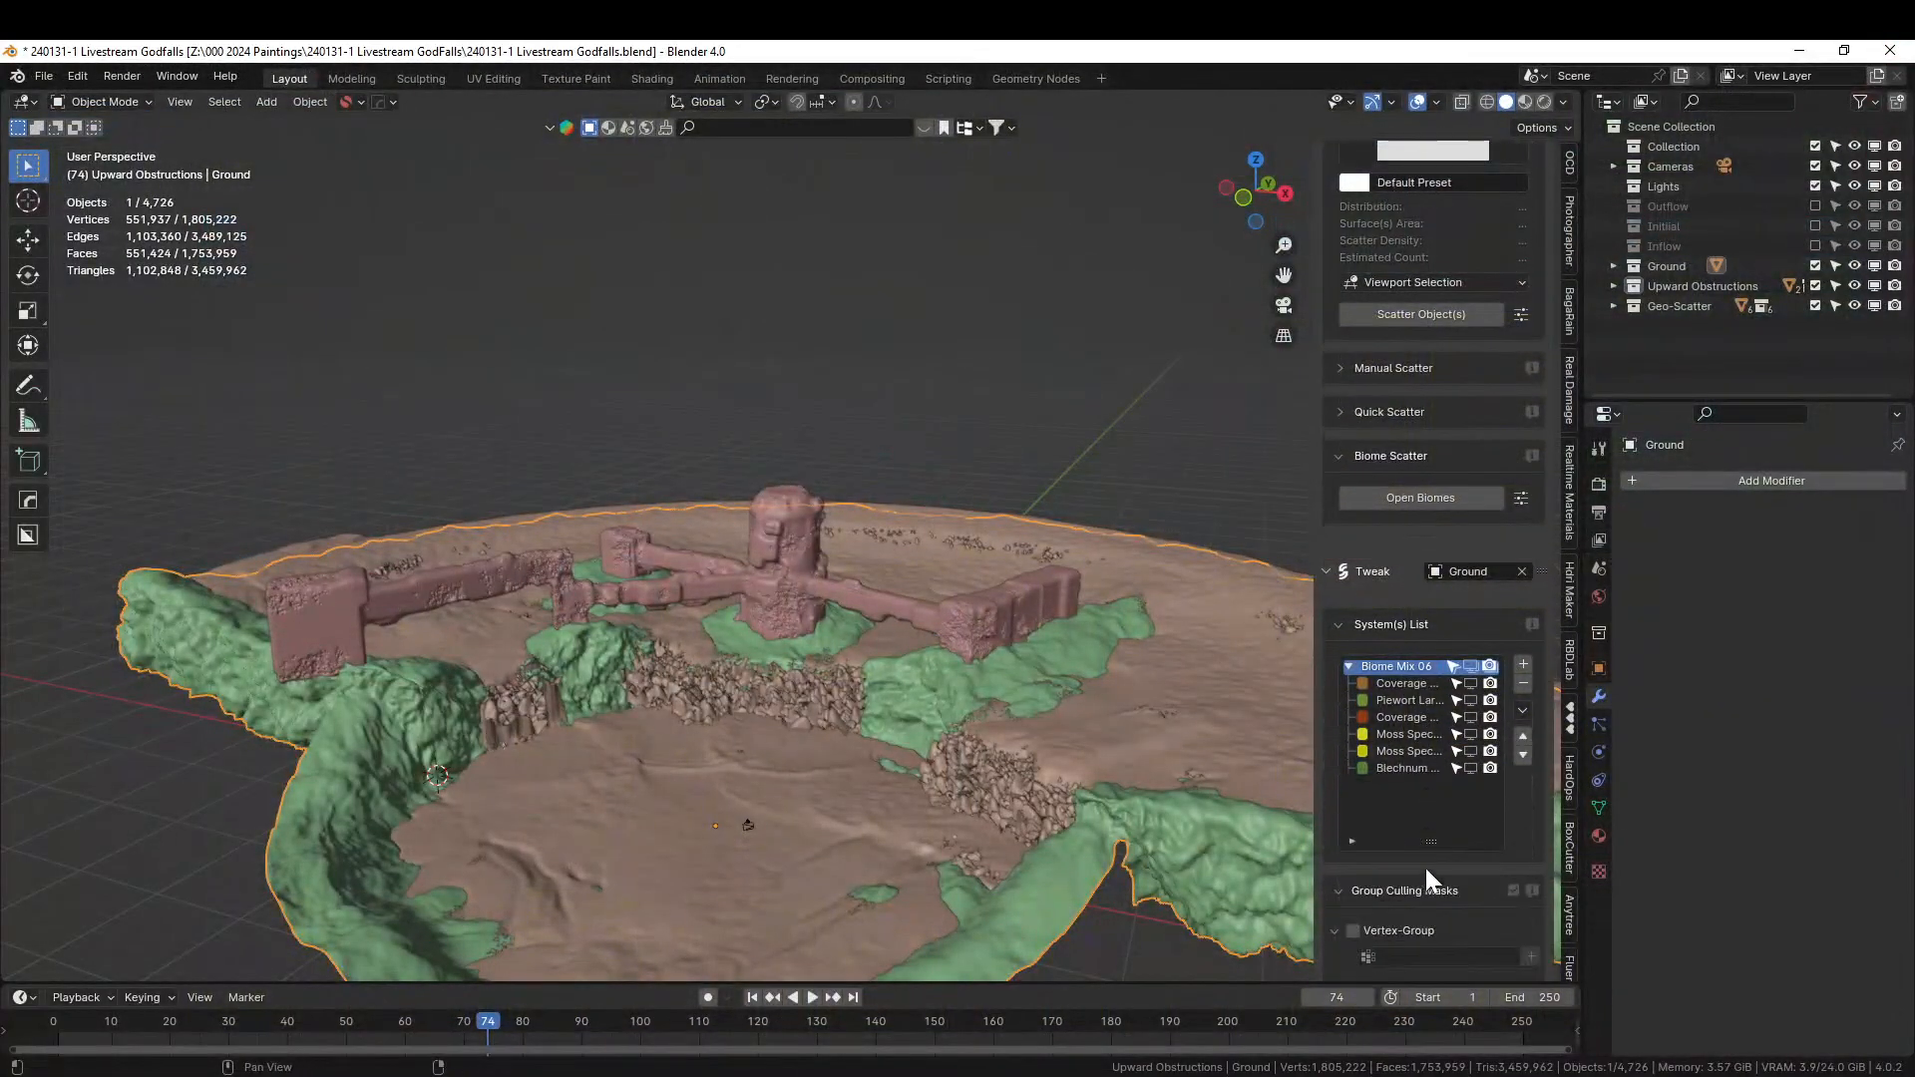
pyautogui.scroll(-4, 1406, 894)
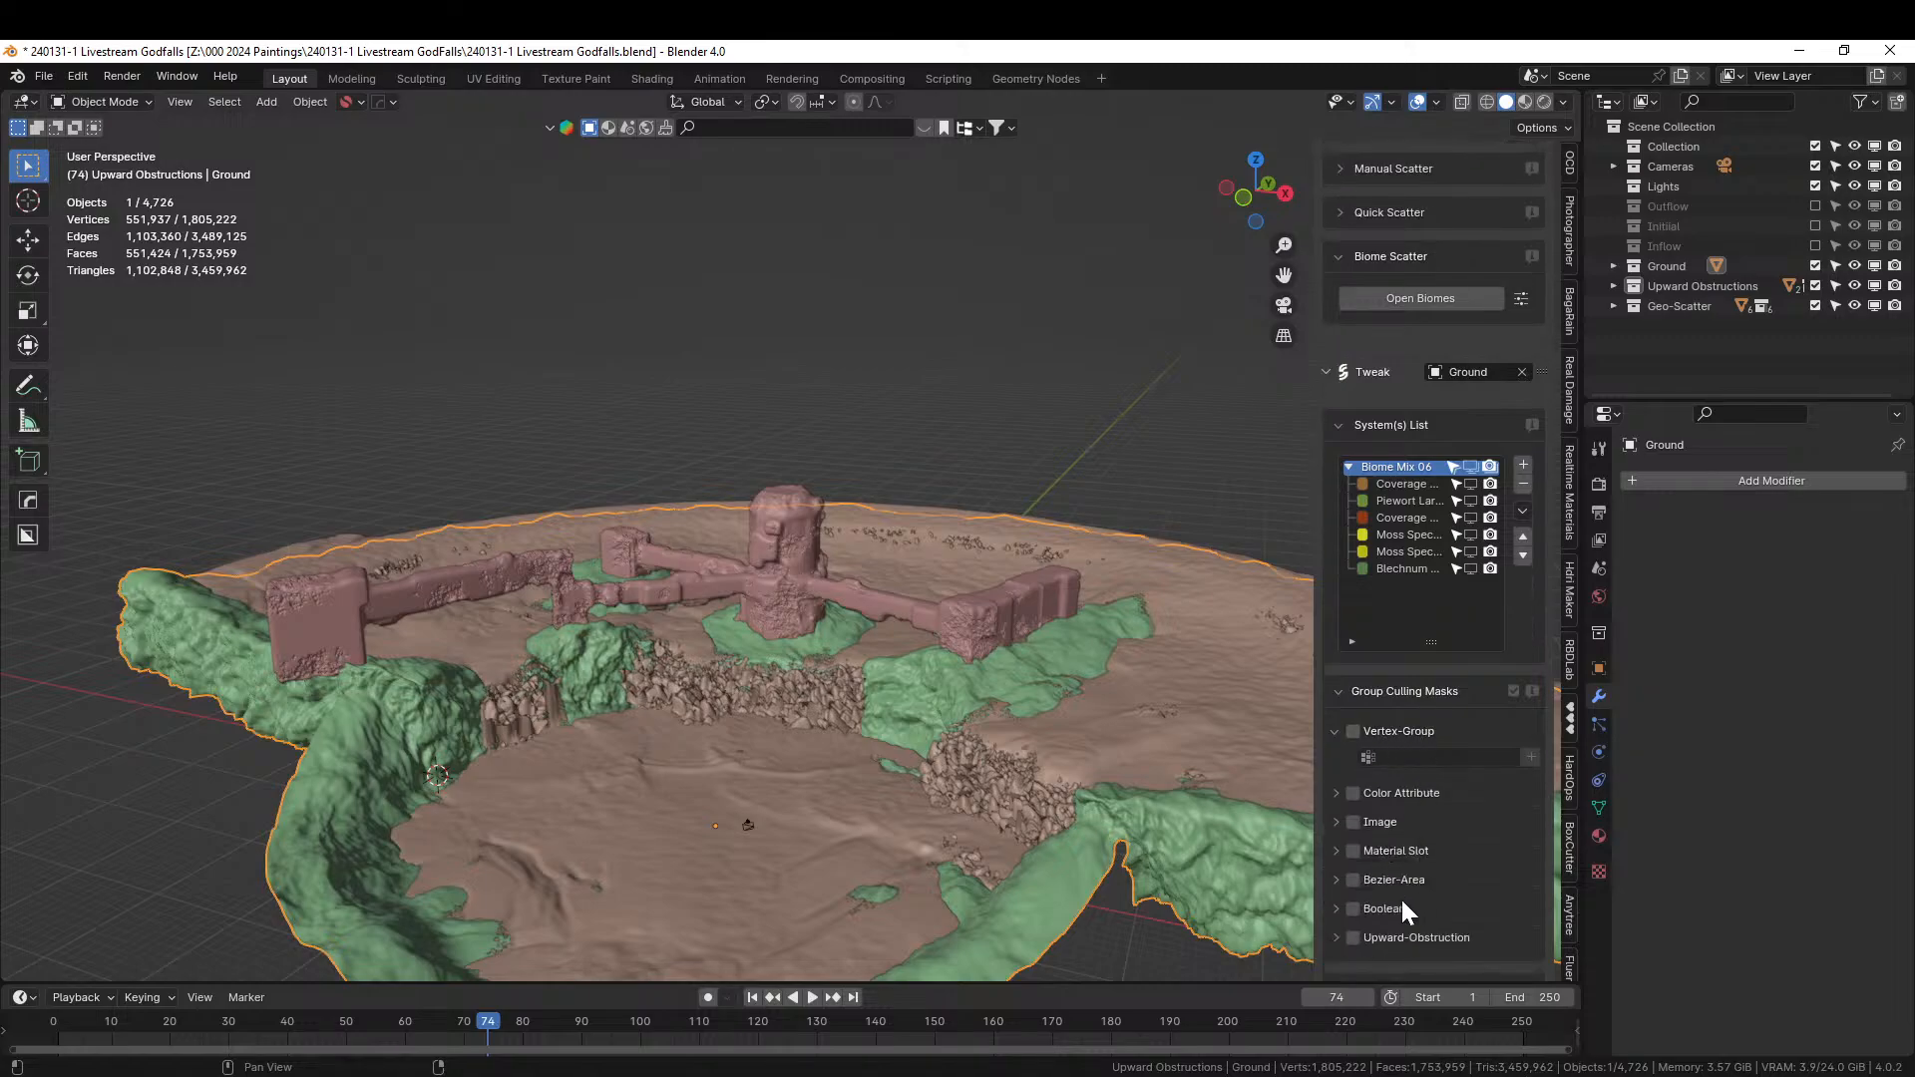
pyautogui.click(1353, 937)
pyautogui.click(1335, 937)
pyautogui.scroll(-3, 1414, 908)
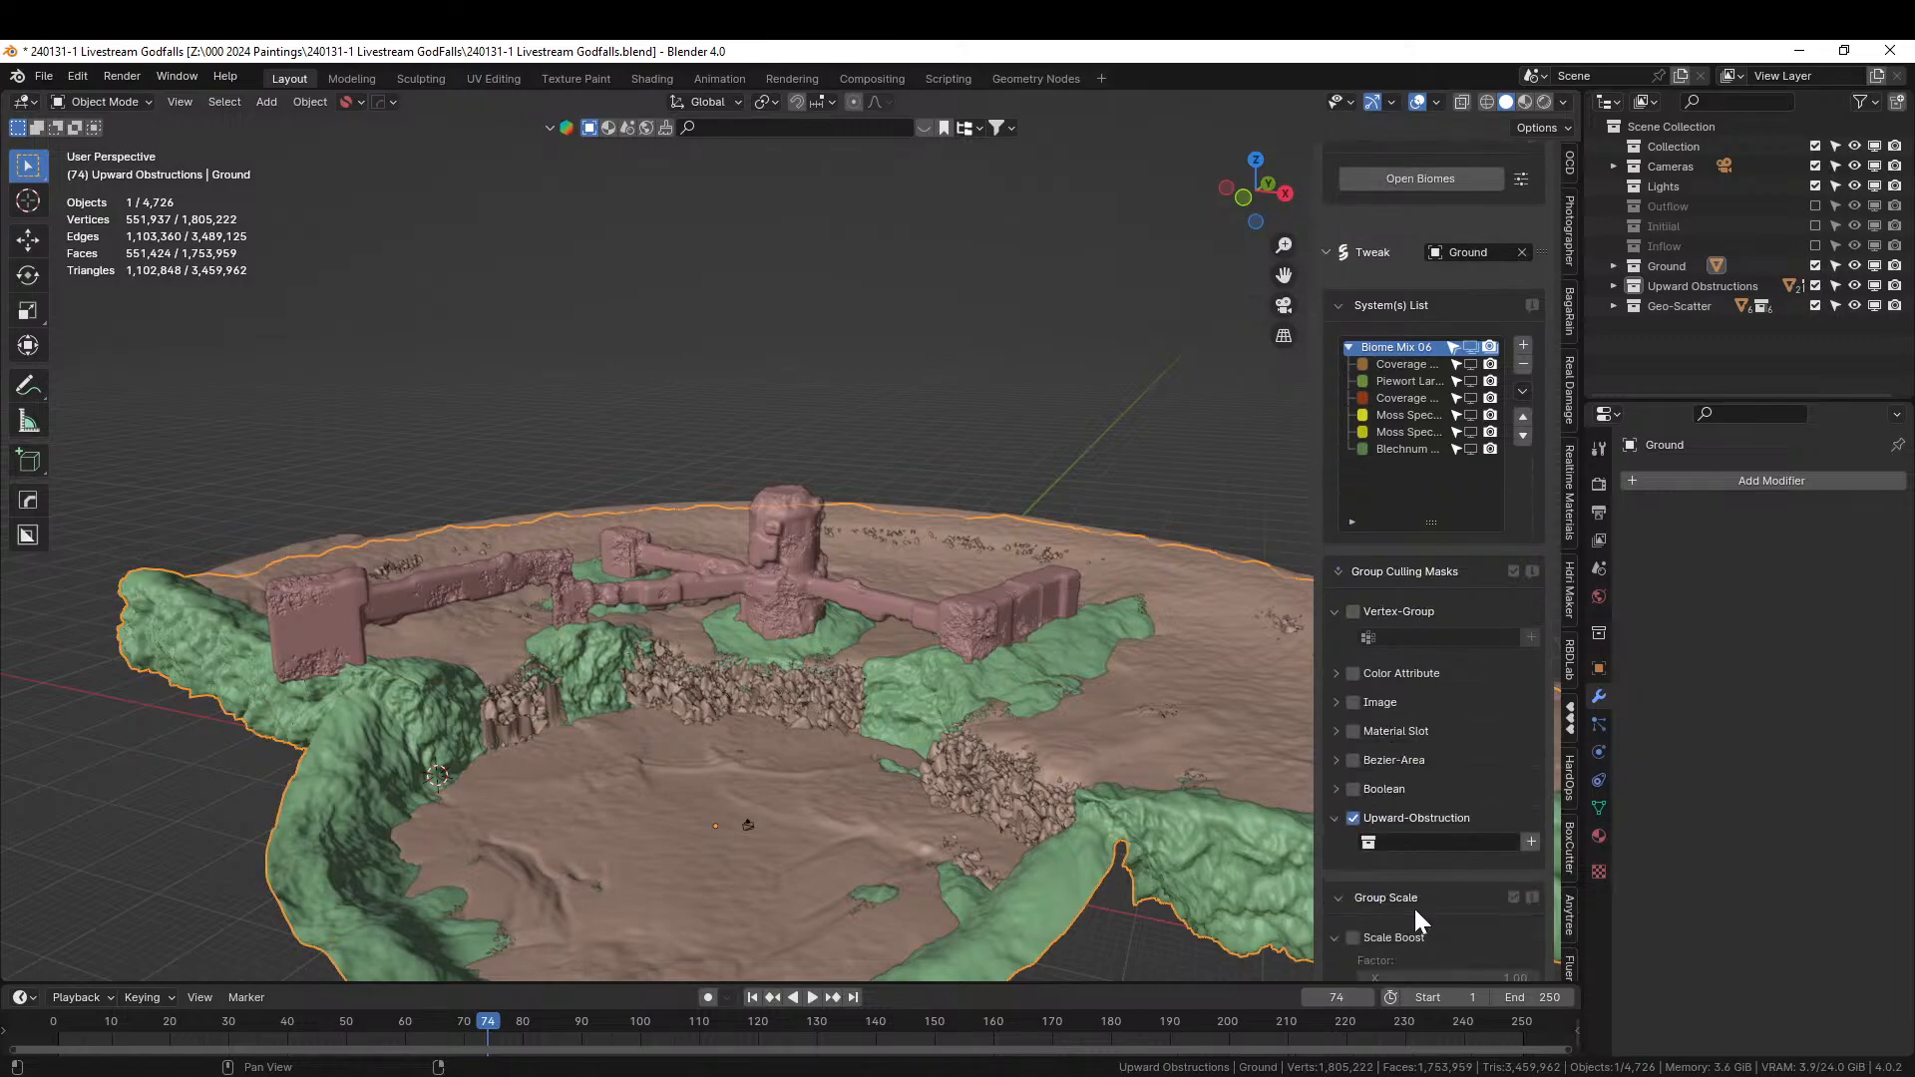
pyautogui.click(1359, 844)
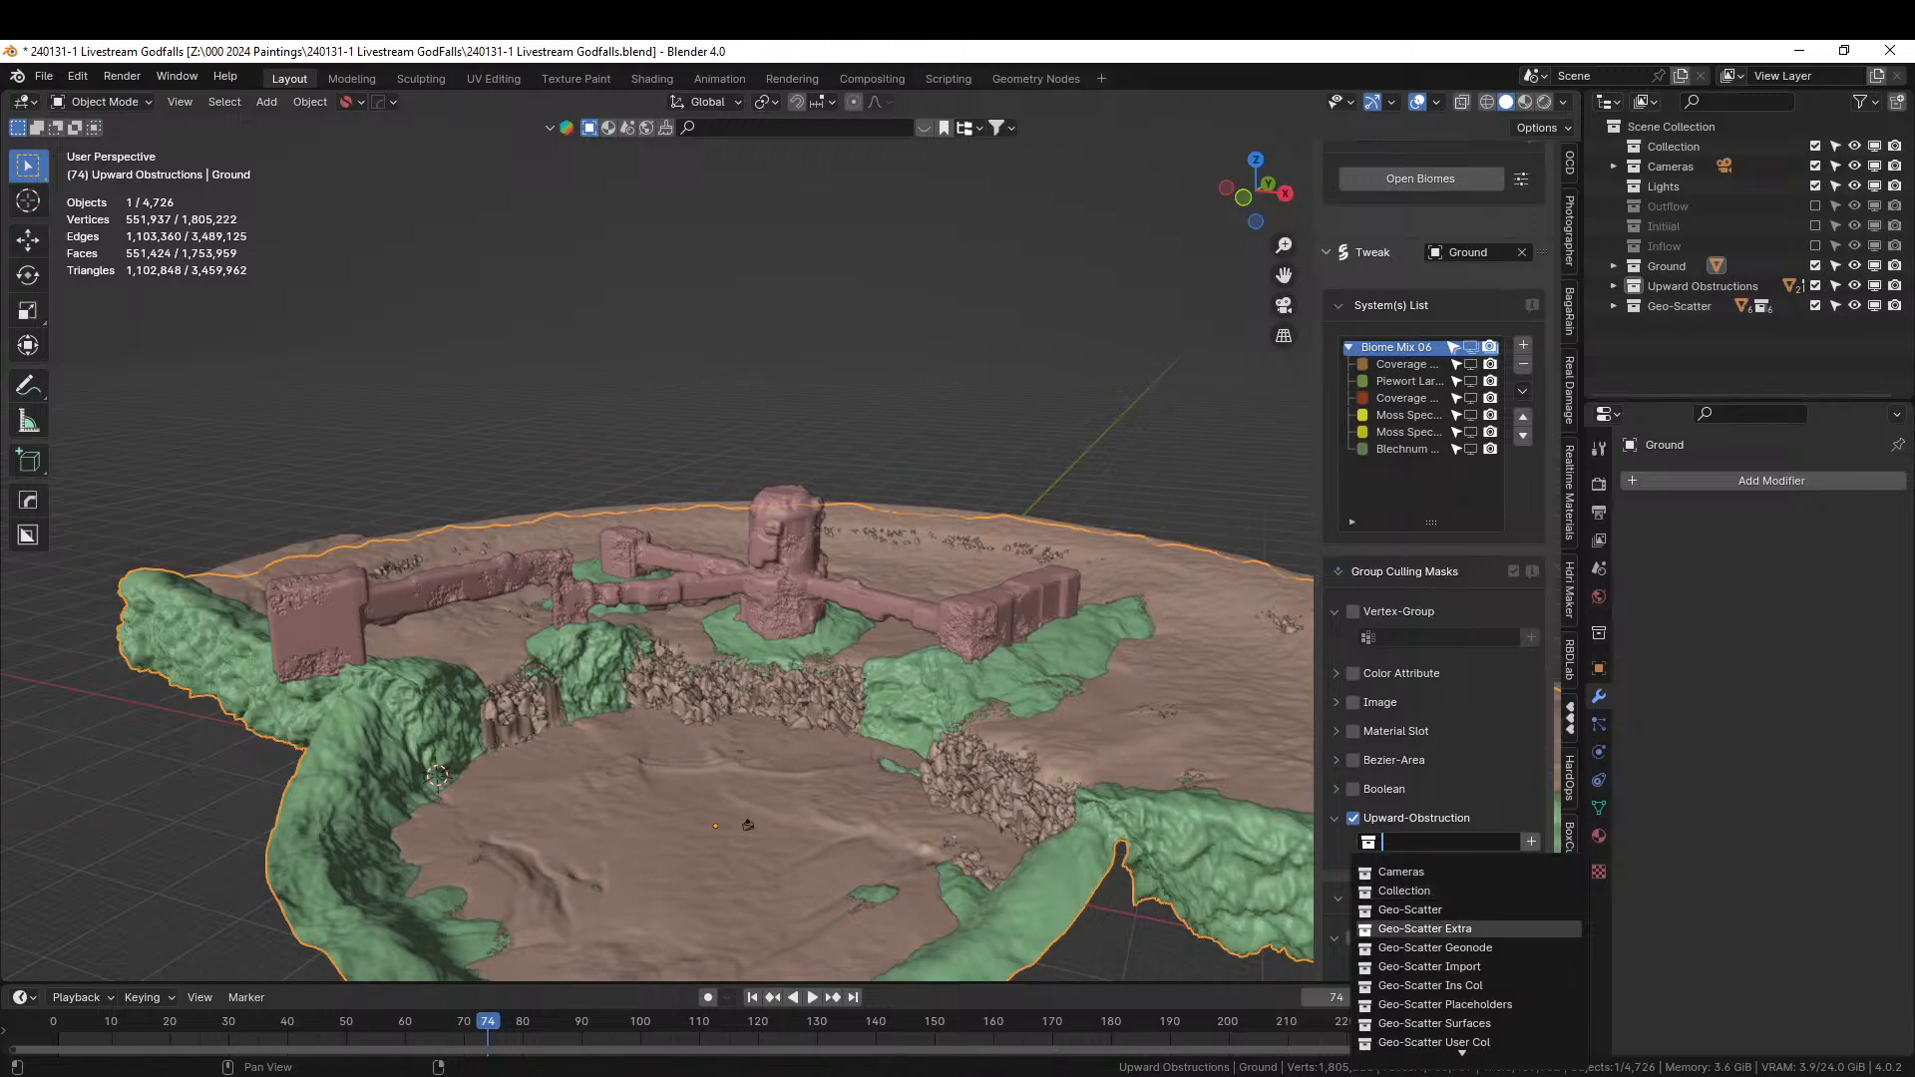
pyautogui.write('upwa')
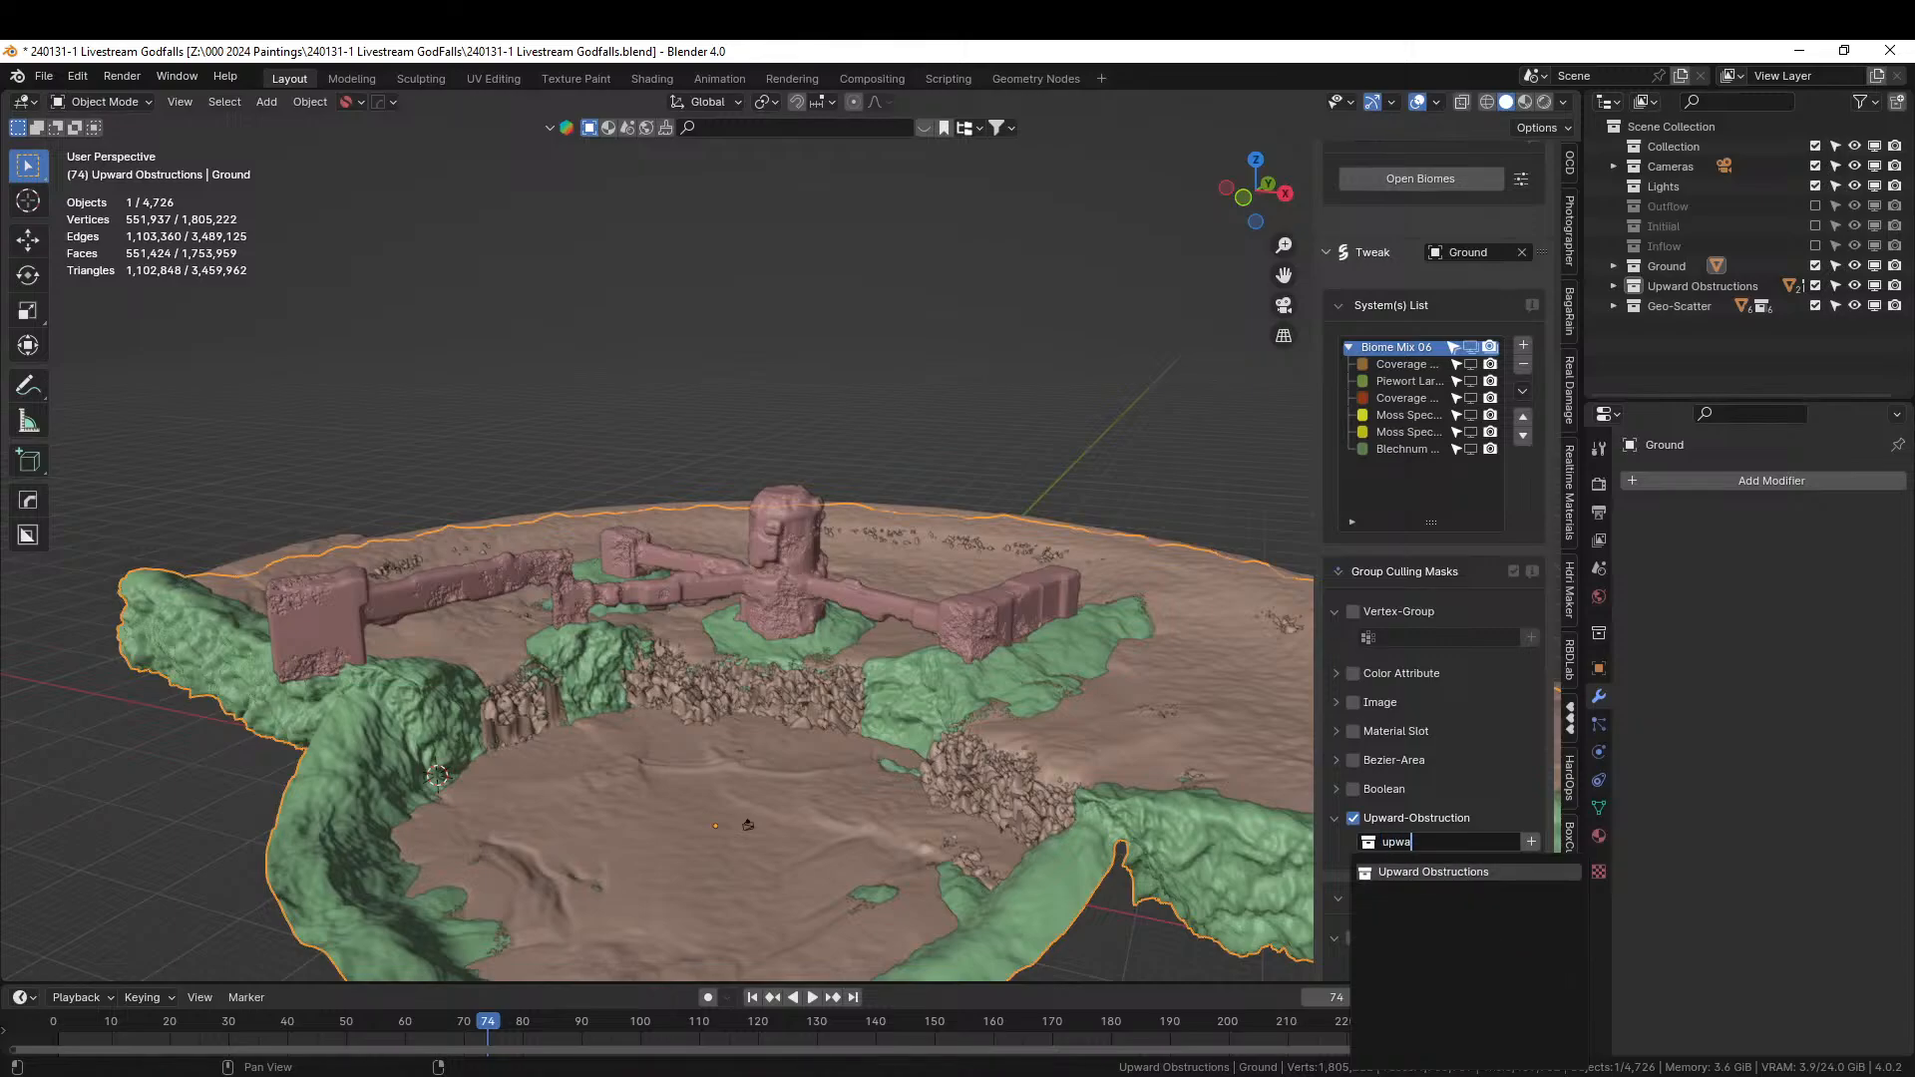
pyautogui.click(1444, 871)
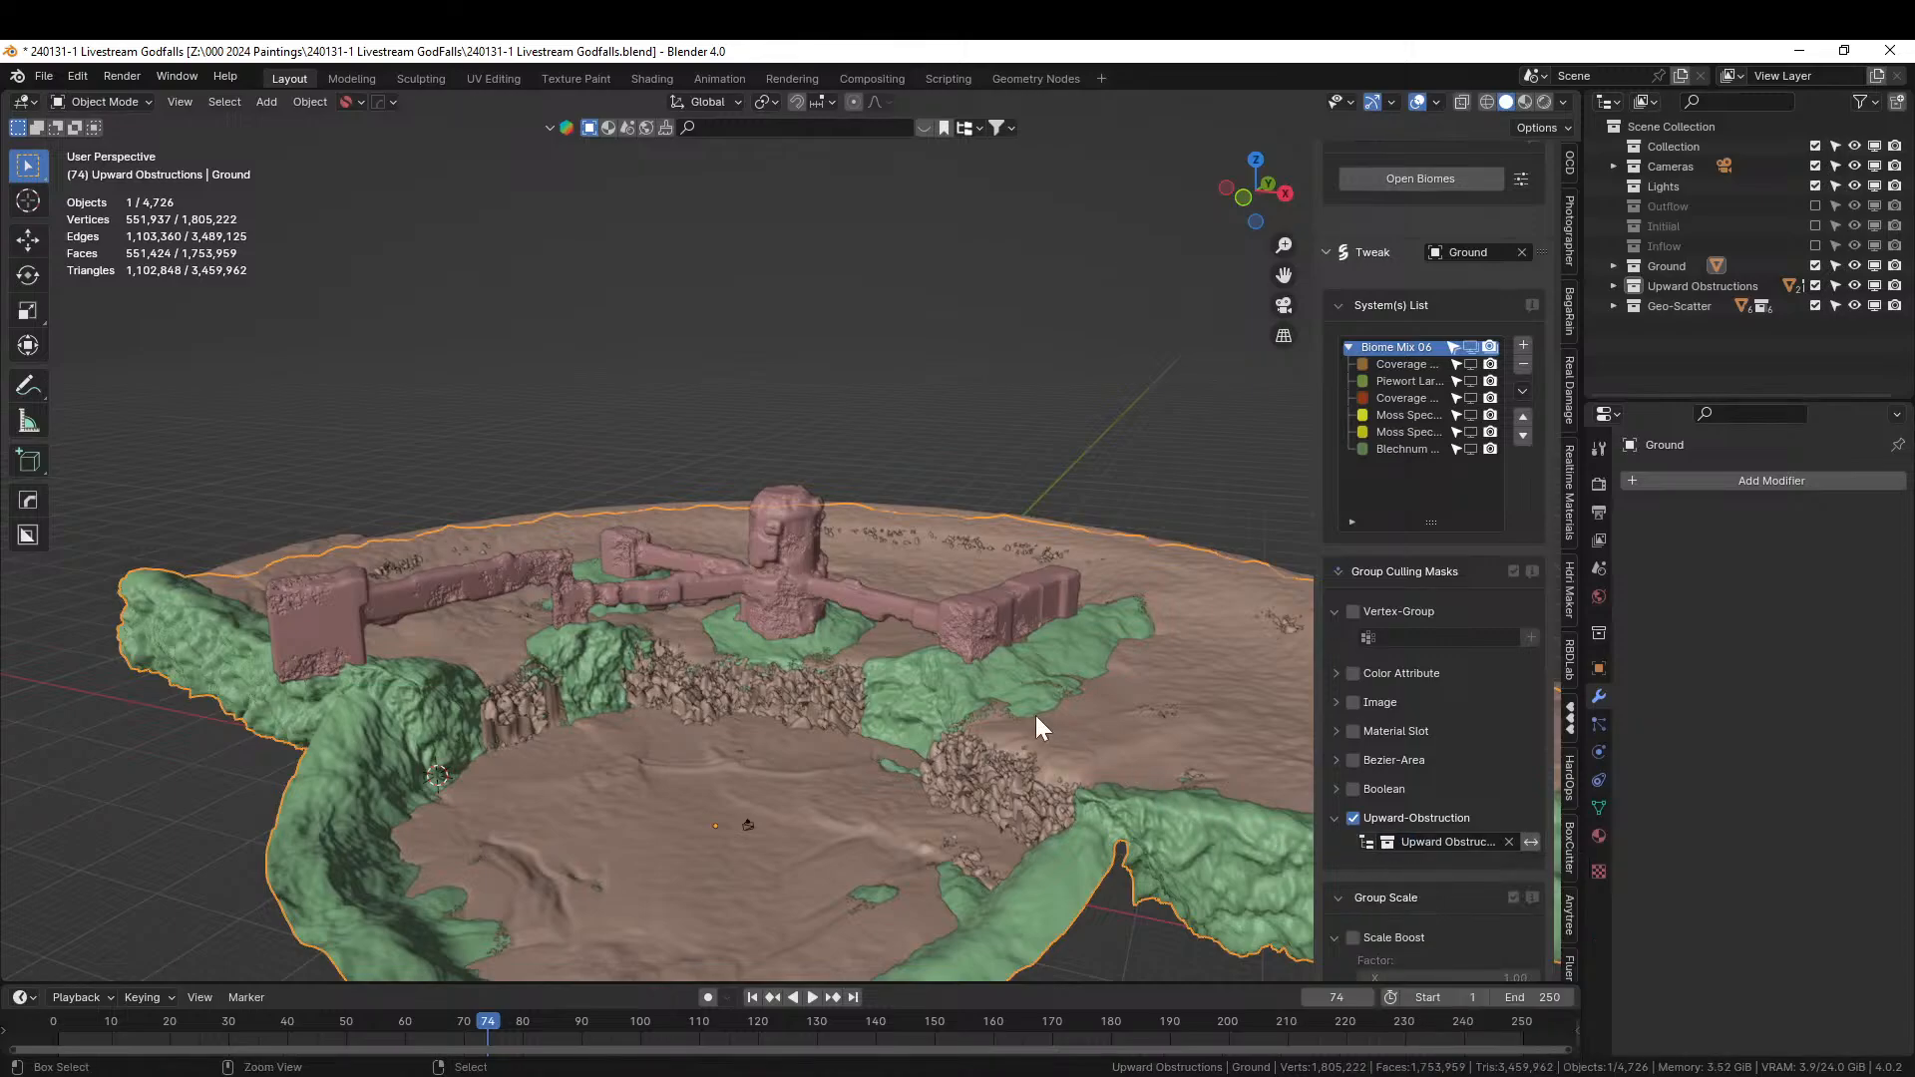
pyautogui.hotkey('ctrl', 's')
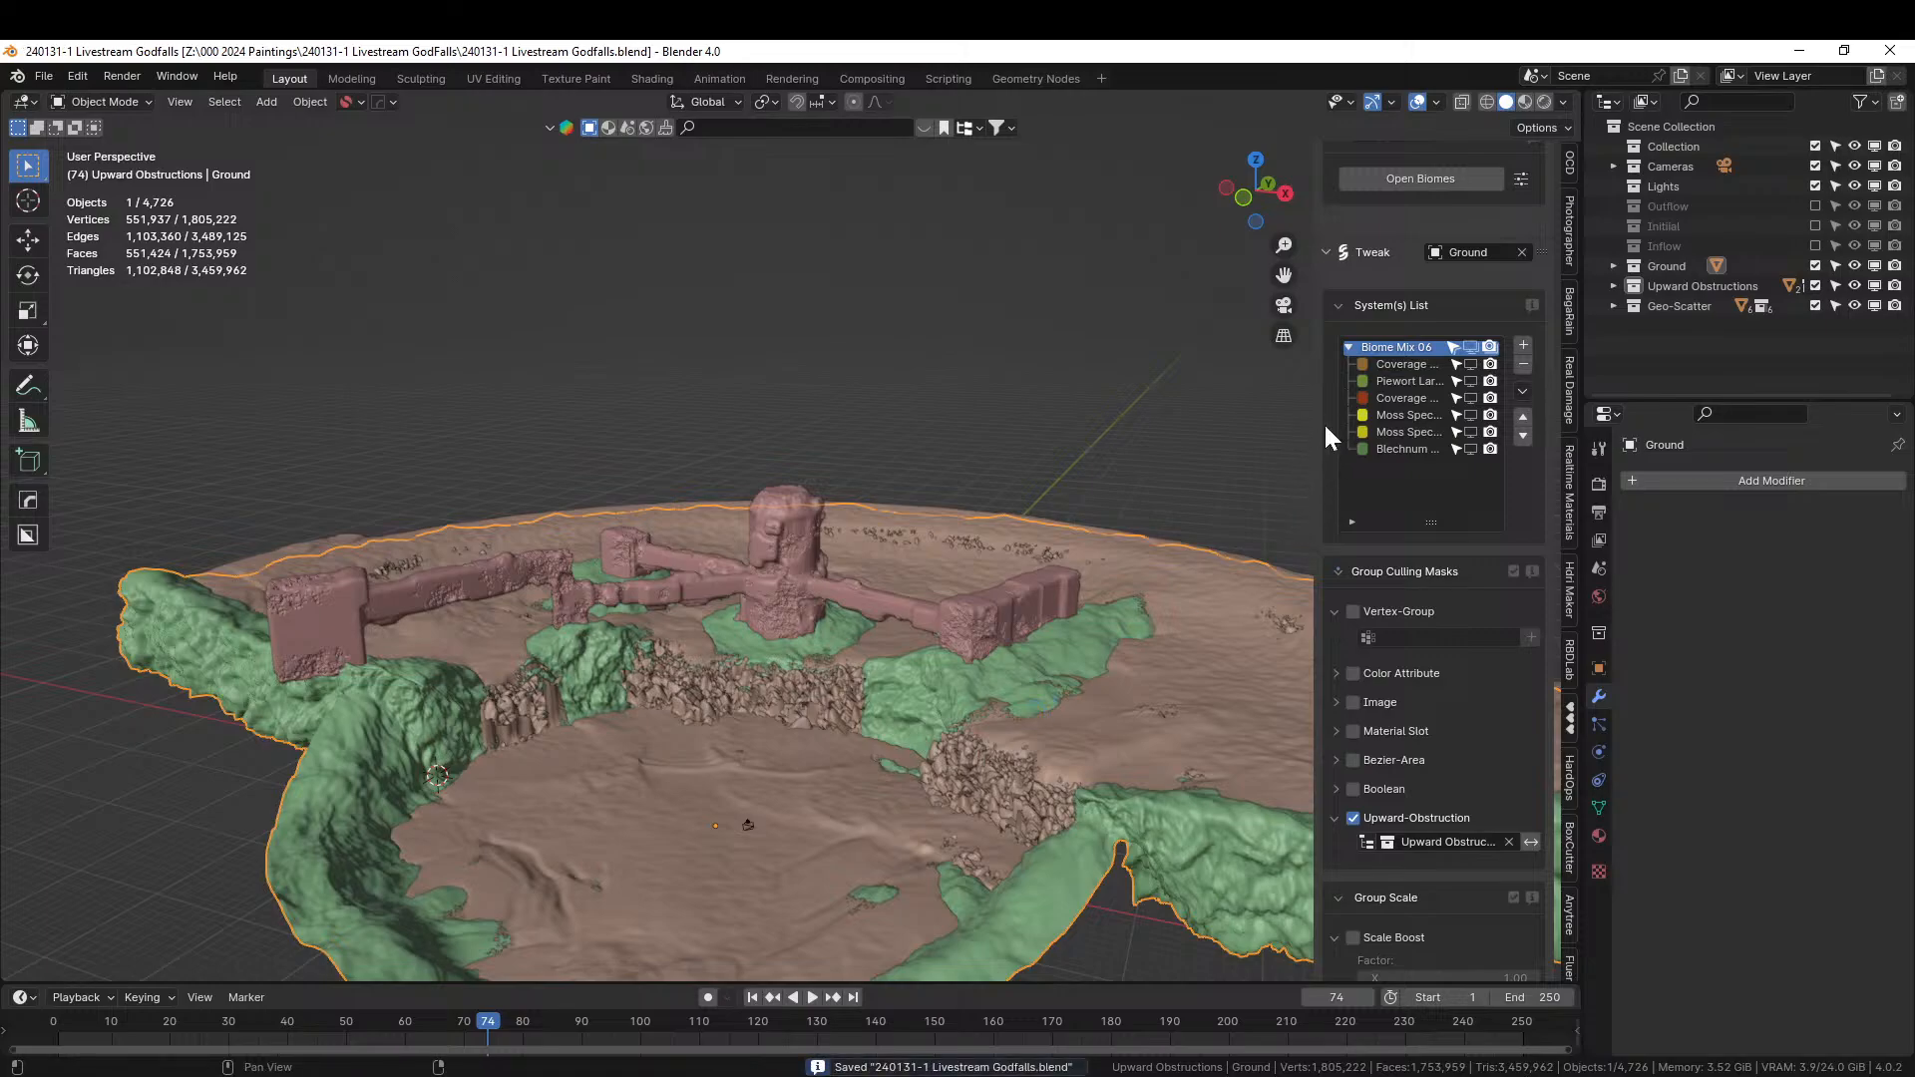
# Show the Blechnum Small scatter system in the viewport and inspect it around the fortress and waterfall in rendered shading.
pyautogui.moveTo(1318, 428); pyautogui.dragTo(1171, 391)
pyautogui.scroll(4, 1164, 381)
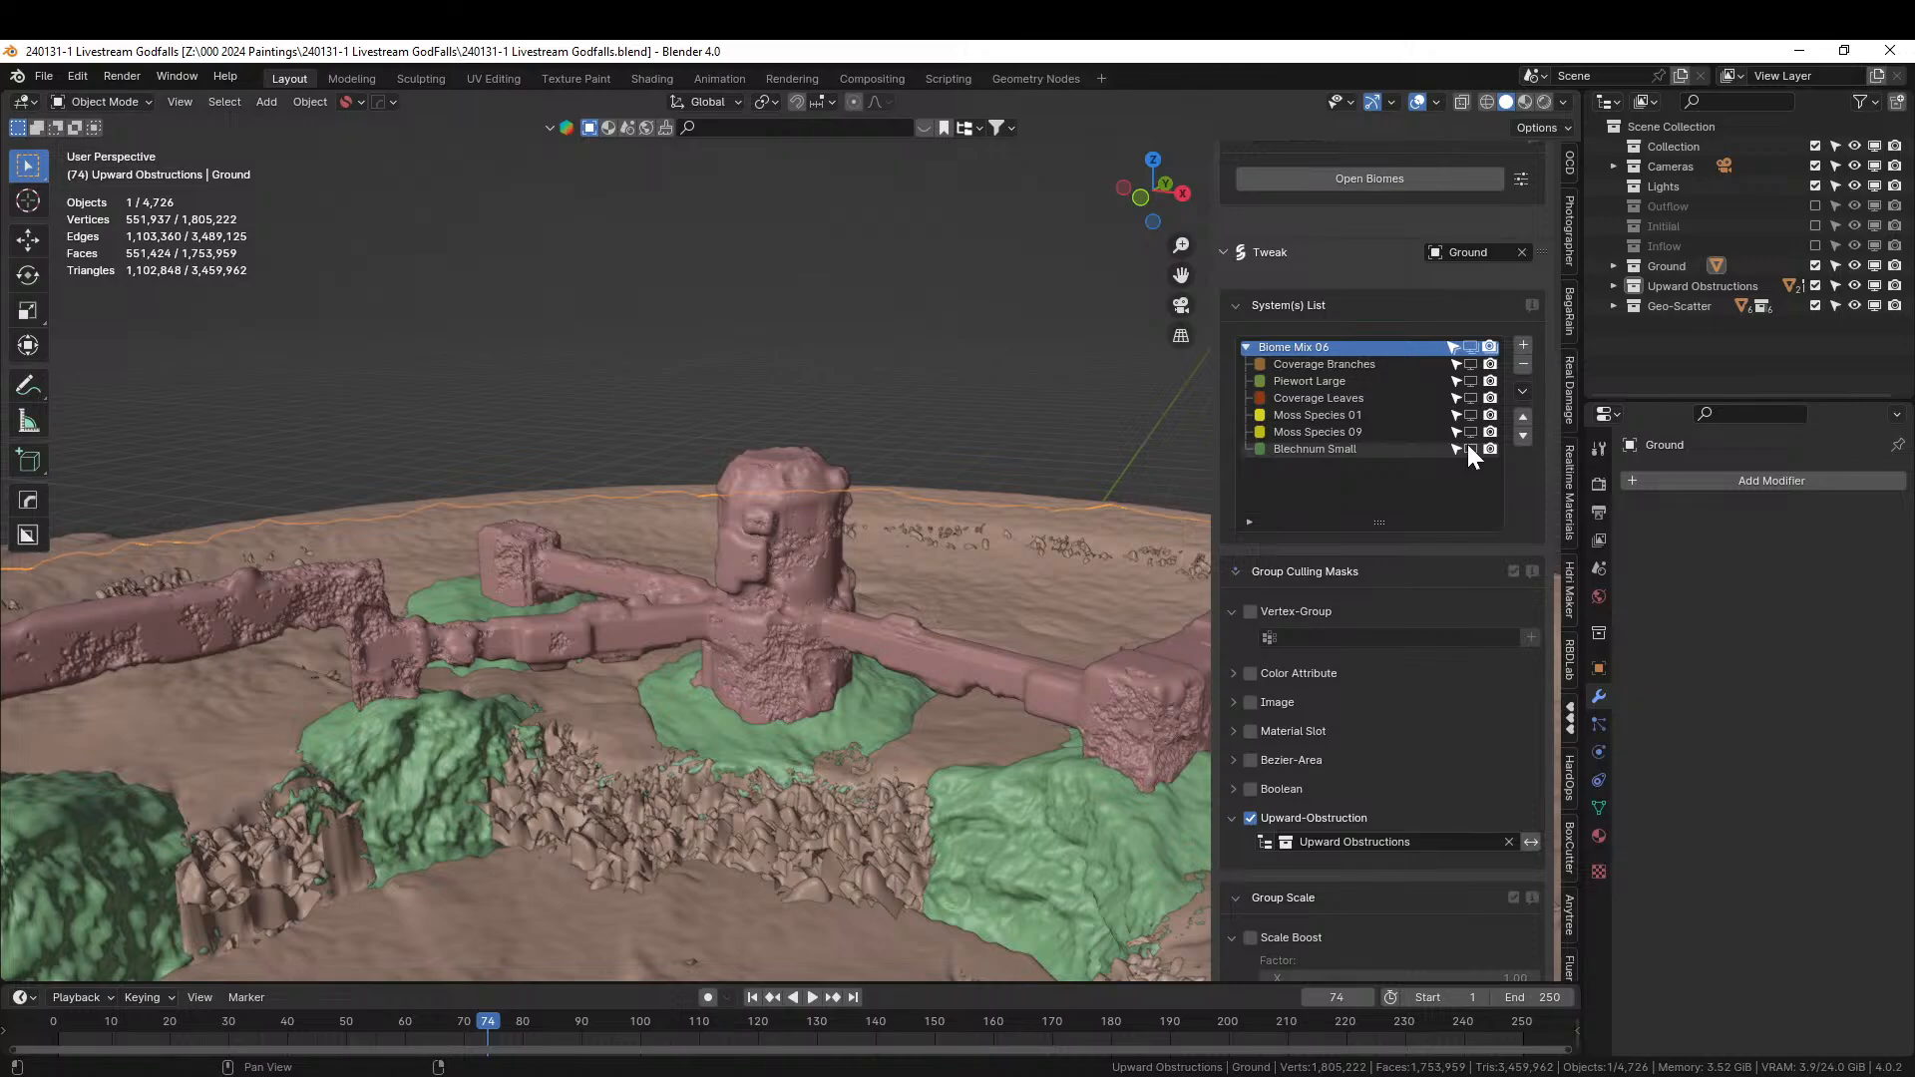
pyautogui.click(1469, 448)
pyautogui.moveTo(527, 832); pyautogui.dragTo(616, 799, button='middle')
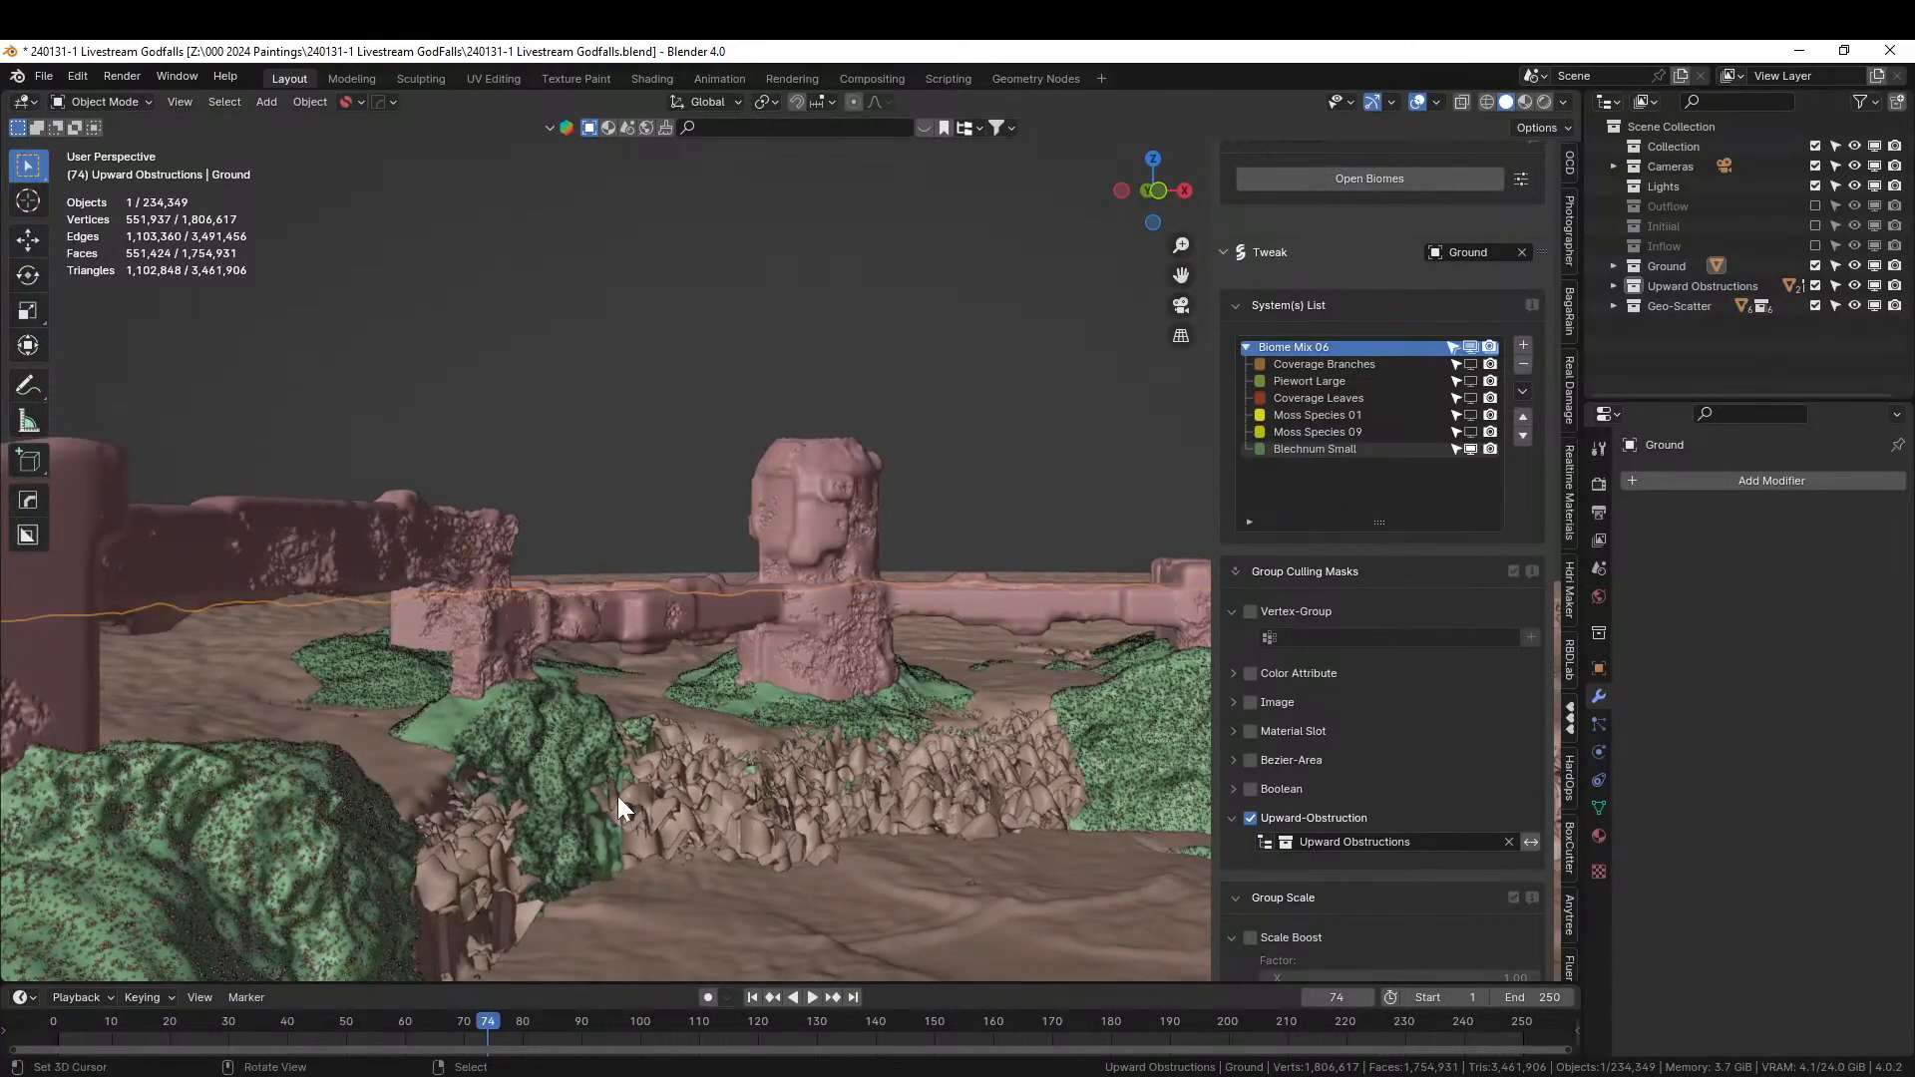
pyautogui.moveTo(742, 714); pyautogui.dragTo(659, 804, button='middle')
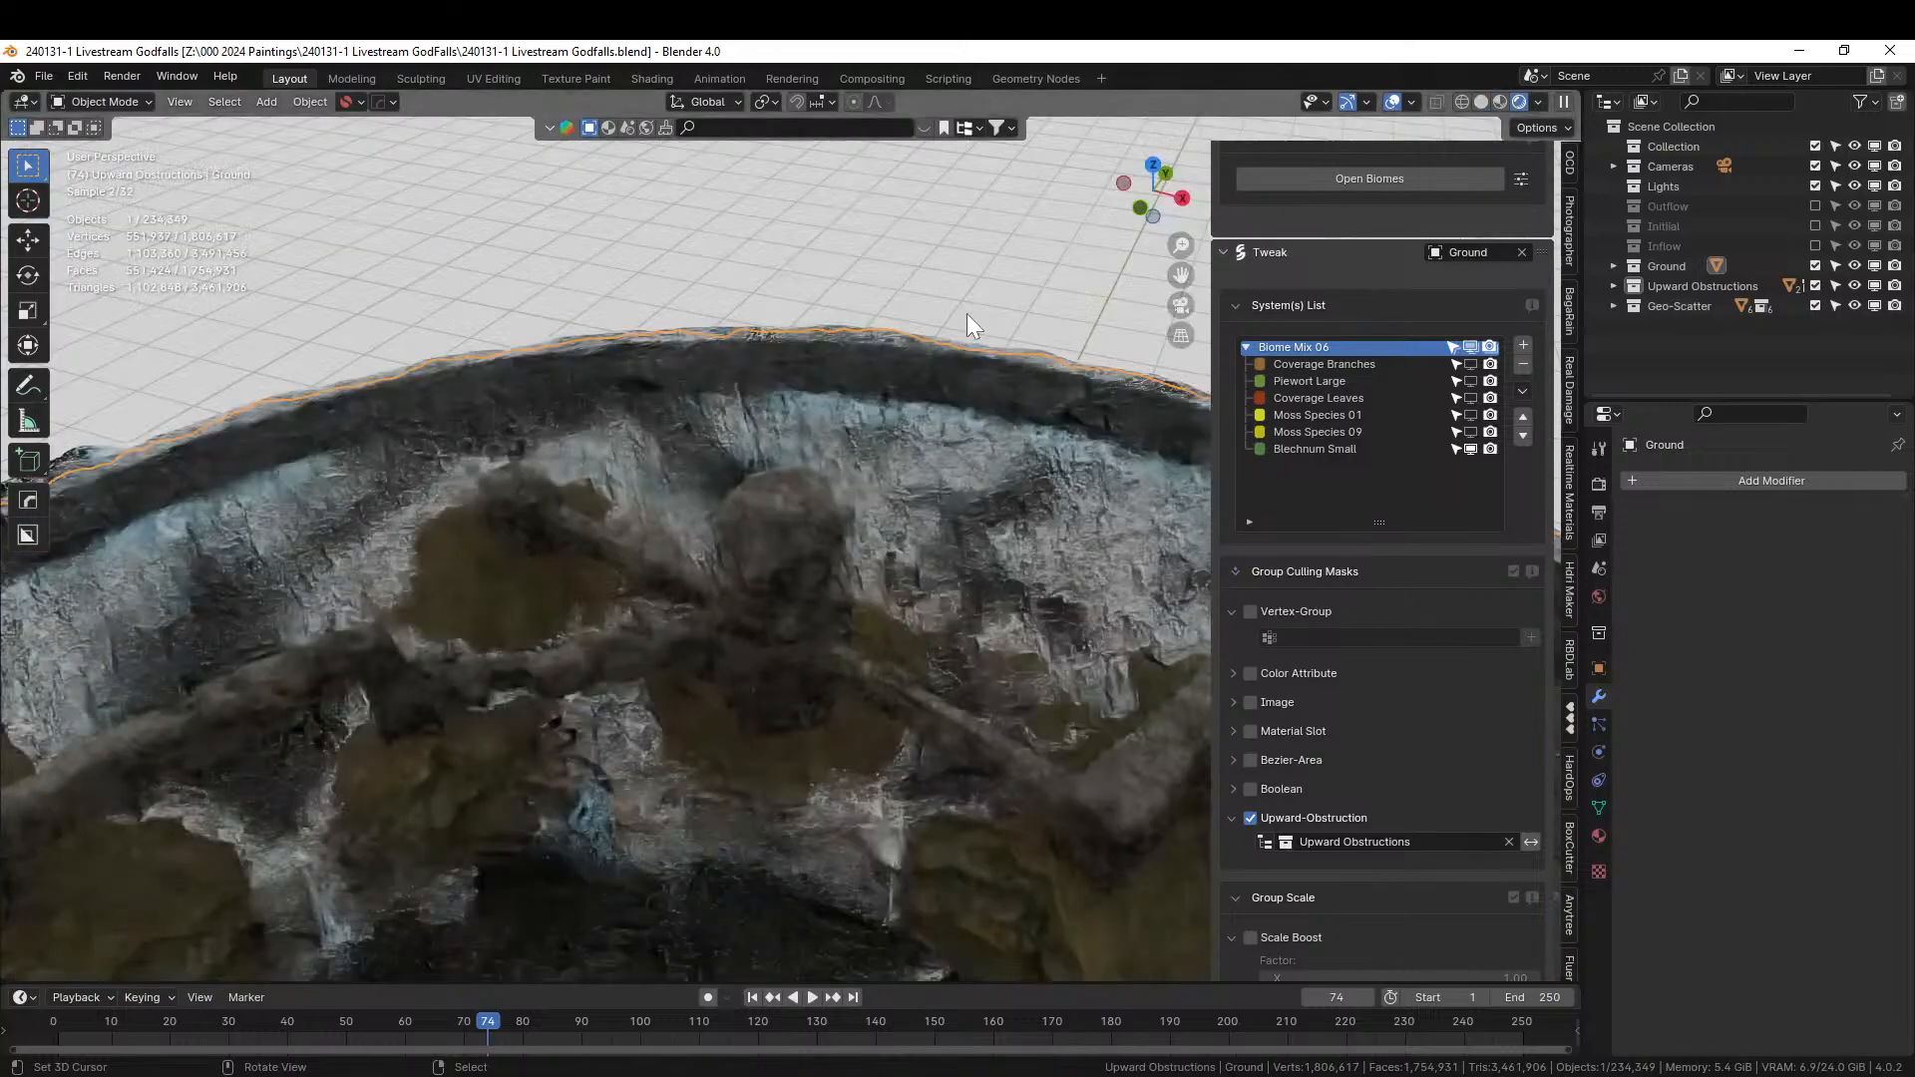
pyautogui.moveTo(966, 314); pyautogui.dragTo(843, 574, button='middle')
pyautogui.scroll(5, 906, 595)
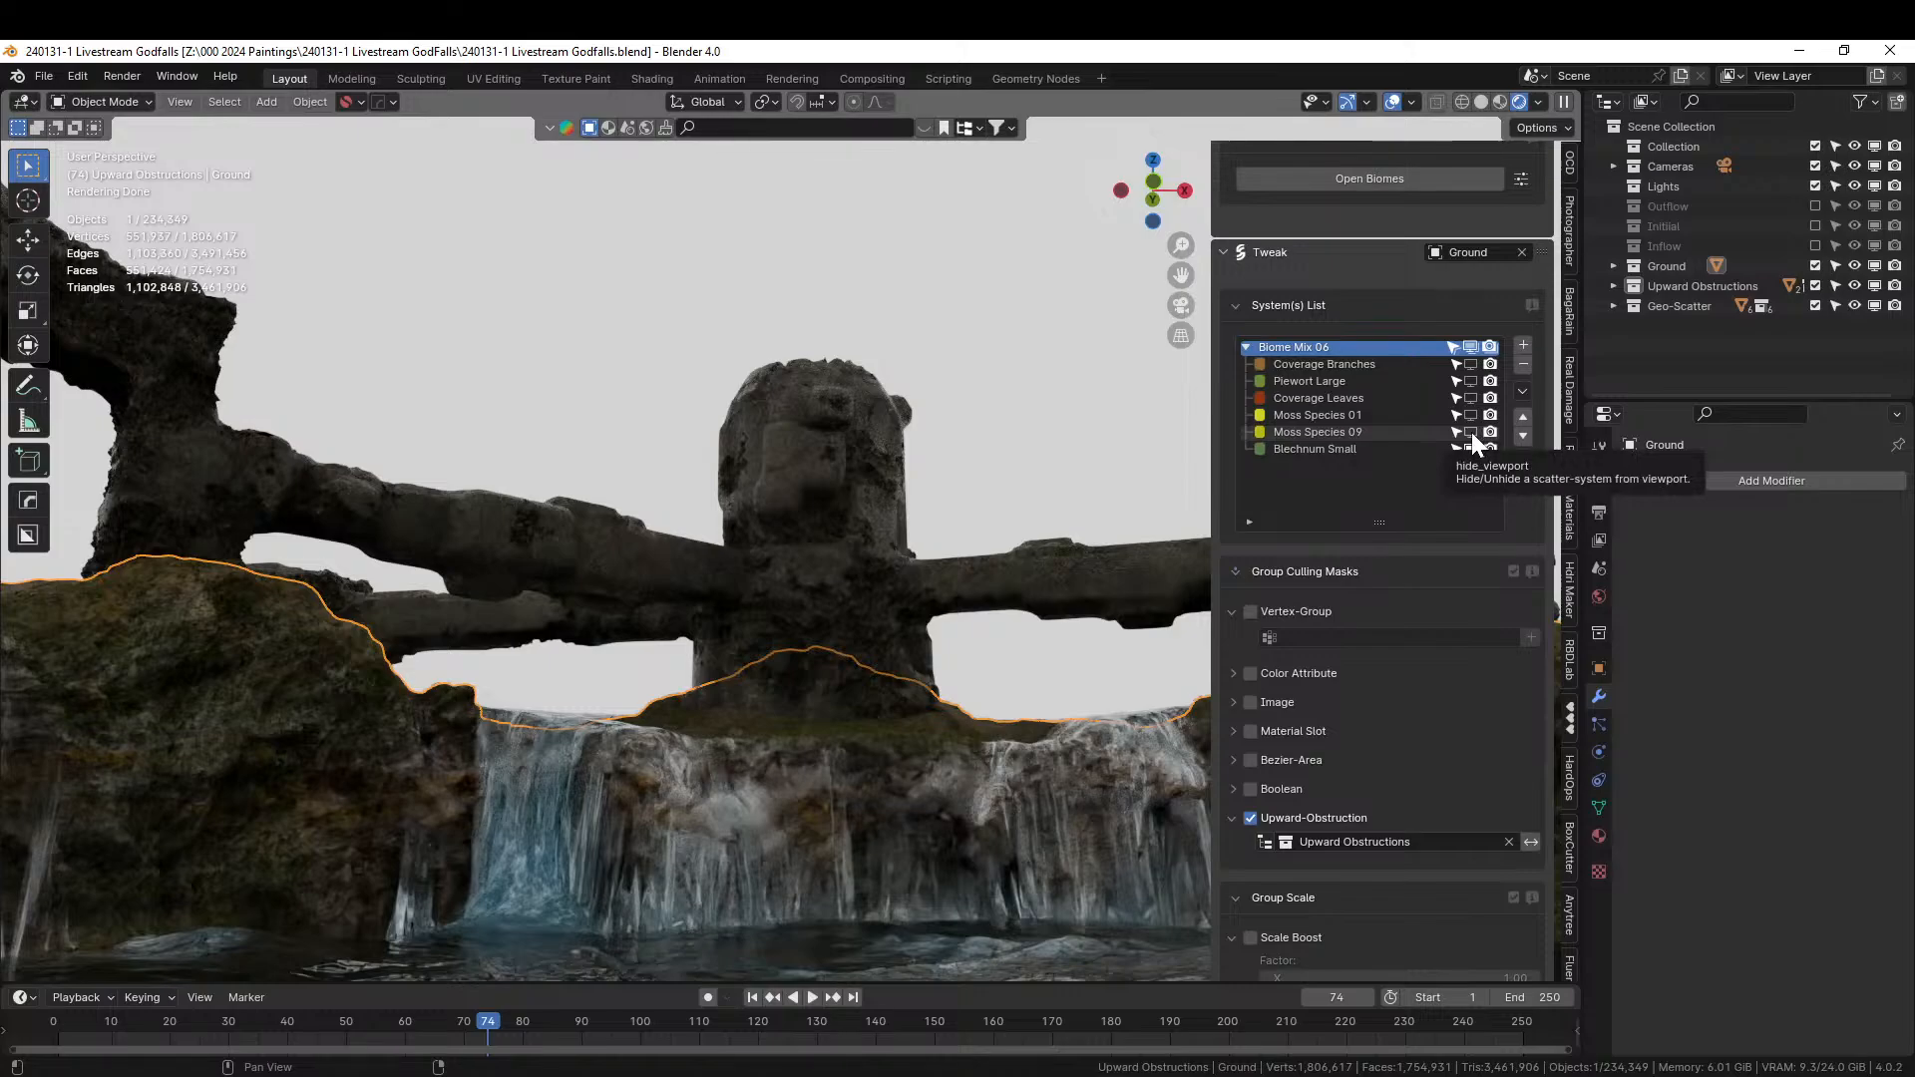
# Show the Moss Species 09 scatter system in the viewport and examine its coverage around the fortress.
pyautogui.click(1471, 432)
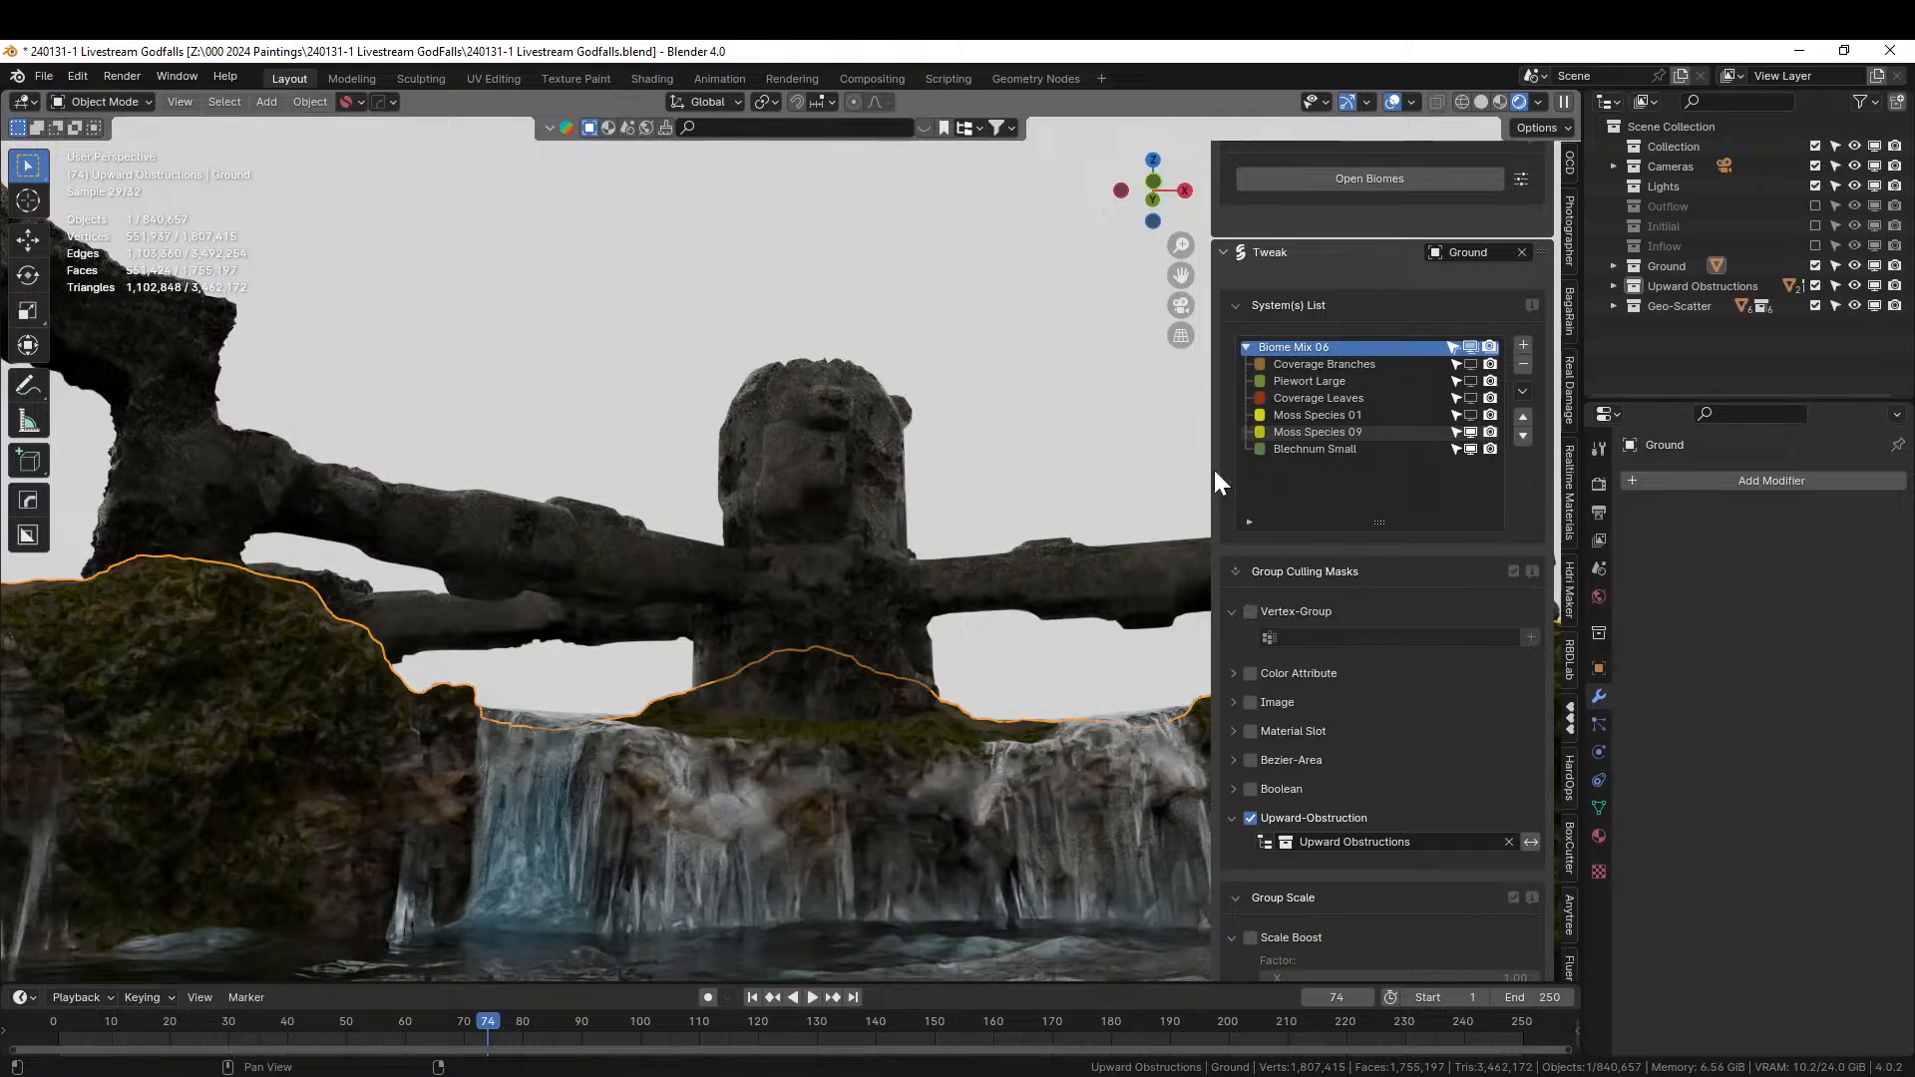
pyautogui.moveTo(916, 613); pyautogui.dragTo(931, 654, button='middle')
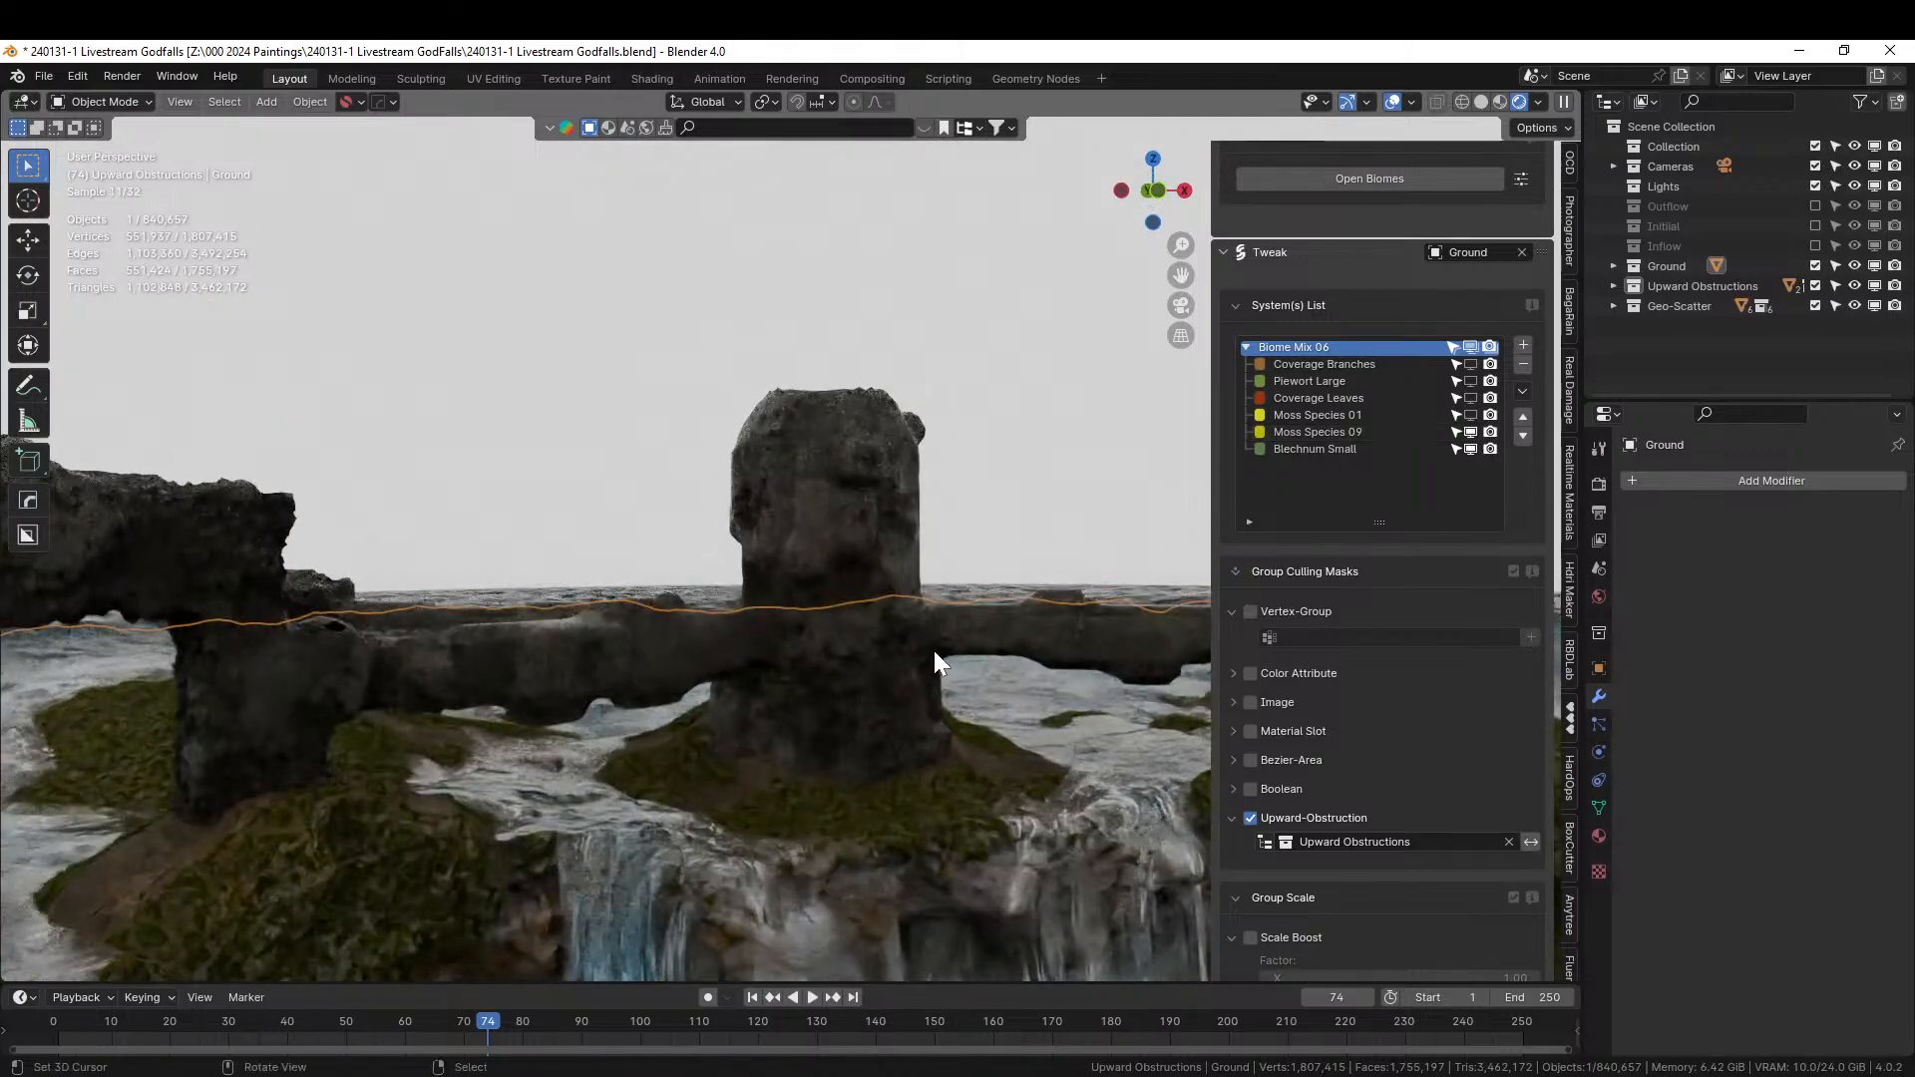
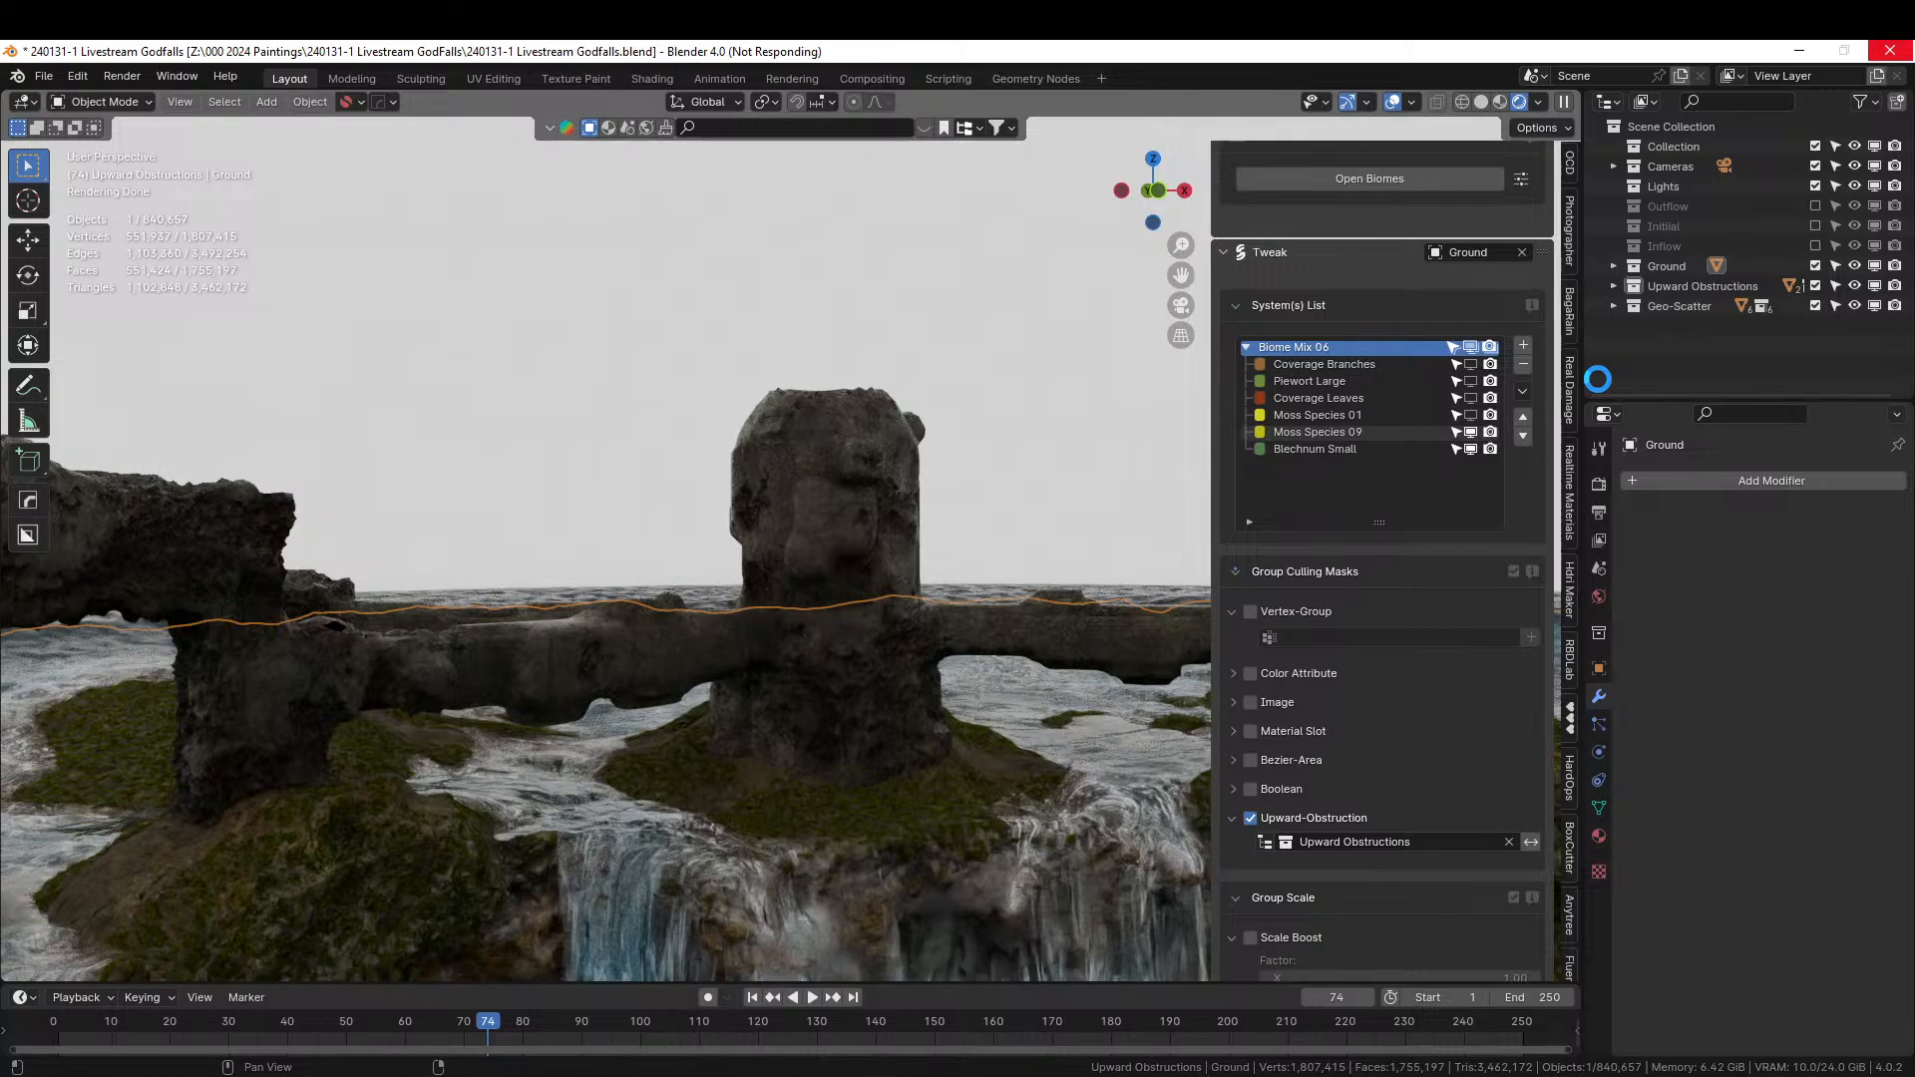
# Hide the remaining Biome Mix 06 scatter systems in the viewport, keep the Geo-Scatter collection excluded, and switch to solid shading.
pyautogui.click(898, 405)
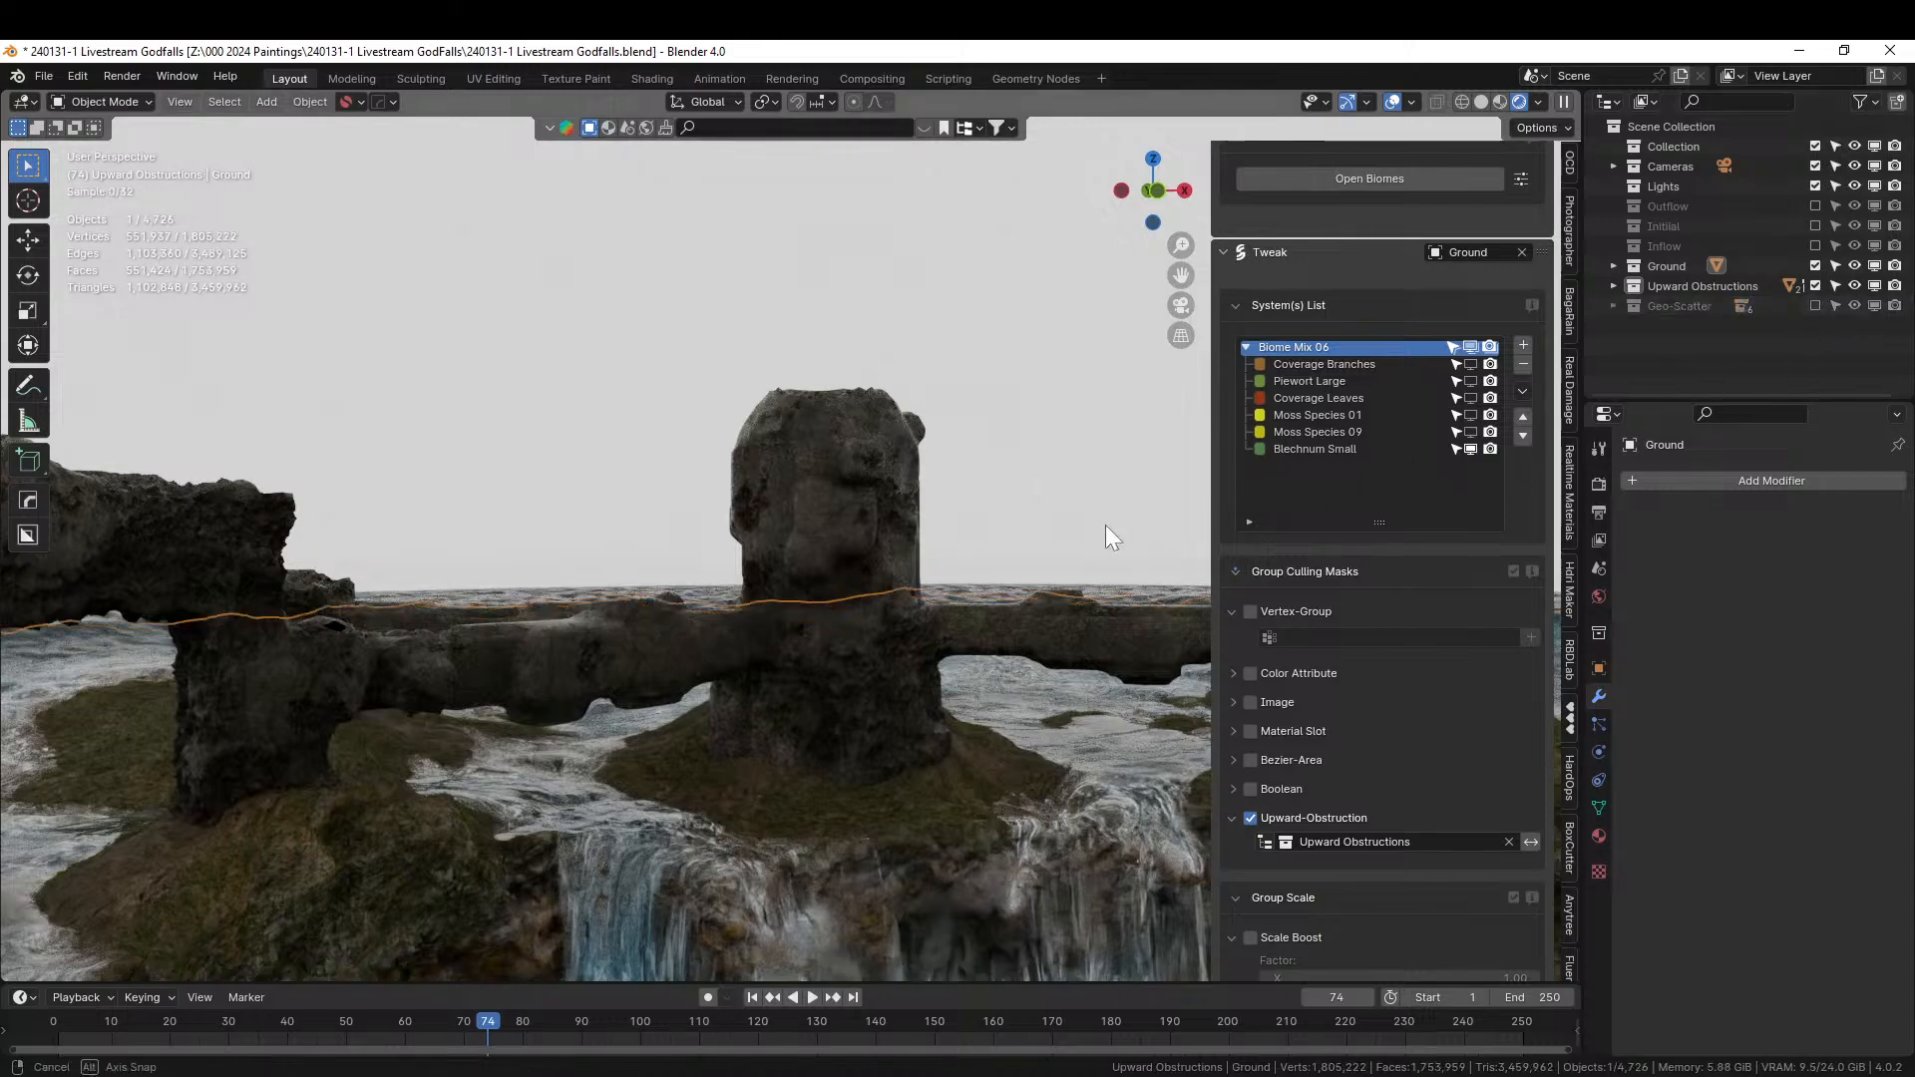
pyautogui.moveTo(1105, 524); pyautogui.dragTo(1087, 513, button='middle')
pyautogui.click(1470, 449)
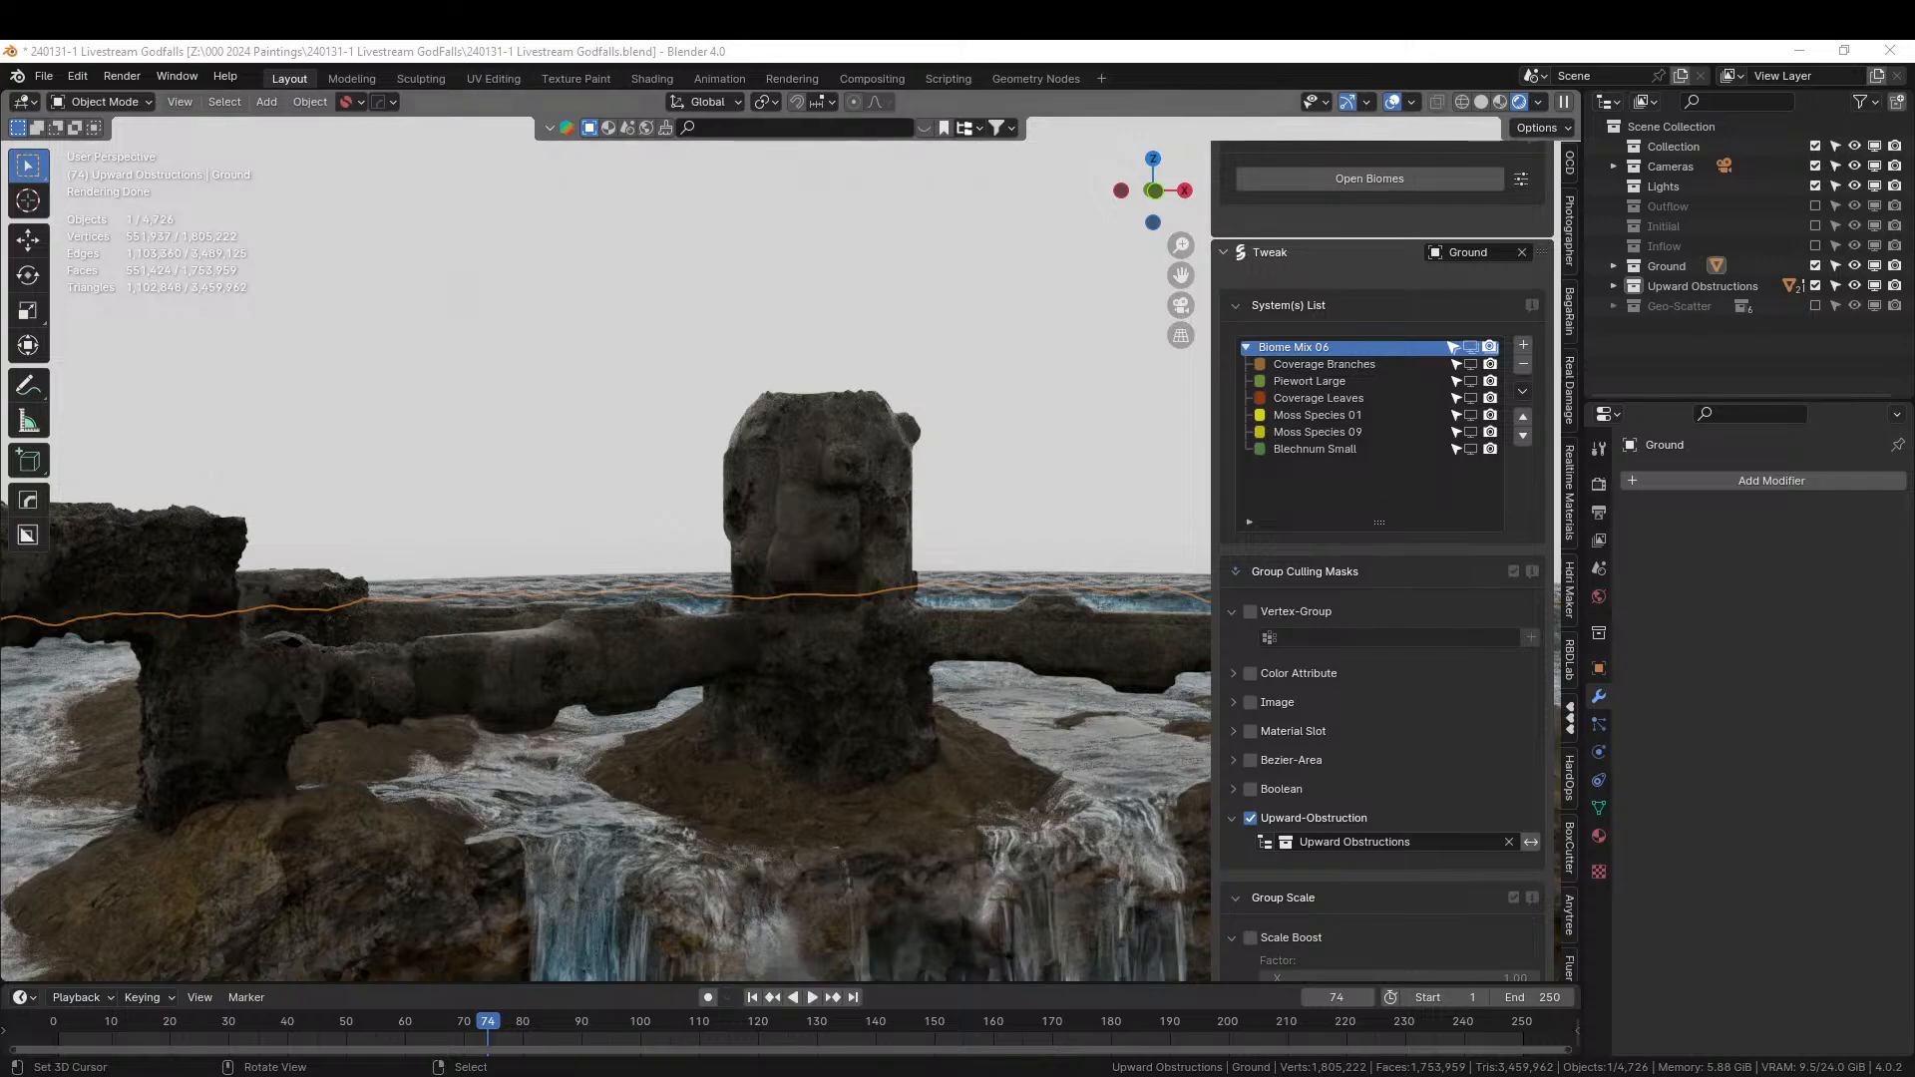
pyautogui.moveTo(798, 720); pyautogui.dragTo(864, 799, button='middle')
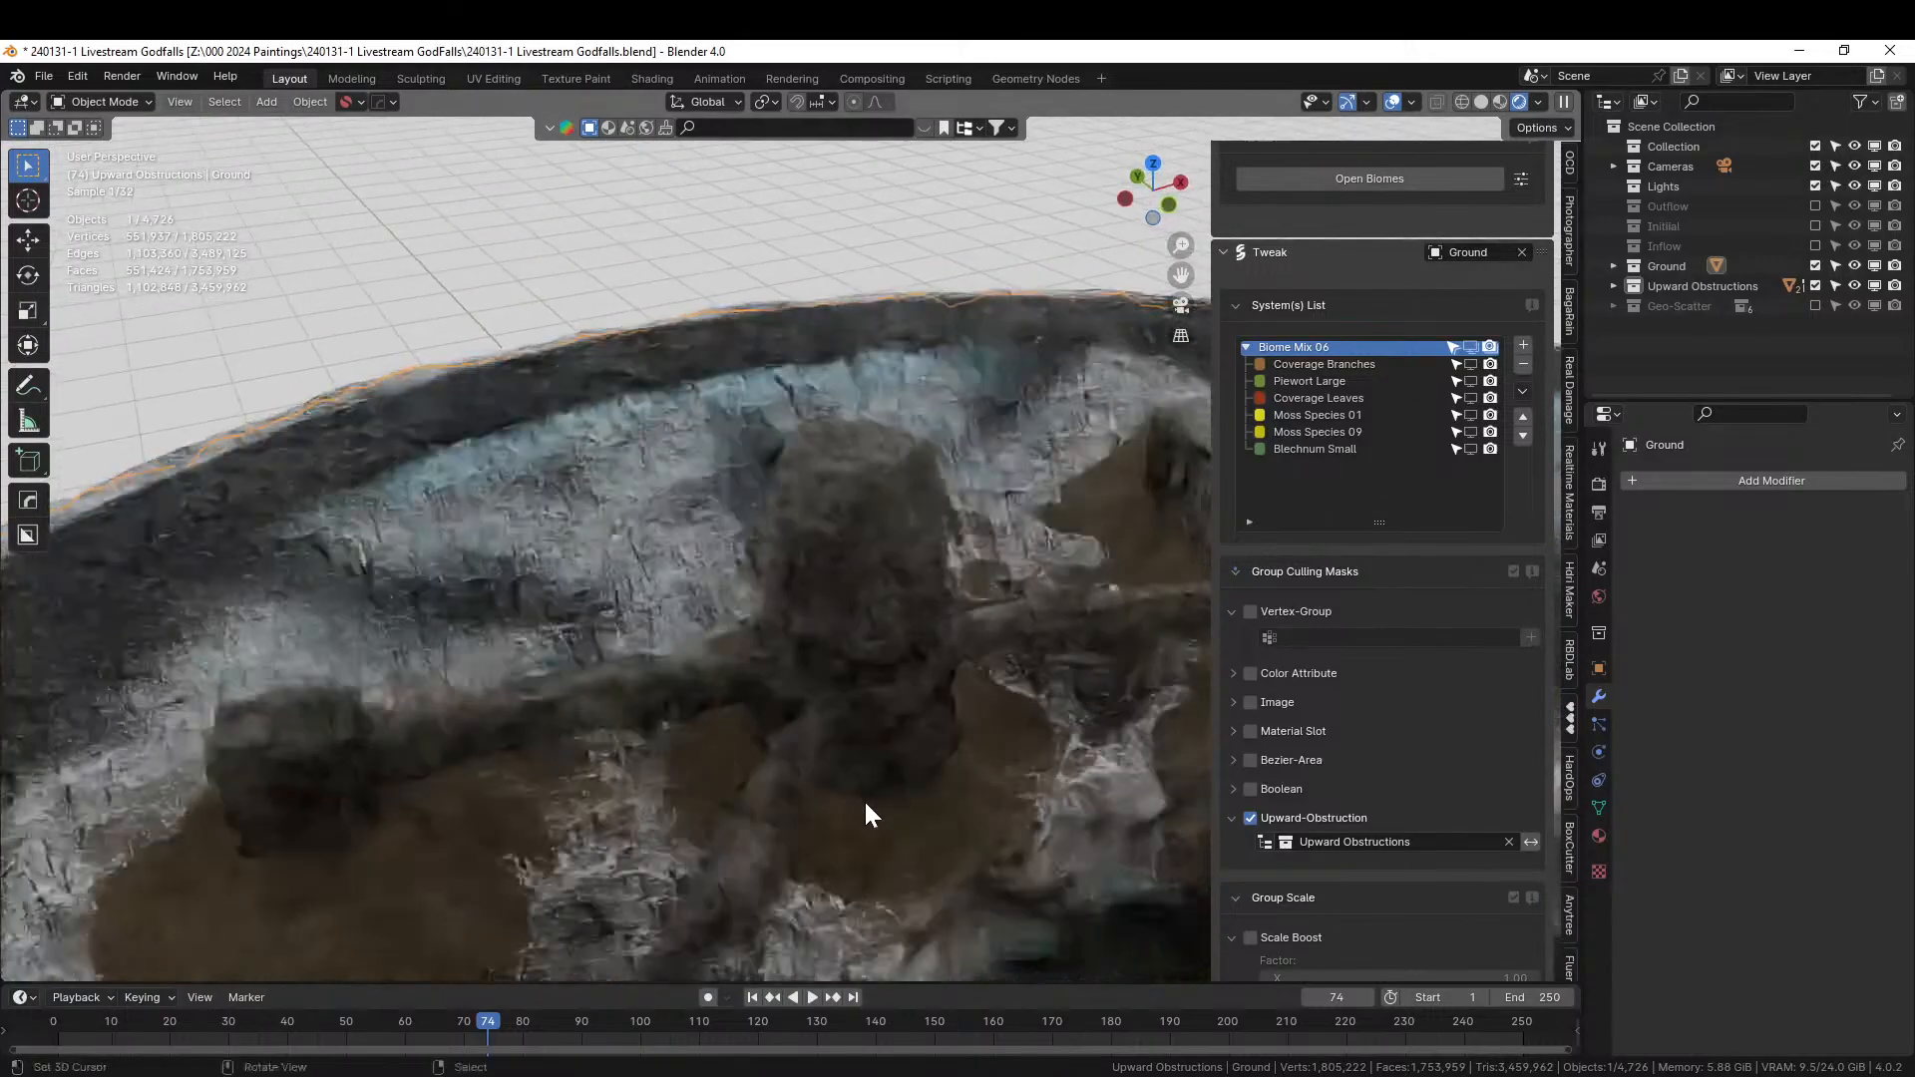
pyautogui.click(1481, 102)
# Dissolve the stray spike of vertices where the Cylinder structure's wall meets the block, growing the selection from one vertex.
pyautogui.moveTo(1105, 577)
pyautogui.mouseDown(button='middle')
pyautogui.moveTo(916, 668)
pyautogui.moveTo(846, 610)
pyautogui.moveTo(782, 619)
pyautogui.moveTo(746, 720)
pyautogui.moveTo(572, 732)
pyautogui.moveTo(812, 486)
pyautogui.moveTo(725, 512)
pyautogui.moveTo(816, 435)
pyautogui.moveTo(883, 434)
pyautogui.moveTo(847, 528)
pyautogui.moveTo(1061, 410)
pyautogui.moveTo(1086, 315)
pyautogui.moveTo(990, 343)
pyautogui.moveTo(914, 332)
pyautogui.moveTo(1068, 500)
pyautogui.moveTo(647, 529)
pyautogui.moveTo(571, 555)
pyautogui.moveTo(715, 539)
pyautogui.mouseUp(button='middle')
pyautogui.scroll(1, 715, 539)
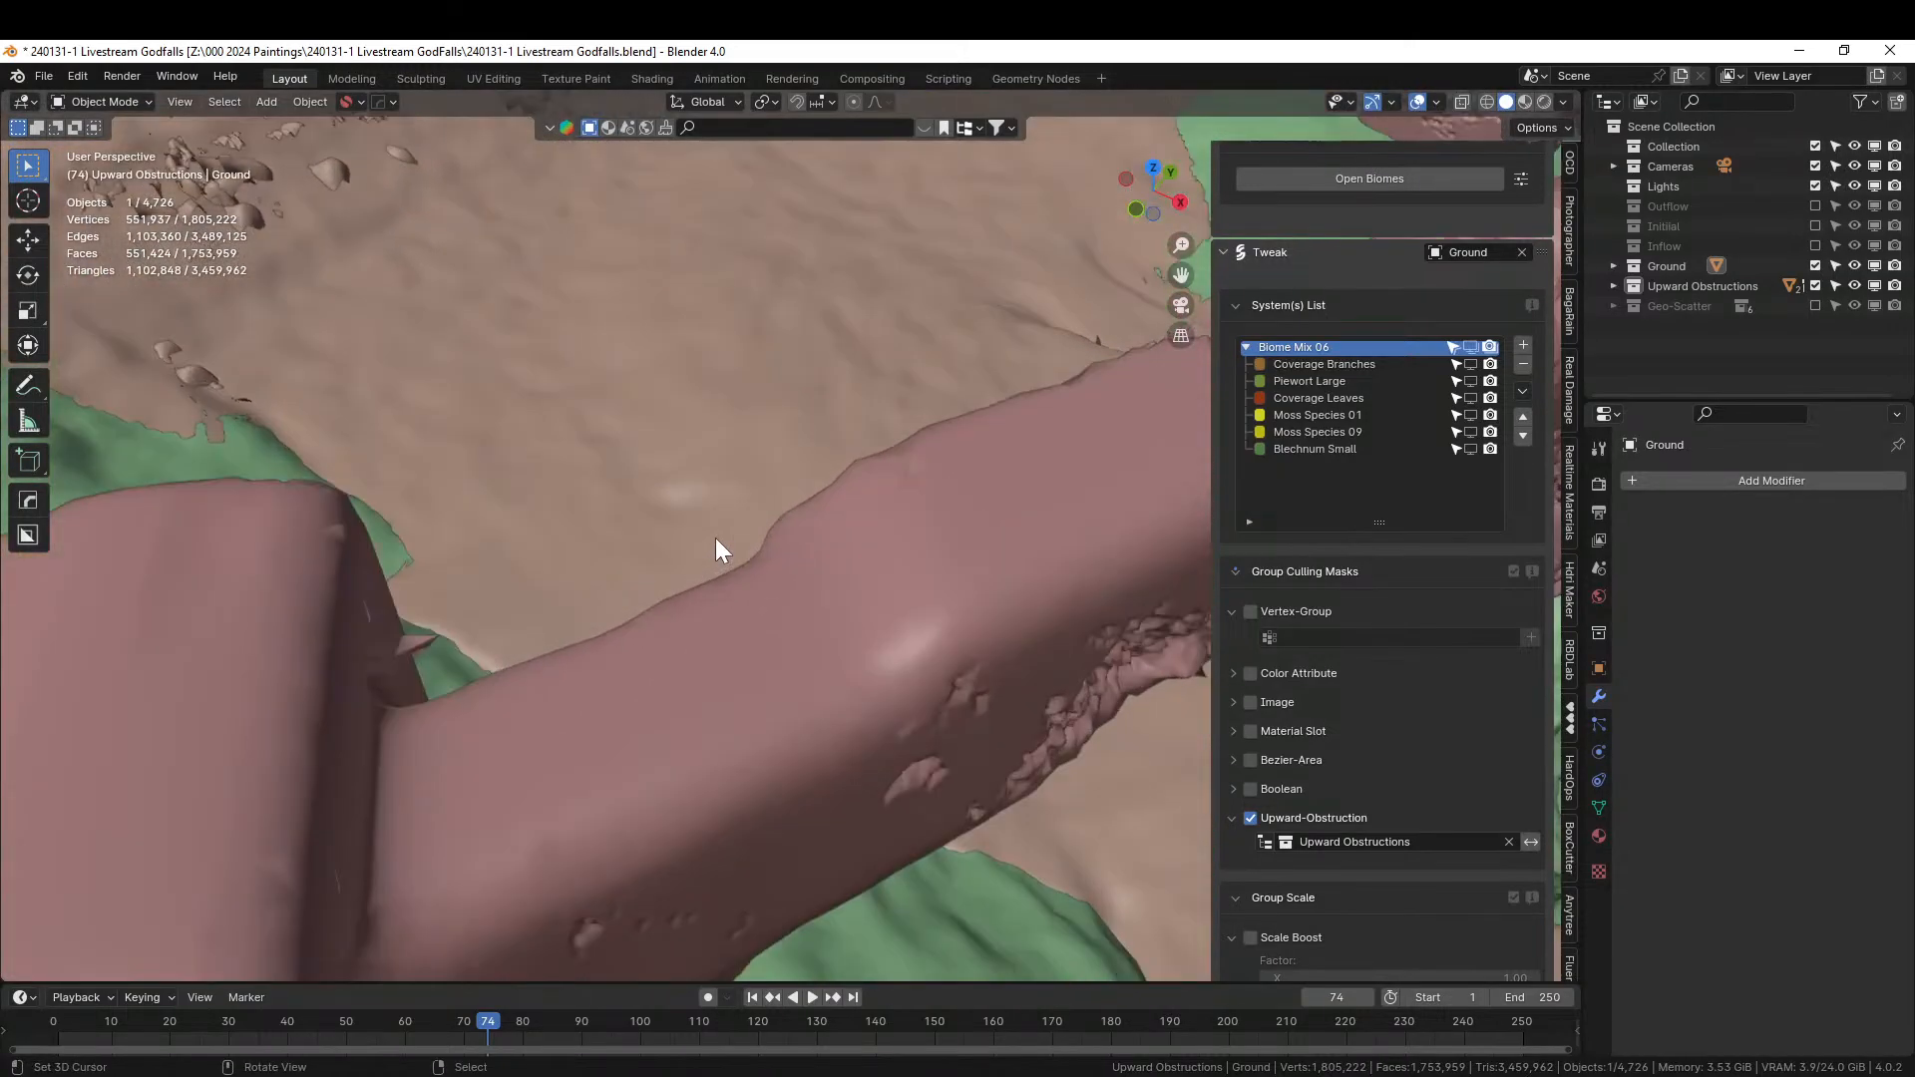
pyautogui.click(437, 651)
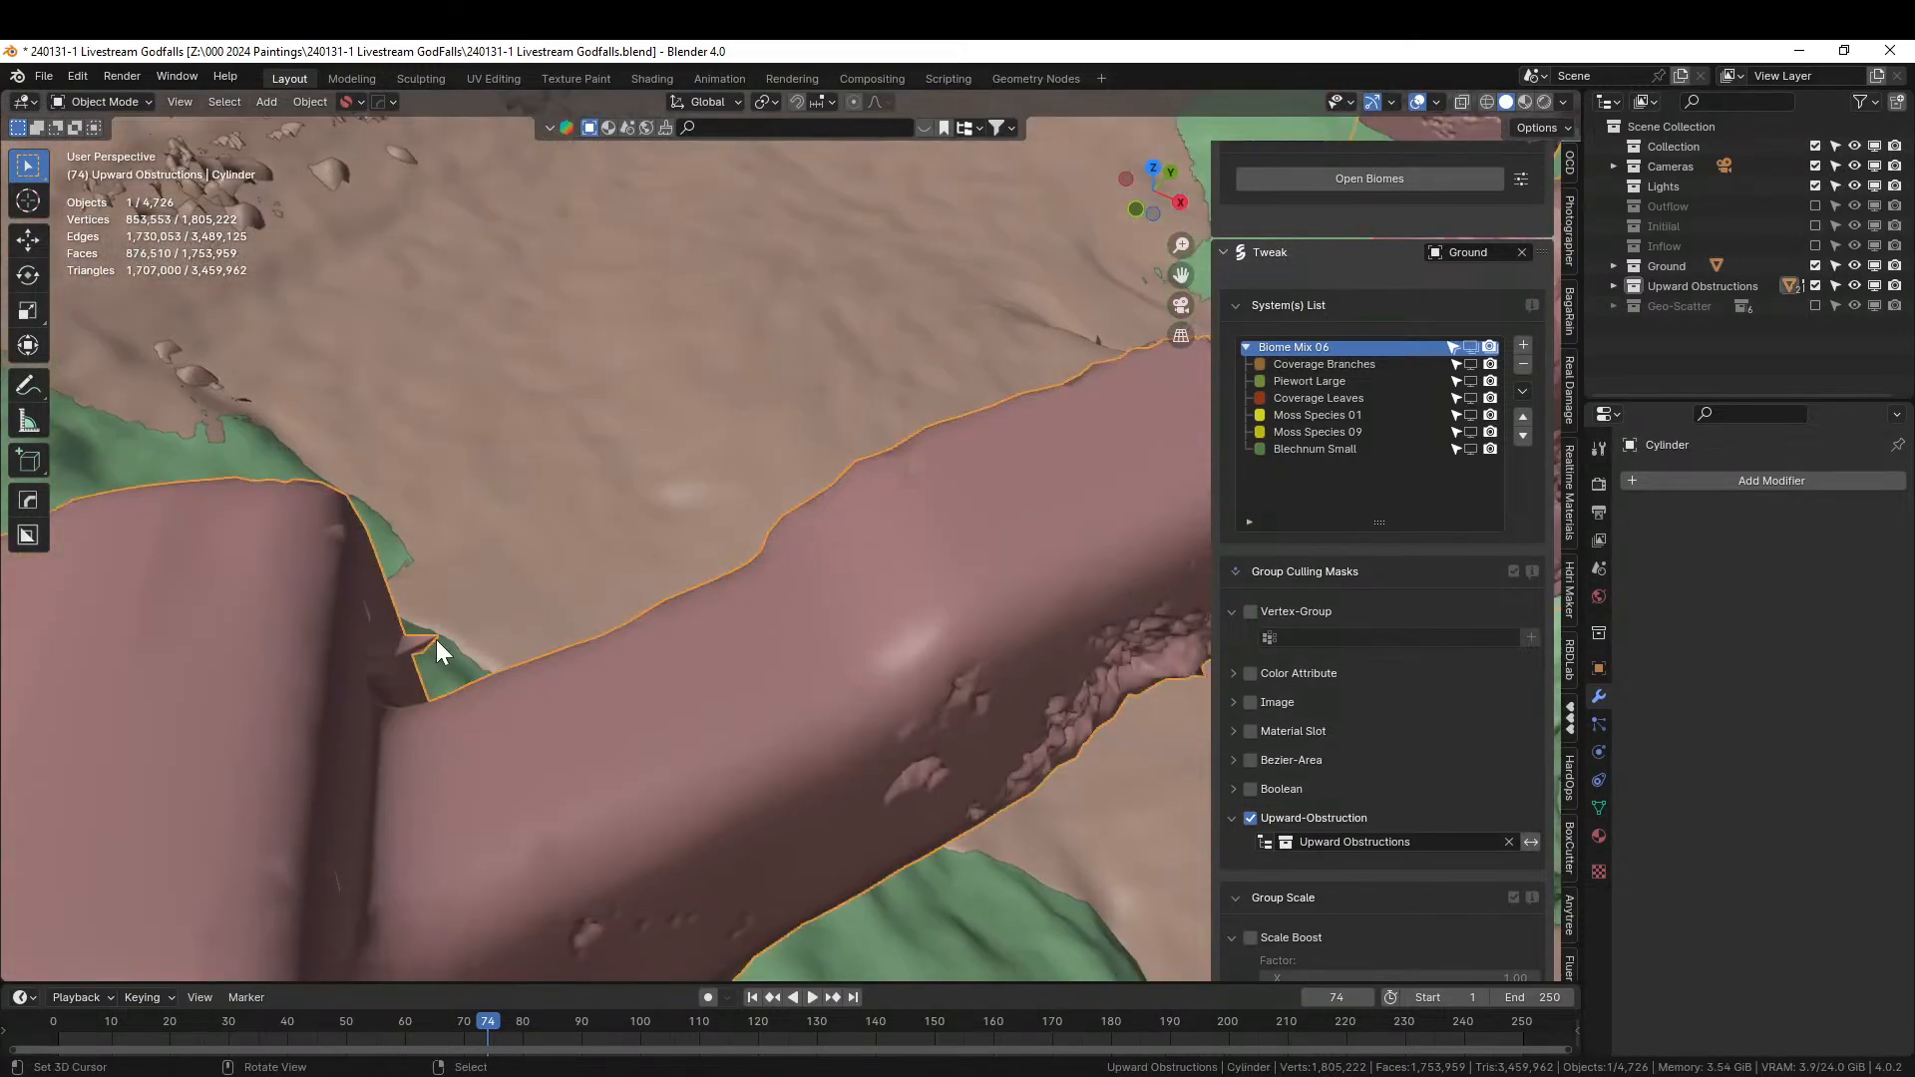
pyautogui.press('Tab')
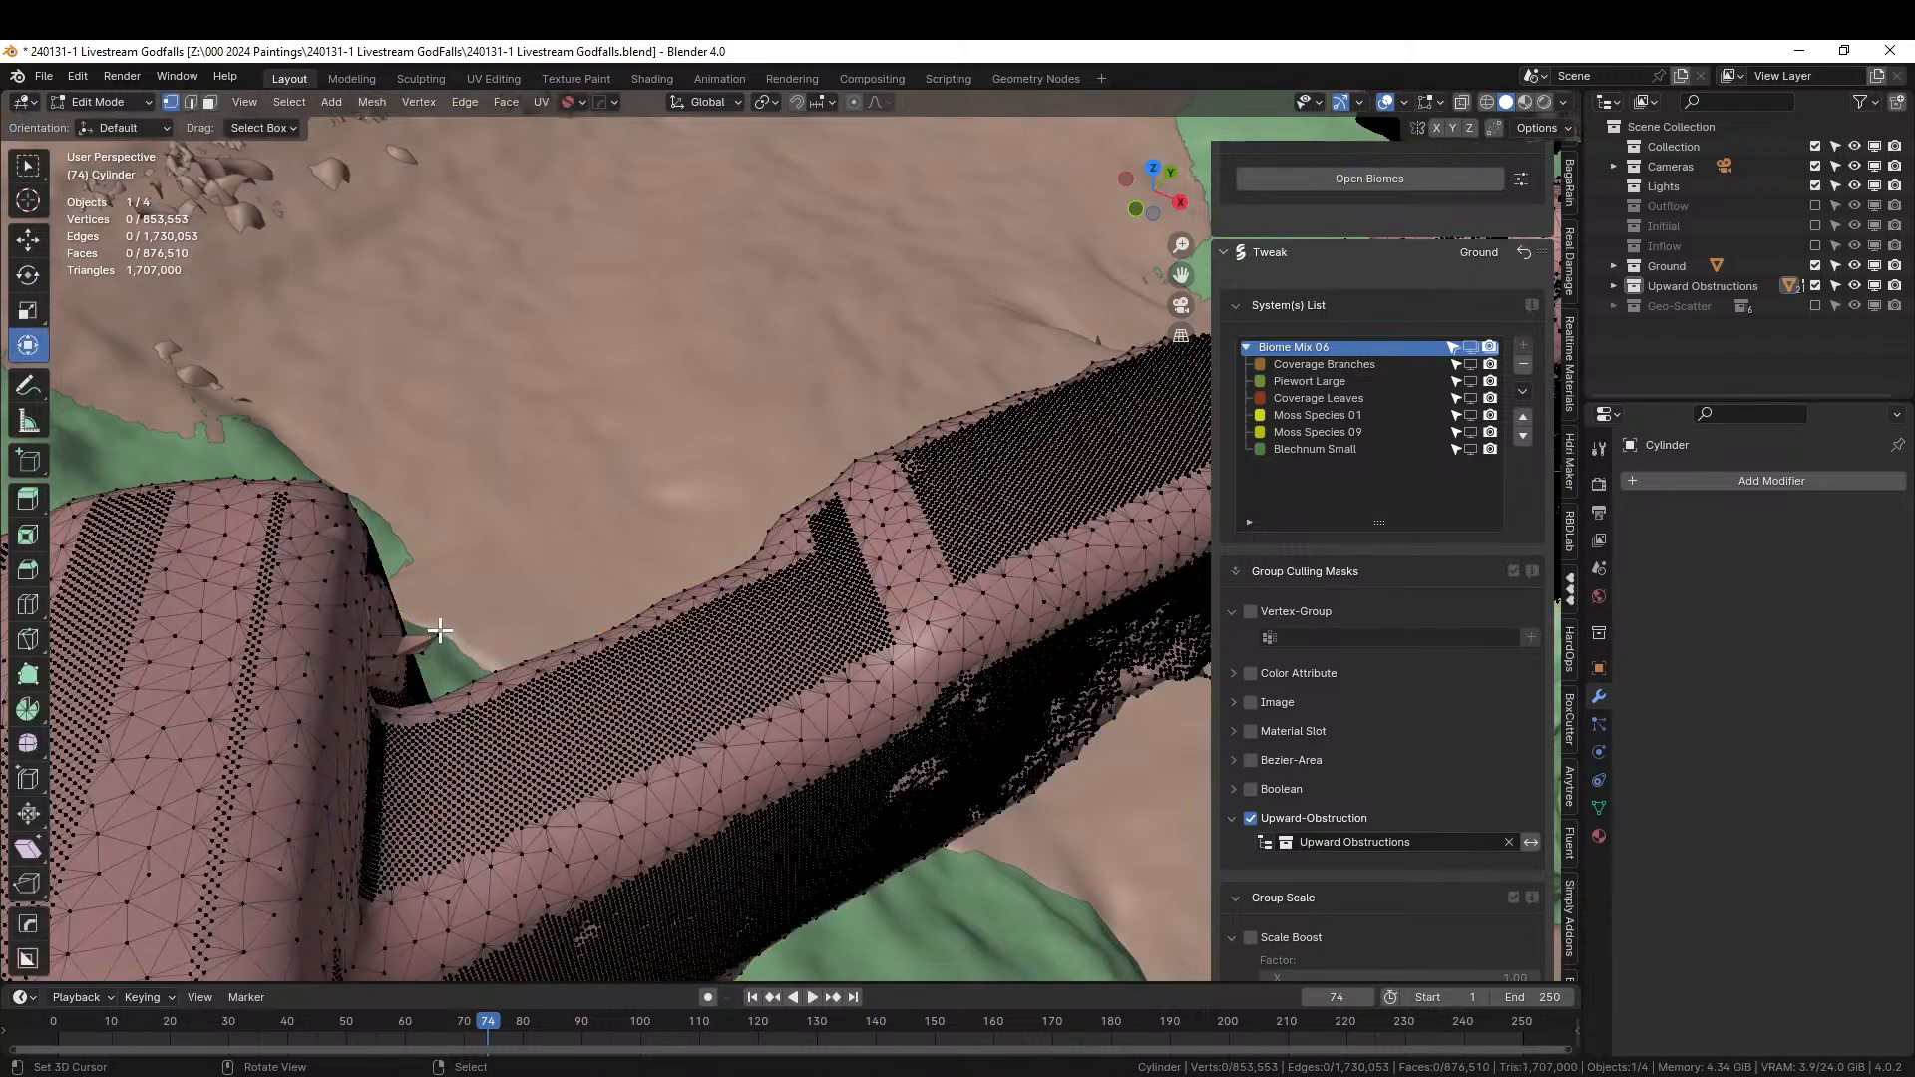
pyautogui.click(438, 634)
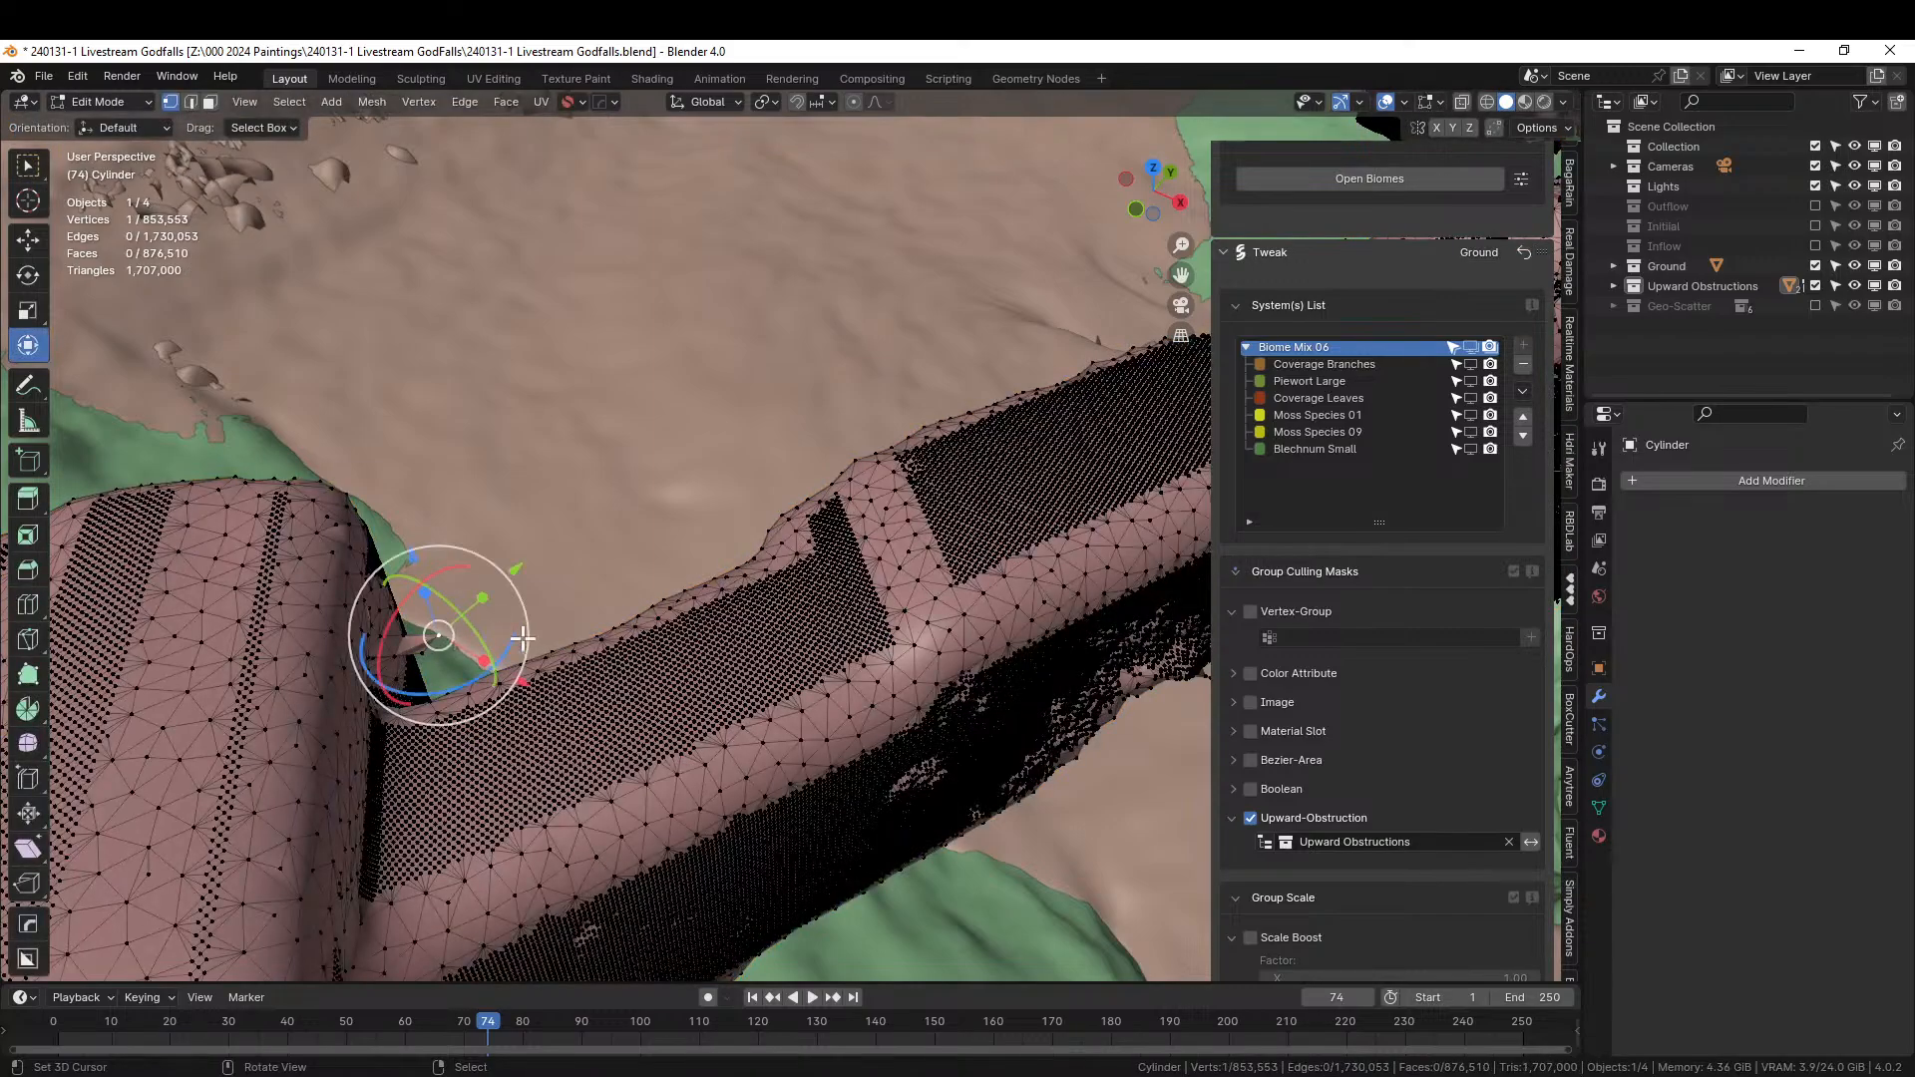
pyautogui.press('ctrl+KP_Add')
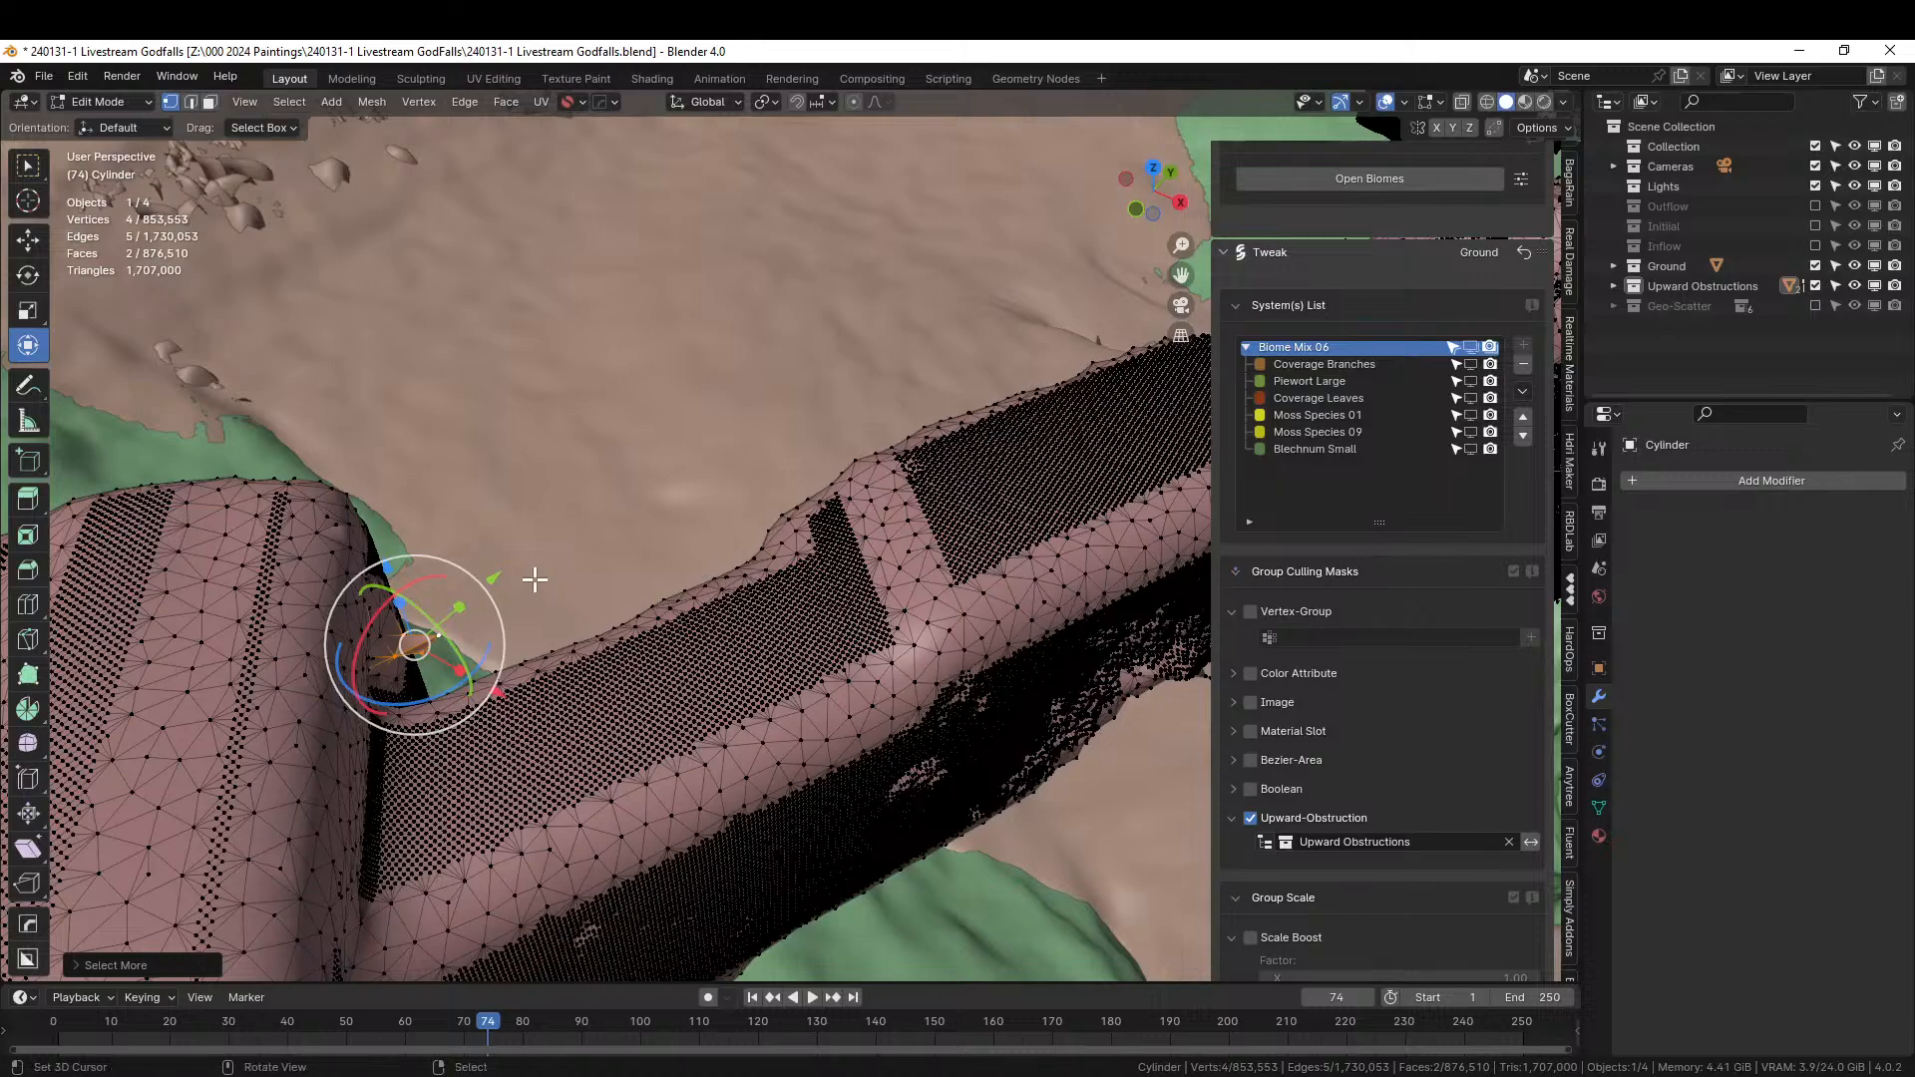
pyautogui.hotkey('ctrl', 'x')
pyautogui.moveTo(396, 492); pyautogui.dragTo(512, 594, button='middle')
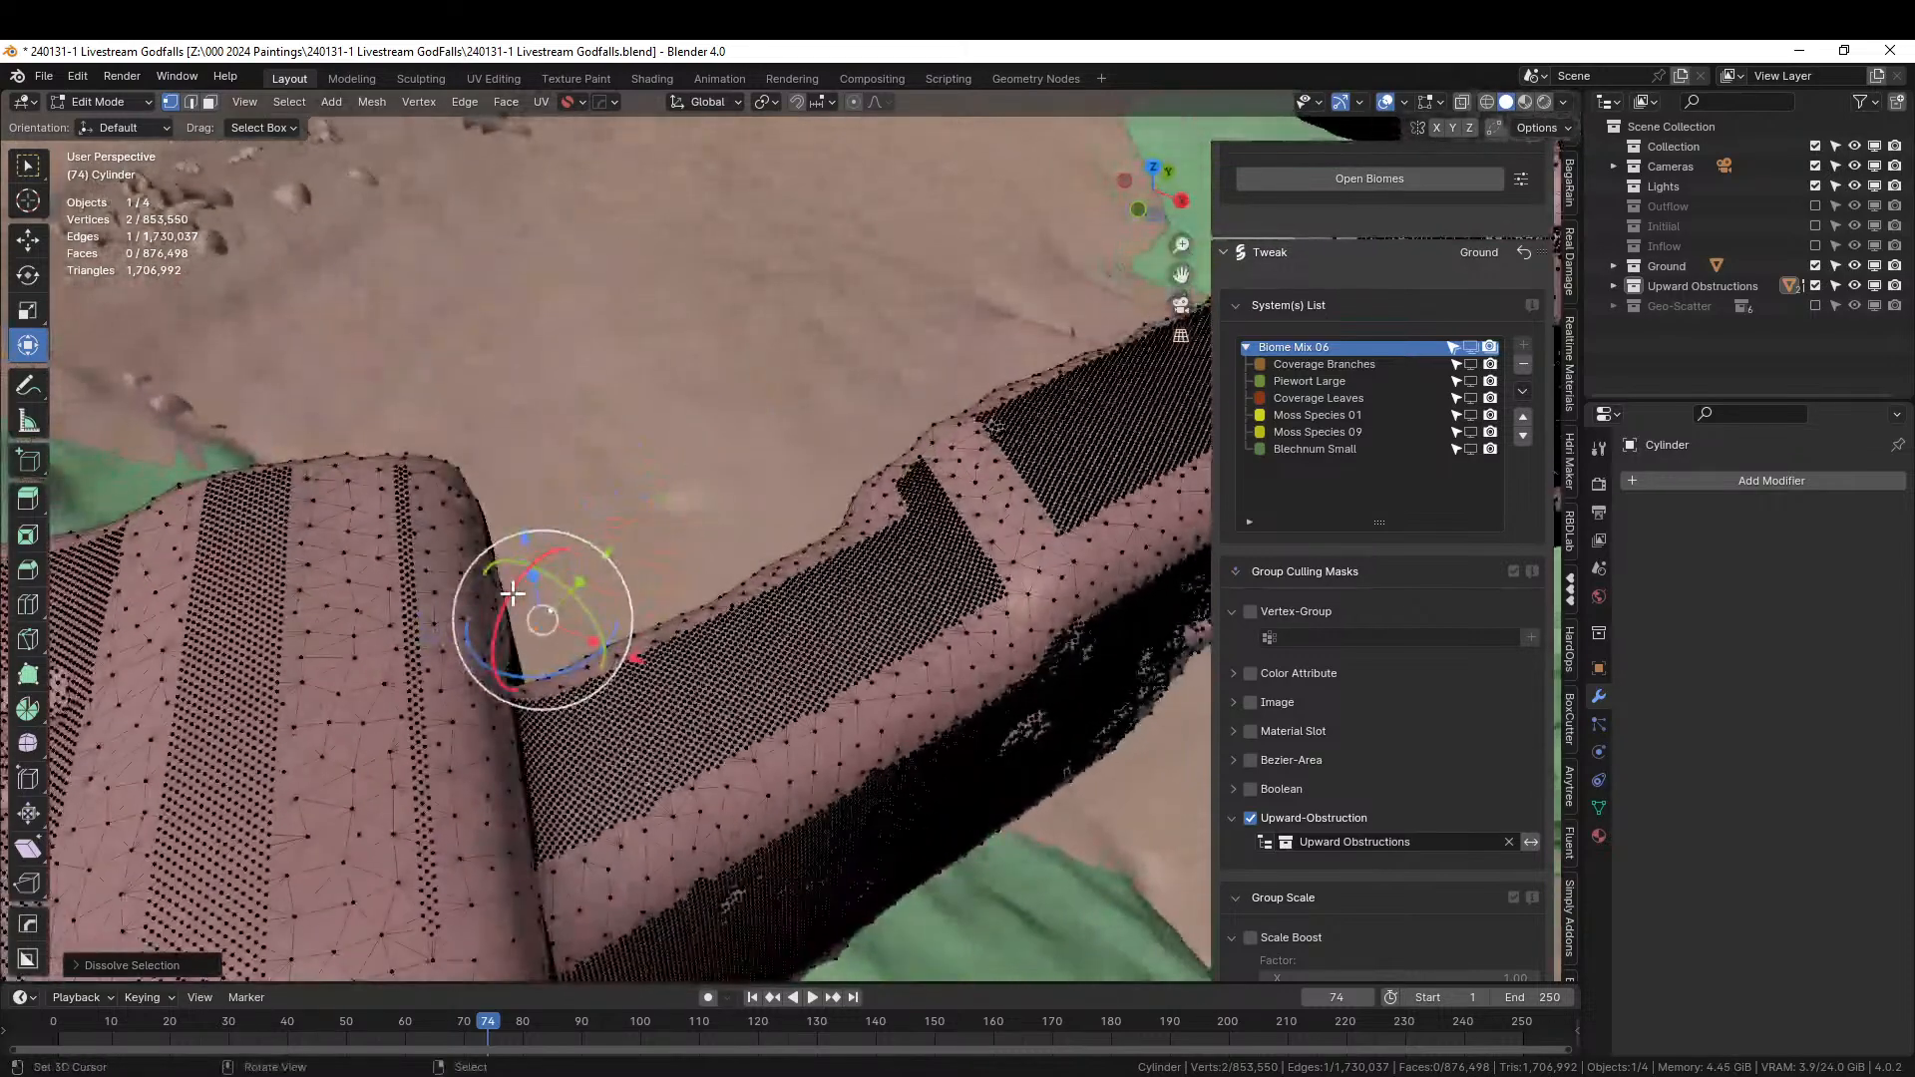
pyautogui.press('Tab')
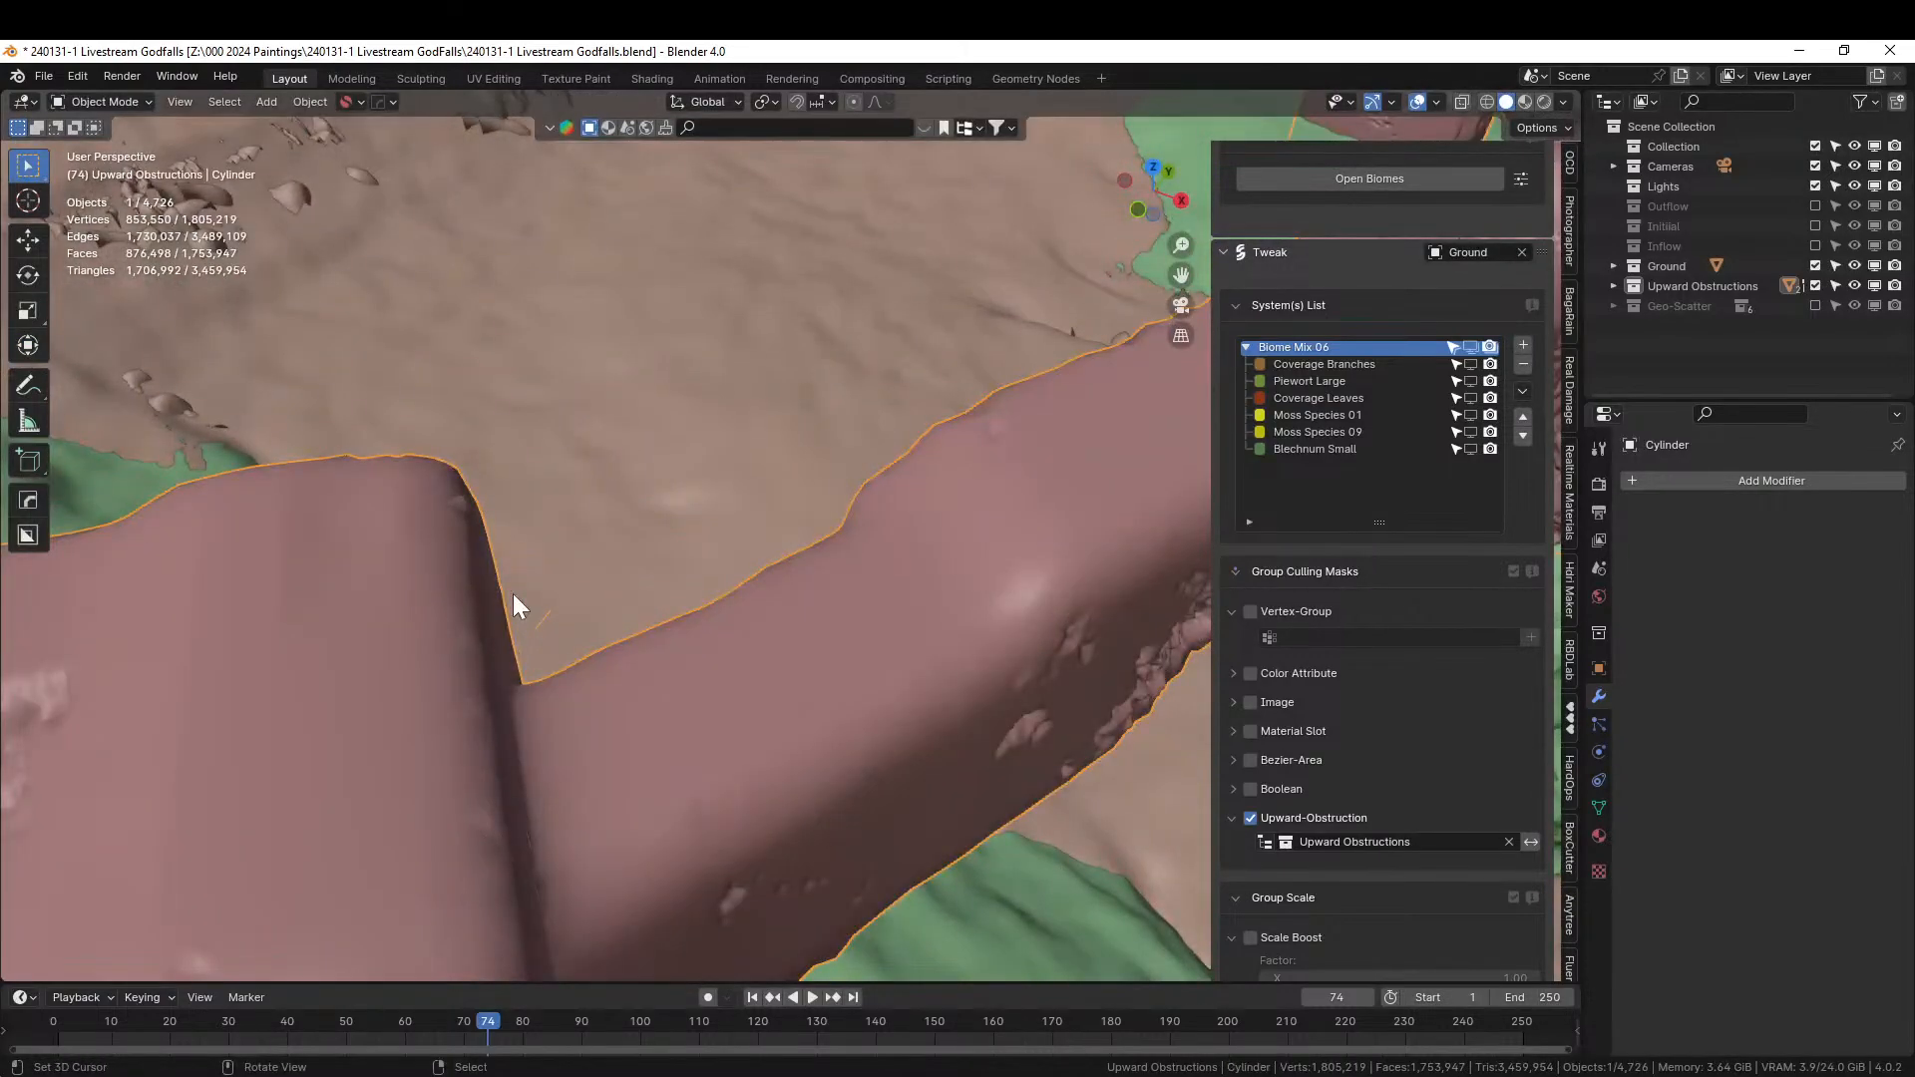
# Examine the fortress, islands and water surface from several angles, including the Fluid object's mesh in Edit Mode.
pyautogui.scroll(-5, 513, 594)
pyautogui.moveTo(512, 595); pyautogui.dragTo(445, 796, button='middle')
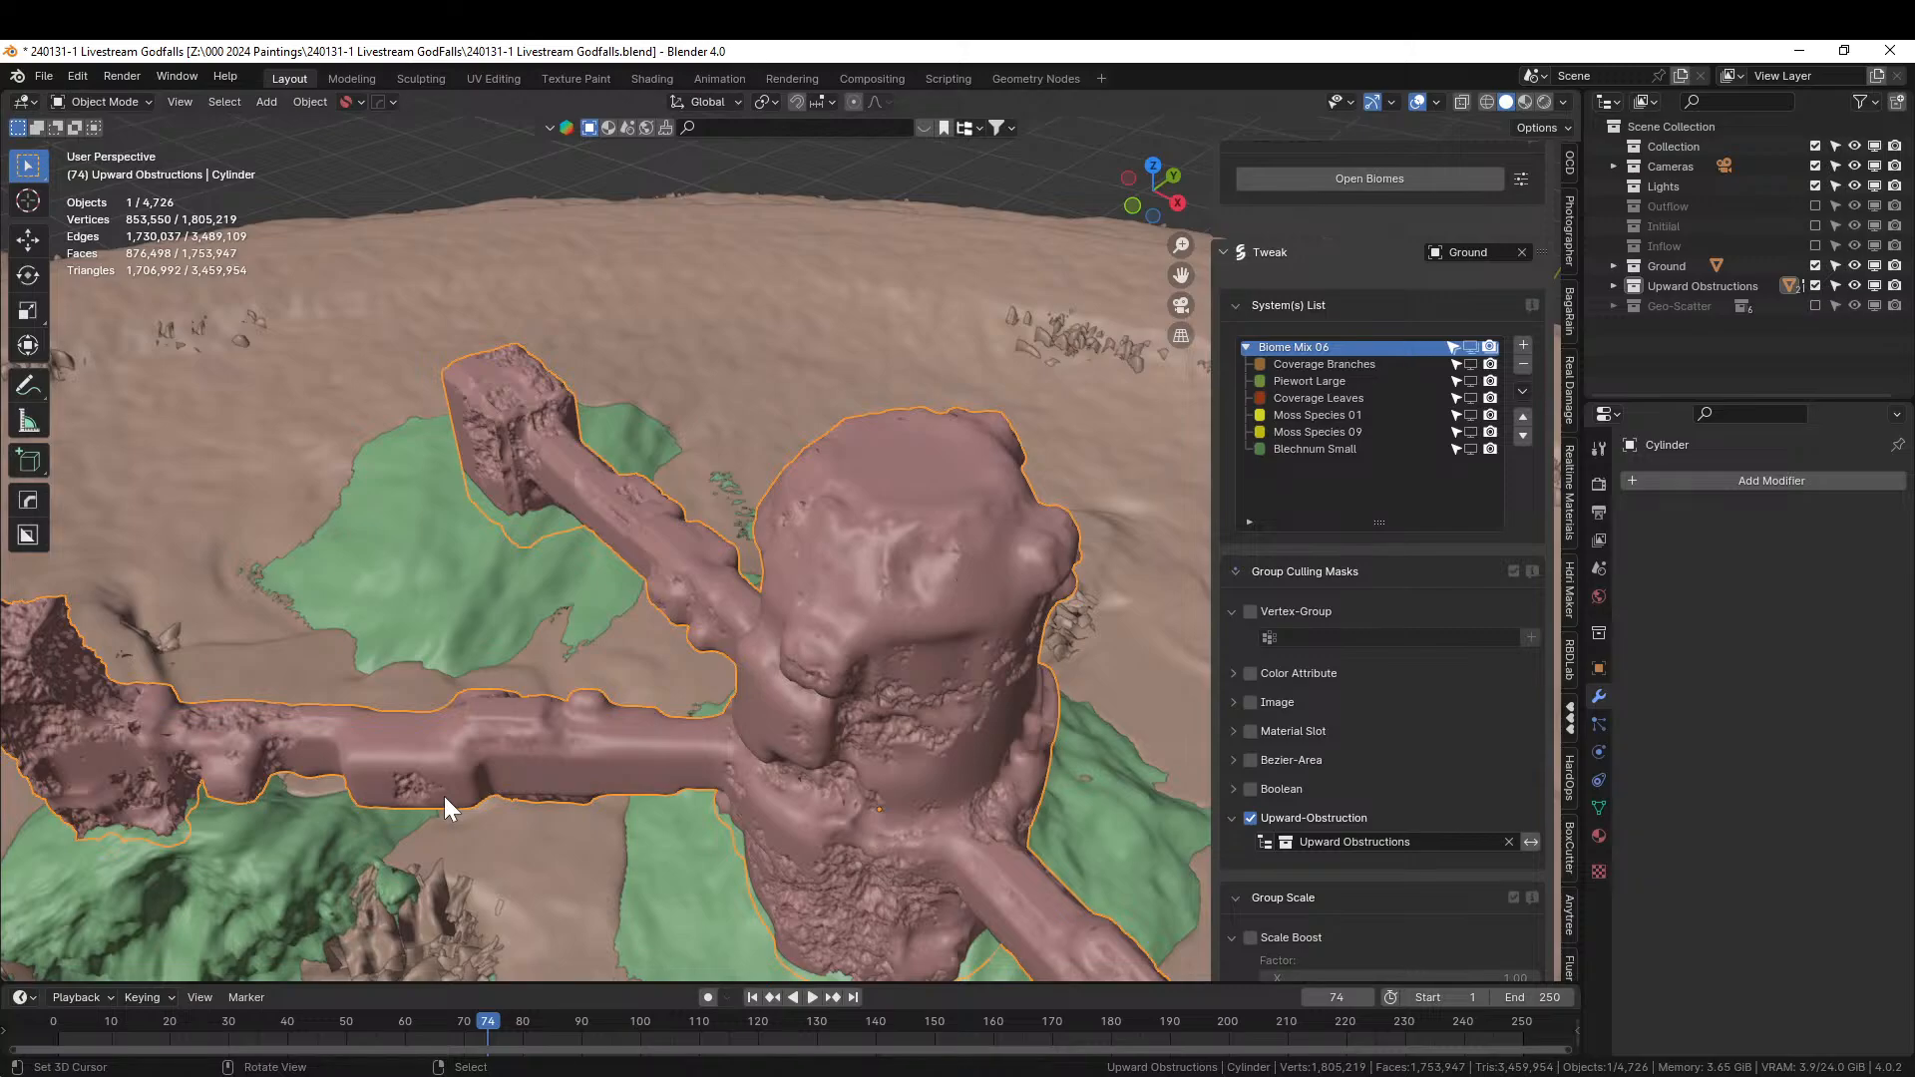
pyautogui.moveTo(500, 744); pyautogui.dragTo(527, 664, button='middle')
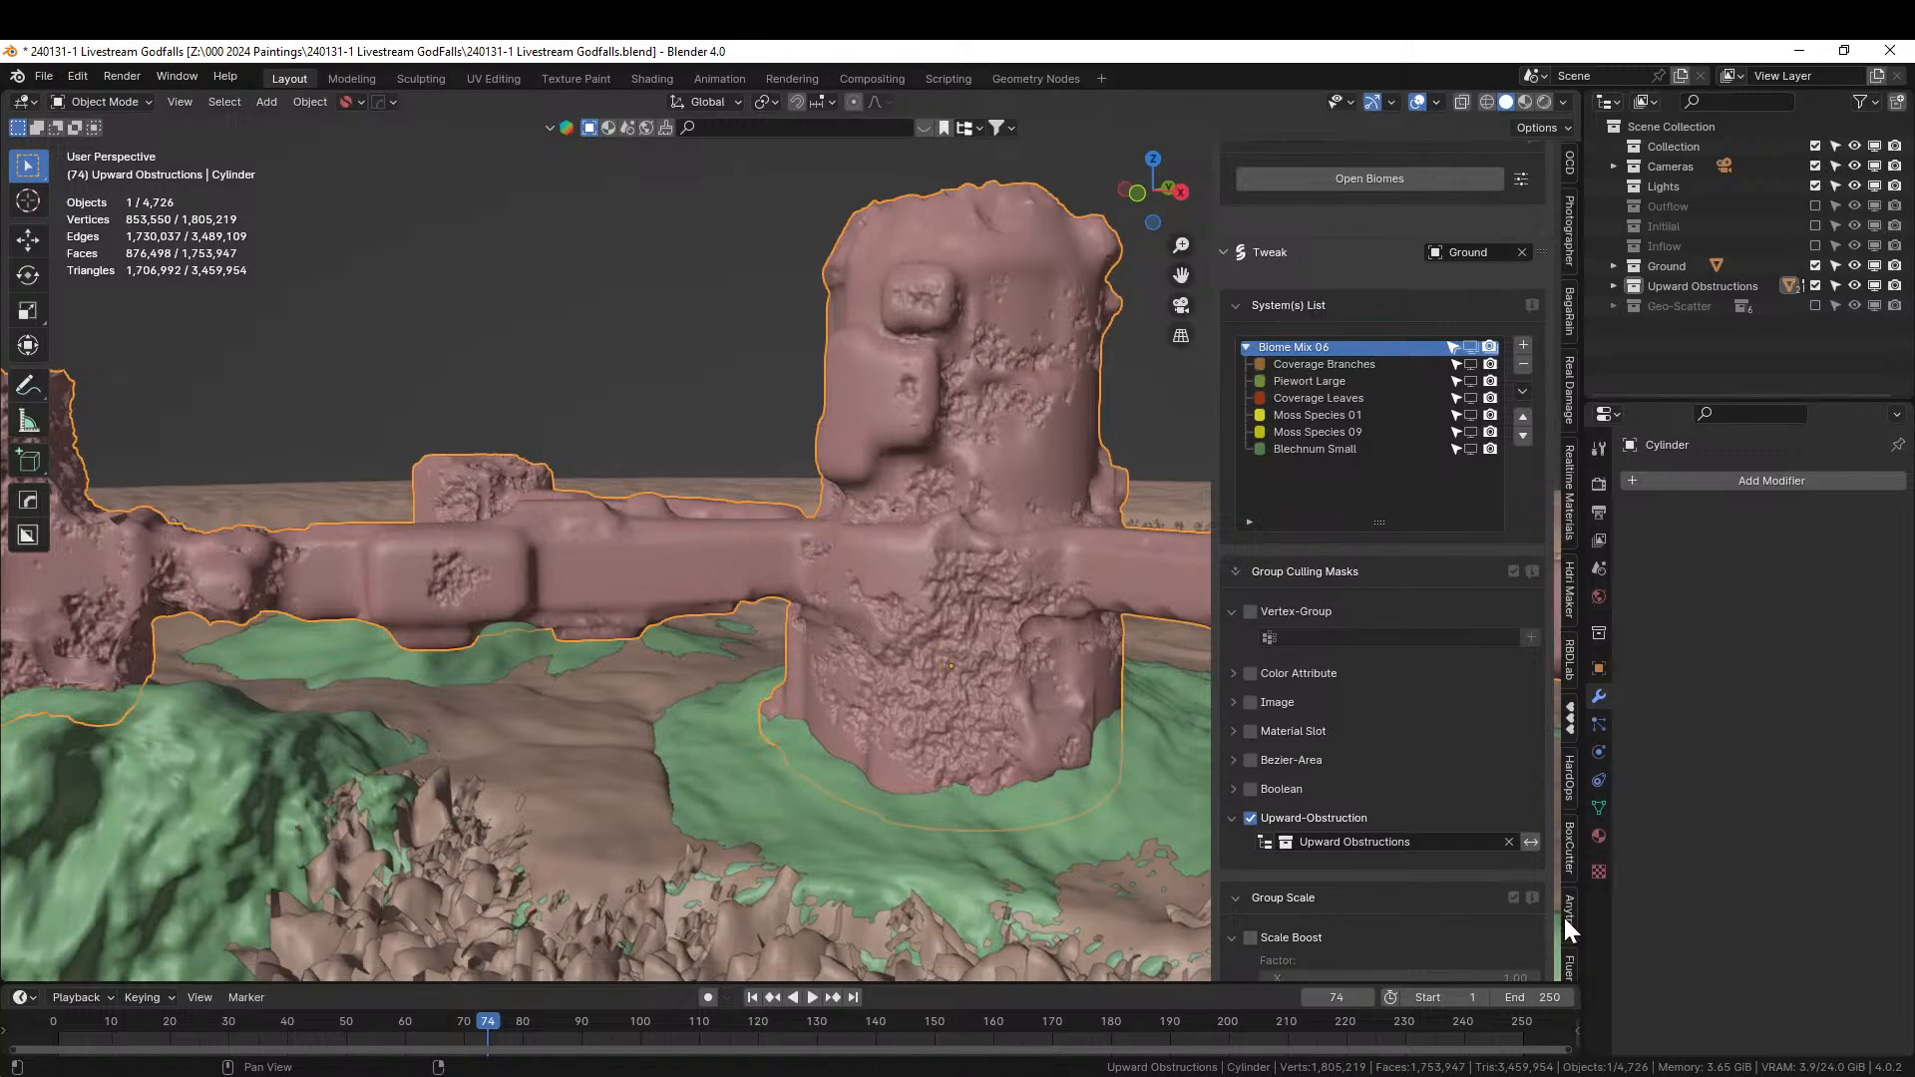
pyautogui.scroll(-2, 1564, 912)
pyautogui.scroll(-10, 1565, 913)
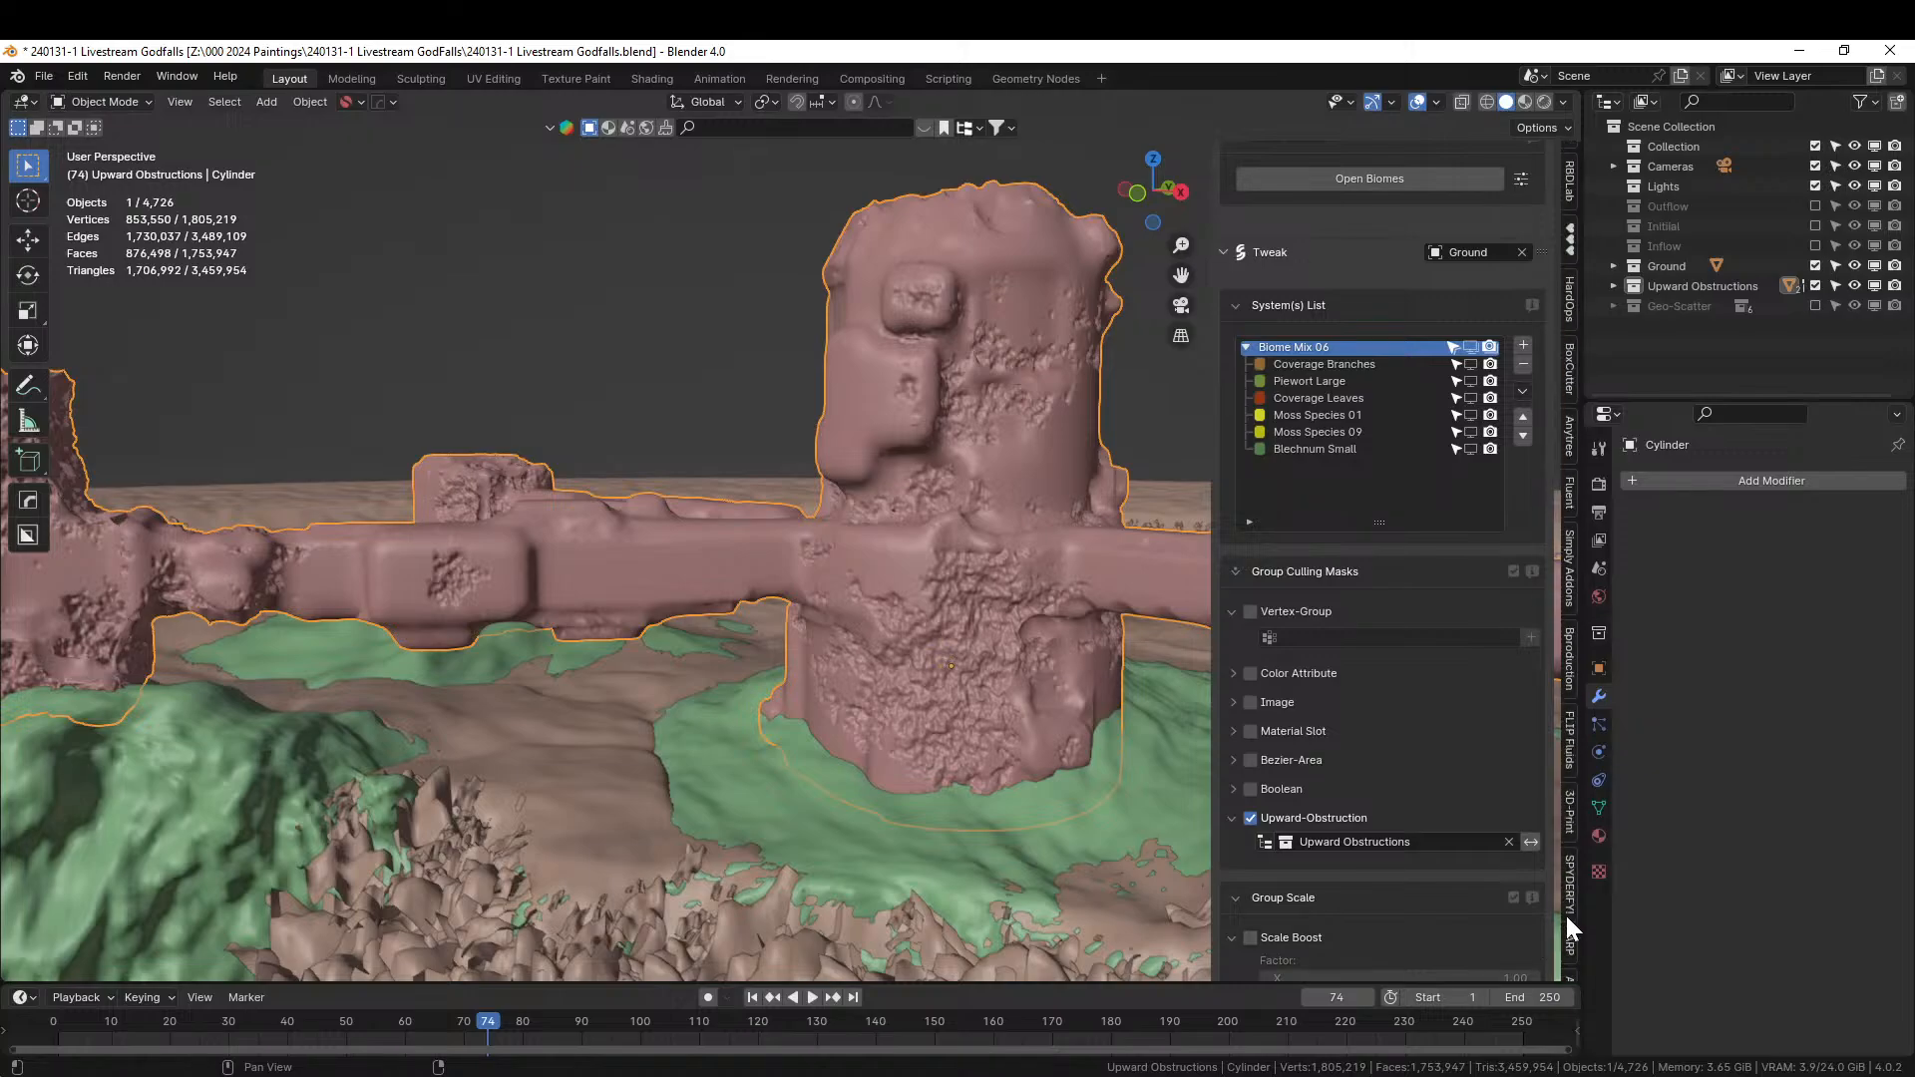
pyautogui.moveTo(1051, 829); pyautogui.dragTo(920, 840, button='middle')
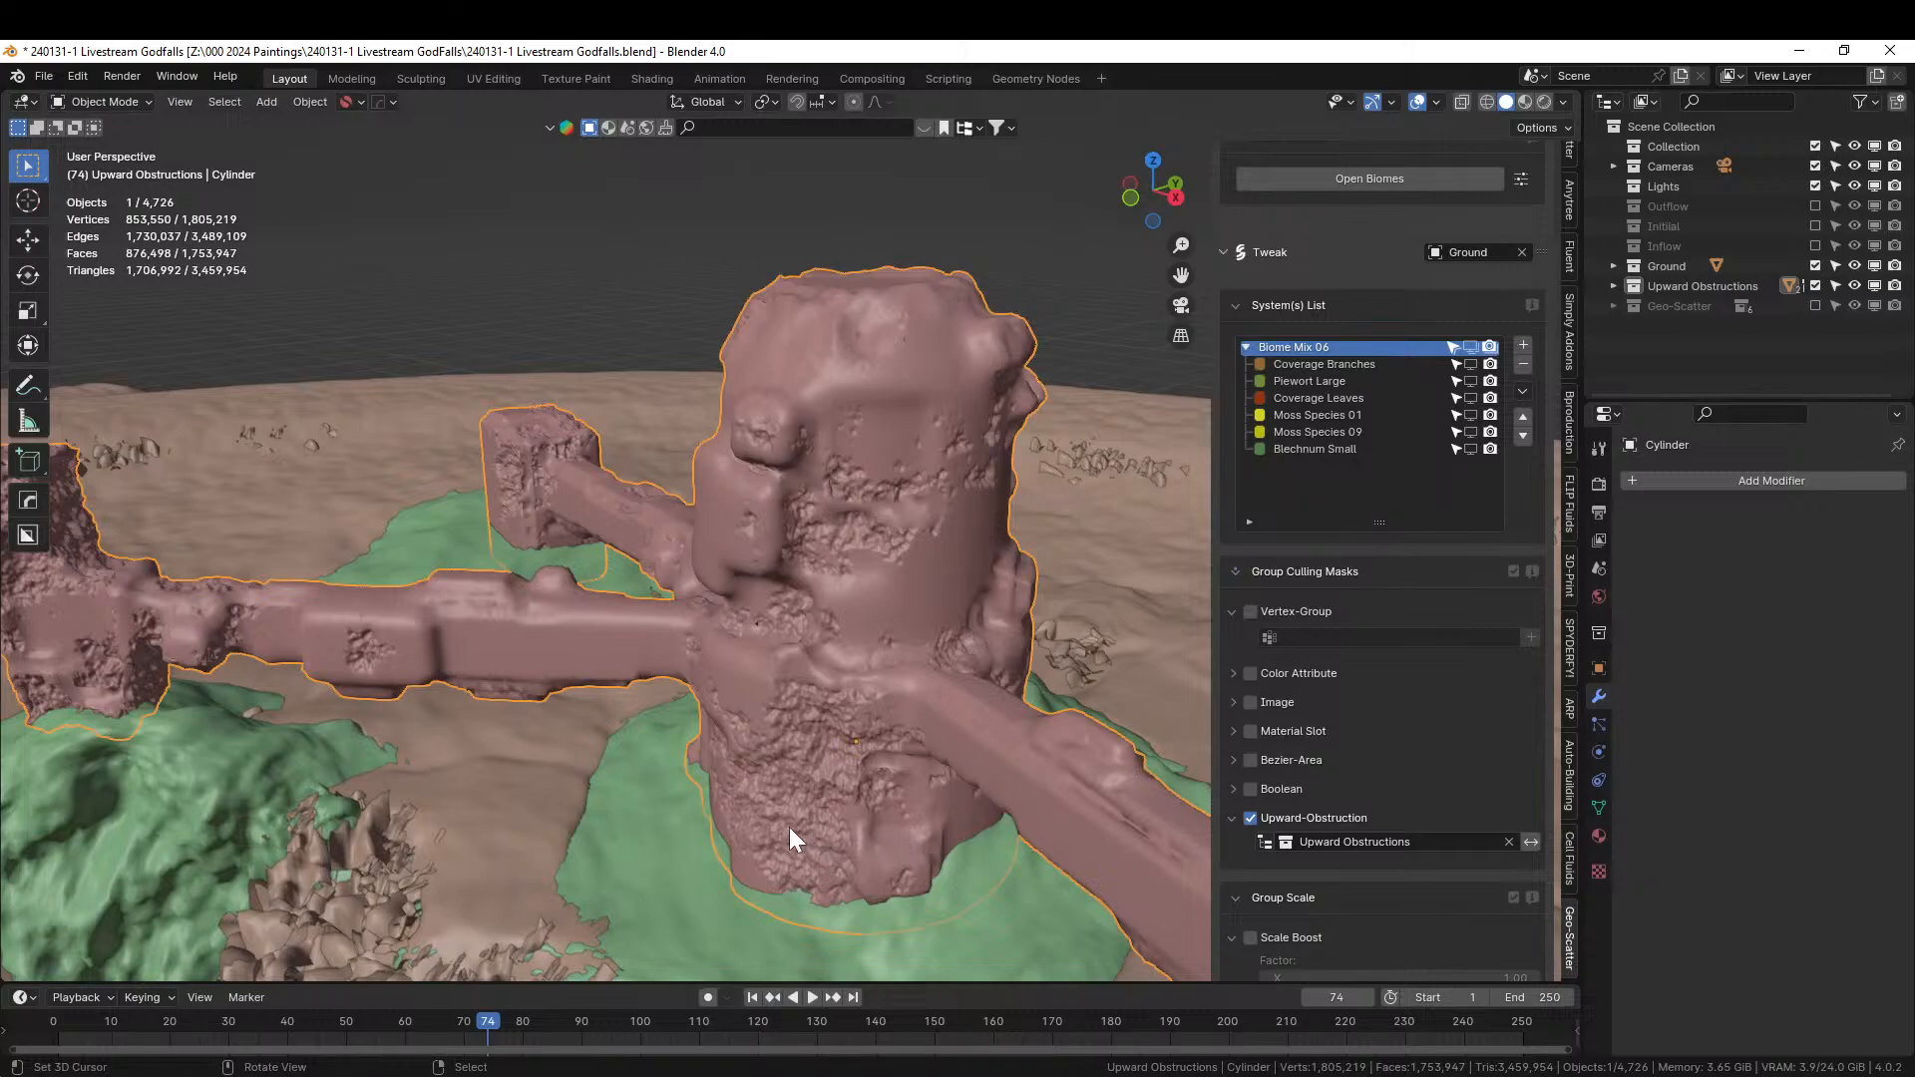
pyautogui.moveTo(726, 829); pyautogui.dragTo(758, 638, button='middle')
pyautogui.click(589, 686)
pyautogui.press('Tab')
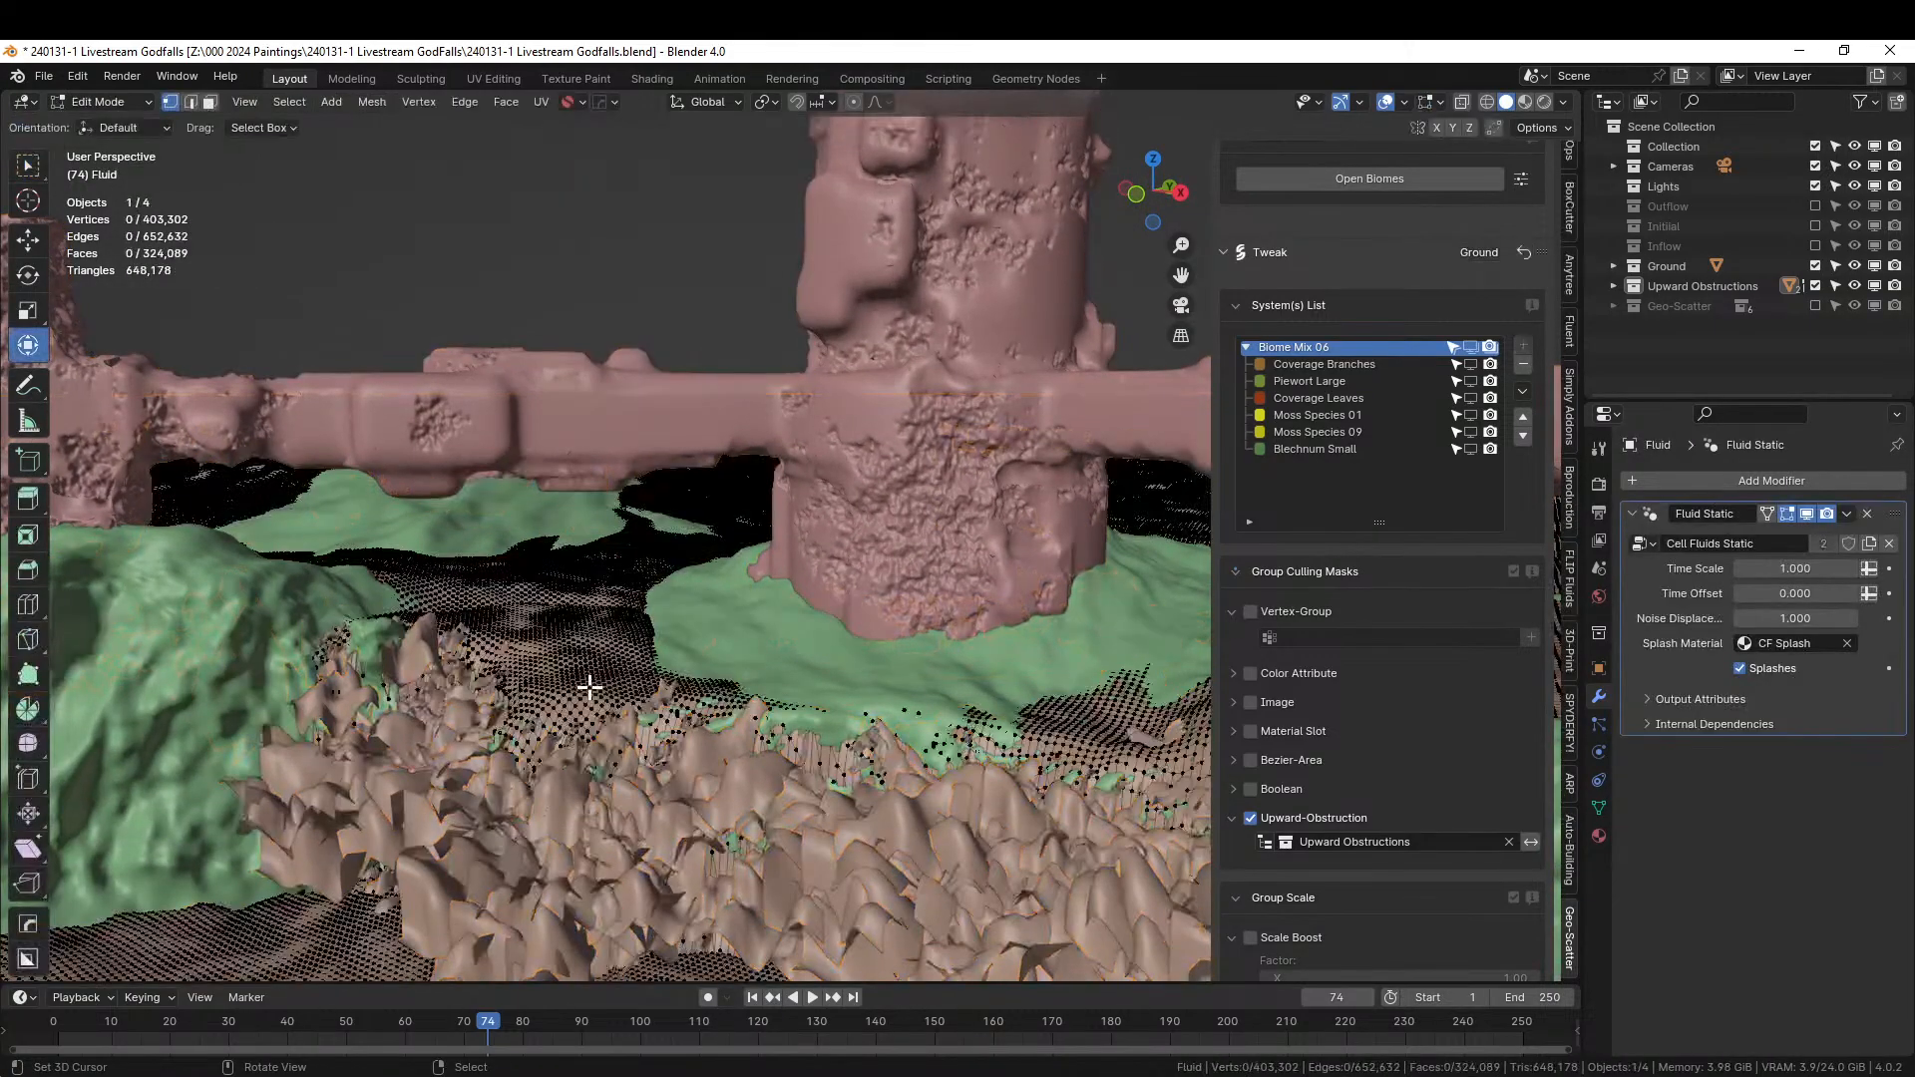
pyautogui.moveTo(609, 692); pyautogui.dragTo(808, 676, button='middle')
pyautogui.press('Tab')
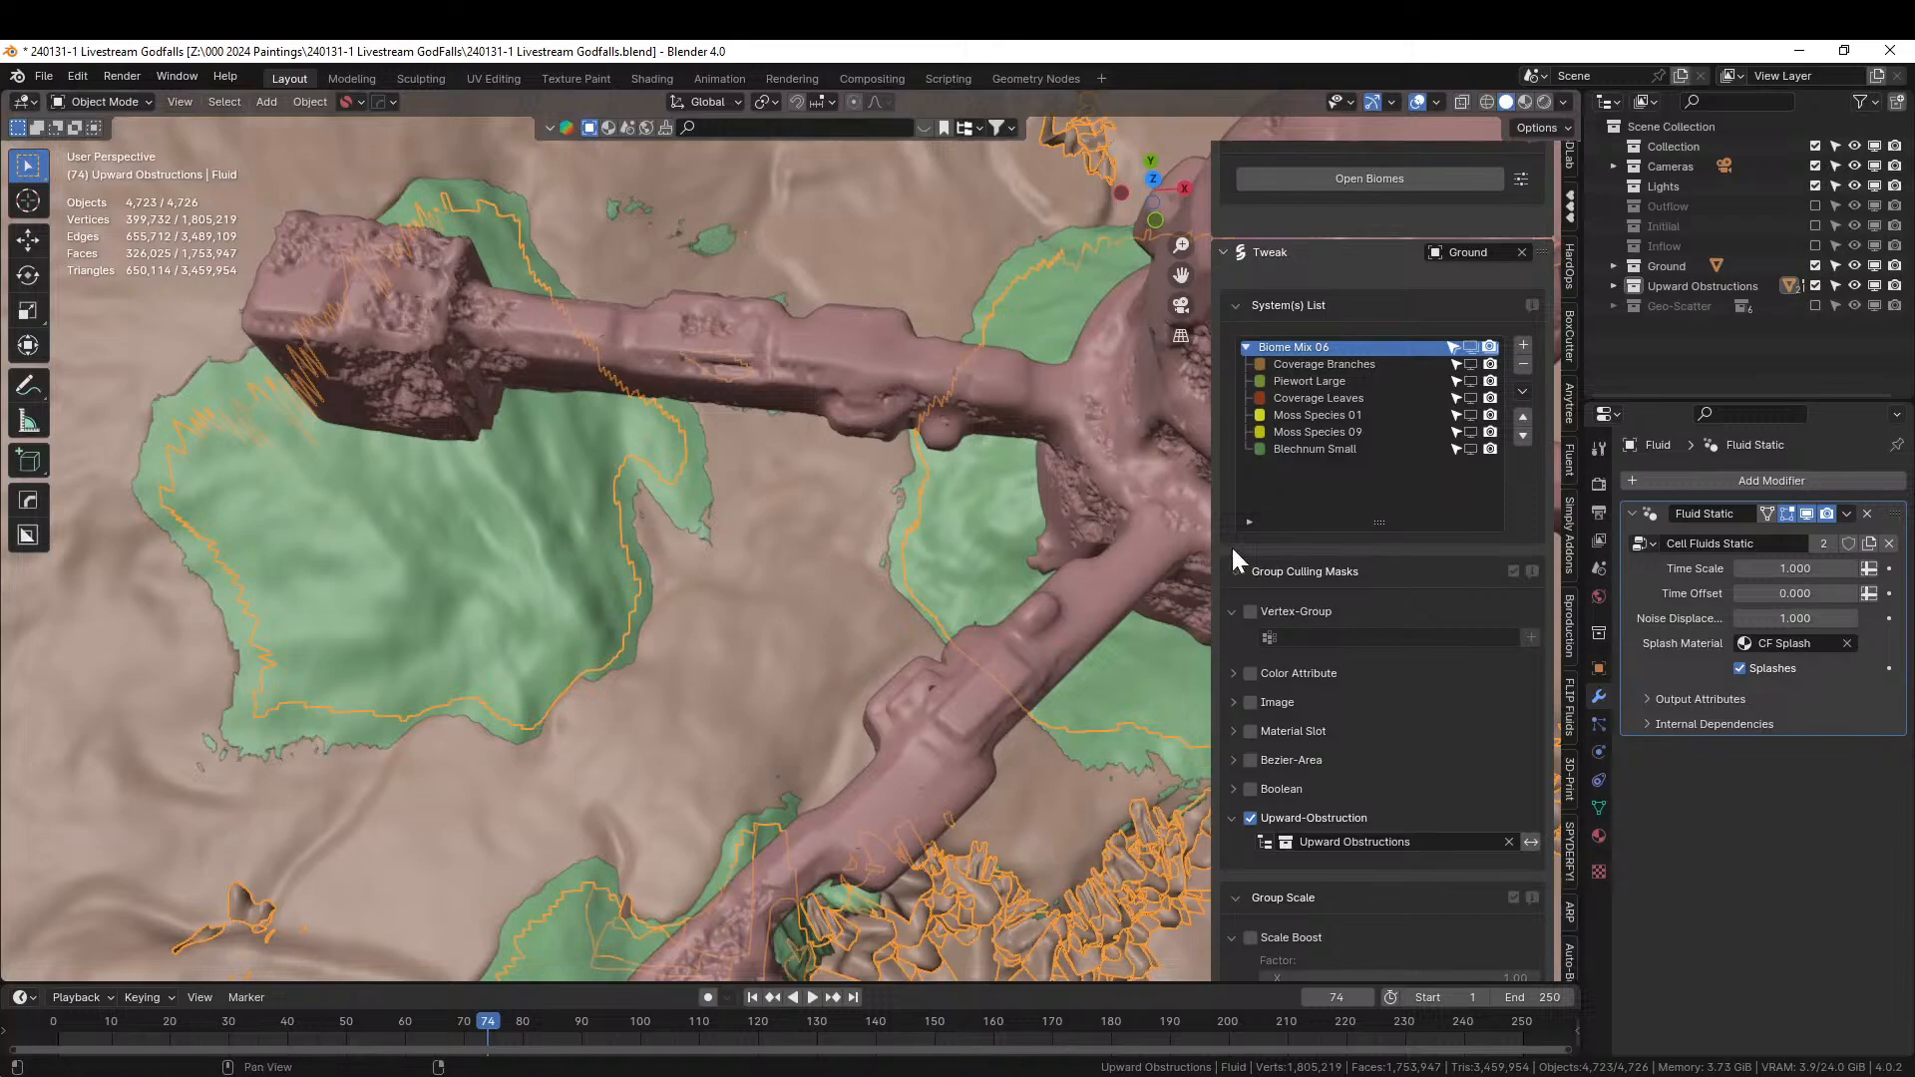
pyautogui.moveTo(1022, 554); pyautogui.dragTo(675, 603, button='middle')
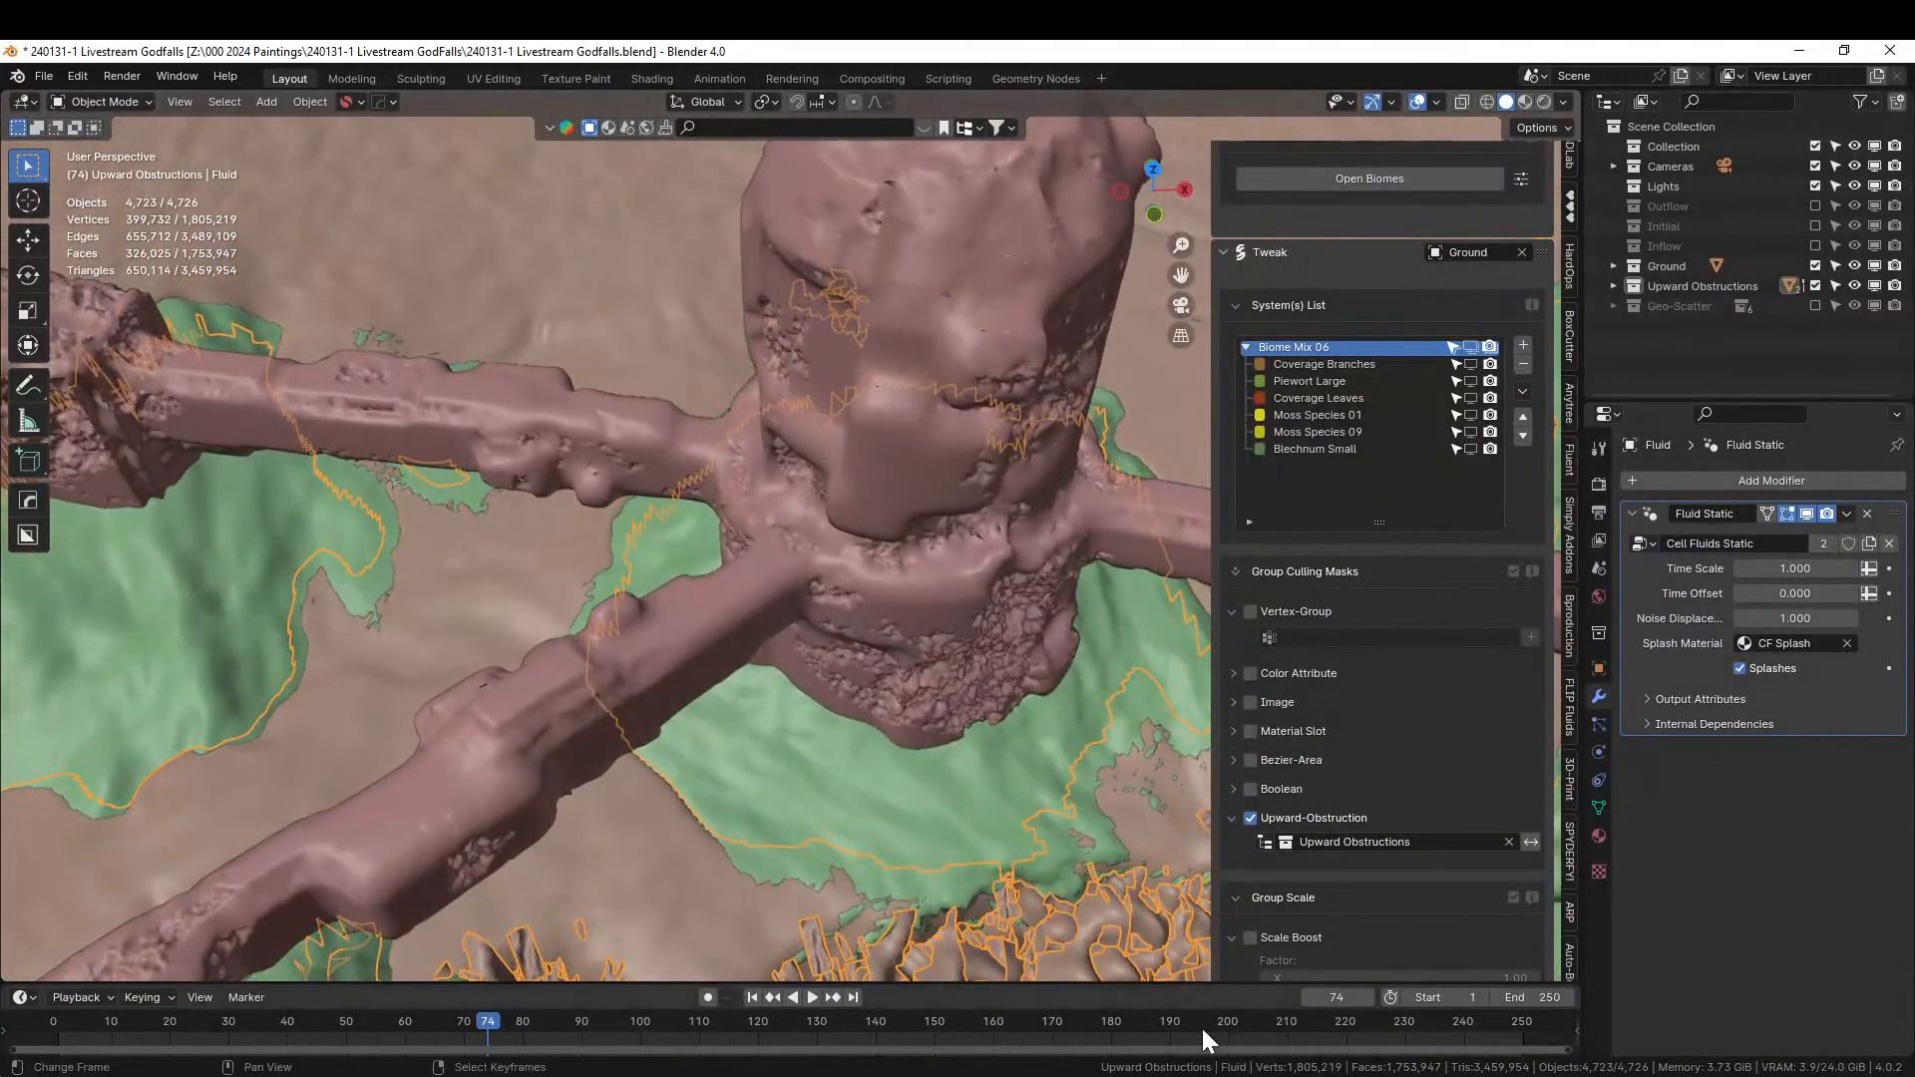
# Open the recent file 240129-1 Livestream Pillar Building in a second Blender window and copy the ladder standing against the pillar building.
pyautogui.rightClick(1051, 1075)
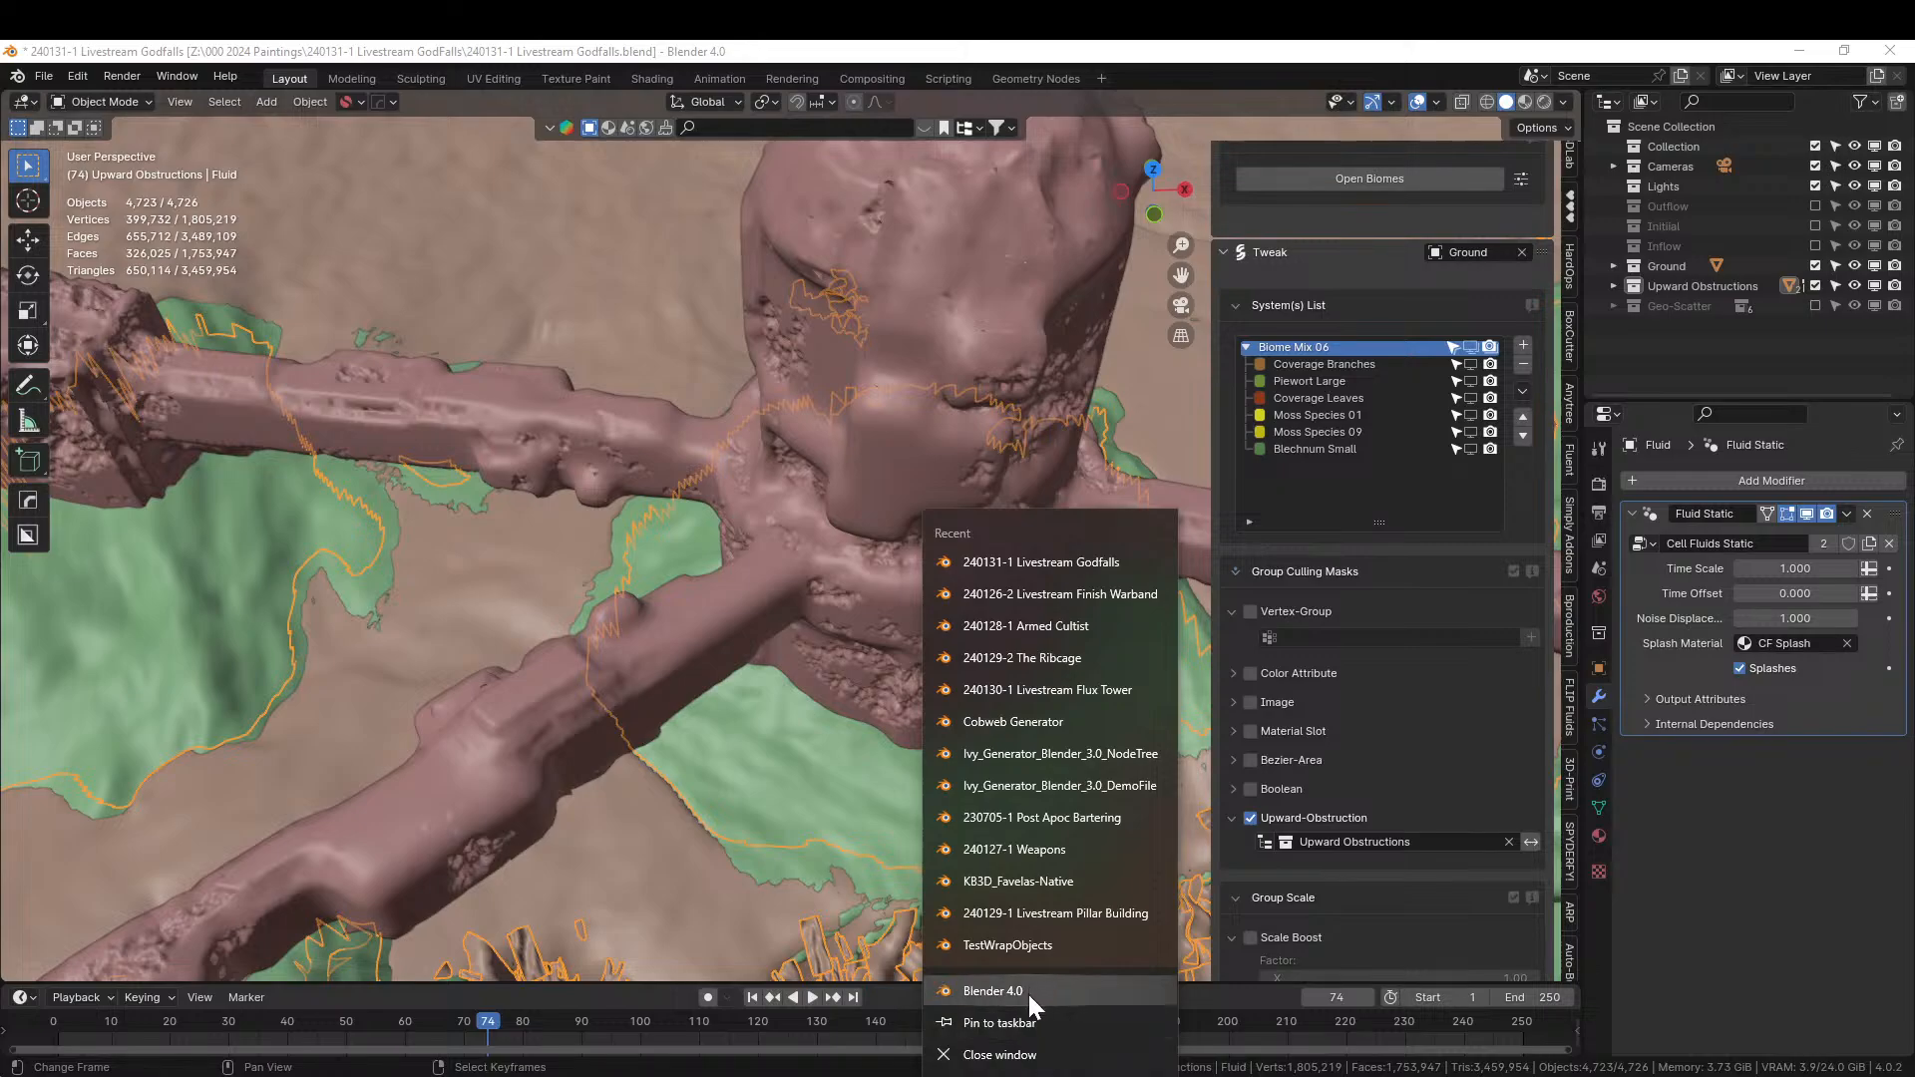
pyautogui.click(1061, 912)
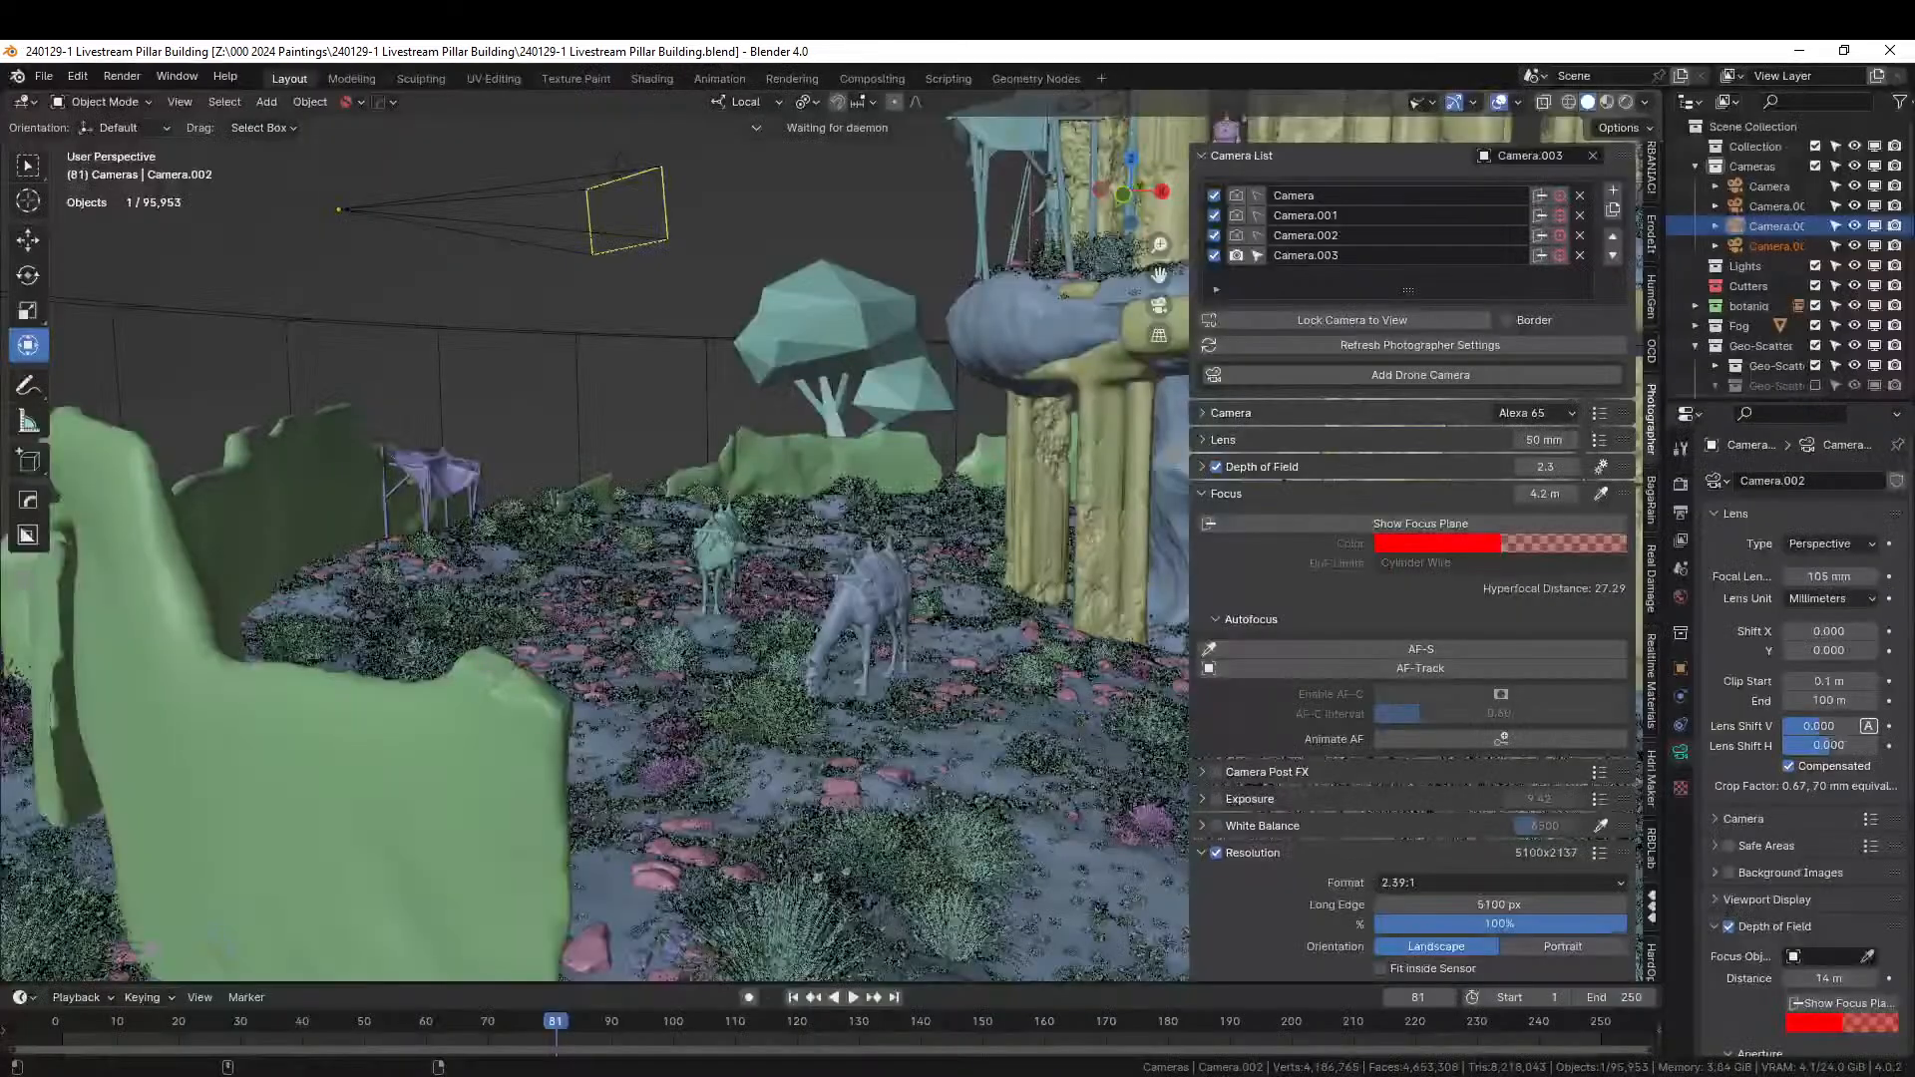
pyautogui.moveTo(1024, 607); pyautogui.dragTo(654, 577, button='middle')
pyautogui.click(648, 576)
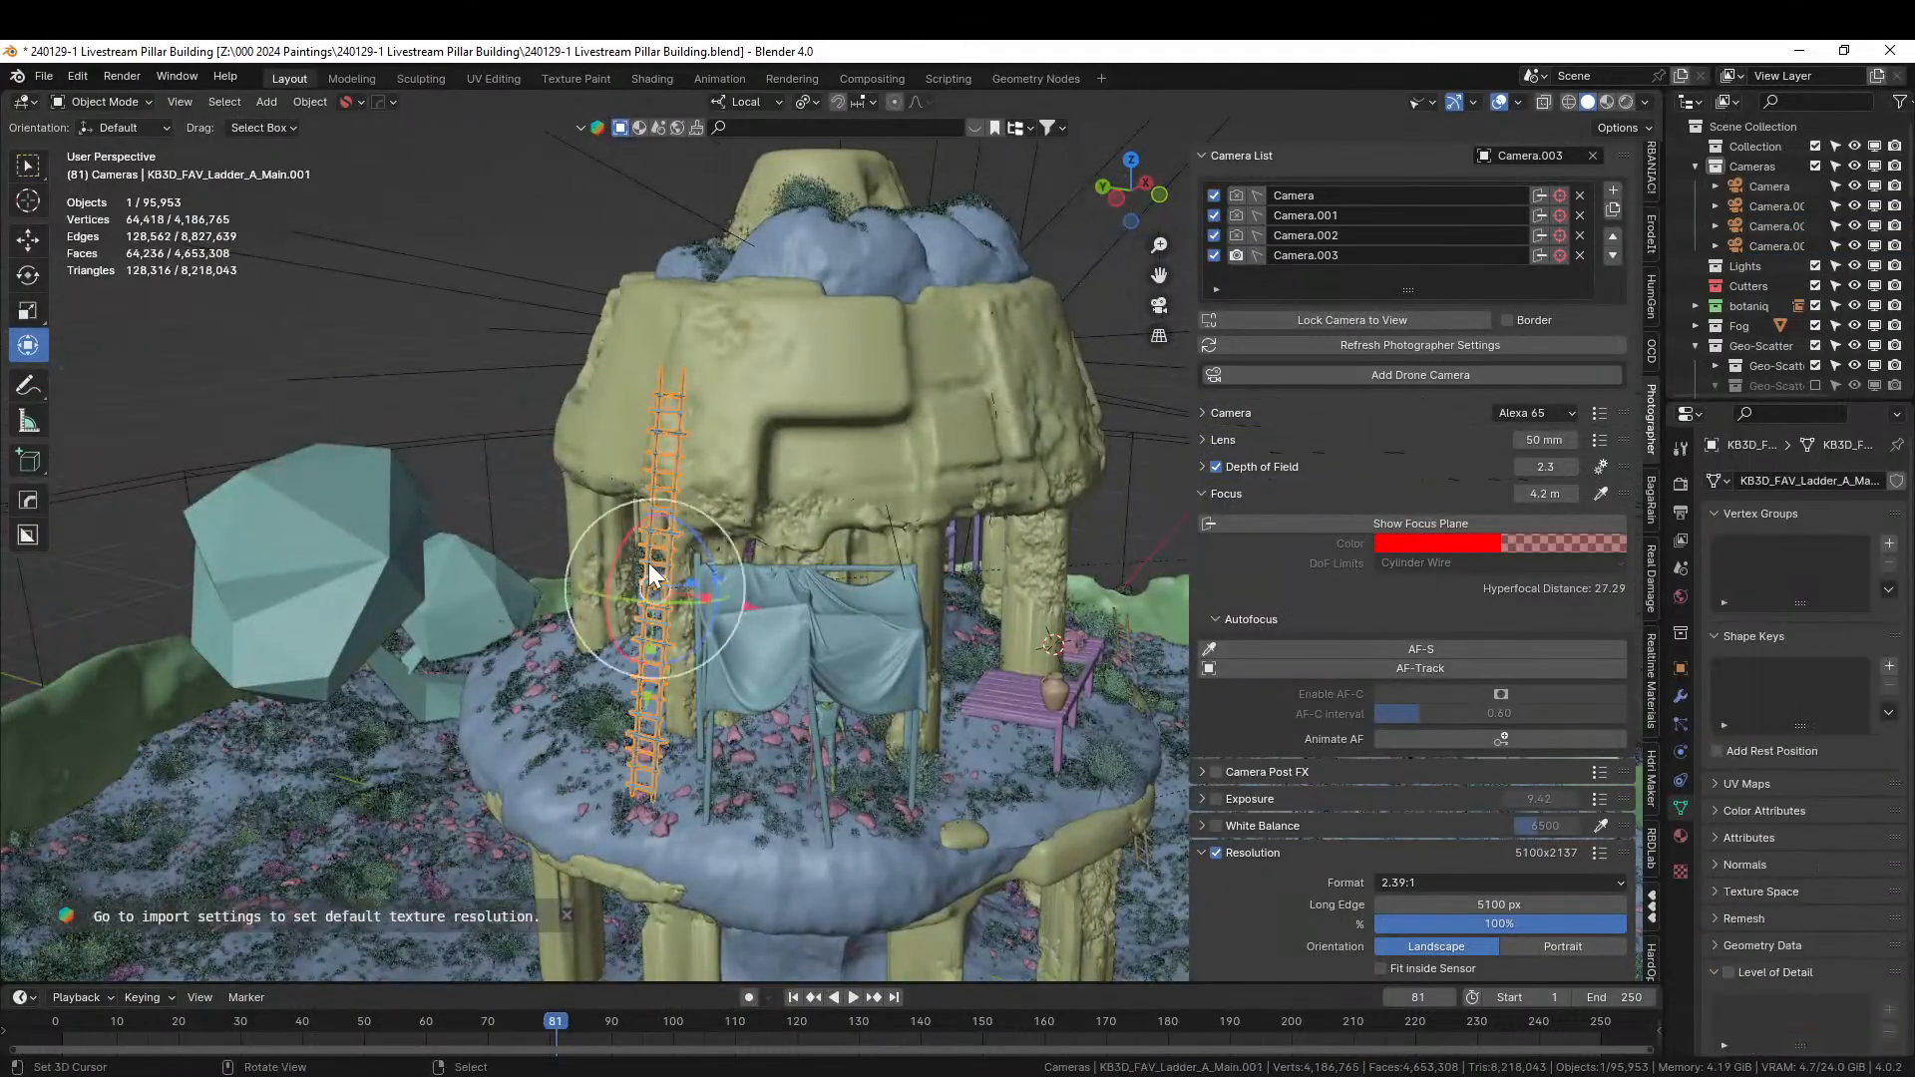
pyautogui.scroll(5, 649, 577)
pyautogui.scroll(3, 670, 576)
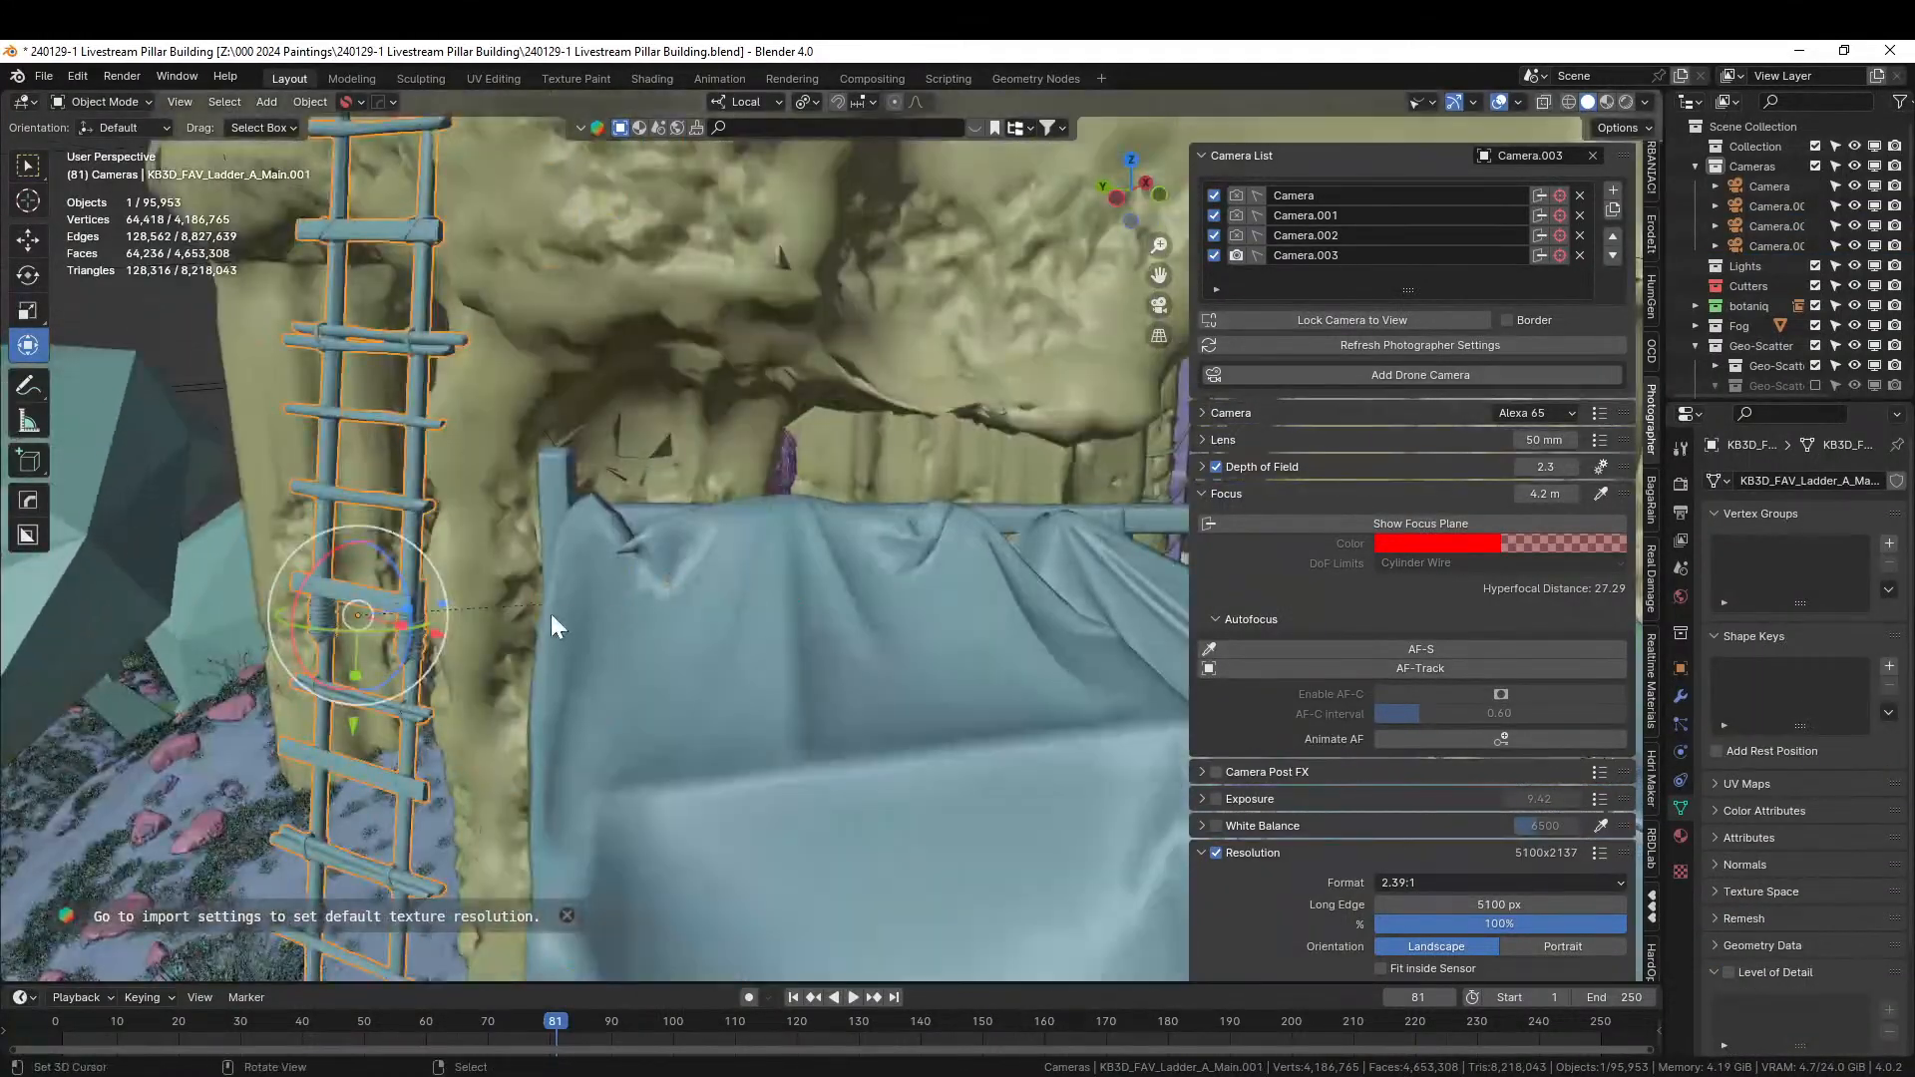
pyautogui.hotkey('ctrl', 'c')
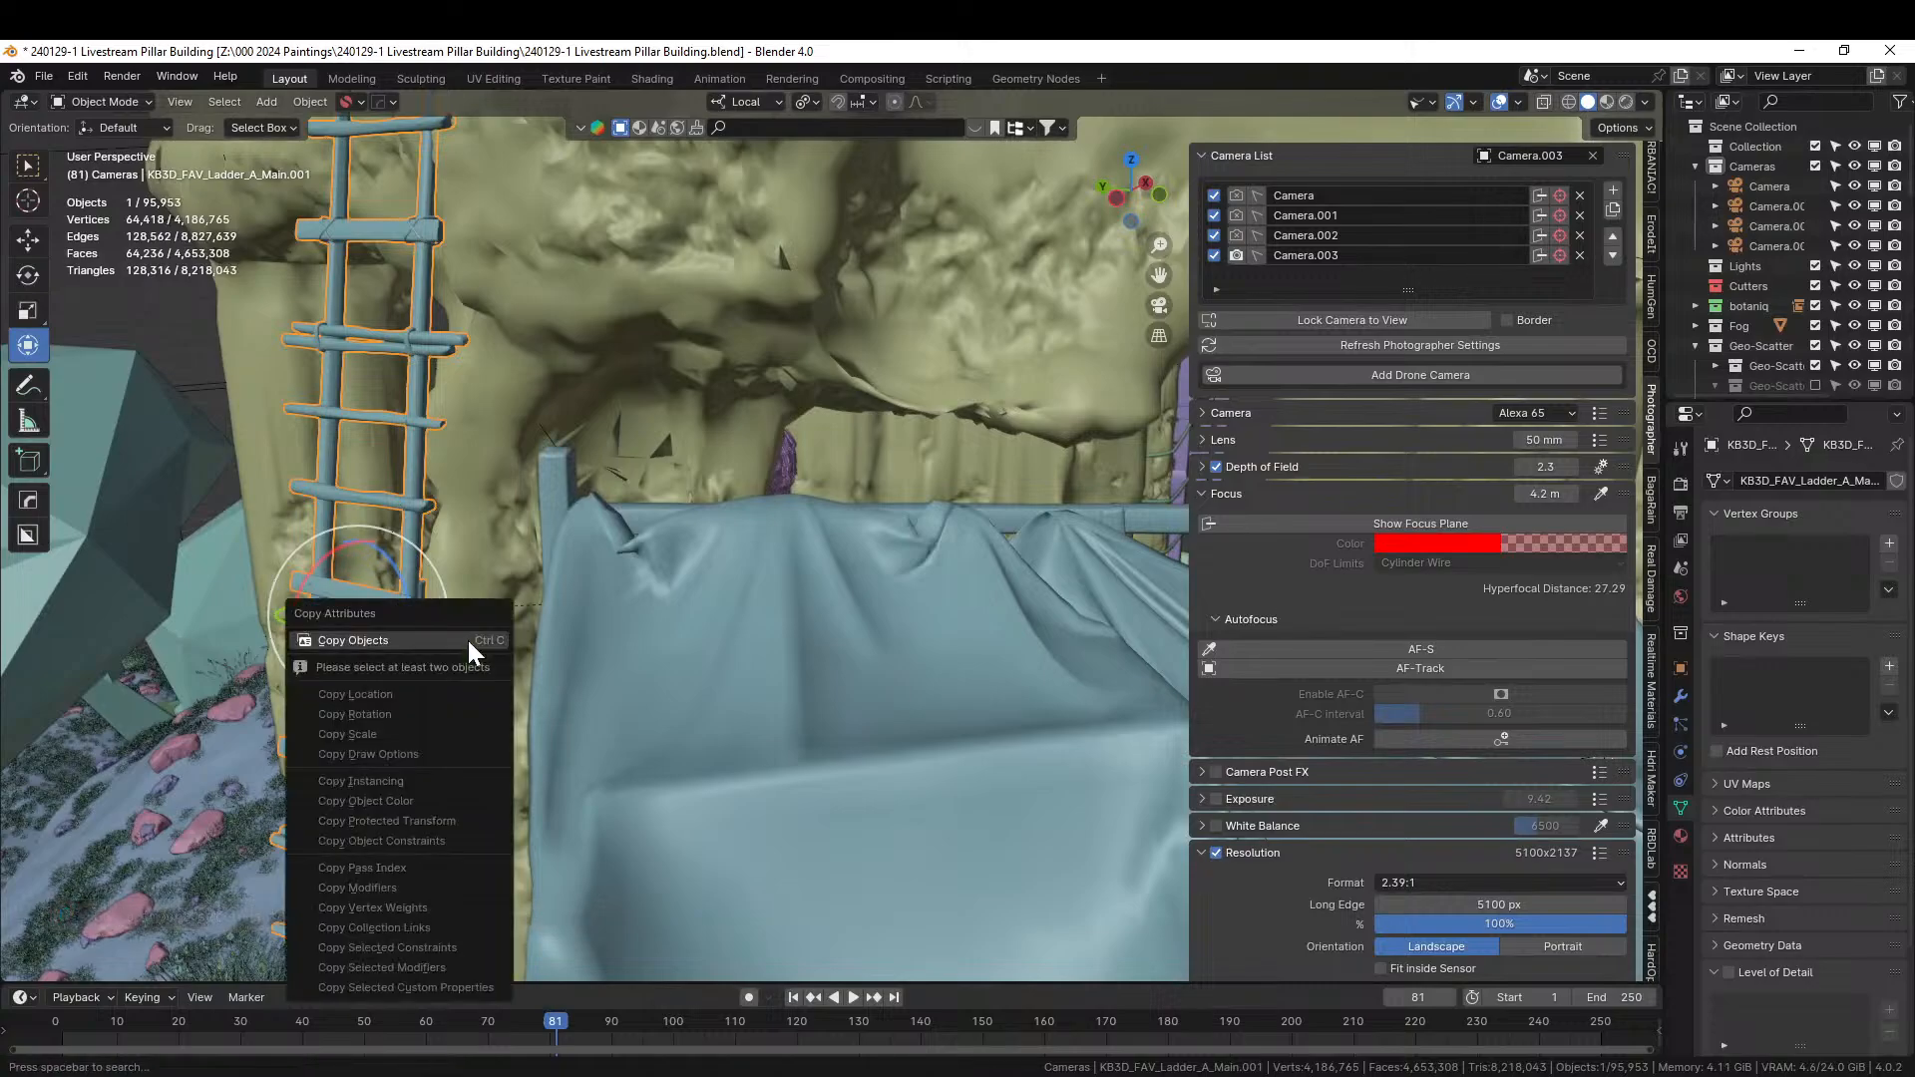
pyautogui.click(465, 643)
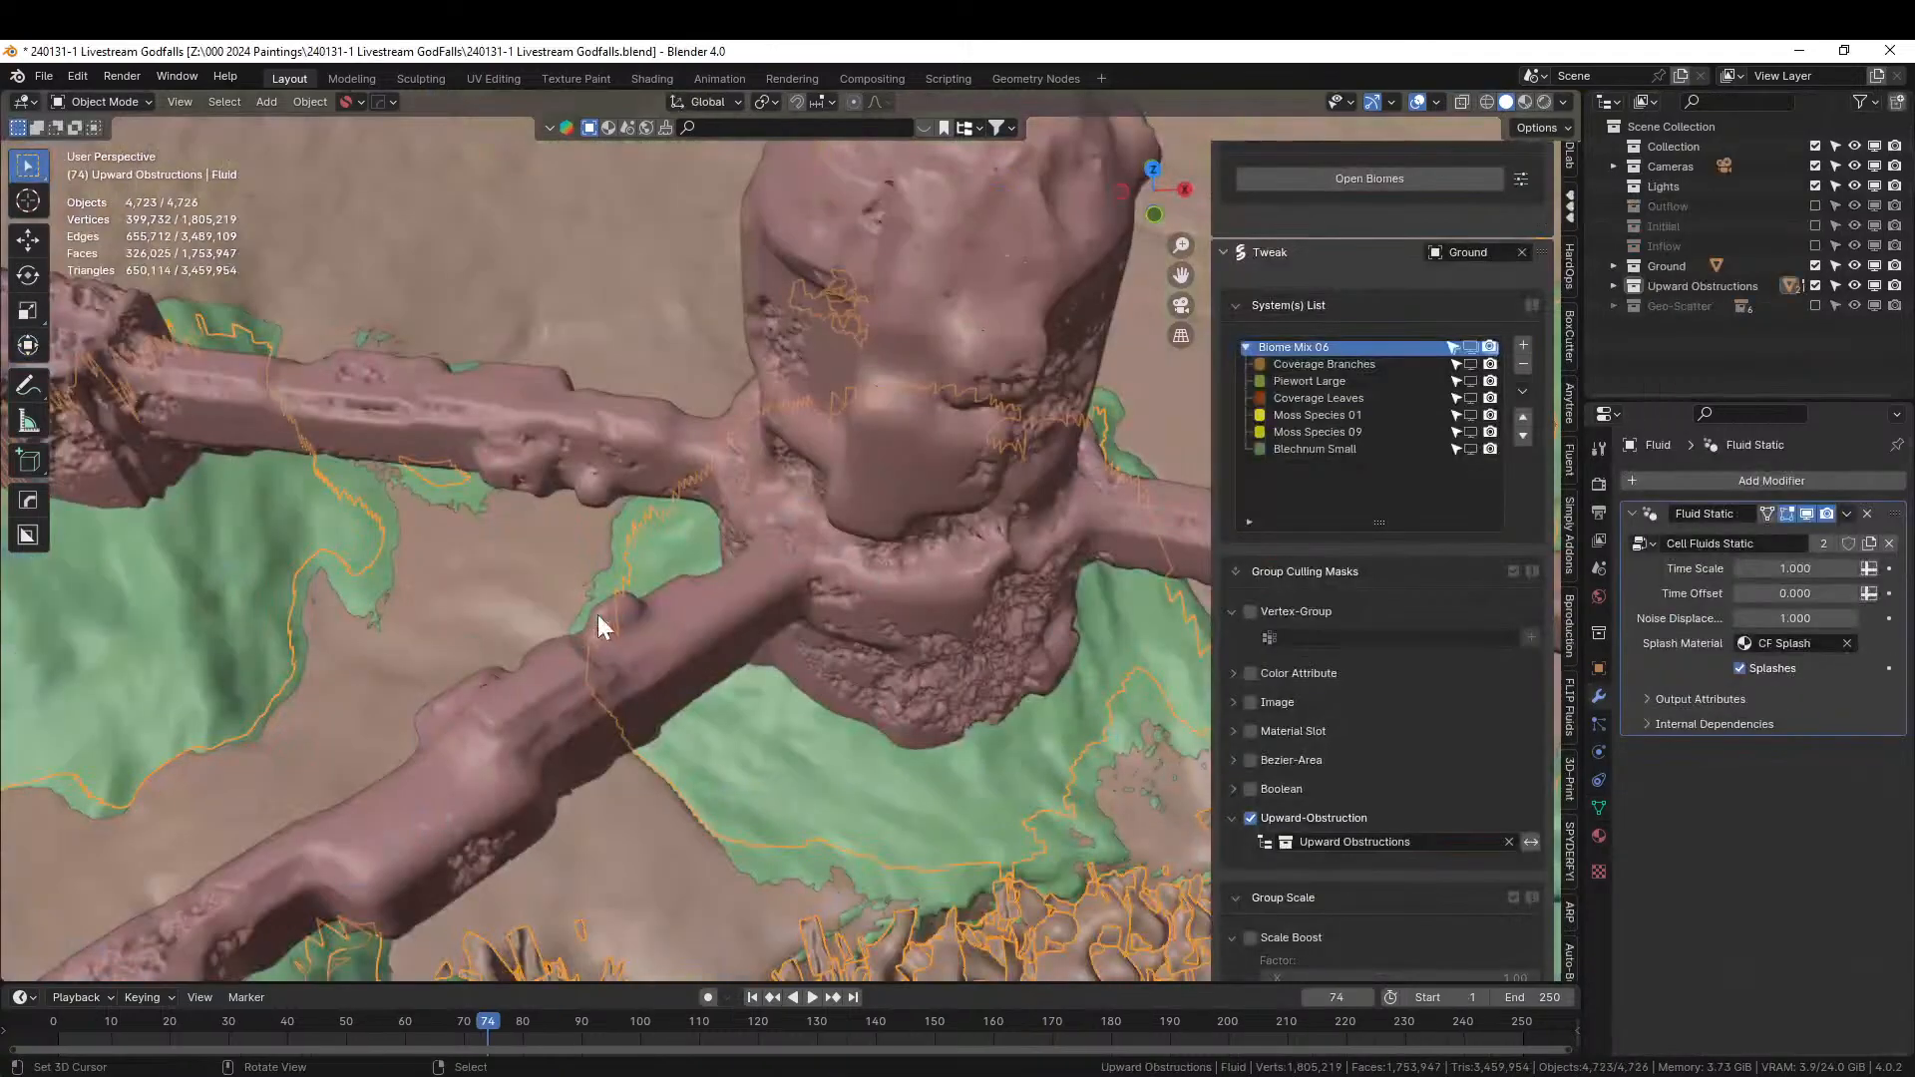
# Switch back to the Livestream Godfalls file, paste the ladder objects, move them to the Scene Collection and make that collection active.
pyautogui.moveTo(793, 582); pyautogui.dragTo(766, 617, button='middle')
pyautogui.press('KP_7')
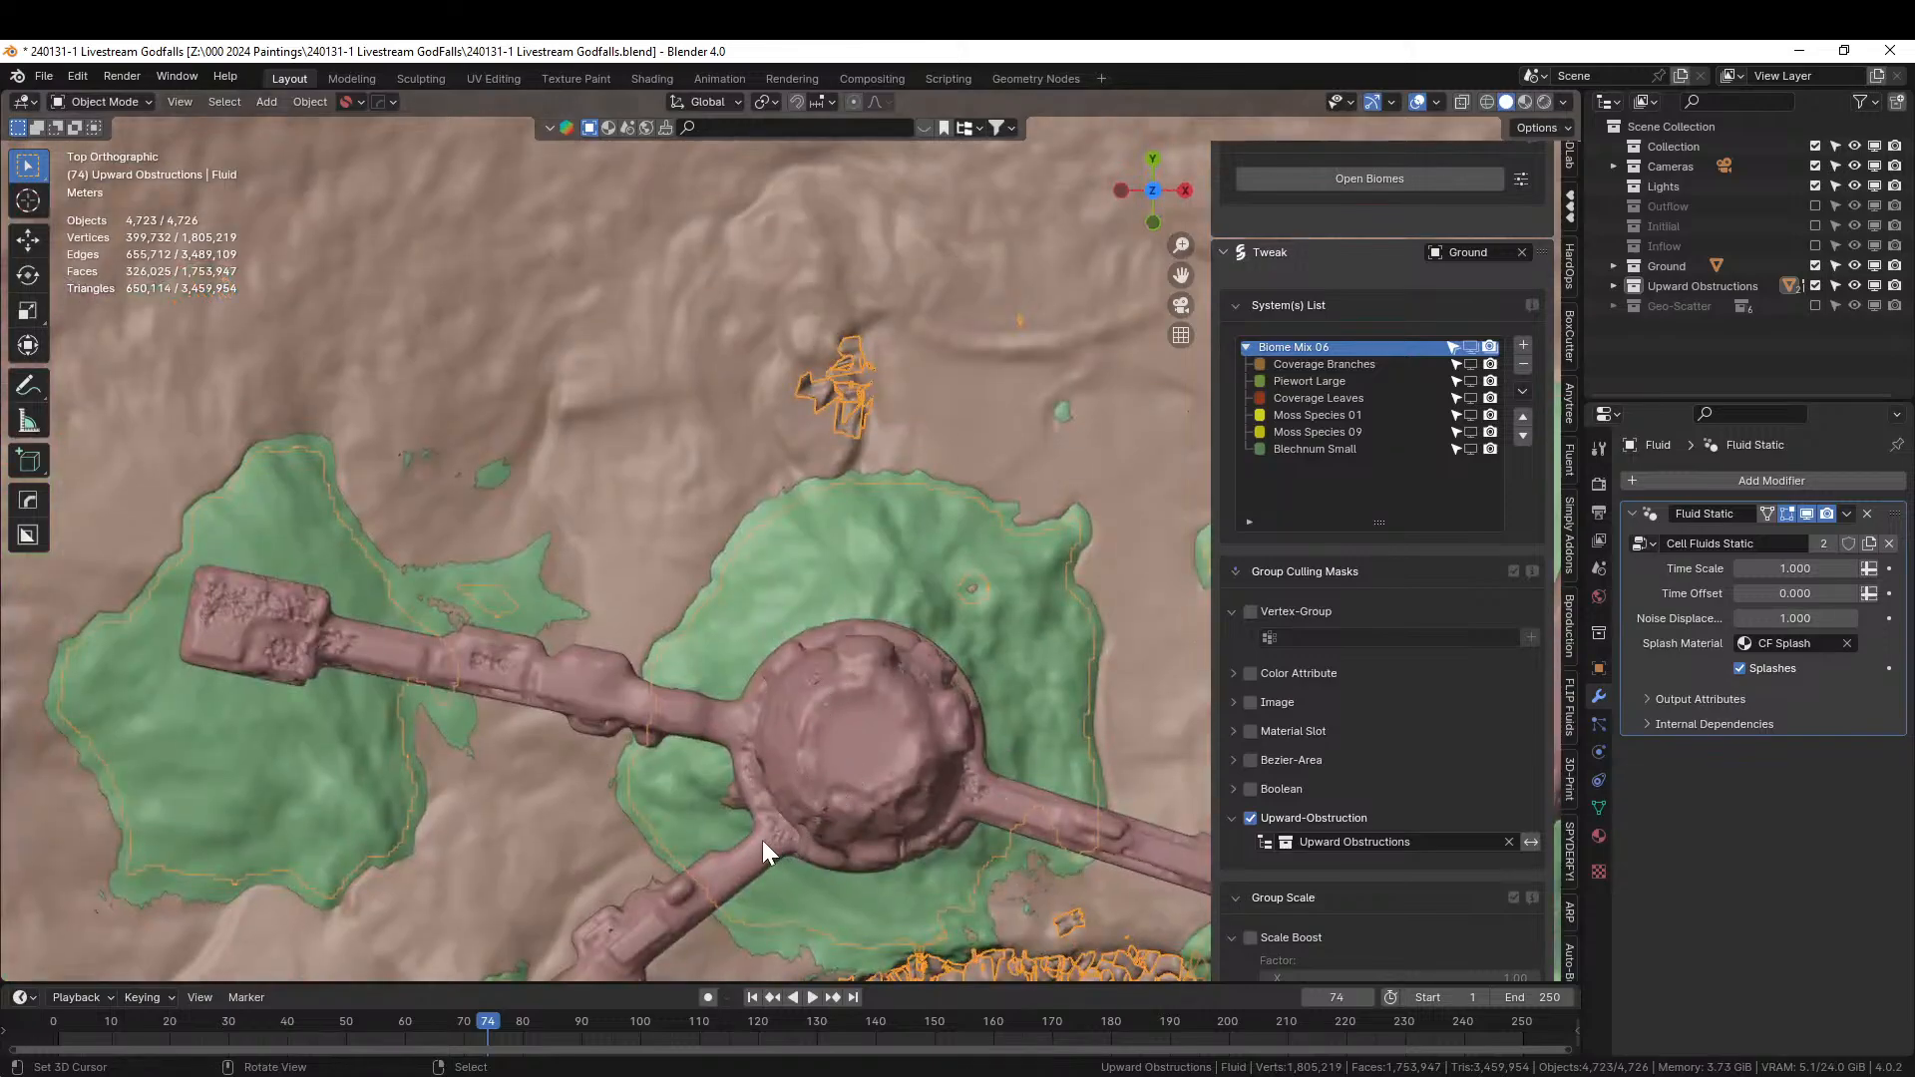
pyautogui.hotkey('ctrl', 'v')
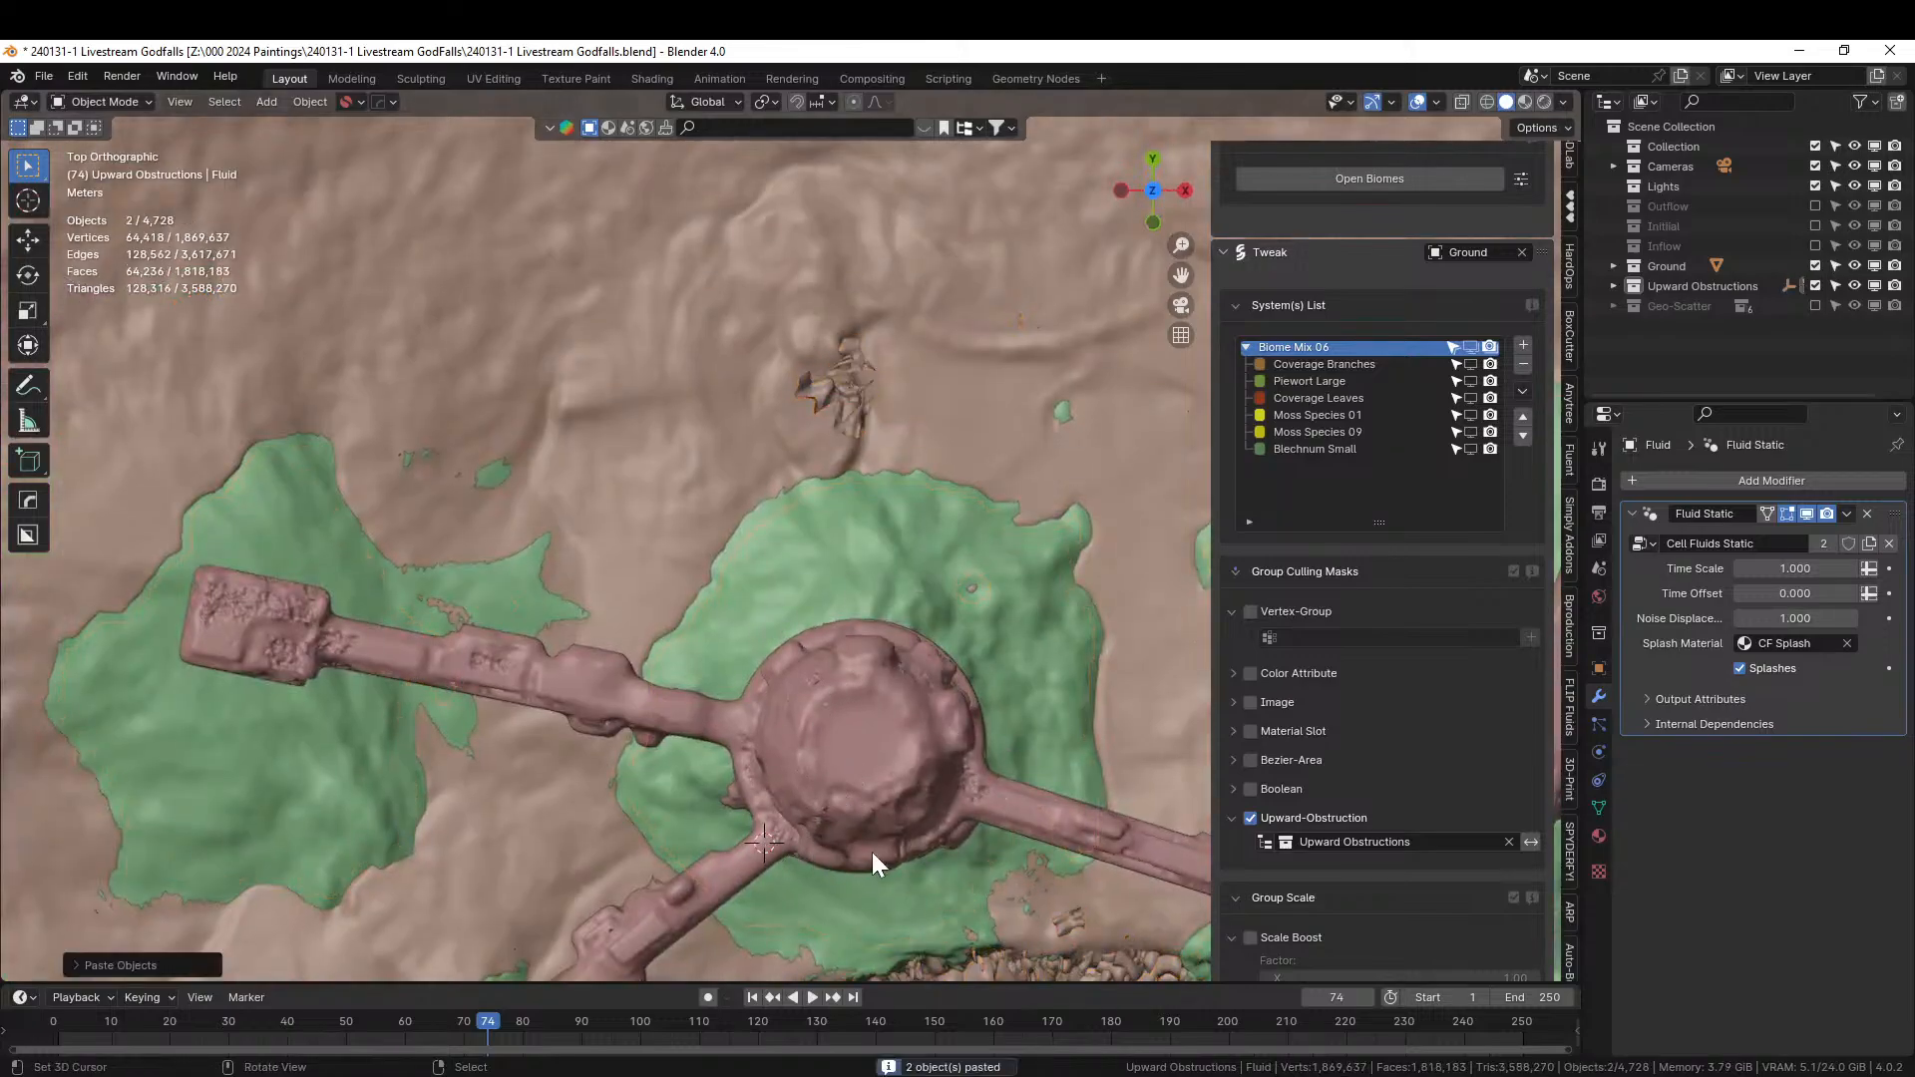
pyautogui.press('m')
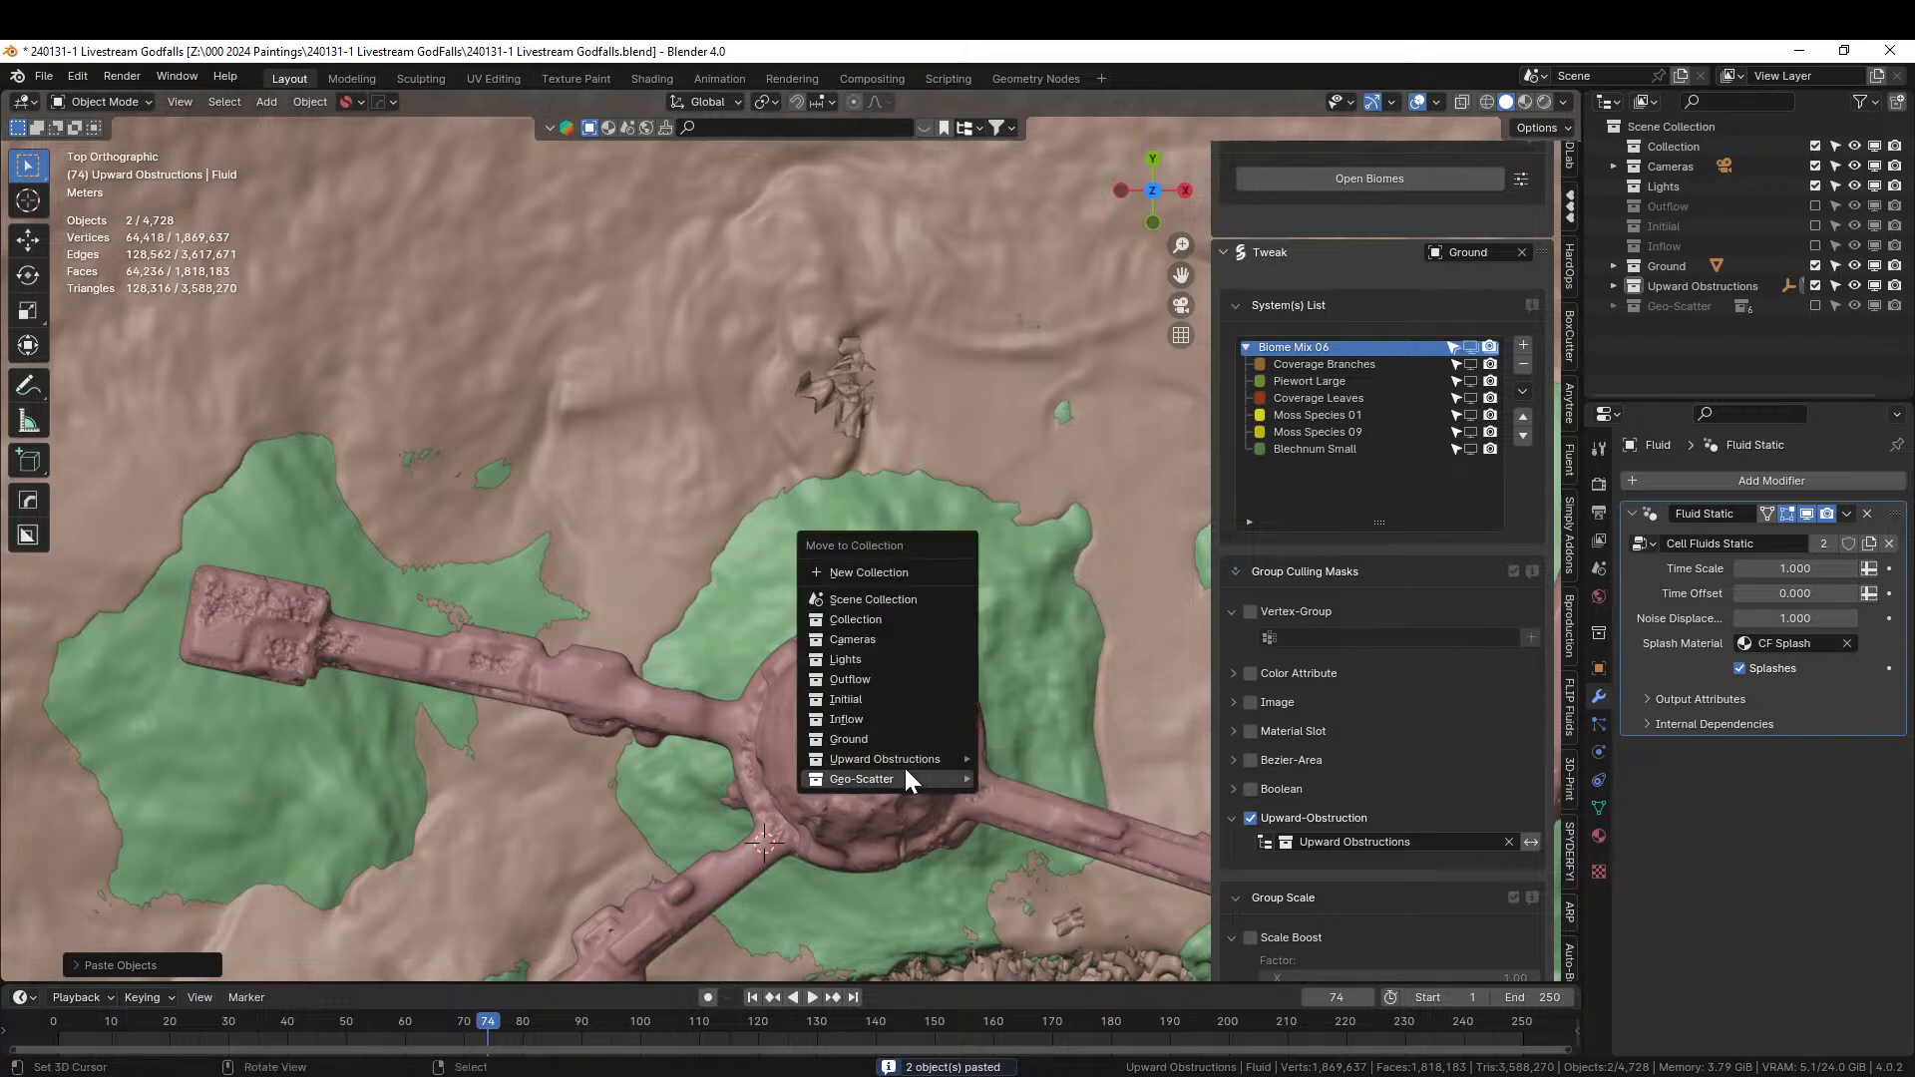
pyautogui.click(878, 600)
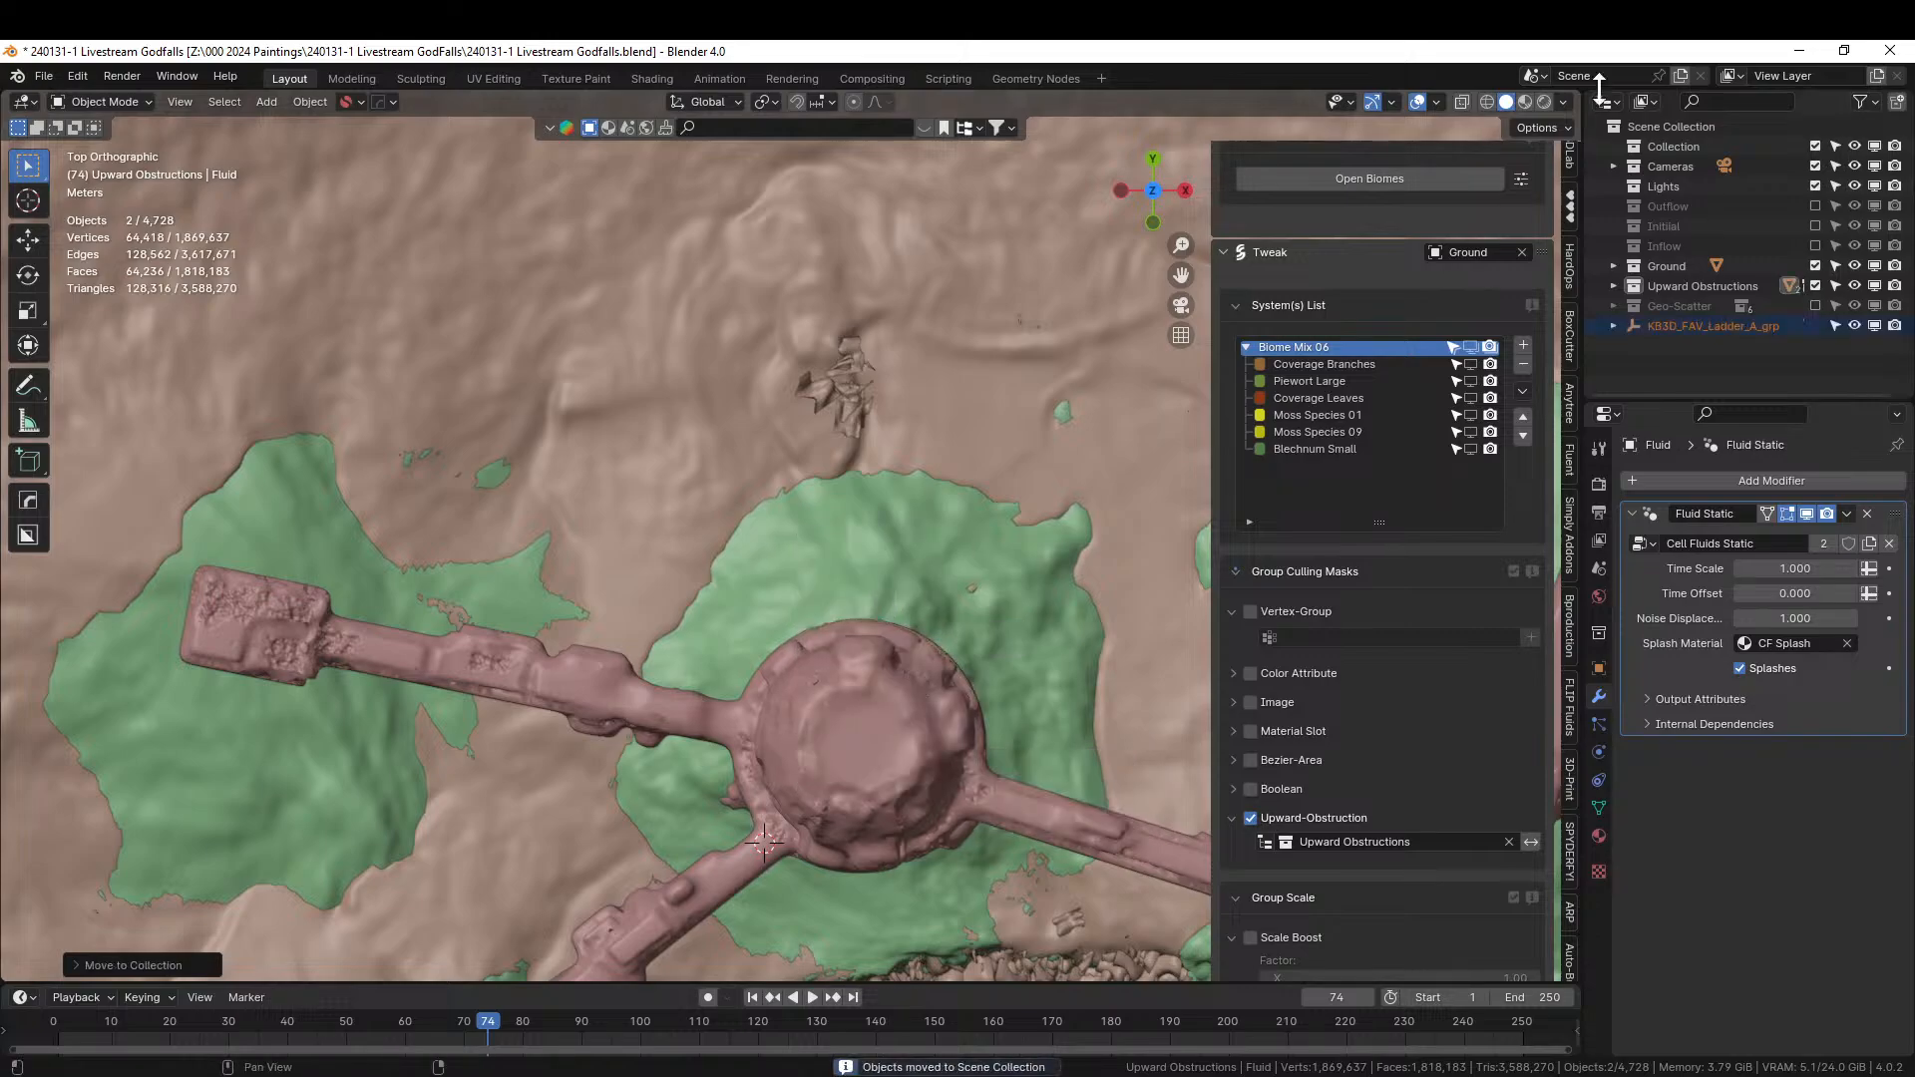
pyautogui.click(1686, 127)
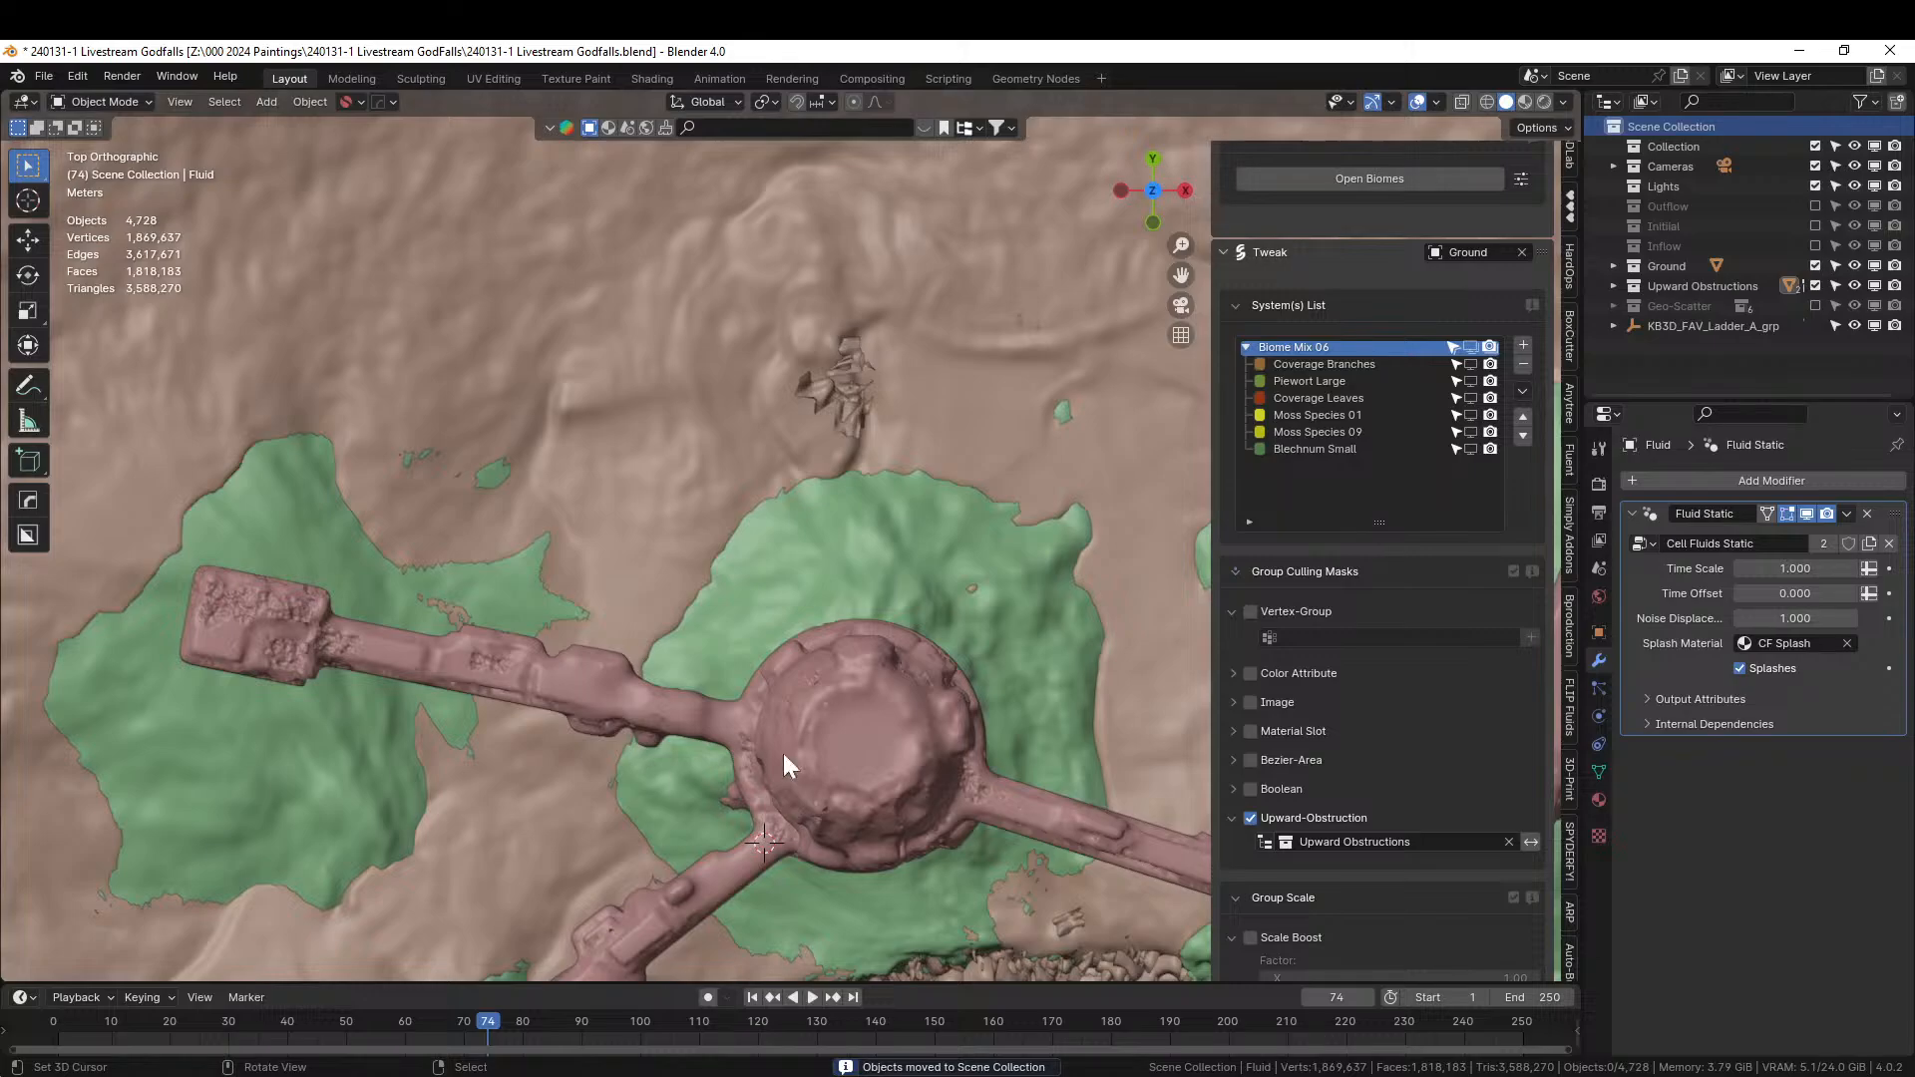
# Locate the pasted ladder by expanding KB3D_FAV_Ladder_A_grp, selecting its ladder mesh and framing it in the viewport.
pyautogui.click(1676, 325)
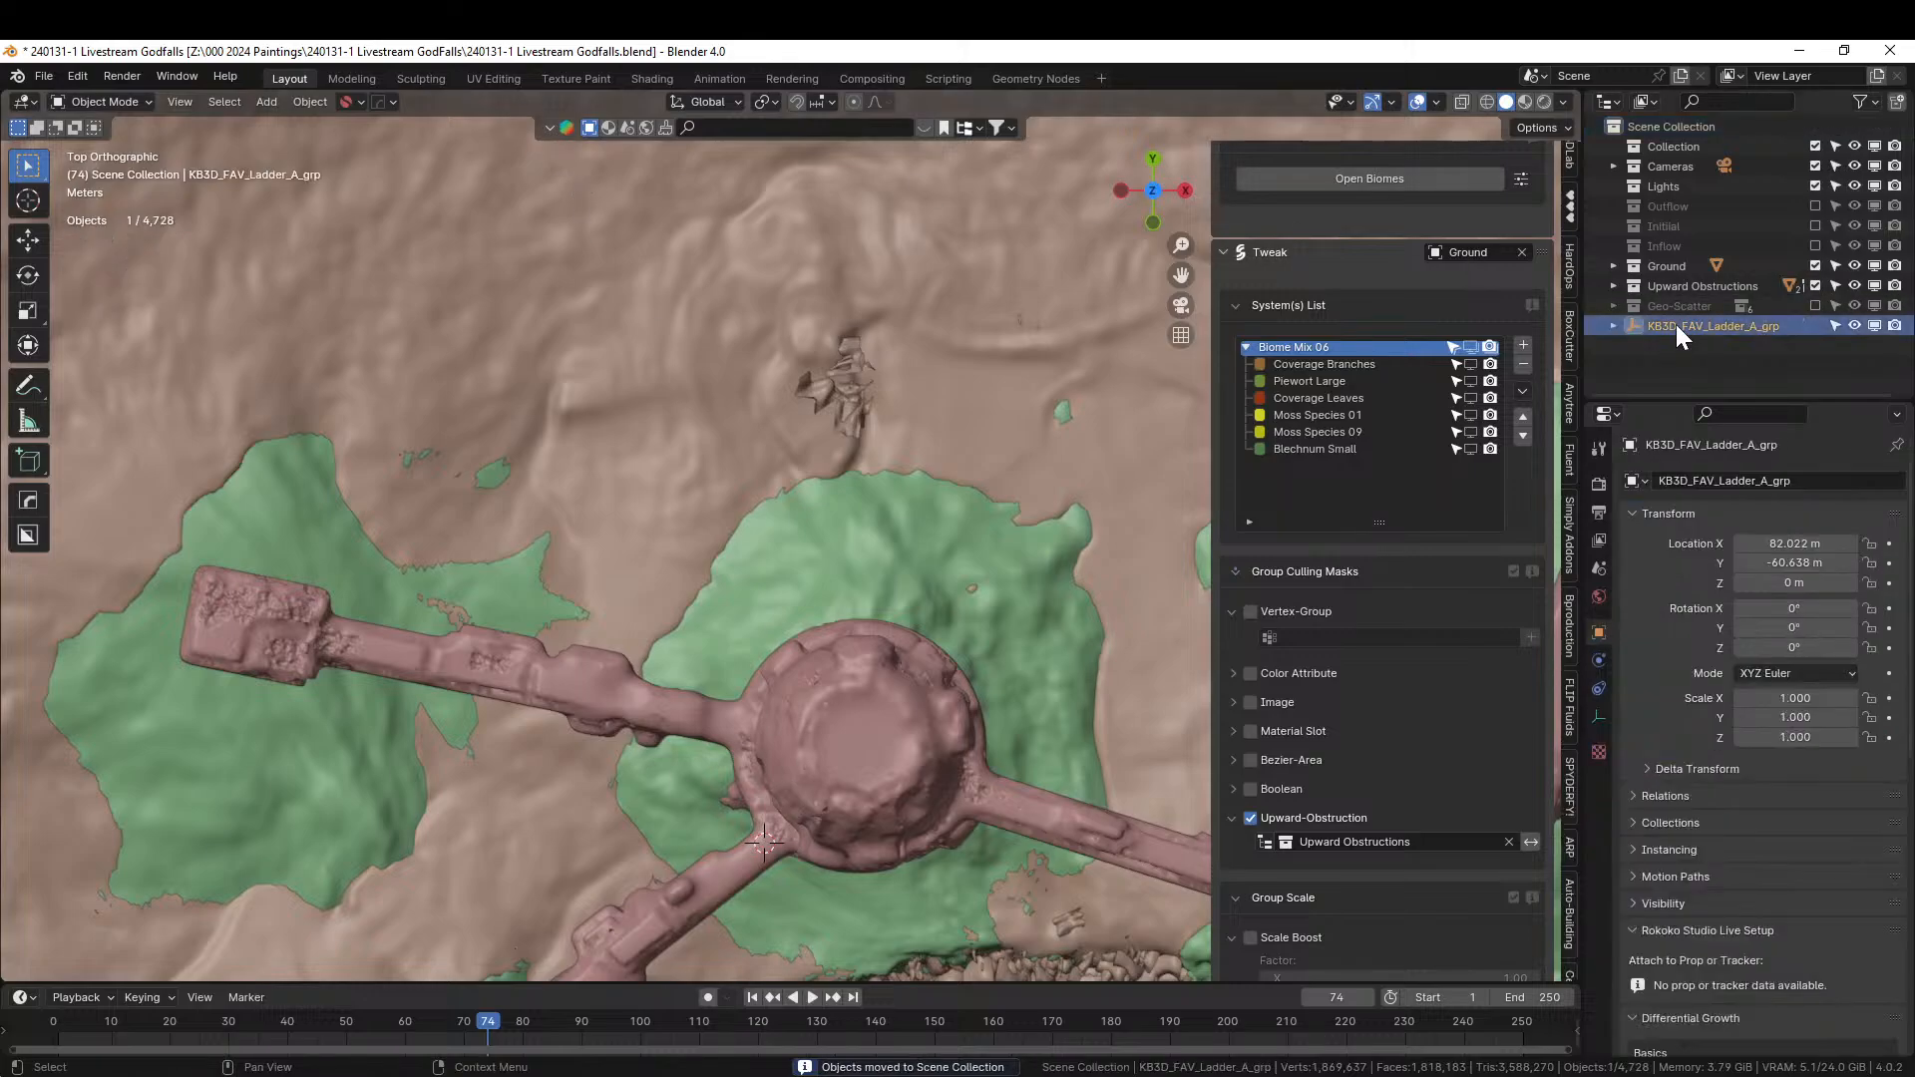
pyautogui.scroll(-2, 802, 611)
pyautogui.scroll(-2, 805, 609)
pyautogui.press('KP_Decimal')
pyautogui.scroll(-4, 806, 608)
pyautogui.moveTo(814, 606); pyautogui.dragTo(714, 391, button='middle')
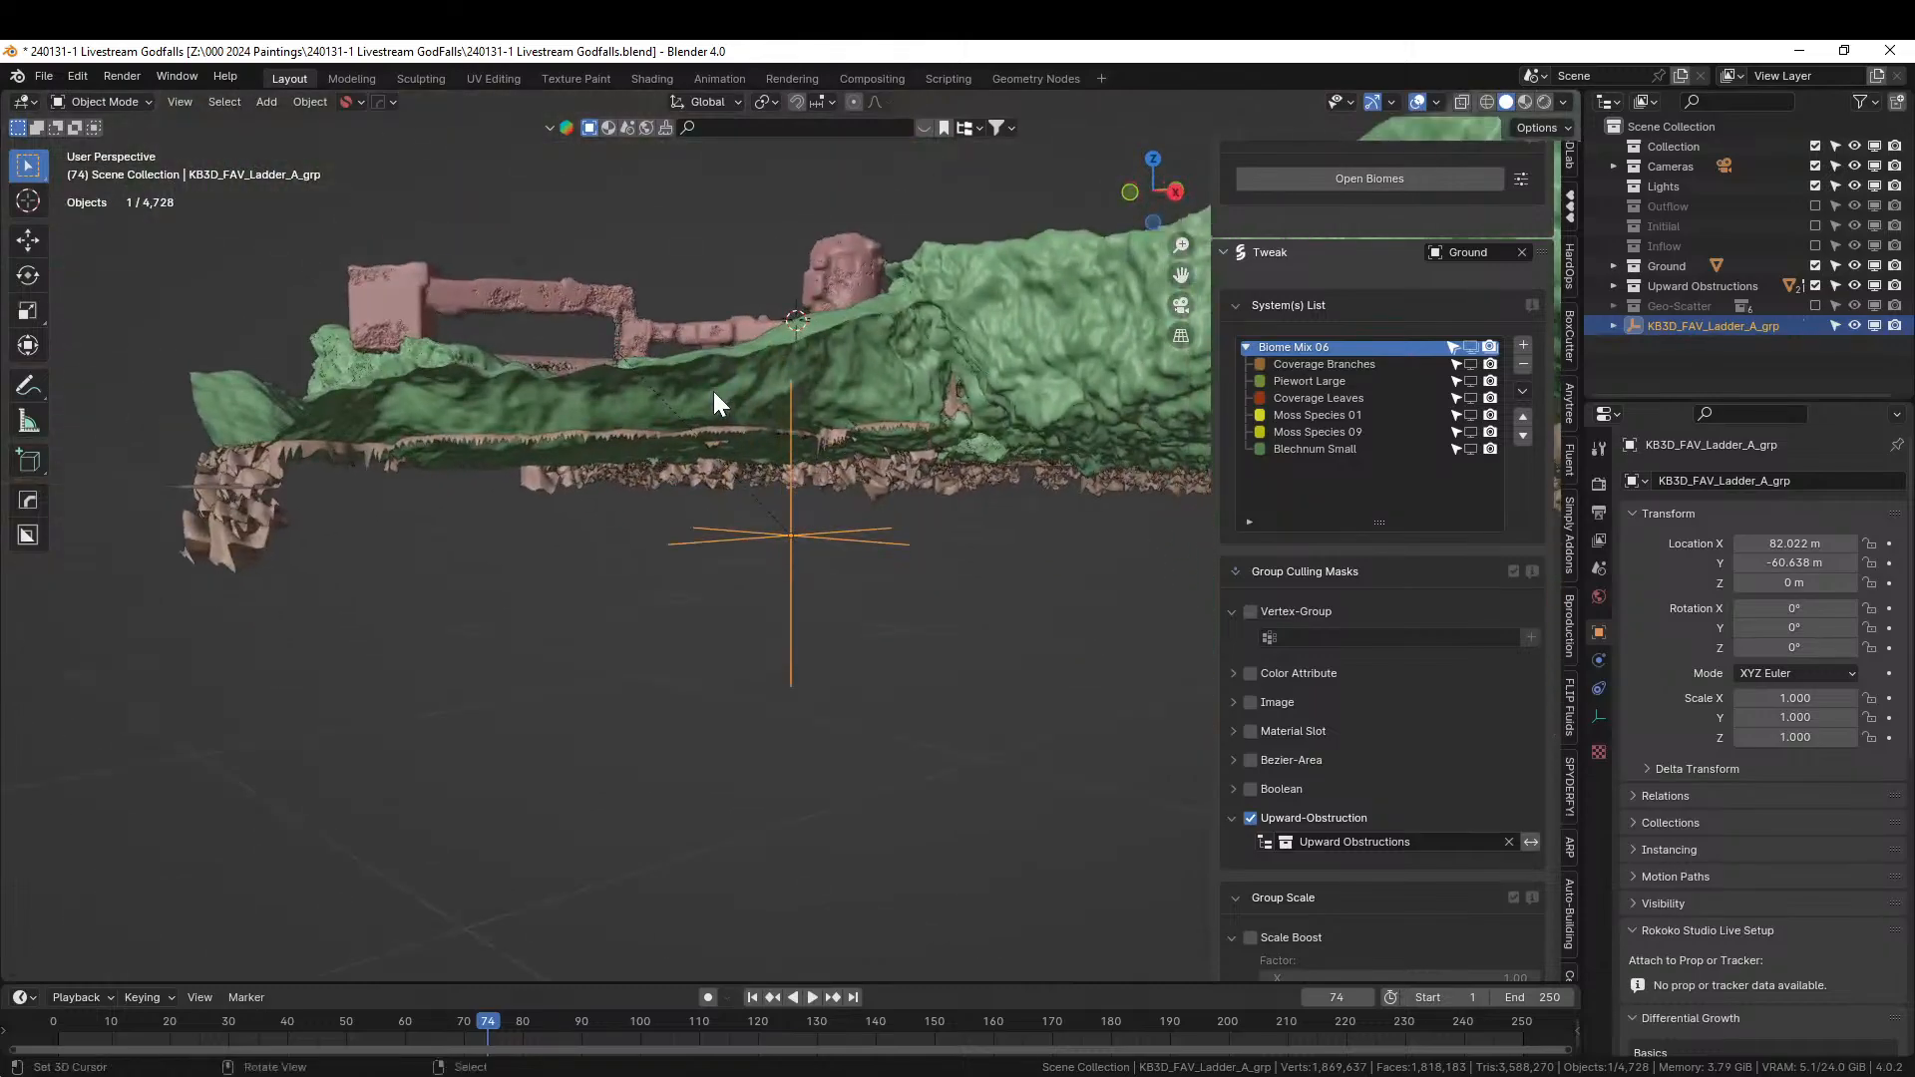
pyautogui.click(1615, 325)
pyautogui.click(1694, 344)
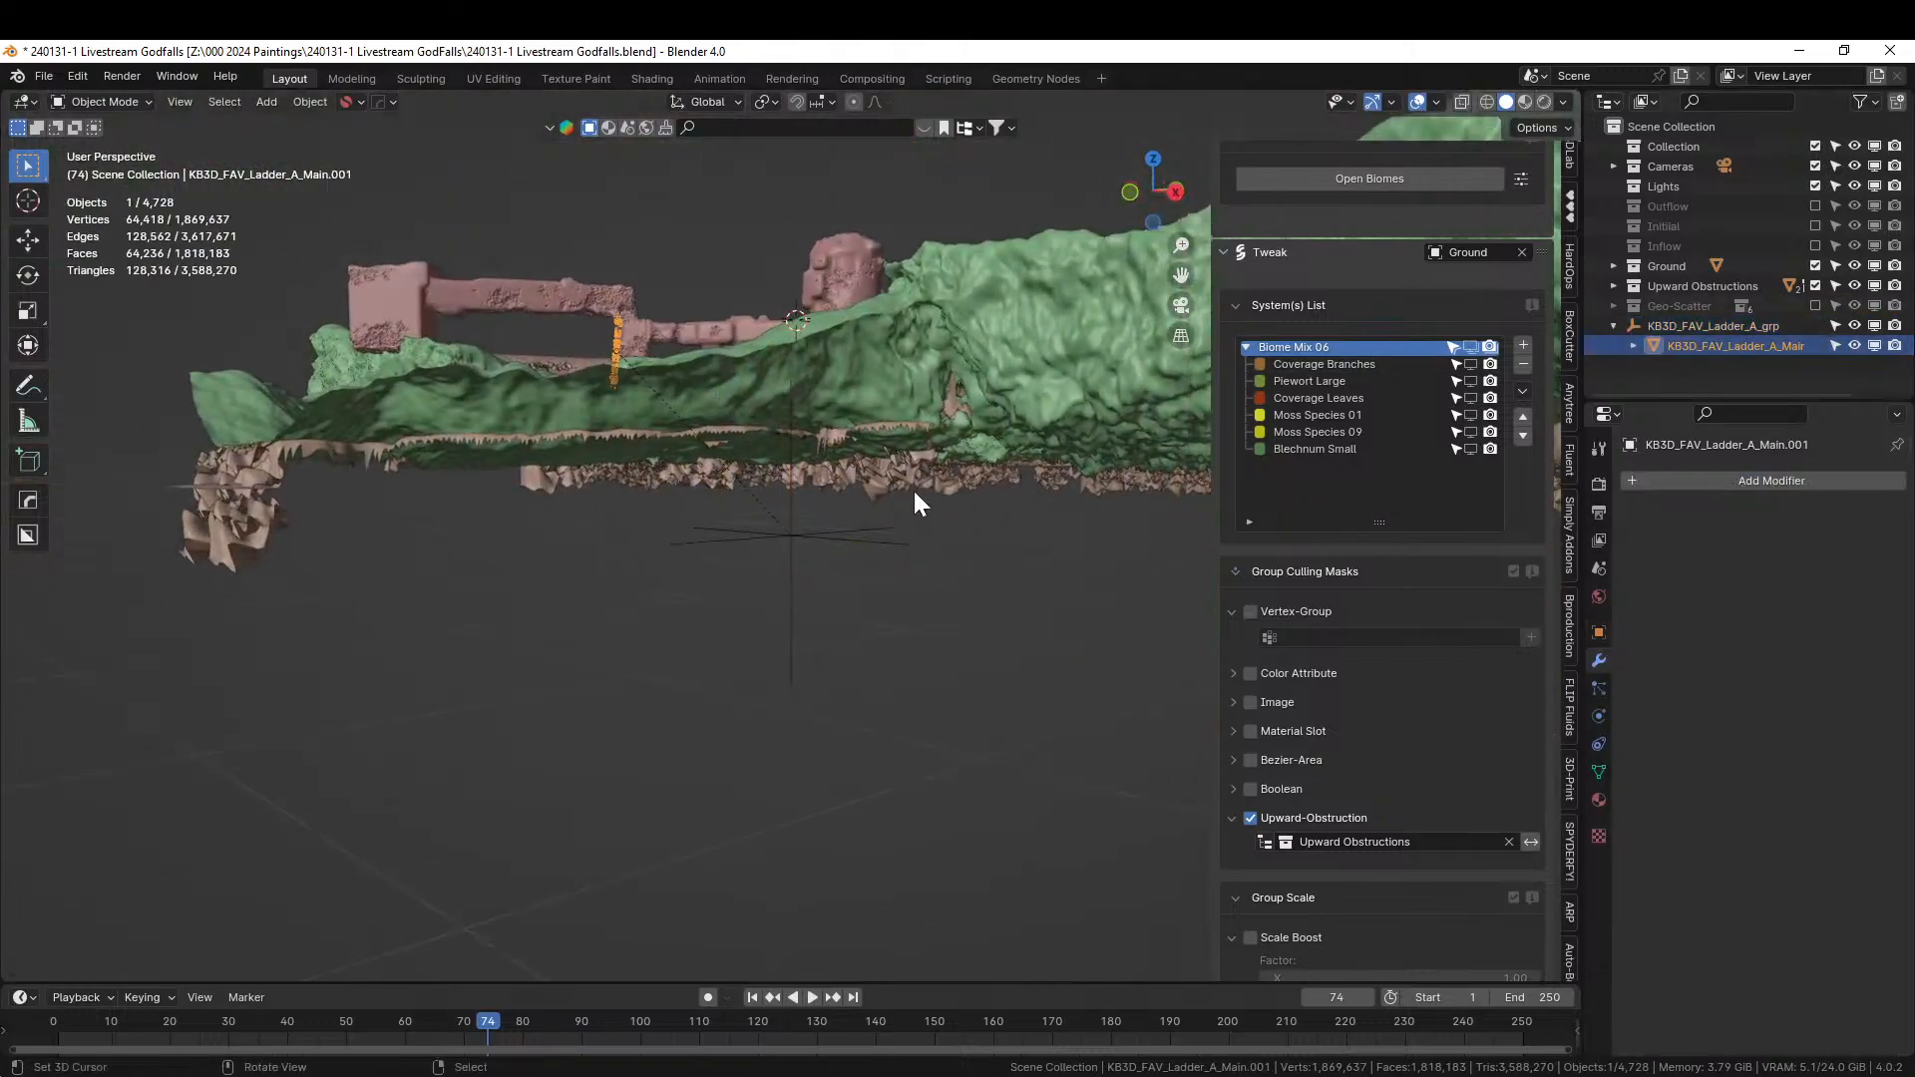
pyautogui.press('KP_Decimal')
pyautogui.moveTo(824, 454); pyautogui.dragTo(926, 585, button='middle')
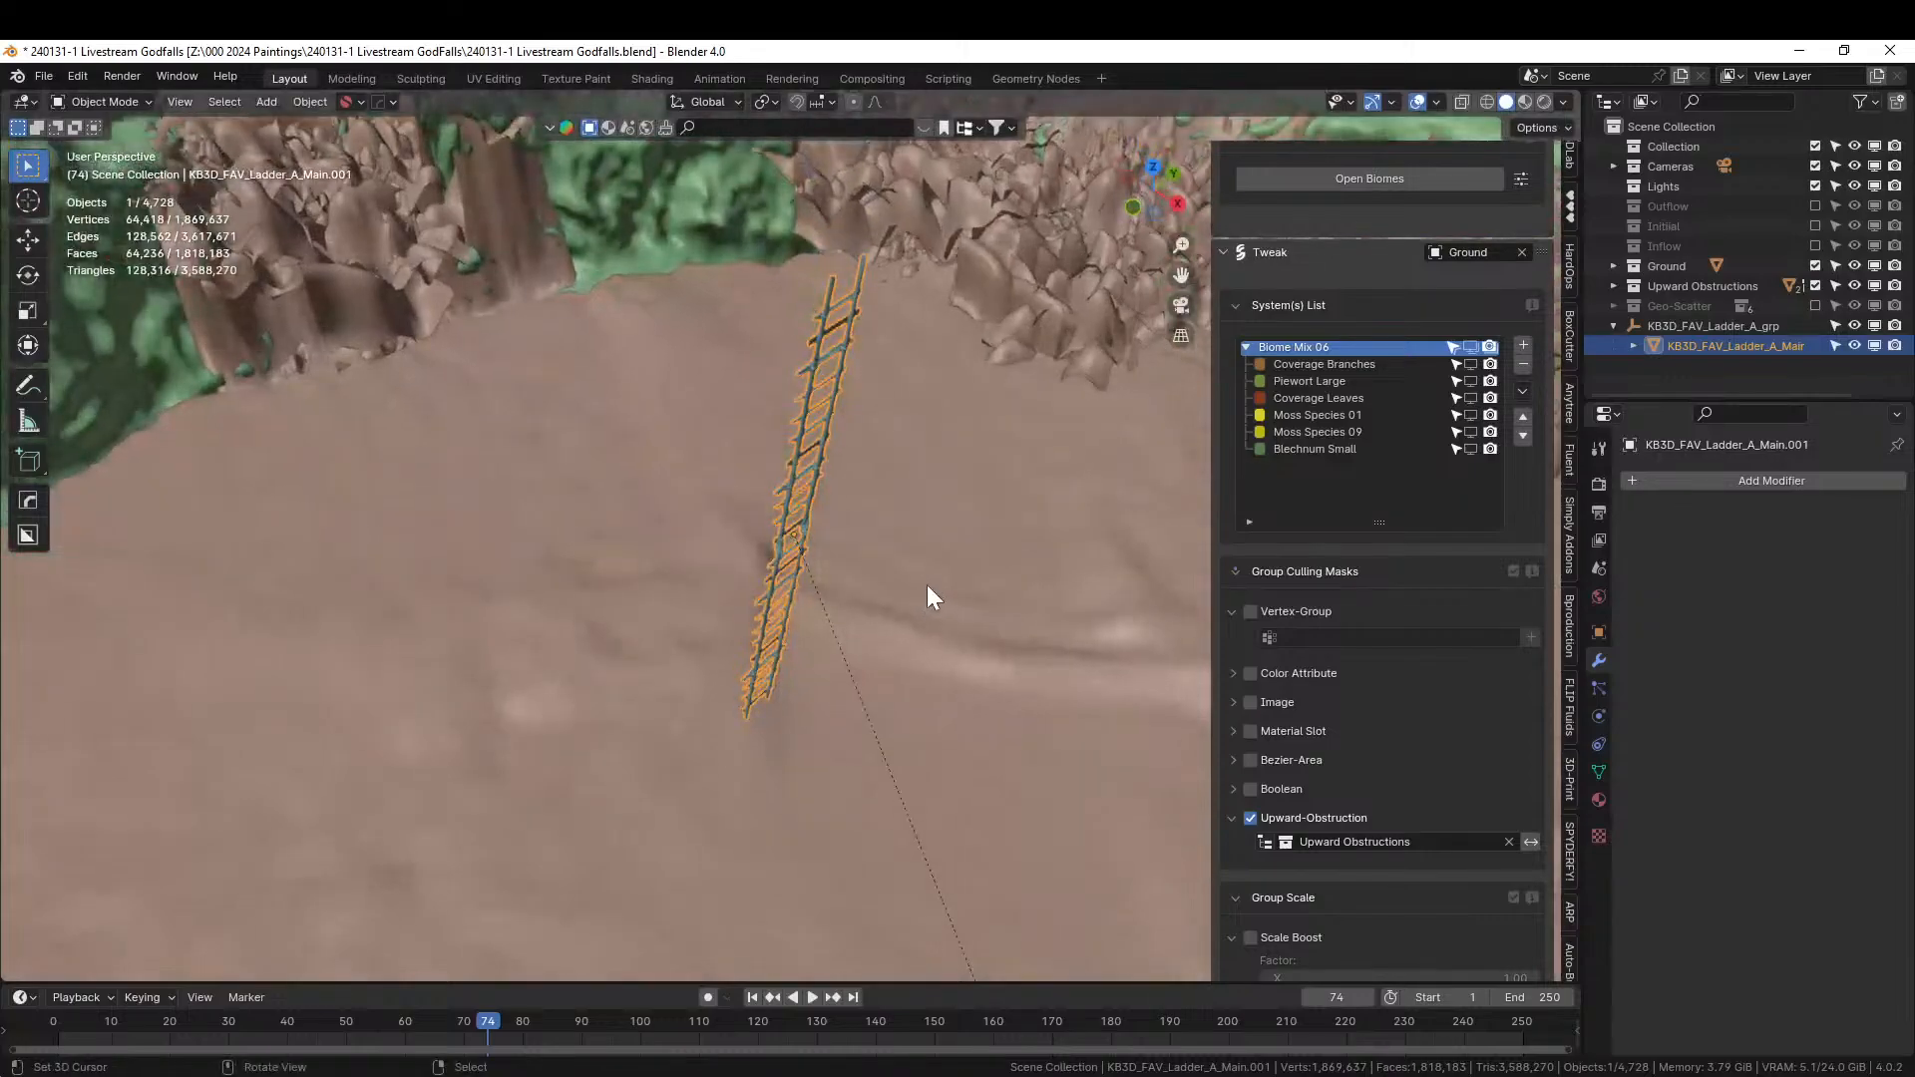
# Move the ladder in top view from the open ground to beside the fortress's central tower.
pyautogui.press('KP_7')
pyautogui.scroll(-8, 952, 568)
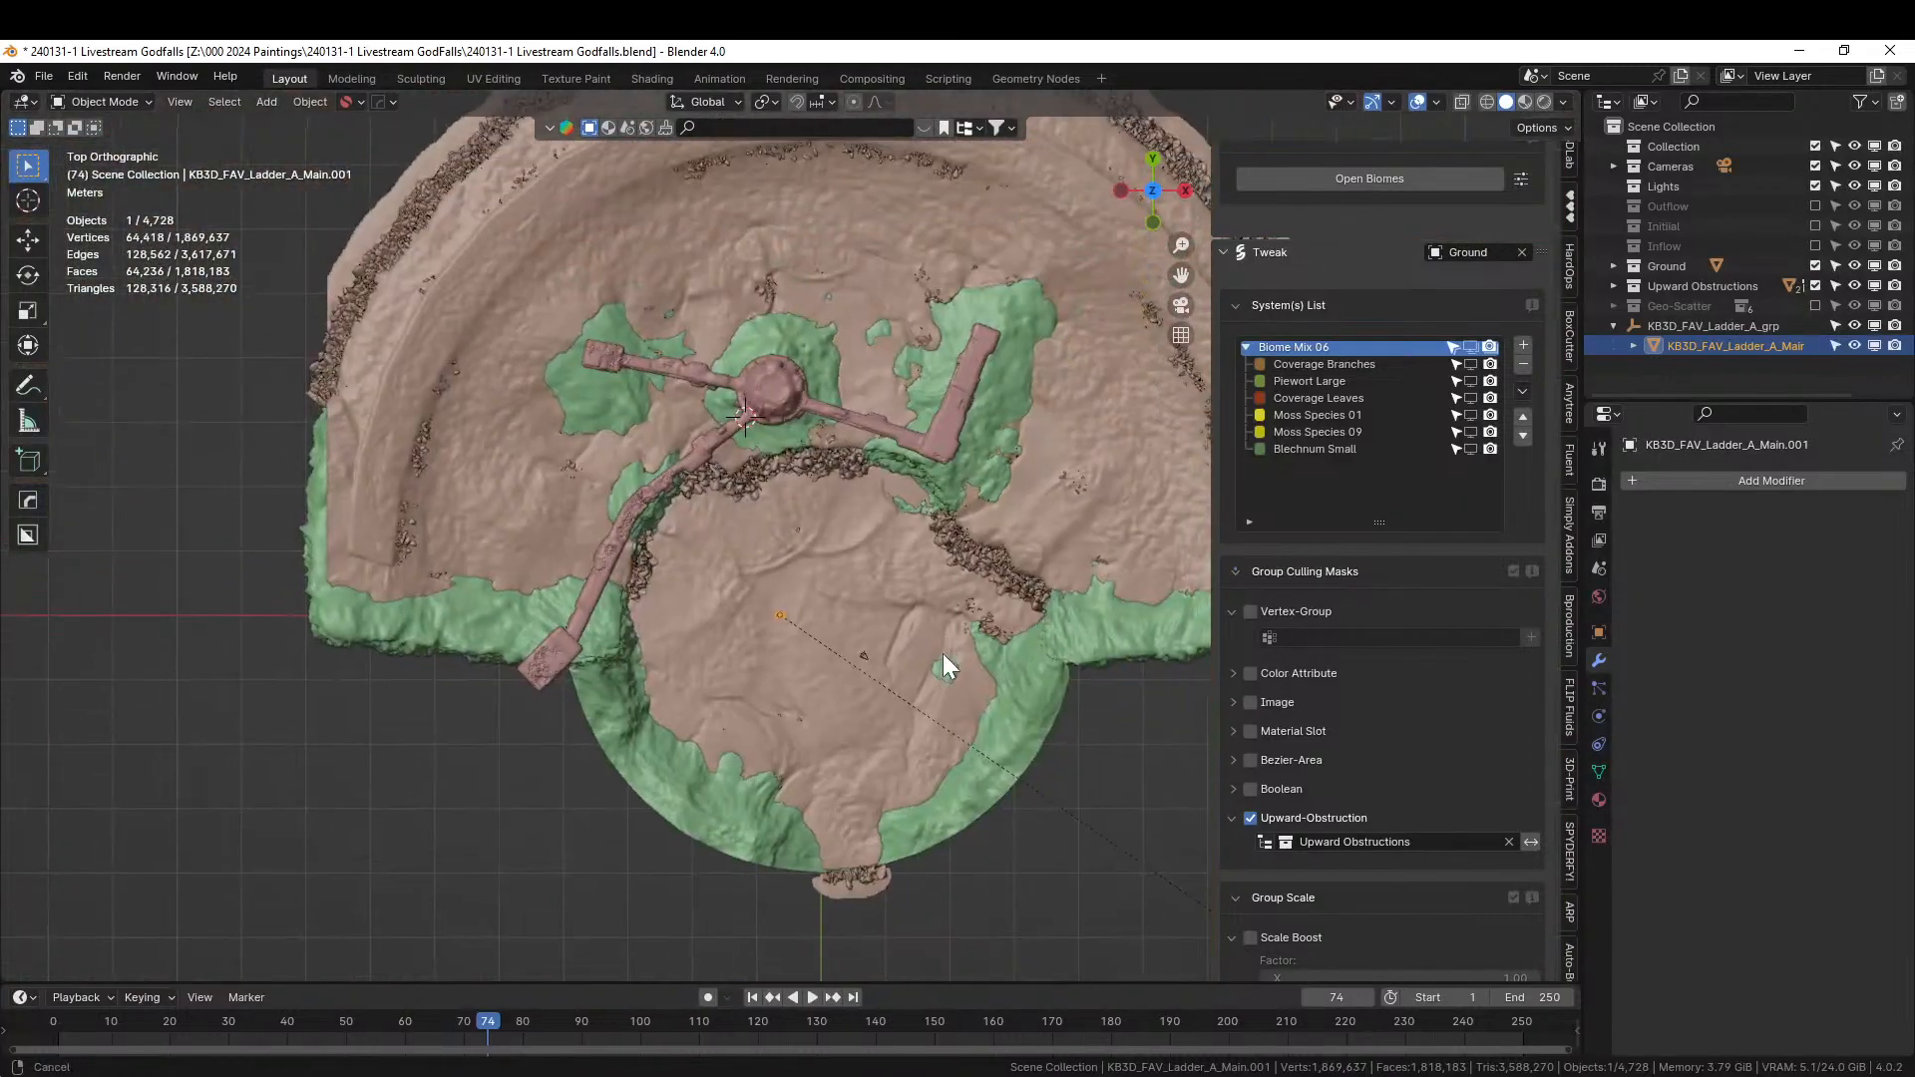
pyautogui.press('g')
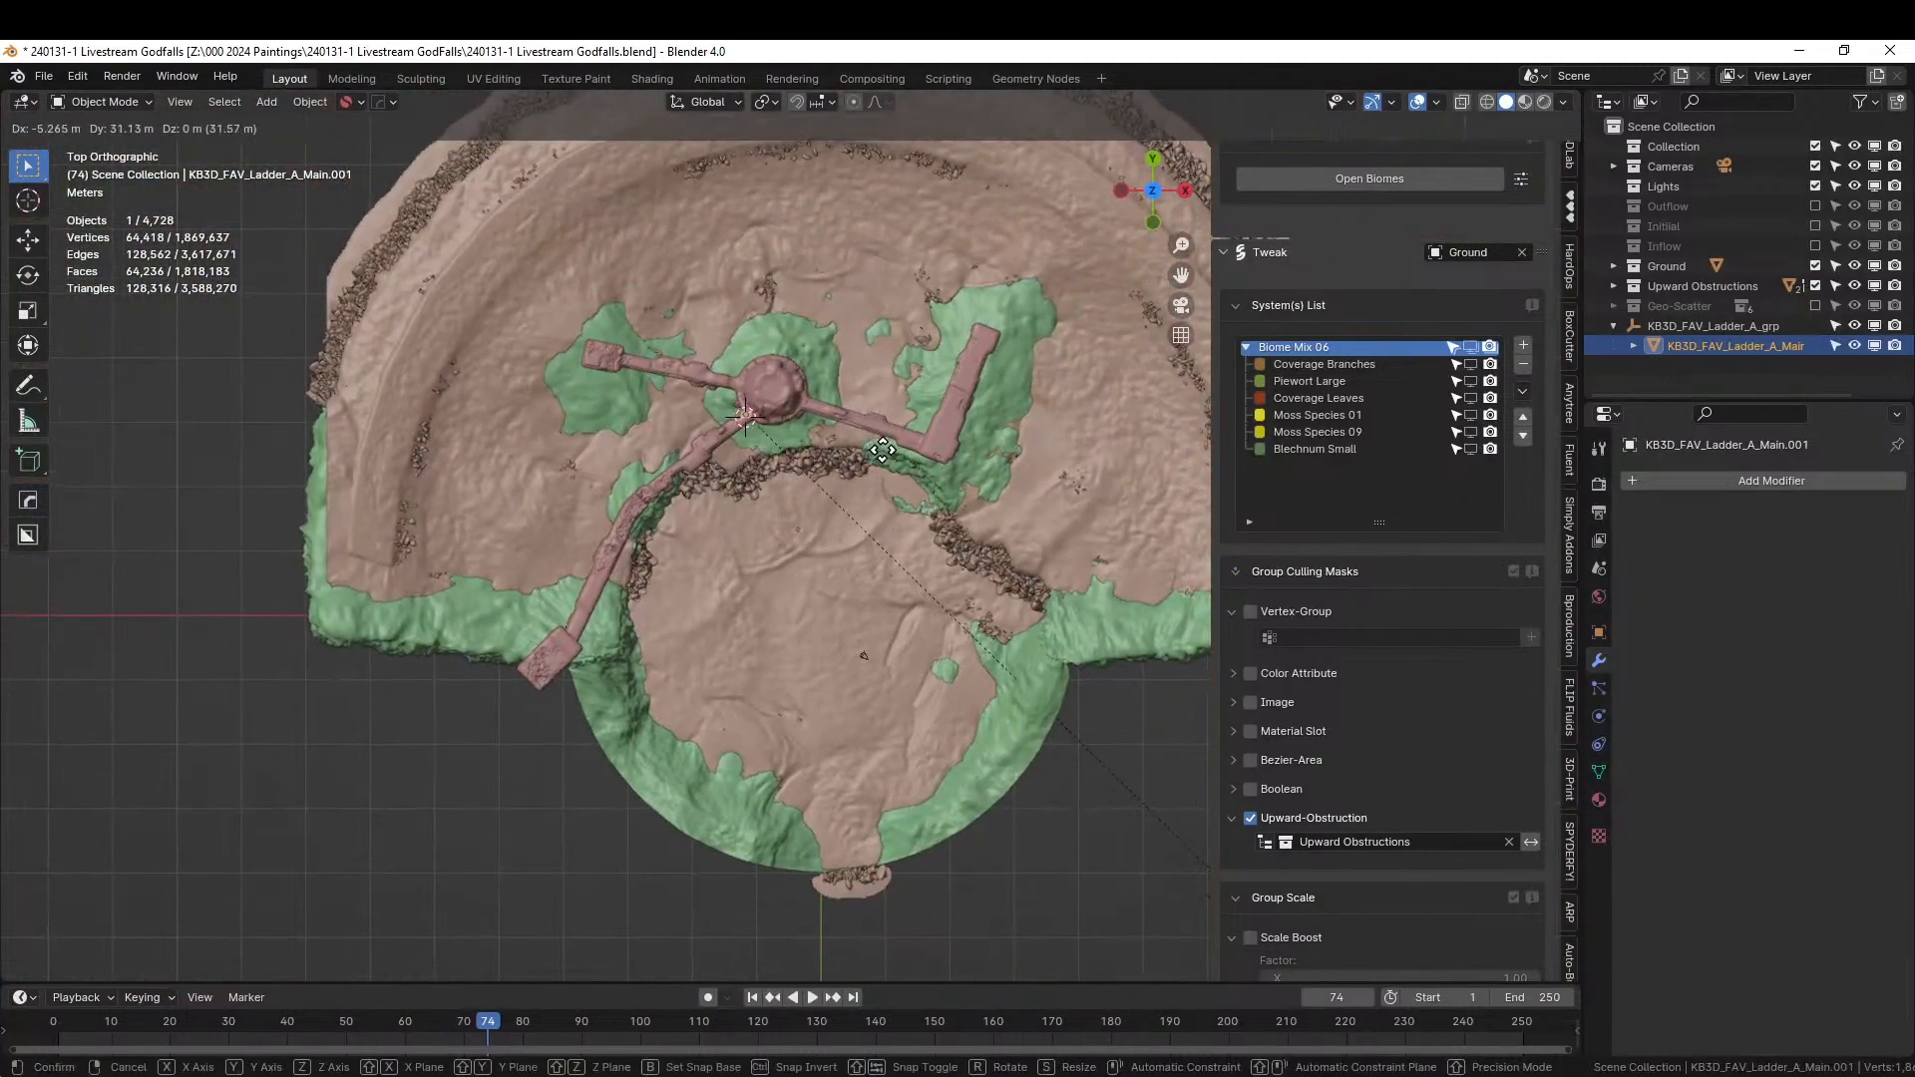
pyautogui.click(882, 453)
pyautogui.press('KP_Decimal')
pyautogui.moveTo(883, 453); pyautogui.dragTo(969, 788, button='middle')
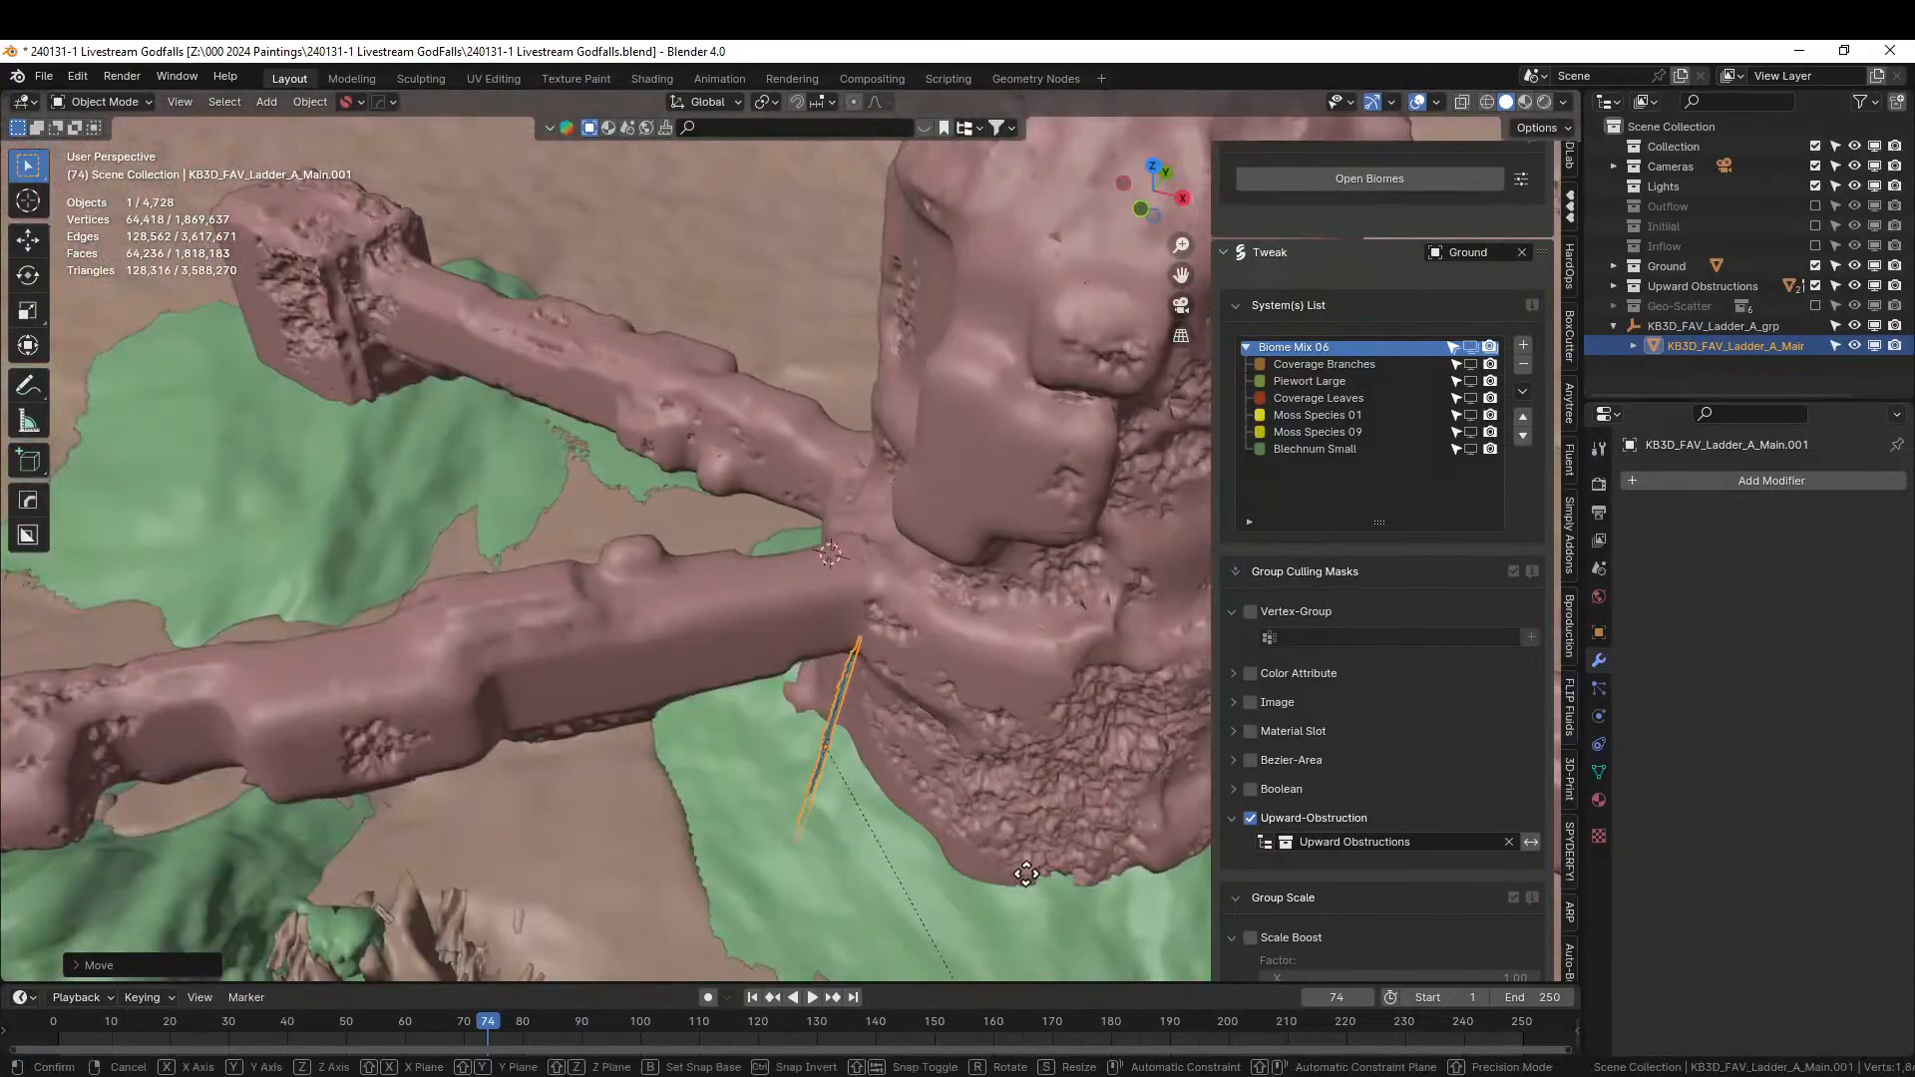
# Raise the ladder vertically onto the wall beside the central tower and rotate it from above to face the tower.
pyautogui.press('g')
pyautogui.press('z')
pyautogui.click(1059, 541)
pyautogui.moveTo(1062, 544); pyautogui.dragTo(995, 697, button='middle')
pyautogui.press('KP_7')
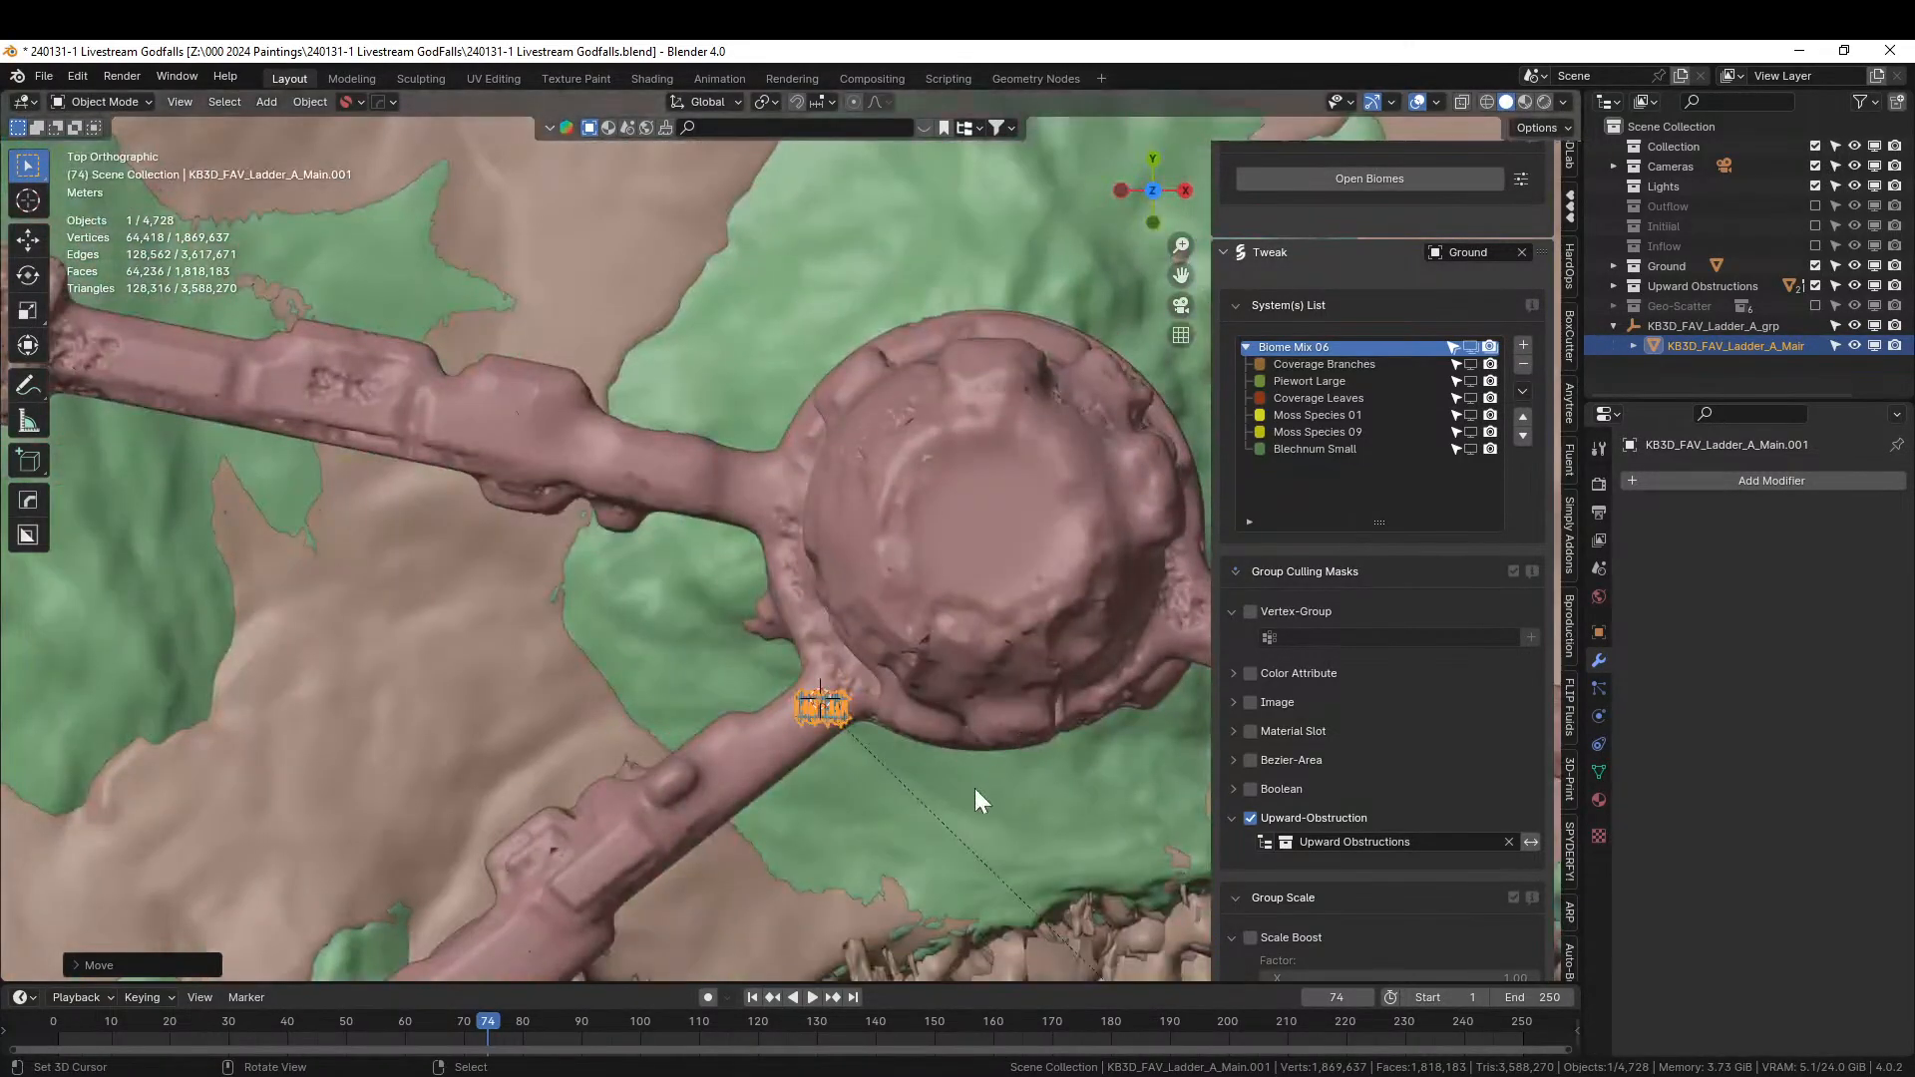
pyautogui.moveTo(983, 654); pyautogui.dragTo(893, 730, button='middle')
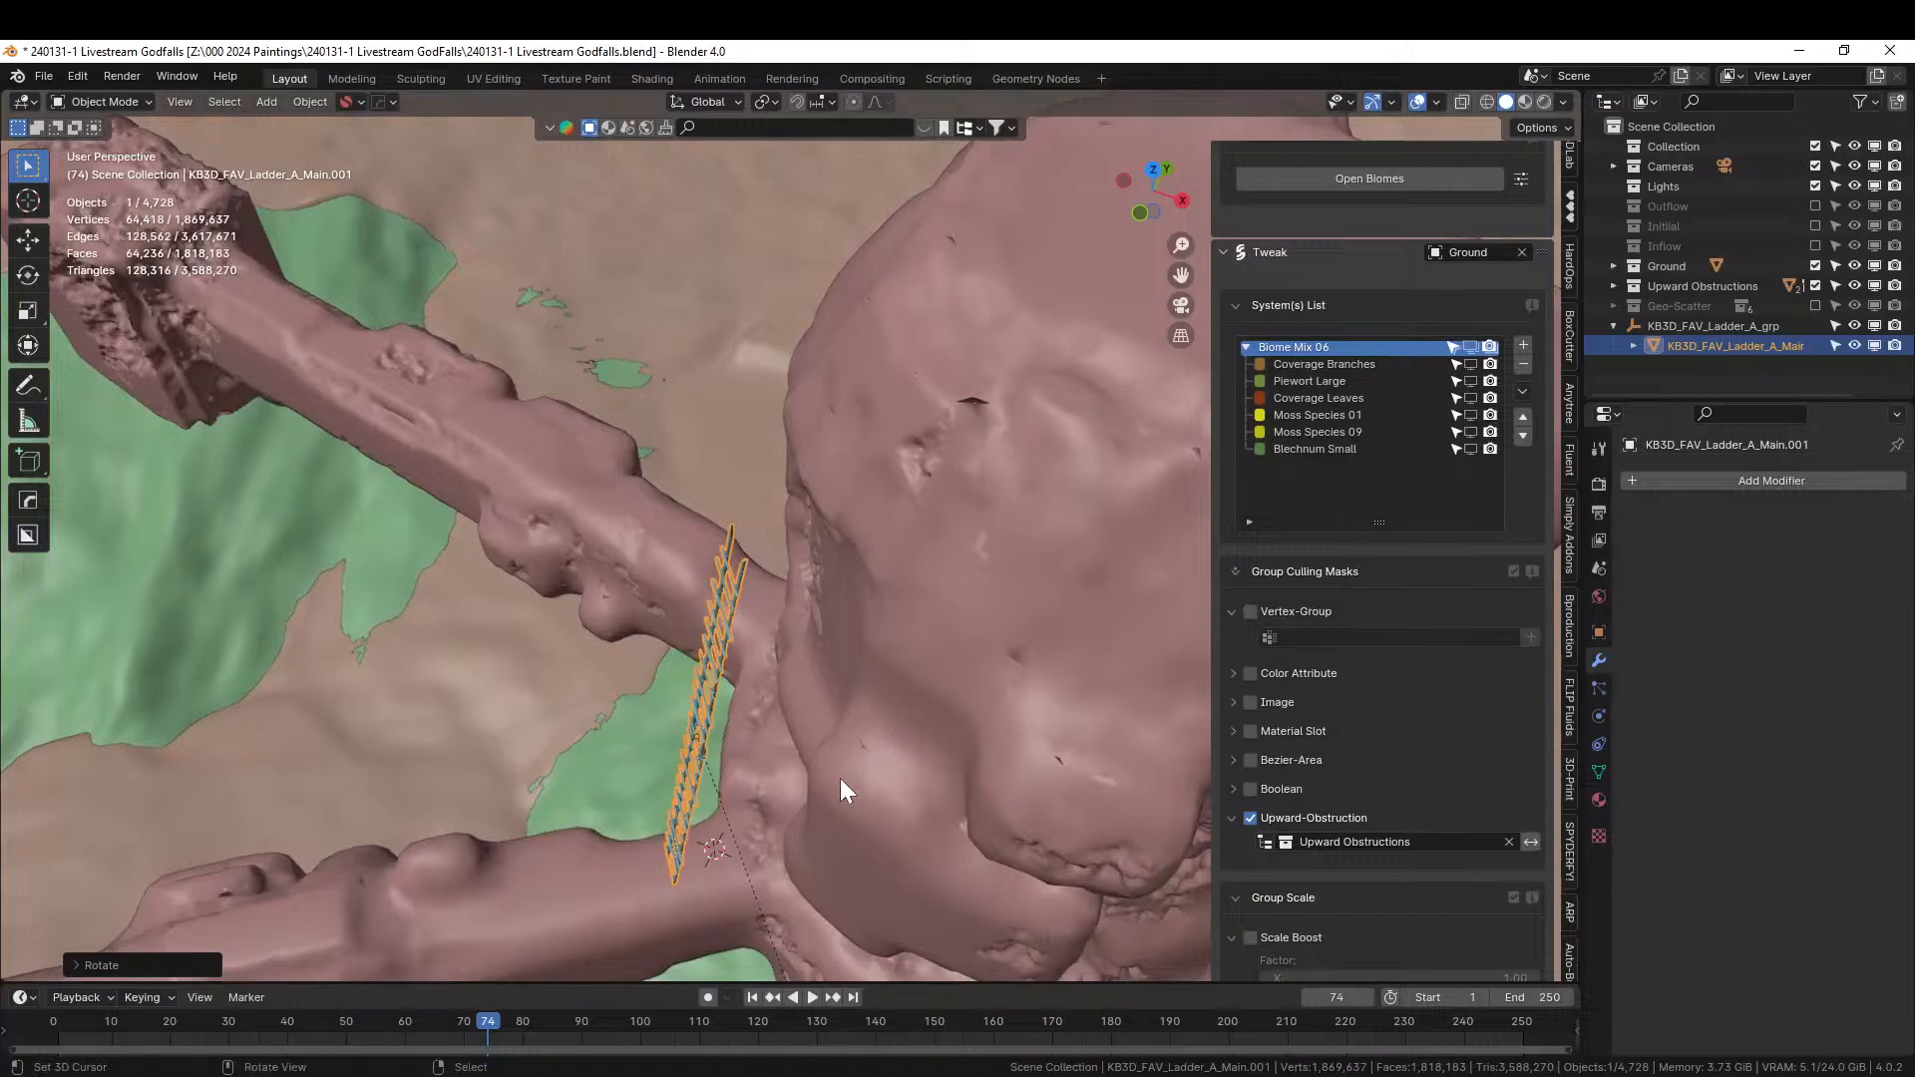
# With the Transform tool in Local orientation, slide the ladder about 1.1 m along its own Z axis toward the tower.
pyautogui.click(28, 345)
pyautogui.moveTo(718, 696); pyautogui.dragTo(742, 793, button='middle')
pyautogui.click(728, 99)
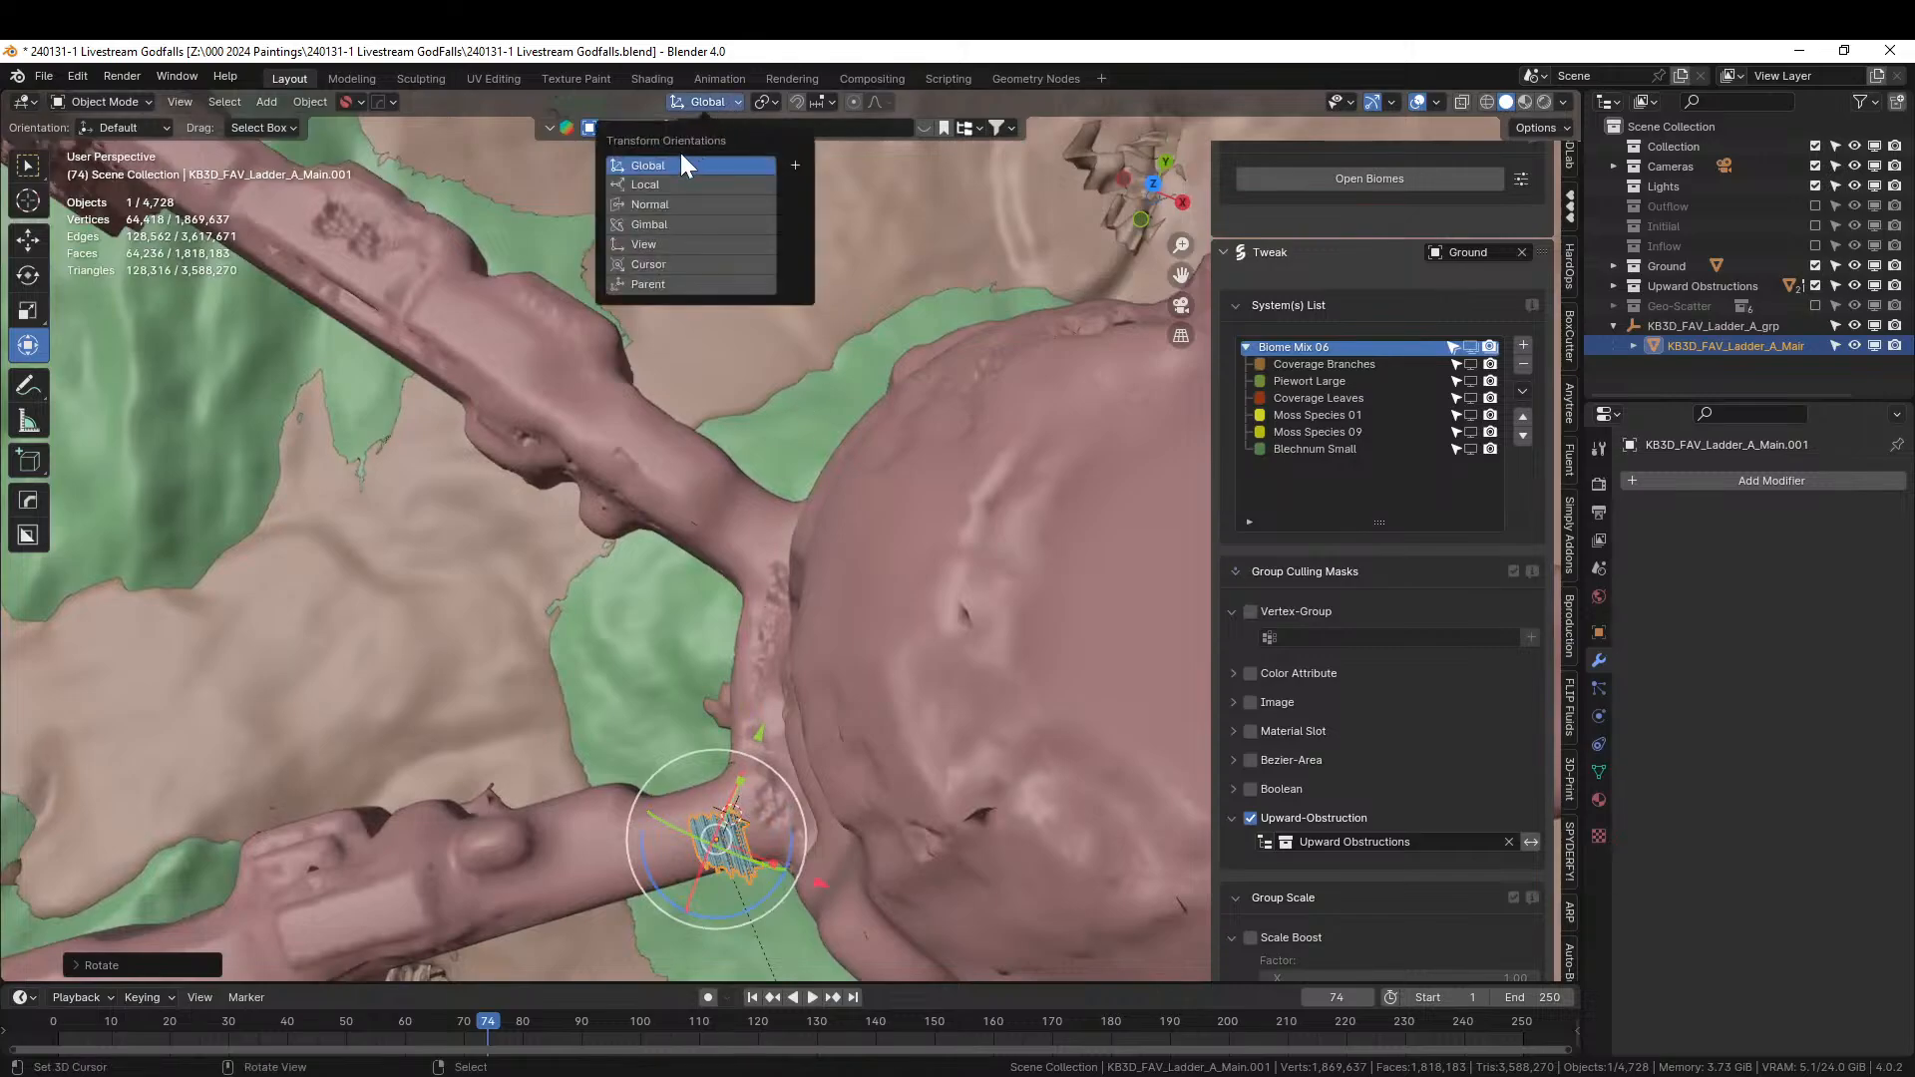
pyautogui.click(655, 188)
pyautogui.moveTo(821, 804); pyautogui.dragTo(865, 793)
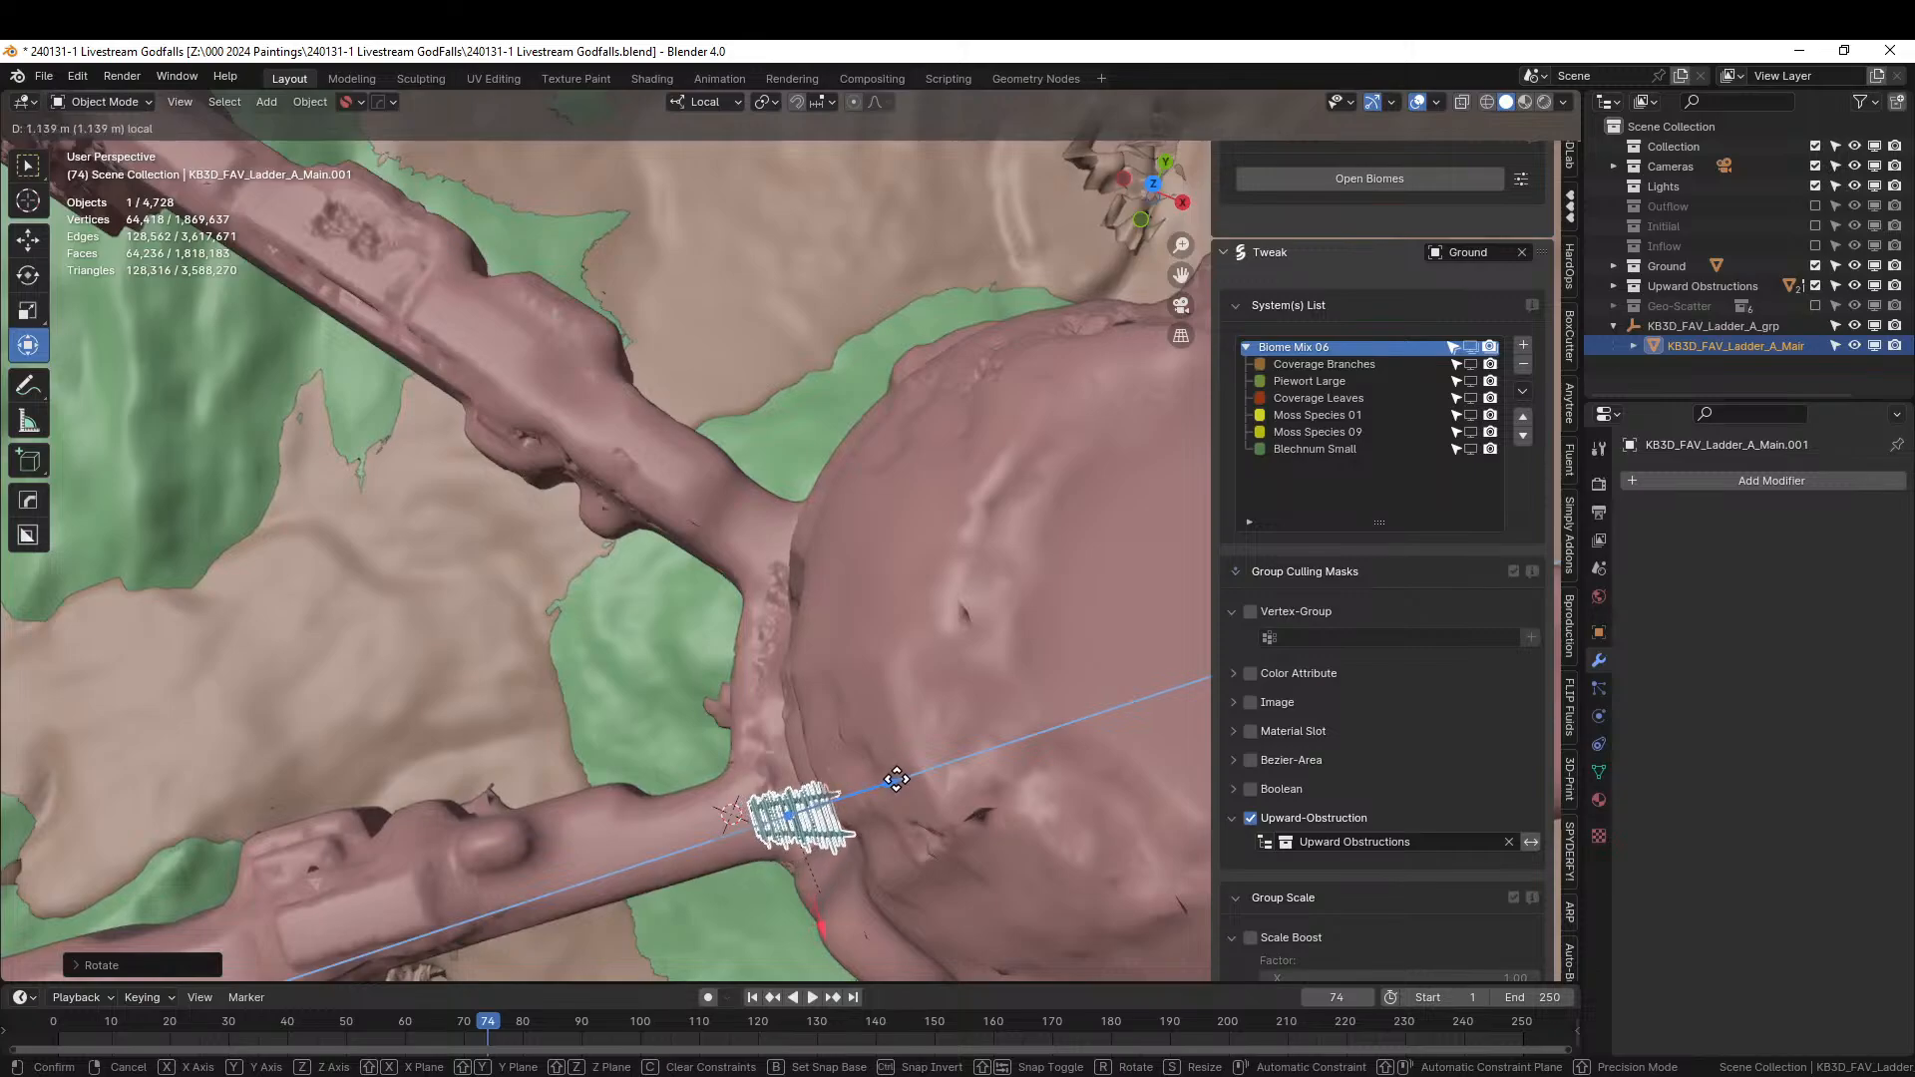
pyautogui.click(891, 776)
pyautogui.moveTo(891, 776); pyautogui.dragTo(790, 105, button='middle')
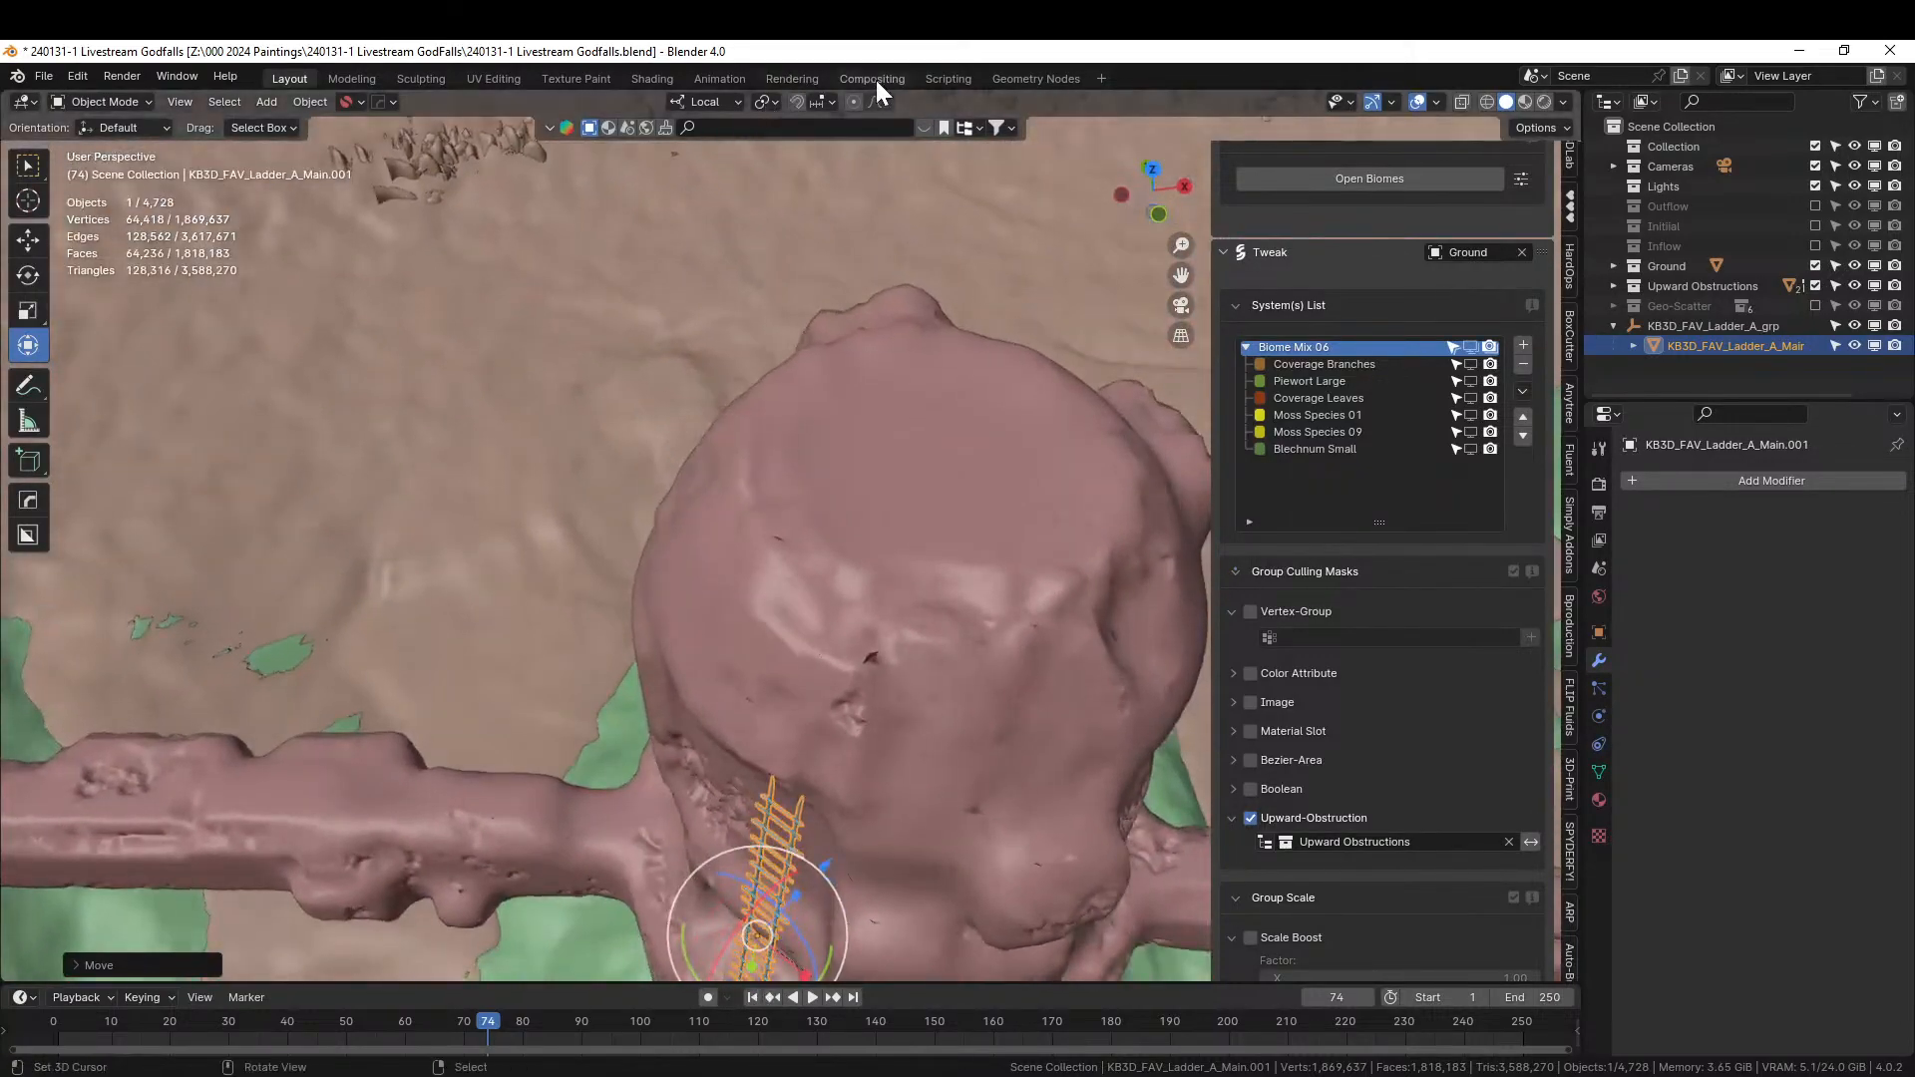
pyautogui.scroll(5, 873, 617)
pyautogui.moveTo(882, 632); pyautogui.dragTo(838, 109, button='middle')
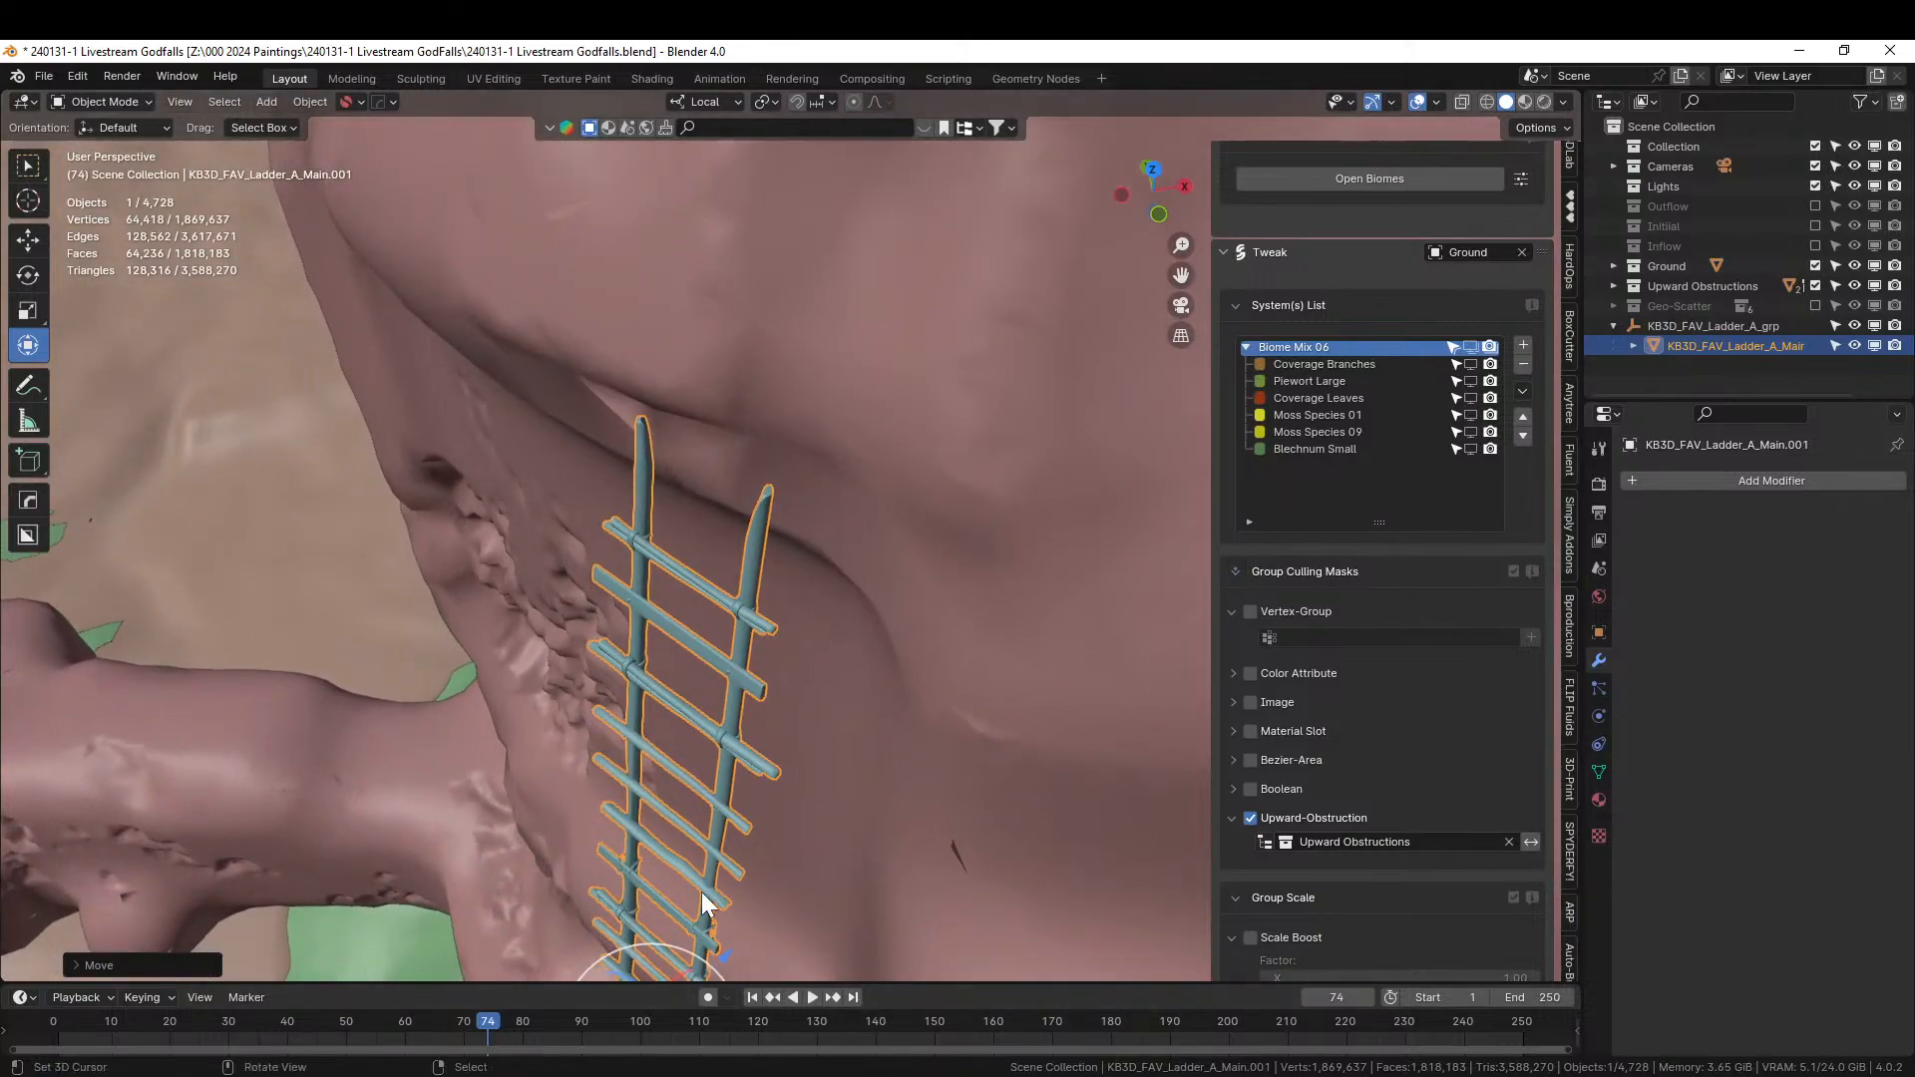
pyautogui.press('r')
pyautogui.press('z')
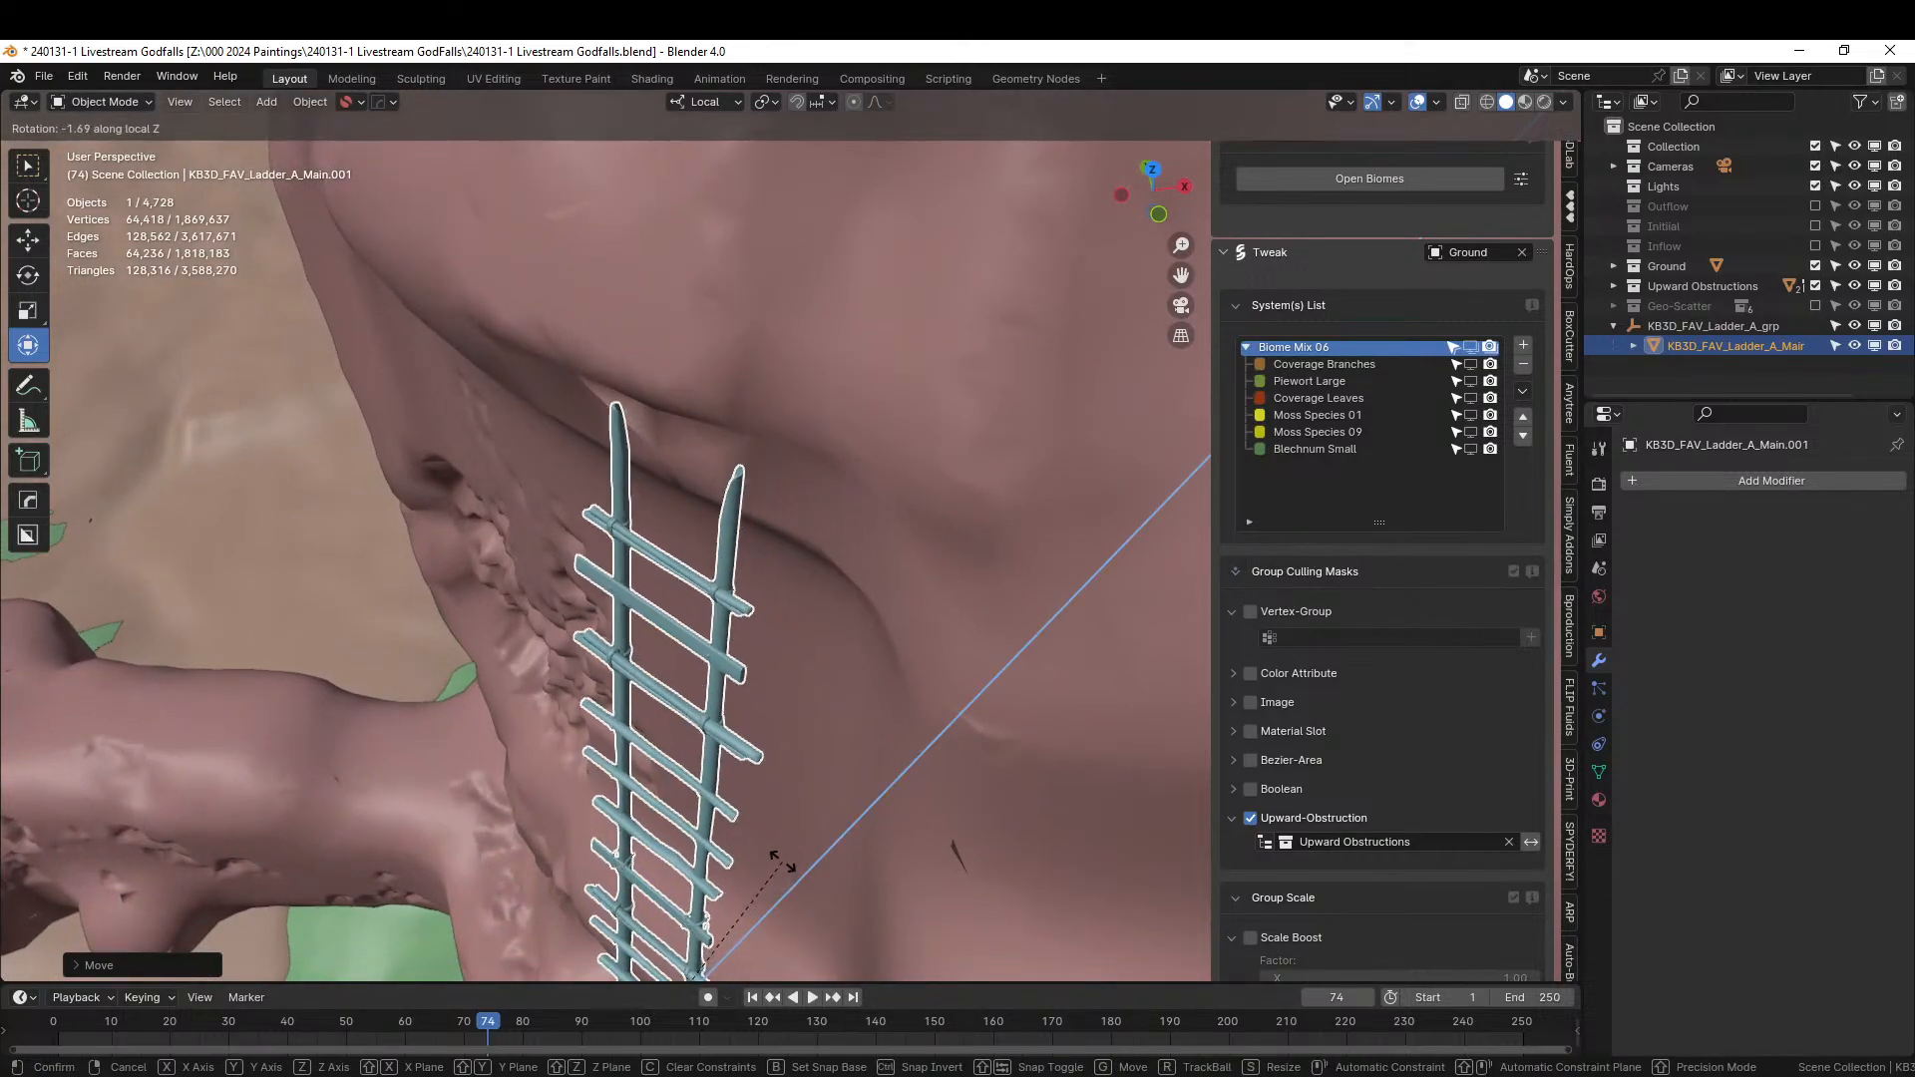
pyautogui.rightClick(782, 862)
# Set the transform orientation back to Global and rotate the ladder slightly about the Z axis to align with the tower face.
pyautogui.keyDown('shift'); pyautogui.moveTo(782, 862); pyautogui.dragTo(750, 176, button='middle'); pyautogui.keyUp('shift')
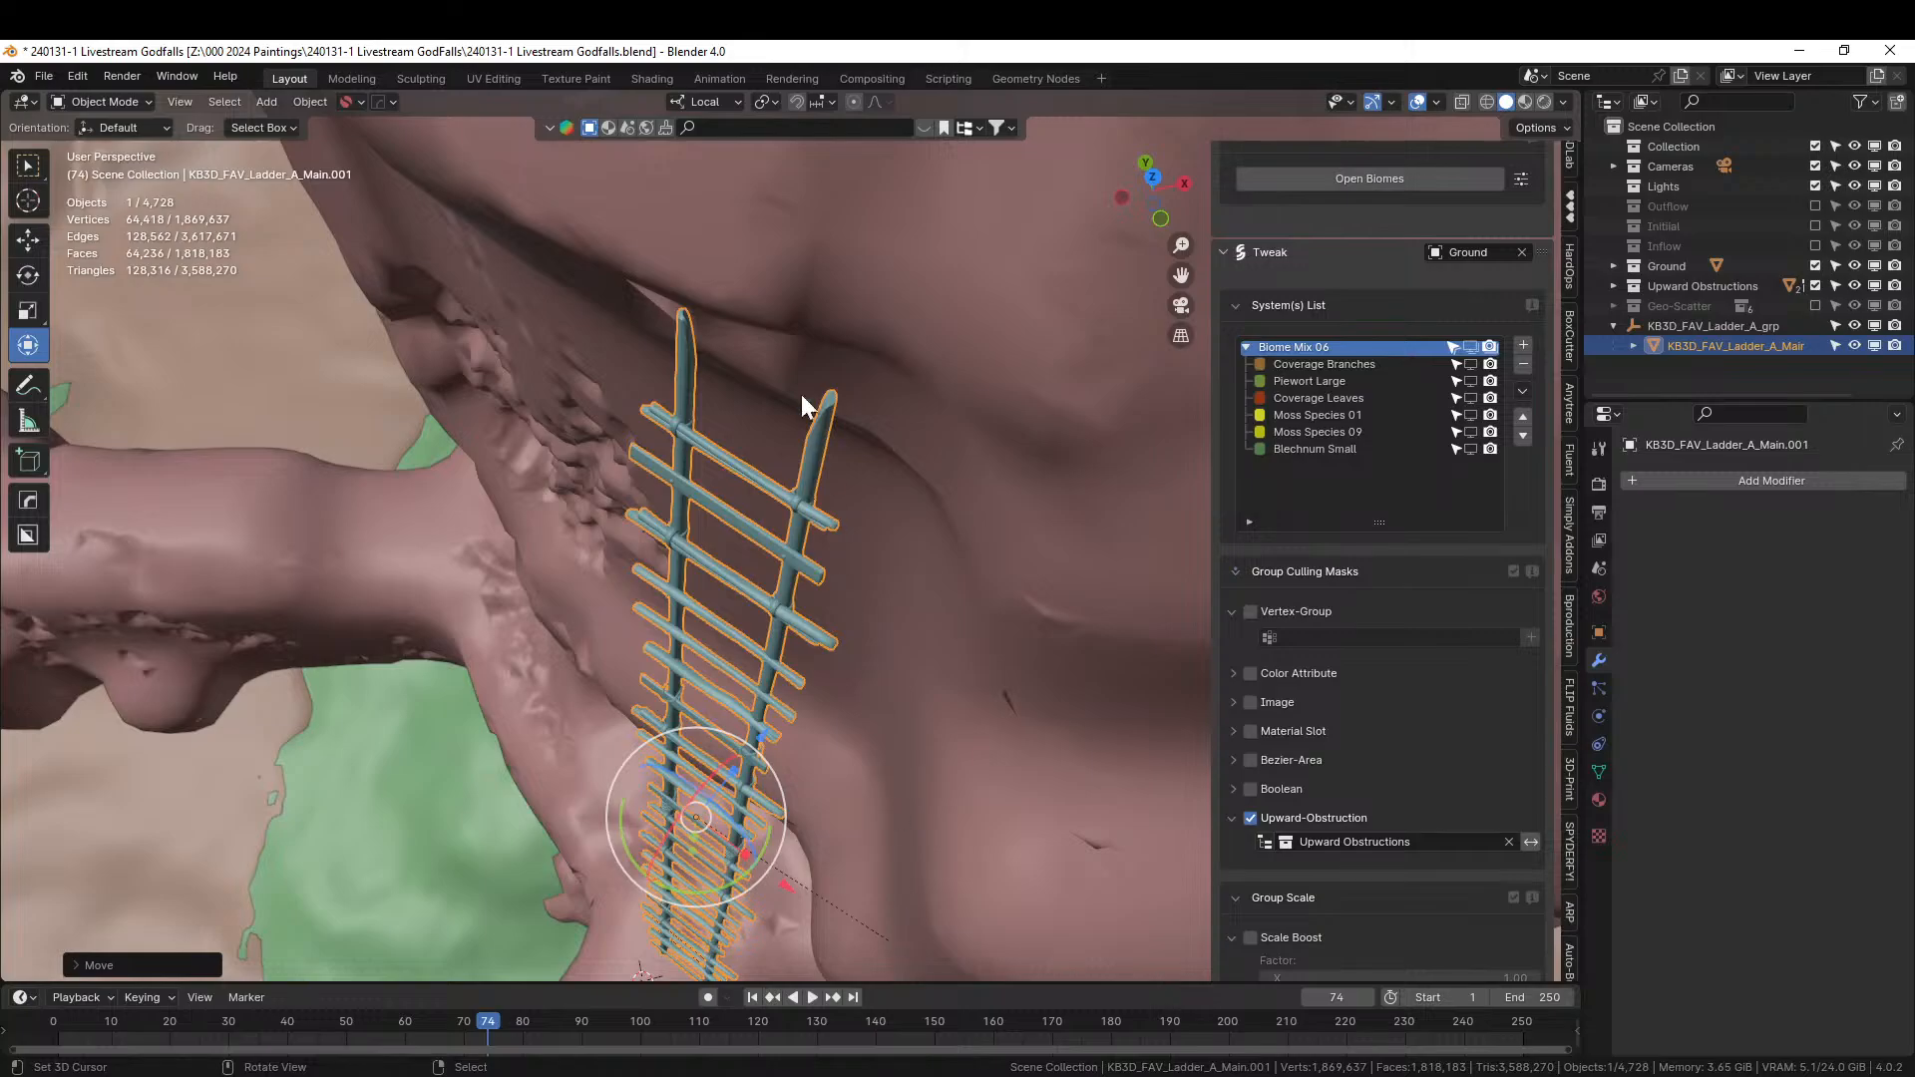
pyautogui.click(708, 101)
pyautogui.click(659, 166)
pyautogui.press('r')
pyautogui.press('z')
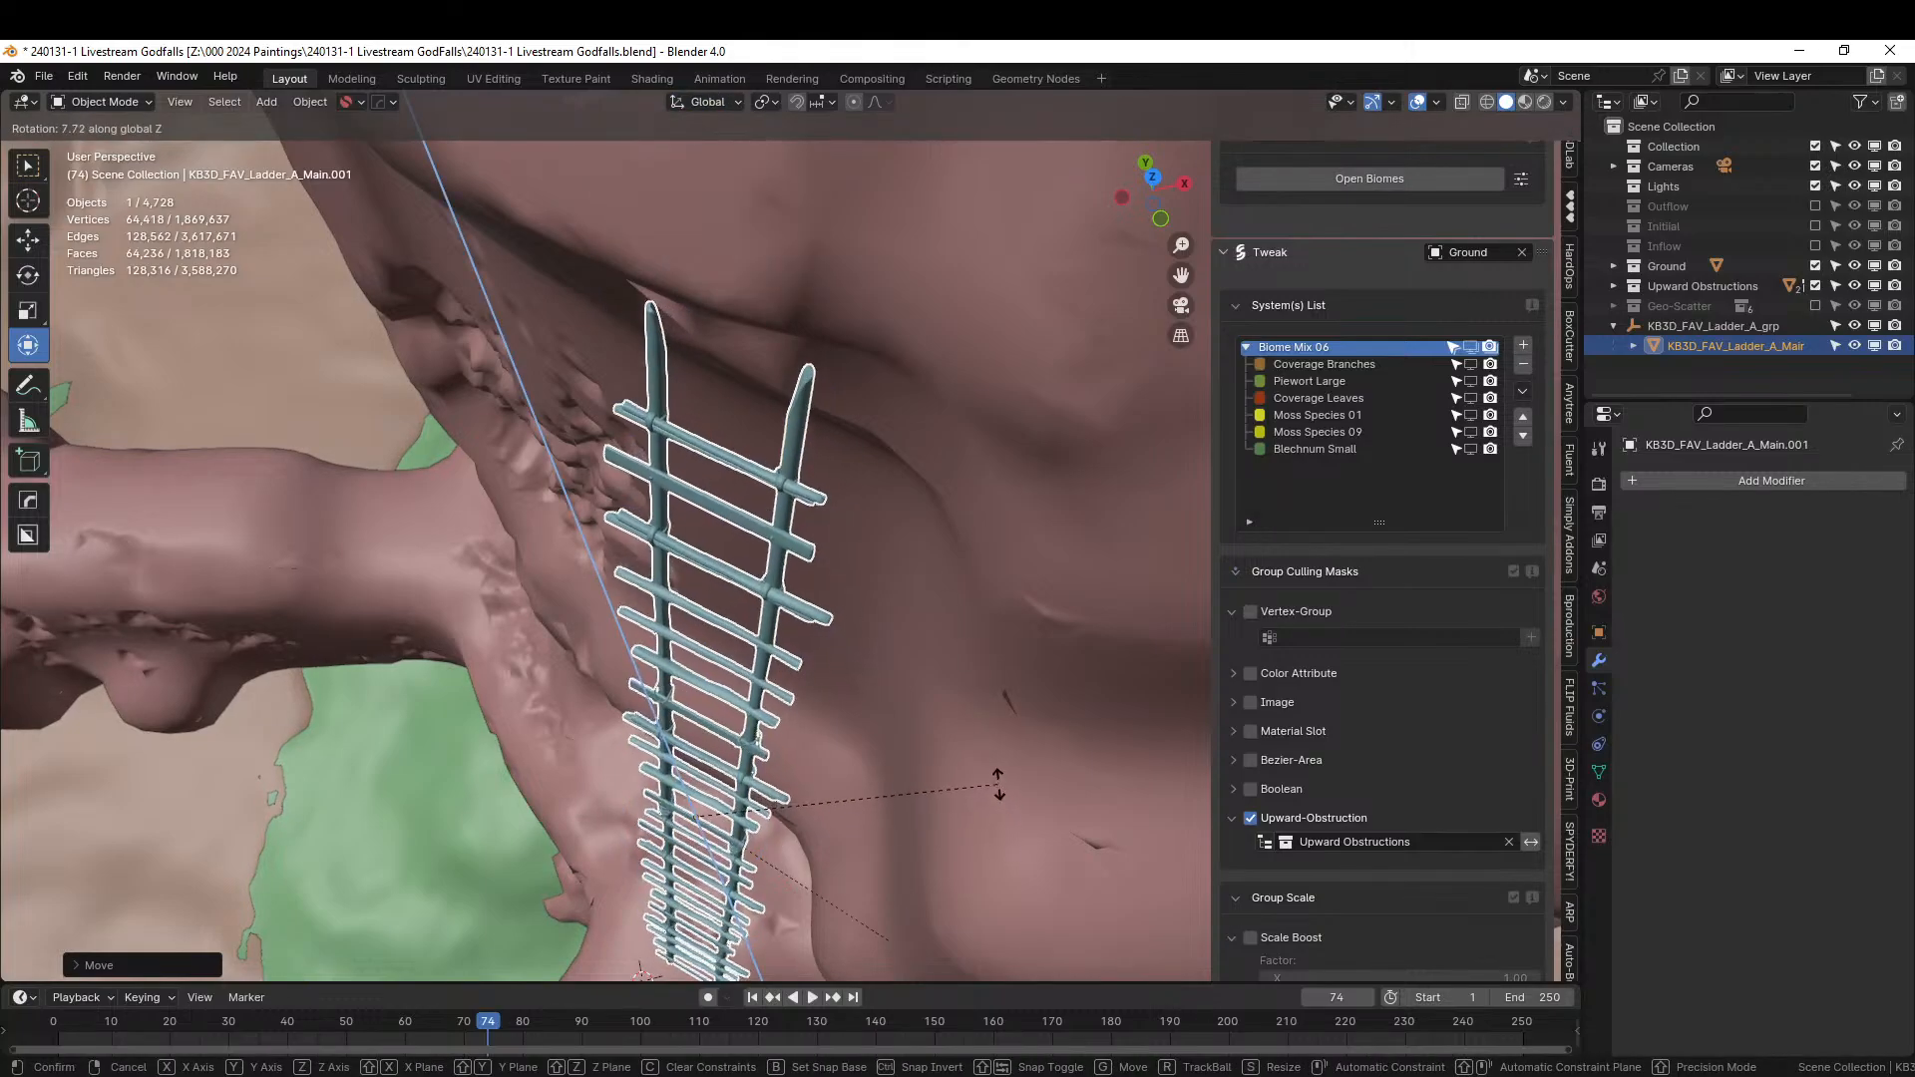
pyautogui.click(987, 770)
# Place the 3D cursor at the foot of the ladder and set the transform pivot point to 3D Cursor.
pyautogui.moveTo(988, 770); pyautogui.dragTo(826, 523, button='middle')
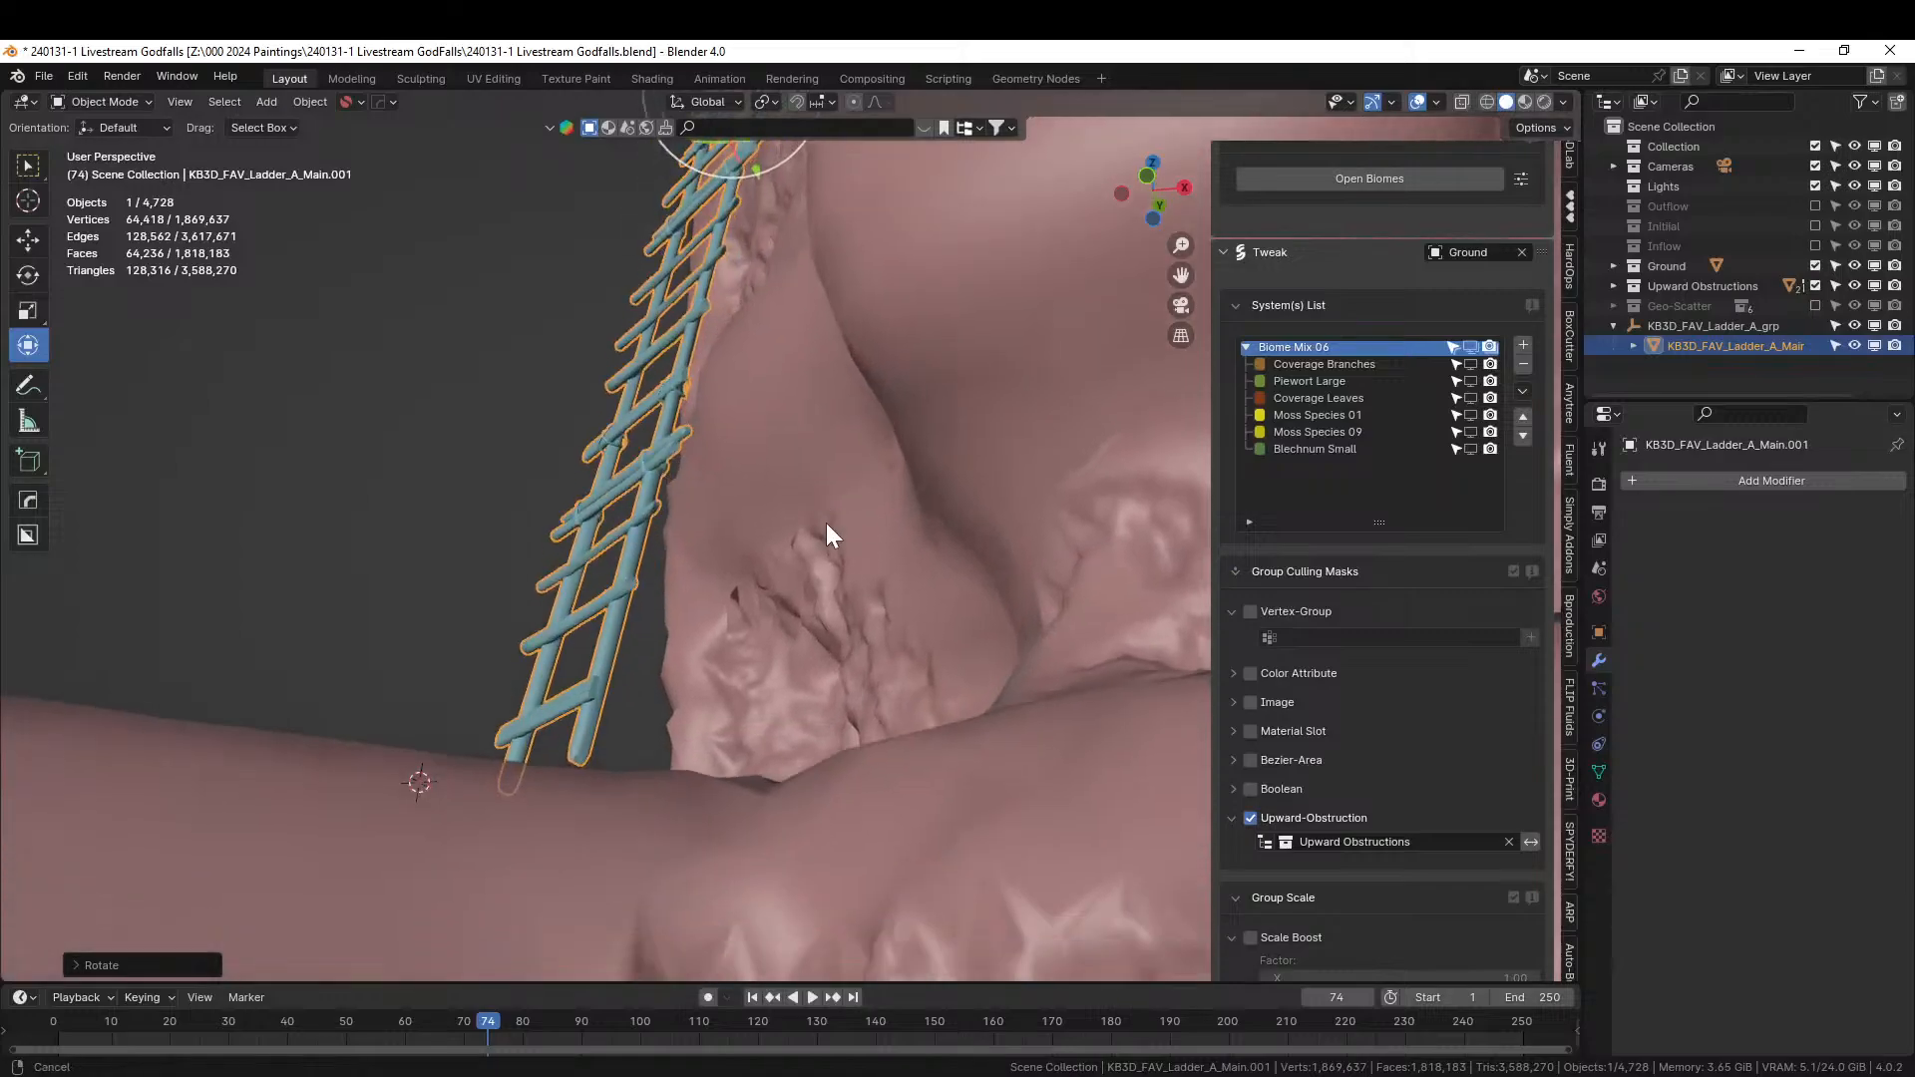
pyautogui.moveTo(792, 655); pyautogui.dragTo(738, 824, button='middle')
pyautogui.click(567, 830)
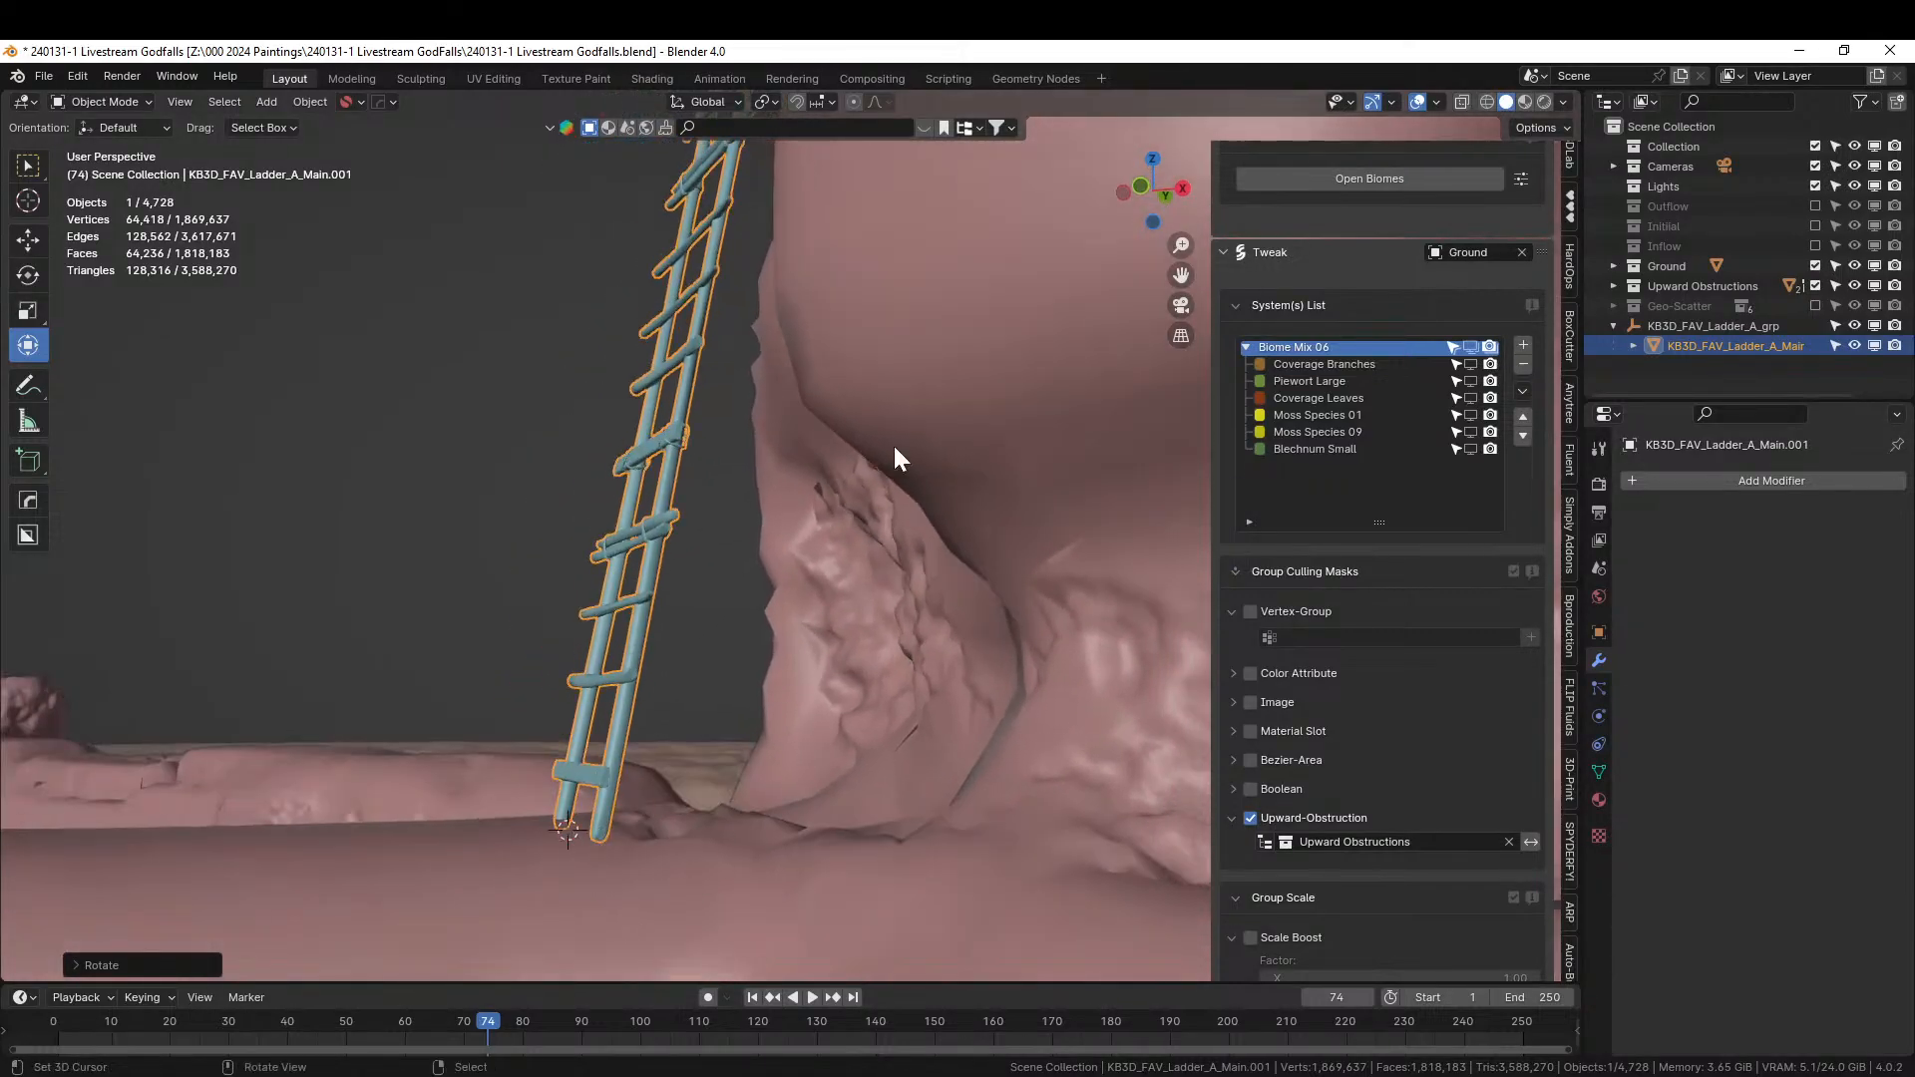
pyautogui.click(762, 106)
pyautogui.click(810, 174)
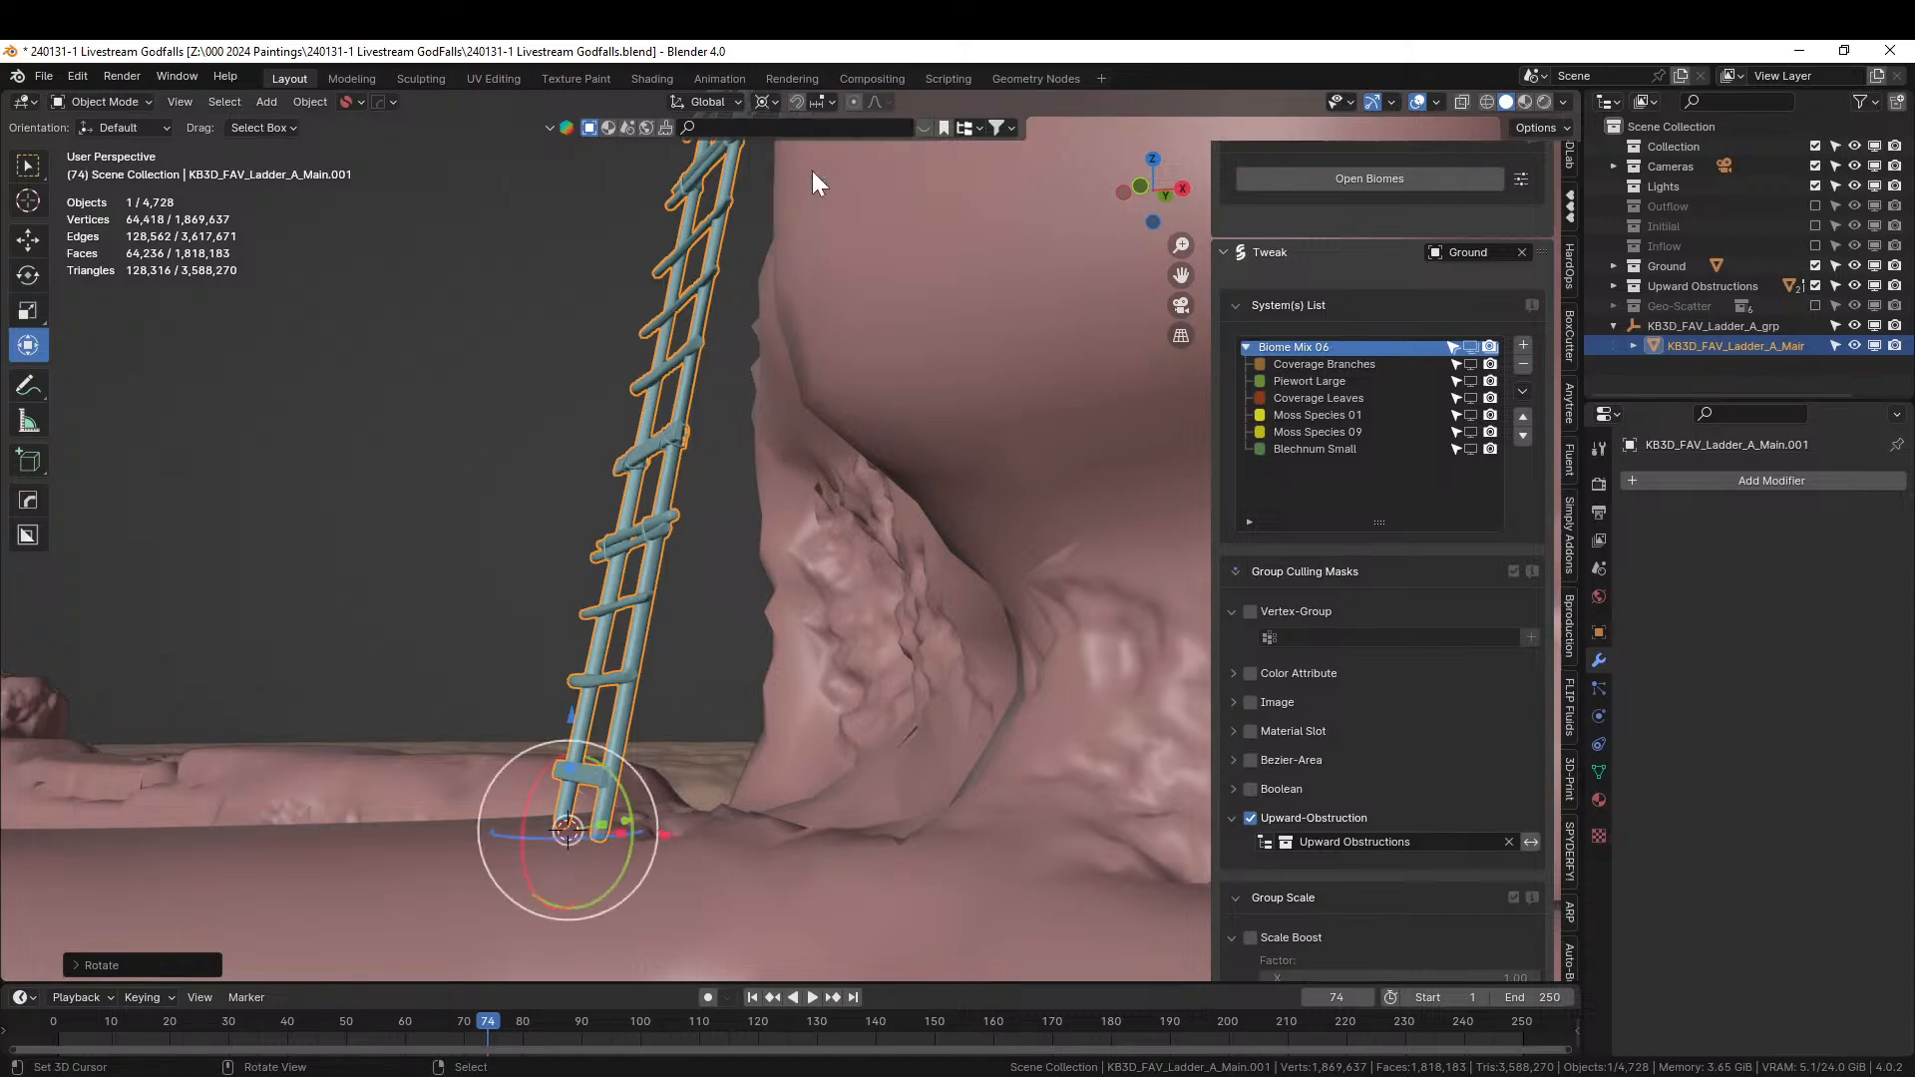
# Rotate the ladder about its foot until it leans against the tower, and save the file.
pyautogui.keyDown('shift'); pyautogui.moveTo(871, 321); pyautogui.dragTo(824, 190, button='middle'); pyautogui.keyUp('shift')
pyautogui.press('r')
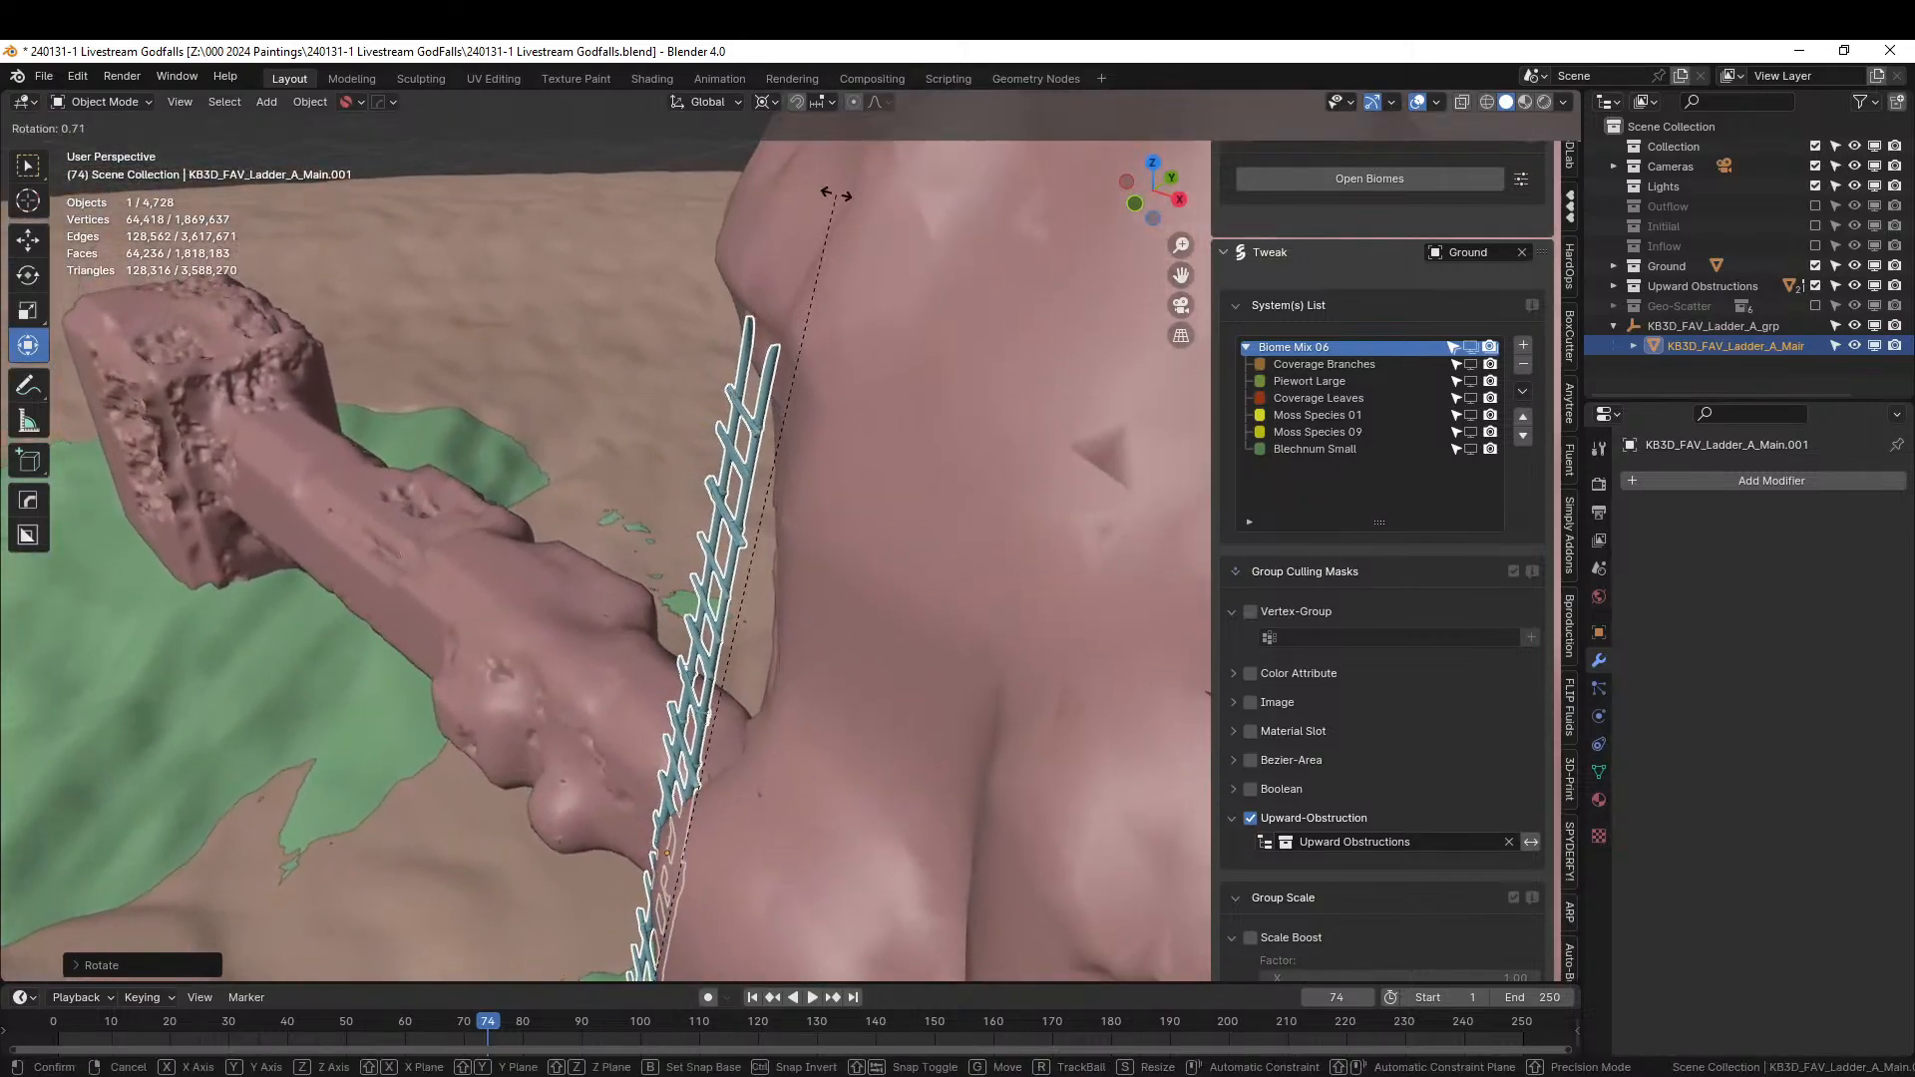
pyautogui.click(835, 194)
pyautogui.moveTo(835, 194); pyautogui.dragTo(947, 228, button='middle')
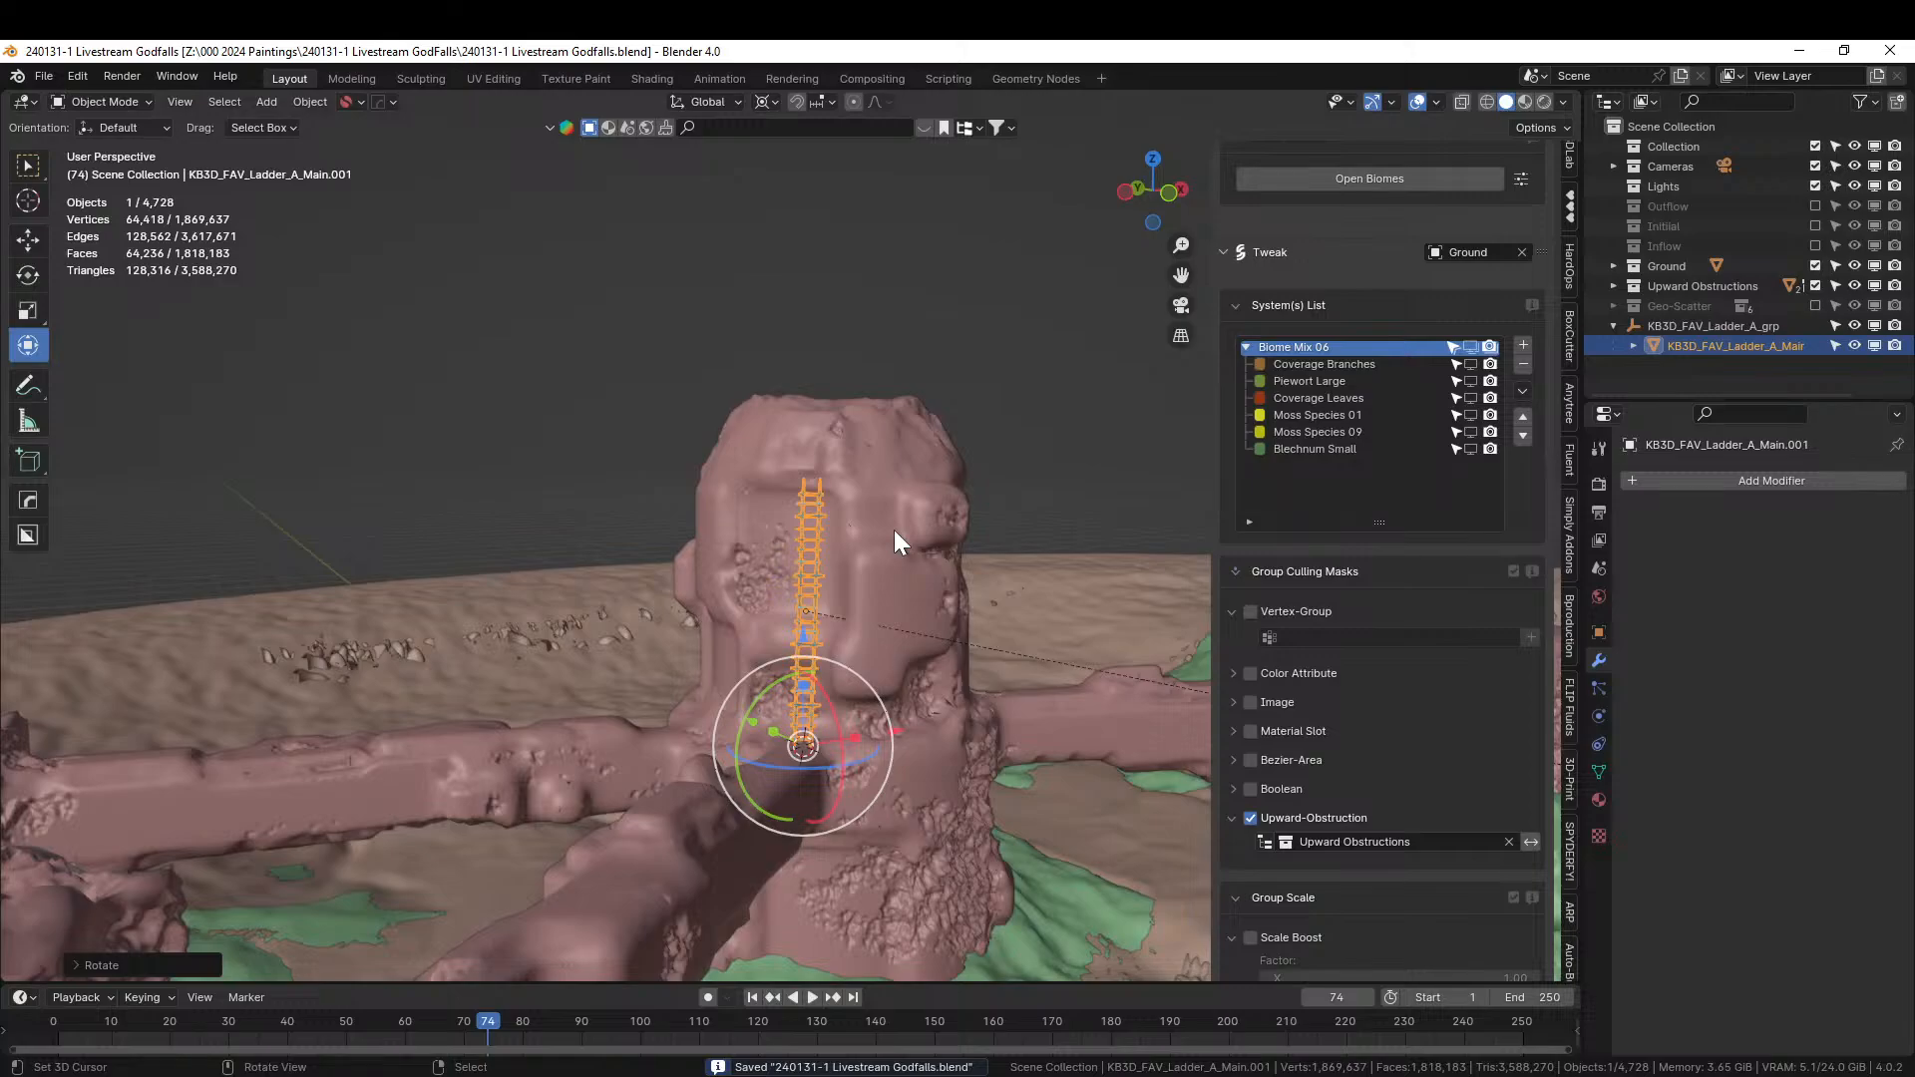
# Examine the ladder's scale against the fortress from several angles and compare it with the ladder in the Pillar Building file.
pyautogui.moveTo(845, 632); pyautogui.dragTo(723, 702, button='middle')
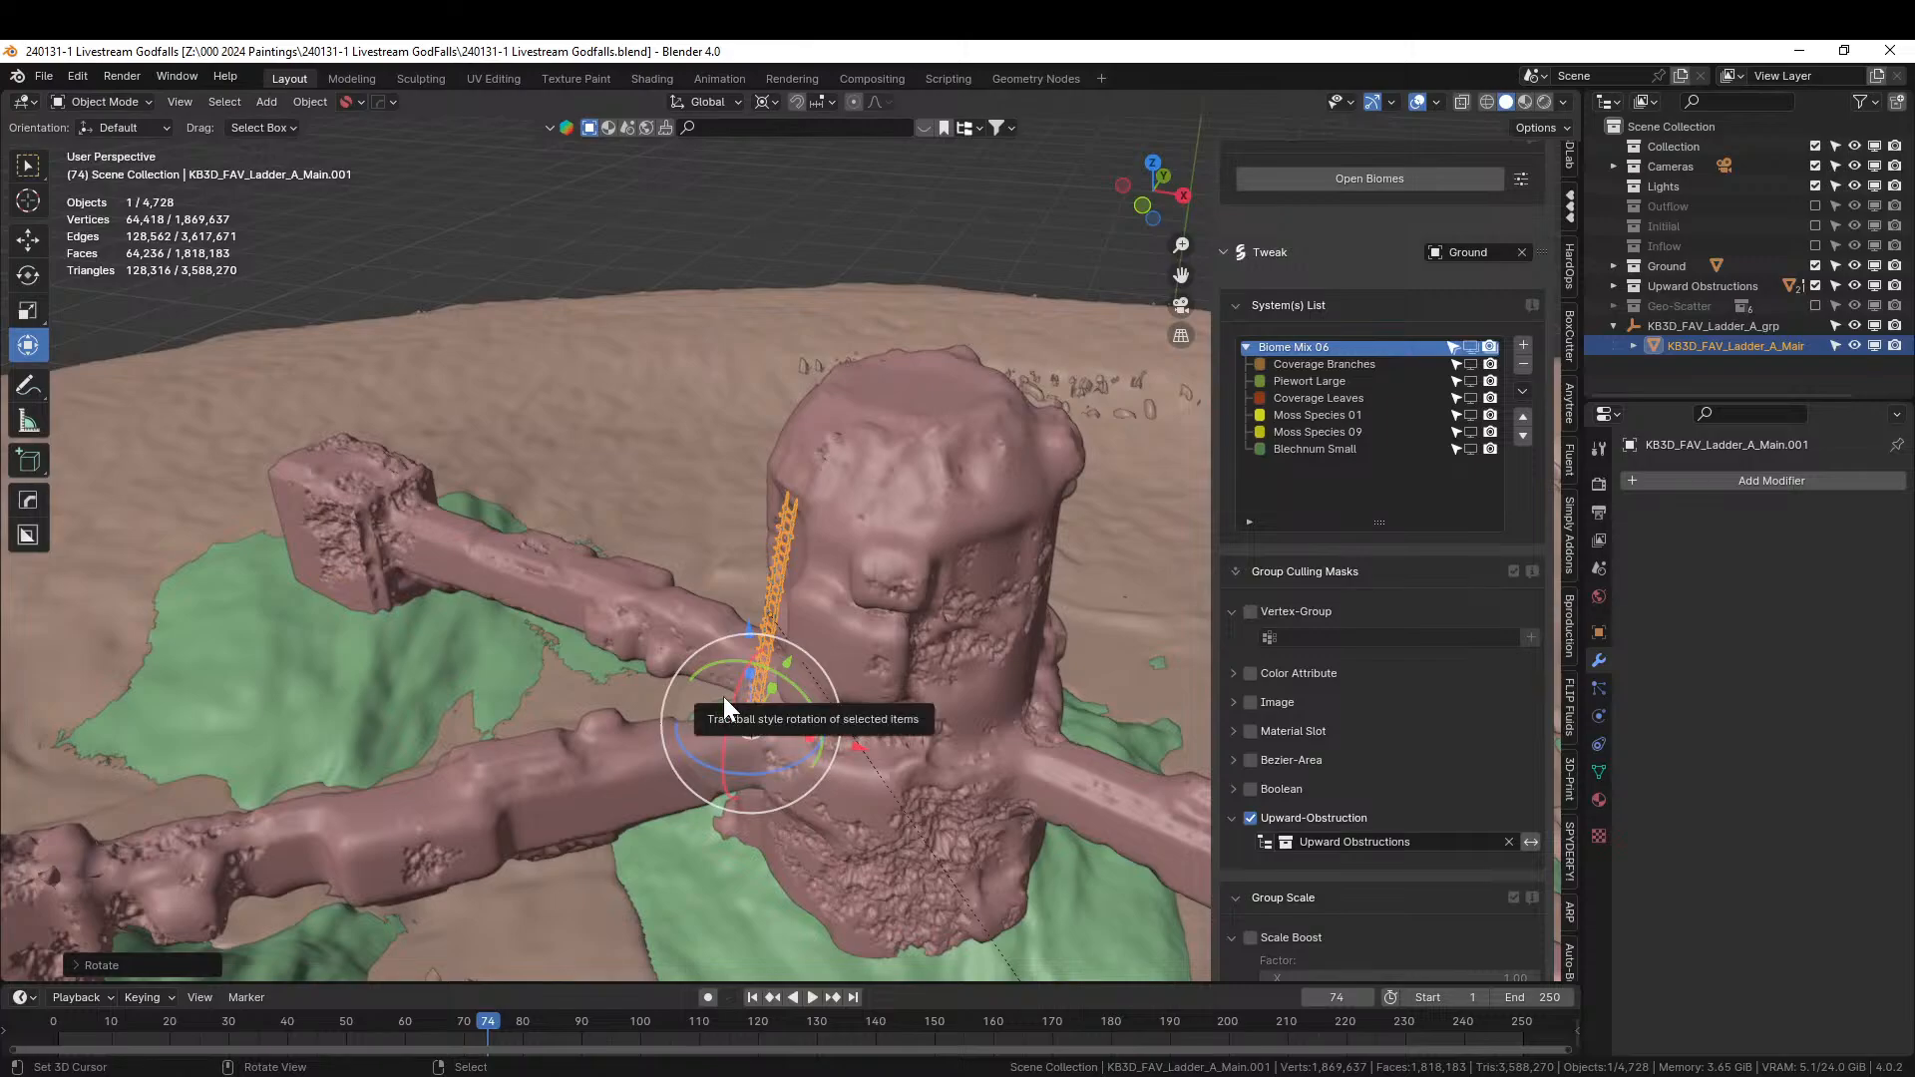
pyautogui.moveTo(725, 703); pyautogui.dragTo(573, 463, button='middle')
pyautogui.scroll(-4, 409, 535)
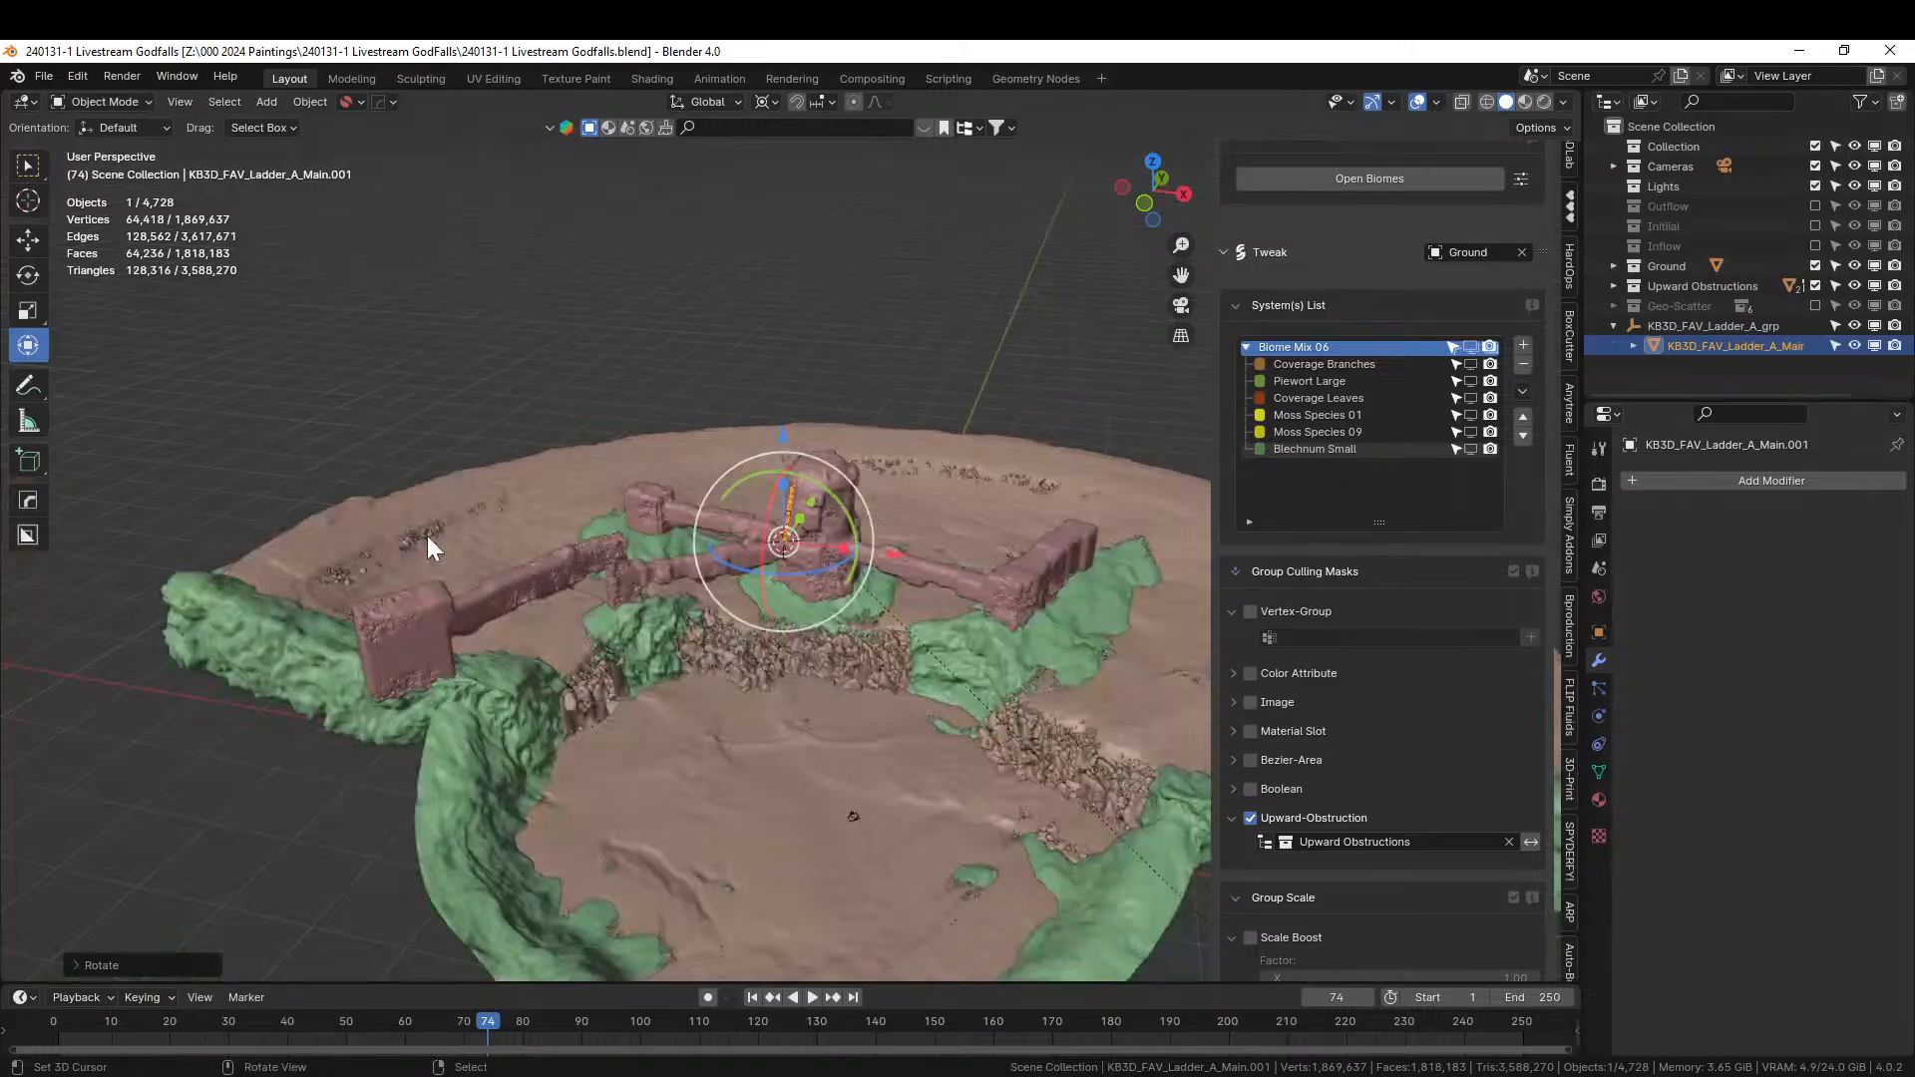
pyautogui.moveTo(666, 771); pyautogui.dragTo(846, 707, button='middle')
pyautogui.scroll(3, 769, 698)
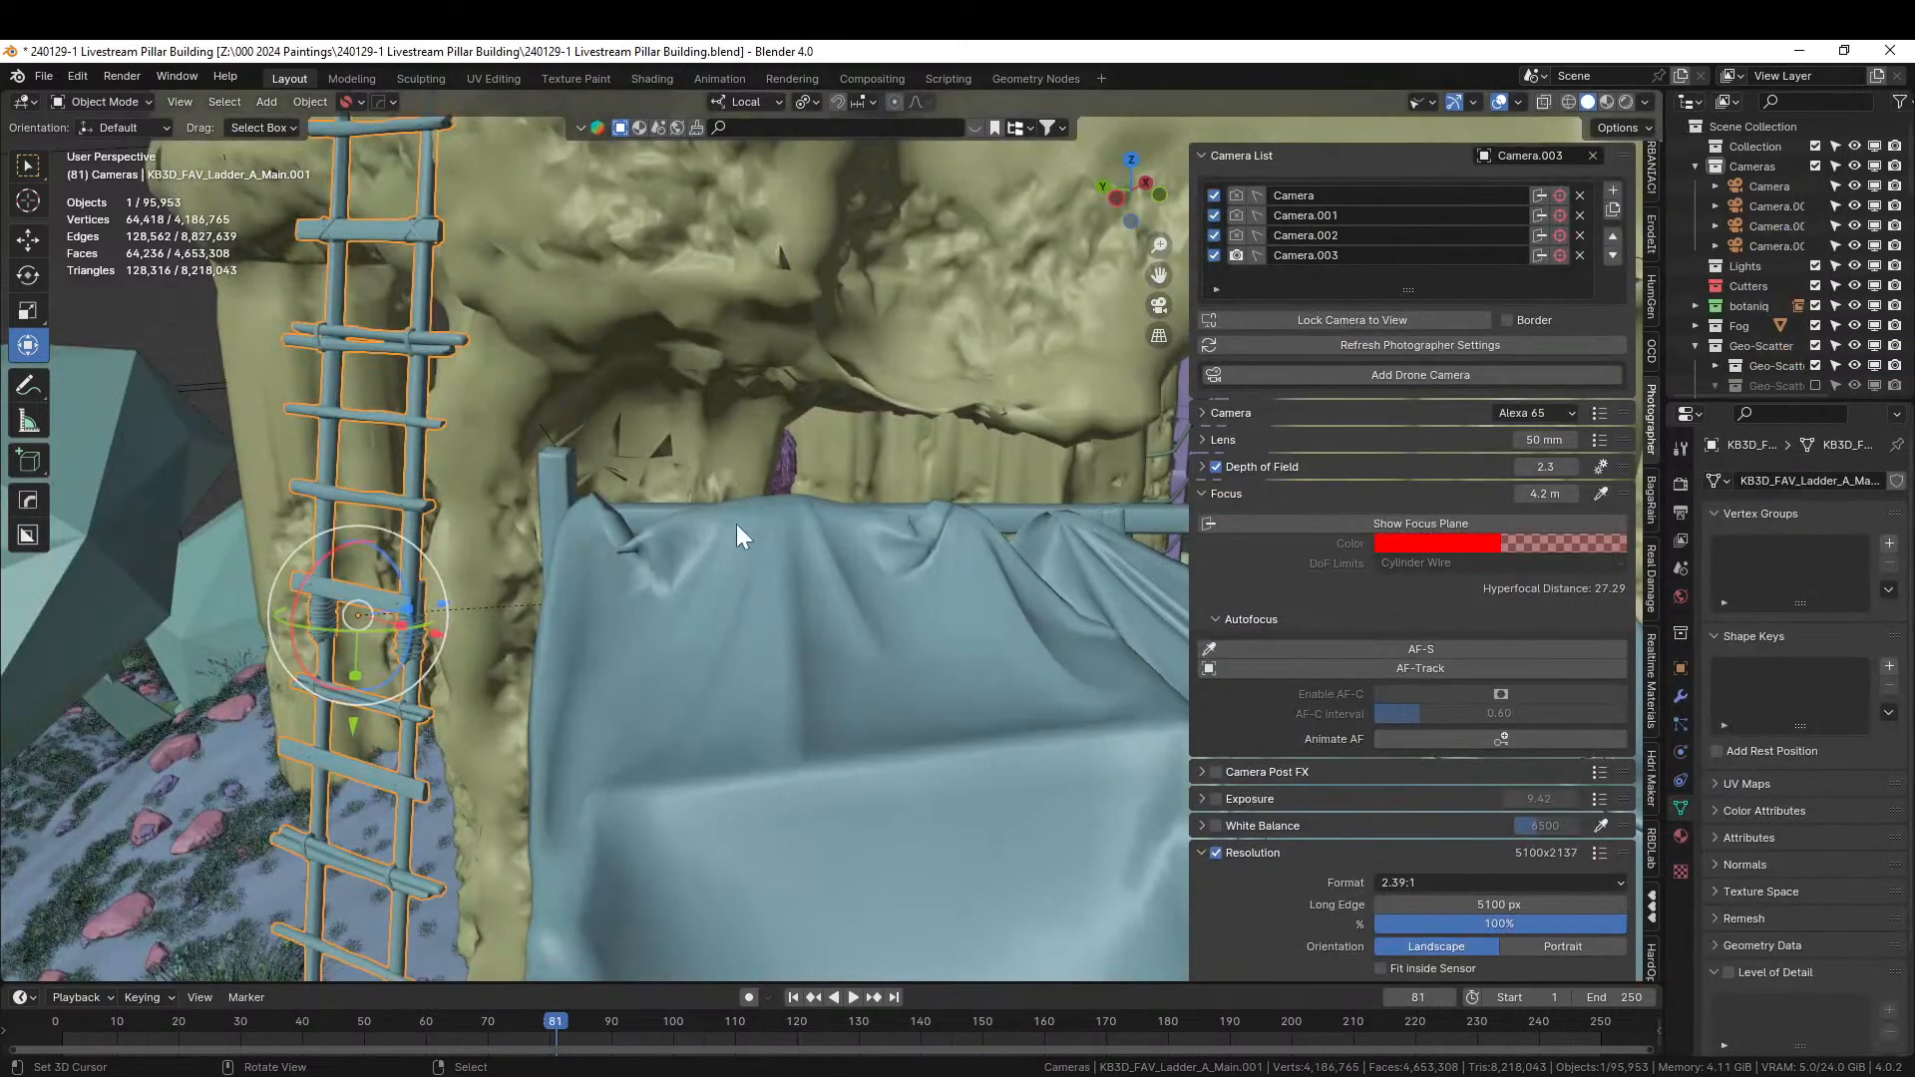
pyautogui.scroll(-5, 724, 566)
pyautogui.keyDown('shift'); pyautogui.moveTo(736, 524); pyautogui.dragTo(776, 483, button='middle'); pyautogui.keyUp('shift')
pyautogui.scroll(-4, 582, 748)
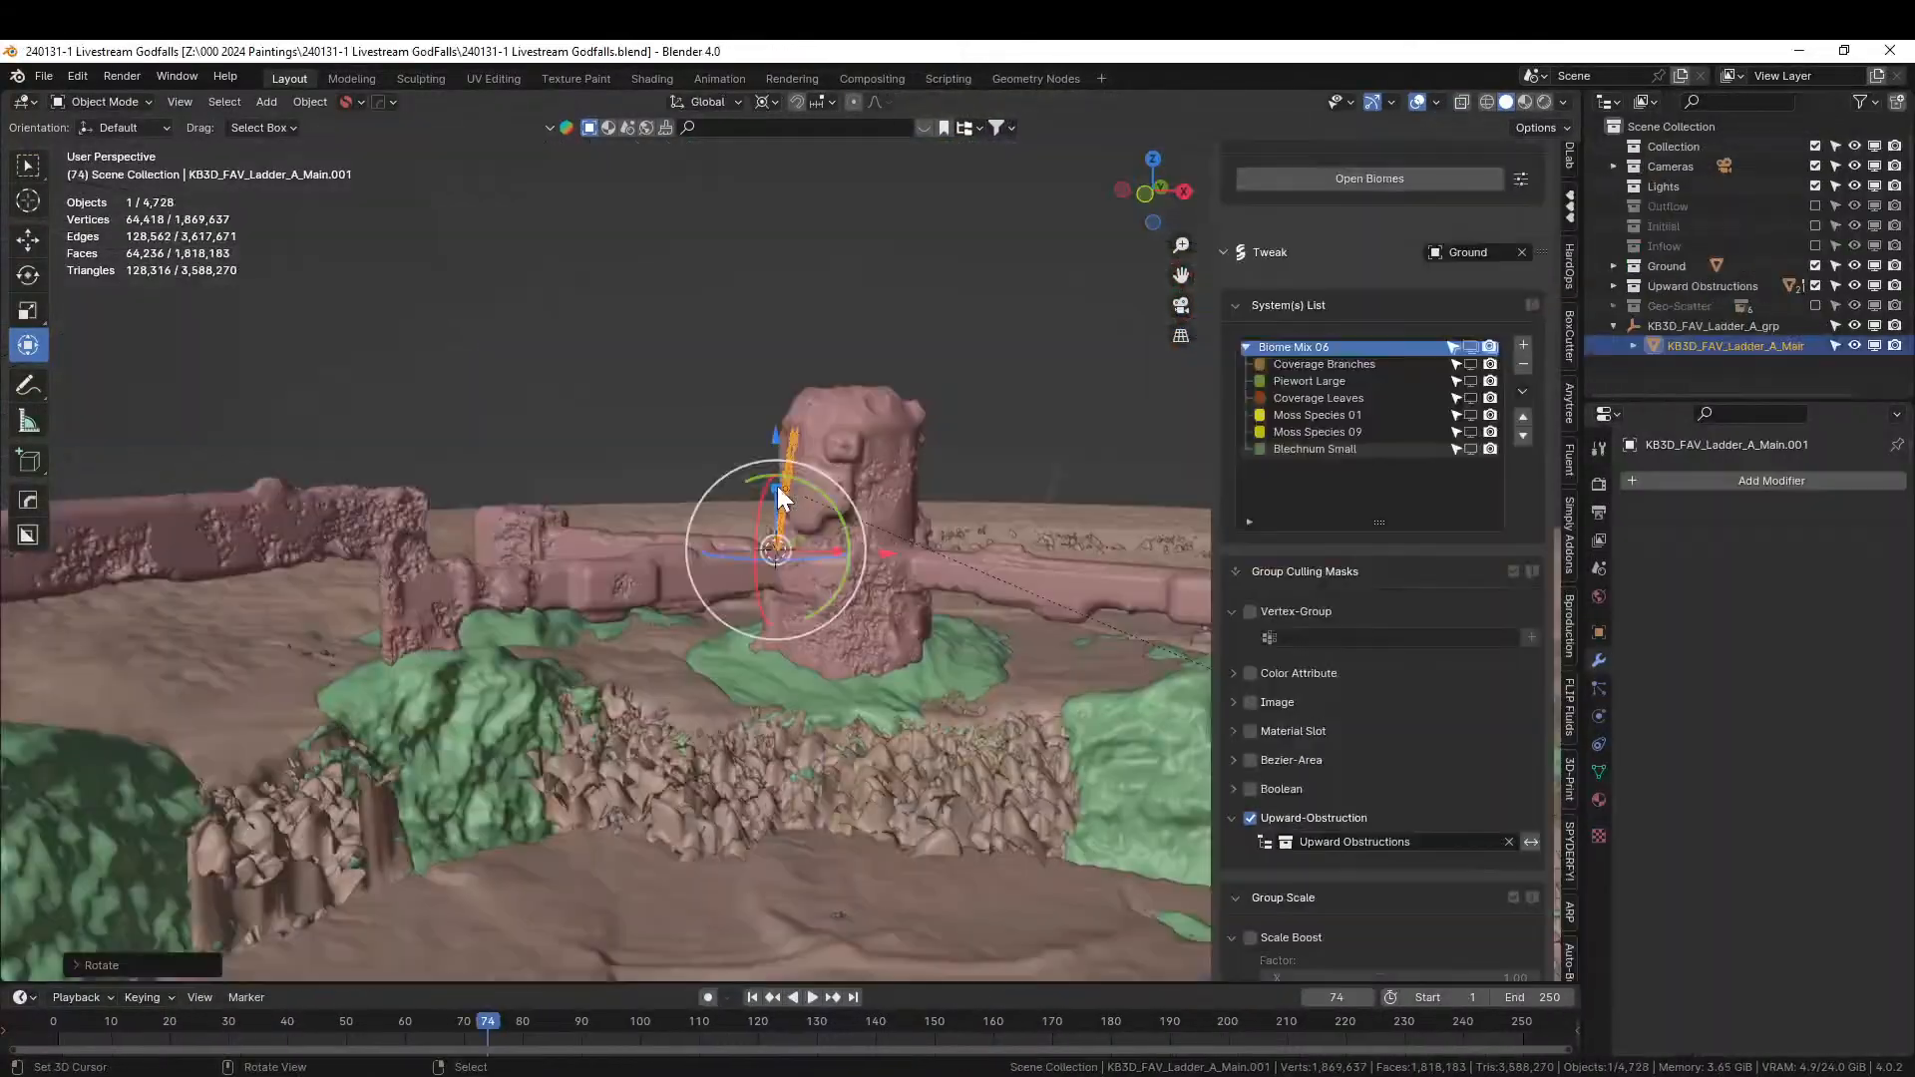
pyautogui.moveTo(776, 487); pyautogui.dragTo(596, 590, button='middle')
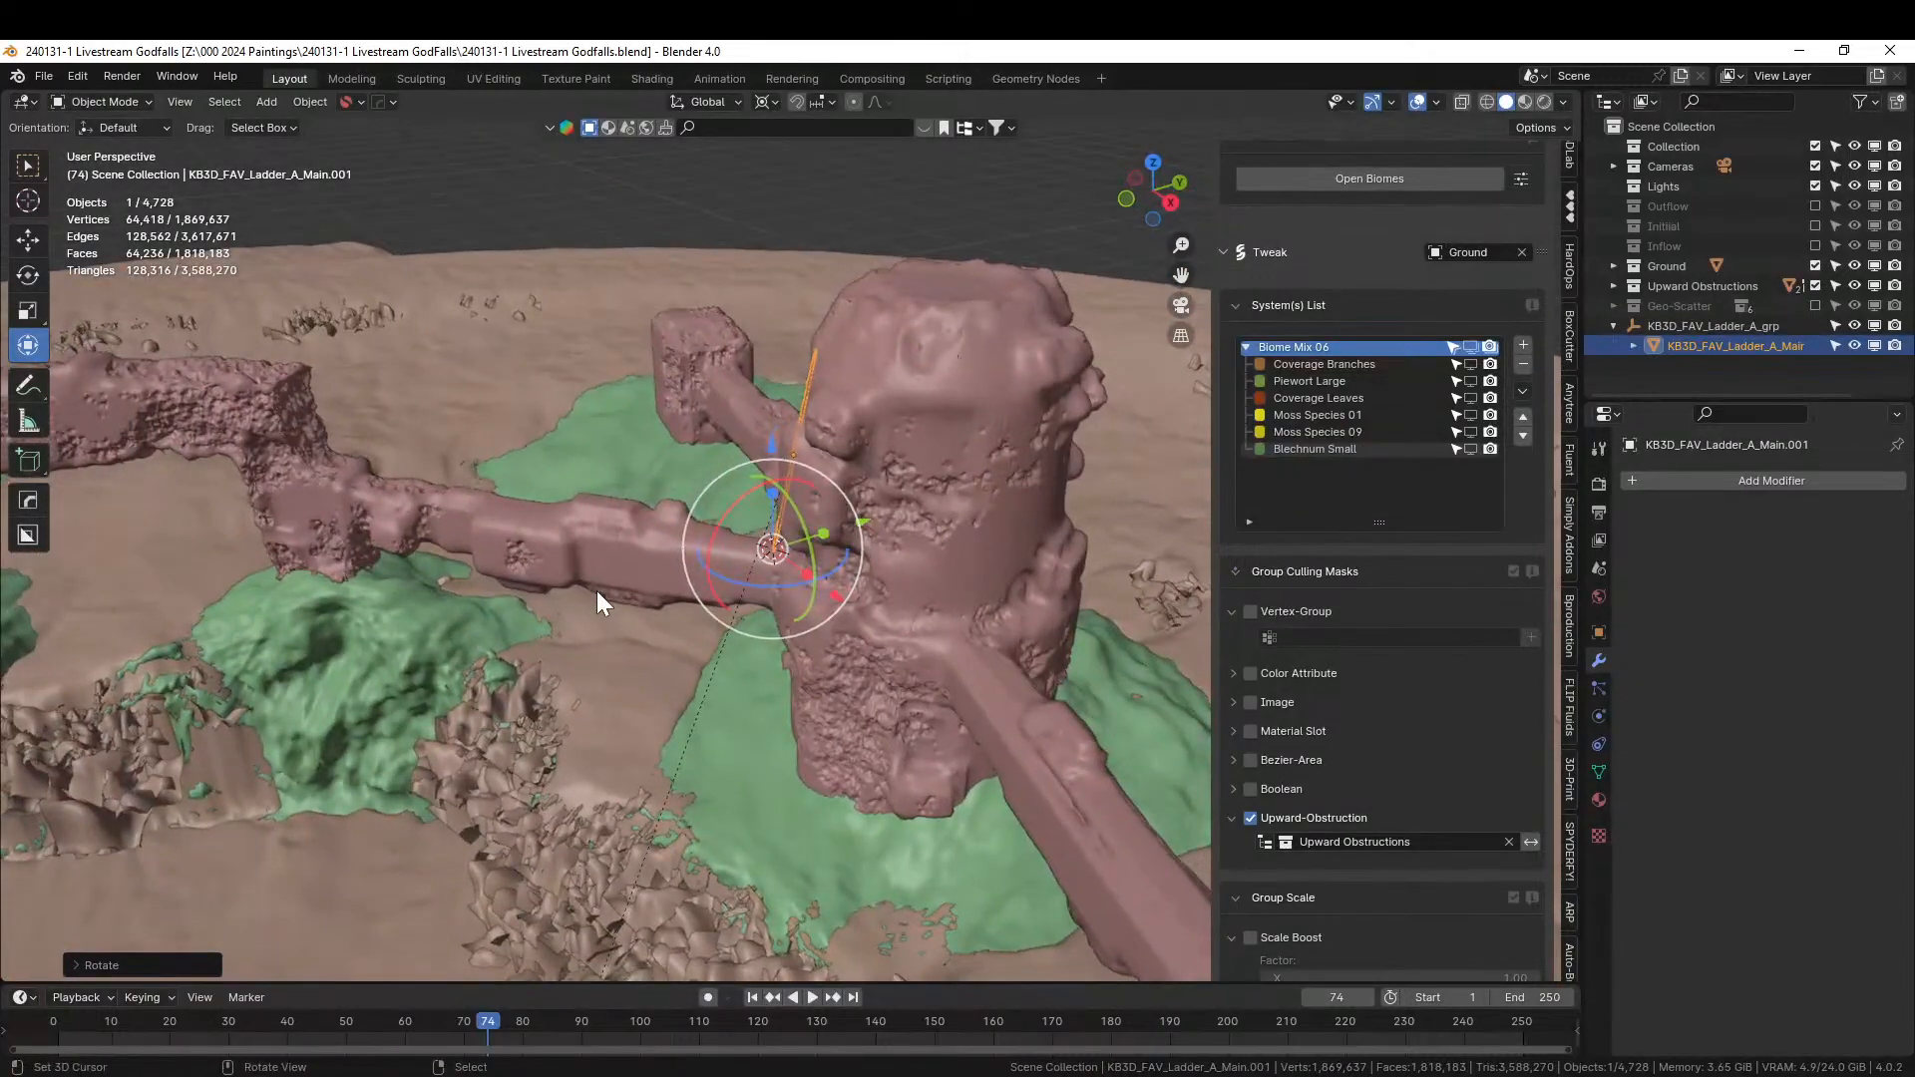
pyautogui.moveTo(630, 577); pyautogui.dragTo(653, 851, button='middle')
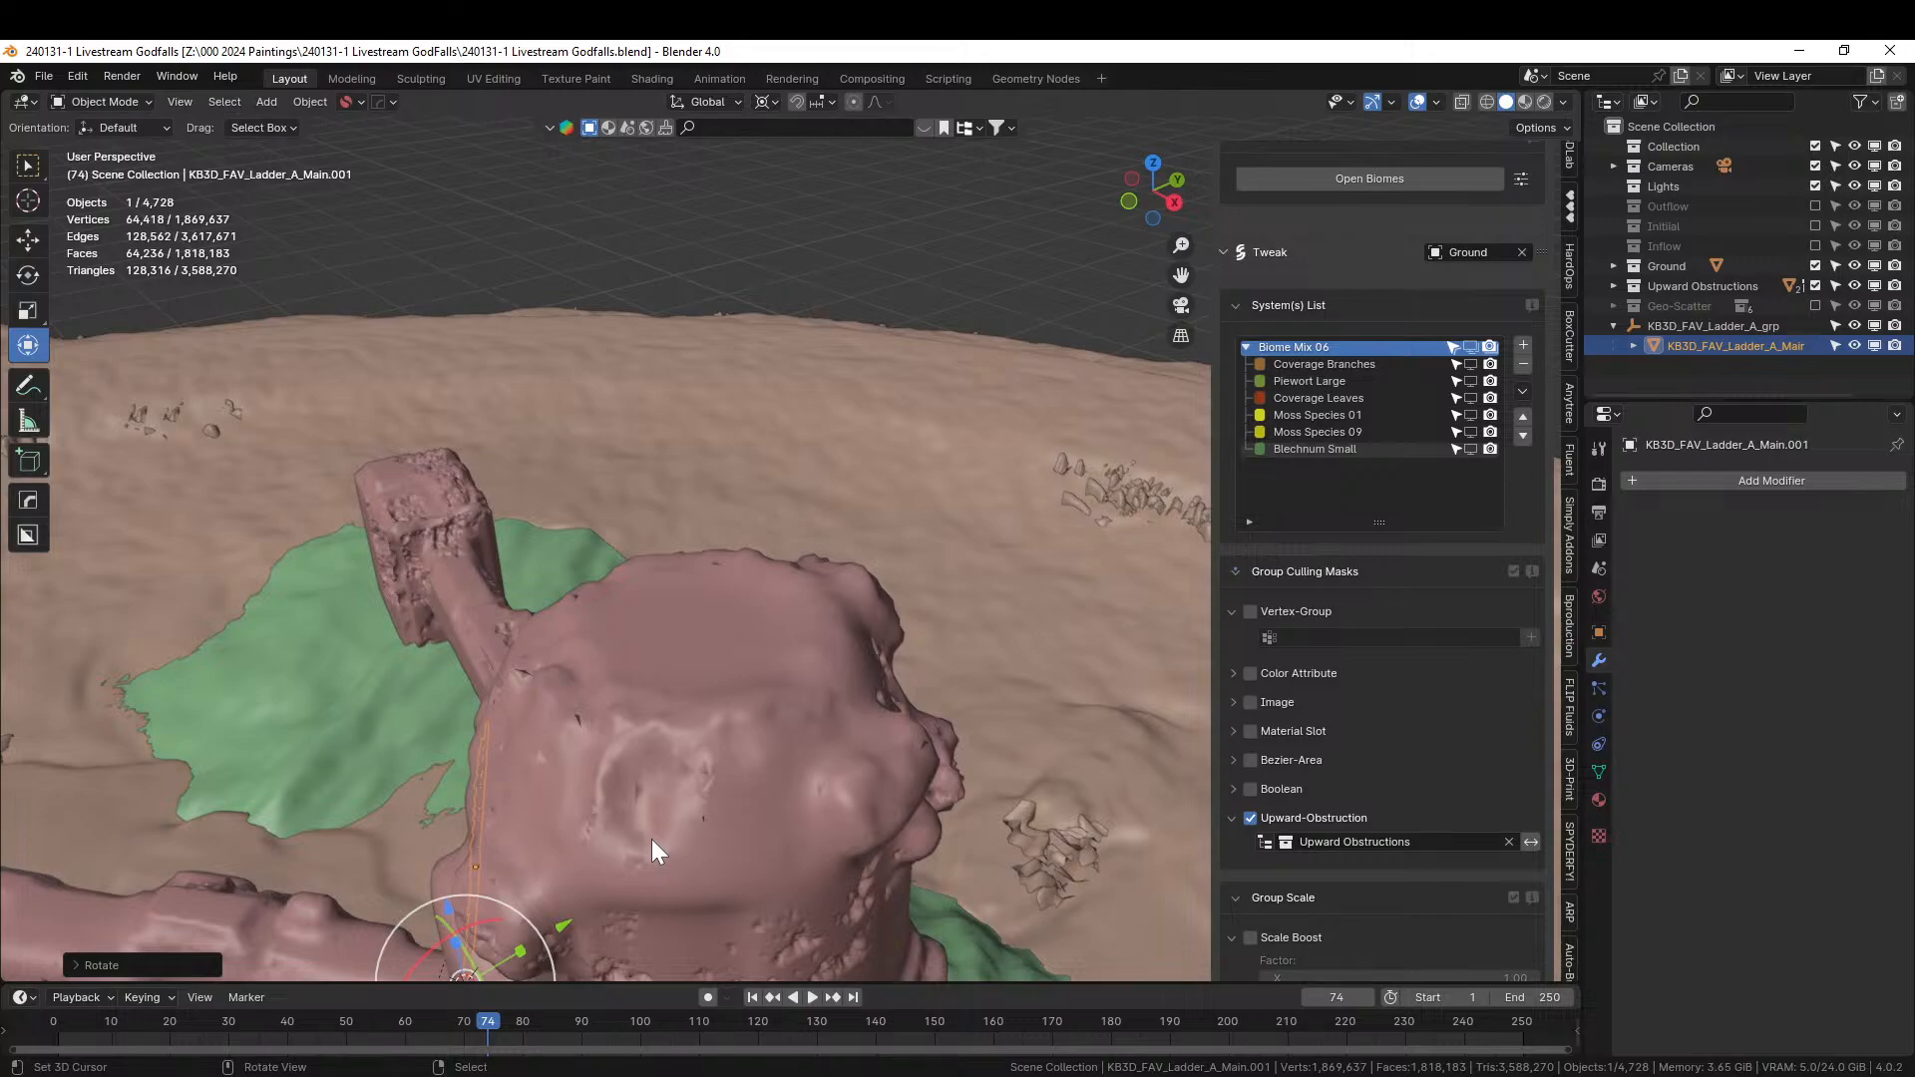
# Fill the large hole in the Cylinder structure's mesh with a face from its boundary edges and poke that face.
pyautogui.moveTo(937, 694); pyautogui.dragTo(935, 499, button='middle')
pyautogui.scroll(3, 607, 538)
pyautogui.moveTo(608, 539); pyautogui.dragTo(907, 611, button='middle')
pyautogui.click(715, 575)
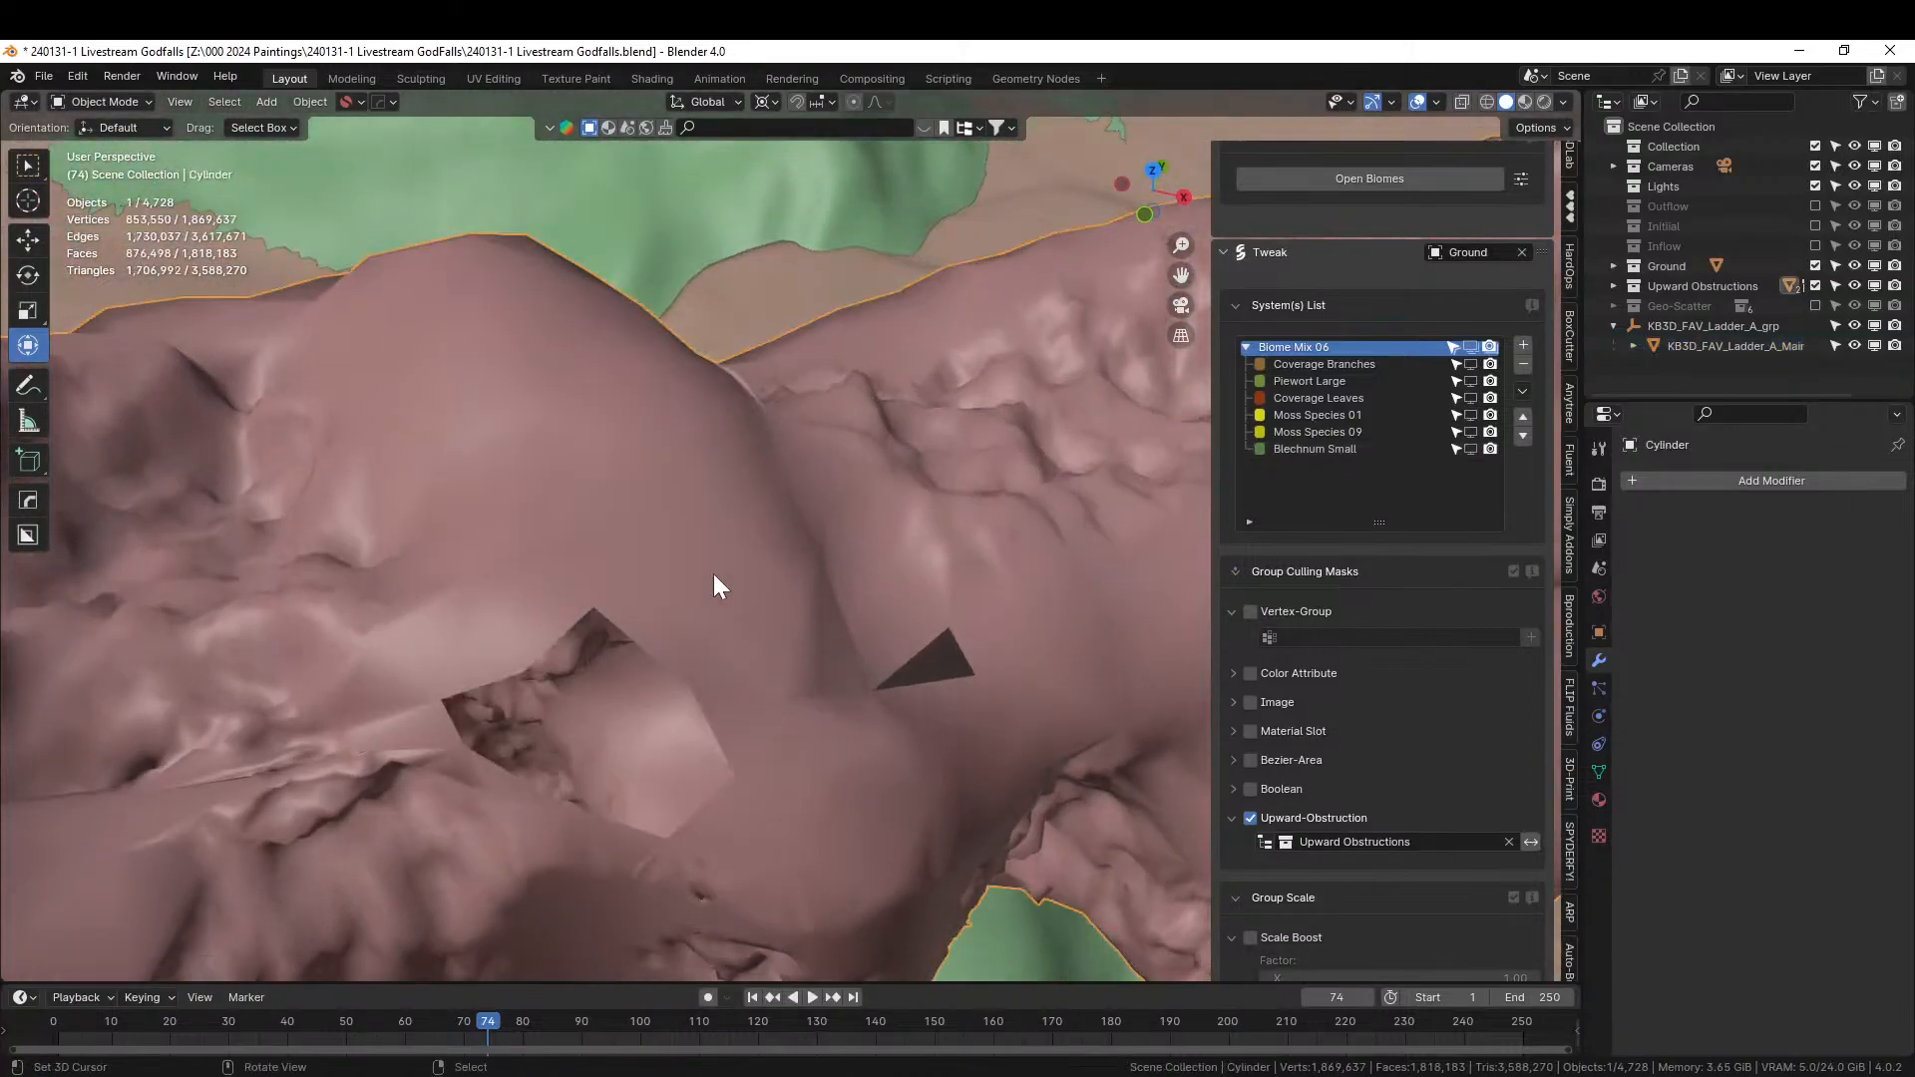
pyautogui.press('Tab')
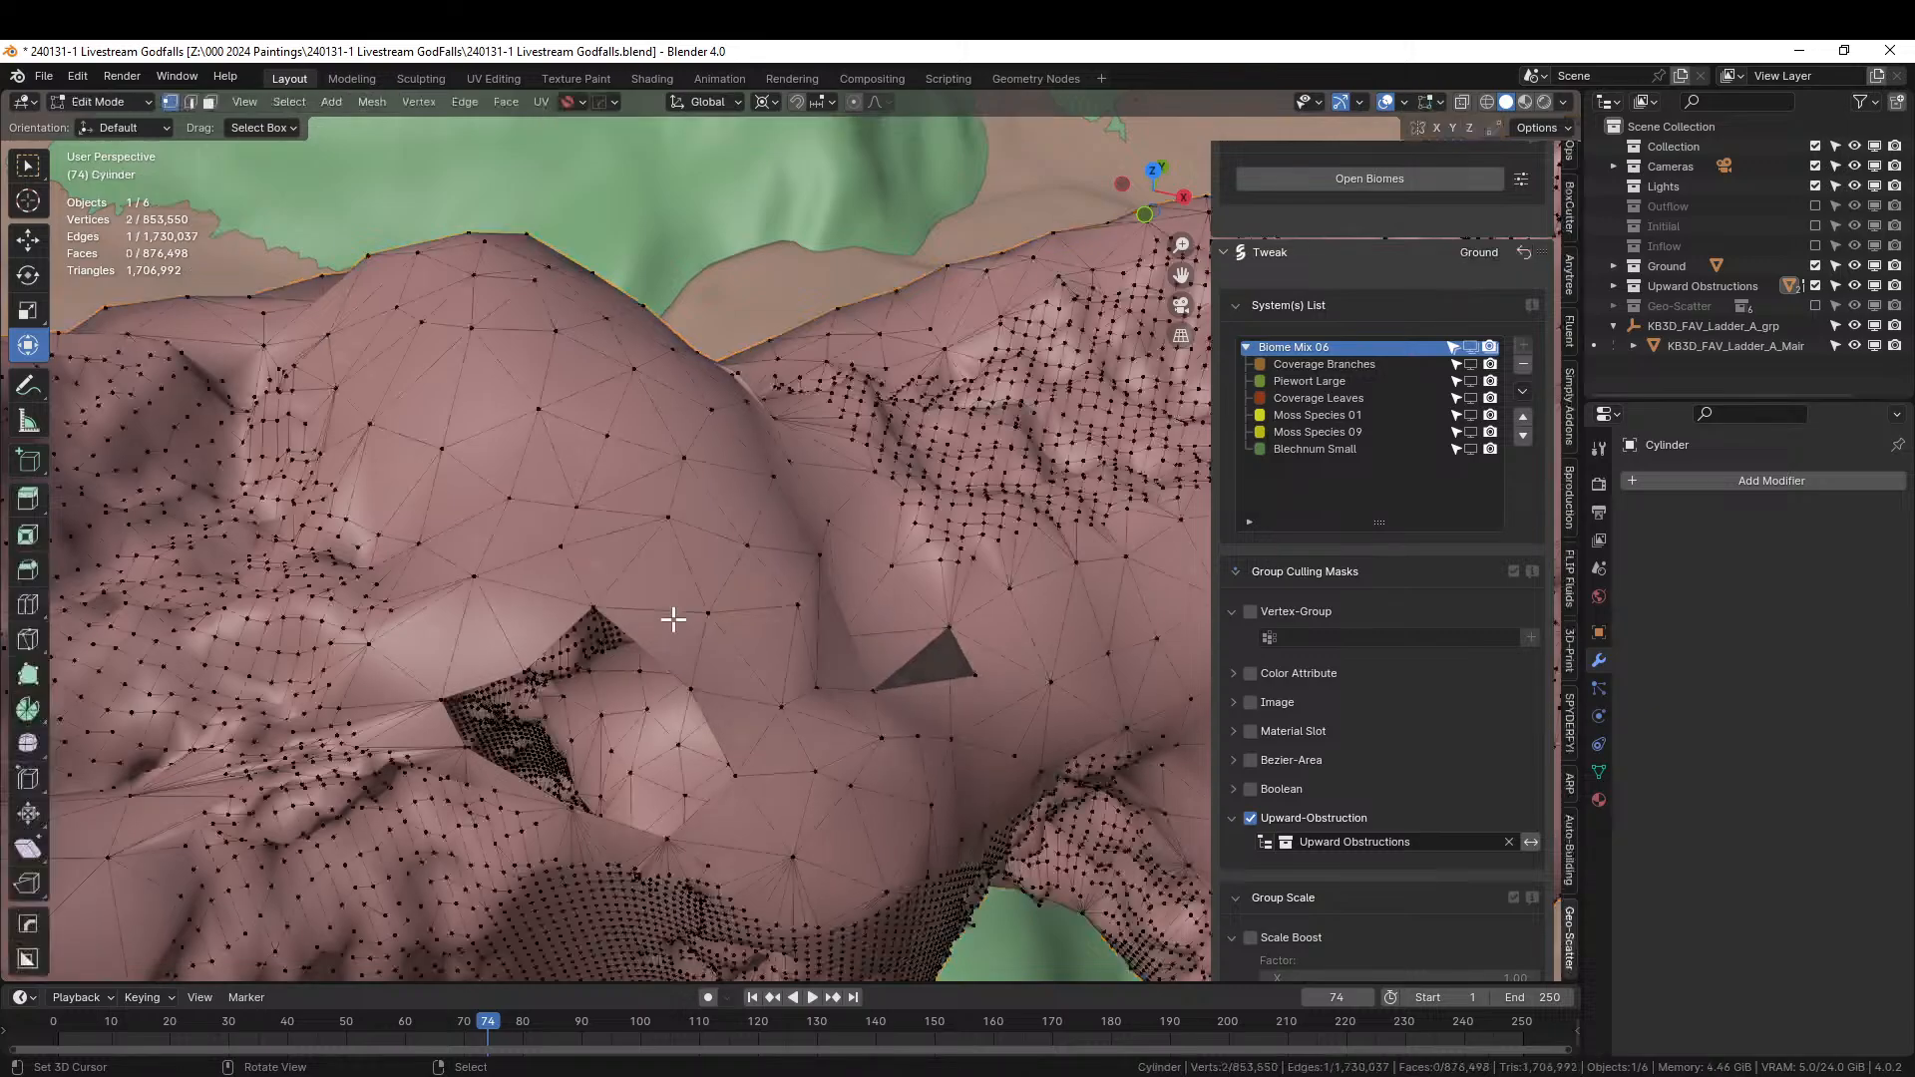
pyautogui.press('2')
pyautogui.keyDown('alt'); pyautogui.click(648, 653); pyautogui.keyUp('alt')
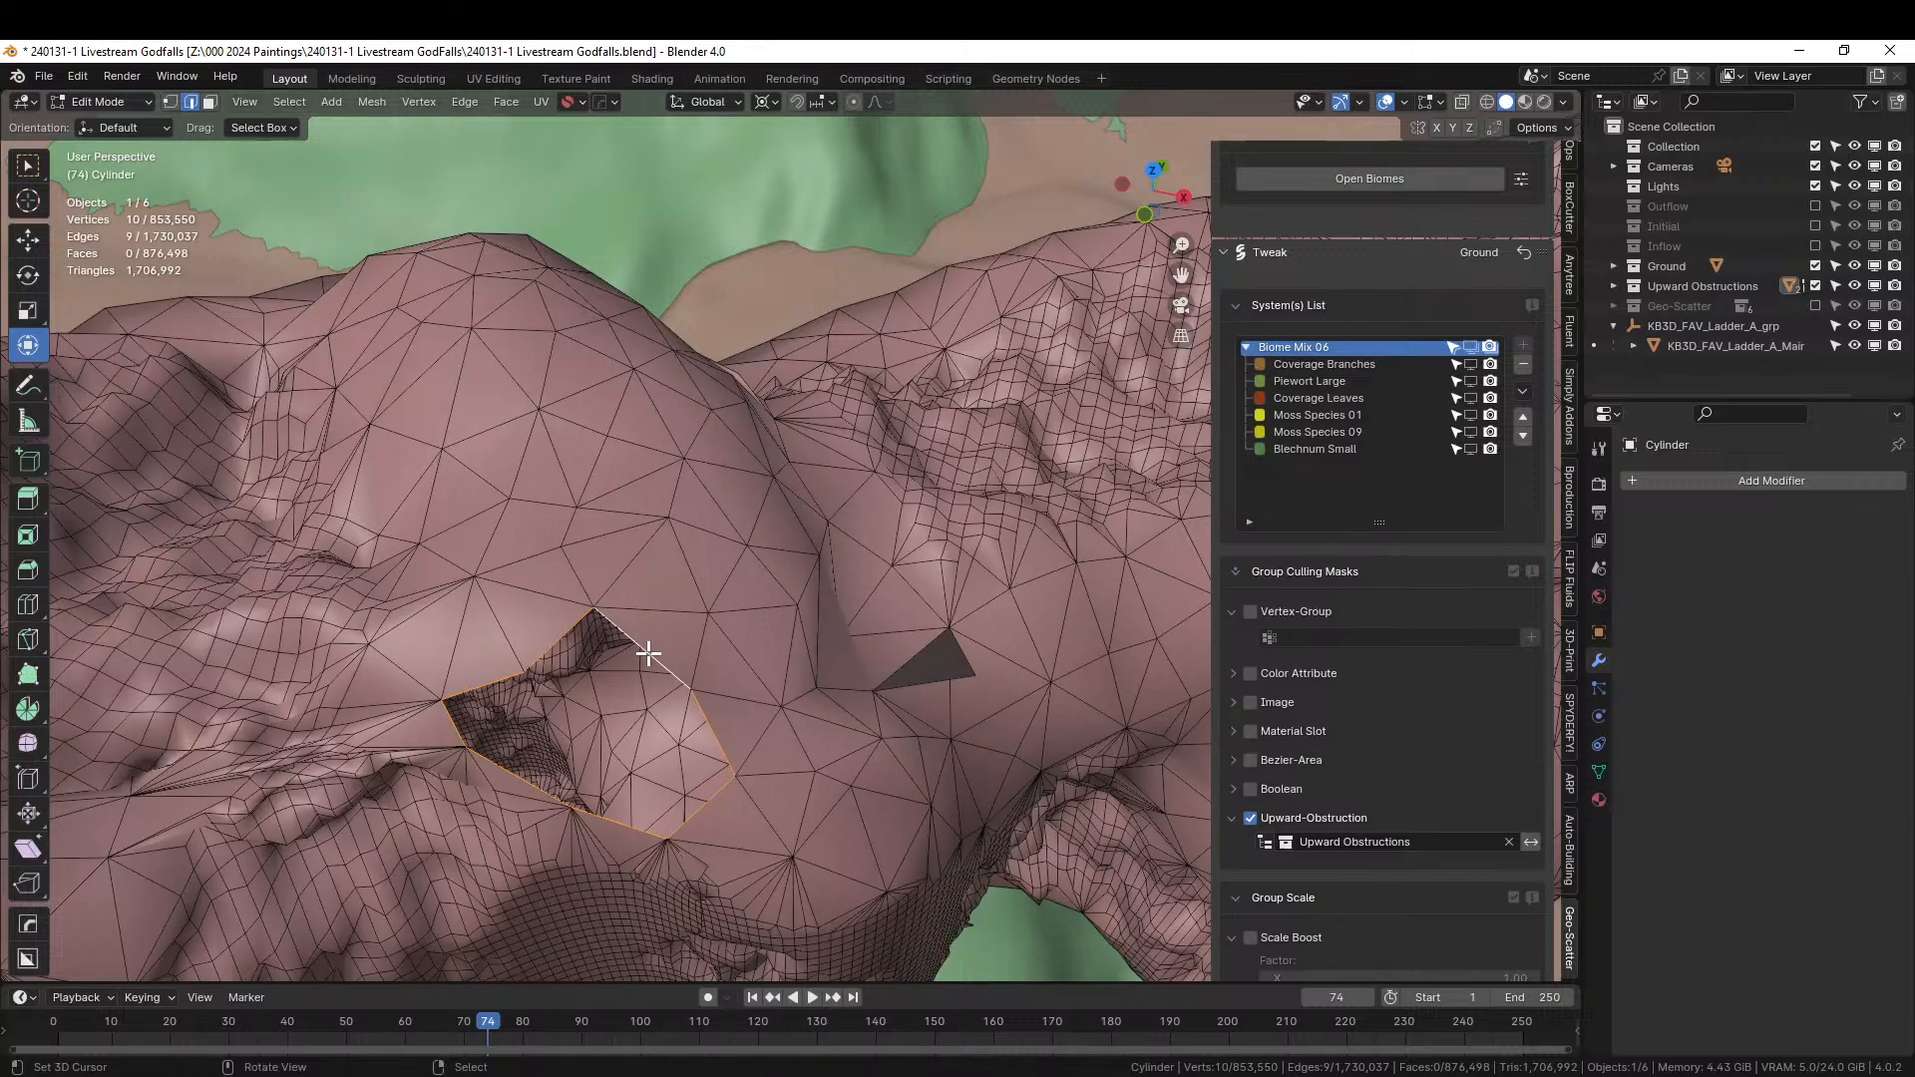
pyautogui.press('f')
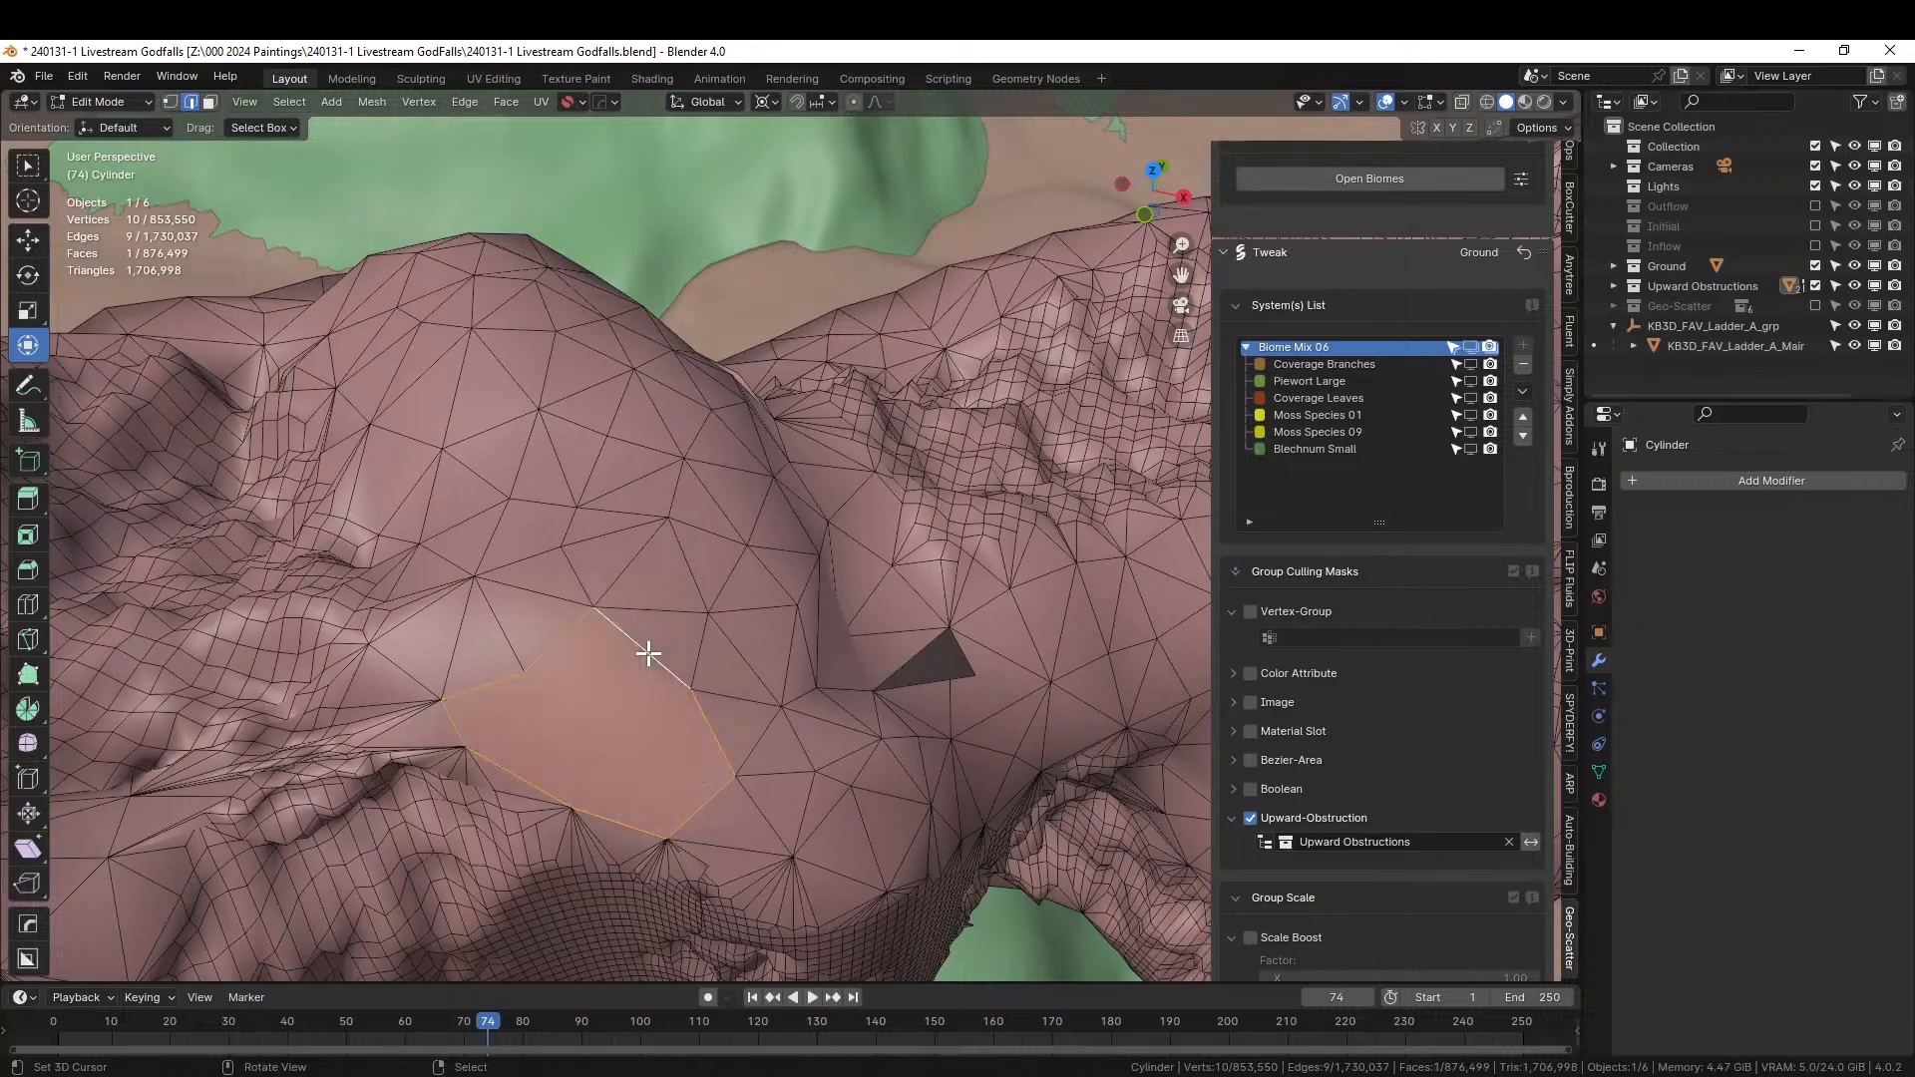
pyautogui.click(500, 102)
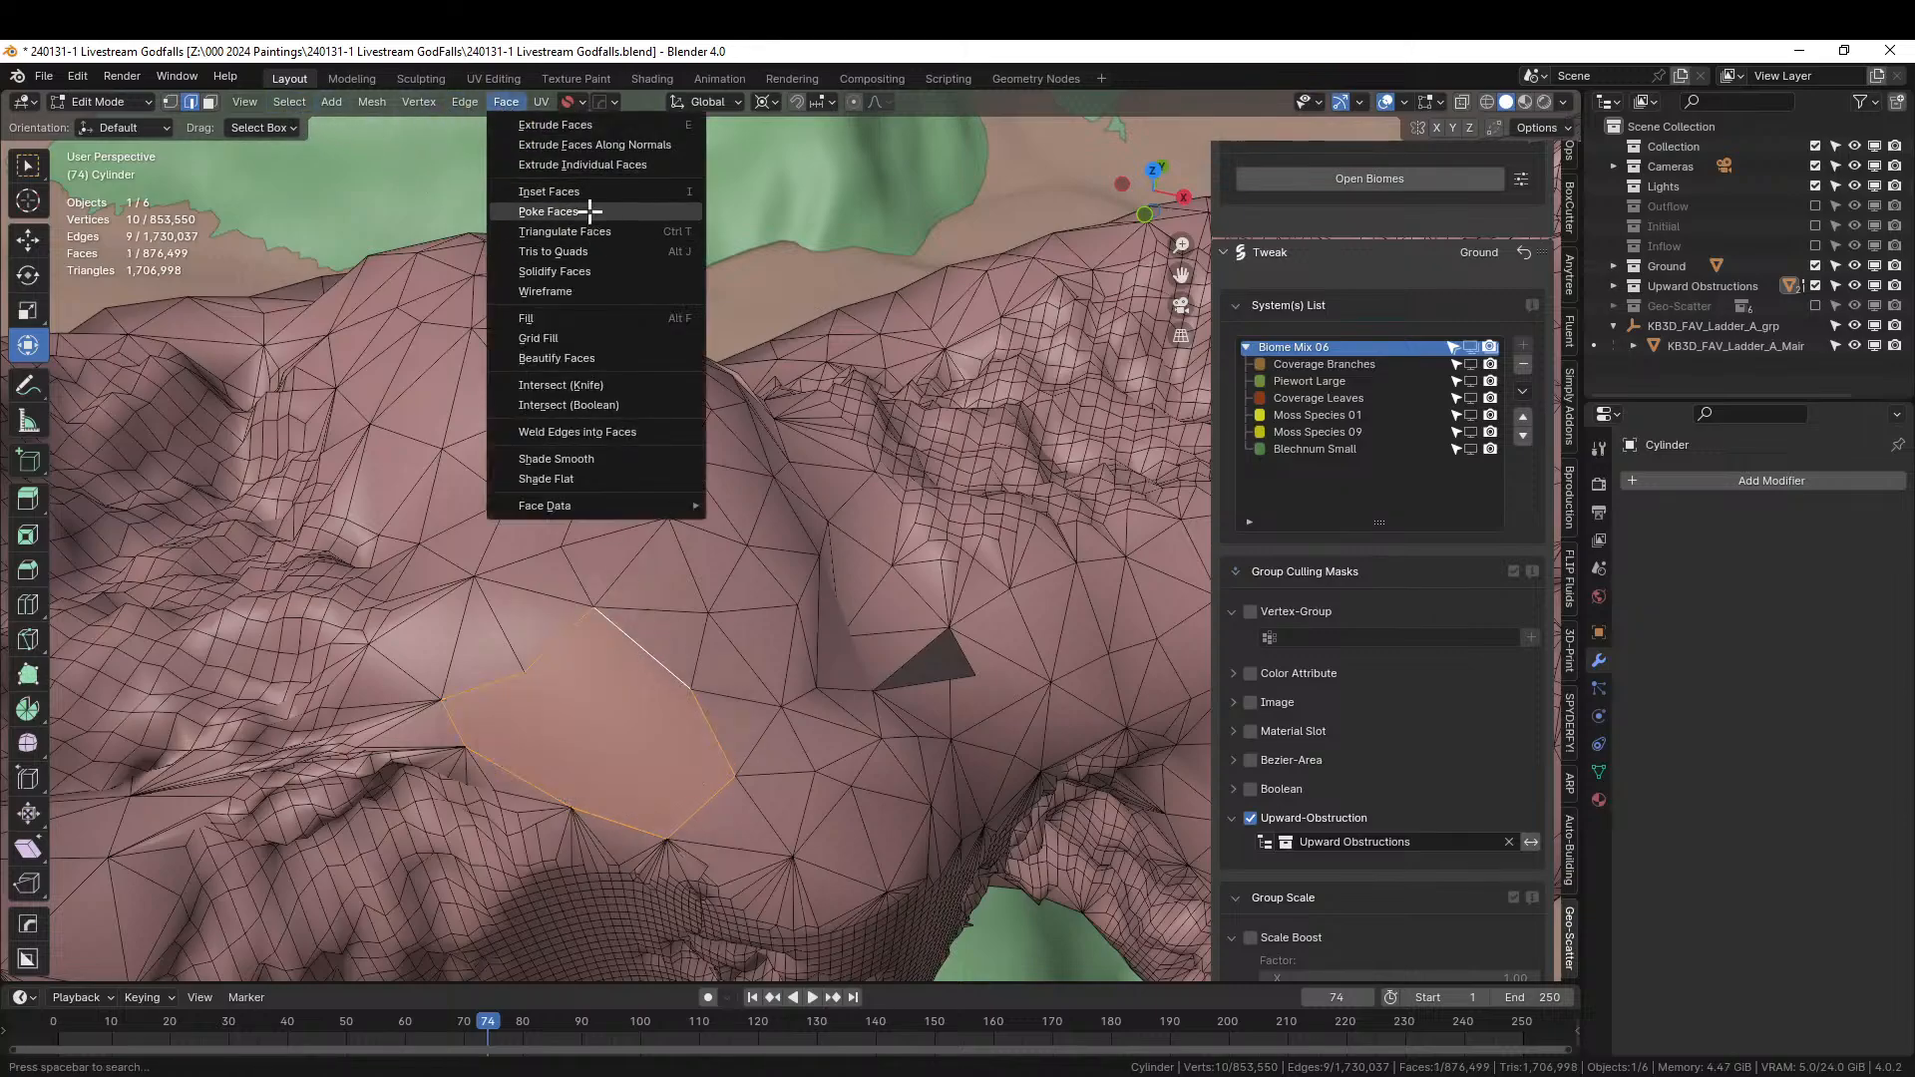
pyautogui.click(548, 212)
# Select a face at the dark triangular fold beside the filled hole in face select mode and frame it closely.
pyautogui.click(919, 652)
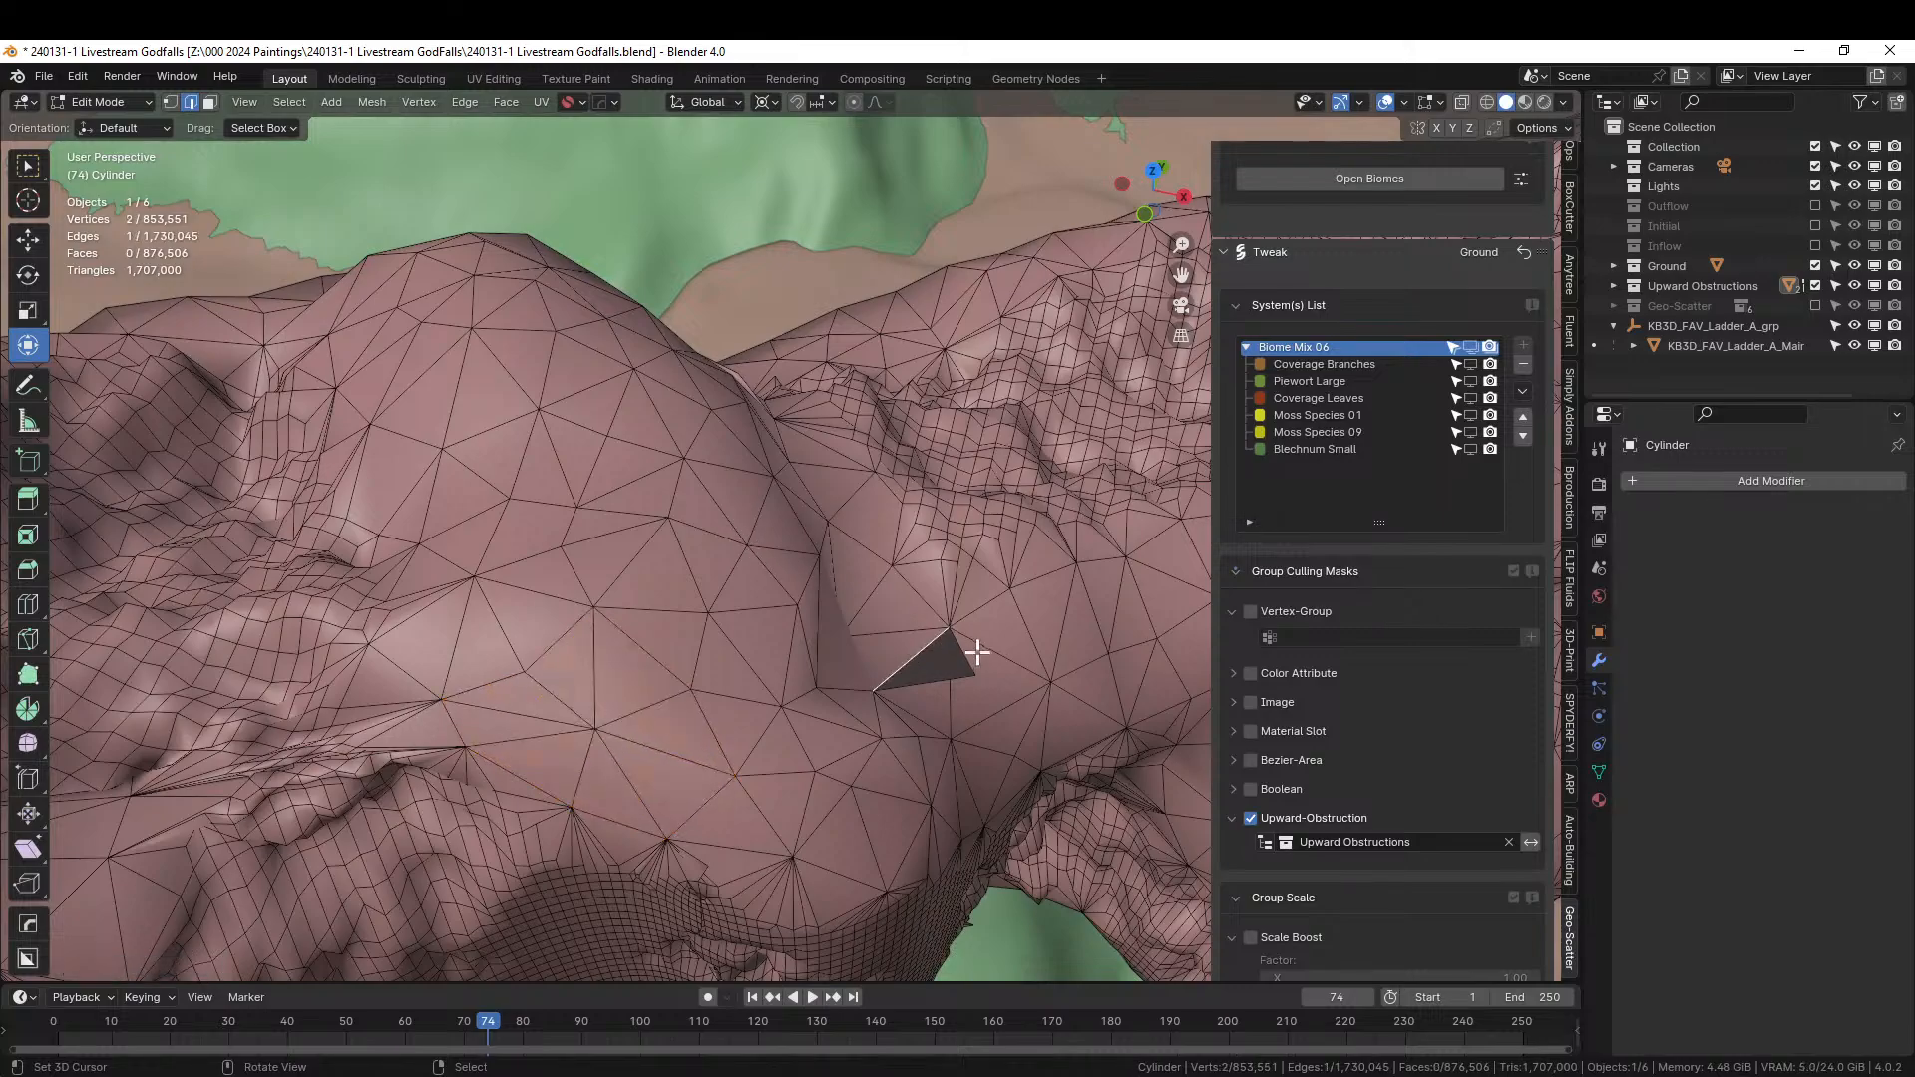
pyautogui.keyDown('shift'); pyautogui.click(927, 686); pyautogui.keyUp('shift')
pyautogui.moveTo(937, 680); pyautogui.dragTo(700, 283, button='middle')
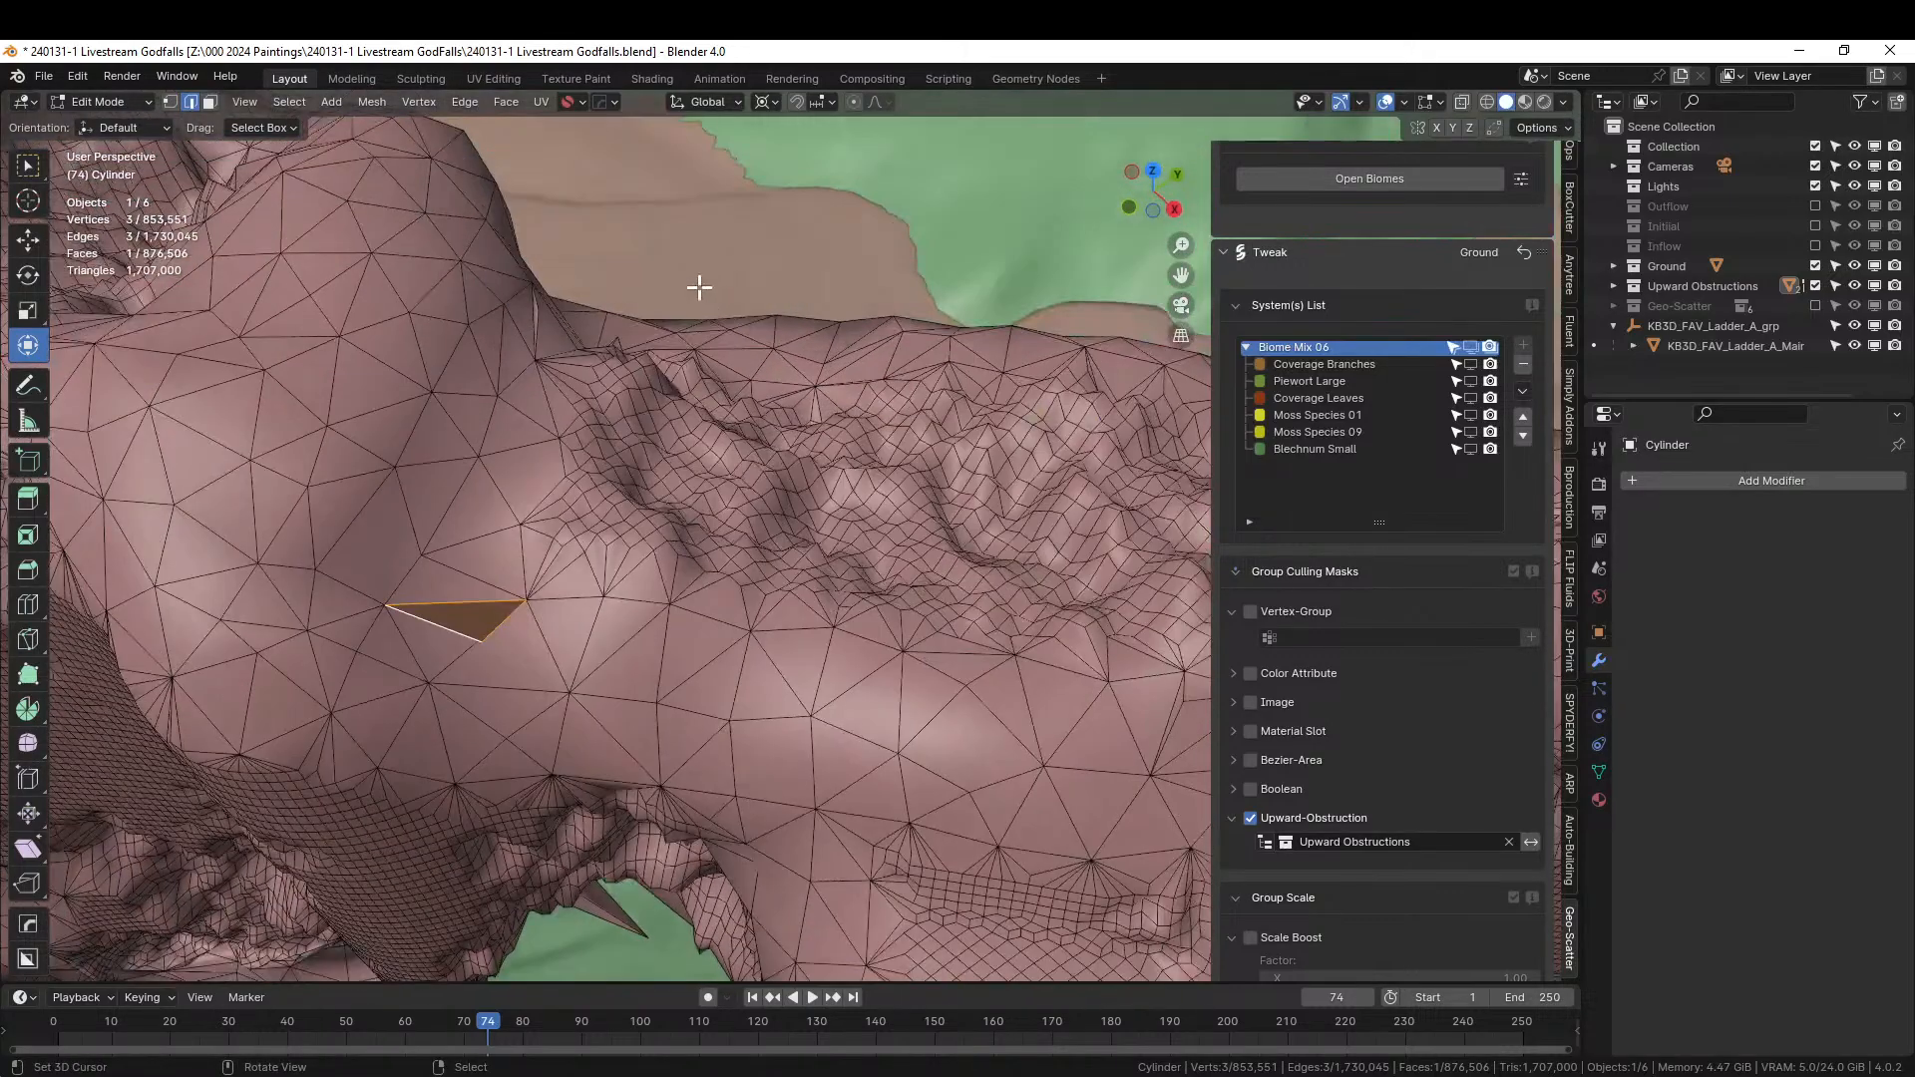
pyautogui.click(485, 557)
pyautogui.press('3')
pyautogui.click(464, 596)
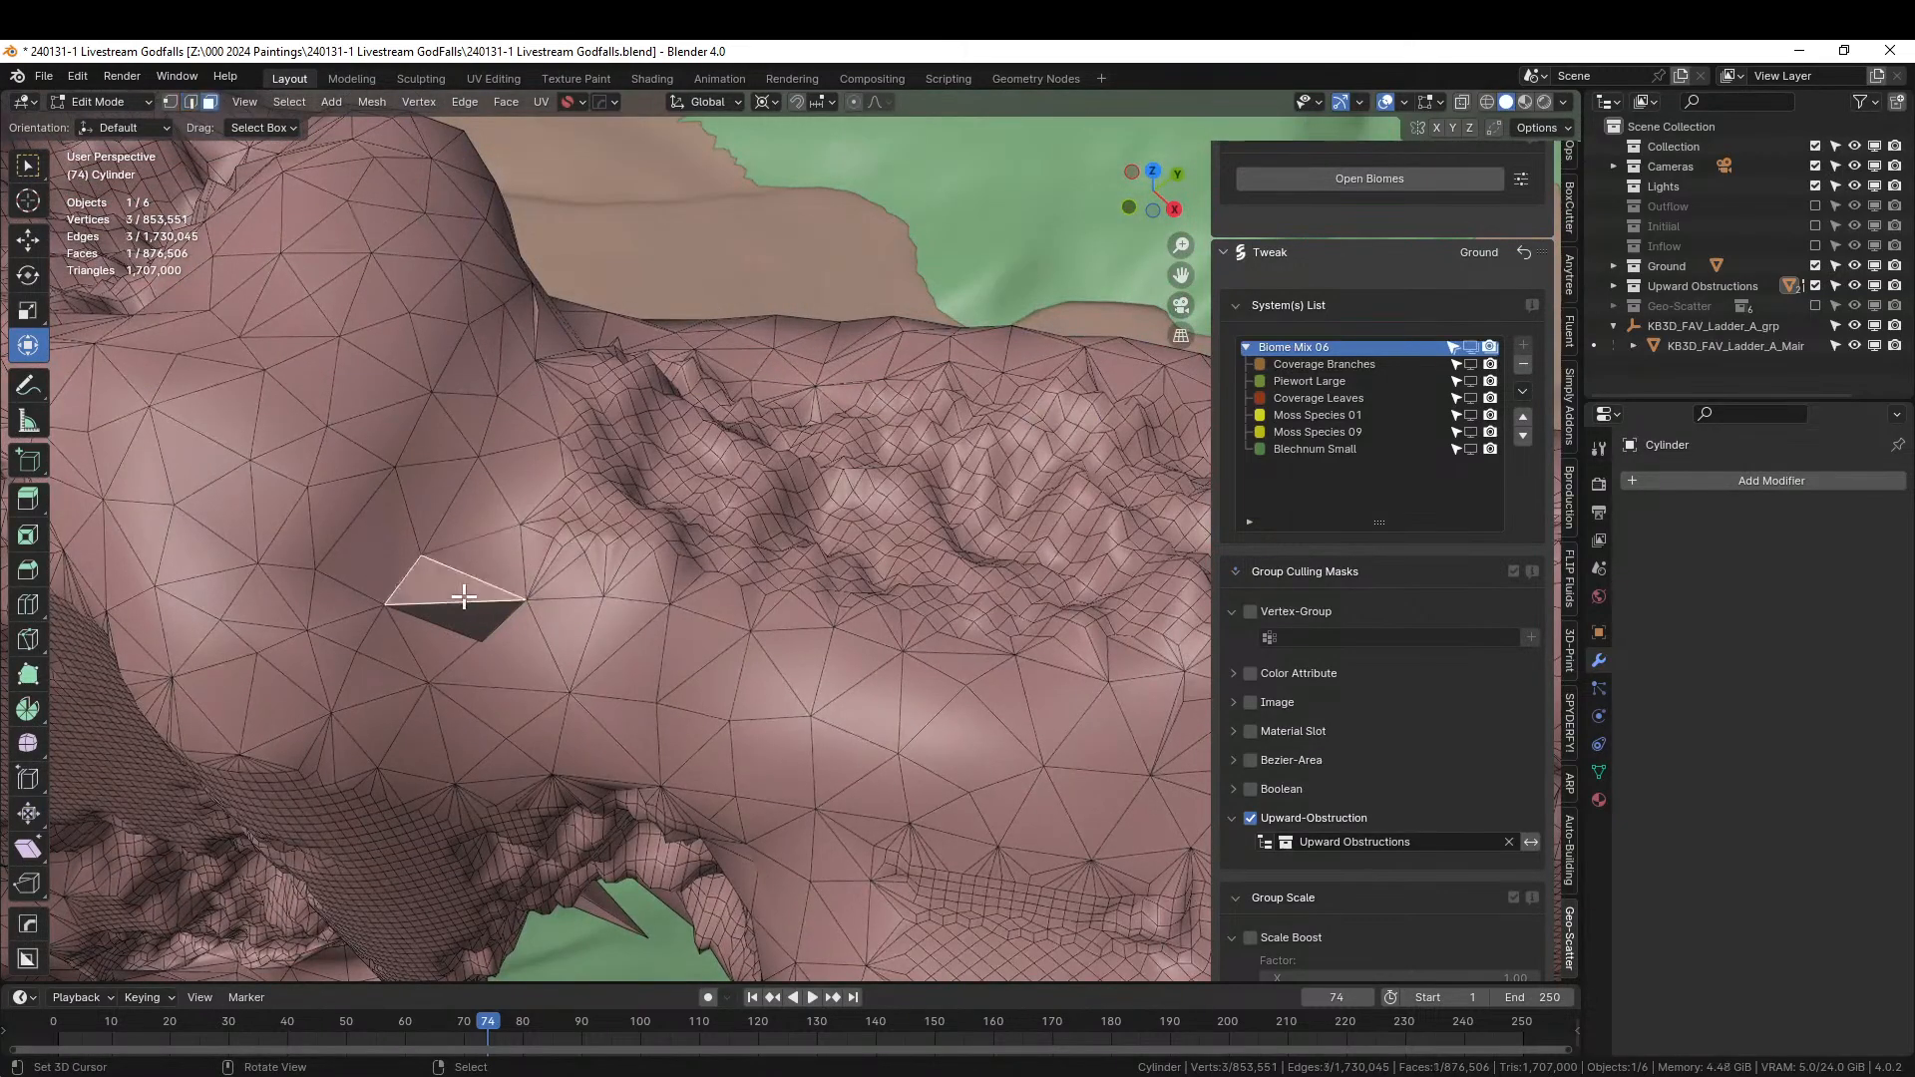
pyautogui.press('KP_Decimal')
pyautogui.moveTo(471, 569); pyautogui.dragTo(660, 526, button='middle')
# Delete the two overlapping folded faces beside the filled hole in the structure's mesh.
pyautogui.rightClick(816, 419)
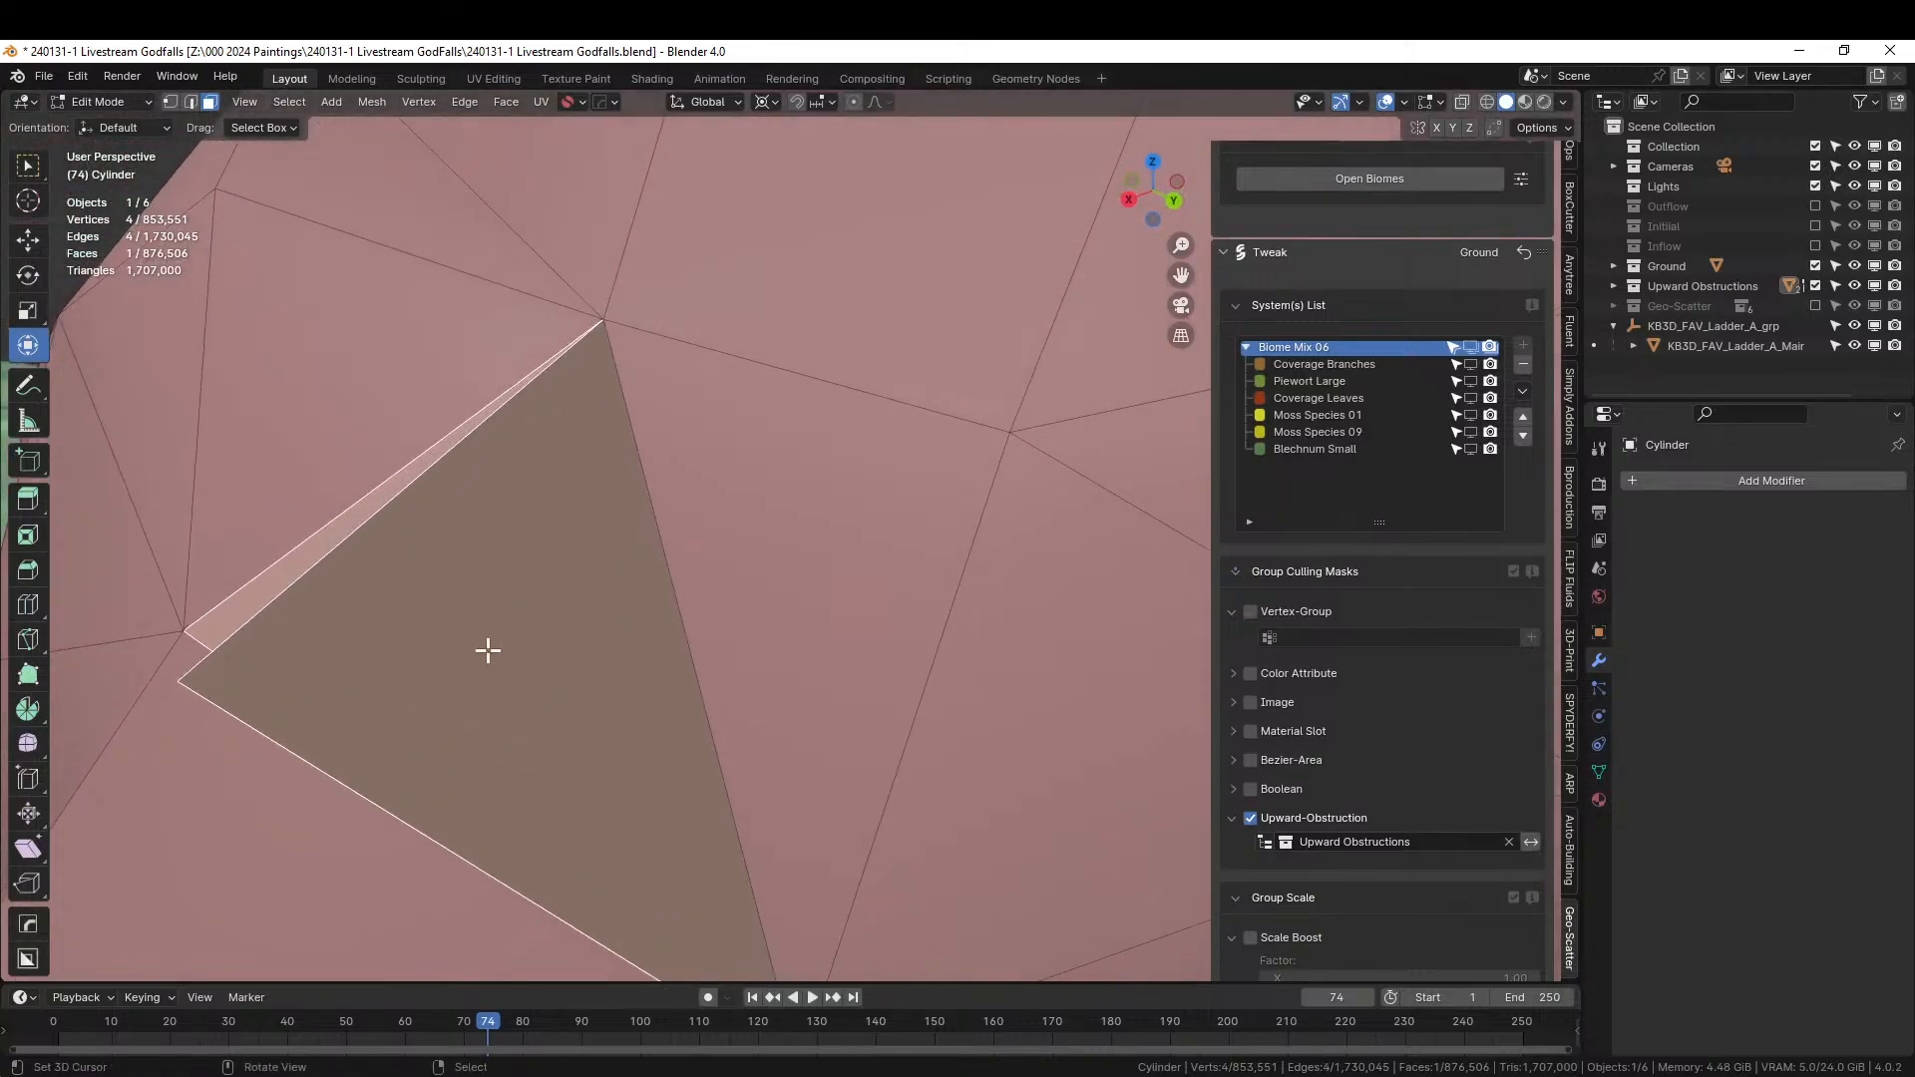
pyautogui.scroll(-5, 488, 650)
pyautogui.moveTo(569, 620); pyautogui.dragTo(647, 587, button='middle')
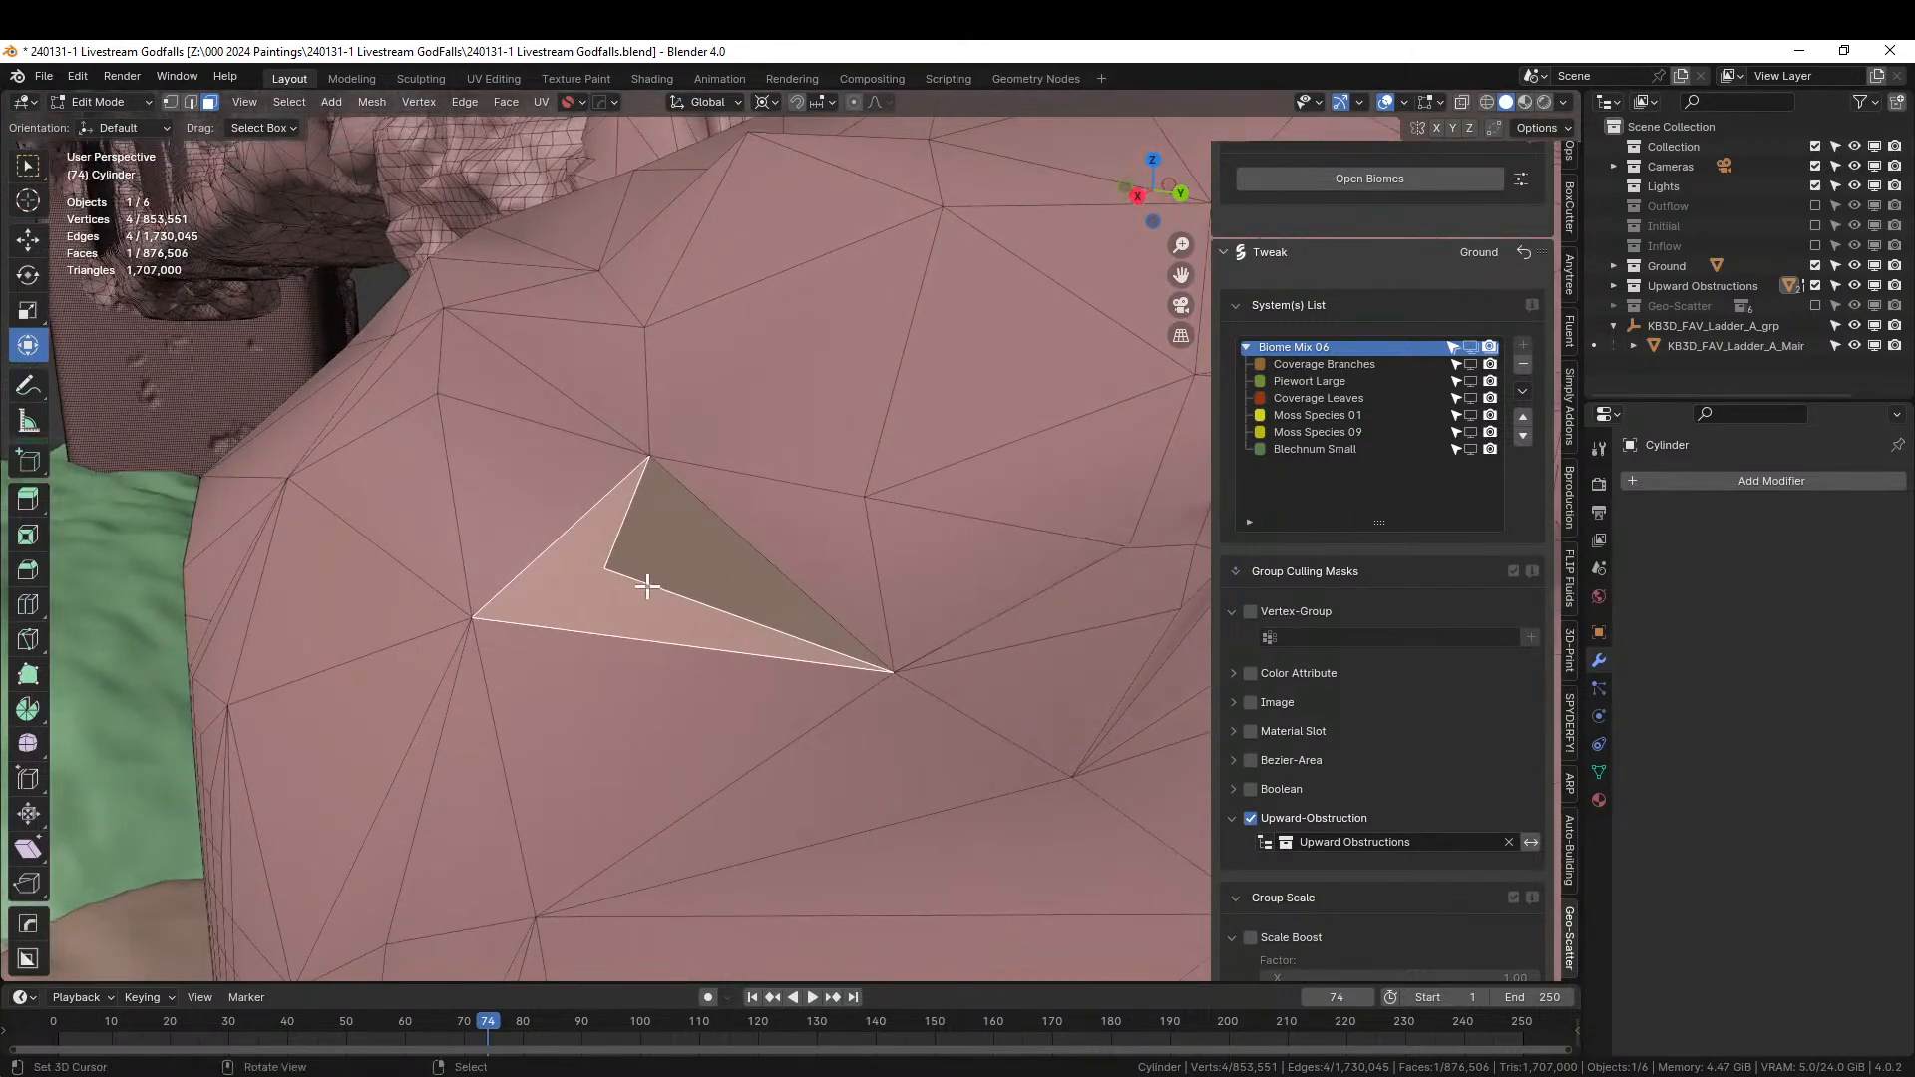
pyautogui.press('x')
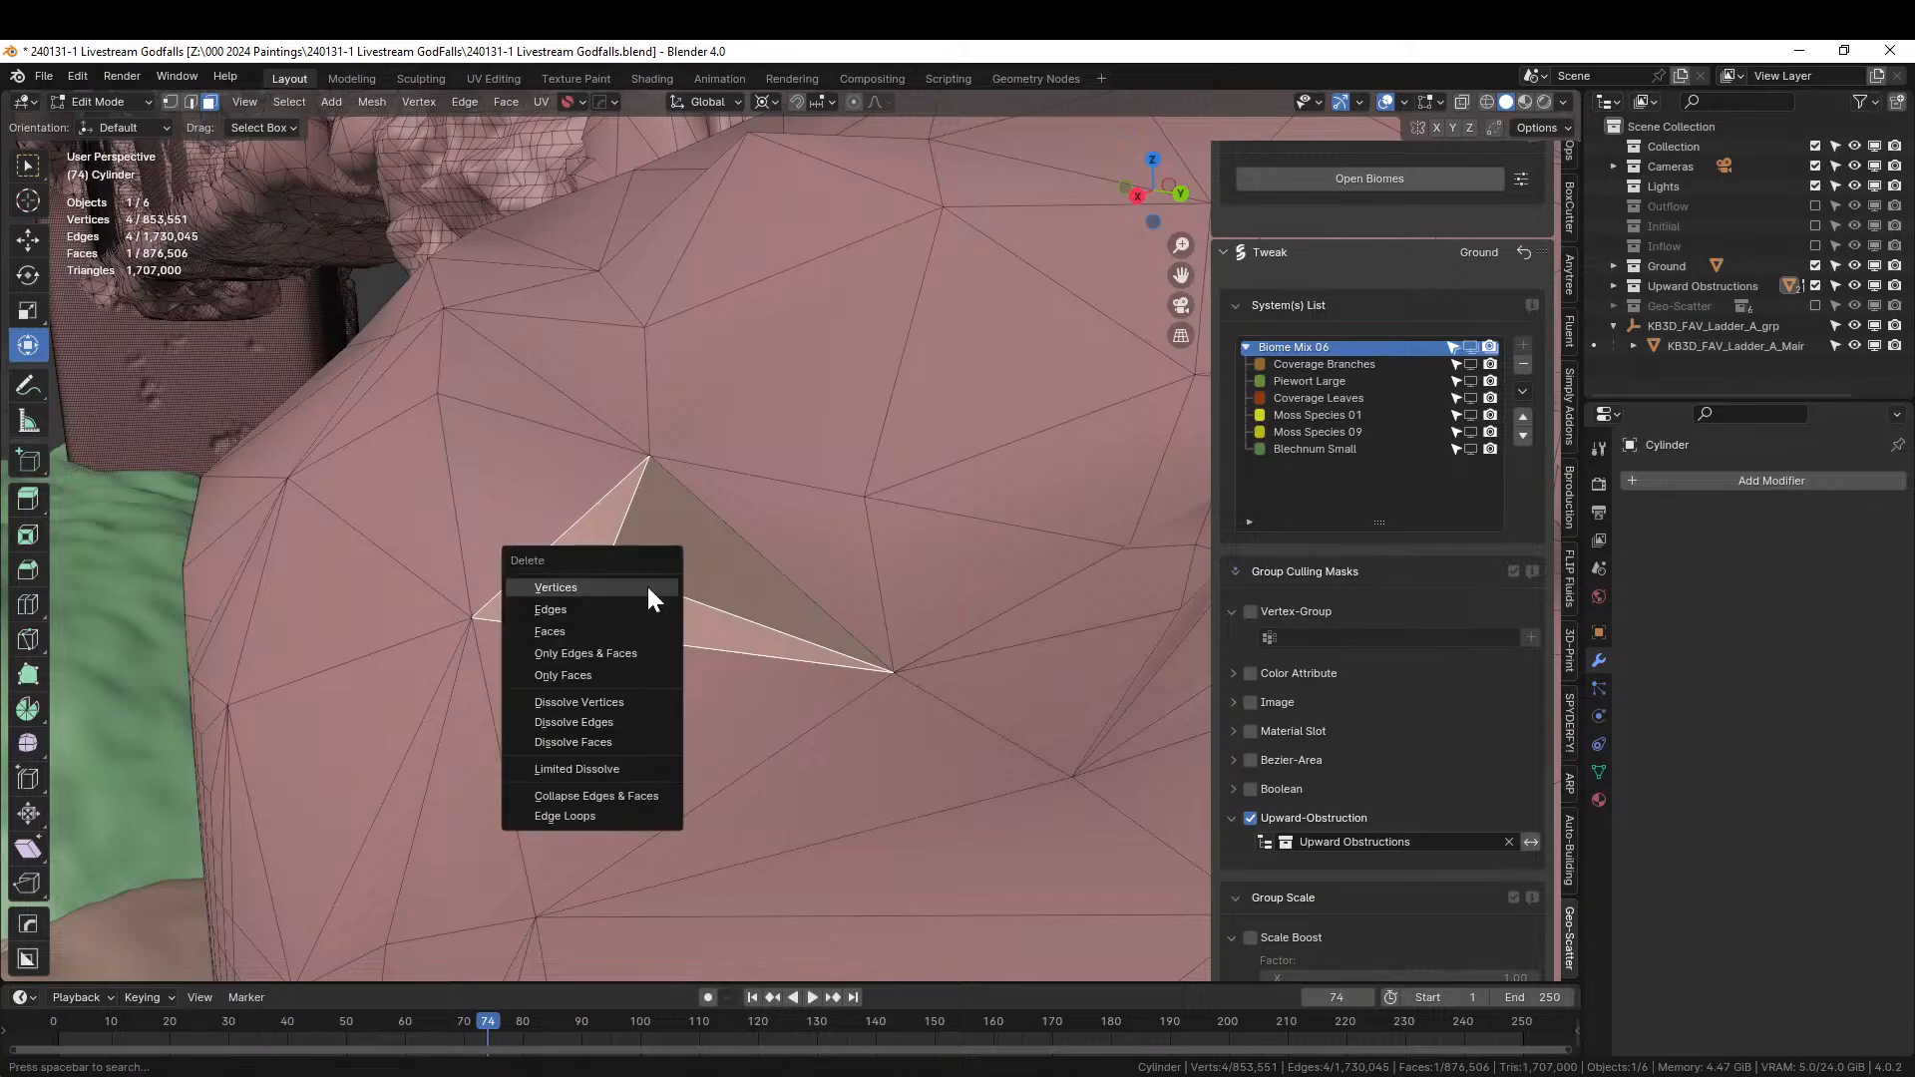
pyautogui.click(577, 628)
pyautogui.rightClick(697, 552)
pyautogui.moveTo(697, 551); pyautogui.dragTo(710, 588, button='middle')
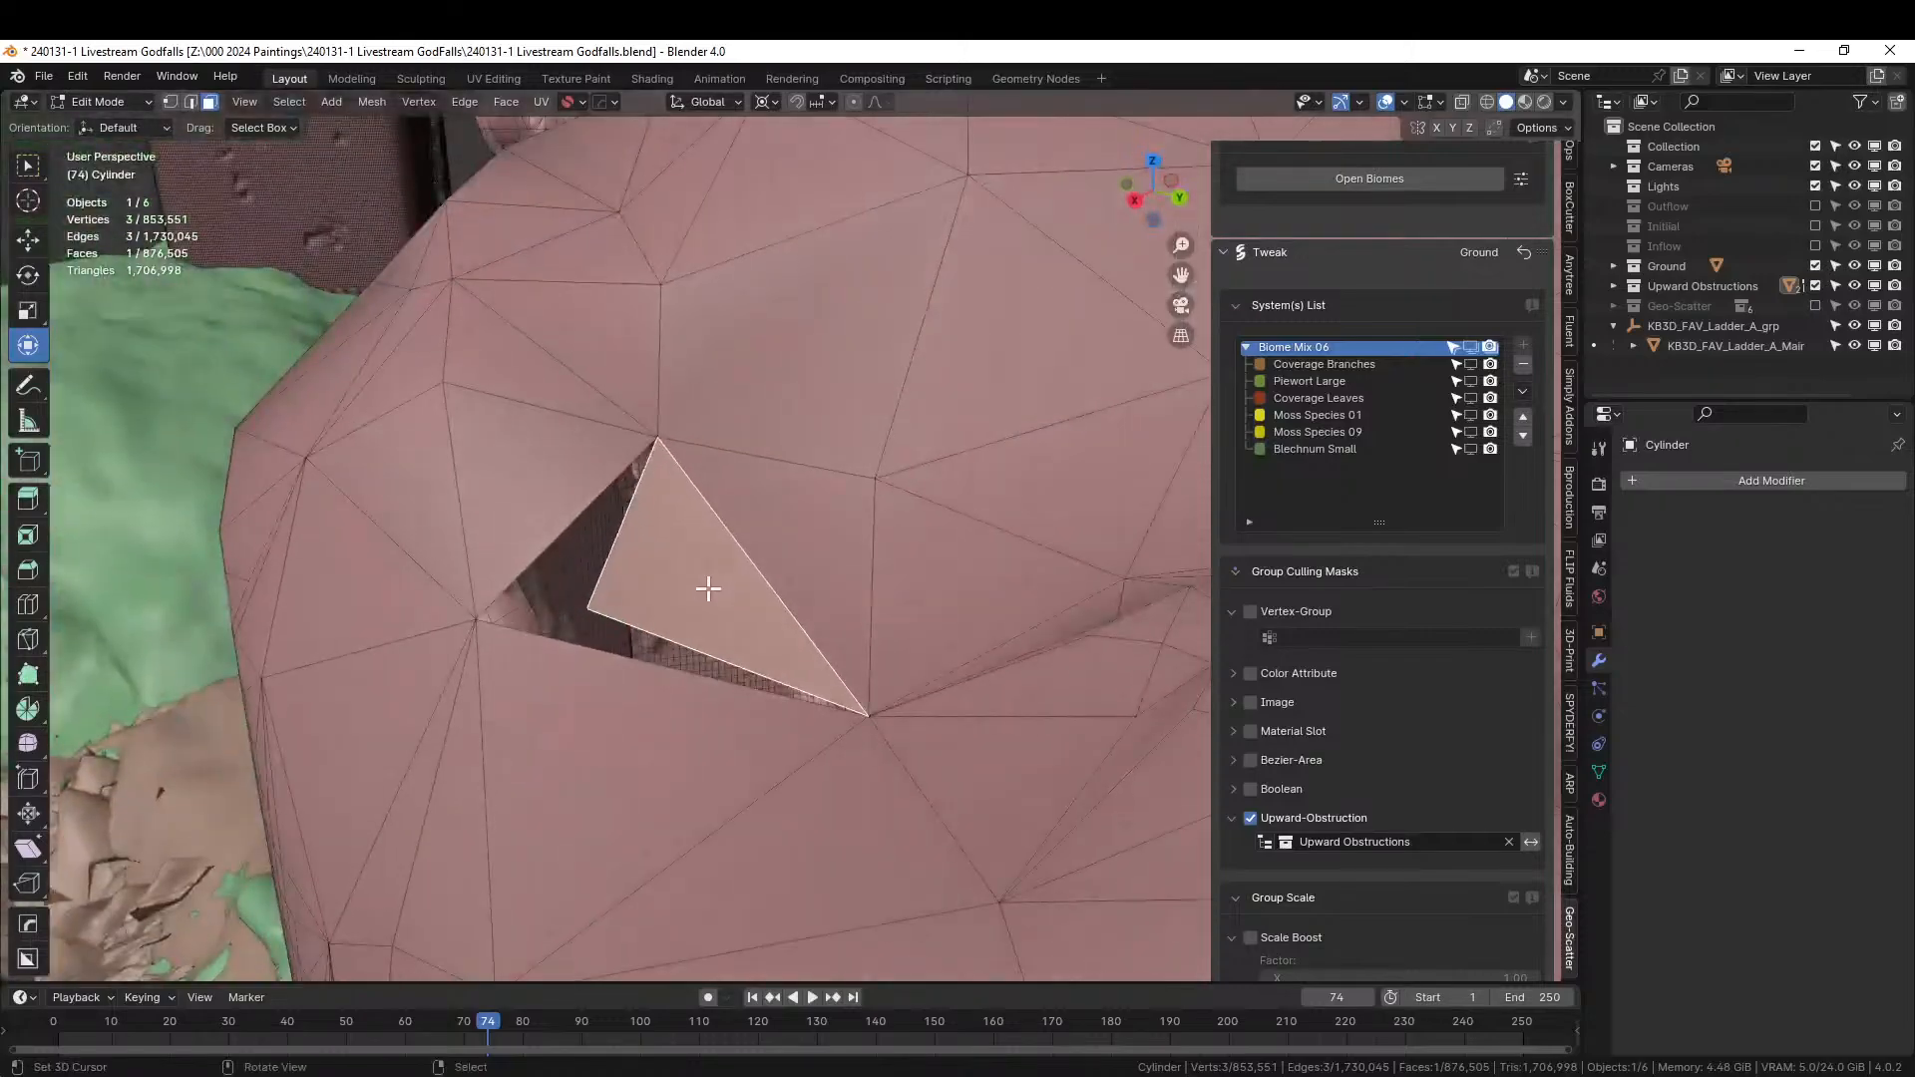
pyautogui.press('x')
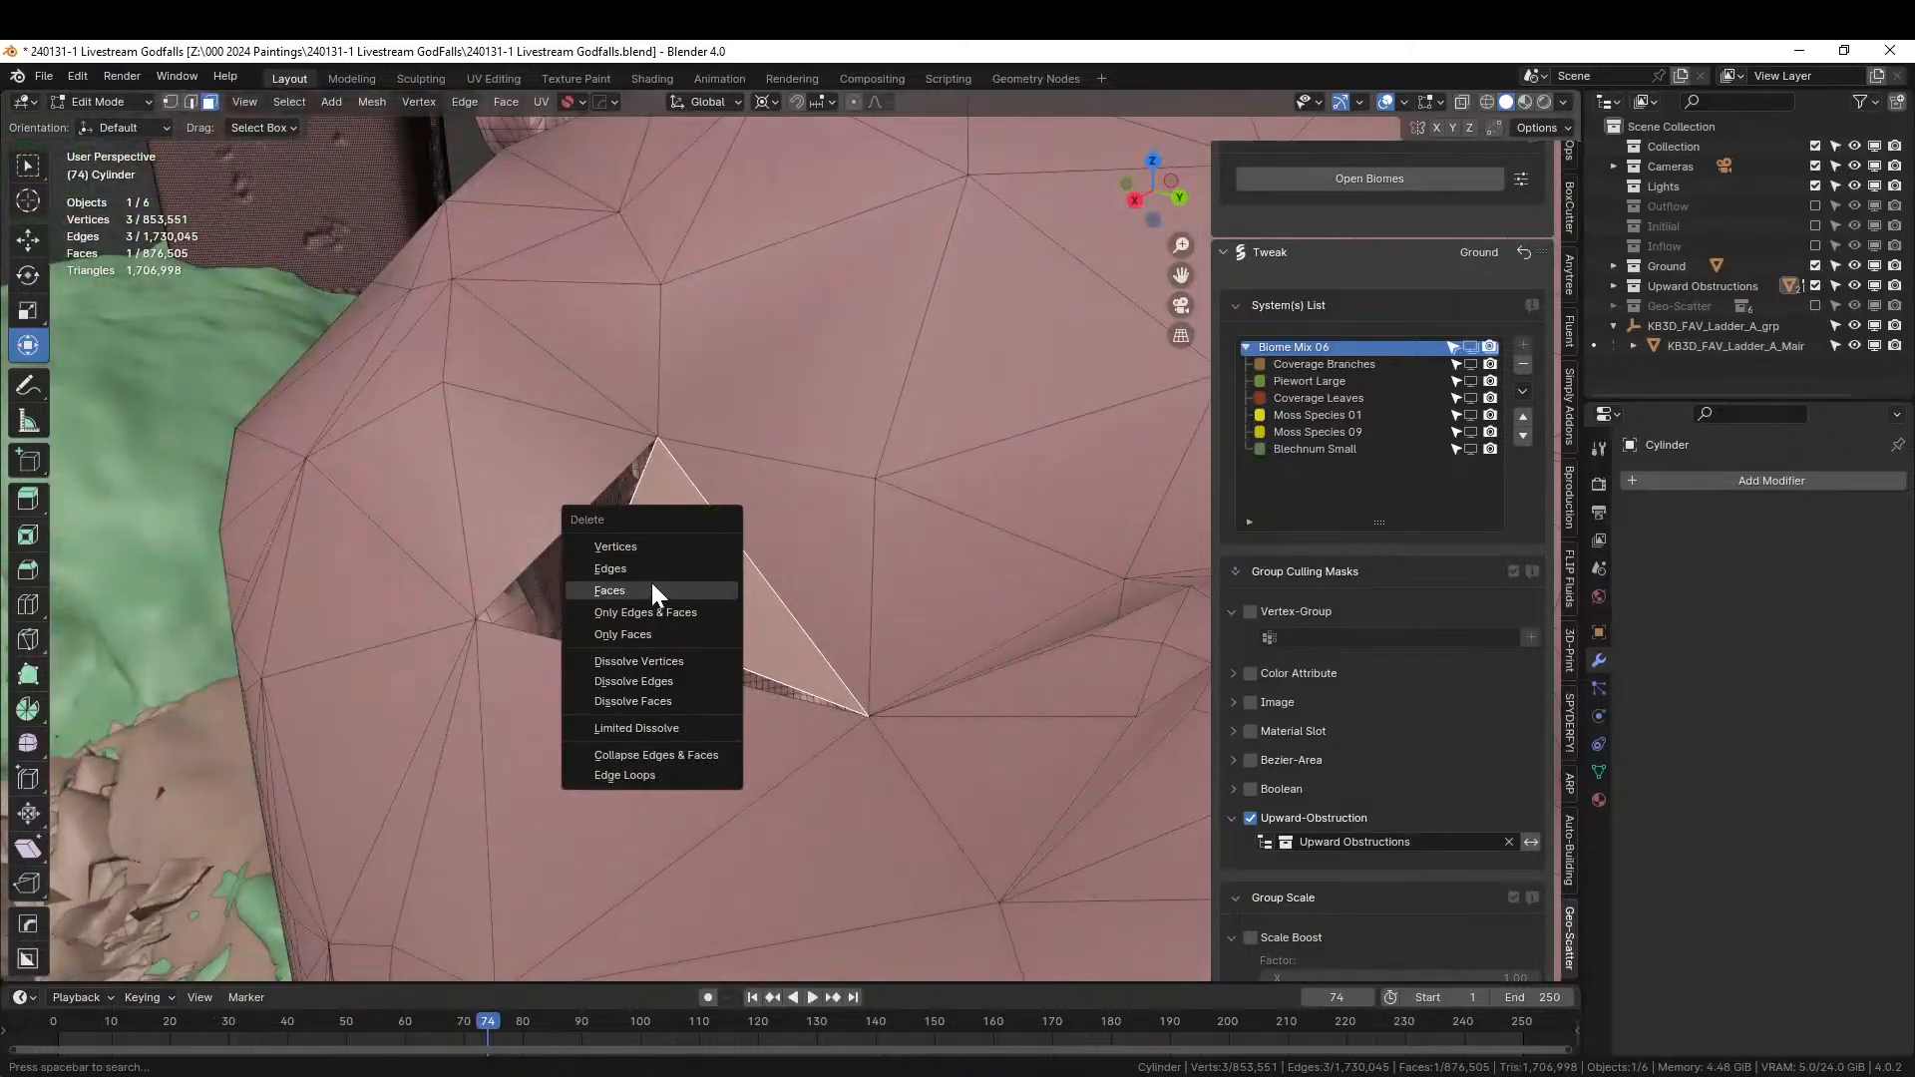
pyautogui.click(657, 594)
# Fill the resulting triangular hole with a face from its three boundary edges, return to object mode, and save the file.
pyautogui.press('2')
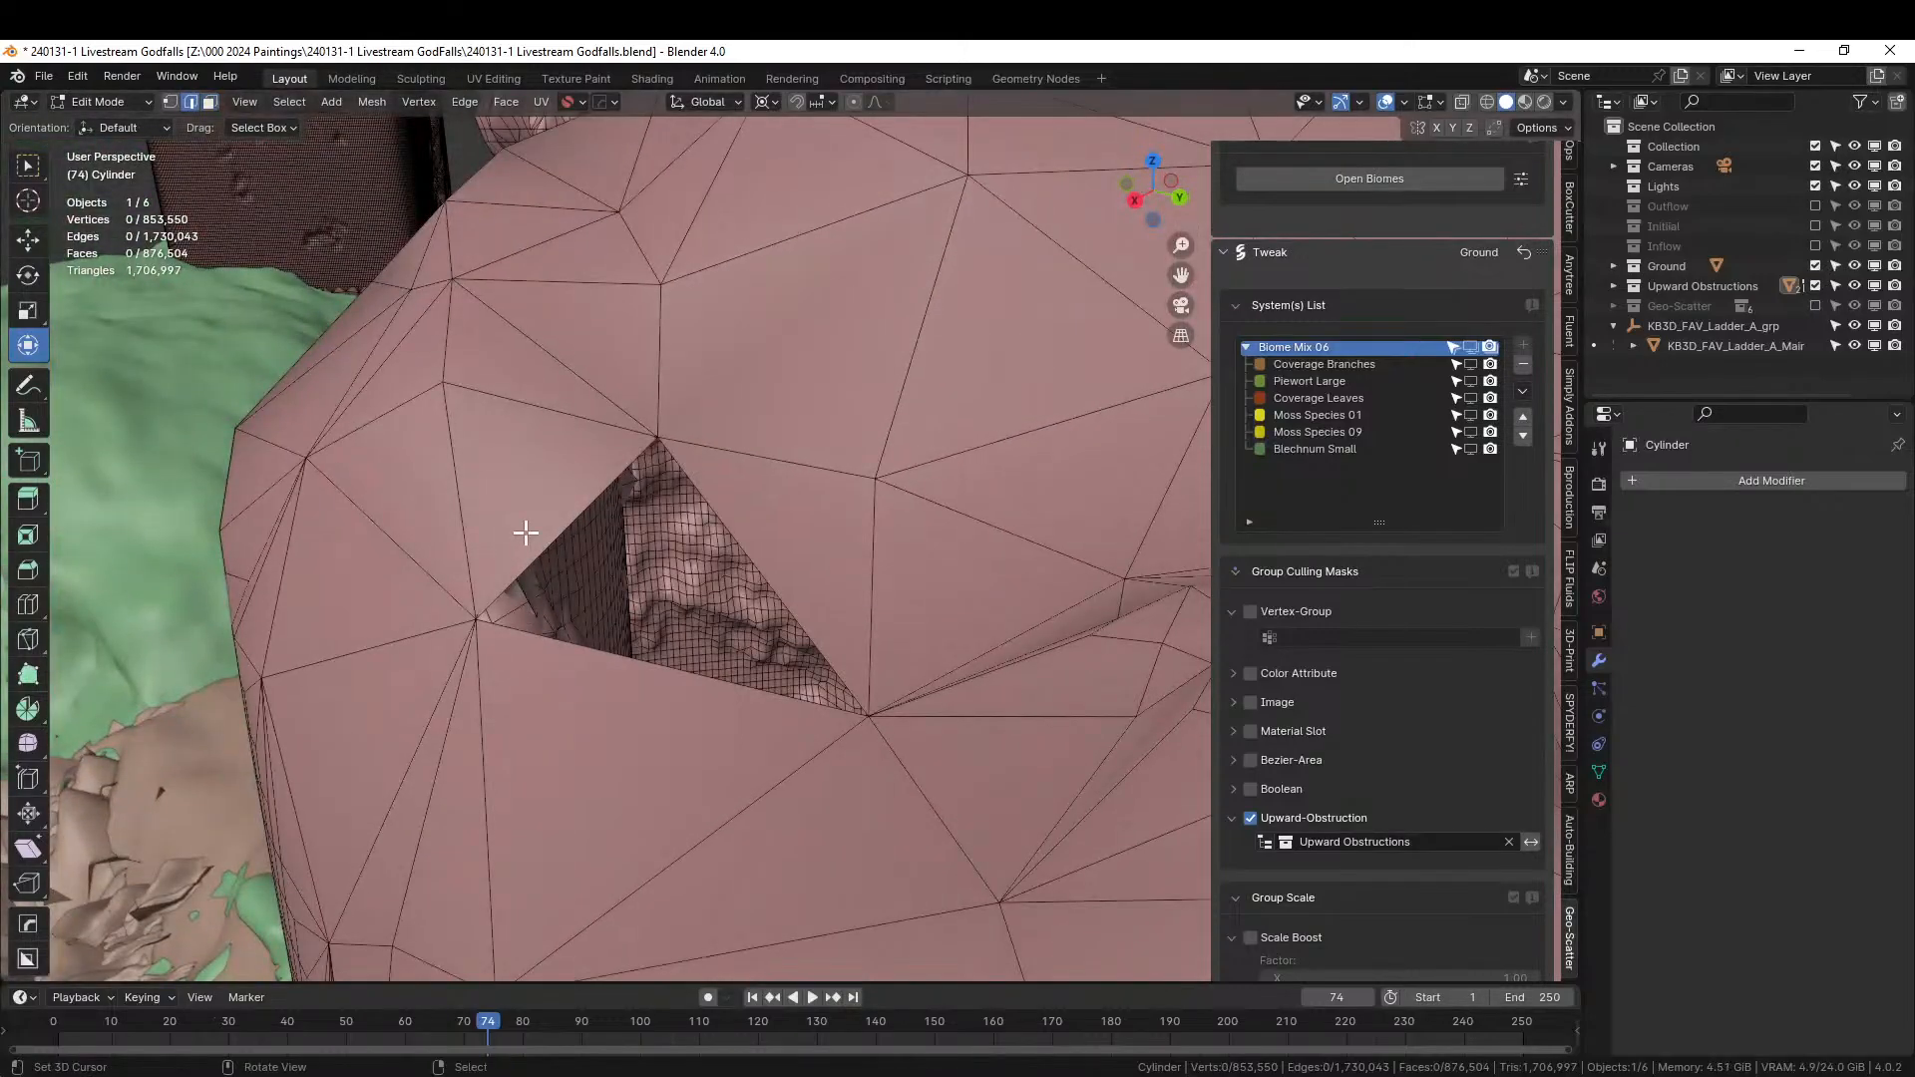
pyautogui.keyDown('shift'); pyautogui.click(614, 661); pyautogui.keyUp('shift')
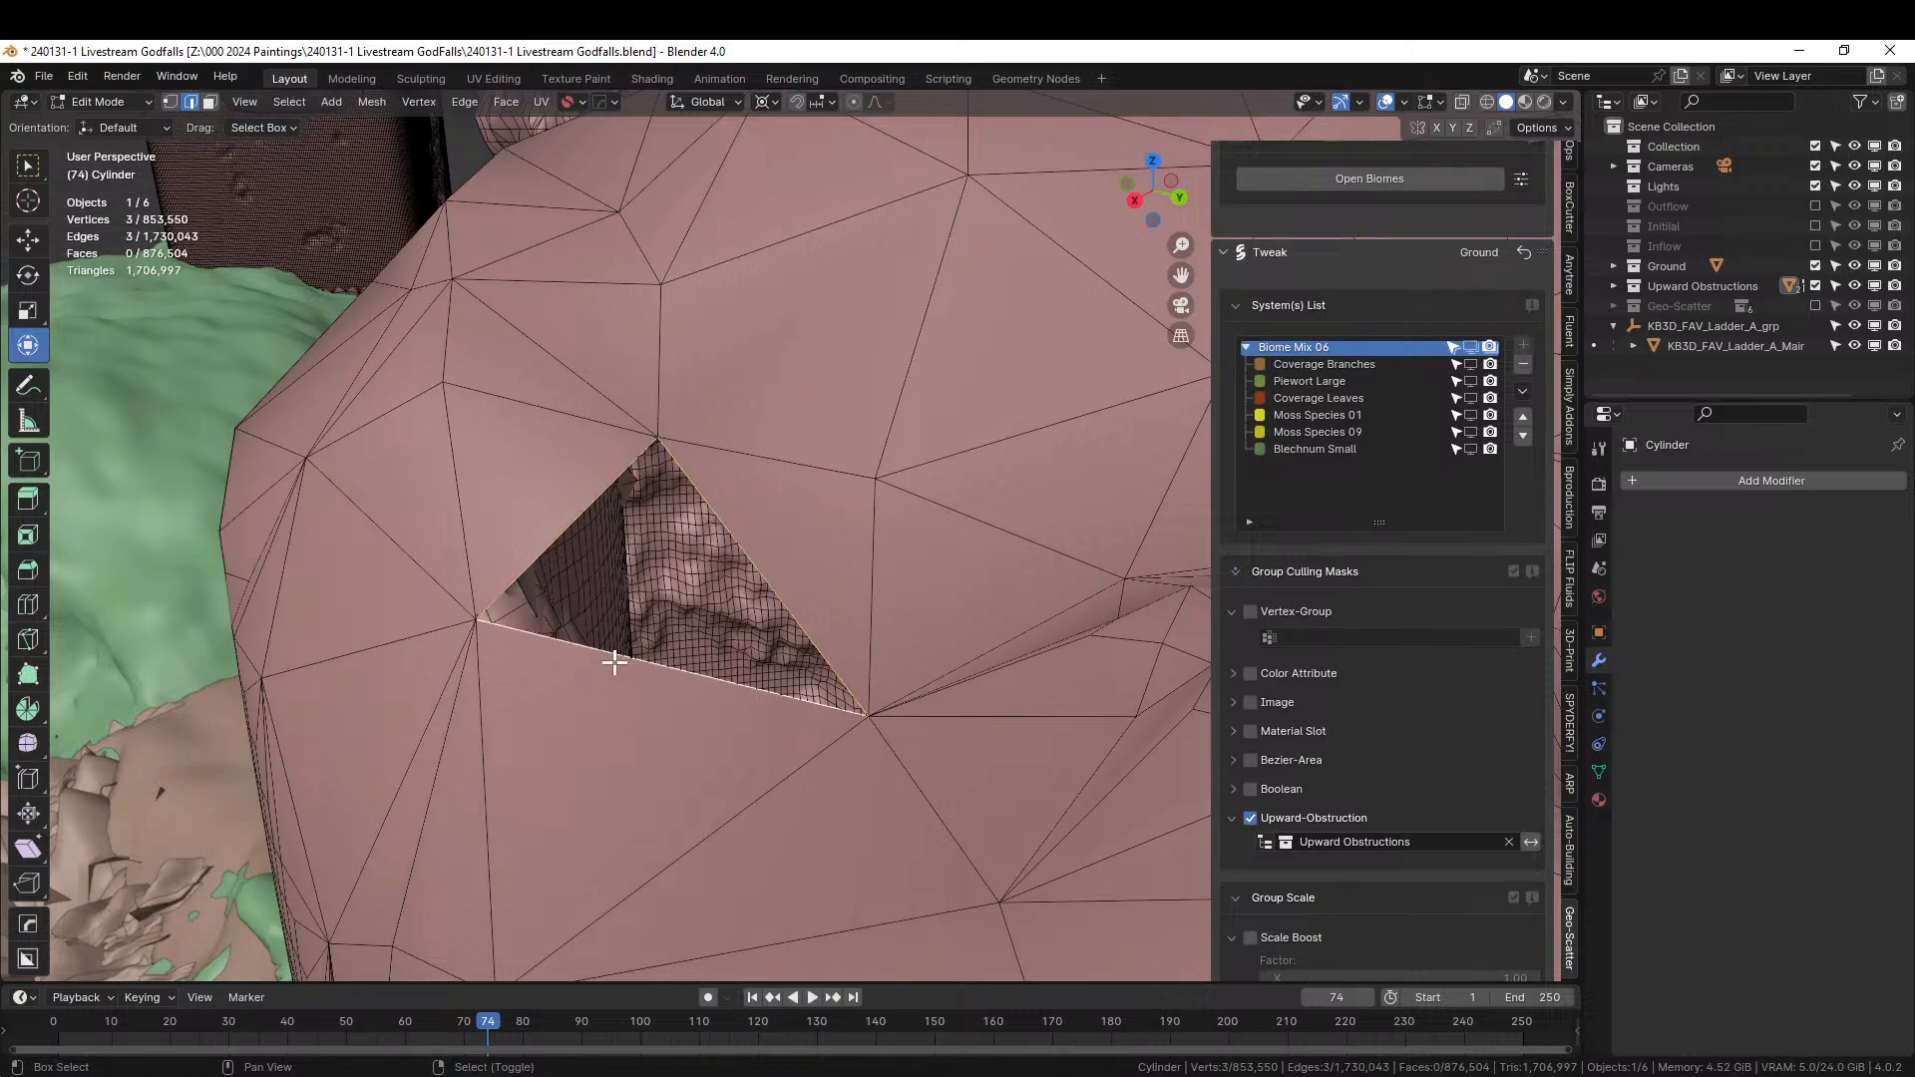
pyautogui.press('f')
pyautogui.moveTo(614, 661); pyautogui.dragTo(391, 656, button='middle')
pyautogui.press('Tab')
pyautogui.scroll(-5, 867, 634)
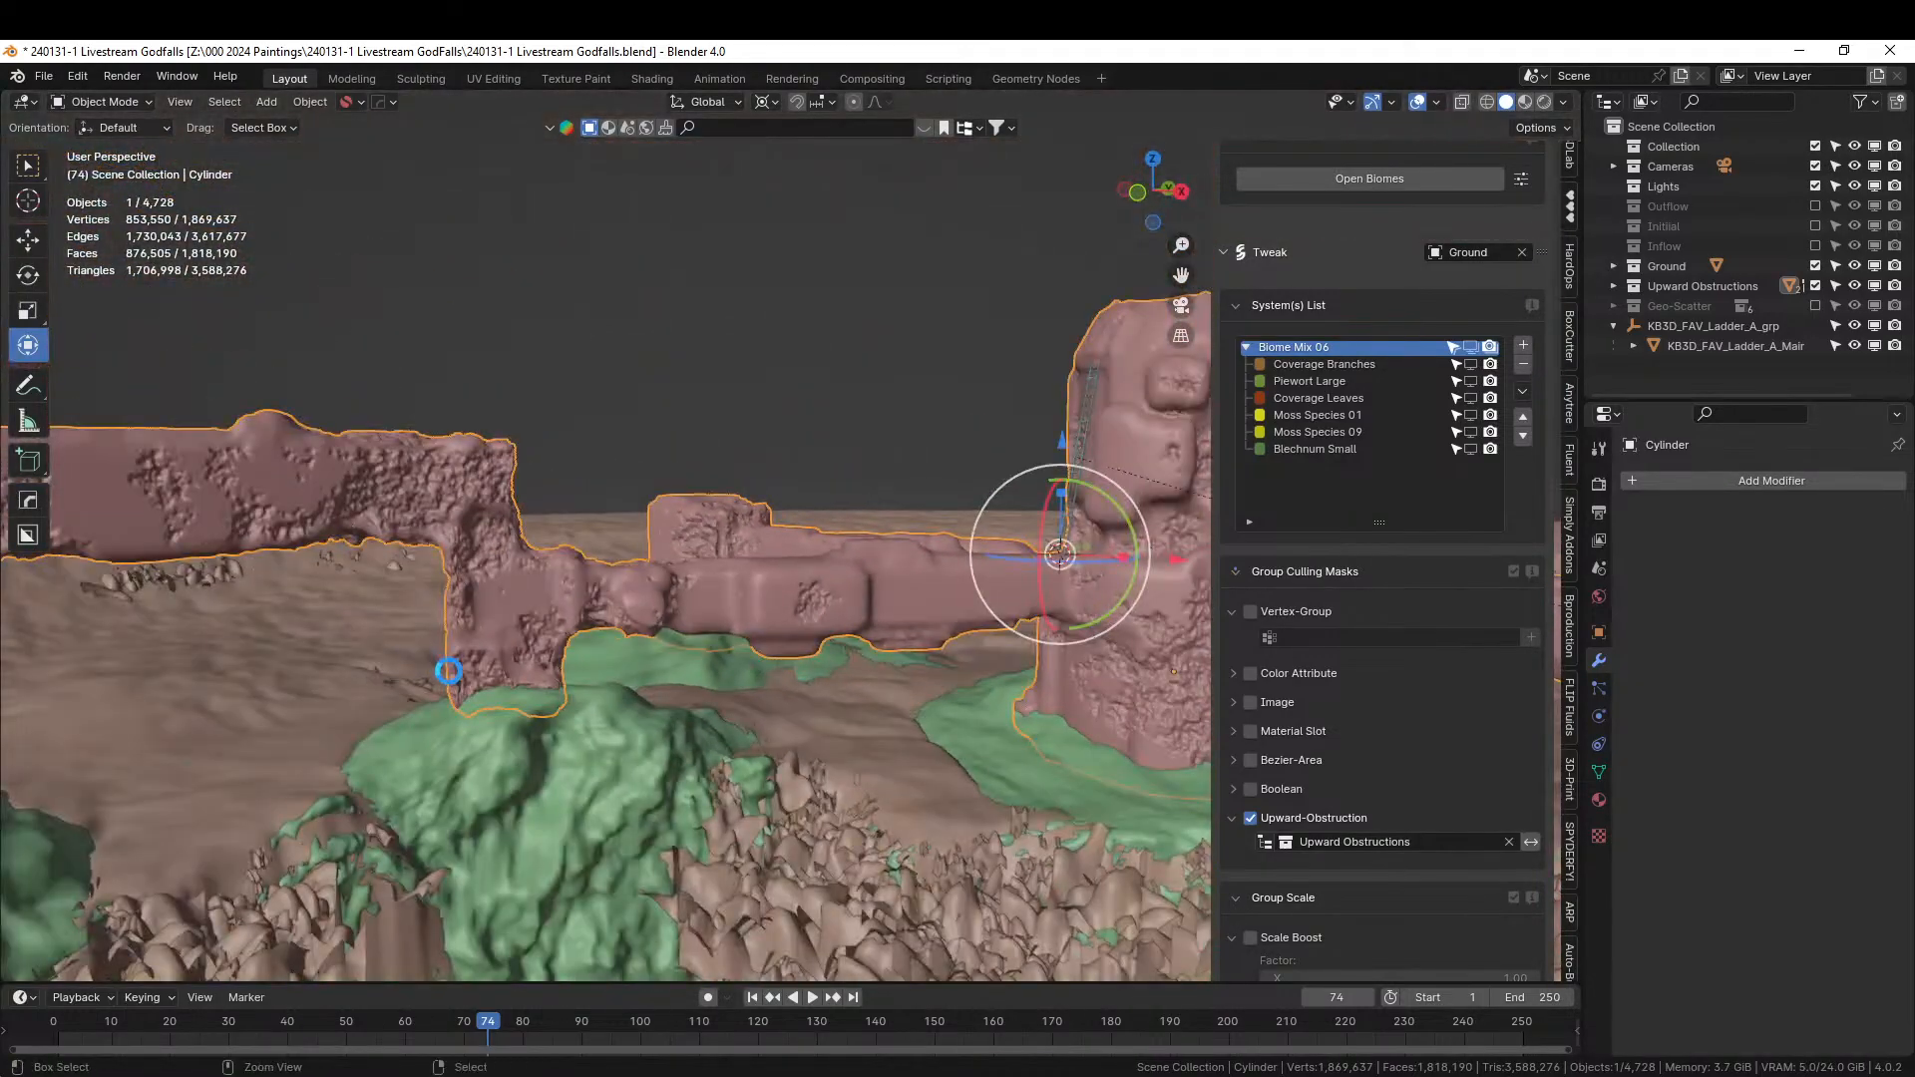
pyautogui.hotkey('ctrl', 's')
# Place the 3D cursor on the rounded top of the fortress's central tower.
pyautogui.moveTo(678, 671); pyautogui.dragTo(670, 775, button='middle')
pyautogui.moveTo(680, 698); pyautogui.dragTo(760, 640, button='middle')
pyautogui.keyDown('shift'); pyautogui.moveTo(895, 662); pyautogui.dragTo(189, 812, button='middle'); pyautogui.keyUp('shift')
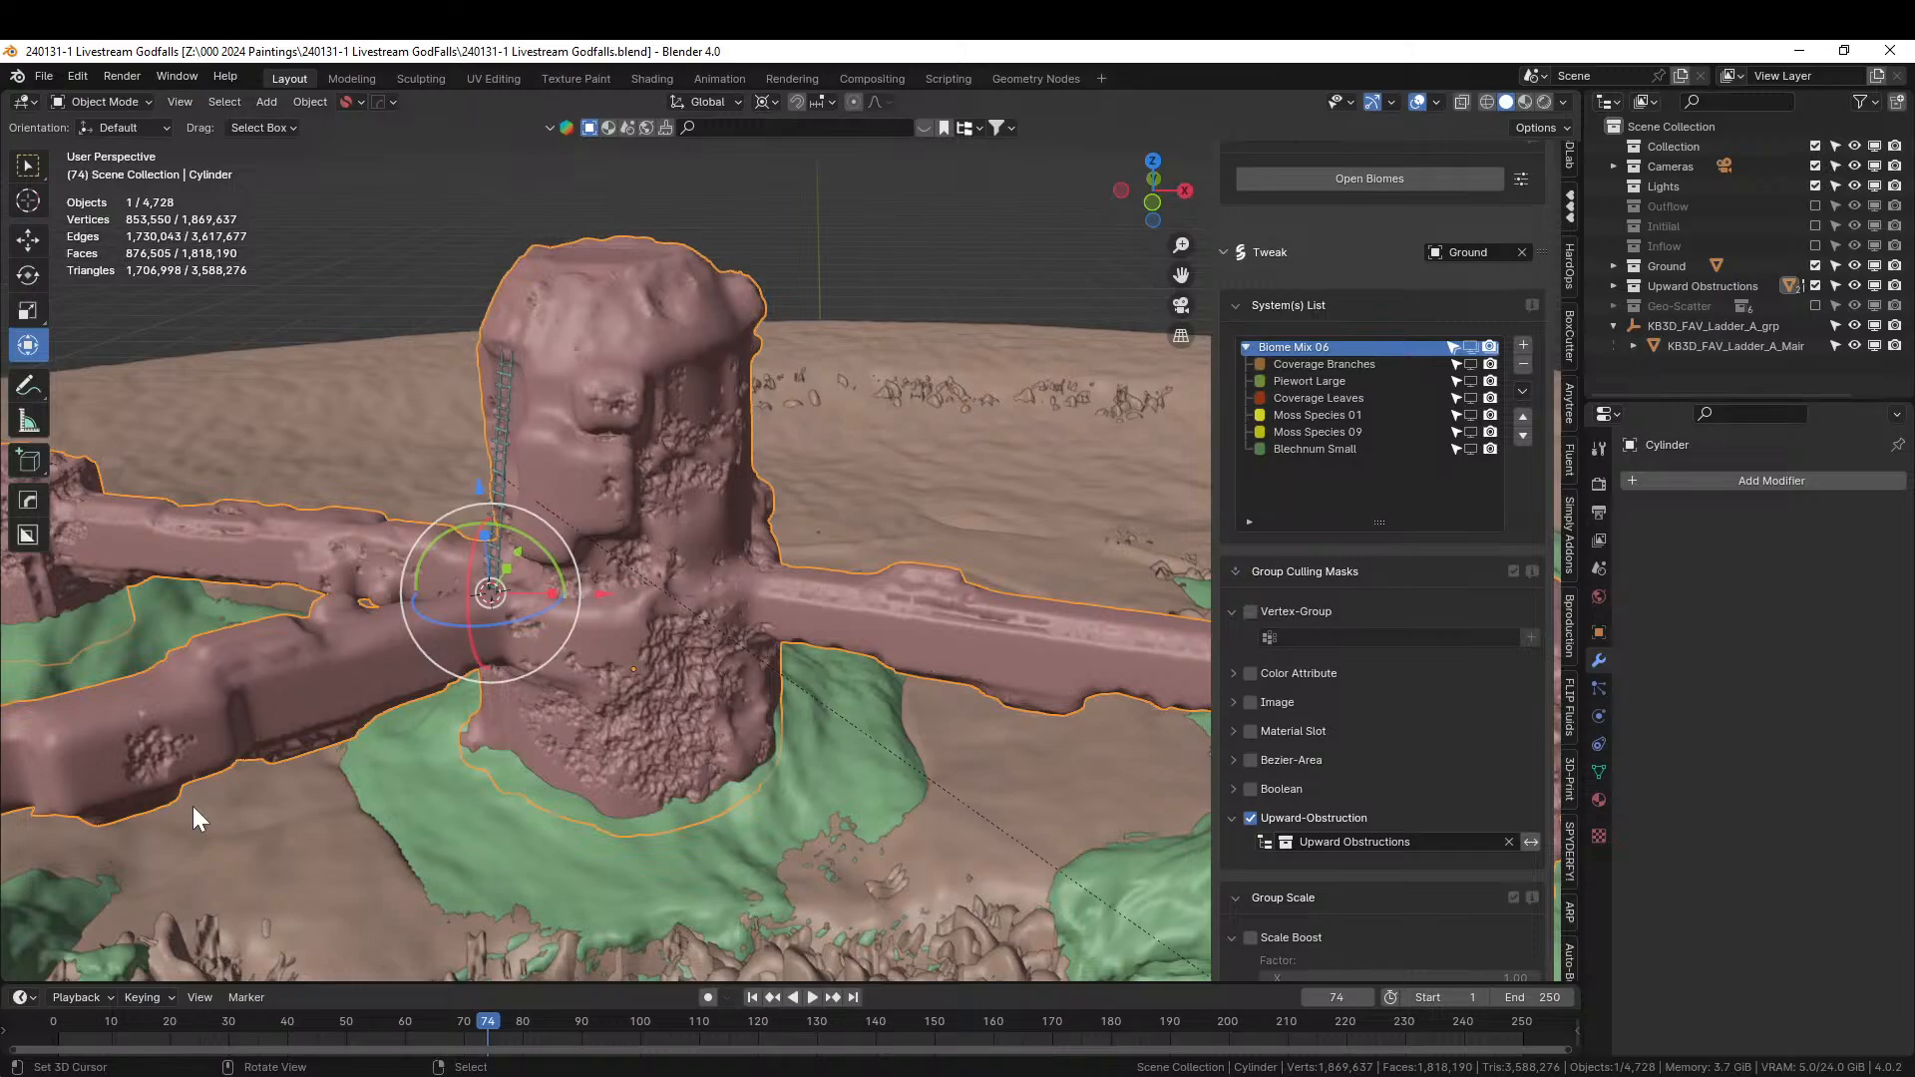
pyautogui.moveTo(878, 453); pyautogui.dragTo(793, 393, button='middle')
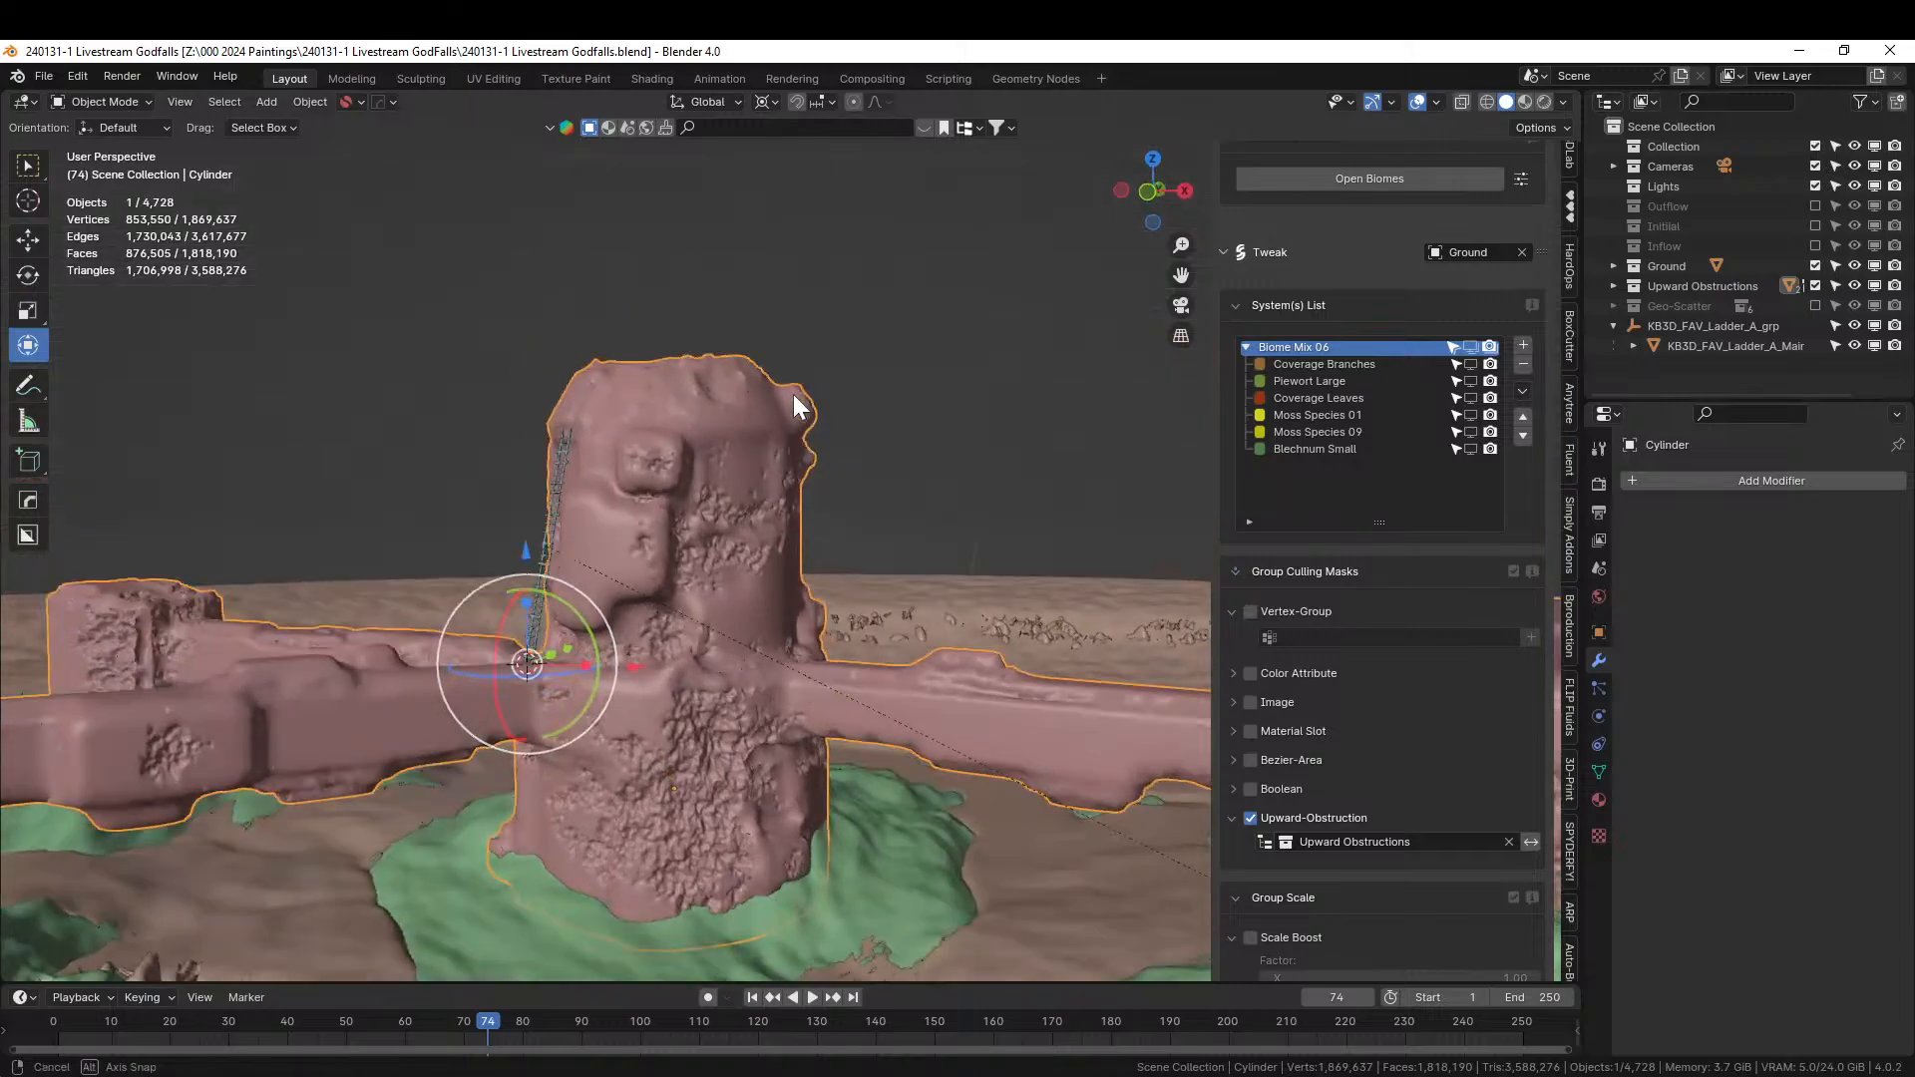
pyautogui.moveTo(805, 237); pyautogui.dragTo(716, 685, button='middle')
pyautogui.scroll(4, 746, 599)
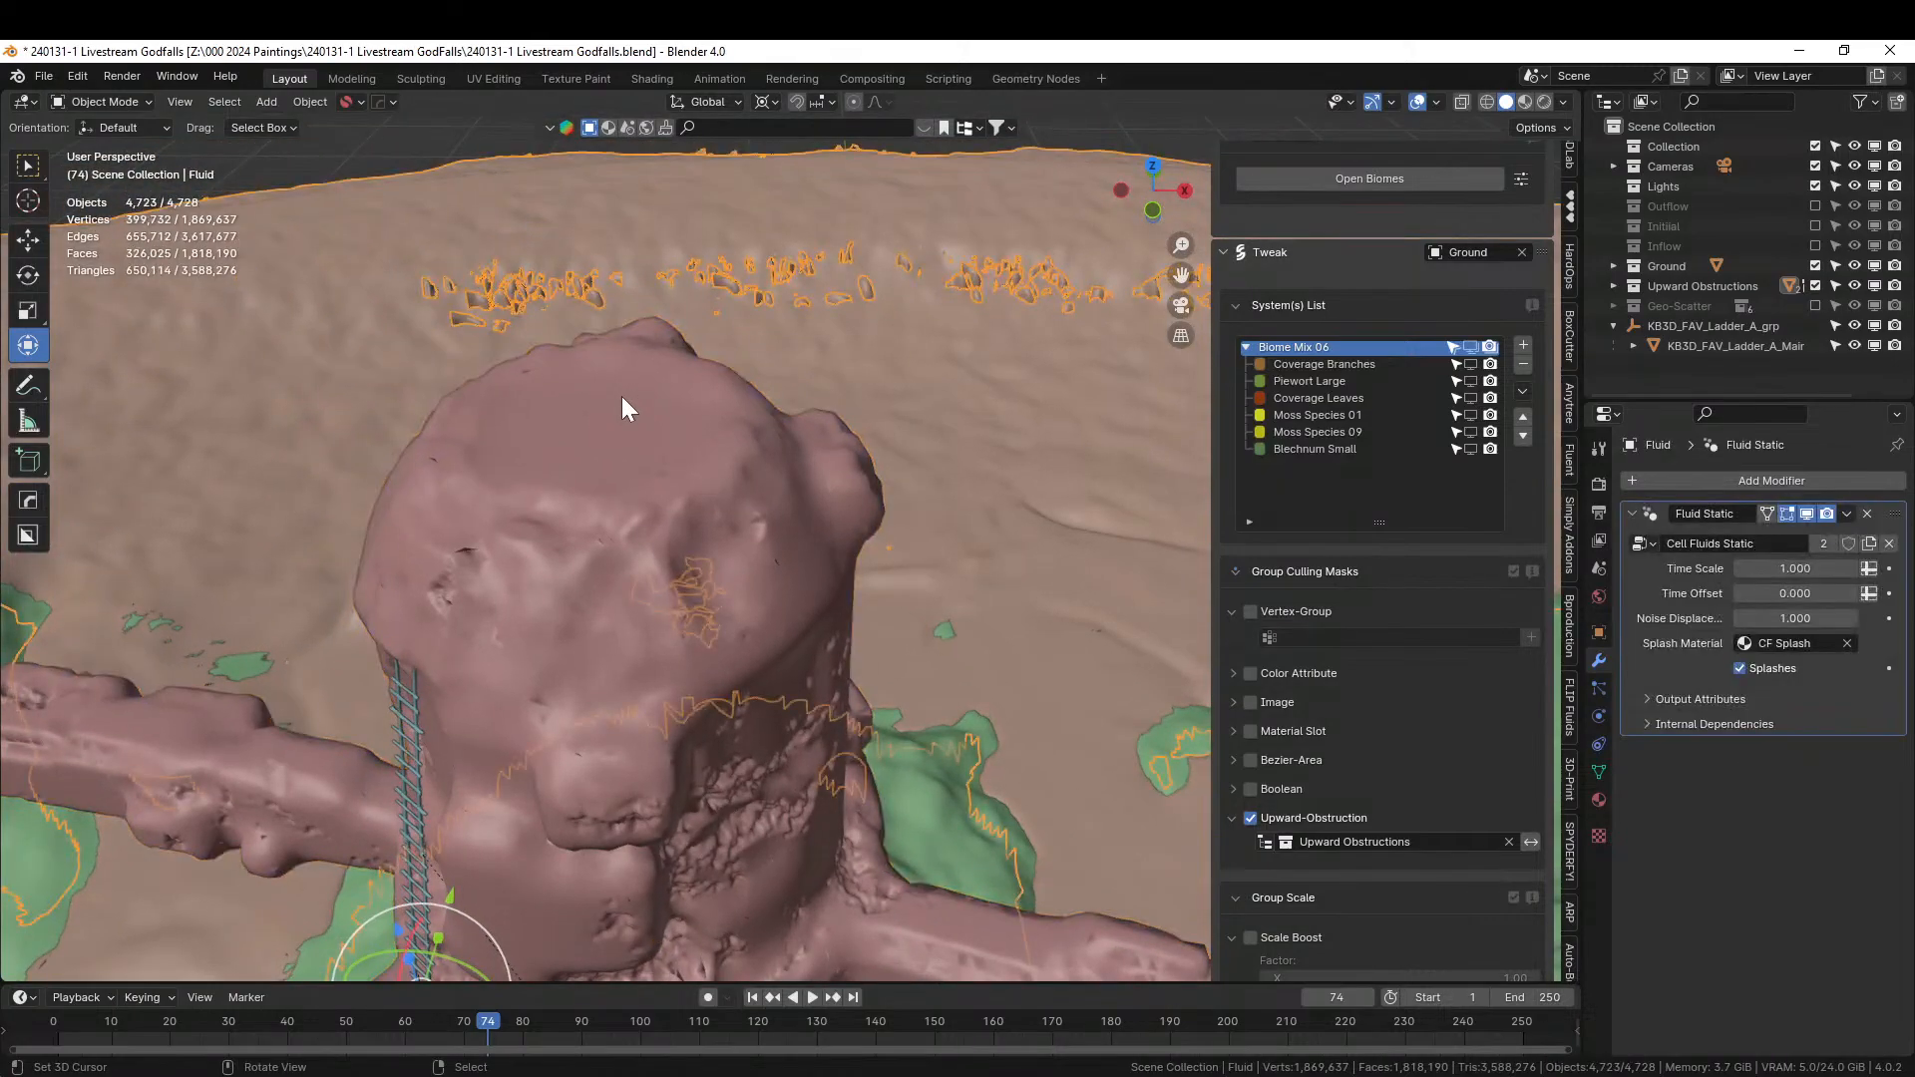
pyautogui.click(588, 417)
# Add a mesh cylinder with 8 vertices at the 3D cursor on the tower's top.
pyautogui.hotkey('shift', 'a')
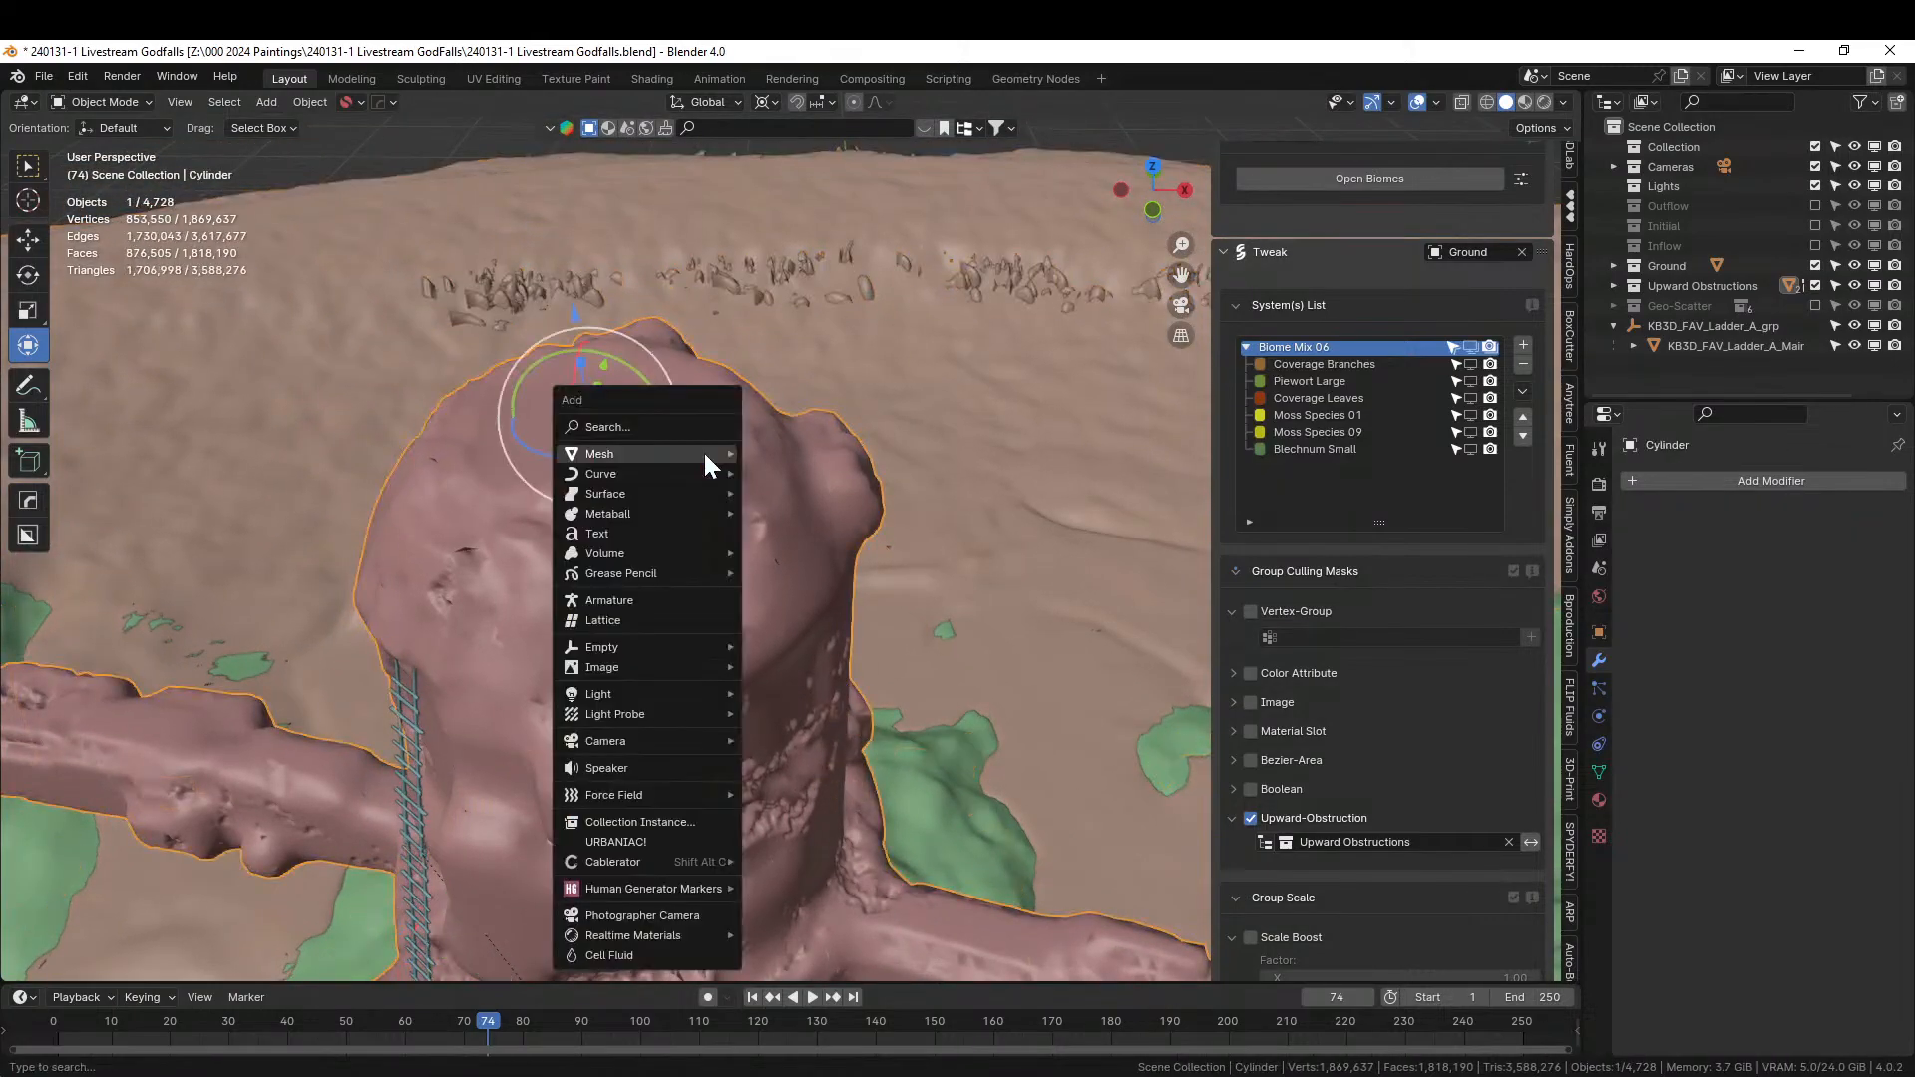
pyautogui.moveTo(648, 453)
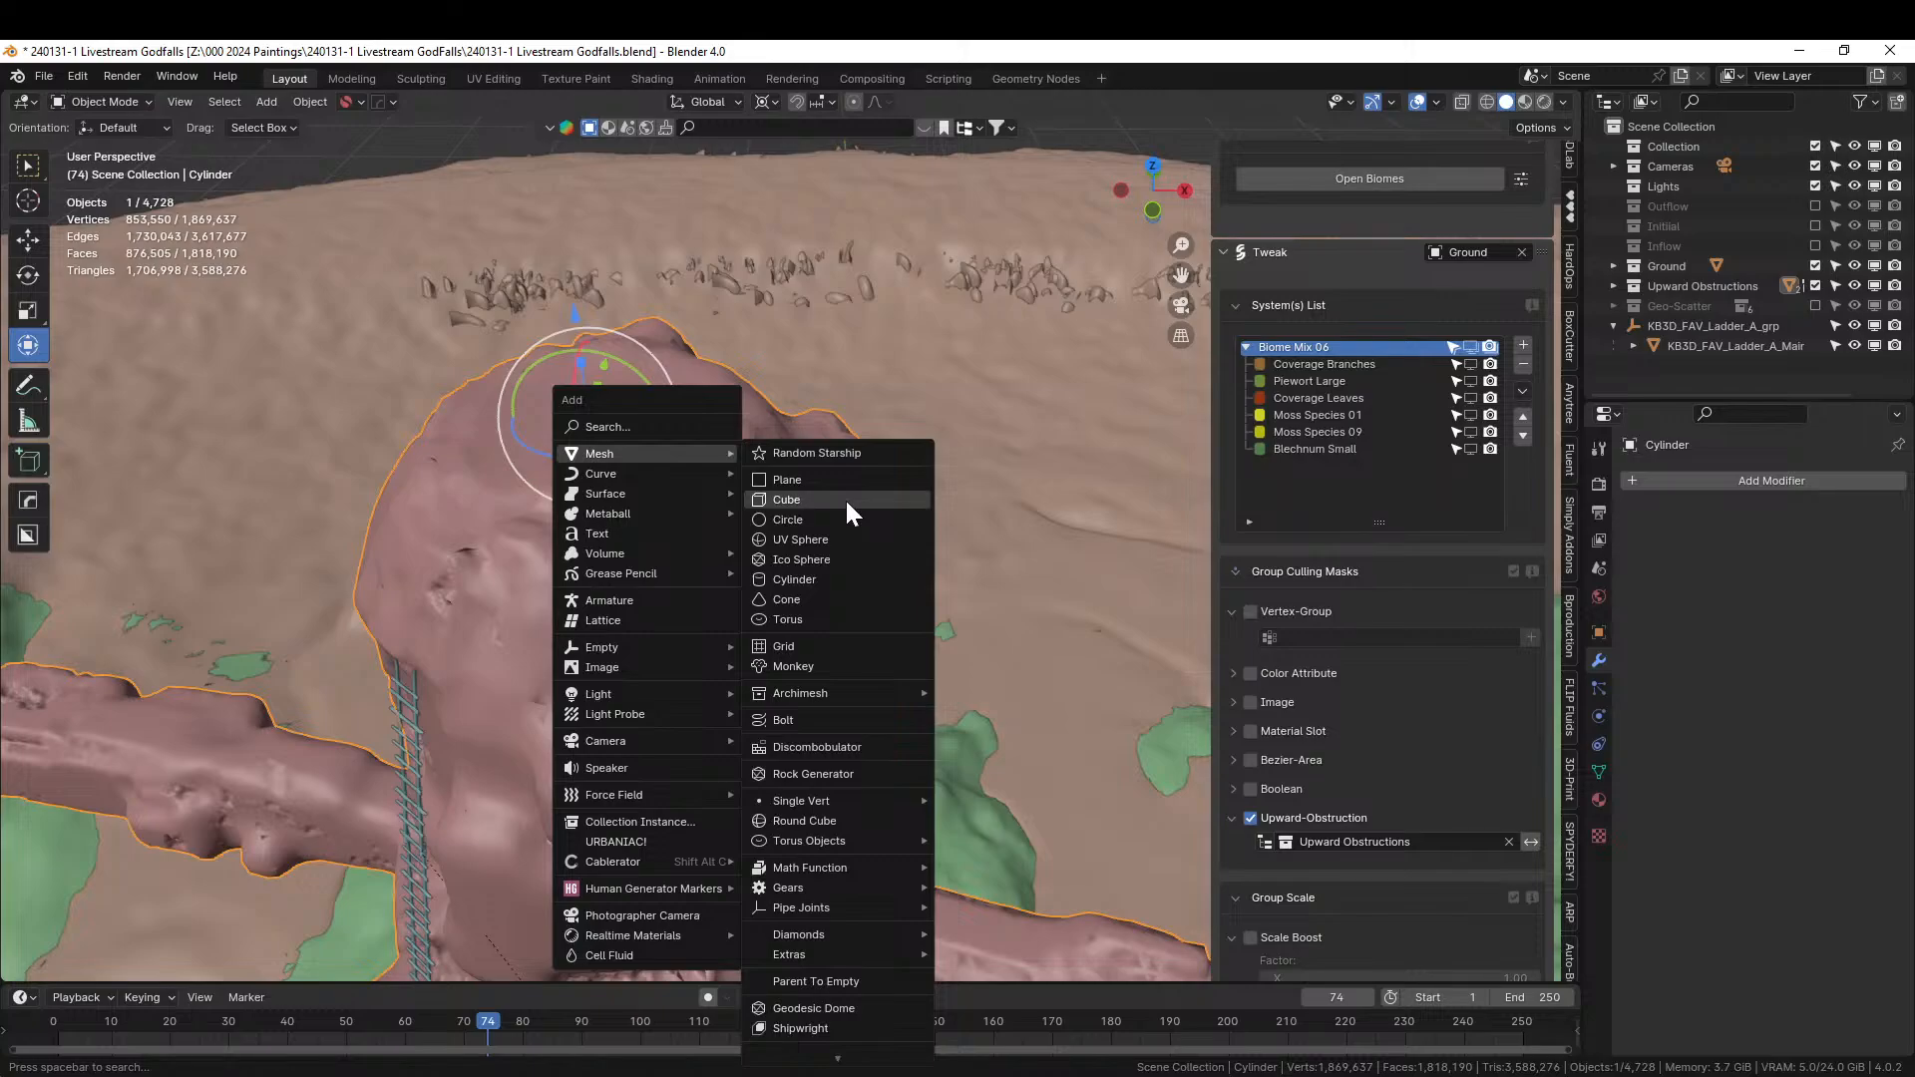
pyautogui.click(831, 578)
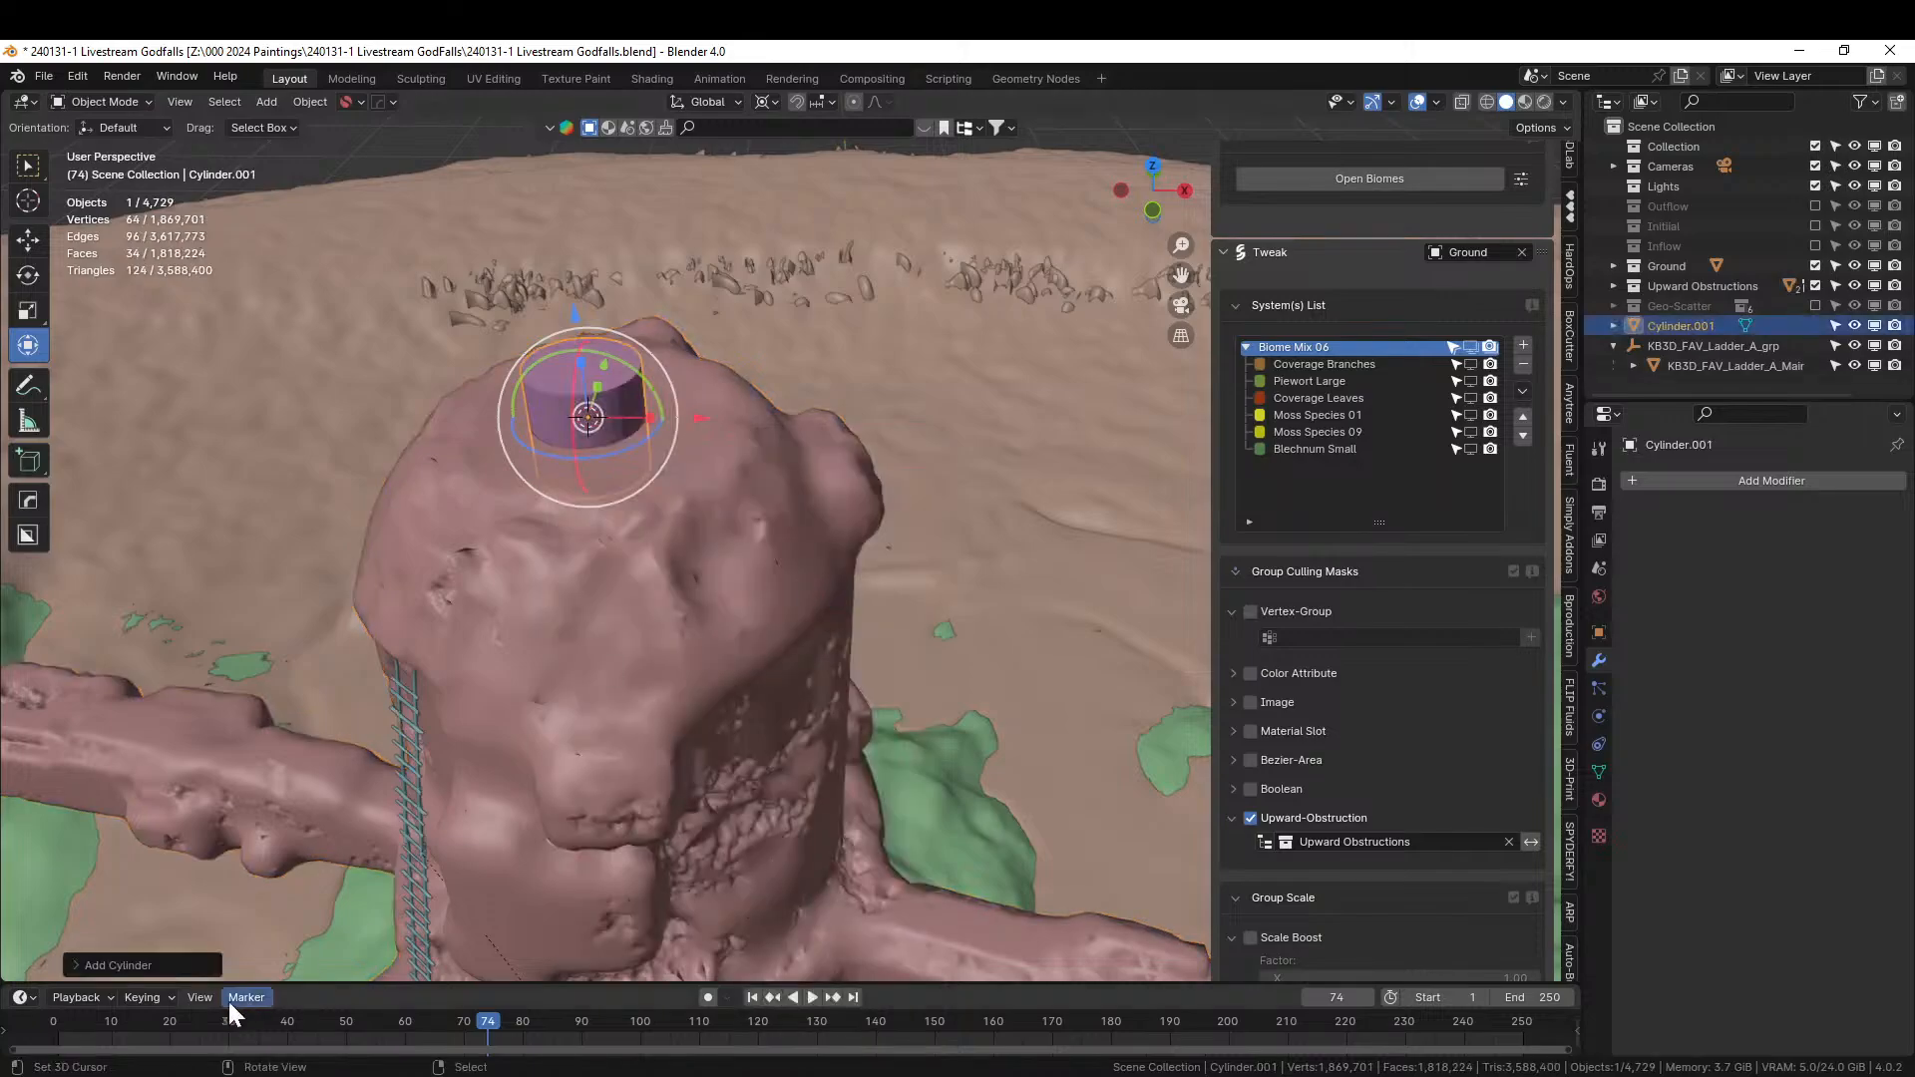
pyautogui.click(74, 966)
pyautogui.click(262, 726)
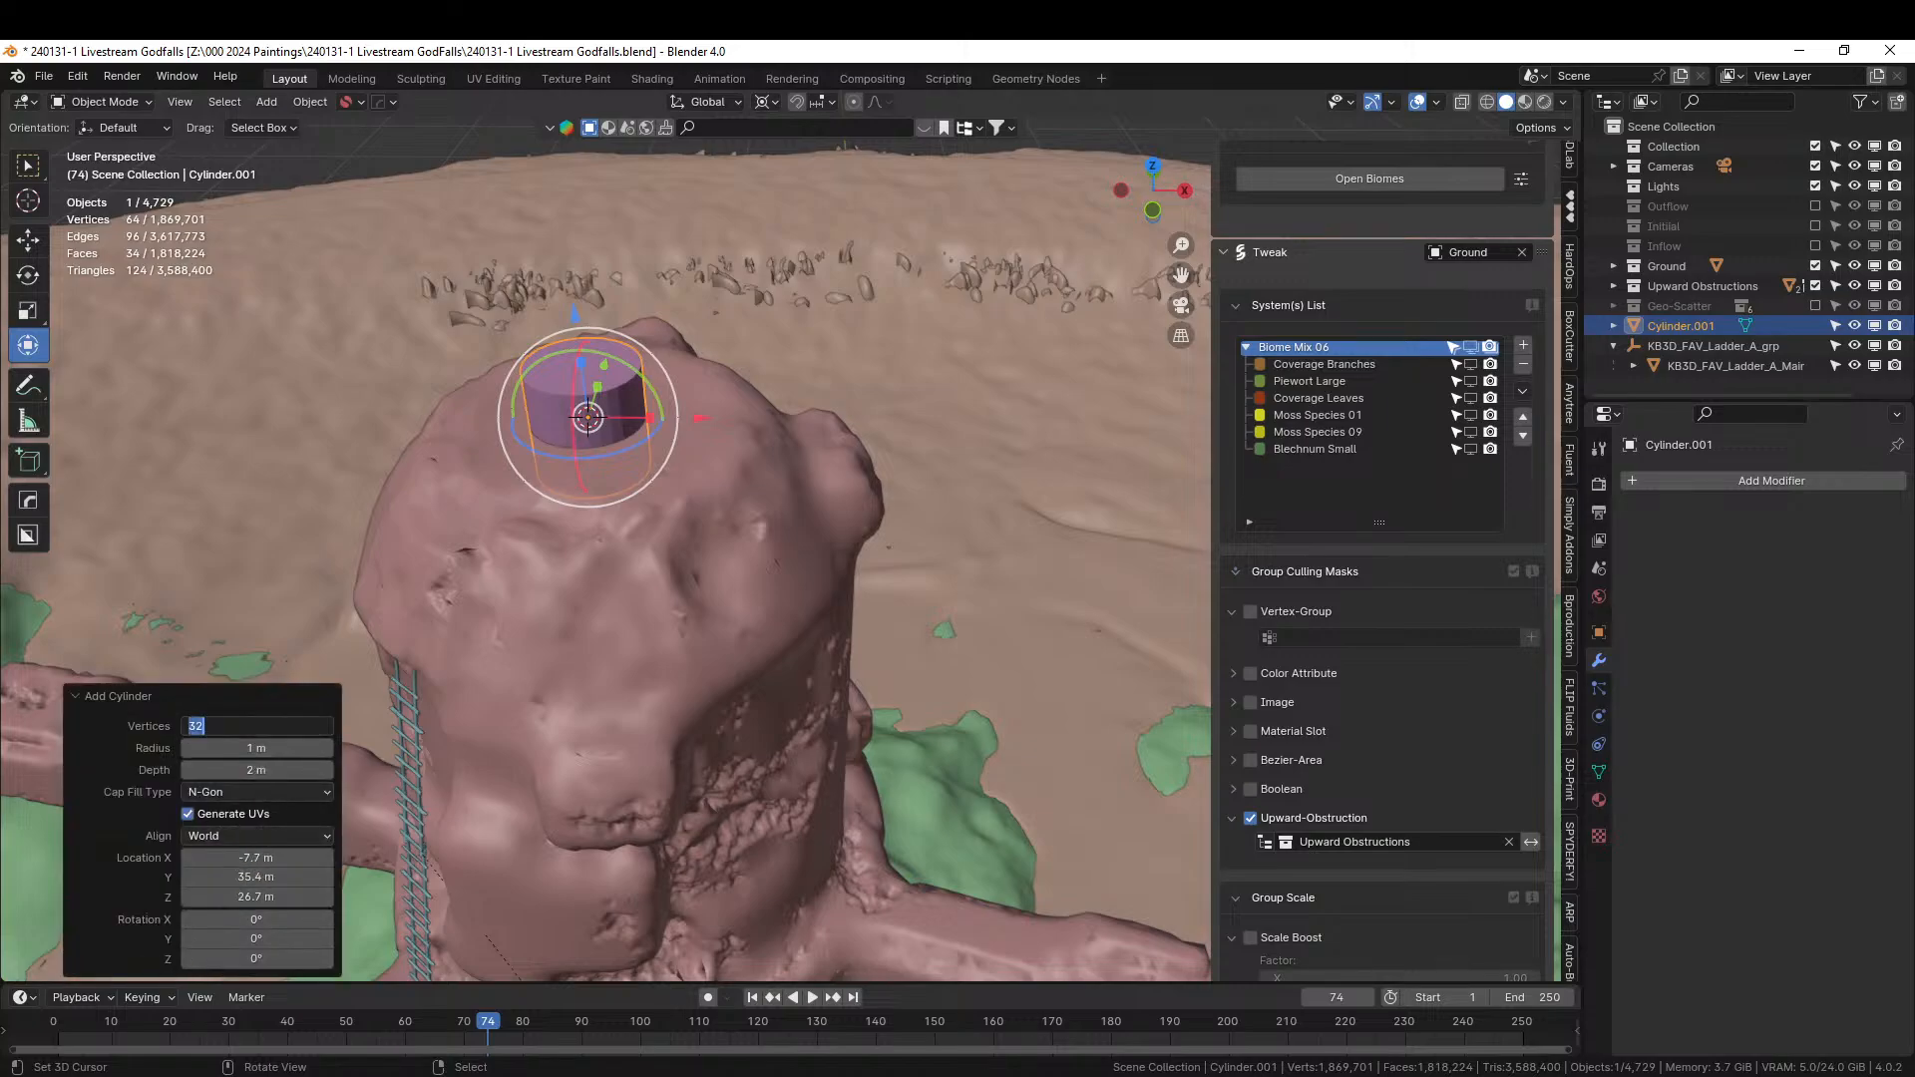
pyautogui.press('Return')
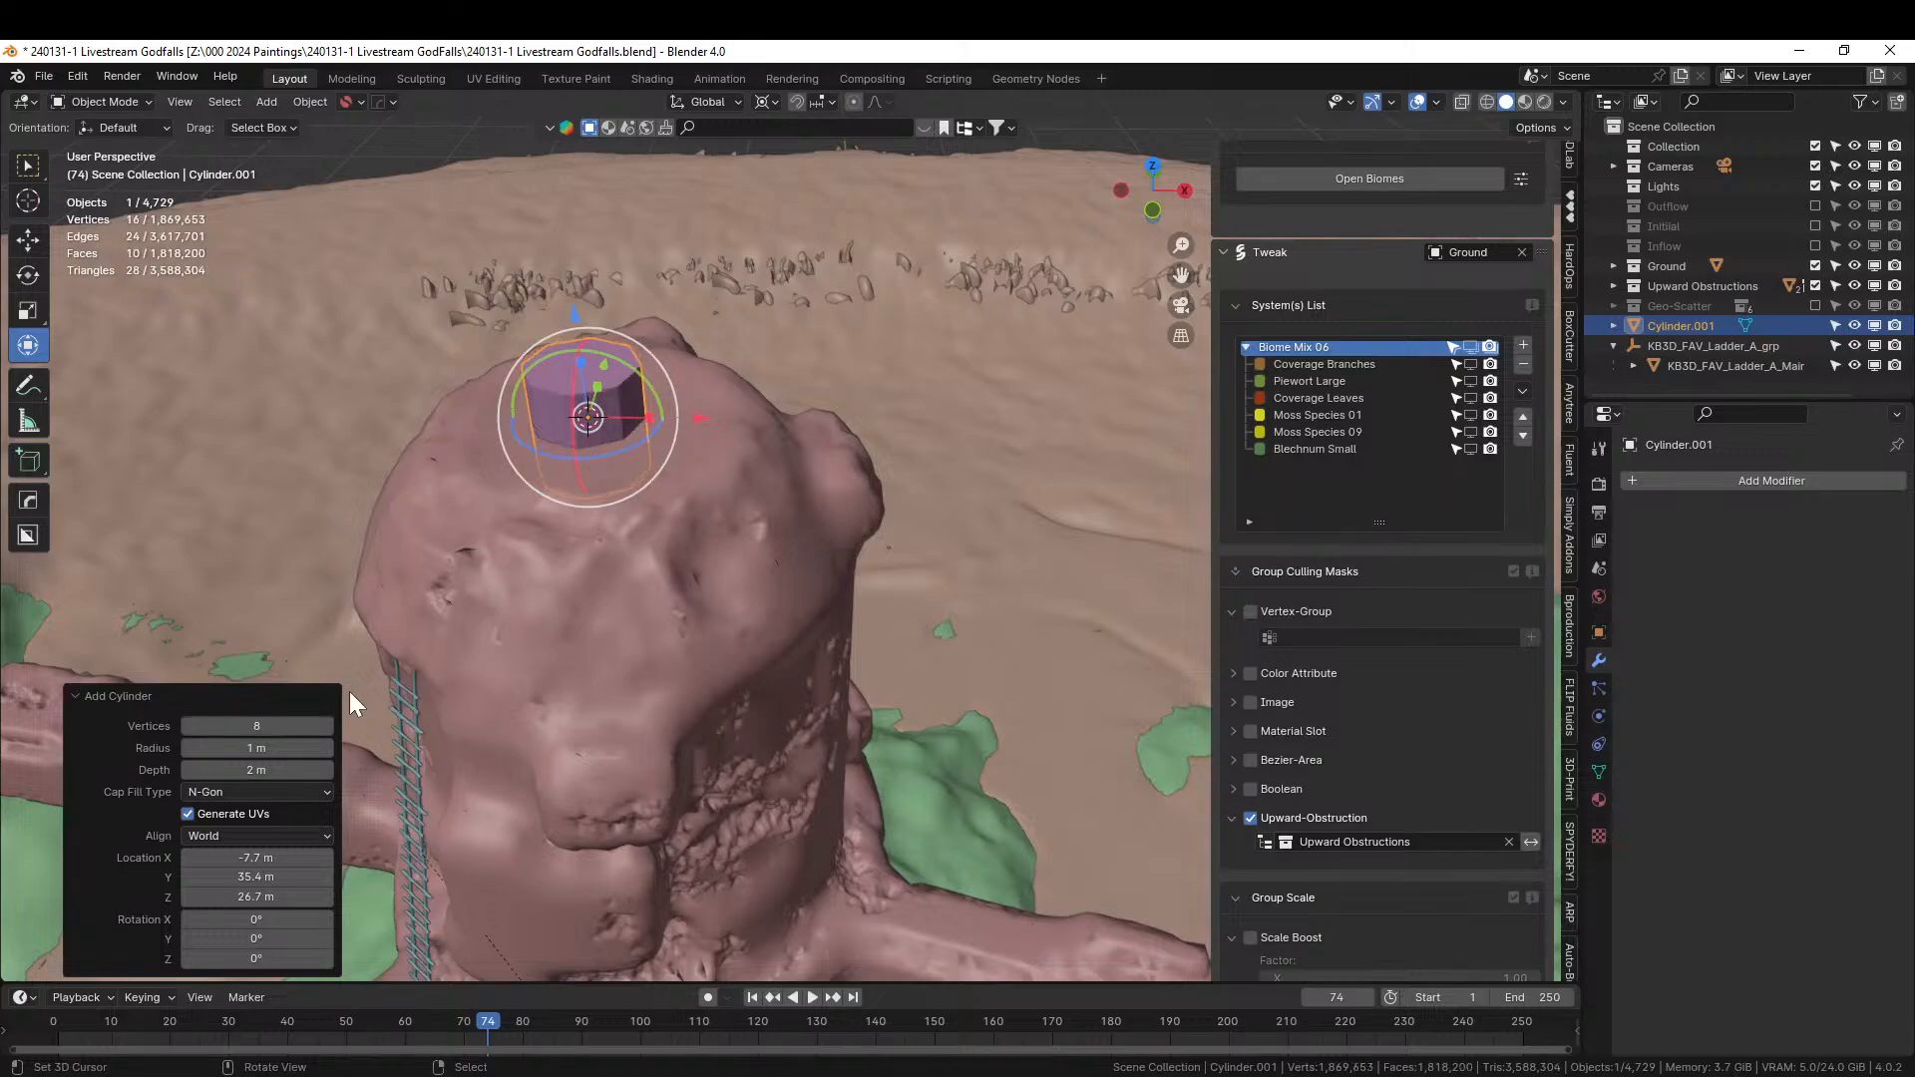
# Scale the octagonal cylinder up by about 2.15 and raise it about 1.74 m along Z.
pyautogui.press('s')
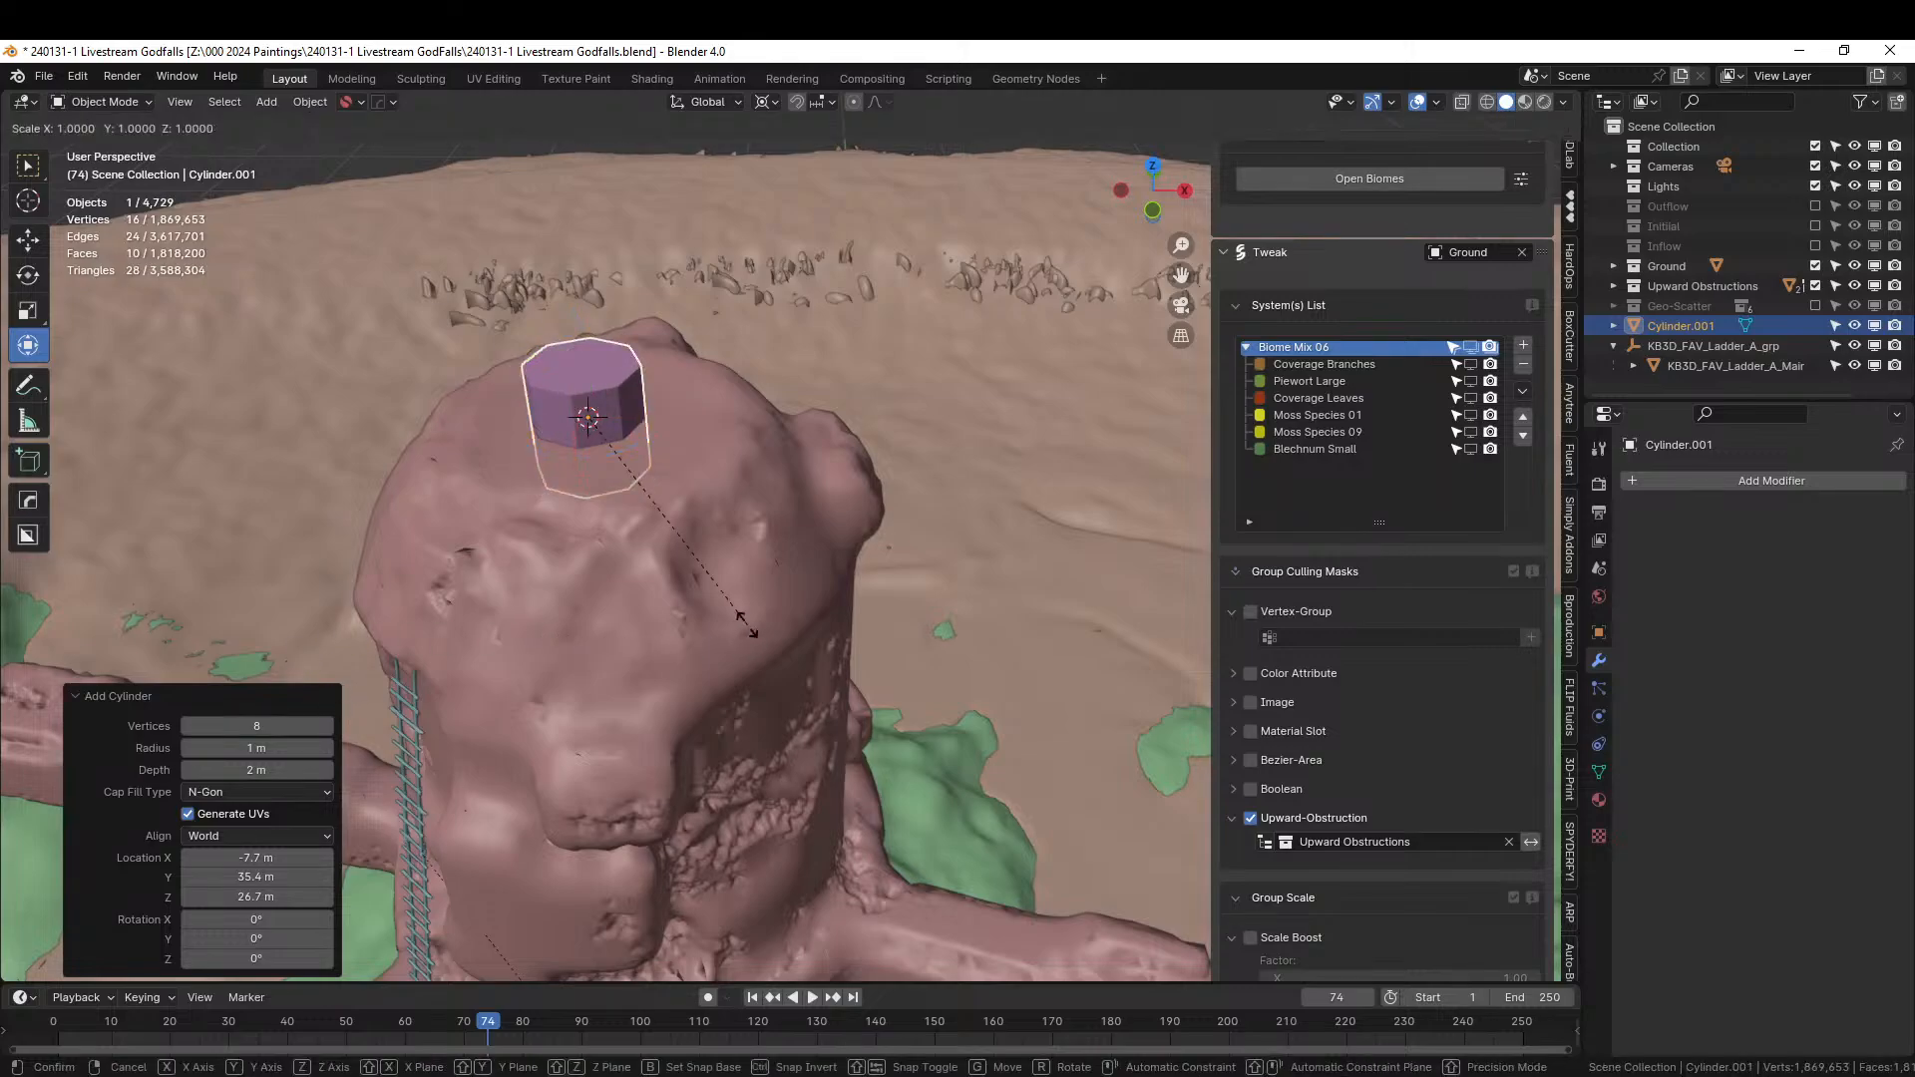
pyautogui.click(1065, 679)
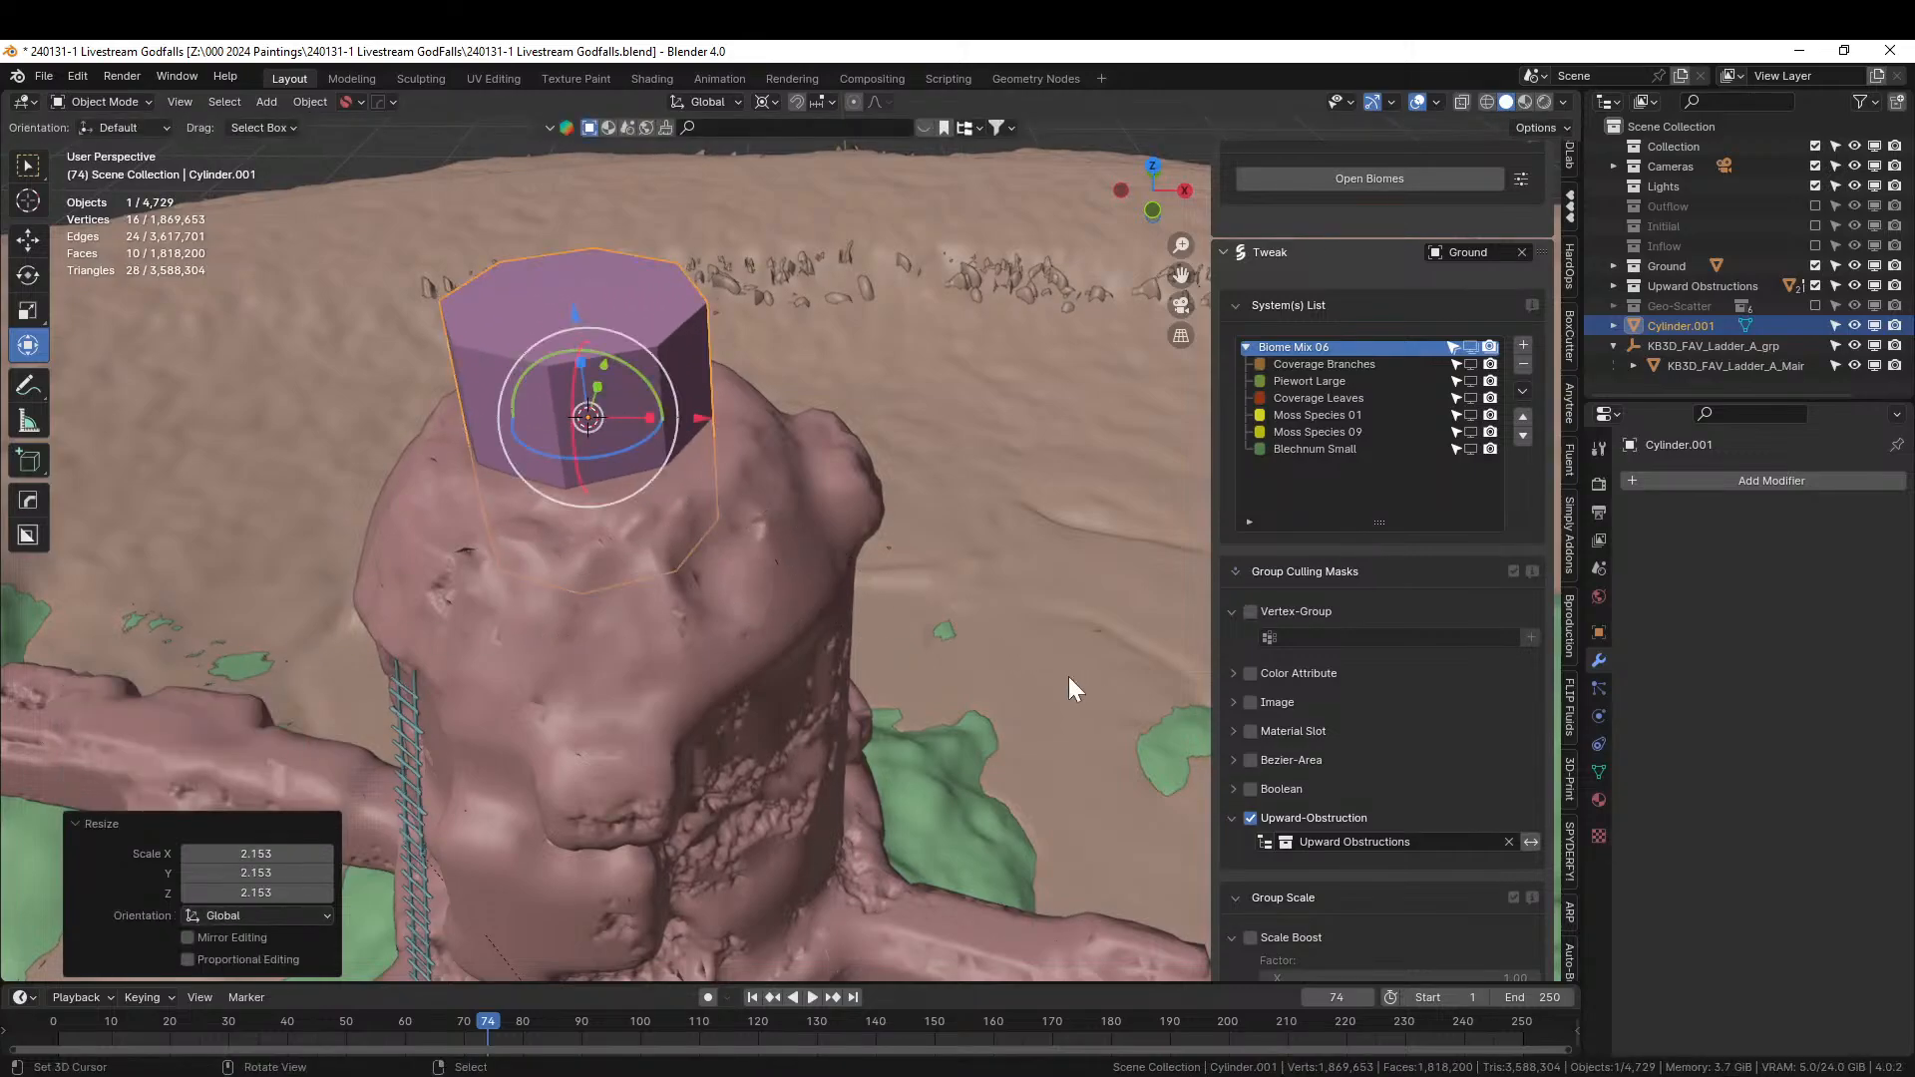
pyautogui.press('g')
pyautogui.press('z')
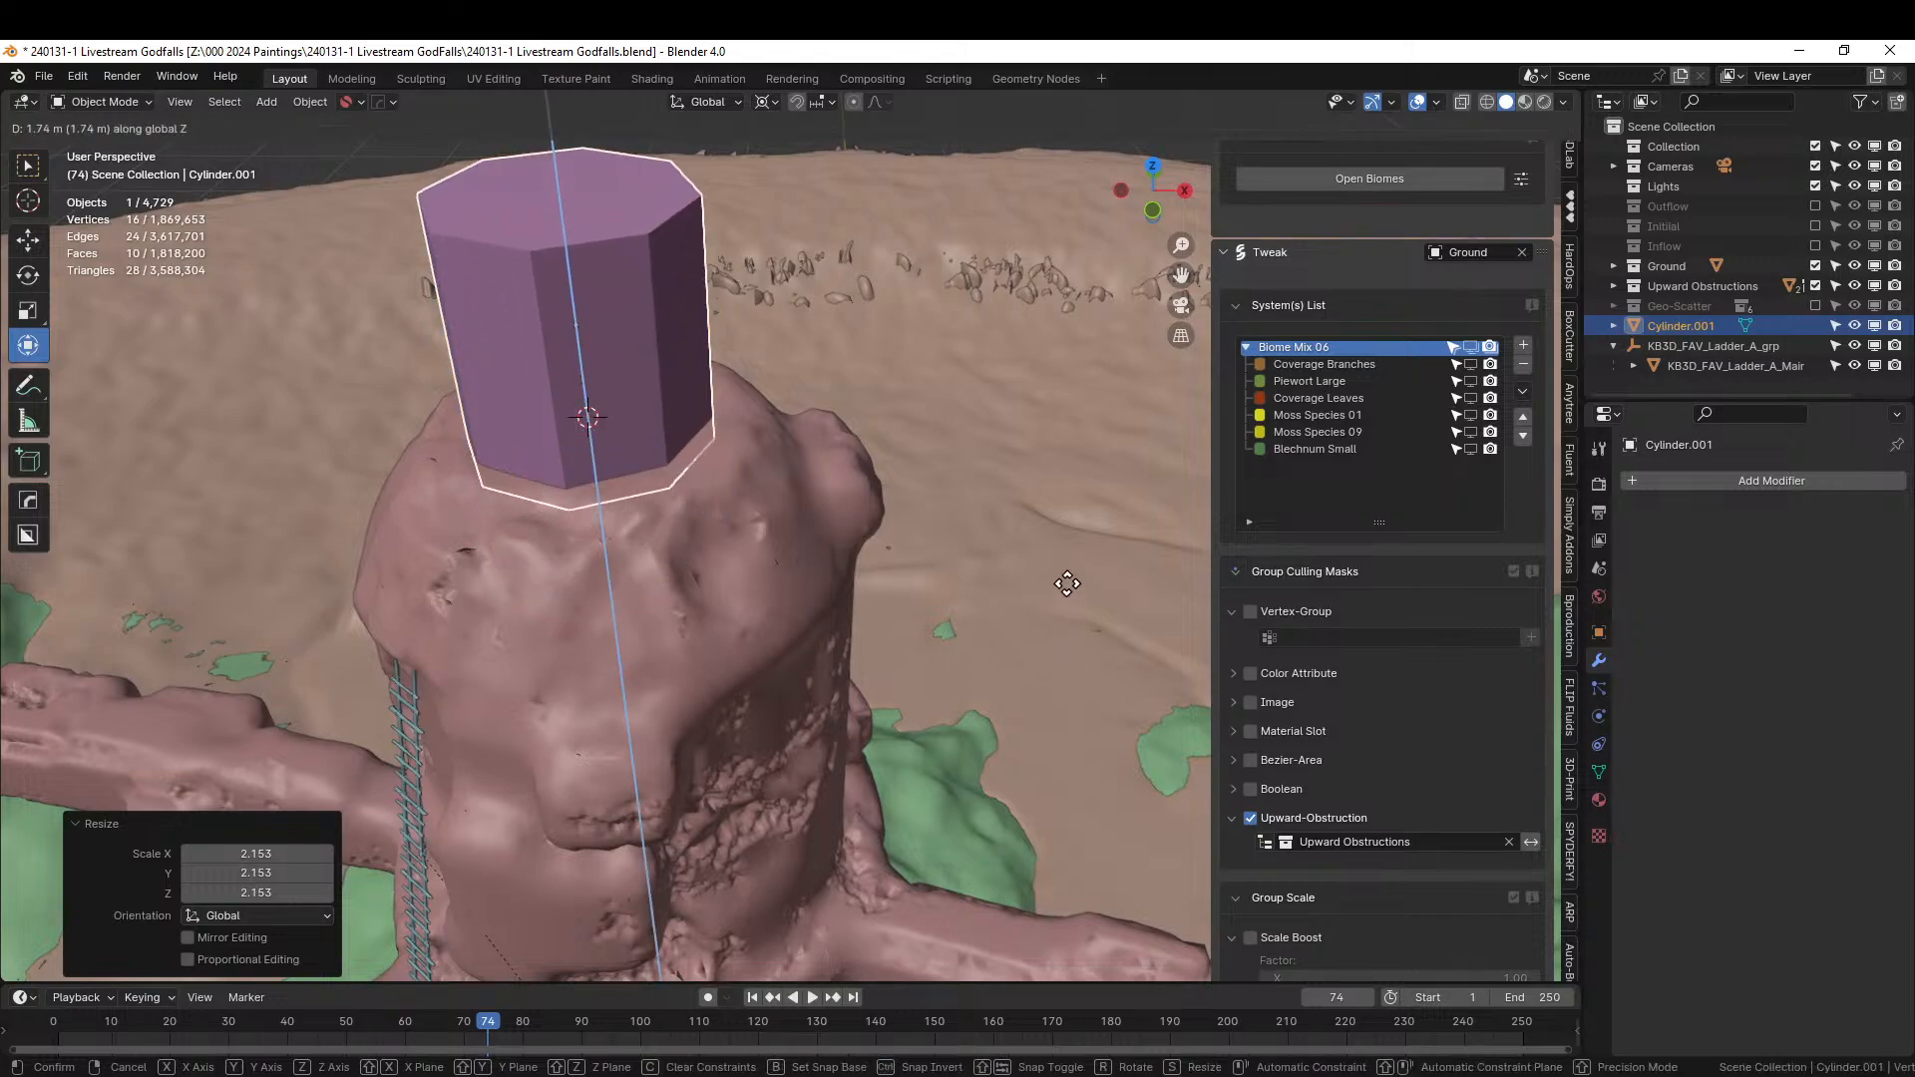
pyautogui.click(1067, 584)
# Separate the octagonal cylinder's top face into its own object and return to object mode.
pyautogui.moveTo(782, 524); pyautogui.dragTo(616, 828, button='middle')
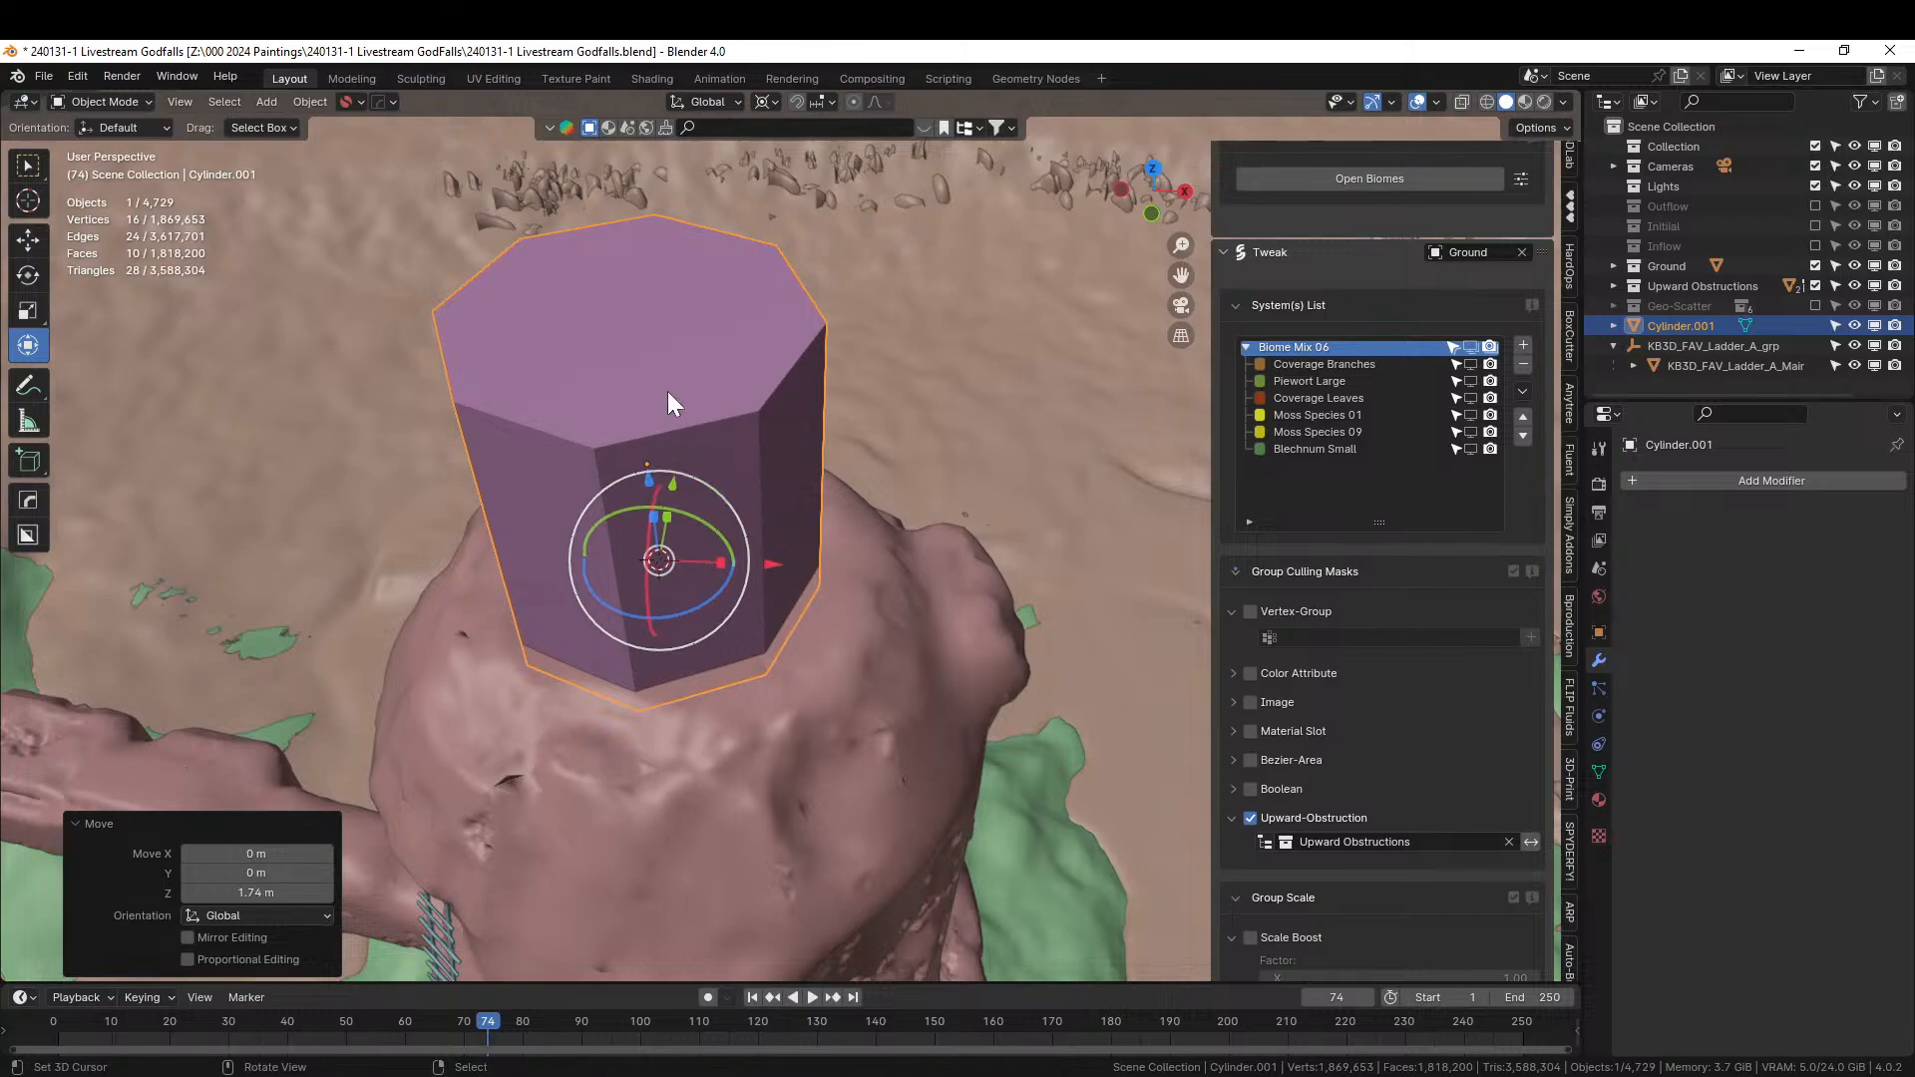
pyautogui.press('Tab')
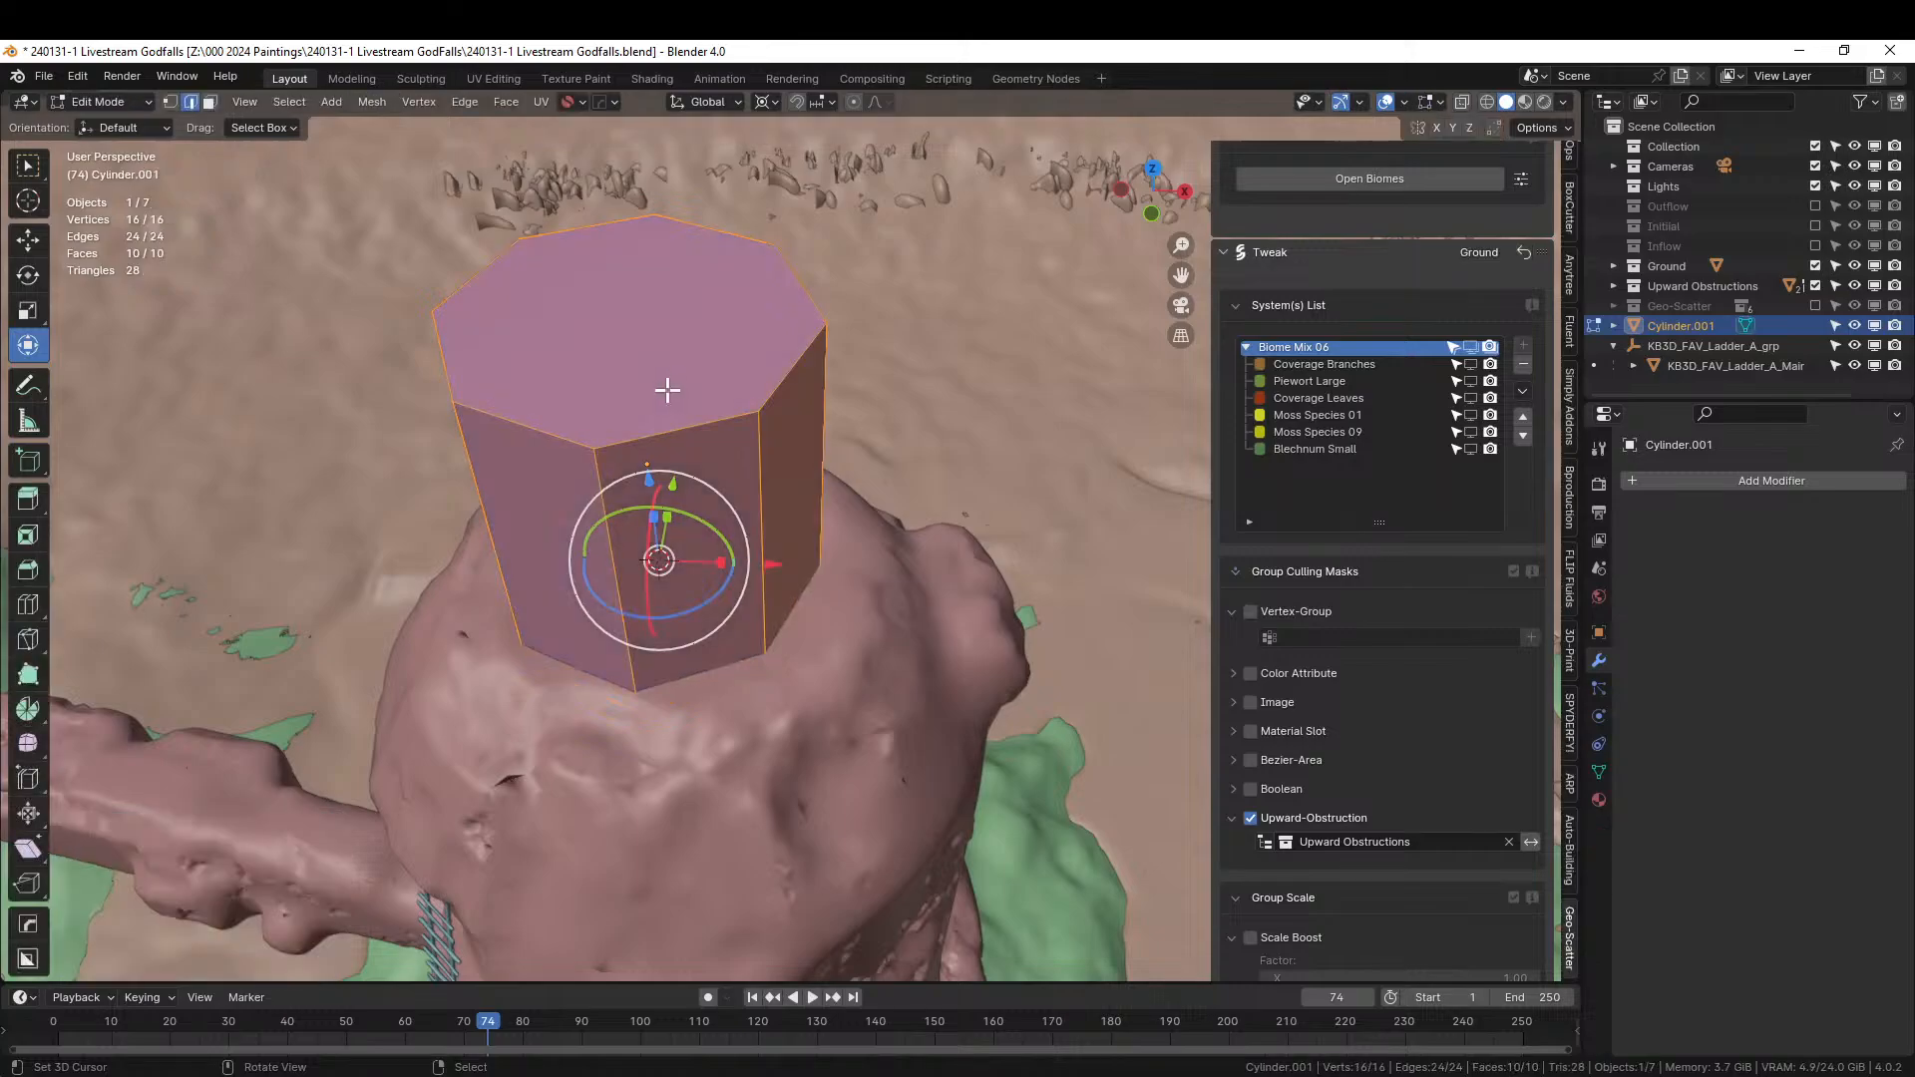
pyautogui.click(651, 384)
pyautogui.press('p')
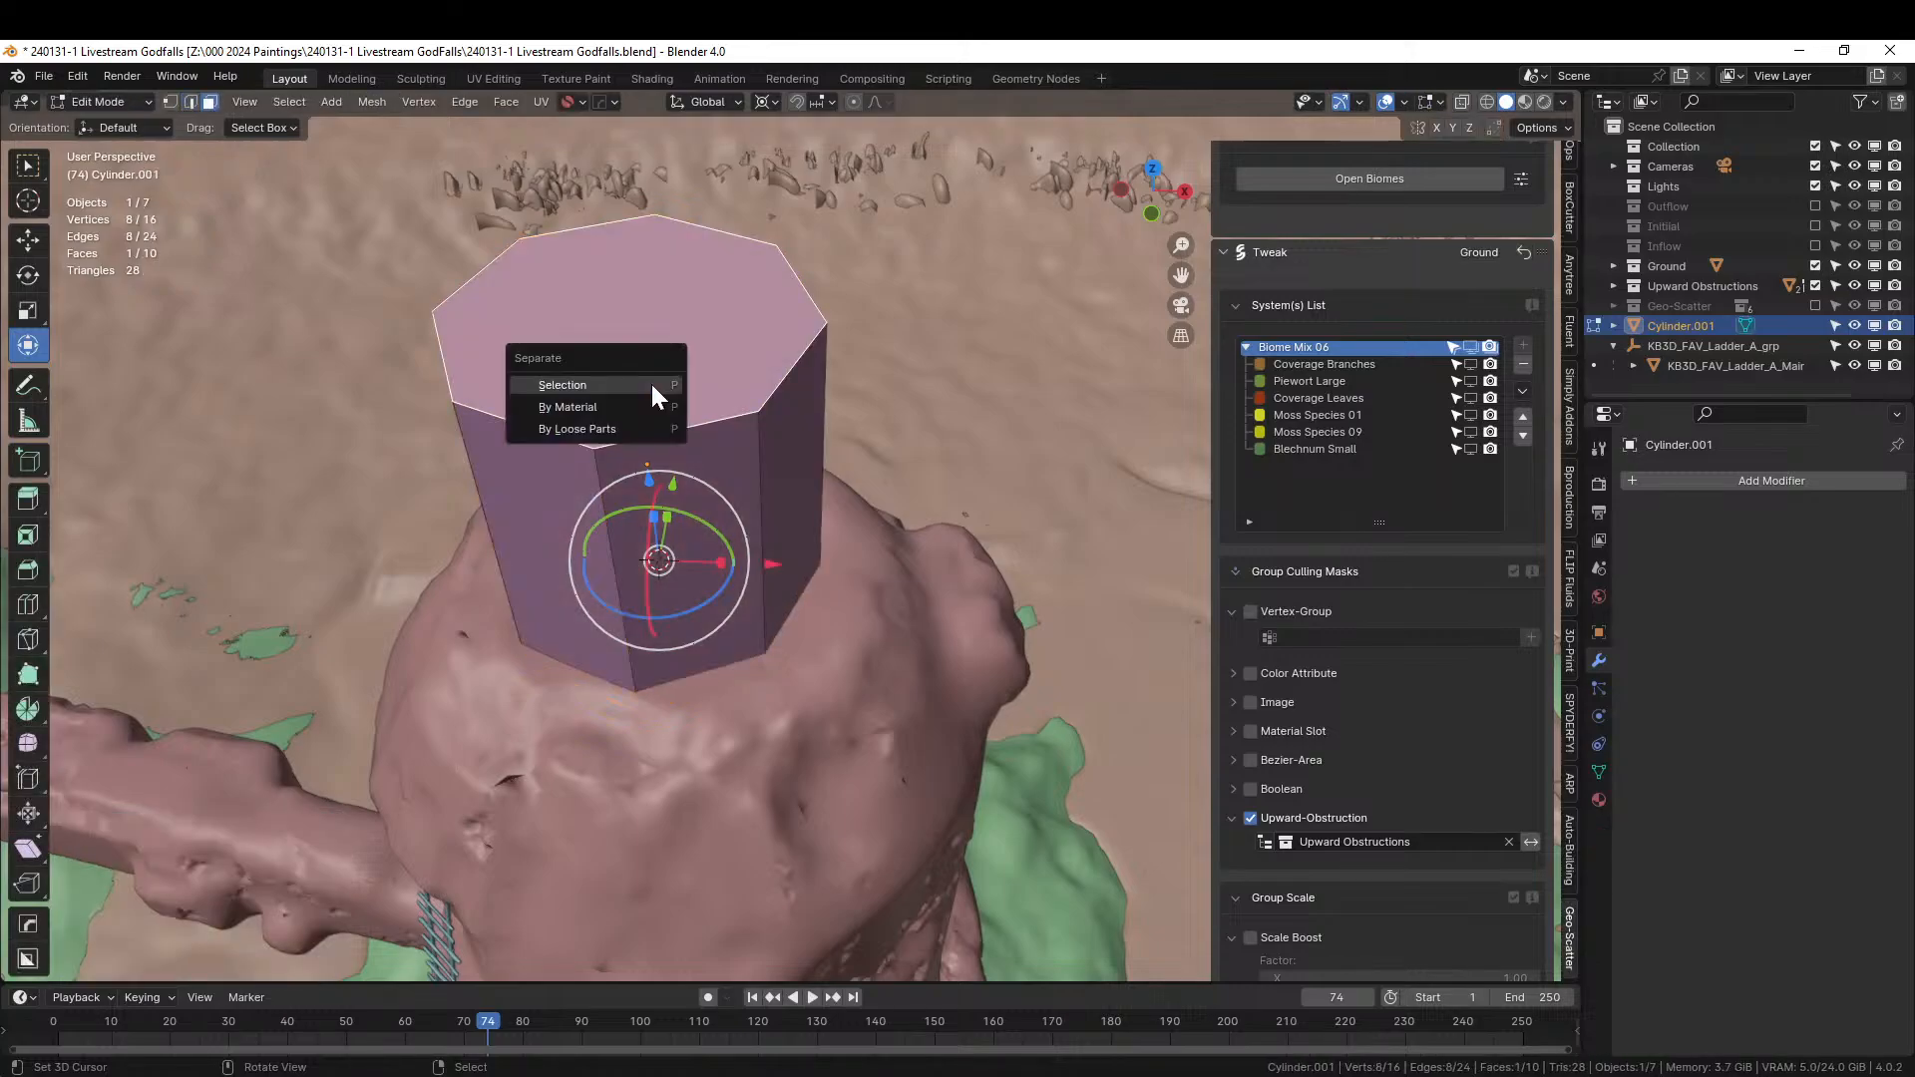
pyautogui.click(650, 385)
pyautogui.press('Tab')
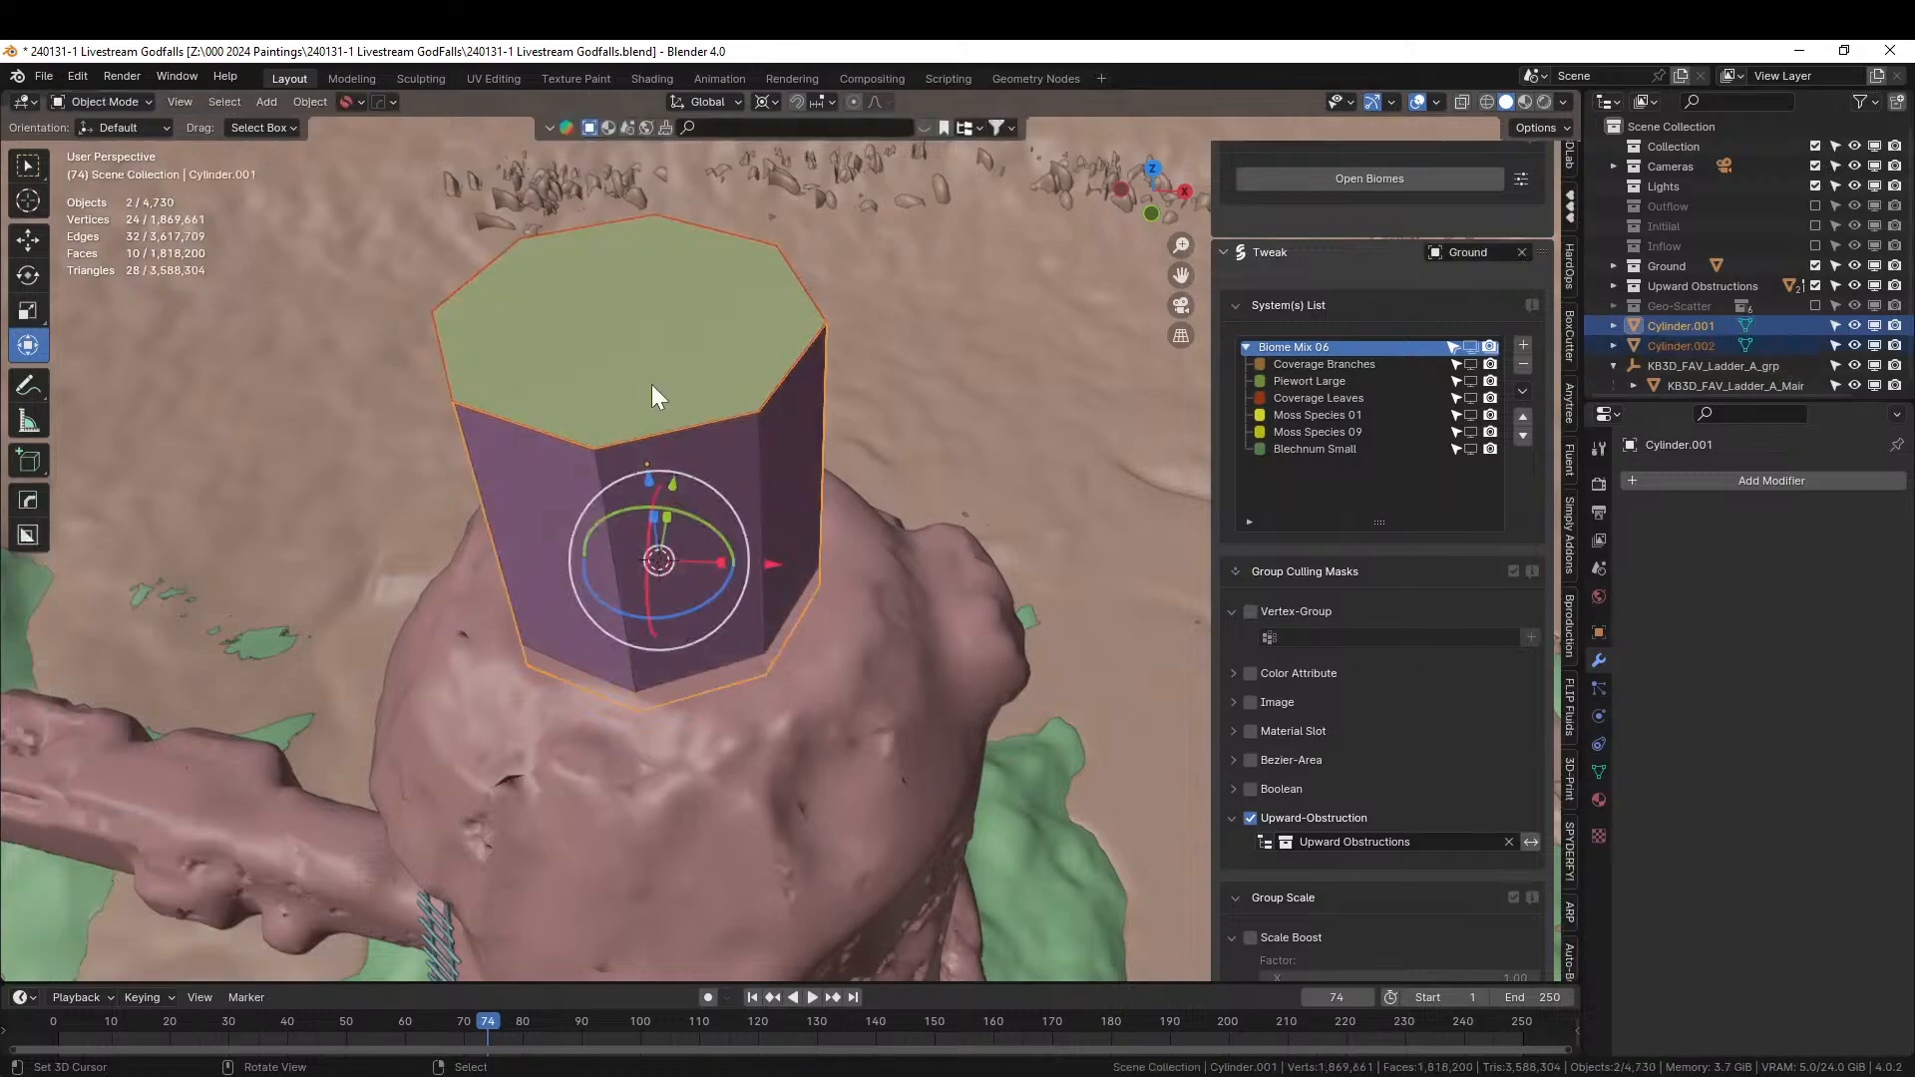
# Turn the octagonal cylinder's body into an open frame with a HardOps Wireframe modifier about 0.12 m thick.
pyautogui.click(531, 539)
pyautogui.click(505, 489)
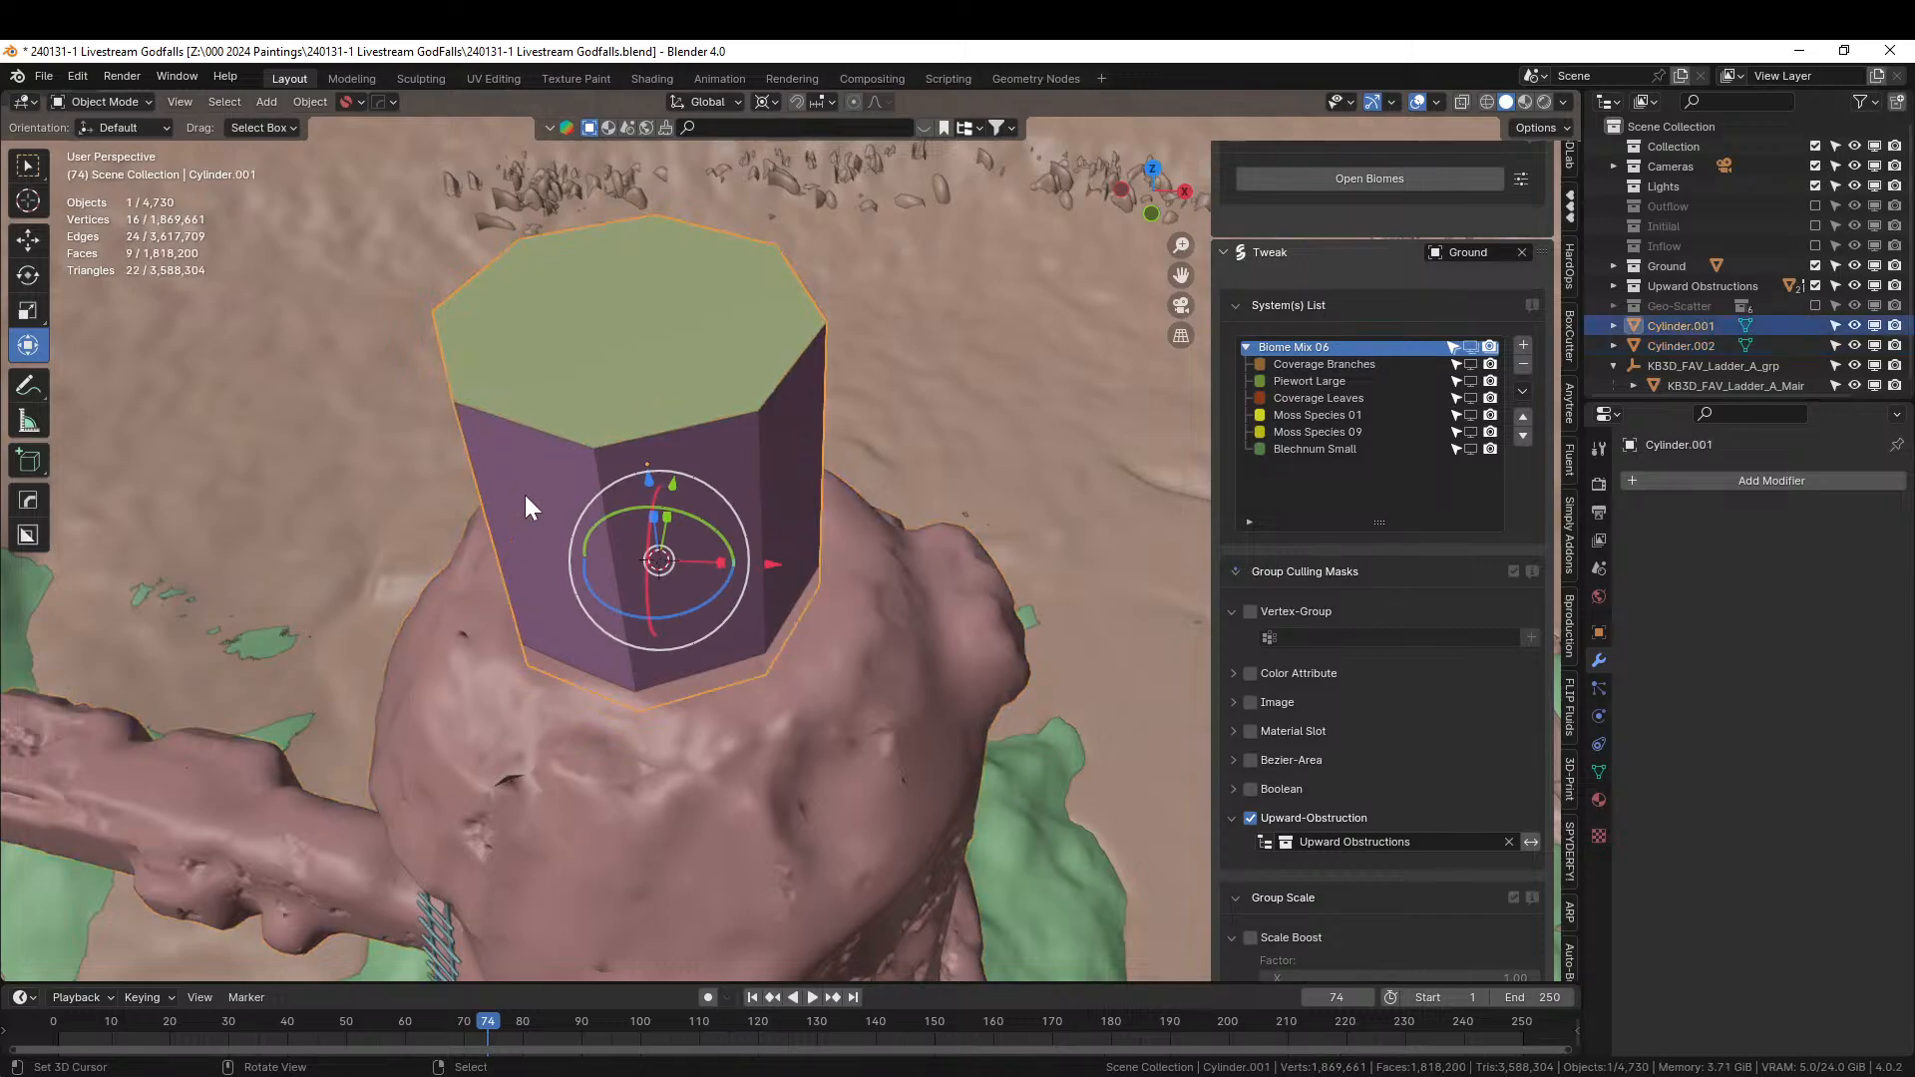
pyautogui.press('q')
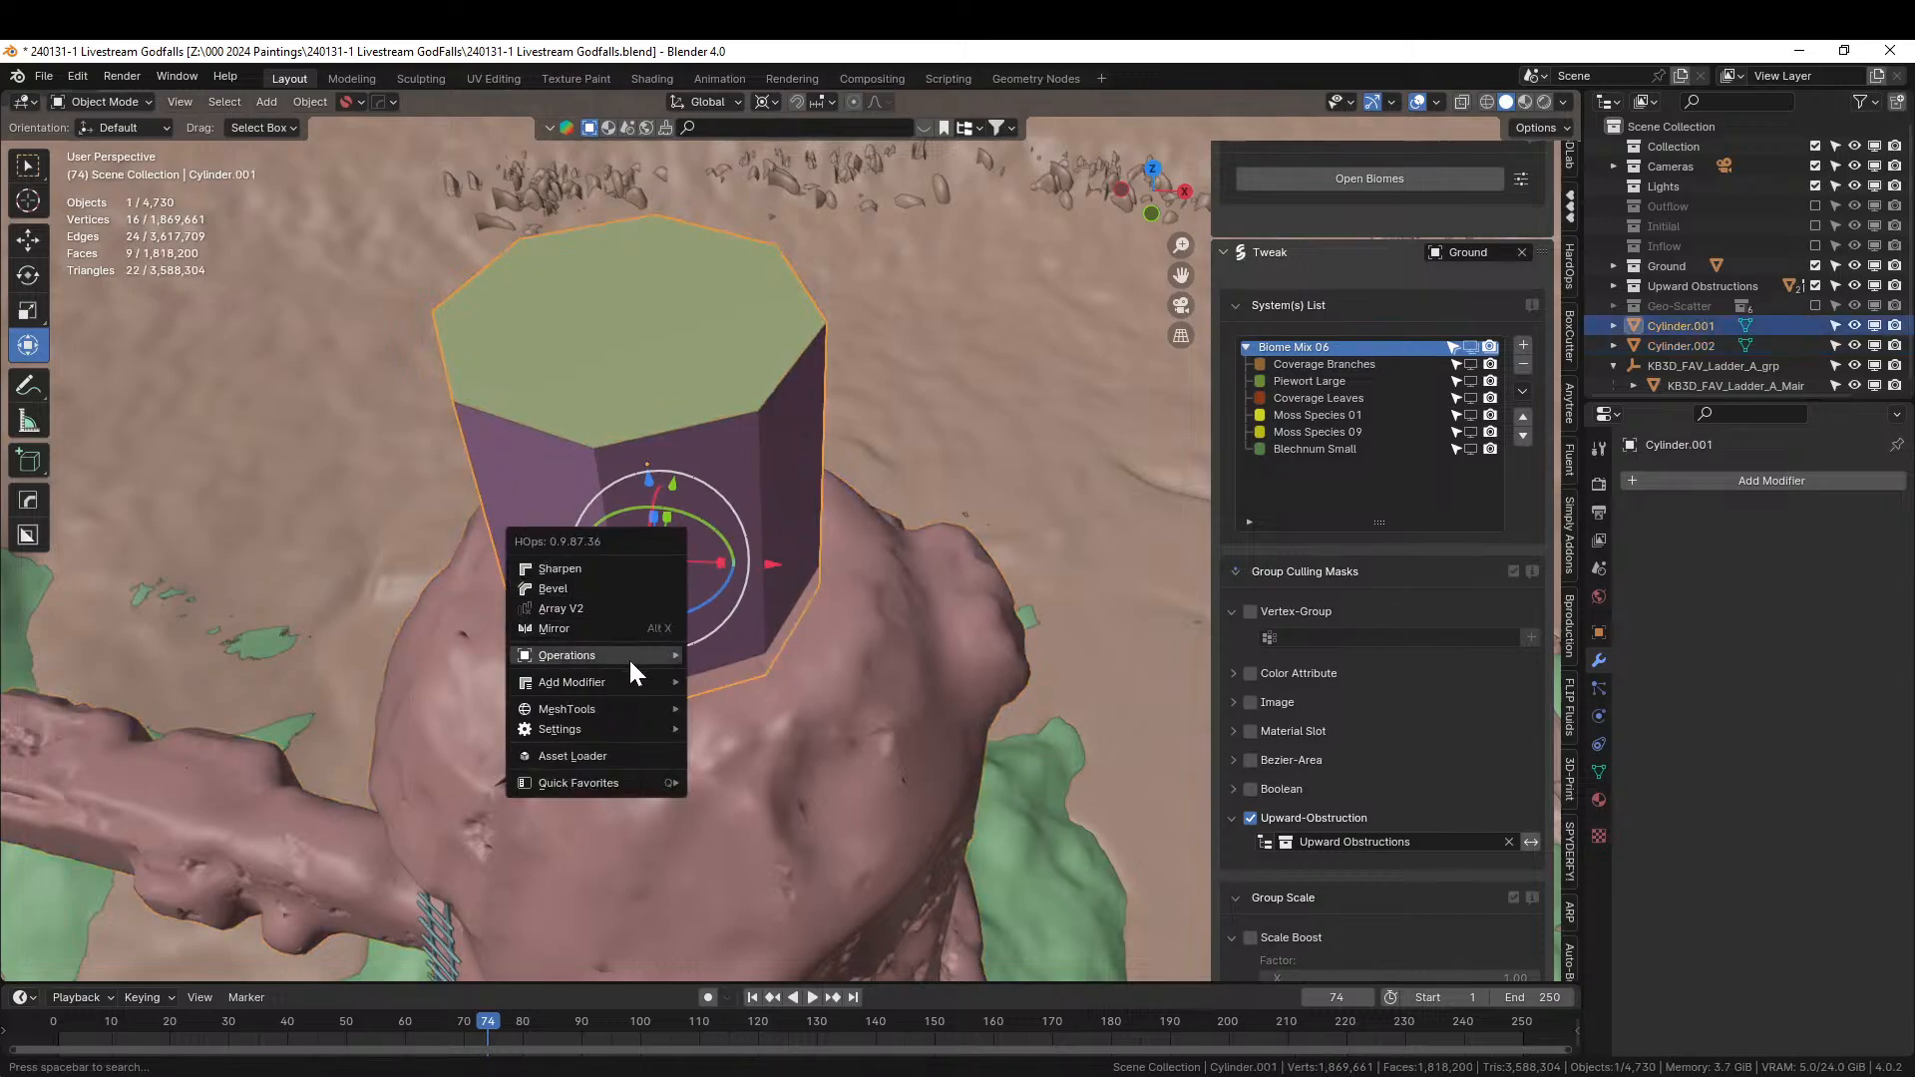
pyautogui.moveTo(628, 656)
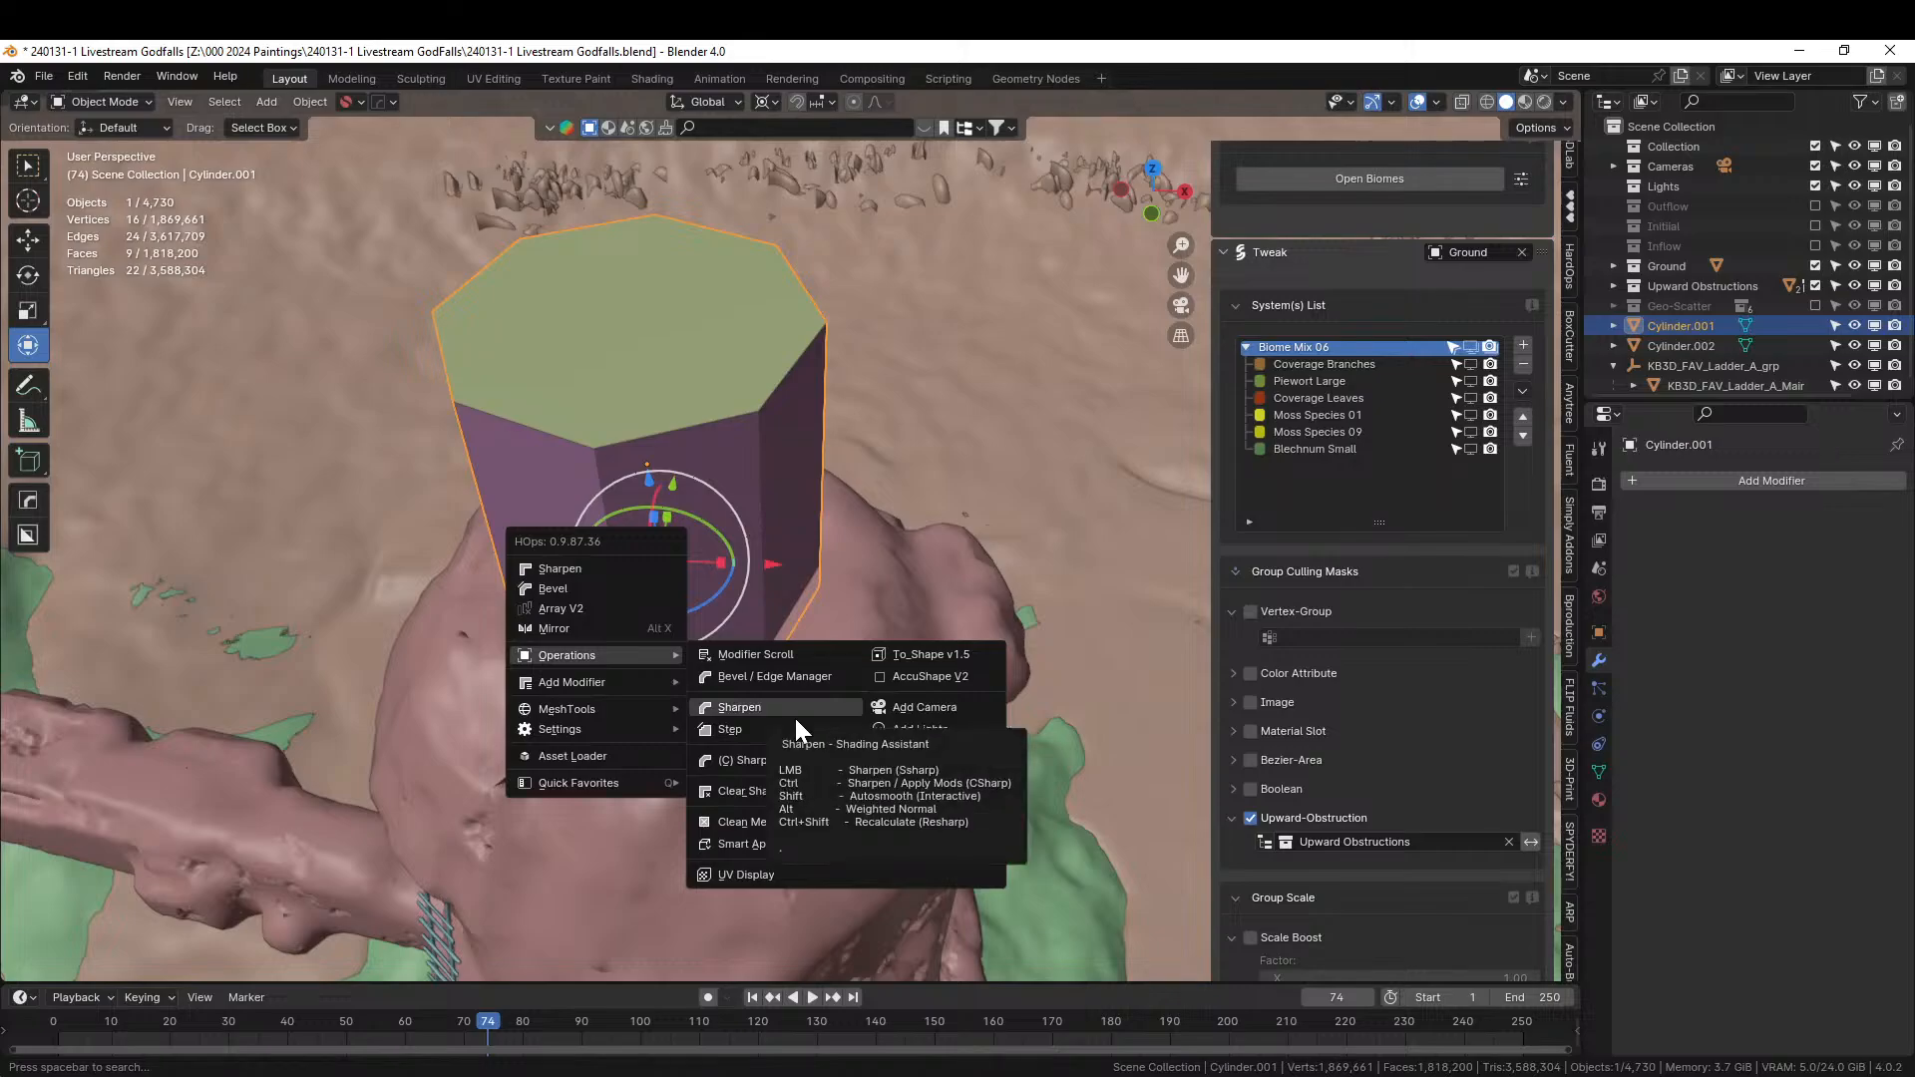
pyautogui.moveTo(991, 822)
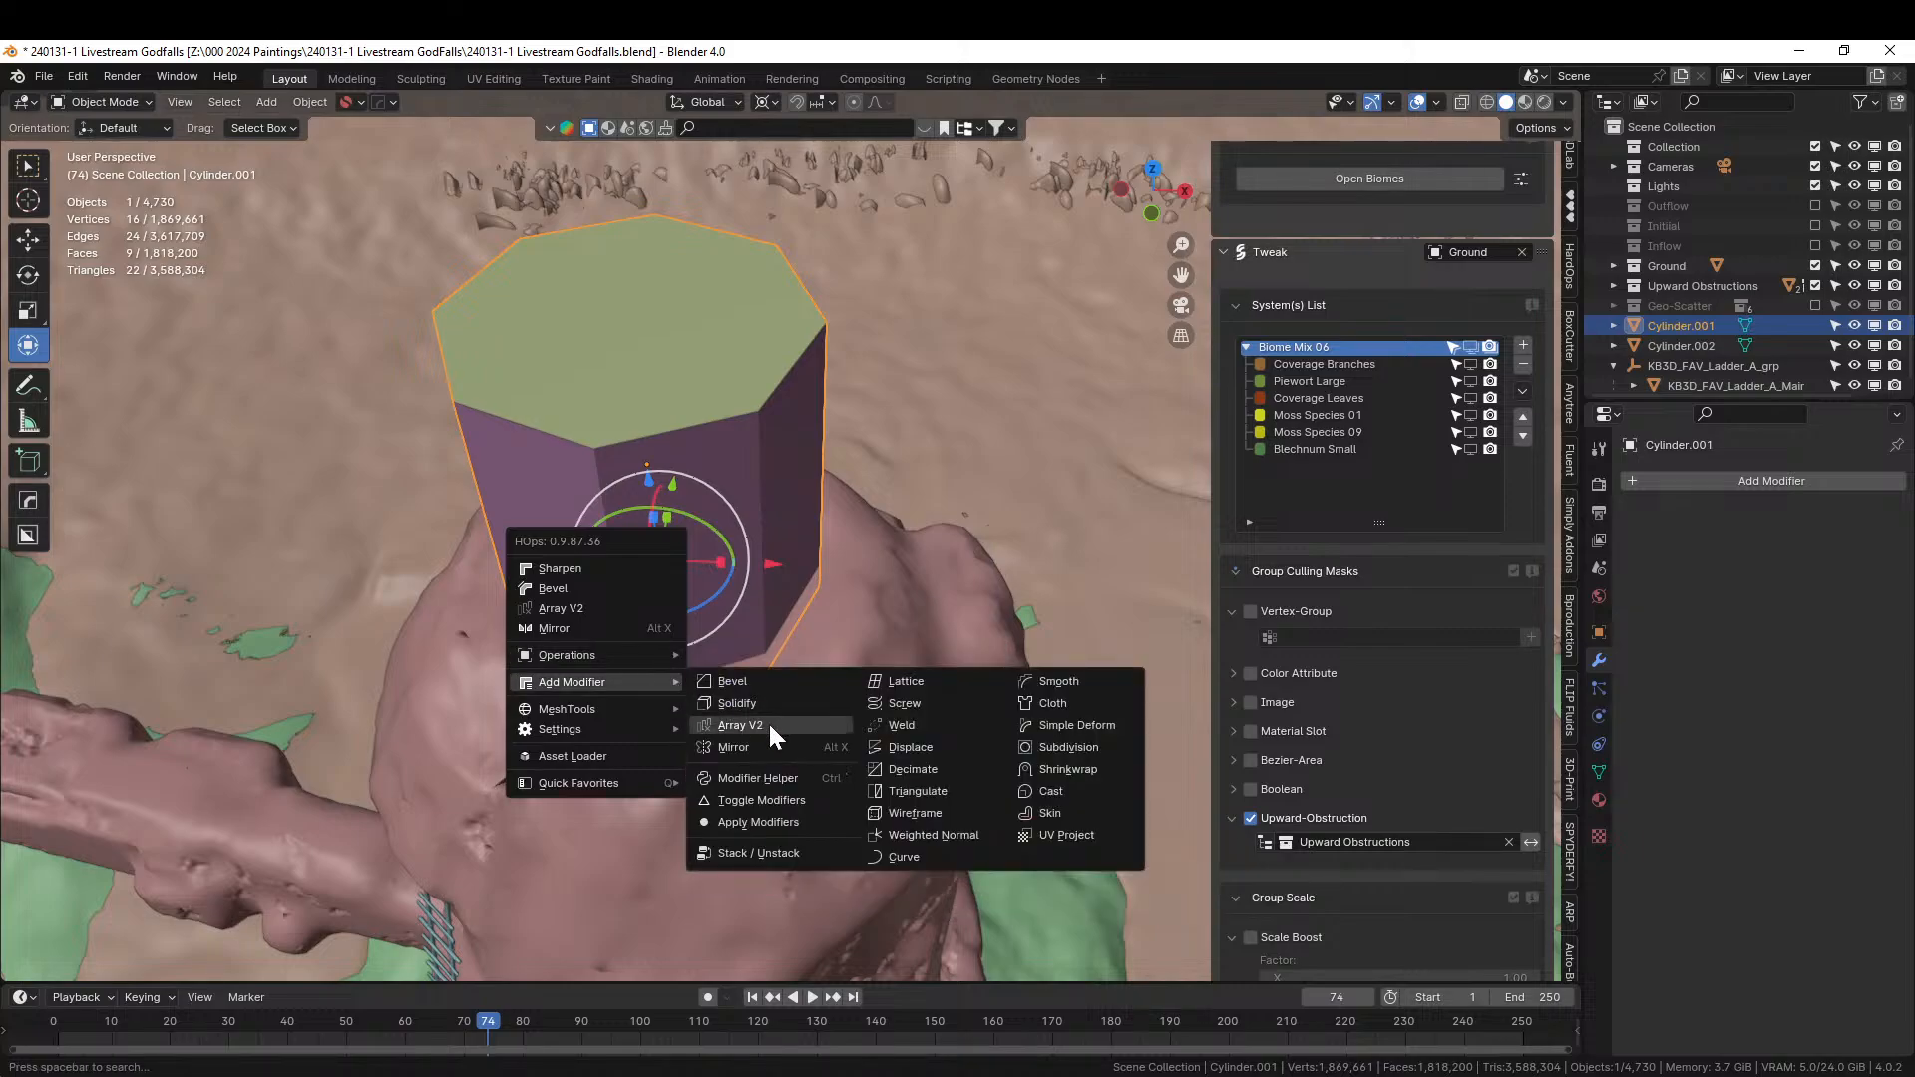
pyautogui.click(936, 812)
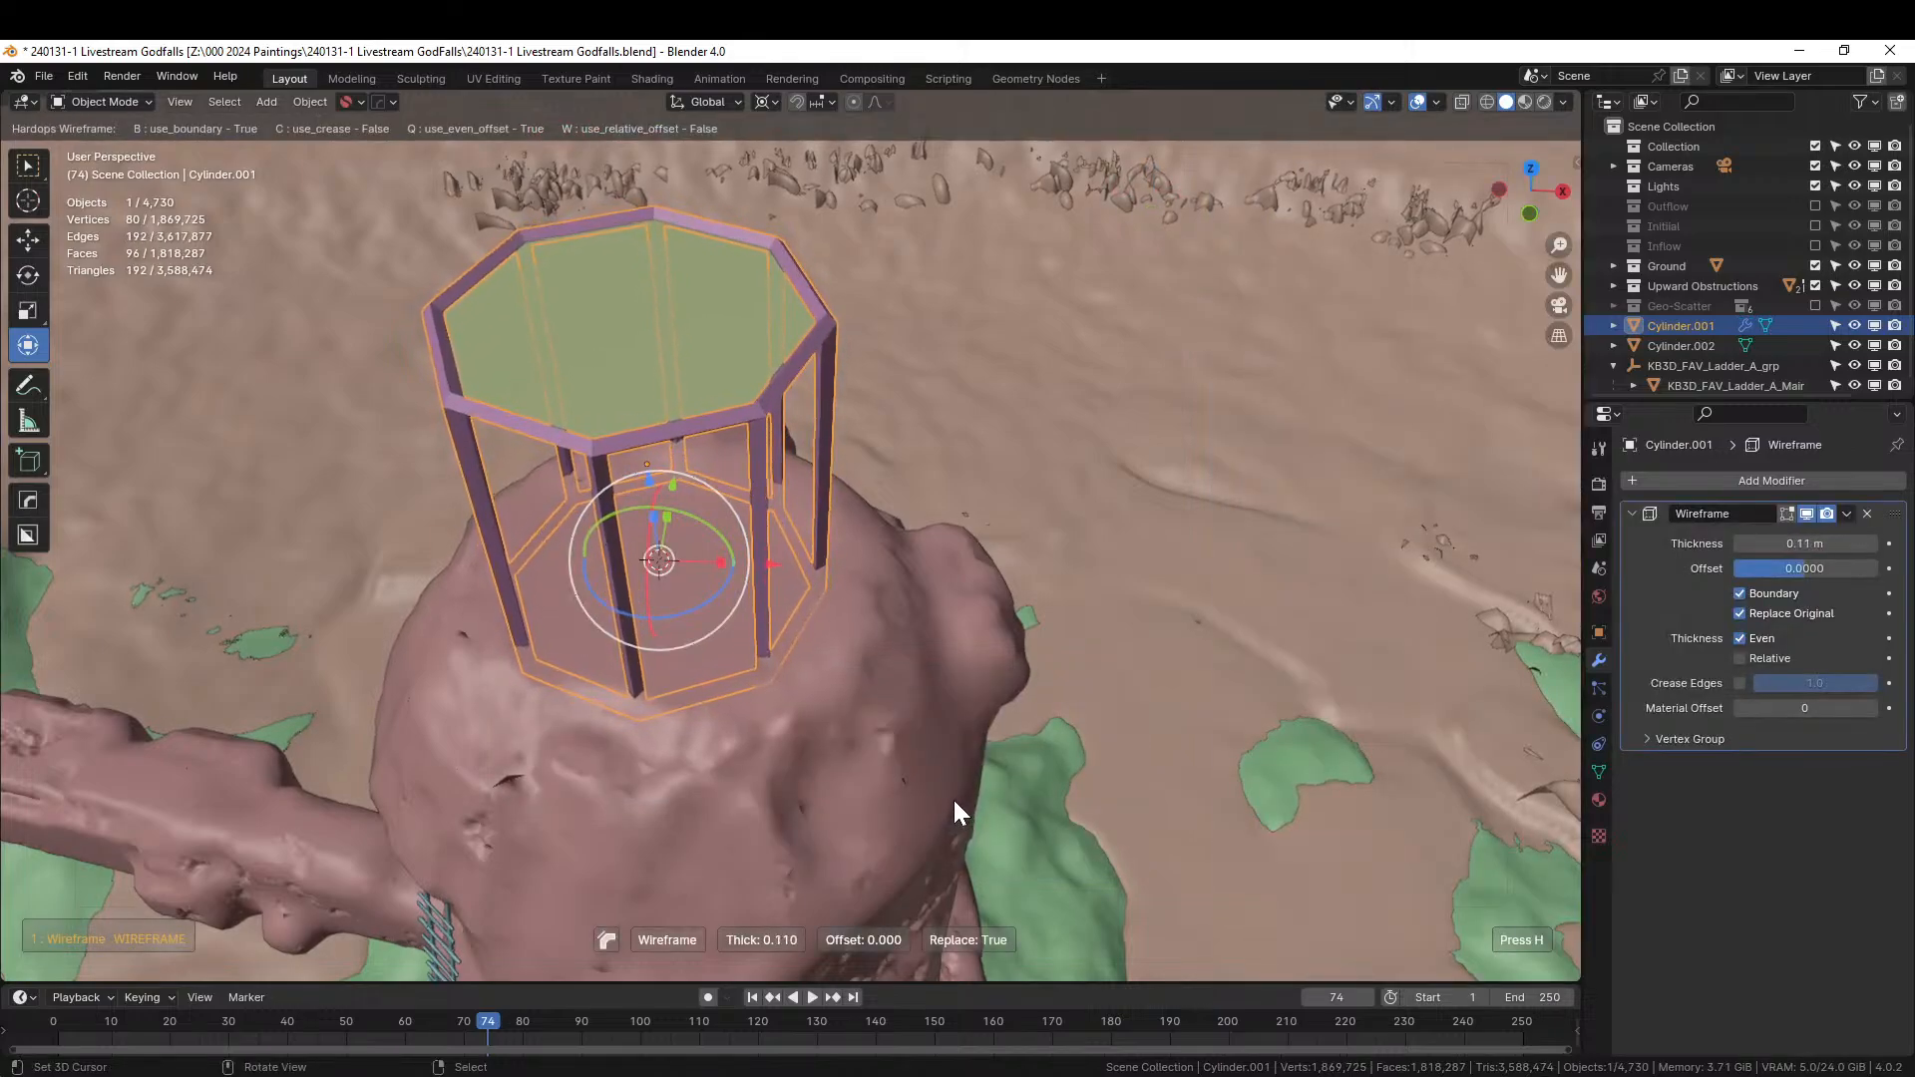
pyautogui.click(951, 796)
# Add a level 1 subdivision modifier to the octagonal frame, comparing the Simple type before settling on Catmull-Clark.
pyautogui.moveTo(824, 683); pyautogui.dragTo(948, 379, button='middle')
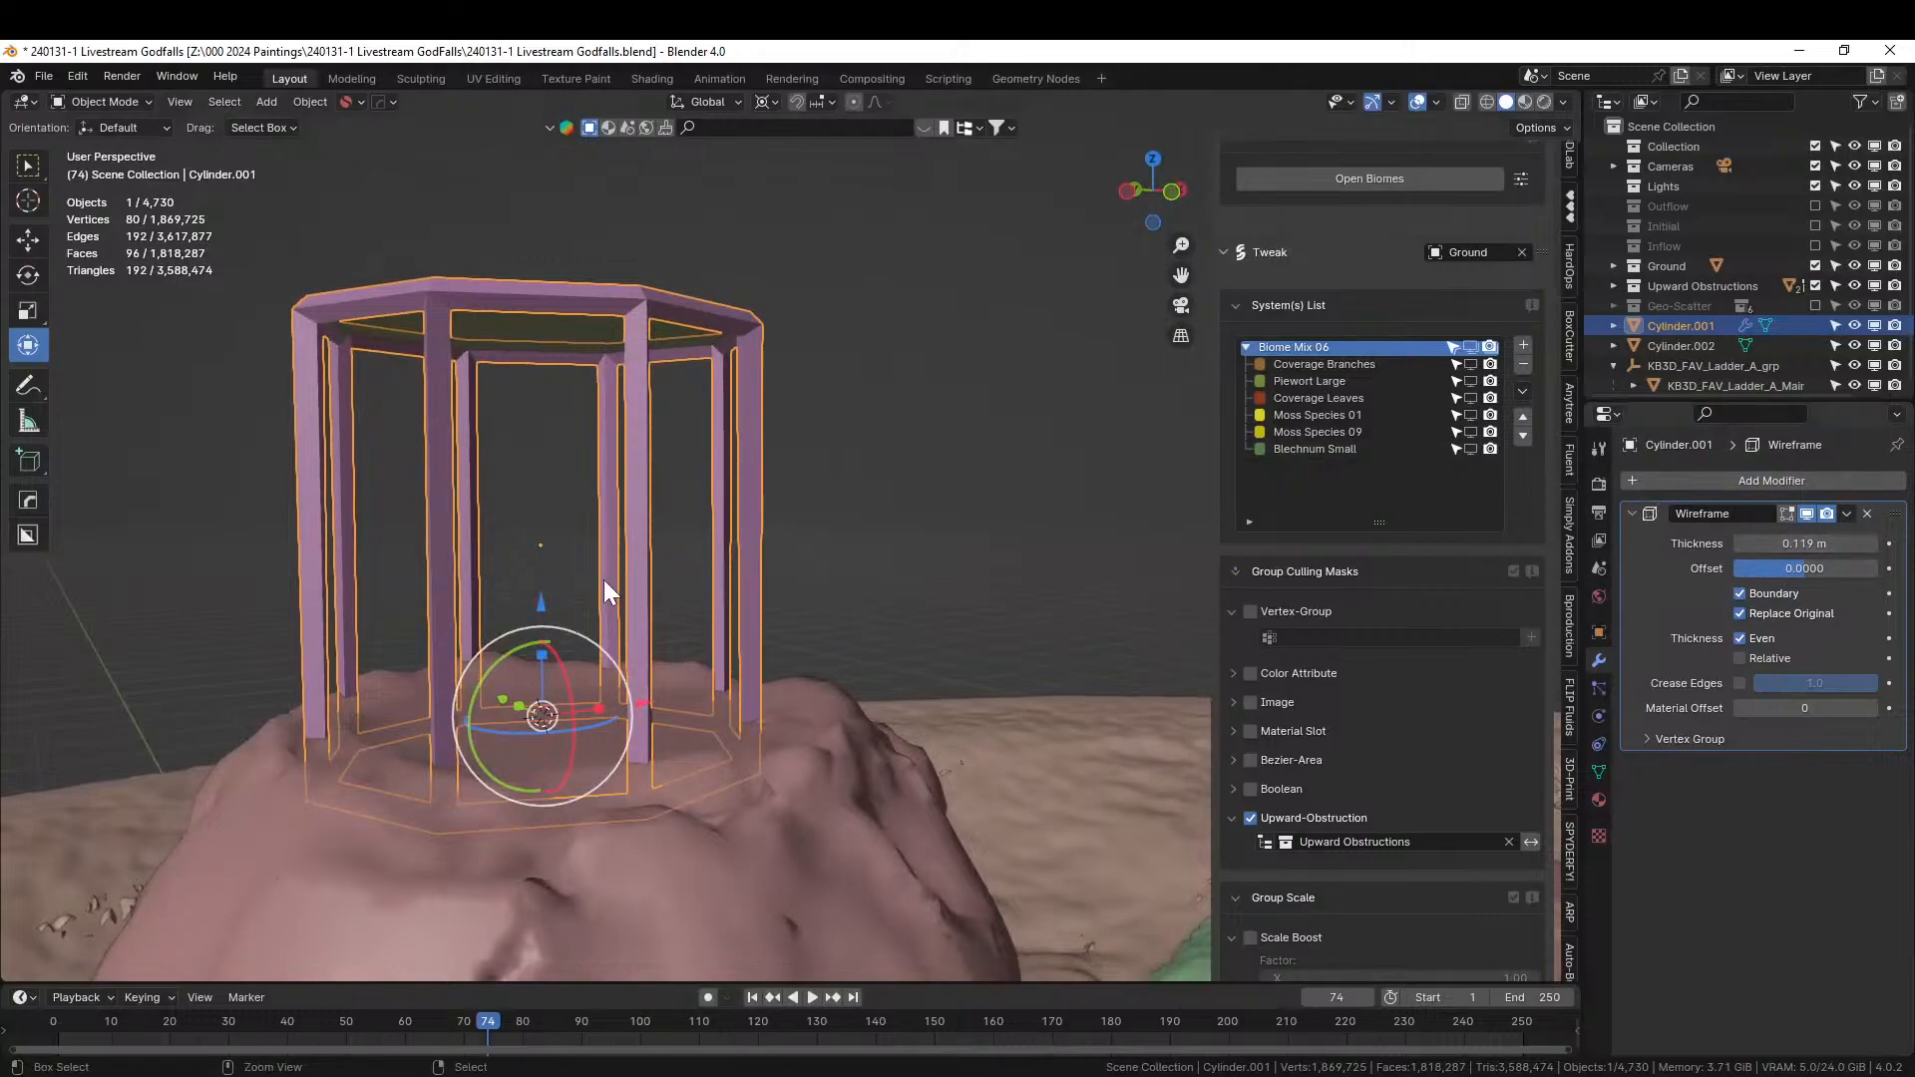
pyautogui.hotkey('ctrl', '1')
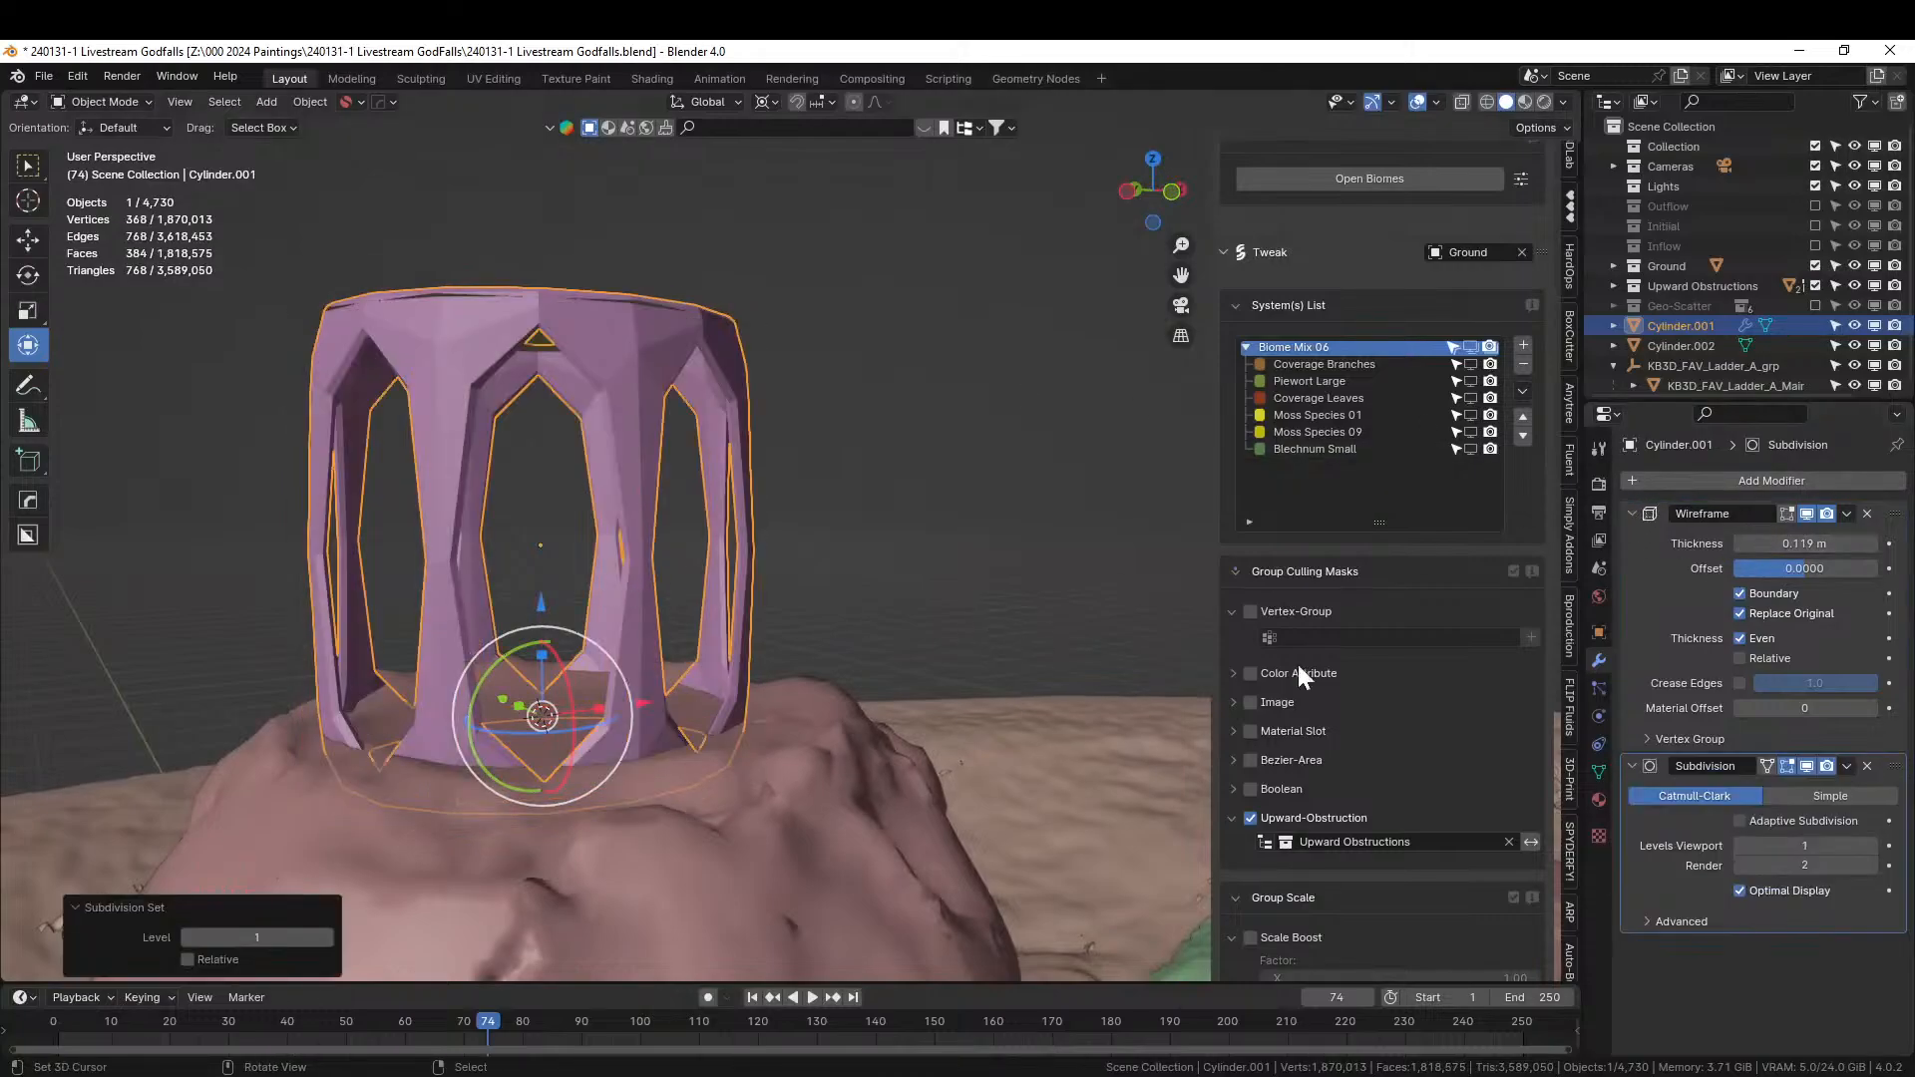
pyautogui.click(1848, 797)
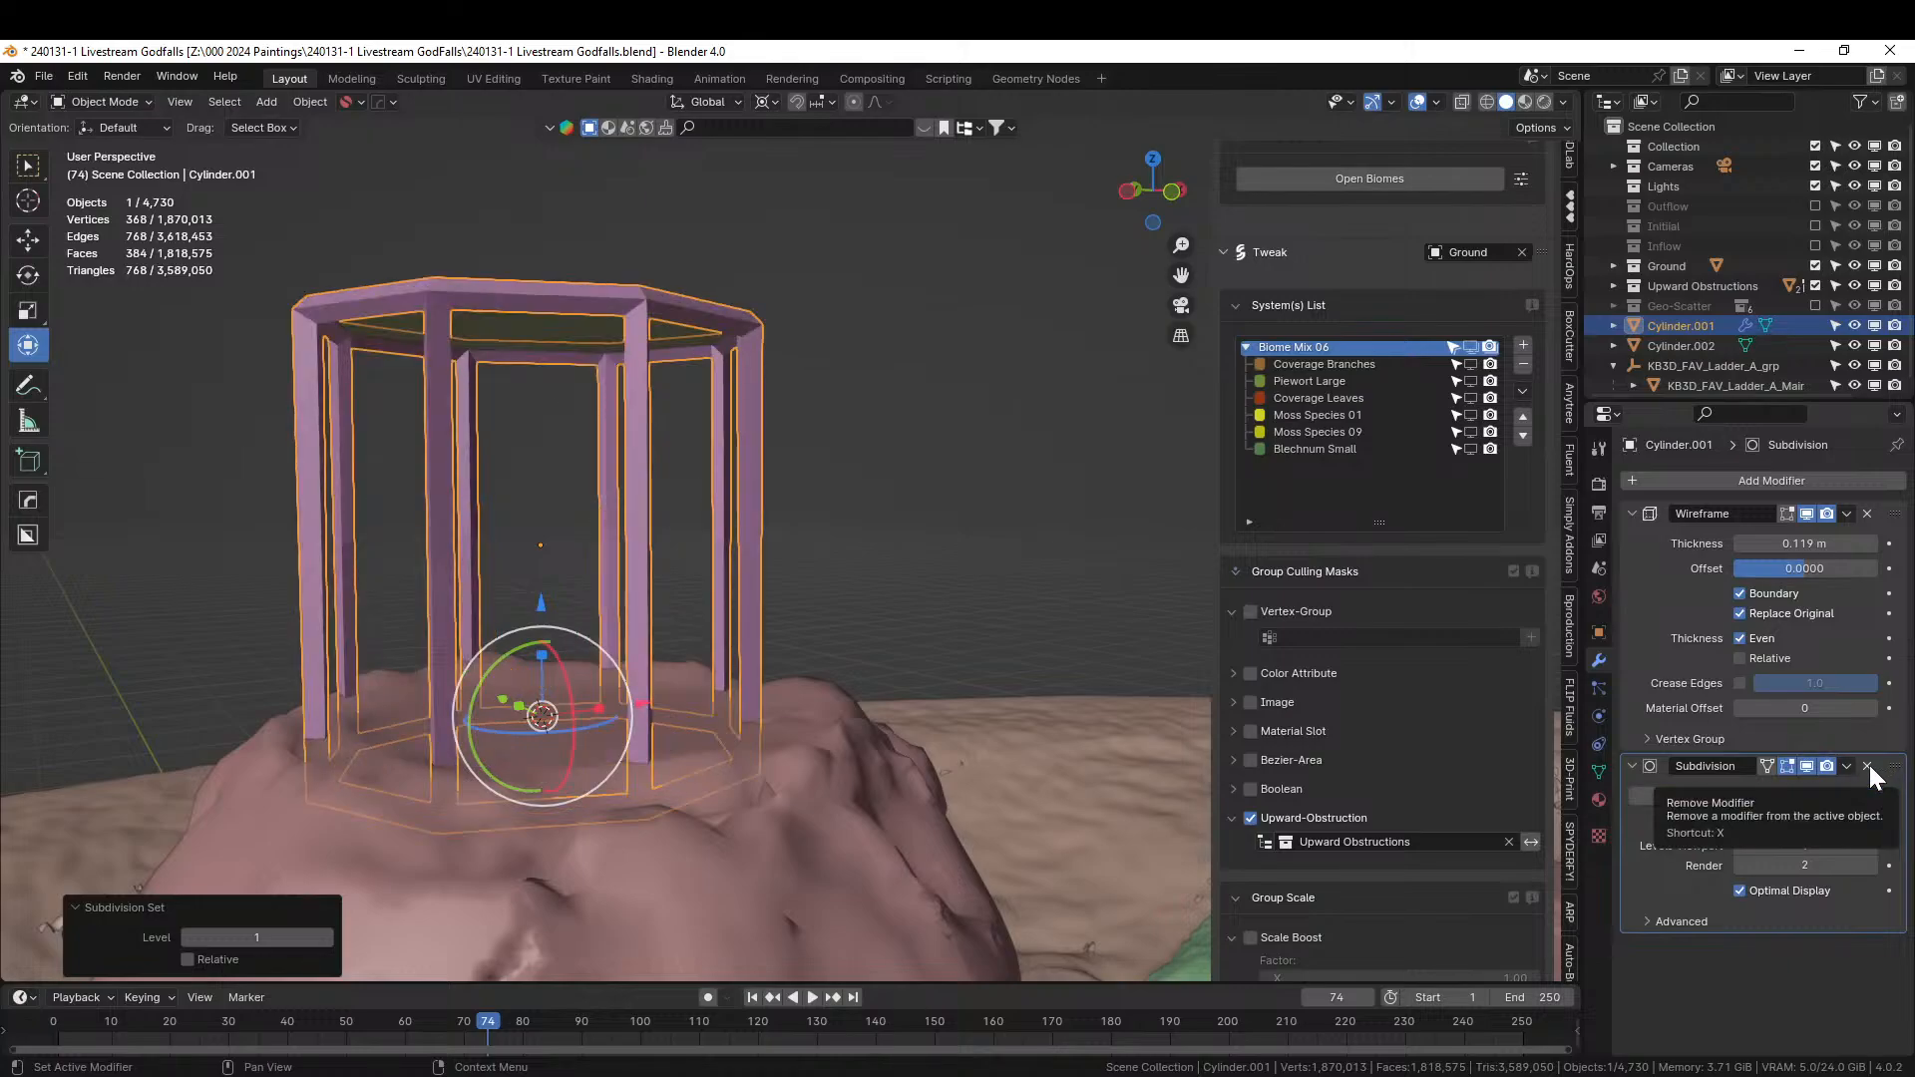
pyautogui.click(1716, 794)
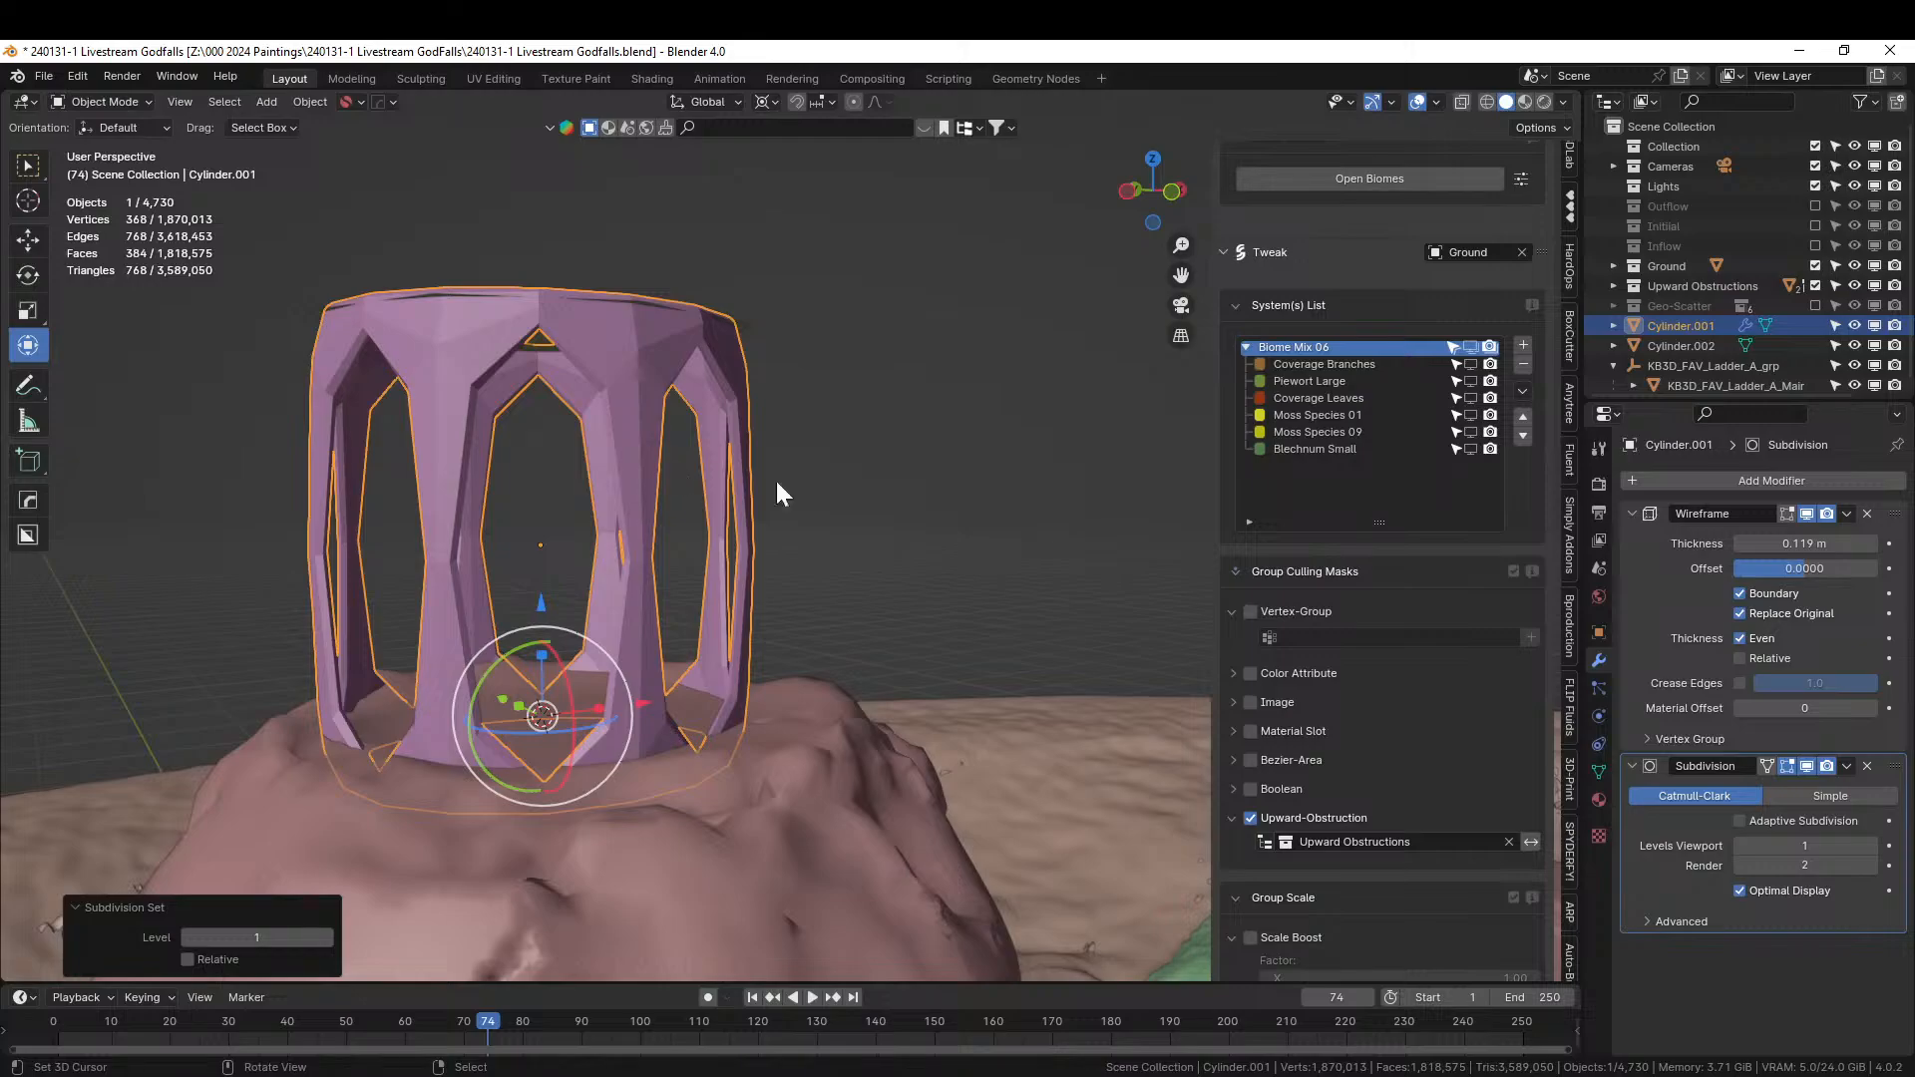
# Add a HardOps bevel with 3 segments and a 30° angle limit to the subdivided frame.
pyautogui.press('q')
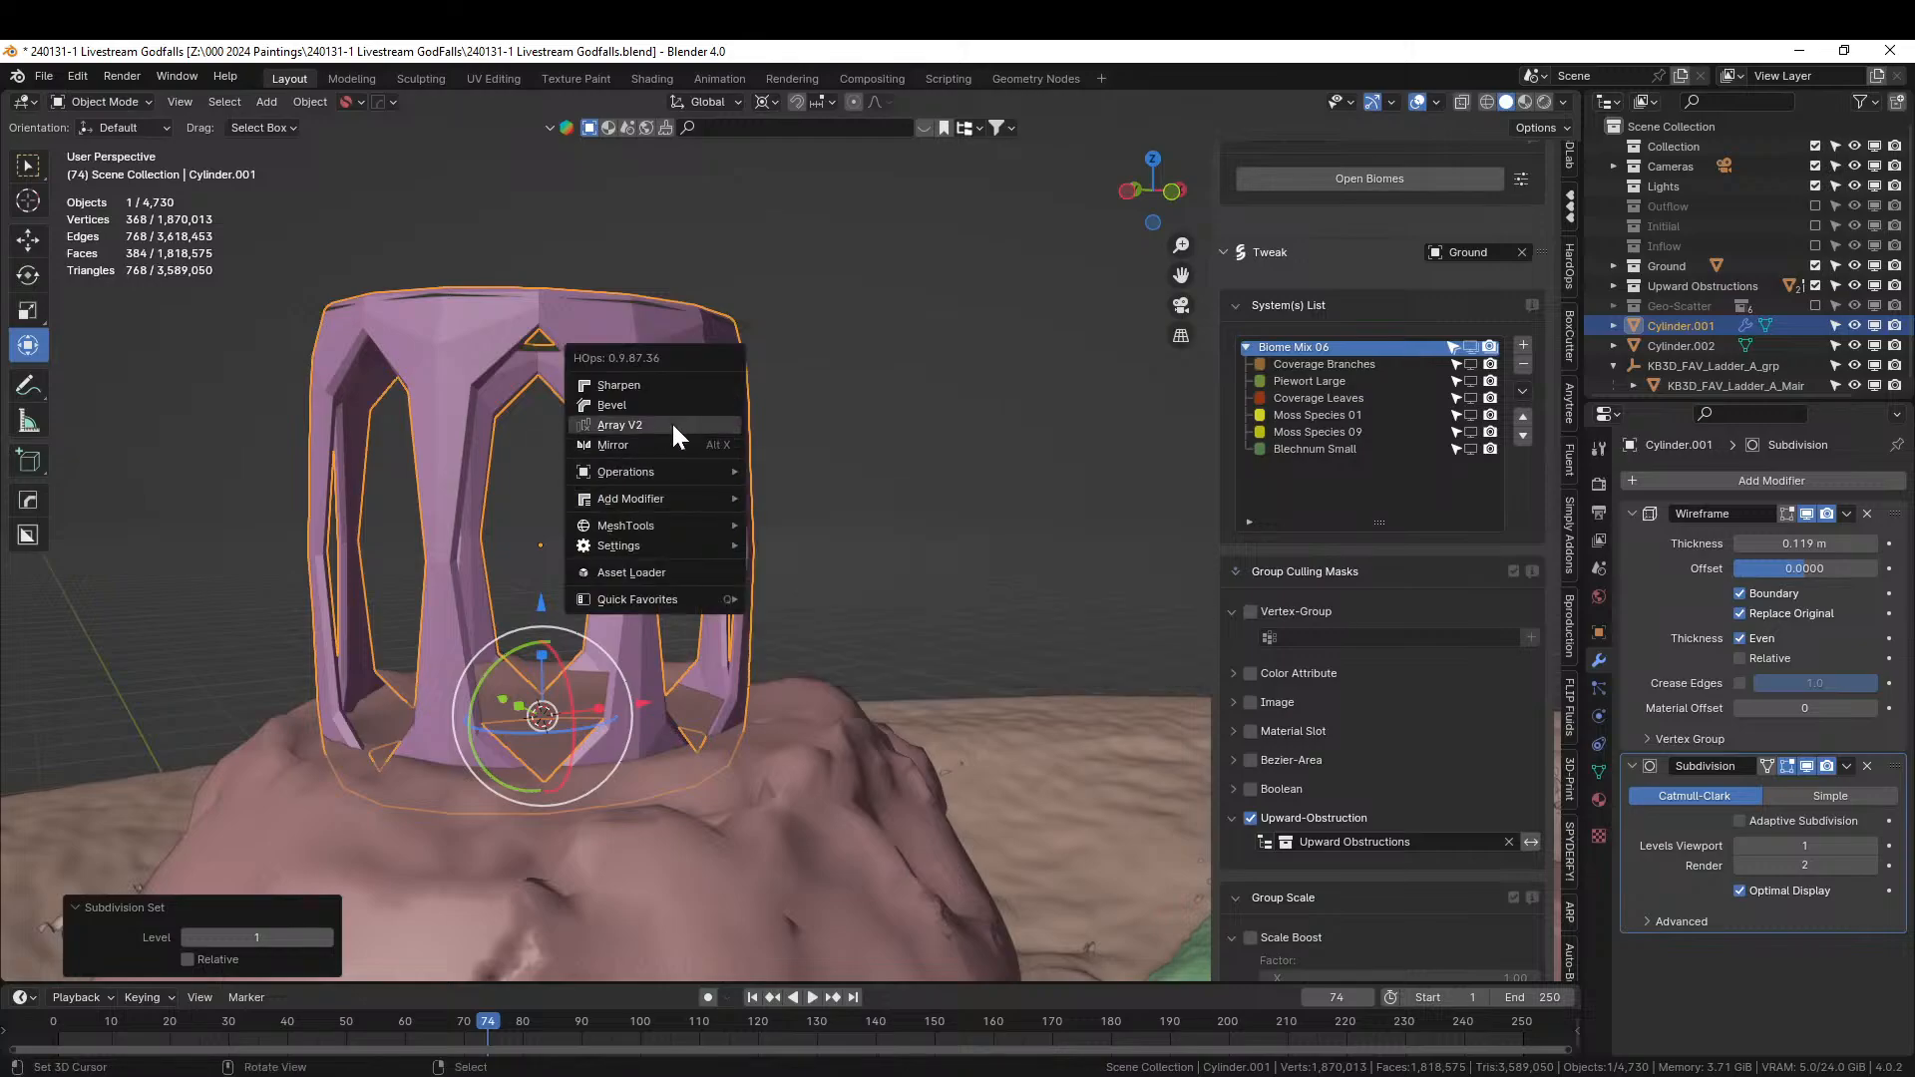
pyautogui.click(669, 403)
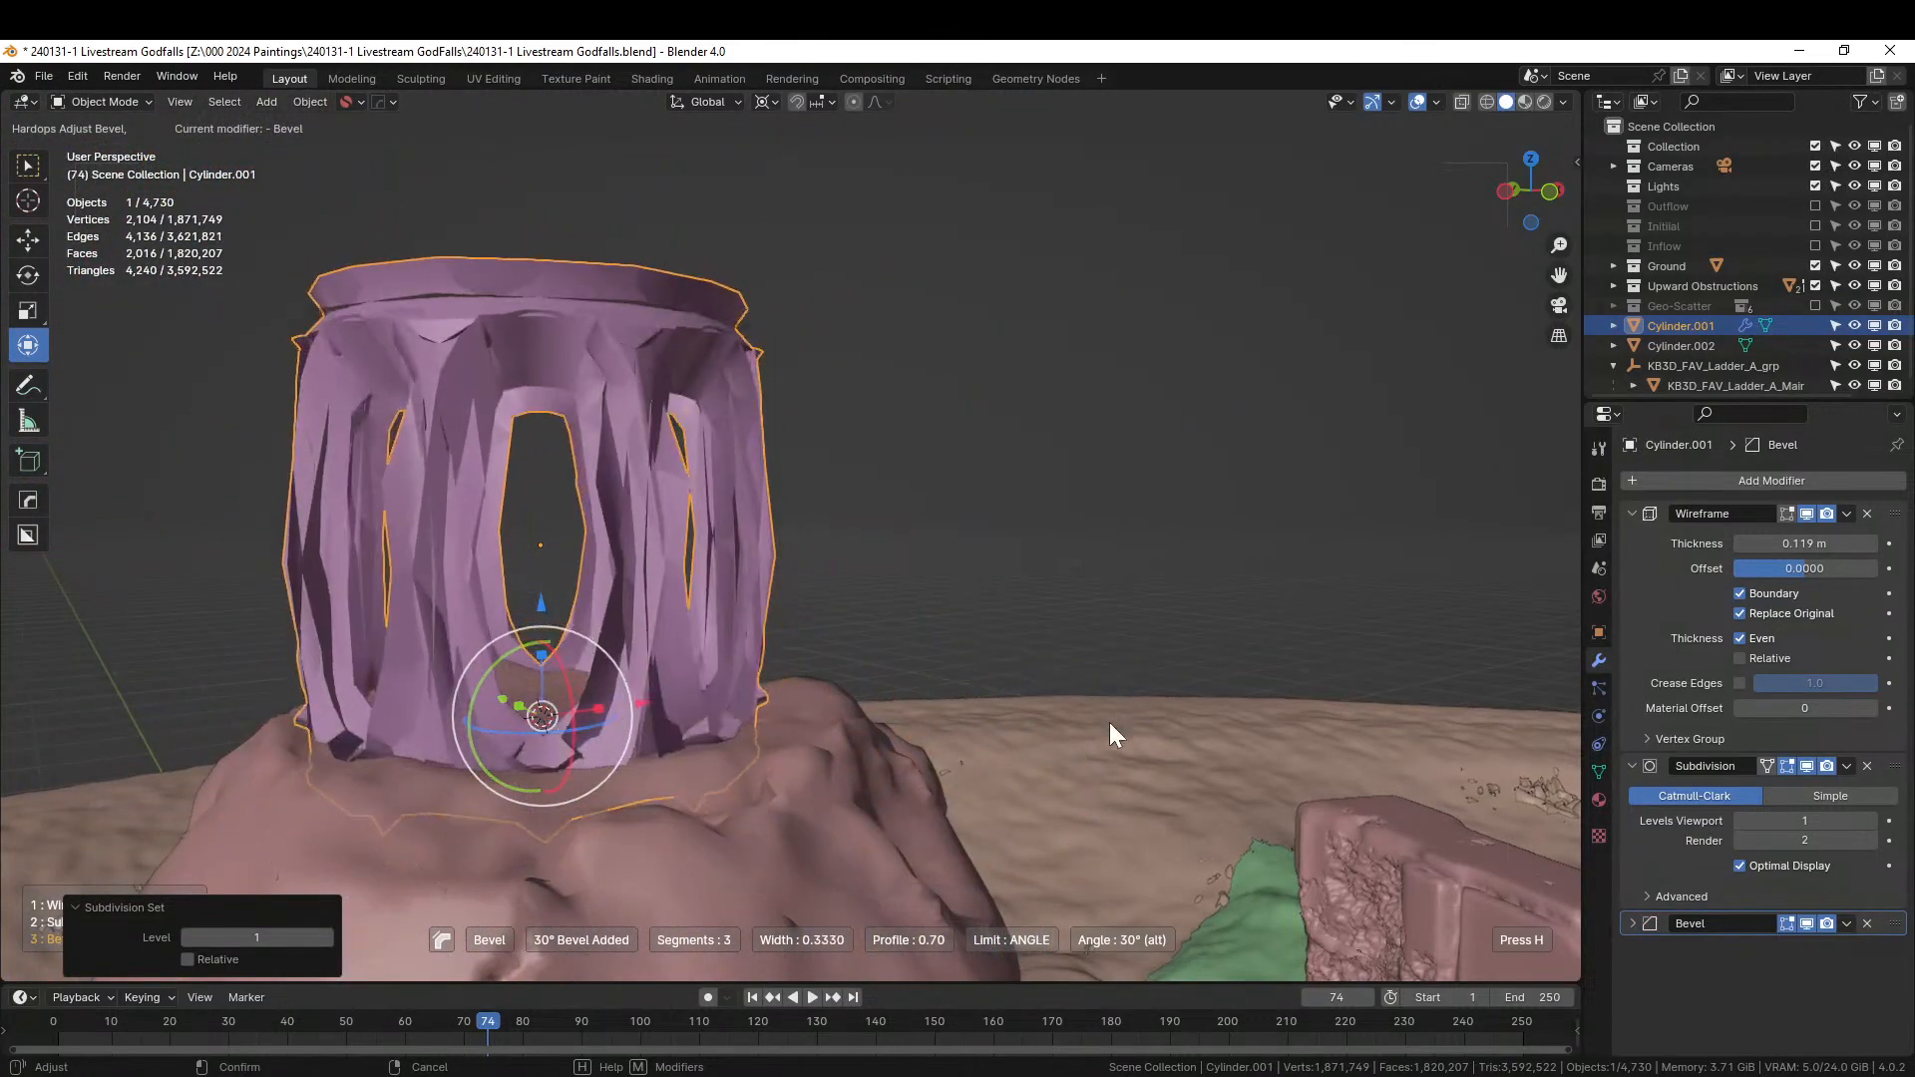
pyautogui.click(1177, 733)
pyautogui.press('n')
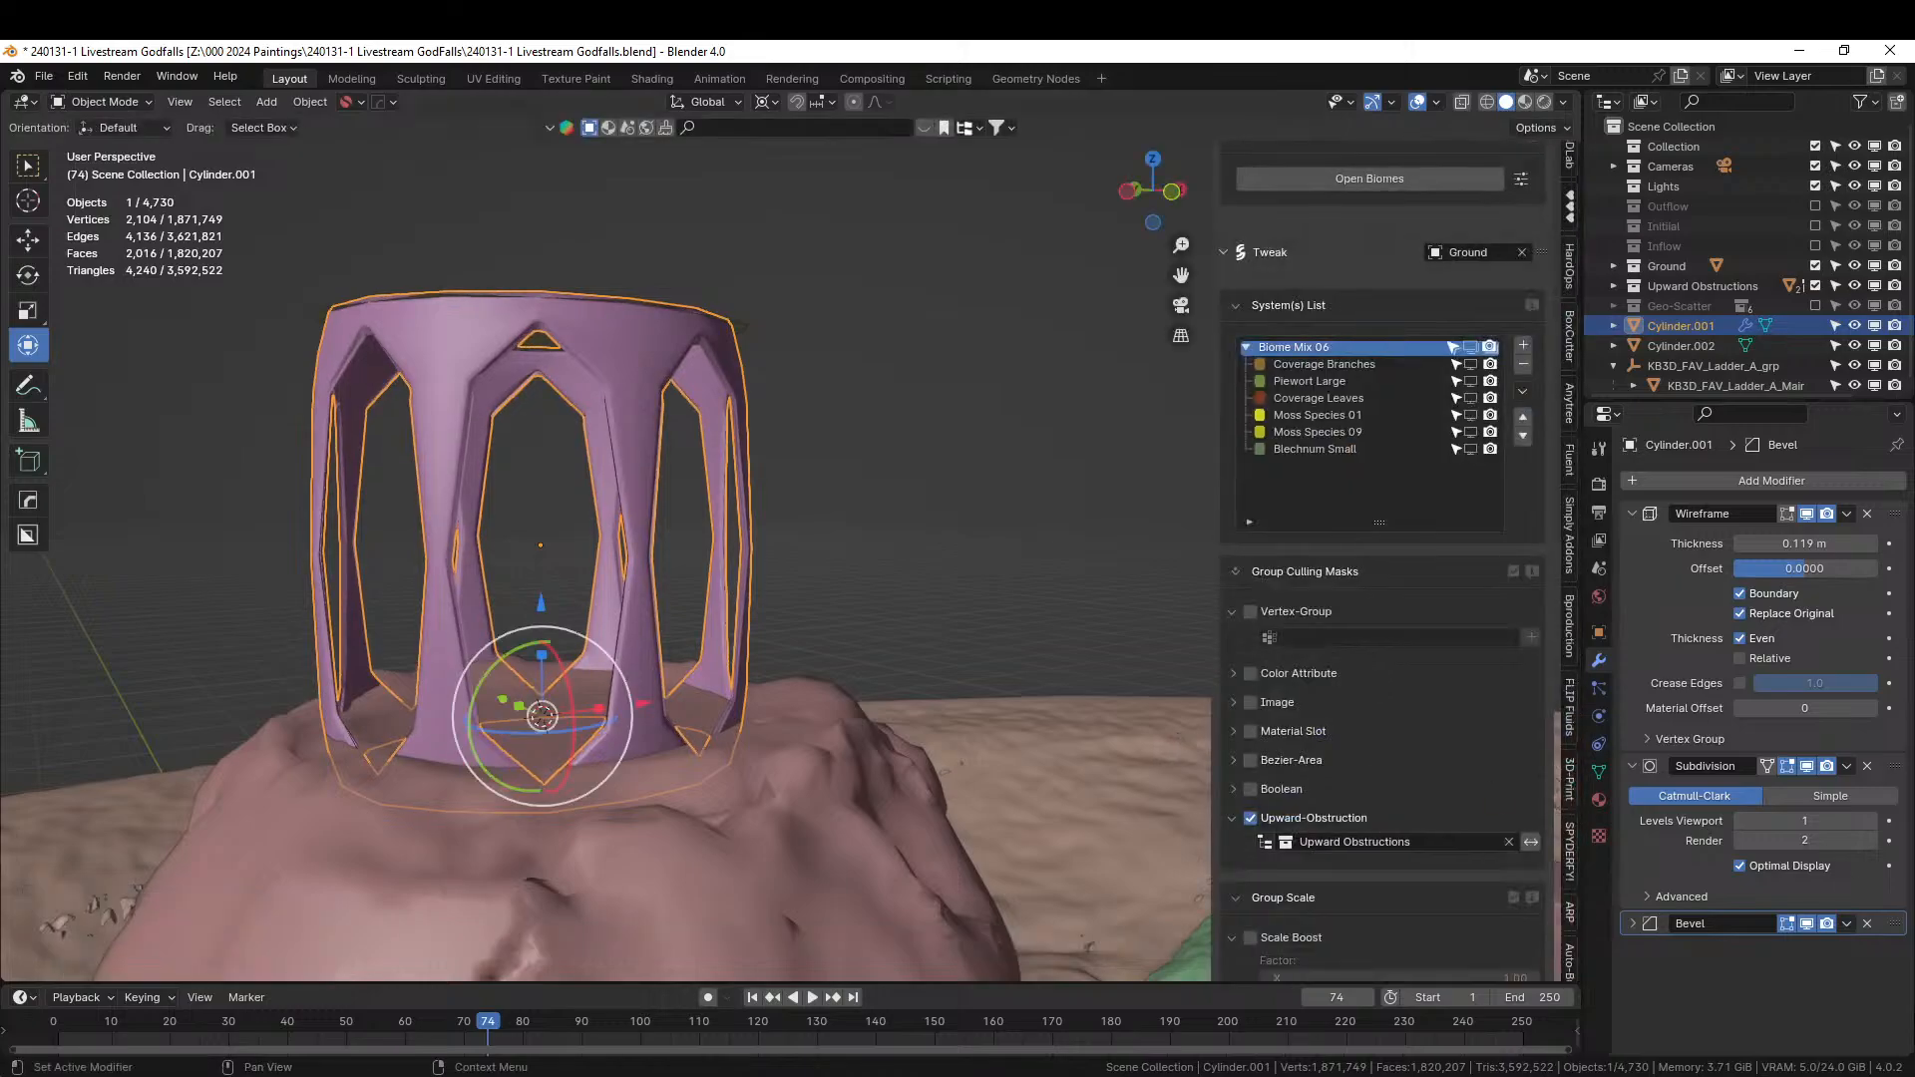
# Place the frame's Bevel modifier before Subdivision, then set the wireframe thickness to about 0.256 m and the bevel amount to about 0.134 m.
pyautogui.click(1632, 923)
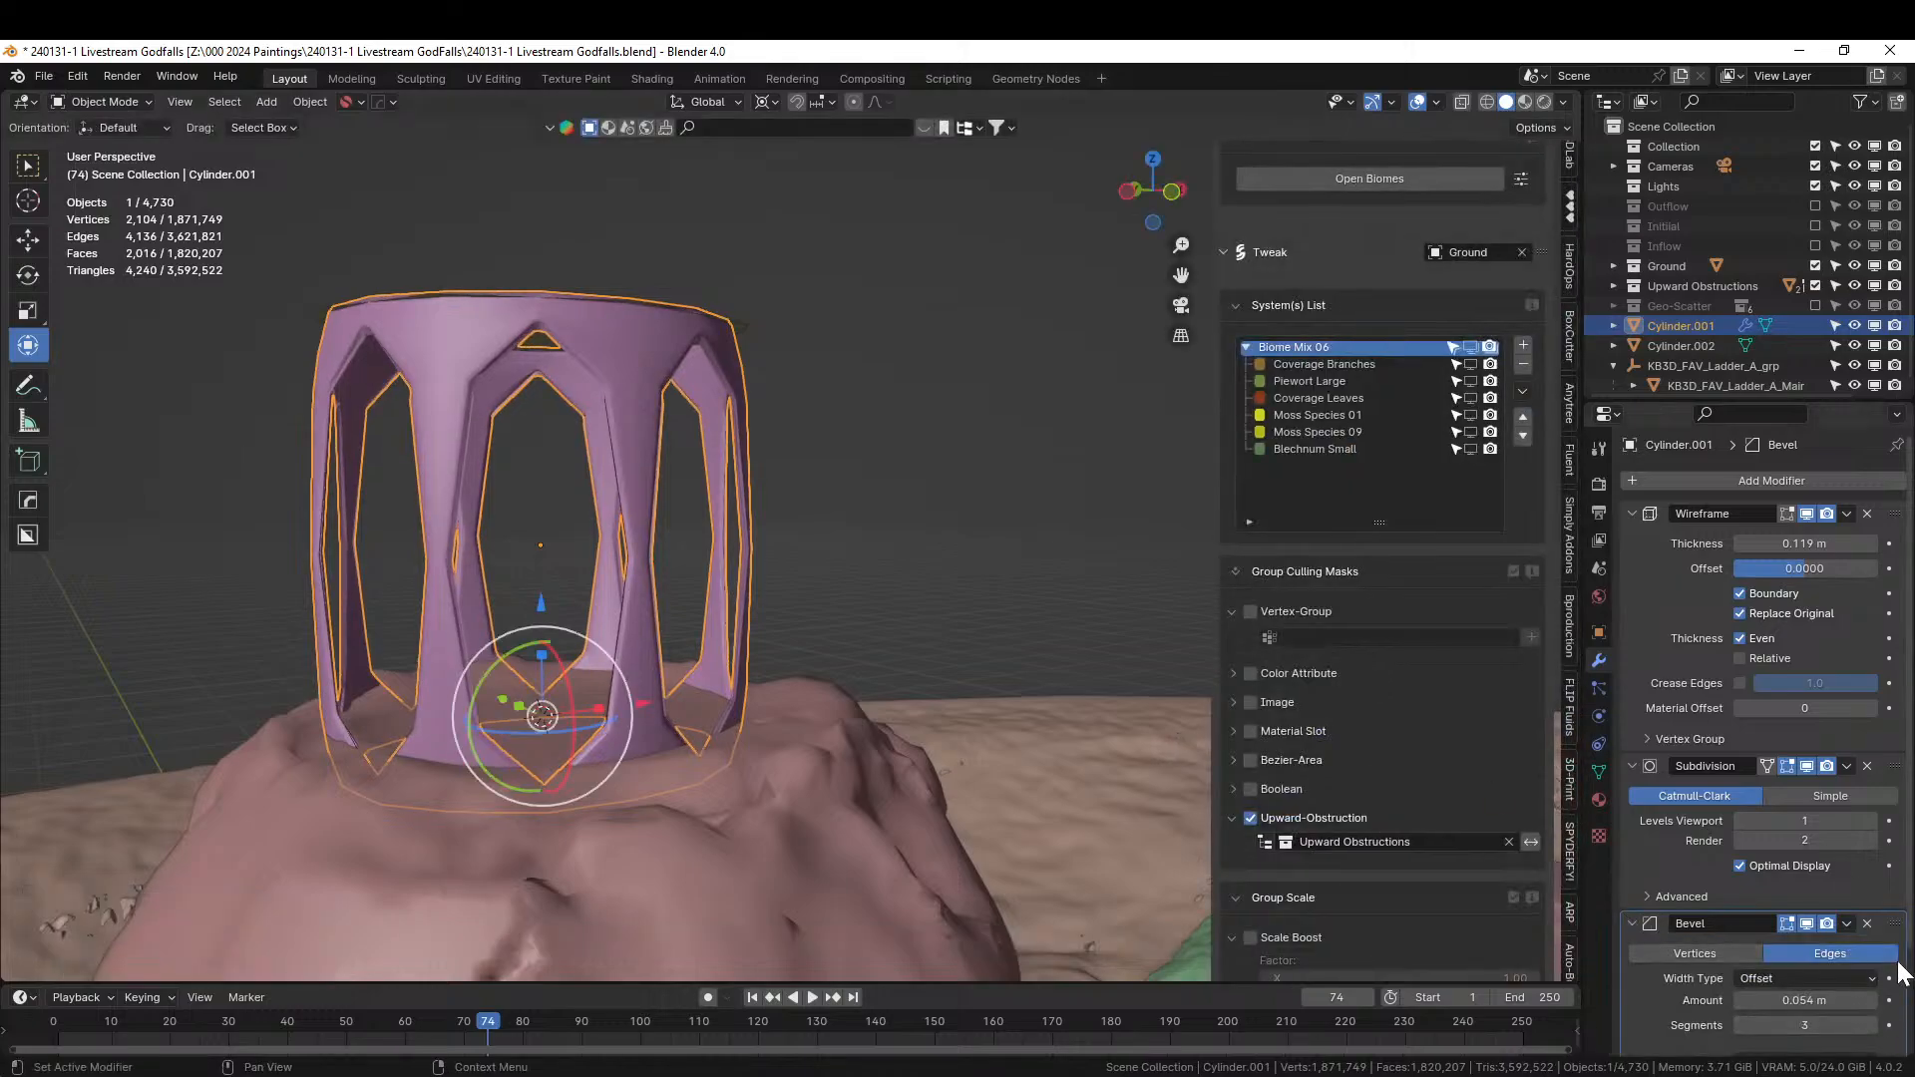
pyautogui.moveTo(1895, 924); pyautogui.dragTo(1895, 768)
pyautogui.moveTo(898, 620); pyautogui.dragTo(978, 620, button='middle')
pyautogui.moveTo(1805, 543); pyautogui.dragTo(1865, 544)
pyautogui.moveTo(1784, 843); pyautogui.dragTo(1834, 843)
pyautogui.moveTo(995, 716); pyautogui.dragTo(974, 667, button='middle')
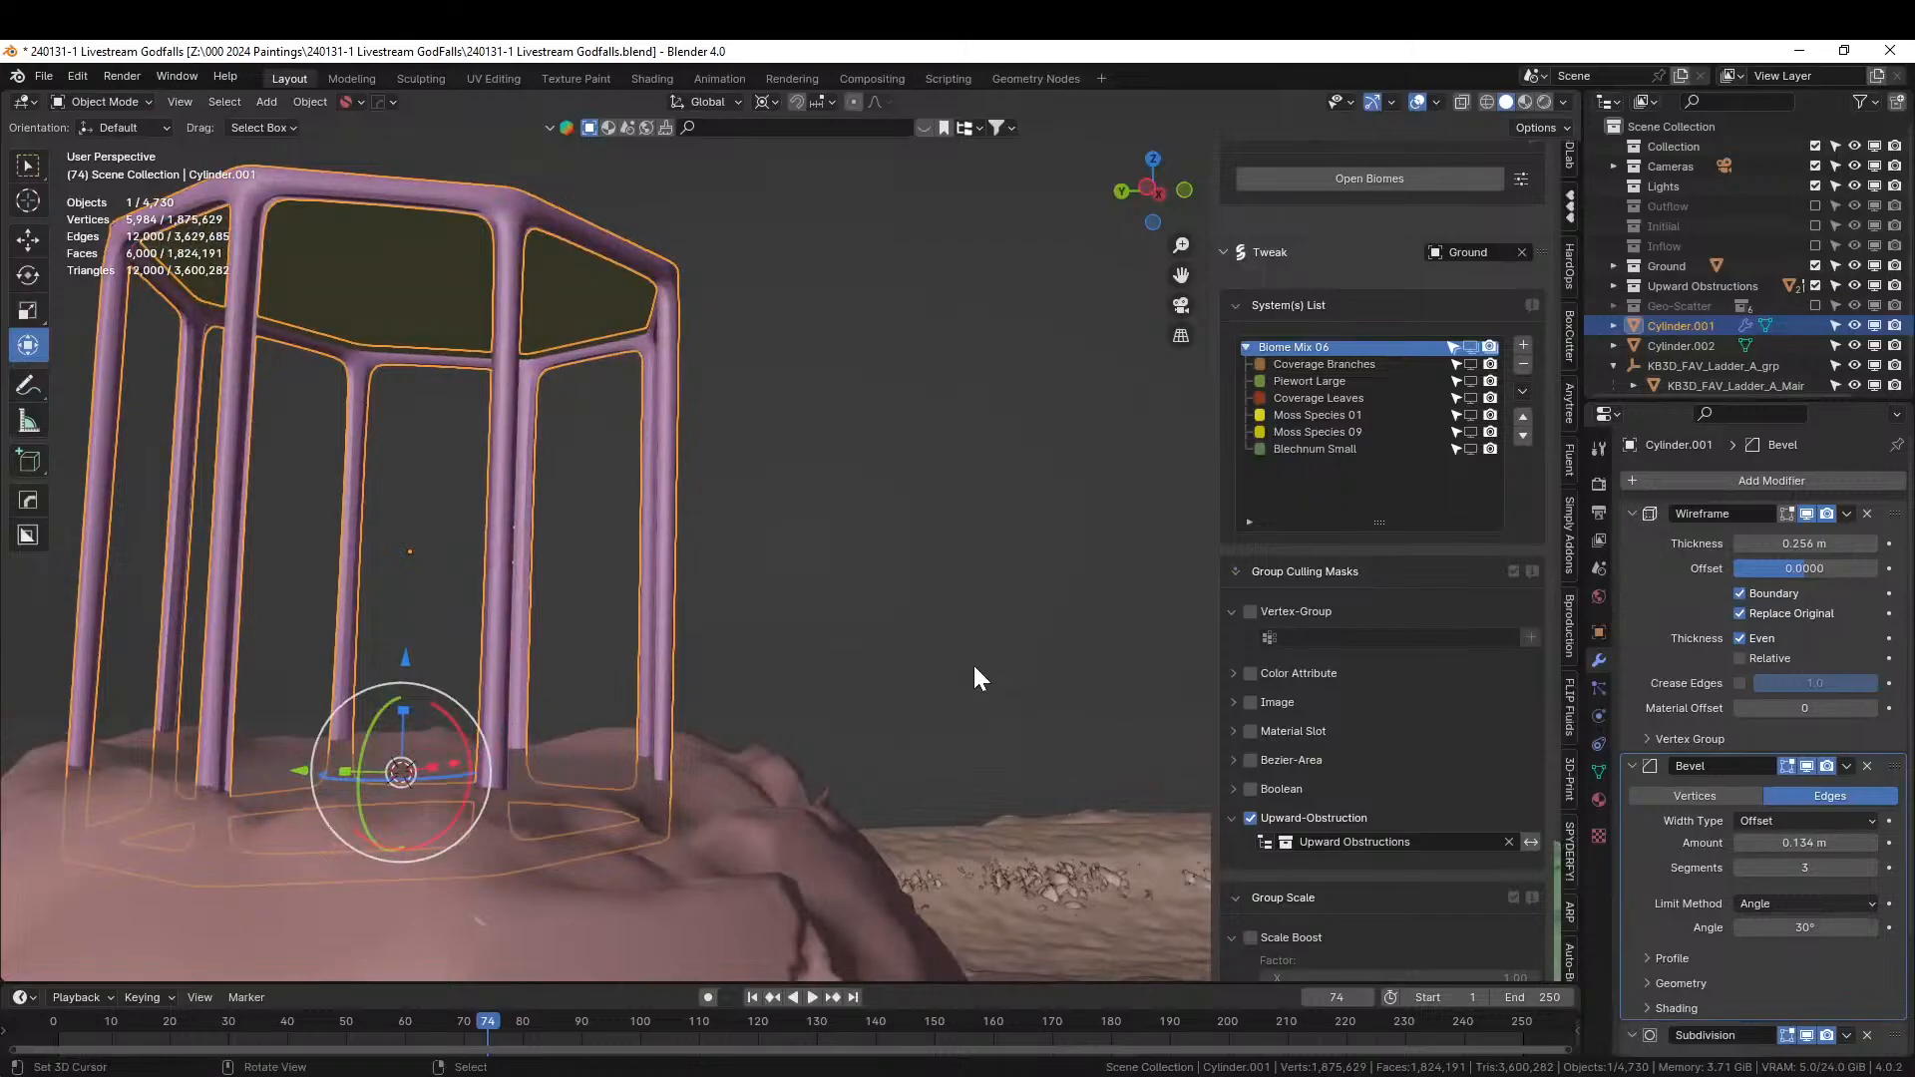
# Extrude the separated octagonal face on top of the frame upward by 2.5 m to form a cabin.
pyautogui.moveTo(834, 511); pyautogui.dragTo(628, 464, button='middle')
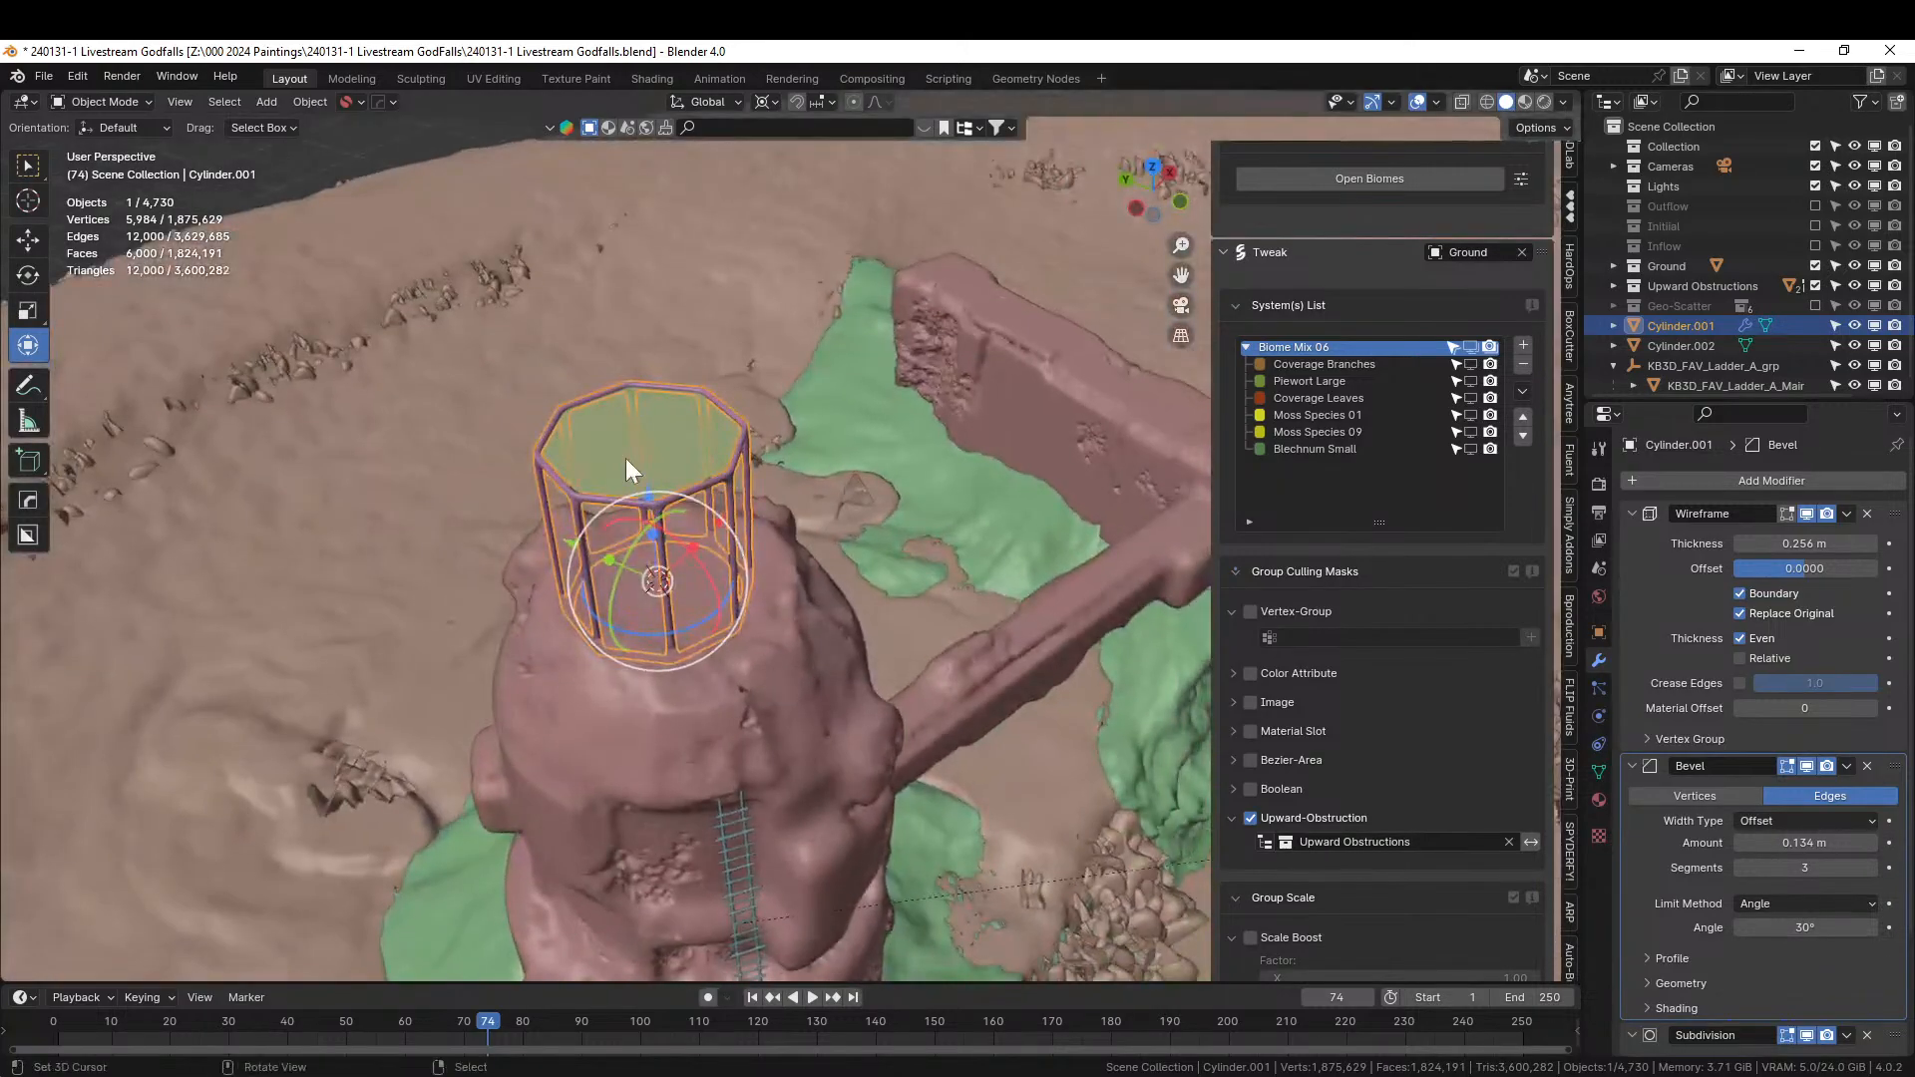
pyautogui.click(628, 463)
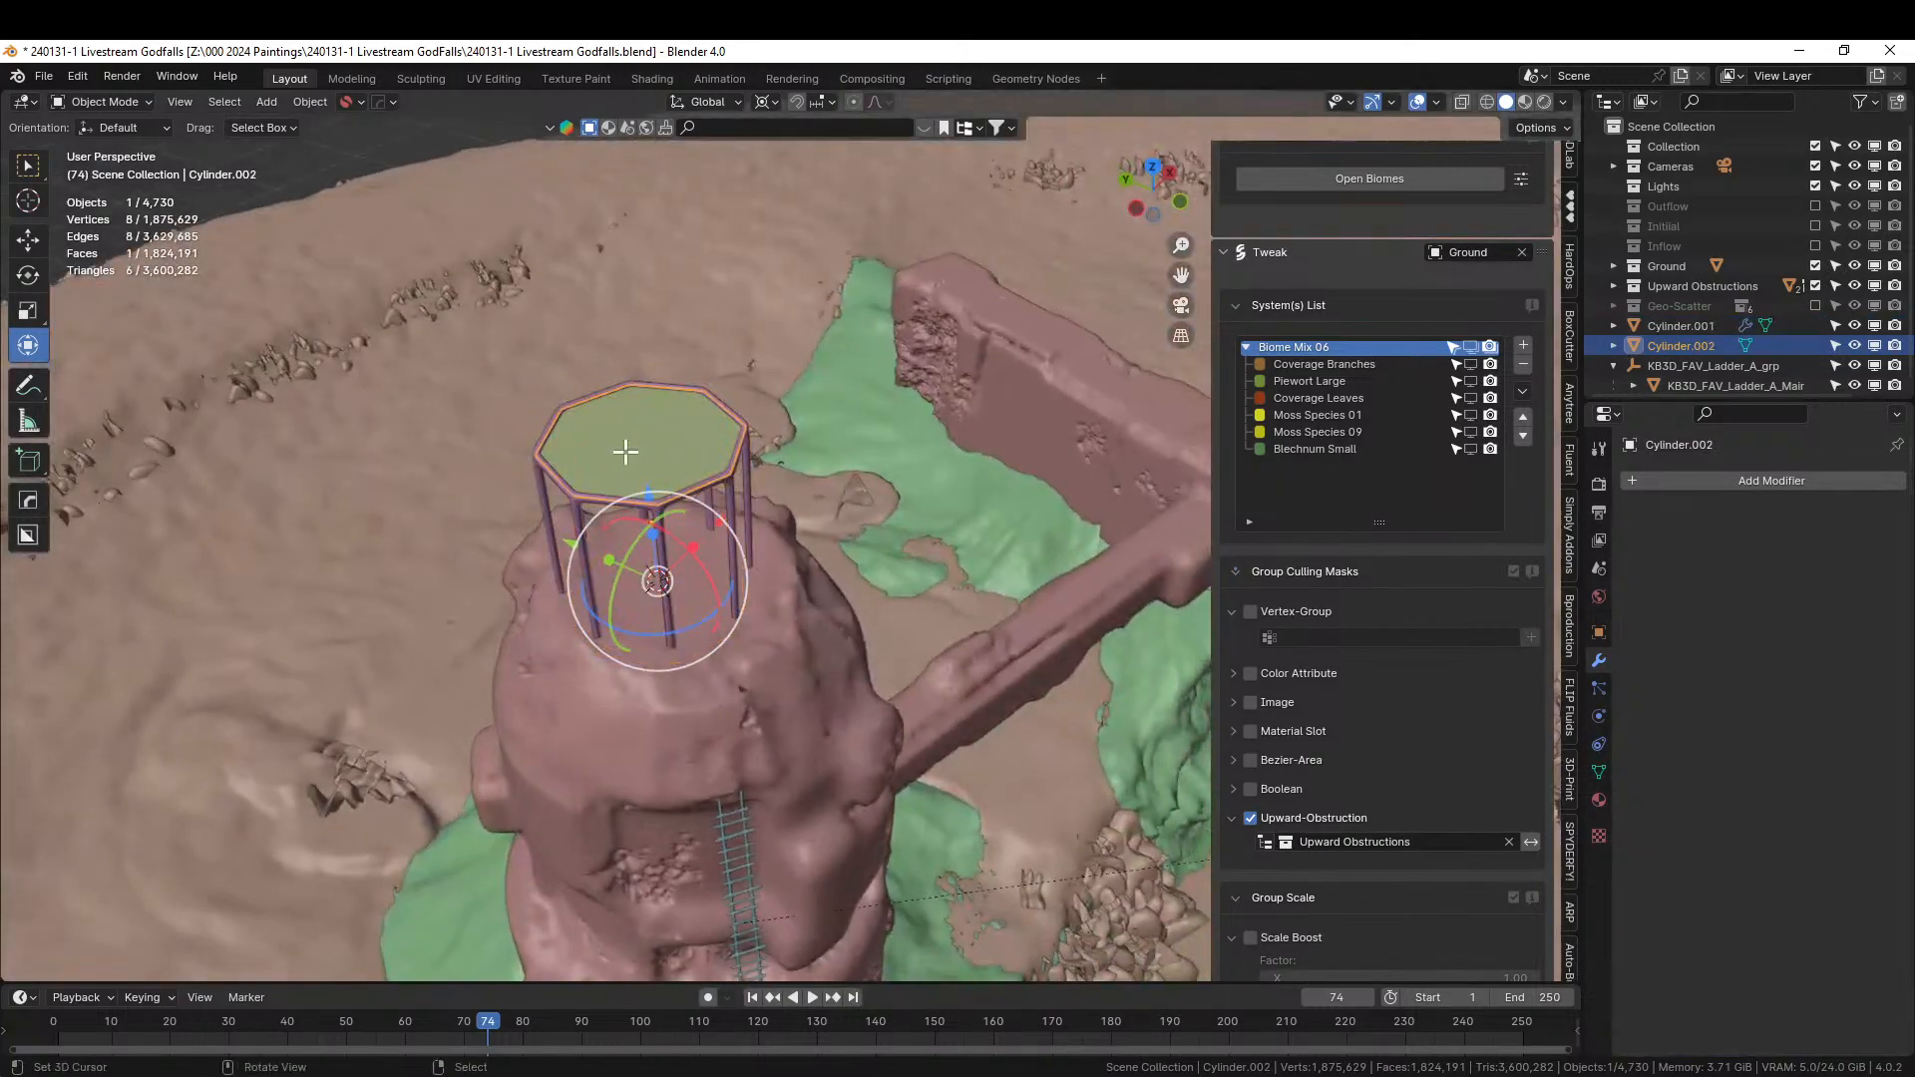
pyautogui.press('Tab')
pyautogui.click(626, 452)
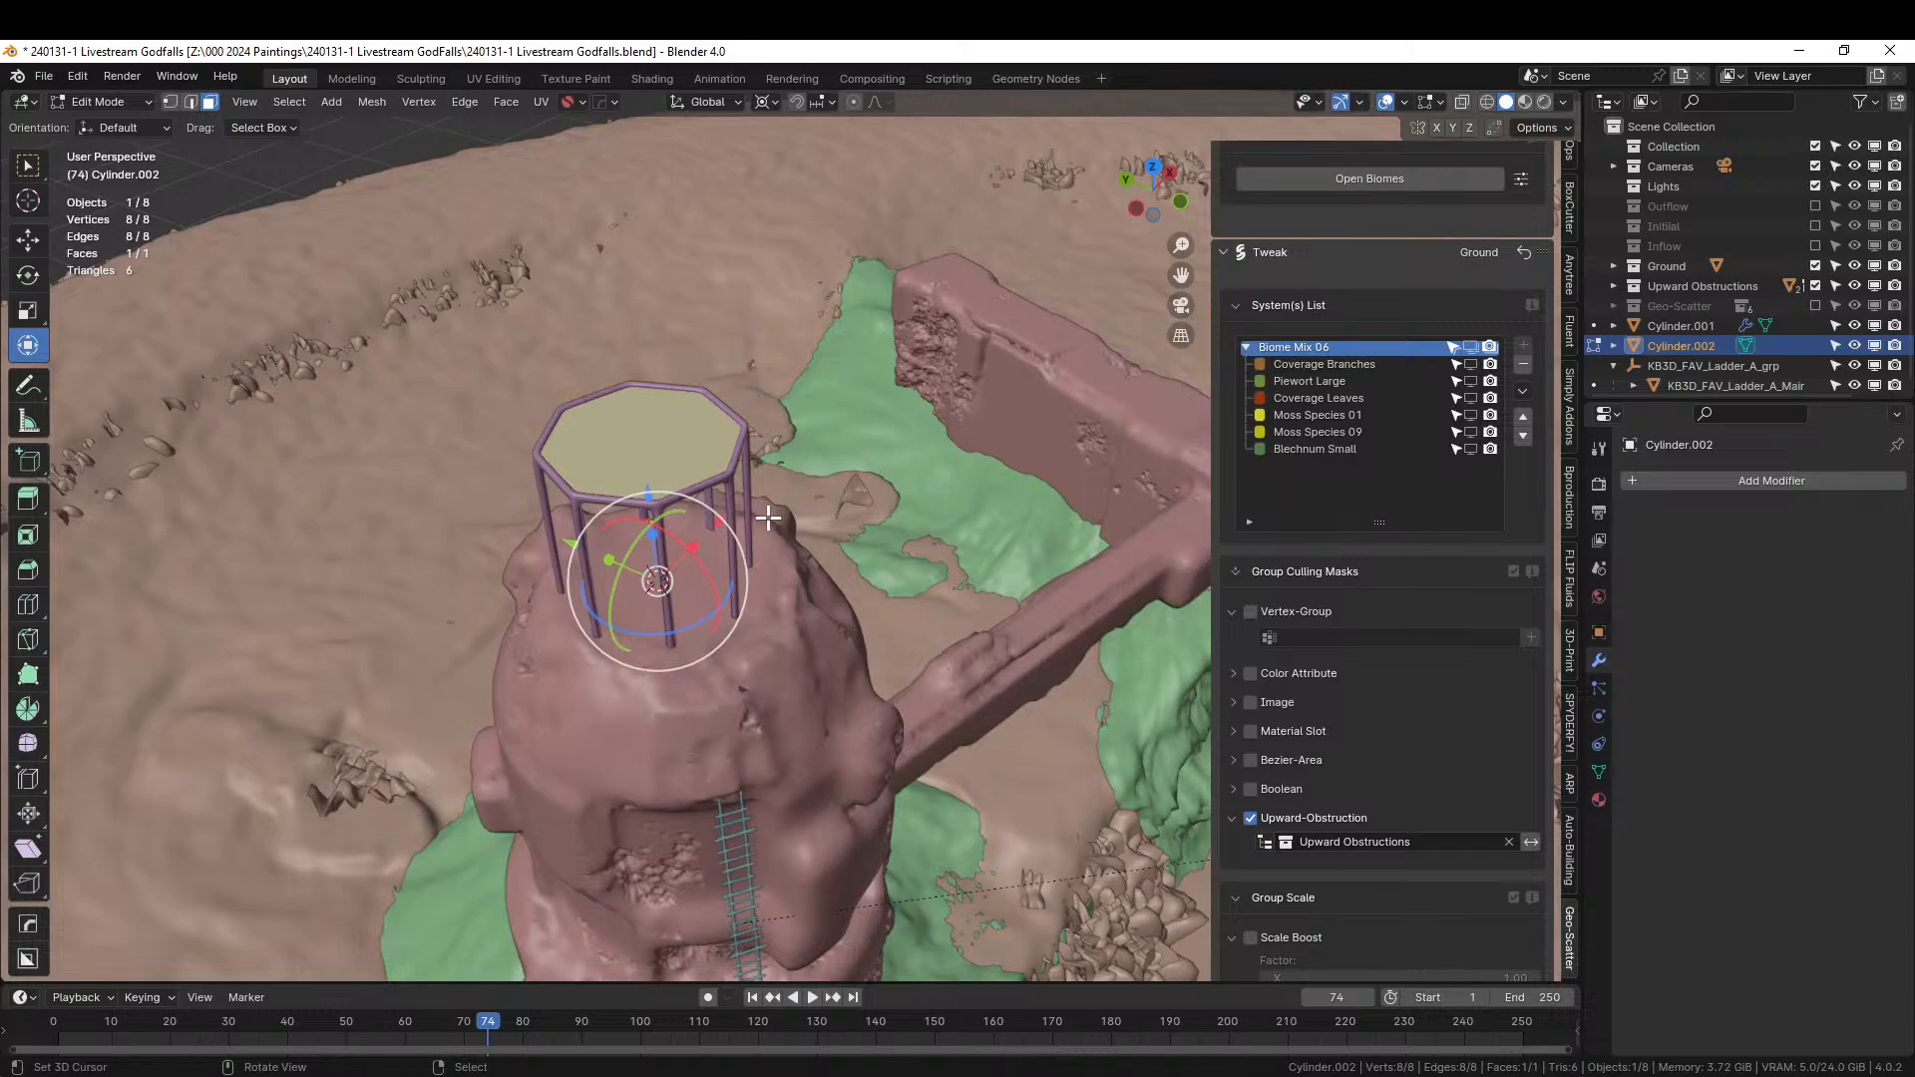
pyautogui.write('e2.5')
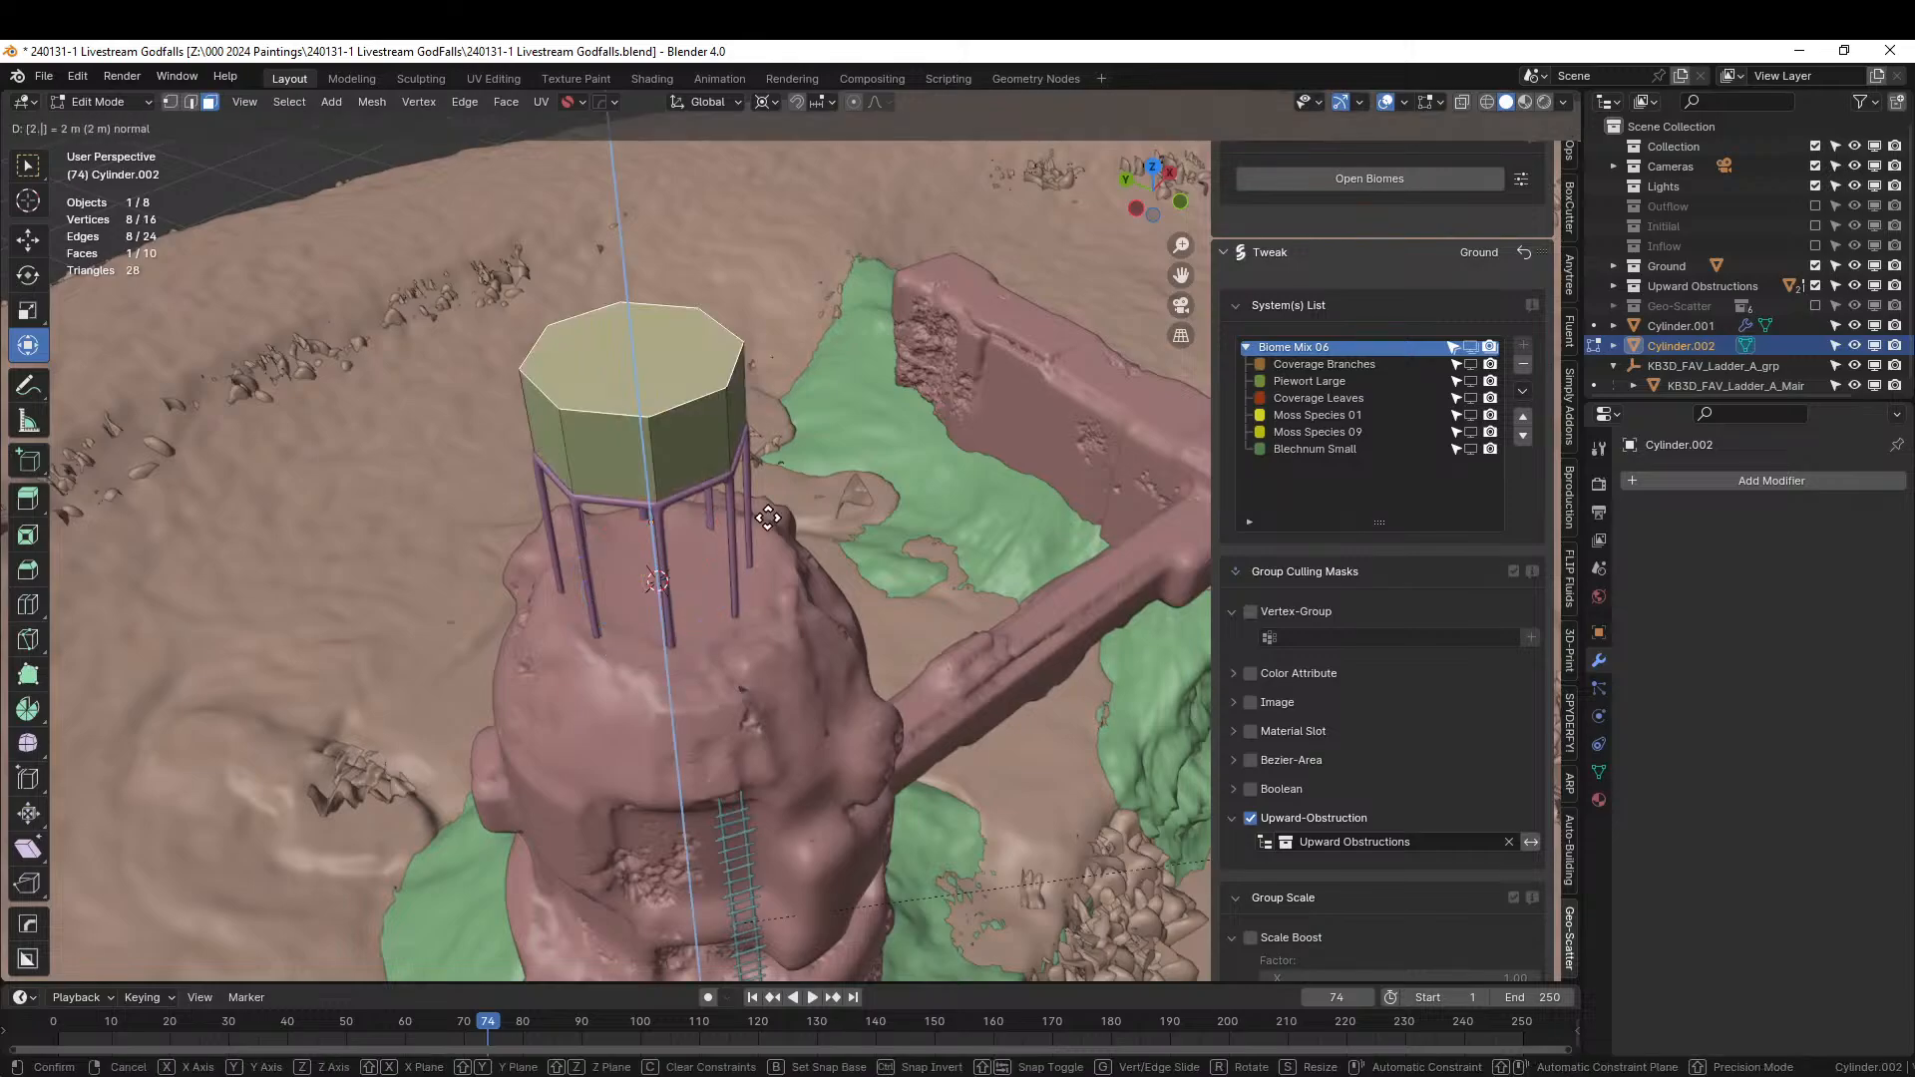
pyautogui.press('Return')
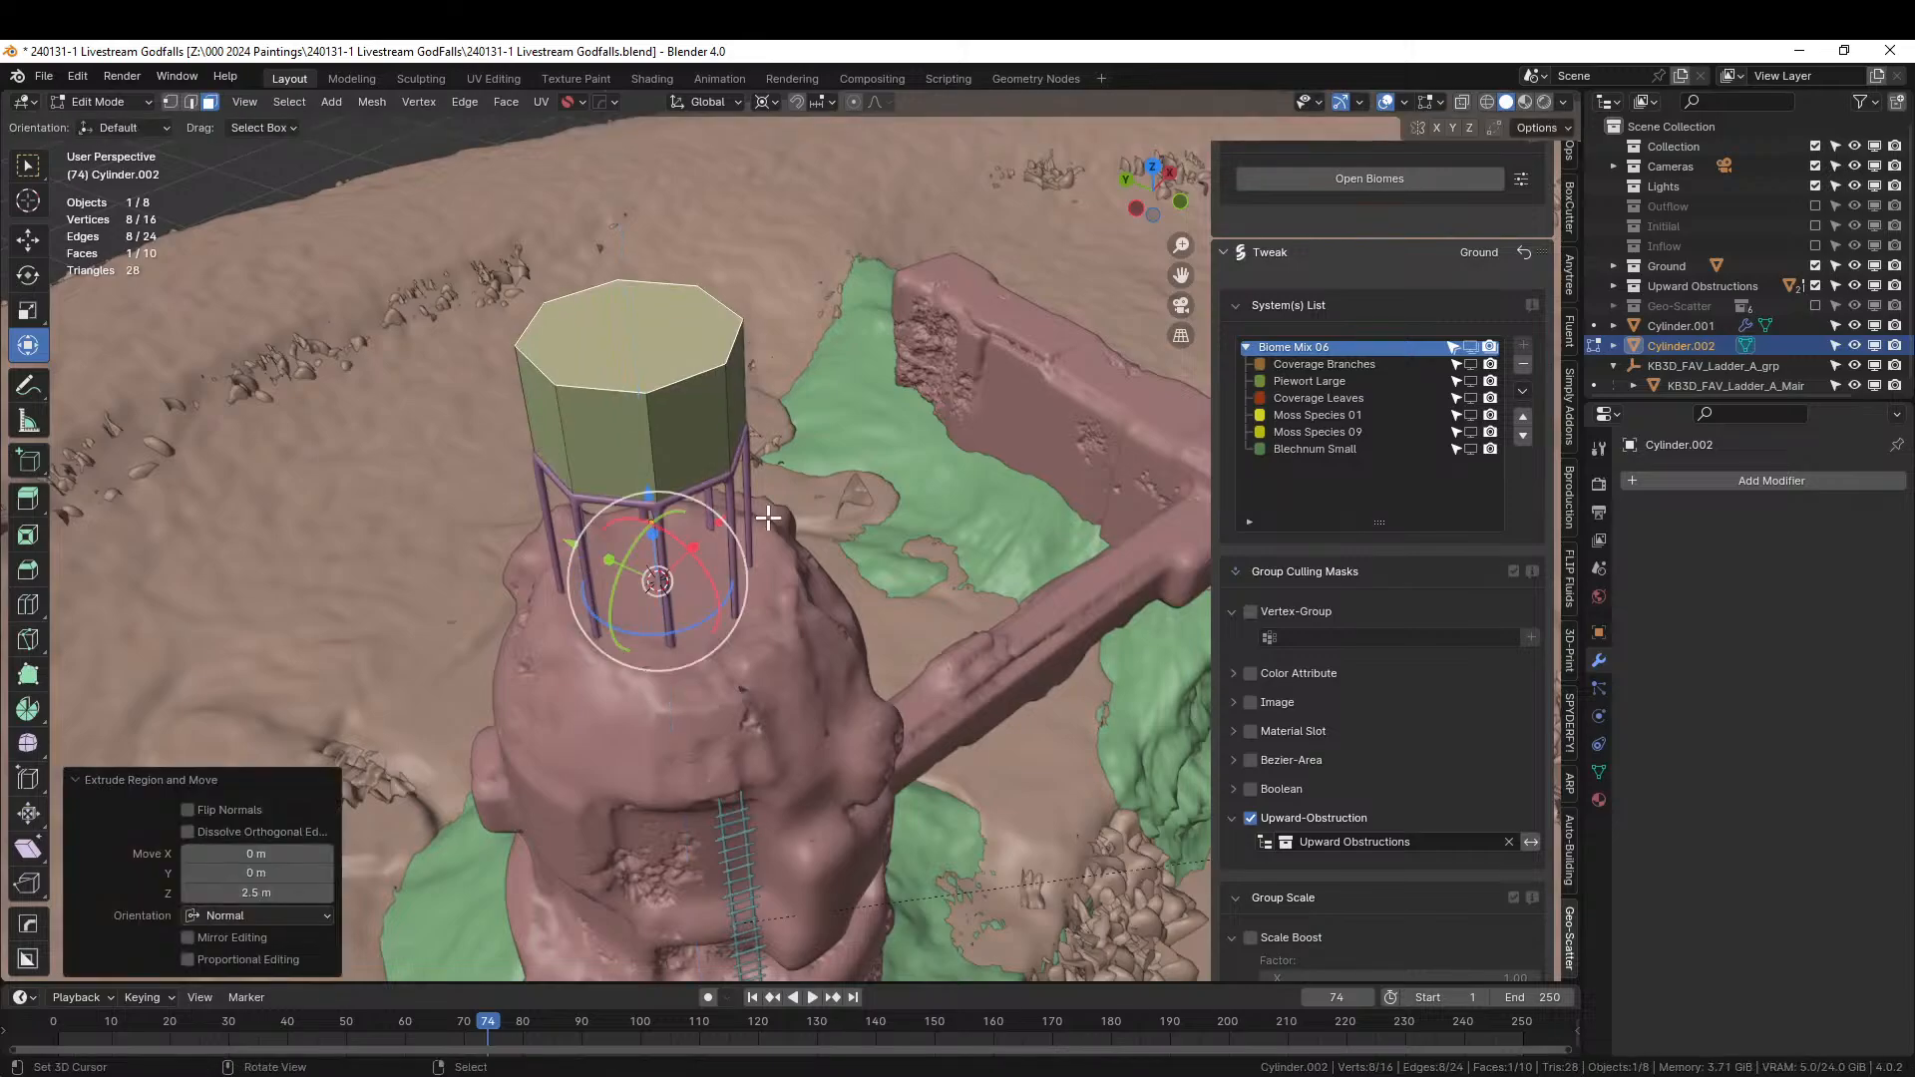
# Add one horizontal edge loop around the octagonal cabin, centred halfway up its walls.
pyautogui.moveTo(554, 513); pyautogui.dragTo(539, 376, button='middle')
pyautogui.scroll(3, 668, 434)
pyautogui.keyDown('shift'); pyautogui.moveTo(728, 469); pyautogui.dragTo(807, 730, button='middle'); pyautogui.keyUp('shift')
pyautogui.scroll(-5, 792, 188)
pyautogui.moveTo(795, 372); pyautogui.dragTo(743, 356, button='middle')
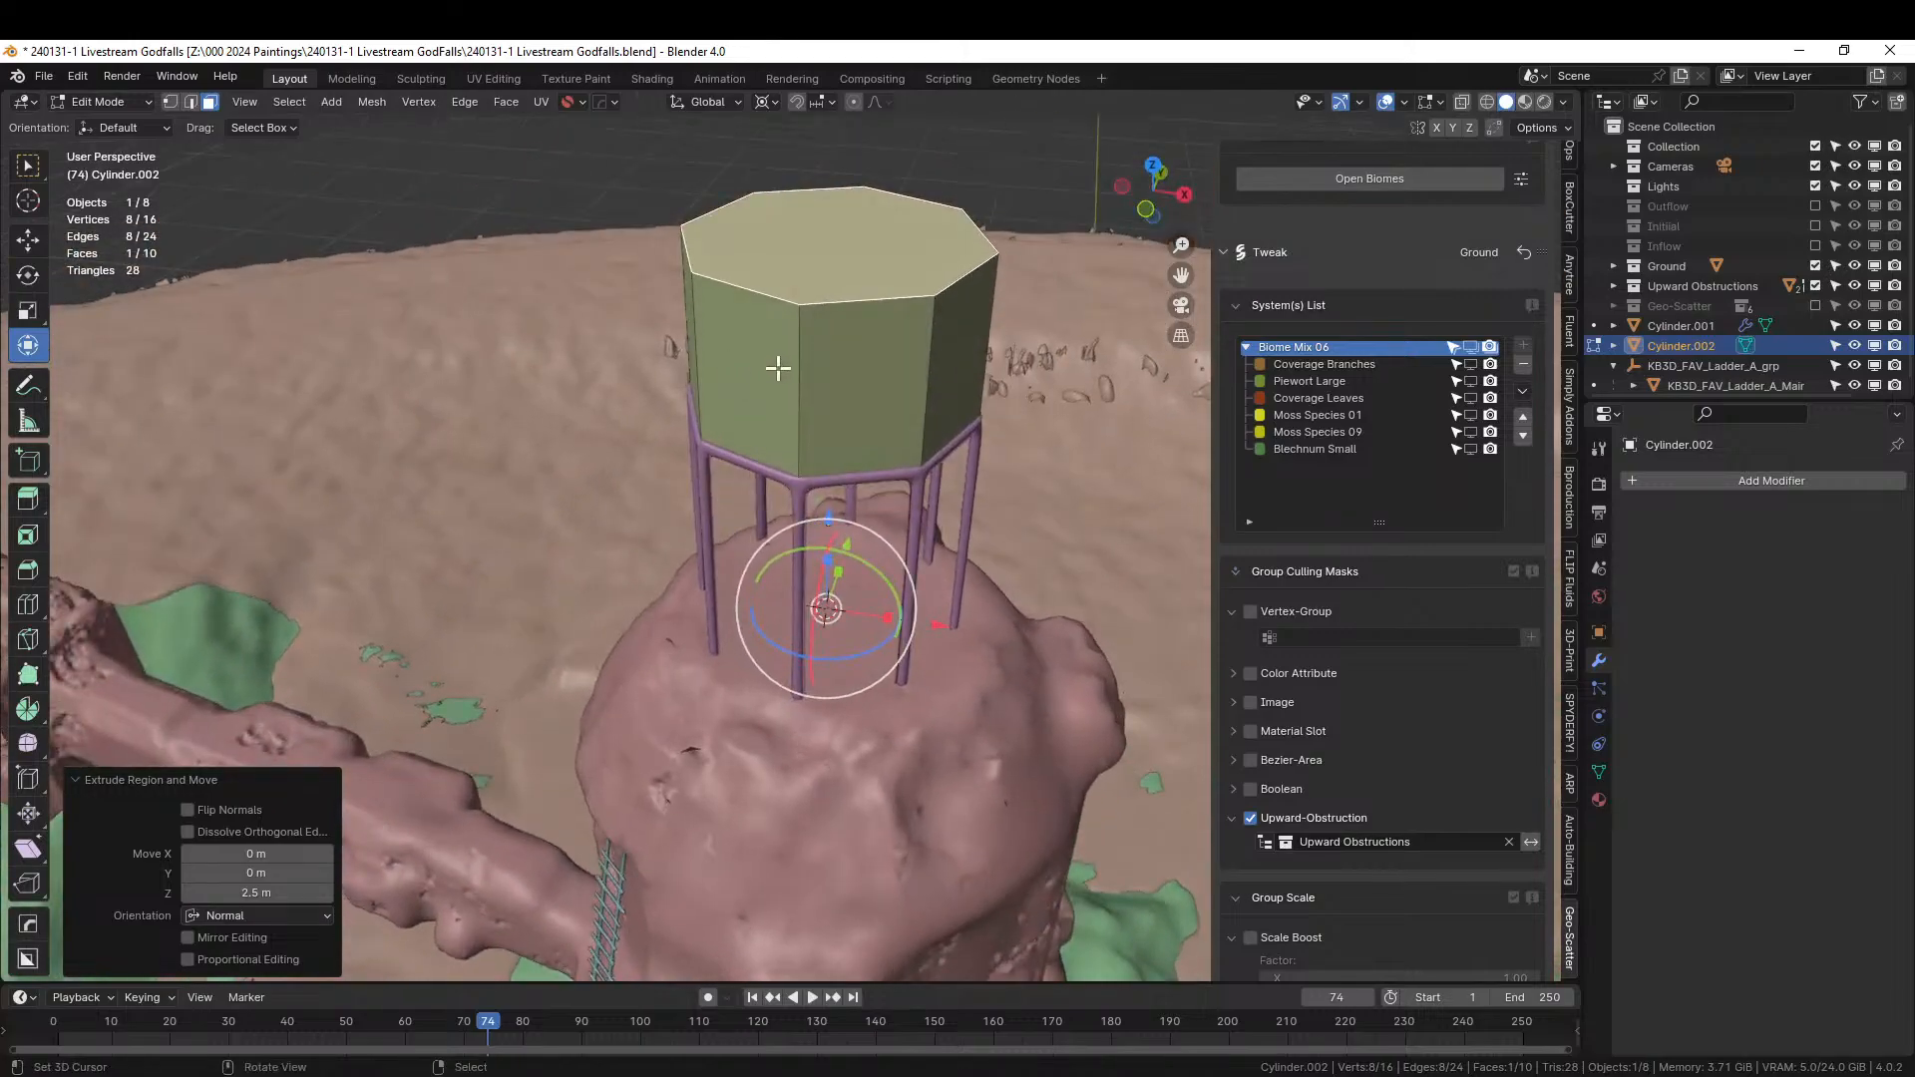
pyautogui.rightClick(778, 368)
pyautogui.keyDown('alt'); pyautogui.rightClick(793, 364); pyautogui.keyUp('alt')
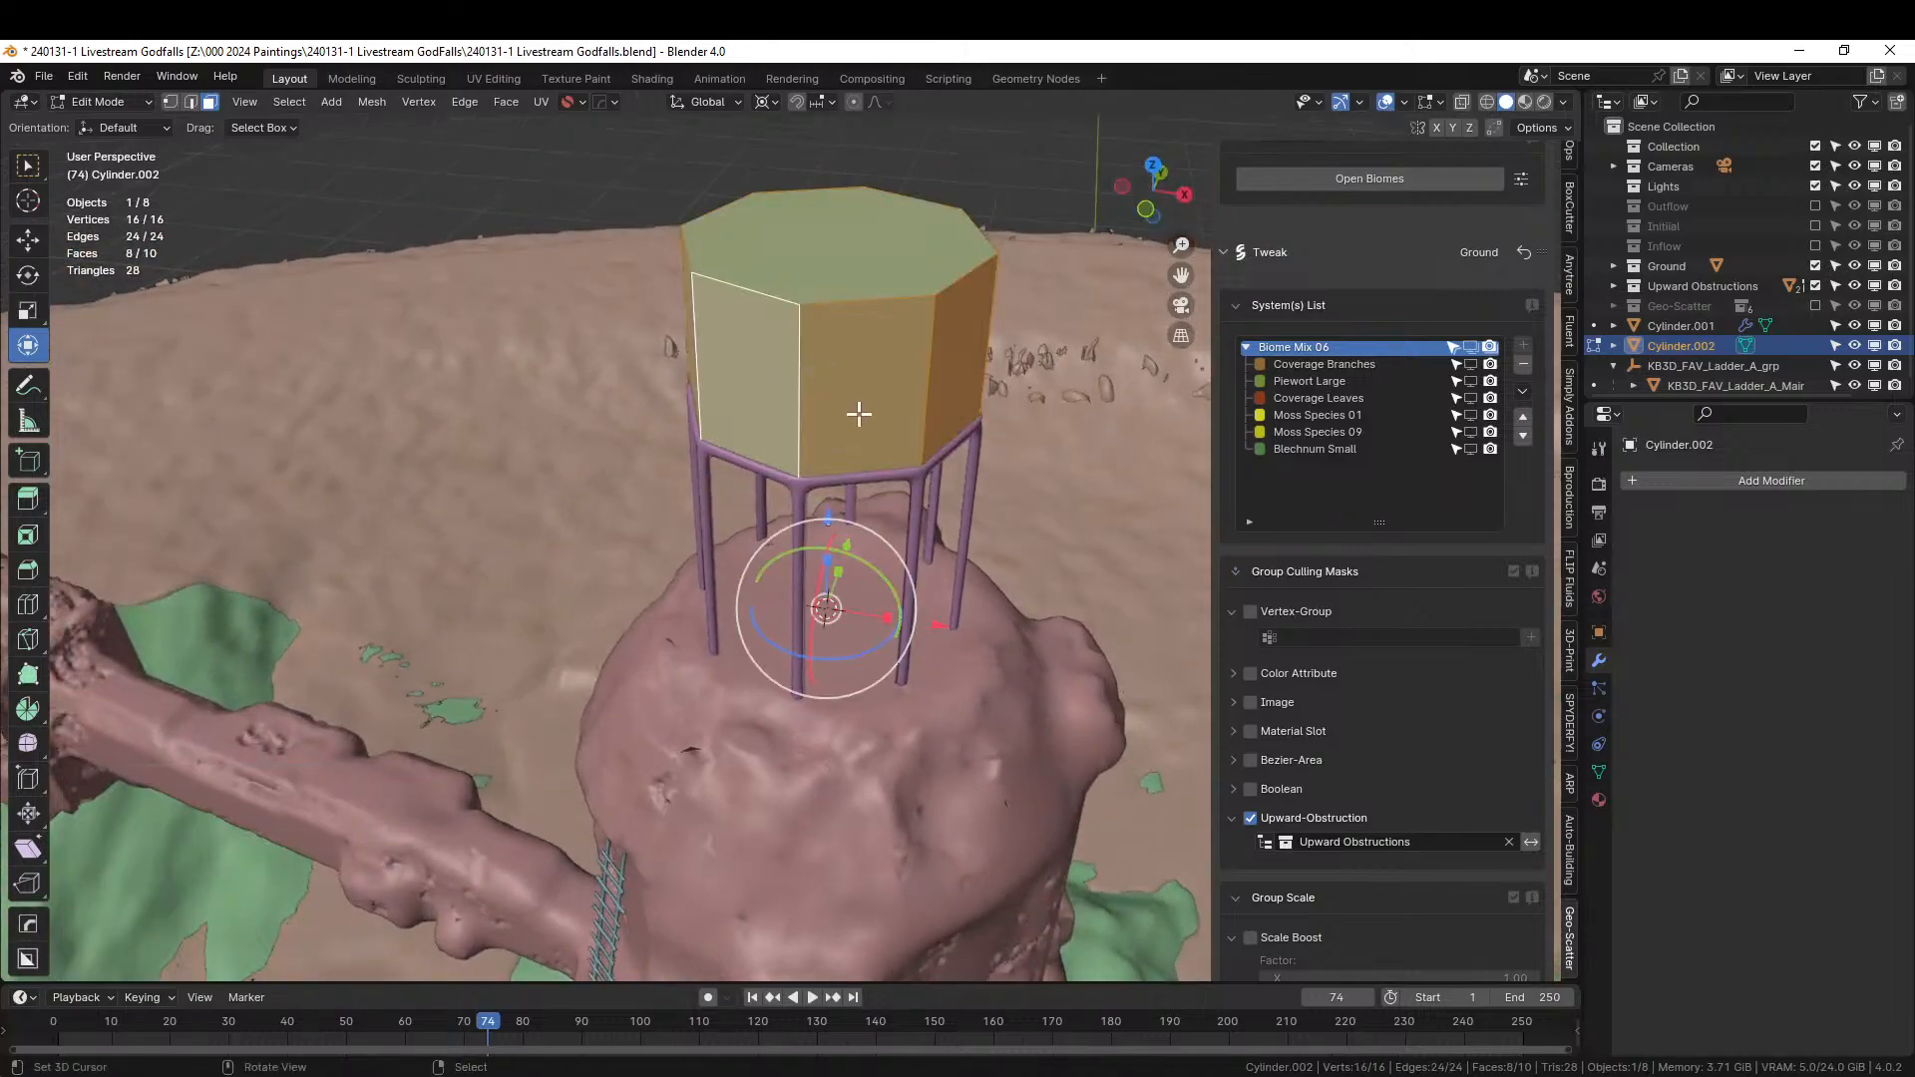
pyautogui.moveTo(862, 418); pyautogui.dragTo(845, 356, button='middle')
pyautogui.press('2')
pyautogui.rightClick(813, 355)
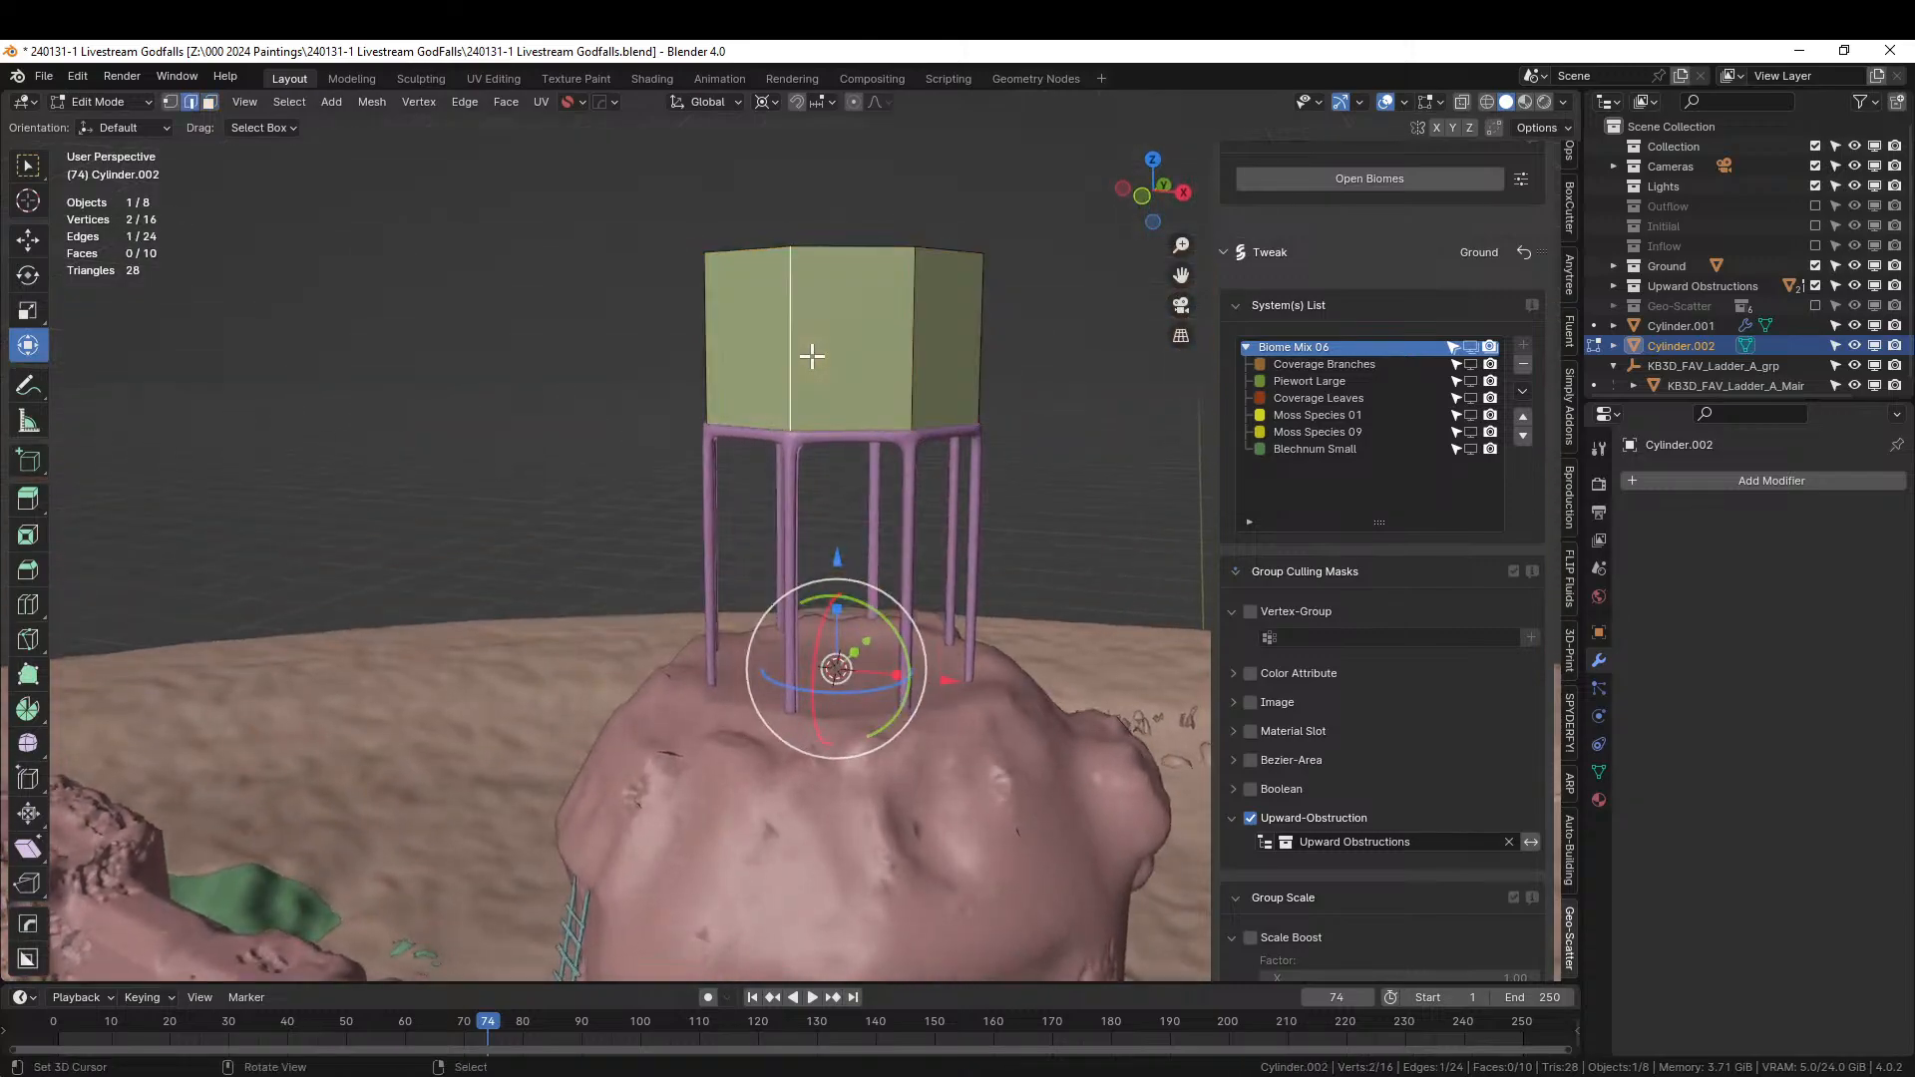
pyautogui.hotkey('ctrl', 'r')
pyautogui.click(812, 356)
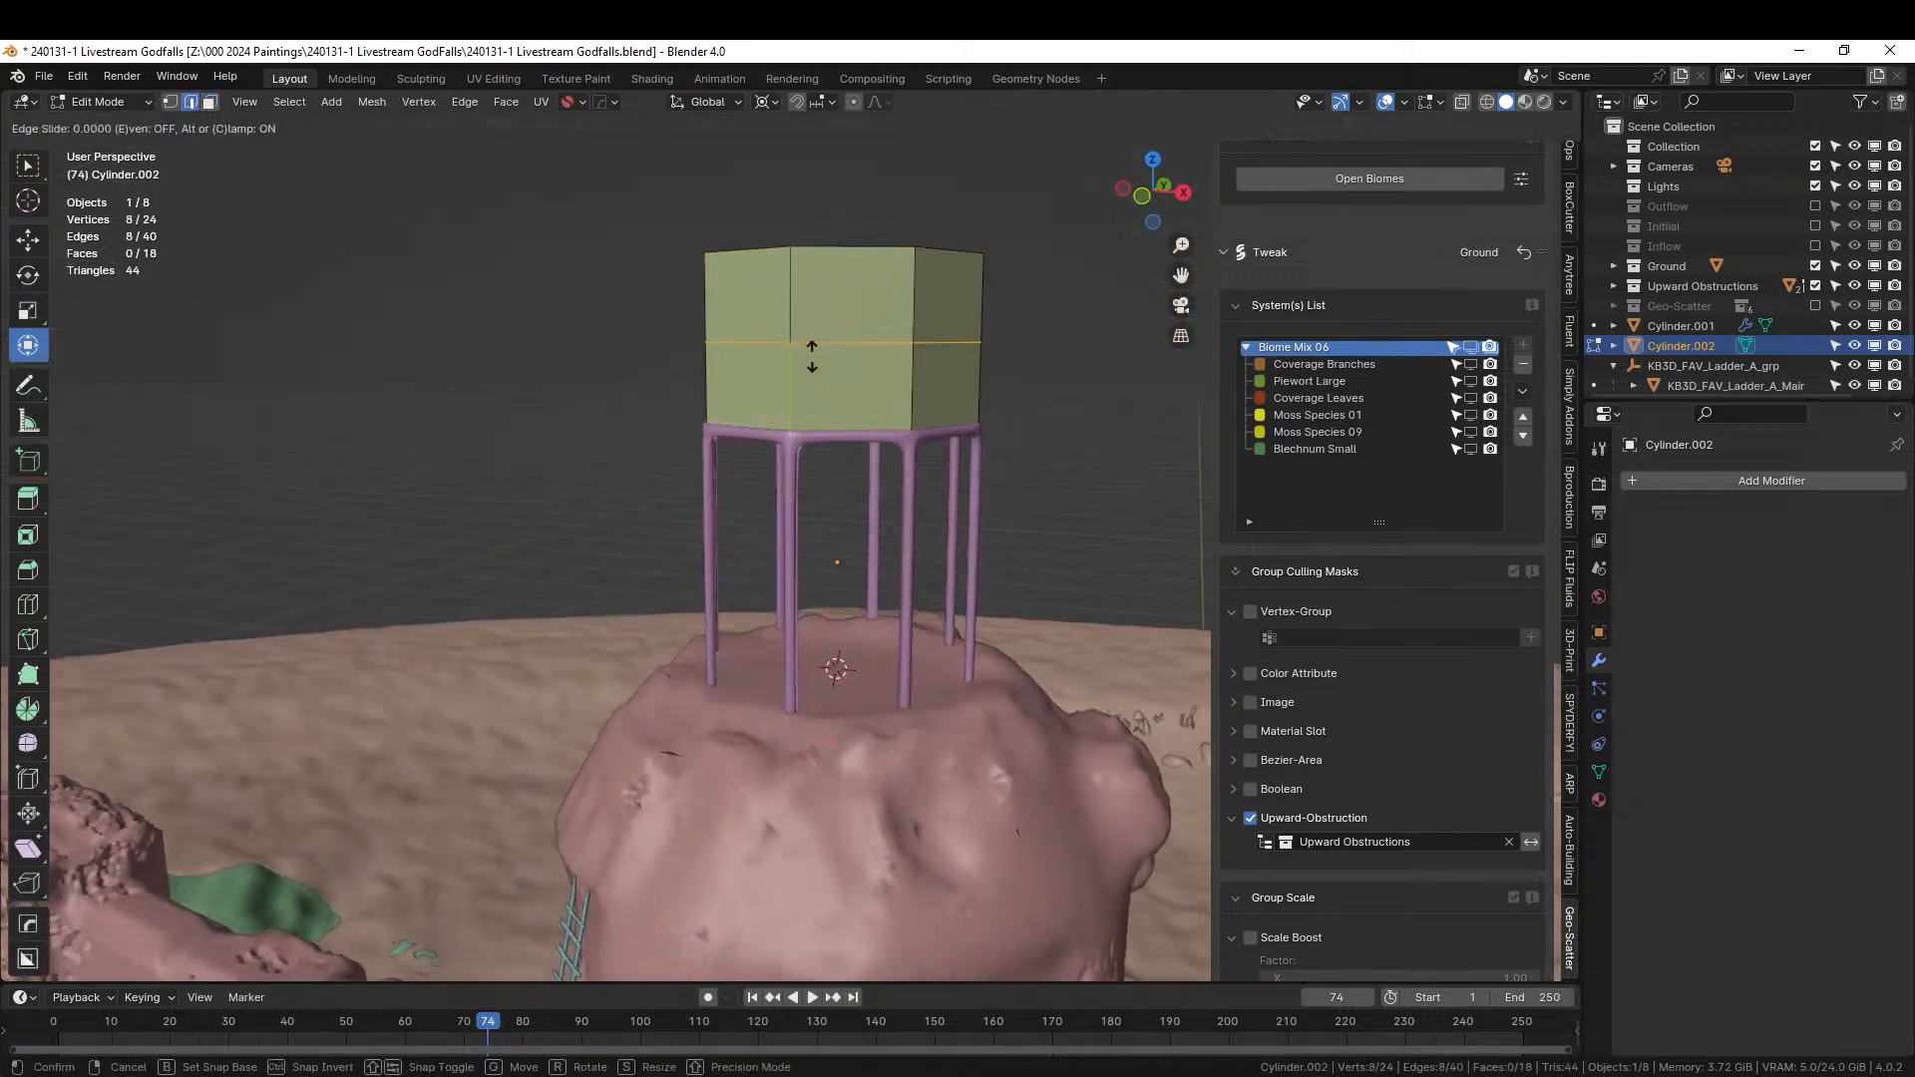
pyautogui.rightClick(812, 355)
# Inset the cabin's upper ring of wall faces individually by about 0.09 m and delete the inner faces to open windows.
pyautogui.press('3')
pyautogui.keyDown('alt'); pyautogui.click(800, 290); pyautogui.keyUp('alt')
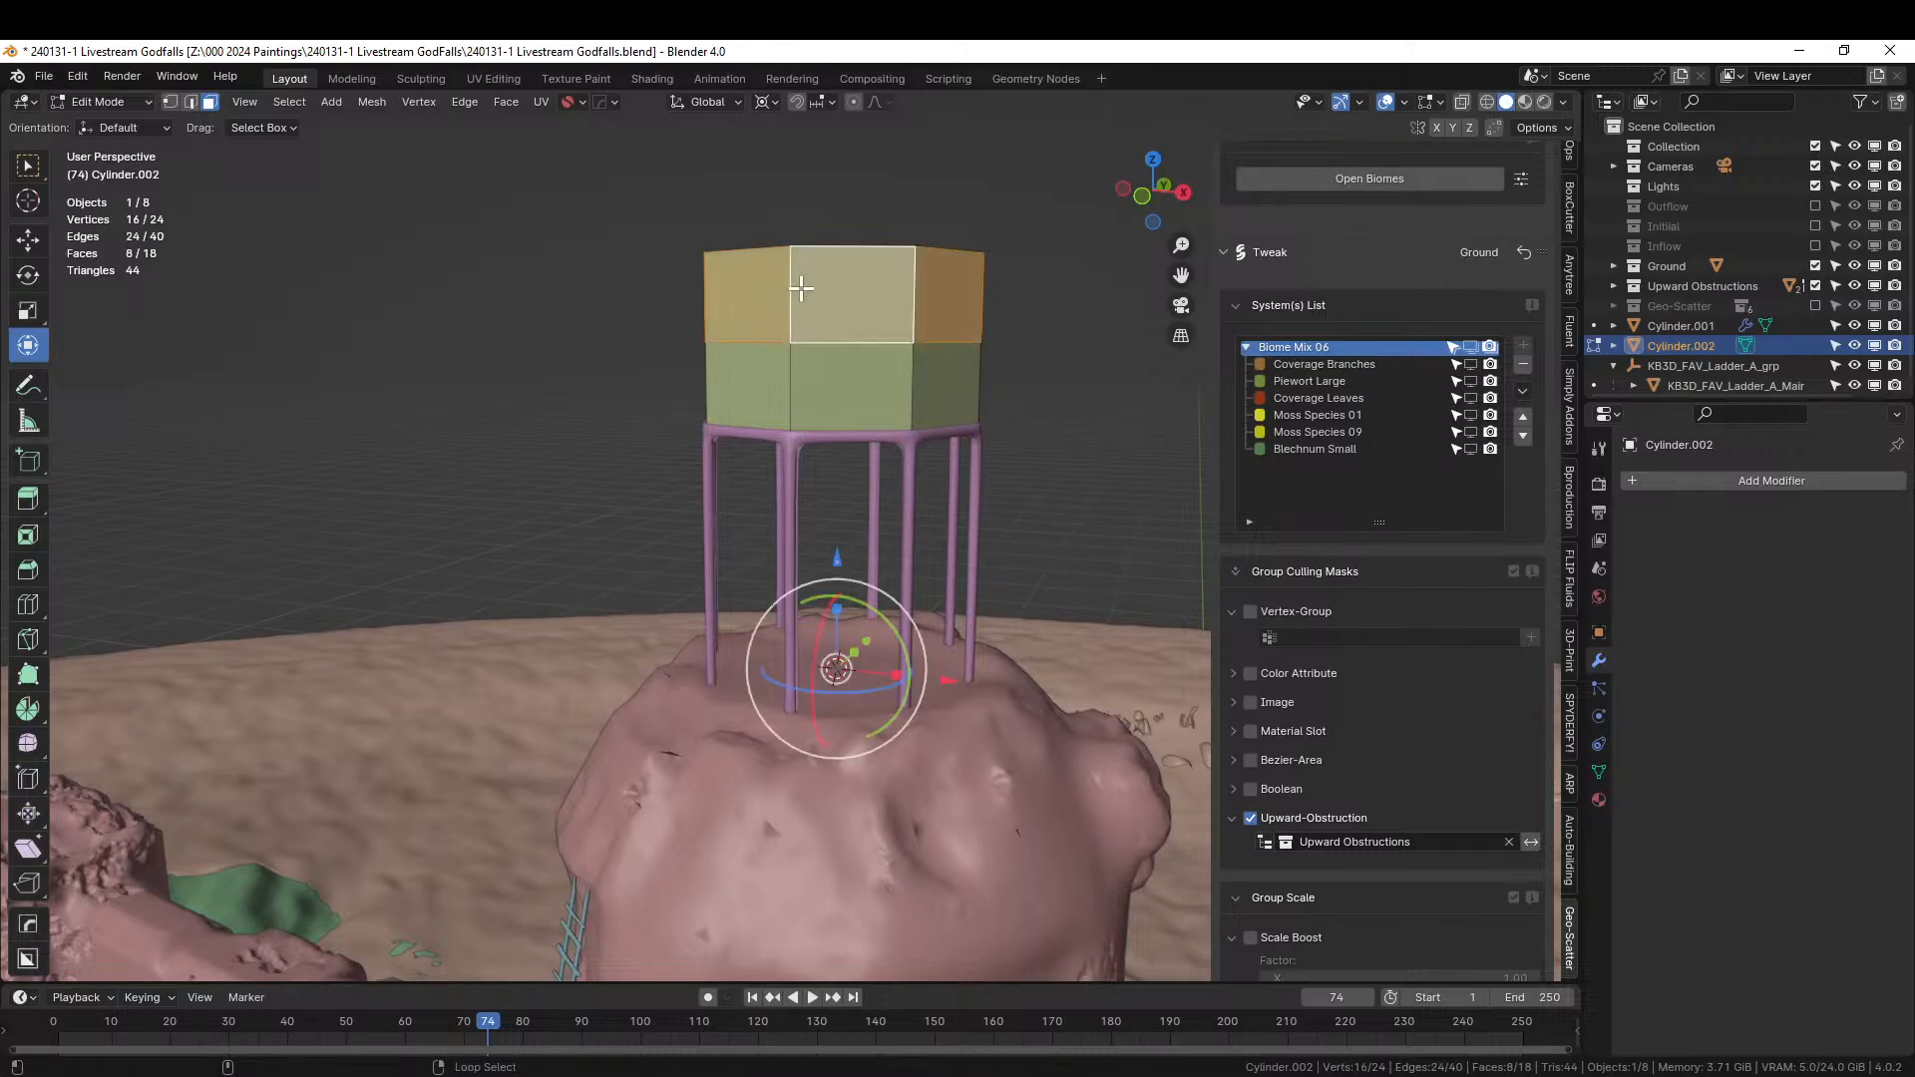
pyautogui.press('i')
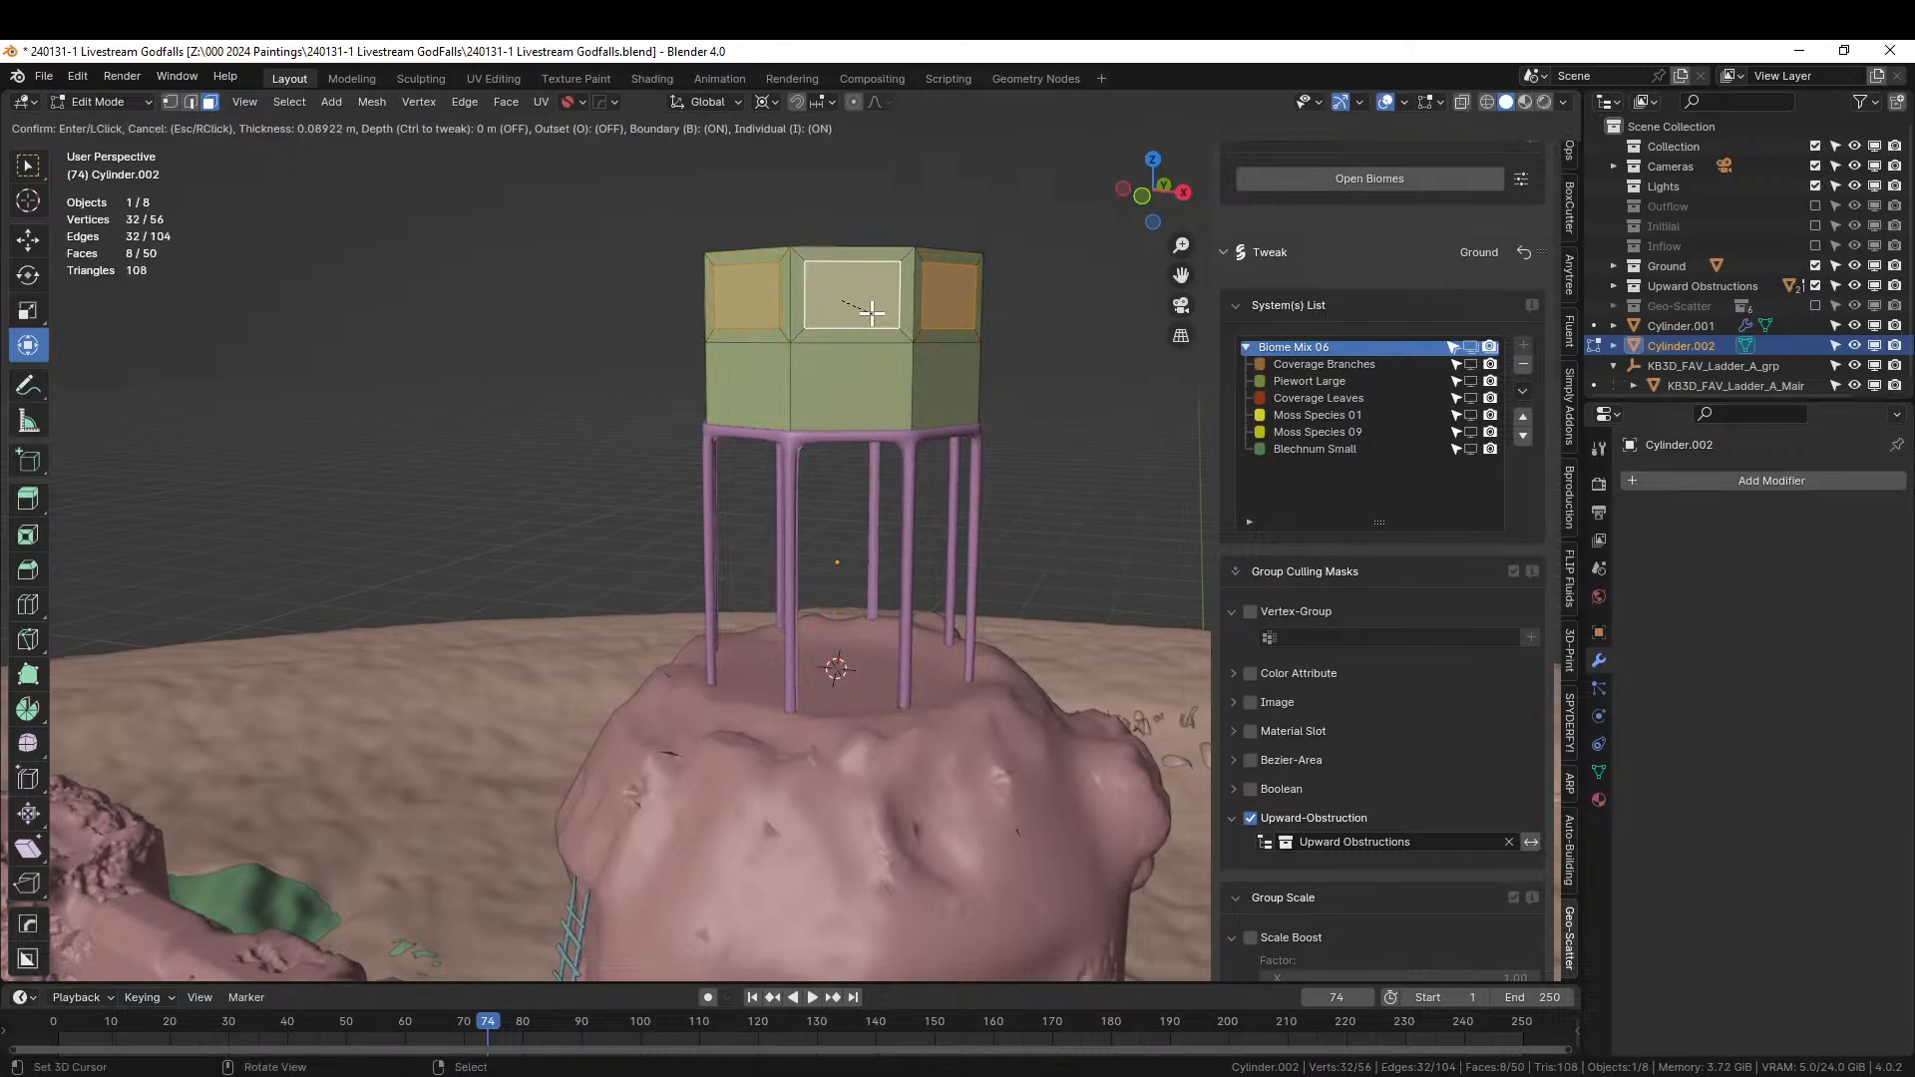
pyautogui.click(874, 311)
pyautogui.moveTo(872, 309); pyautogui.dragTo(672, 417, button='middle')
pyautogui.press('x')
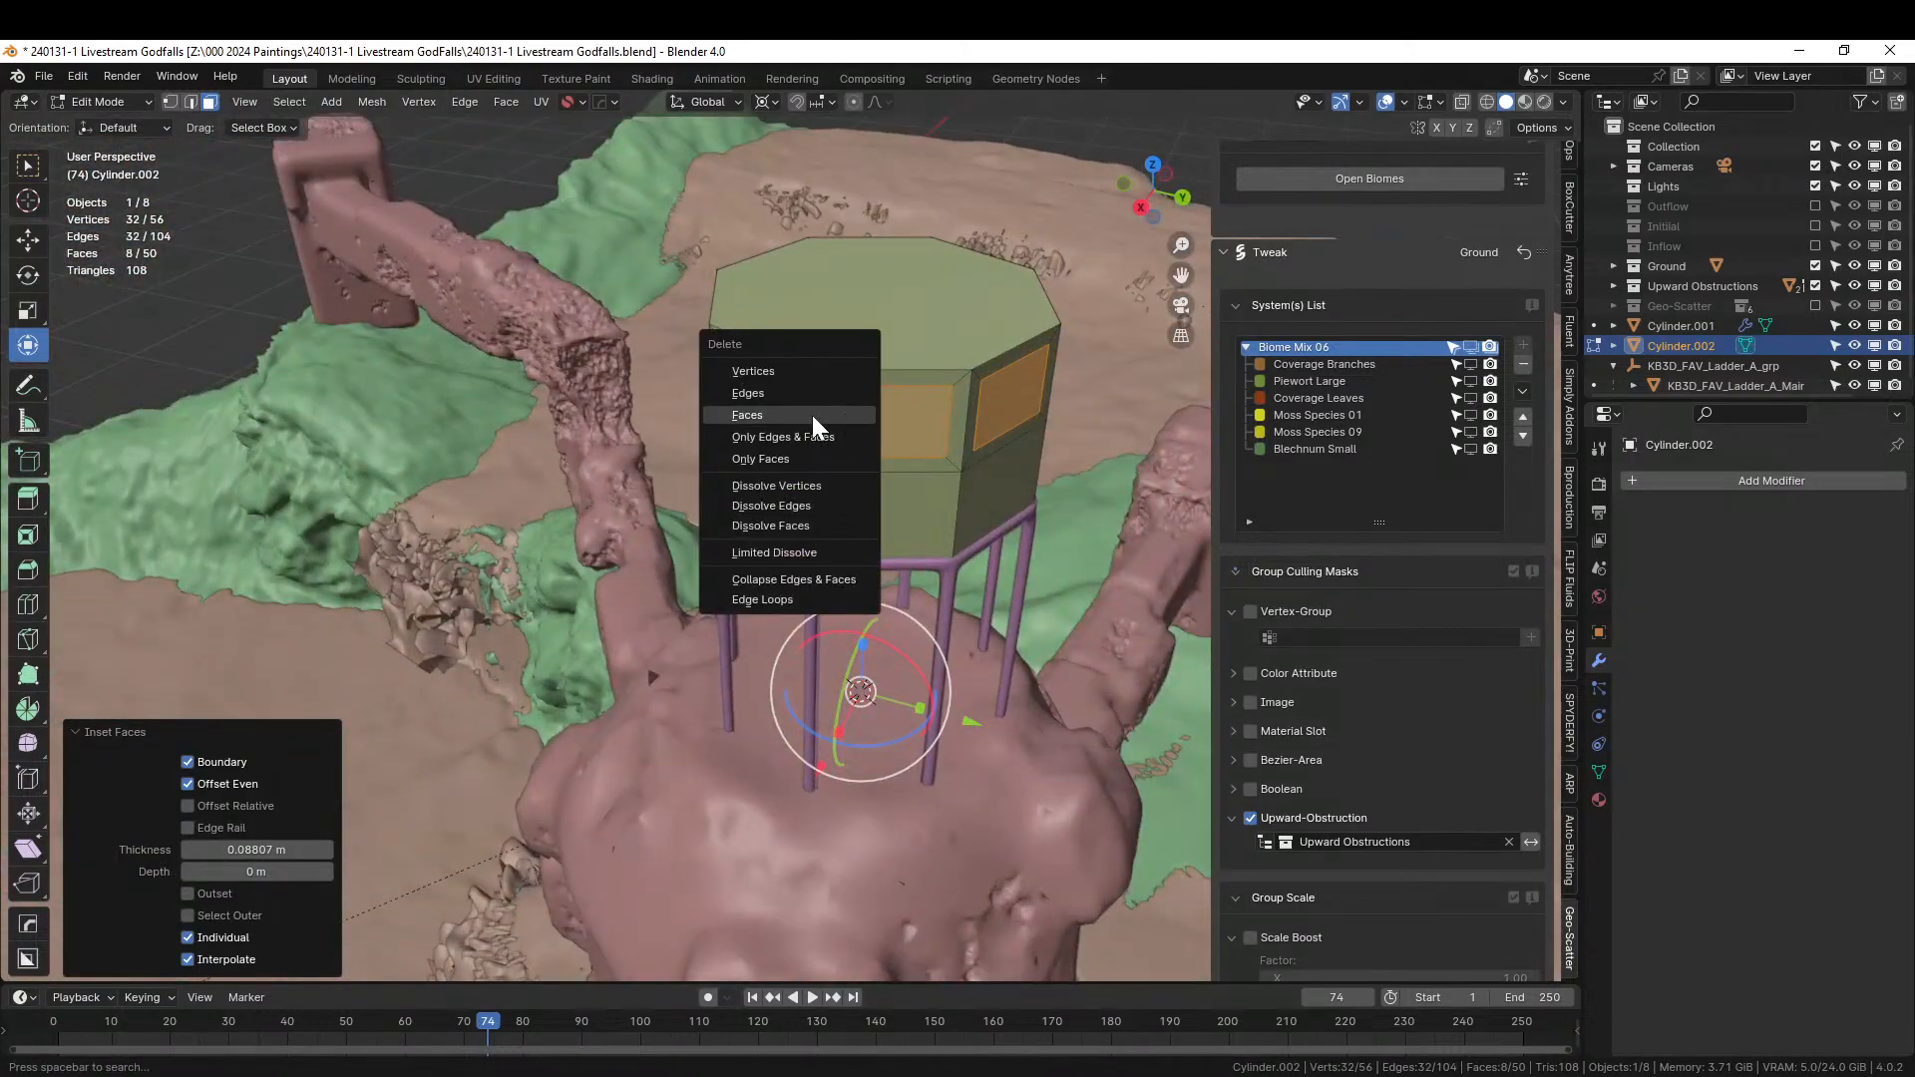
pyautogui.click(812, 415)
# Separate the cabin's octagonal roof face into its own object and return to object mode.
pyautogui.moveTo(812, 415); pyautogui.dragTo(795, 608, button='middle')
pyautogui.scroll(2, 705, 385)
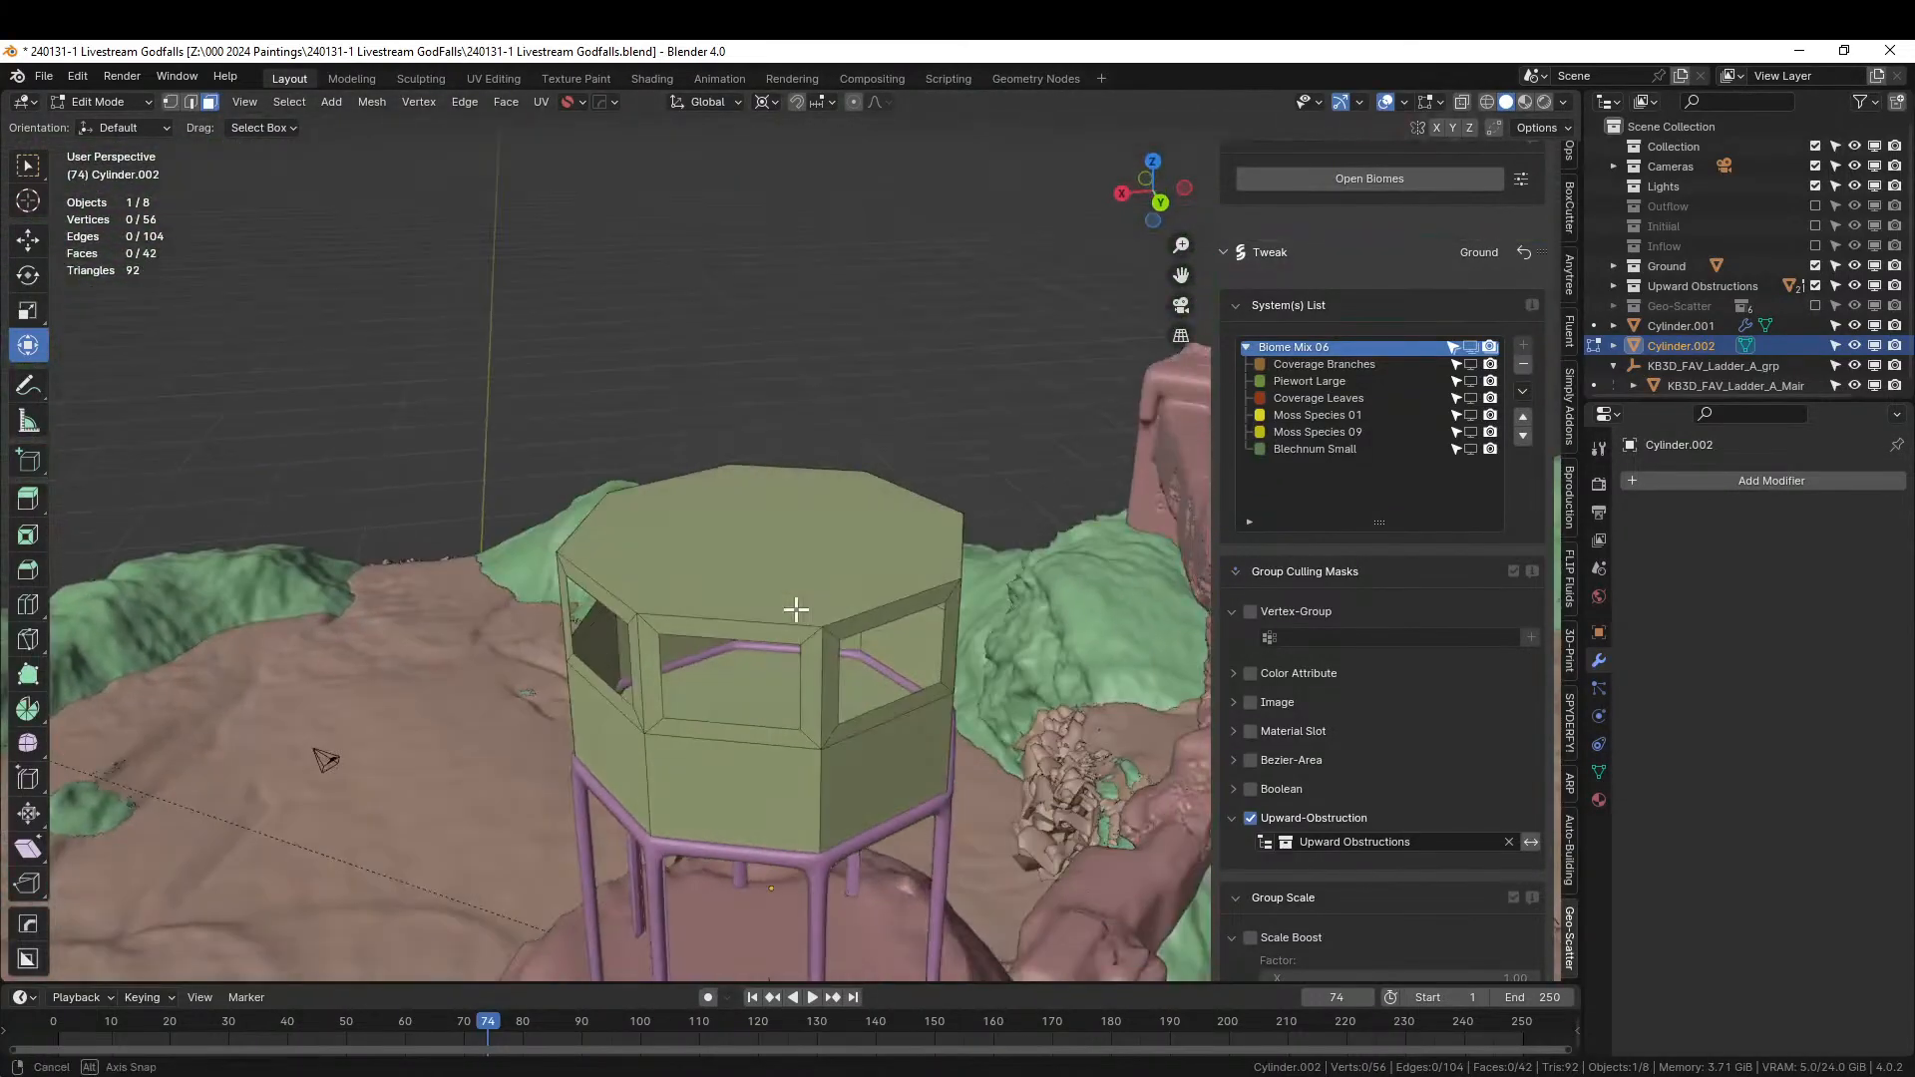
pyautogui.click(747, 511)
pyautogui.press('p')
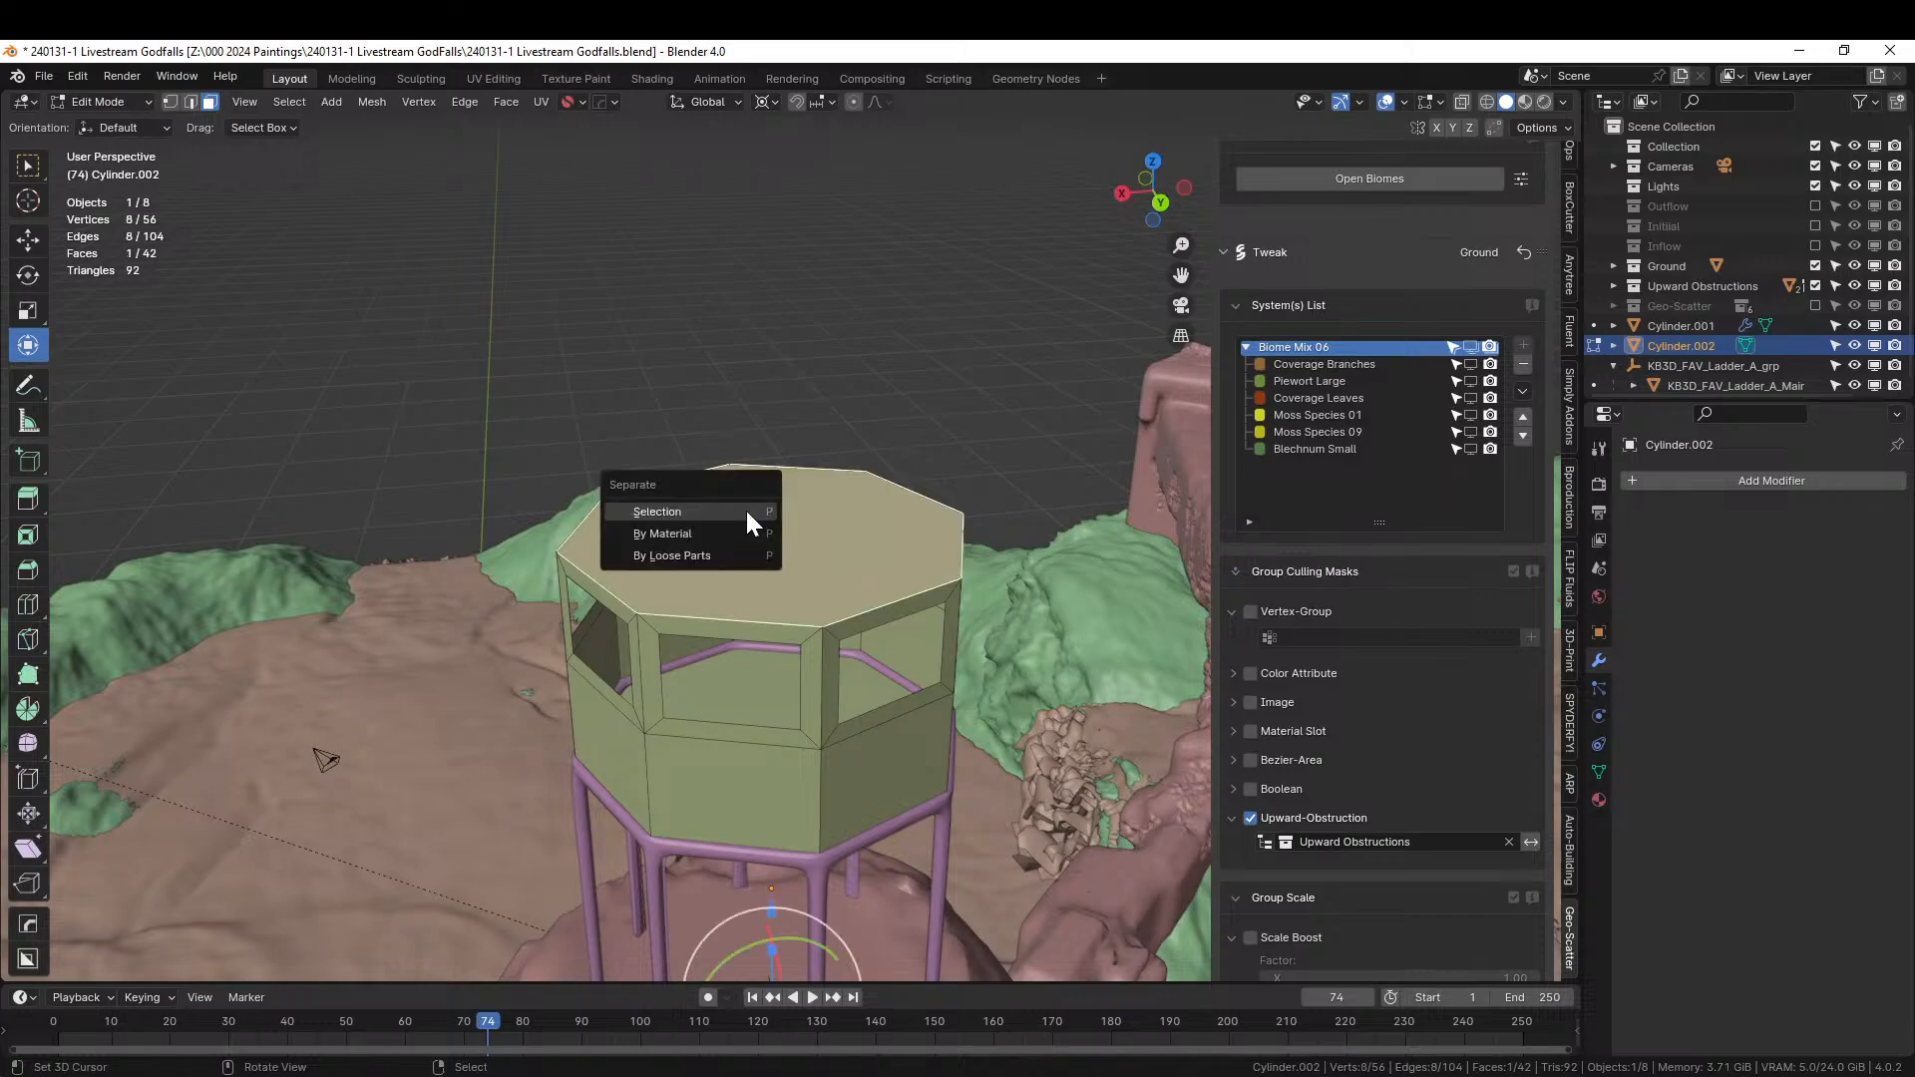
pyautogui.click(745, 508)
pyautogui.press('Tab')
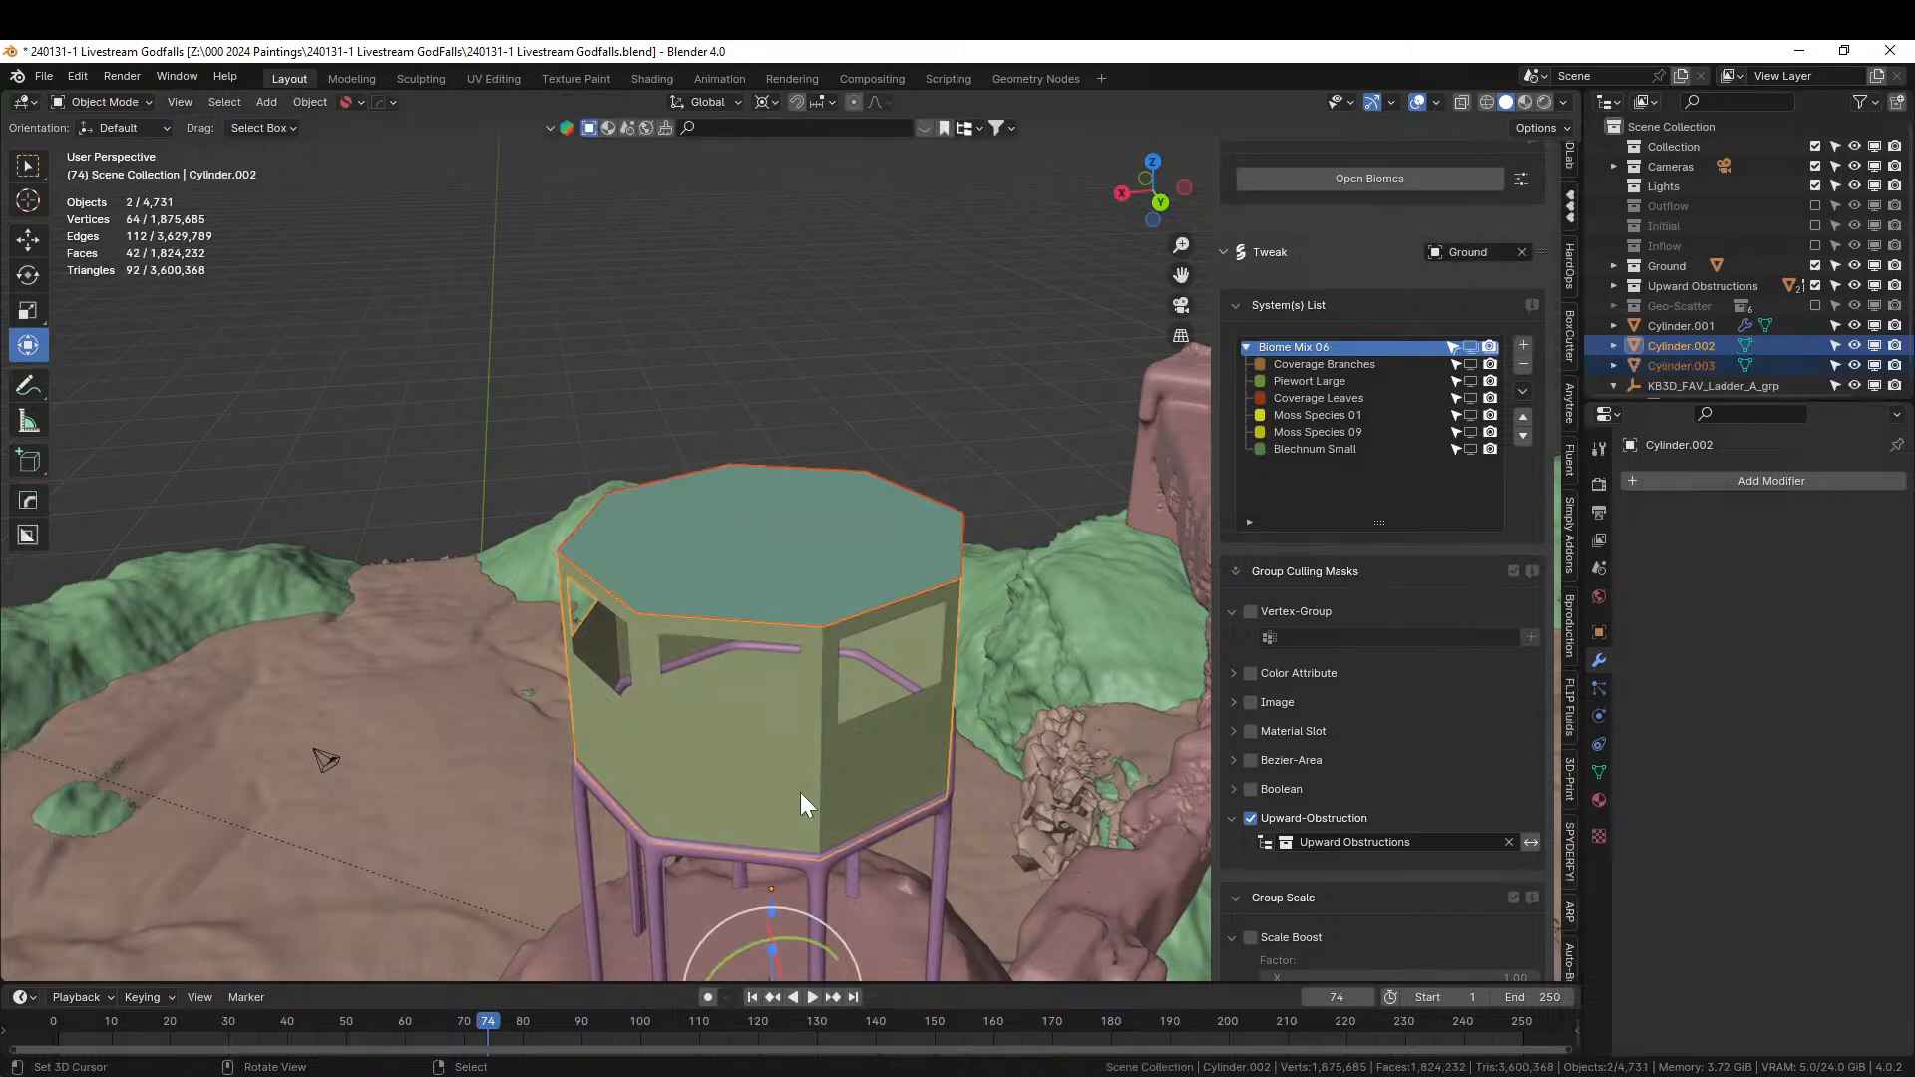
# Inset the cabin's floor face by about 0.52 m and delete the inner face to open a hatch.
pyautogui.moveTo(755, 761); pyautogui.dragTo(762, 506, button='middle')
pyautogui.click(760, 507)
pyautogui.click(759, 495)
pyautogui.press('Tab')
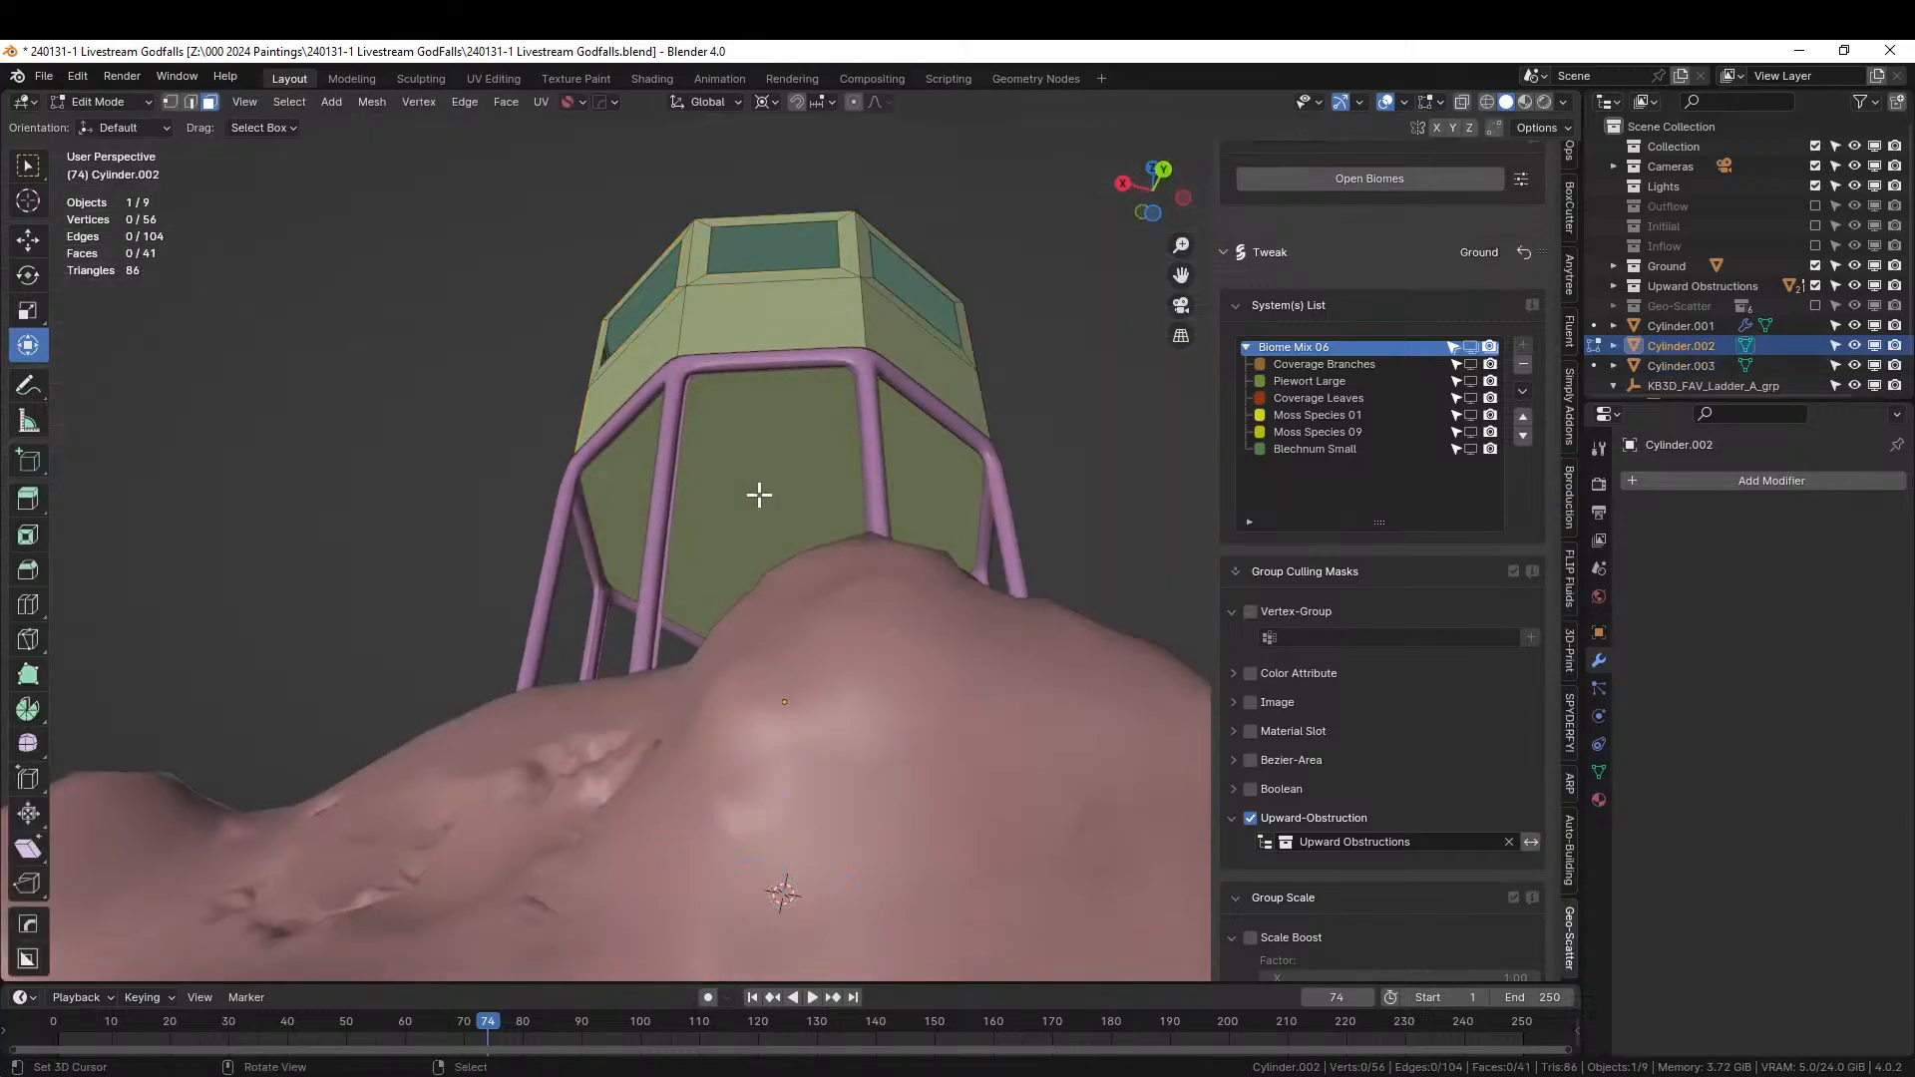
pyautogui.click(759, 502)
pyautogui.press('i')
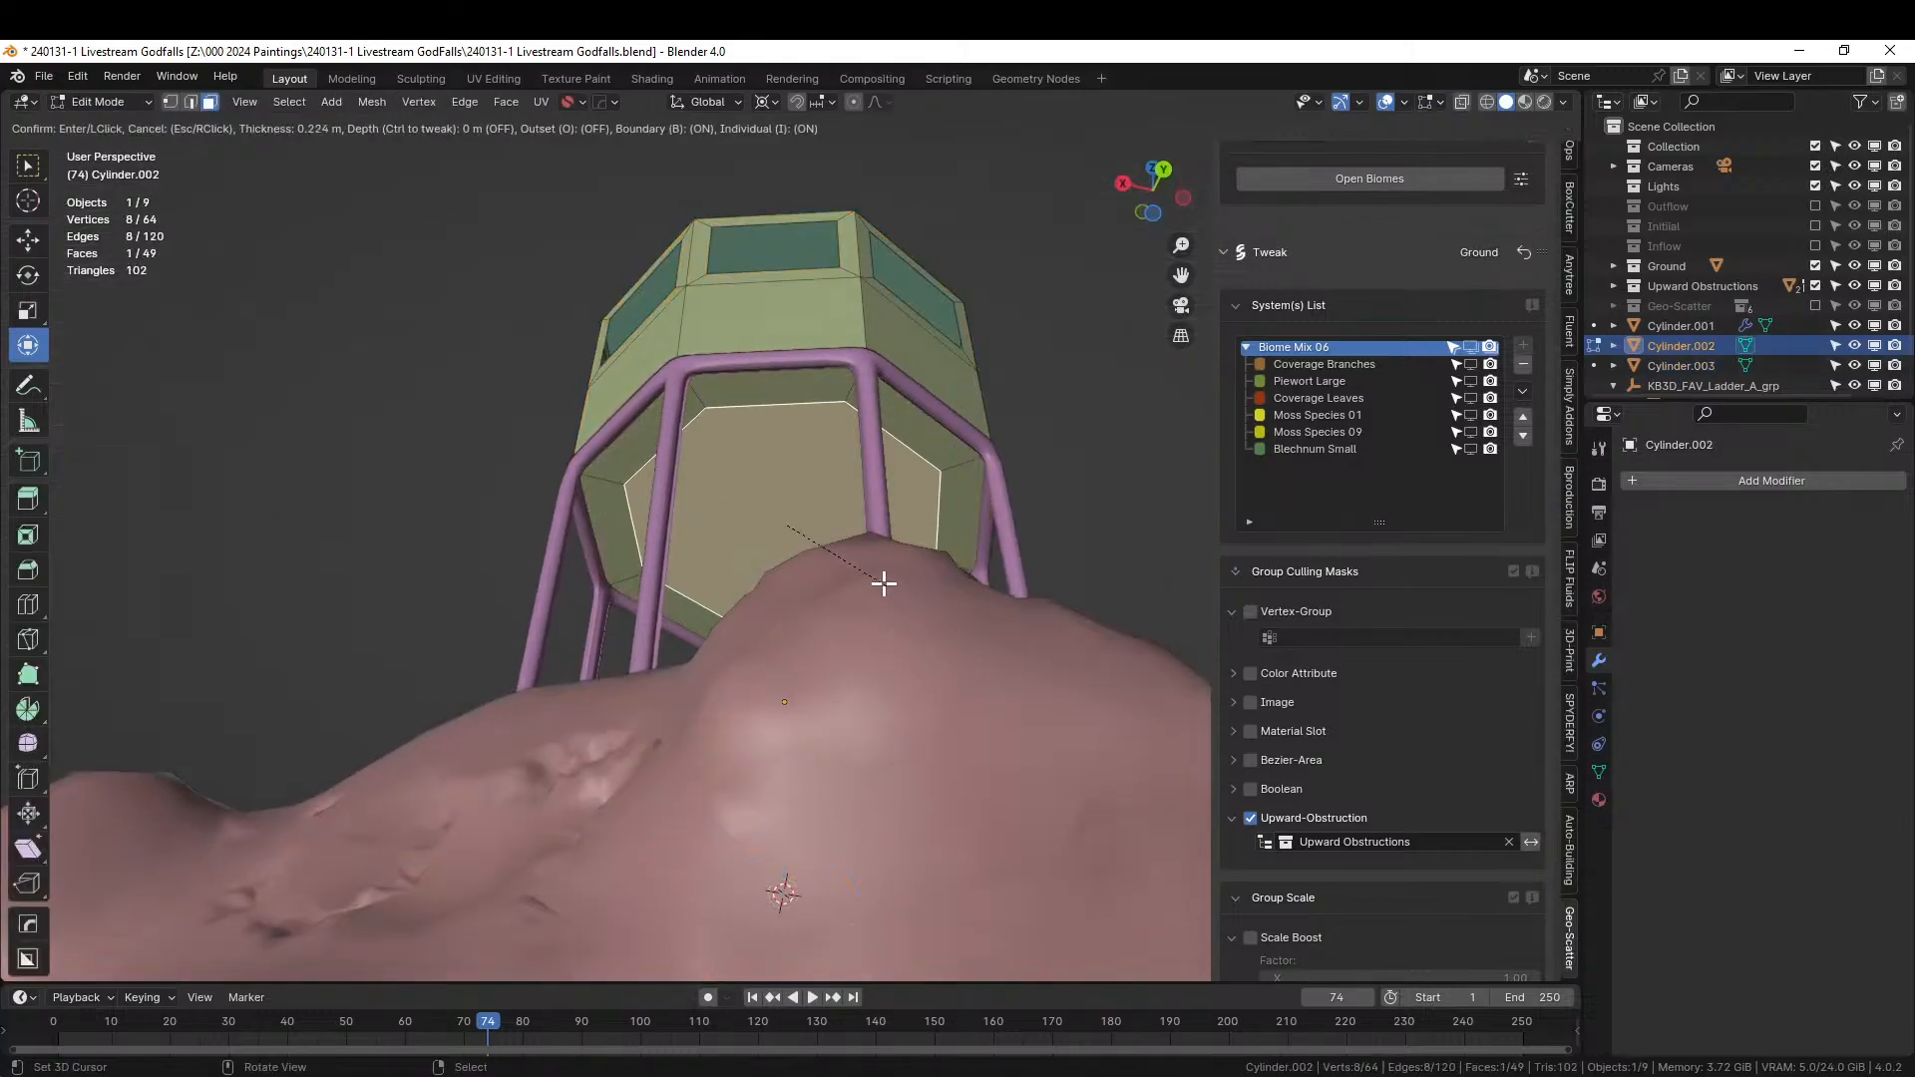
pyautogui.click(835, 544)
pyautogui.moveTo(835, 545); pyautogui.dragTo(877, 619, button='middle')
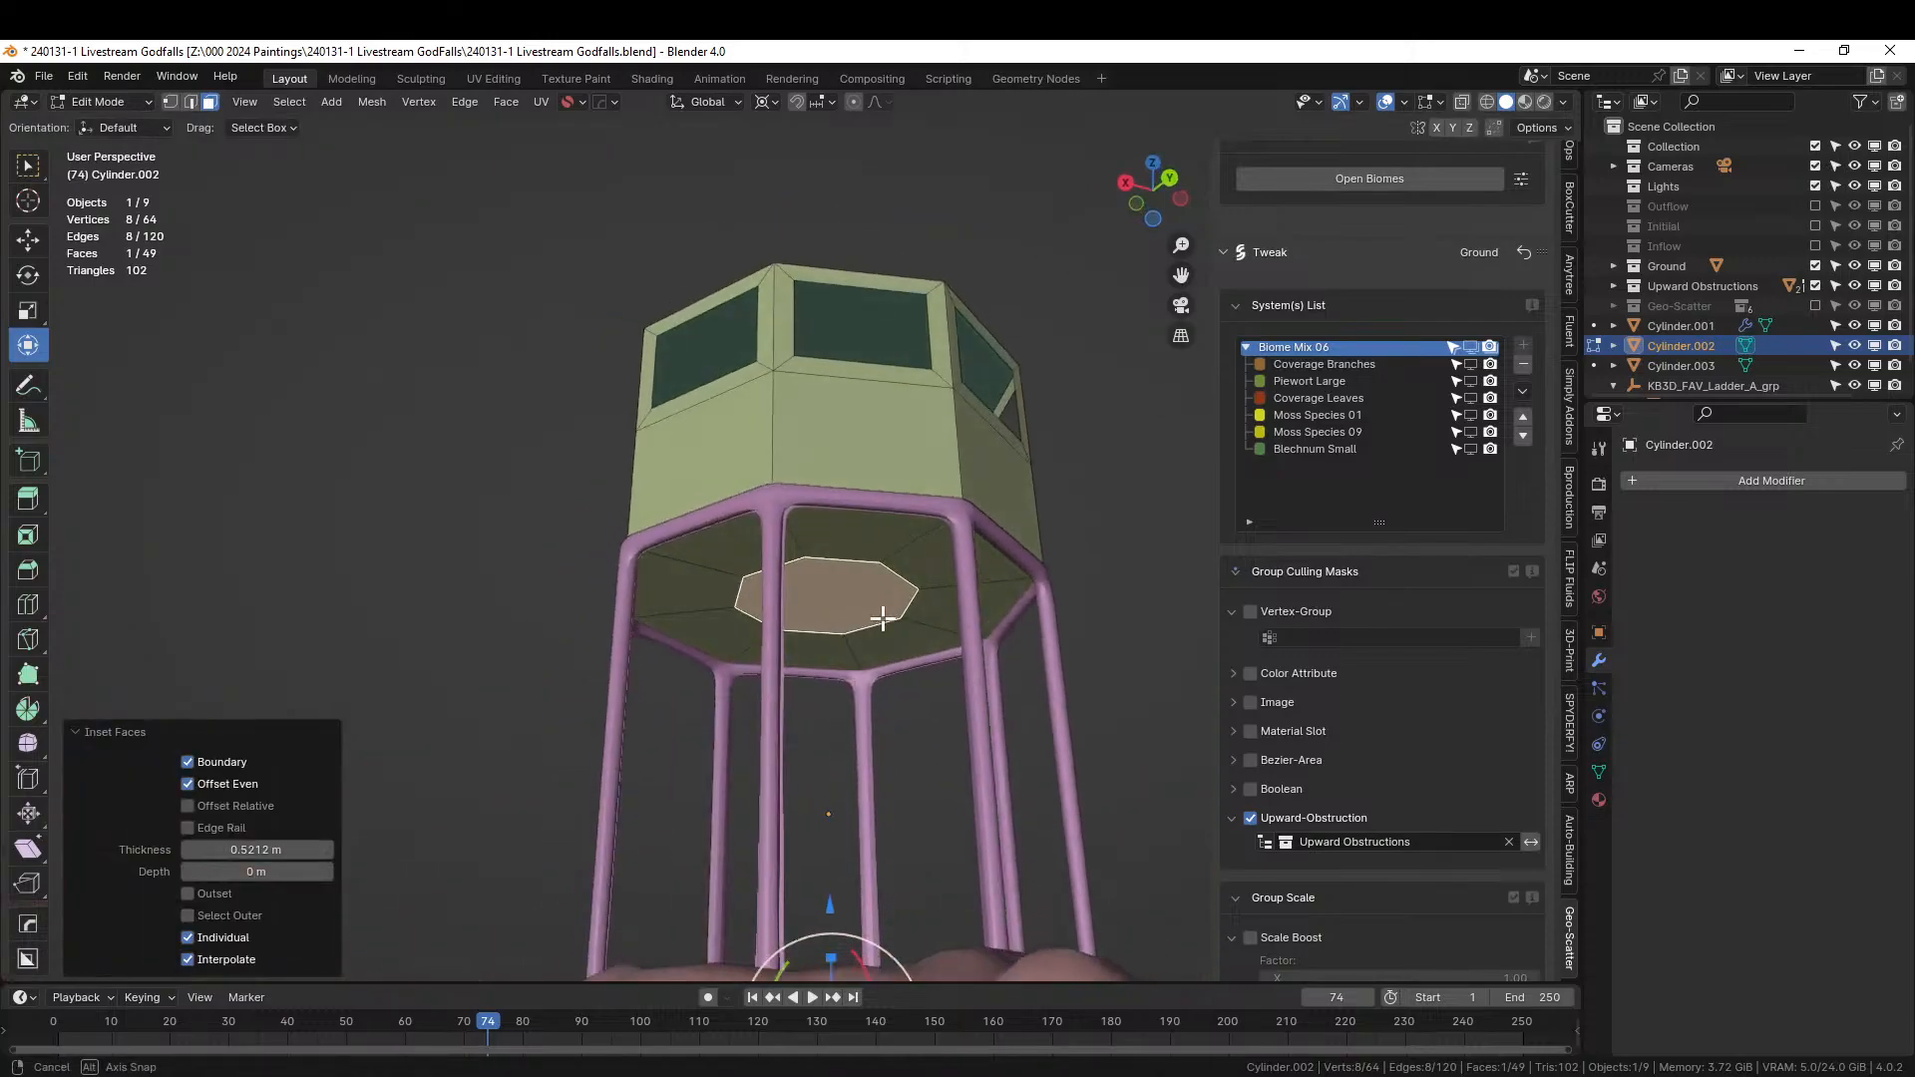
pyautogui.press('x')
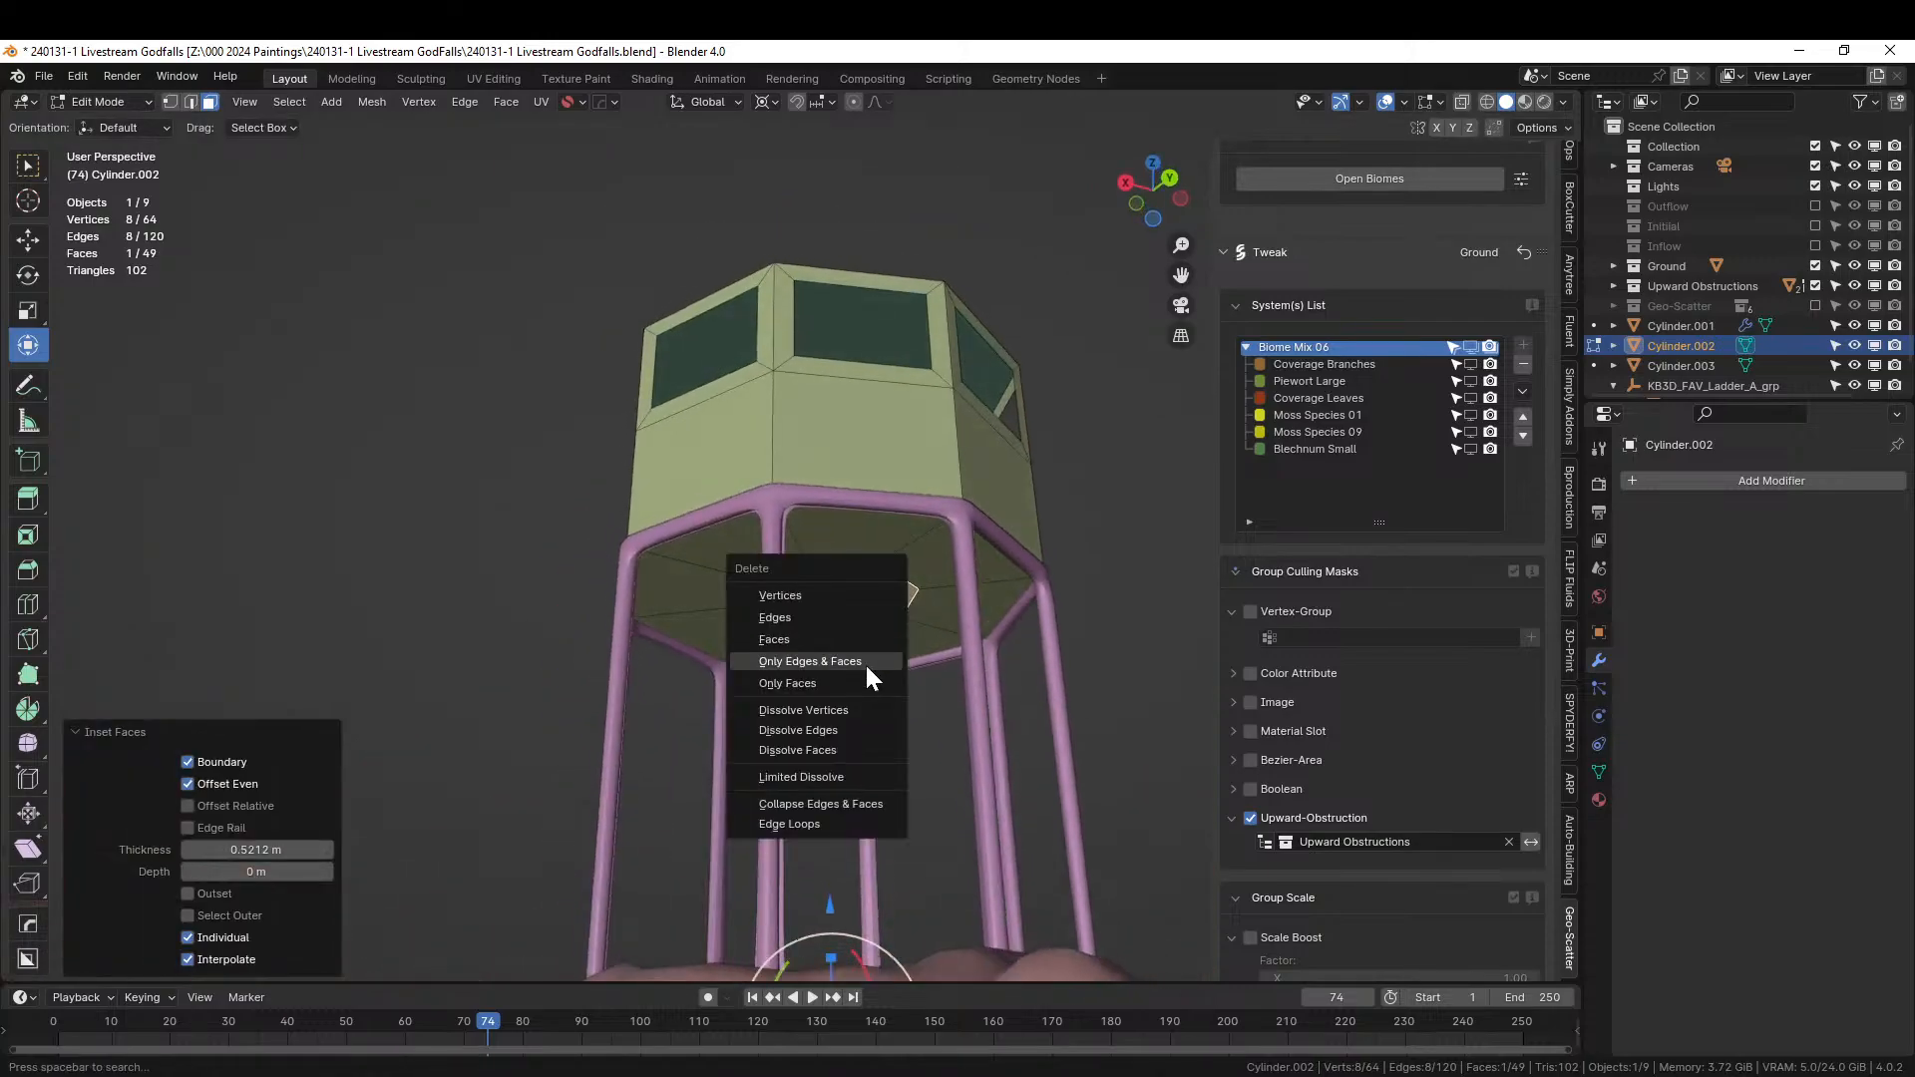
pyautogui.click(798, 640)
# Thicken the cabin walls with a HardOps Solidify modifier of about 0.05 m.
pyautogui.moveTo(830, 642); pyautogui.dragTo(790, 698, button='middle')
pyautogui.press('Tab')
pyautogui.press('q')
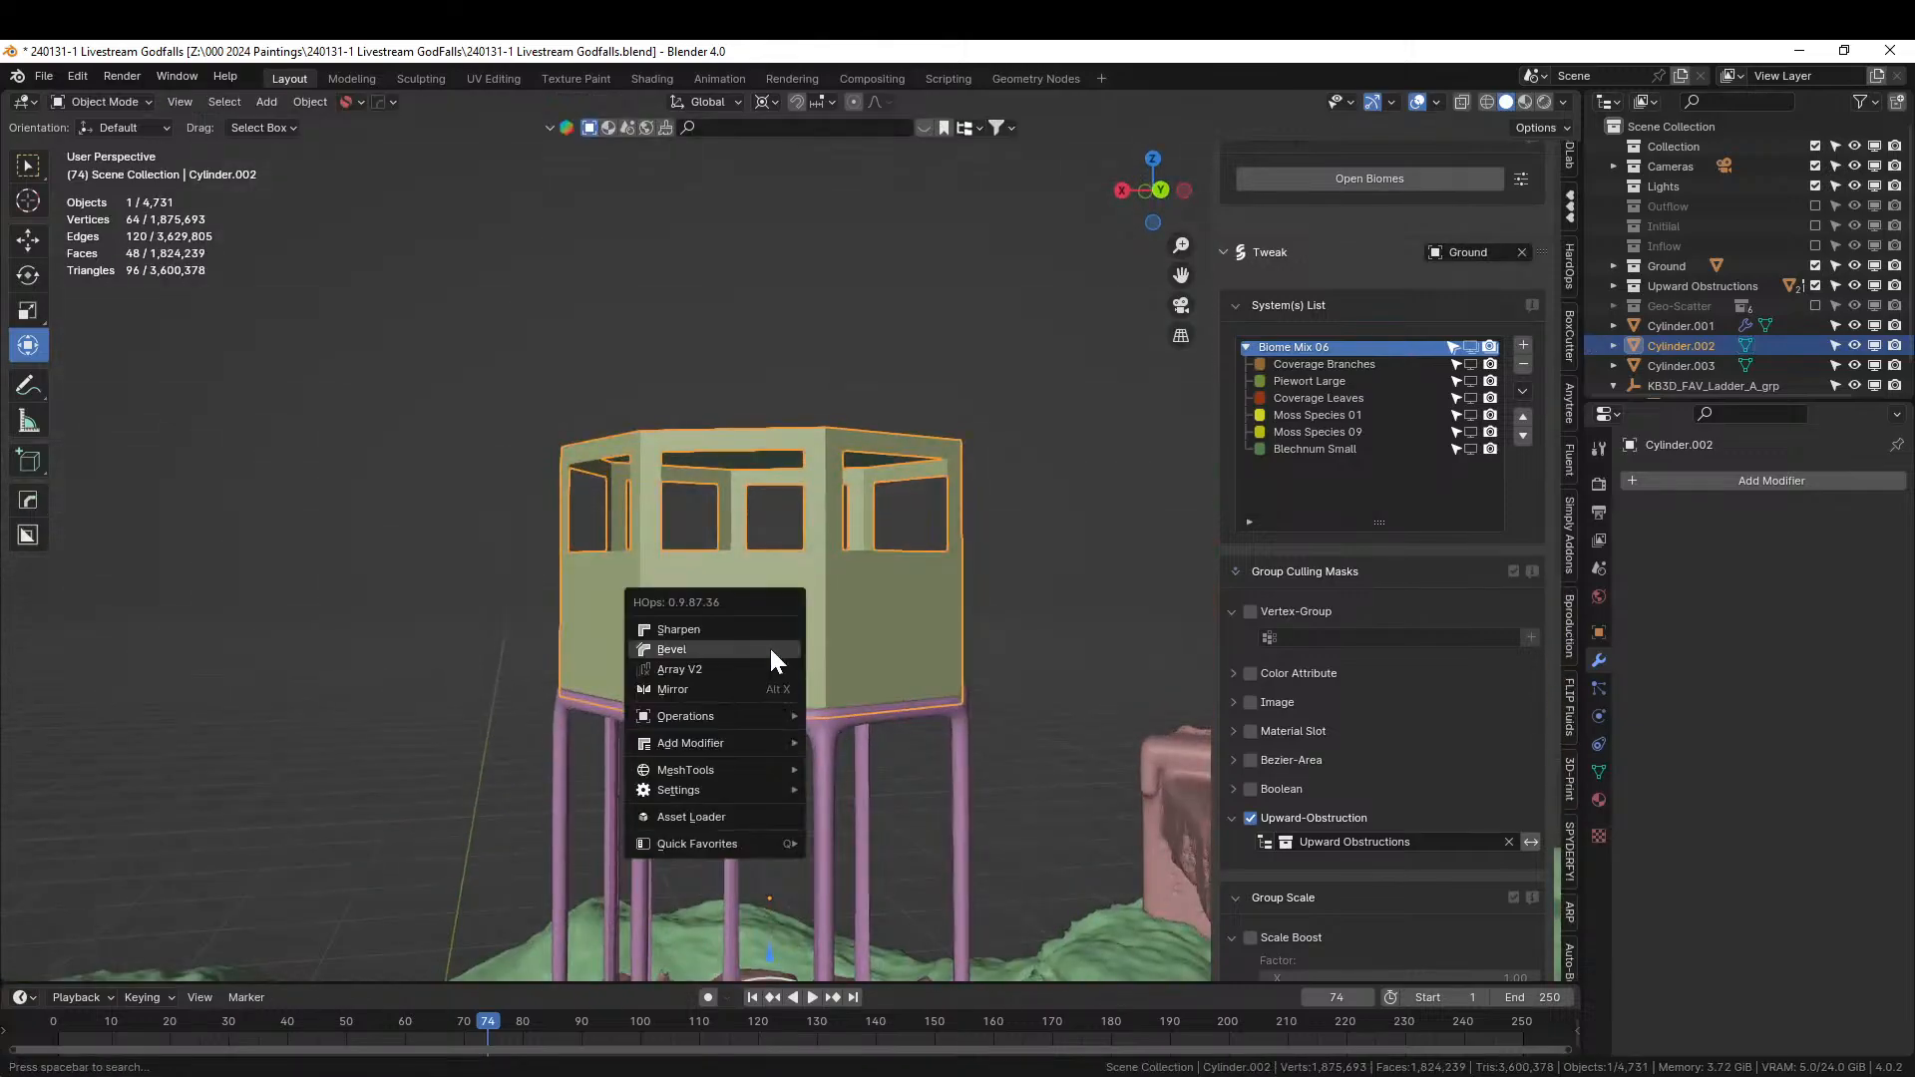
pyautogui.moveTo(744, 744)
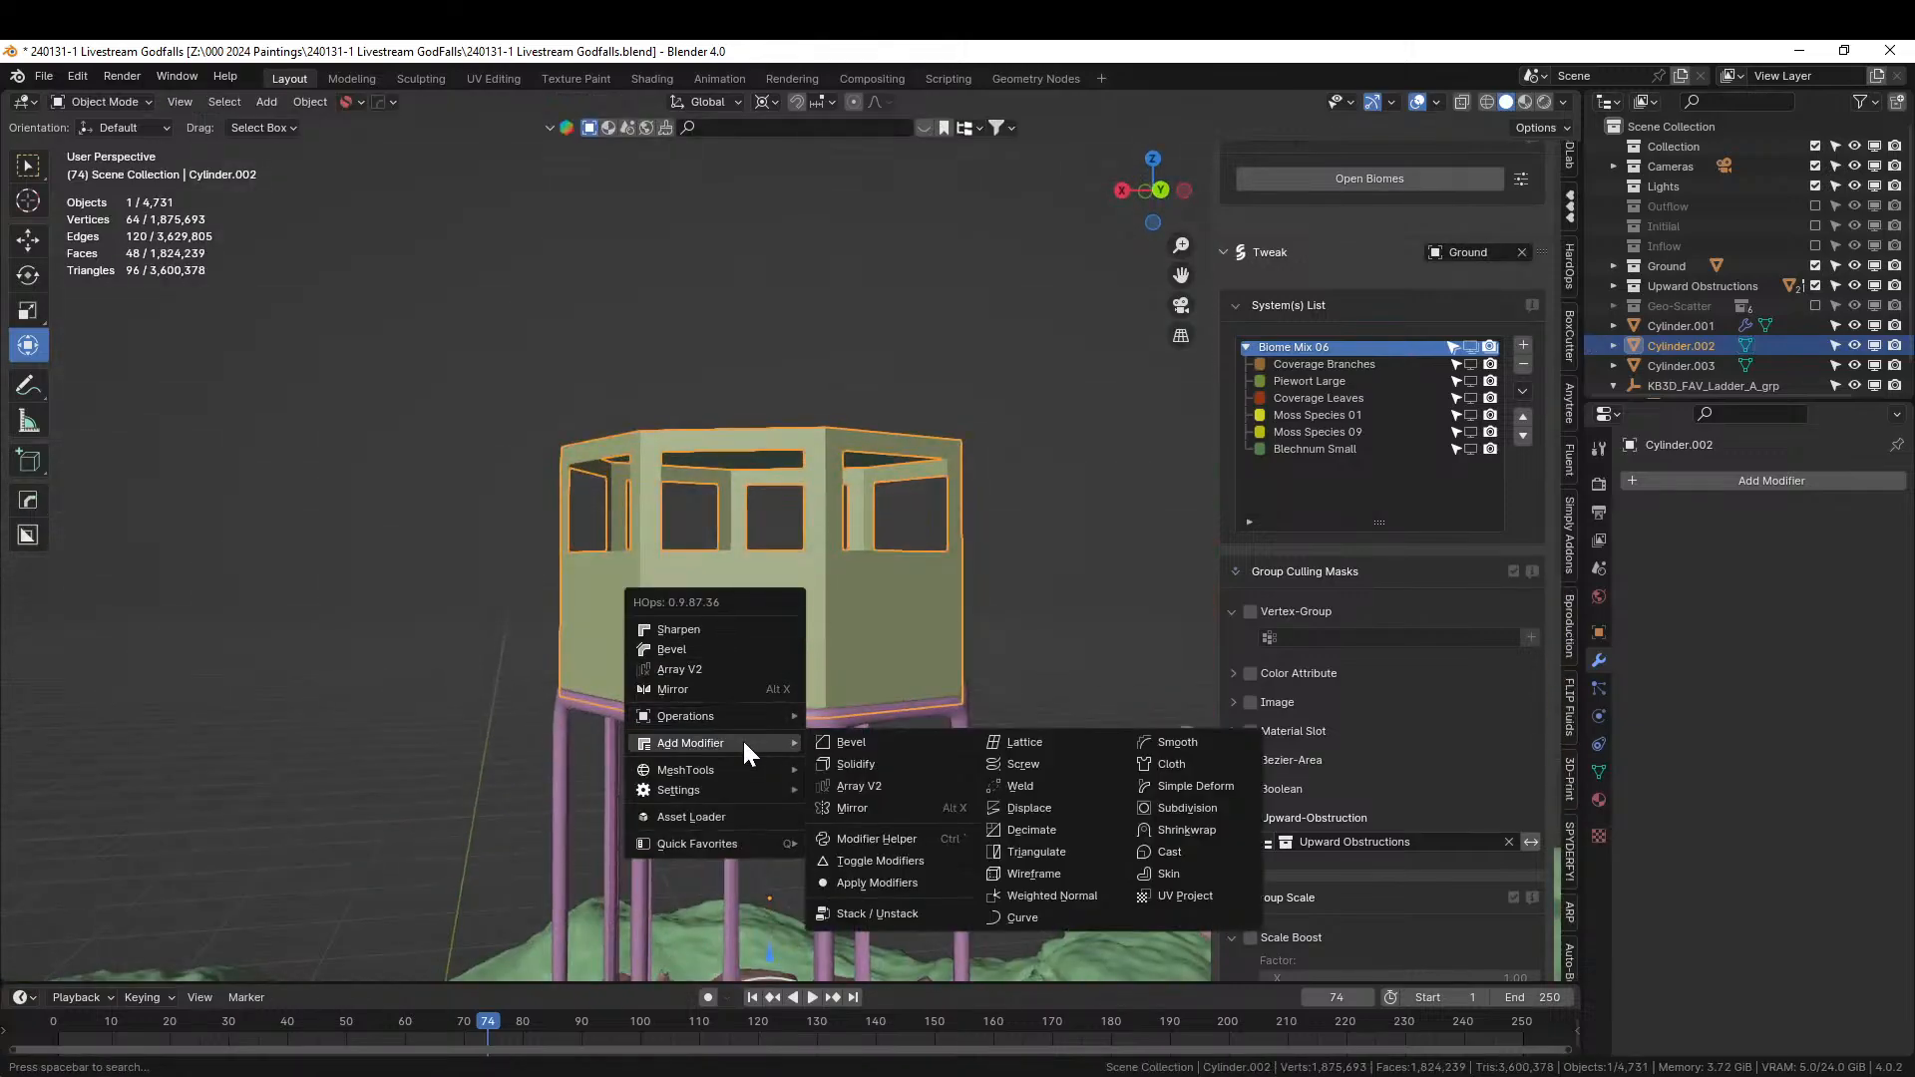
pyautogui.click(906, 758)
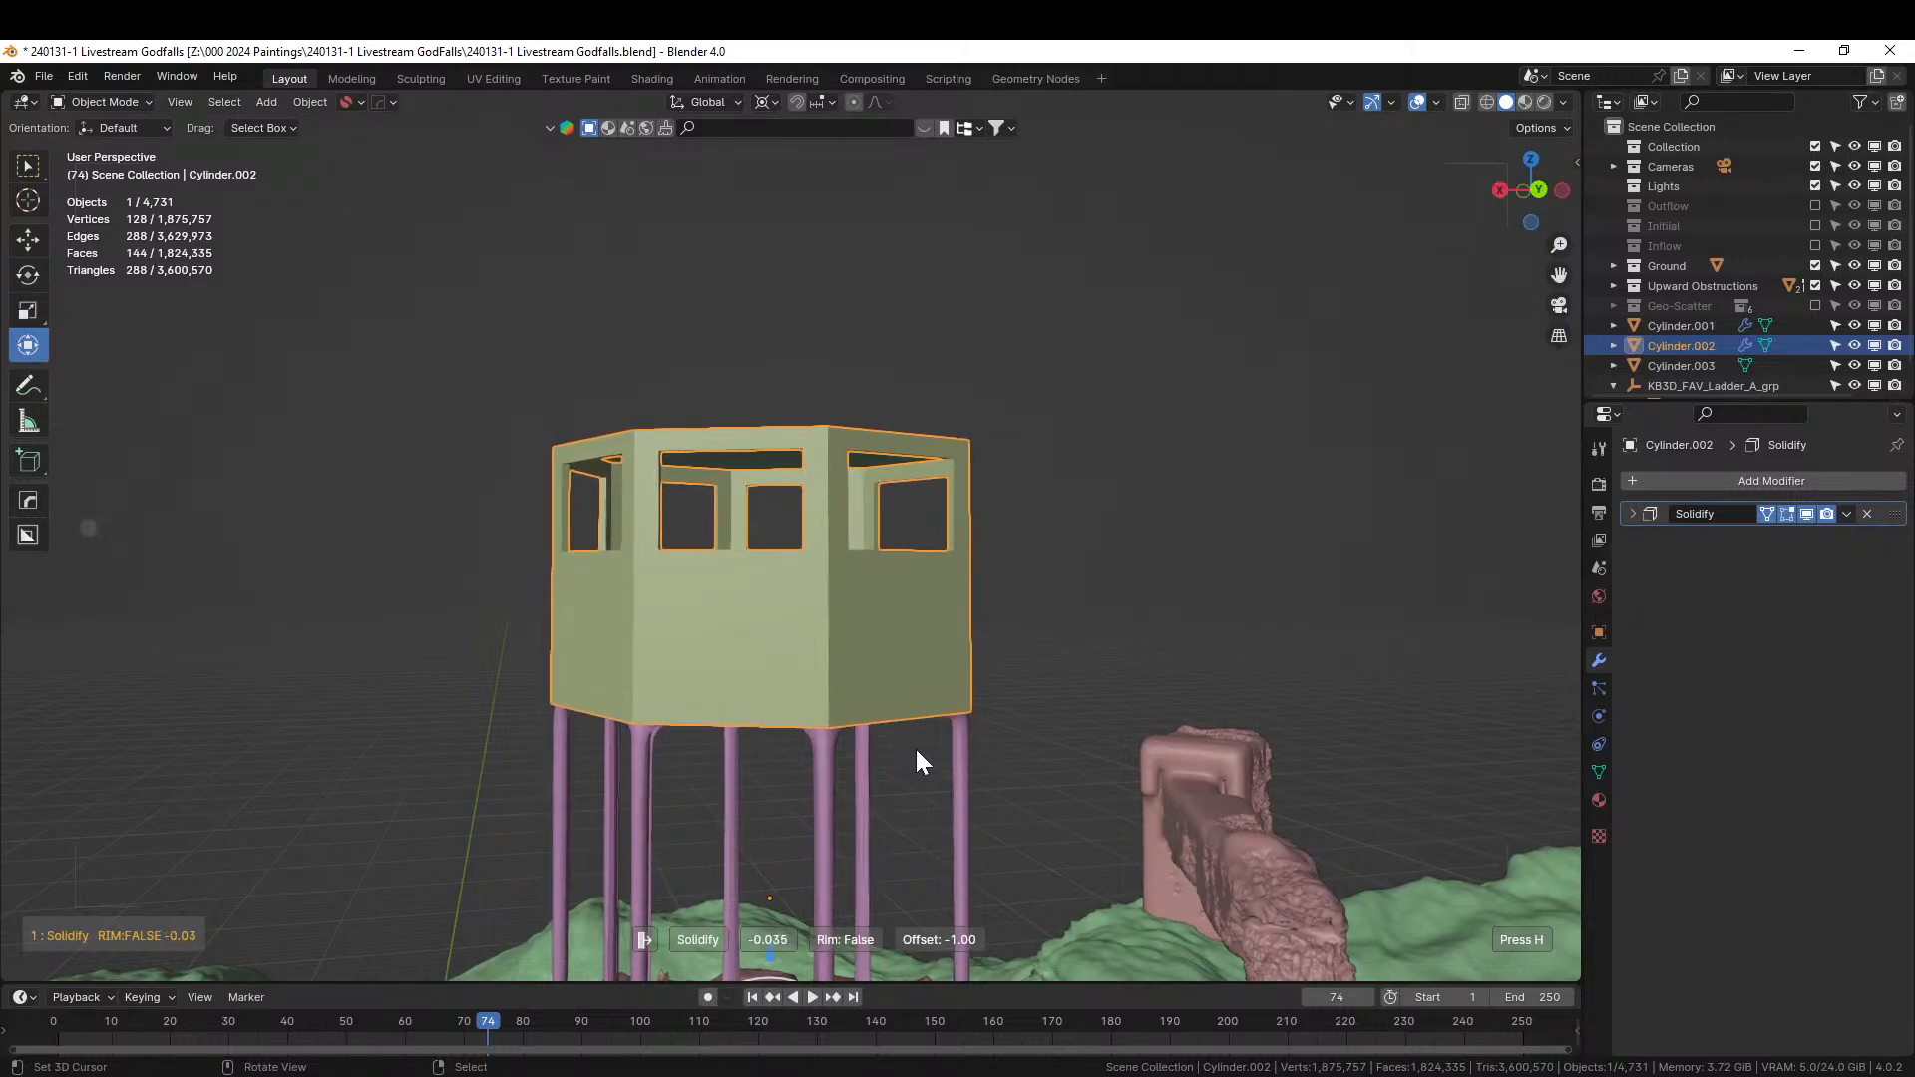
pyautogui.press('n')
pyautogui.moveTo(906, 757); pyautogui.dragTo(1429, 740, button='middle')
pyautogui.scroll(4, 757, 762)
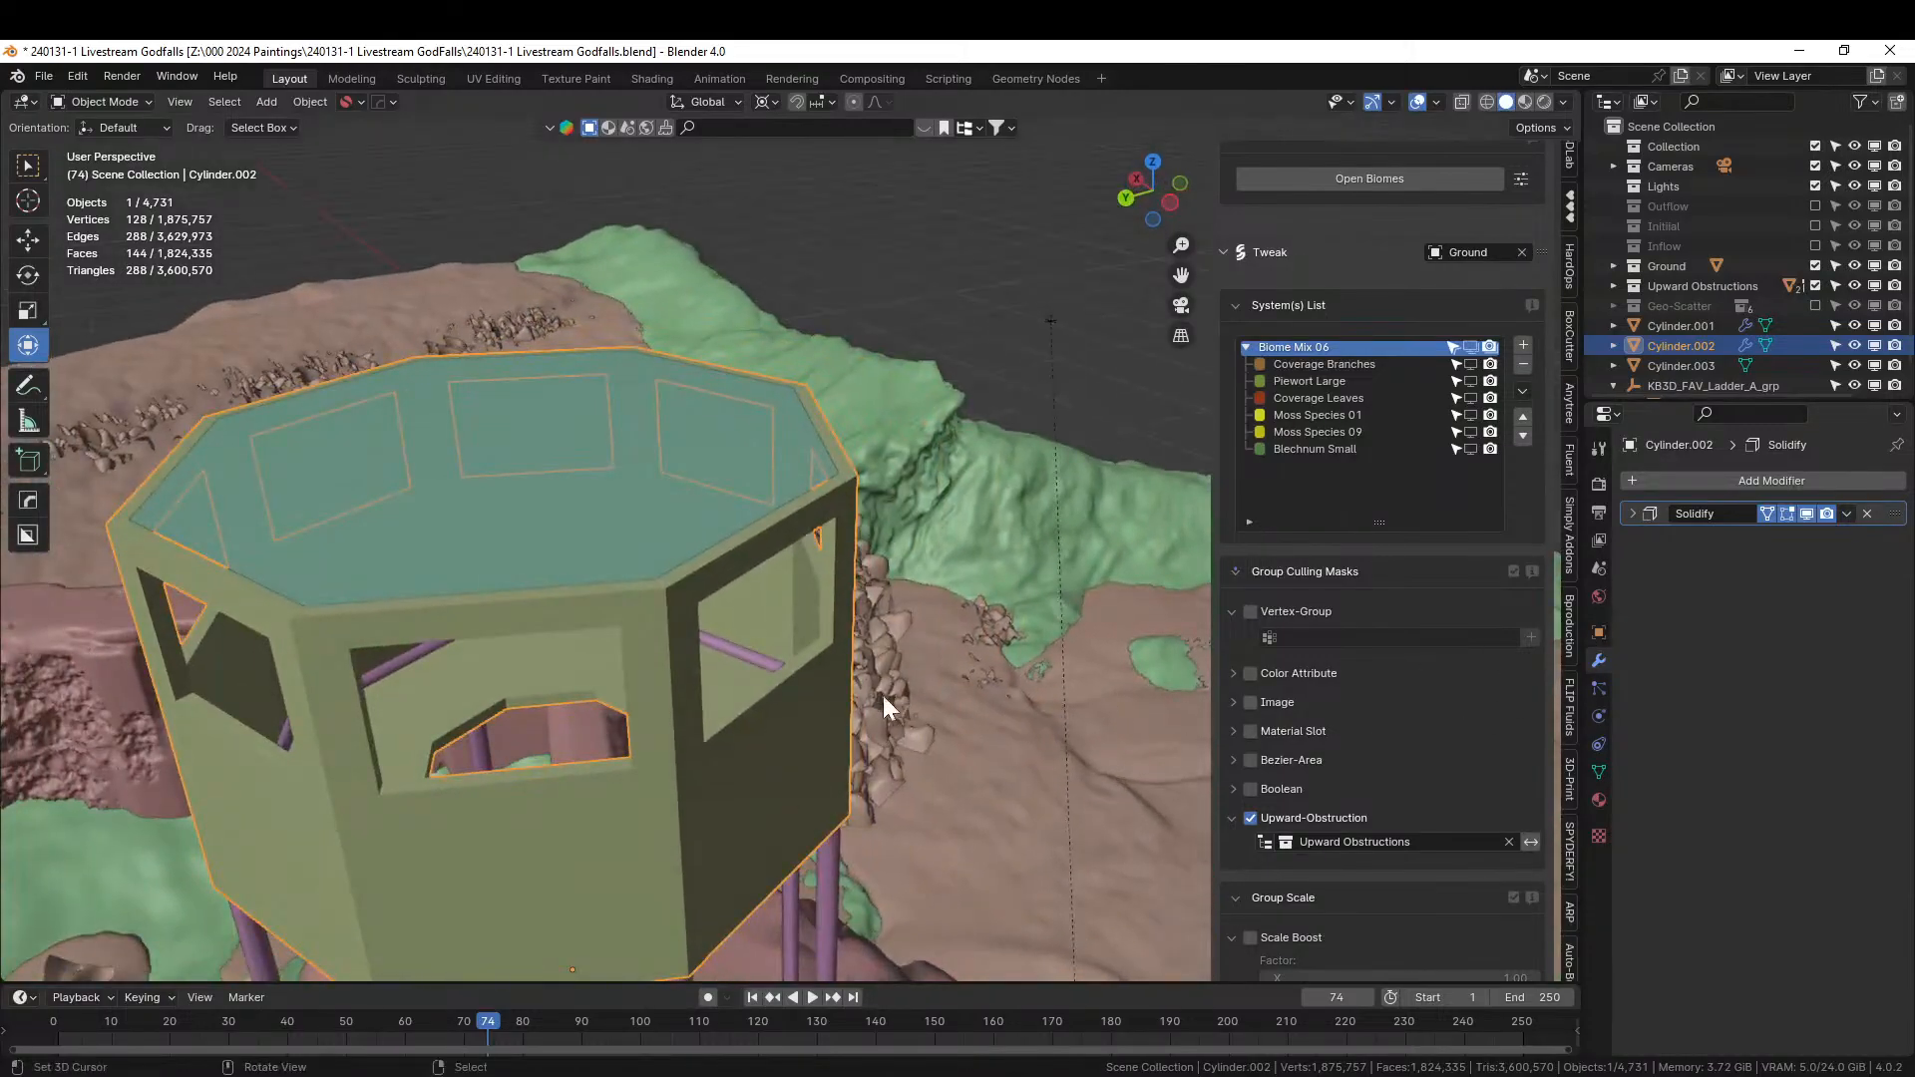
# Add a HardOps bevel with 3 segments and a 30° angle limit to the cabin walls, then save the file.
pyautogui.rightClick(642, 842)
pyautogui.rightClick(686, 793)
pyautogui.press('q')
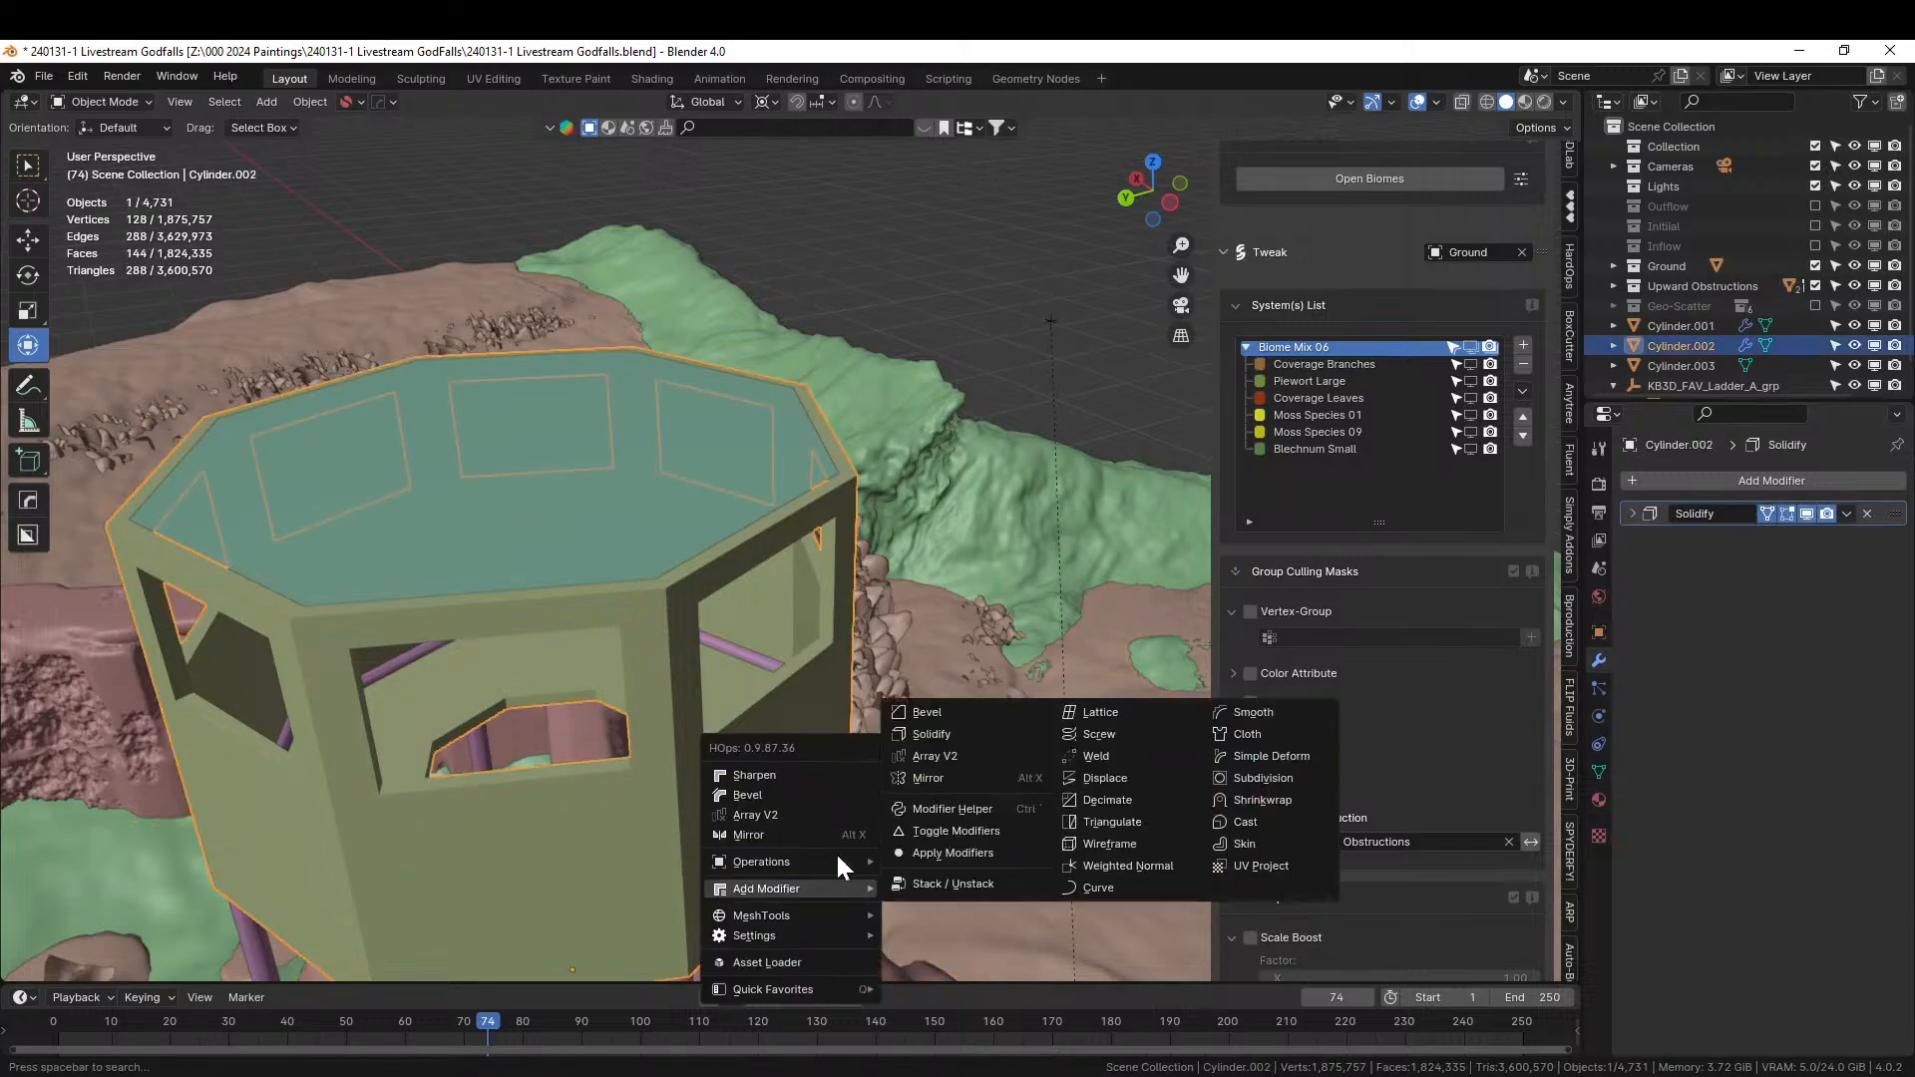
pyautogui.click(824, 796)
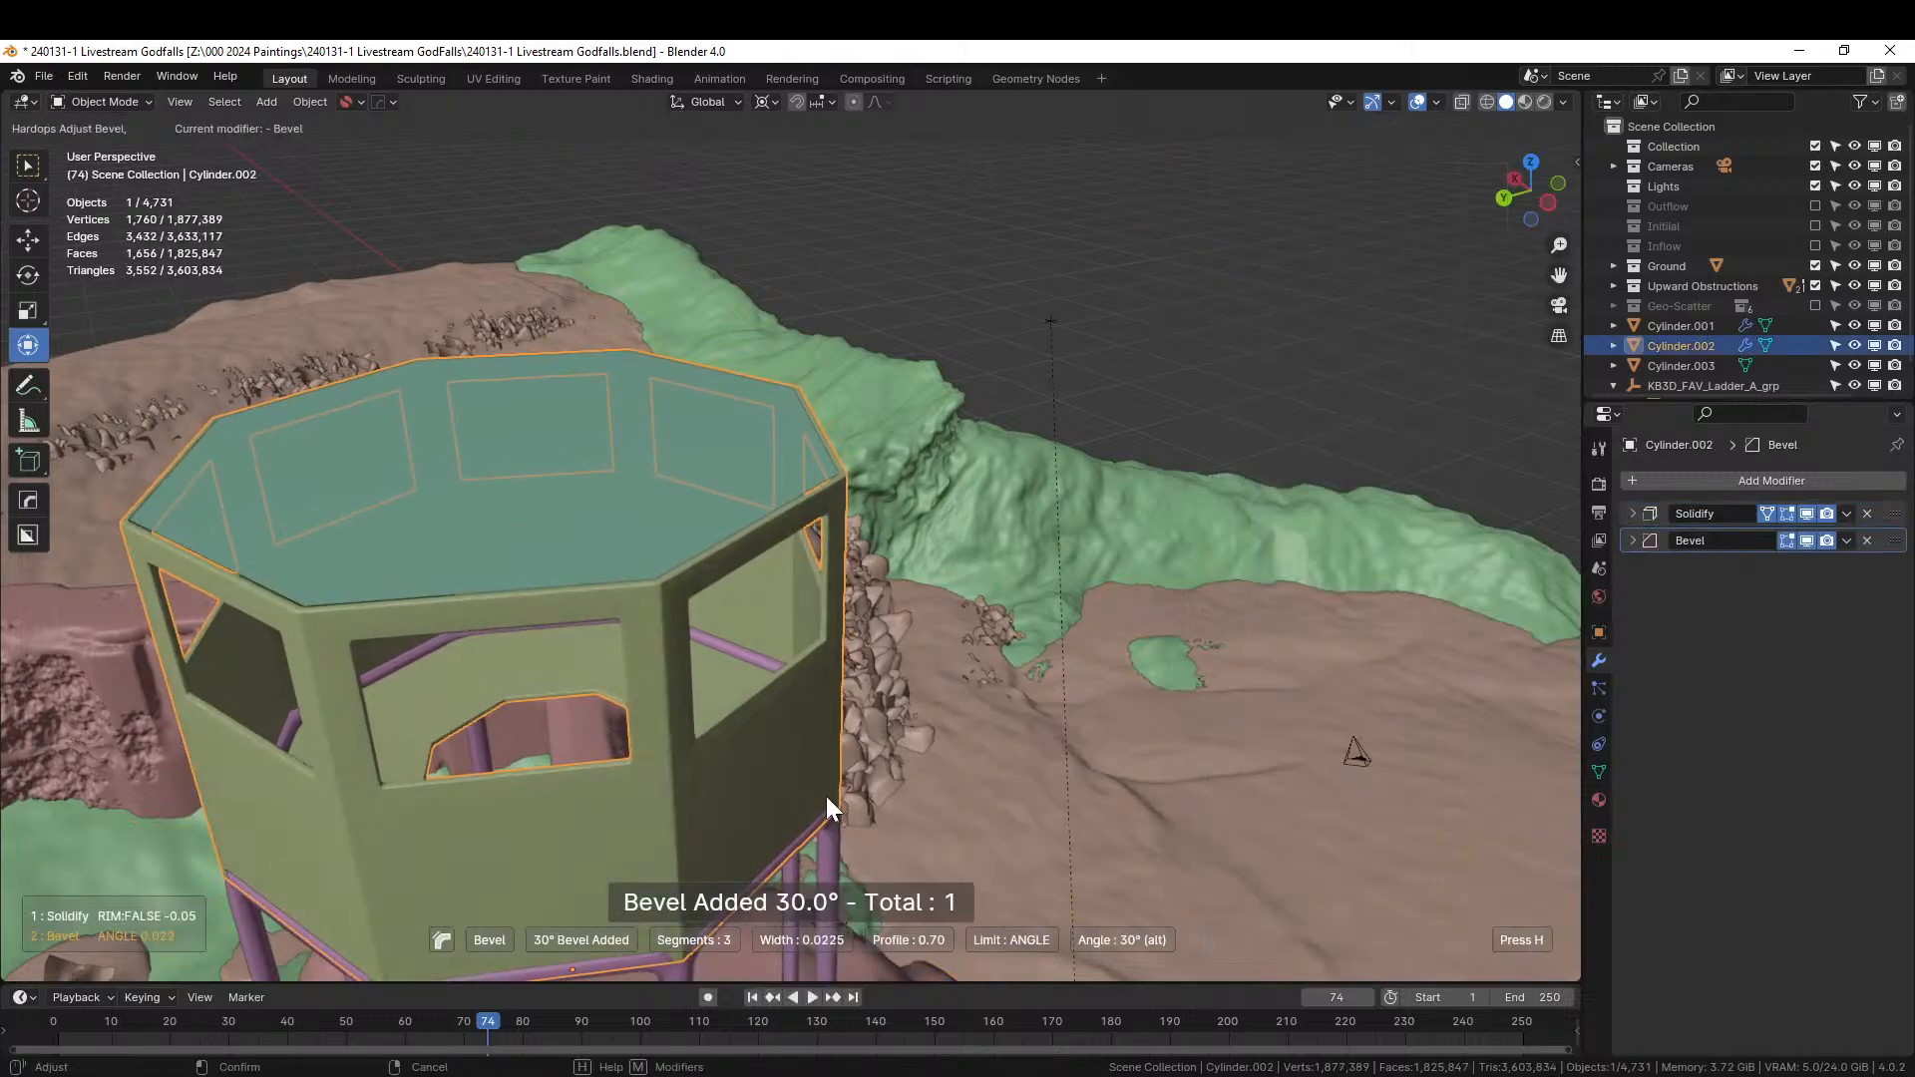
pyautogui.click(824, 796)
pyautogui.moveTo(824, 794); pyautogui.dragTo(892, 708, button='middle')
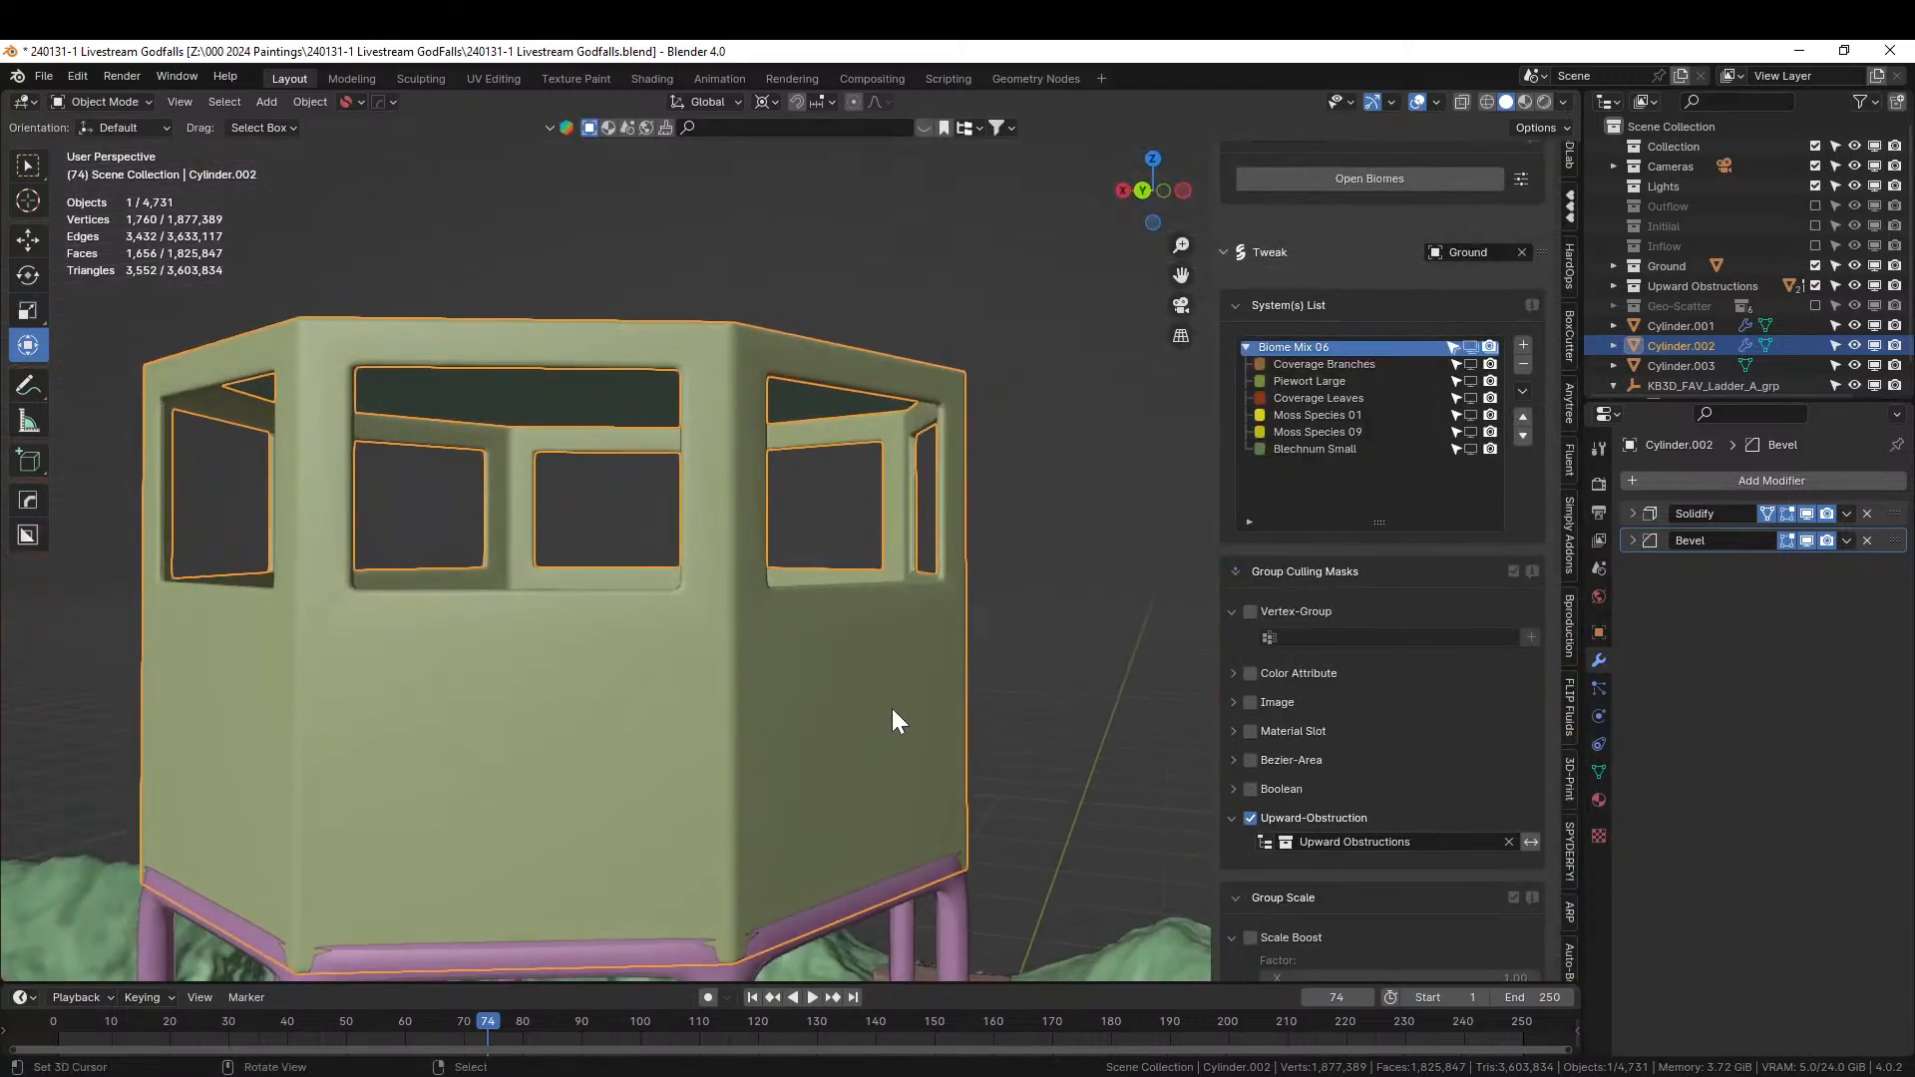
pyautogui.scroll(-5, 892, 708)
pyautogui.moveTo(912, 720); pyautogui.dragTo(899, 644, button='middle')
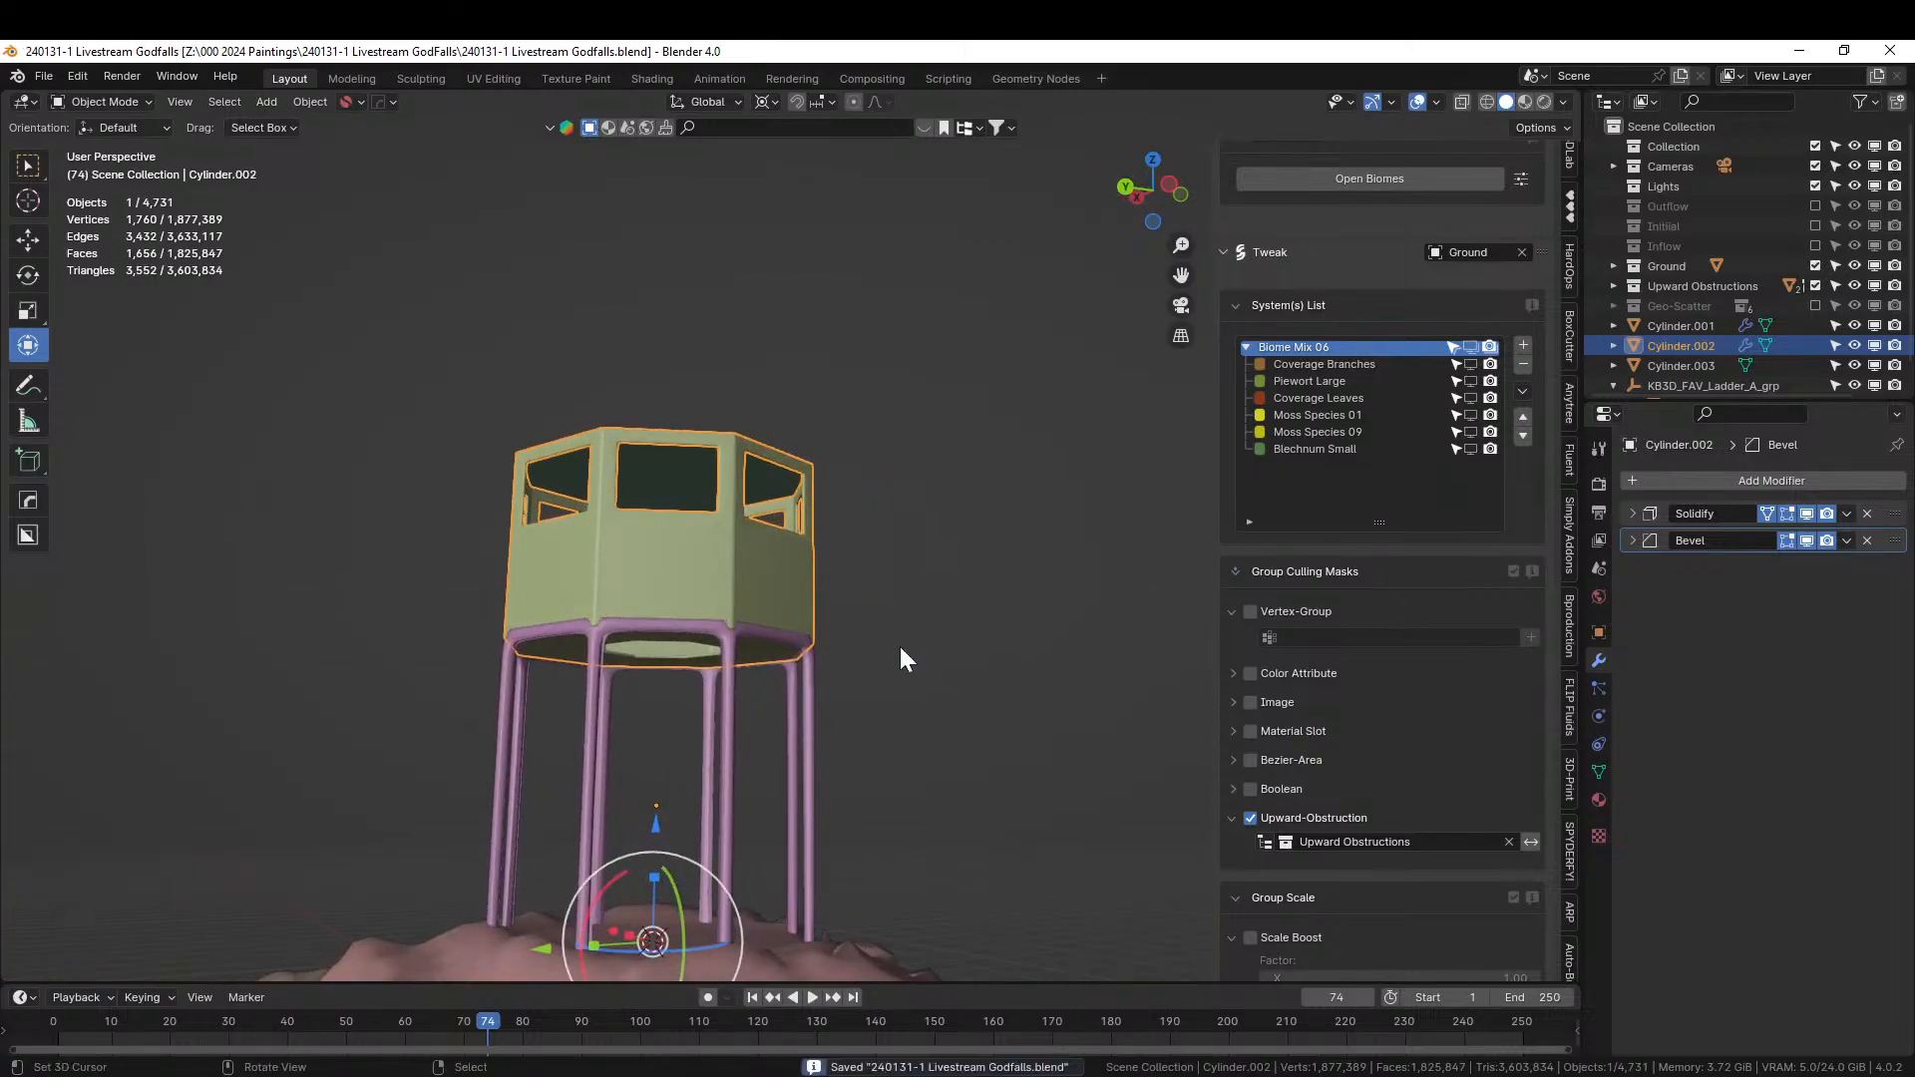
# Select the octagonal roof panel and switch the transform pivot point to Individual Origins.
pyautogui.moveTo(901, 649); pyautogui.dragTo(930, 767, button='middle')
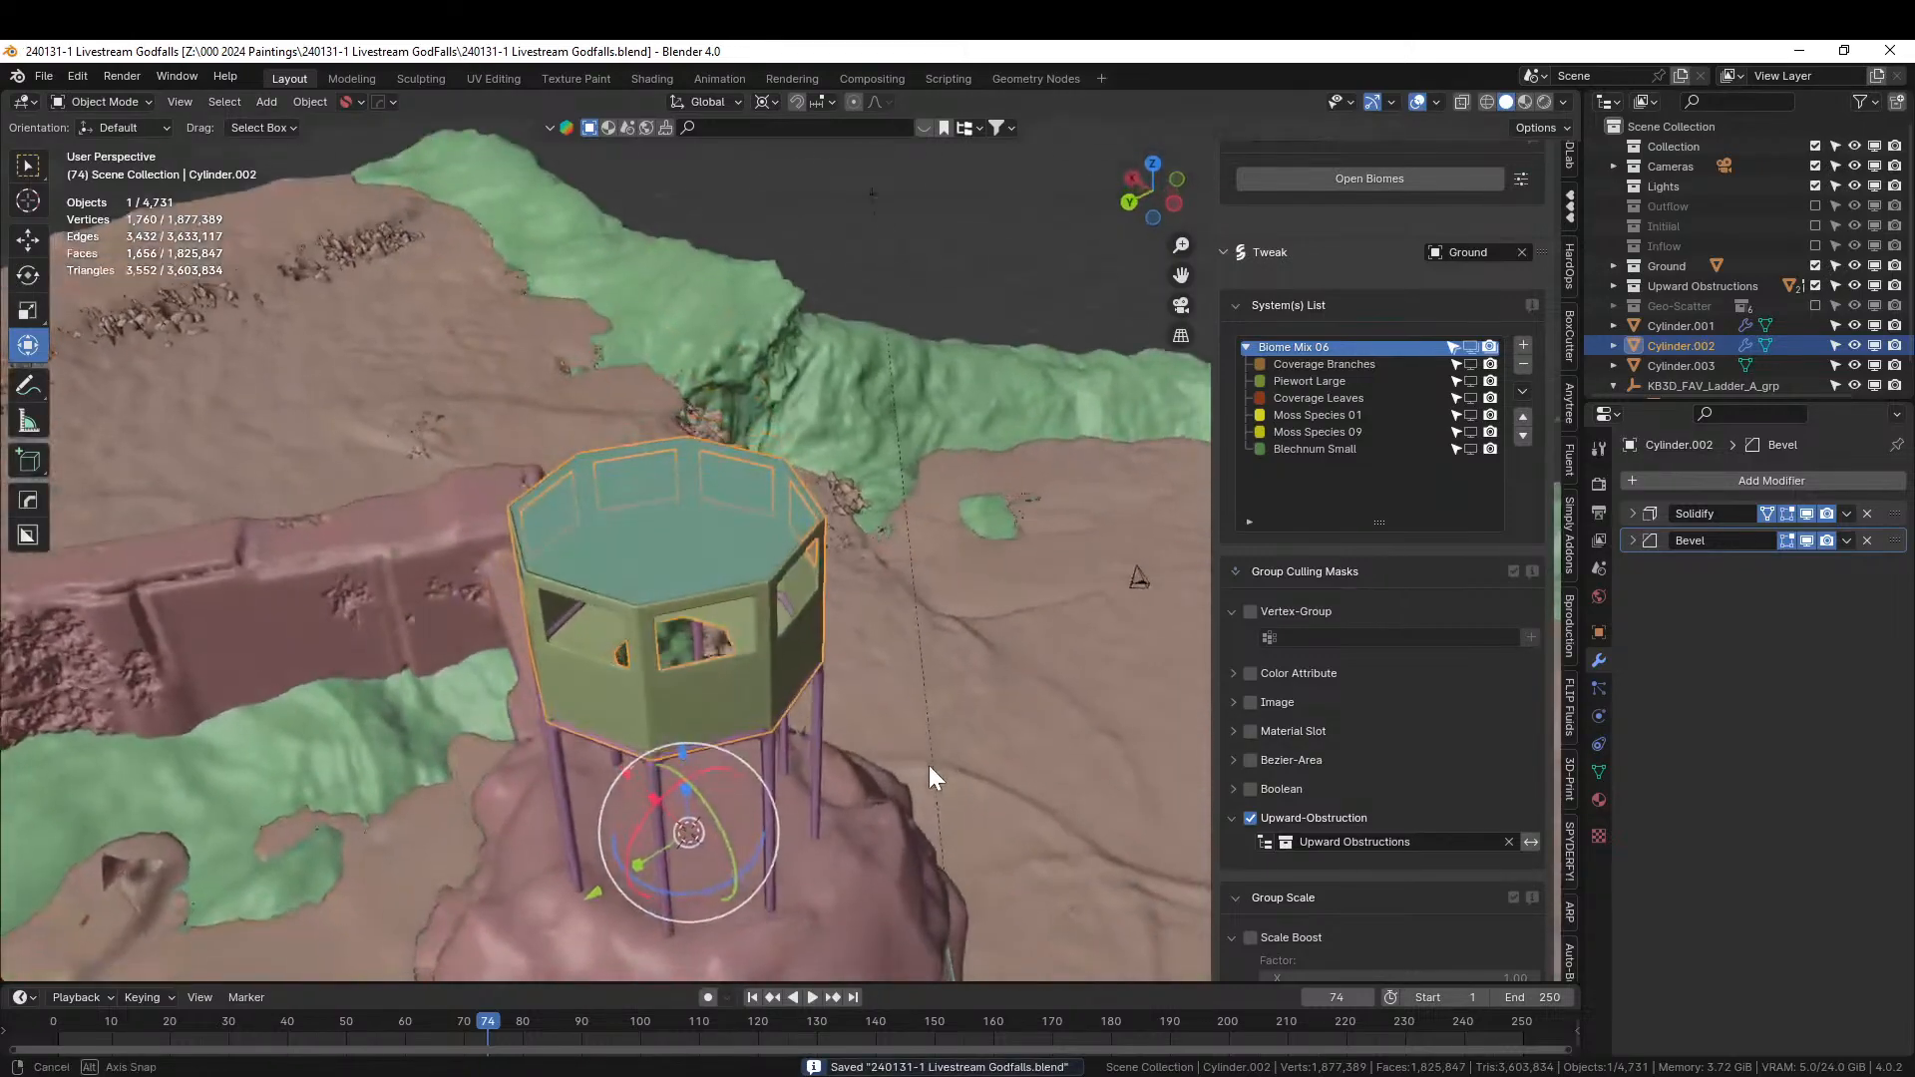
pyautogui.click(661, 513)
pyautogui.press('KP_Decimal')
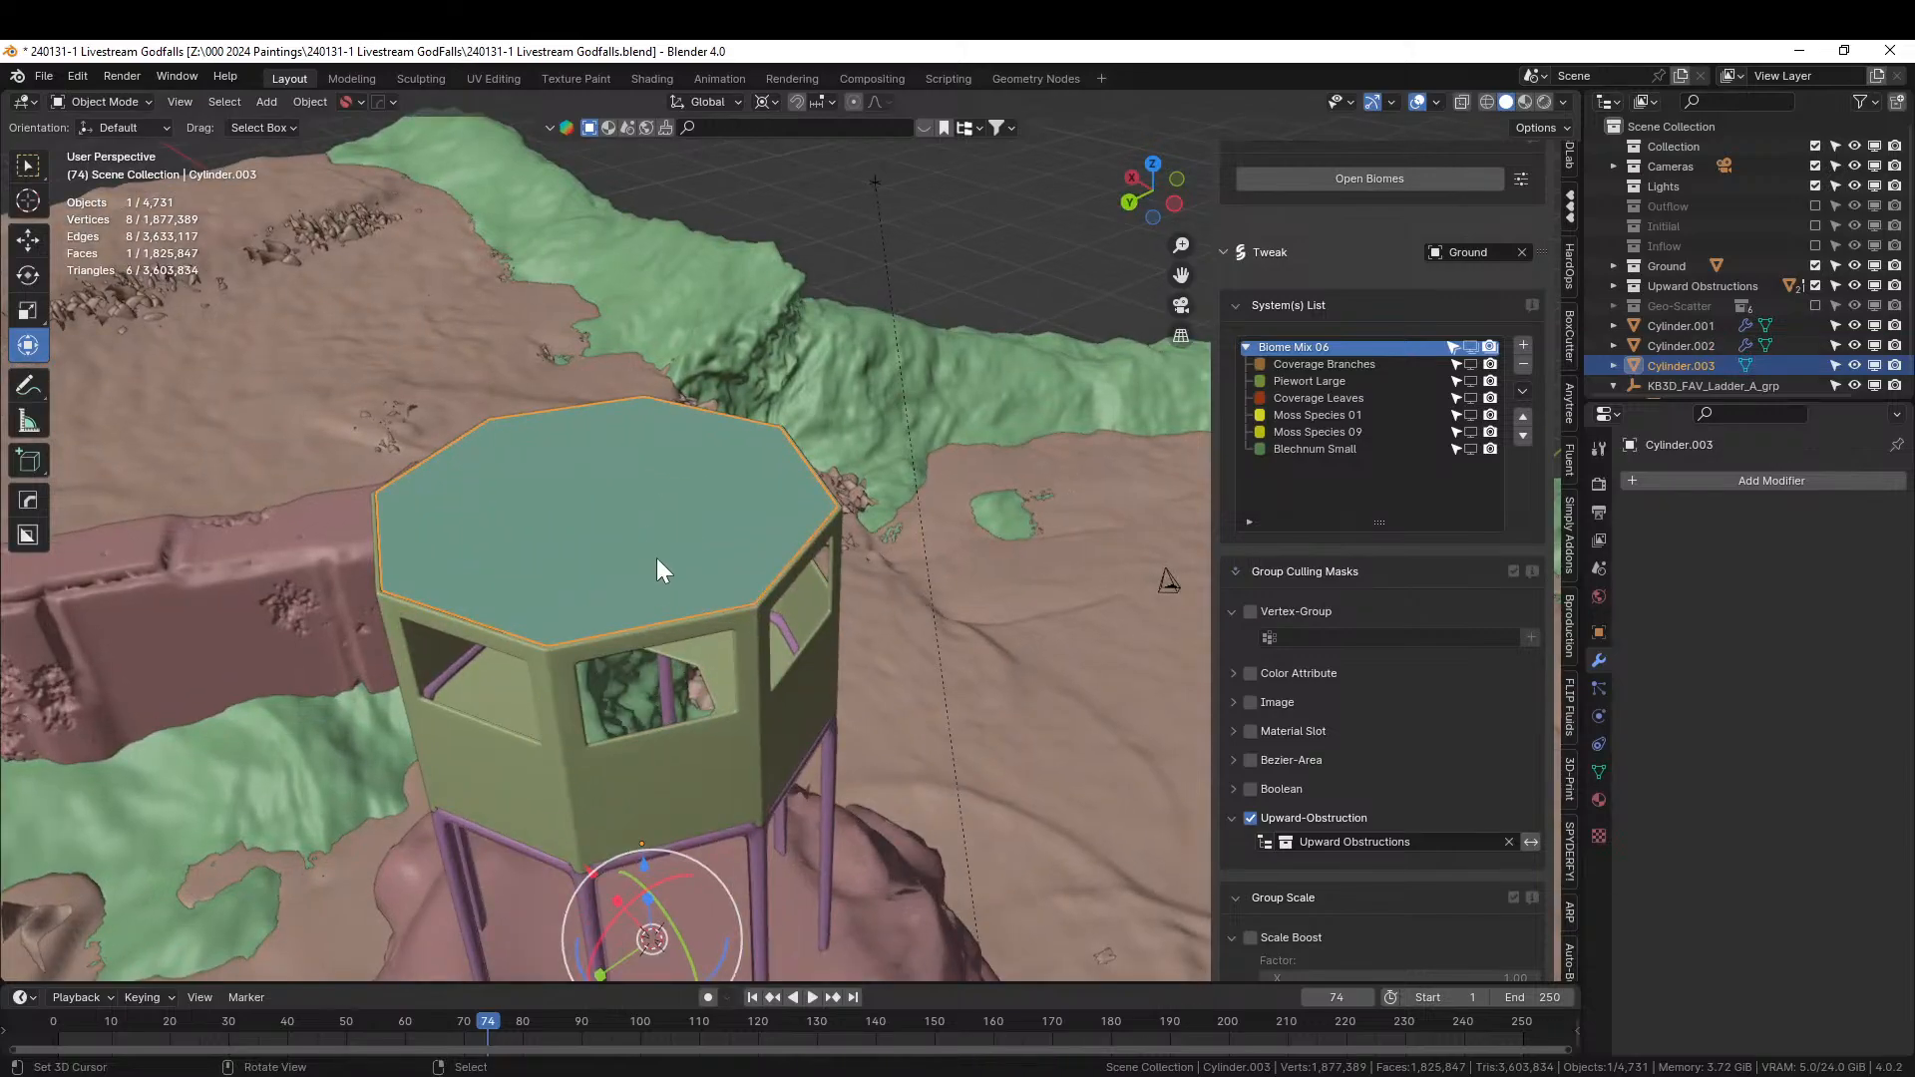
pyautogui.press('s')
pyautogui.rightClick(675, 560)
pyautogui.click(764, 103)
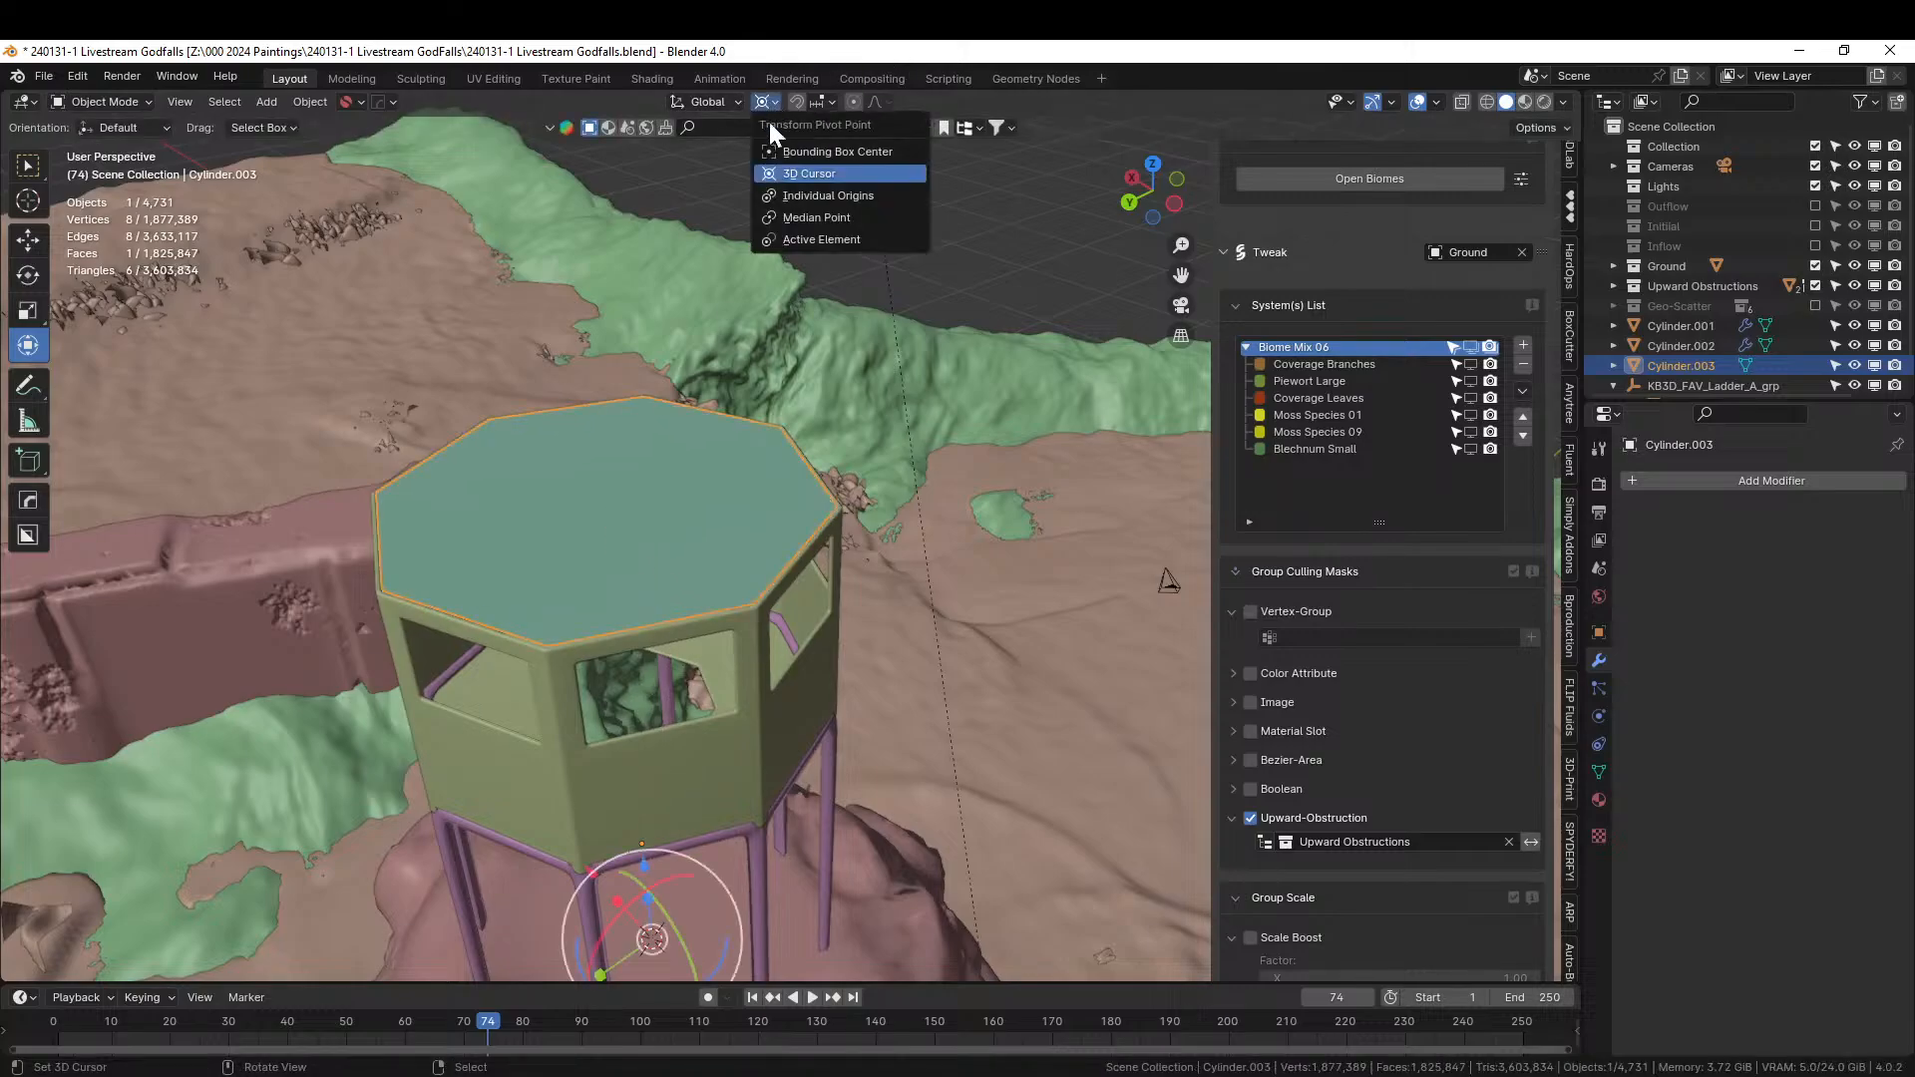
pyautogui.click(829, 194)
# Set the roof panel's origin to its own geometry.
pyautogui.click(628, 511)
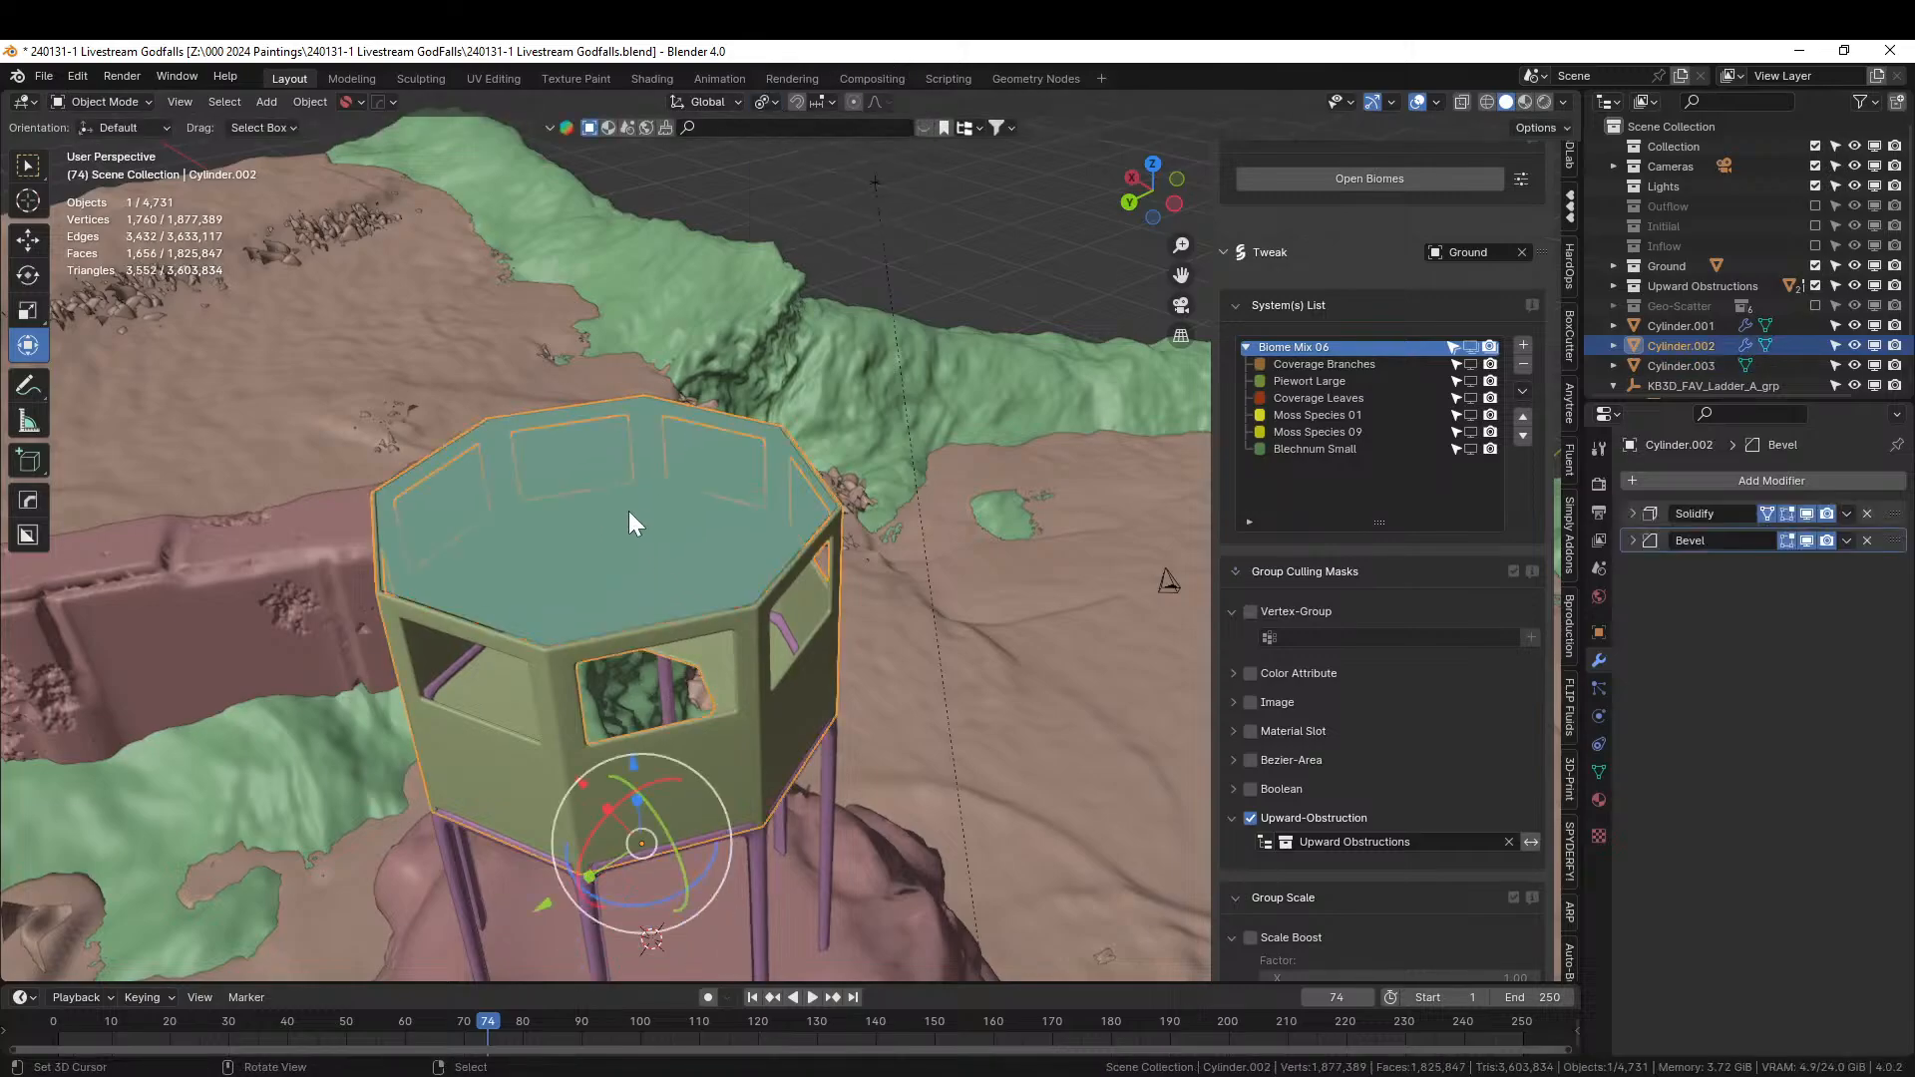
pyautogui.click(625, 513)
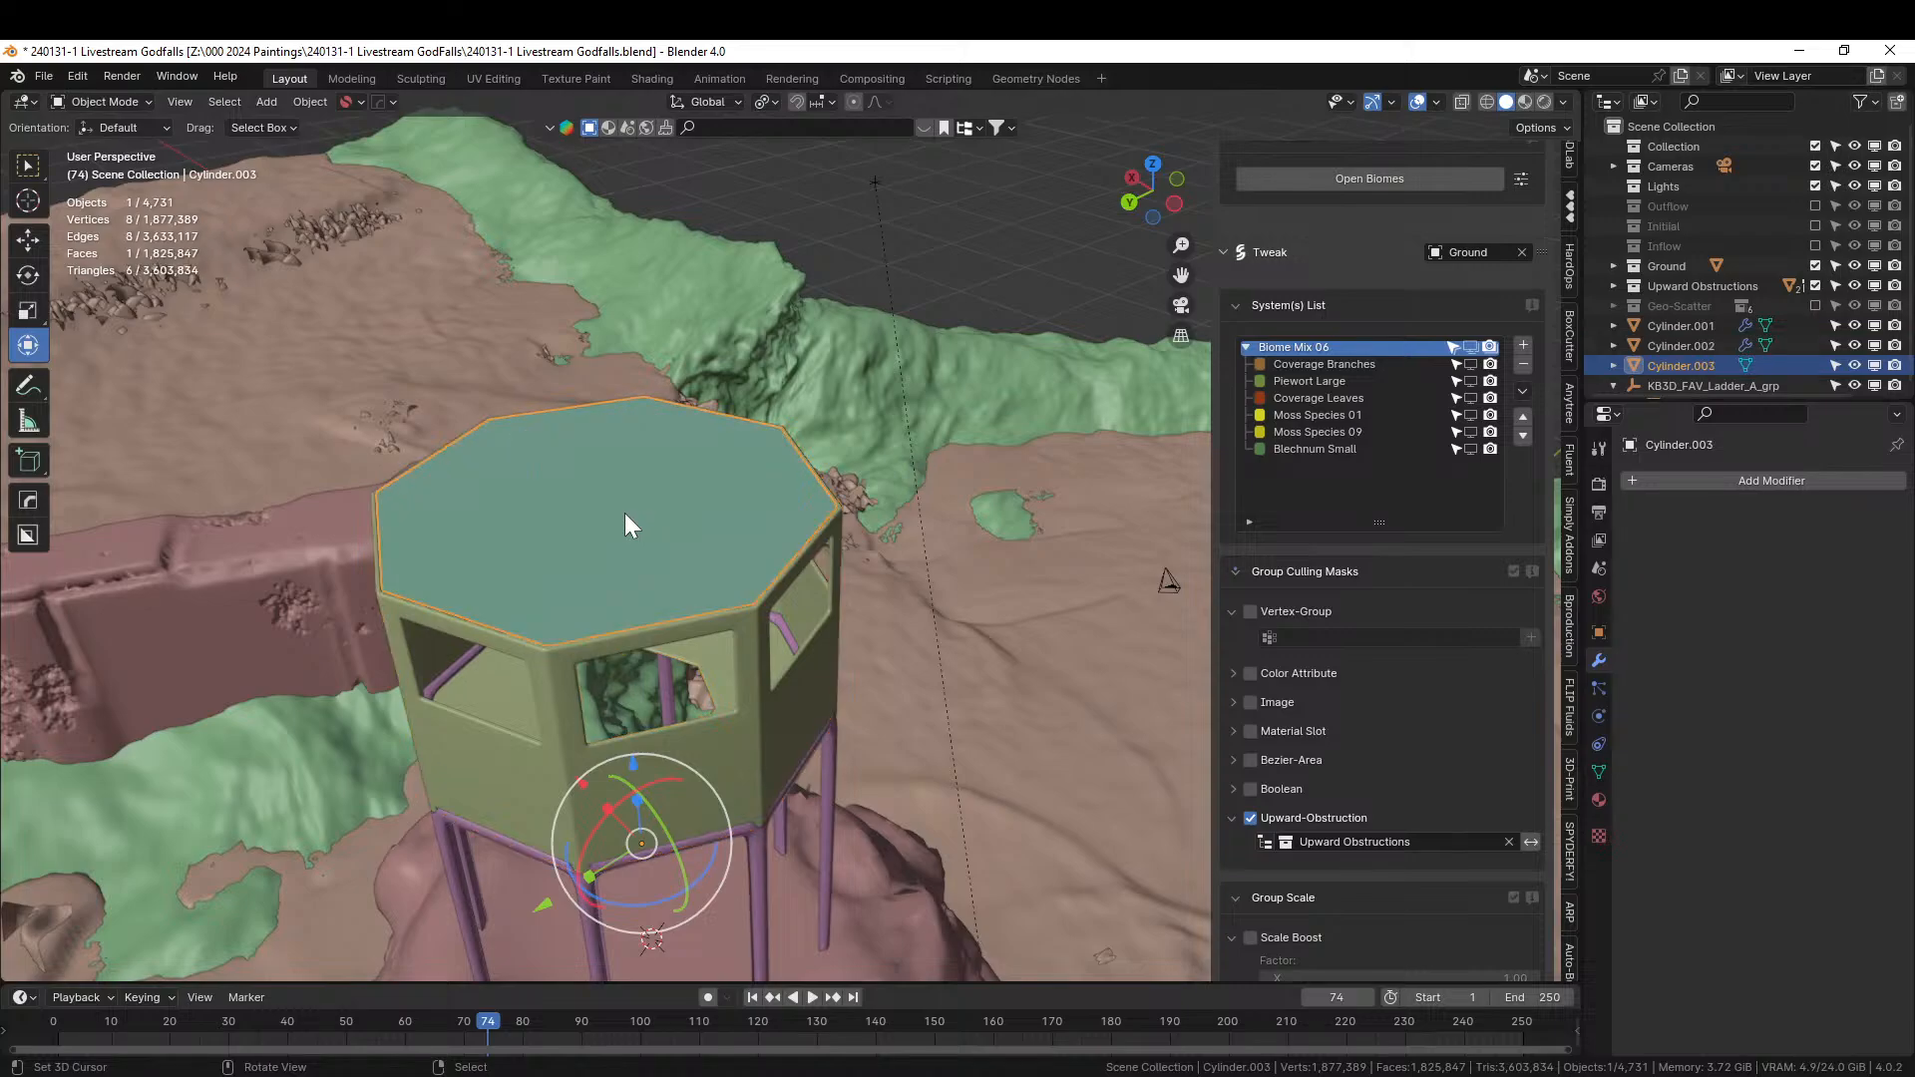
pyautogui.click(316, 100)
pyautogui.moveTo(349, 143)
pyautogui.click(710, 167)
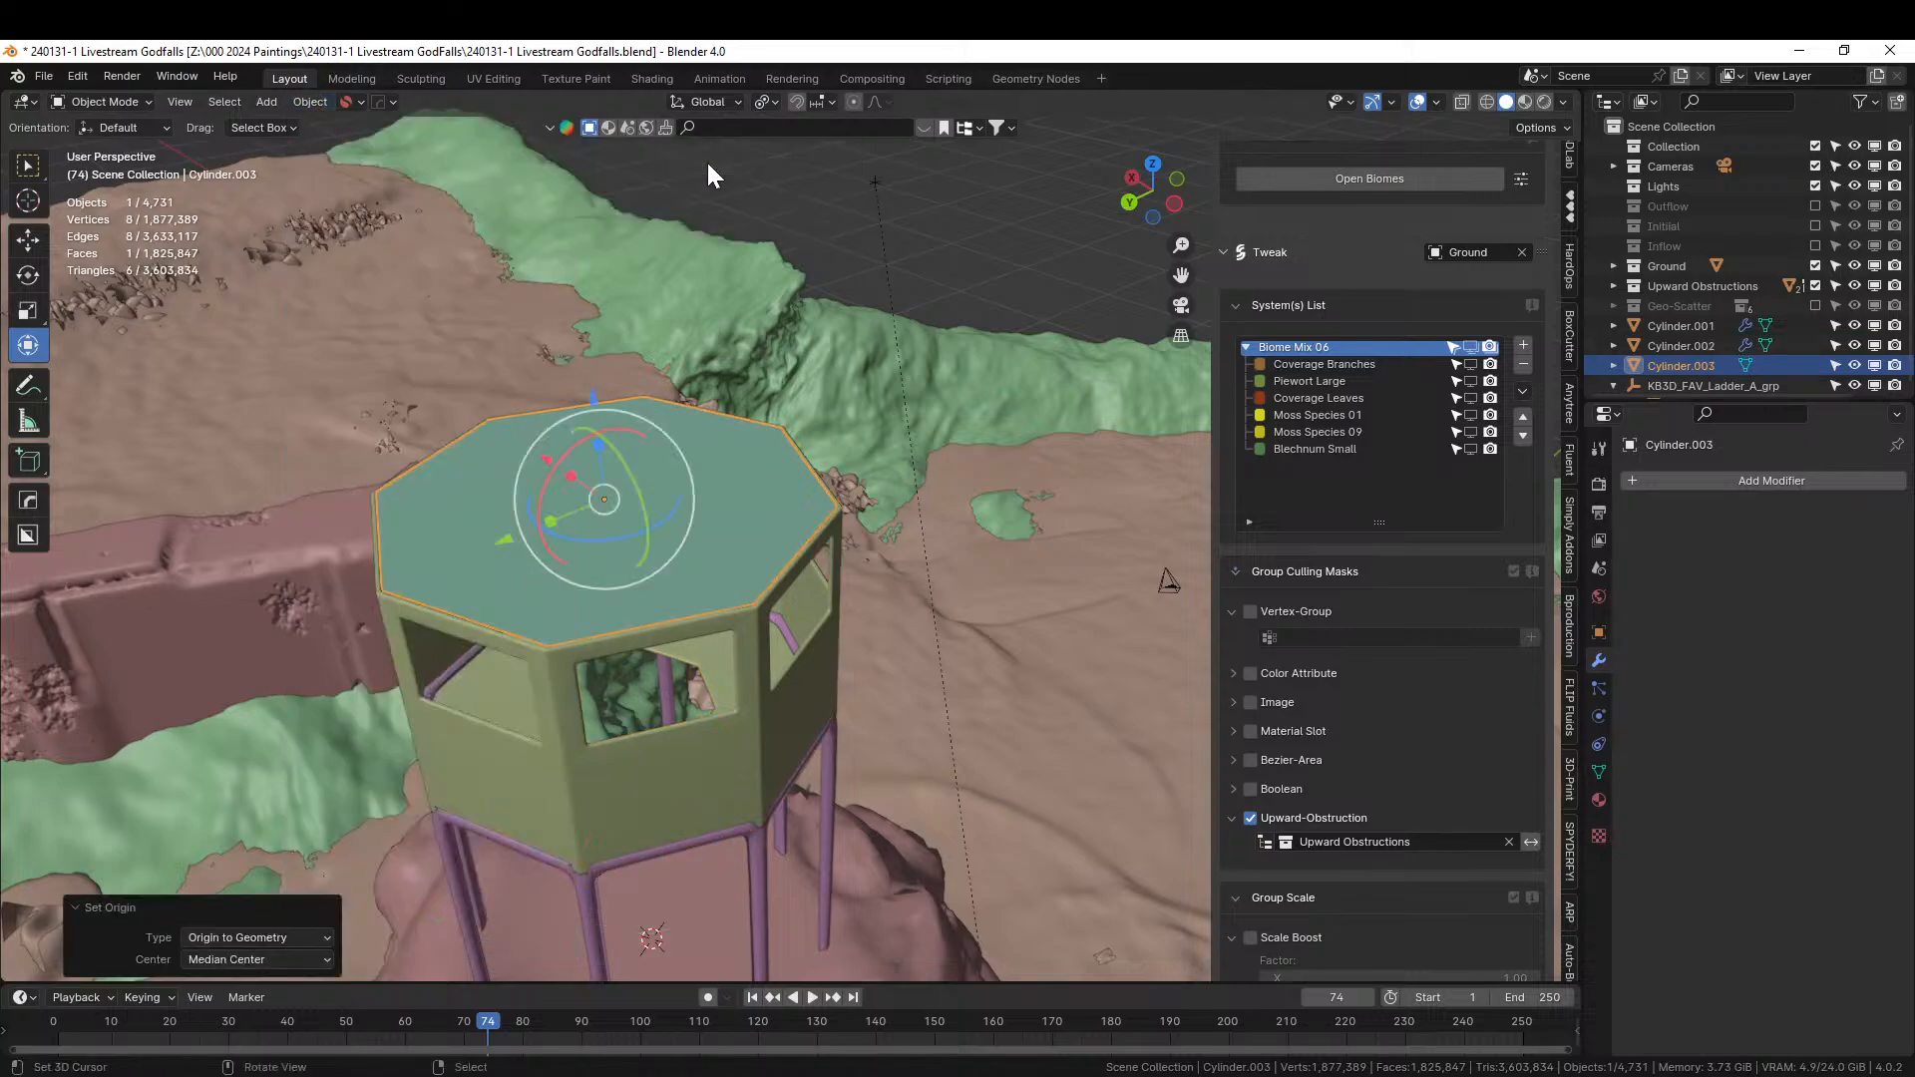
# Enlarge the octagonal roof panel to about 1.3 times its size and apply its transform.
pyautogui.press('s')
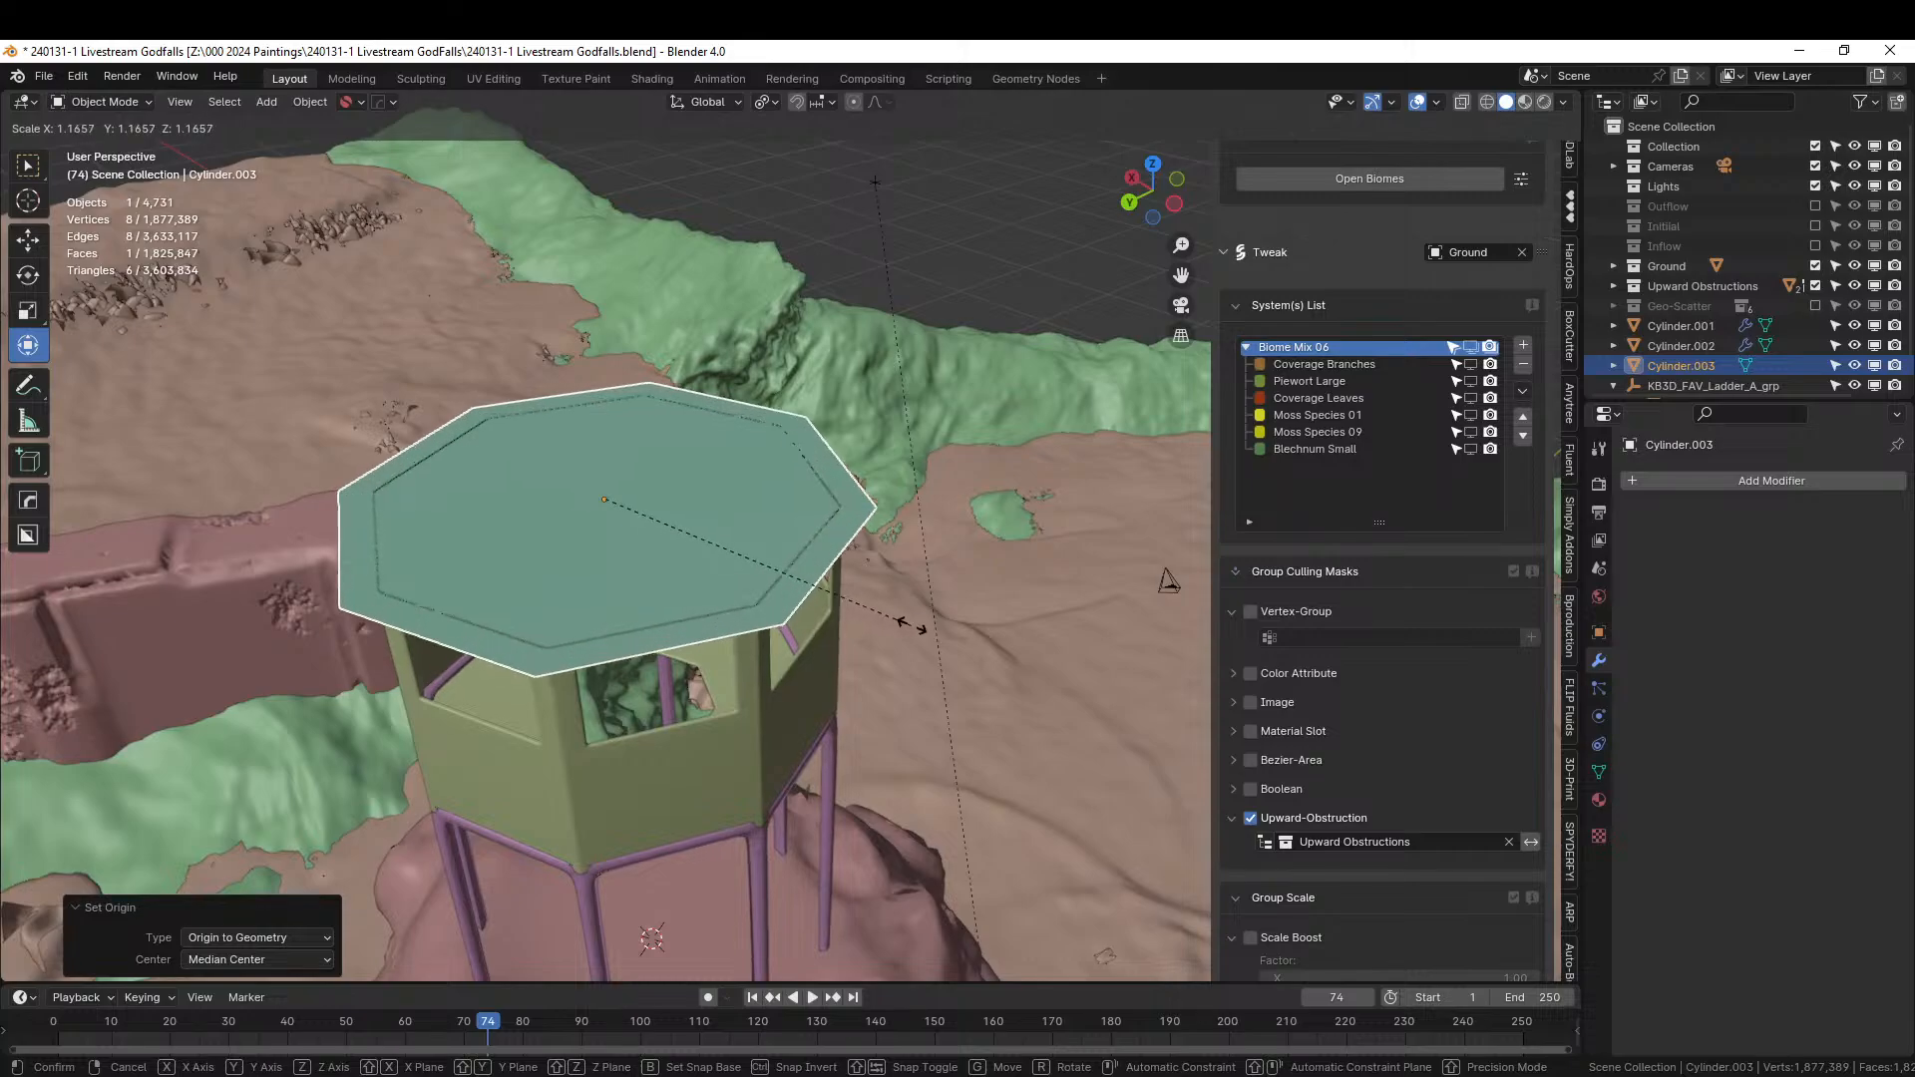
pyautogui.click(953, 647)
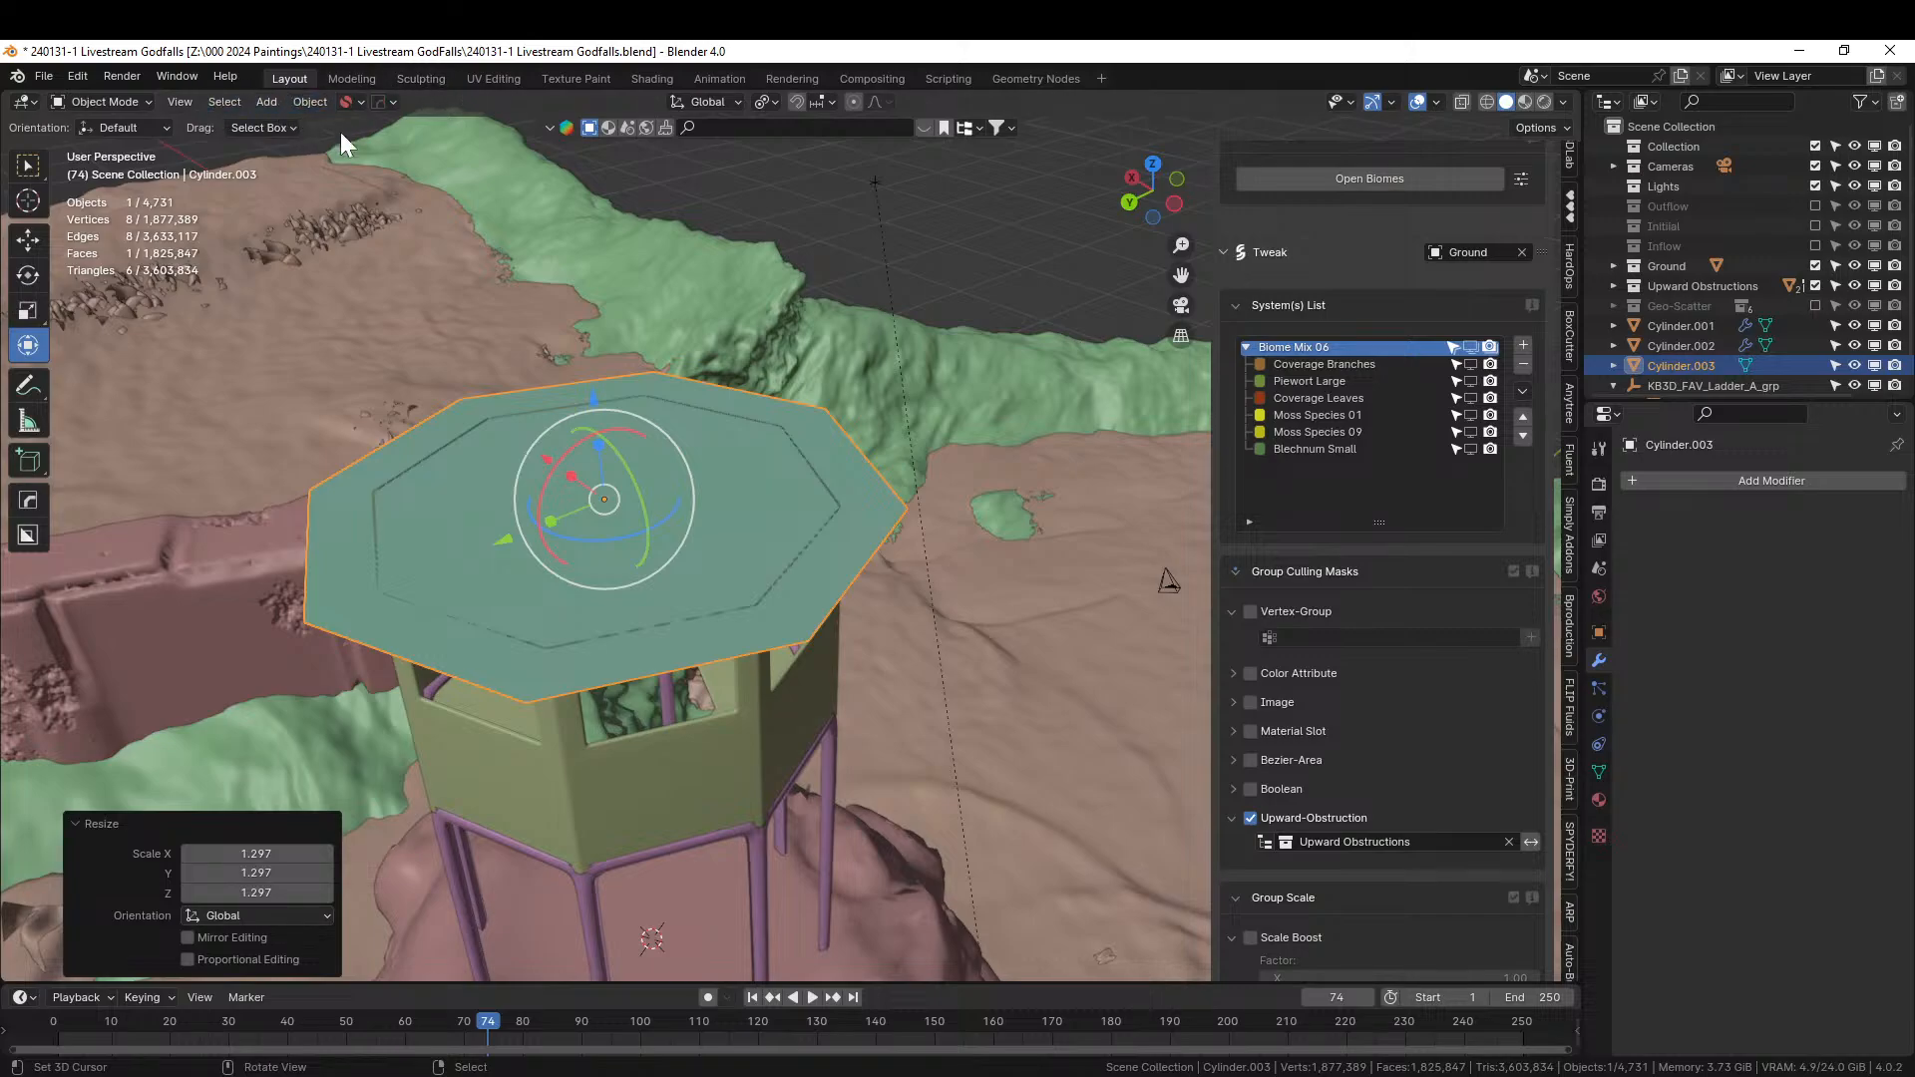
pyautogui.hotkey('ctrl', 'a')
pyautogui.click(675, 510)
# Poke the octagonal roof face to split it into triangles meeting at a central vertex.
pyautogui.press('Tab')
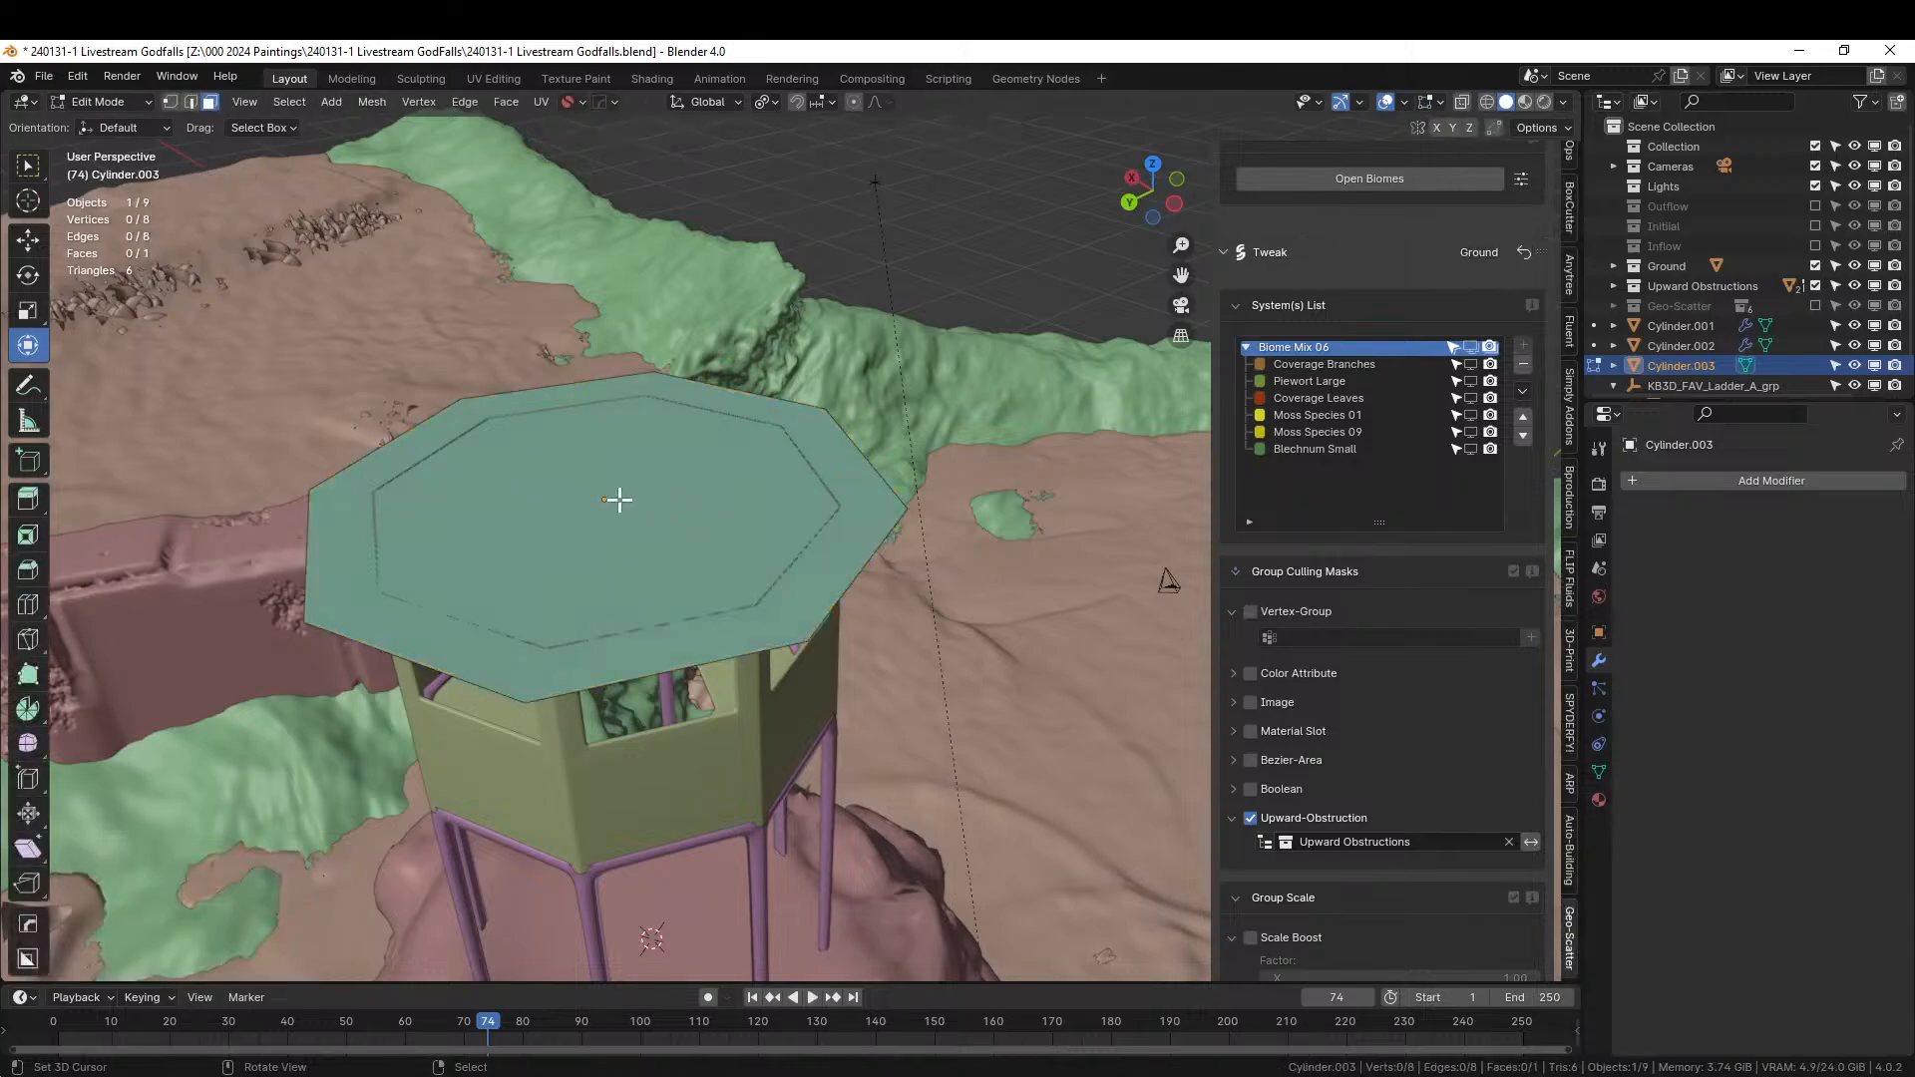
pyautogui.click(616, 501)
pyautogui.click(508, 103)
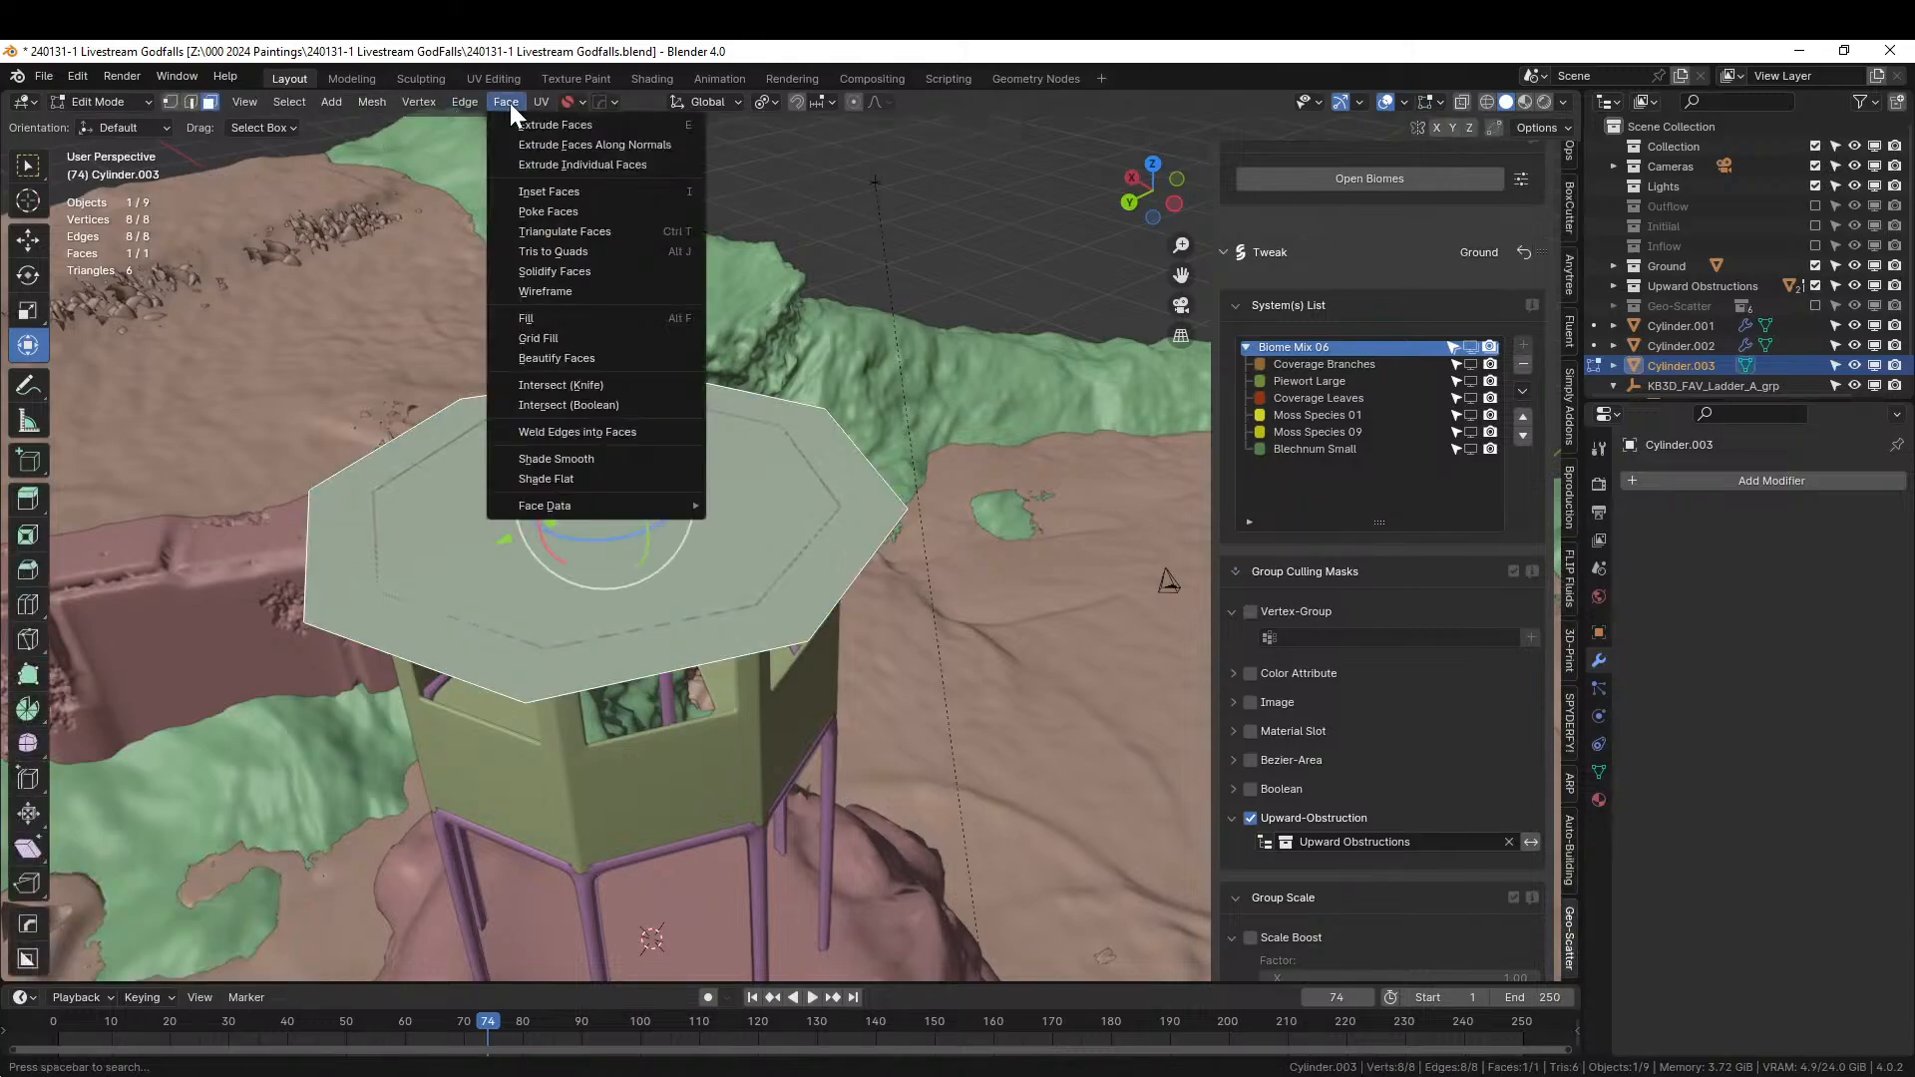
pyautogui.click(588, 214)
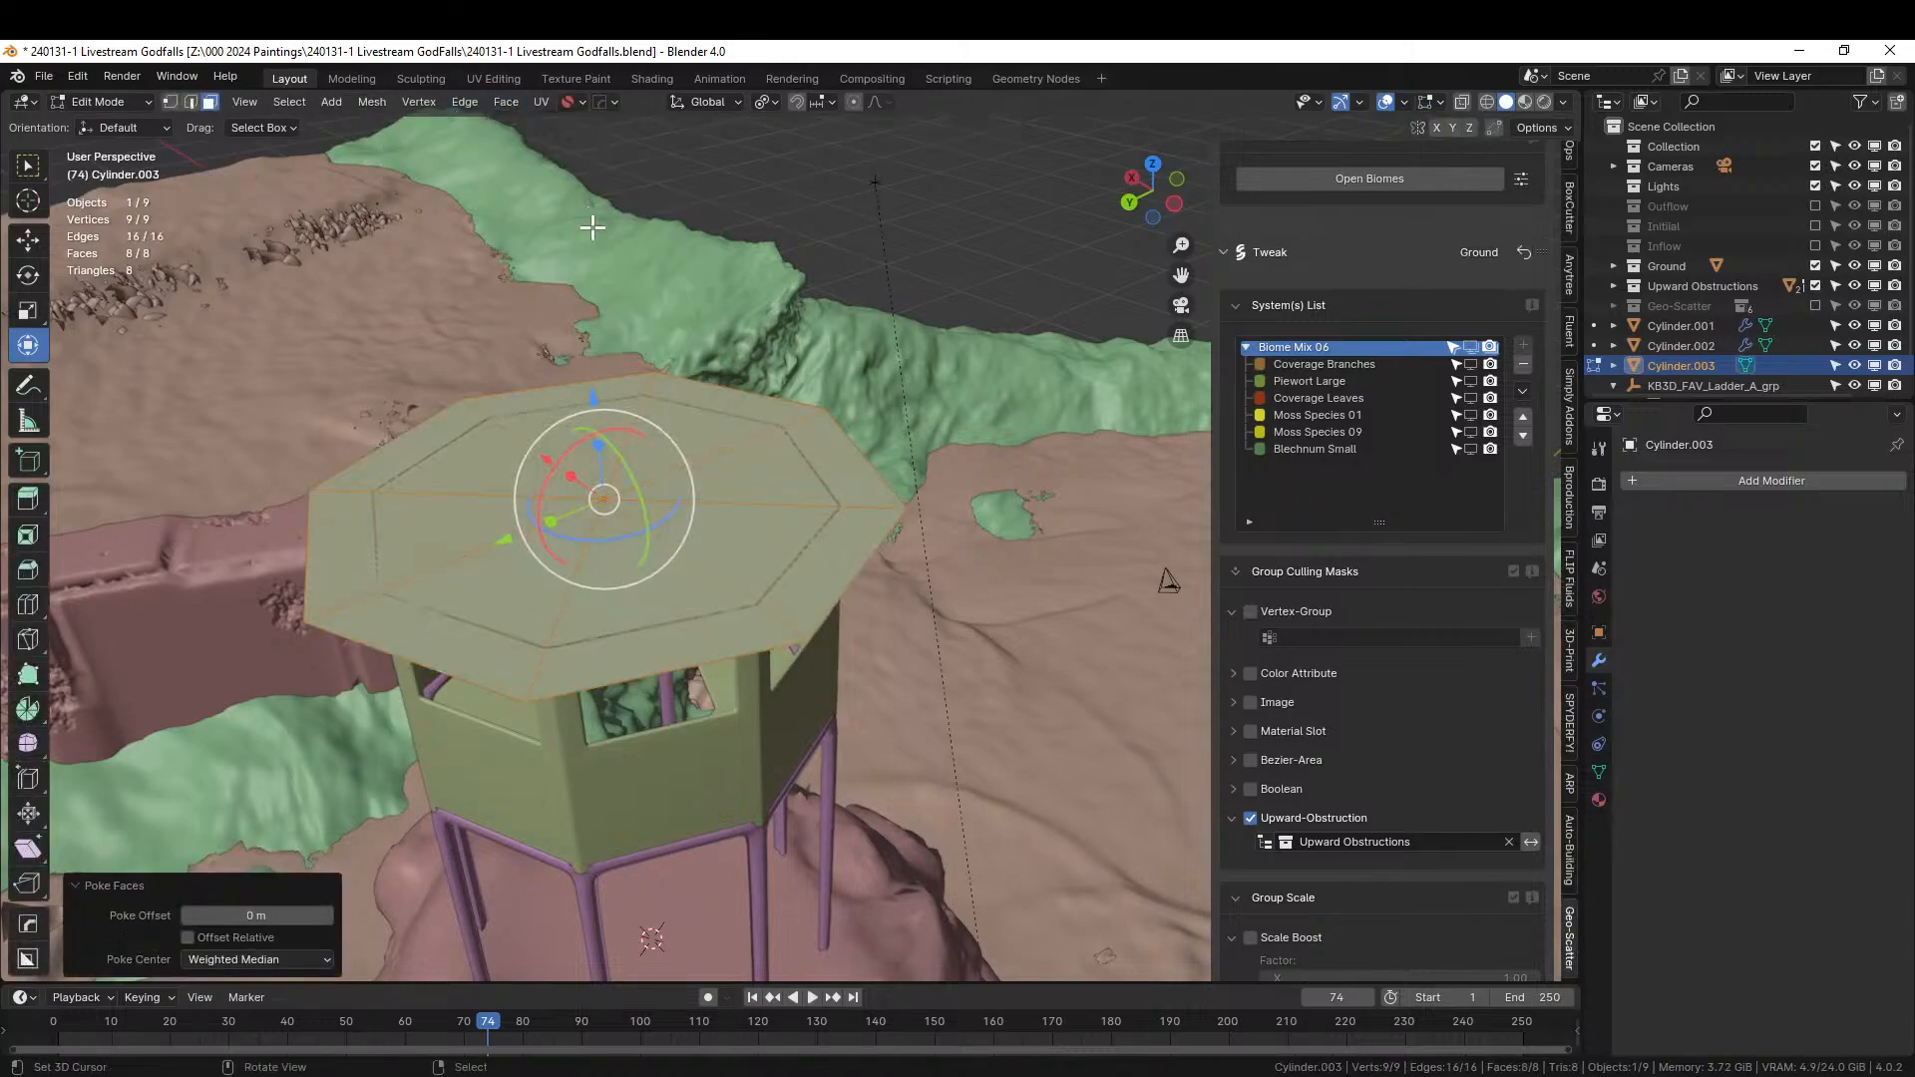
# Raise the roof's central vertex about 1.64 m along Z to form a pointed roof, and return to Object Mode.
pyautogui.press('1')
pyautogui.click(604, 499)
pyautogui.press('g')
pyautogui.press('z')
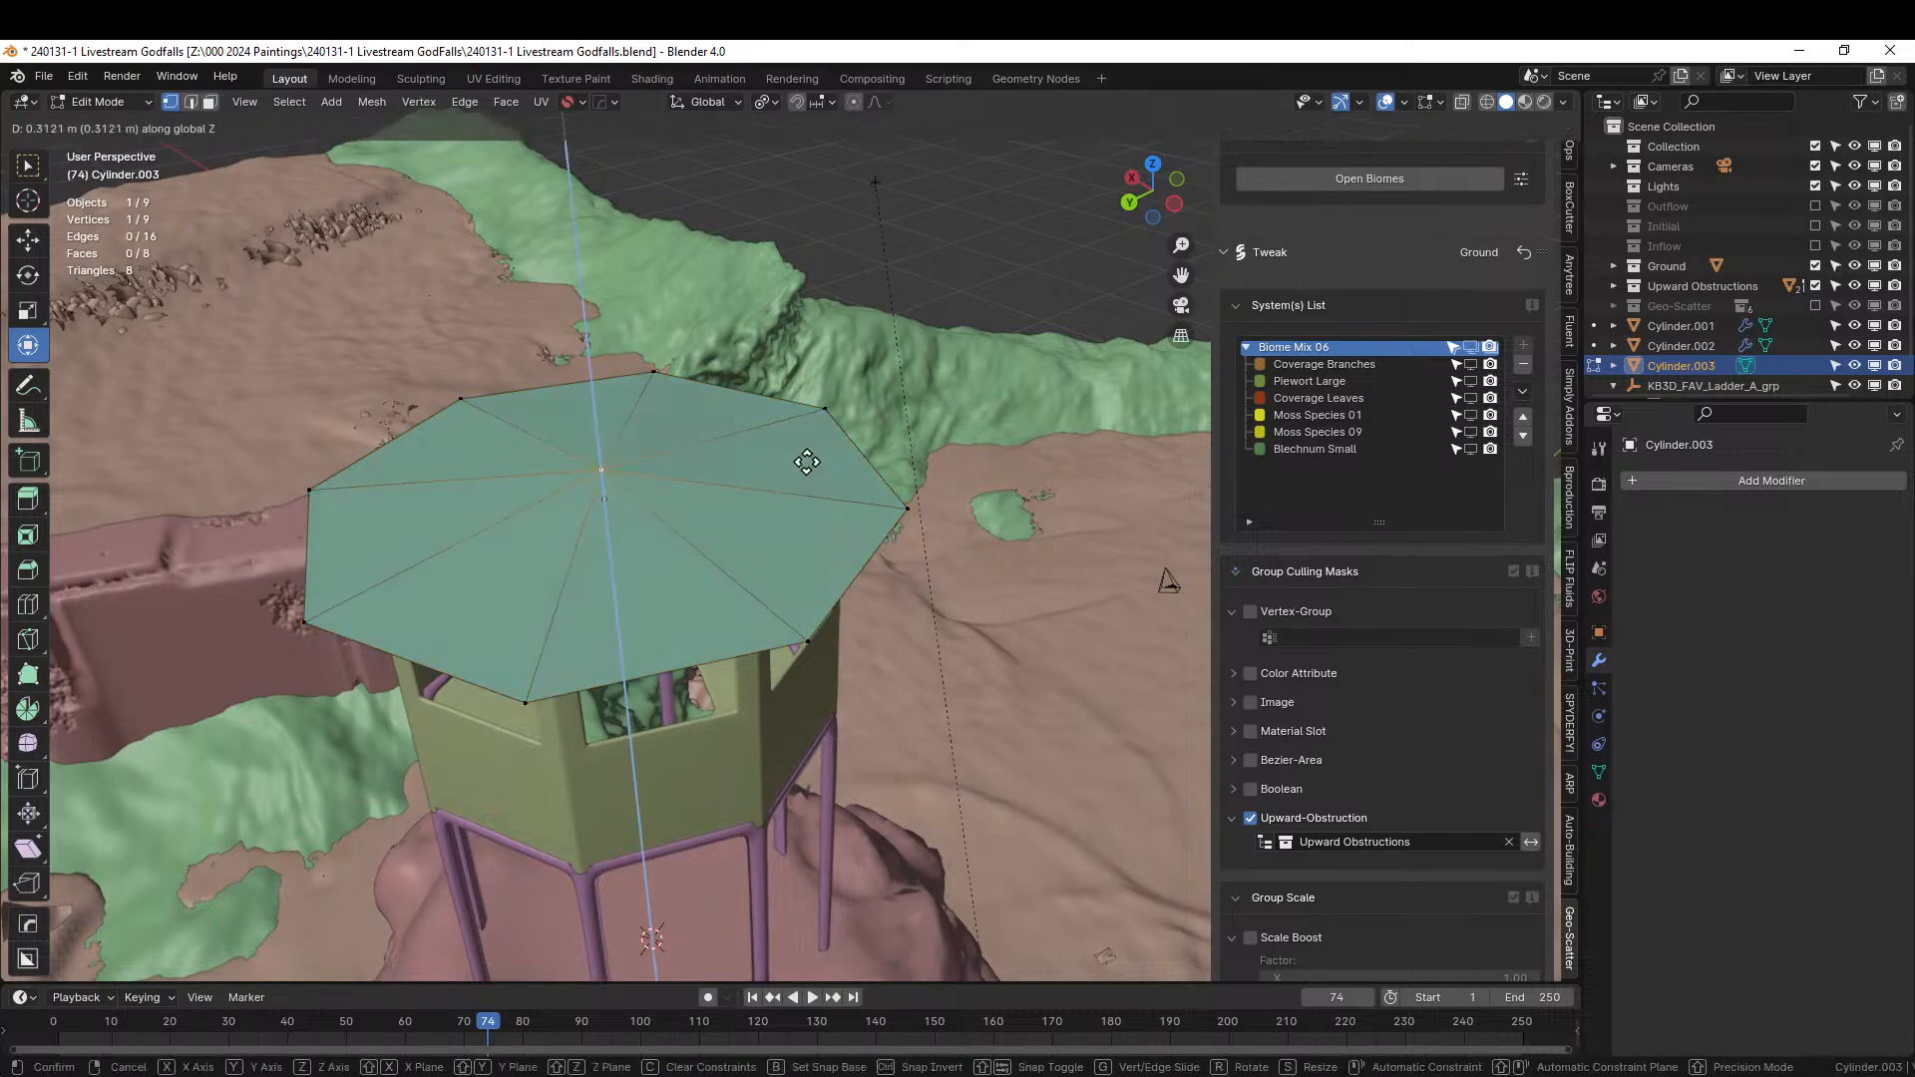
pyautogui.click(798, 331)
pyautogui.moveTo(798, 330); pyautogui.dragTo(846, 410, button='middle')
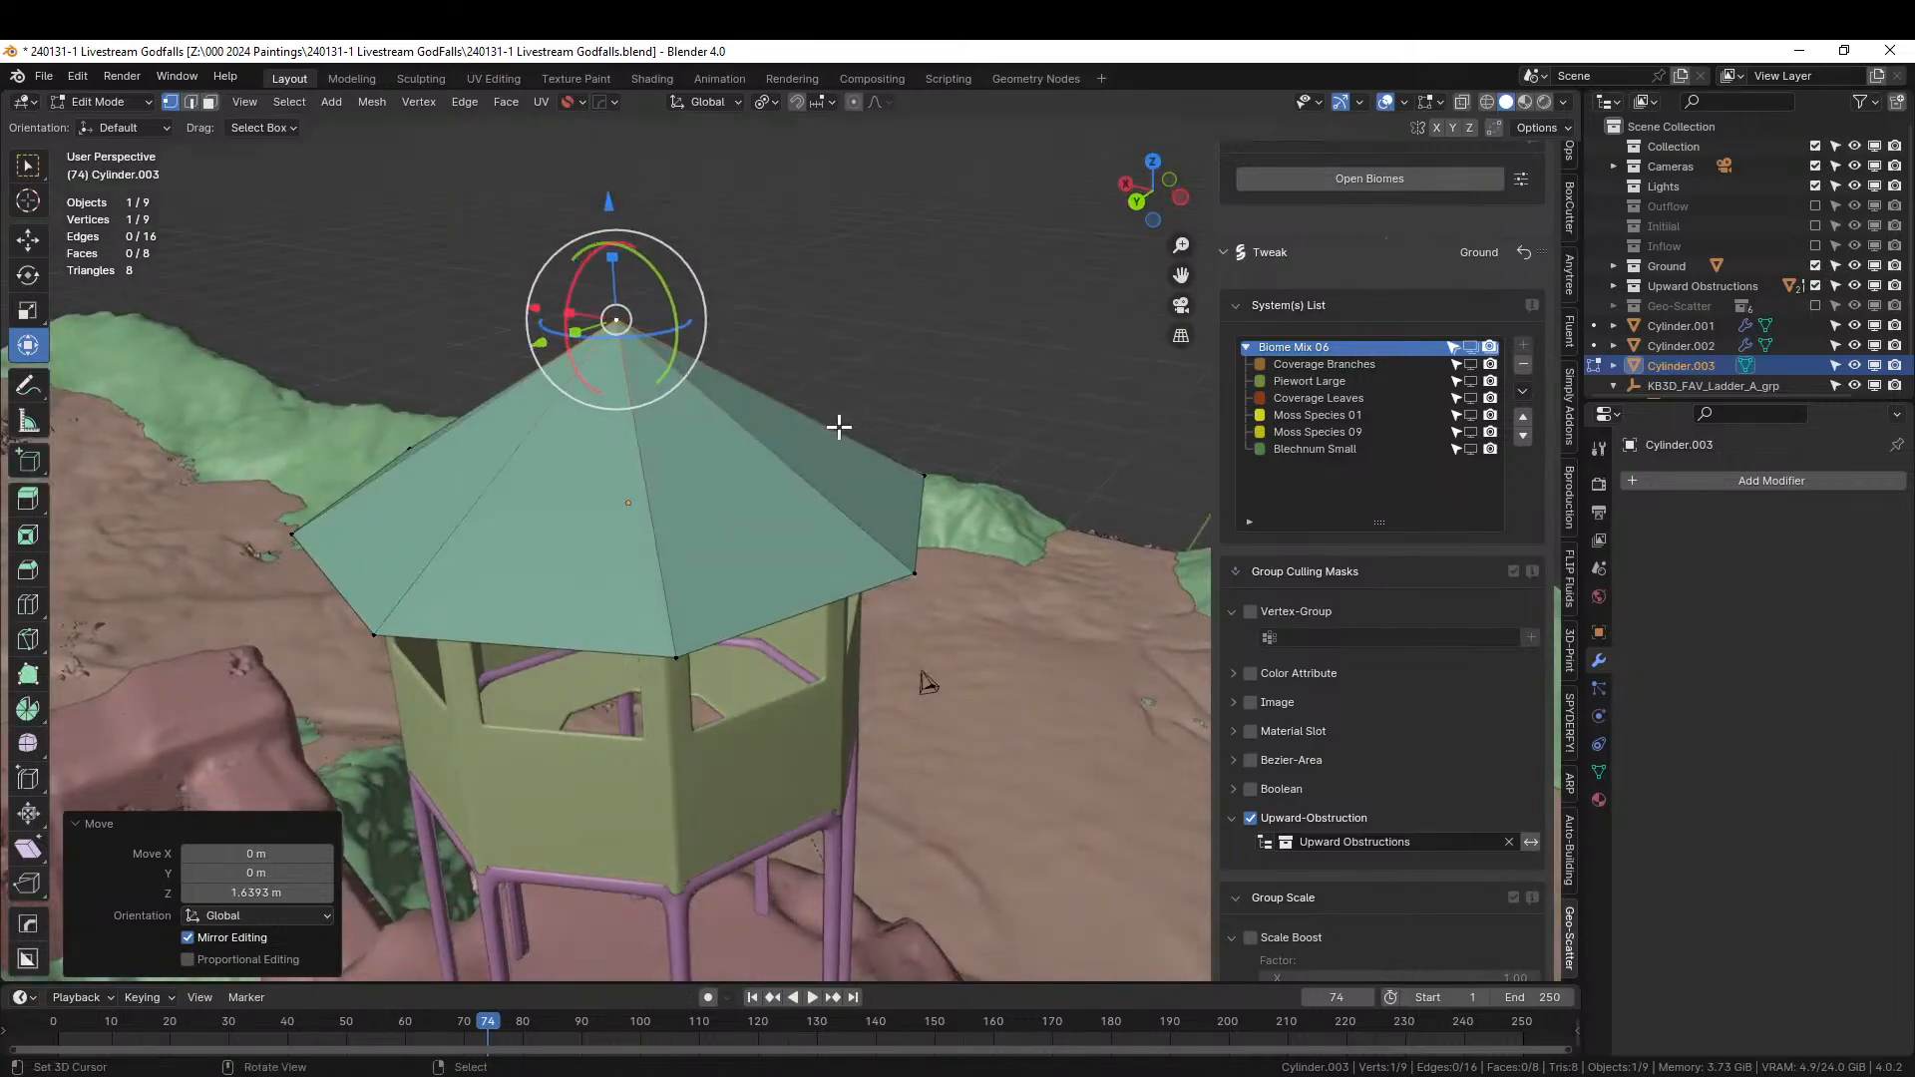
pyautogui.press('Tab')
# Thicken the pointed roof with a HardOps Solidify modifier of about 0.10 m.
pyautogui.moveTo(792, 525); pyautogui.dragTo(793, 445, button='middle')
pyautogui.press('q')
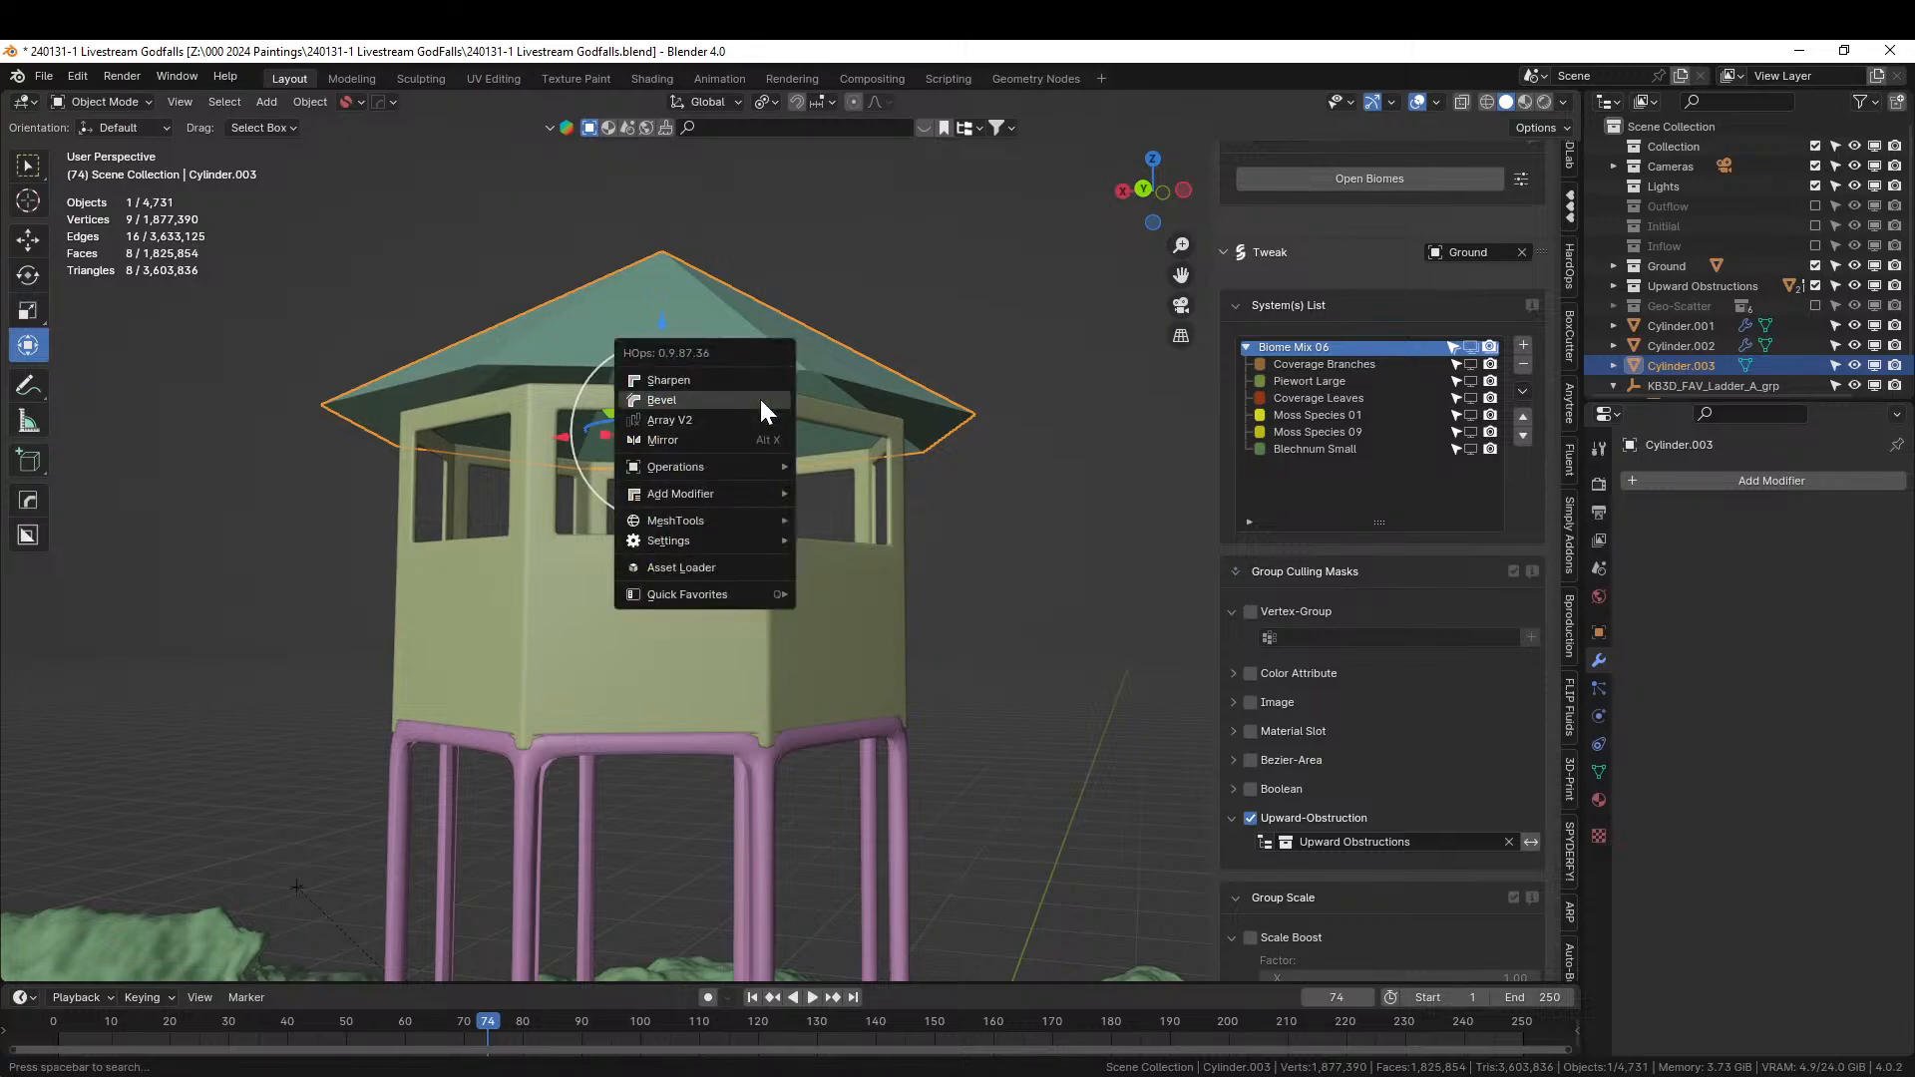
pyautogui.moveTo(732, 494)
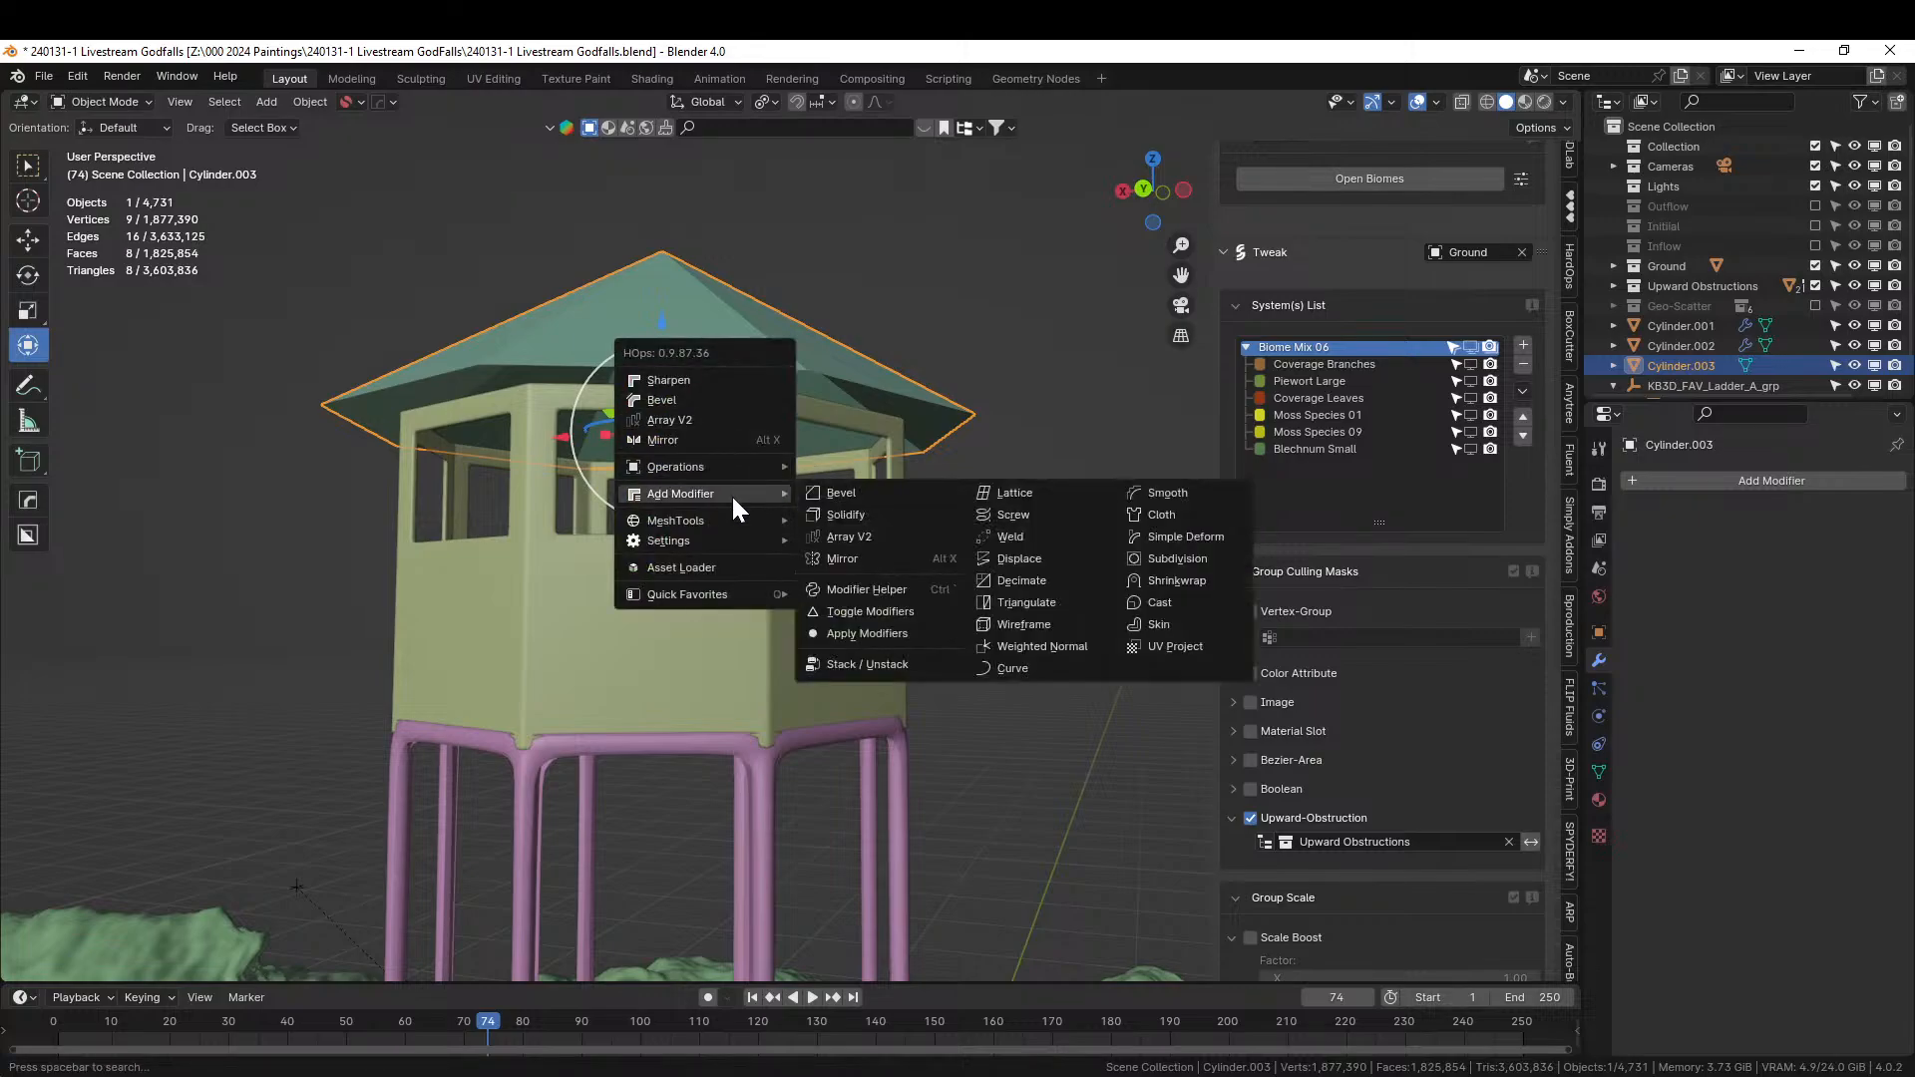
pyautogui.click(872, 512)
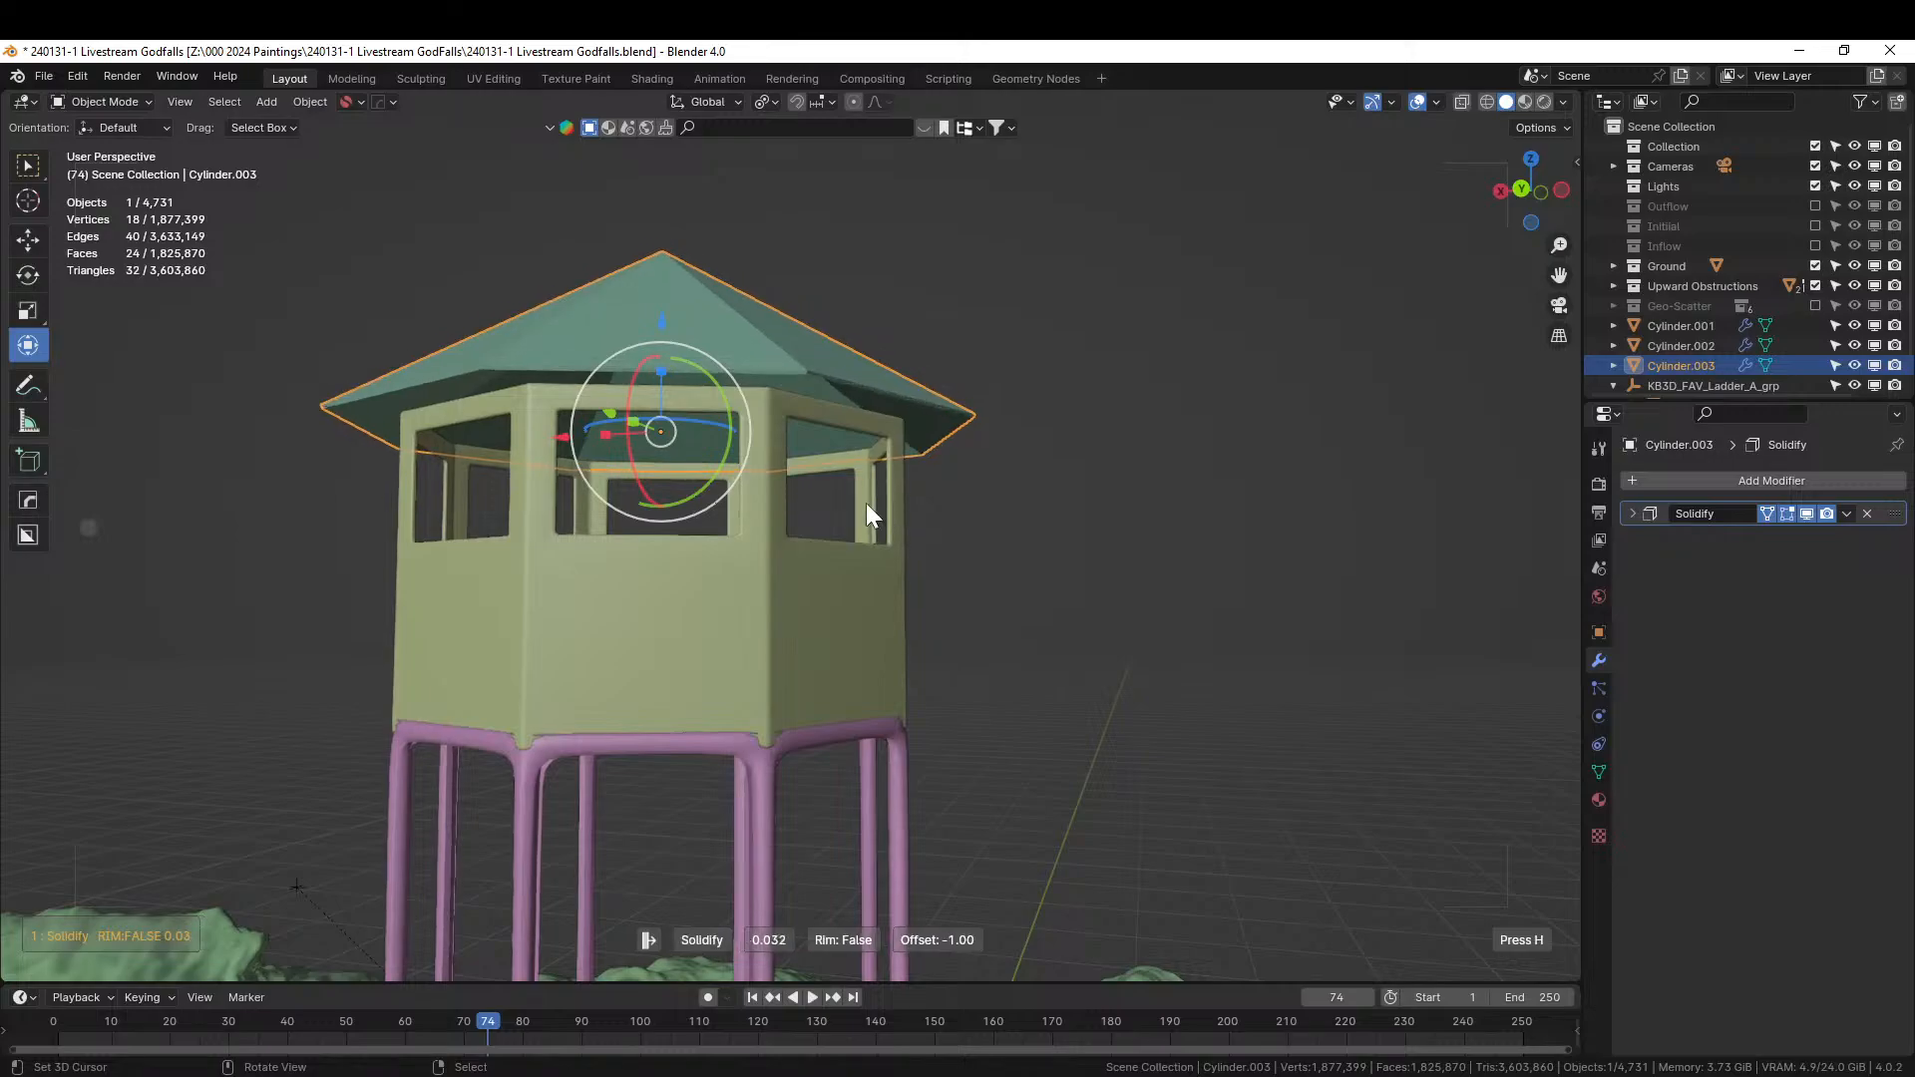
pyautogui.click(853, 497)
pyautogui.press('n')
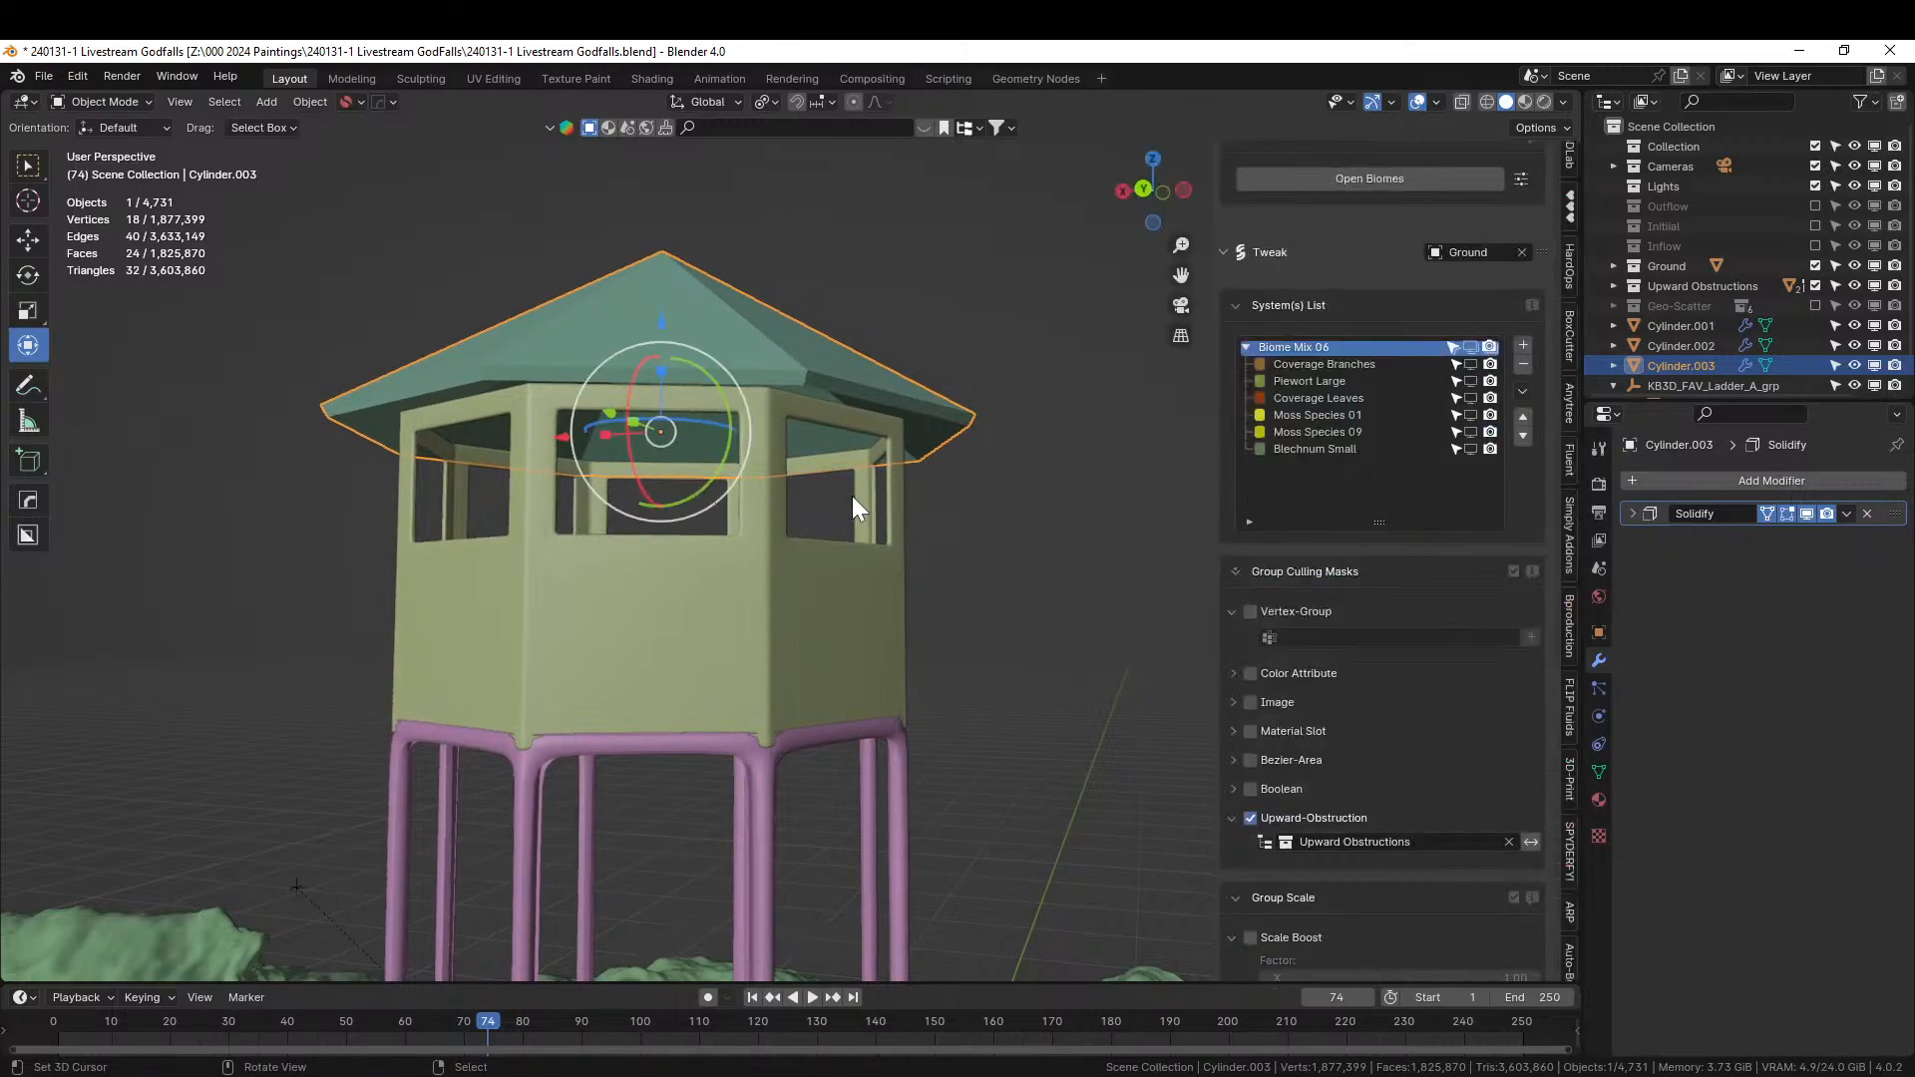
# Add a HardOps bevel with 3 segments and a 30° angle limit to the roof.
pyautogui.press('q')
pyautogui.moveTo(848, 434)
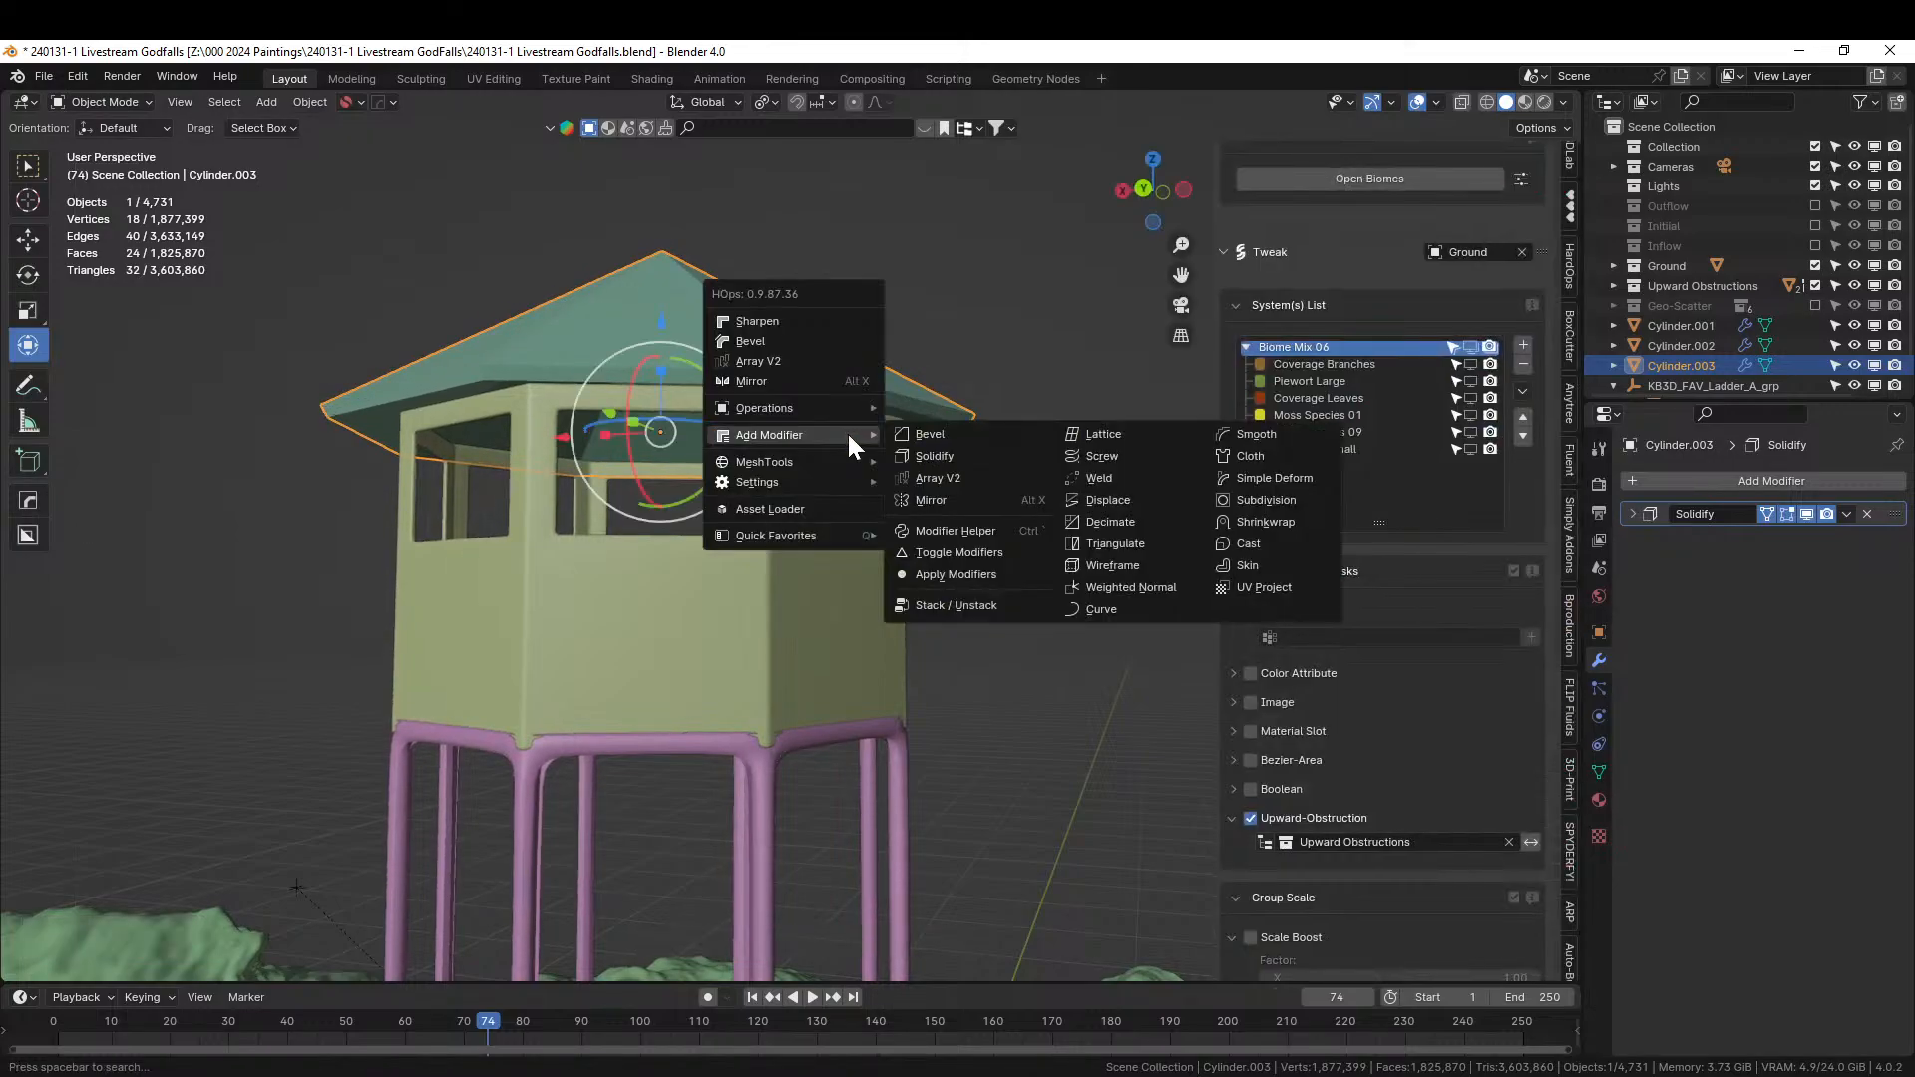
pyautogui.click(956, 433)
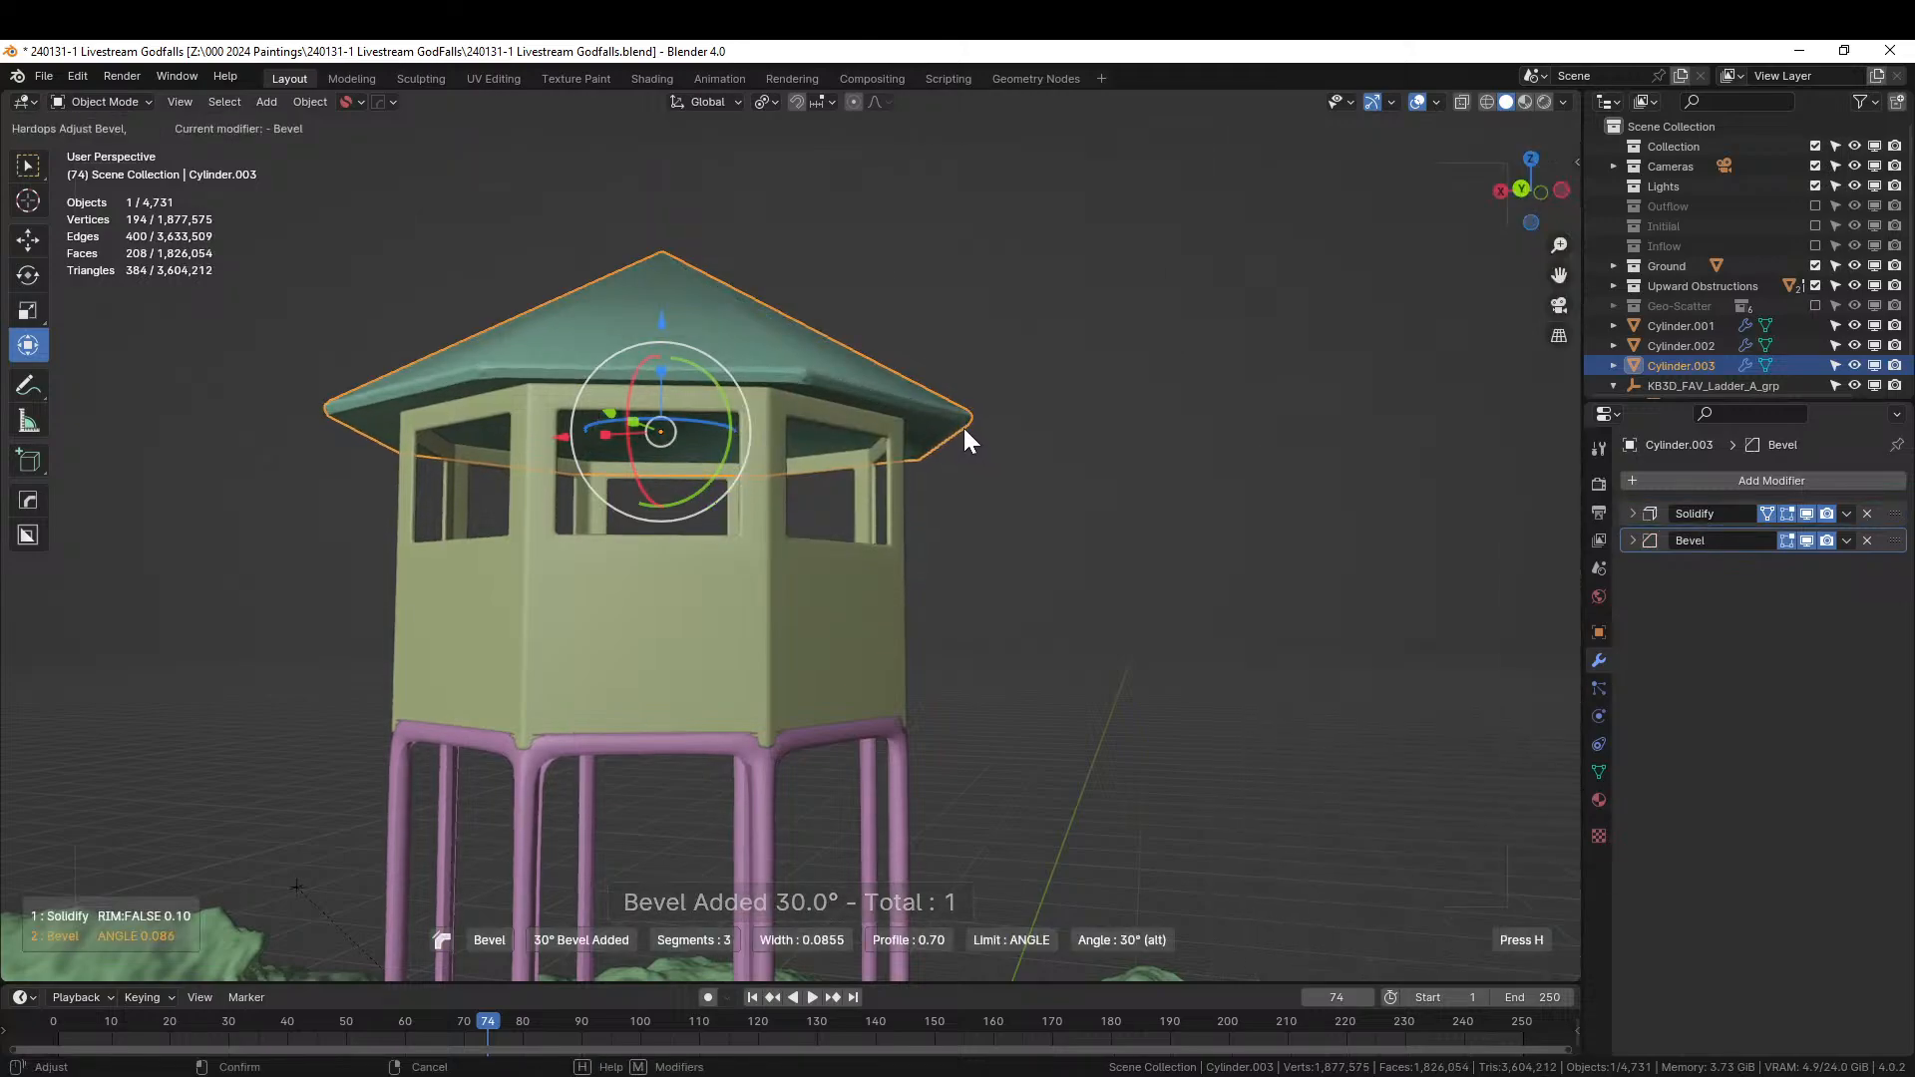
pyautogui.click(971, 425)
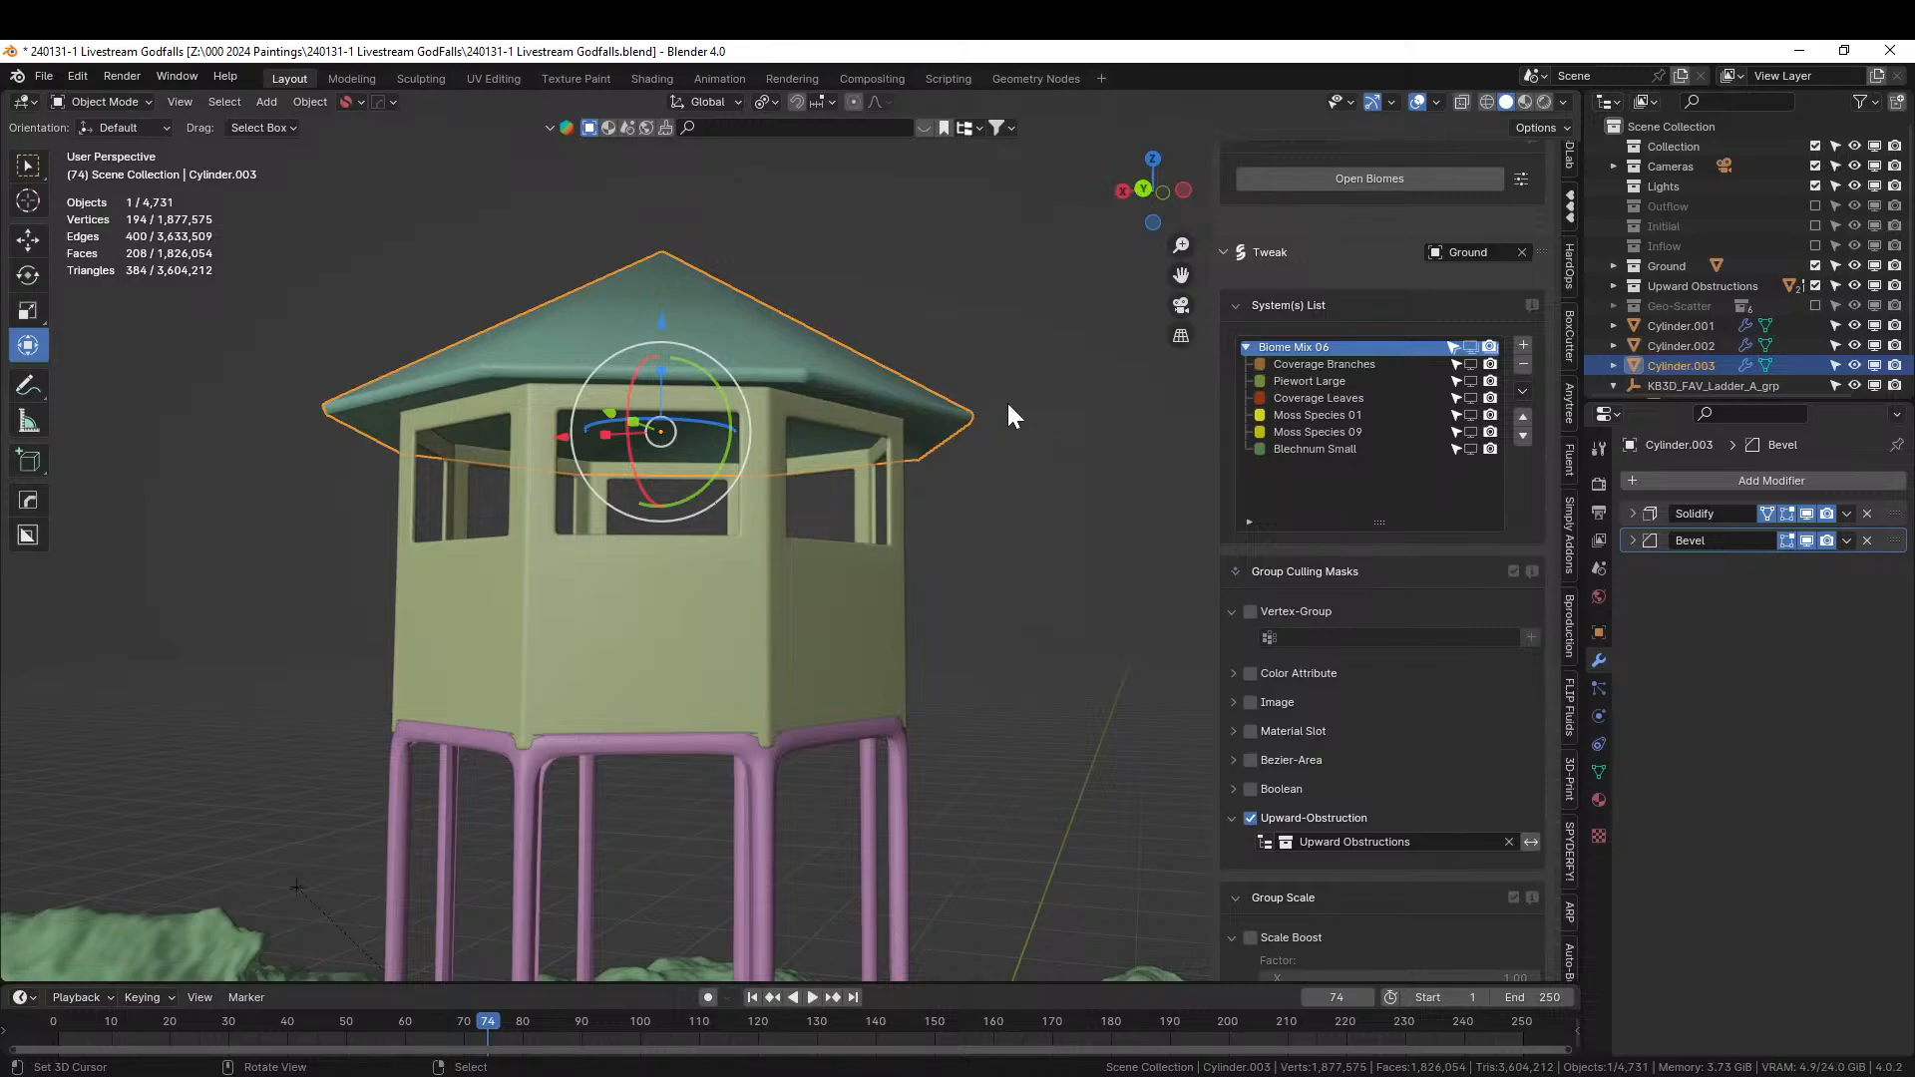
# Lower the roof along Z so it sits over the top of the cabin walls.
pyautogui.moveTo(758, 159); pyautogui.dragTo(776, 122, button='middle')
pyautogui.scroll(1, 762, 164)
pyautogui.keyDown('shift'); pyautogui.moveTo(750, 221); pyautogui.dragTo(730, 353, button='middle'); pyautogui.keyUp('shift')
pyautogui.press('g')
pyautogui.press('z')
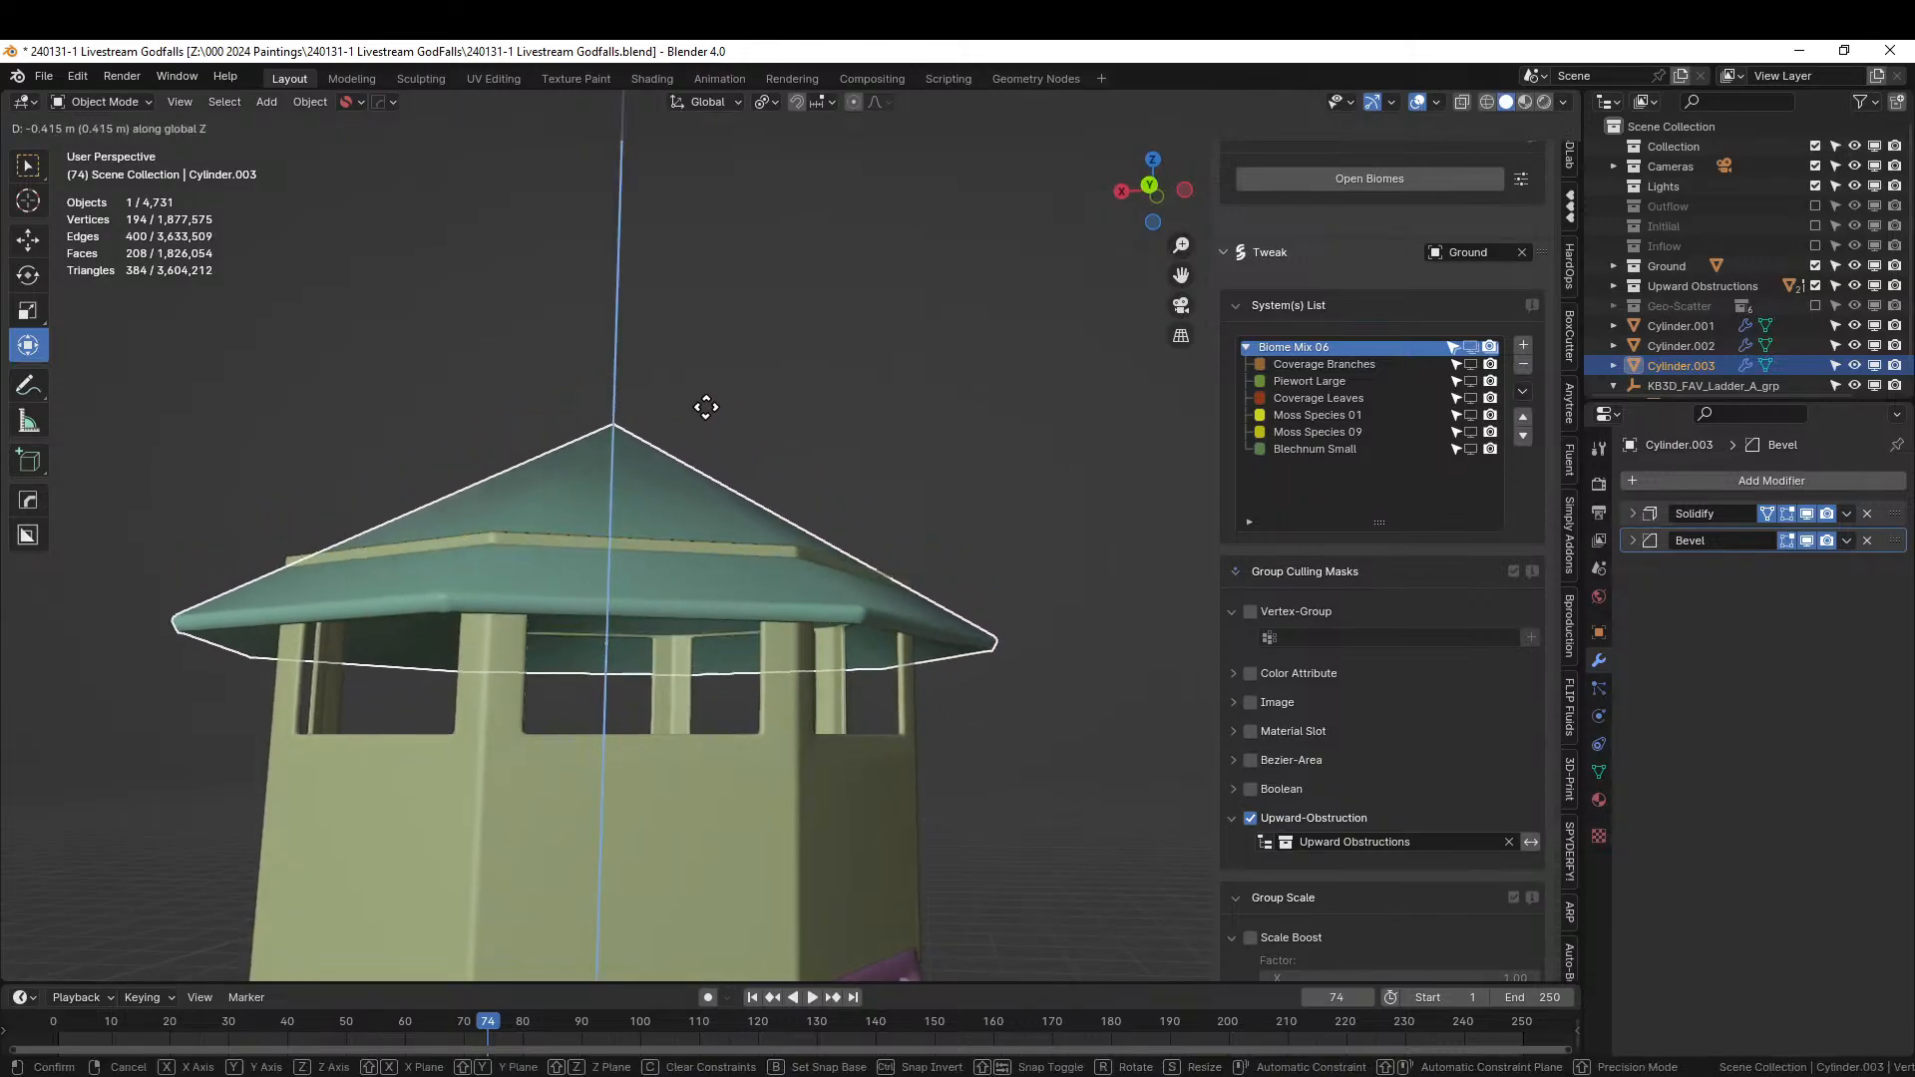
pyautogui.click(716, 387)
pyautogui.moveTo(720, 381); pyautogui.dragTo(627, 403, button='middle')
pyautogui.scroll(-3, 608, 381)
pyautogui.rightClick(903, 355)
# Duplicate the ladder leaning against the rock tower, keeping the copy in place.
pyautogui.scroll(-5, 878, 335)
pyautogui.moveTo(875, 336); pyautogui.dragTo(502, 133, button='middle')
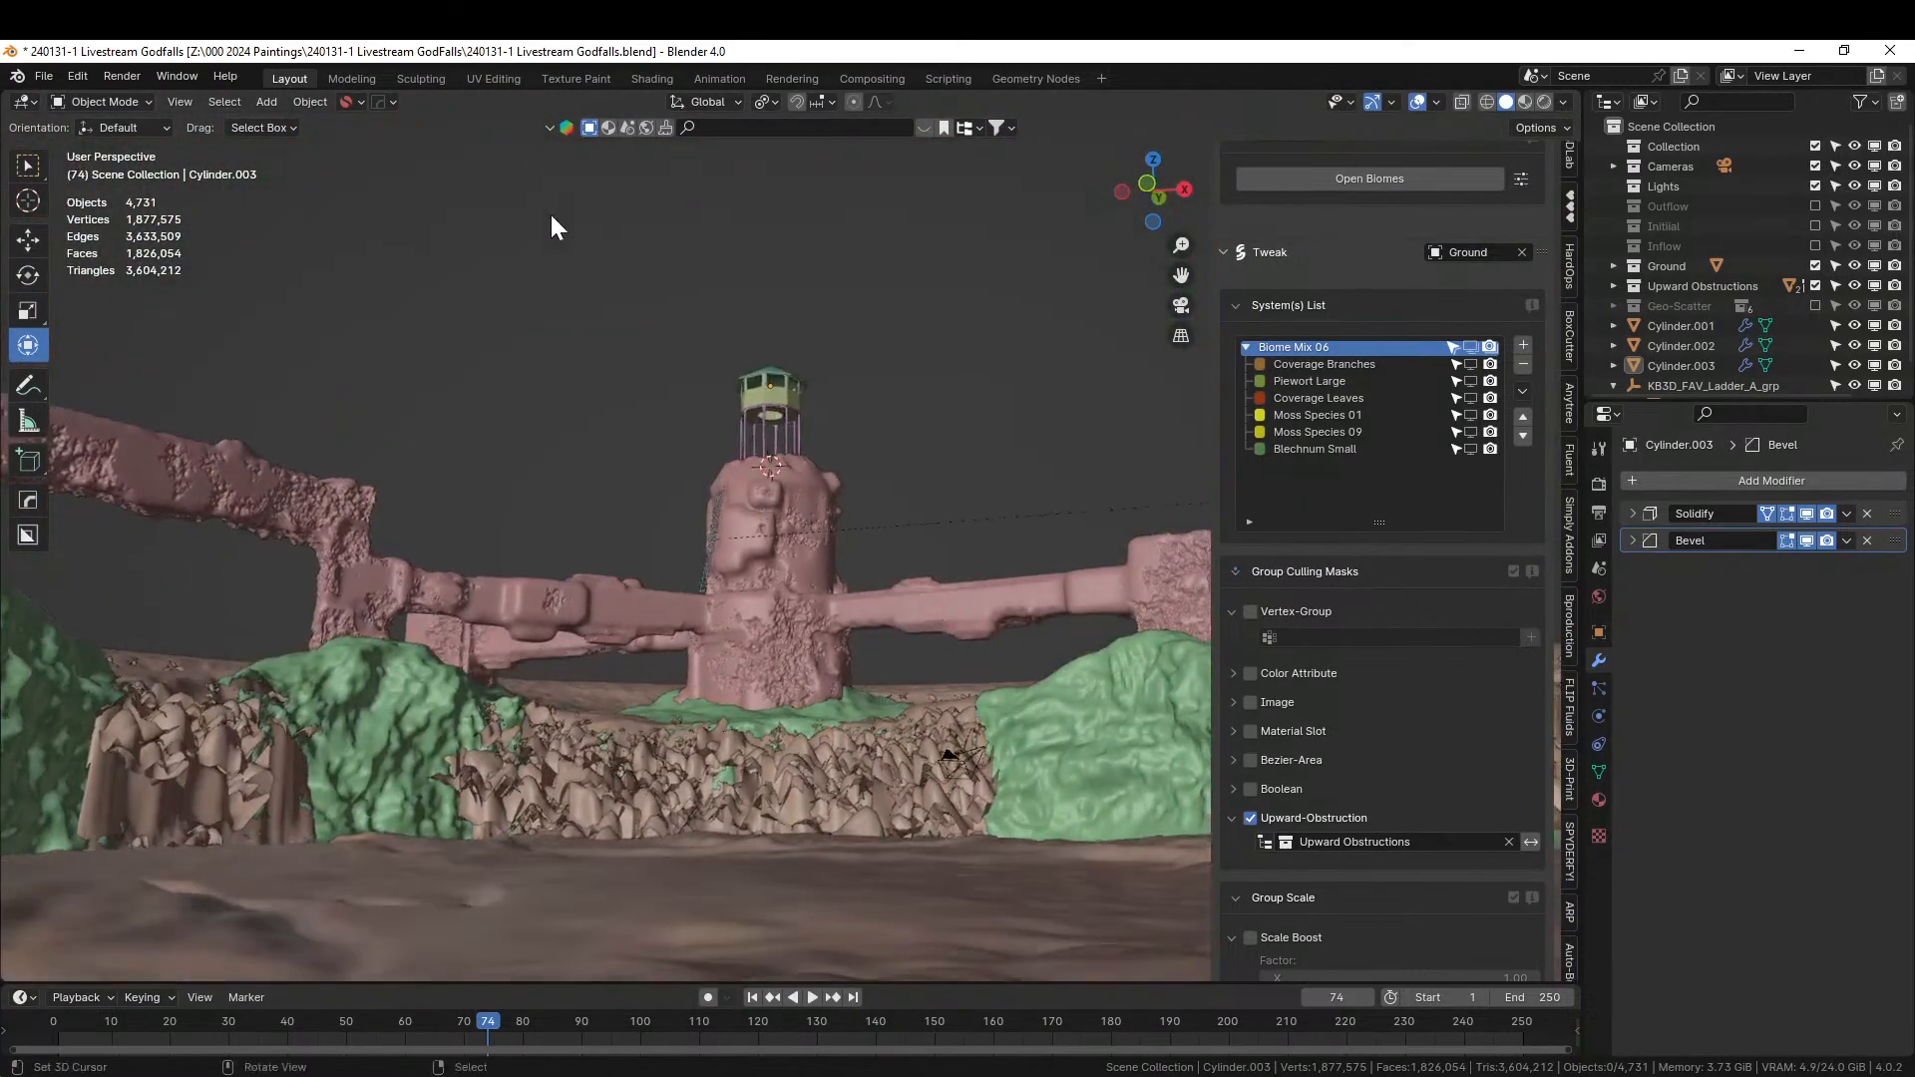
pyautogui.keyDown('shift'); pyautogui.moveTo(561, 292); pyautogui.dragTo(531, 246, button='middle'); pyautogui.keyUp('shift')
pyautogui.scroll(2, 591, 331)
pyautogui.scroll(6, 596, 333)
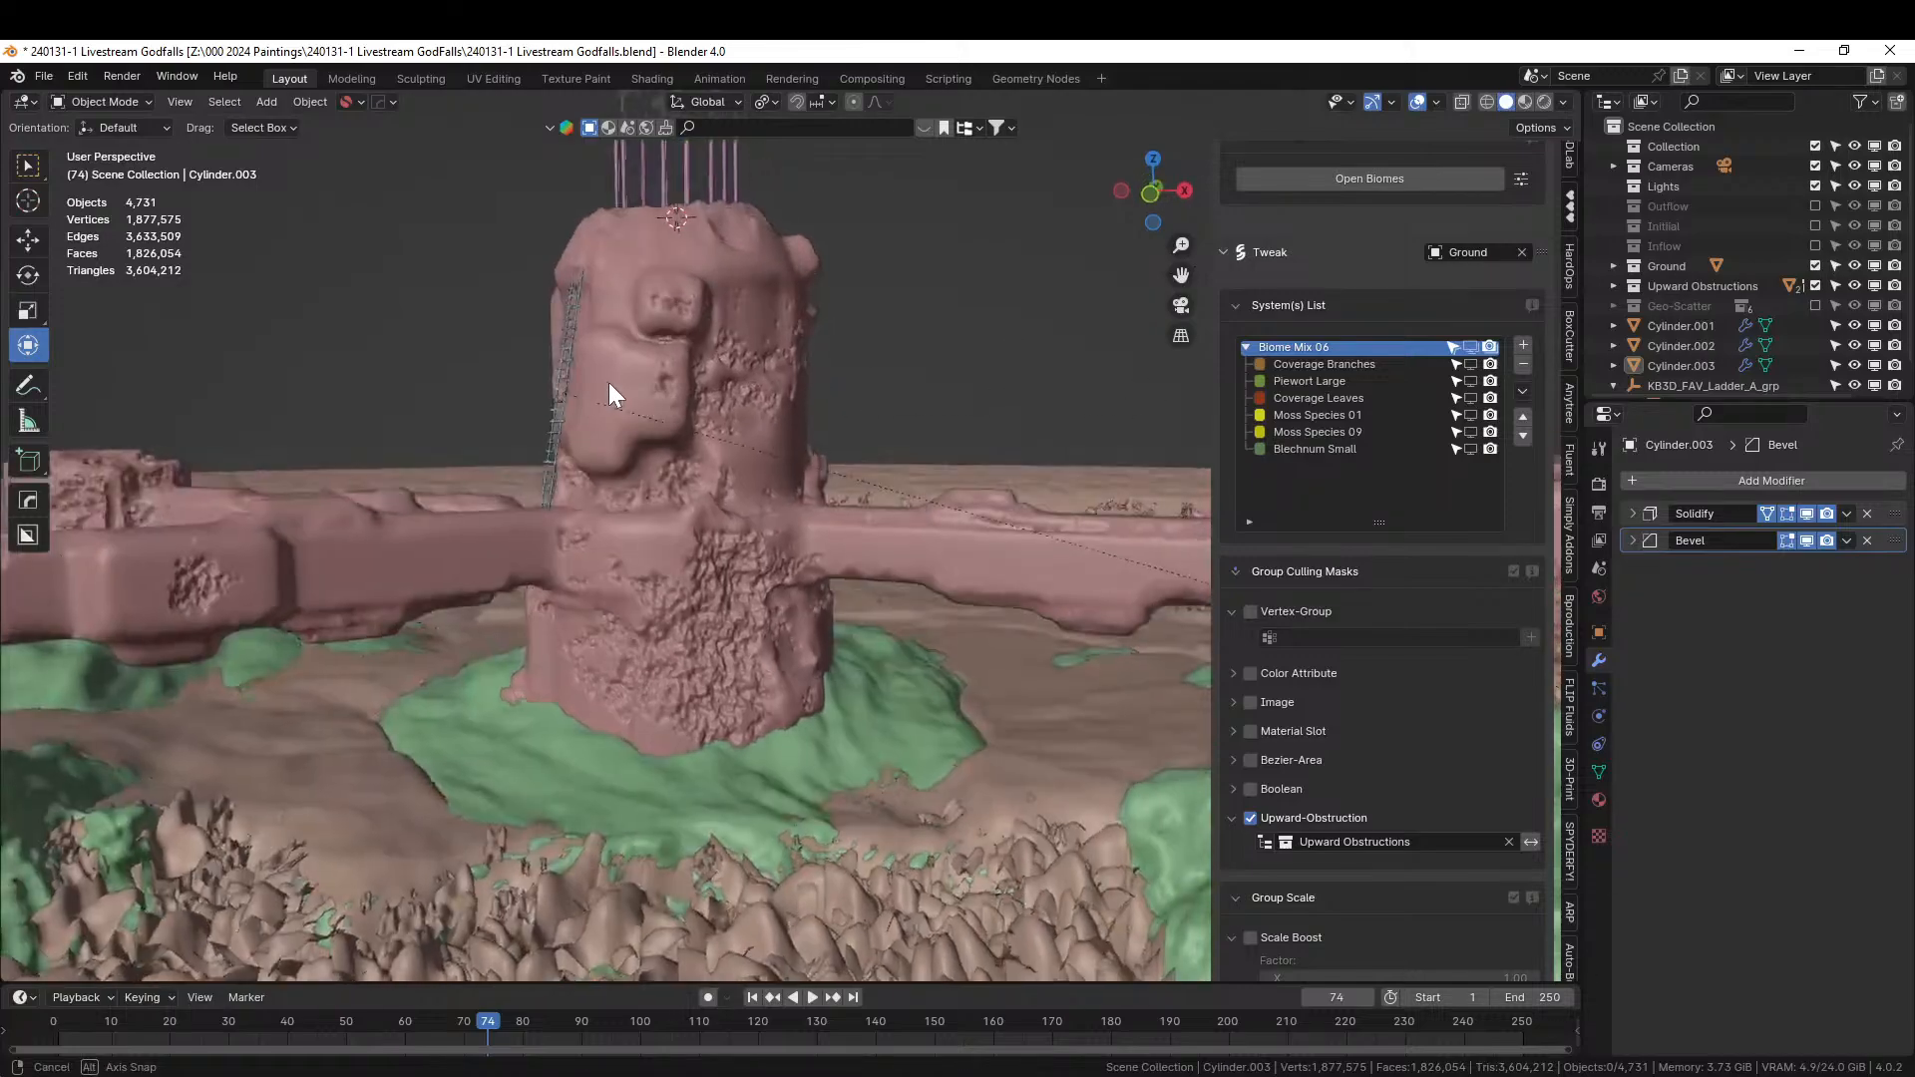
pyautogui.click(275, 690)
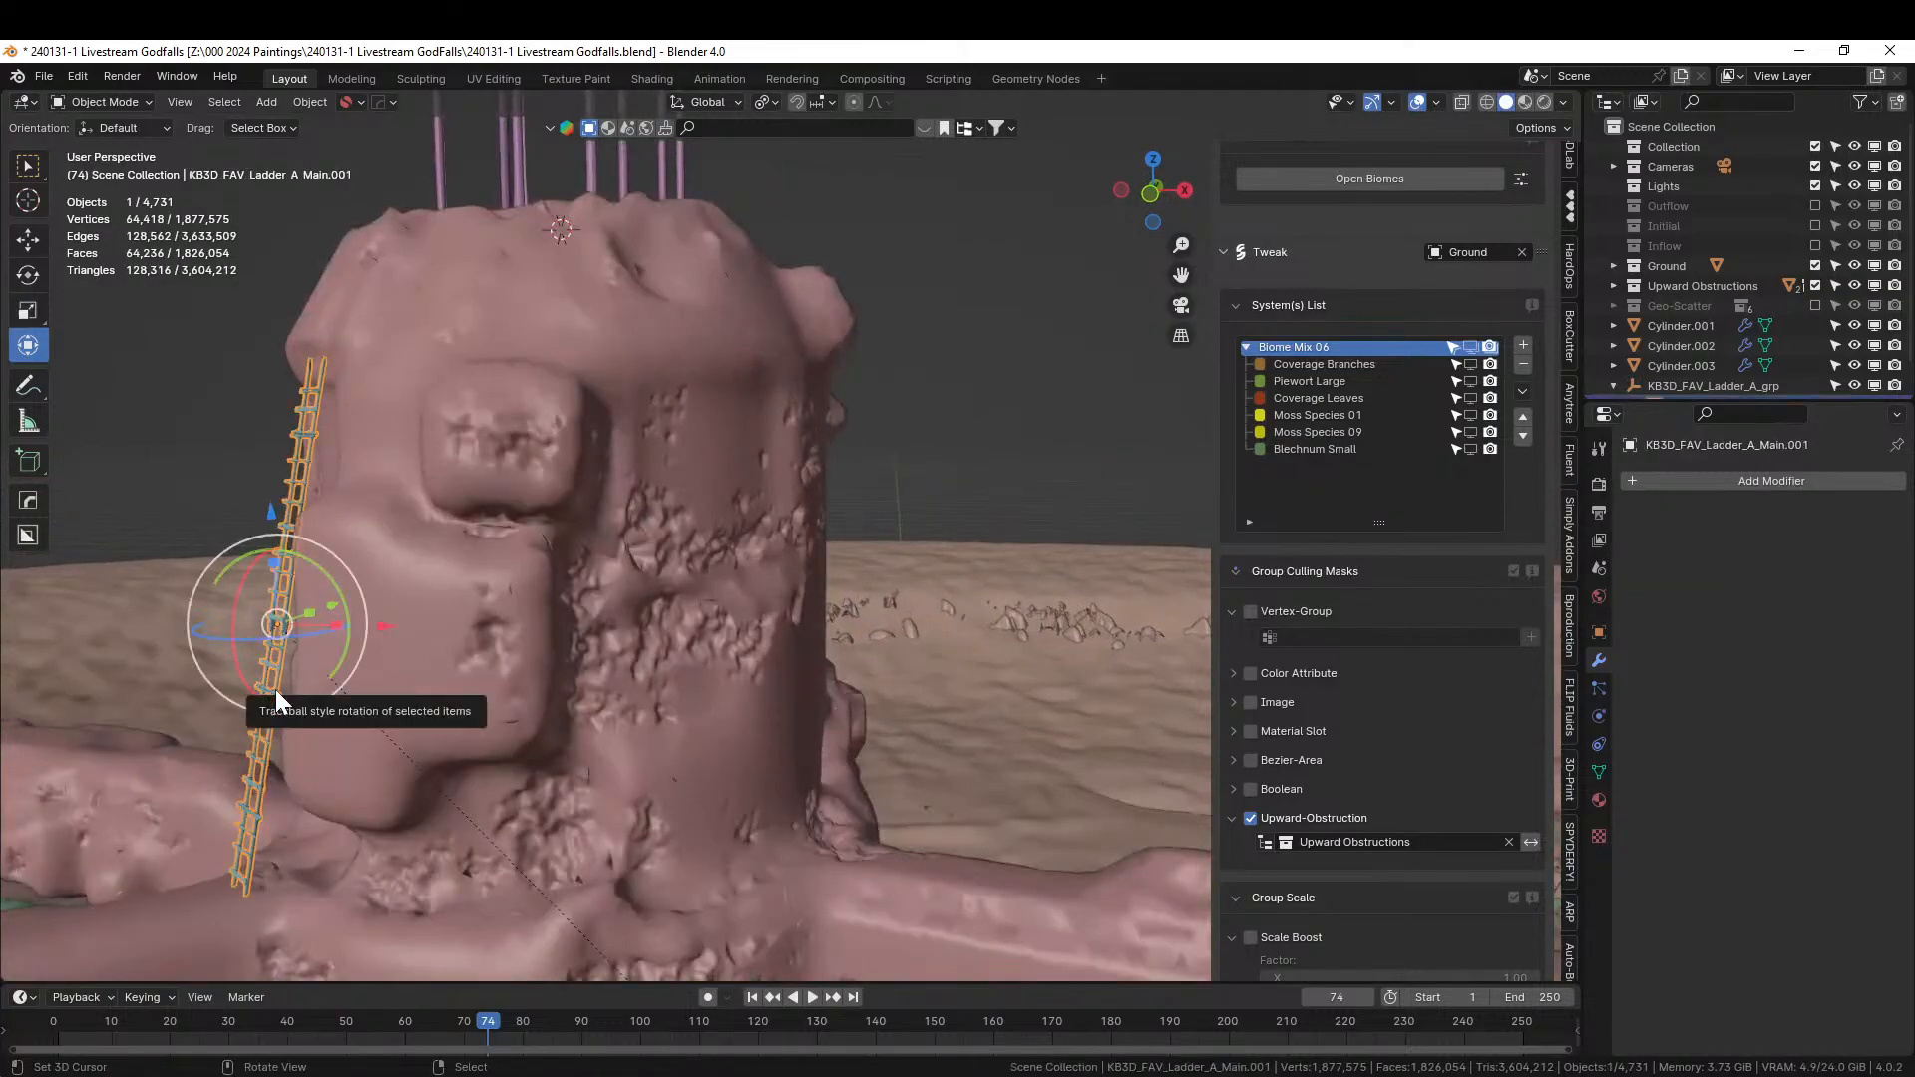
pyautogui.keyDown('shift'); pyautogui.moveTo(275, 690); pyautogui.dragTo(661, 662, button='middle'); pyautogui.keyUp('shift')
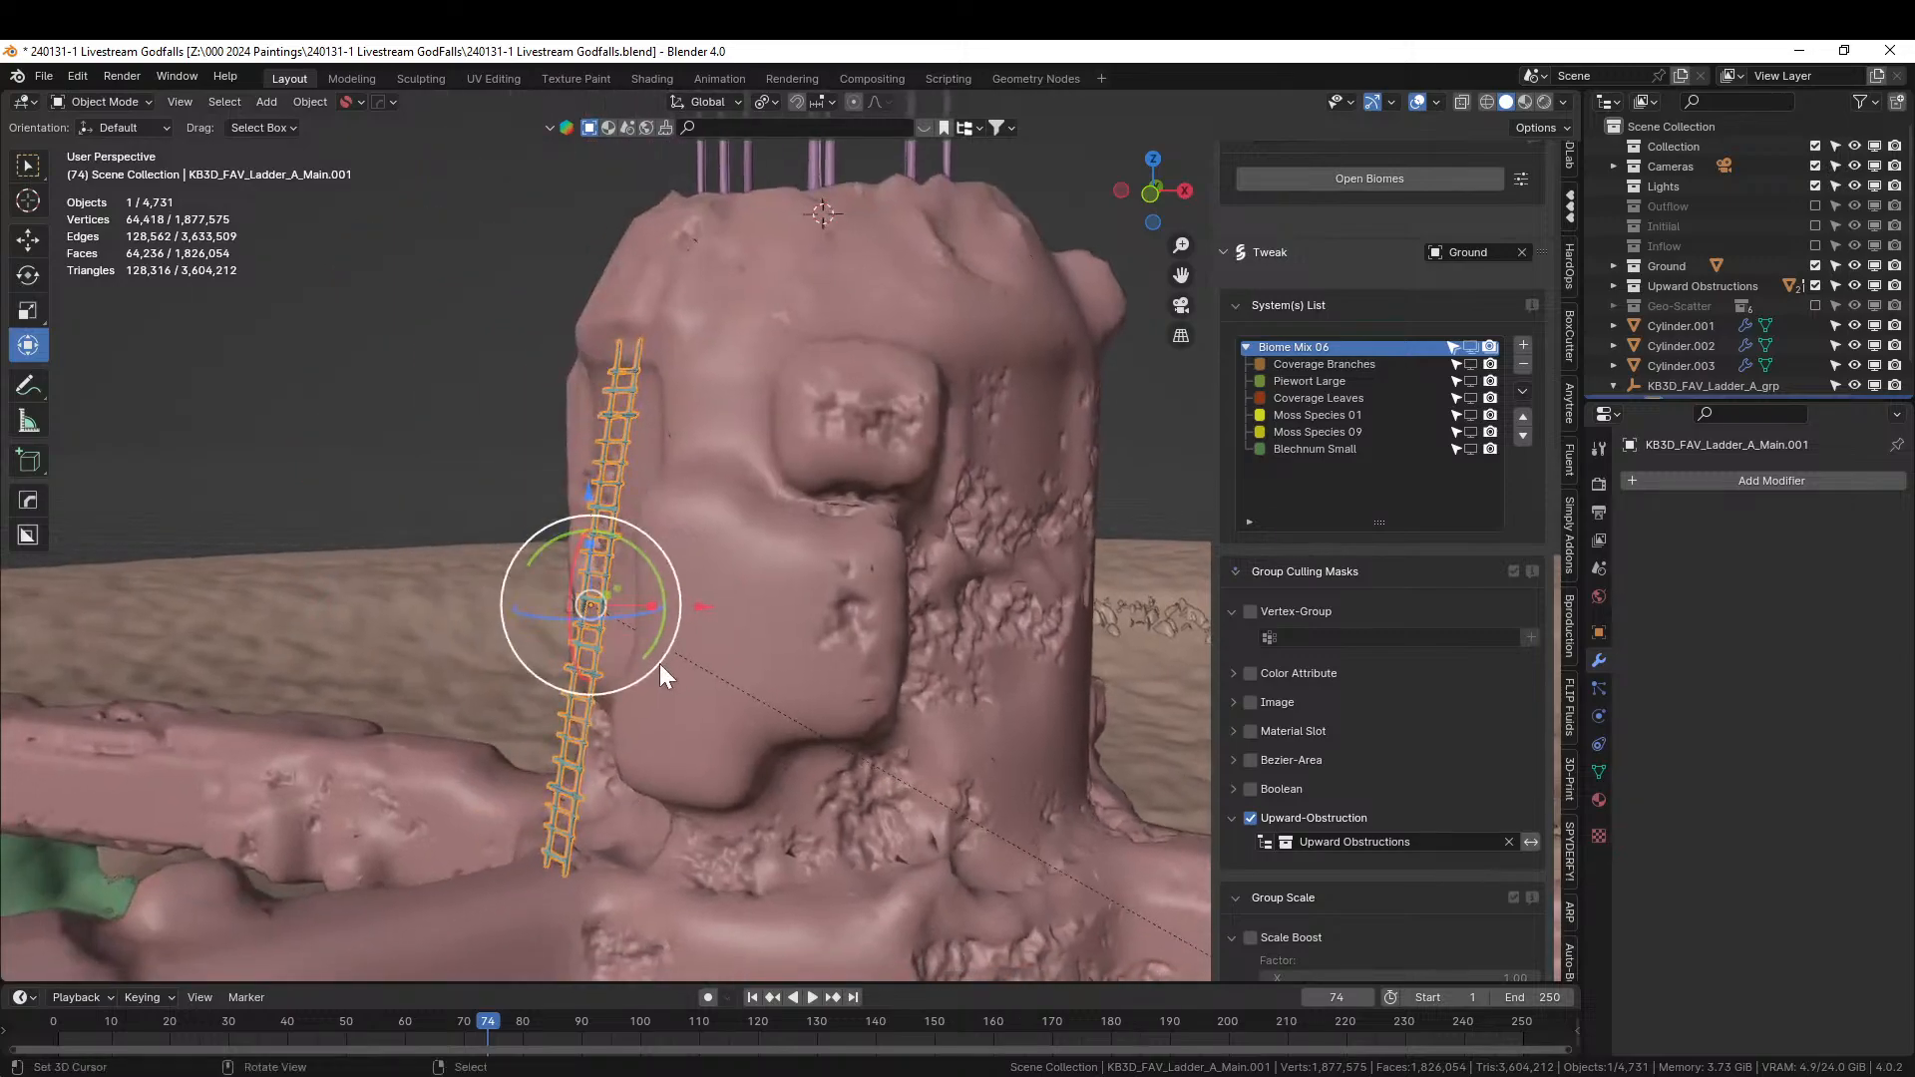
pyautogui.hotkey('shift', 'd')
pyautogui.rightClick(659, 662)
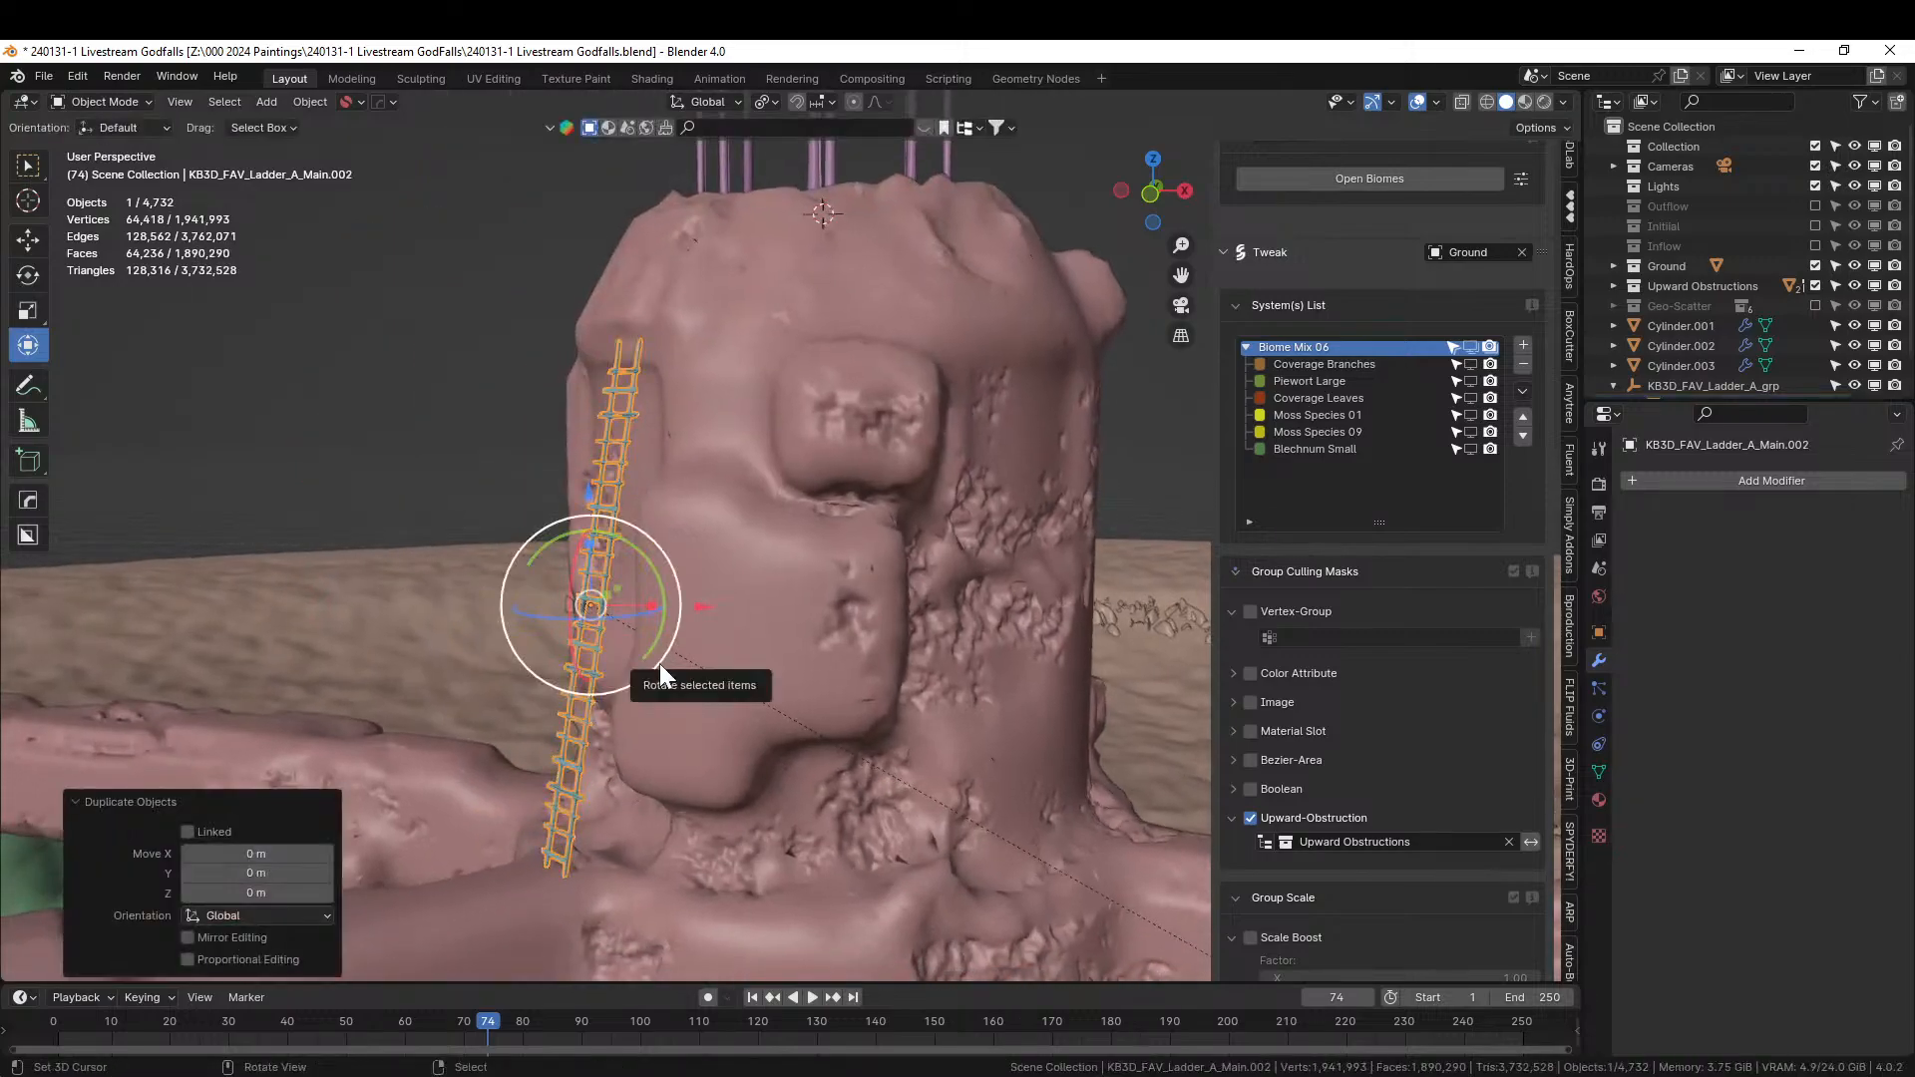
# Isolate the duplicate ladder and delete the vertices of its upper section.
pyautogui.press('KP_Divide')
pyautogui.moveTo(659, 675); pyautogui.dragTo(833, 614, button='middle')
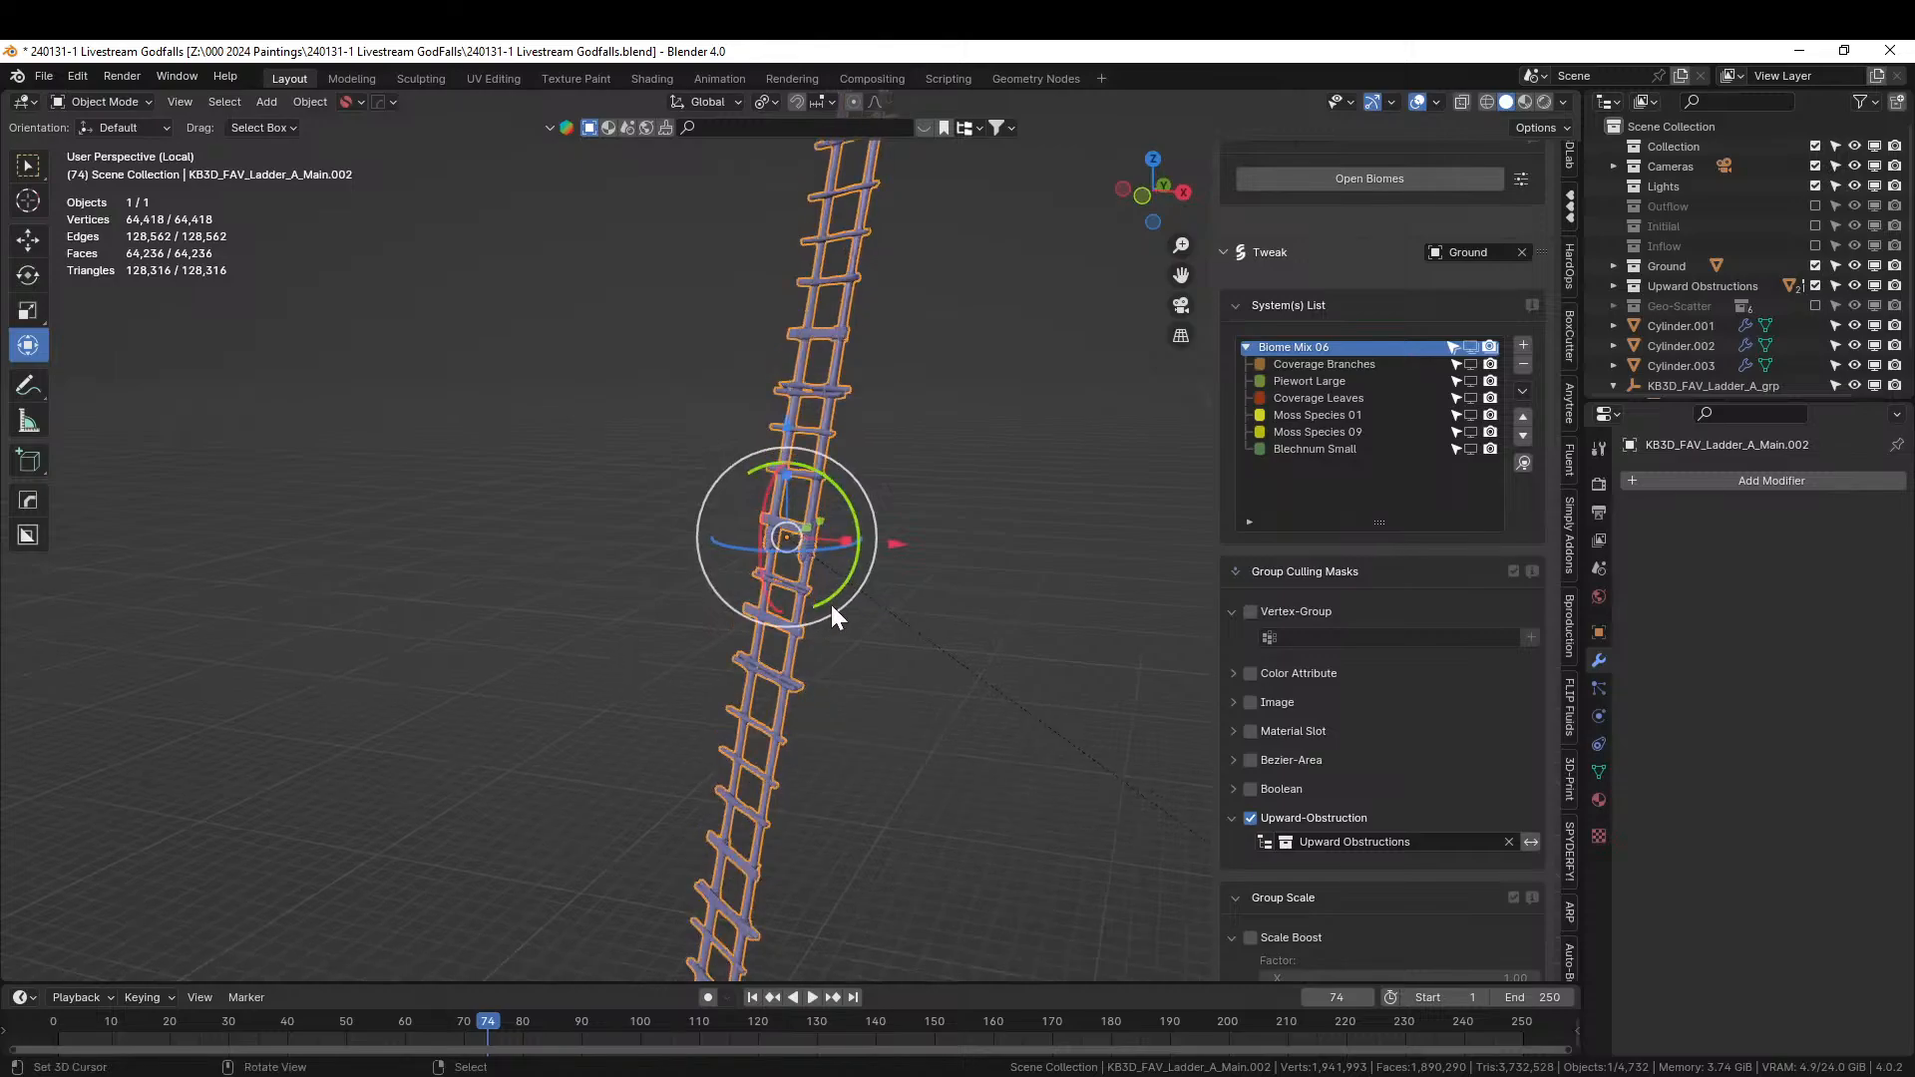
pyautogui.press('Tab')
pyautogui.scroll(-2, 856, 575)
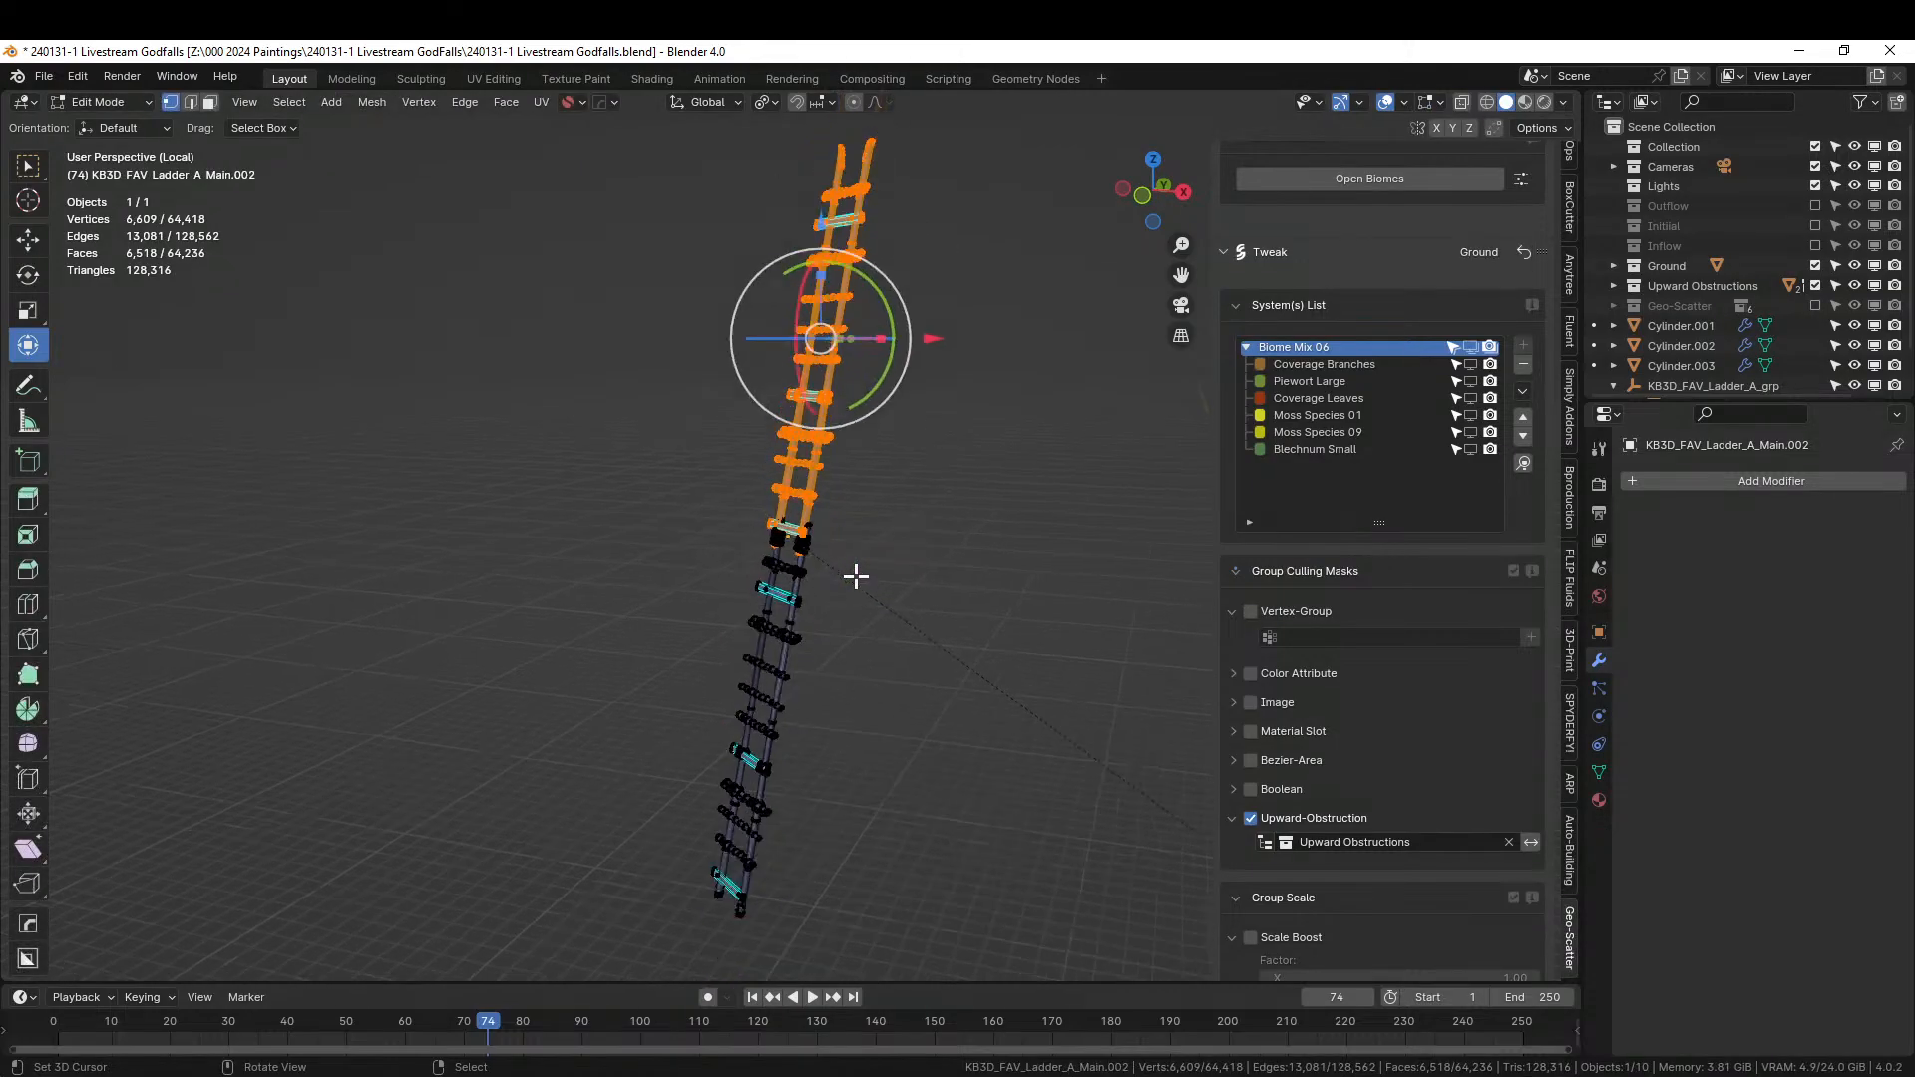
pyautogui.press('x')
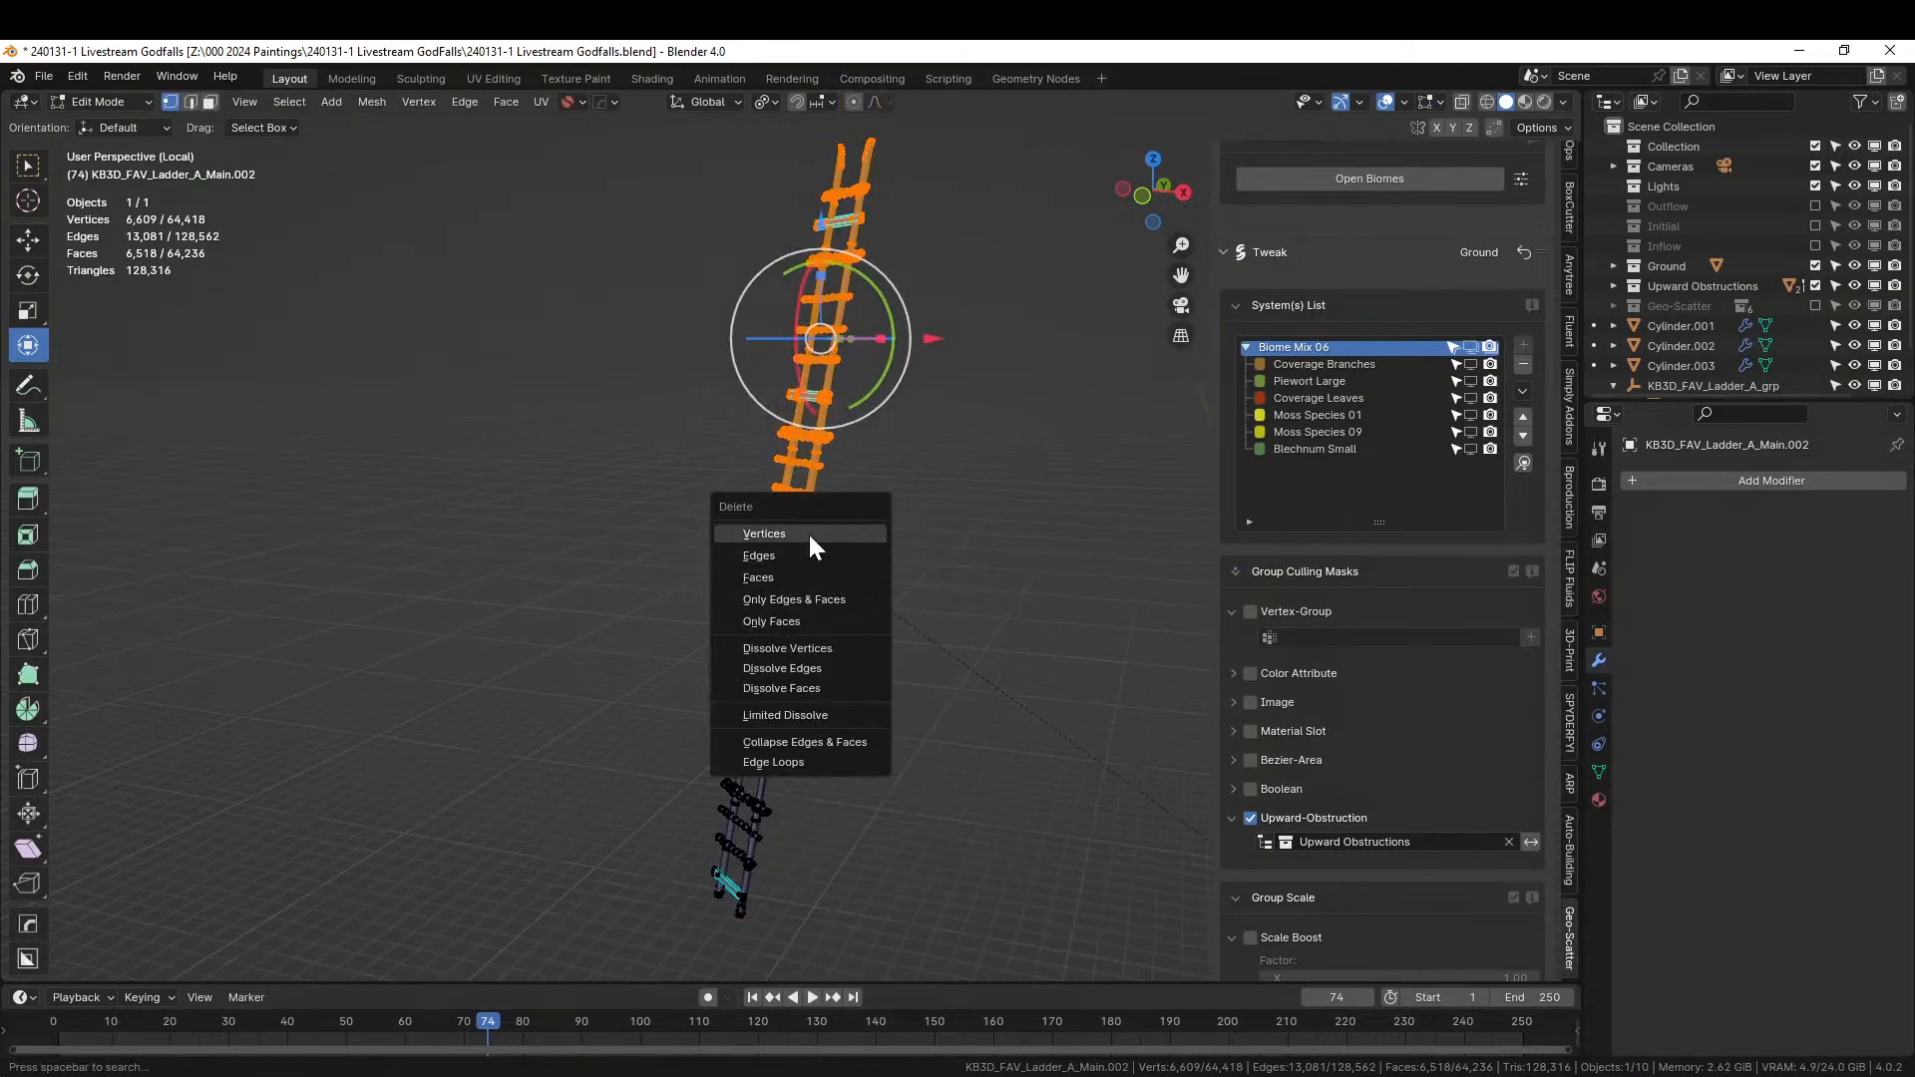
pyautogui.click(810, 539)
# Delete all geometry linked to the rope bindings at the shortened ladder's upper ends, and leave the isolated view.
pyautogui.scroll(8, 799, 565)
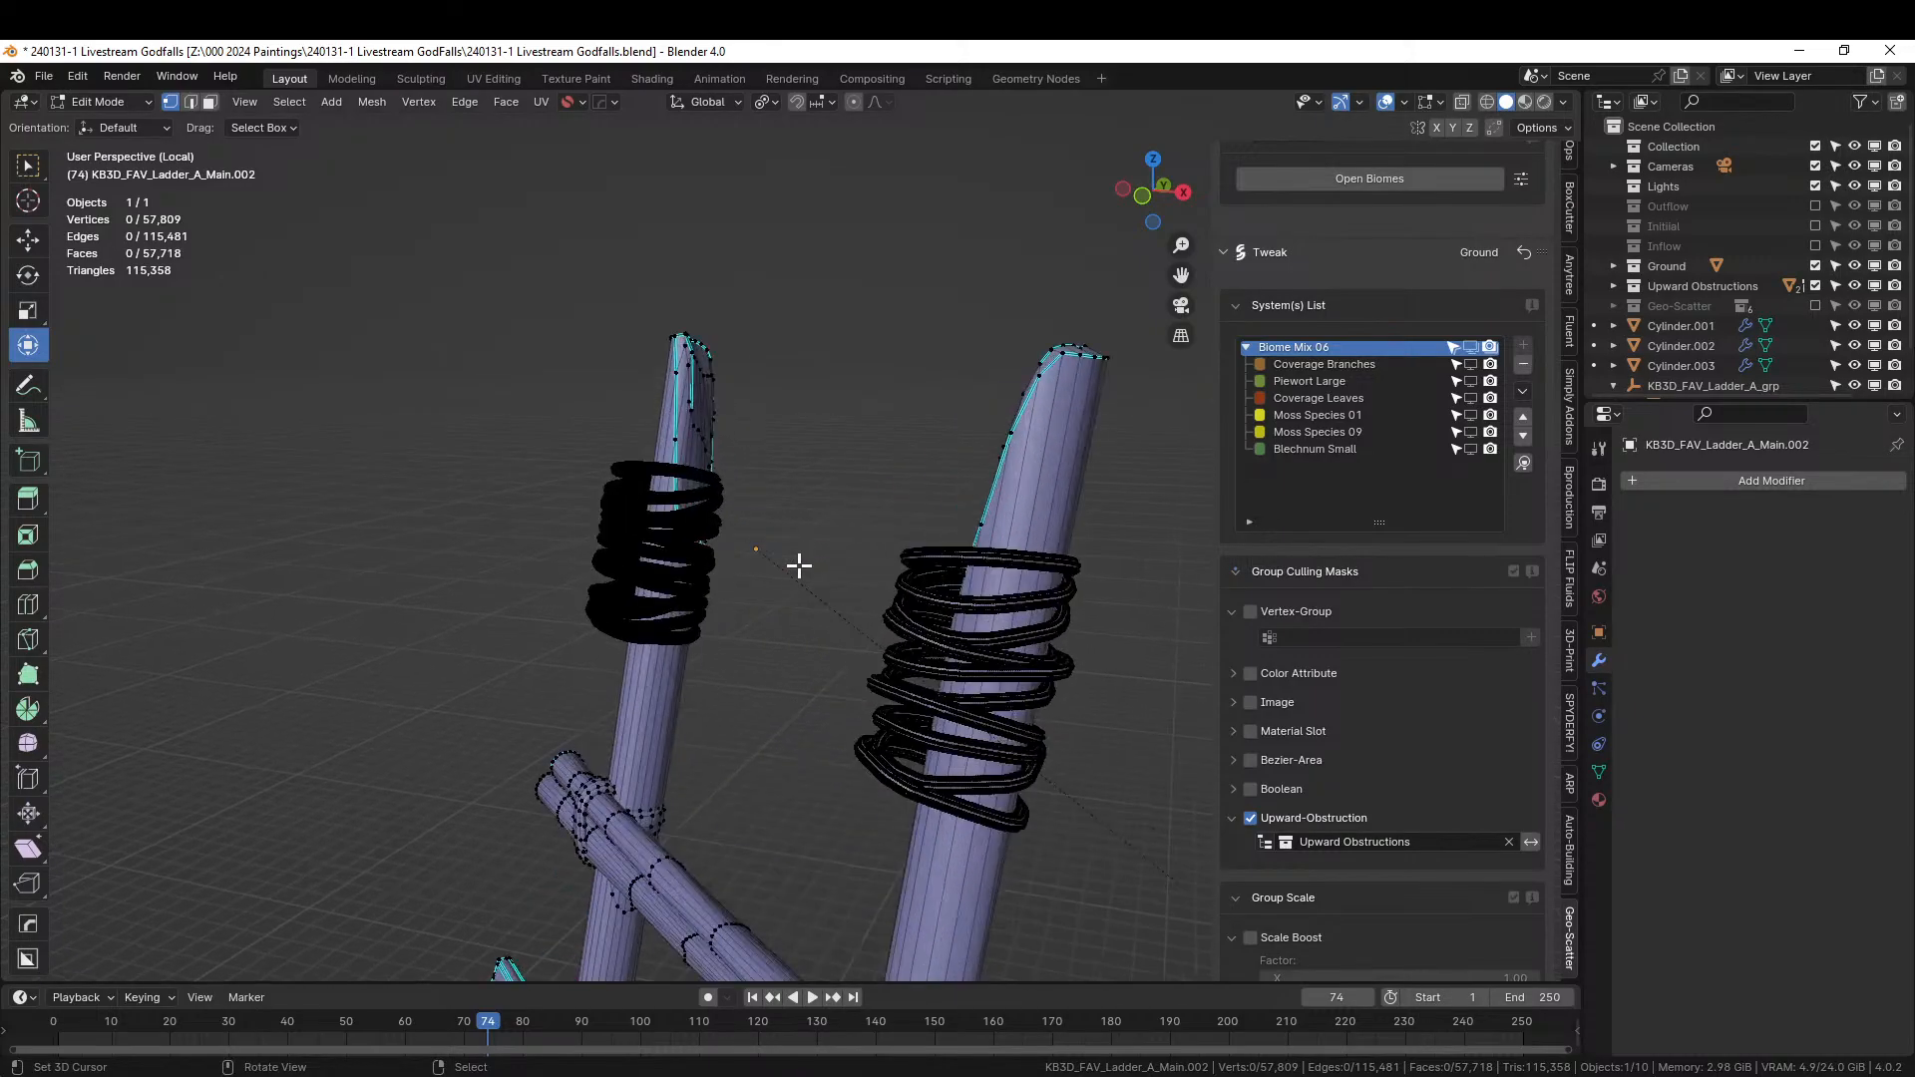
pyautogui.press('c')
pyautogui.moveTo(855, 738); pyautogui.dragTo(898, 558)
pyautogui.moveTo(593, 474); pyautogui.dragTo(556, 624)
pyautogui.rightClick(475, 434)
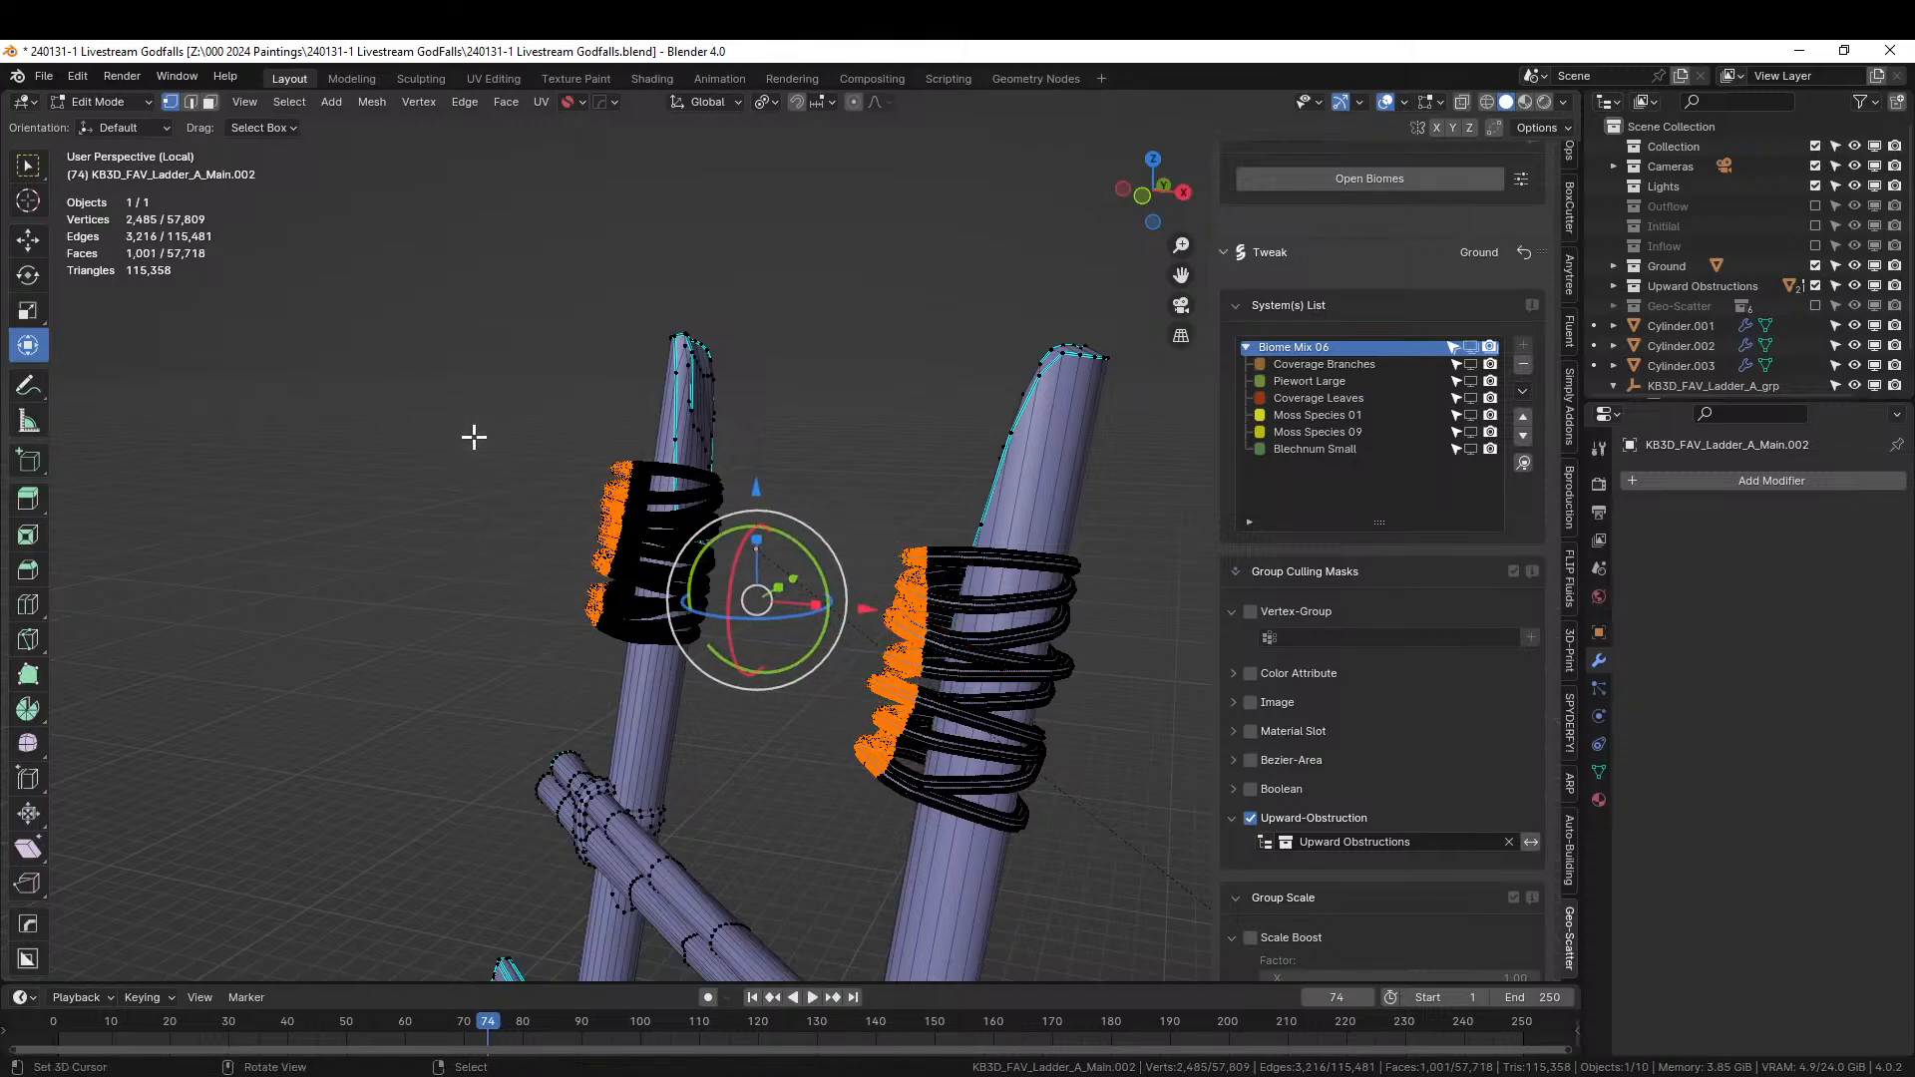
pyautogui.hotkey('ctrl', 'l')
pyautogui.press('x')
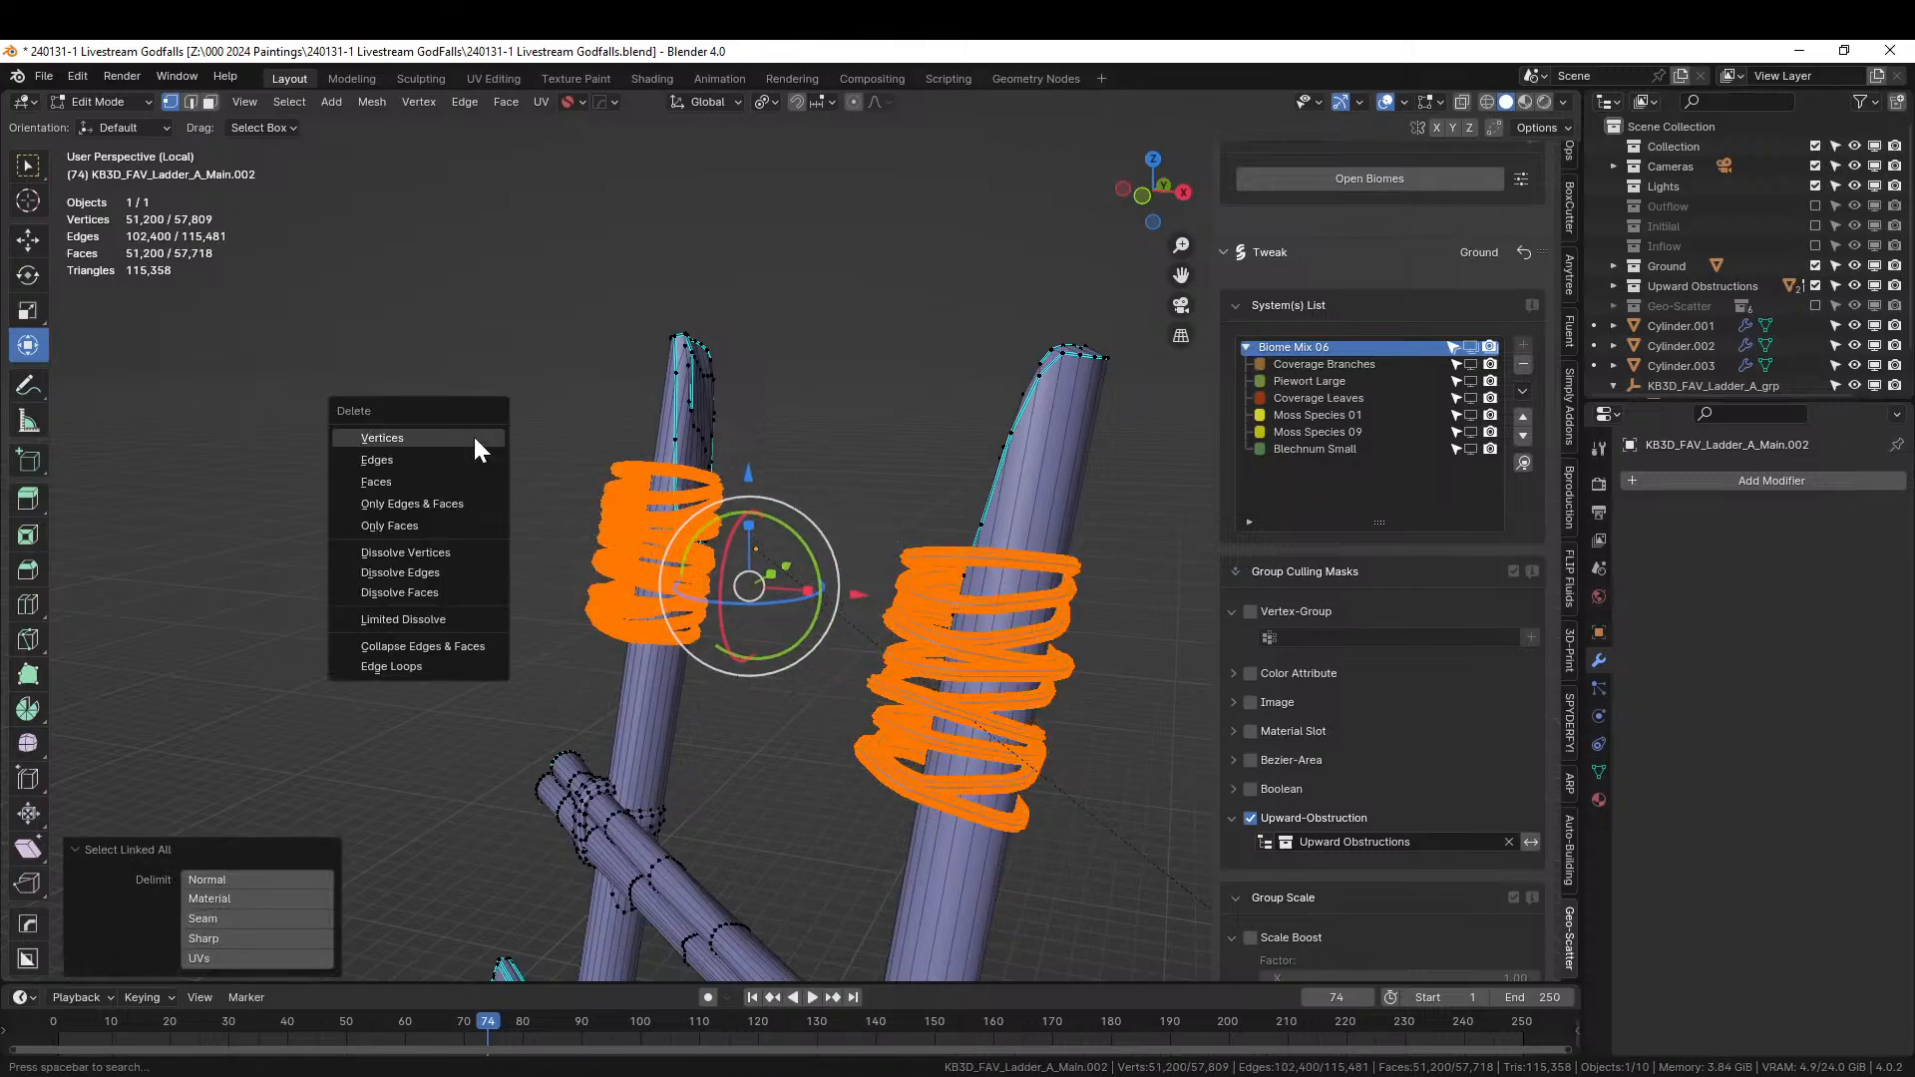
pyautogui.click(473, 434)
pyautogui.press('Tab')
pyautogui.press('KP_Divide')
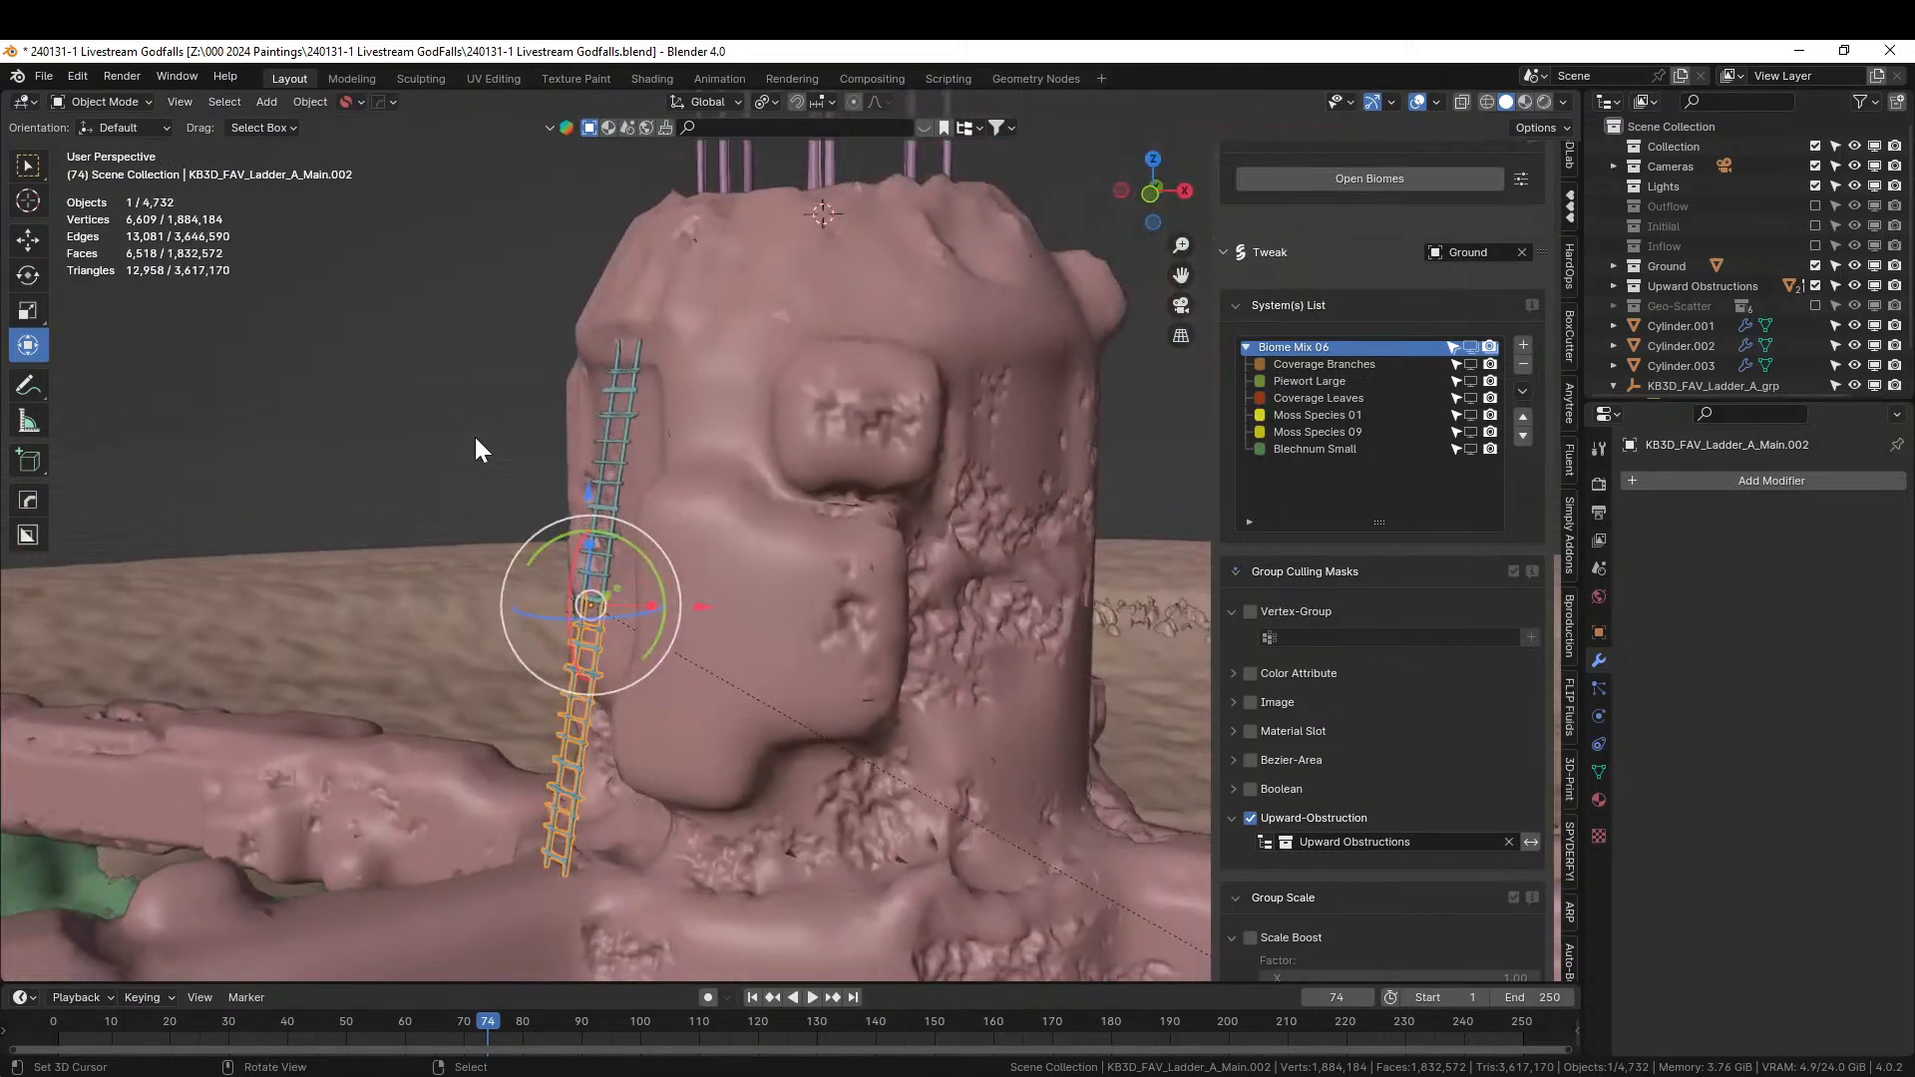
# Move the shortened ladder in the front view about 3.04 m along X and 10.08 m up, beneath the lookout cabin.
pyautogui.moveTo(474, 434); pyautogui.dragTo(570, 427, button='middle')
pyautogui.press('KP_1')
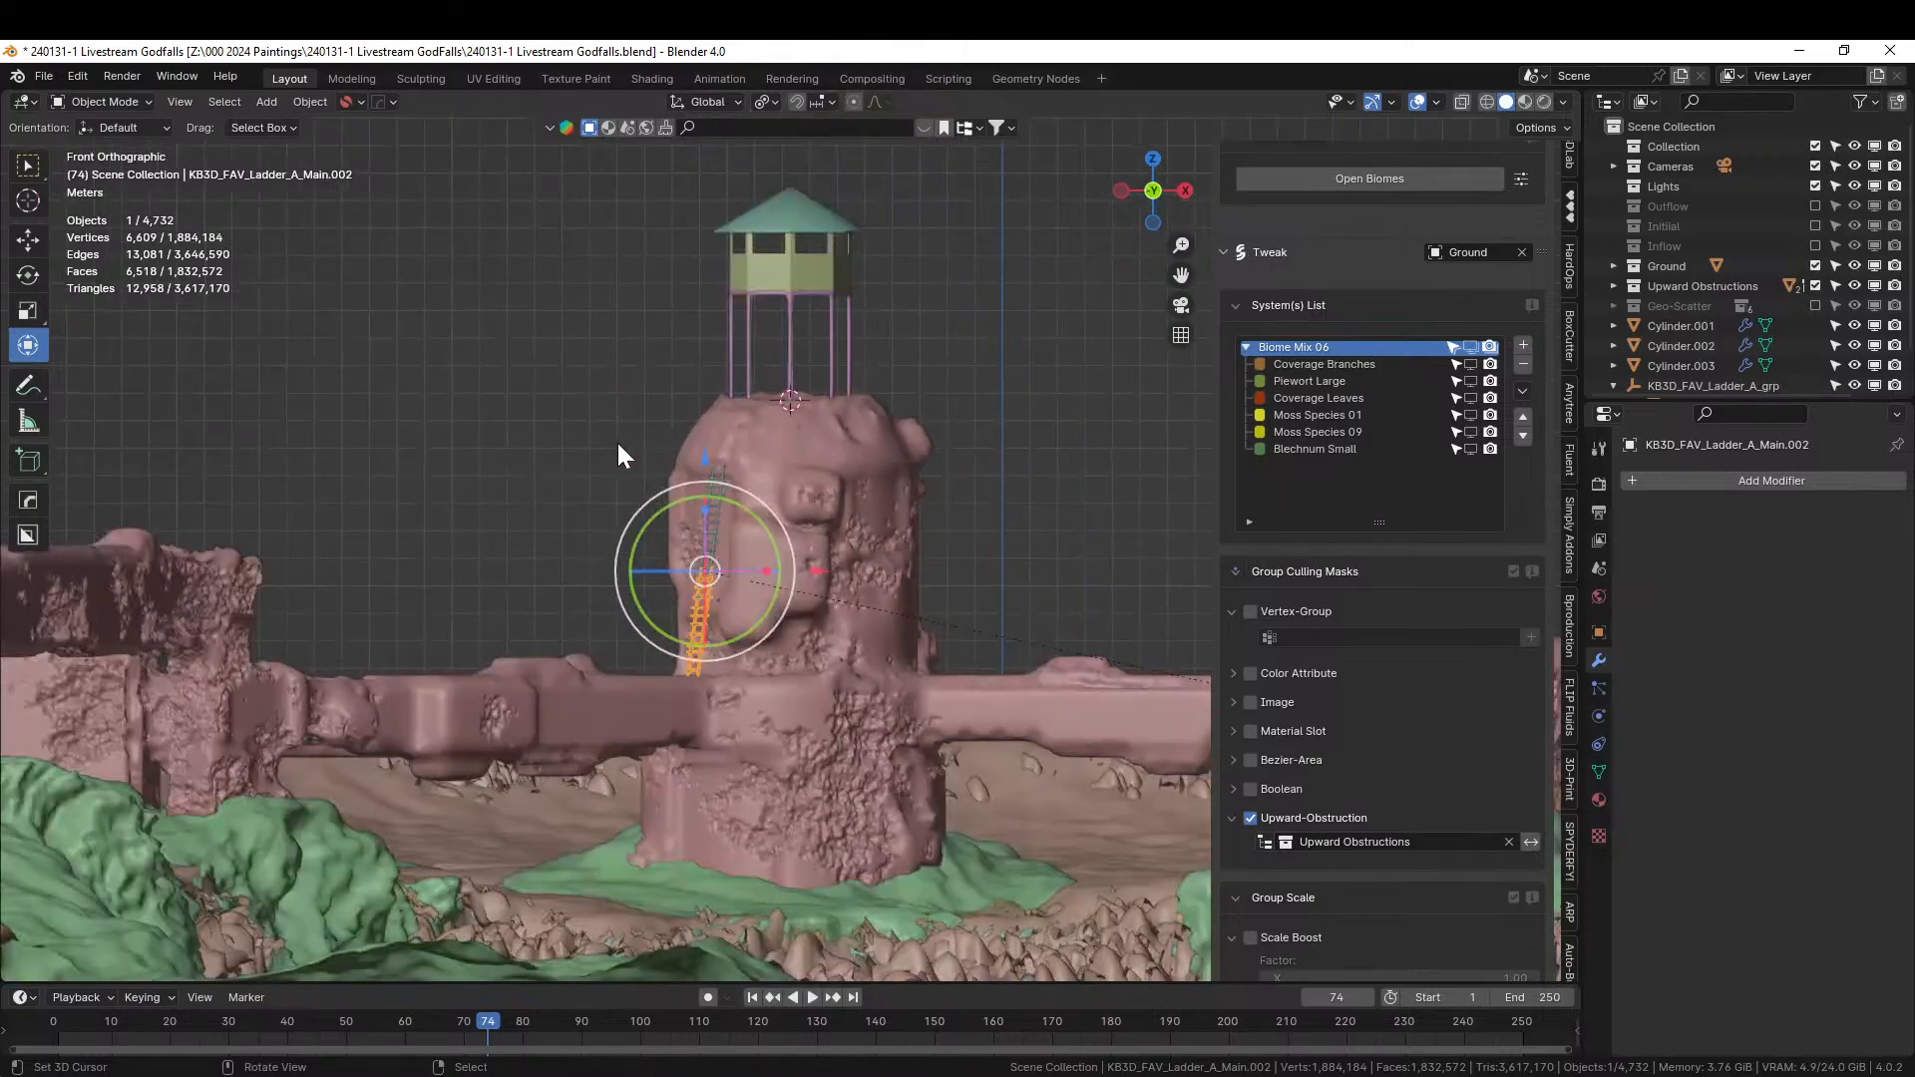
pyautogui.press('g')
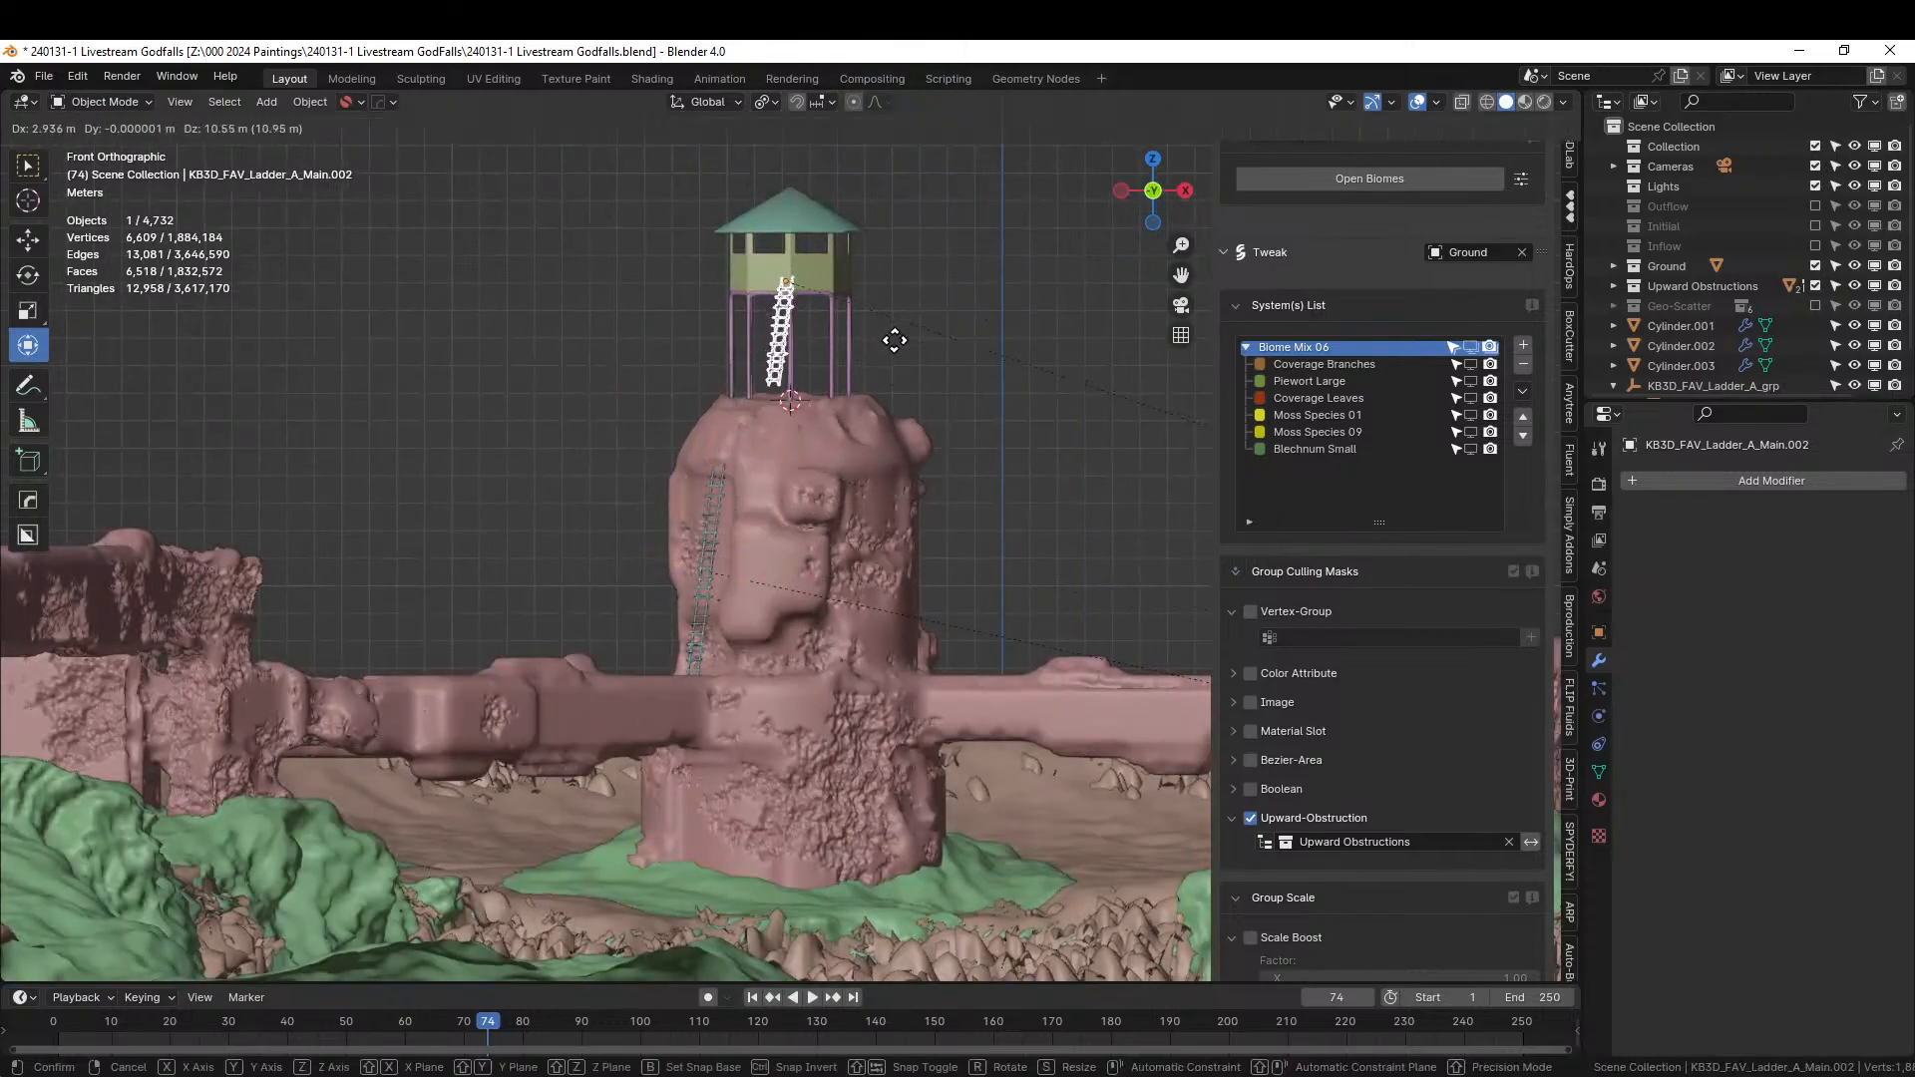
pyautogui.click(899, 350)
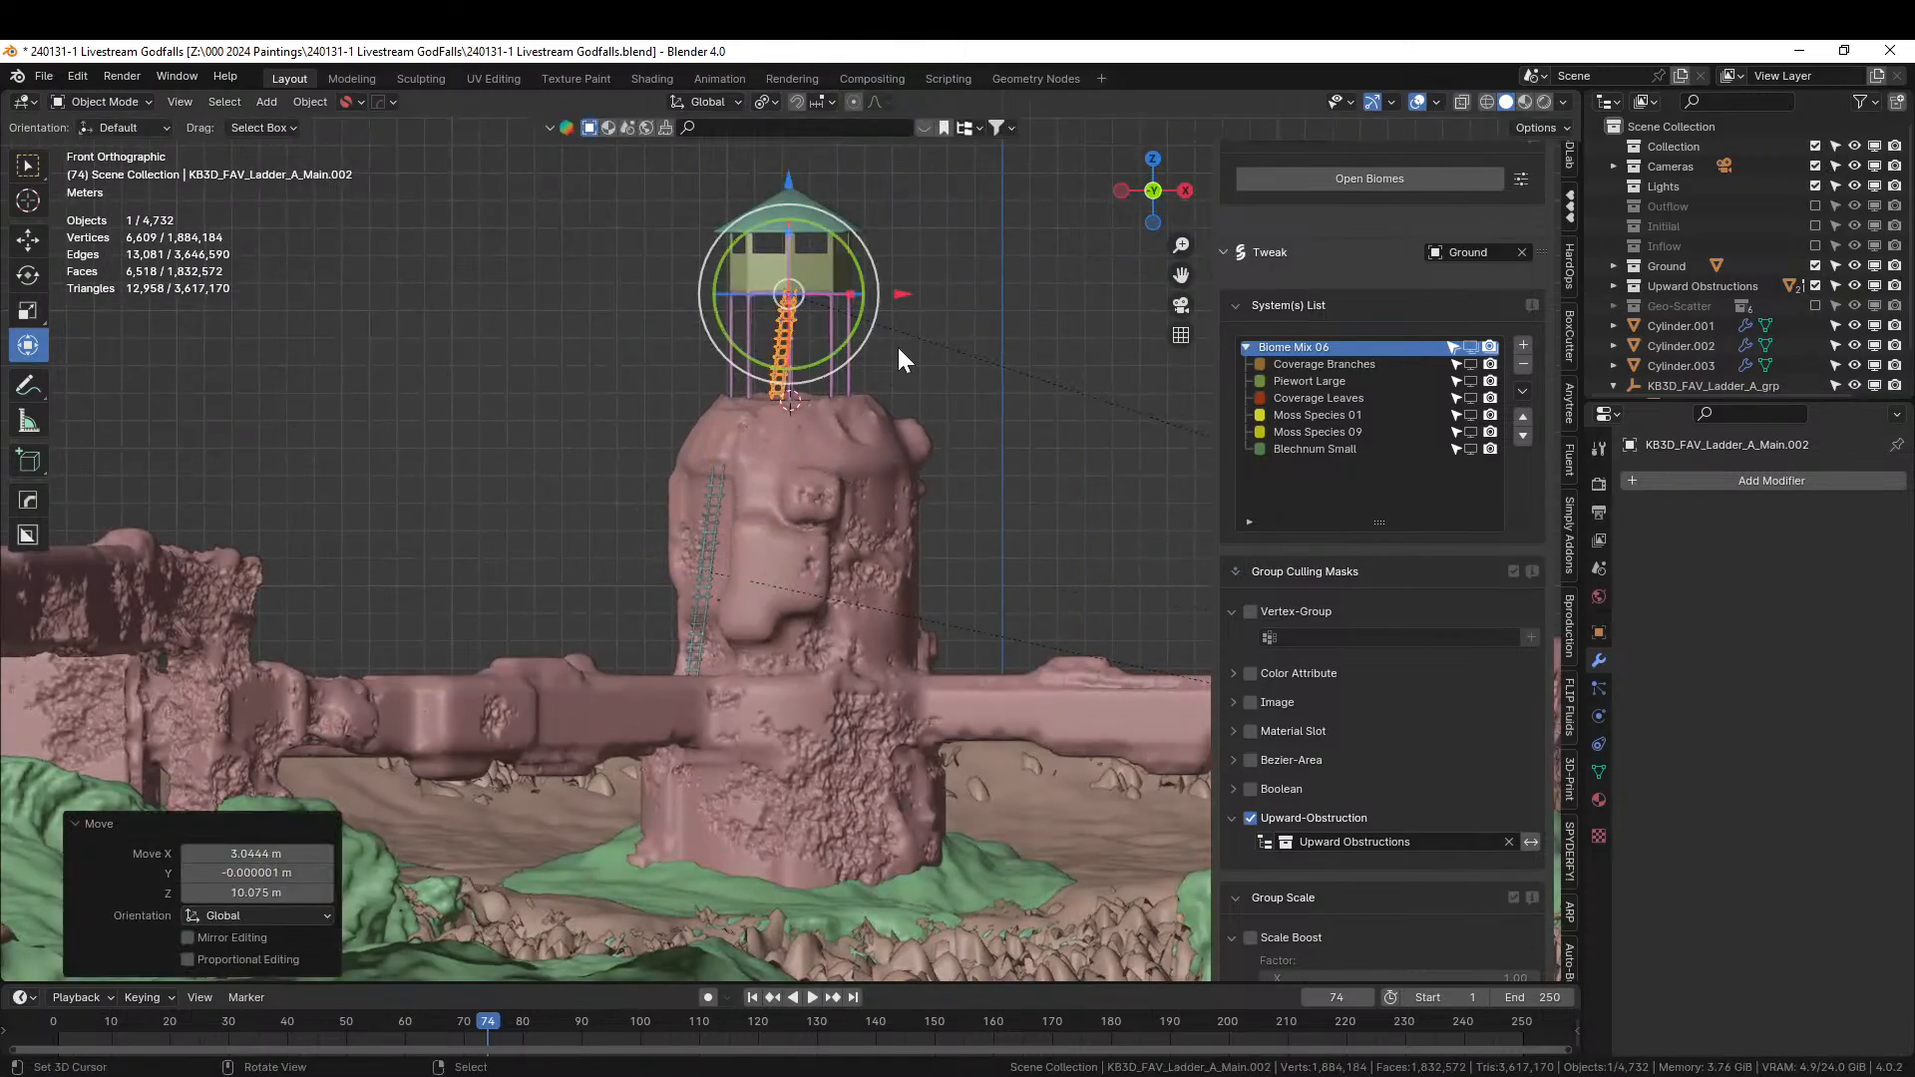
# Move the shortened ladder in the top view about 0.3 m along X and 4.32 m along Y, under the cabin roof.
pyautogui.press('KP_Decimal')
pyautogui.moveTo(906, 385); pyautogui.dragTo(809, 530, button='middle')
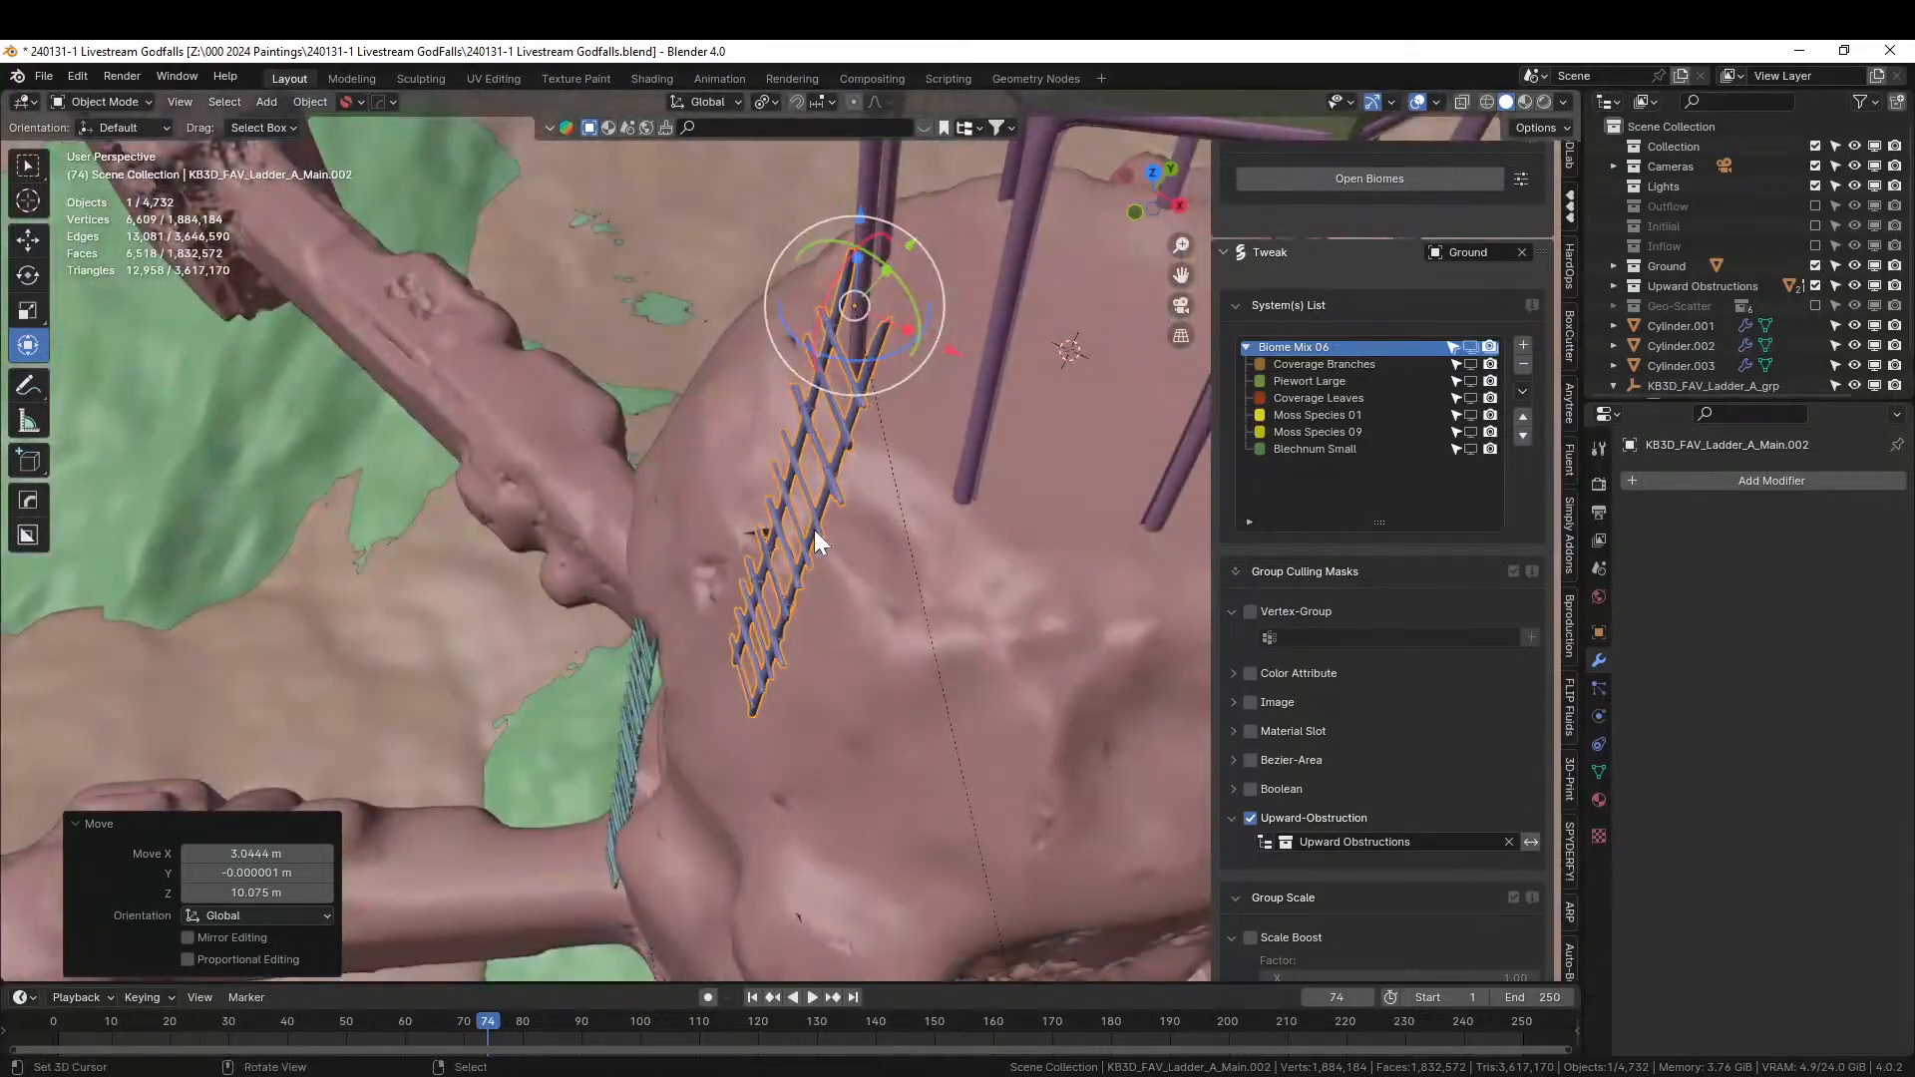
pyautogui.press('KP_7')
pyautogui.press('g')
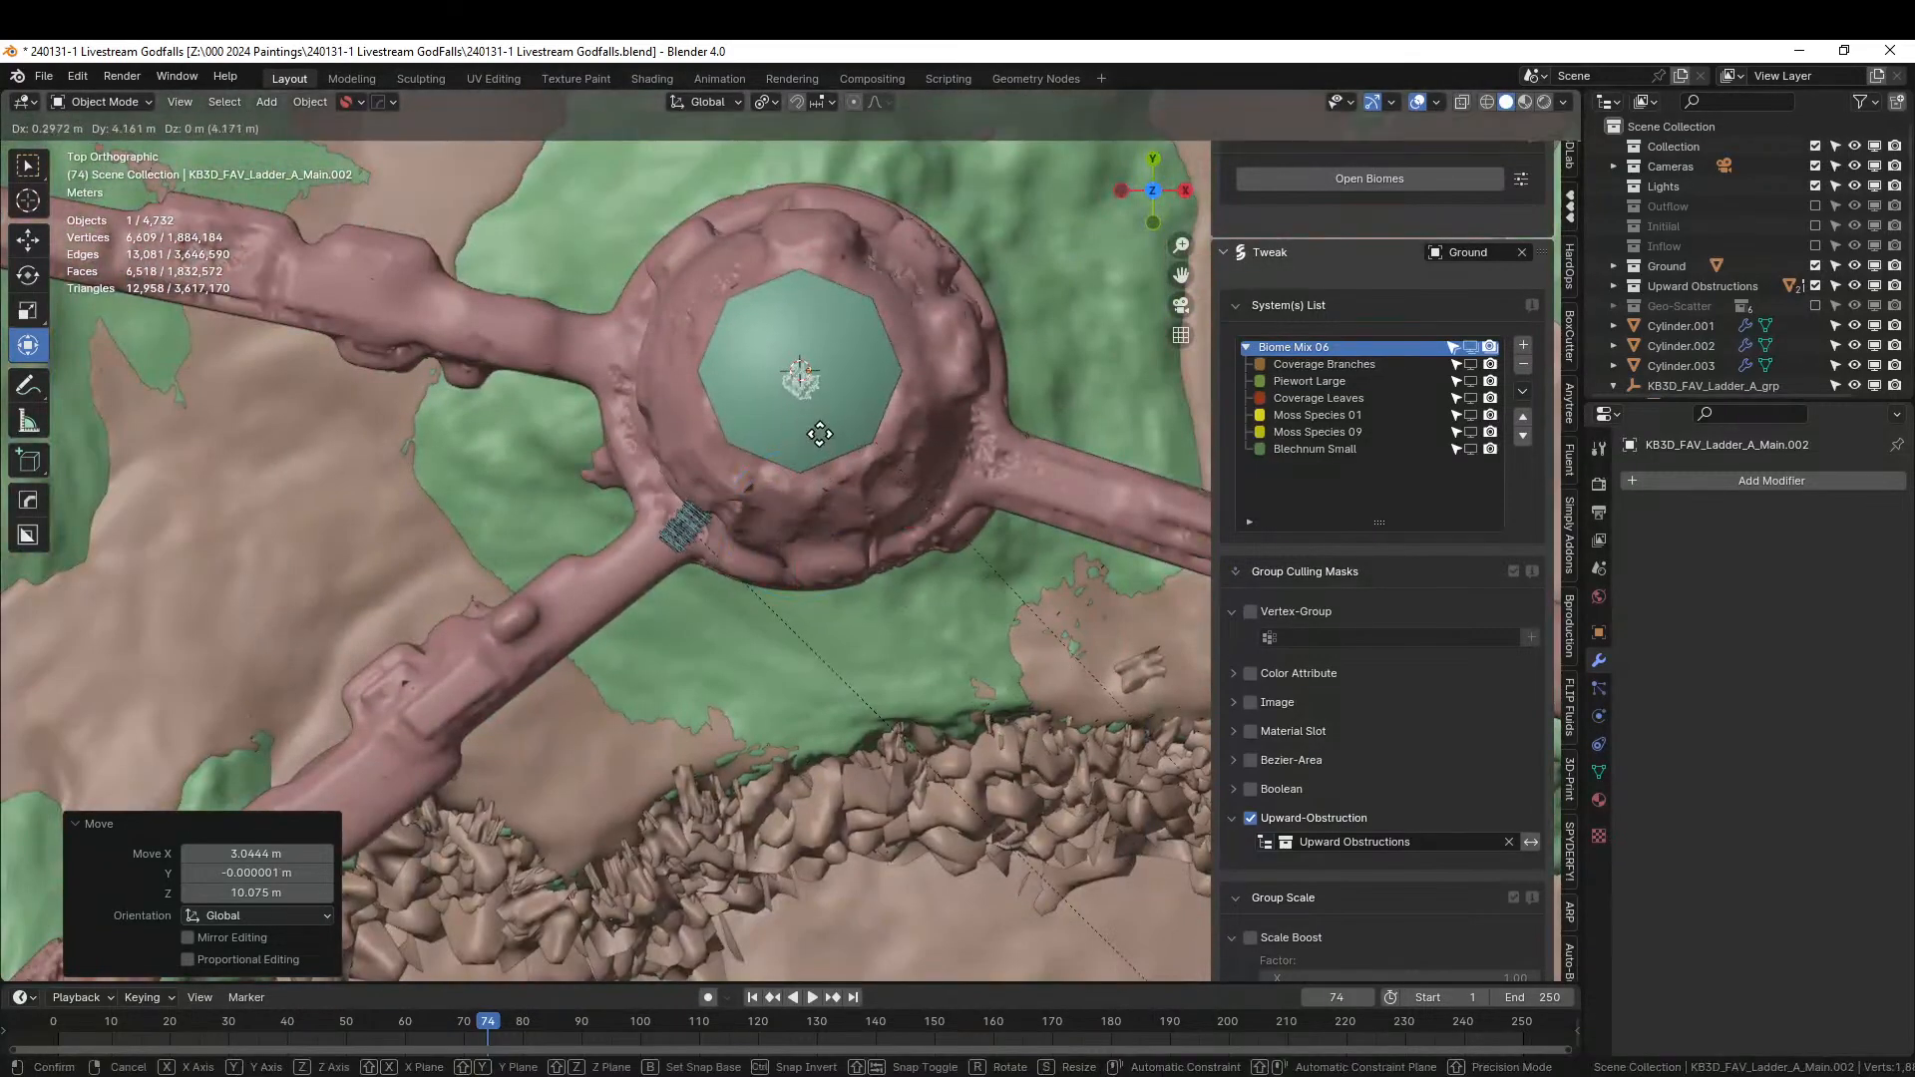
pyautogui.click(820, 429)
# Lower the shortened ladder about 0.1 m along Z beneath the cabin floor opening.
pyautogui.press('KP_Decimal')
pyautogui.moveTo(842, 447); pyautogui.dragTo(662, 487, button='middle')
pyautogui.press('g')
pyautogui.press('z')
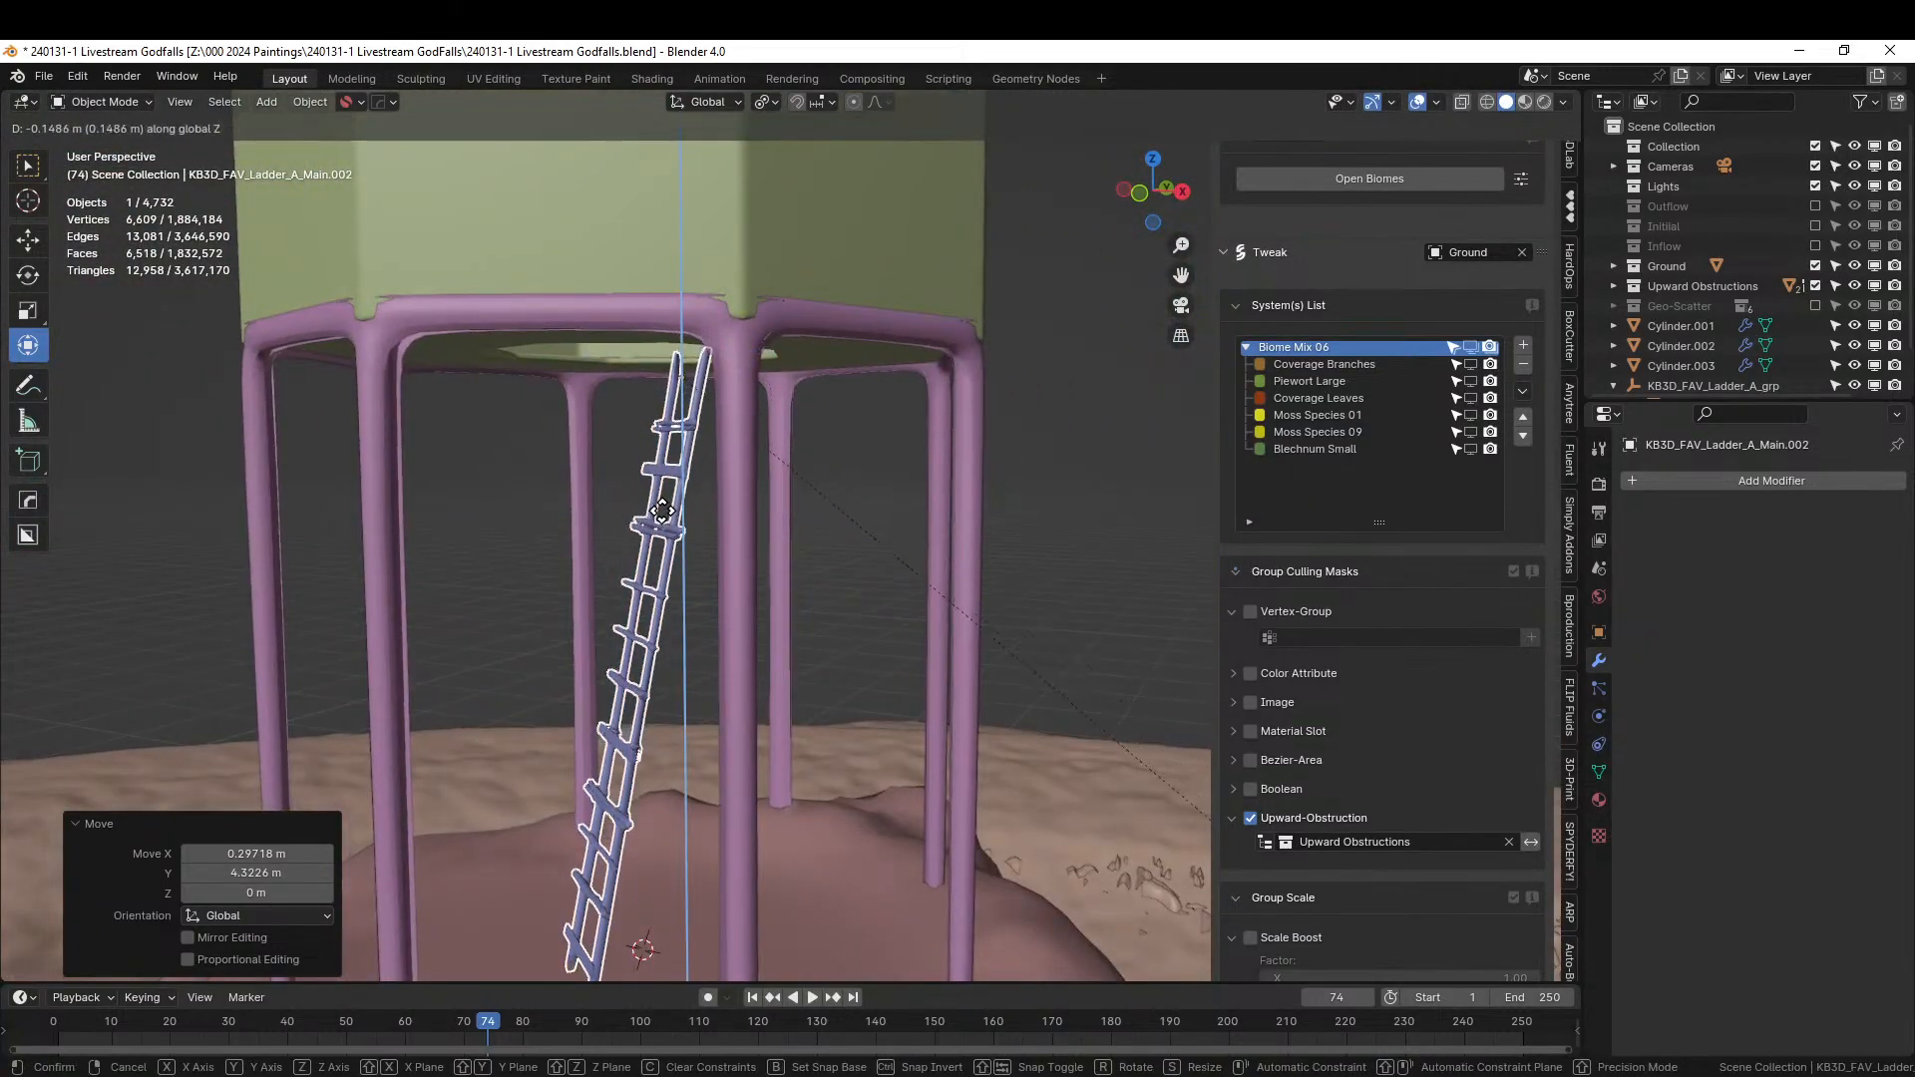
pyautogui.click(661, 503)
pyautogui.moveTo(661, 503); pyautogui.dragTo(864, 456, button='middle')
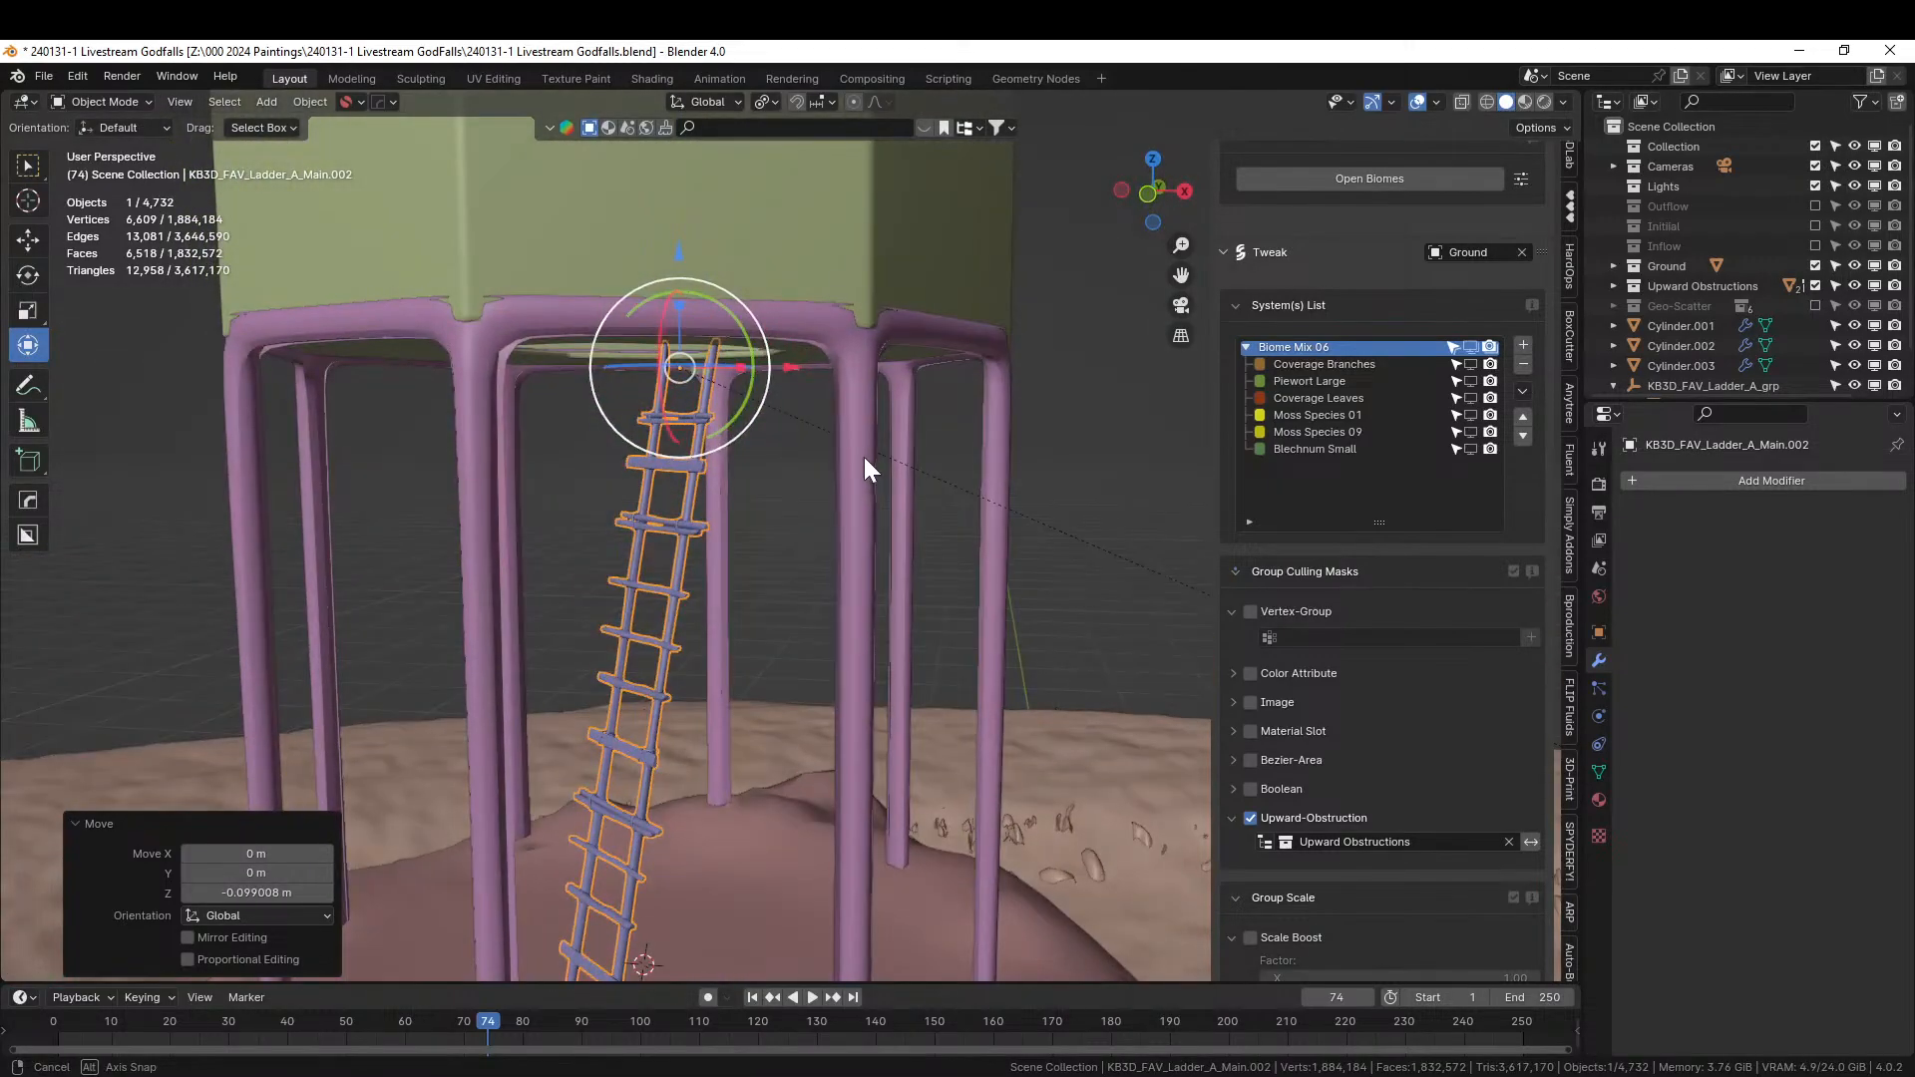
# Switch the transform orientation to Local for the shortened ladder.
pyautogui.click(723, 100)
pyautogui.click(659, 185)
pyautogui.moveTo(741, 397); pyautogui.dragTo(622, 377, button='middle')
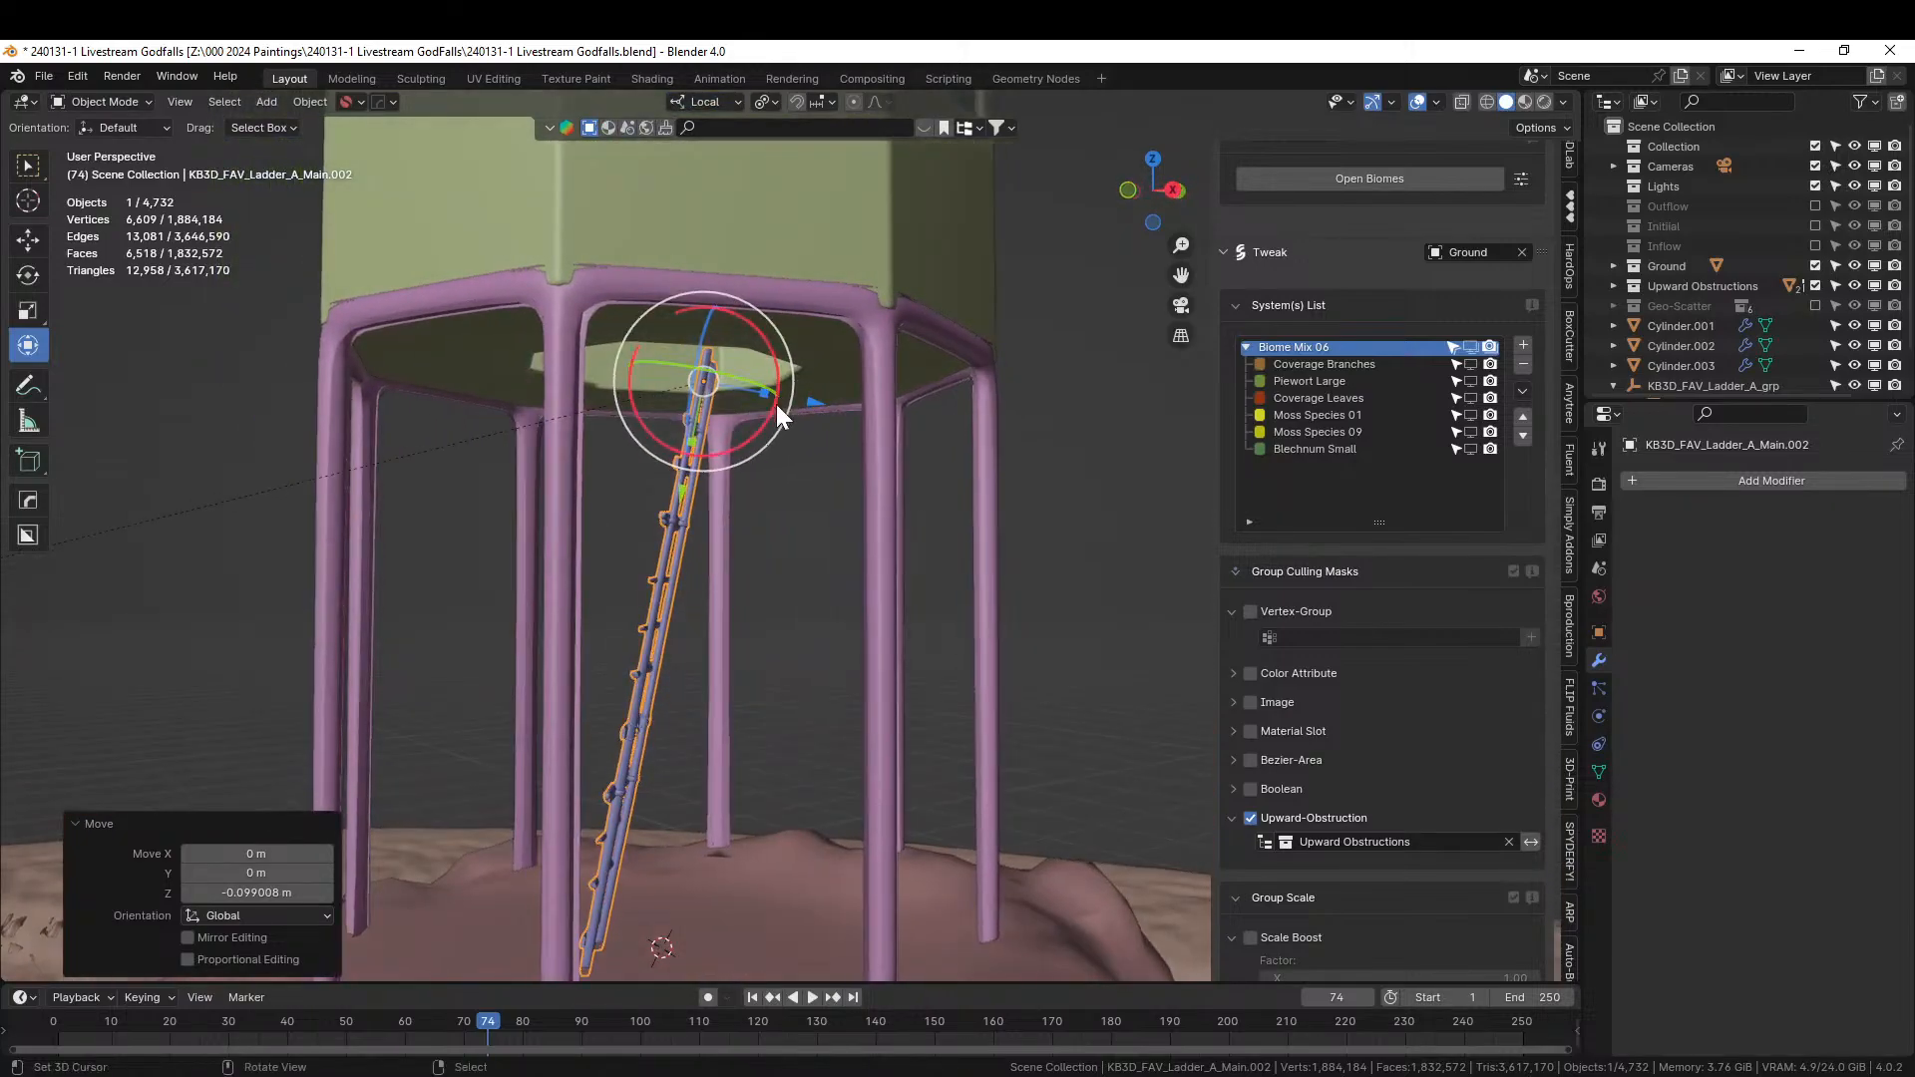
# Nudge the shortened ladder along its local axes toward the cabin floor opening, finishing with about 0.1 m along local Z, and save the file.
pyautogui.press('KP_1')
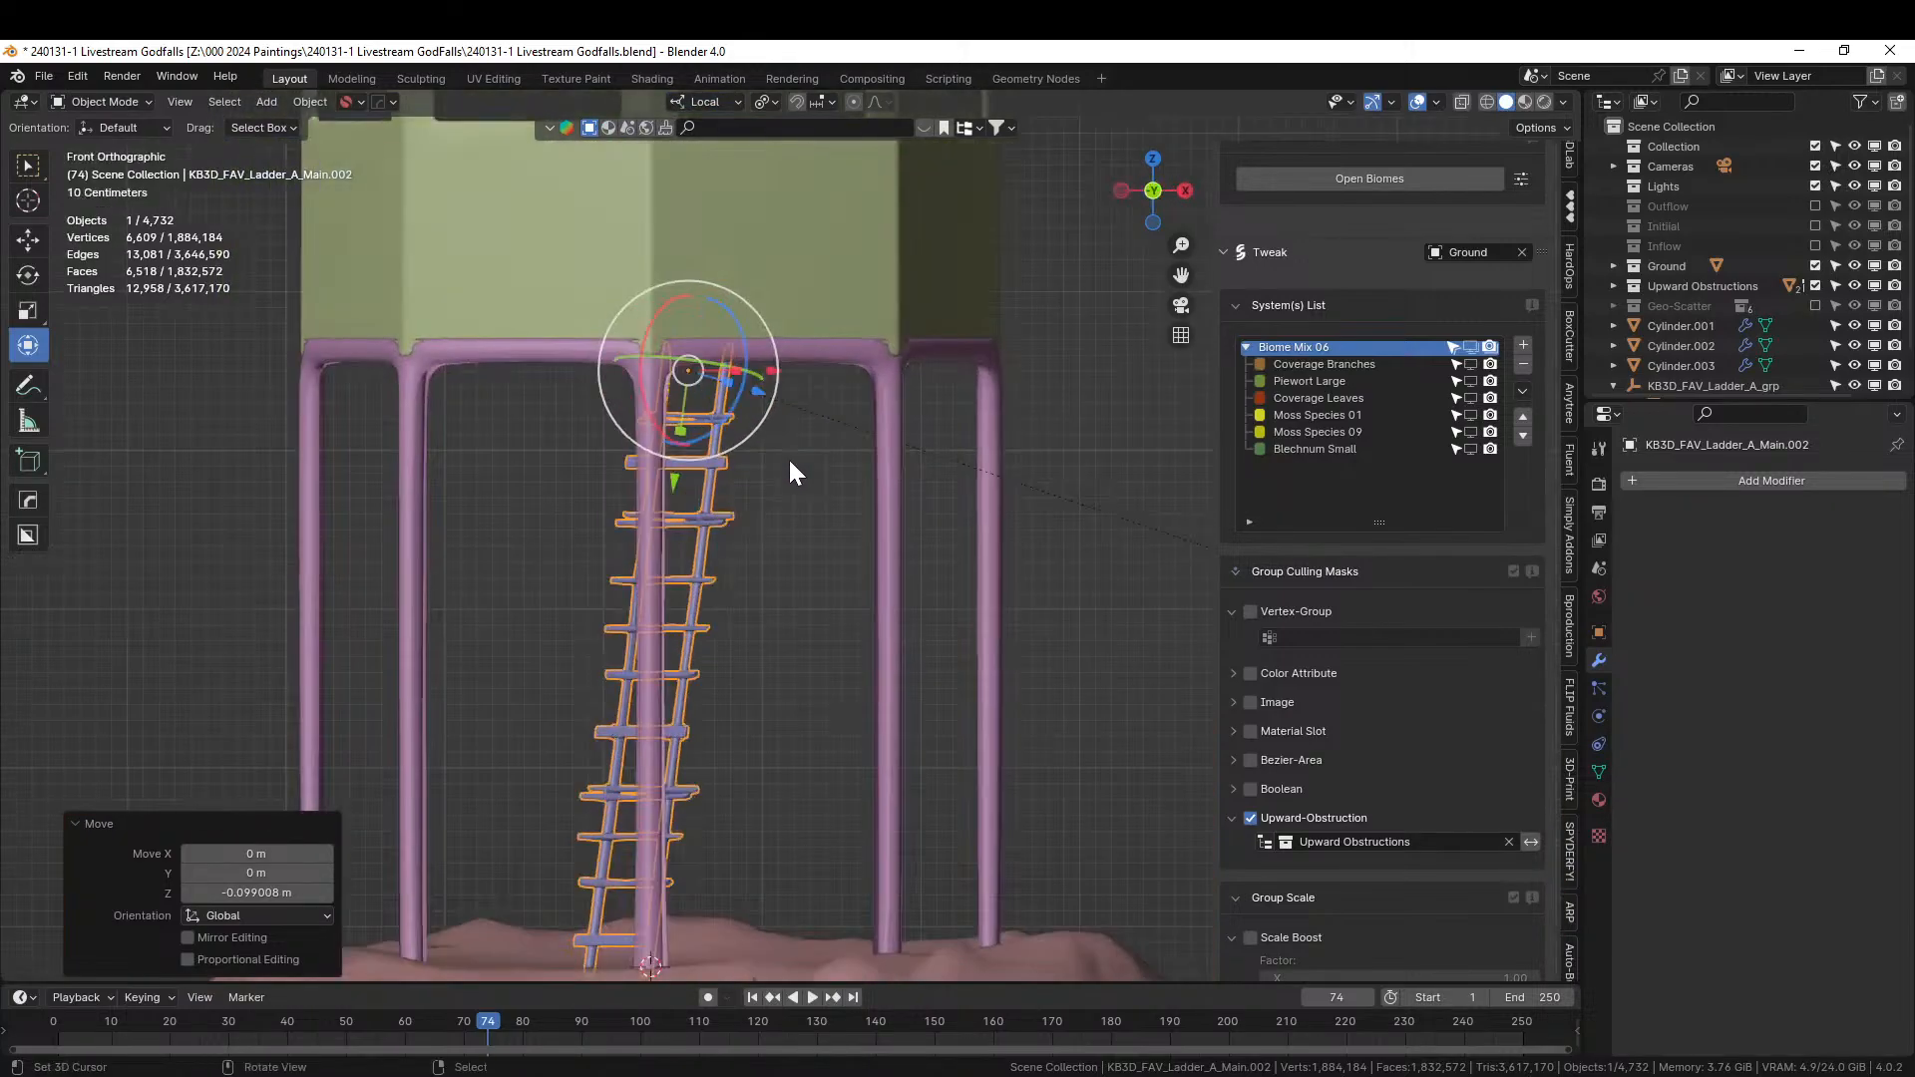
pyautogui.press('KP_3')
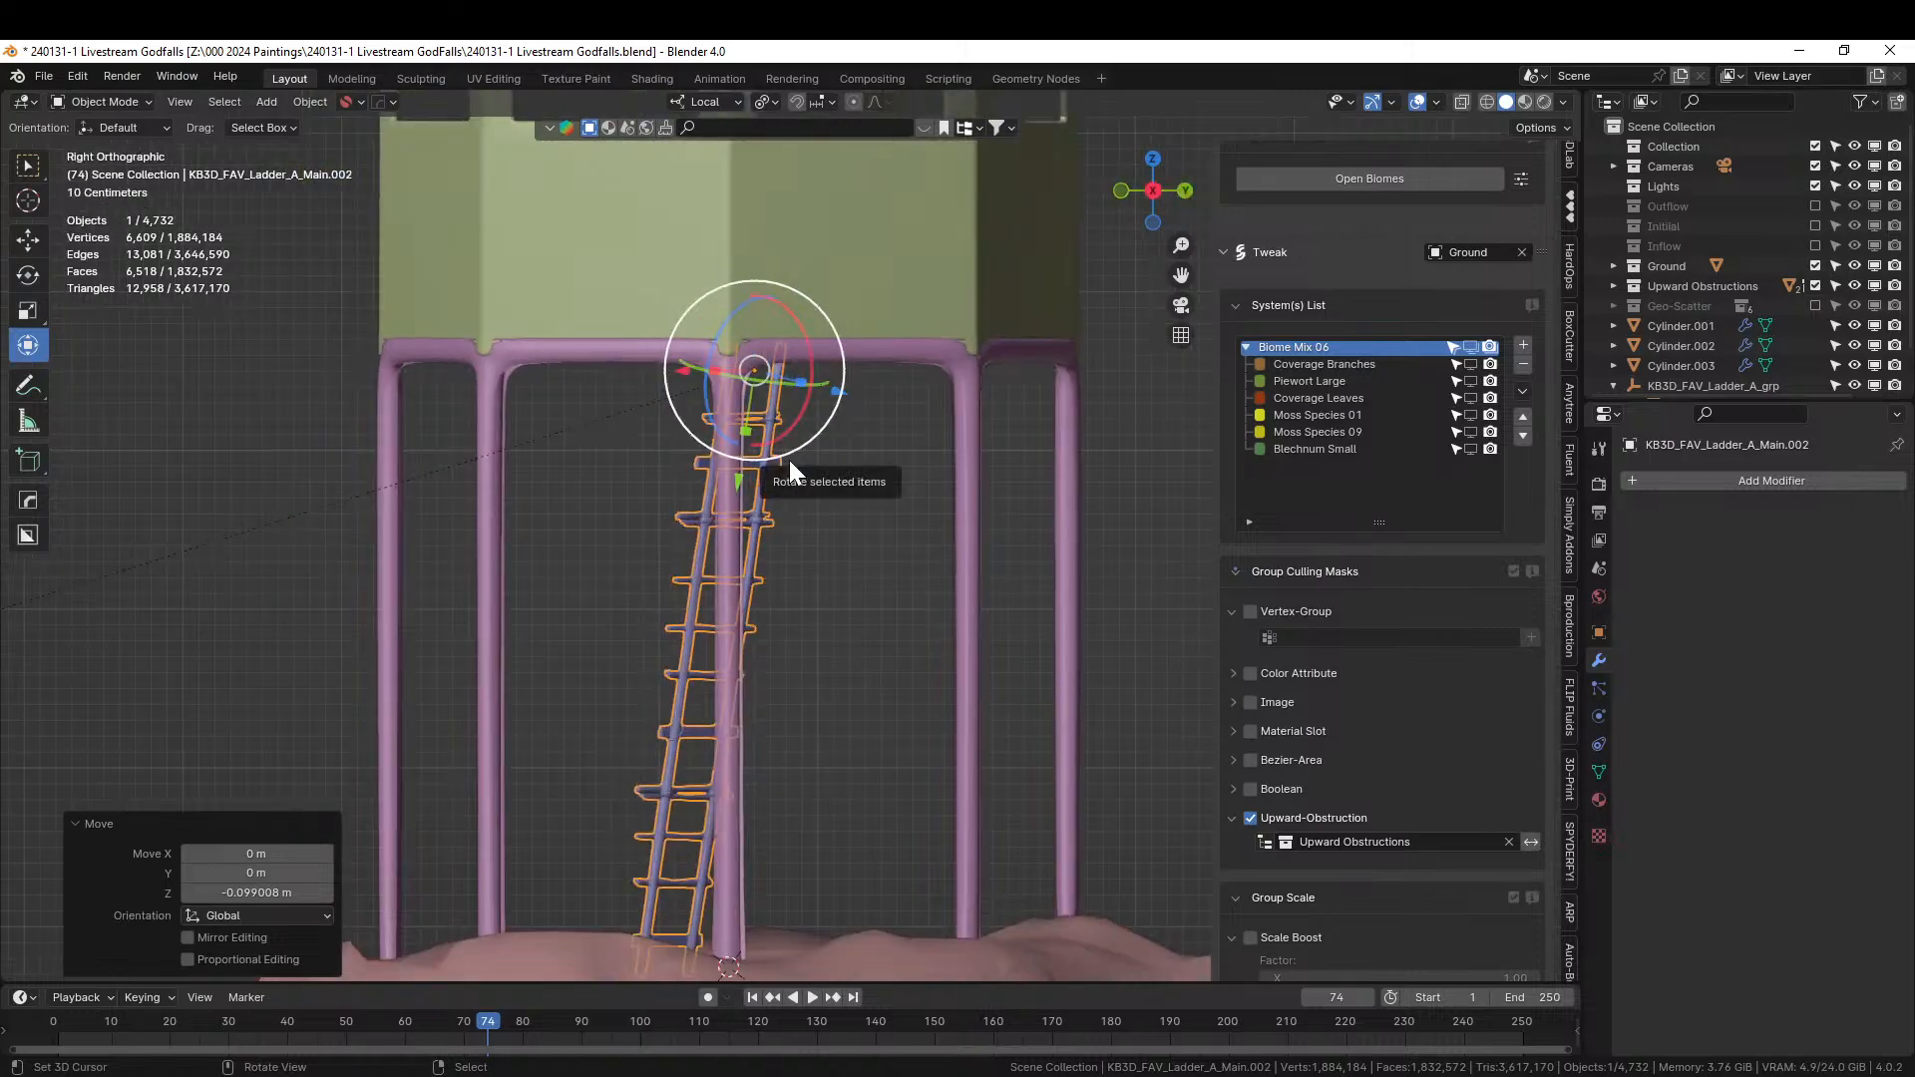
pyautogui.press('KP_1')
pyautogui.moveTo(808, 469); pyautogui.dragTo(671, 455, button='middle')
pyautogui.moveTo(810, 401); pyautogui.dragTo(868, 419)
pyautogui.moveTo(750, 512); pyautogui.dragTo(749, 492)
pyautogui.moveTo(749, 492); pyautogui.dragTo(734, 507, button='middle')
pyautogui.moveTo(895, 392); pyautogui.dragTo(913, 394)
pyautogui.moveTo(912, 394)
pyautogui.mouseDown(button='middle')
pyautogui.moveTo(1248, 375)
pyautogui.moveTo(1318, 422)
pyautogui.moveTo(1189, 423)
pyautogui.moveTo(945, 377)
pyautogui.moveTo(897, 404)
pyautogui.mouseUp(button='middle')
pyautogui.scroll(-2, 944, 379)
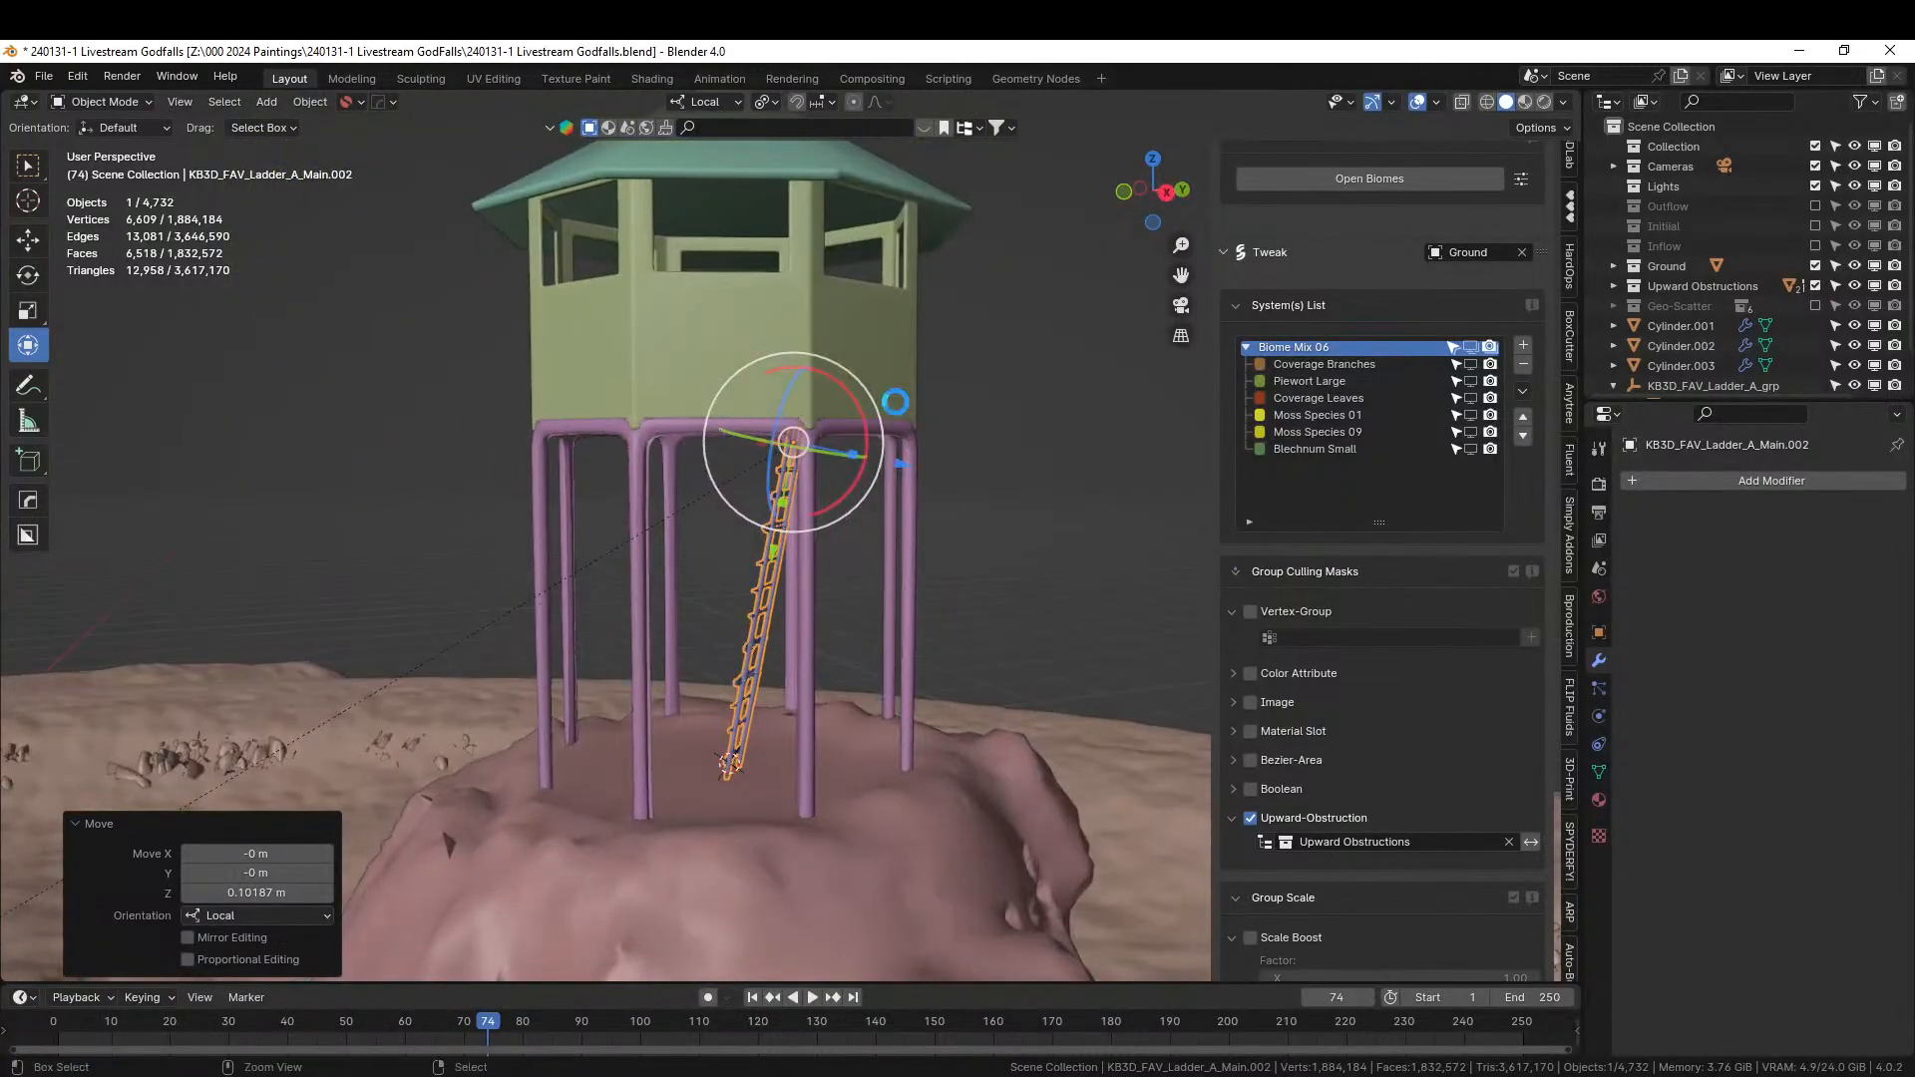
pyautogui.hotkey('ctrl', 's')
# Examine the lookout cabin, its legs and the ladder on the tower from several distances and angles.
pyautogui.scroll(-6, 896, 403)
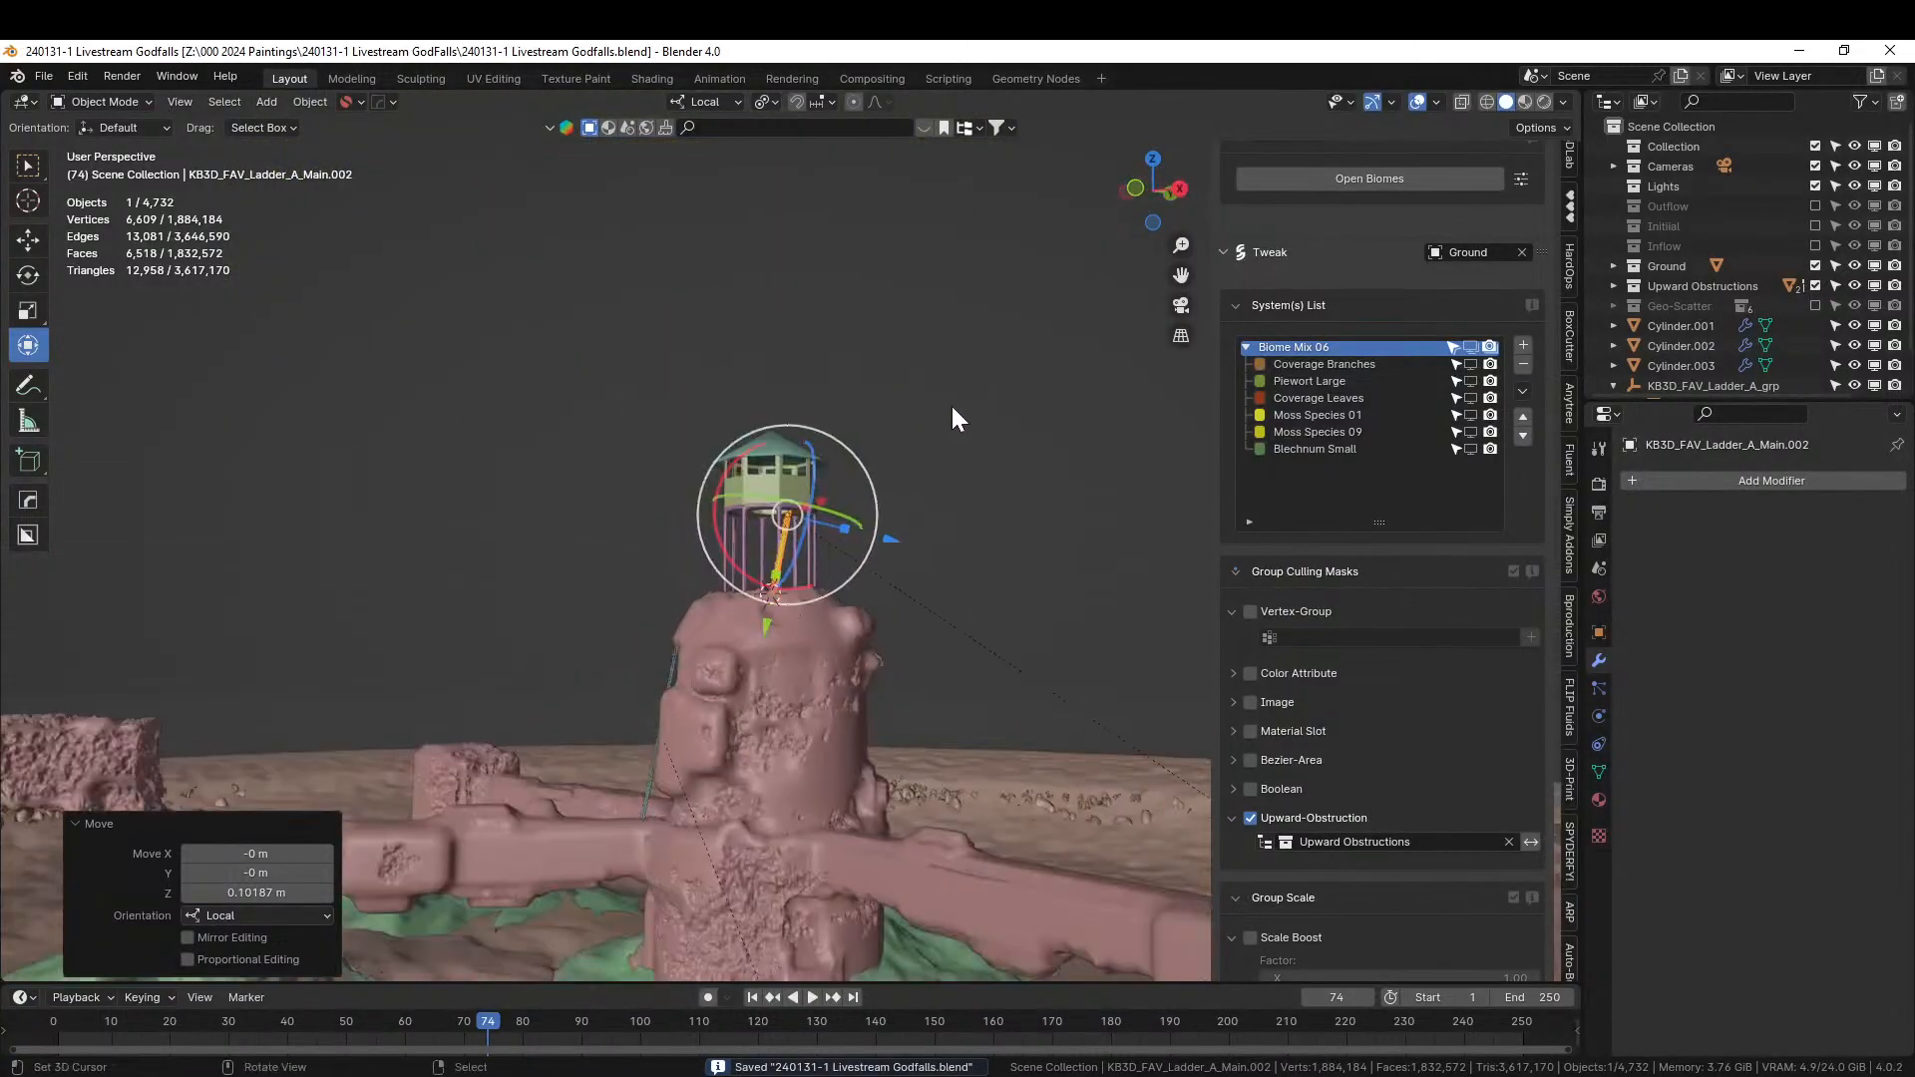
pyautogui.moveTo(950, 416)
pyautogui.mouseDown(button='middle')
pyautogui.moveTo(995, 421)
pyautogui.moveTo(1013, 454)
pyautogui.moveTo(928, 450)
pyautogui.moveTo(934, 486)
pyautogui.moveTo(931, 436)
pyautogui.moveTo(824, 585)
pyautogui.moveTo(812, 565)
pyautogui.moveTo(840, 589)
pyautogui.moveTo(904, 421)
pyautogui.moveTo(930, 423)
pyautogui.mouseUp(button='middle')
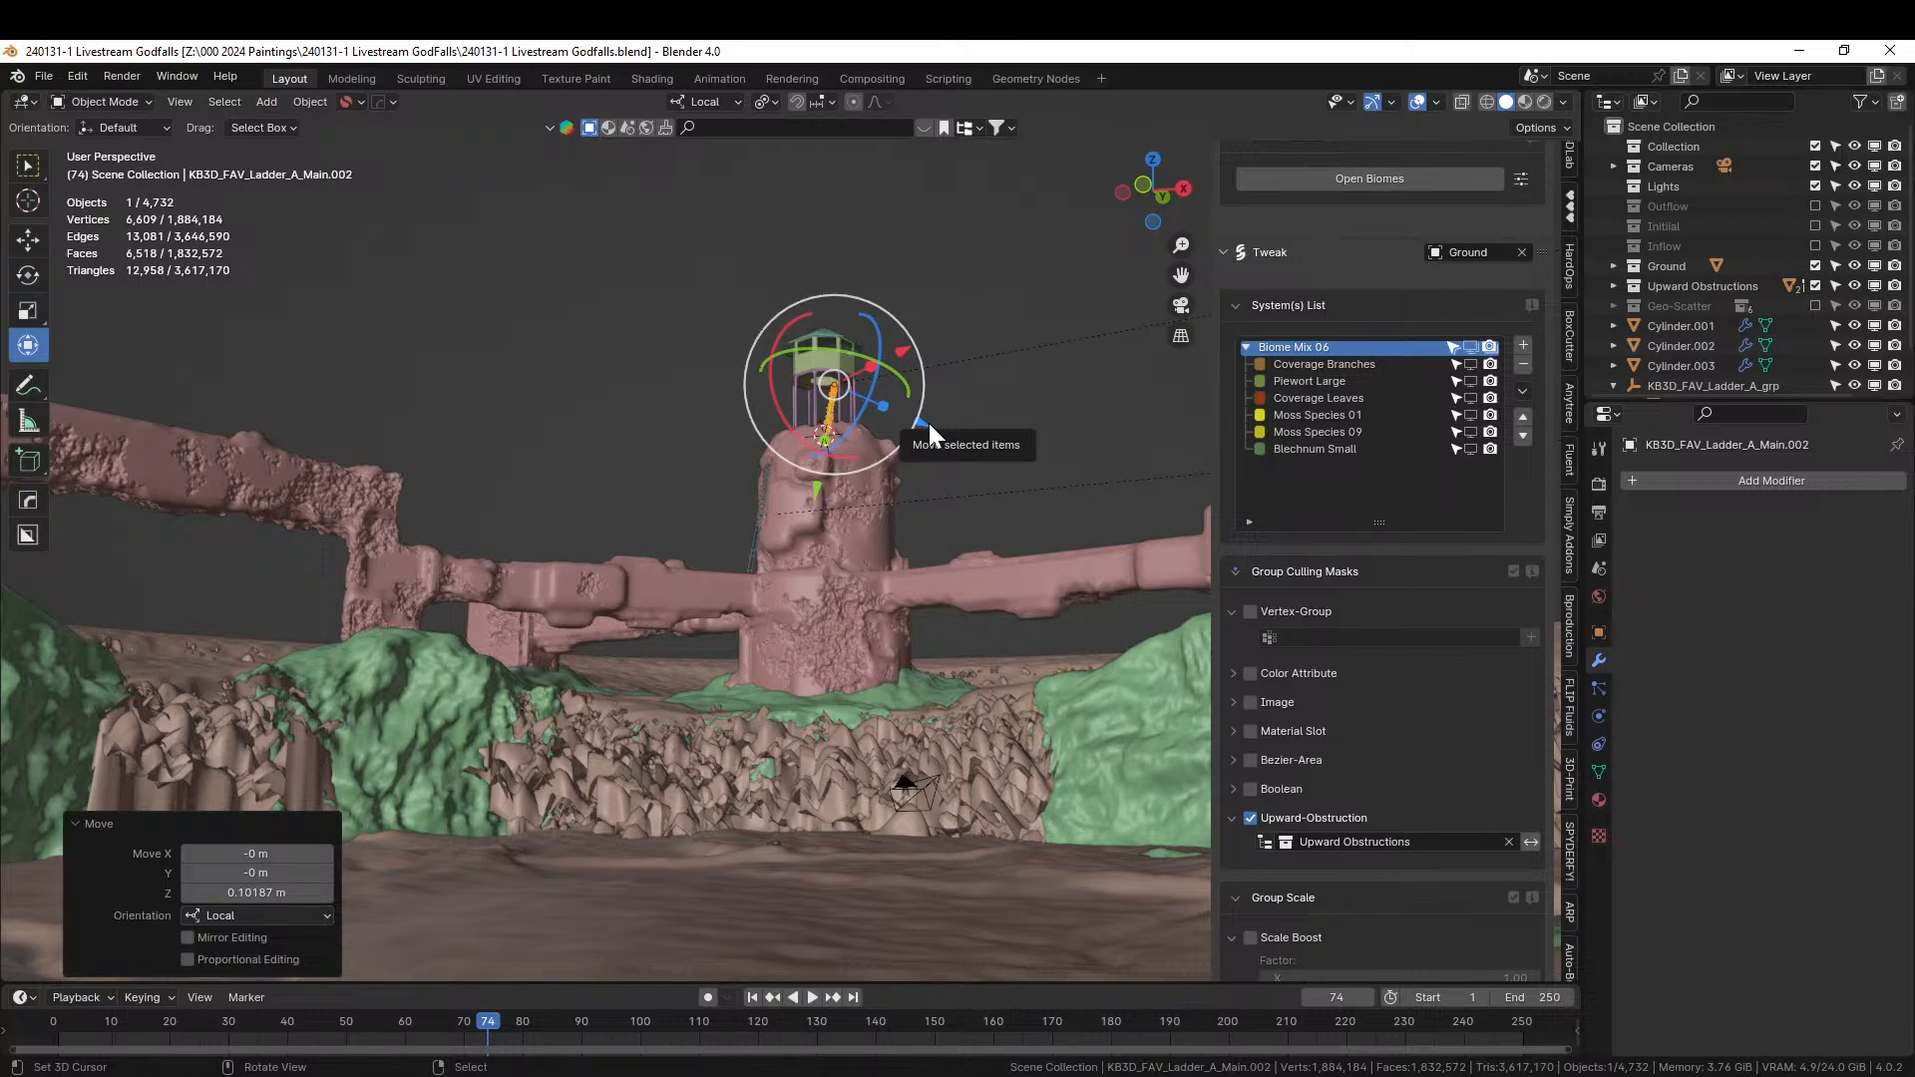
pyautogui.scroll(6, 852, 394)
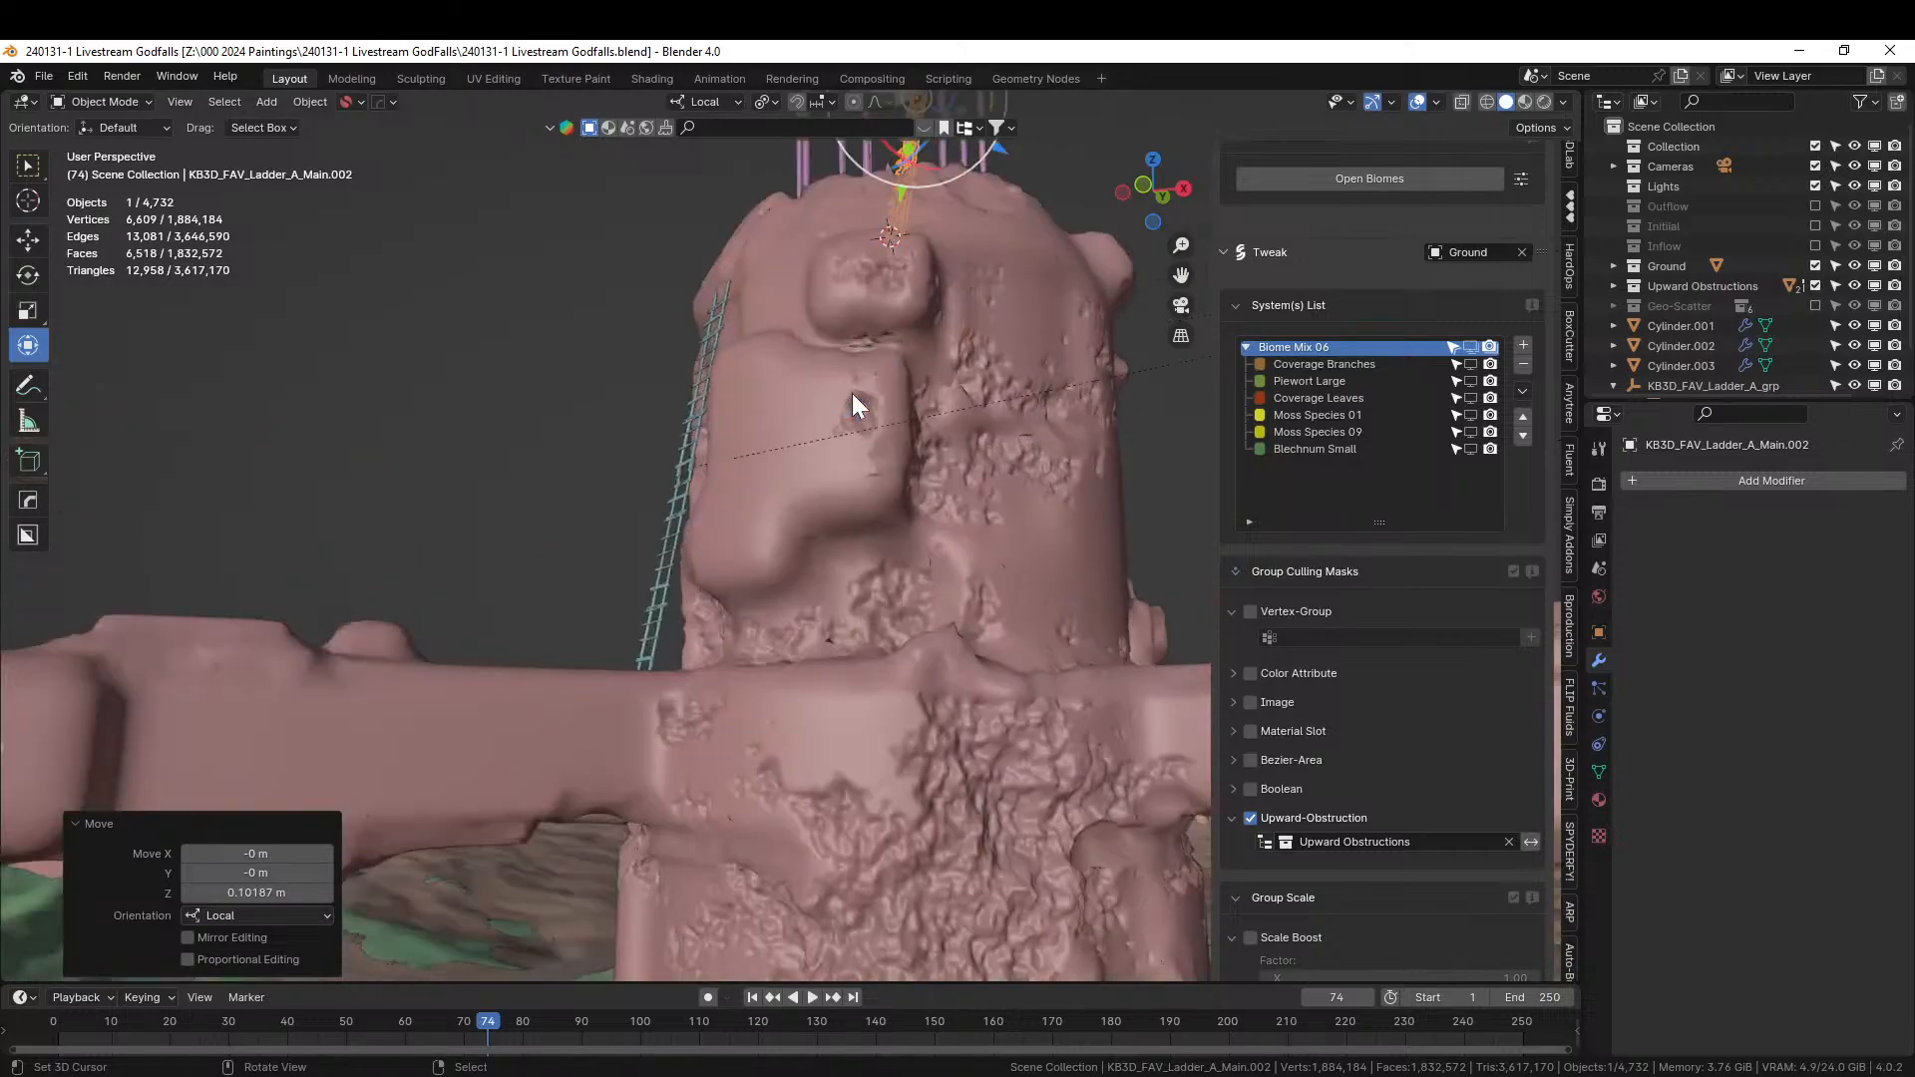
pyautogui.keyDown('shift'); pyautogui.moveTo(860, 564); pyautogui.dragTo(818, 205, button='middle'); pyautogui.keyUp('shift')
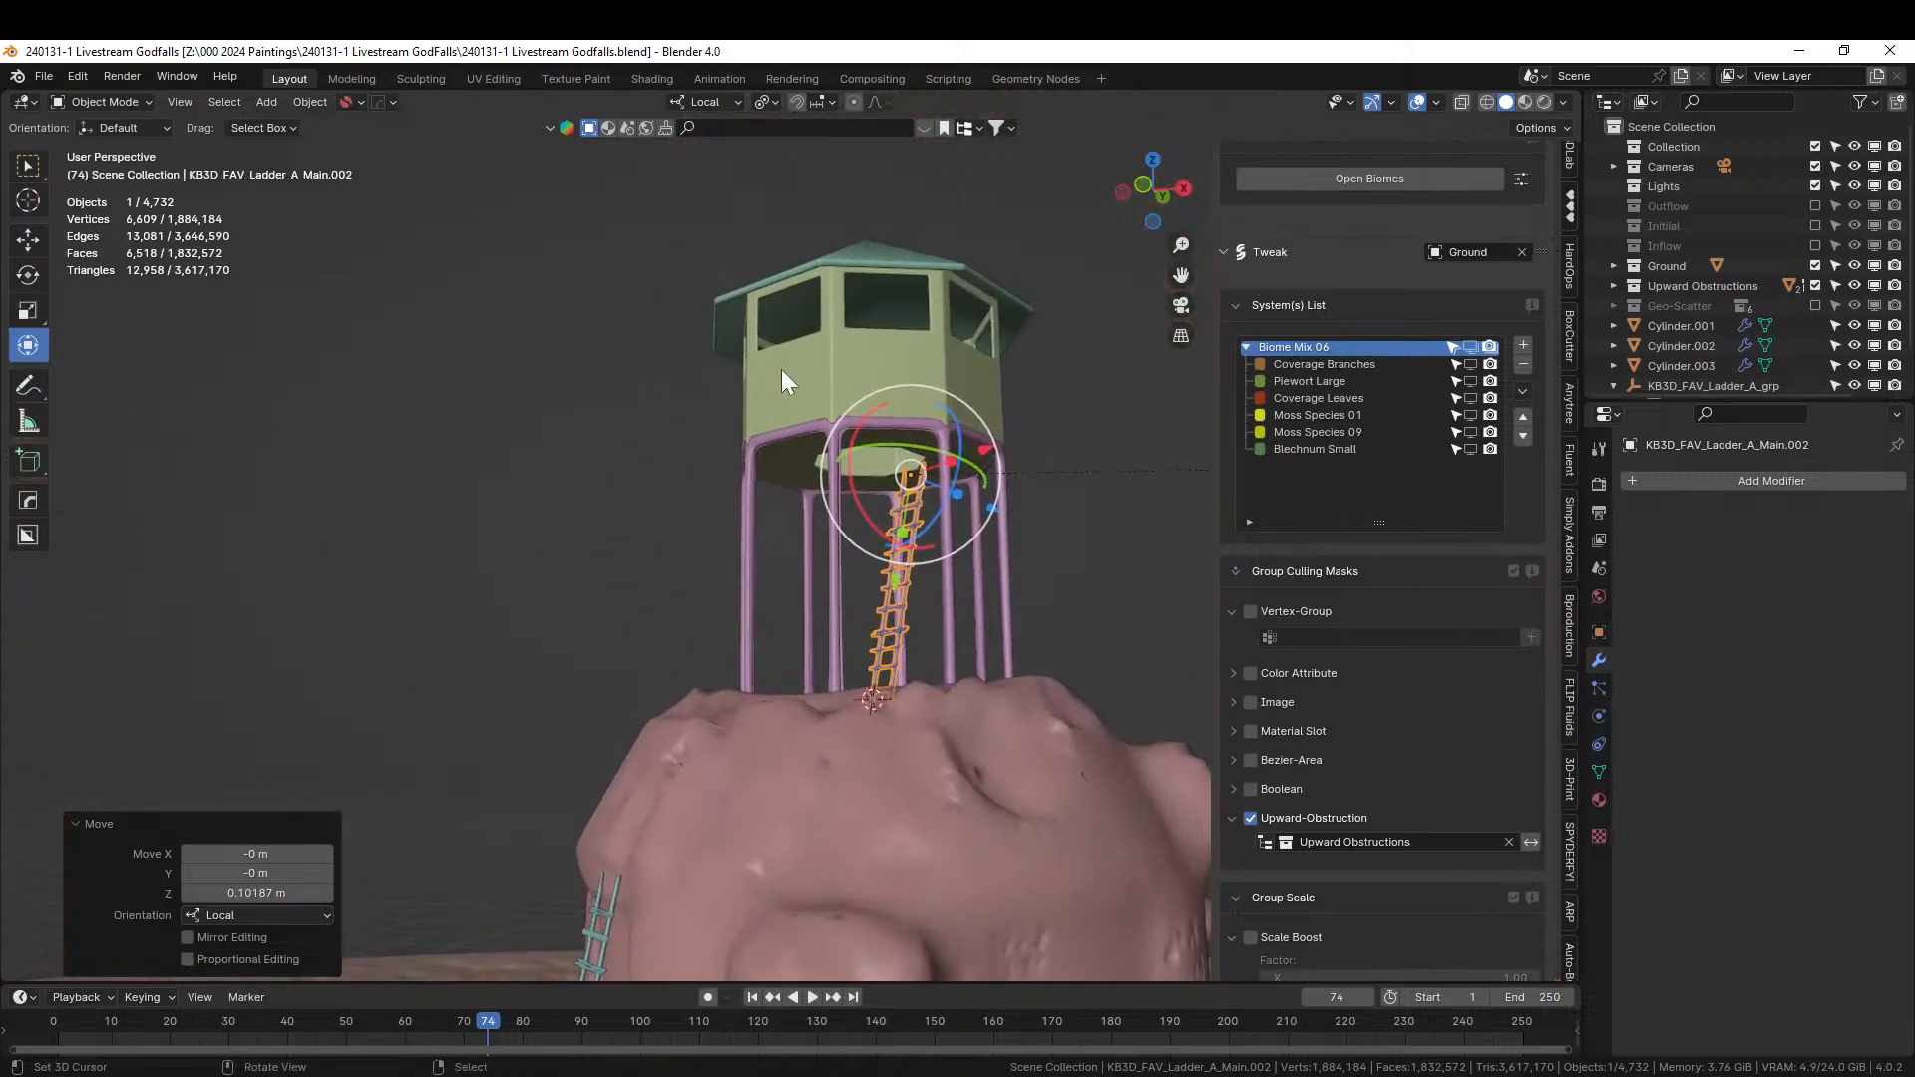
pyautogui.scroll(3, 781, 372)
pyautogui.scroll(-3, 788, 429)
pyautogui.moveTo(767, 449); pyautogui.dragTo(655, 491, button='middle')
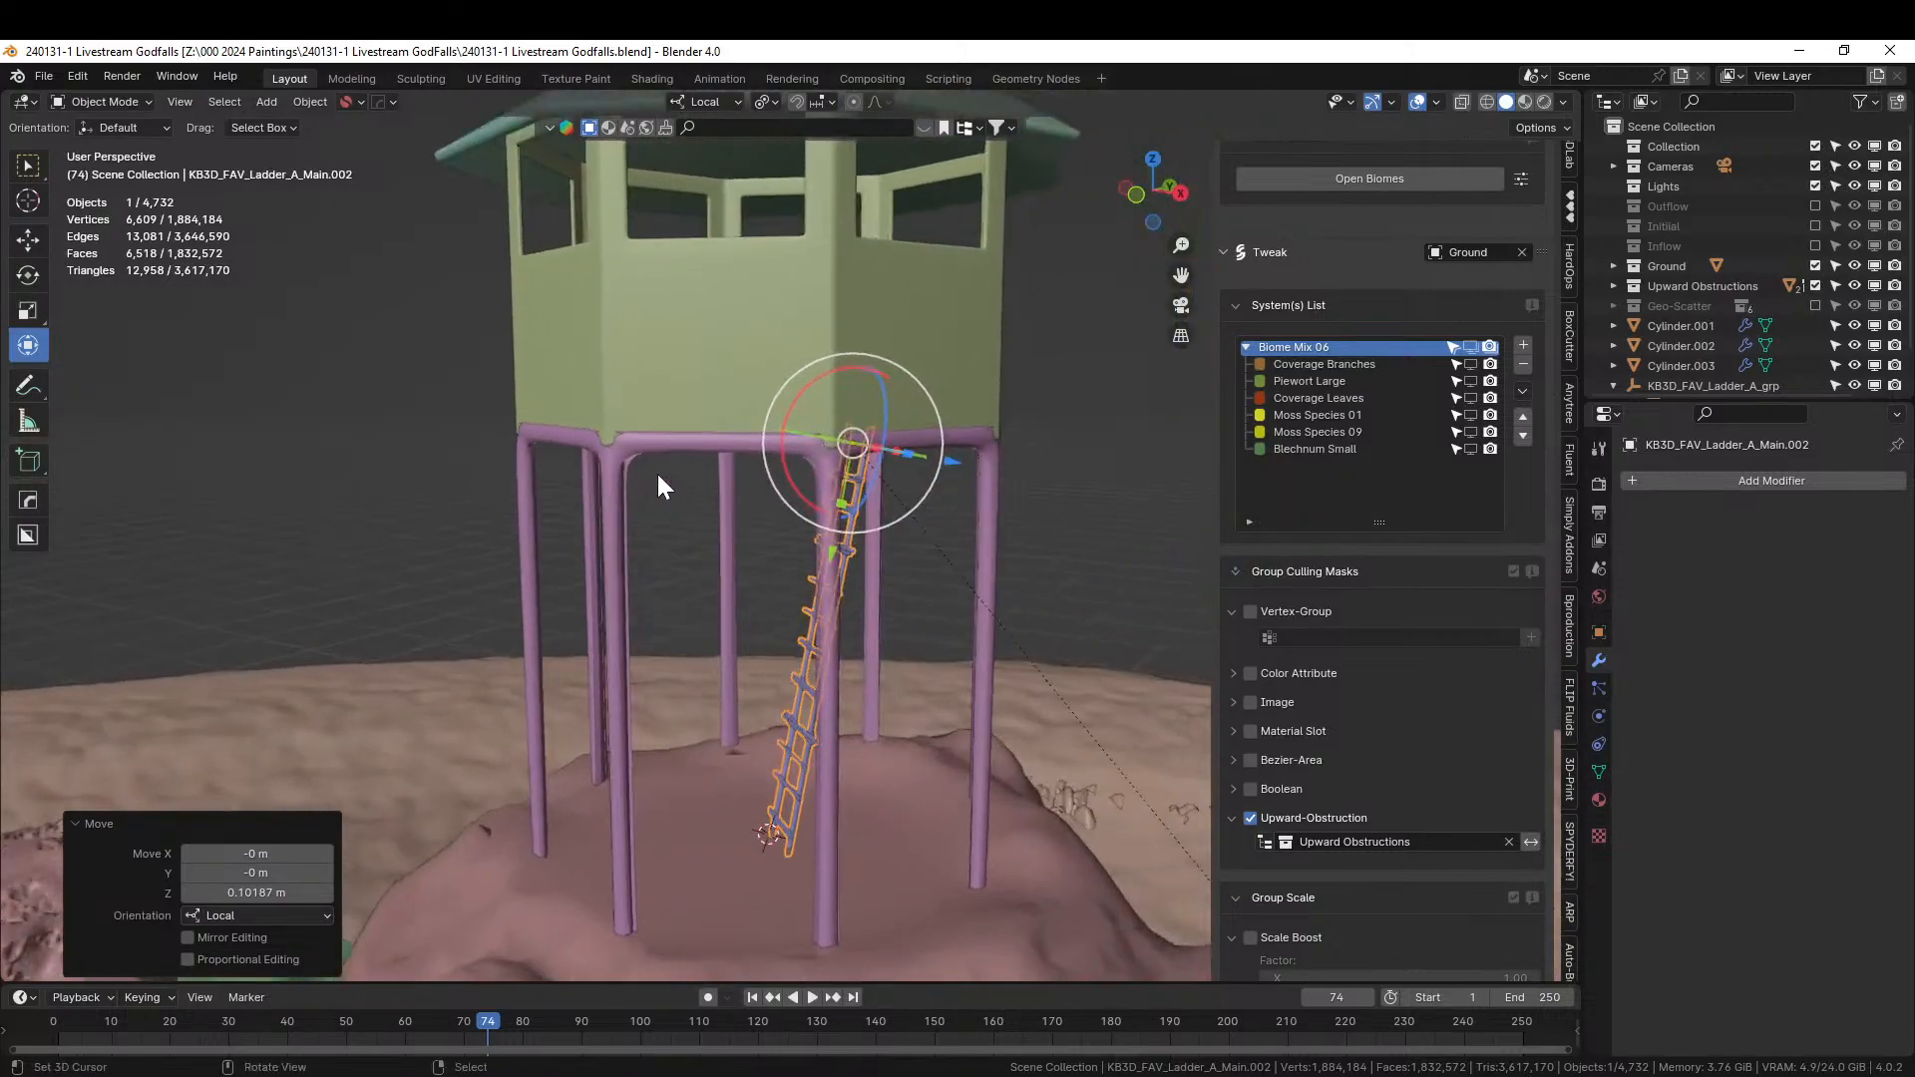
# Add a Displace modifier to the purple leg frame under the cabin and set its strength to 0.1.
pyautogui.click(605, 466)
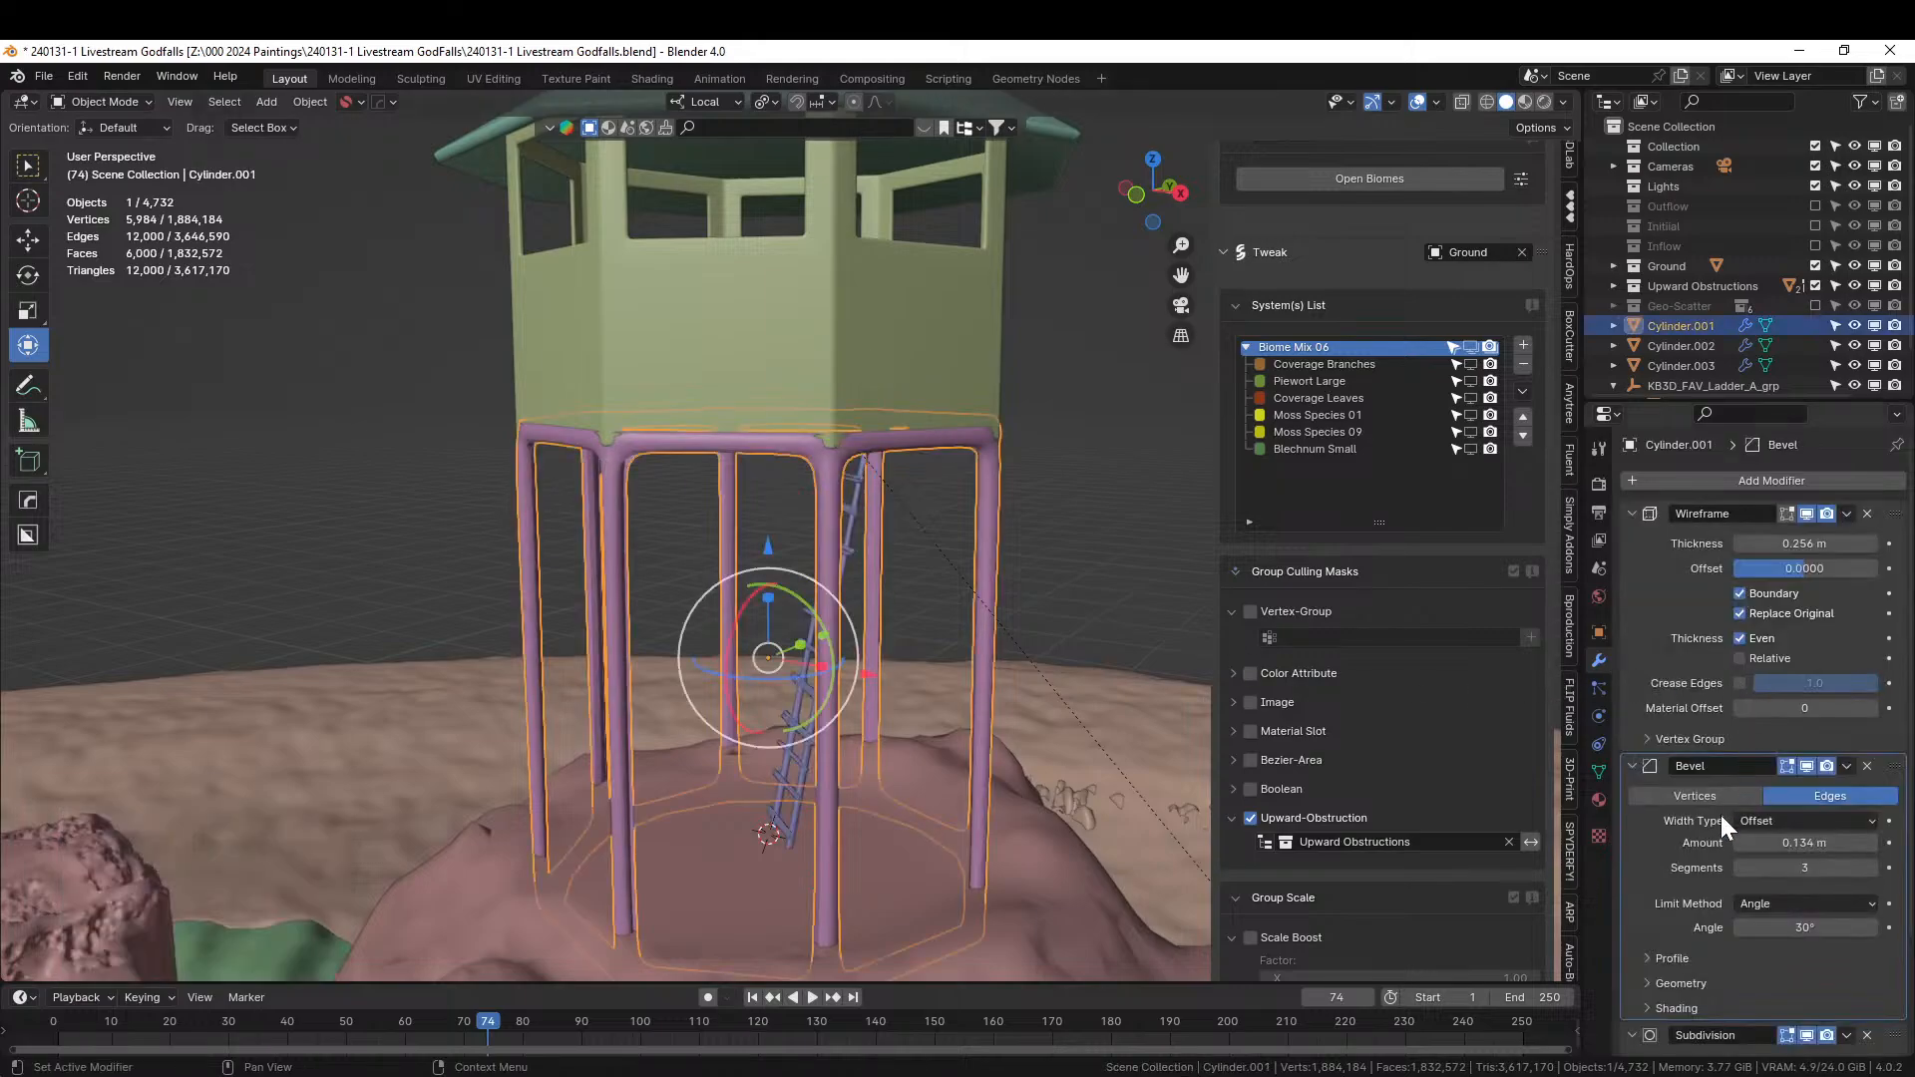
pyautogui.scroll(-3, 1722, 815)
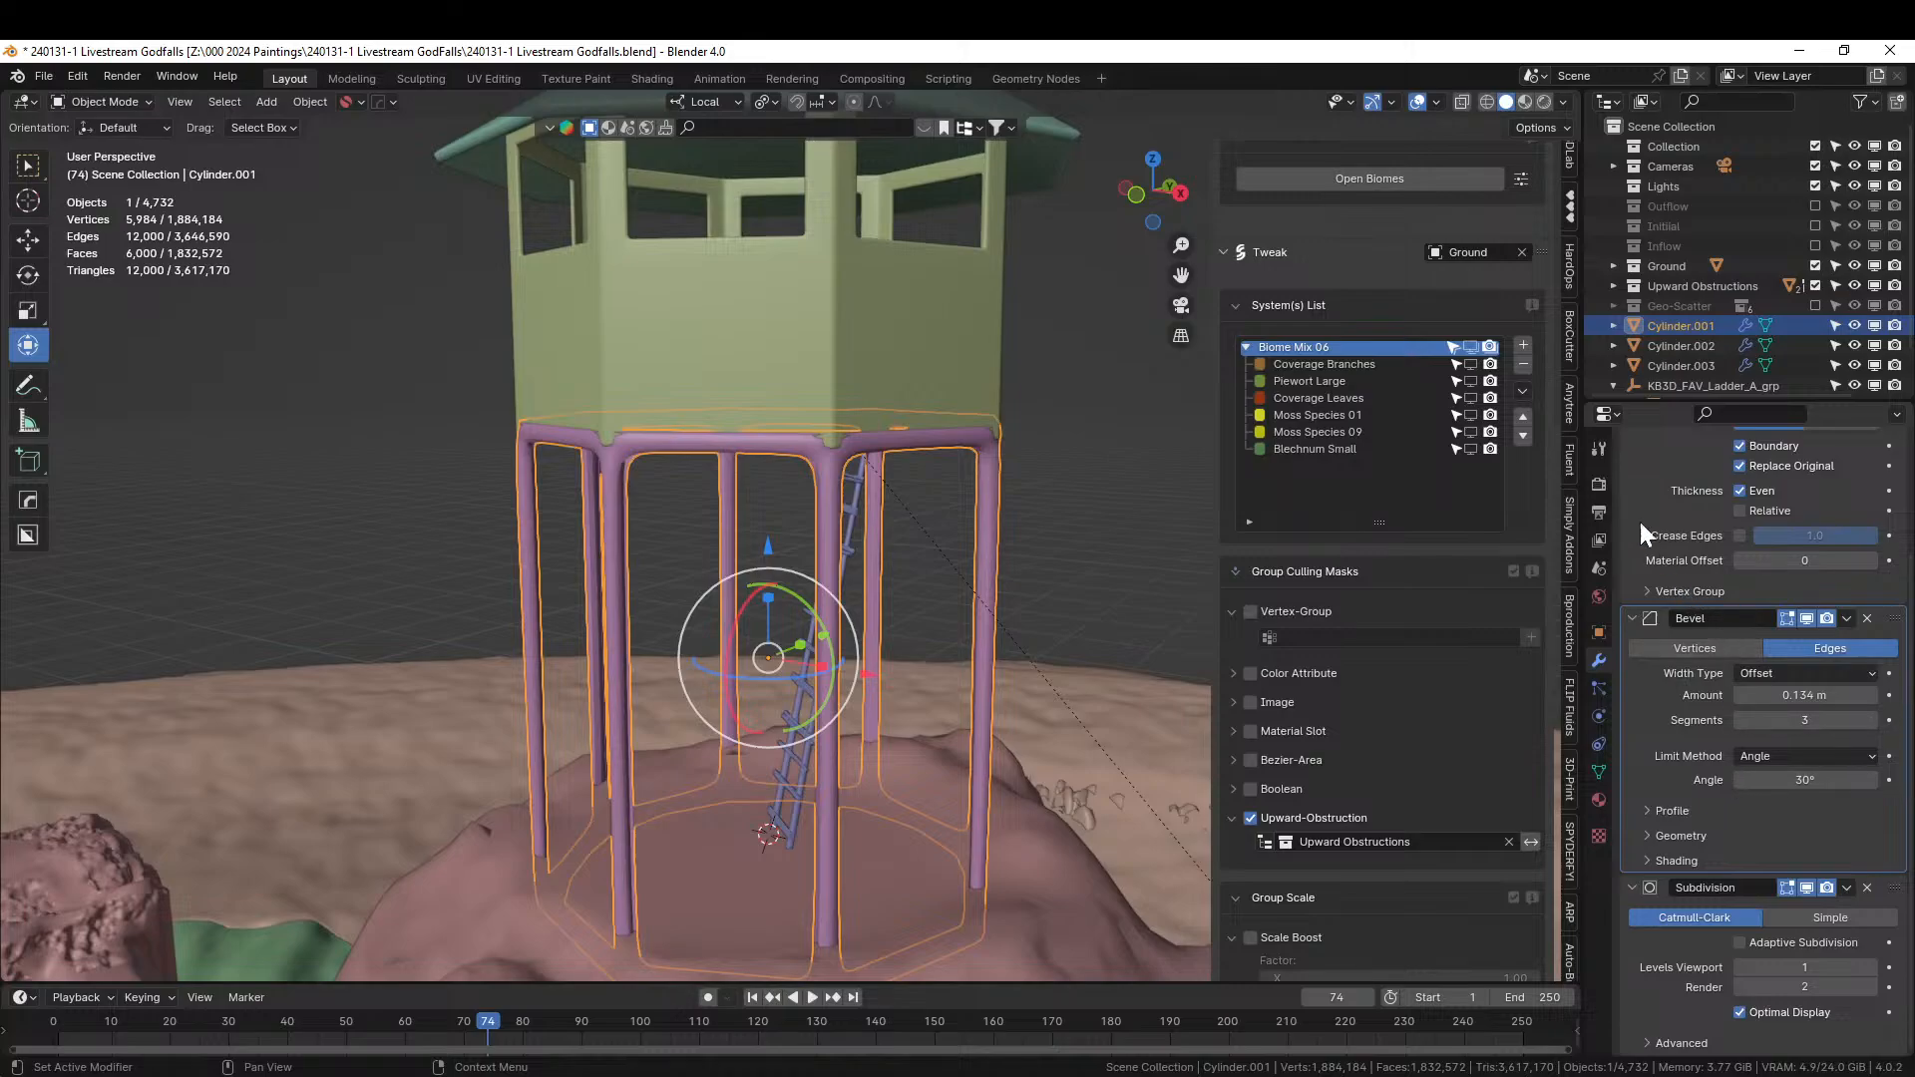
pyautogui.scroll(4, 1686, 524)
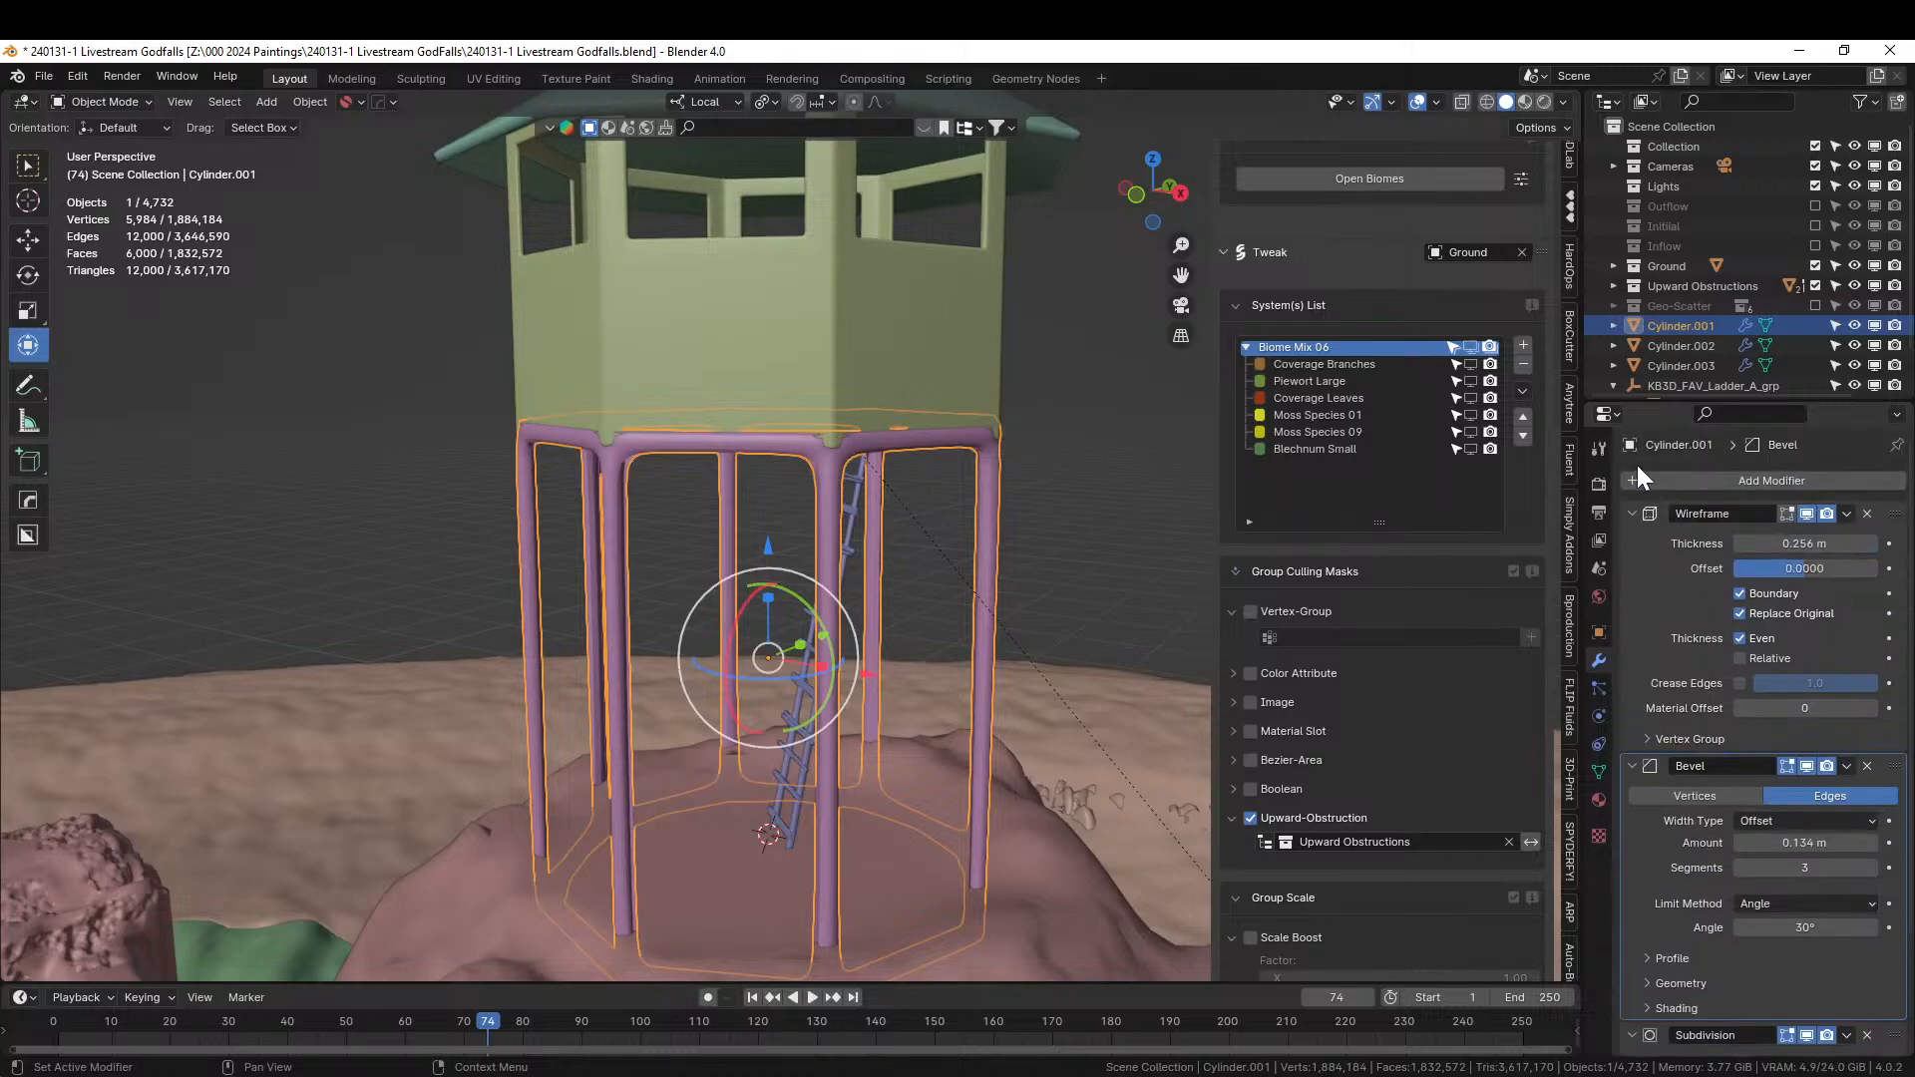
pyautogui.click(1664, 481)
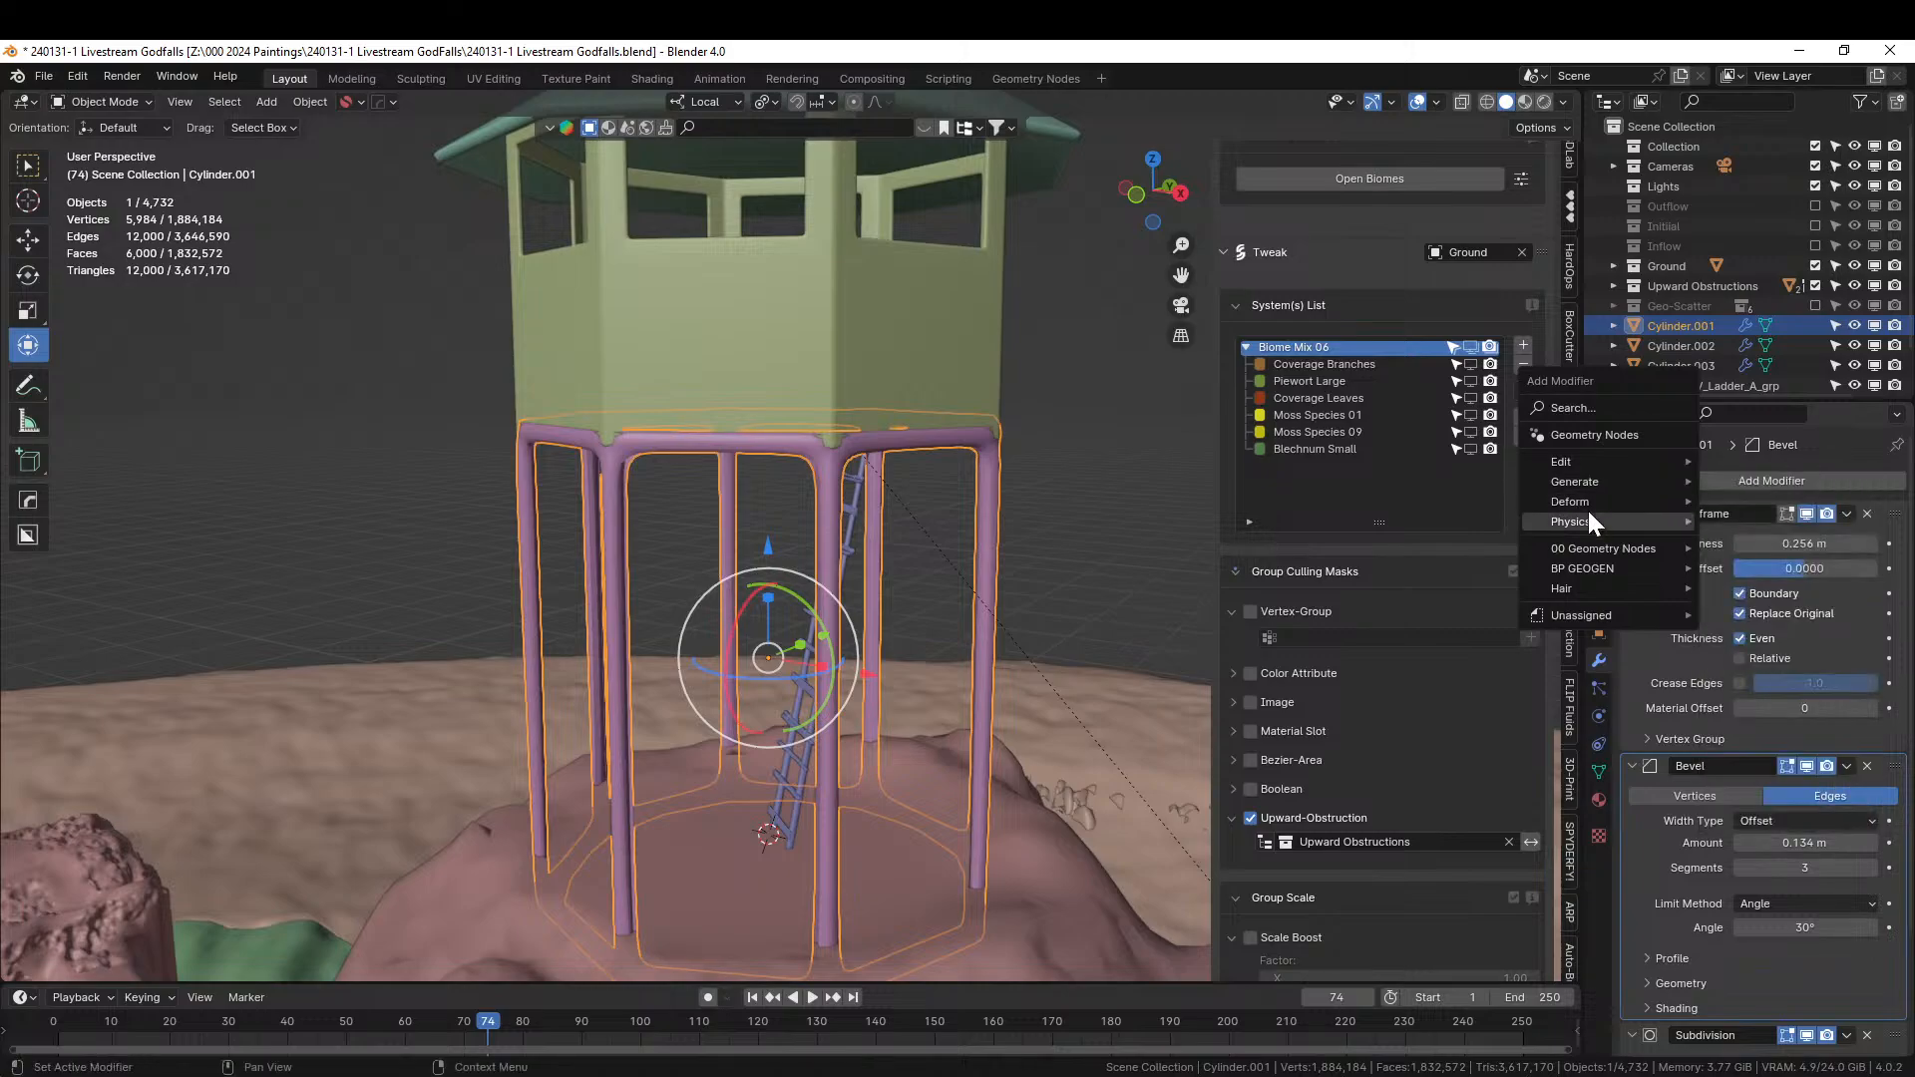
pyautogui.moveTo(1568, 503)
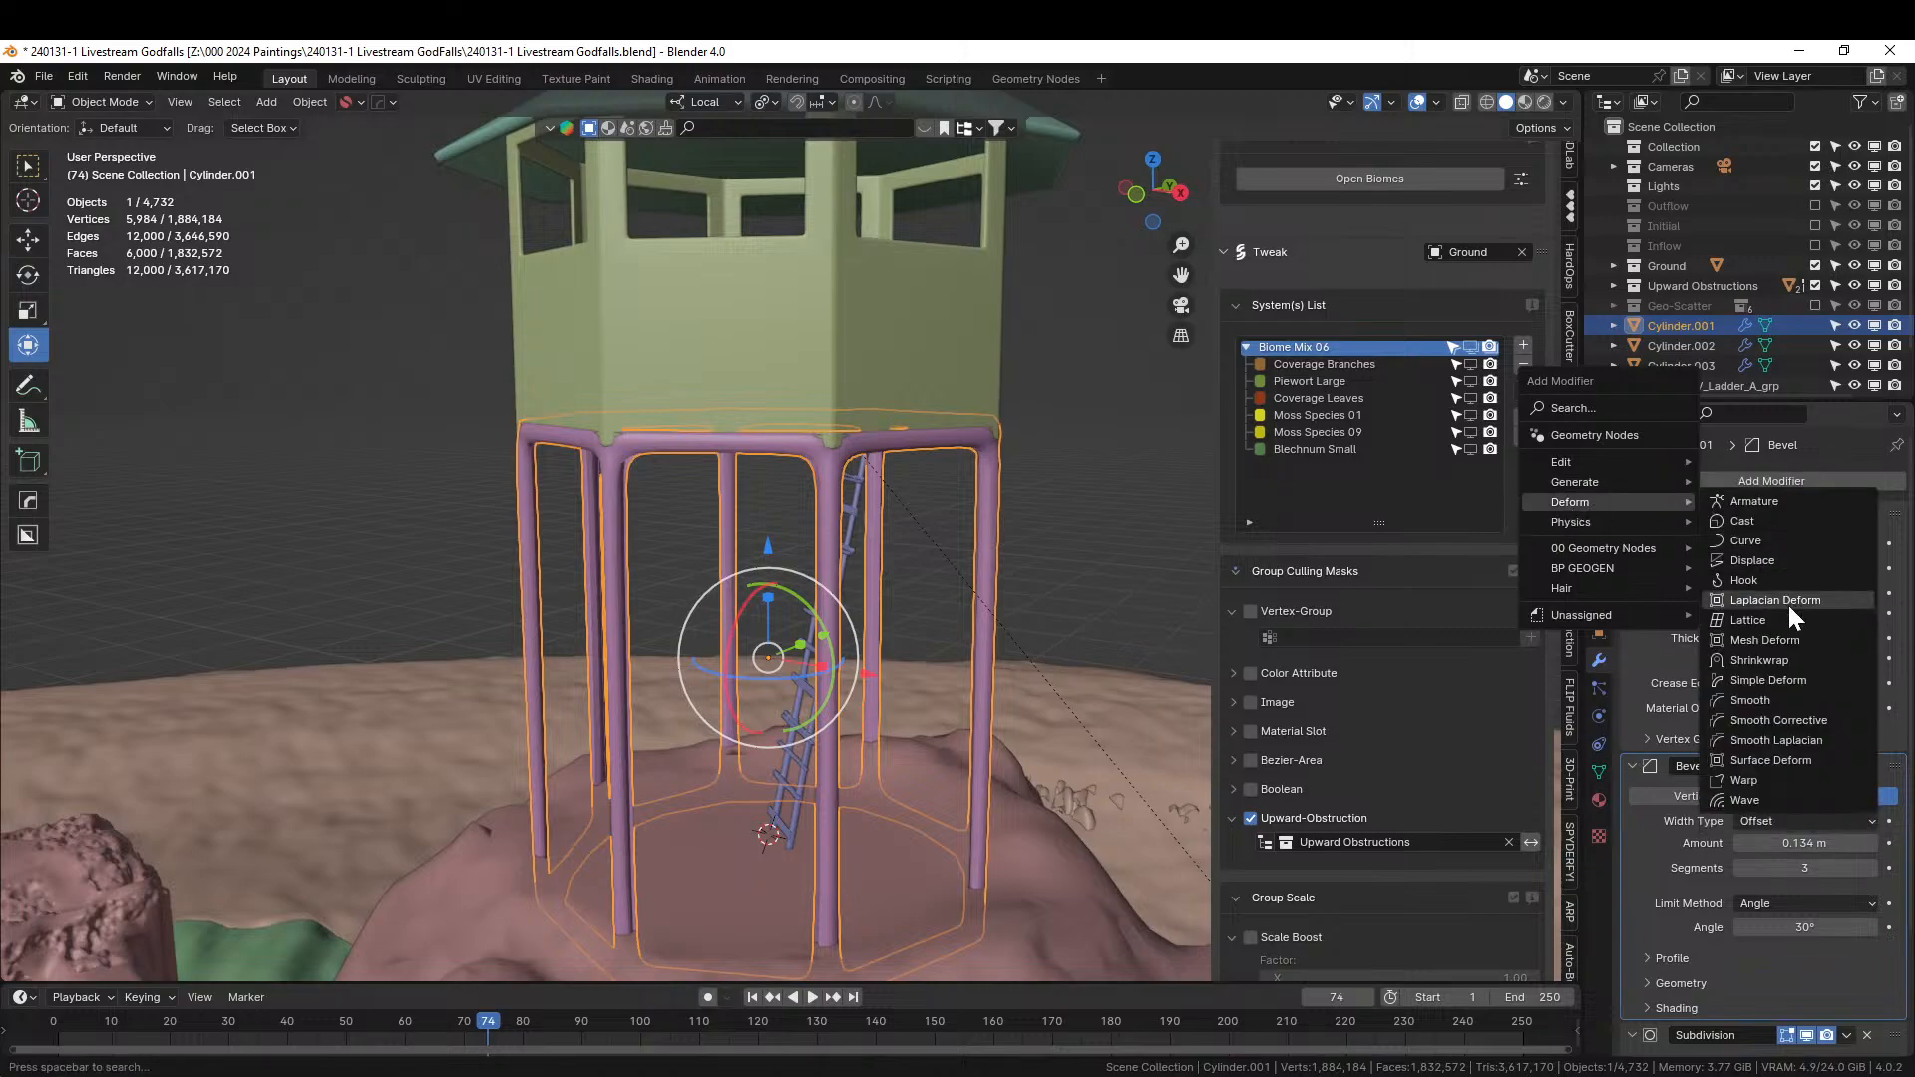
pyautogui.click(1773, 556)
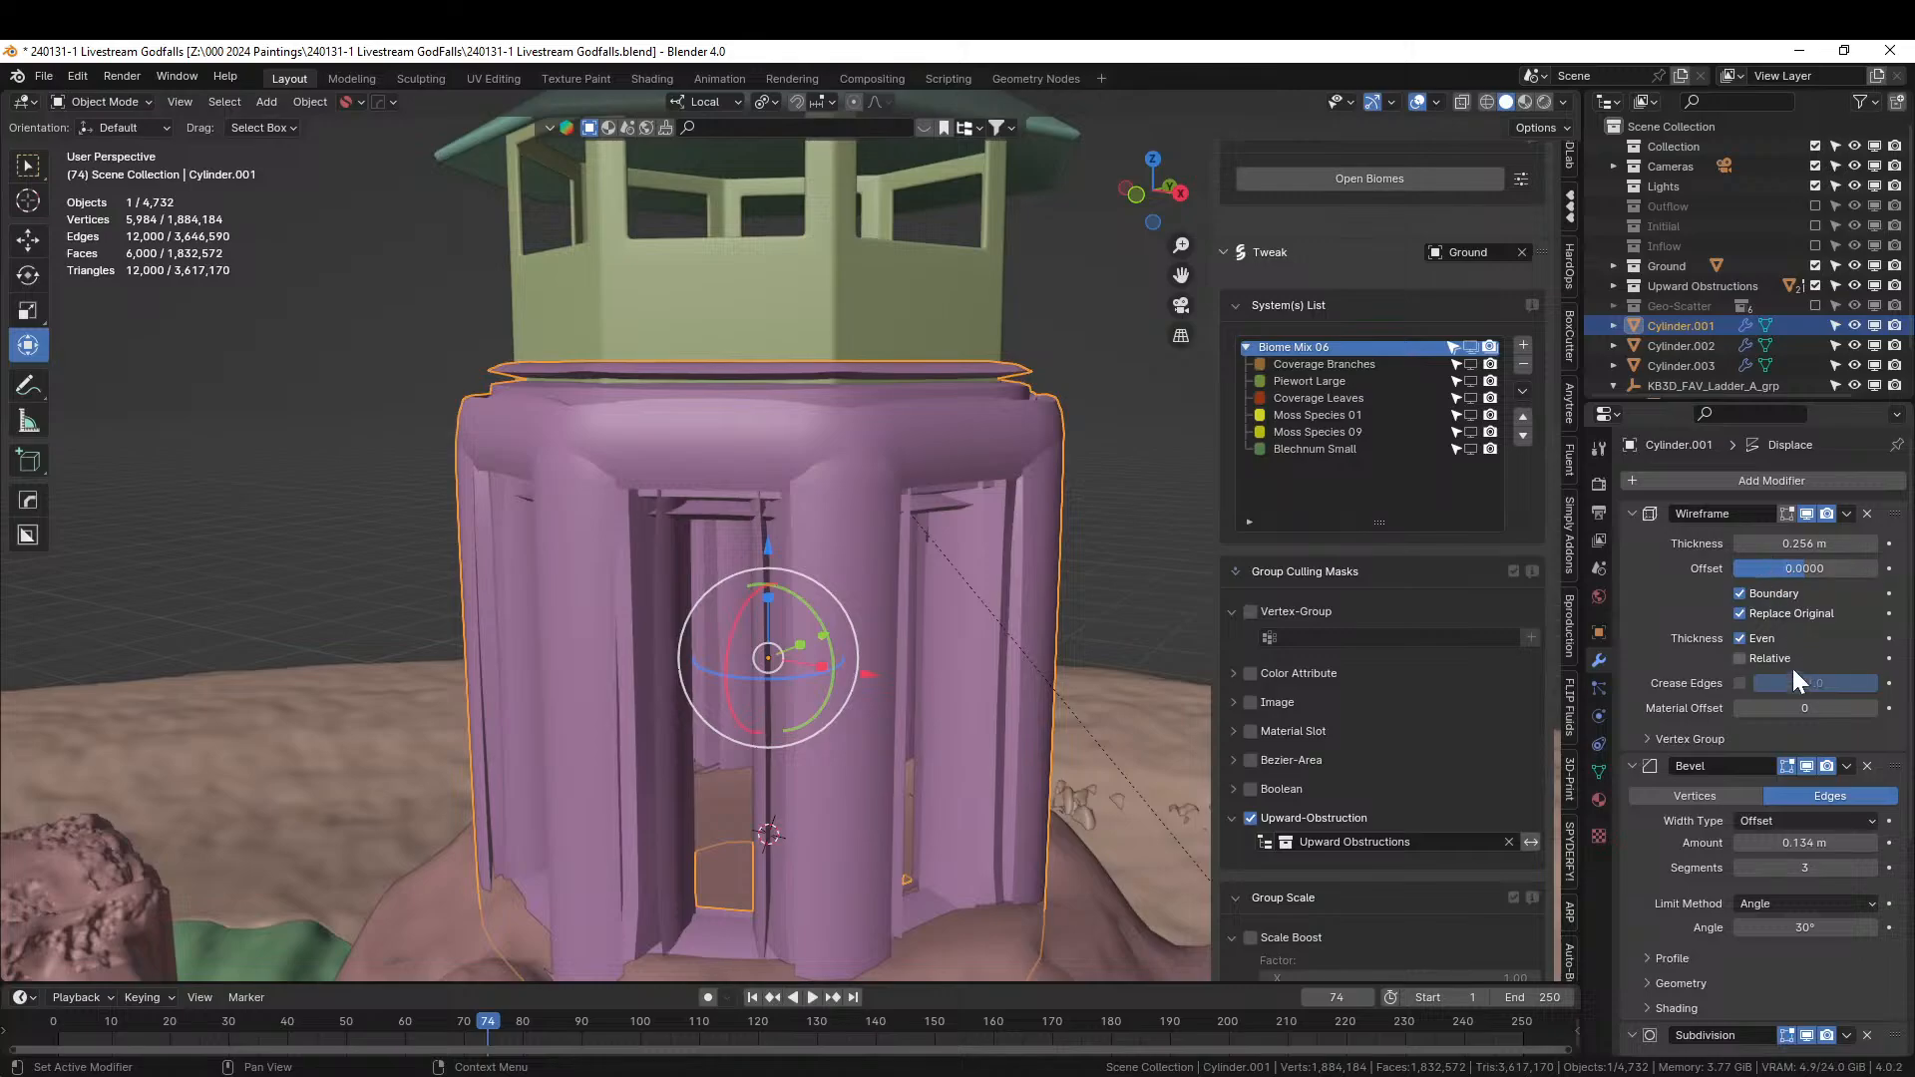
pyautogui.scroll(-8, 1785, 800)
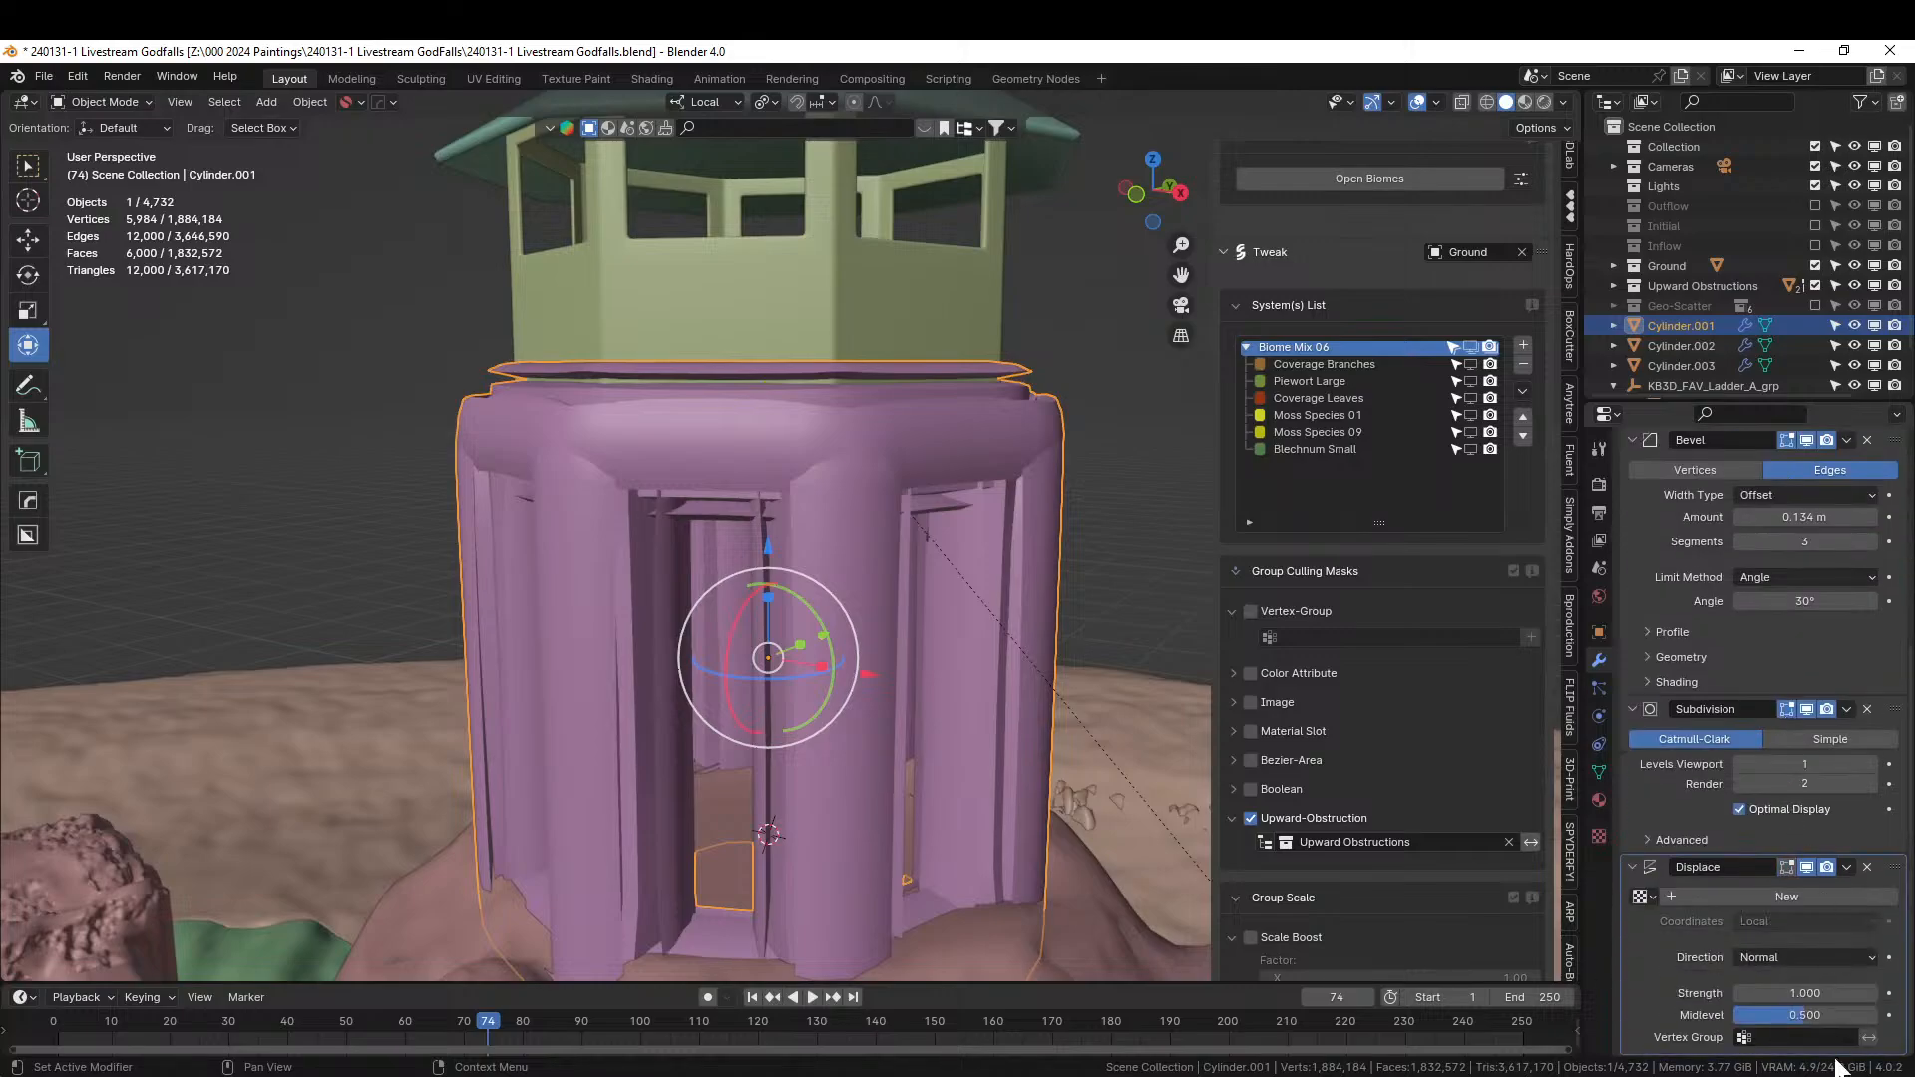
pyautogui.click(1801, 994)
pyautogui.write('.1')
pyautogui.press('Return')
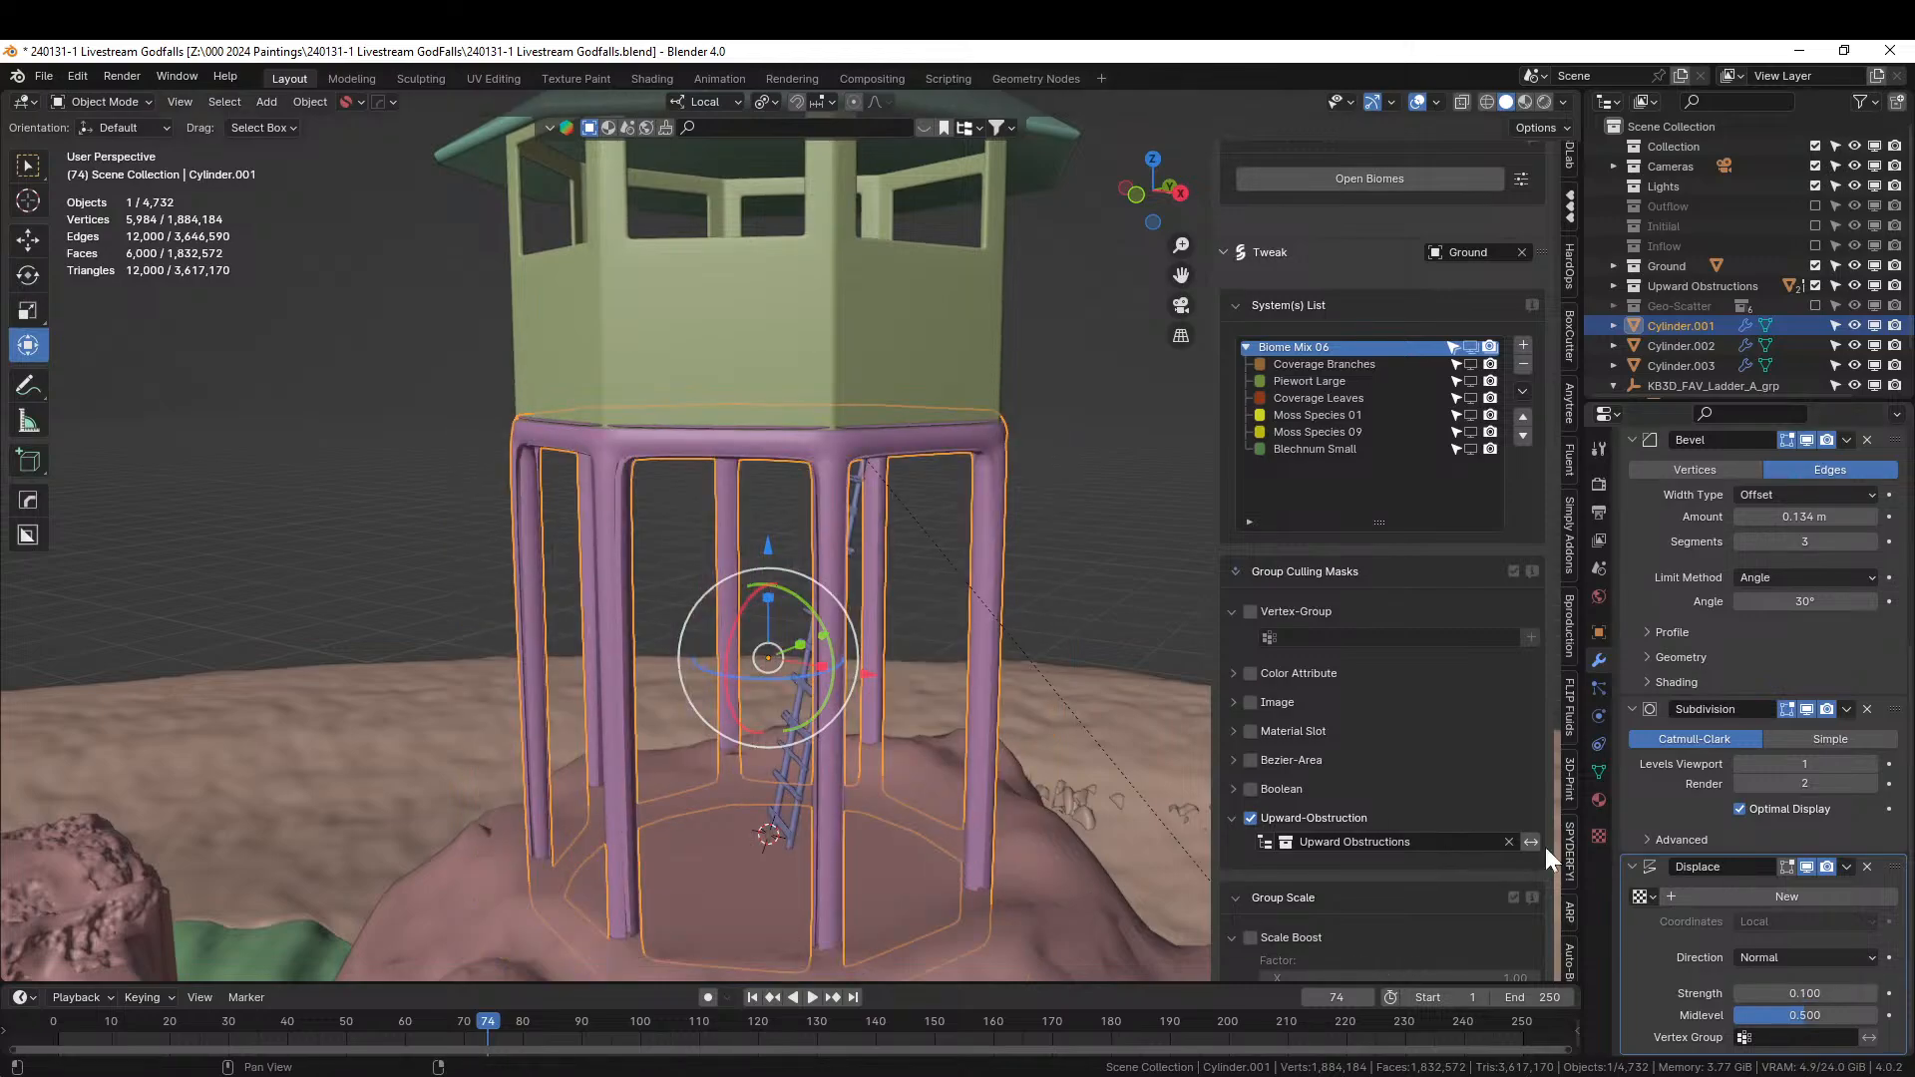
# Give the leg frame's Displace modifier a new Distorted Noise texture with a size of 1.19.
pyautogui.click(1665, 896)
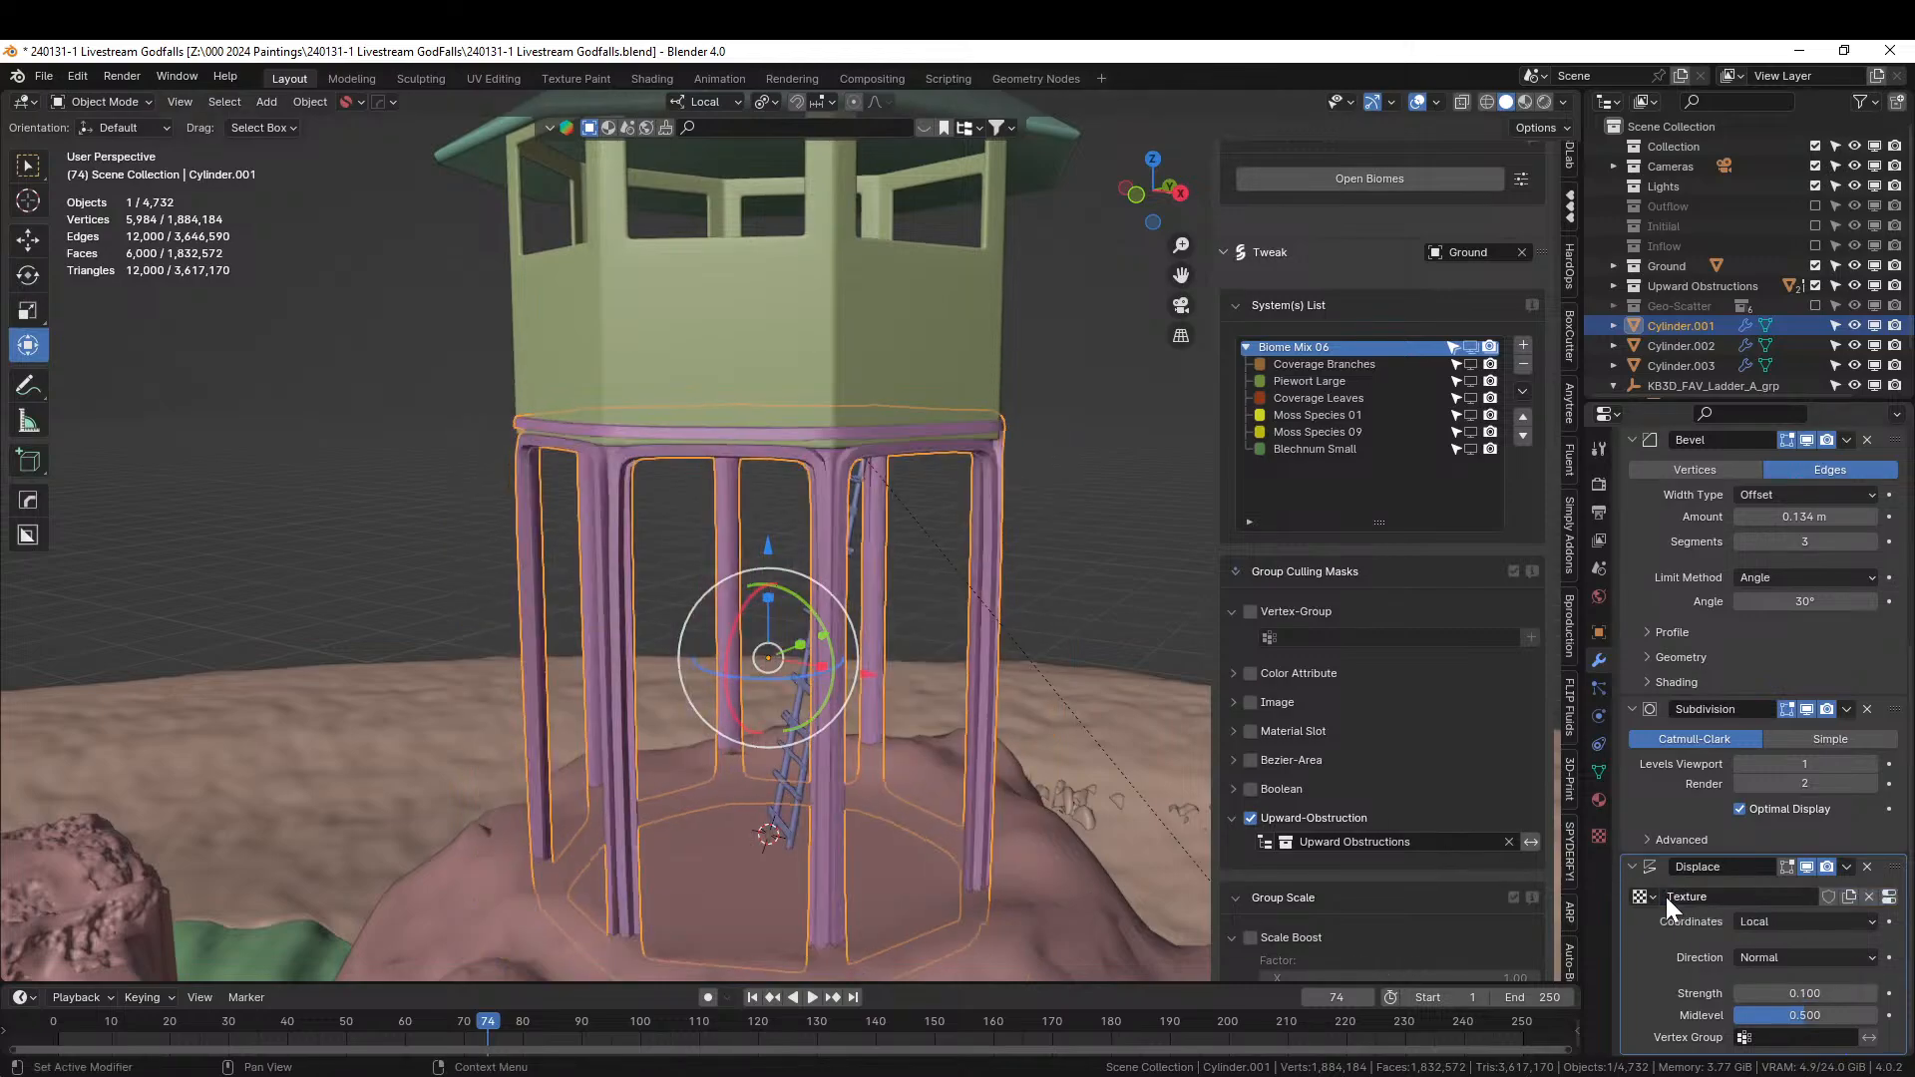
pyautogui.click(1600, 835)
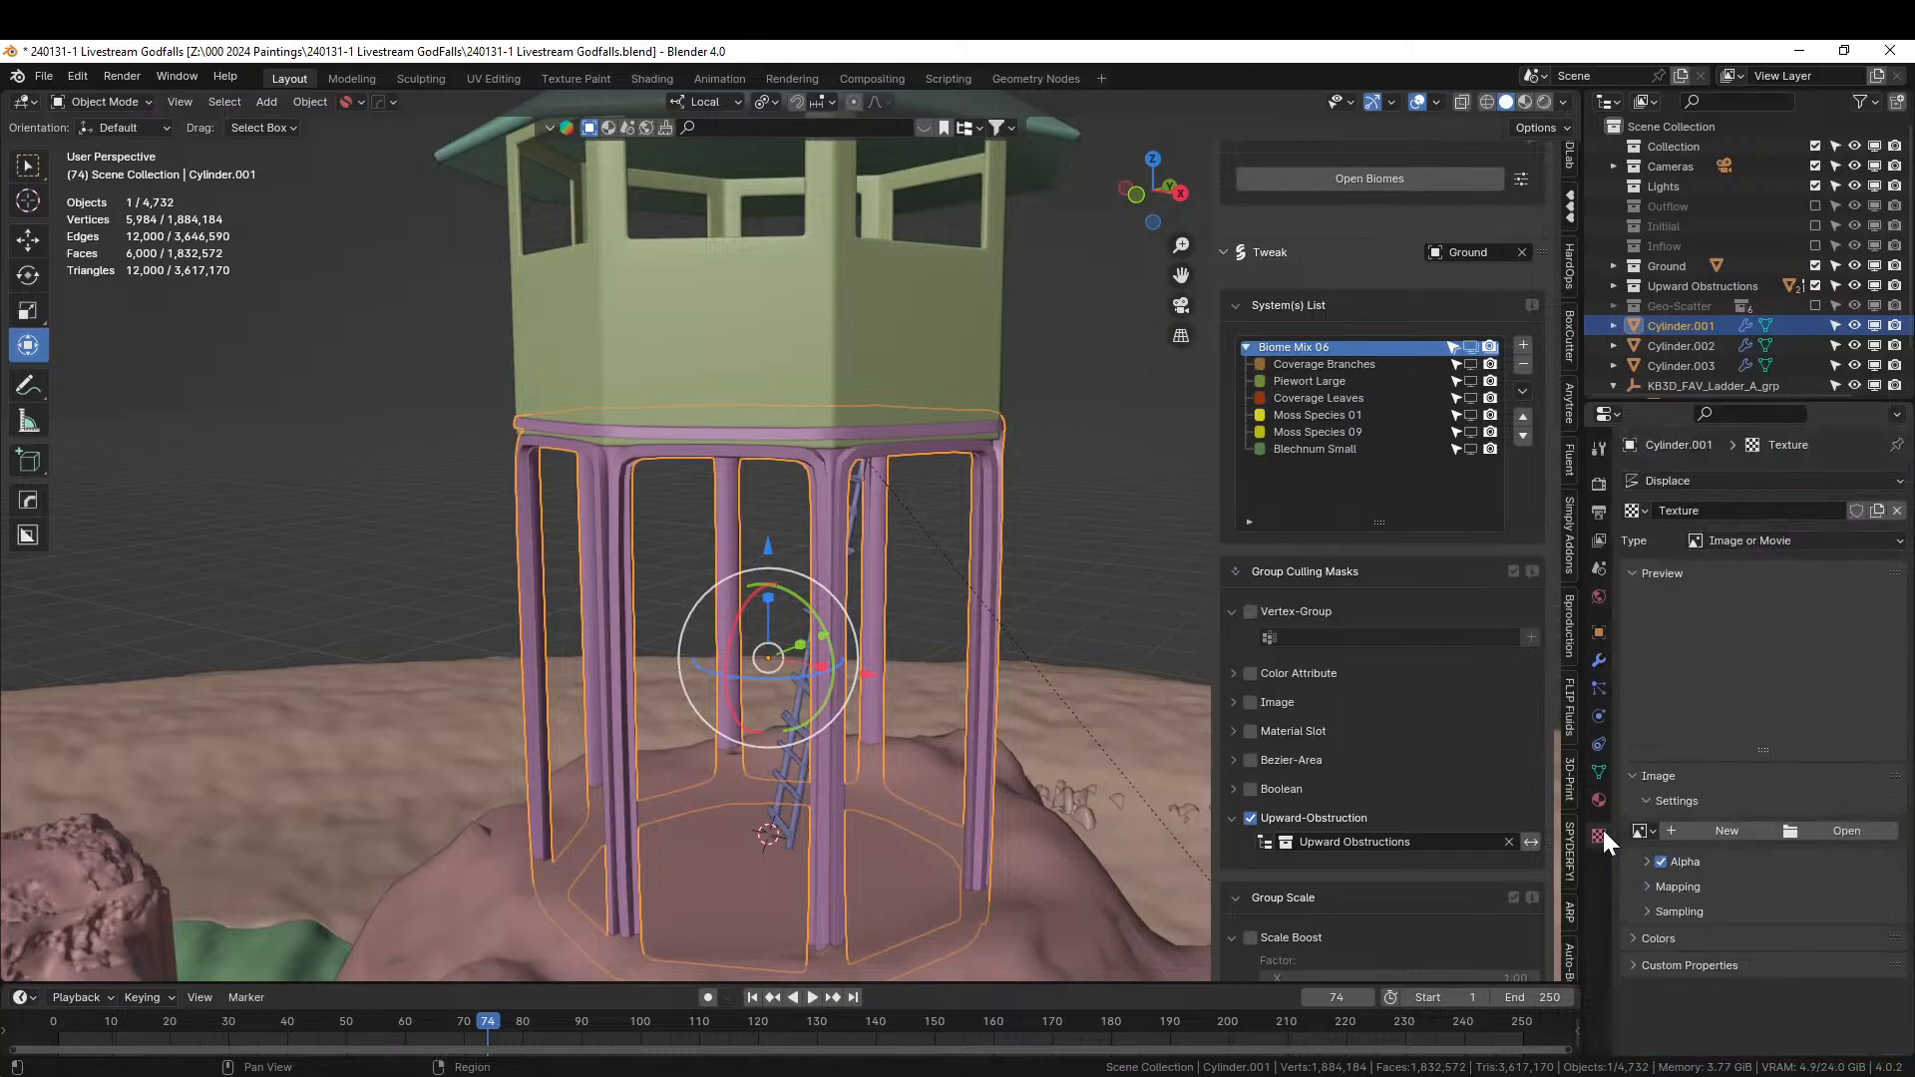
pyautogui.click(1714, 533)
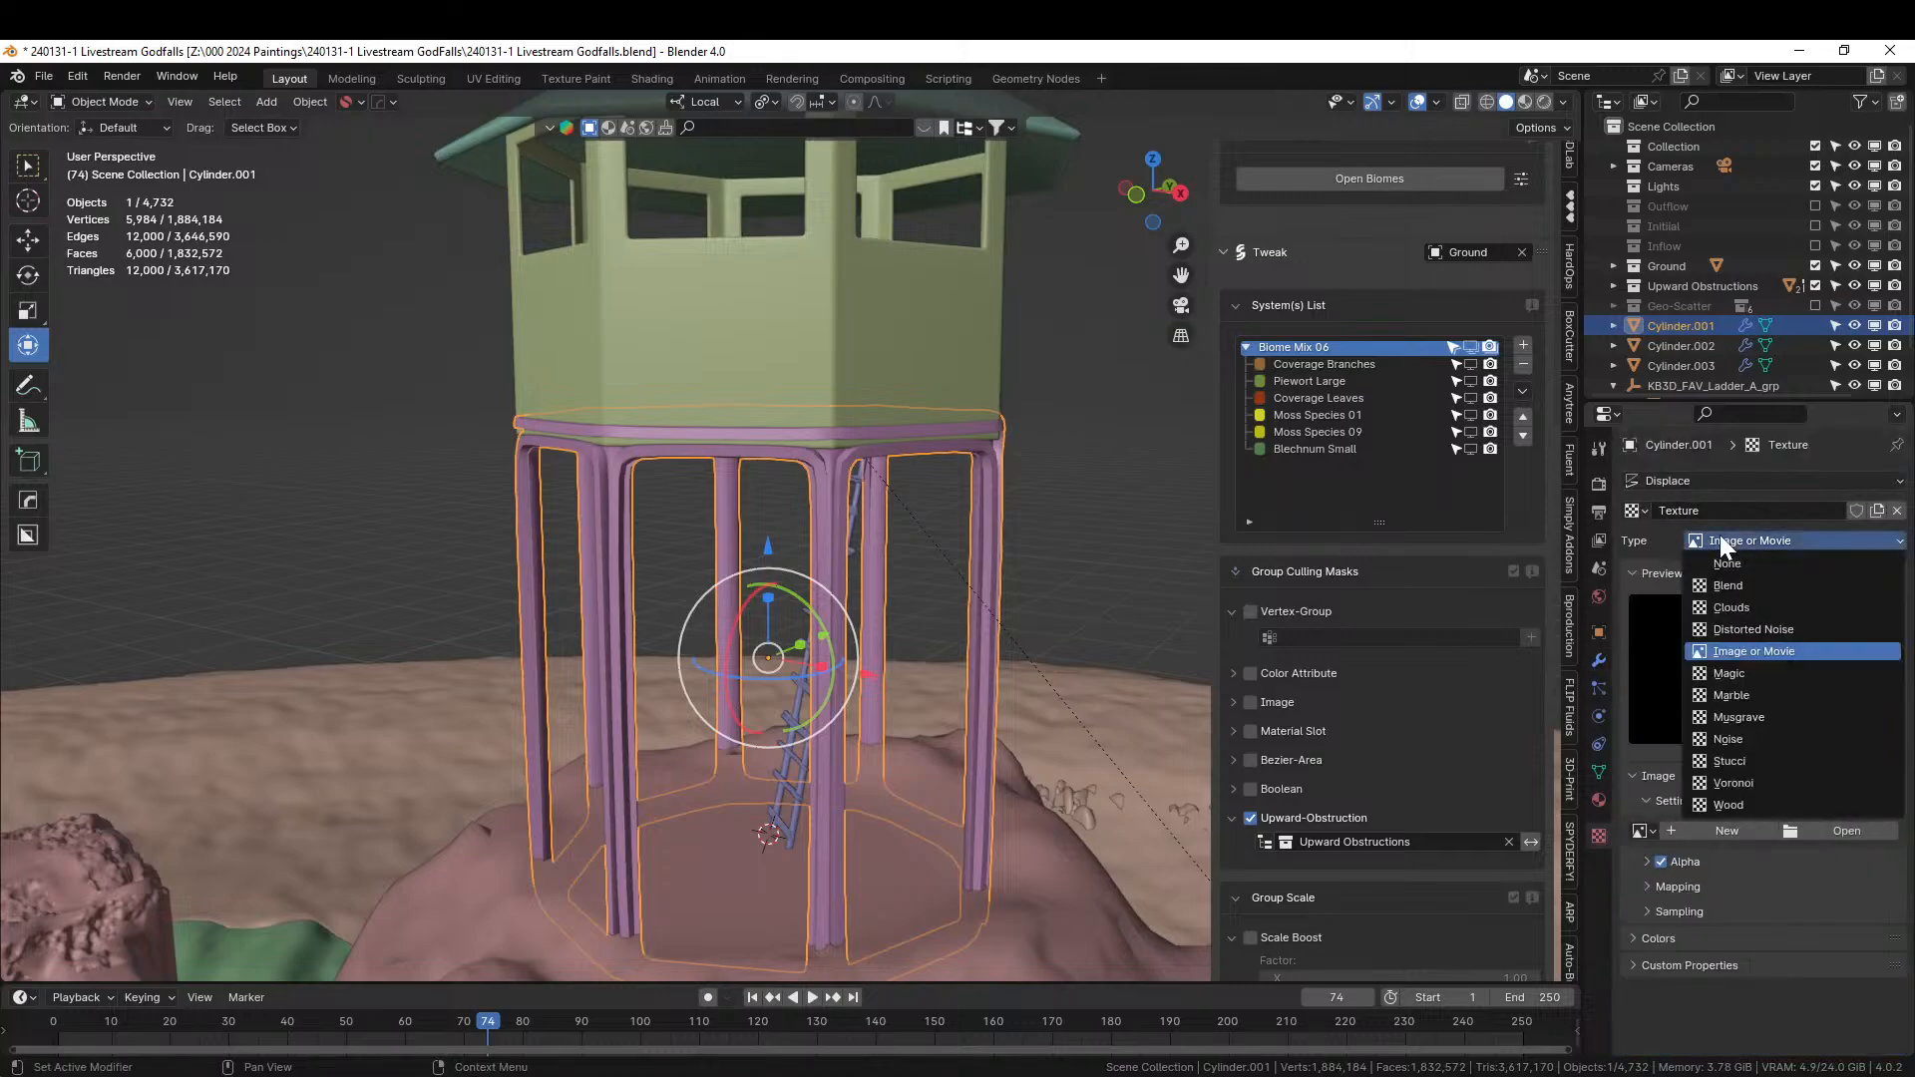
pyautogui.click(1757, 629)
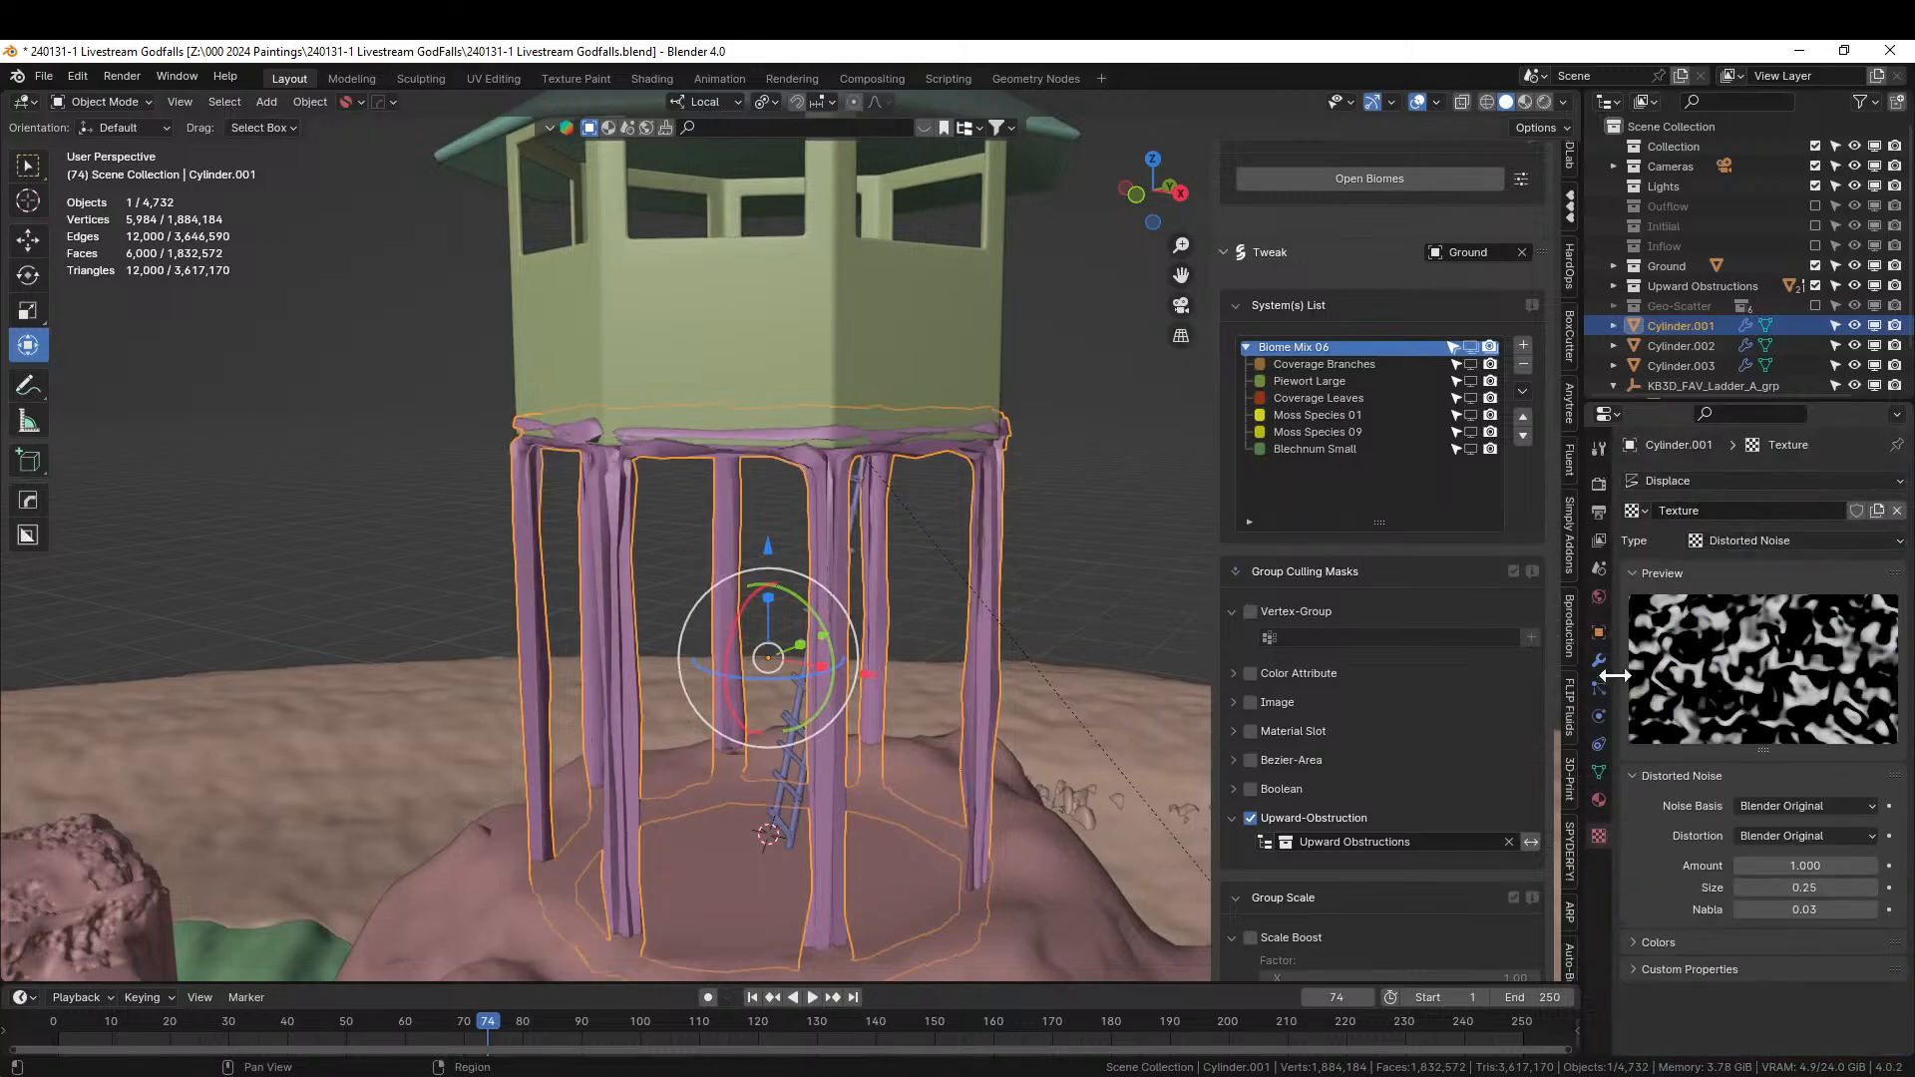
pyautogui.moveTo(1831, 888); pyautogui.dragTo(1888, 888)
pyautogui.moveTo(1147, 698); pyautogui.dragTo(1290, 541, button='middle')
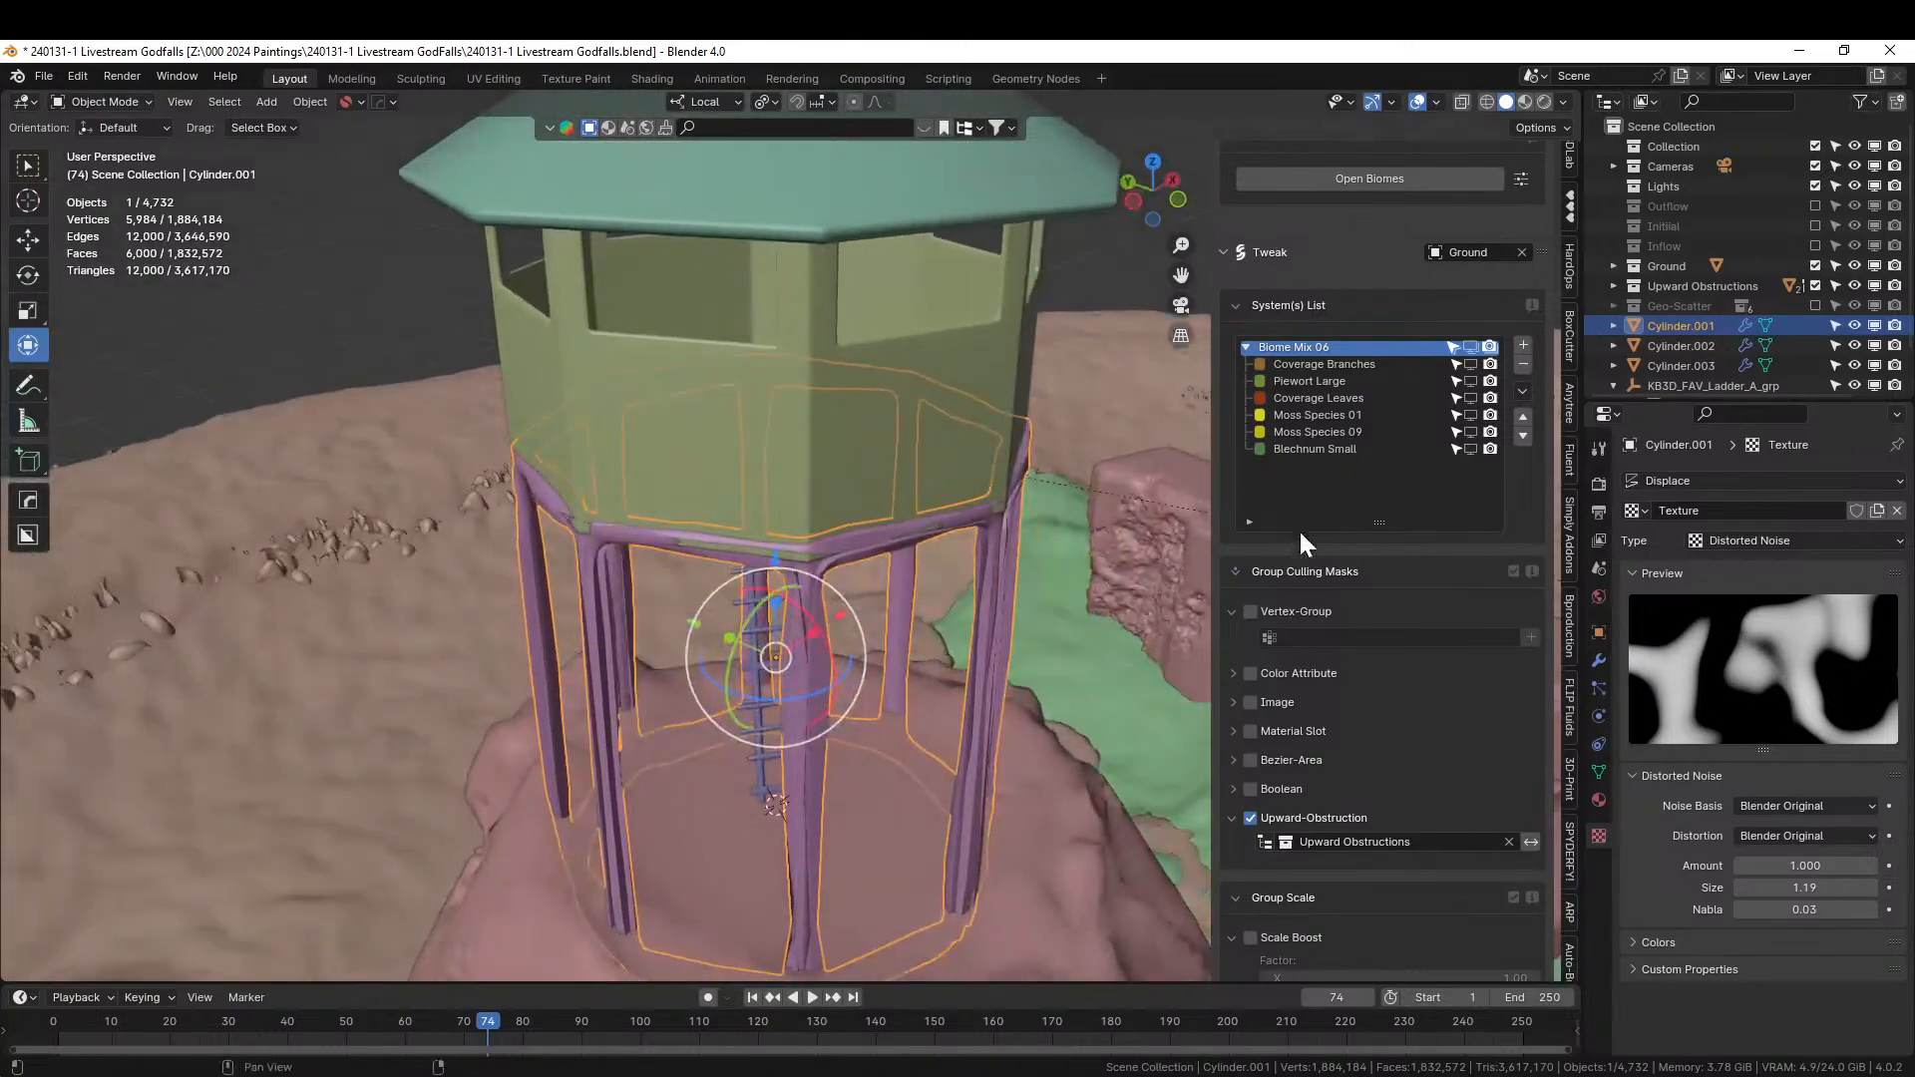
# Set the leg frame's Displace midlevel to 0 and its strength to 0.03.
pyautogui.click(1599, 660)
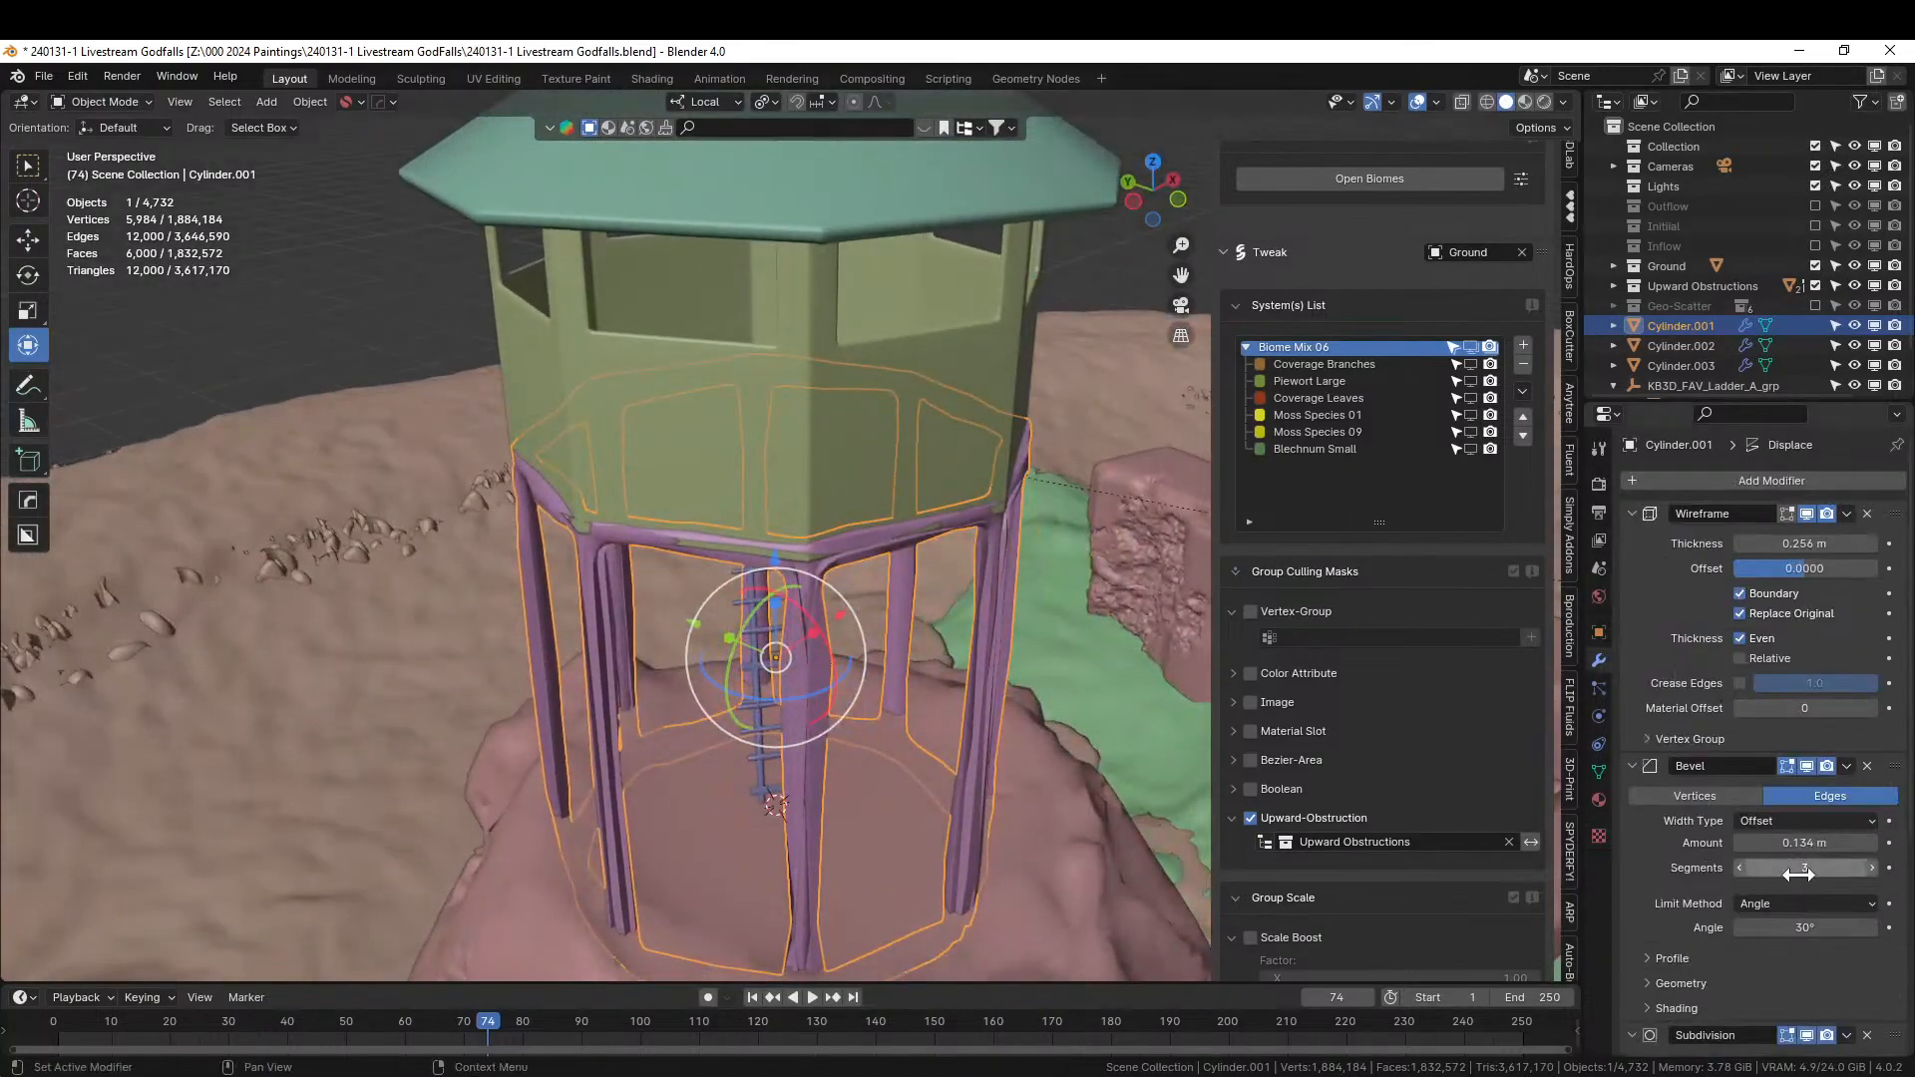
pyautogui.scroll(-8, 1800, 874)
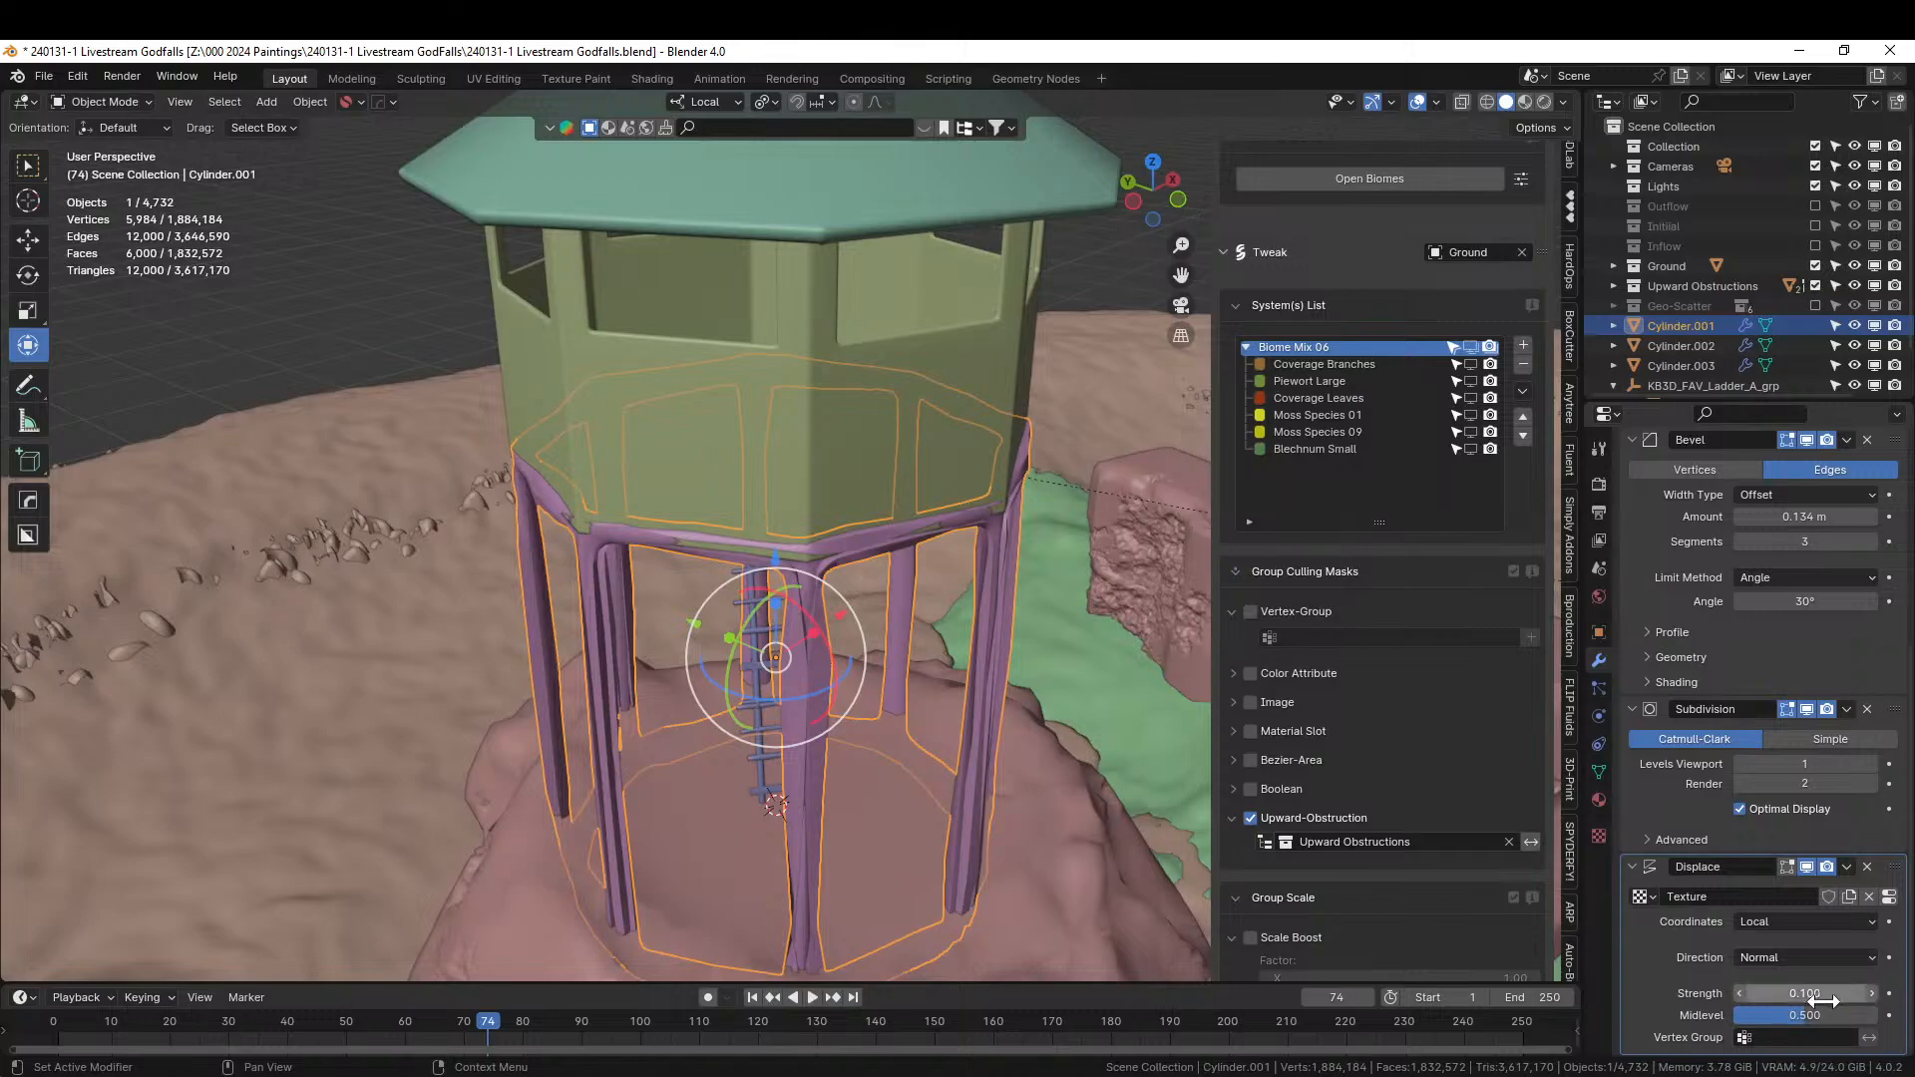
pyautogui.moveTo(1812, 1015); pyautogui.dragTo(1736, 1016)
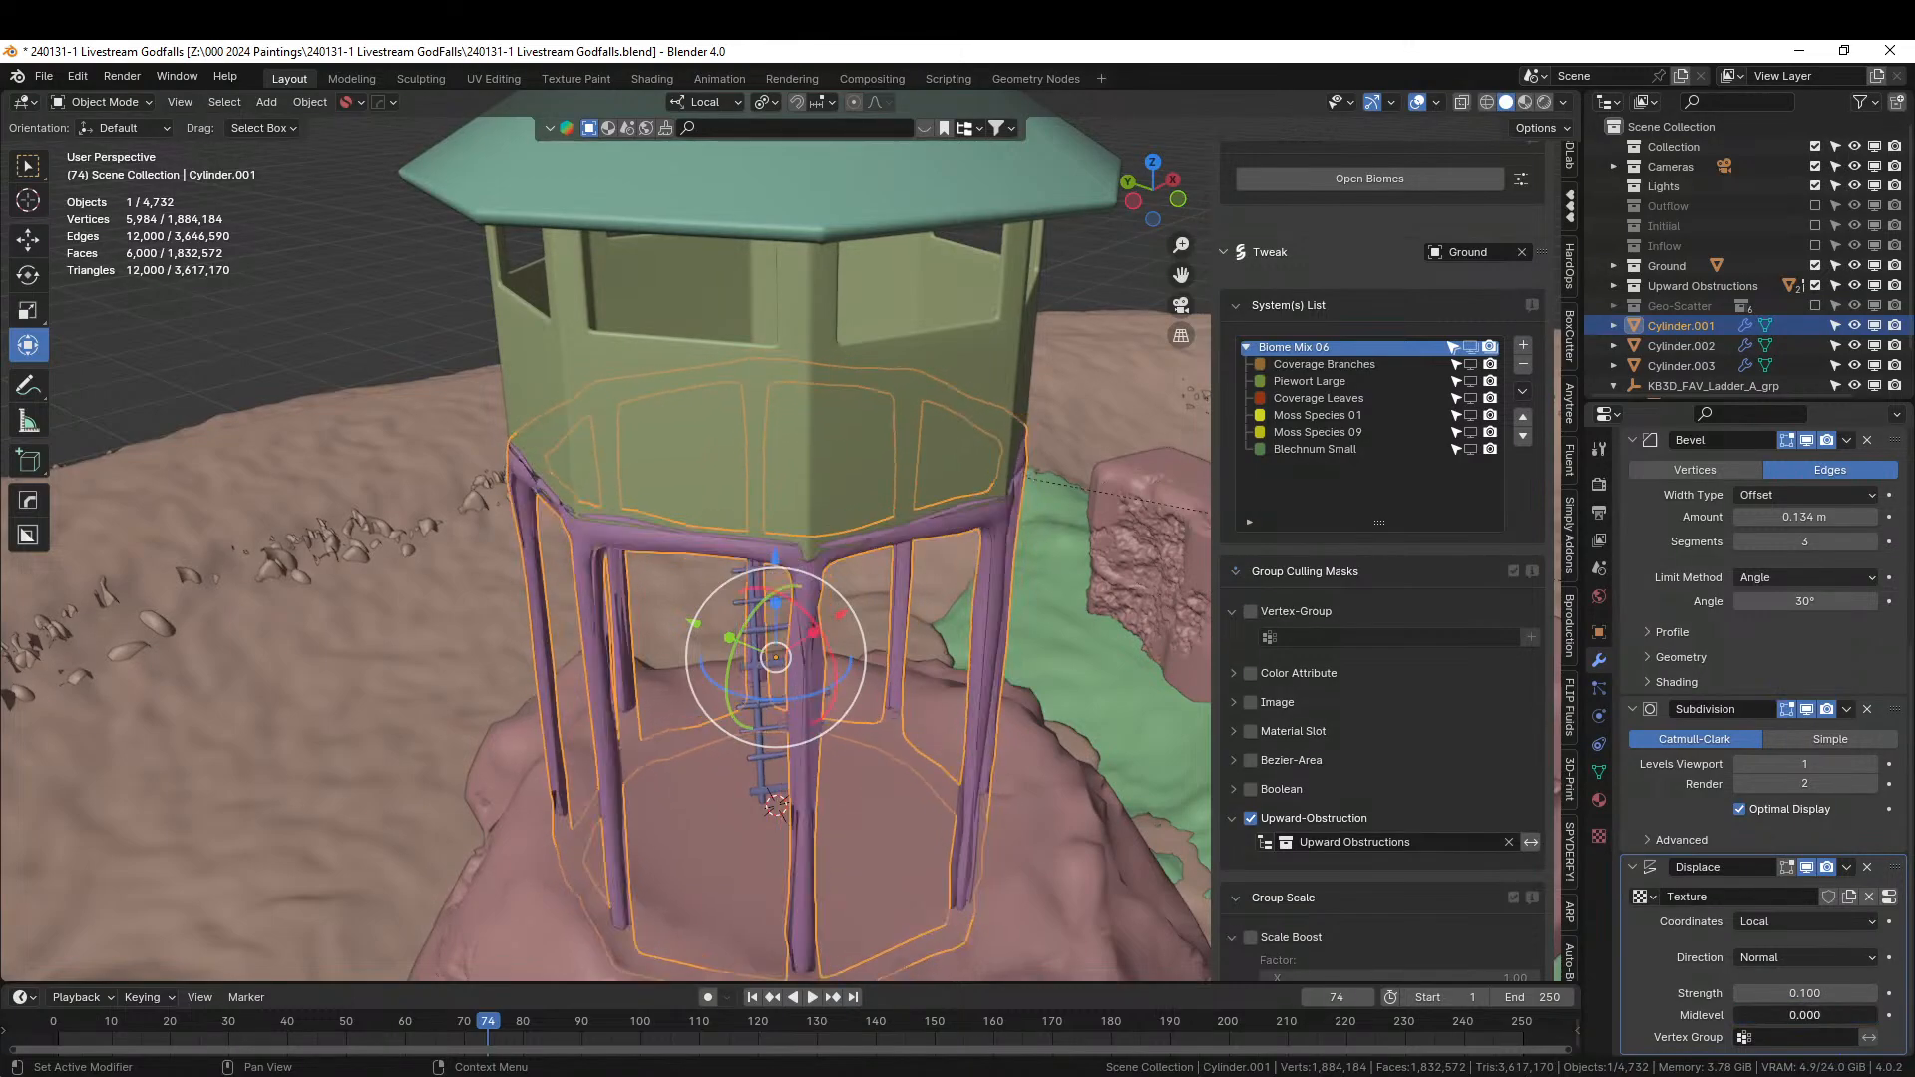
pyautogui.moveTo(1808, 993)
pyautogui.mouseDown()
pyautogui.moveTo(1740, 994)
pyautogui.moveTo(1770, 994)
pyautogui.mouseUp()
pyautogui.moveTo(1045, 720); pyautogui.dragTo(781, 636, button='middle')
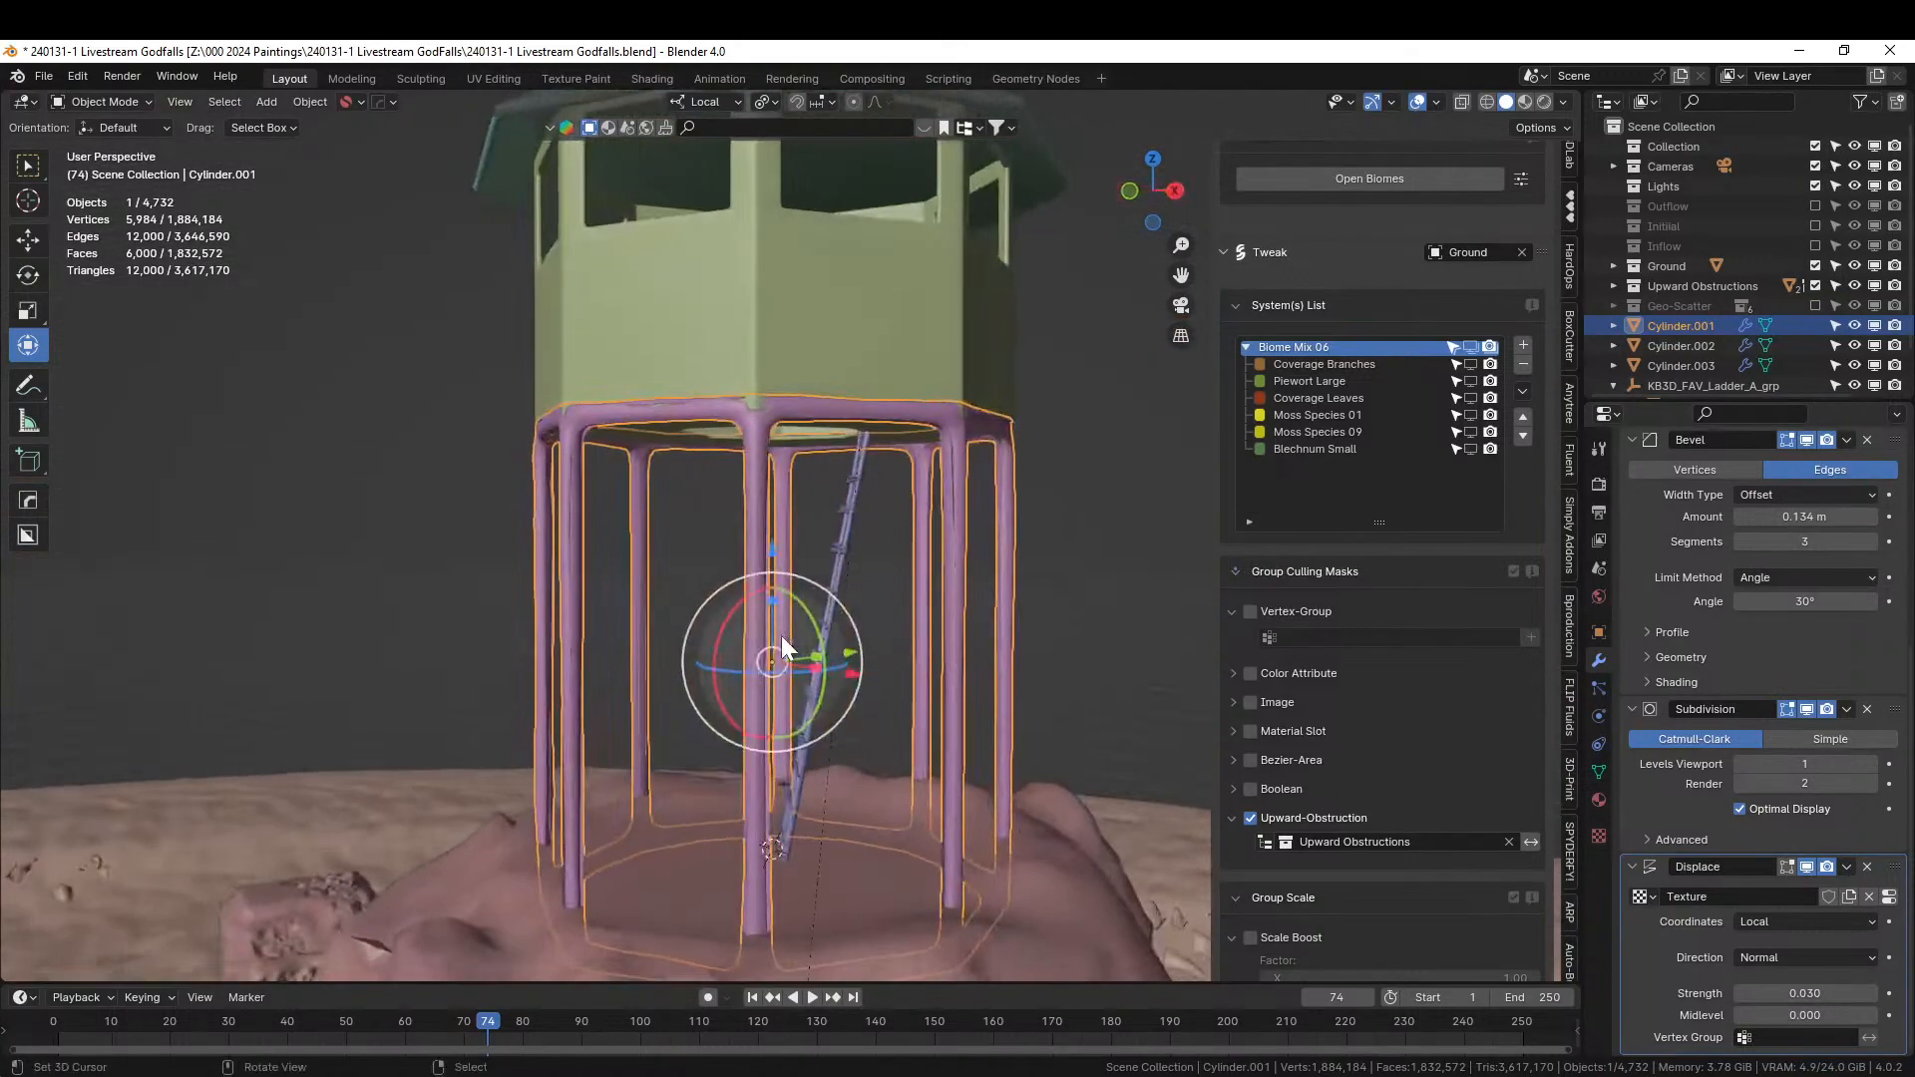
# Compare the leg frame with and without displacement by repeatedly toggling the Displace modifier's viewport display.
pyautogui.scroll(2, 781, 636)
pyautogui.click(1809, 861)
pyautogui.click(1810, 861)
pyautogui.click(1810, 860)
pyautogui.click(1809, 861)
pyautogui.click(1809, 861)
pyautogui.click(1810, 861)
pyautogui.click(1809, 861)
pyautogui.click(1809, 861)
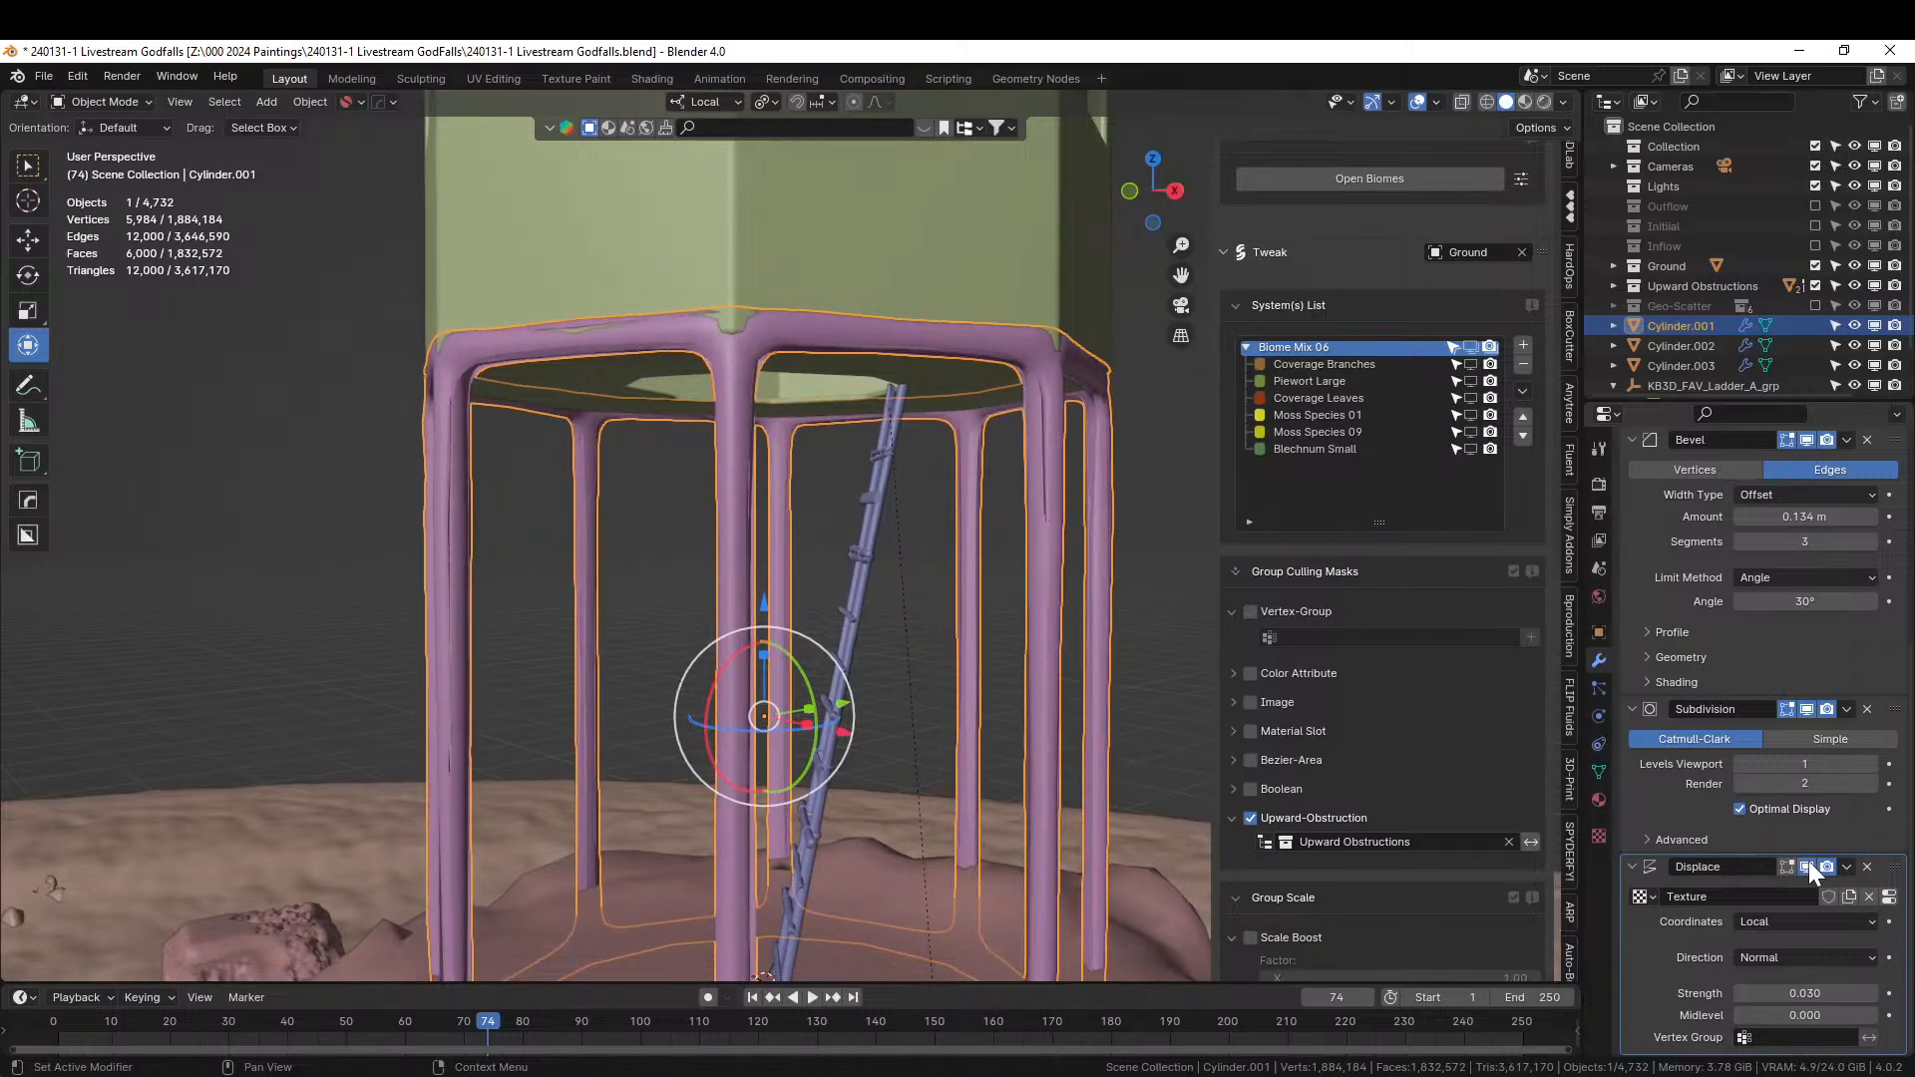
# Set the Distorted Noise texture's size to 0.20 for finer displacement on the leg frame.
pyautogui.click(1600, 800)
pyautogui.click(1600, 836)
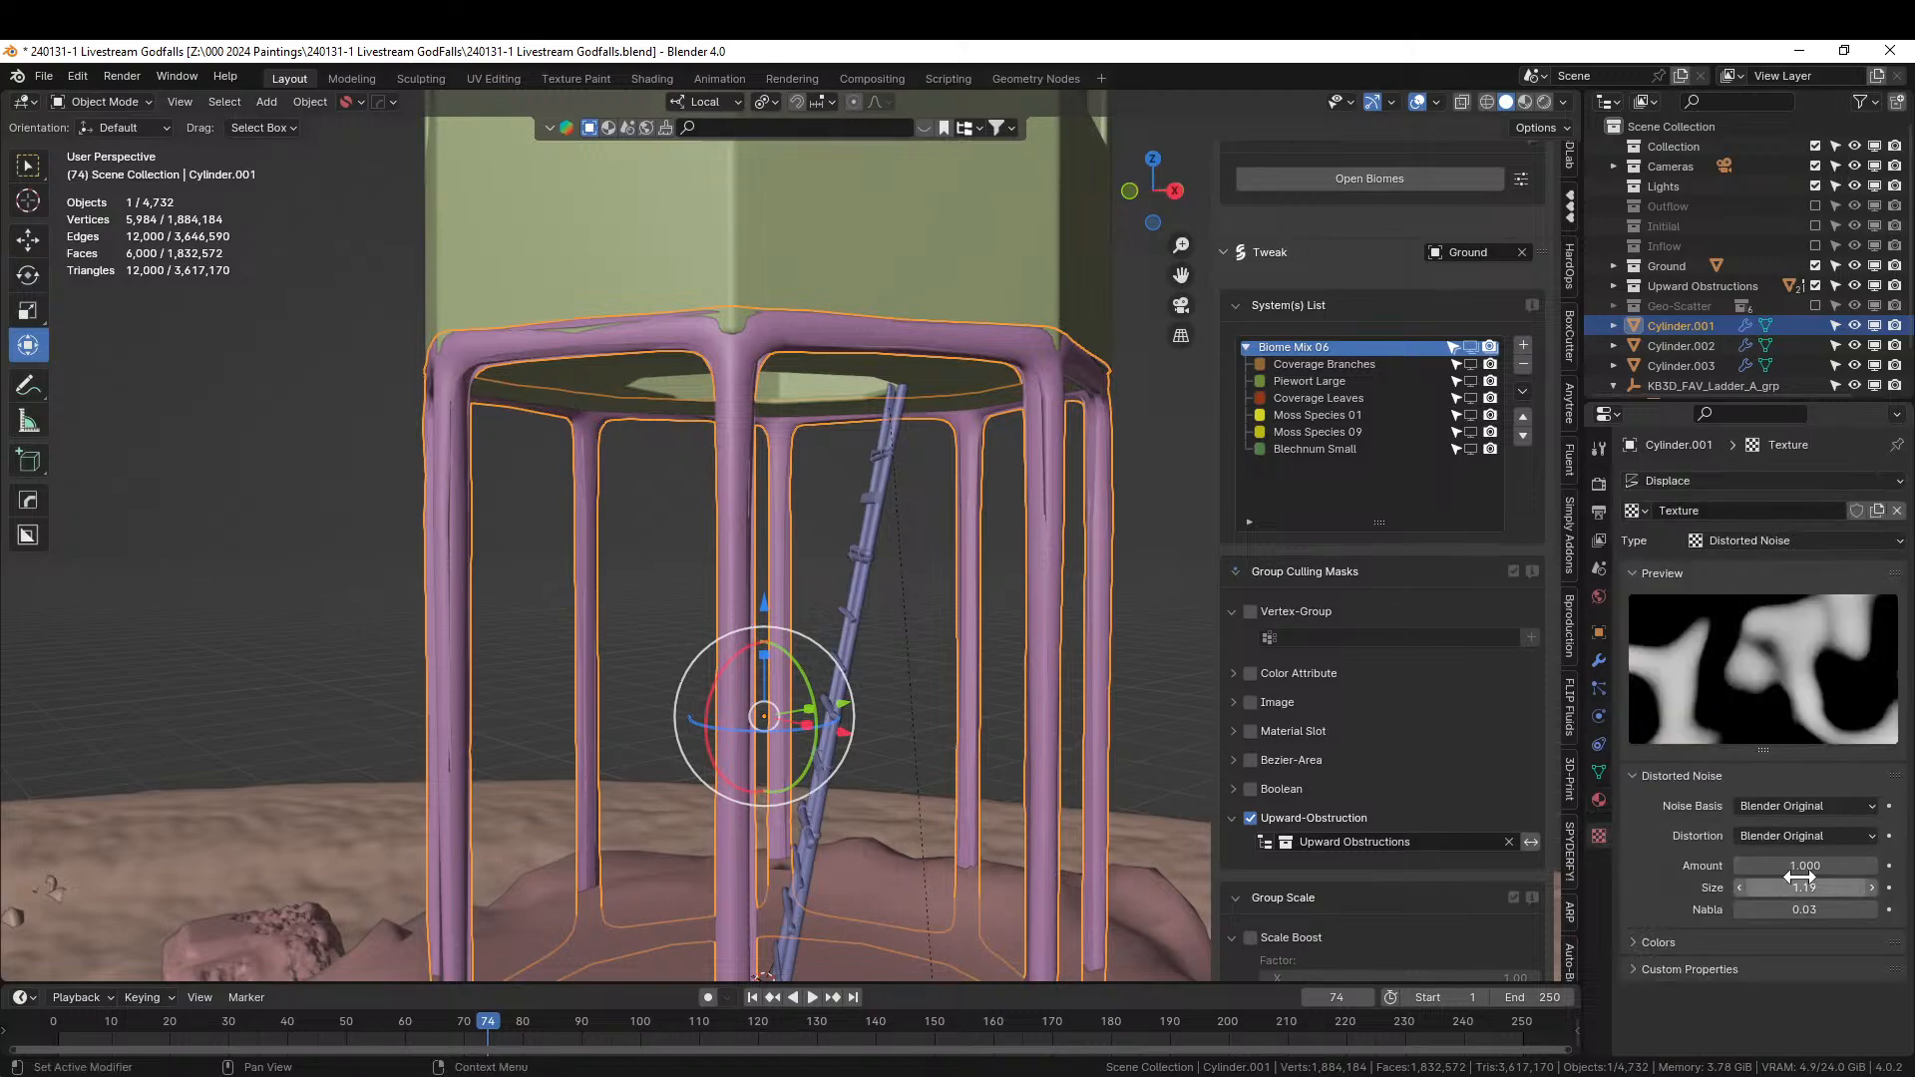
pyautogui.moveTo(1813, 888); pyautogui.dragTo(1752, 888)
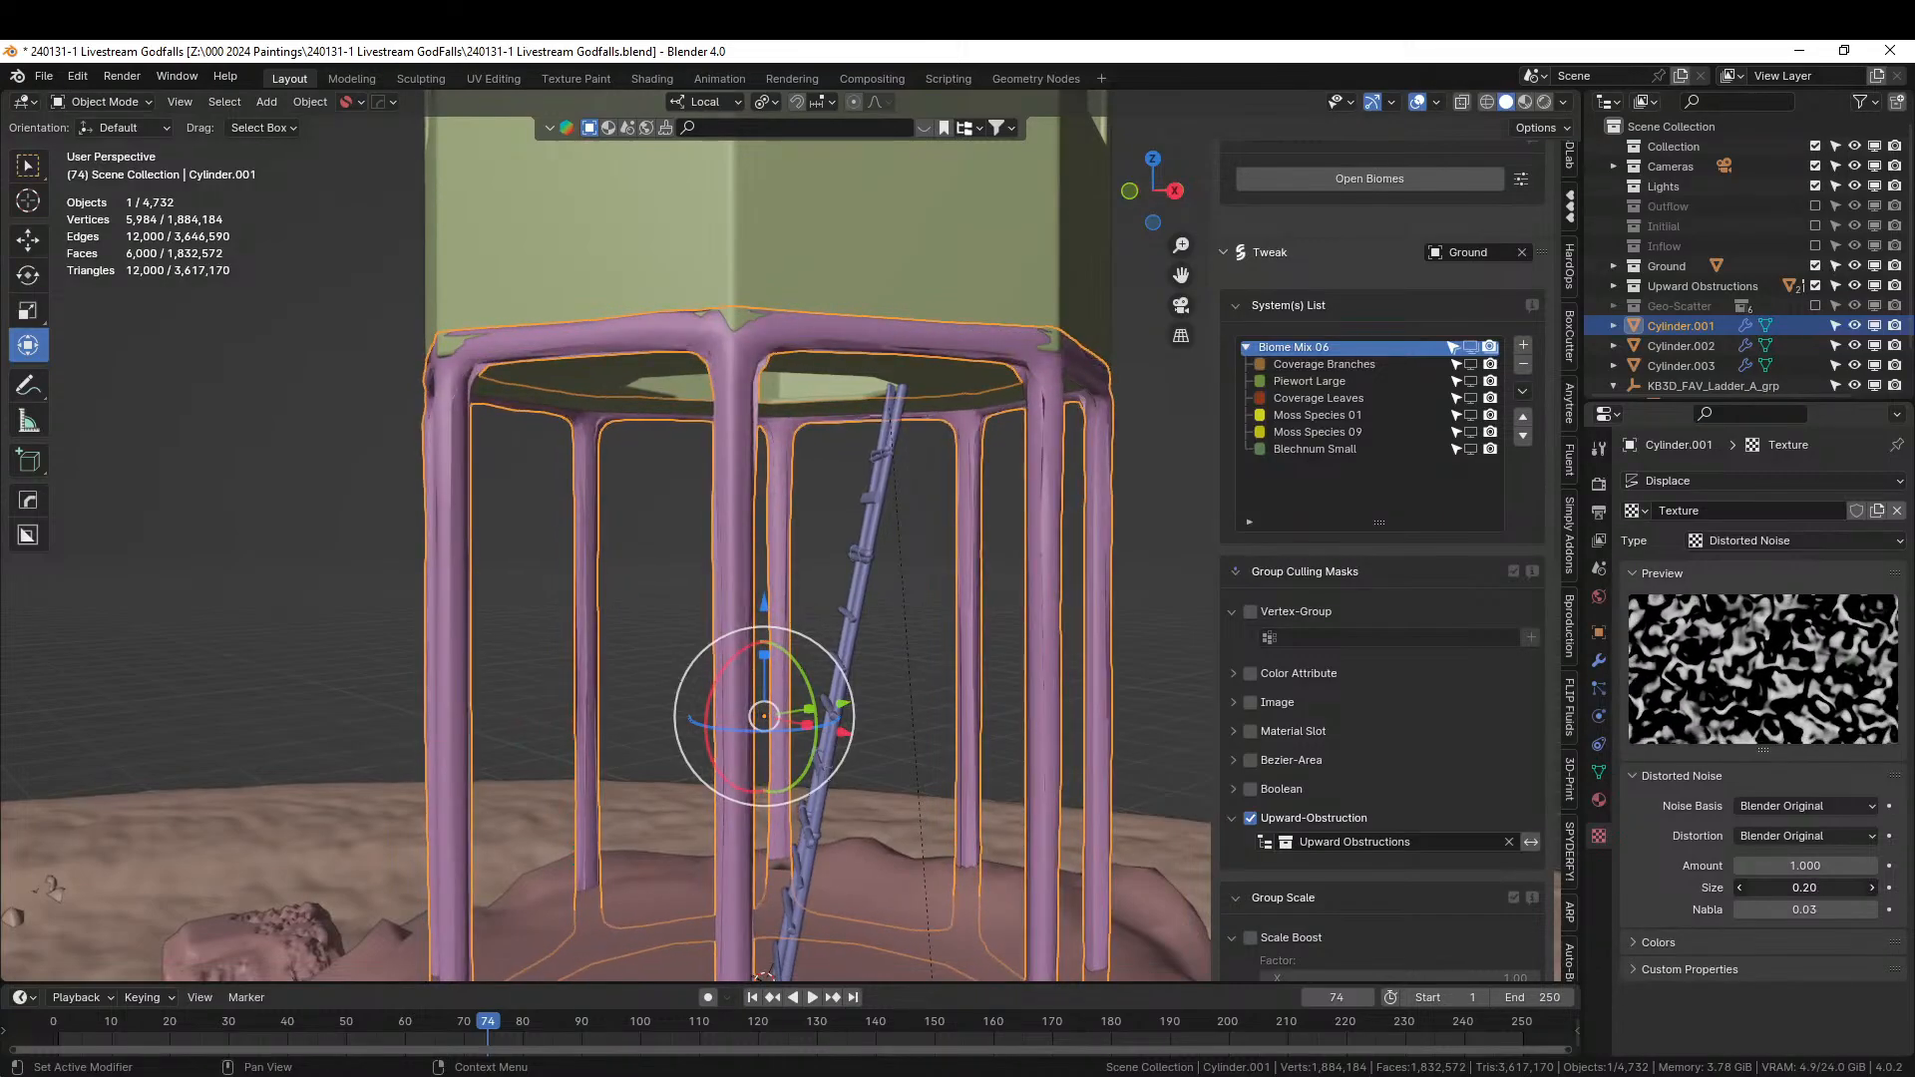
pyautogui.scroll(-5, 974, 569)
pyautogui.moveTo(914, 581); pyautogui.dragTo(1087, 577, button='middle')
pyautogui.rightClick(1127, 512)
pyautogui.scroll(3, 1127, 512)
pyautogui.moveTo(1127, 512); pyautogui.dragTo(1177, 515, button='middle')
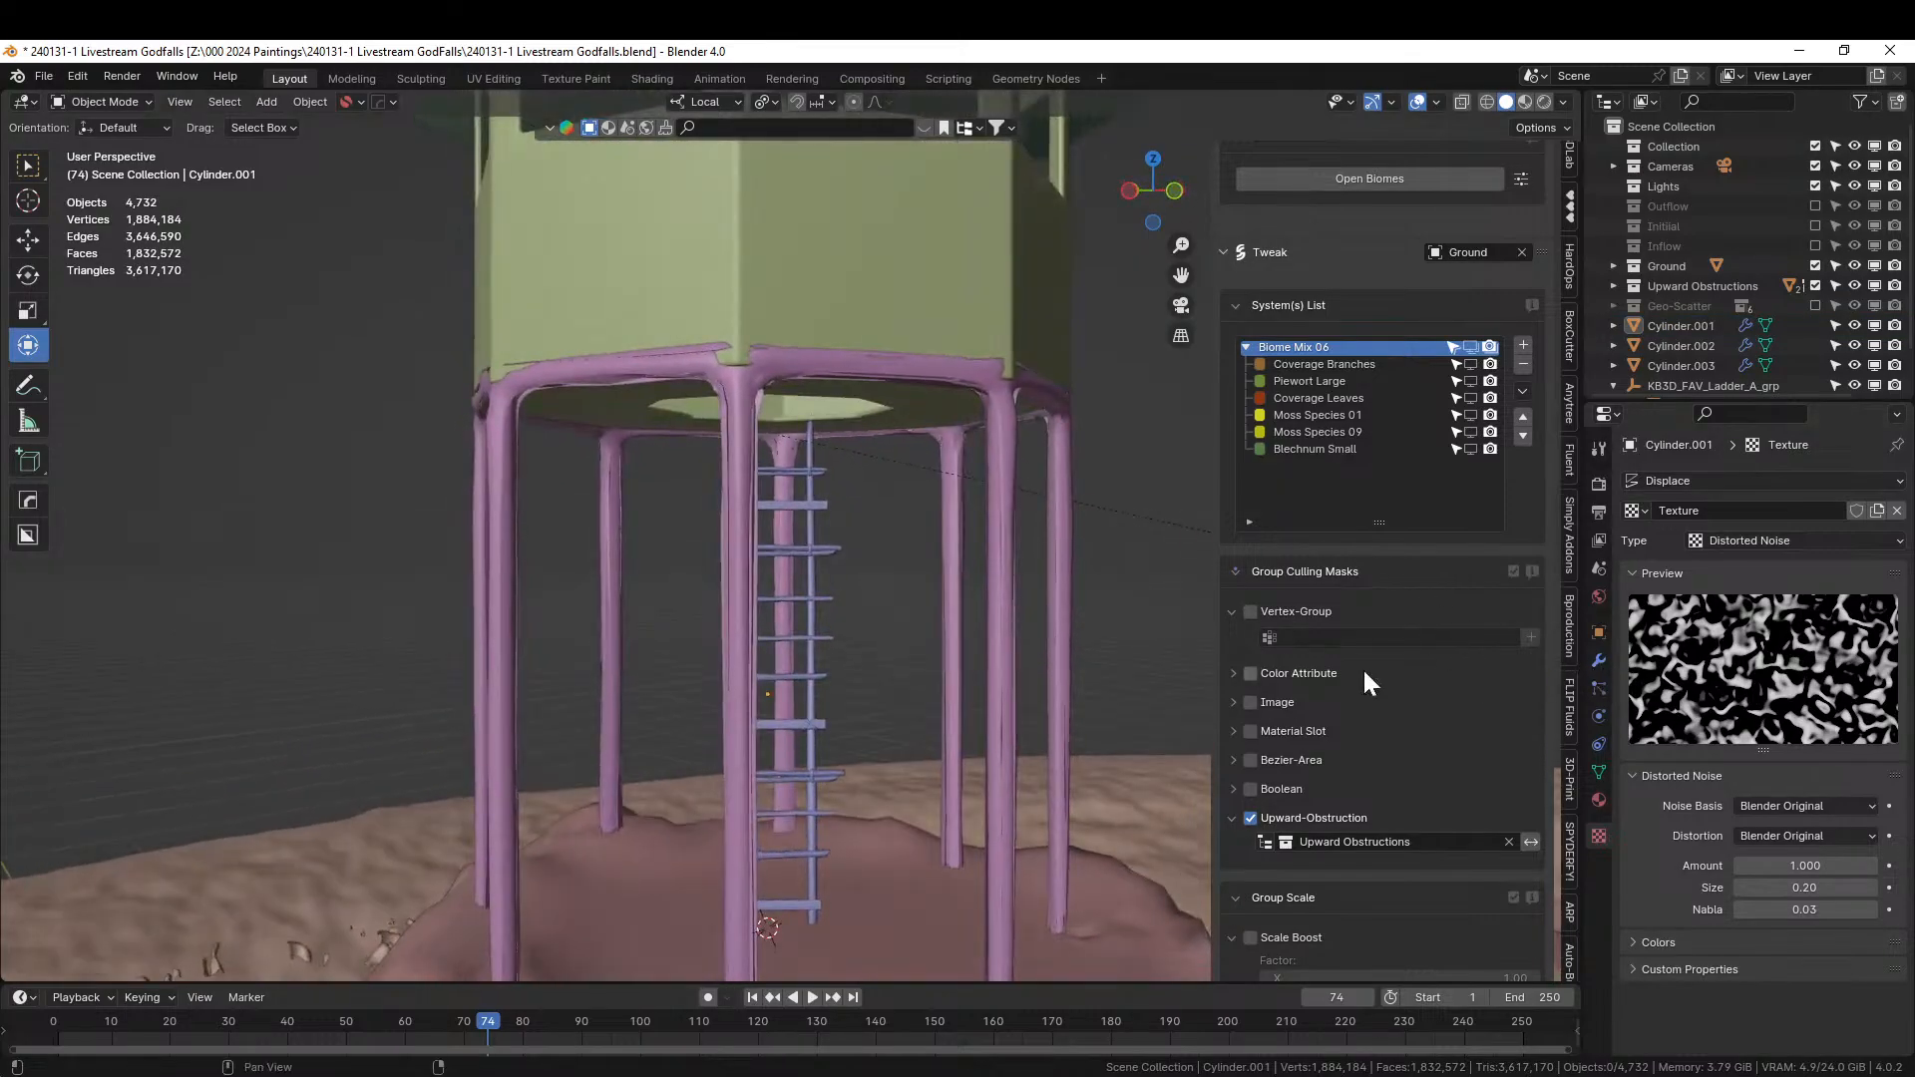
# Apply all modifiers on the leg frame with HardOps and check the resulting mesh in Edit Mode.
pyautogui.click(739, 419)
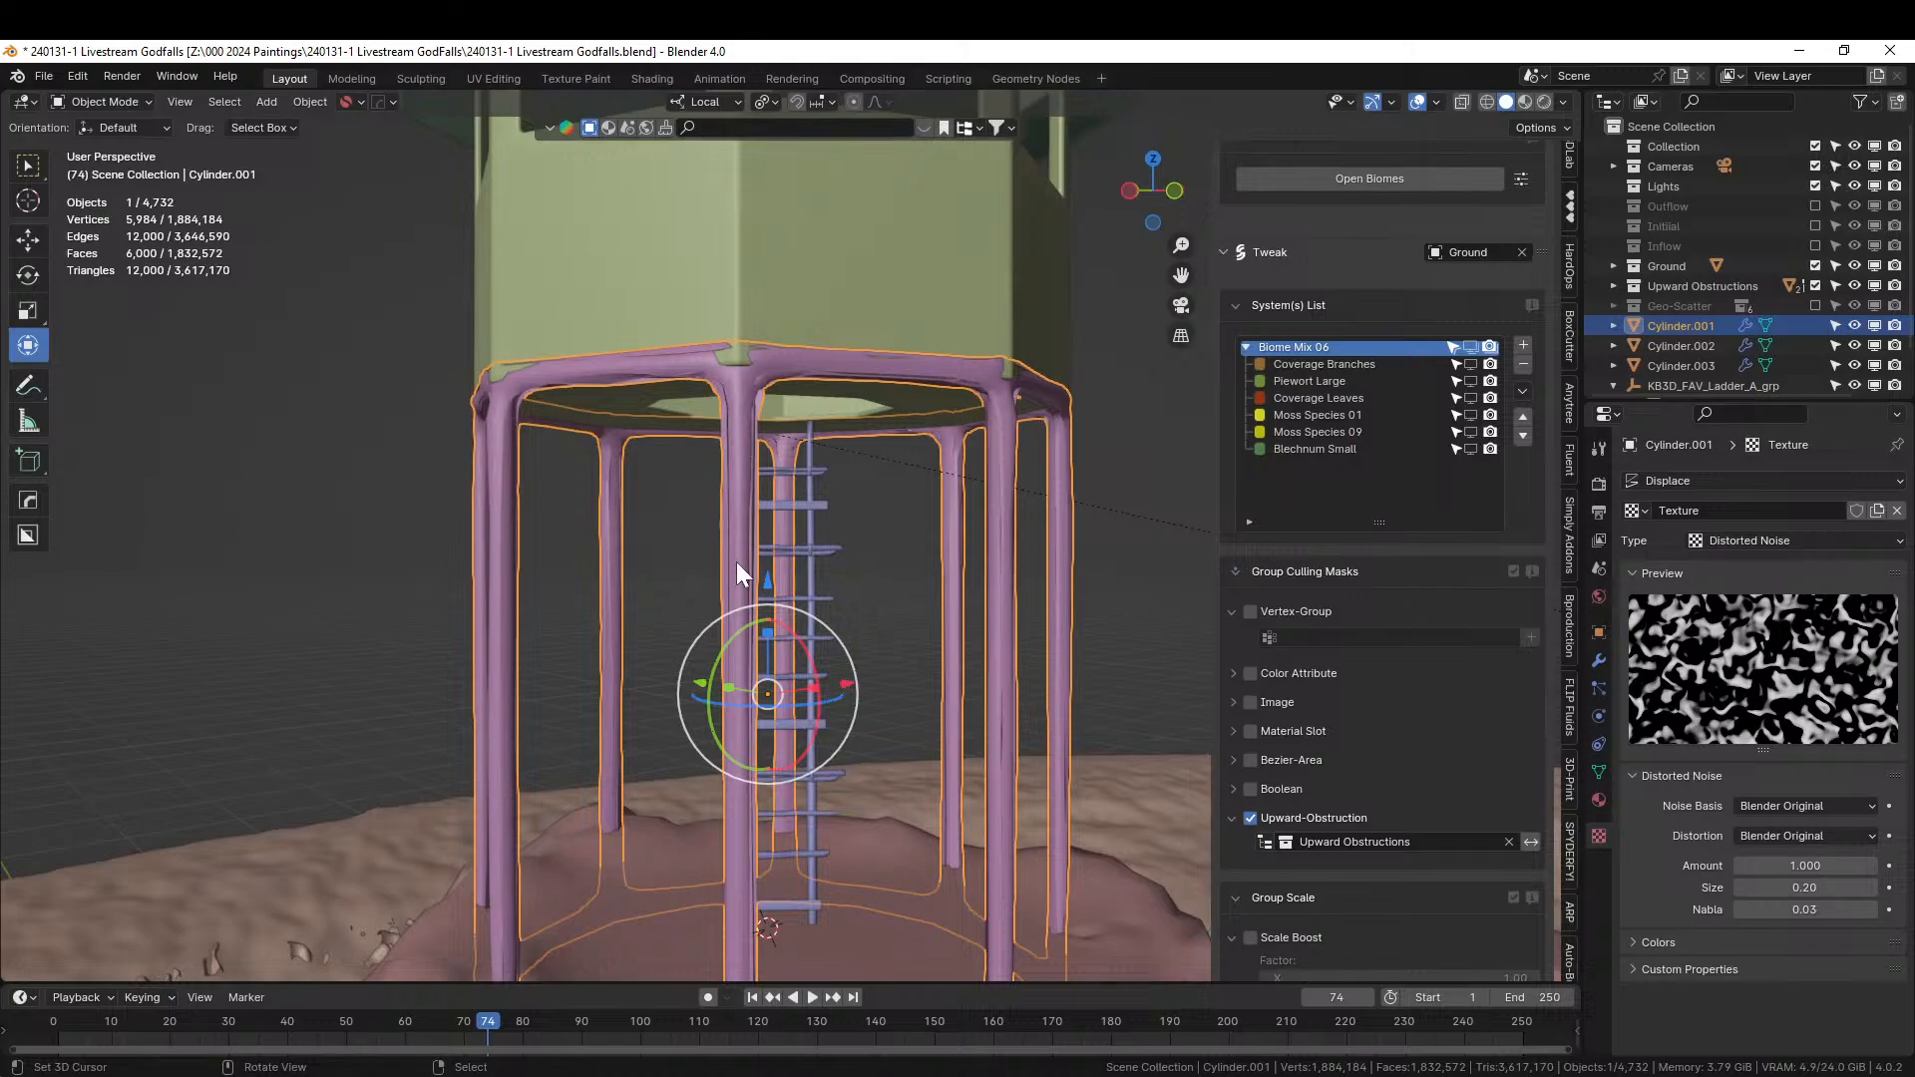
pyautogui.press('q')
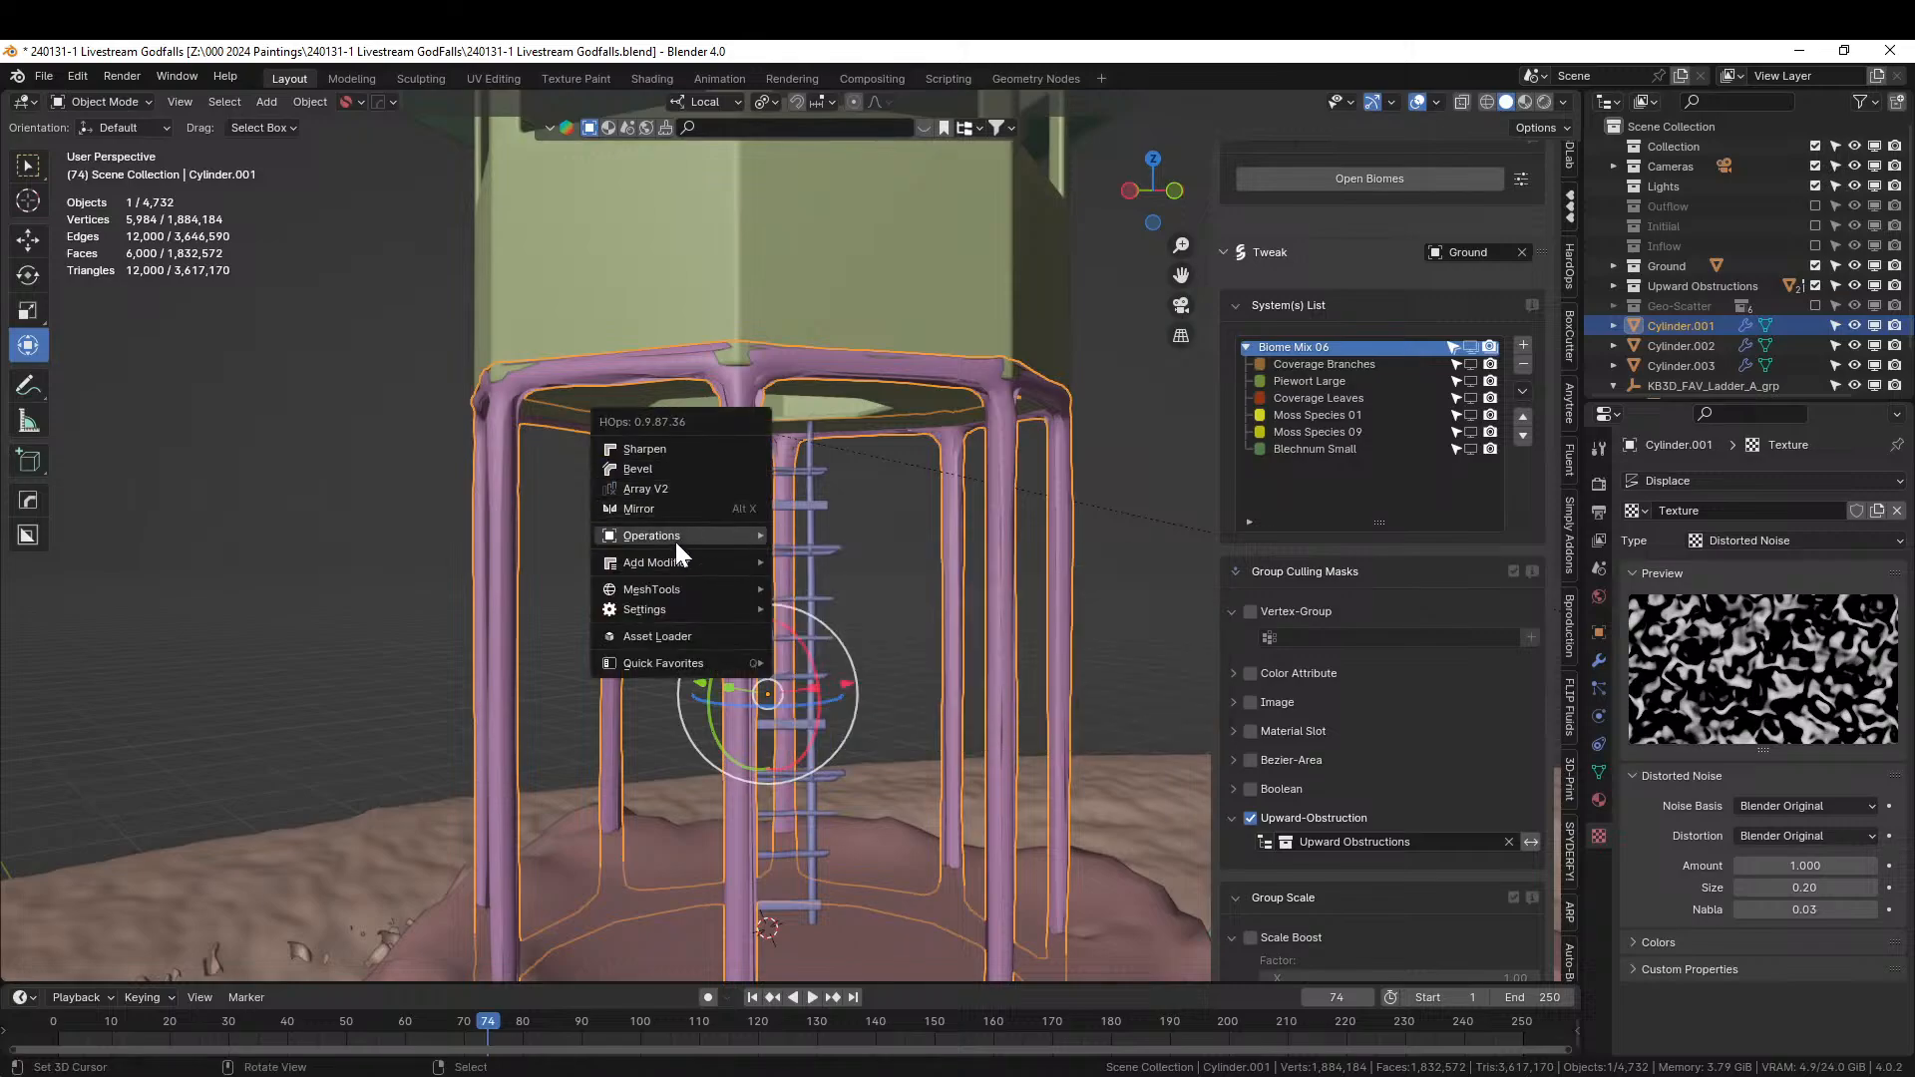
pyautogui.moveTo(676, 546)
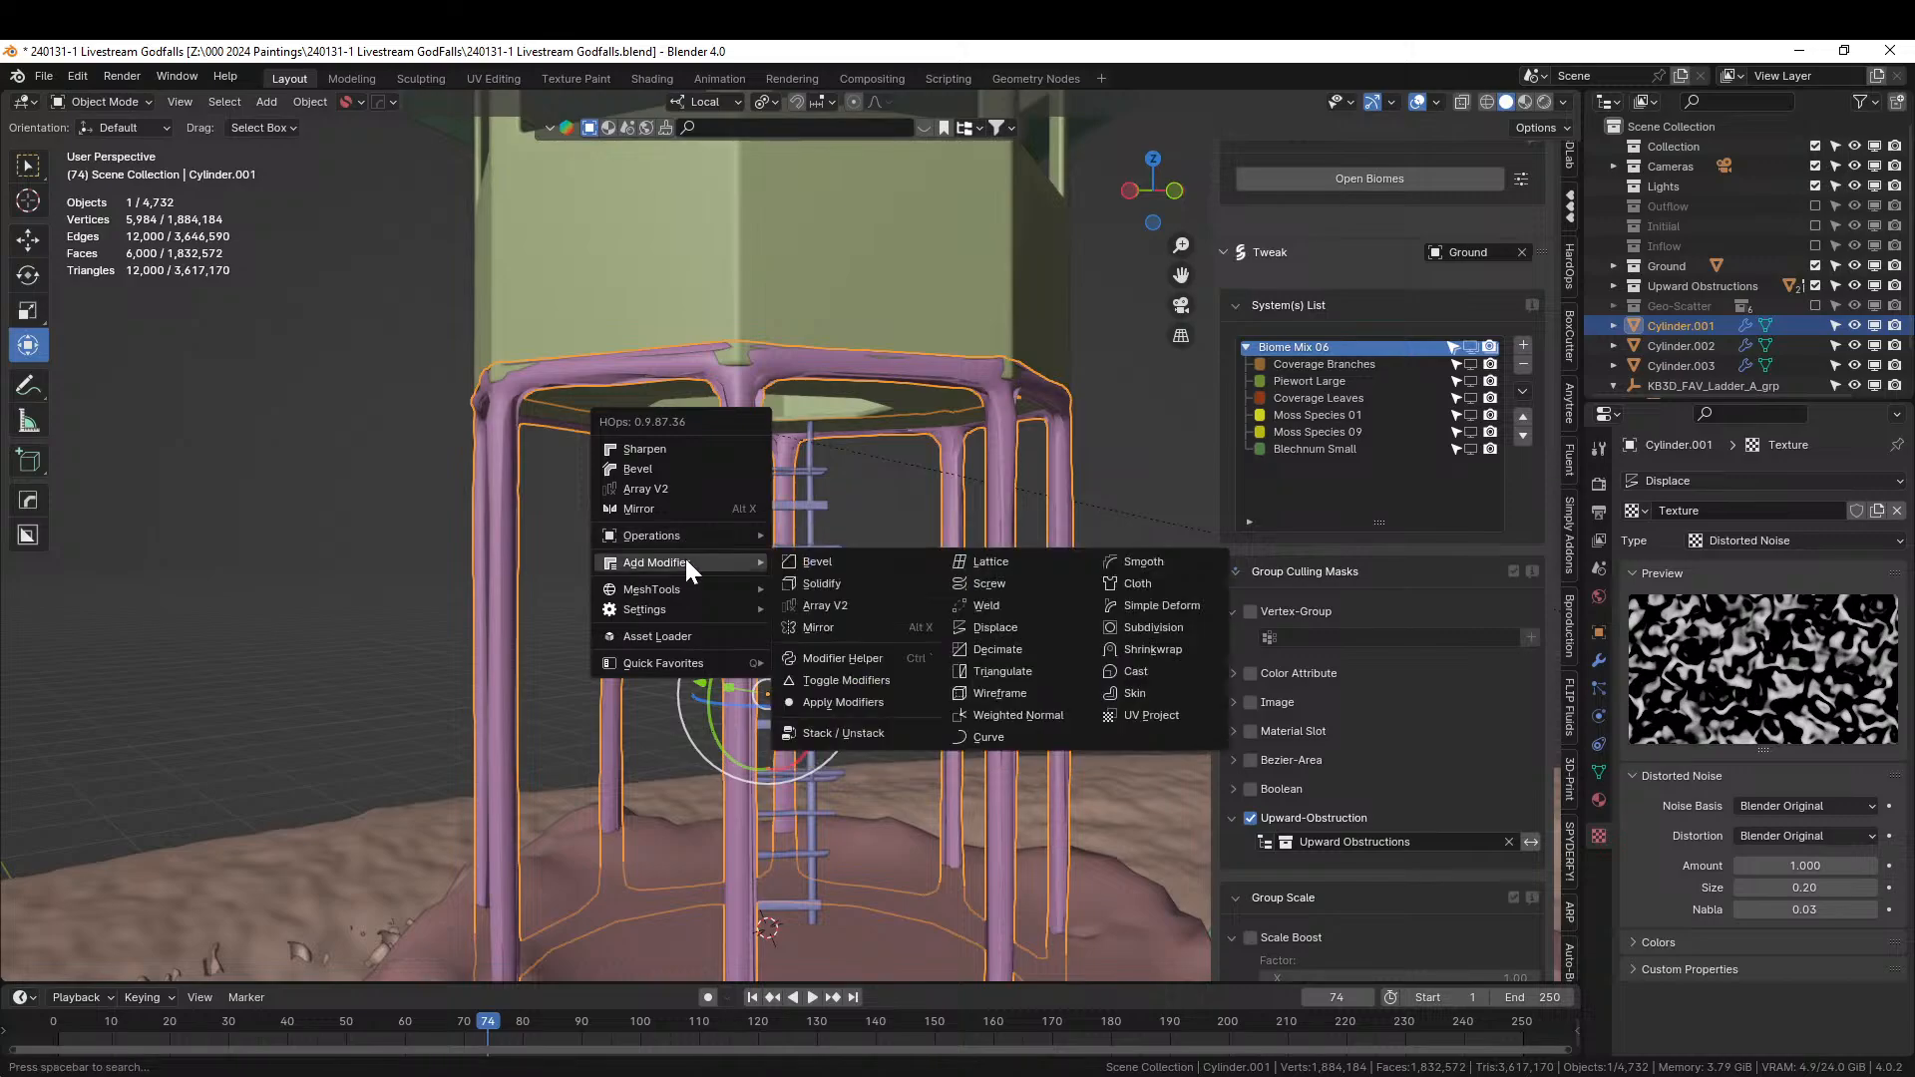
pyautogui.click(841, 703)
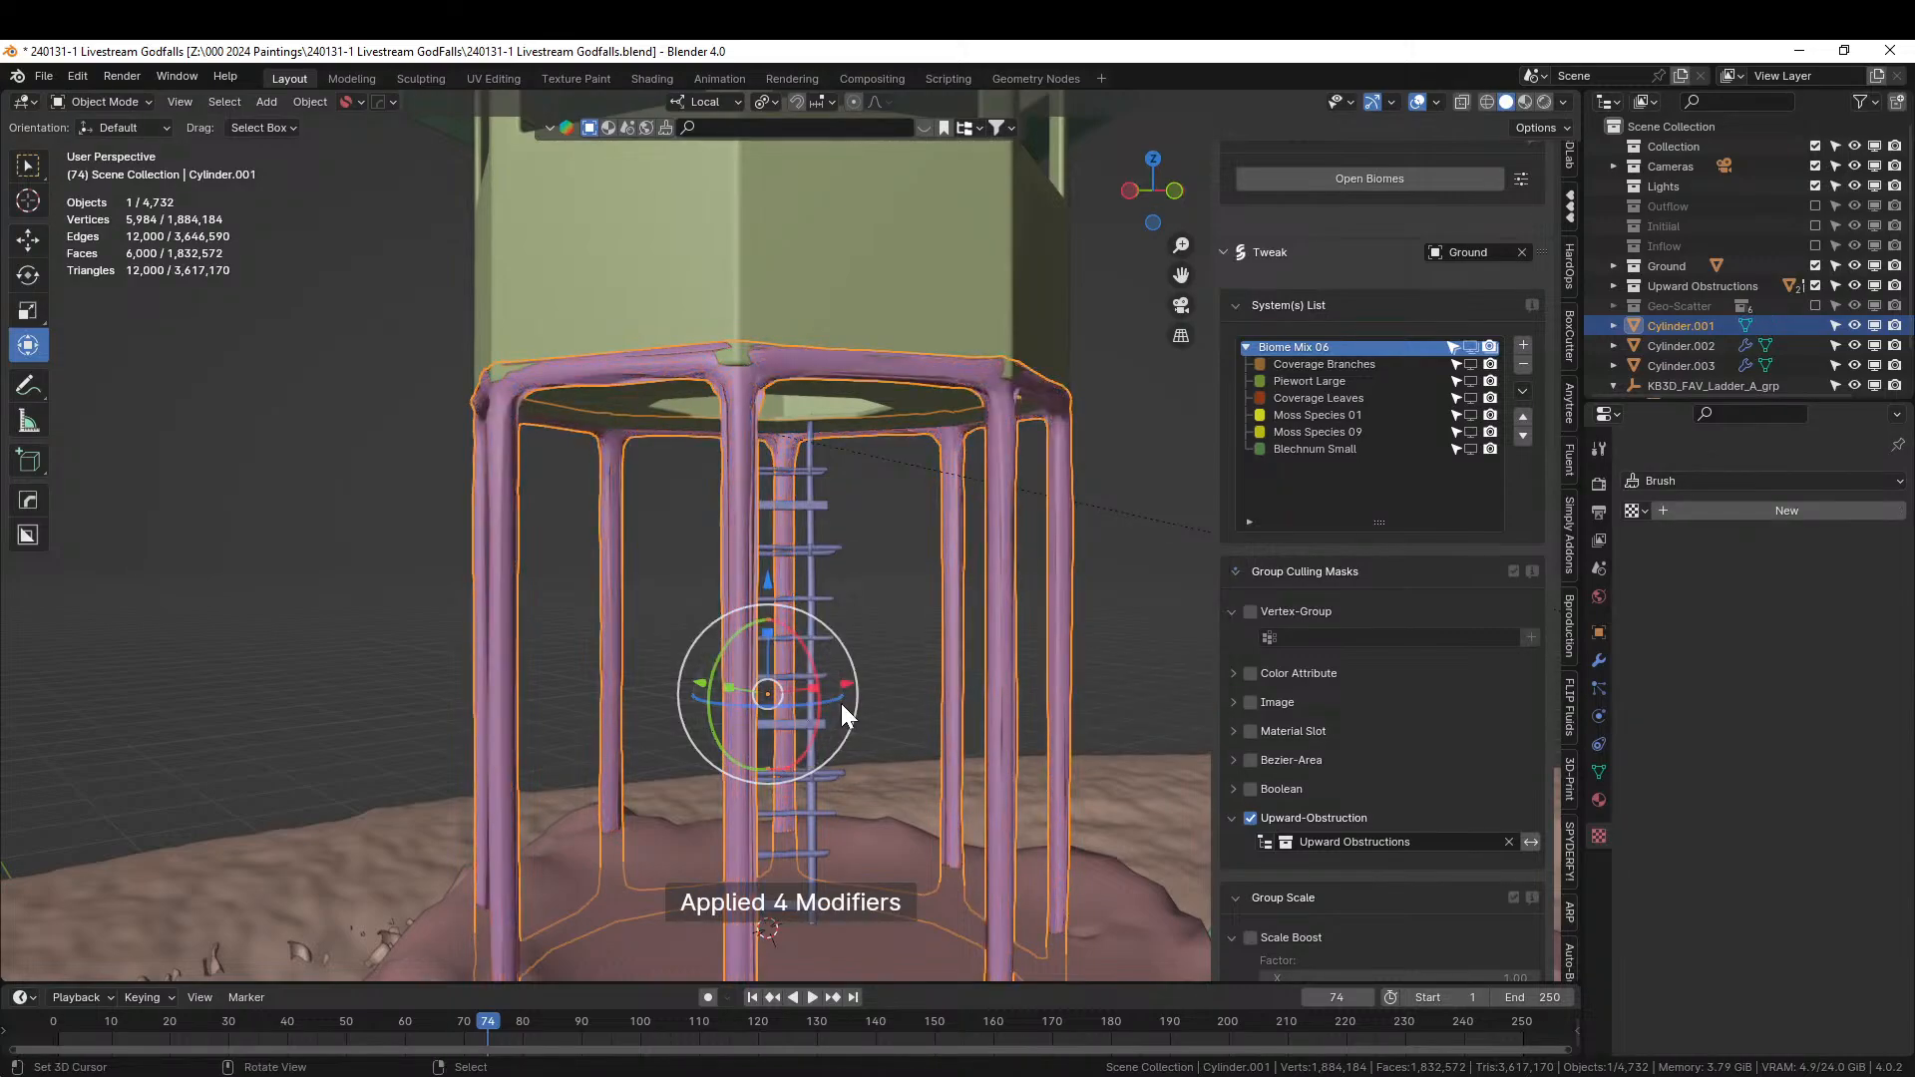
pyautogui.moveTo(883, 696); pyautogui.dragTo(992, 696, button='middle')
pyautogui.press('KP_Decimal')
pyautogui.press('Tab')
pyautogui.moveTo(1010, 618); pyautogui.dragTo(911, 615, button='middle')
pyautogui.press('Tab')
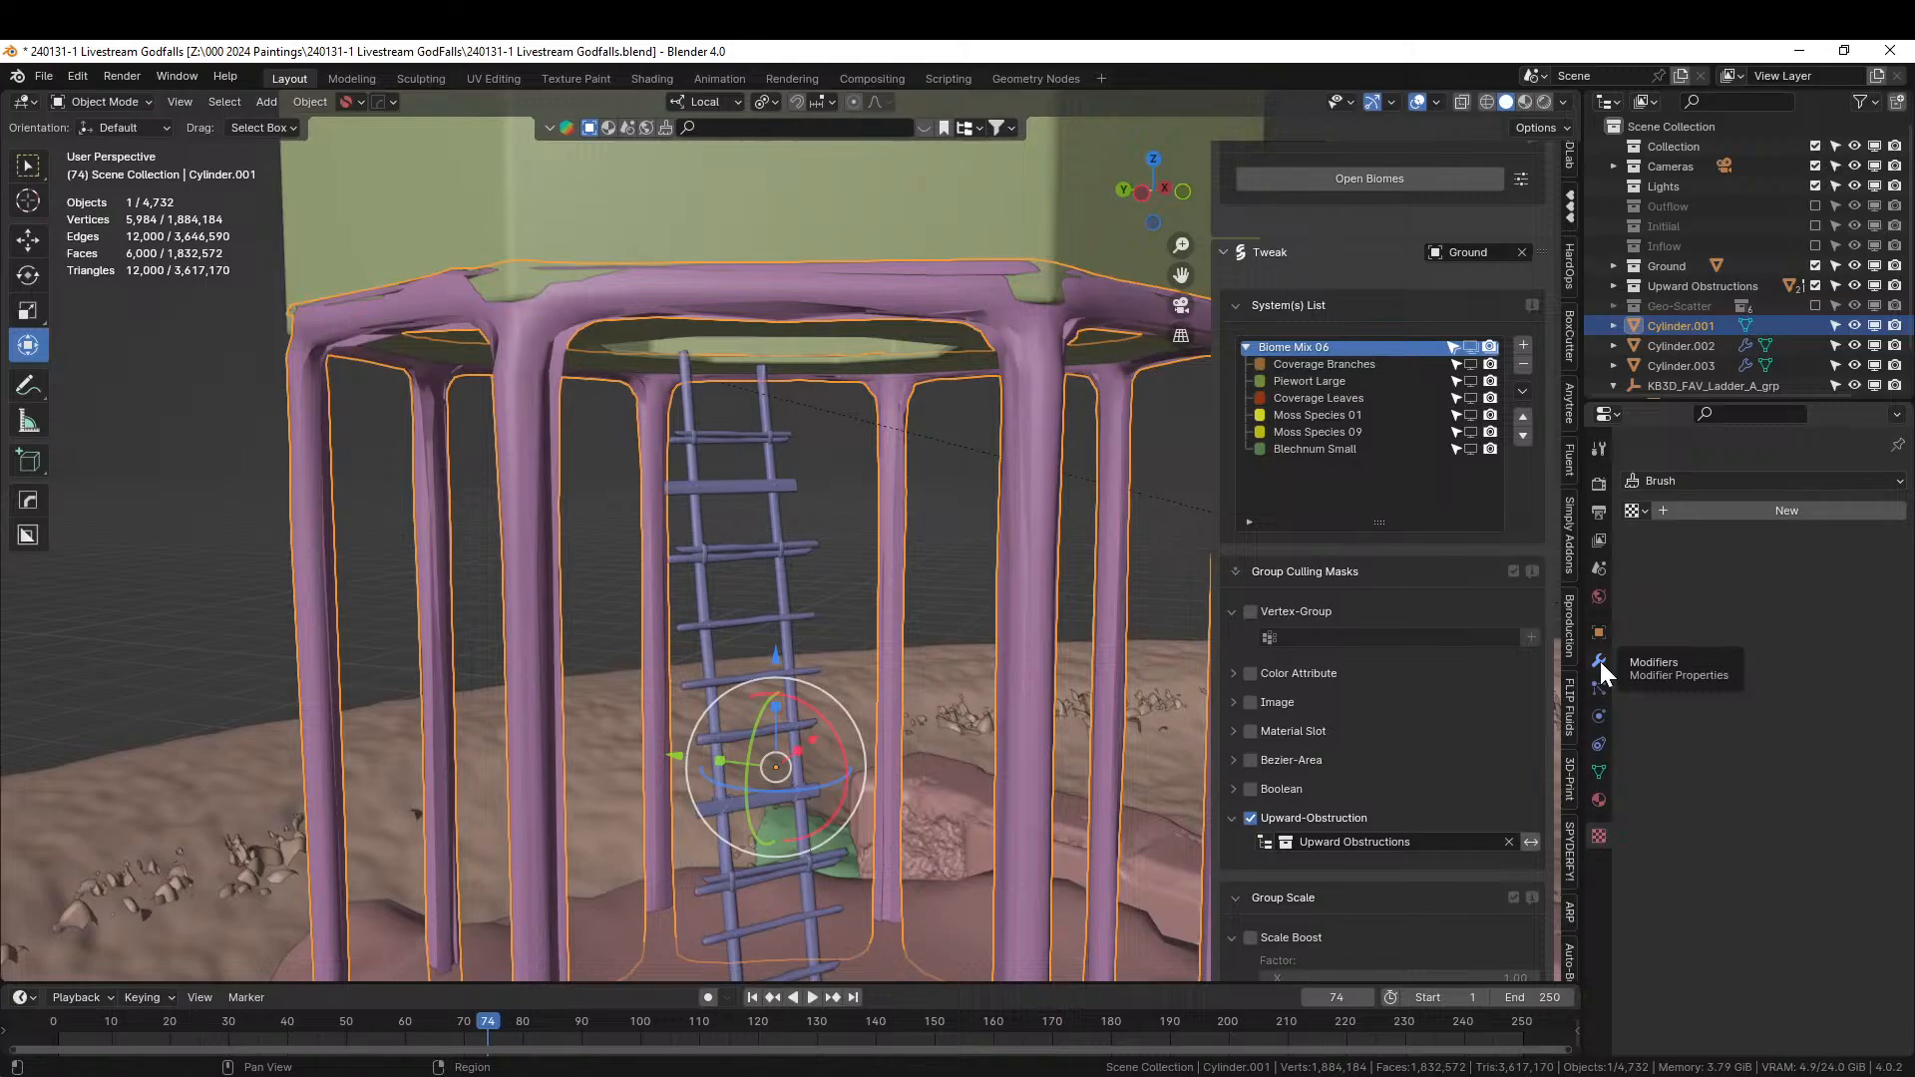
# Add a Remesh modifier to the leg frame.
pyautogui.click(1600, 662)
pyautogui.click(1707, 477)
pyautogui.moveTo(1705, 471)
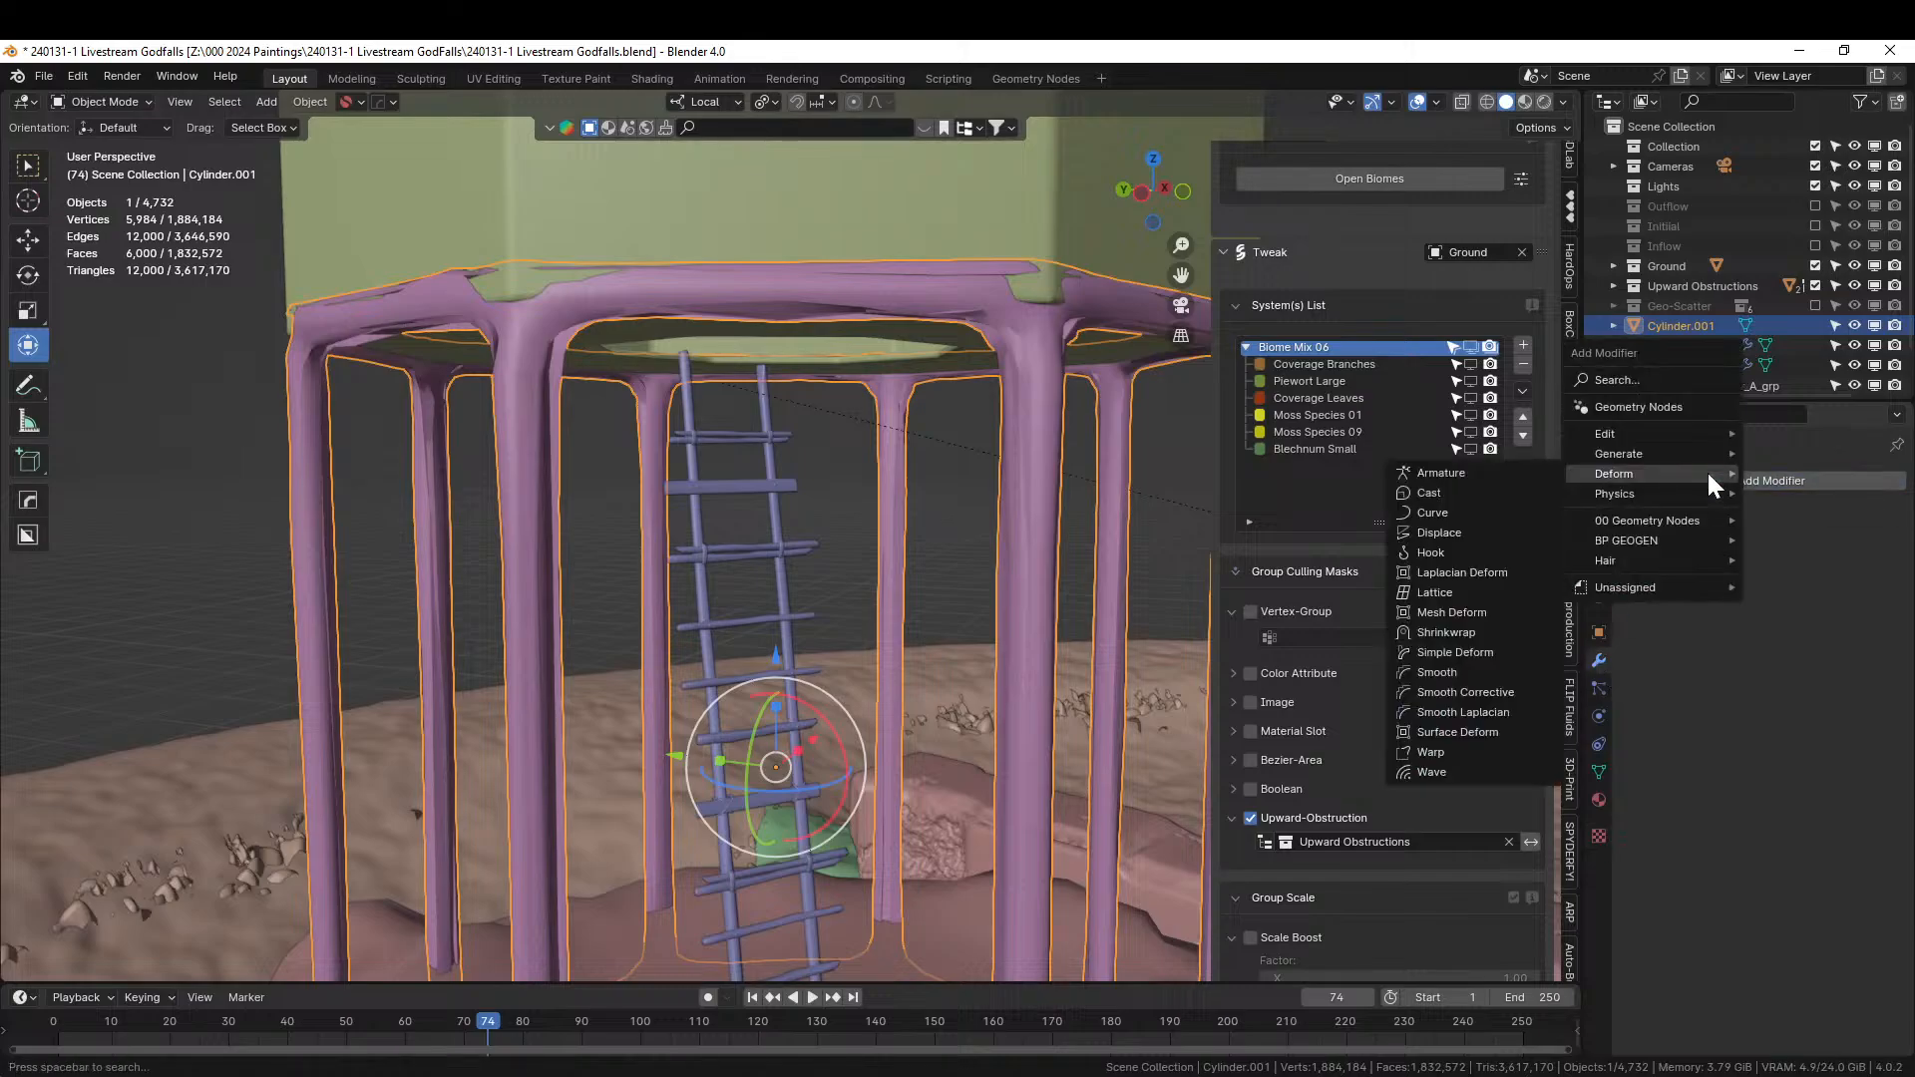
pyautogui.moveTo(1647, 455)
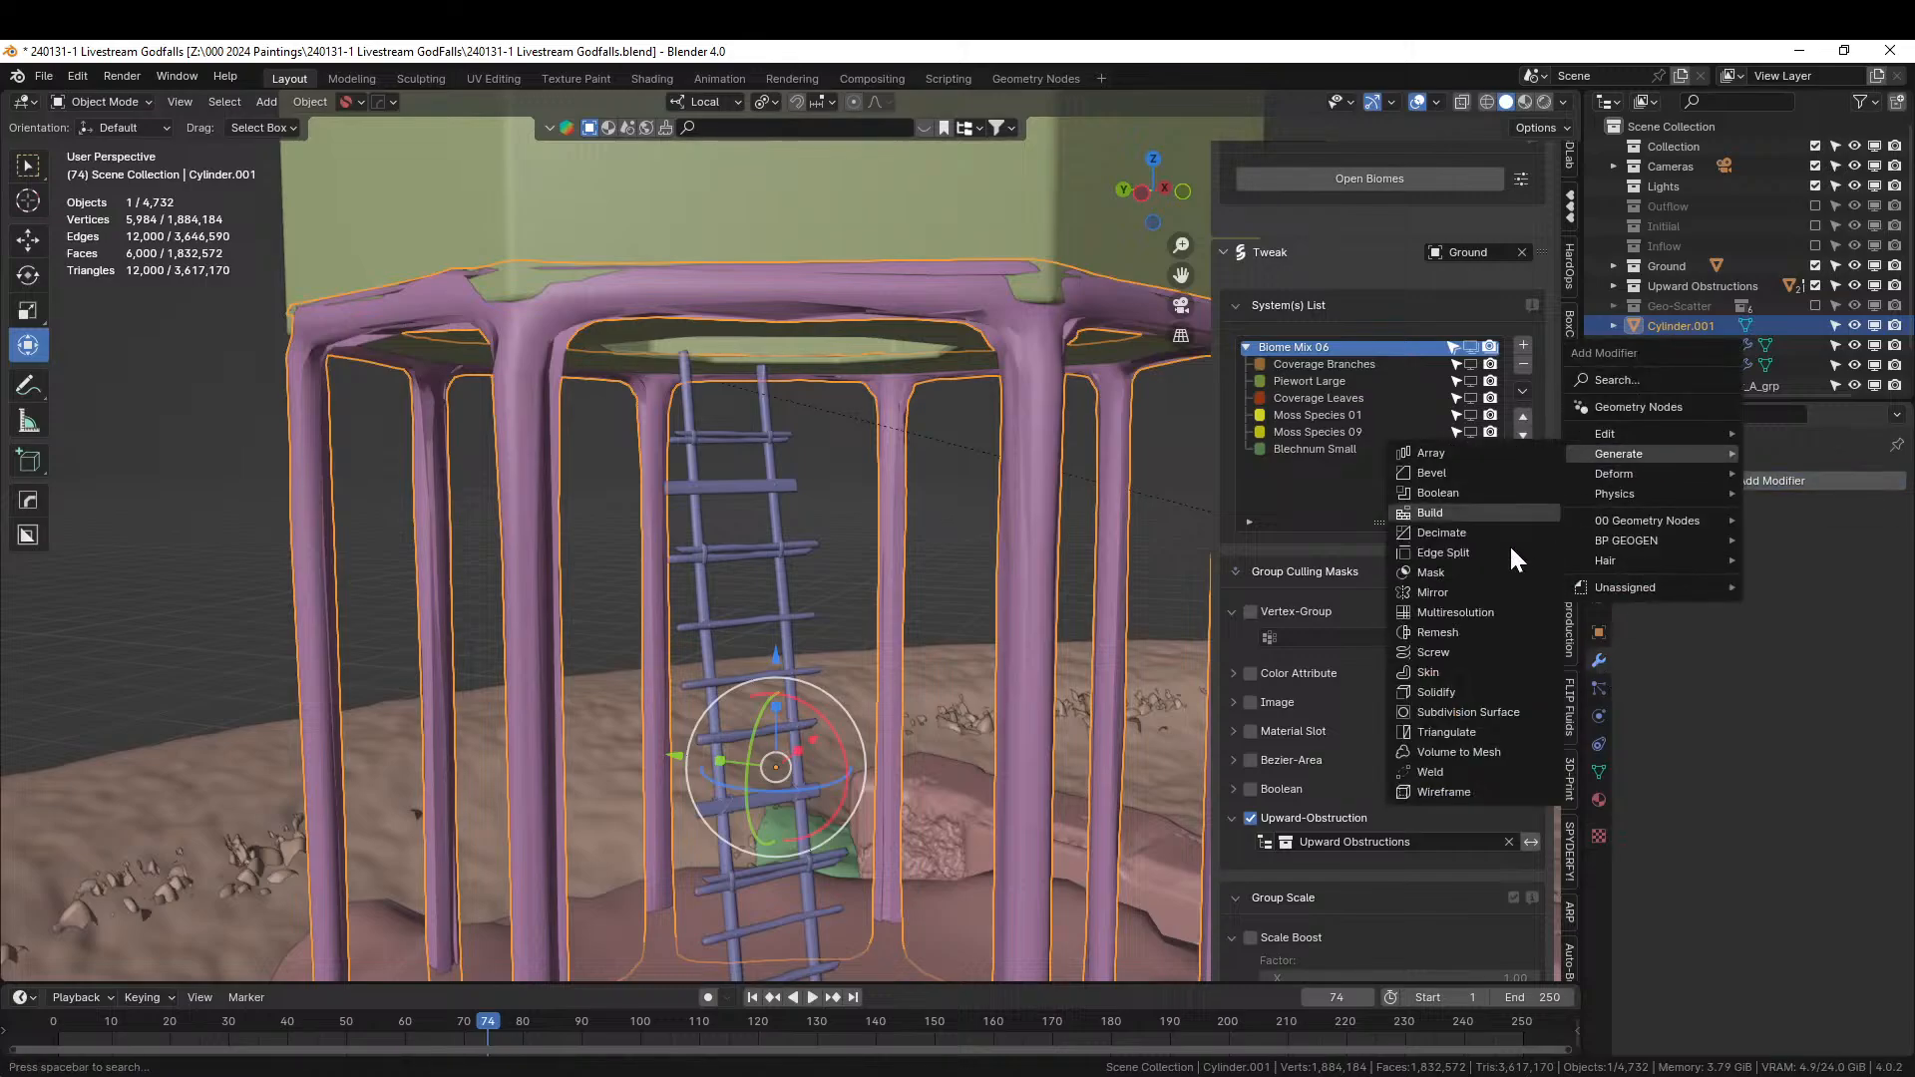
pyautogui.click(1456, 633)
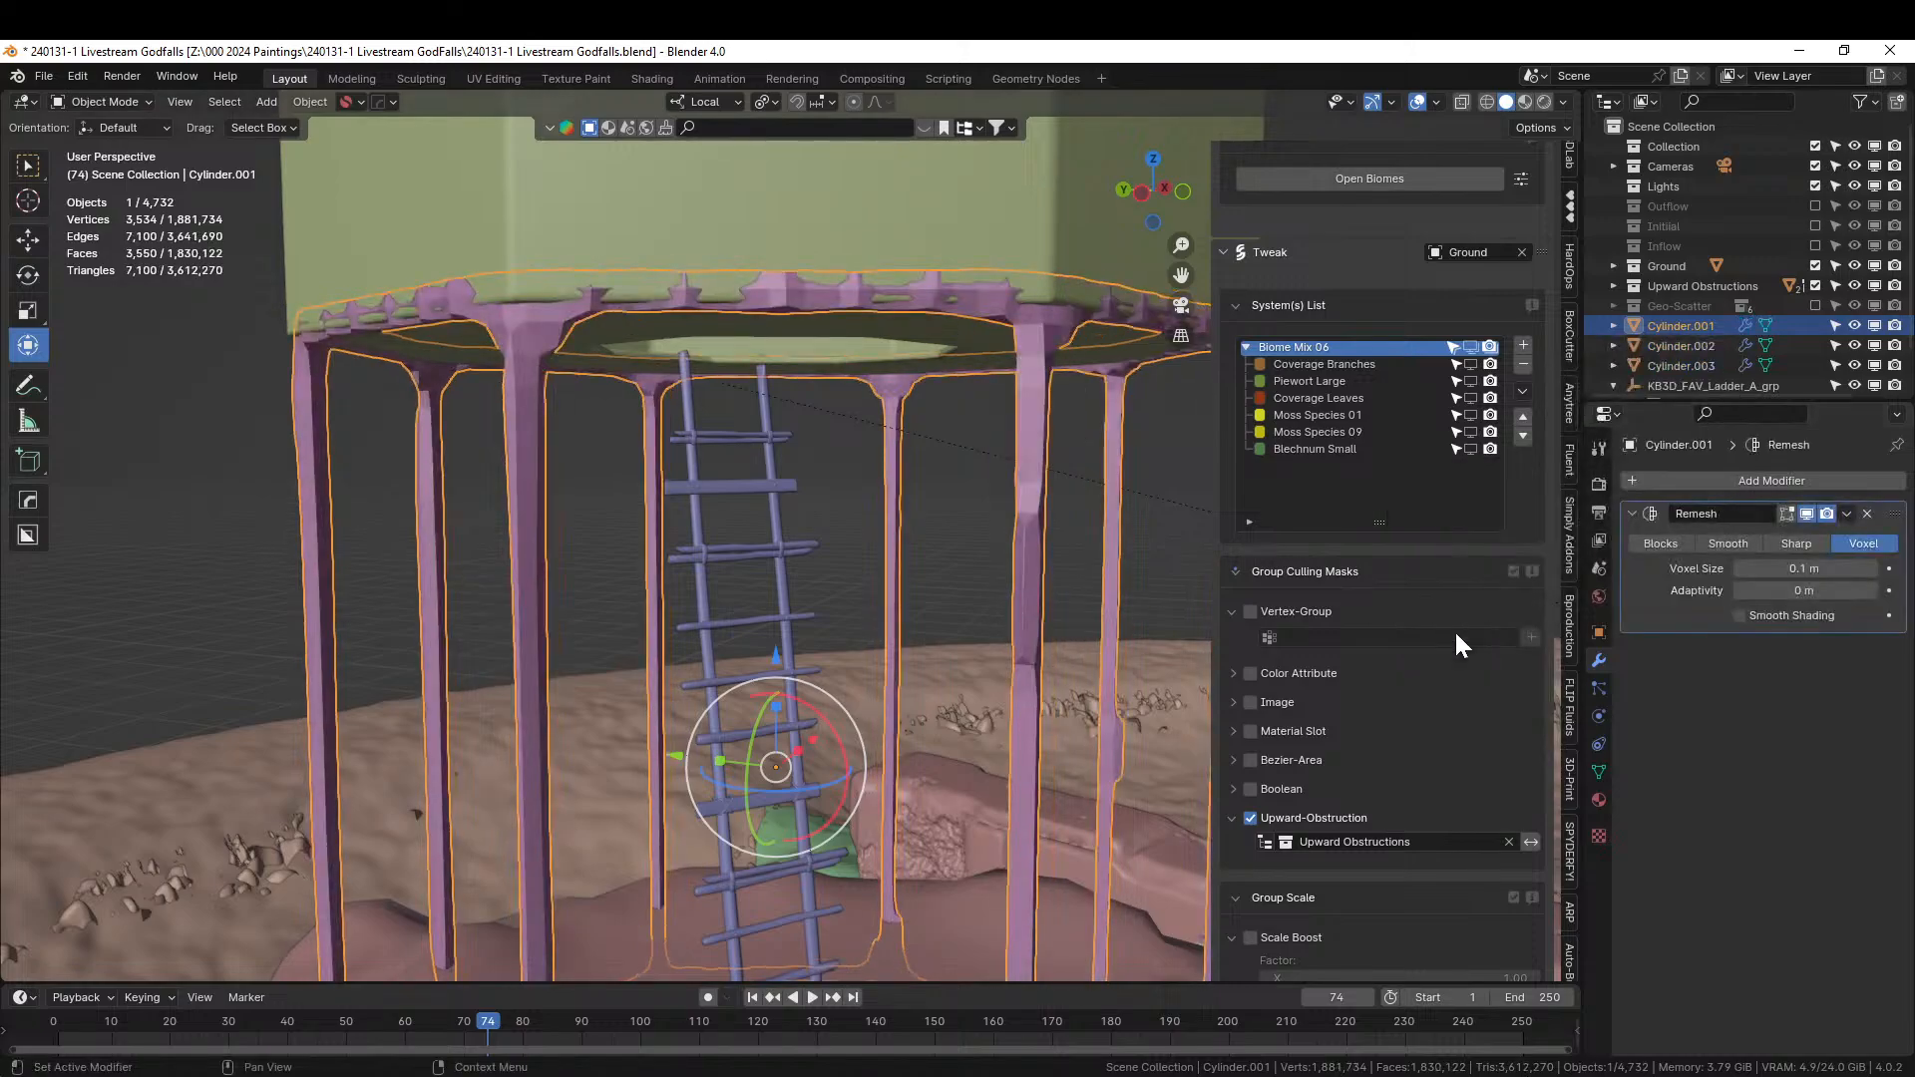
# Set the leg frame's Remesh voxel size to 0.01 m.
pyautogui.click(1805, 569)
pyautogui.write('.01')
pyautogui.press('Return')
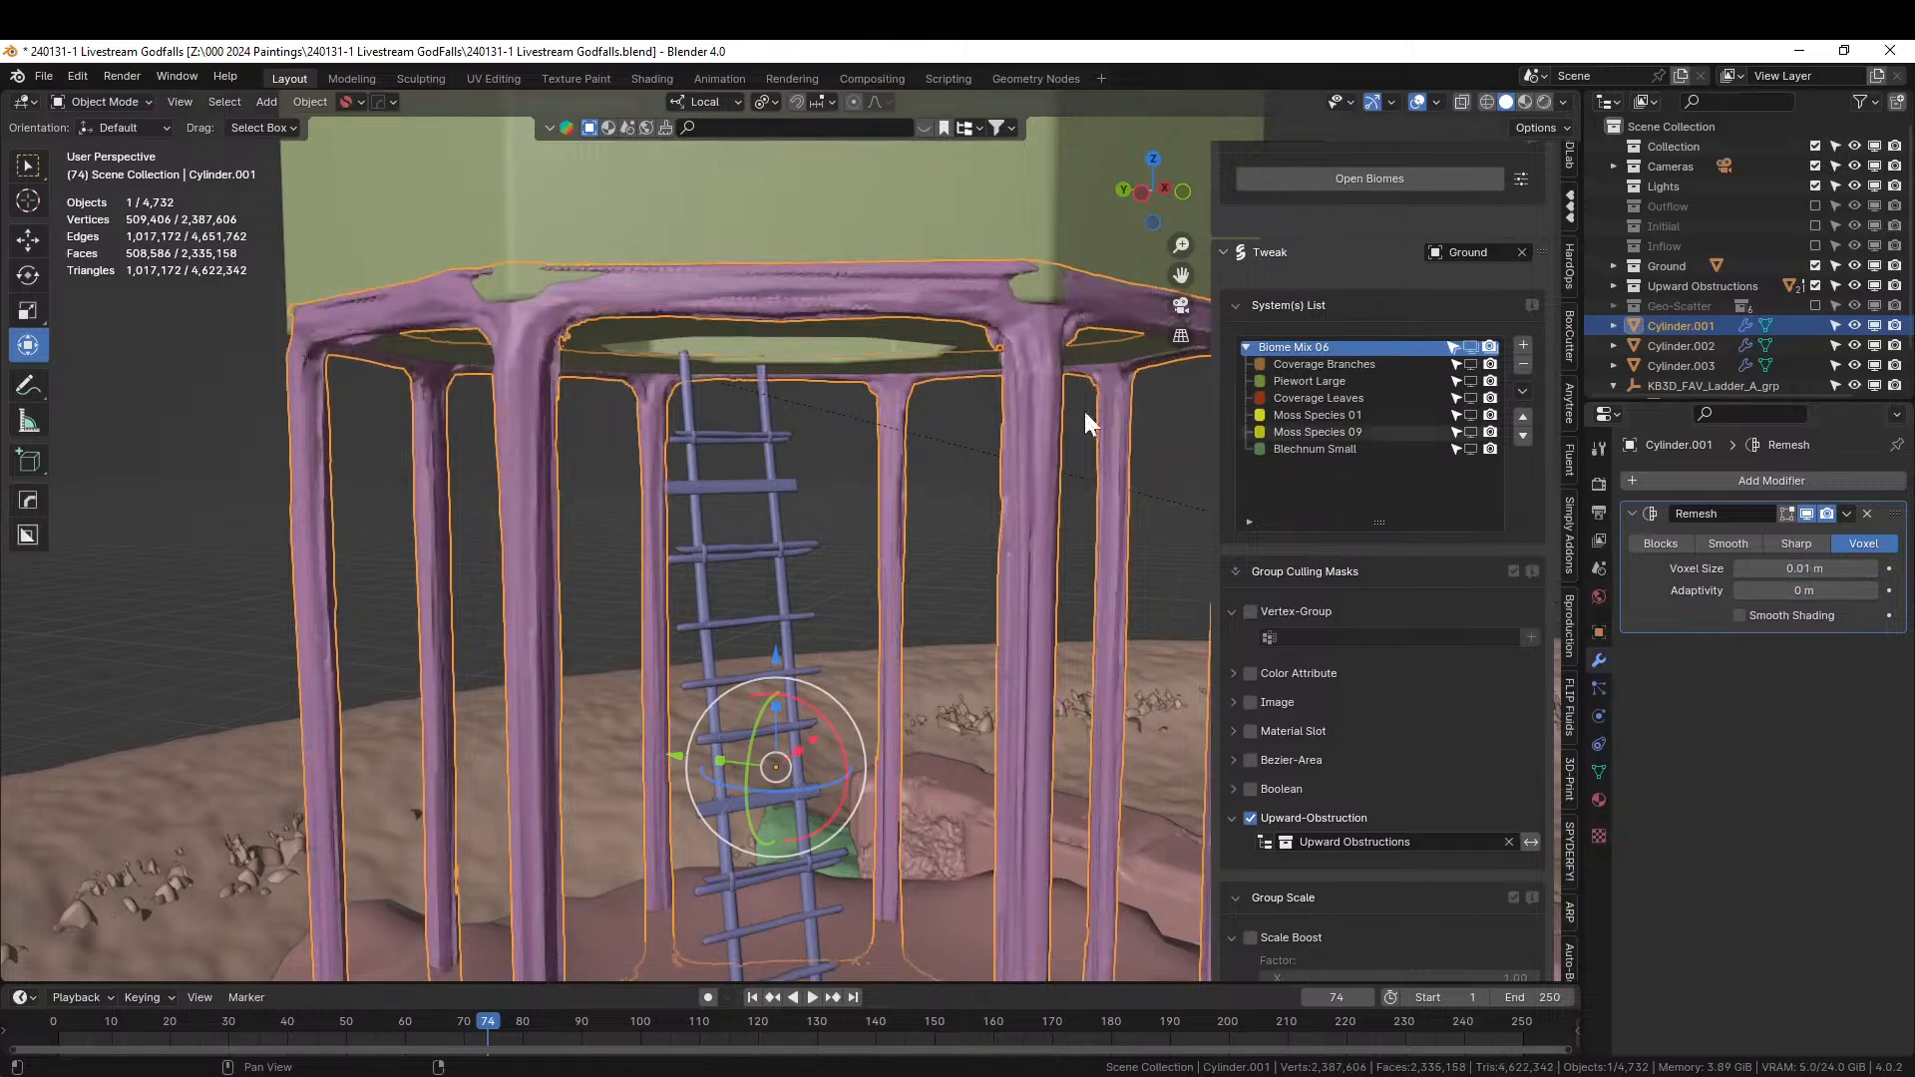
# Set the Remesh voxel size to 0.03 m and inspect the leg frame's surface.
pyautogui.click(1806, 566)
pyautogui.write('.03')
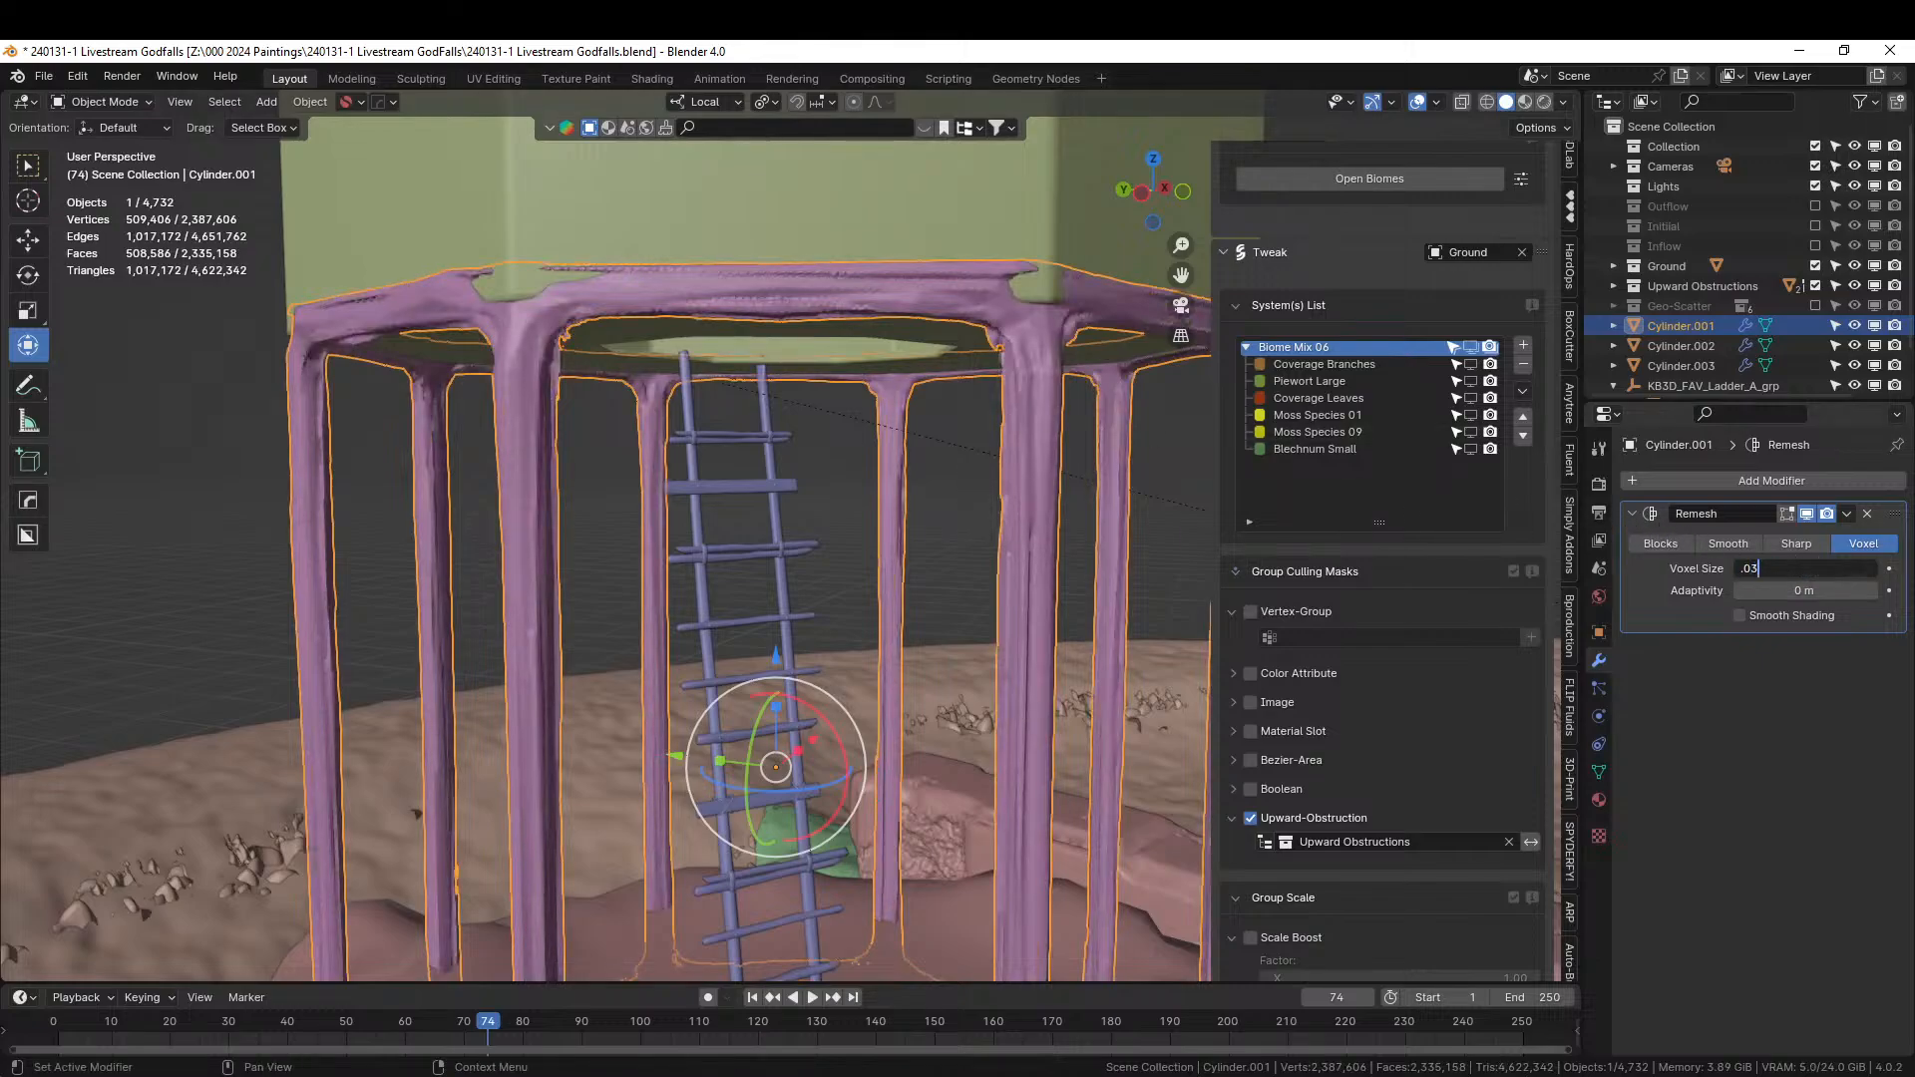
pyautogui.press('Return')
pyautogui.scroll(-5, 798, 479)
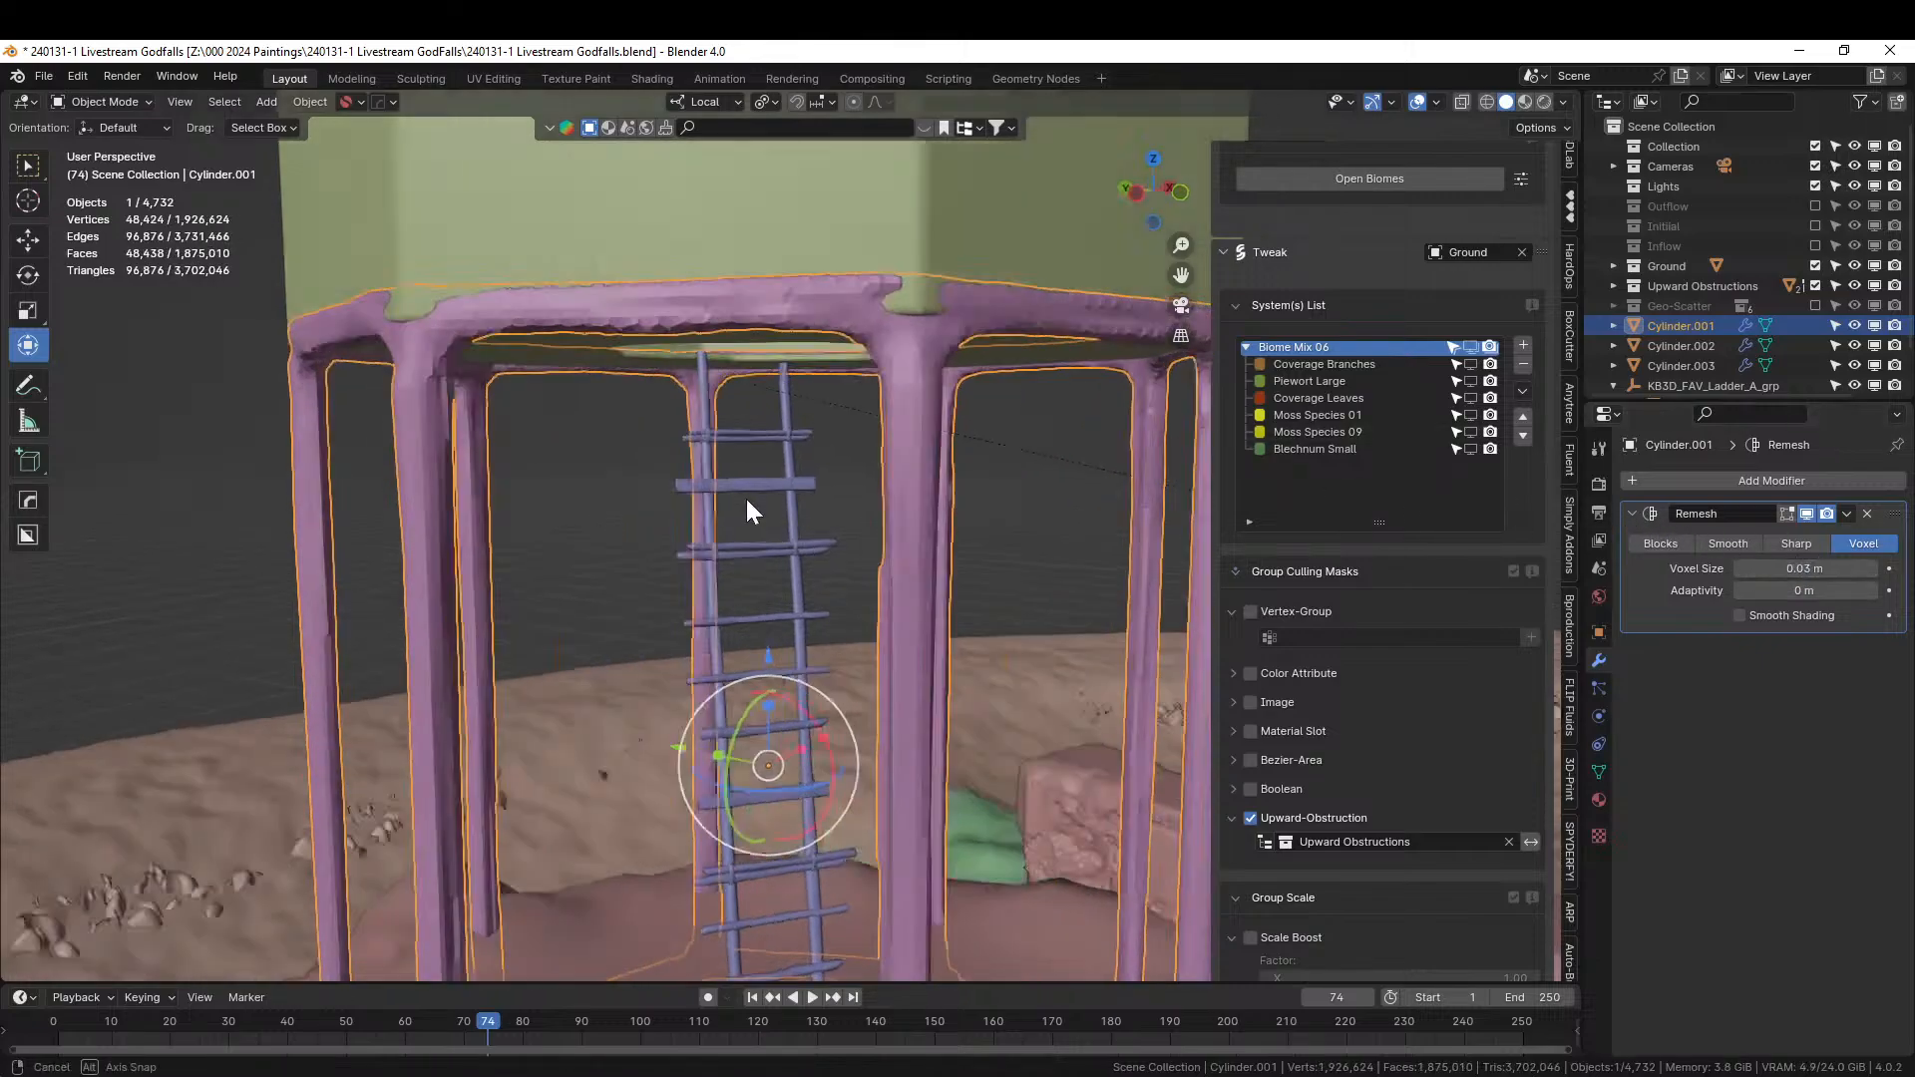
pyautogui.moveTo(654, 457); pyautogui.dragTo(751, 467, button='middle')
pyautogui.scroll(3, 525, 476)
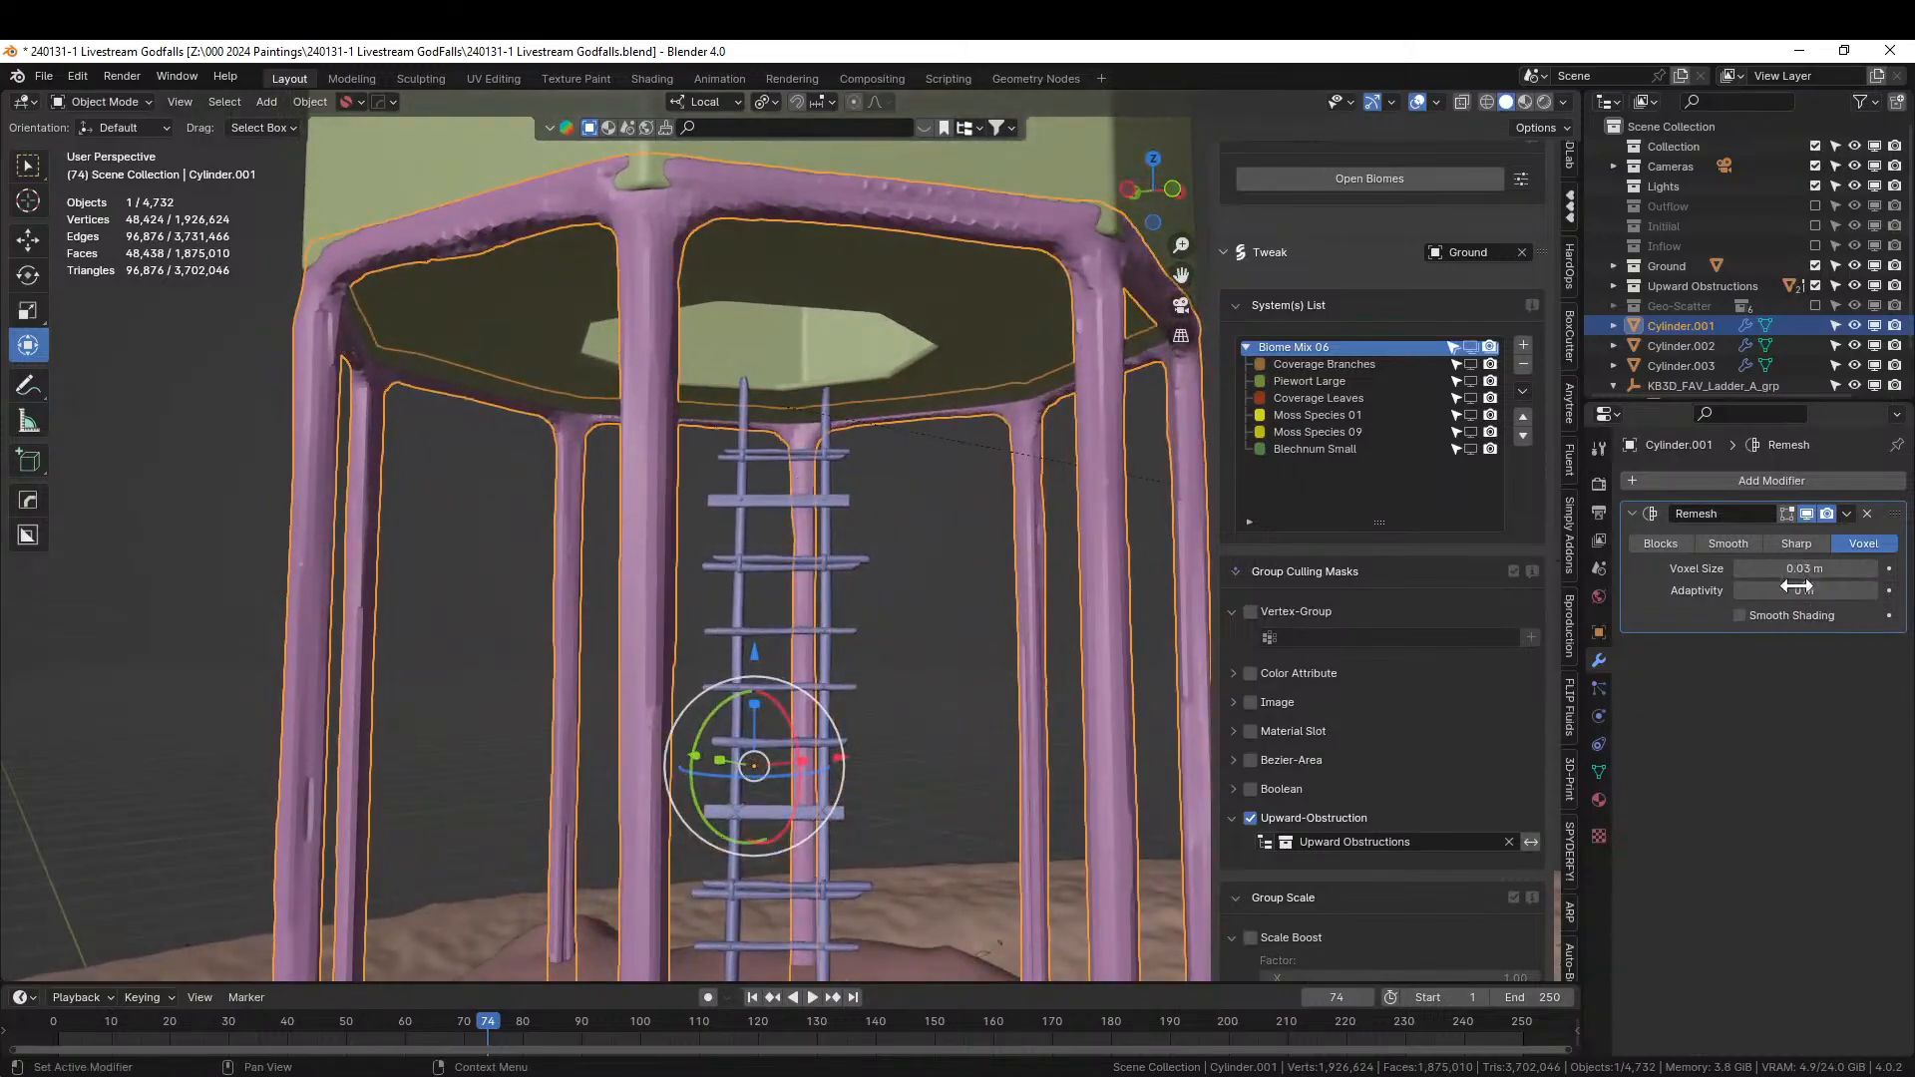
# Enable smooth shading on the leg frame's Remesh modifier and apply the modifier.
pyautogui.click(1741, 617)
pyautogui.moveTo(488, 535)
pyautogui.mouseDown(button='middle')
pyautogui.moveTo(528, 559)
pyautogui.moveTo(600, 555)
pyautogui.moveTo(622, 529)
pyautogui.moveTo(714, 531)
pyautogui.moveTo(774, 497)
pyautogui.moveTo(805, 546)
pyautogui.moveTo(745, 573)
pyautogui.moveTo(720, 560)
pyautogui.mouseUp(button='middle')
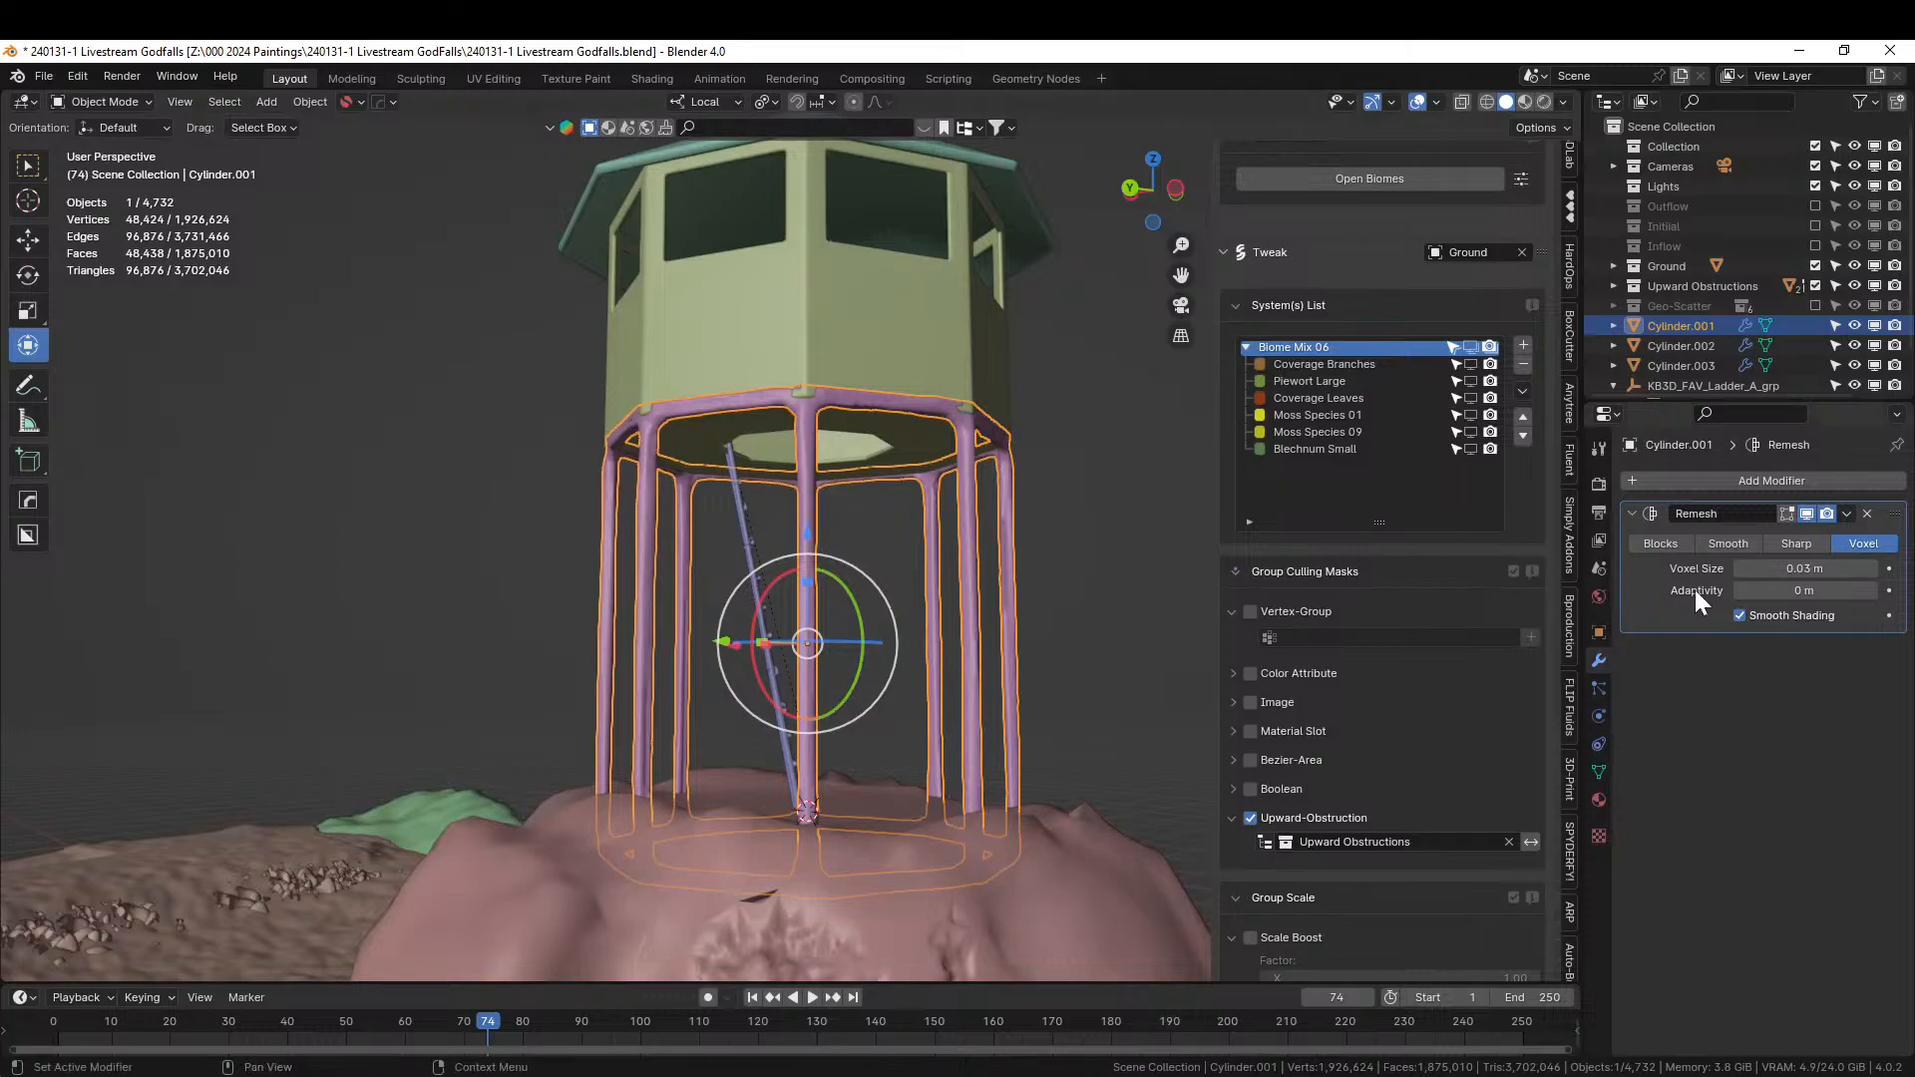
pyautogui.hotkey('ctrl', 'a')
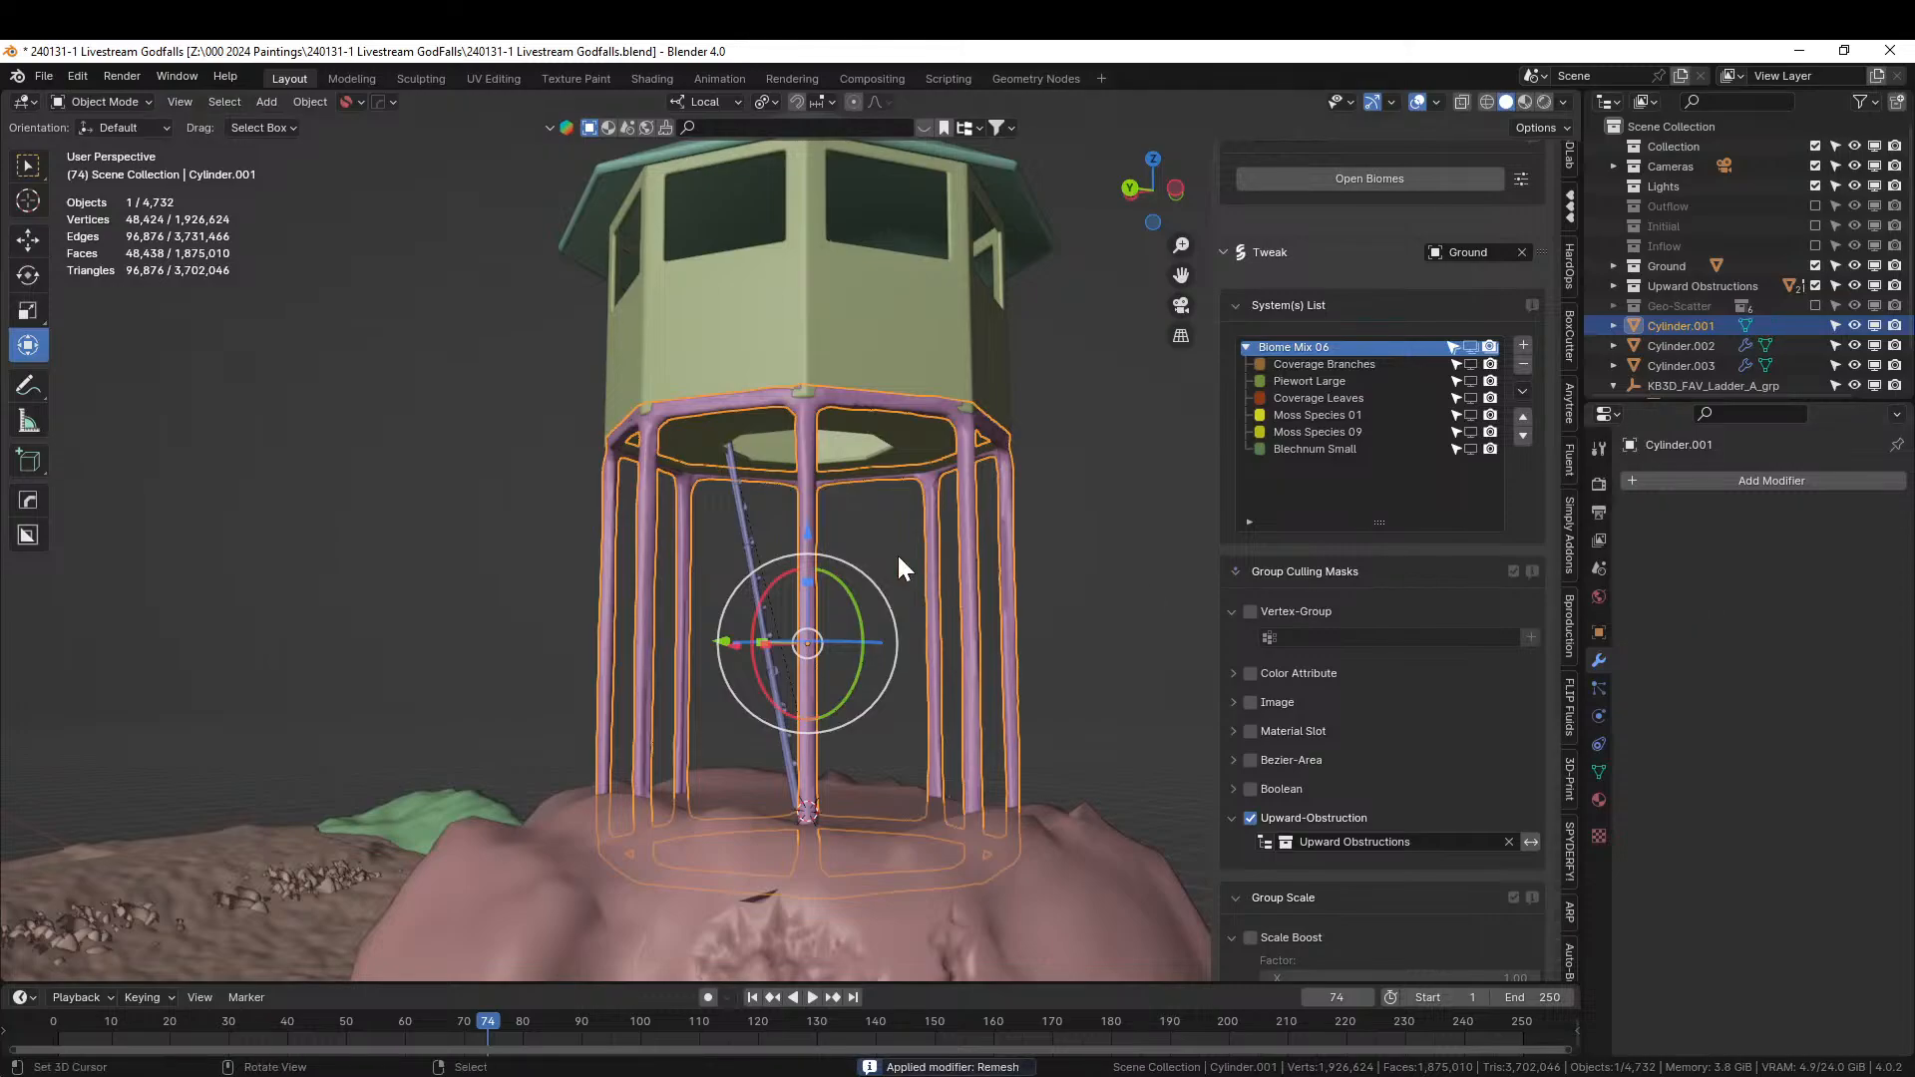
# Check the leg frame's remeshed geometry in Edit Mode, return to Object Mode and save the file.
pyautogui.press('Tab')
pyautogui.scroll(5, 896, 553)
pyautogui.scroll(-8, 898, 555)
pyautogui.press('Tab')
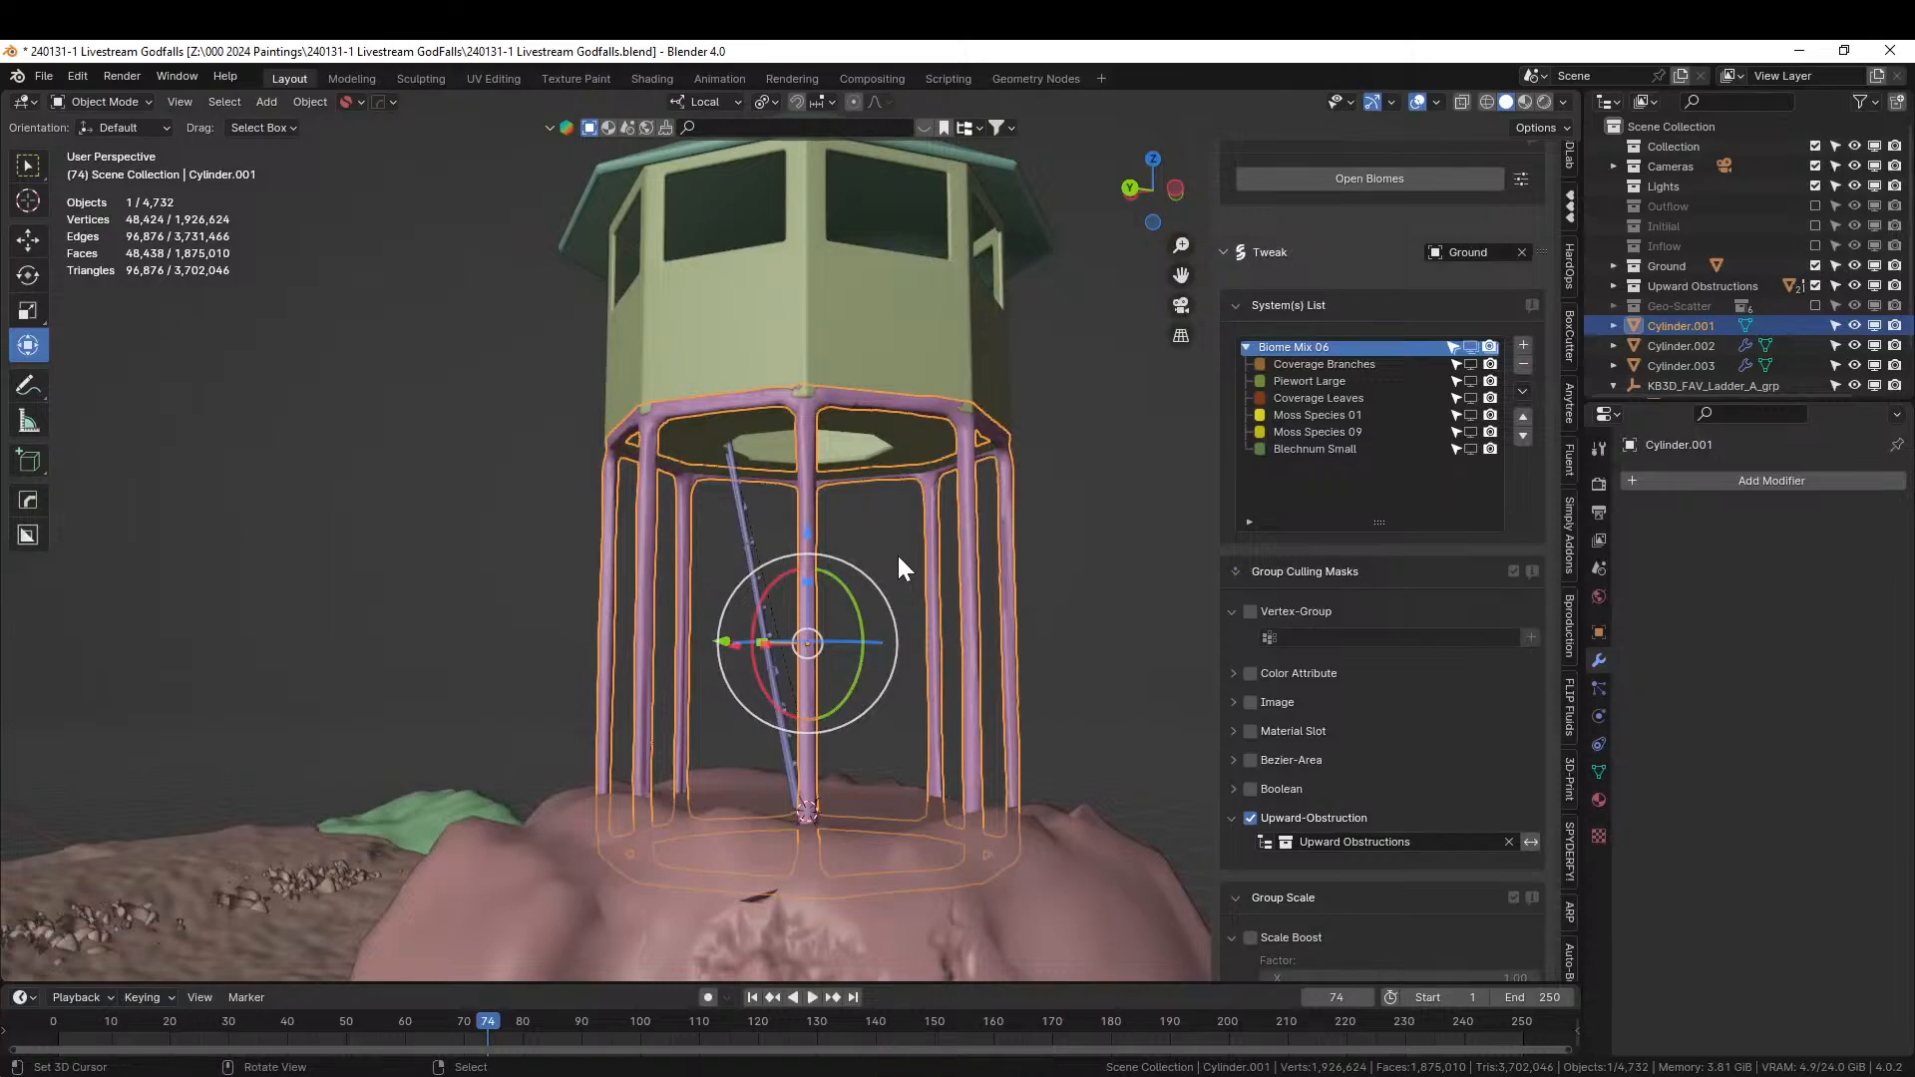
pyautogui.hotkey('ctrl', 's')
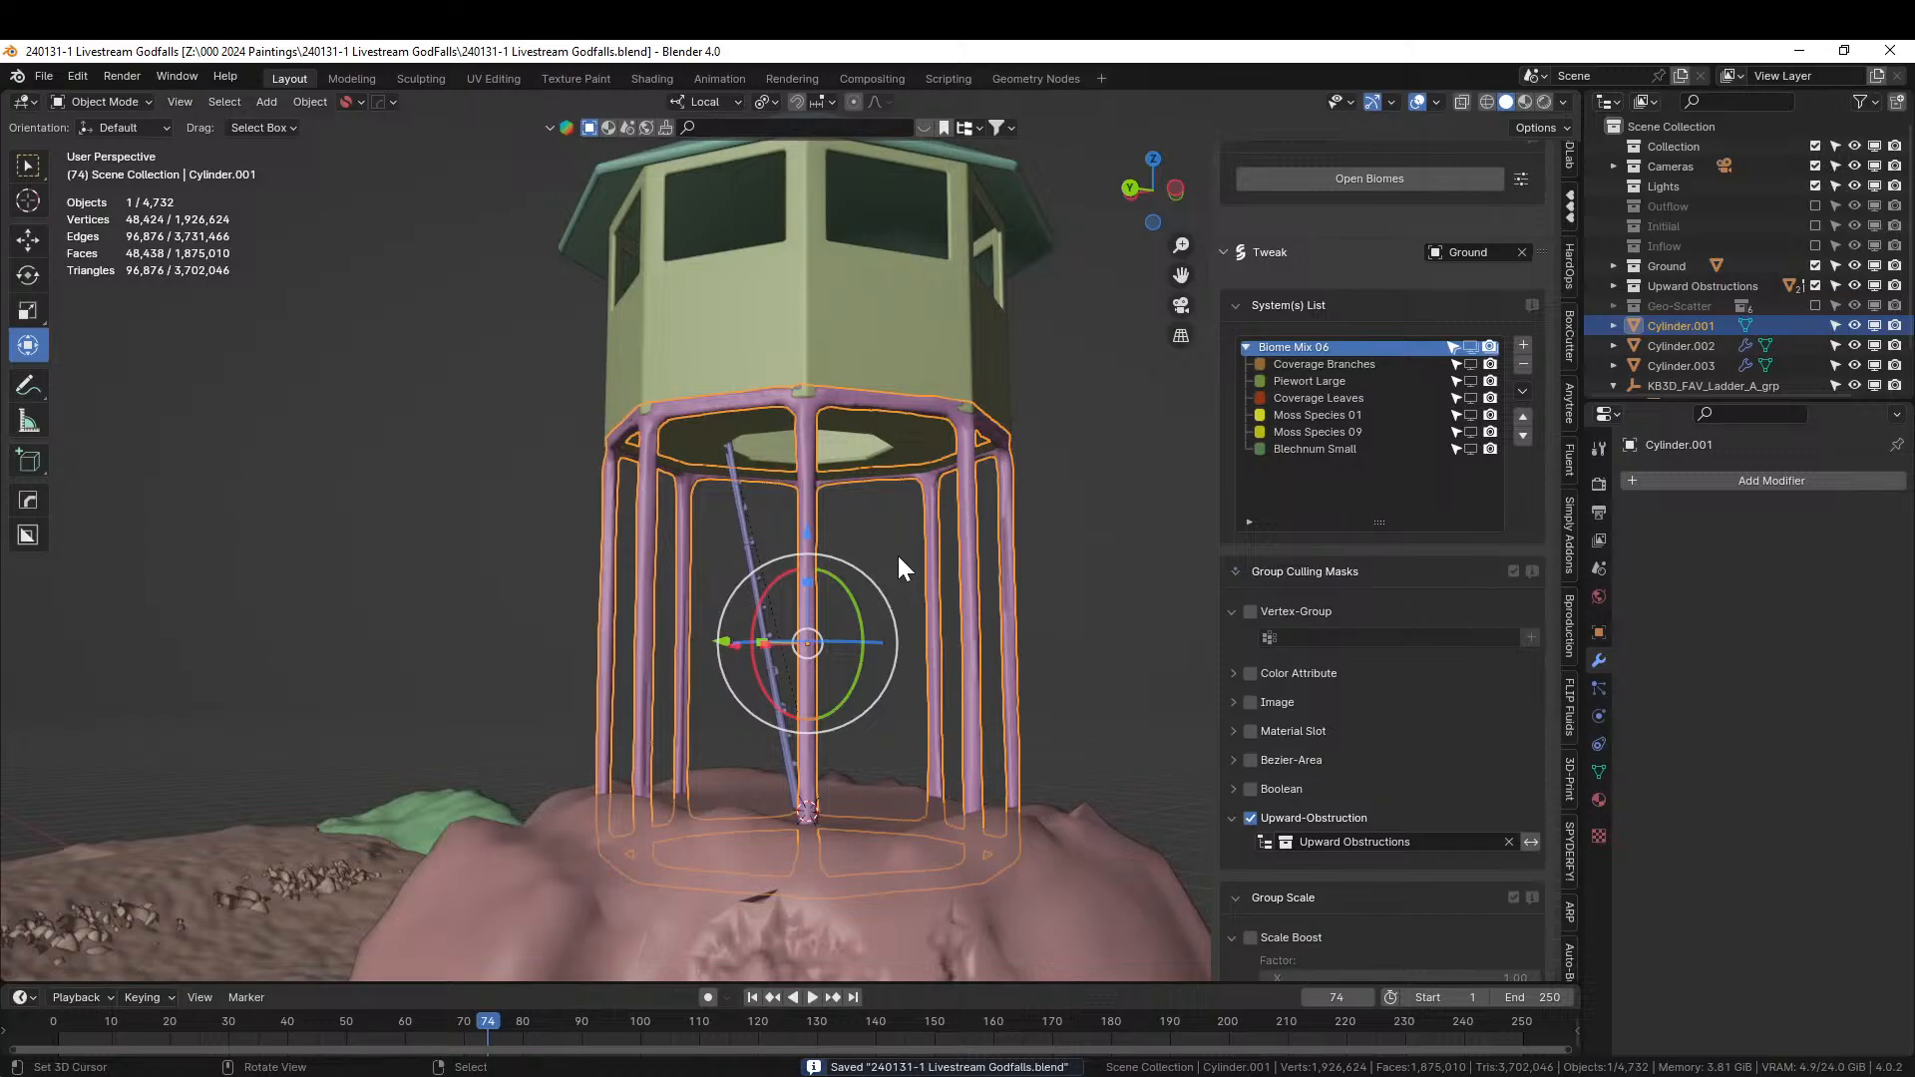
# Open the cabin walls in Edit Mode and select the ring of wall faces below the windows.
pyautogui.keyDown('shift'); pyautogui.moveTo(775, 506); pyautogui.dragTo(667, 600, button='middle'); pyautogui.keyUp('shift')
pyautogui.scroll(4, 798, 579)
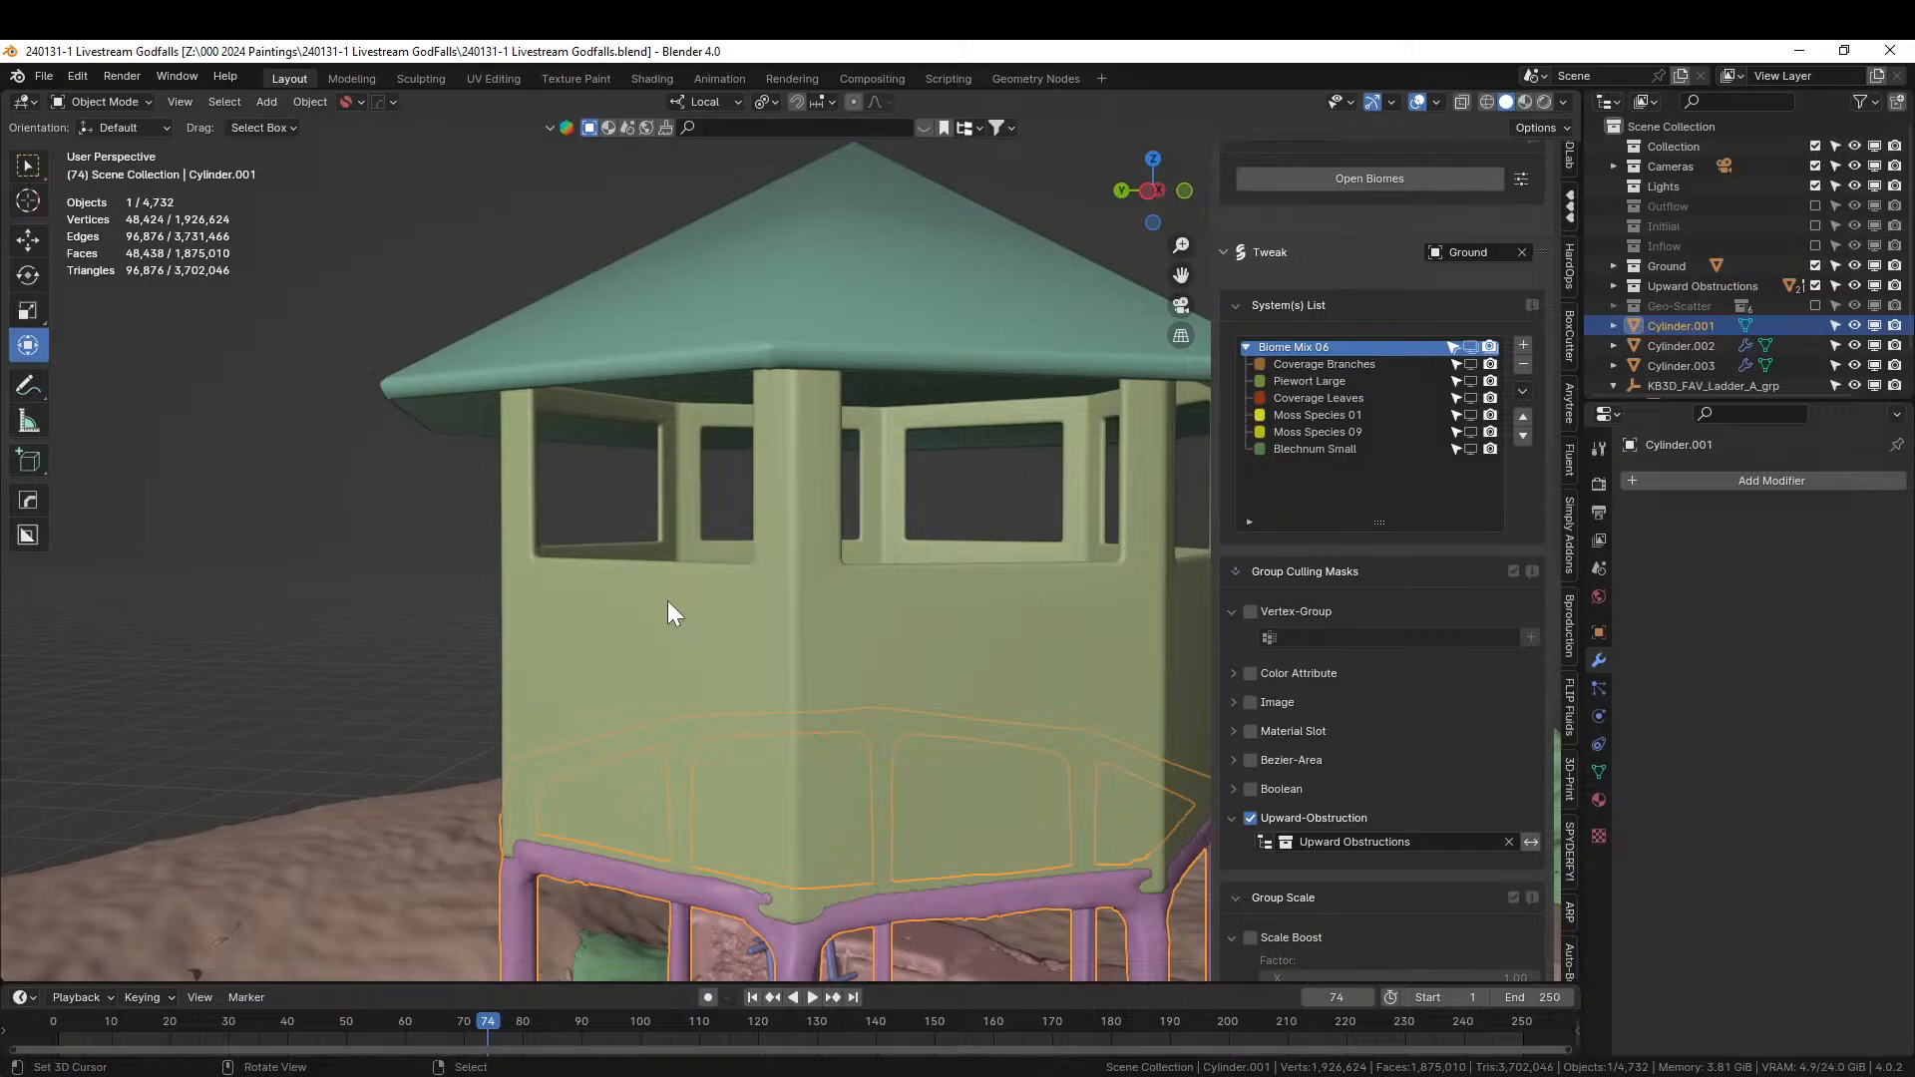
pyautogui.moveTo(1003, 653); pyautogui.dragTo(808, 595, button='middle')
pyautogui.scroll(-2, 1002, 599)
pyautogui.click(808, 595)
pyautogui.press('Tab')
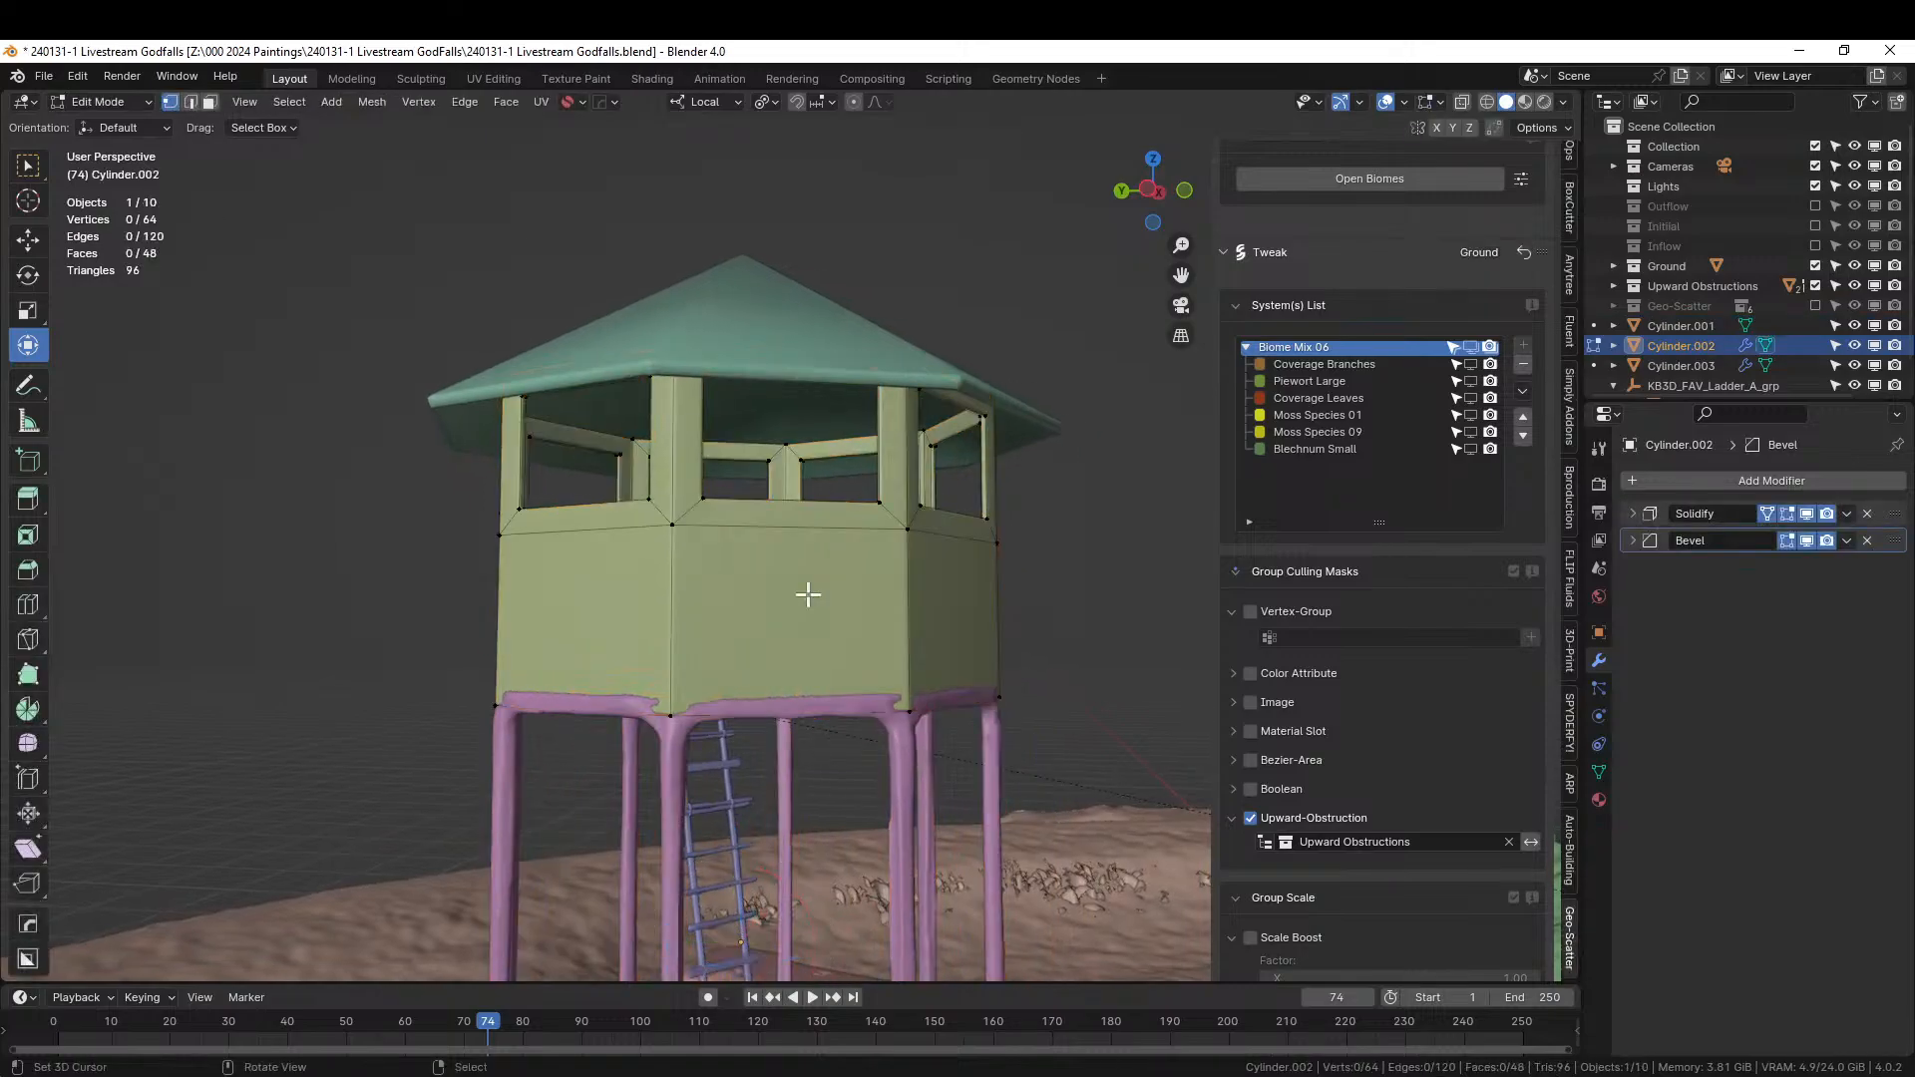
pyautogui.press('3')
pyautogui.keyDown('alt'); pyautogui.click(670, 598); pyautogui.keyUp('alt')
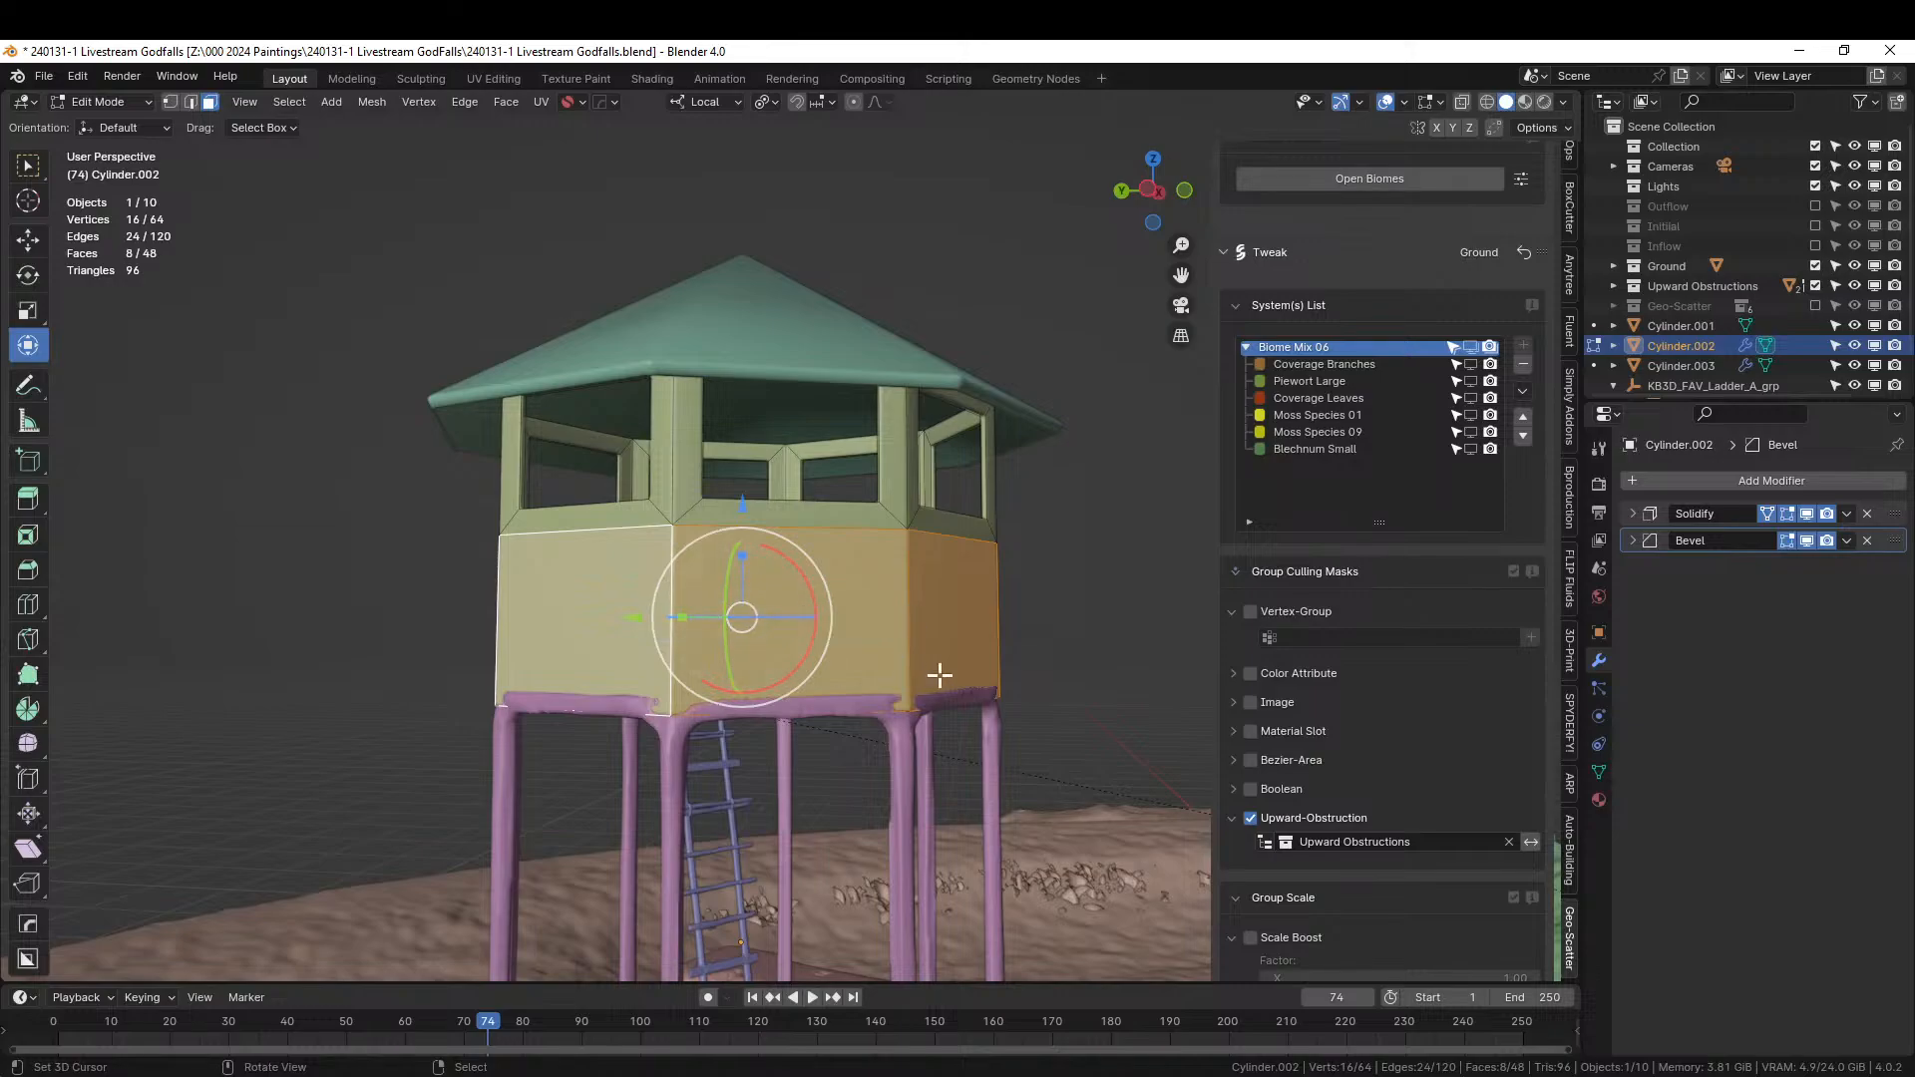
# Insert a horizontal loop cut around the cabin walls below the windows.
pyautogui.press('2')
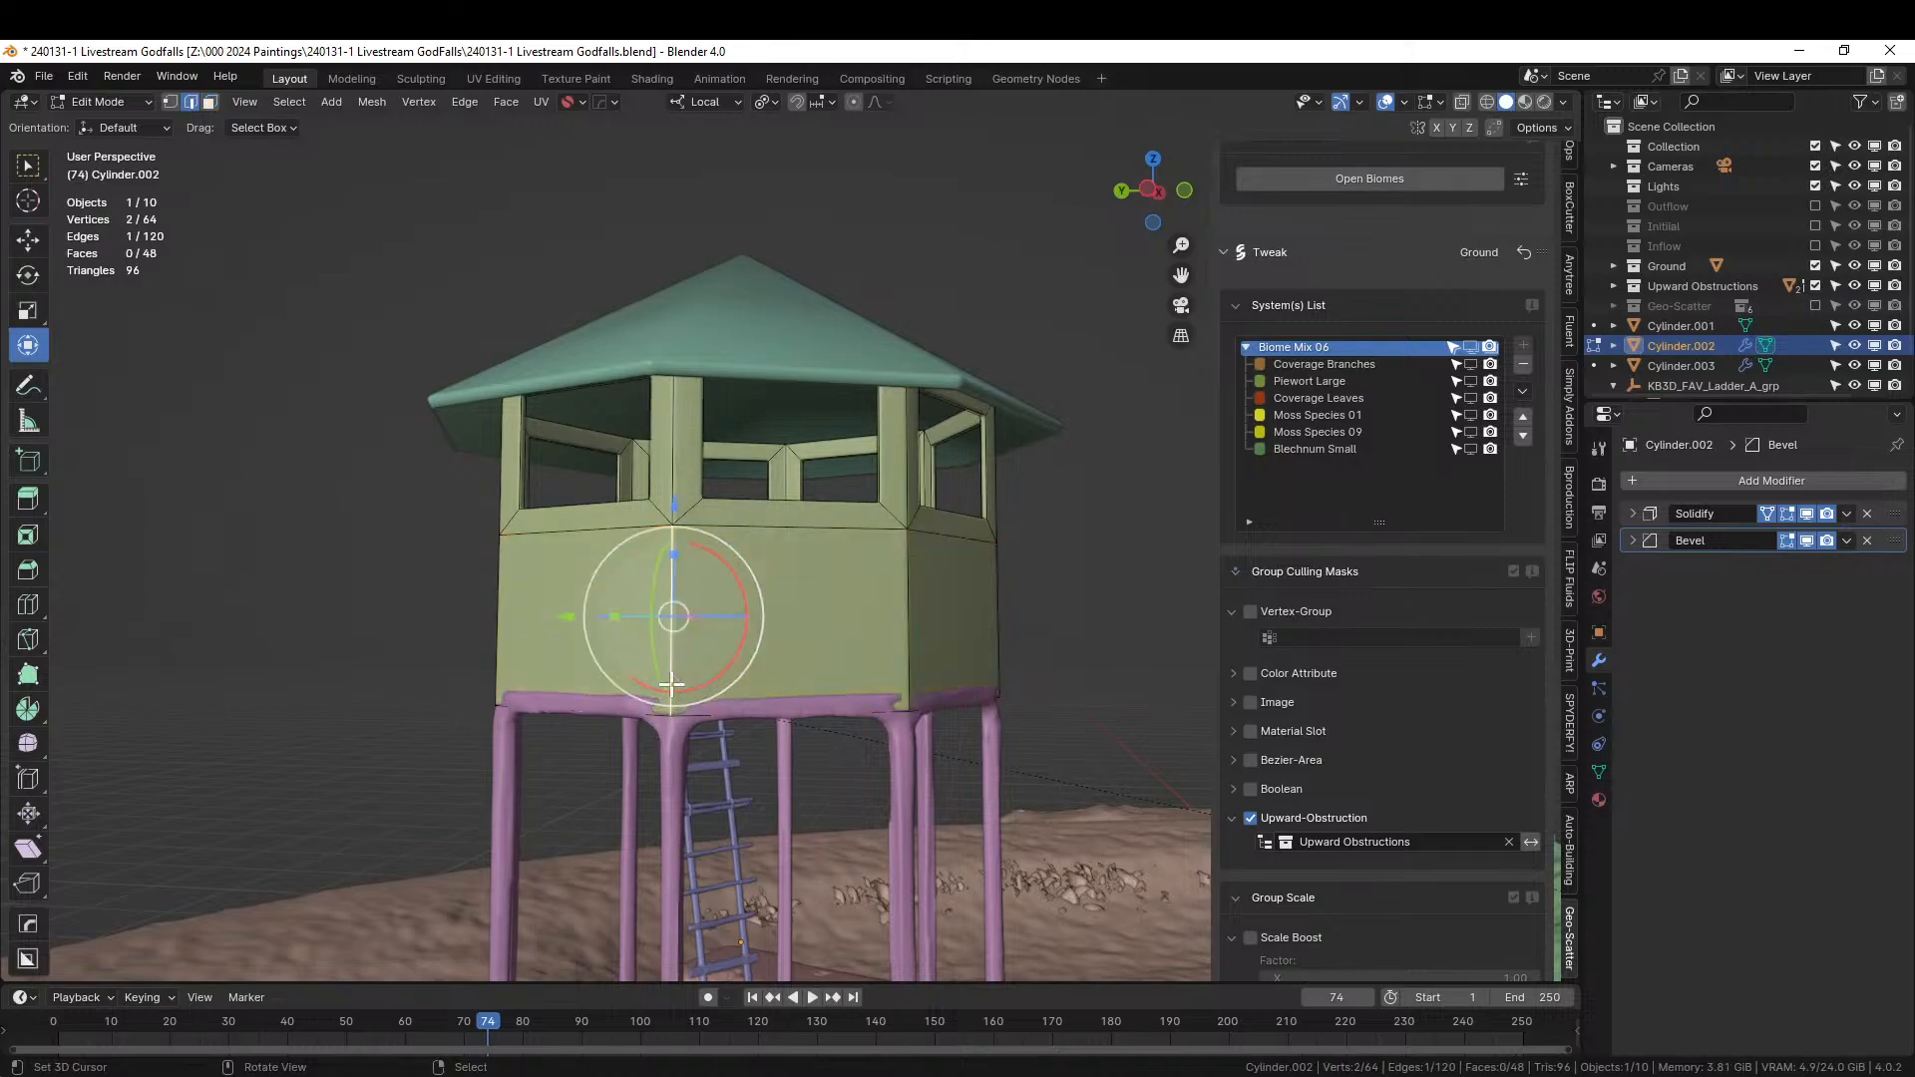
pyautogui.hotkey('ctrl', 'r')
pyautogui.click(673, 698)
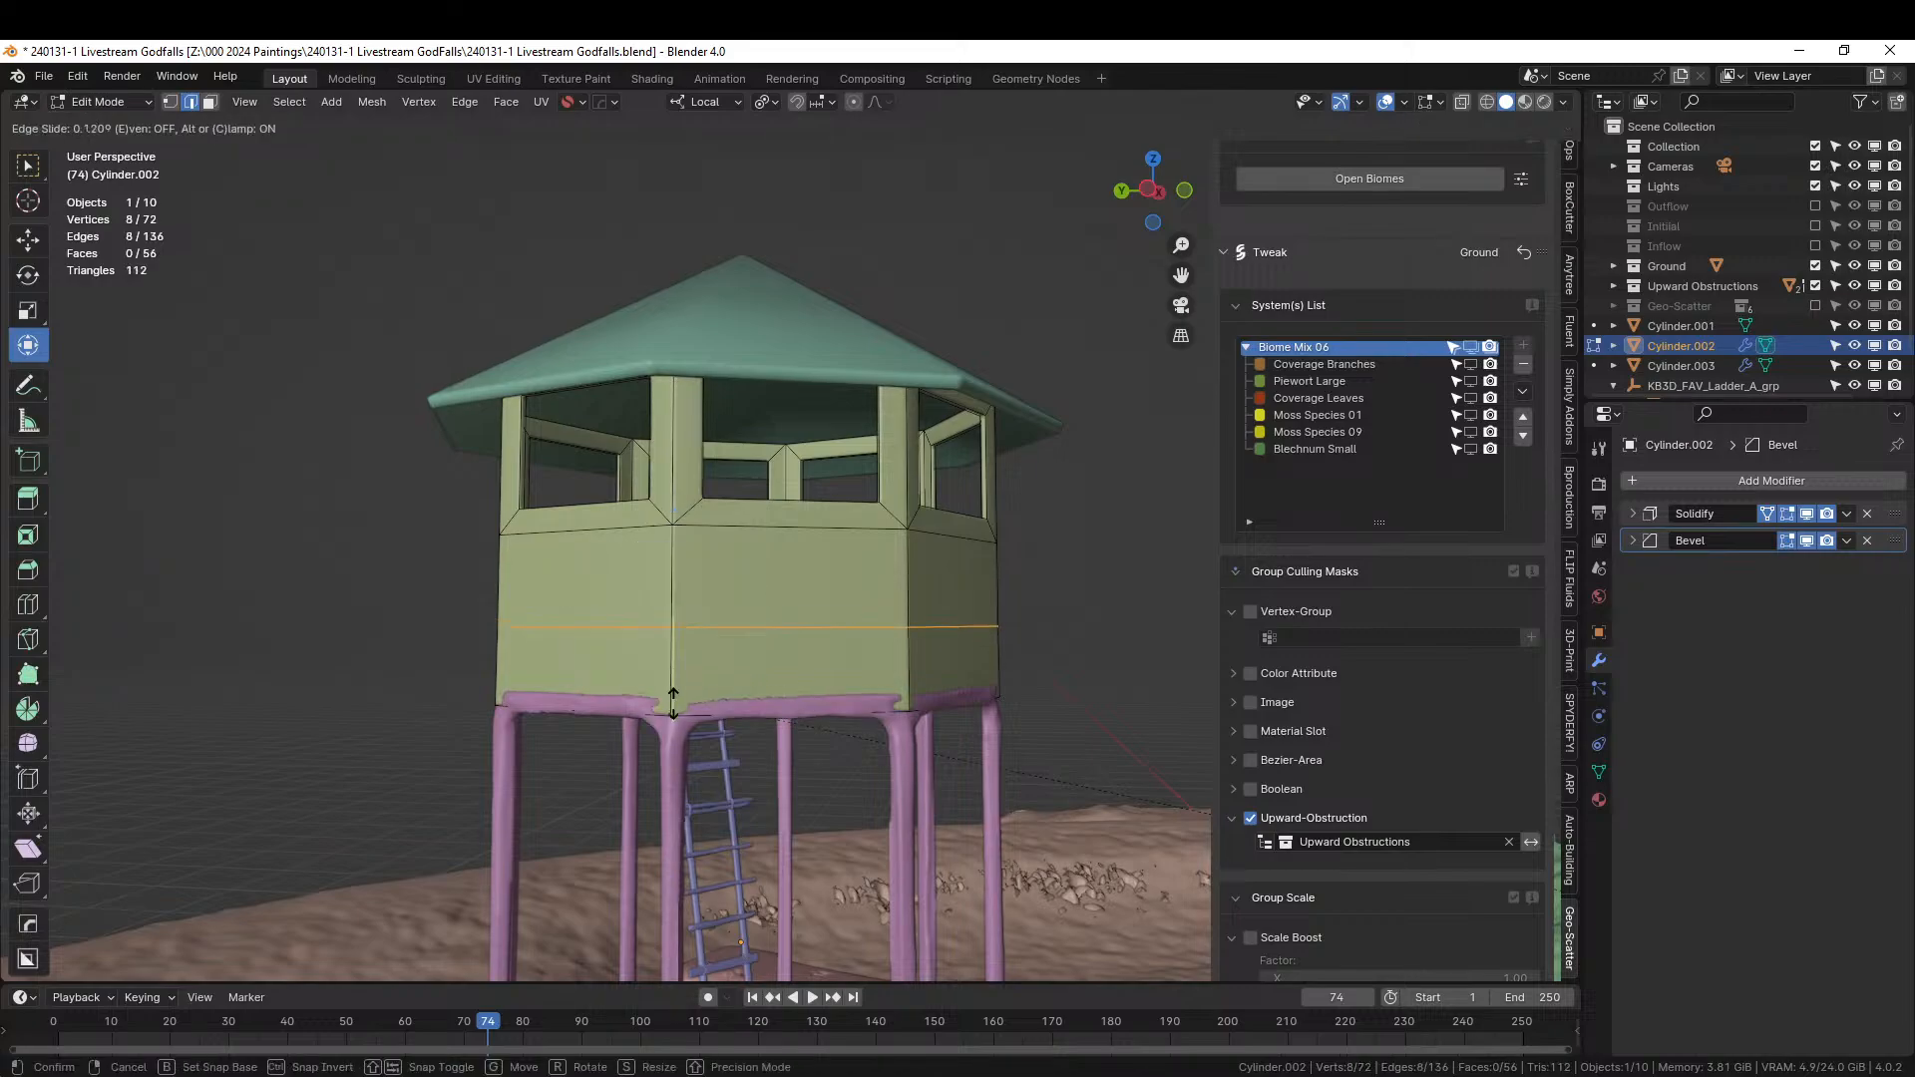
# Slide the loop cut to the cabin wall's lower edge with factor 0.857 and select the lower wall's face loop.
pyautogui.click(674, 763)
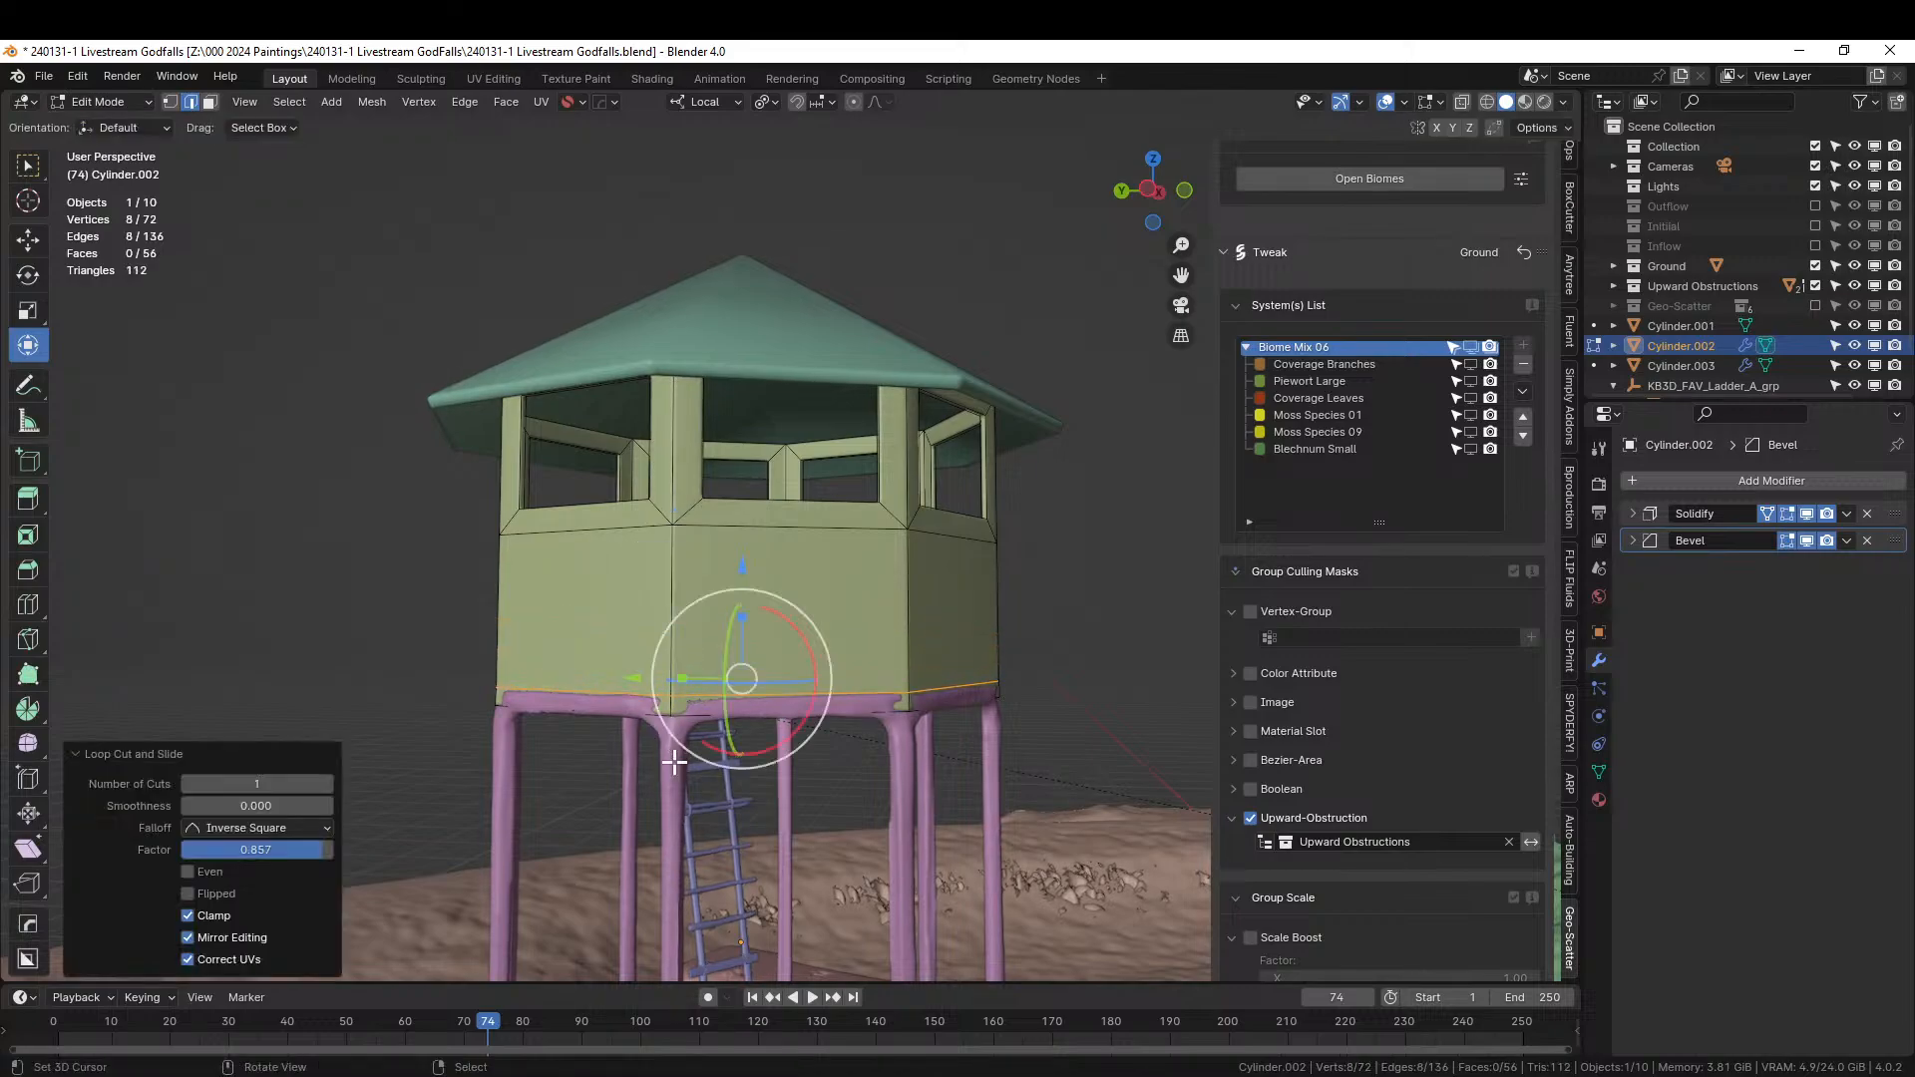
pyautogui.press('3')
pyautogui.keyDown('alt'); pyautogui.click(677, 623); pyautogui.keyUp('alt')
# Try Random Panels on the selected wall faces with the Square solver and a minimum depth of 0.2490.
pyautogui.hotkey('shift', 'q')
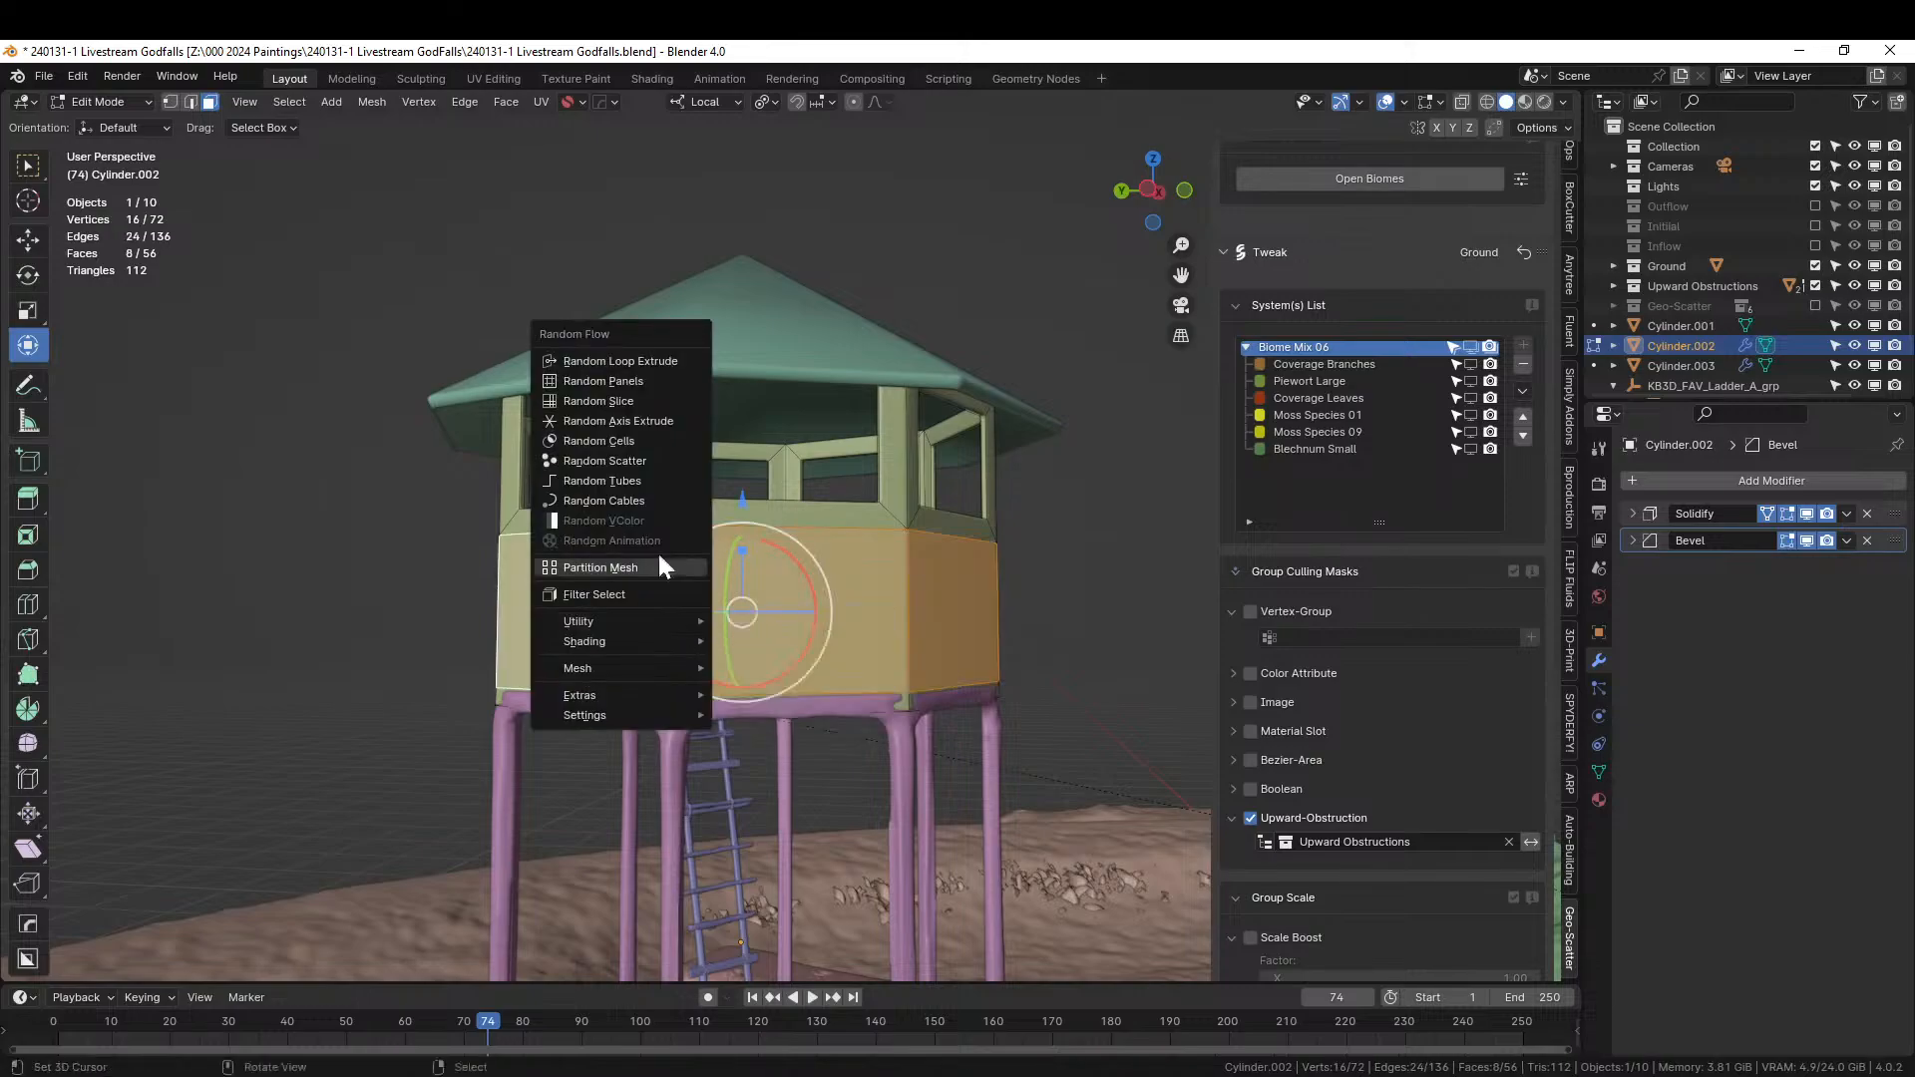
pyautogui.click(641, 381)
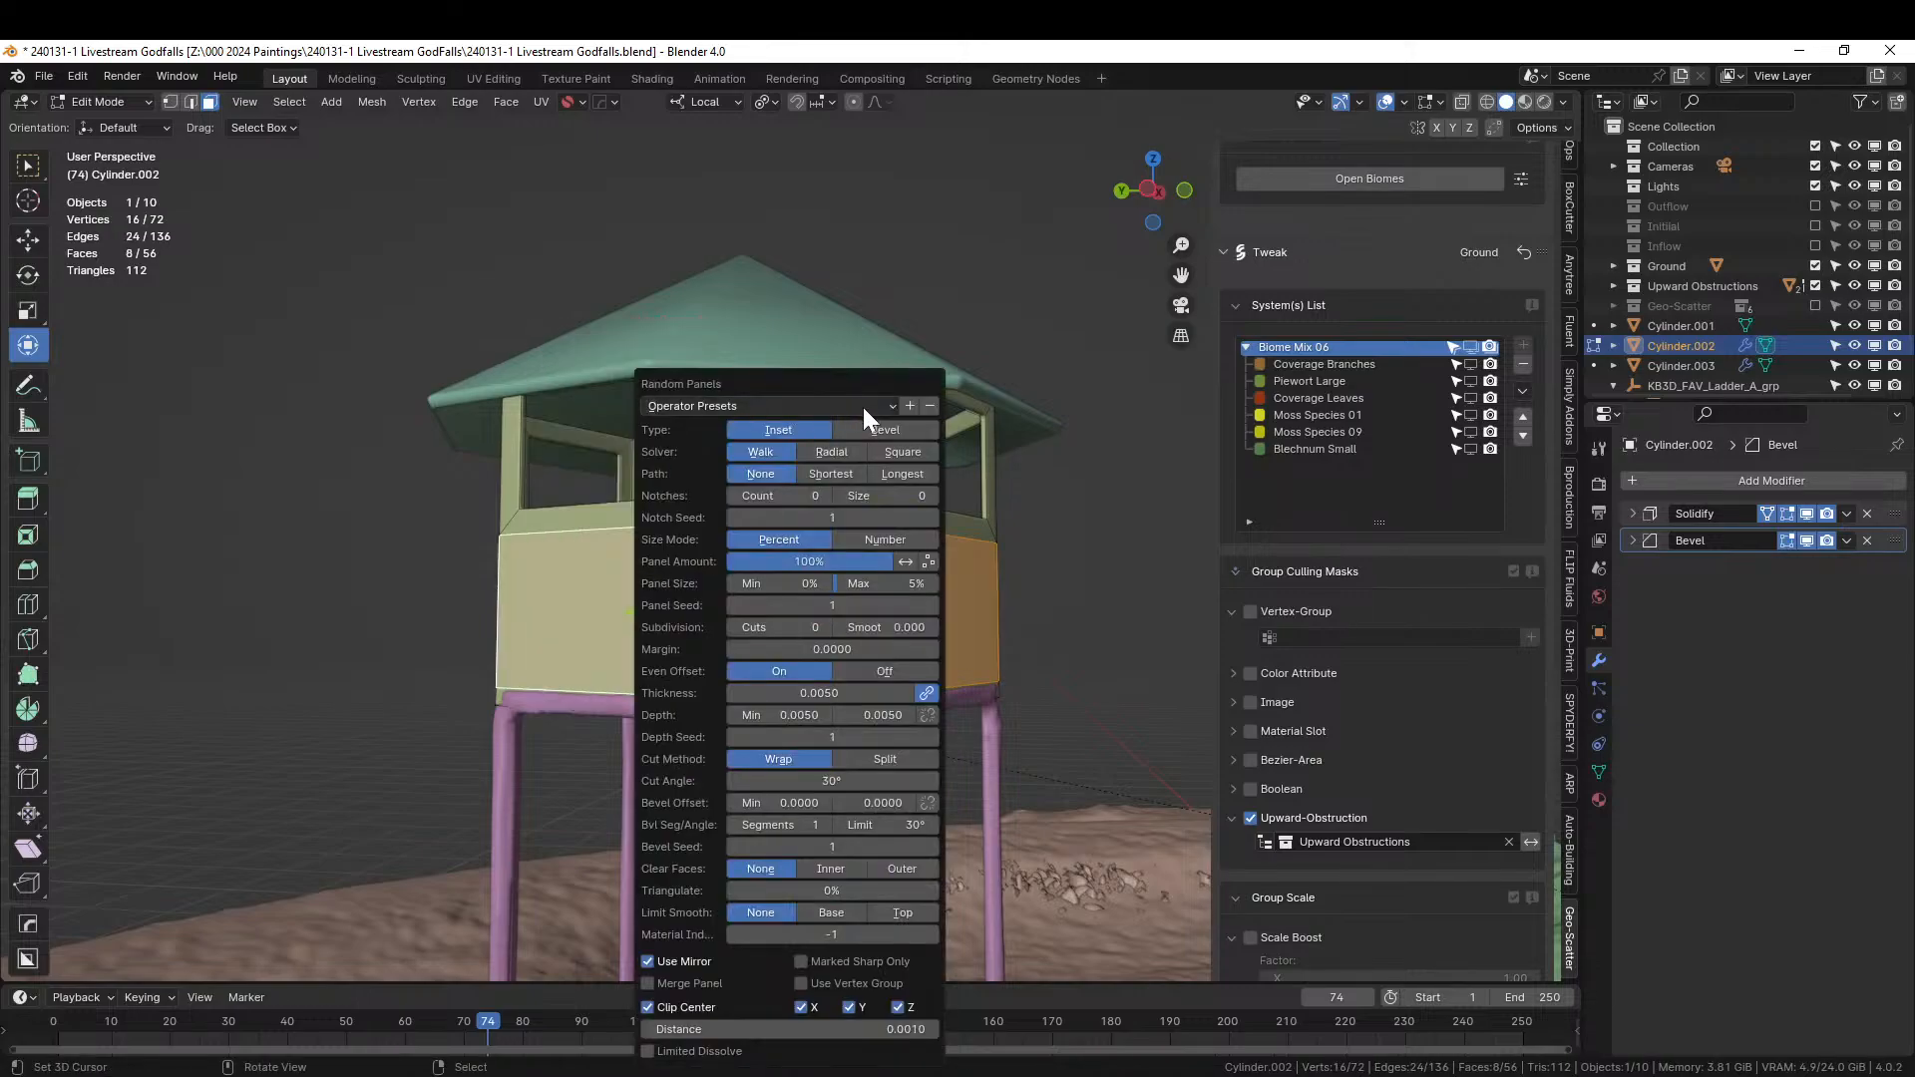
pyautogui.click(906, 457)
pyautogui.moveTo(808, 386); pyautogui.dragTo(1277, 287)
pyautogui.scroll(6, 739, 555)
pyautogui.scroll(-2, 739, 556)
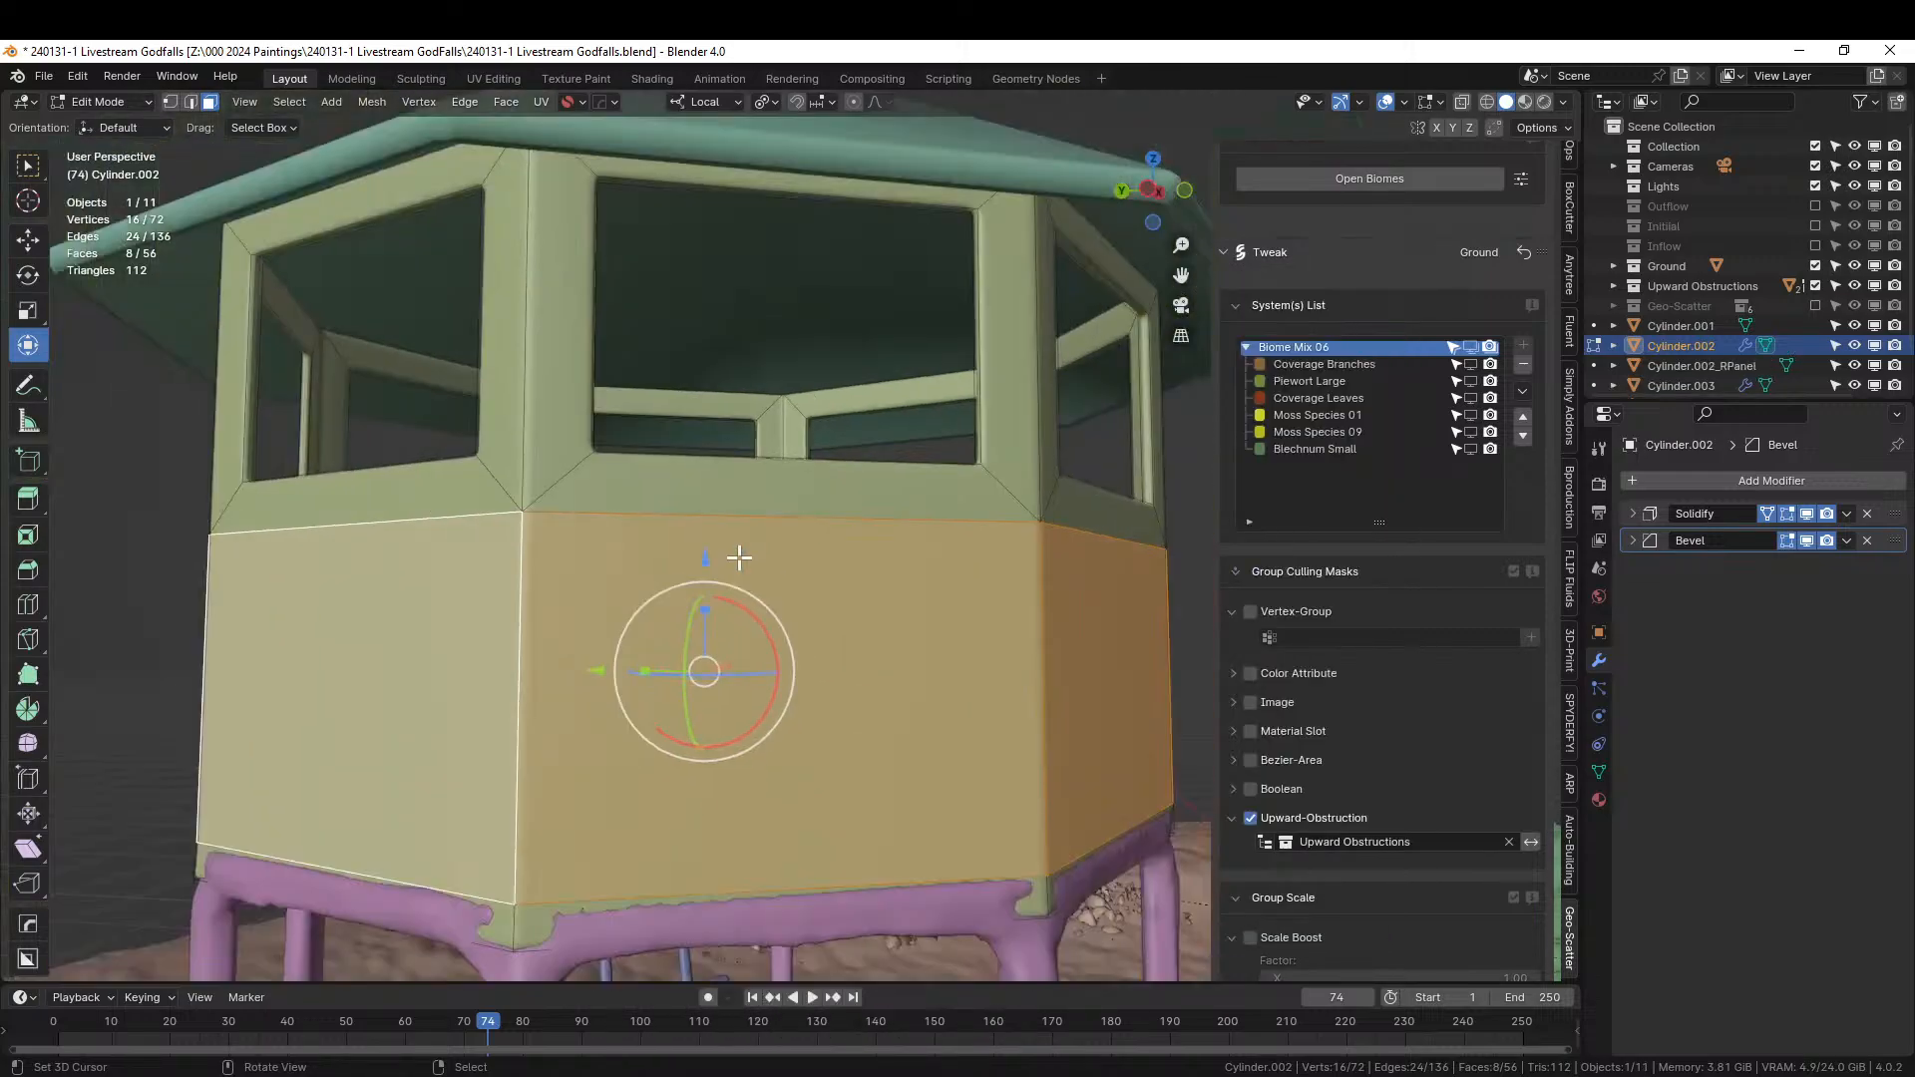
pyautogui.press('F9')
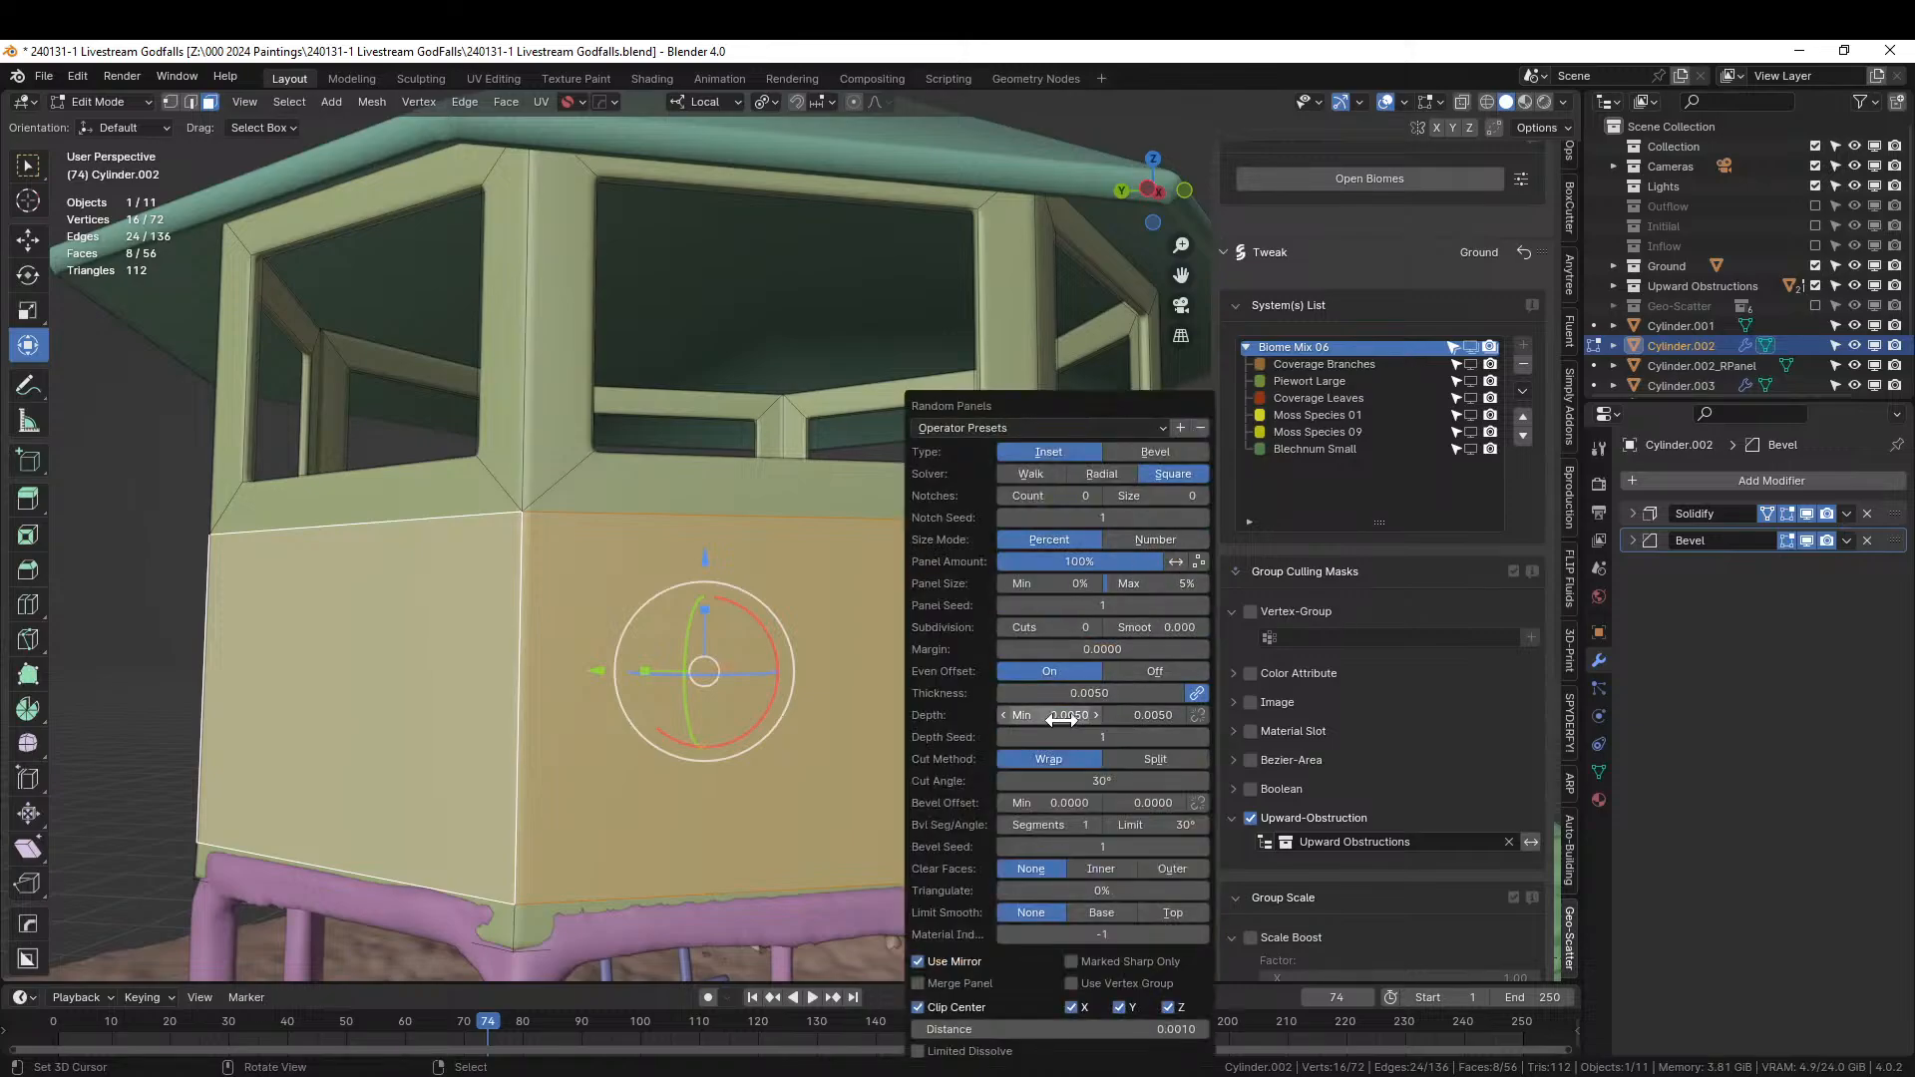
pyautogui.moveTo(1047, 716)
pyautogui.mouseDown()
pyautogui.moveTo(1146, 714)
pyautogui.moveTo(931, 712)
pyautogui.moveTo(1040, 714)
pyautogui.mouseUp()
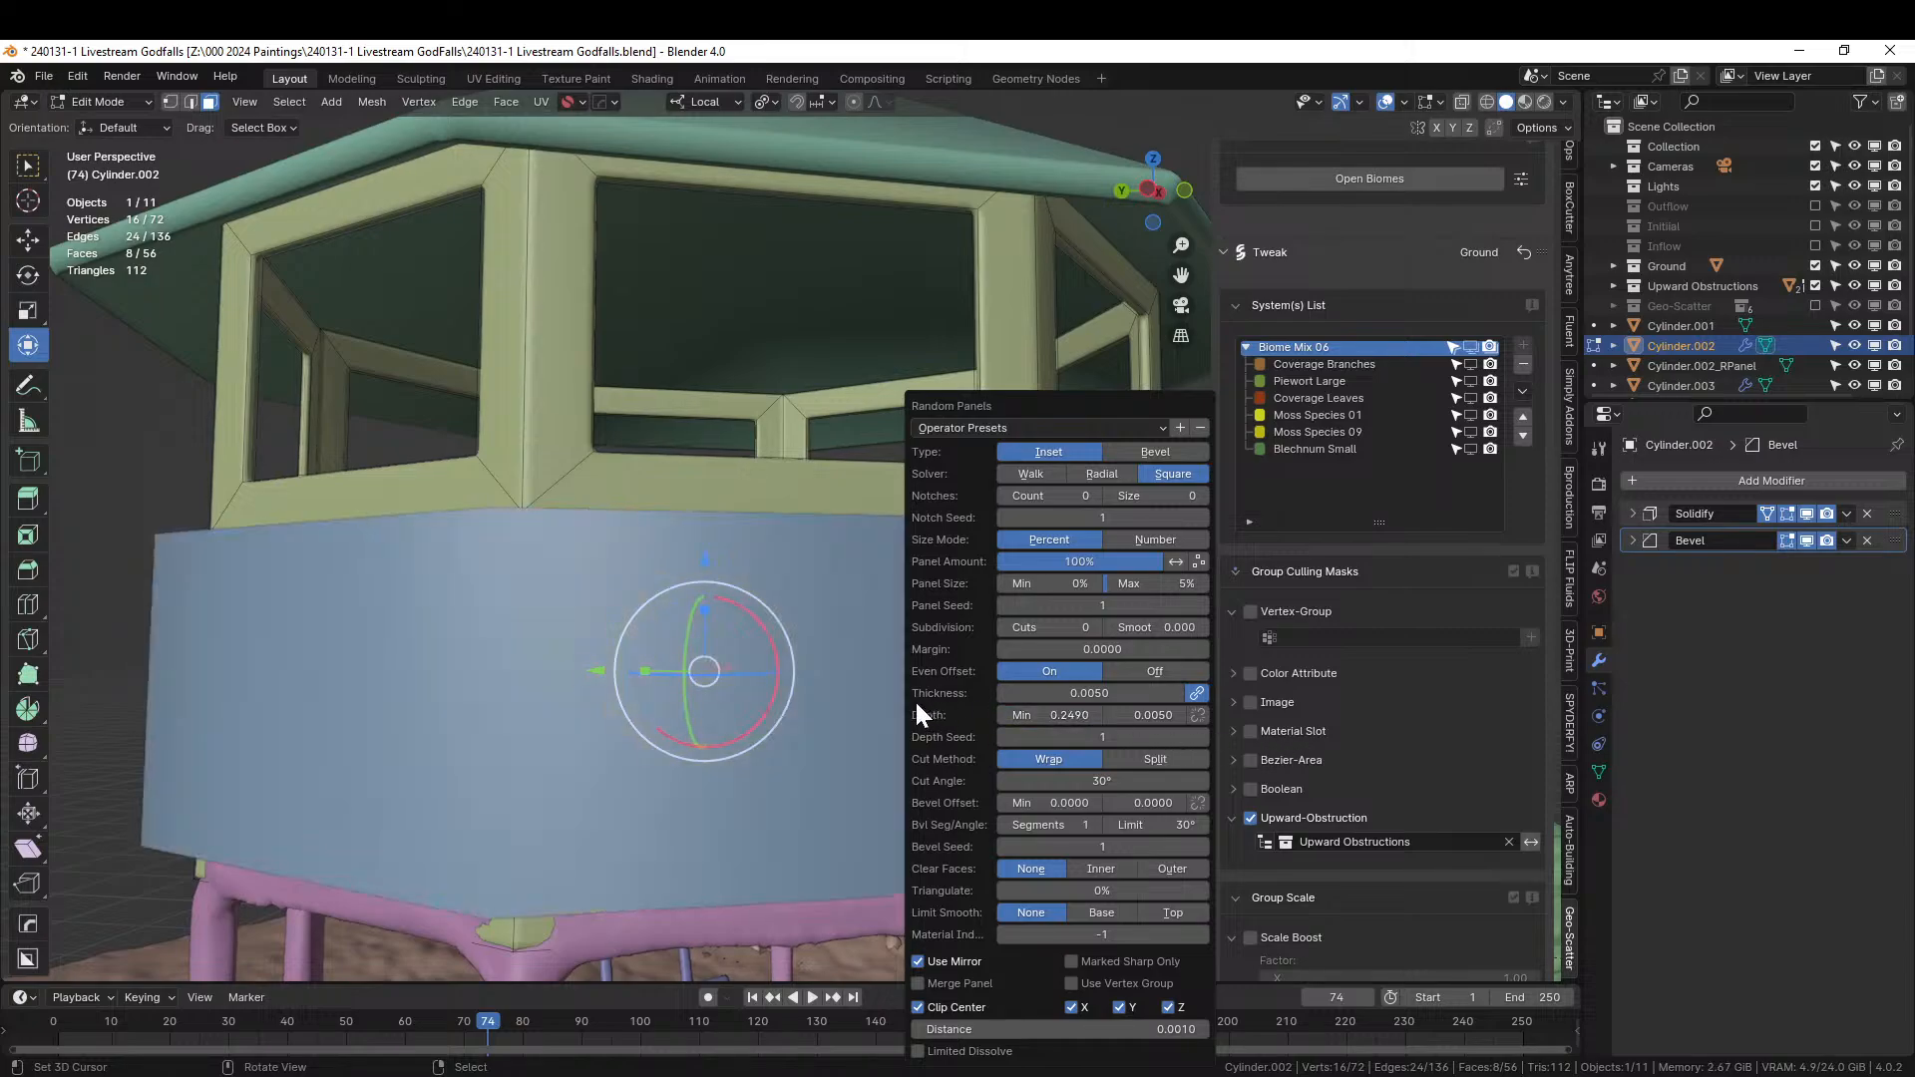
# Restore the Random Panels defaults and set the cut method to Split, cut angle to 15° and subdivision cuts to 1.
pyautogui.click(1159, 427)
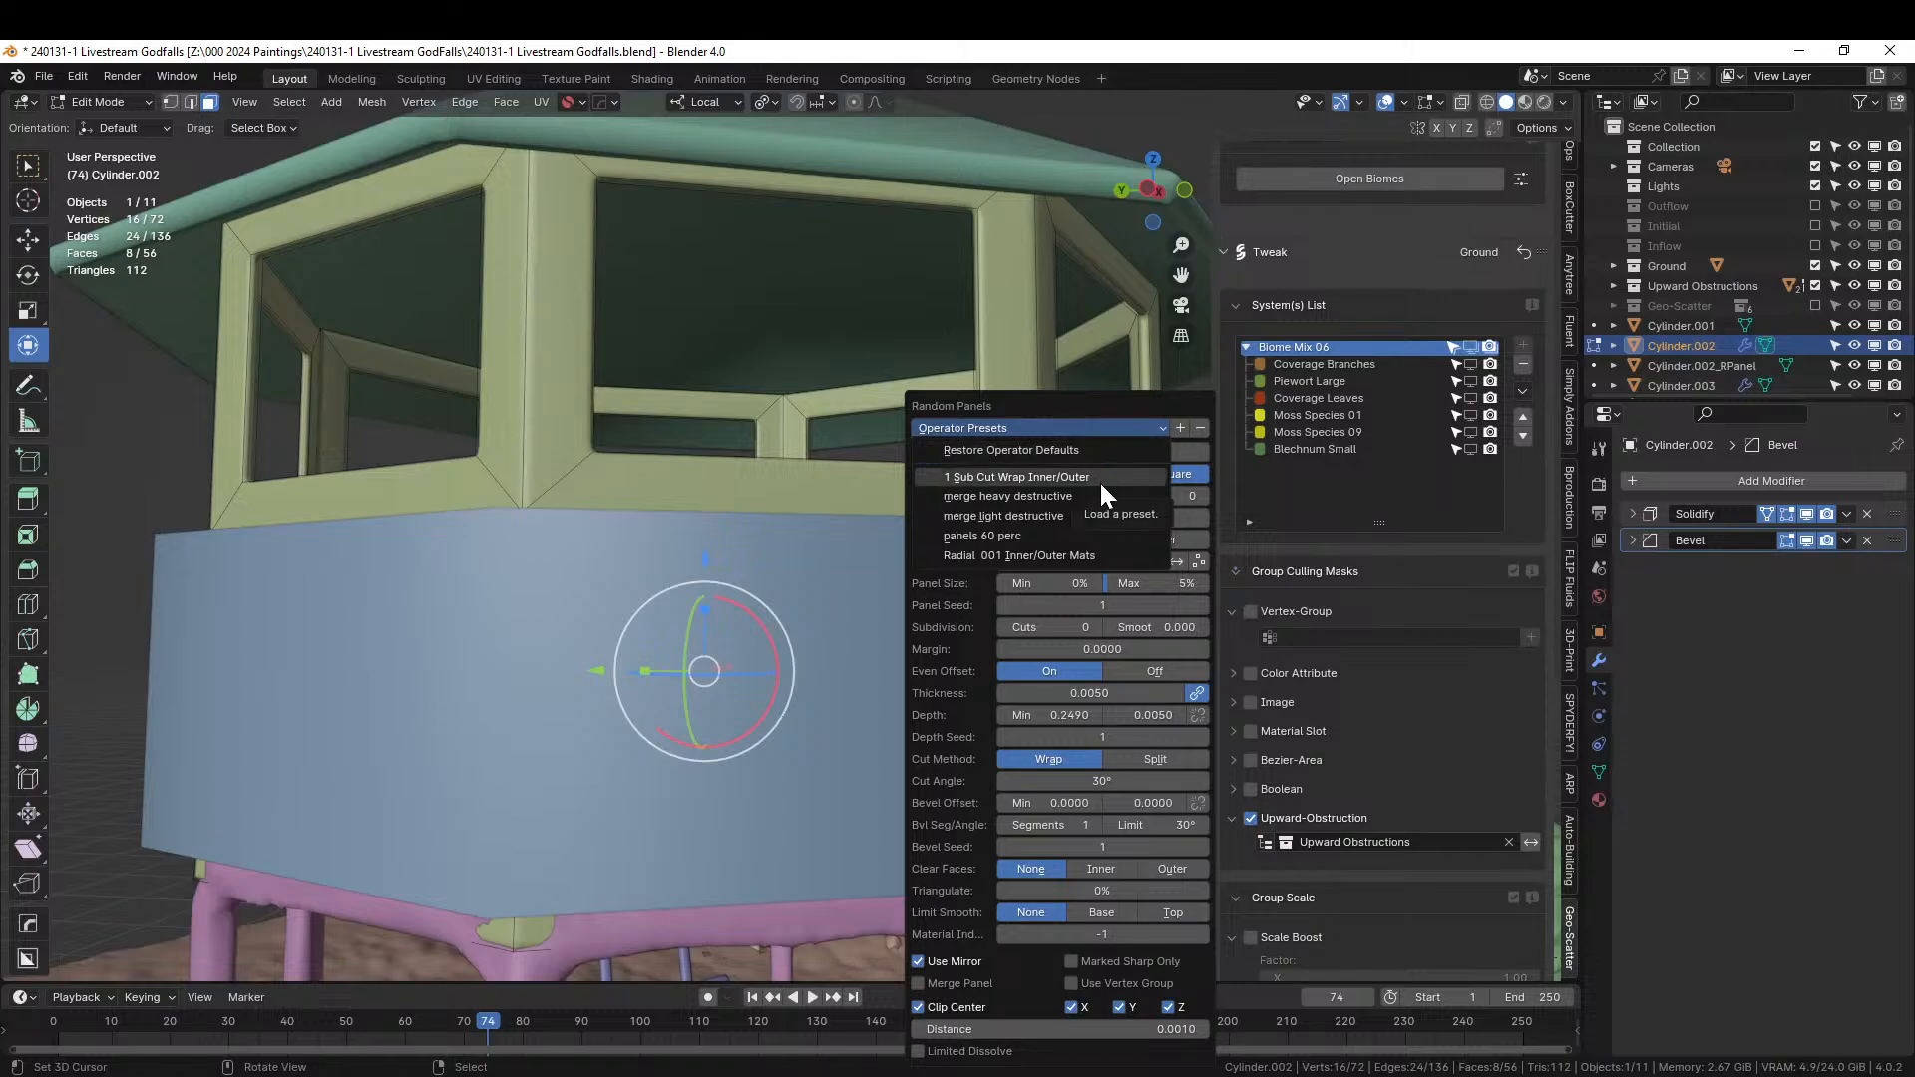
pyautogui.click(1069, 452)
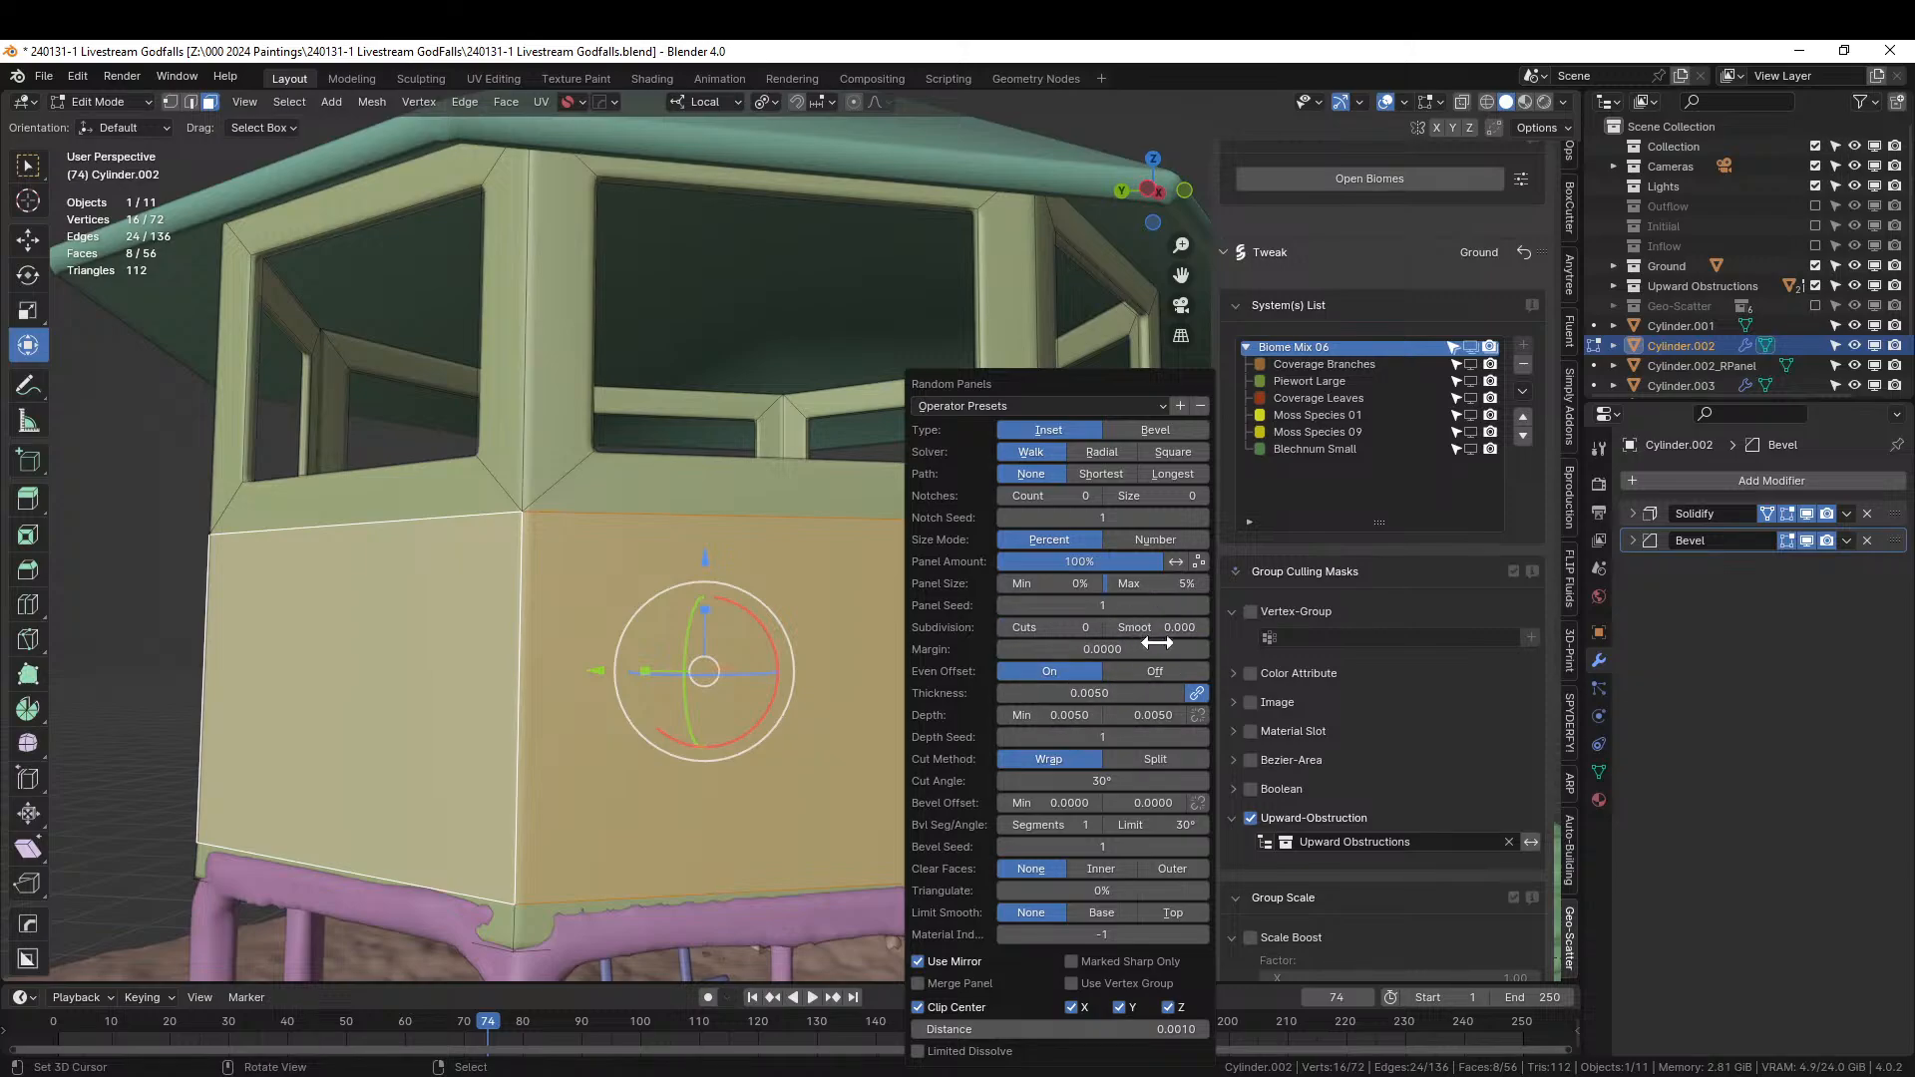
pyautogui.click(1134, 759)
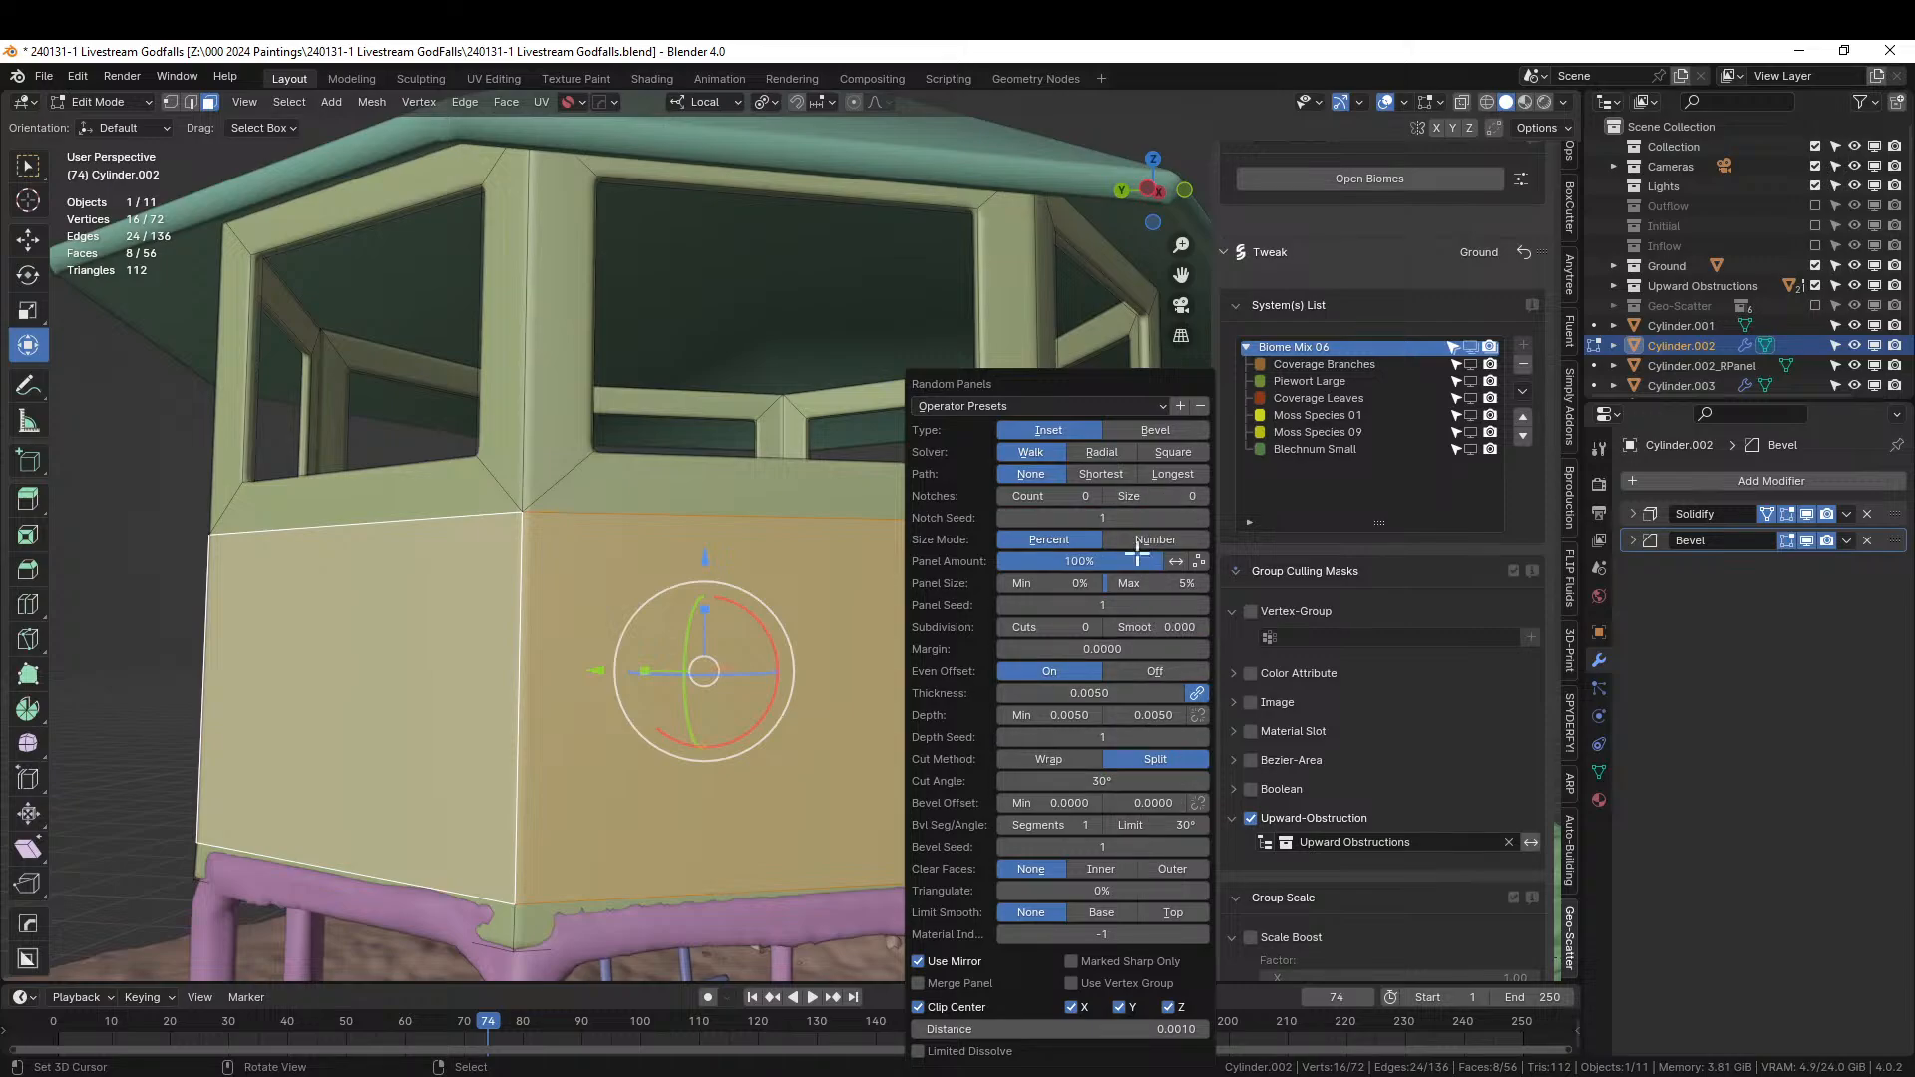
pyautogui.click(1103, 781)
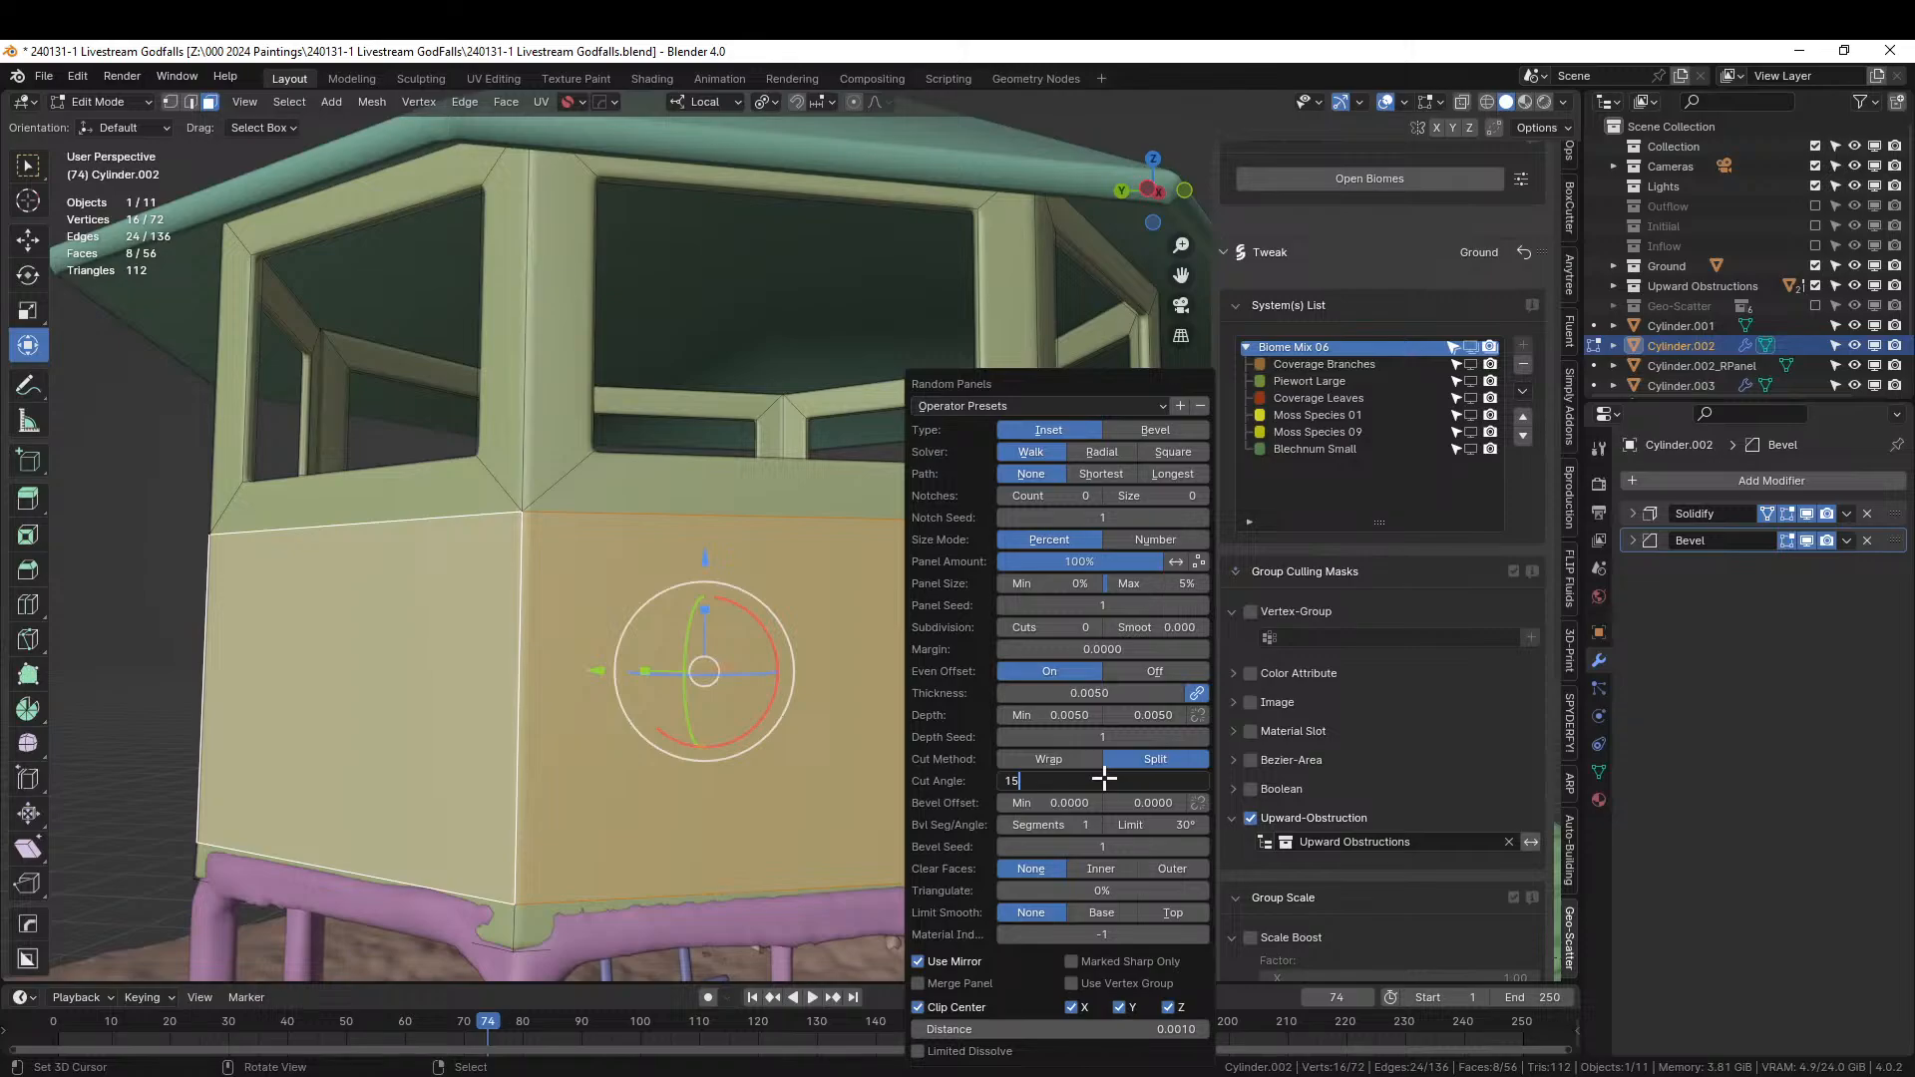
pyautogui.press('Return')
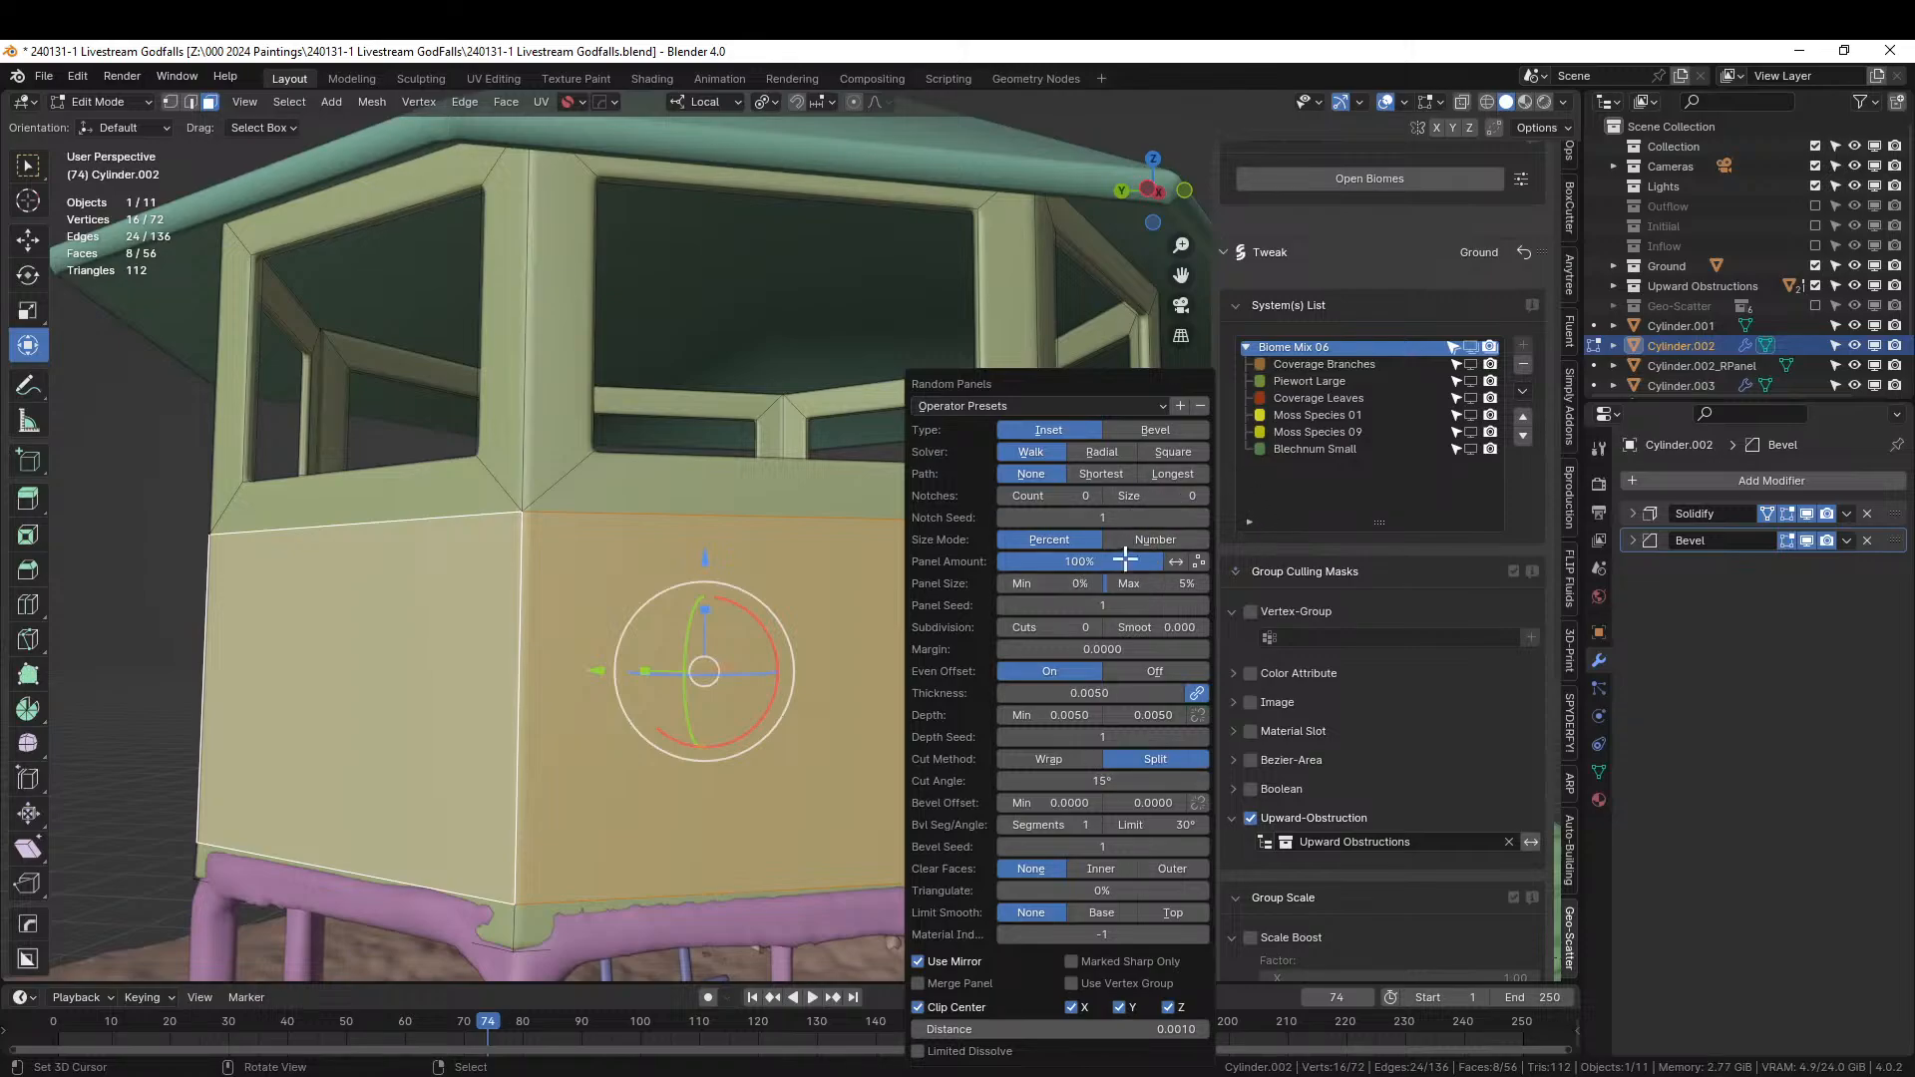
pyautogui.click(1096, 624)
# Check the cabin's face directions with the Face Orientation overlay in Object Mode, and turn the overlay off again.
pyautogui.moveTo(803, 663); pyautogui.dragTo(696, 618, button='middle')
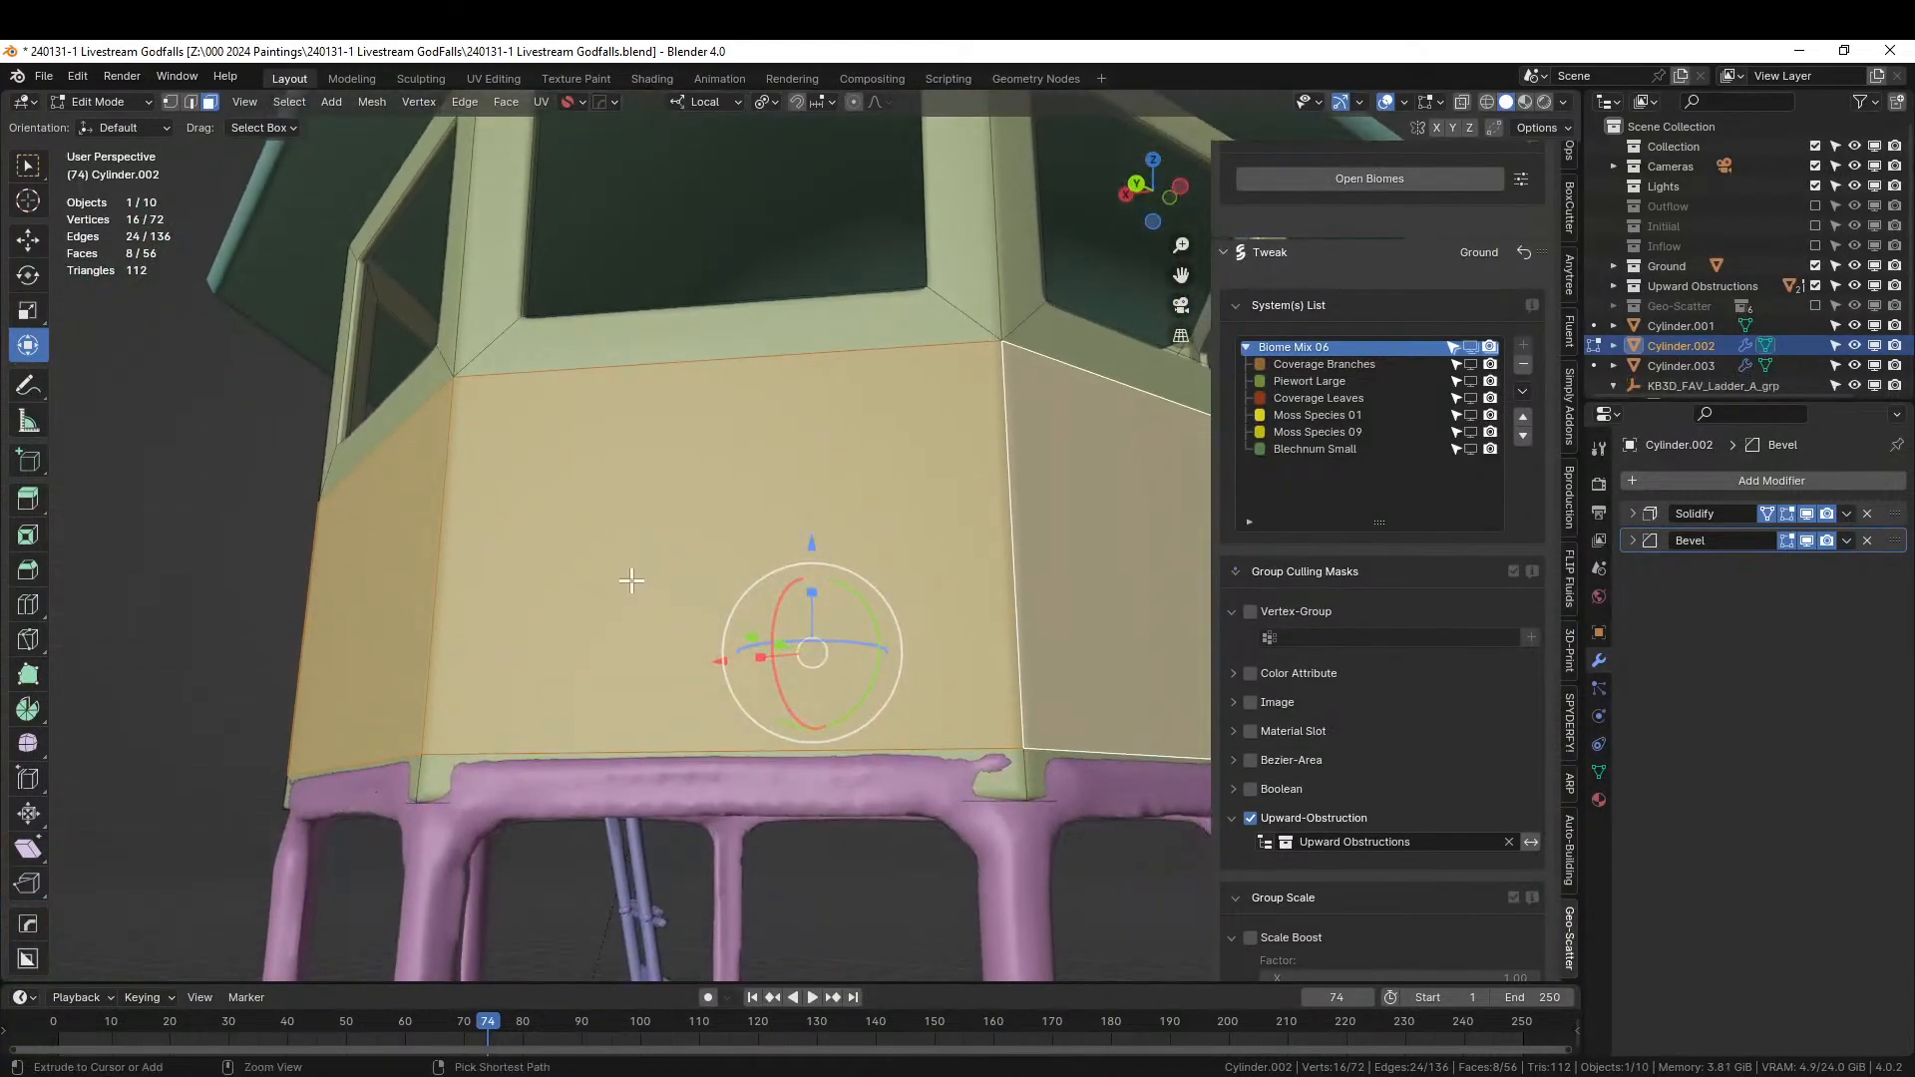
pyautogui.press('Tab')
pyautogui.hotkey('alt', 'v')
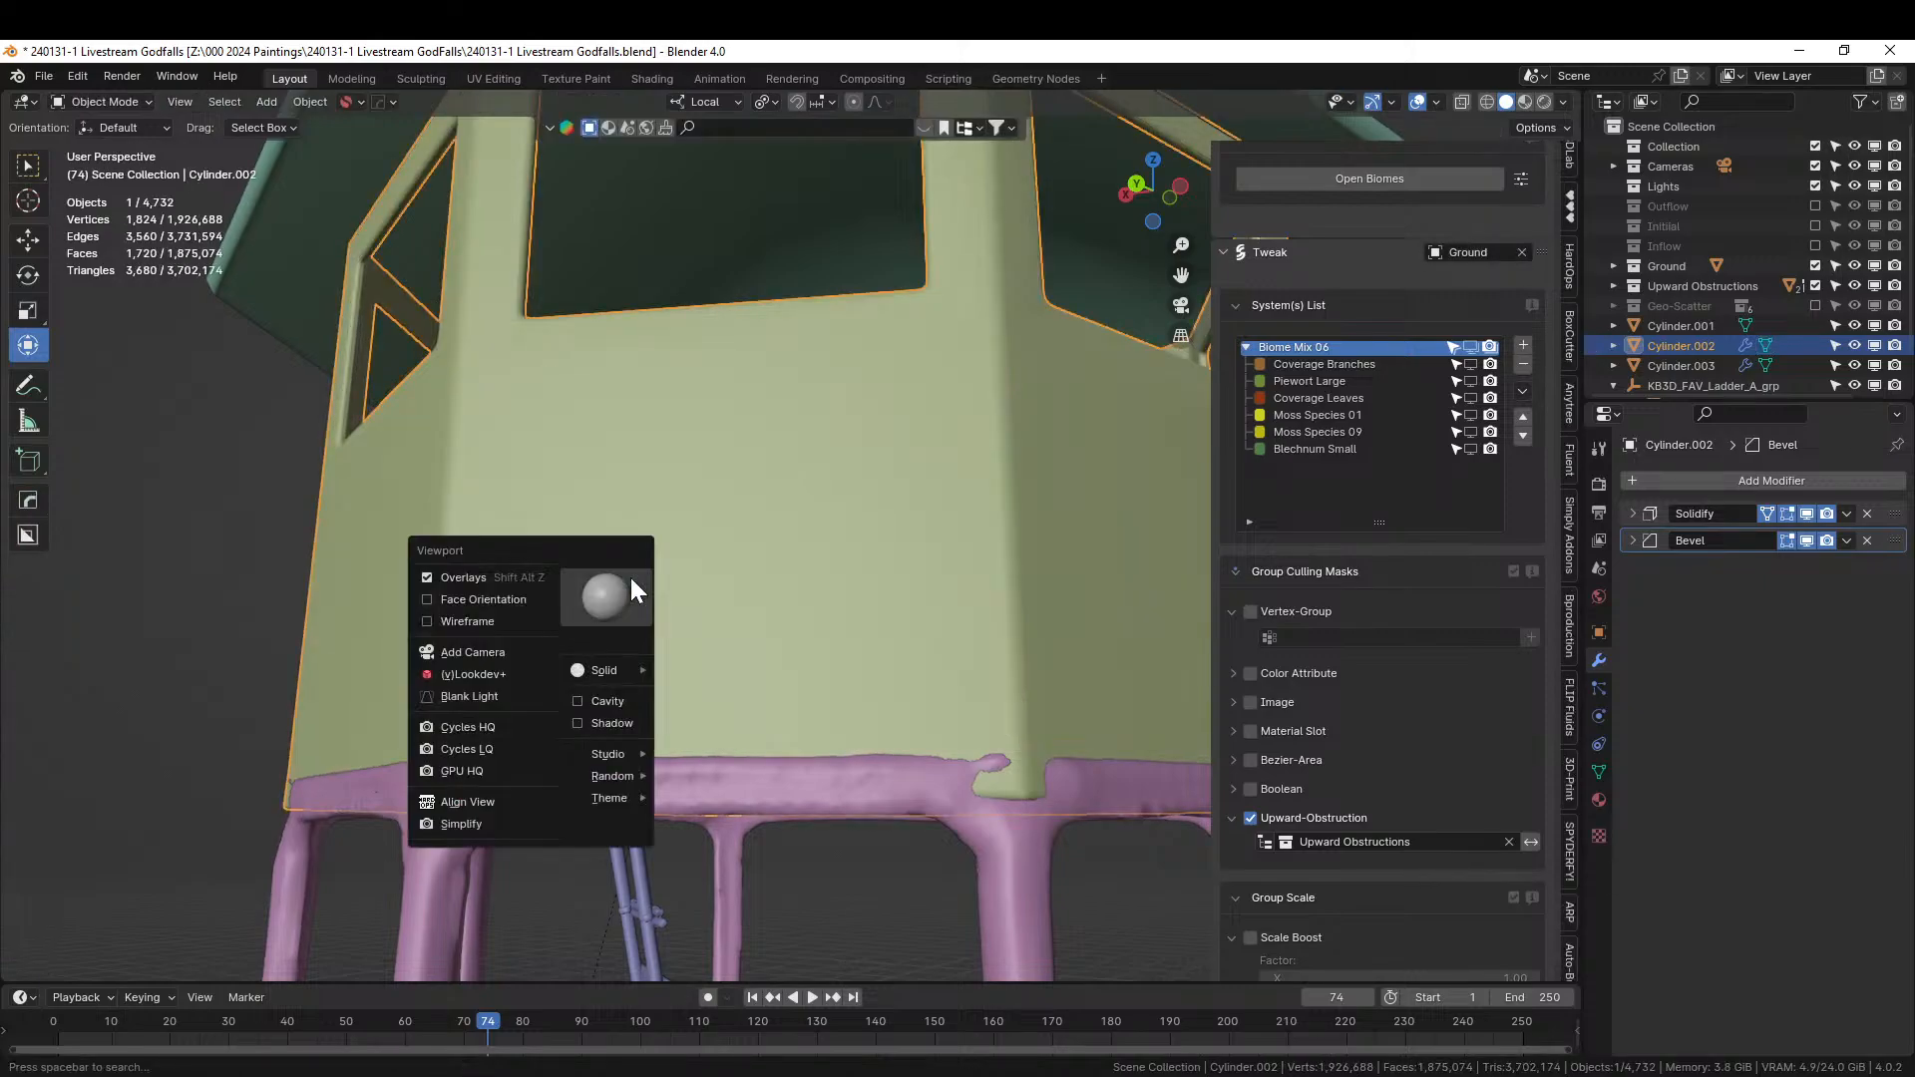
pyautogui.click(507, 592)
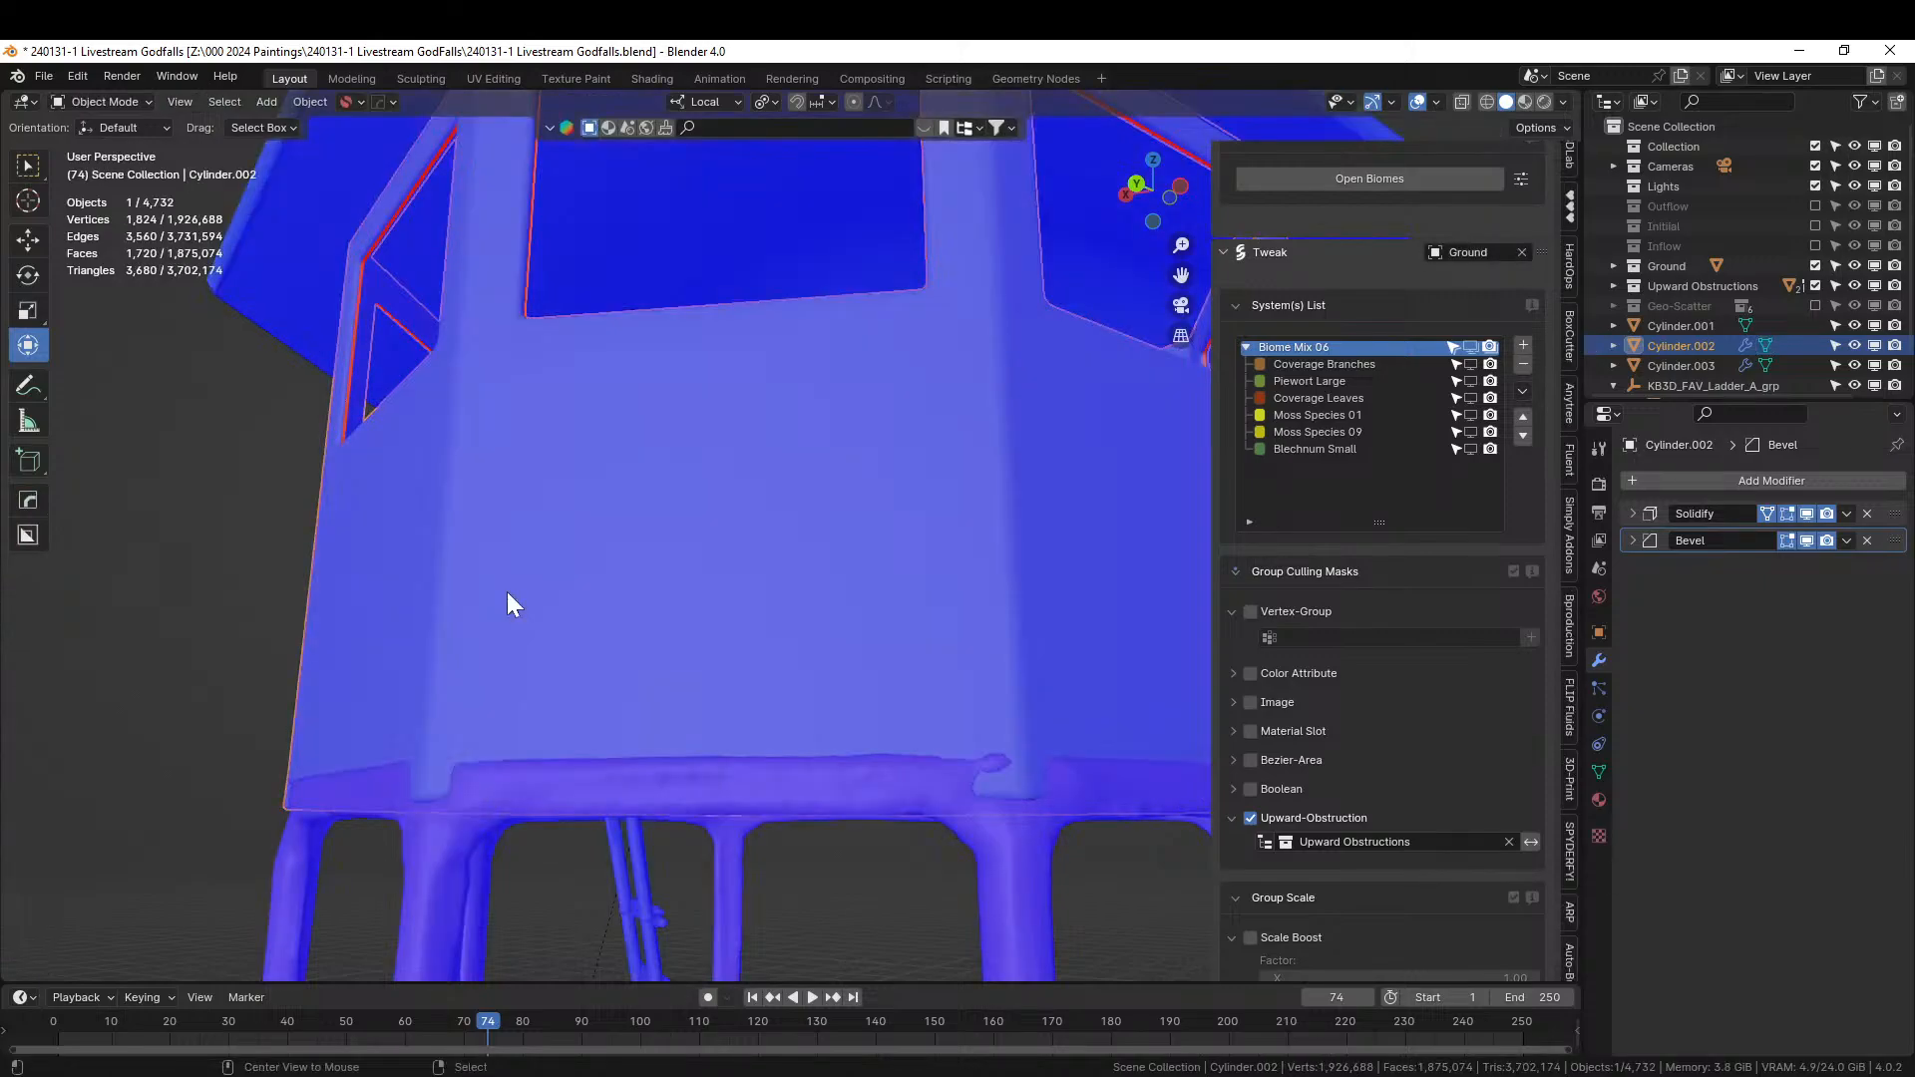
pyautogui.hotkey('alt', 'v')
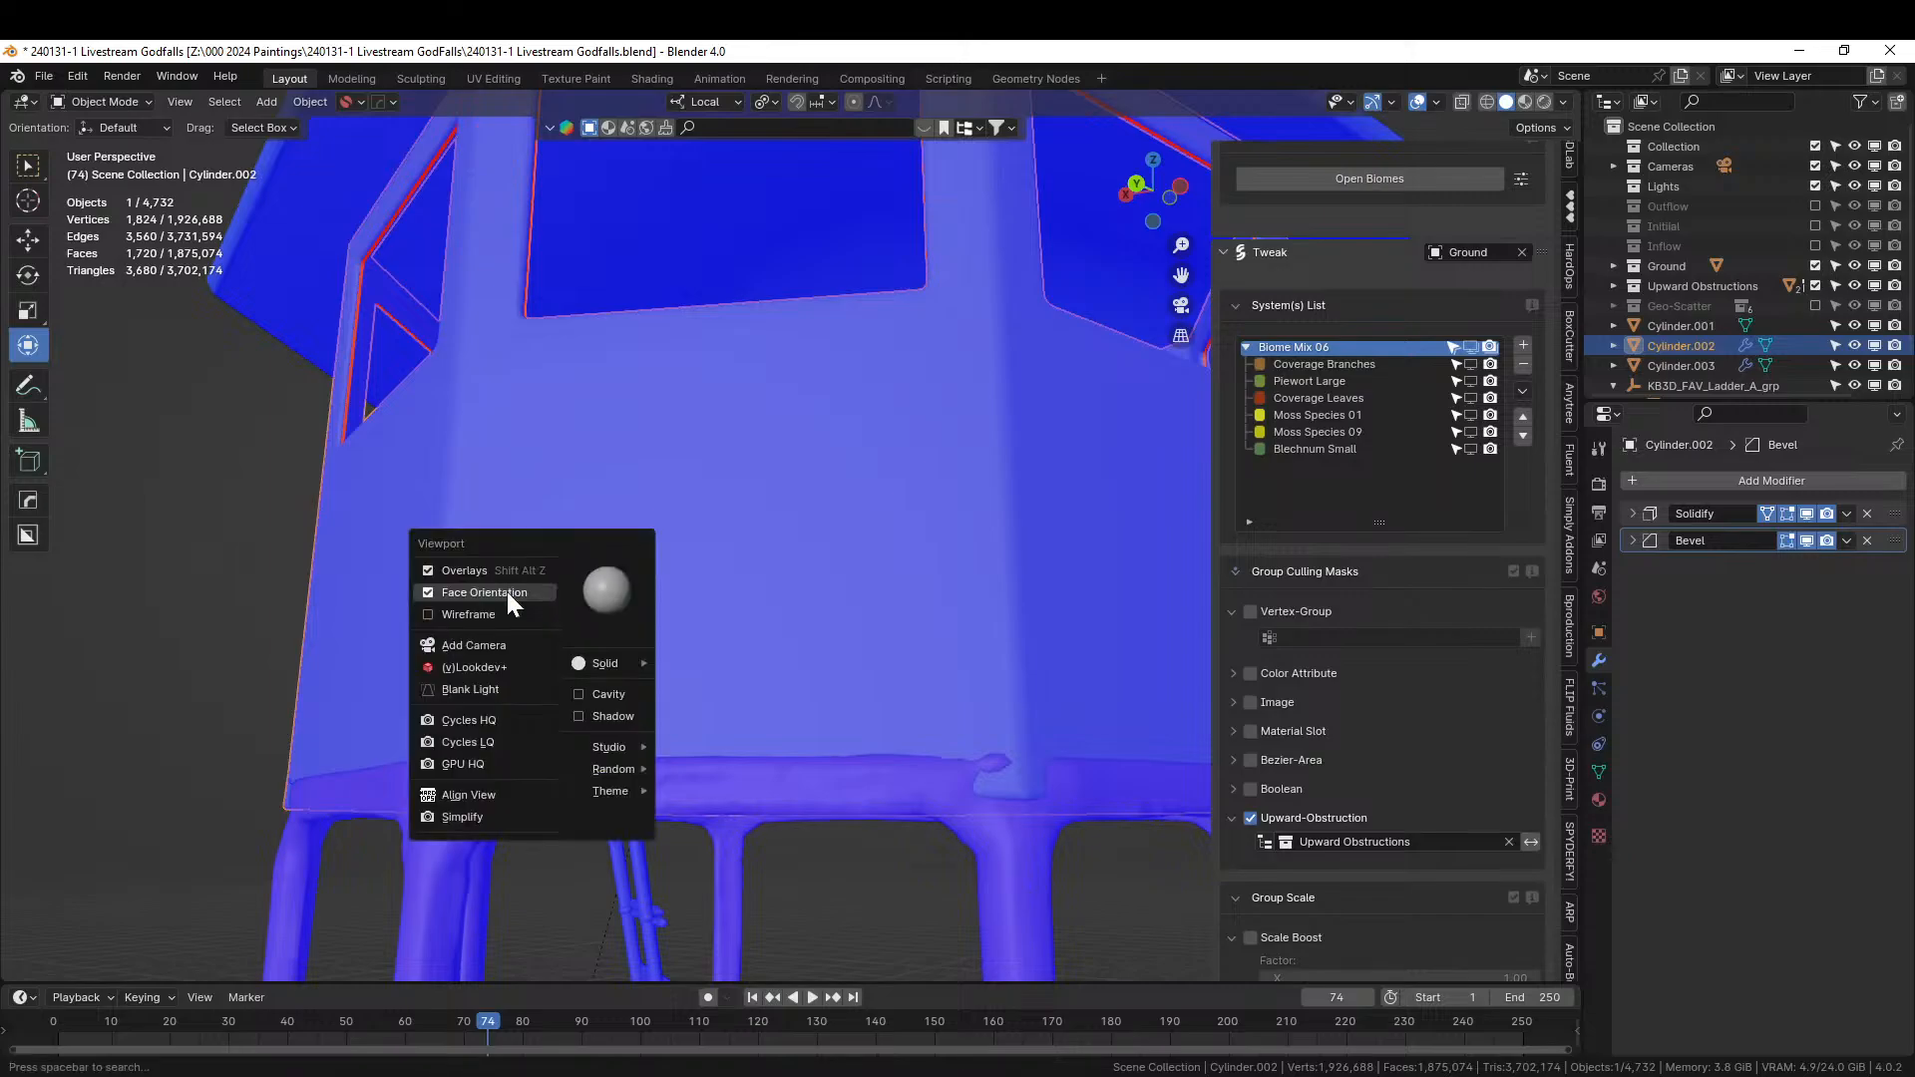
pyautogui.click(507, 591)
# Reselect the full ring of lower wall faces on the cabin in Edit Mode.
pyautogui.press('Tab')
pyautogui.moveTo(658, 591); pyautogui.dragTo(795, 632, button='middle')
pyautogui.keyDown('shift'); pyautogui.click(799, 633); pyautogui.keyUp('shift')
pyautogui.moveTo(1032, 638); pyautogui.dragTo(769, 641, button='middle')
pyautogui.keyDown('shift'); pyautogui.click(867, 650); pyautogui.keyUp('shift')
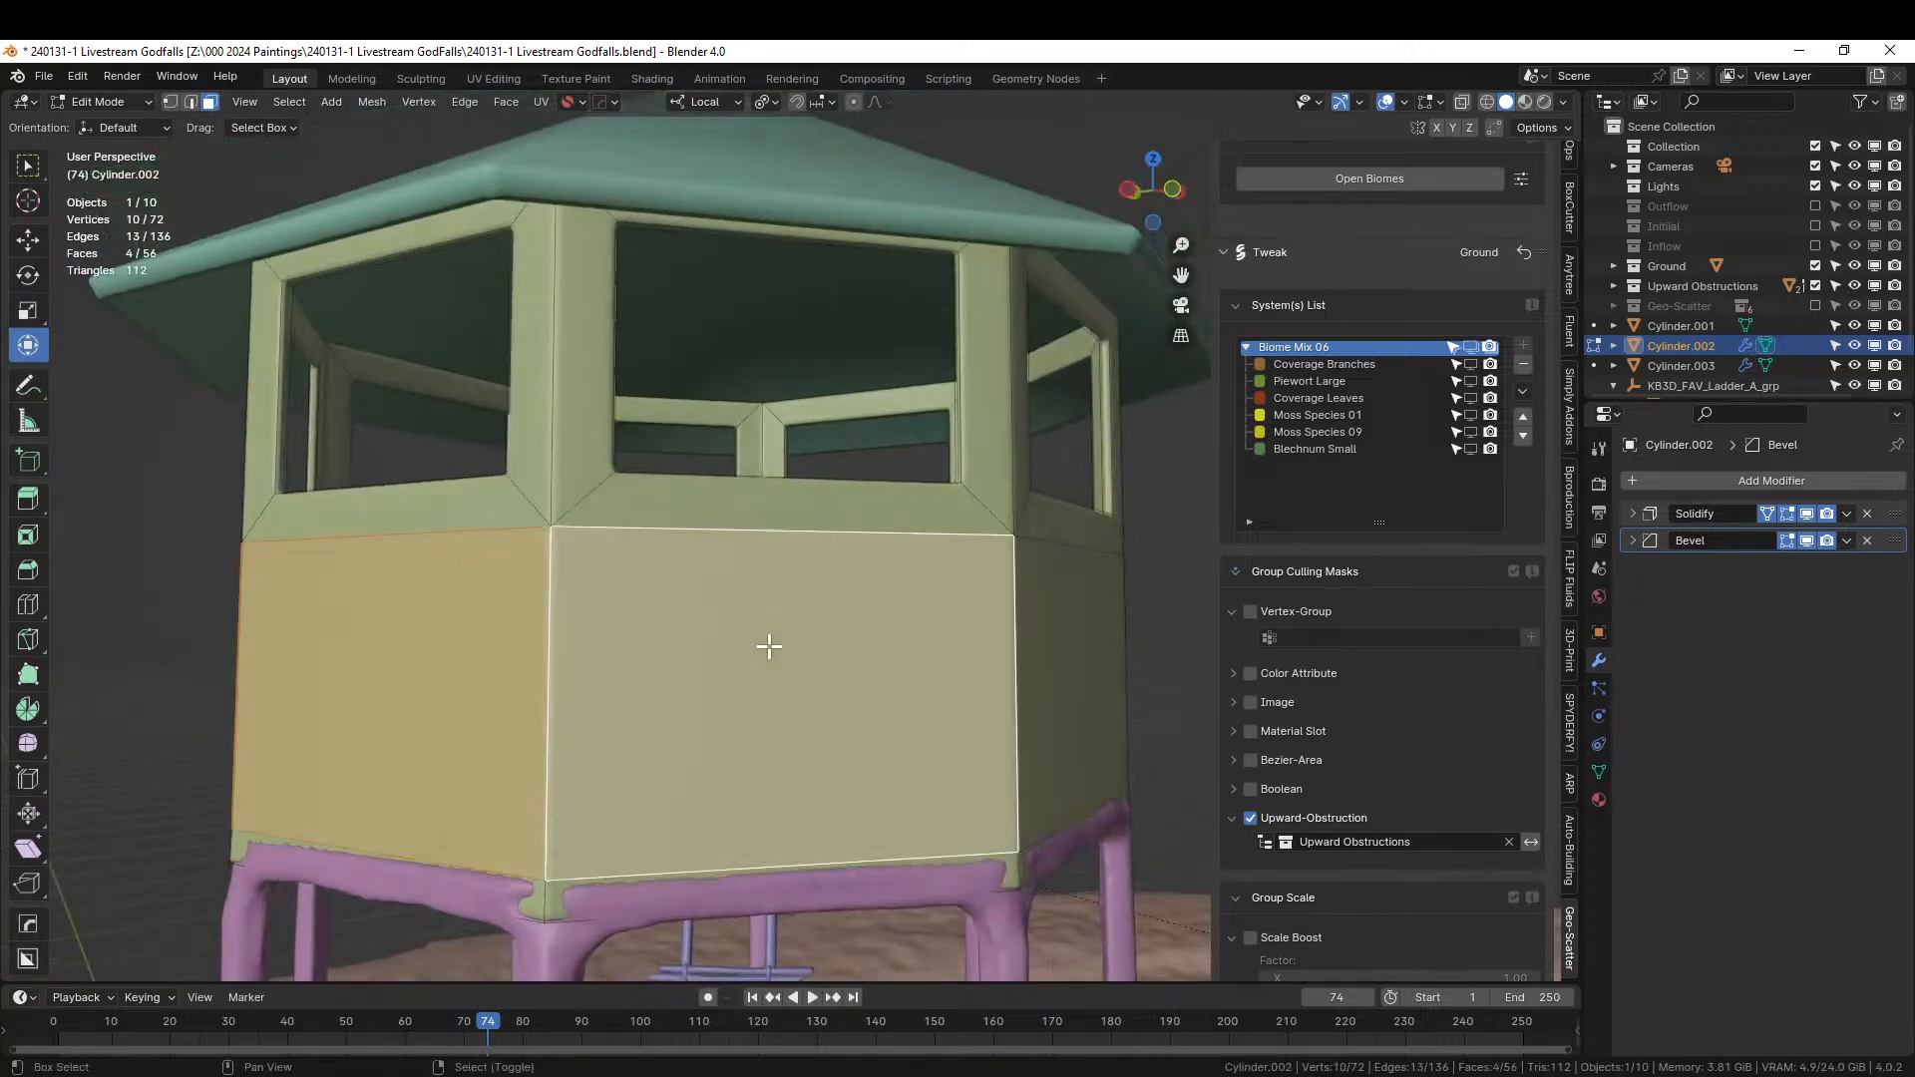
pyautogui.keyDown('alt'); pyautogui.keyDown('shift'); pyautogui.click(1003, 674); pyautogui.keyUp('shift'); pyautogui.keyUp('alt')
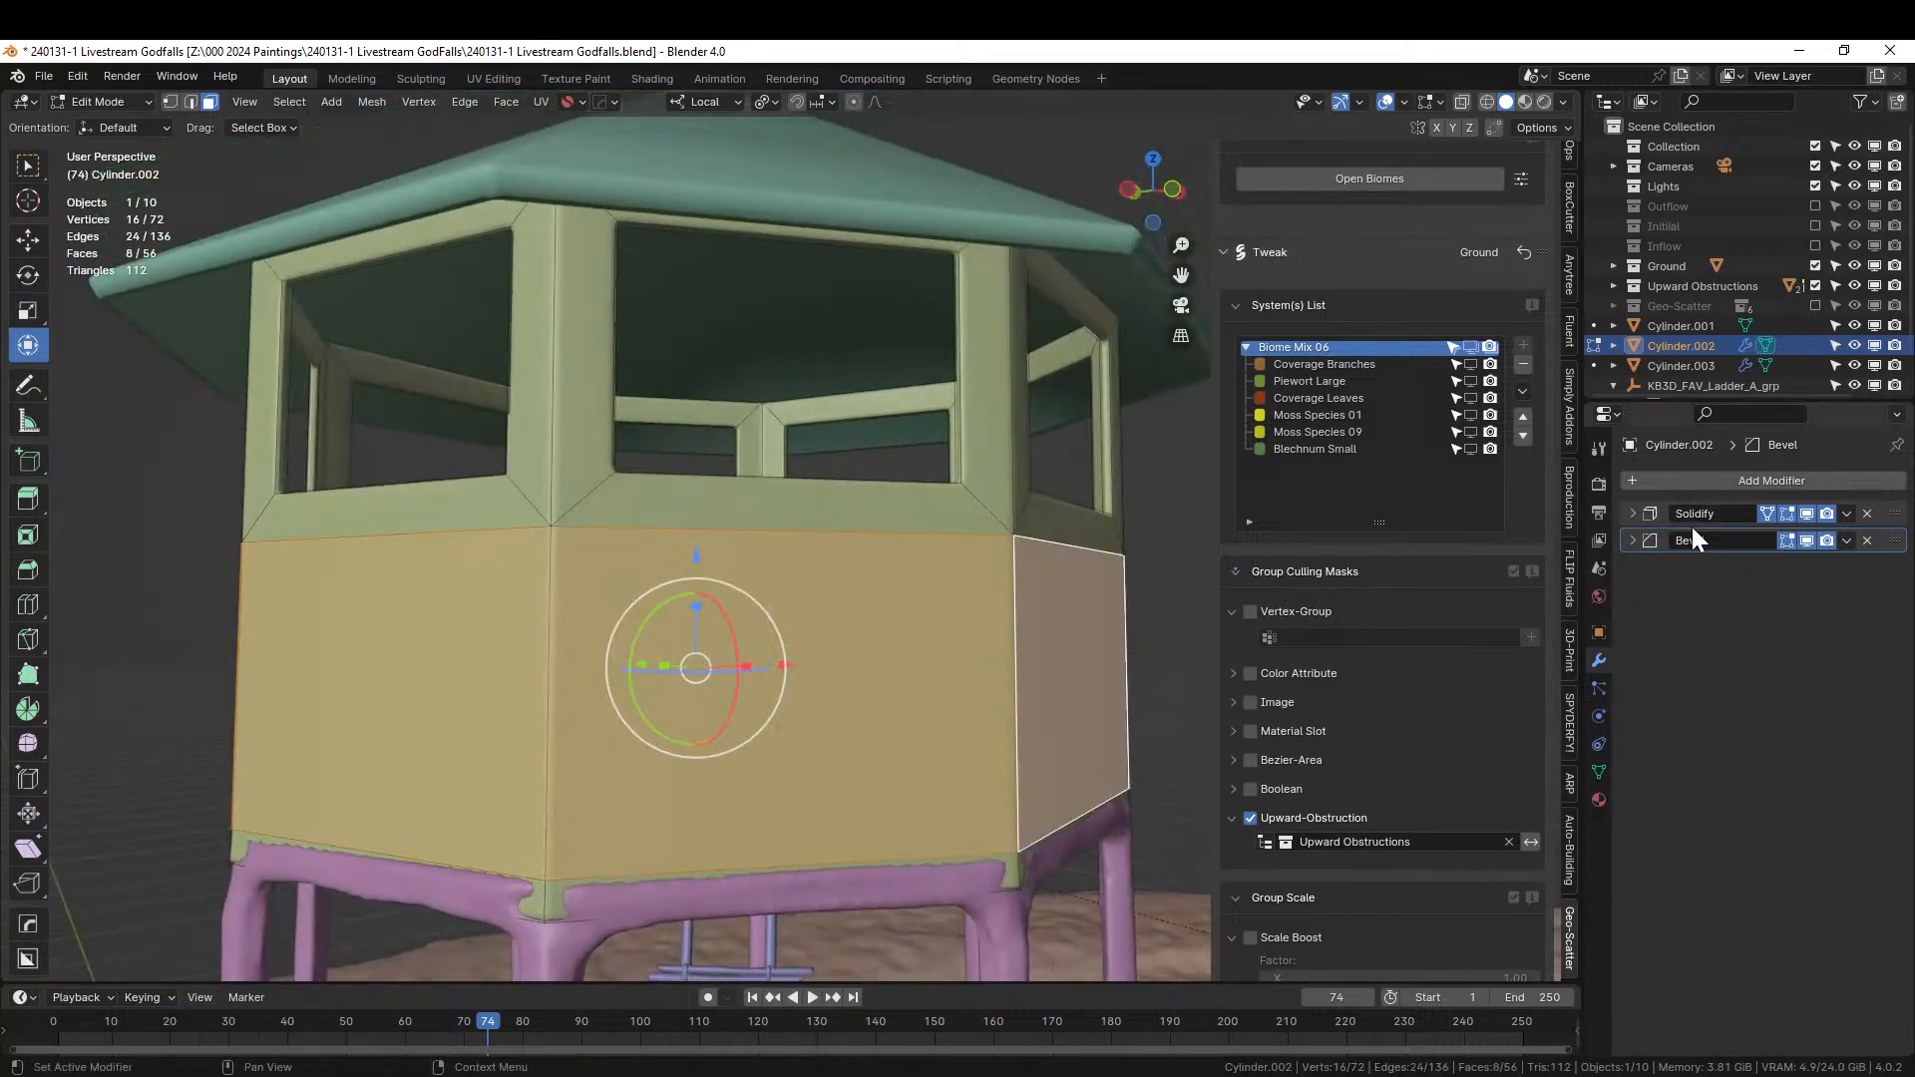
# Try Random Panels on the selected wall faces with 4 subdivision cuts, and undo it.
pyautogui.press('q')
pyautogui.moveTo(791, 683)
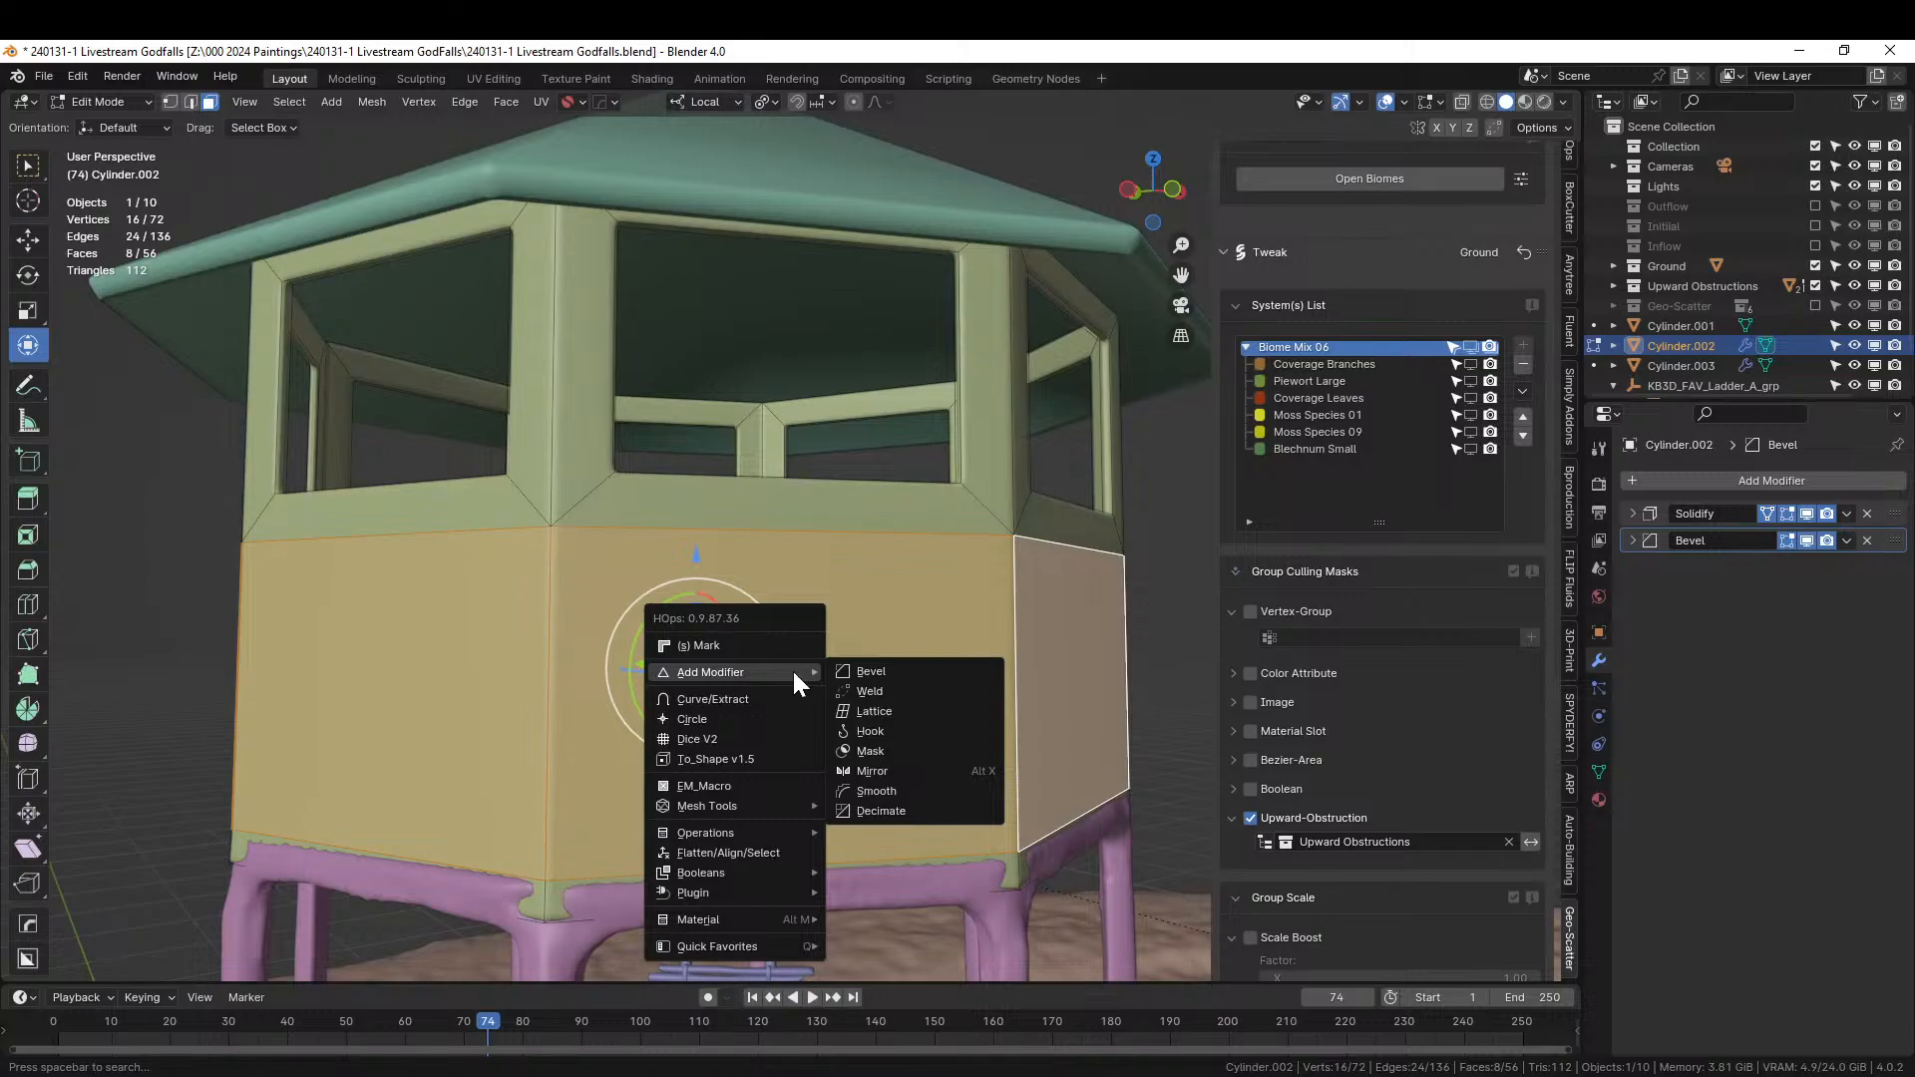
pyautogui.hotkey('shift', 'alt', 'q')
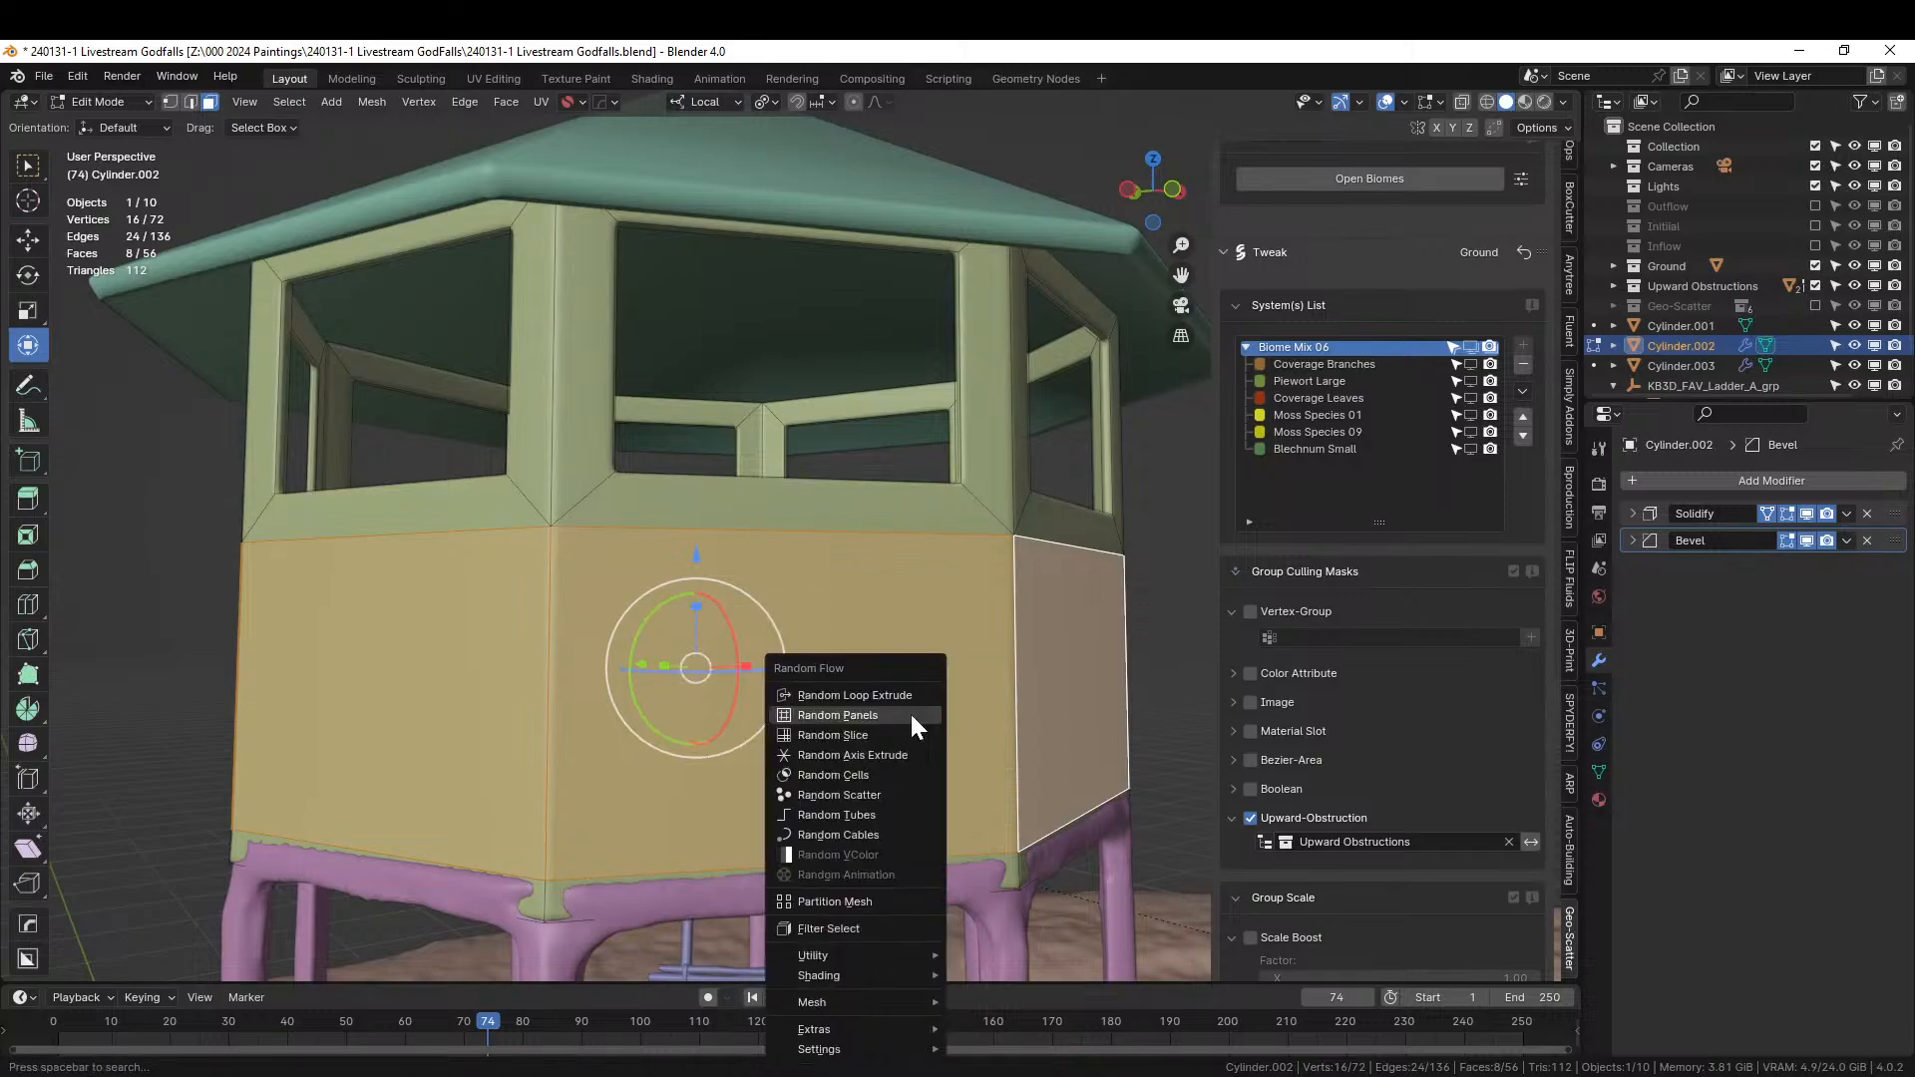
pyautogui.click(910, 714)
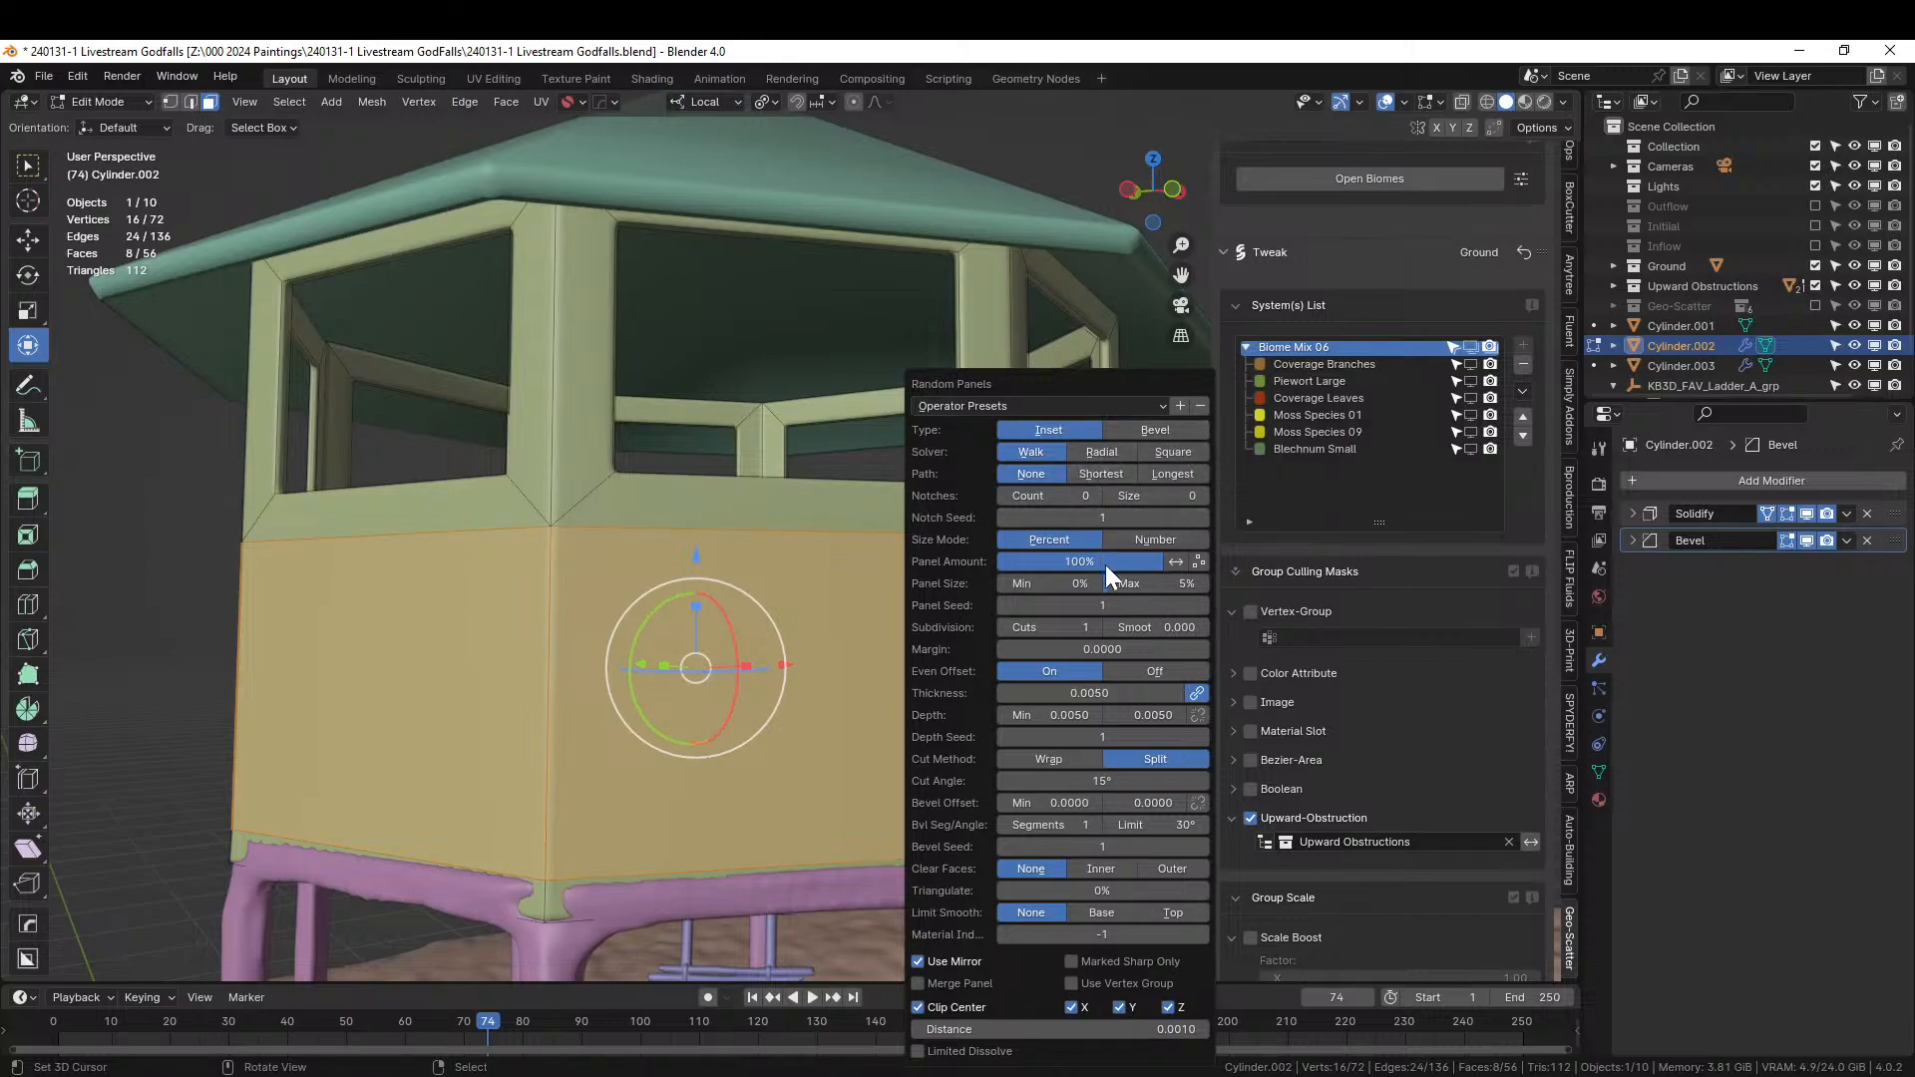
pyautogui.click(1096, 626)
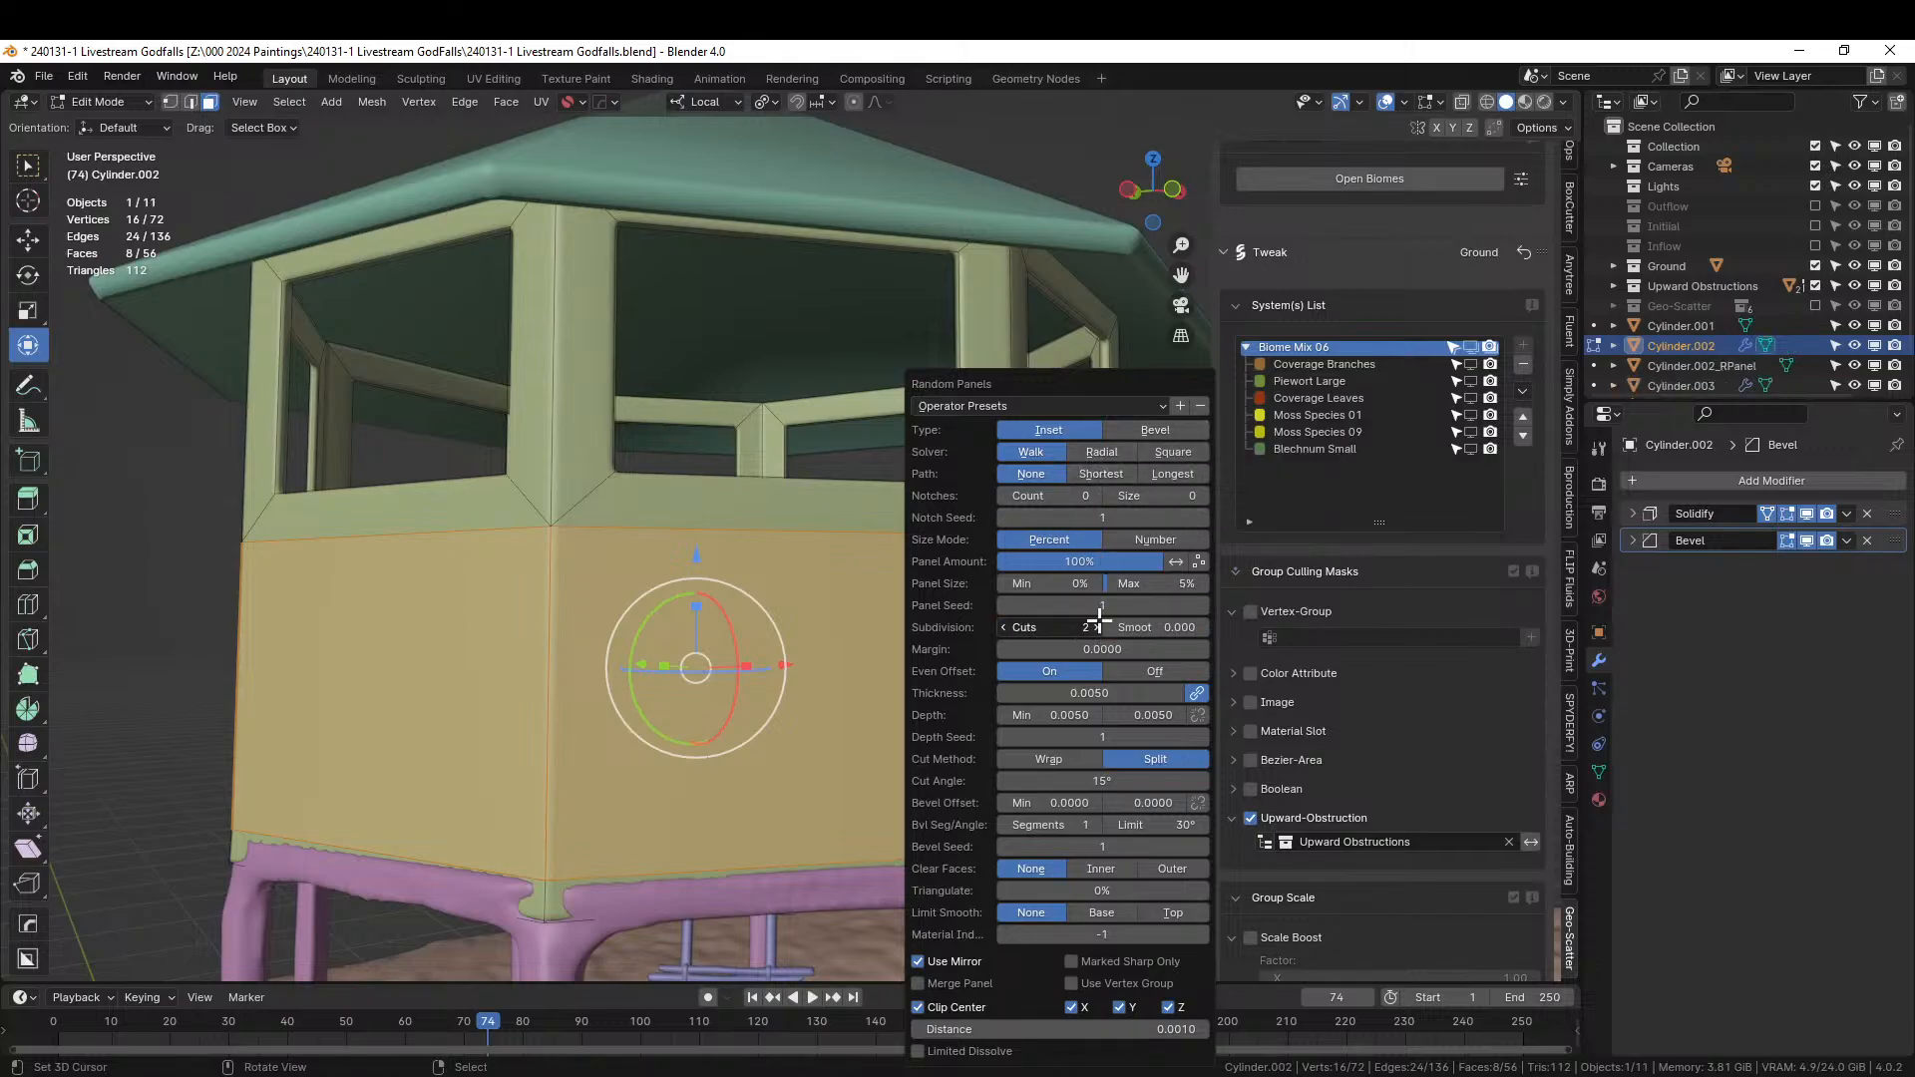
pyautogui.click(1096, 626)
pyautogui.click(1097, 626)
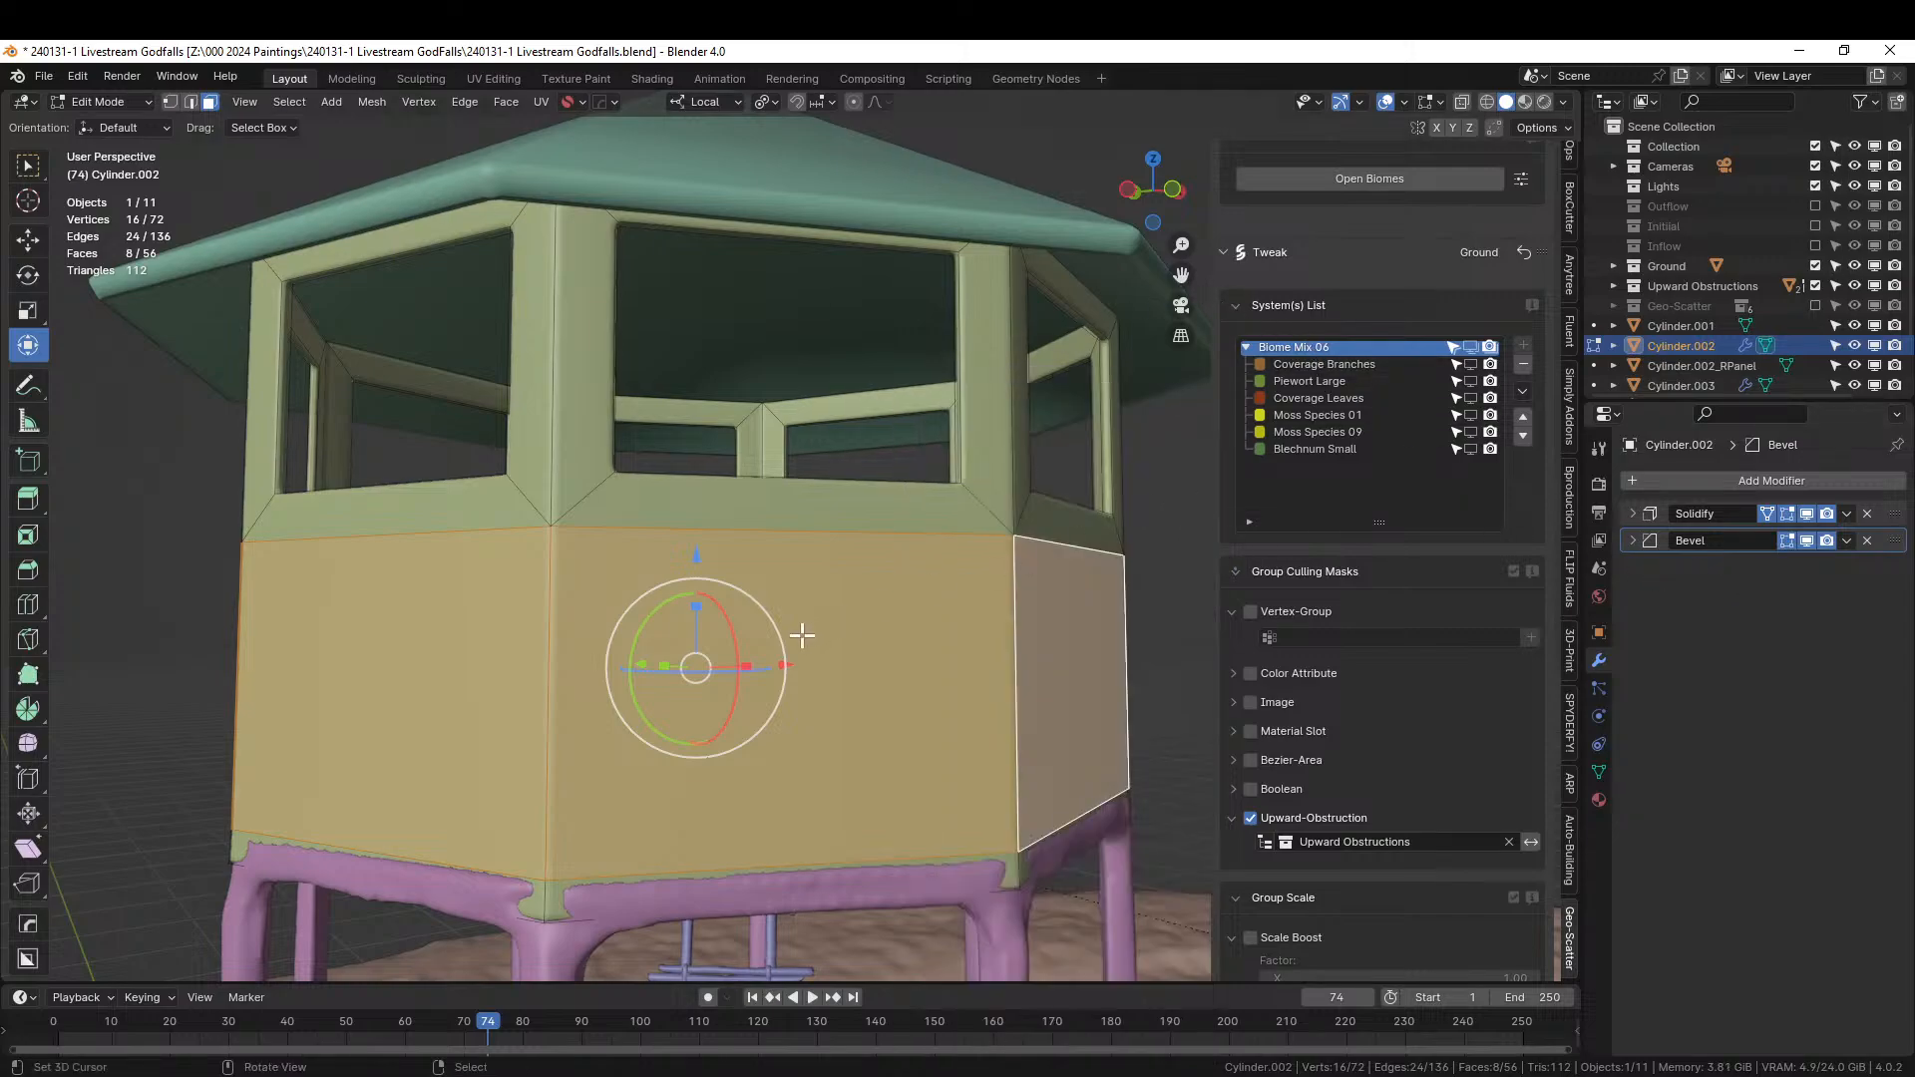
pyautogui.hotkey('ctrl', 'z')
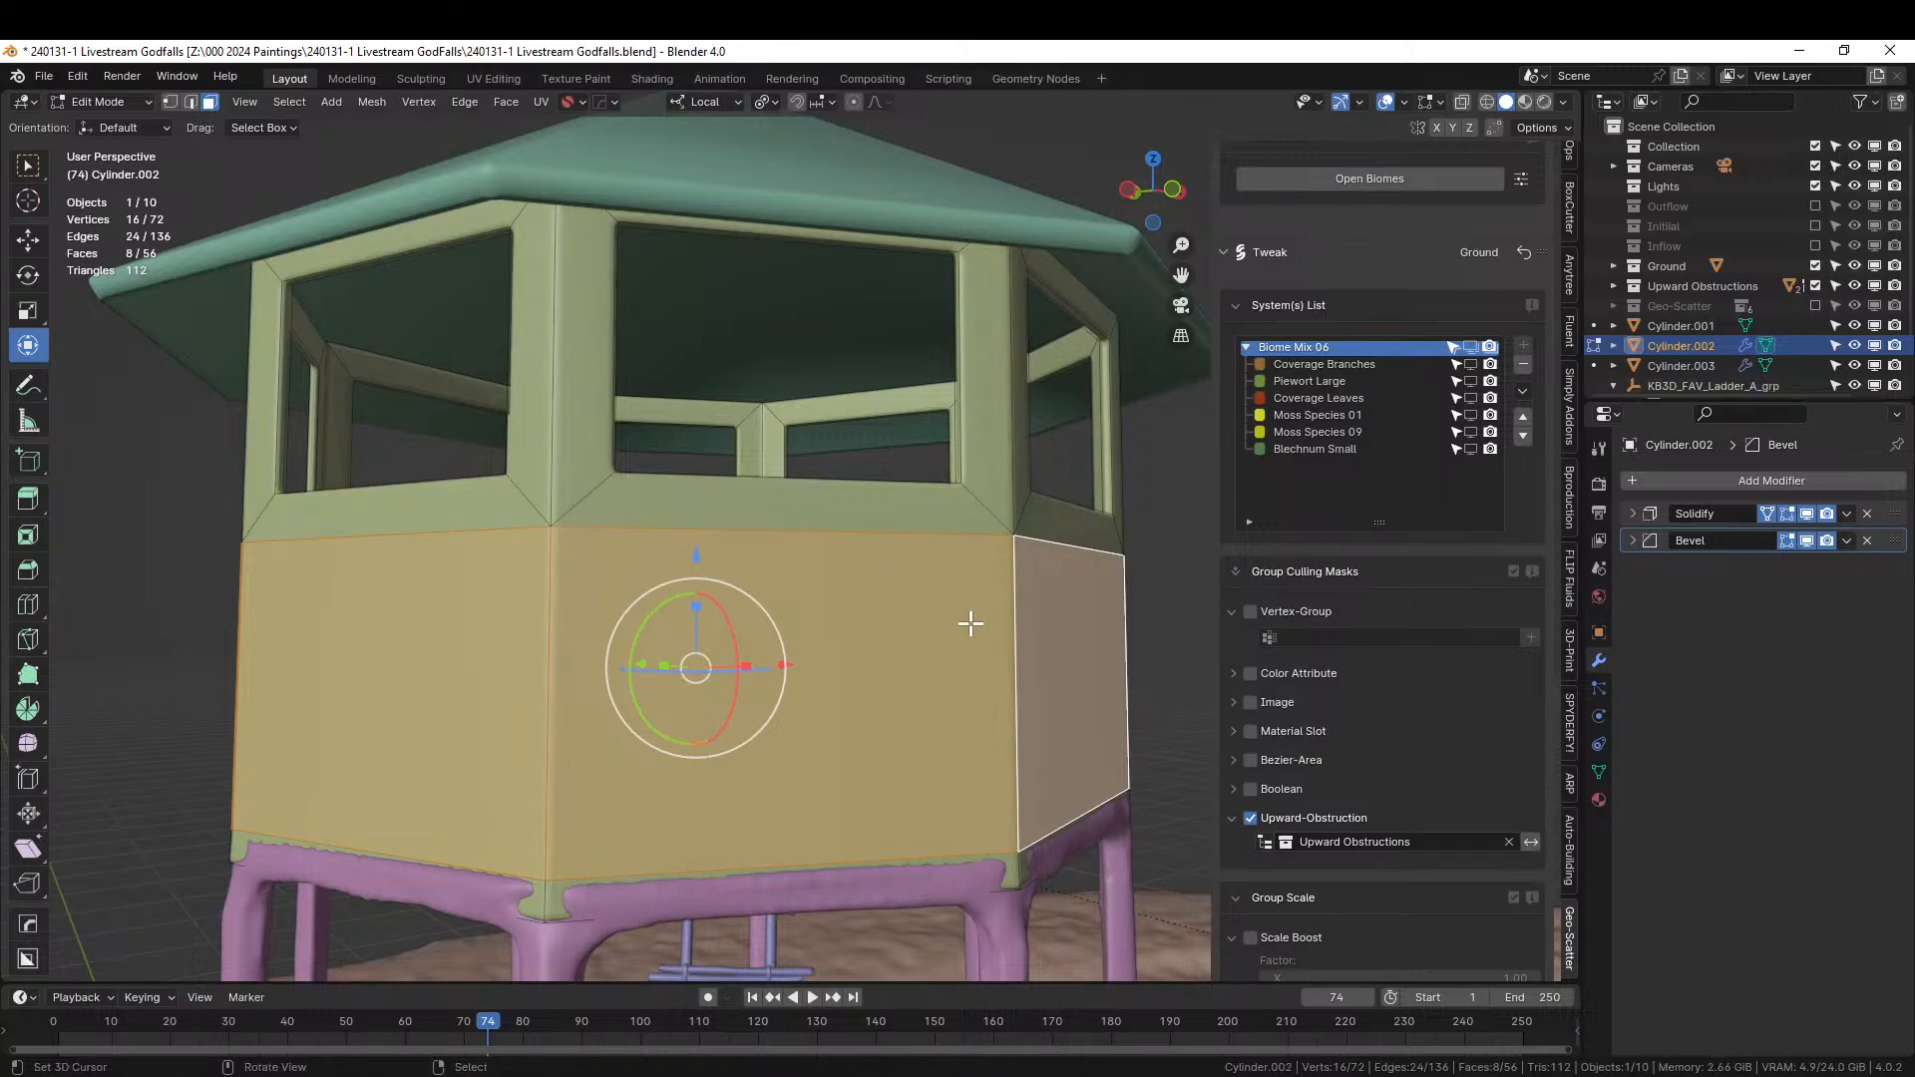
# Apply the Solidify and Bevel modifiers on the cabin object.
pyautogui.click(836, 653)
pyautogui.press('Tab')
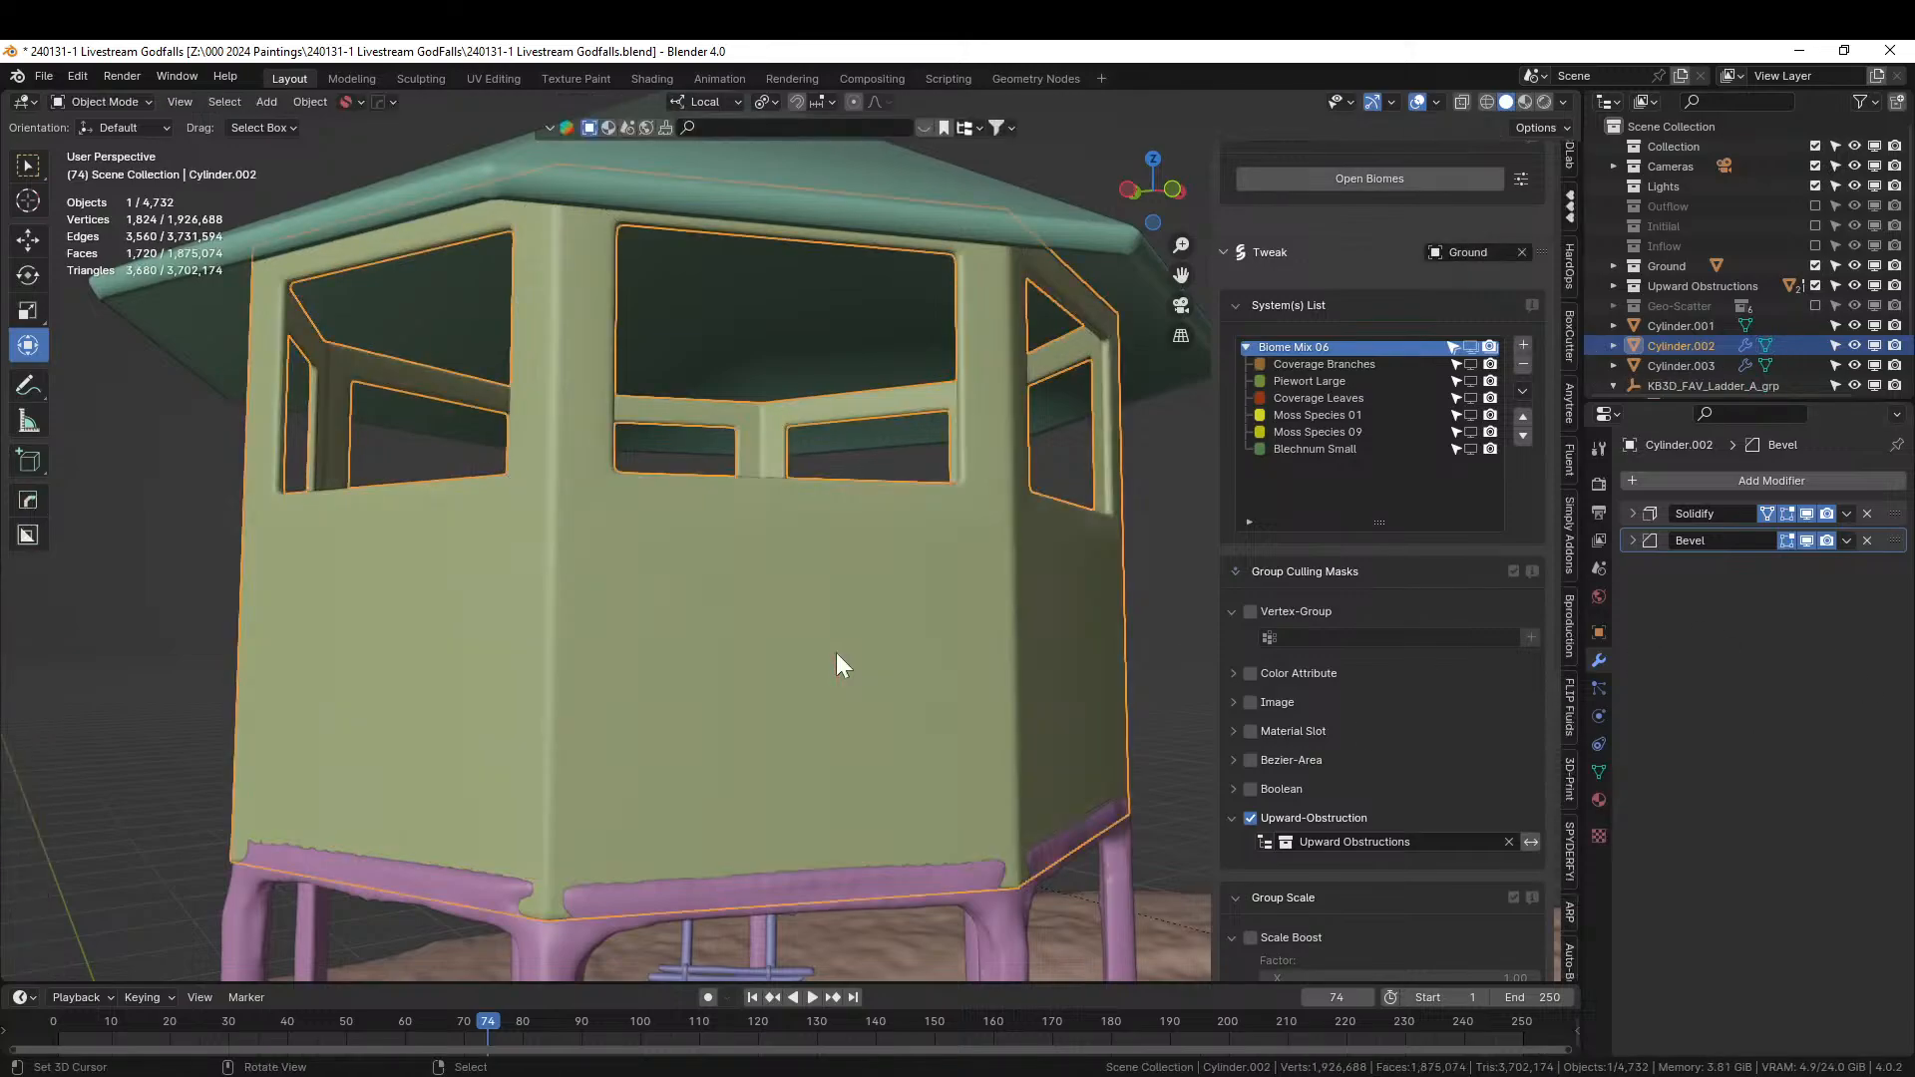
pyautogui.press('q')
pyautogui.moveTo(744, 689)
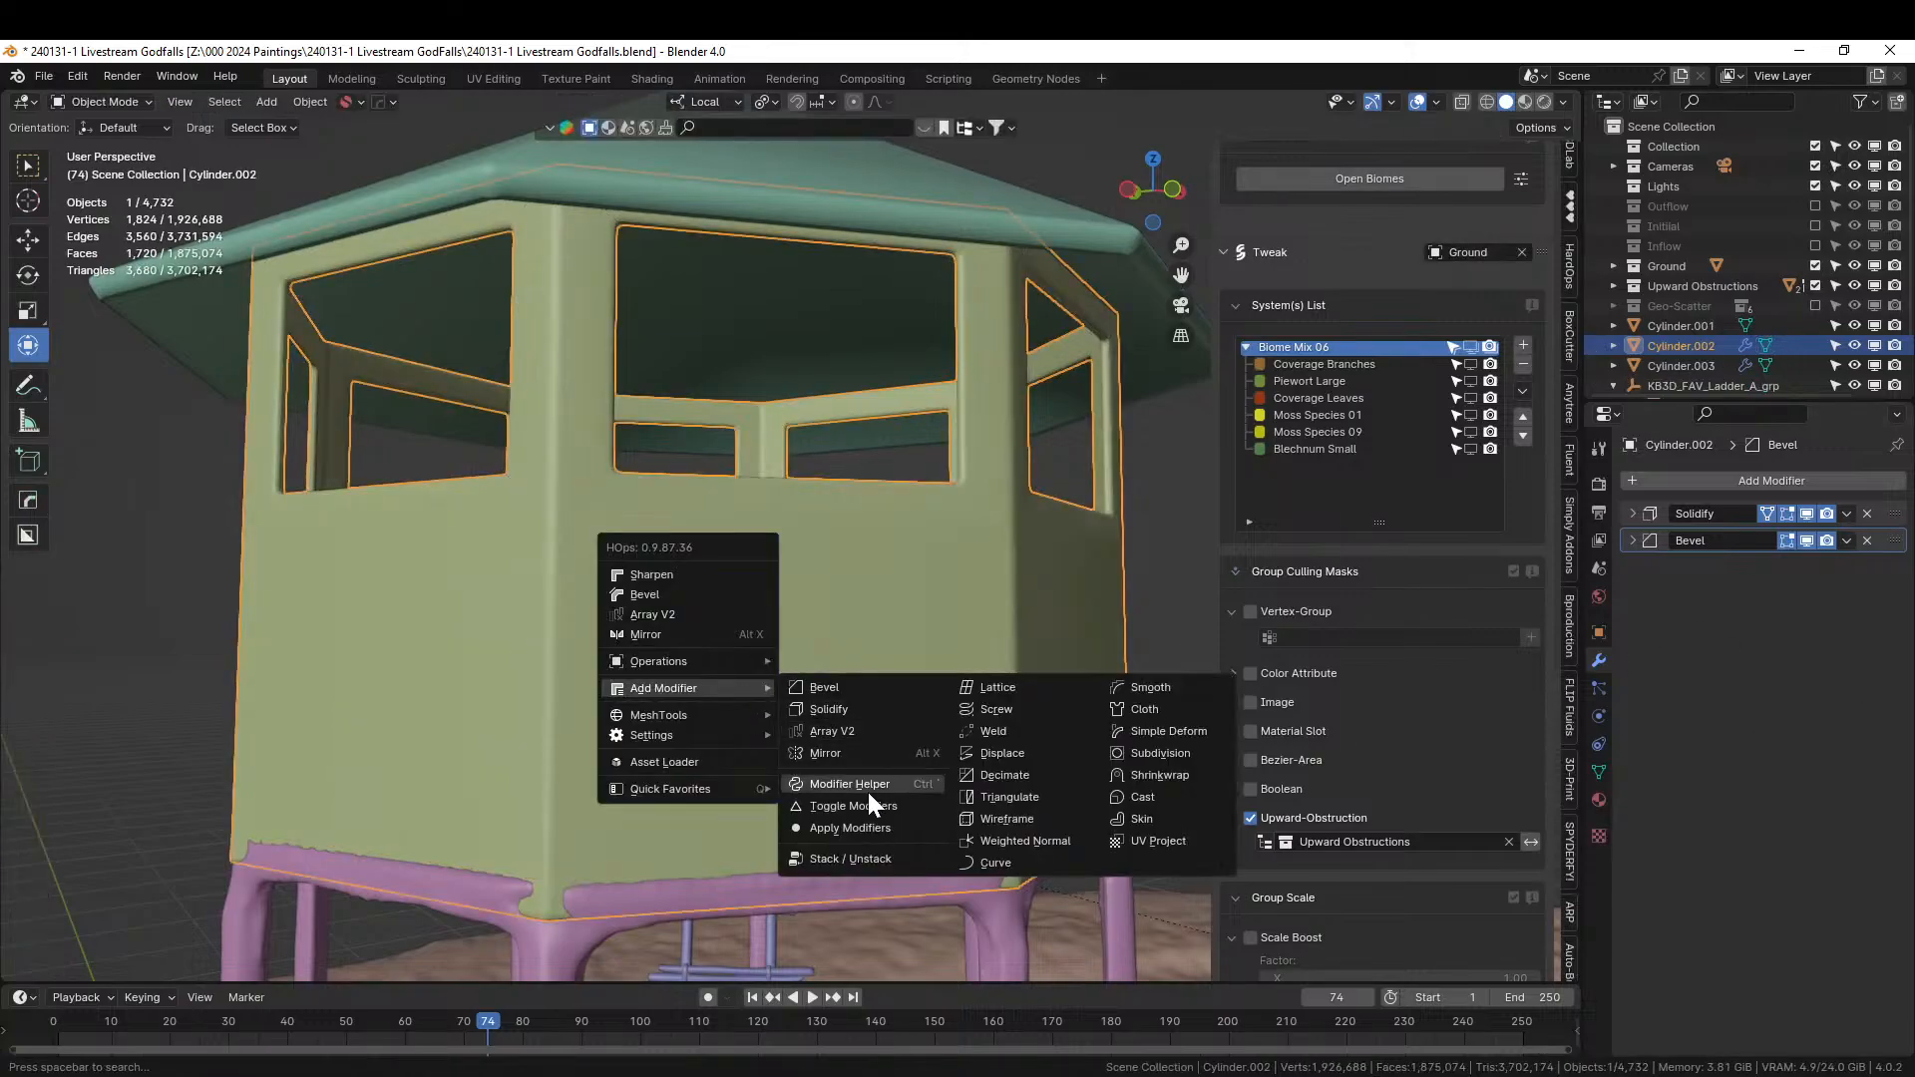
pyautogui.click(878, 819)
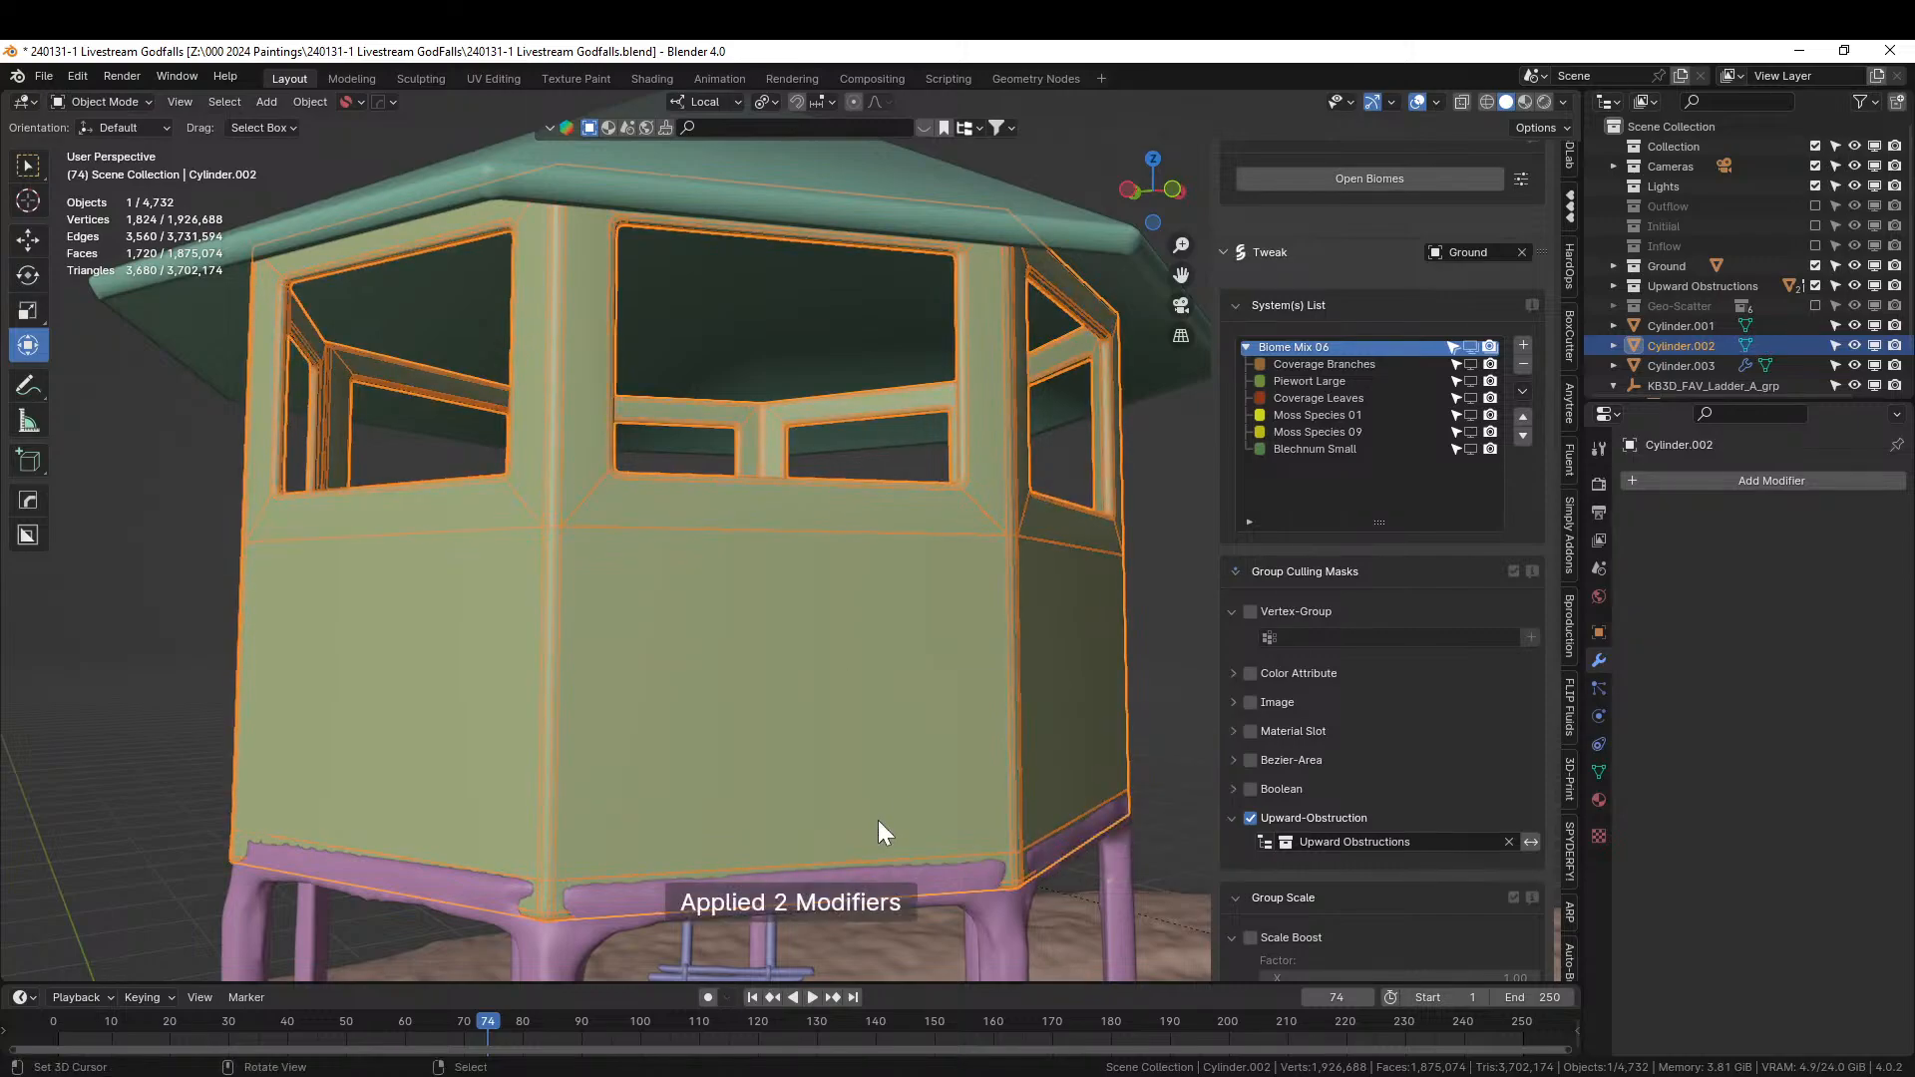
pyautogui.scroll(-2, 1744, 313)
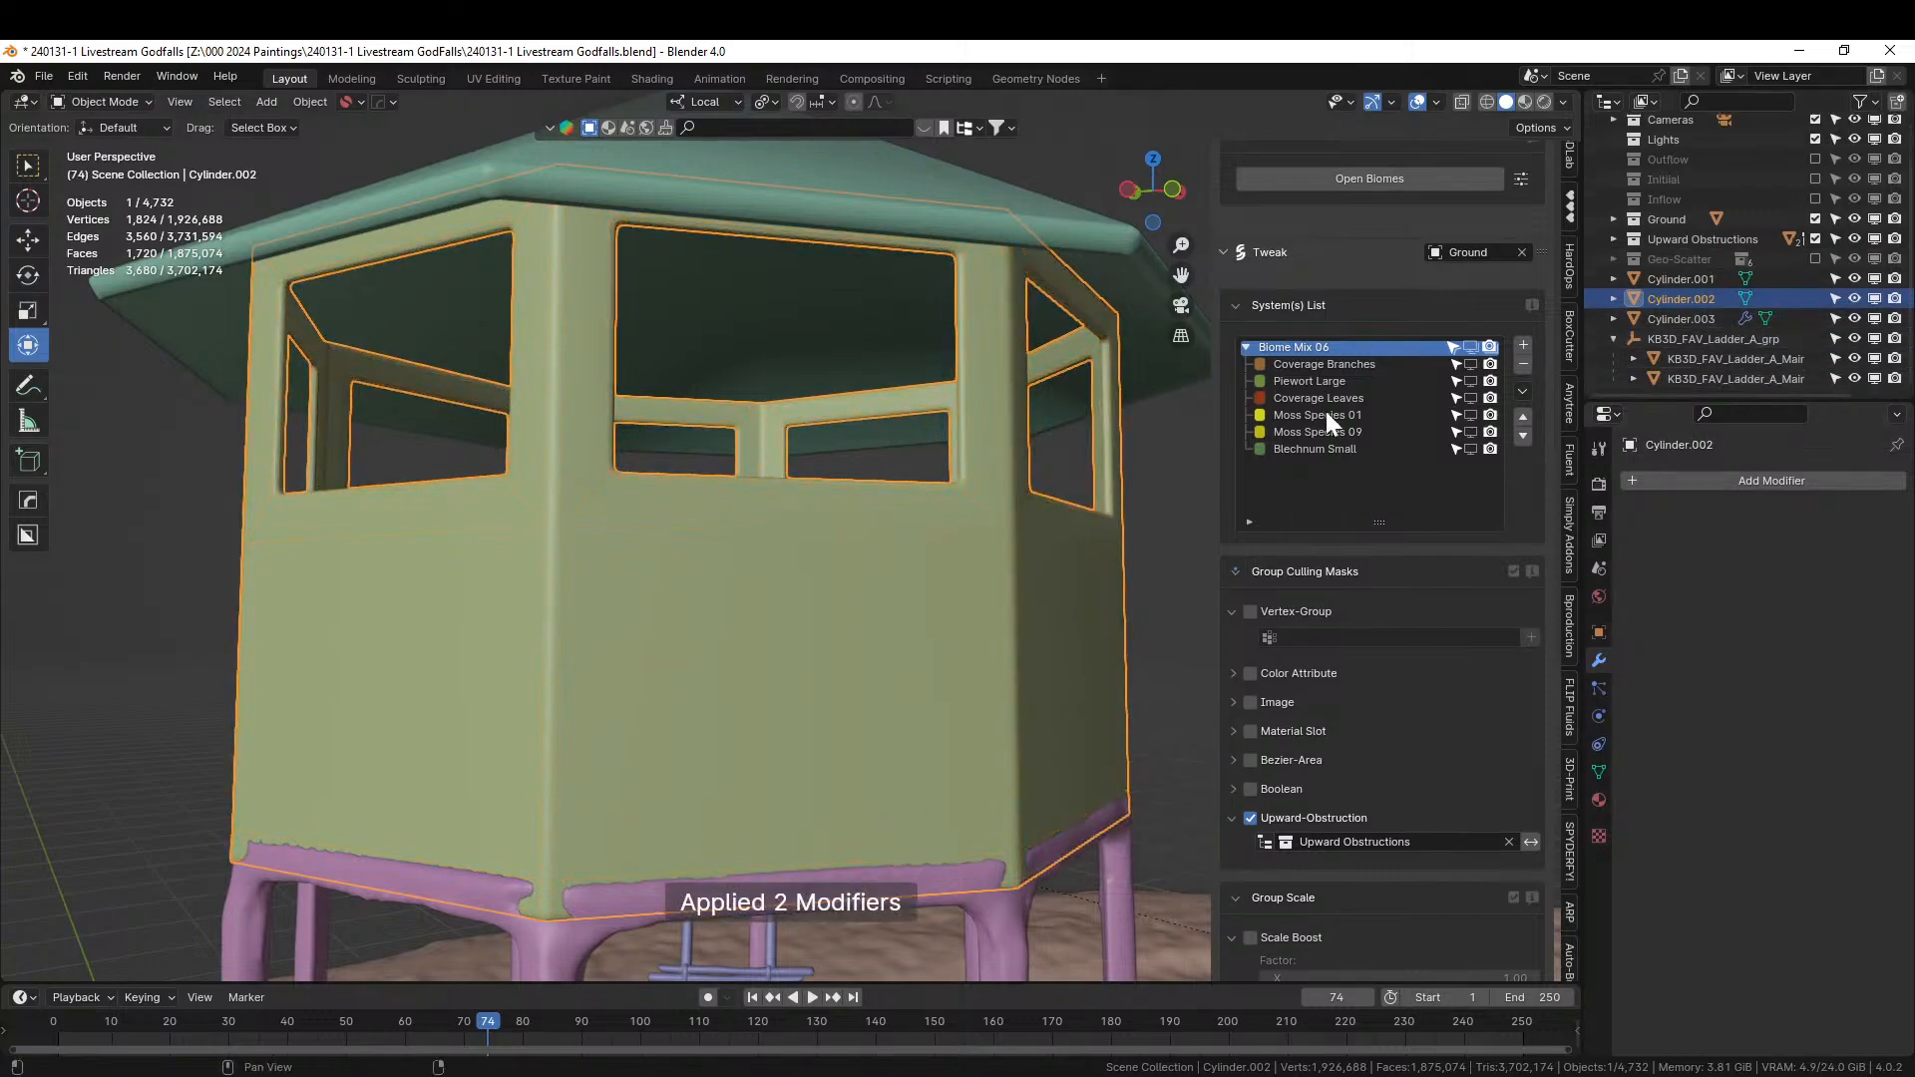
# Select only the eight large outer faces of the cabin's lower wall in Edit Mode, without the narrow bevel strips.
pyautogui.press('Tab')
pyautogui.click(648, 658)
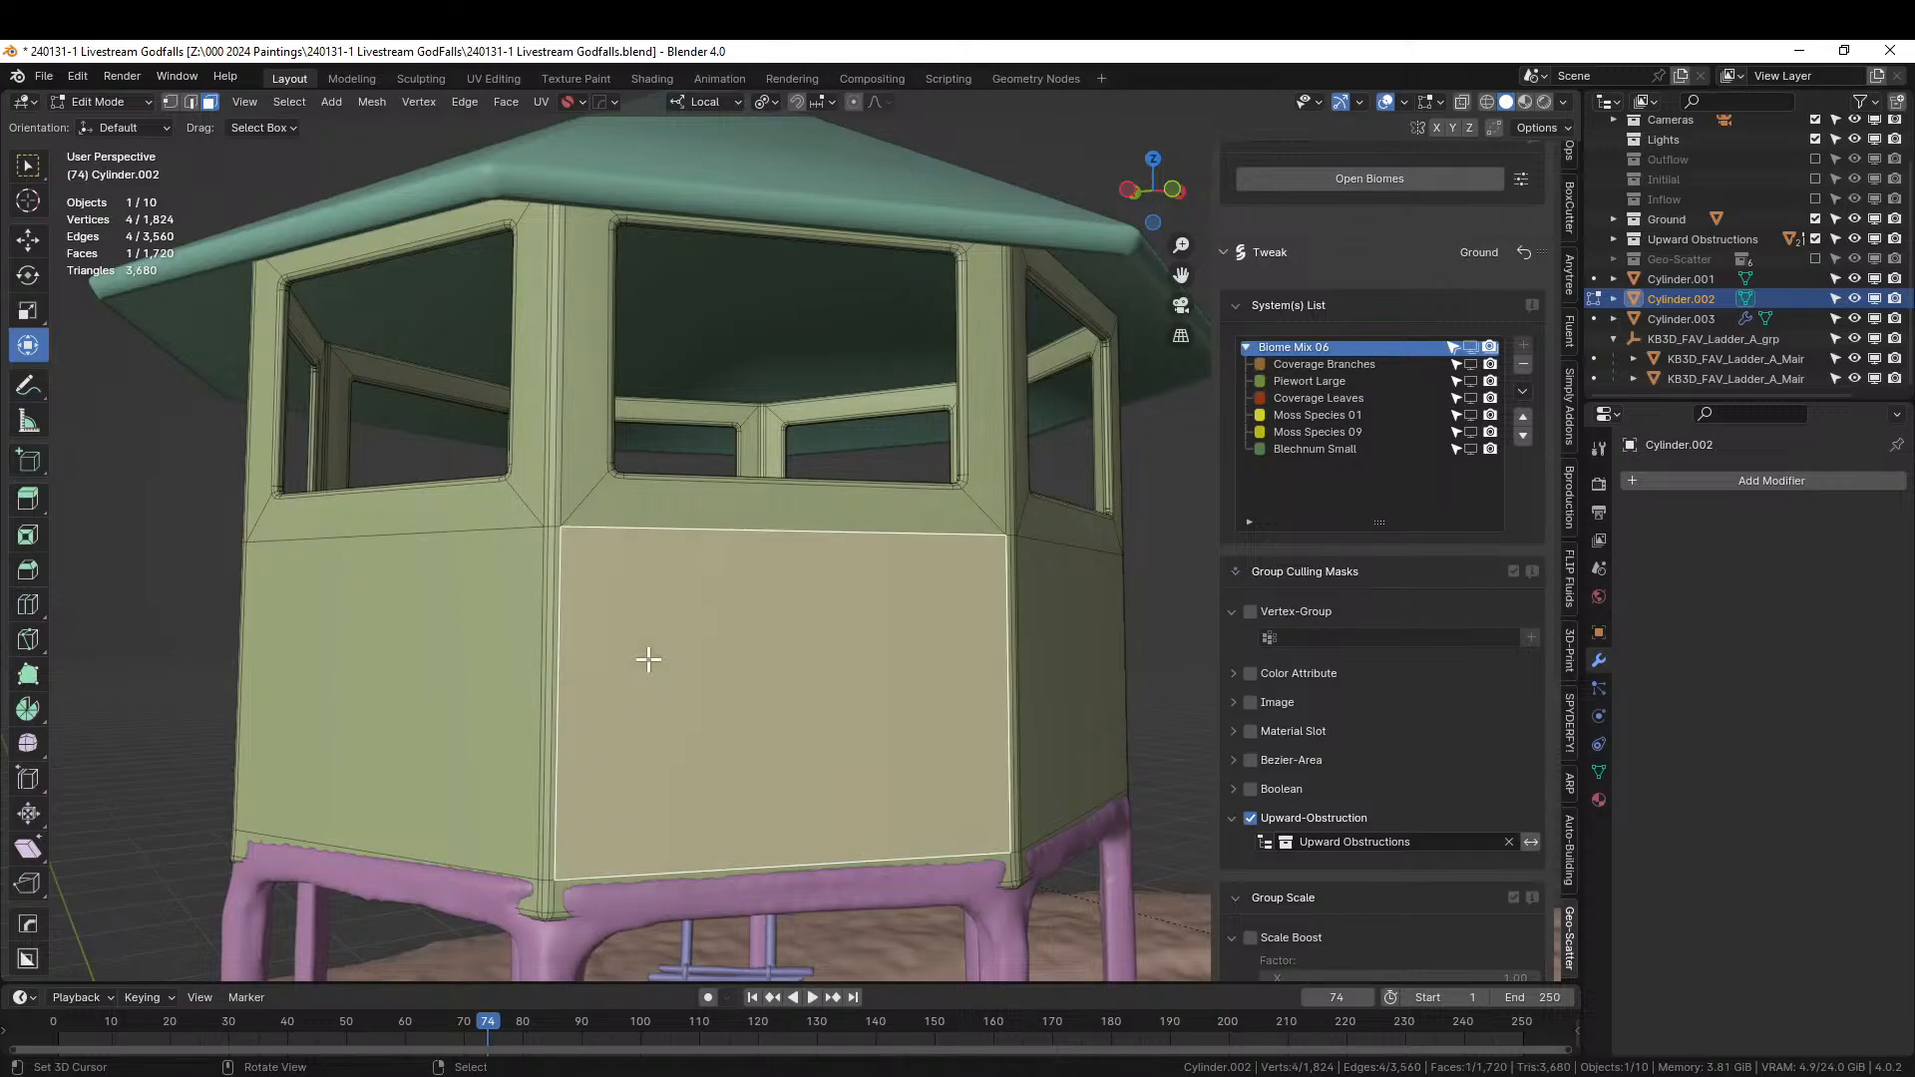
pyautogui.keyDown('alt'); pyautogui.click(551, 627); pyautogui.keyUp('alt')
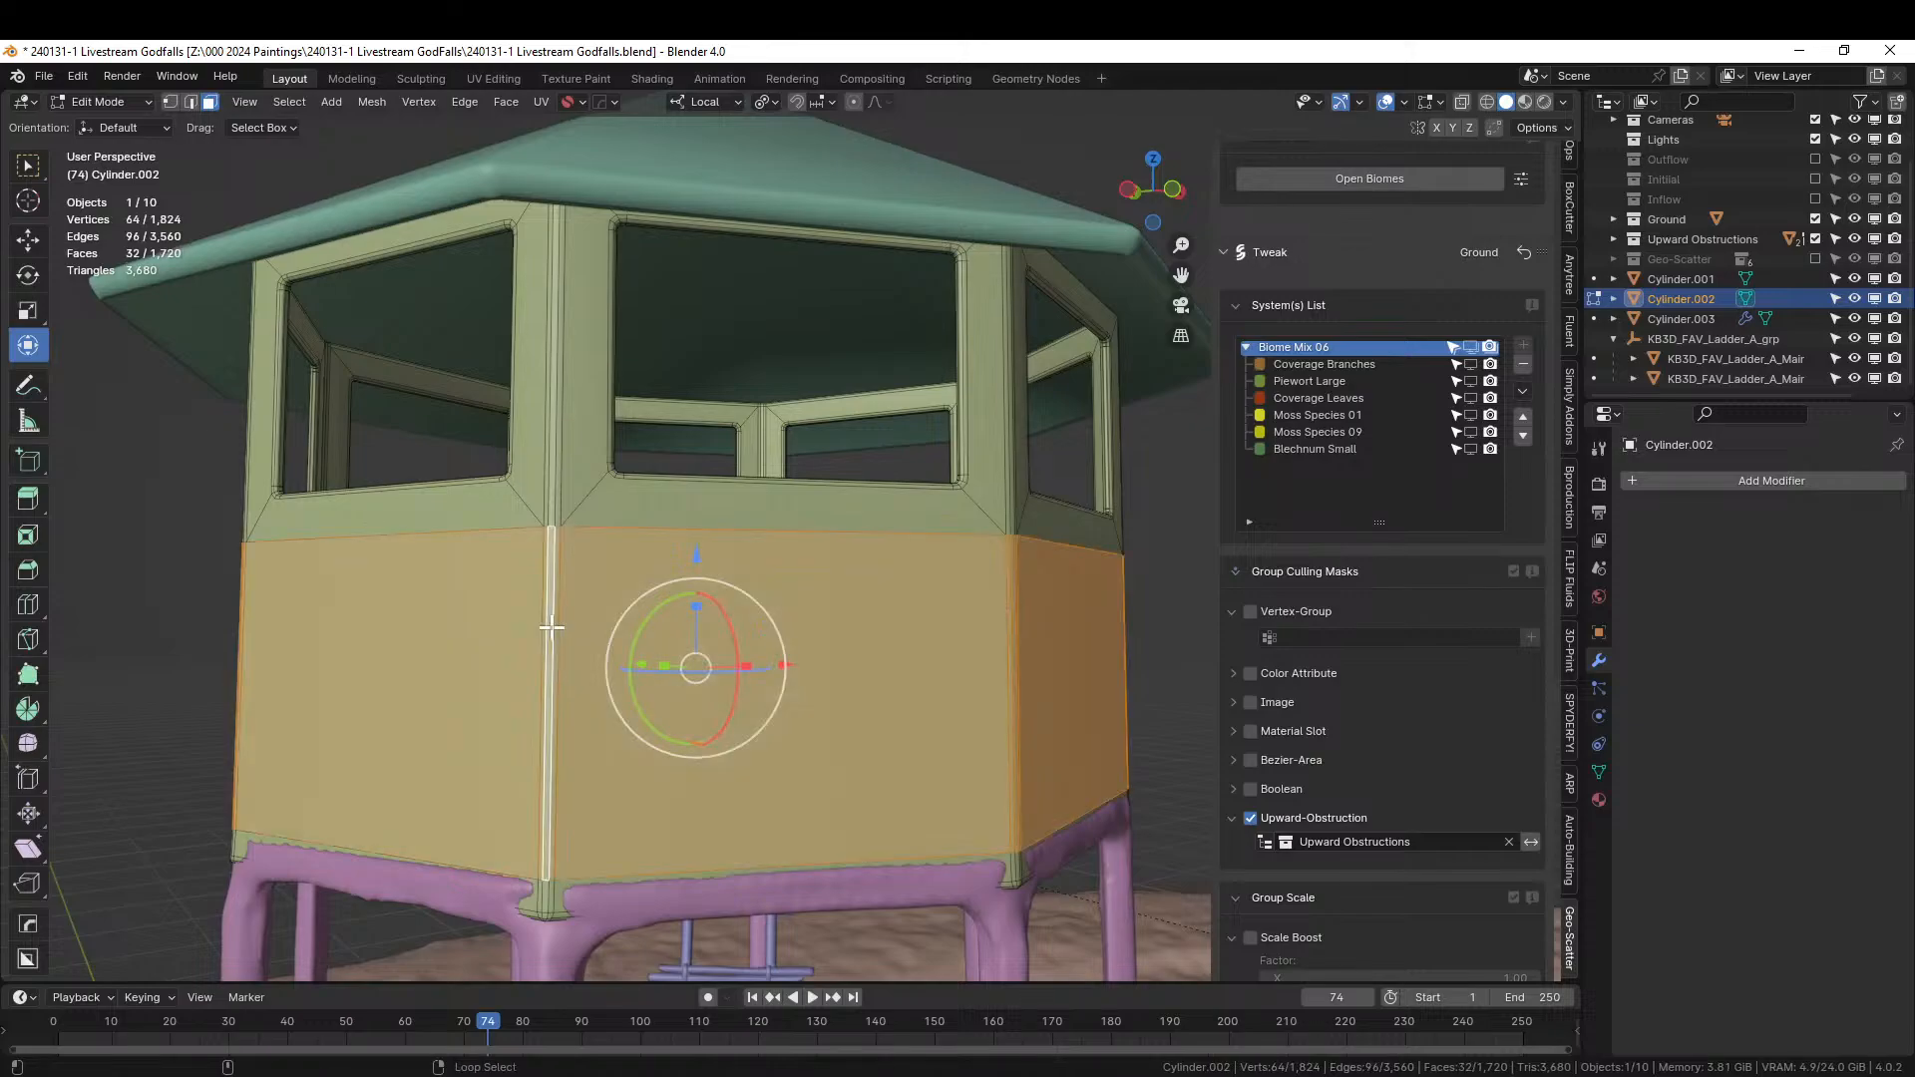
pyautogui.moveTo(753, 674); pyautogui.dragTo(659, 686, button='middle')
pyautogui.click(567, 696)
pyautogui.keyDown('shift'); pyautogui.click(746, 710); pyautogui.keyUp('shift')
pyautogui.moveTo(769, 705); pyautogui.dragTo(757, 704, button='middle')
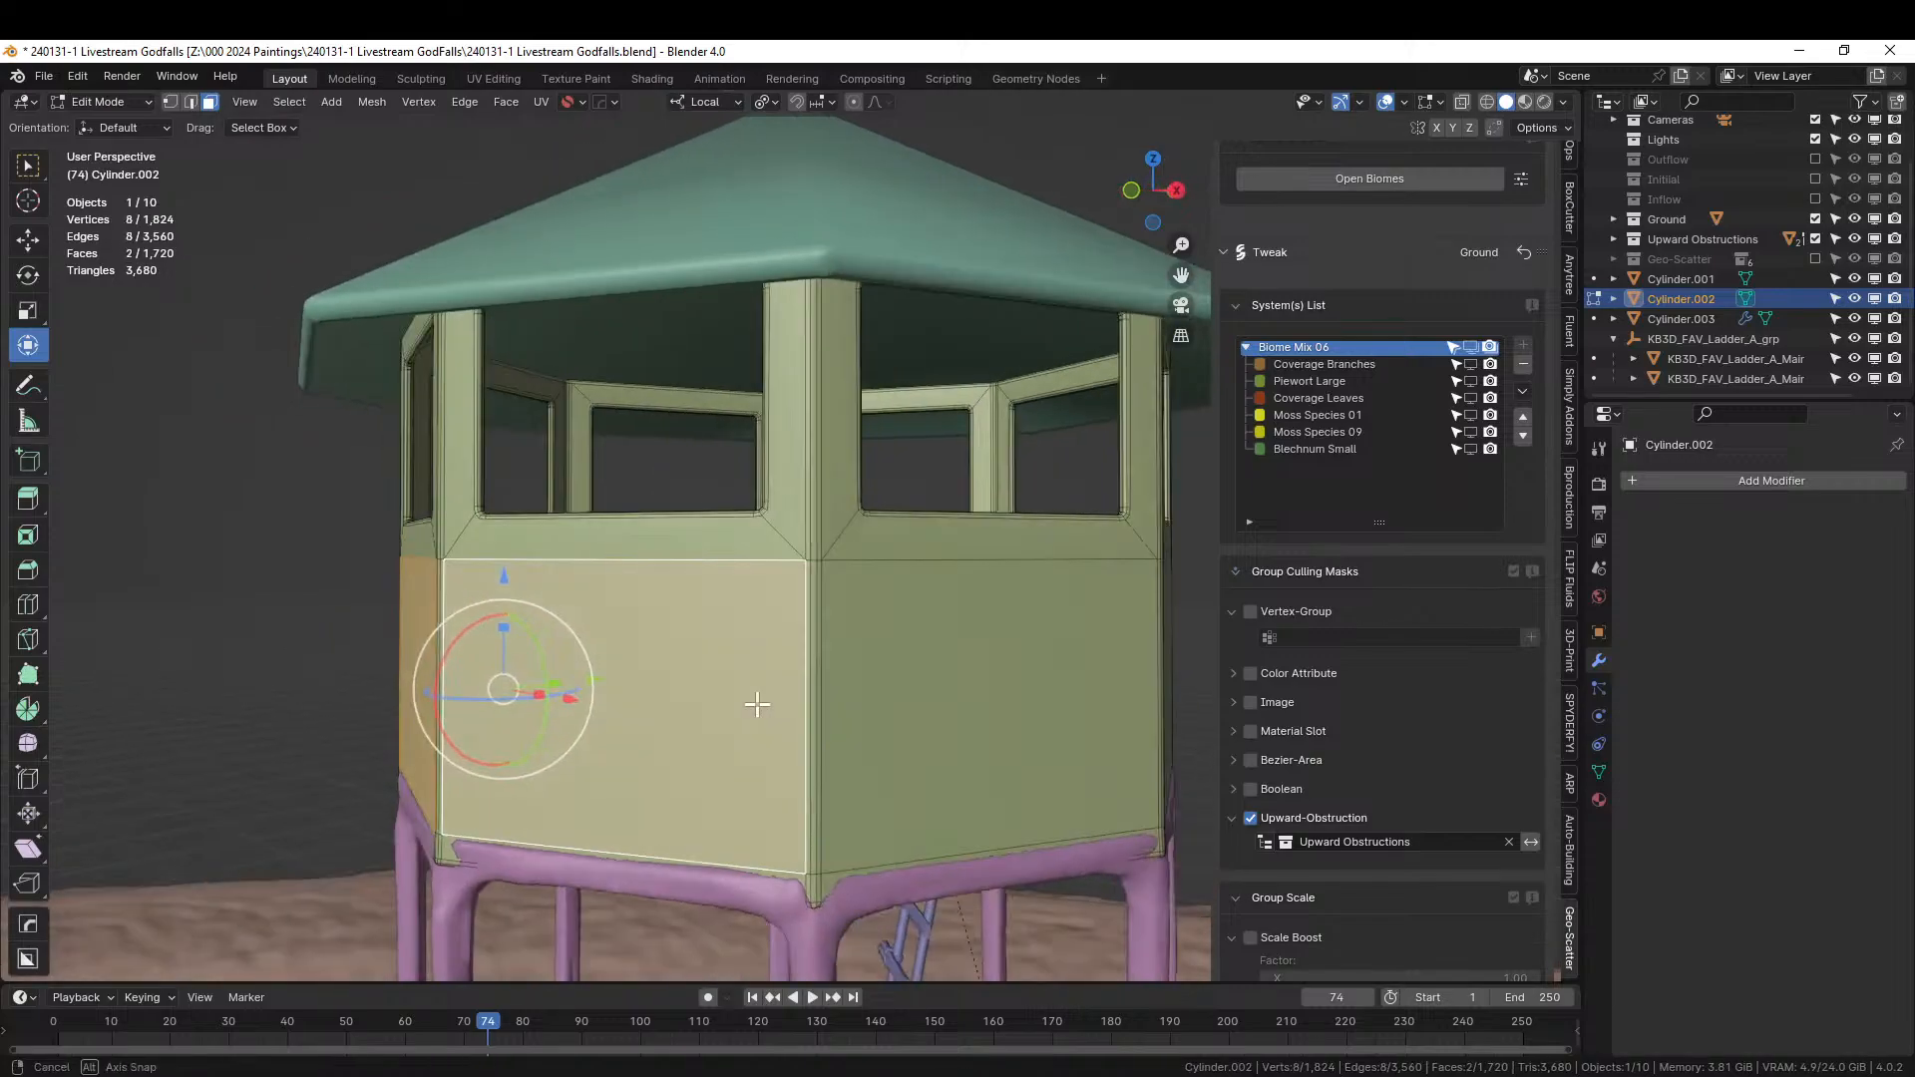
pyautogui.keyDown('shift'); pyautogui.click(919, 662); pyautogui.keyUp('shift')
pyautogui.moveTo(919, 663); pyautogui.dragTo(798, 690, button='middle')
pyautogui.keyDown('shift'); pyautogui.click(971, 679); pyautogui.keyUp('shift')
pyautogui.moveTo(971, 679); pyautogui.dragTo(875, 769, button='middle')
pyautogui.keyDown('shift'); pyautogui.click(932, 721); pyautogui.keyUp('shift')
pyautogui.keyDown('shift'); pyautogui.click(989, 746); pyautogui.keyUp('shift')
pyautogui.keyDown('shift'); pyautogui.click(853, 748); pyautogui.keyUp('shift')
pyautogui.keyDown('shift'); pyautogui.click(875, 769); pyautogui.keyUp('shift')
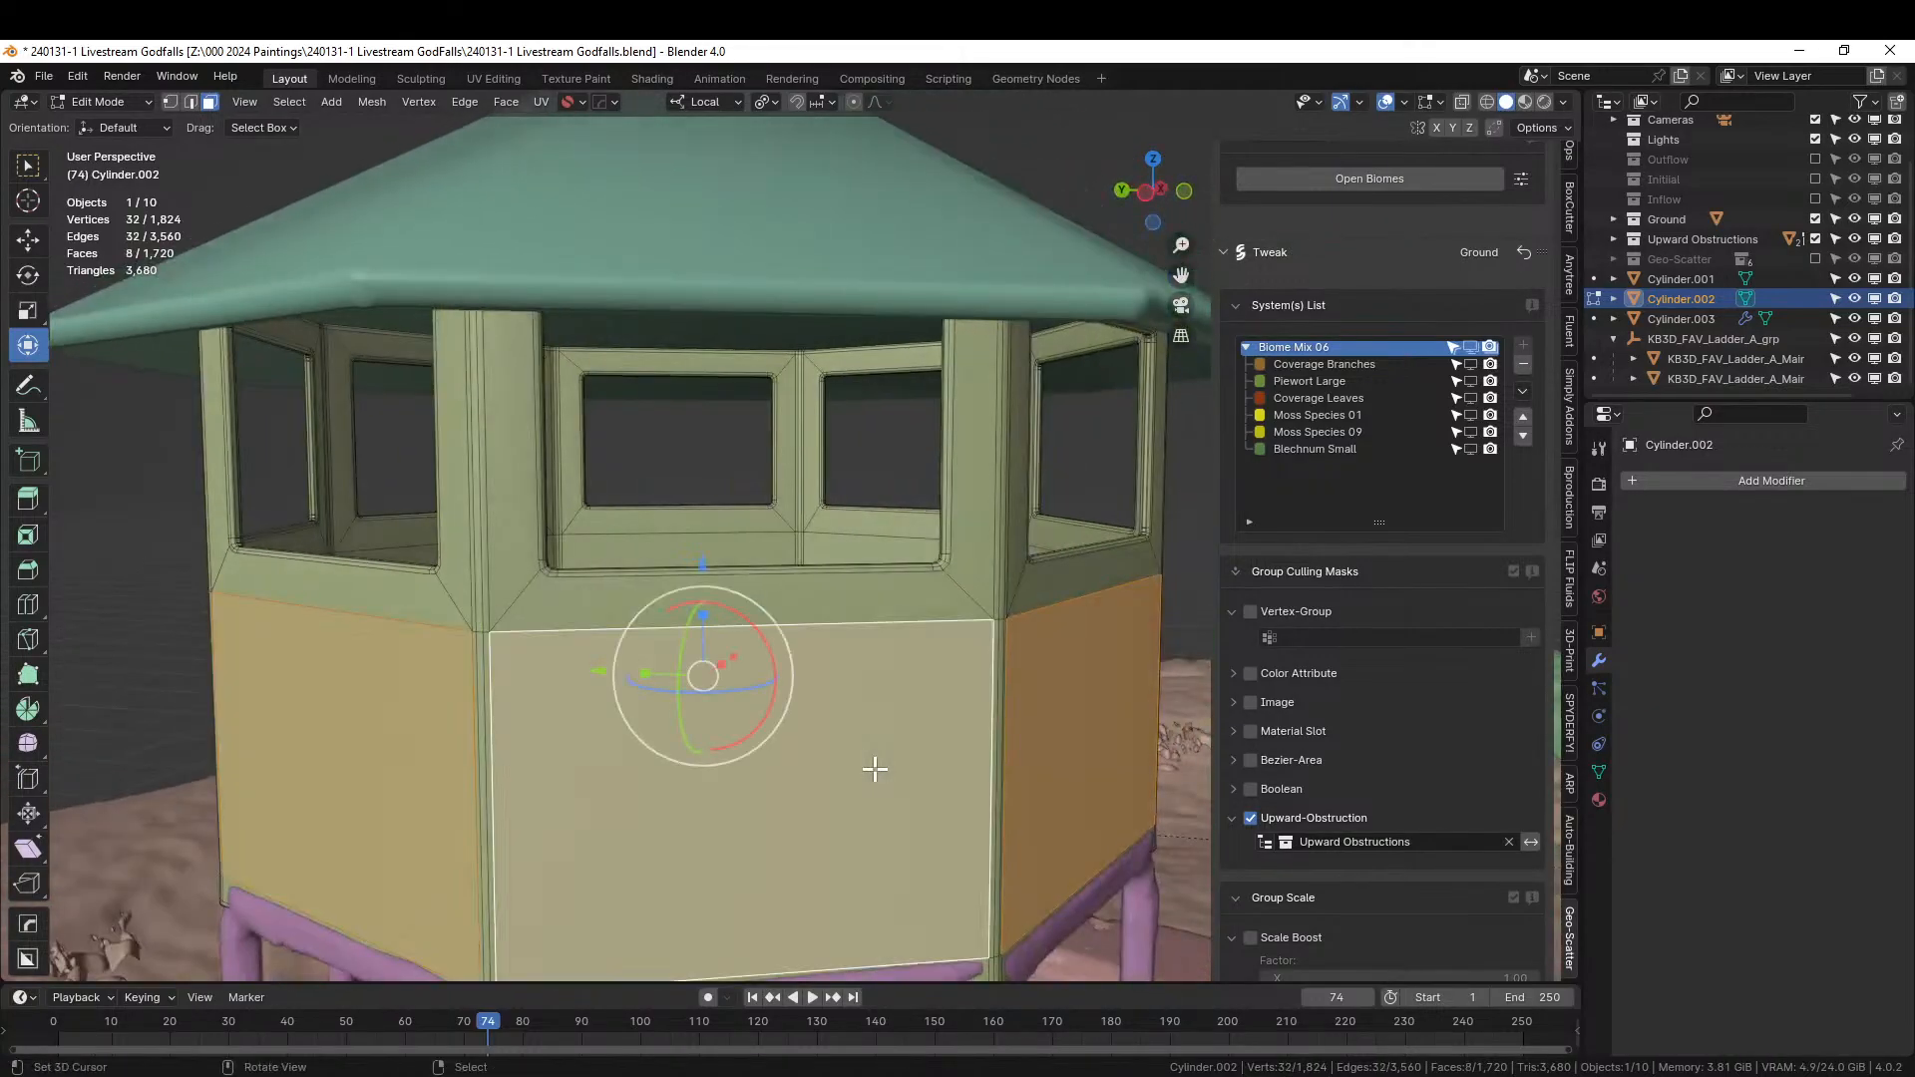
# Generate Random Panels on the eight selected wall faces with subdivision cuts set to 0.
pyautogui.rightClick(875, 769)
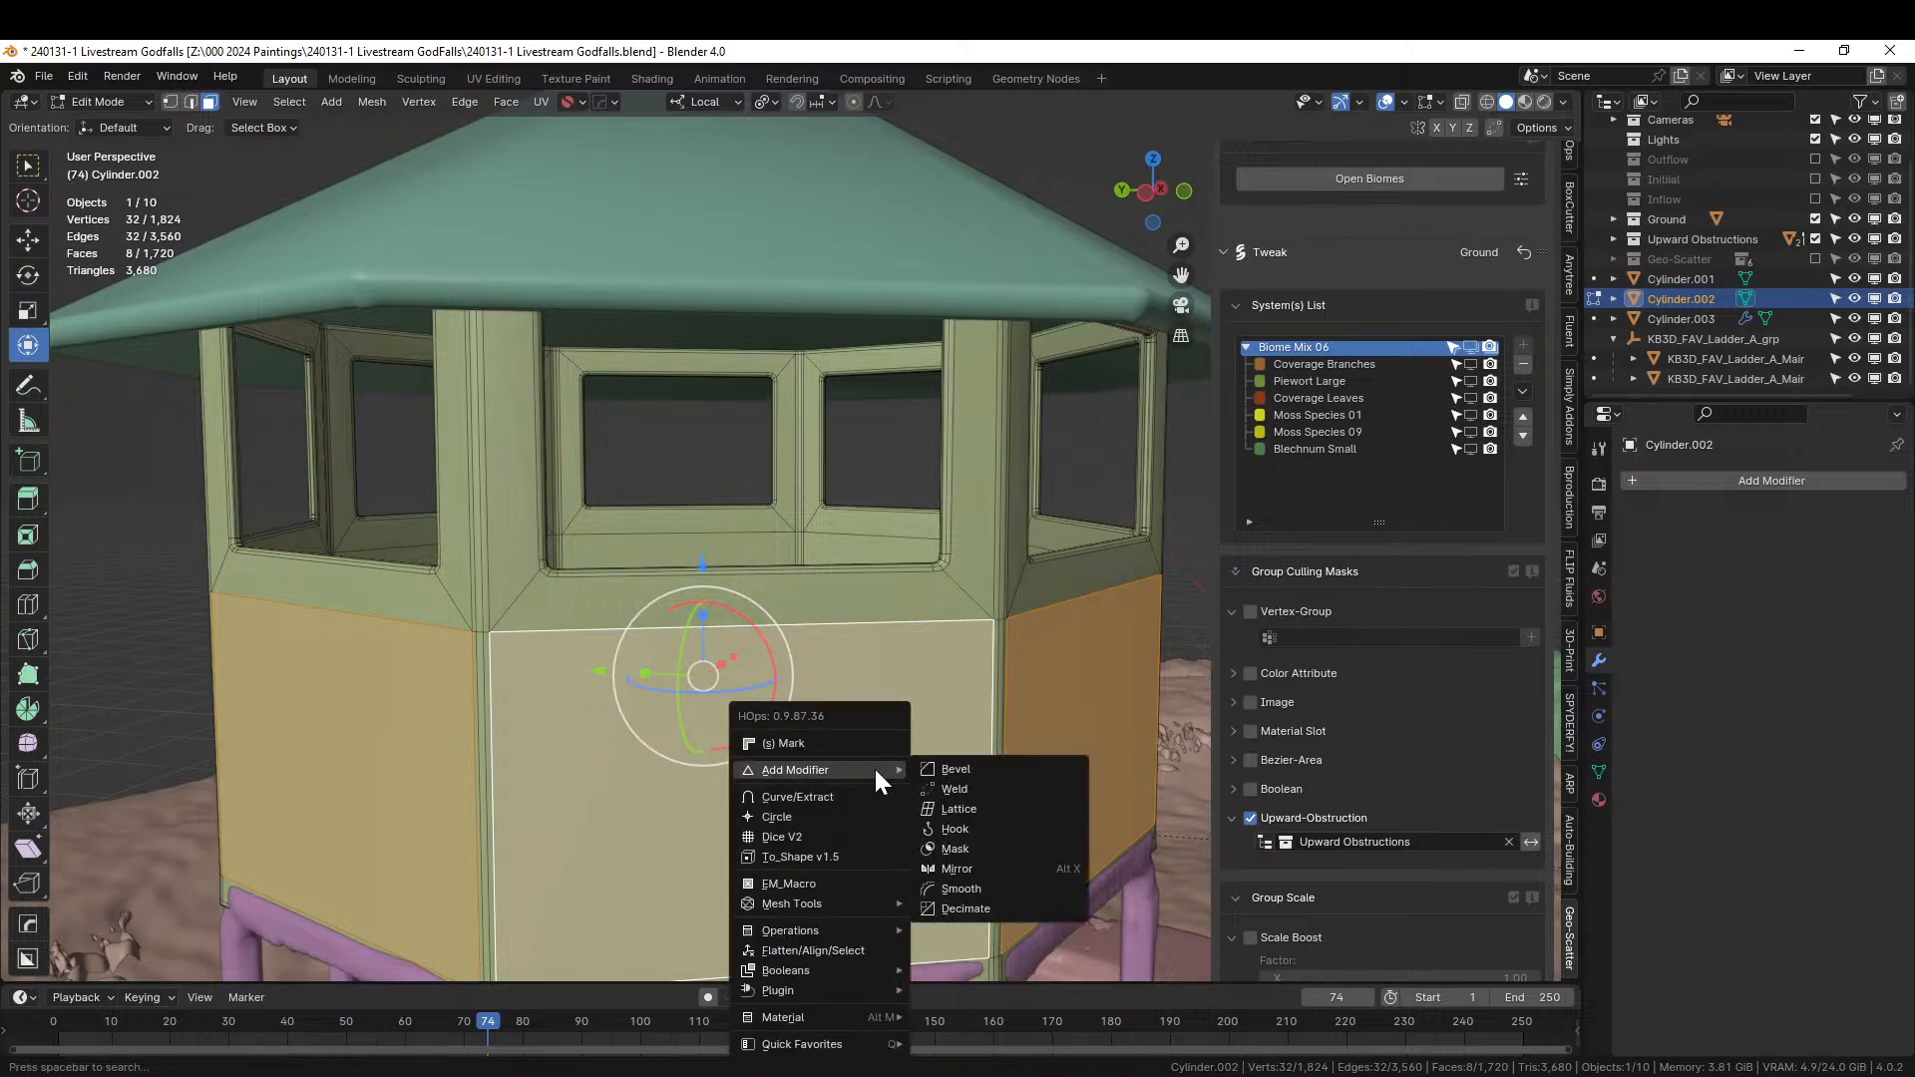
pyautogui.rightClick(899, 740)
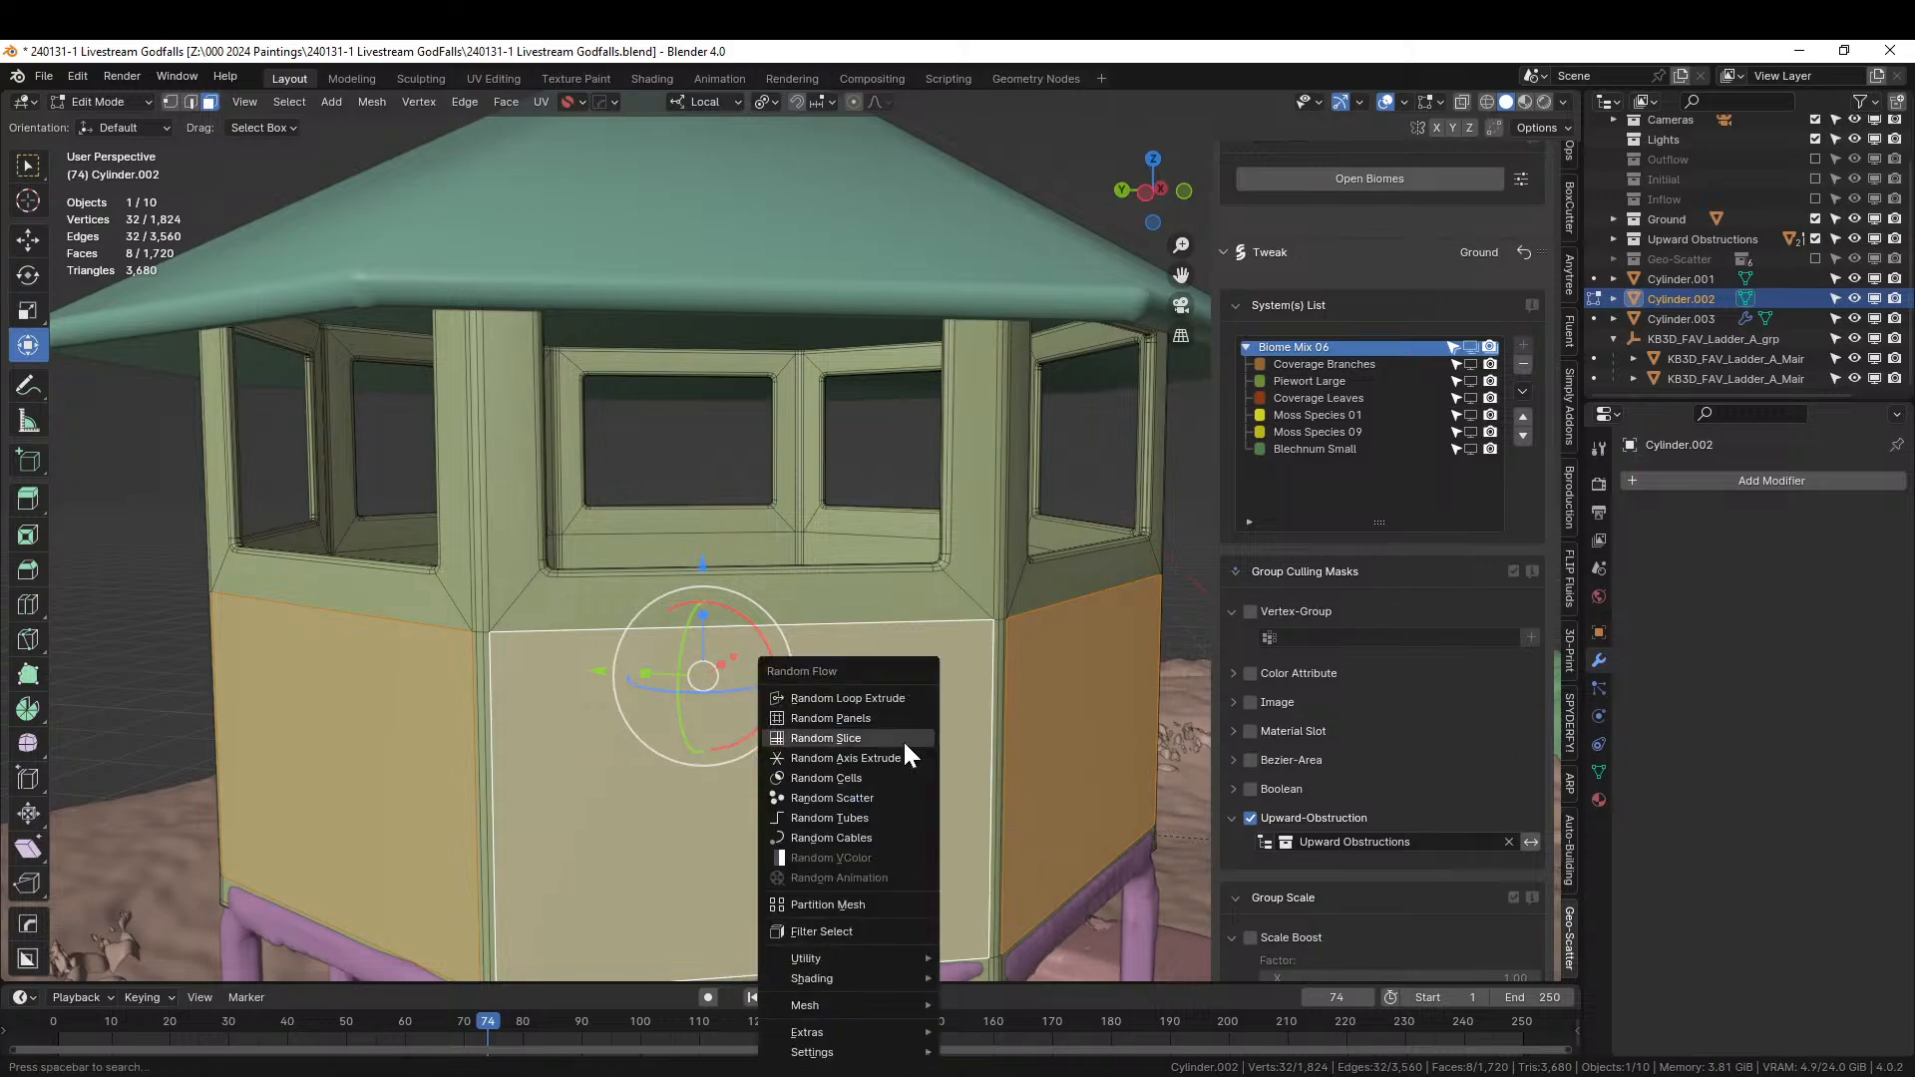
pyautogui.click(893, 710)
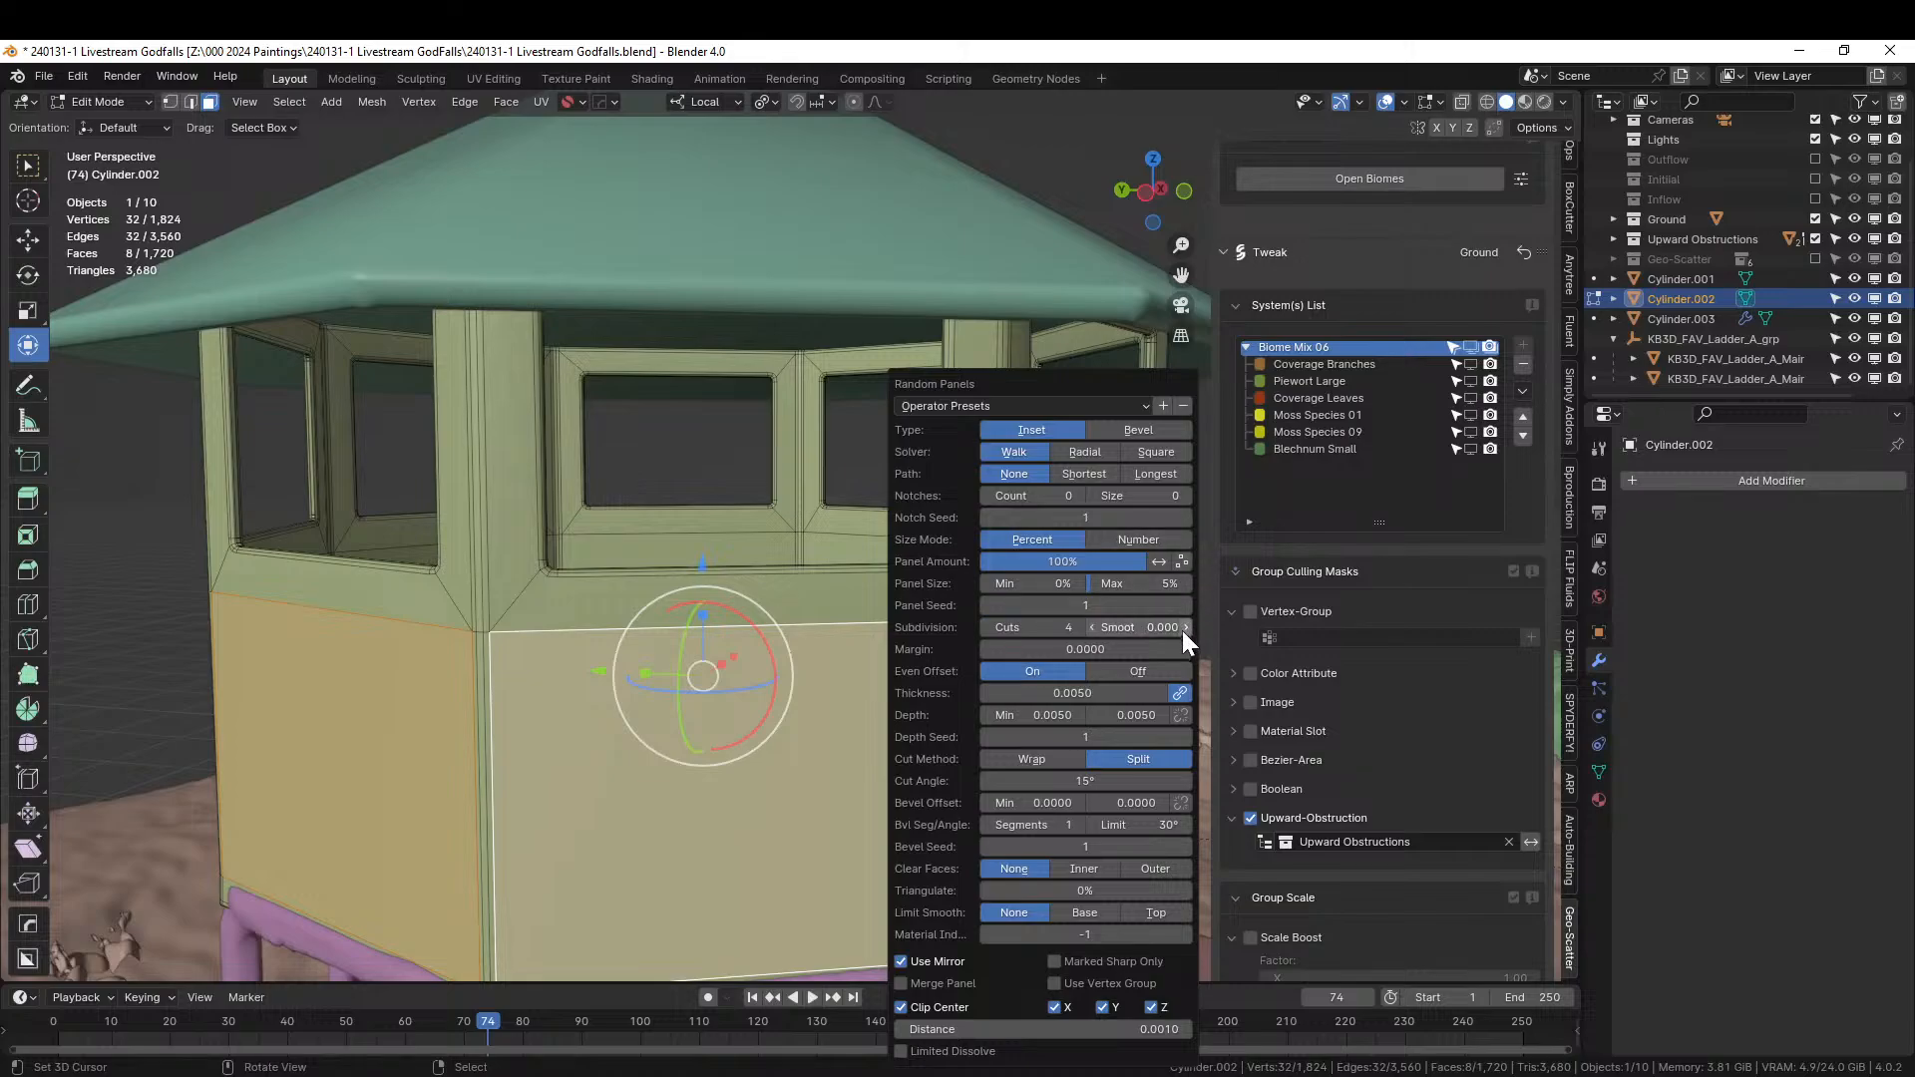
pyautogui.write('0')
pyautogui.press('Return')
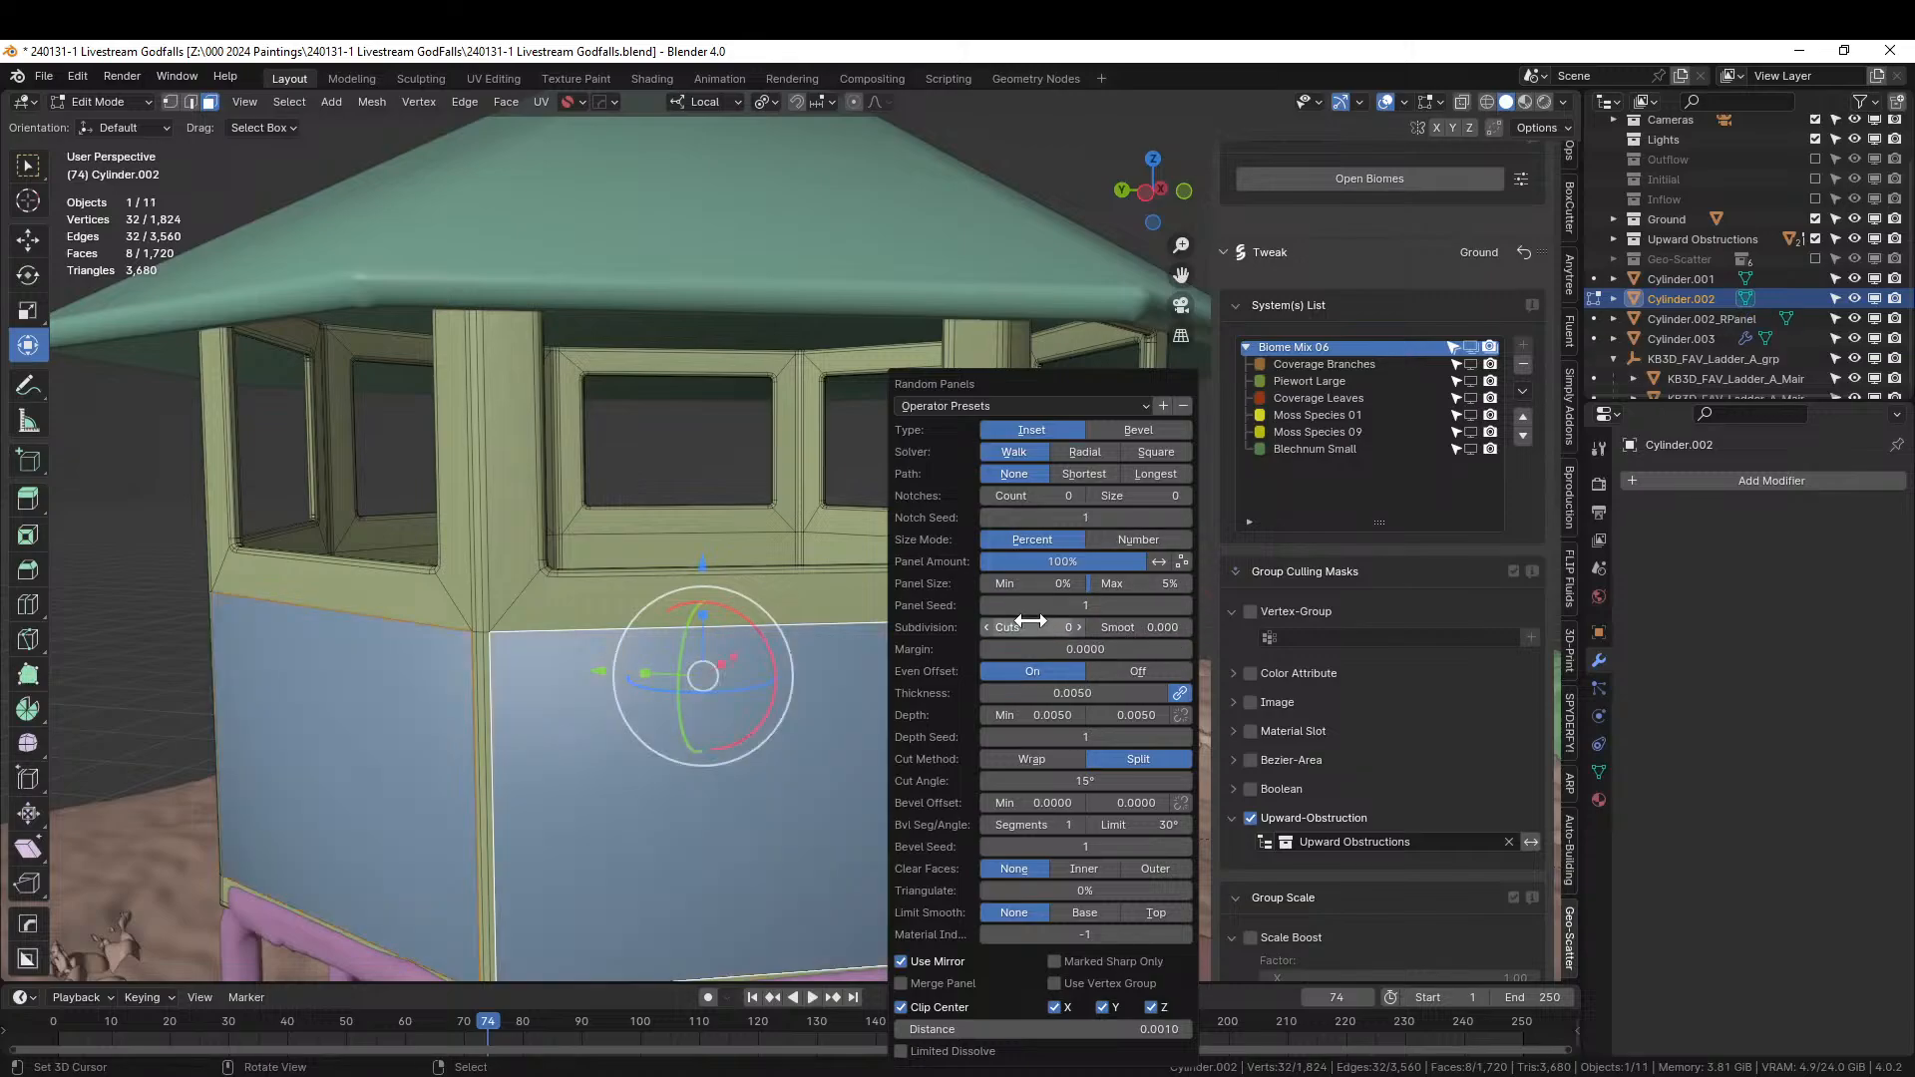
# Set the maximum depth of the wall's random panels to 0.05.
pyautogui.click(1137, 715)
pyautogui.press('BackSpace')
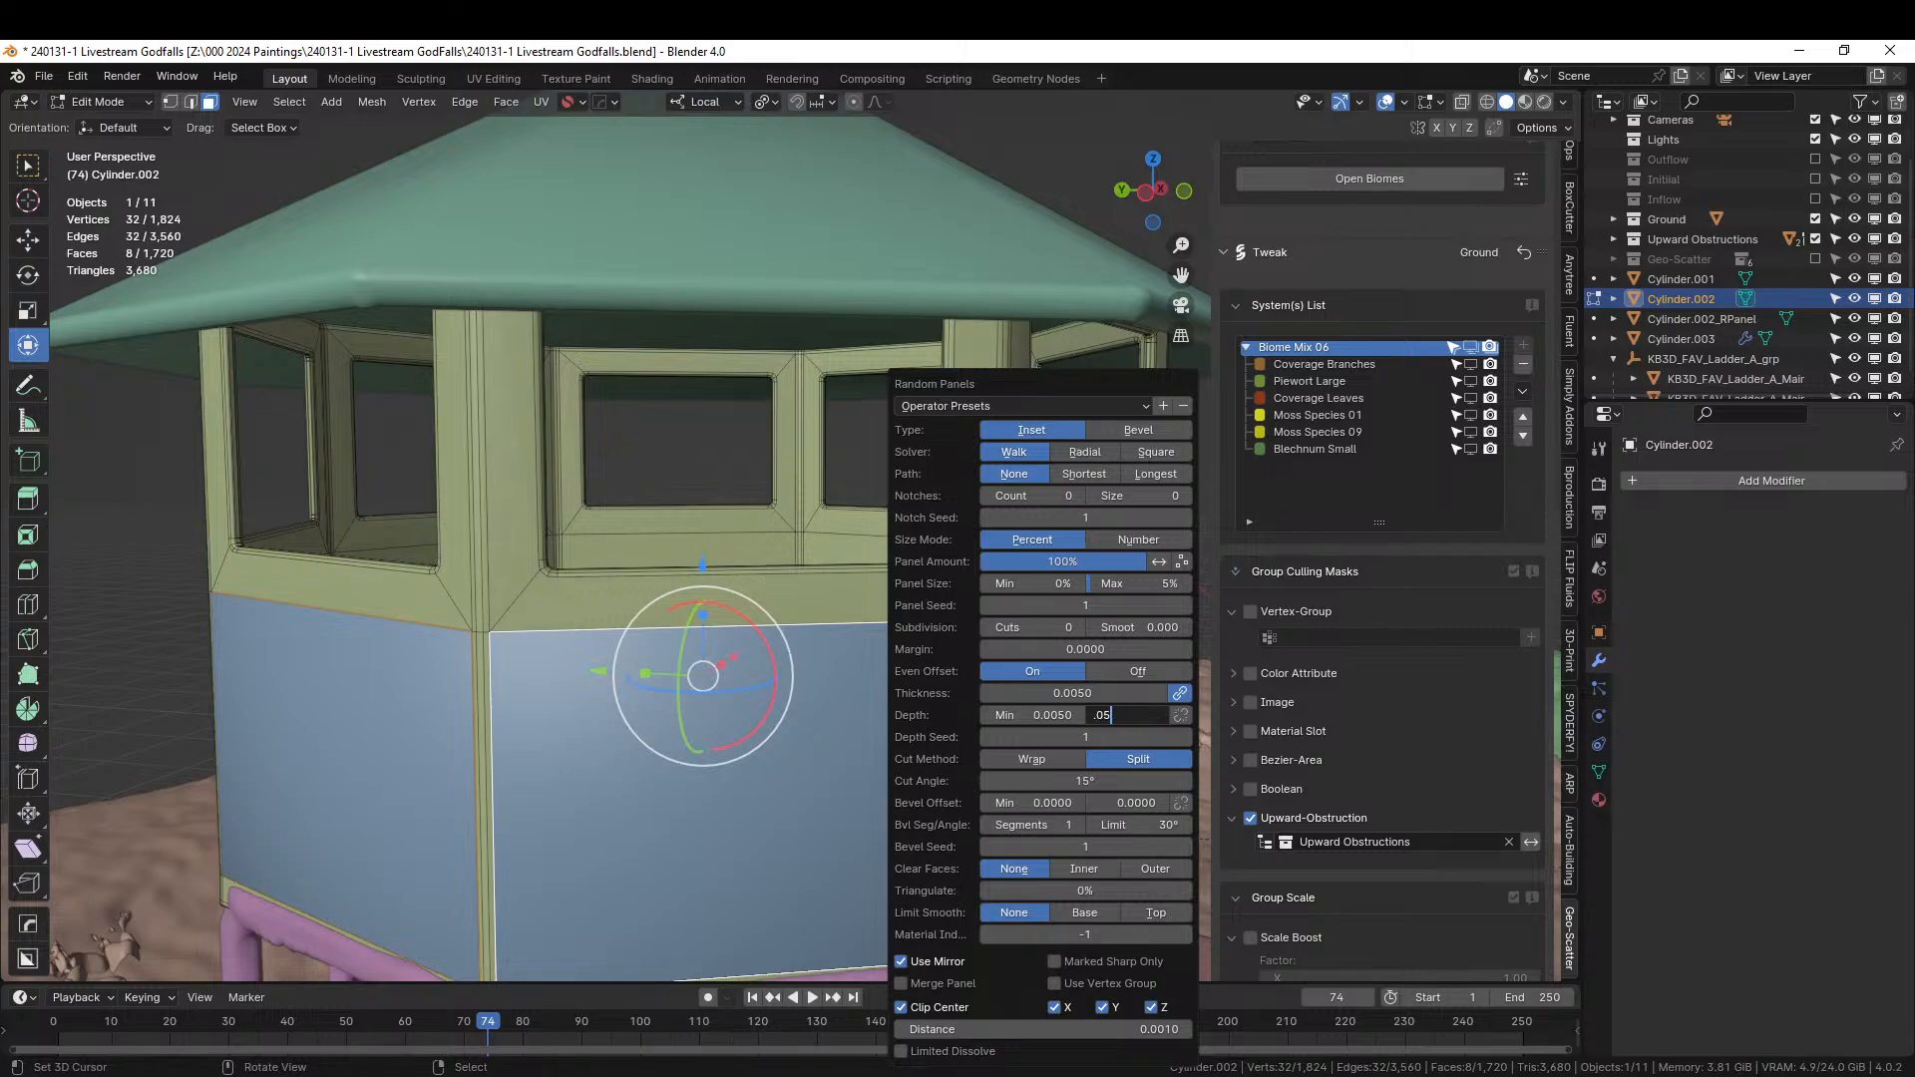
pyautogui.write('.05')
pyautogui.press('Return')
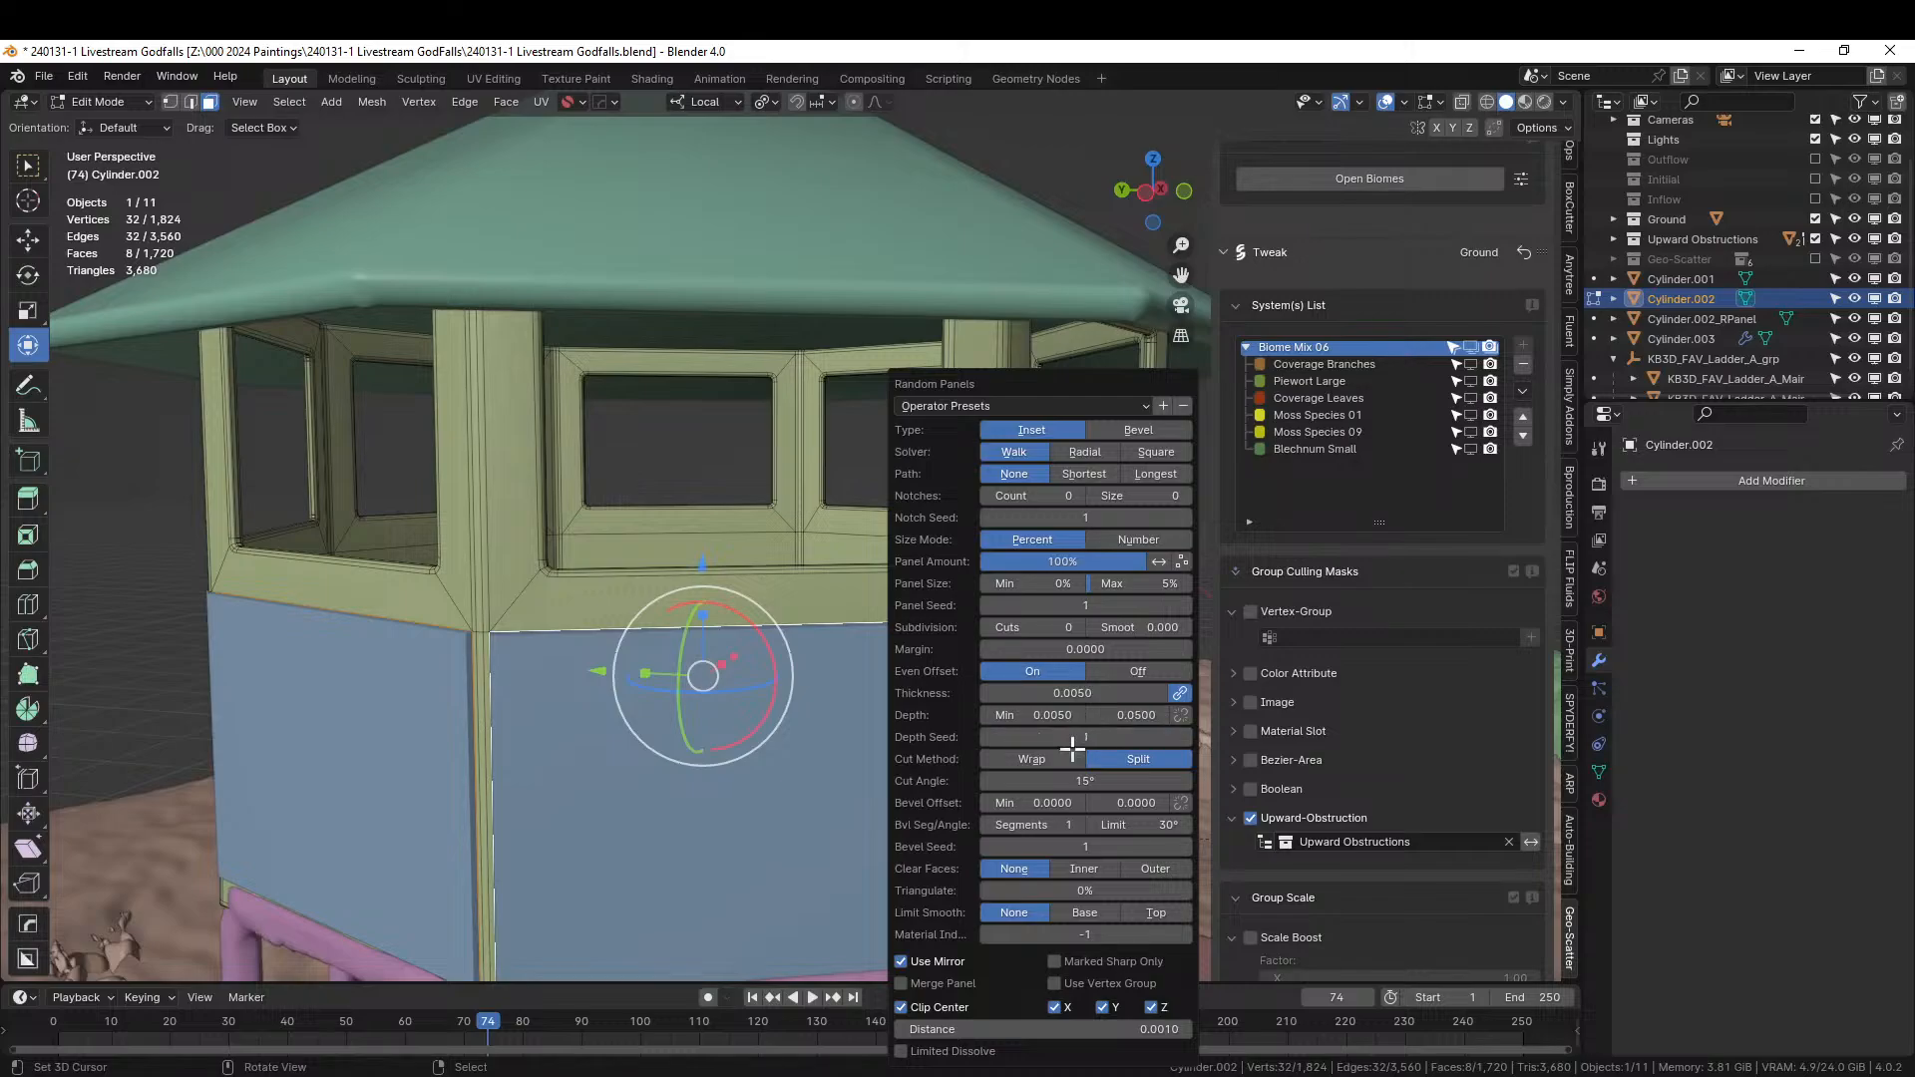
pyautogui.moveTo(629, 769); pyautogui.dragTo(560, 788, button='middle')
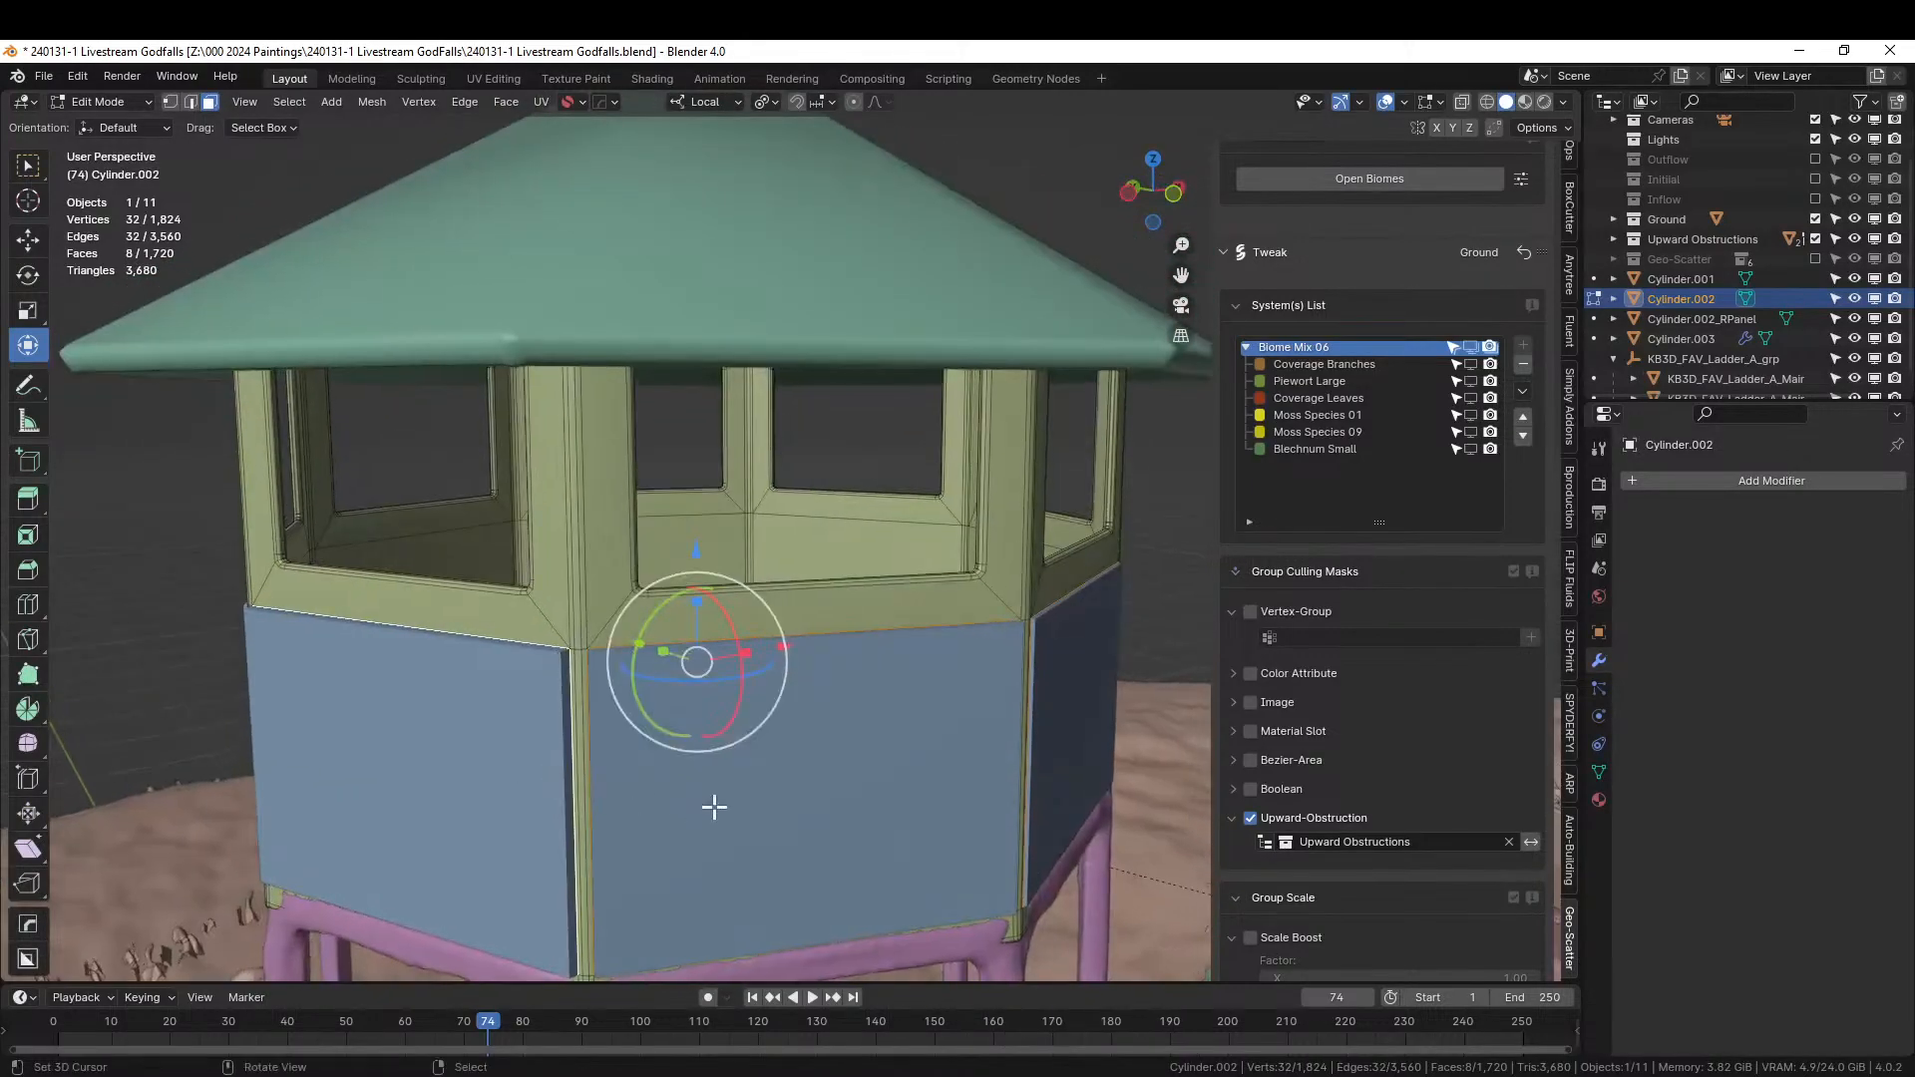
# Enable Use Vertex Group for the wall's random panels and set their maximum depth to 0.025.
pyautogui.press('F9')
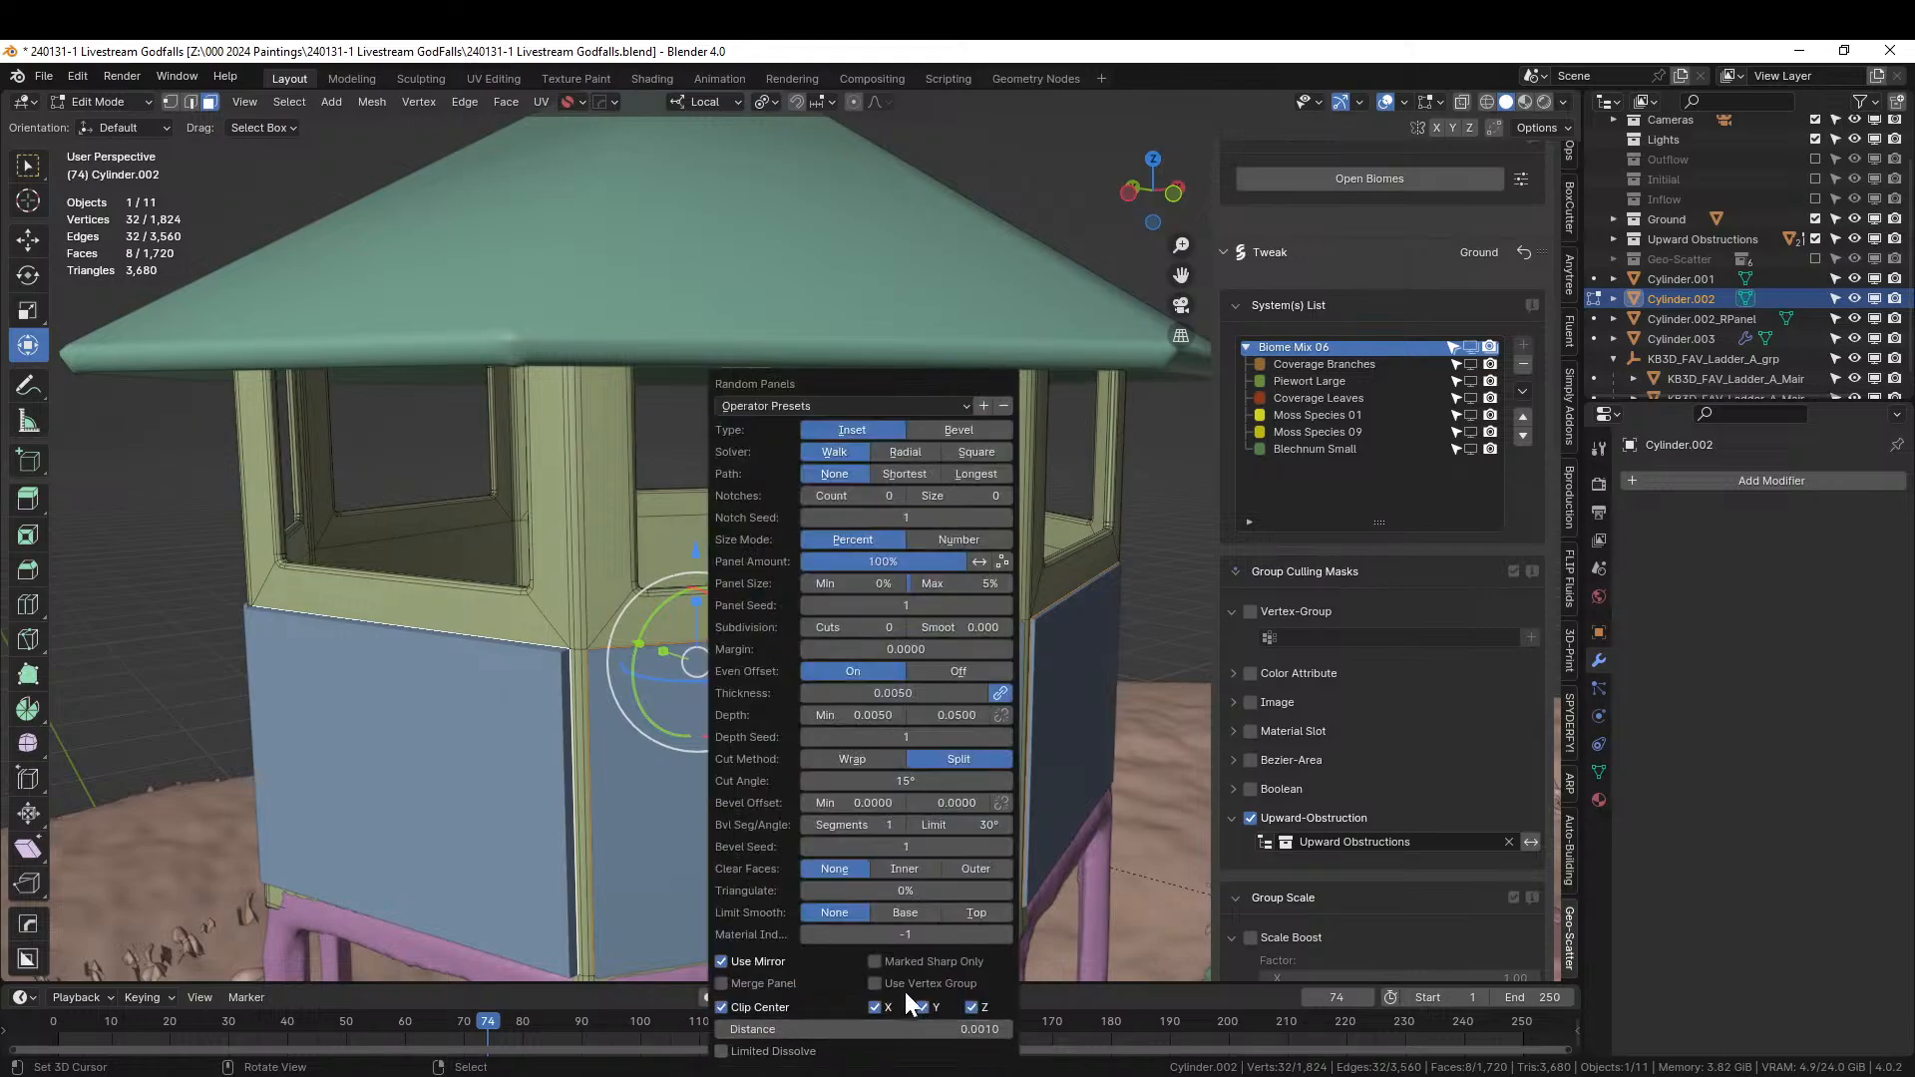
pyautogui.click(875, 984)
pyautogui.scroll(4, 798, 738)
pyautogui.scroll(-3, 818, 743)
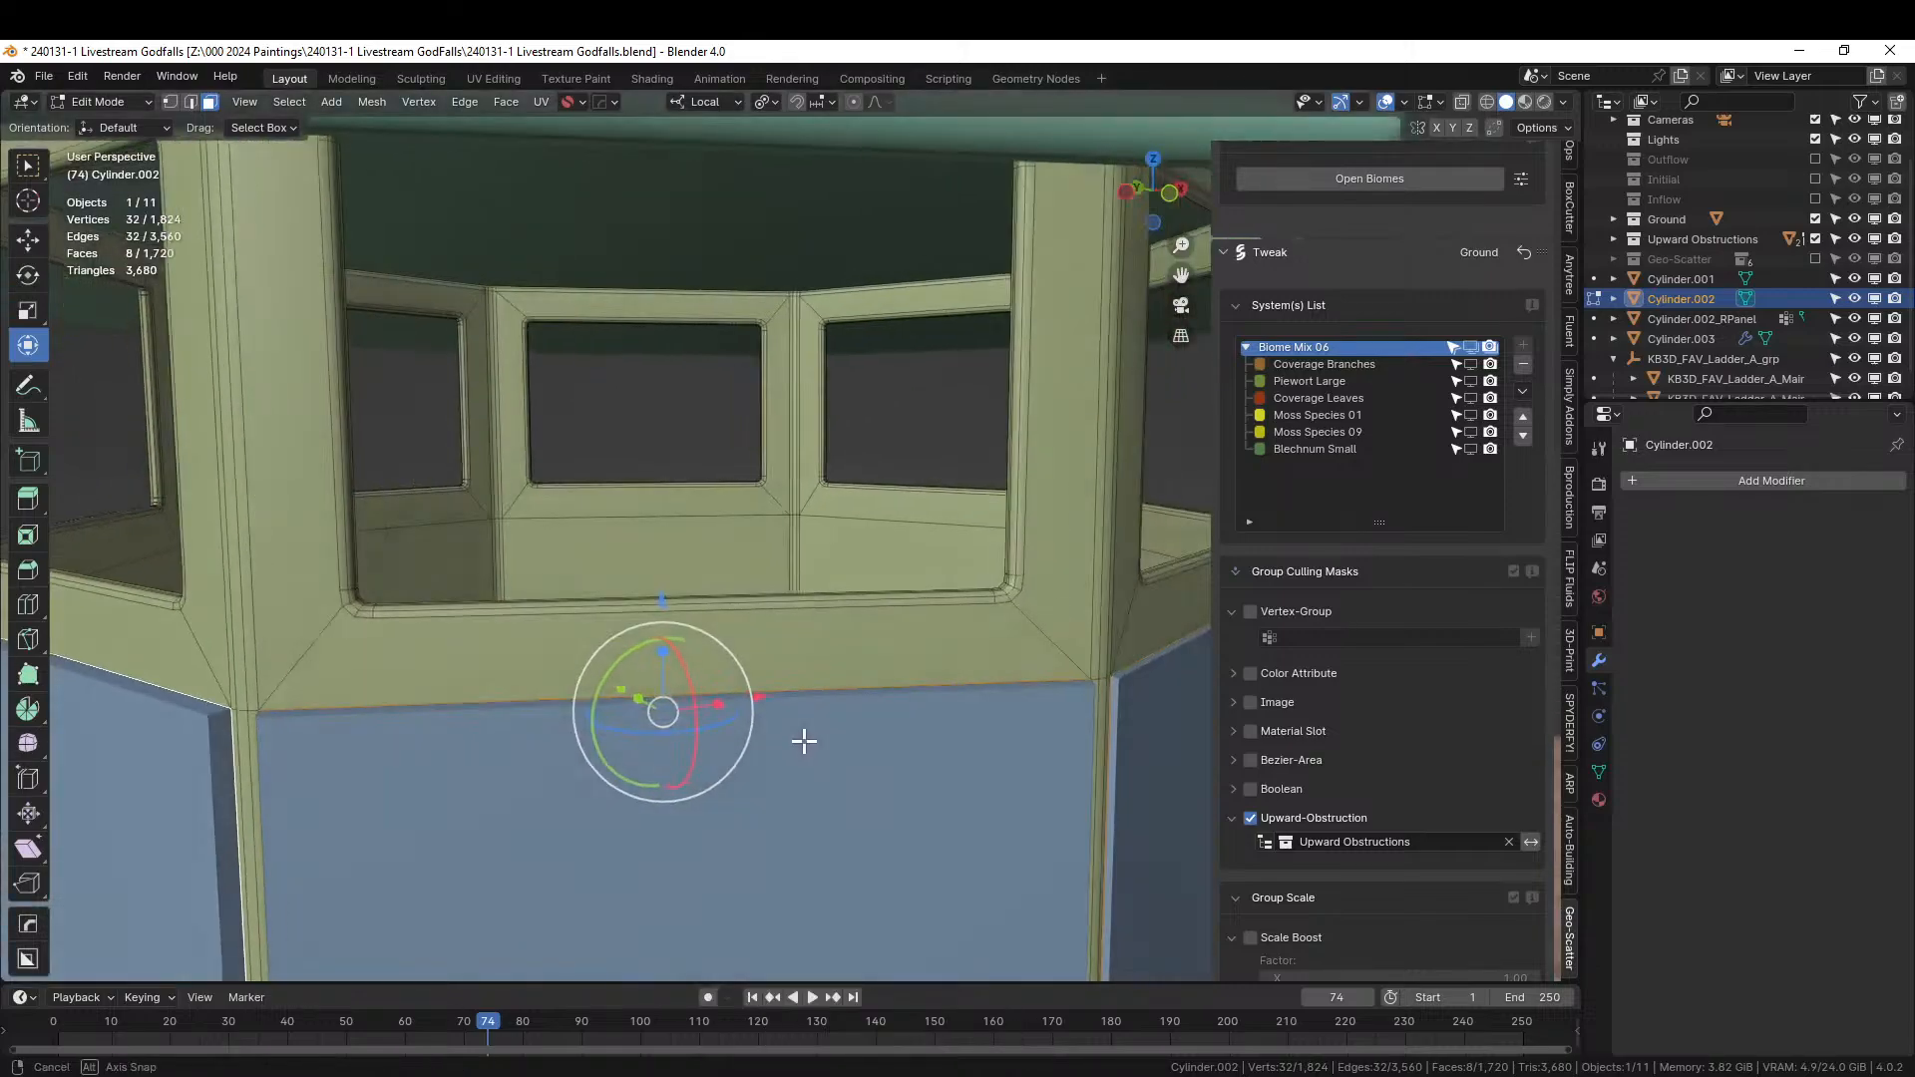
pyautogui.press('F9')
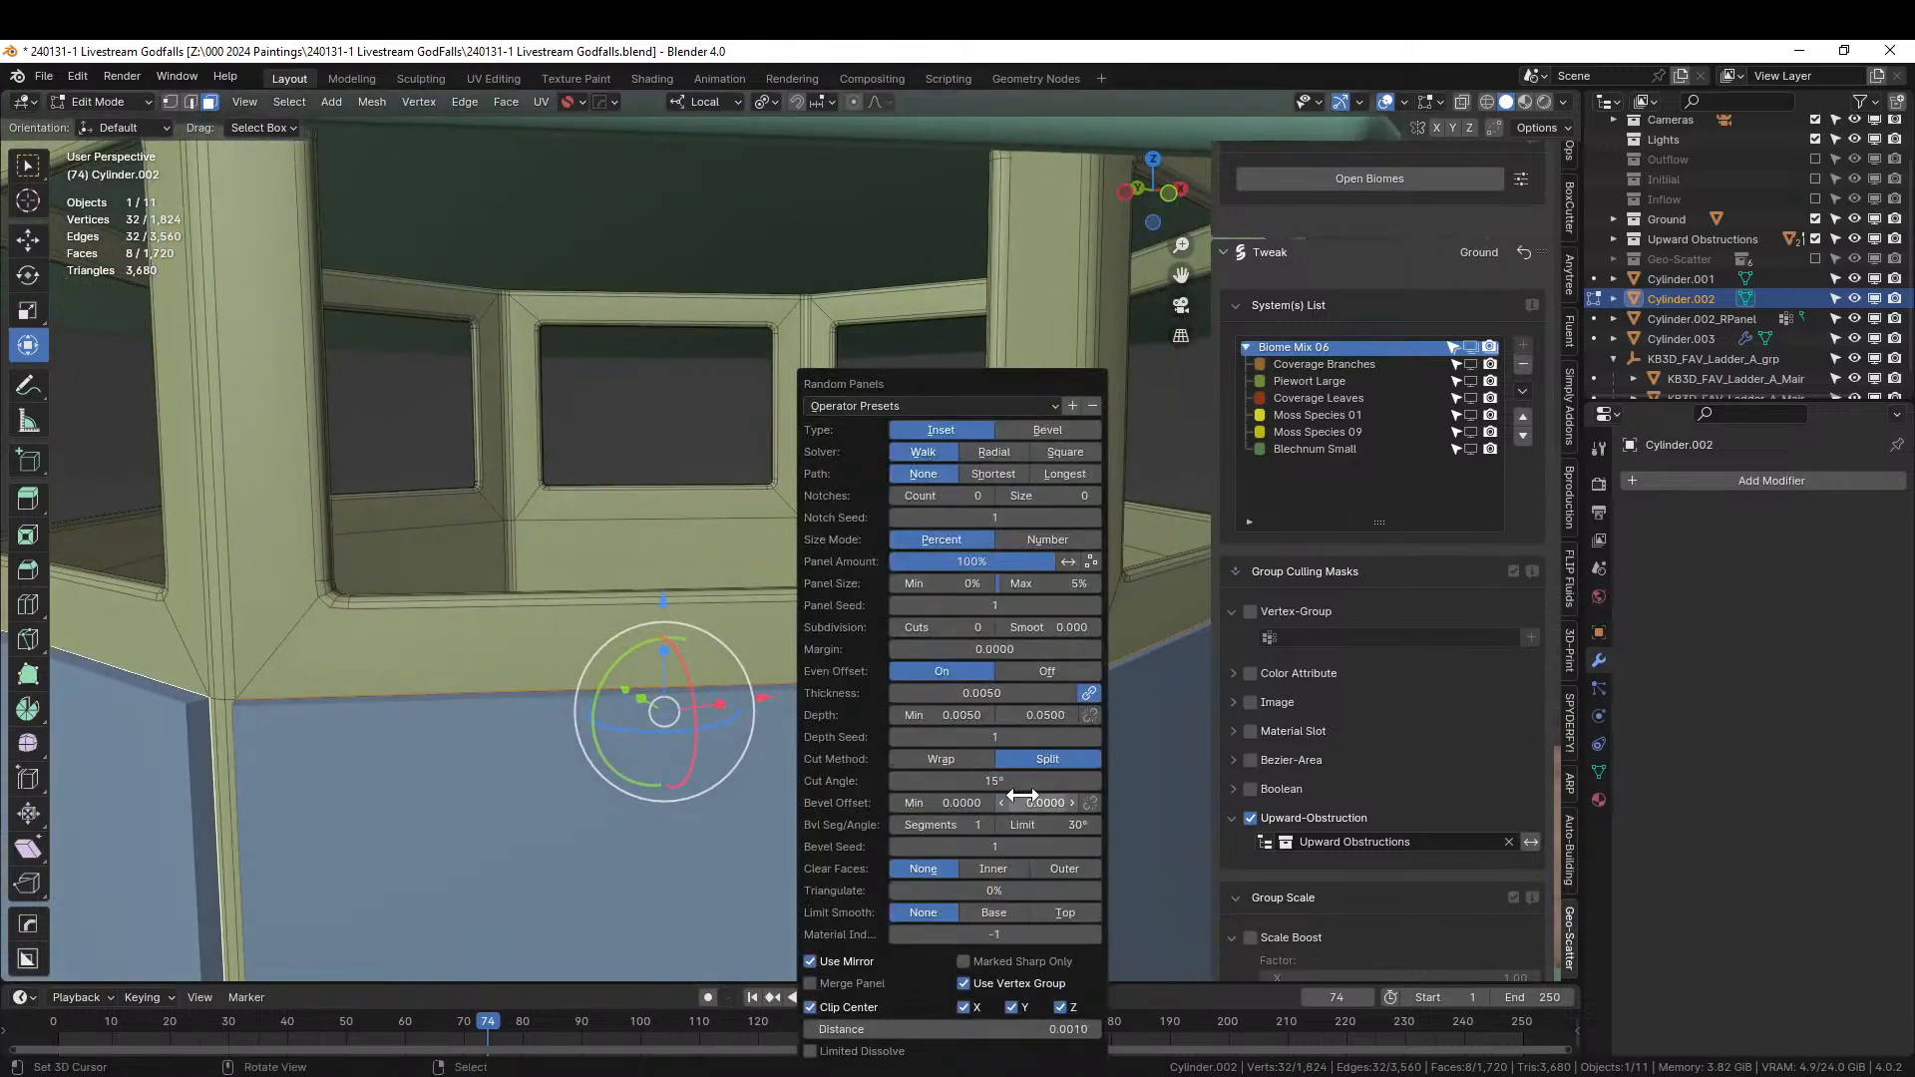
pyautogui.click(1040, 718)
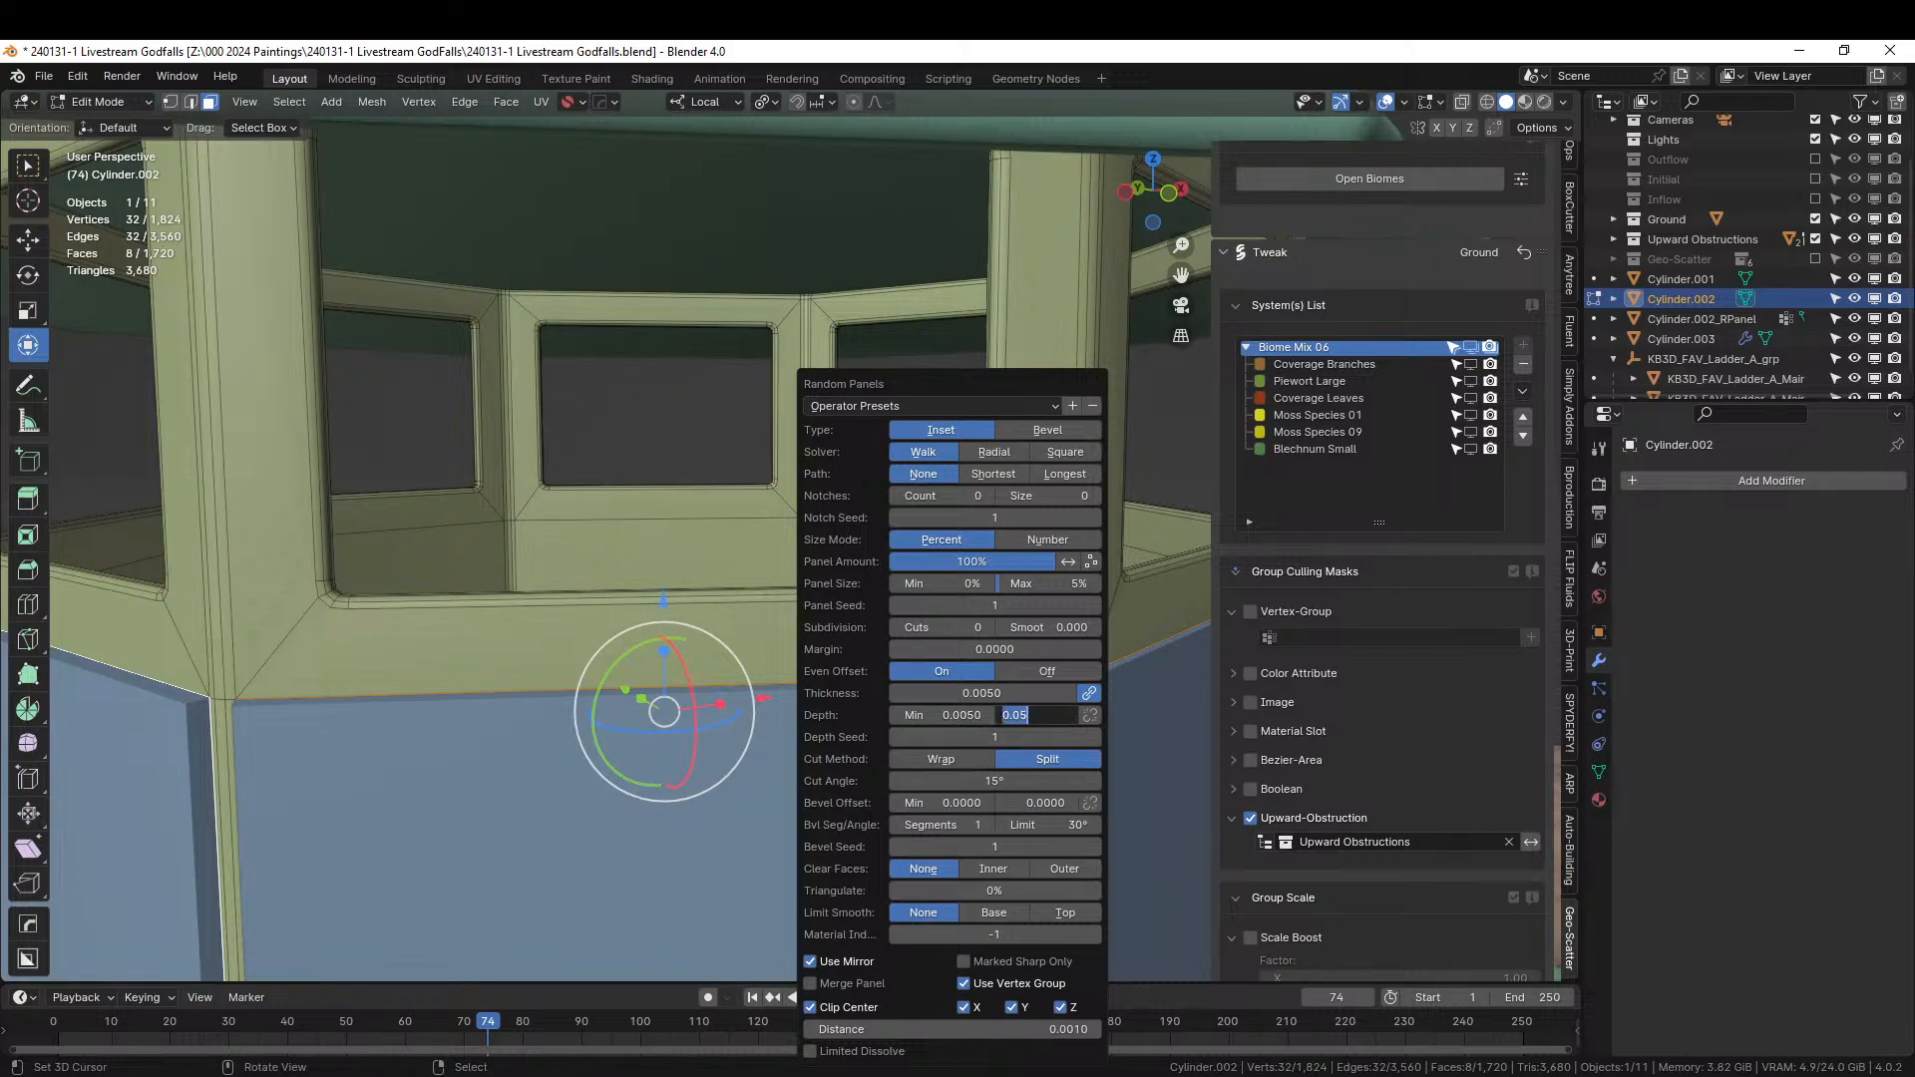
pyautogui.press('Return')
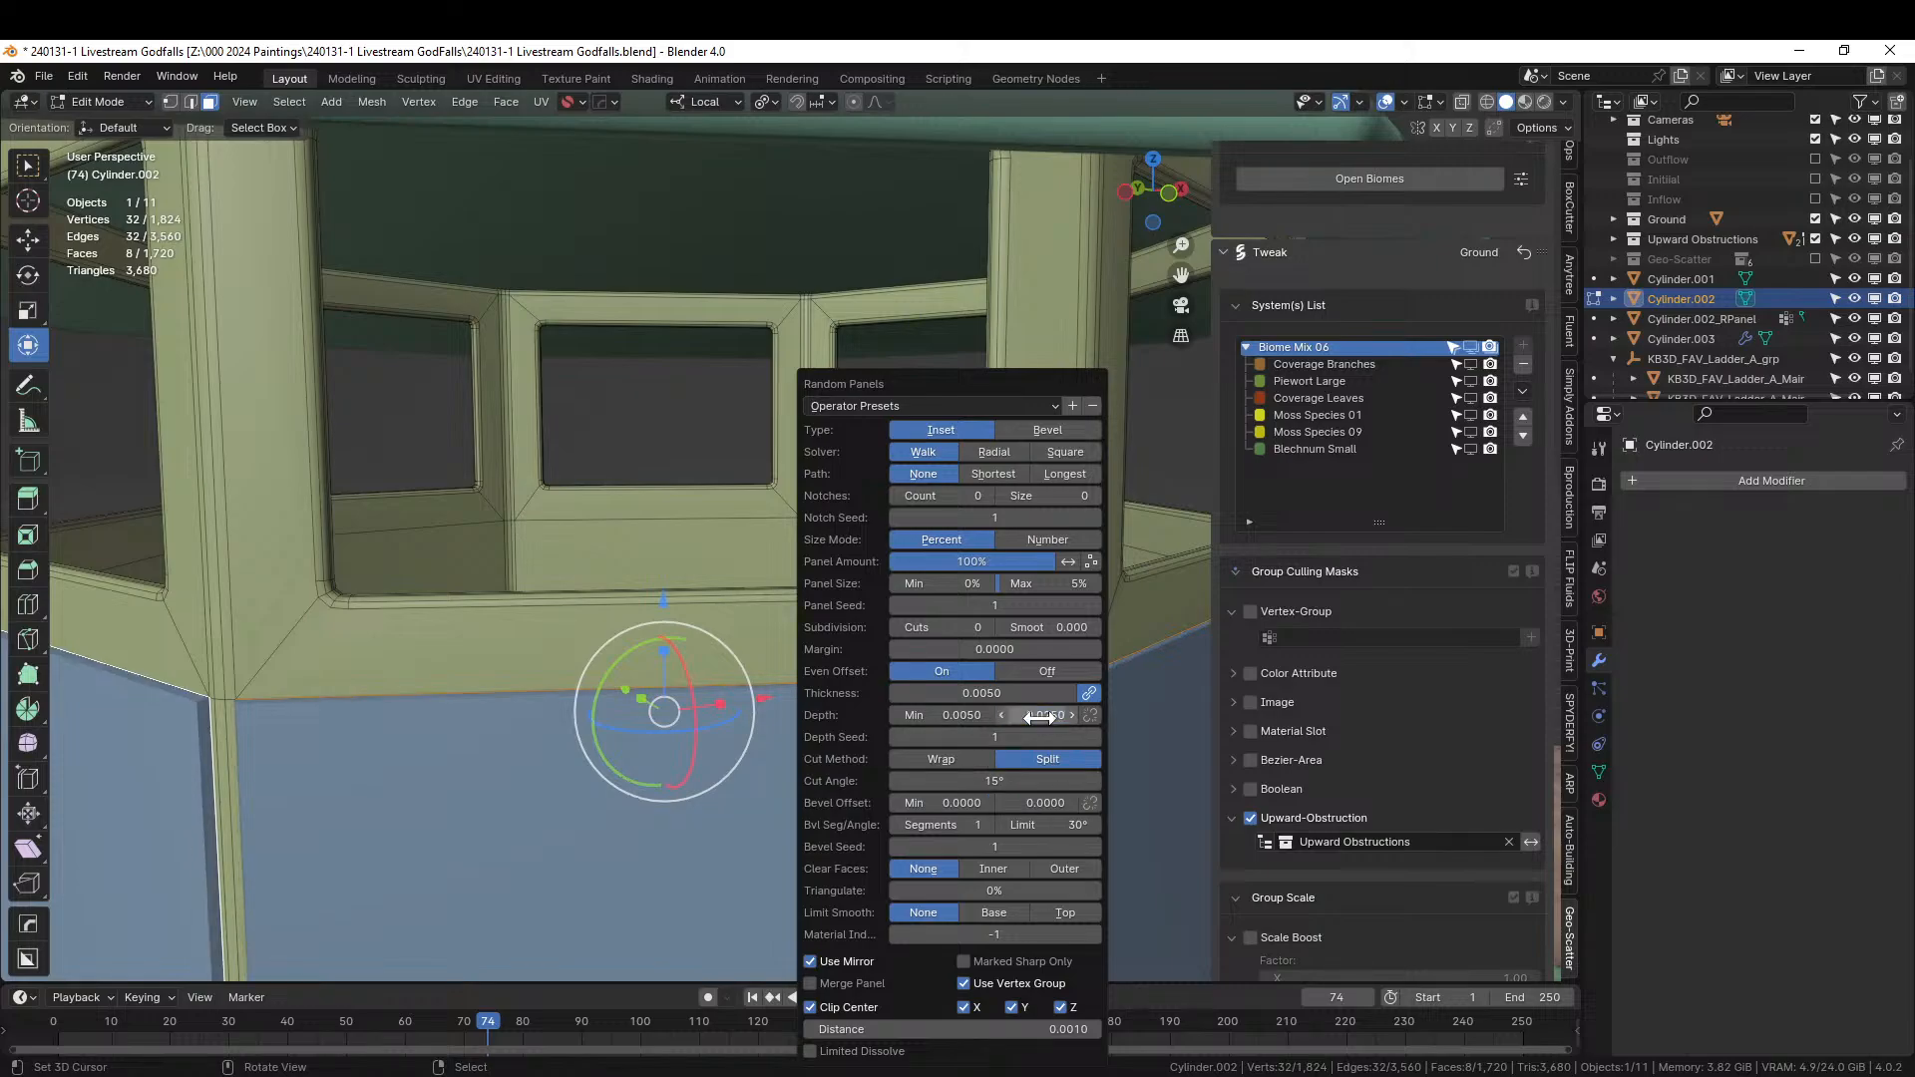
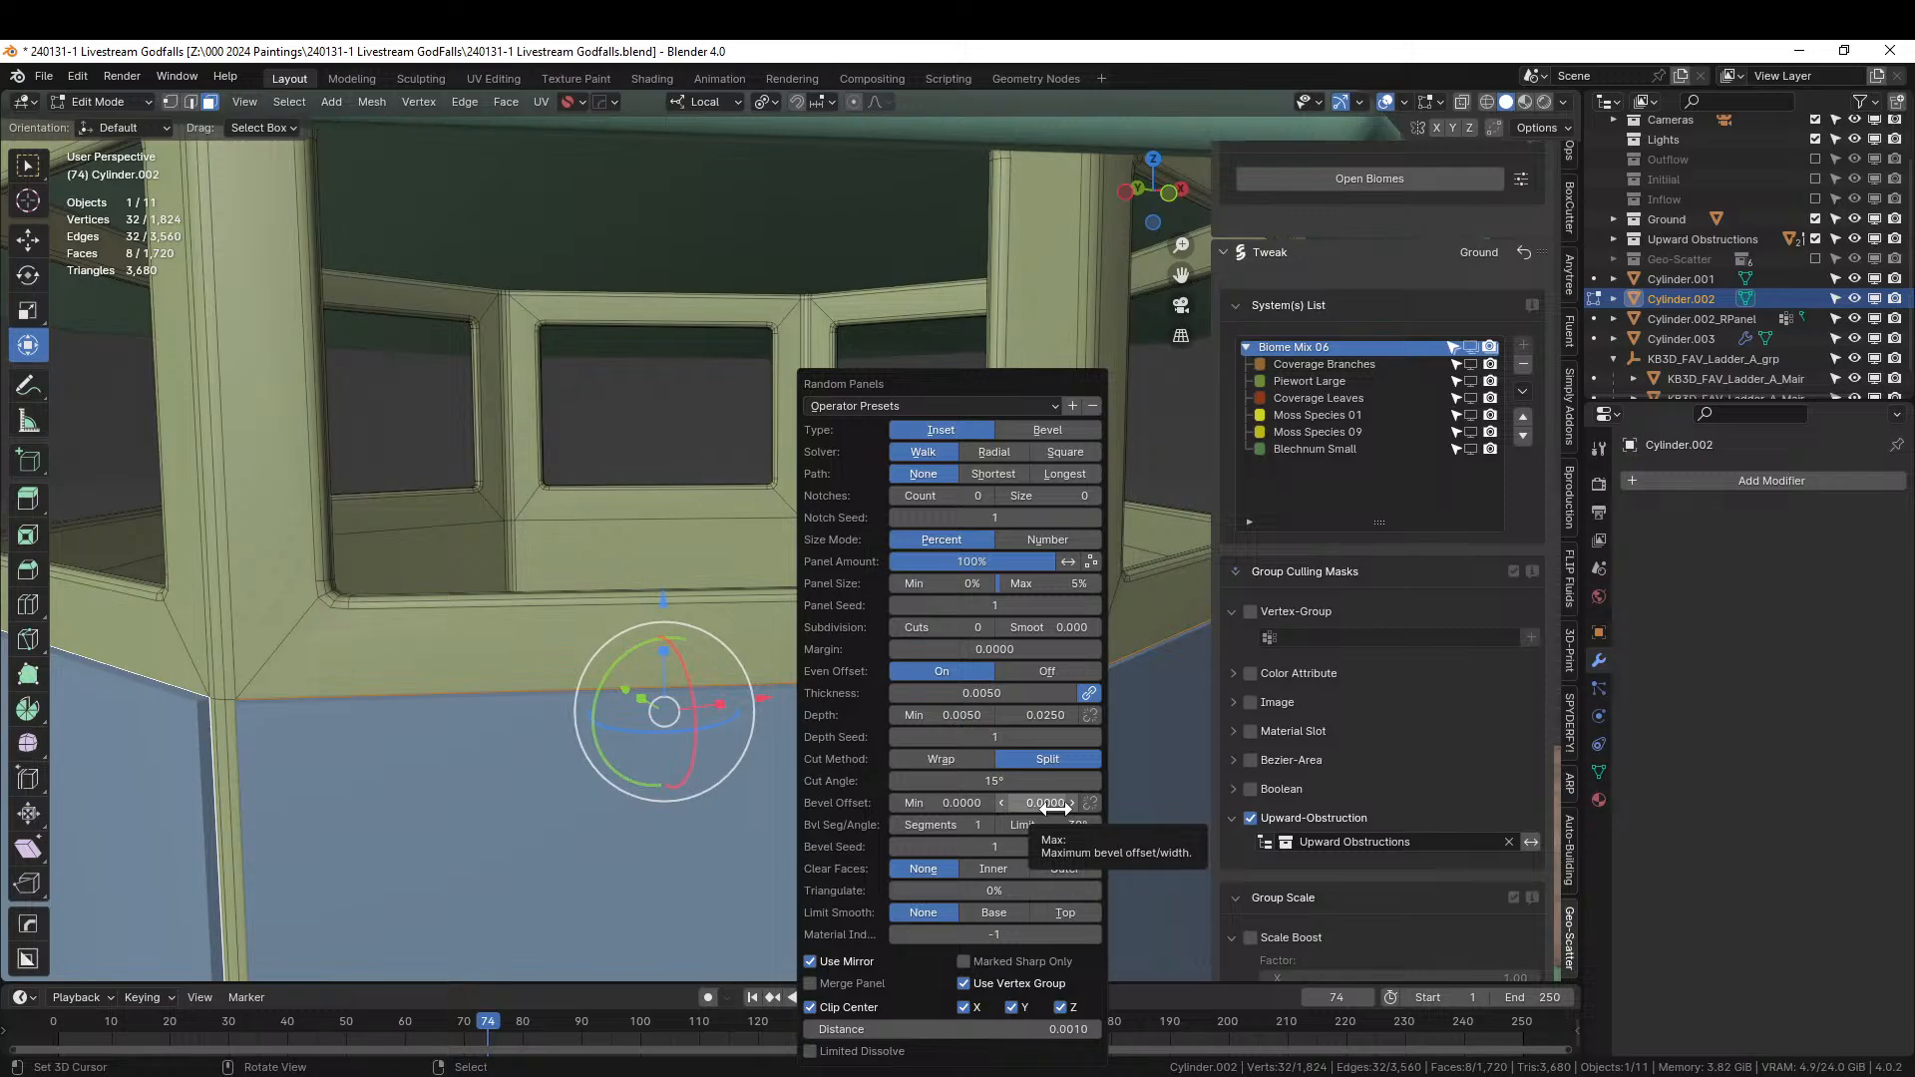
# Try thicknesses of 0.01 and 0.02 for the wall's random panels.
pyautogui.click(1005, 690)
pyautogui.write('.01')
pyautogui.press('Return')
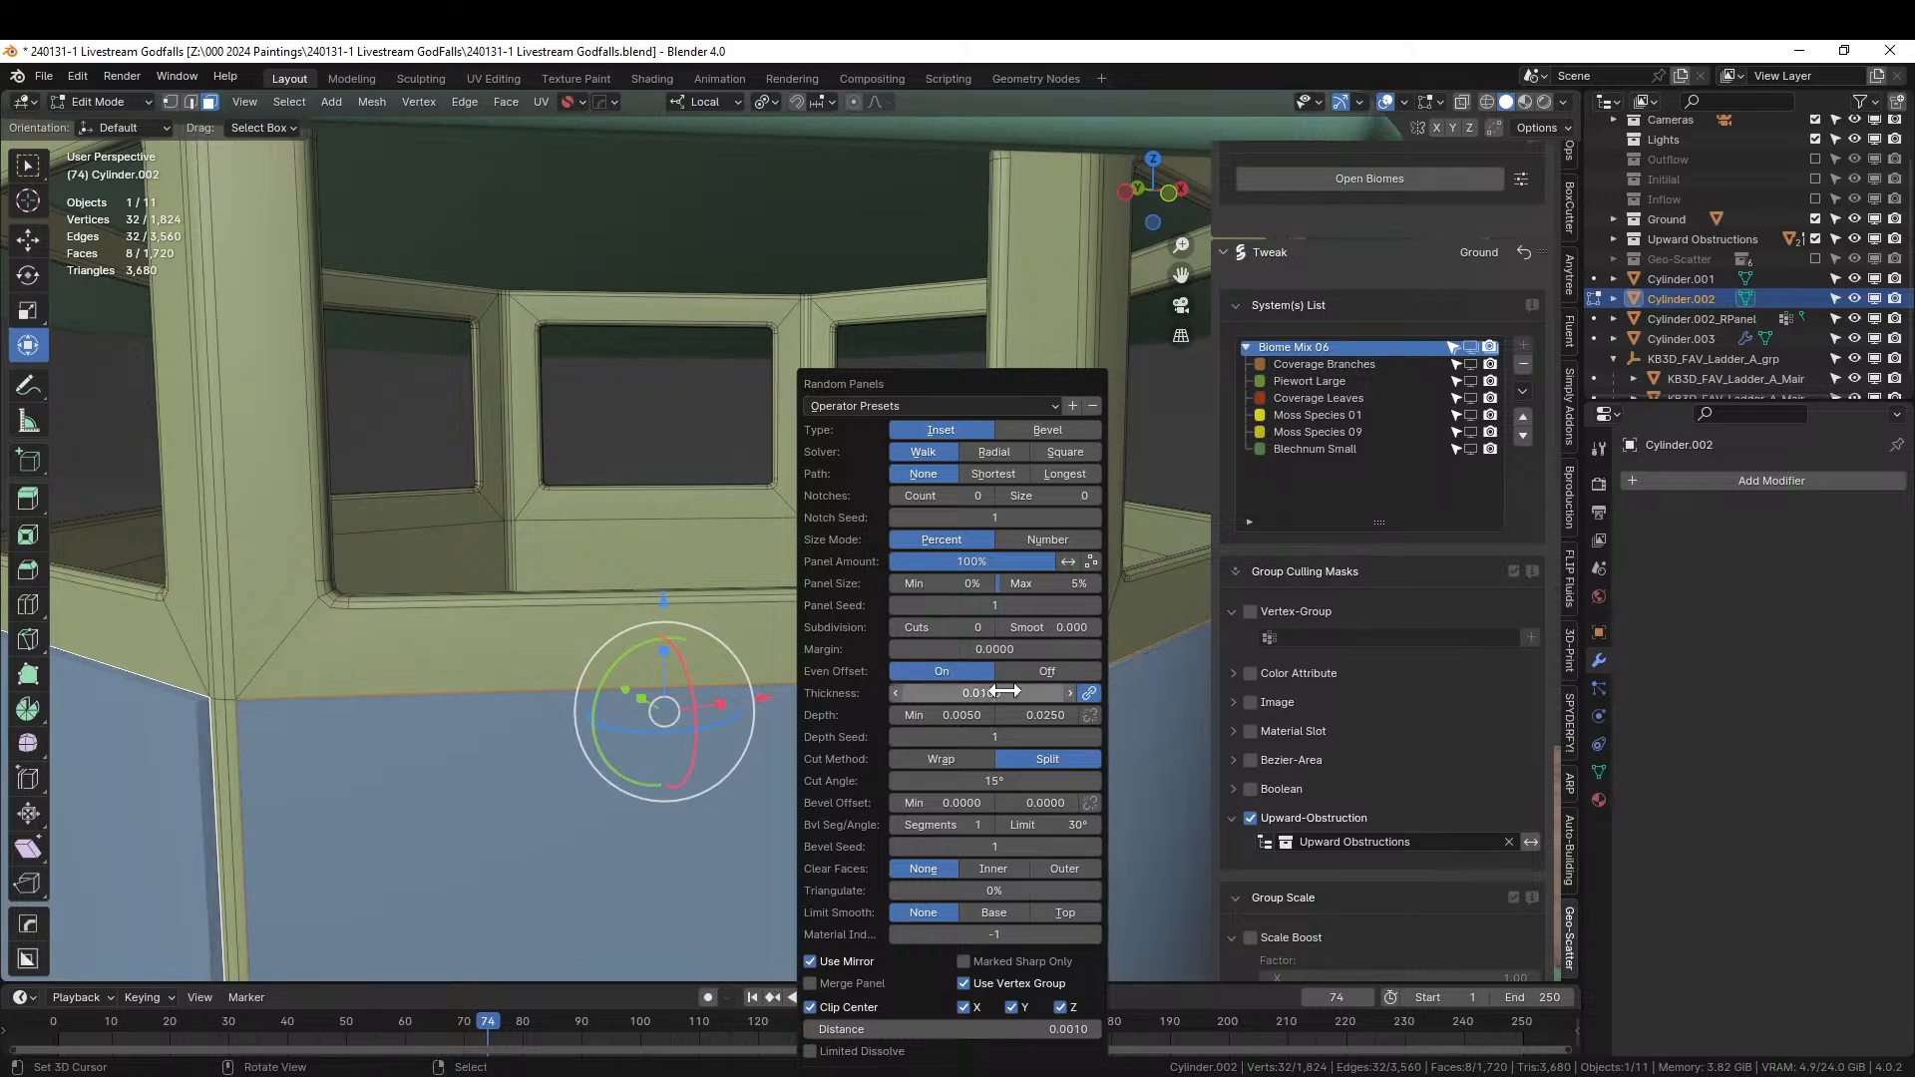
pyautogui.click(1004, 692)
pyautogui.write('.0')
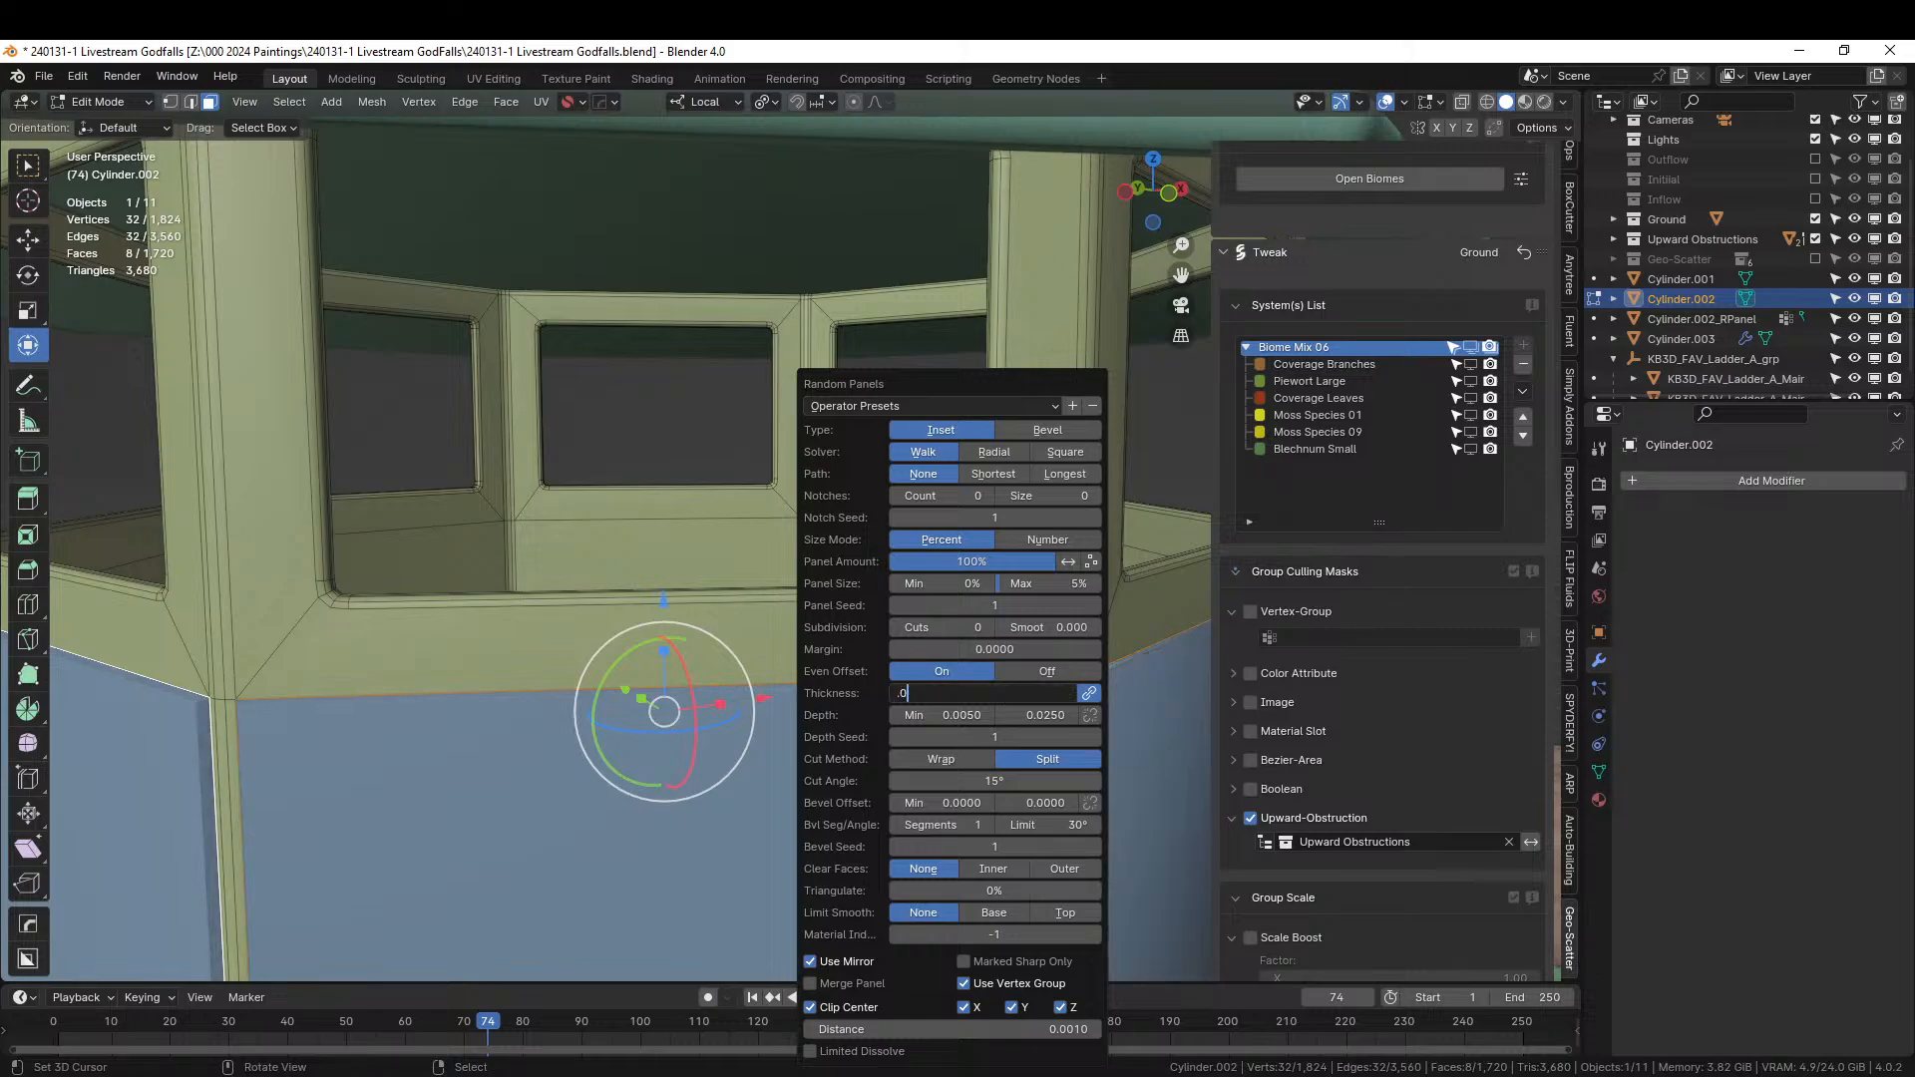
pyautogui.write('2')
pyautogui.press('Return')
pyautogui.moveTo(600, 600); pyautogui.dragTo(692, 578, button='middle')
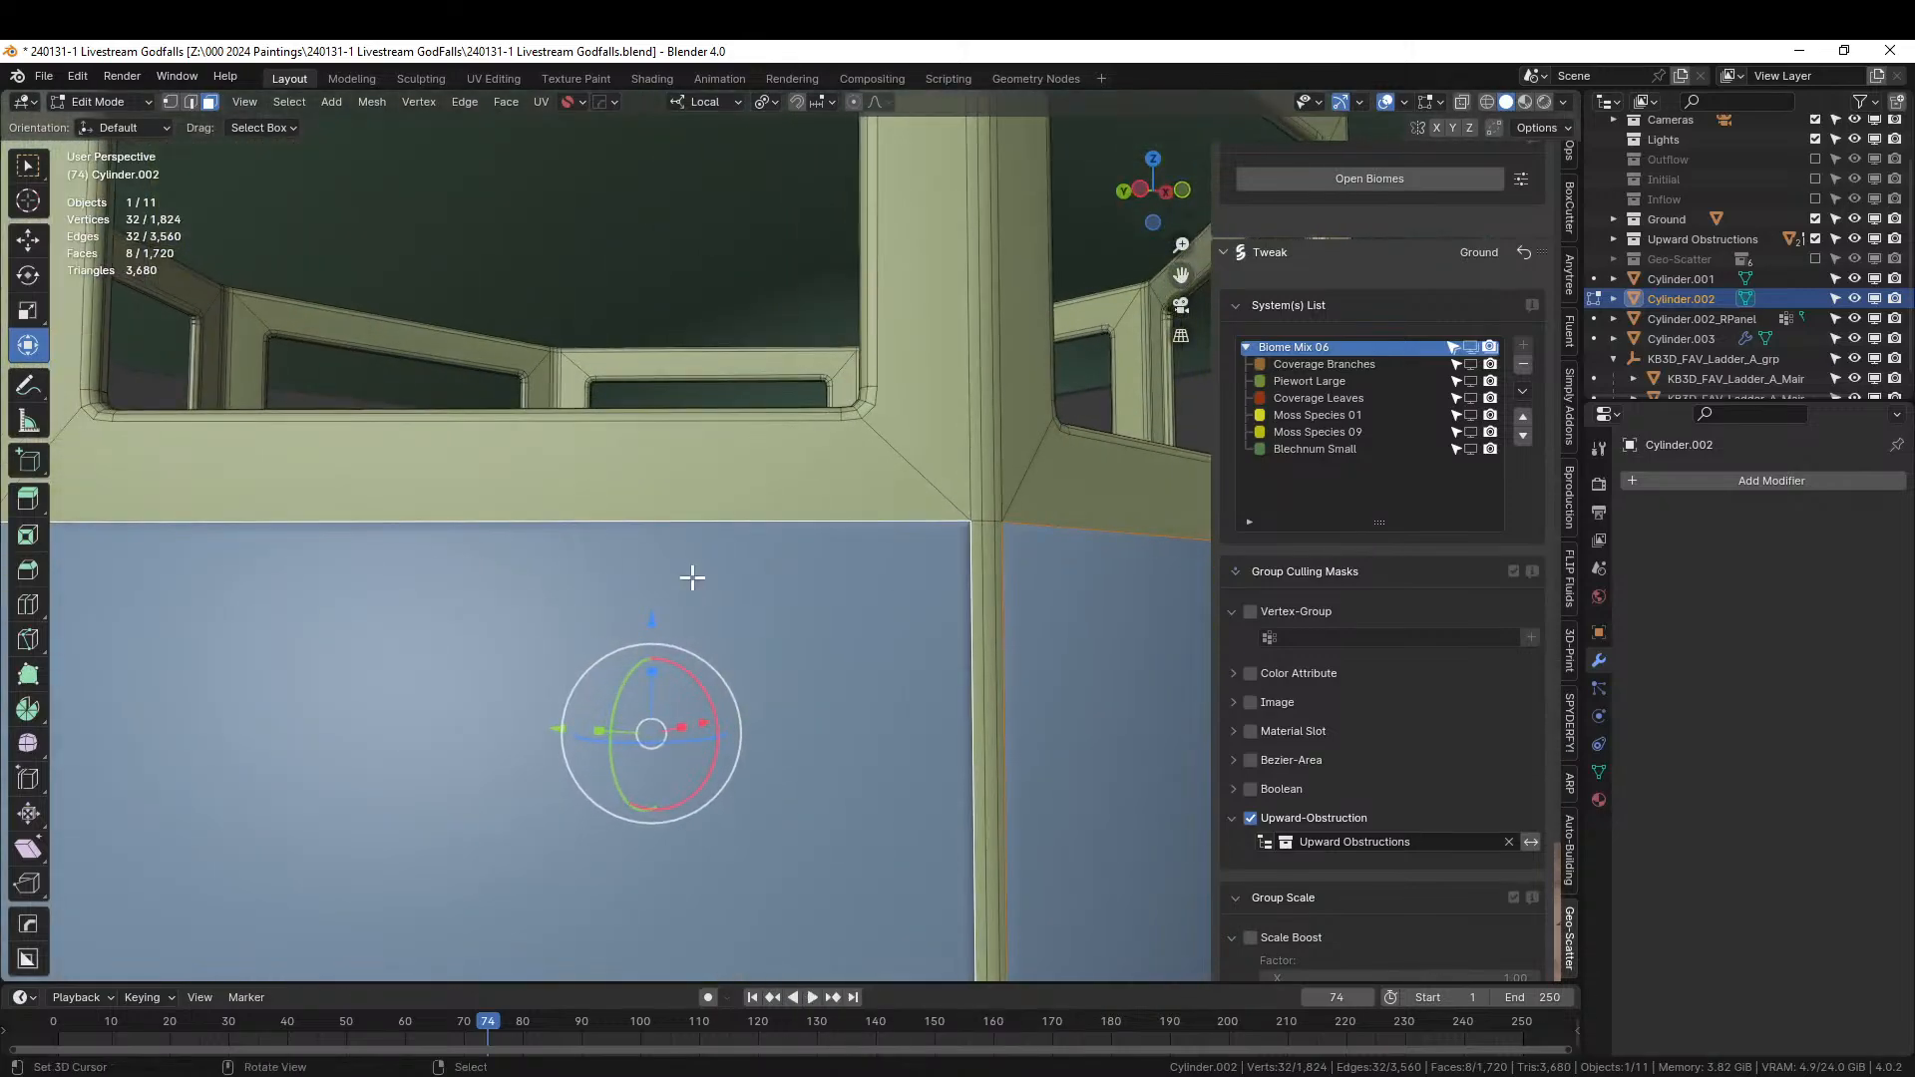
# Set the thickness of the wall's random panels to 0.01.
pyautogui.press('F9')
pyautogui.click(873, 693)
pyautogui.write('.0')
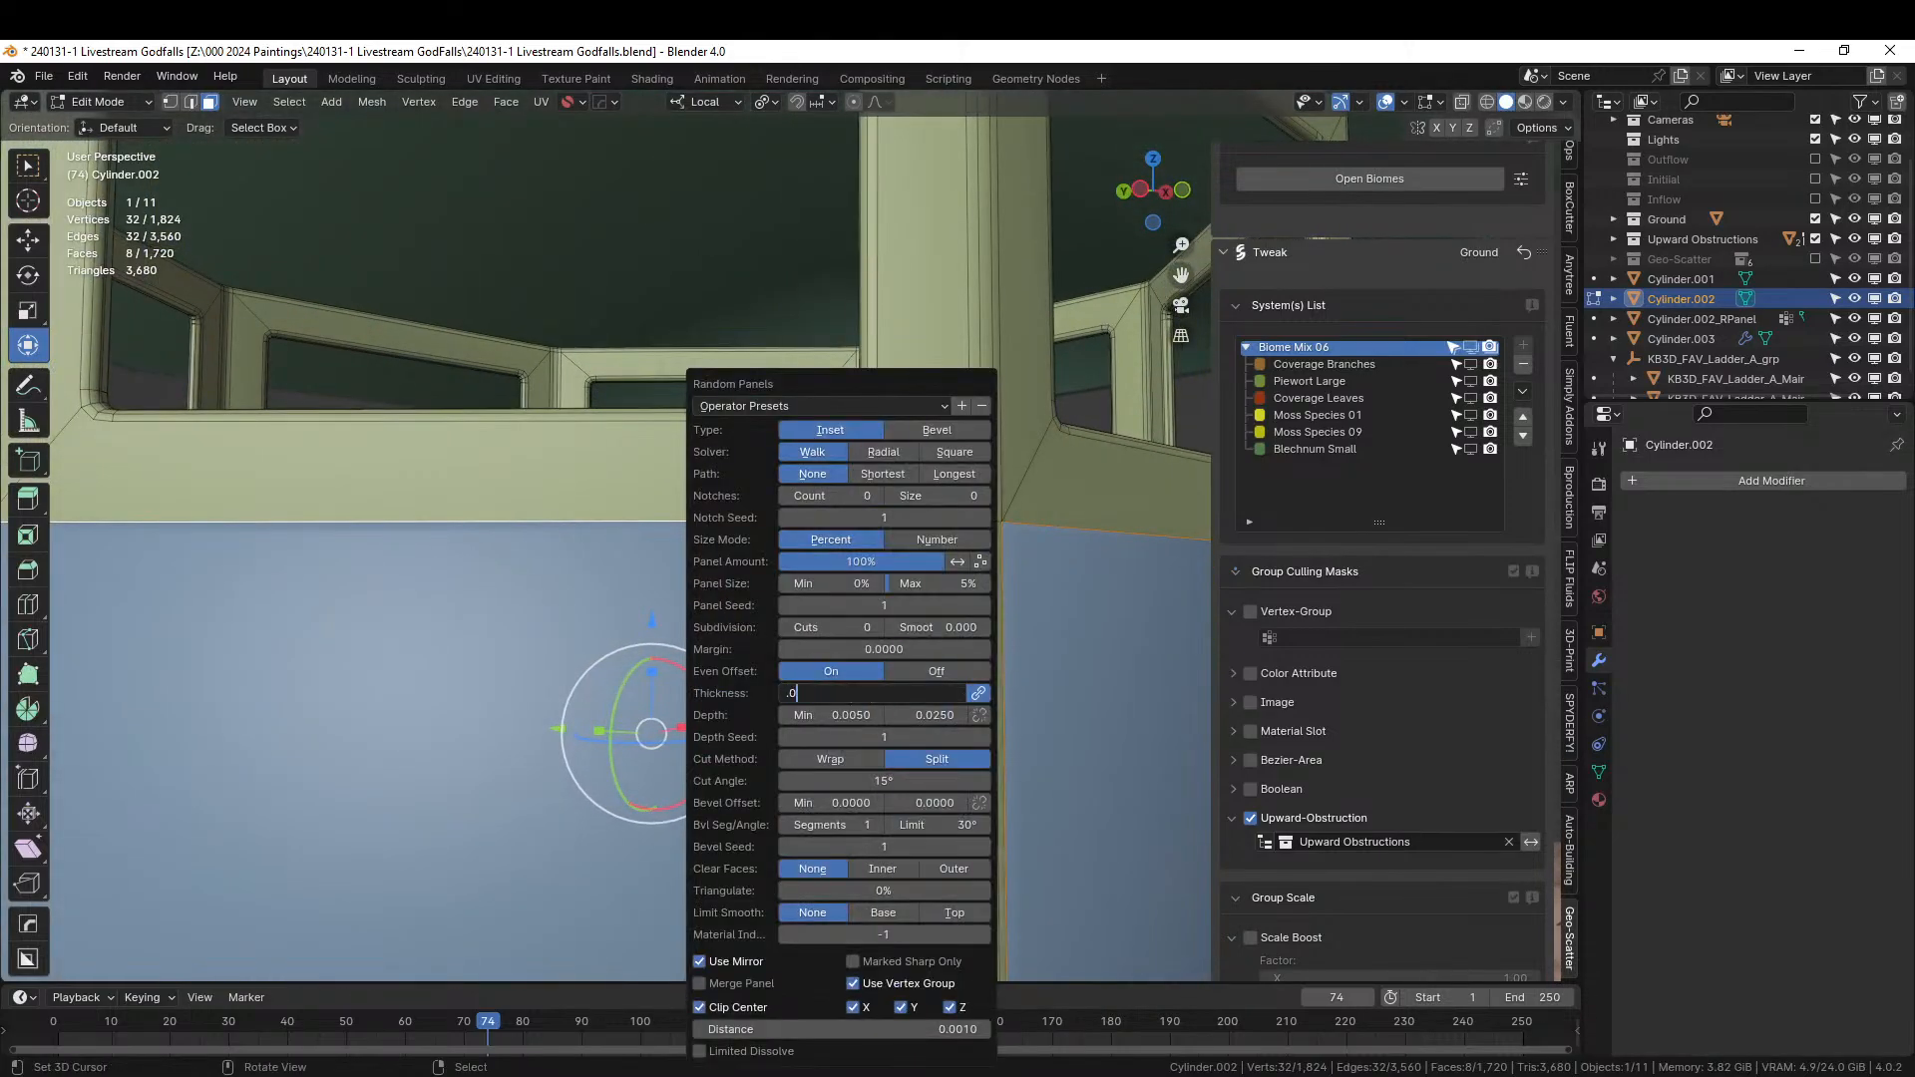
pyautogui.write('1')
pyautogui.press('Return')
pyautogui.moveTo(1038, 673); pyautogui.dragTo(911, 658, button='middle')
pyautogui.scroll(-5, 976, 680)
pyautogui.scroll(5, 911, 659)
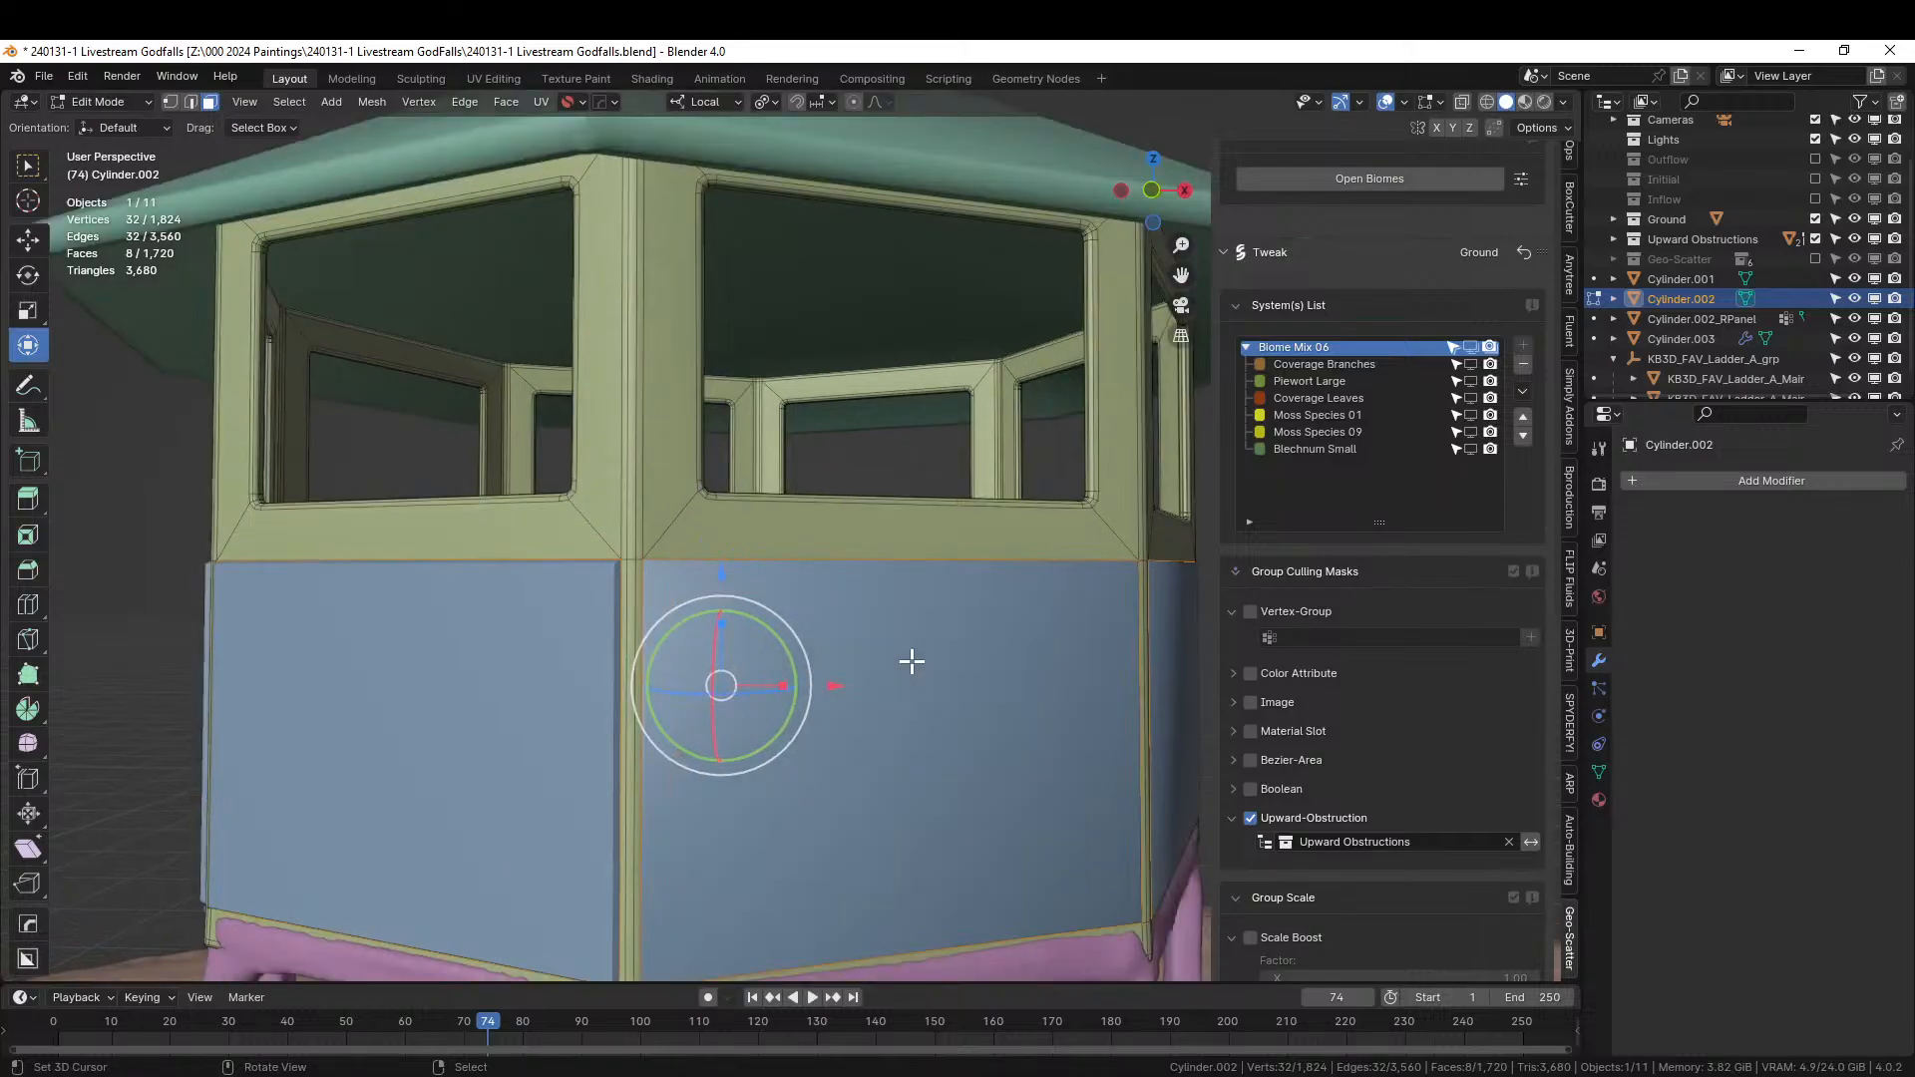
# Leave Edit Mode on the cabin and select the separate wall panel object in Object Mode.
pyautogui.press('Tab')
pyautogui.click(870, 700)
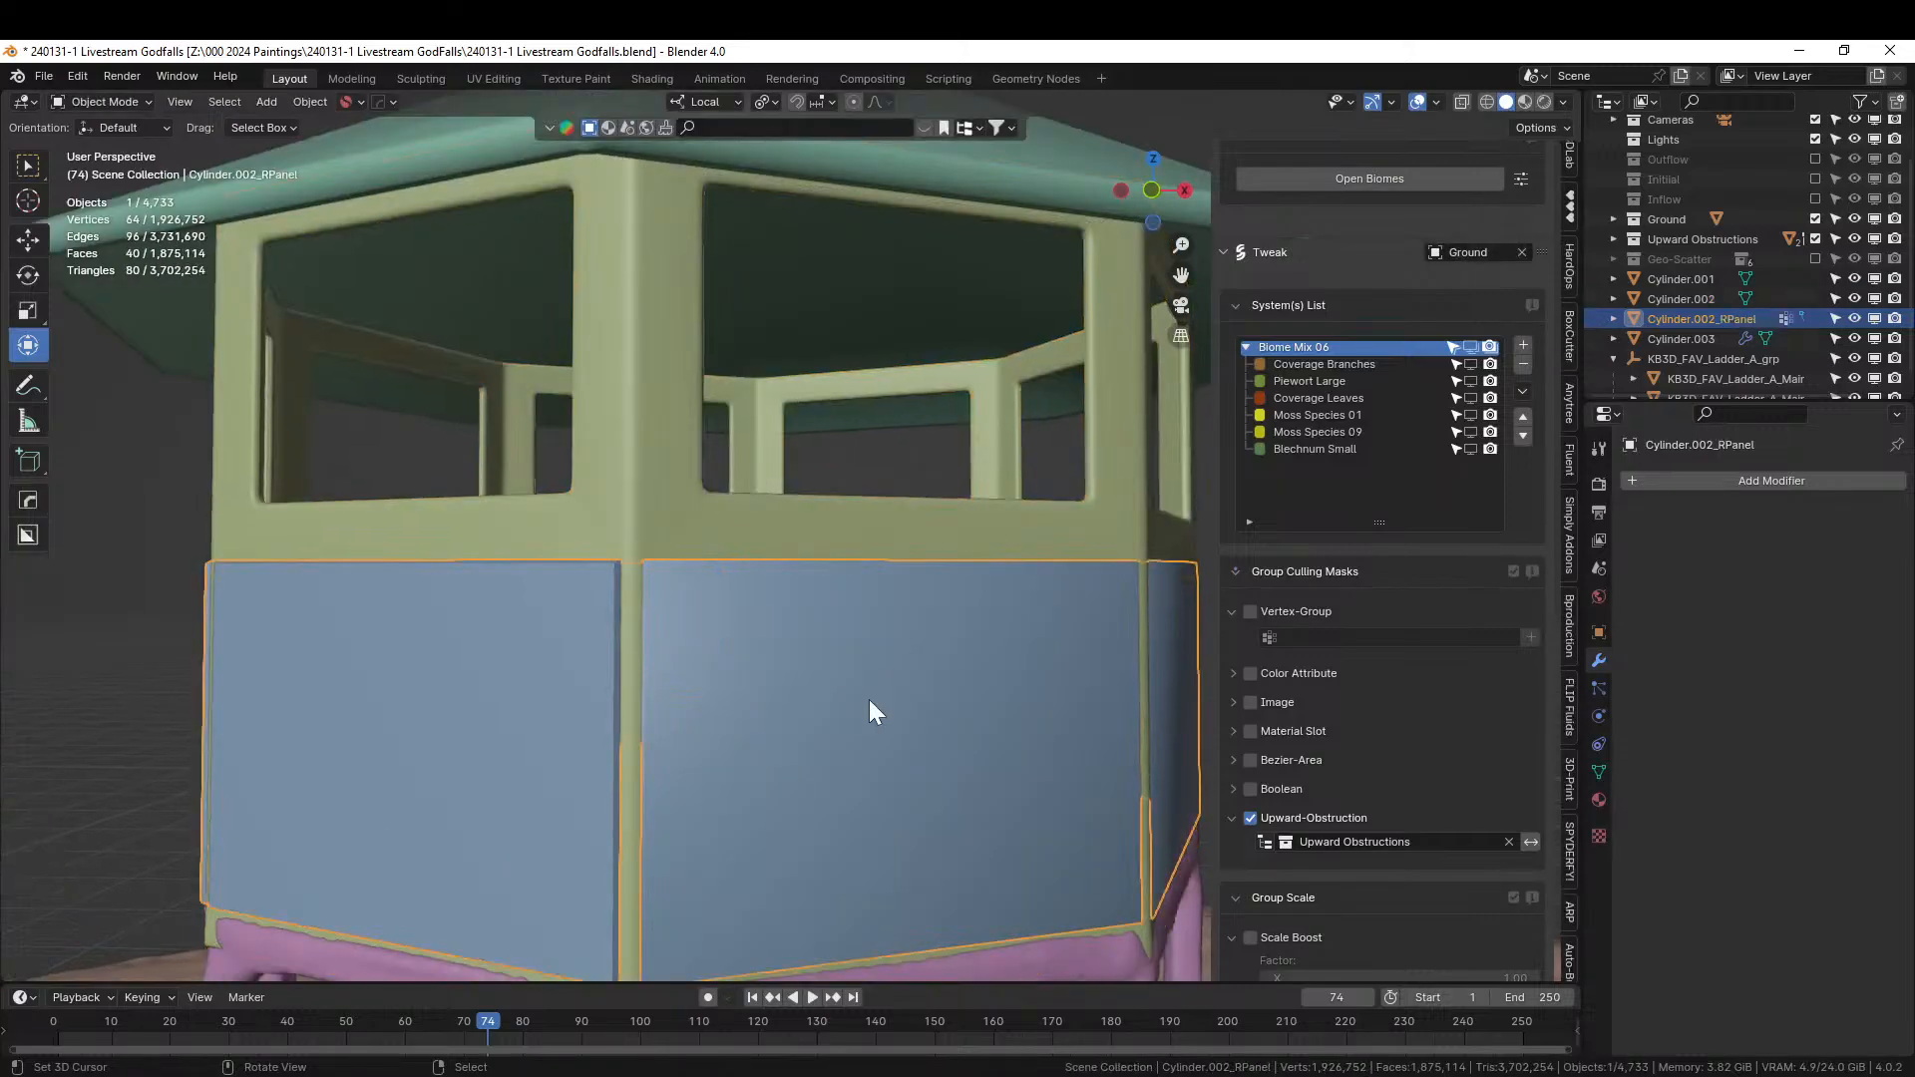
pyautogui.press('Tab')
pyautogui.moveTo(804, 684); pyautogui.dragTo(927, 698, button='middle')
pyautogui.press('Tab')
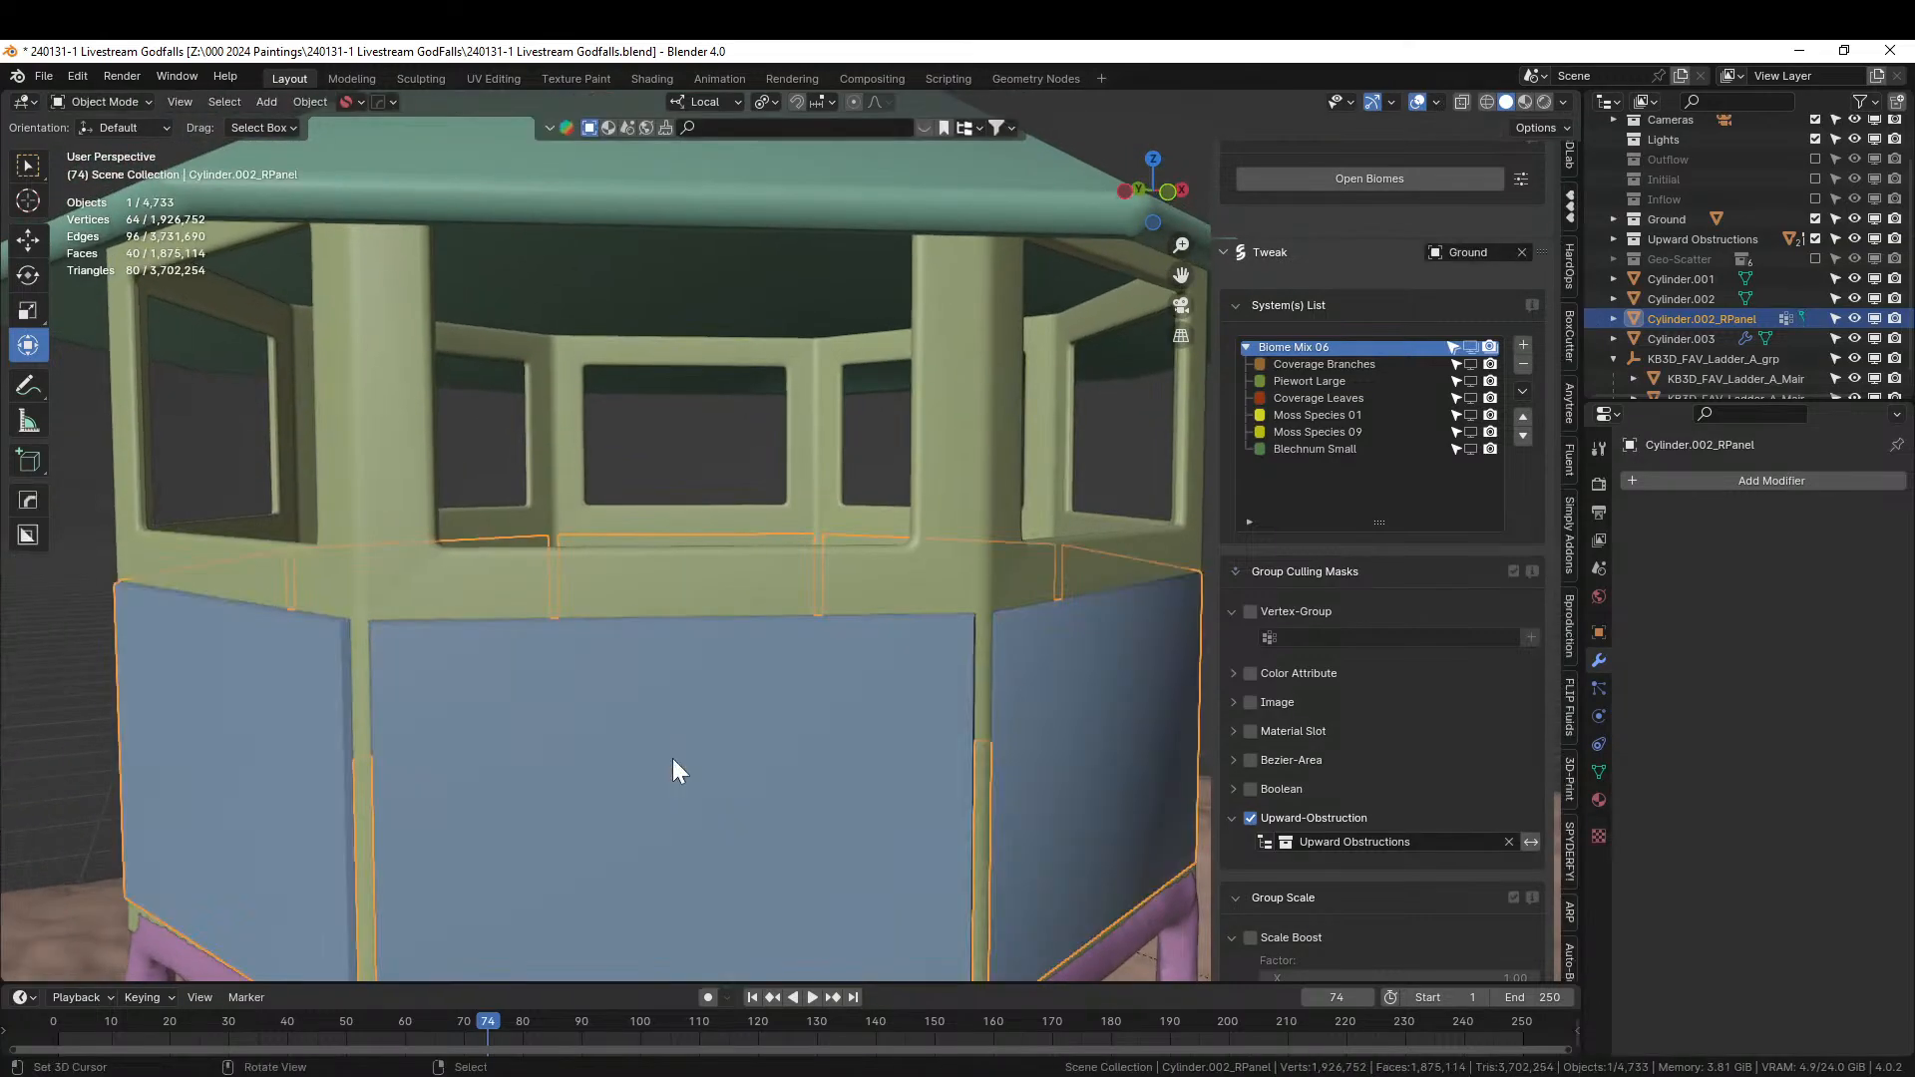
# Run Random Flow's Panel Screws on the wall panel object with the Custom screw type.
pyautogui.hotkey('ctrl', 'alt', 'x')
pyautogui.moveTo(632, 960)
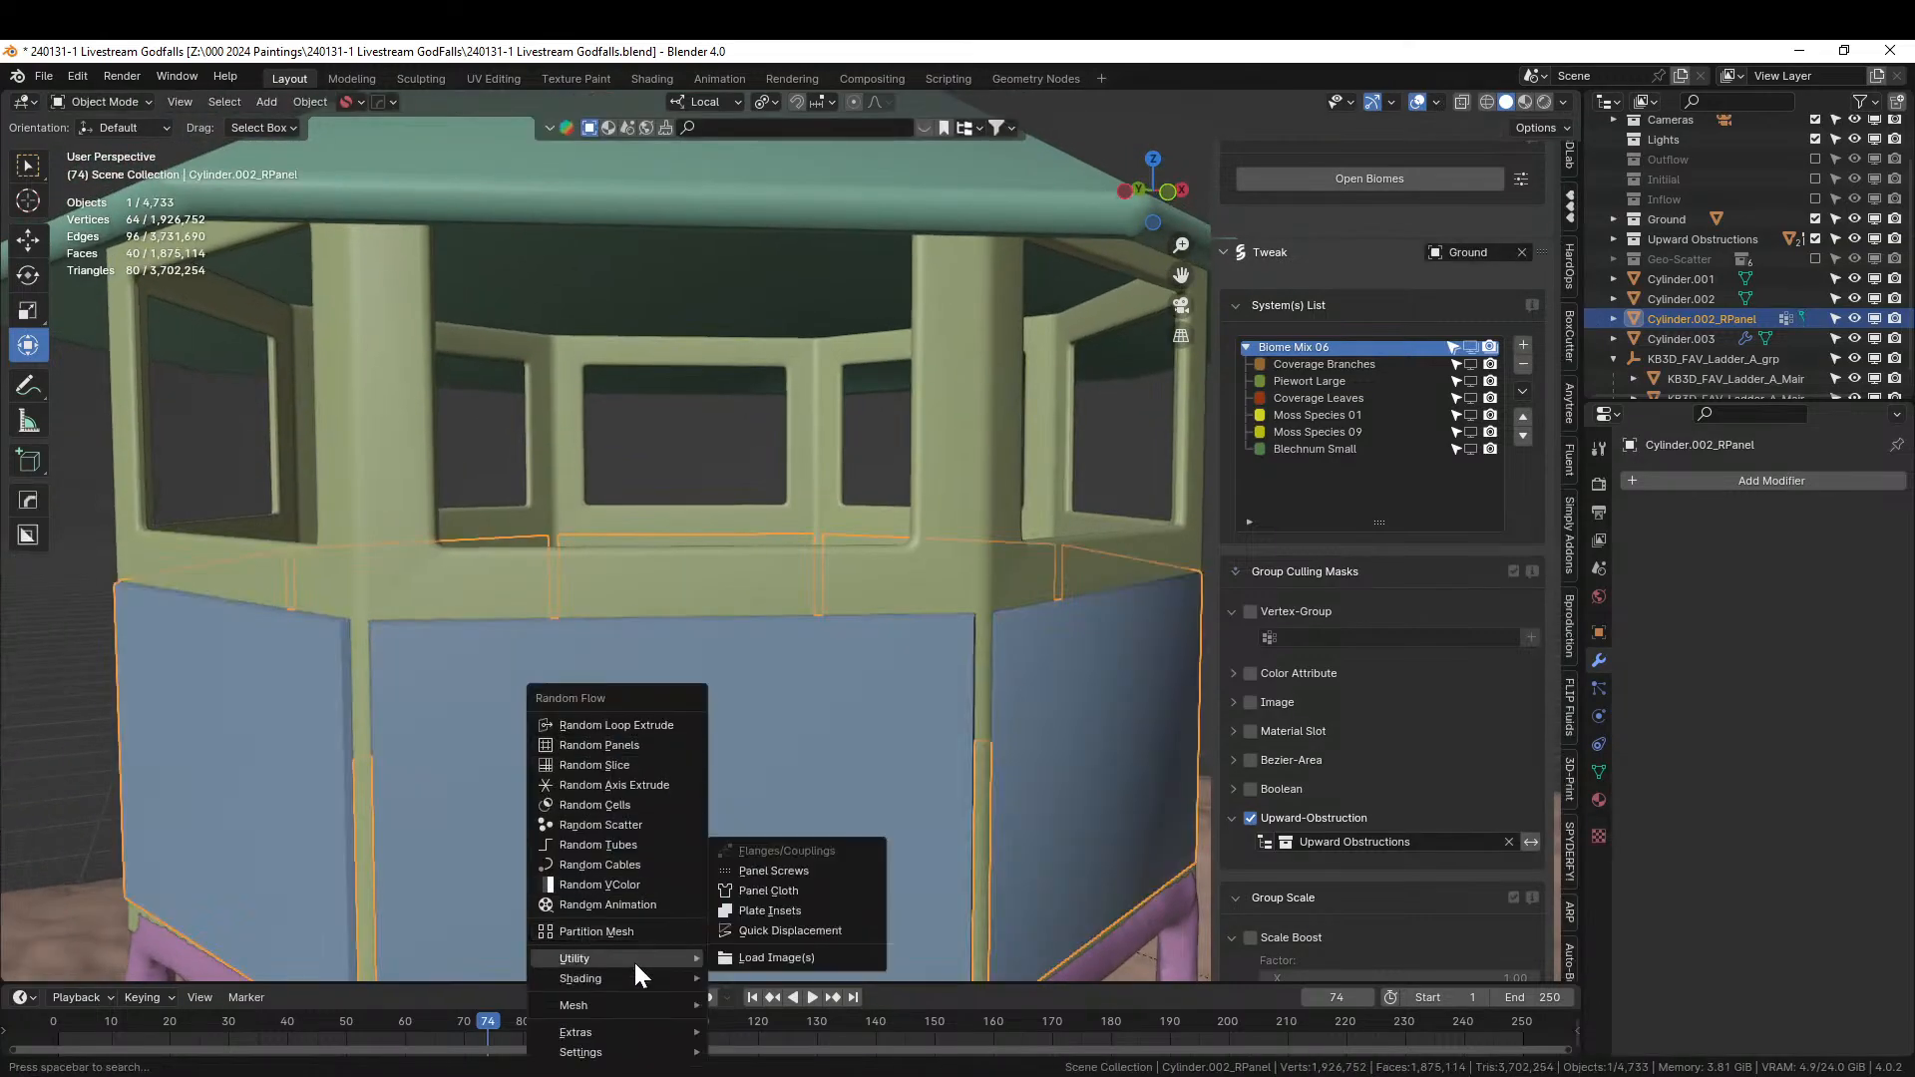
pyautogui.click(818, 866)
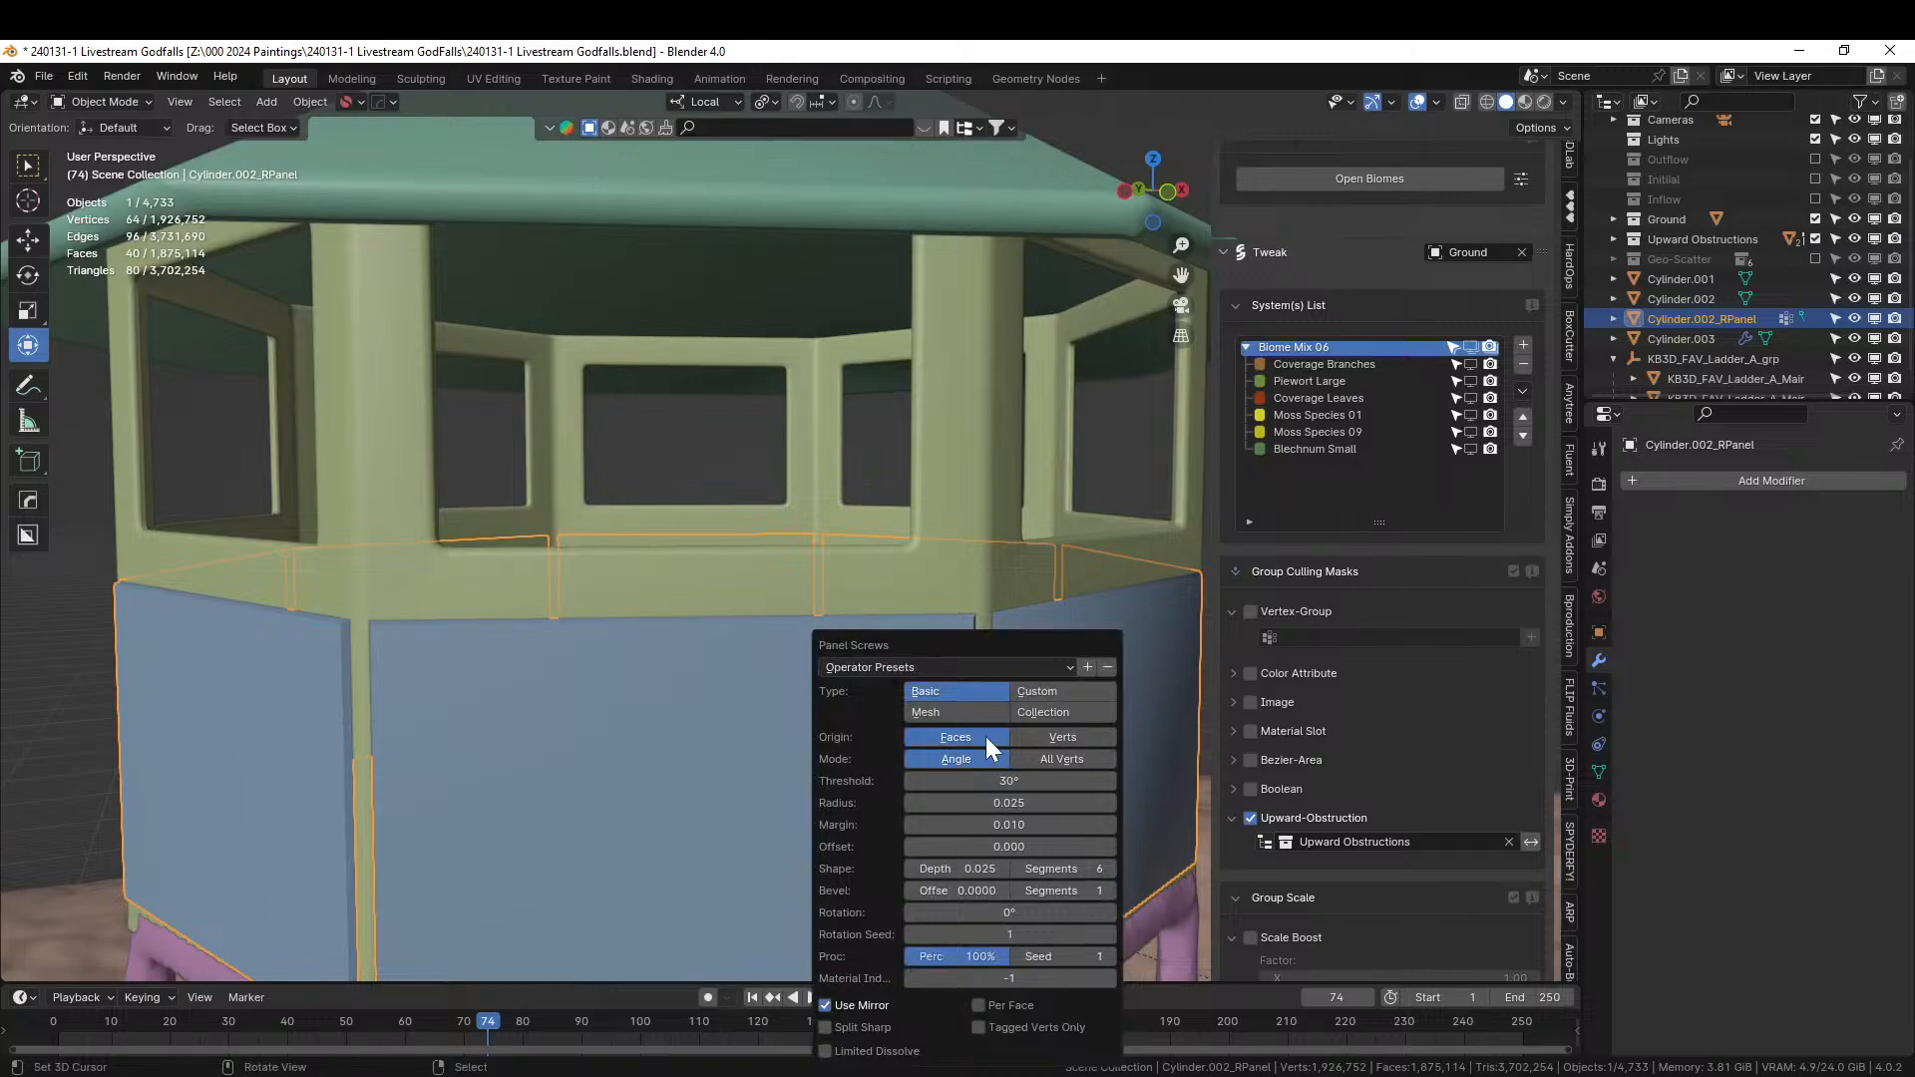
pyautogui.click(1038, 690)
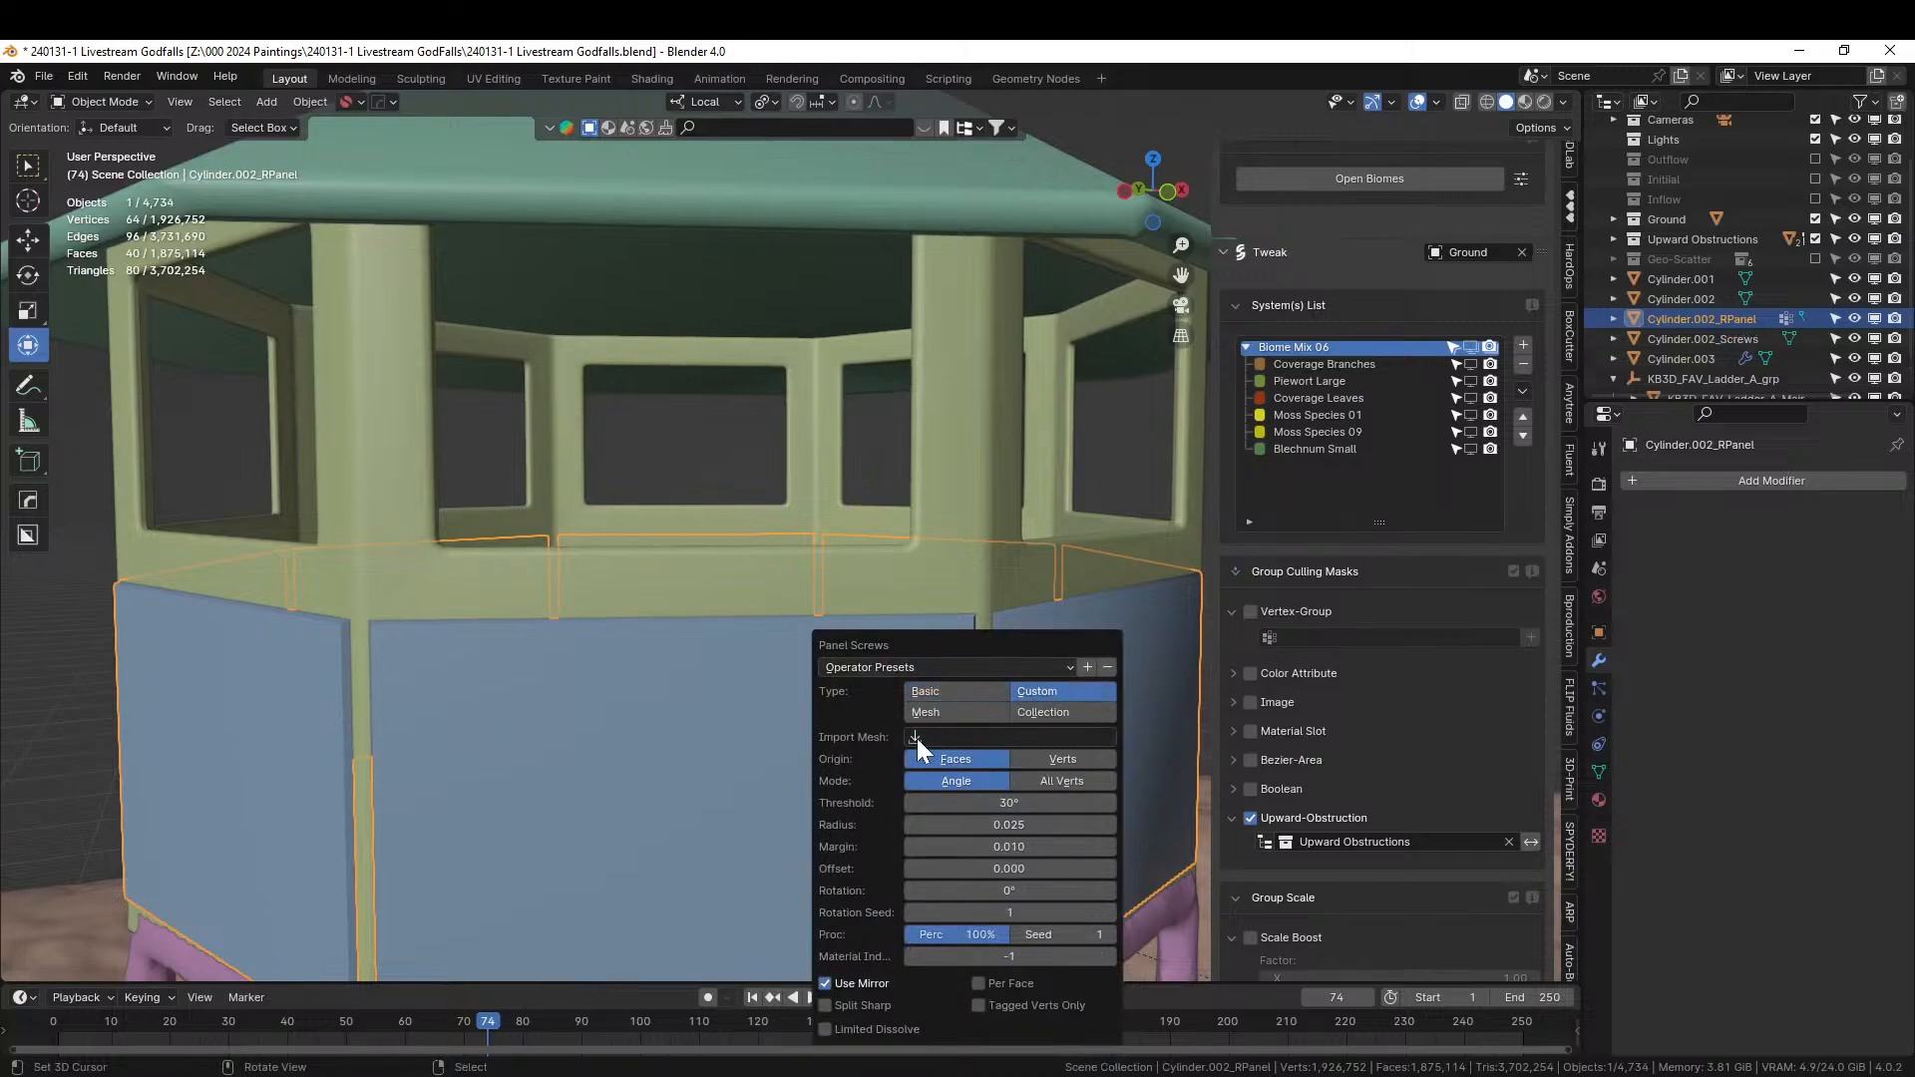
pyautogui.click(1042, 714)
pyautogui.click(1001, 740)
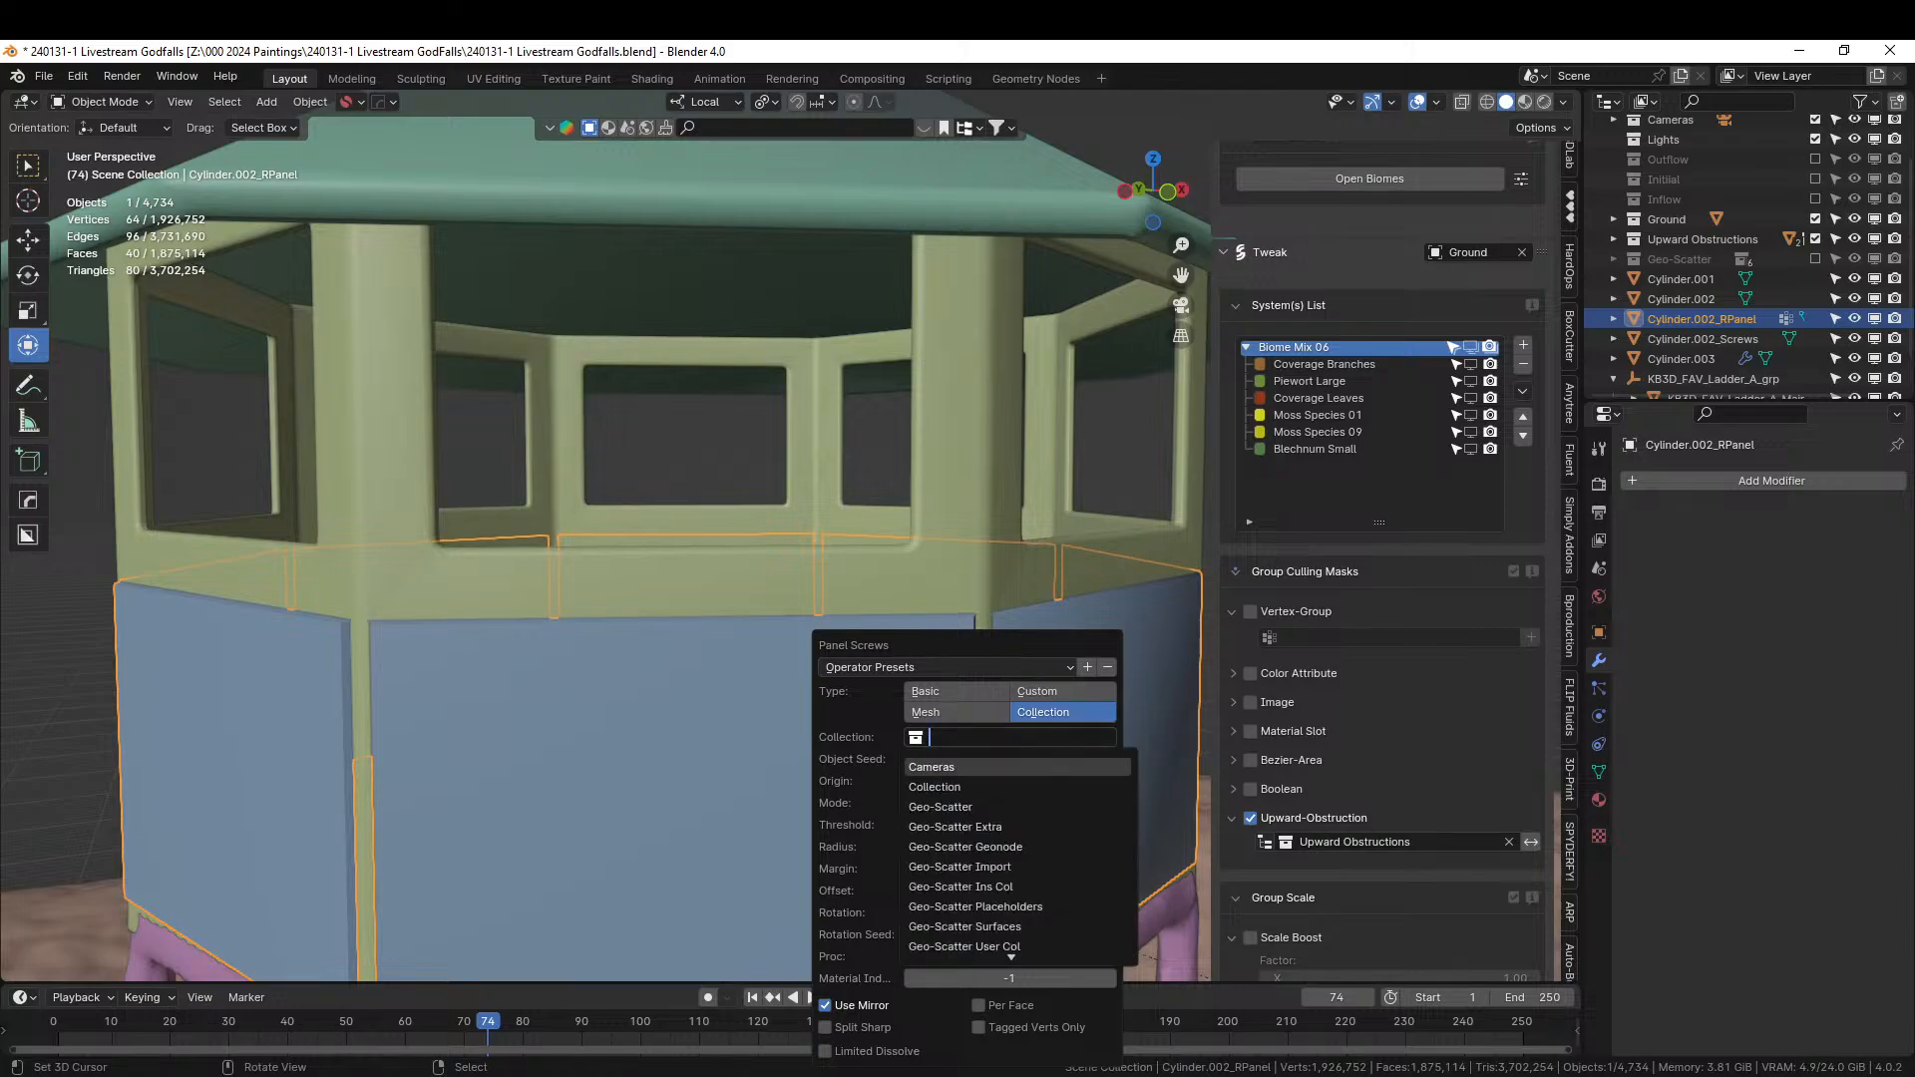
pyautogui.press('Escape')
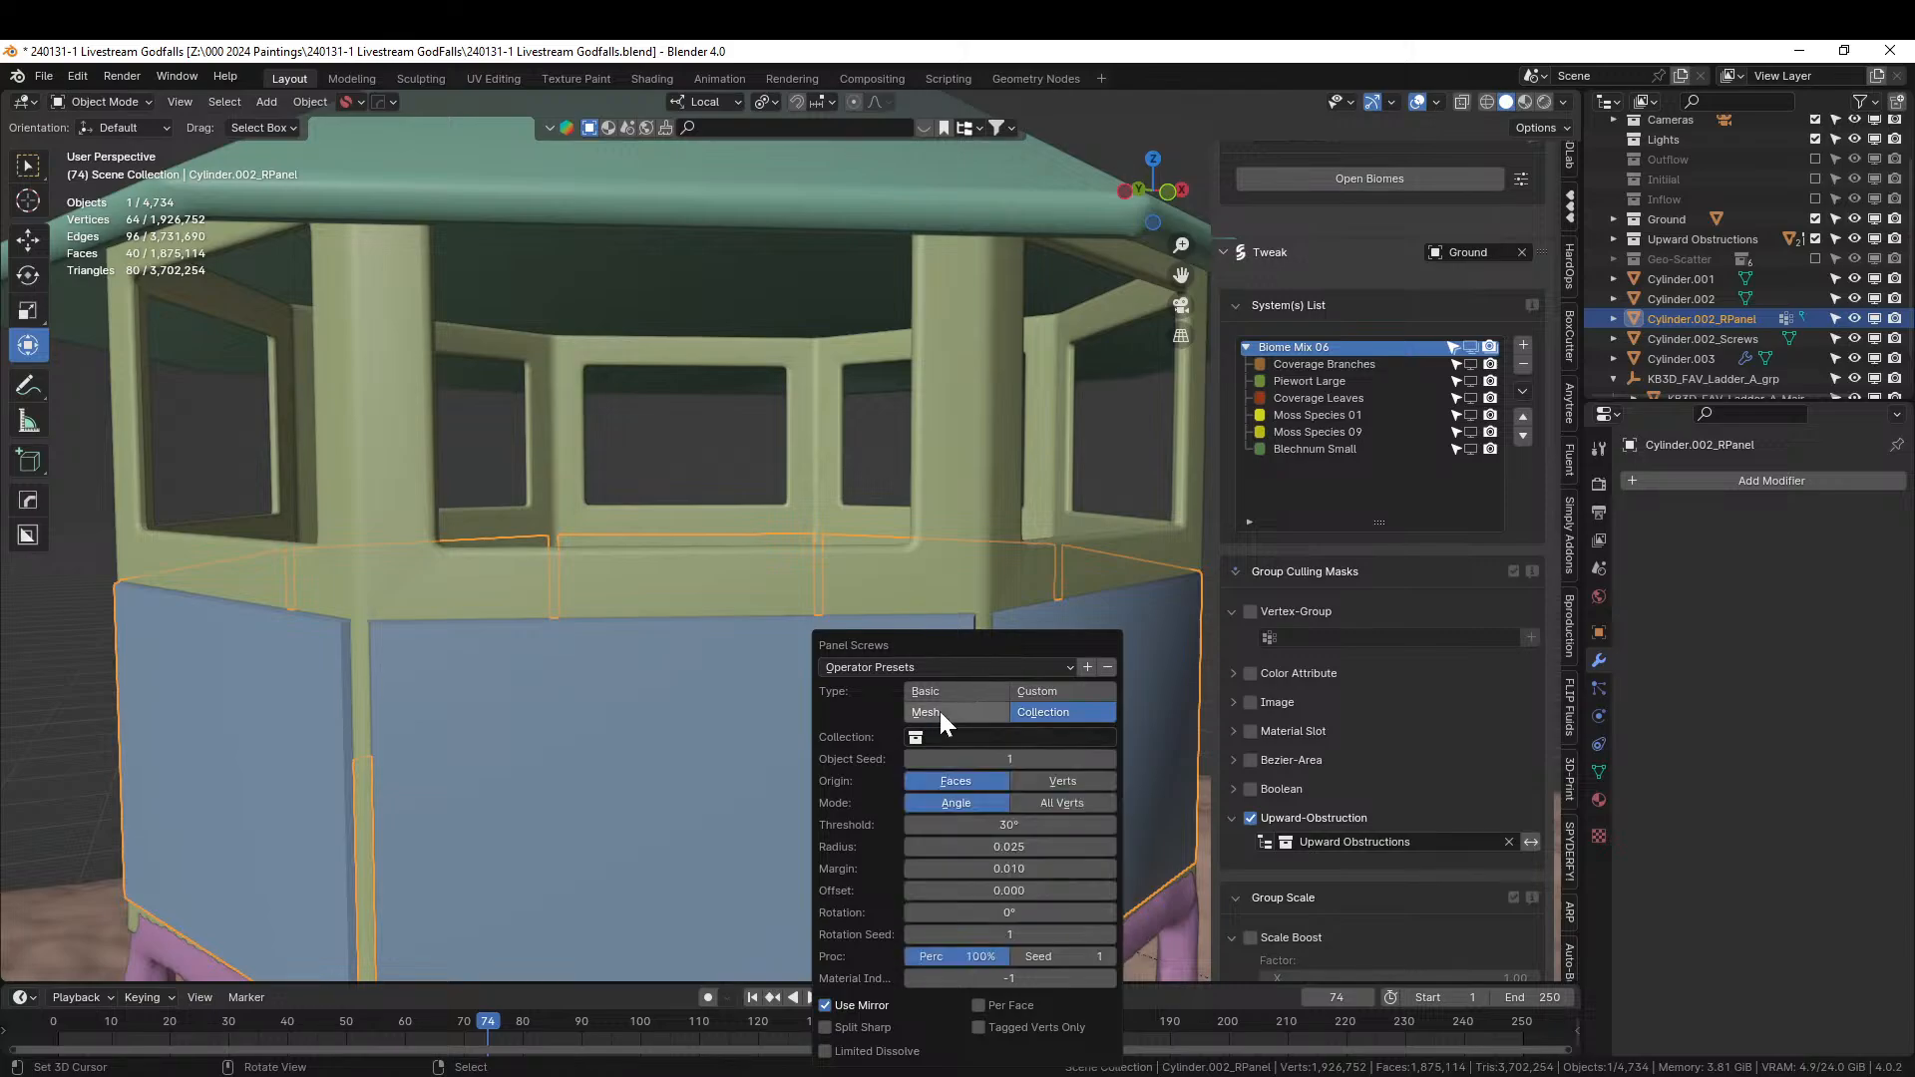
pyautogui.click(1067, 692)
# Use the roundhead01 mesh for the panel screws and set their margin to 0.040.
pyautogui.click(1057, 738)
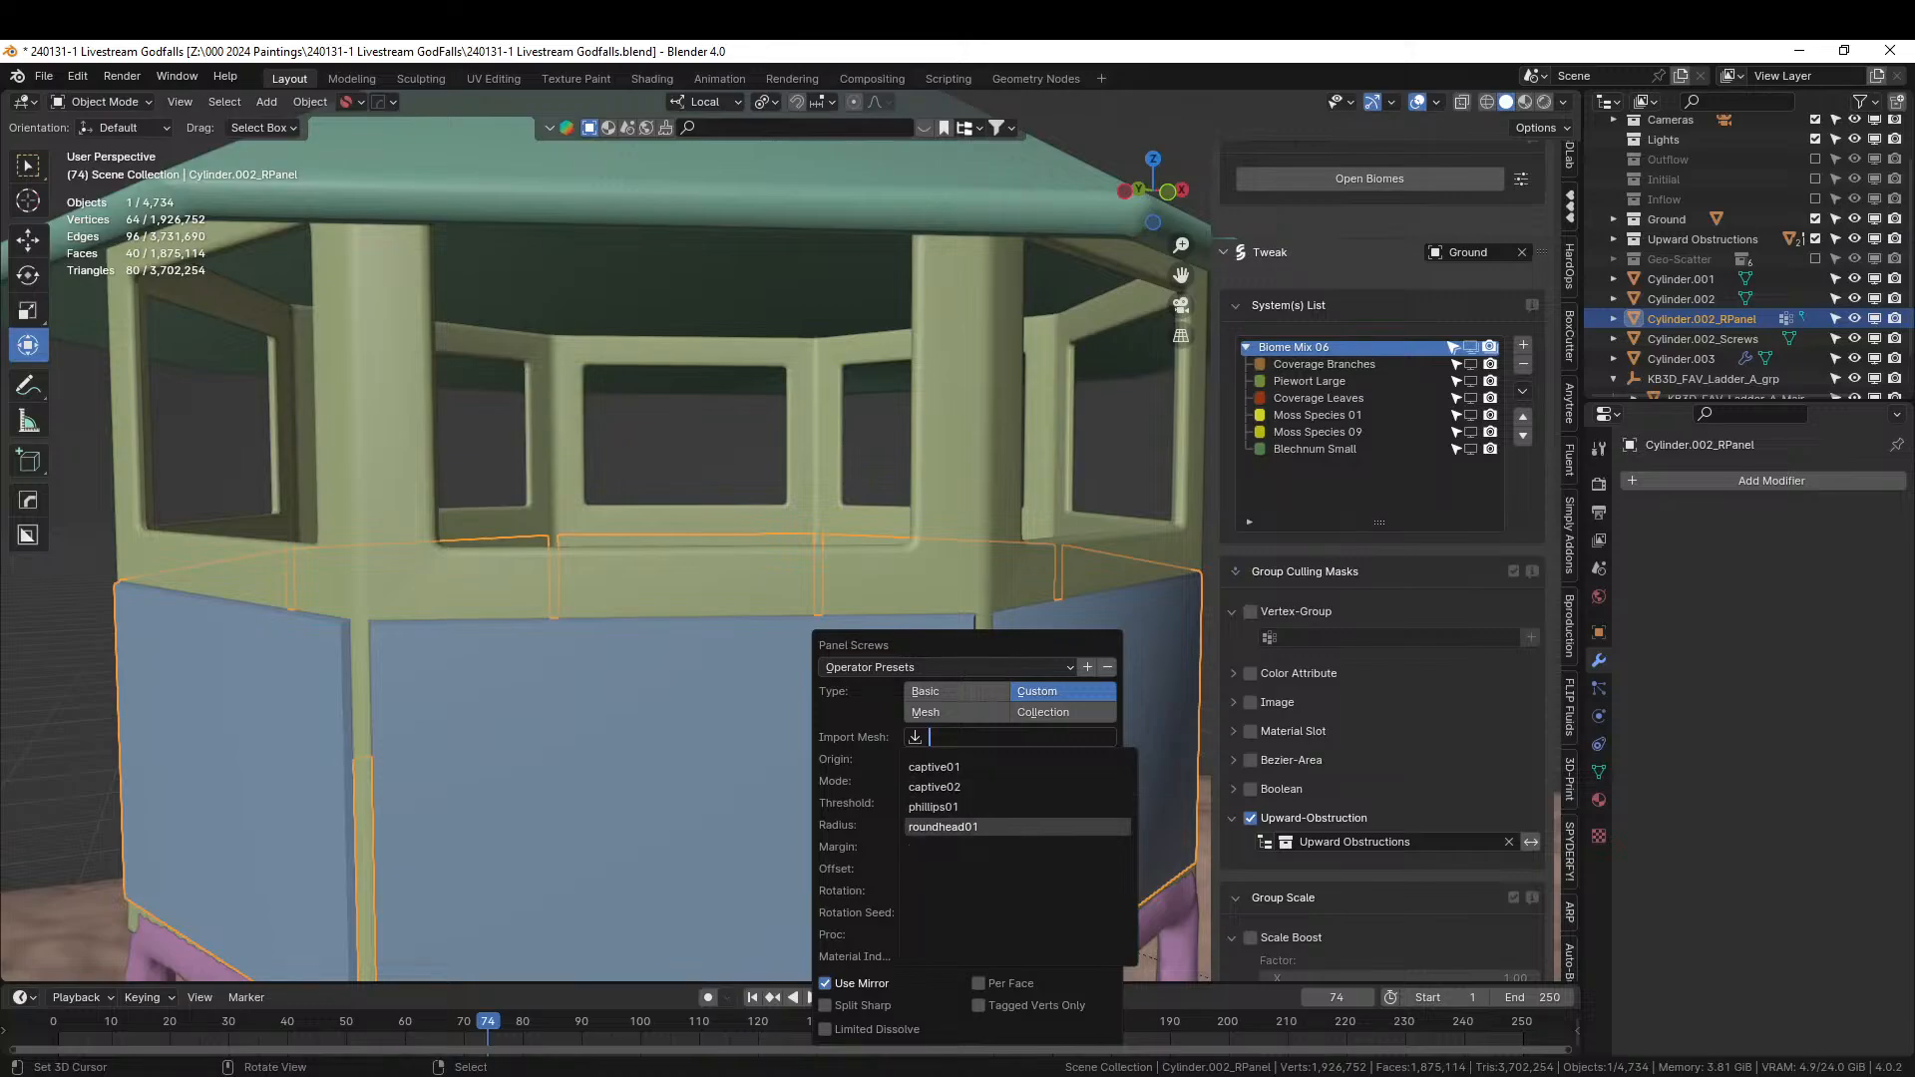
pyautogui.click(984, 828)
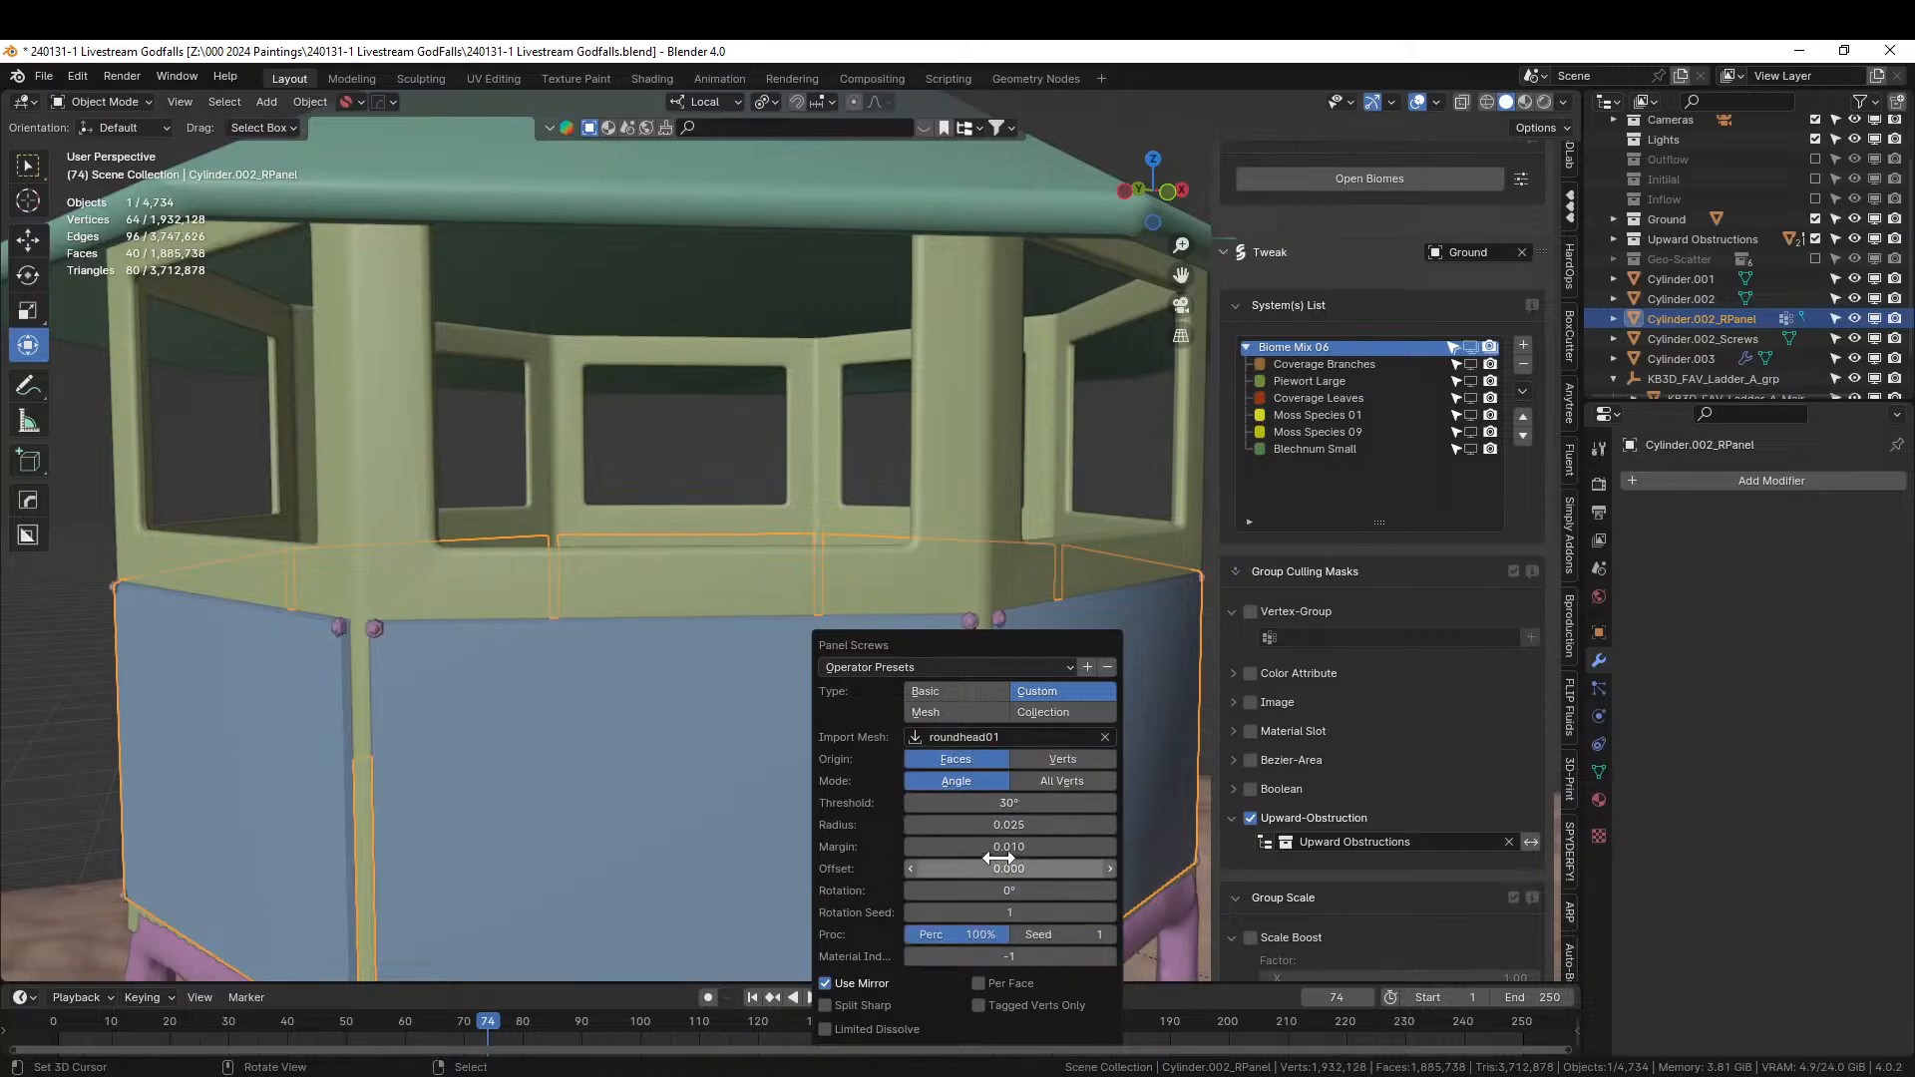
pyautogui.moveTo(1009, 846); pyautogui.dragTo(1038, 846)
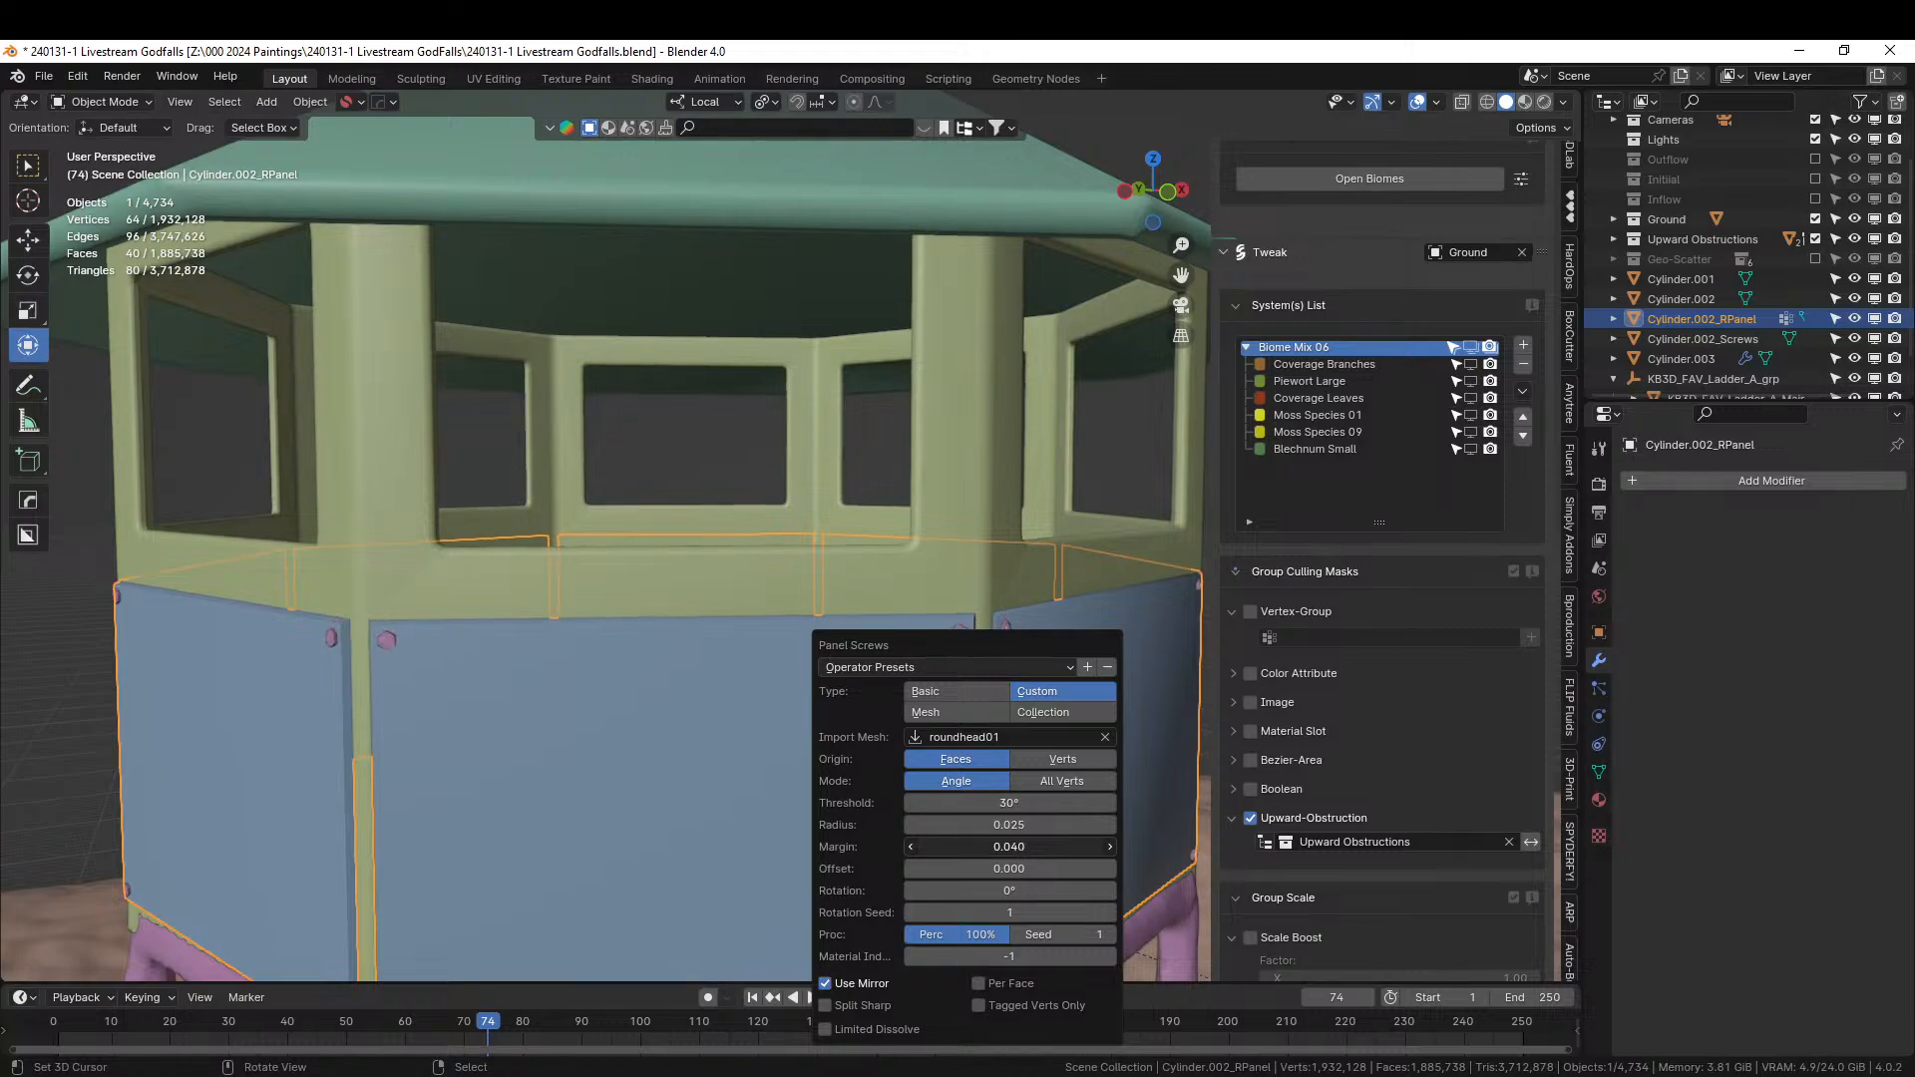
# Save the file and check the screws on the cabin's wall panels.
pyautogui.scroll(-5, 808, 827)
pyautogui.moveTo(808, 828); pyautogui.dragTo(653, 774, button='middle')
pyautogui.scroll(-3, 653, 774)
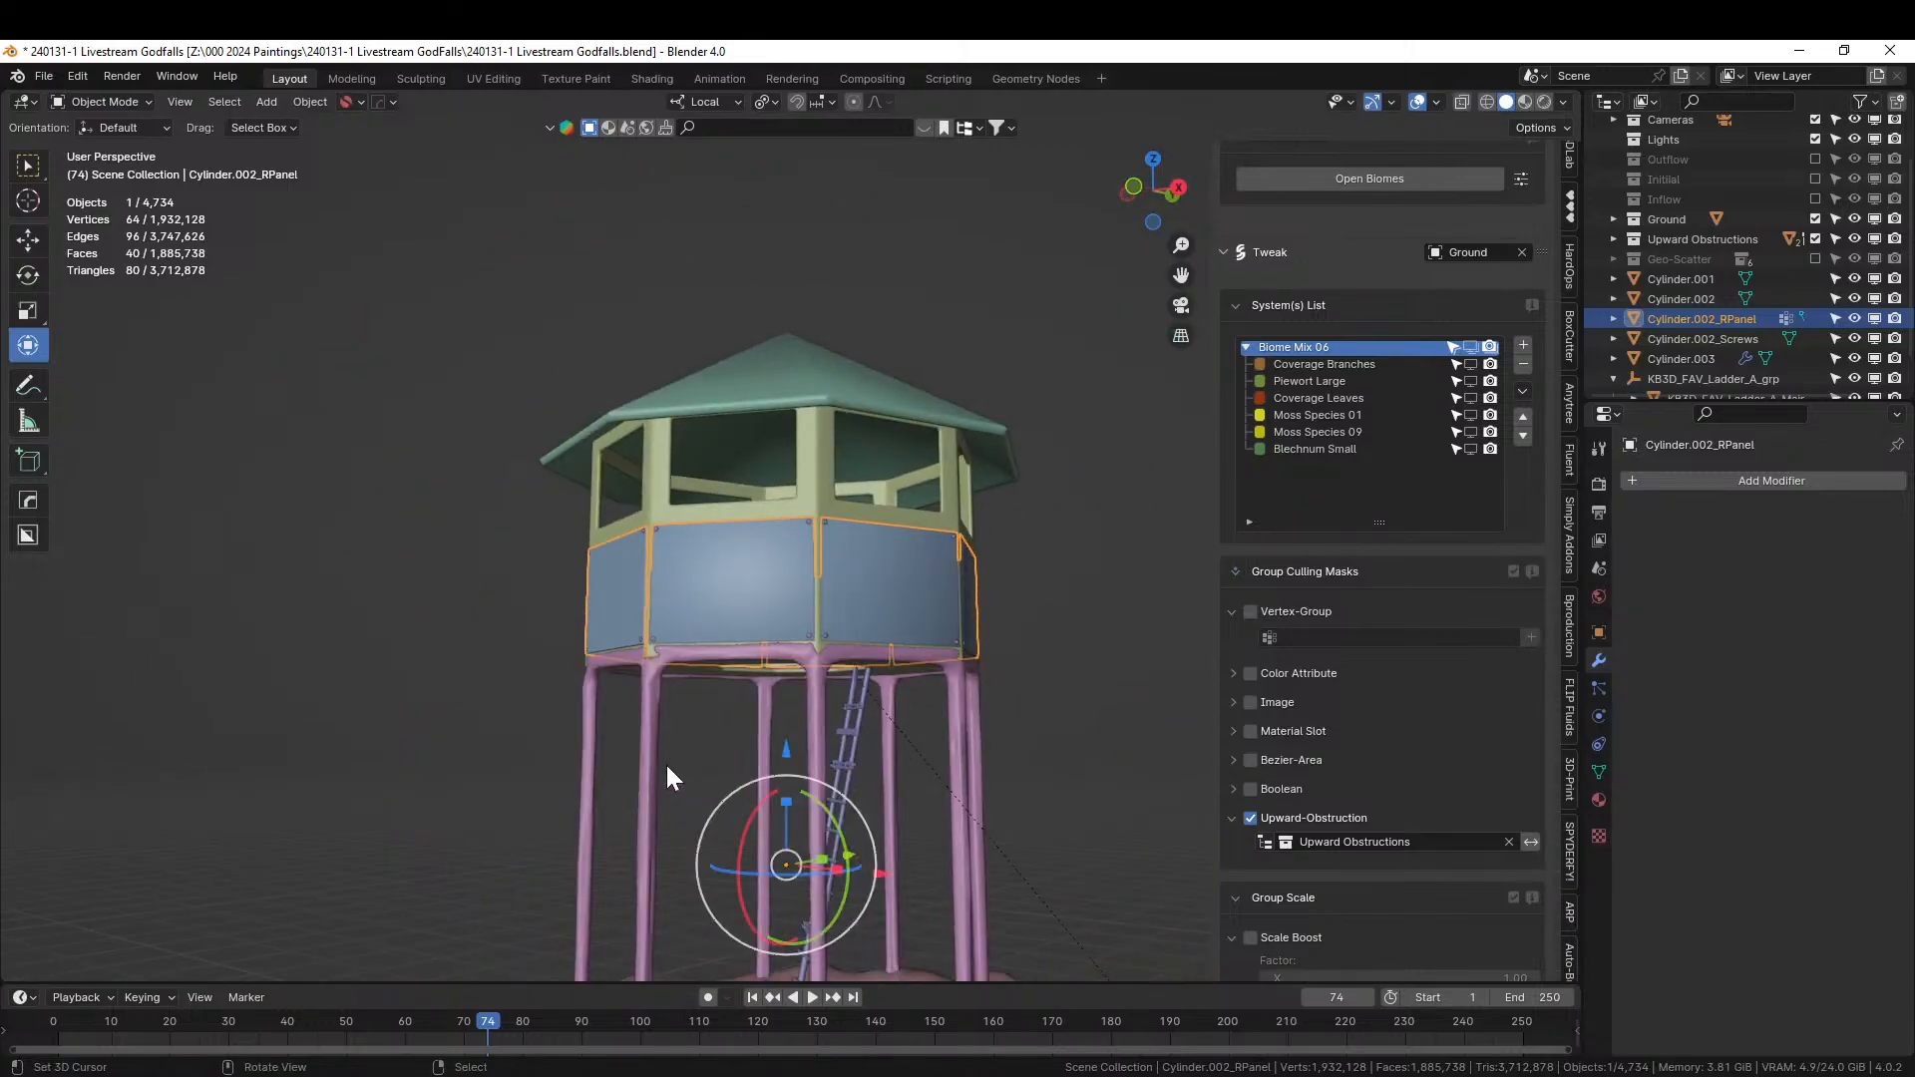
pyautogui.hotkey('ctrl', 's')
pyautogui.scroll(6, 732, 685)
pyautogui.scroll(-6, 732, 685)
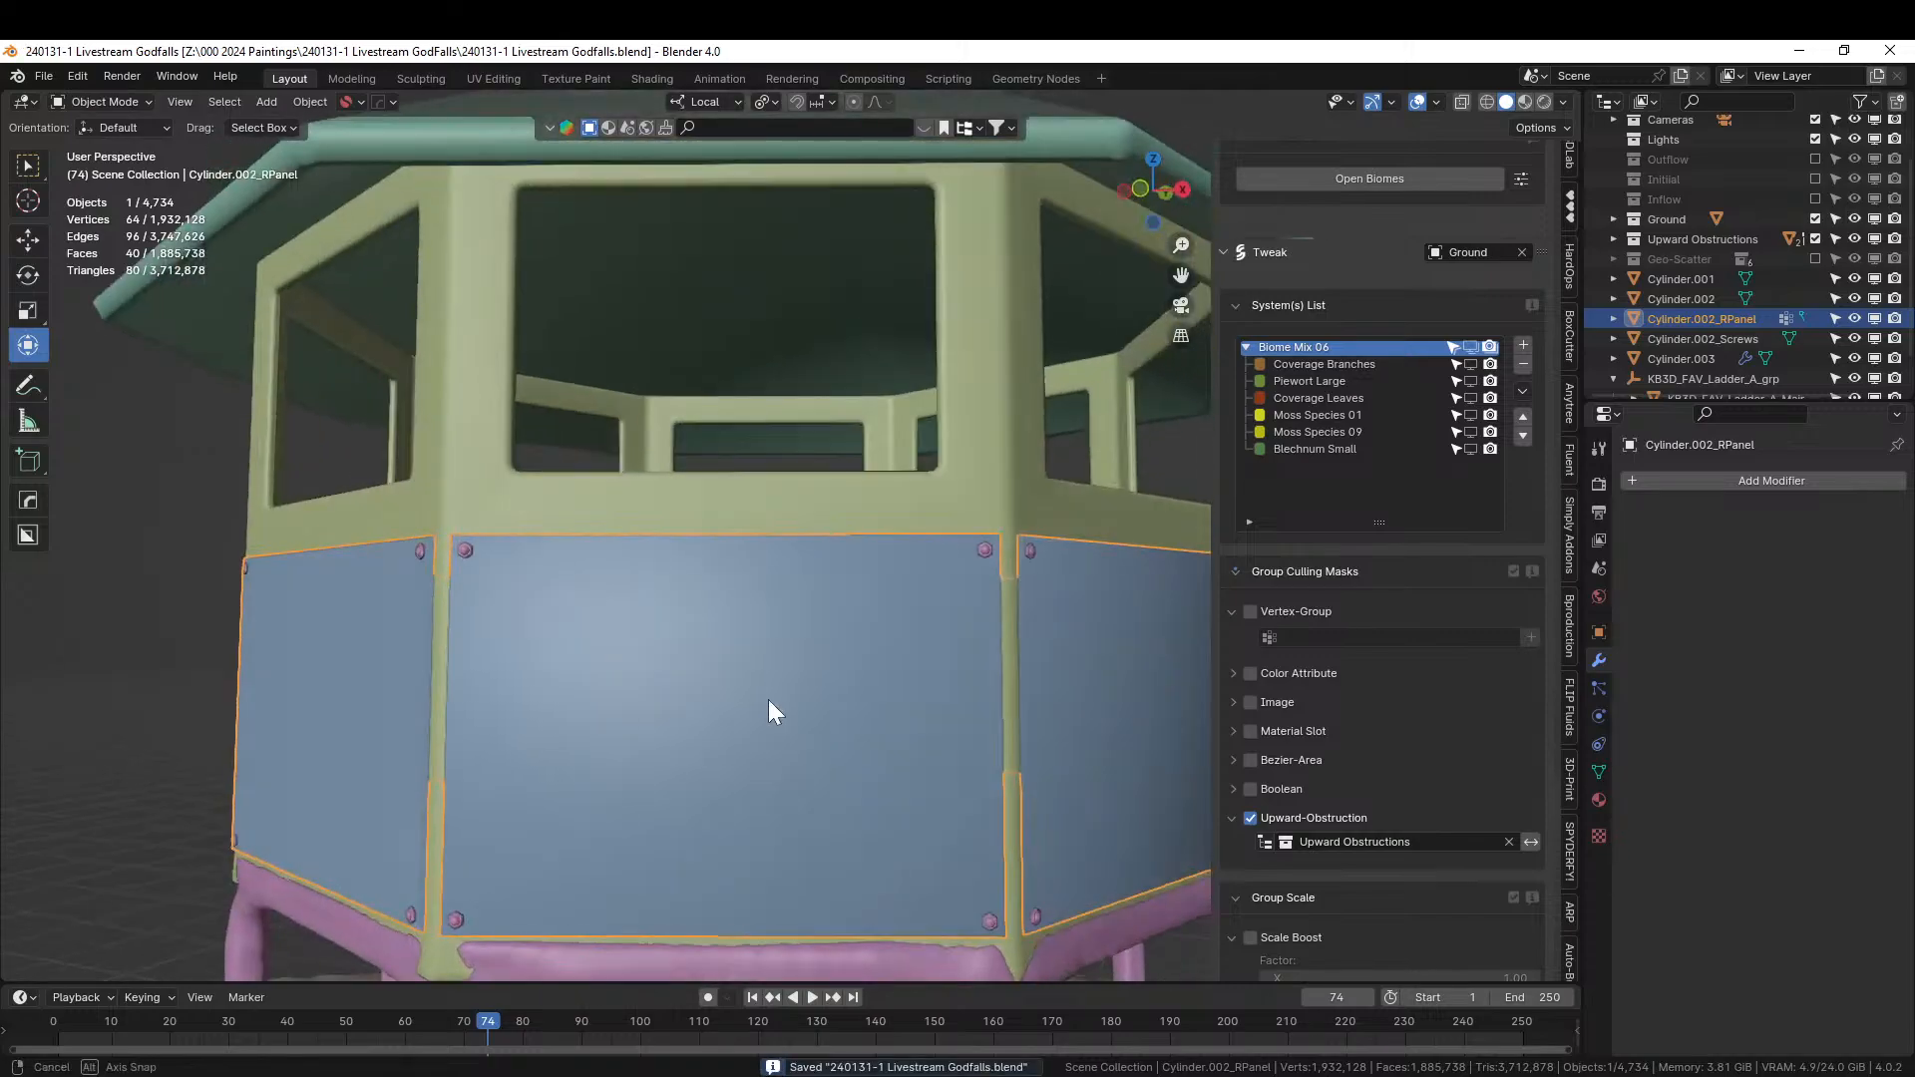
# Select the roof object and apply its Solidify and Bevel modifiers.
pyautogui.moveTo(774, 686); pyautogui.dragTo(812, 762, button='middle')
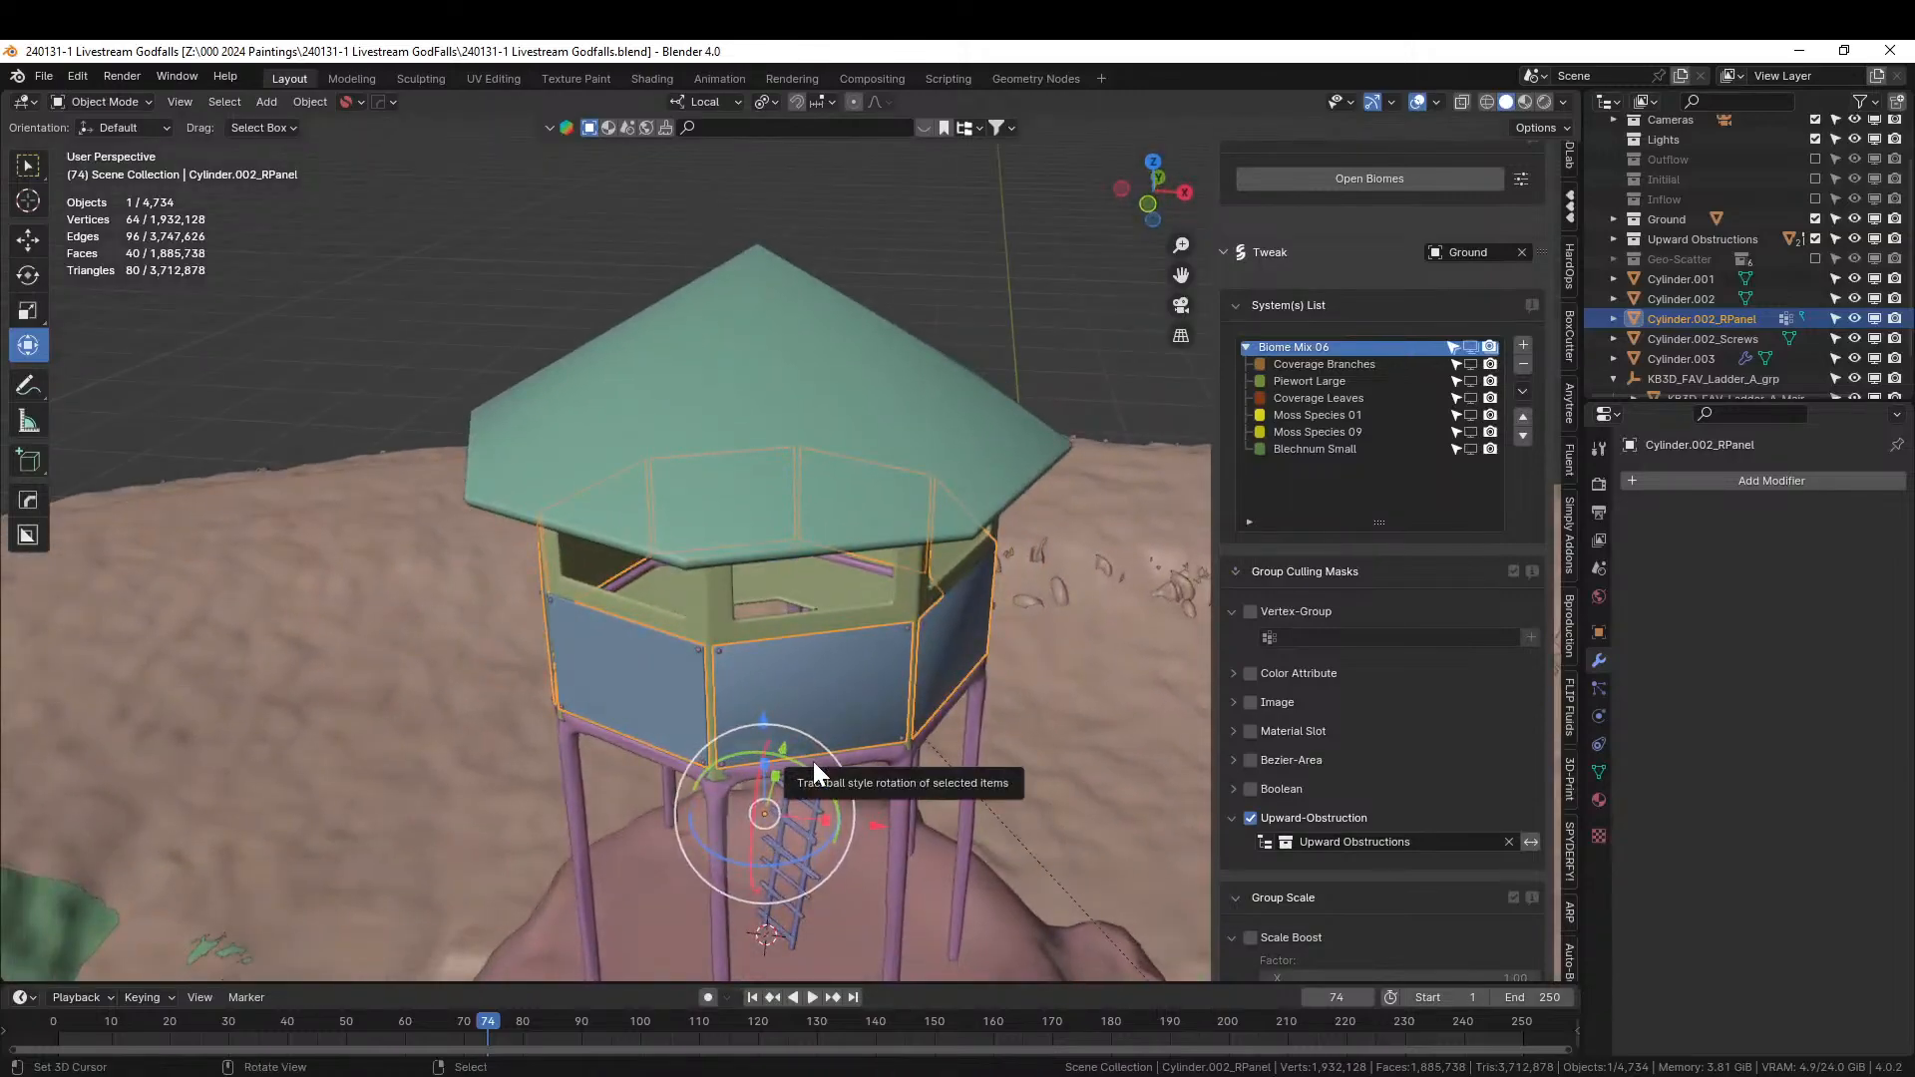
pyautogui.click(758, 344)
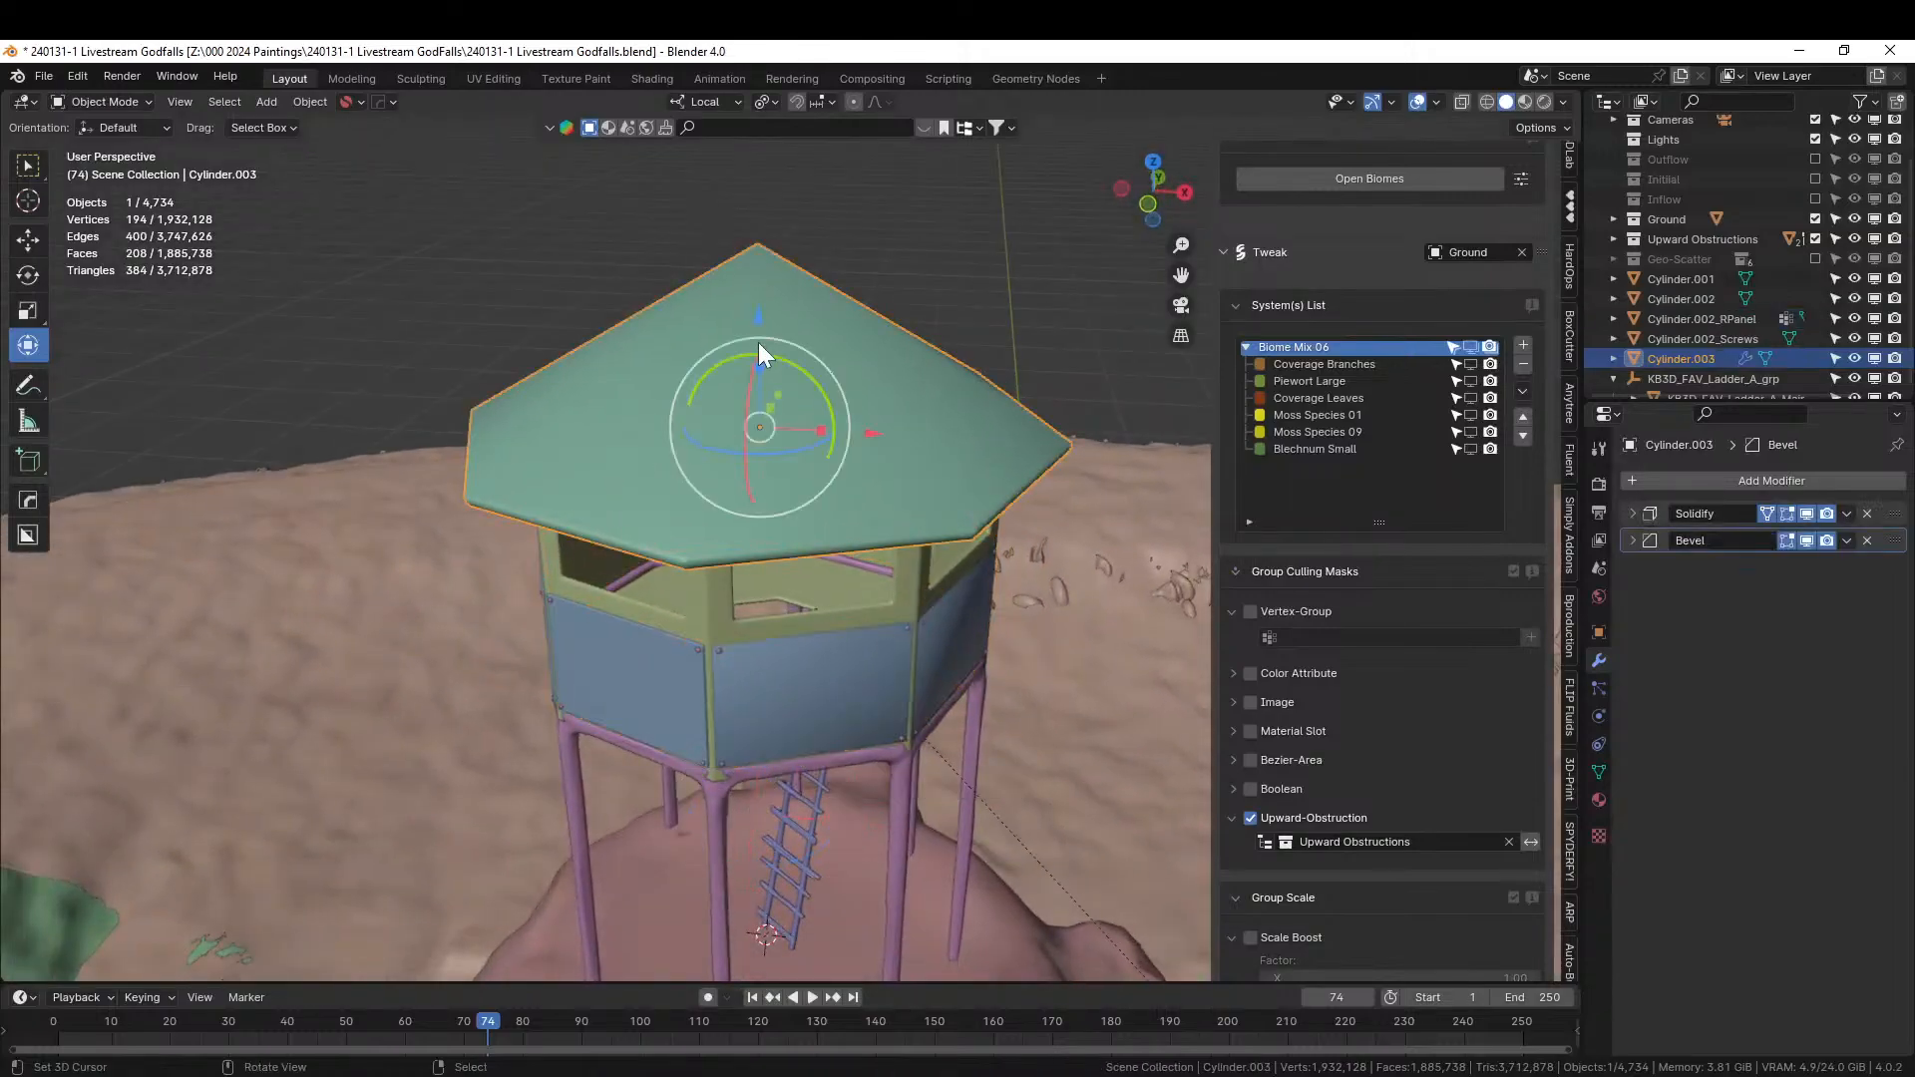
pyautogui.press('q')
pyautogui.moveTo(925, 513)
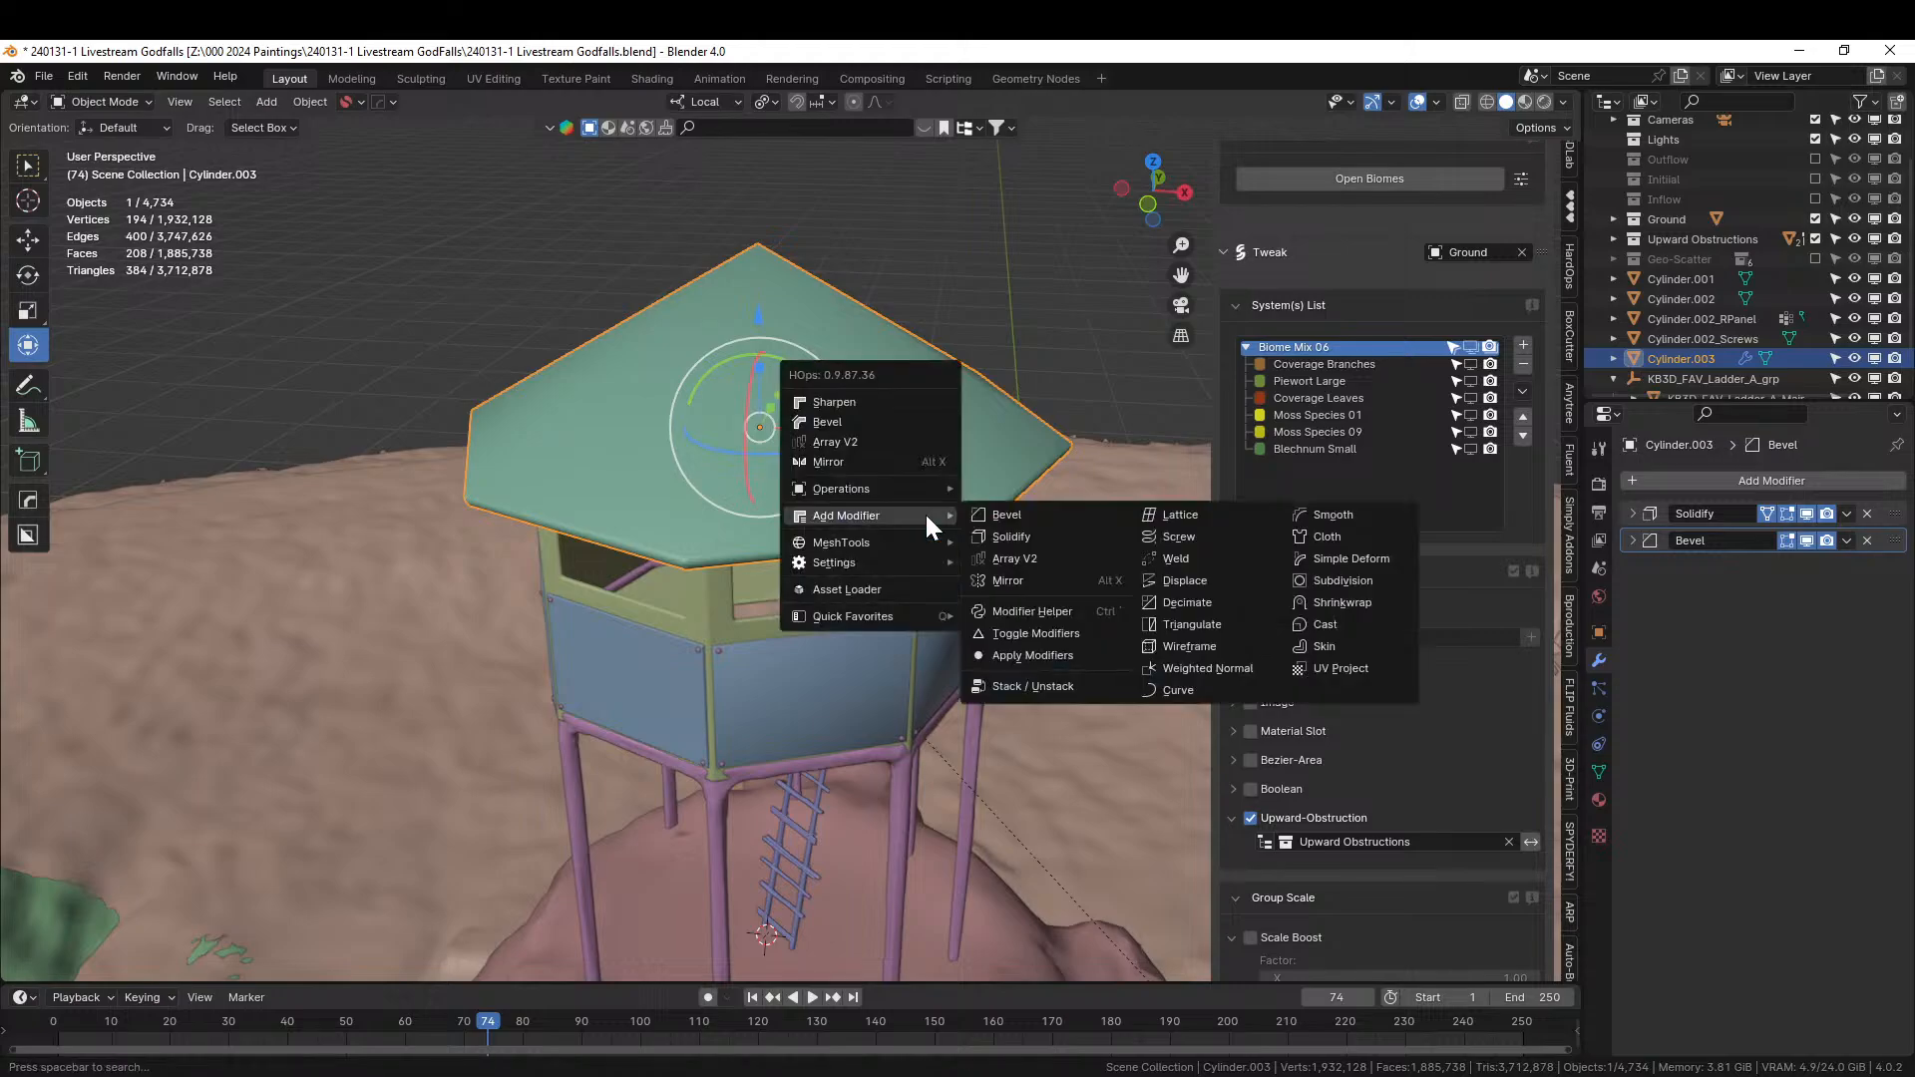
pyautogui.click(1054, 656)
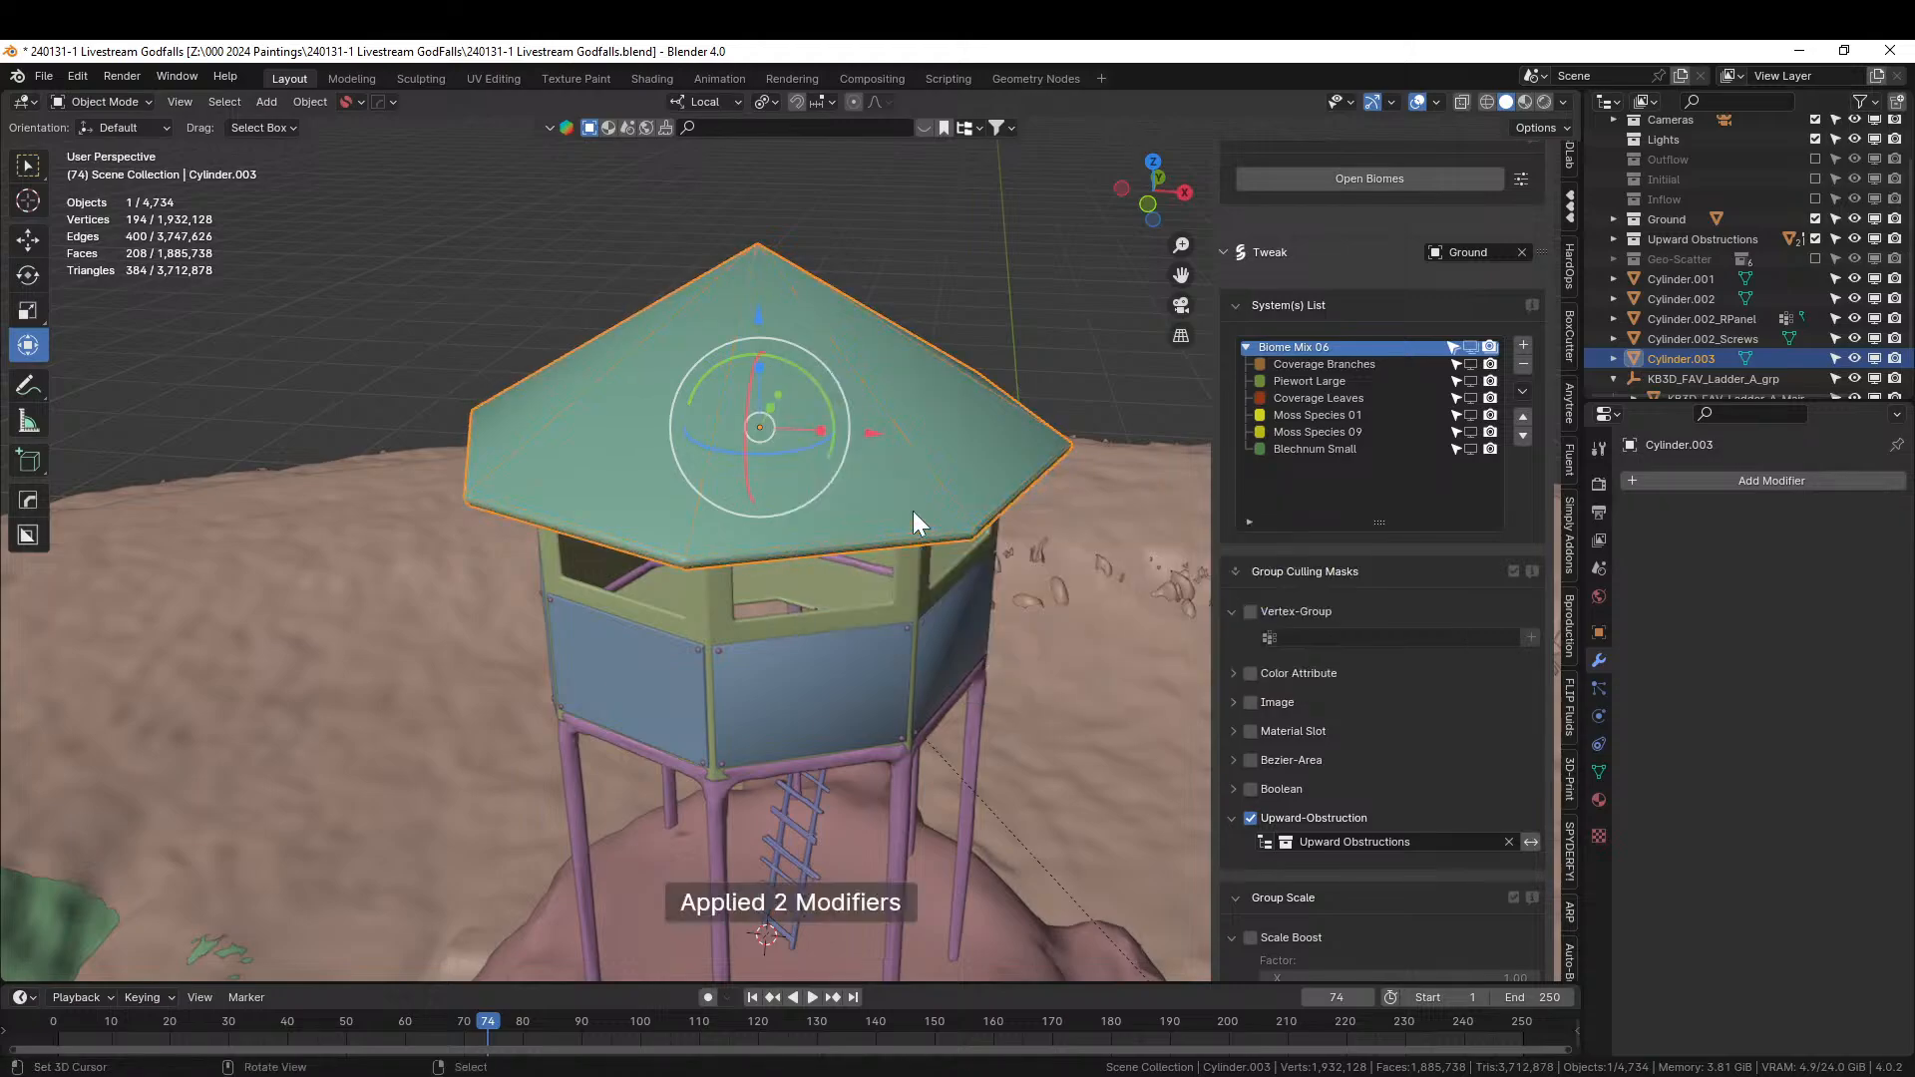
# Select the roof's eight large upper faces in Edit Mode by growing the selection from the apex vertex.
pyautogui.press('Tab')
pyautogui.moveTo(847, 488); pyautogui.dragTo(847, 525, button='middle')
pyautogui.press('1')
pyautogui.click(741, 375)
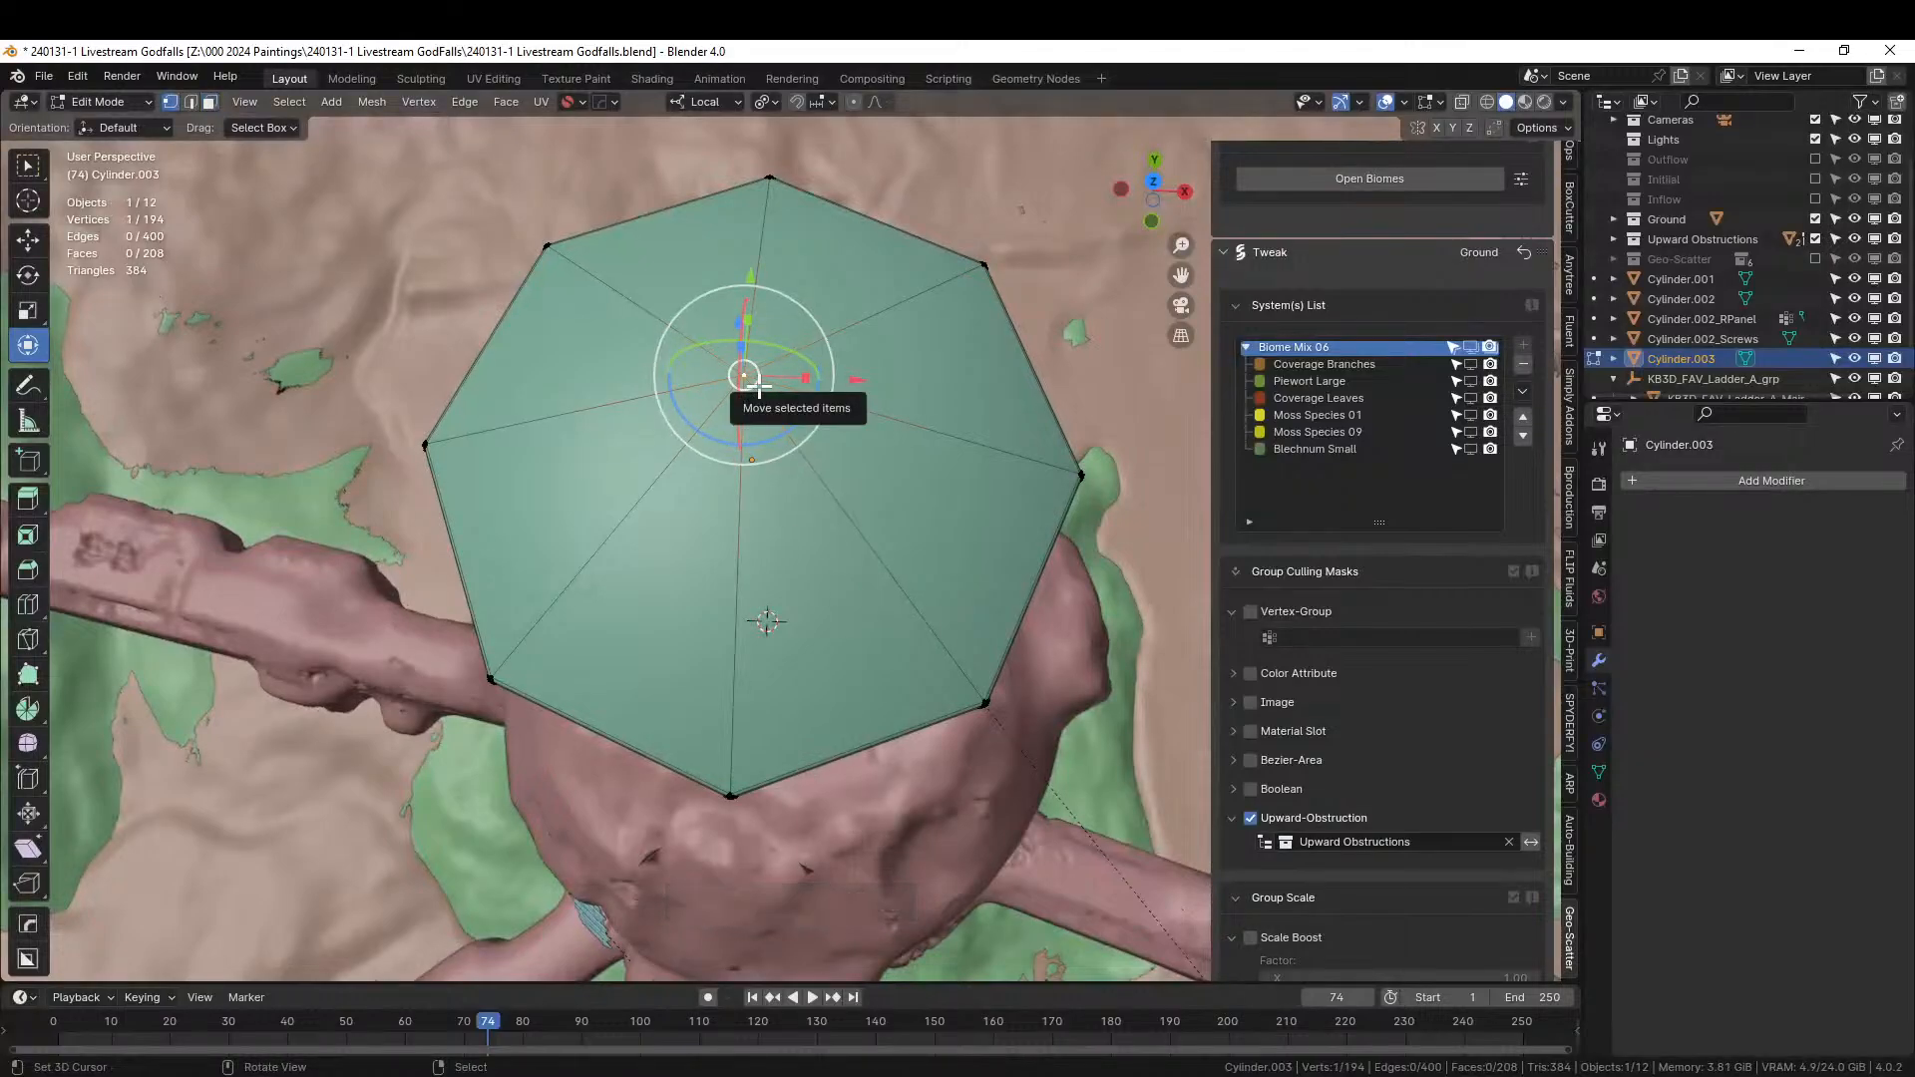
pyautogui.press('ctrl+KP_Add')
pyautogui.press('3')
pyautogui.moveTo(758, 389); pyautogui.dragTo(748, 232, button='middle')
pyautogui.scroll(2, 748, 232)
pyautogui.keyDown('shift'); pyautogui.moveTo(820, 363); pyautogui.dragTo(808, 553, button='middle'); pyautogui.keyUp('shift')
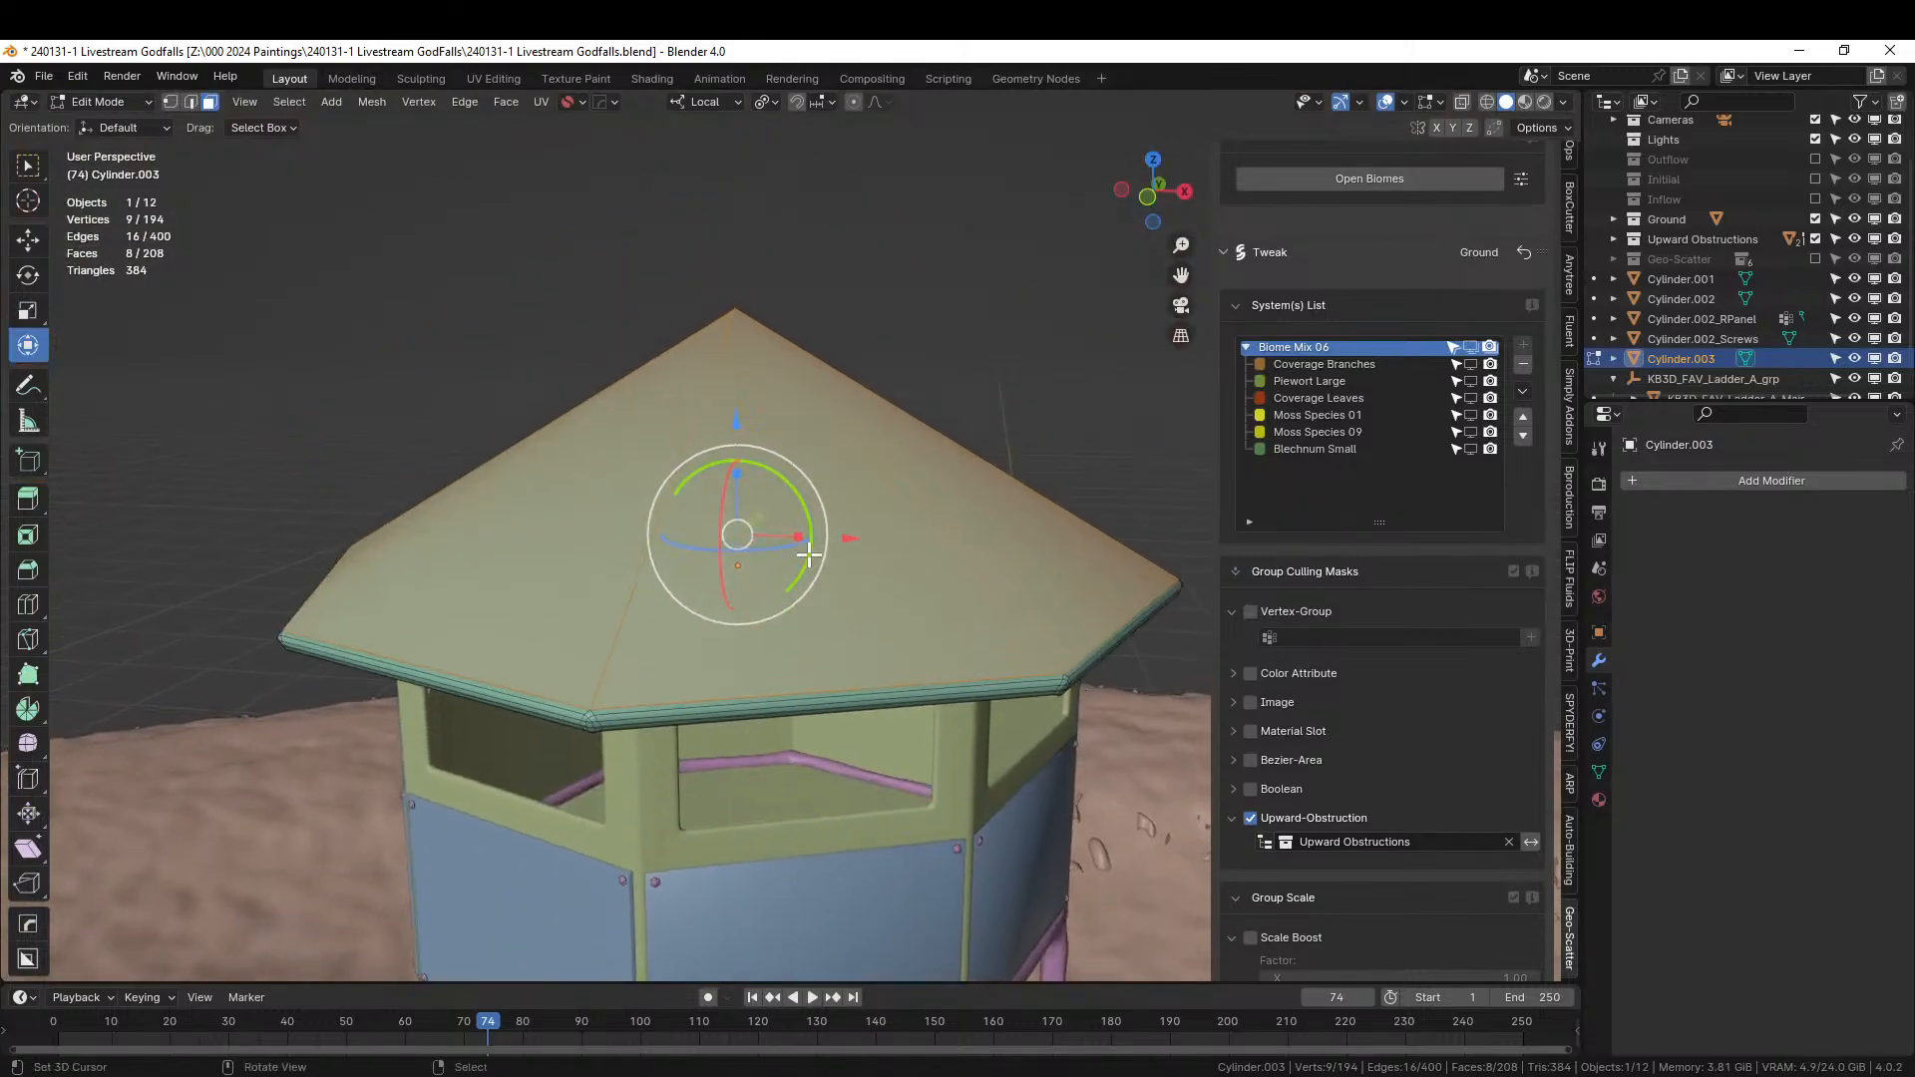
# Generate Random Panels on the eight selected roof faces with panel seed 2.
pyautogui.hotkey('shift', 'q')
pyautogui.moveTo(808, 553)
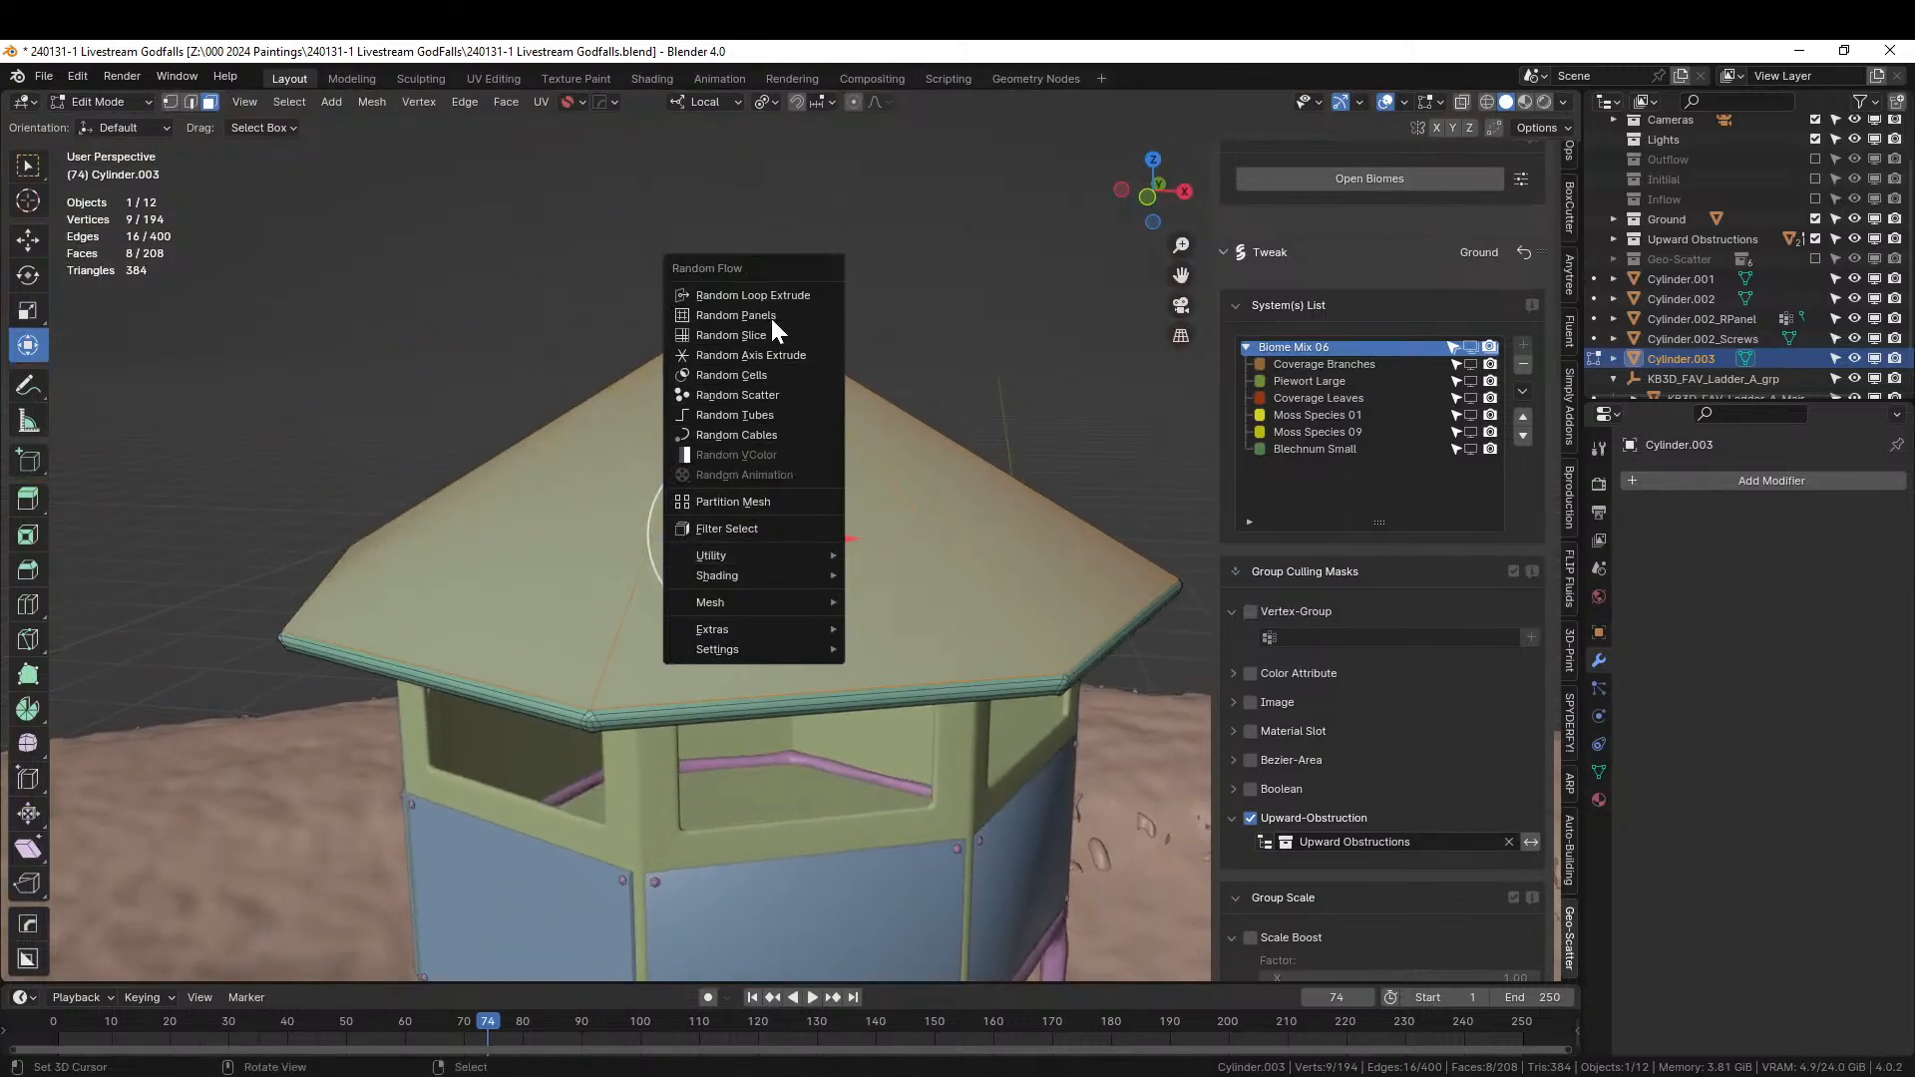
pyautogui.click(774, 314)
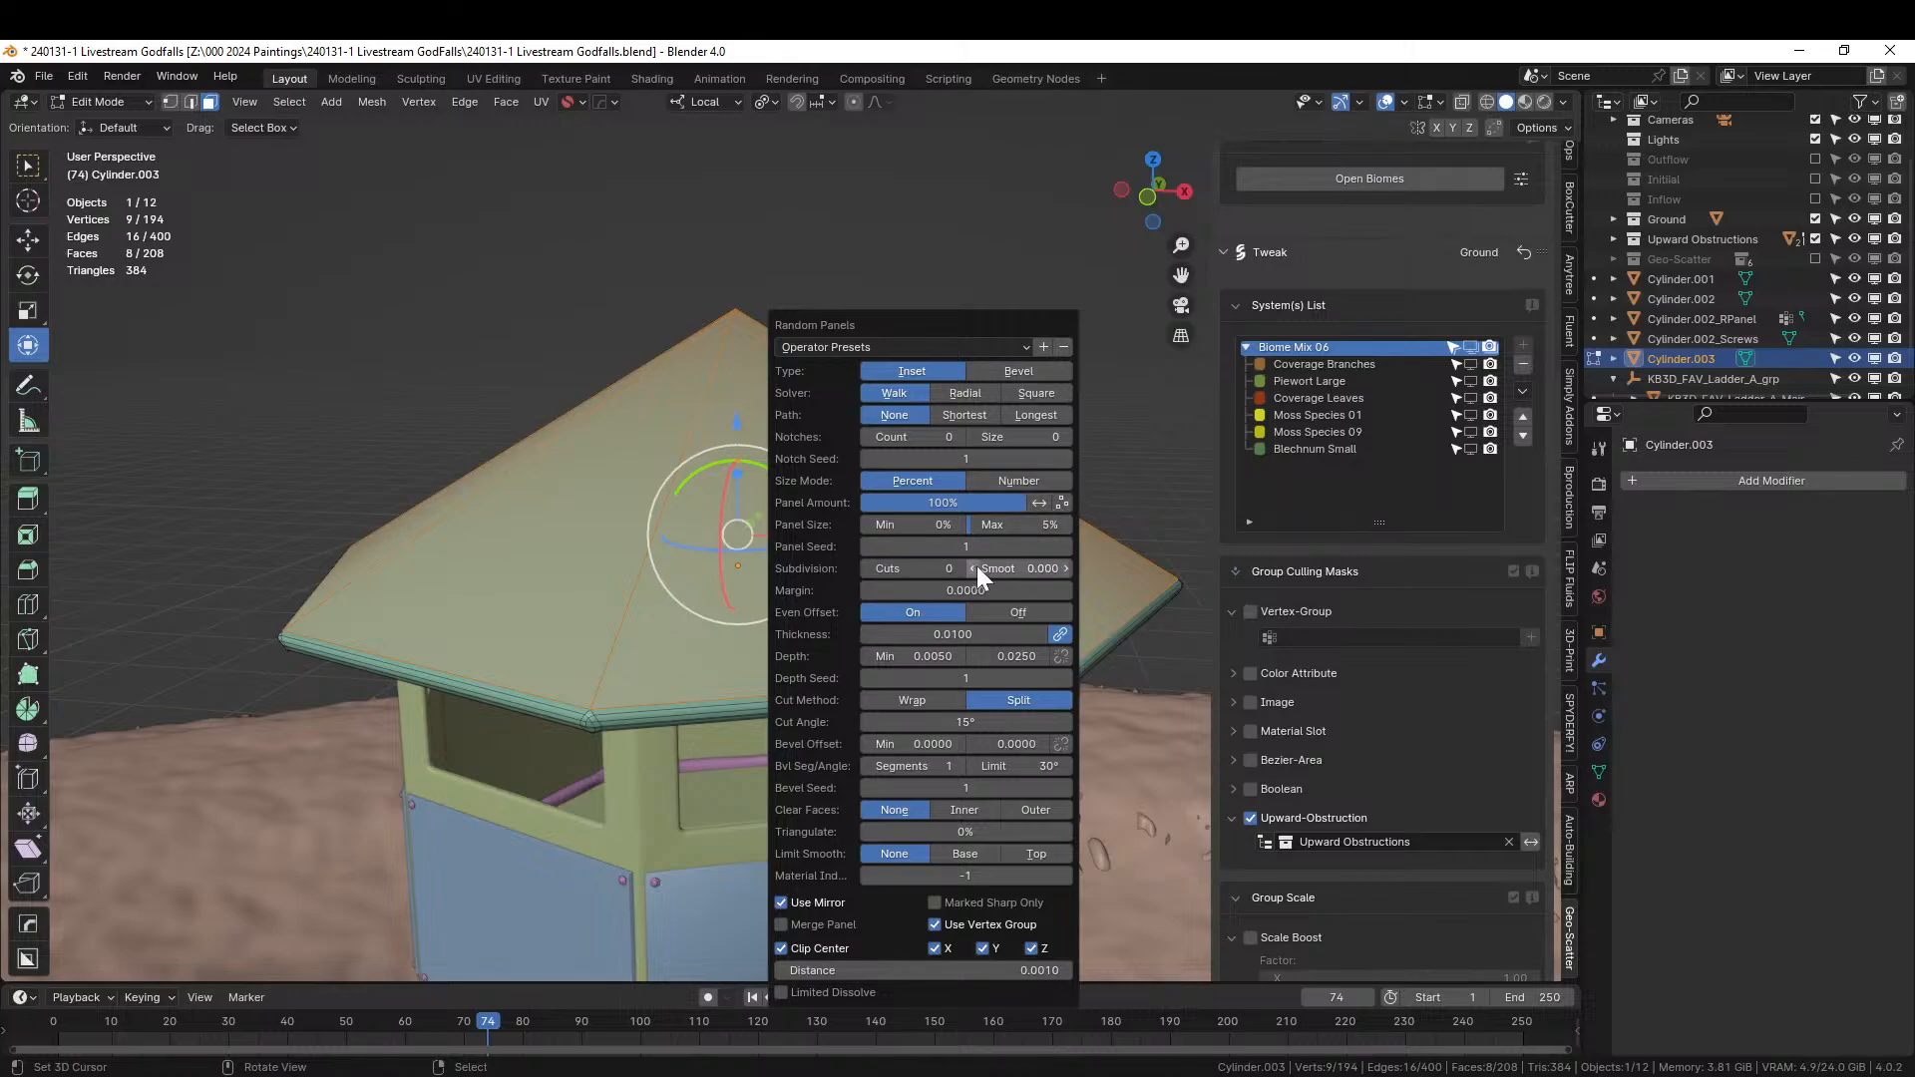
pyautogui.click(1065, 547)
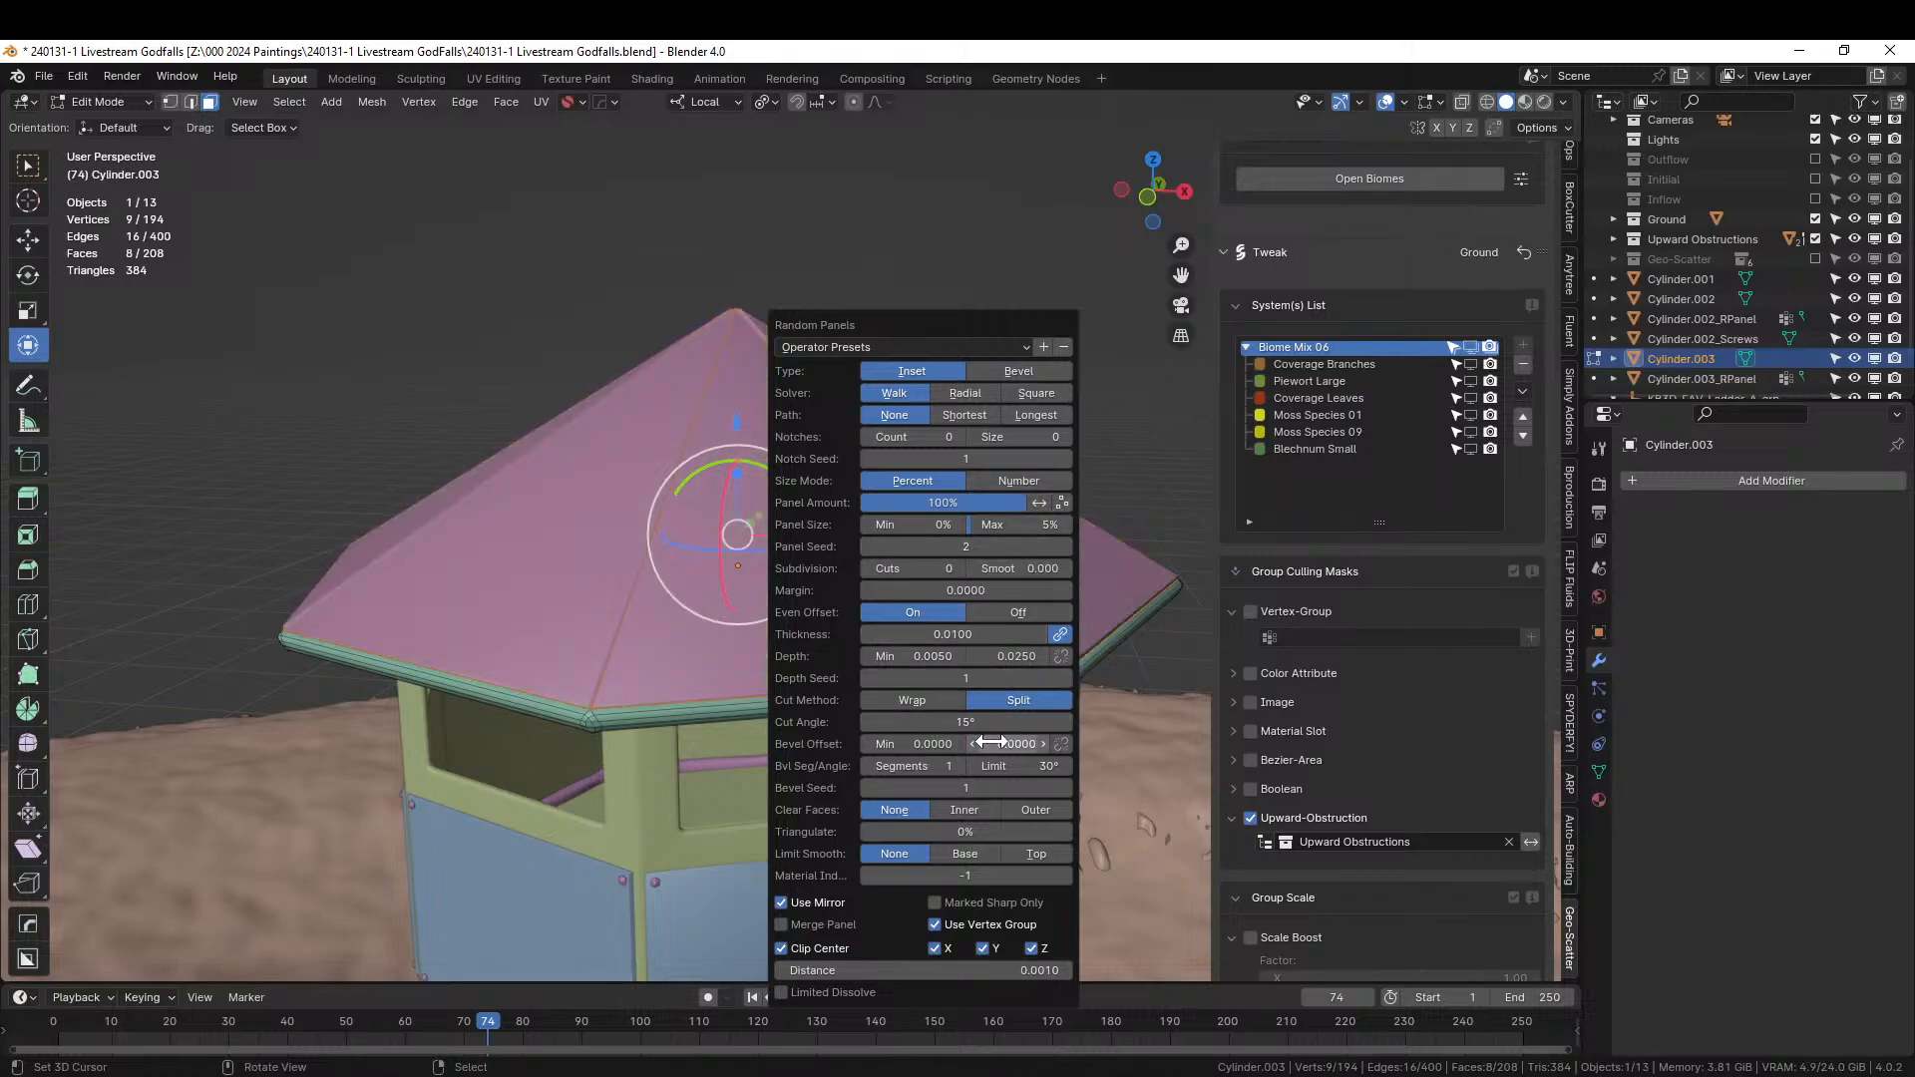
# Try a minimum depth of 0.025 for the roof's random panels.
pyautogui.moveTo(612, 499); pyautogui.dragTo(445, 548, button='middle')
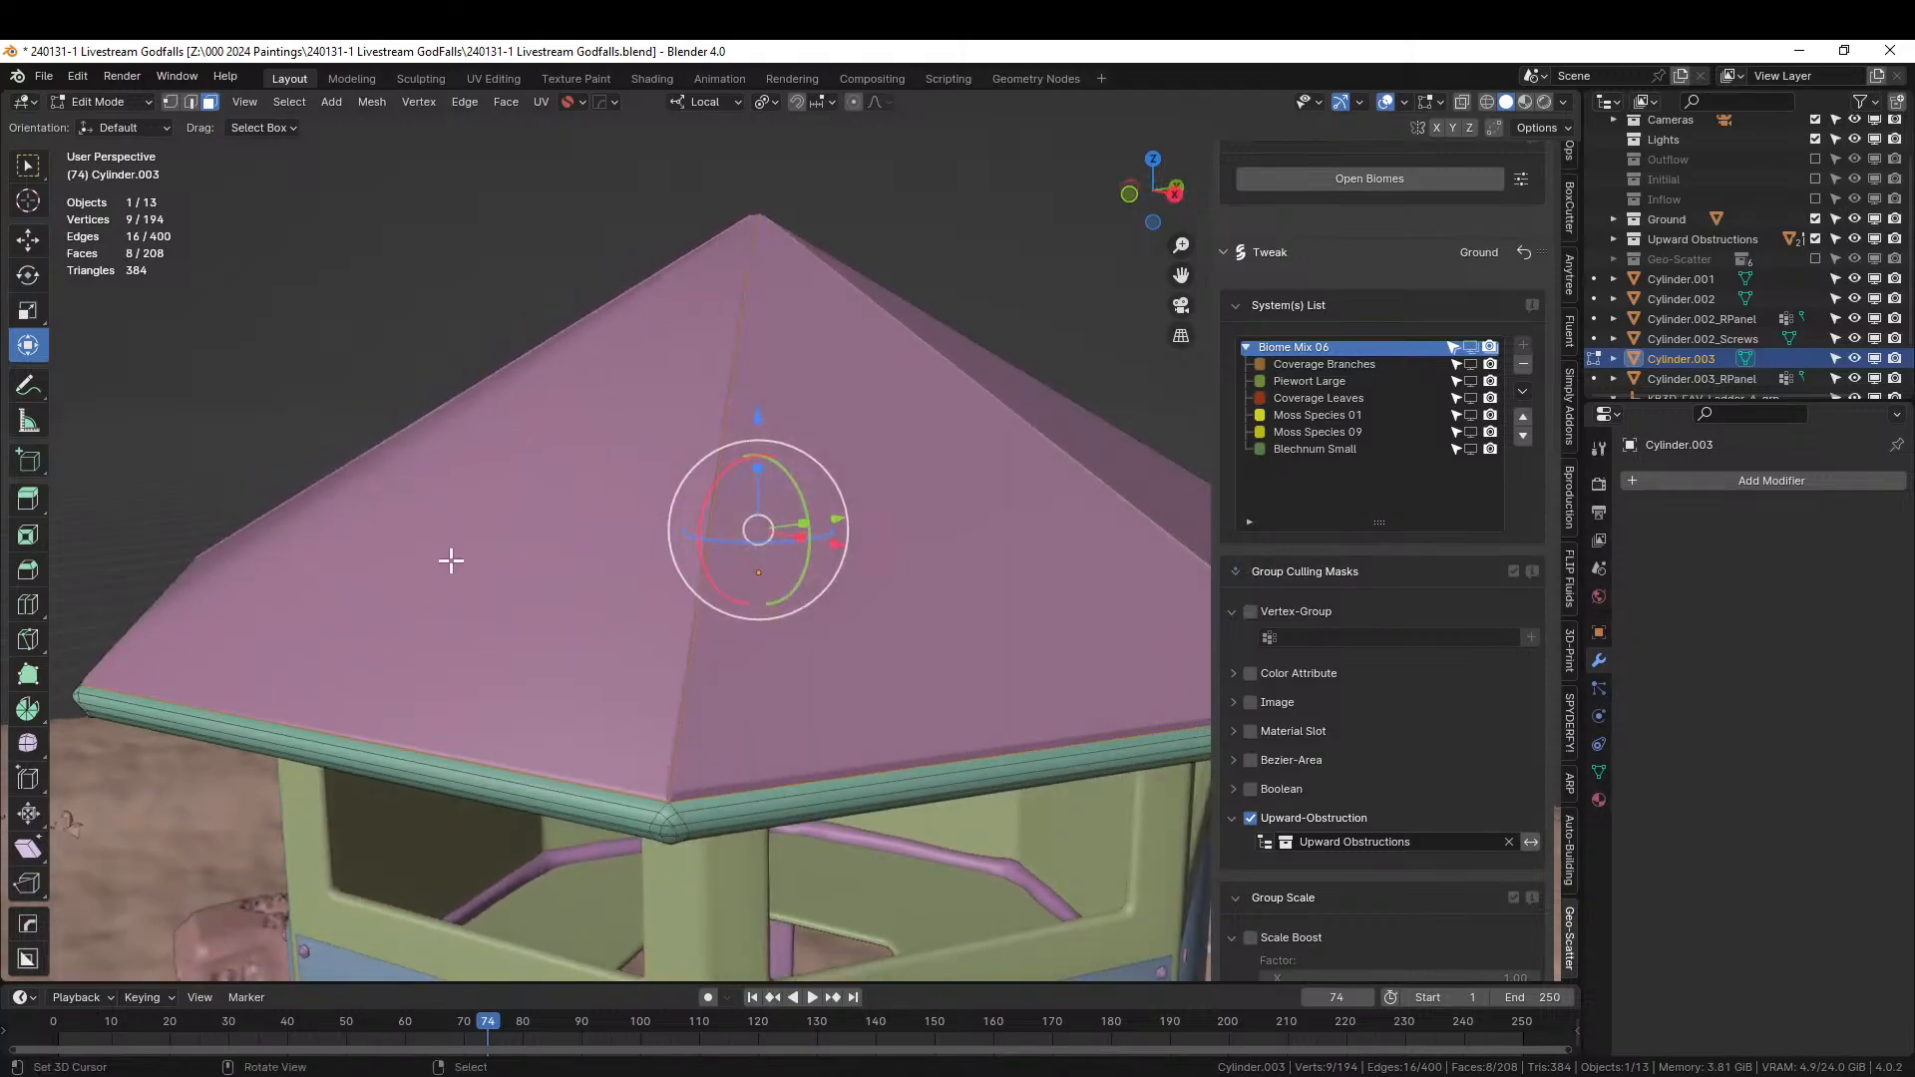
pyautogui.press('F9')
pyautogui.click(608, 714)
pyautogui.write('.025')
pyautogui.press('Return')
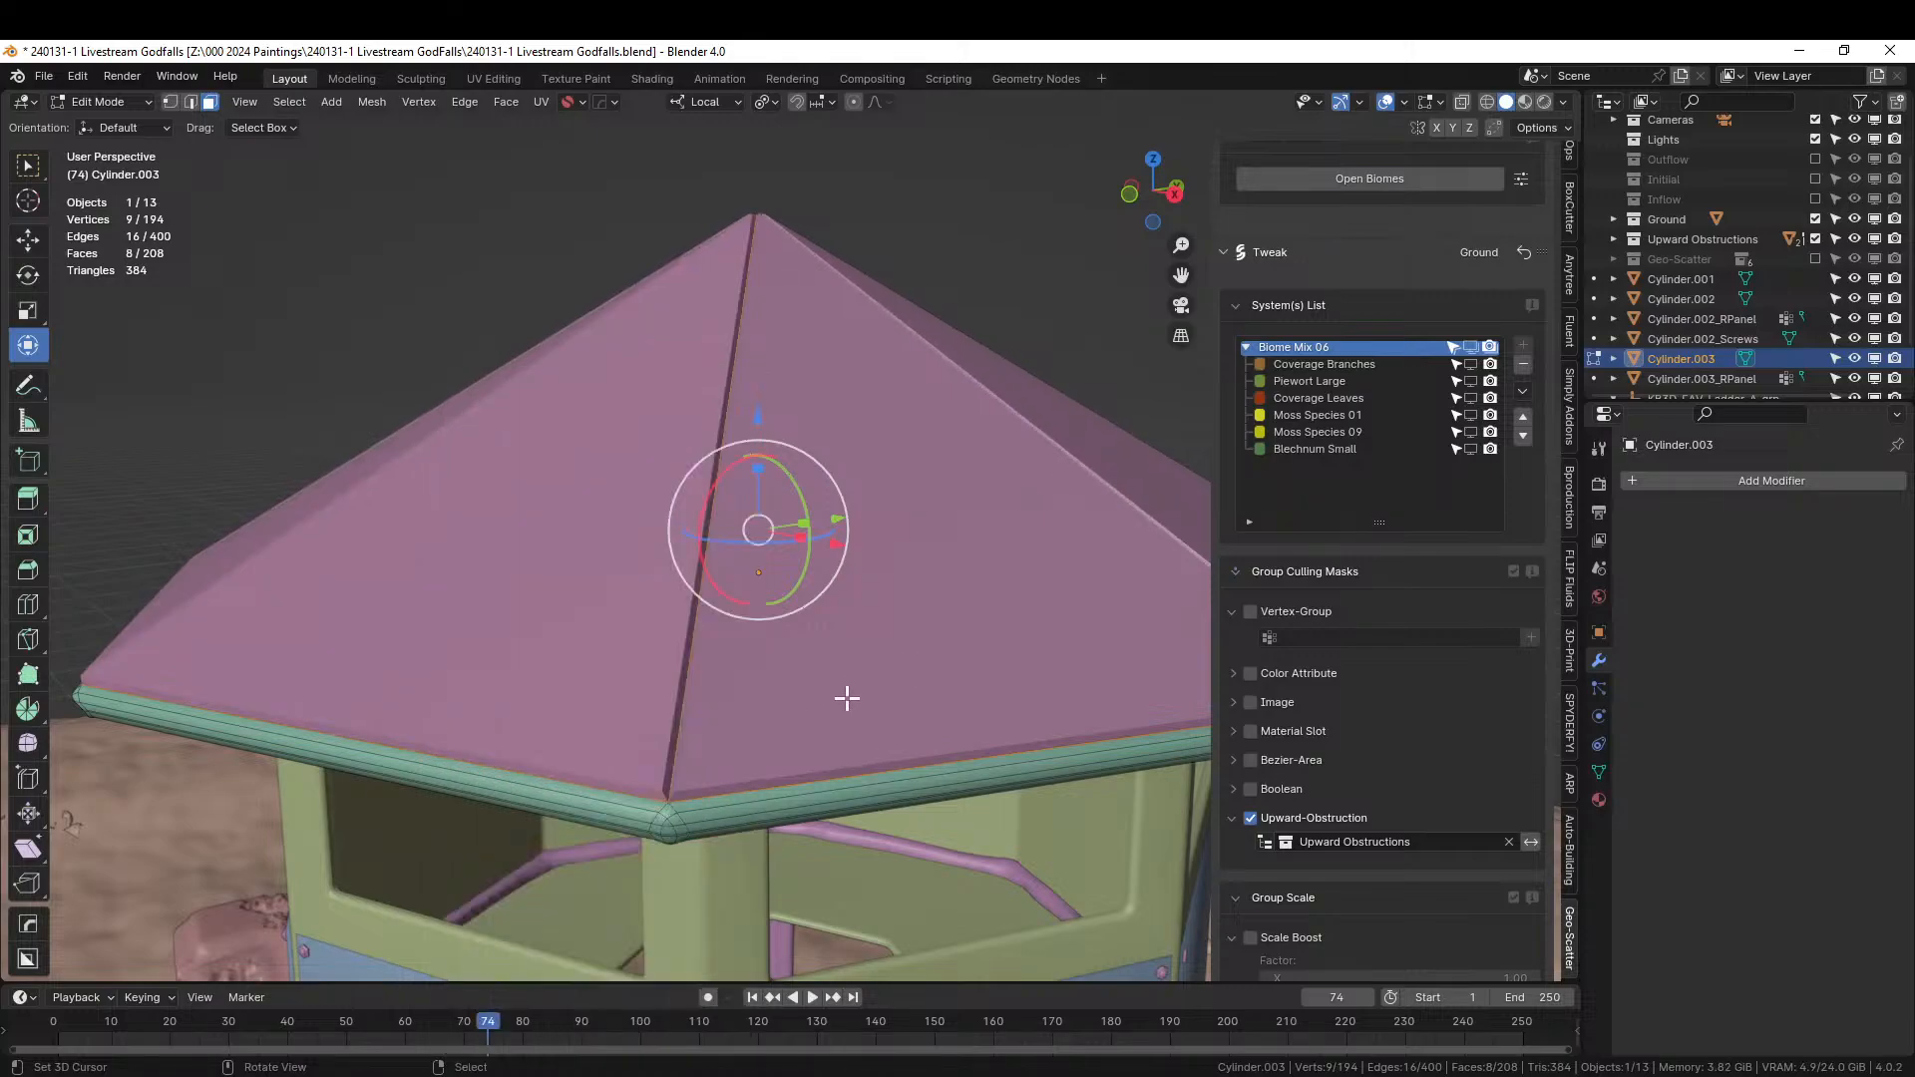
# Set both the minimum and maximum depth of the roof's random panels to 0.0125.
pyautogui.press('F9')
pyautogui.click(988, 715)
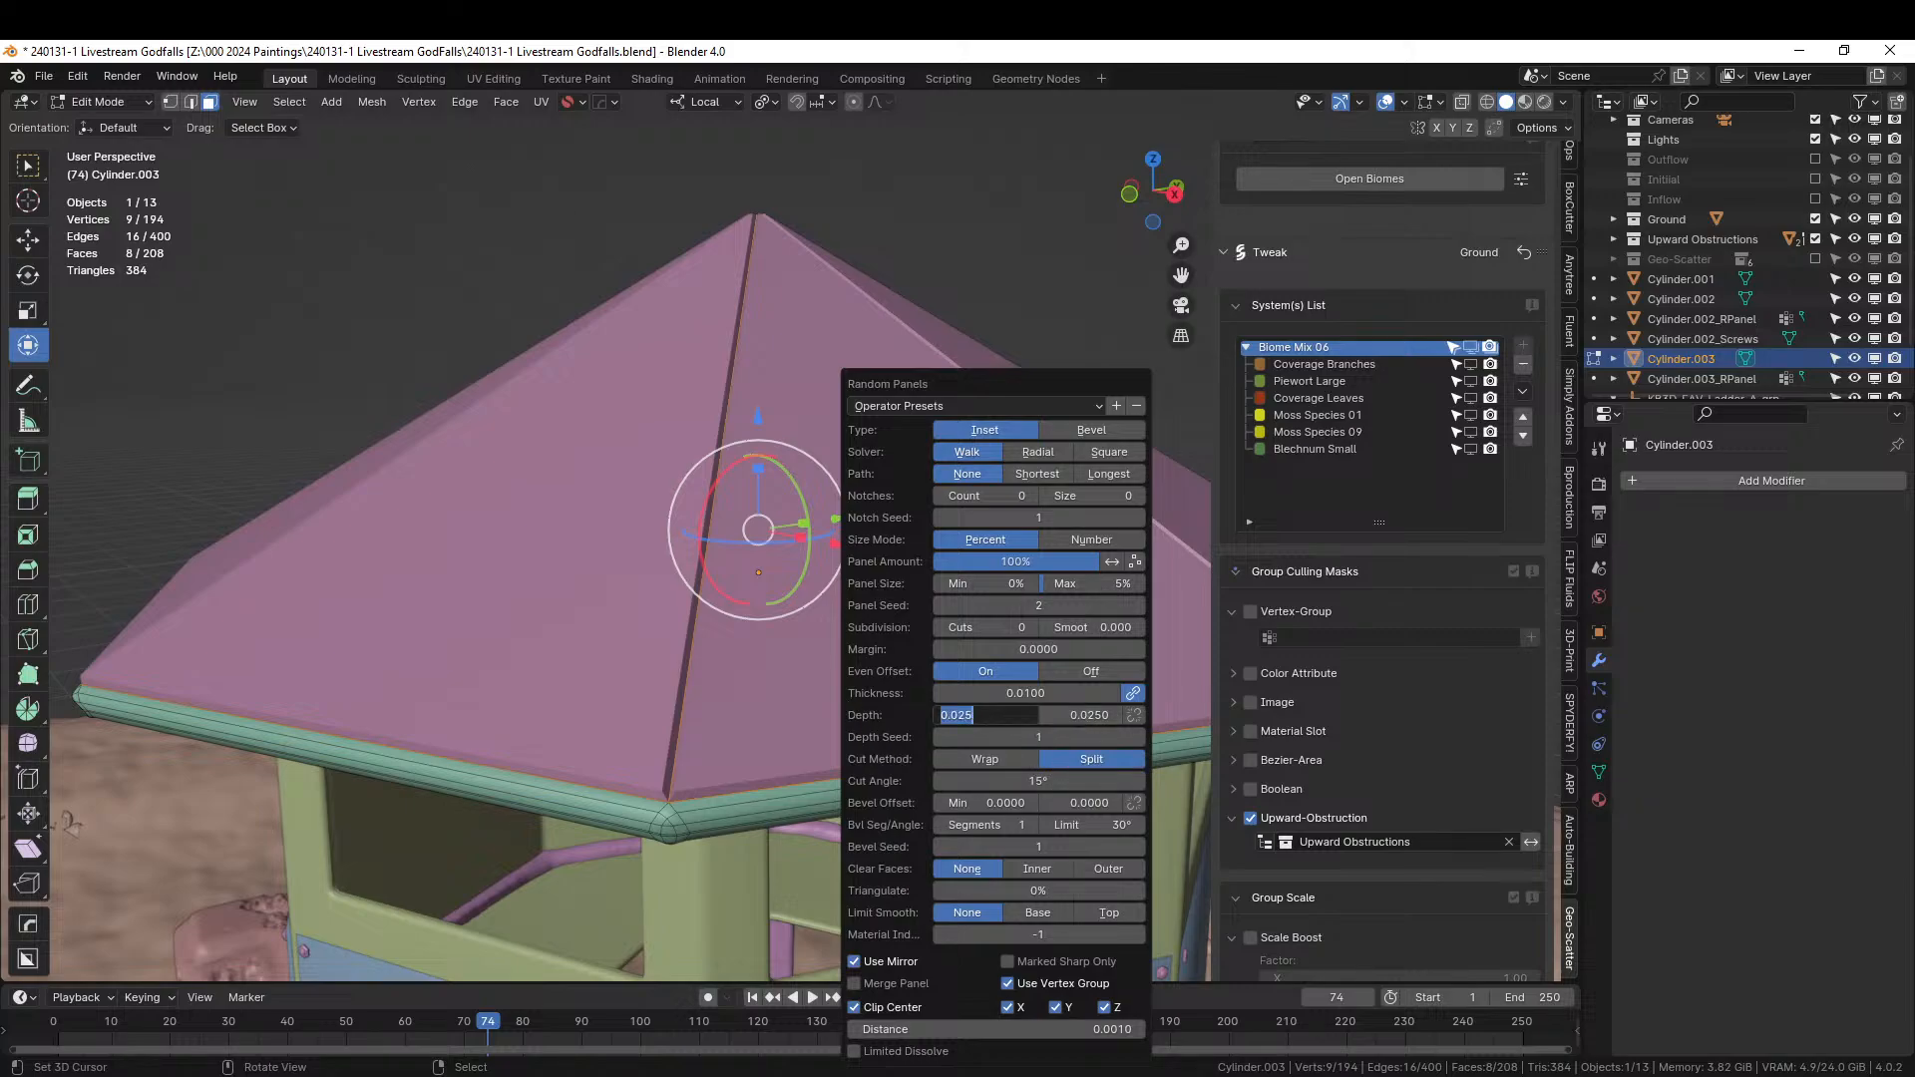
pyautogui.write('.0125')
pyautogui.press('Tab')
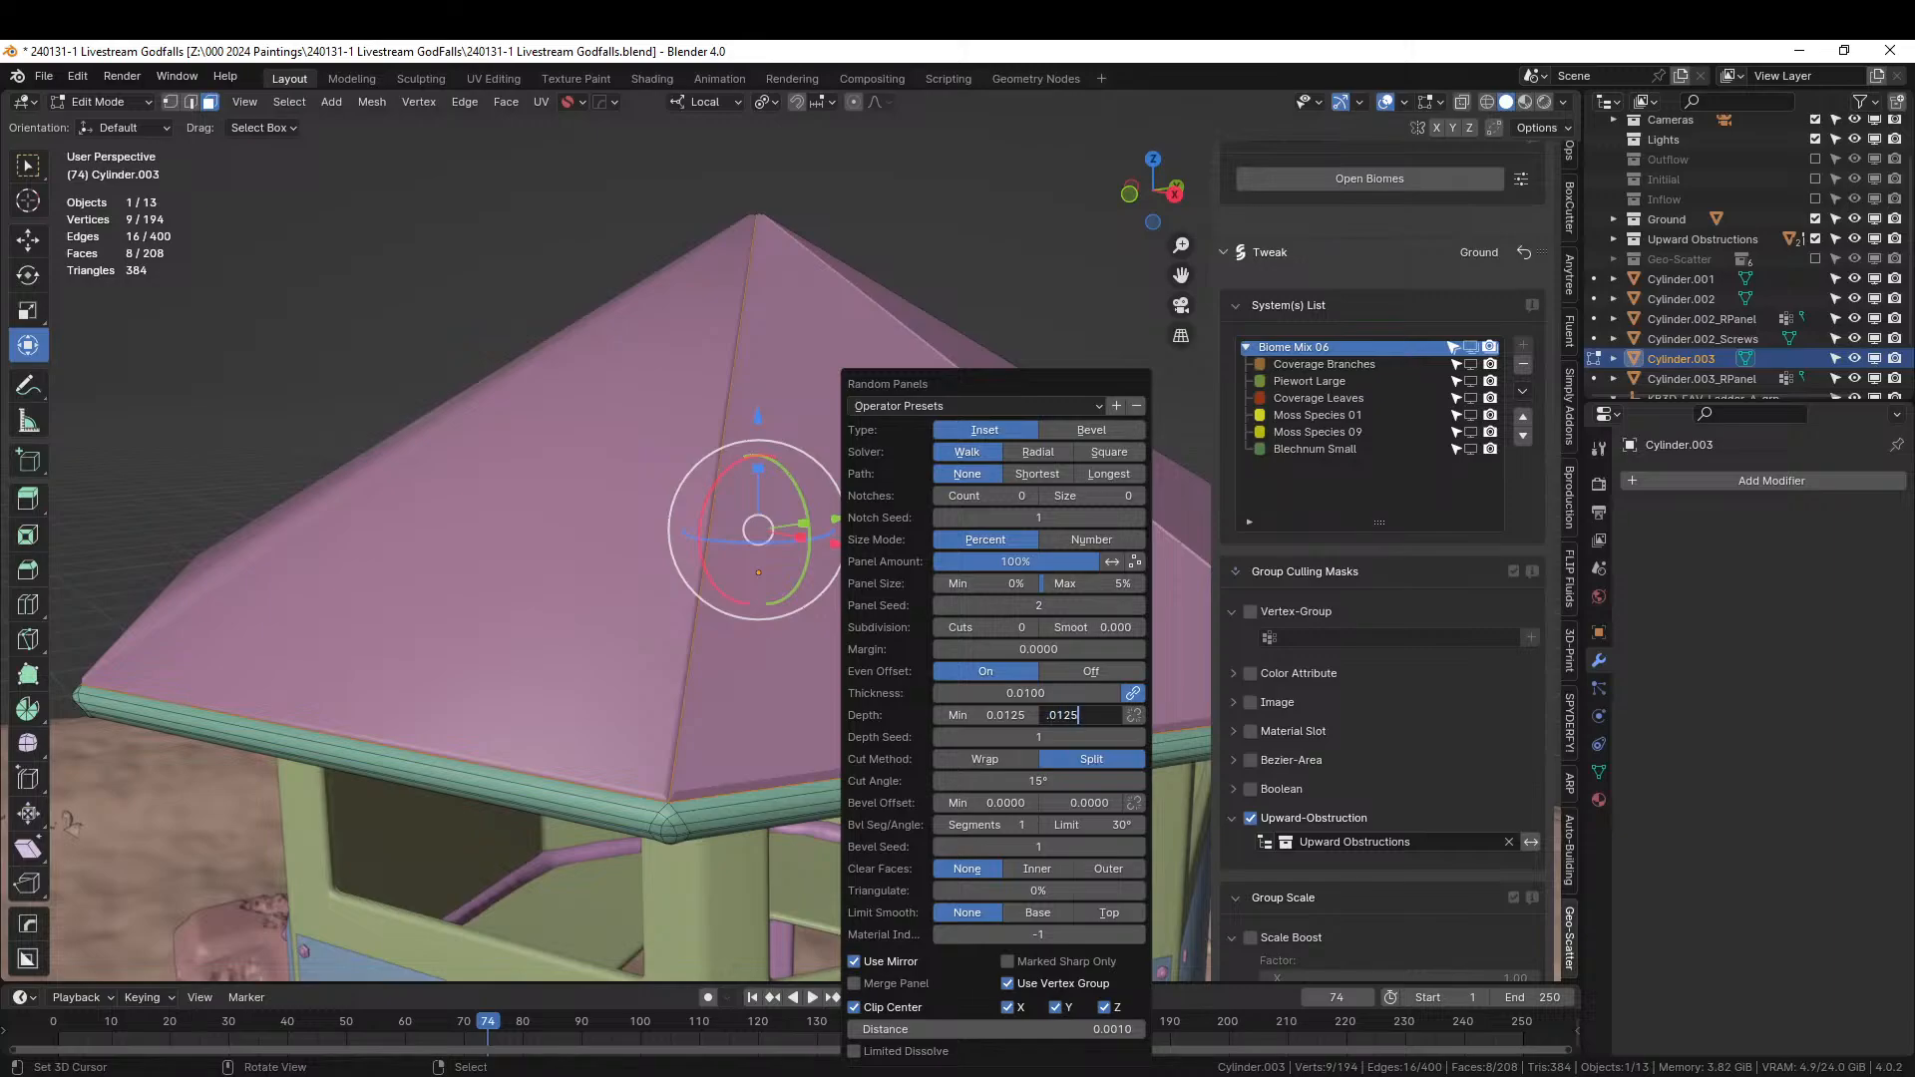
pyautogui.write('.0125')
pyautogui.press('Return')
pyautogui.moveTo(662, 684); pyautogui.dragTo(851, 697, button='middle')
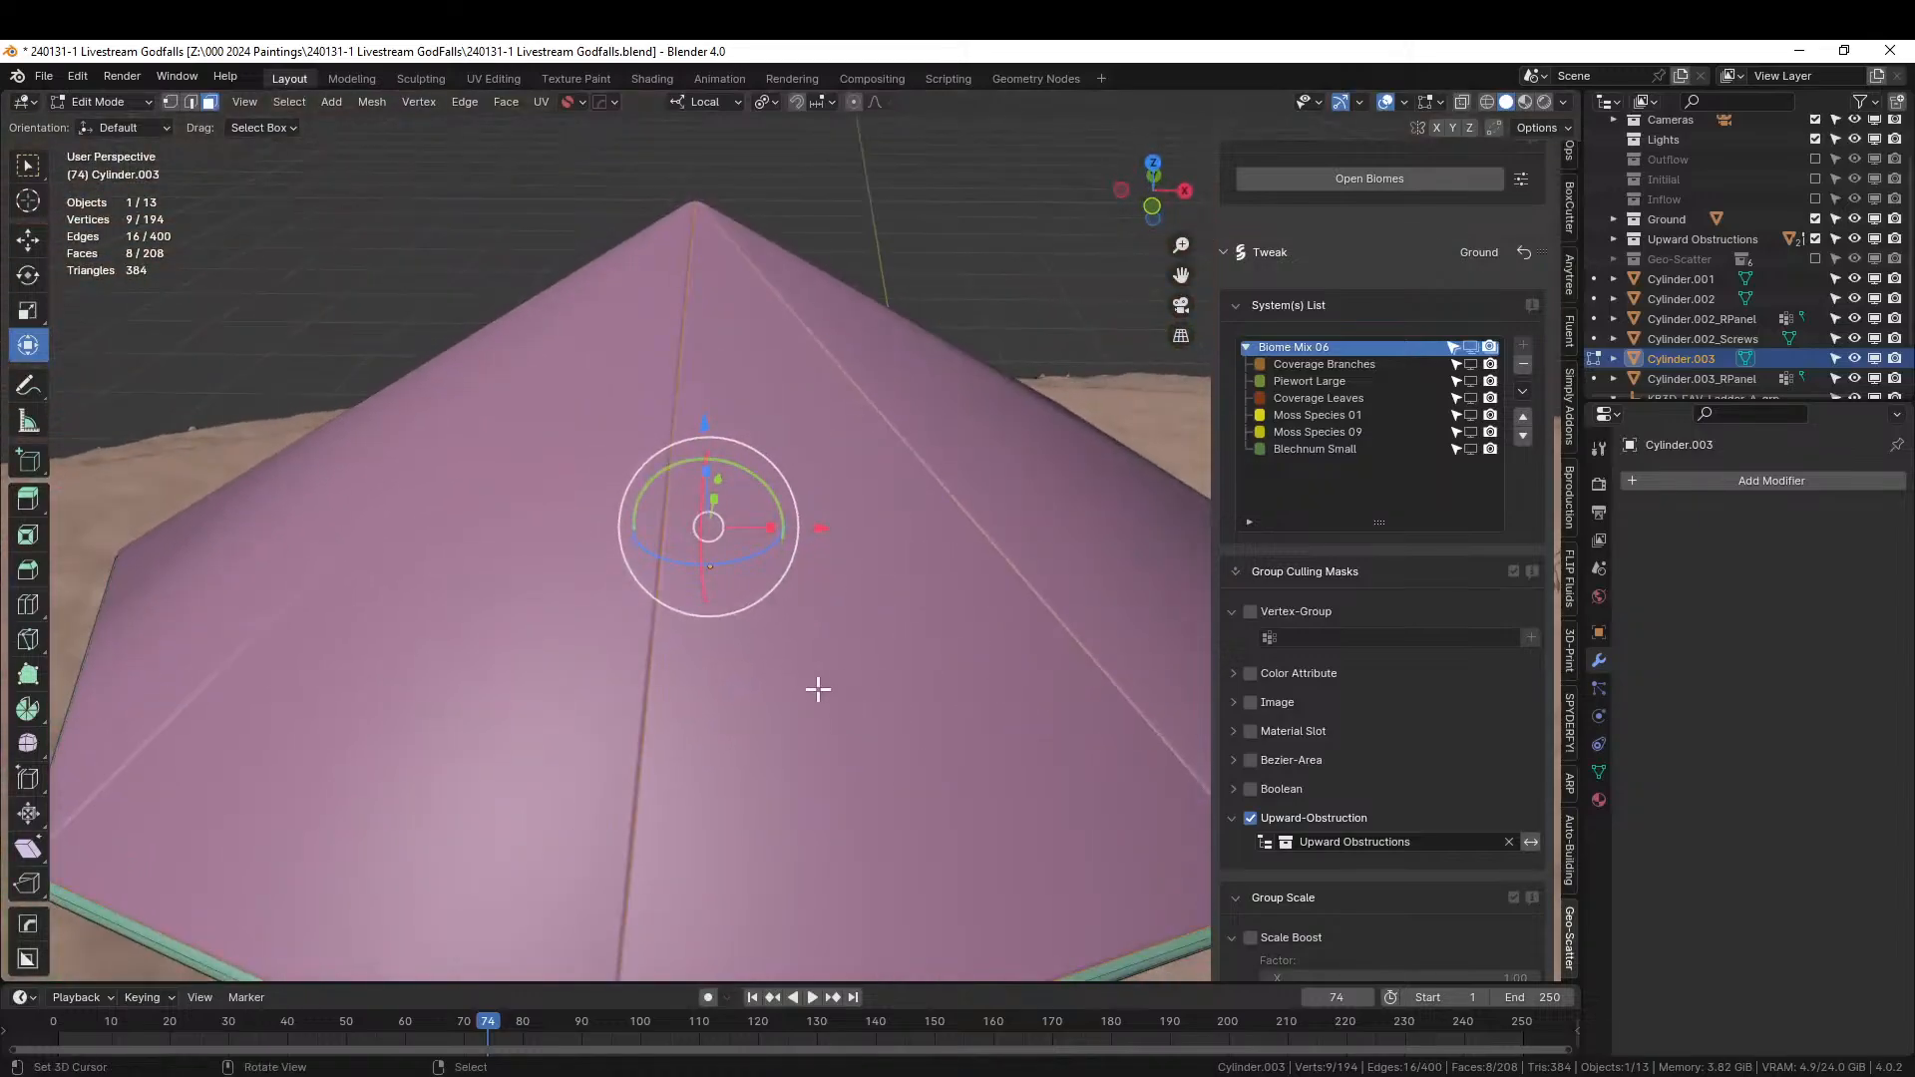
# Return to Object Mode, generate Panel Screws on the roof panel object using the roundhead01 mesh, and save the file.
pyautogui.click(840, 636)
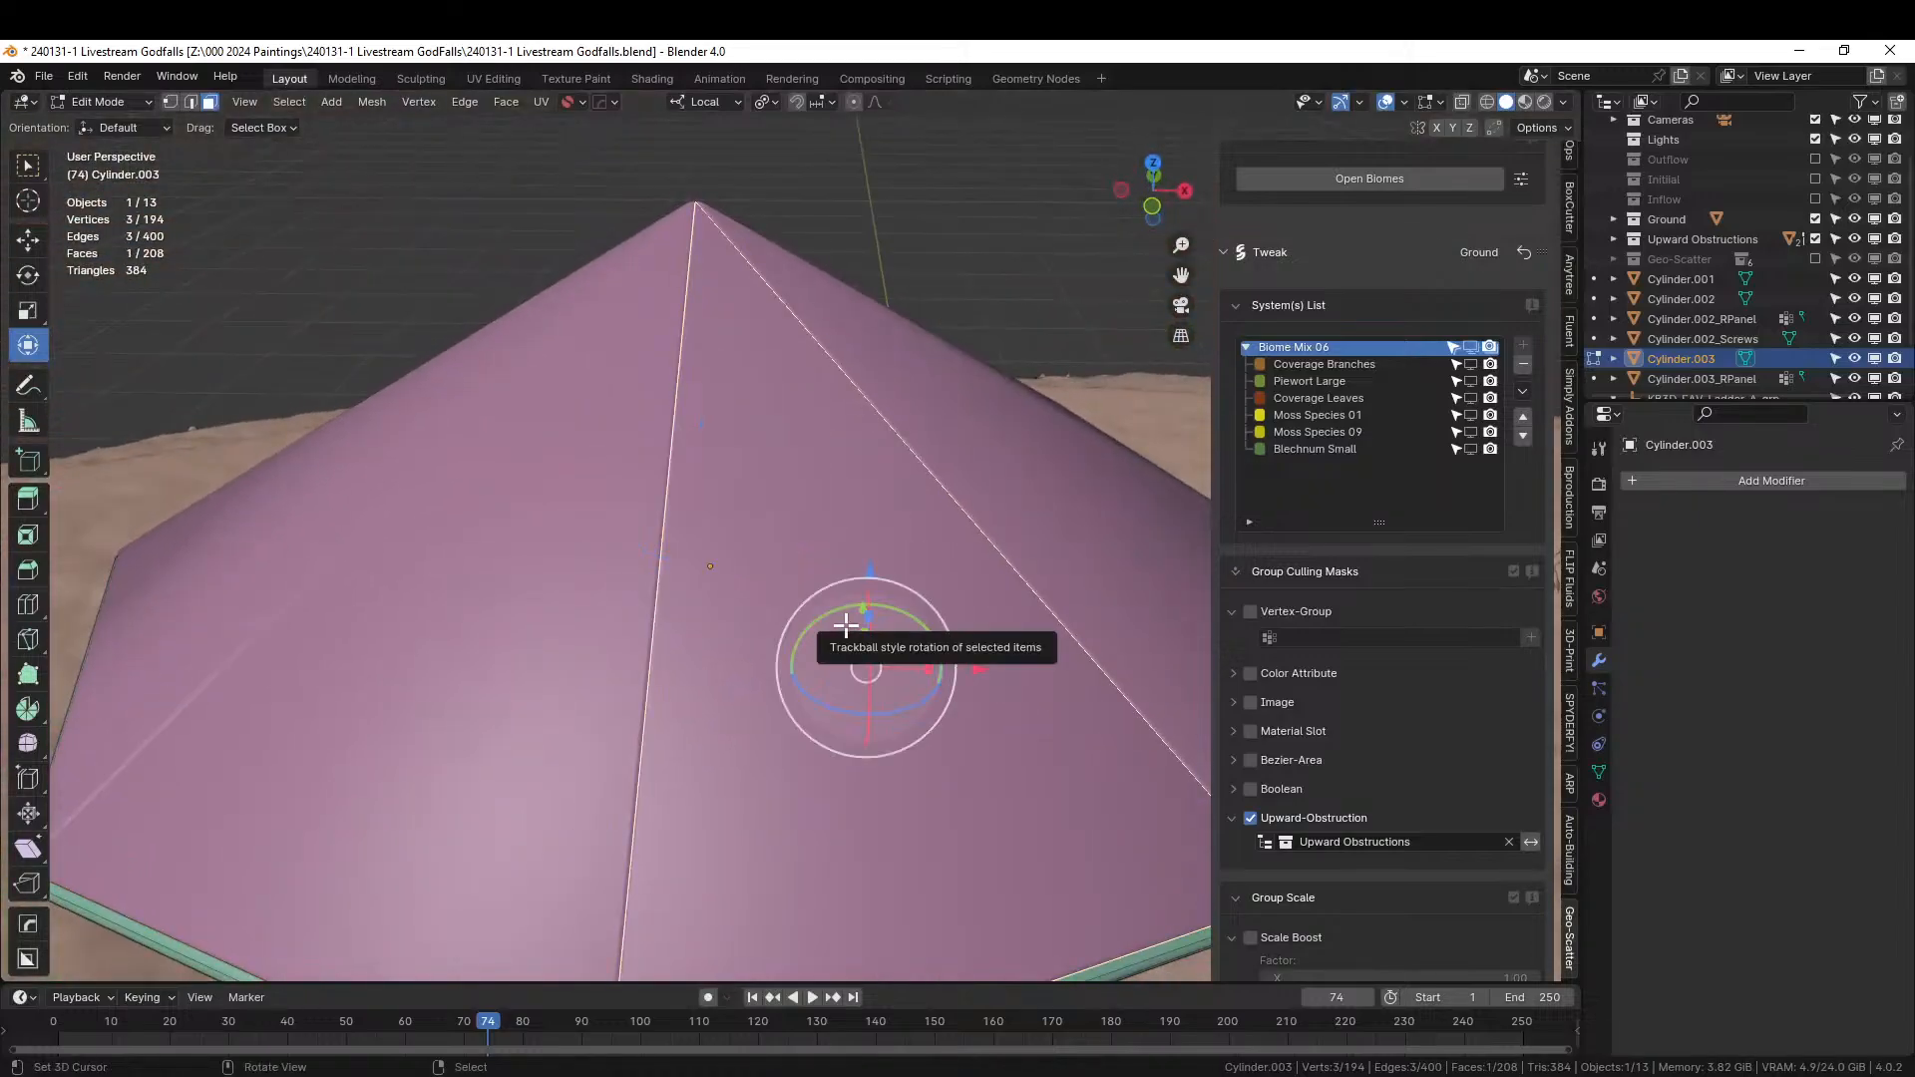
pyautogui.press('Tab')
pyautogui.click(620, 470)
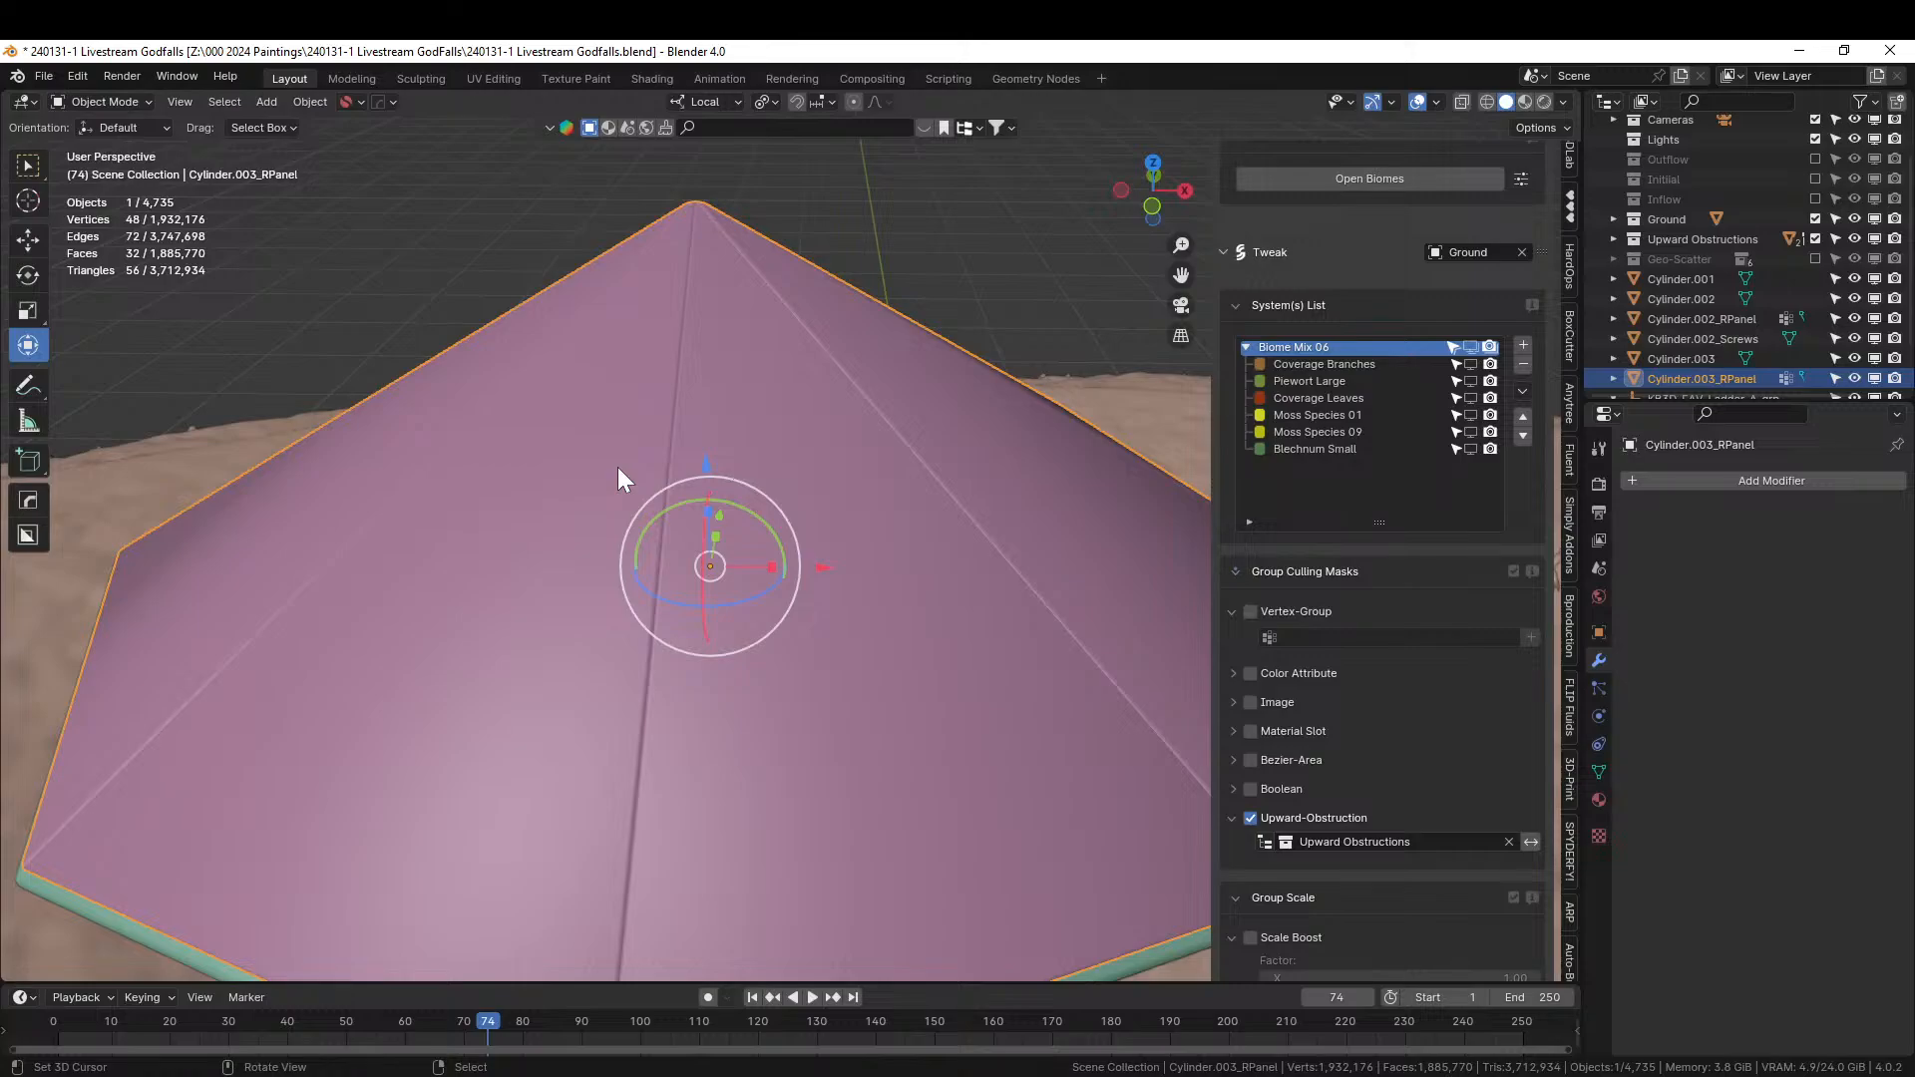
pyautogui.hotkey('shift', 'q')
pyautogui.moveTo(589, 685)
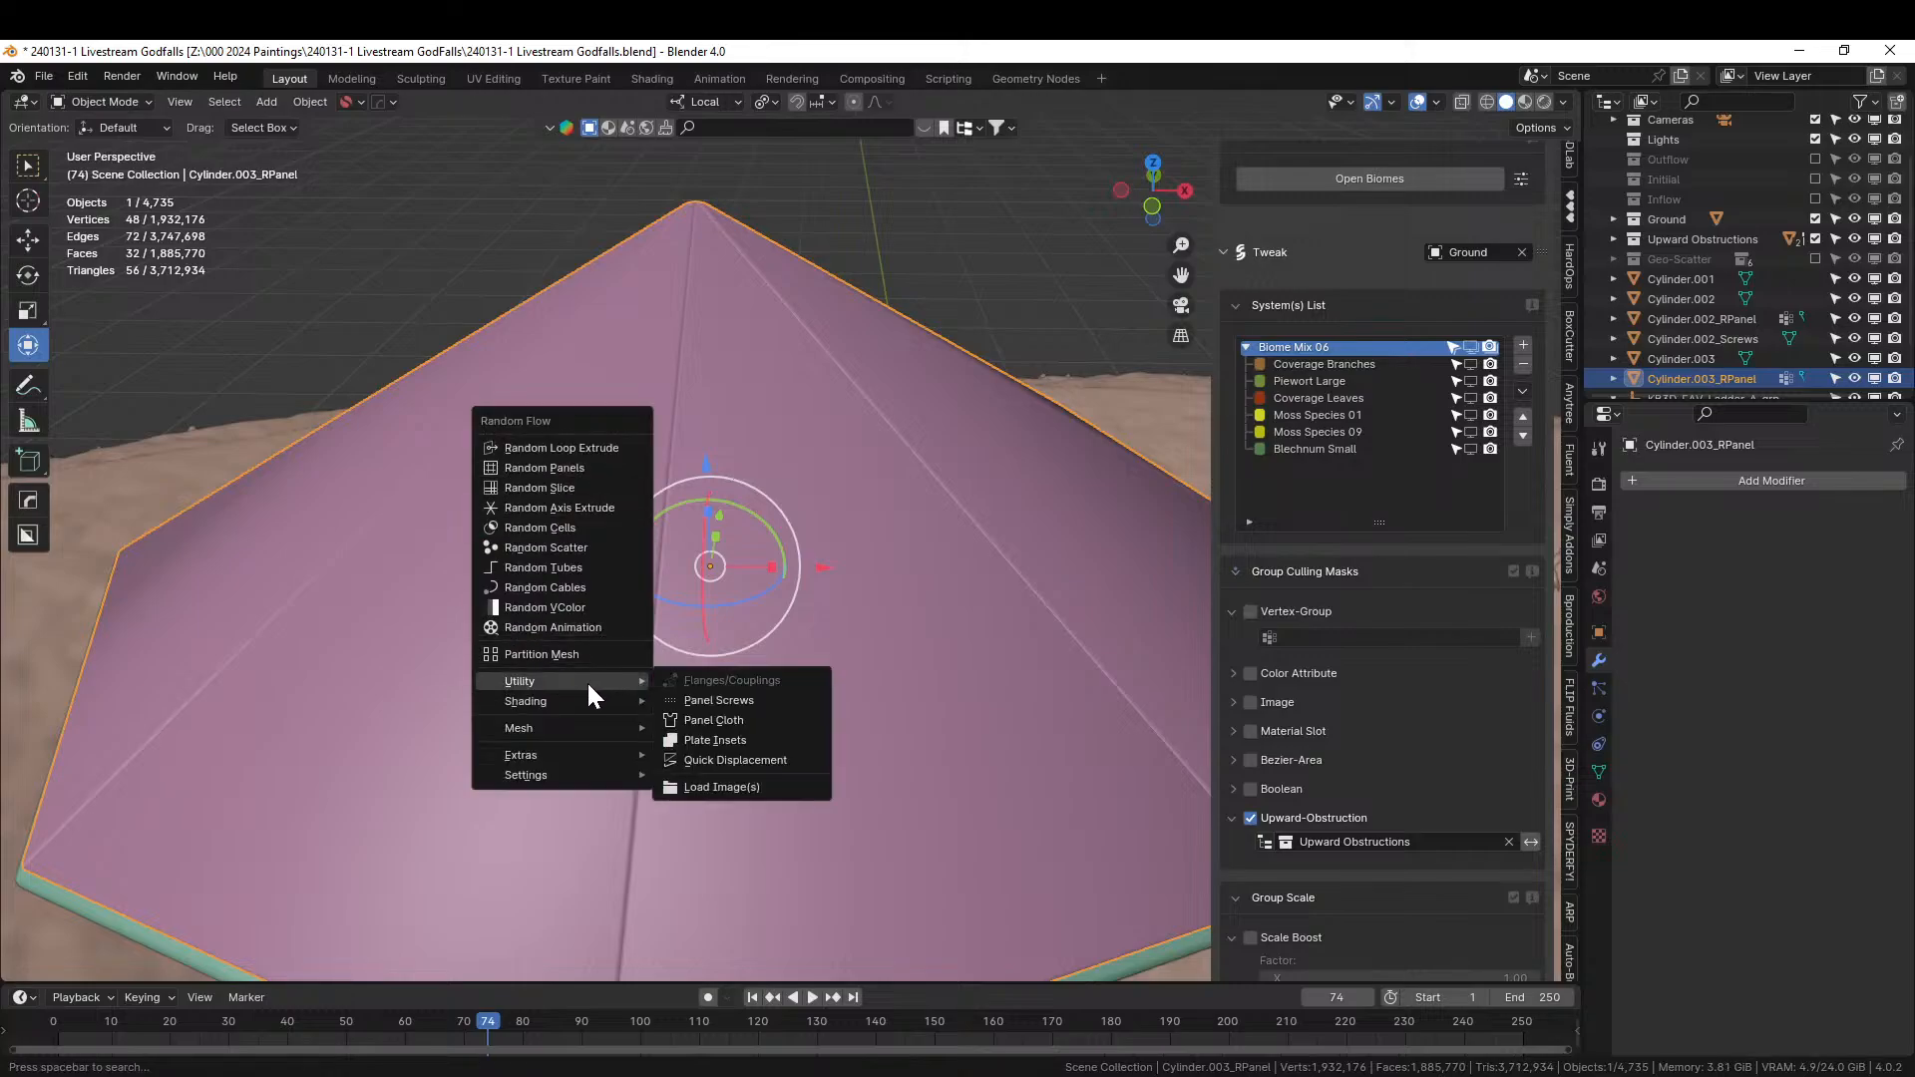
pyautogui.click(738, 702)
pyautogui.click(932, 759)
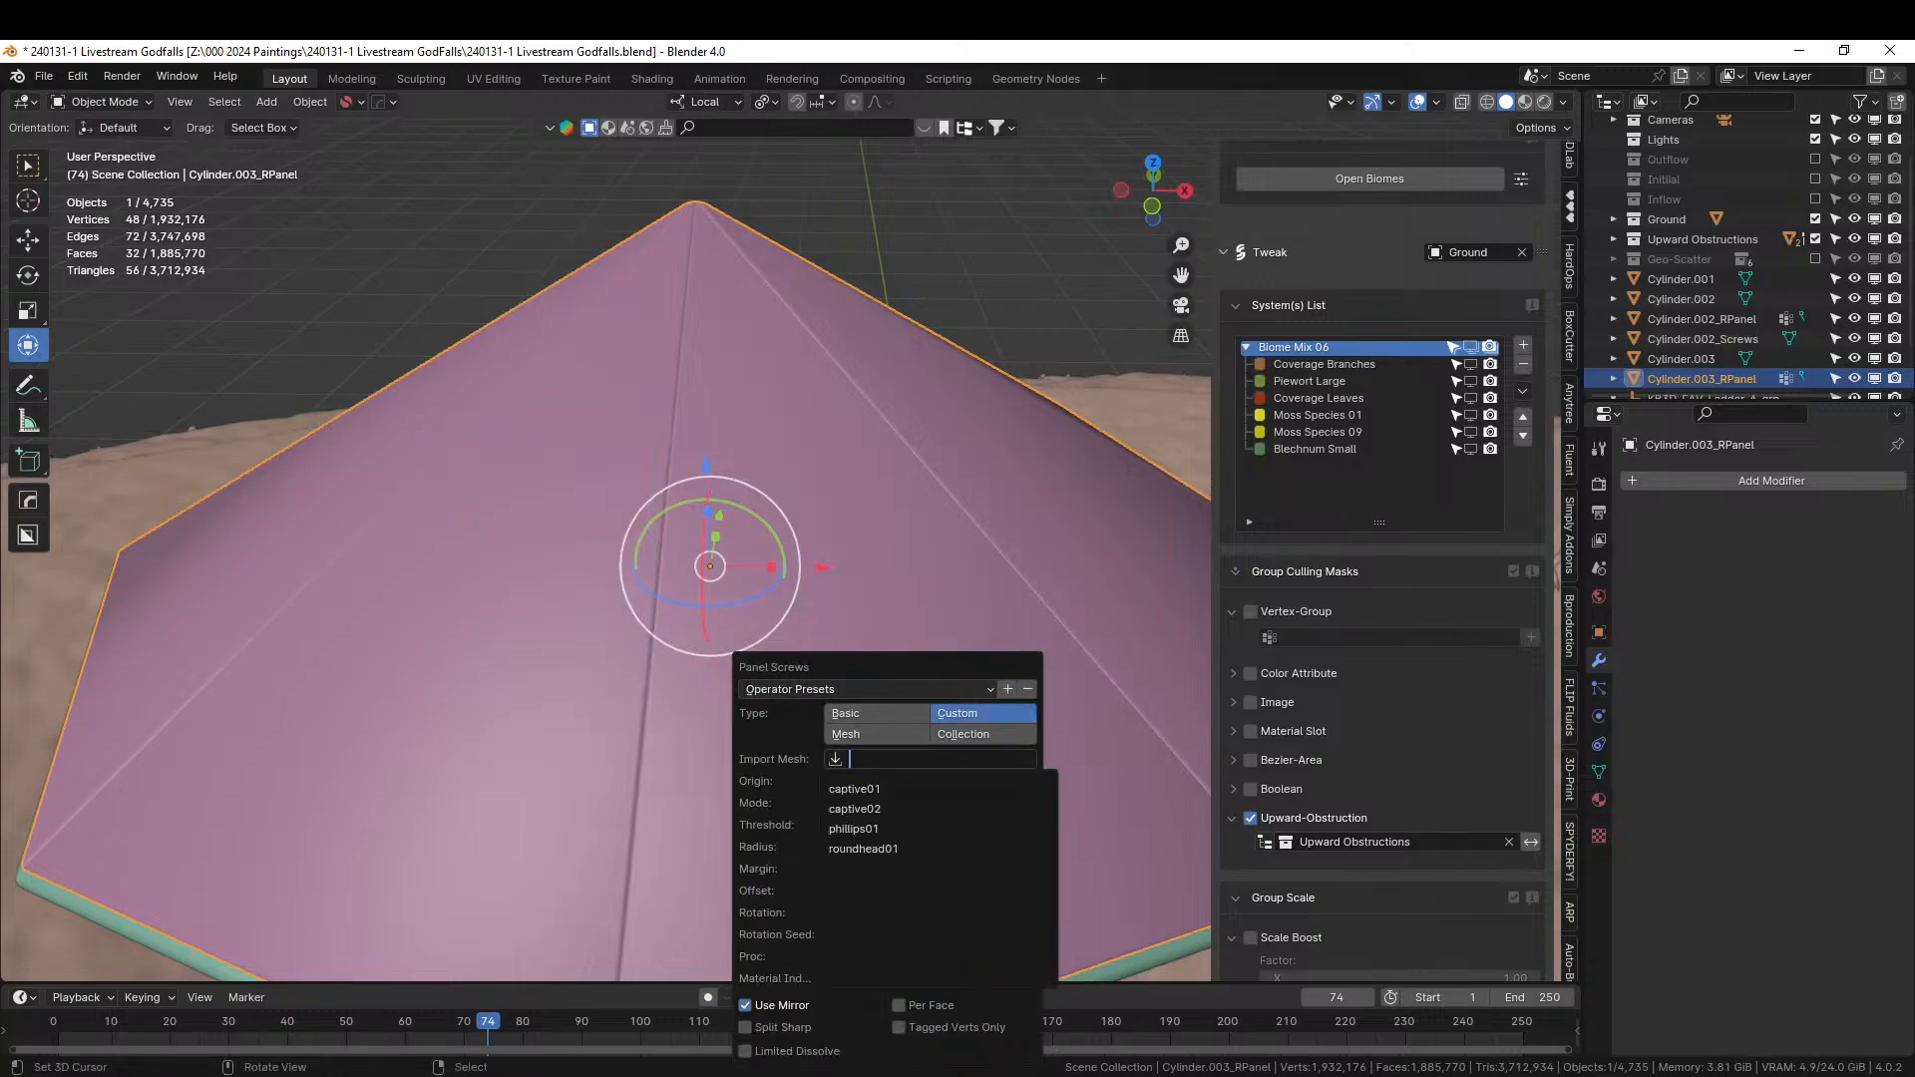
pyautogui.click(863, 849)
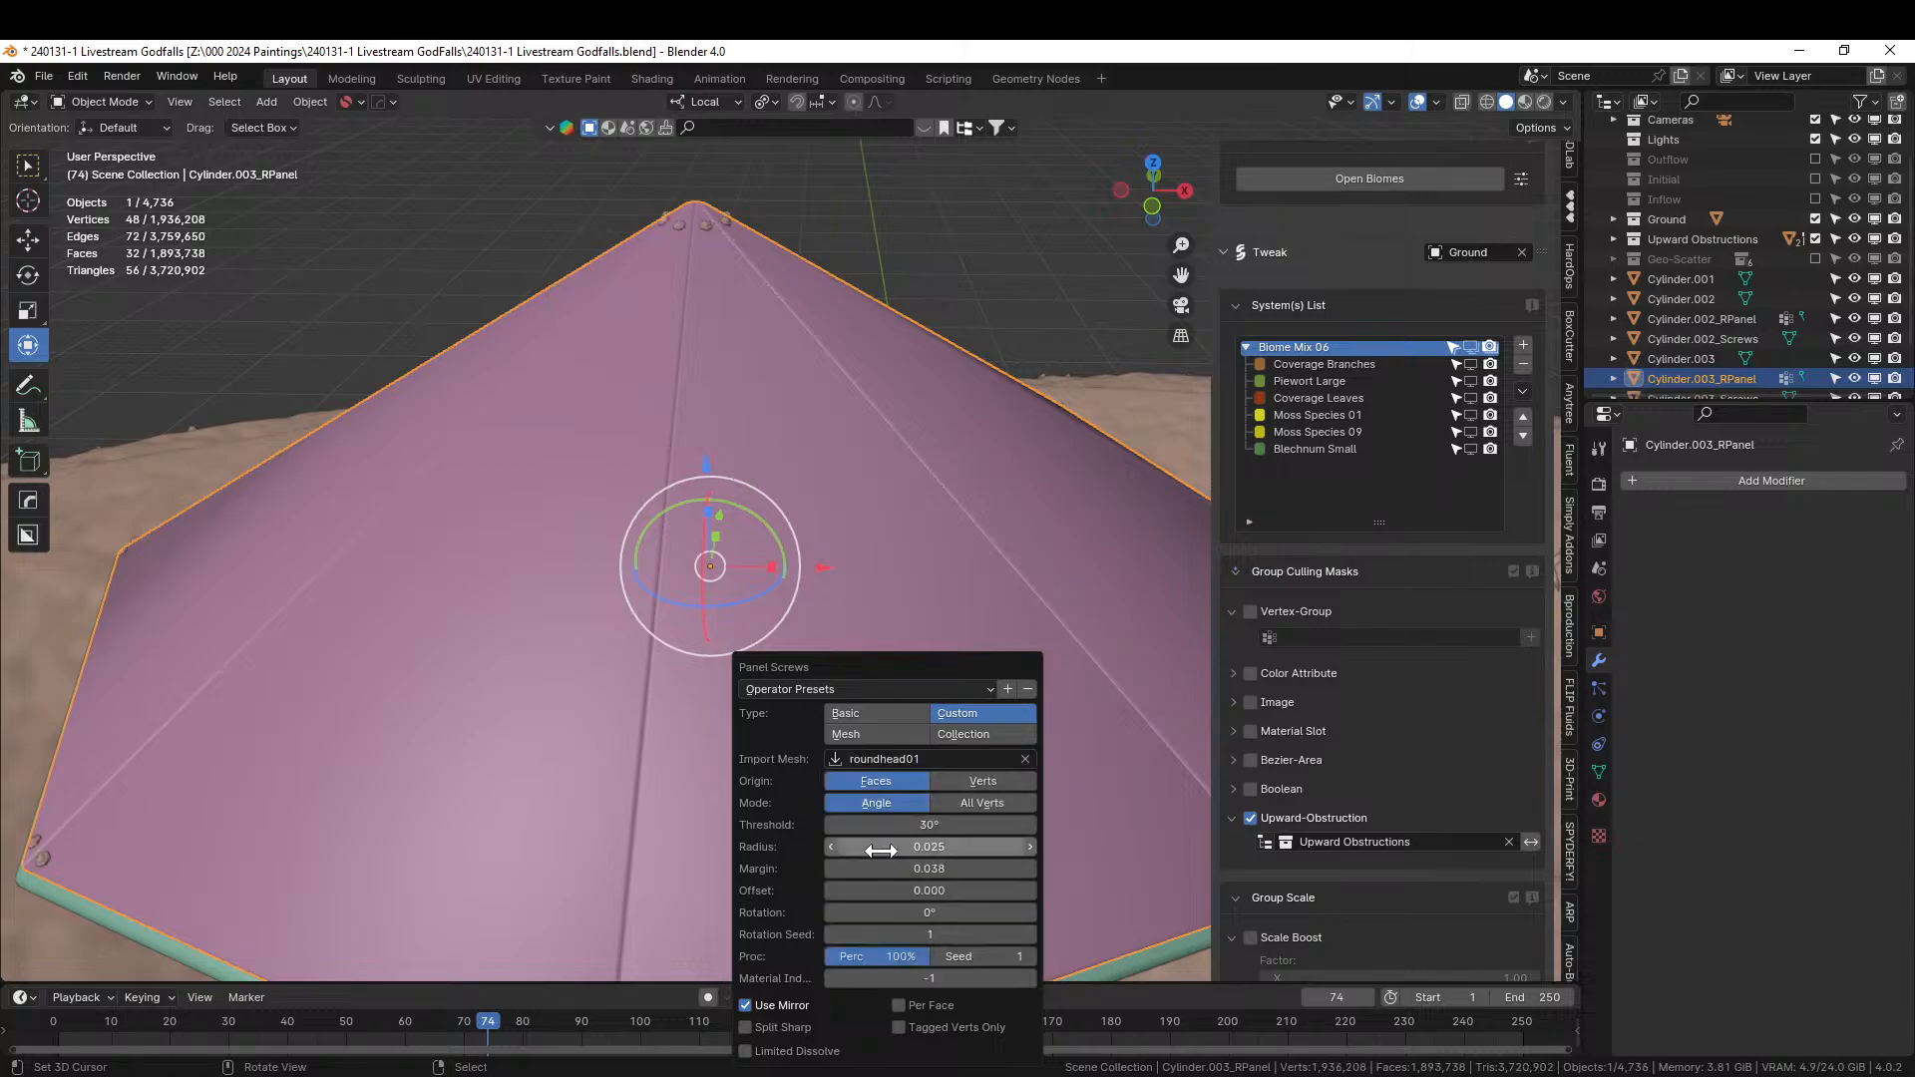
pyautogui.moveTo(708, 758); pyautogui.dragTo(665, 739, button='middle')
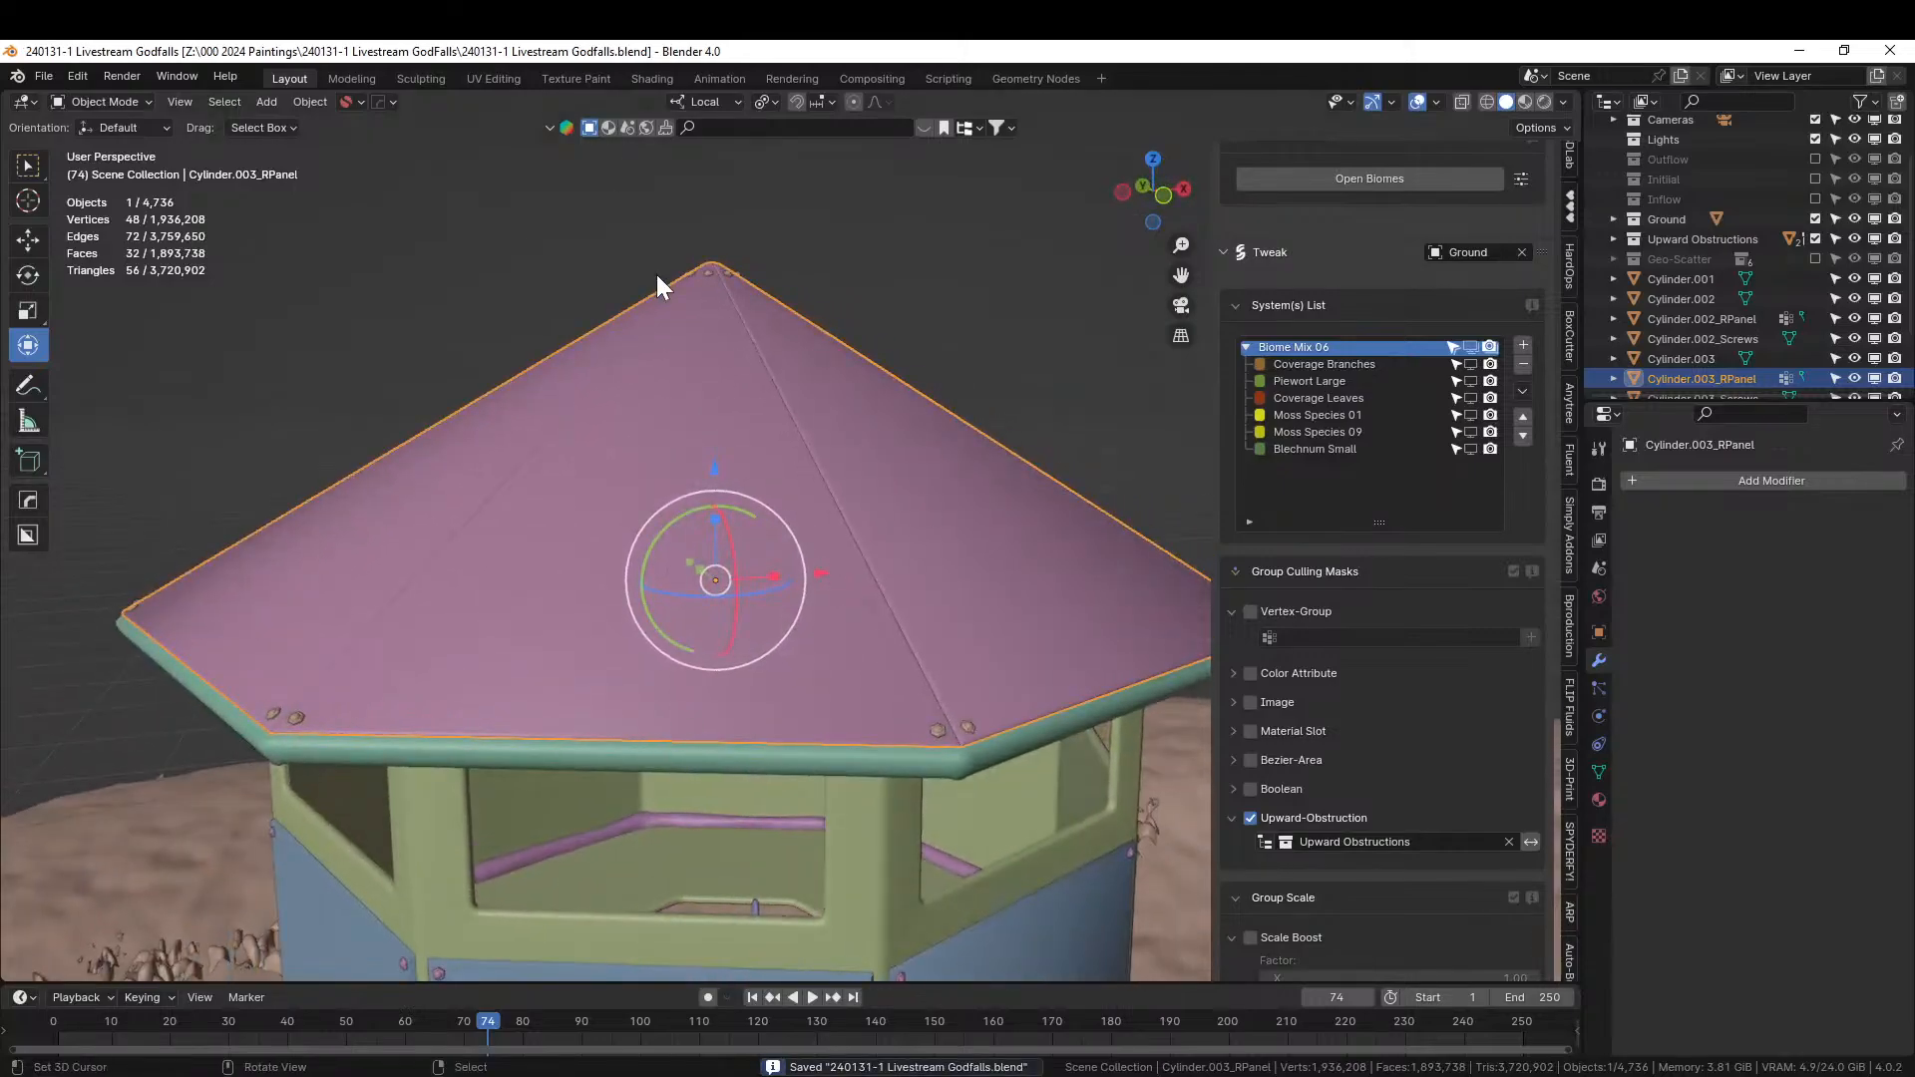
# Examine the screwed roof, the cabin, and the rock and legs supporting the tower from several angles.
pyautogui.scroll(-4, 658, 289)
pyautogui.moveTo(658, 307); pyautogui.dragTo(419, 40, button='middle')
pyautogui.scroll(3, 607, 261)
pyautogui.scroll(-7, 559, 330)
pyautogui.moveTo(467, 1030); pyautogui.dragTo(486, 1030, button='middle')
pyautogui.moveTo(768, 850); pyautogui.dragTo(604, 738, button='middle')
pyautogui.scroll(3, 855, 745)
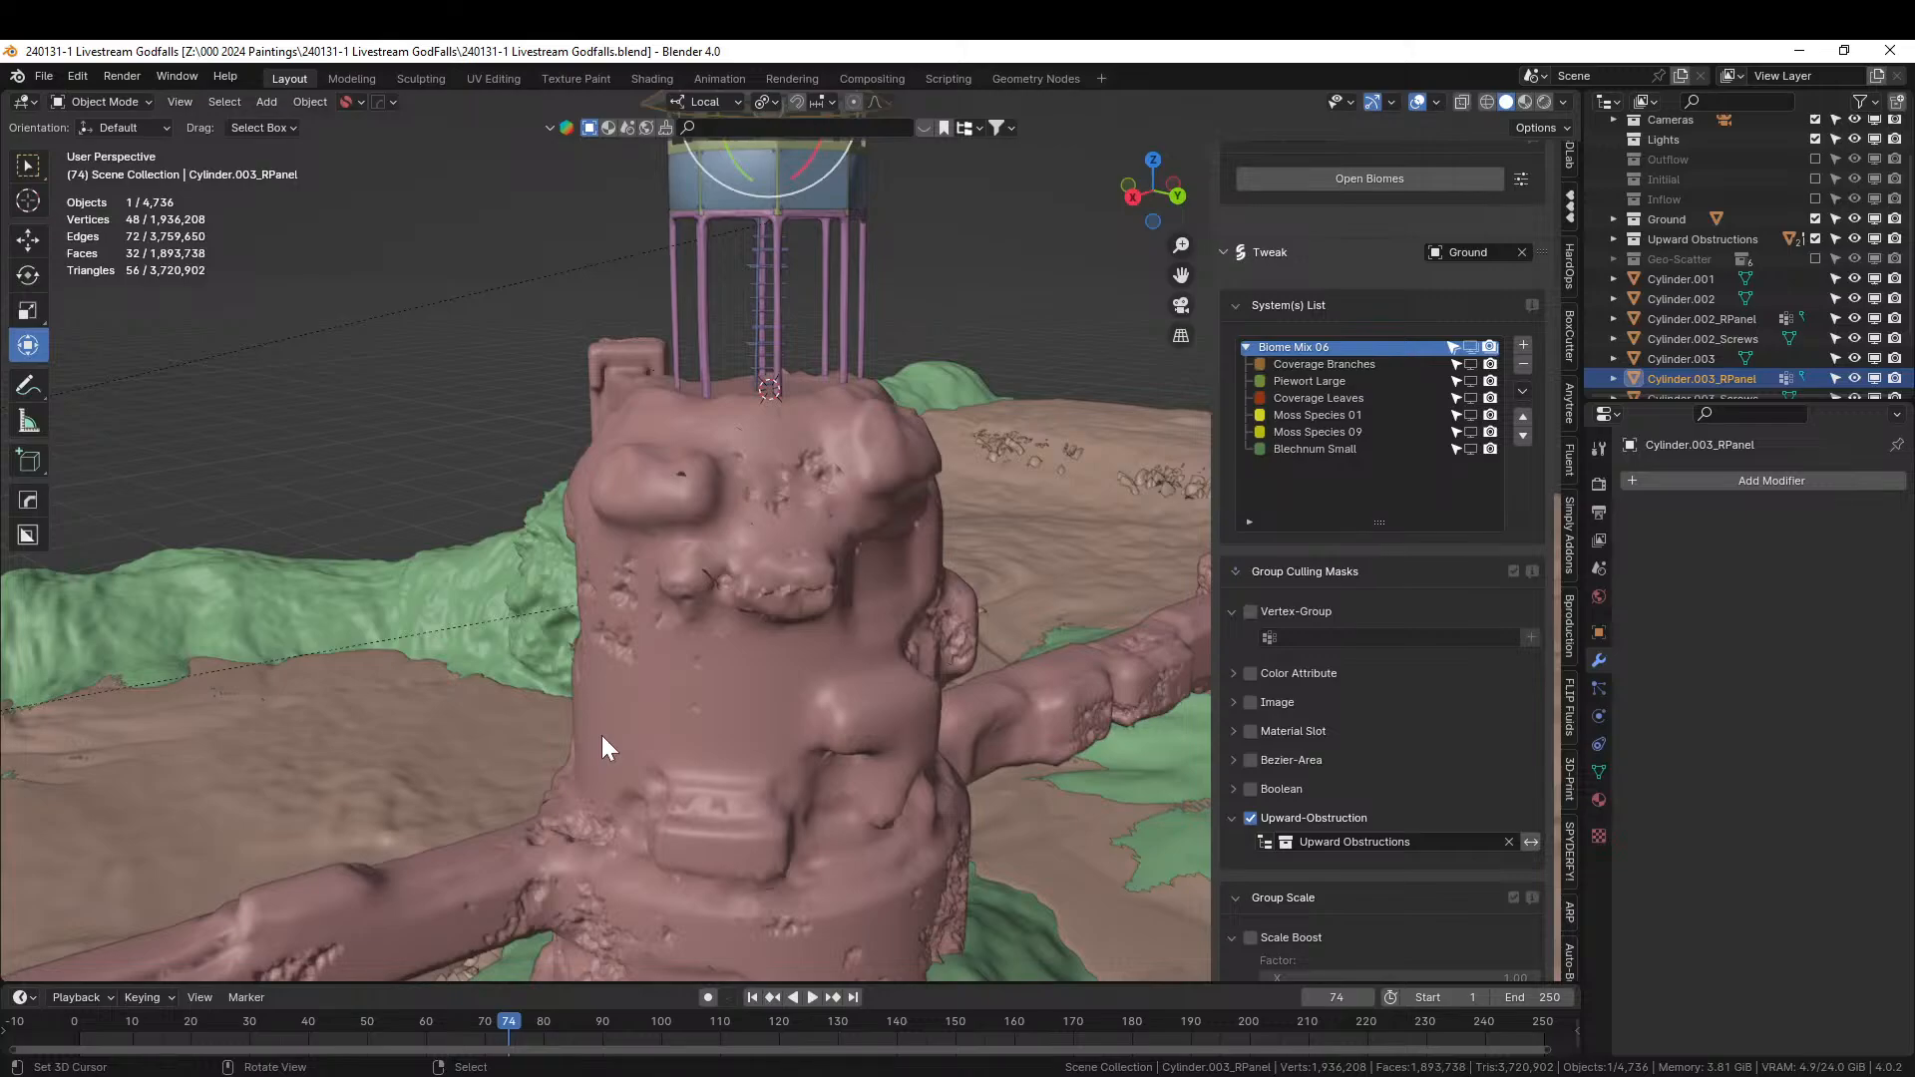
pyautogui.scroll(2, 944, 494)
pyautogui.moveTo(944, 494); pyautogui.dragTo(852, 758, button='middle')
# Snap the 3D cursor to the tower's leg frame and add a NURBS path there.
pyautogui.click(681, 525)
pyautogui.hotkey('shift', 's')
pyautogui.press('Escape')
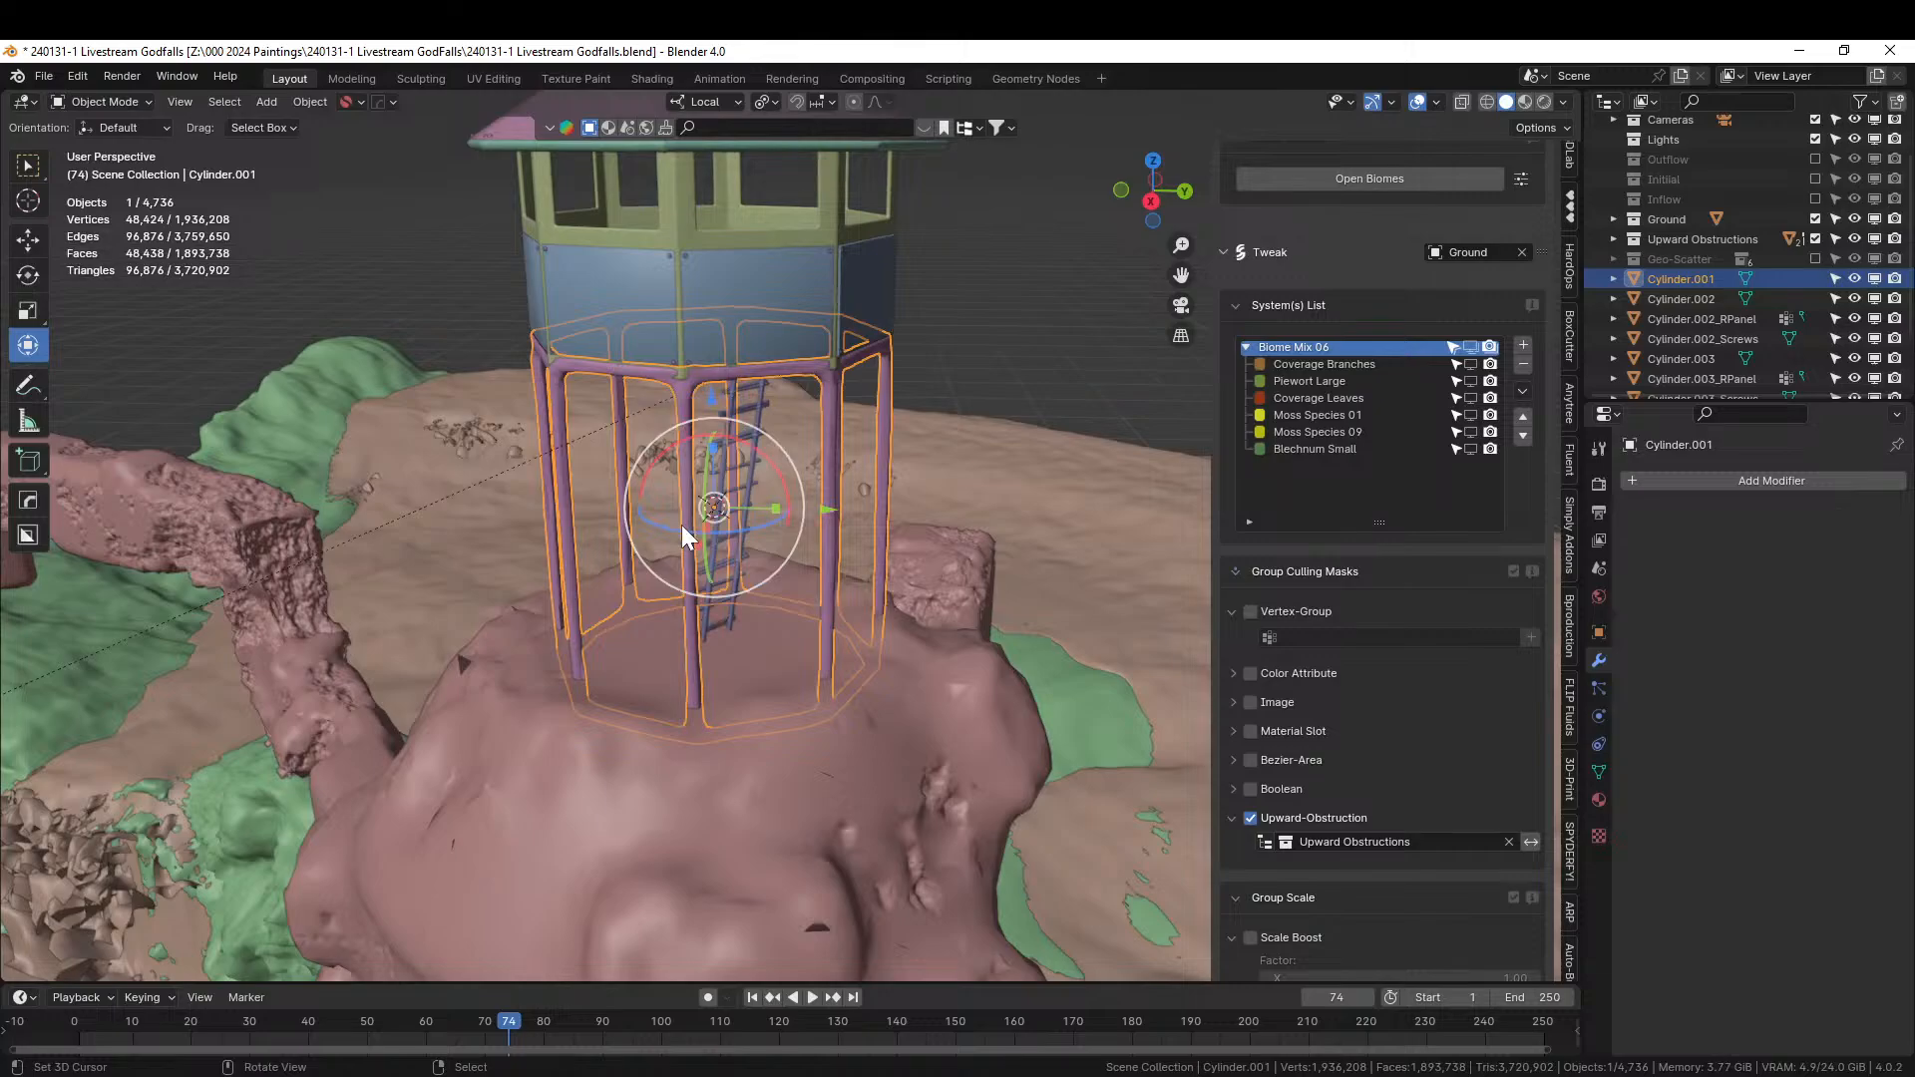
pyautogui.hotkey('shift', 'a')
pyautogui.moveTo(603, 546)
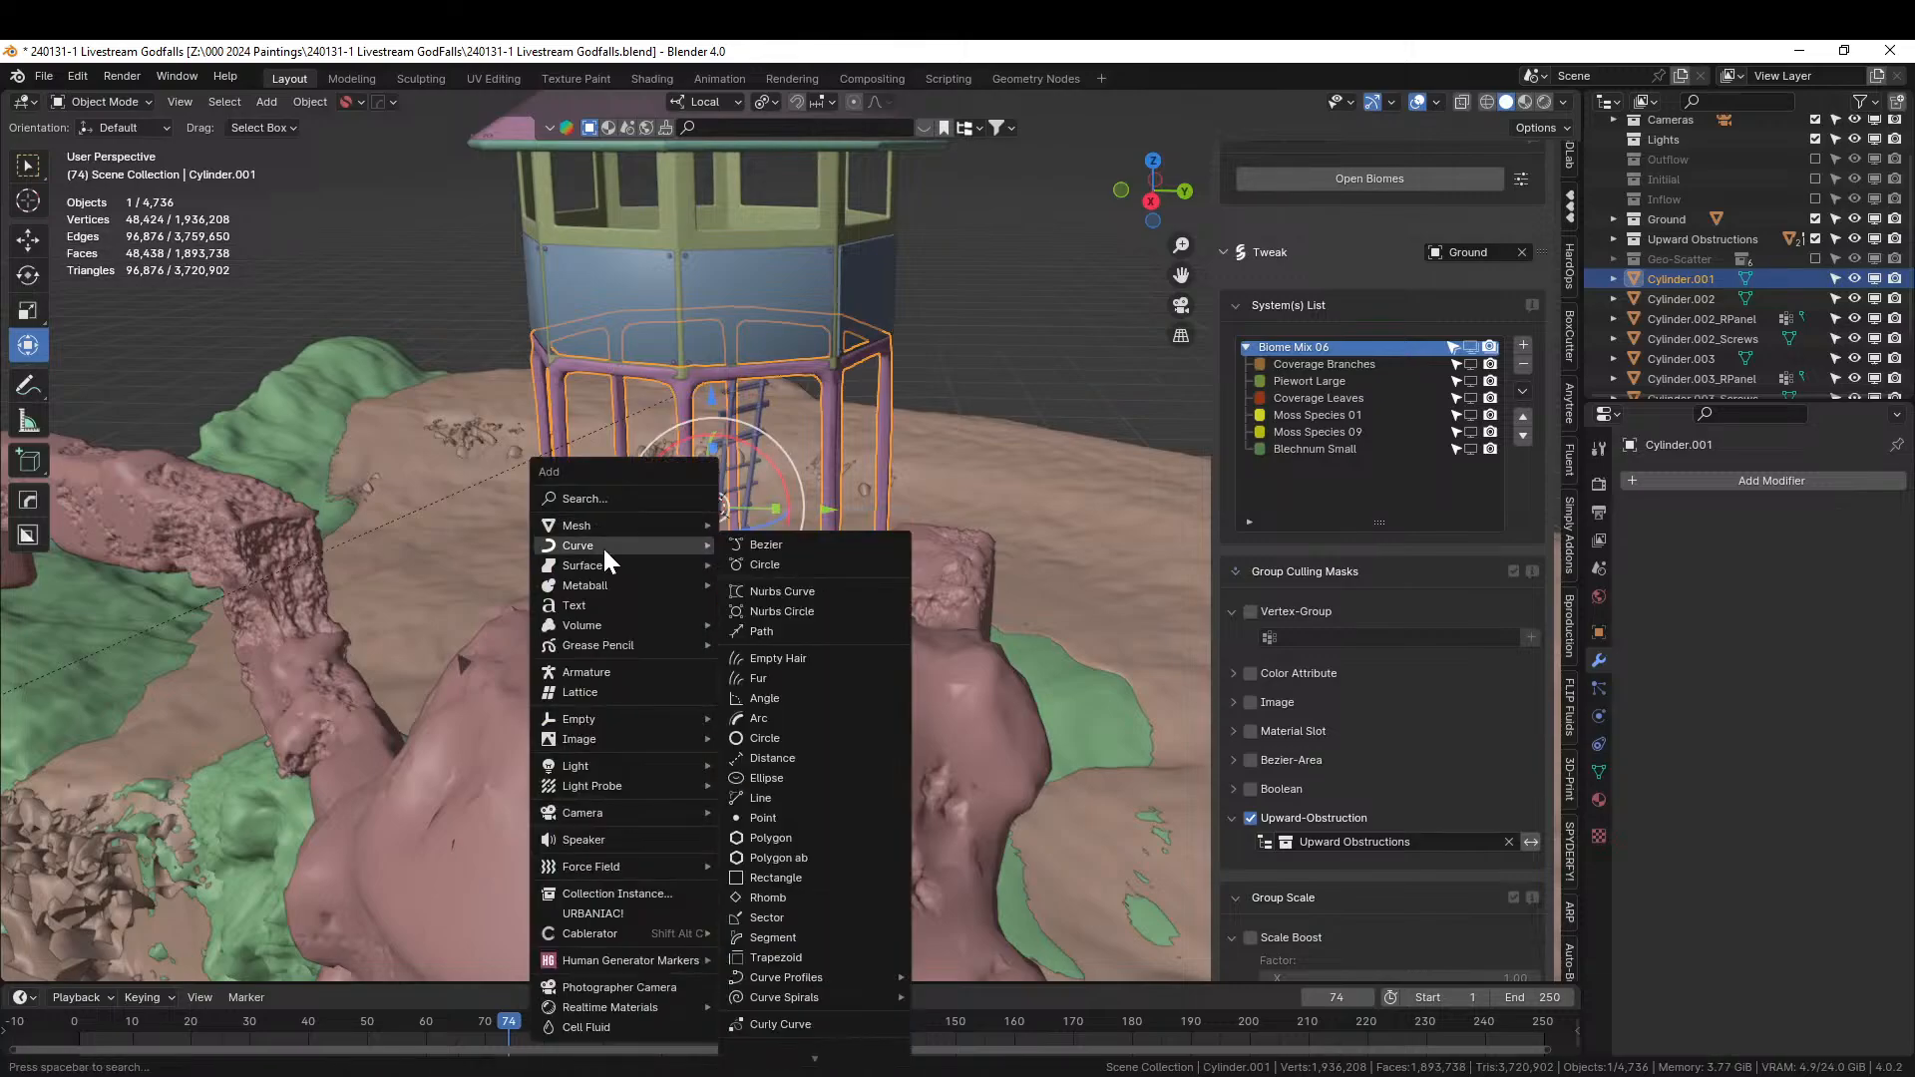
pyautogui.click(800, 627)
pyautogui.moveTo(804, 631); pyautogui.dragTo(697, 643, button='middle')
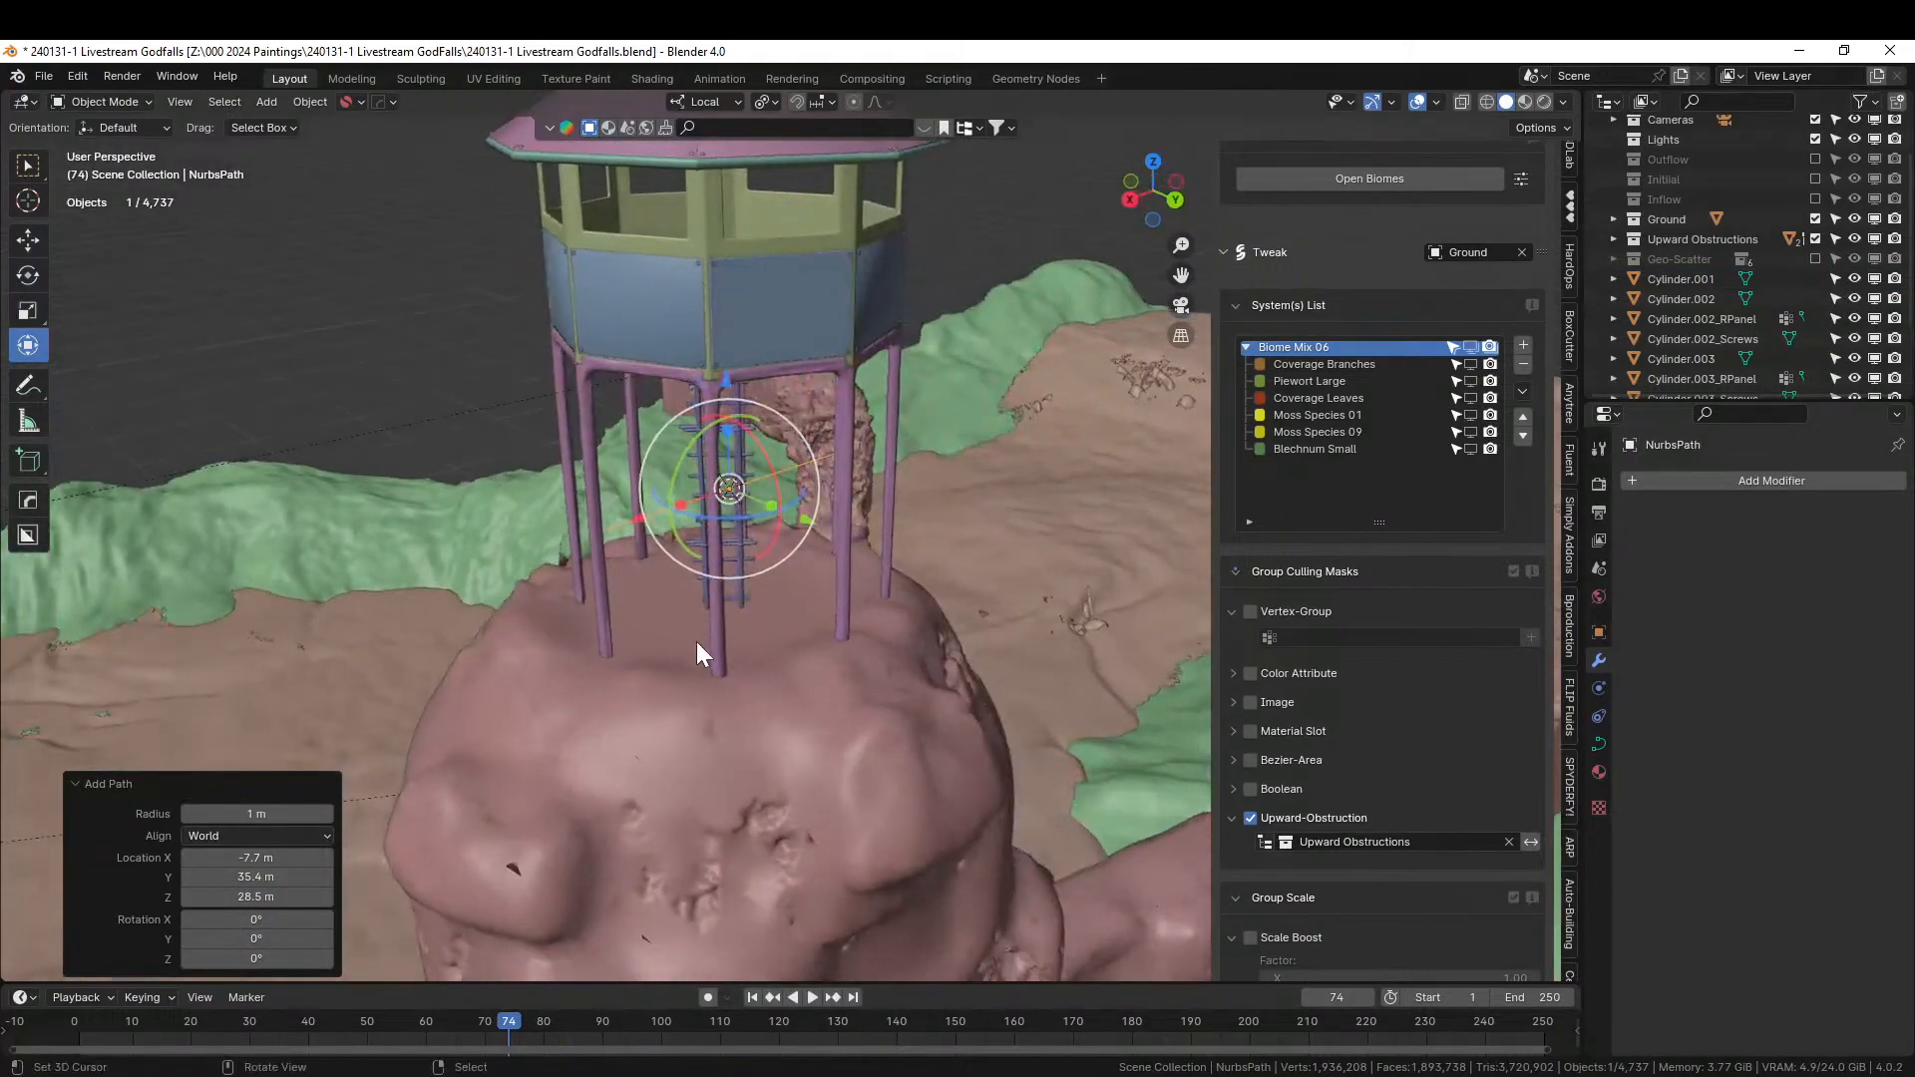
# Rotate the new path 90° about its local Y axis so it stands upright between the legs.
pyautogui.press('r')
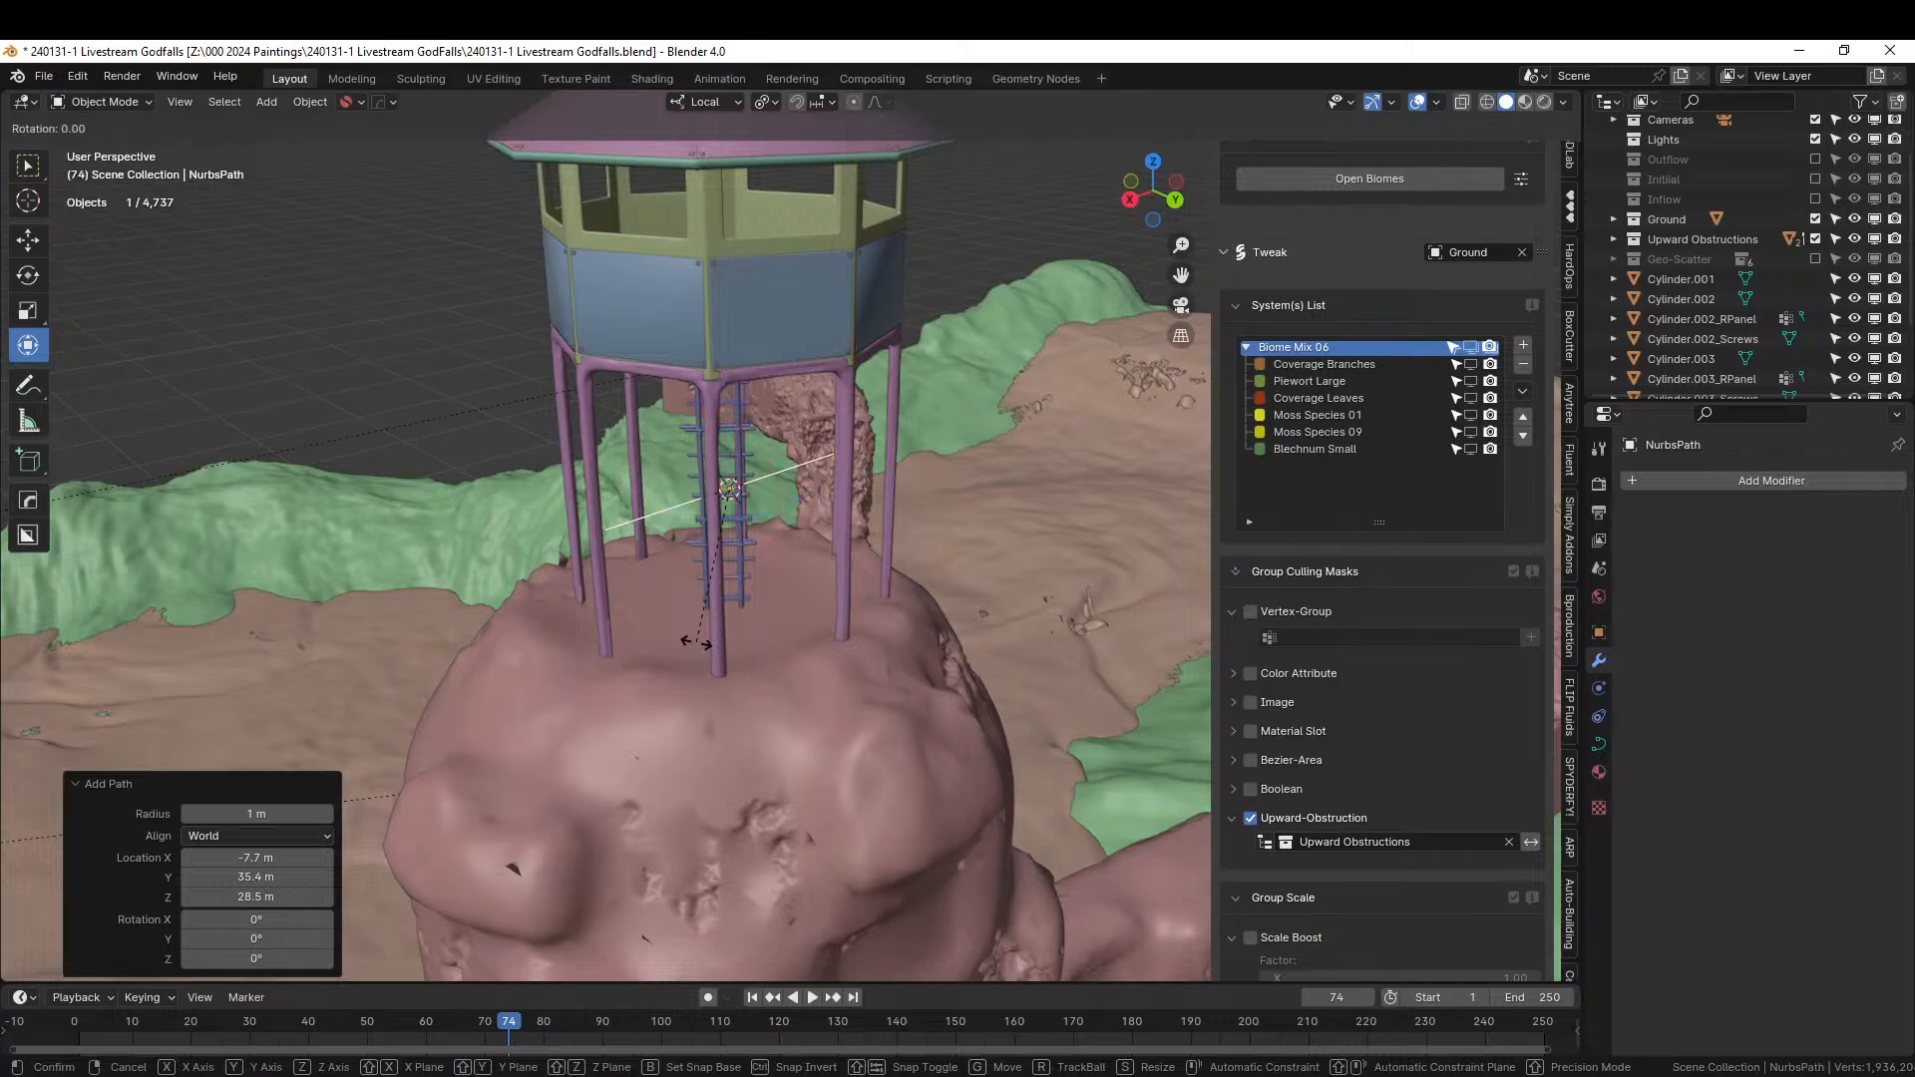
pyautogui.write('y90')
pyautogui.press('Return')
pyautogui.moveTo(697, 643); pyautogui.dragTo(874, 609, button='middle')
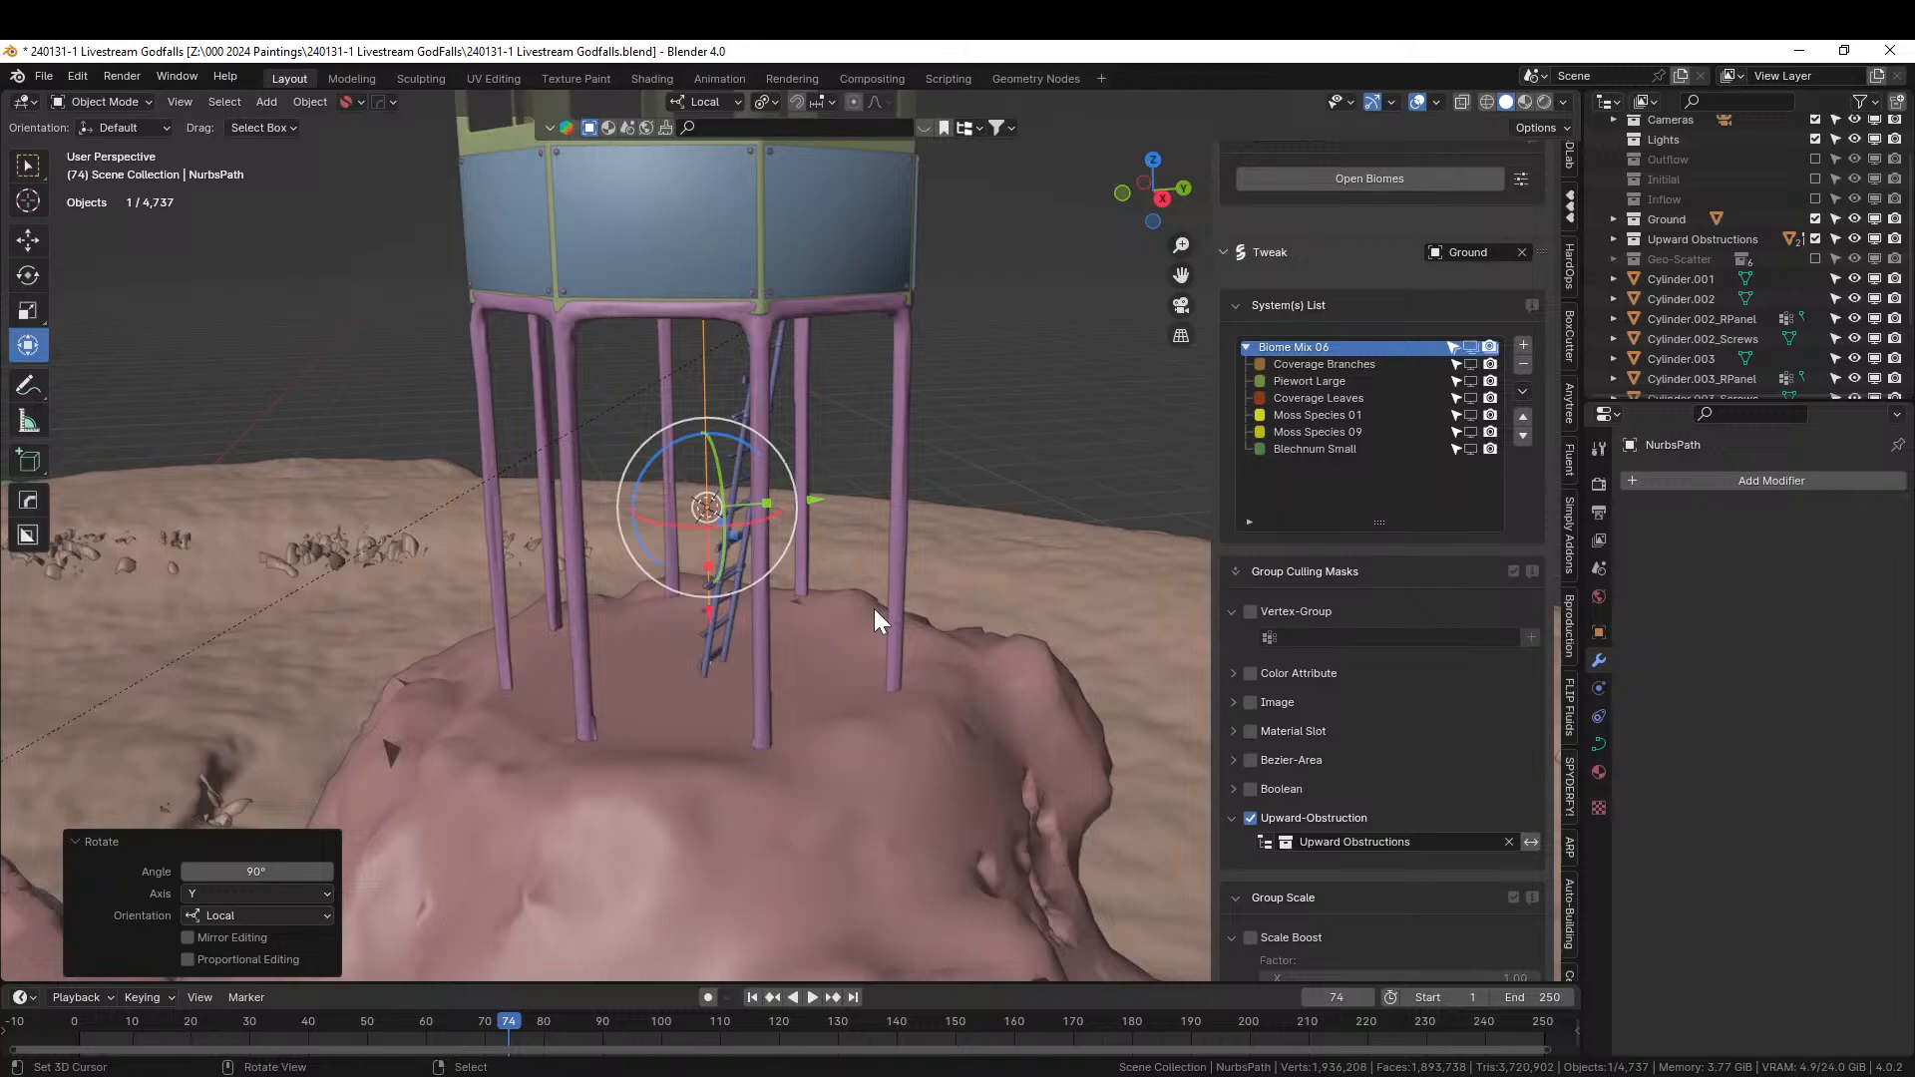
# Append the Wrap Gen node tree from WrapGen_1_2.blend in the WrapGen folder of 00 Blender Geometry Examples.
pyautogui.press('F4')
pyautogui.moveTo(829, 644)
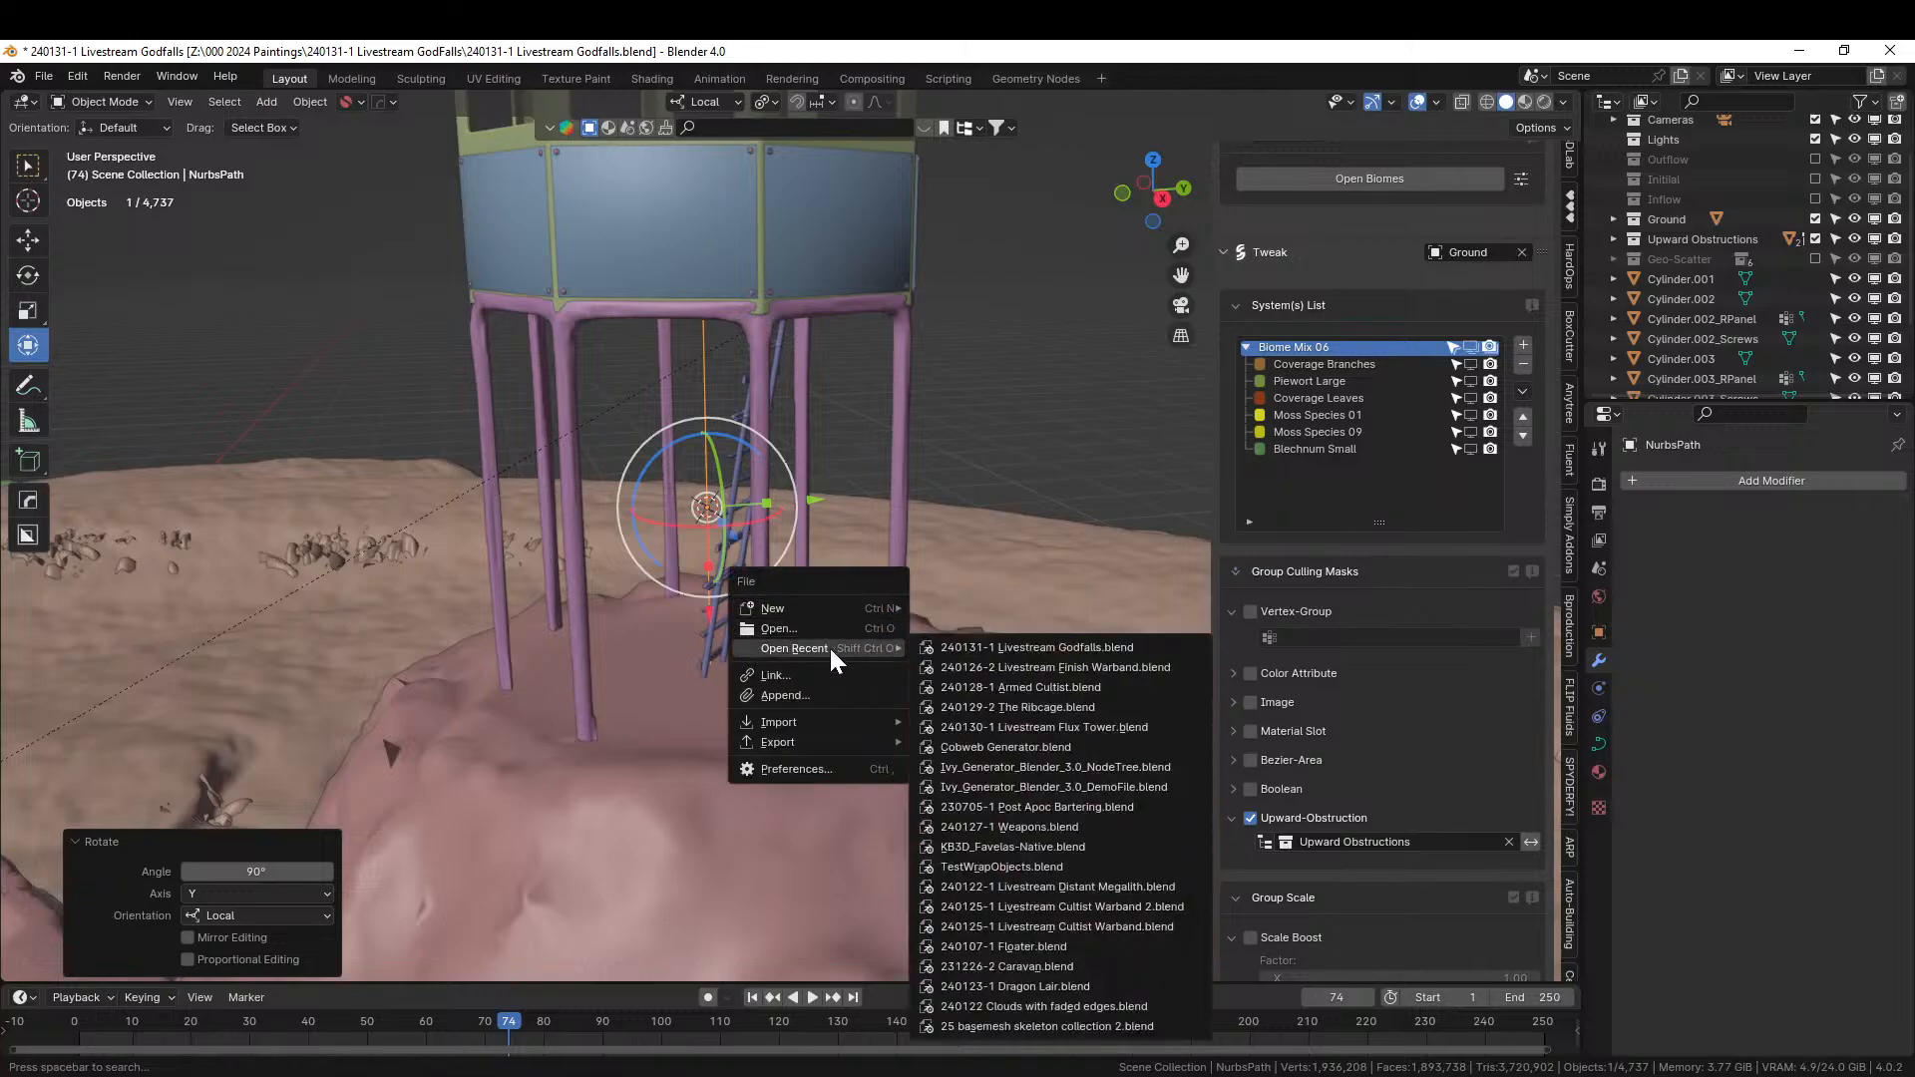
pyautogui.click(810, 690)
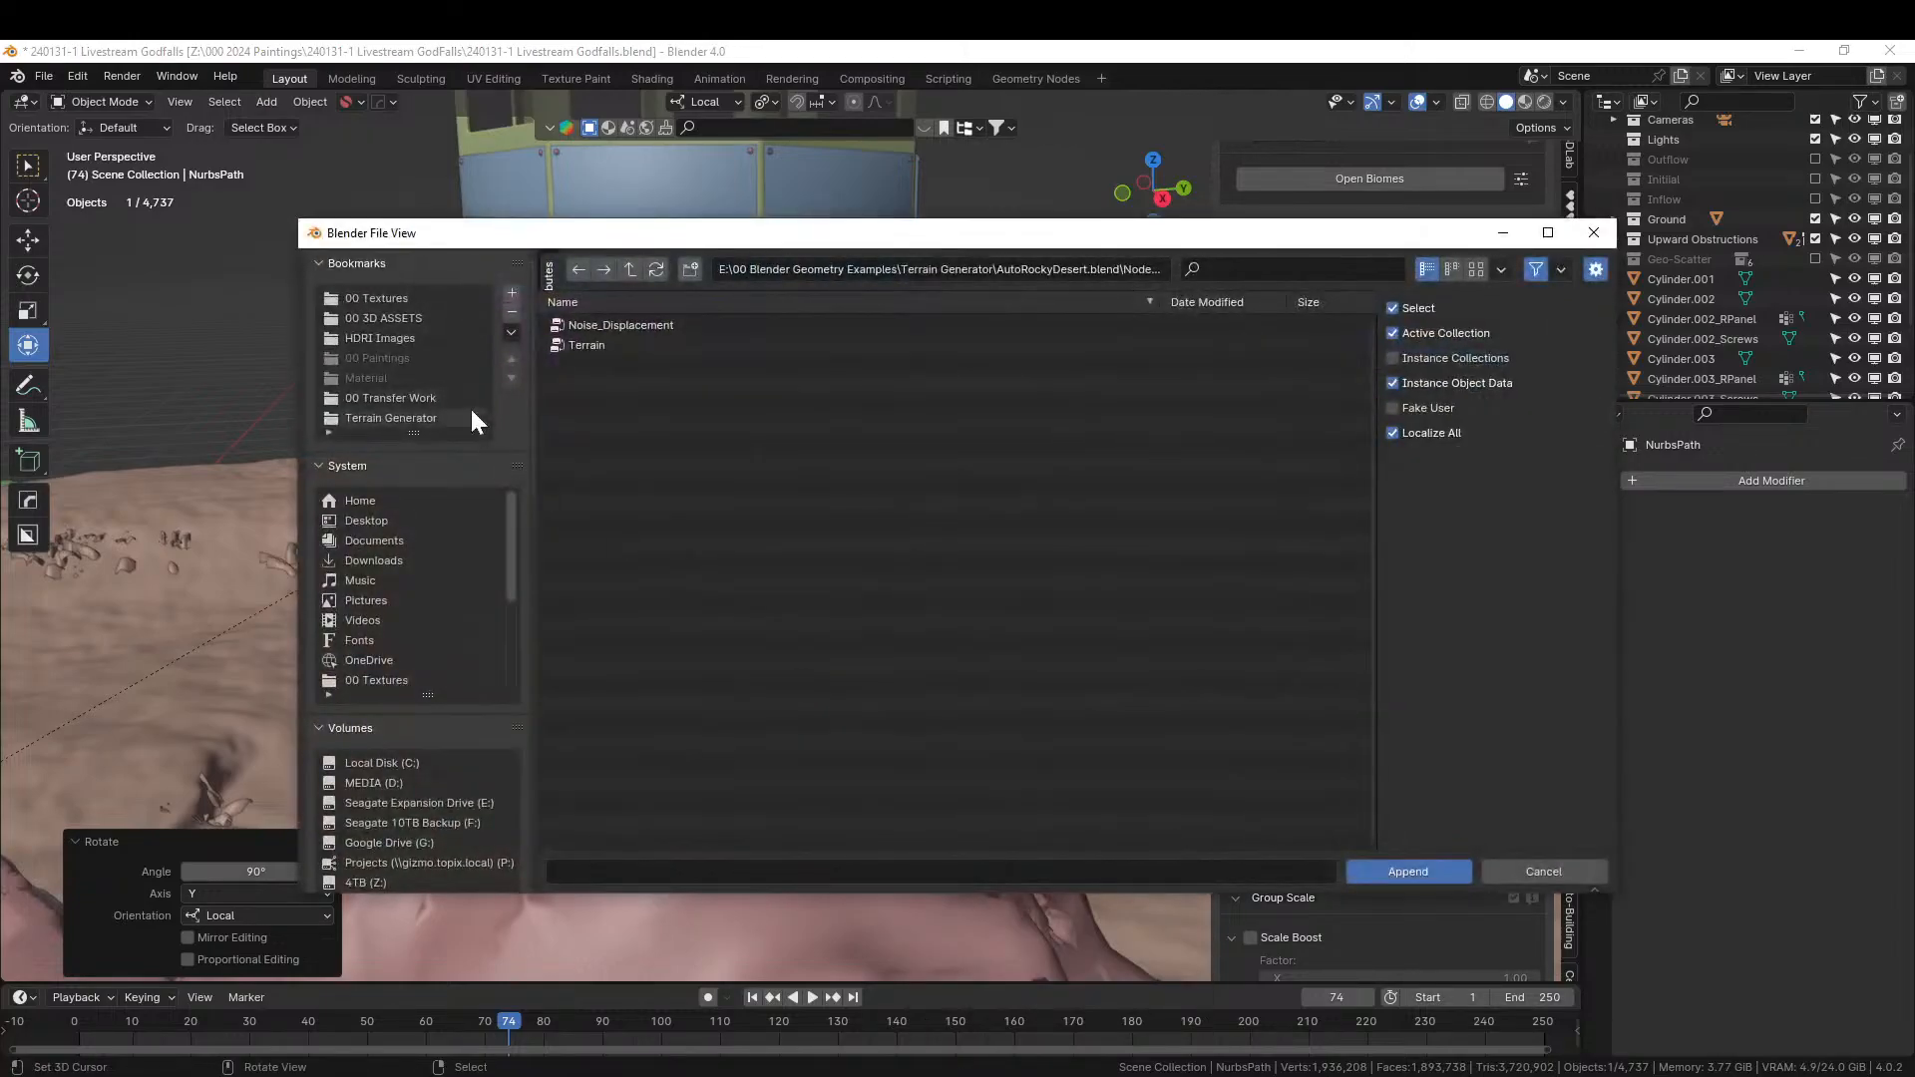
pyautogui.click(405, 419)
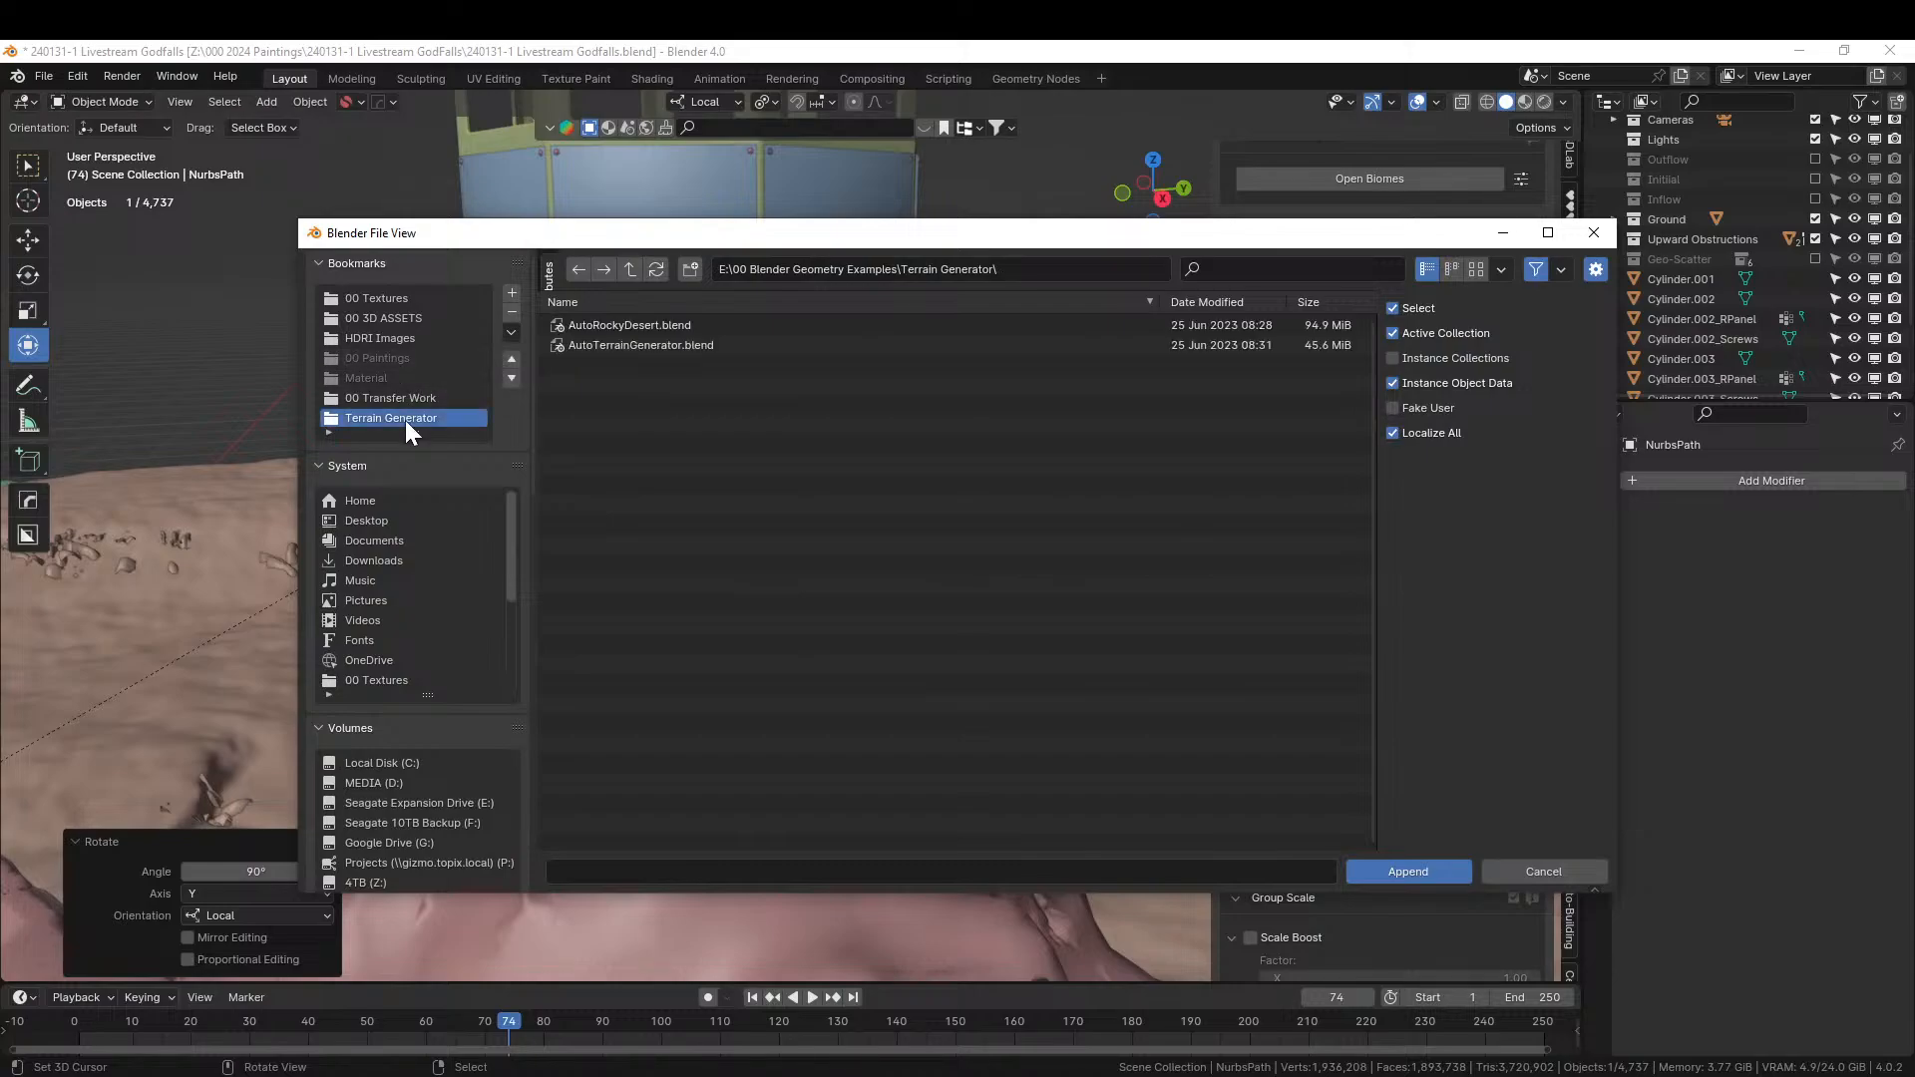
pyautogui.click(629, 269)
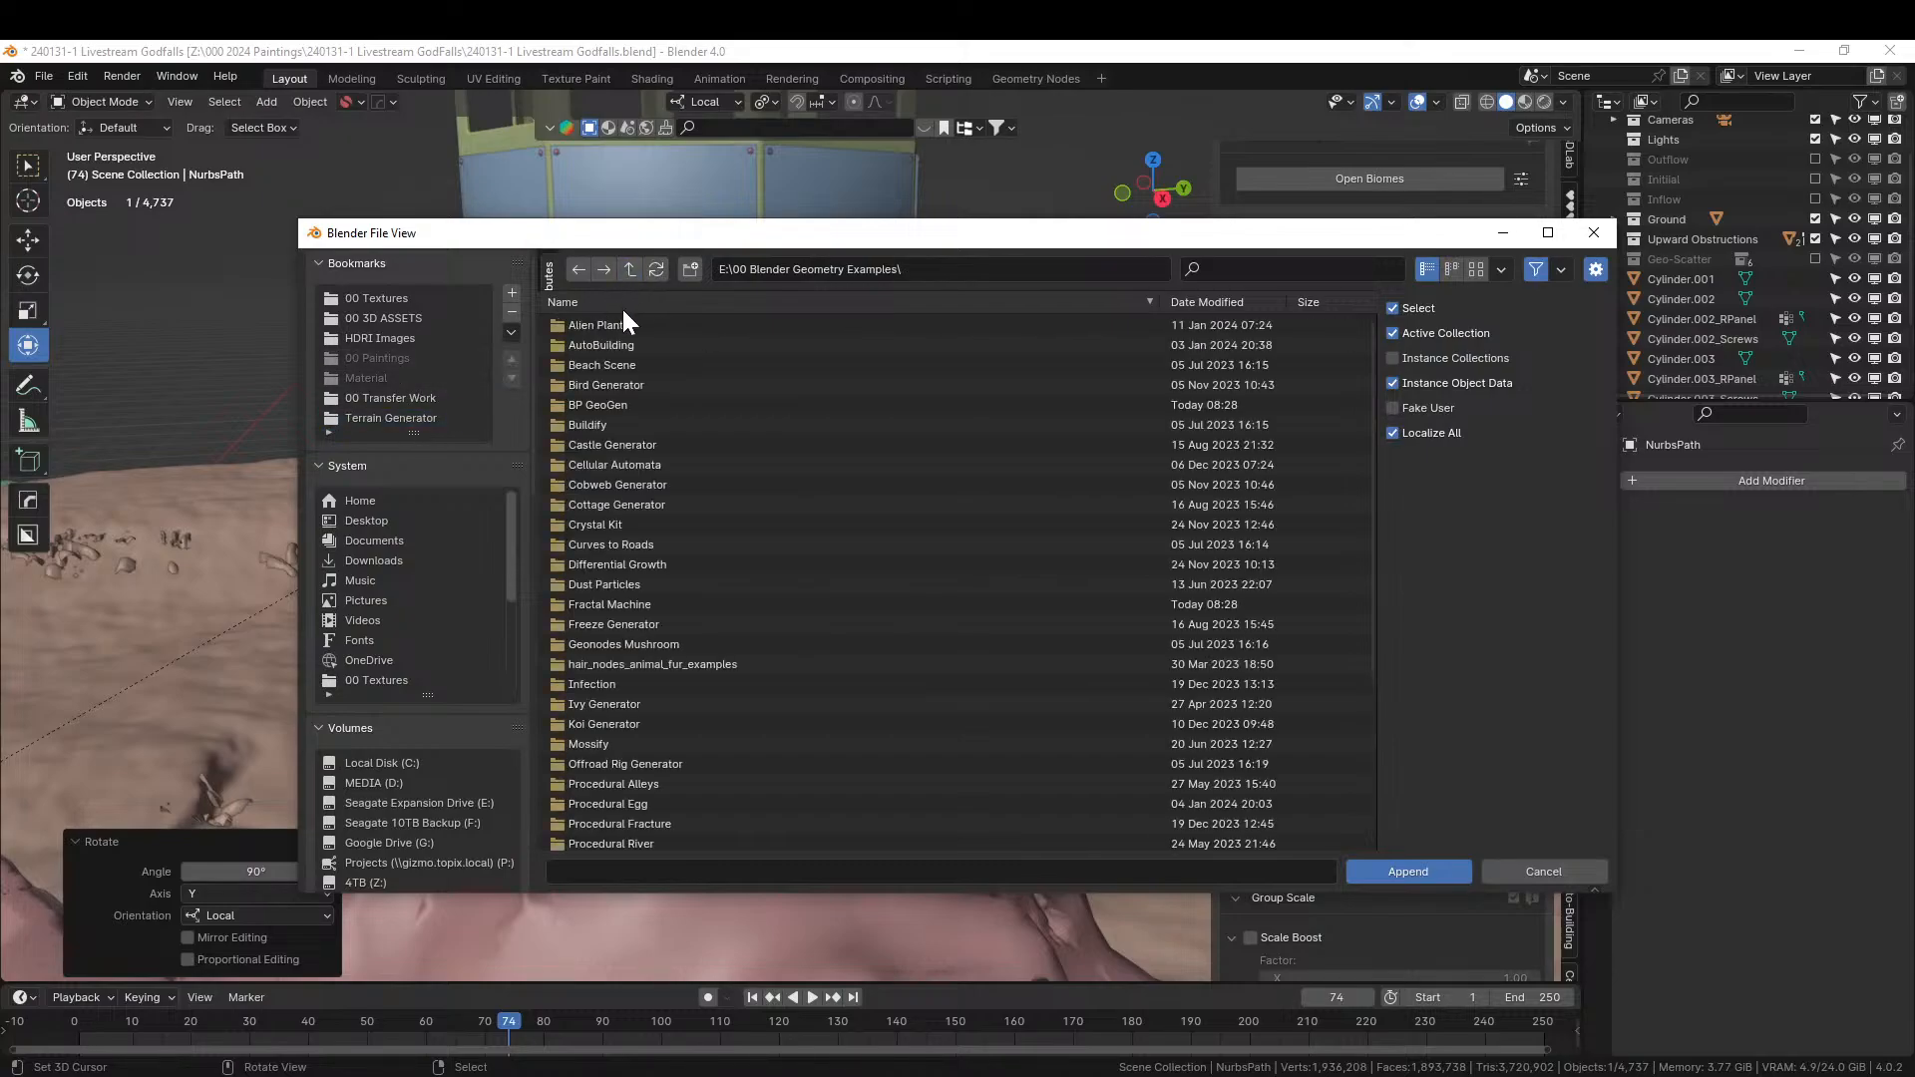
pyautogui.click(944, 301)
pyautogui.click(588, 326)
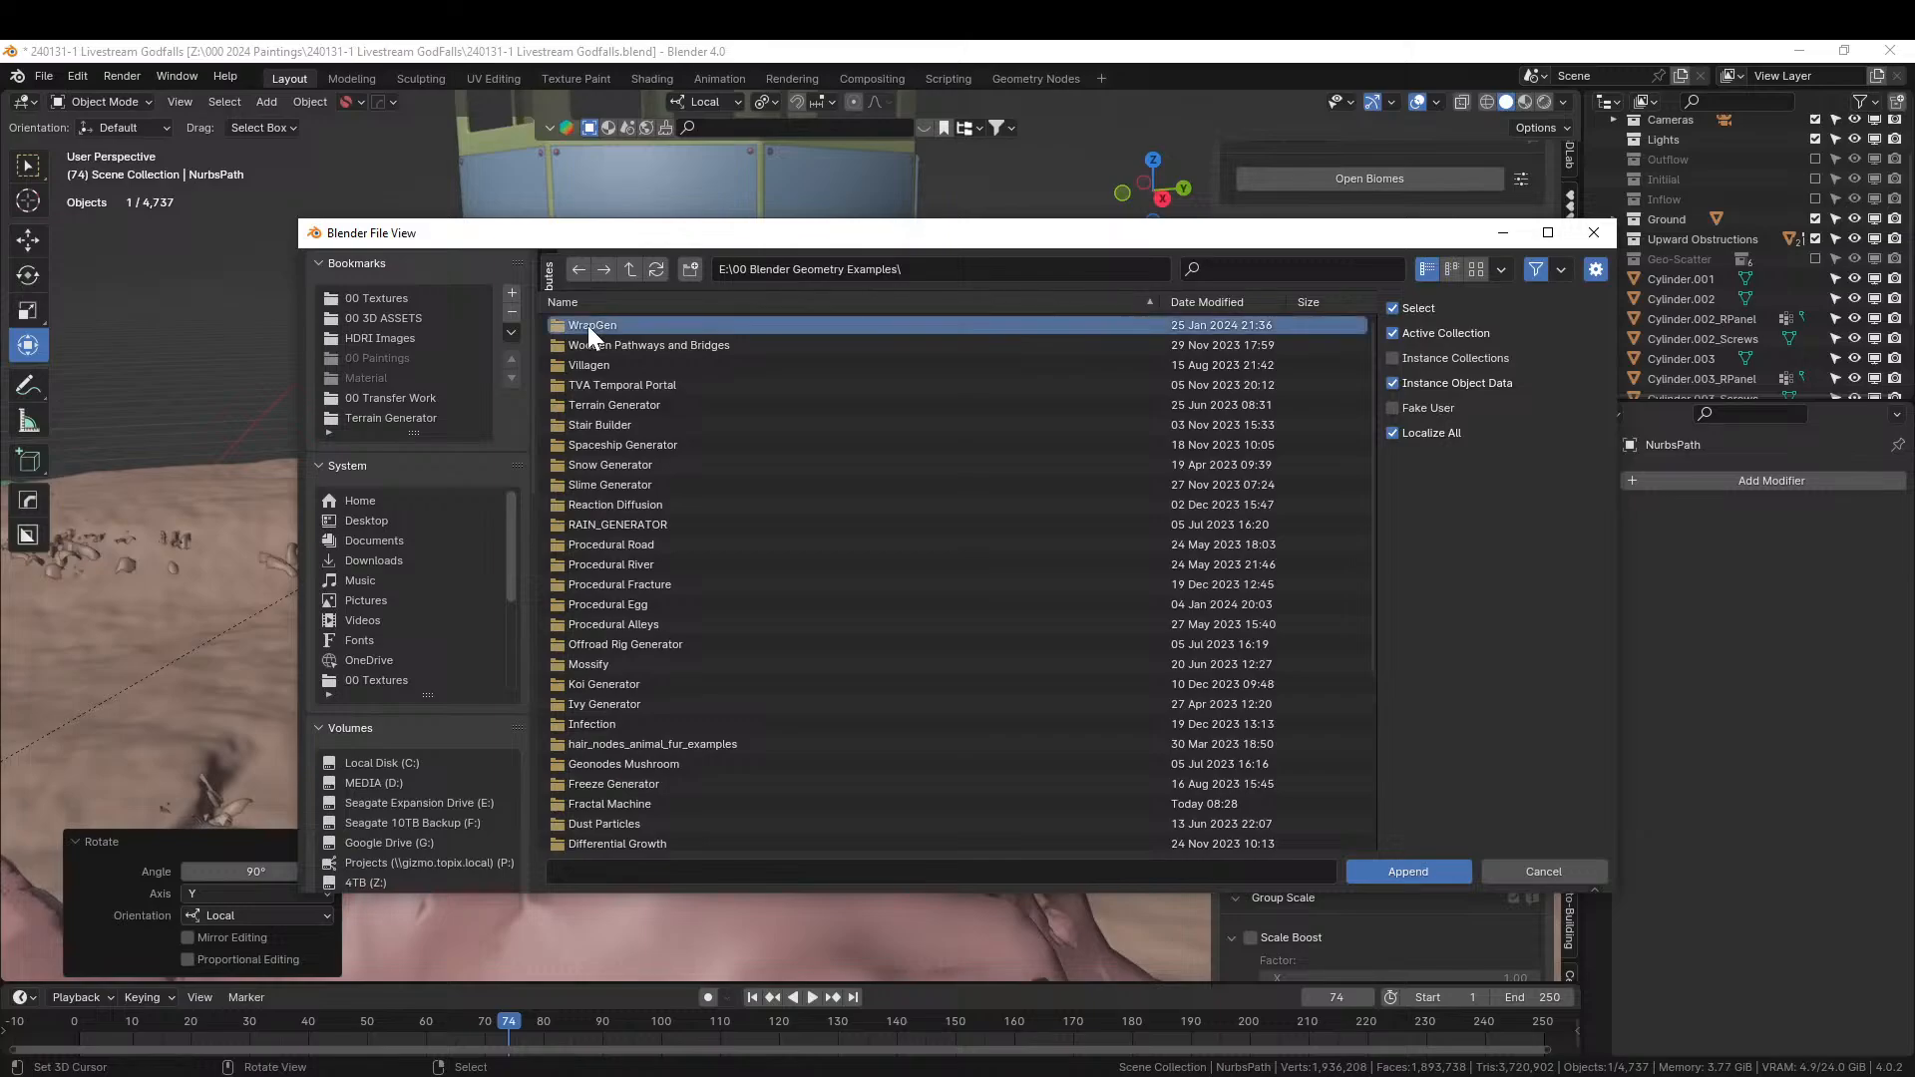
pyautogui.doubleClick(589, 325)
pyautogui.doubleClick(619, 321)
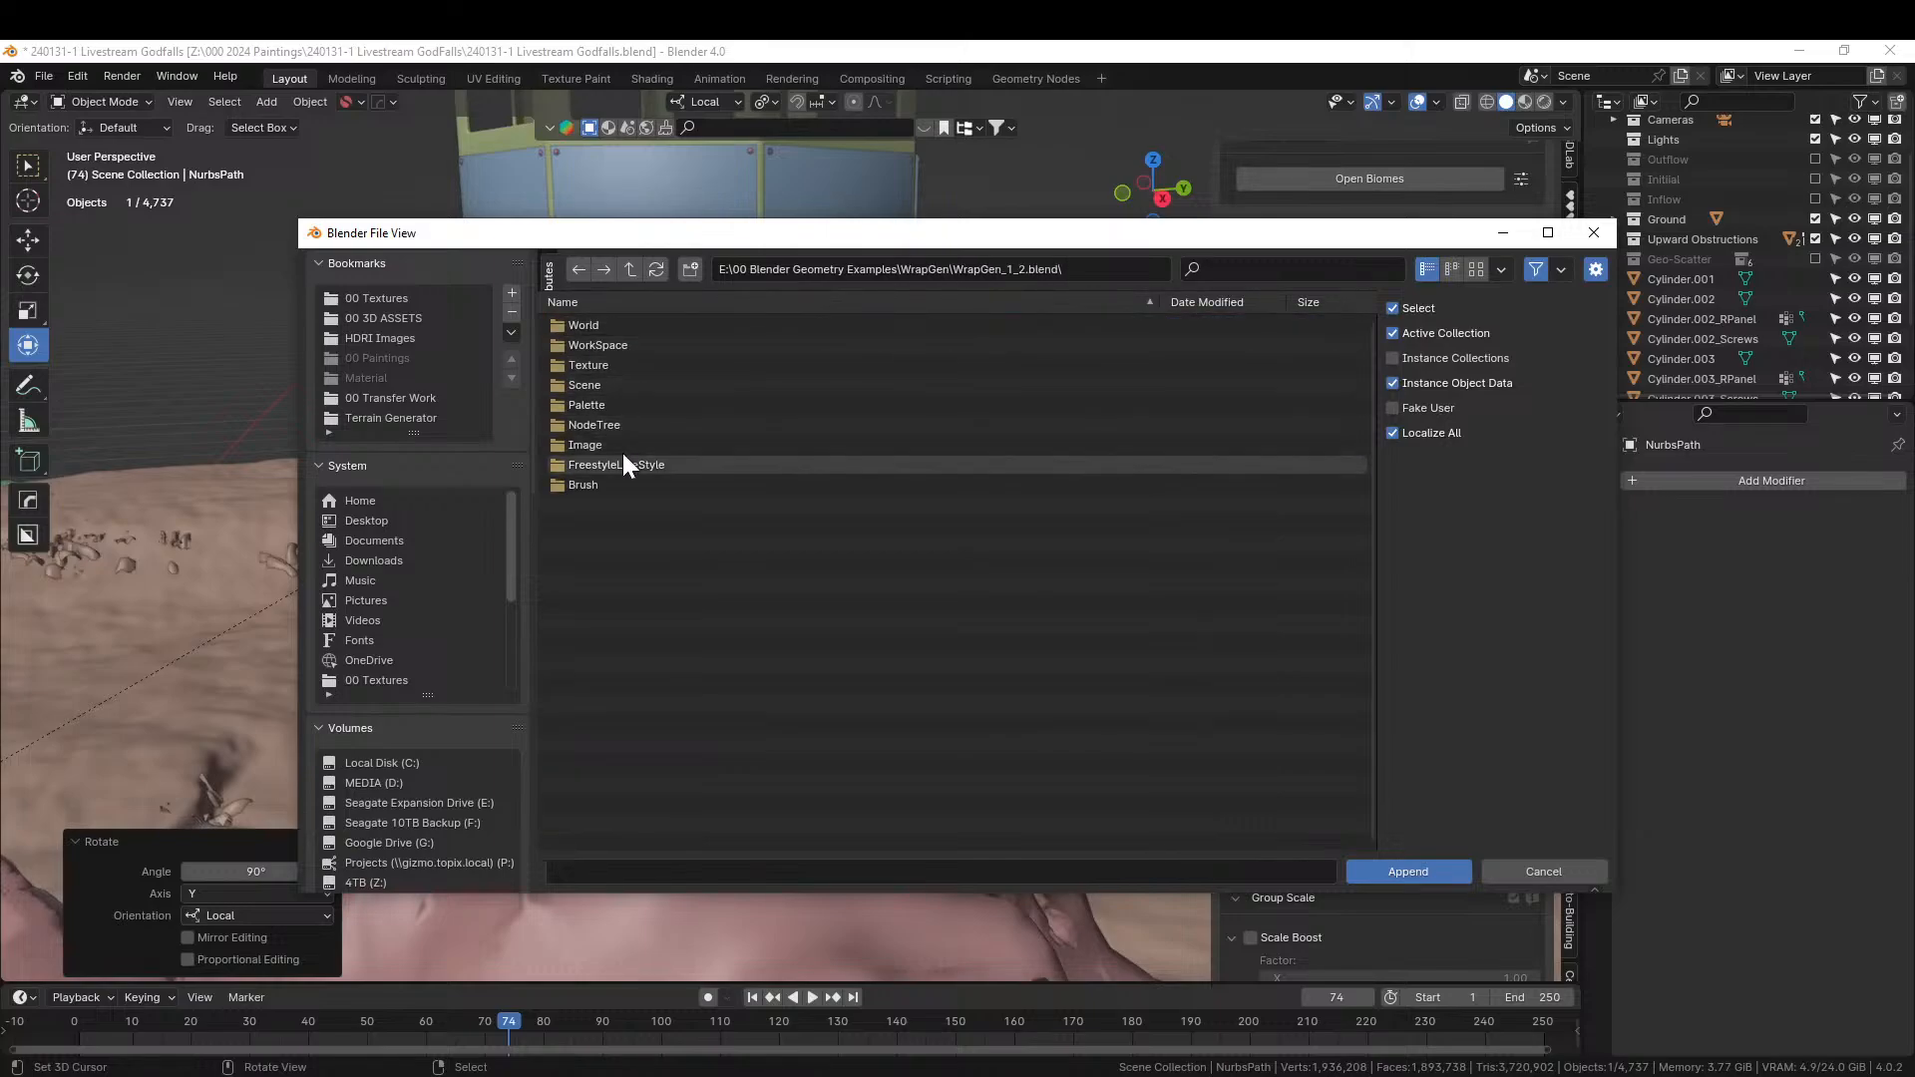
pyautogui.doubleClick(614, 425)
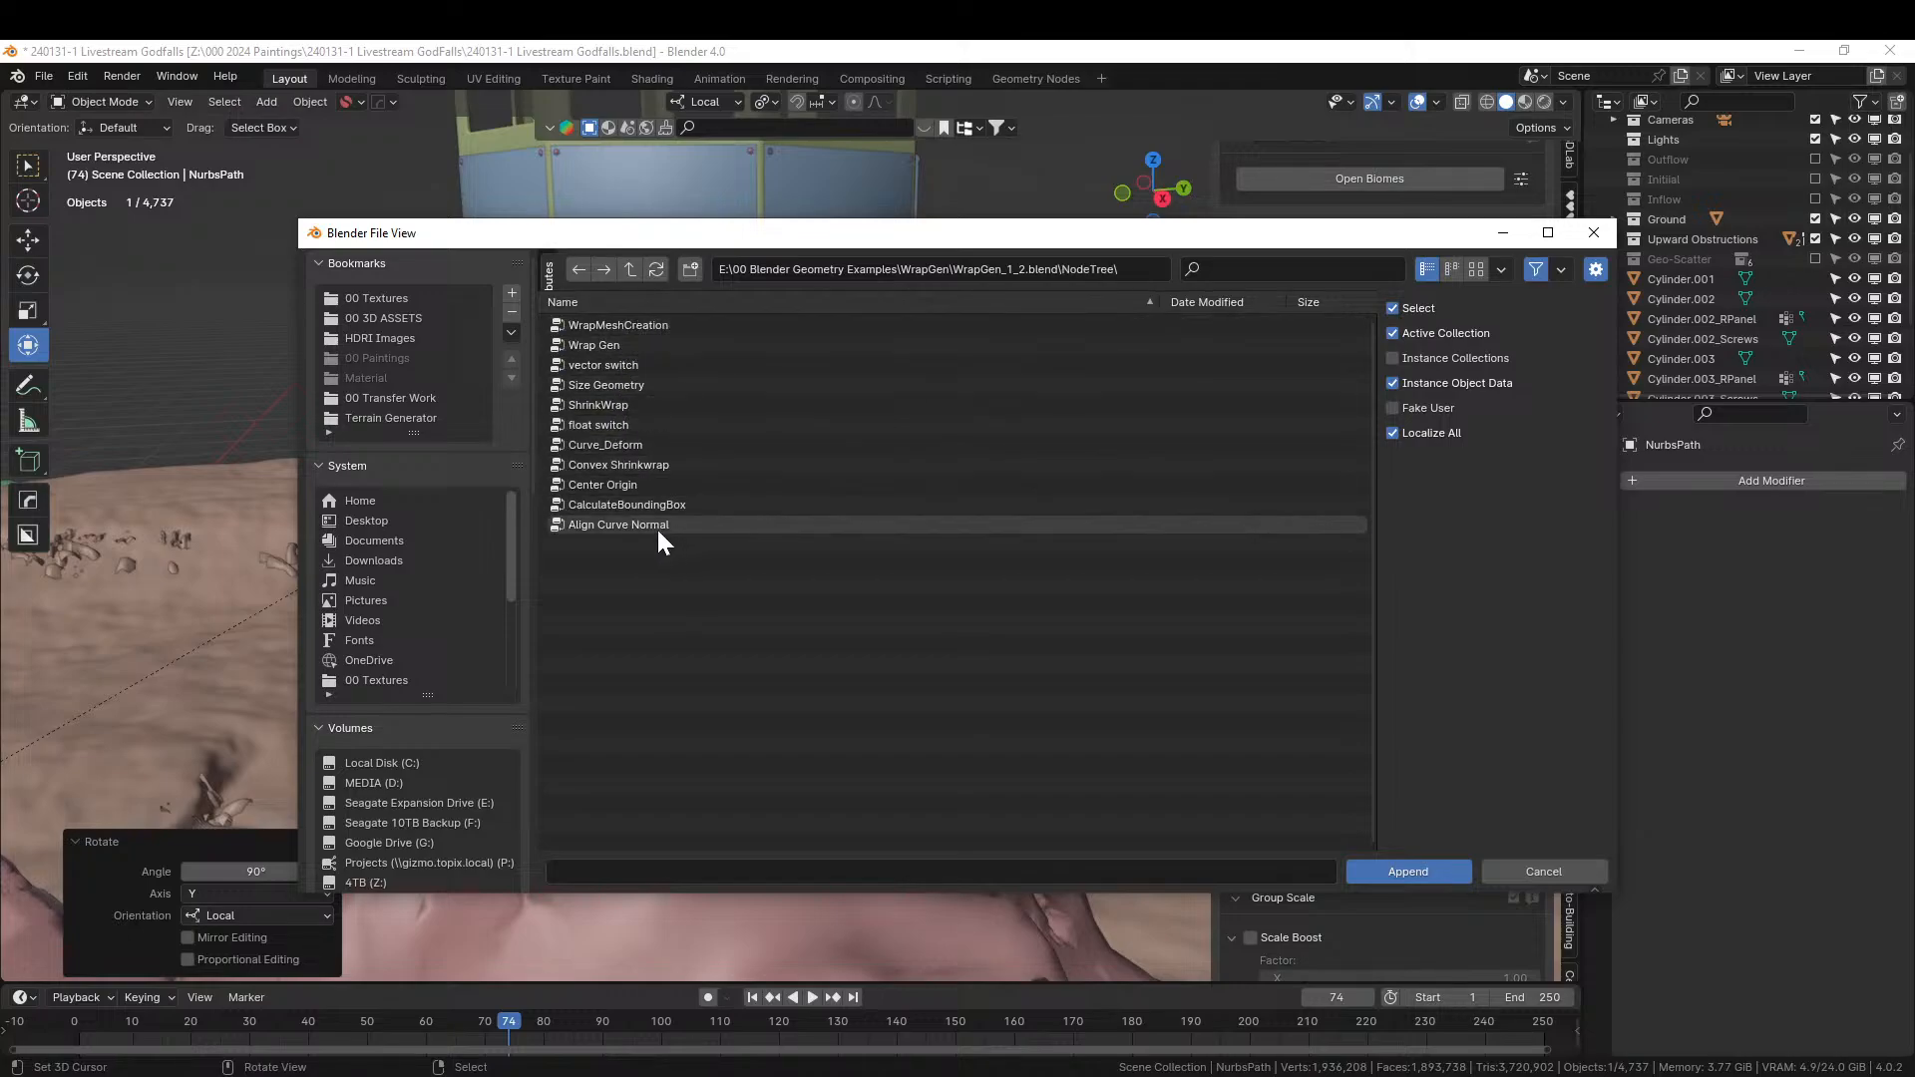
pyautogui.click(599, 344)
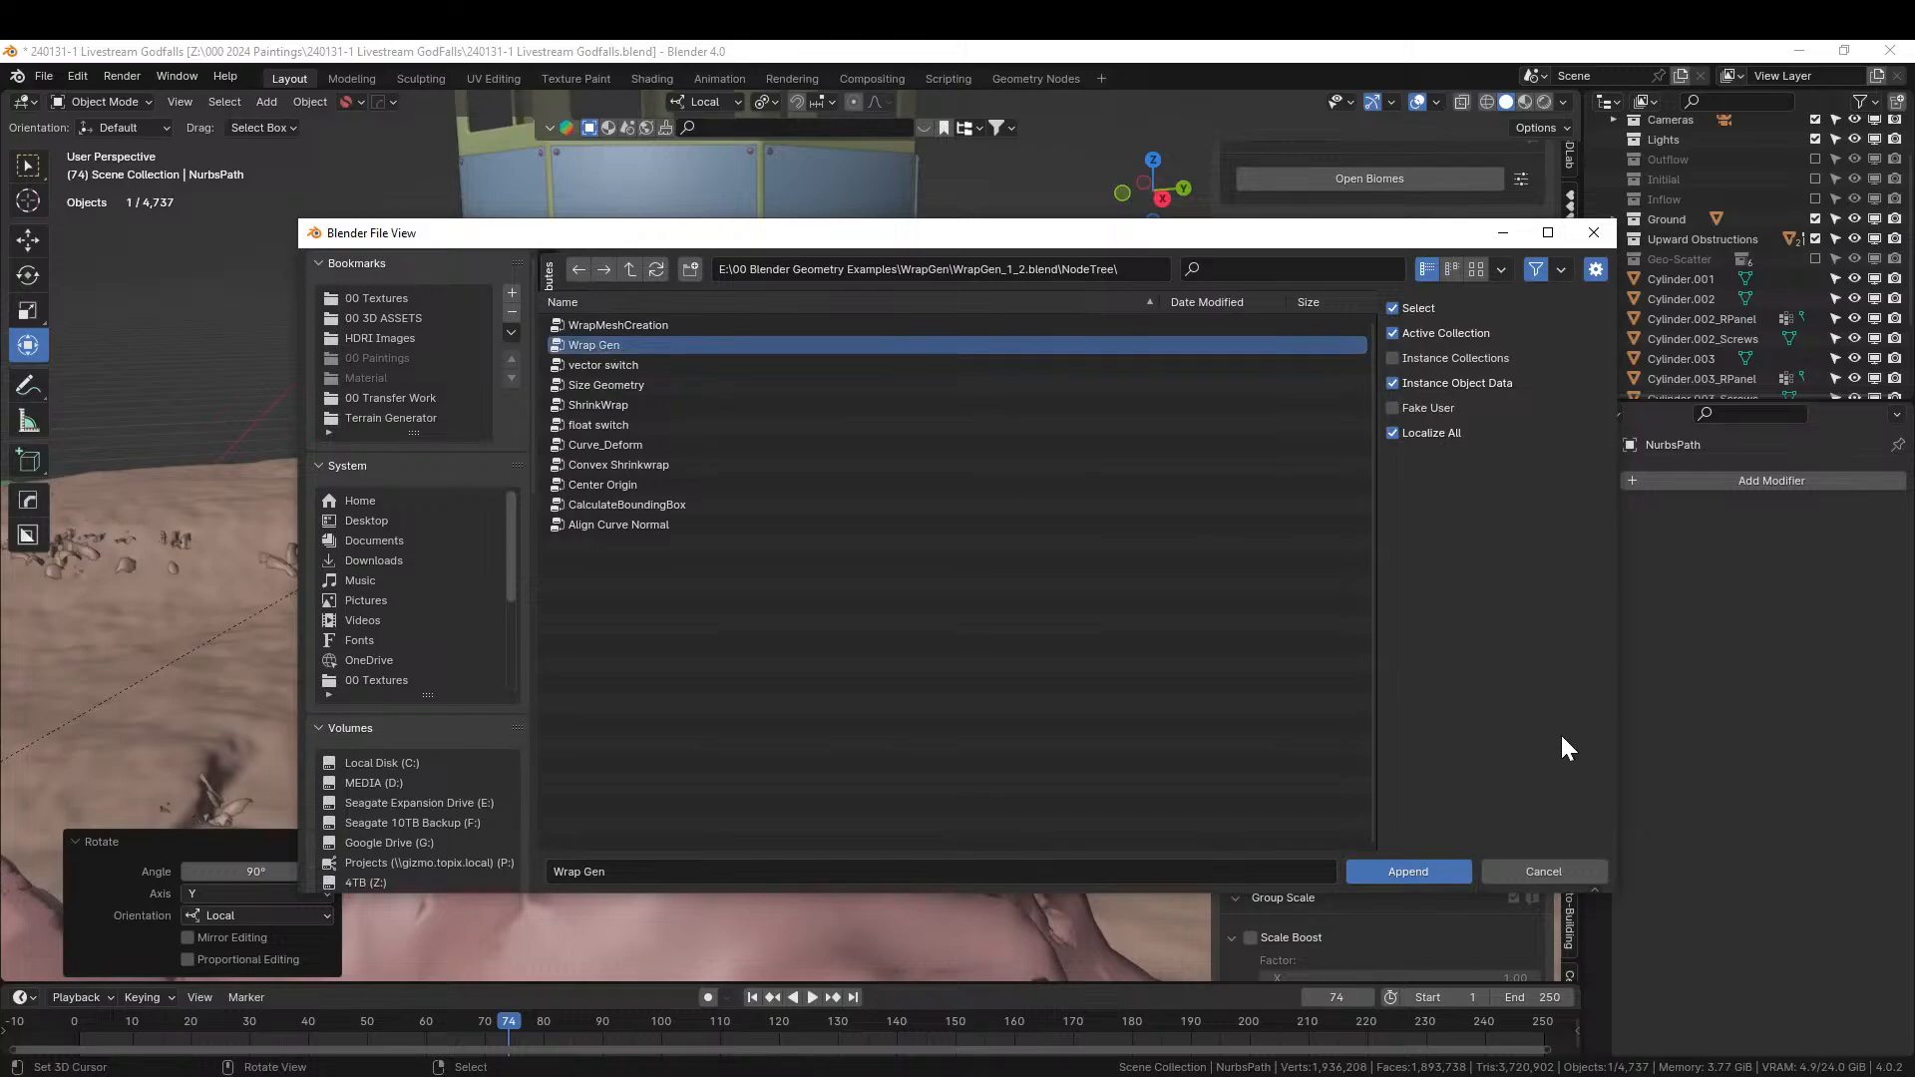
pyautogui.click(1423, 876)
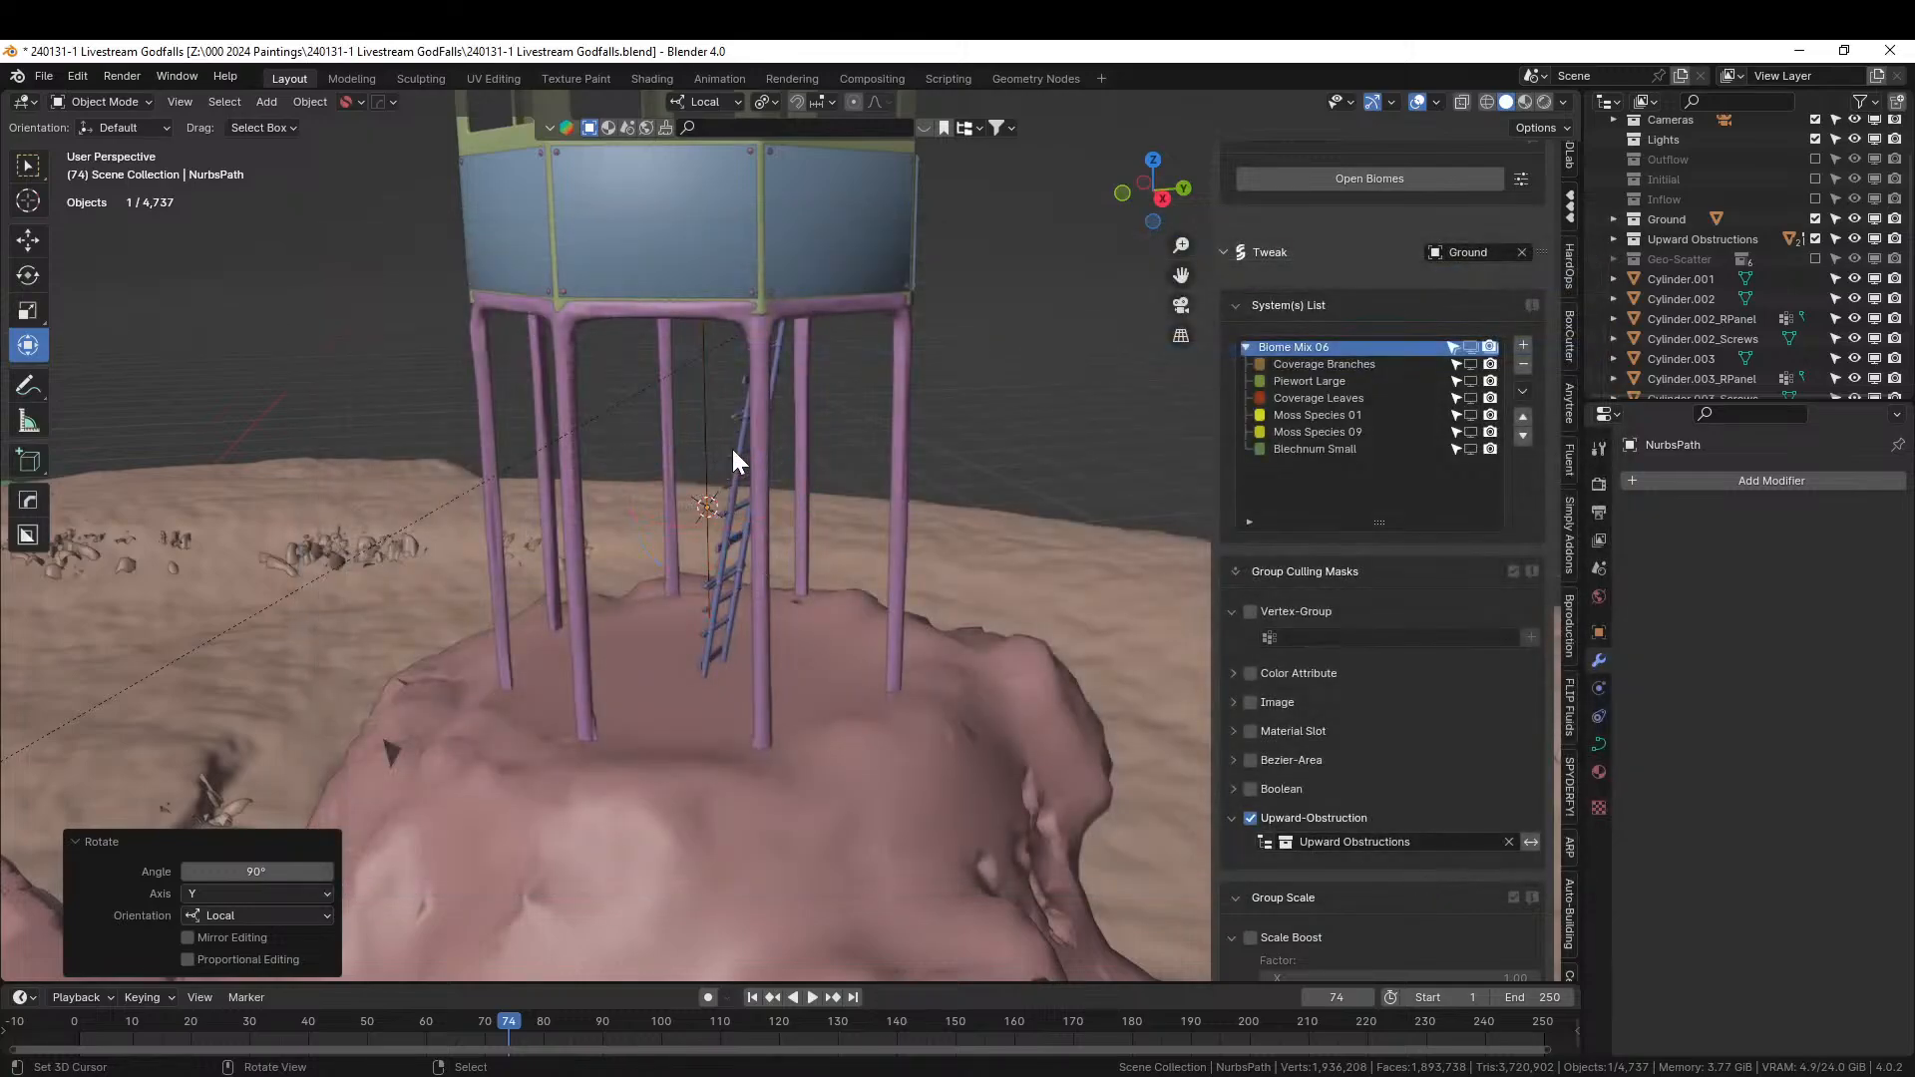
# Add a Geometry Nodes modifier to the vertical path and assign the Wrap Gen node group to it.
pyautogui.click(705, 391)
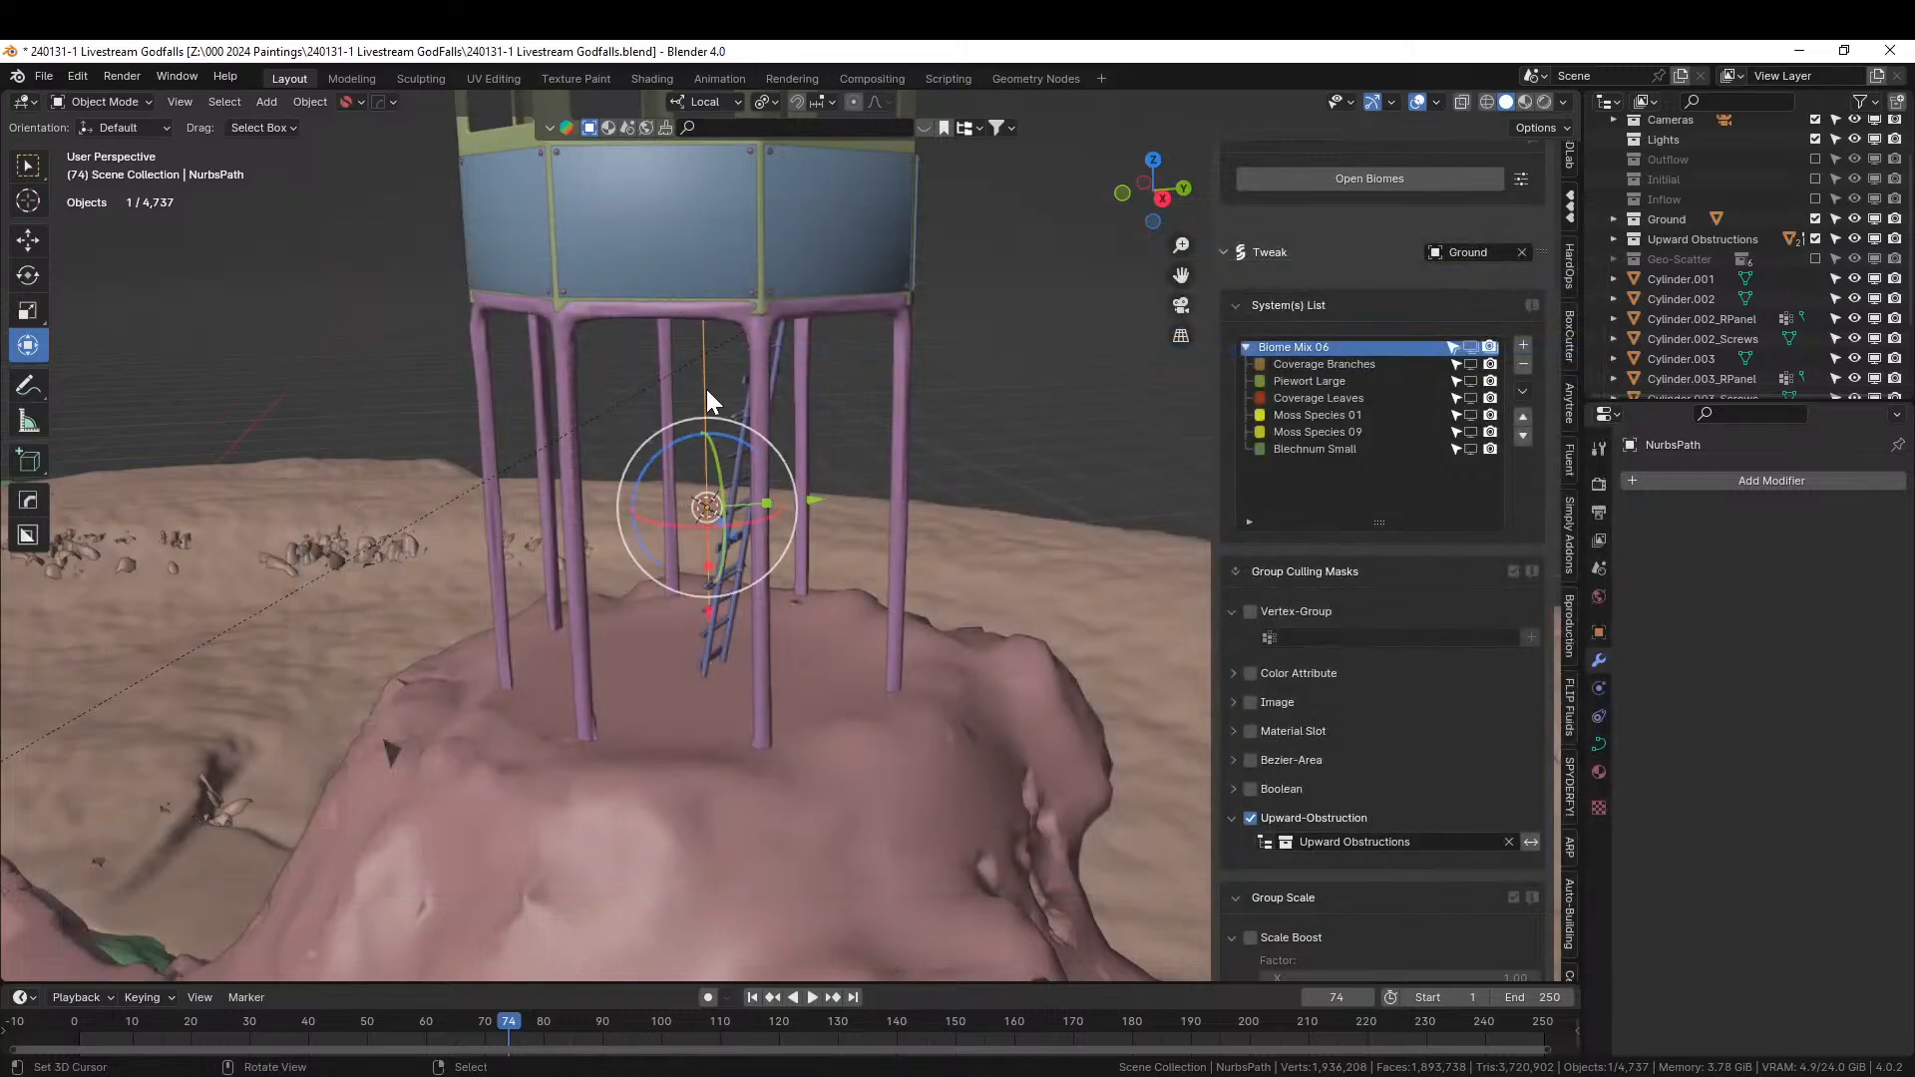
pyautogui.click(1718, 483)
pyautogui.click(1646, 439)
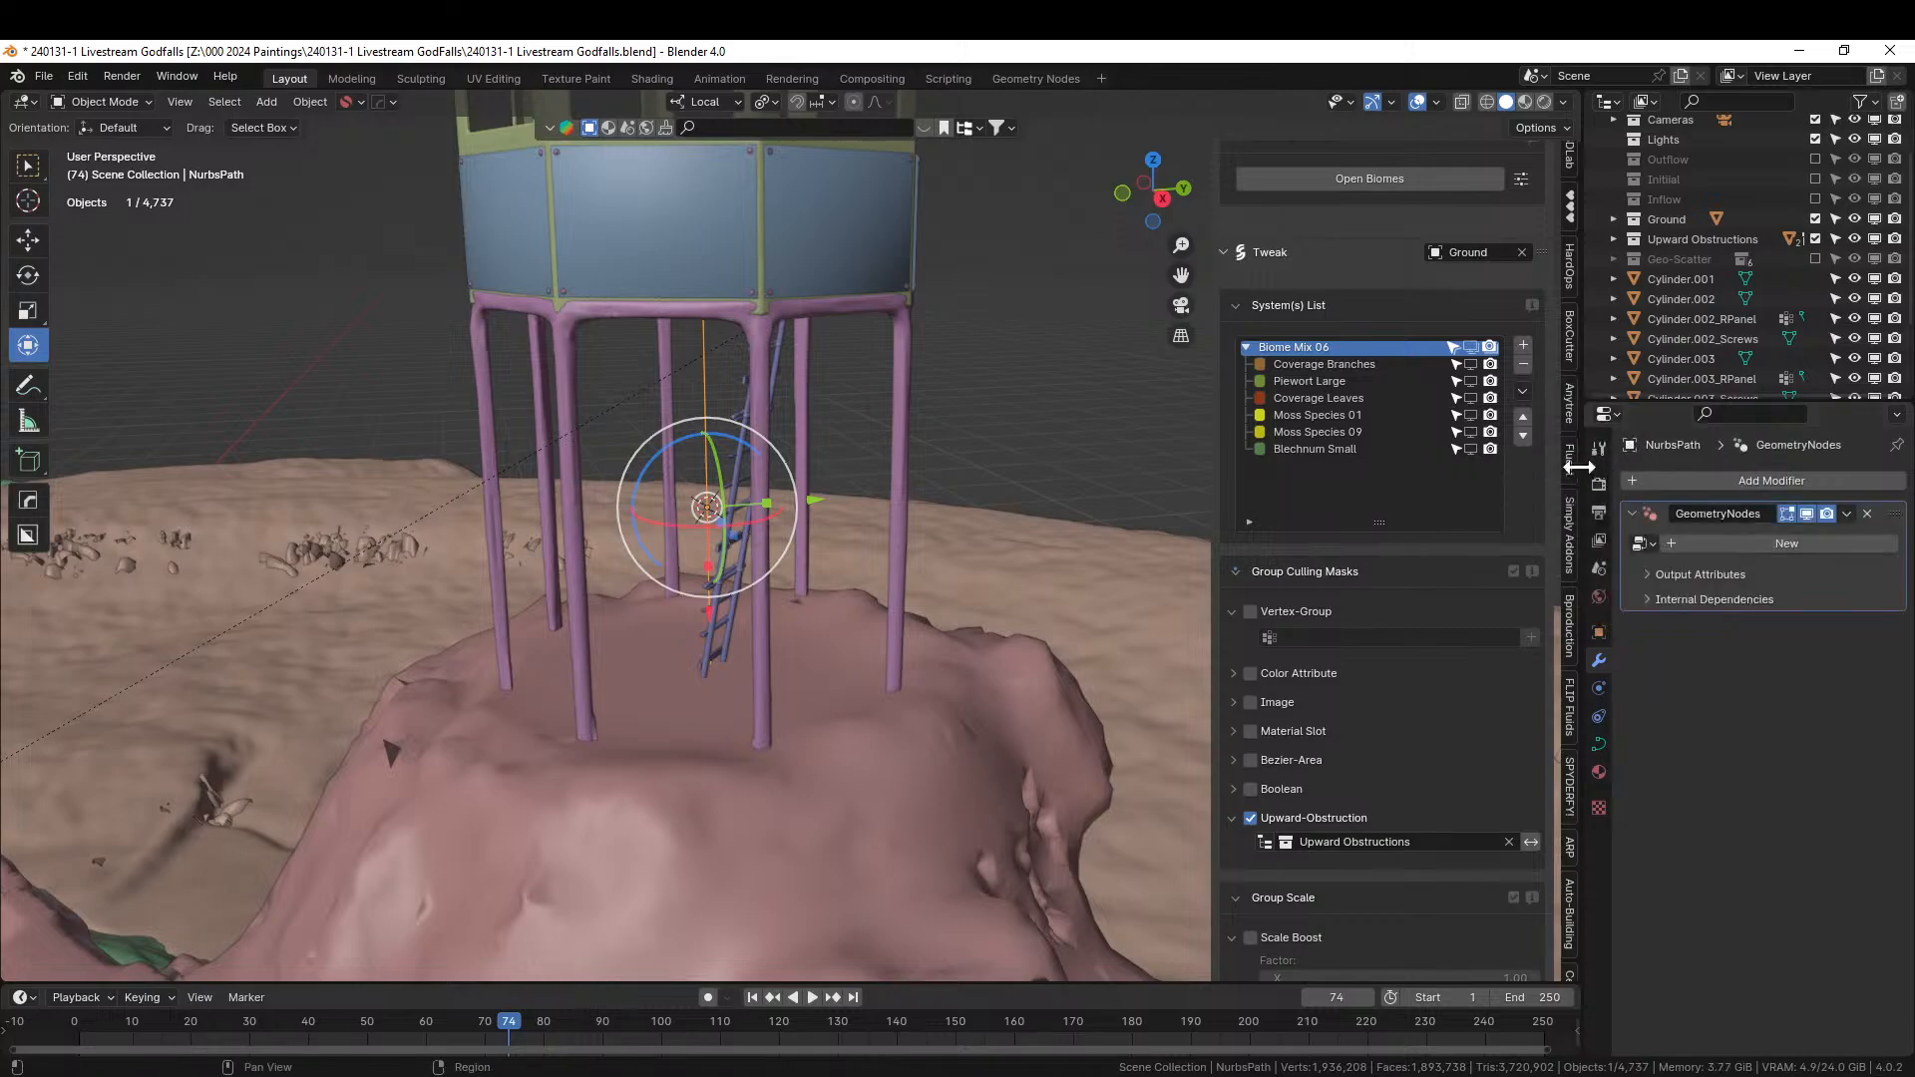
pyautogui.click(1641, 543)
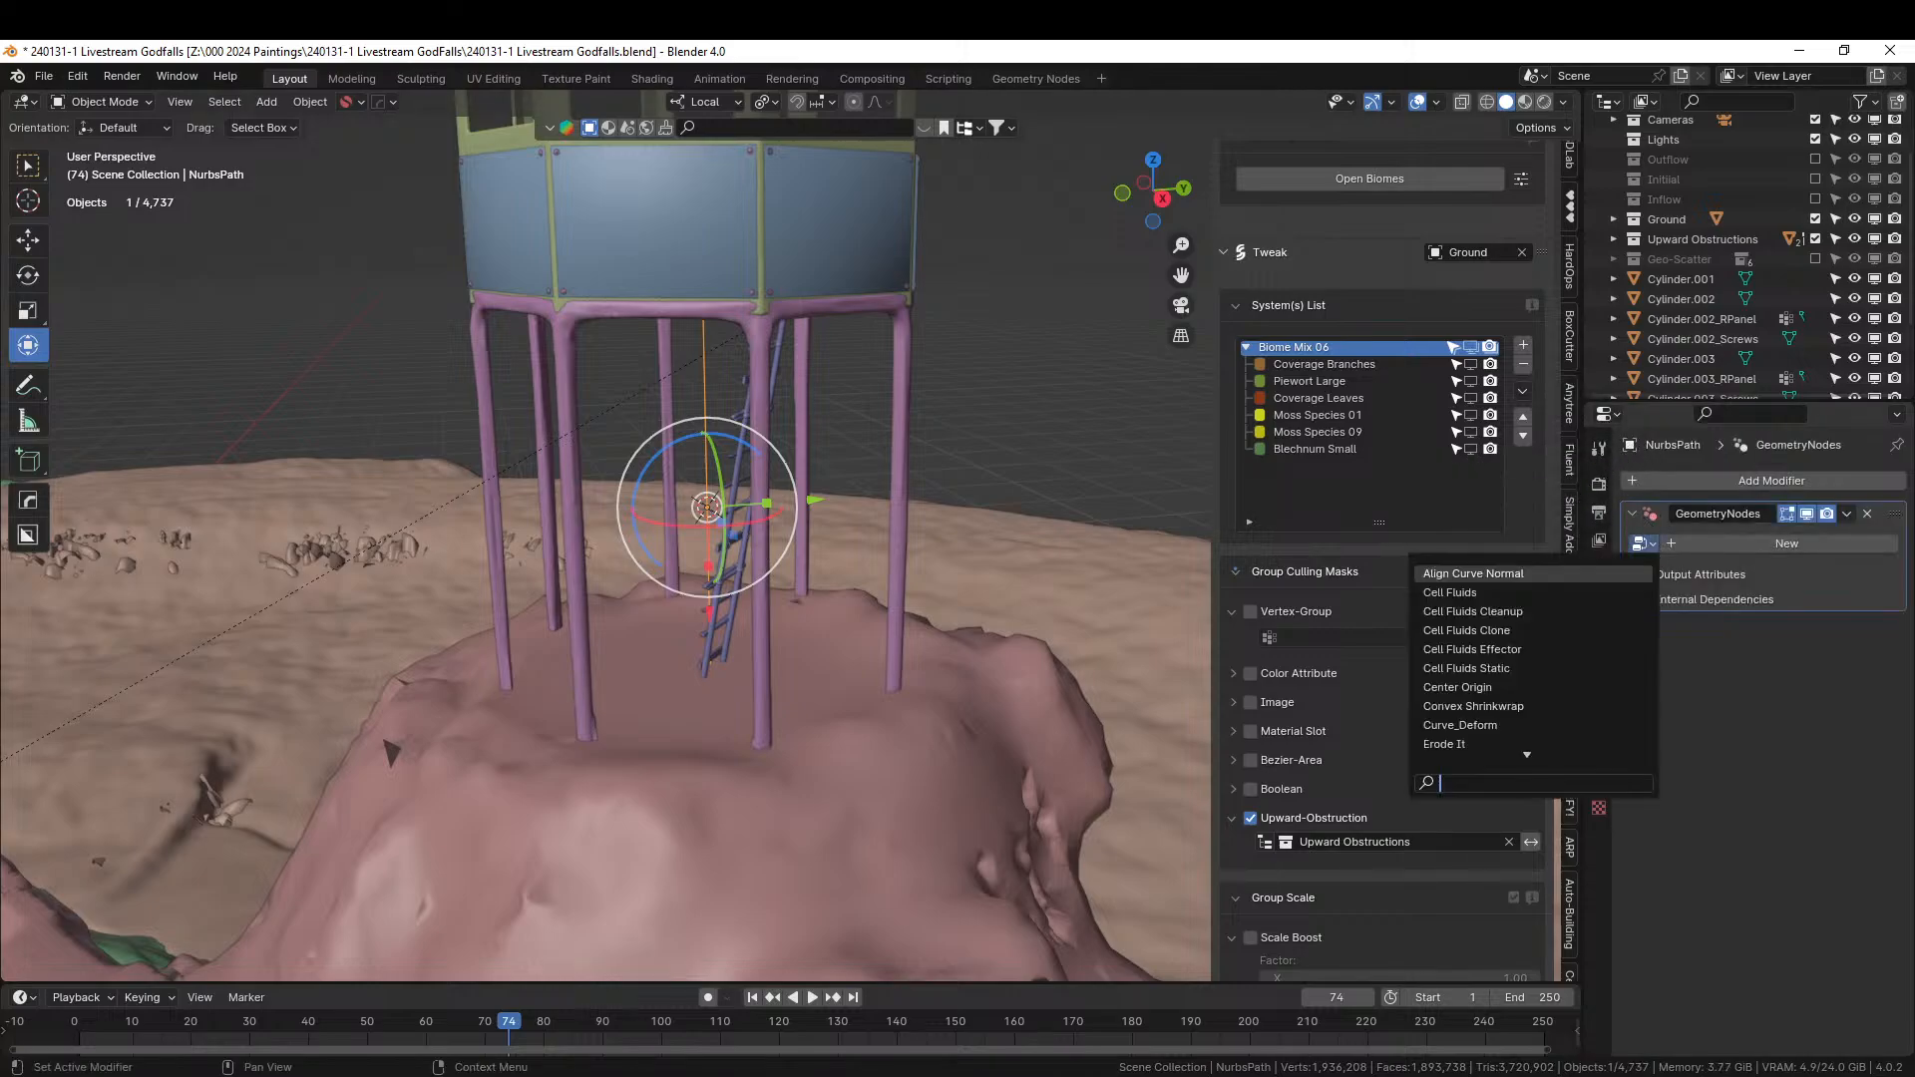
pyautogui.write('wra')
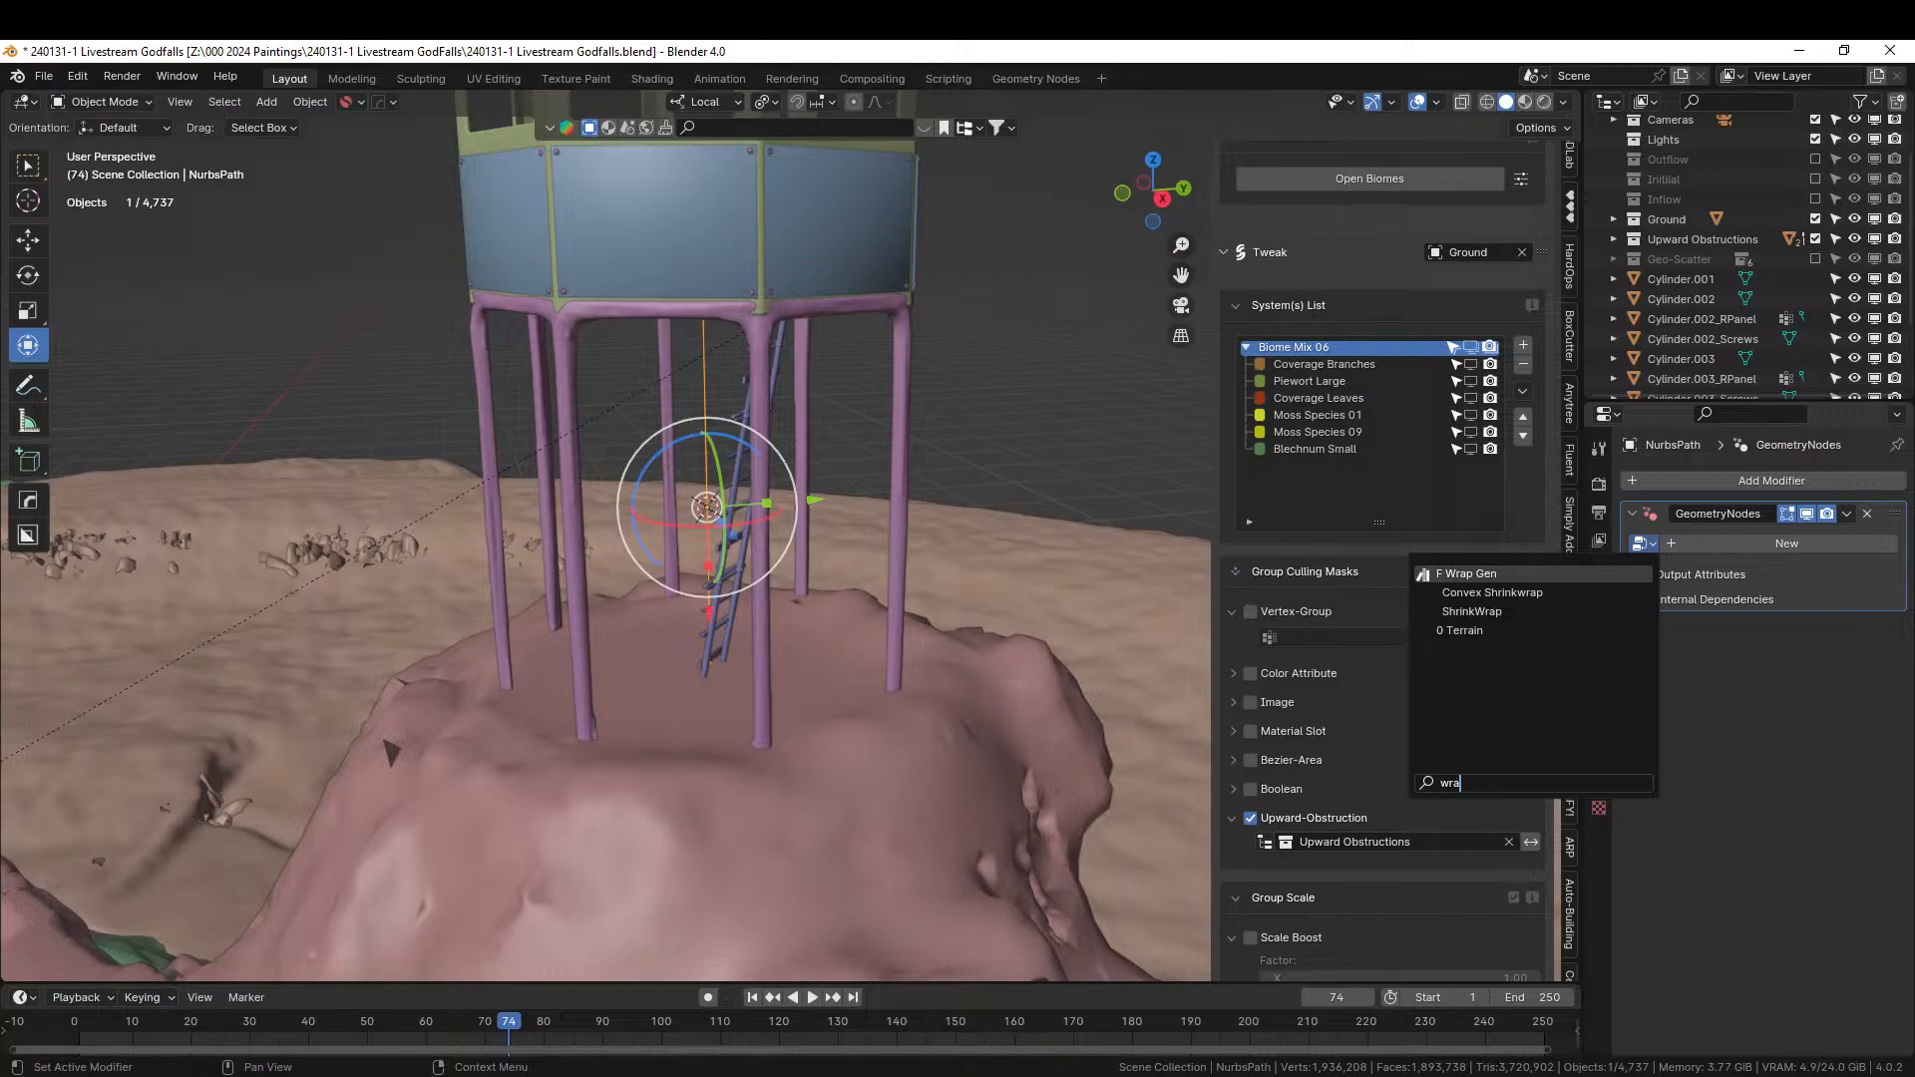
pyautogui.click(1459, 574)
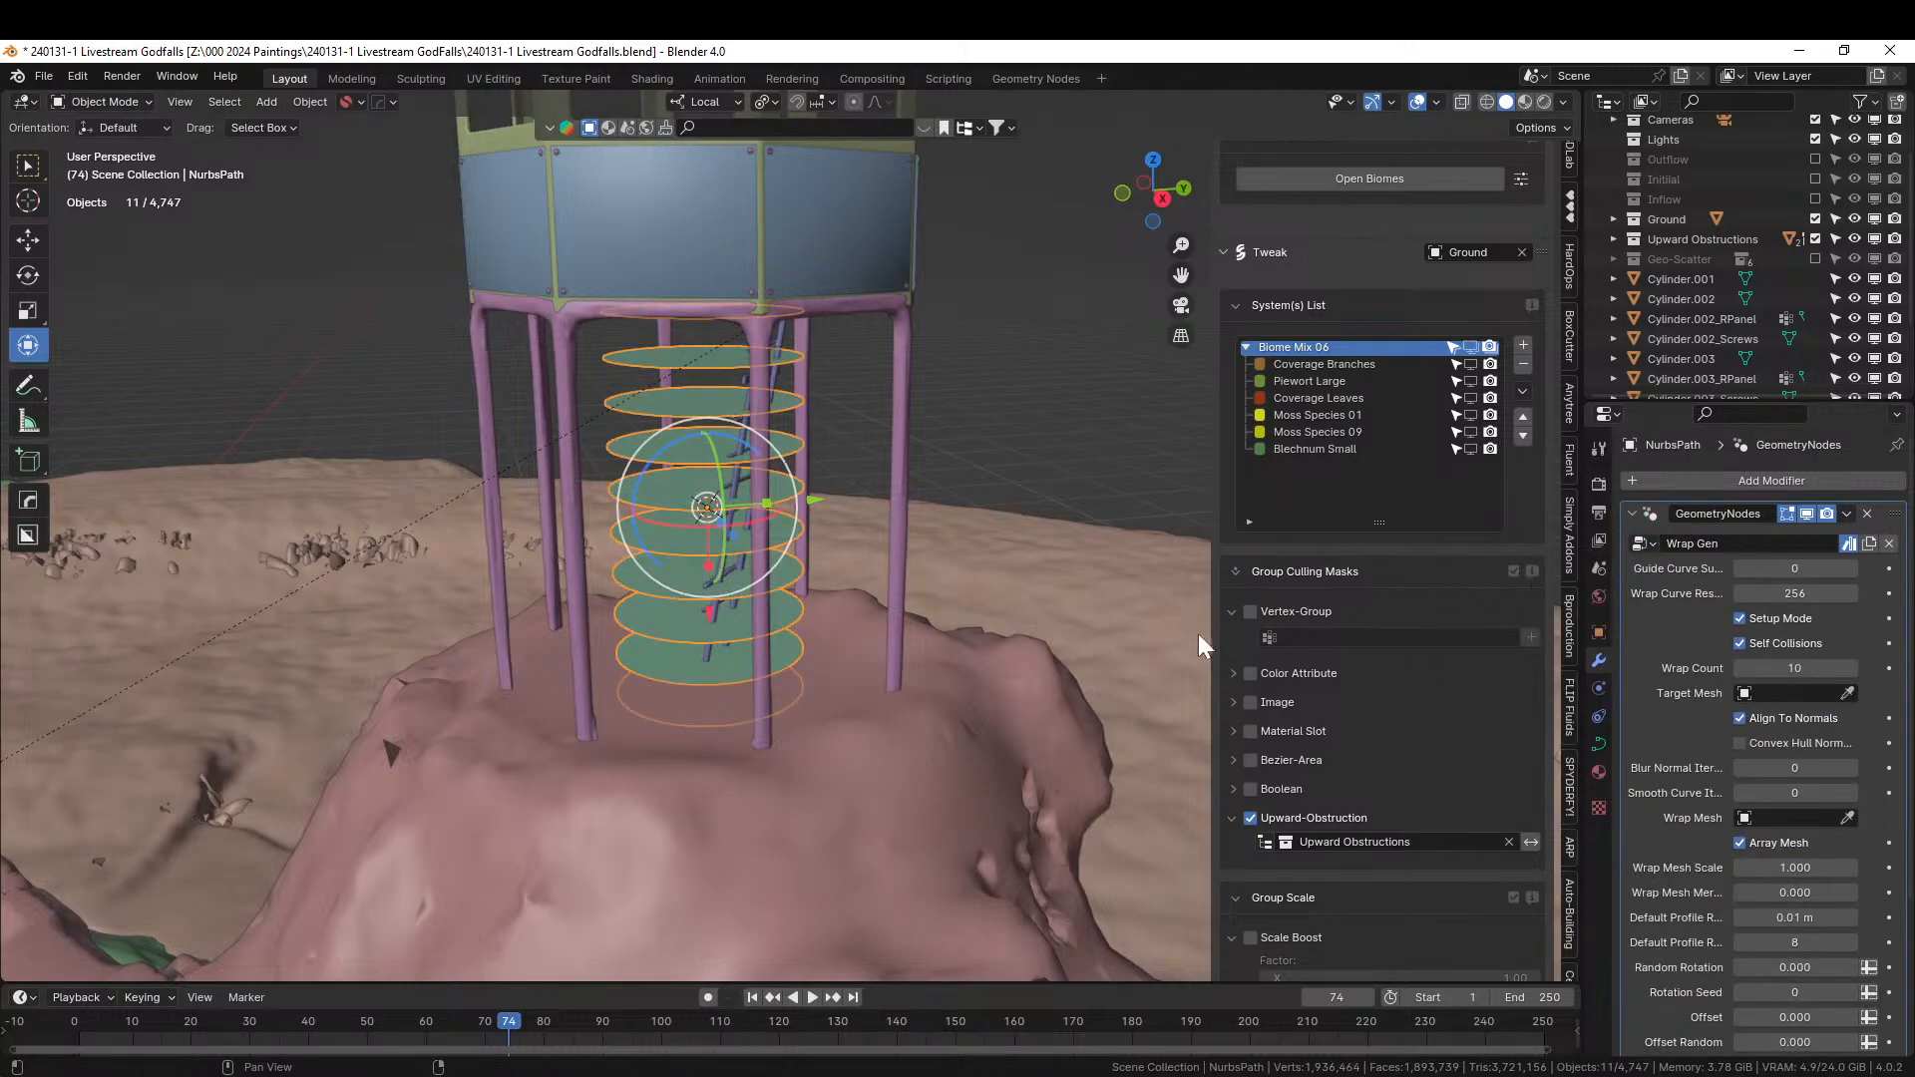
# Enlarge the radius of all the path's control points with Shrink/Fatten by about 2.63 so the wrap discs surround the legs.
pyautogui.press('Tab')
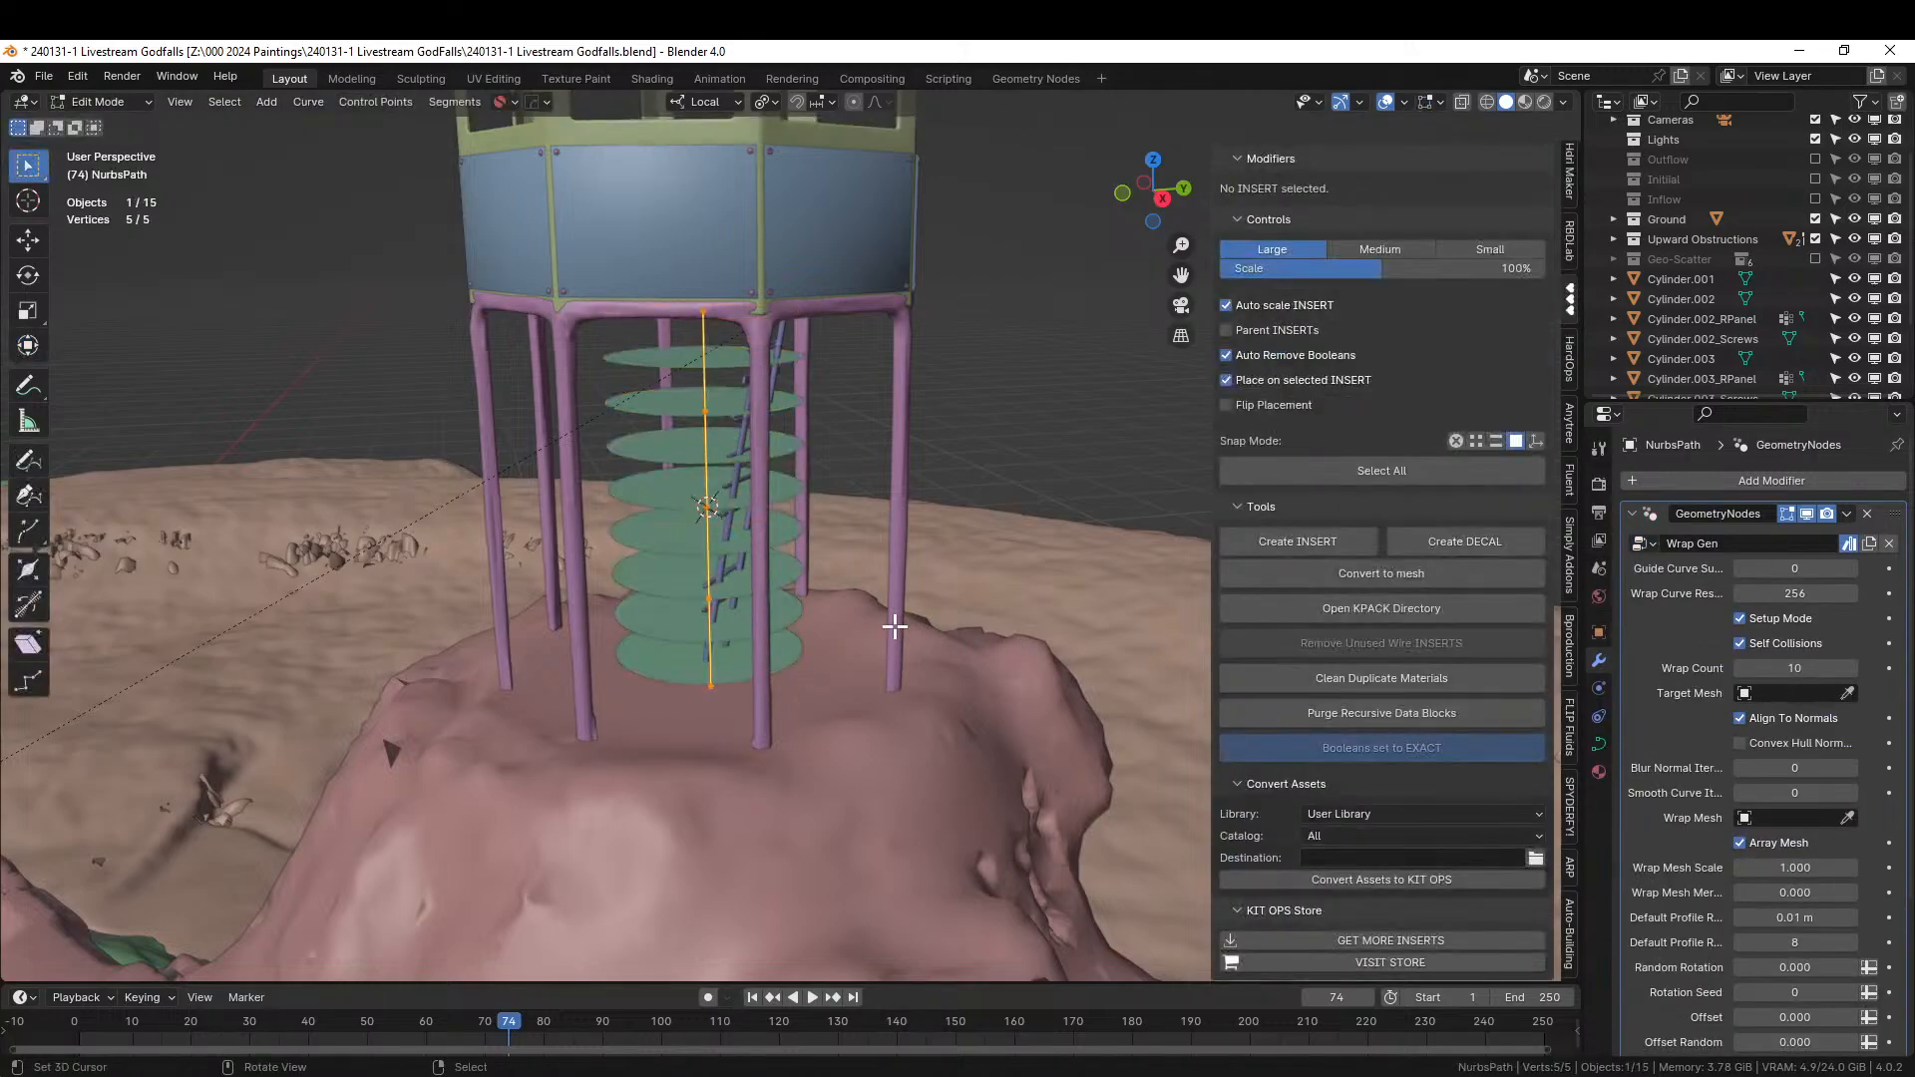
pyautogui.hotkey('alt', 's')
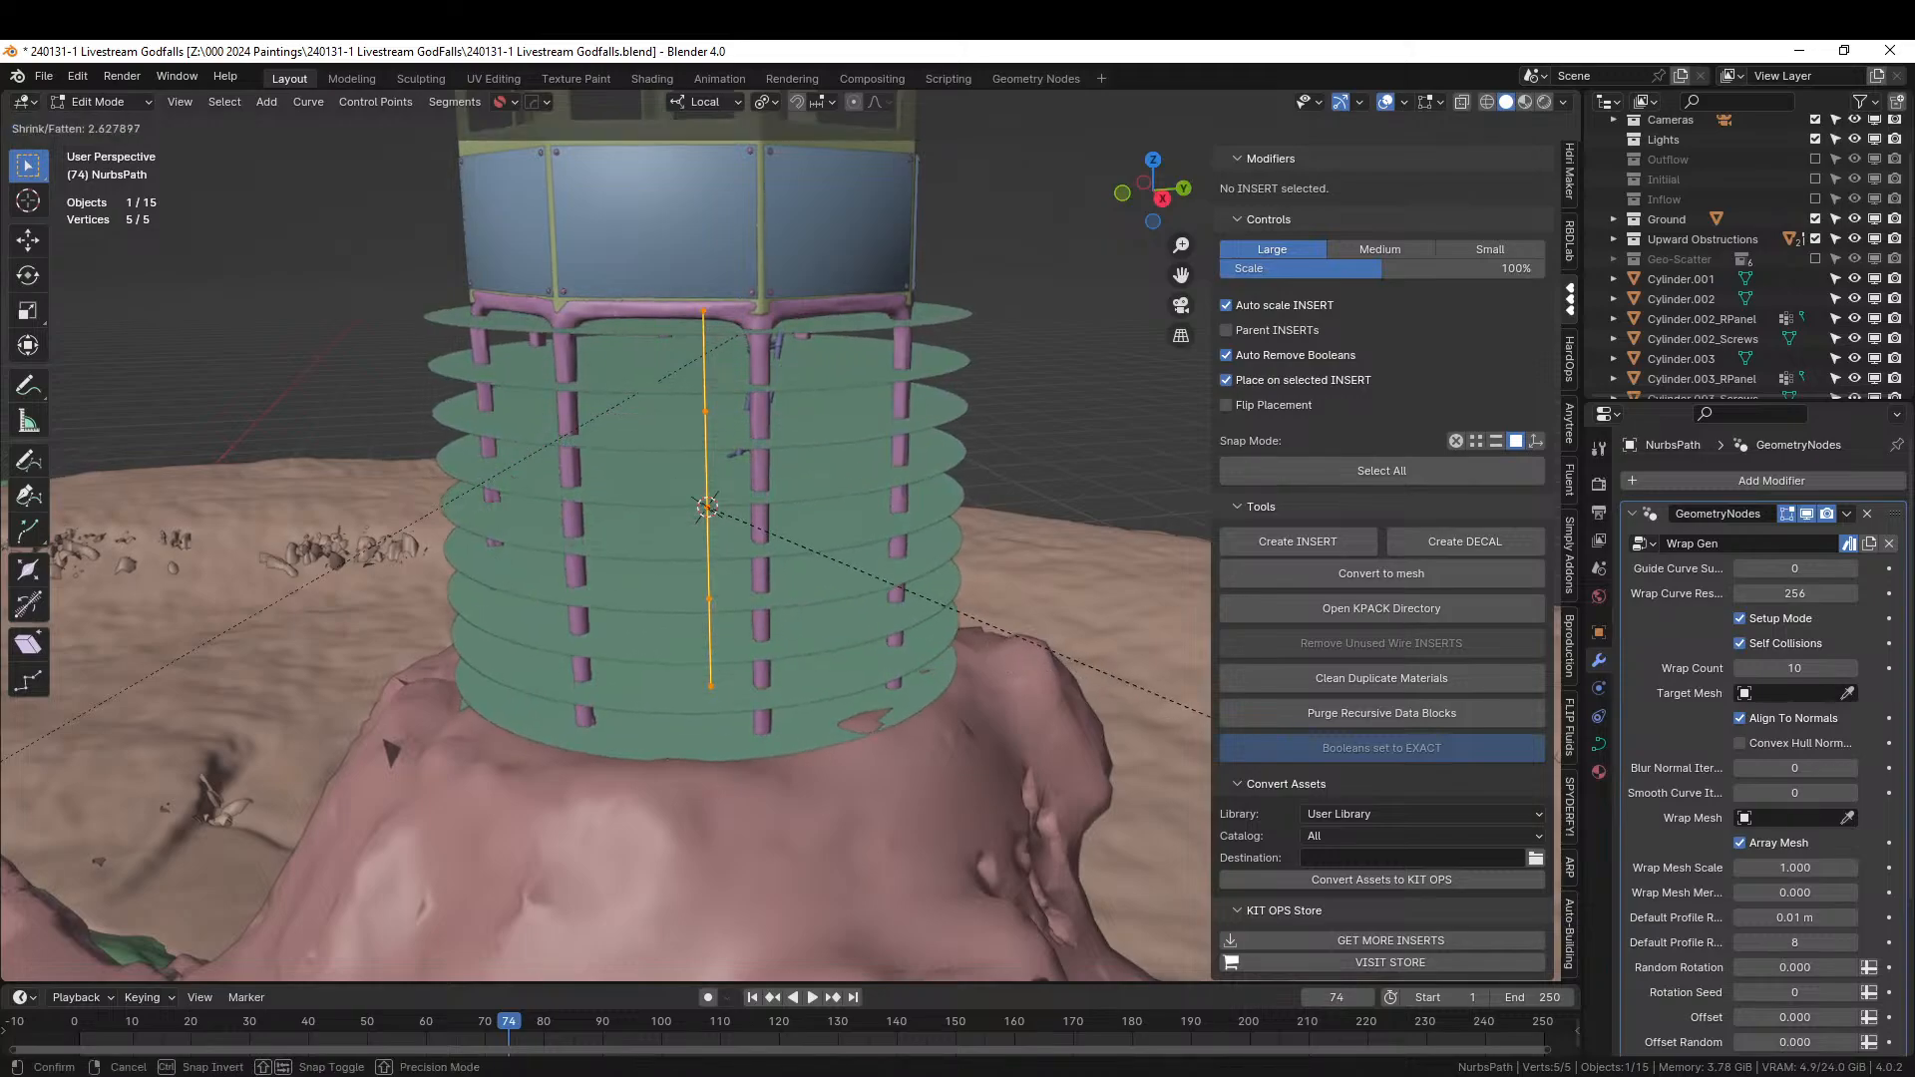
pyautogui.click(1246, 742)
# Assign the pink leg frame Cylinder.001 as the Wrap Gen target mesh.
pyautogui.moveTo(1075, 693); pyautogui.dragTo(975, 705, button='middle')
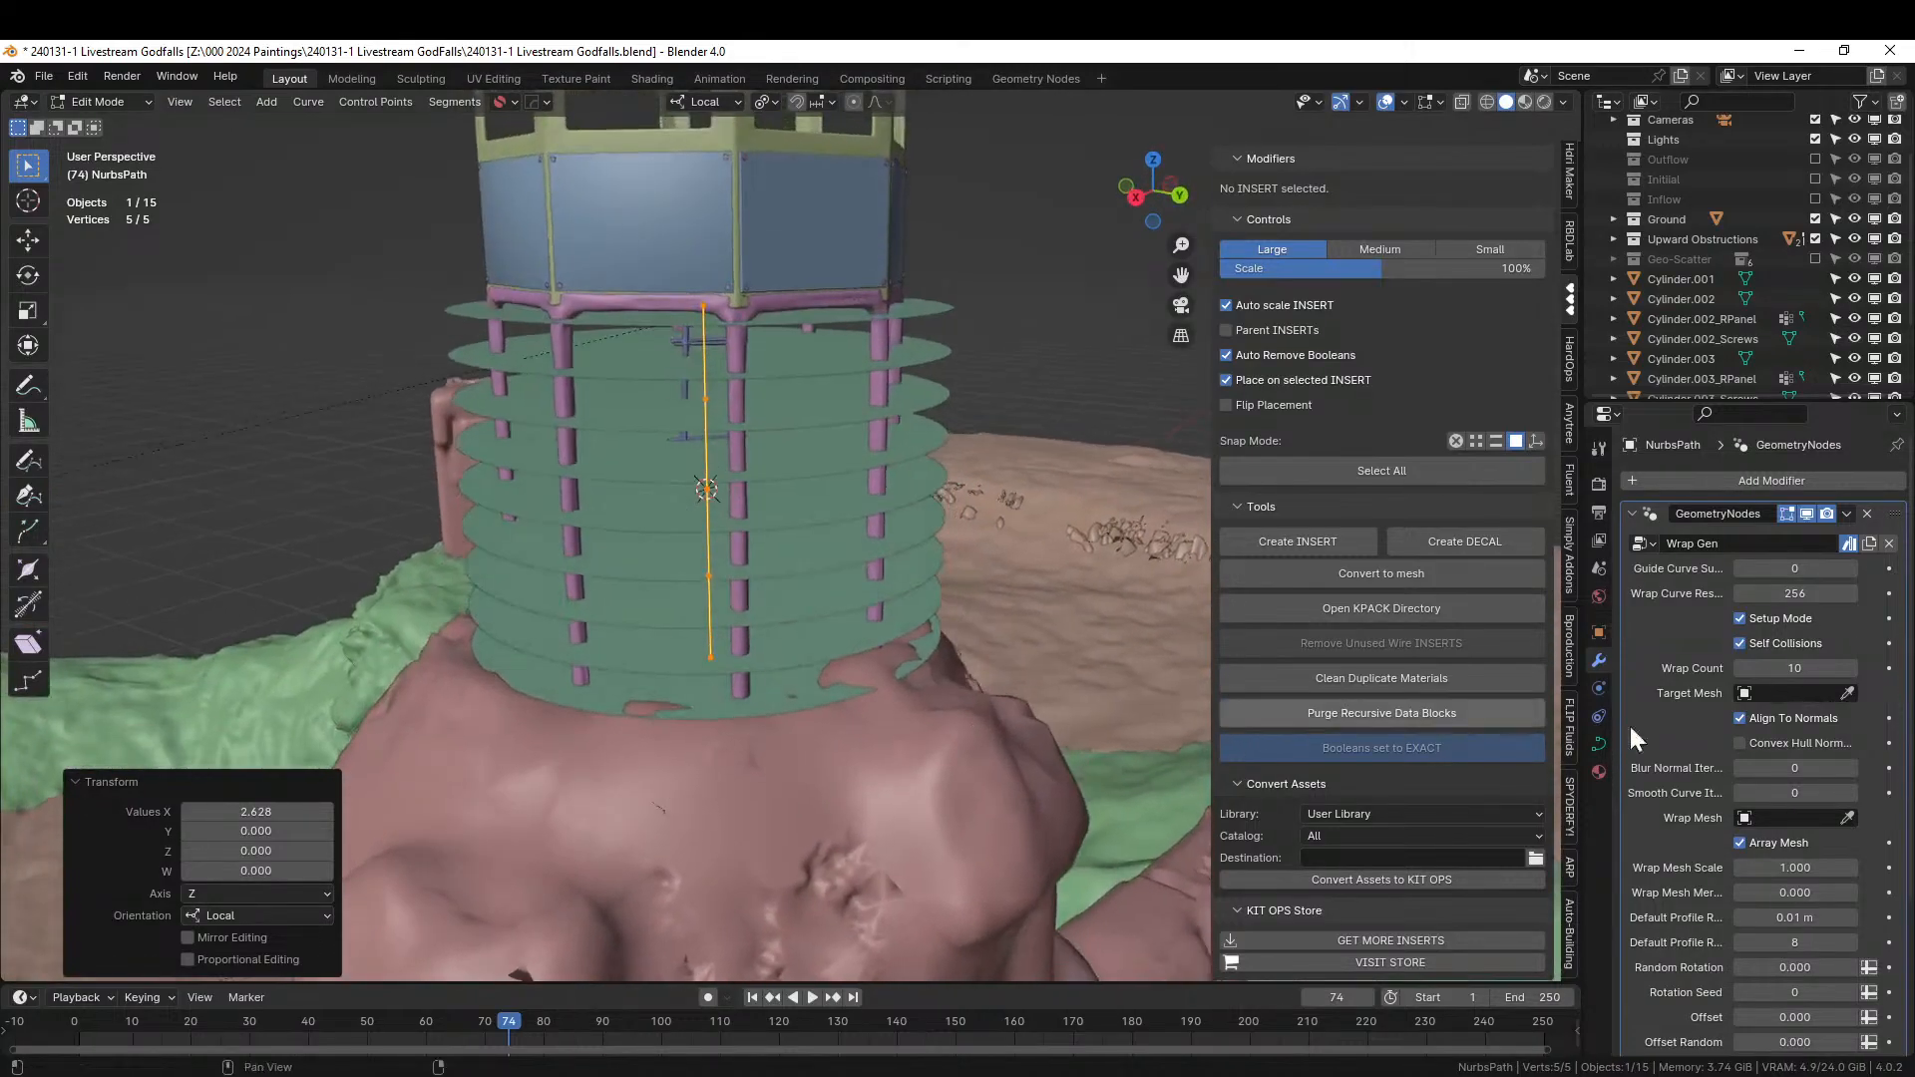
pyautogui.click(1849, 693)
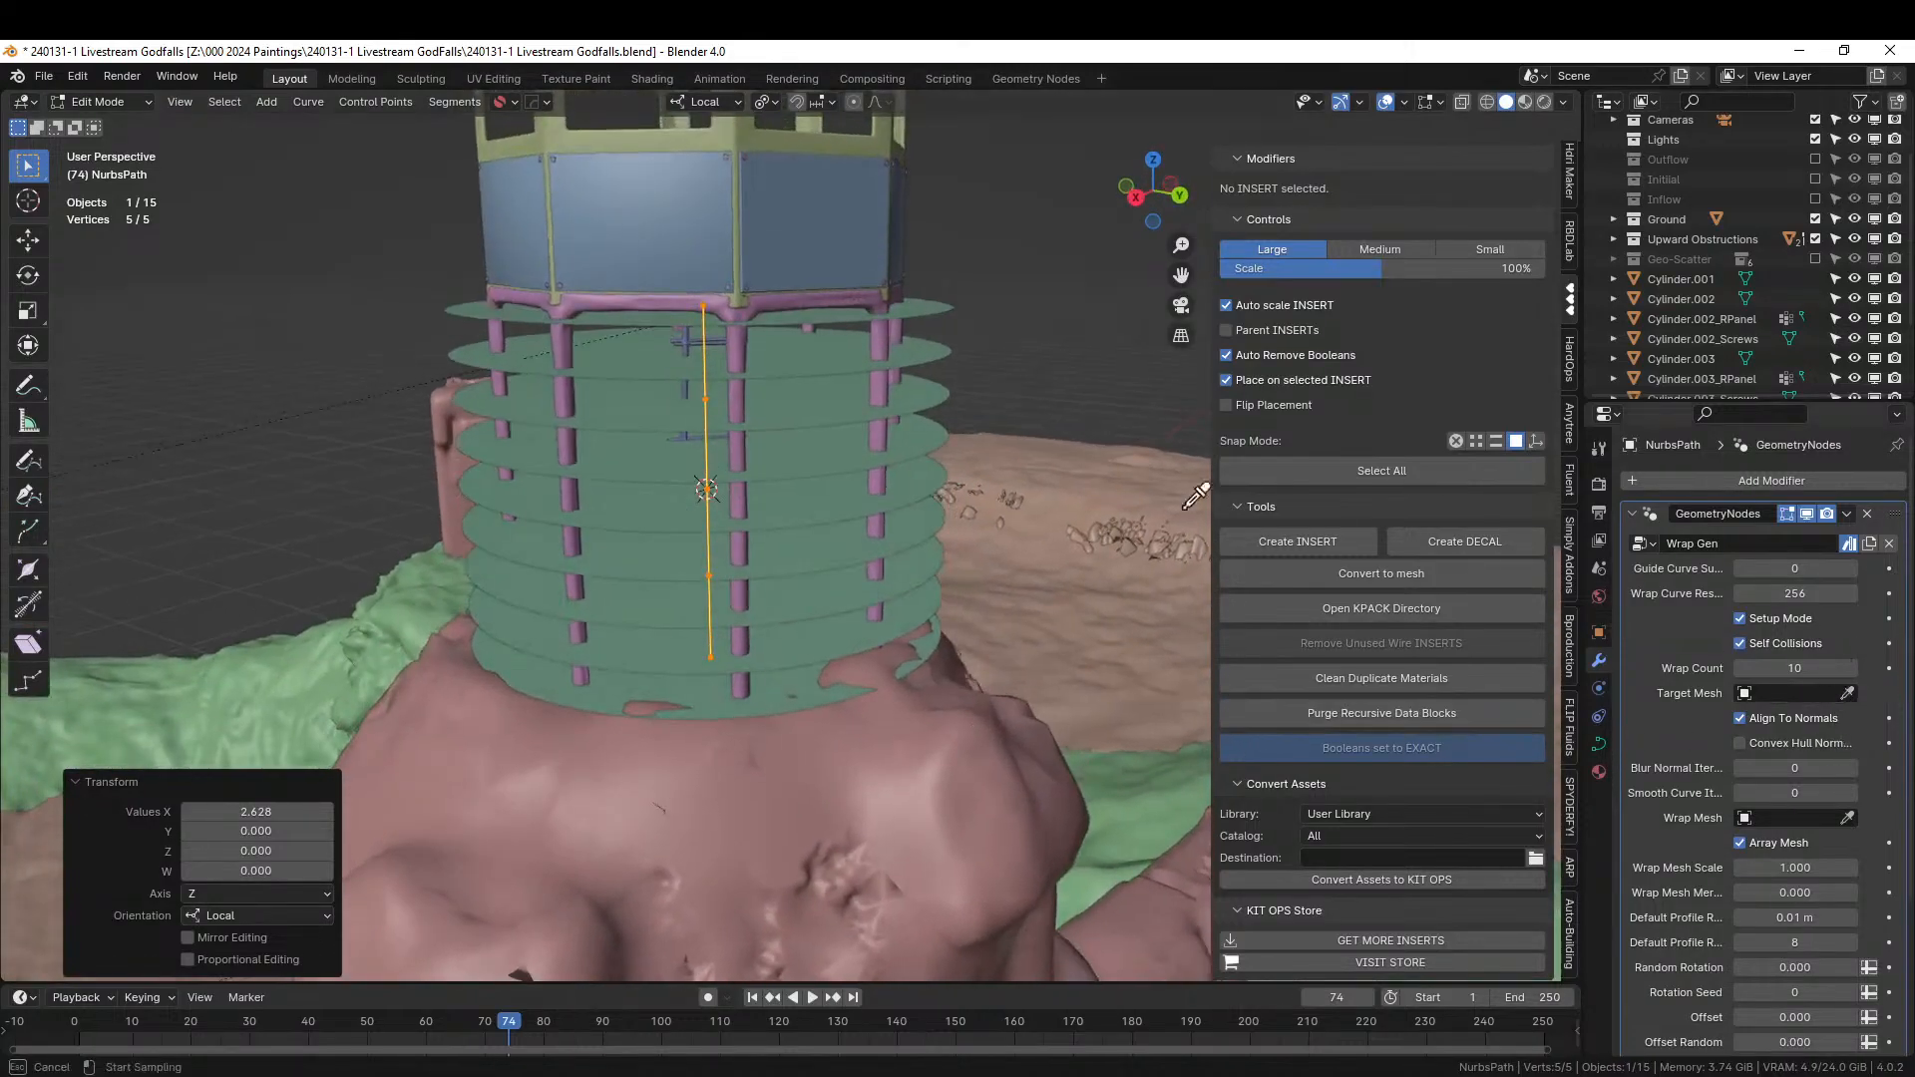
pyautogui.click(742, 315)
# Set the wraps' Random Rotation to about 5.76 and the Wrap Count to 5.
pyautogui.moveTo(1786, 966); pyautogui.dragTo(1865, 967)
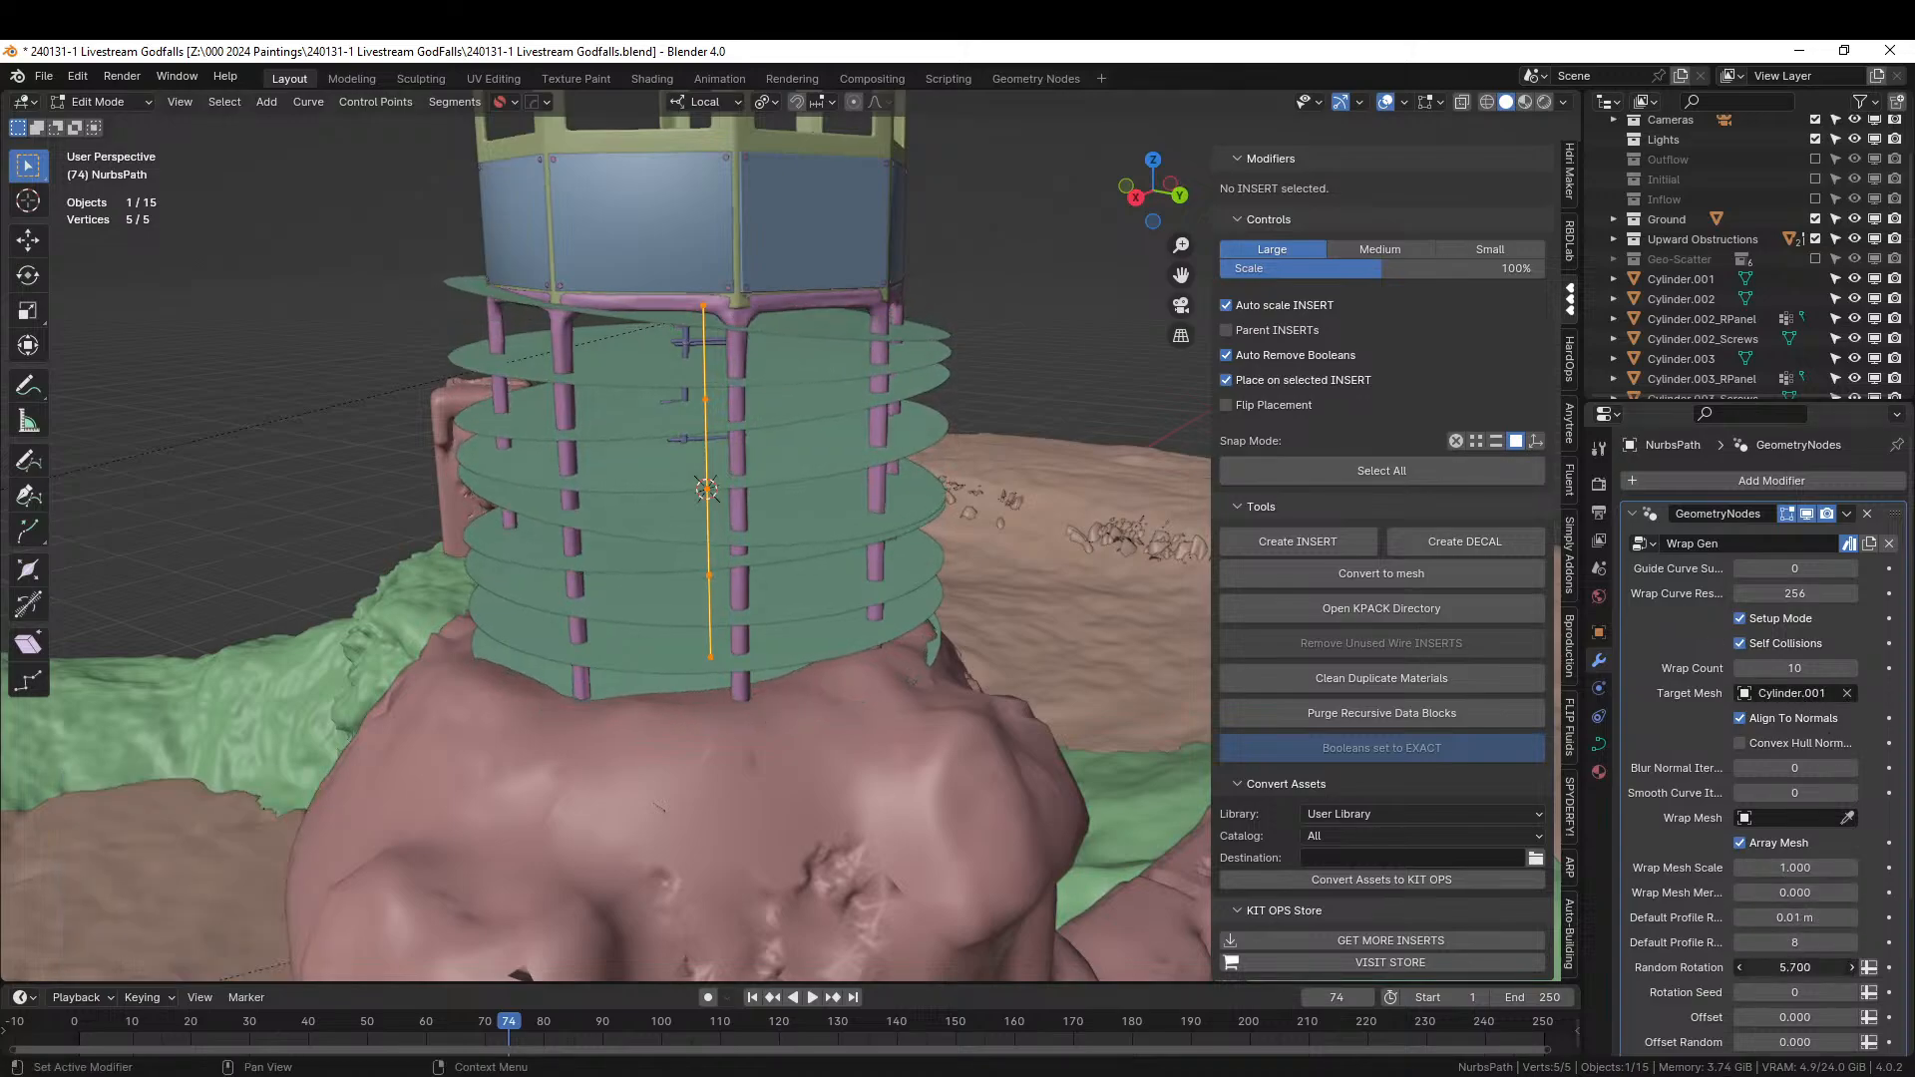
pyautogui.click(1812, 670)
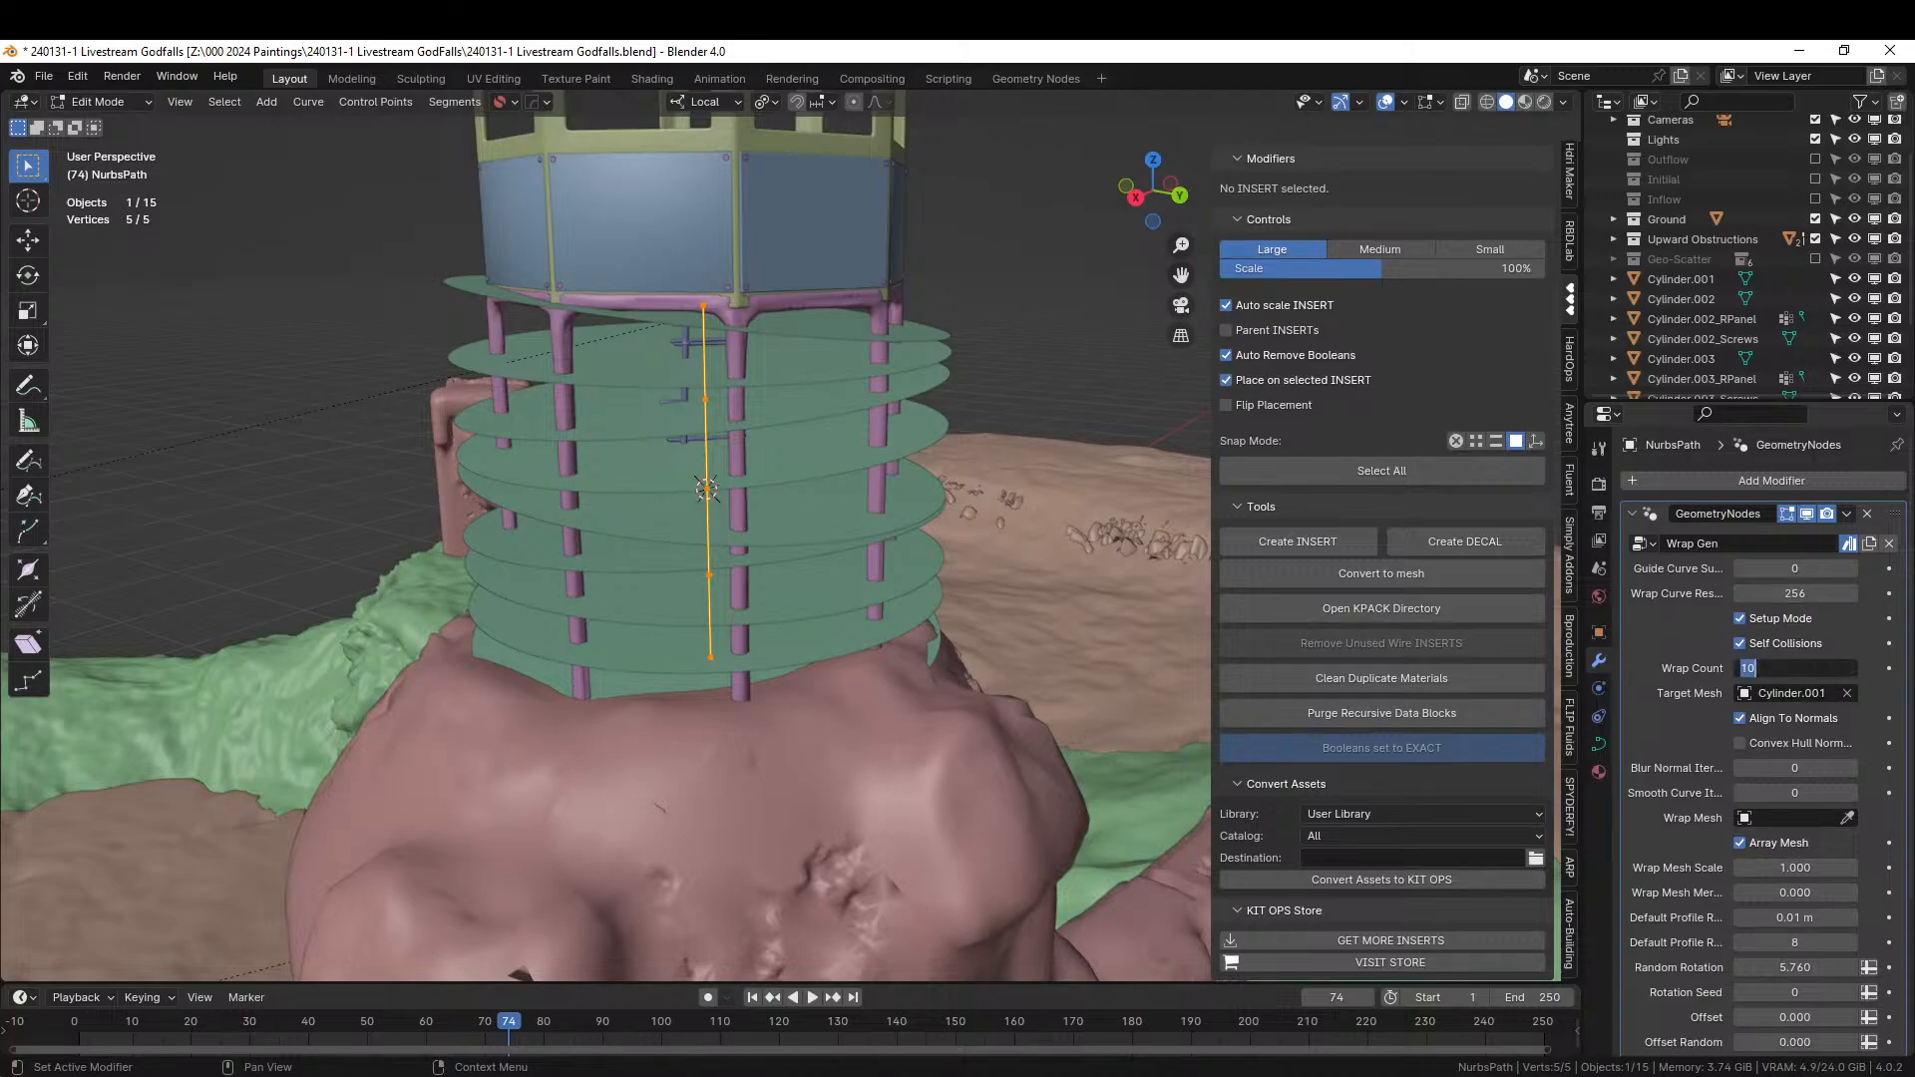
pyautogui.write('5')
pyautogui.press('Return')
# Switch the transform orientation to Global and lower all the path's control points about 0.27 m along Z.
pyautogui.moveTo(934, 603); pyautogui.dragTo(882, 584, button='middle')
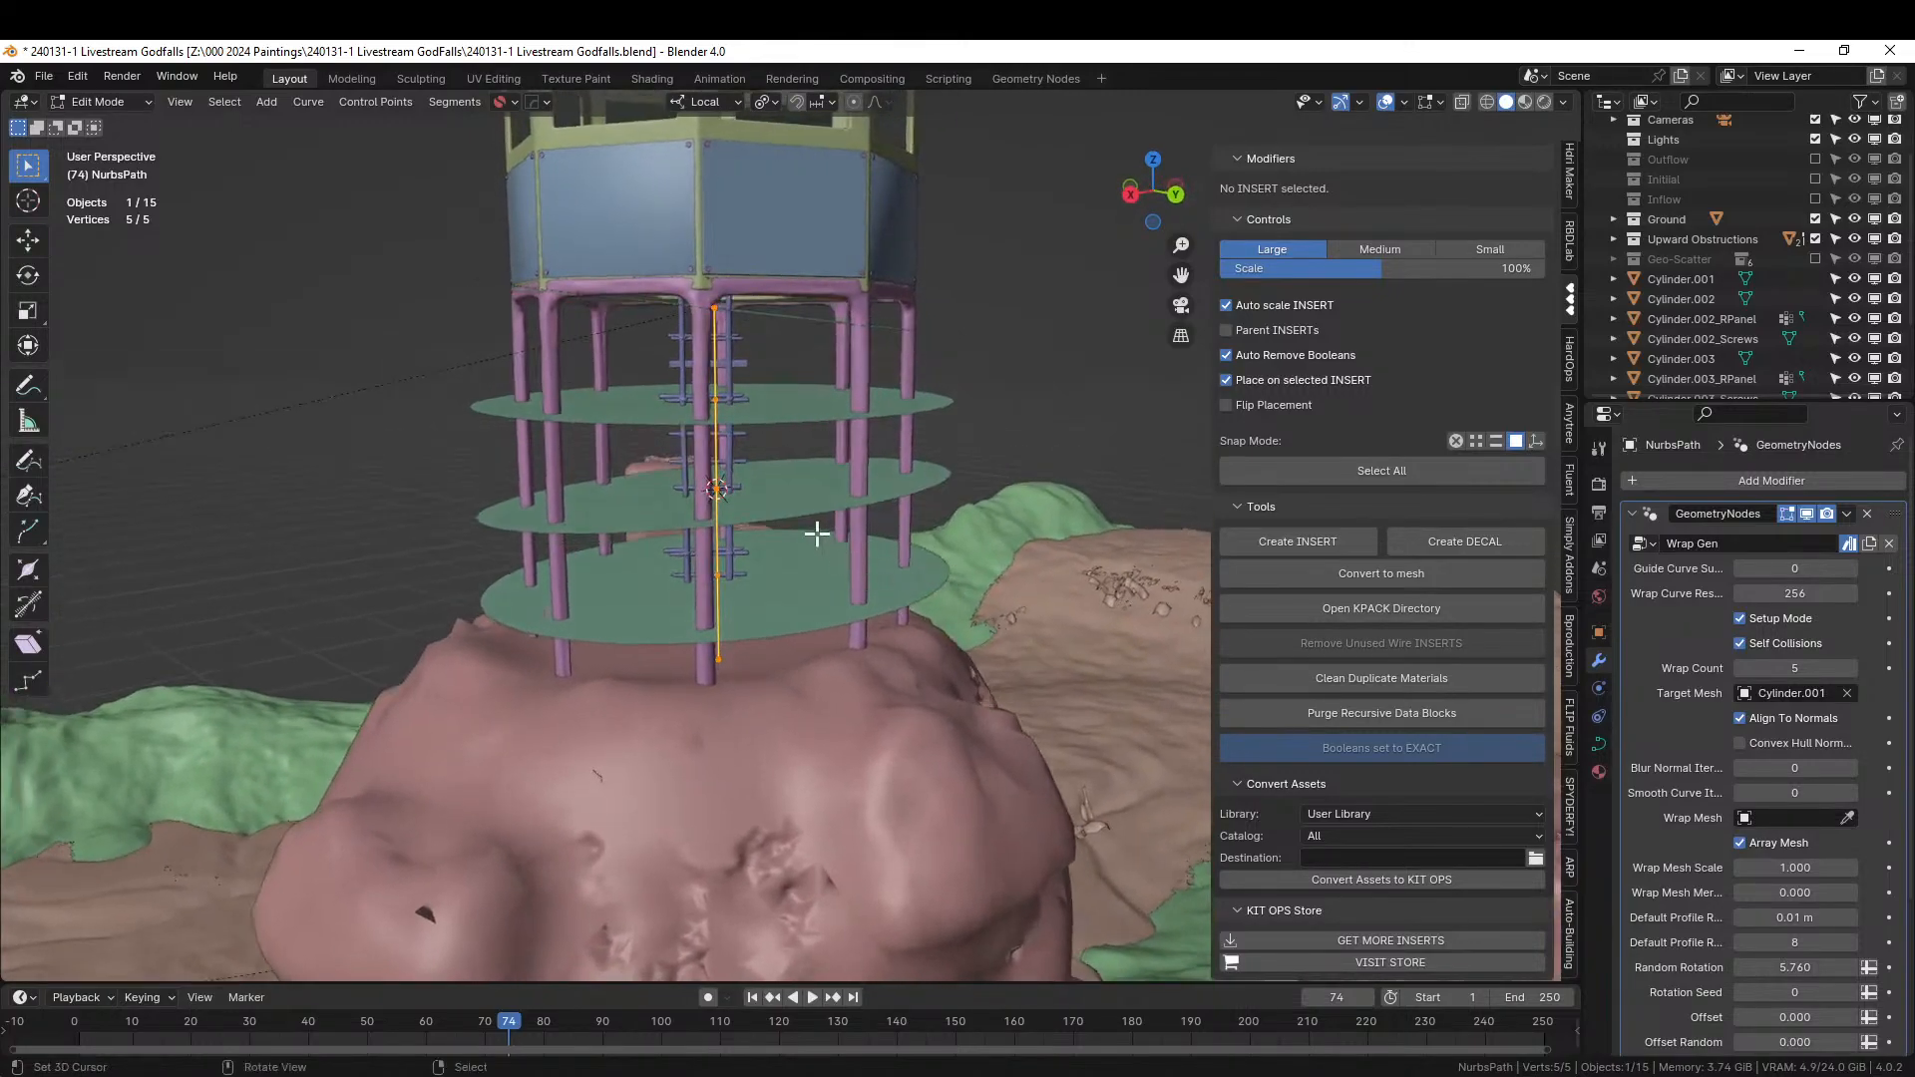
pyautogui.press('g')
pyautogui.press('z')
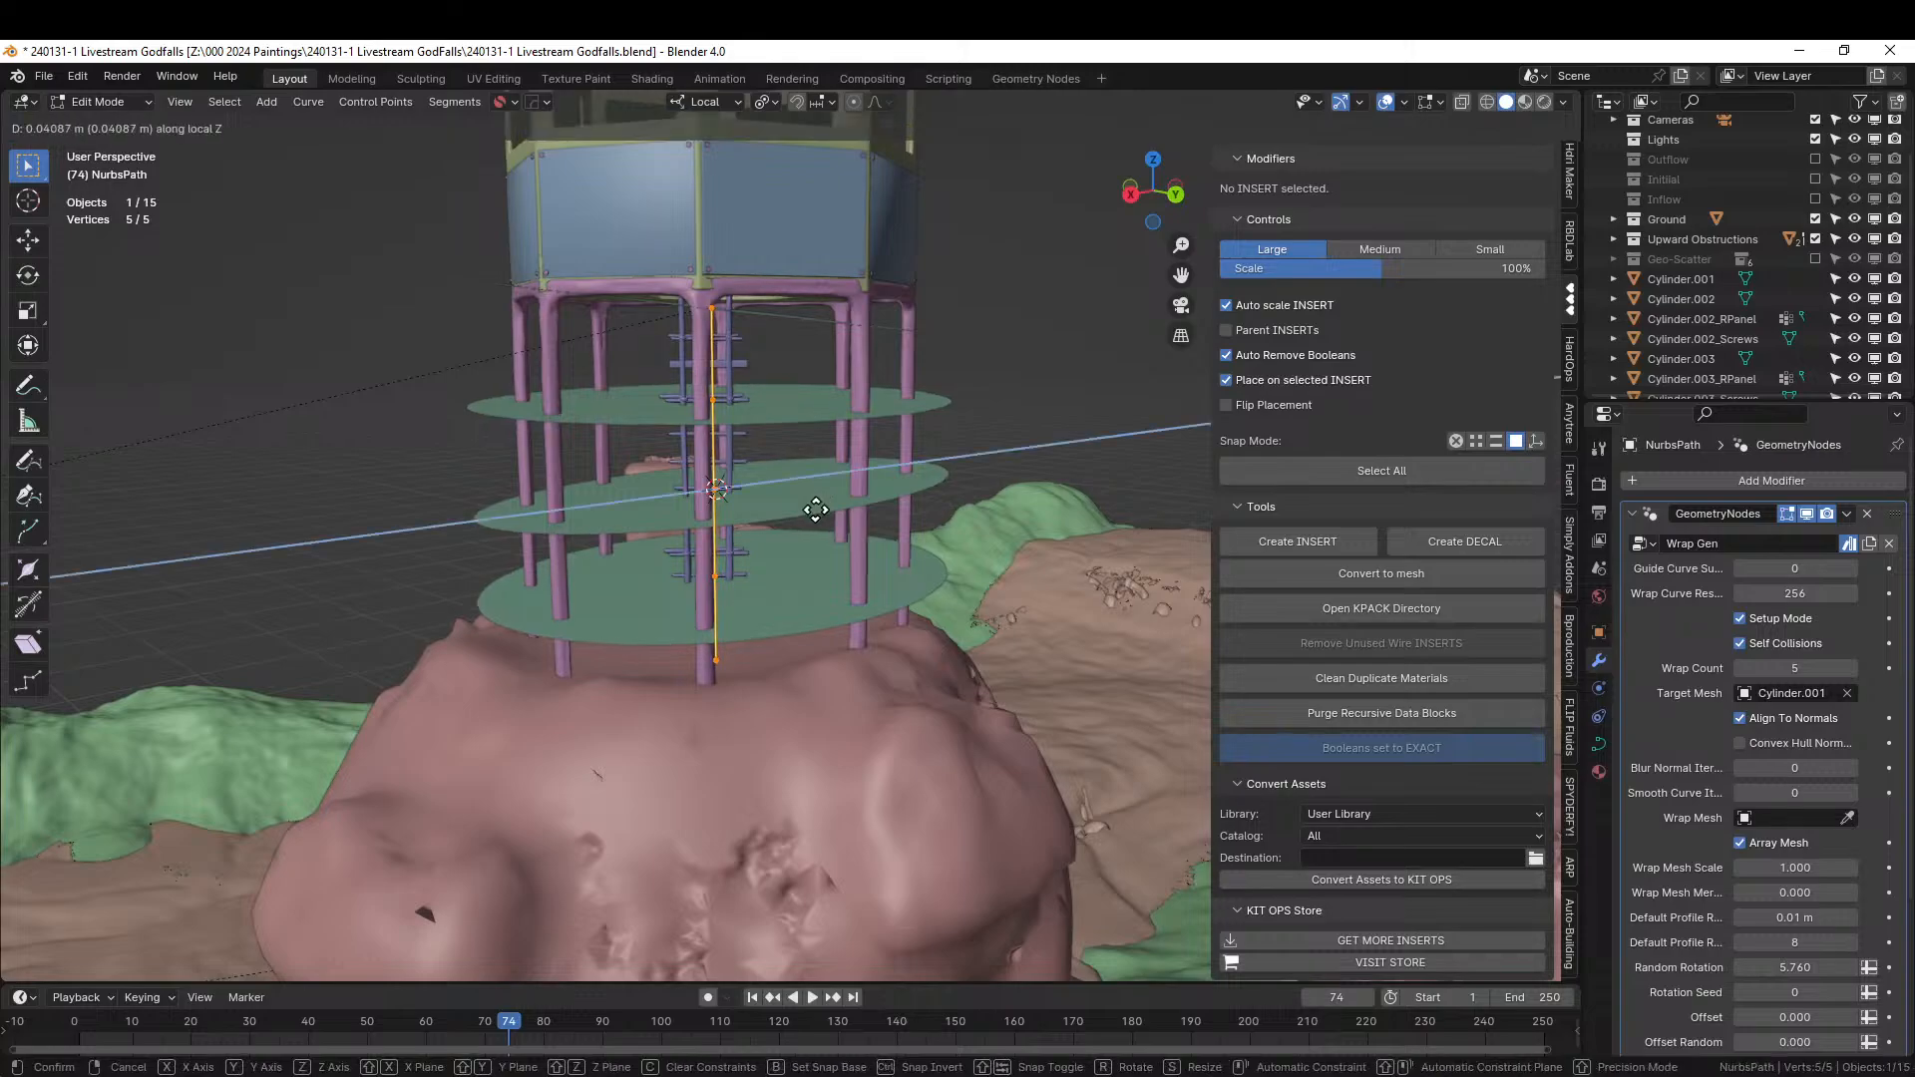
pyautogui.click(817, 538)
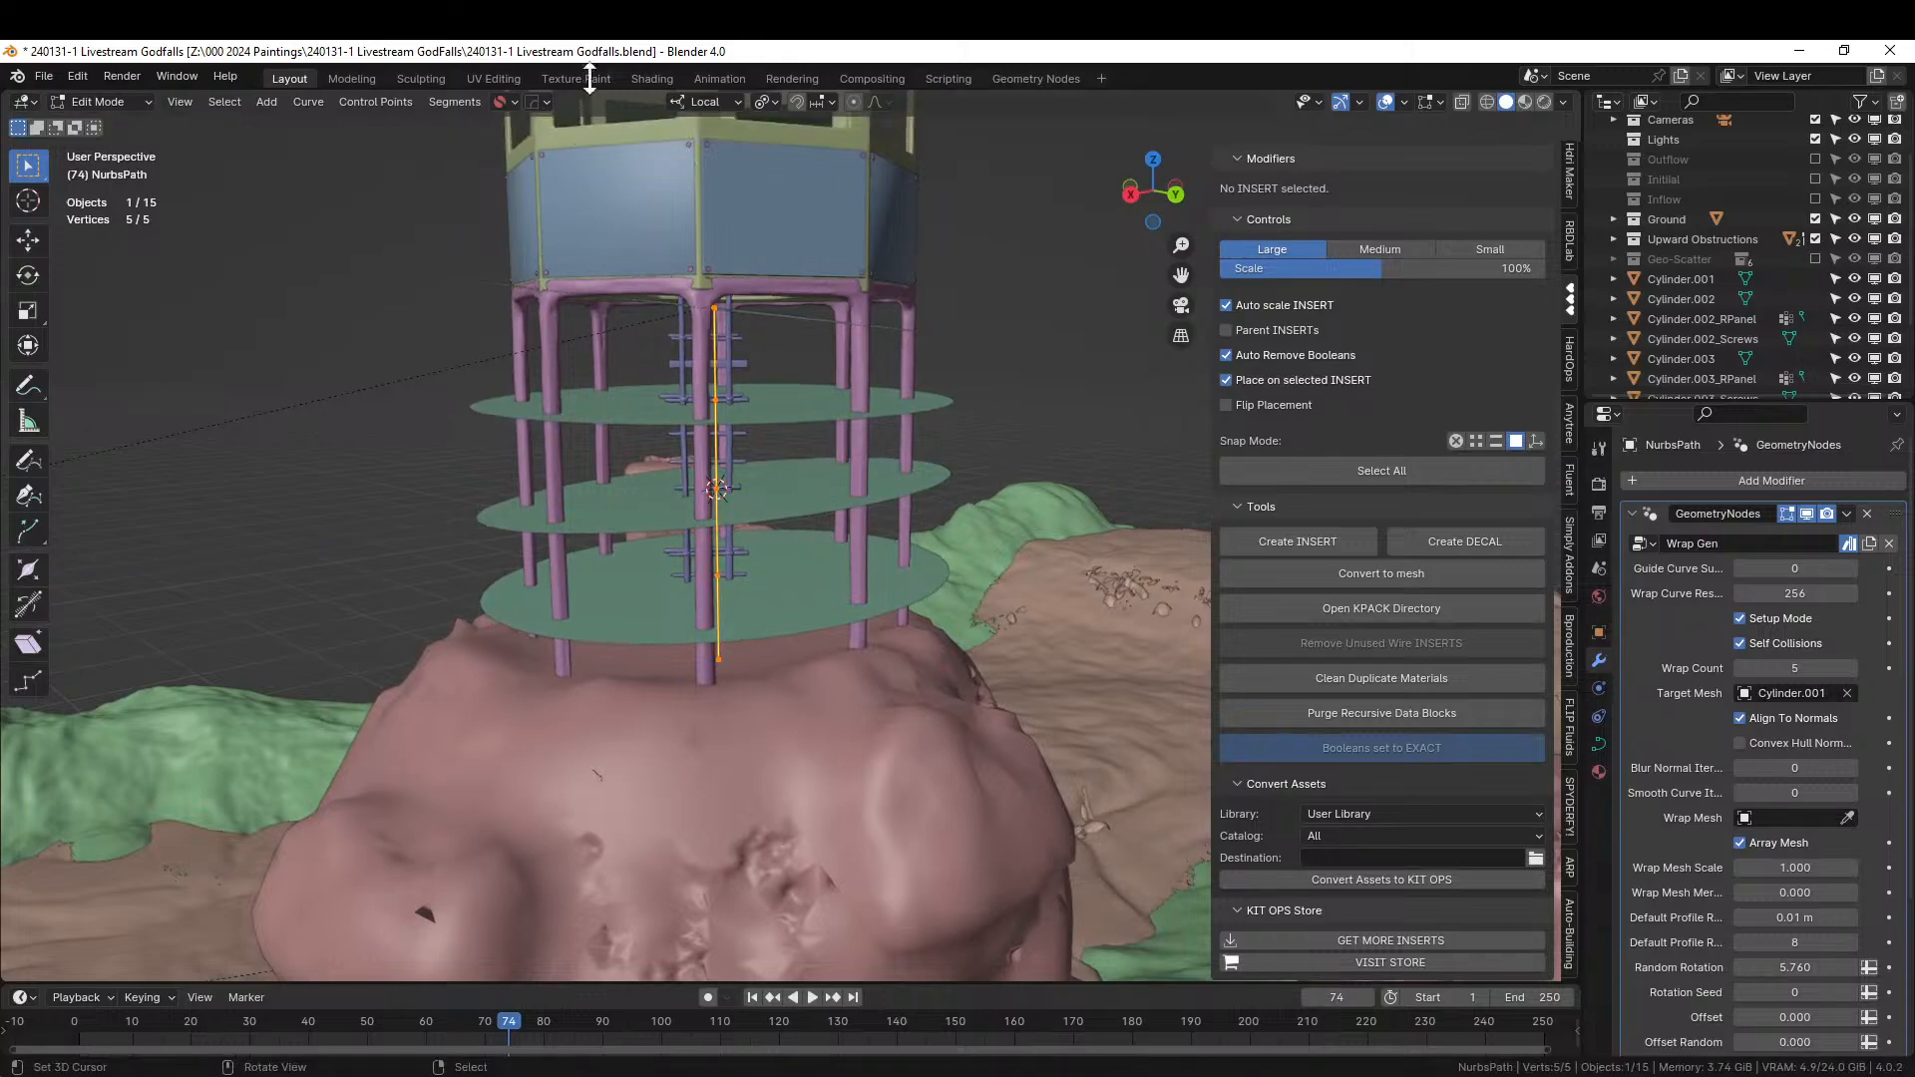
pyautogui.click(705, 101)
pyautogui.press('g')
pyautogui.press('z')
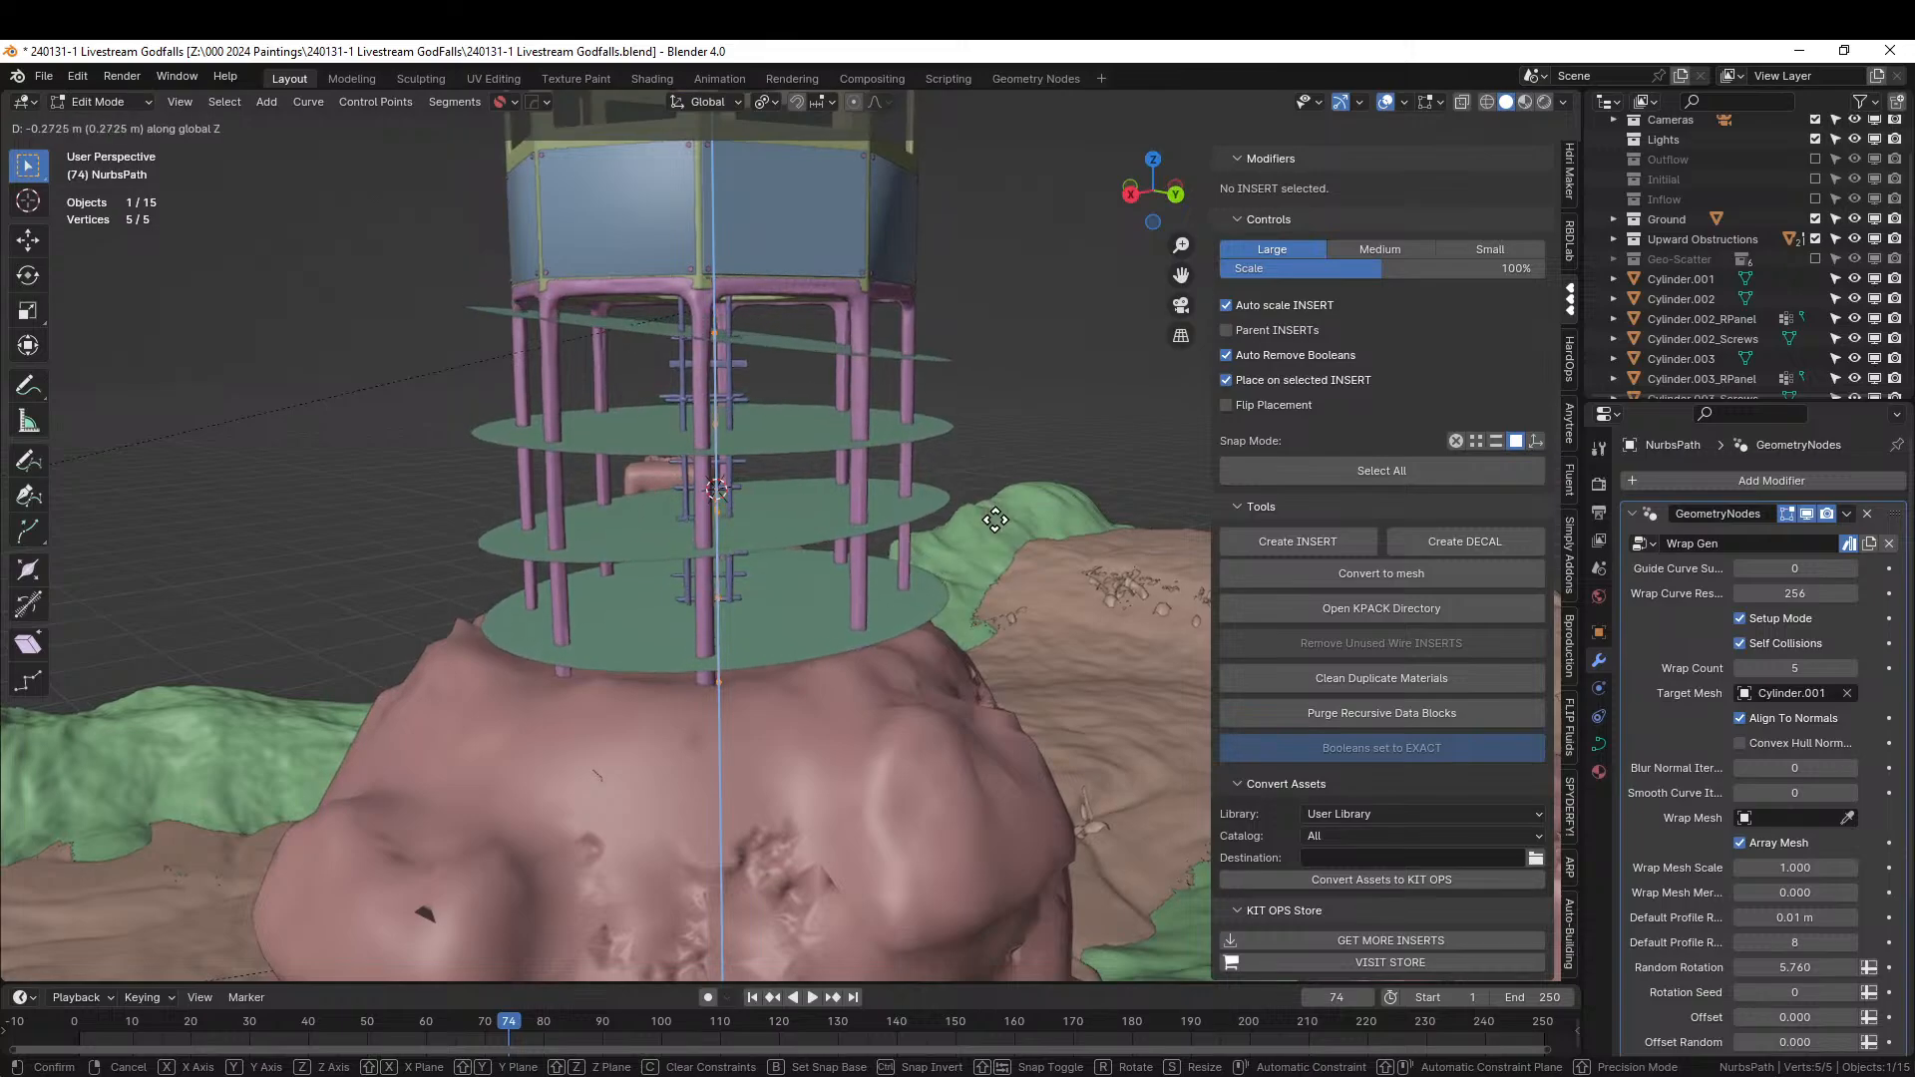
pyautogui.click(994, 516)
pyautogui.moveTo(991, 513); pyautogui.dragTo(1064, 599, button='middle')
pyautogui.moveTo(977, 641); pyautogui.dragTo(937, 610, button='middle')
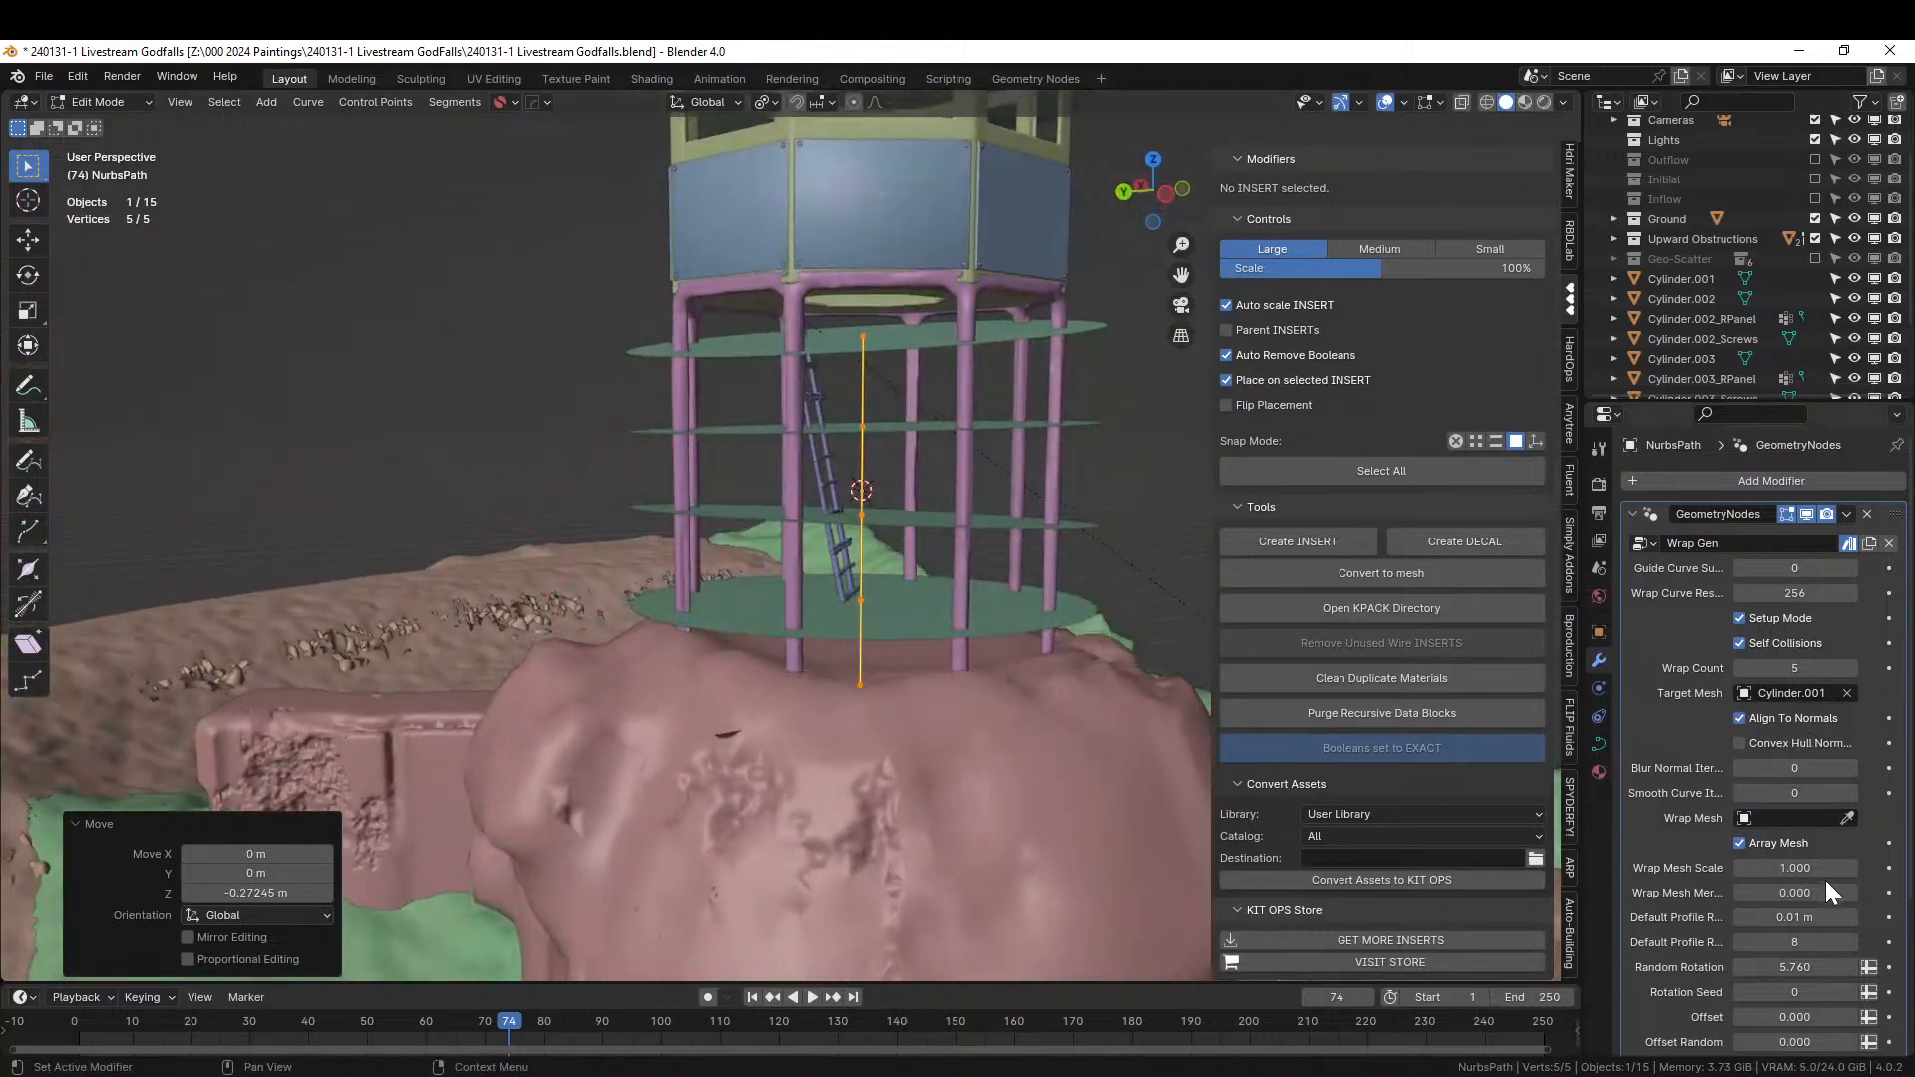
# Set the wraps' default profile radius to 0.0125 m and save the file.
pyautogui.moveTo(1786, 967); pyautogui.dragTo(1830, 967)
pyautogui.click(1792, 917)
pyautogui.press('Return')
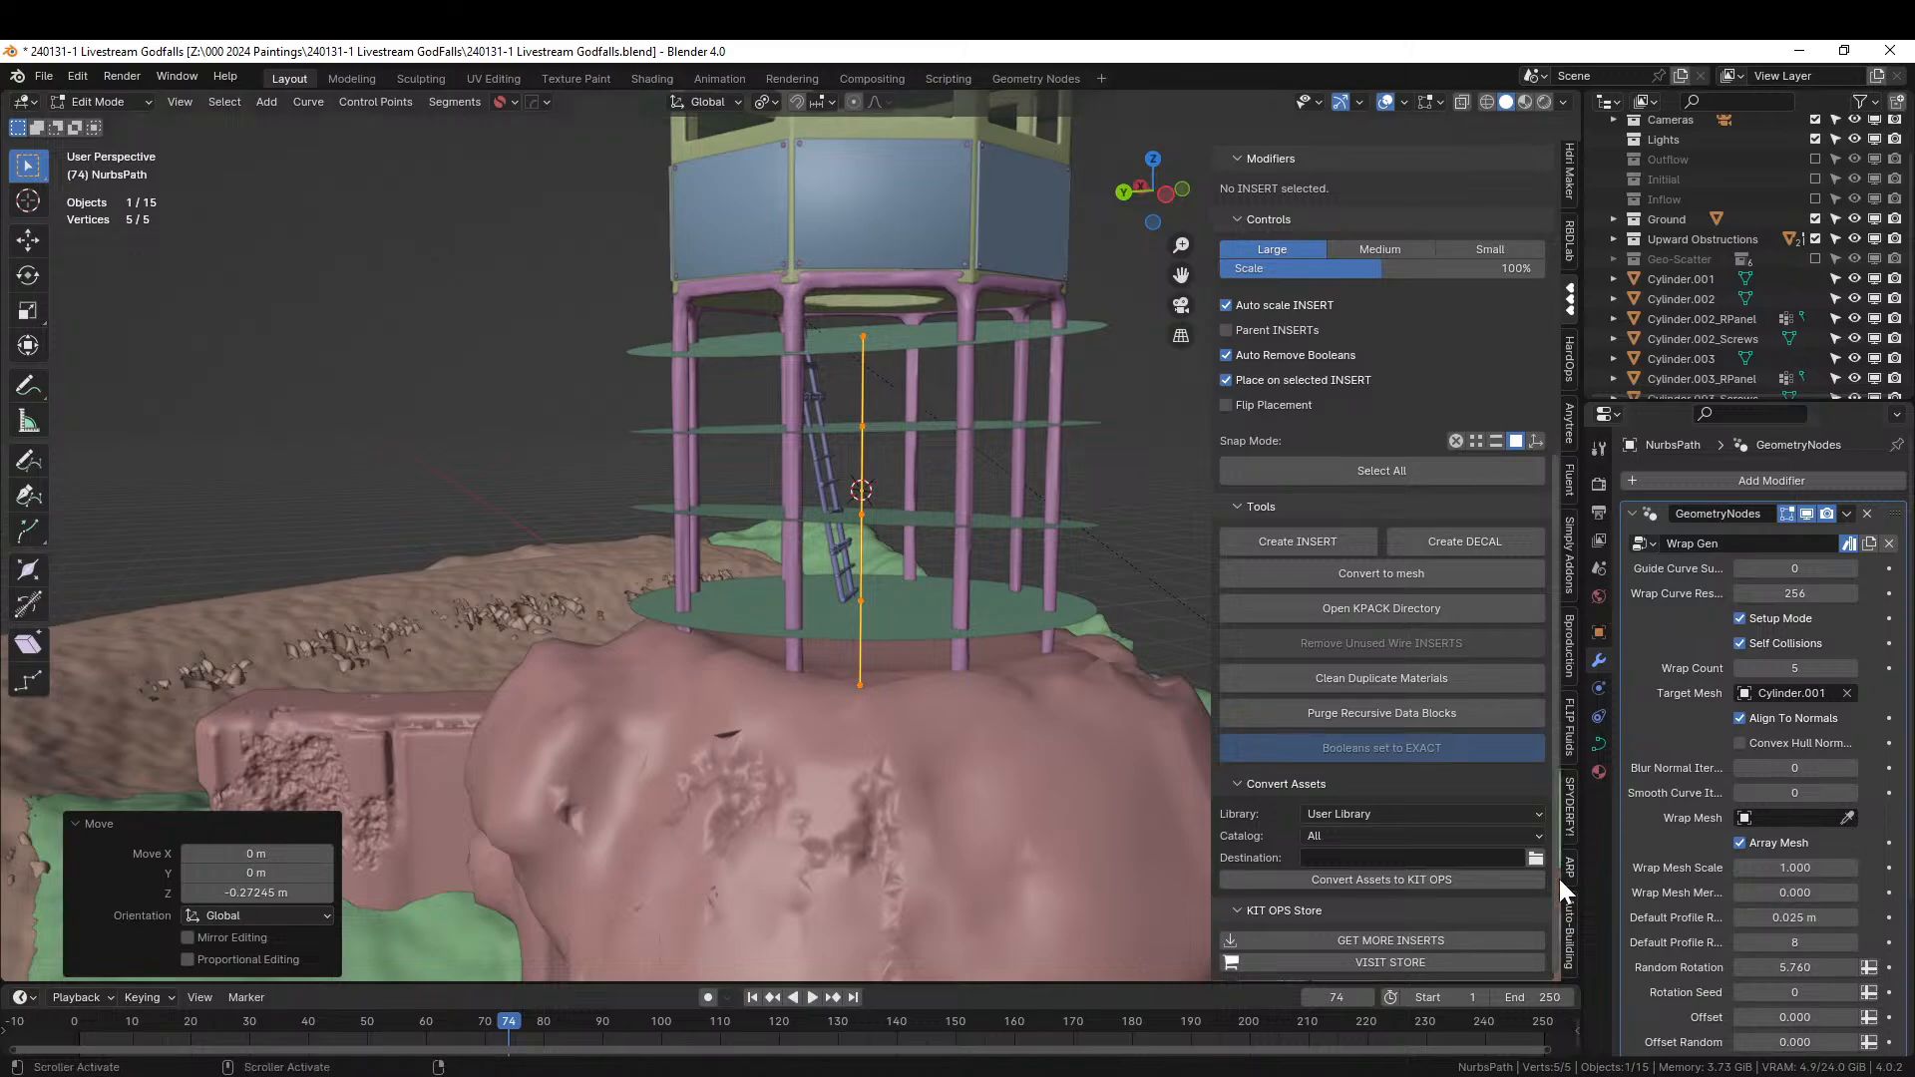
pyautogui.press('Return')
pyautogui.write('.0125')
pyautogui.press('Return')
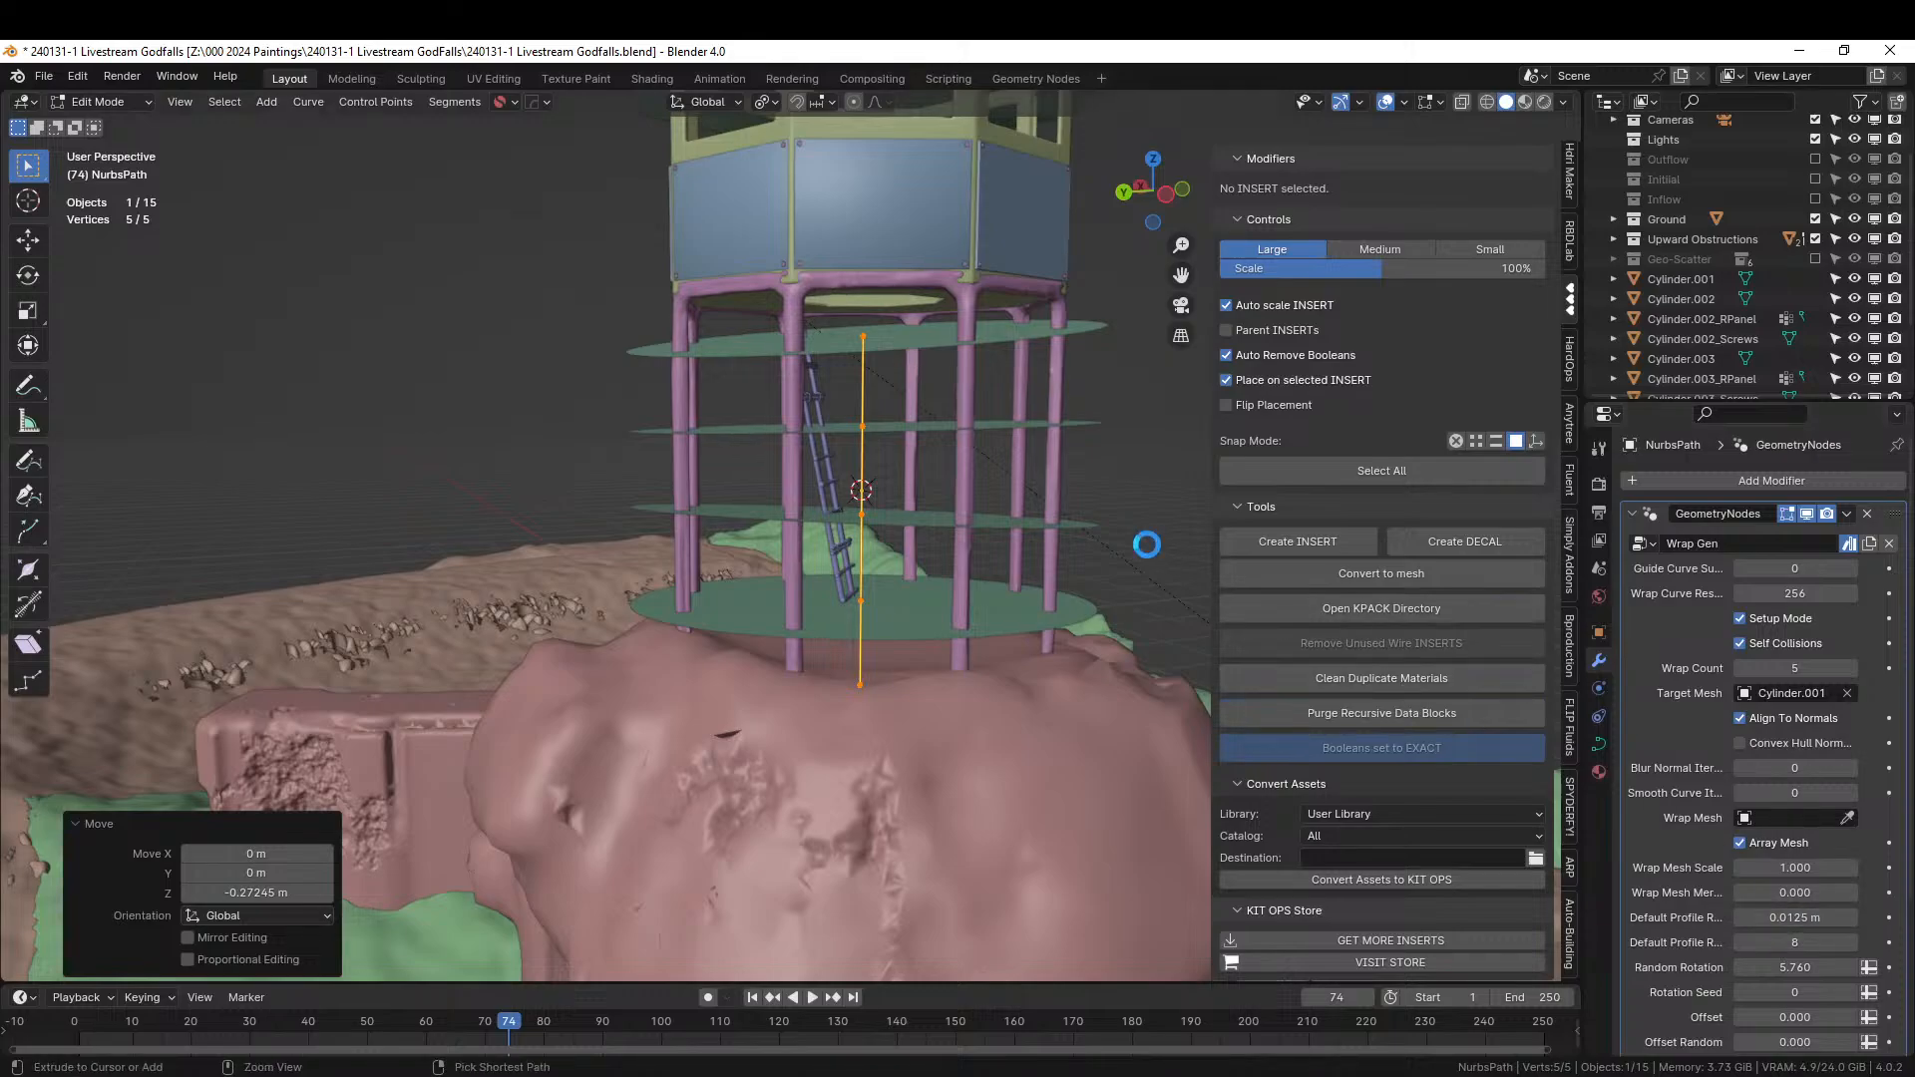
pyautogui.hotkey('ctrl', 's')
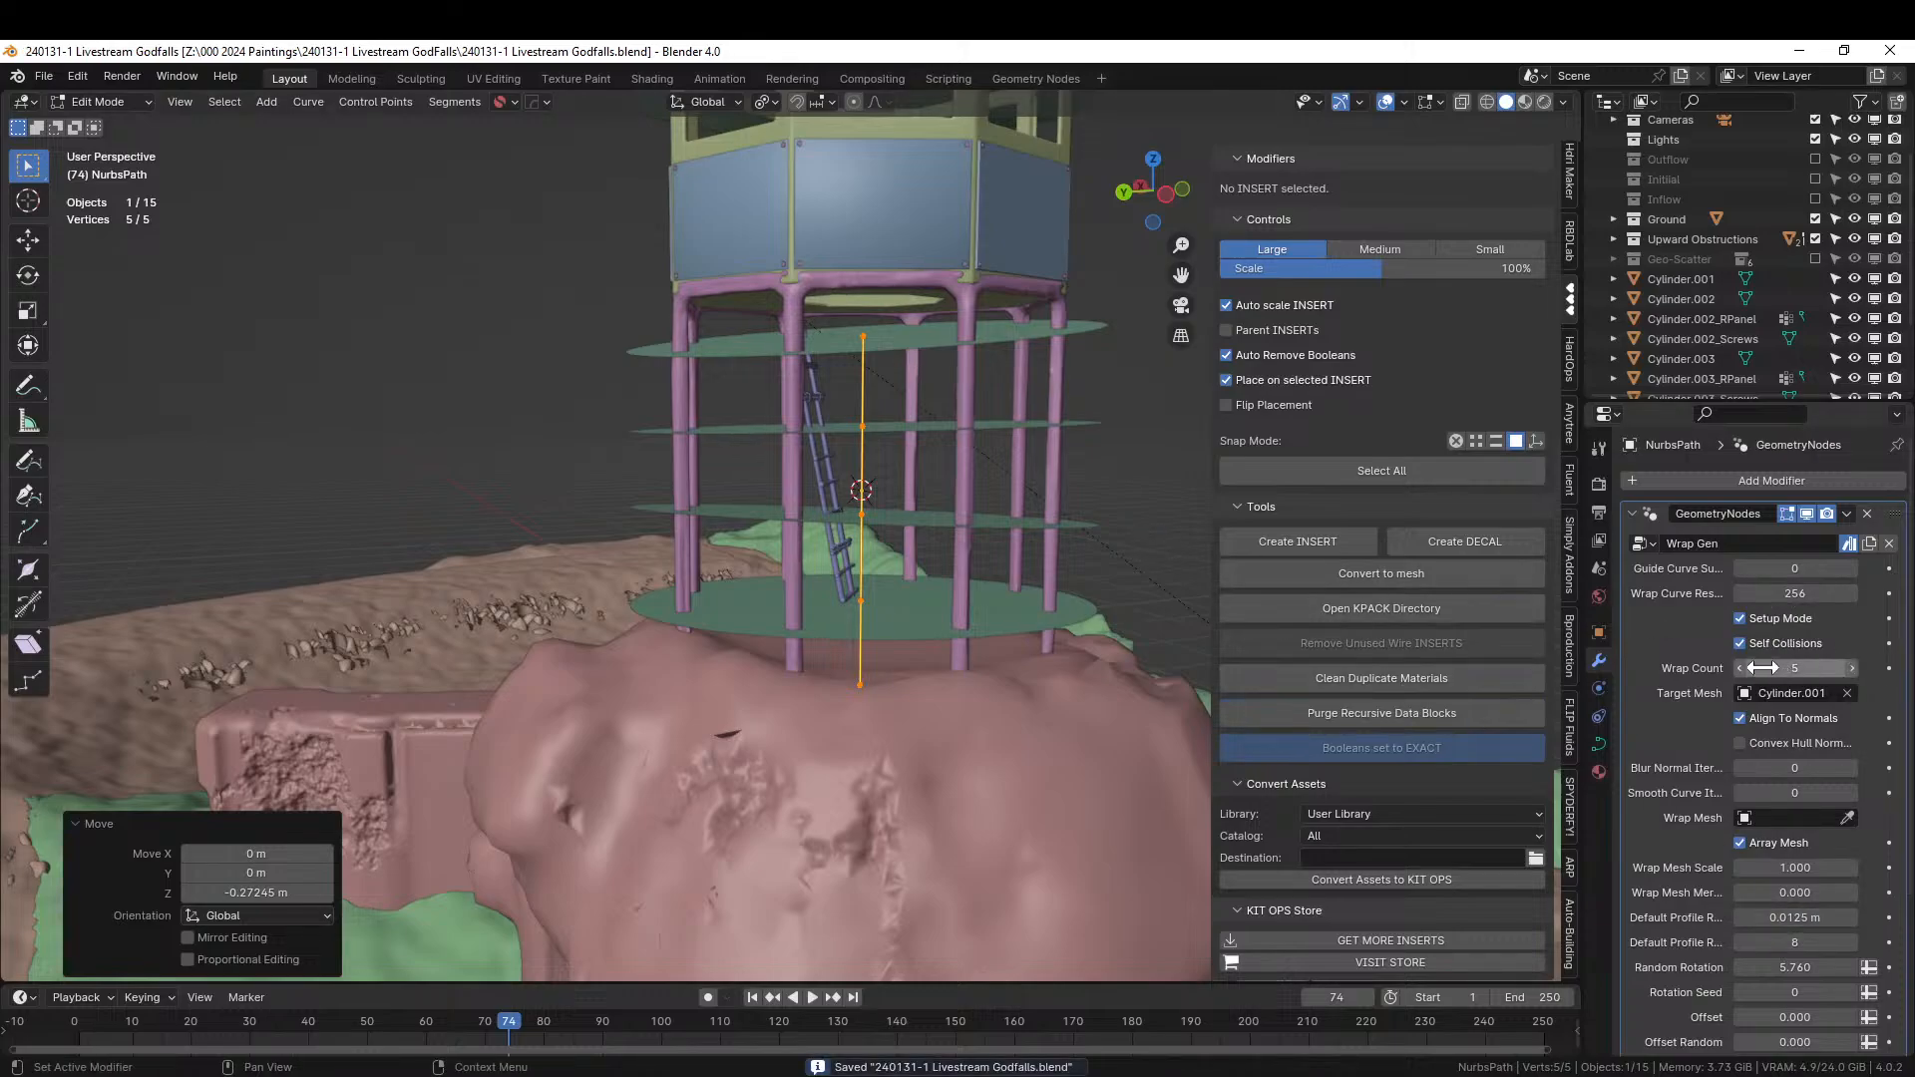
# Turn off Setup Mode to generate the wires around the legs and set the Wrap Count to 25.
pyautogui.click(1739, 620)
pyautogui.moveTo(1015, 516); pyautogui.dragTo(570, 525, button='middle')
pyautogui.moveTo(480, 524); pyautogui.dragTo(424, 539, button='middle')
pyautogui.scroll(2, 463, 517)
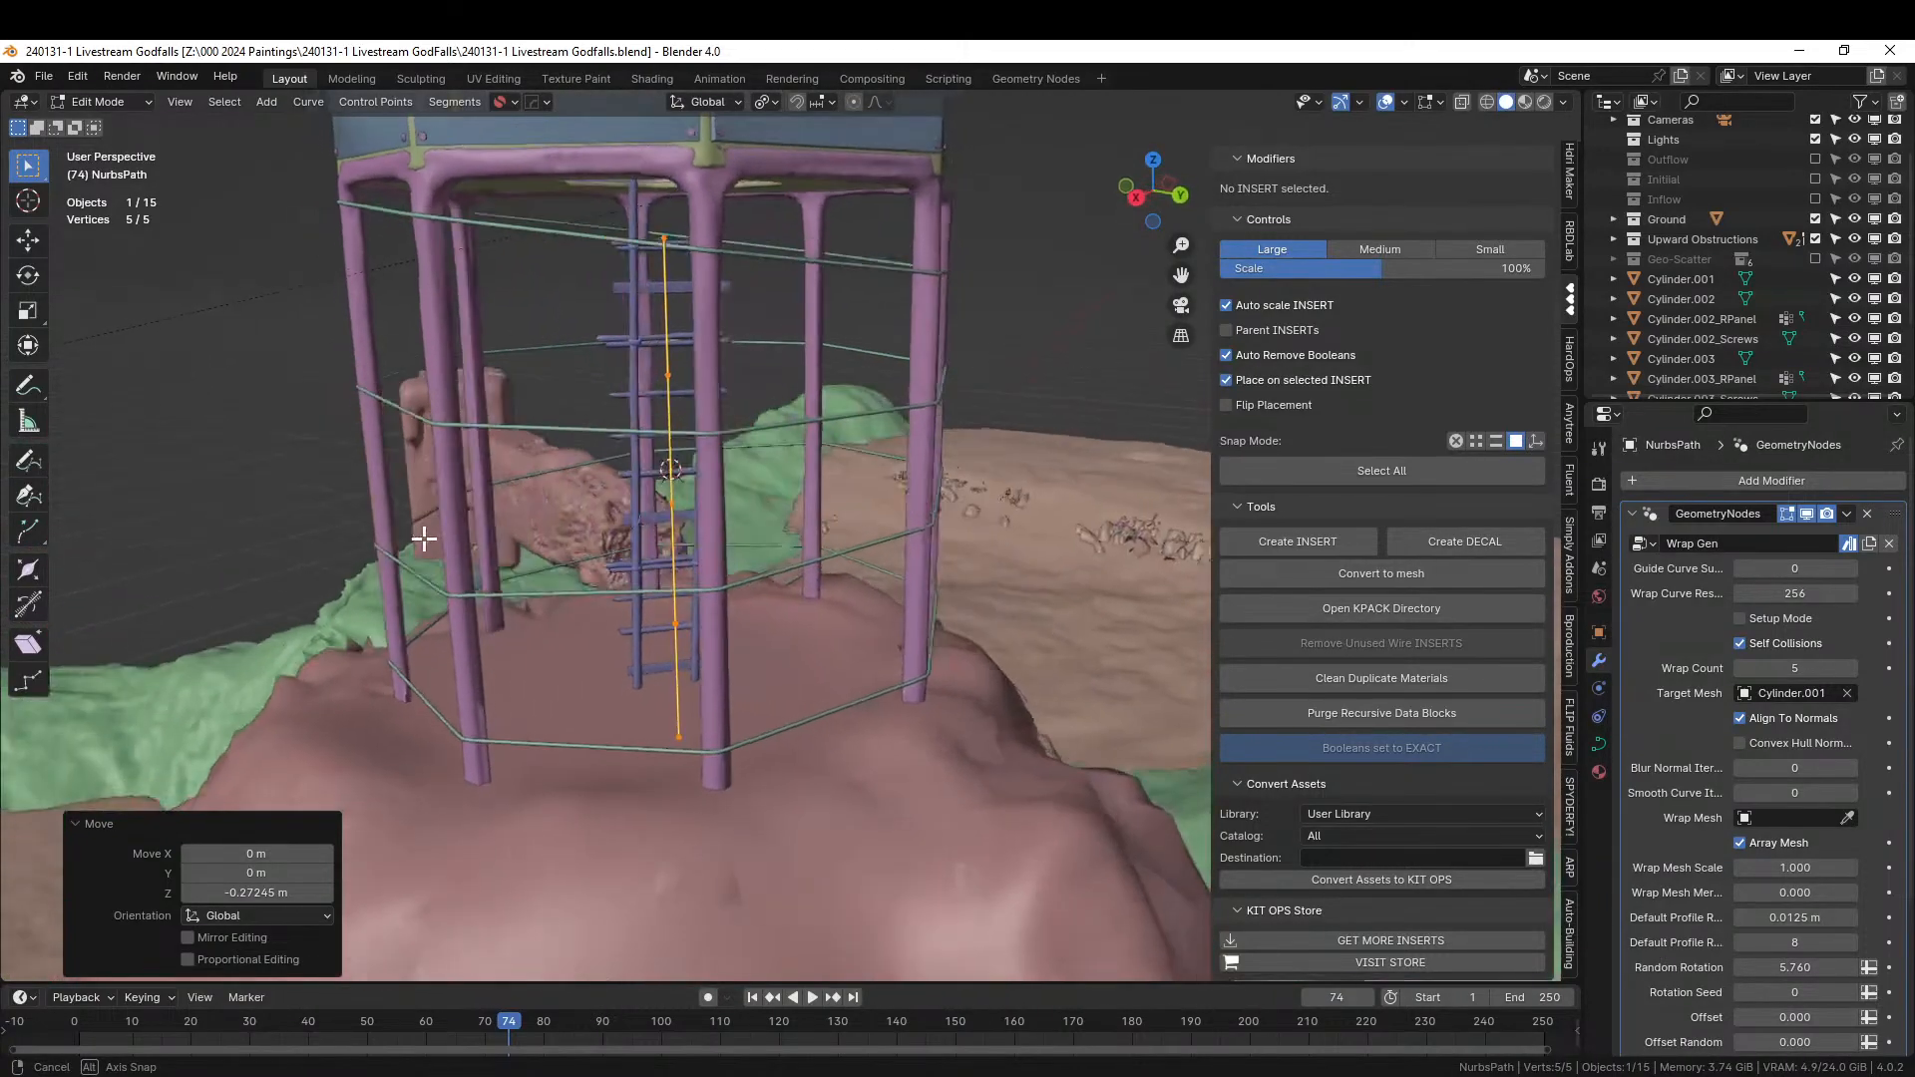
pyautogui.click(1789, 662)
pyautogui.write('25')
pyautogui.press('Return')
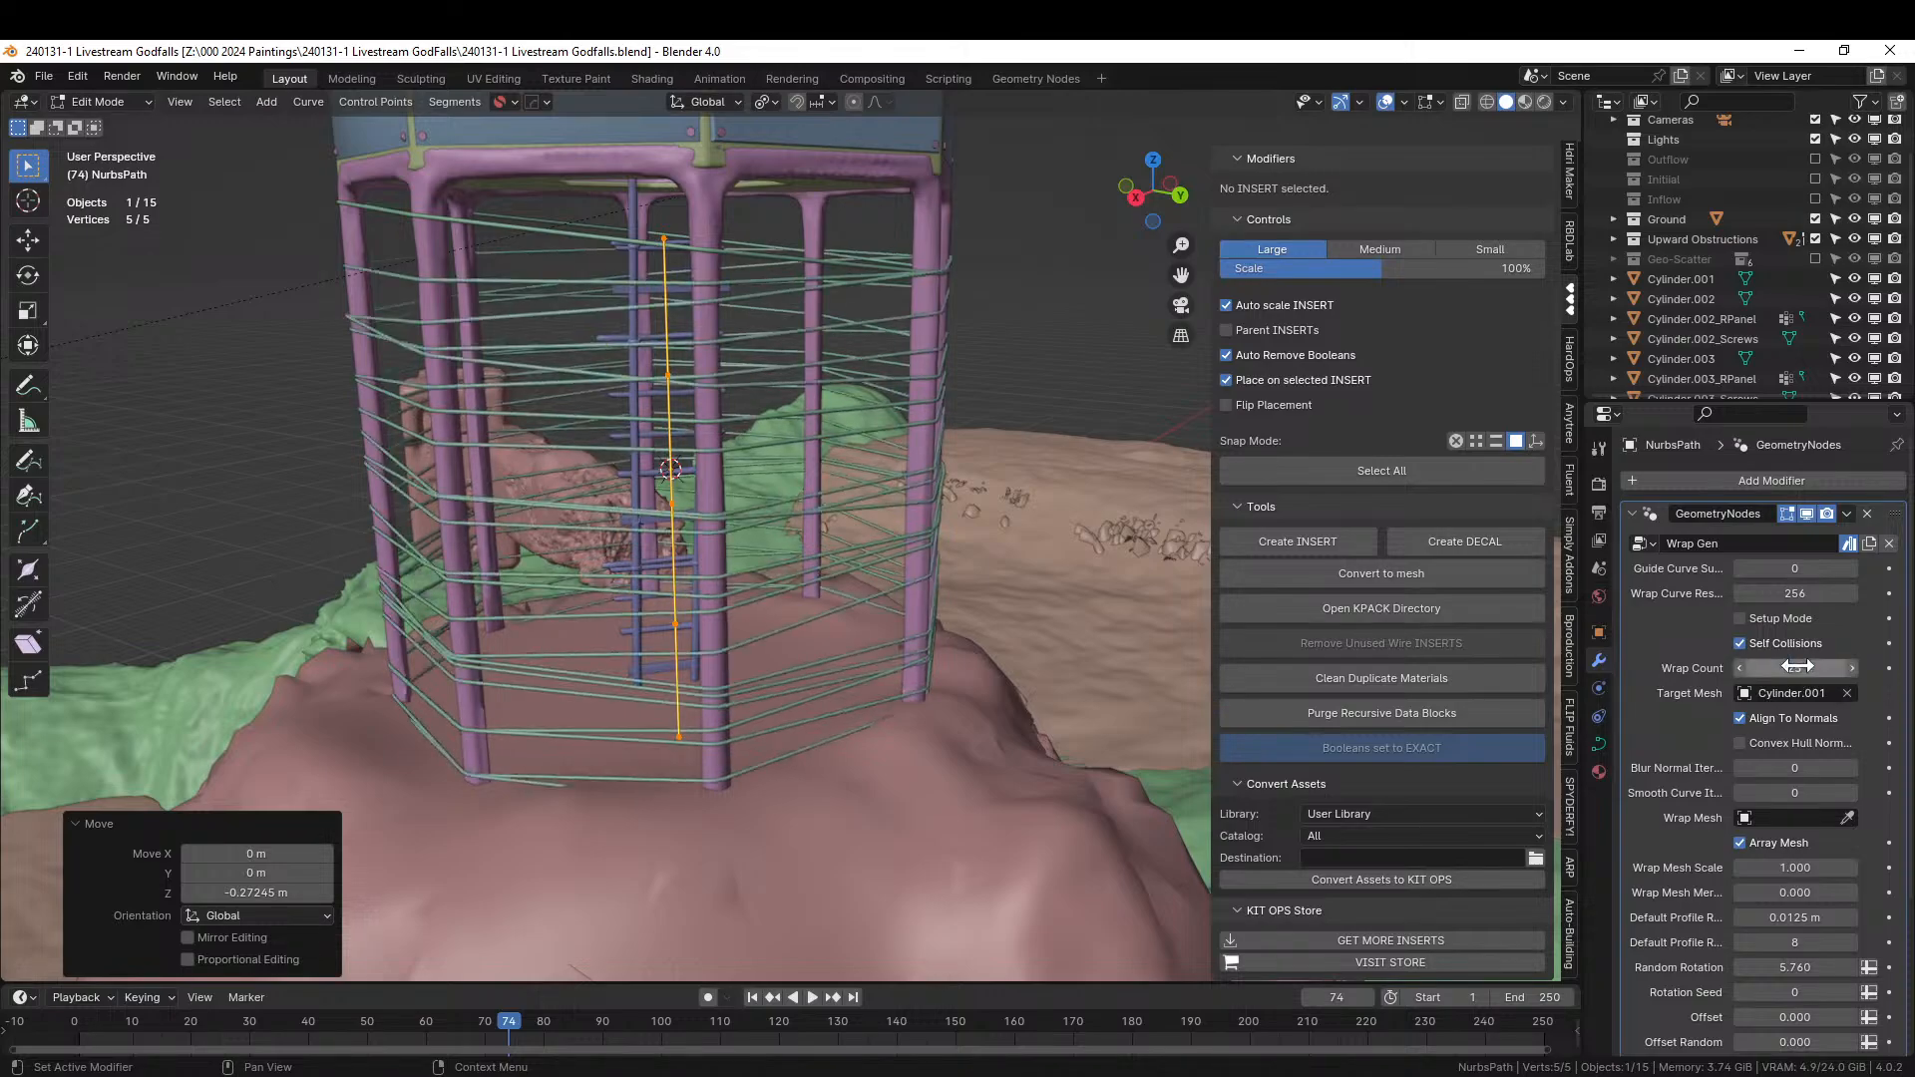
# Thin out the wraps by setting Random Cull to about 0.354.
pyautogui.scroll(-5, 1794, 884)
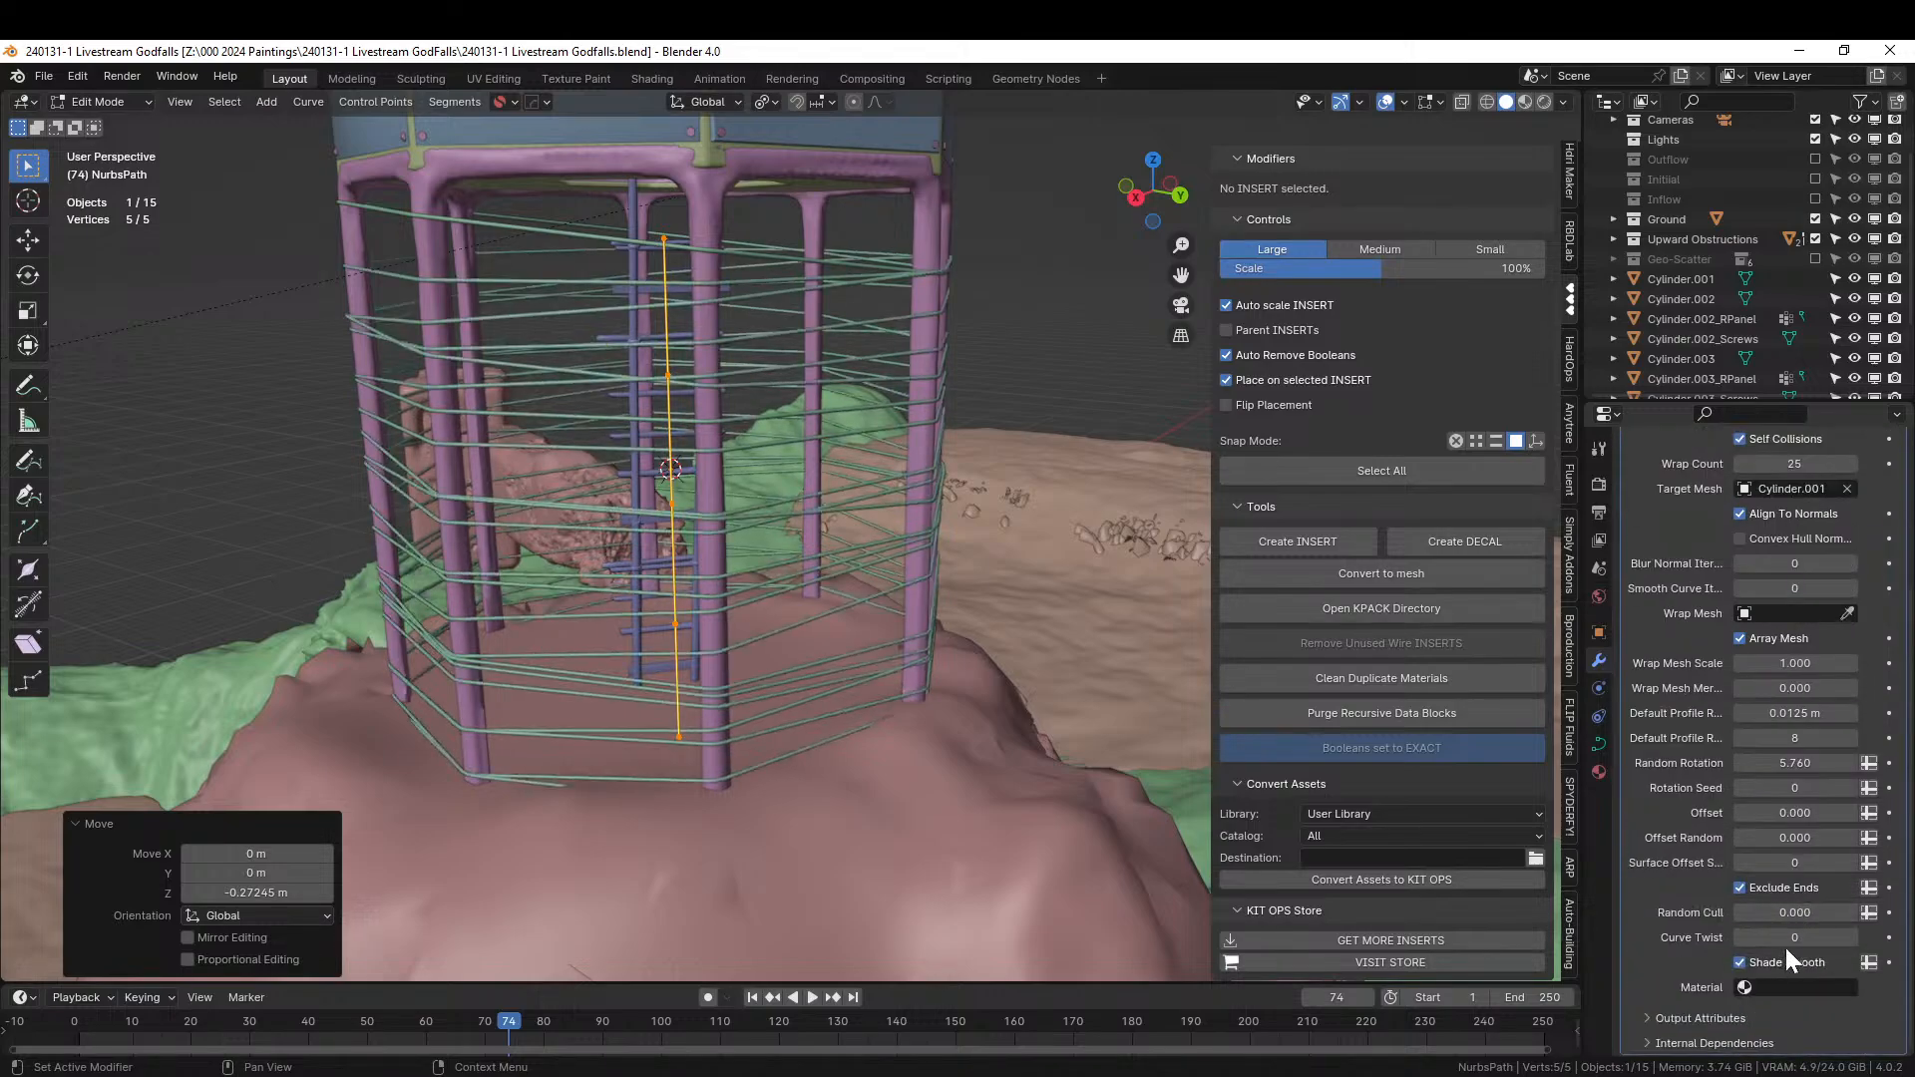
pyautogui.moveTo(1767, 914)
pyautogui.mouseDown()
pyautogui.moveTo(1815, 914)
pyautogui.moveTo(1785, 914)
pyautogui.mouseUp()
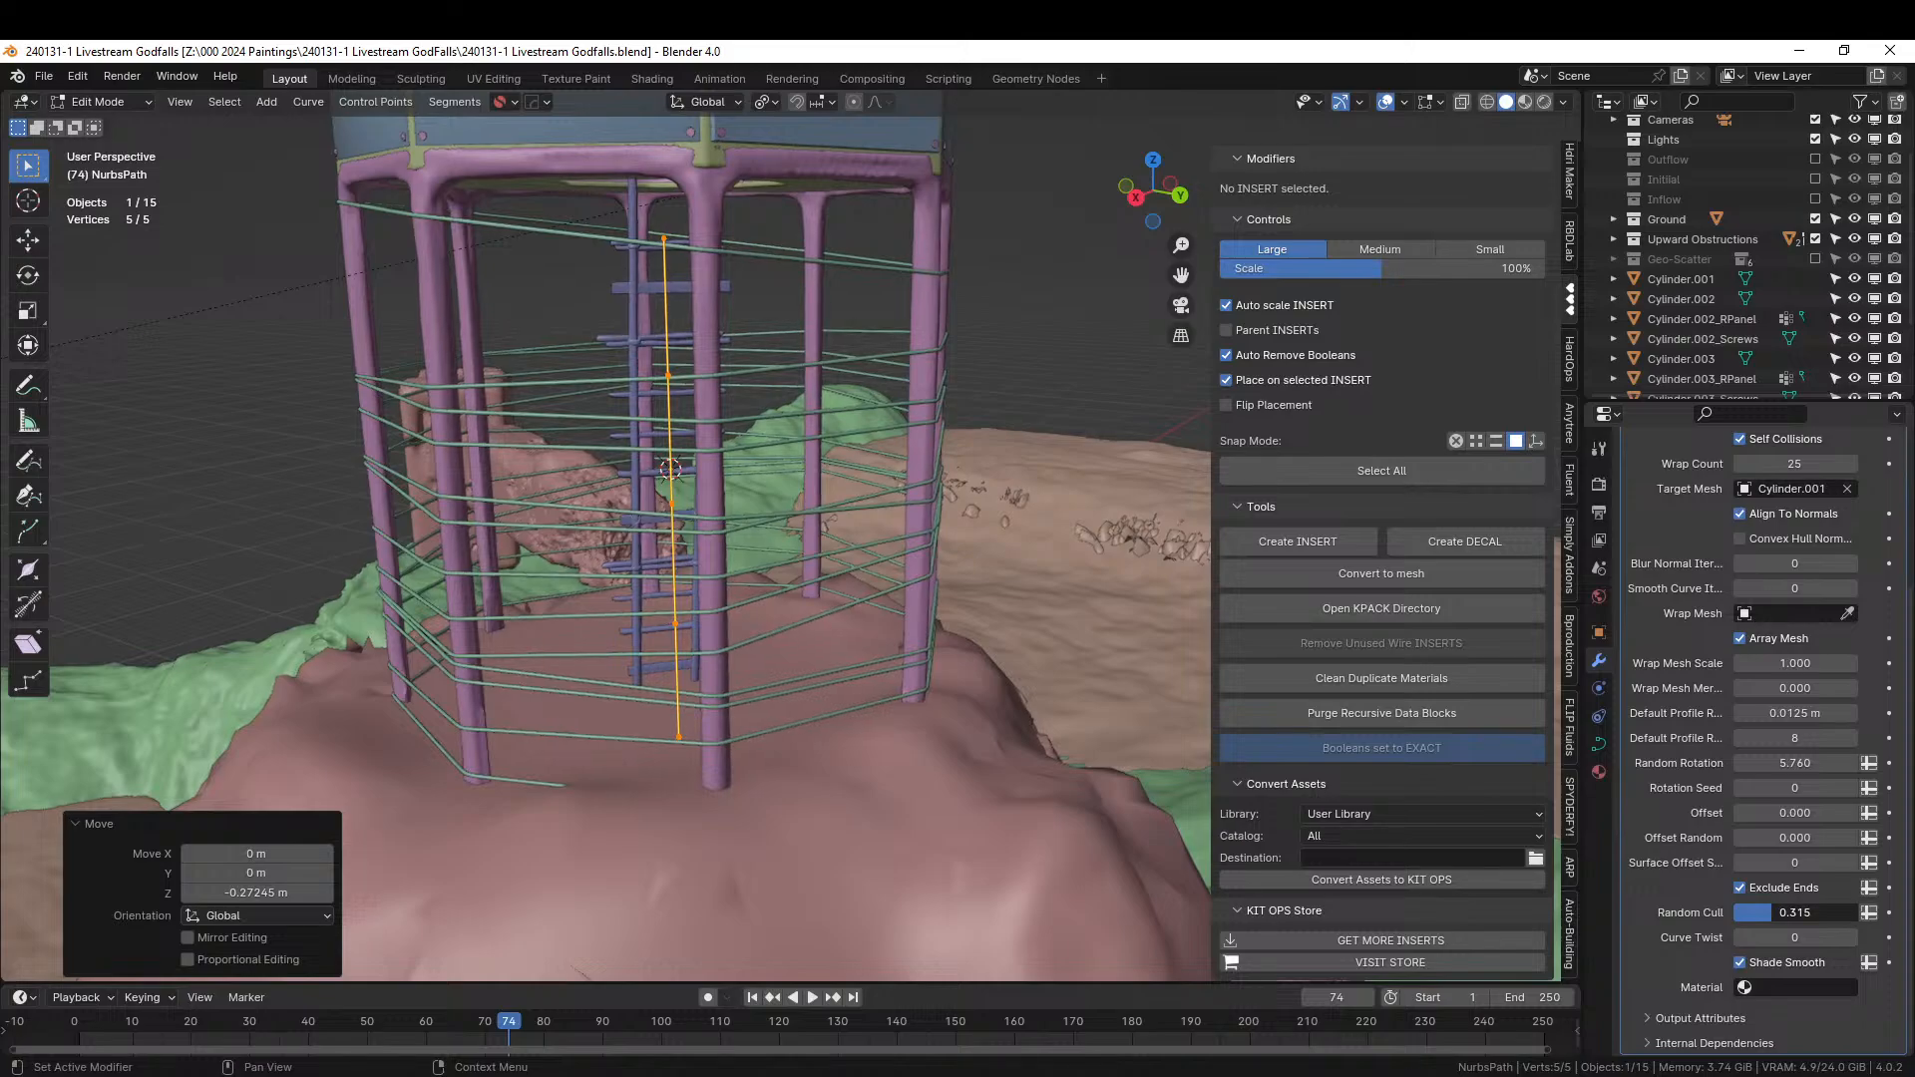
pyautogui.moveTo(1786, 914); pyautogui.dragTo(1795, 914)
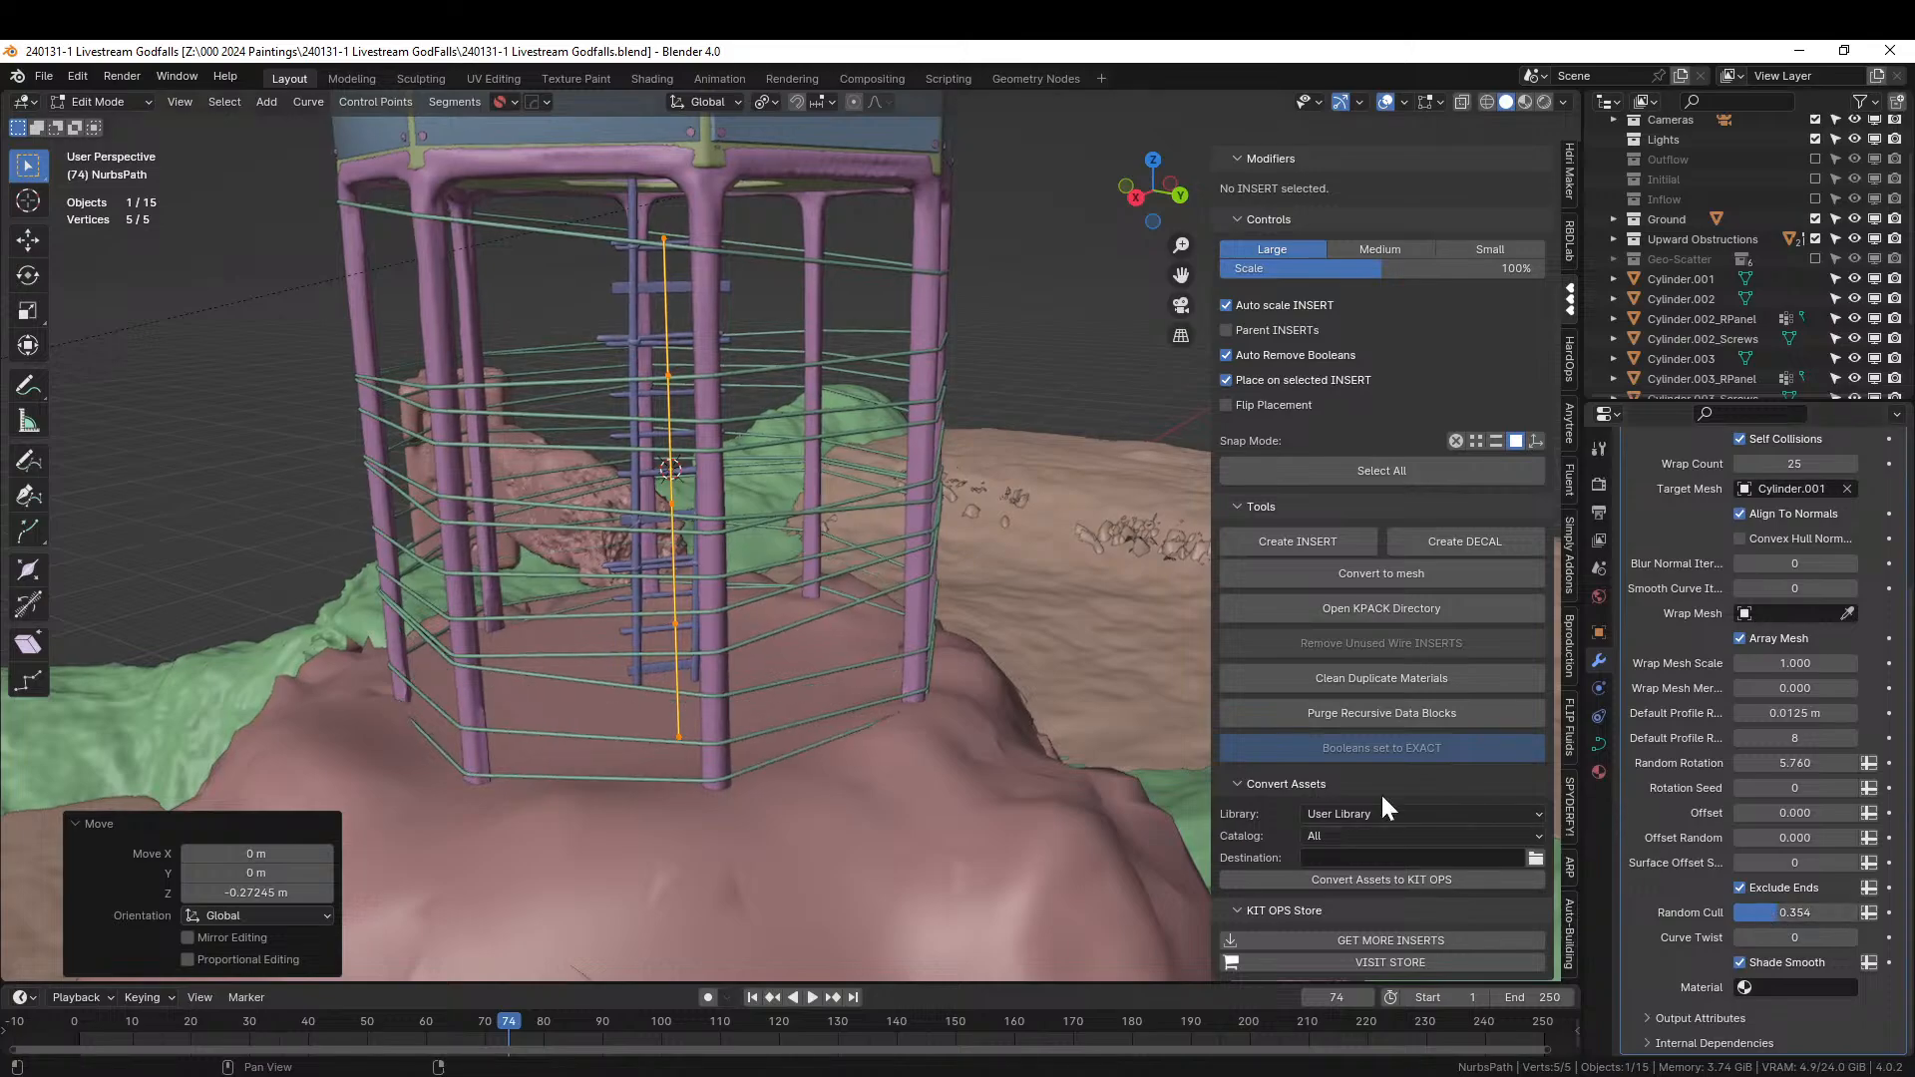
# Examine the wires wrapped around the tower legs from several sides, both close up and from a distance.
pyautogui.moveTo(1038, 679); pyautogui.dragTo(1416, 694, button='middle')
pyautogui.scroll(-8, 998, 698)
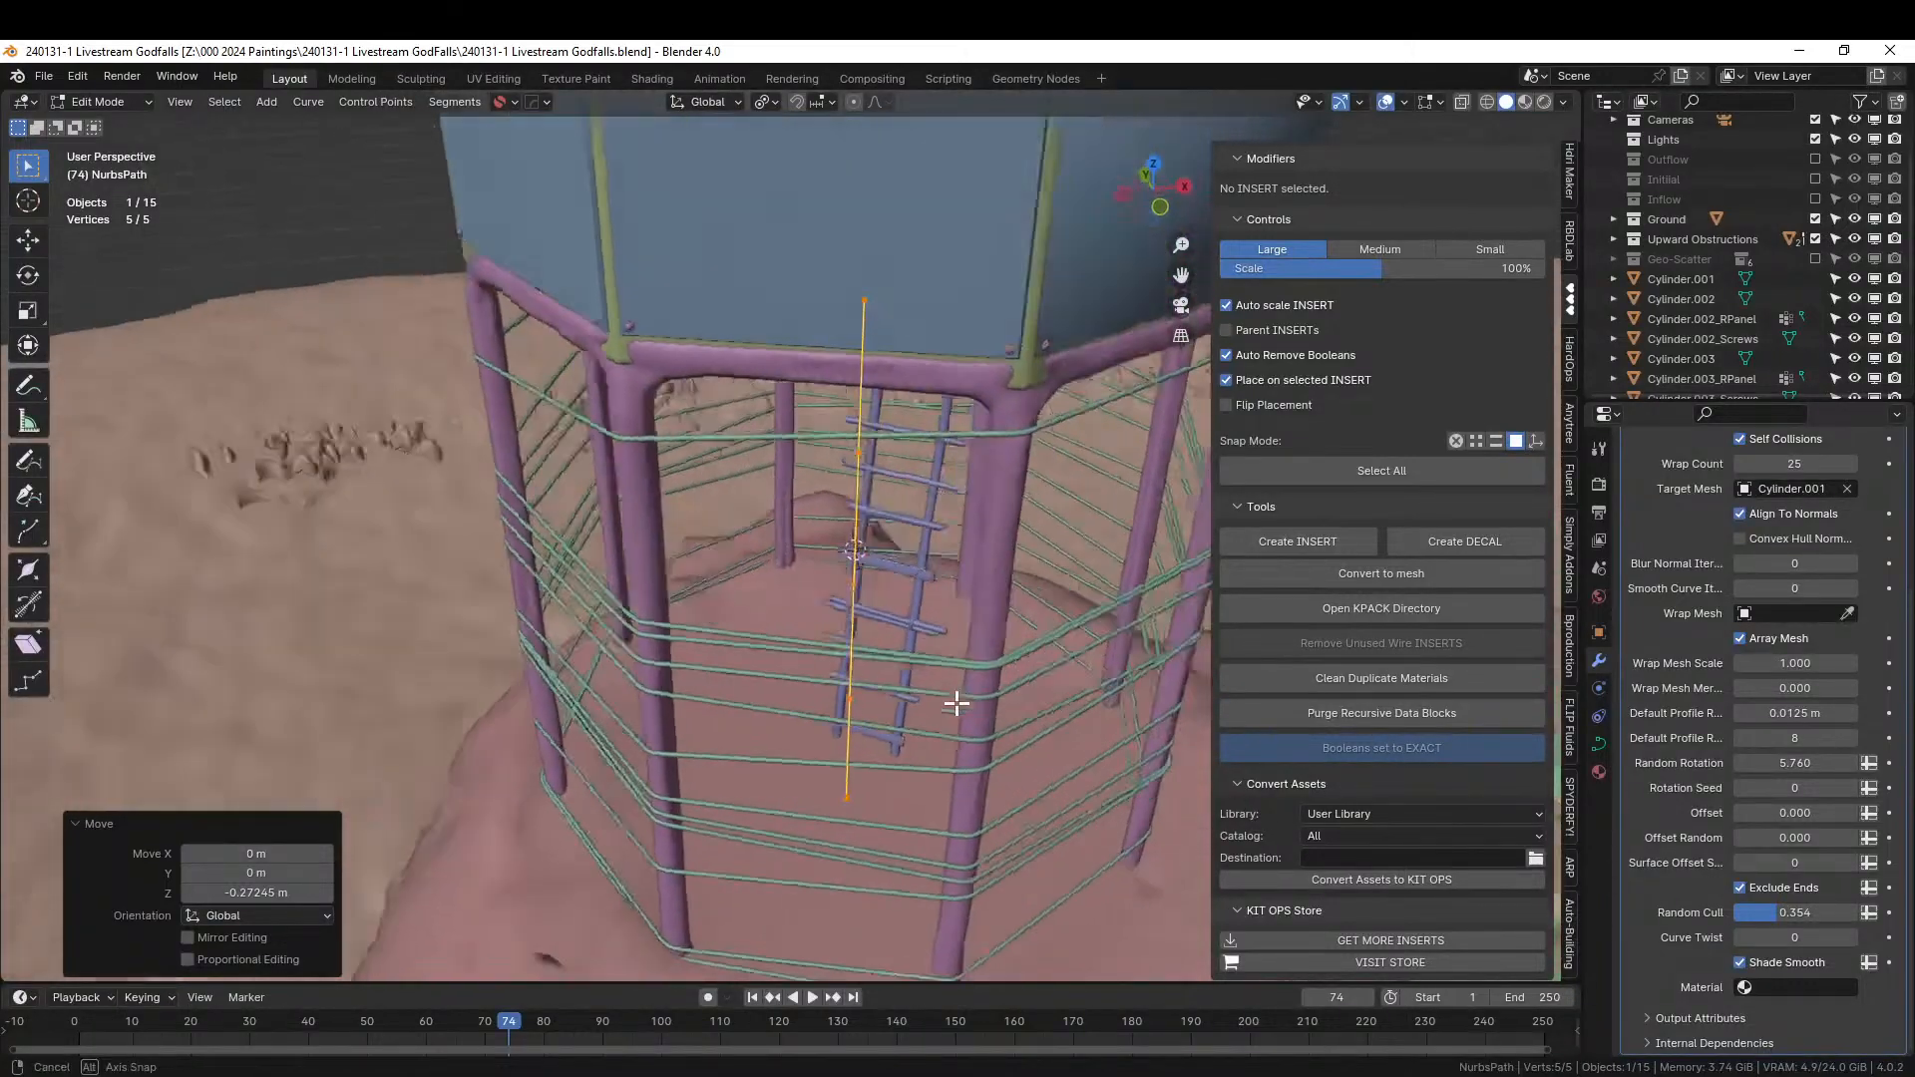
pyautogui.moveTo(857, 661); pyautogui.dragTo(555, 632, button='middle')
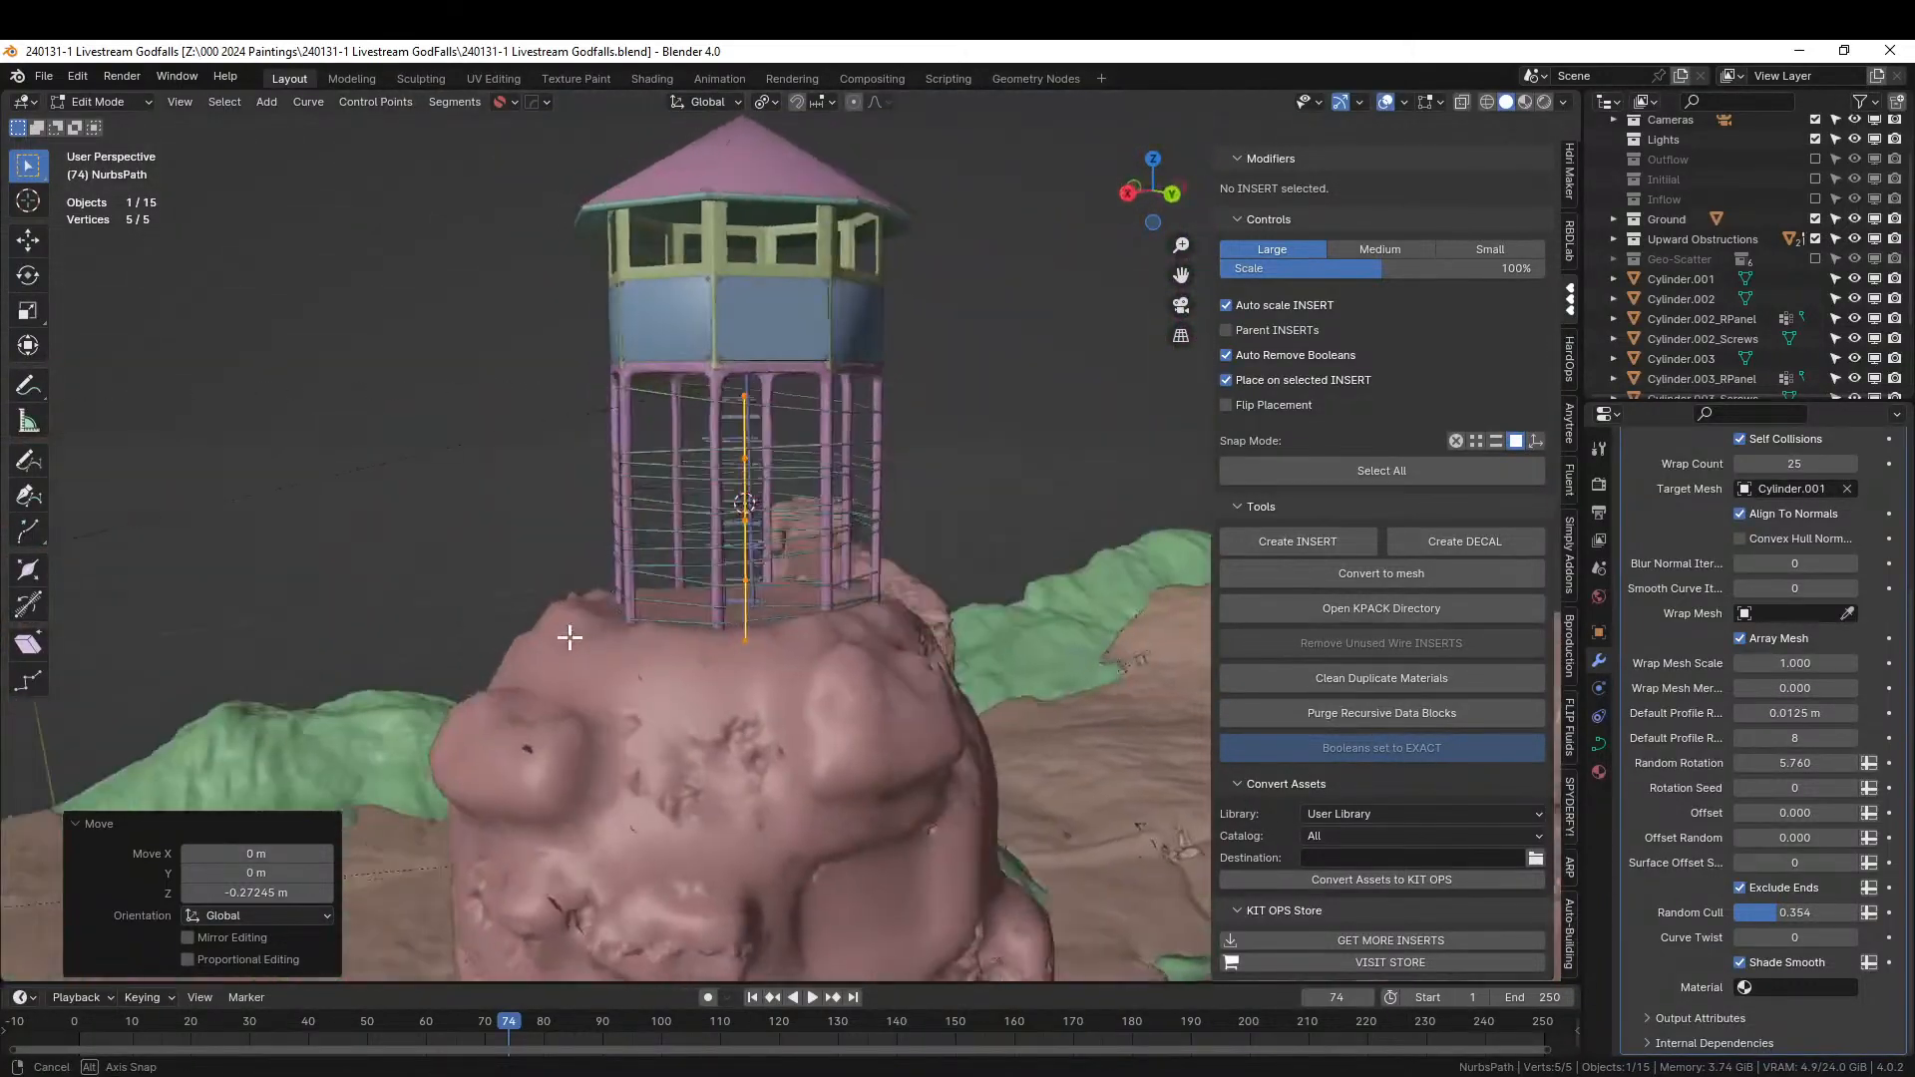
pyautogui.scroll(5, 706, 635)
pyautogui.moveTo(868, 604); pyautogui.dragTo(1017, 607, button='middle')
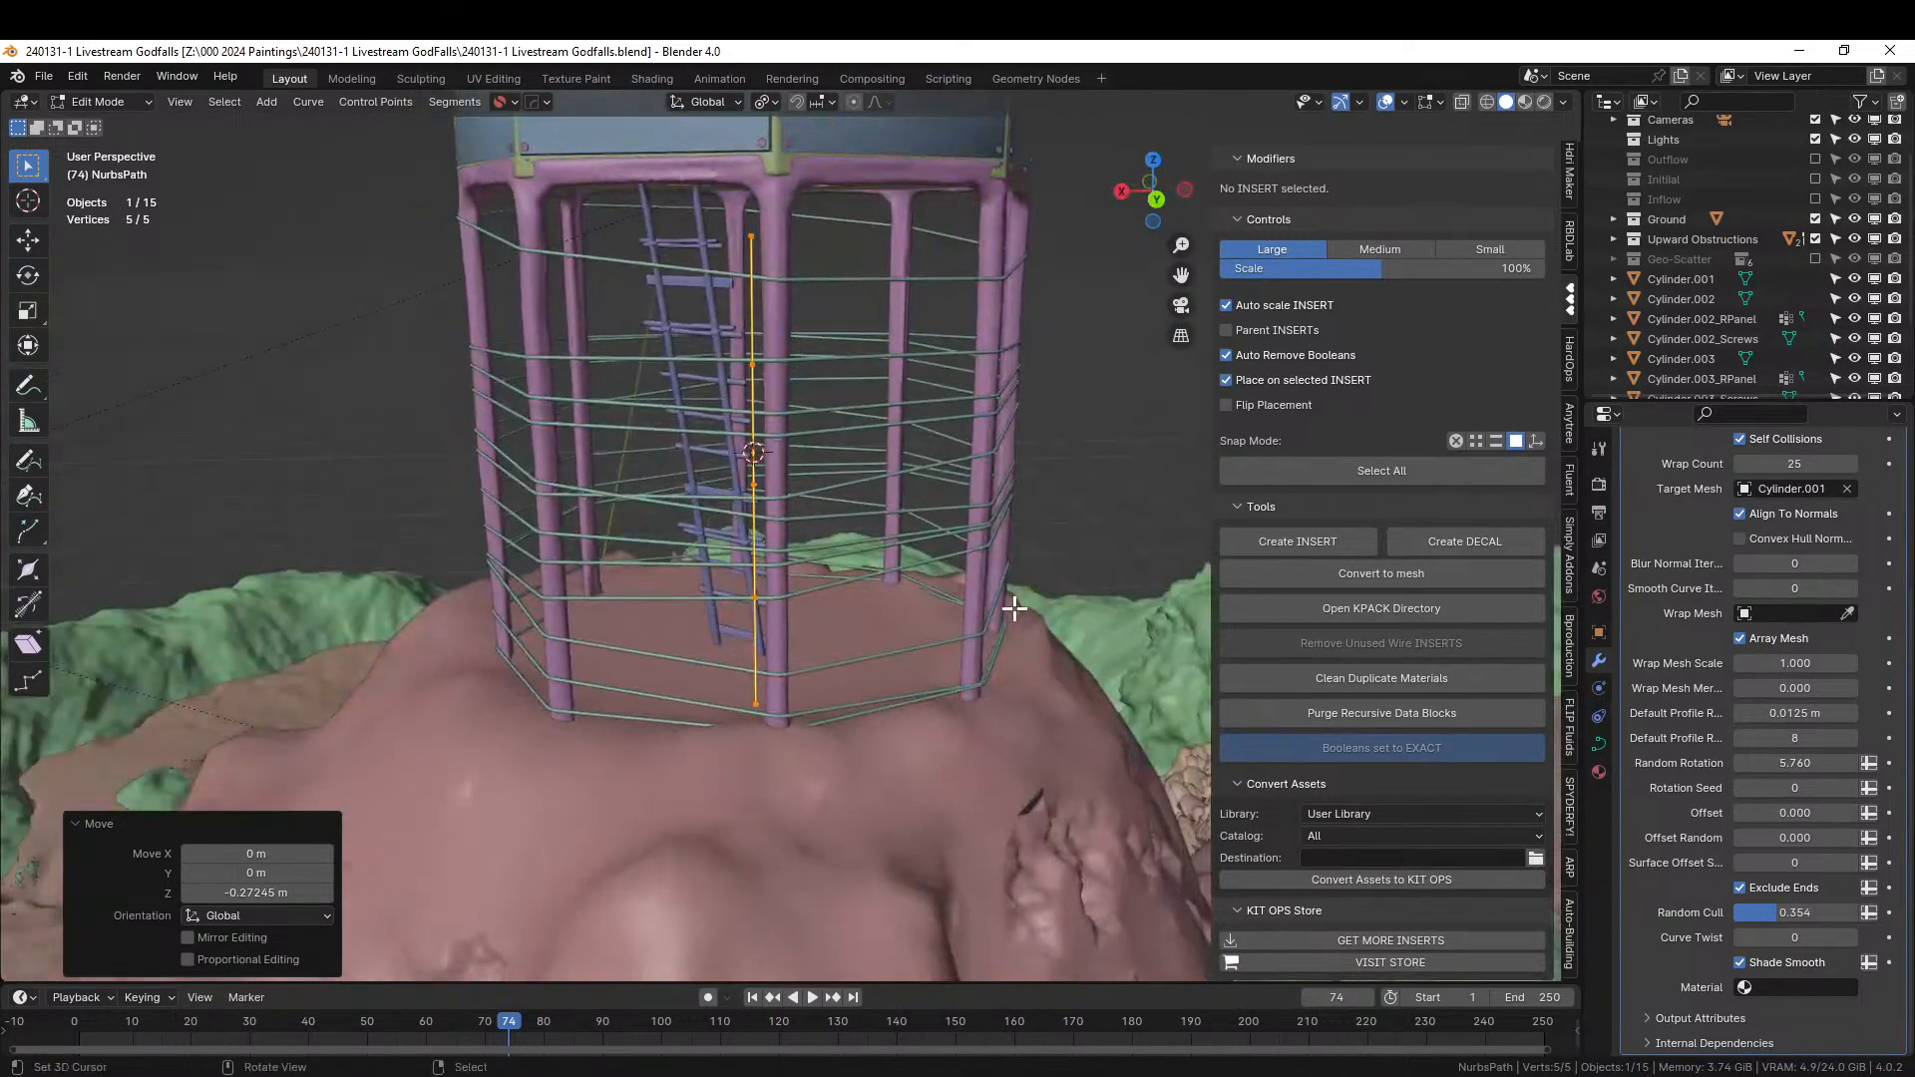
pyautogui.scroll(4, 1014, 608)
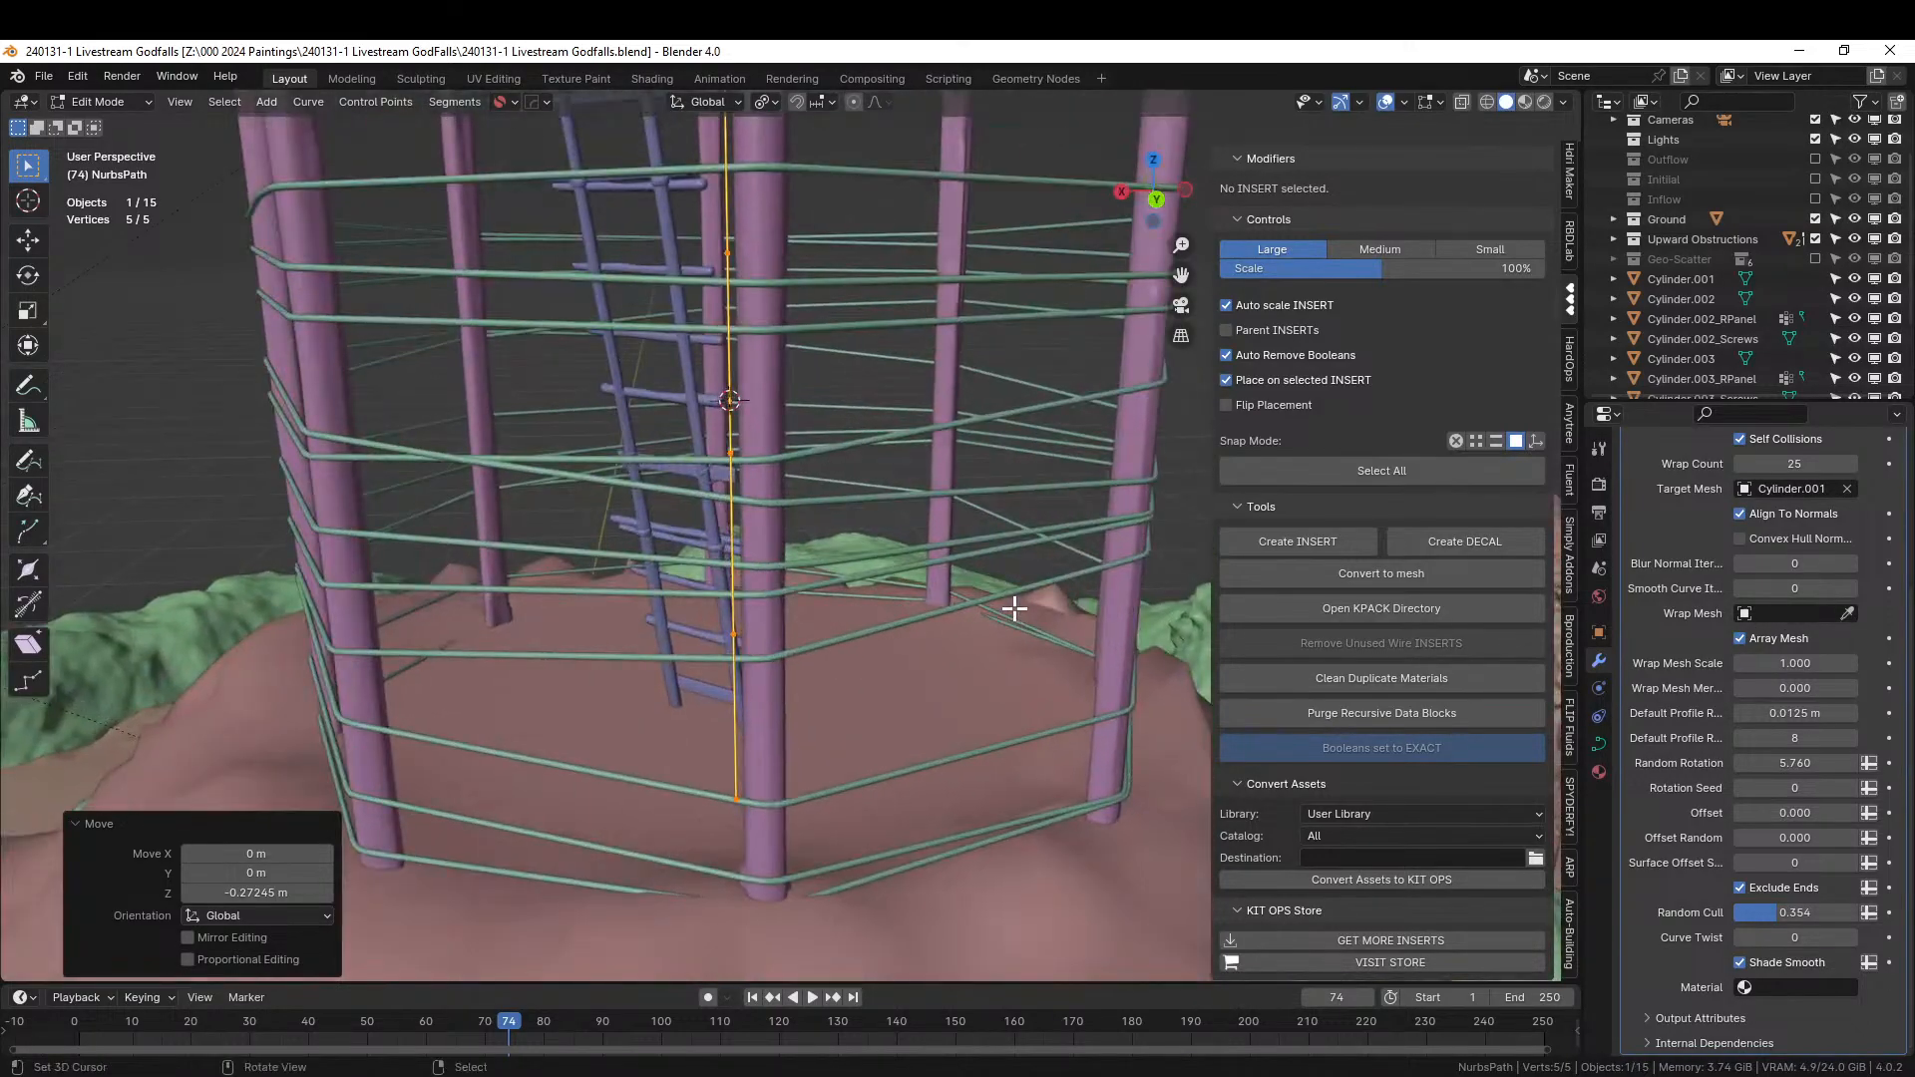
pyautogui.scroll(-8, 1014, 607)
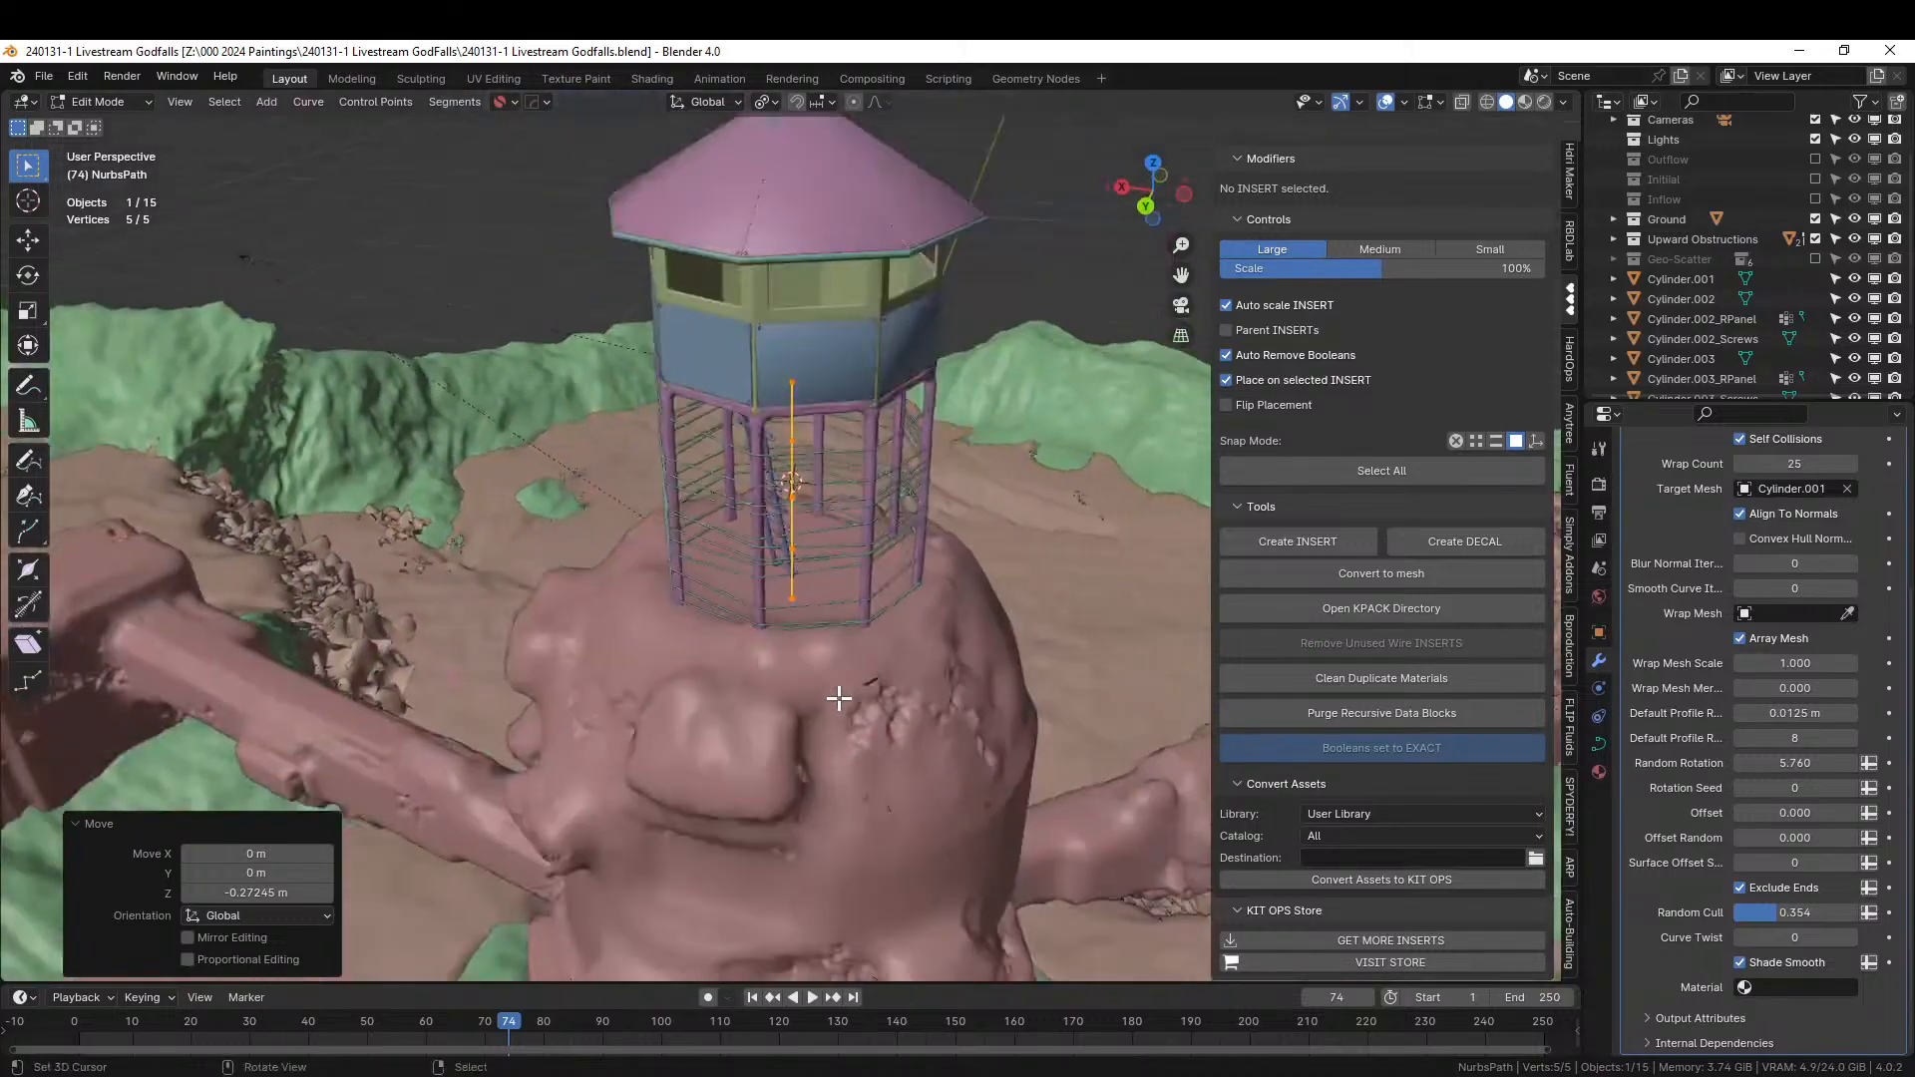
pyautogui.moveTo(841, 697); pyautogui.dragTo(825, 633, button='middle')
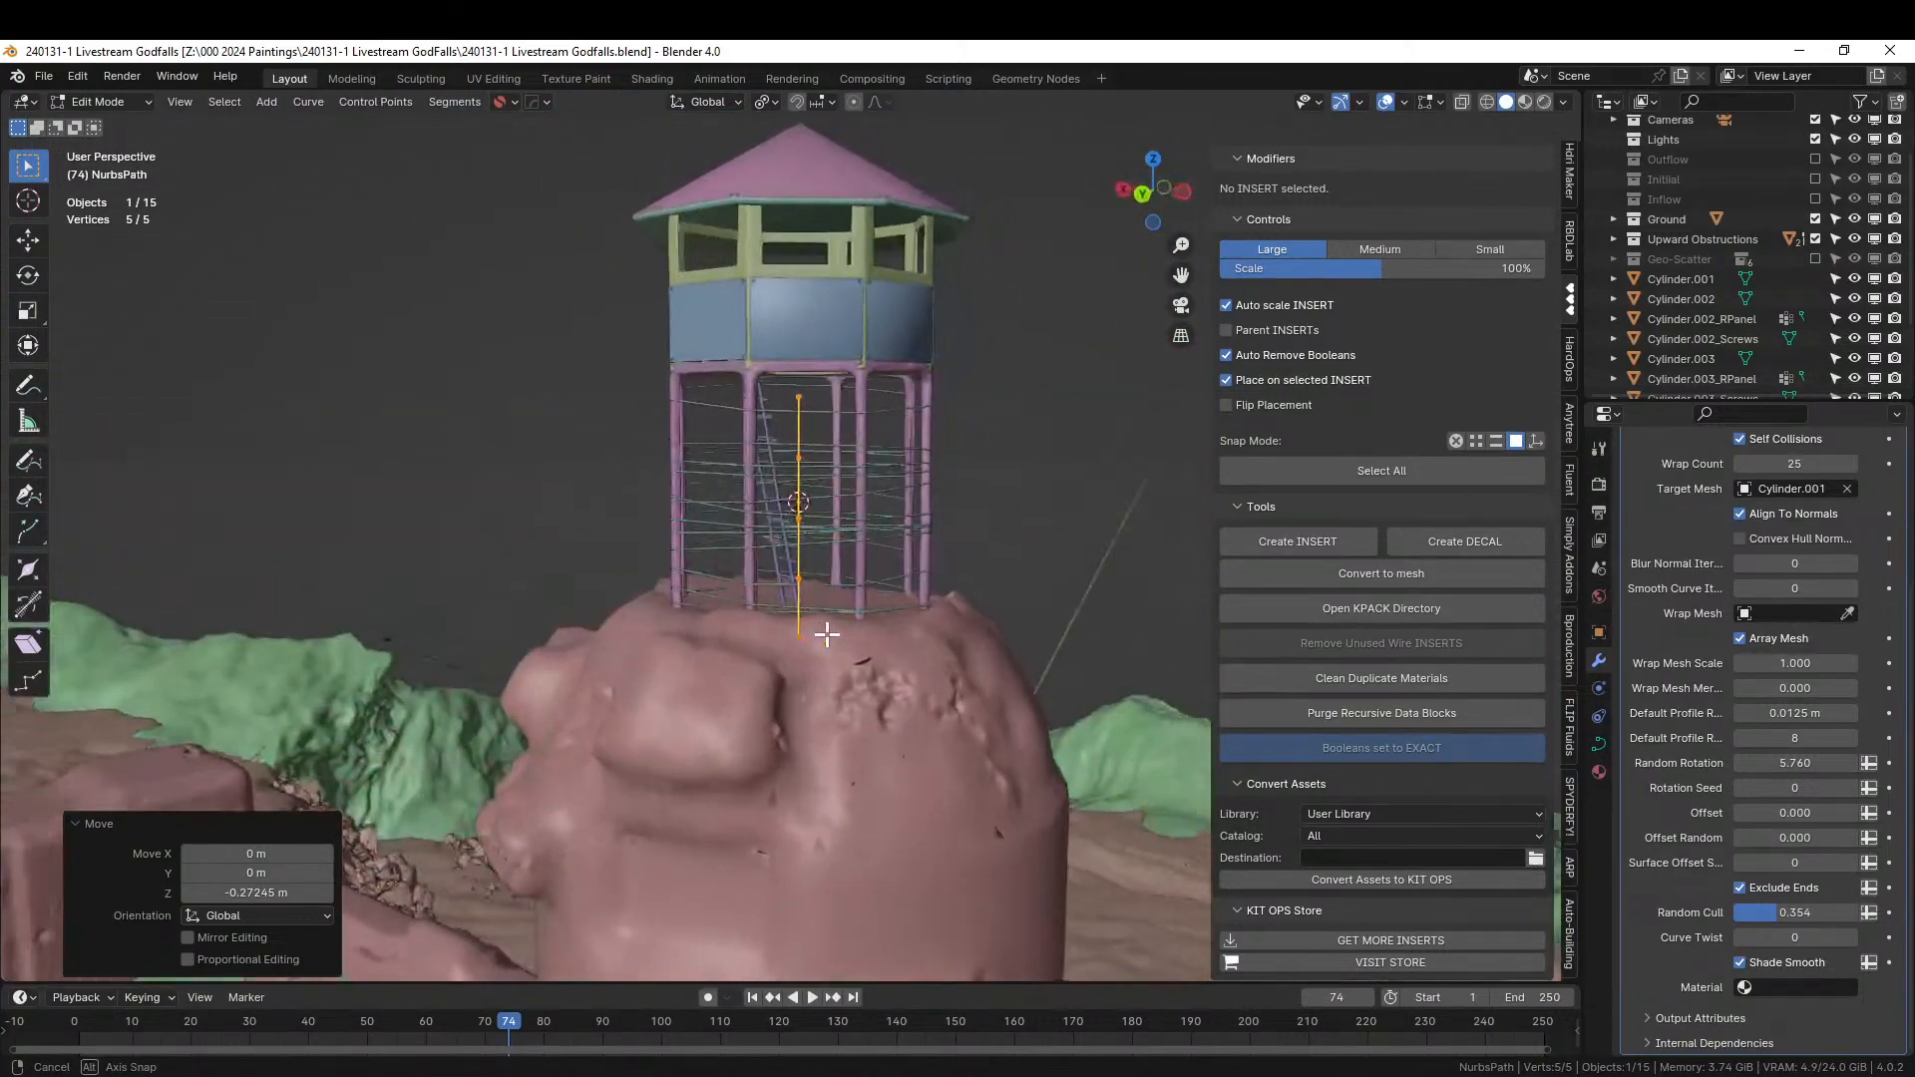
pyautogui.scroll(5, 853, 638)
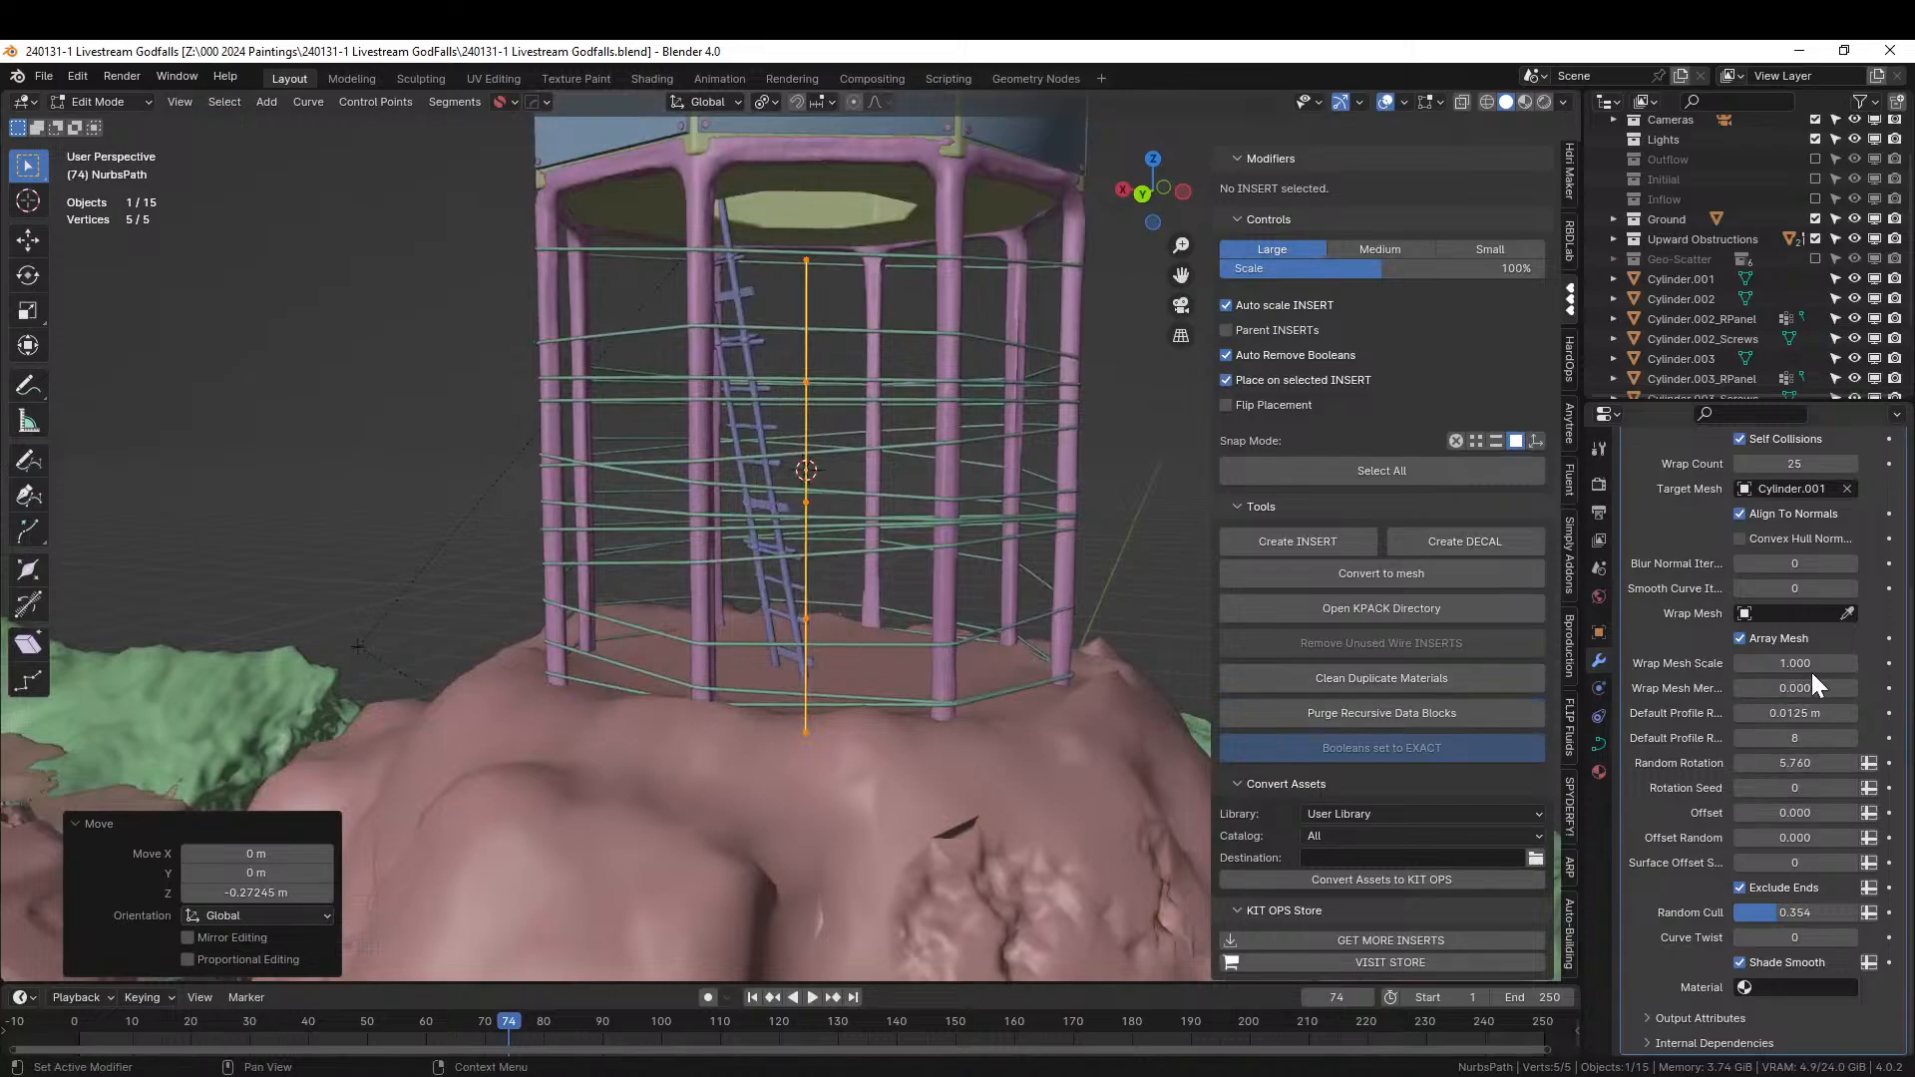
# Thicken the wires by setting the default profile radius to 0.02 m.
pyautogui.scroll(4, 1813, 678)
pyautogui.click(1796, 872)
pyautogui.press('BackSpace')
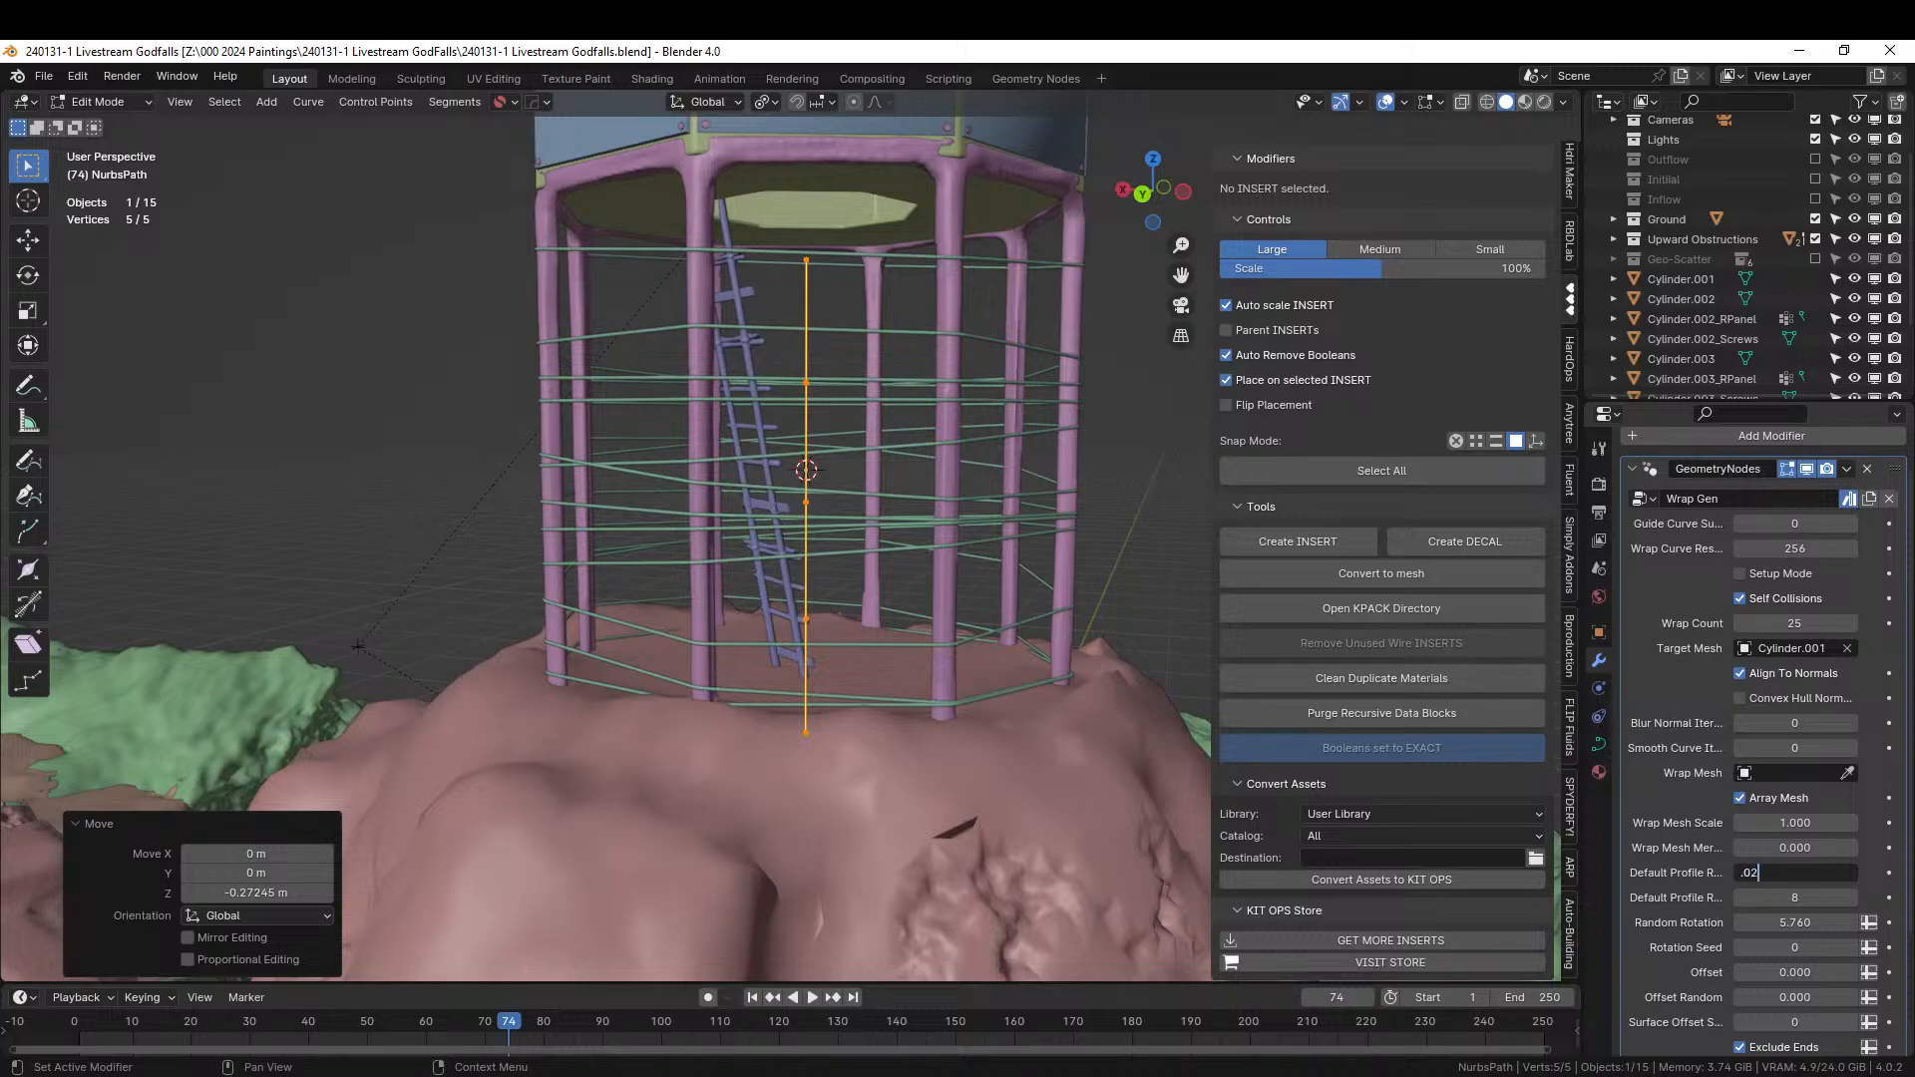
pyautogui.write('.02')
pyautogui.press('Return')
# Deselect all of the path's control points and save the file.
pyautogui.scroll(-6, 961, 595)
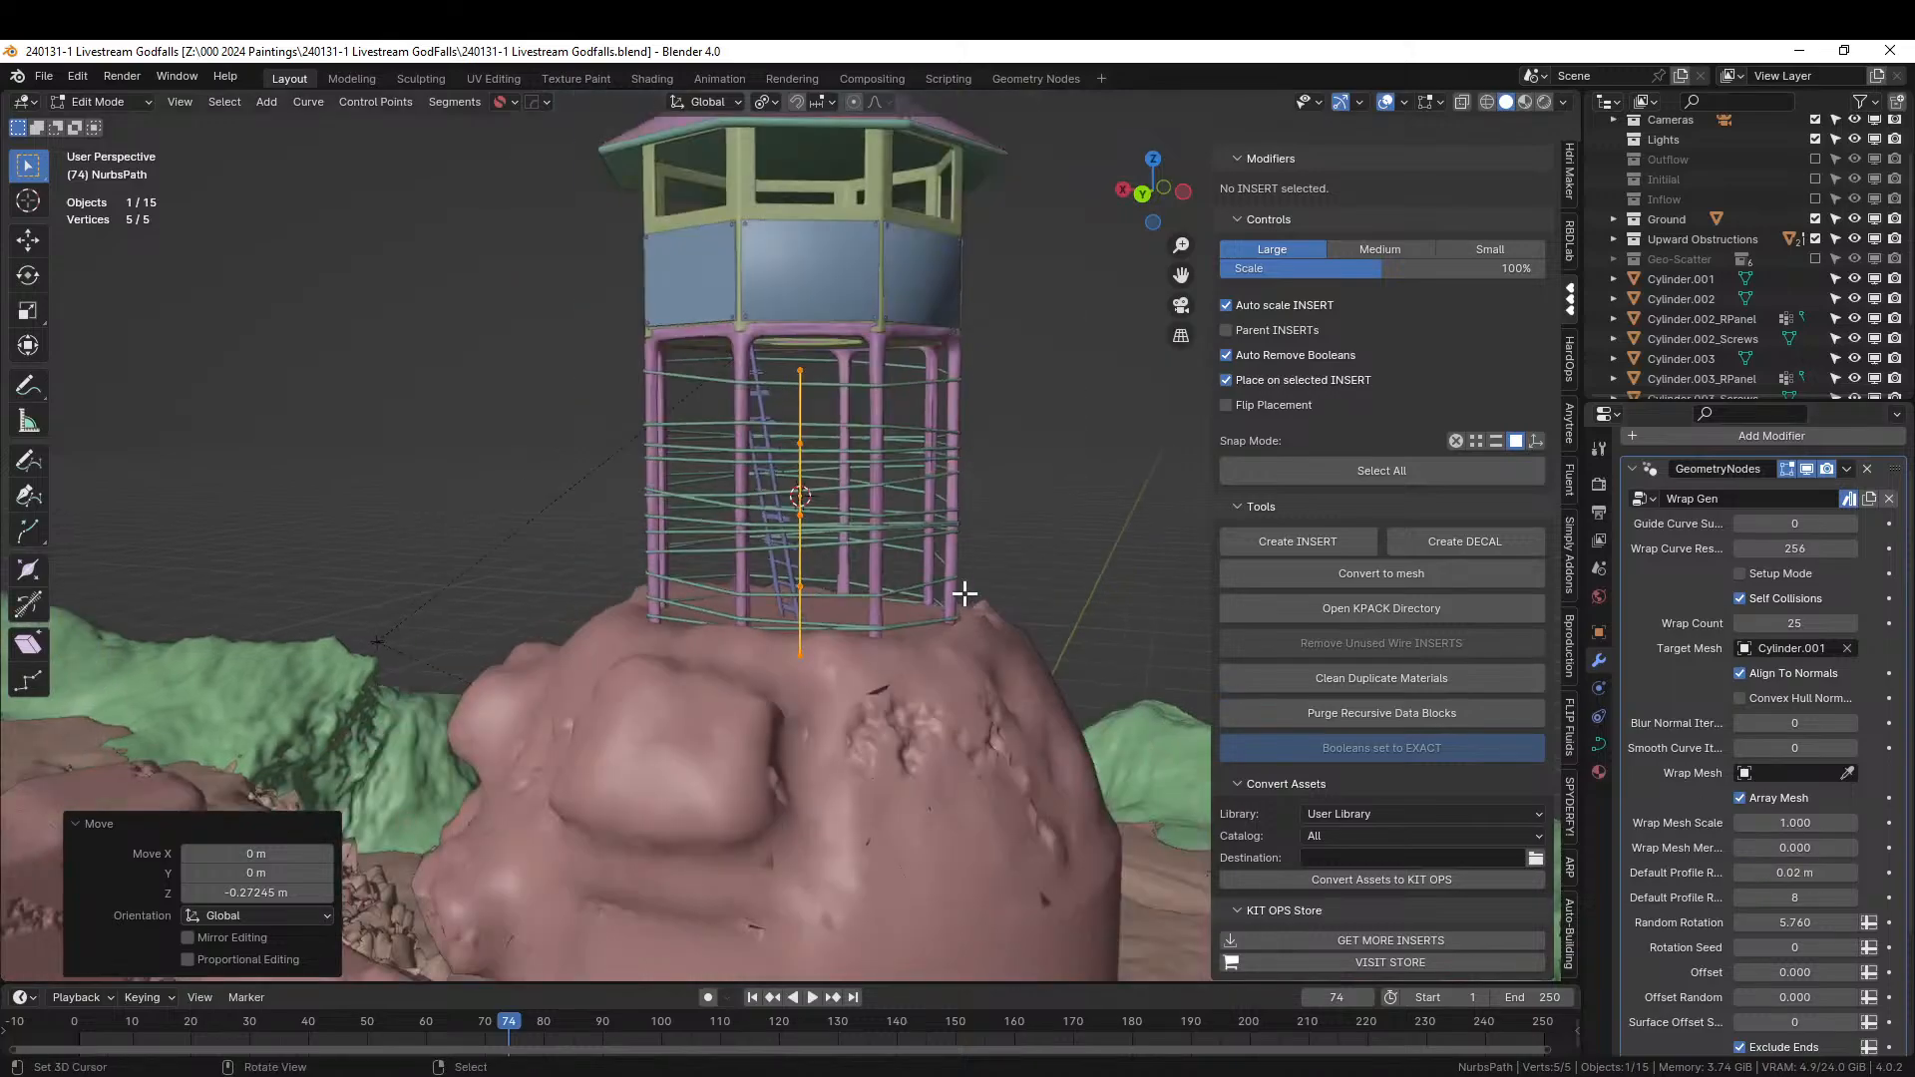
pyautogui.moveTo(954, 569); pyautogui.dragTo(883, 542, button='middle')
pyautogui.hotkey('alt', 'a')
pyautogui.scroll(-2, 1003, 549)
pyautogui.scroll(-1, 958, 534)
pyautogui.scroll(2, 954, 537)
pyautogui.scroll(3, 1175, 555)
pyautogui.scroll(3, 728, 527)
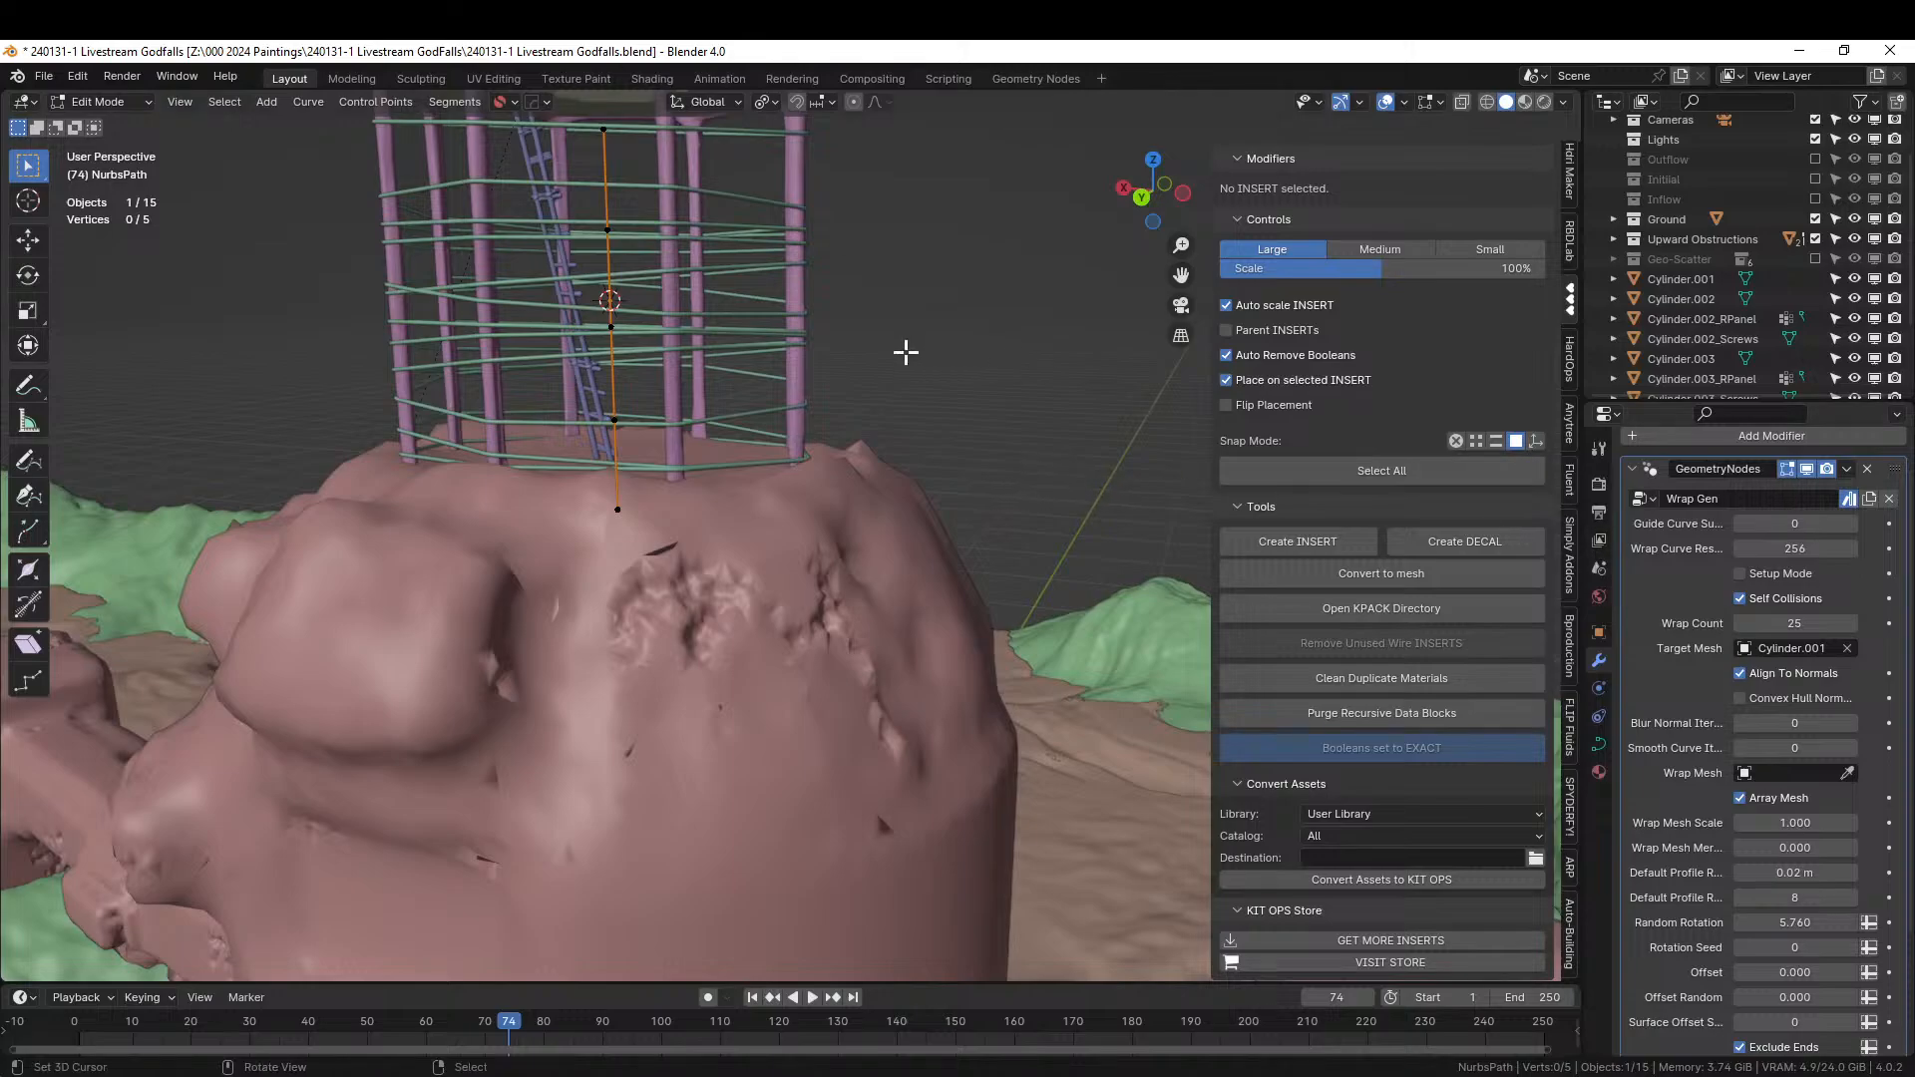
pyautogui.hotkey('shift', 's')
pyautogui.press('Escape')
pyautogui.click(1599, 771)
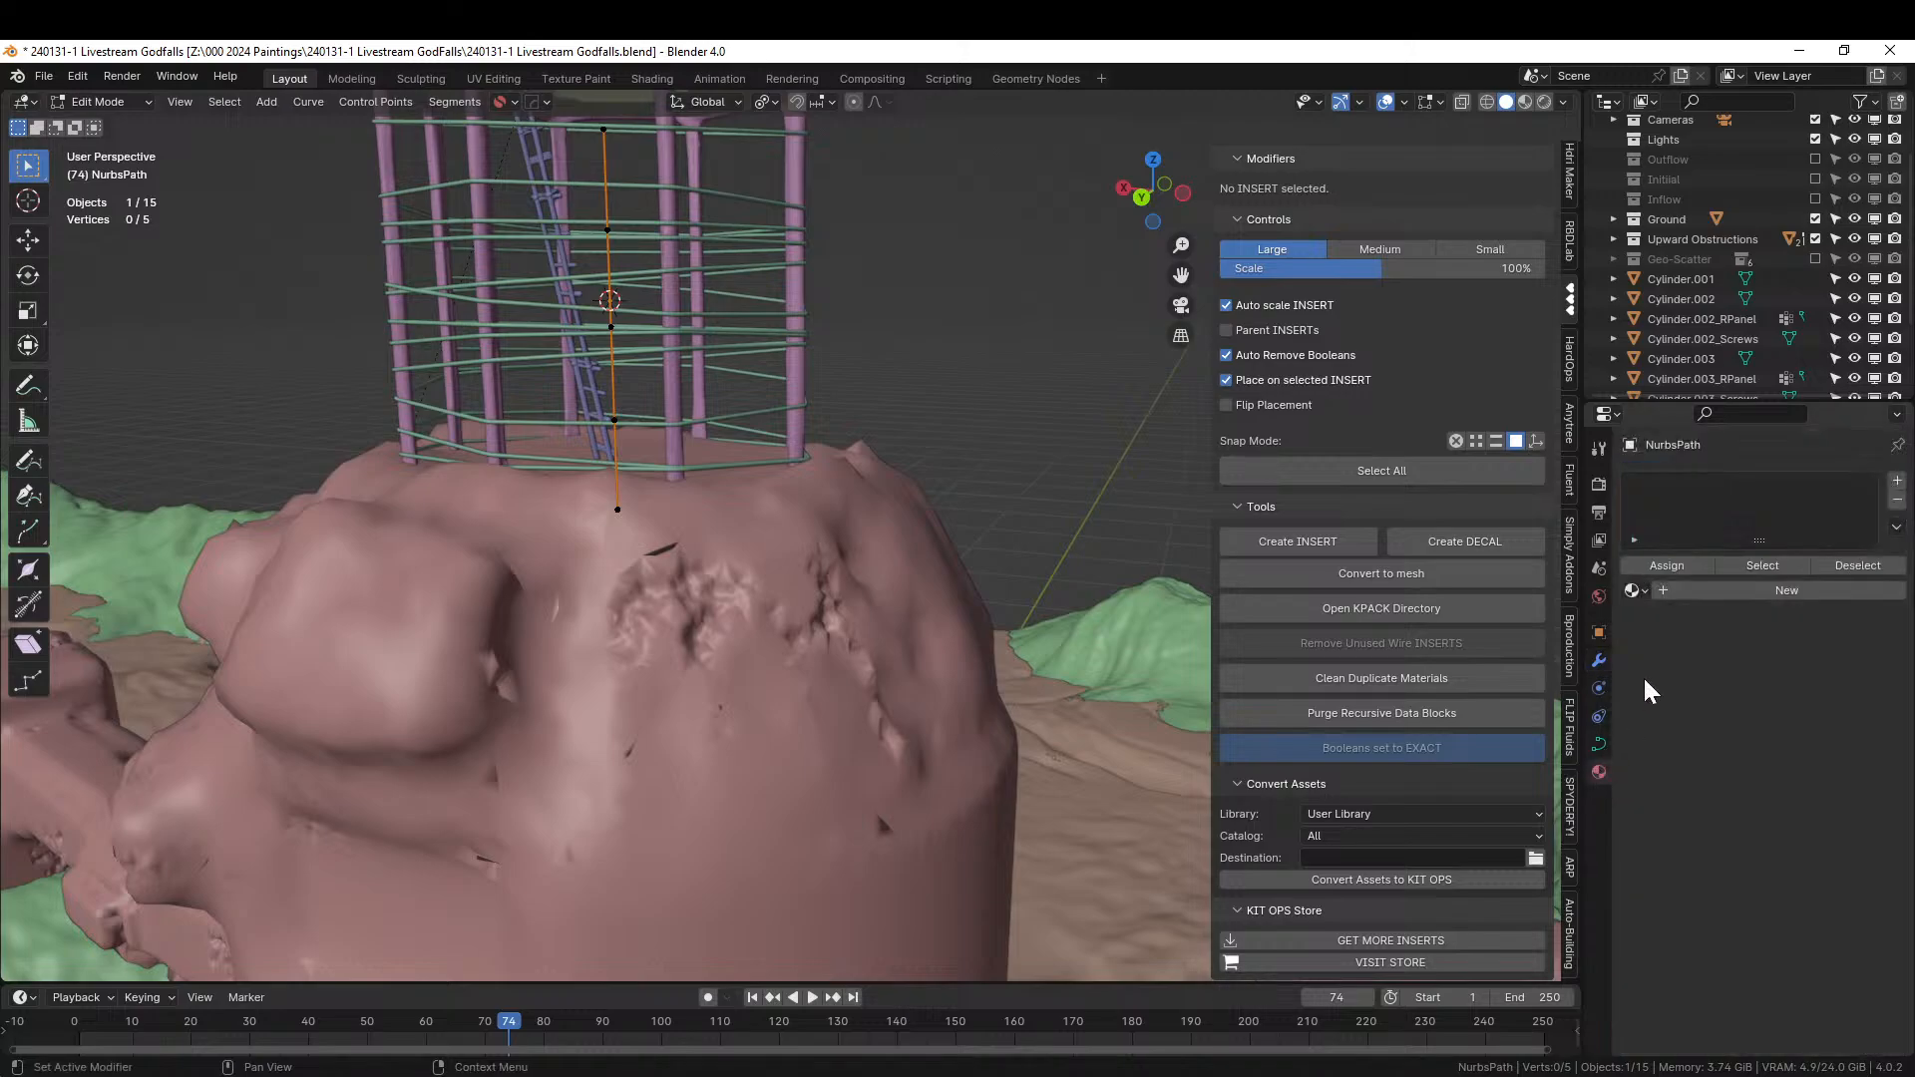
pyautogui.hotkey('ctrl', 's')
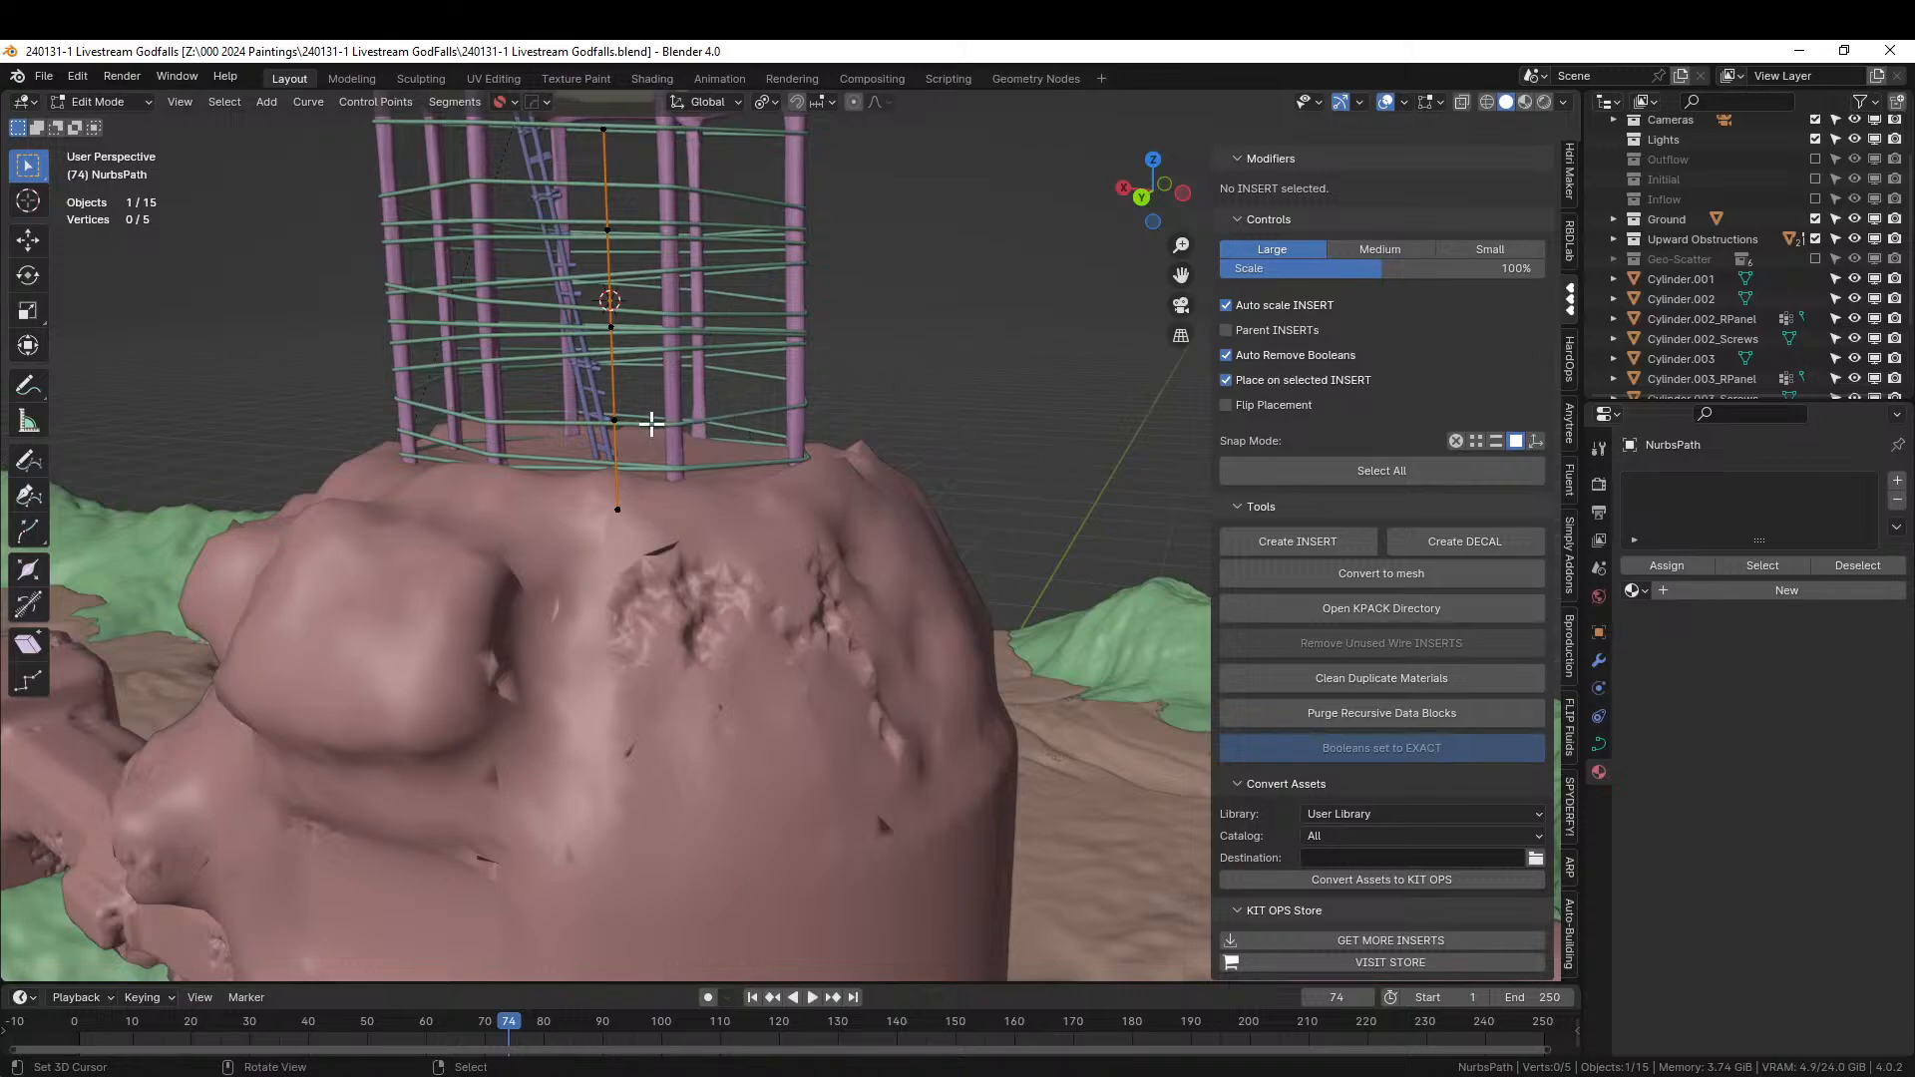
# Return to Object Mode and select the ladder between the legs to look up its material names.
pyautogui.press('Tab')
pyautogui.click(601, 401)
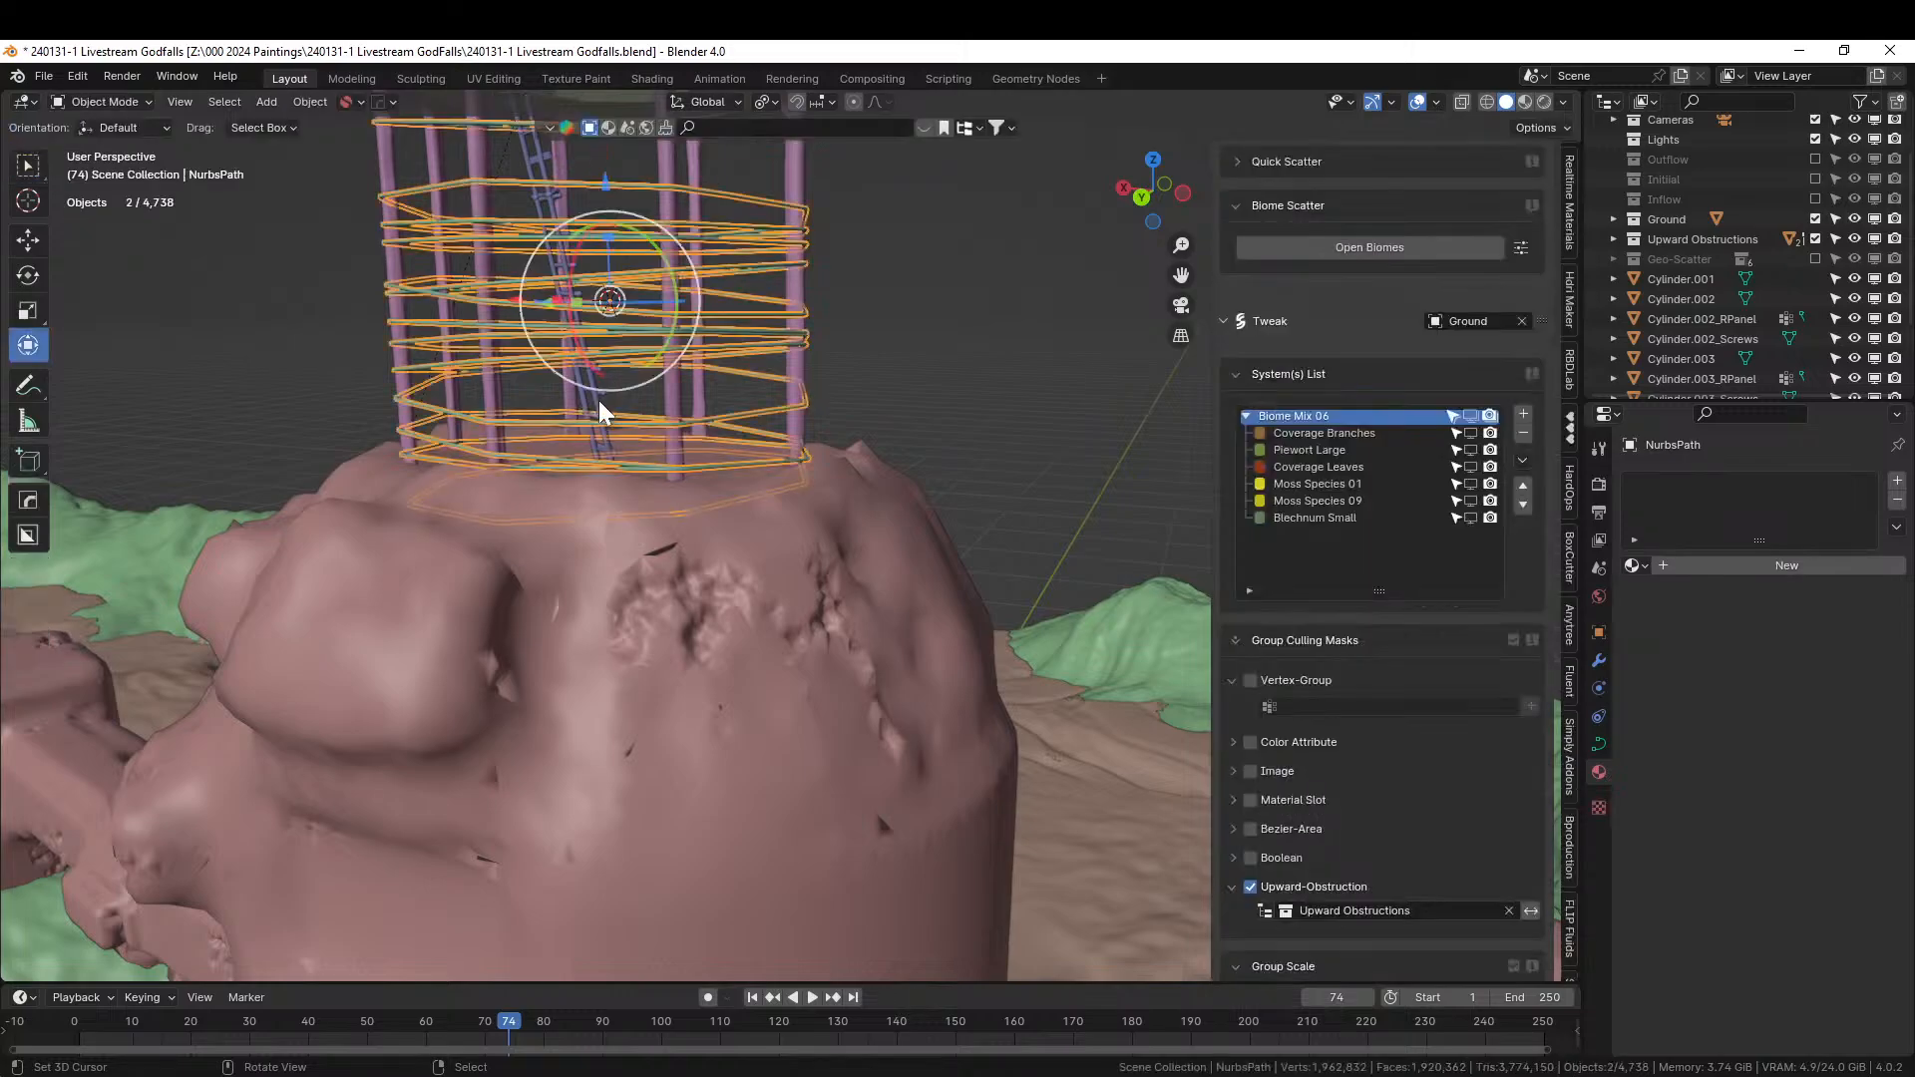
pyautogui.click(595, 391)
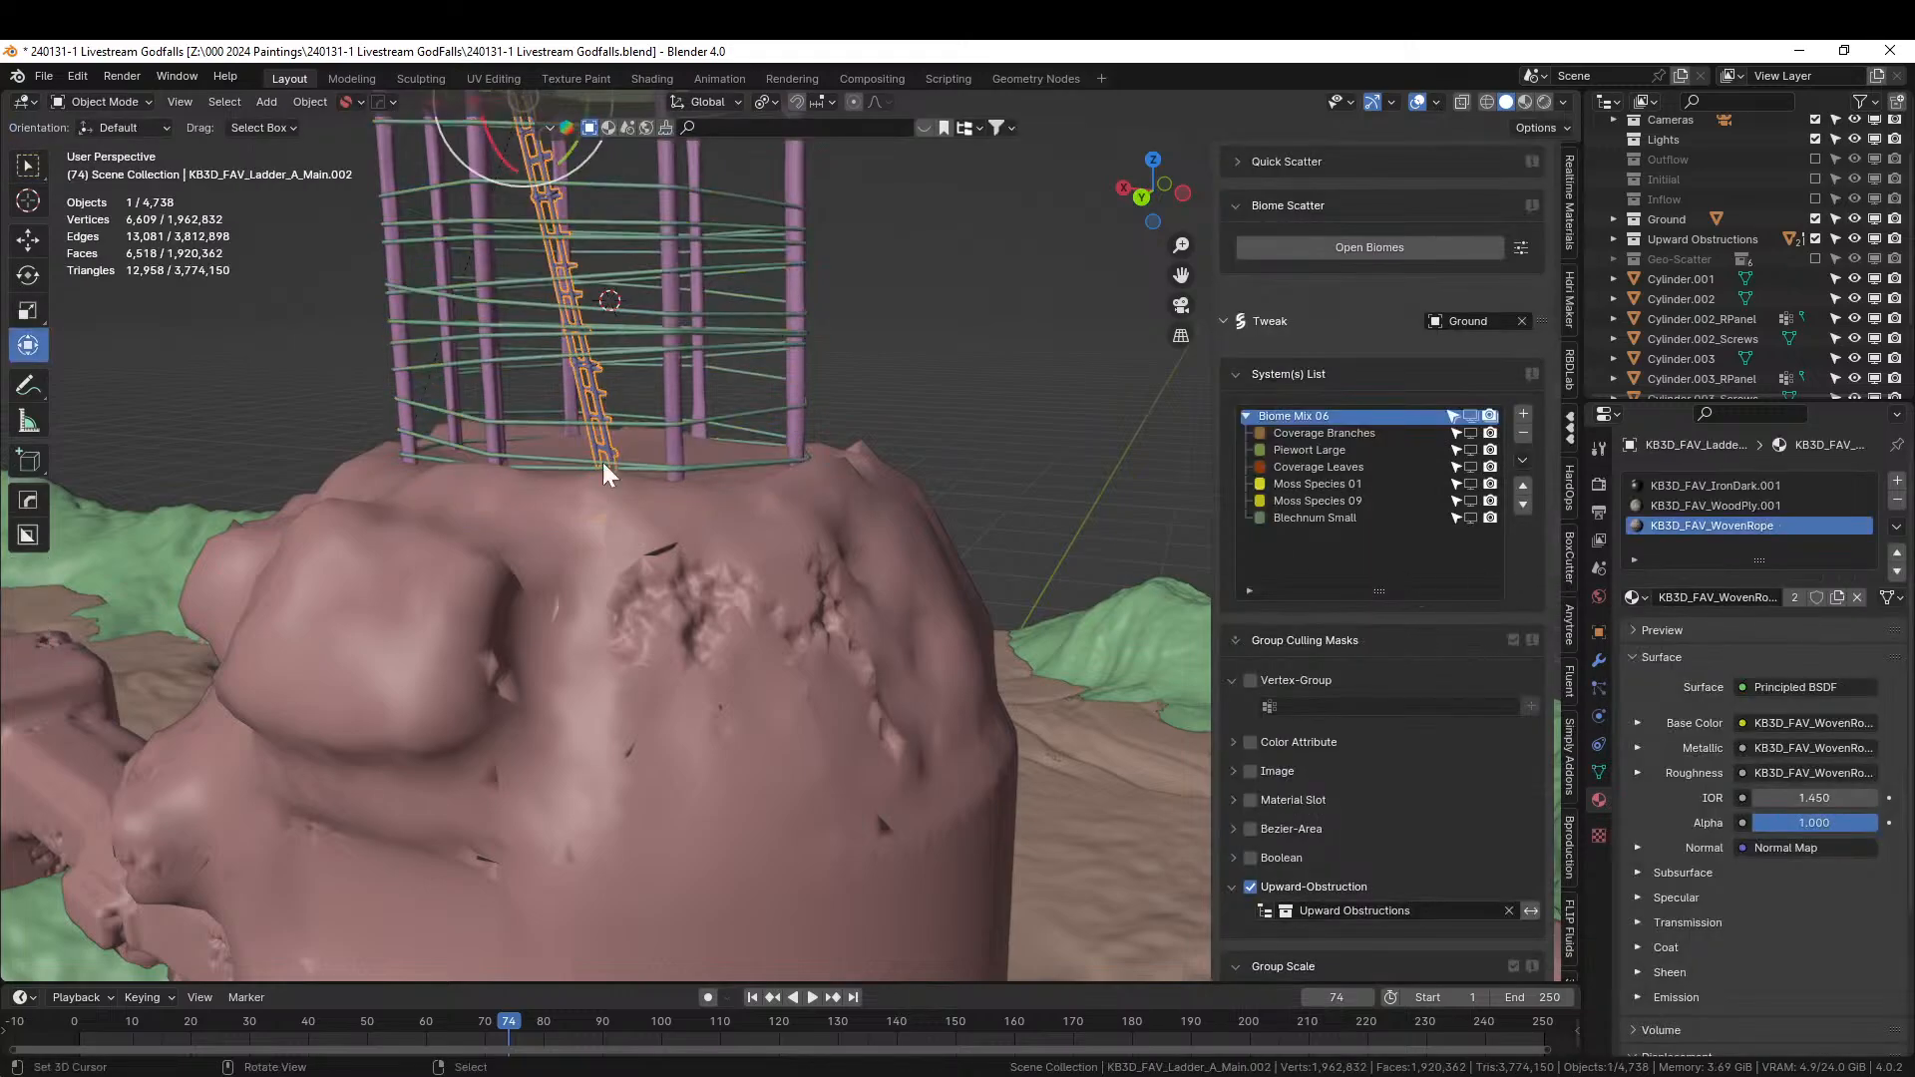
# Assign the KB3D_FAV_WovenRope material to the wires around the legs through their wrap modifier, and save the file.
pyautogui.click(653, 429)
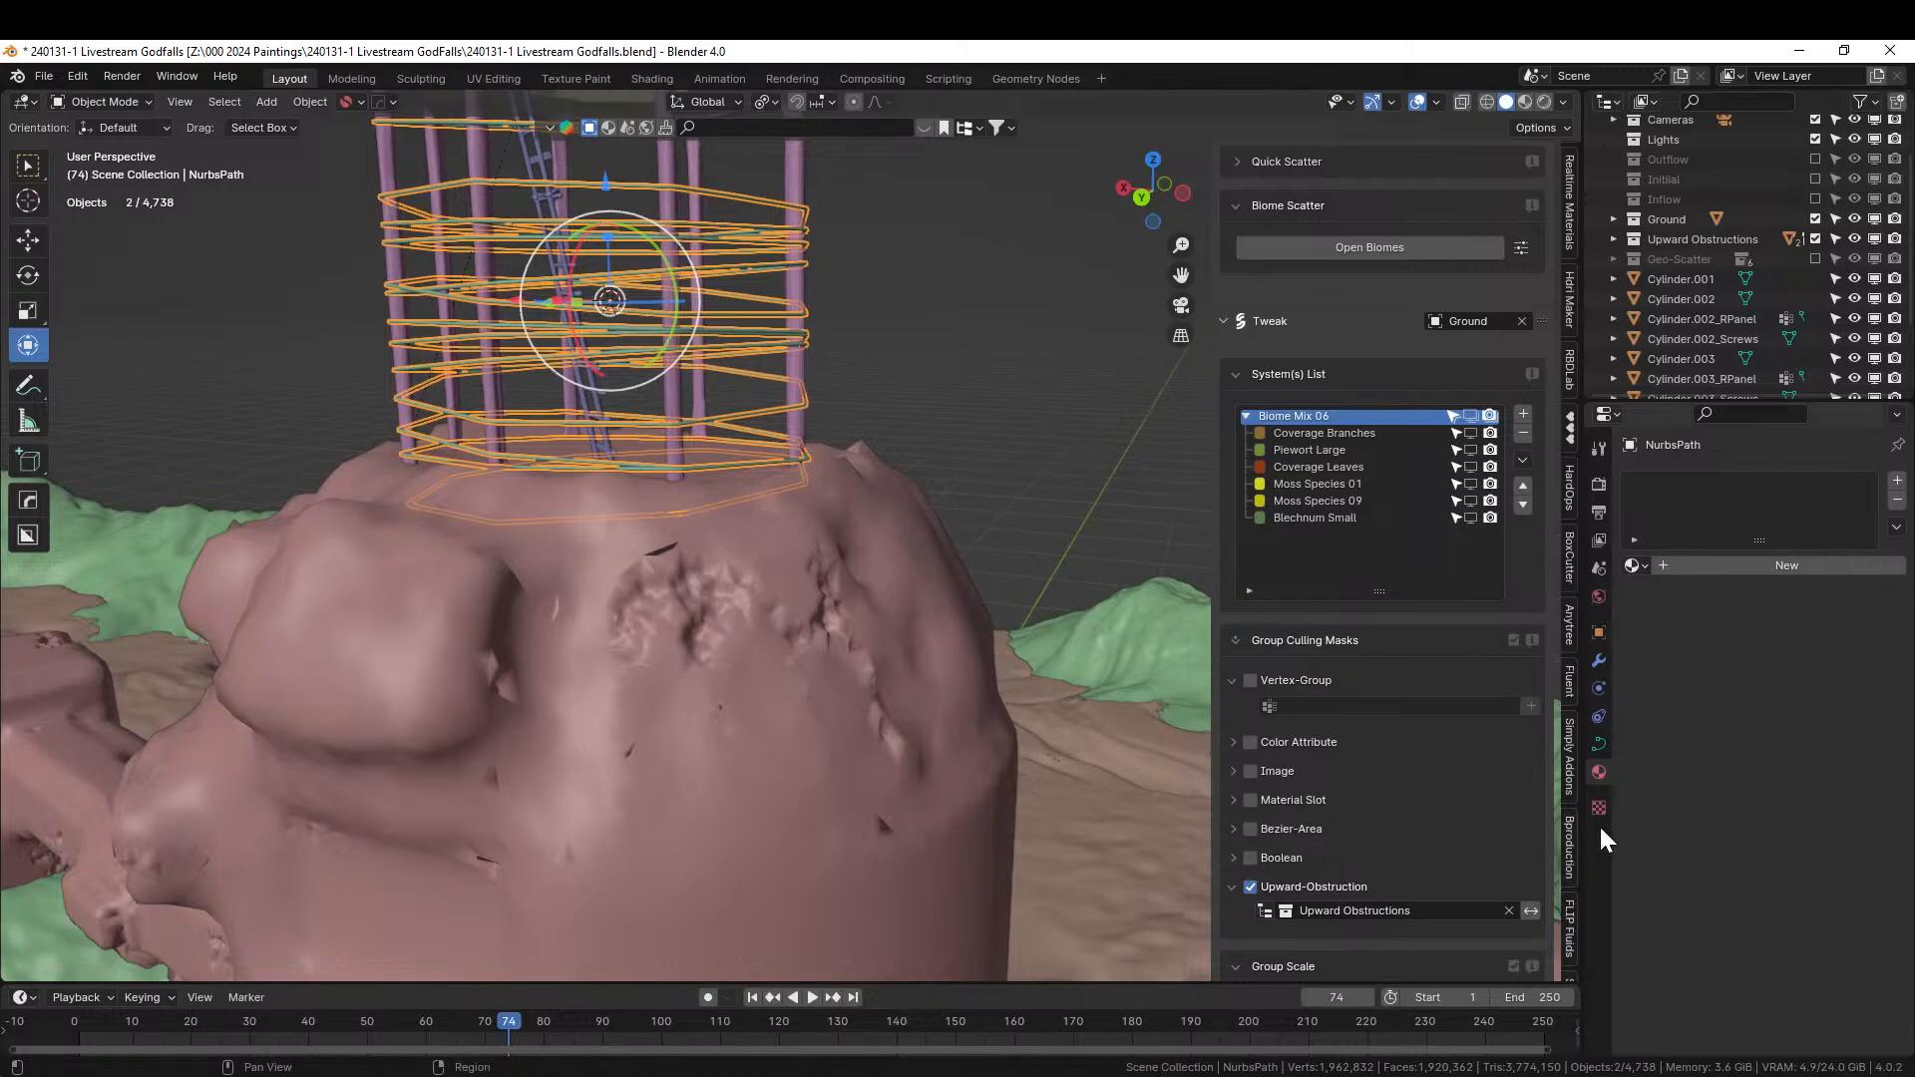
pyautogui.click(1598, 744)
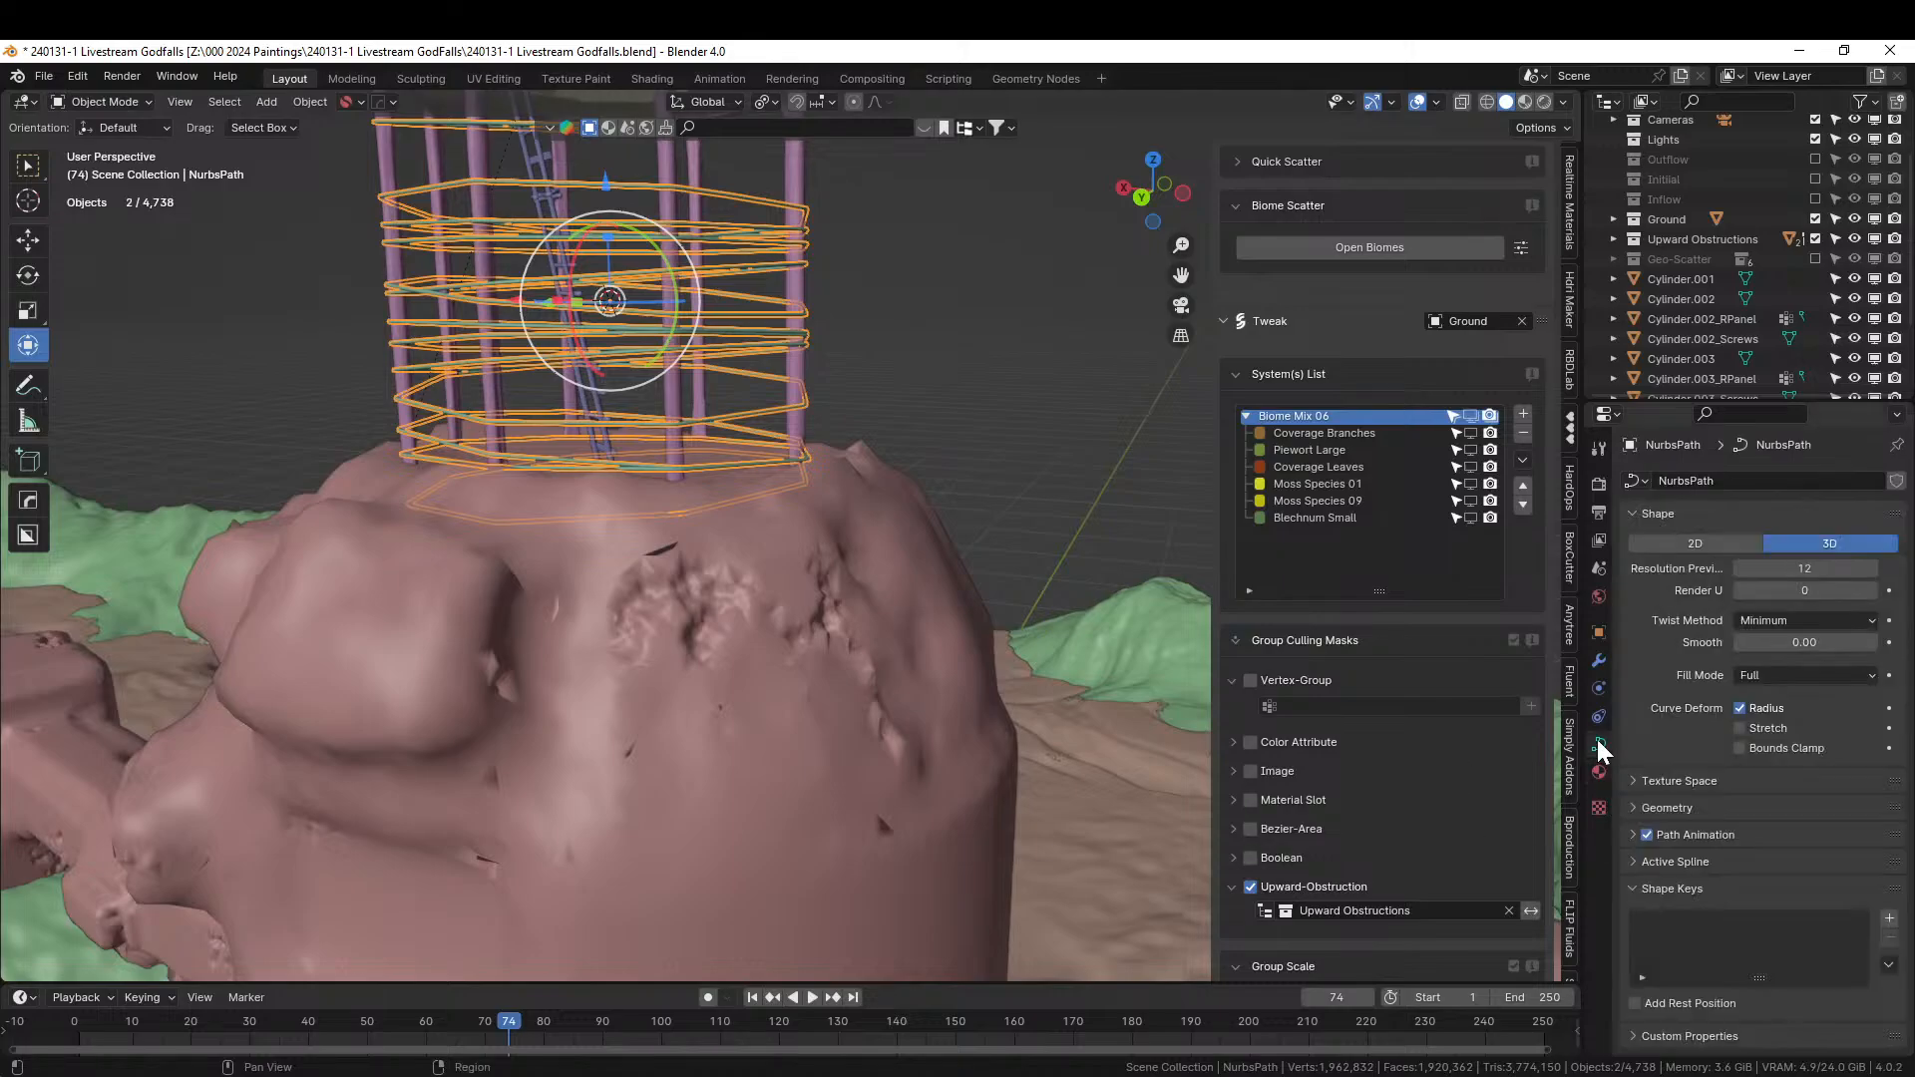
pyautogui.click(1598, 660)
pyautogui.scroll(-10, 1723, 860)
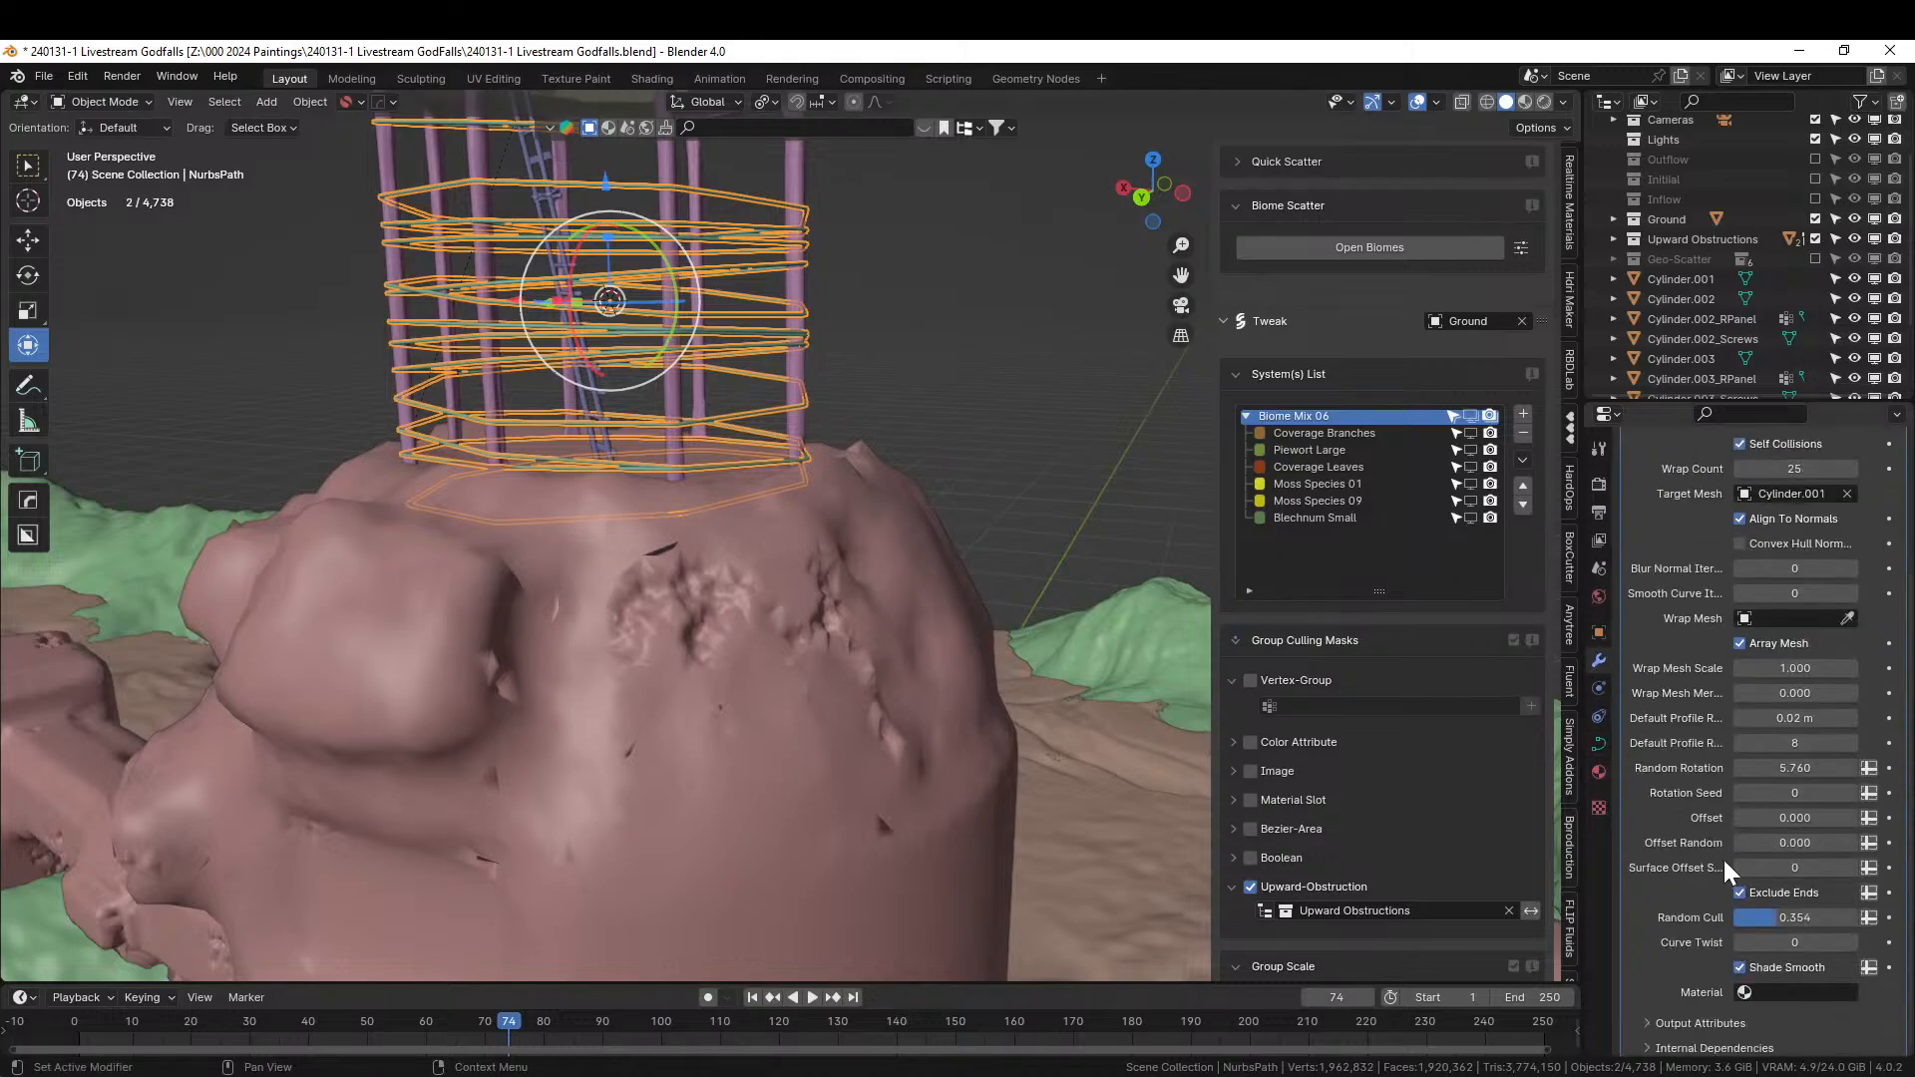
pyautogui.click(1745, 988)
pyautogui.write('wove')
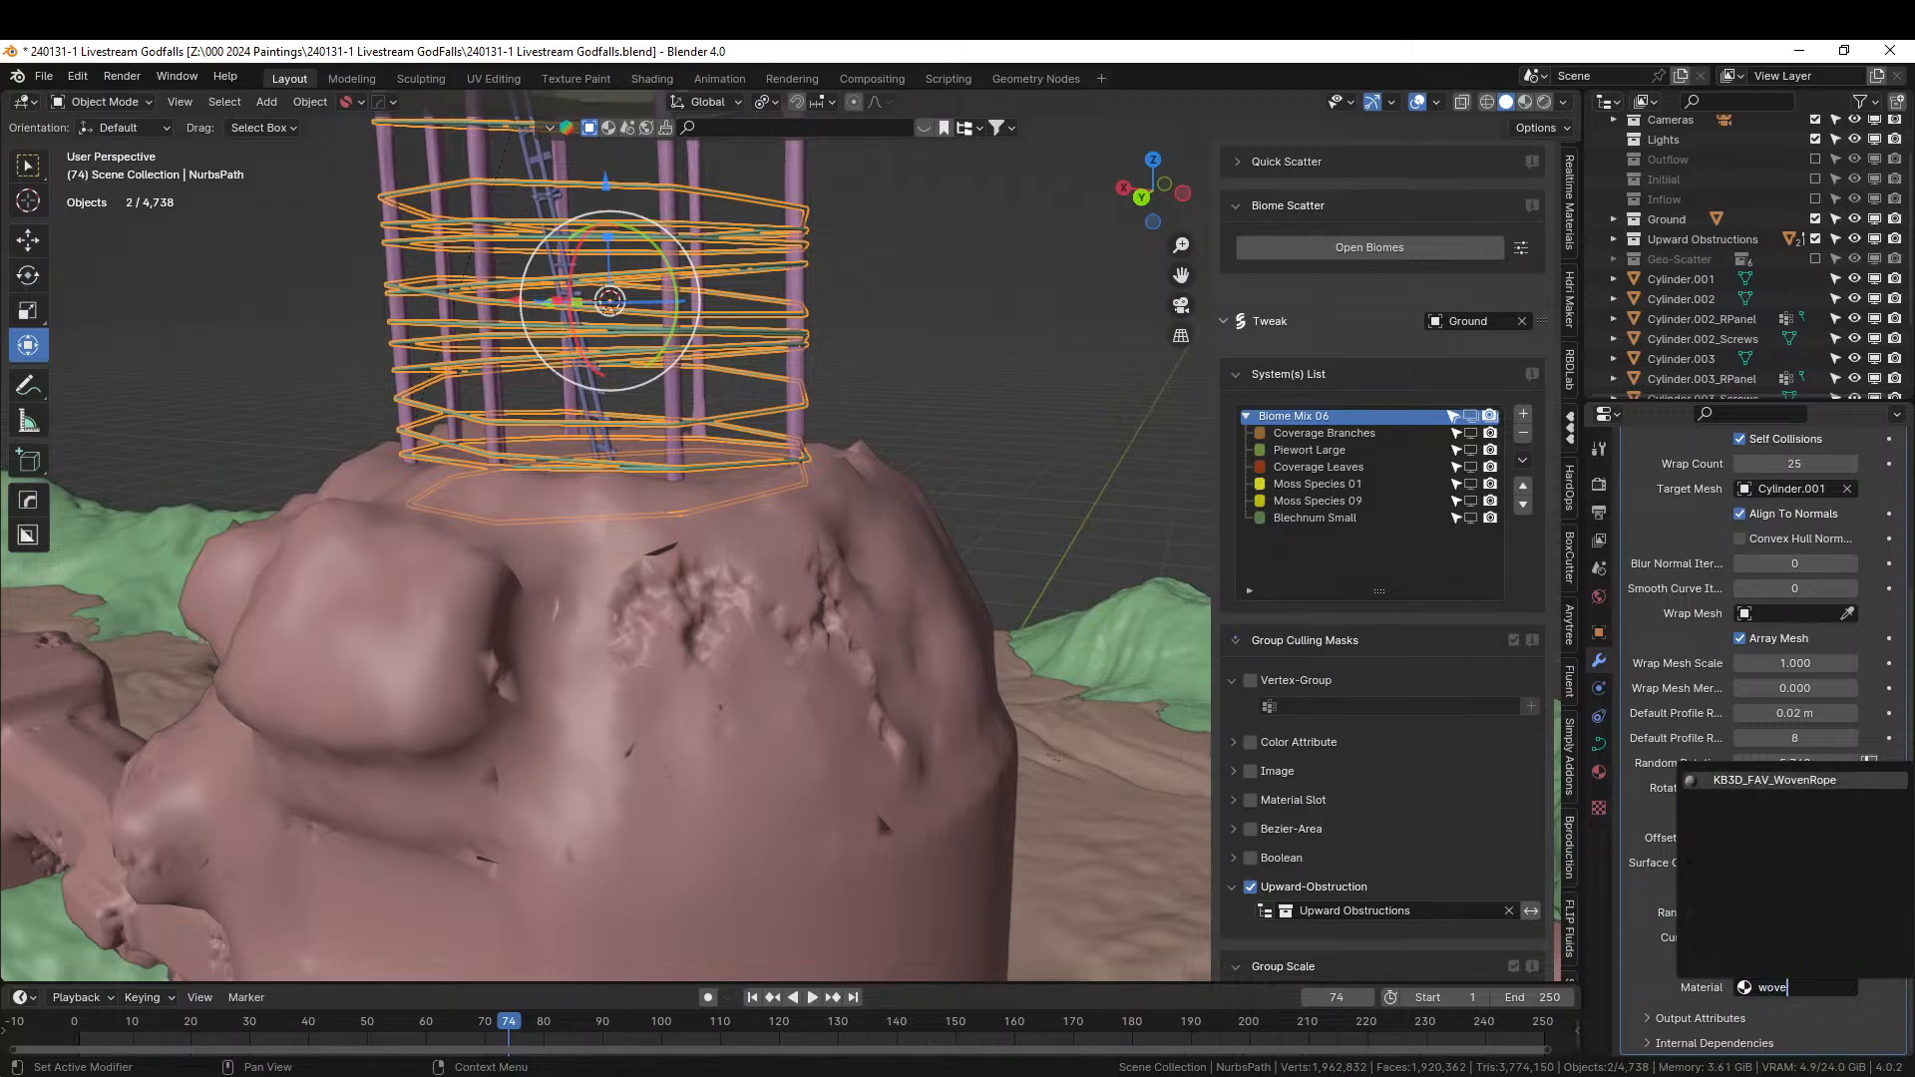
pyautogui.click(1764, 785)
pyautogui.click(948, 351)
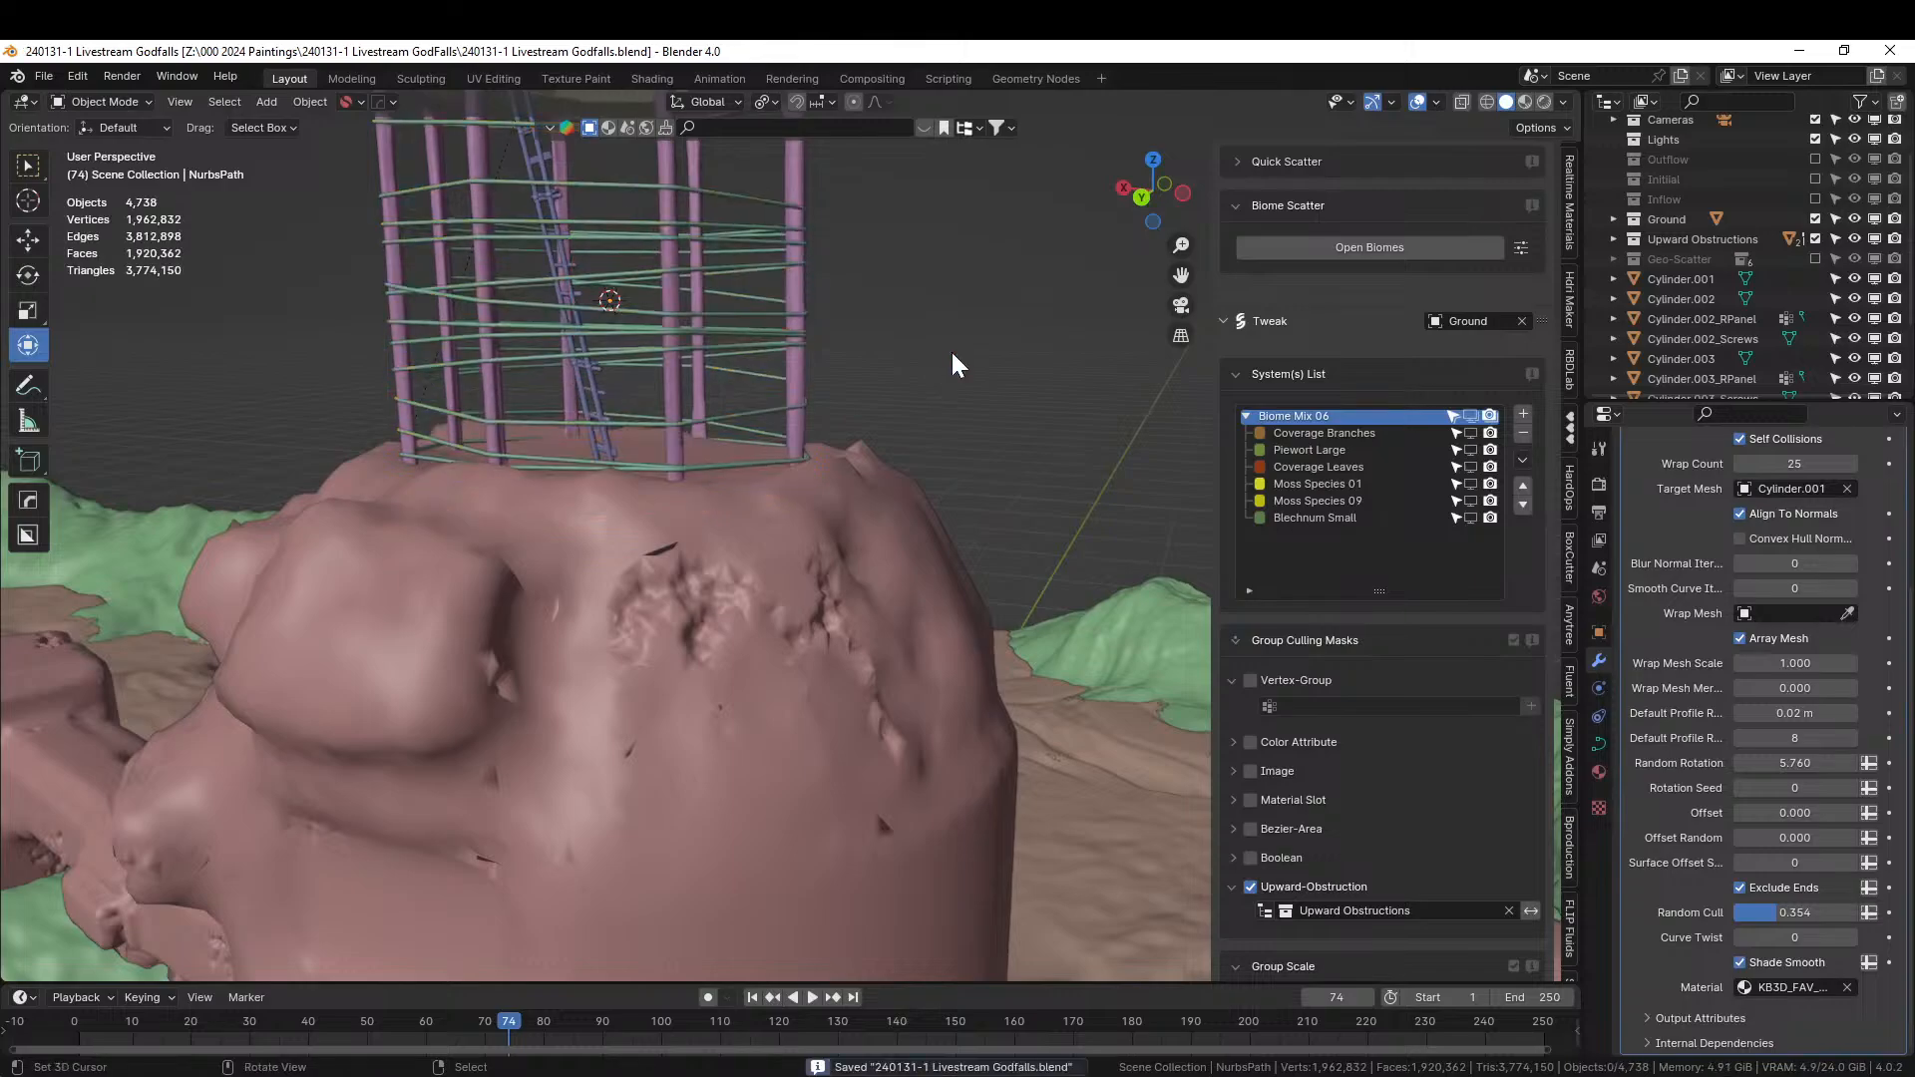
# Show the scene in rendered shading and examine the roped tower legs close up and from several sides.
pyautogui.click(1545, 102)
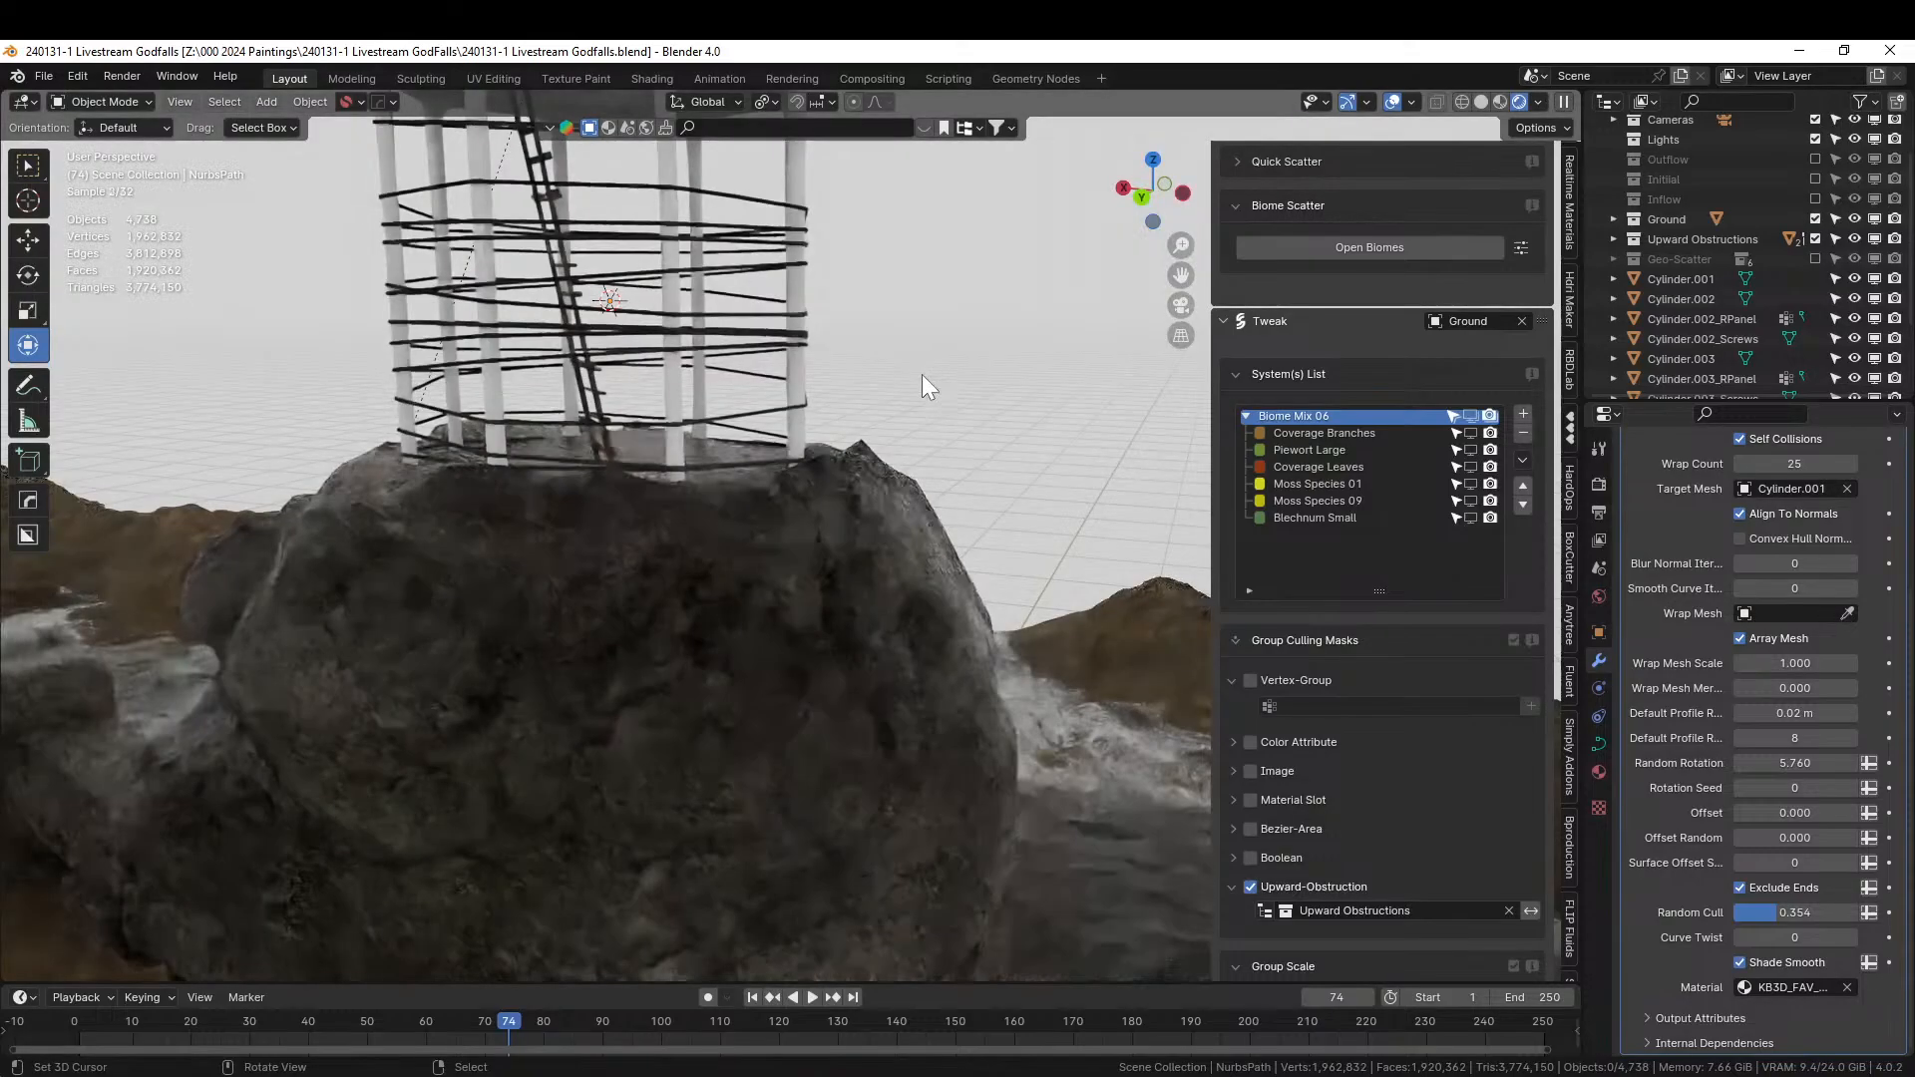
pyautogui.moveTo(915, 375); pyautogui.dragTo(1090, 552, button='middle')
pyautogui.scroll(4, 821, 541)
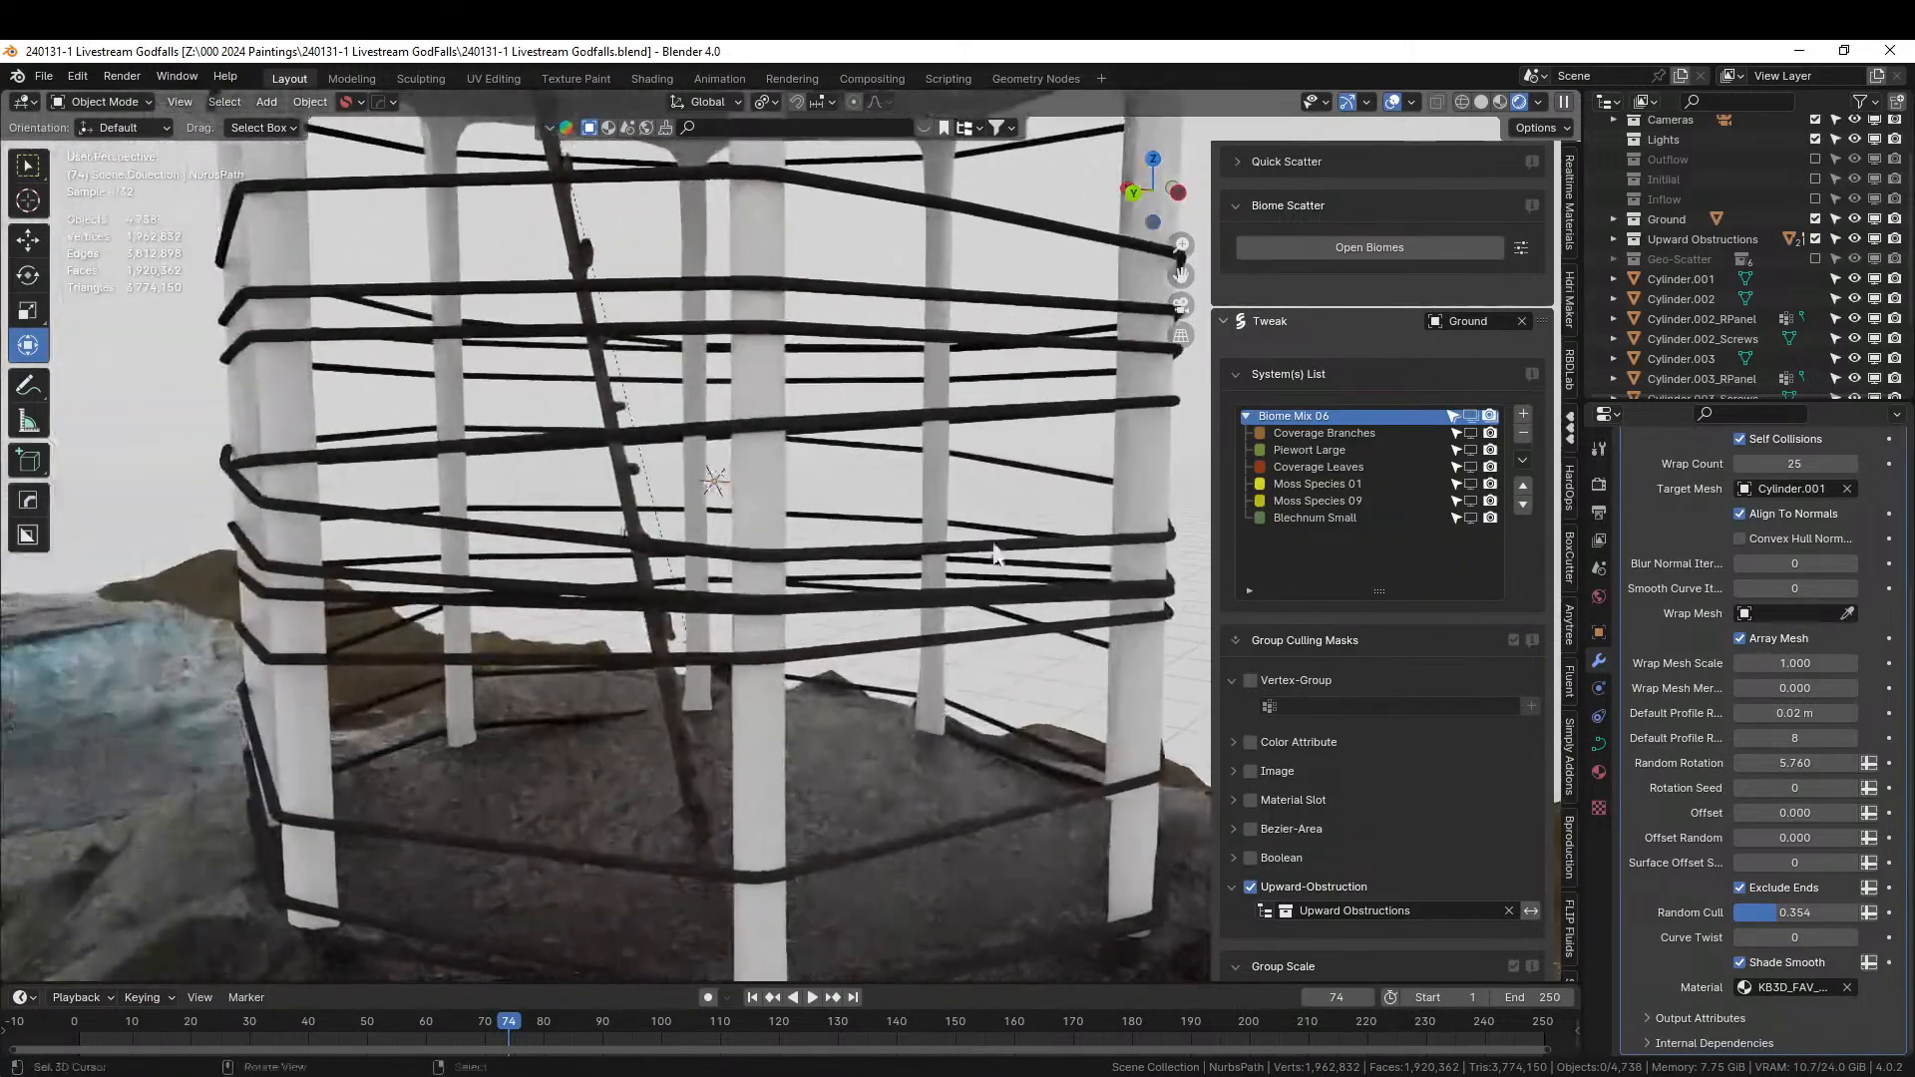
pyautogui.scroll(3, 816, 546)
pyautogui.moveTo(816, 546); pyautogui.dragTo(718, 530, button='middle')
pyautogui.scroll(-6, 718, 793)
pyautogui.scroll(6, 725, 805)
# Look up the ladder's wood material and assign that KB3D_FAV_WoodPly.001 material to the tower legs.
pyautogui.click(678, 638)
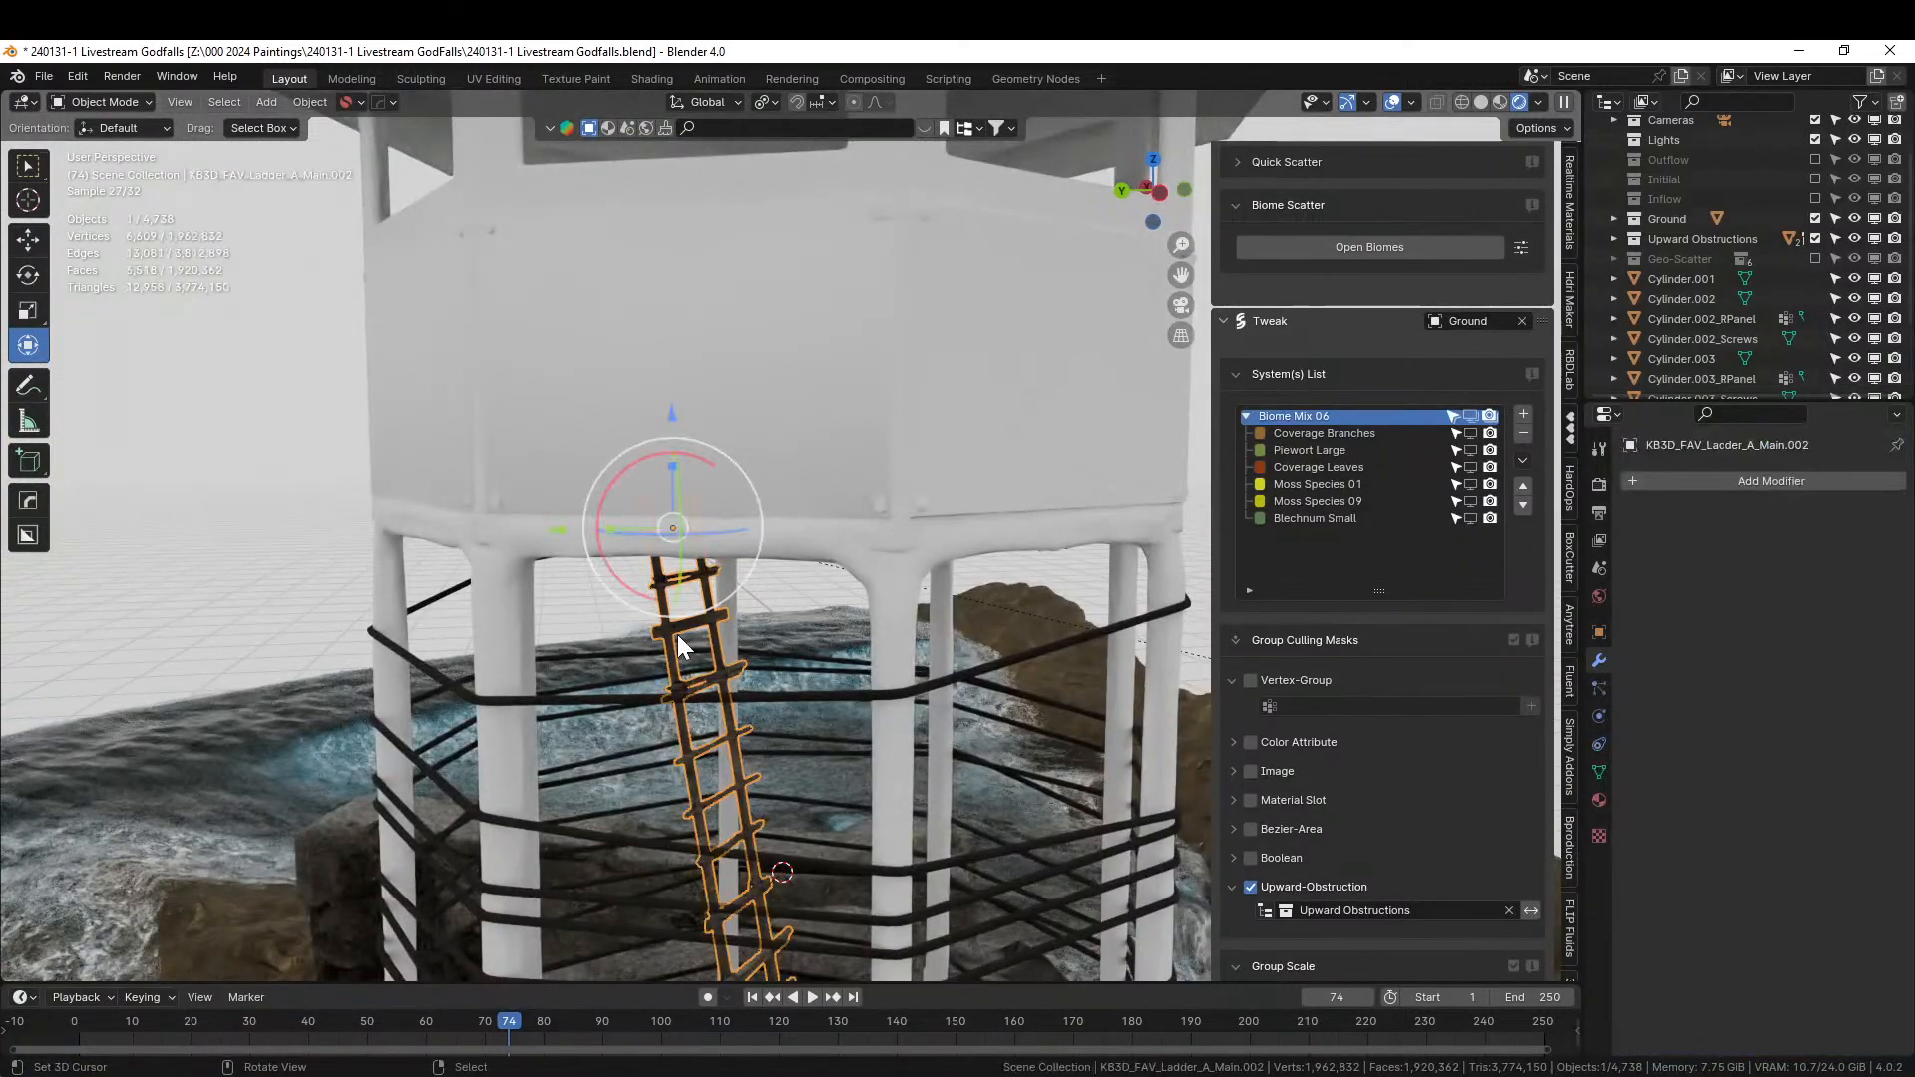
pyautogui.click(1599, 800)
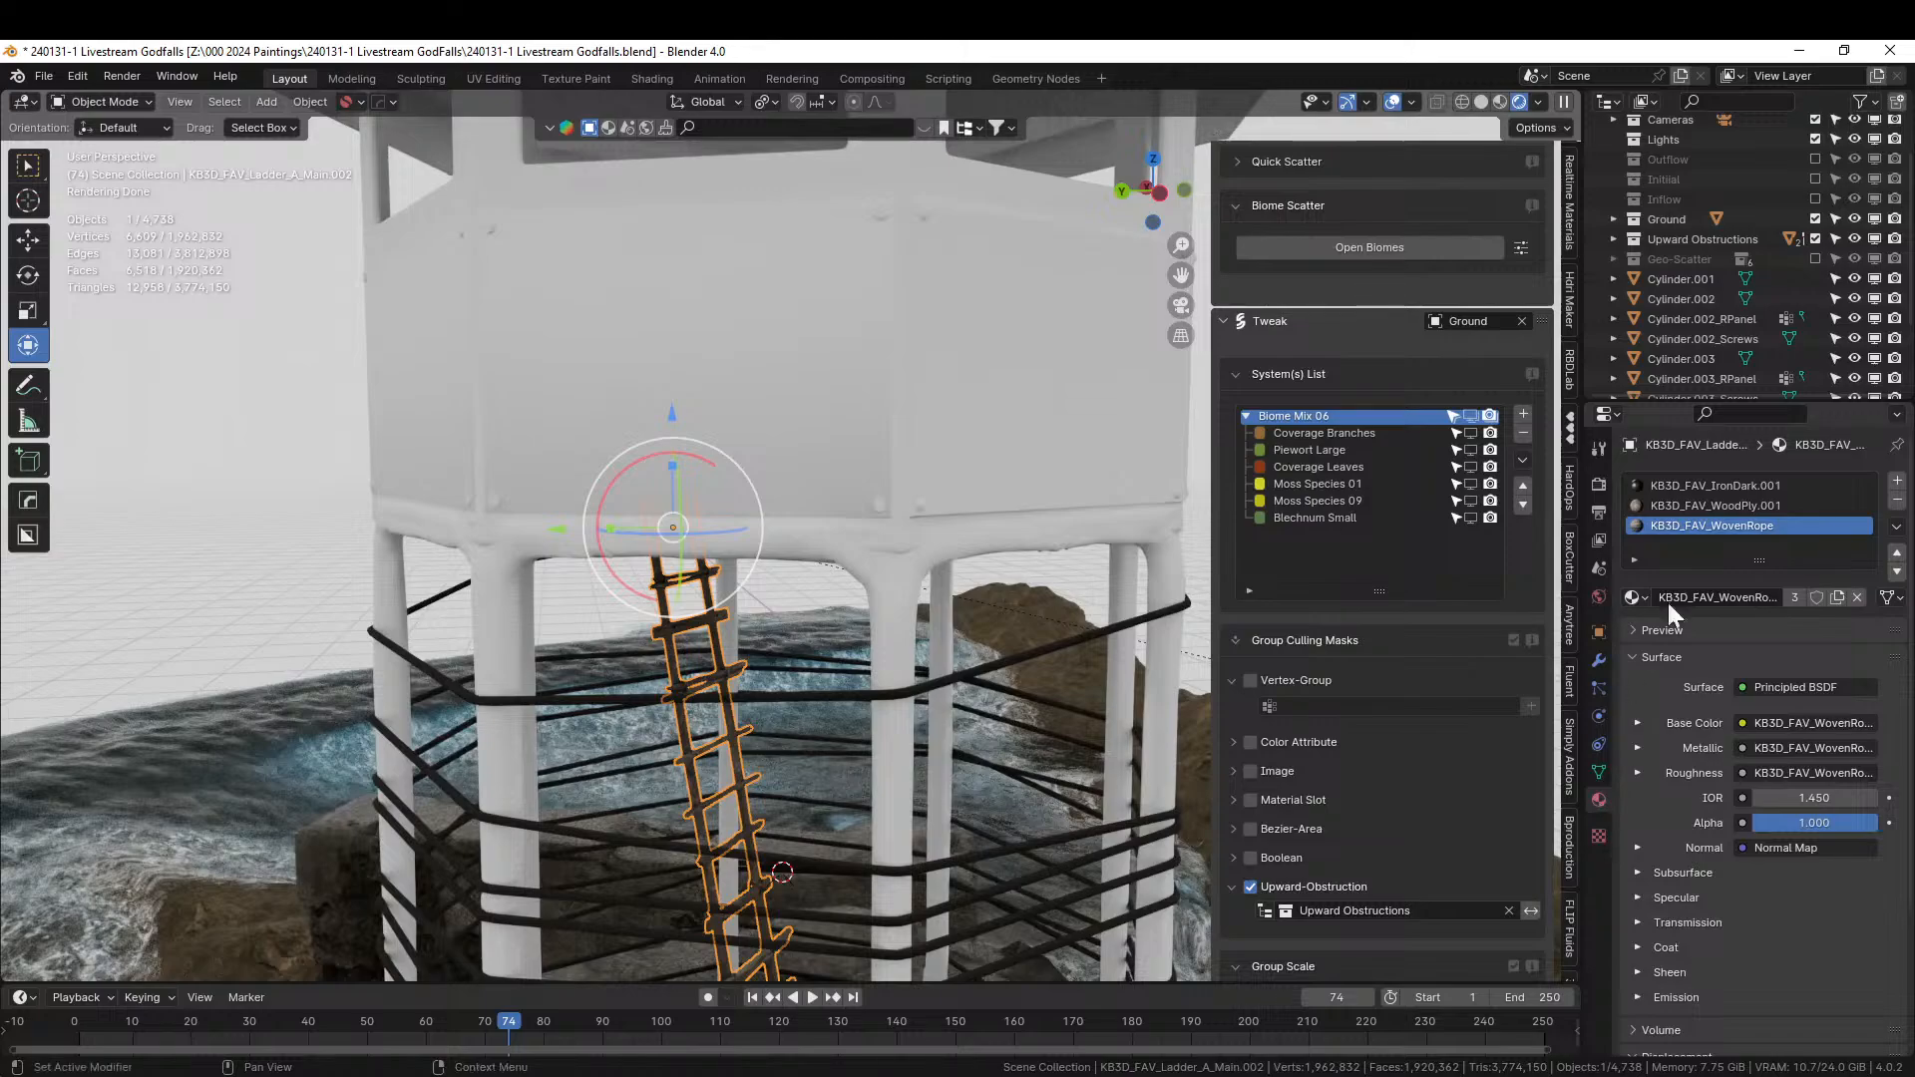
pyautogui.click(873, 548)
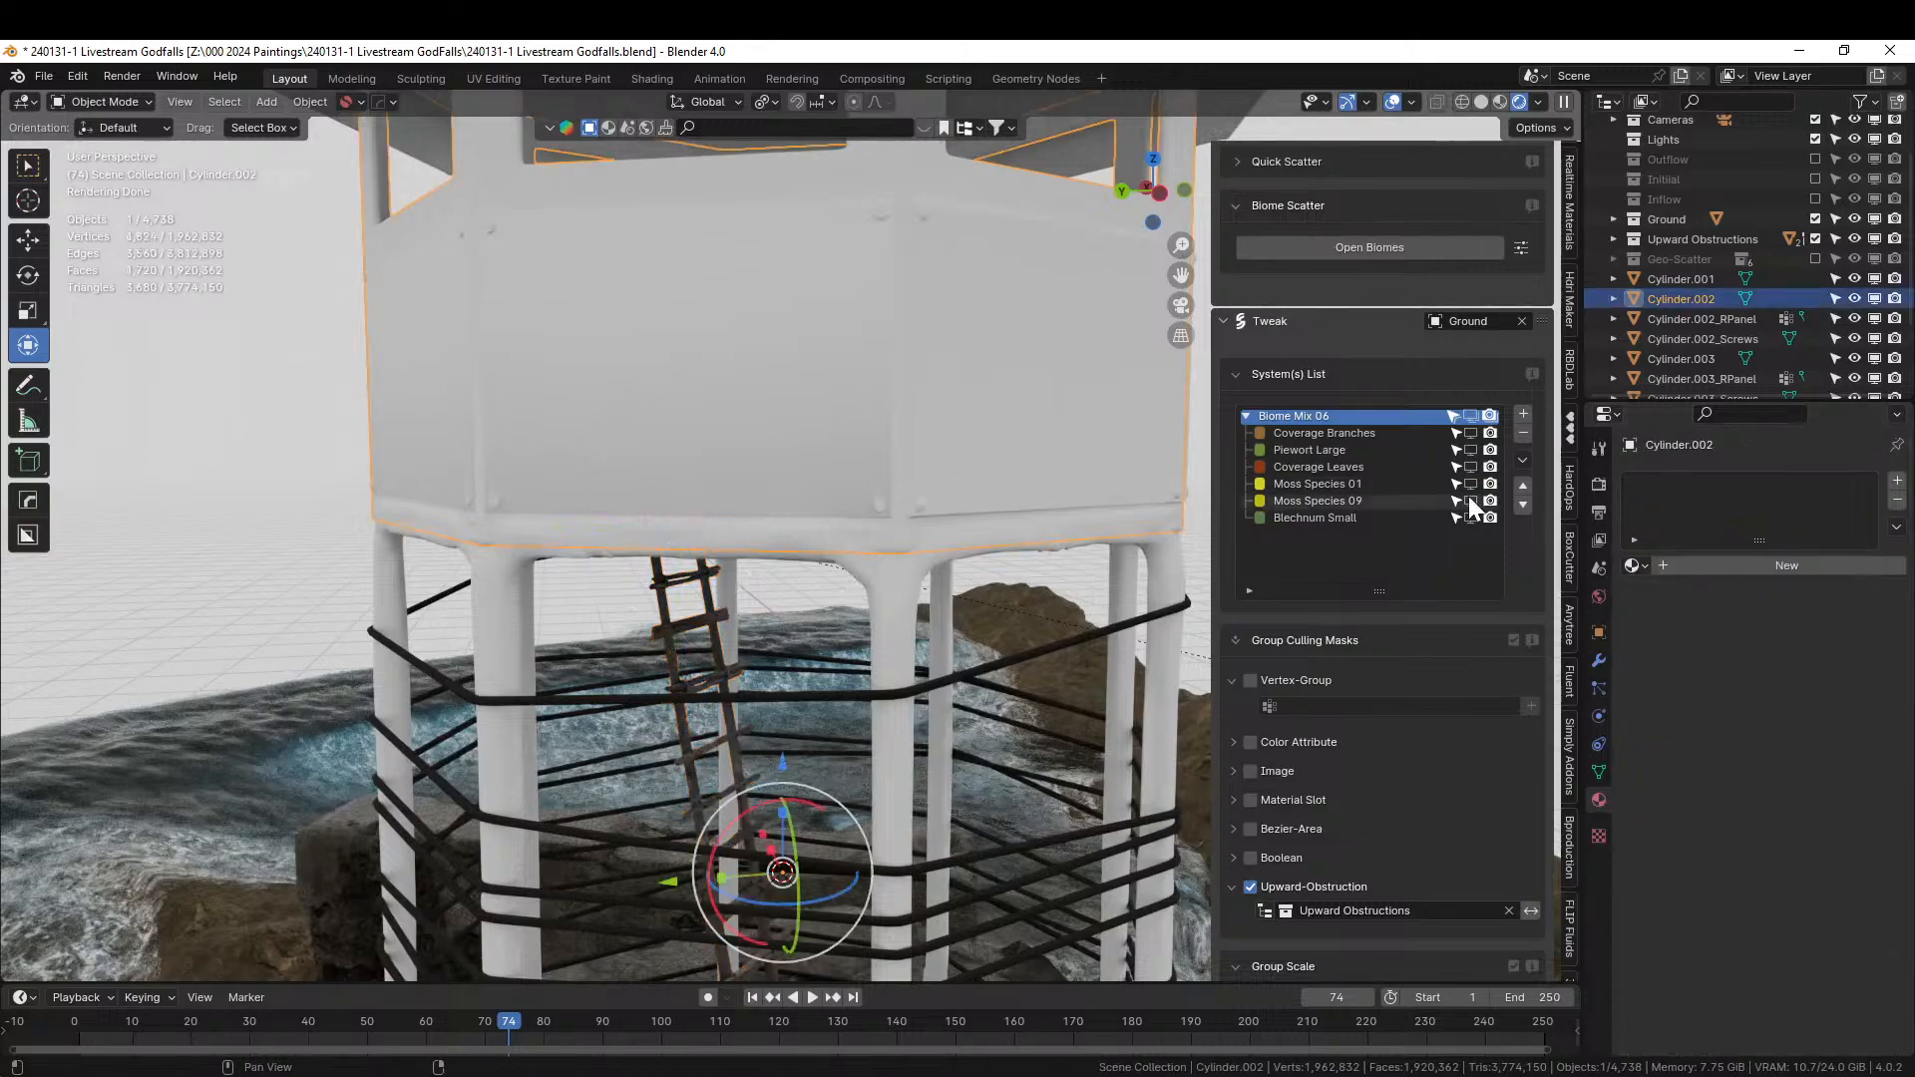
pyautogui.click(497, 613)
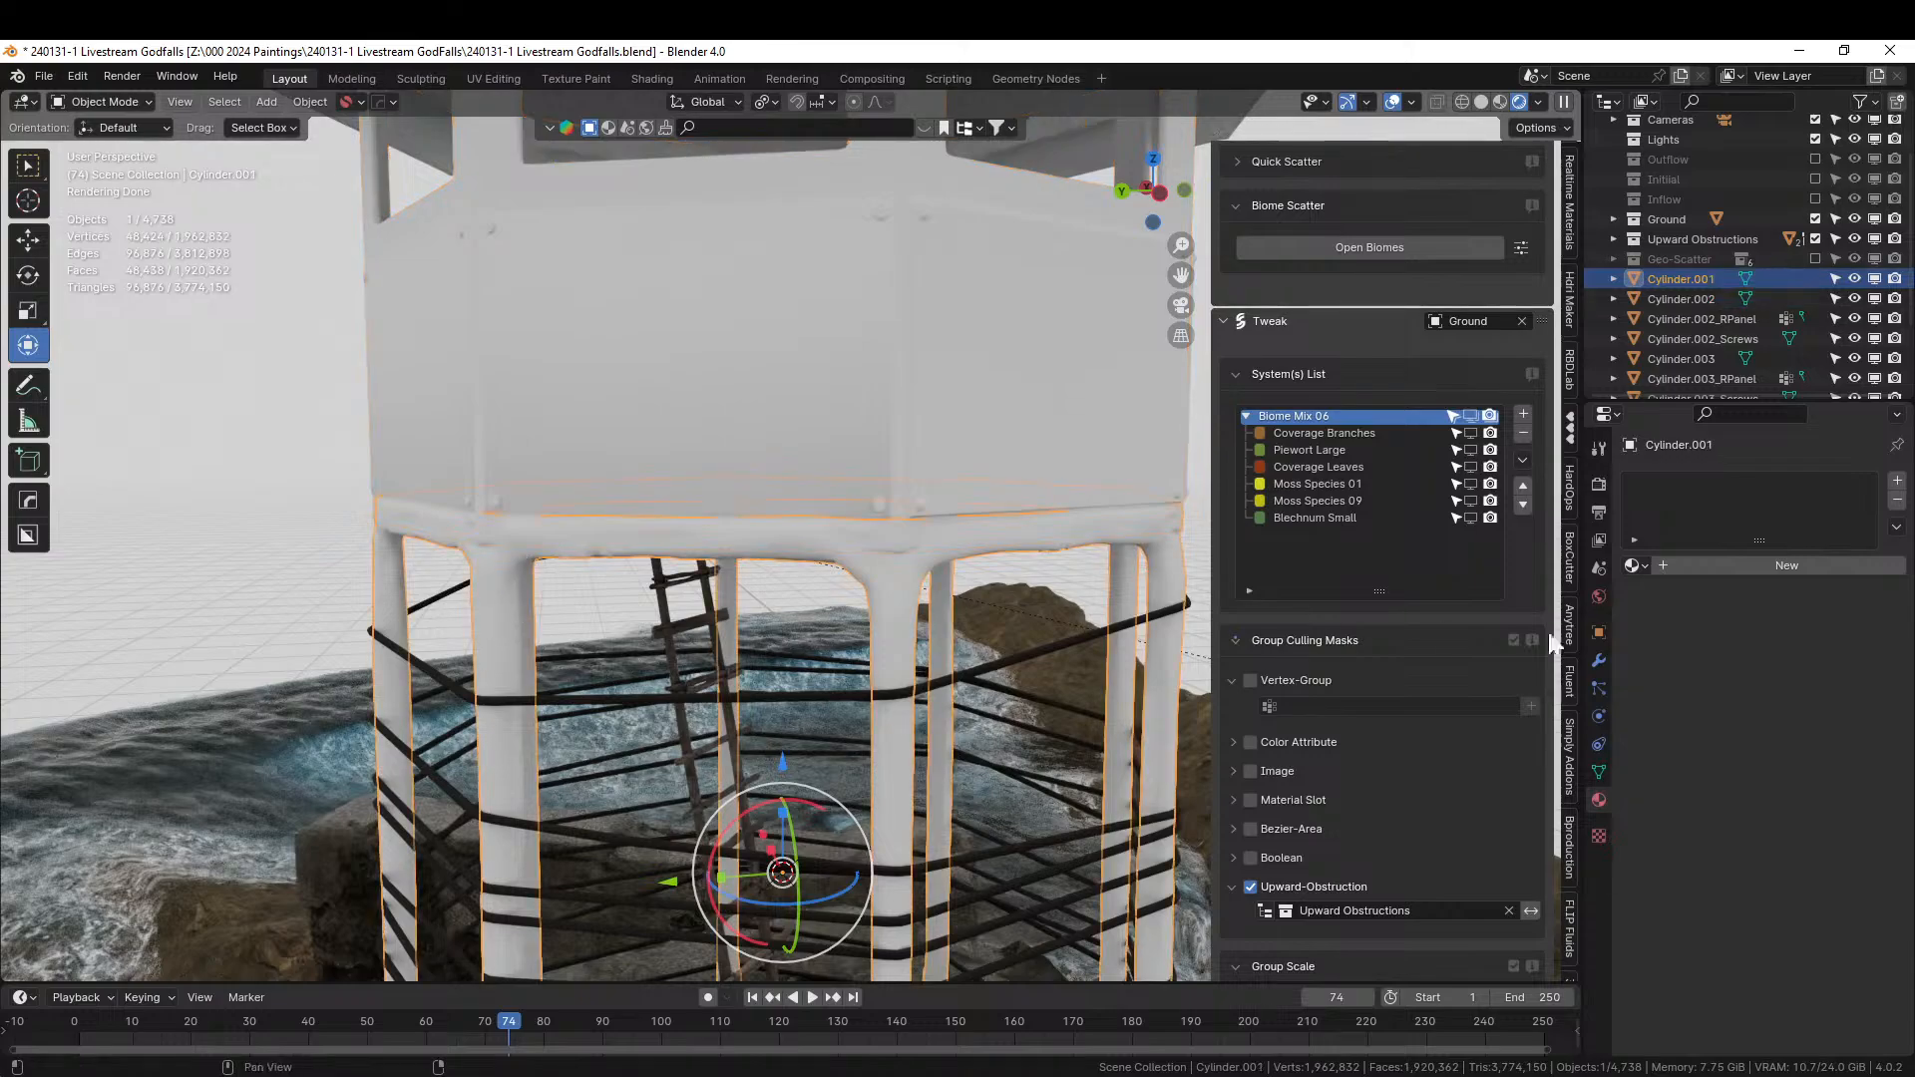
pyautogui.click(1641, 564)
pyautogui.write('wood')
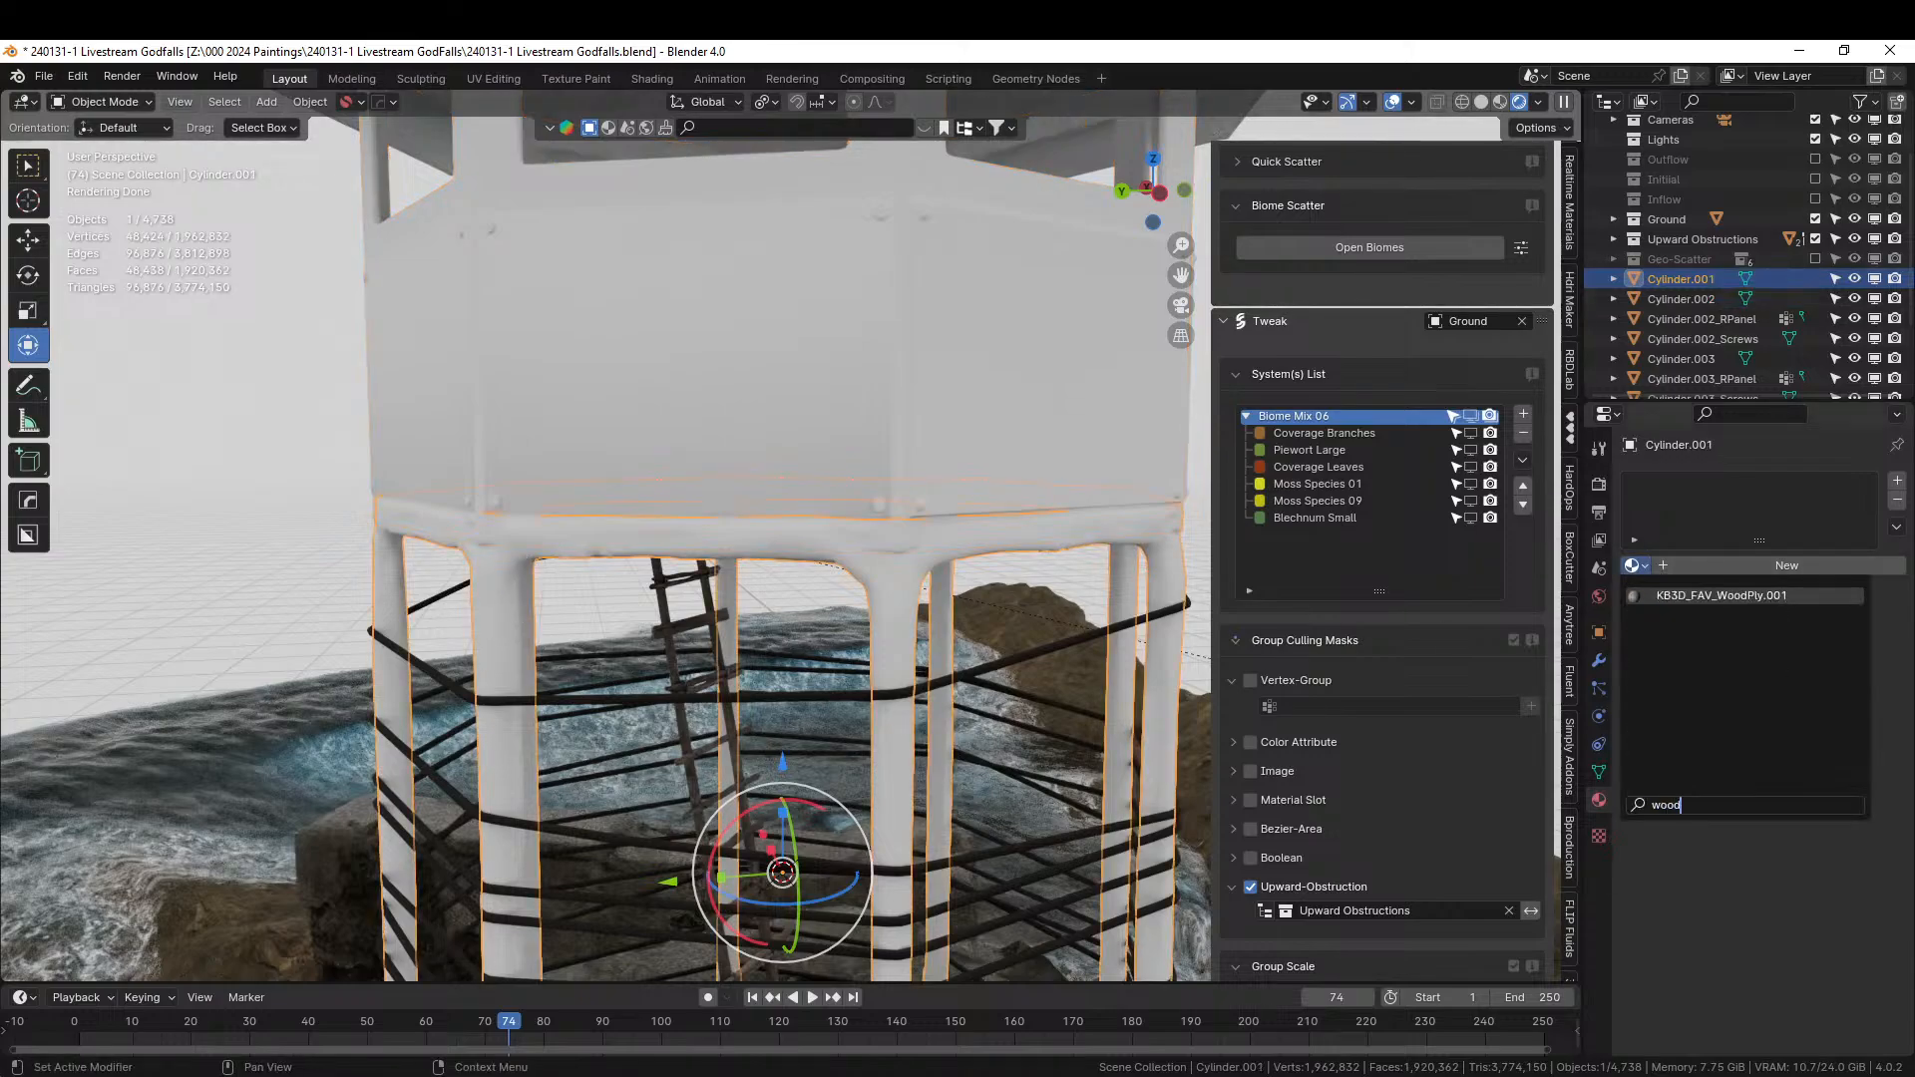
pyautogui.press('Return')
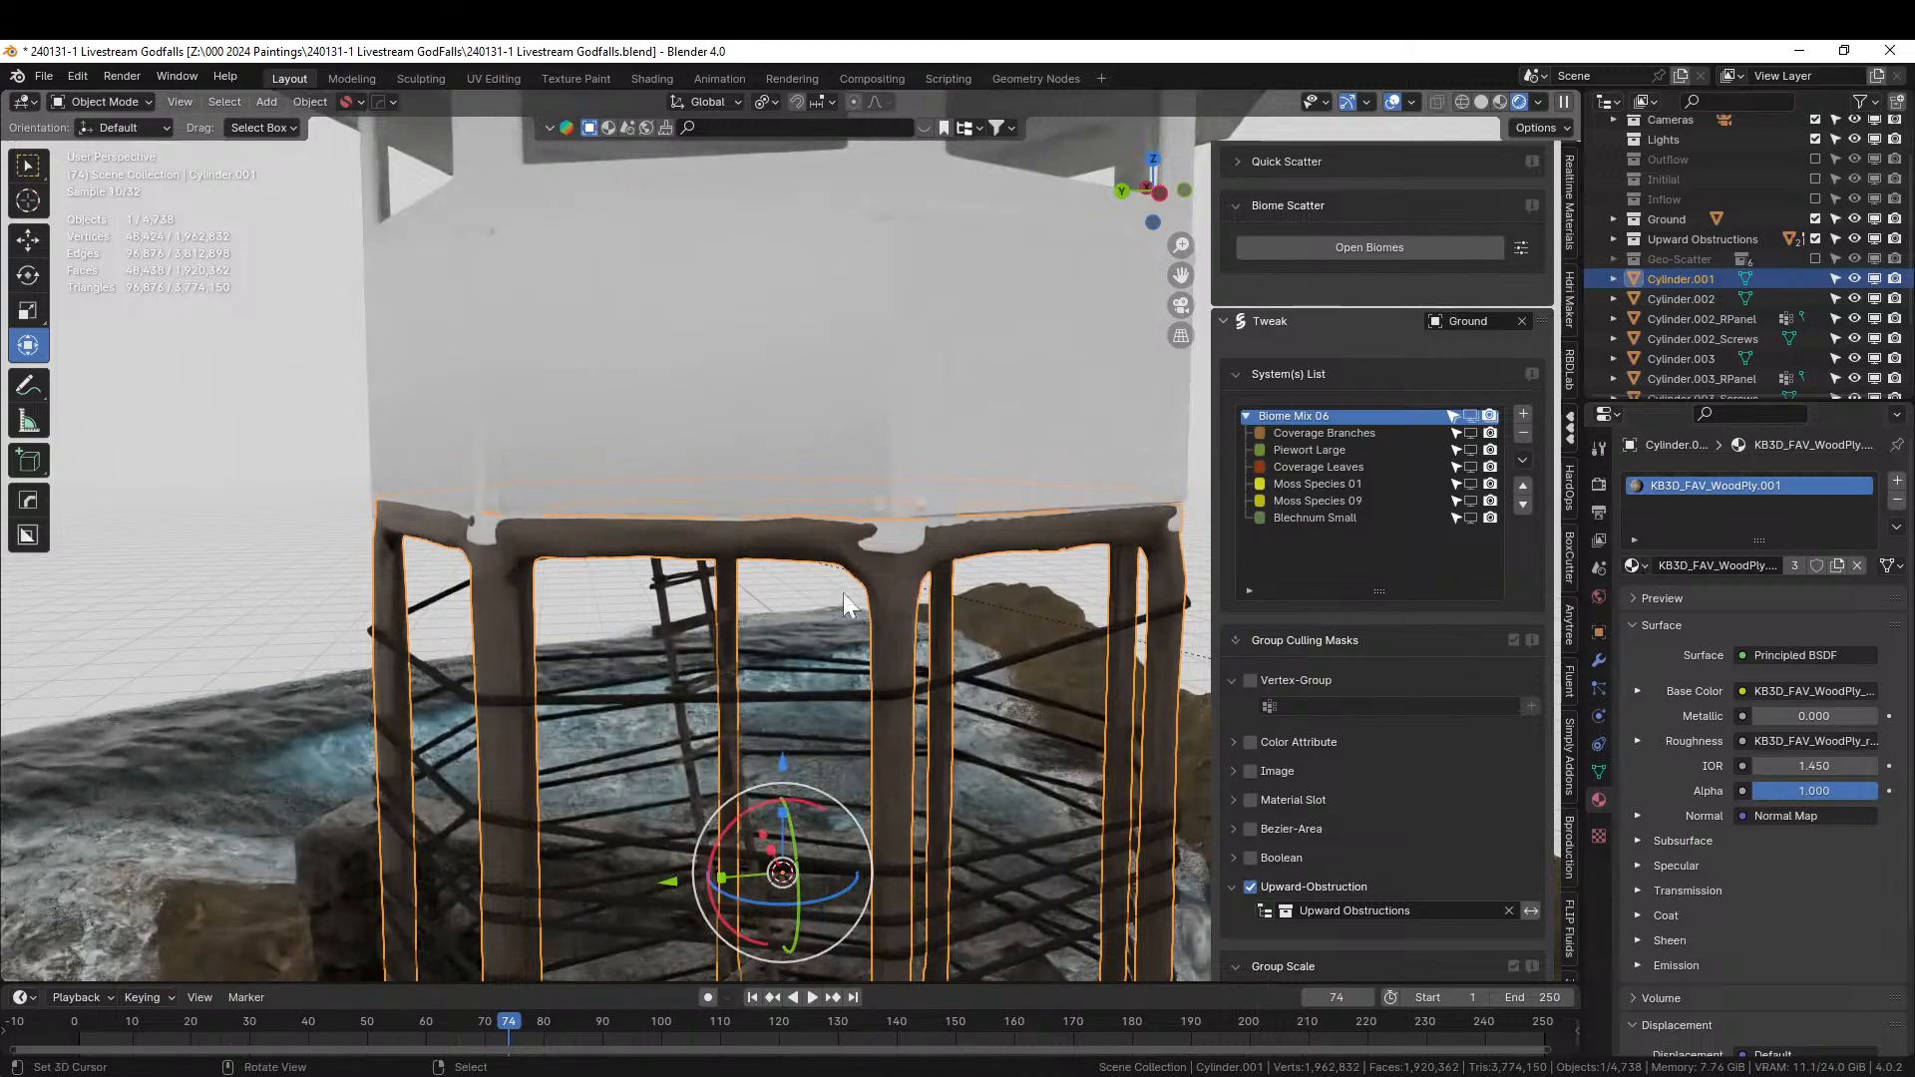
# Unwrap all faces of the tower legs with Smart UV Project at a 66° angle limit.
pyautogui.press('Tab')
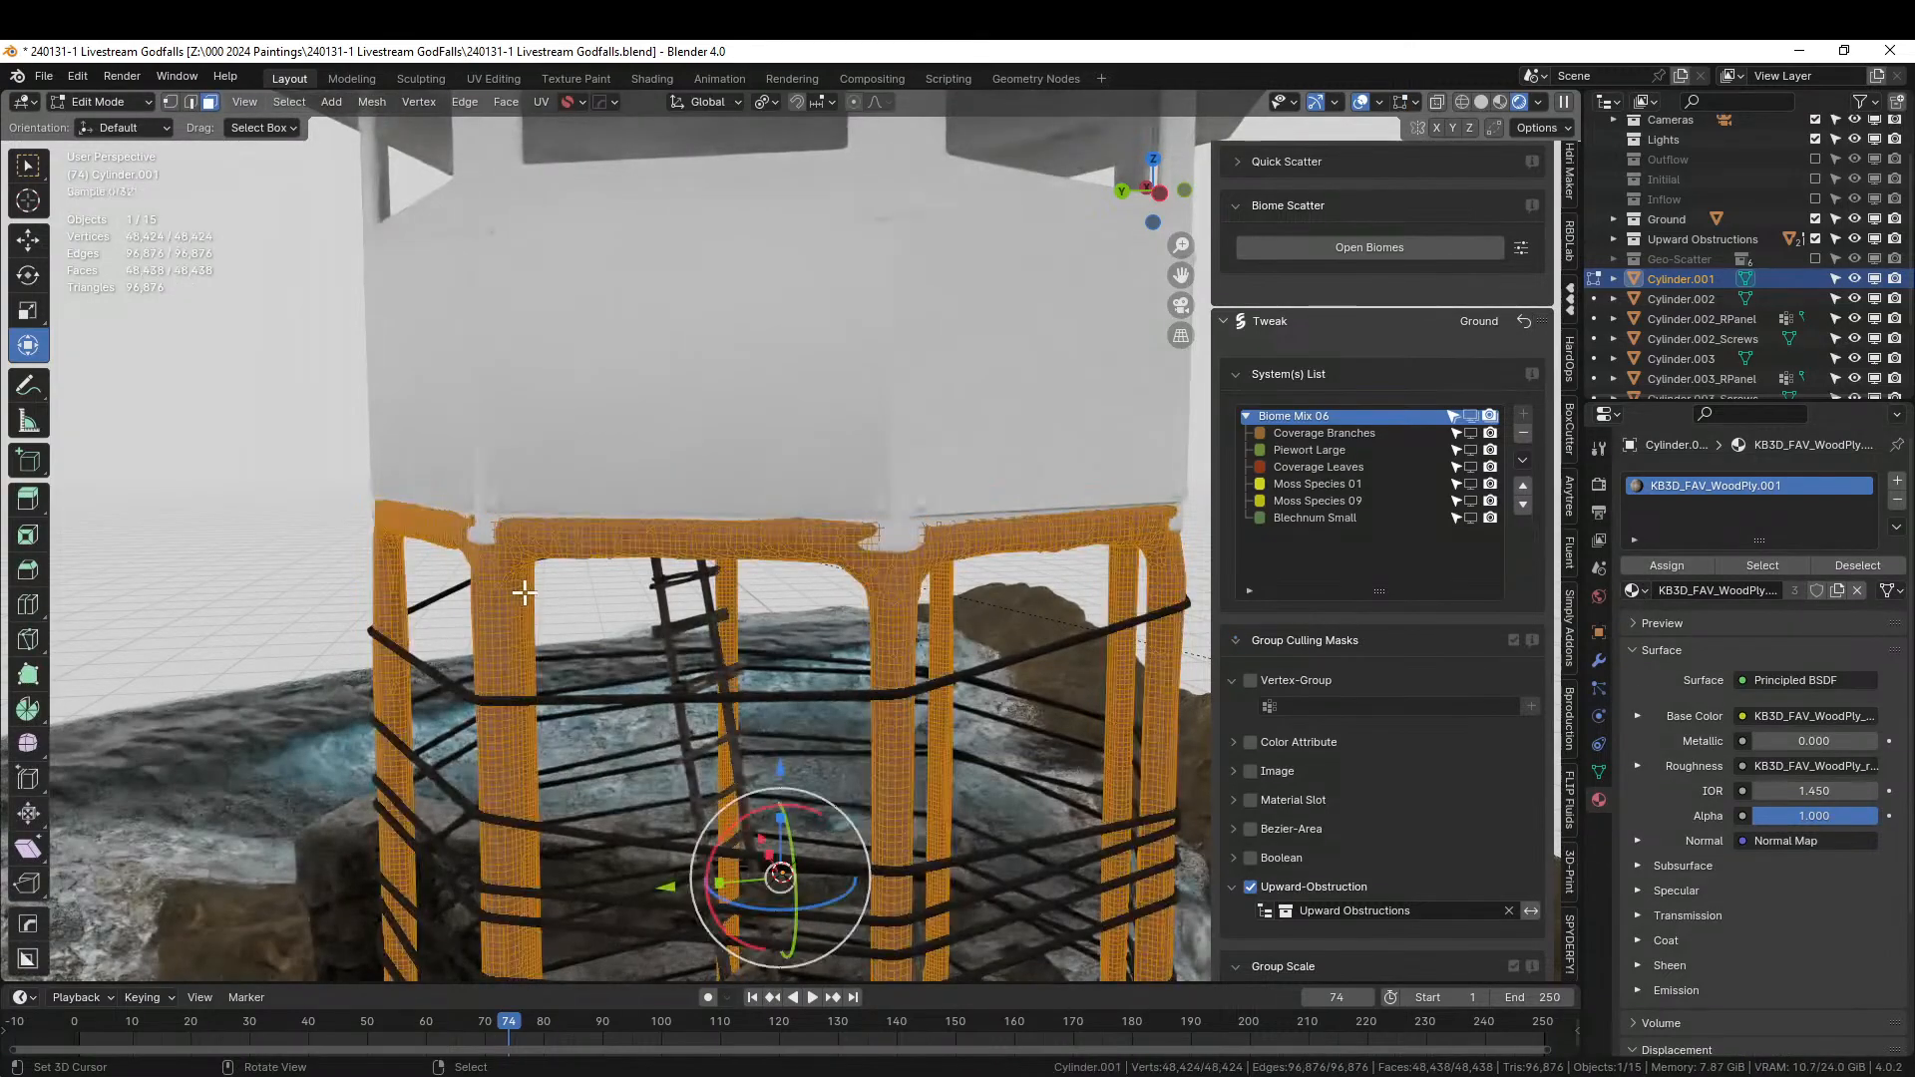
pyautogui.press('u')
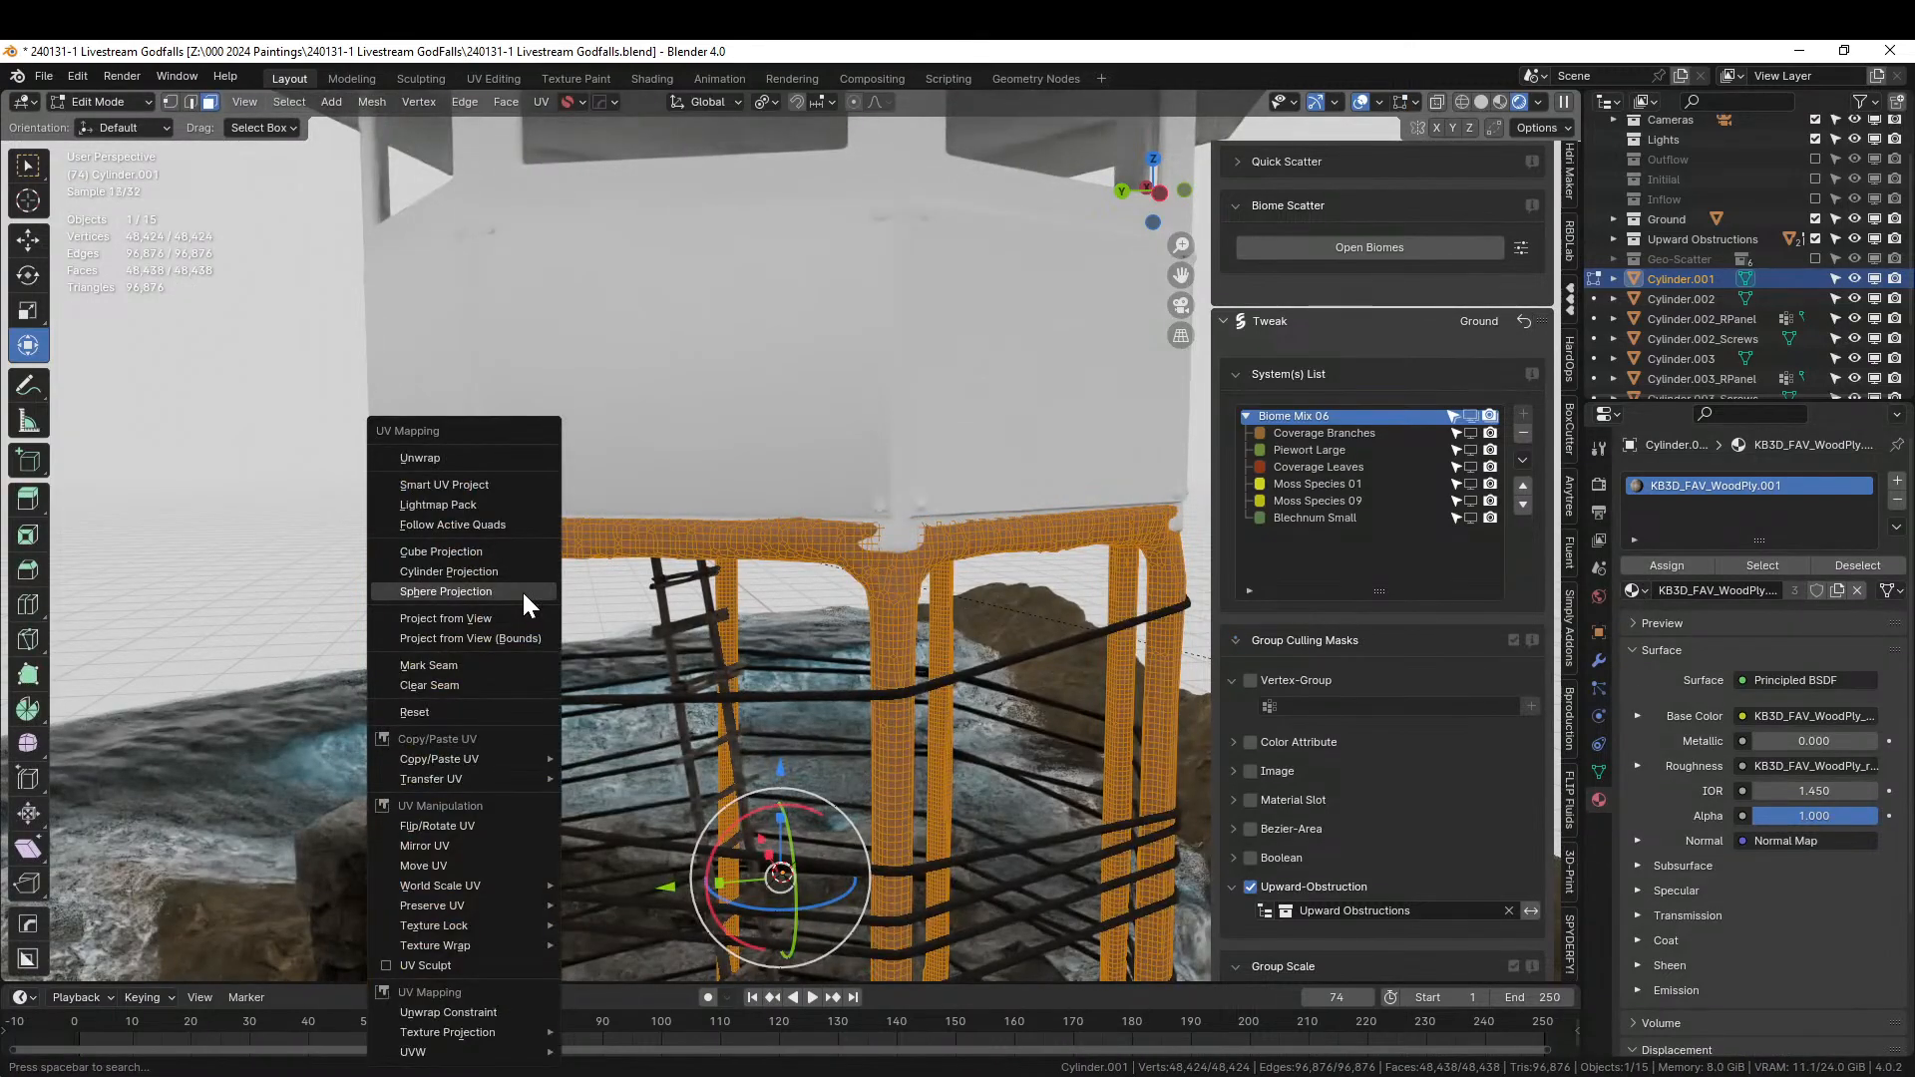
pyautogui.click(483, 489)
pyautogui.click(475, 674)
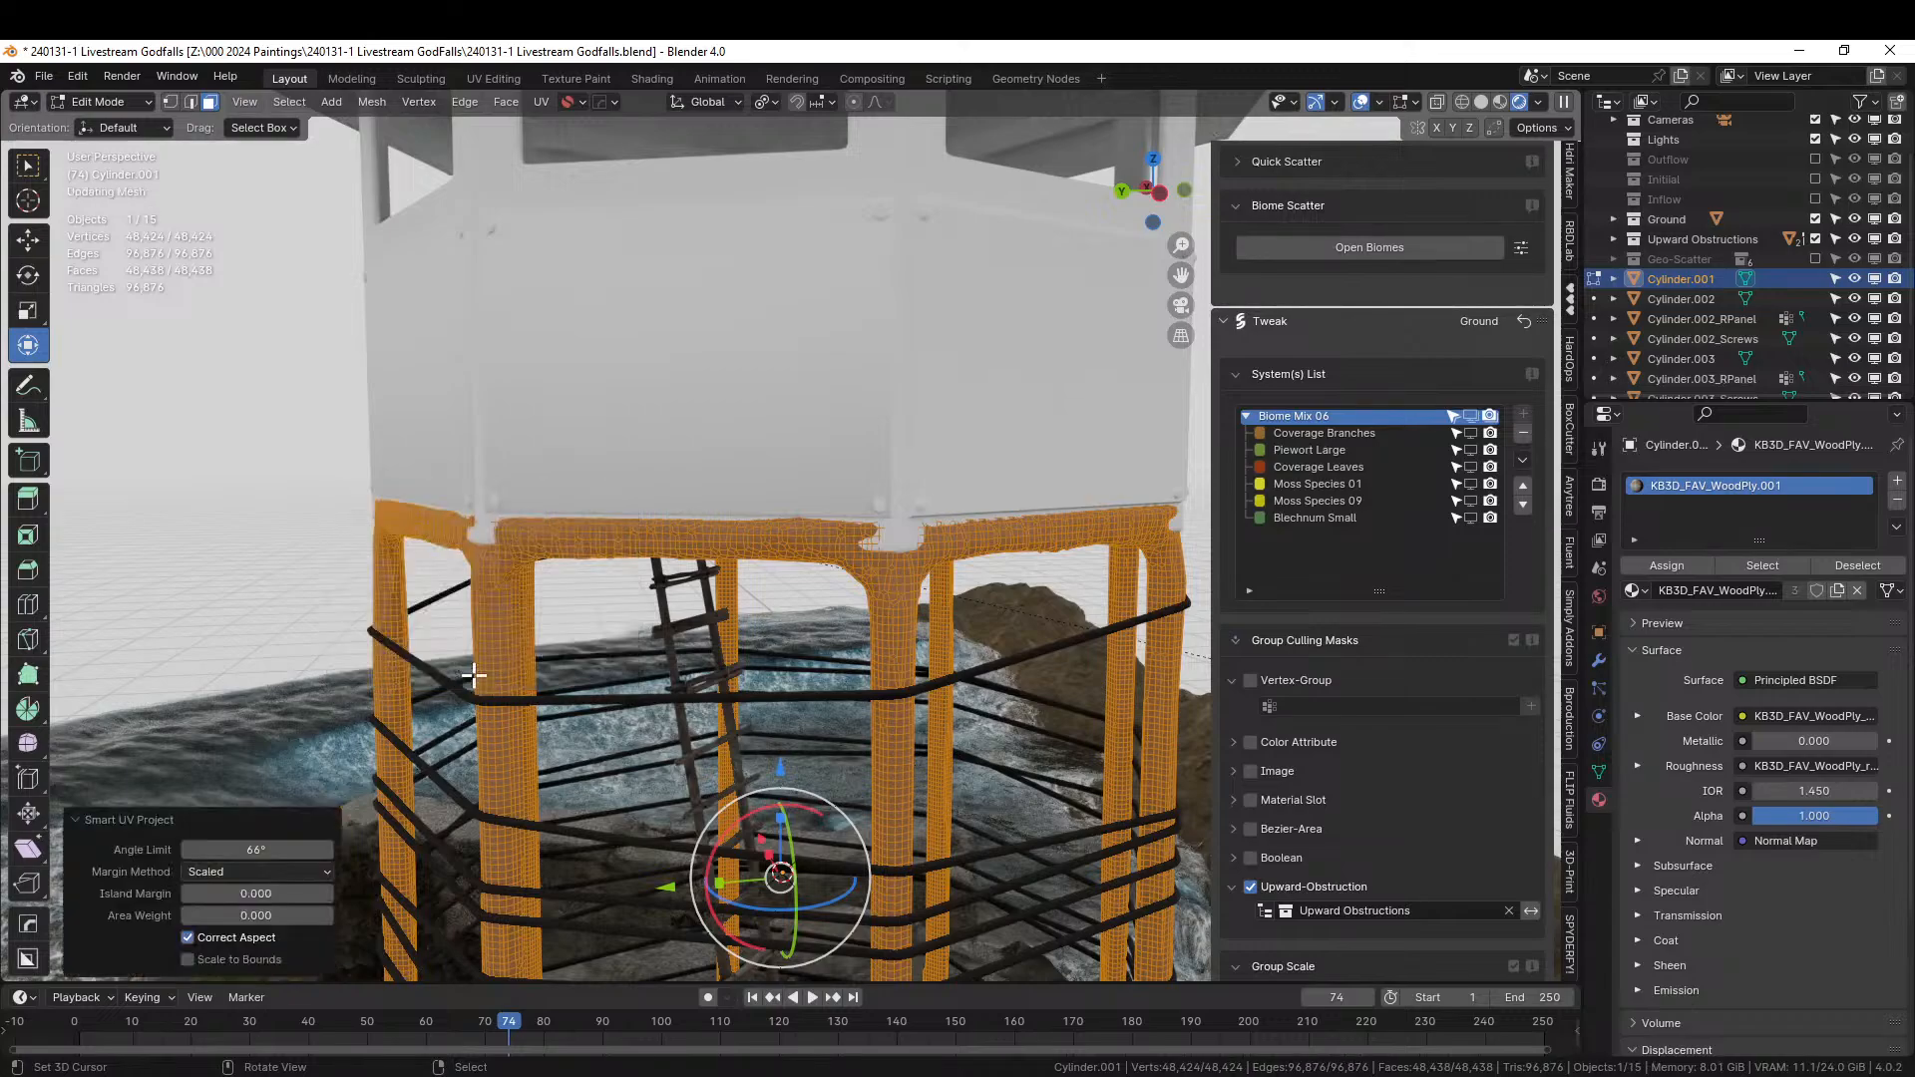
pyautogui.press('Tab')
pyautogui.scroll(-4, 566, 670)
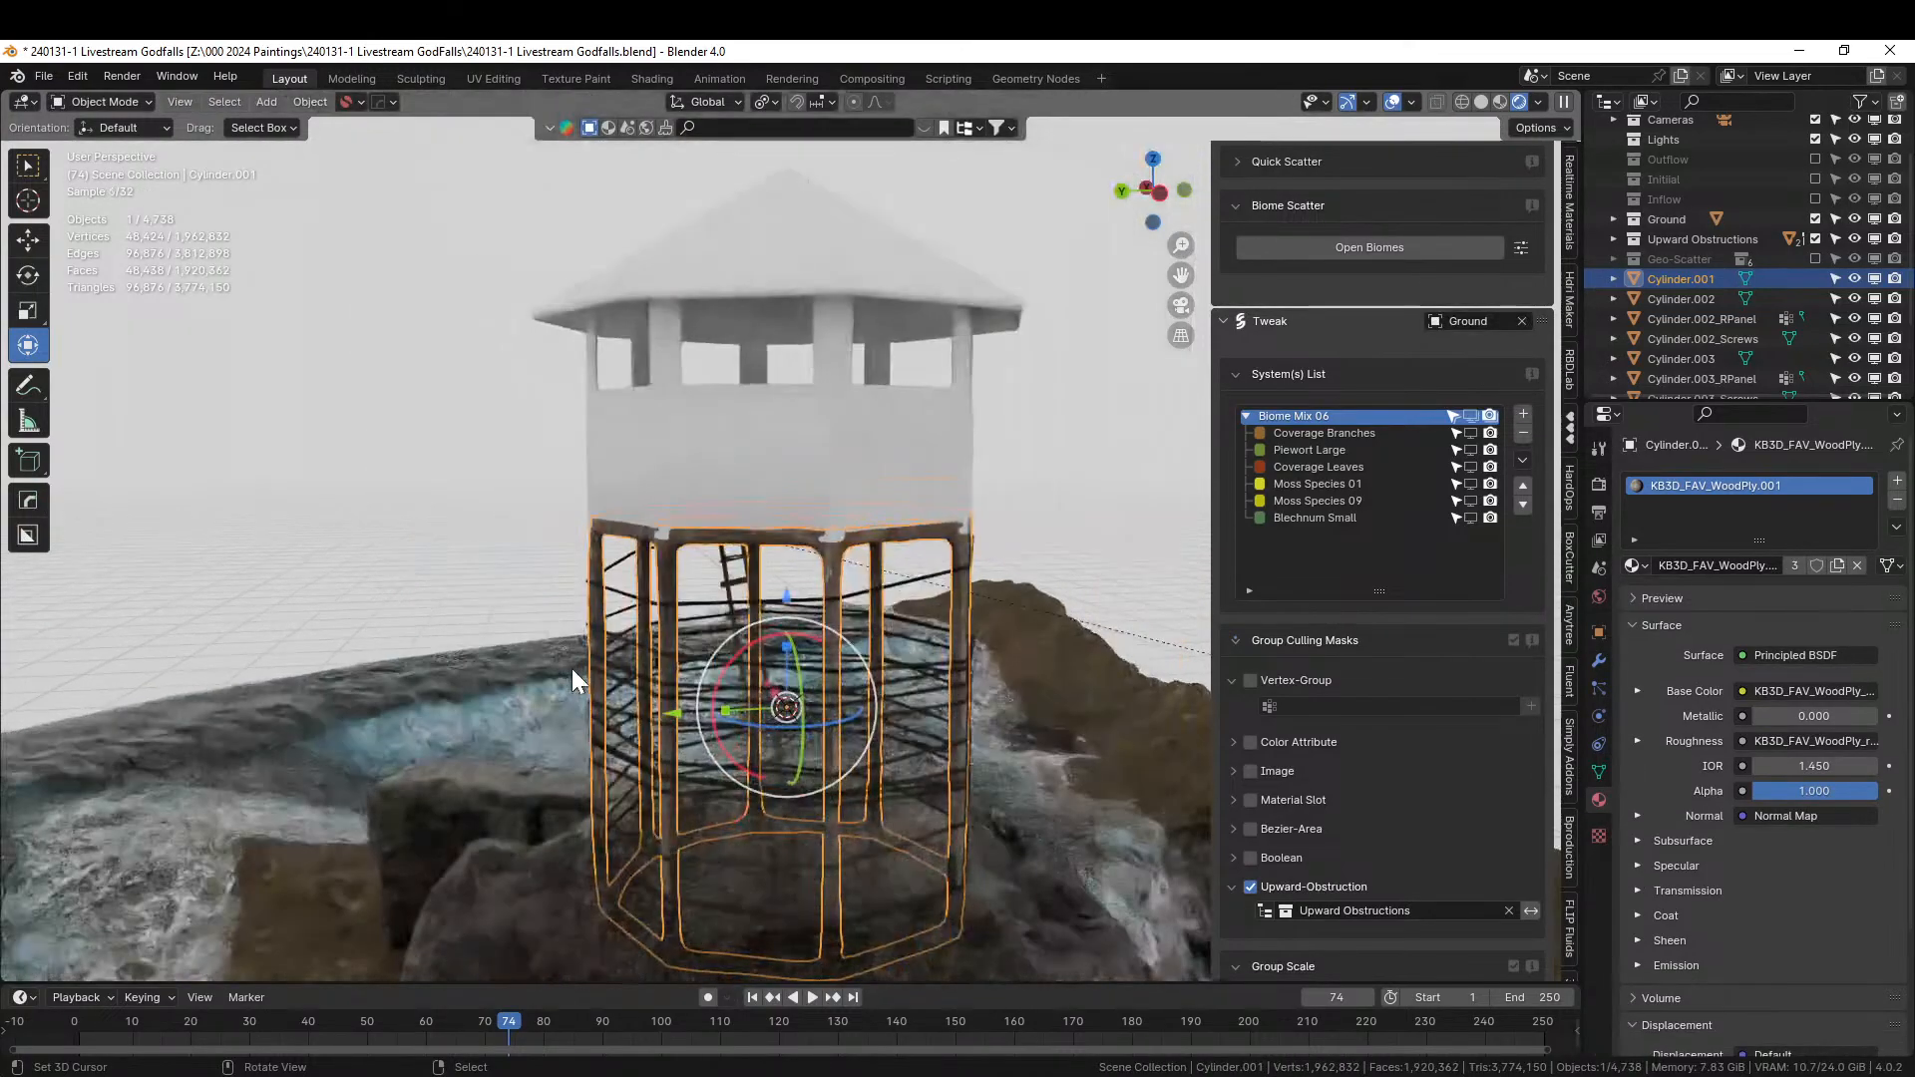
pyautogui.scroll(3, 691, 371)
# Unwrap the whole cabin with Smart UV Project, keeping the 66° angle limit.
pyautogui.click(838, 211)
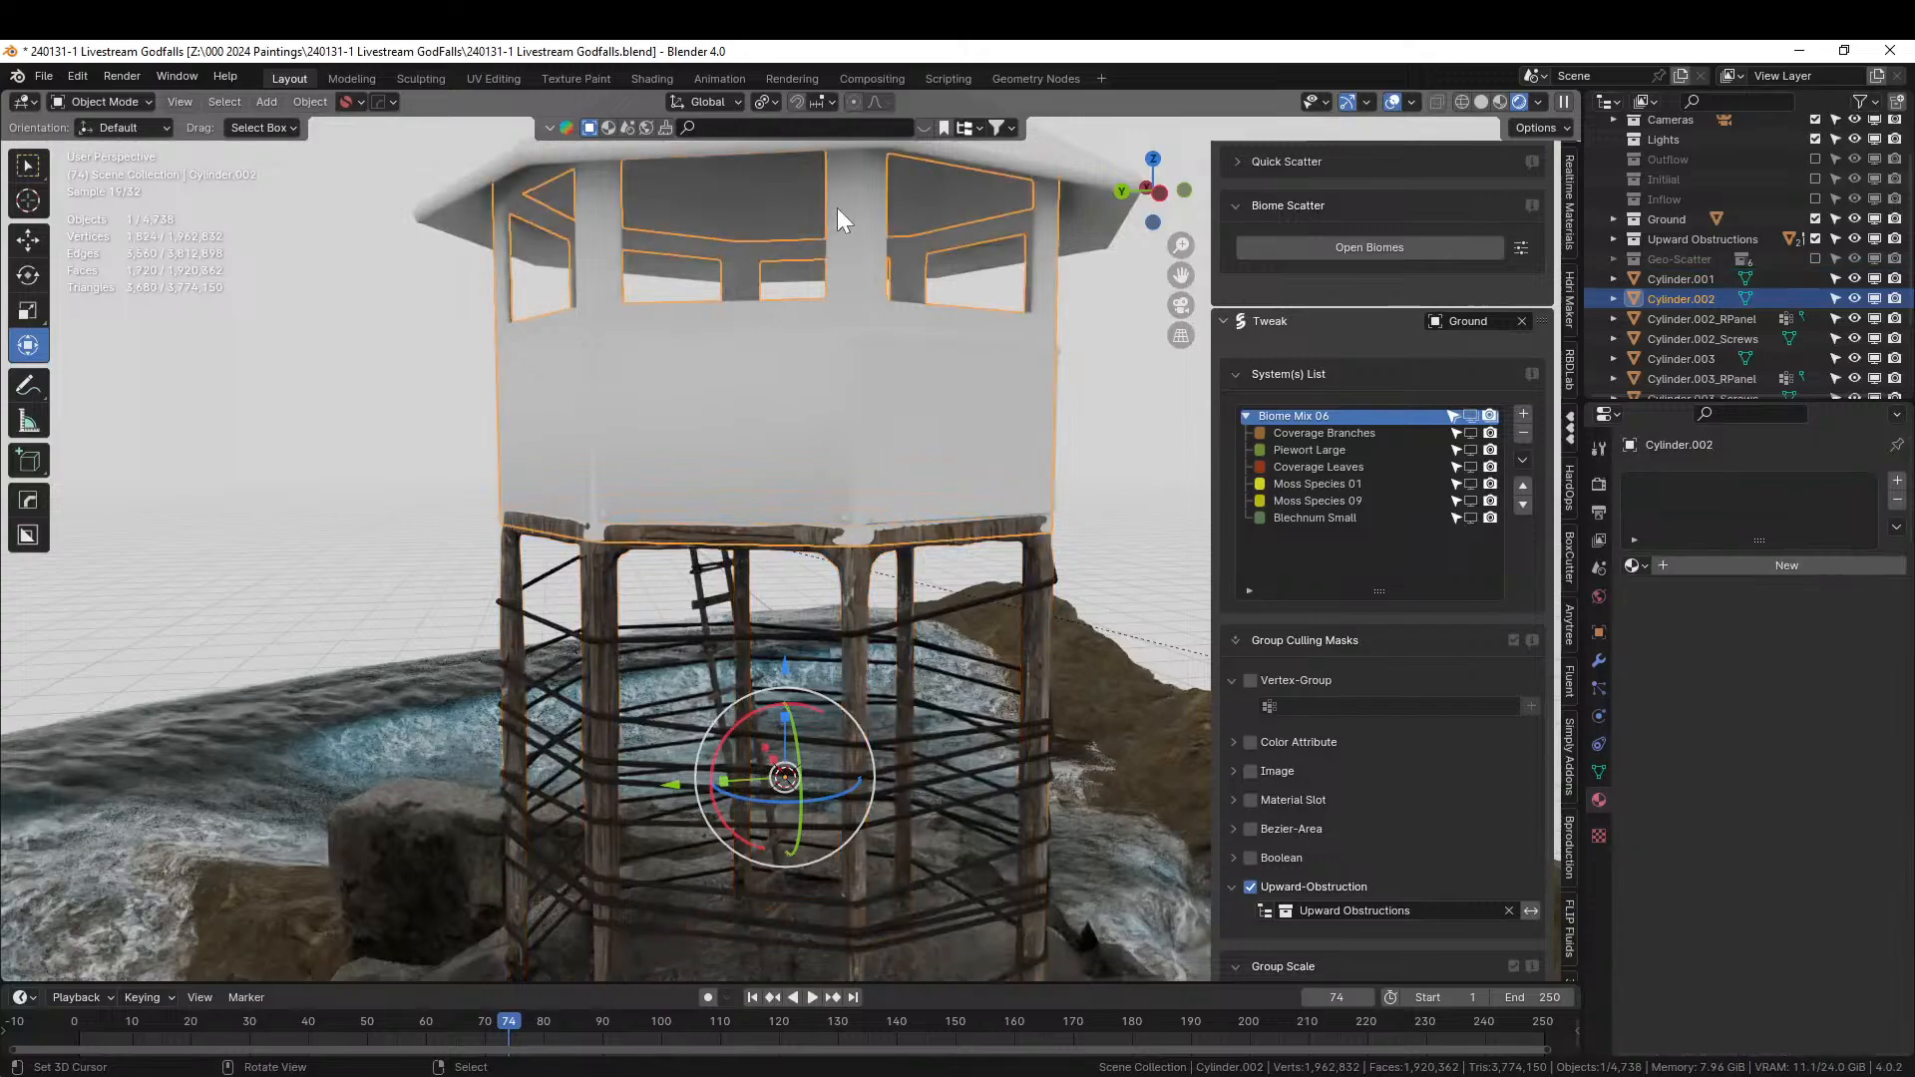
pyautogui.press('Tab')
pyautogui.press('a')
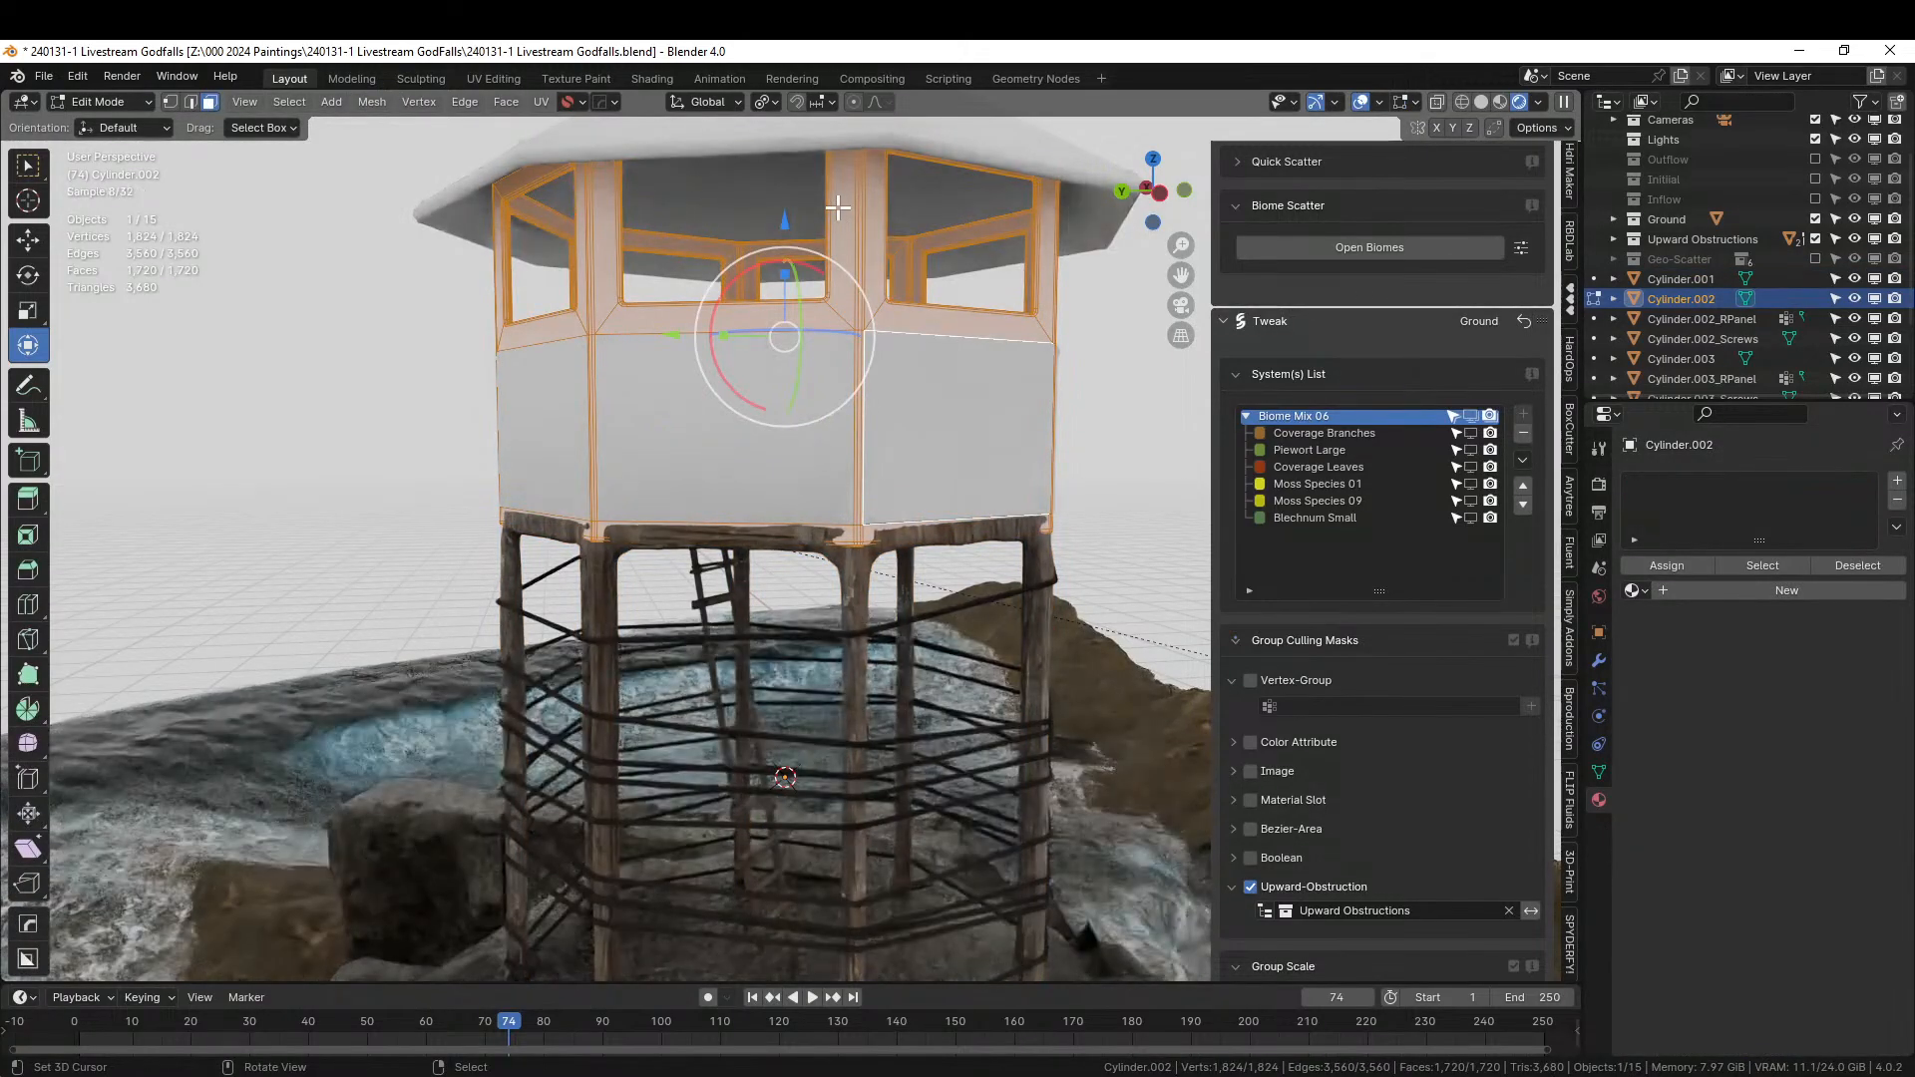
pyautogui.press('u')
pyautogui.click(836, 206)
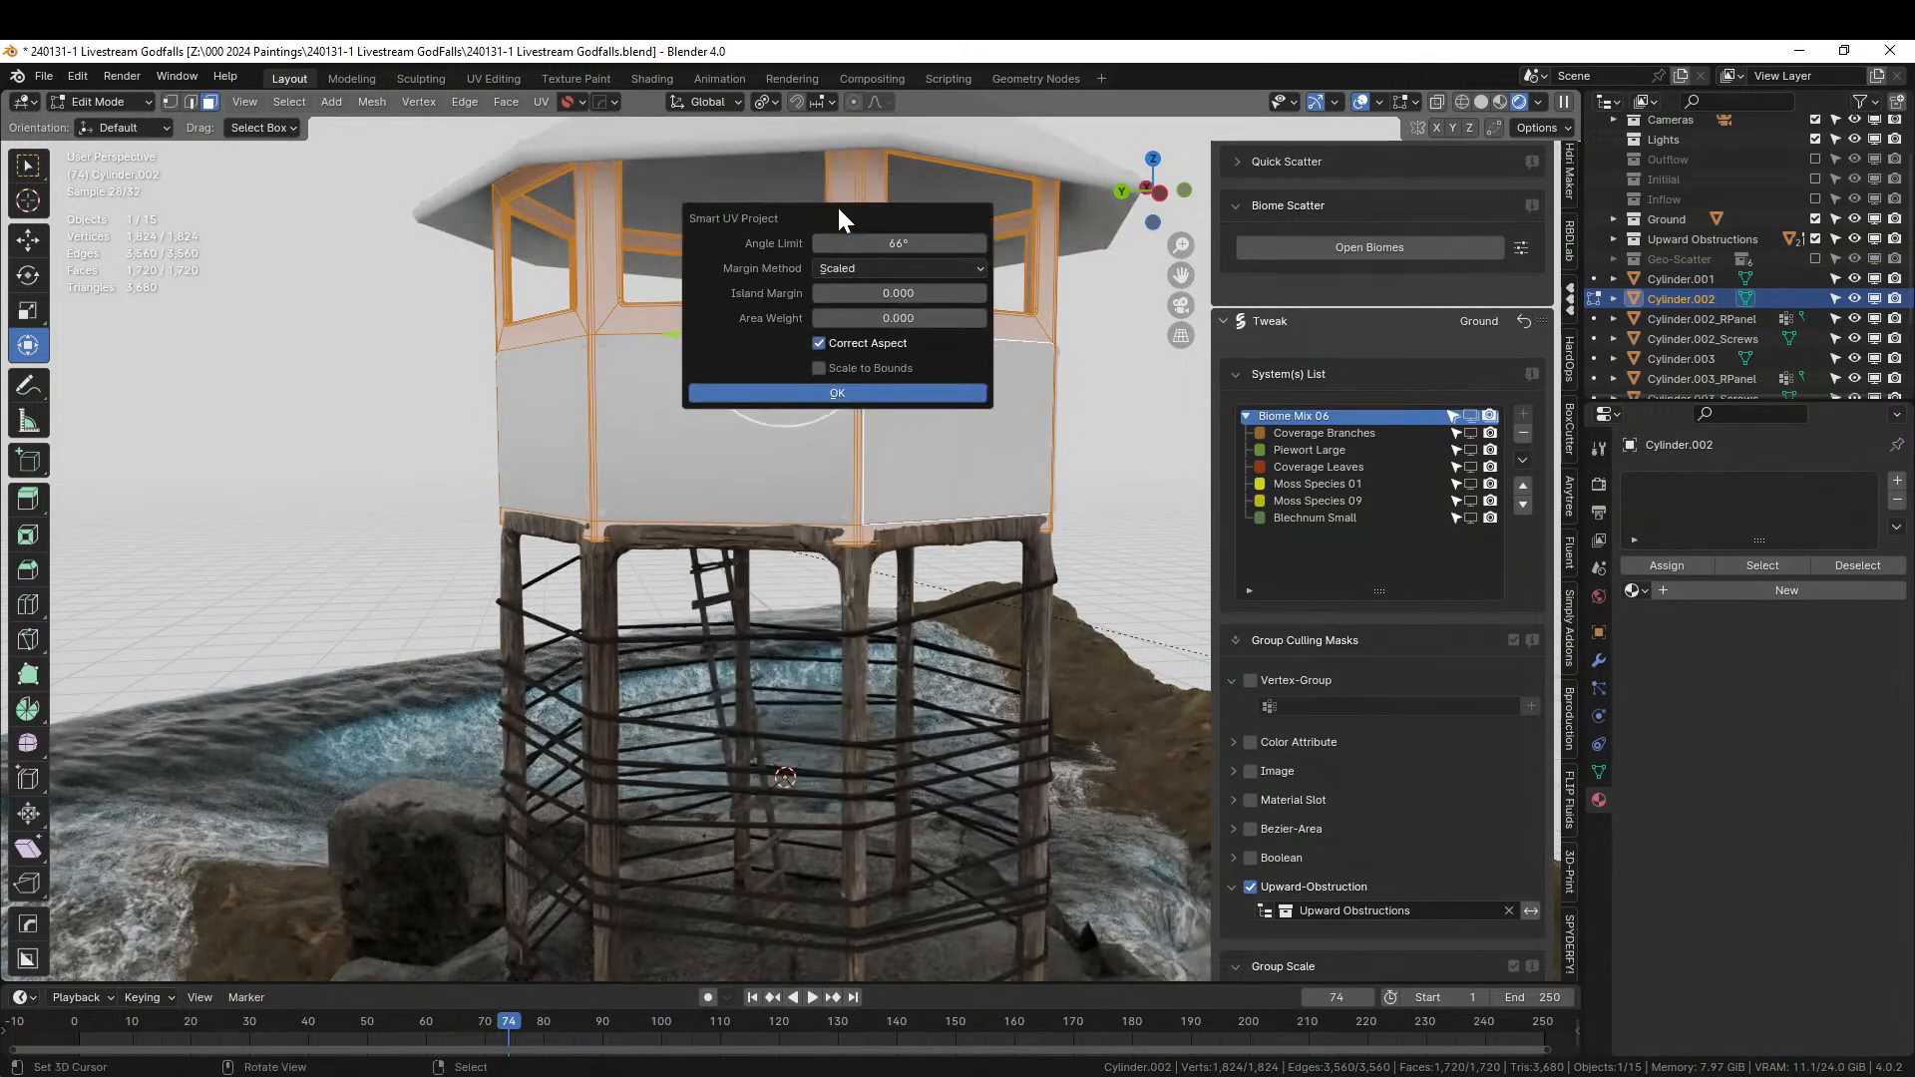
pyautogui.click(841, 397)
pyautogui.press('Tab')
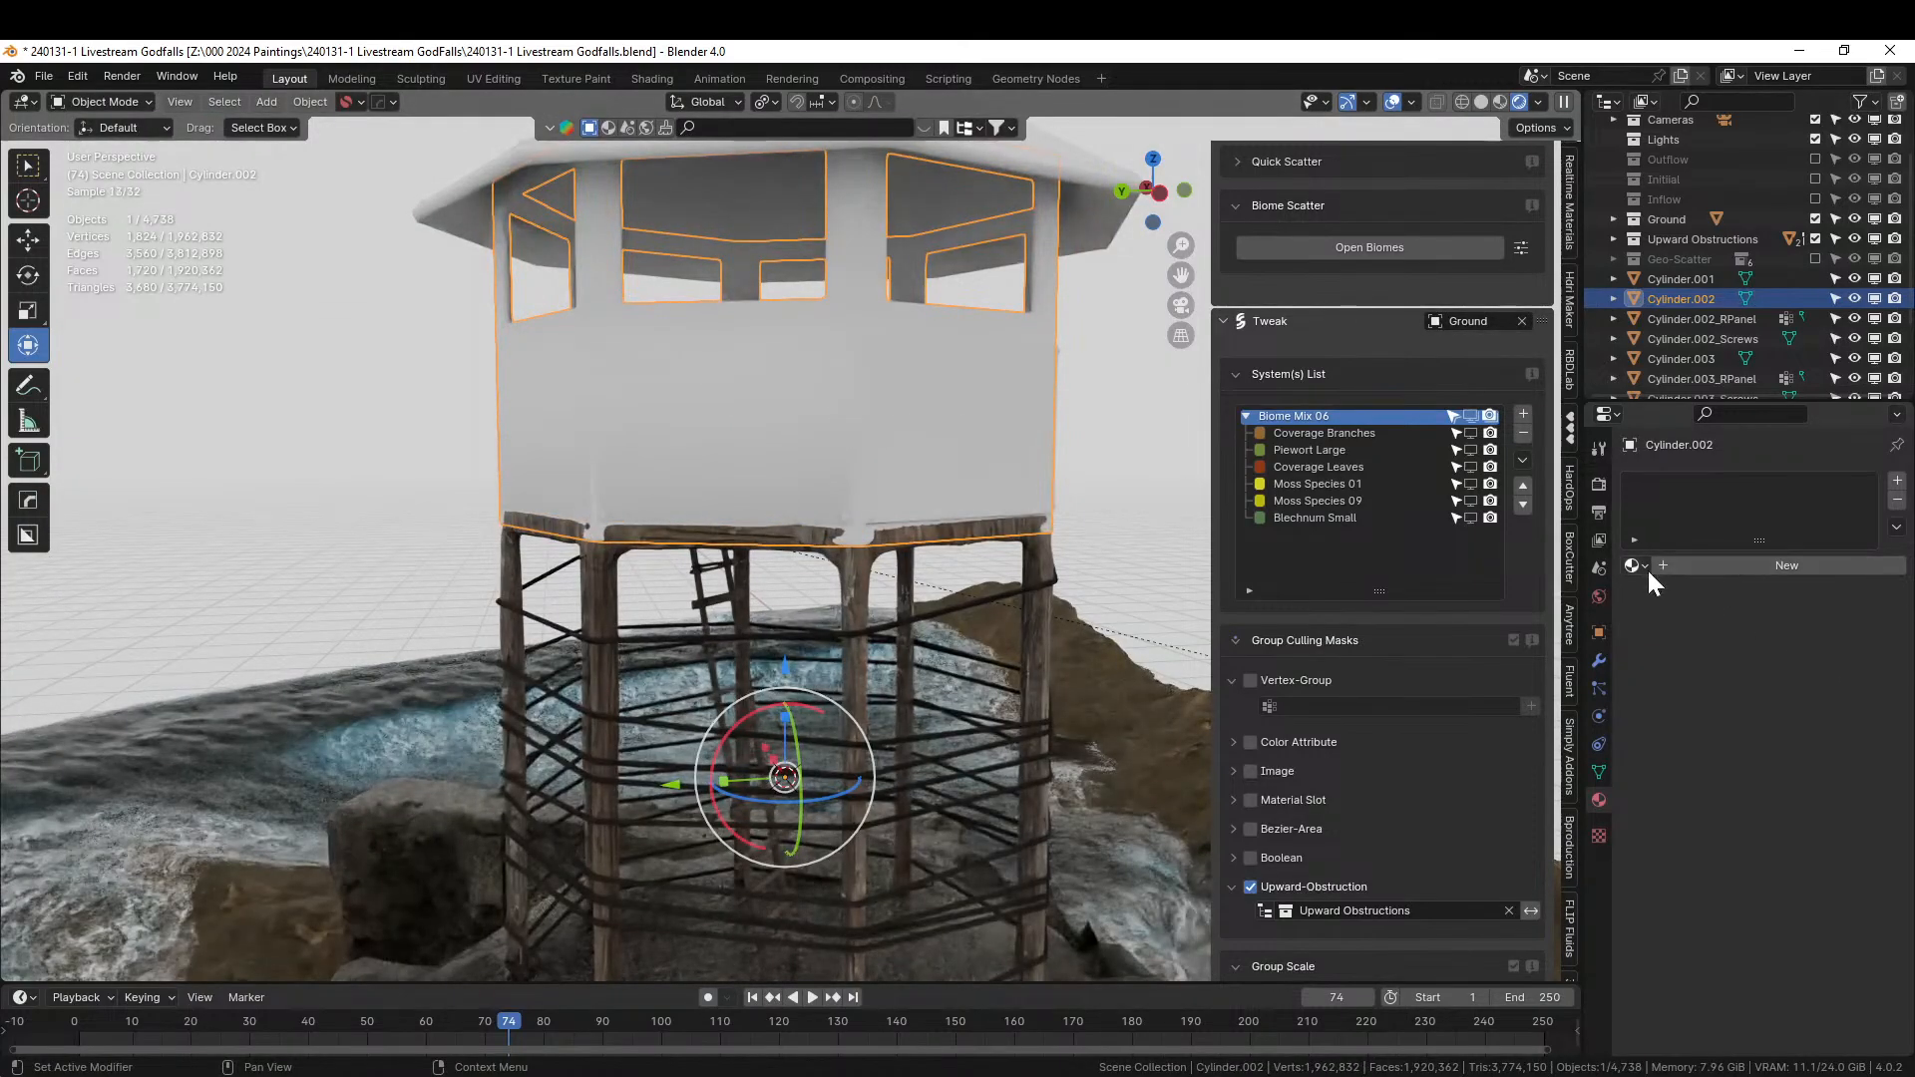
# Assign the KB3D_FAV_WoodPly.001 material to the cabin and check its wood grain up close.
pyautogui.click(1635, 565)
pyautogui.write('wood')
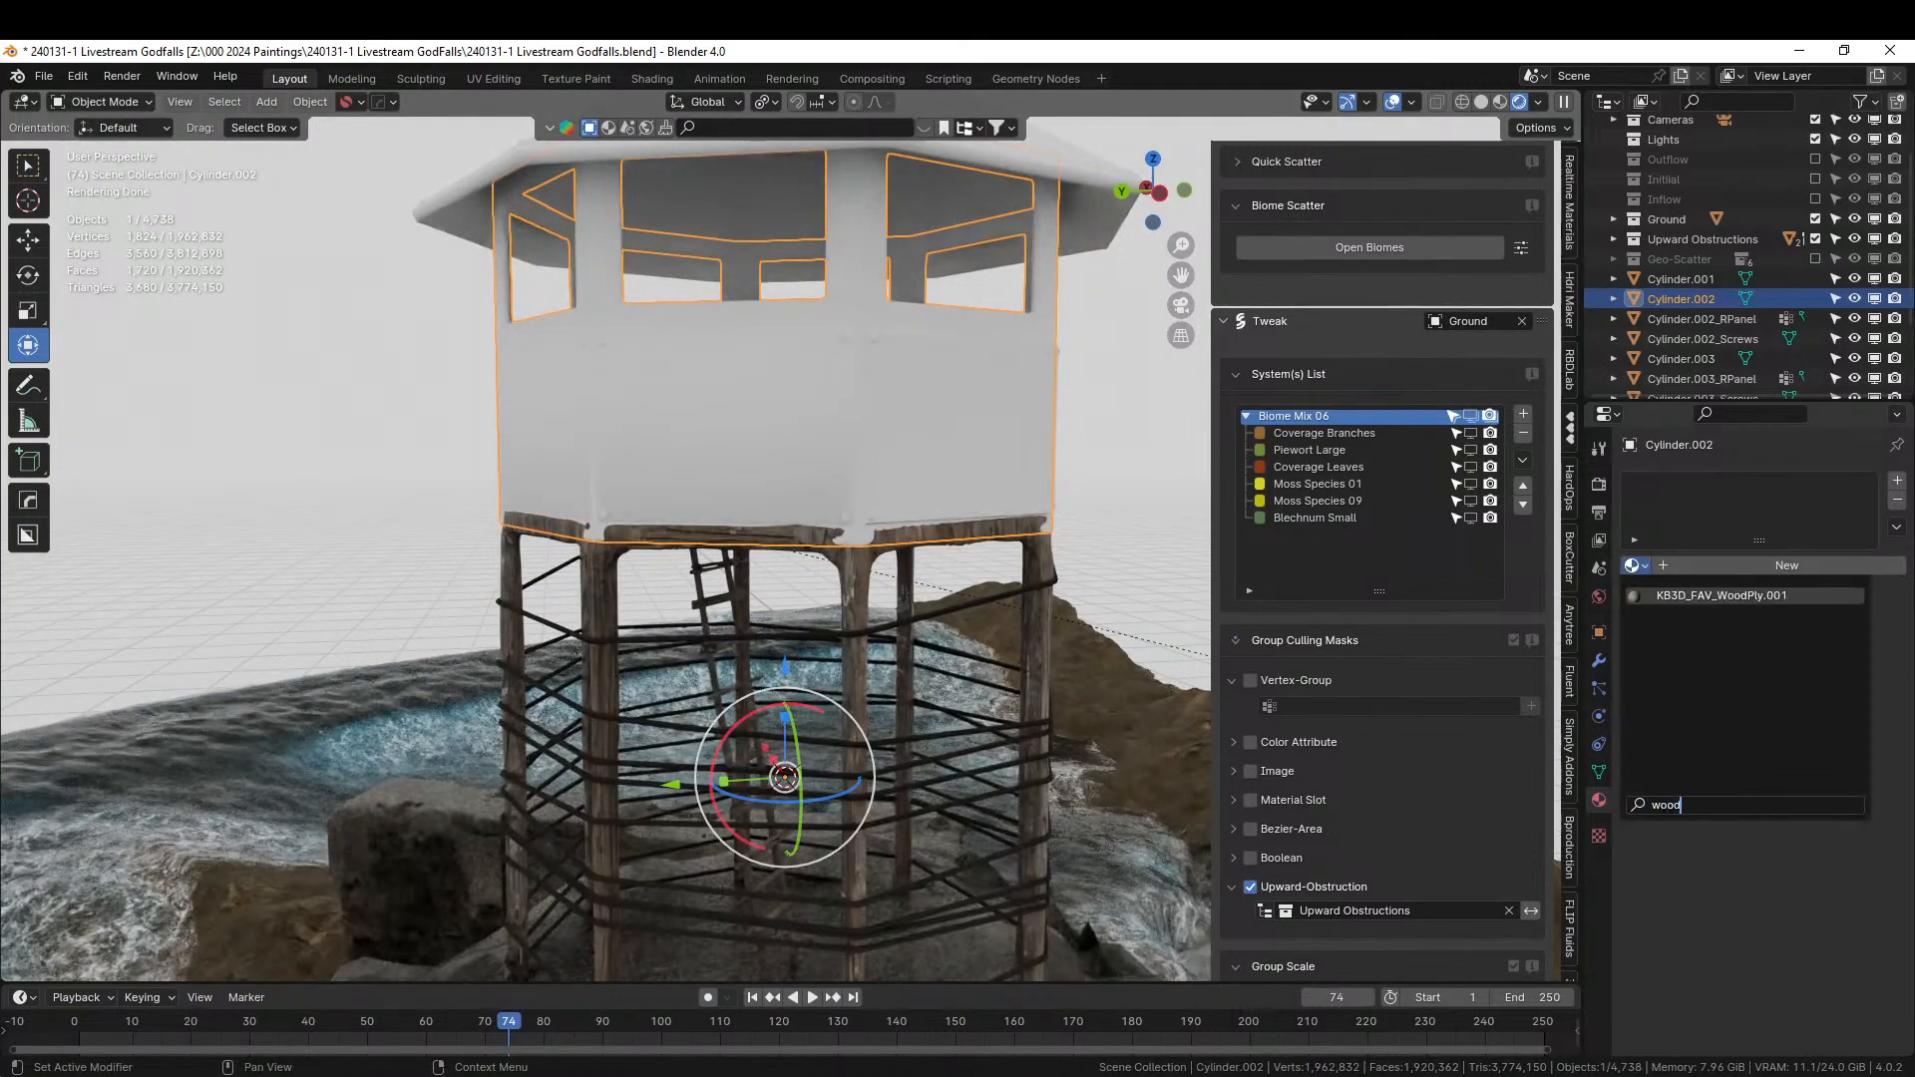
pyautogui.press('Return')
pyautogui.moveTo(1060, 469); pyautogui.dragTo(914, 673, button='middle')
pyautogui.scroll(4, 944, 658)
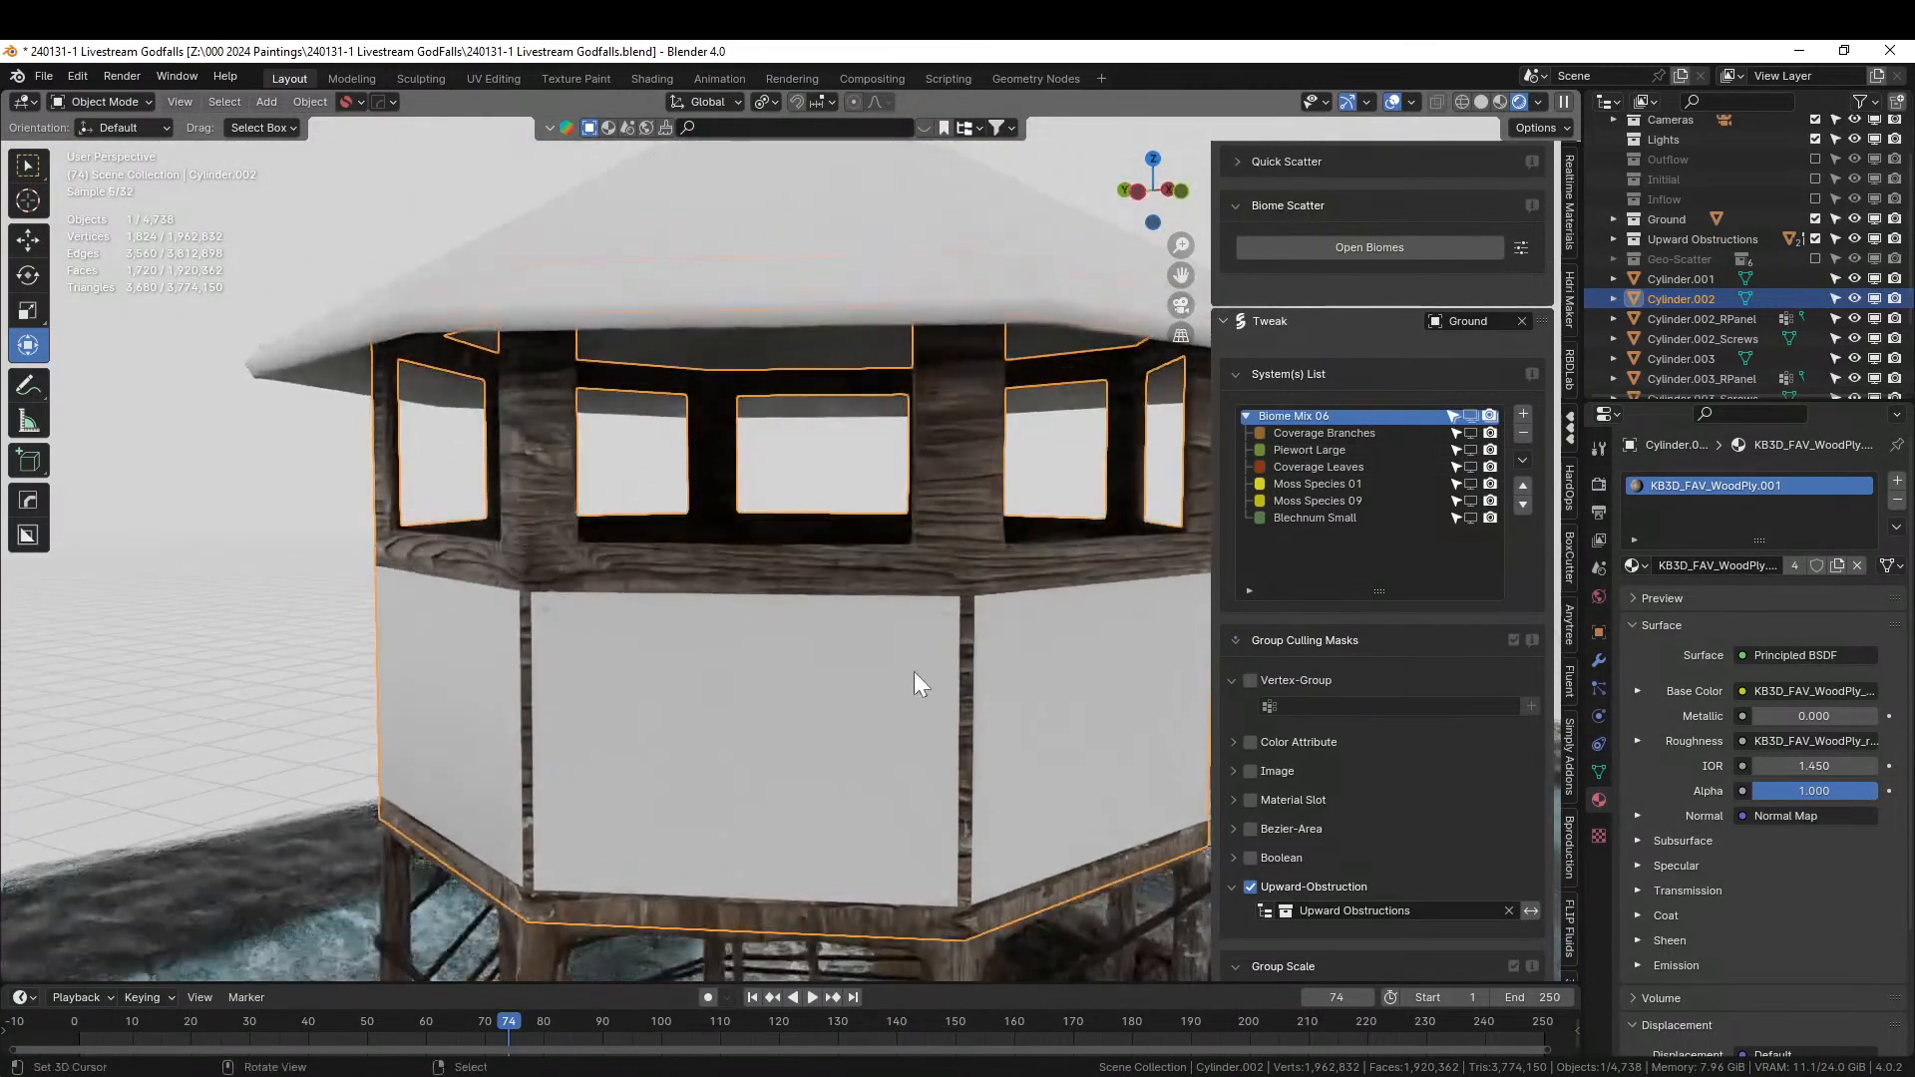
# Open the cabin in the UV Editing workspace, isolate it with all faces selected, and show it in rendered shading.
pyautogui.click(483, 77)
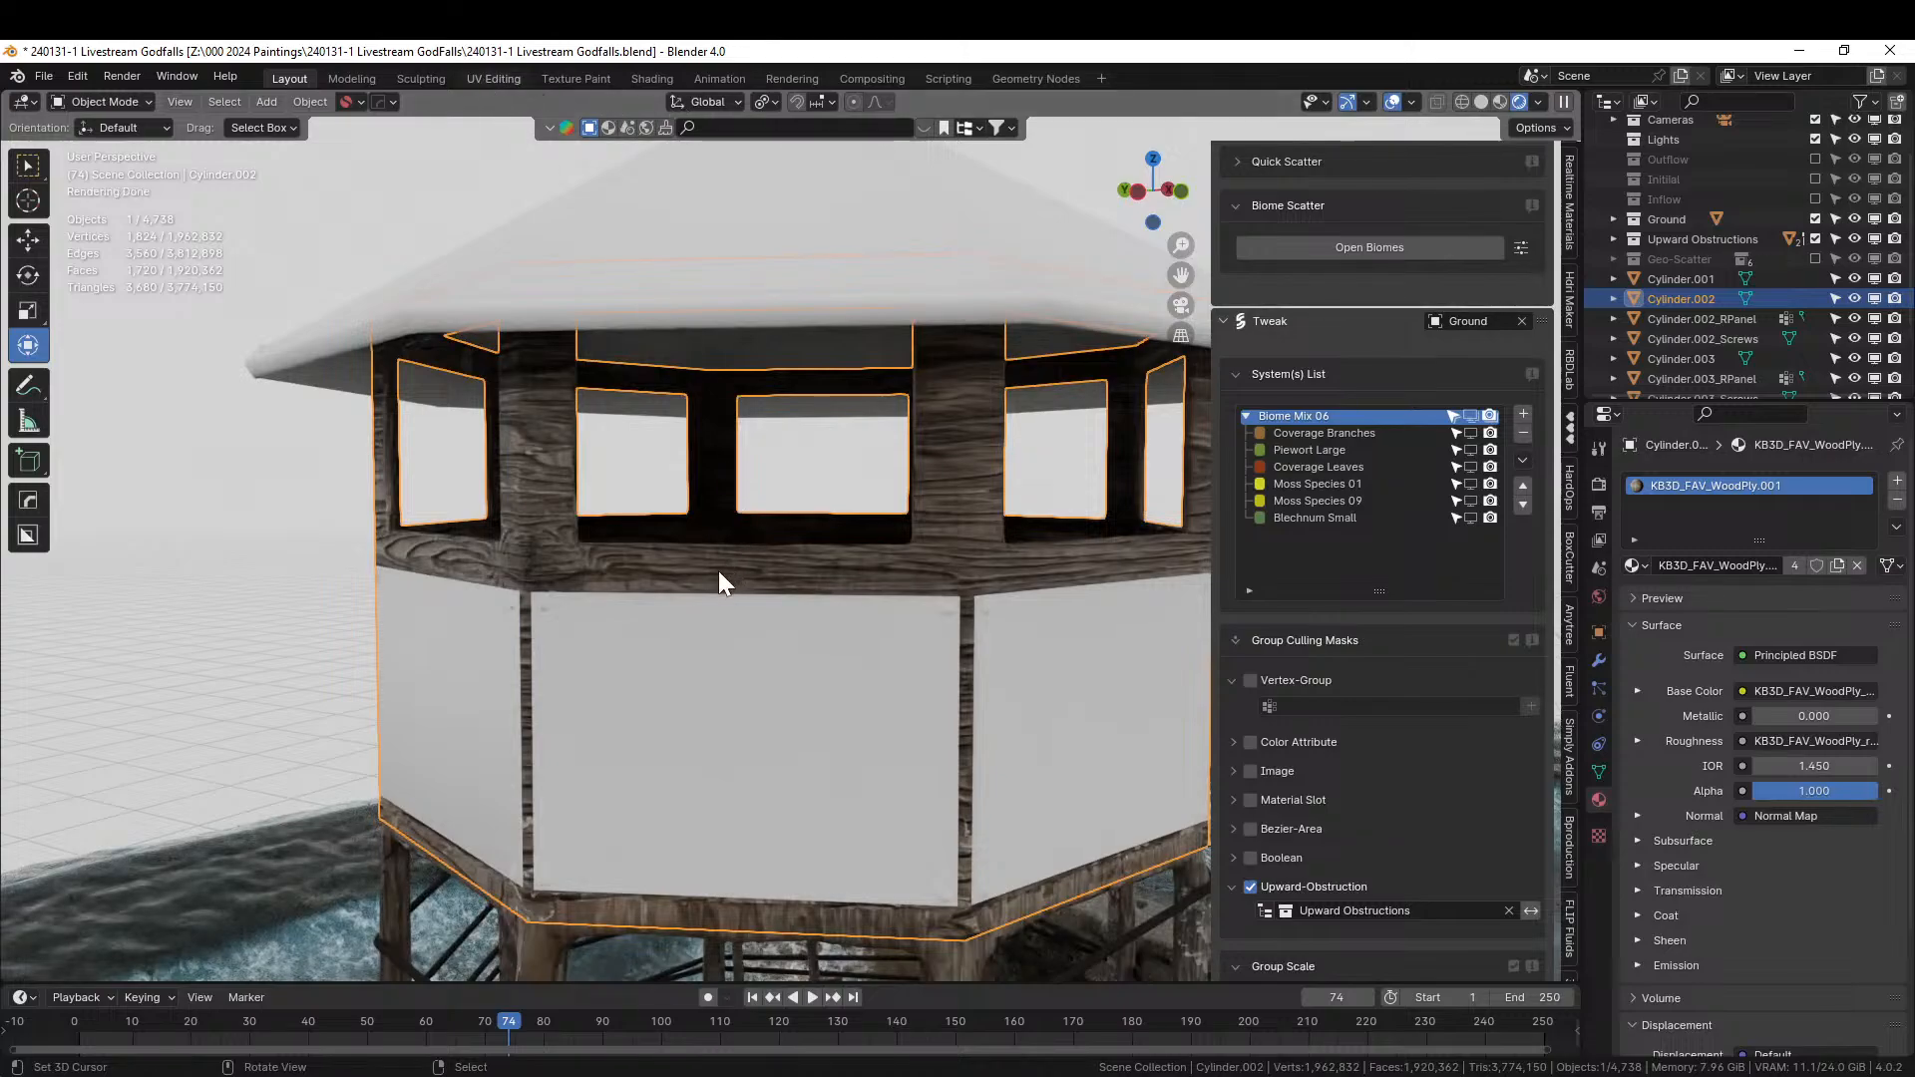
pyautogui.press('a')
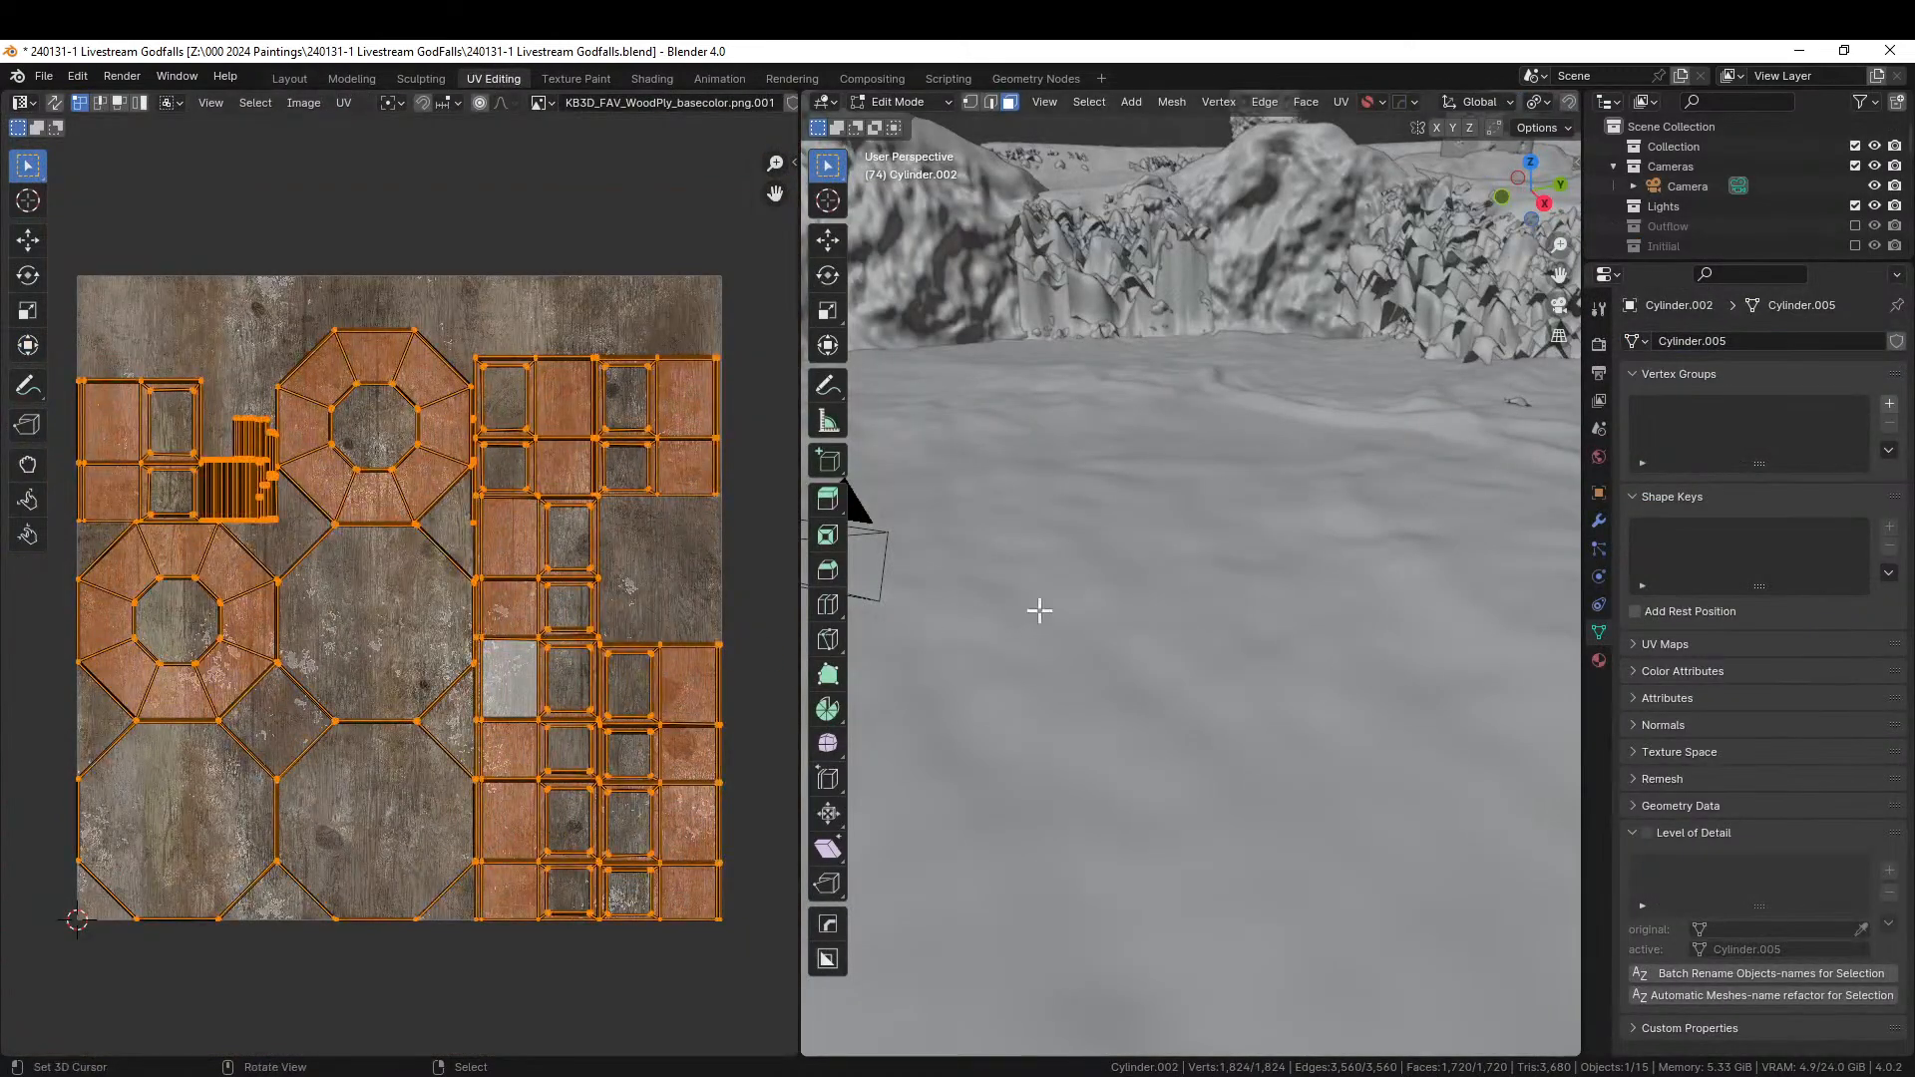
pyautogui.press('KP_Divide')
pyautogui.moveTo(1073, 604); pyautogui.dragTo(1103, 556, button='middle')
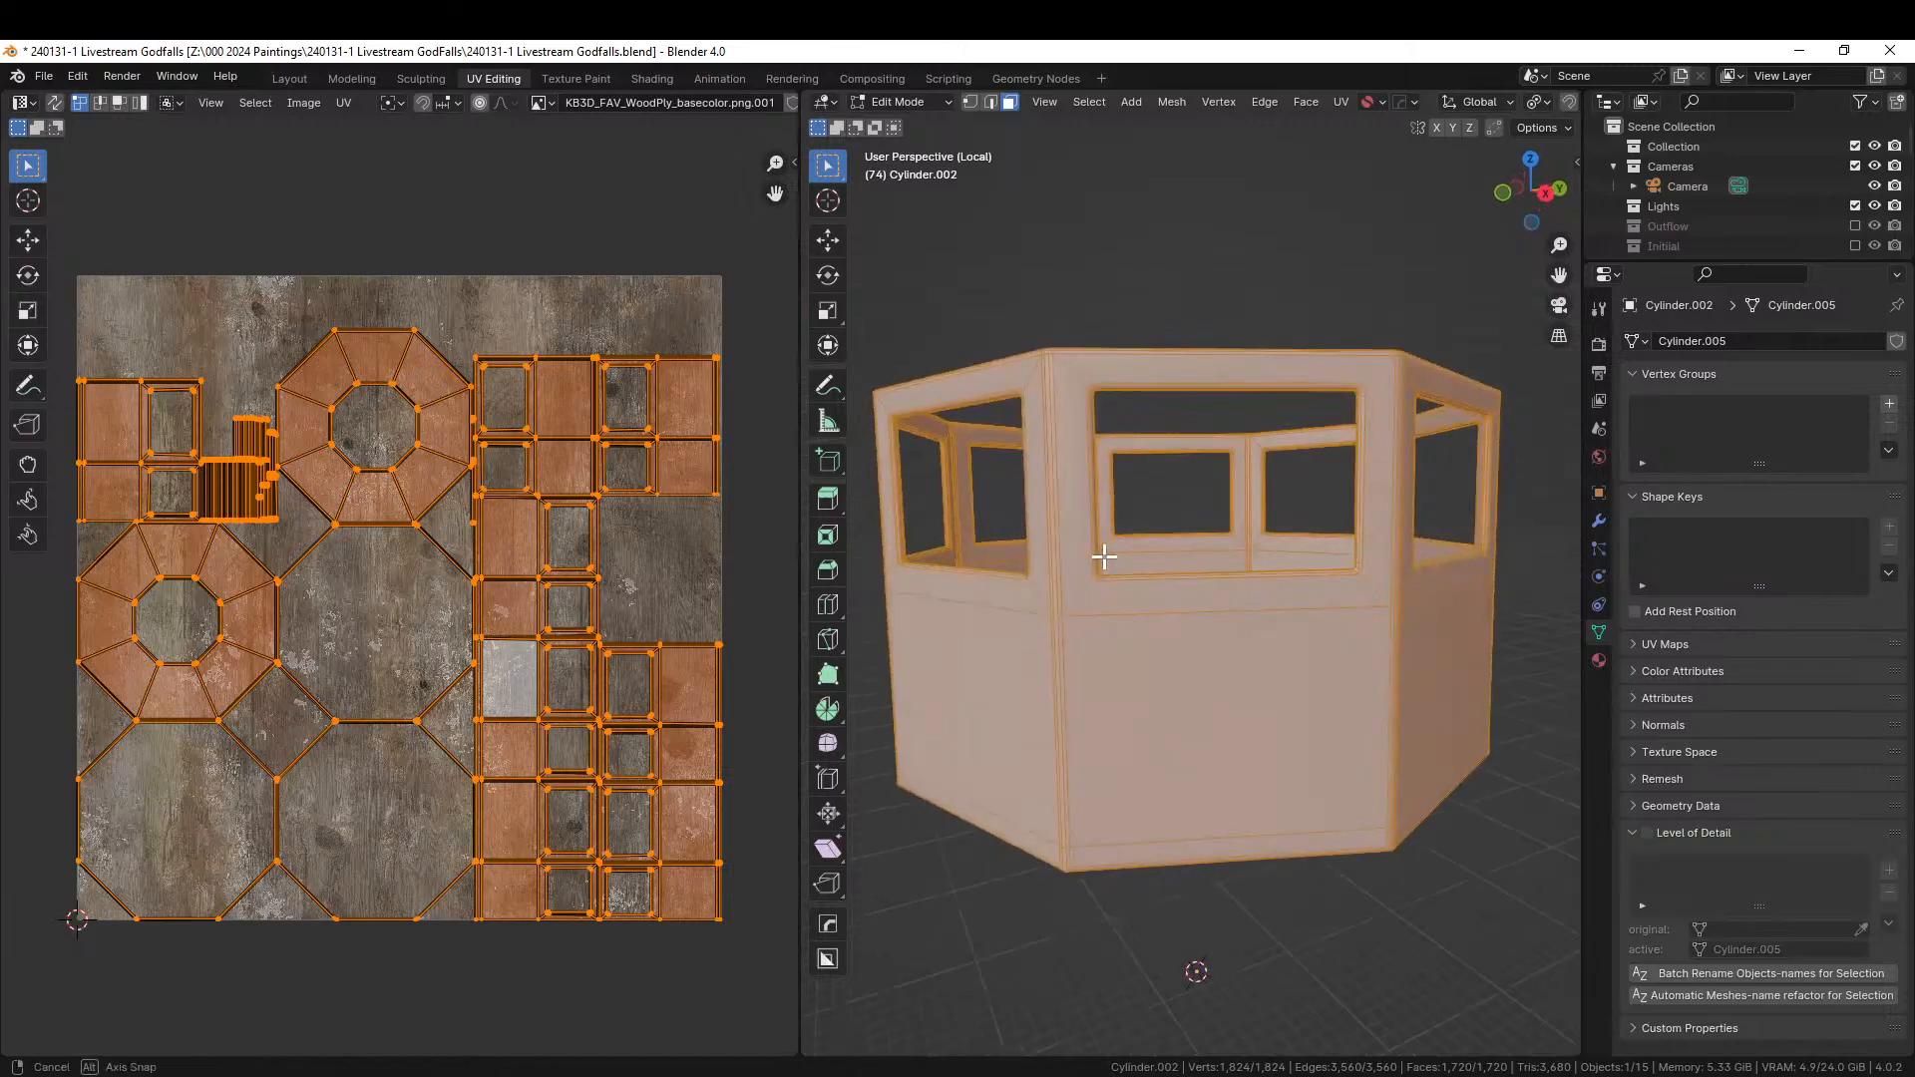
pyautogui.press('z')
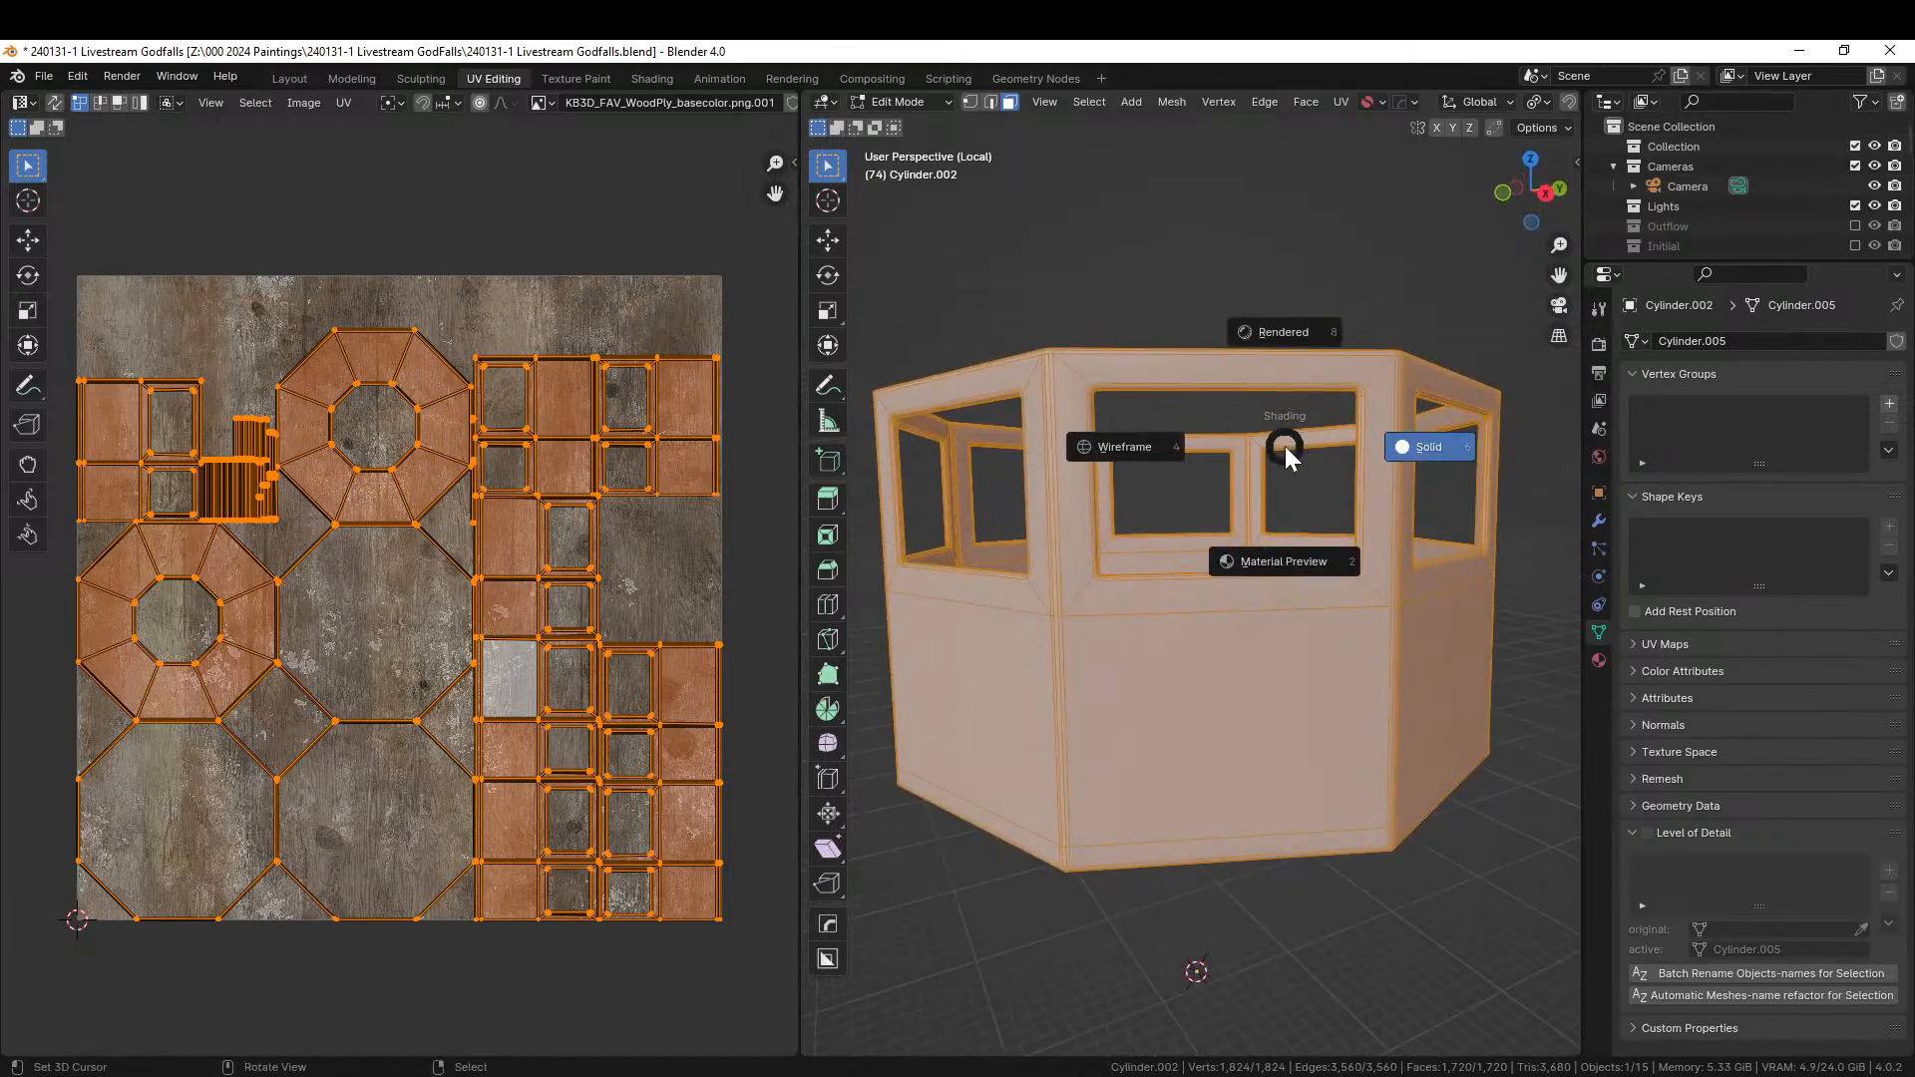
pyautogui.click(1283, 463)
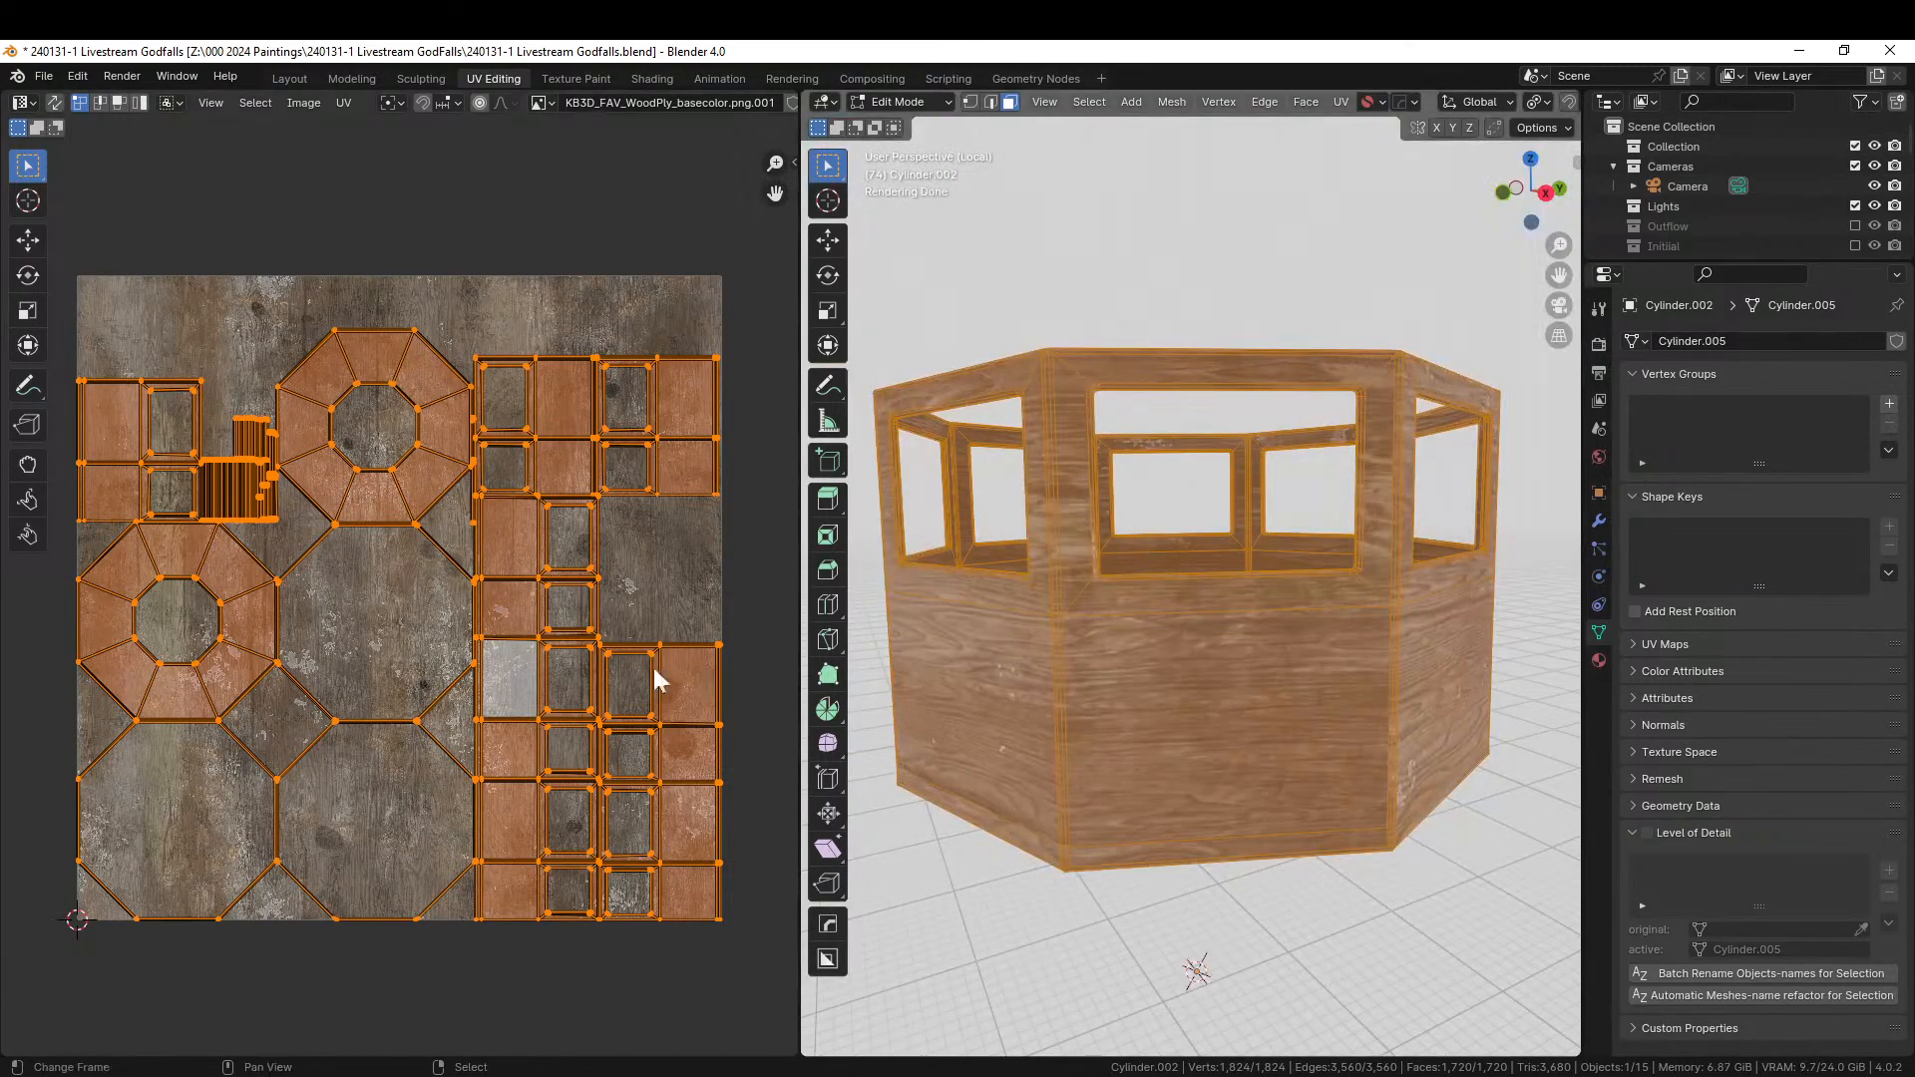
# Rotate all of the cabin's UV islands by 90°, and save the file from the Layout workspace.
pyautogui.write('r90')
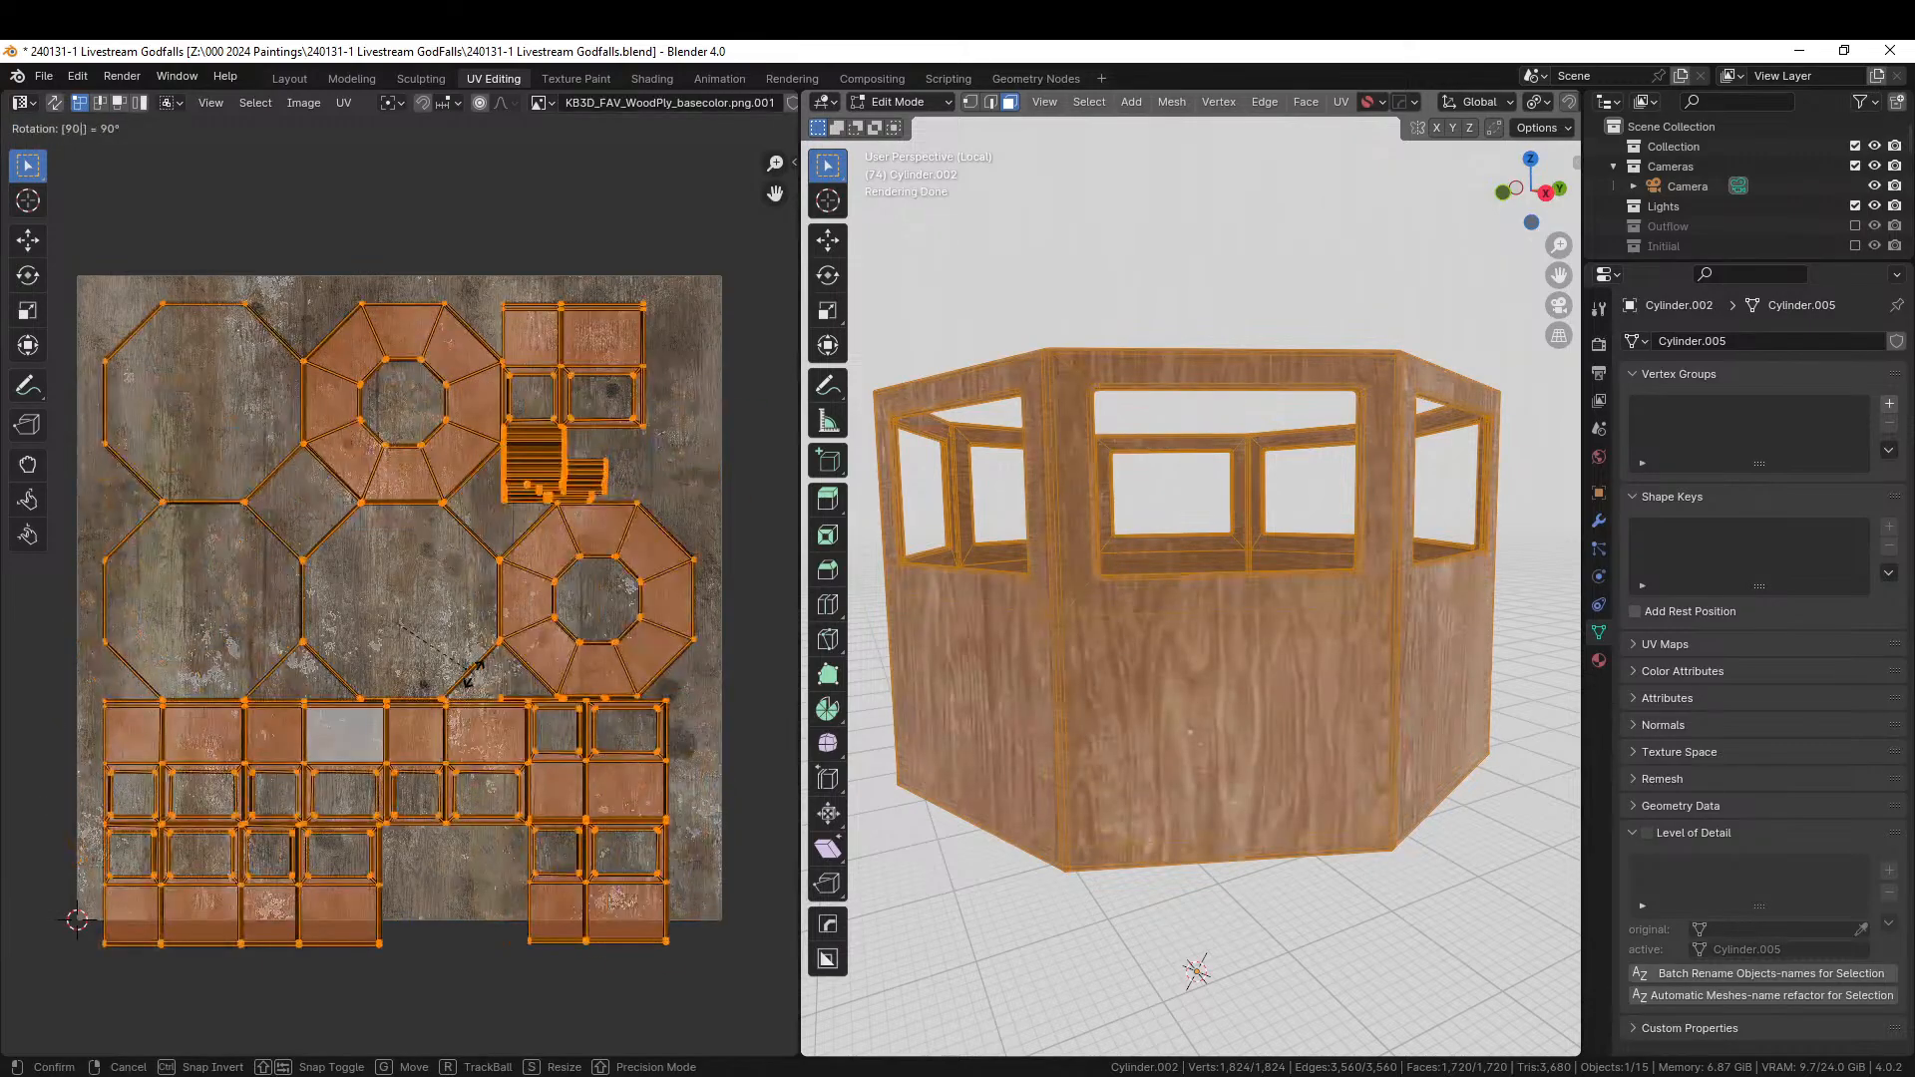
pyautogui.press('Return')
pyautogui.moveTo(1242, 671); pyautogui.dragTo(1073, 714, button='middle')
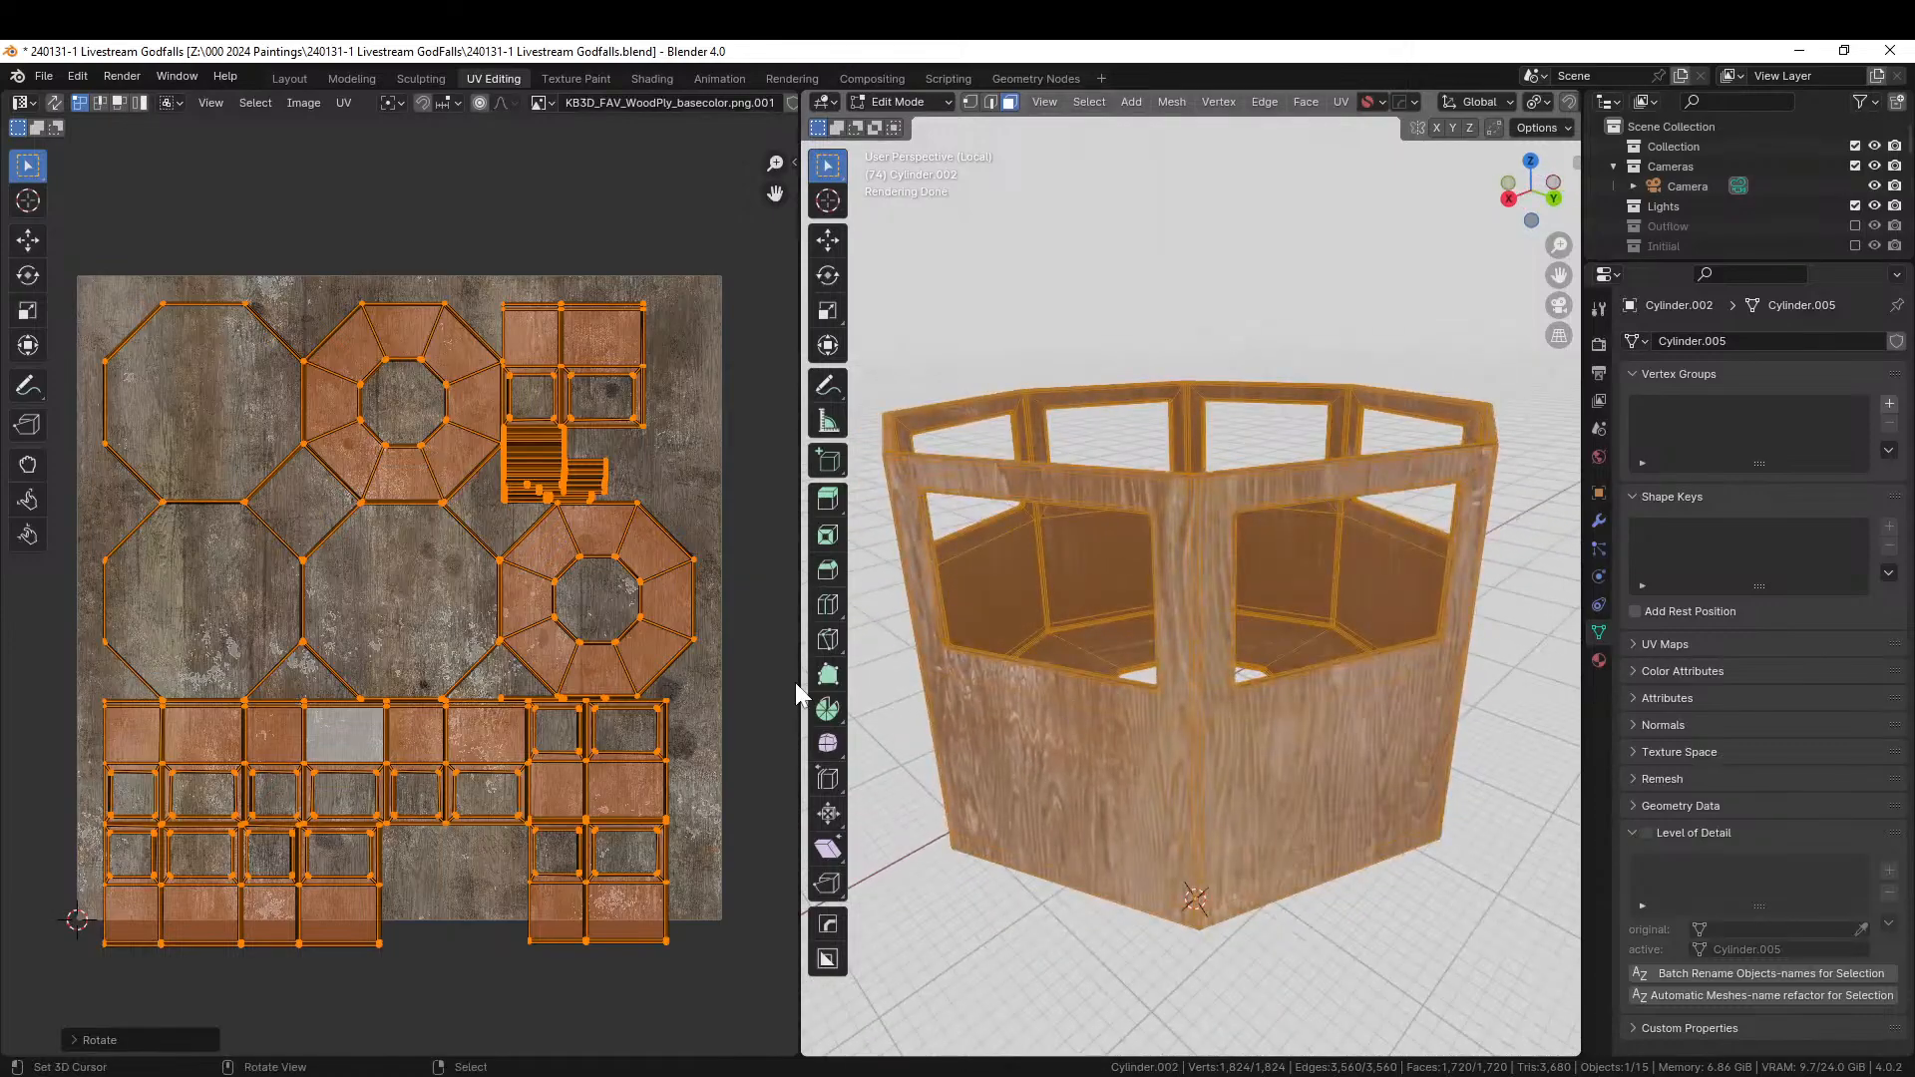
pyautogui.click(289, 80)
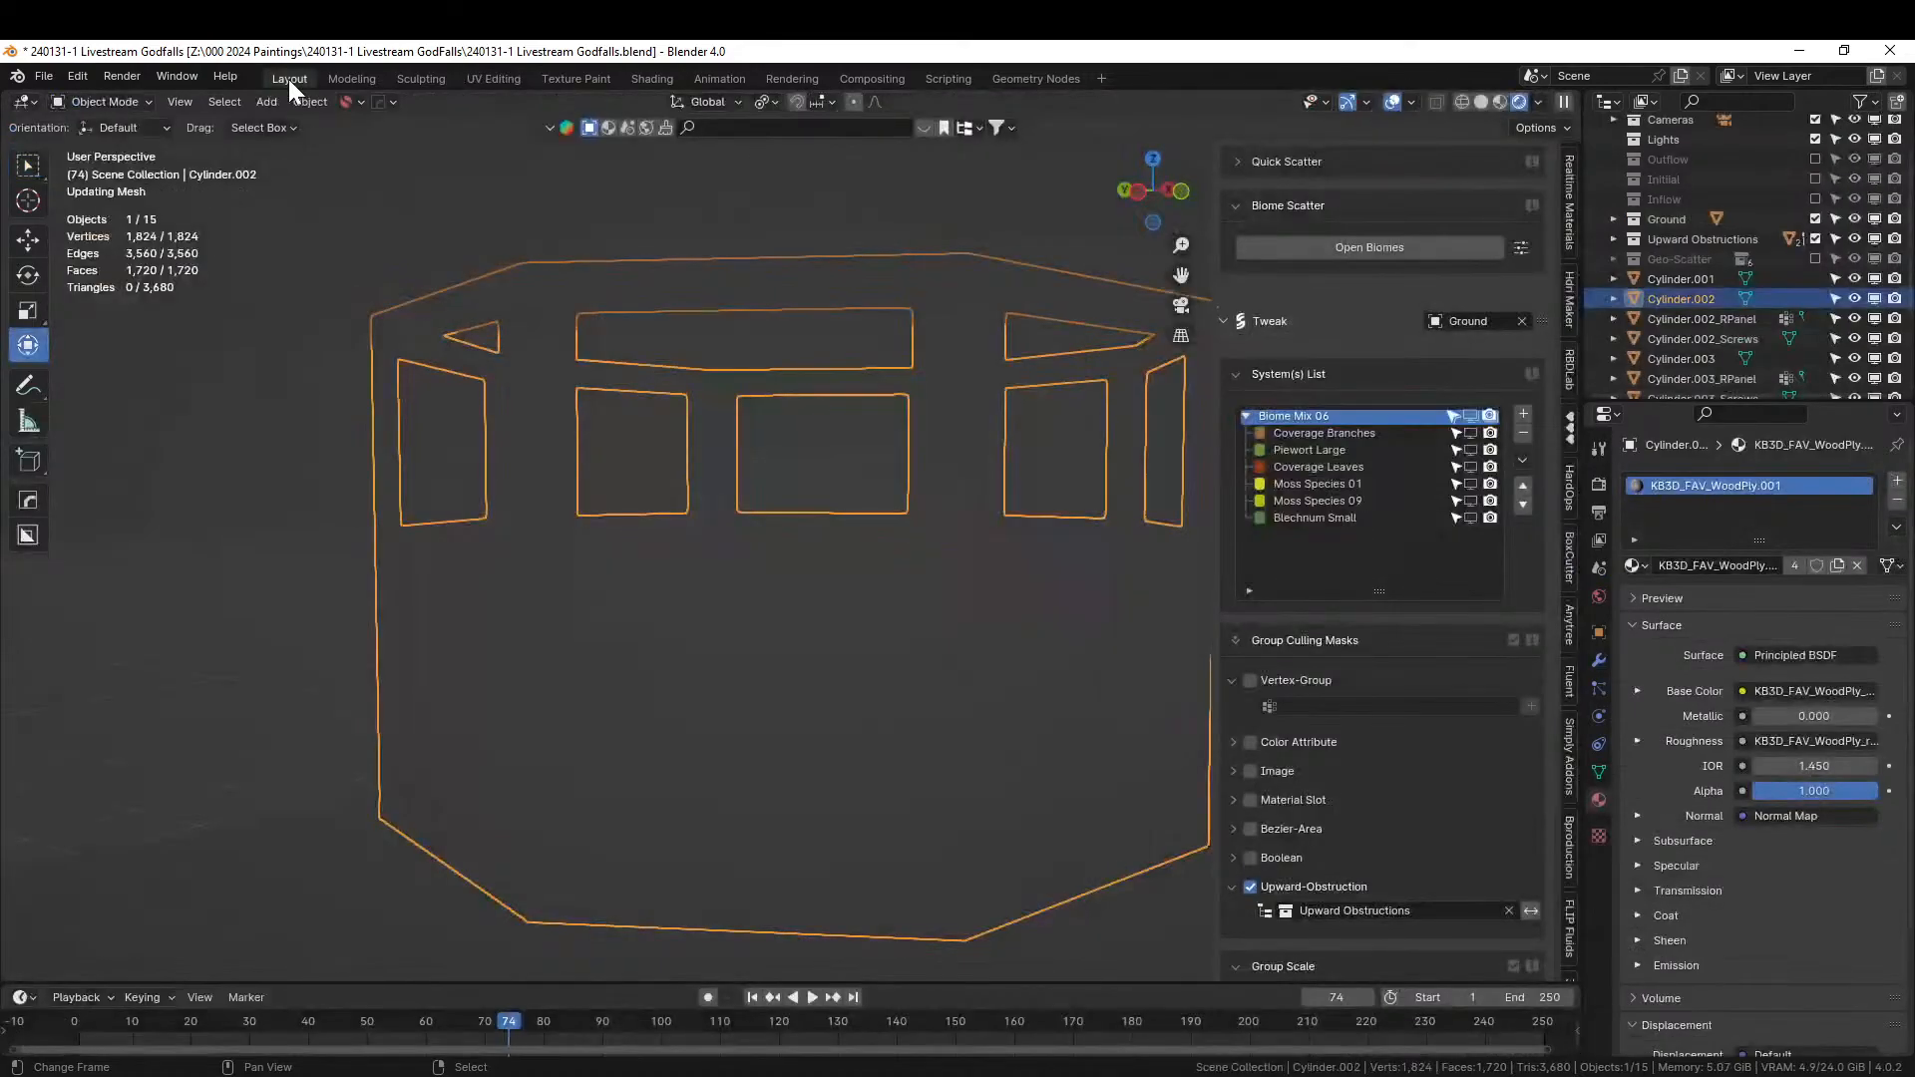
pyautogui.hotkey('ctrl', 's')
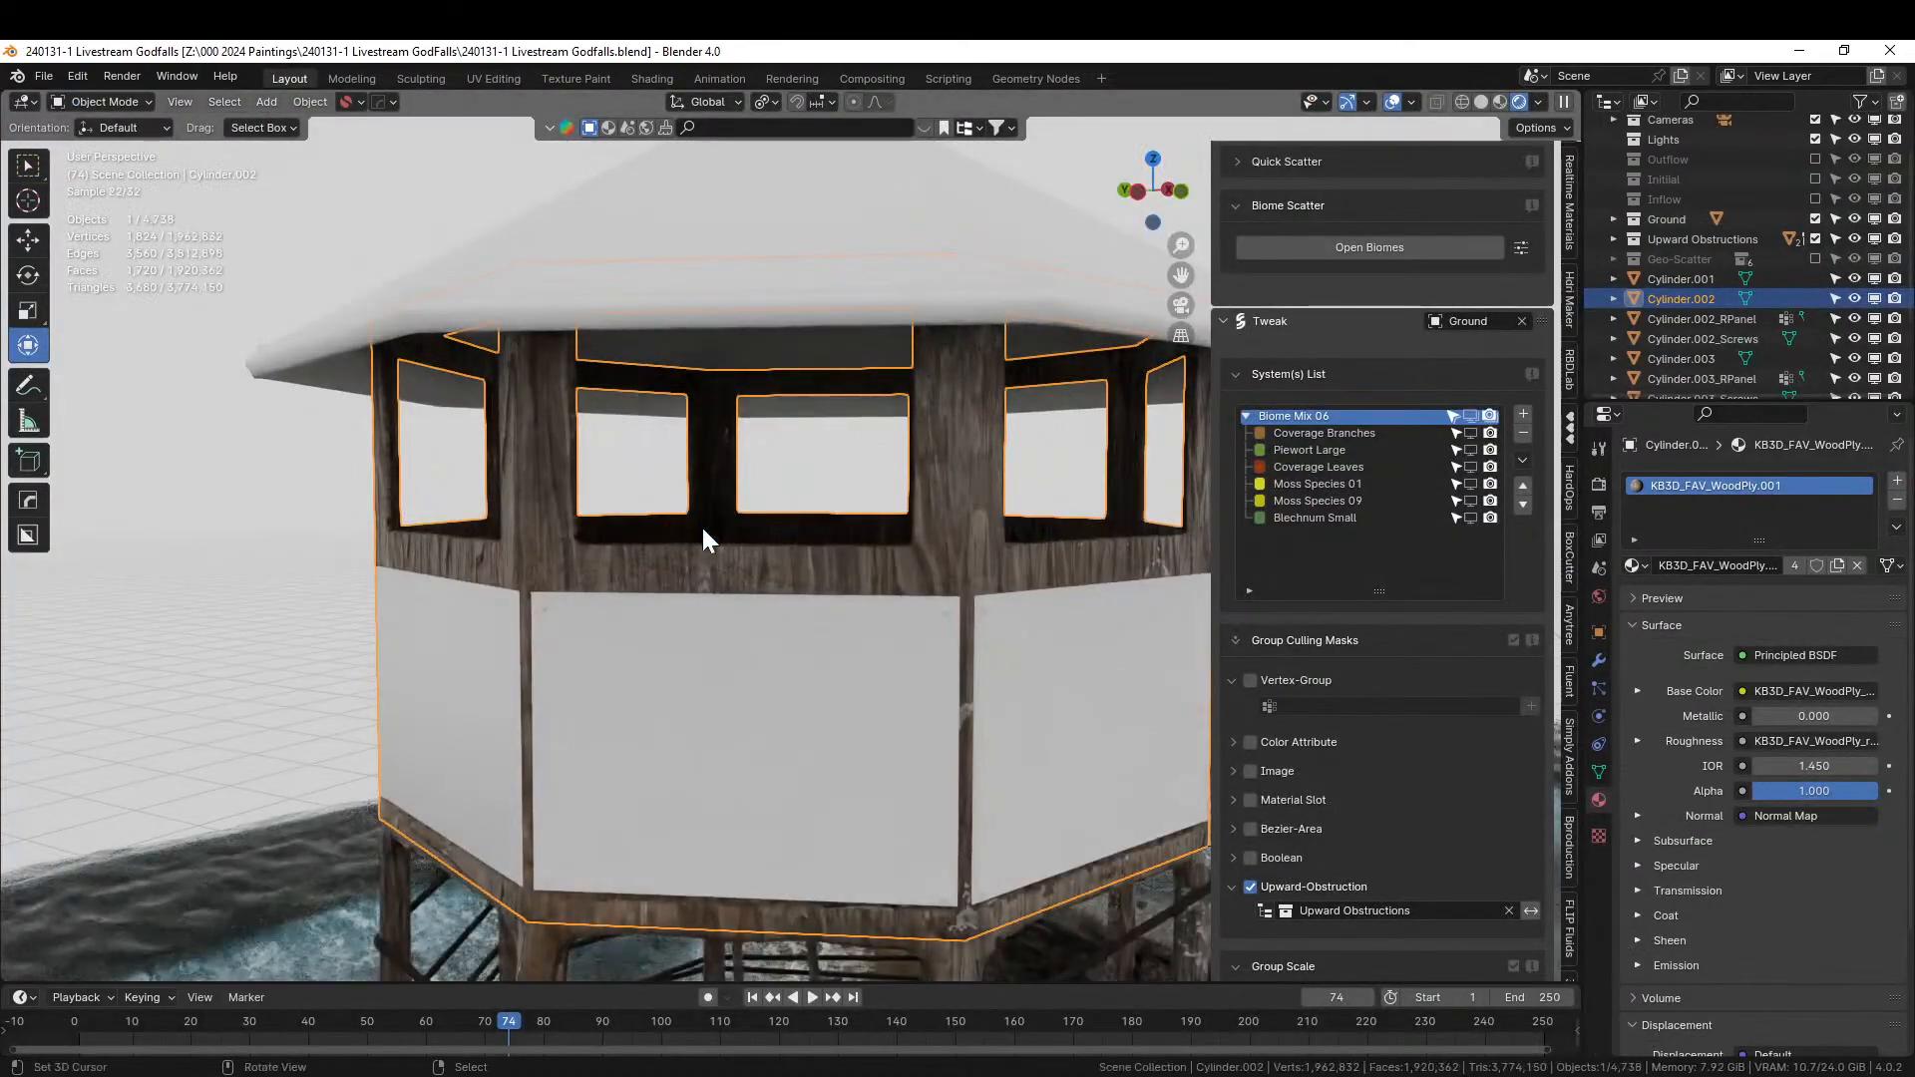
# Unwrap the whole roof frame with Smart UV Project, keeping the 66° angle limit.
pyautogui.moveTo(721, 582); pyautogui.dragTo(898, 448, button='middle')
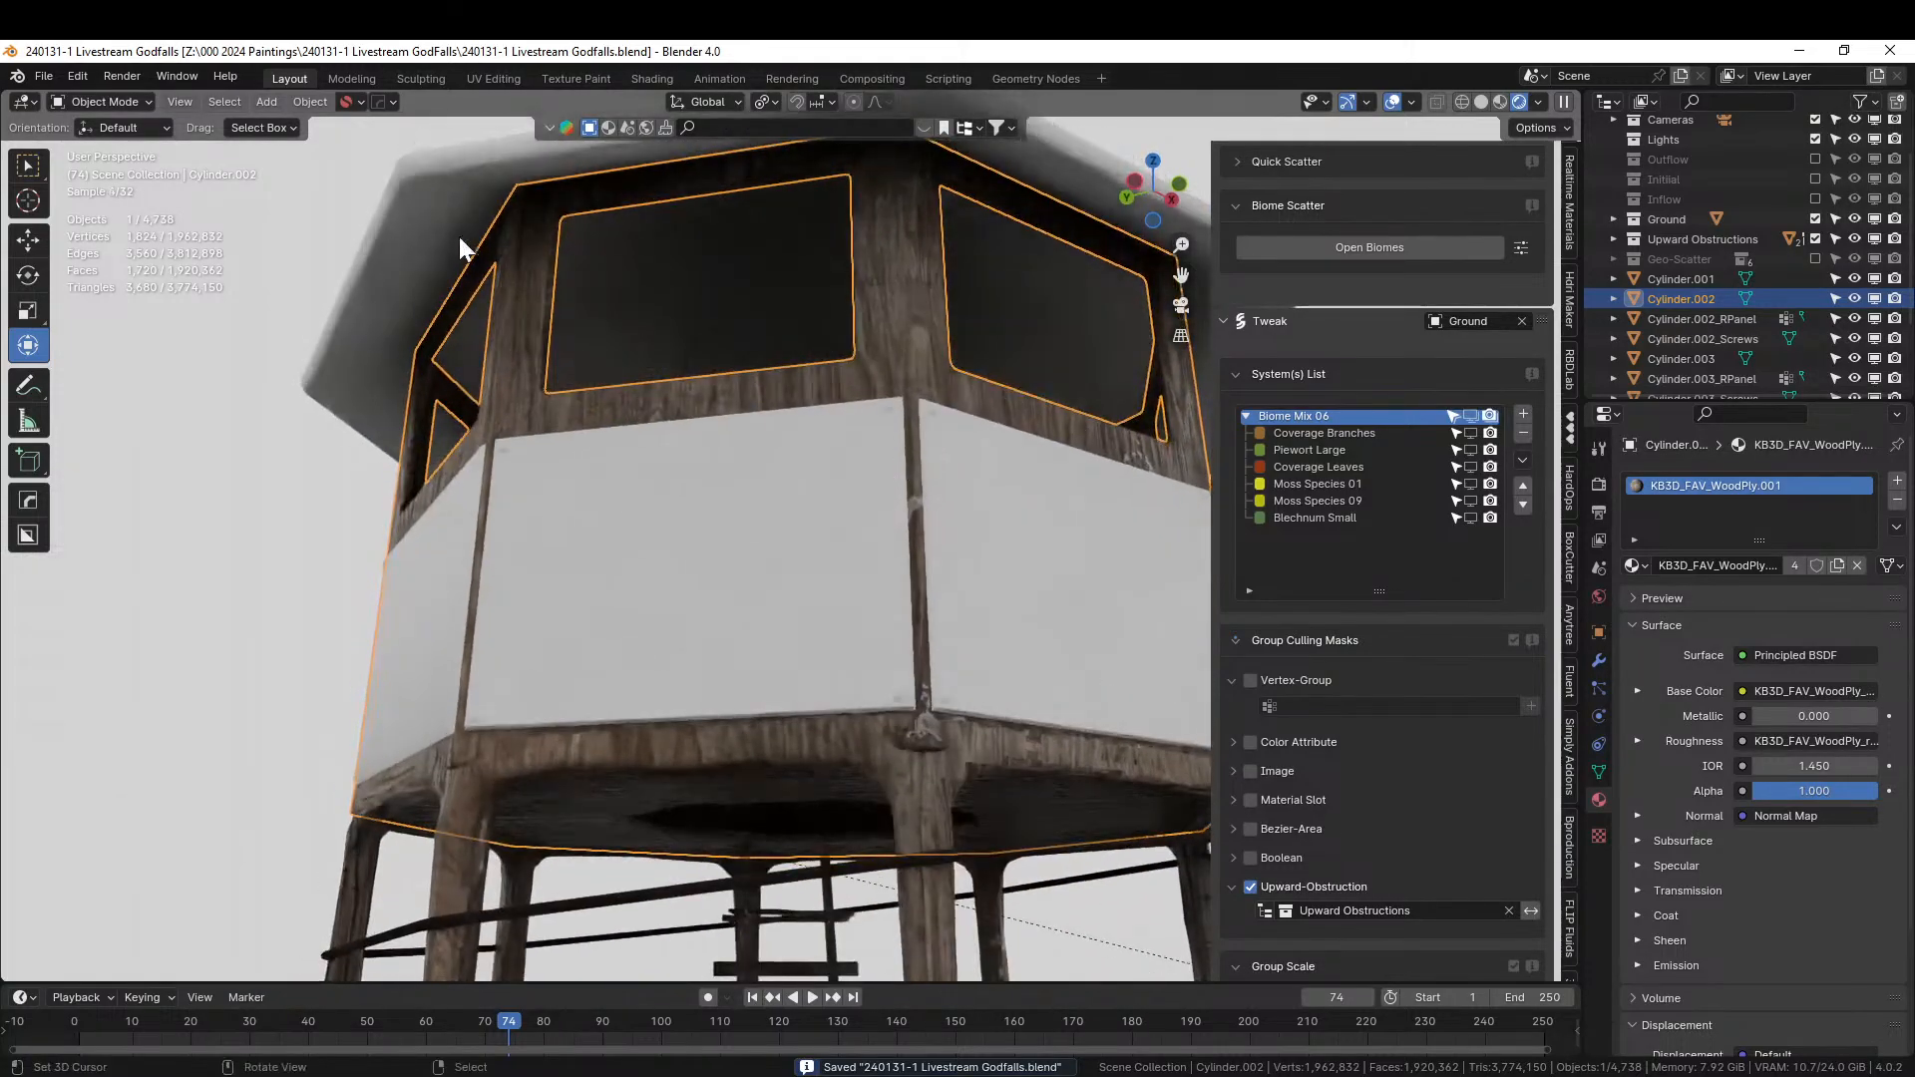
pyautogui.click(417, 213)
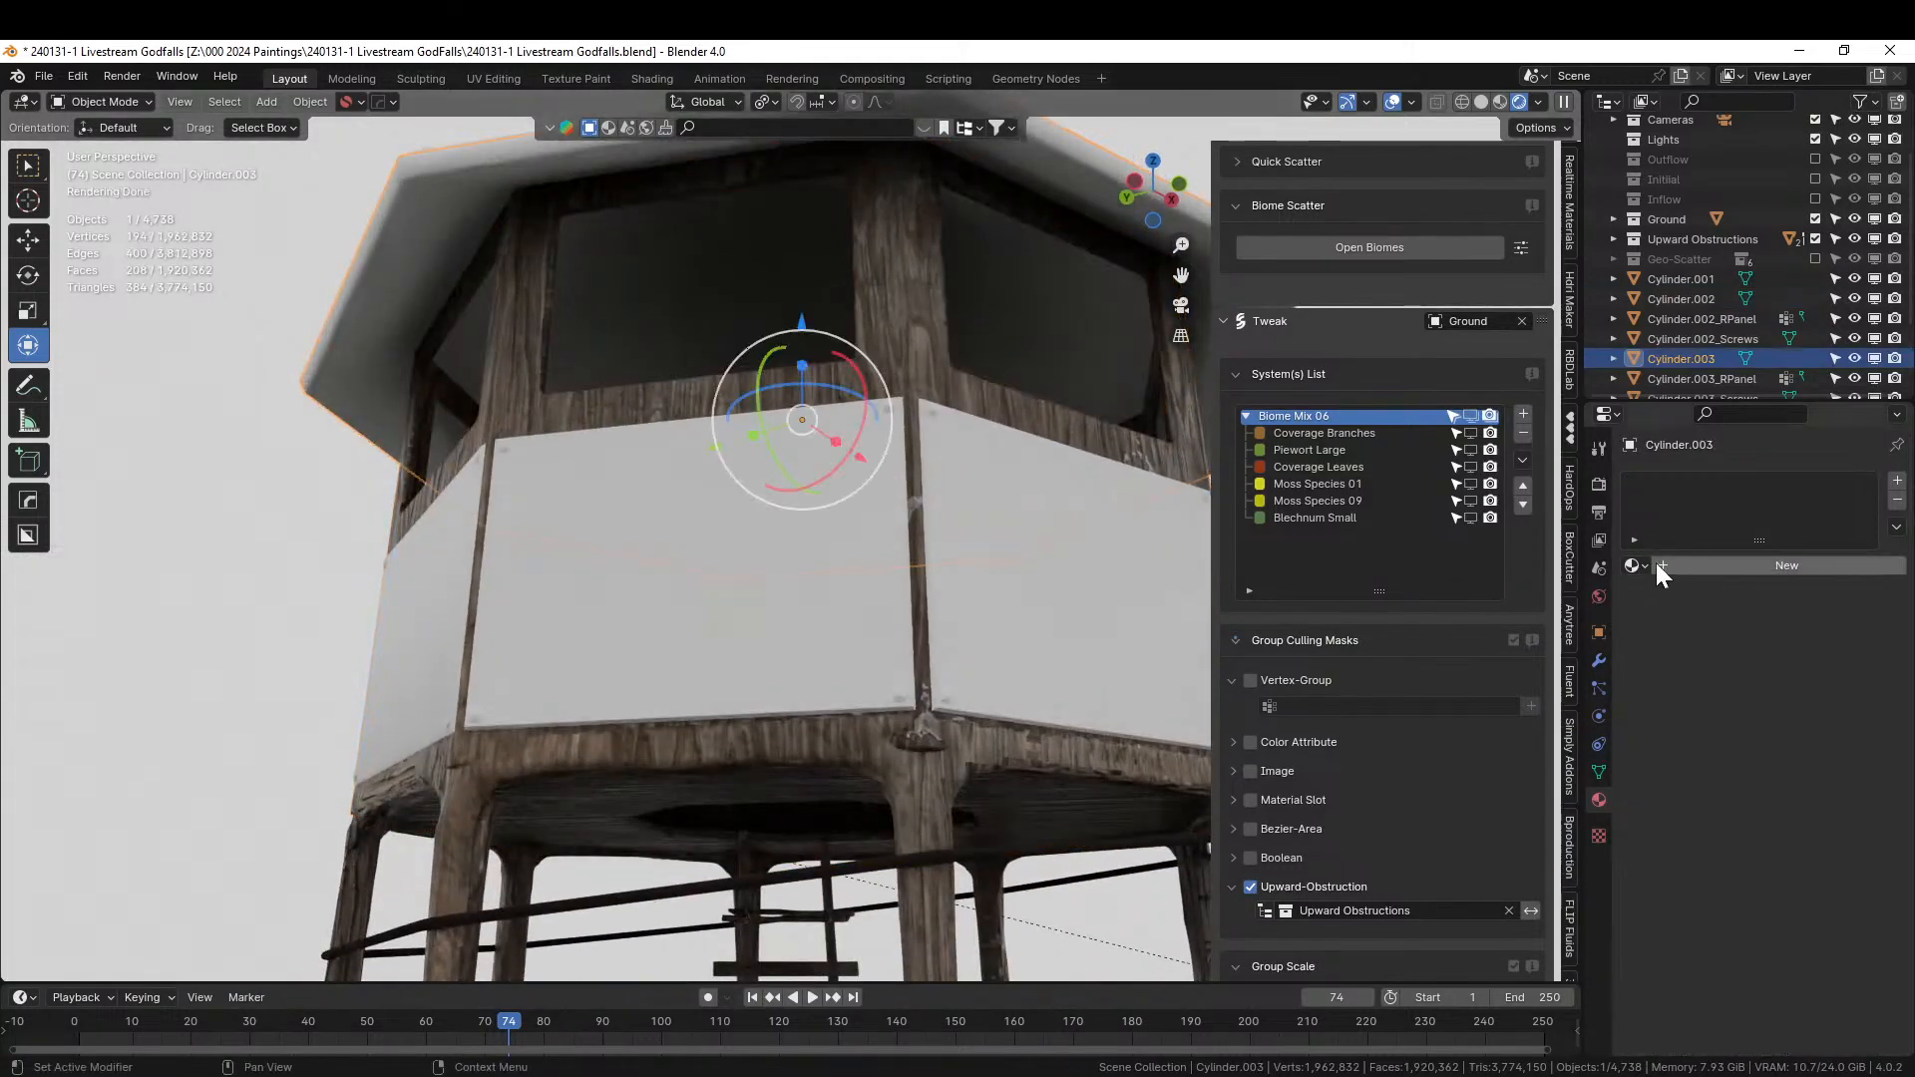
pyautogui.press('Tab')
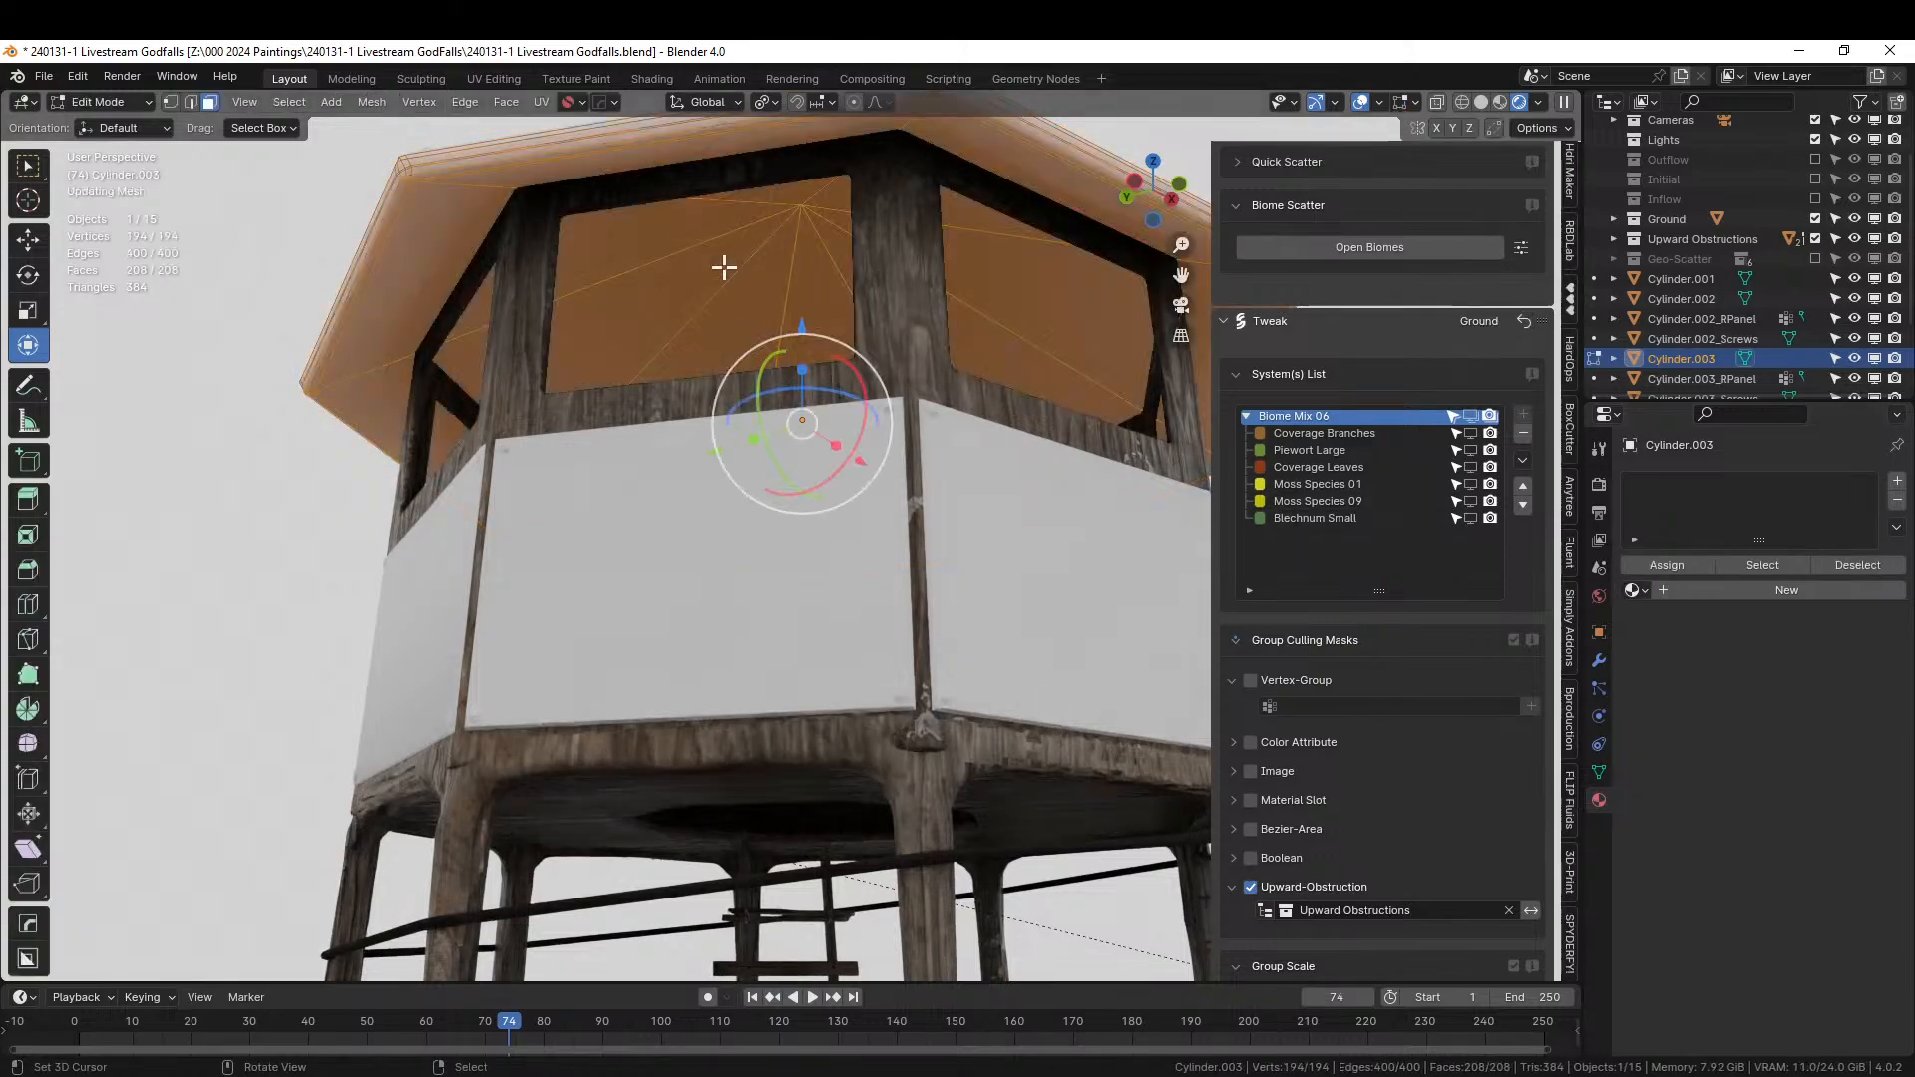
pyautogui.press('u')
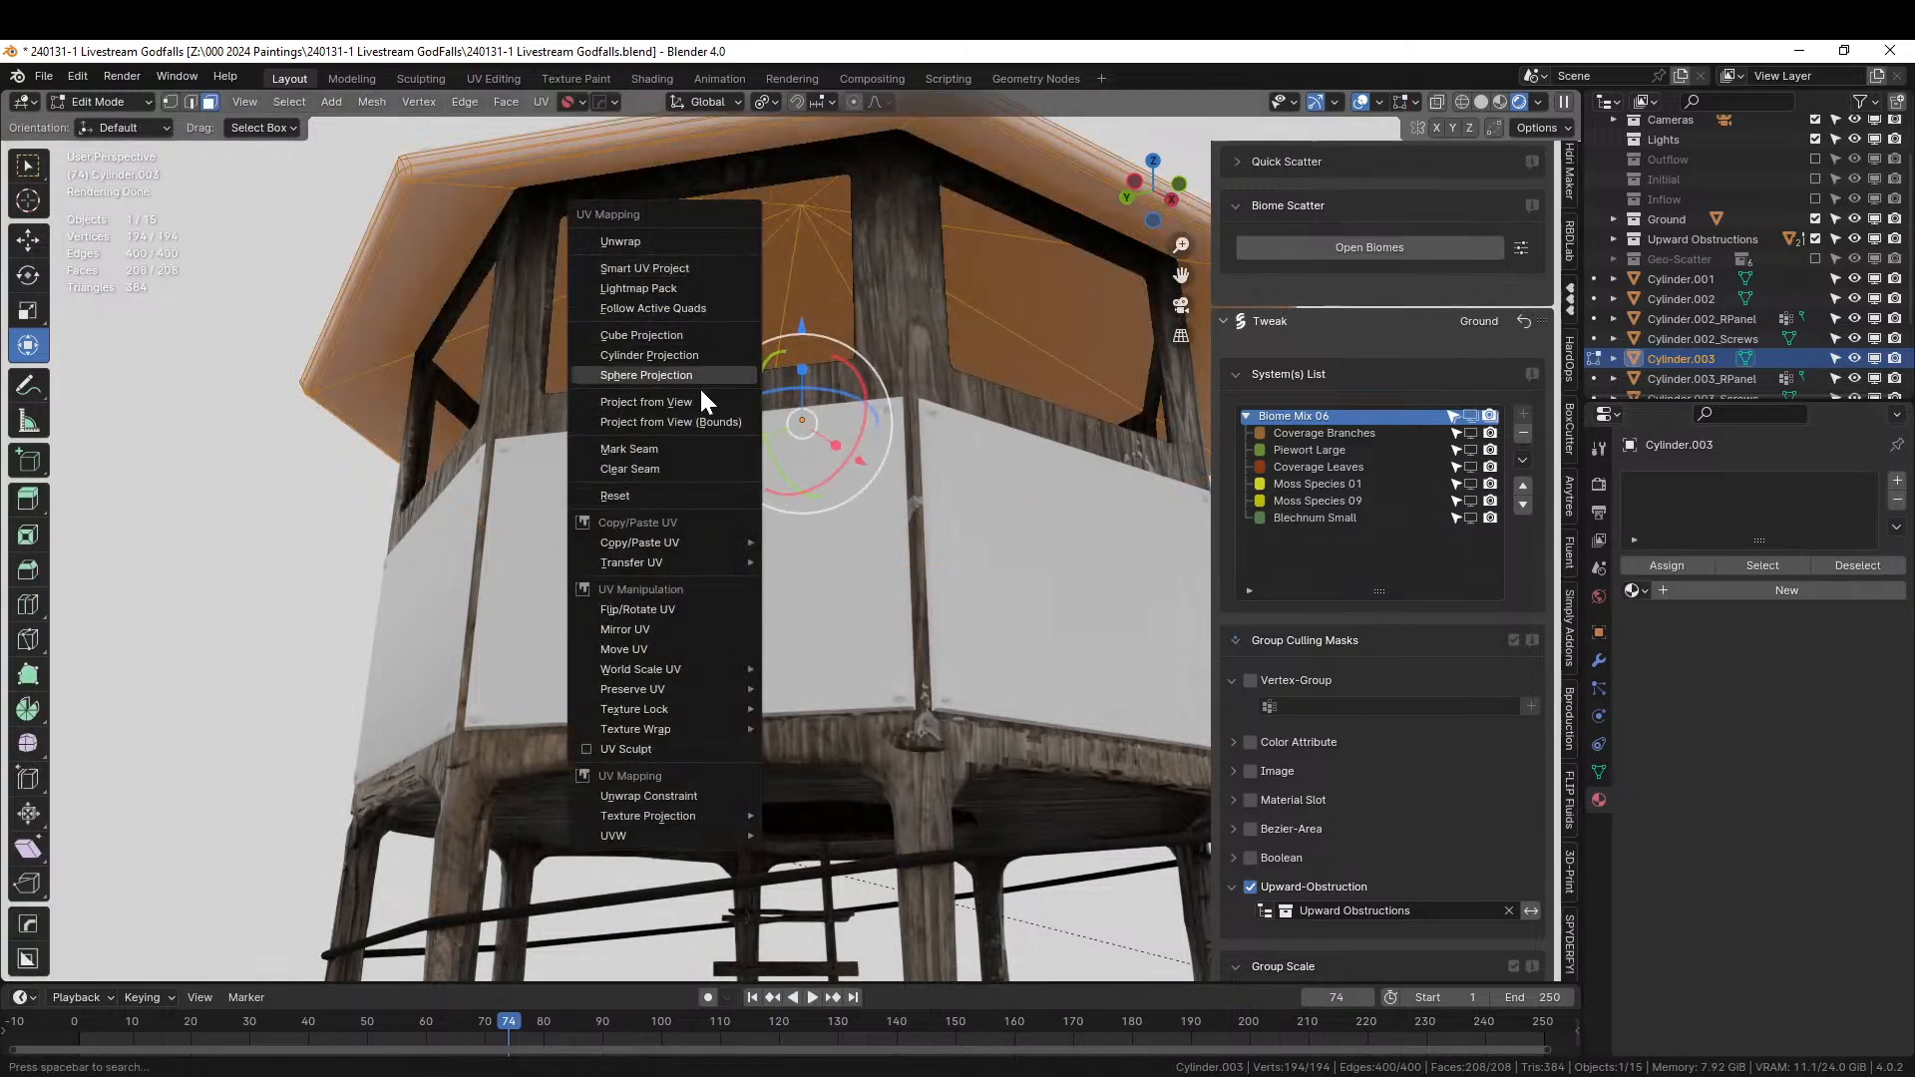
pyautogui.click(693, 270)
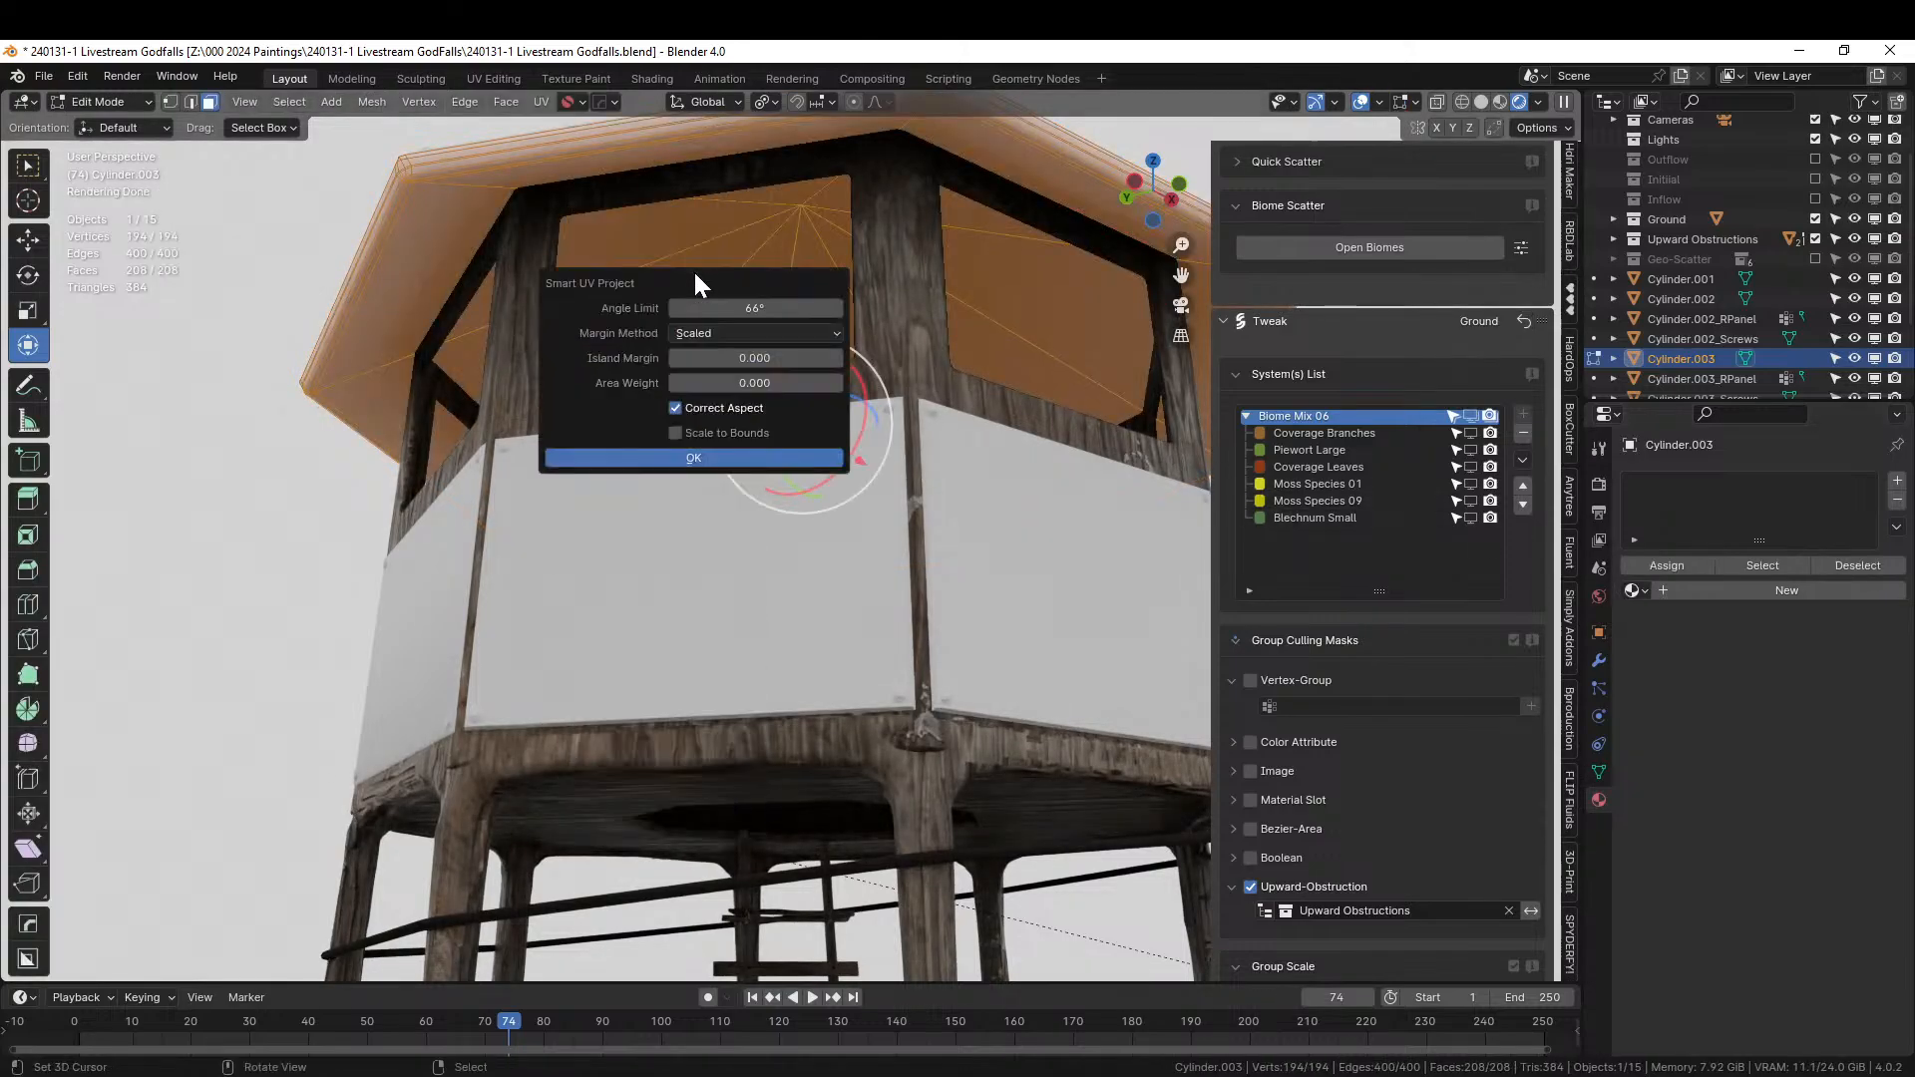
pyautogui.click(707, 457)
# Assign the existing KB3D_FAV_WoodPly.001 material to the roof frame and return to Object Mode.
pyautogui.click(1639, 589)
pyautogui.write('wood')
pyautogui.press('Return')
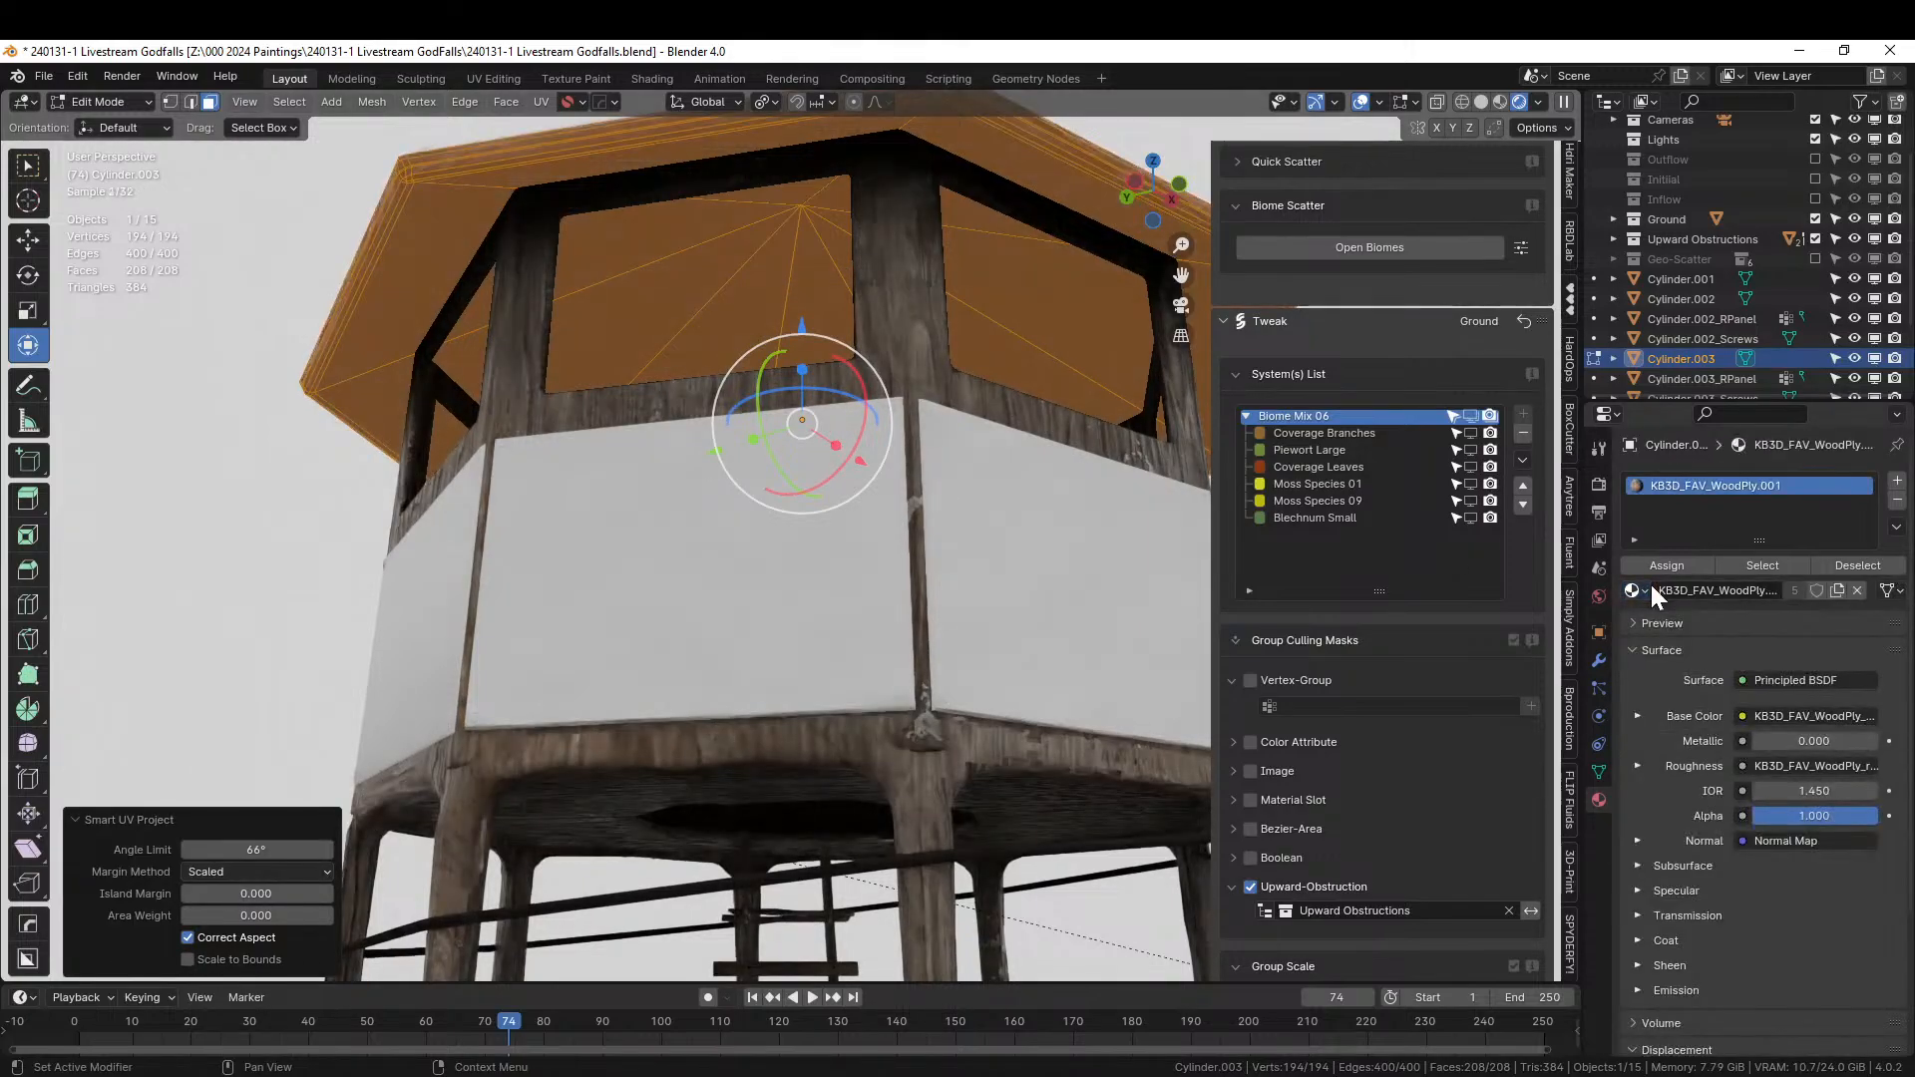
pyautogui.moveTo(788, 379); pyautogui.dragTo(686, 314, button='middle')
pyautogui.scroll(-2, 775, 595)
pyautogui.press('Tab')
# Examine the textured watchtower and its ladder up close and from a distance, from several sides.
pyautogui.scroll(-2, 724, 518)
pyautogui.scroll(3, 724, 518)
pyautogui.scroll(5, 705, 349)
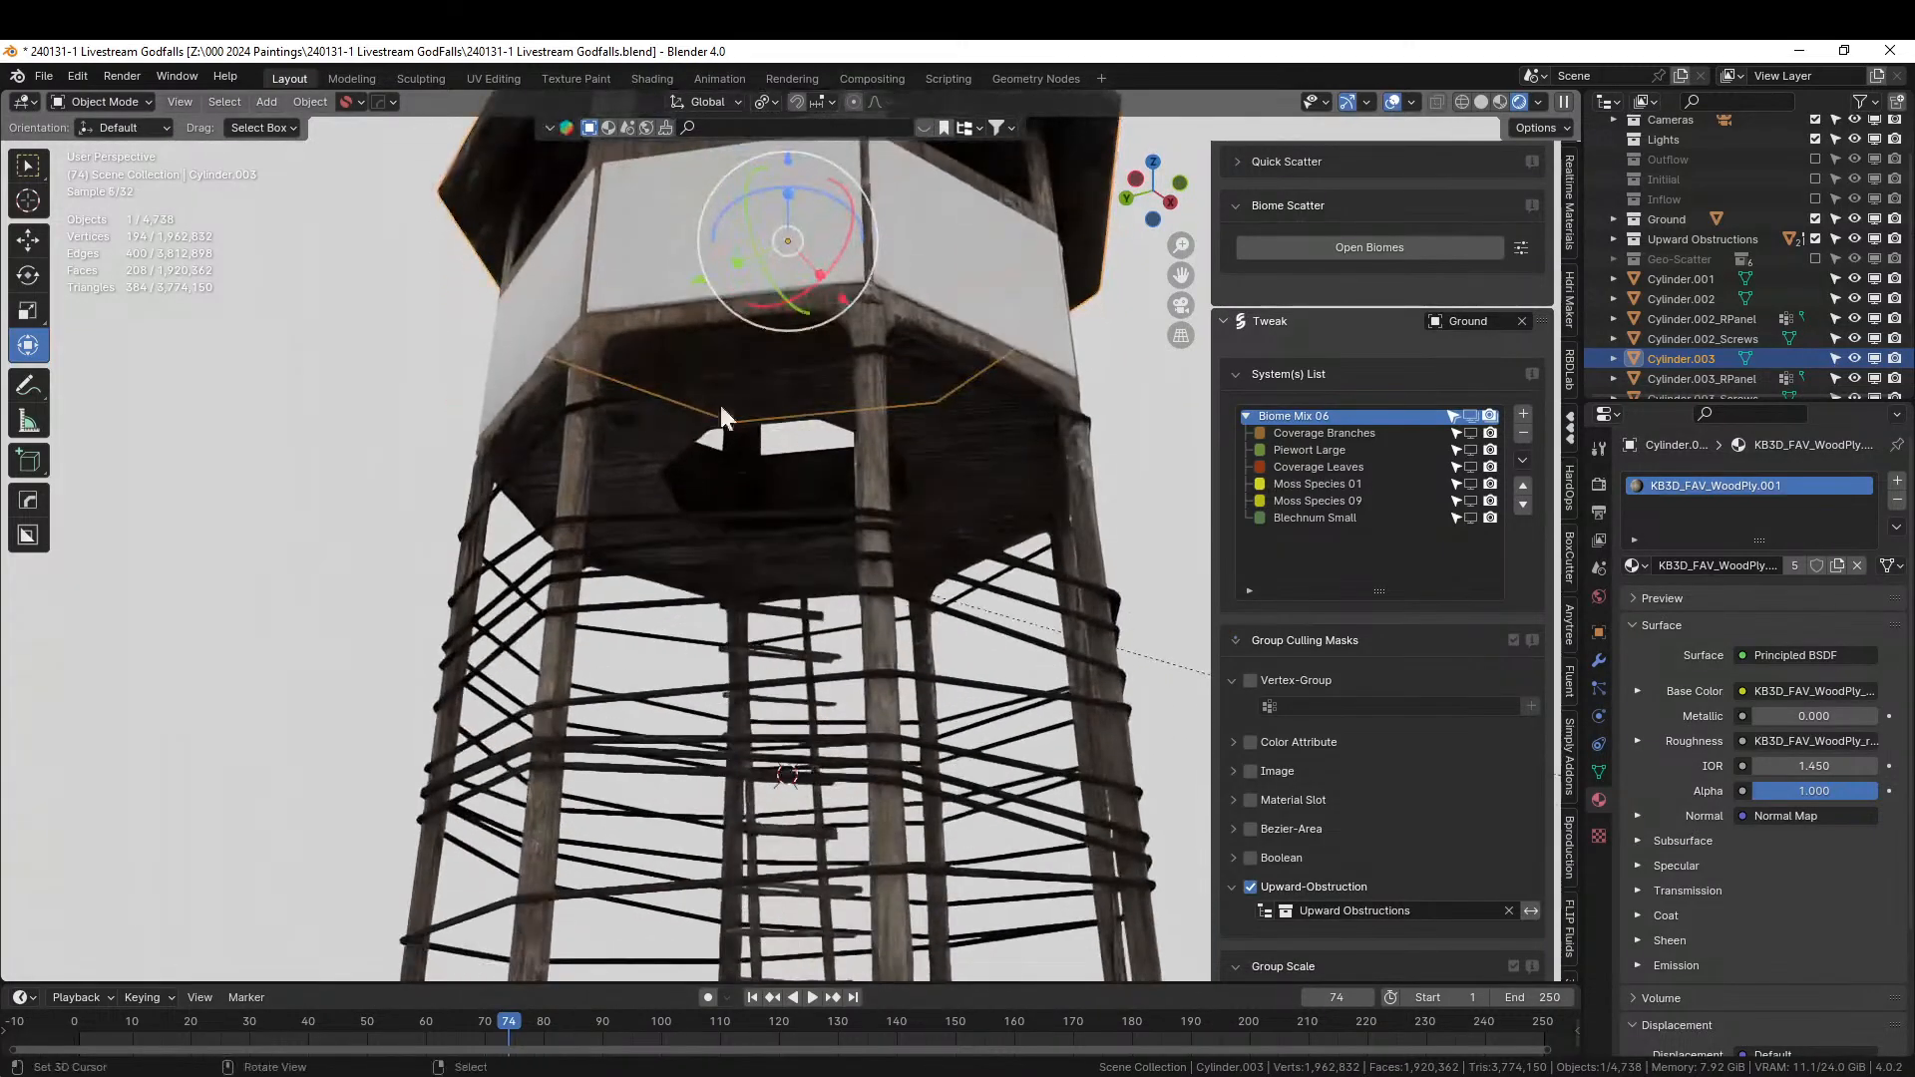
pyautogui.click(740, 722)
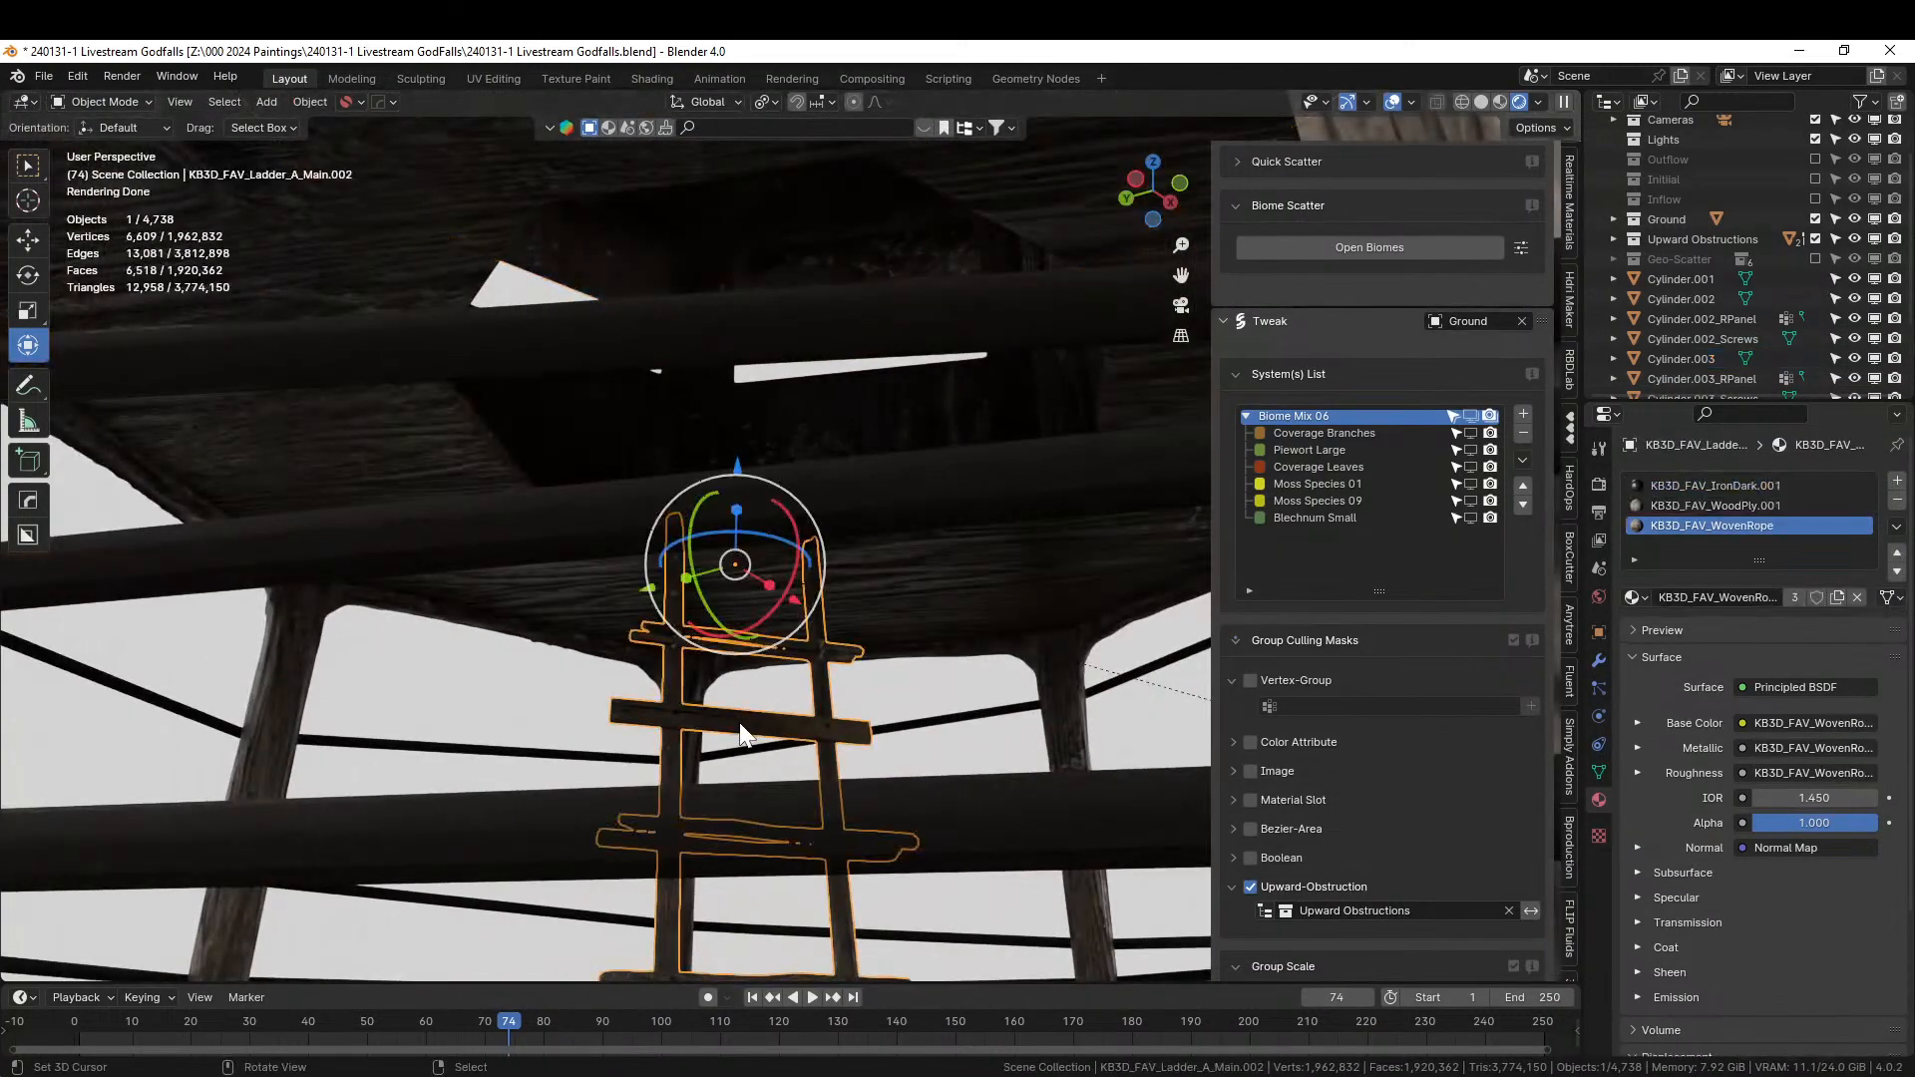
pyautogui.moveTo(888, 548); pyautogui.dragTo(894, 626, button='middle')
pyautogui.scroll(-5, 893, 626)
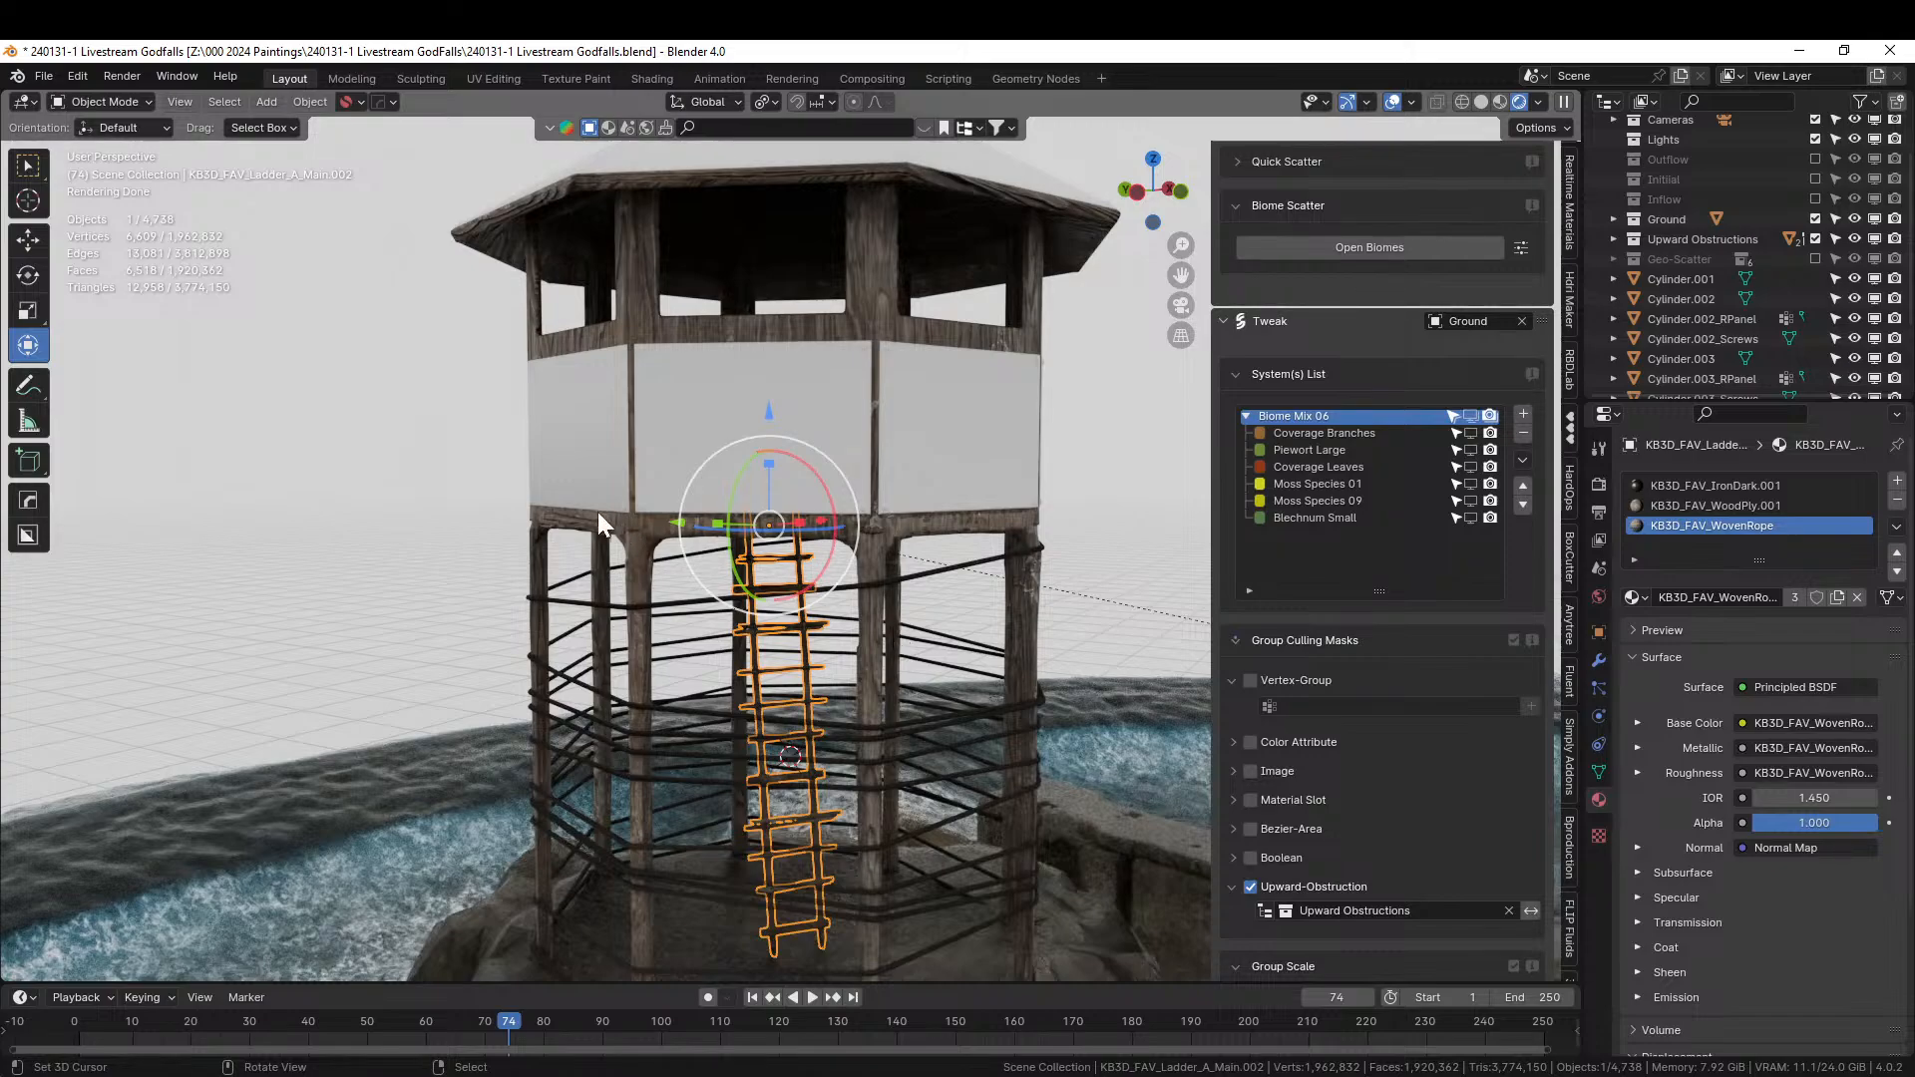
pyautogui.moveTo(711, 600); pyautogui.dragTo(645, 559, button='middle')
pyautogui.scroll(-4, 644, 559)
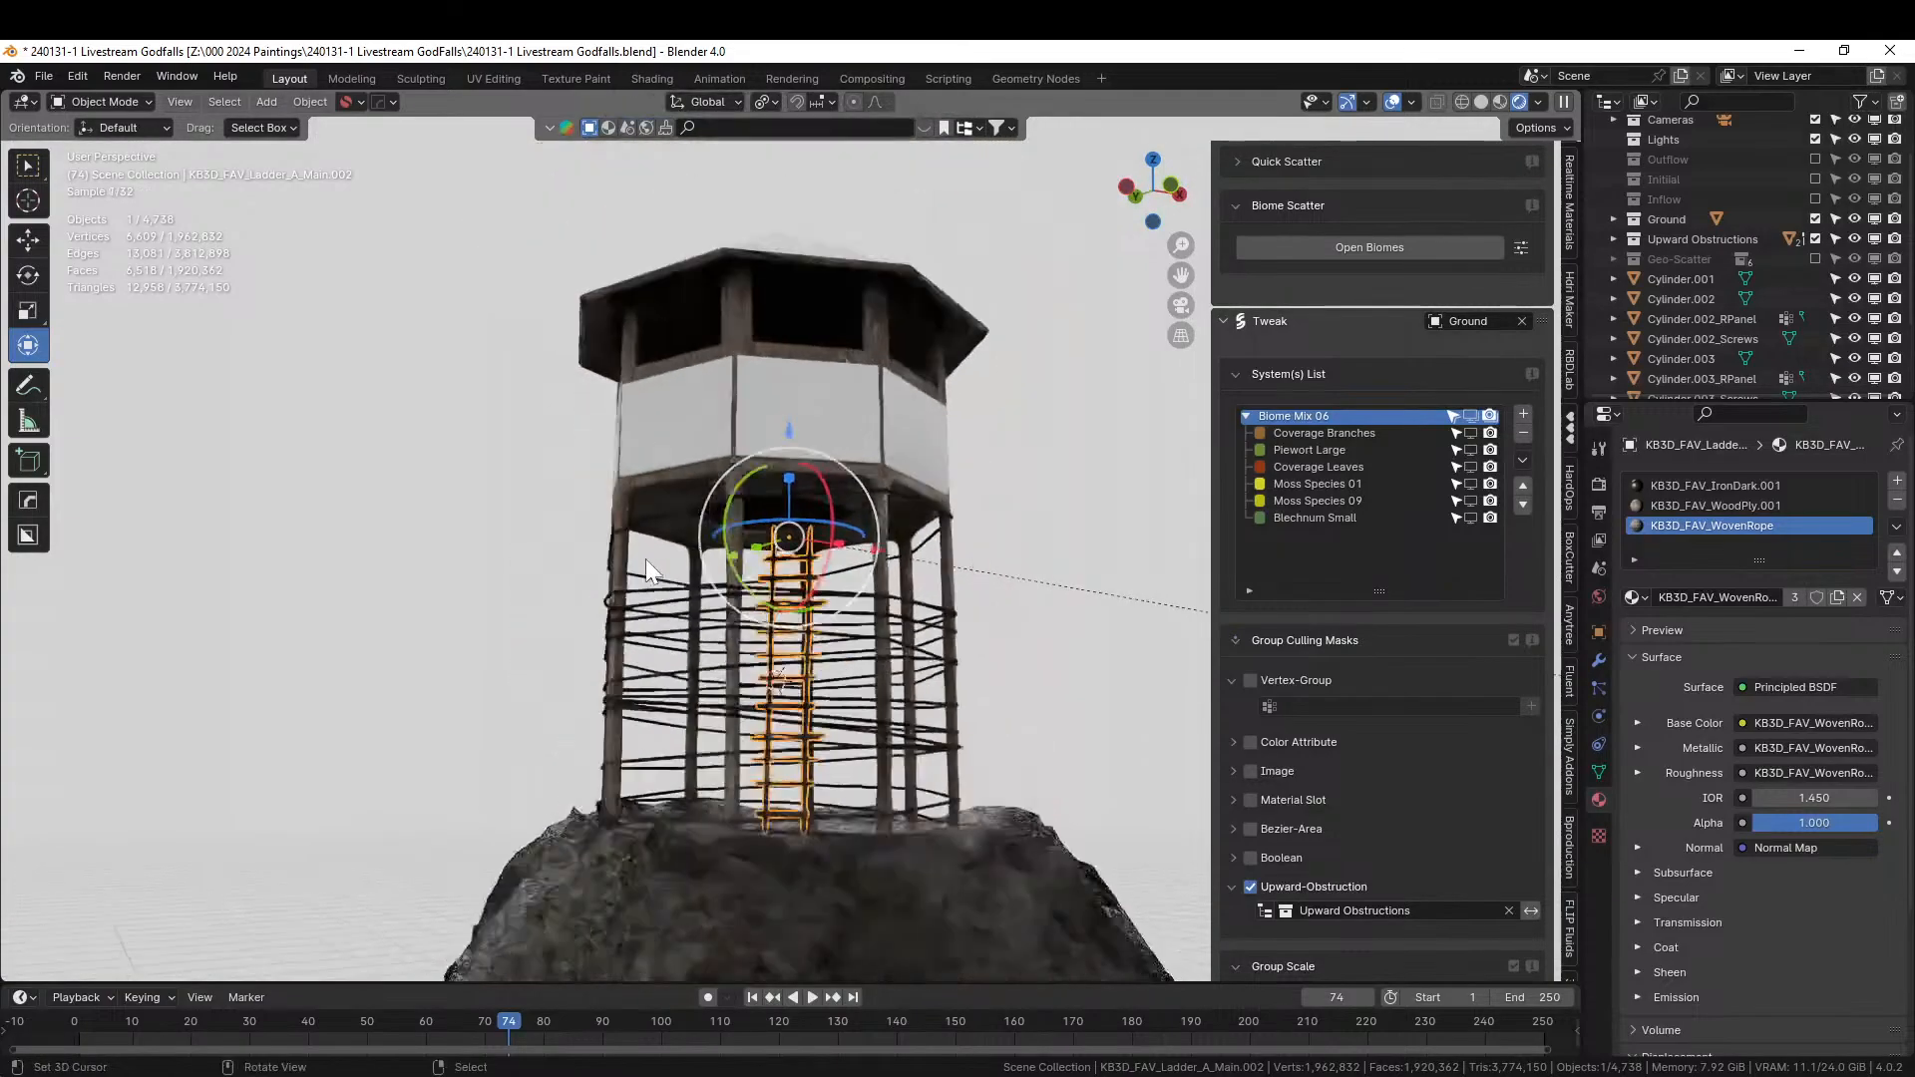
pyautogui.scroll(-2, 644, 558)
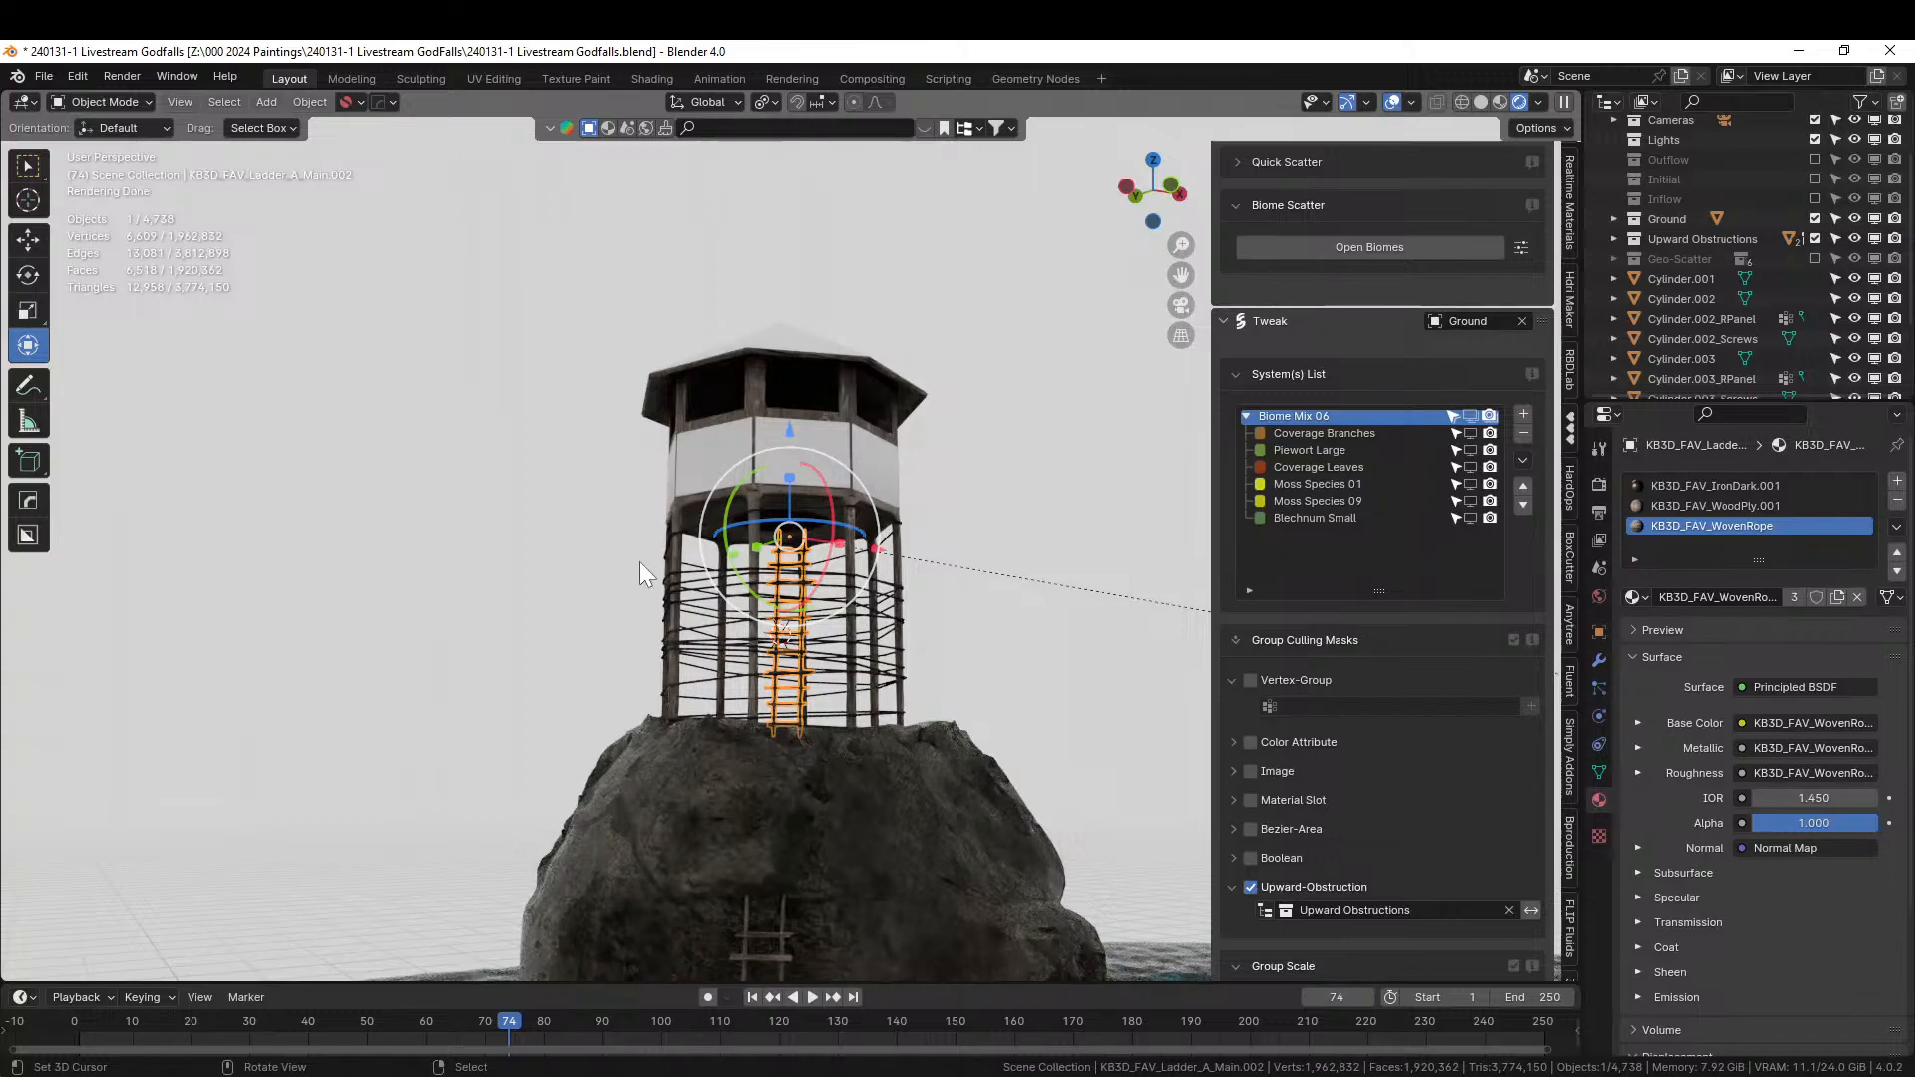
pyautogui.moveTo(641, 561); pyautogui.dragTo(781, 601, button='middle')
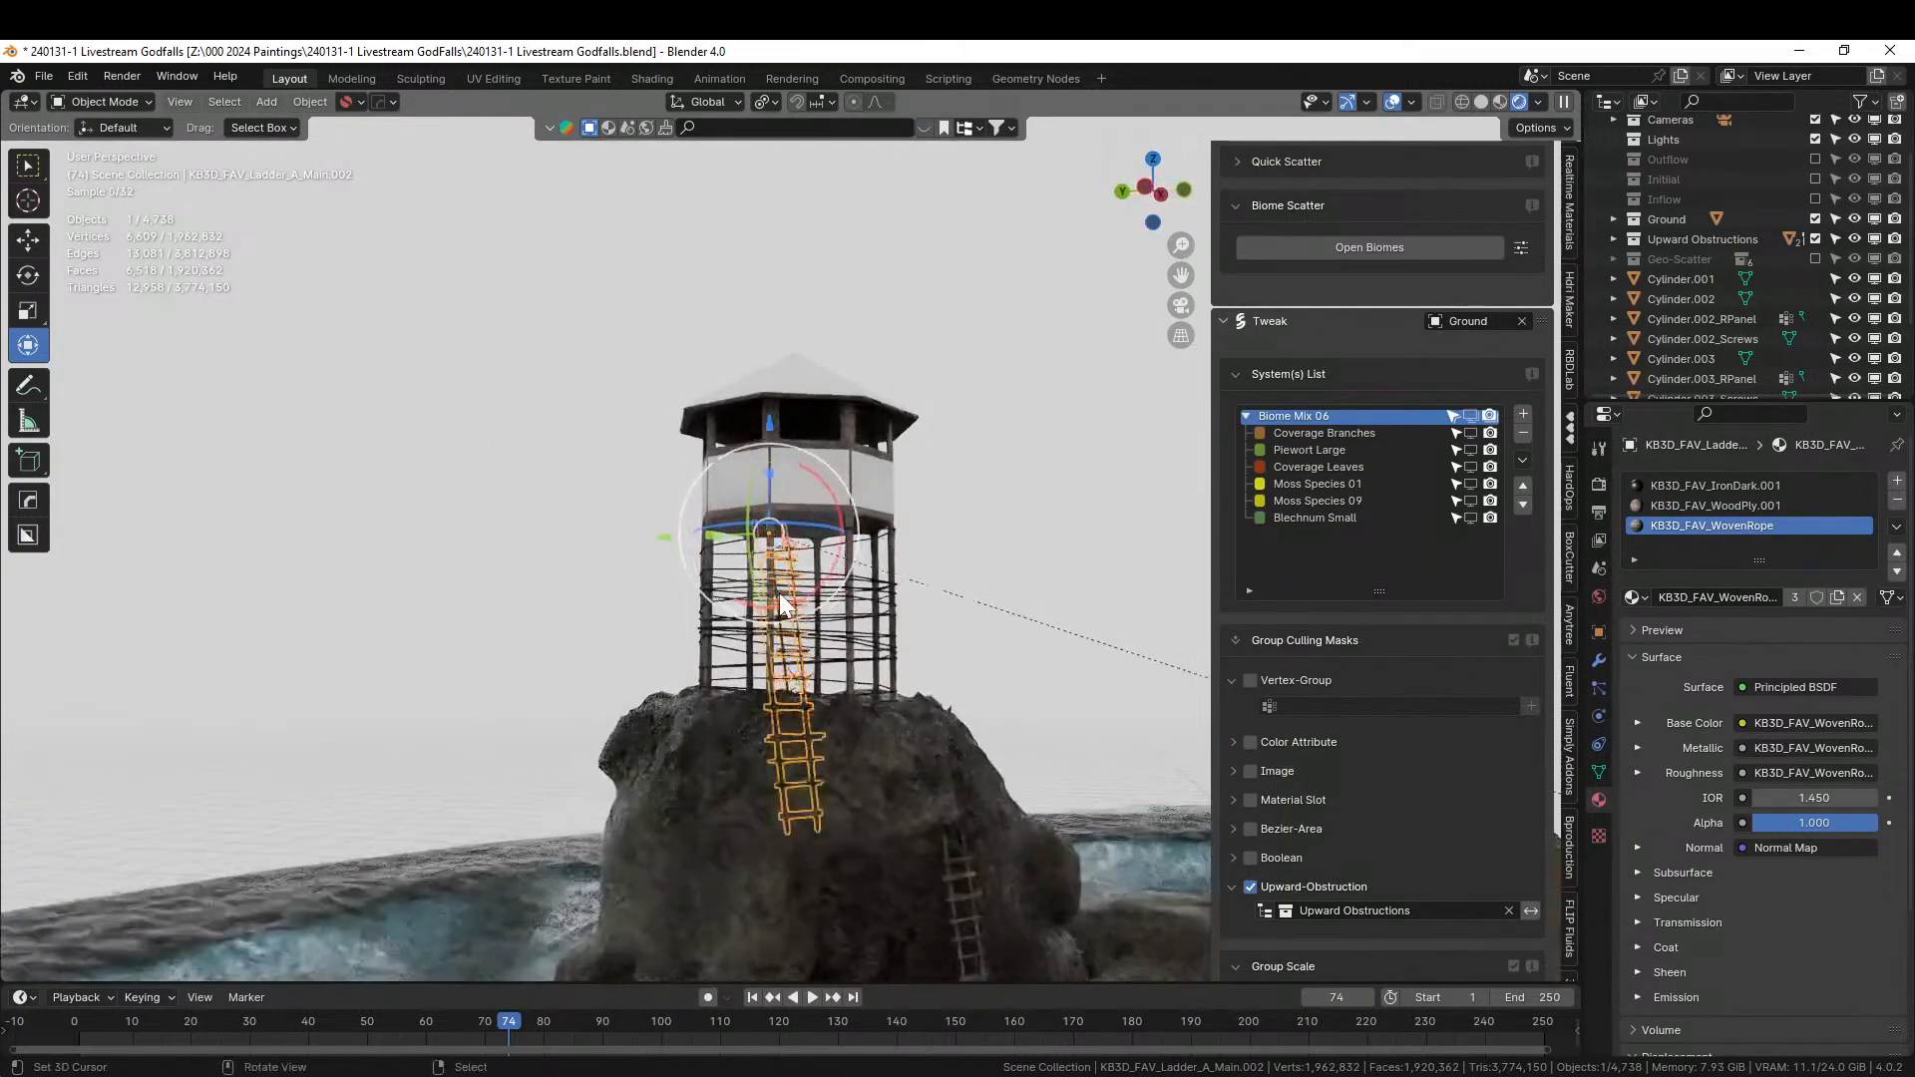
pyautogui.scroll(4, 783, 603)
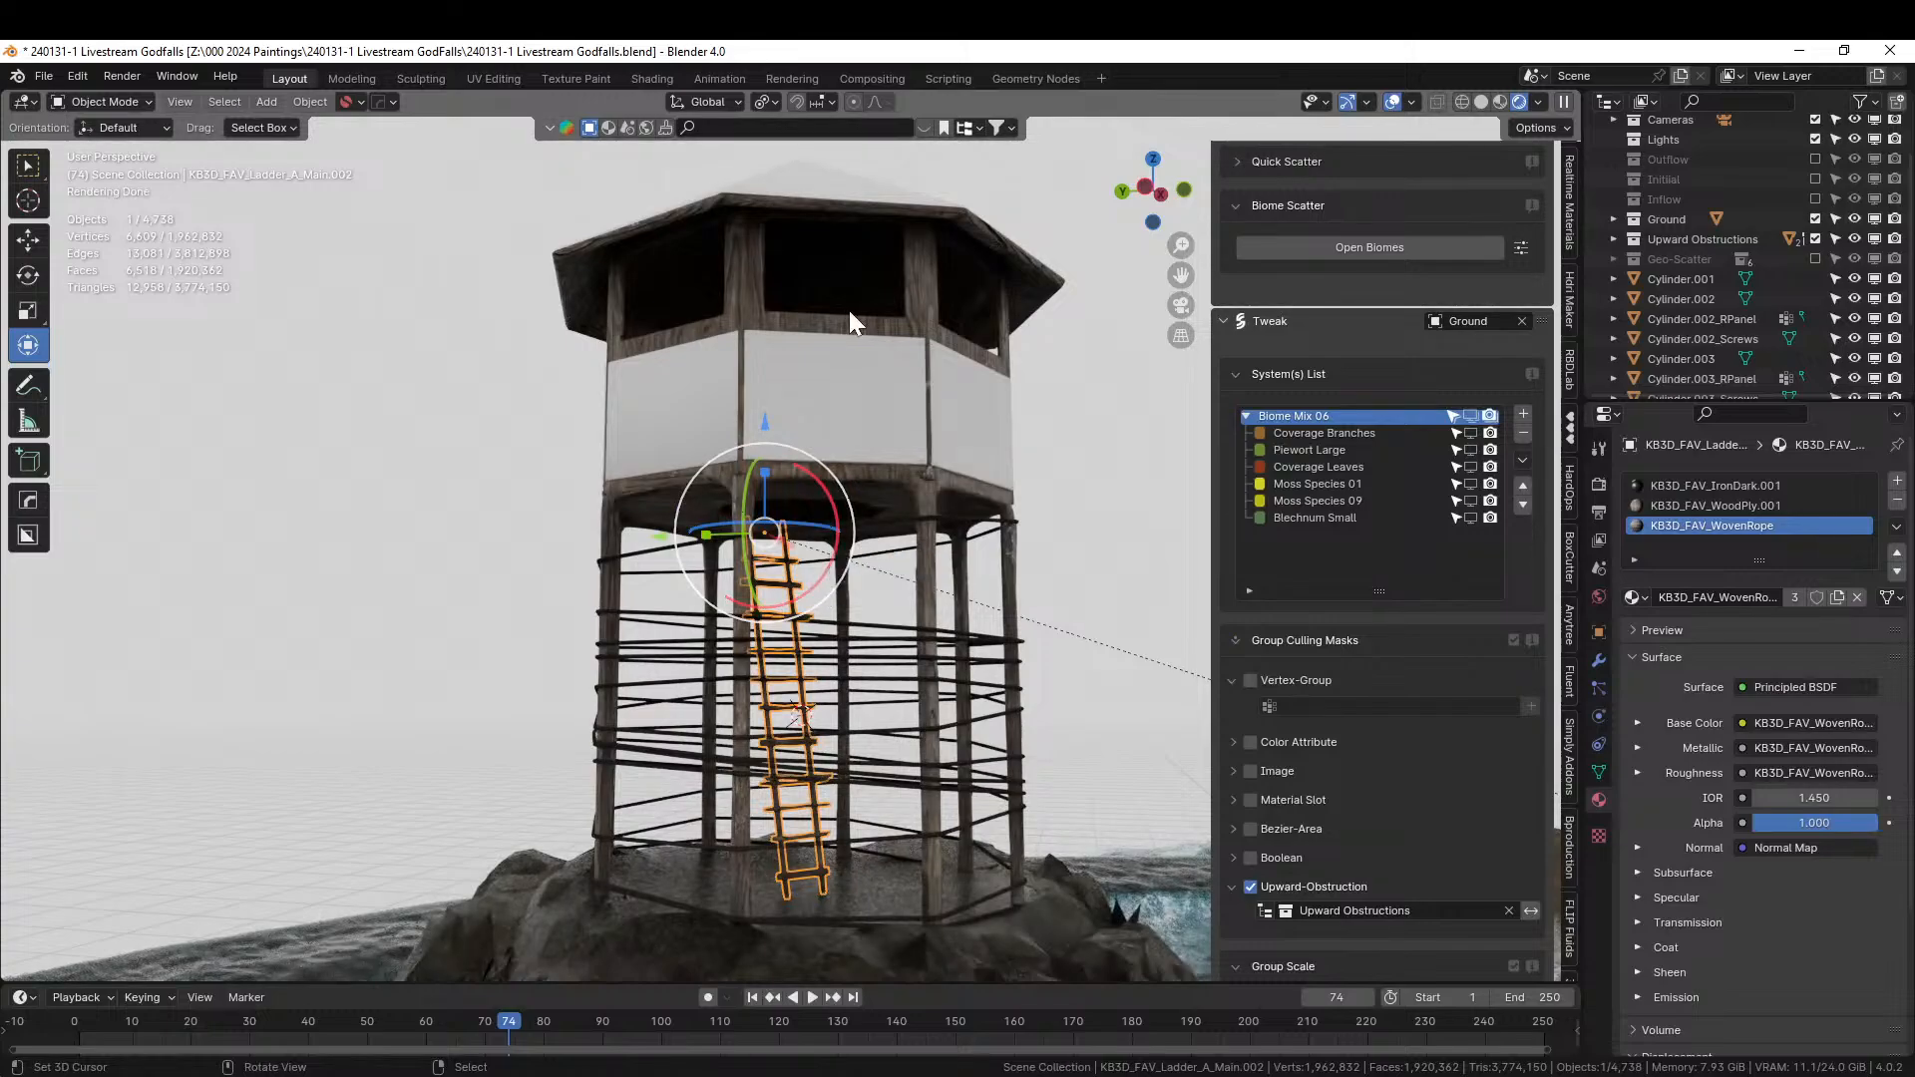
# Select the cabin's wall panels and open an Asset Browser showing the artist-made materials in the 00 Blender Shaders library.
pyautogui.click(851, 391)
pyautogui.hotkey('ctrl', 'space')
pyautogui.hotkey('shift', 'F1')
pyautogui.hotkey('shift', 'F1')
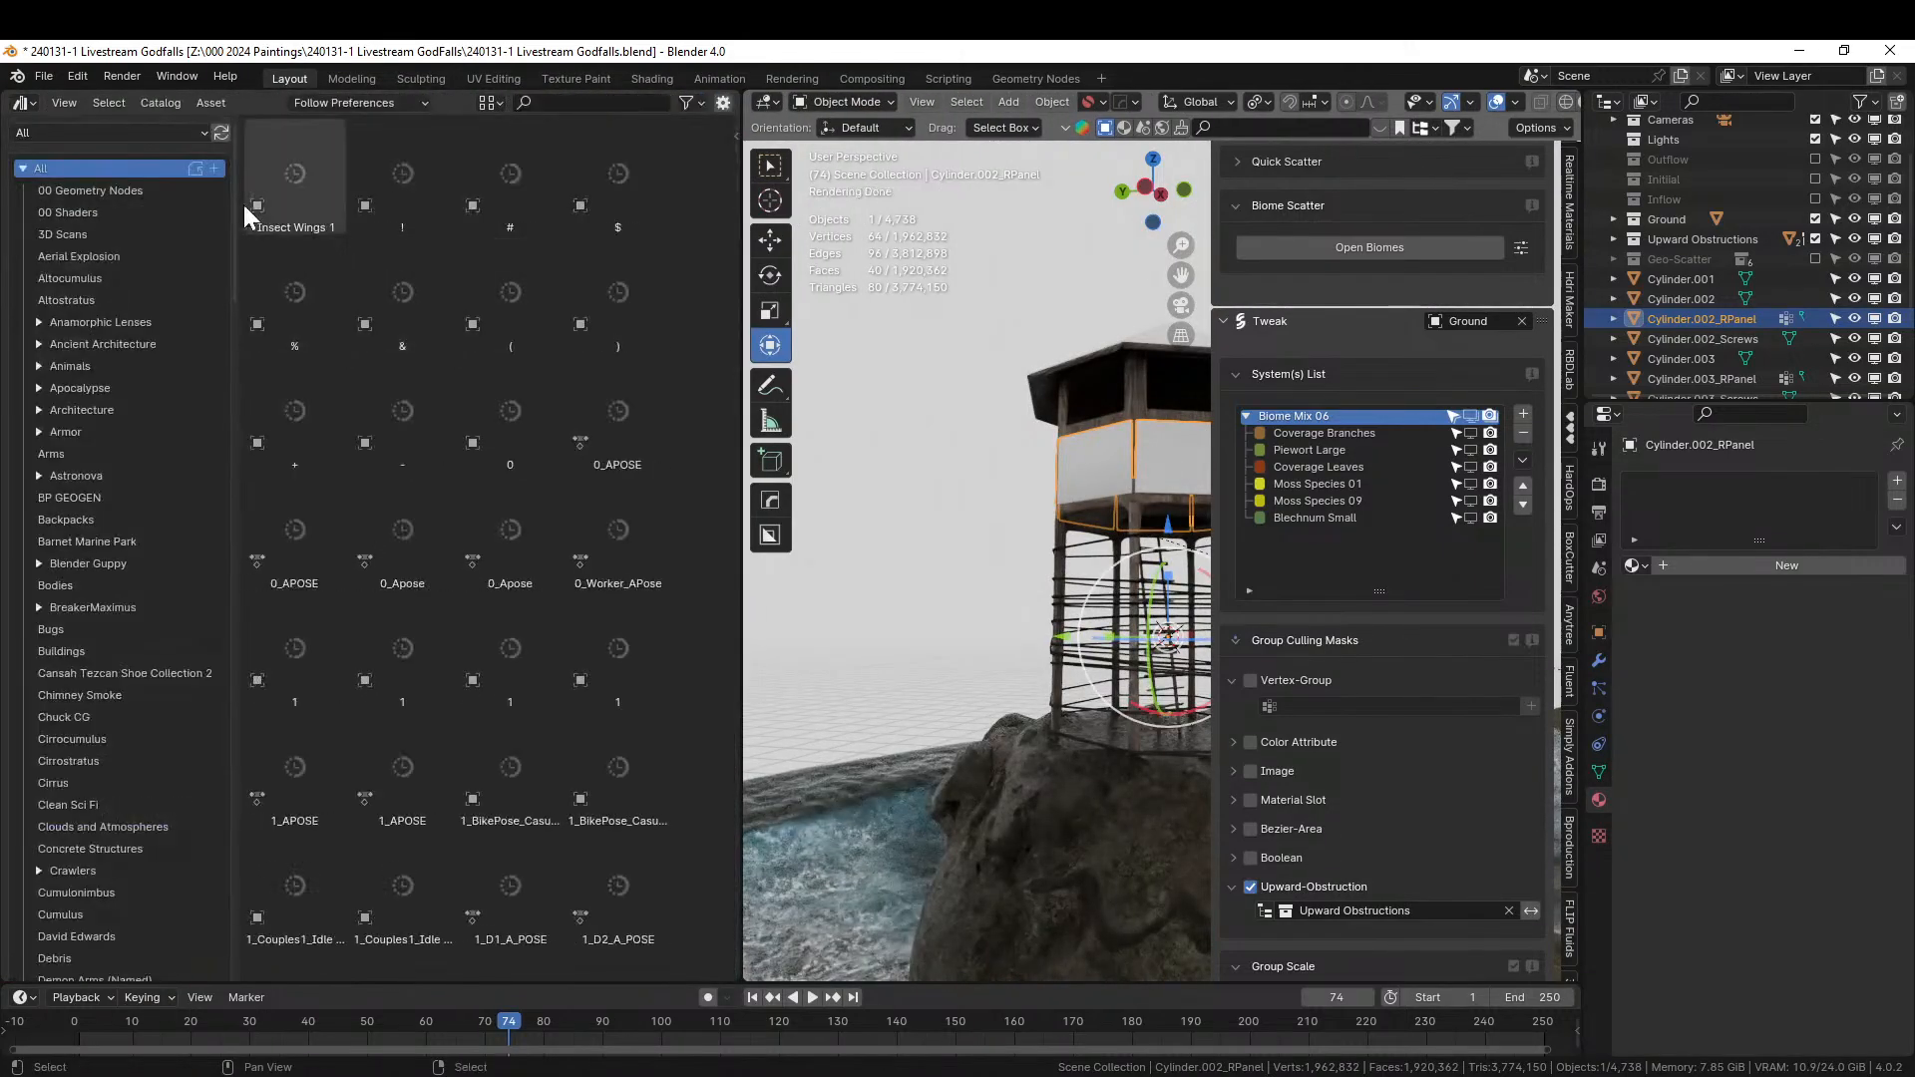
pyautogui.click(89, 131)
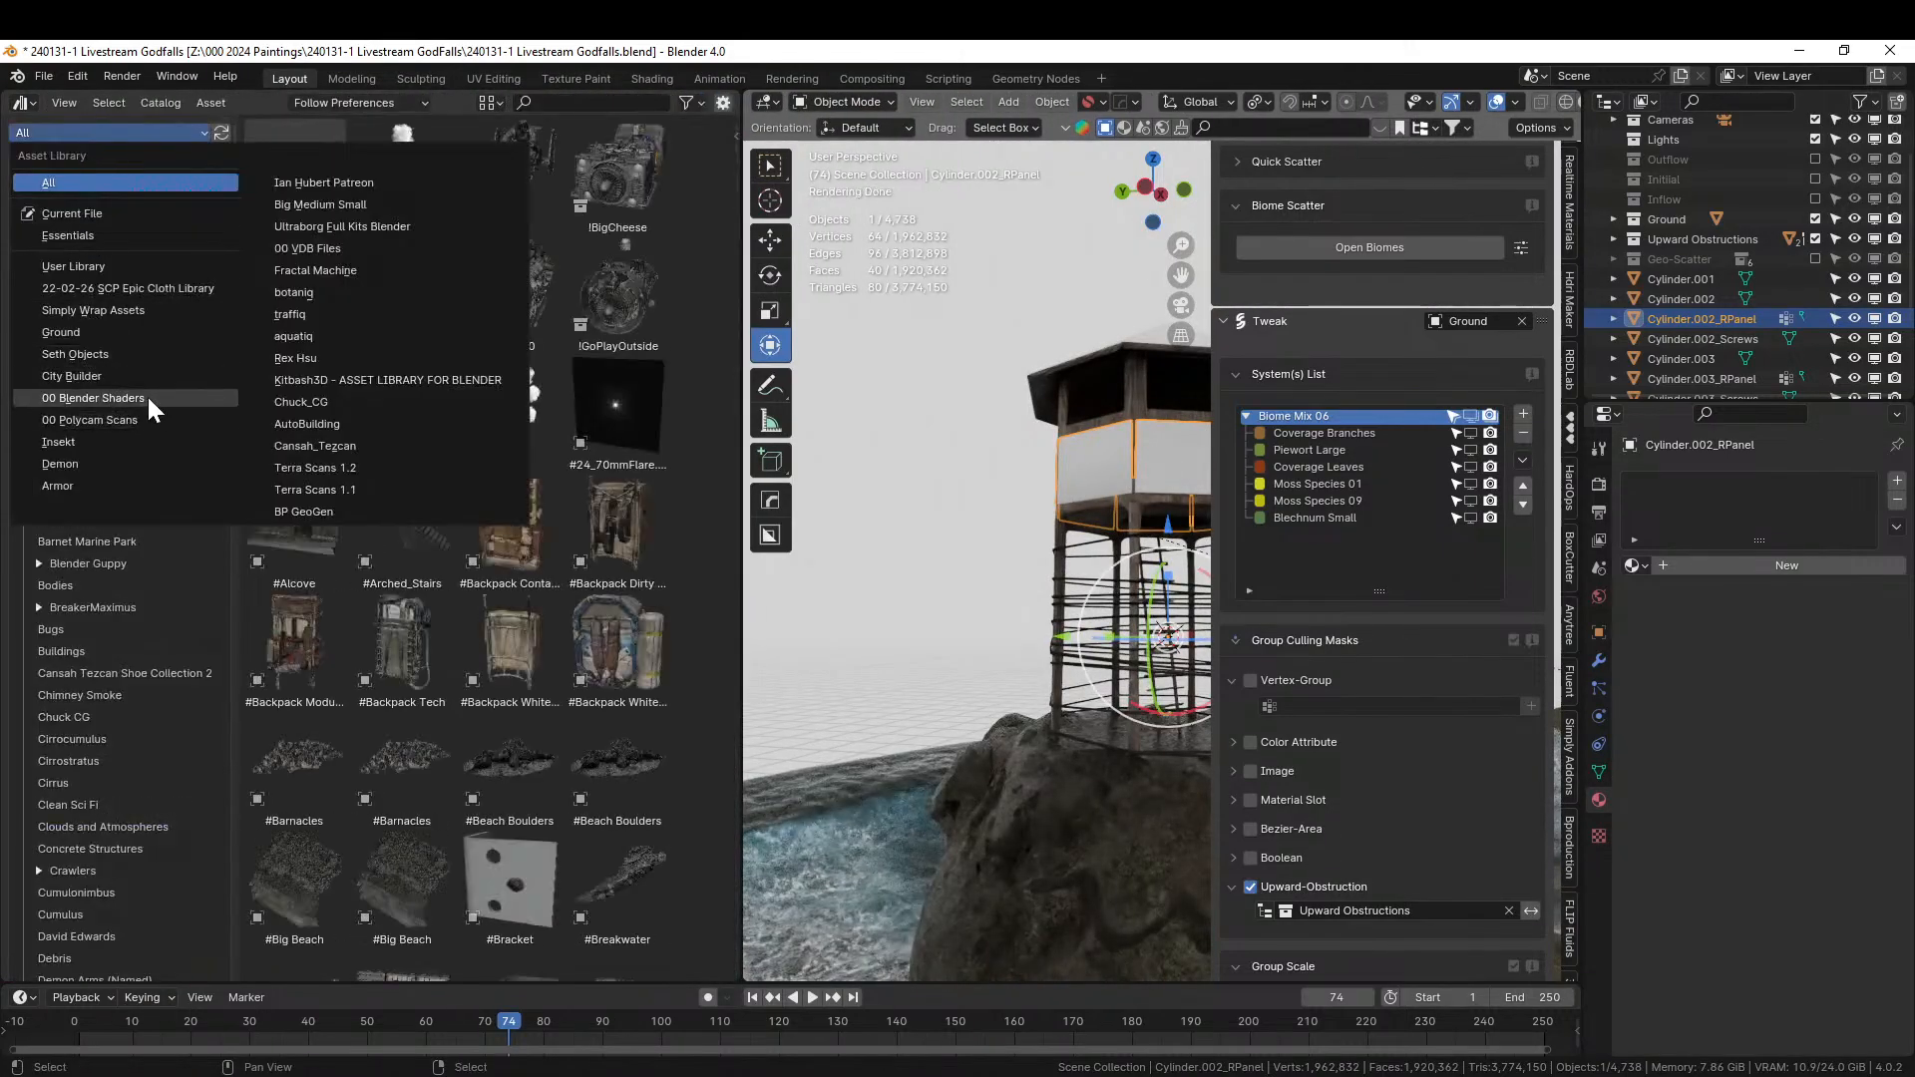
pyautogui.click(147, 396)
pyautogui.click(92, 280)
# Apply the Distressed Hull Texture material to the cabin's wall panels and inspect it up close.
pyautogui.moveTo(536, 429); pyautogui.dragTo(1113, 468)
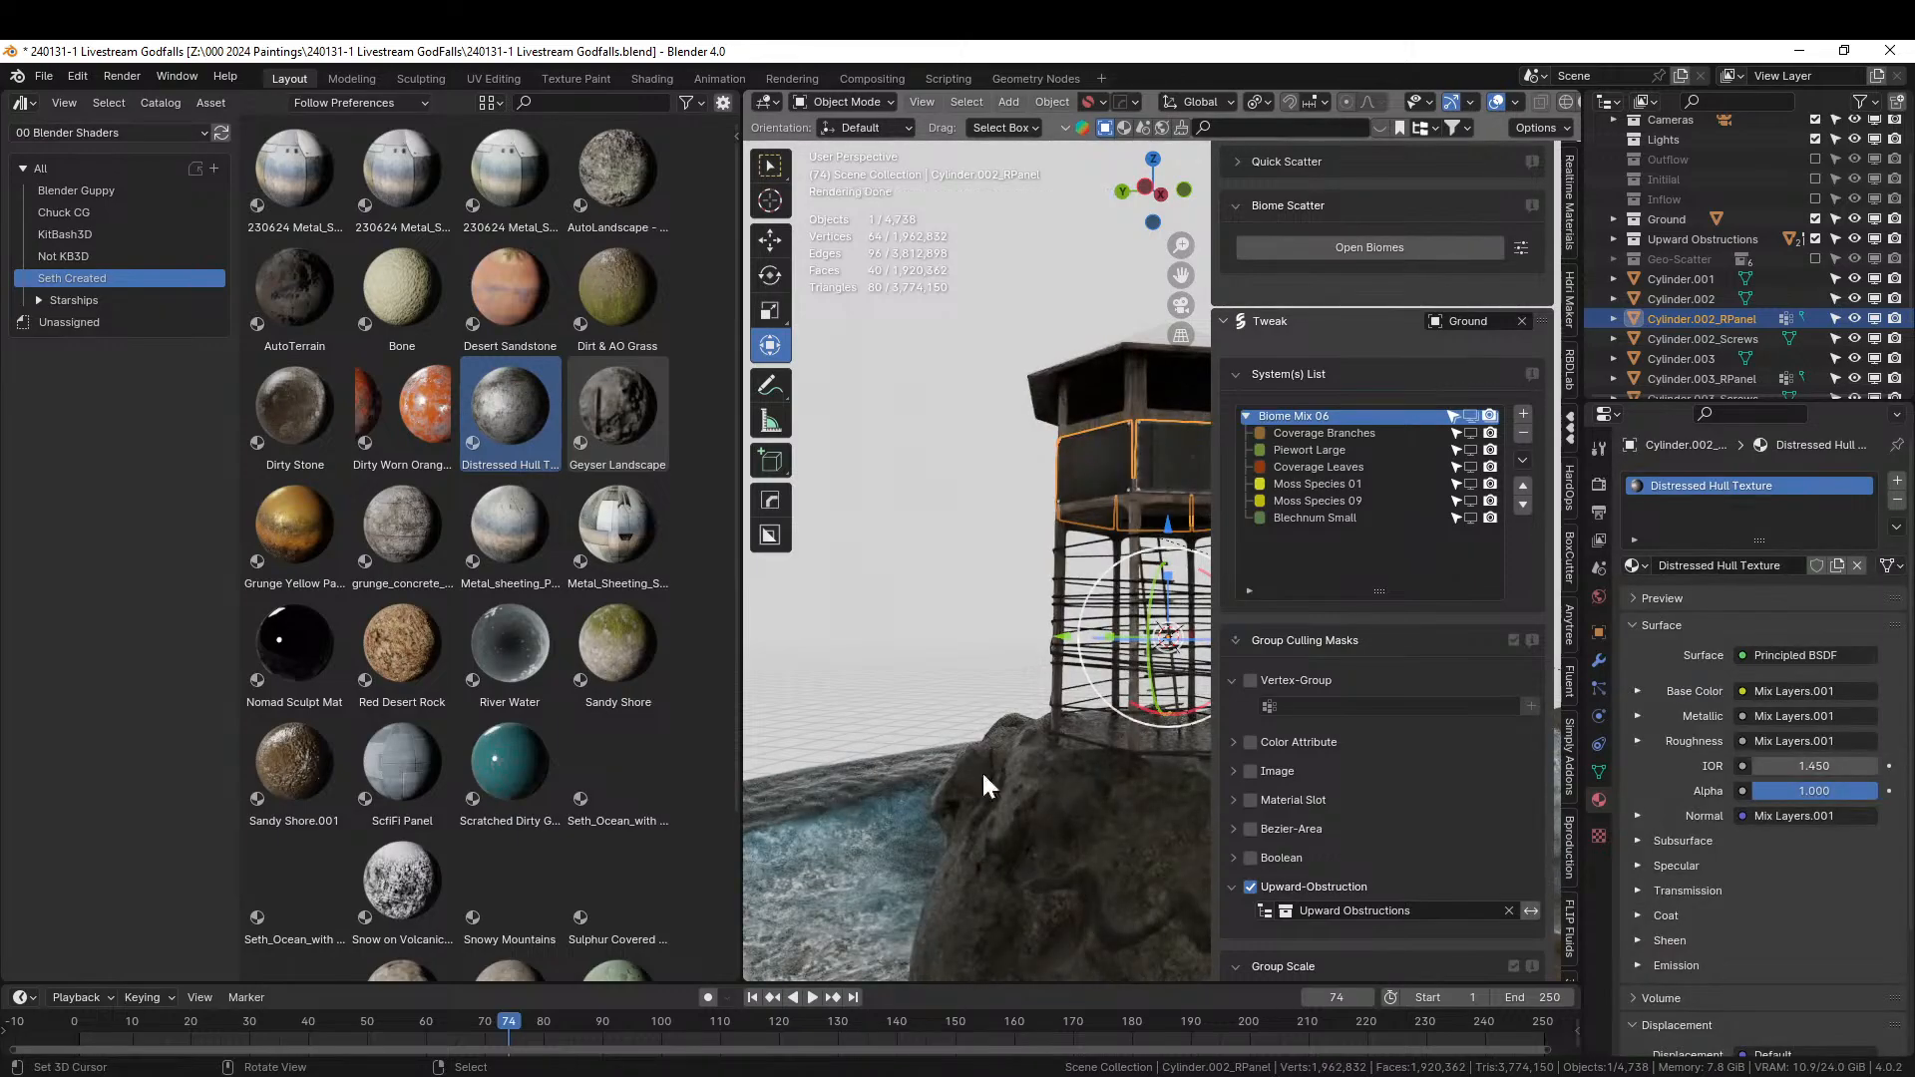
pyautogui.scroll(6, 1027, 600)
pyautogui.keyDown('shift'); pyautogui.moveTo(1026, 600); pyautogui.dragTo(877, 859, button='middle'); pyautogui.keyUp('shift')
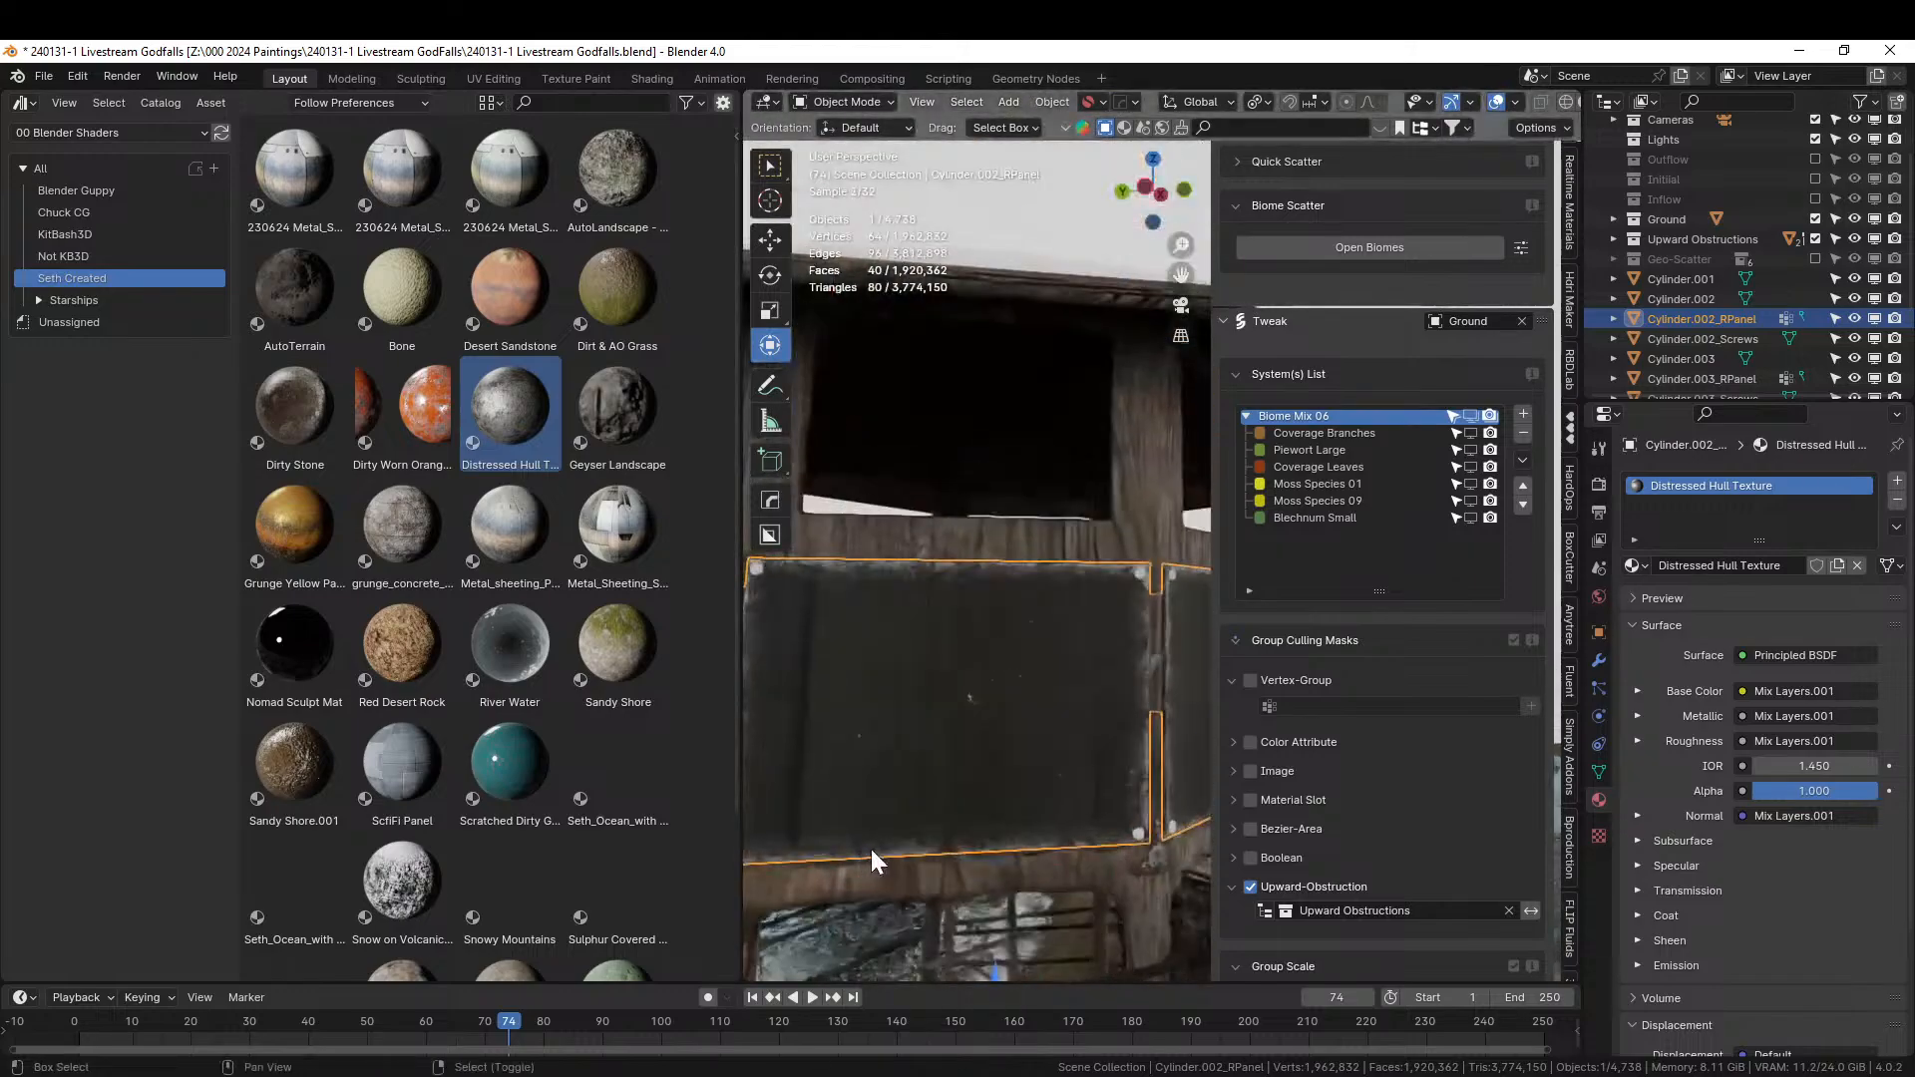
# Unwrap all faces of the cabin's wall panels with Smart UV Project at 66° and check the texture around the tower.
pyautogui.press('Tab')
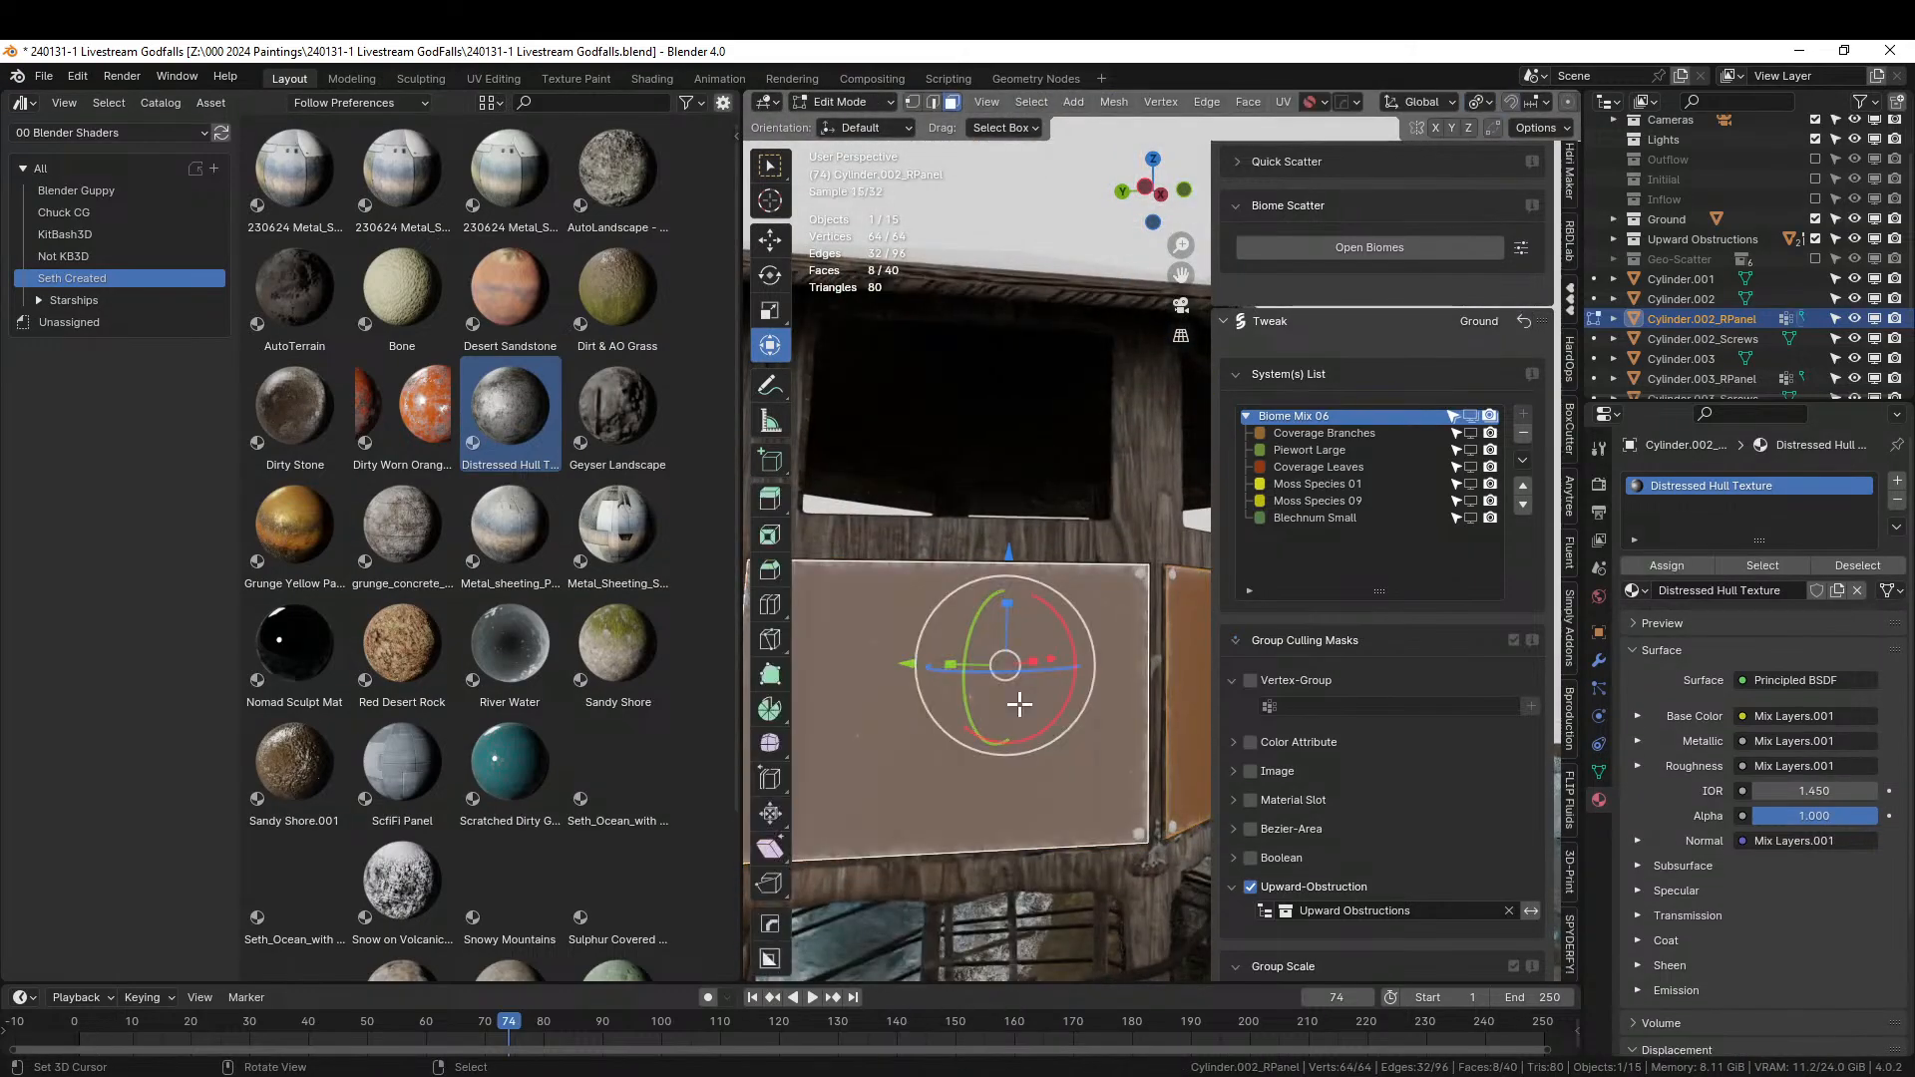
pyautogui.press('a')
pyautogui.press('u')
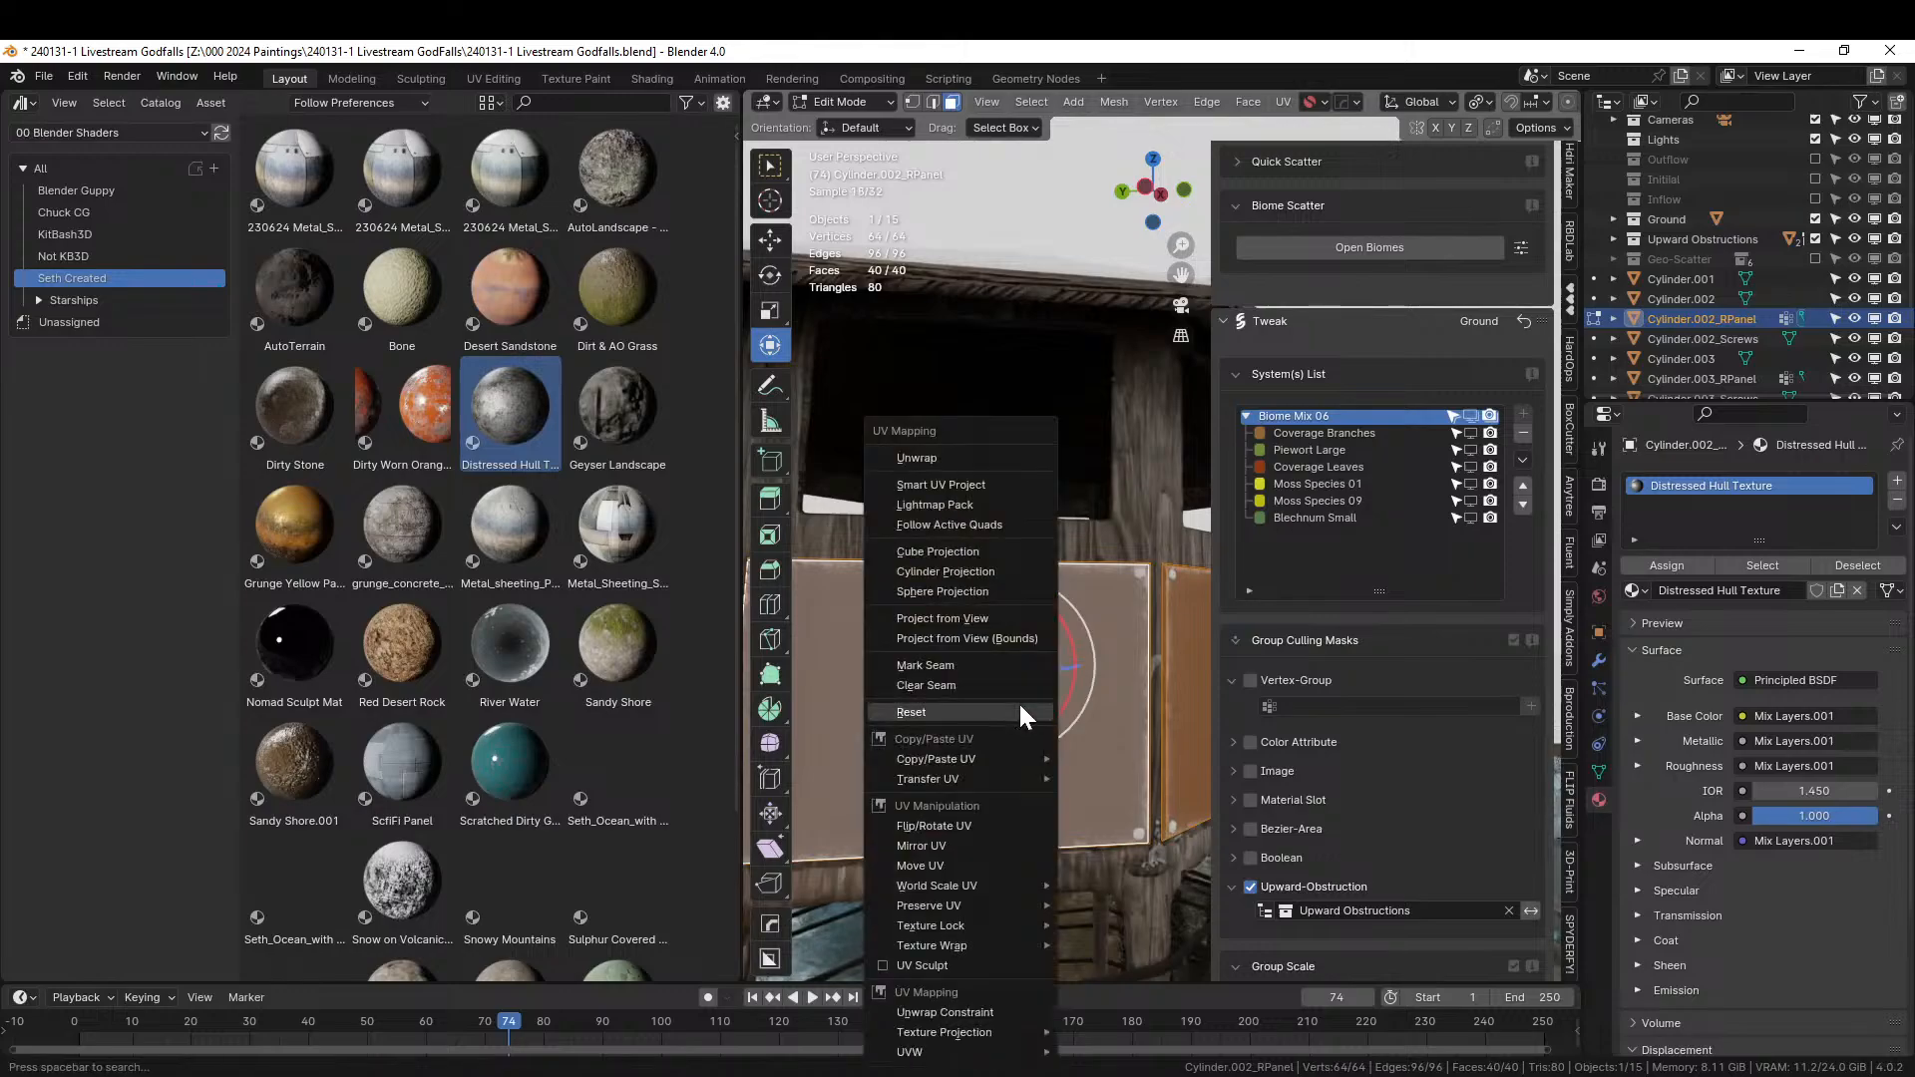
pyautogui.click(992, 486)
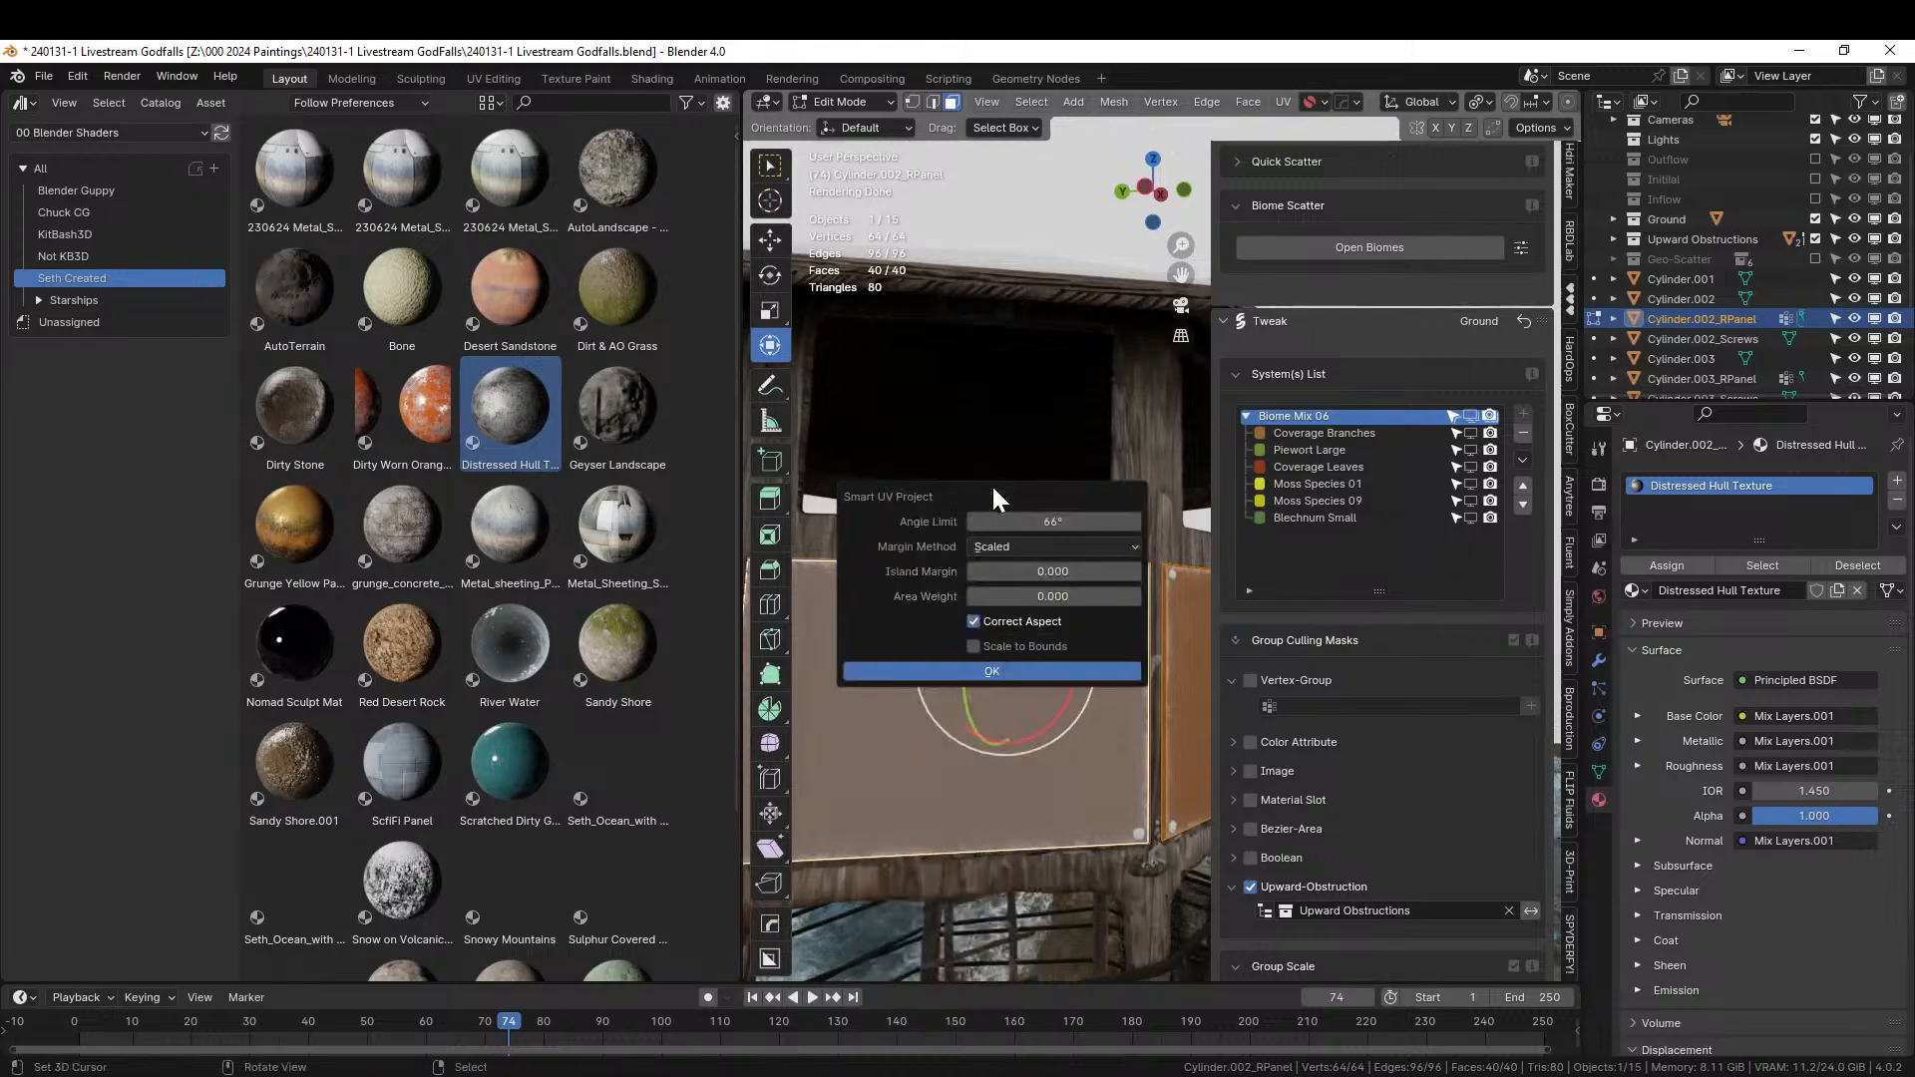
pyautogui.click(991, 675)
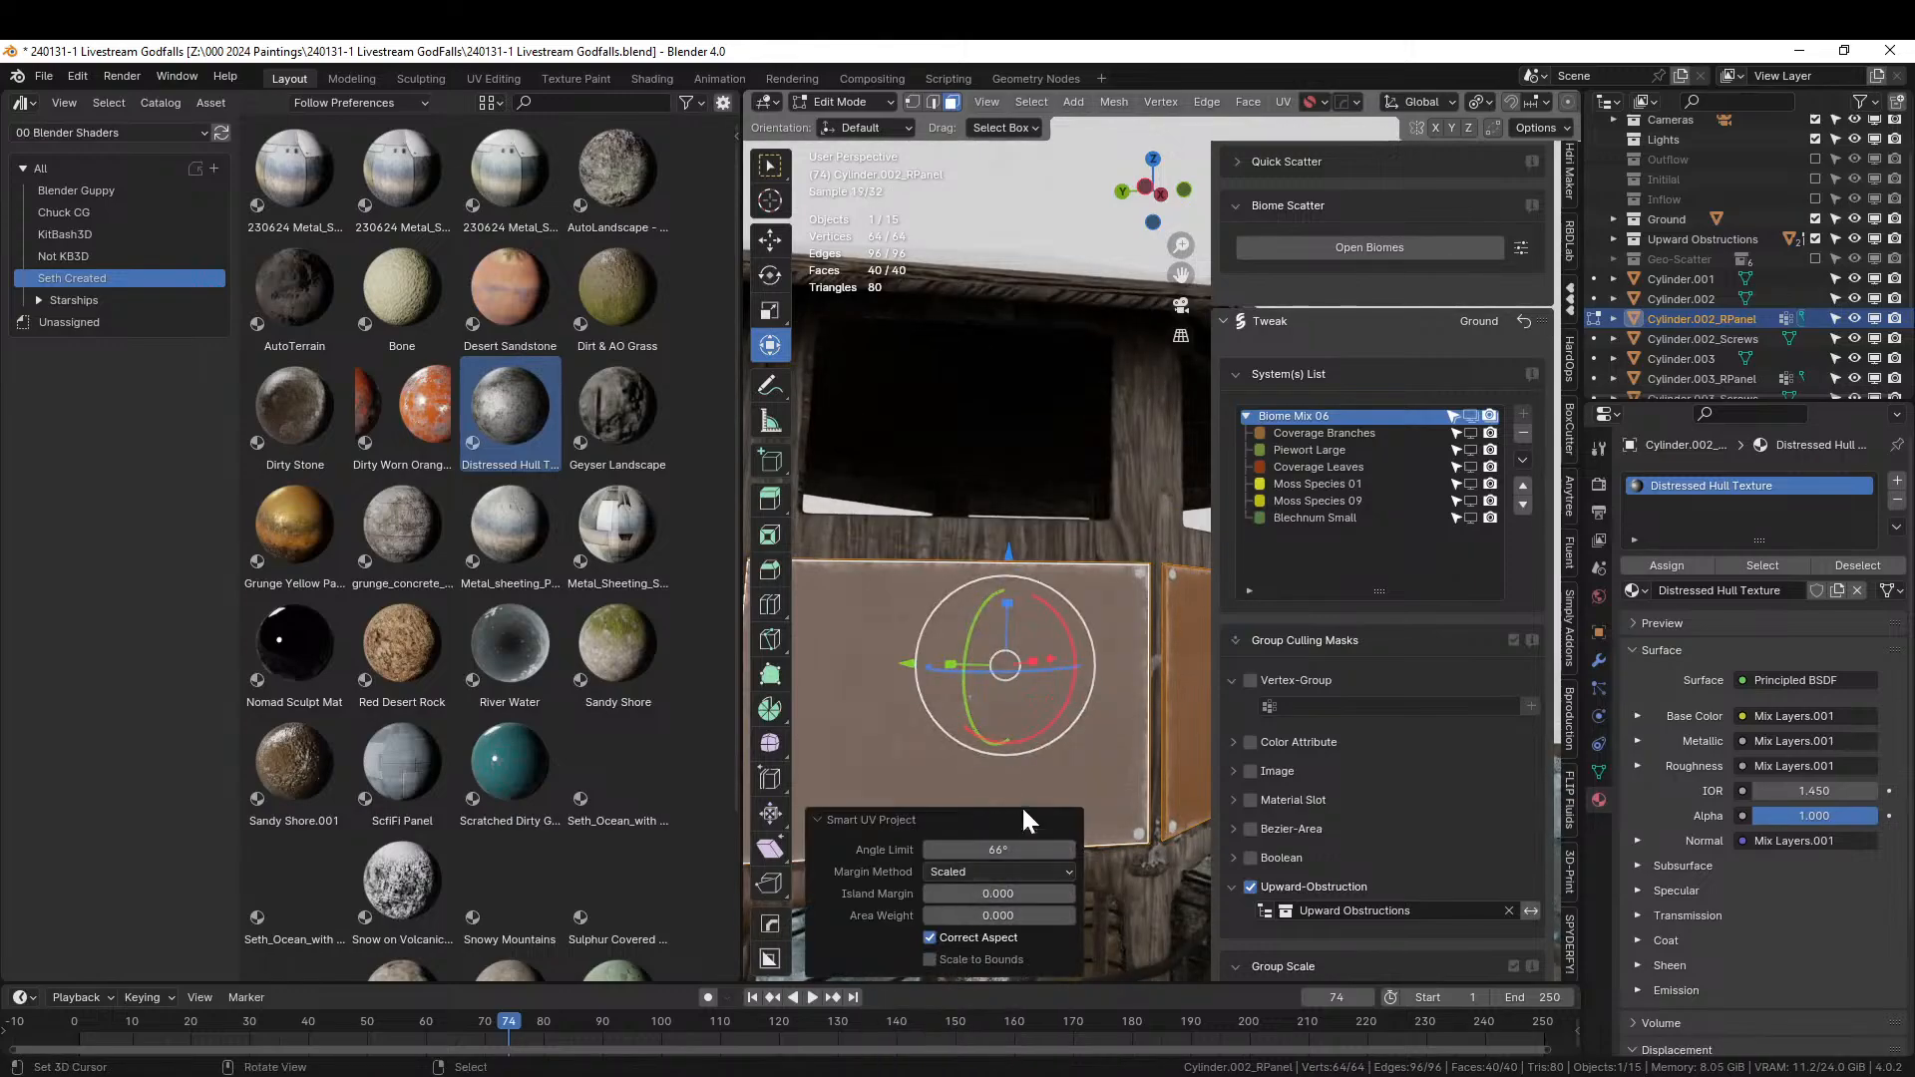
pyautogui.press('Tab')
pyautogui.scroll(-6, 1038, 696)
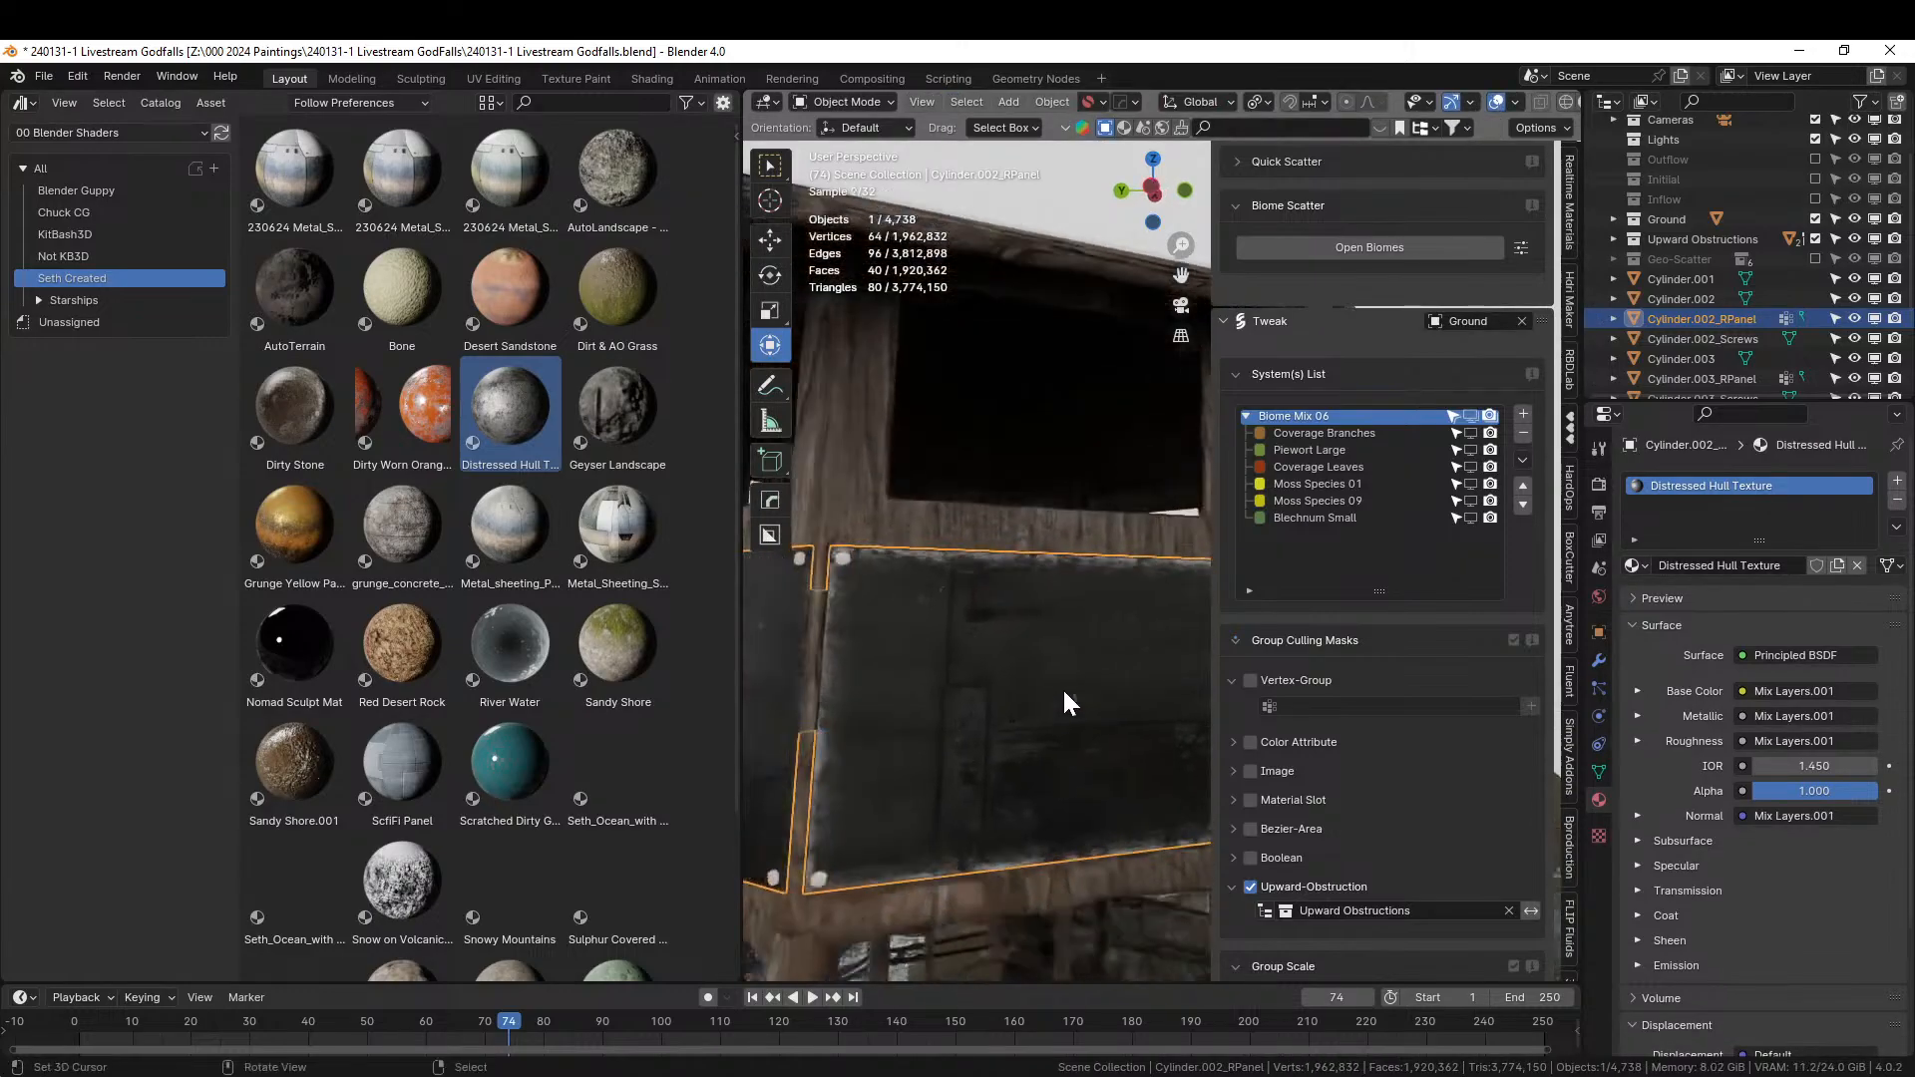
pyautogui.moveTo(1008, 698); pyautogui.dragTo(855, 653, button='middle')
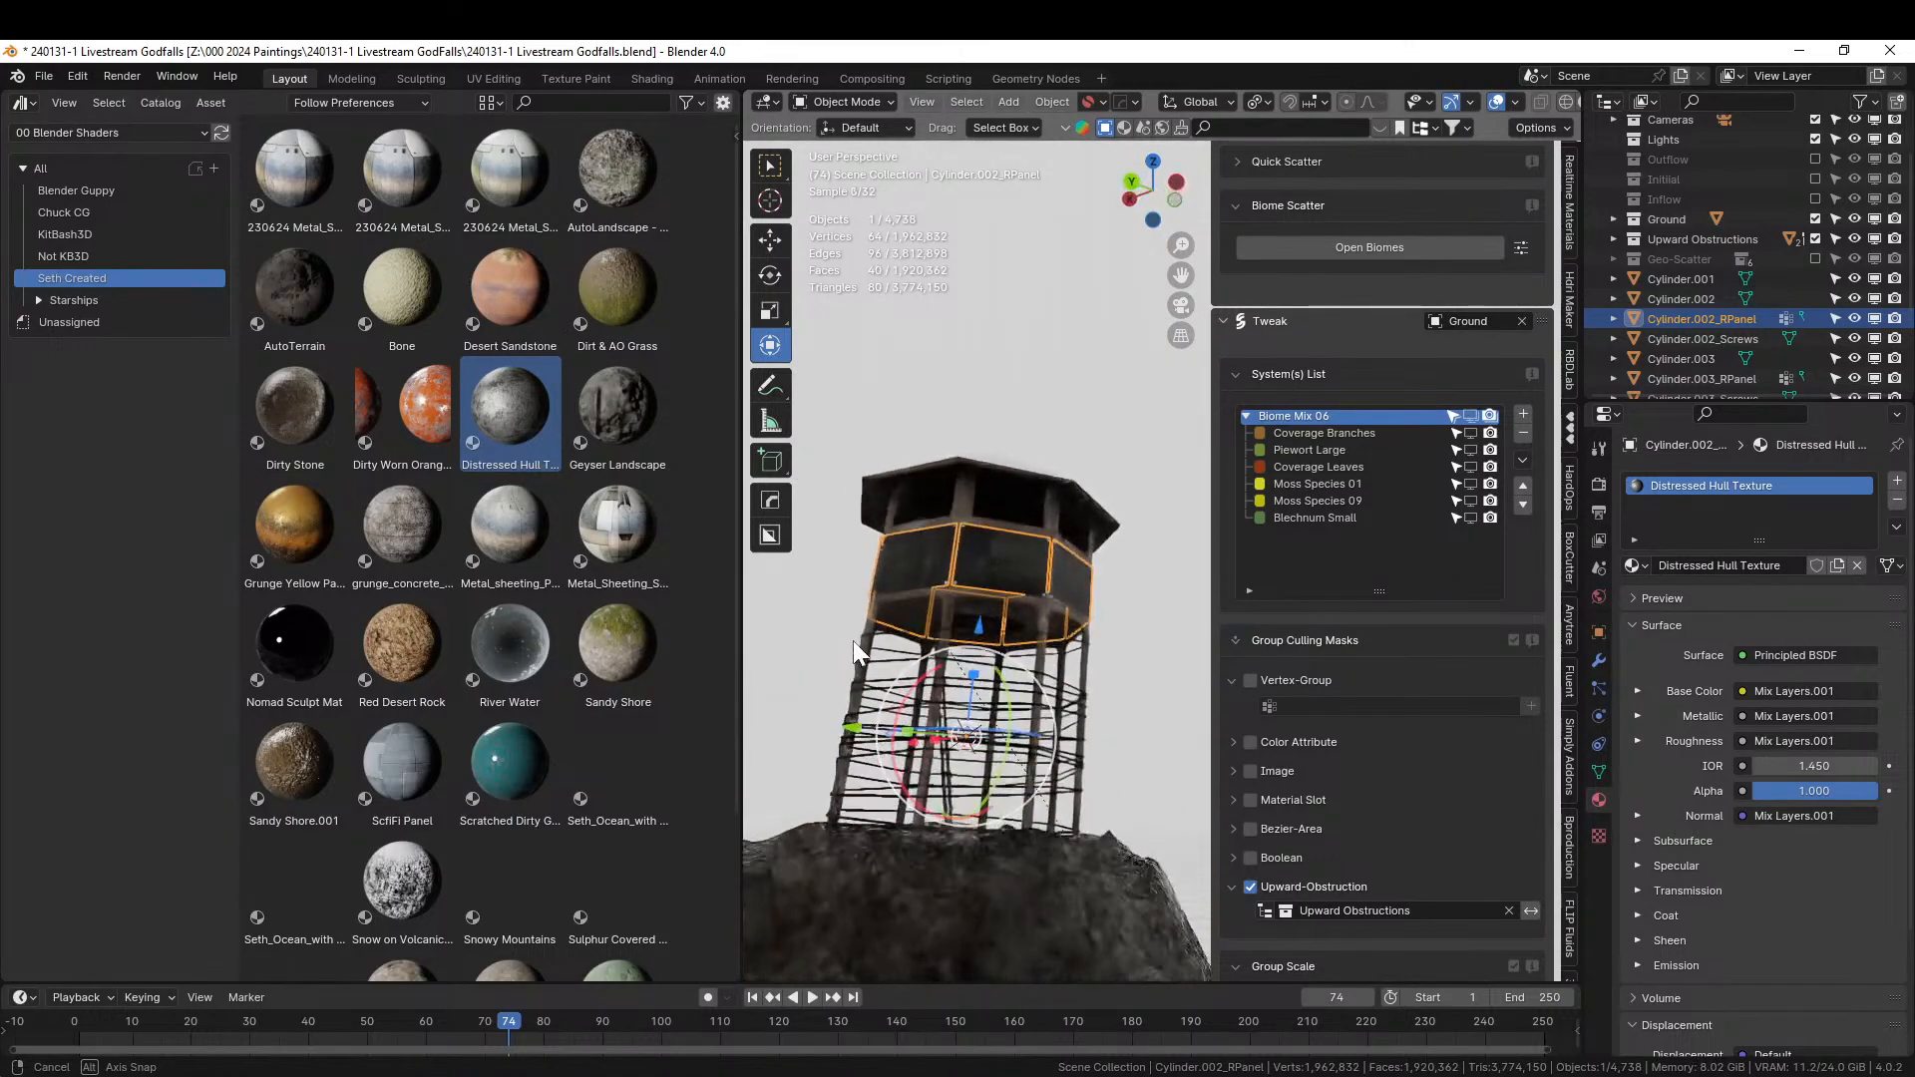
pyautogui.scroll(5, 855, 653)
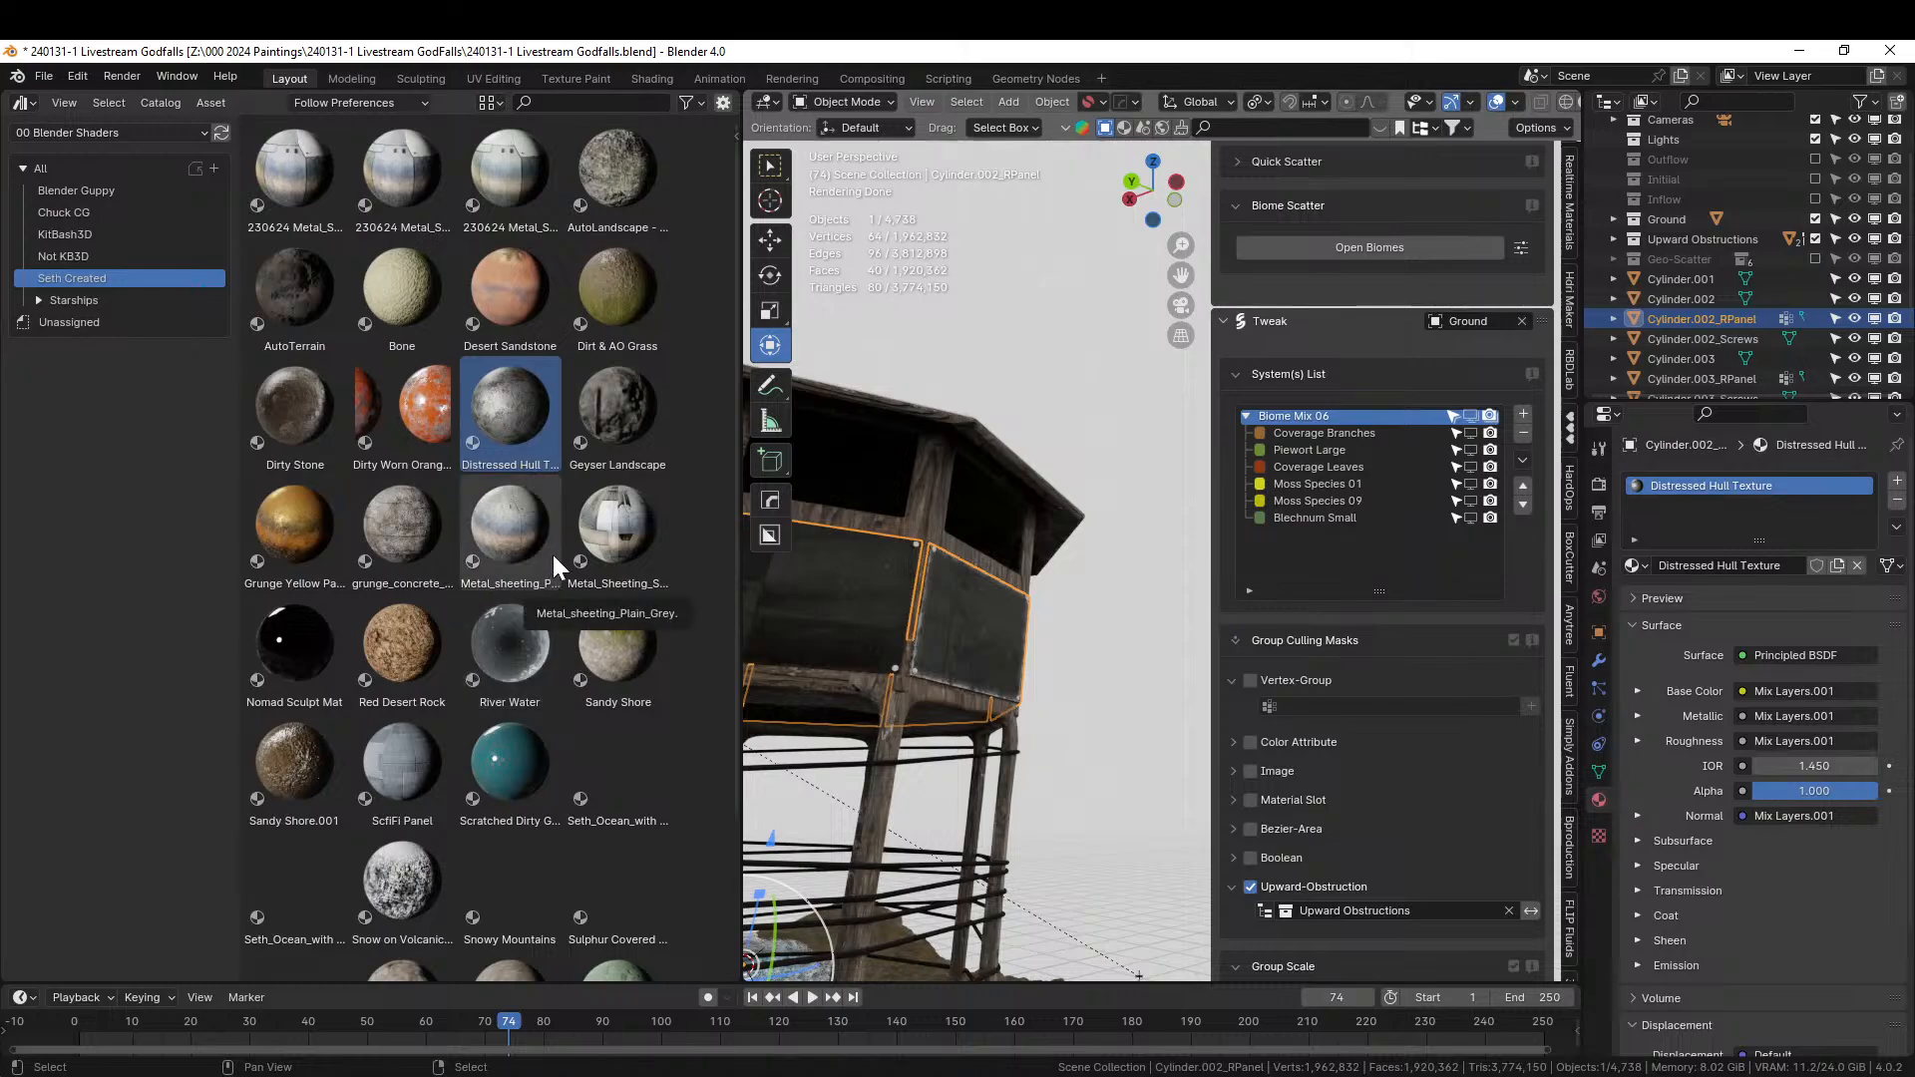
# Apply the Wasteland MetalRustyUV material from the asset library to the cabin's wall panels and inspect the rust up close.
pyautogui.scroll(-2, 554, 555)
pyautogui.scroll(-2, 555, 566)
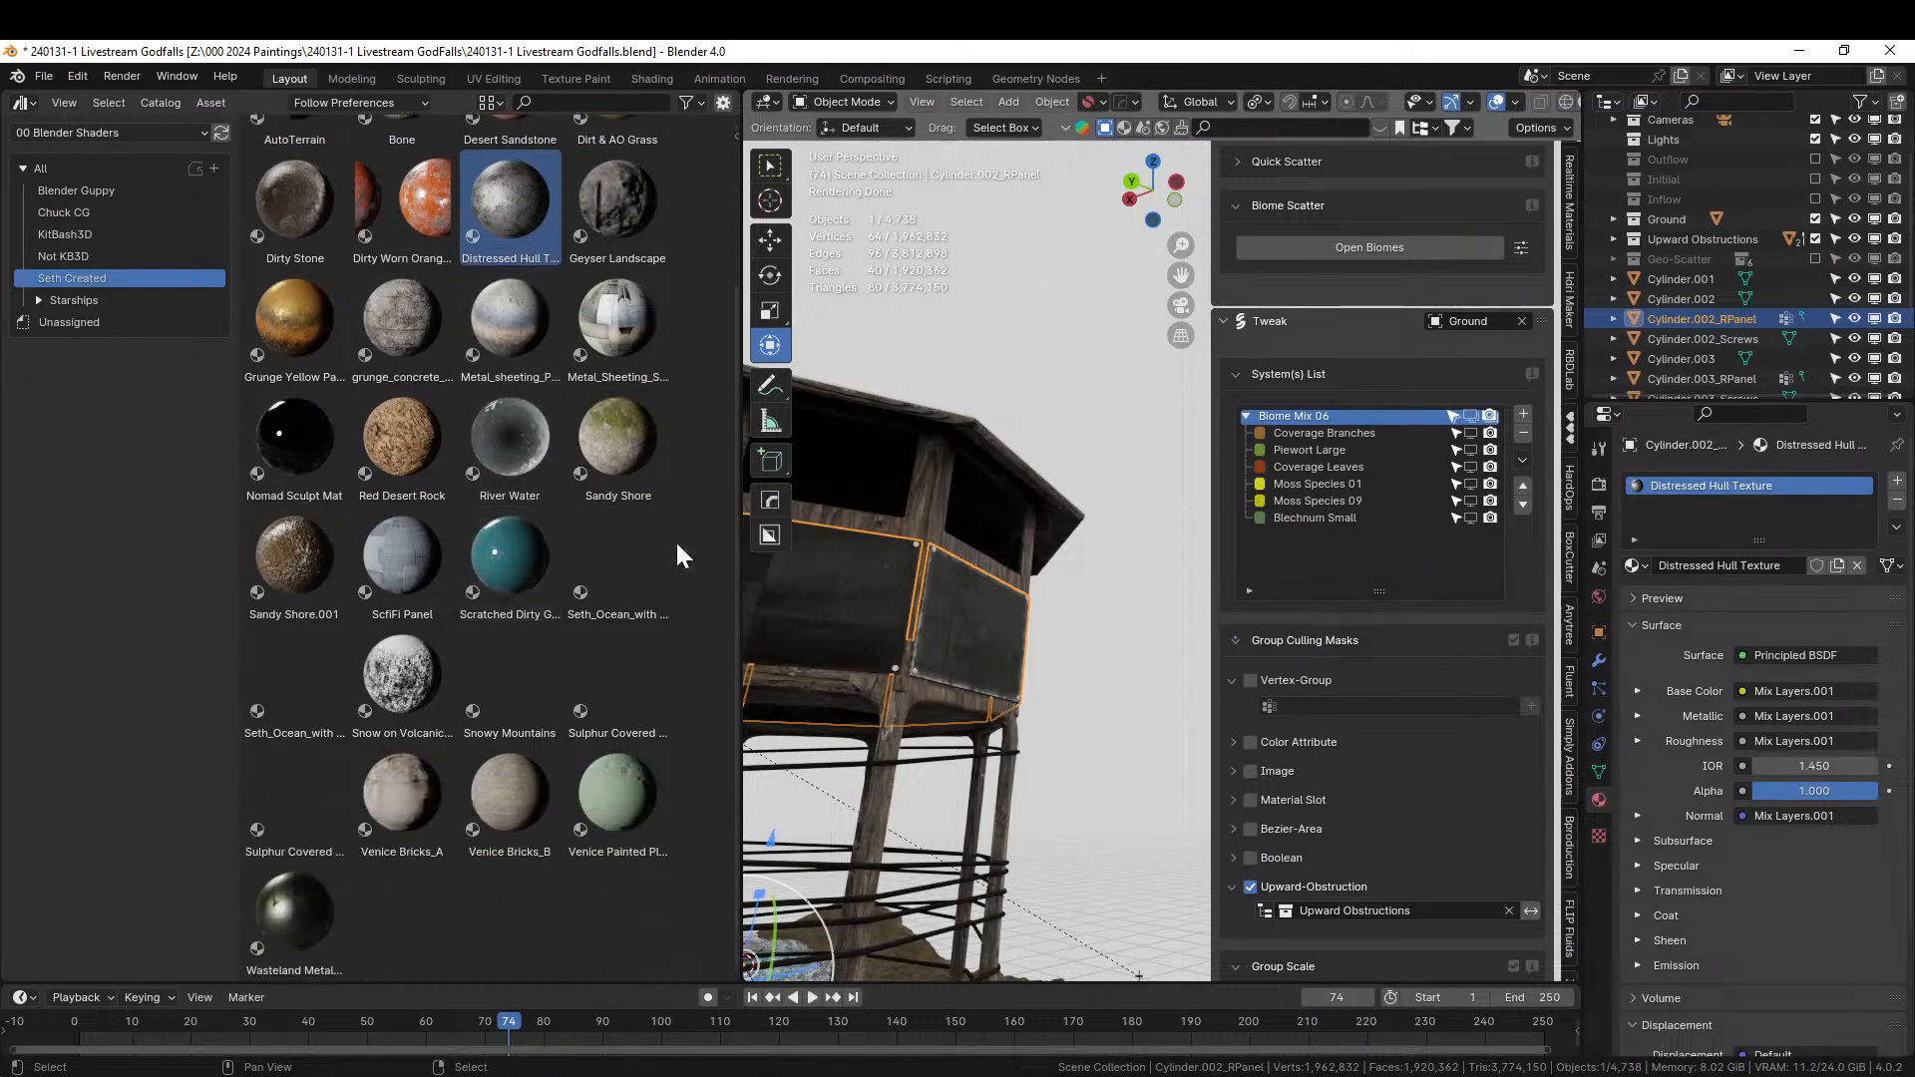
pyautogui.moveTo(317, 888); pyautogui.dragTo(847, 594)
pyautogui.moveTo(896, 624); pyautogui.dragTo(1016, 644, button='middle')
pyautogui.keyDown('shift'); pyautogui.moveTo(919, 696); pyautogui.dragTo(1133, 696, button='middle'); pyautogui.keyUp('shift')
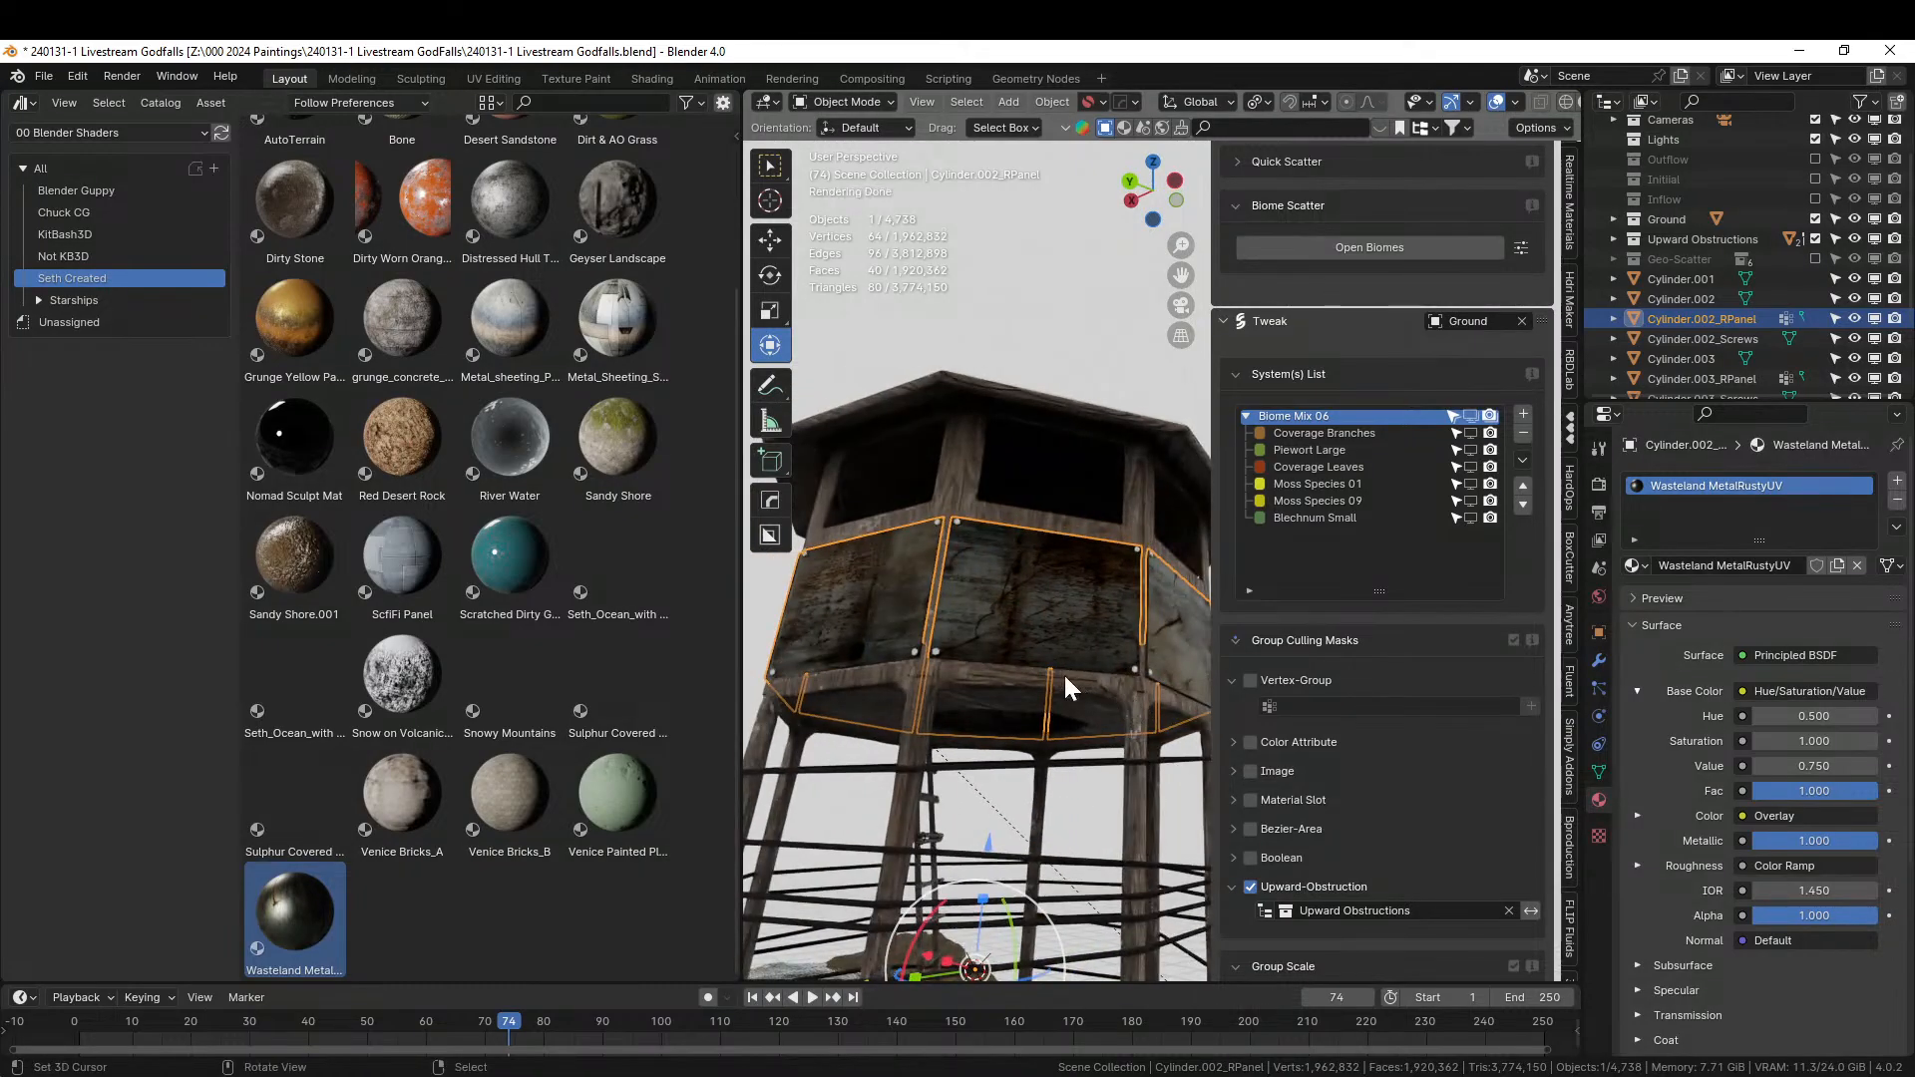
pyautogui.scroll(4, 1035, 693)
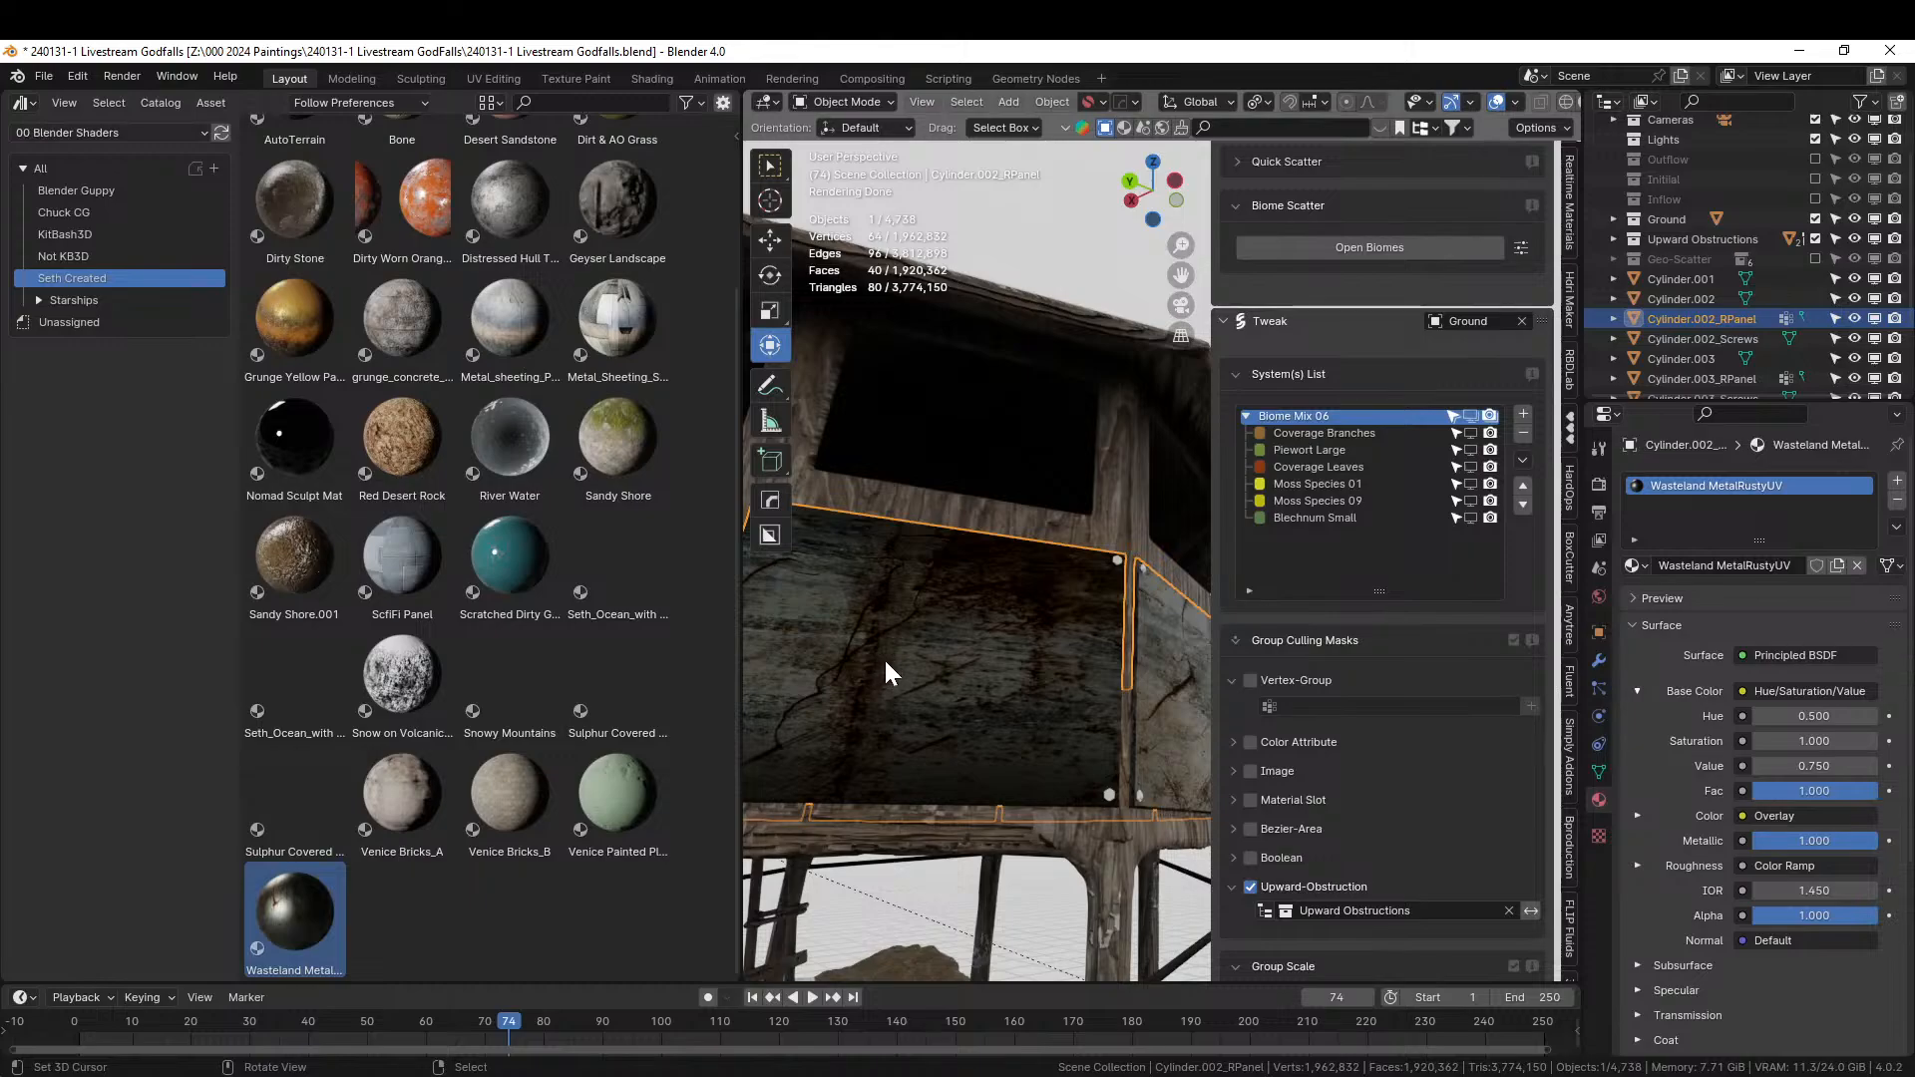
pyautogui.scroll(-2, 884, 656)
# Unwrap the screws on the cabin's wall panels with Cube Projection.
pyautogui.click(1033, 536)
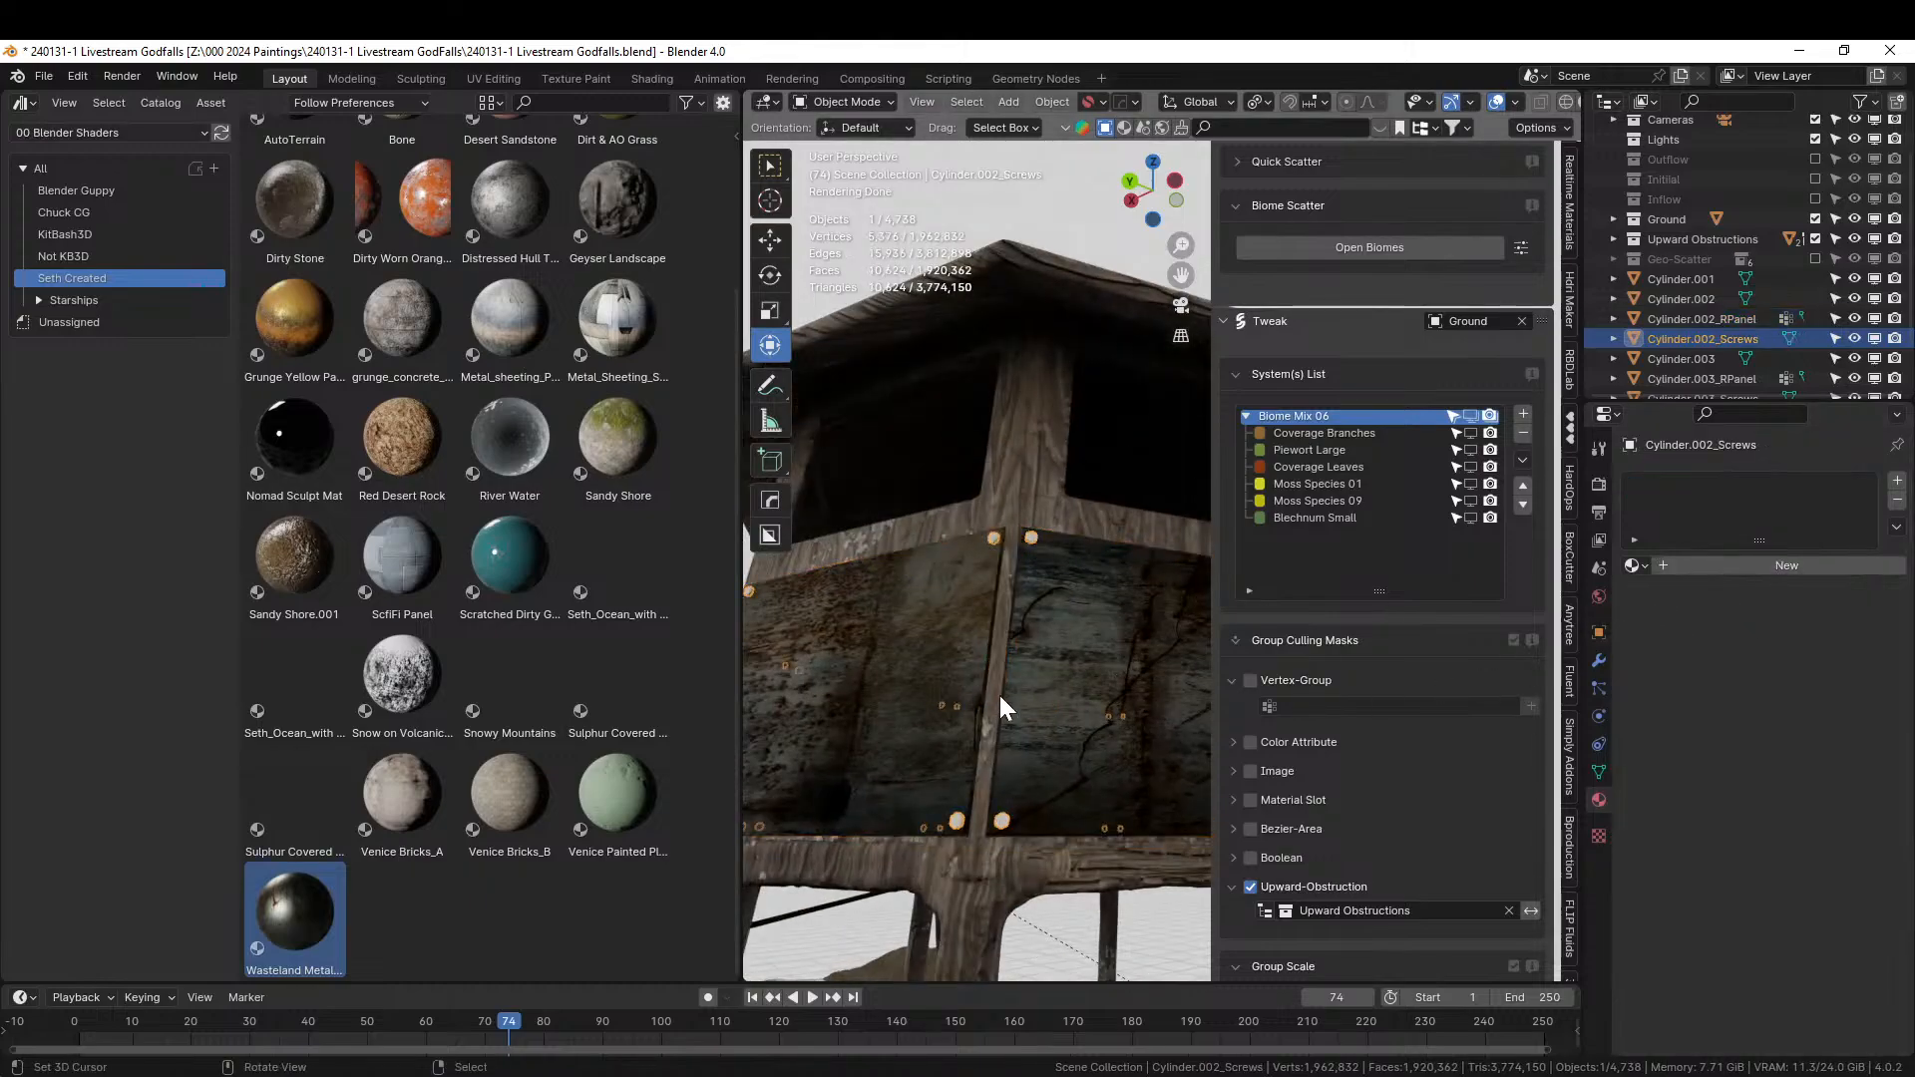
pyautogui.press('Tab')
pyautogui.press('u')
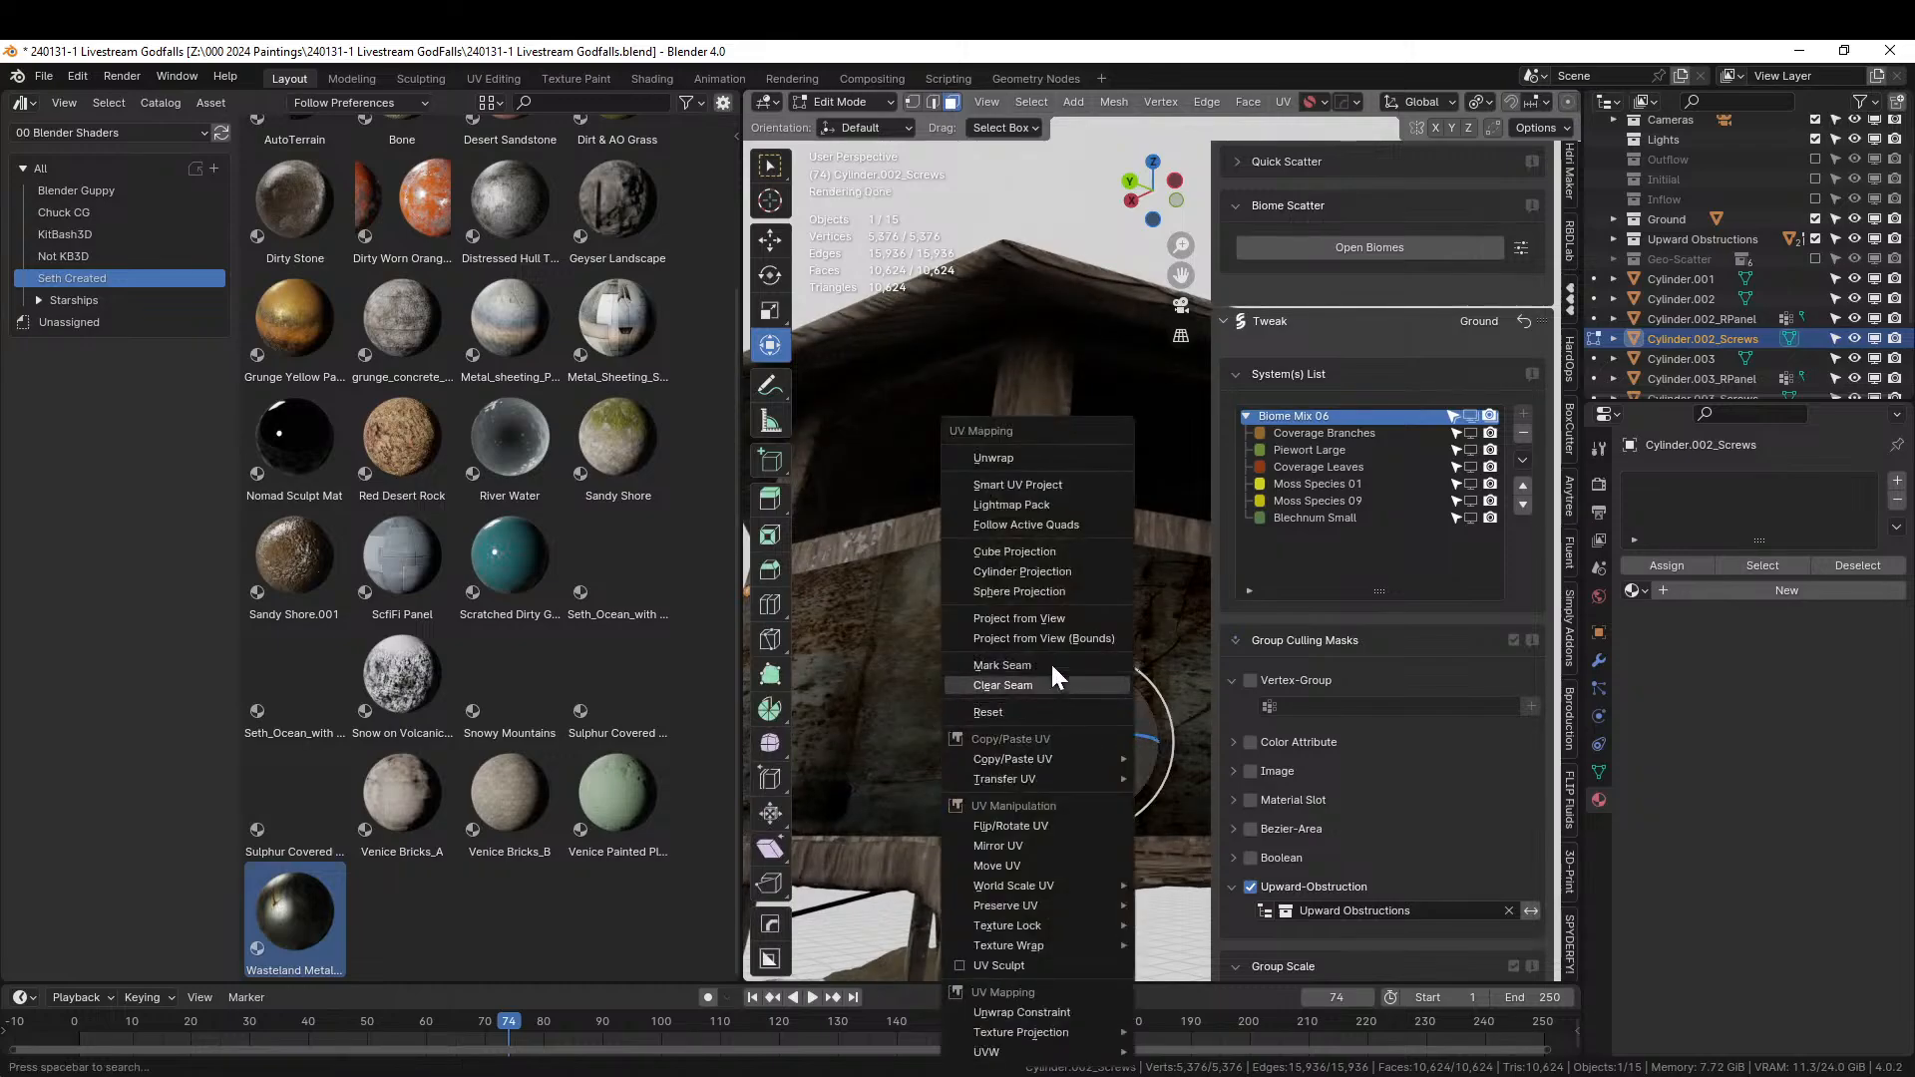
pyautogui.click(1051, 553)
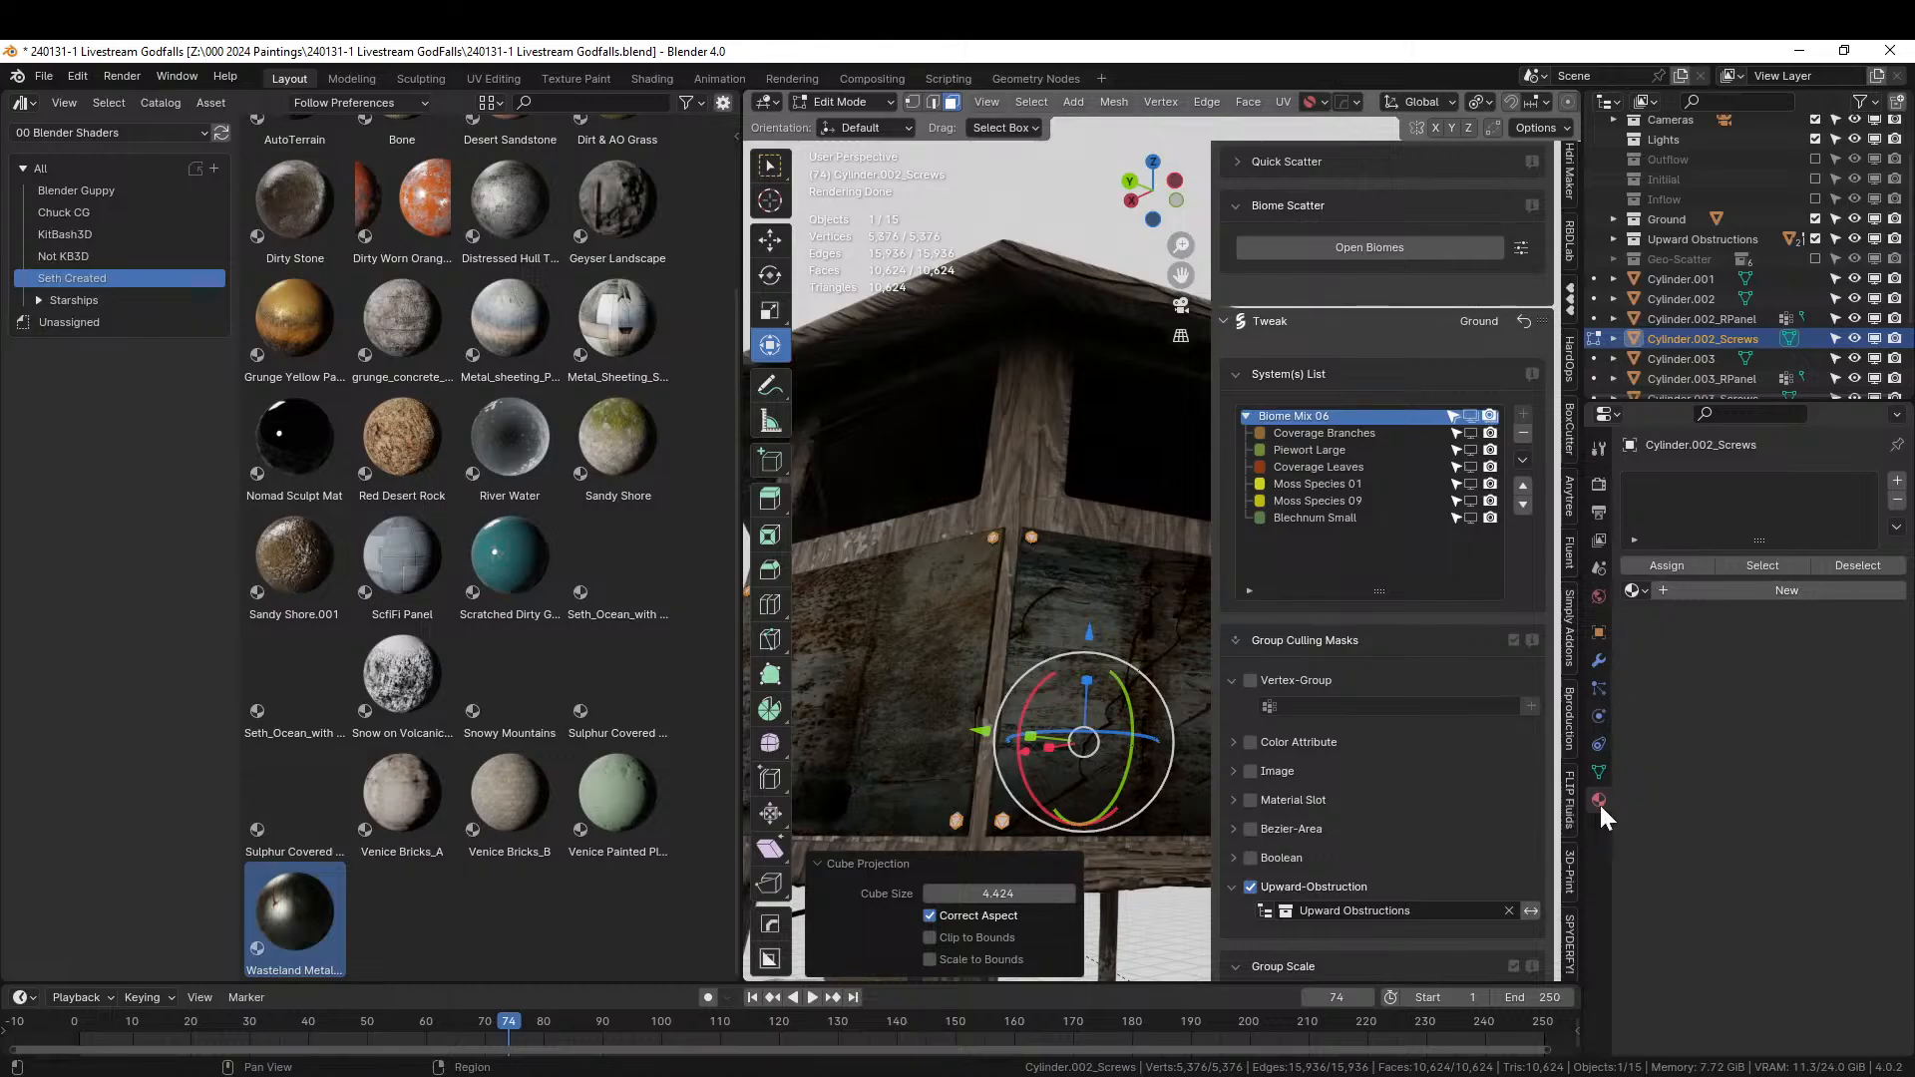
# Assign the Wasteland MetalRustyUV material to the wall panel screws, deselect their faces and return to Object Mode.
pyautogui.click(1632, 591)
pyautogui.write('waste')
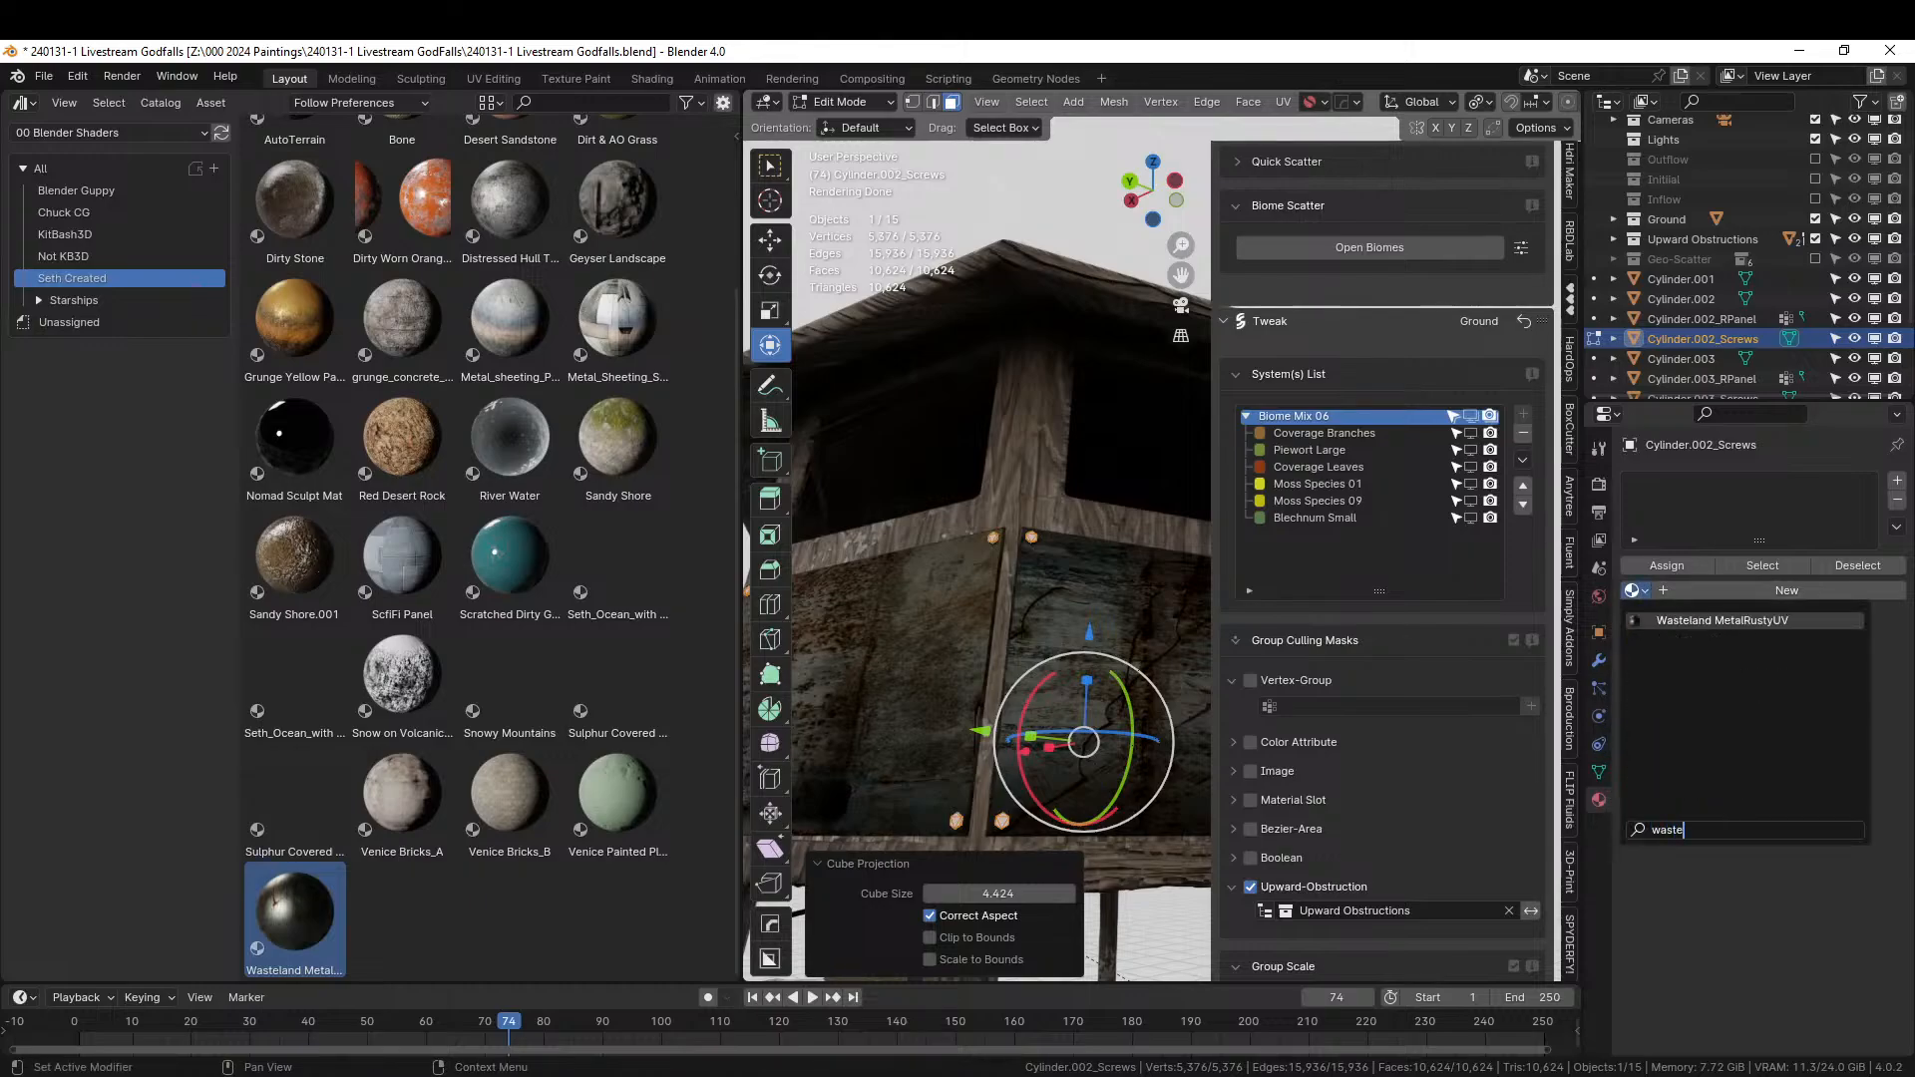
pyautogui.click(1757, 622)
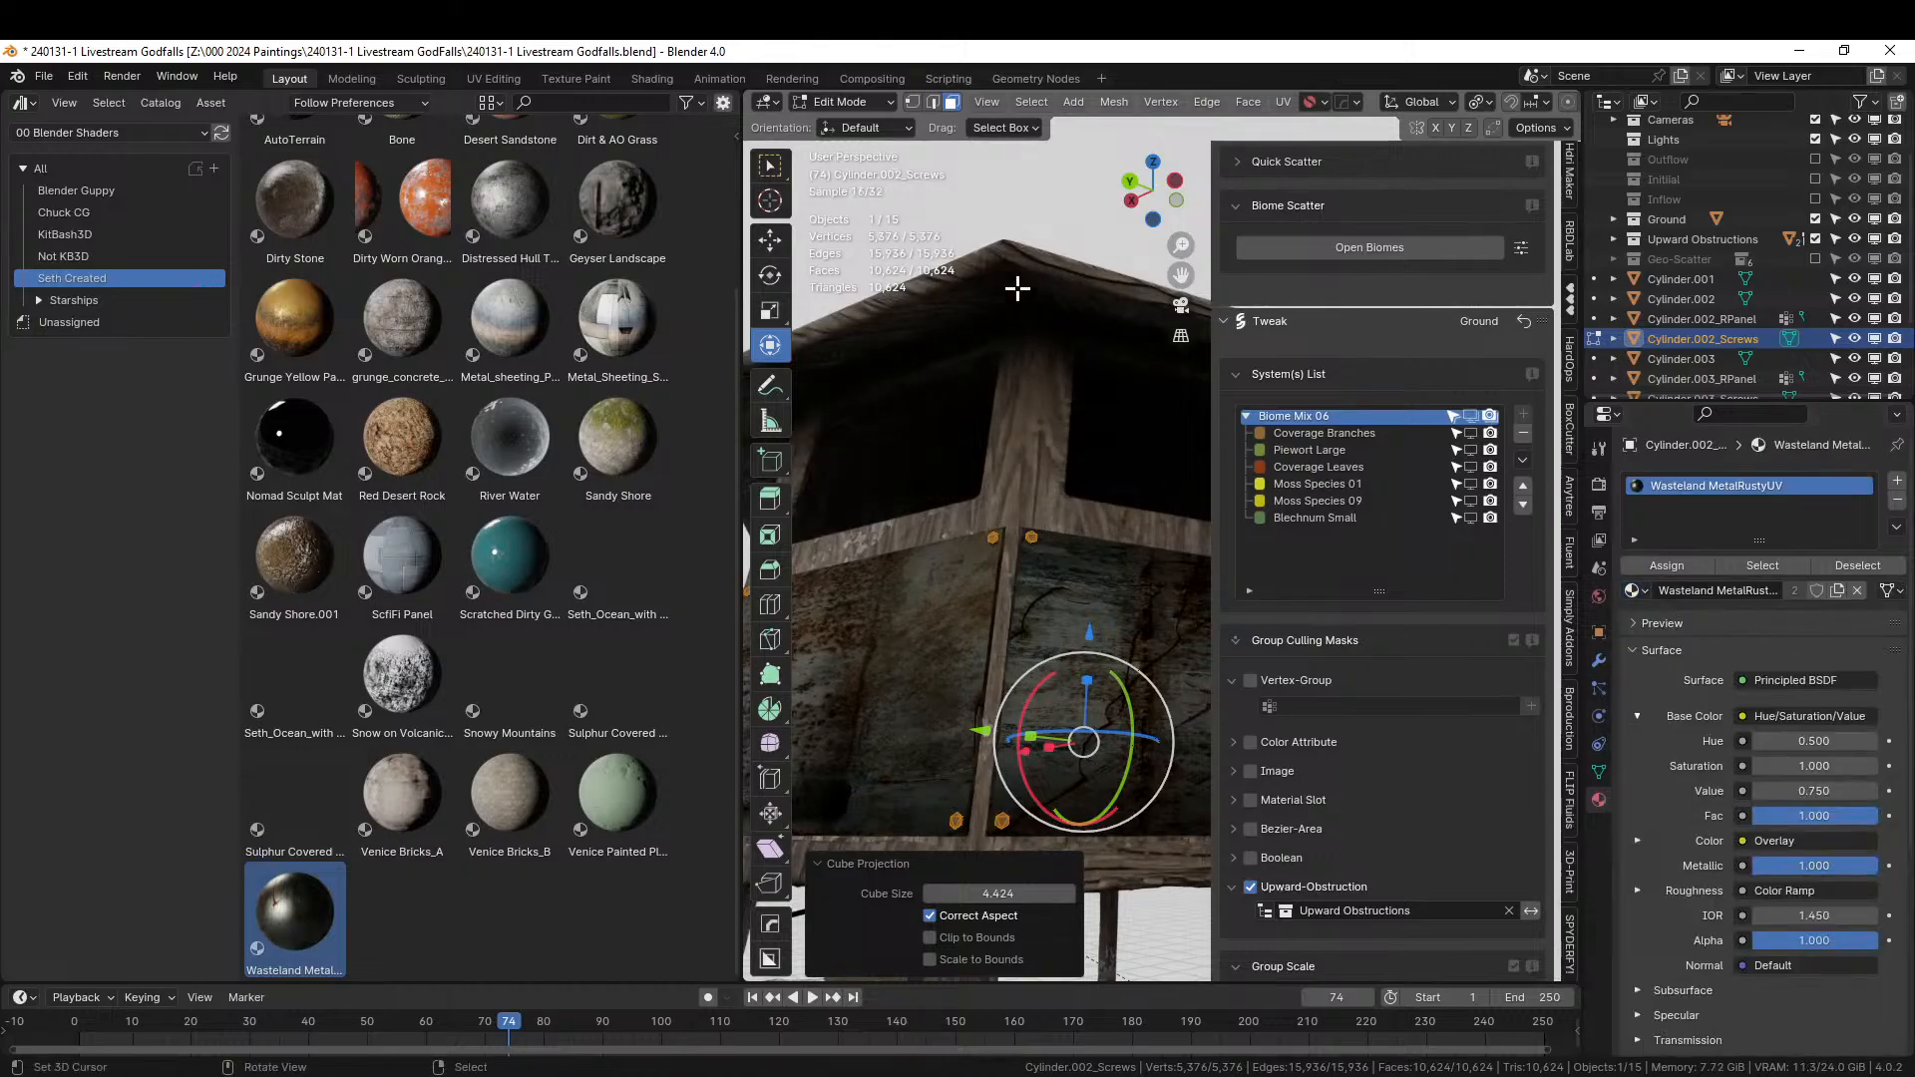
pyautogui.hotkey('alt', 'a')
pyautogui.moveTo(1023, 387); pyautogui.dragTo(1043, 518, button='middle')
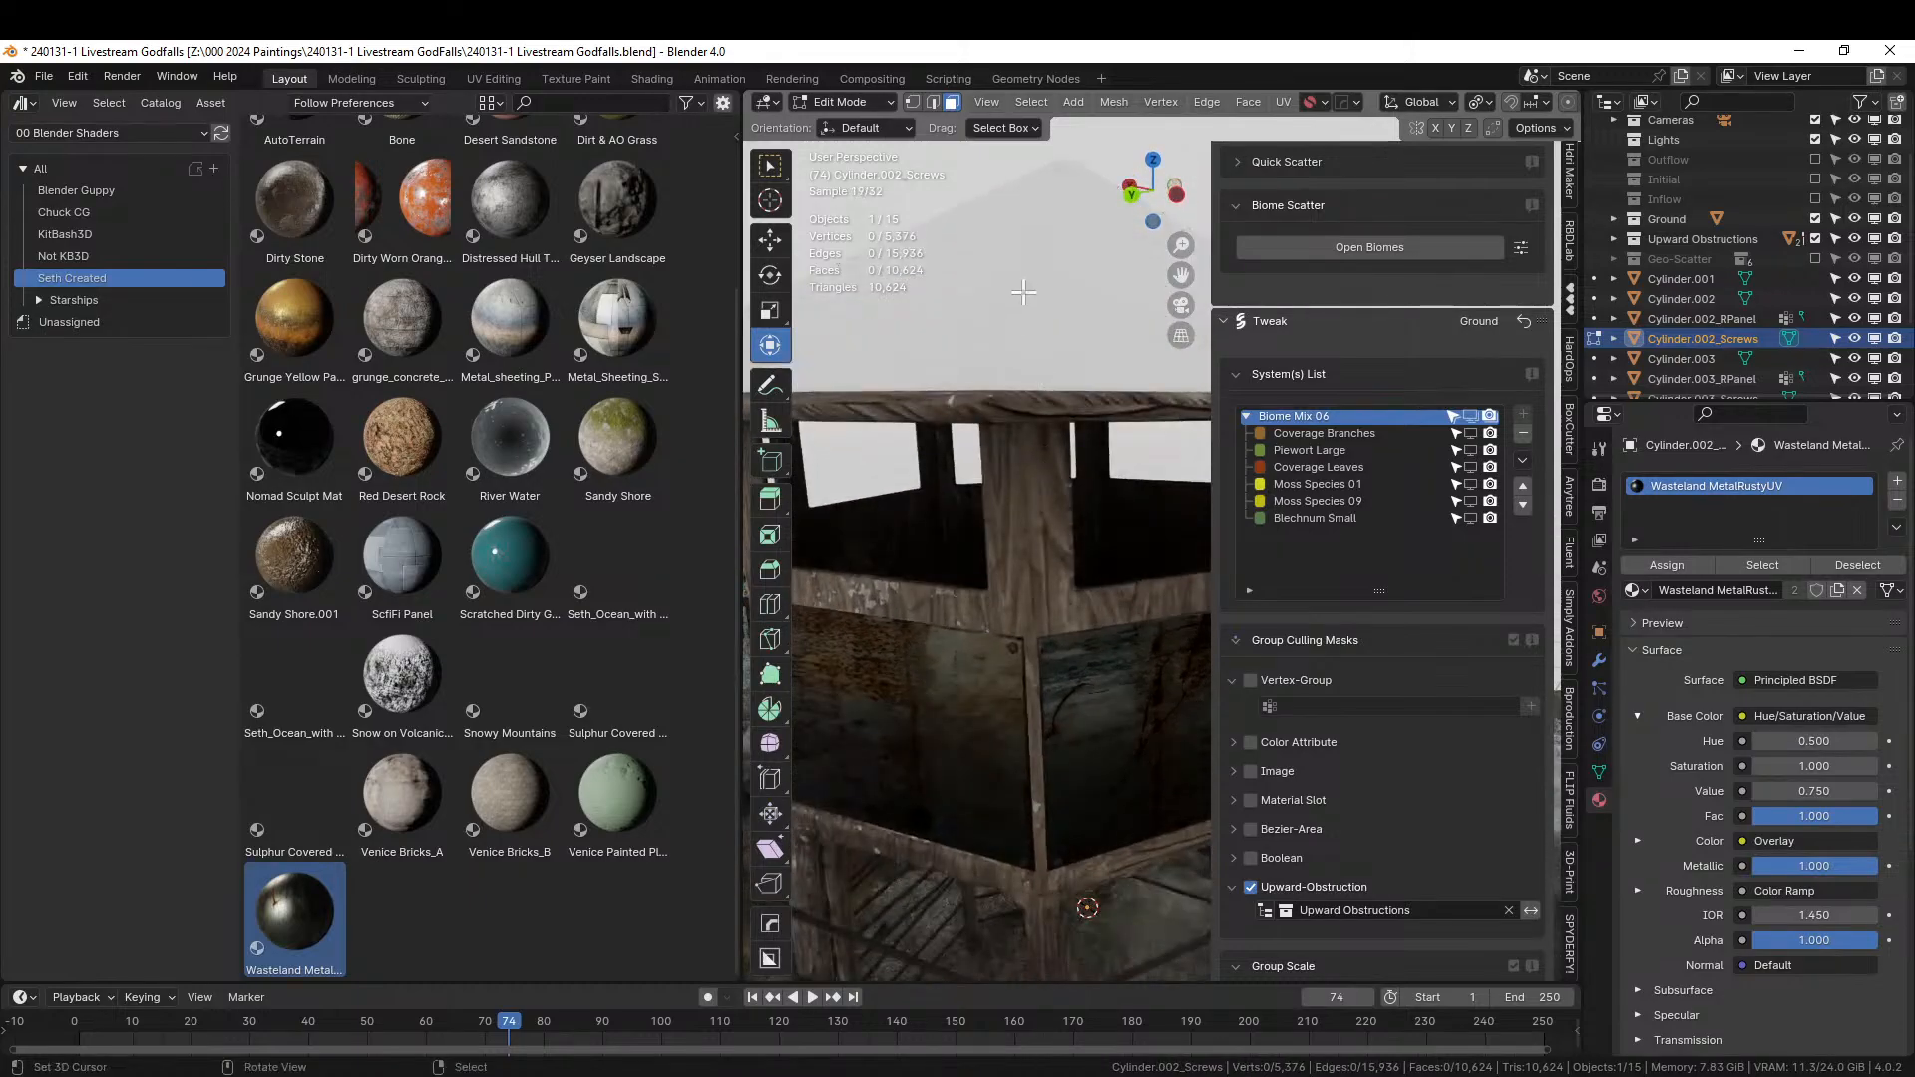
pyautogui.press('Tab')
# Unwrap all faces of the roof panels with Smart UV Project at 66° and assign the Wasteland MetalRustyUV material to them.
pyautogui.click(968, 284)
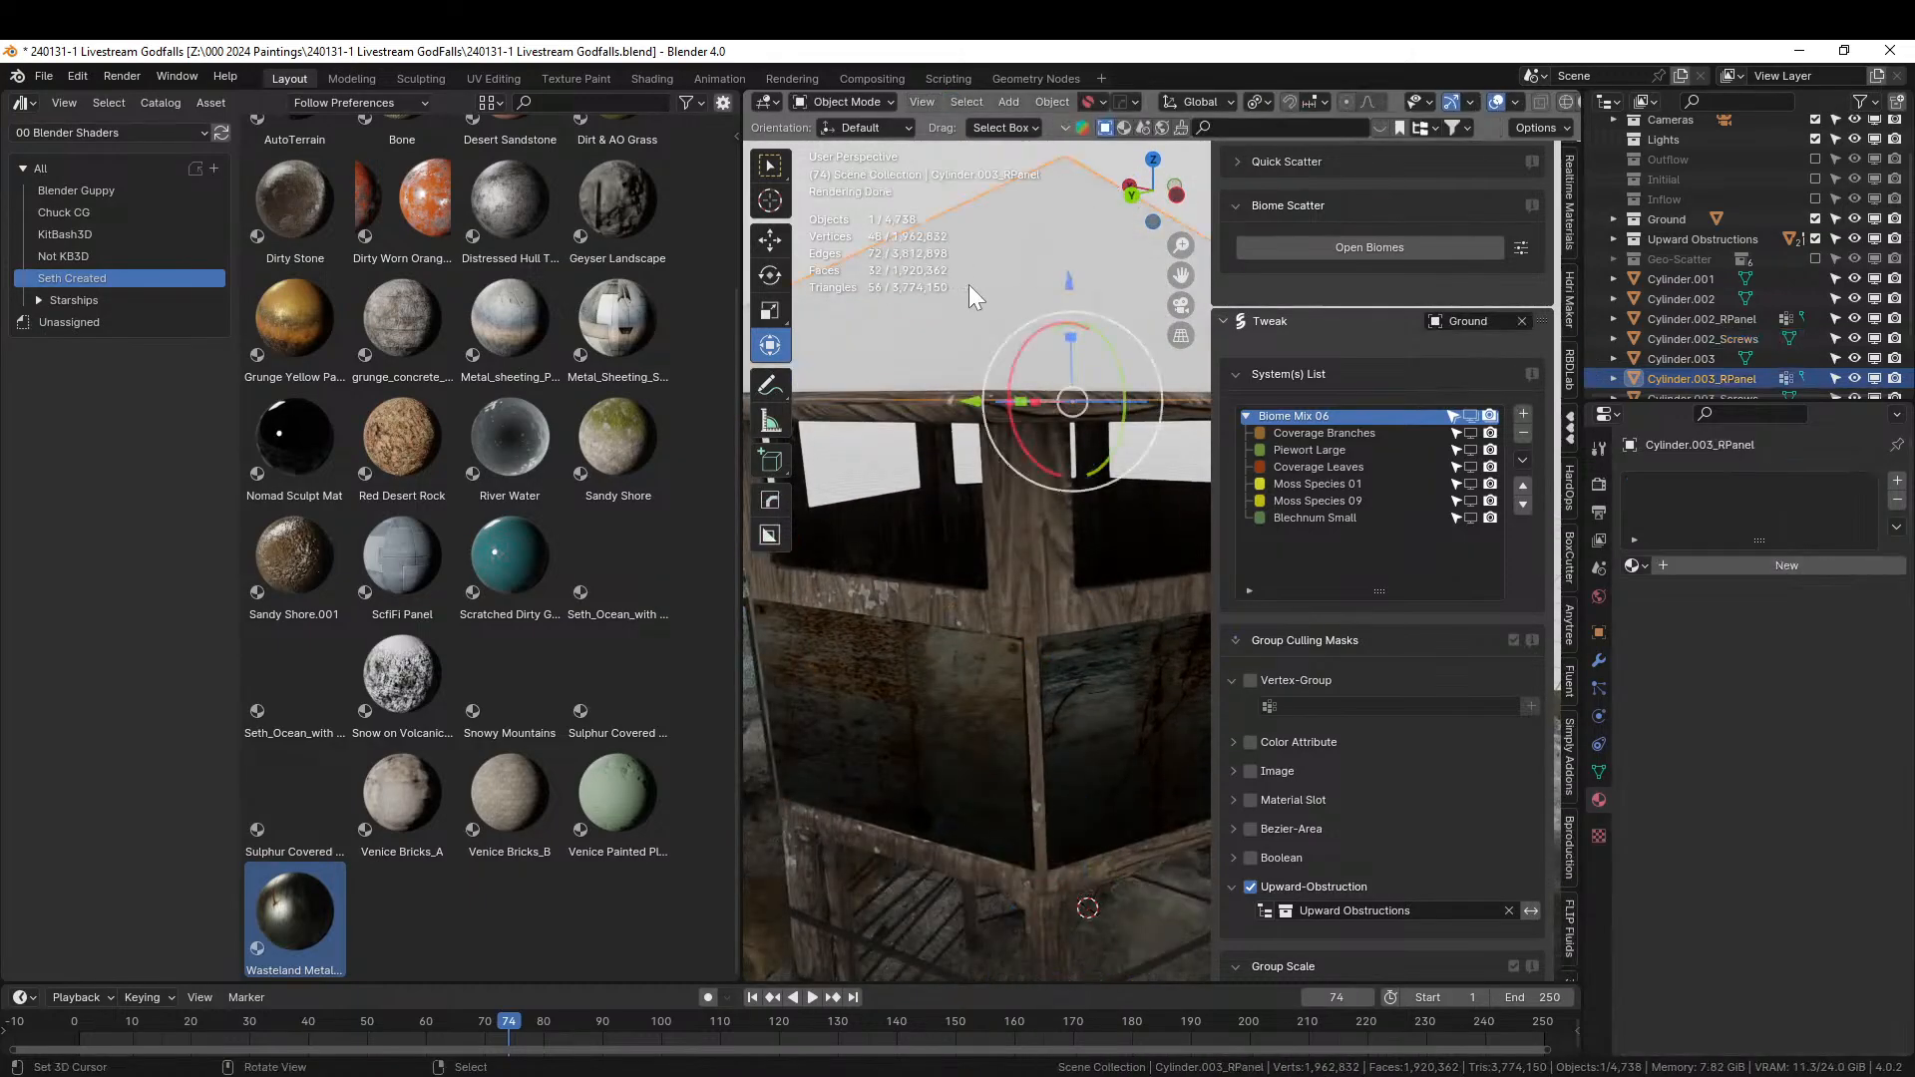
pyautogui.press('Tab')
pyautogui.press('a')
pyautogui.press('u')
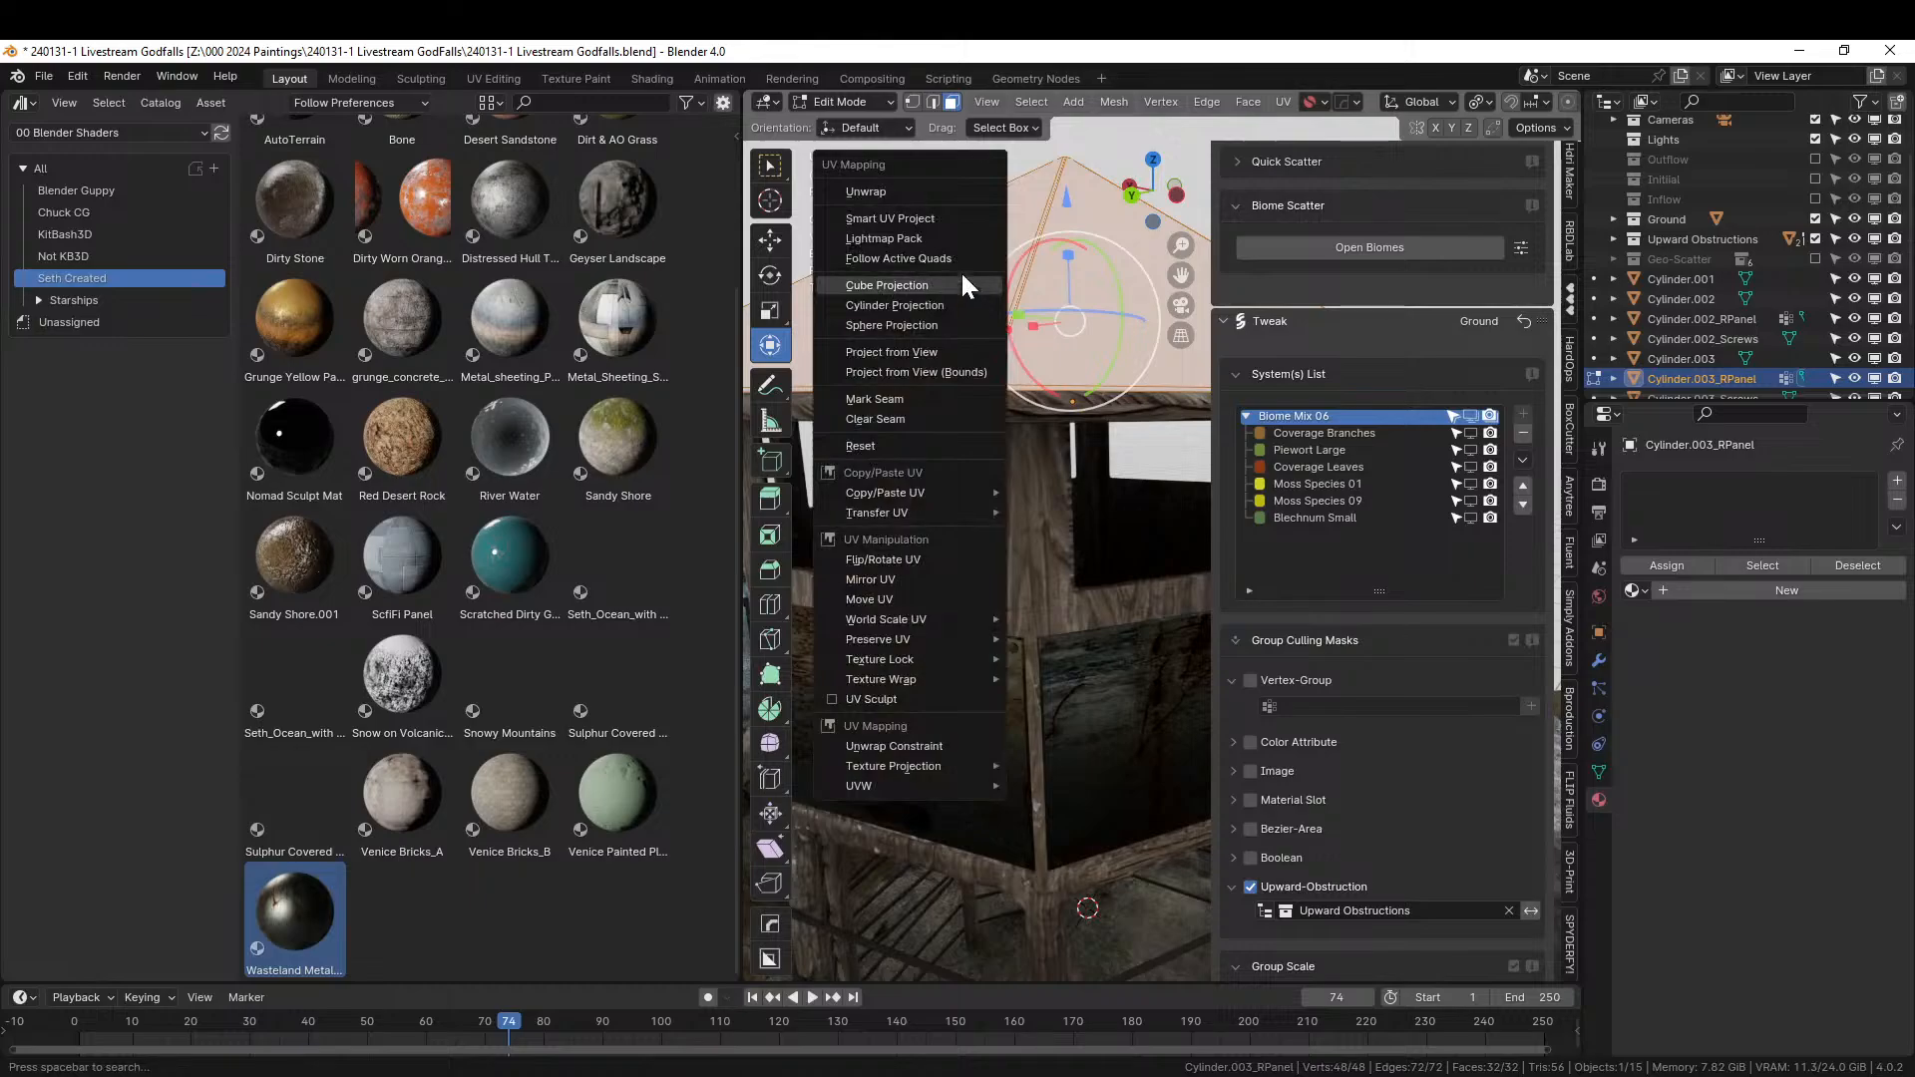
pyautogui.click(936, 218)
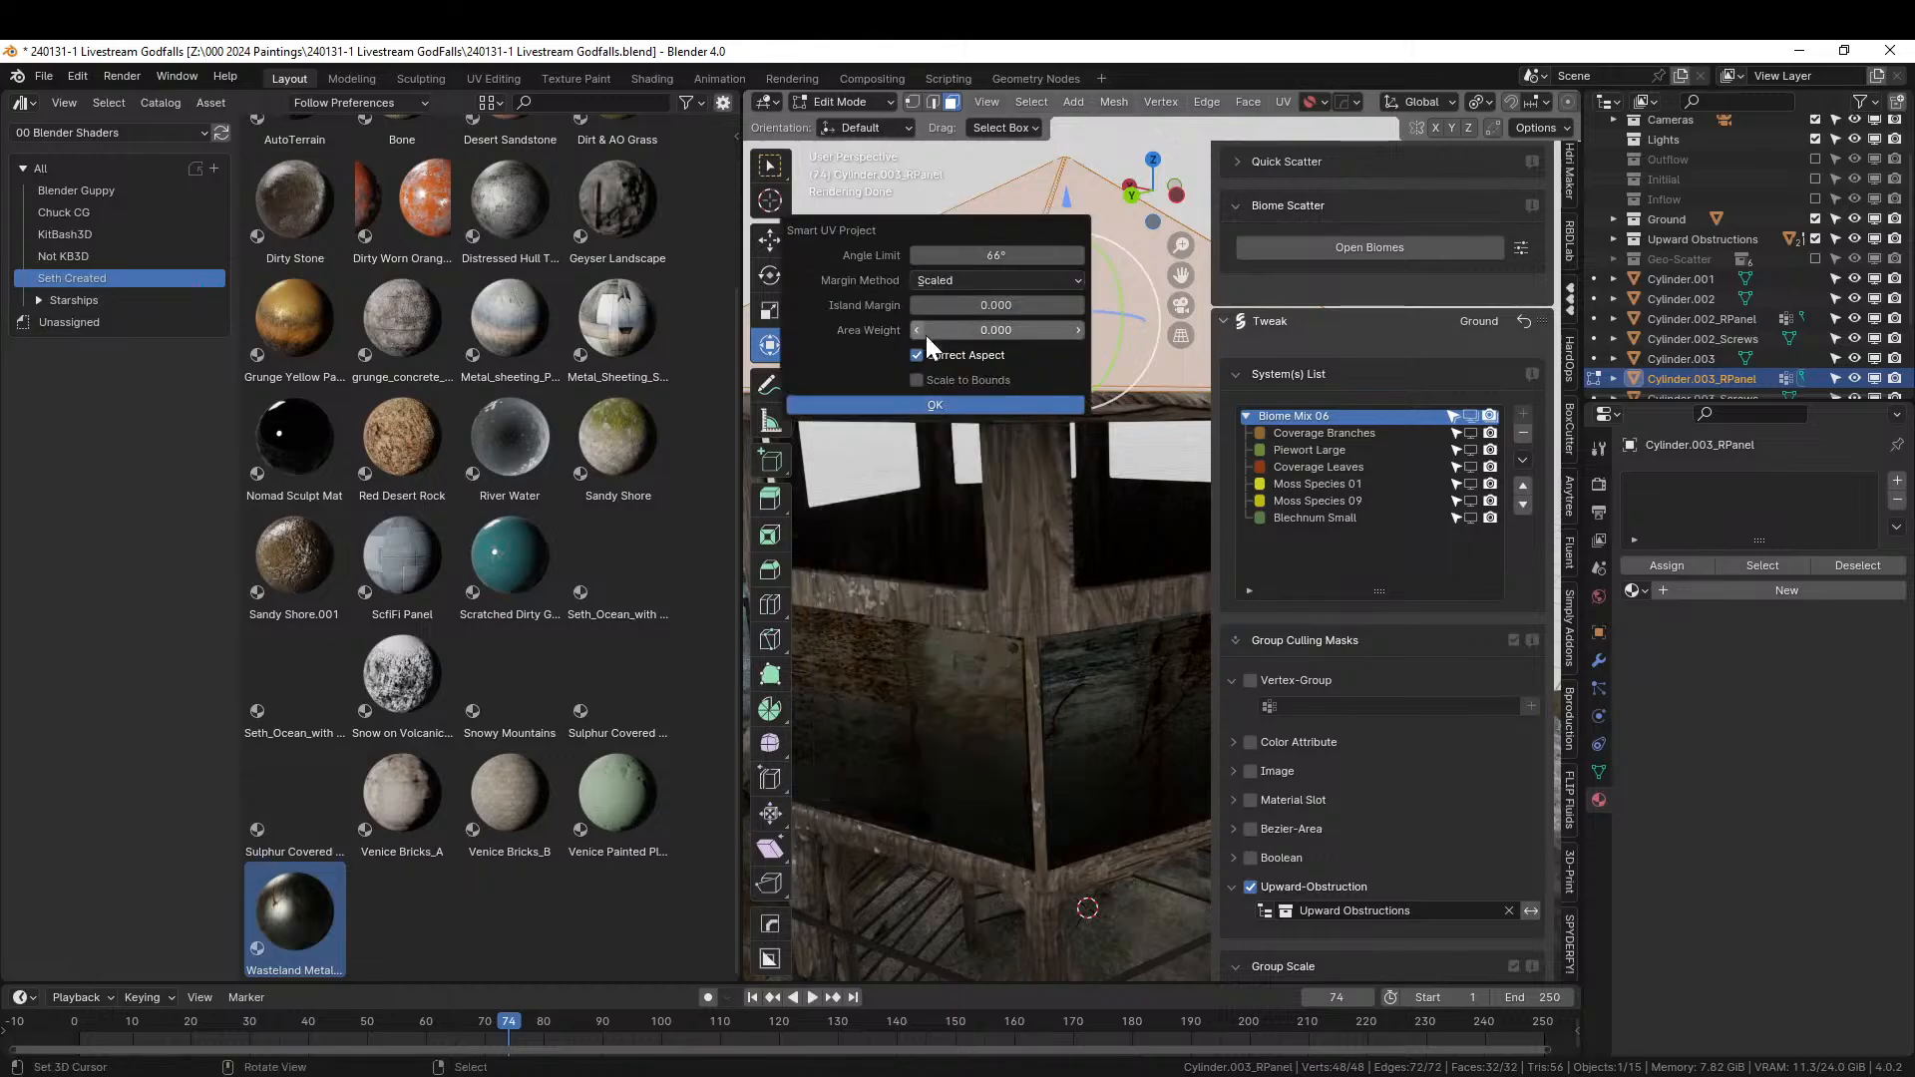
pyautogui.click(916, 405)
pyautogui.click(1634, 590)
pyautogui.write('waste')
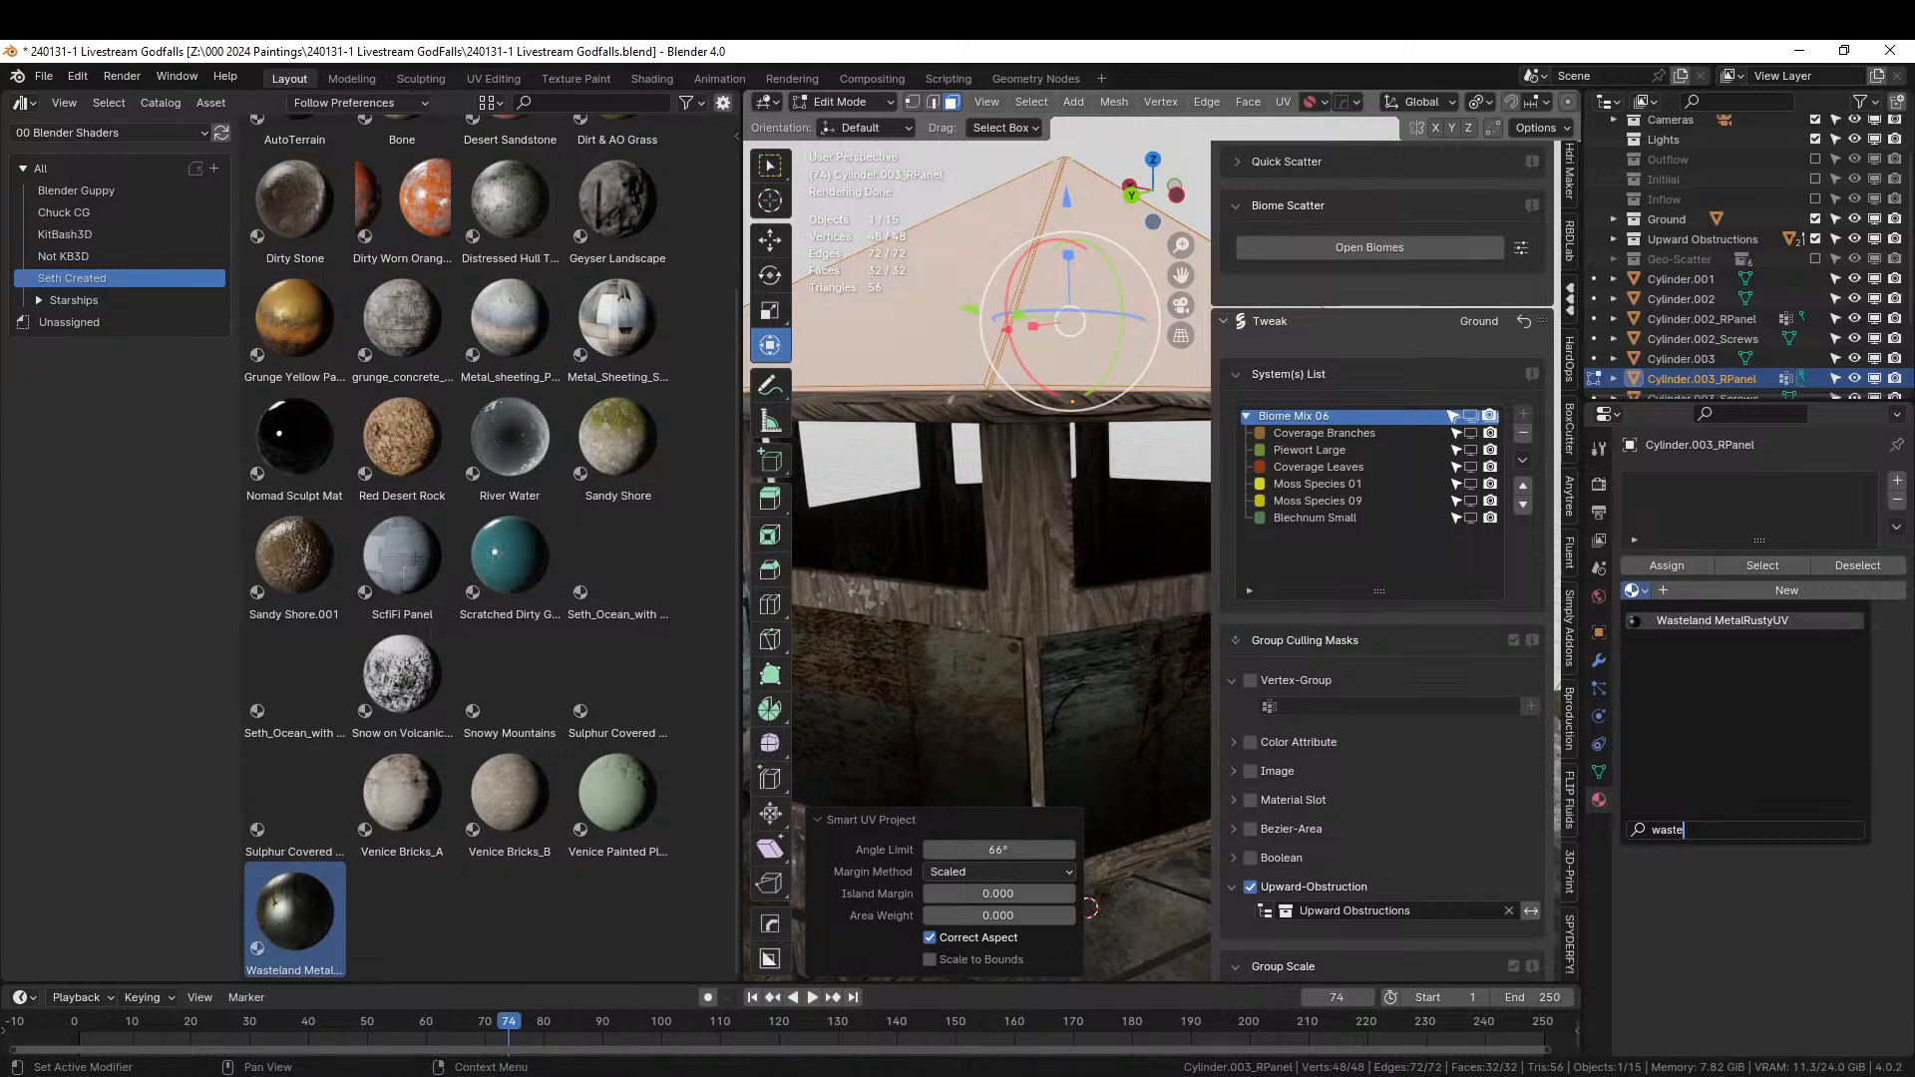
pyautogui.press('Return')
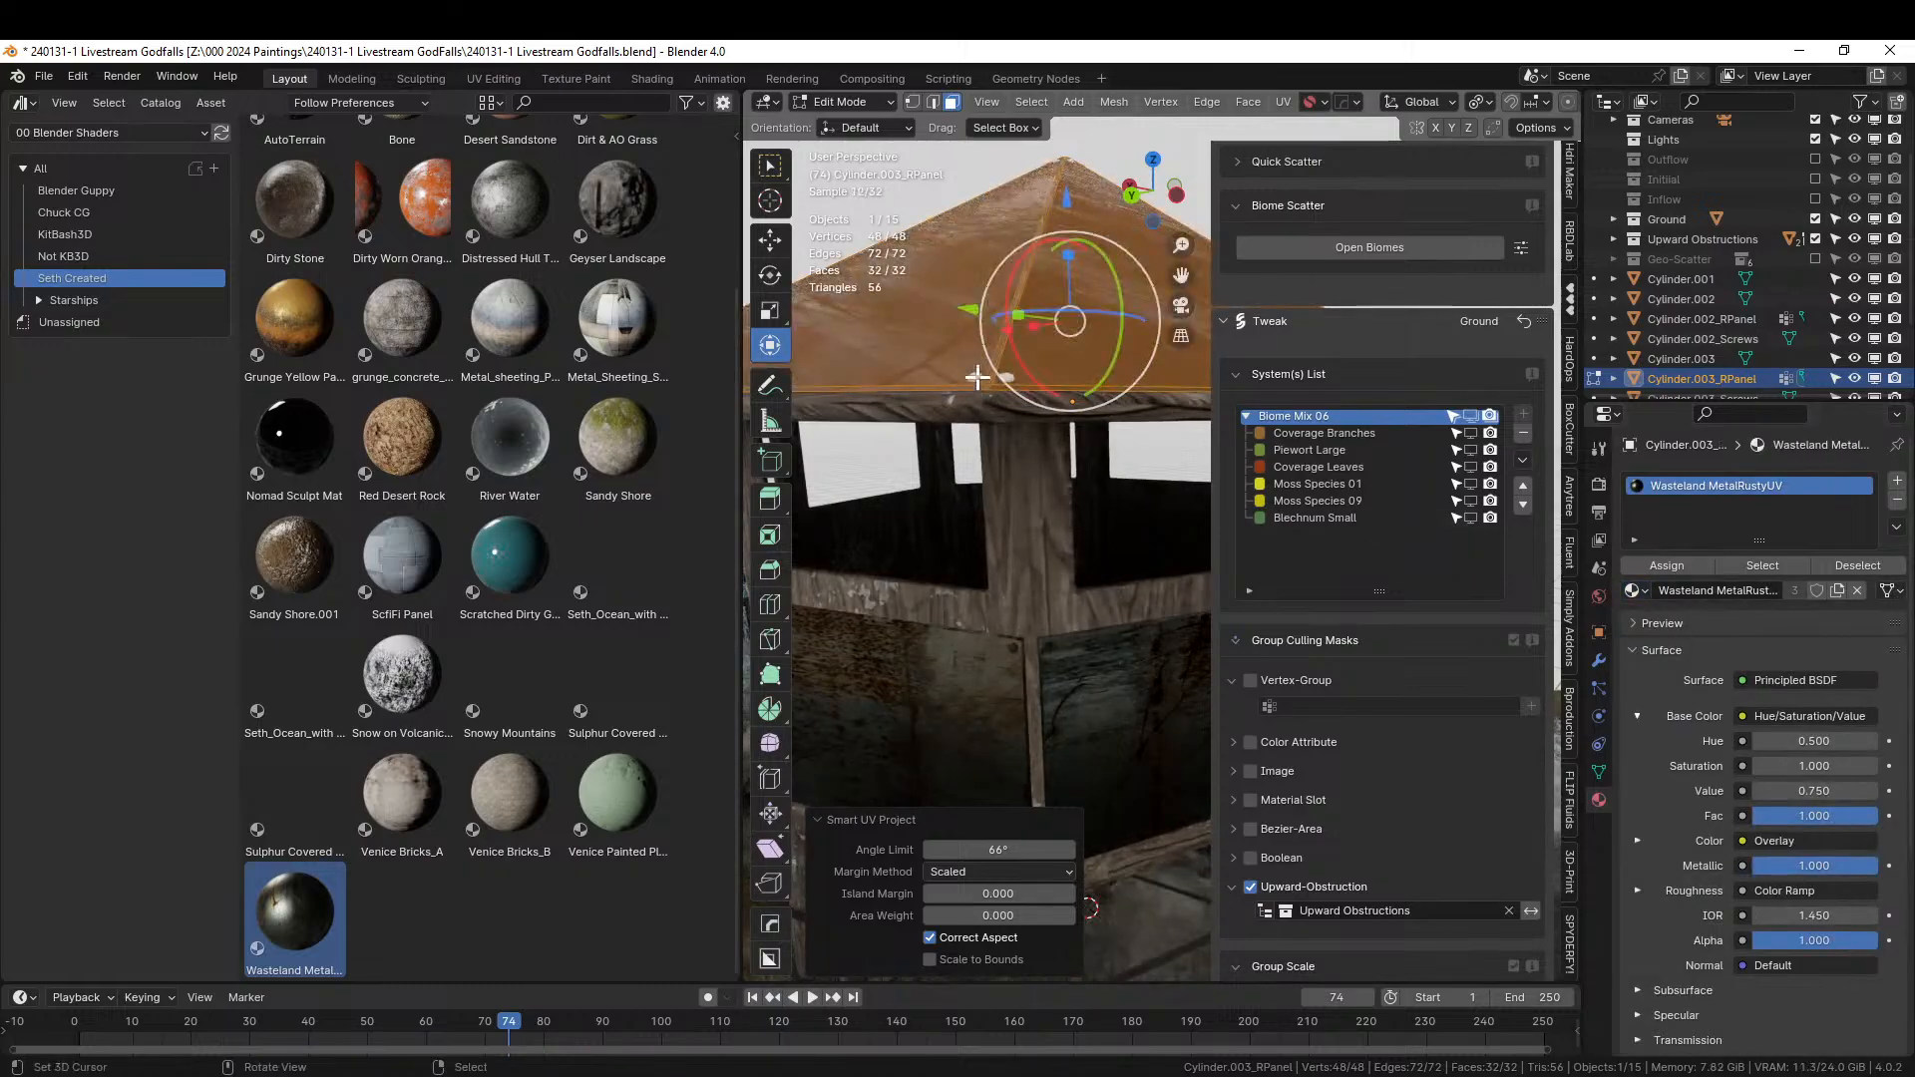
# Unwrap the roof panel screws with Smart UV Project at 66° and assign the Wasteland MetalRustyUV material to them.
pyautogui.hotkey('alt', 'q')
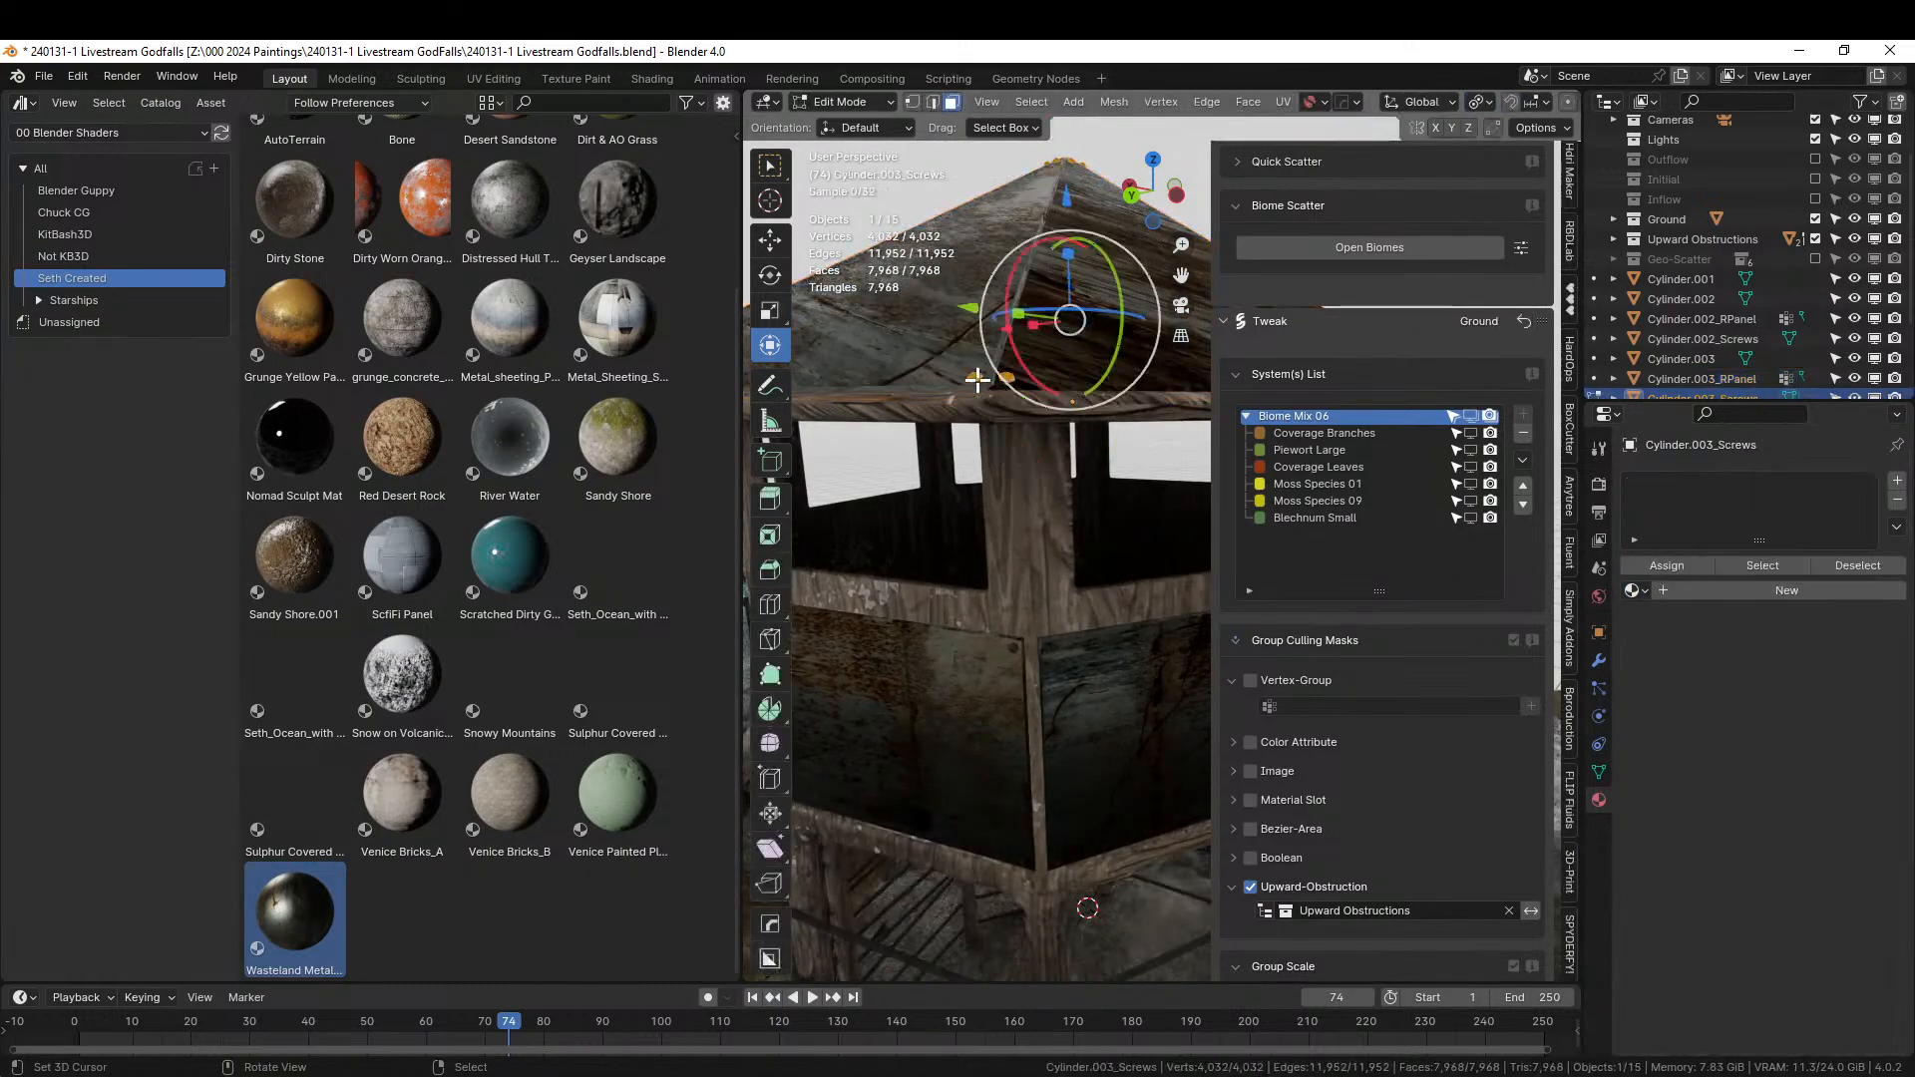
pyautogui.press('u')
pyautogui.click(982, 377)
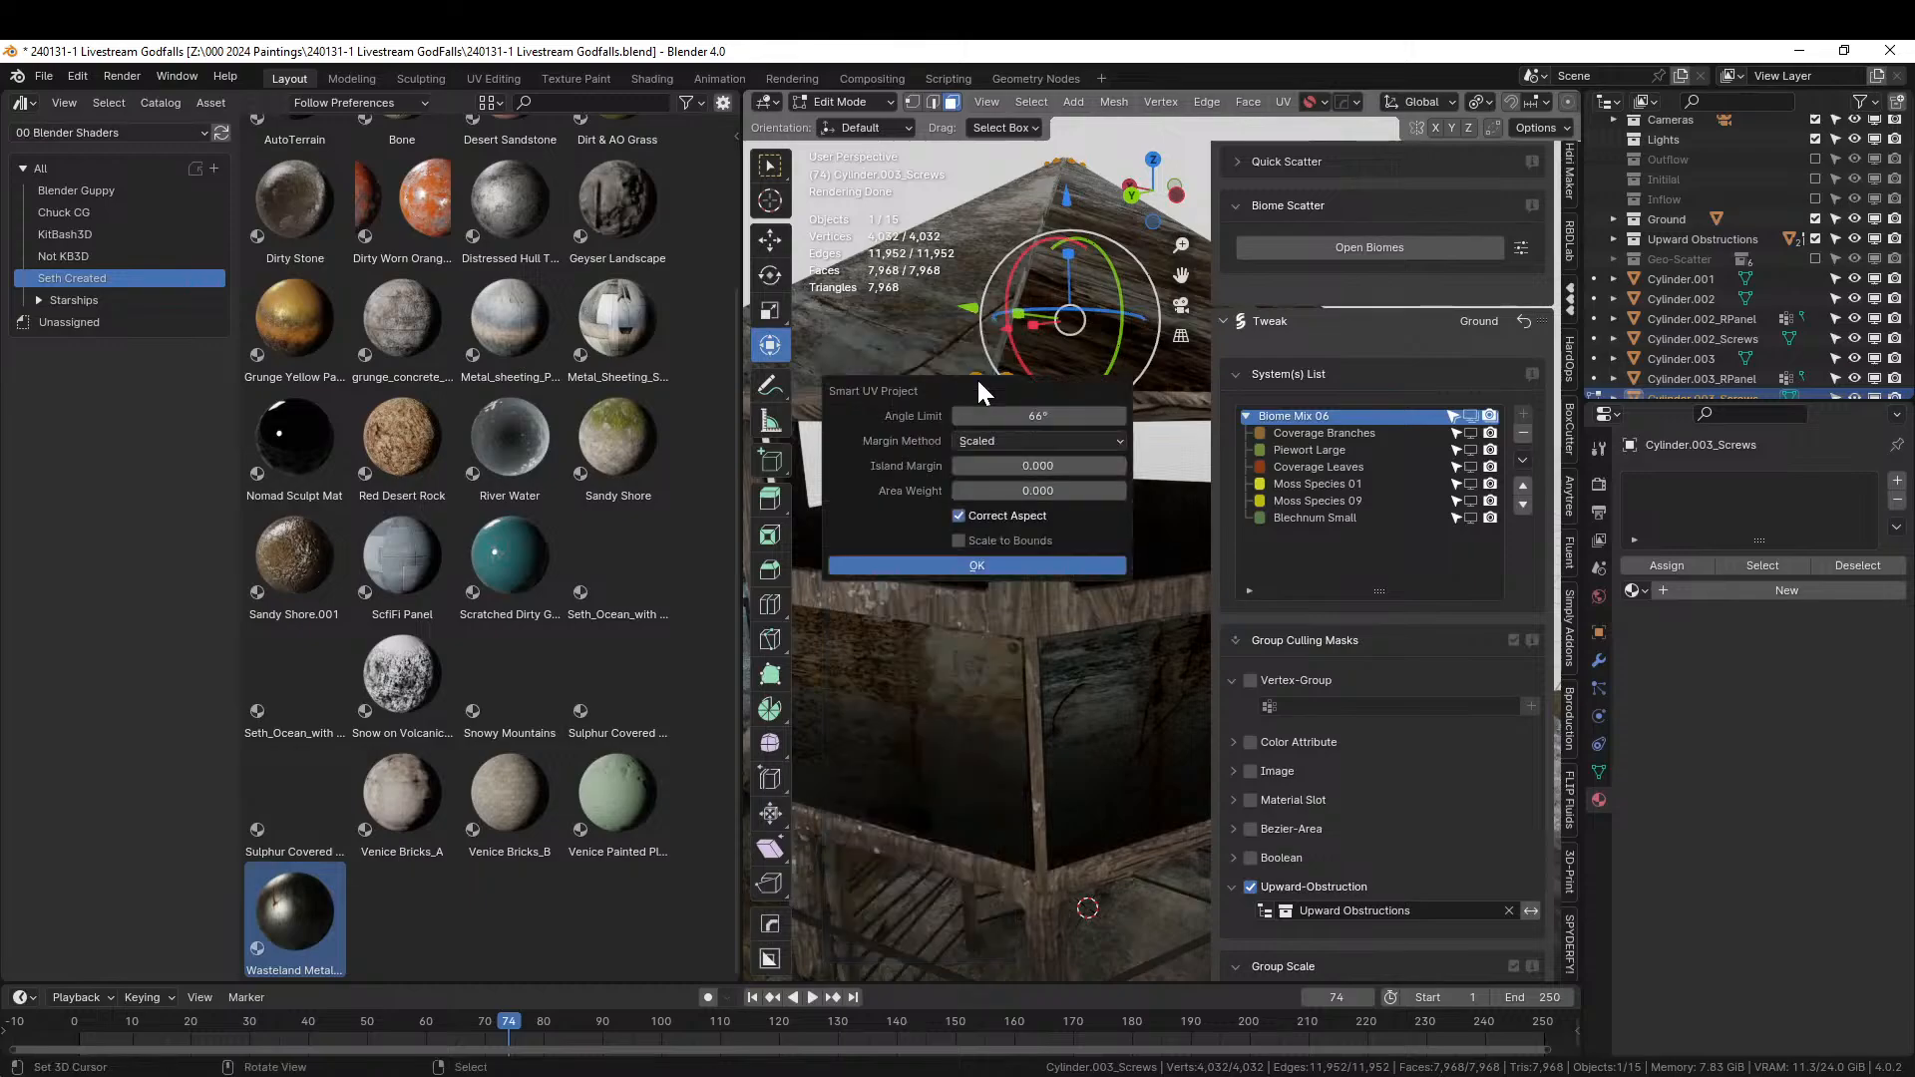
pyautogui.click(1001, 571)
pyautogui.press('Tab')
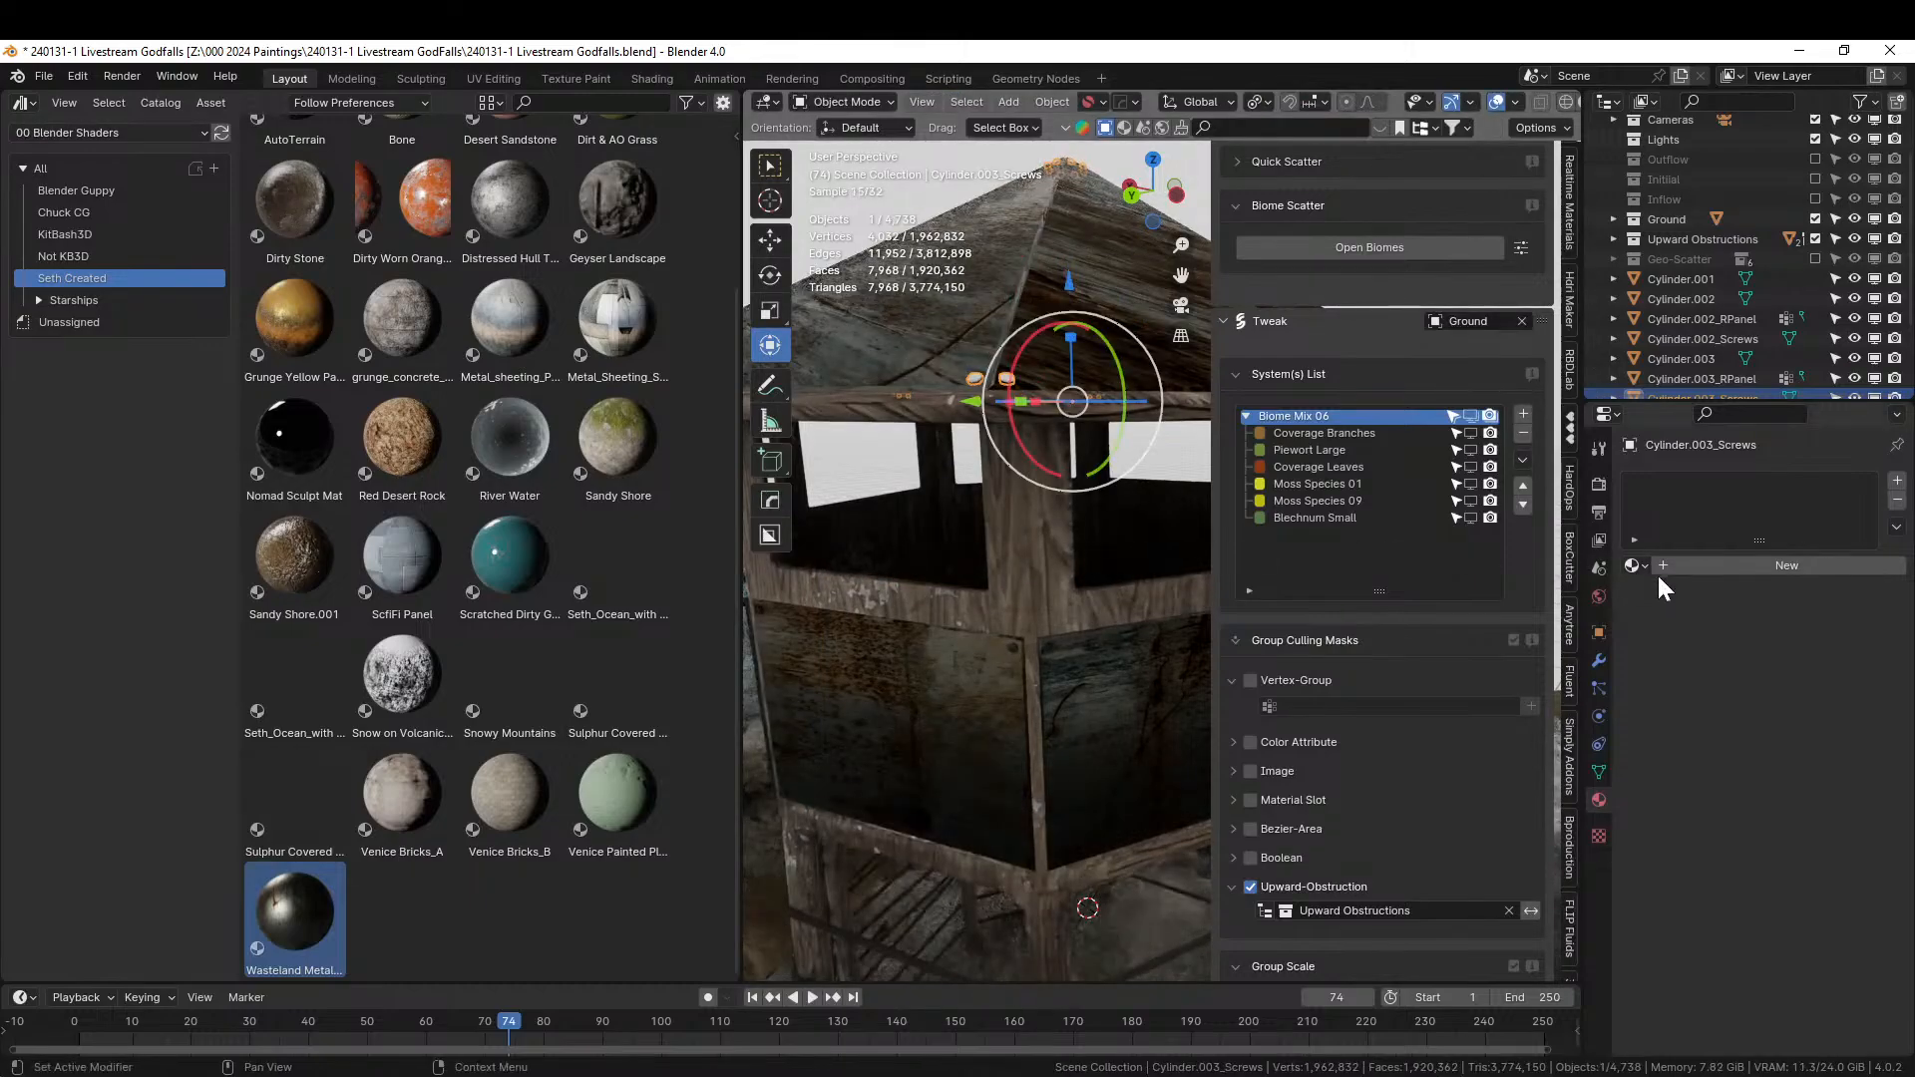
pyautogui.click(1636, 566)
pyautogui.write('waste')
pyautogui.press('Return')
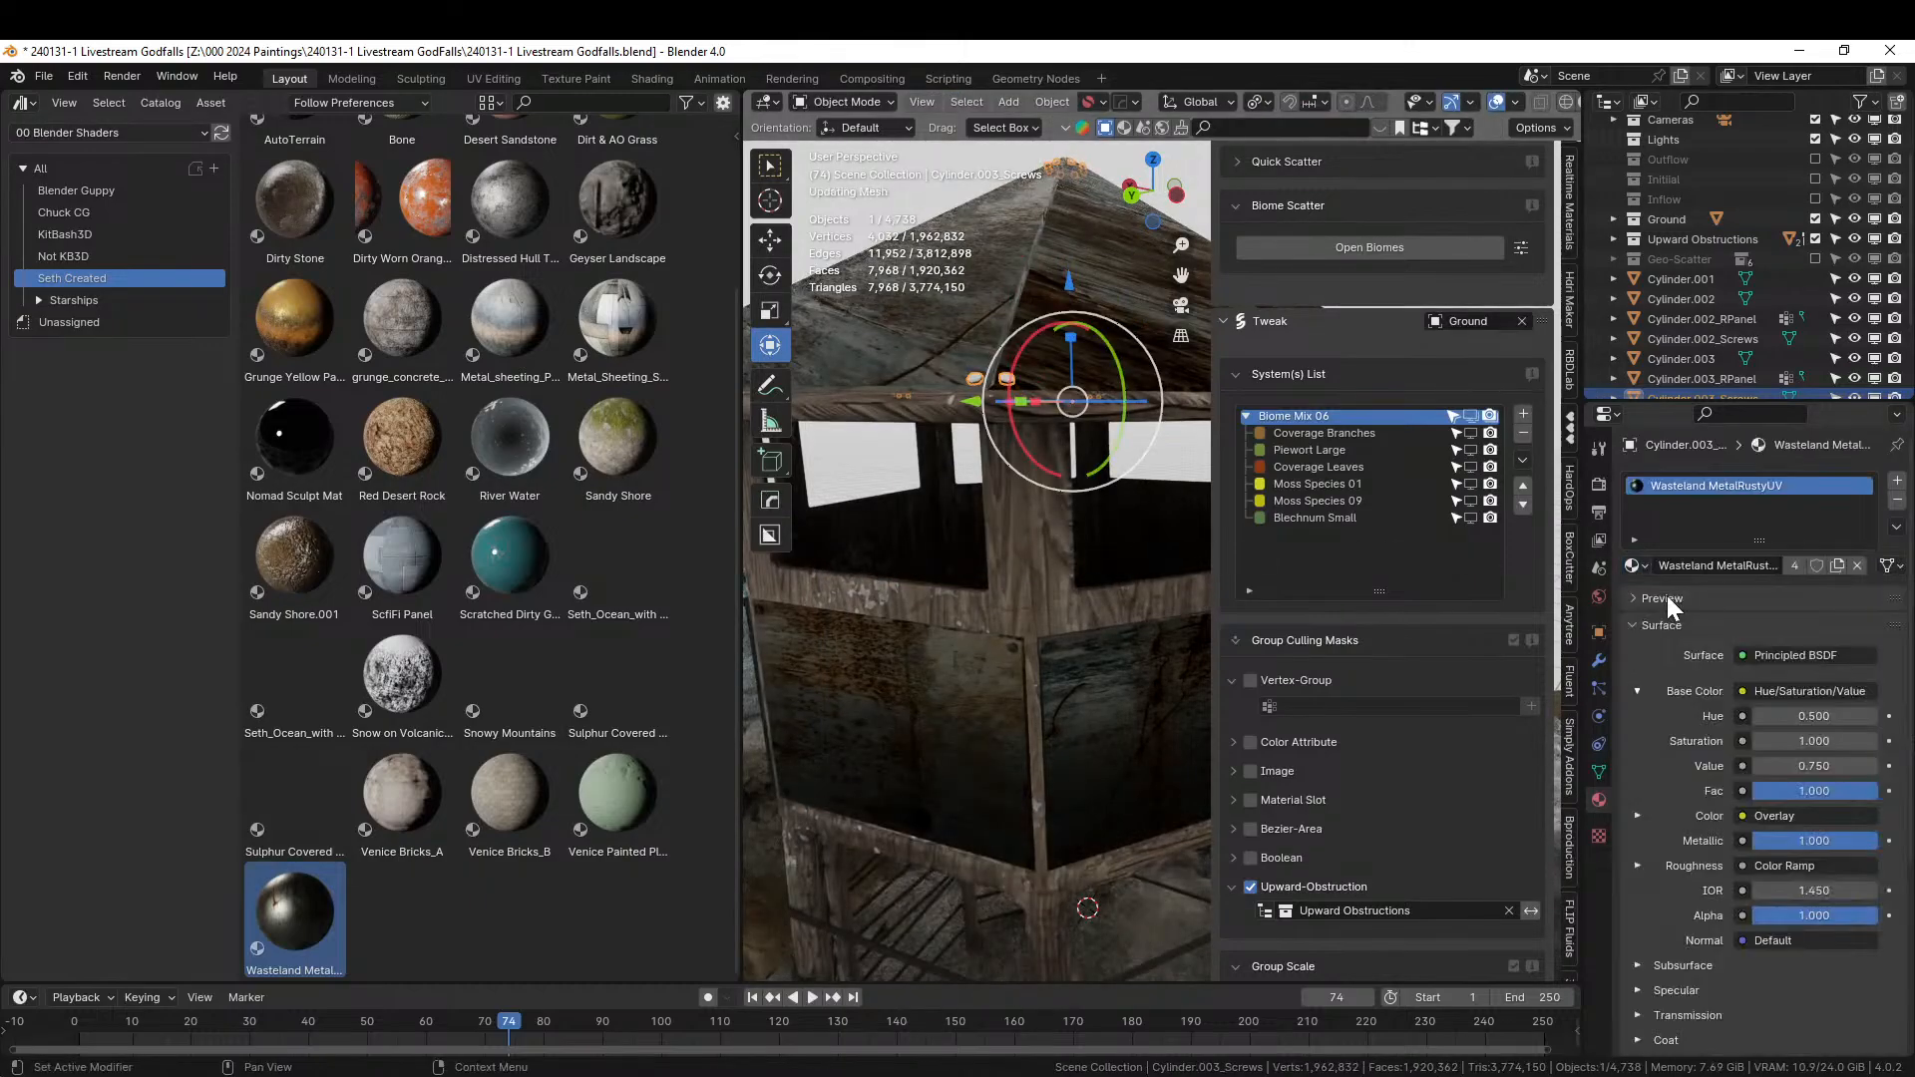
# Select the roof panels and close the asset browser area so the 3D viewport takes over its space.
pyautogui.click(953, 234)
pyautogui.scroll(-4, 1027, 421)
pyautogui.moveTo(1027, 421); pyautogui.dragTo(1474, 415, button='middle')
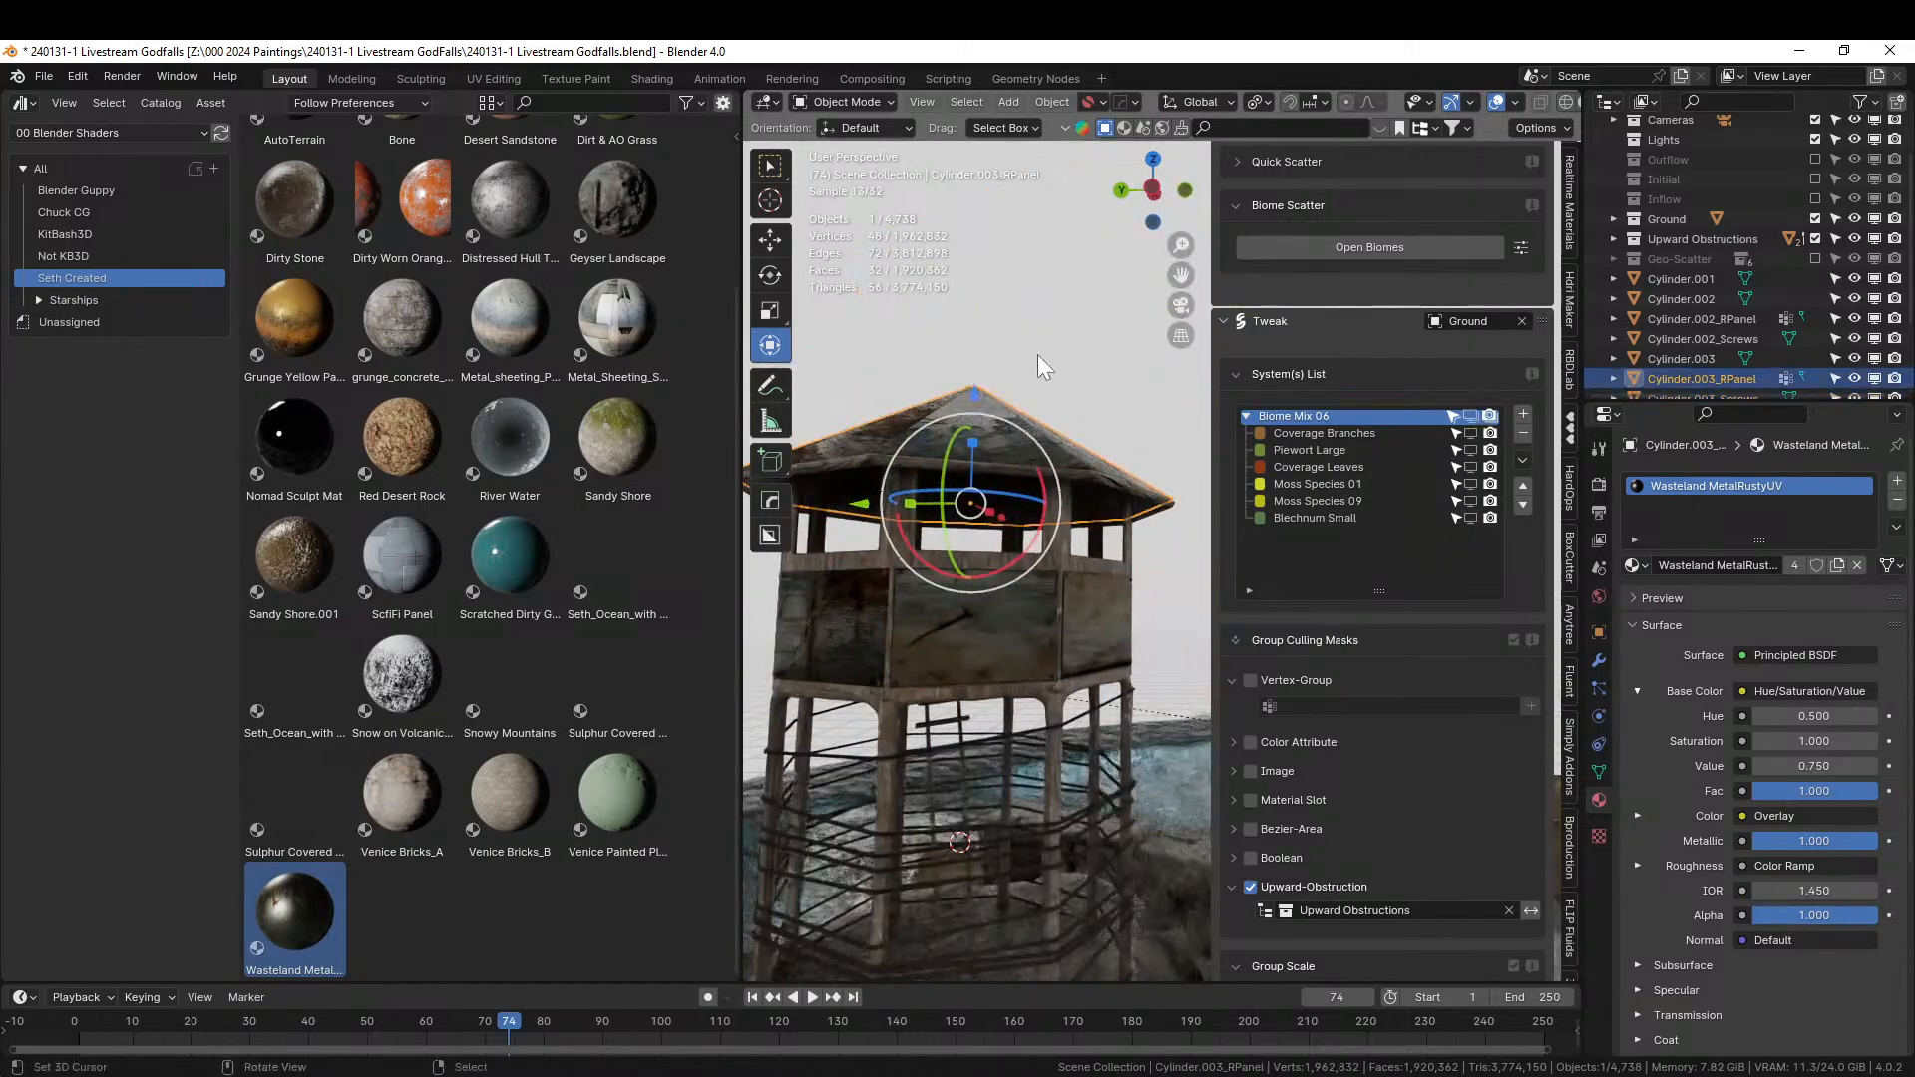
pyautogui.rightClick(261, 96)
pyautogui.click(146, 263)
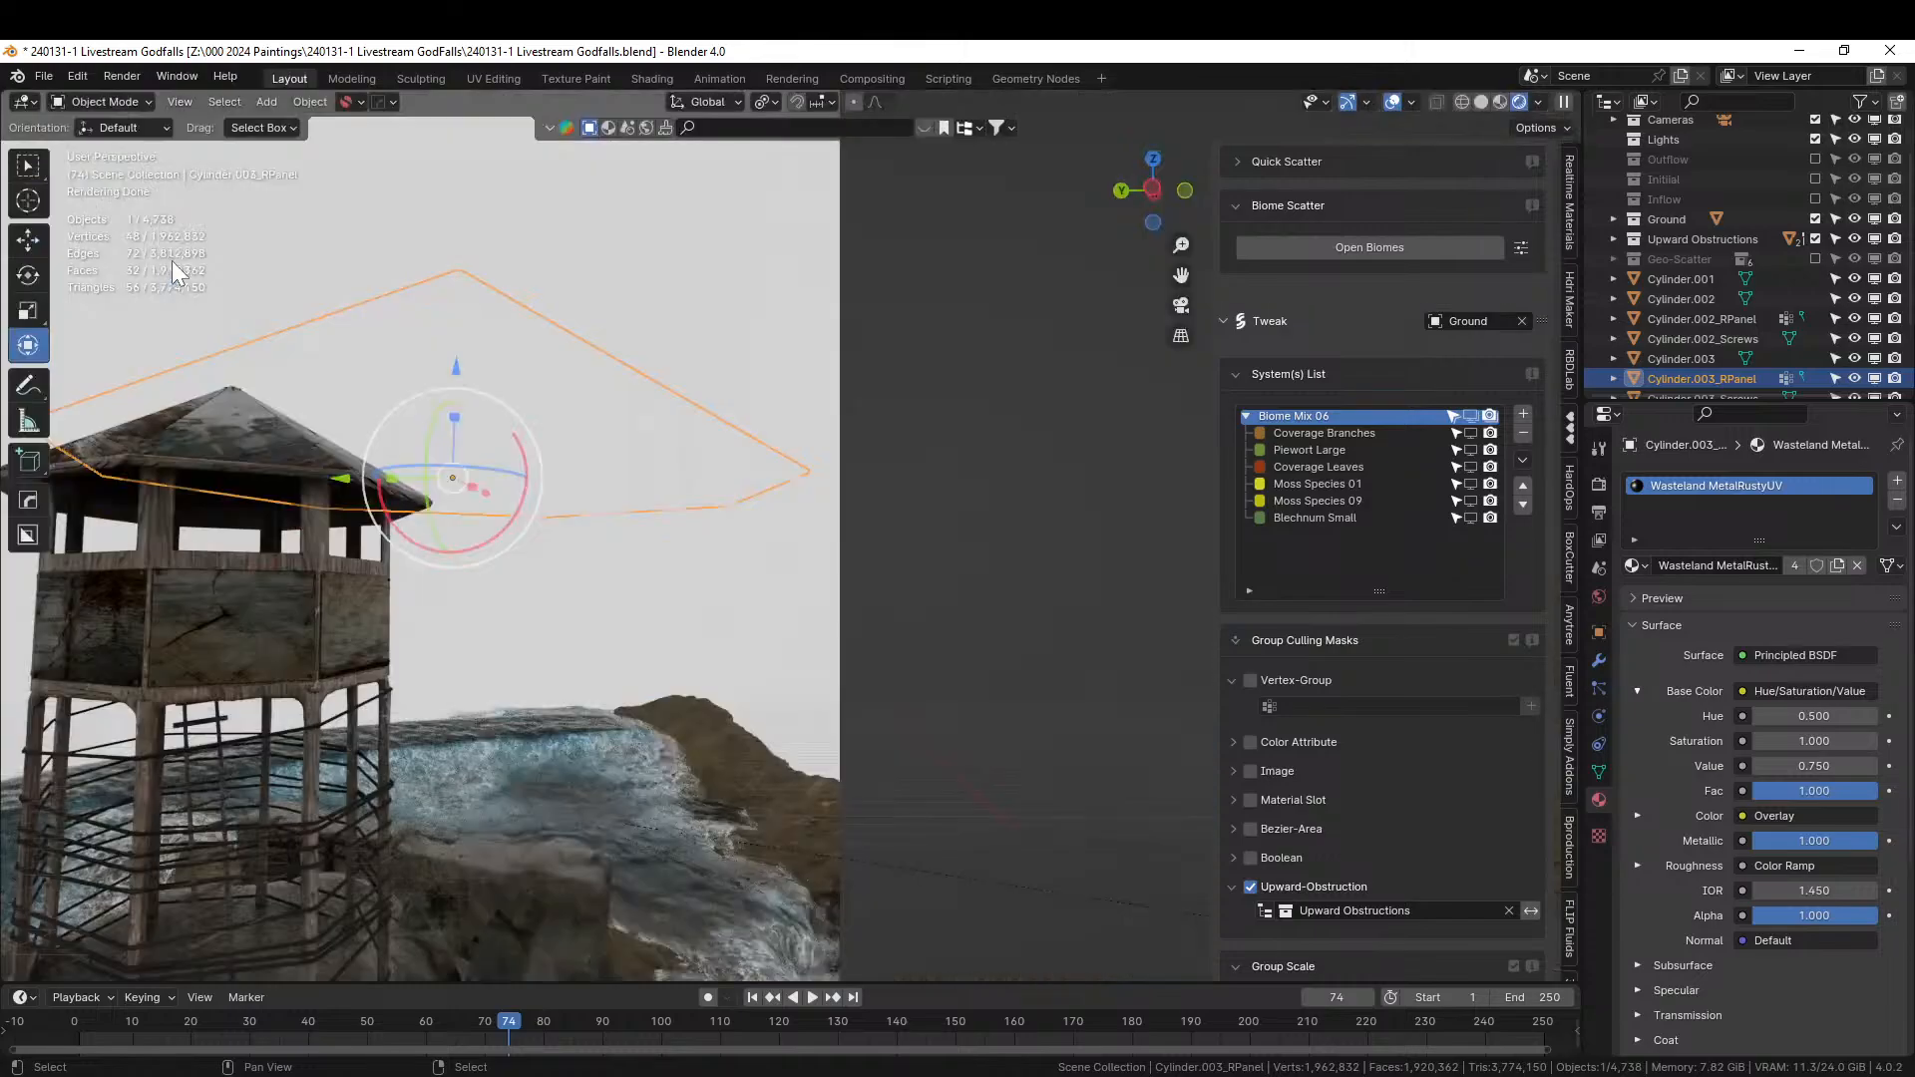
# Examine the rusty roof and cabin panels in the rendered view, both up close and from a distance.
pyautogui.scroll(-4, 757, 433)
pyautogui.moveTo(756, 437); pyautogui.dragTo(894, 608, button='middle')
pyautogui.click(912, 473)
pyautogui.scroll(-3, 912, 475)
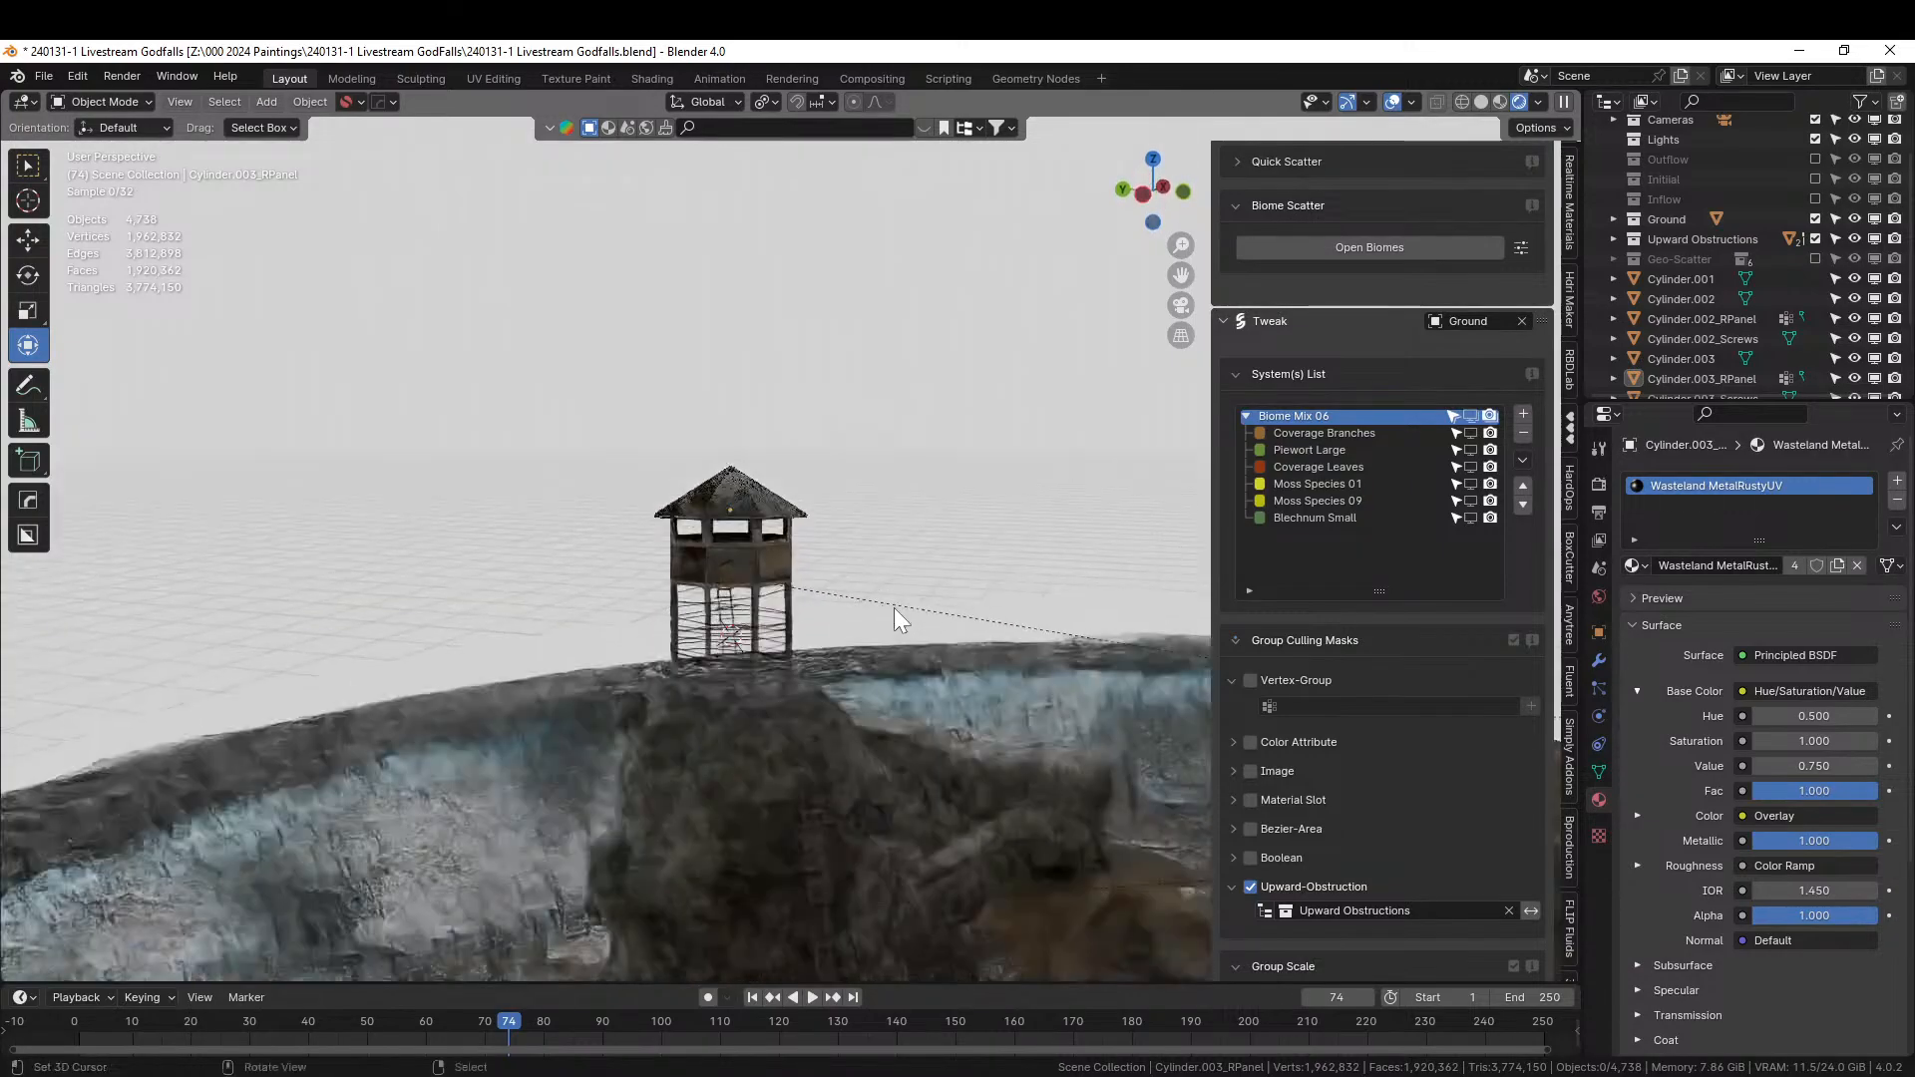
pyautogui.scroll(8, 893, 608)
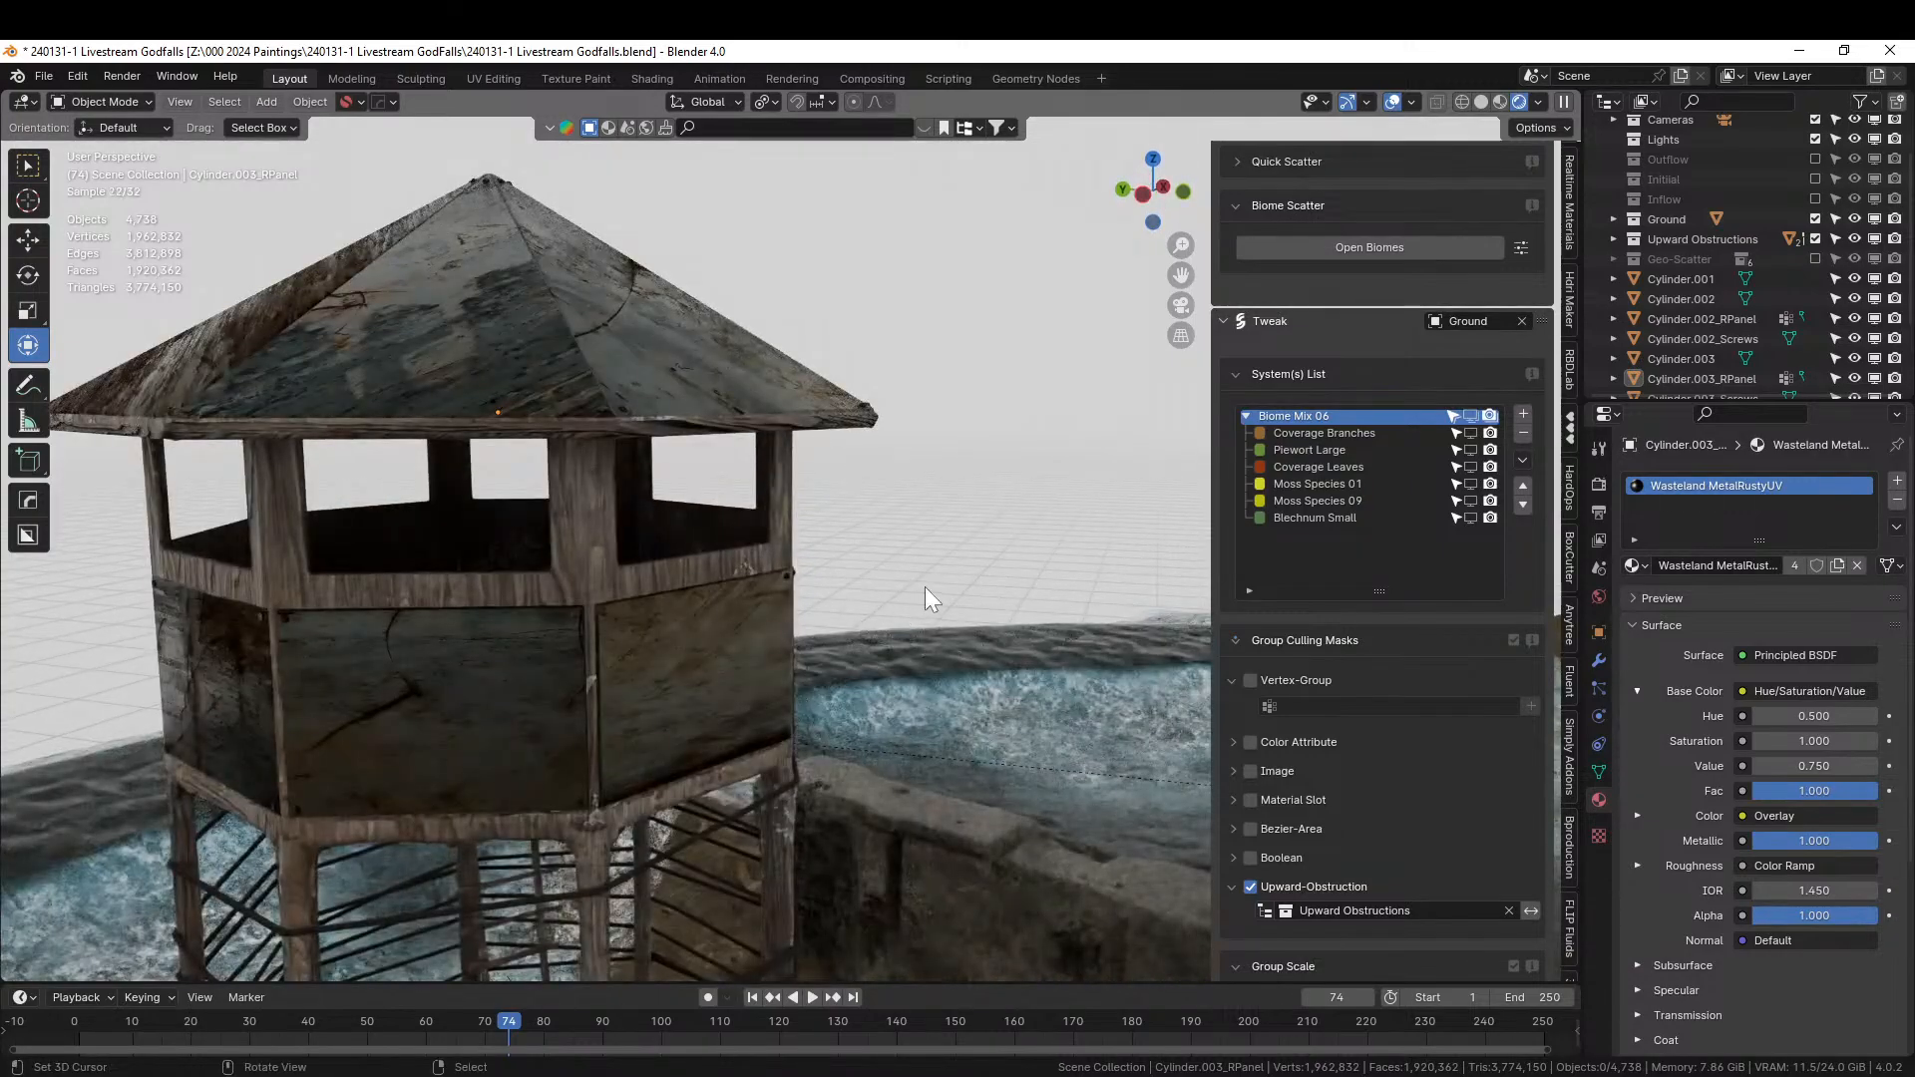
pyautogui.moveTo(896, 573); pyautogui.dragTo(918, 534, button='middle')
pyautogui.scroll(-5, 922, 644)
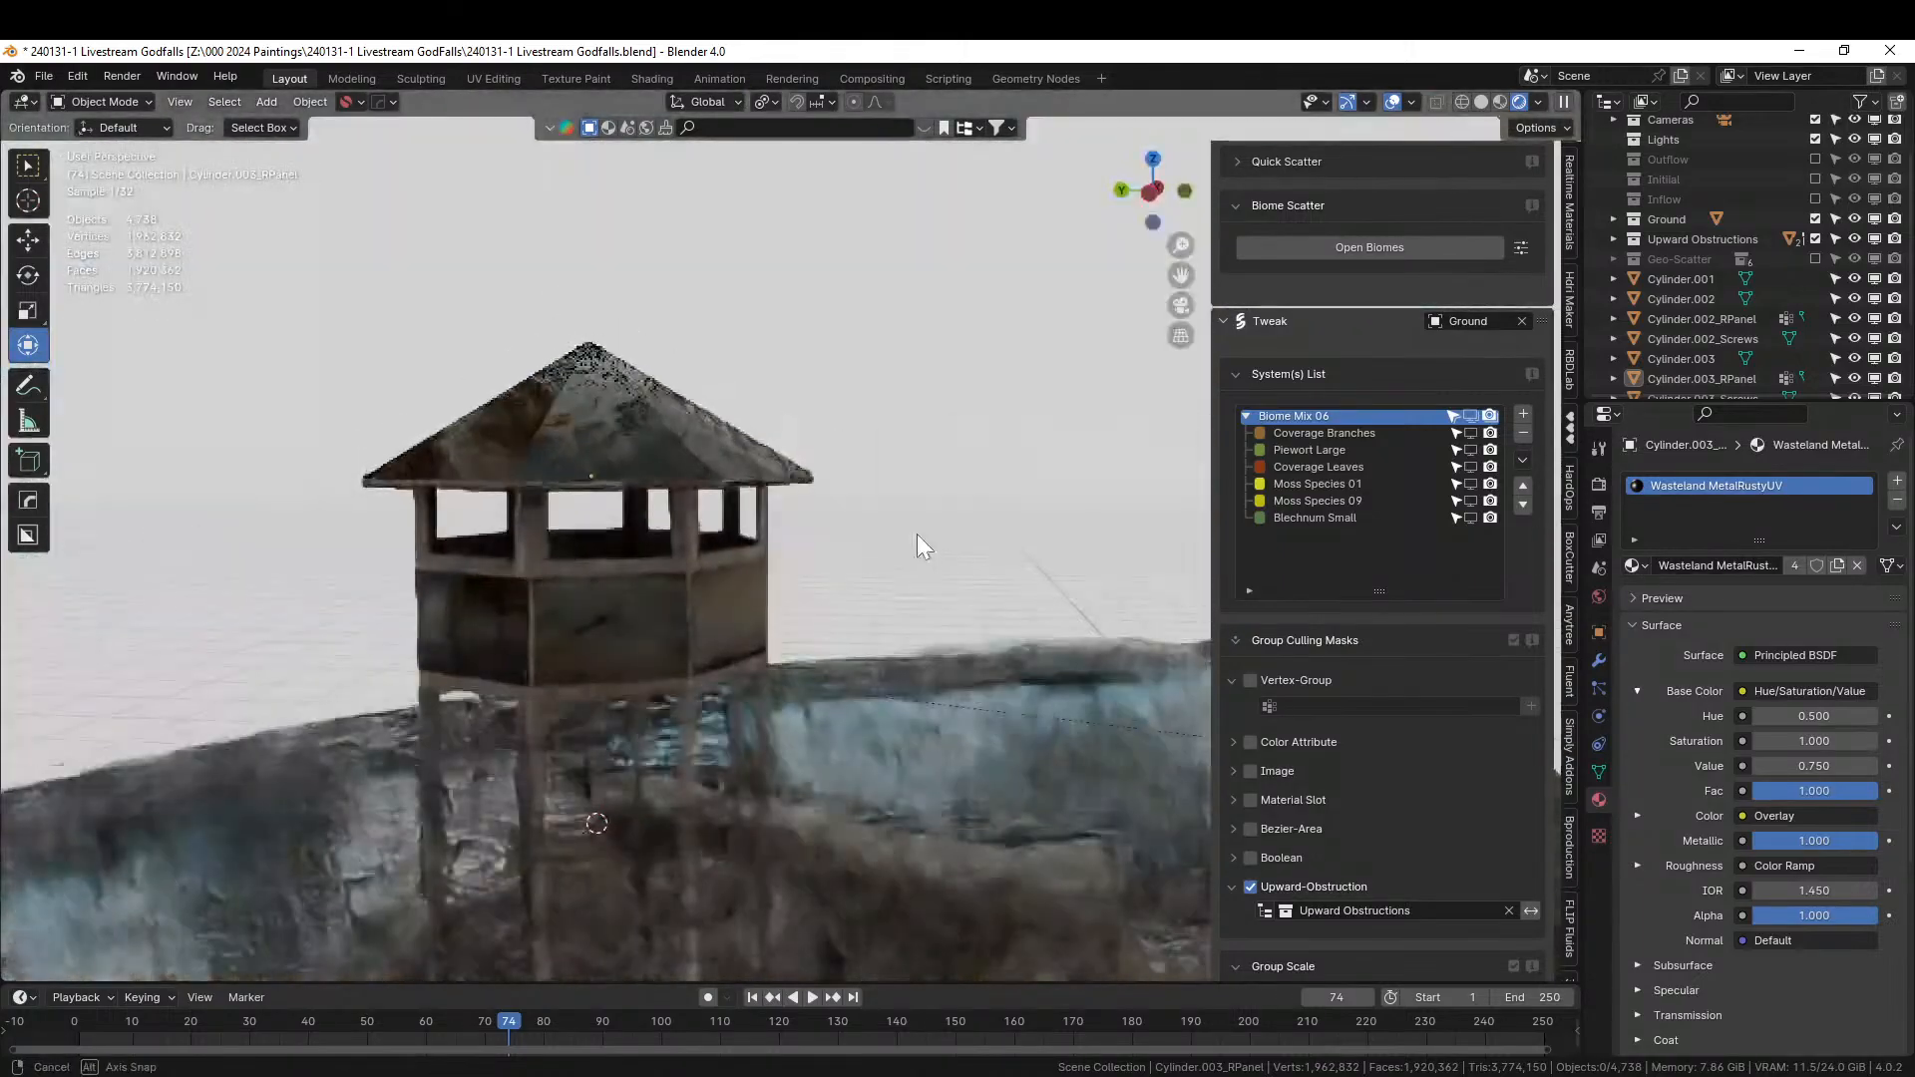
# Open the Shading workspace for the roof panels and try the Distressed Hull Texture material in an added material slot.
pyautogui.click(644, 411)
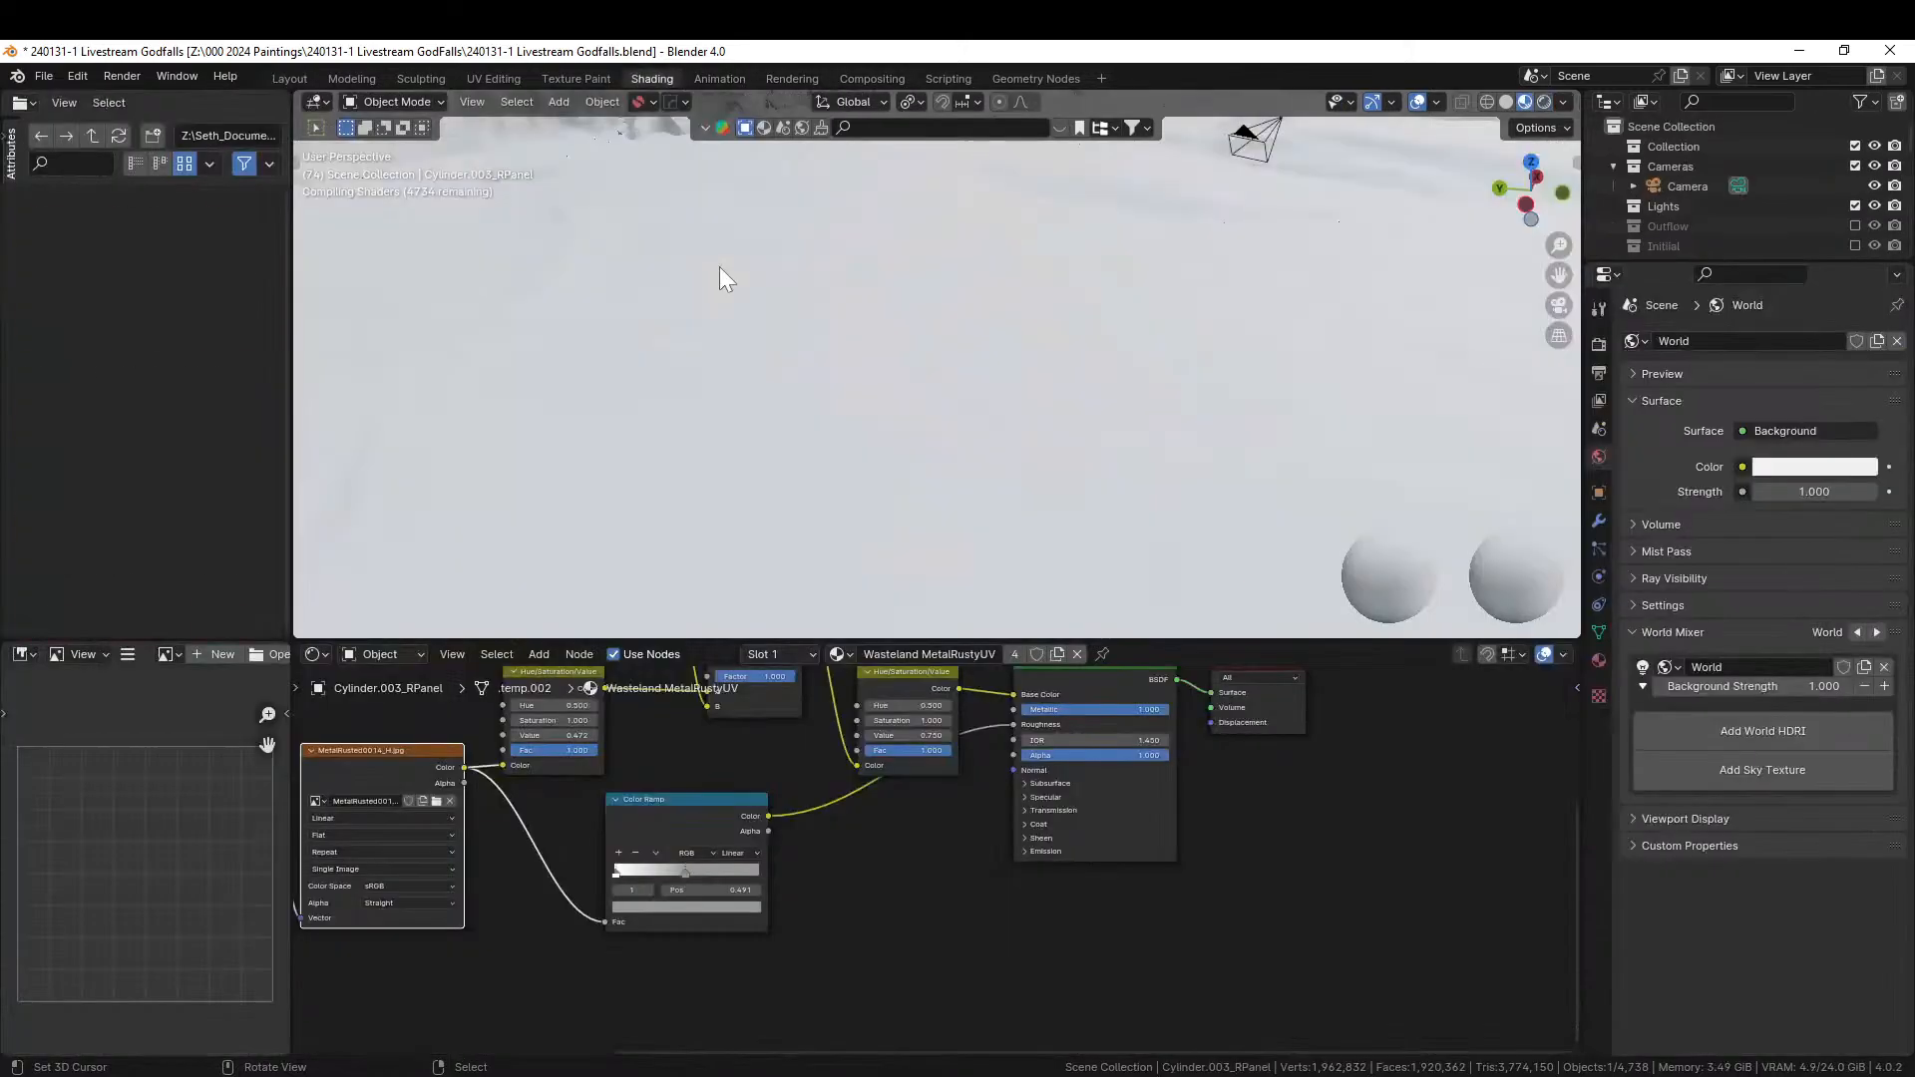
pyautogui.moveTo(961, 828); pyautogui.dragTo(986, 998, button='middle')
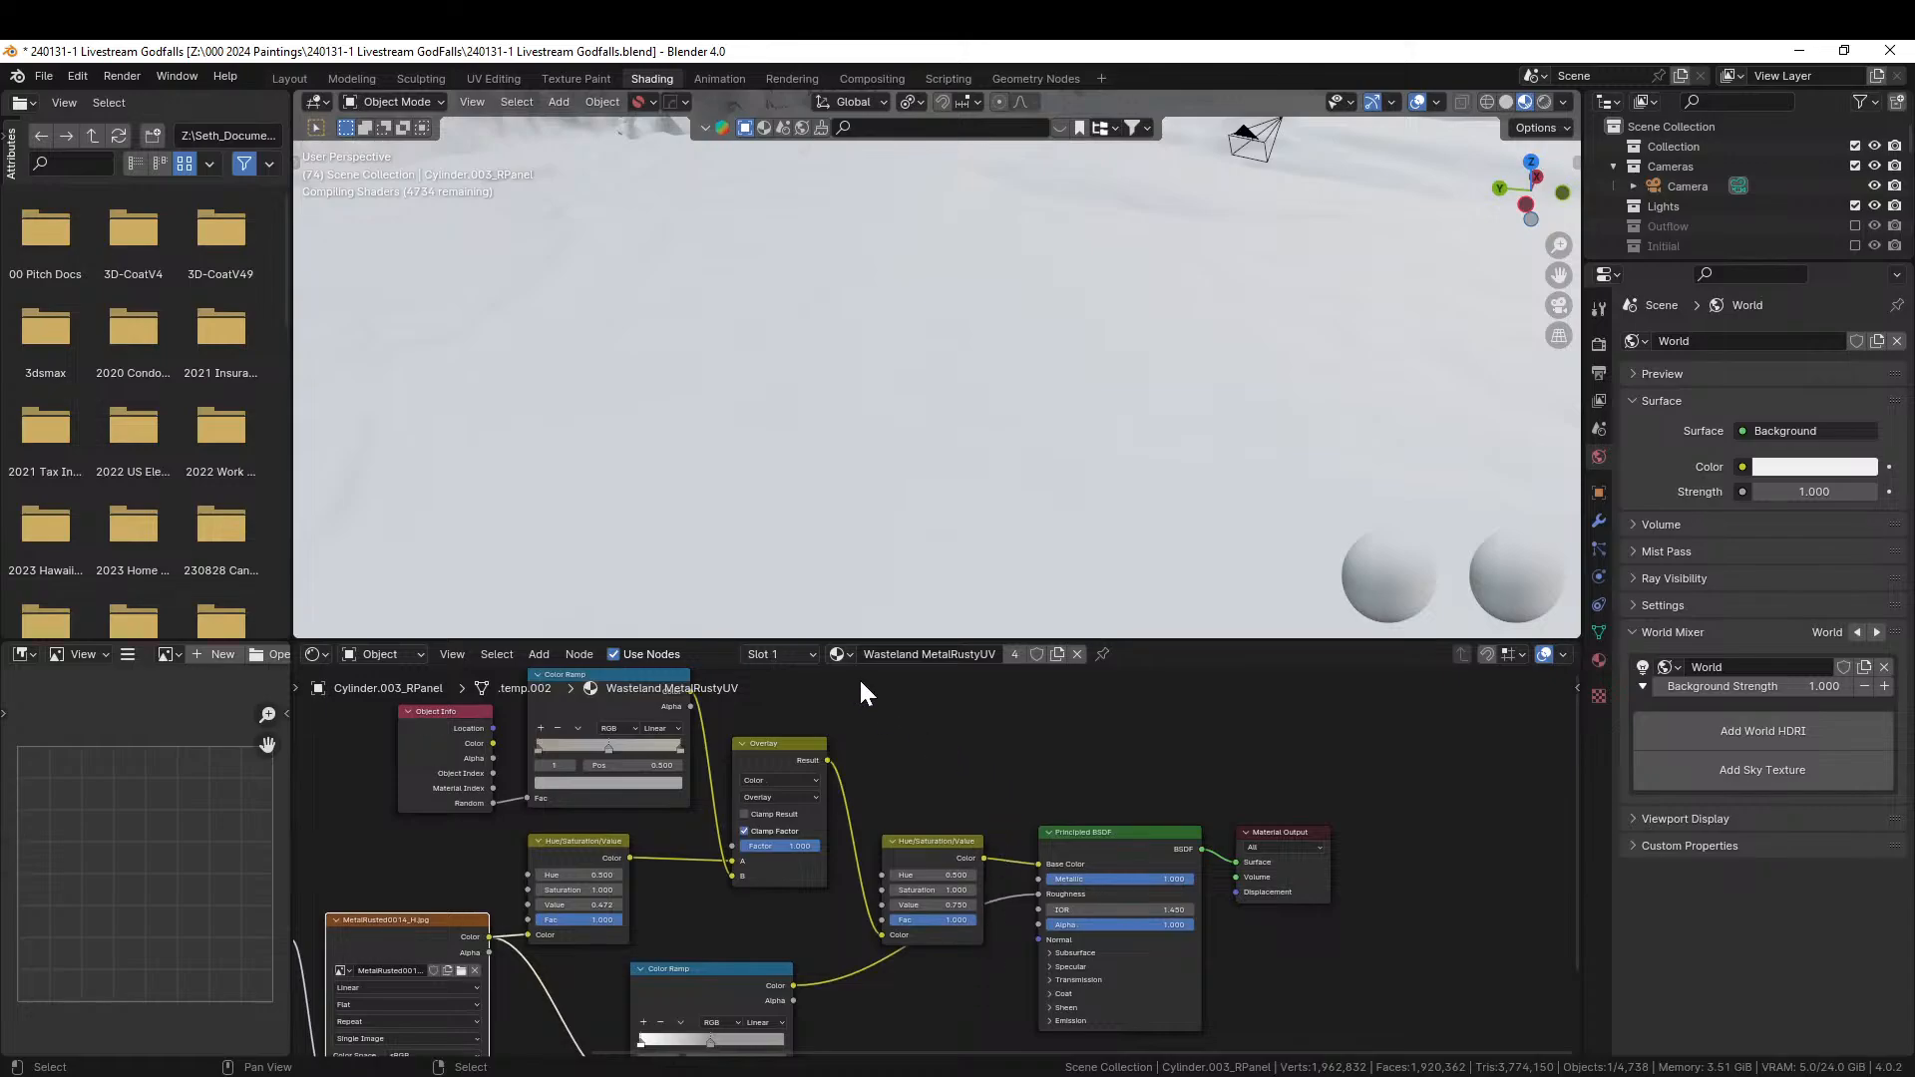
pyautogui.click(817, 655)
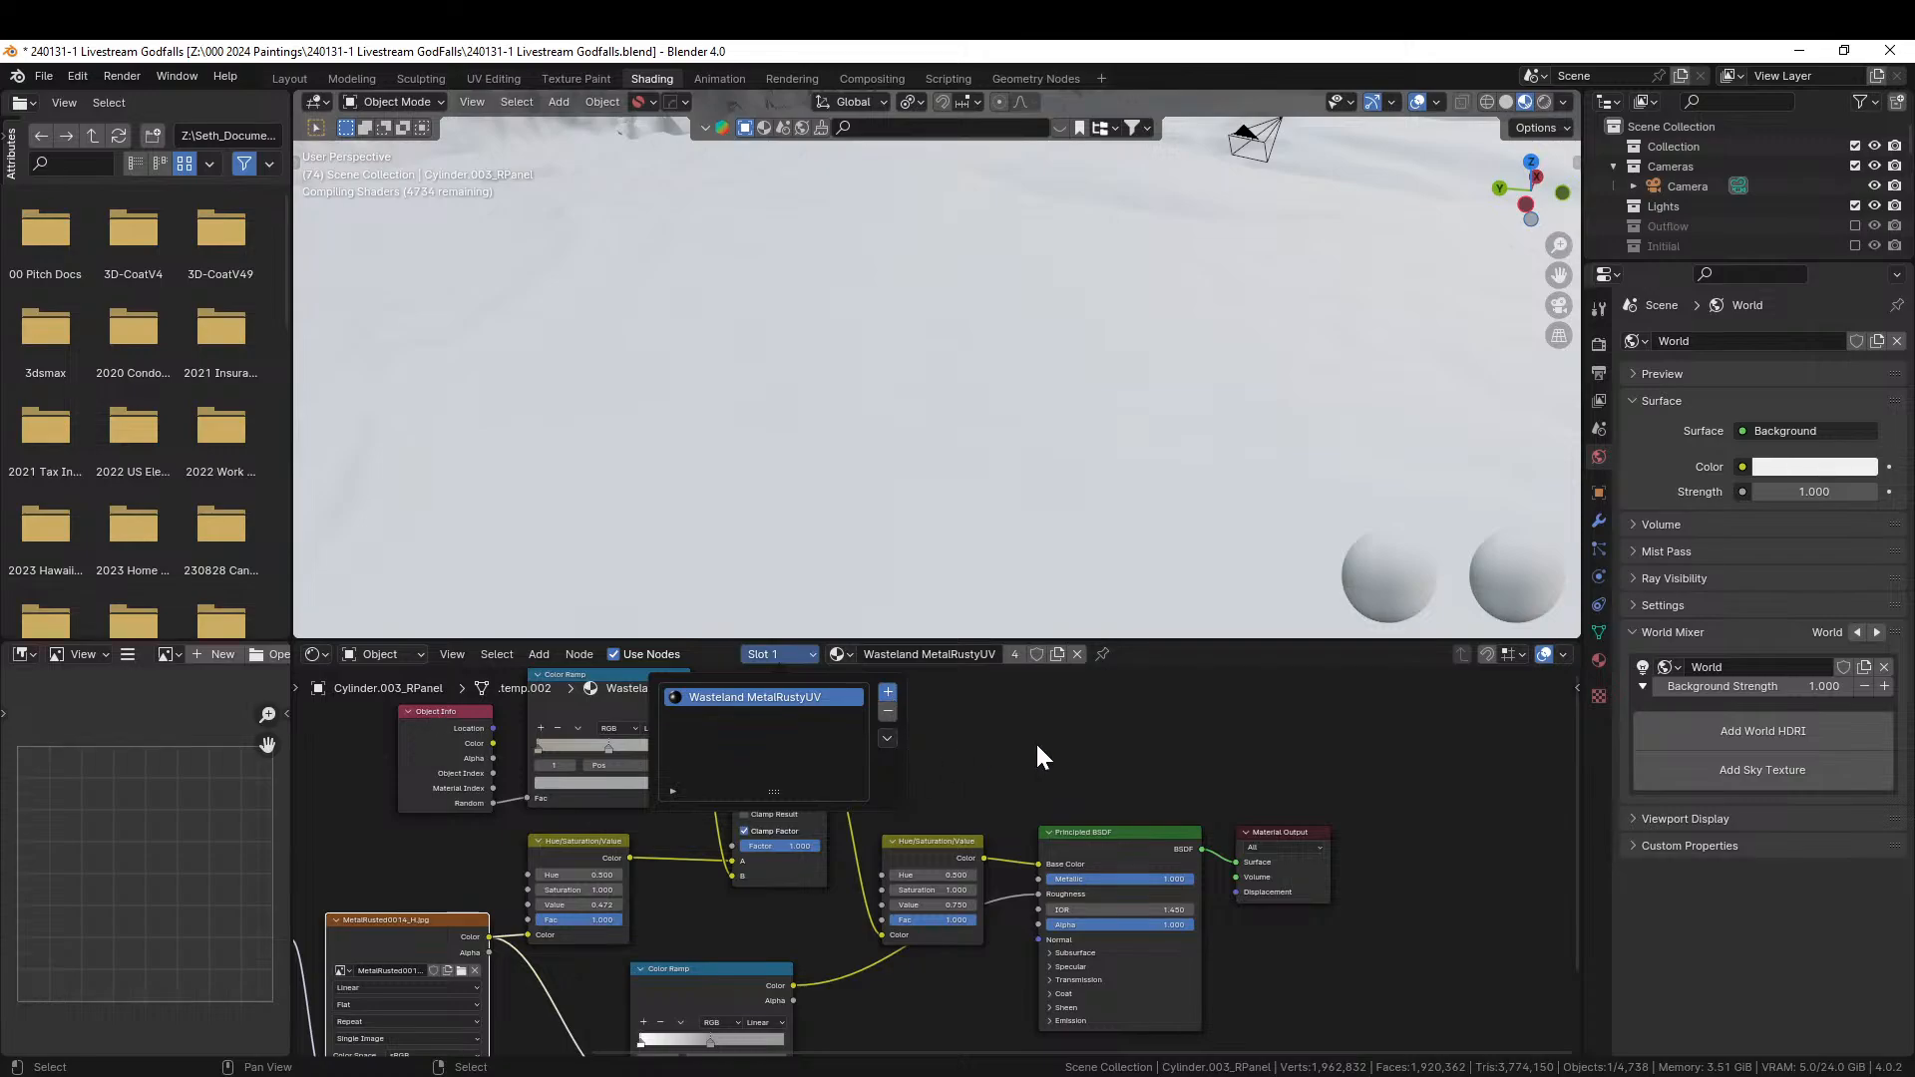
pyautogui.click(888, 693)
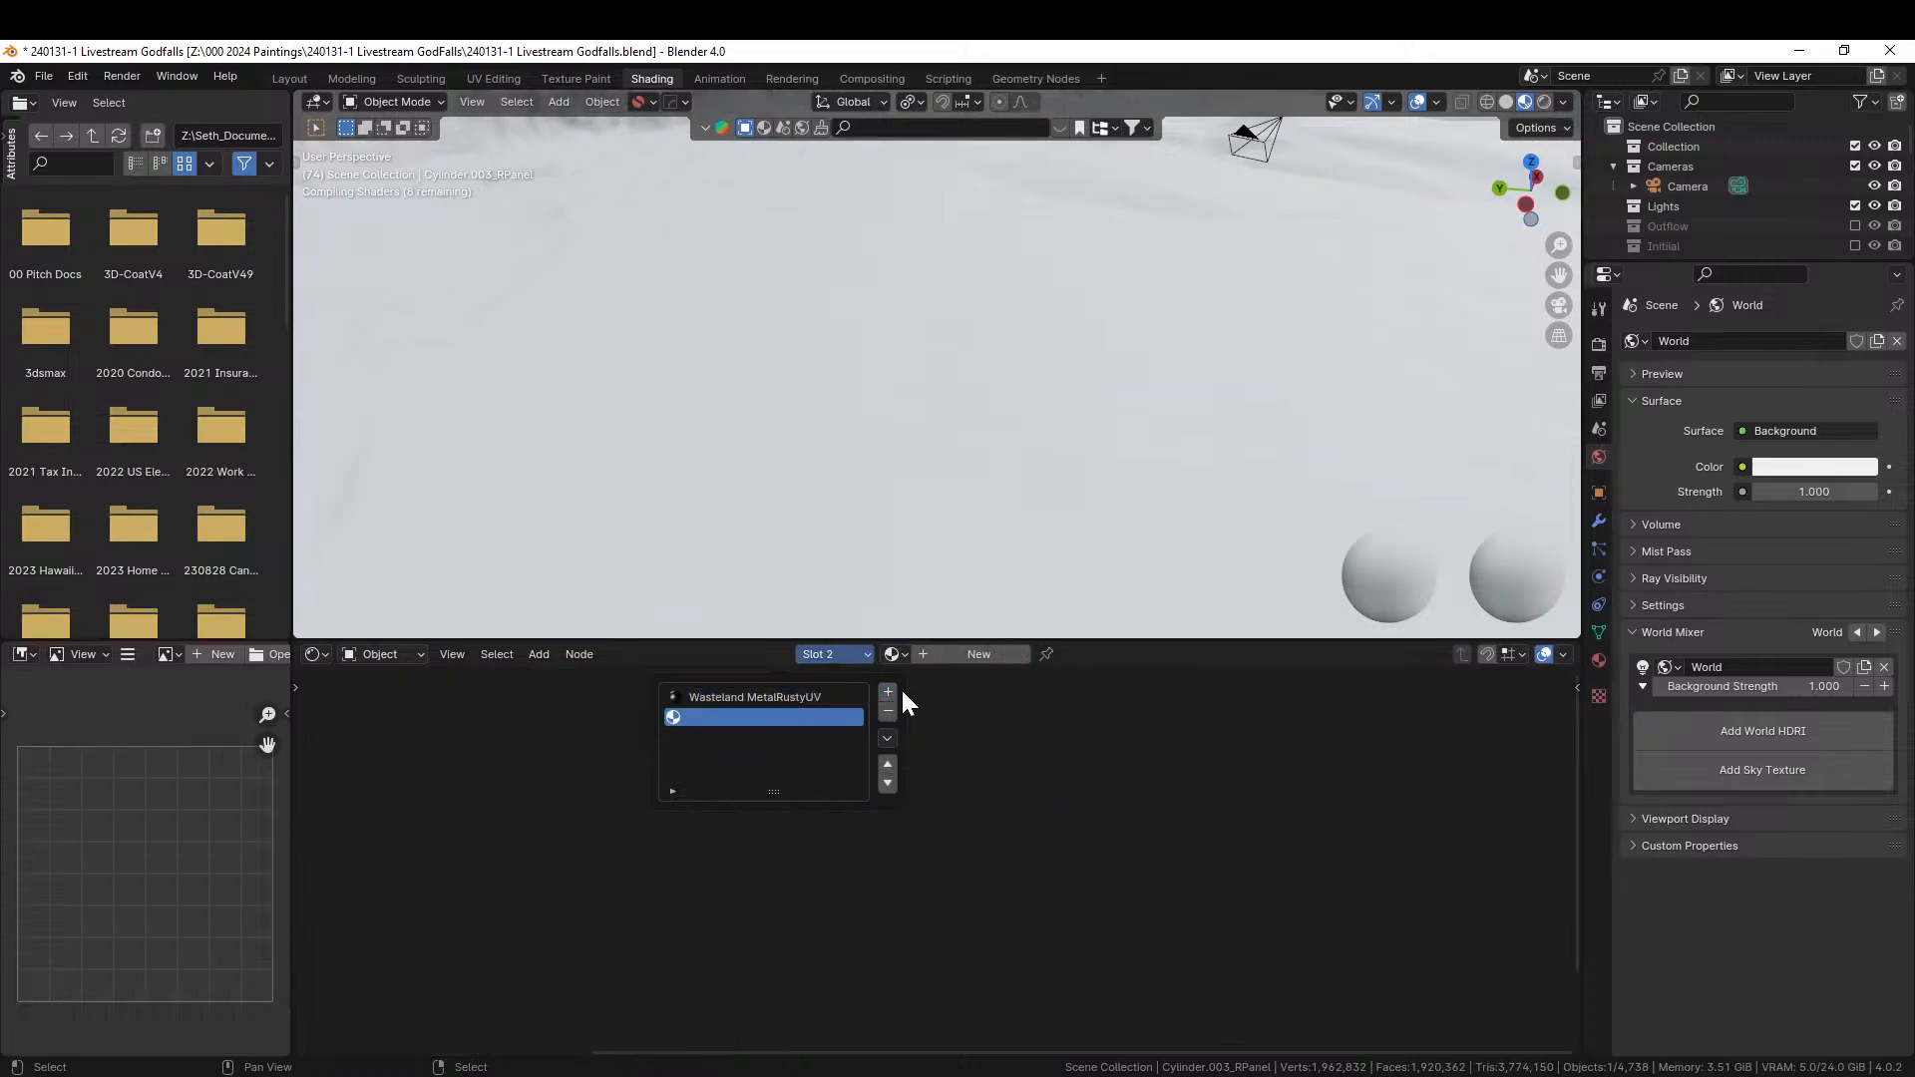
pyautogui.click(909, 654)
pyautogui.write('hull')
pyautogui.press('Return')
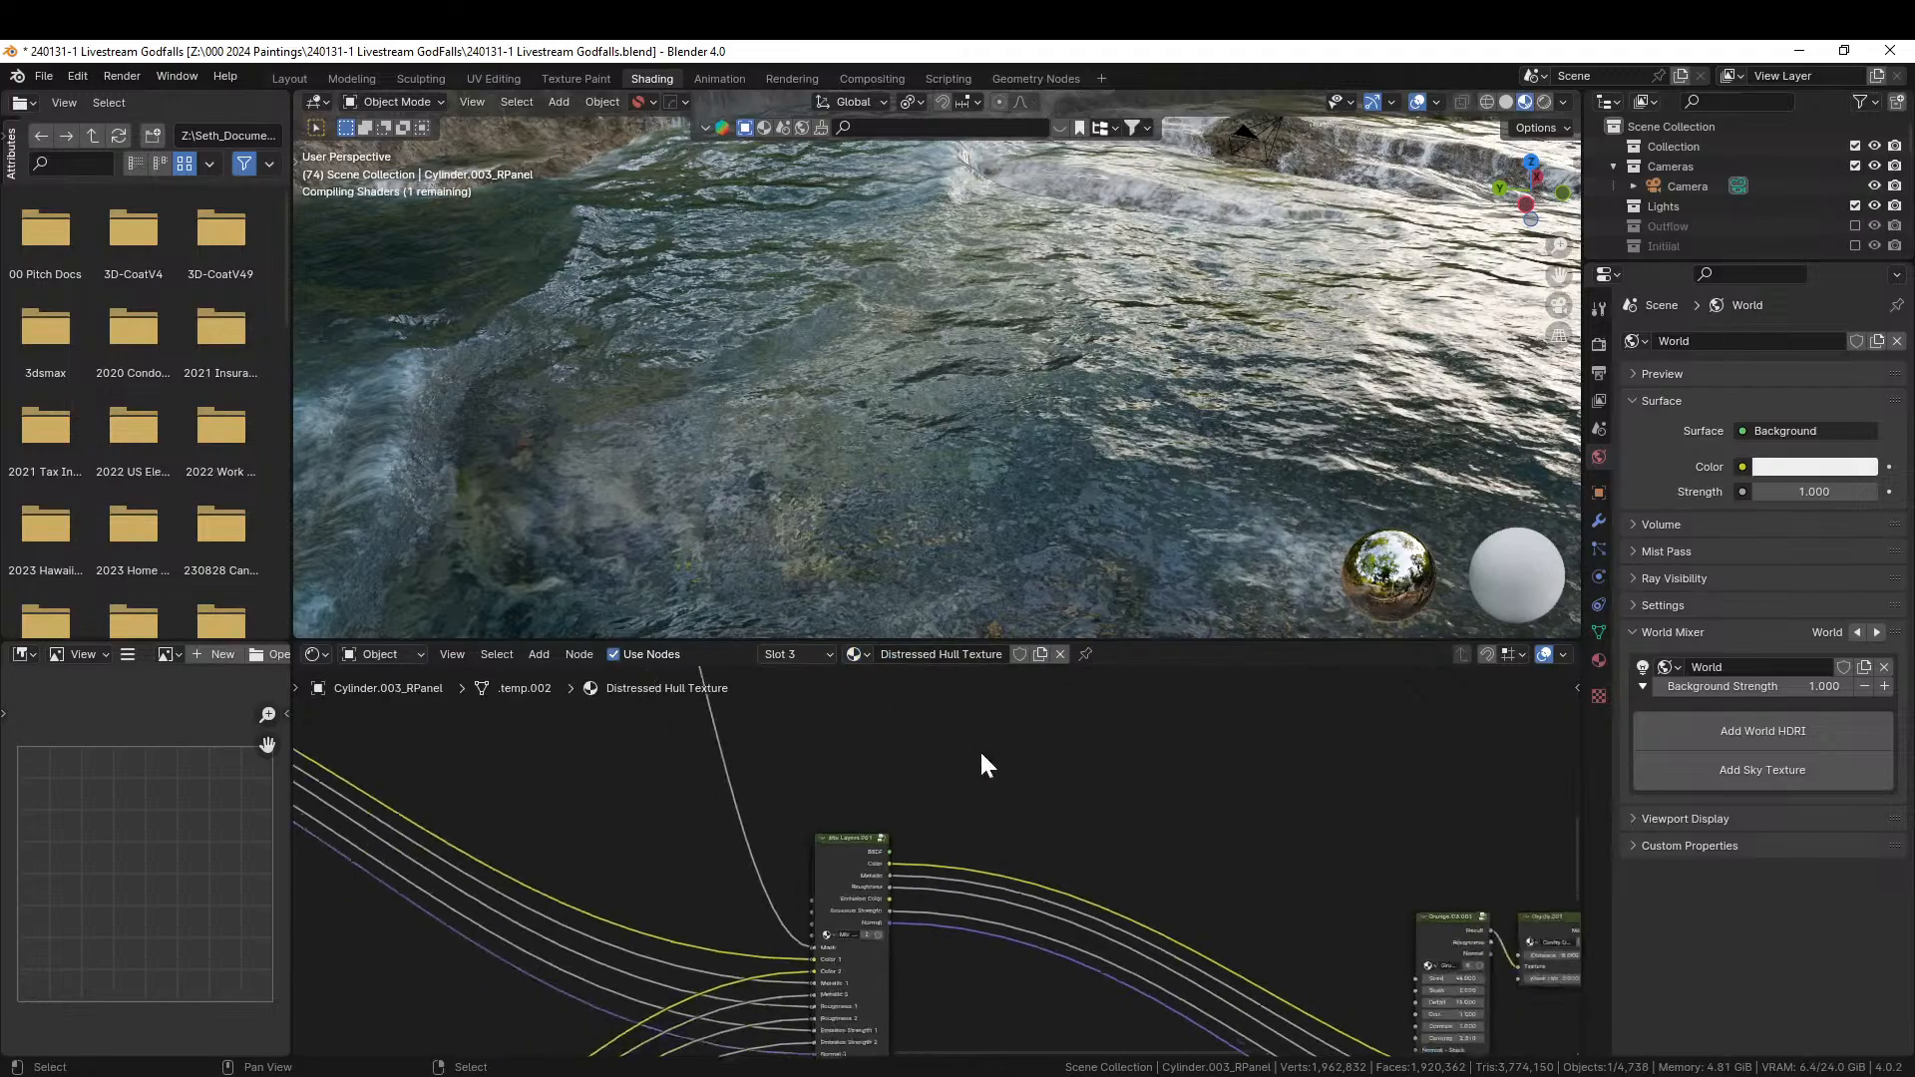
pyautogui.scroll(-5, 985, 763)
pyautogui.moveTo(984, 763); pyautogui.dragTo(1039, 944, button='middle')
# Unlink the Distressed Hull Texture and remove the two extra material slots from the roof panels.
pyautogui.click(1060, 654)
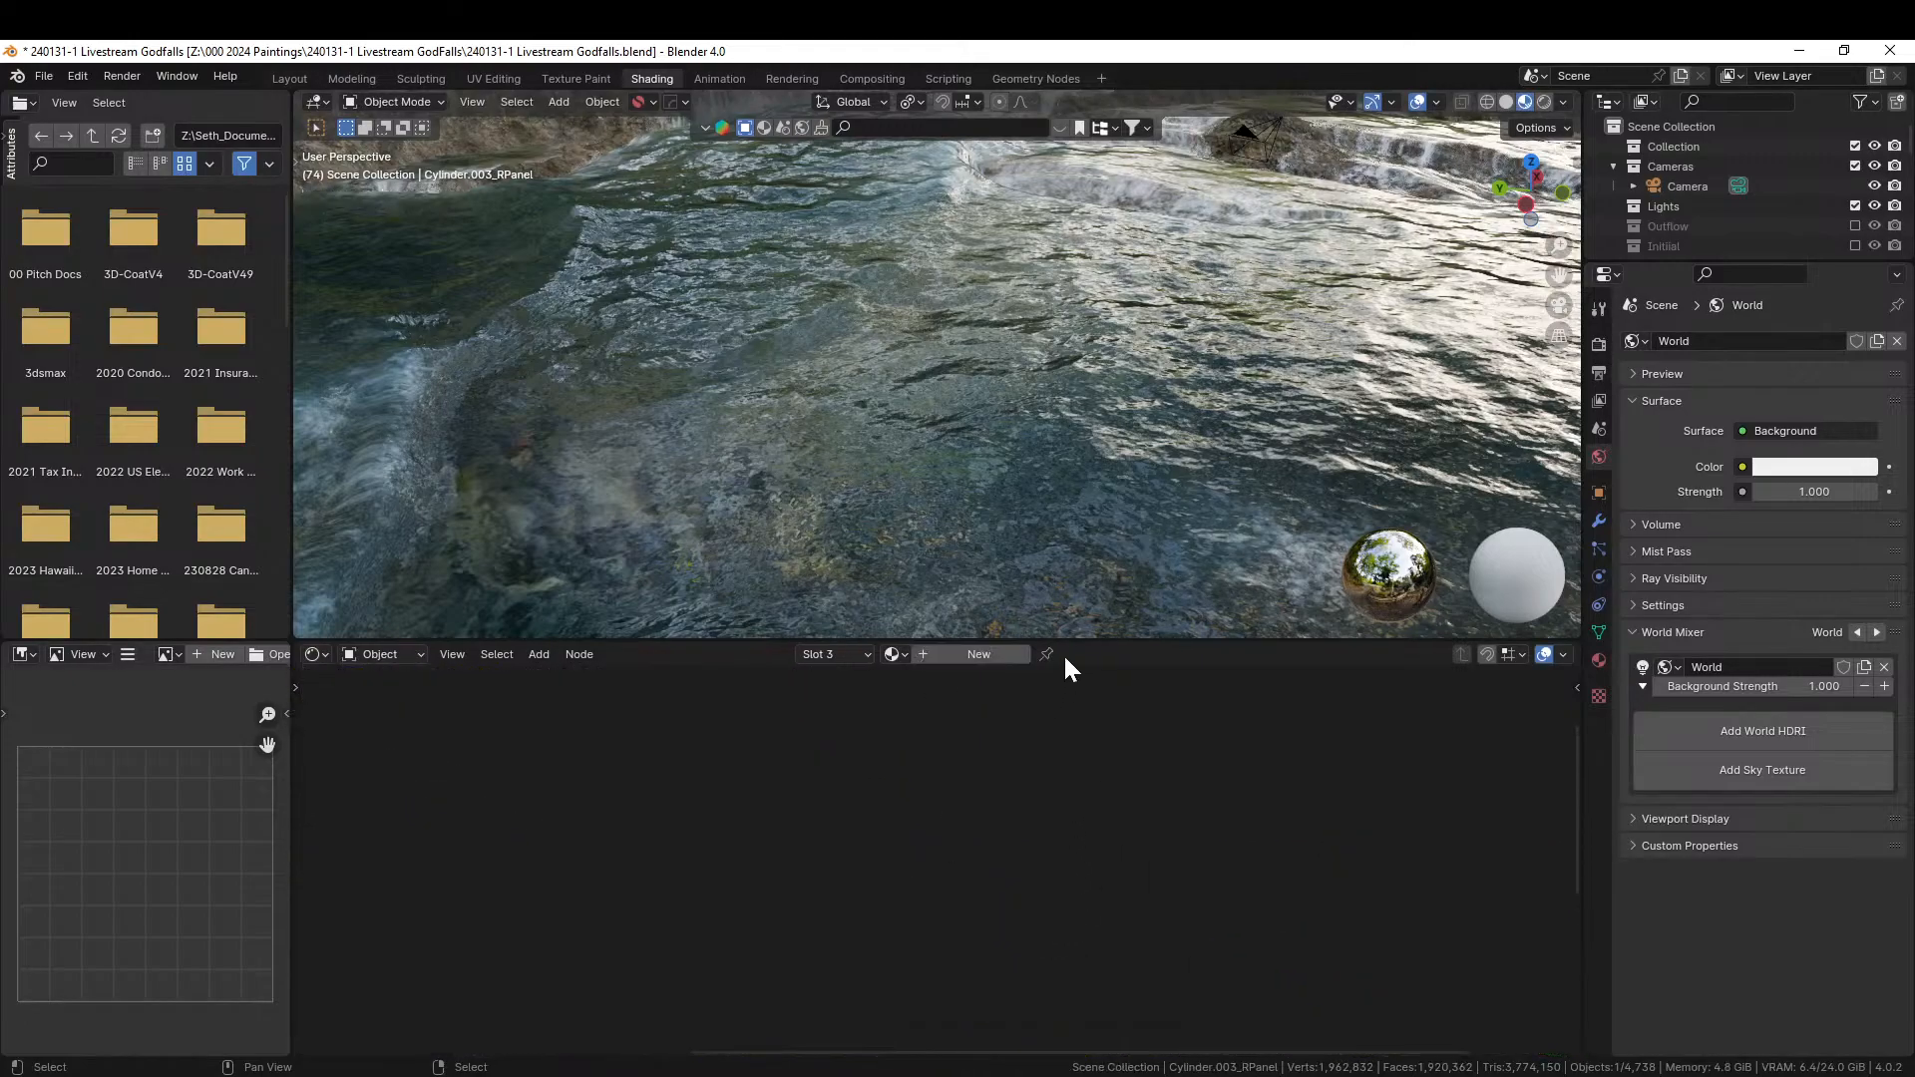
pyautogui.click(1599, 660)
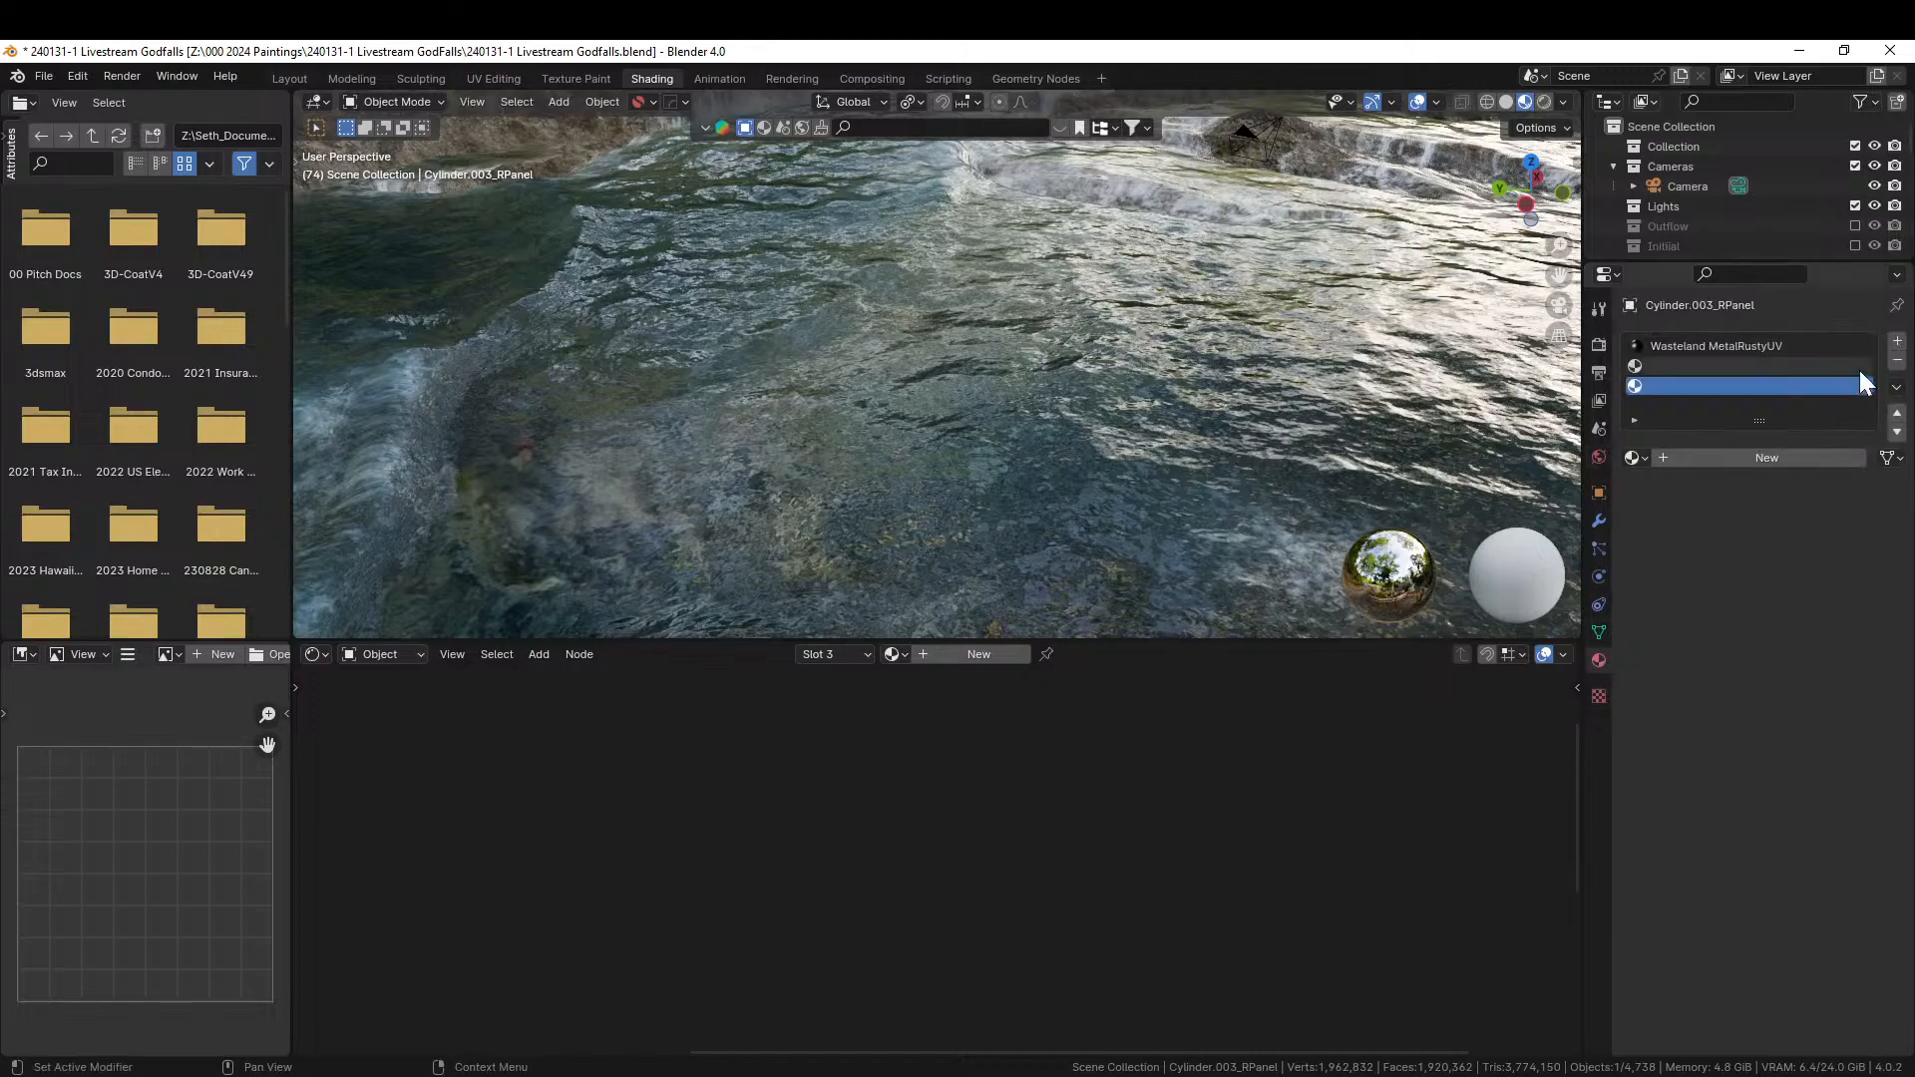
pyautogui.click(1693, 365)
pyautogui.click(1895, 360)
pyautogui.click(1895, 363)
# Examine the Wasteland MetalRustyUV node setup and the watchtower's rendered appearance among the surrounding rocks, then return to the Layout workspace.
pyautogui.scroll(-3, 901, 350)
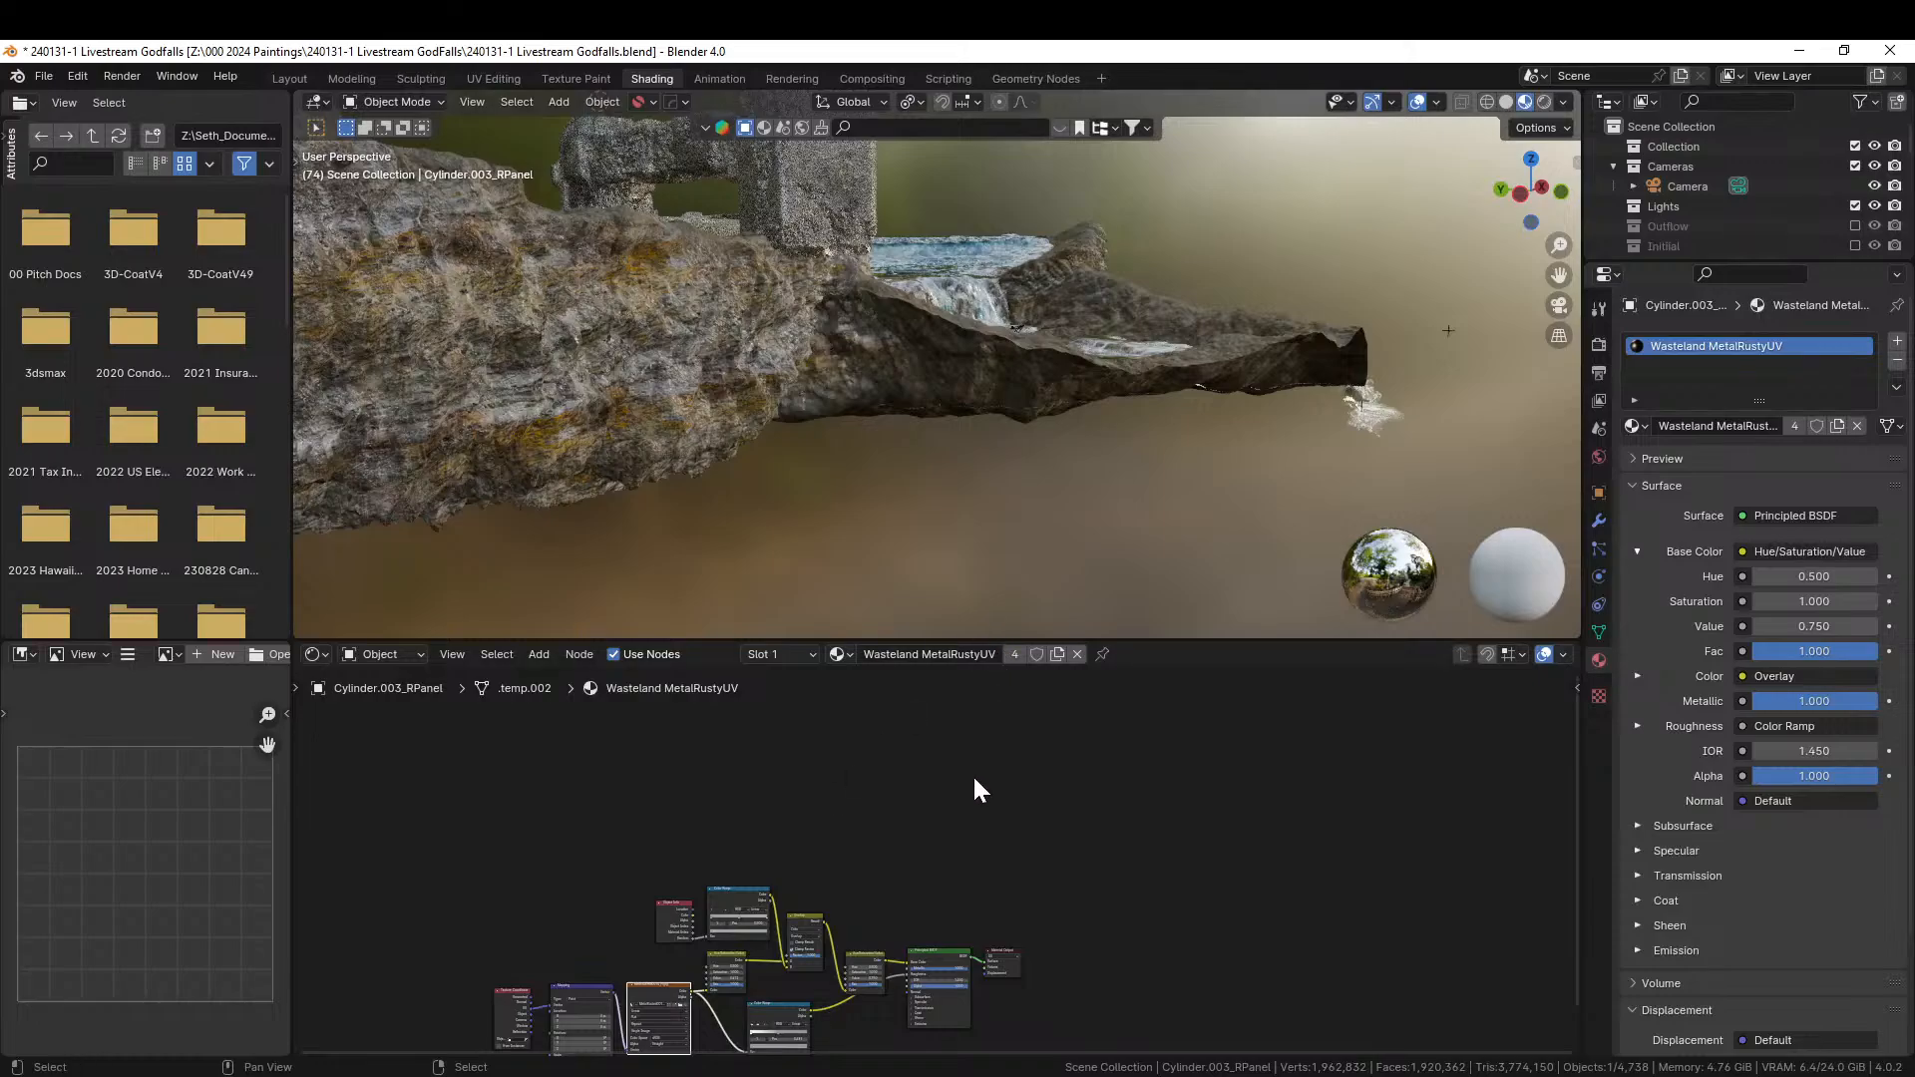
pyautogui.moveTo(975, 780); pyautogui.dragTo(1152, 1048, button='middle')
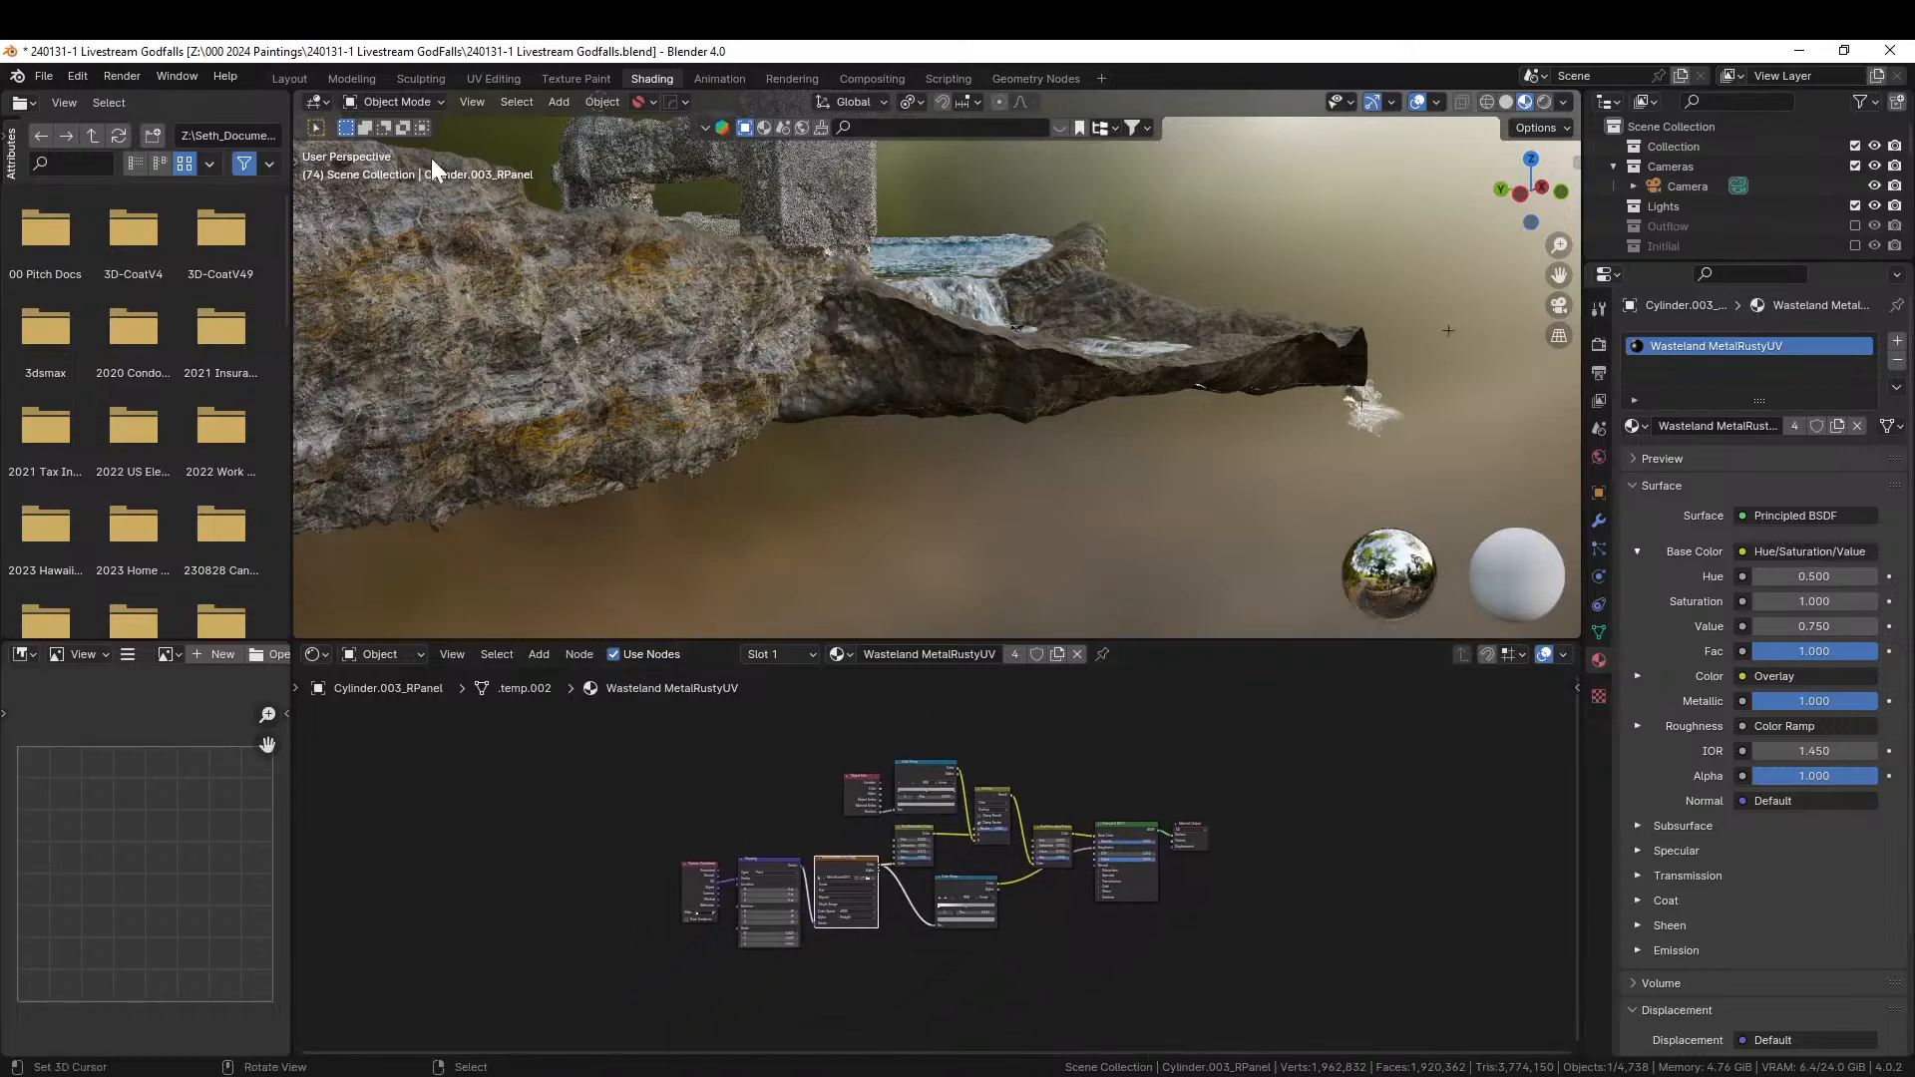
pyautogui.click(1545, 101)
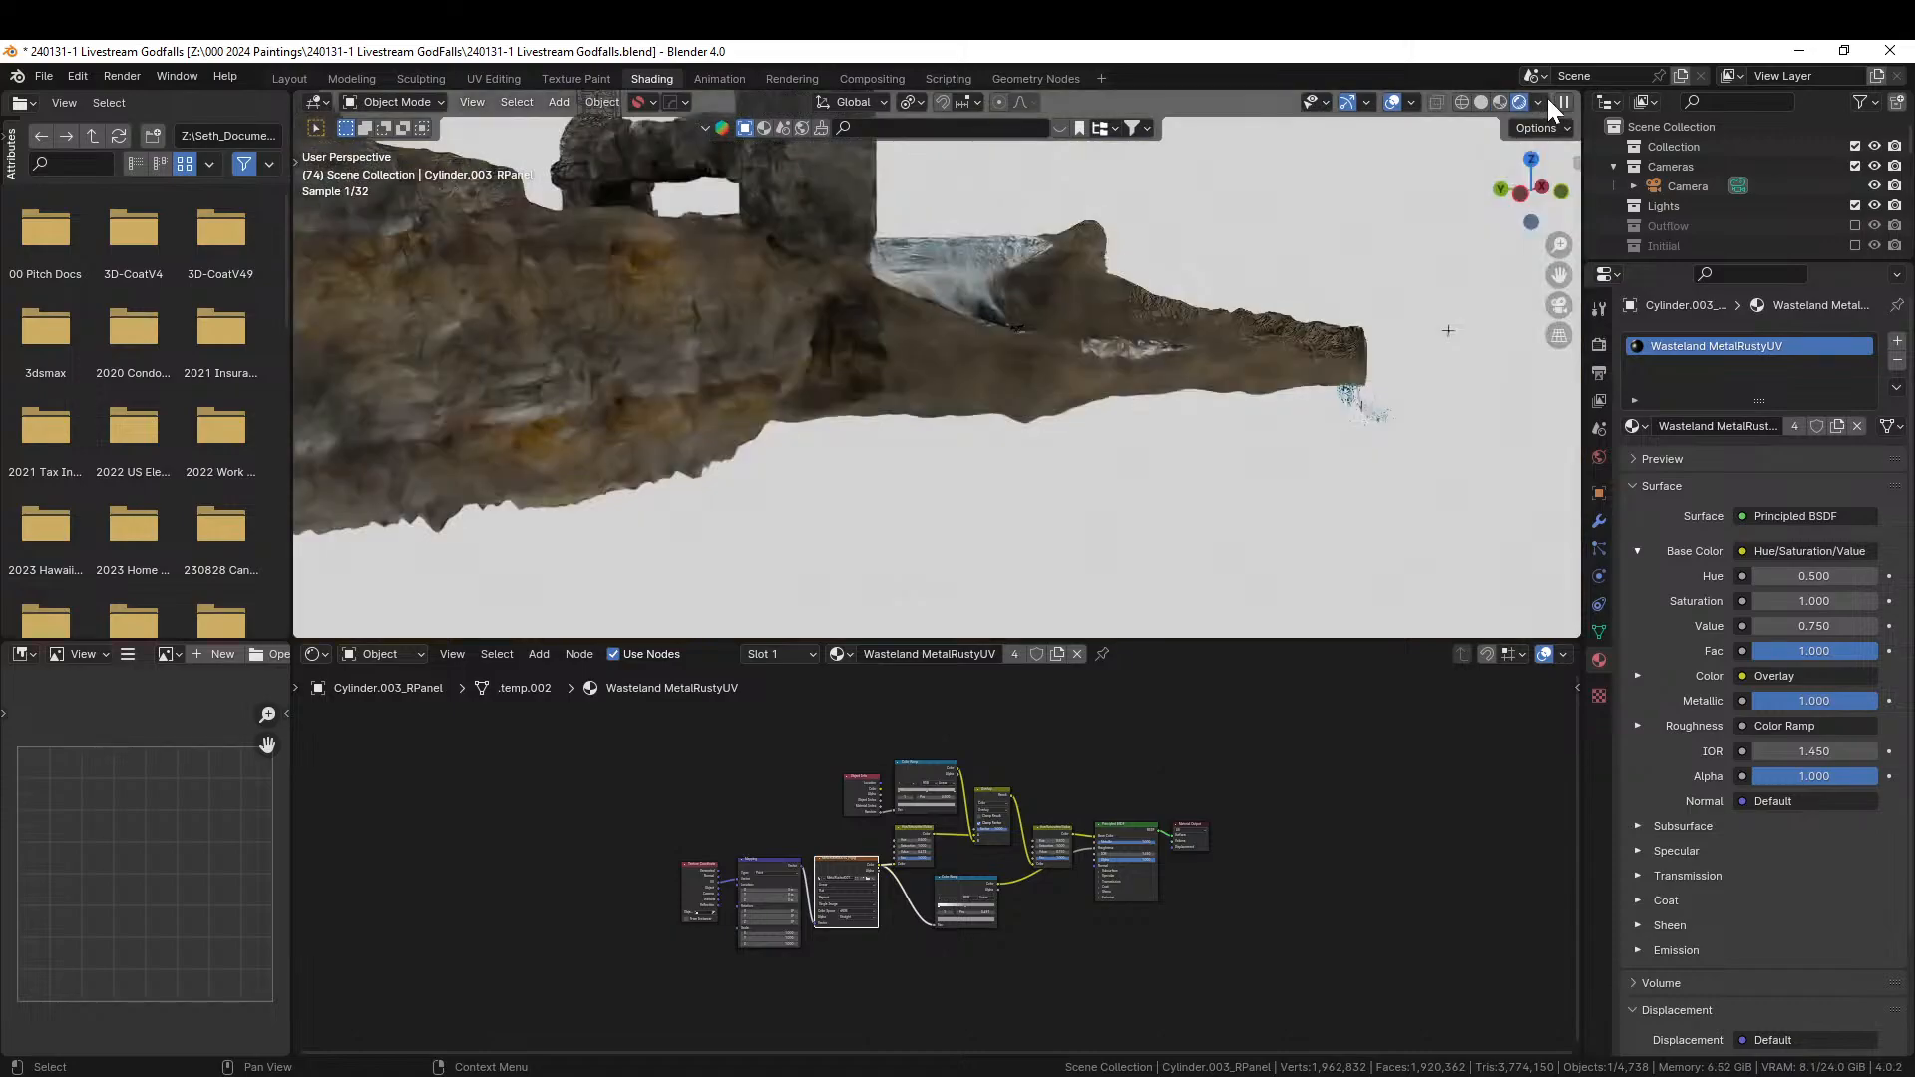
pyautogui.moveTo(1129, 388); pyautogui.dragTo(1133, 118, button='middle')
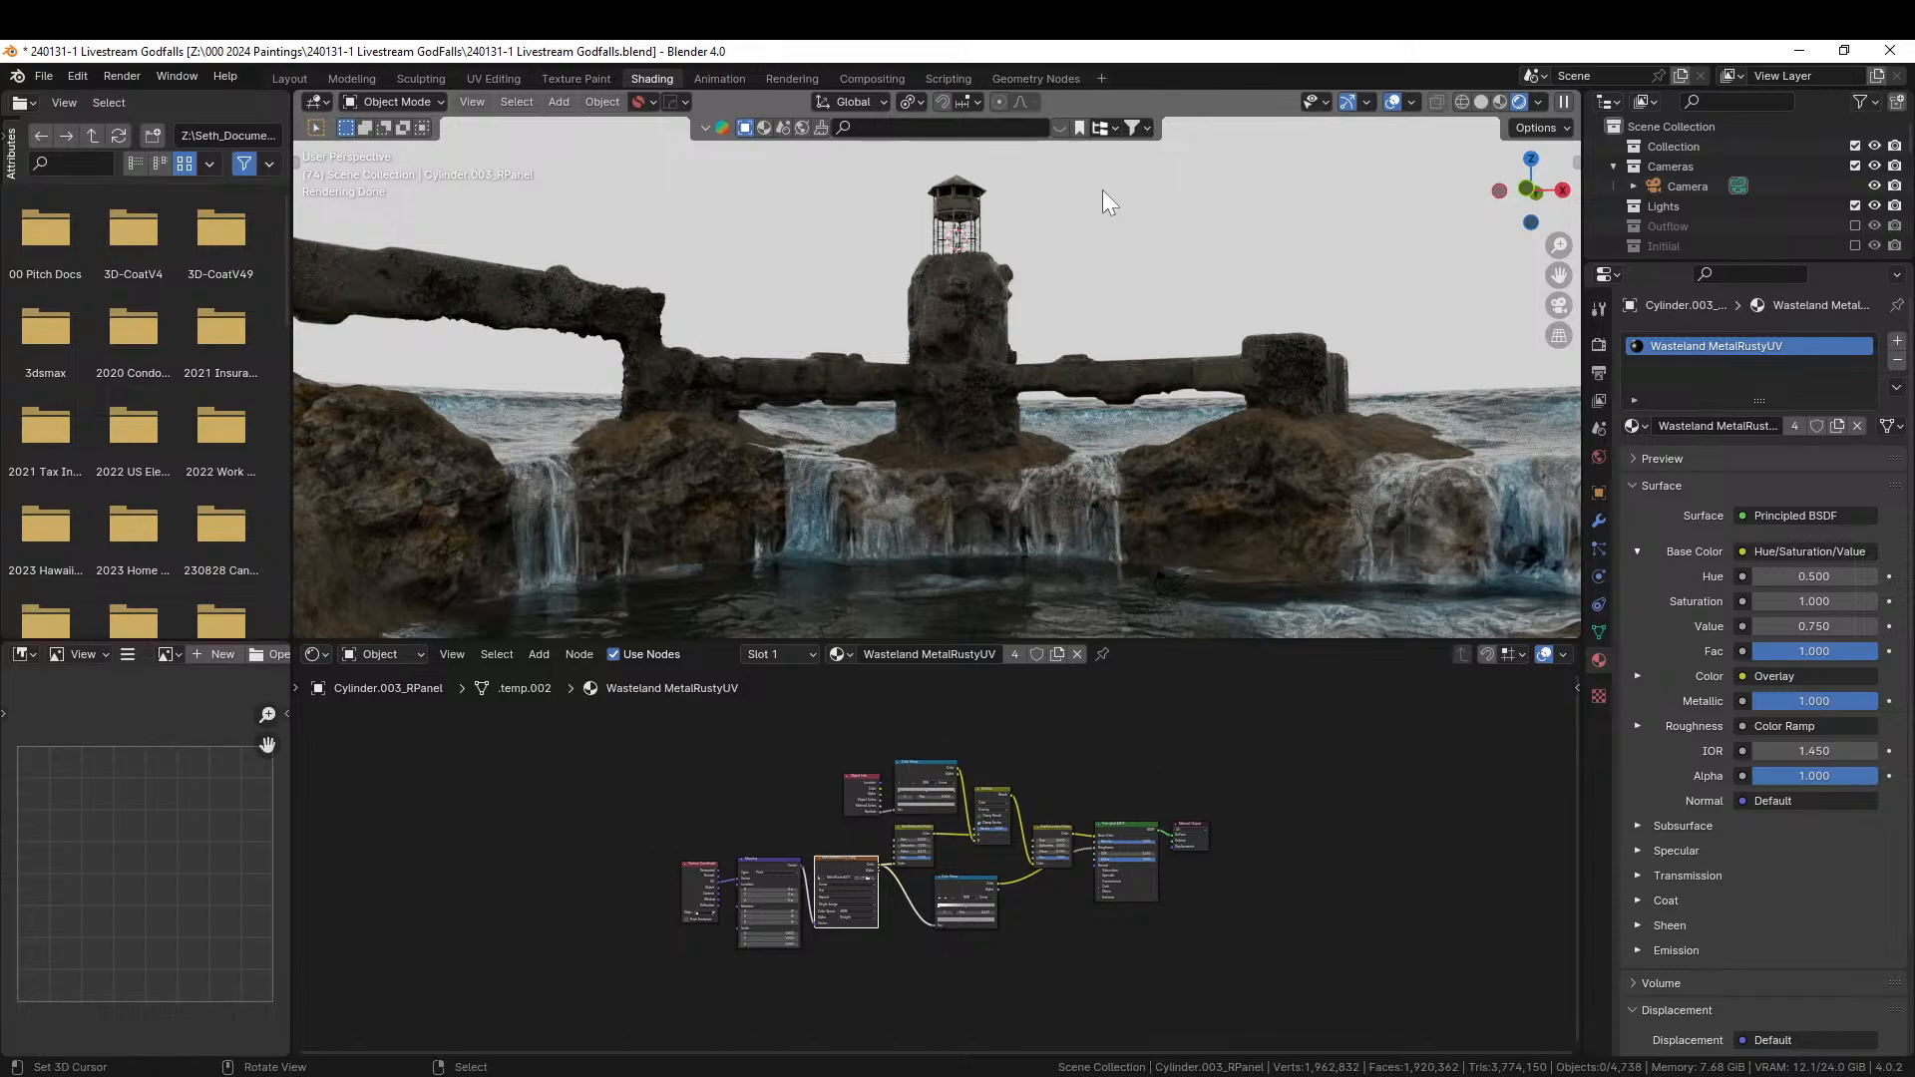
pyautogui.moveTo(1010, 276); pyautogui.dragTo(1440, 169, button='middle')
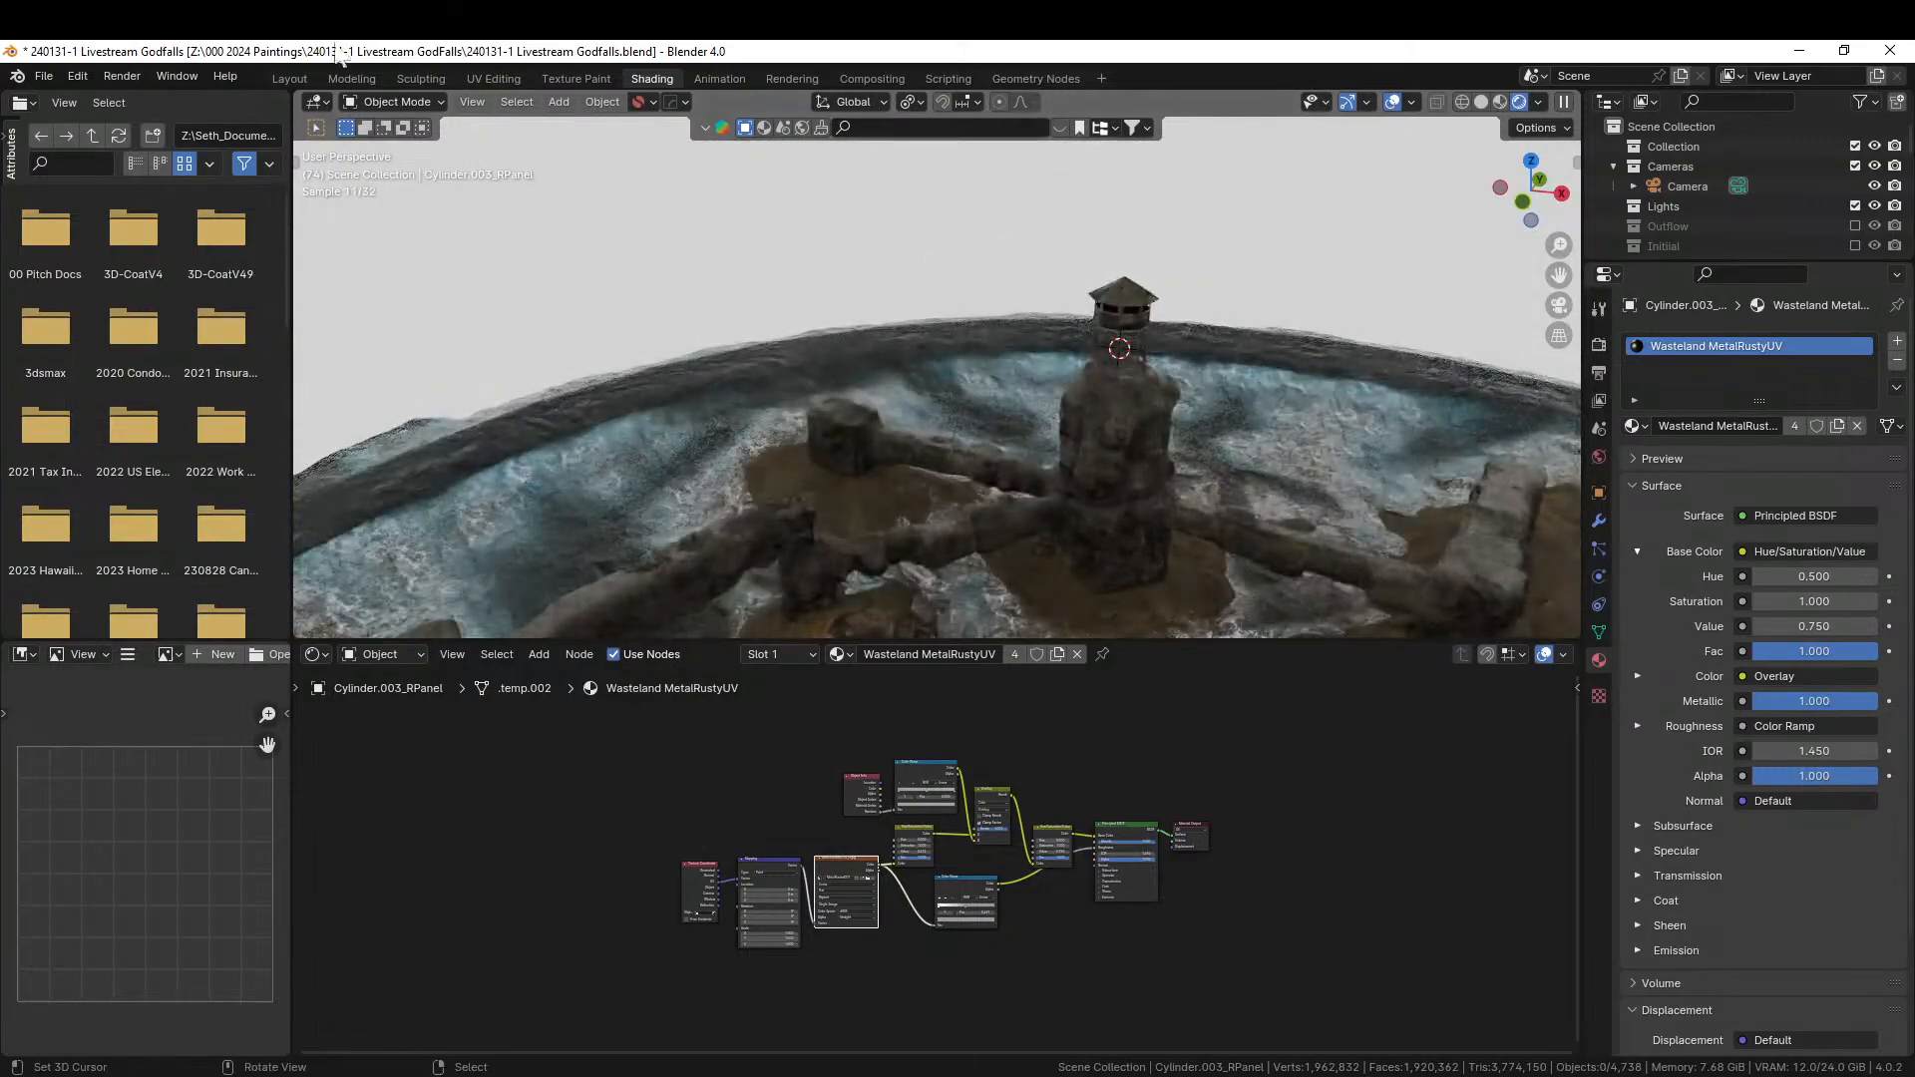
pyautogui.click(289, 80)
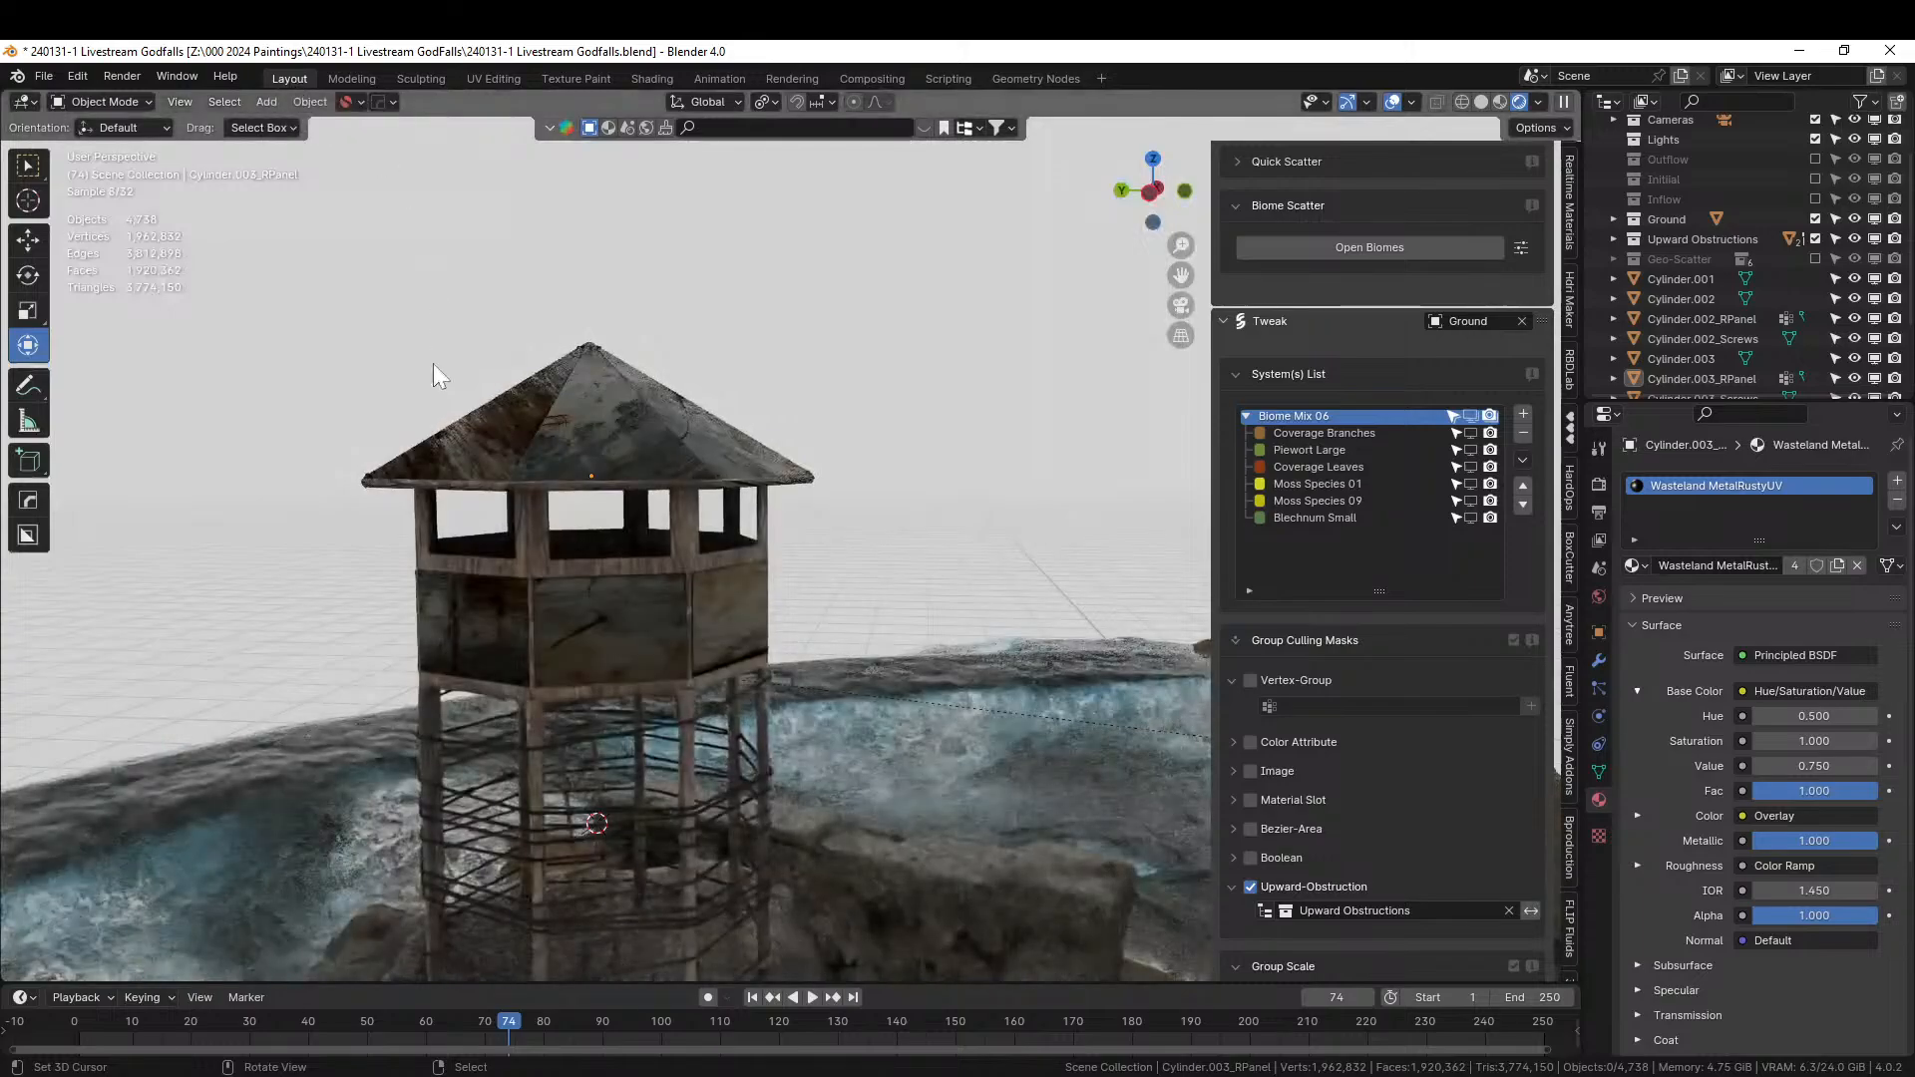
# Switch the viewport to solid shading and place the 3D cursor on top of the rock wall leading to the tower's base.
pyautogui.keyDown('shift'); pyautogui.moveTo(586, 656); pyautogui.dragTo(987, 271, button='middle'); pyautogui.keyUp('shift')
pyautogui.keyDown('shift'); pyautogui.moveTo(626, 639); pyautogui.dragTo(672, 439, button='middle'); pyautogui.keyUp('shift')
pyautogui.click(1482, 102)
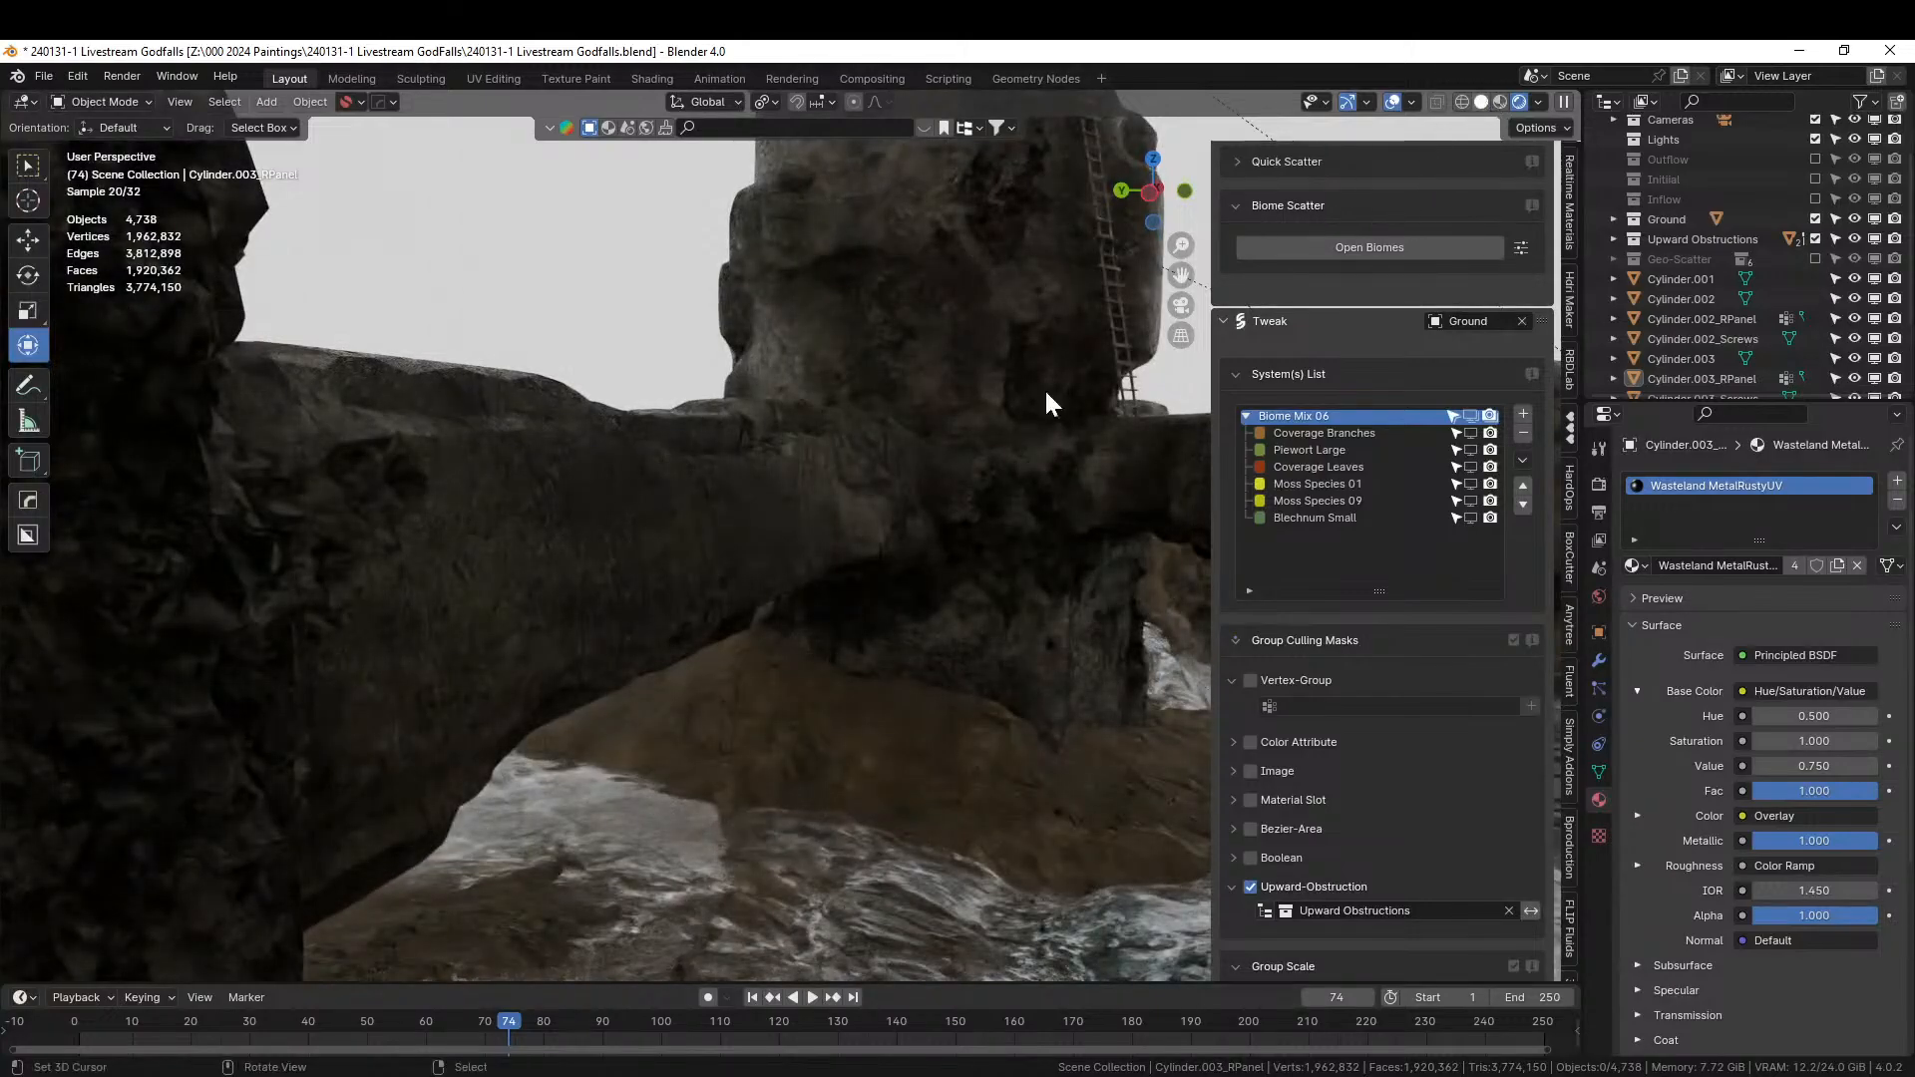
pyautogui.moveTo(750, 603)
pyautogui.mouseDown(button='middle')
pyautogui.moveTo(684, 644)
pyautogui.moveTo(638, 730)
pyautogui.moveTo(626, 679)
pyautogui.moveTo(643, 671)
pyautogui.moveTo(991, 716)
pyautogui.moveTo(853, 746)
pyautogui.mouseUp(button='middle')
pyautogui.scroll(2, 655, 657)
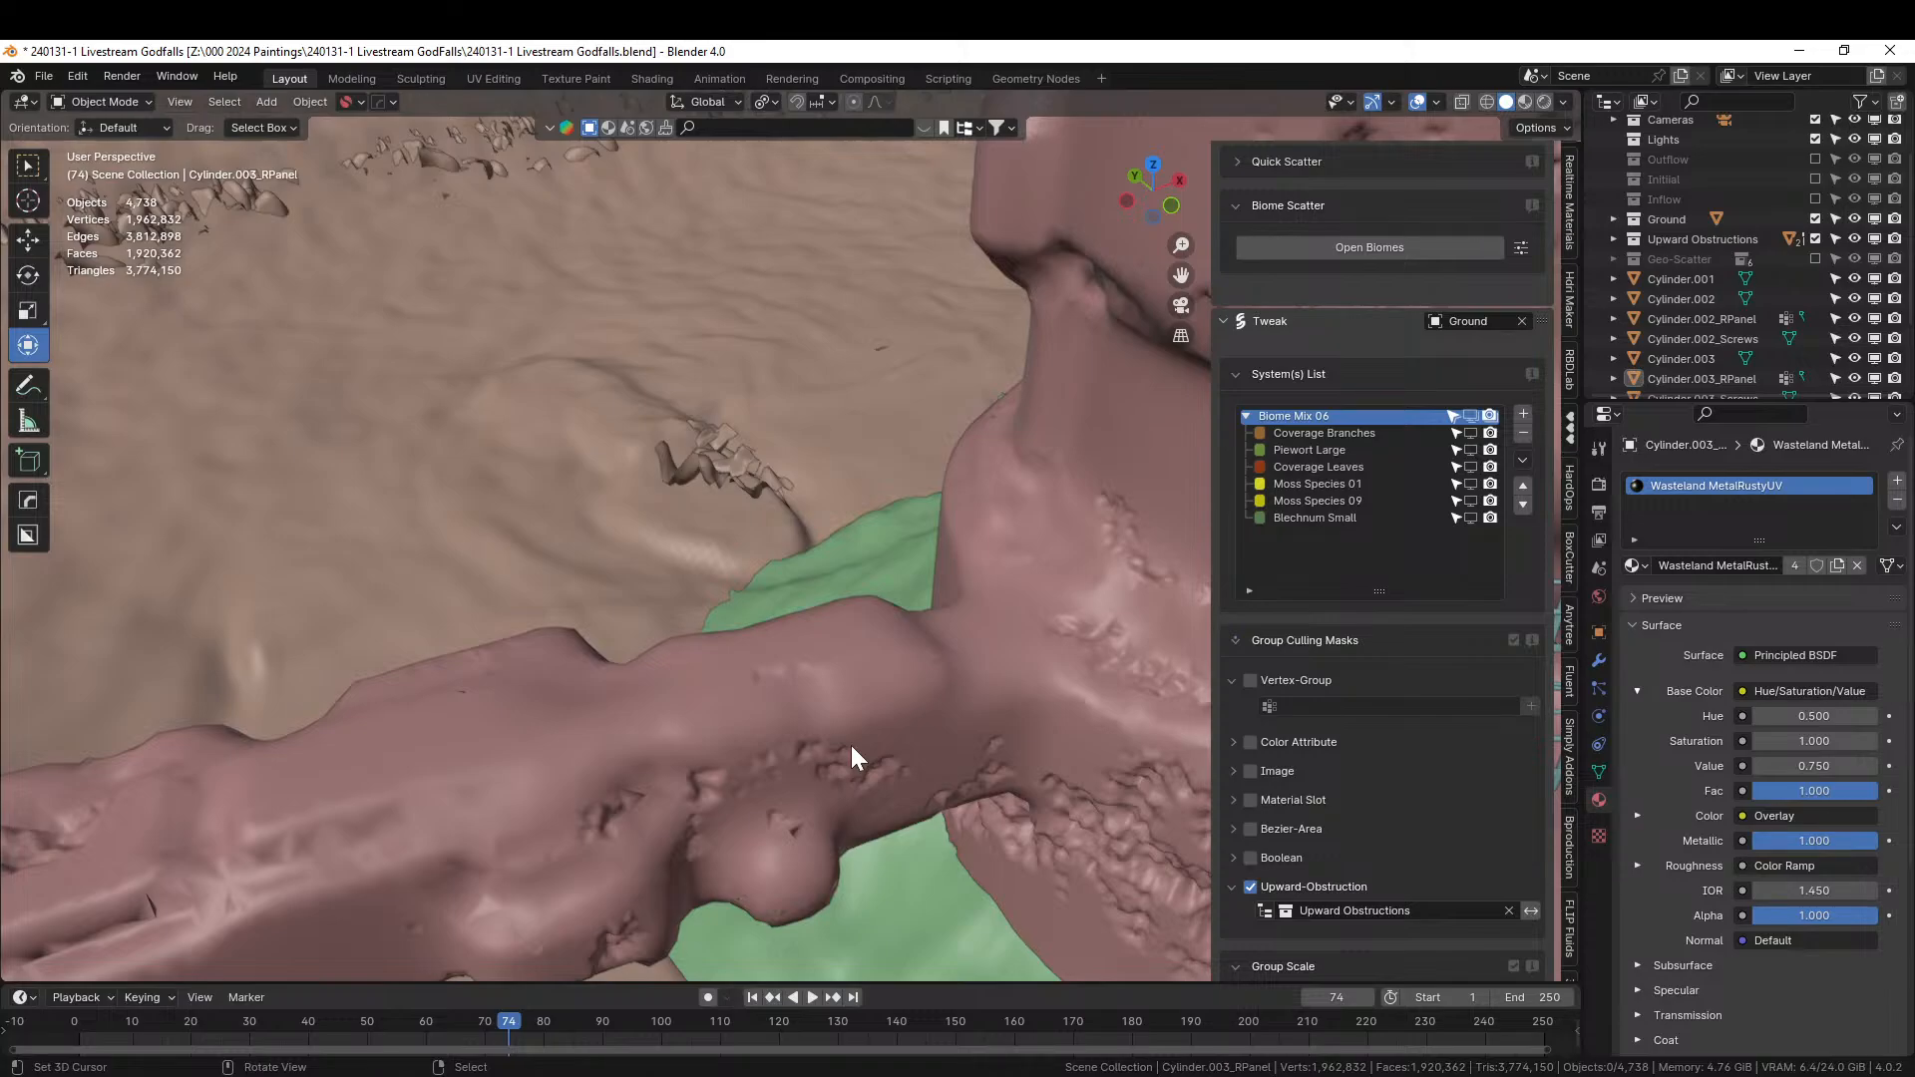
pyautogui.moveTo(848, 746); pyautogui.dragTo(638, 786, button='middle')
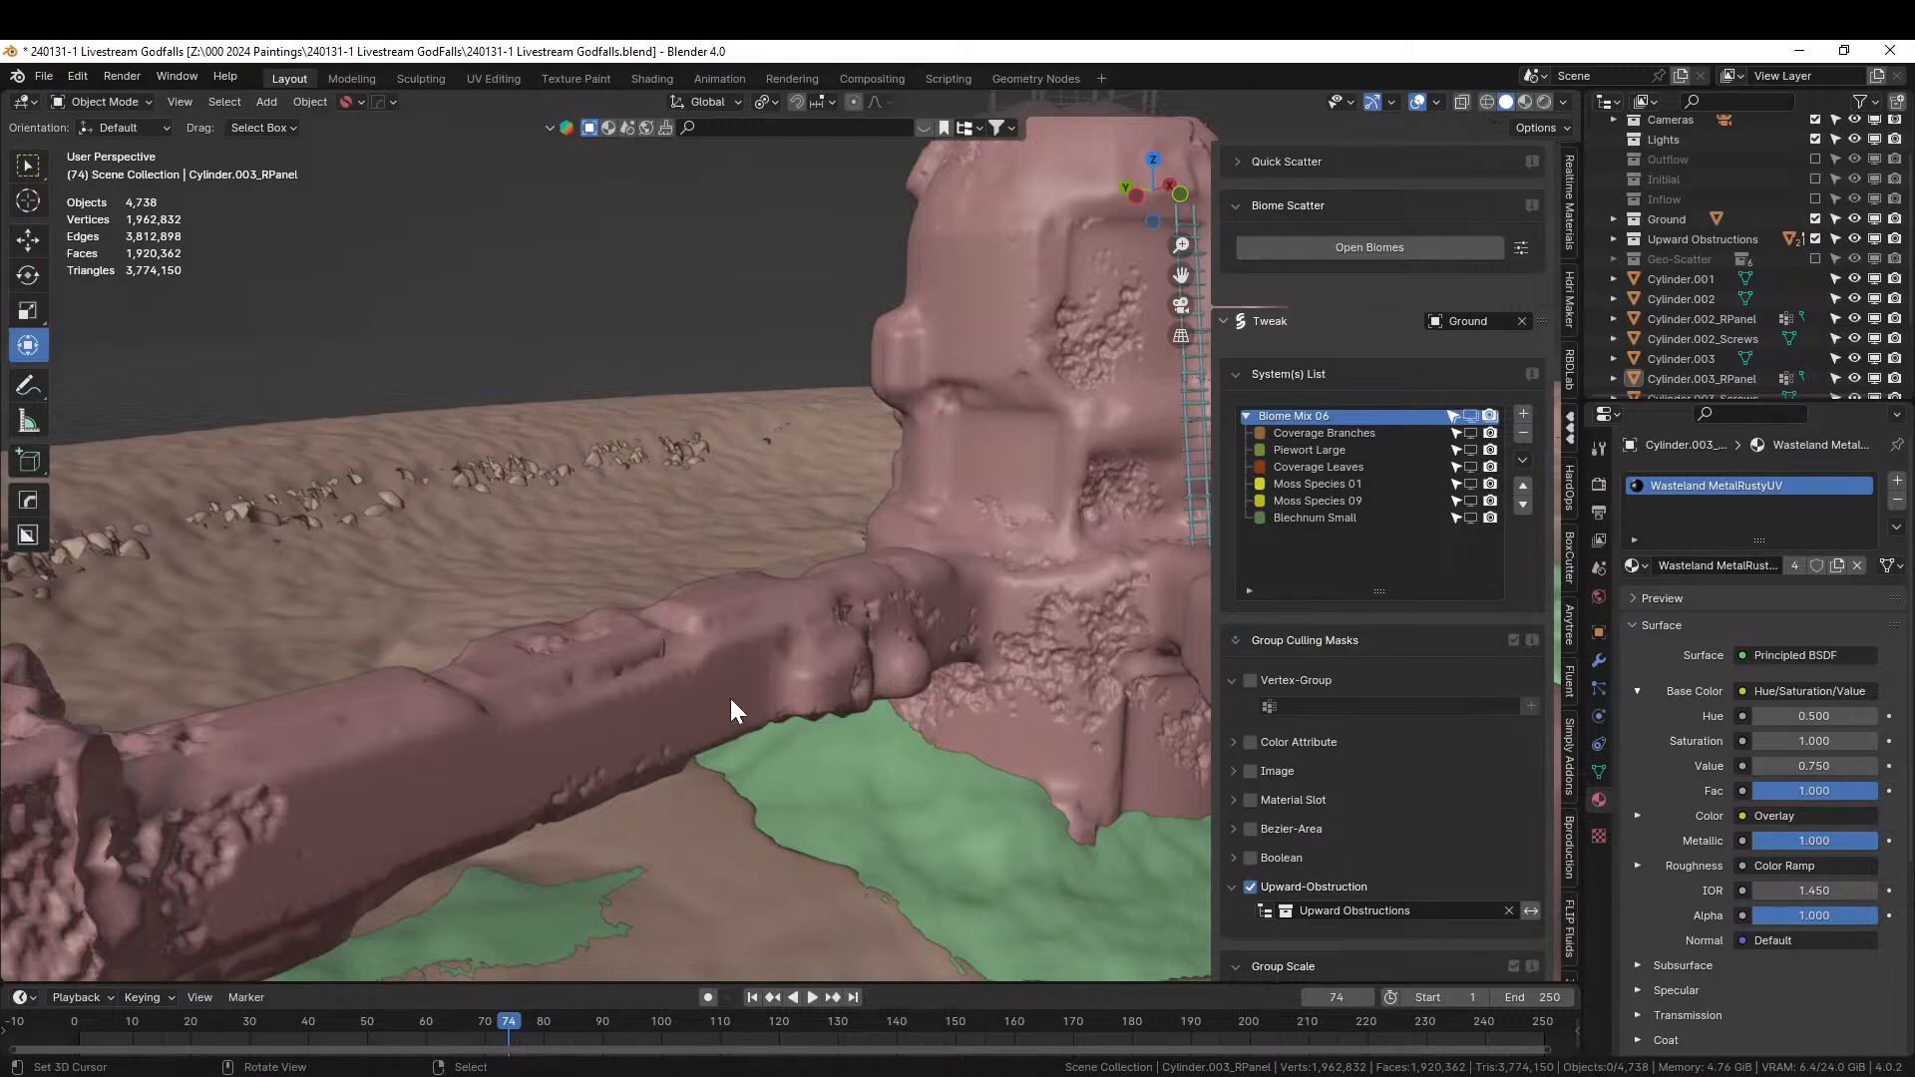
pyautogui.click(321, 698)
# Generate a new male human from the Asian 1 starting human at the 3D cursor on the rock wall.
pyautogui.scroll(3, 1570, 565)
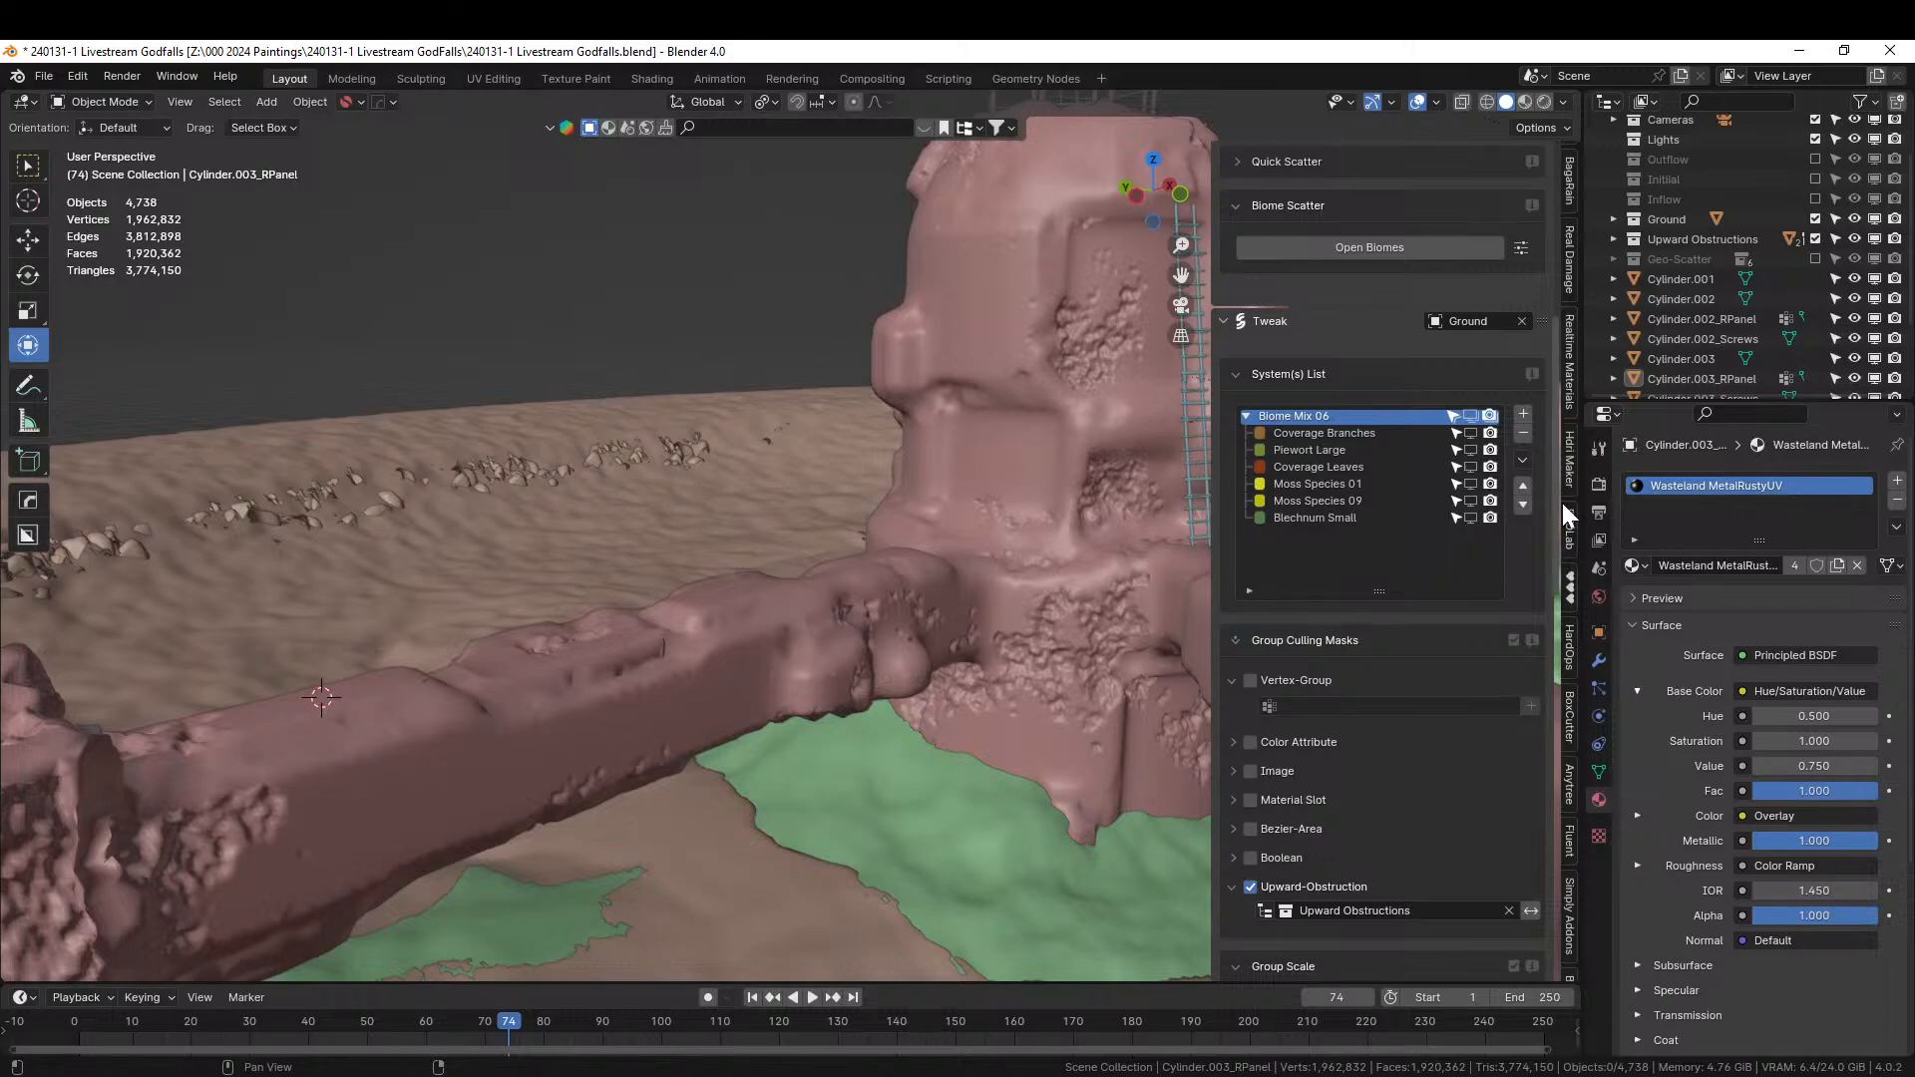
pyautogui.scroll(5, 1570, 470)
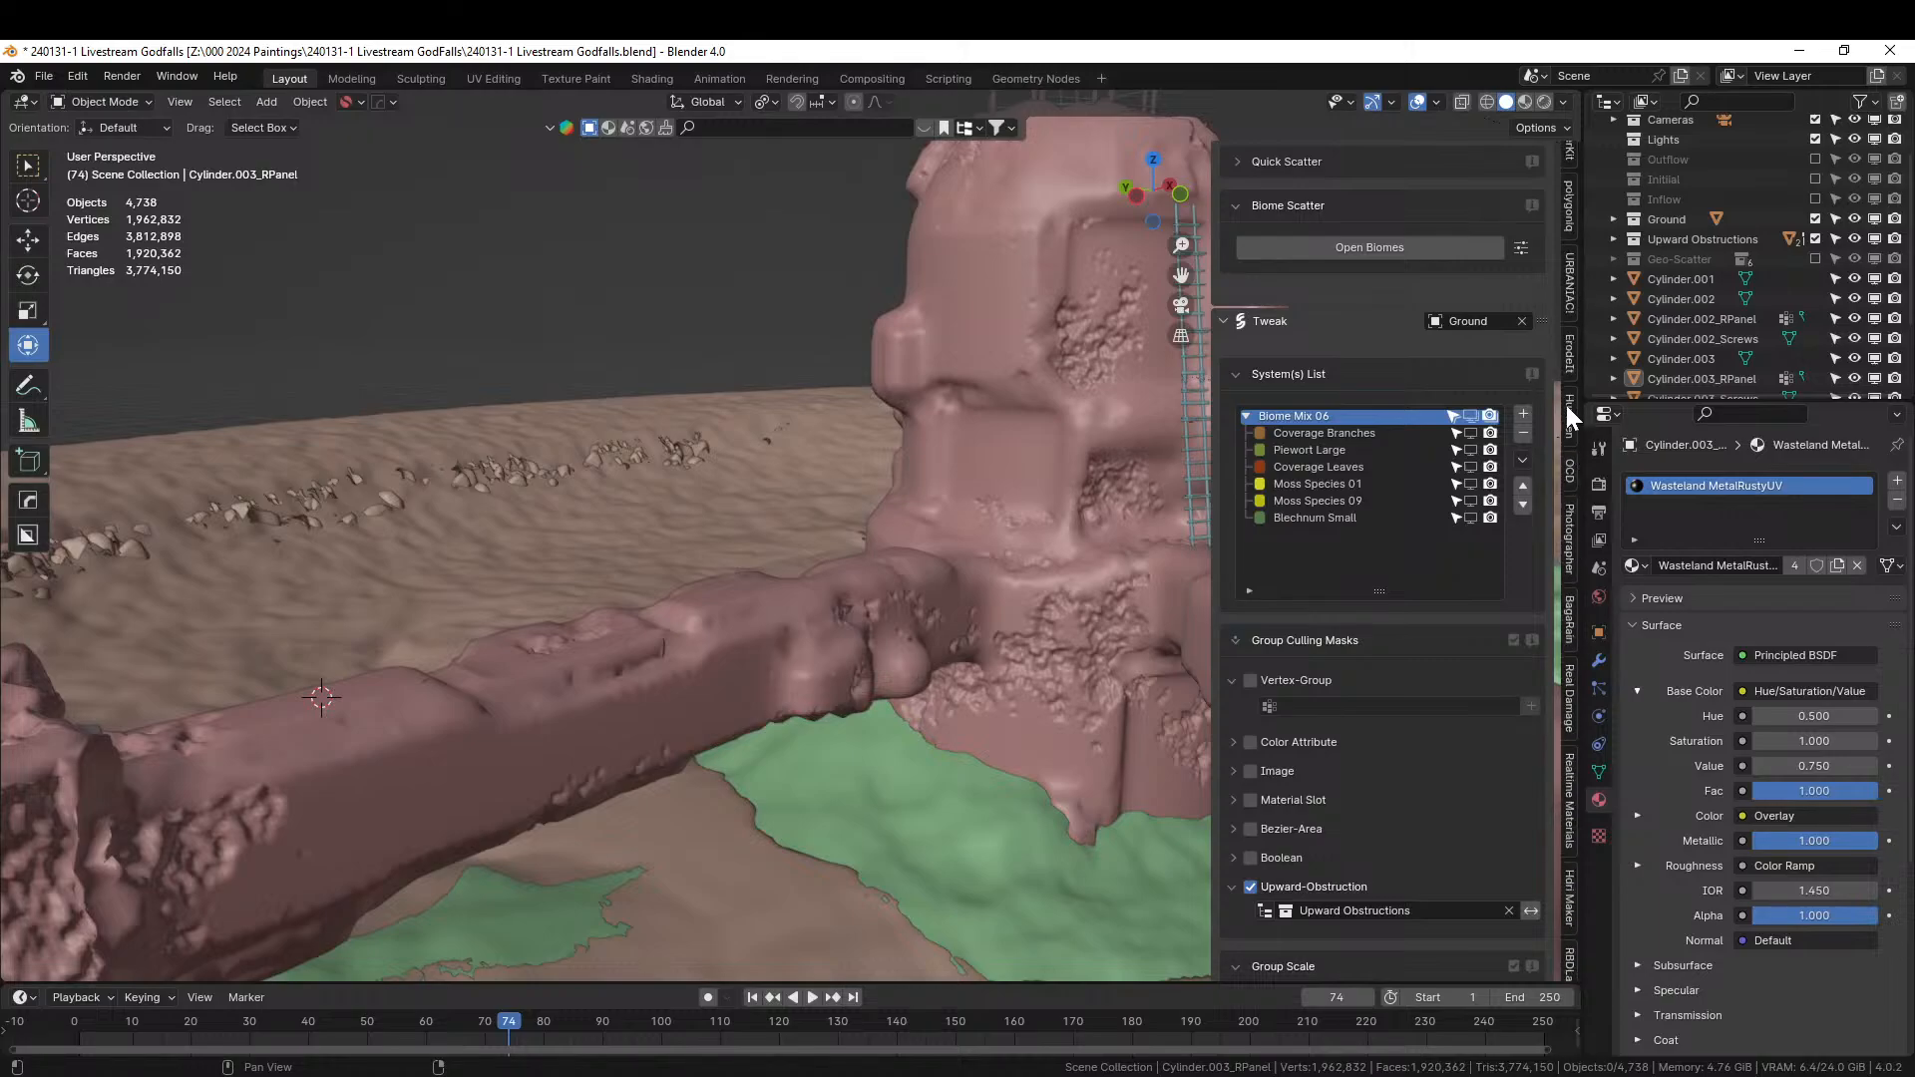
pyautogui.click(1571, 409)
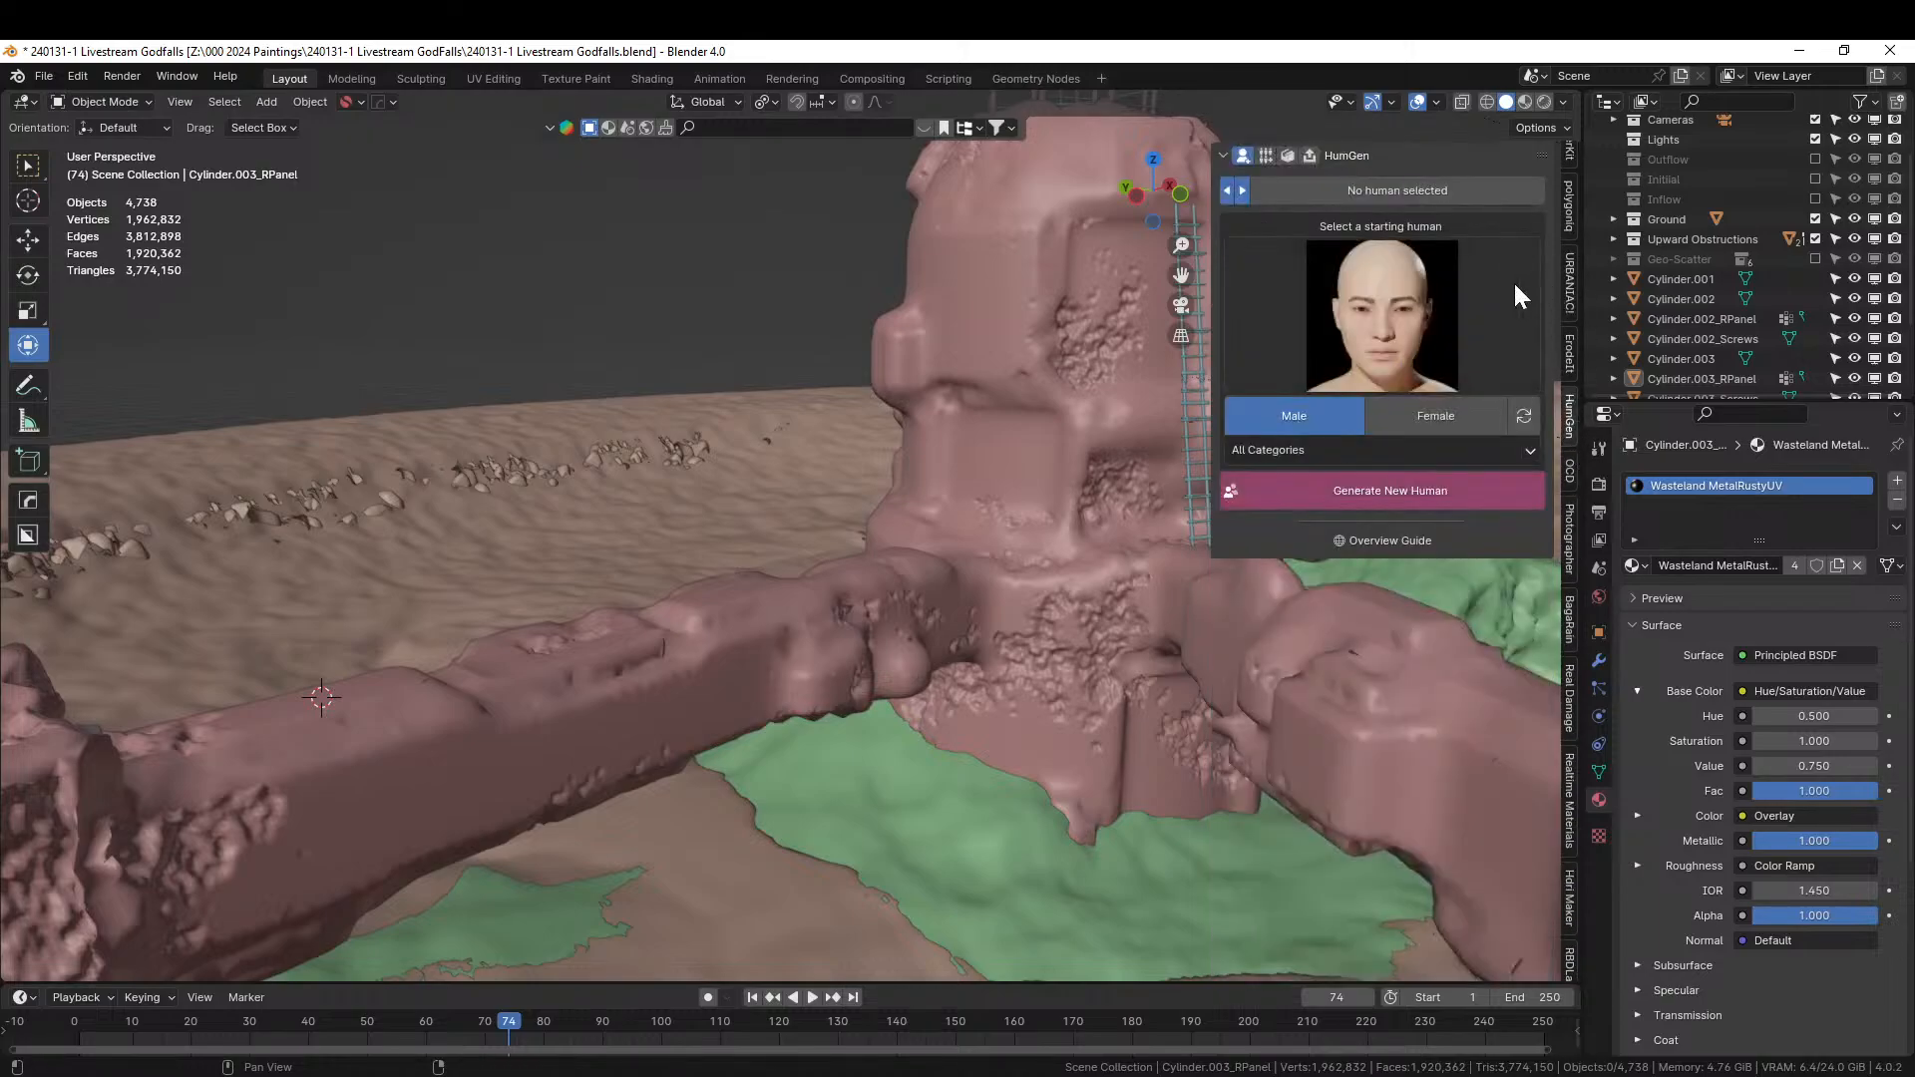
pyautogui.click(1417, 325)
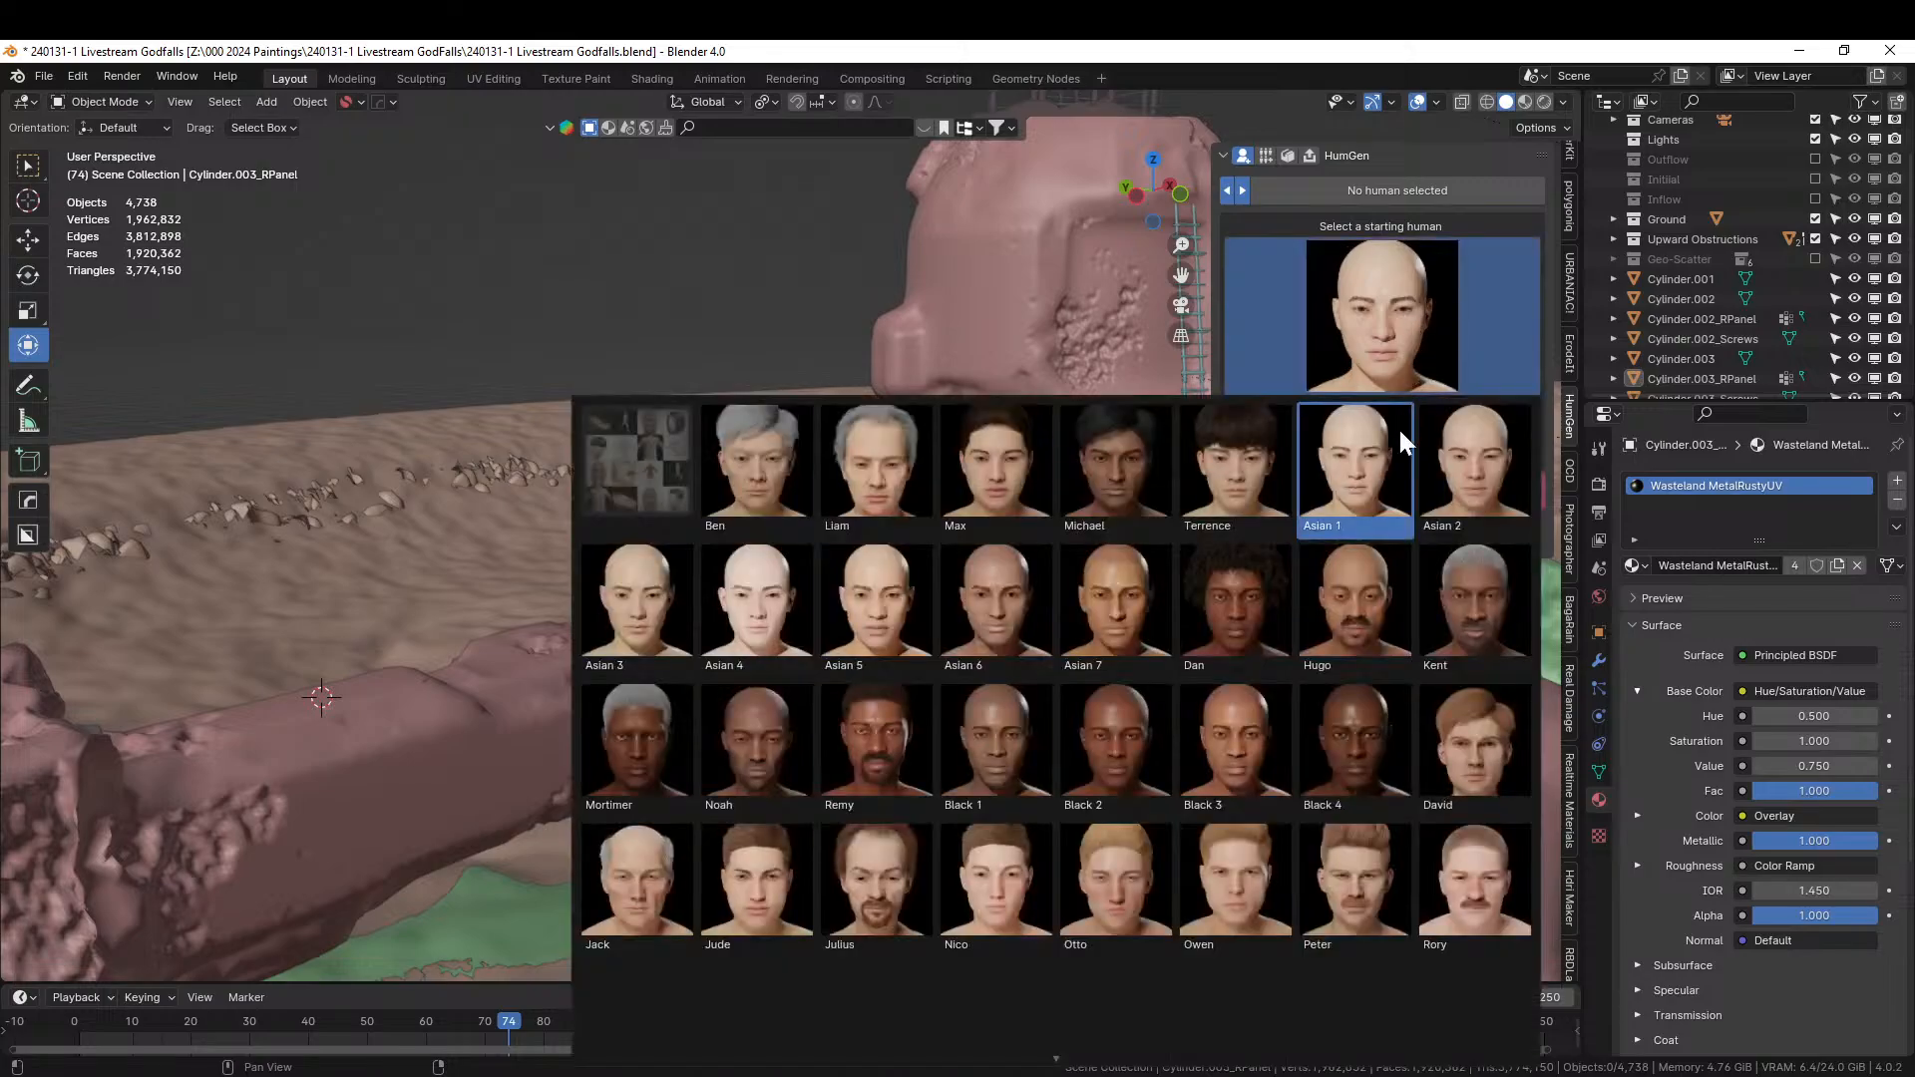
pyautogui.click(1324, 431)
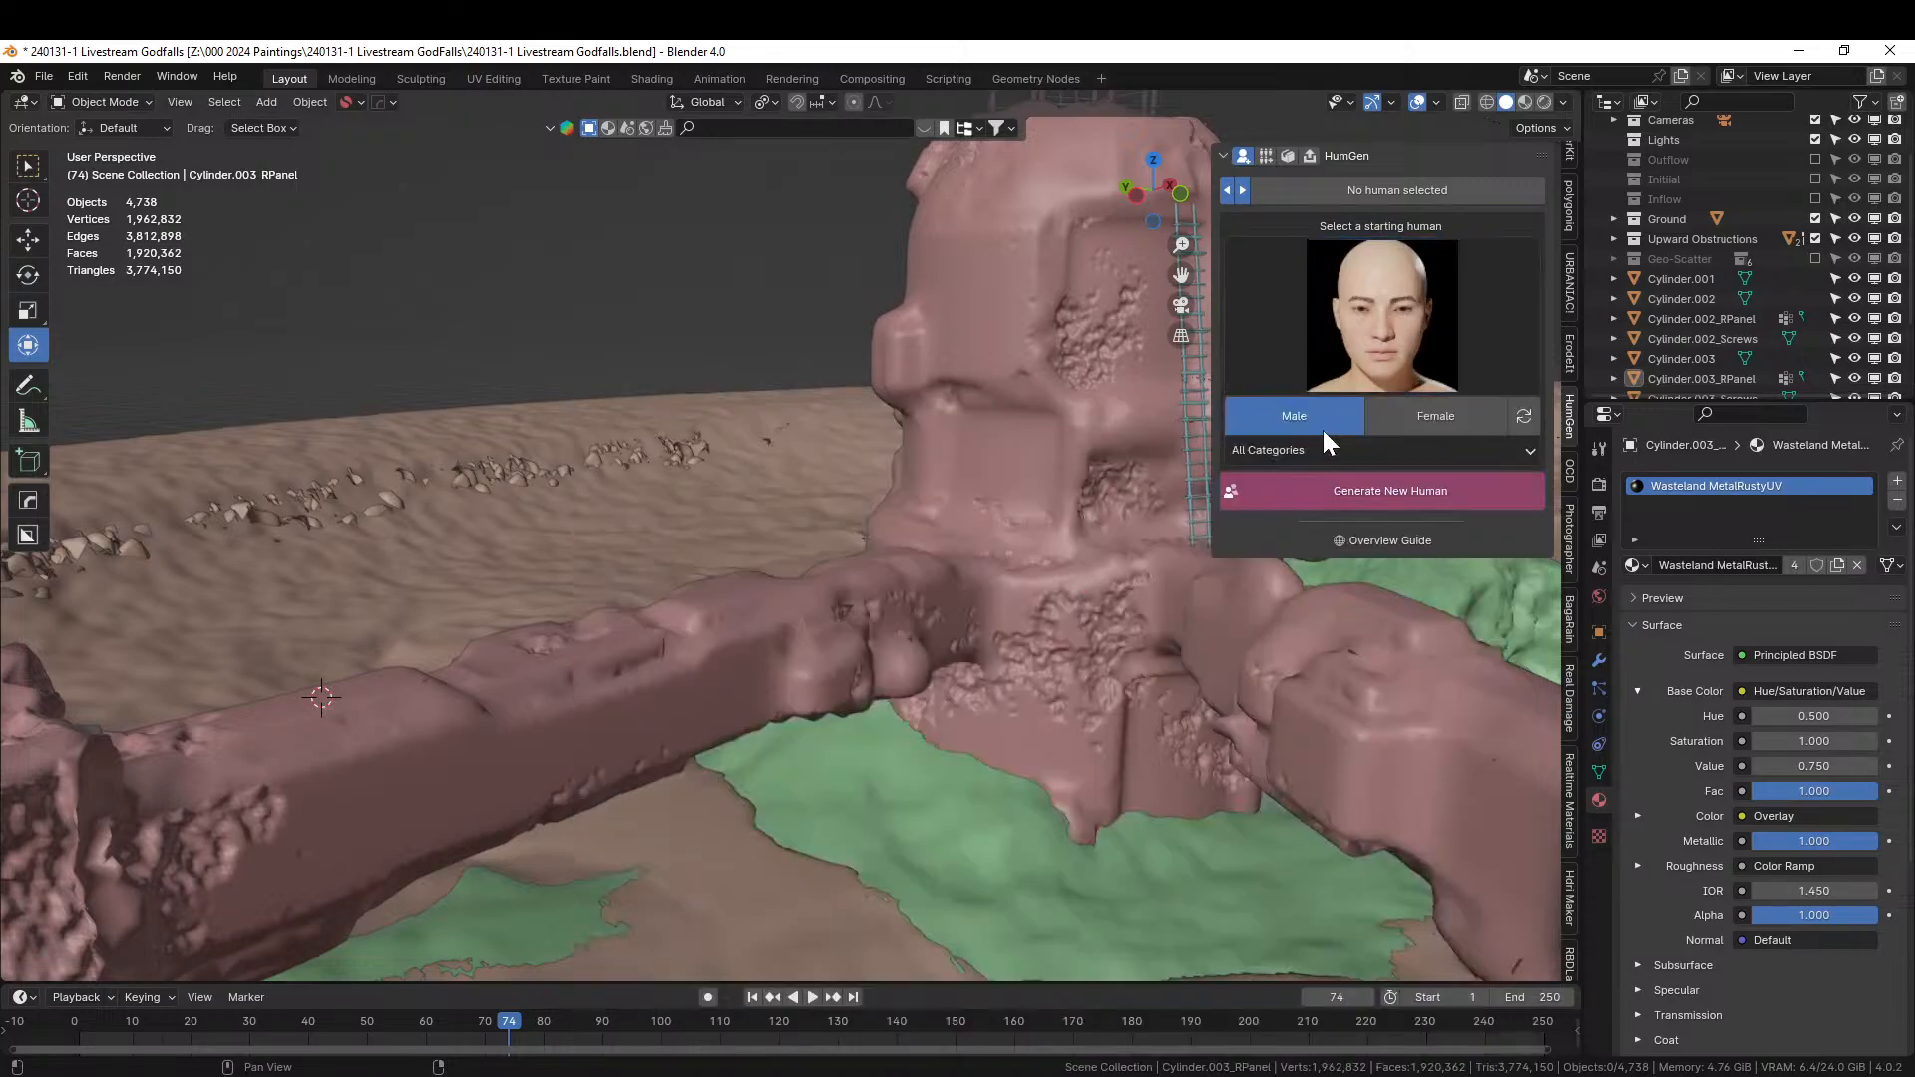
pyautogui.click(1325, 493)
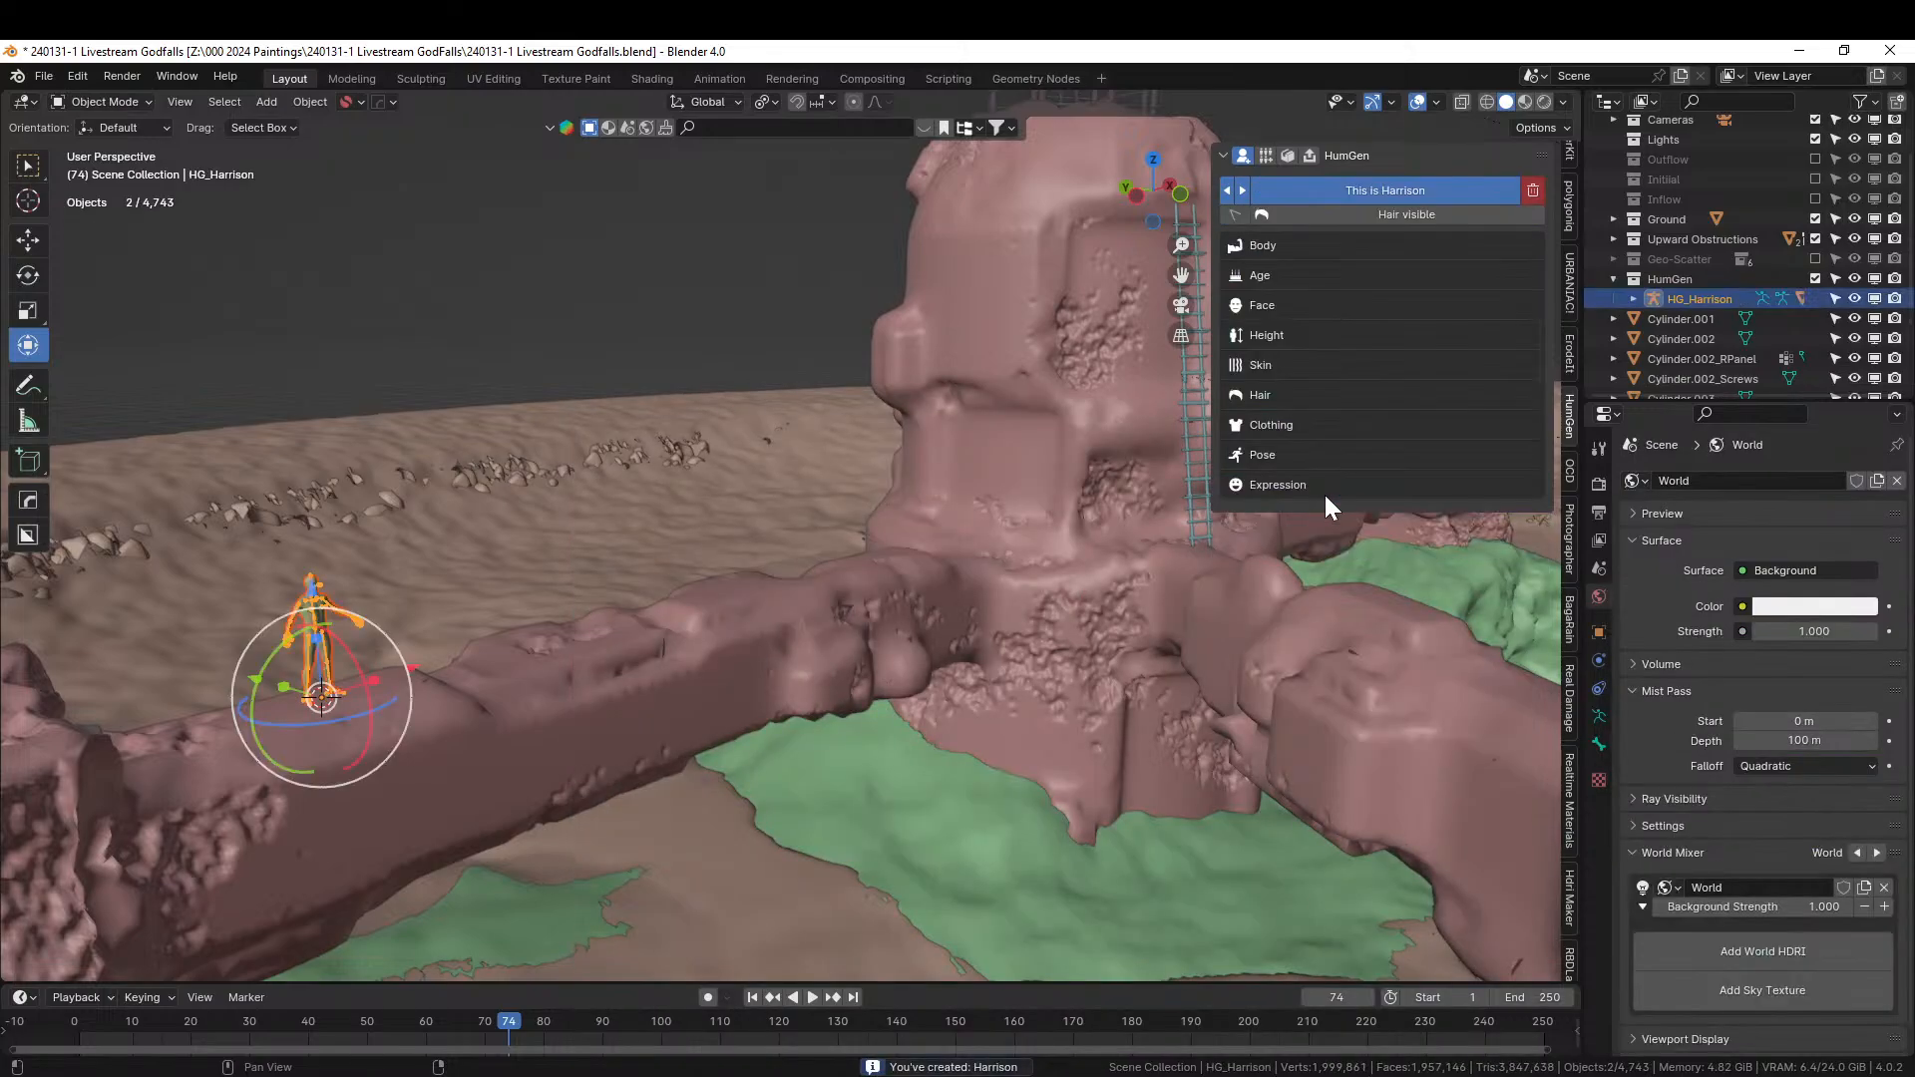
pyautogui.click(417, 684)
pyautogui.scroll(3, 417, 679)
pyautogui.keyDown('shift'); pyautogui.moveTo(415, 738); pyautogui.dragTo(808, 625, button='middle'); pyautogui.keyUp('shift')
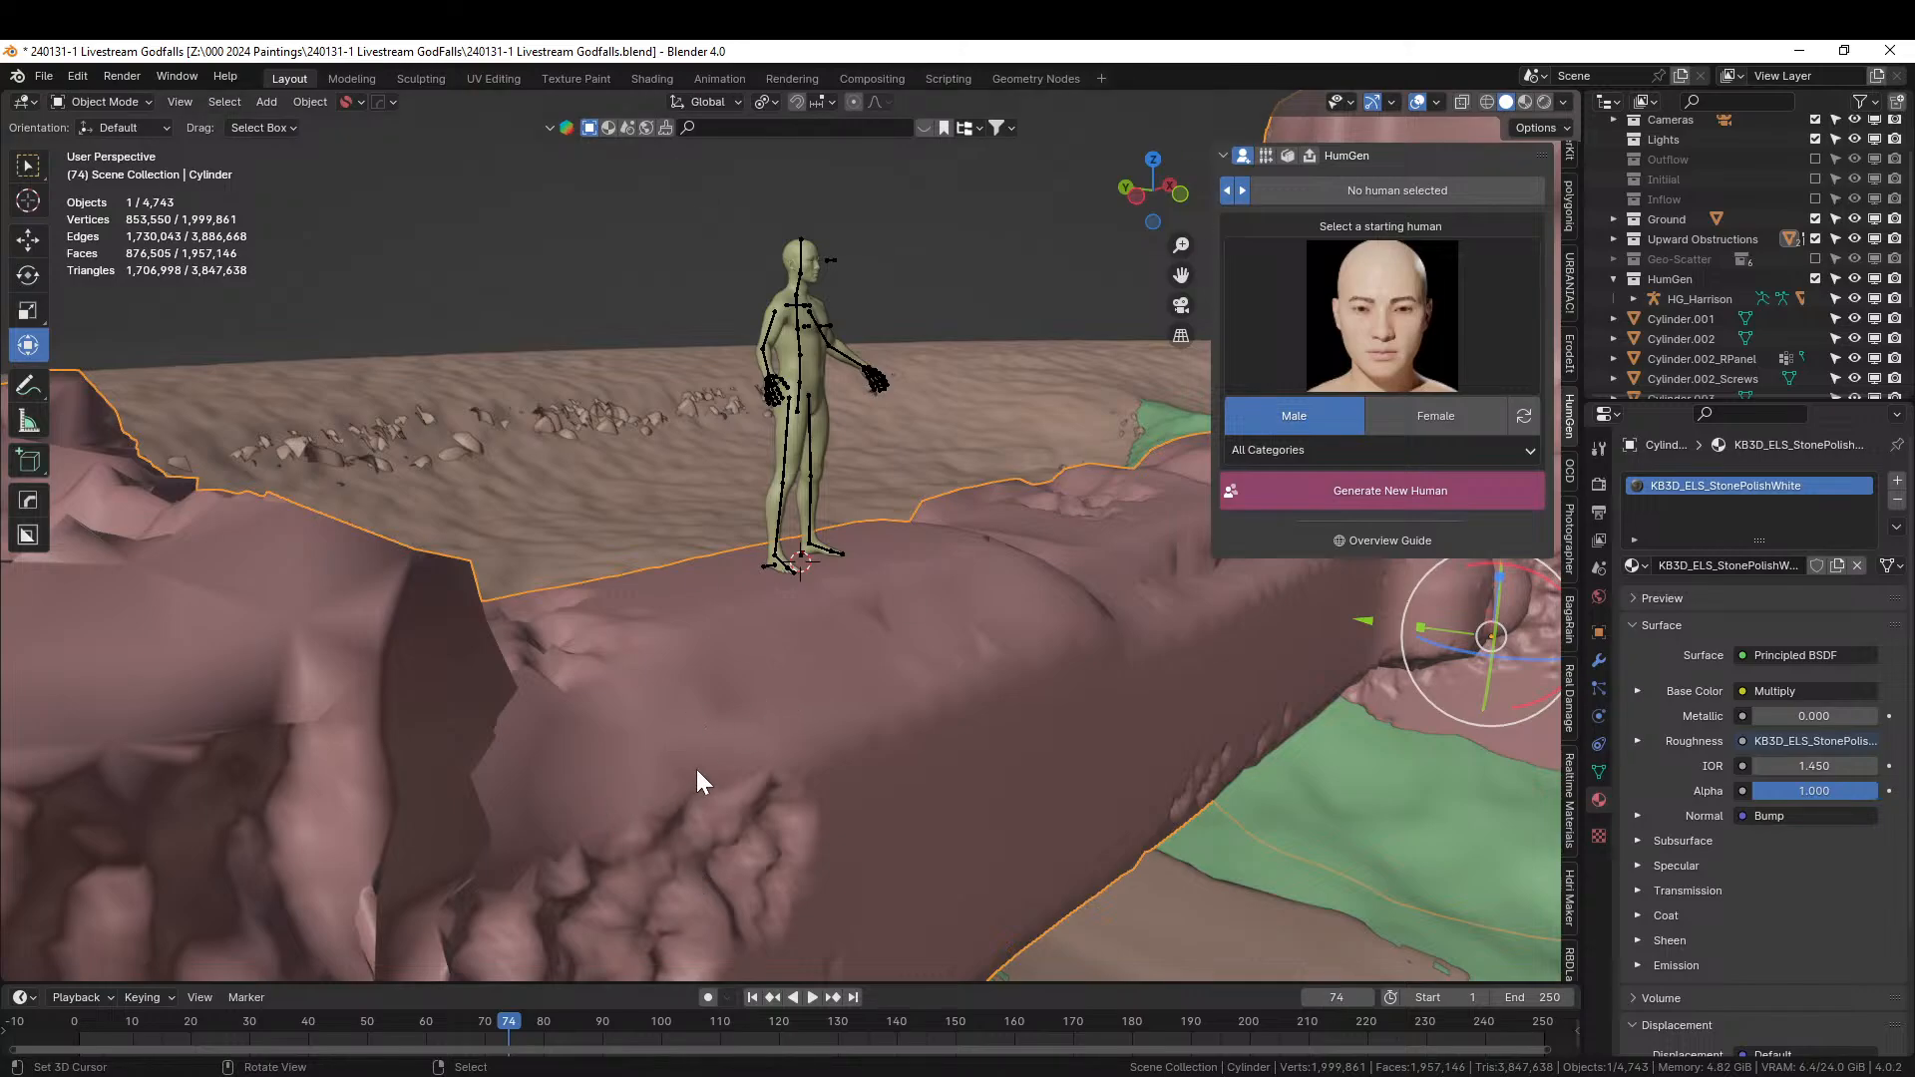
pyautogui.moveTo(780, 769); pyautogui.dragTo(750, 778, button='middle')
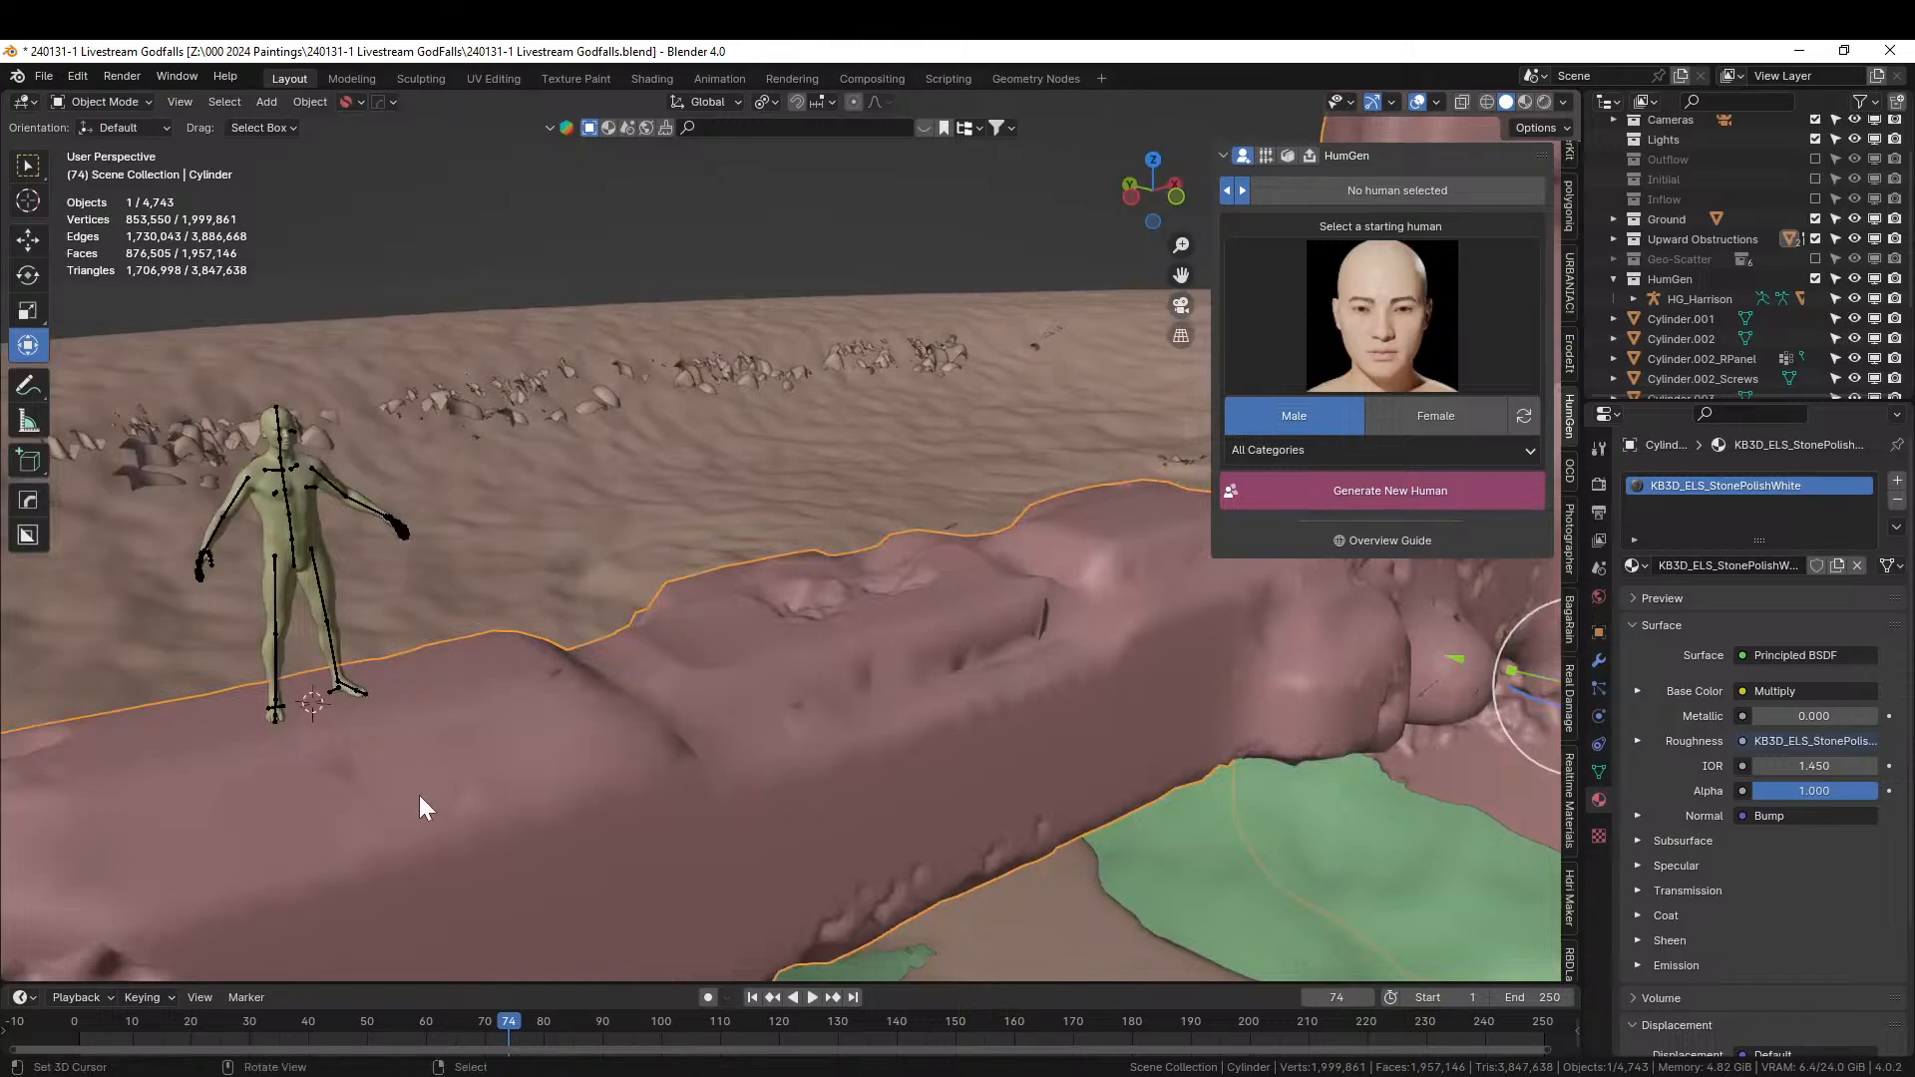
pyautogui.moveTo(440, 792); pyautogui.dragTo(805, 757, button='middle')
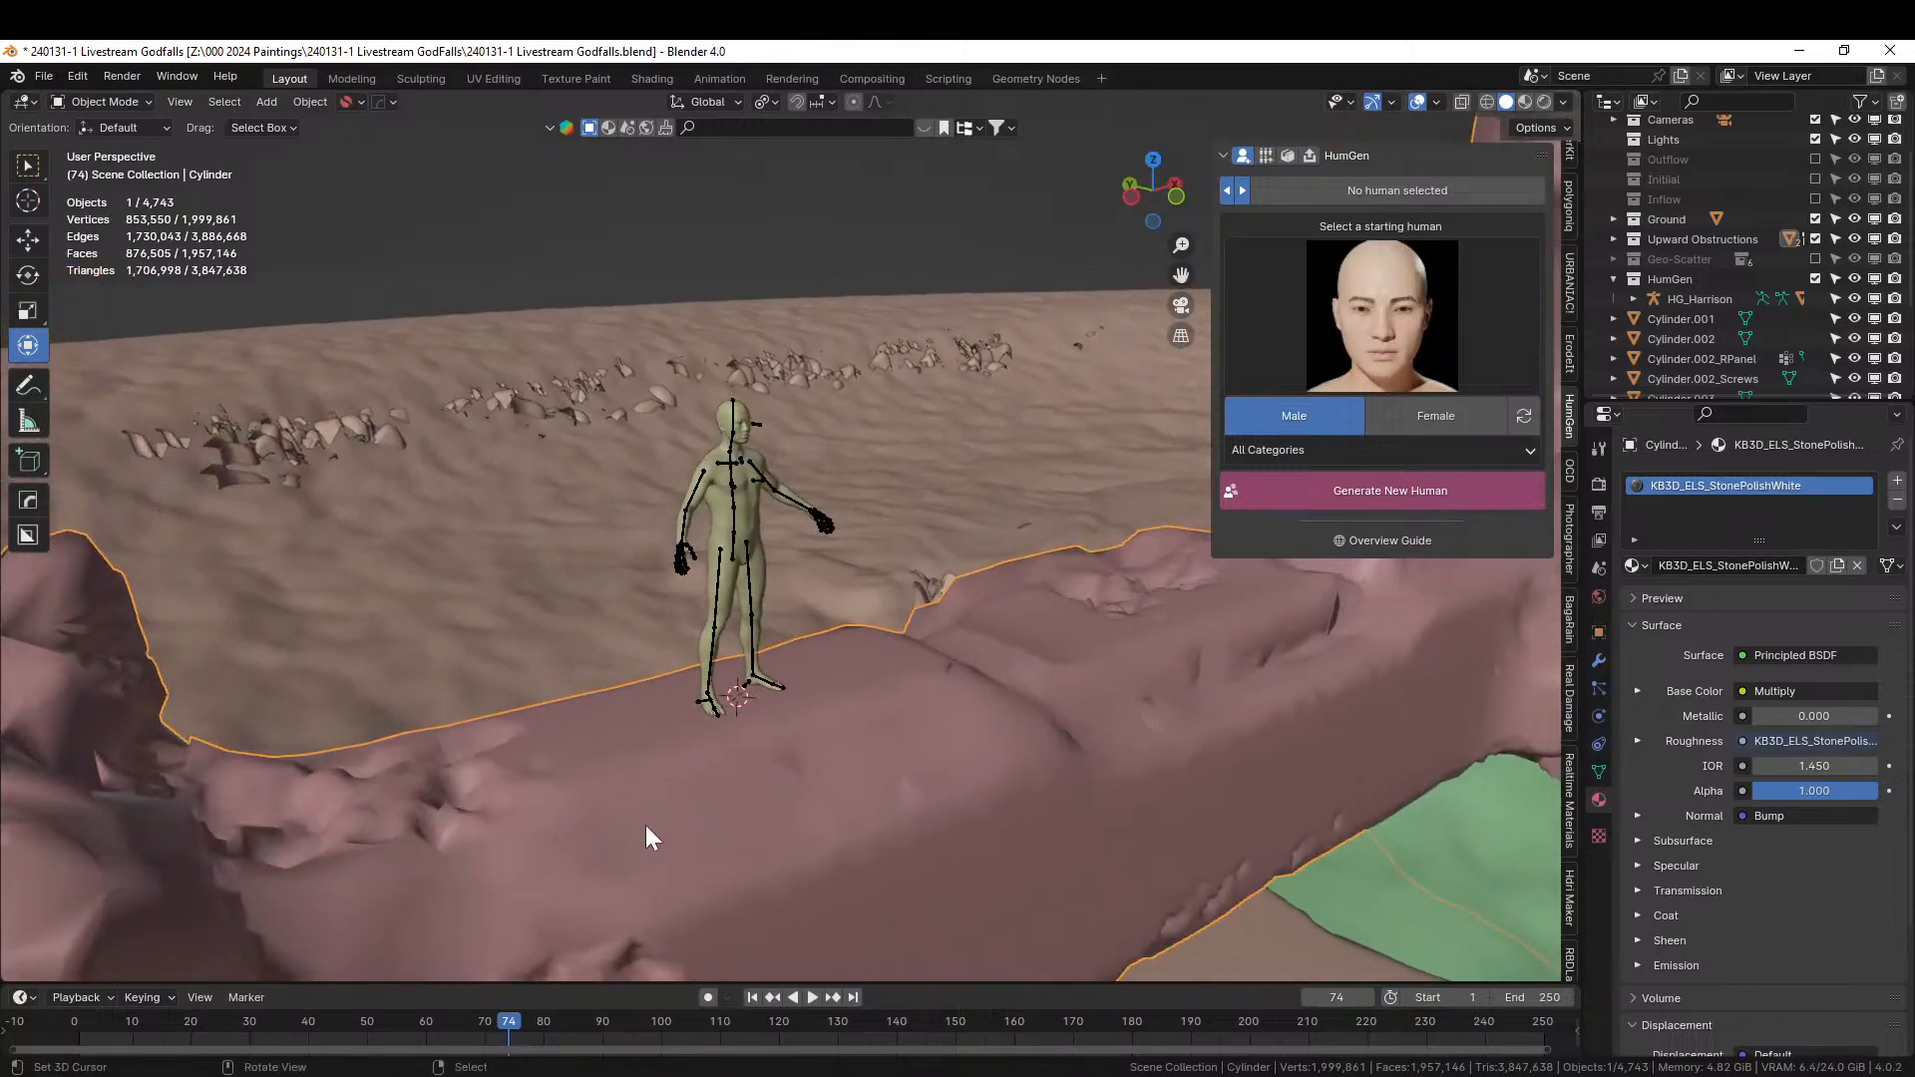
# Split off an Asset Browser beside the 3D viewport and show the Barnet Marine Park catalog of the Ground library.
pyautogui.moveTo(6, 93); pyautogui.dragTo(705, 187)
pyautogui.hotkey('shift', 'F1')
pyautogui.hotkey('shift', 'F1')
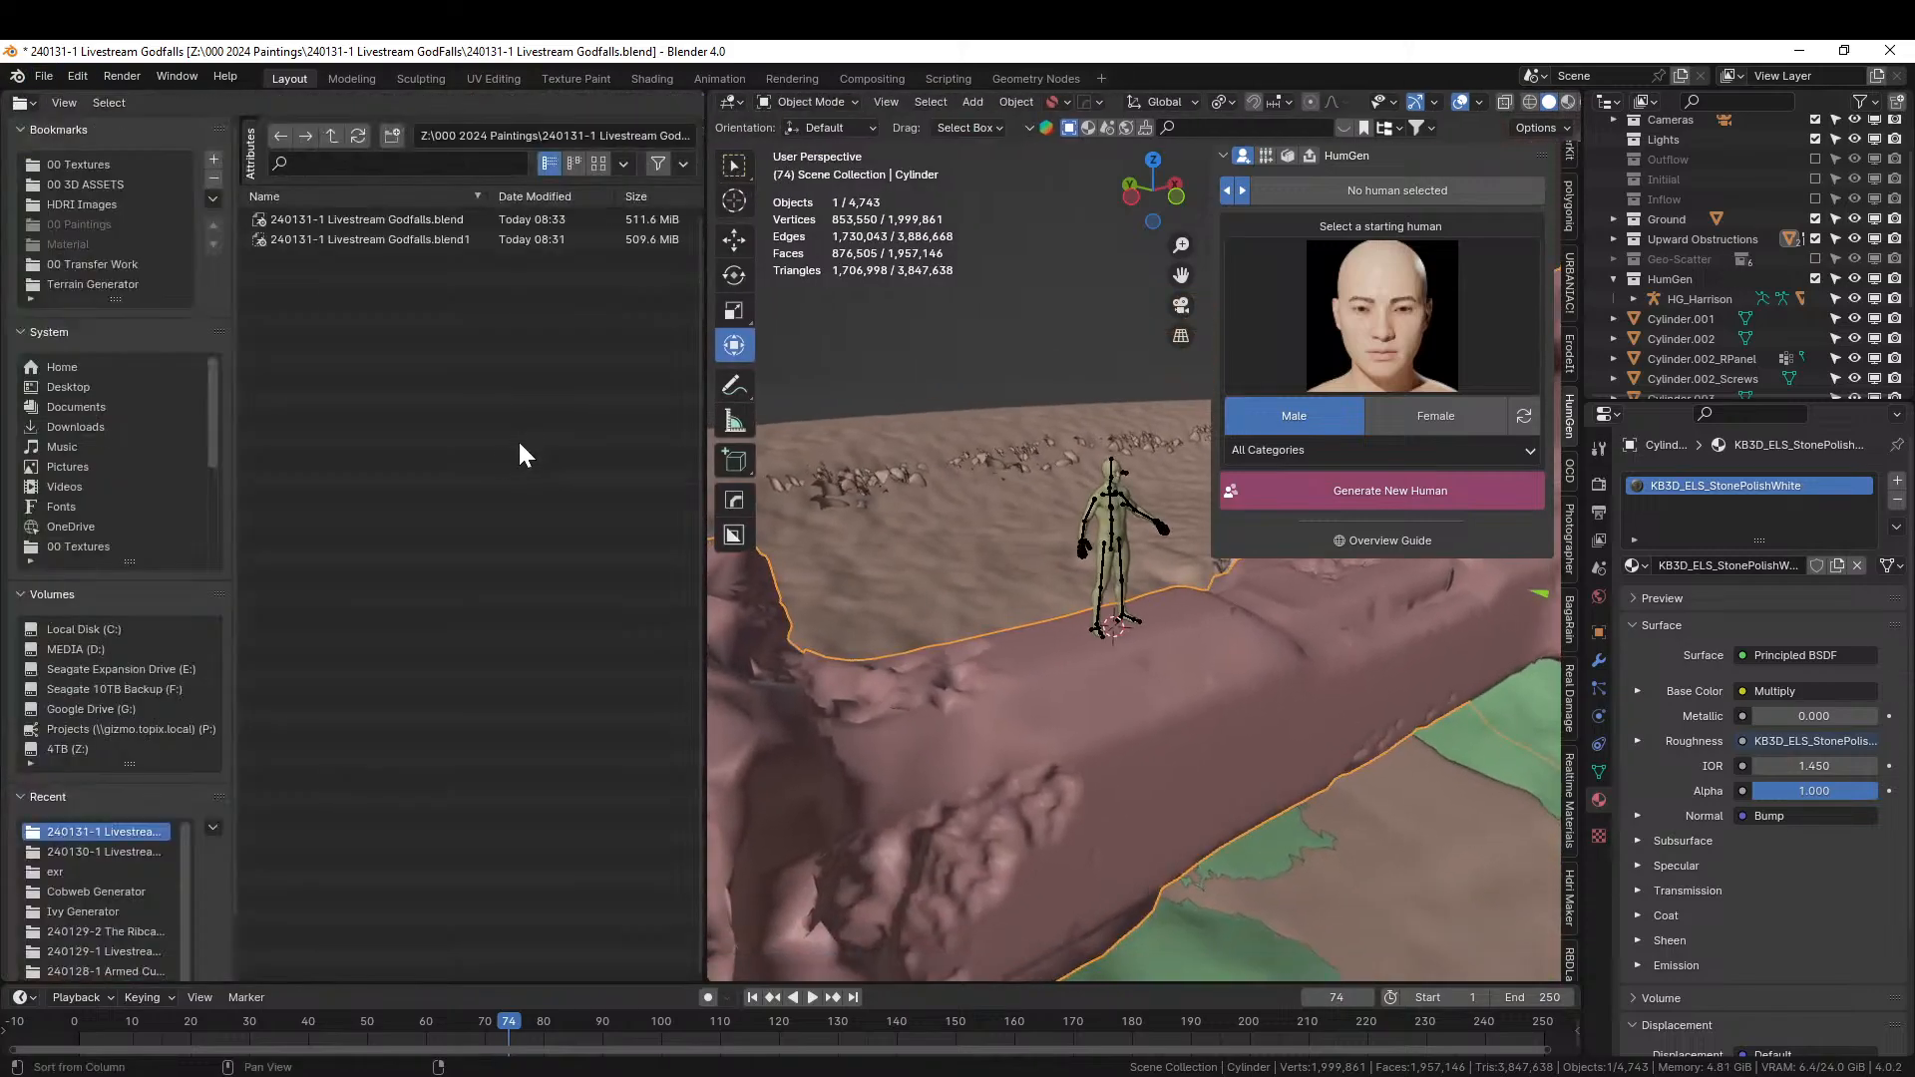
pyautogui.click(98, 130)
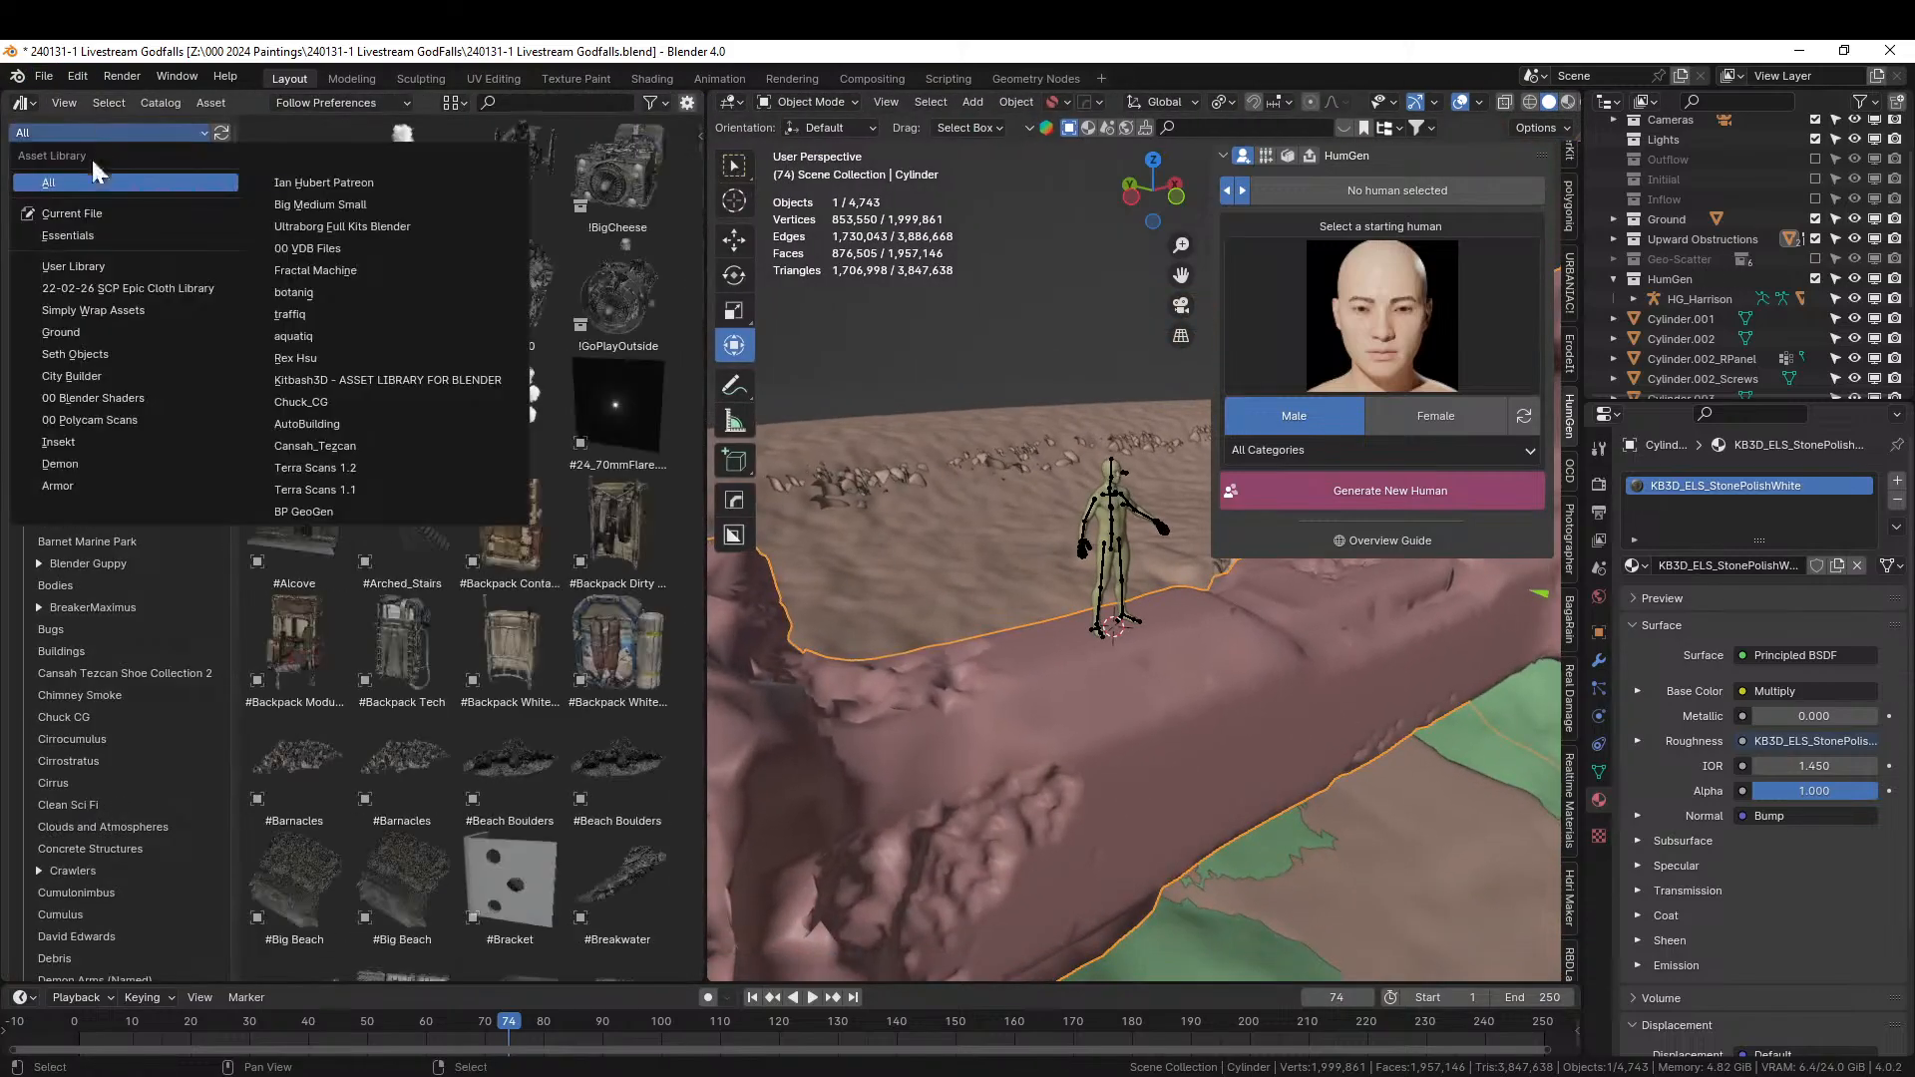
pyautogui.click(104, 335)
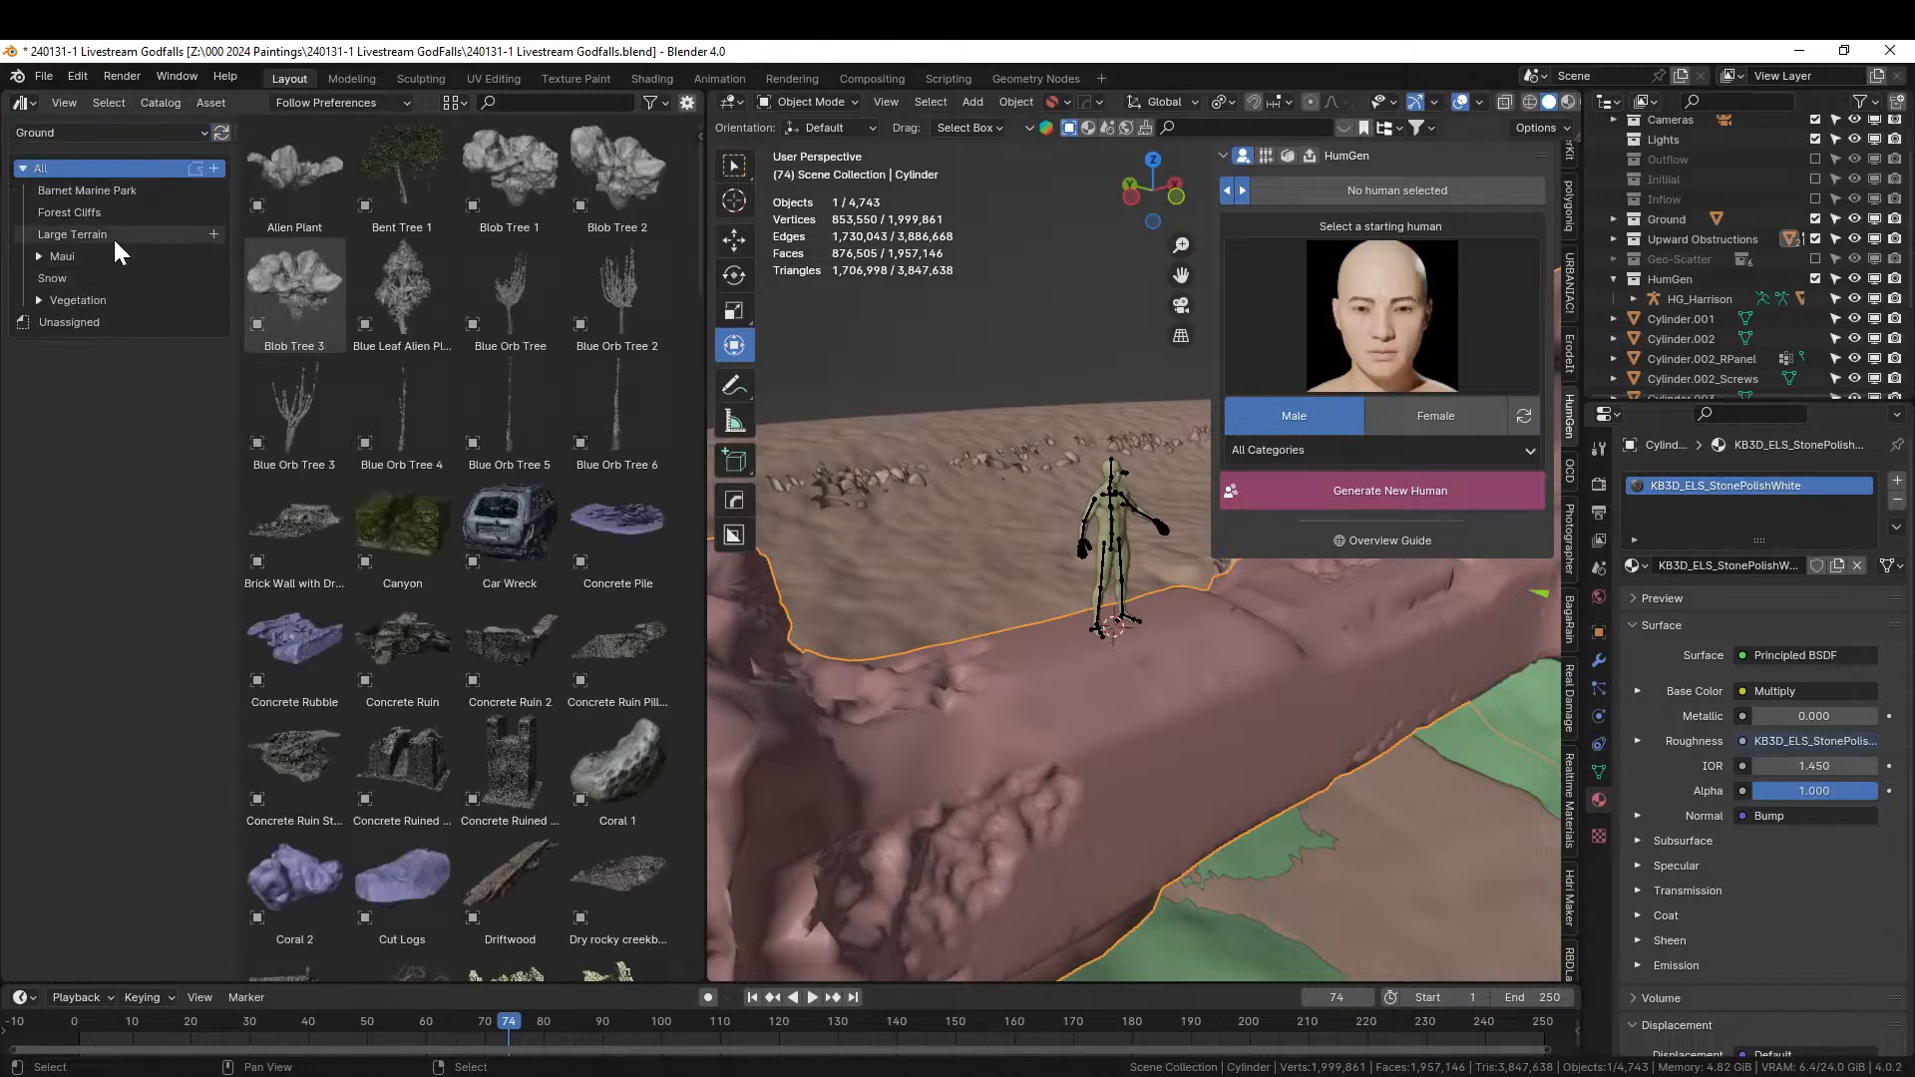
pyautogui.click(125, 189)
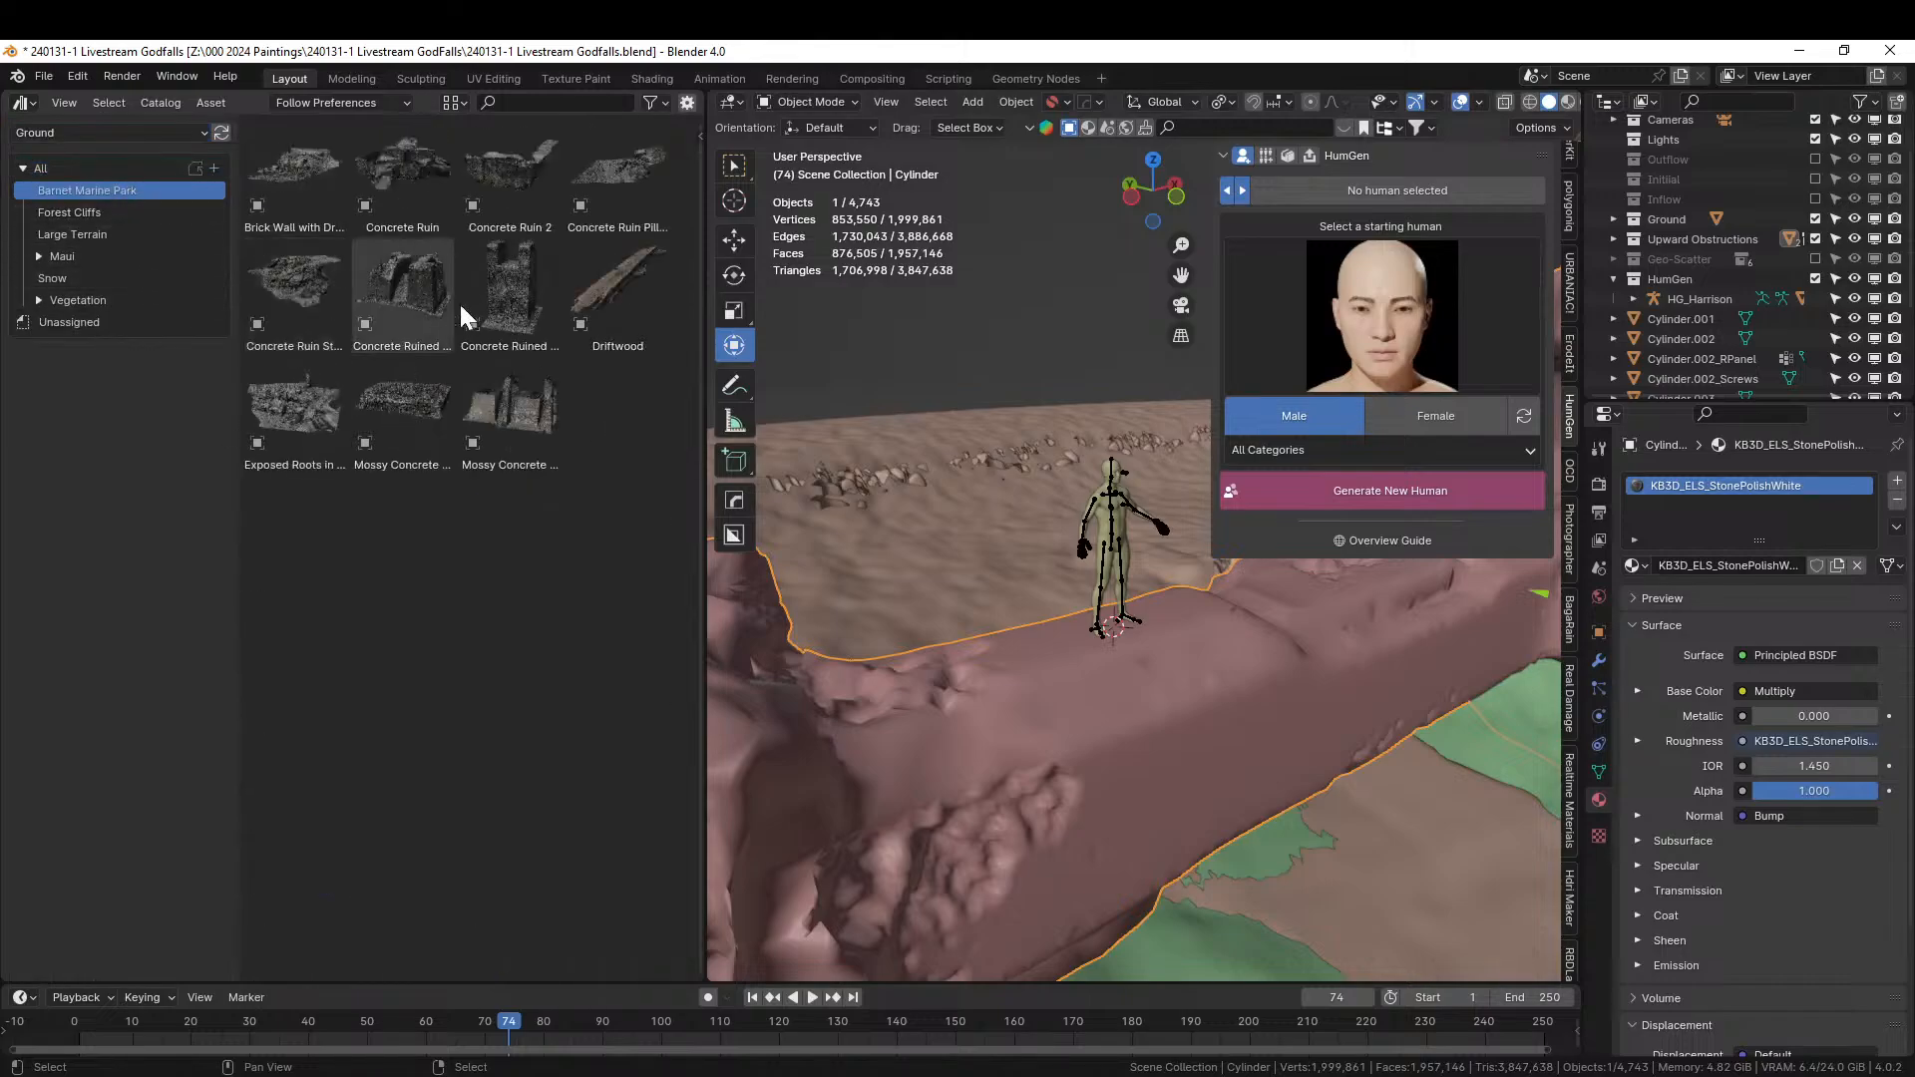
# Add the Driftwood asset to the rock wall near the human and isolate it in a top local view.
pyautogui.moveTo(606, 275); pyautogui.dragTo(1151, 748)
pyautogui.moveTo(1151, 748); pyautogui.dragTo(1079, 816, button='middle')
pyautogui.press('KP_Divide')
pyautogui.press('KP_7')
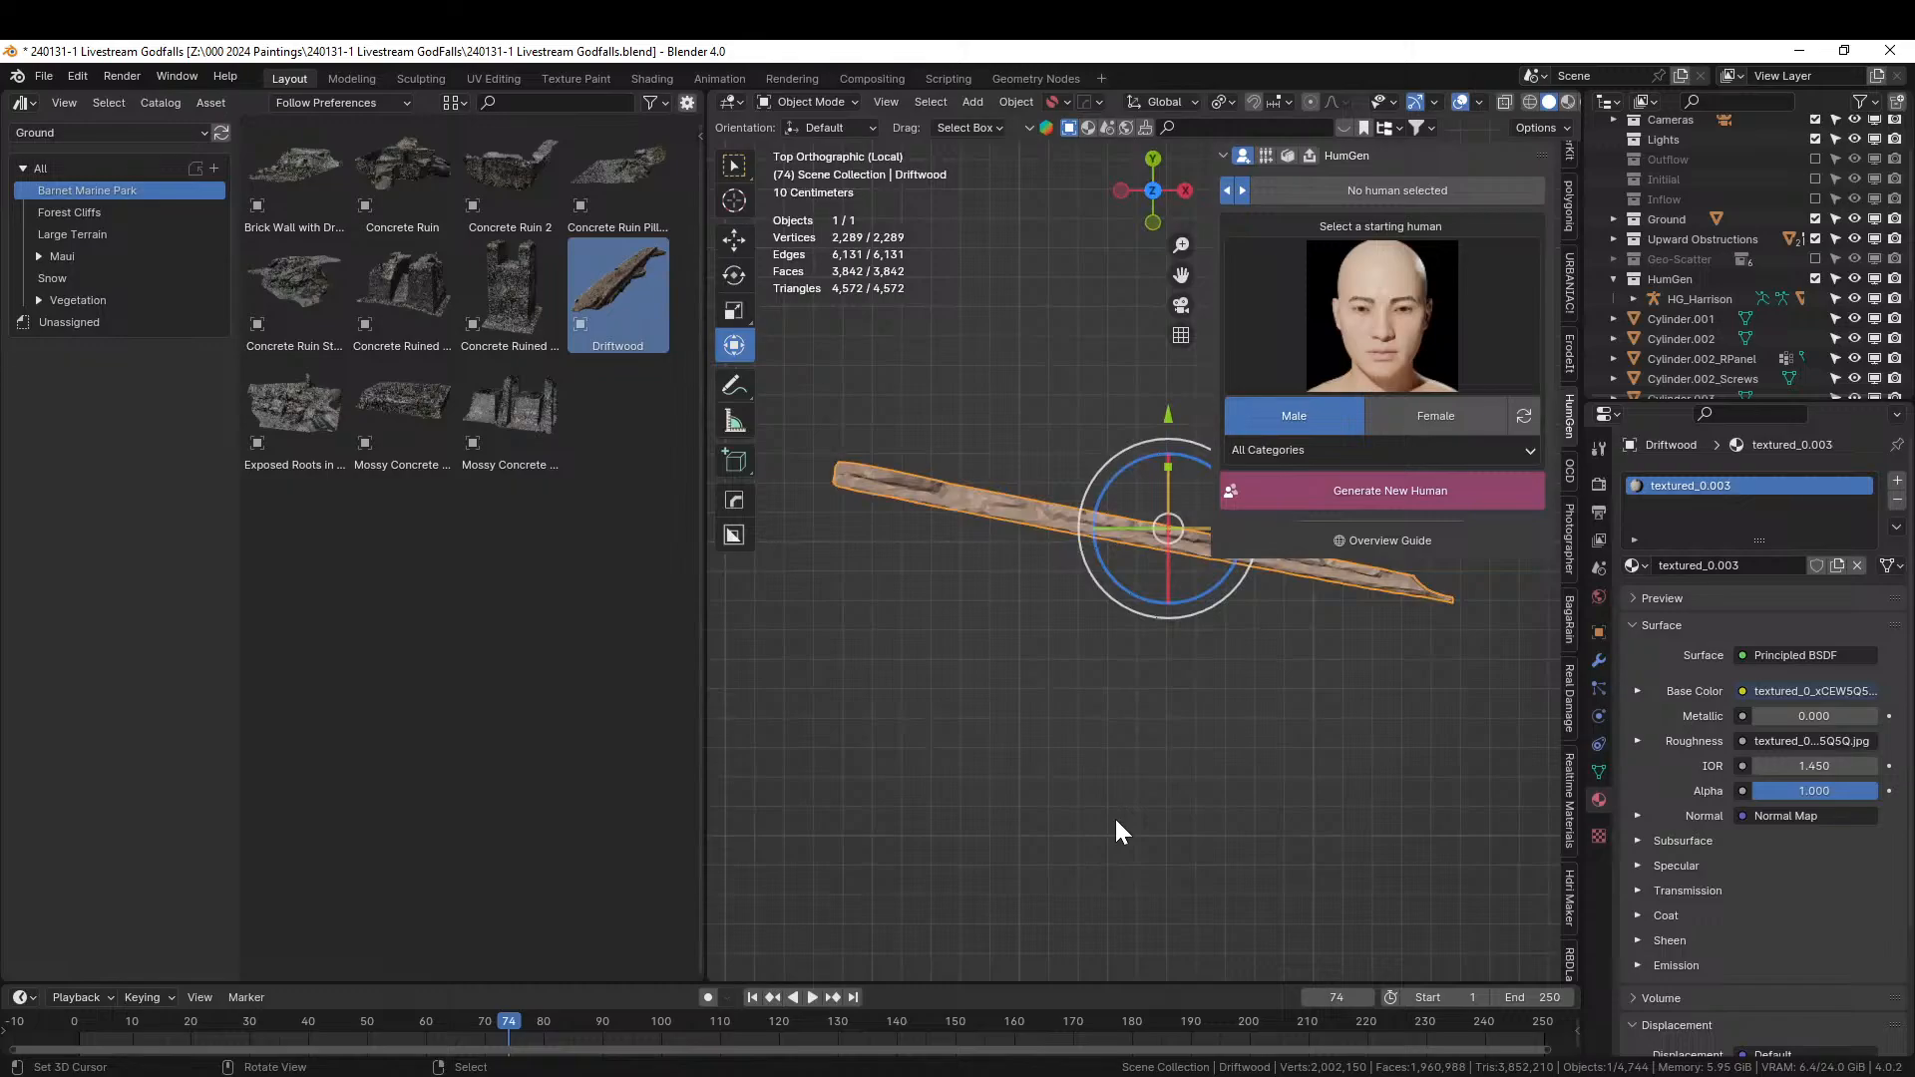
# Clear the driftwood's rotation and mirror it along Z with a Mirror modifier.
pyautogui.hotkey('alt', 'r')
pyautogui.keyDown('shift'); pyautogui.moveTo(1229, 704); pyautogui.dragTo(1171, 812, button='middle'); pyautogui.keyUp('shift')
pyautogui.hotkey('alt', 'x')
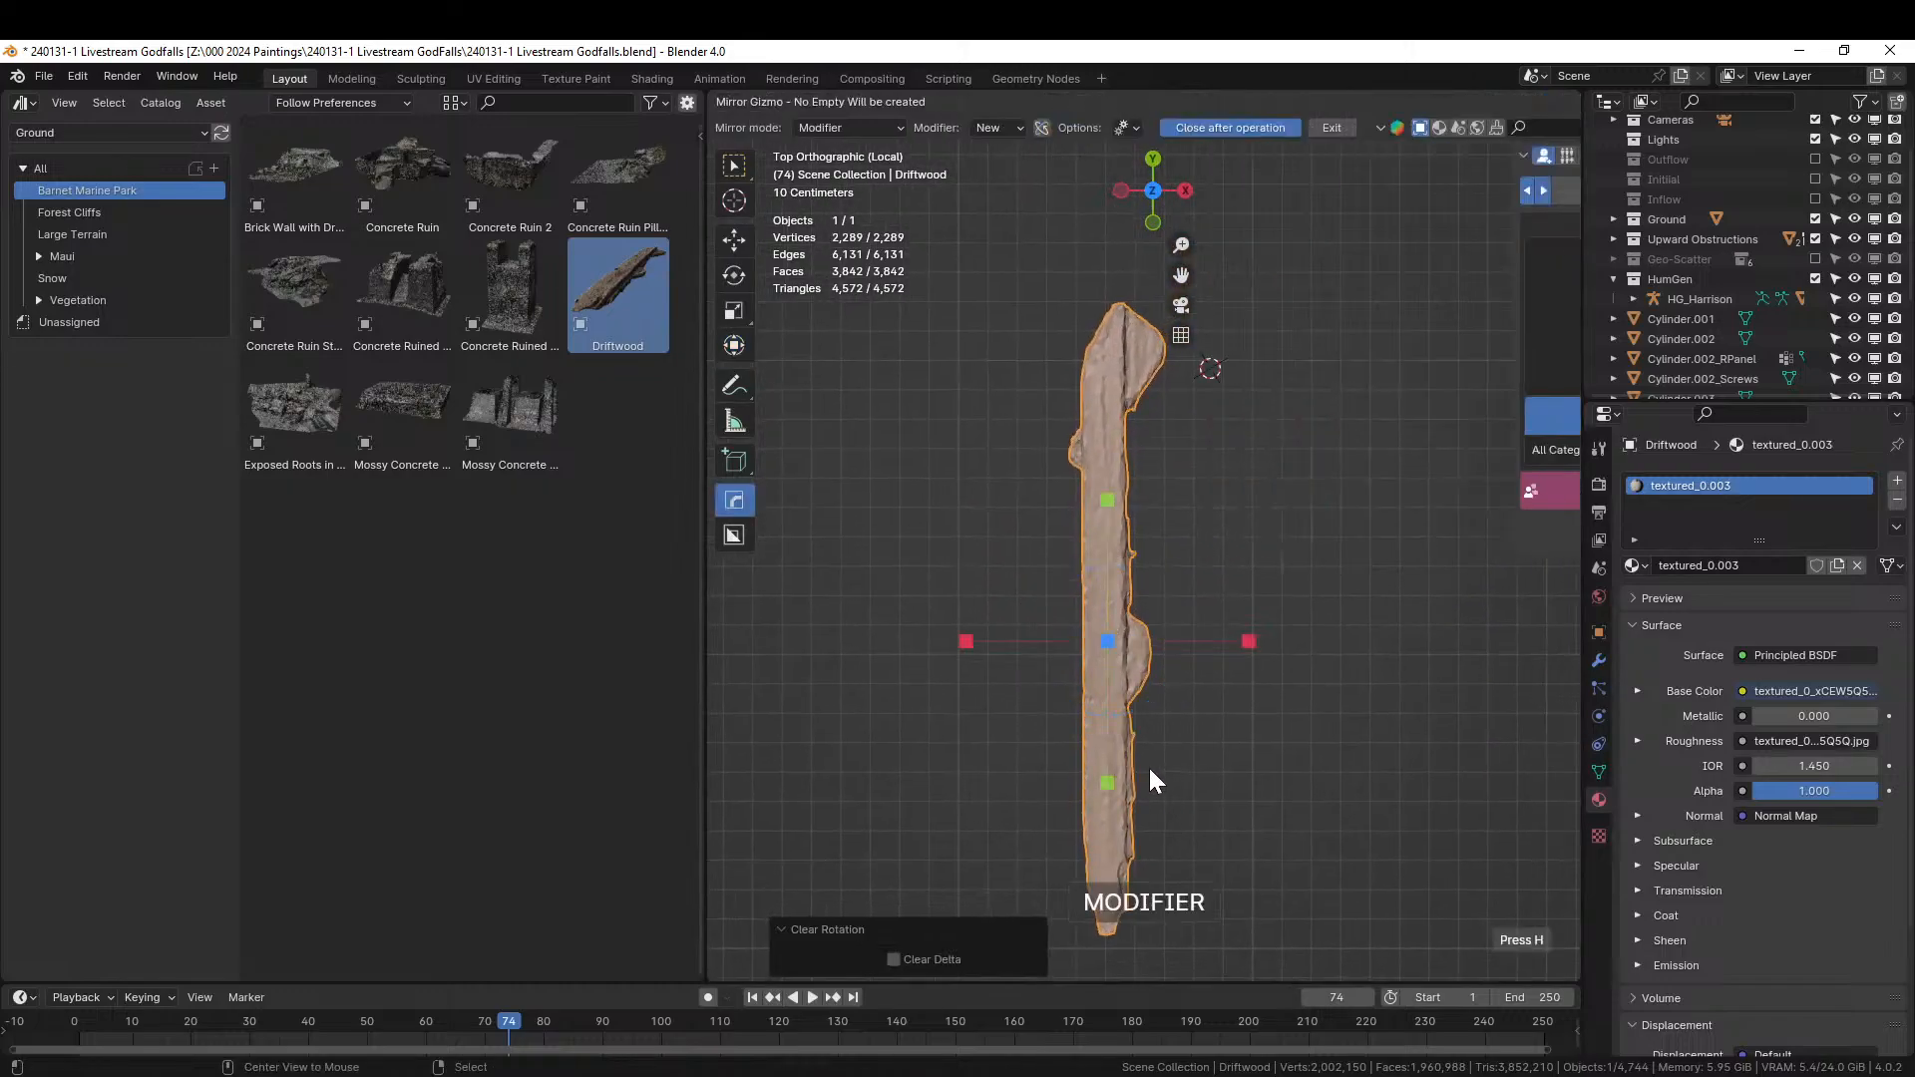
pyautogui.moveTo(1343, 684); pyautogui.dragTo(1549, 484, button='middle')
pyautogui.rightClick(1260, 401)
pyautogui.moveTo(1242, 410); pyautogui.dragTo(826, 483, button='middle')
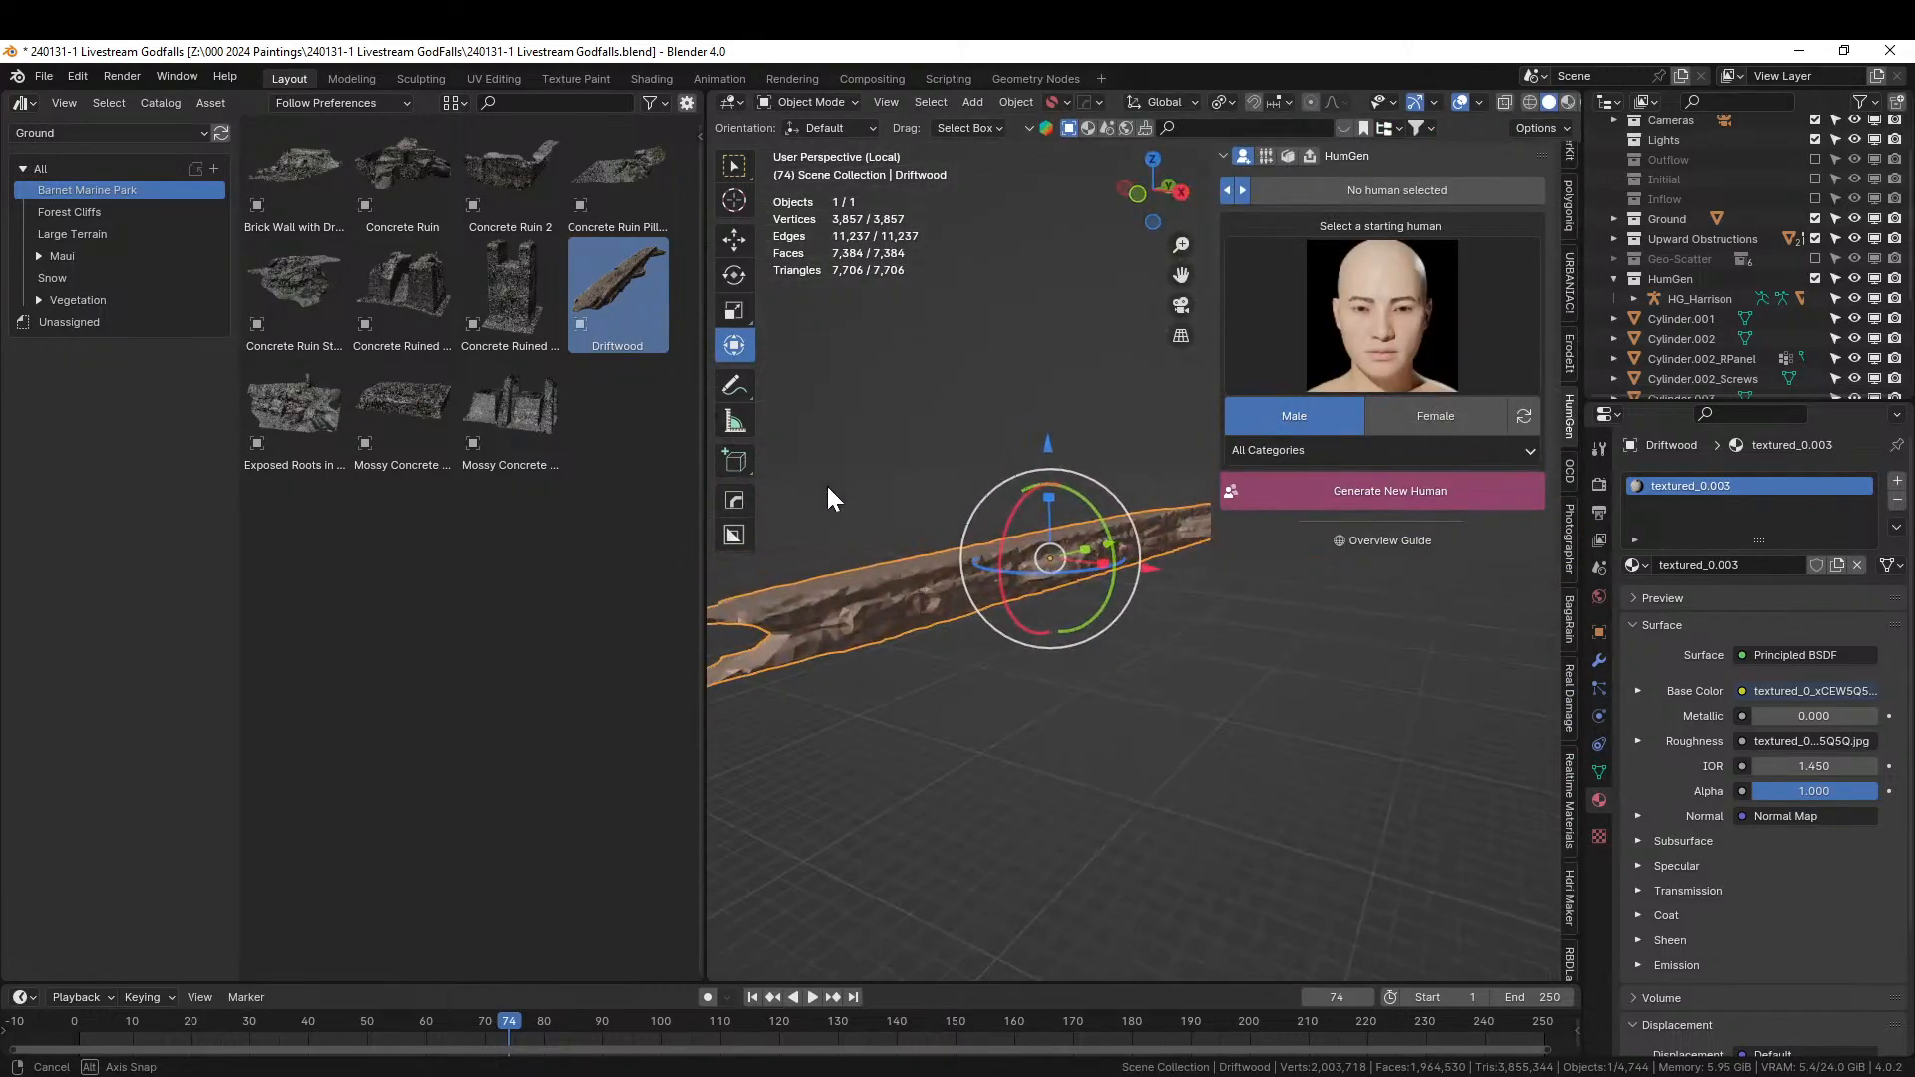
# Restrict transforms to origins only and raise the driftwood's origin about 0.033 m along Z.
pyautogui.click(1562, 126)
pyautogui.click(1537, 189)
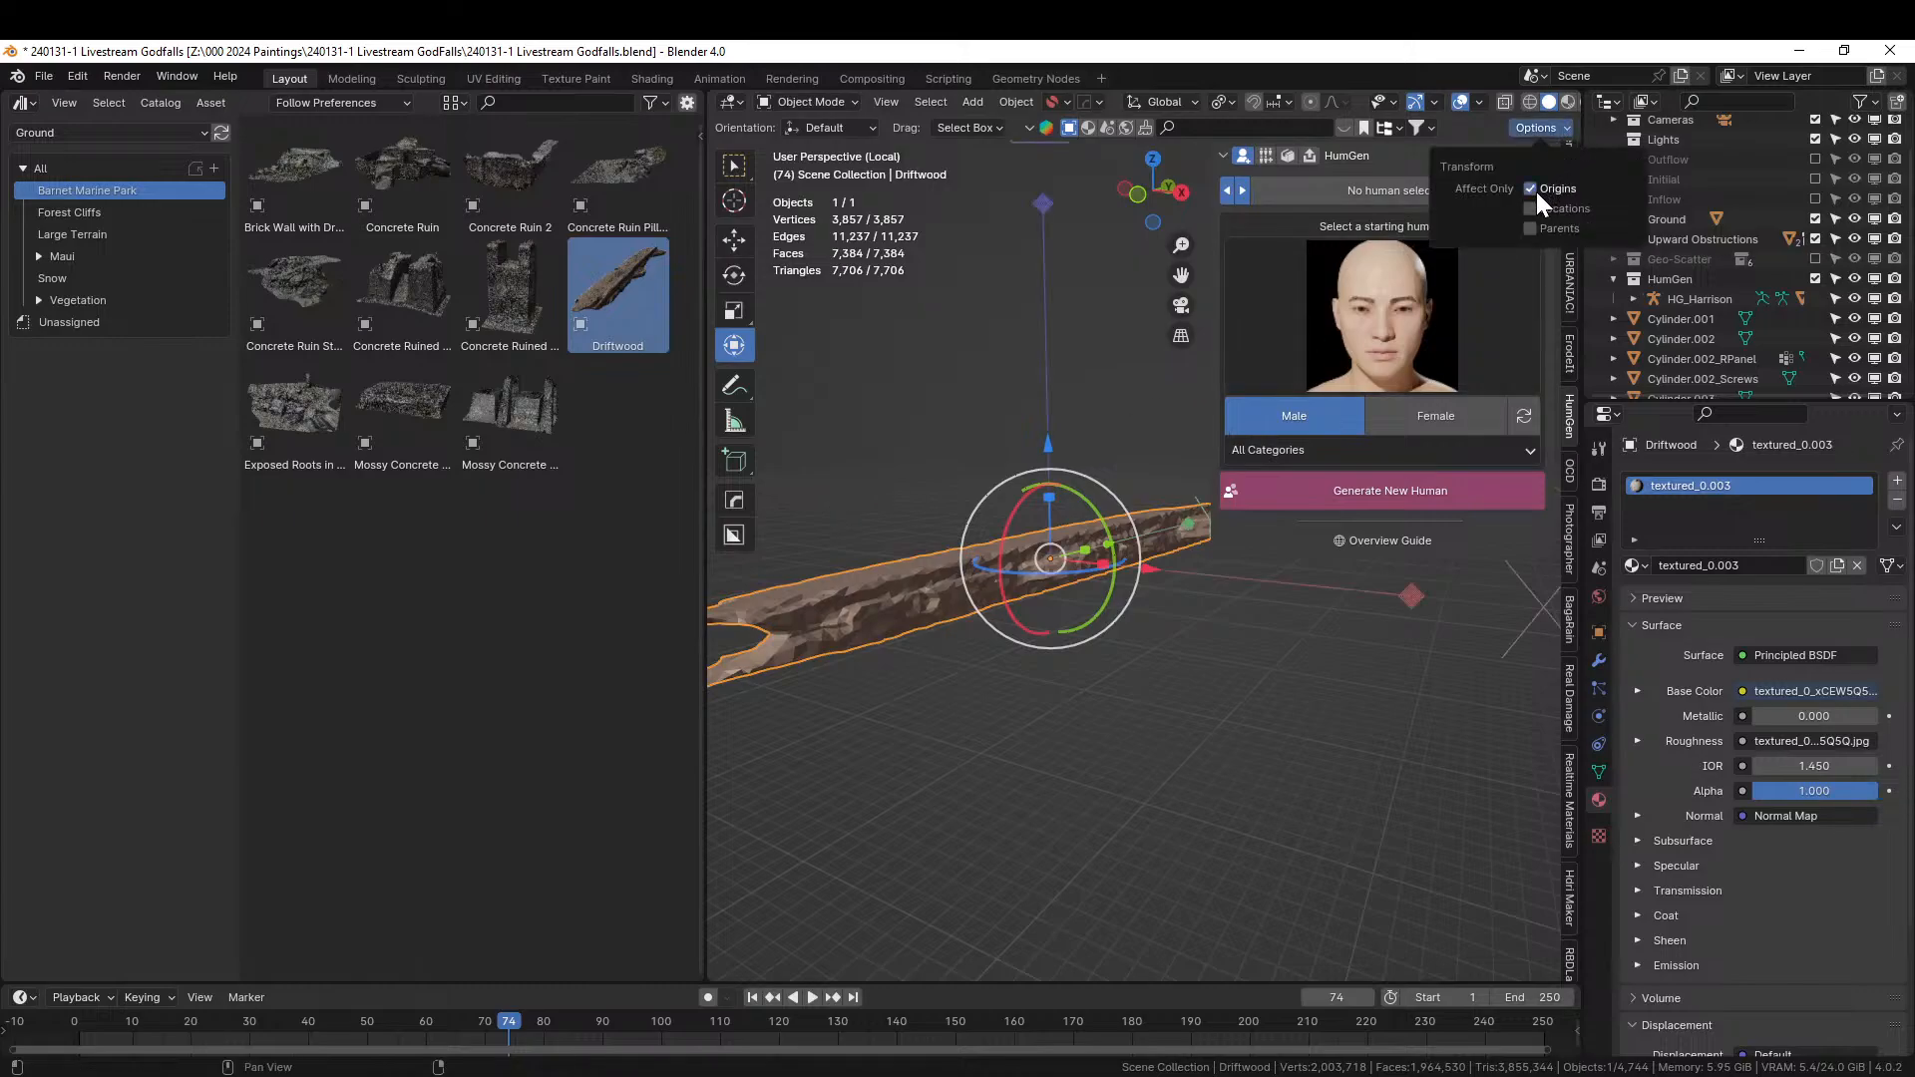
pyautogui.press('g')
pyautogui.press('z')
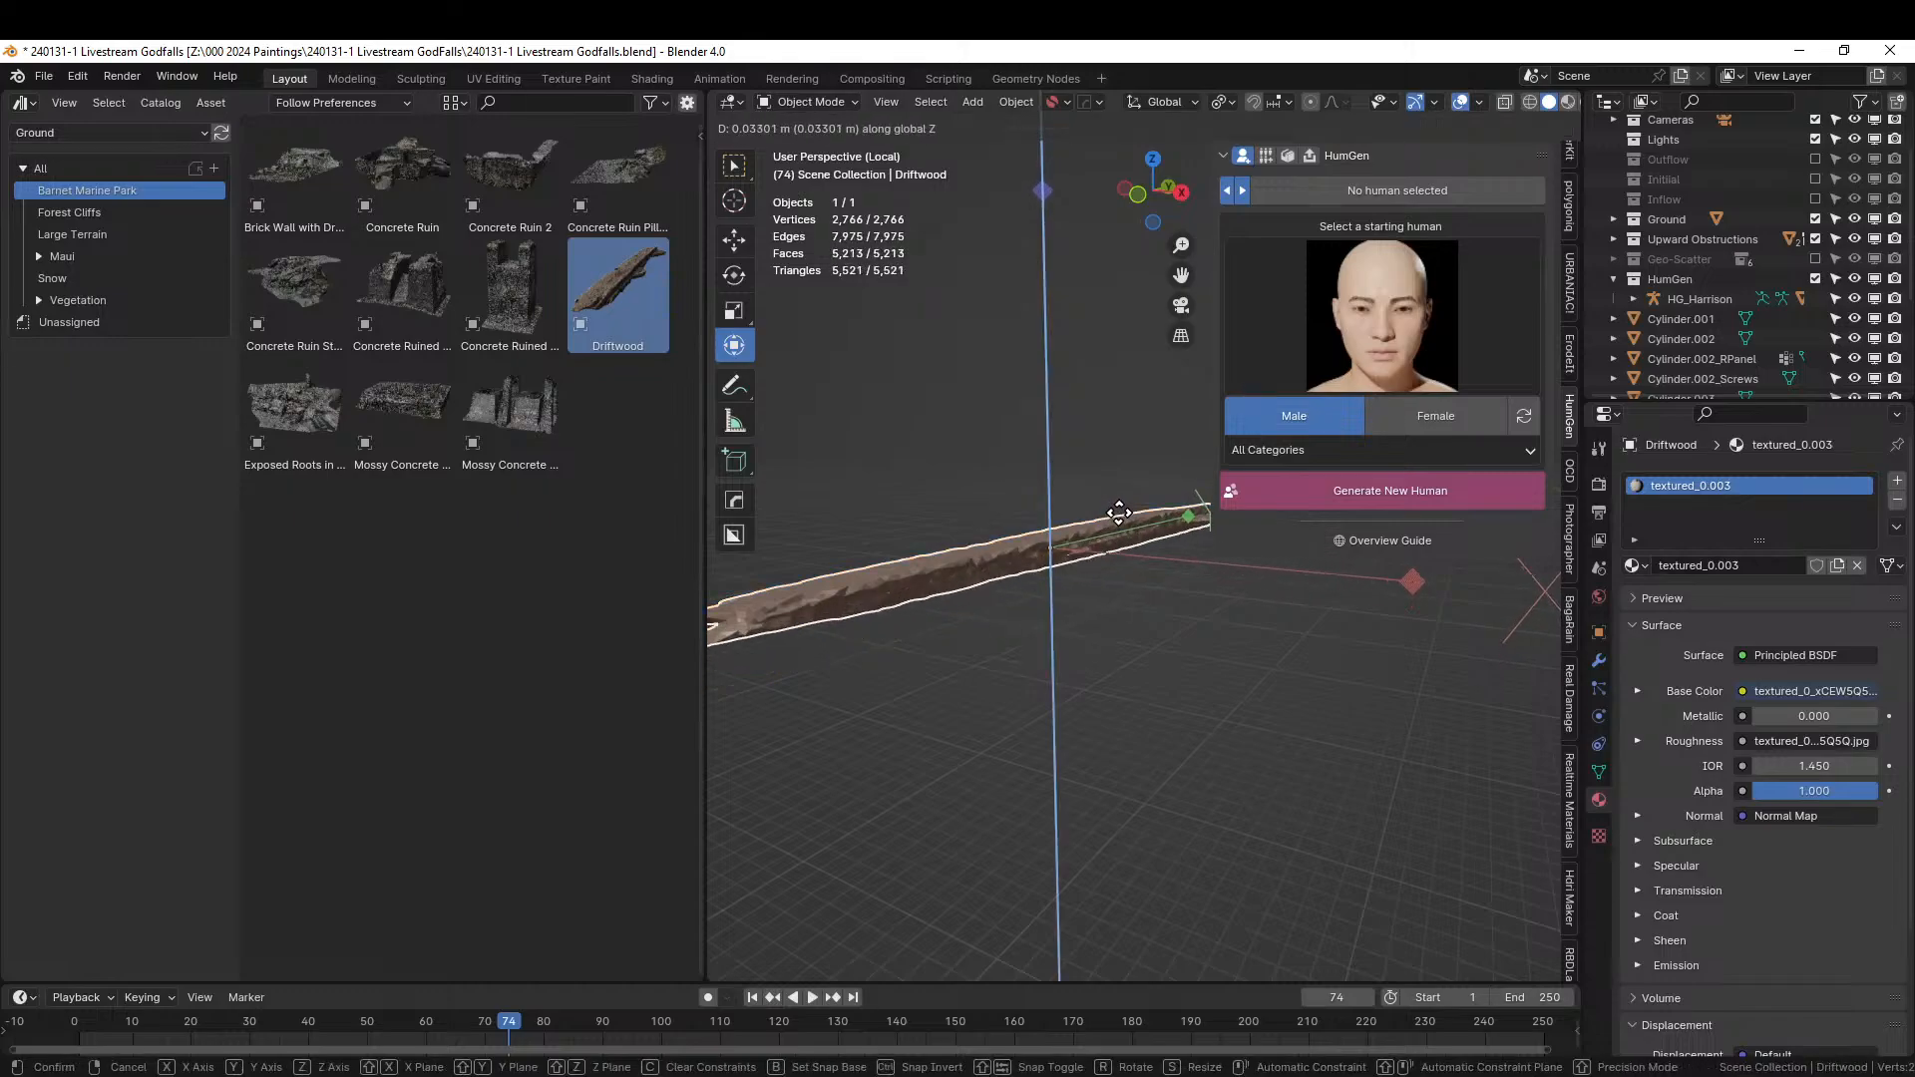
pyautogui.click(1119, 511)
pyautogui.moveTo(1127, 573); pyautogui.dragTo(1055, 536, button='middle')
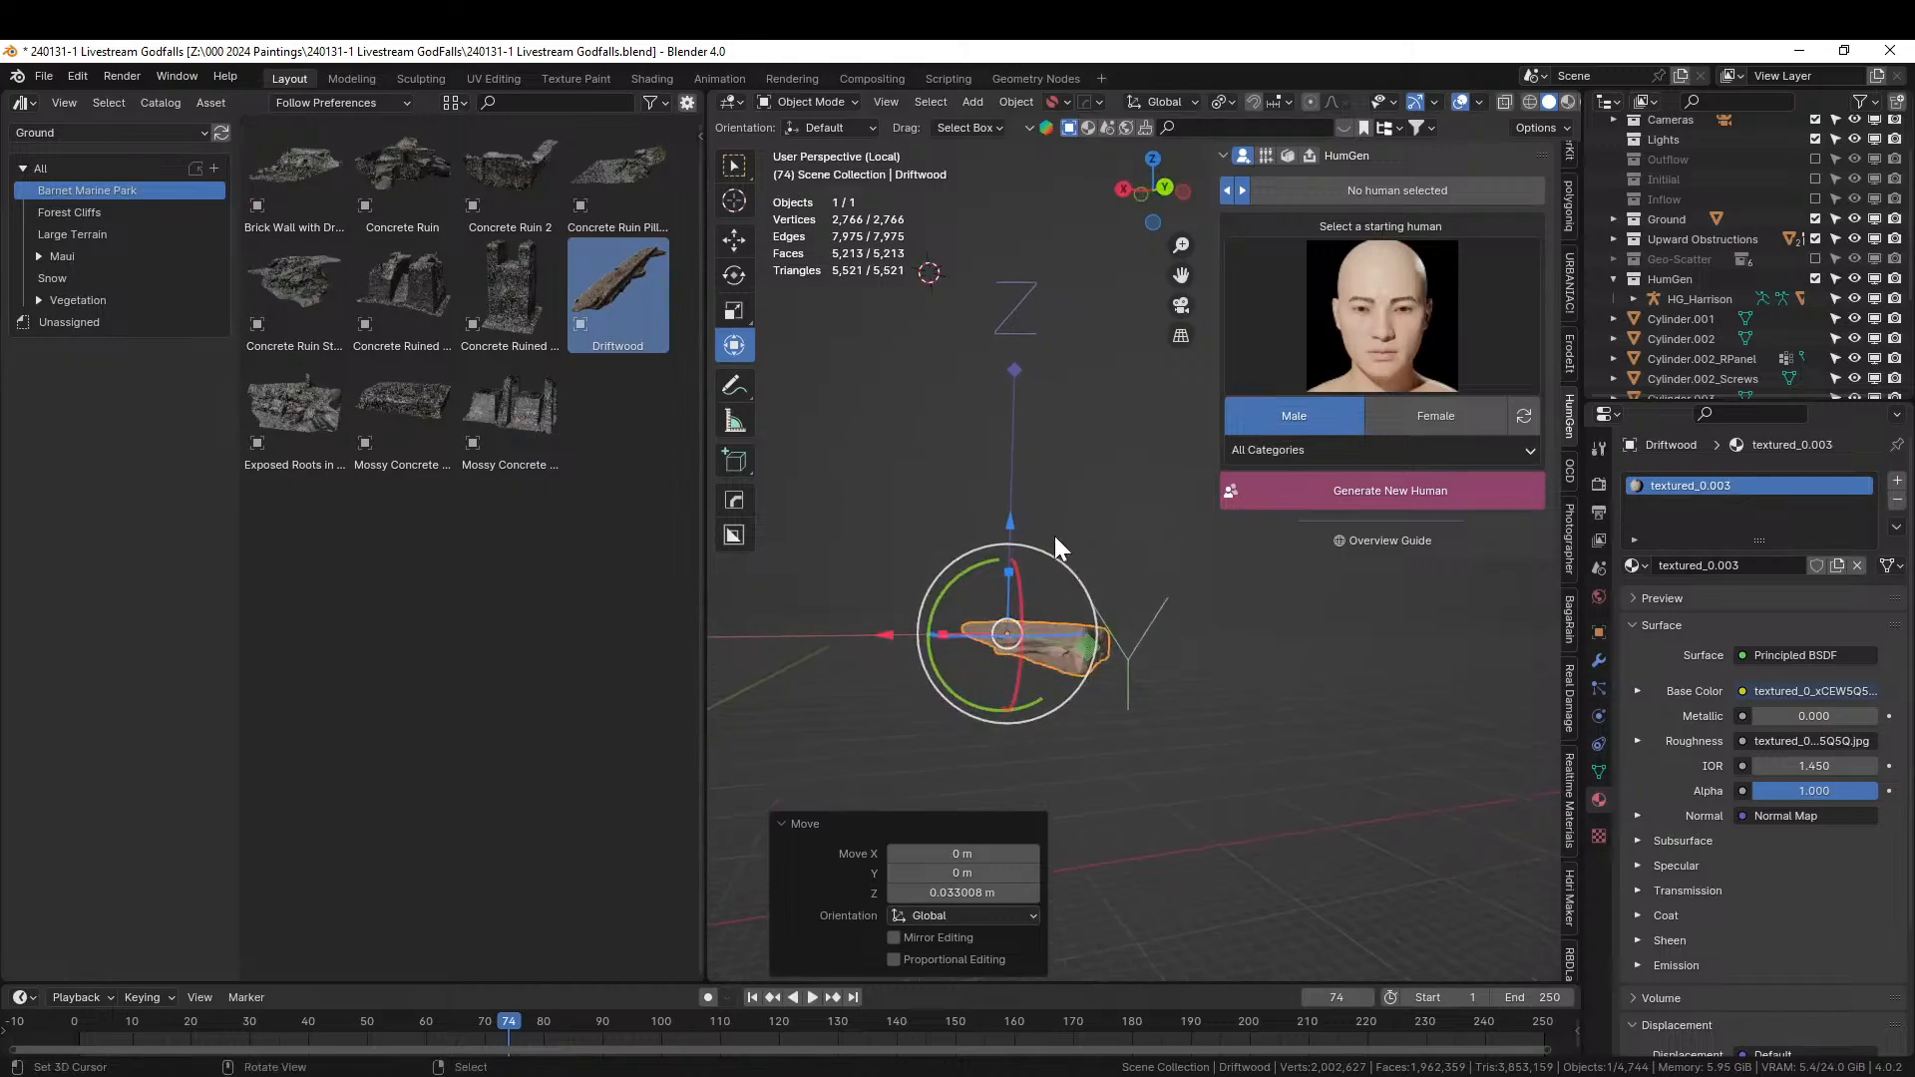
# Lower the driftwood's origin about 0.011 m along Z and turn off the origins-only restriction.
pyautogui.press('g')
pyautogui.press('z')
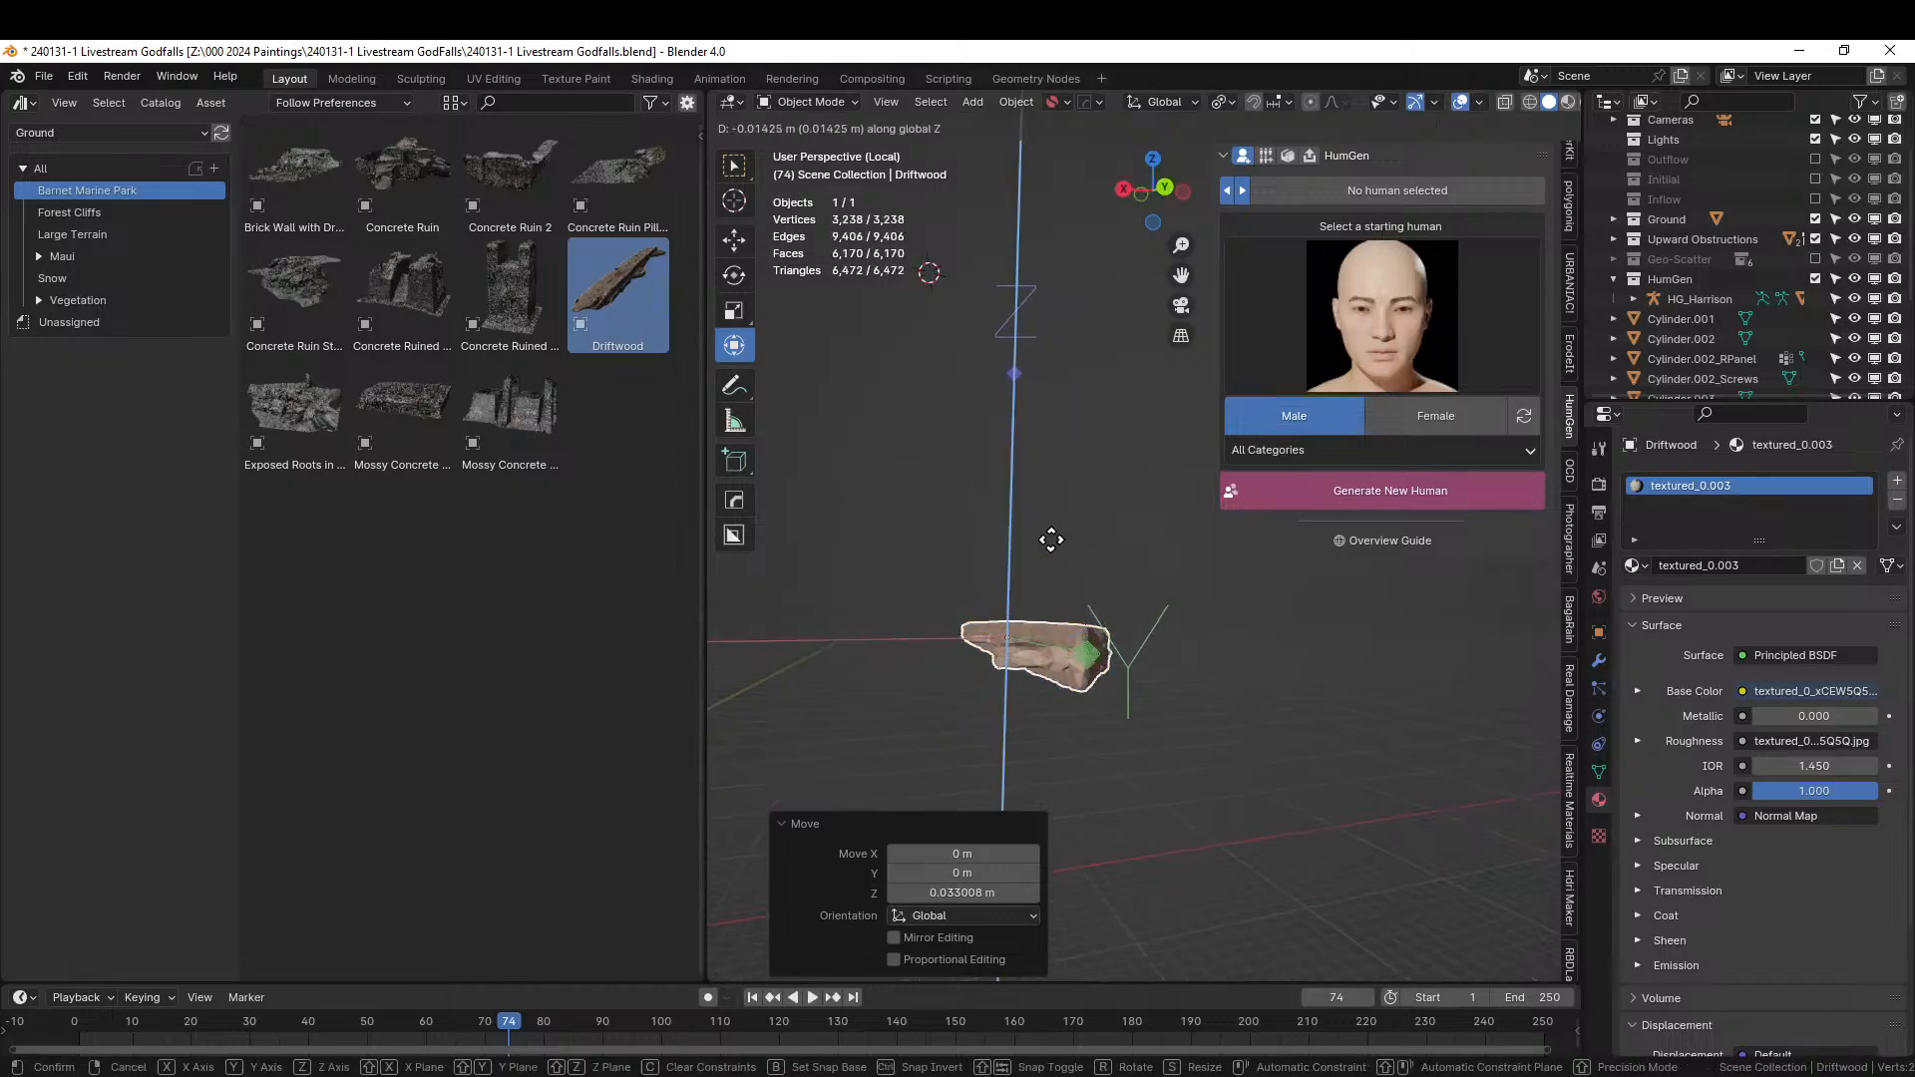
pyautogui.click(1054, 539)
pyautogui.scroll(2, 1113, 613)
pyautogui.moveTo(1113, 612); pyautogui.dragTo(1247, 594, button='middle')
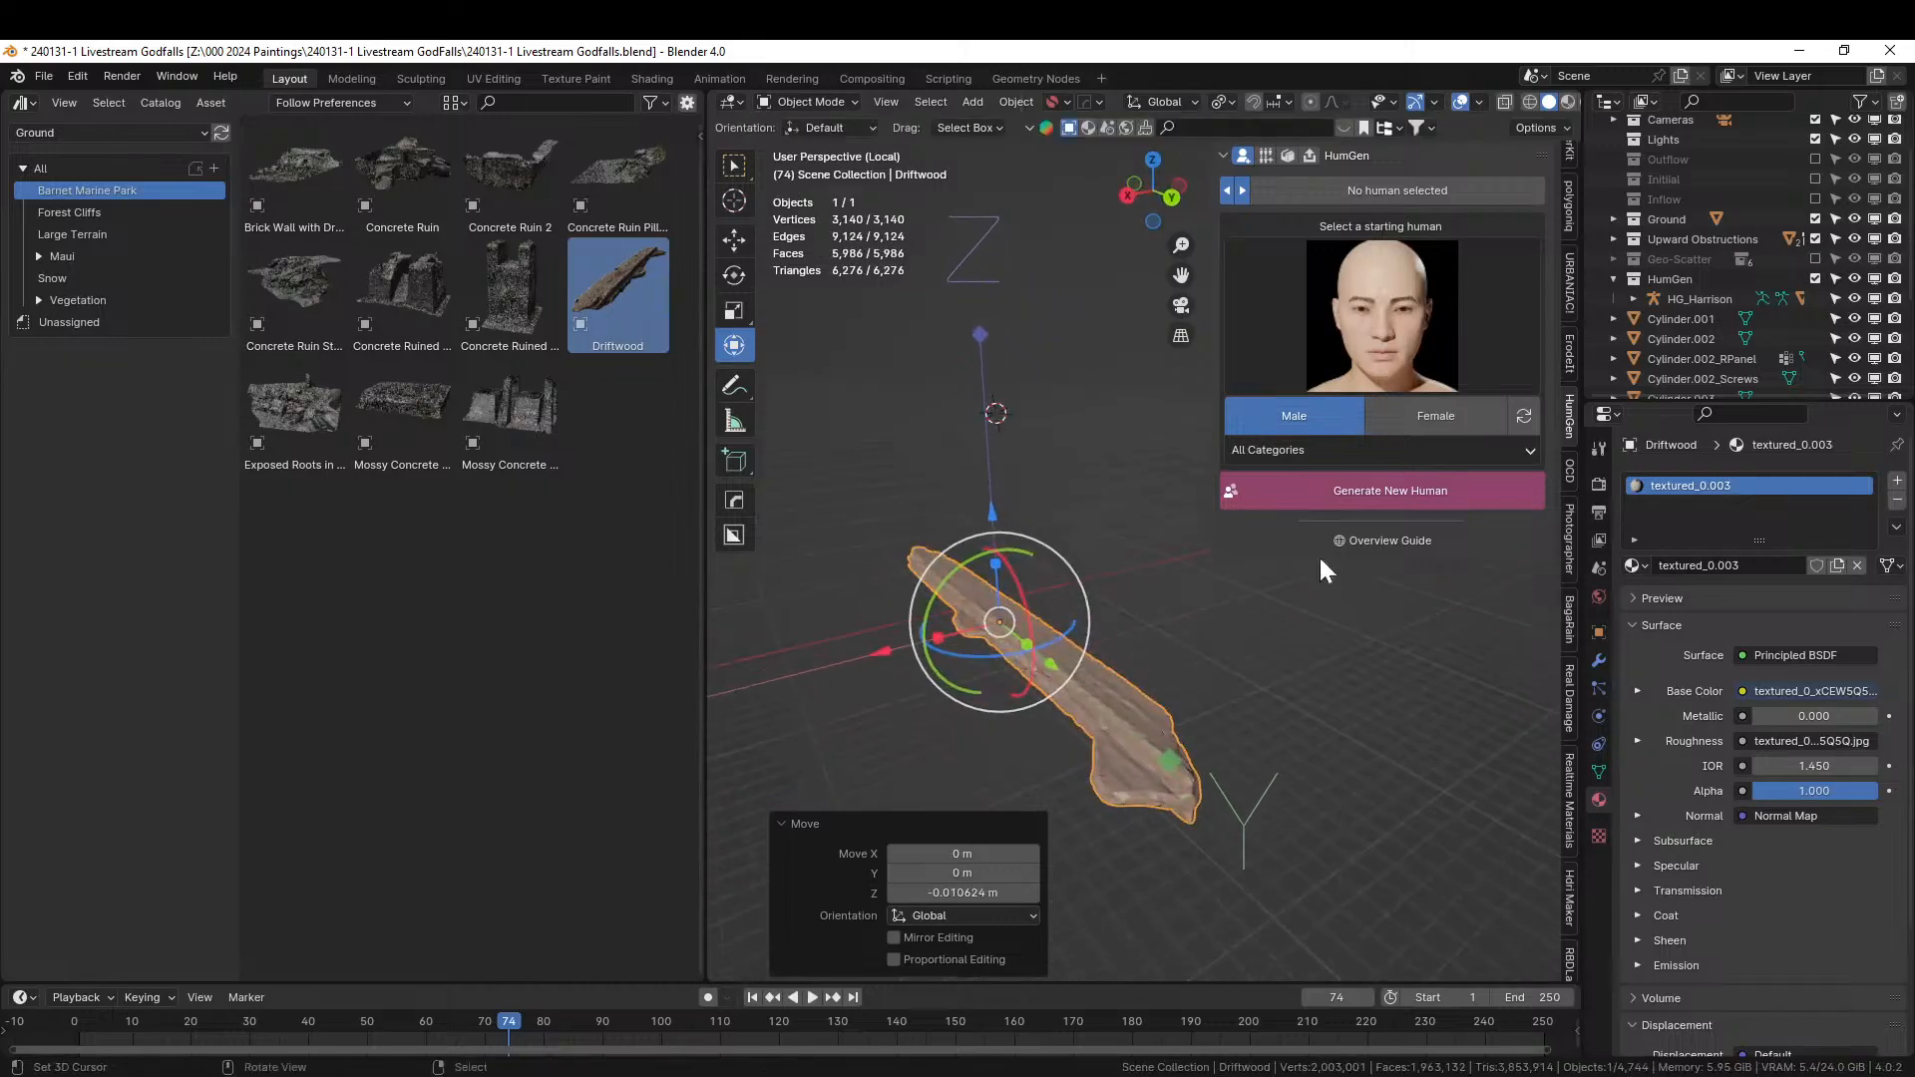
pyautogui.click(1536, 128)
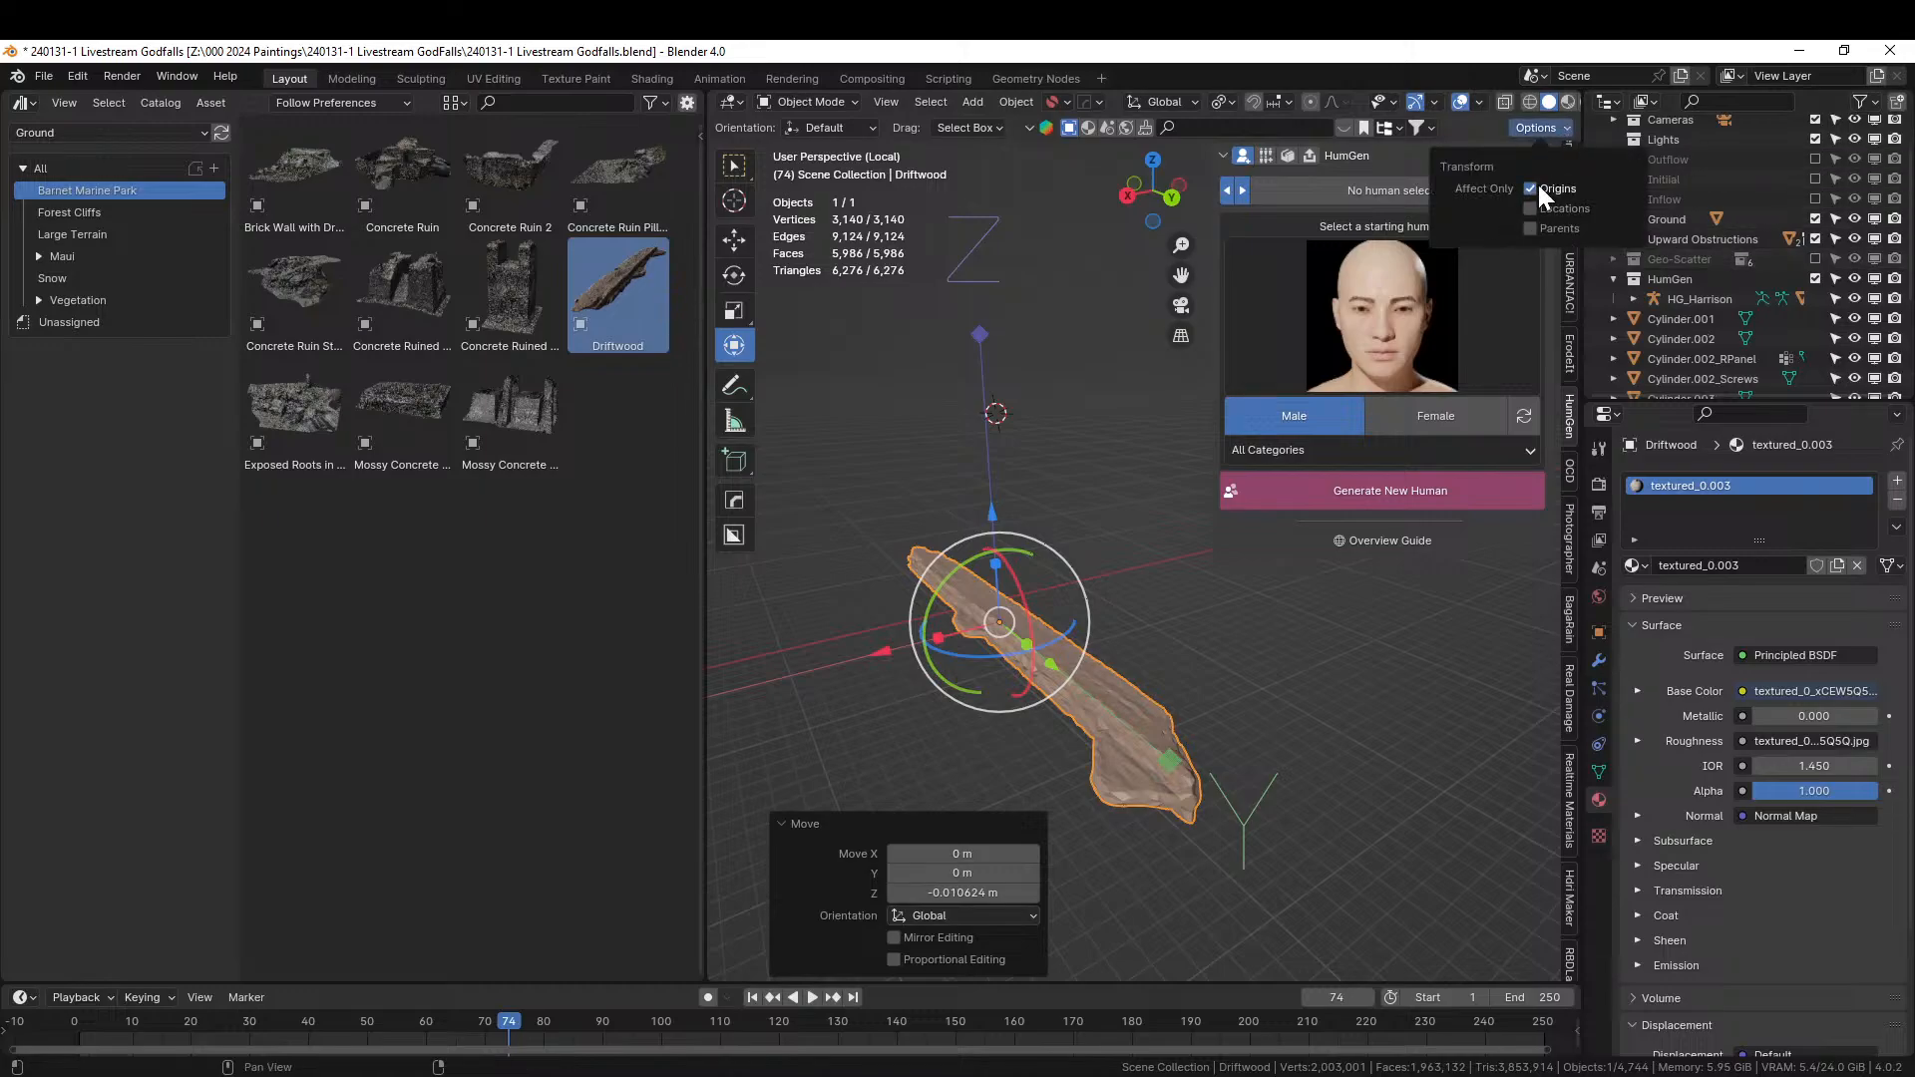
# Leave local view and rotate the driftwood 90 degrees about the X axis.
pyautogui.scroll(-4, 1049, 547)
pyautogui.press('KP_Divide')
pyautogui.moveTo(1049, 547); pyautogui.dragTo(980, 926, button='middle')
pyautogui.press('KP_7')
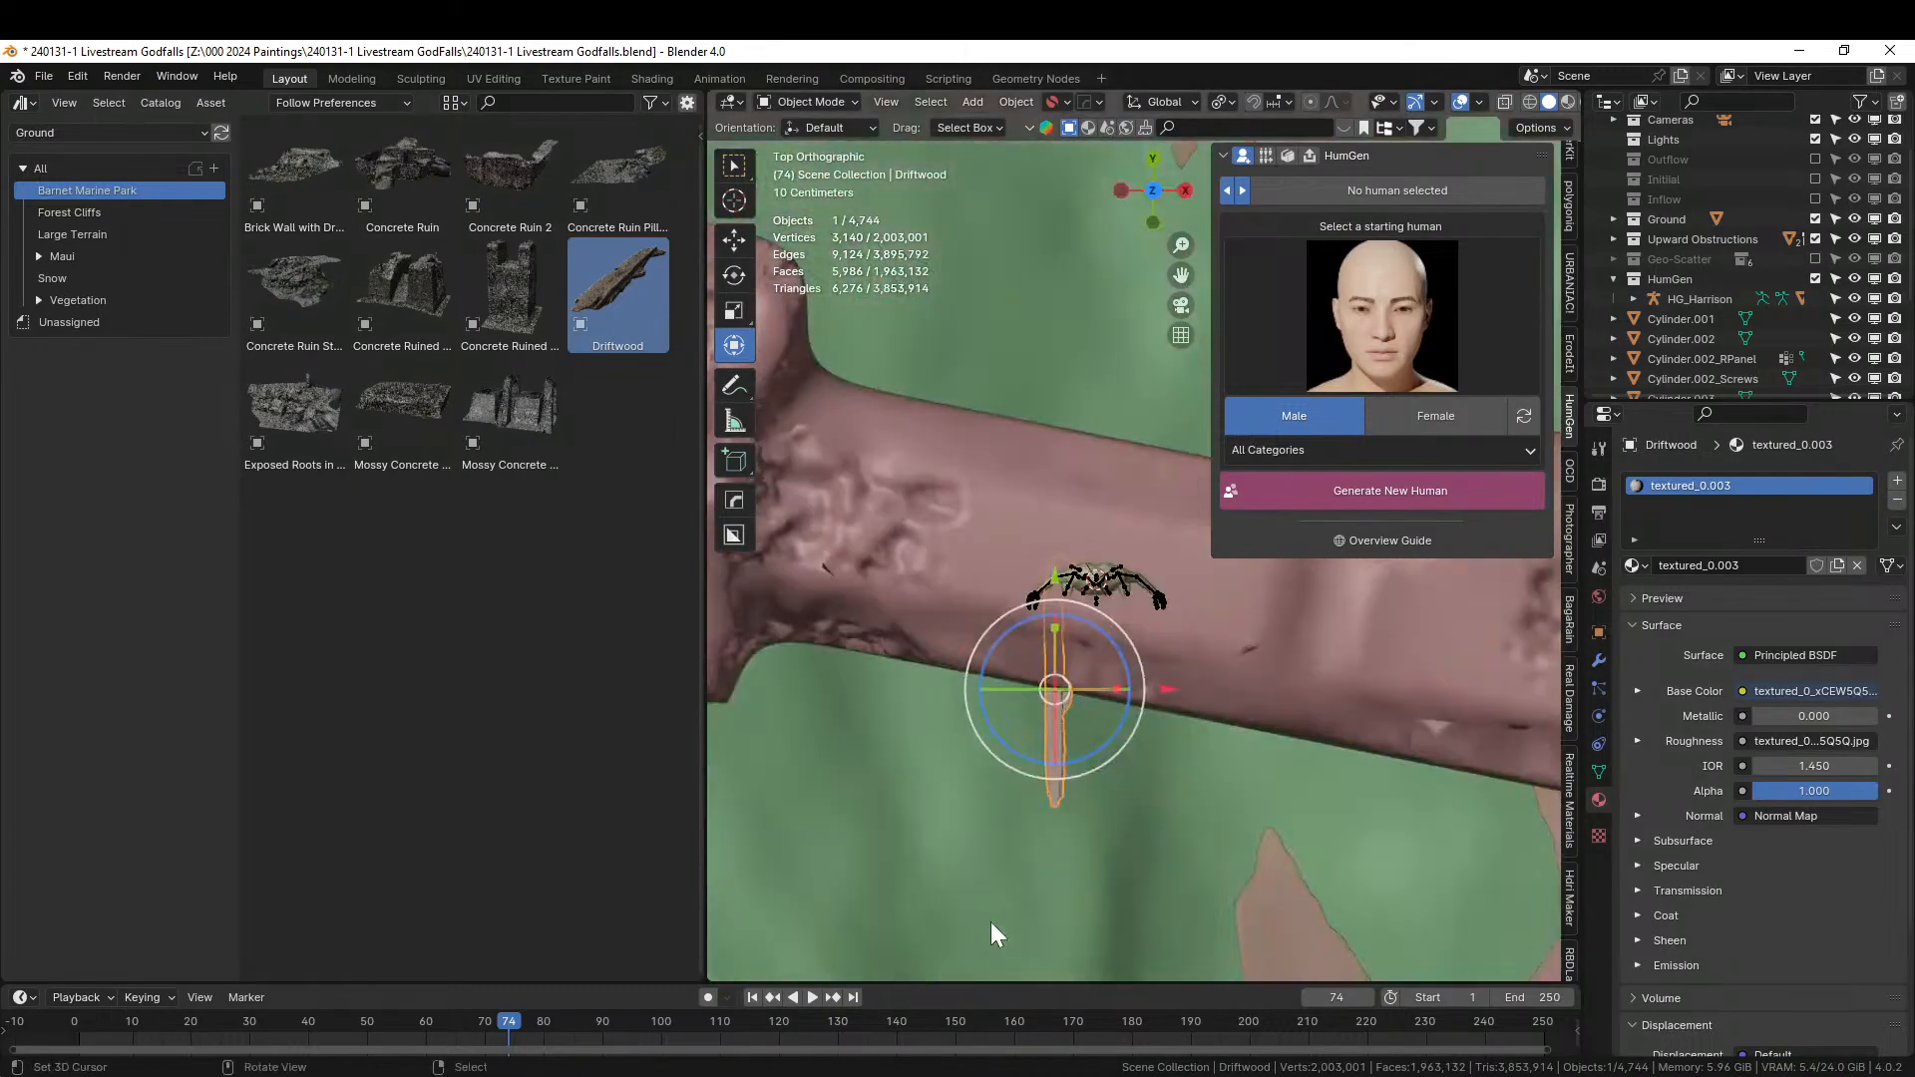
pyautogui.write('rx90')
pyautogui.press('Return')
pyautogui.moveTo(1092, 920); pyautogui.dragTo(1241, 629, button='middle')
pyautogui.press('x')
pyautogui.click(1199, 794)
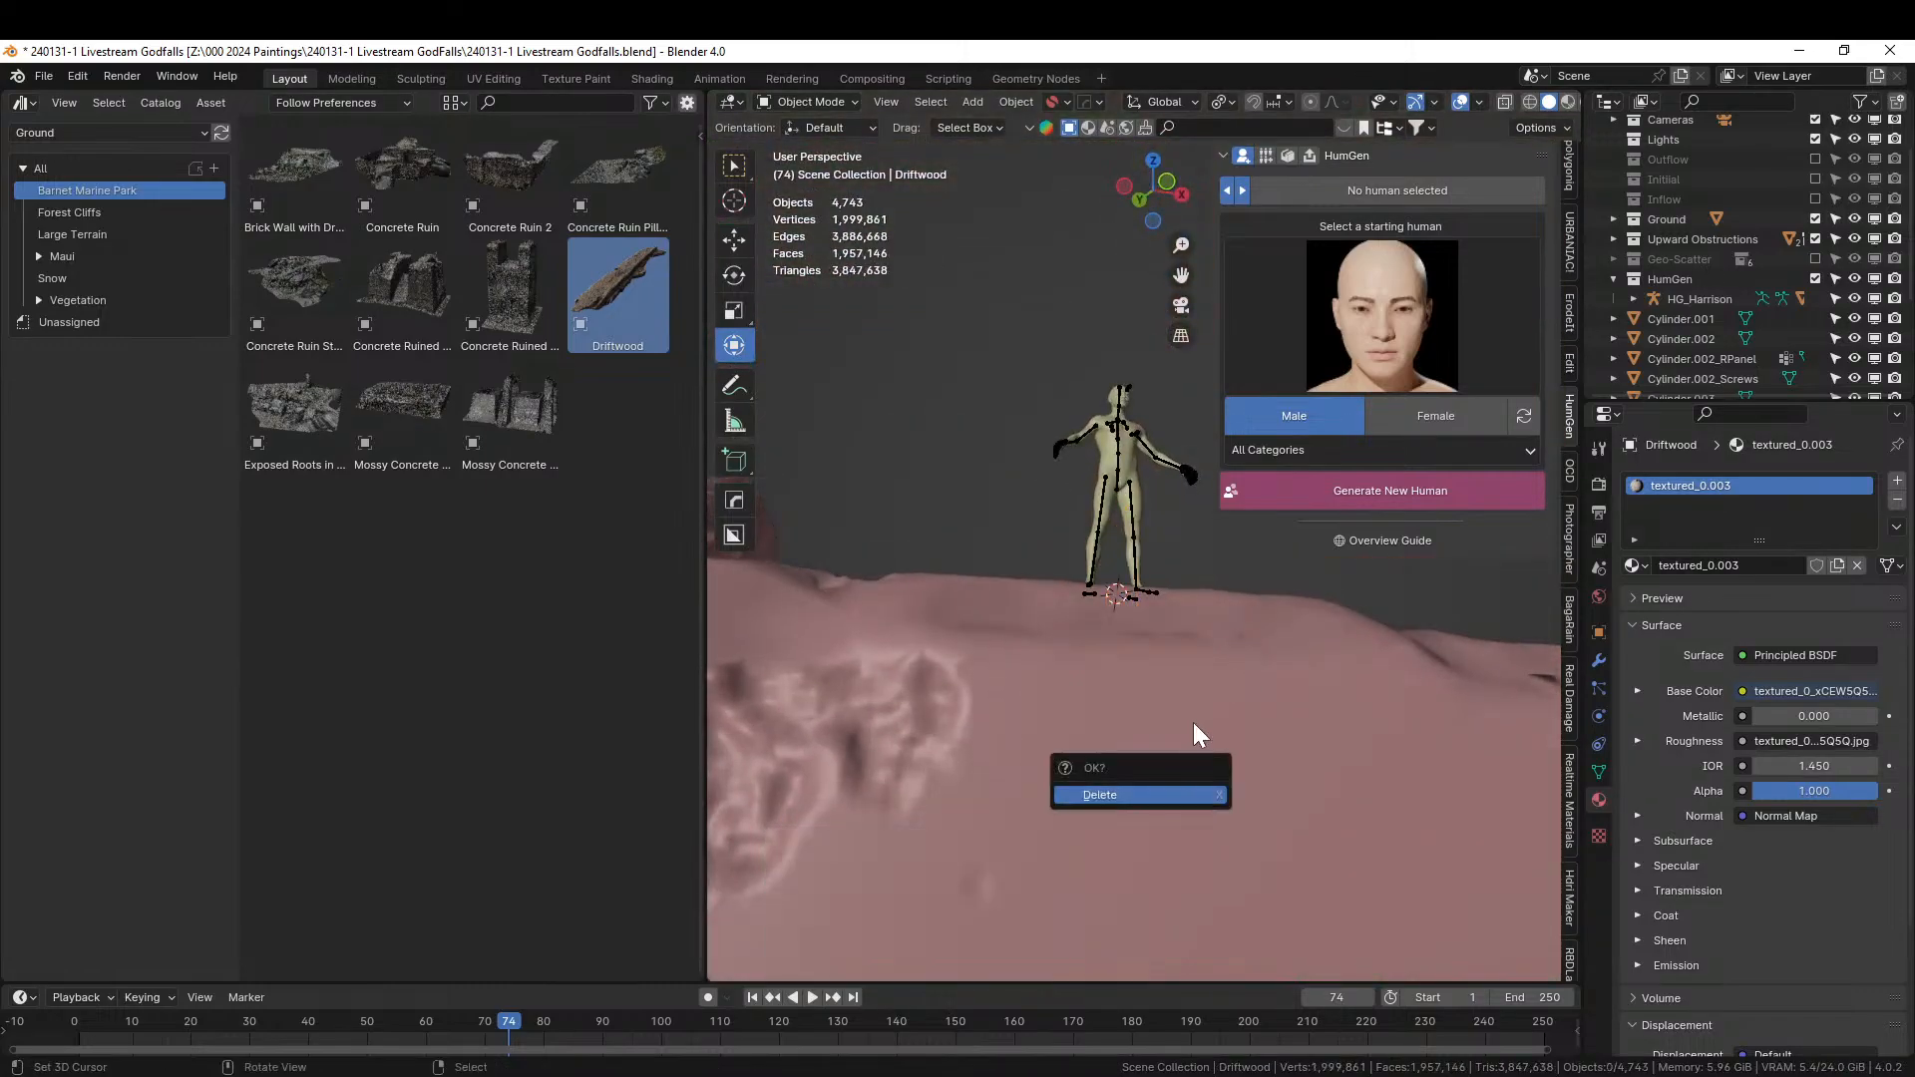
pyautogui.hotkey('ctrl', 'z')
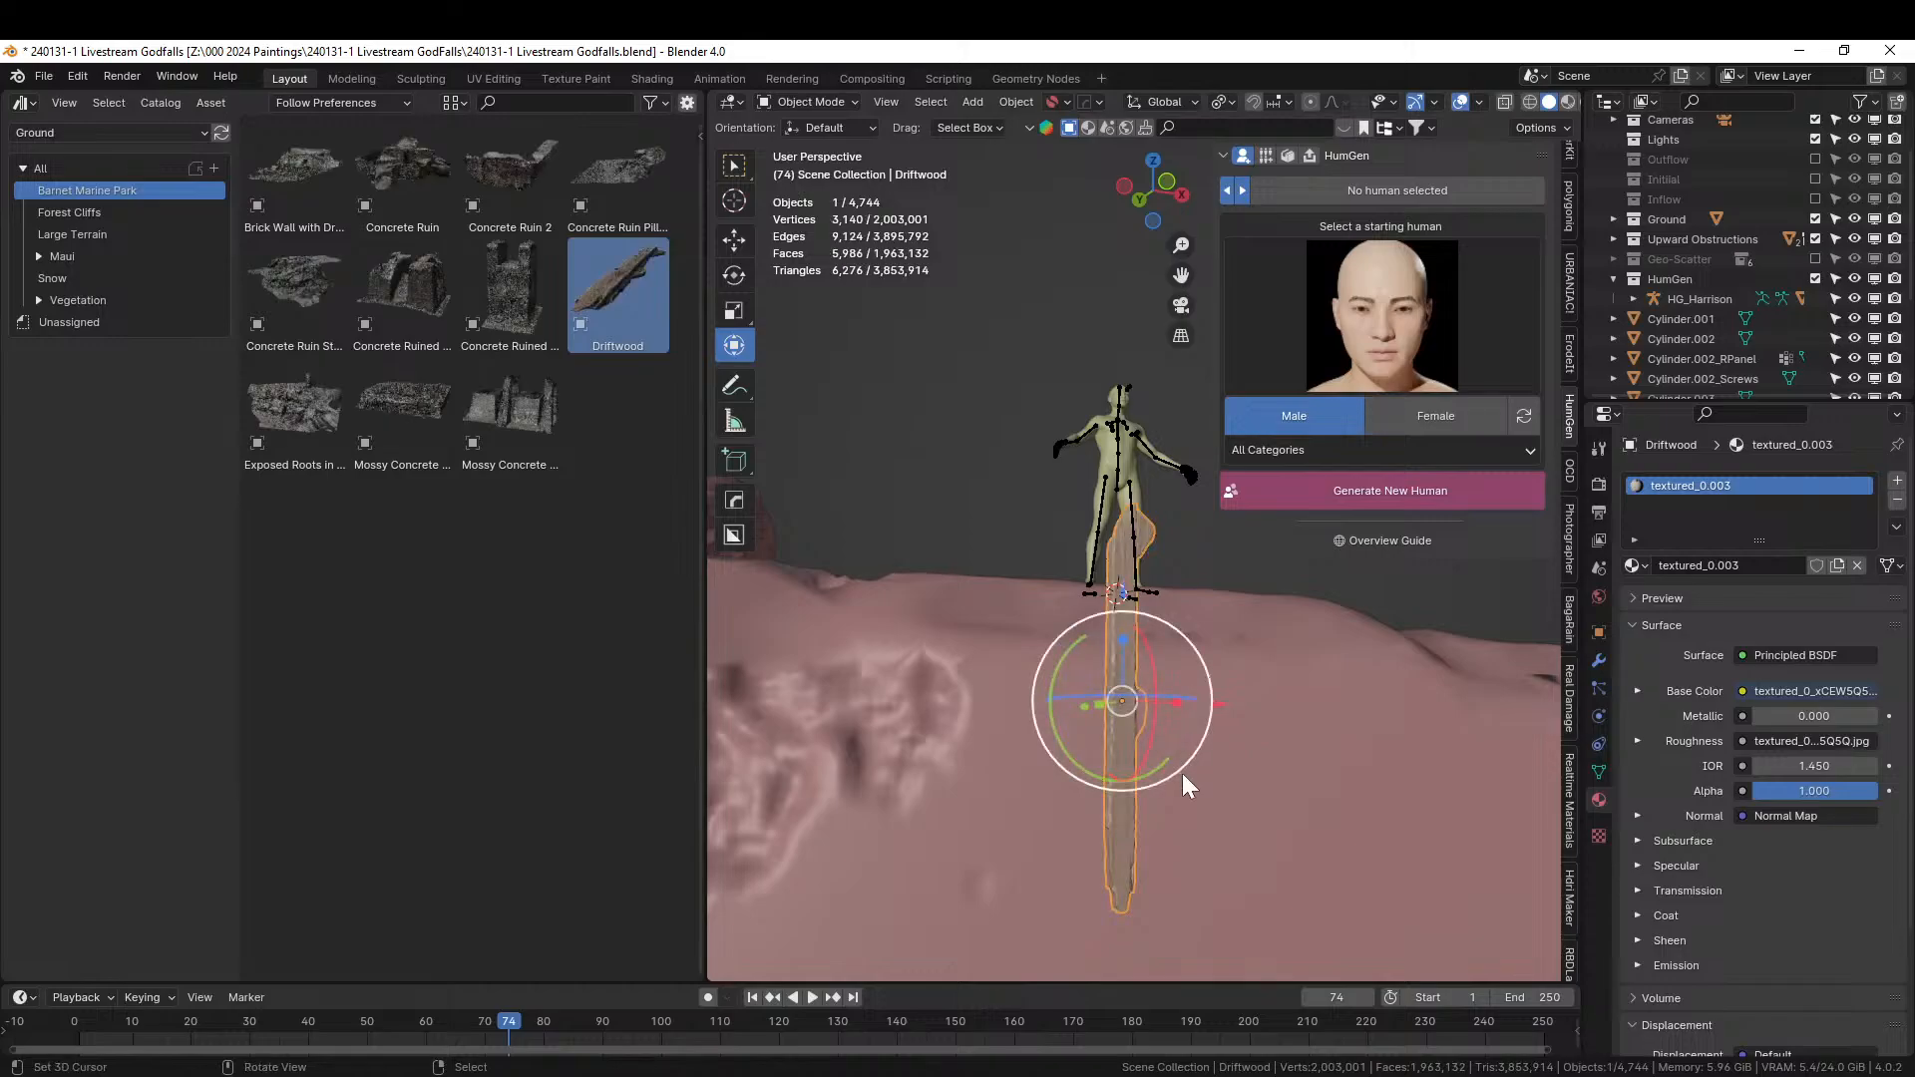
# Raise the driftwood about 0.81 m along Z and rotate it 180 degrees about the Y axis.
pyautogui.press('g')
pyautogui.press('z')
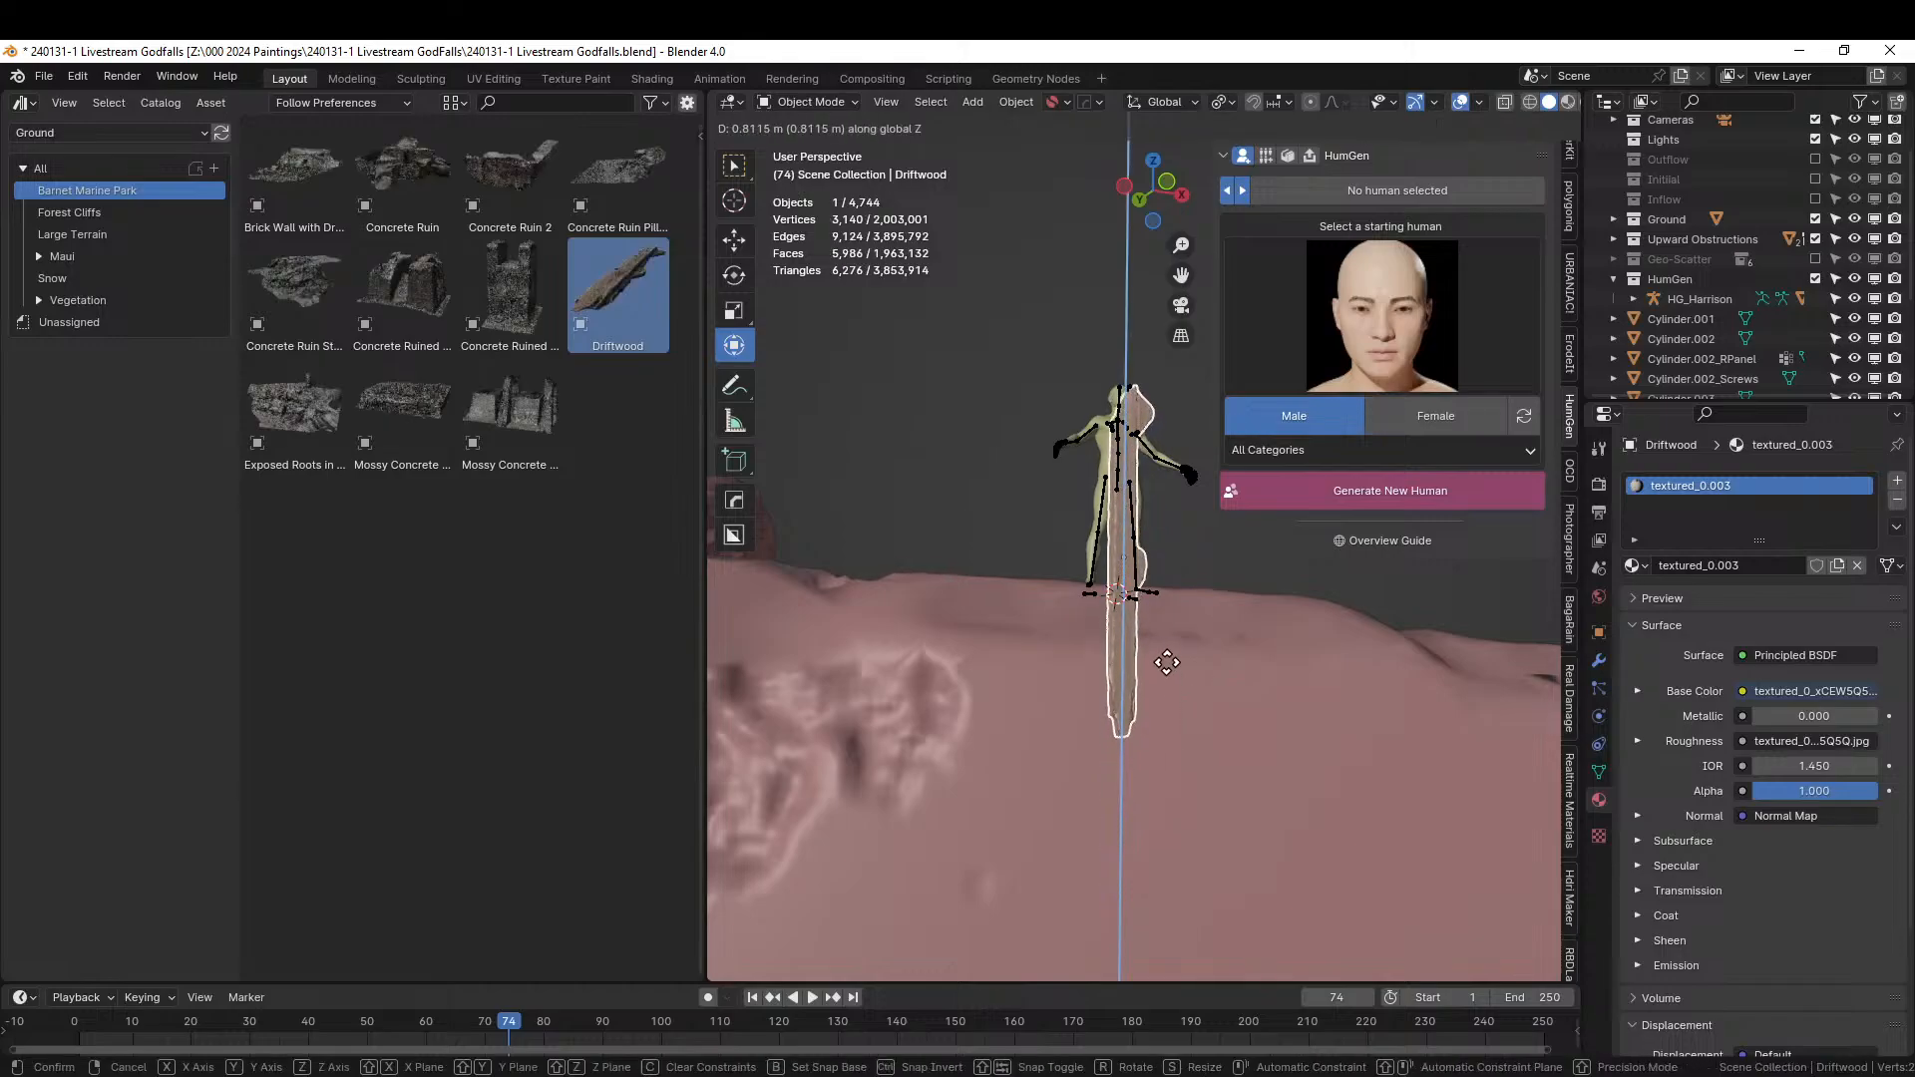
pyautogui.click(1165, 660)
pyautogui.moveTo(1165, 661); pyautogui.dragTo(1135, 814, button='middle')
pyautogui.write('ry180')
pyautogui.press('Return')
pyautogui.moveTo(1135, 814); pyautogui.dragTo(1295, 96, button='middle')
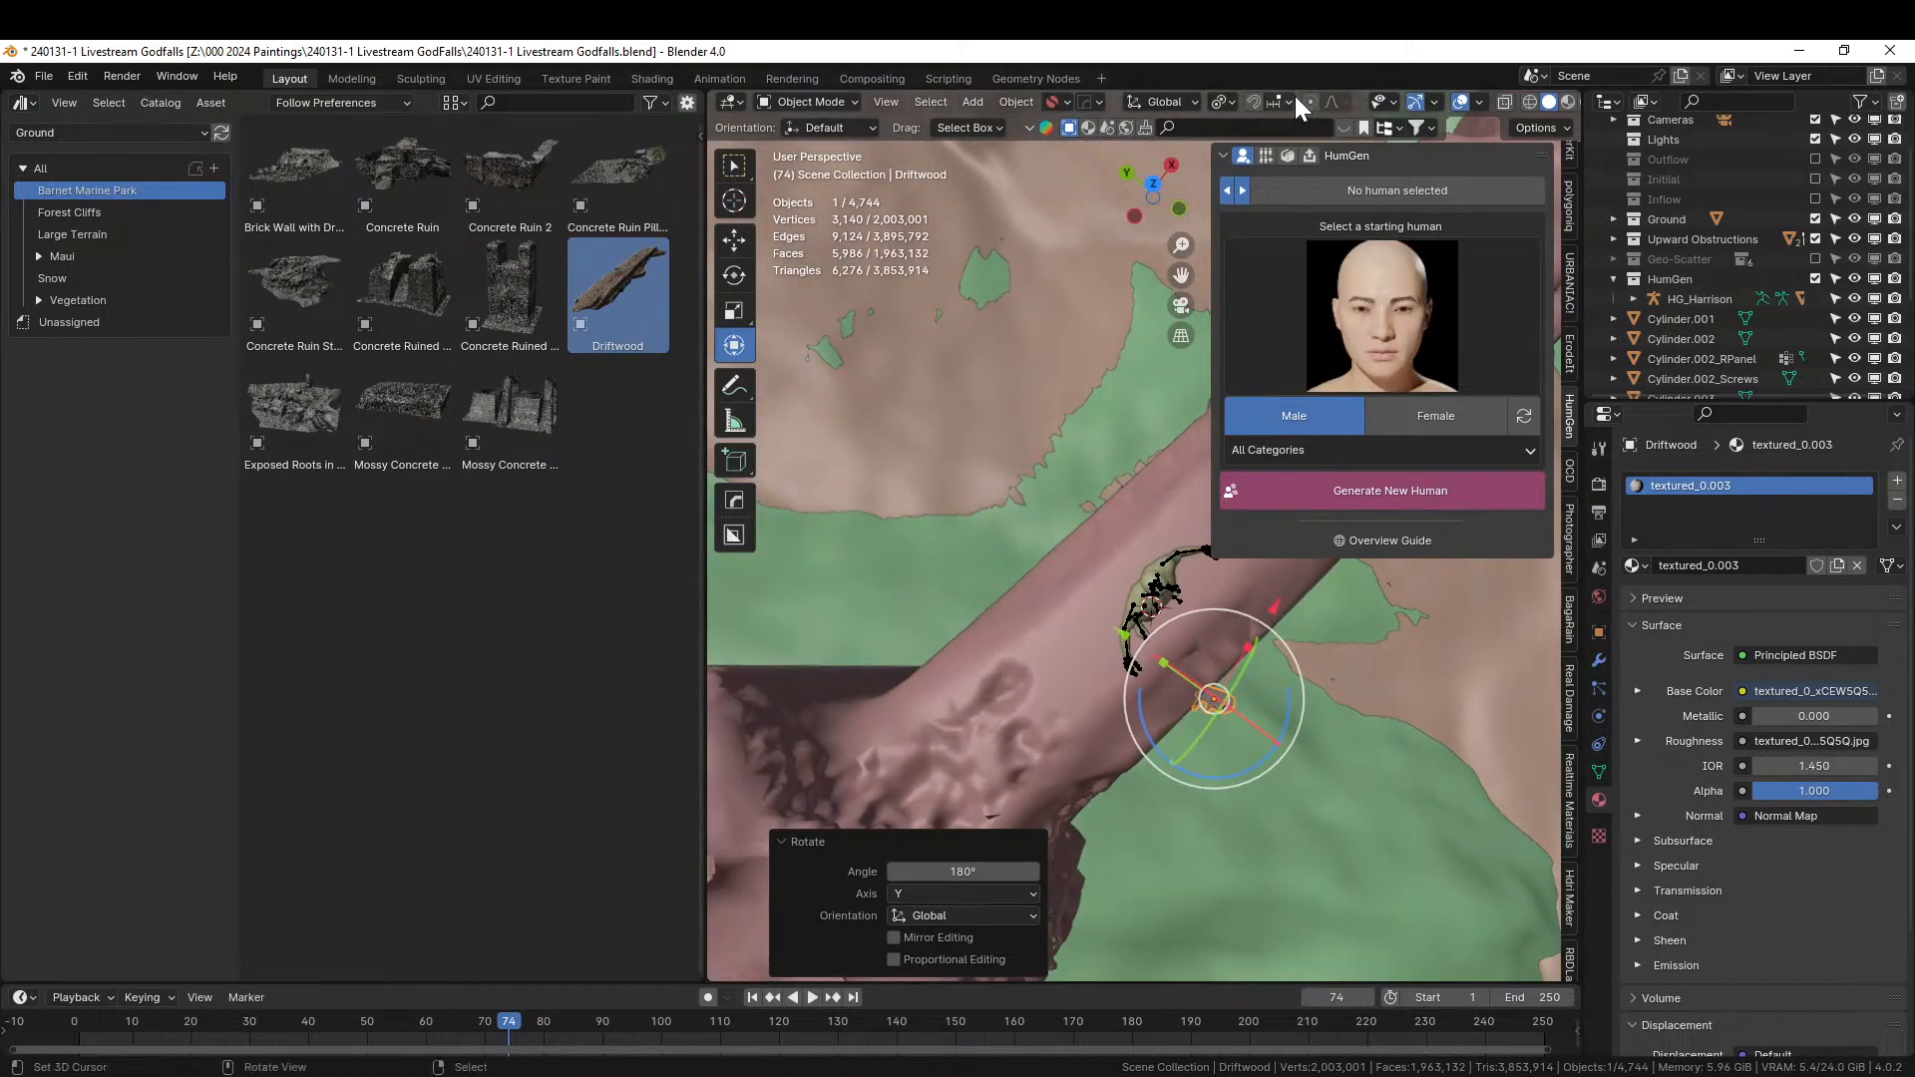
# Duplicate the Asset Browser into its own window and close its area in the main window.
pyautogui.rightClick(243, 97)
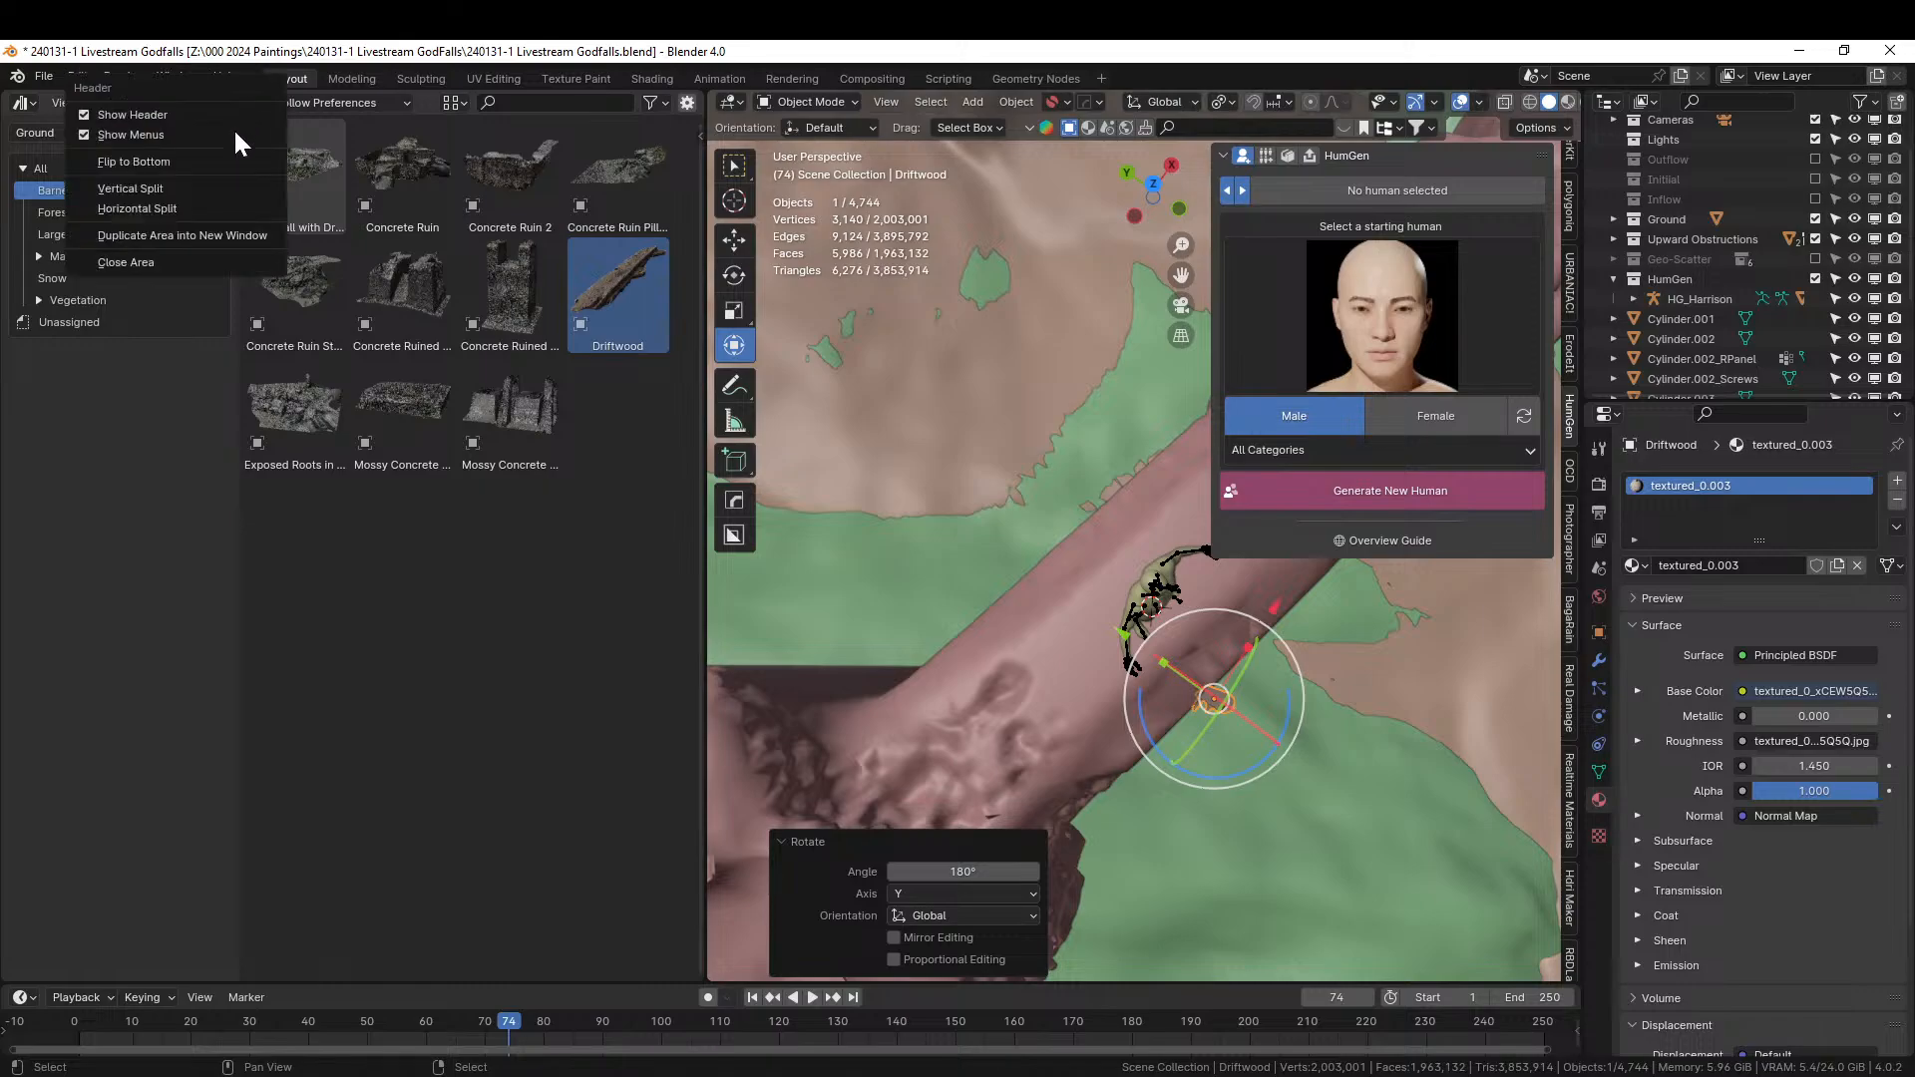
pyautogui.click(200, 237)
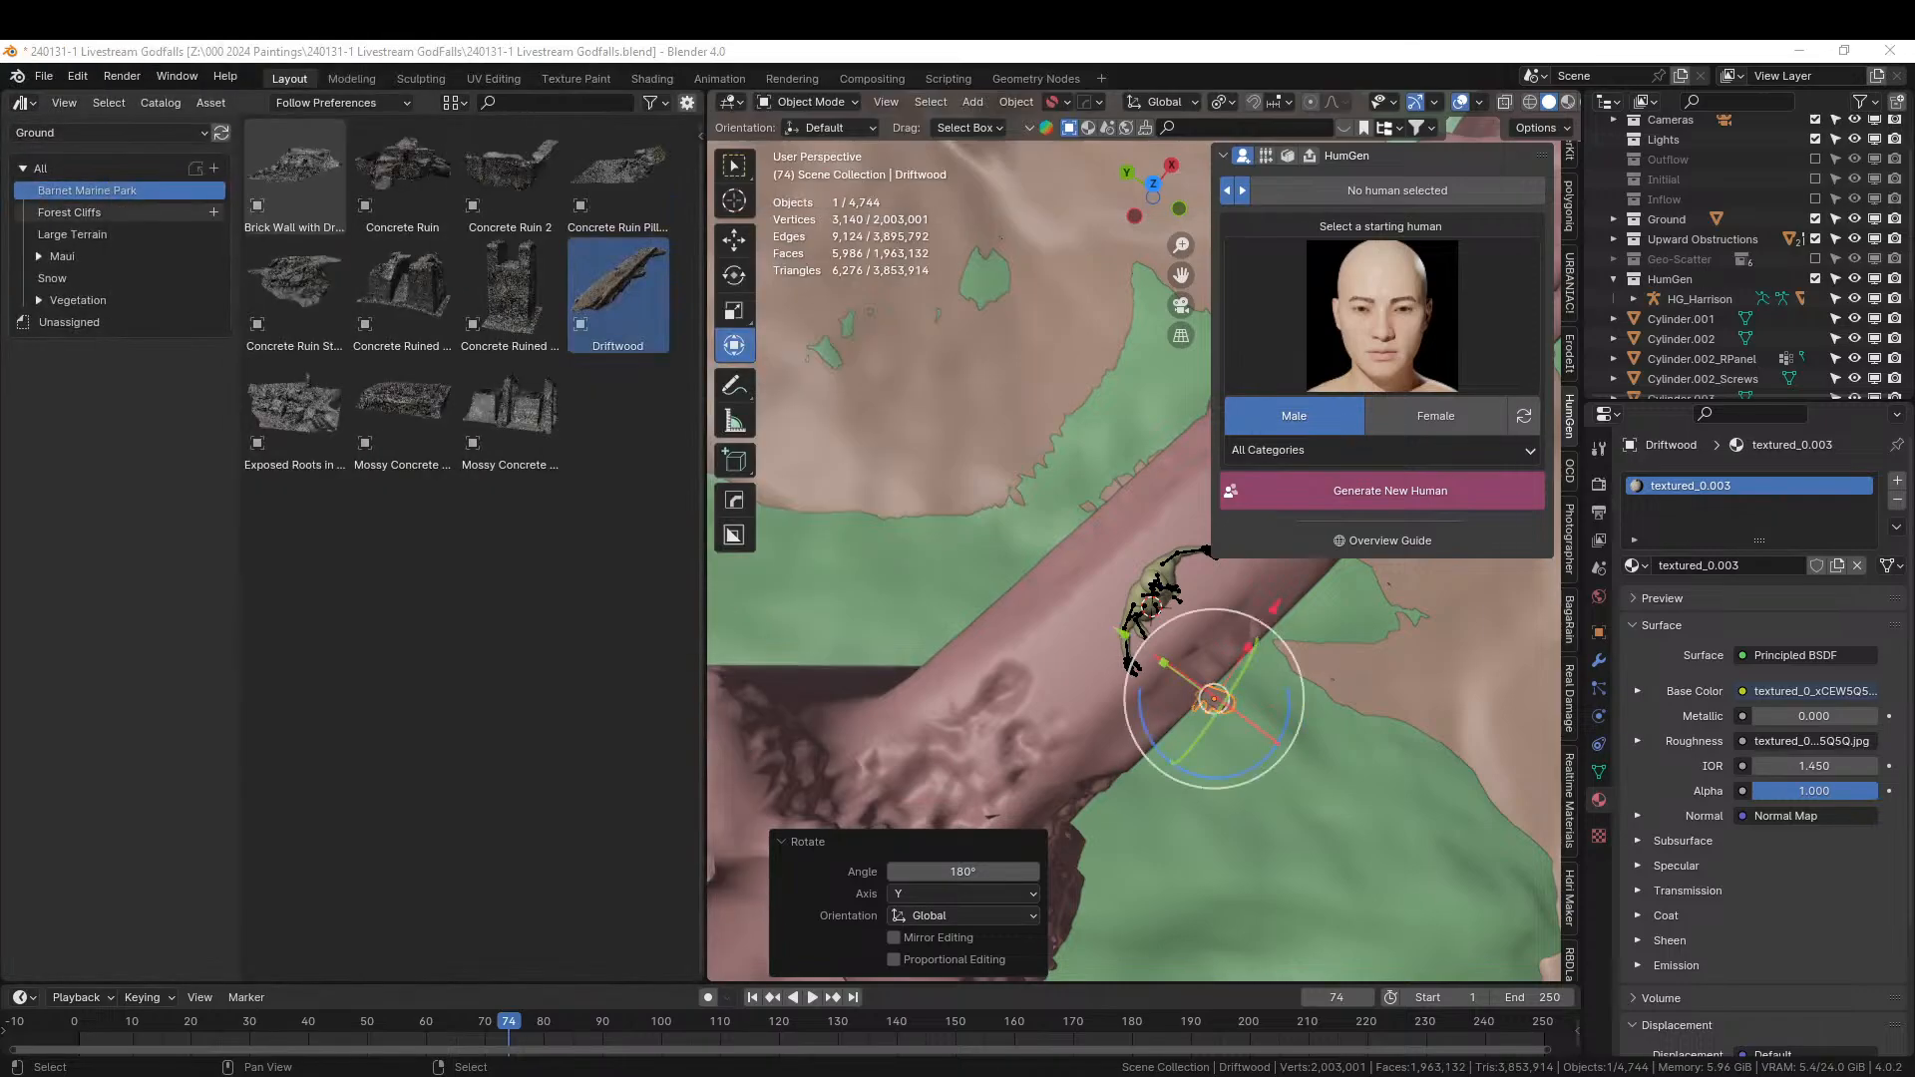
pyautogui.rightClick(247, 102)
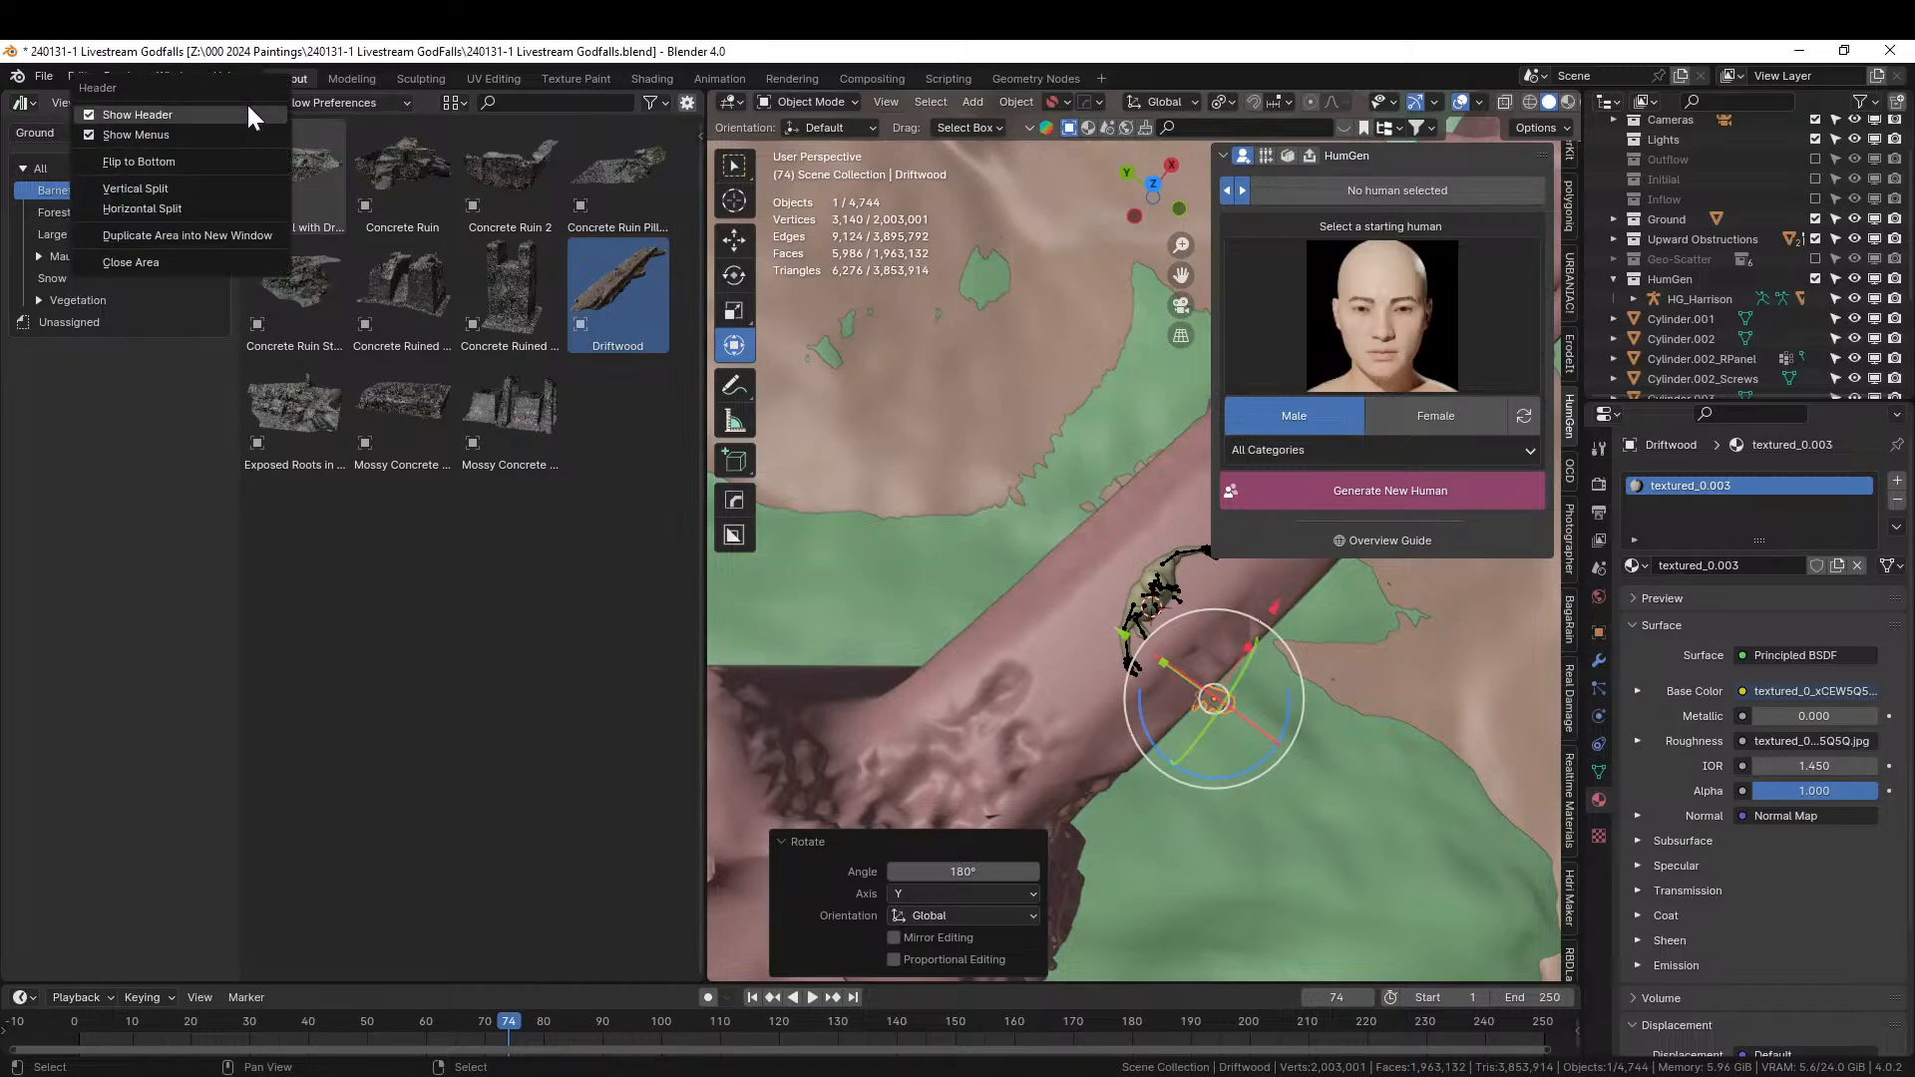
pyautogui.click(173, 263)
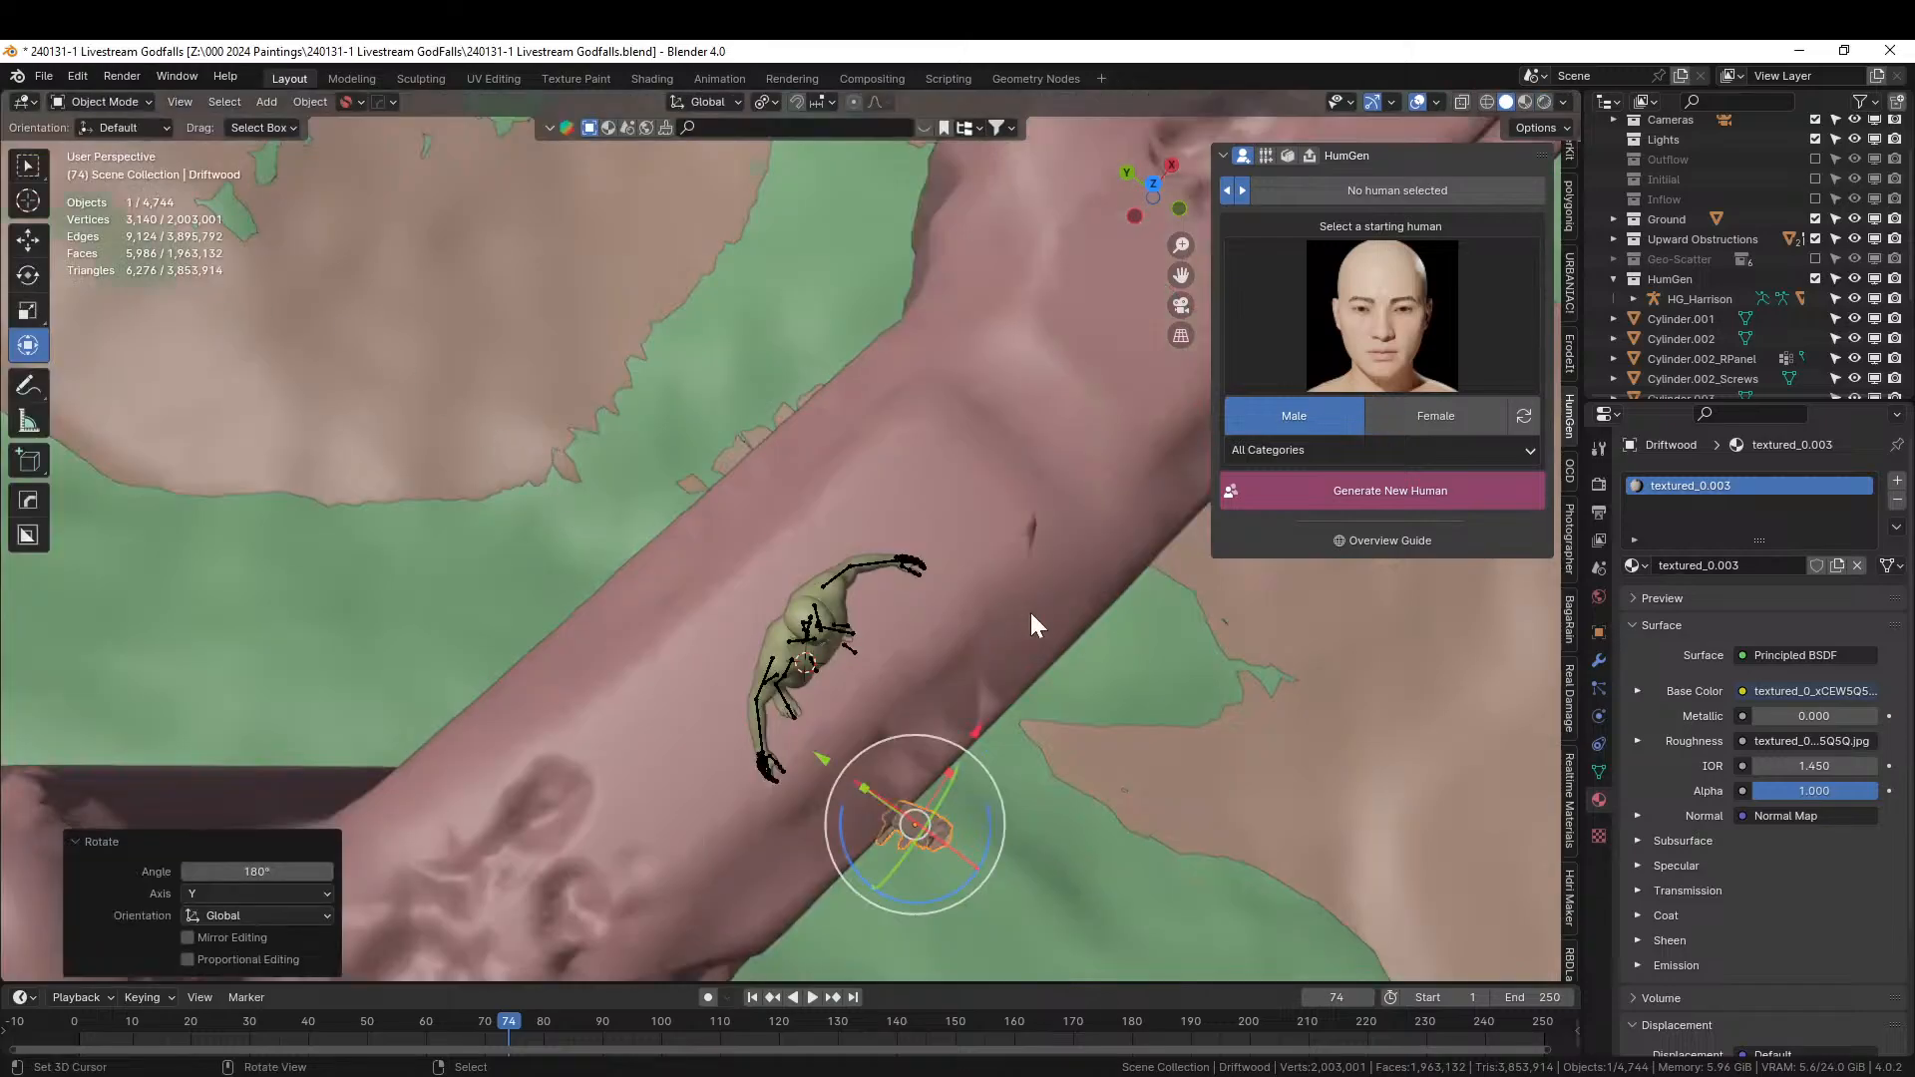
# In top view, rotate the driftwood about 11.6 degrees, move it about 0.87 m along the wall's edge and rotate it about 3.9 degrees more.
pyautogui.press('KP_7')
pyautogui.press('r')
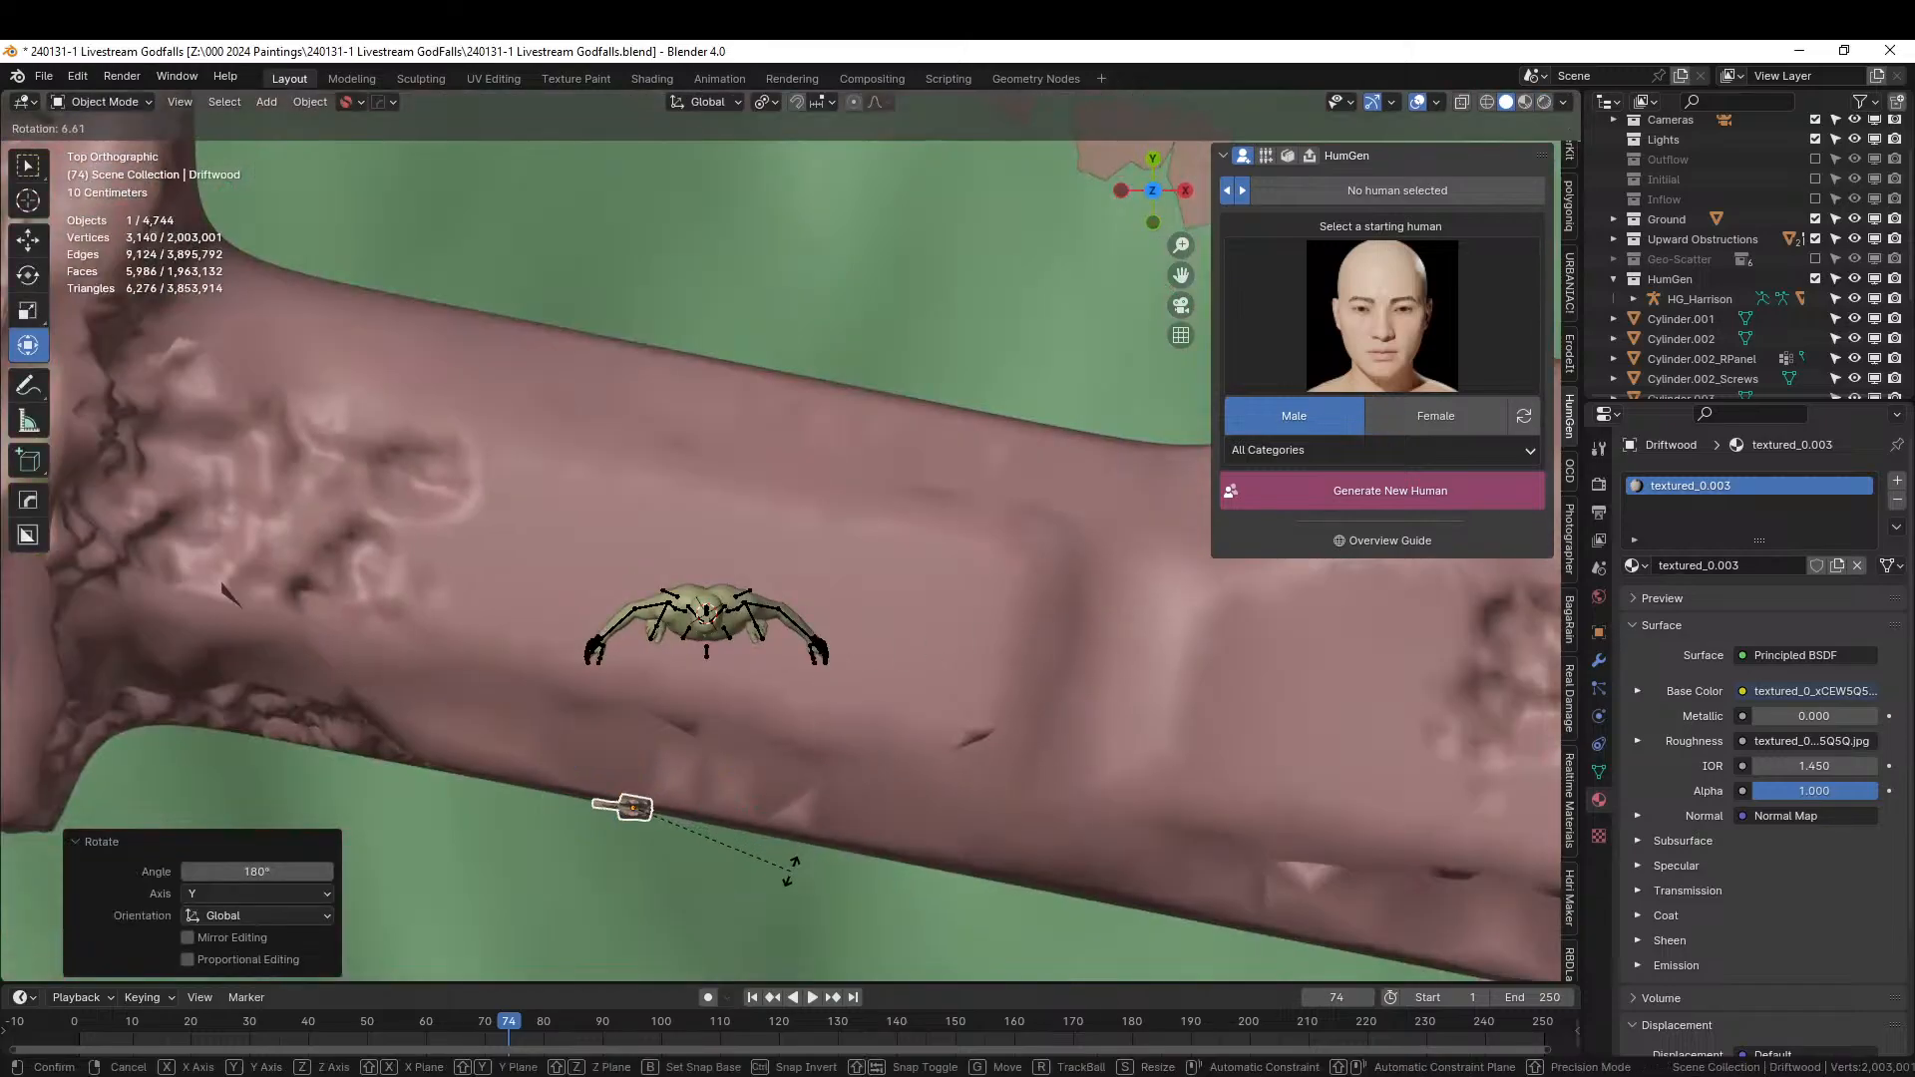
pyautogui.click(783, 880)
pyautogui.press('g')
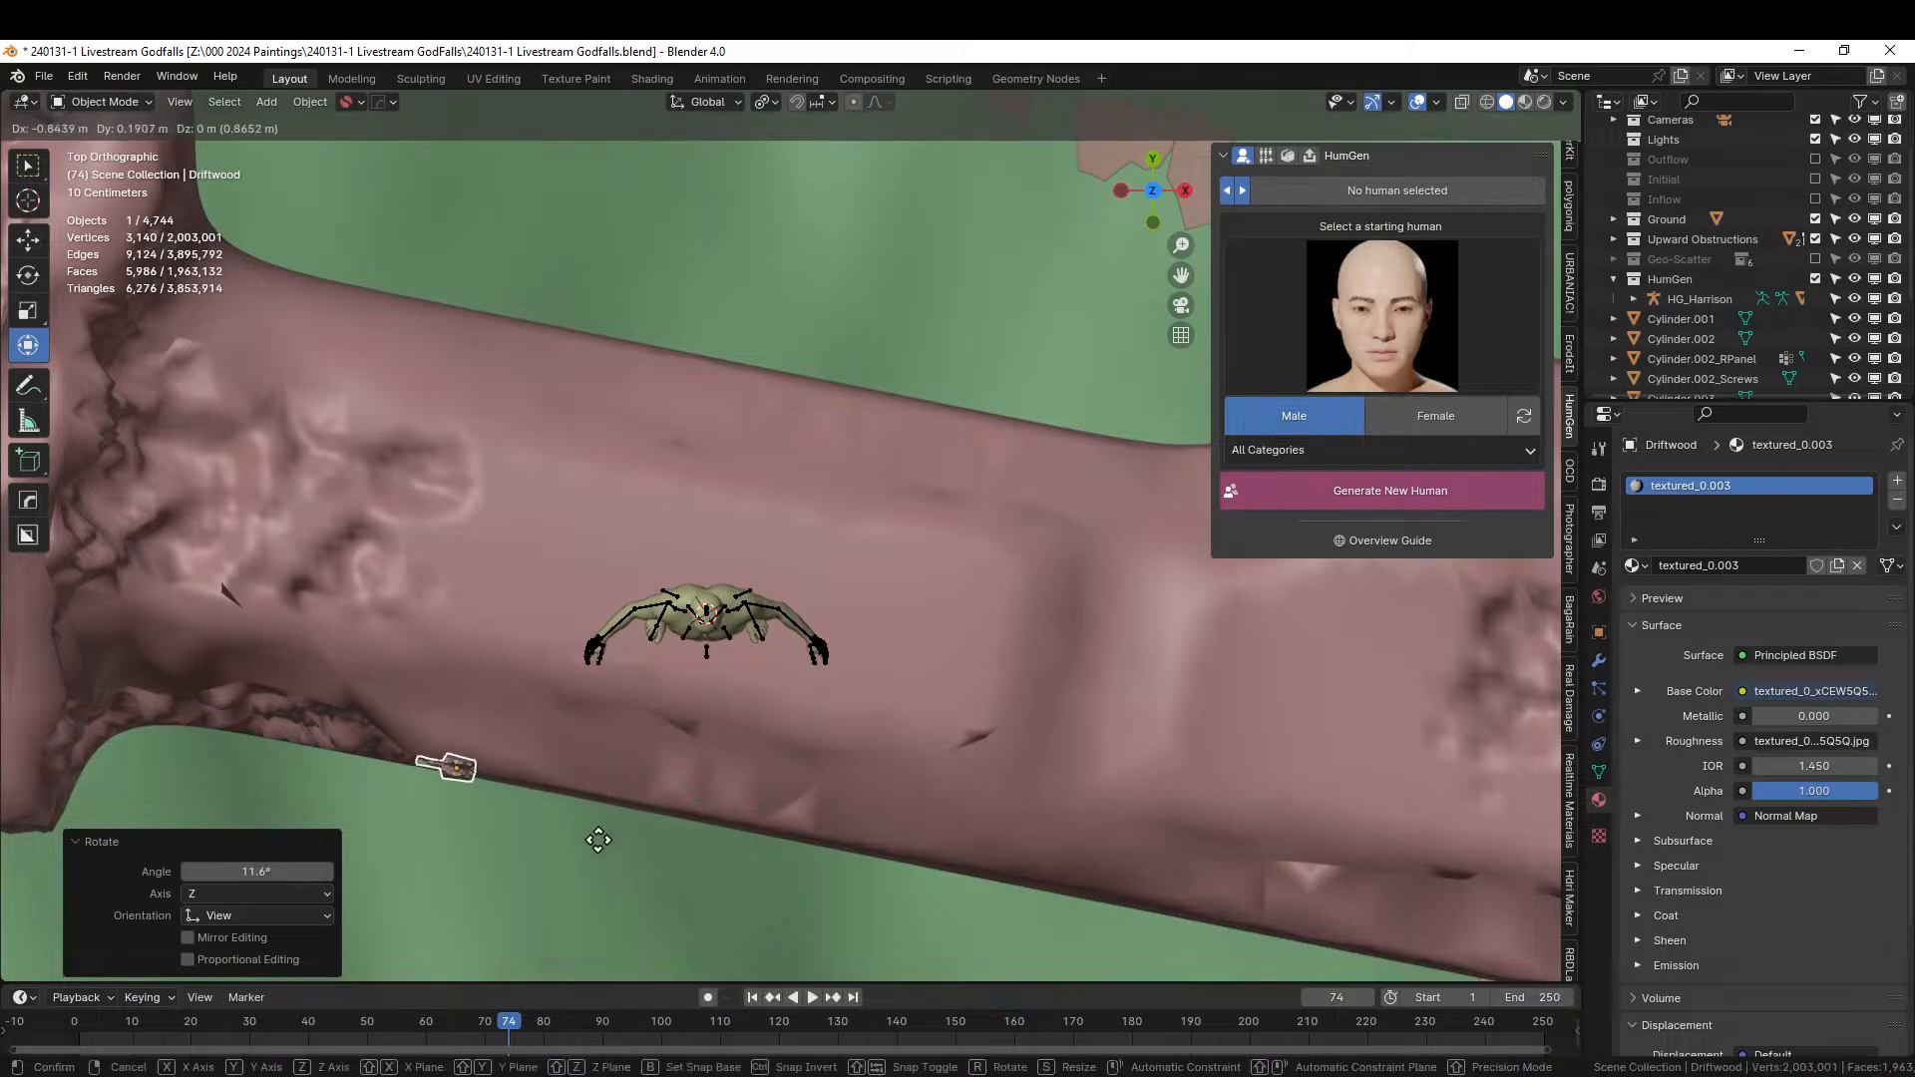
pyautogui.click(598, 843)
pyautogui.press('r')
pyautogui.click(595, 845)
# Set the transform orientation to Local for the upright driftwood post.
pyautogui.moveTo(595, 846); pyautogui.dragTo(740, 475, button='middle')
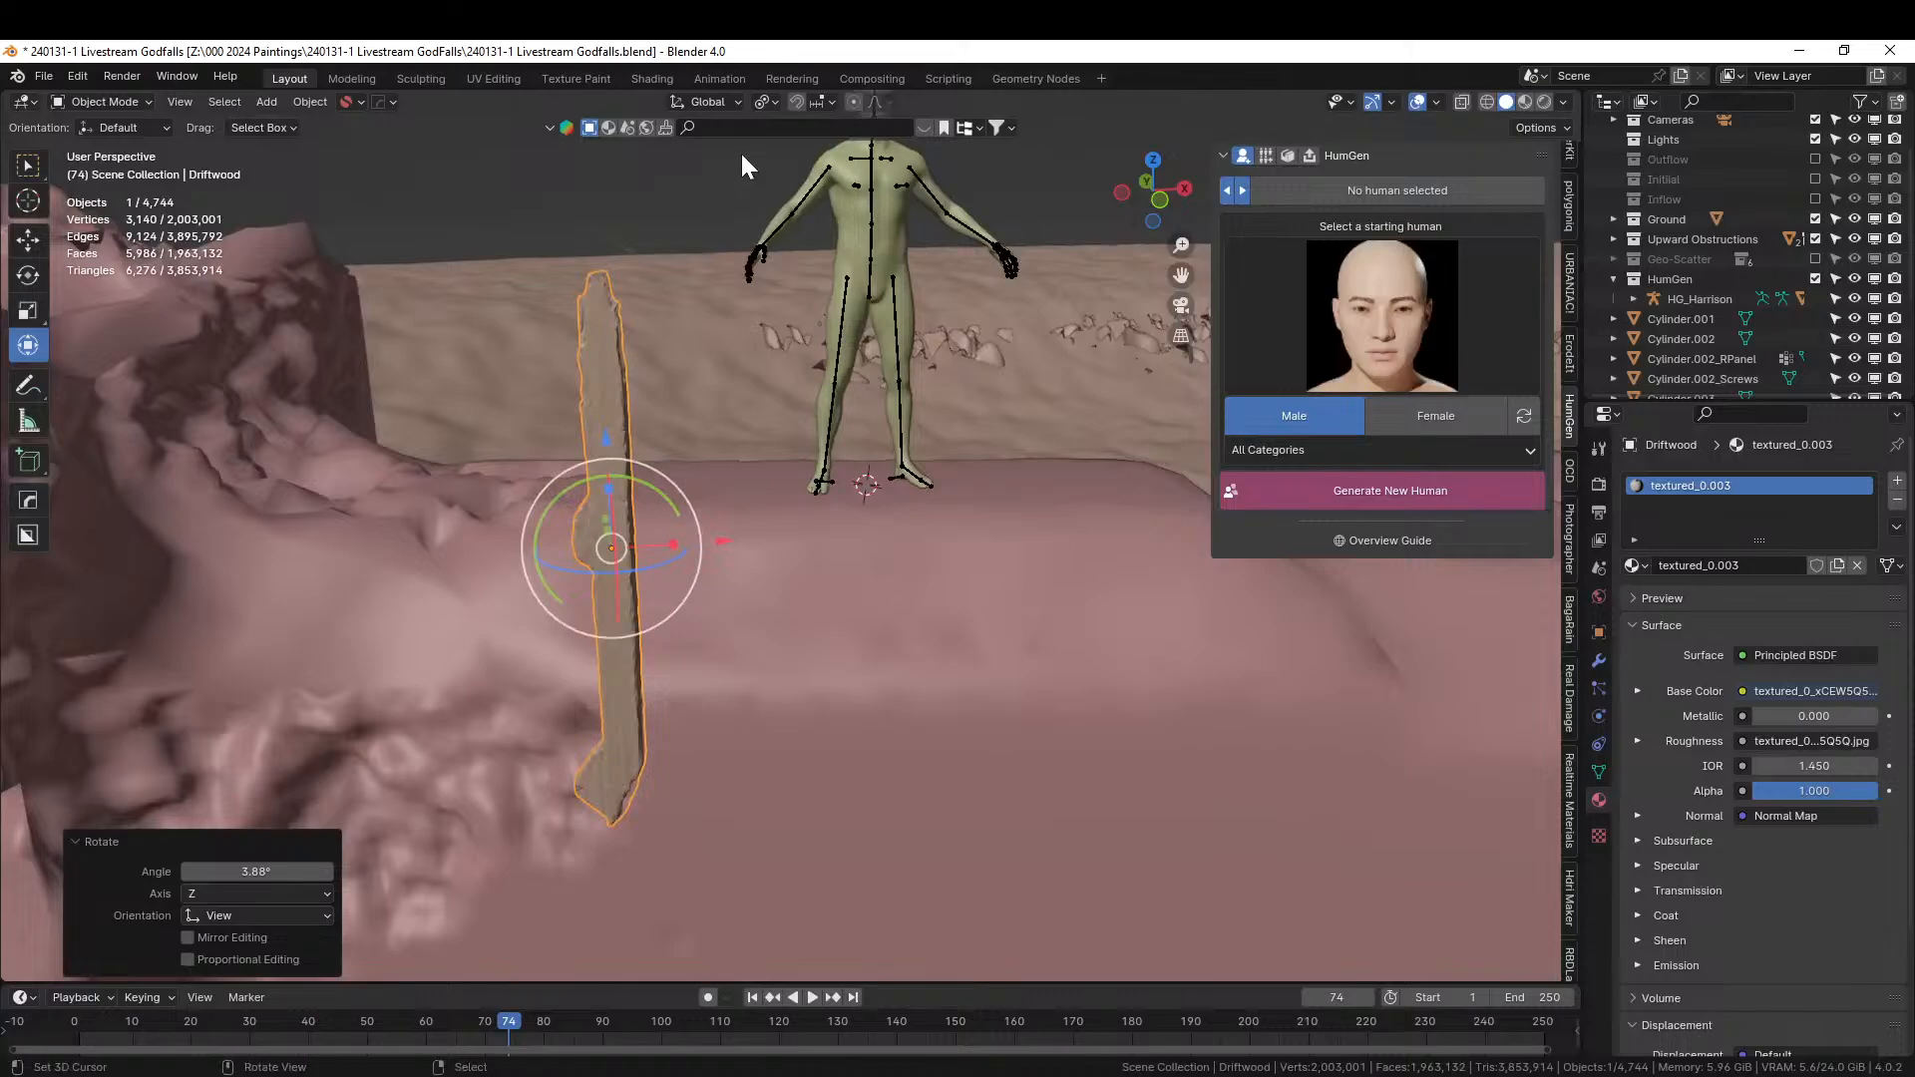
pyautogui.click(732, 100)
pyautogui.click(659, 184)
pyautogui.moveTo(728, 489); pyautogui.dragTo(650, 745, button='middle')
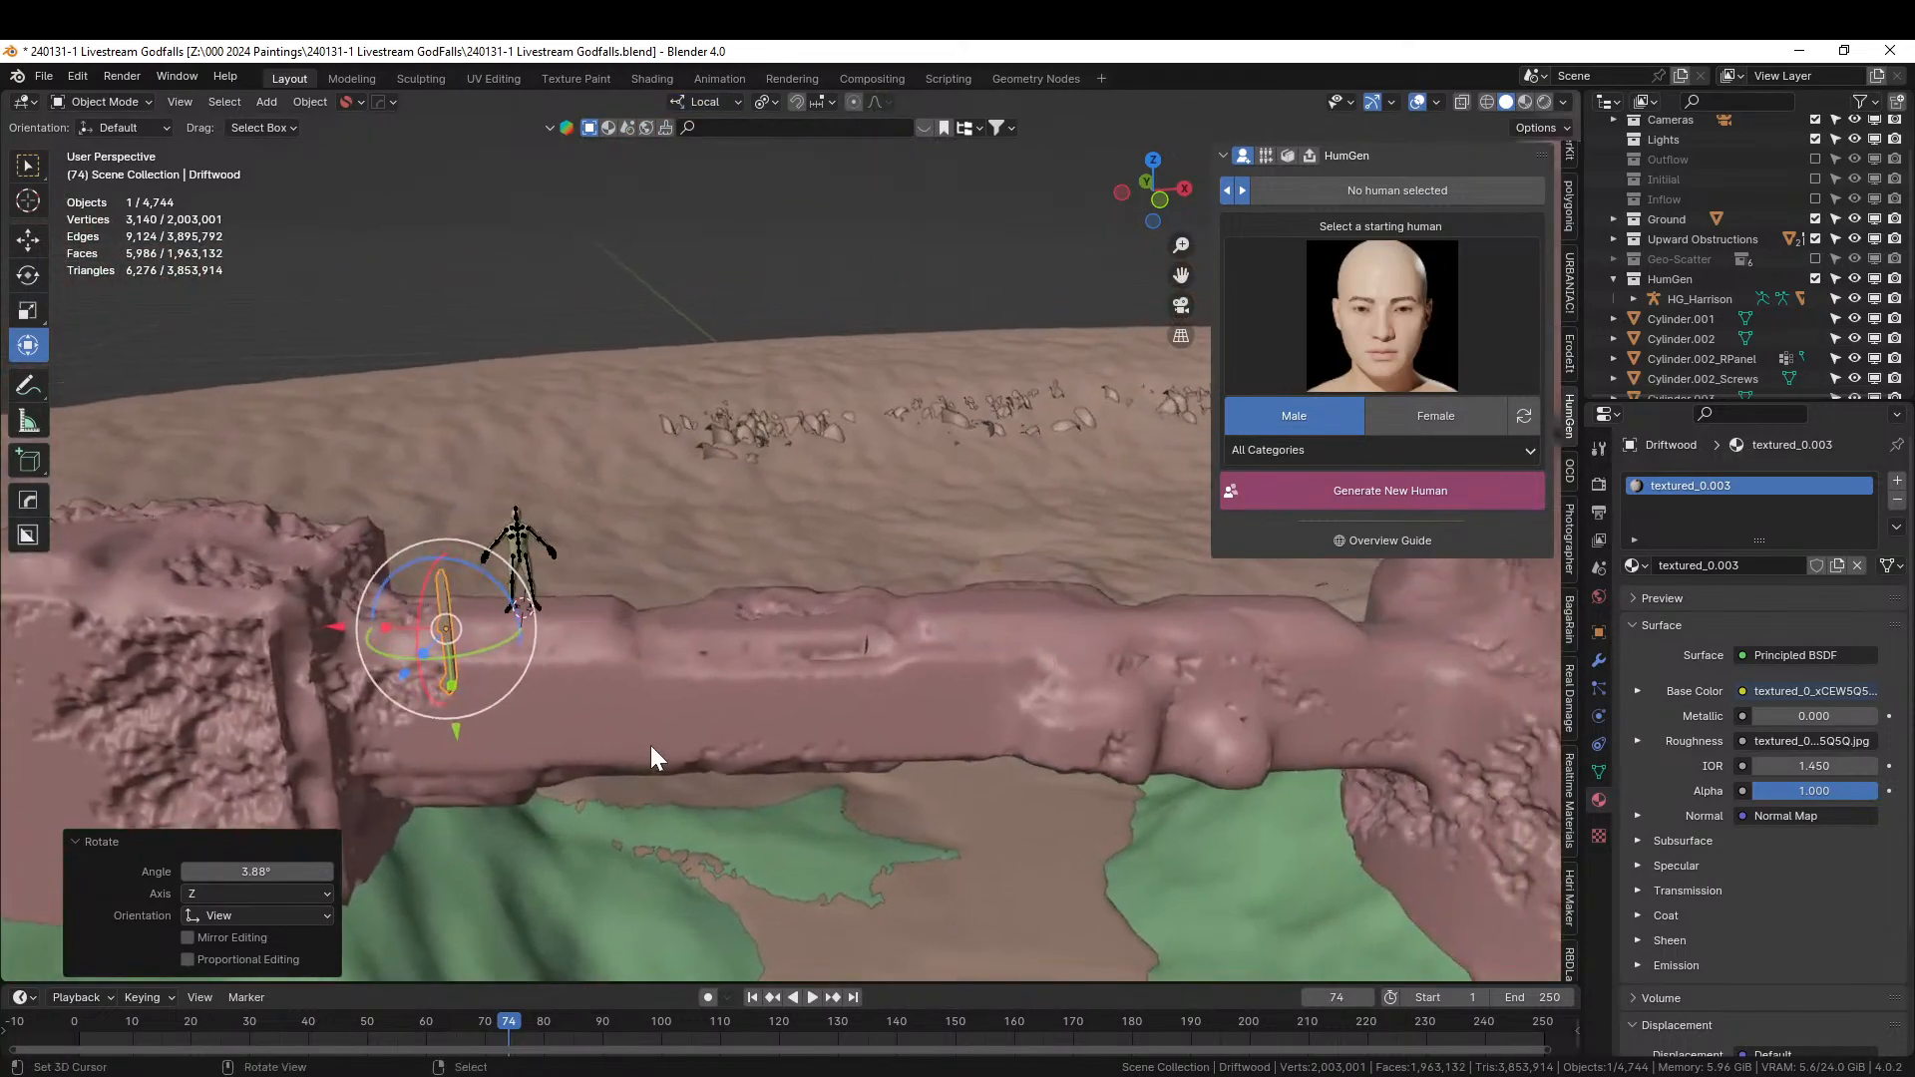
# In top view, rotate the driftwood post about -2.4 degrees to line it up with the wall's edge.
pyautogui.press('KP_7')
pyautogui.scroll(2, 672, 758)
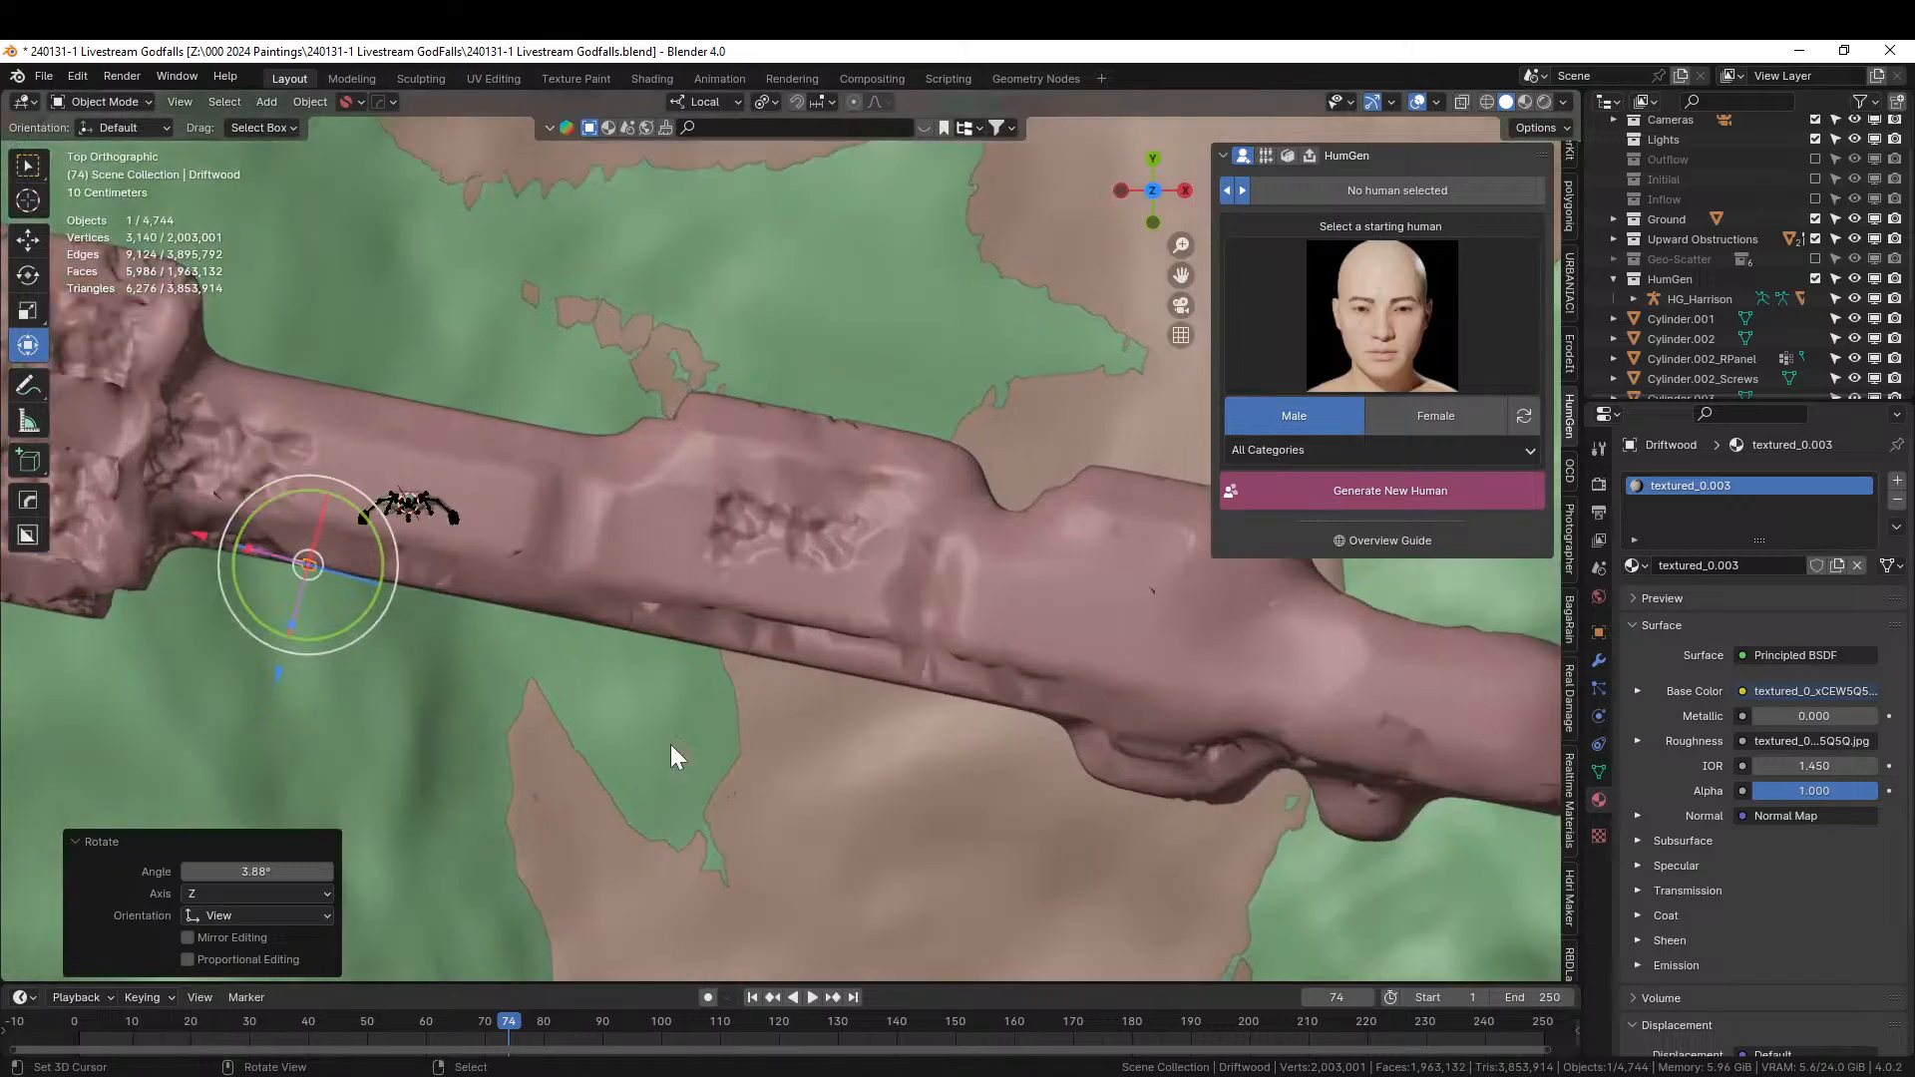
pyautogui.press('KP_Decimal')
pyautogui.press('r')
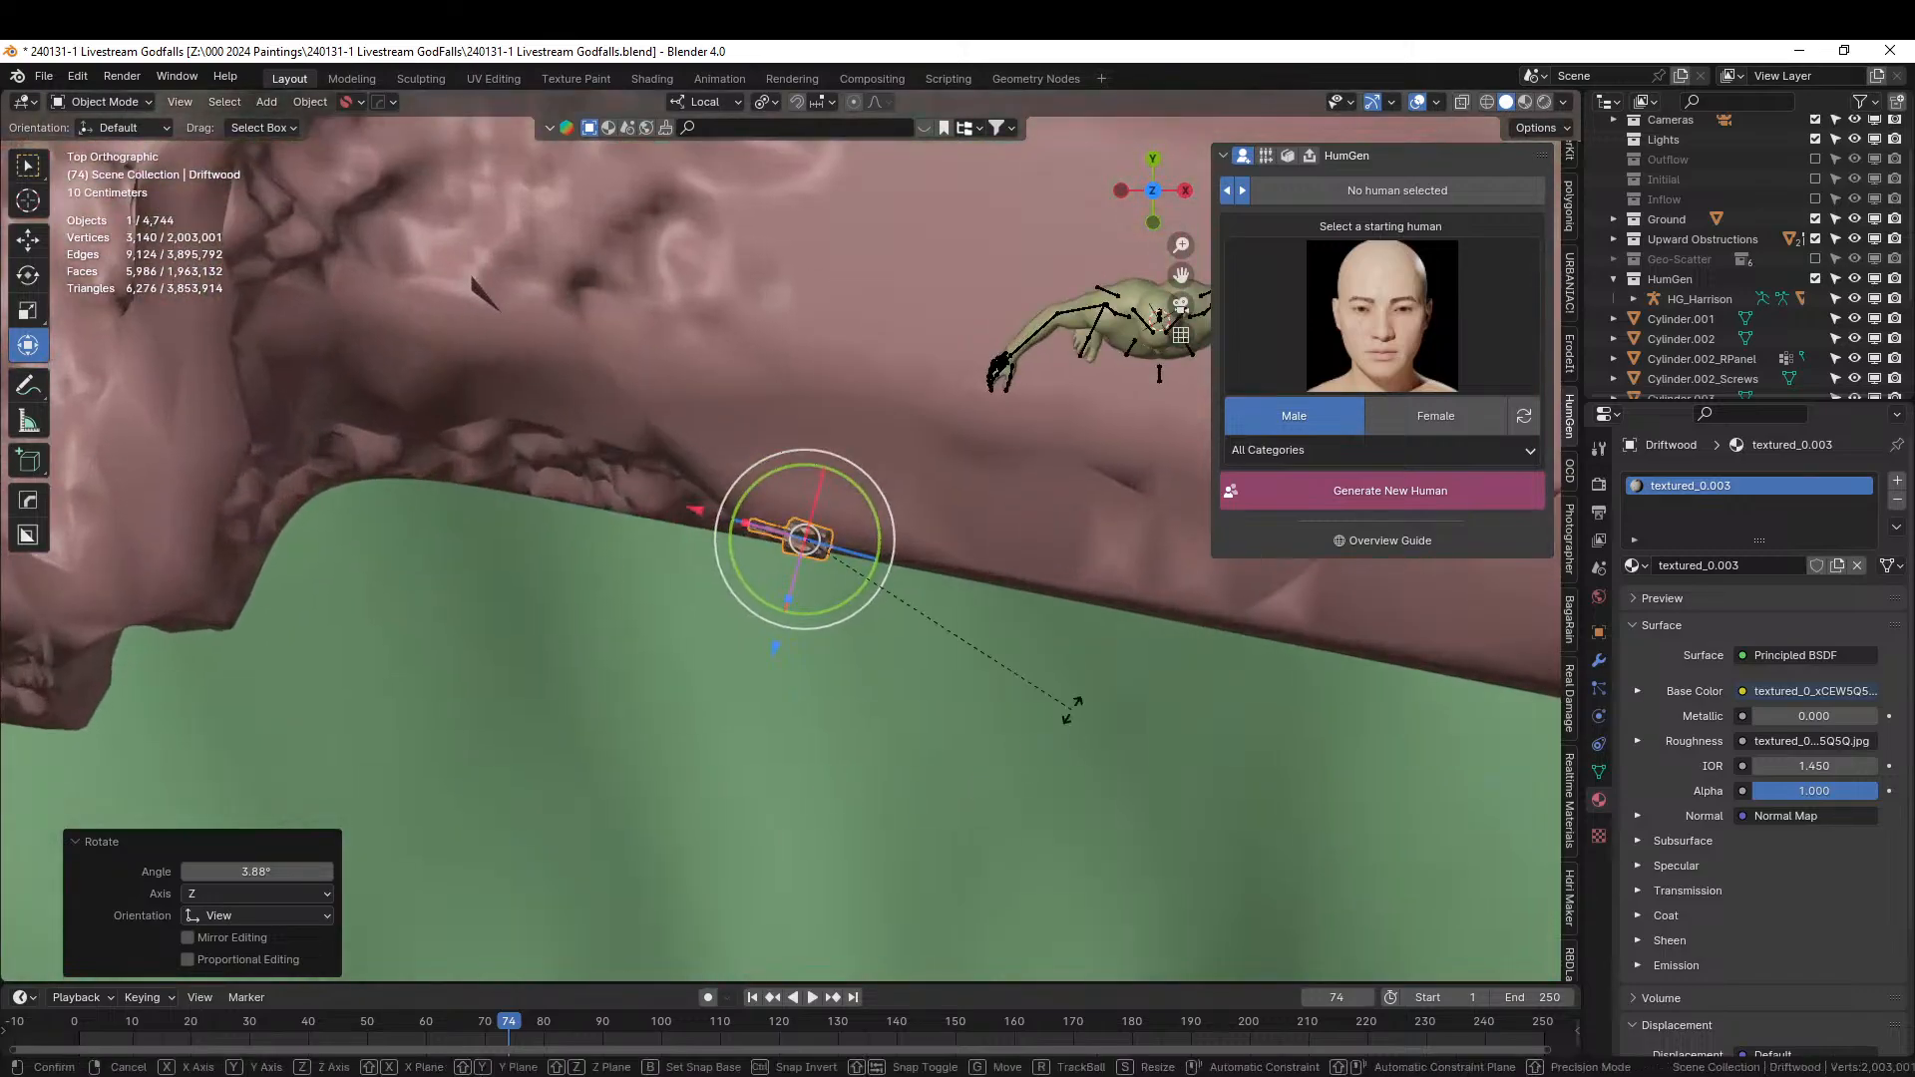
pyautogui.click(1077, 698)
pyautogui.scroll(-4, 1077, 697)
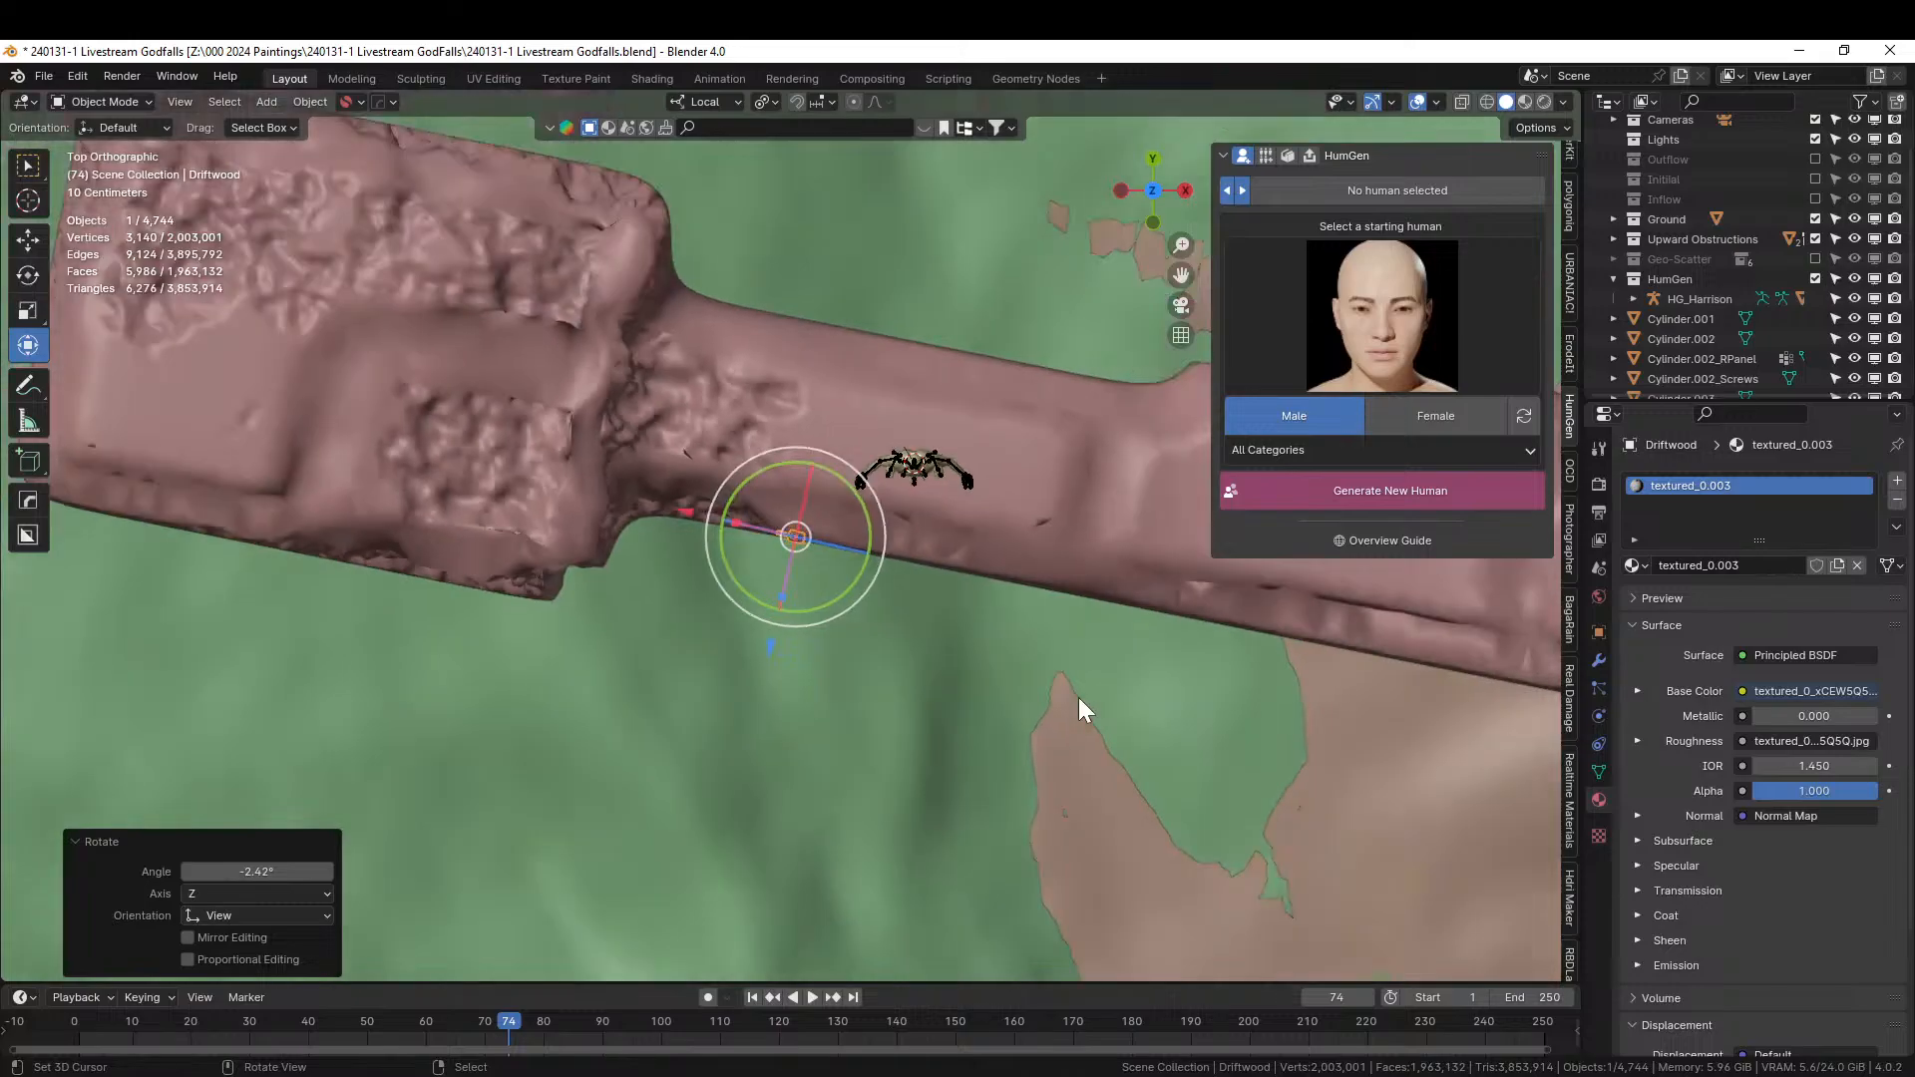
# Make a linked duplicate of the driftwood post, move it about 3.7 m along local X beside the wall and rotate it about -4.3 degrees.
pyautogui.hotkey('alt', 'd')
pyautogui.press('Escape')
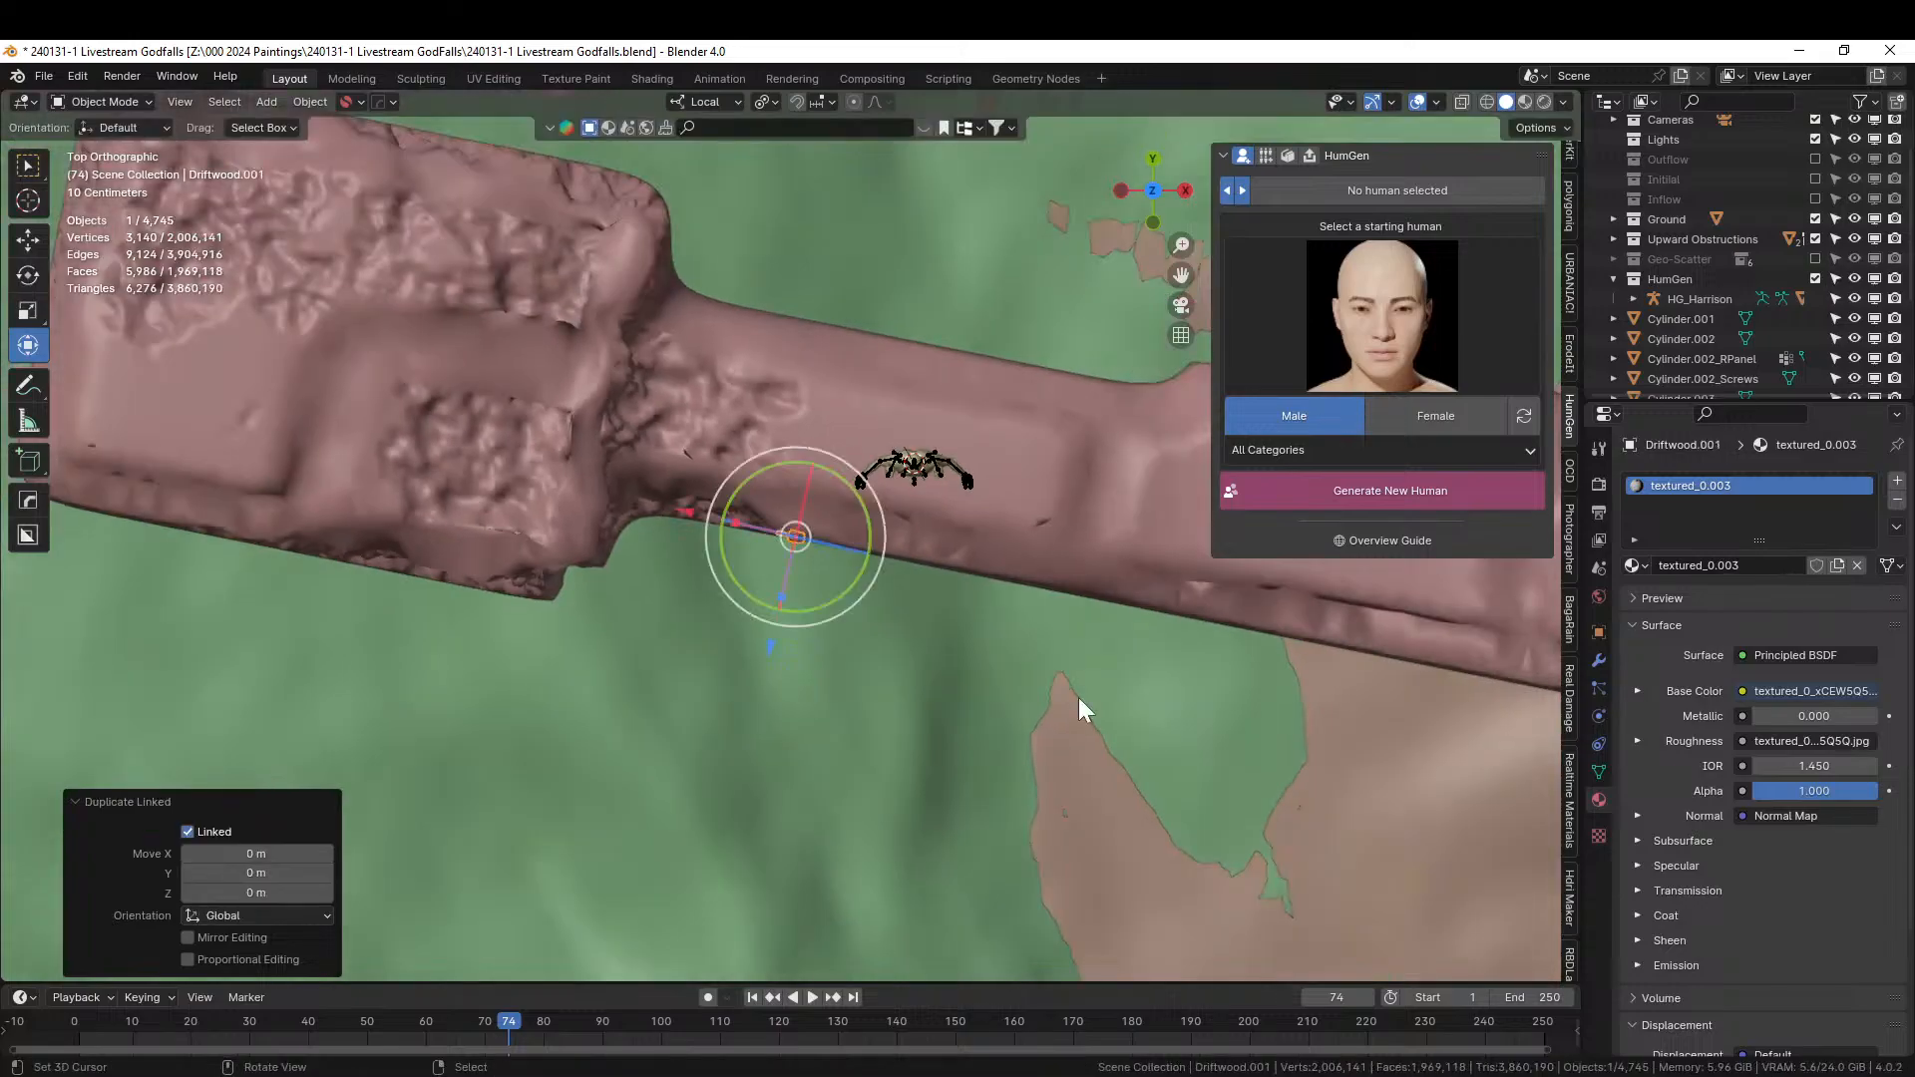
pyautogui.press('g')
pyautogui.press('x')
pyautogui.press('x')
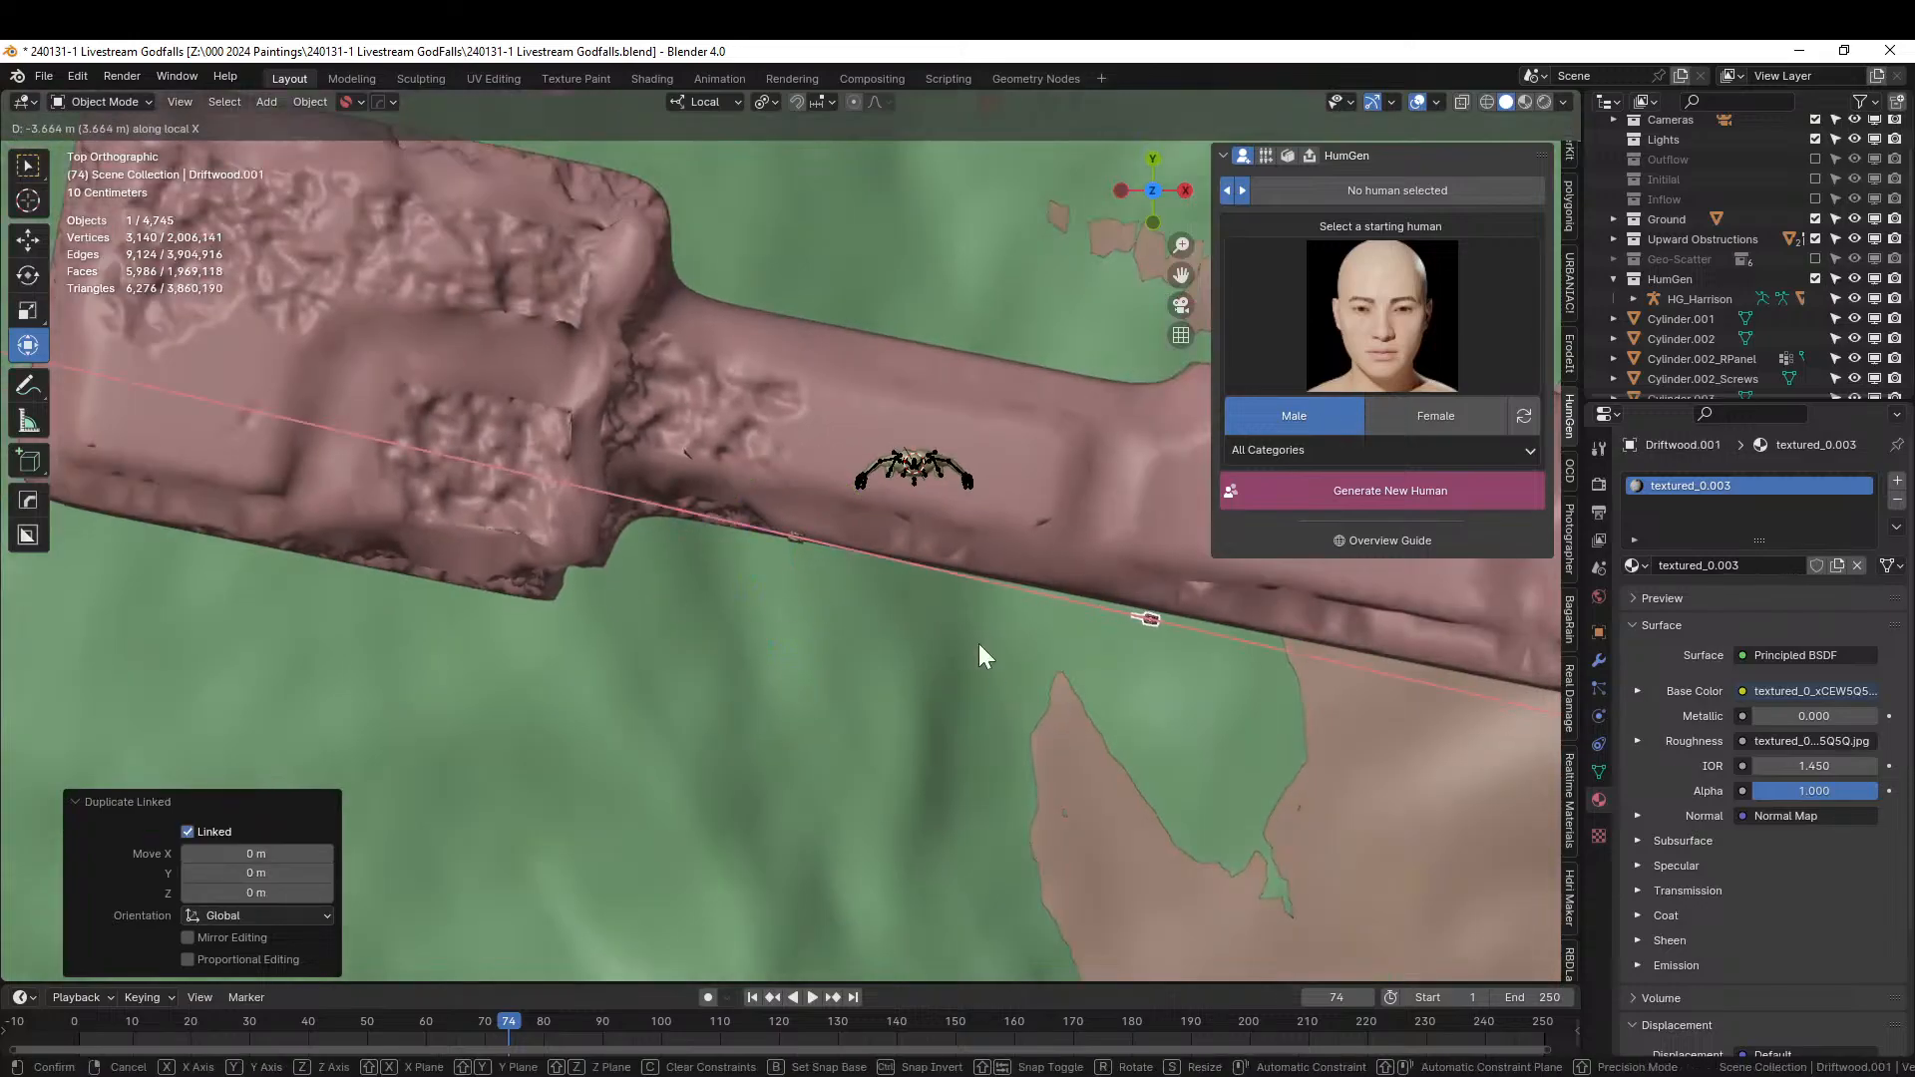
pyautogui.click(1145, 688)
pyautogui.press('r')
pyautogui.click(1239, 709)
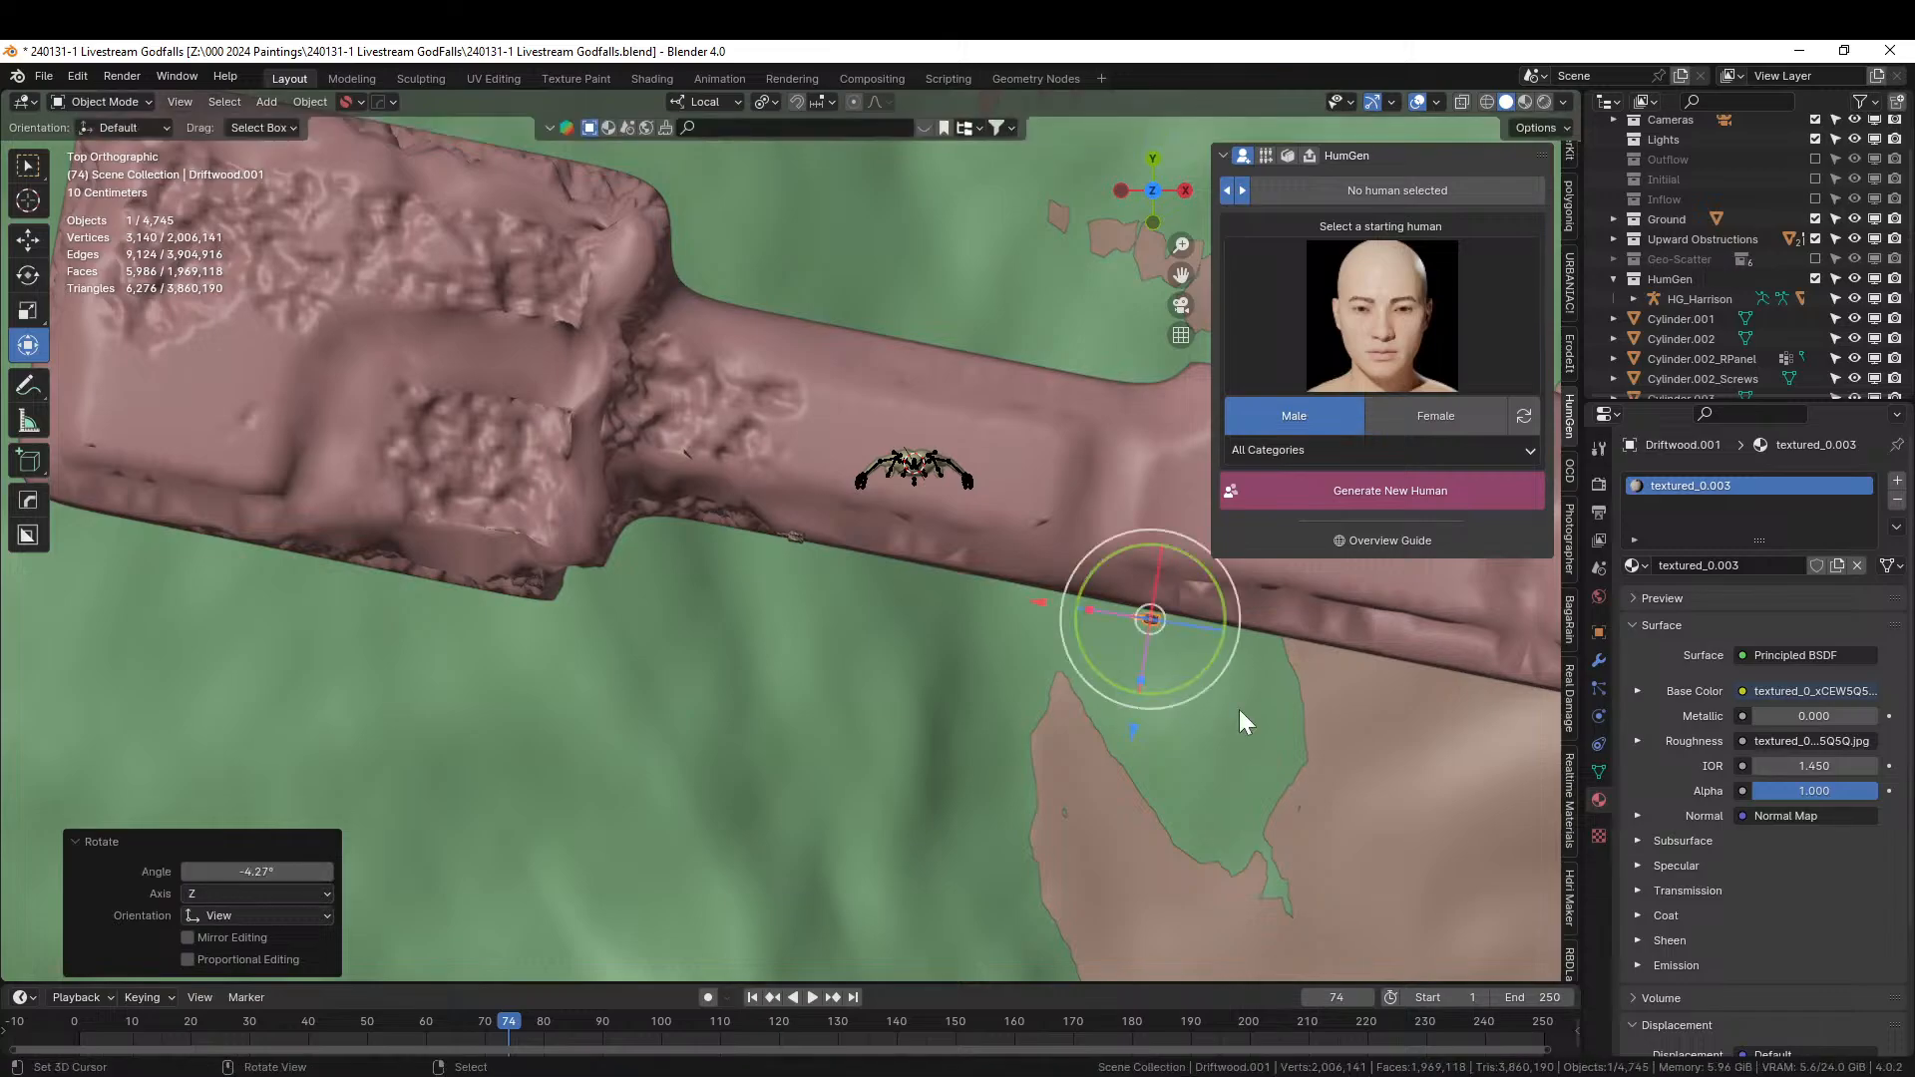
# Move the duplicated post about 0.11 m along Y so it sits against the wall's edge.
pyautogui.press('KP_Decimal')
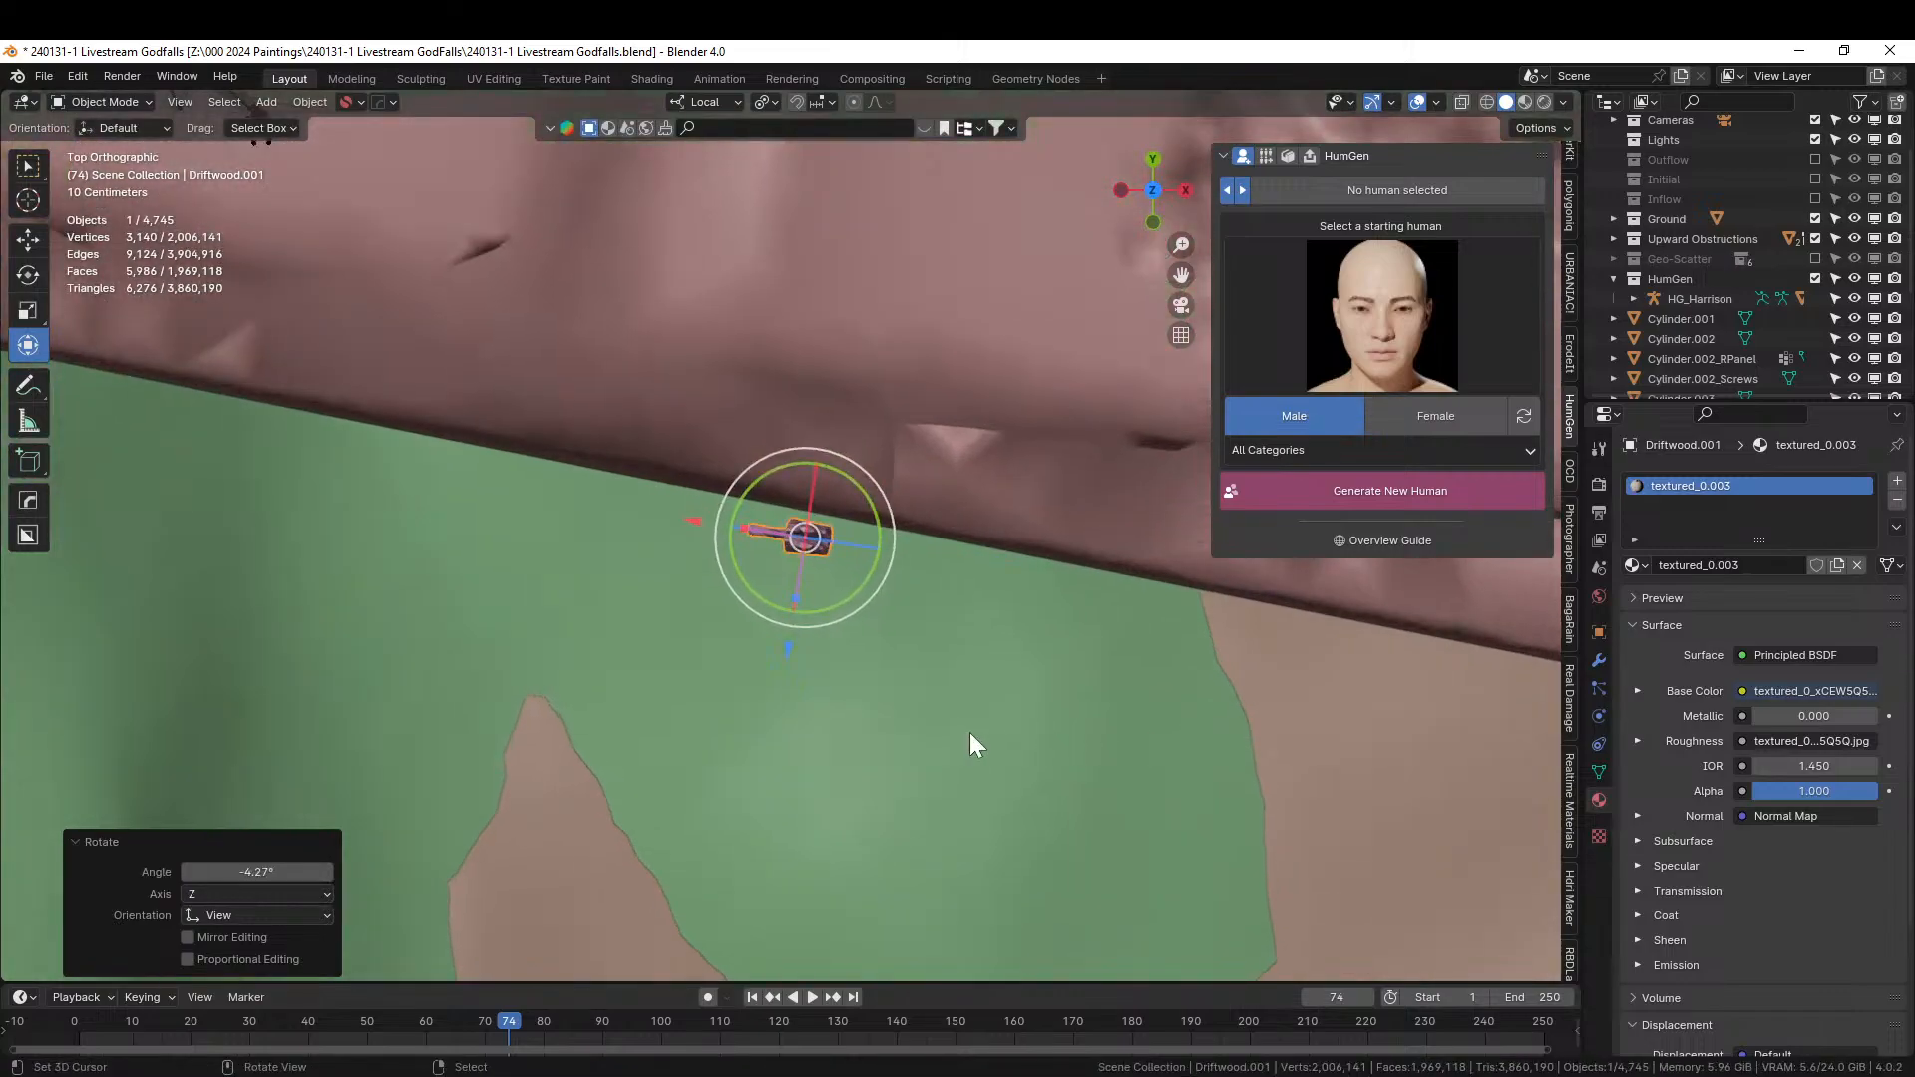
pyautogui.press('g')
pyautogui.click(972, 699)
pyautogui.moveTo(973, 699); pyautogui.dragTo(842, 486, button='middle')
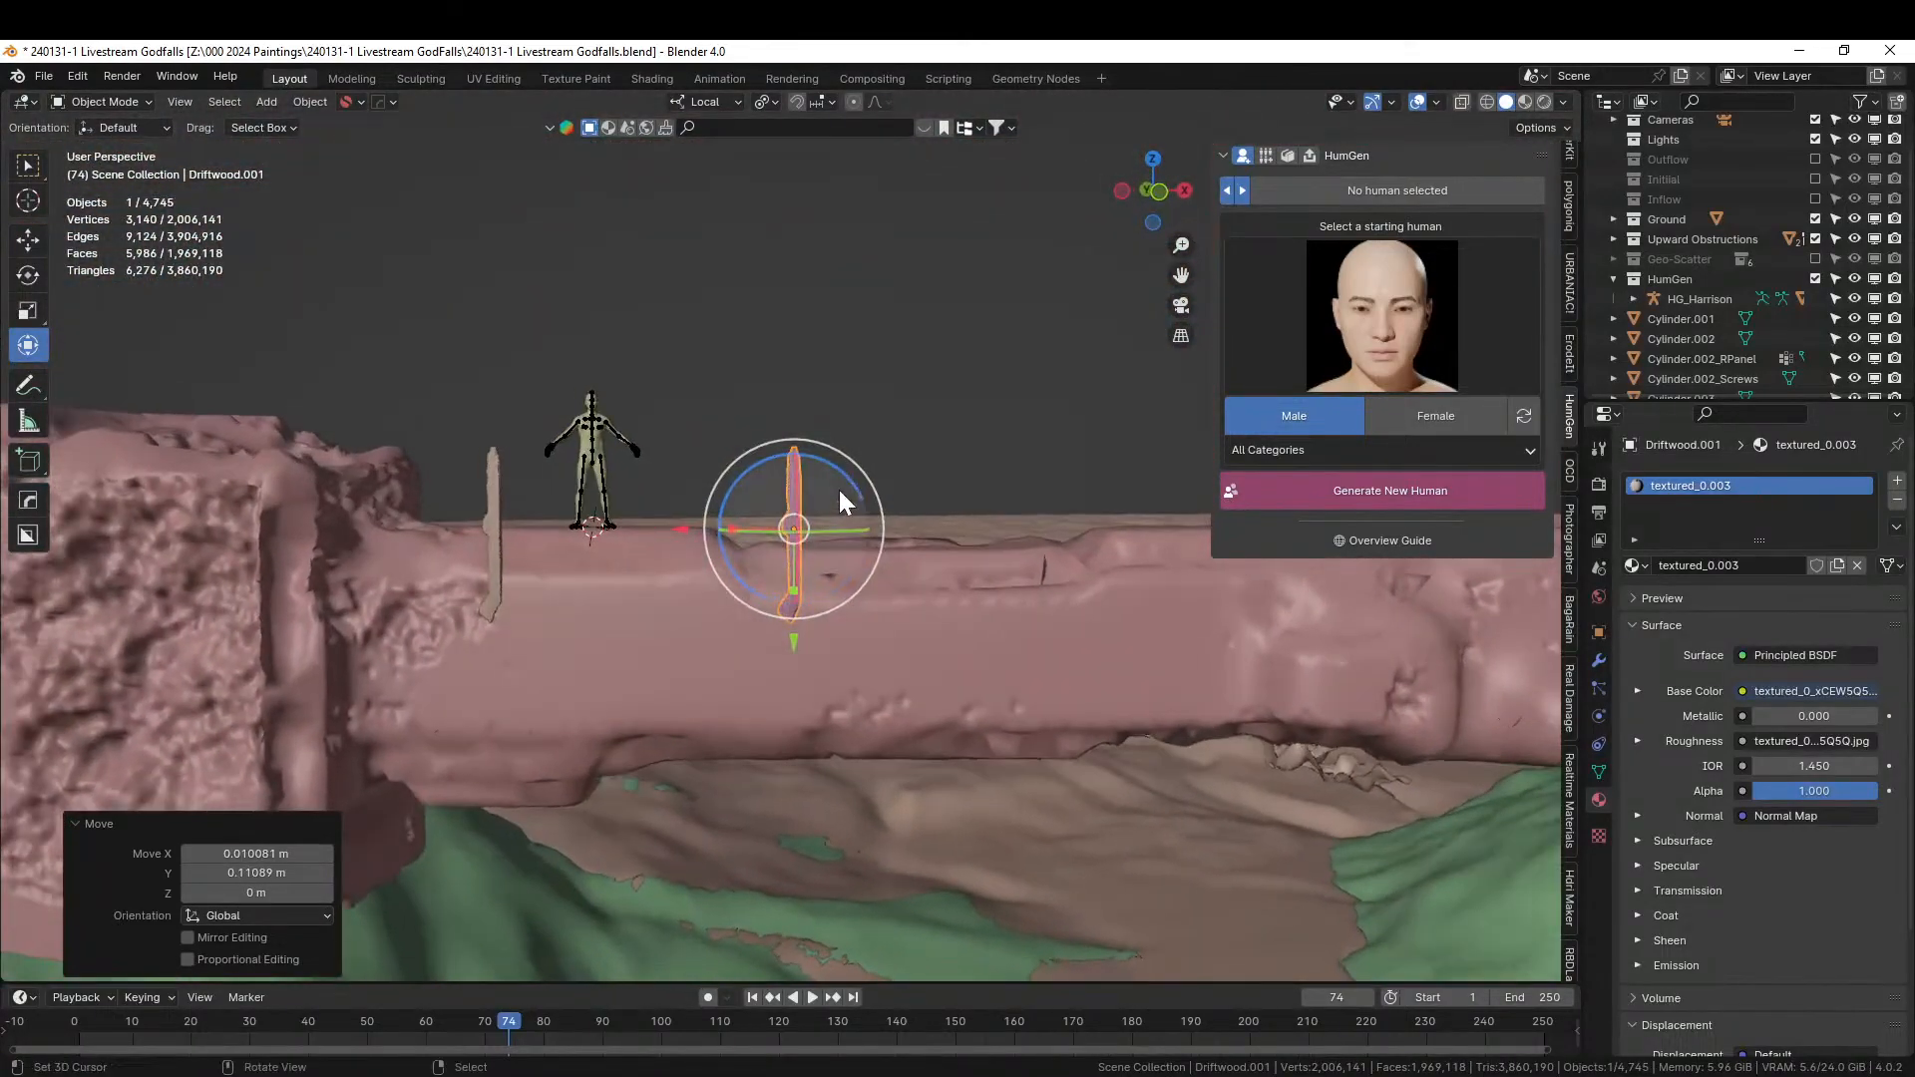
# In top view, make another linked duplicate of the post and move it about -4.77 m along local X.
pyautogui.press('KP_7')
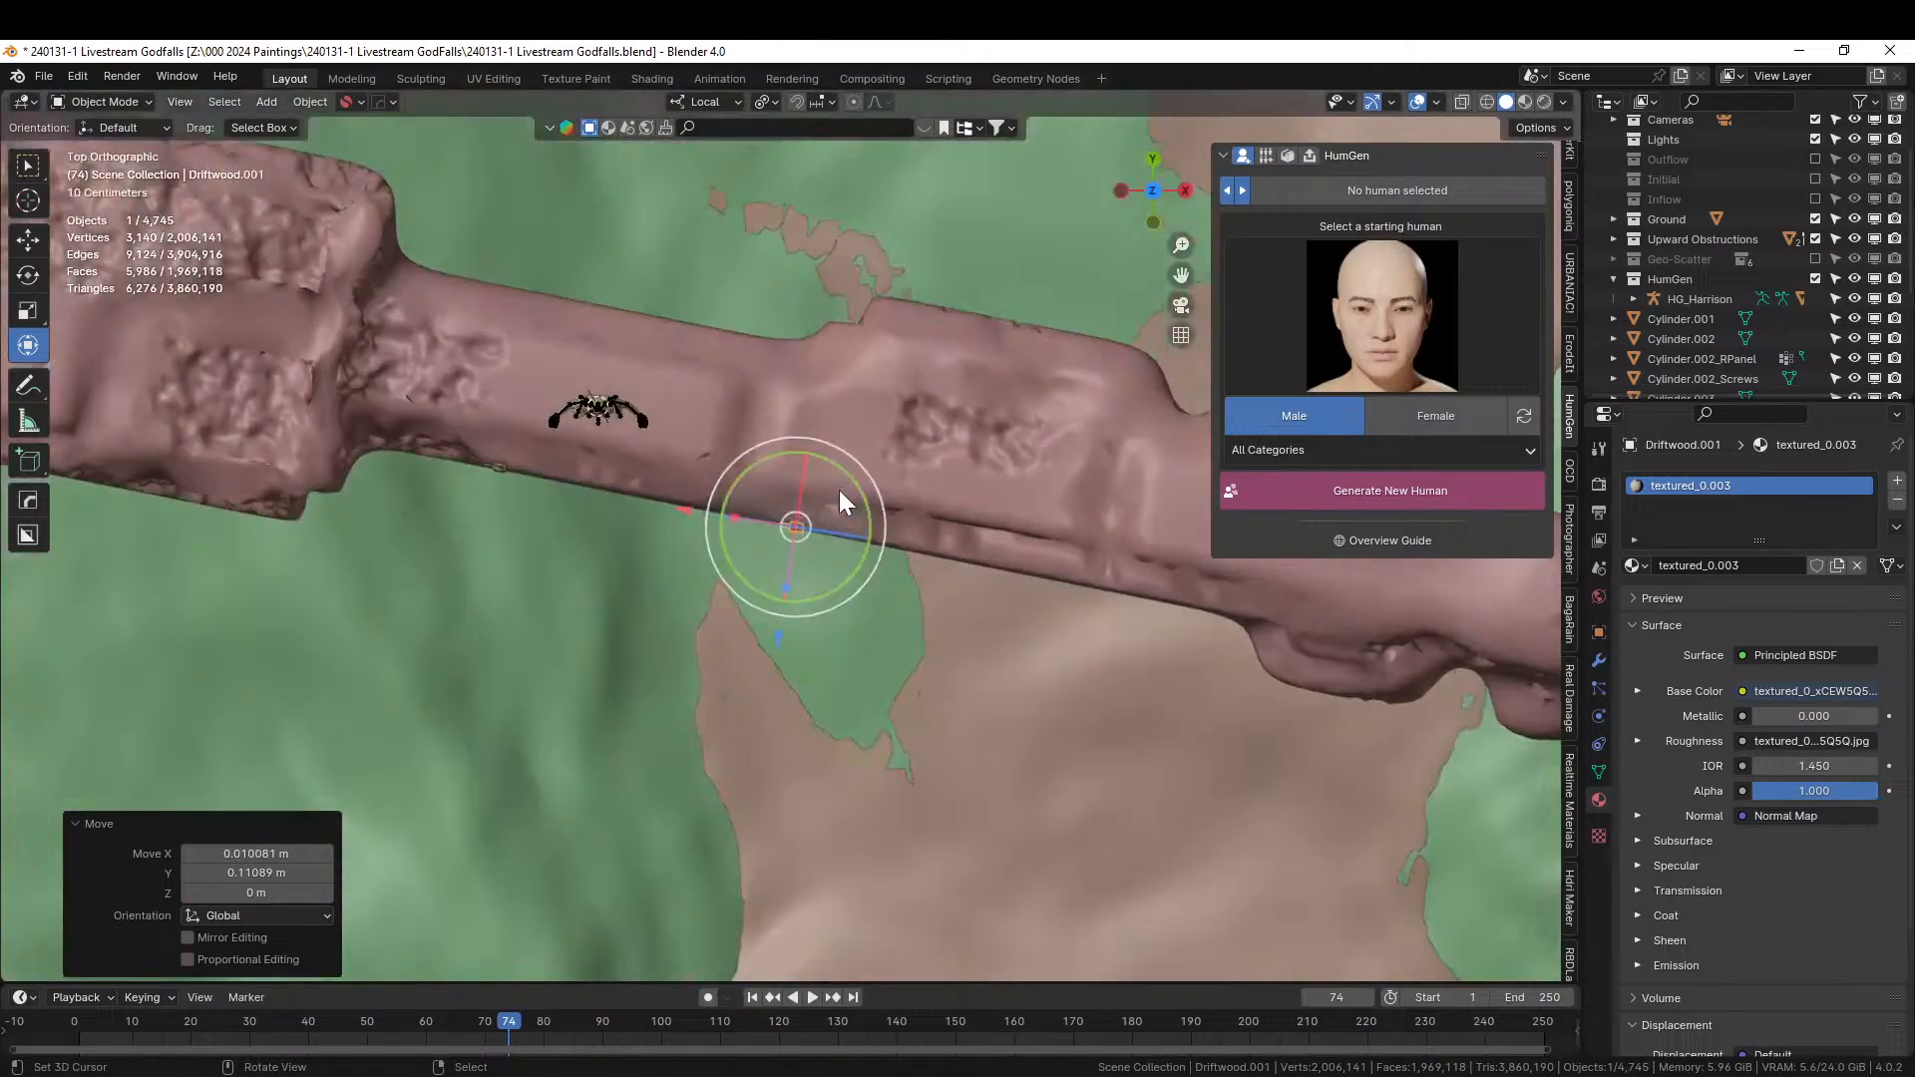
pyautogui.keyDown('alt'); pyautogui.middleClick(943, 565); pyautogui.keyUp('alt')
pyautogui.hotkey('alt', 'd')
pyautogui.rightClick(788, 571)
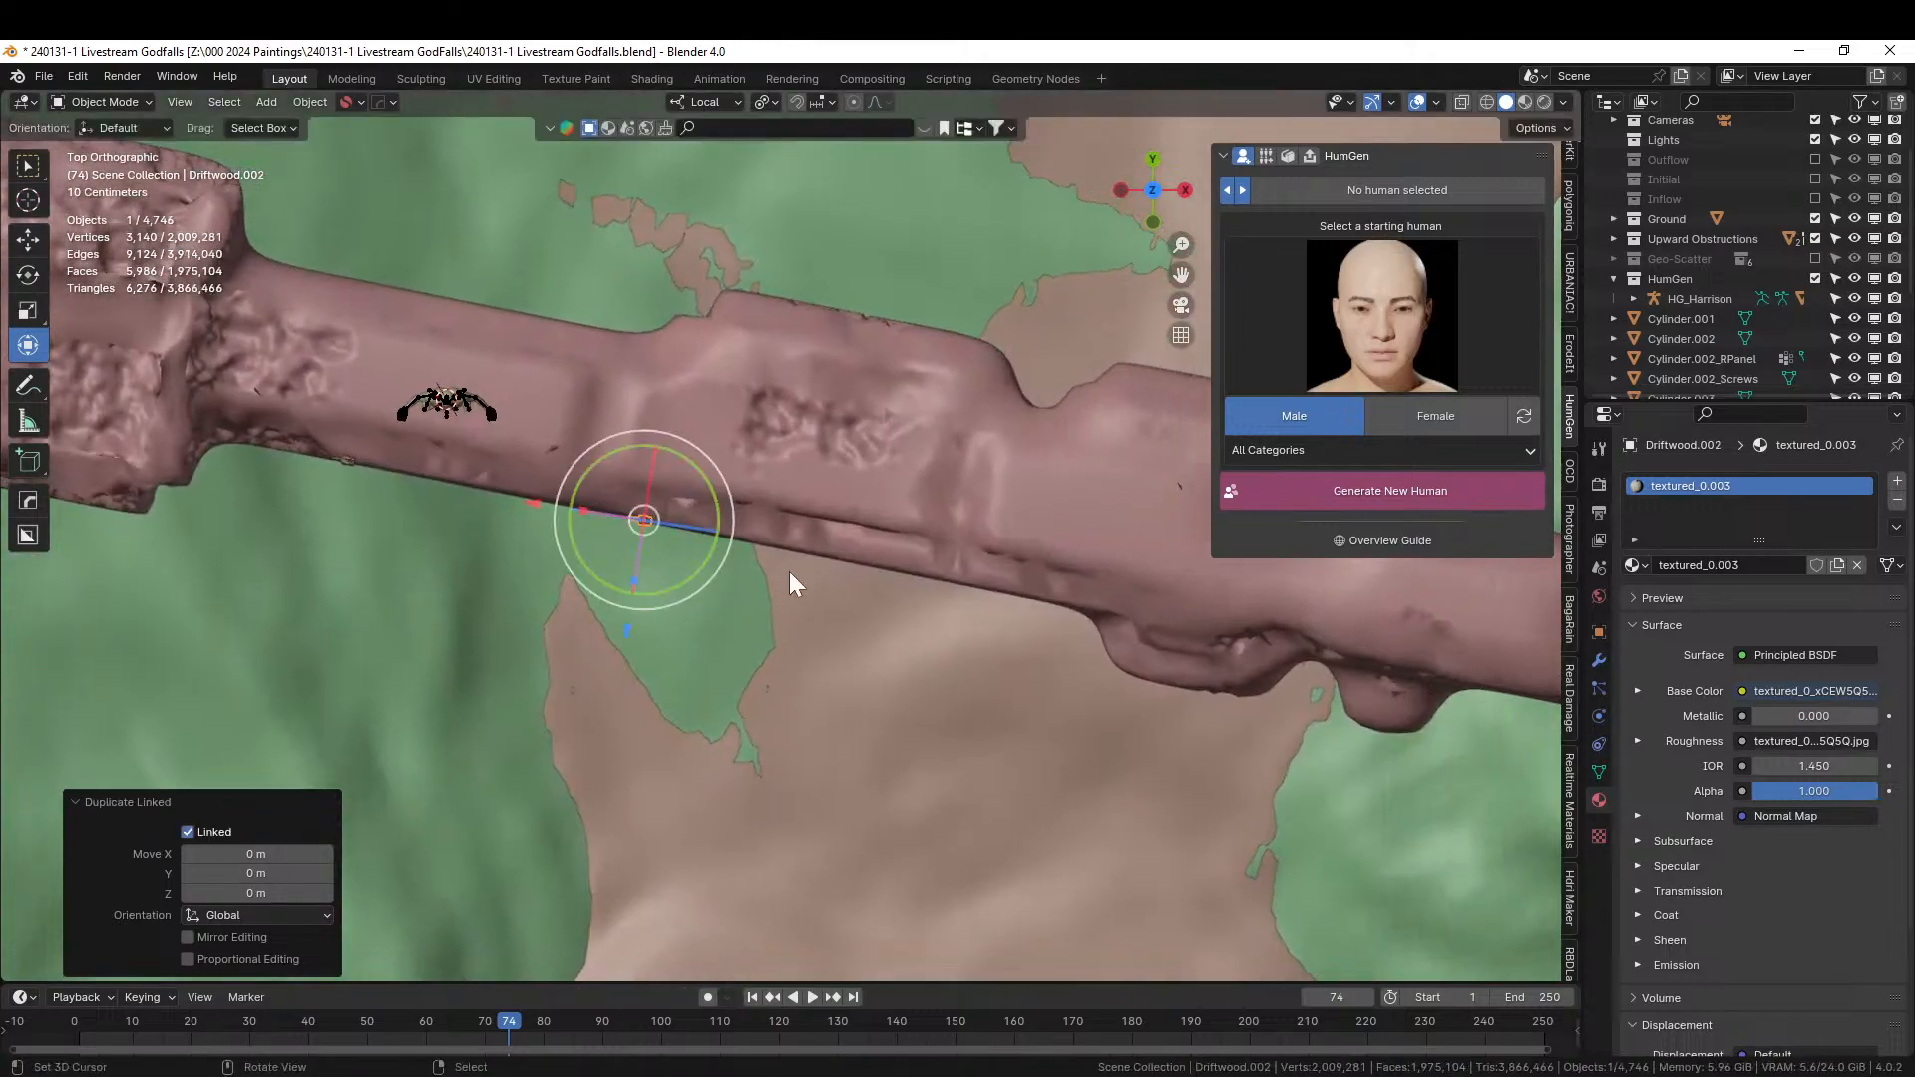
pyautogui.press('g')
pyautogui.press('x')
pyautogui.press('x')
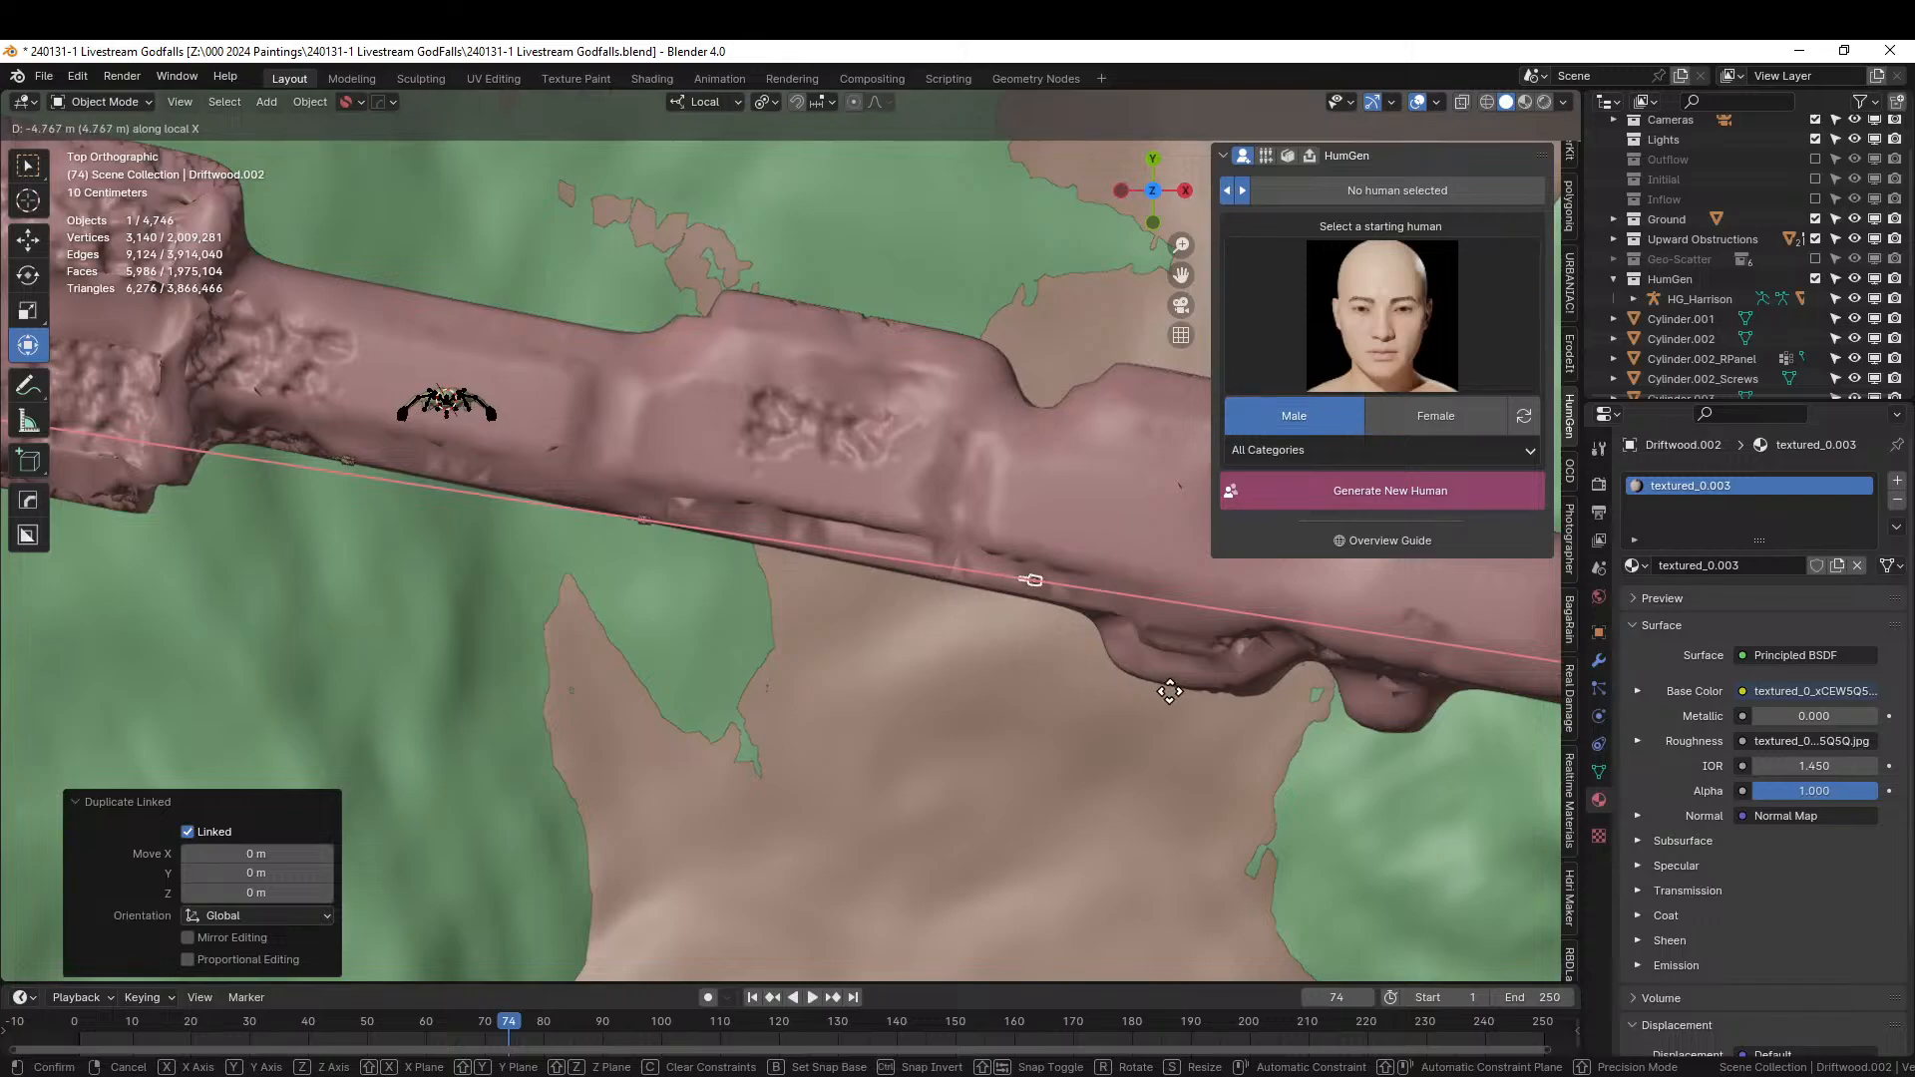
pyautogui.click(1171, 693)
# Move the third post about 0.19 m along its local Z to align it with the wall's edge.
pyautogui.press('g')
pyautogui.press('z')
pyautogui.press('z')
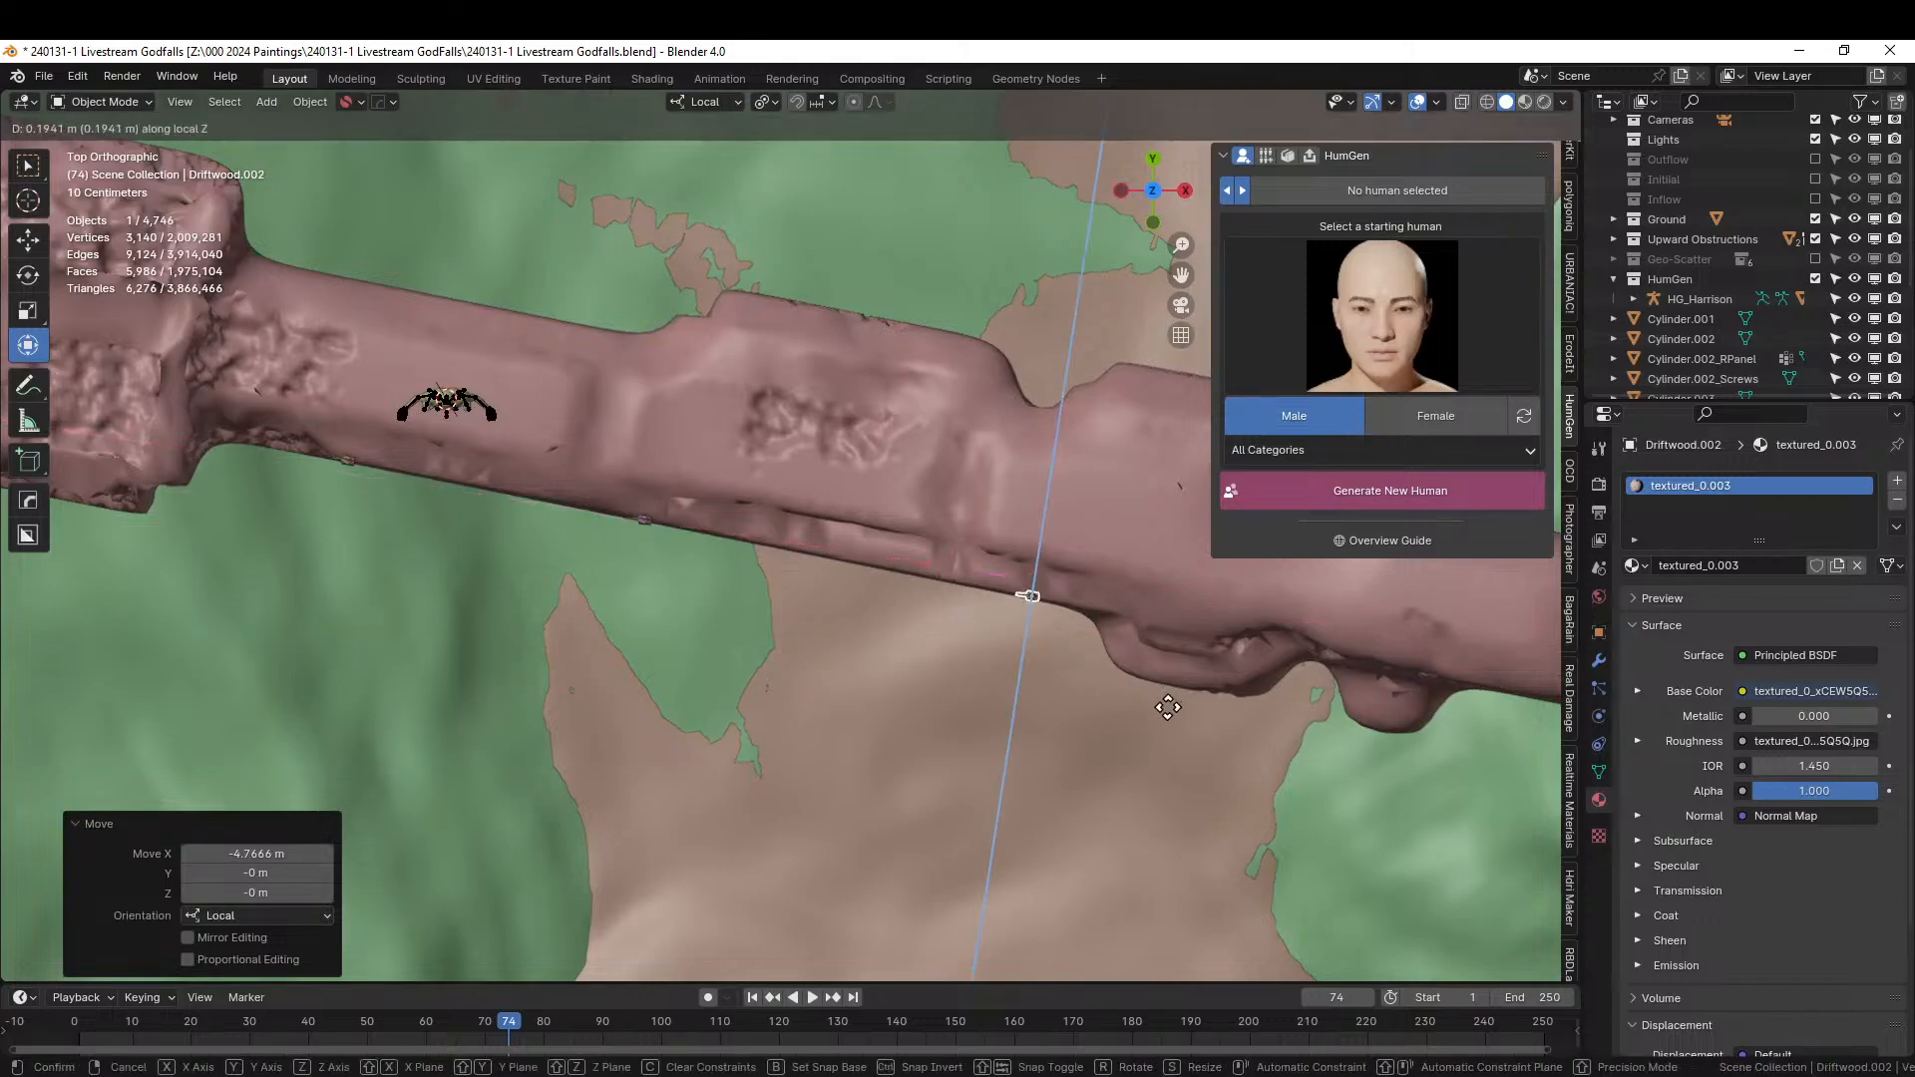
pyautogui.click(1169, 706)
pyautogui.moveTo(1169, 708); pyautogui.dragTo(680, 625, button='middle')
# In top view, make a linked duplicate of the third post and move it about -6.4 m along local X toward the wall's far end.
pyautogui.press('KP_7')
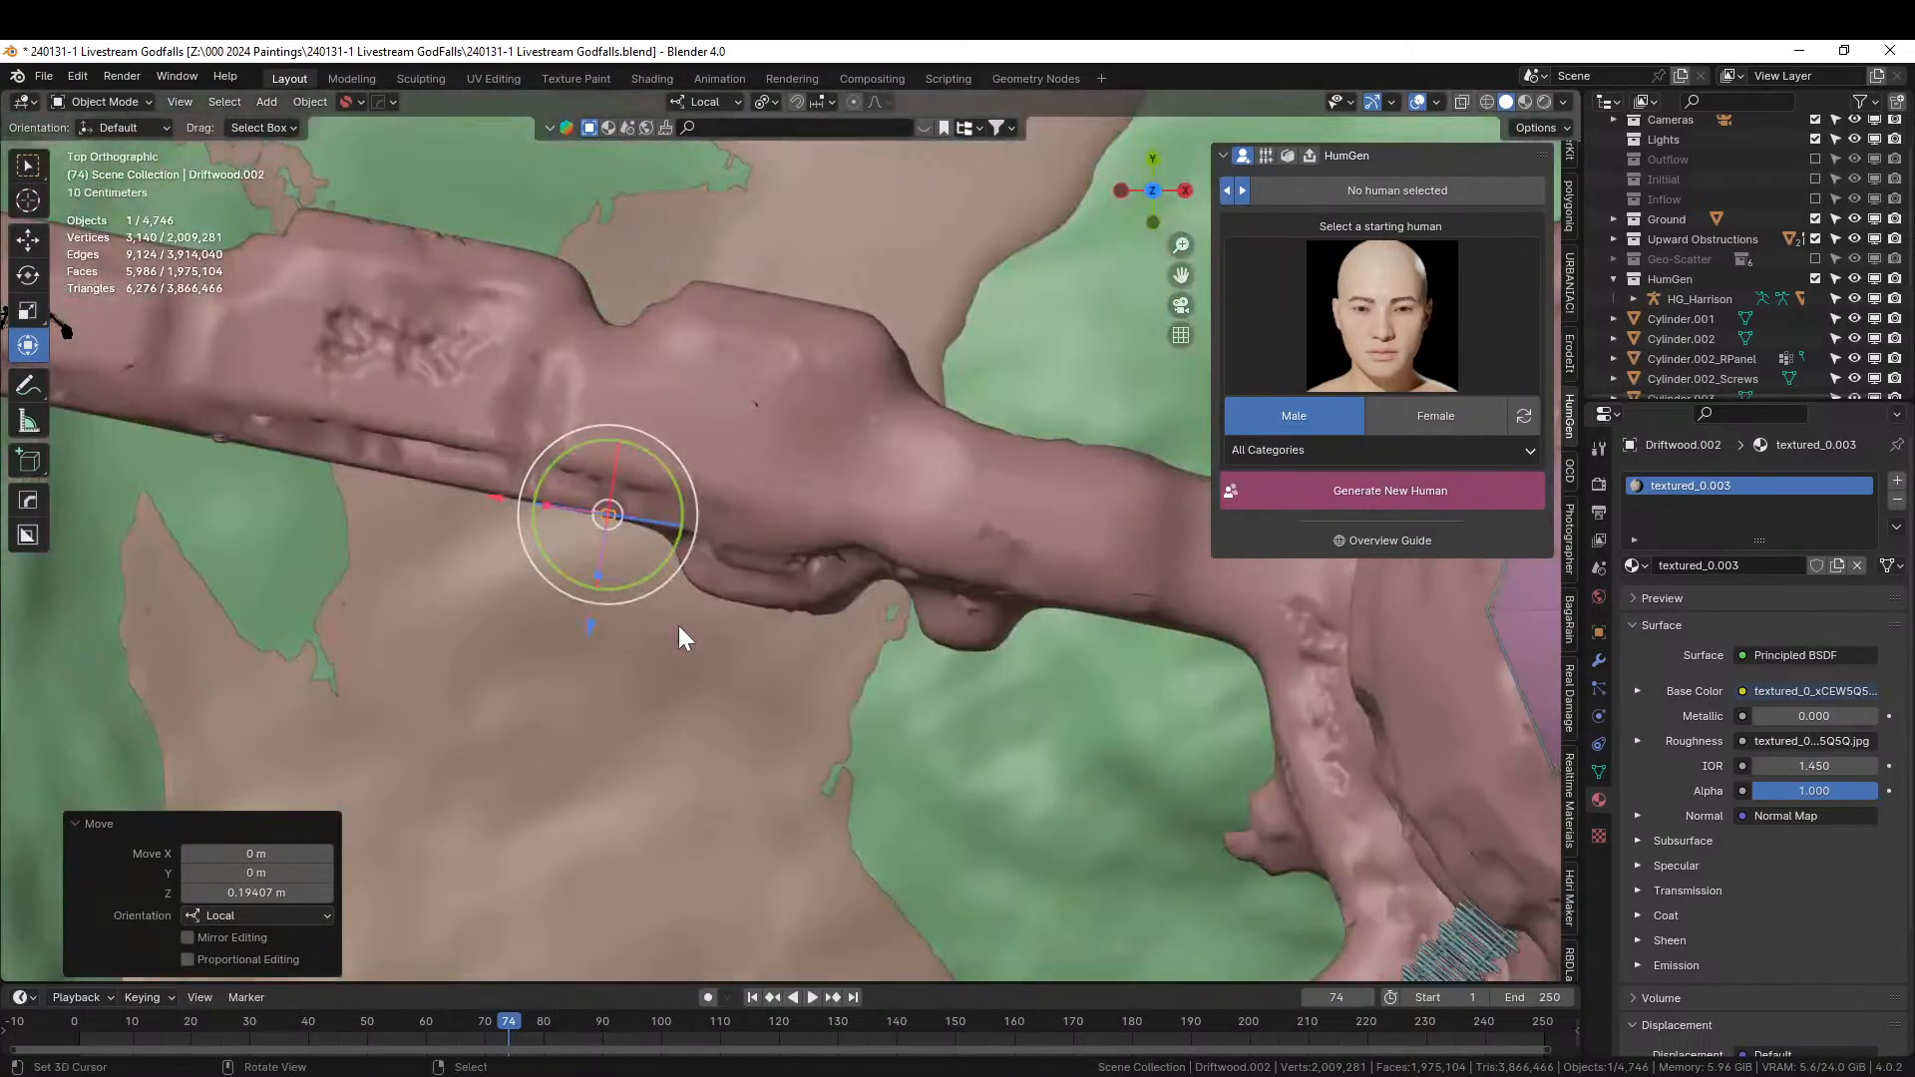
pyautogui.hotkey('alt', 'd')
pyautogui.rightClick(800, 688)
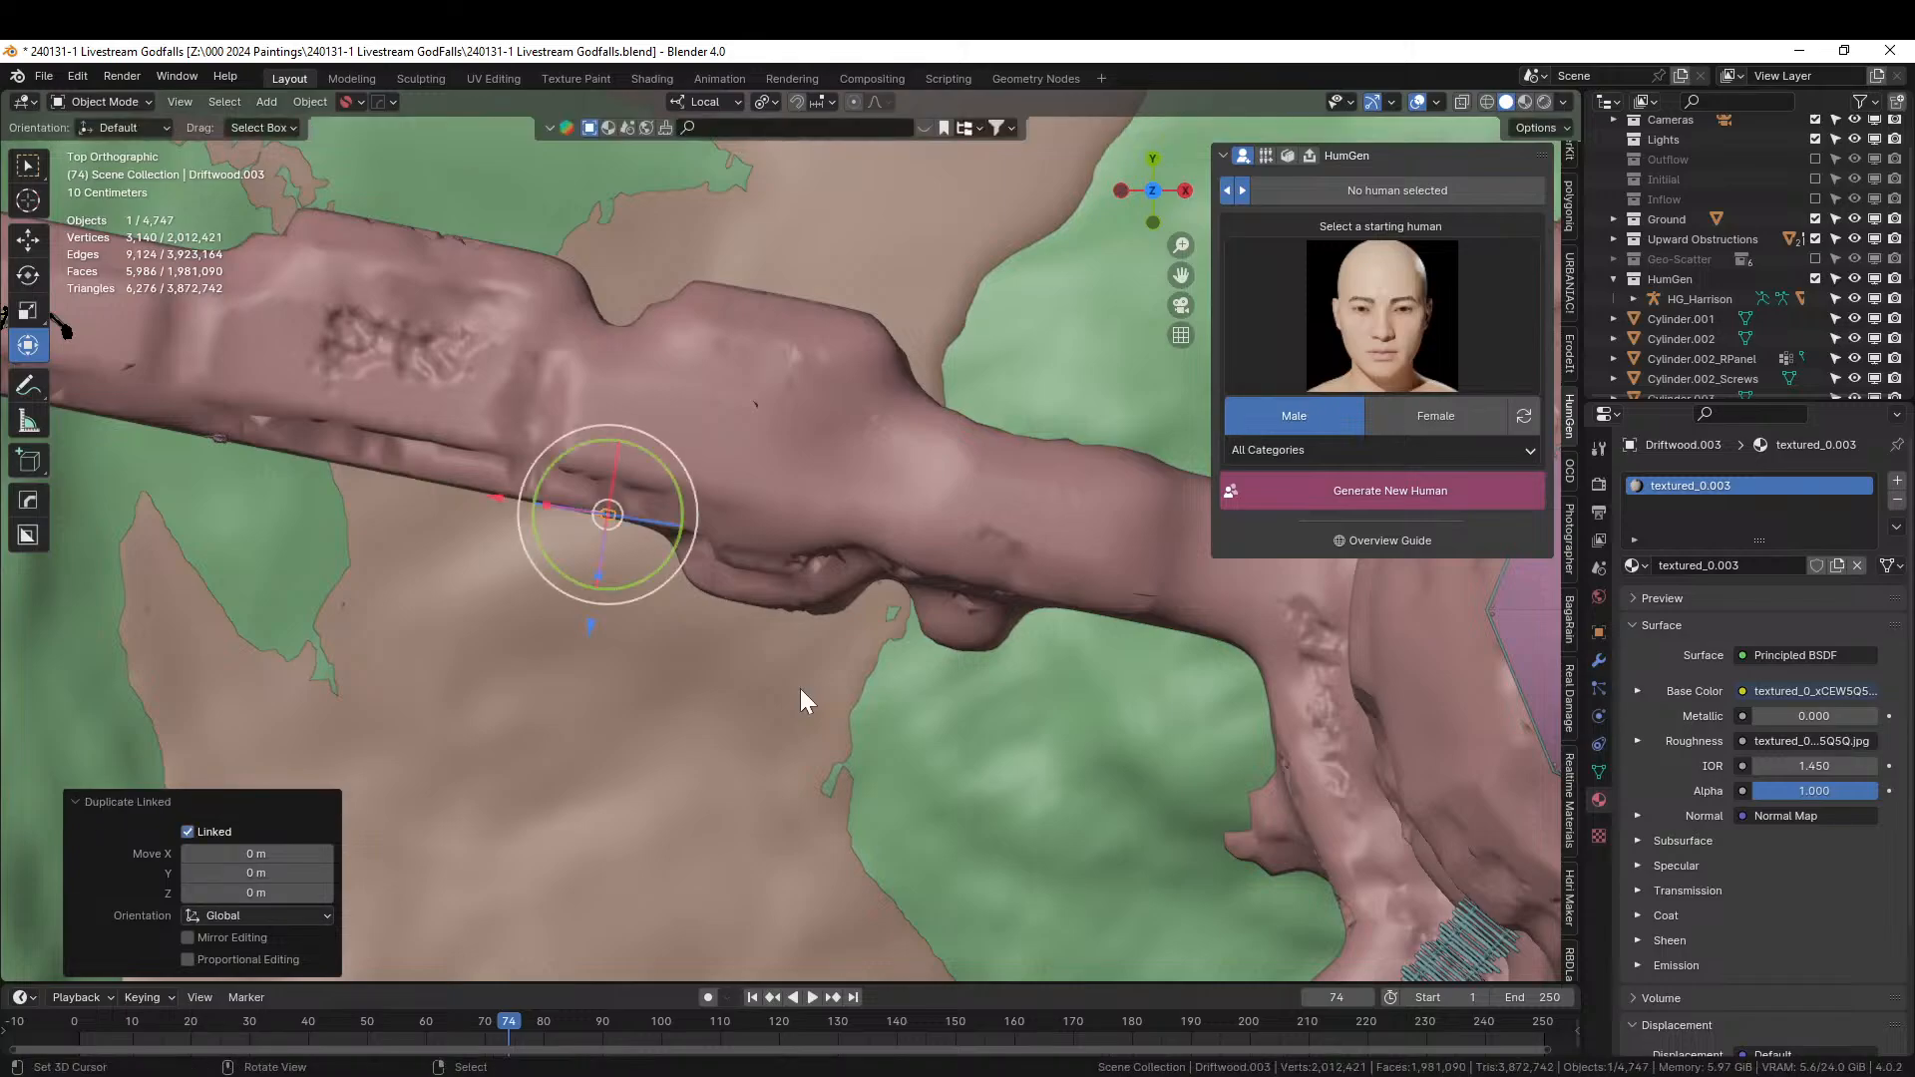
pyautogui.press('g')
pyautogui.press('x')
pyautogui.press('x')
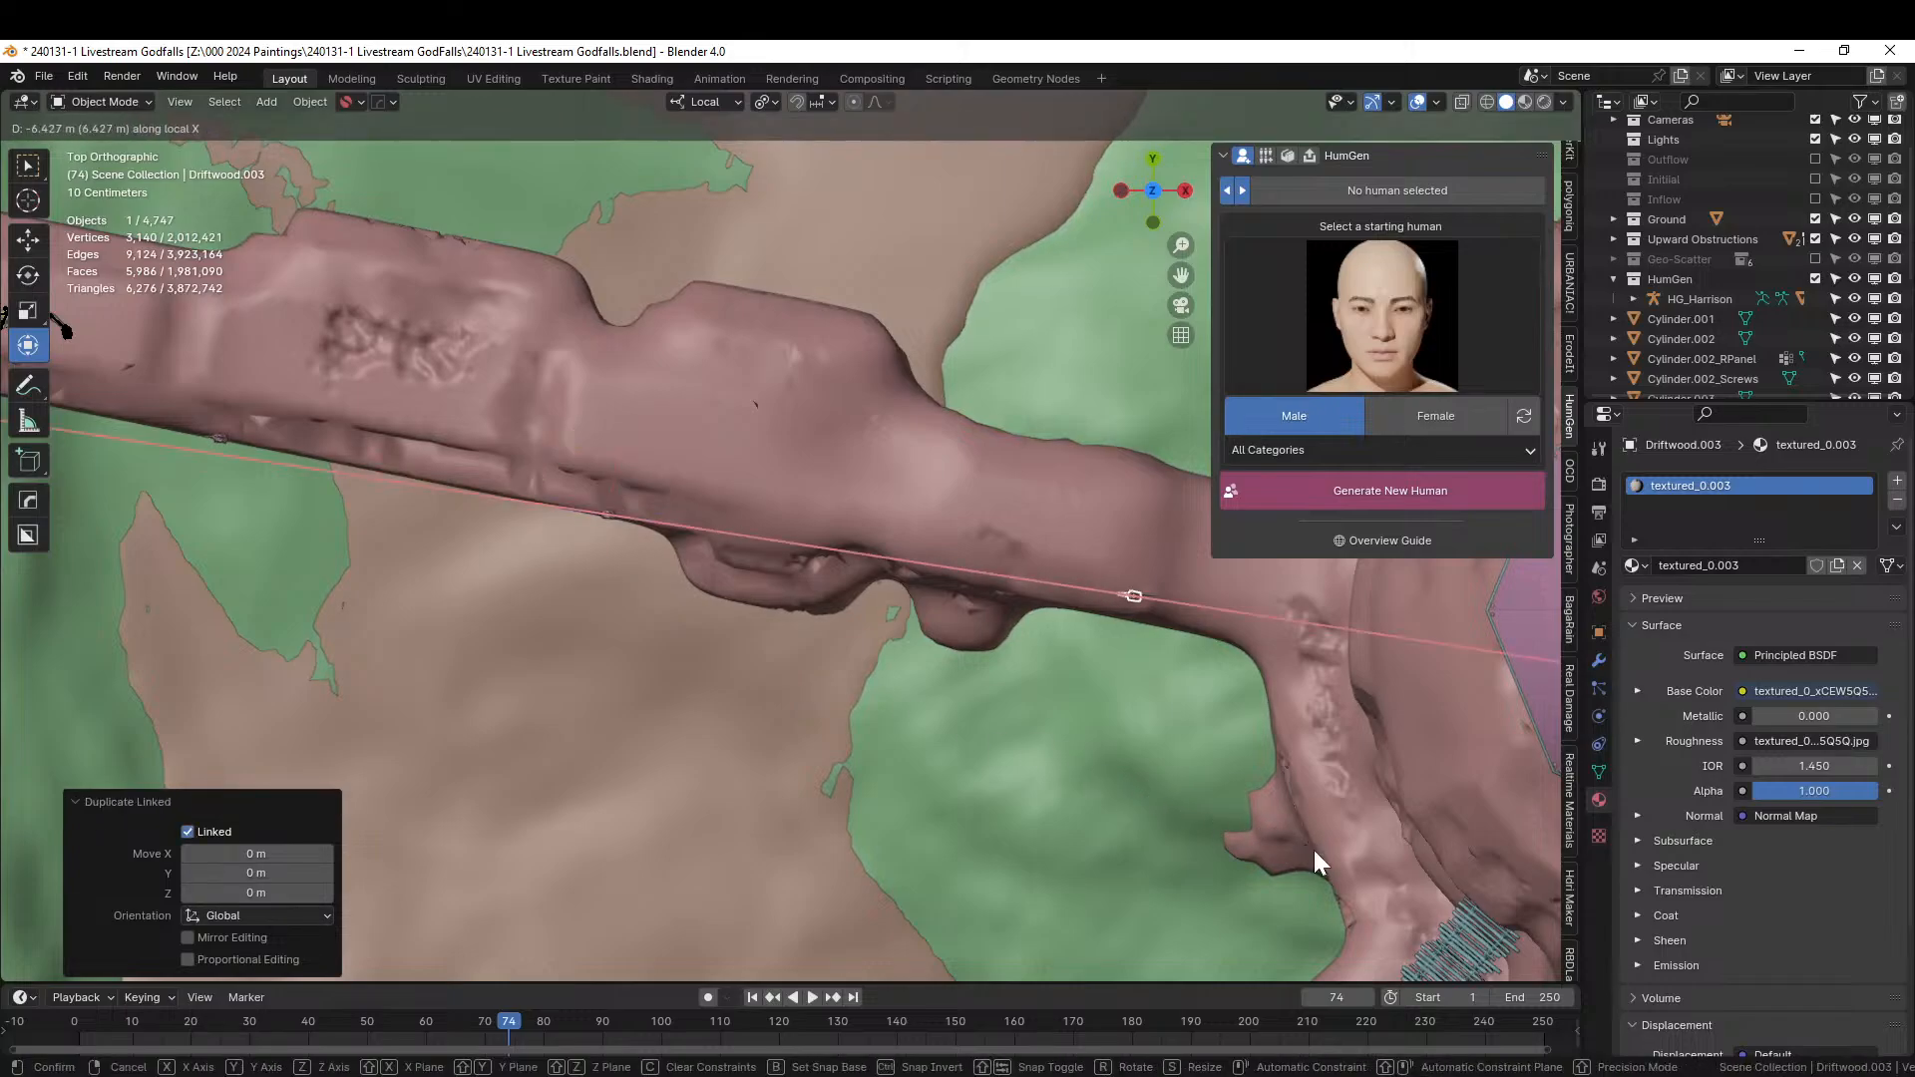
pyautogui.click(1314, 860)
# Move the fourth post about 0.27 m along its local Z and rotate it about 87 degrees in top view.
pyautogui.press('g')
pyautogui.press('z')
pyautogui.click(1314, 866)
pyautogui.press('r')
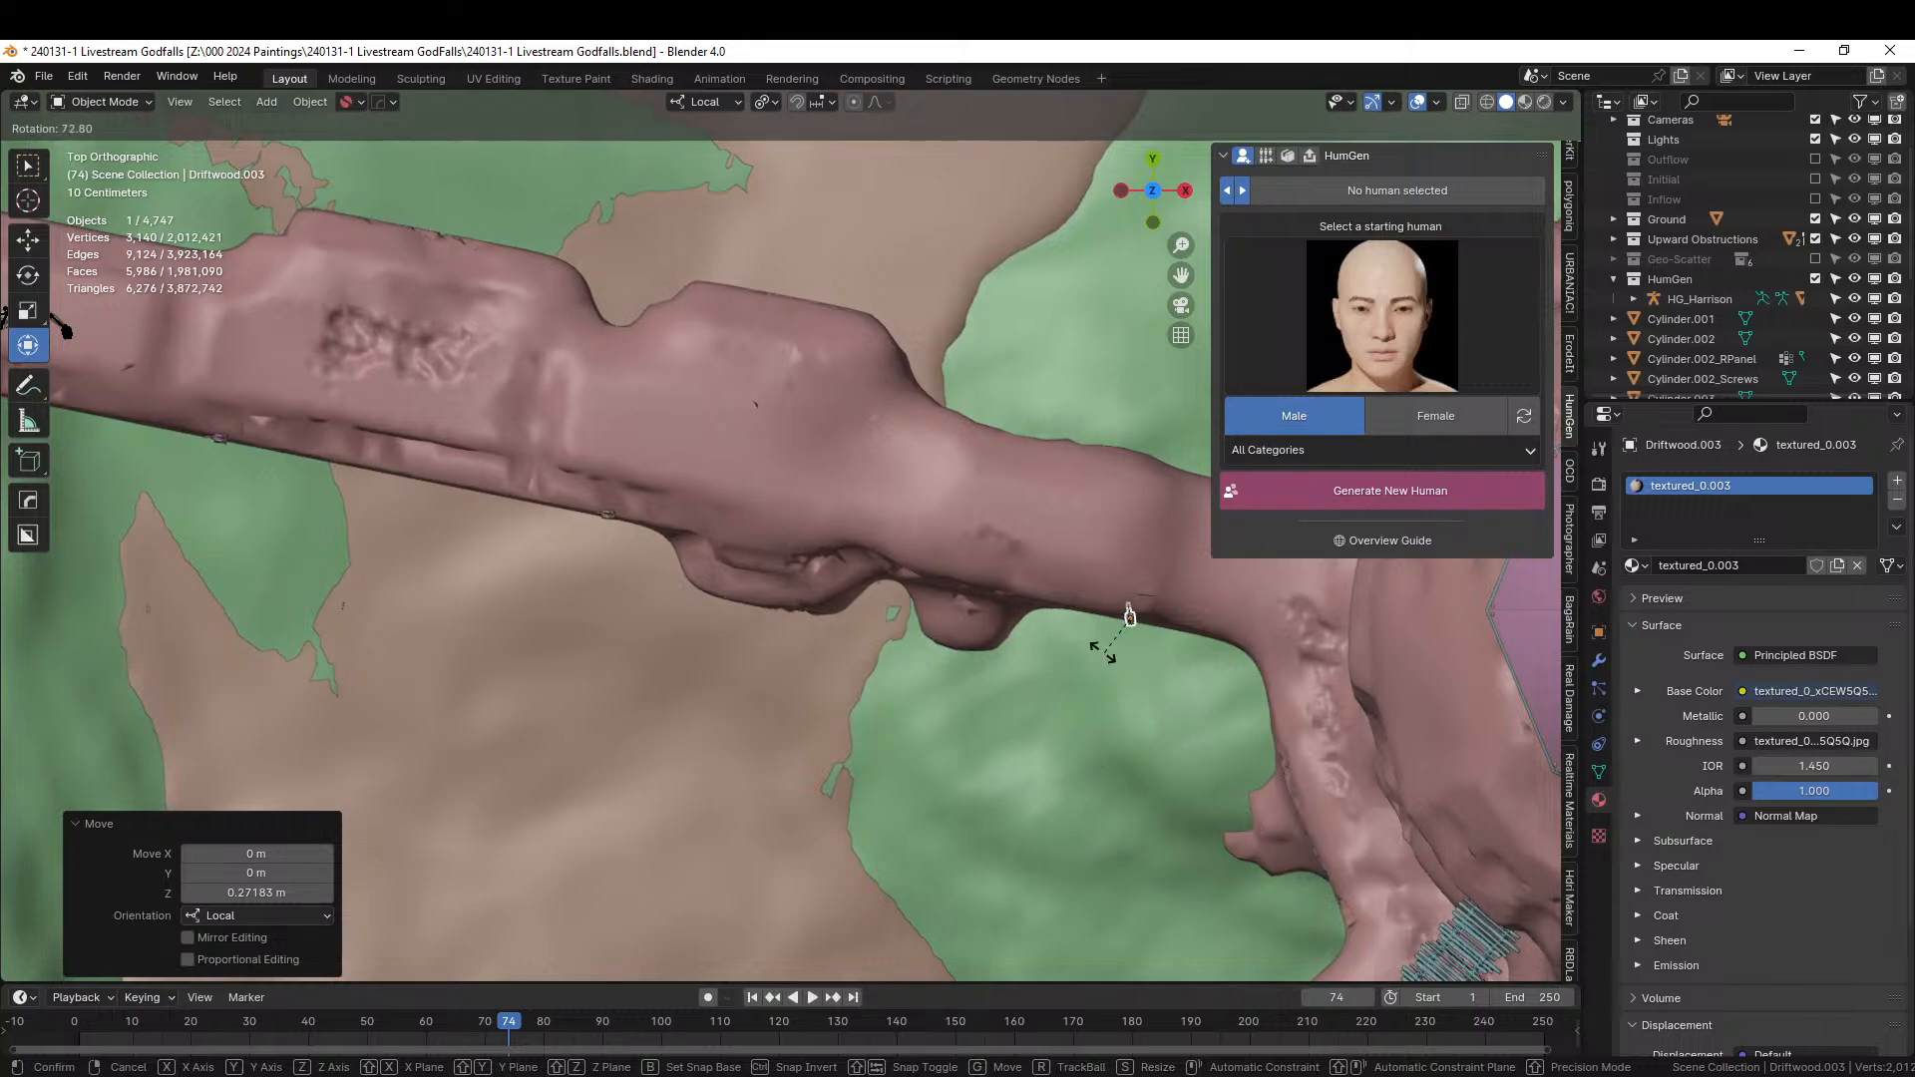
pyautogui.click(1097, 631)
pyautogui.moveTo(1097, 631); pyautogui.dragTo(669, 536, button='middle')
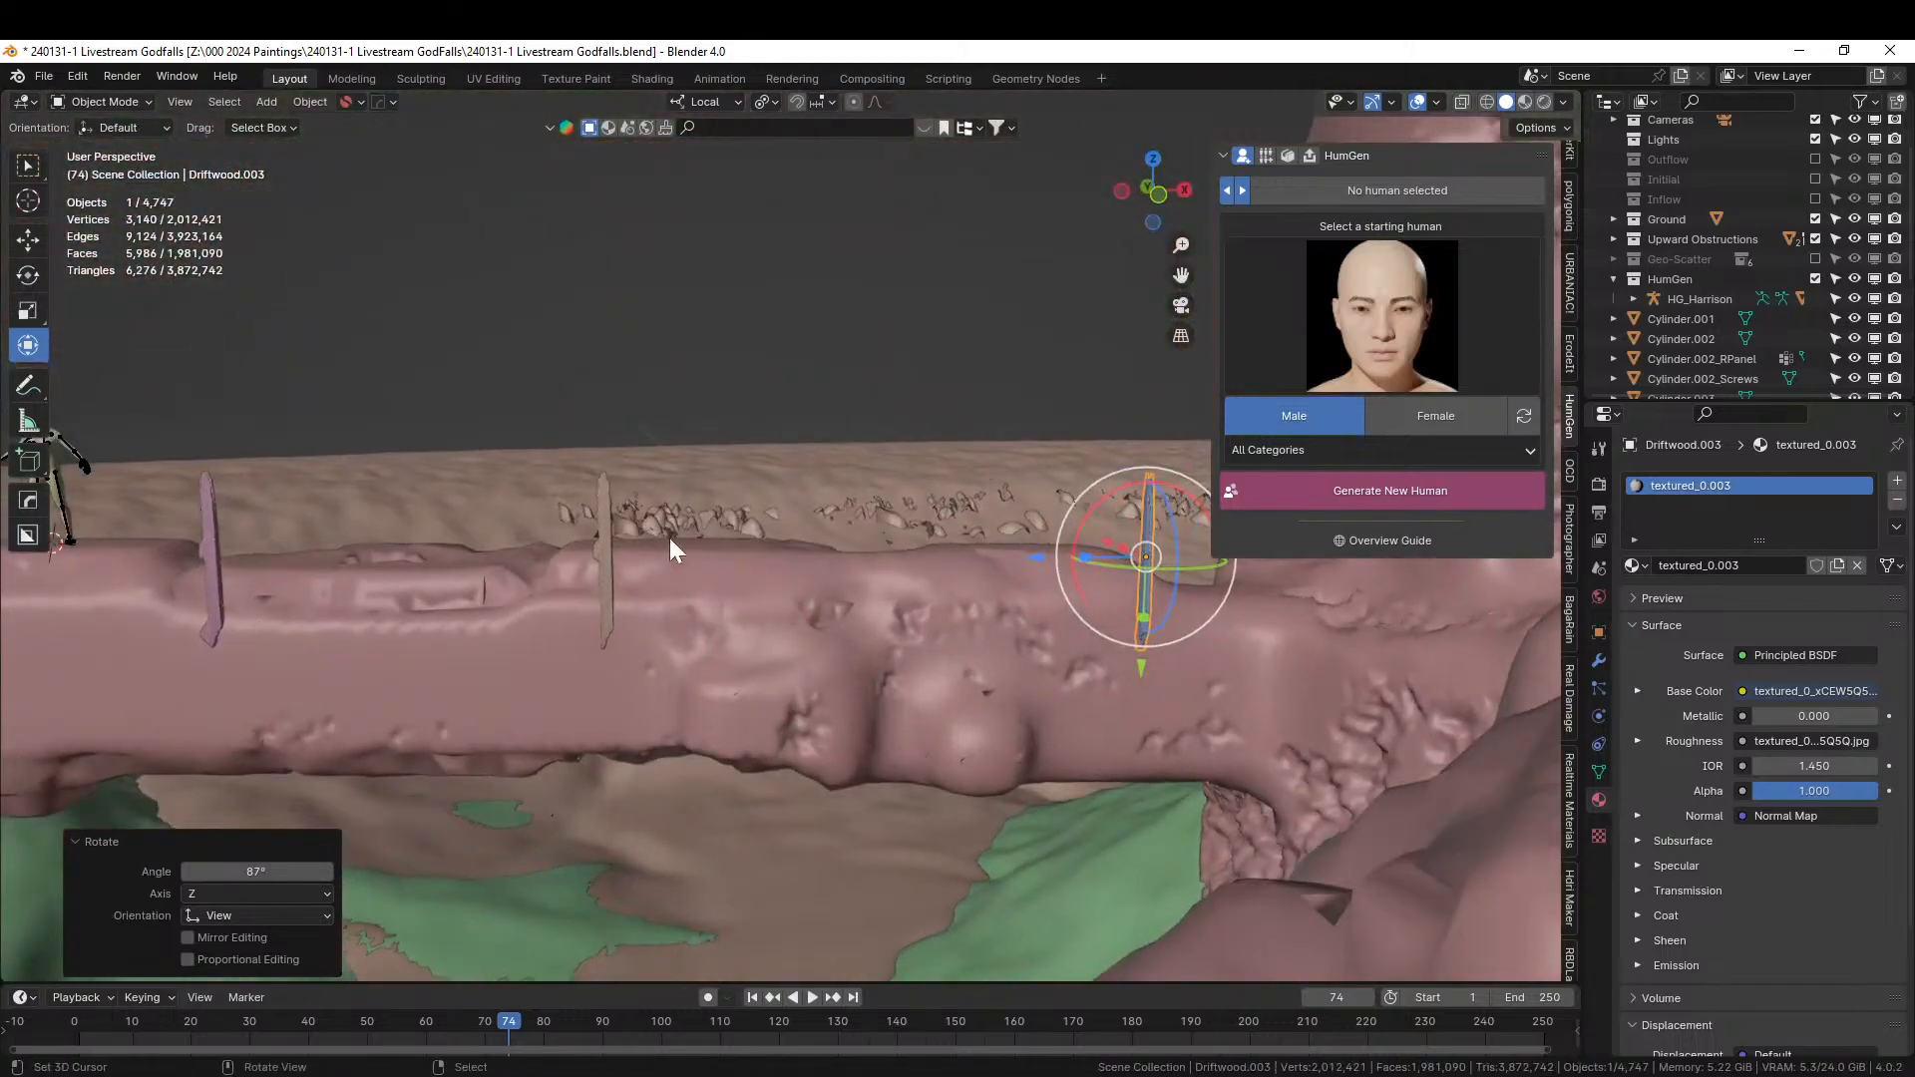
# Rotate the third driftwood post 180 degrees about its local Y axis.
pyautogui.click(609, 539)
pyautogui.press('r')
pyautogui.press('y')
pyautogui.press('y')
pyautogui.write('1')
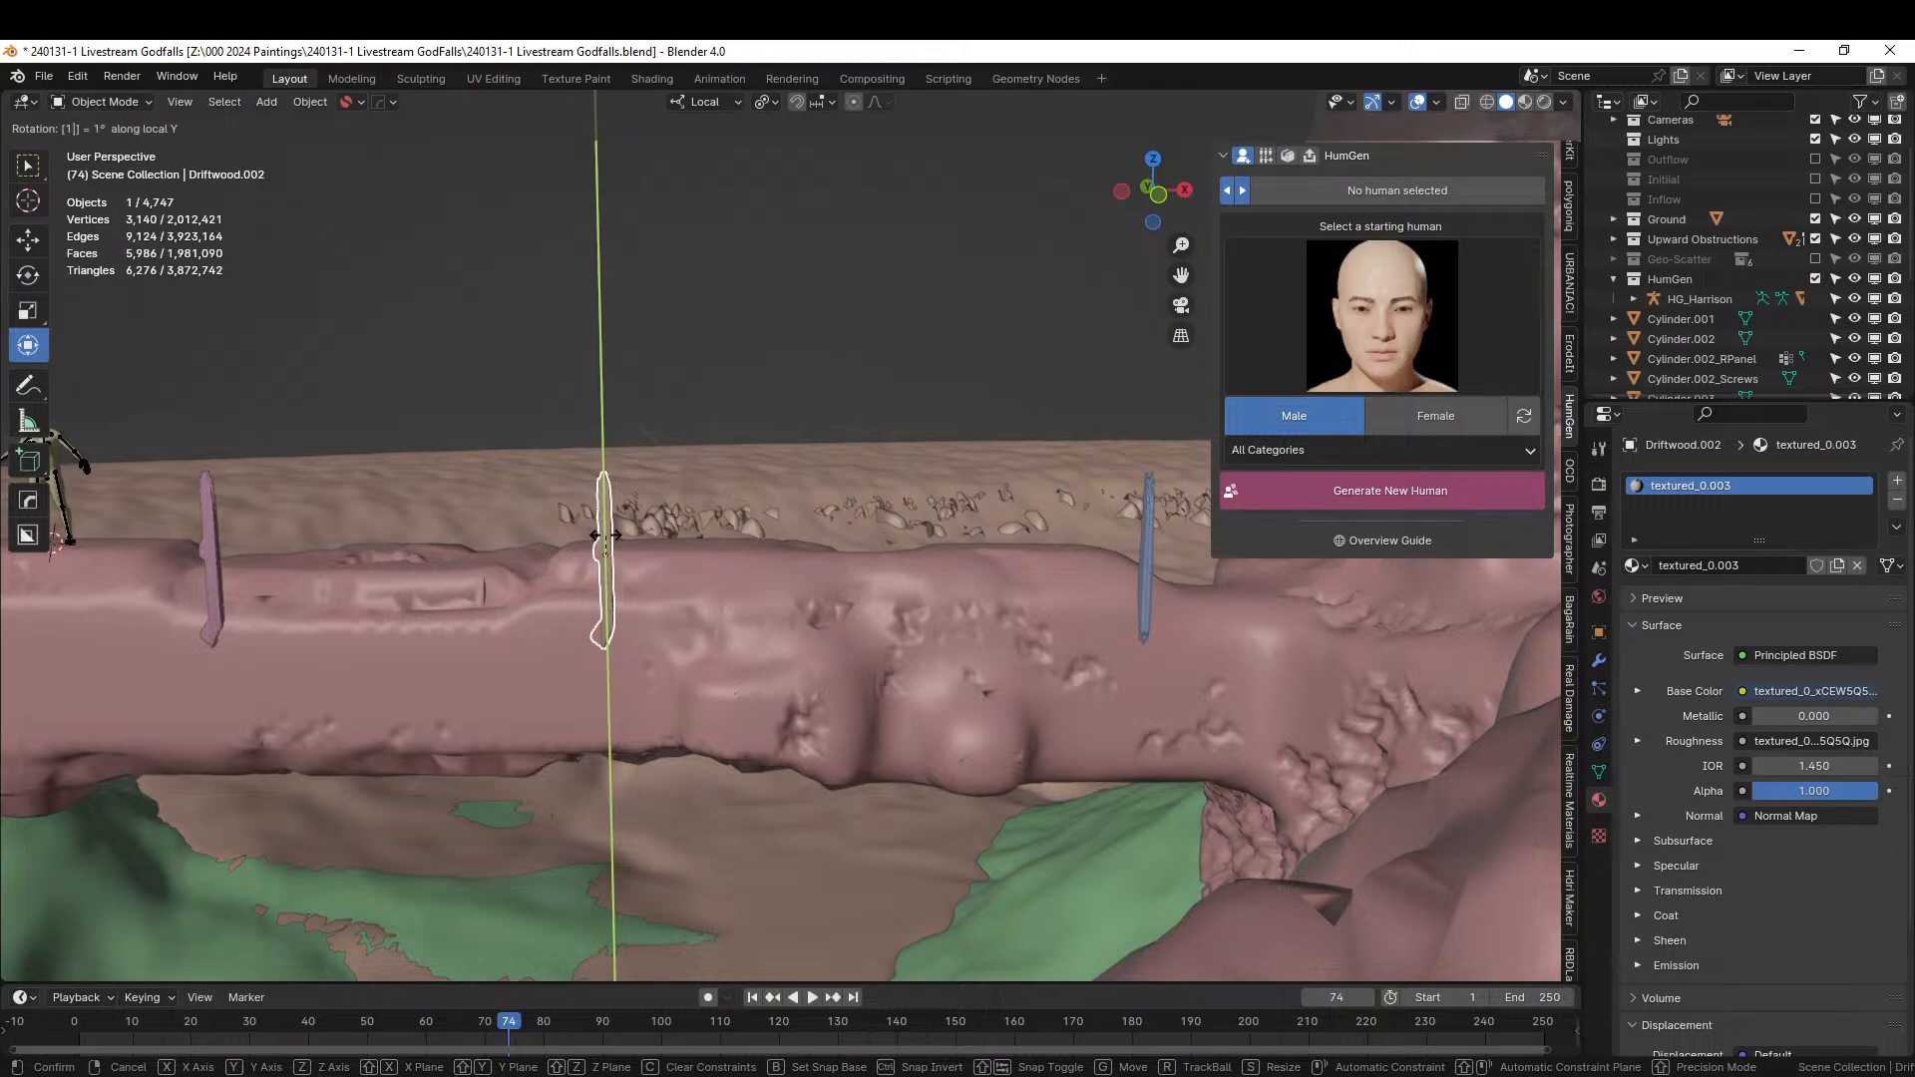
pyautogui.write('80')
pyautogui.press('Return')
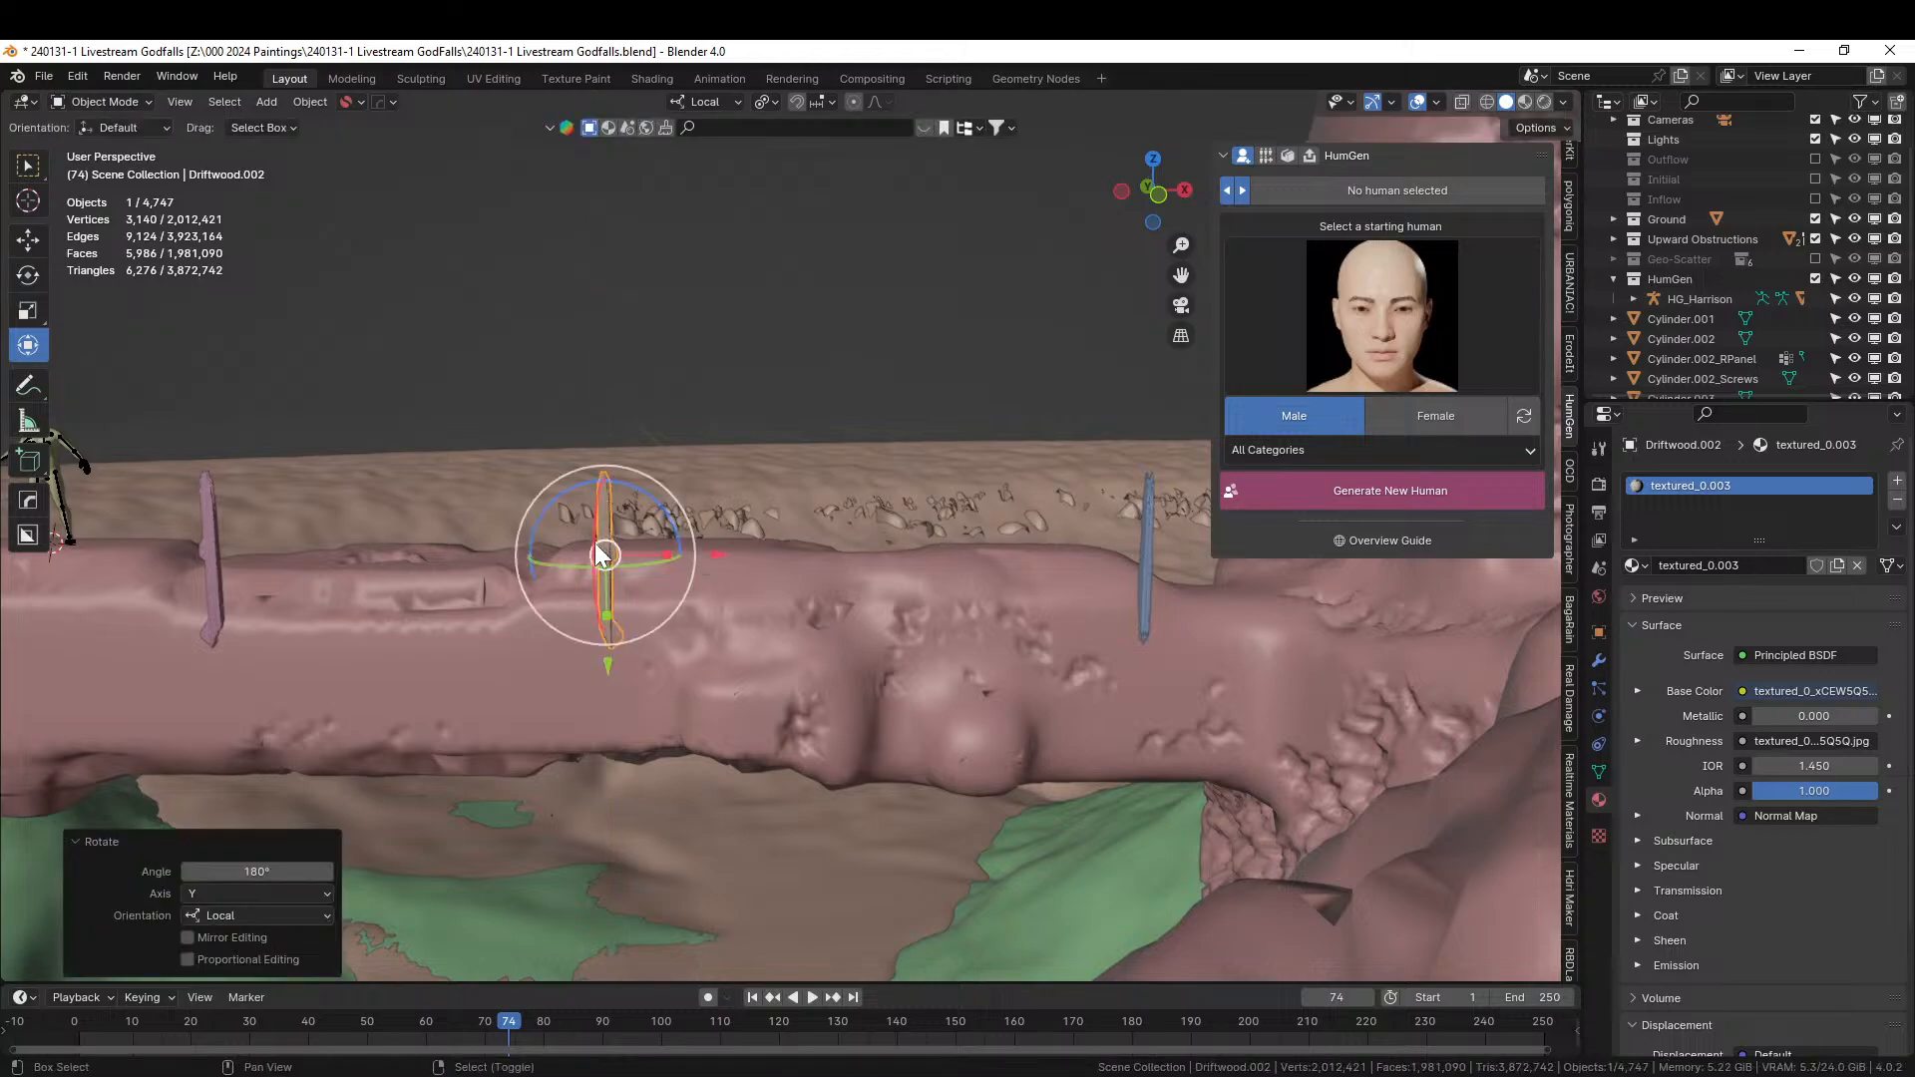
# Rotate the second driftwood post, the one nearest the human's far side, -90 degrees about its local Y axis.
pyautogui.moveTo(603, 538); pyautogui.dragTo(950, 535, button='middle')
pyautogui.click(596, 501)
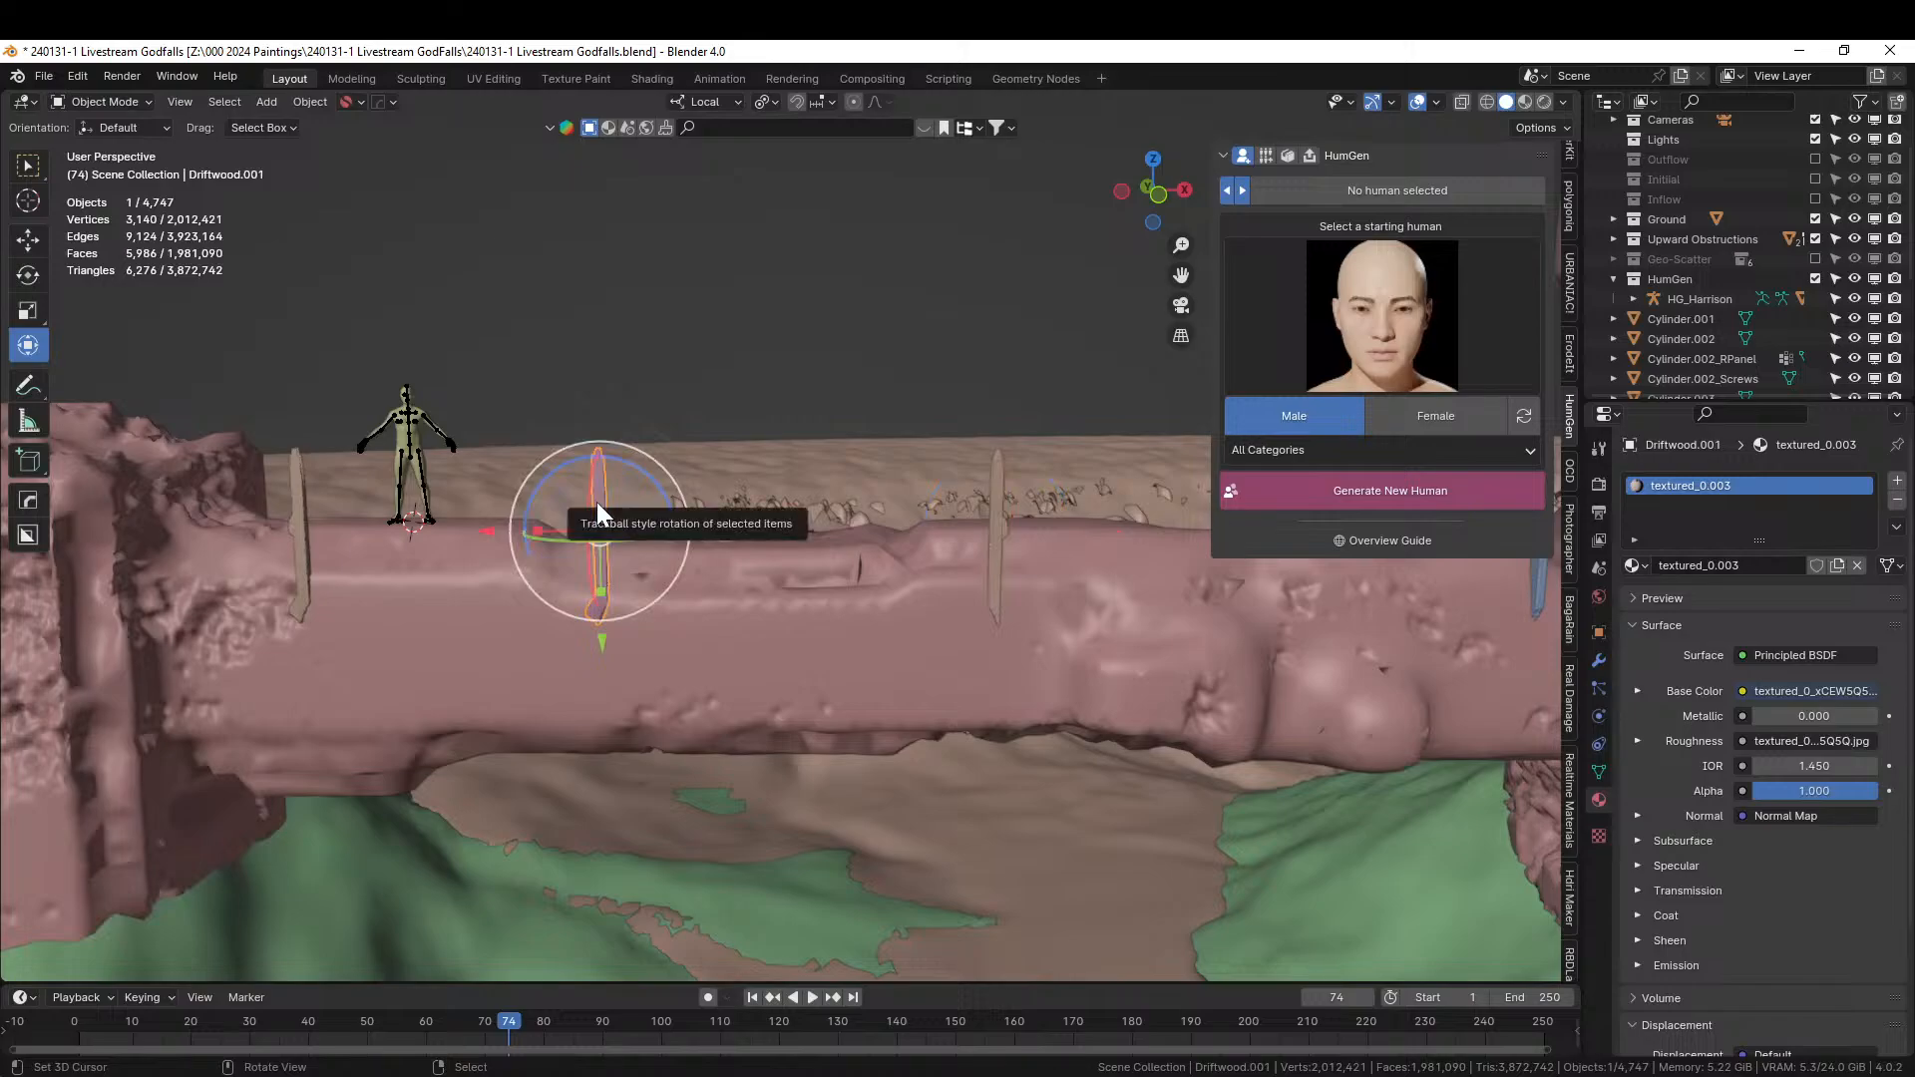
pyautogui.press('r')
pyautogui.press('y')
pyautogui.press('y')
pyautogui.write('-90')
pyautogui.press('Return')
# Select all four driftwood posts and raise them together about 0.24 m along global Z.
pyautogui.moveTo(596, 501); pyautogui.dragTo(456, 391, button='middle')
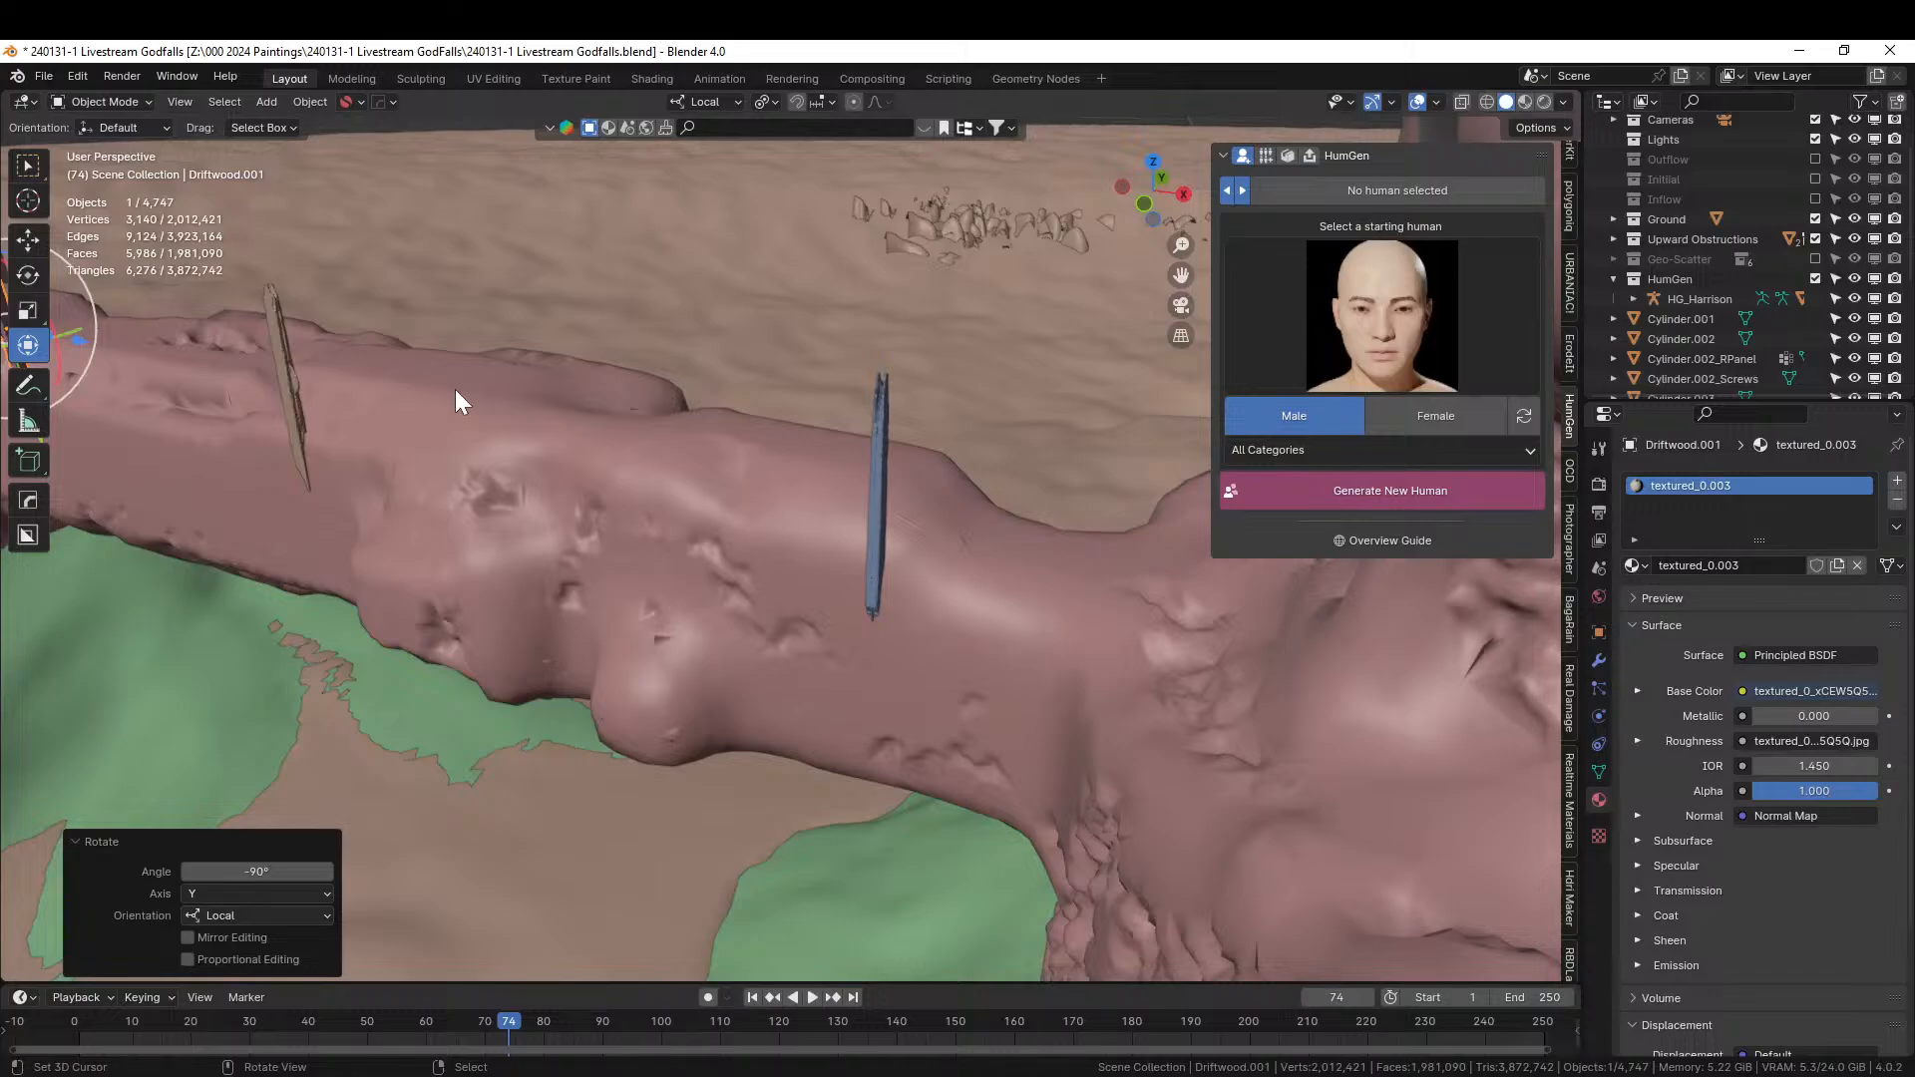
pyautogui.moveTo(621, 512); pyautogui.dragTo(1218, 703, button='middle')
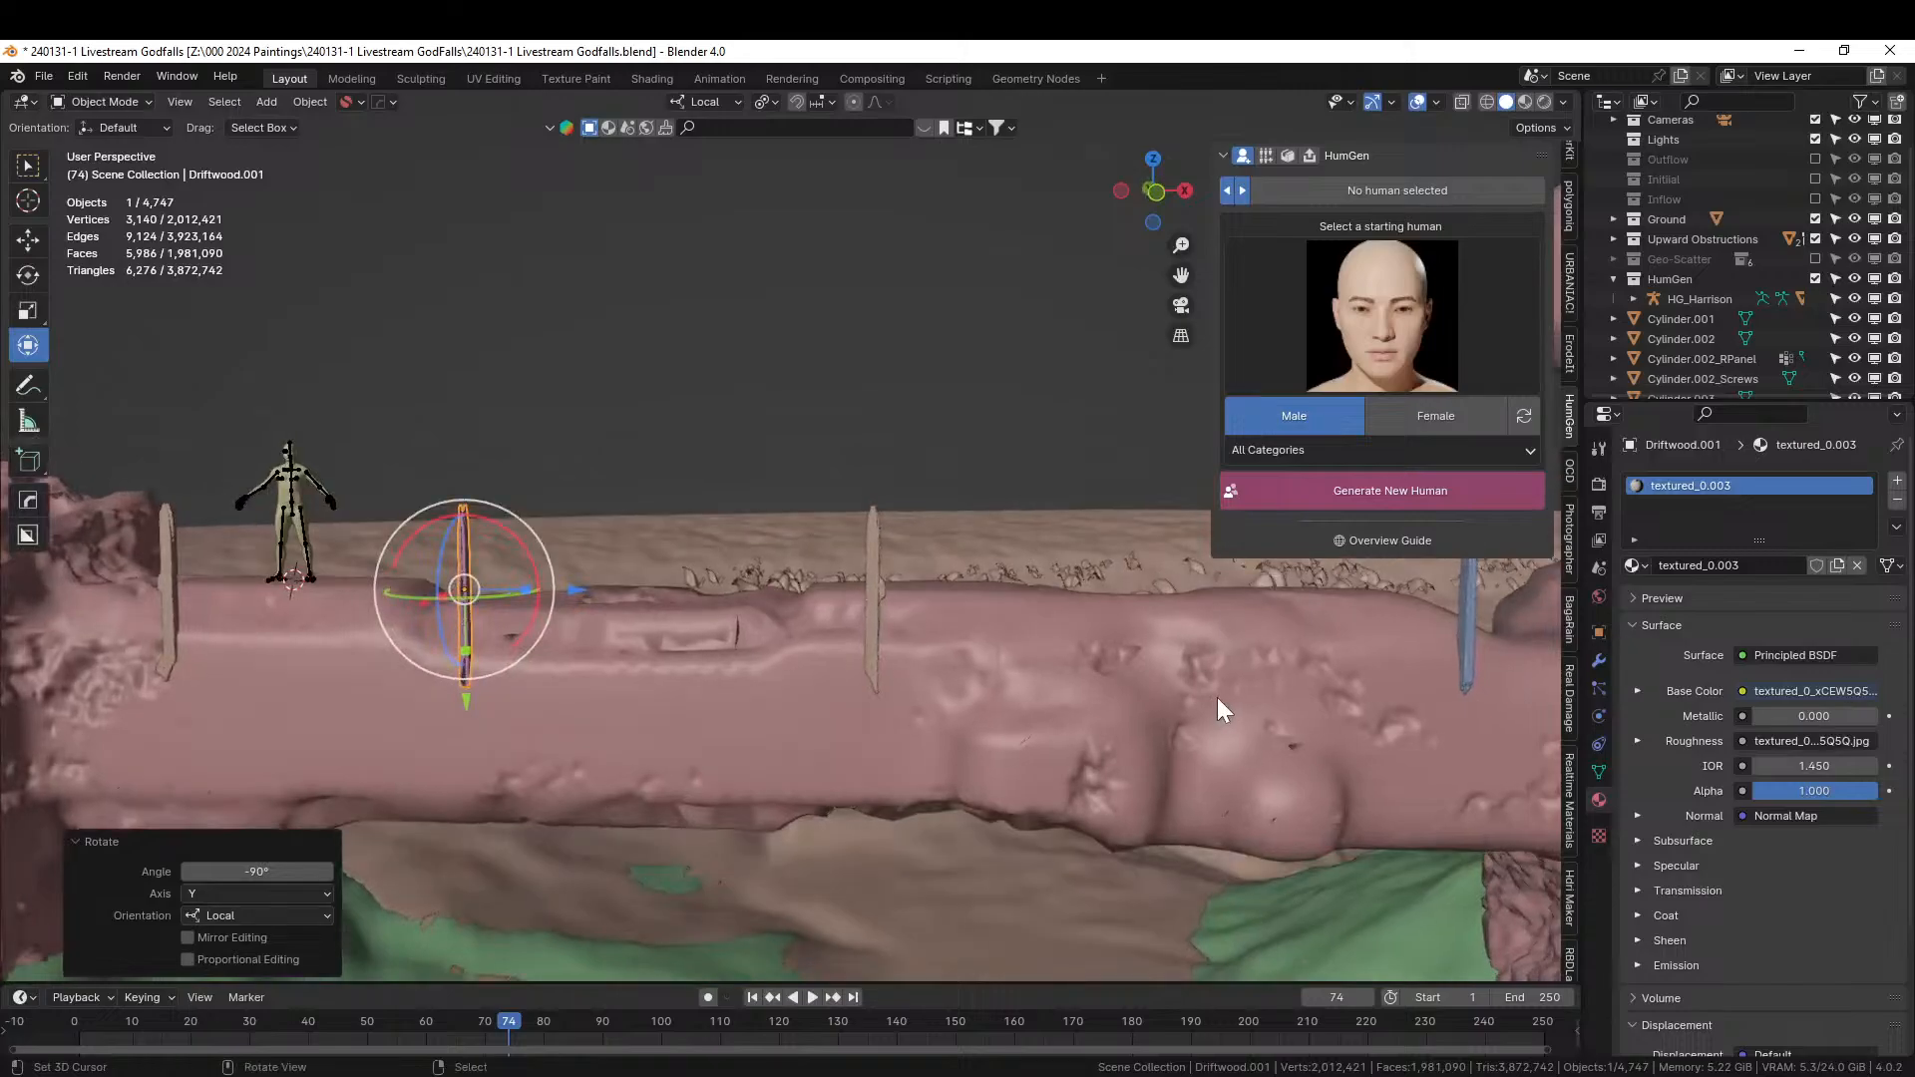
pyautogui.moveTo(787, 662); pyautogui.dragTo(756, 650, button='middle')
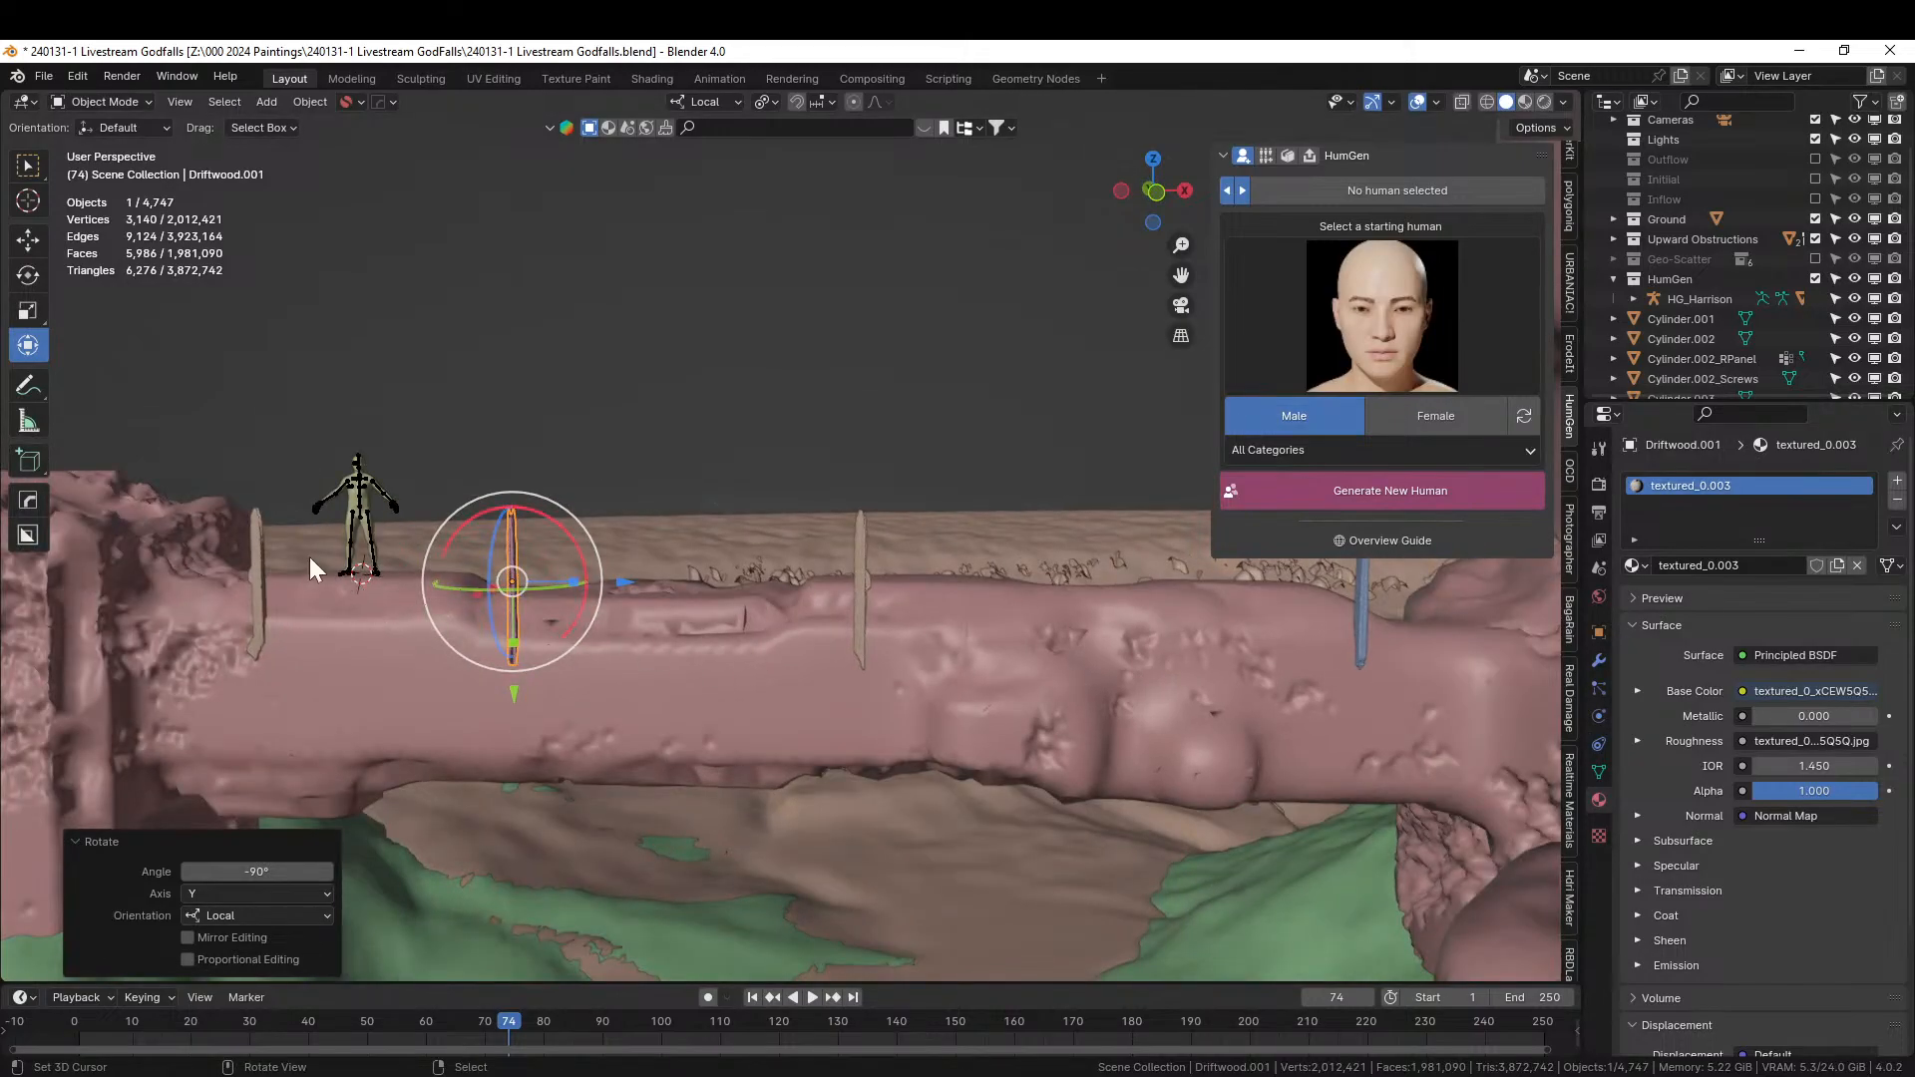
pyautogui.keyDown('shift'); pyautogui.click(261, 543); pyautogui.keyUp('shift')
pyautogui.keyDown('shift'); pyautogui.click(857, 567); pyautogui.keyUp('shift')
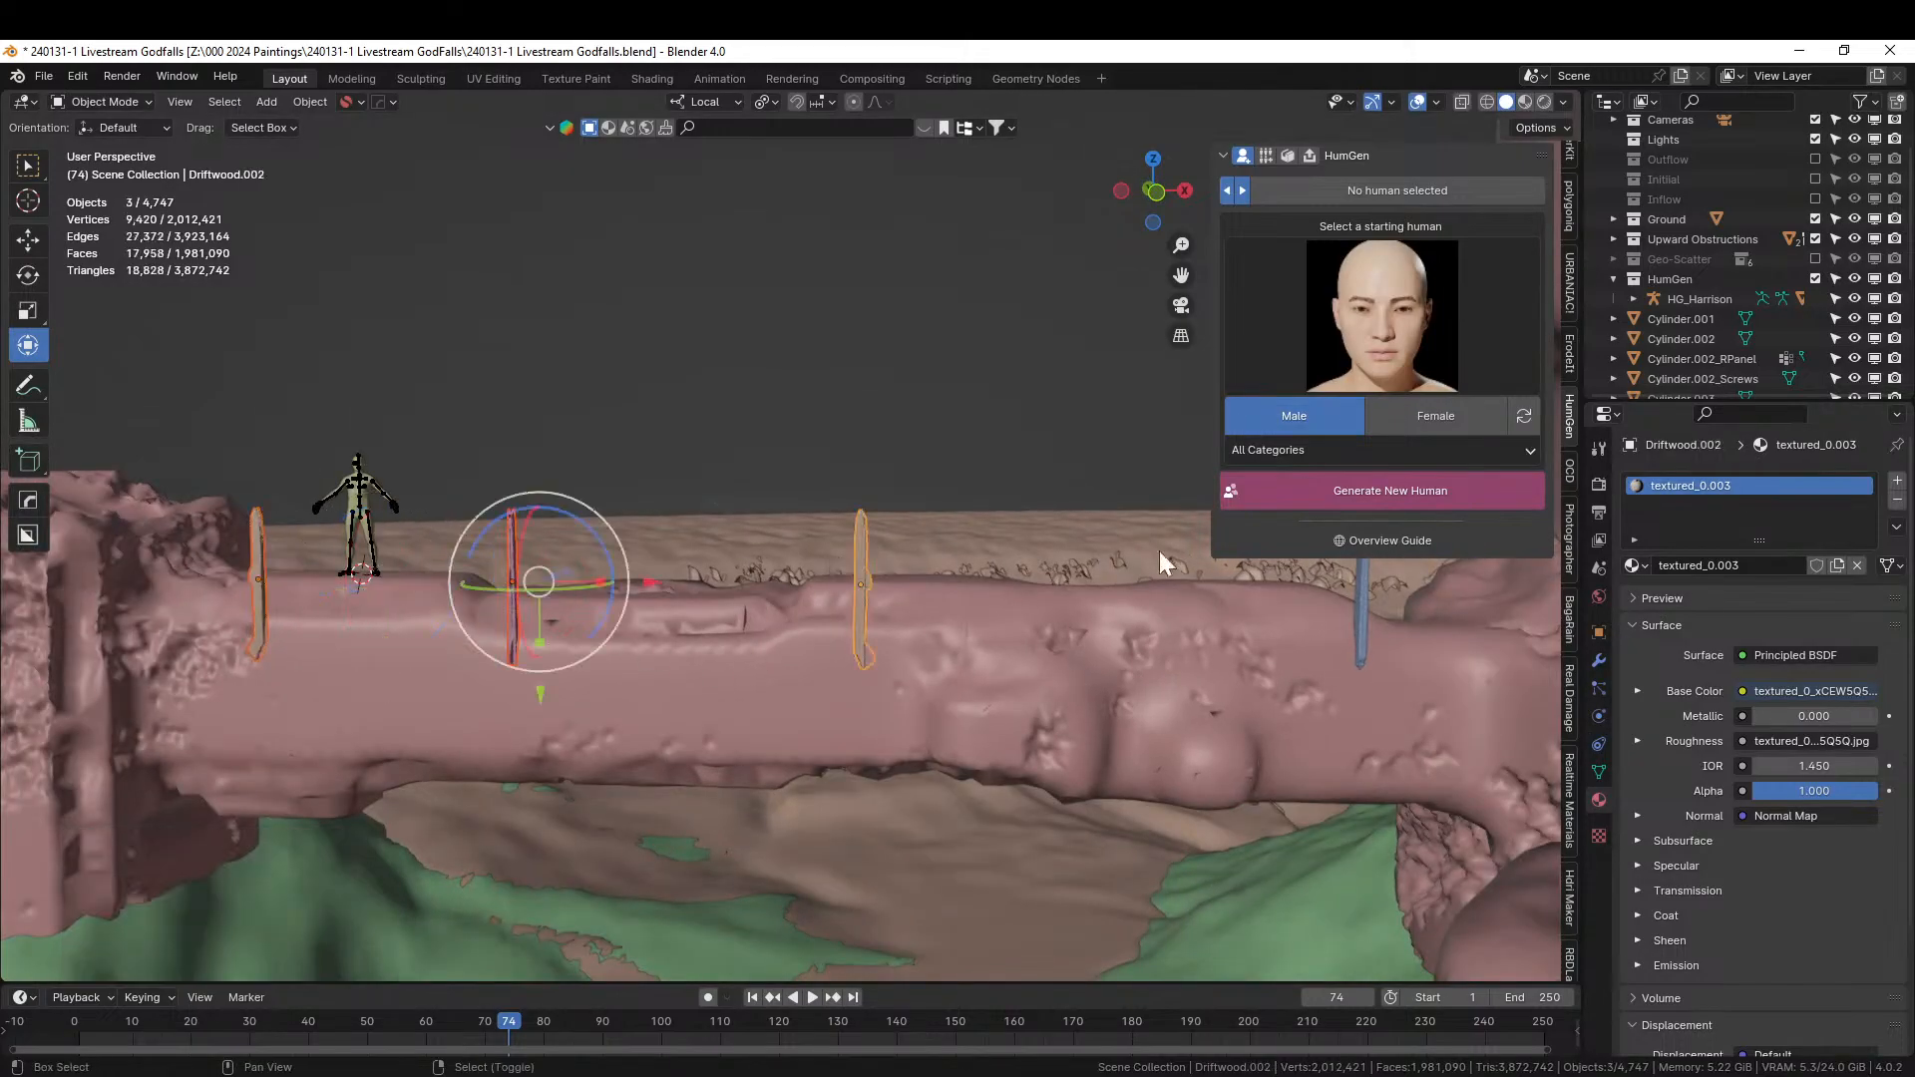
pyautogui.keyDown('shift'); pyautogui.click(1361, 594); pyautogui.keyUp('shift')
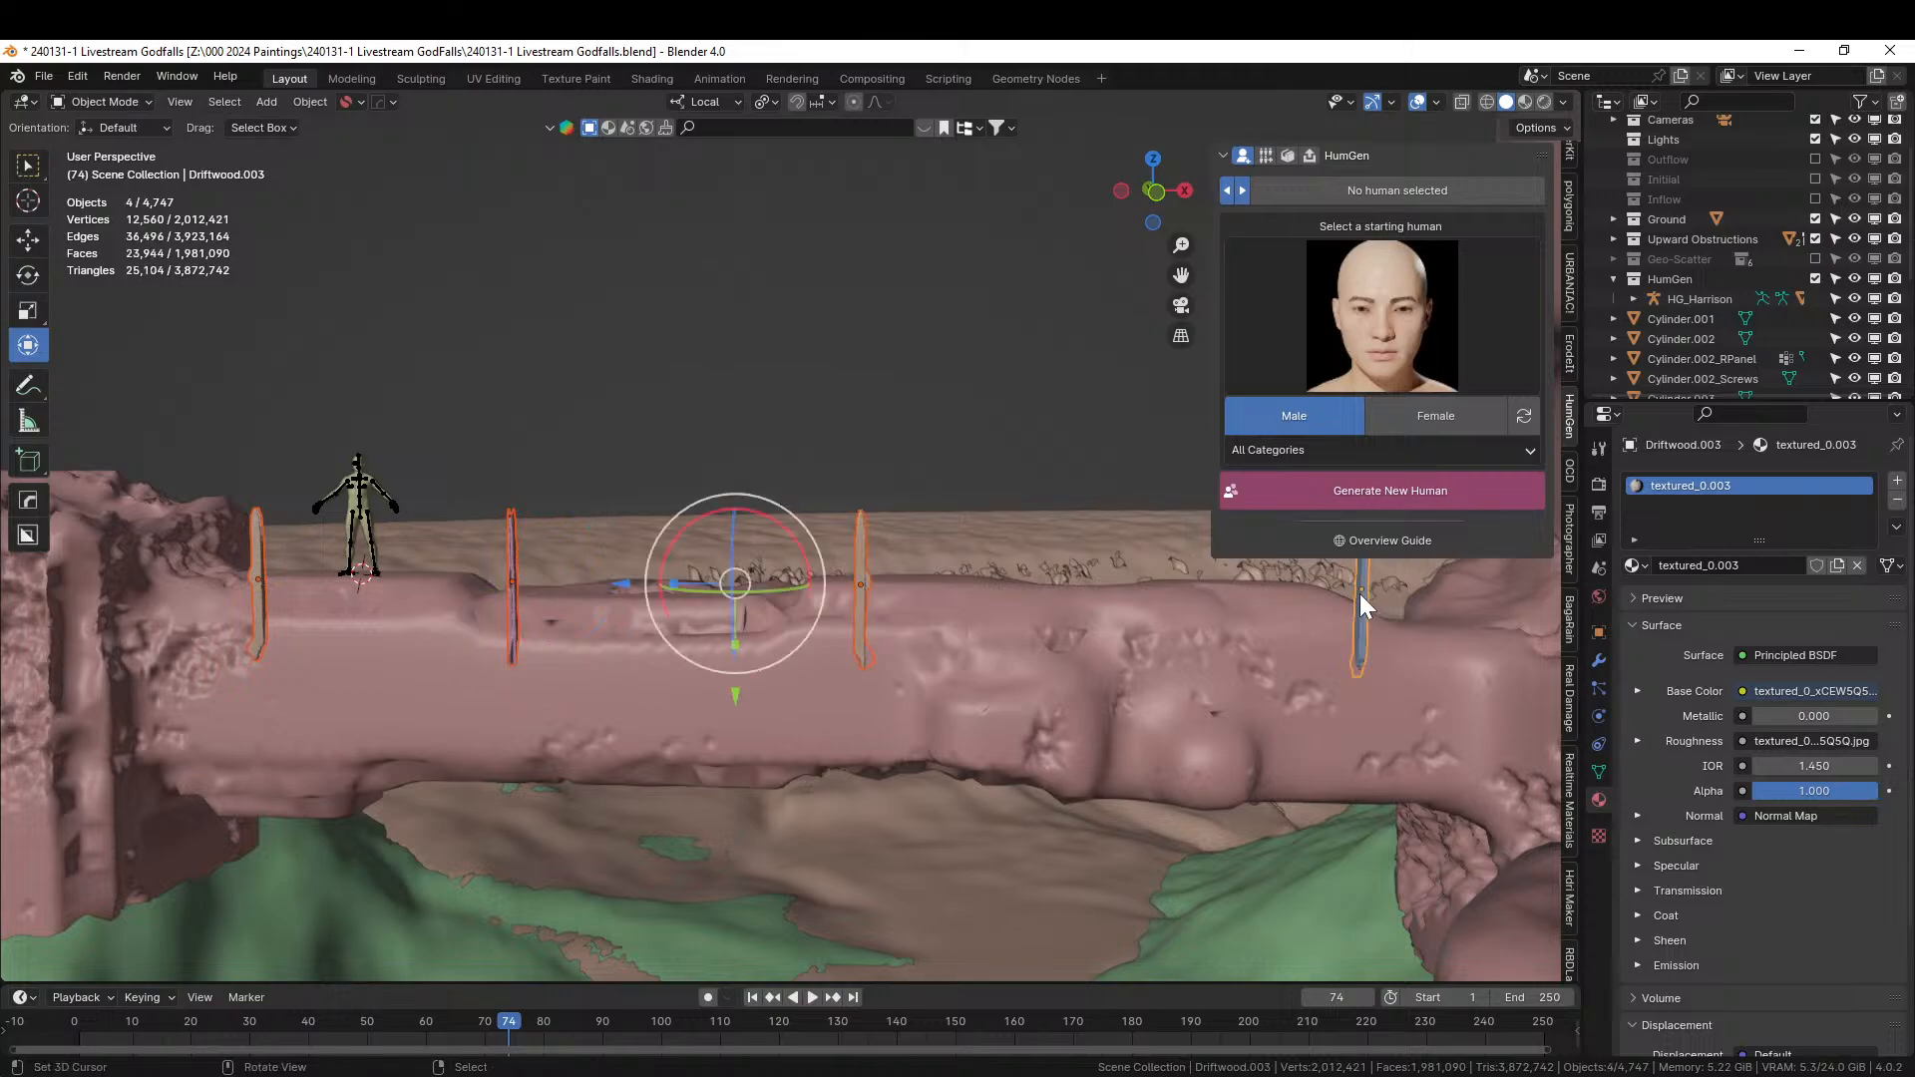
pyautogui.press('g')
pyautogui.press('z')
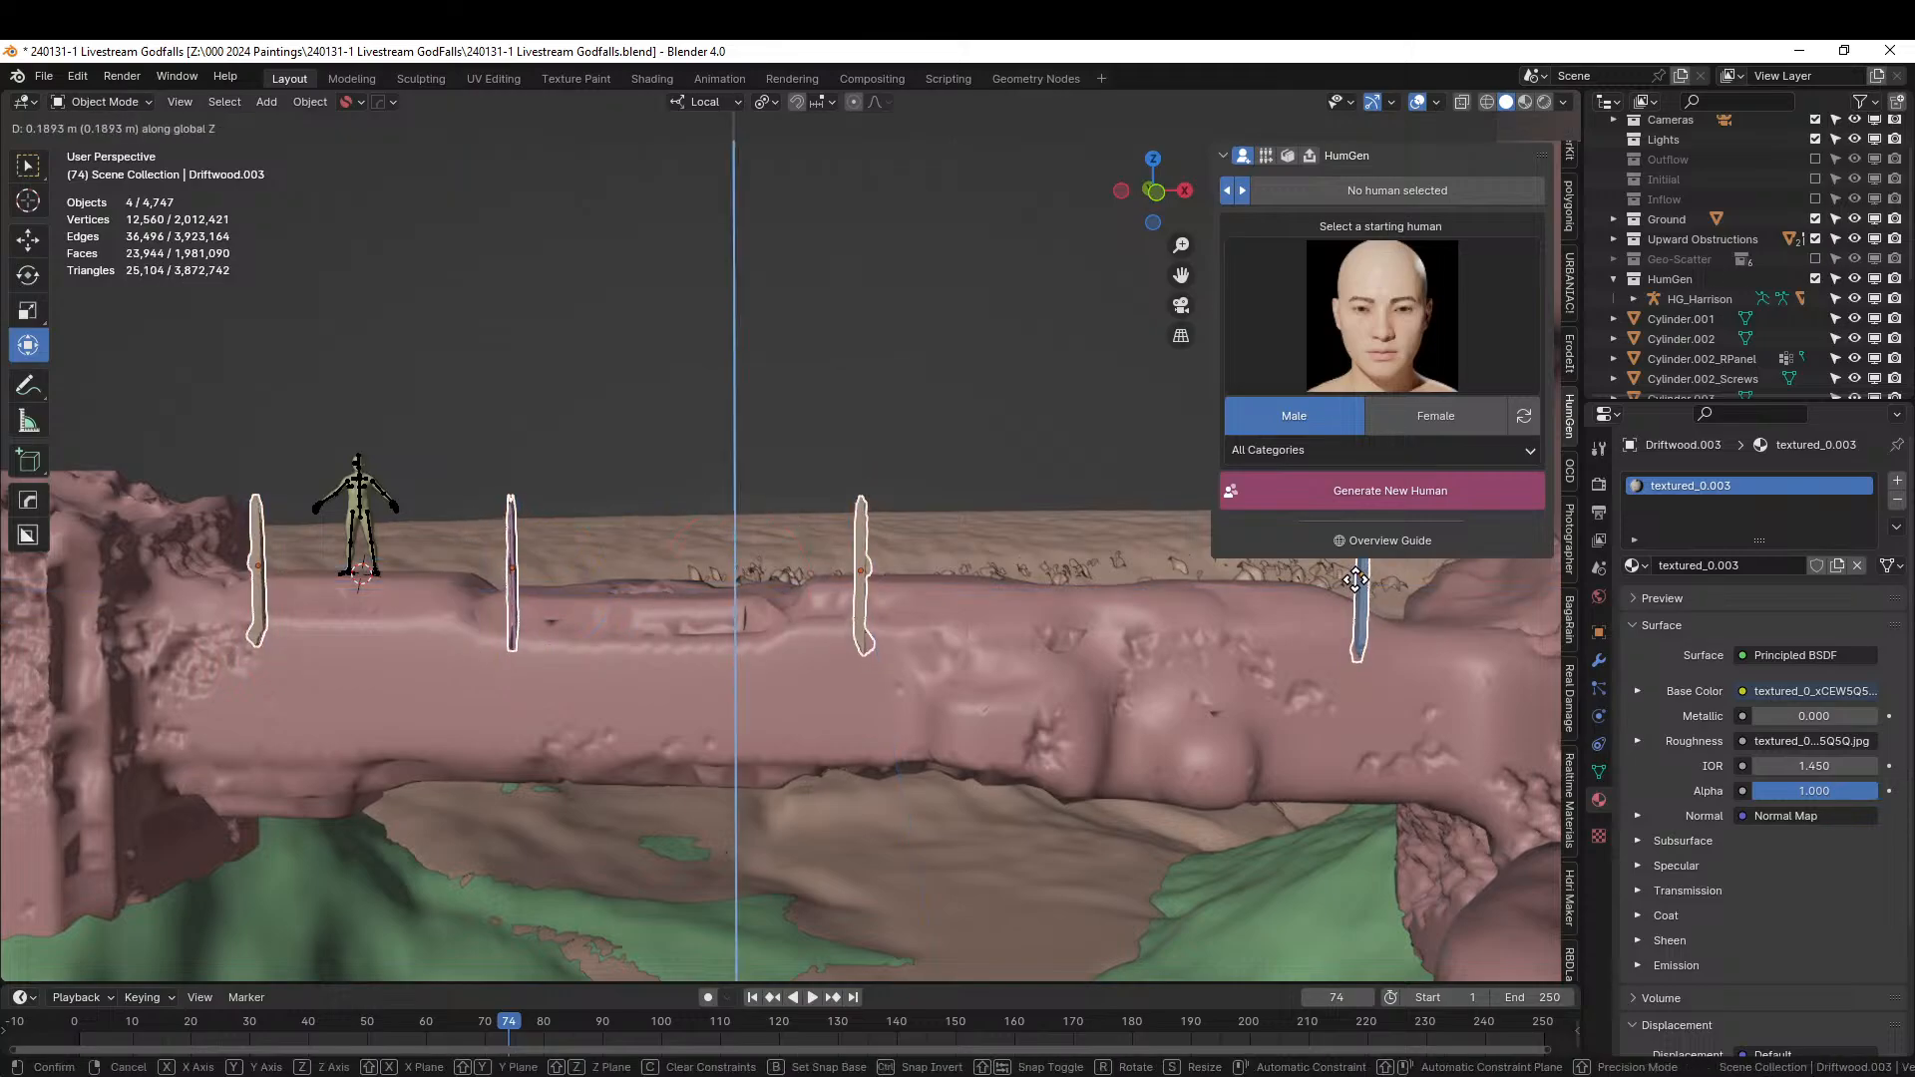
pyautogui.click(1357, 586)
pyautogui.moveTo(1010, 600); pyautogui.dragTo(1001, 650, button='middle')
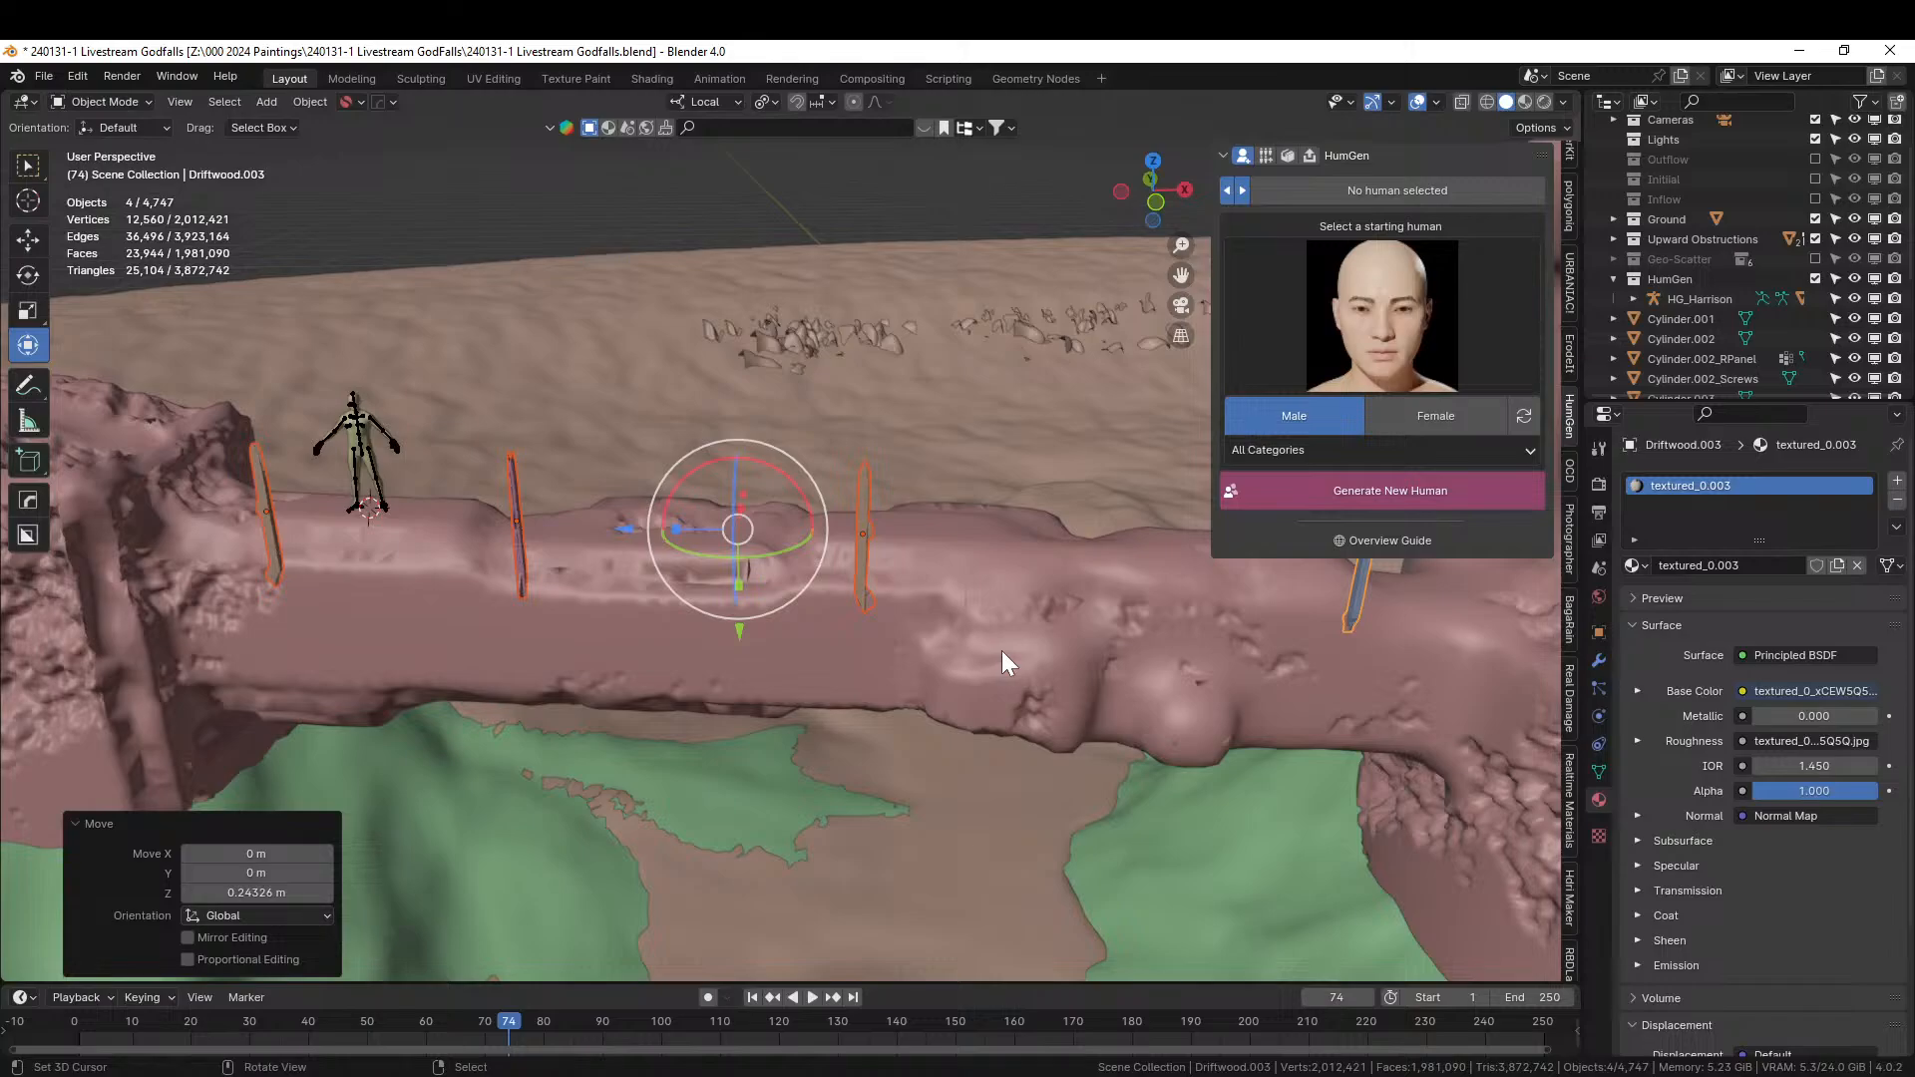
# Join the four selected driftwood posts into a single object.
pyautogui.click(842, 634)
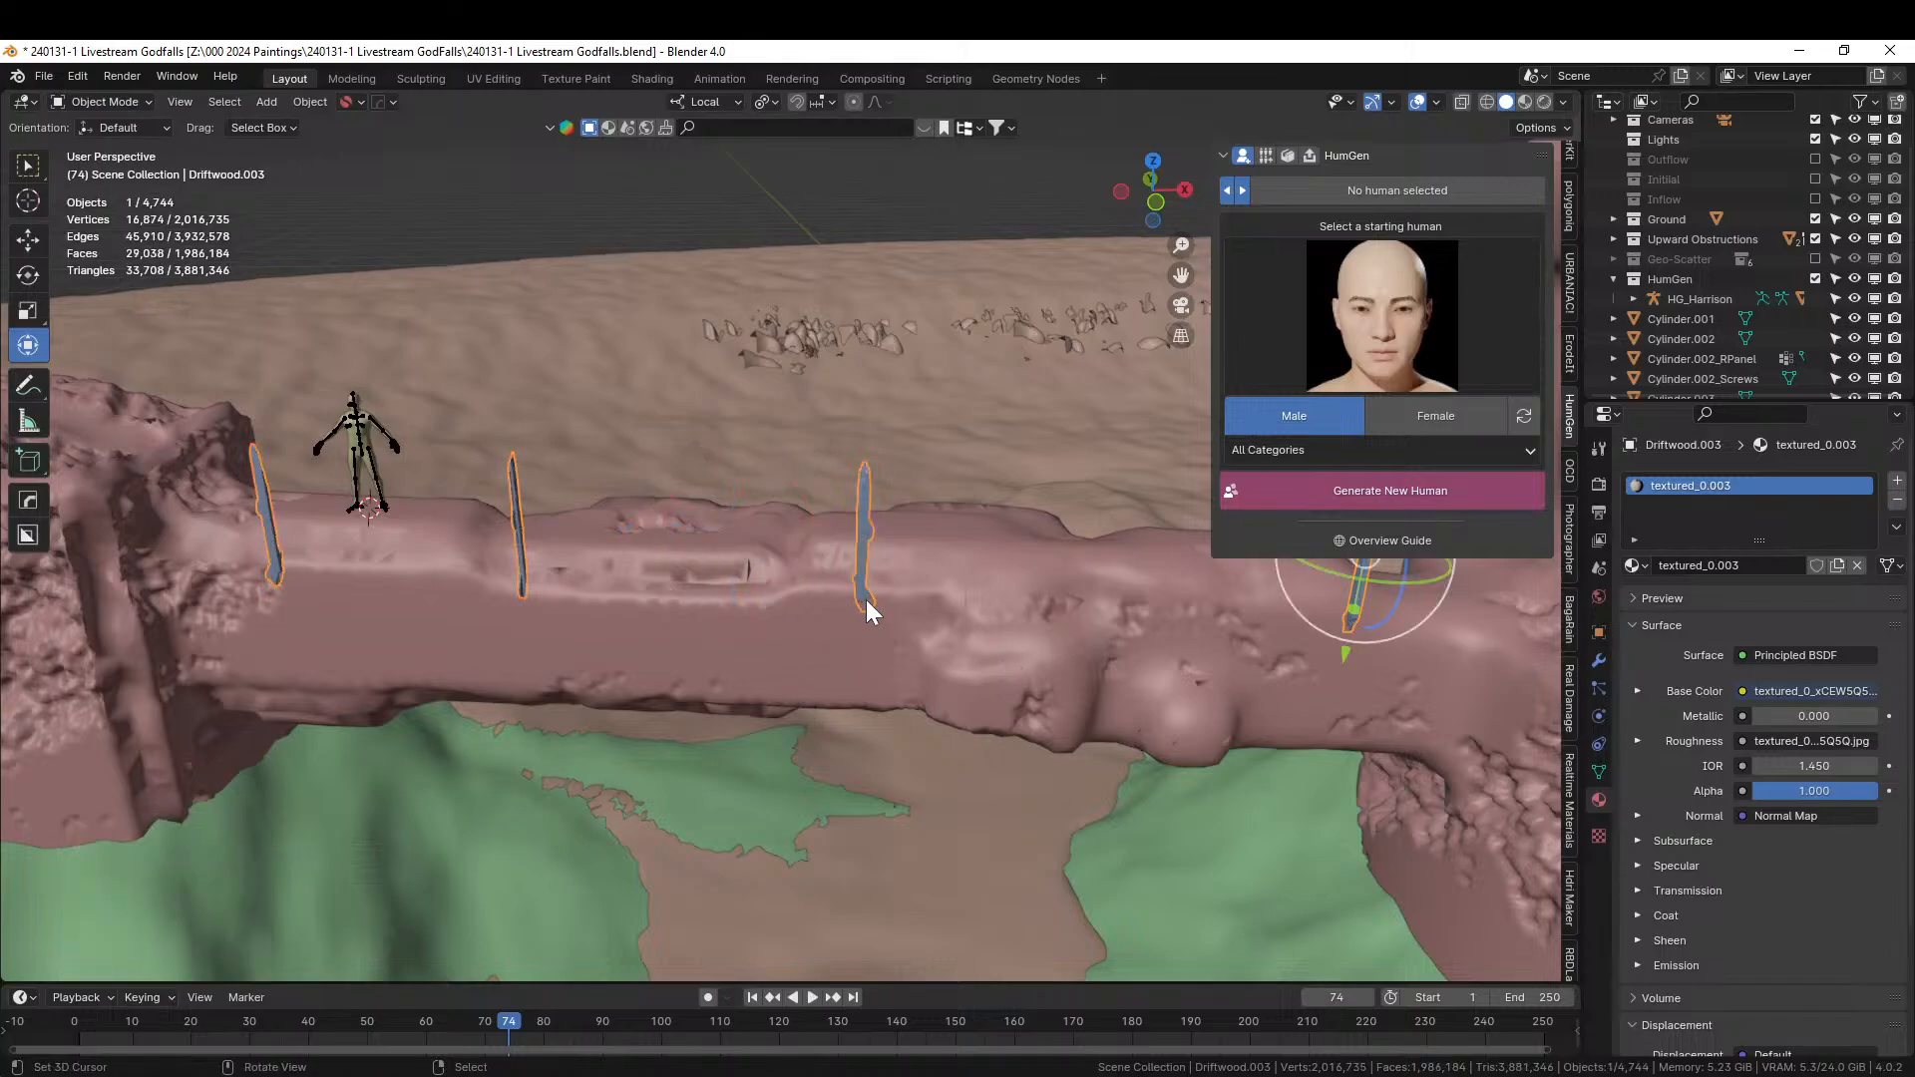
pyautogui.moveTo(864, 599); pyautogui.dragTo(22, 548, button='middle')
pyautogui.moveTo(577, 680); pyautogui.dragTo(166, 751, button='middle')
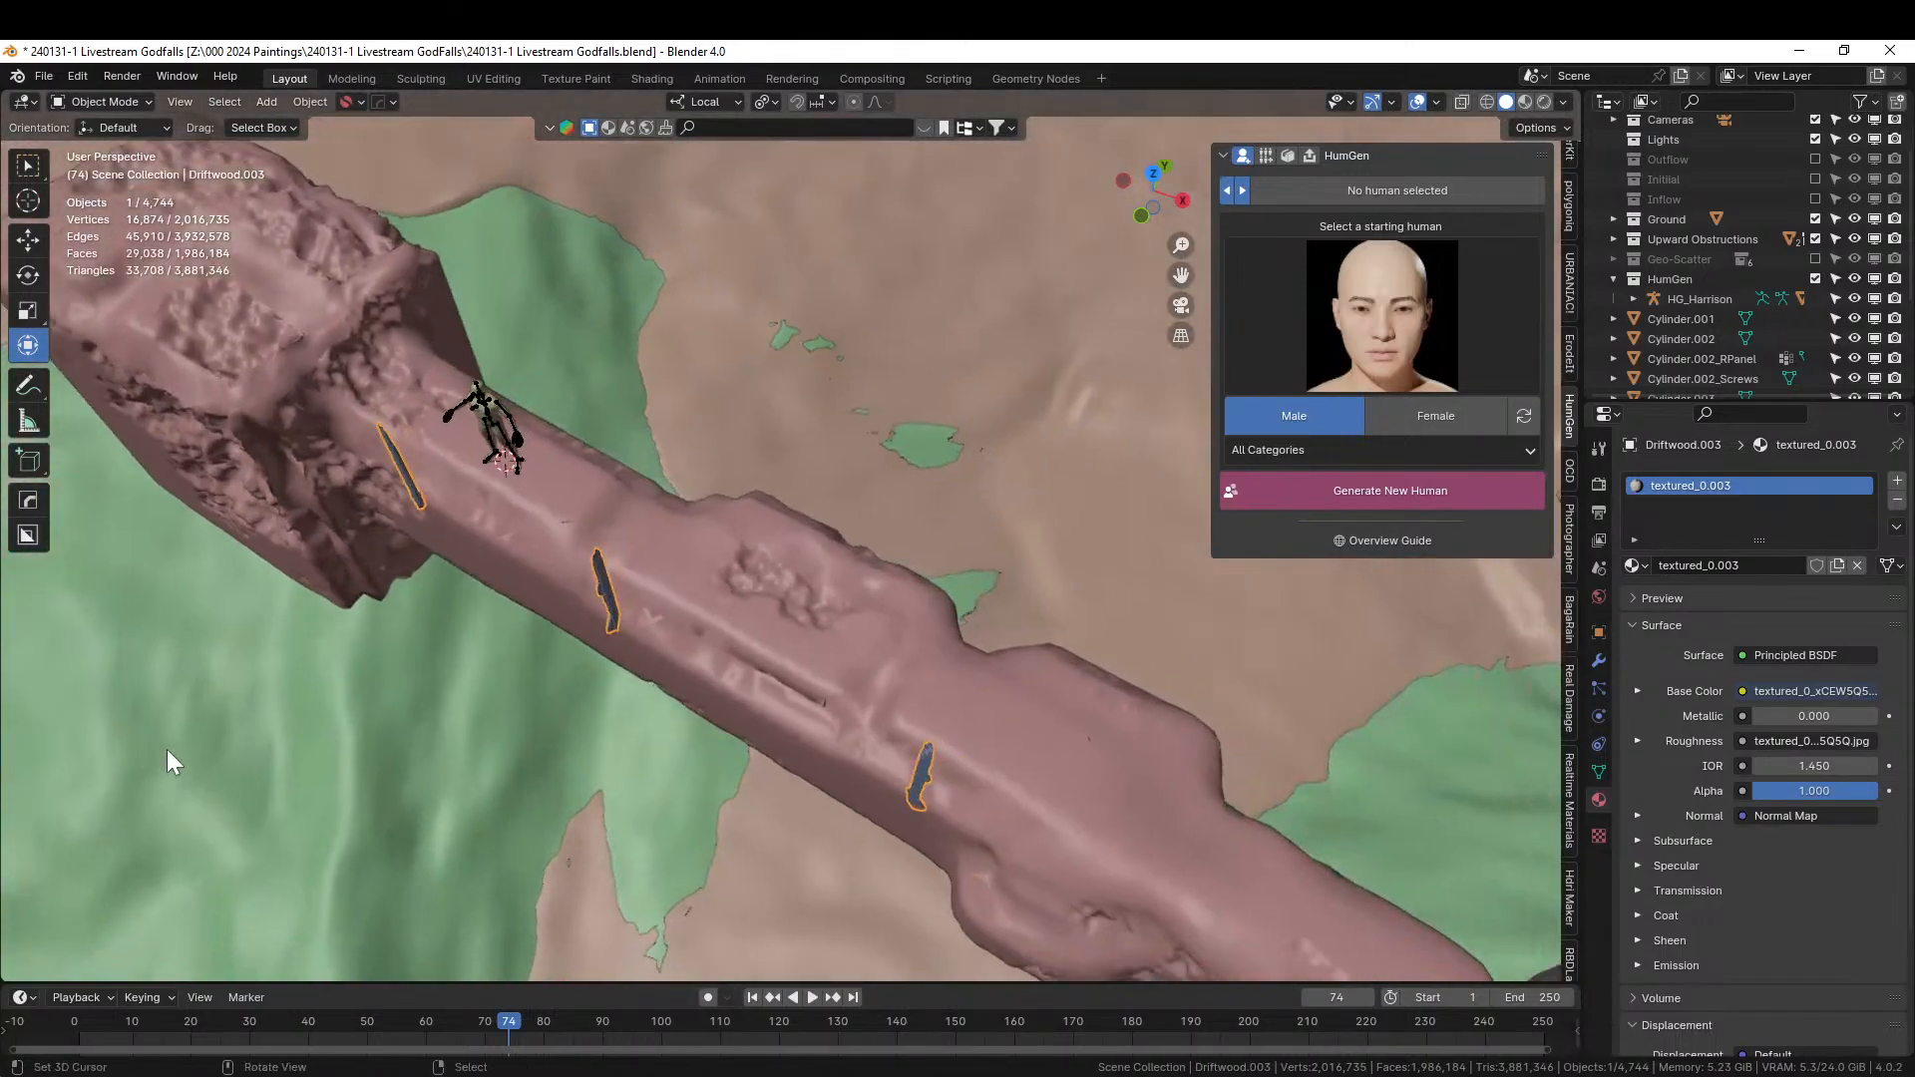
pyautogui.moveTo(294, 622); pyautogui.dragTo(575, 760, button='middle')
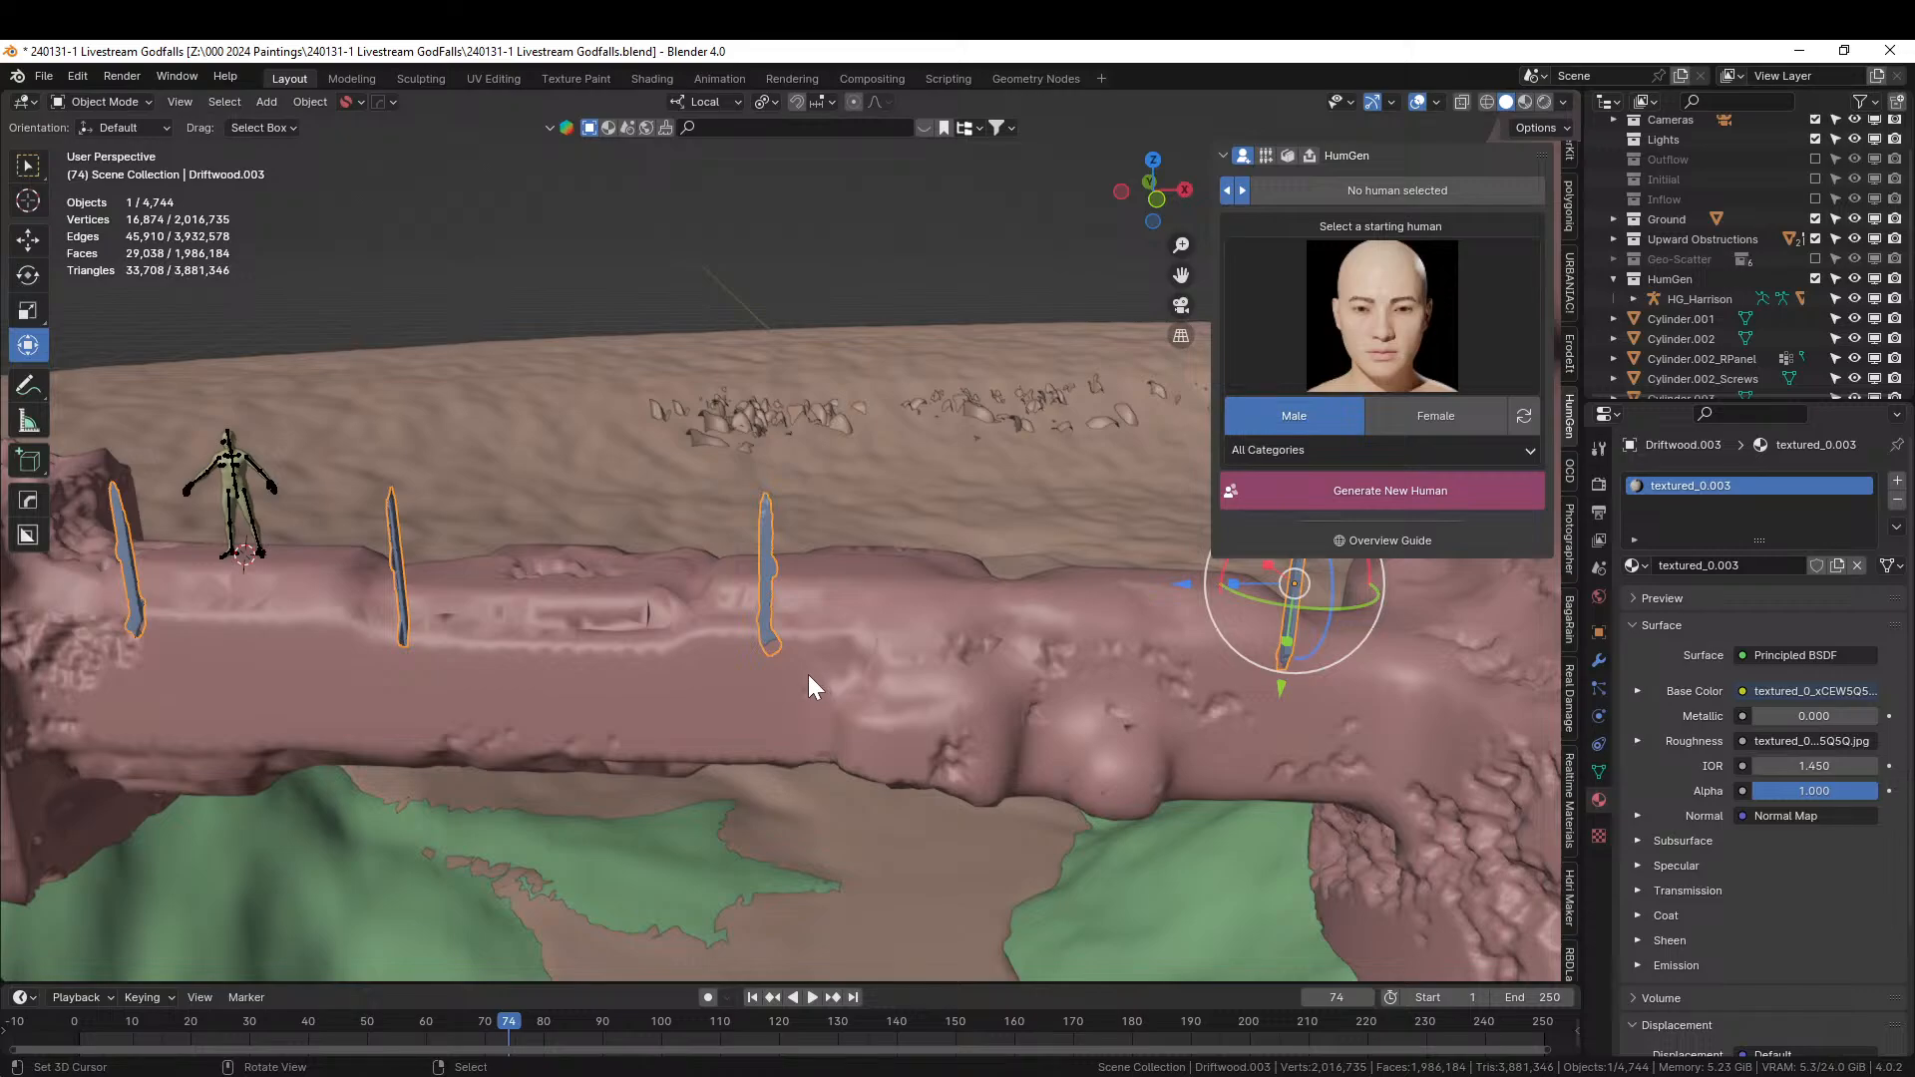
# Try to set the joined driftwood's origin to its geometry and join the selection once more.
pyautogui.click(309, 101)
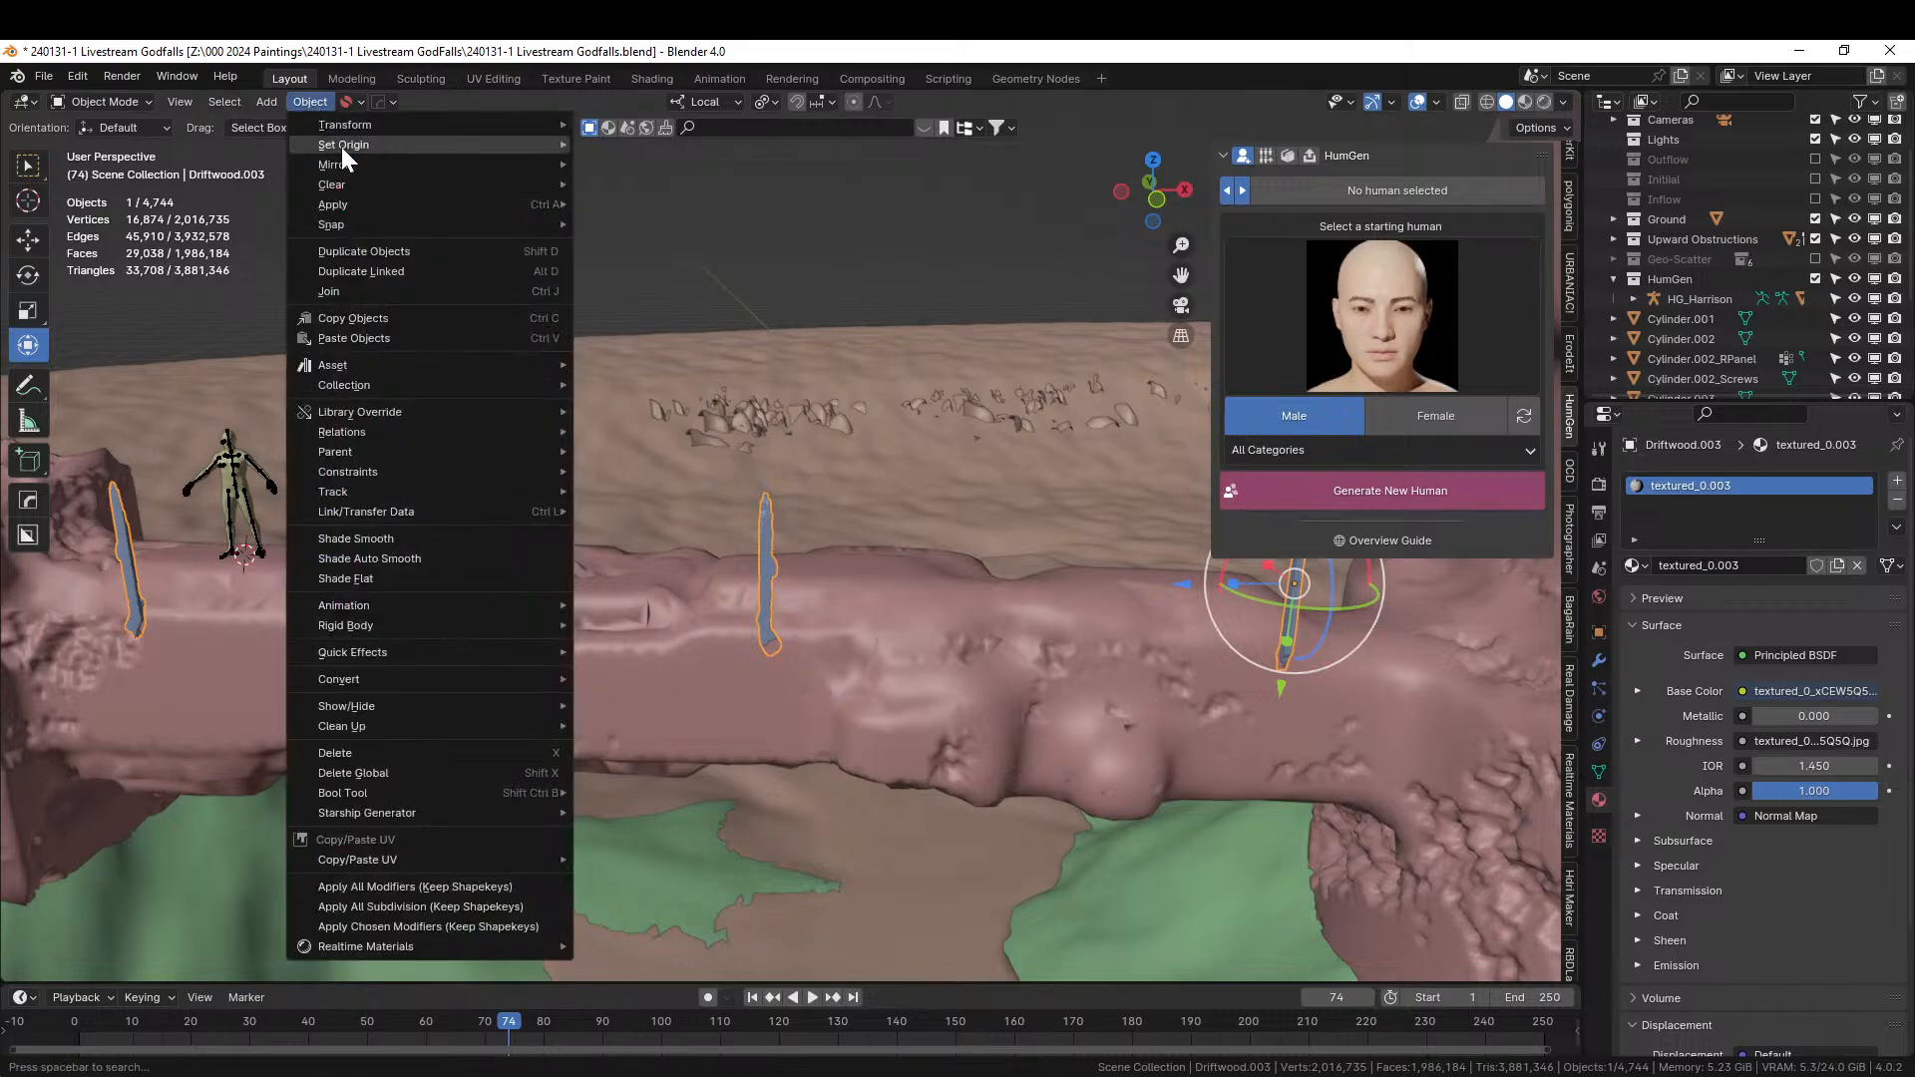
pyautogui.moveTo(341, 147)
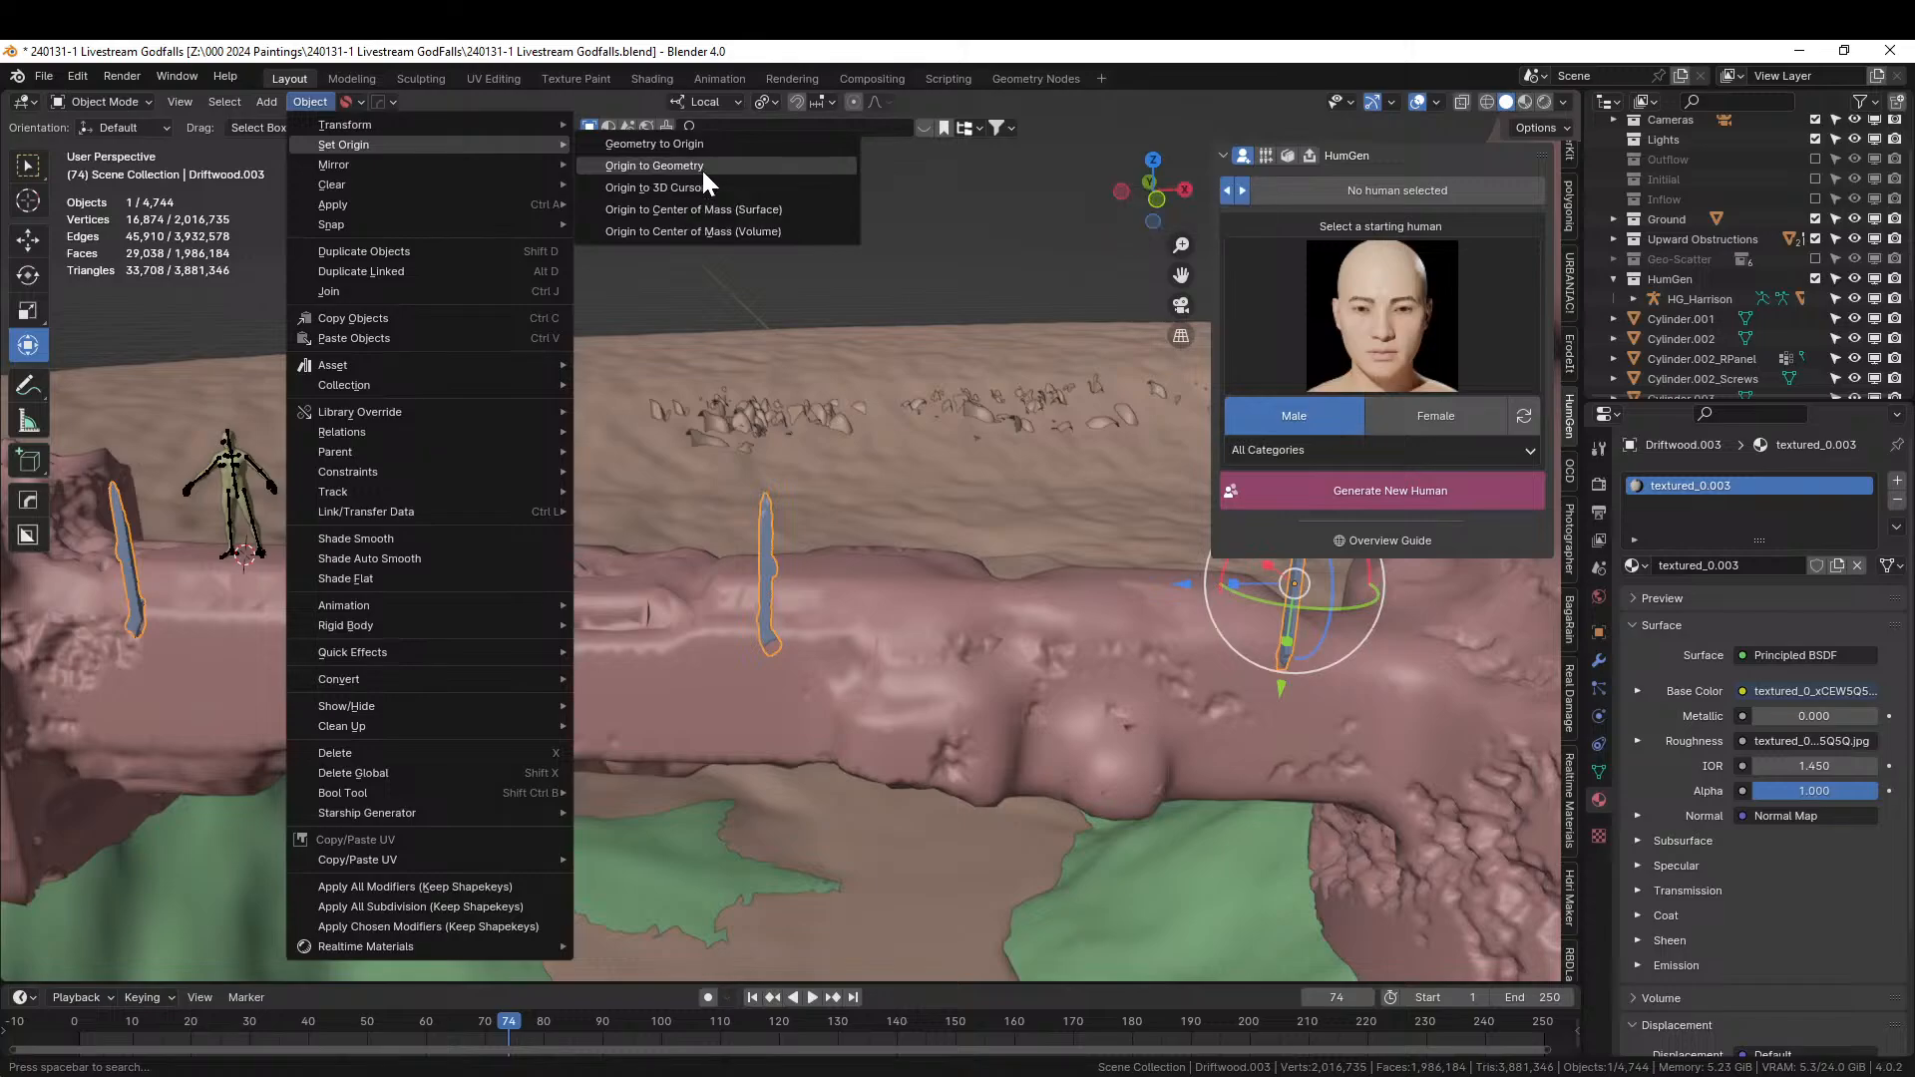
pyautogui.click(702, 167)
pyautogui.moveTo(702, 272); pyautogui.dragTo(720, 435, button='middle')
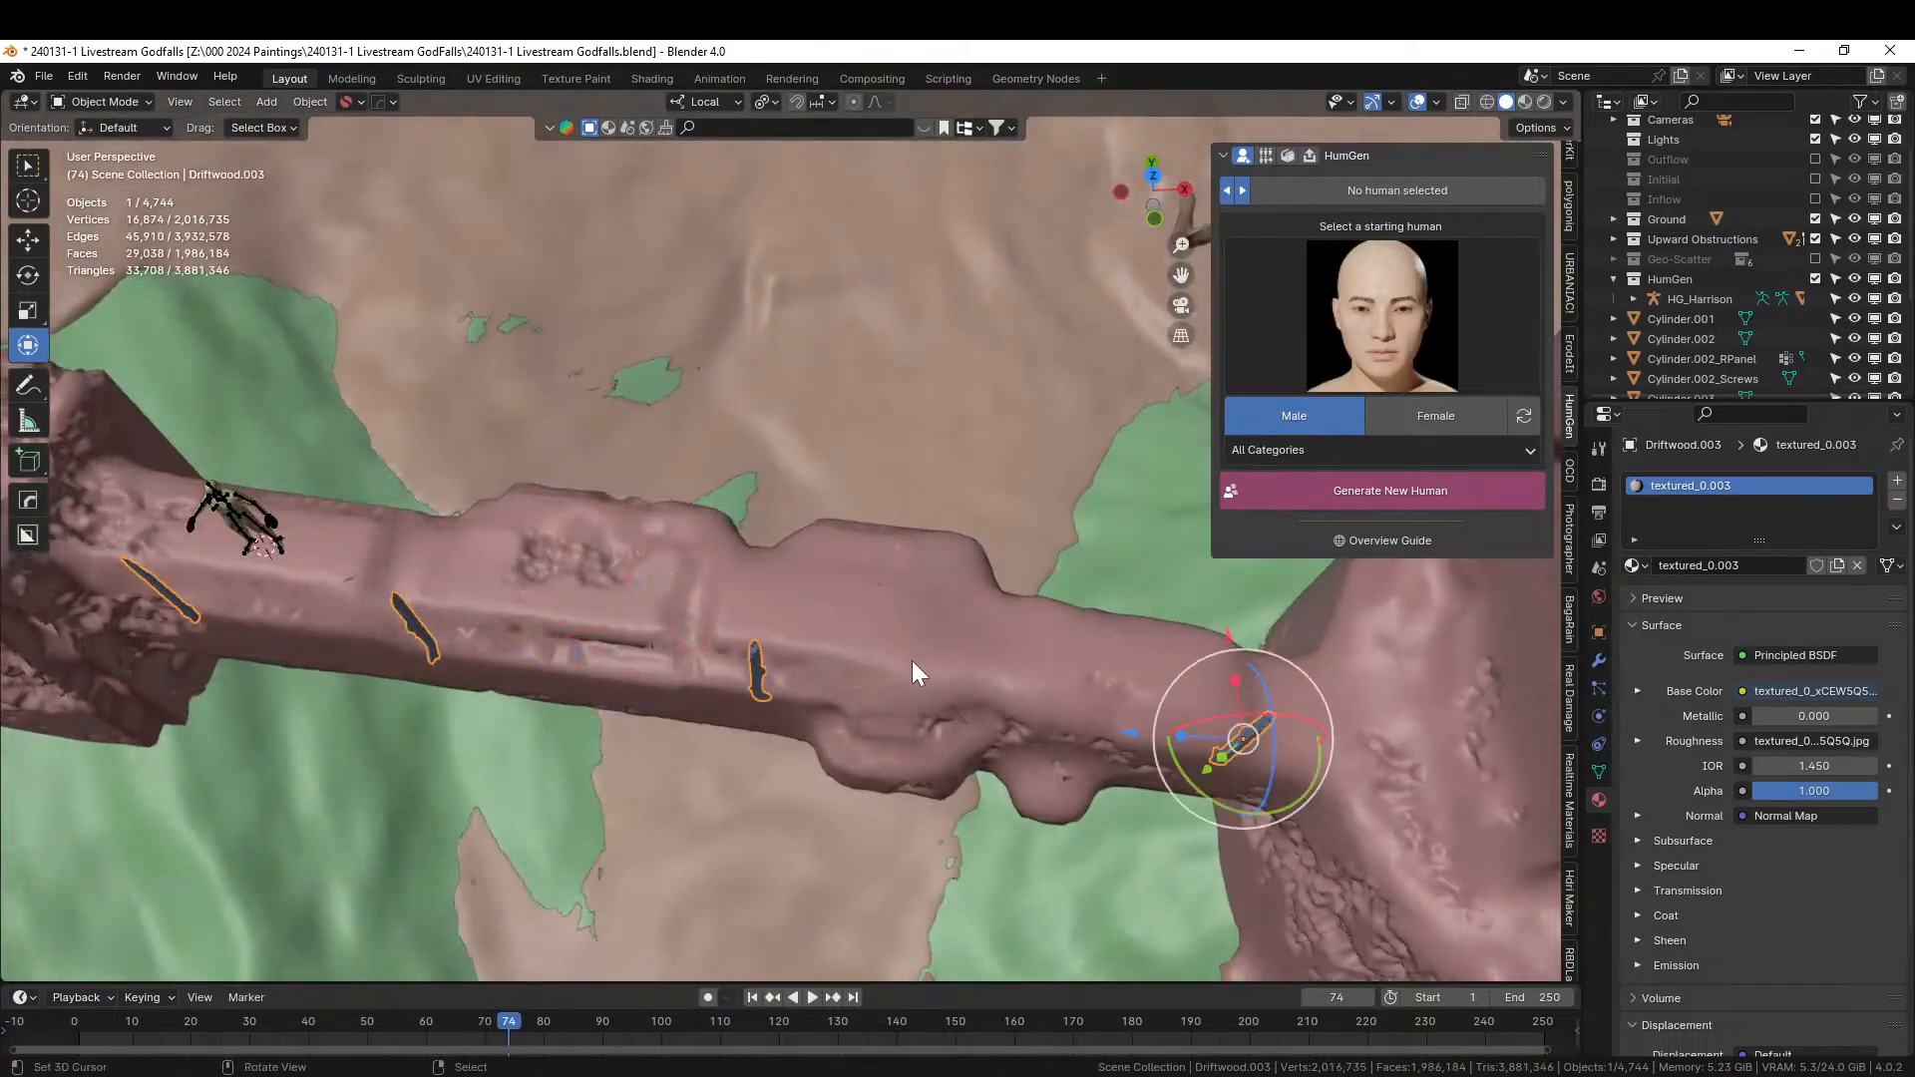
pyautogui.hotkey('ctrl', 'j')
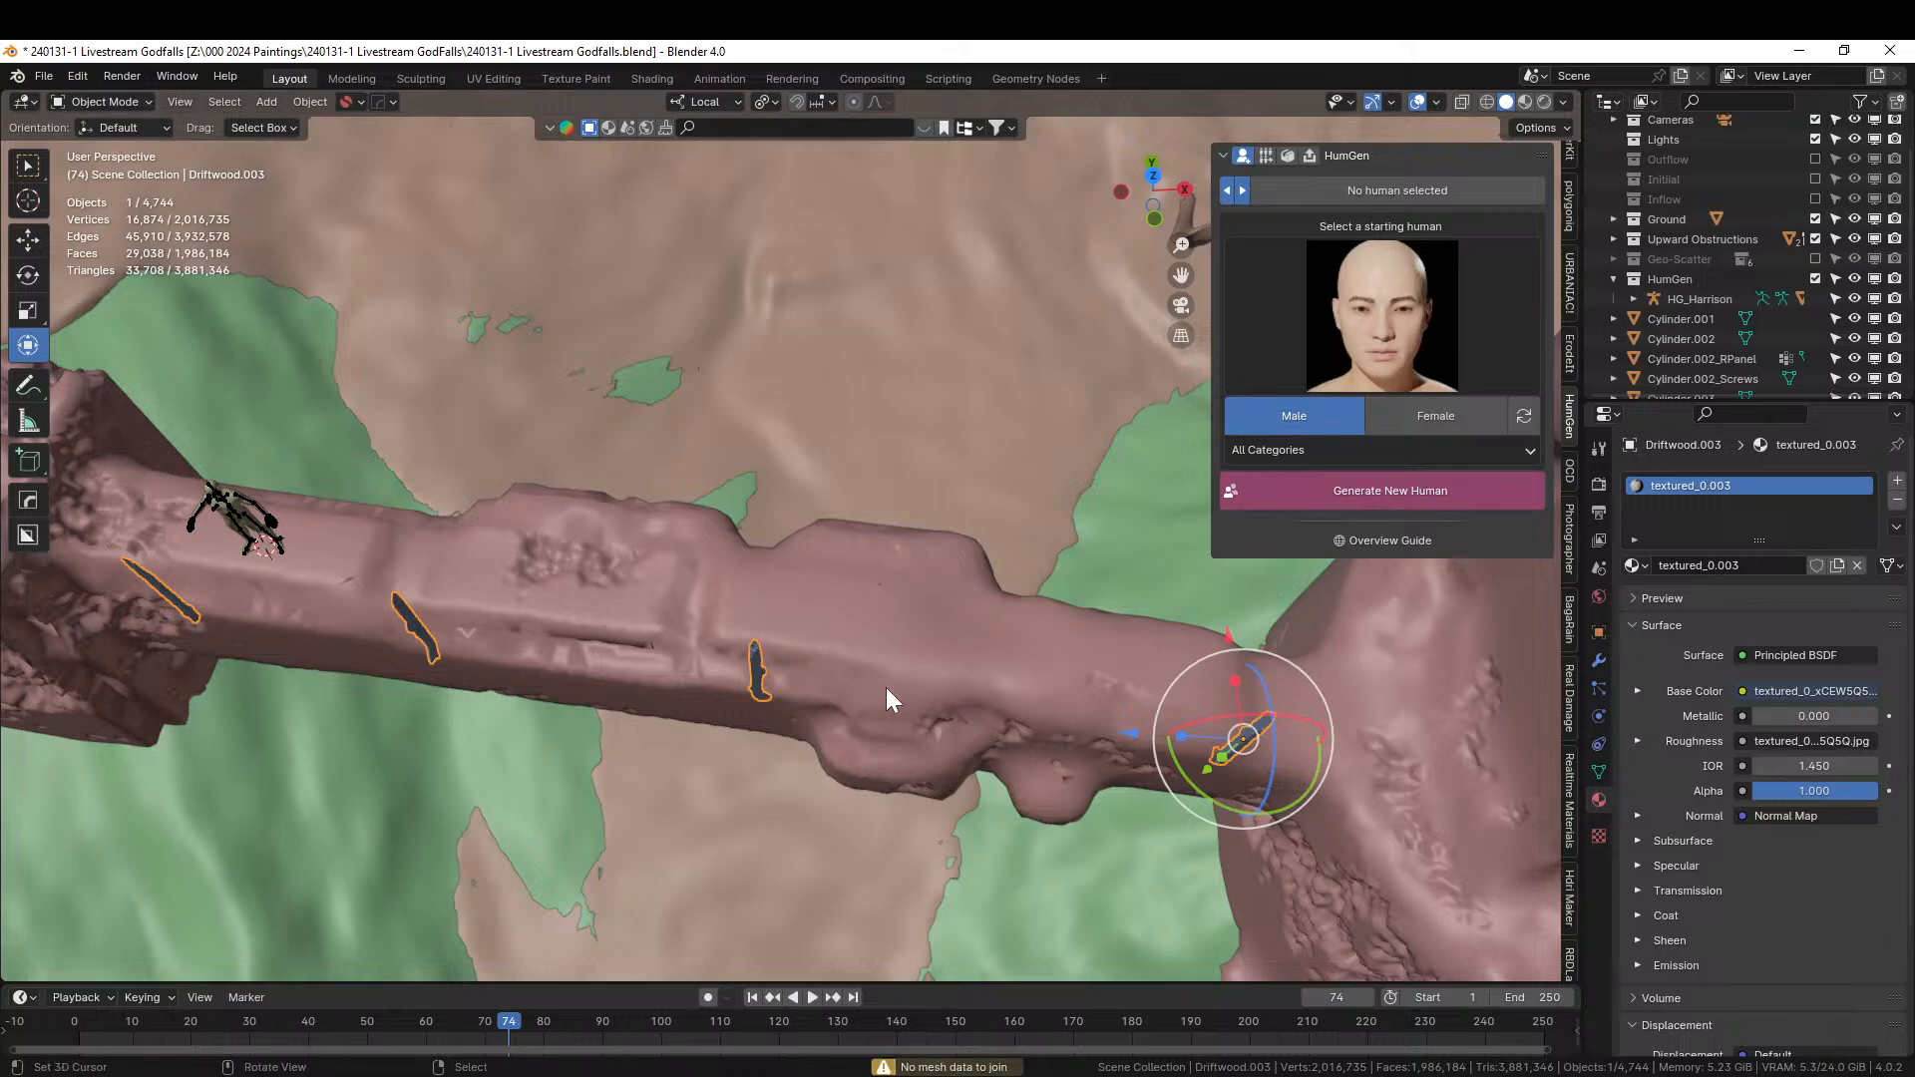
pyautogui.moveTo(784, 679); pyautogui.dragTo(788, 568, button='middle')
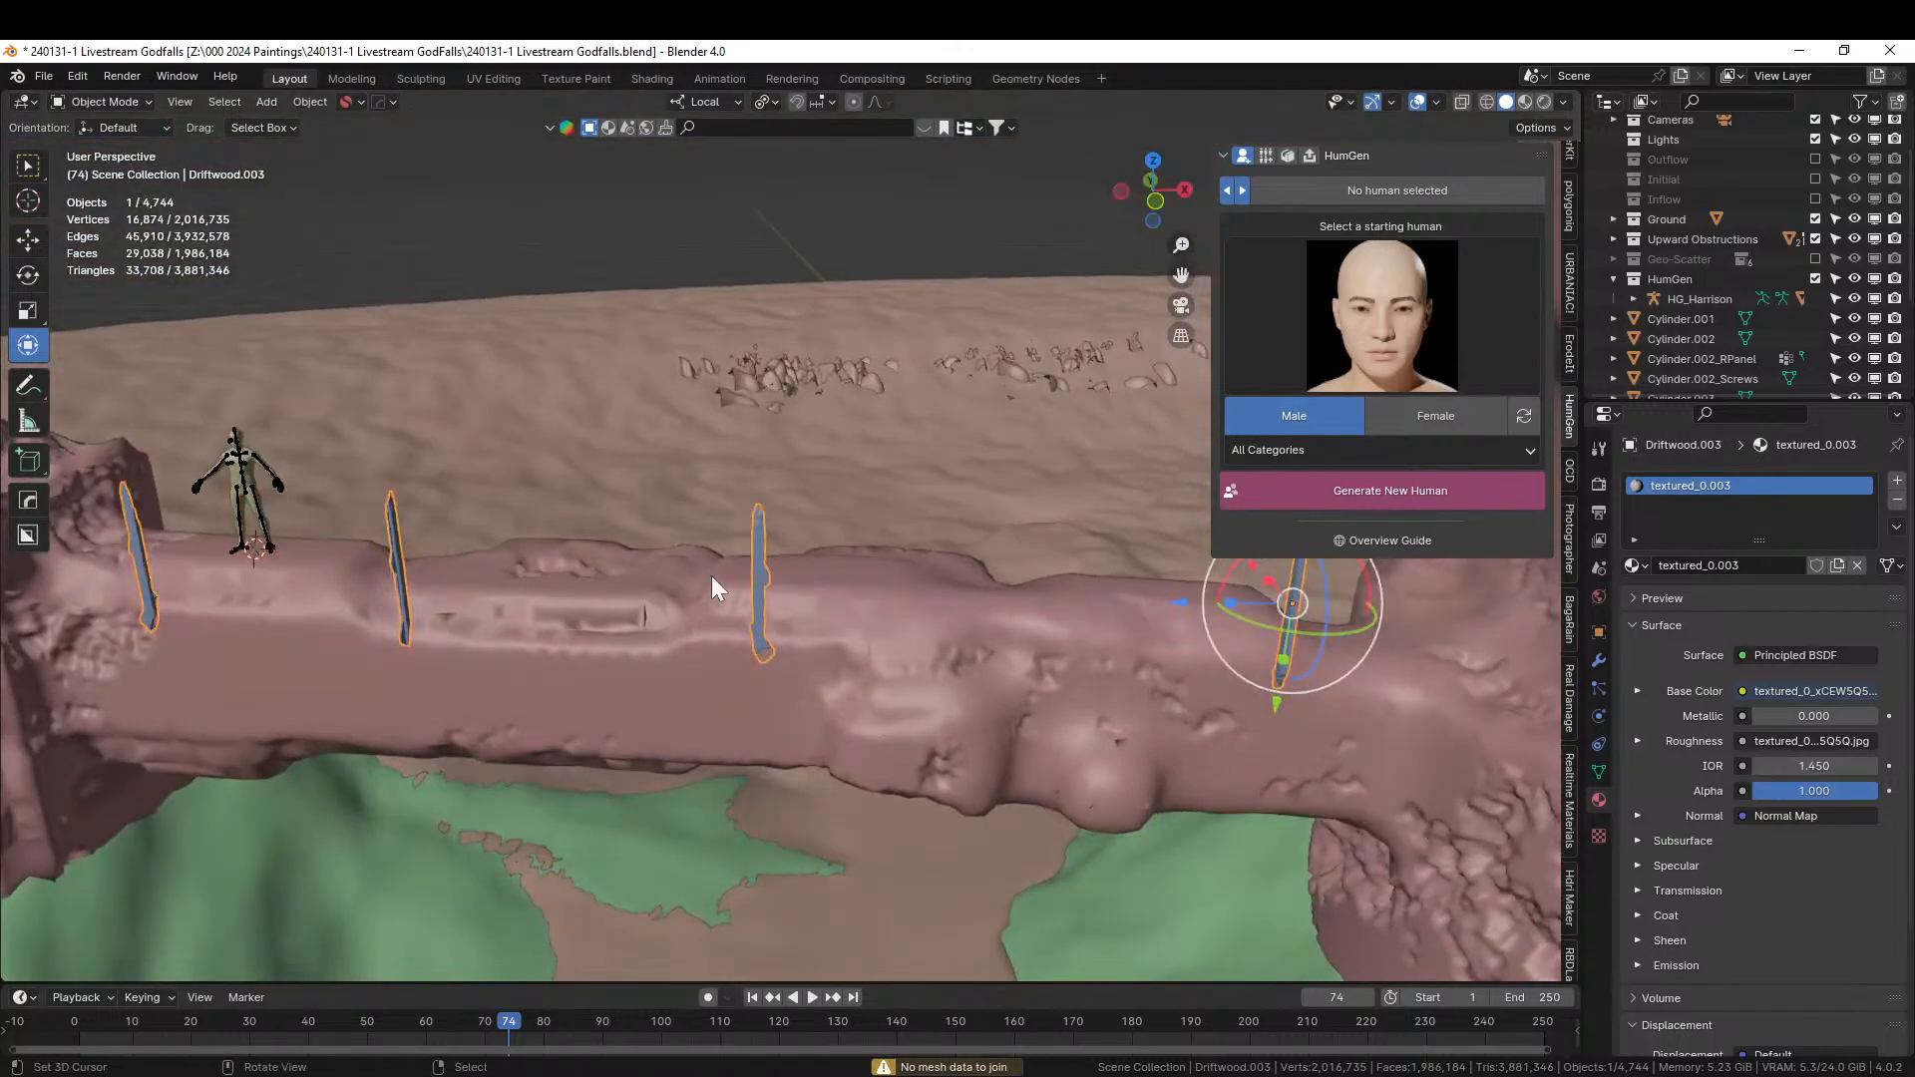
# Check which posts belong to the joined driftwood object by briefly hiding it, and select it again in the scene.
pyautogui.scroll(-4, 1728, 327)
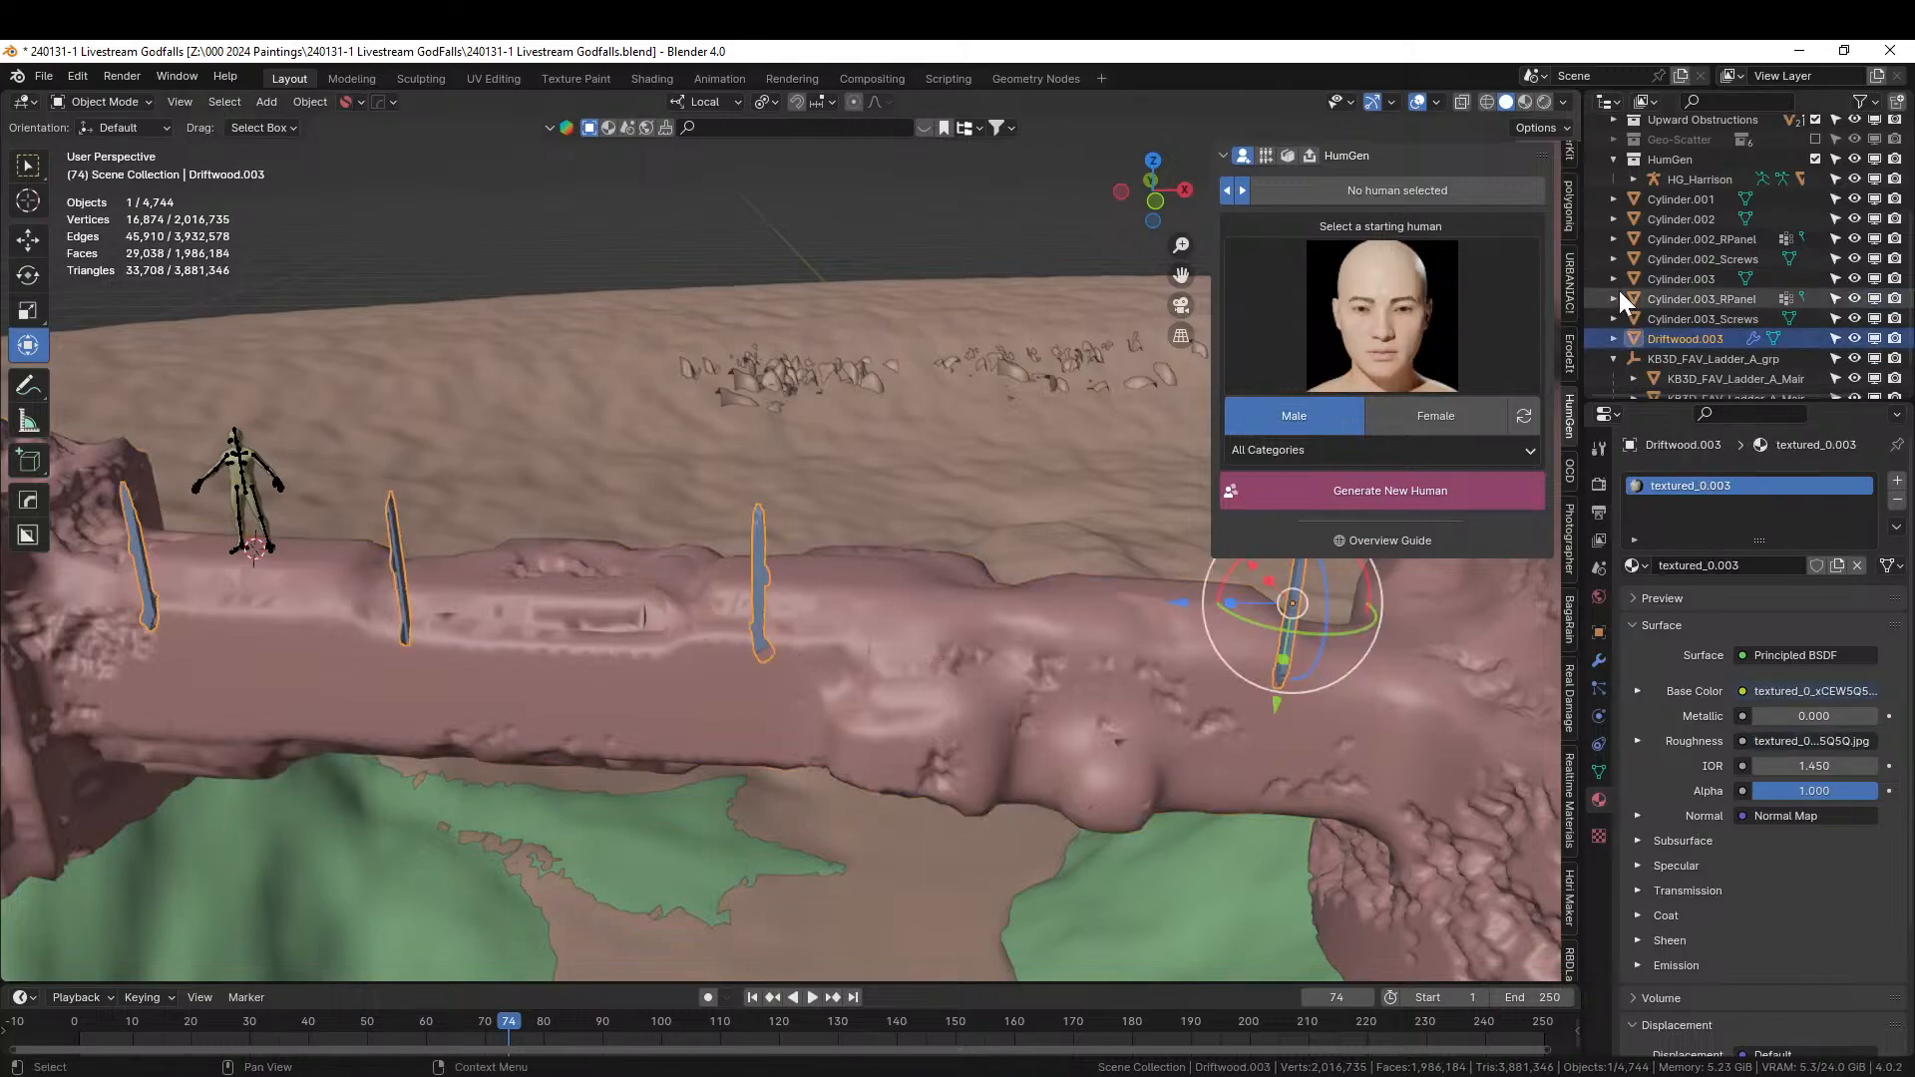
pyautogui.click(1854, 338)
pyautogui.click(1855, 339)
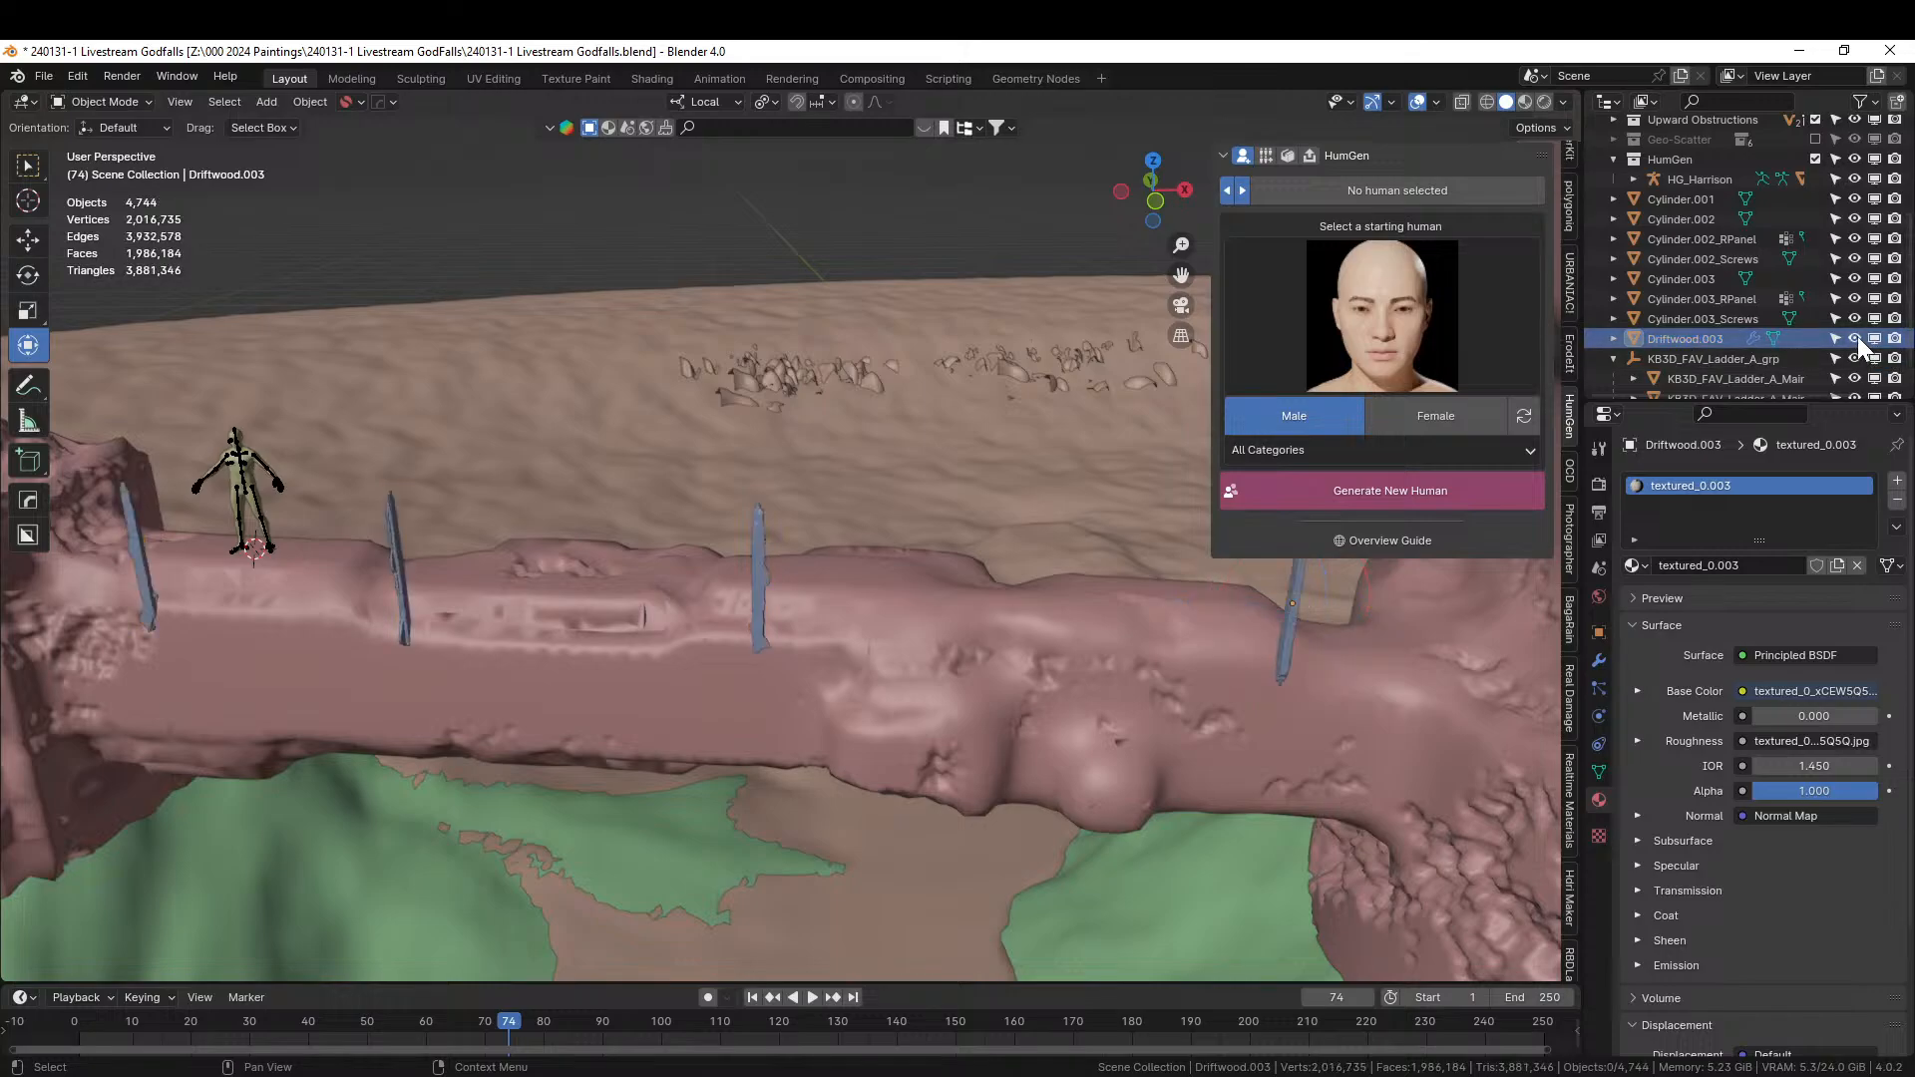
pyautogui.click(399, 523)
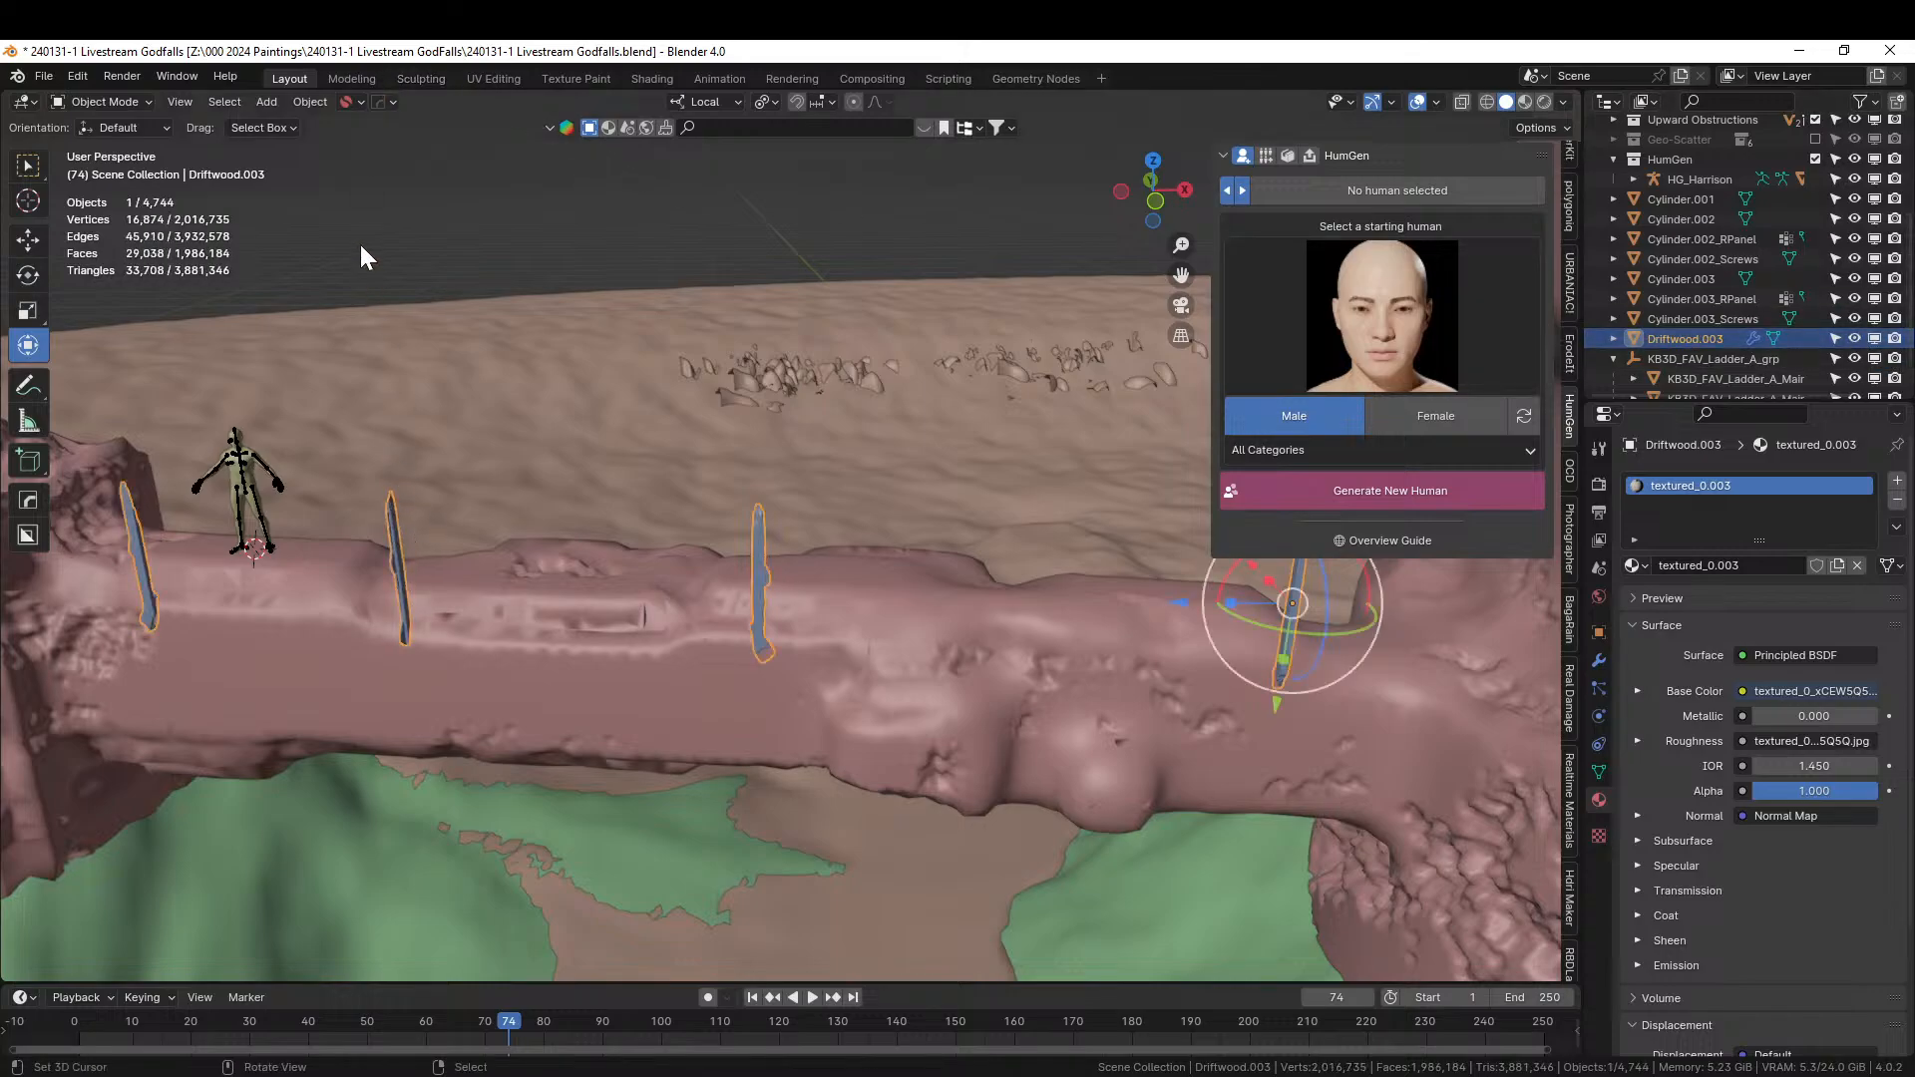
# Try setting the joined driftwood's origin to its geometry and undo that change.
pyautogui.click(314, 100)
pyautogui.moveTo(366, 146)
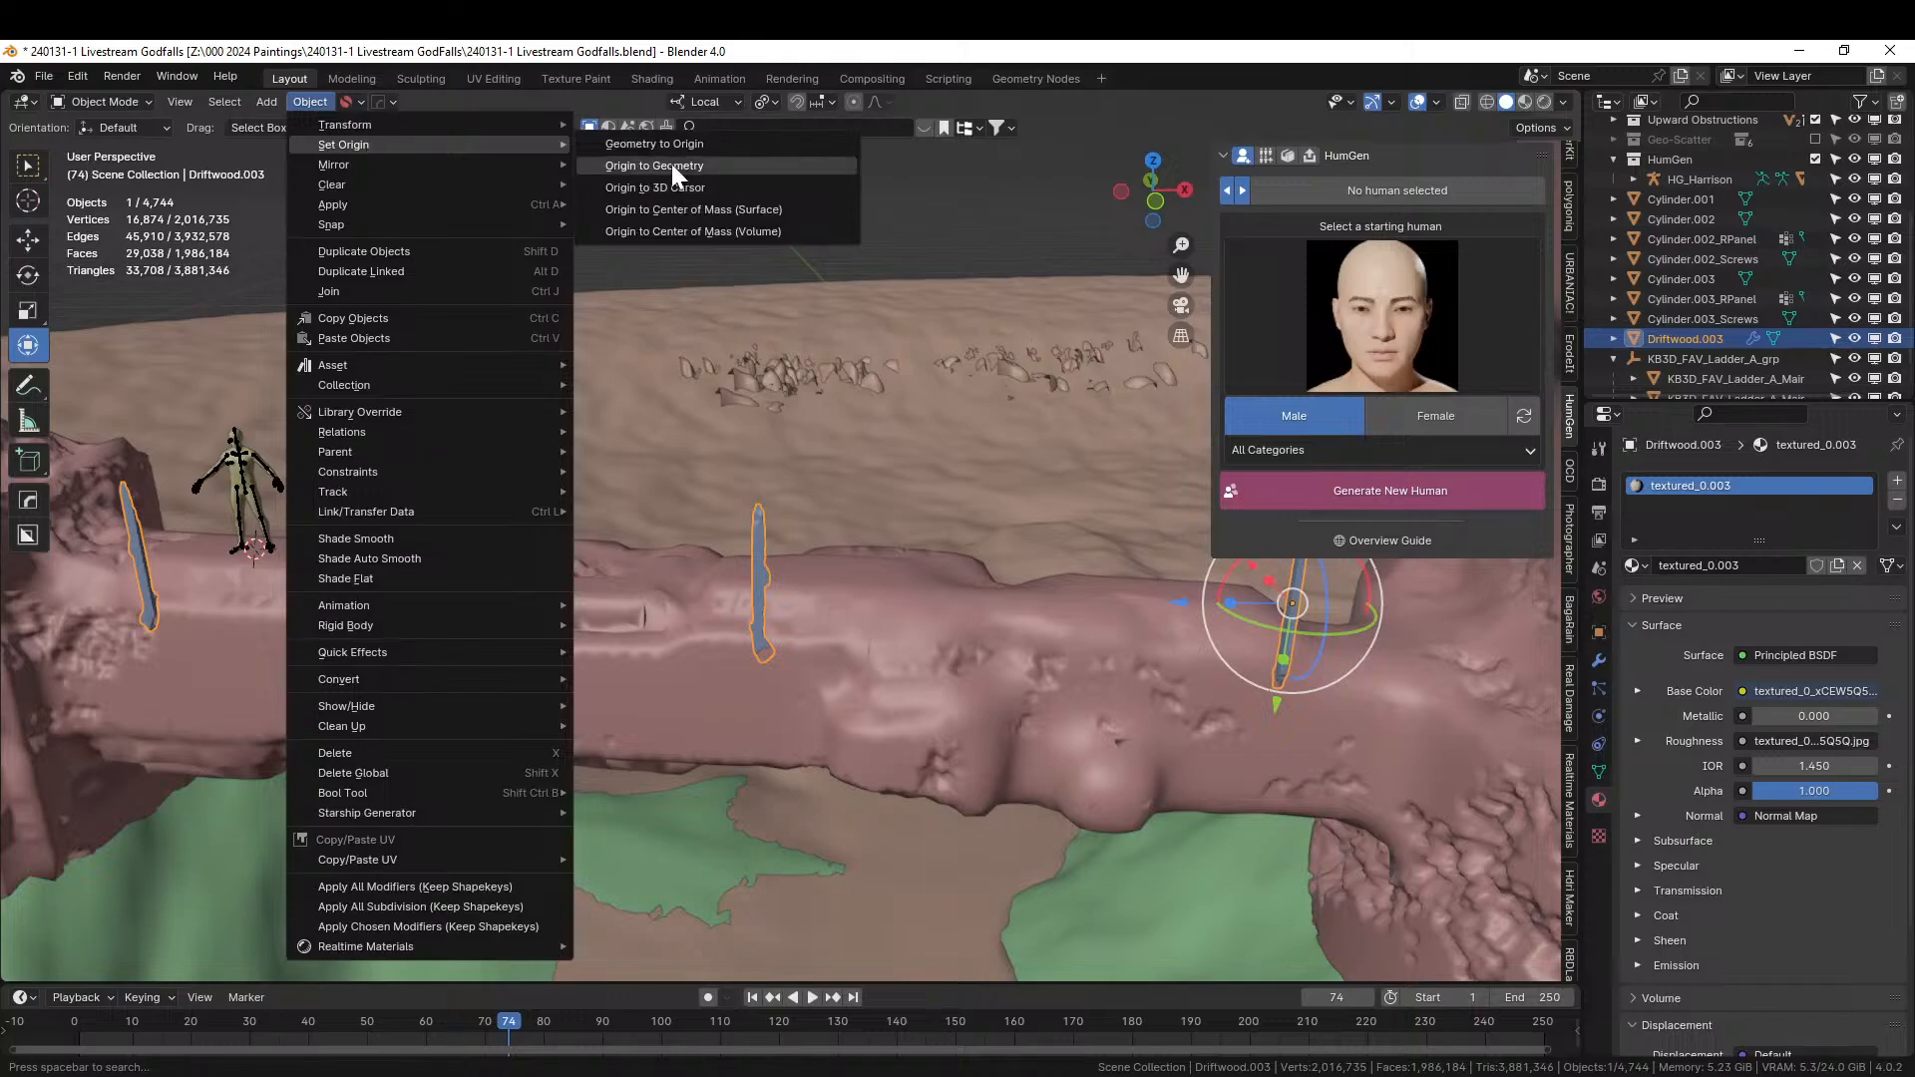
pyautogui.click(709, 168)
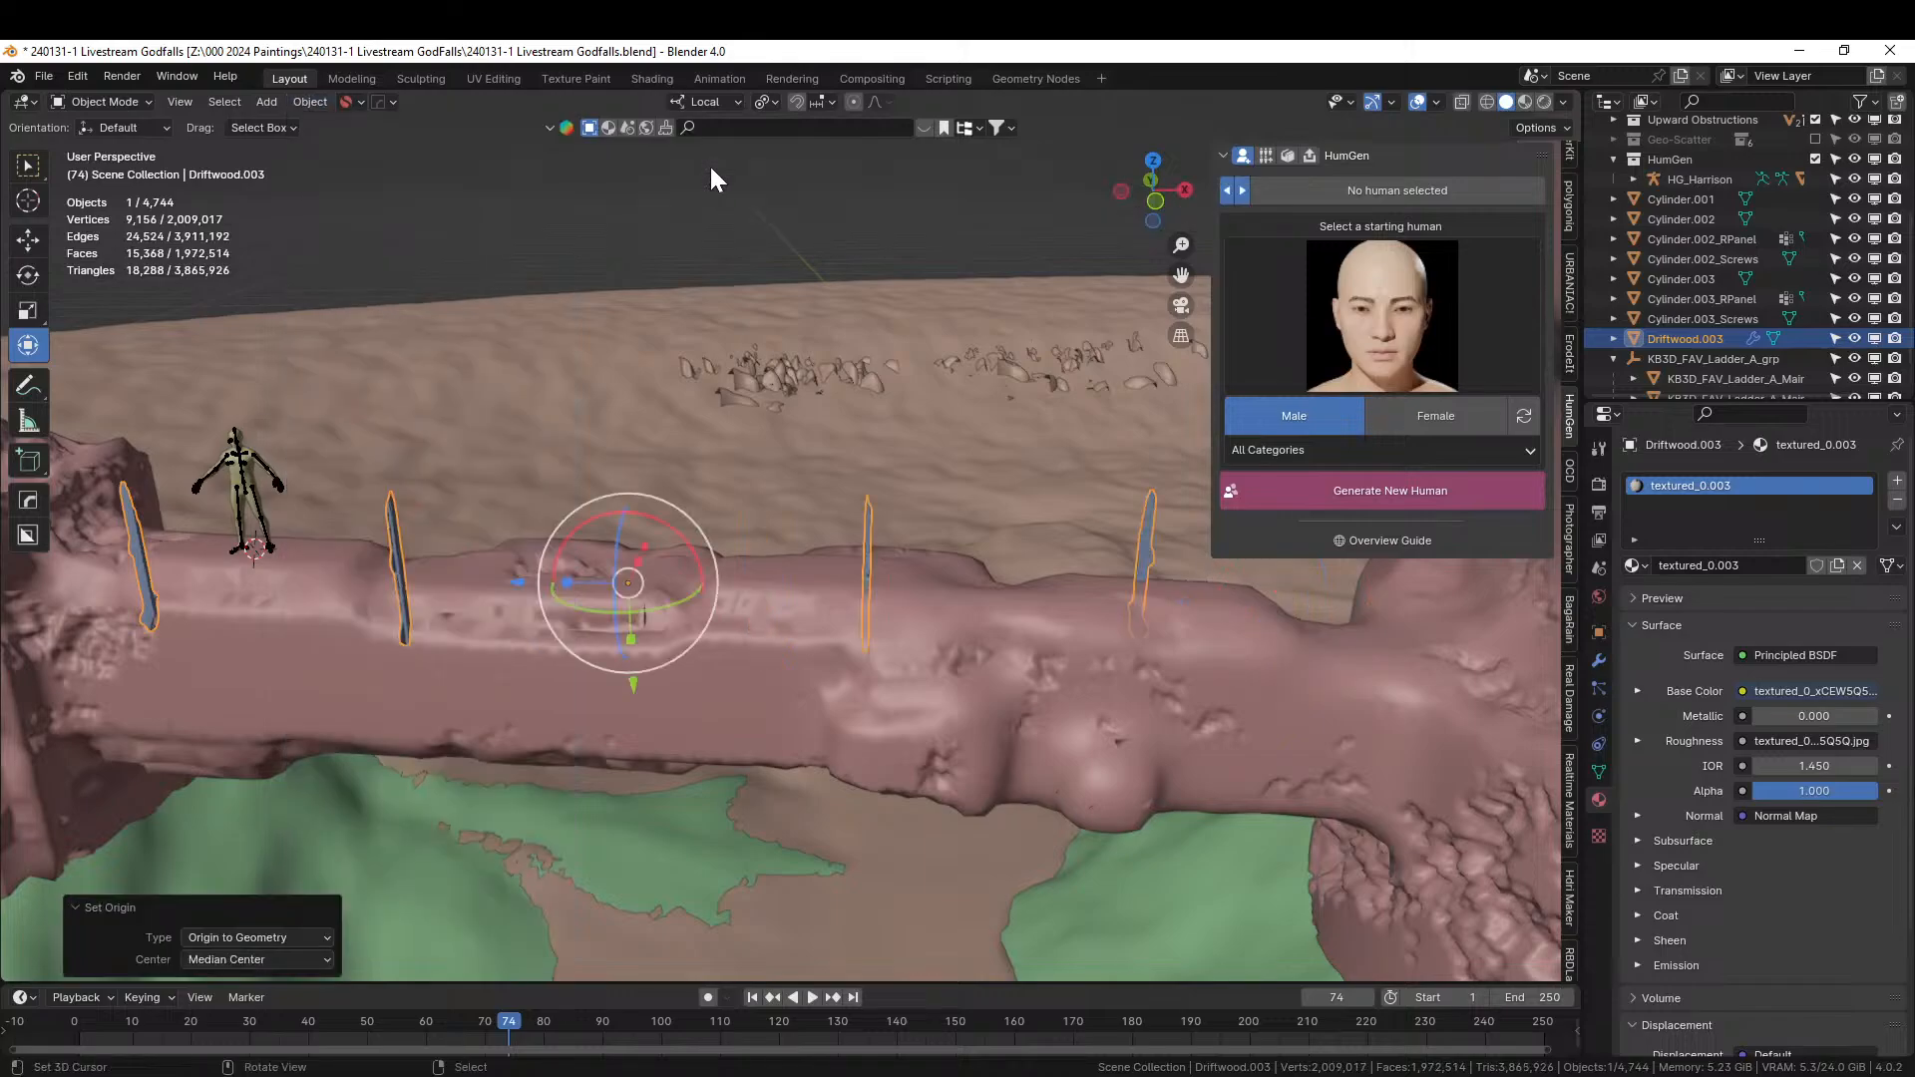
pyautogui.hotkey('ctrl', 'z')
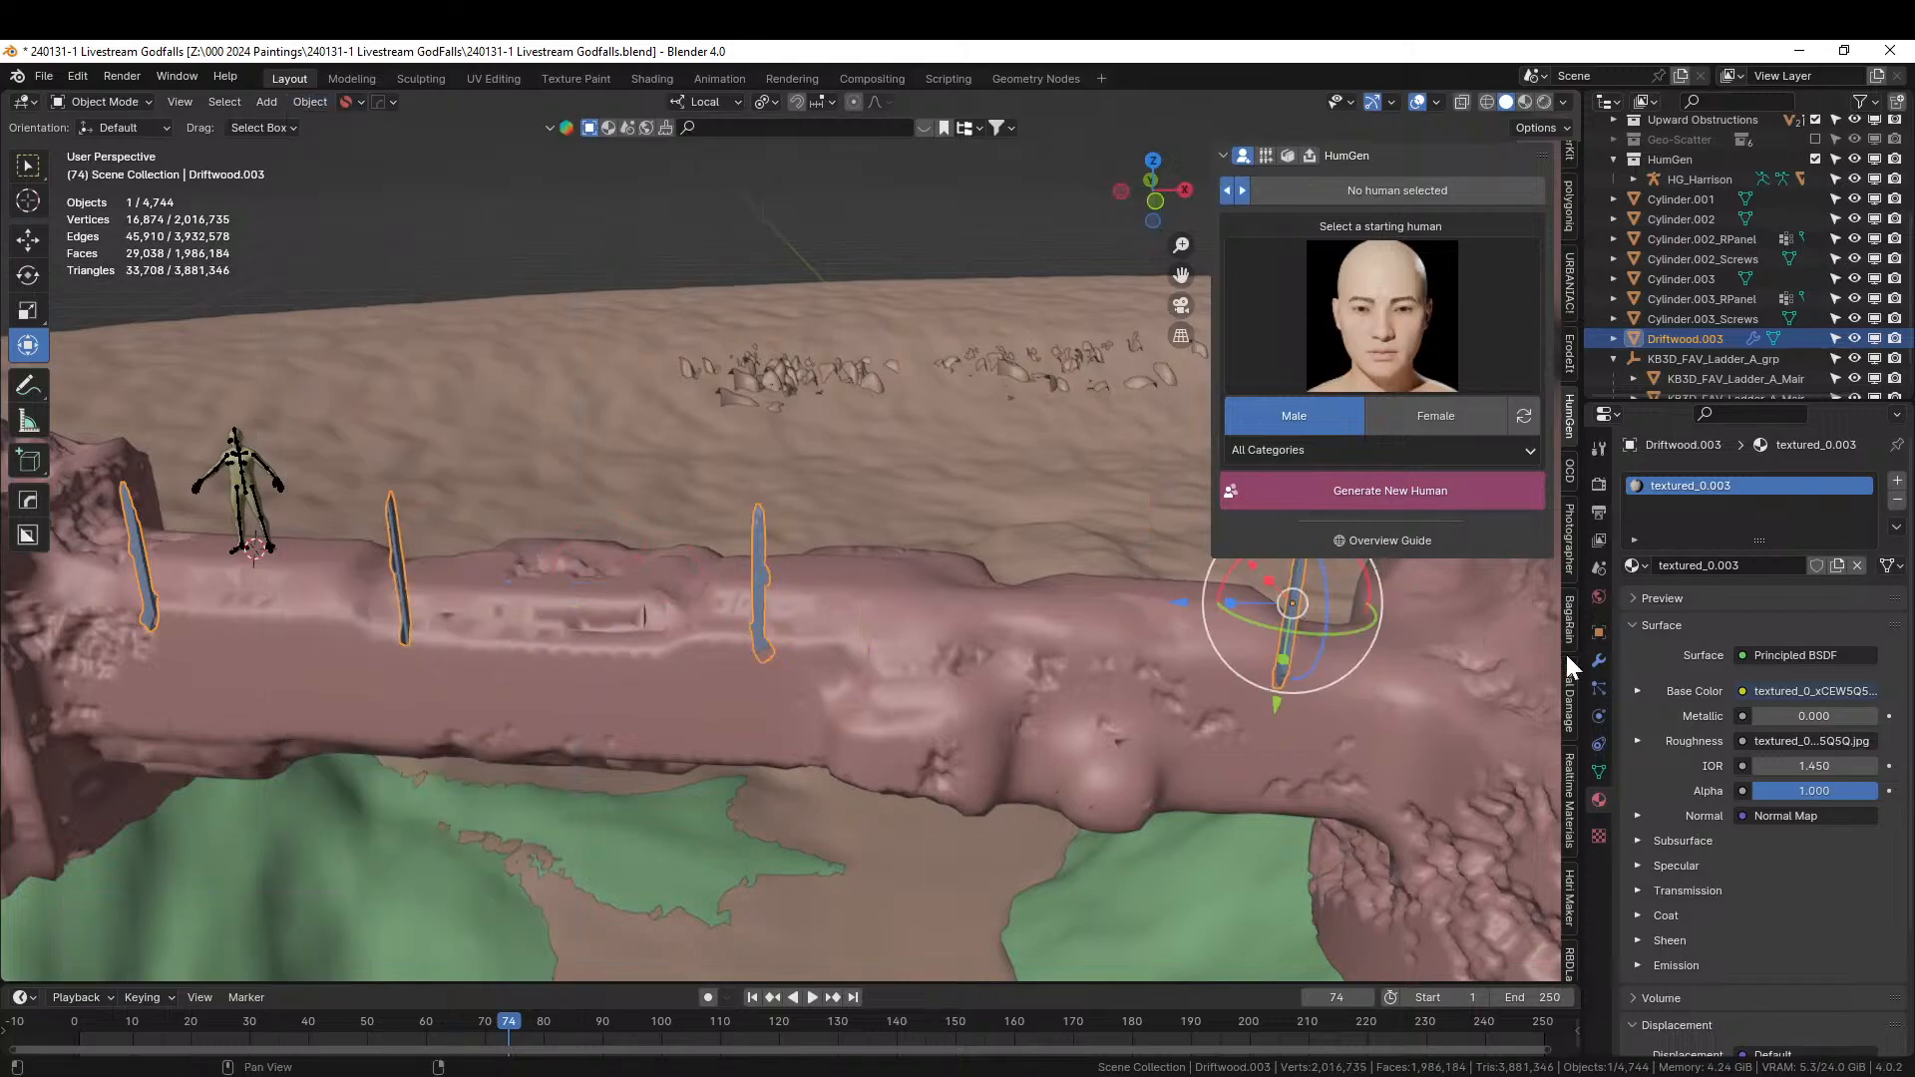
# Apply all transforms to the joined driftwood and set its origin to its geometry.
pyautogui.click(1599, 632)
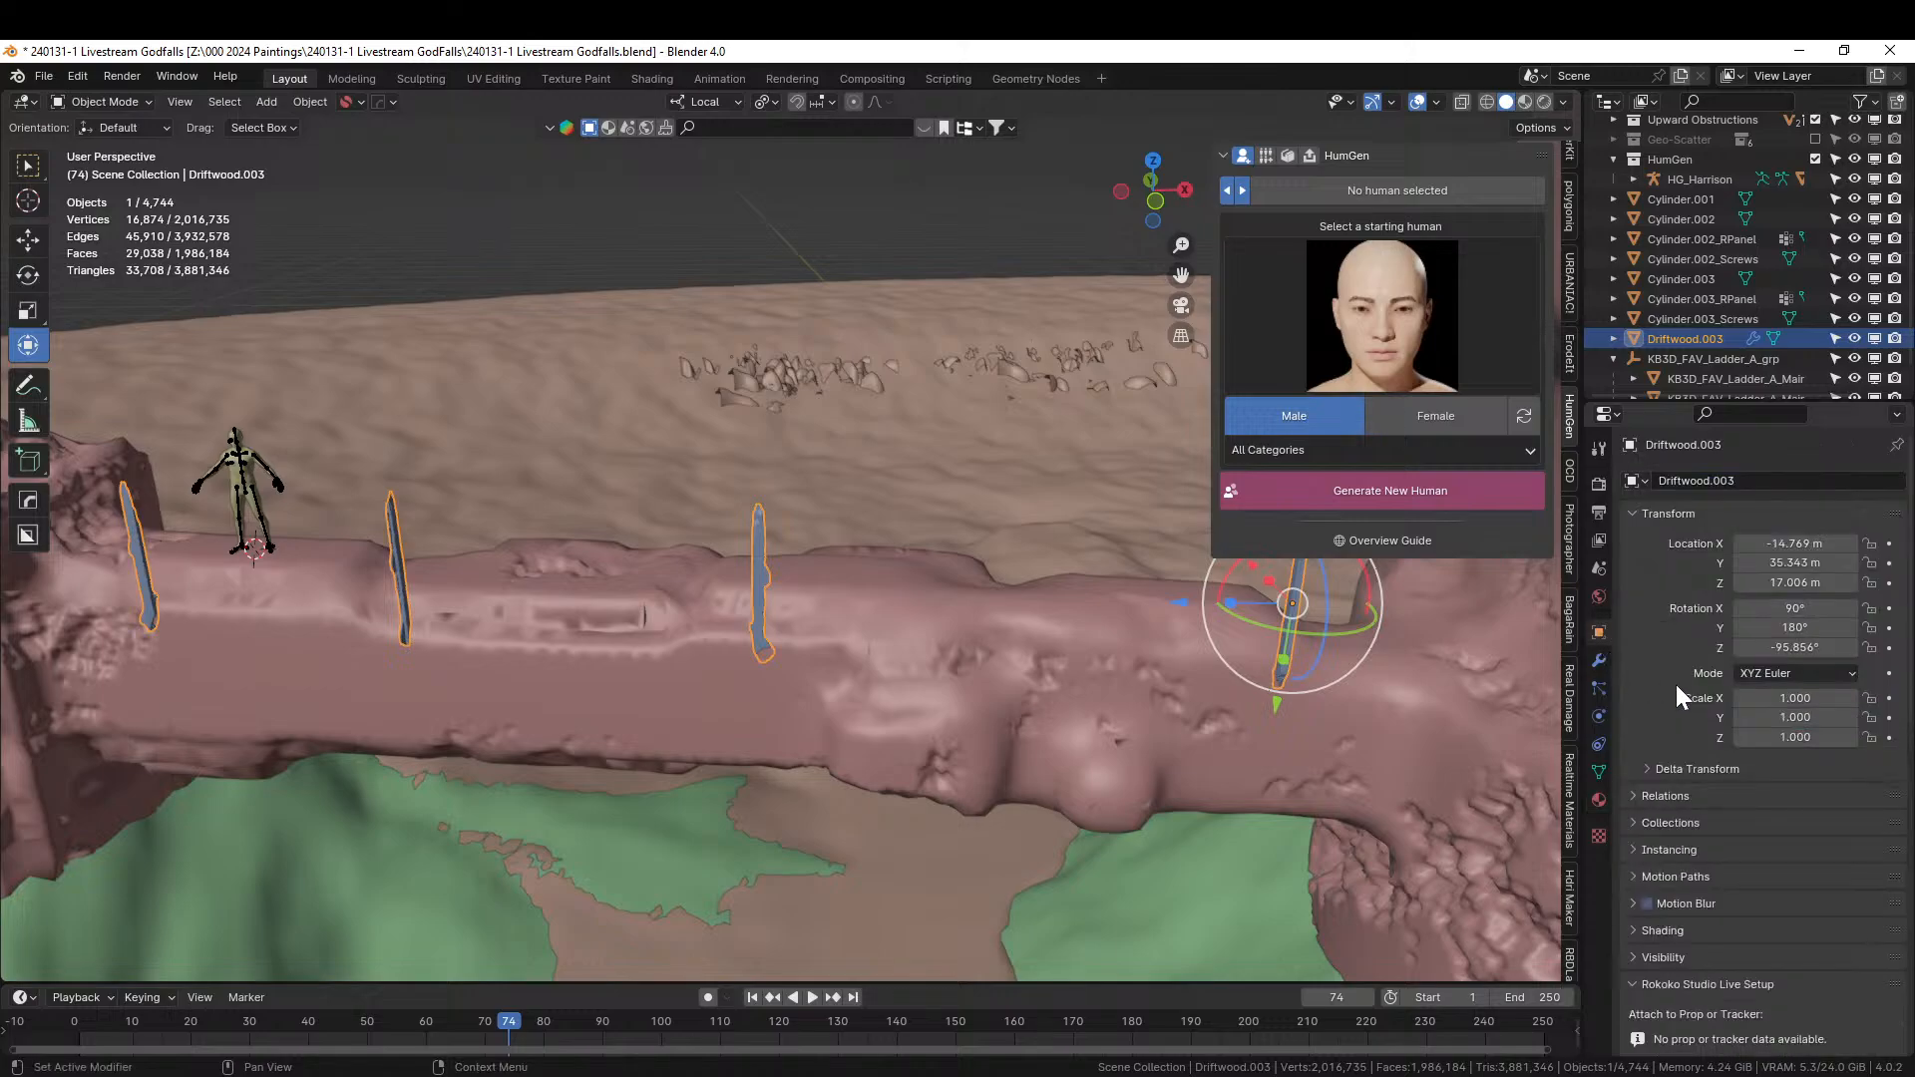
pyautogui.hotkey('ctrl', 'a')
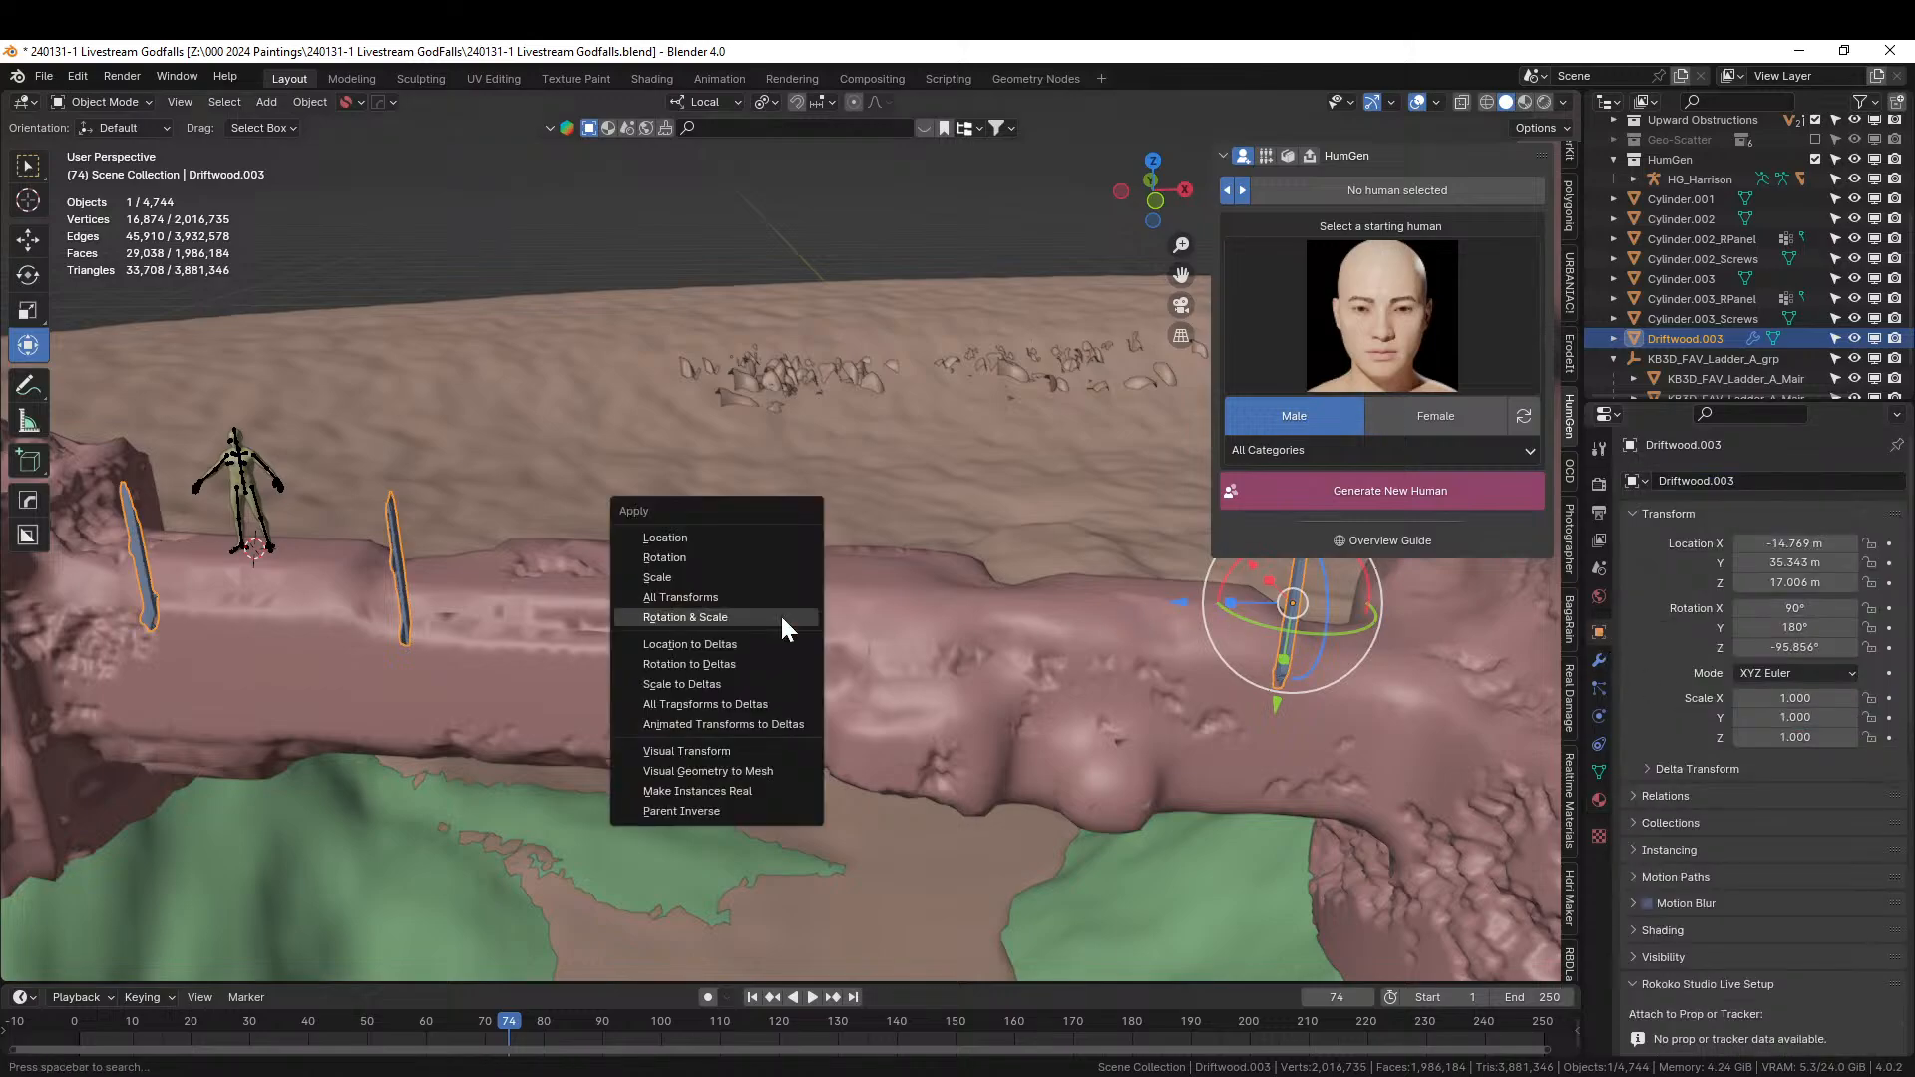
pyautogui.click(716, 600)
pyautogui.moveTo(719, 613)
pyautogui.mouseDown(button='middle')
pyautogui.moveTo(727, 760)
pyautogui.moveTo(742, 589)
pyautogui.mouseUp(button='middle')
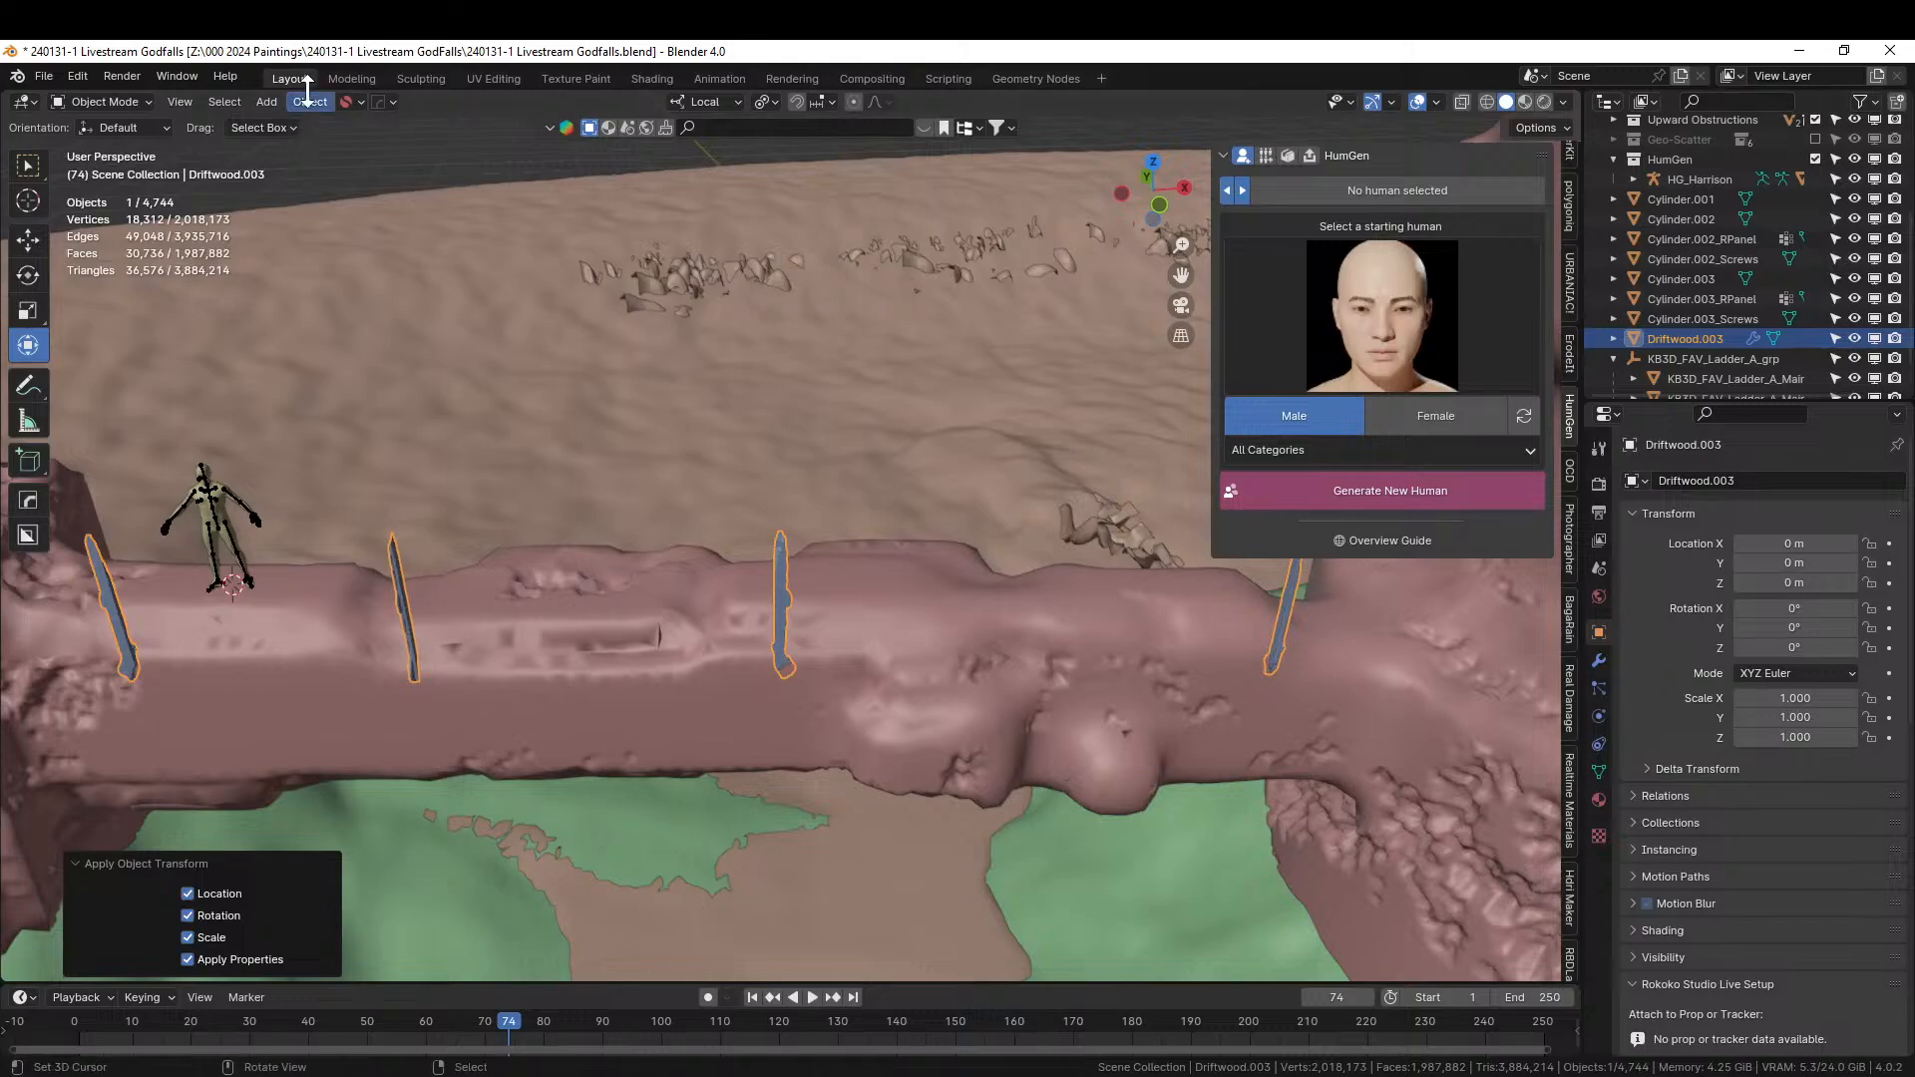
pyautogui.click(310, 101)
pyautogui.moveTo(357, 142)
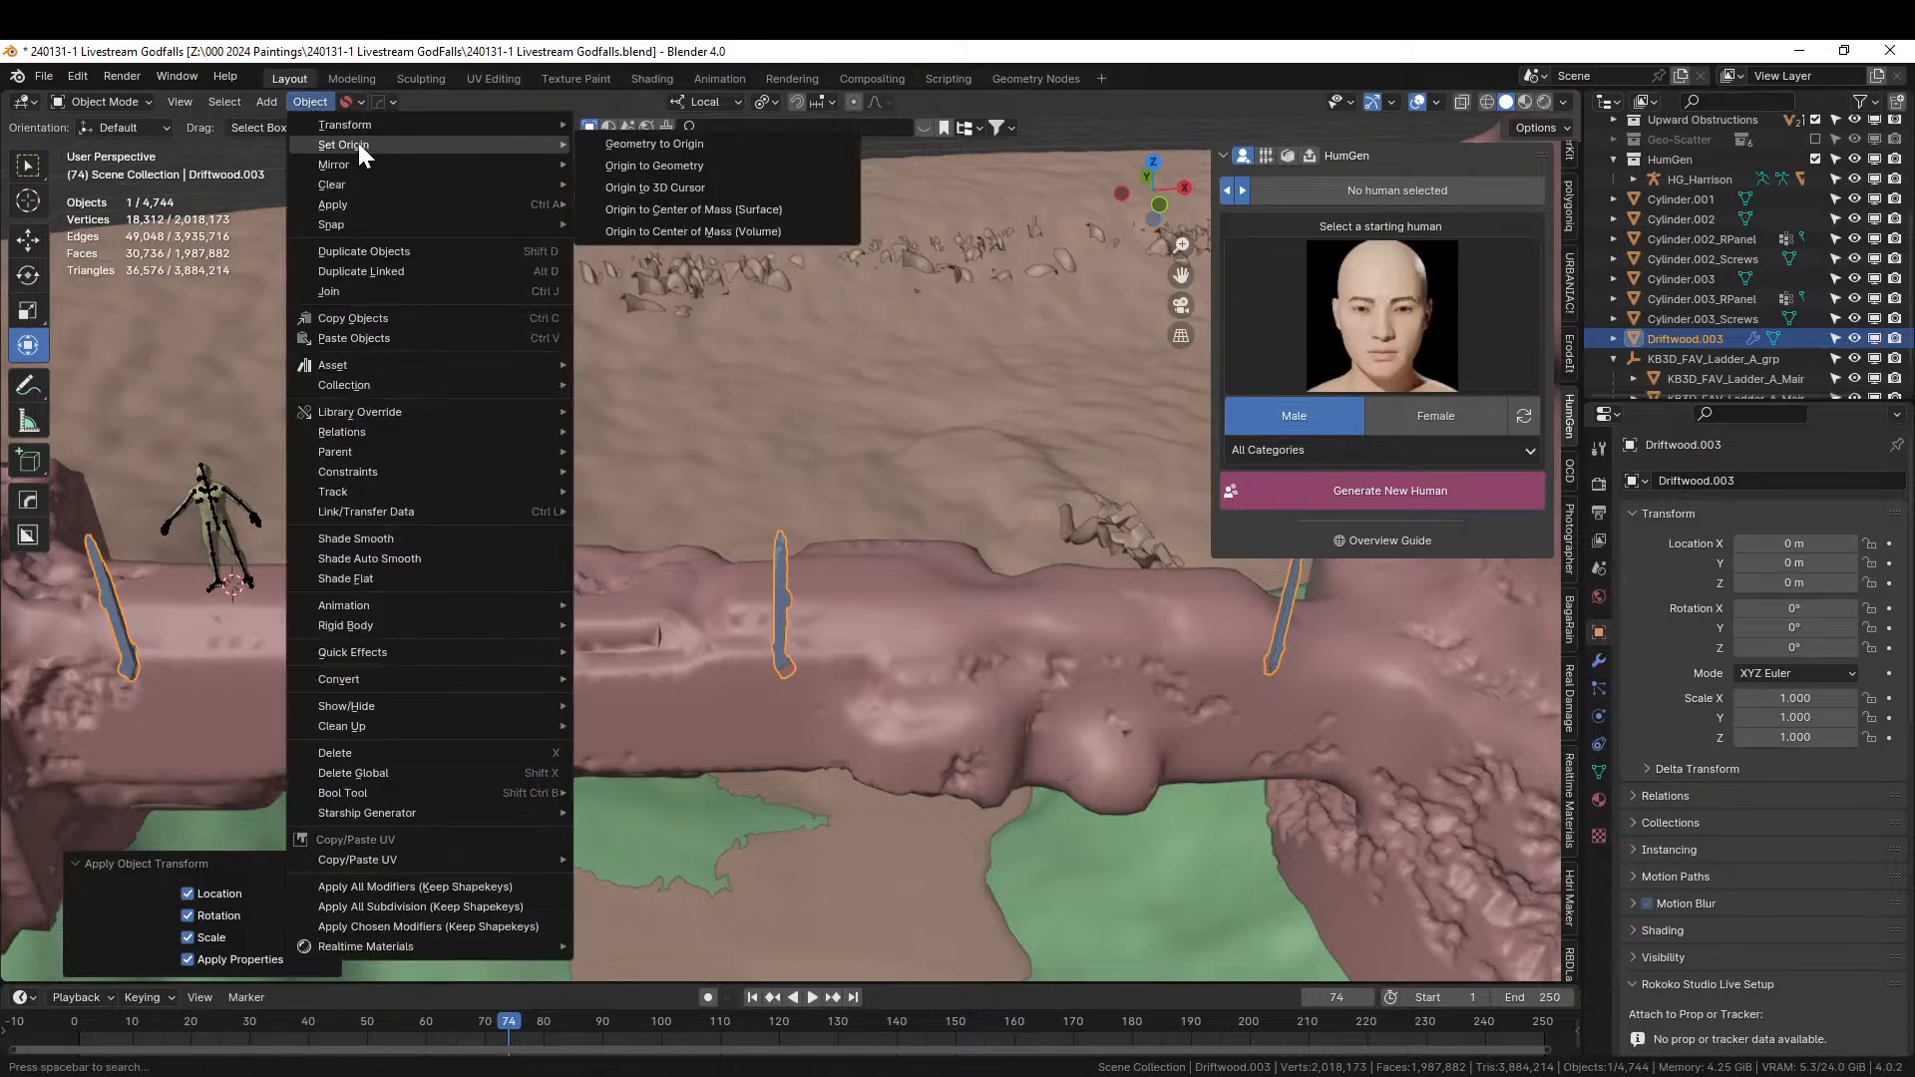
pyautogui.click(721, 169)
# Add a path curve and move it in top view about 5.2 m along X and -1.7 m along Y to the wall's edge.
pyautogui.moveTo(708, 272); pyautogui.dragTo(701, 473, button='middle')
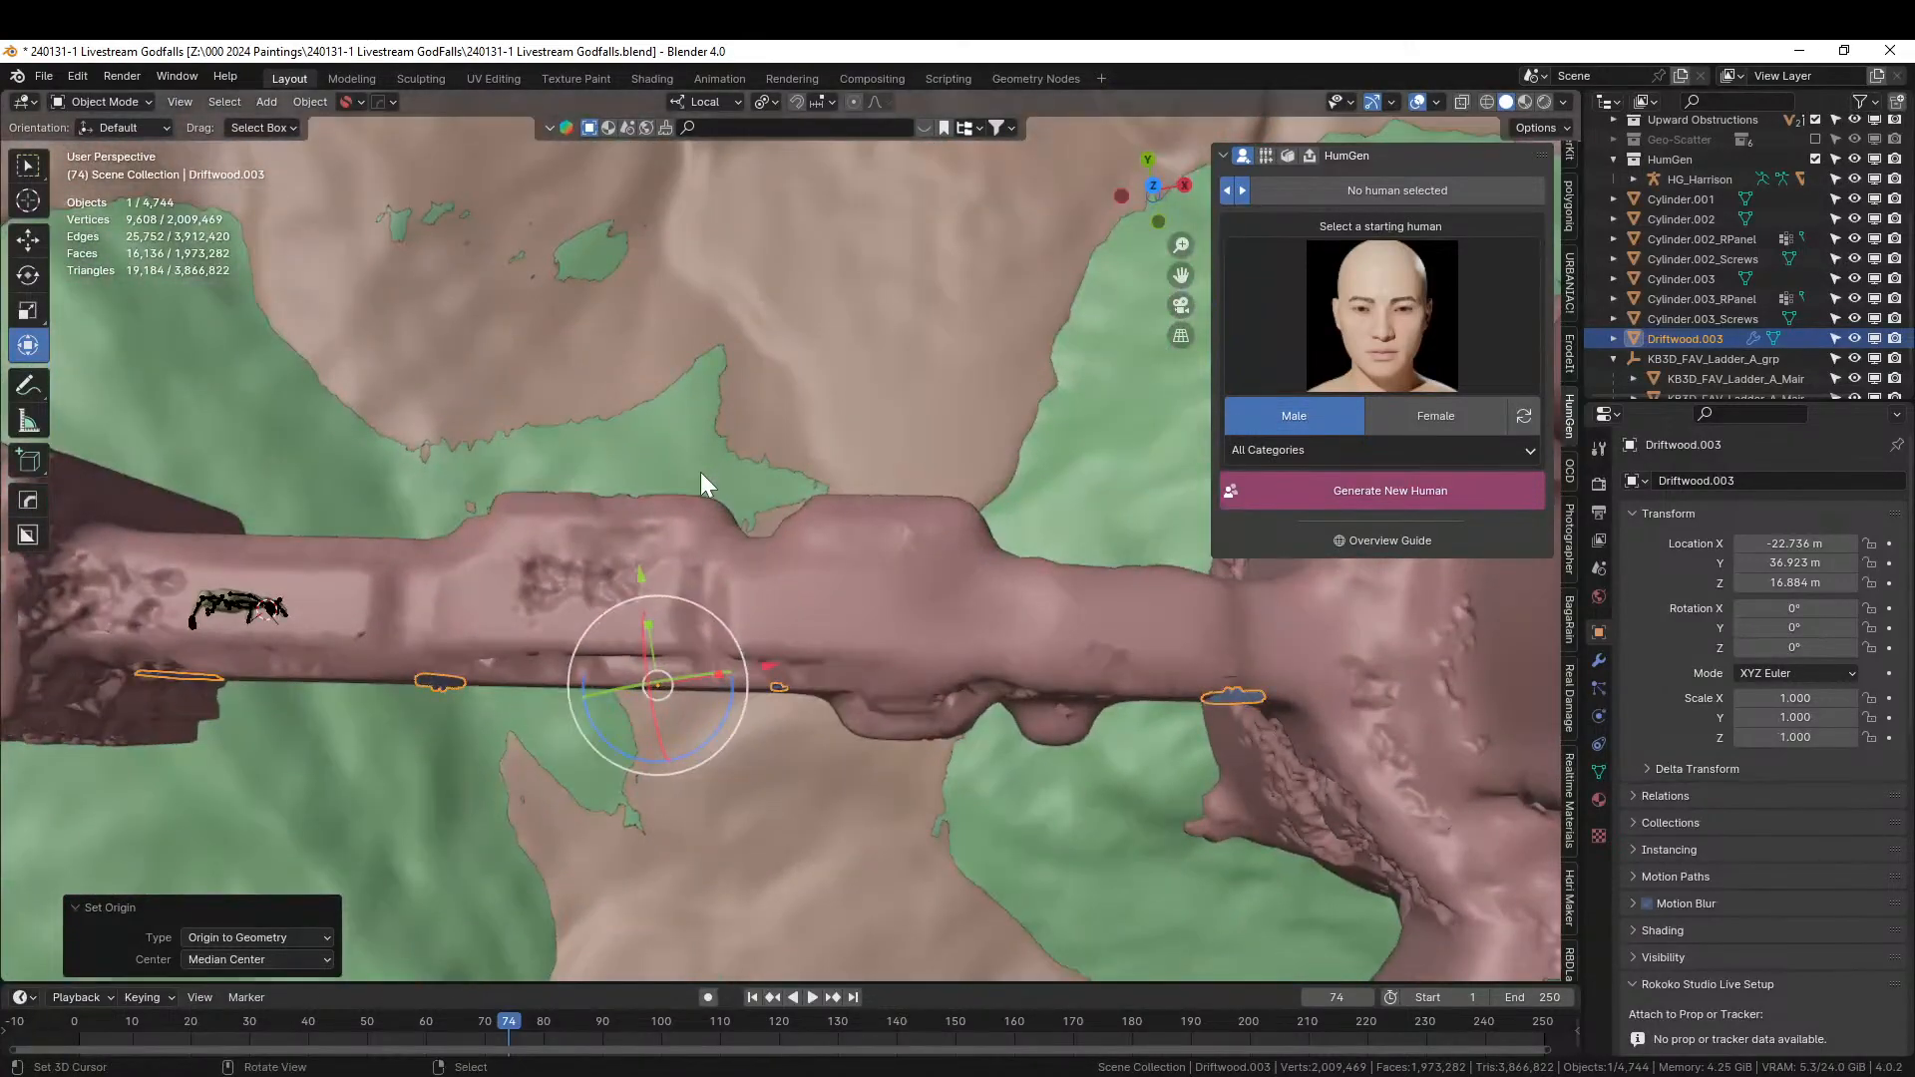
pyautogui.hotkey('shift', 'a')
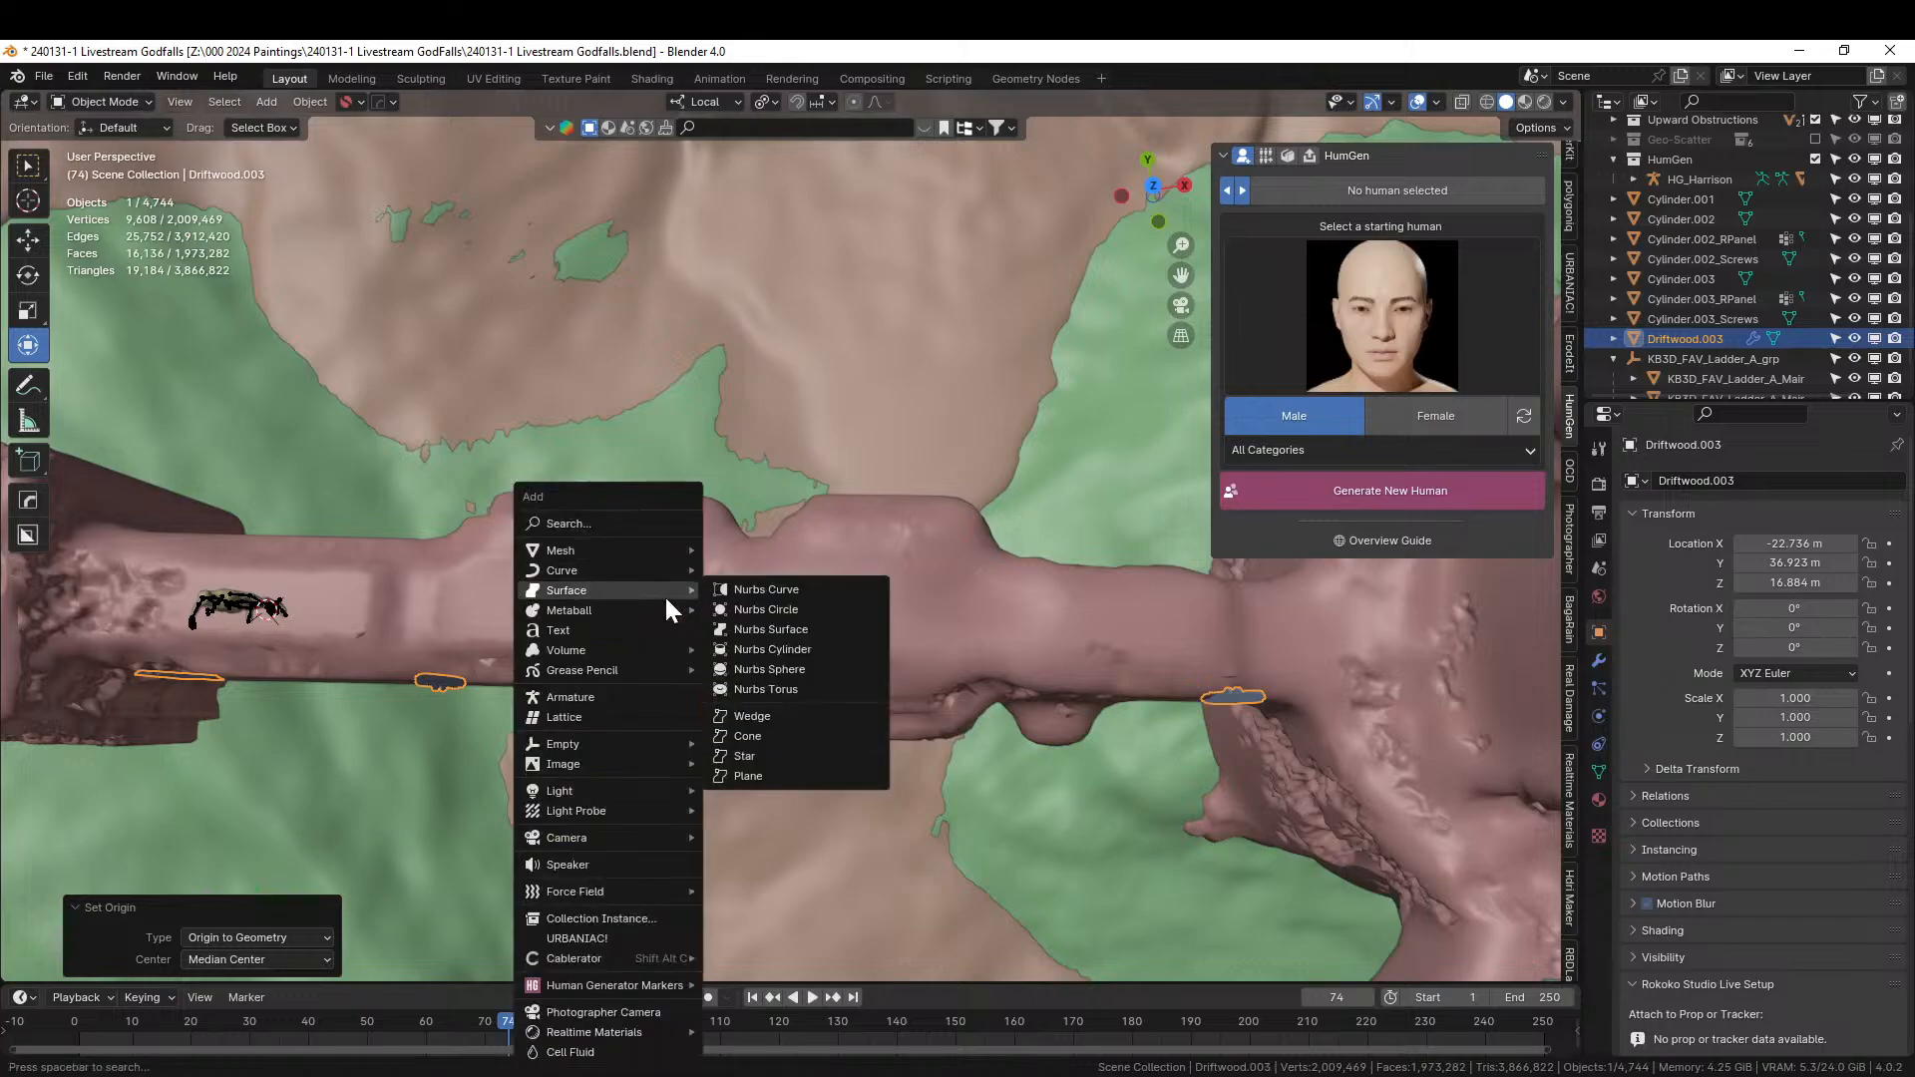
pyautogui.moveTo(615, 571)
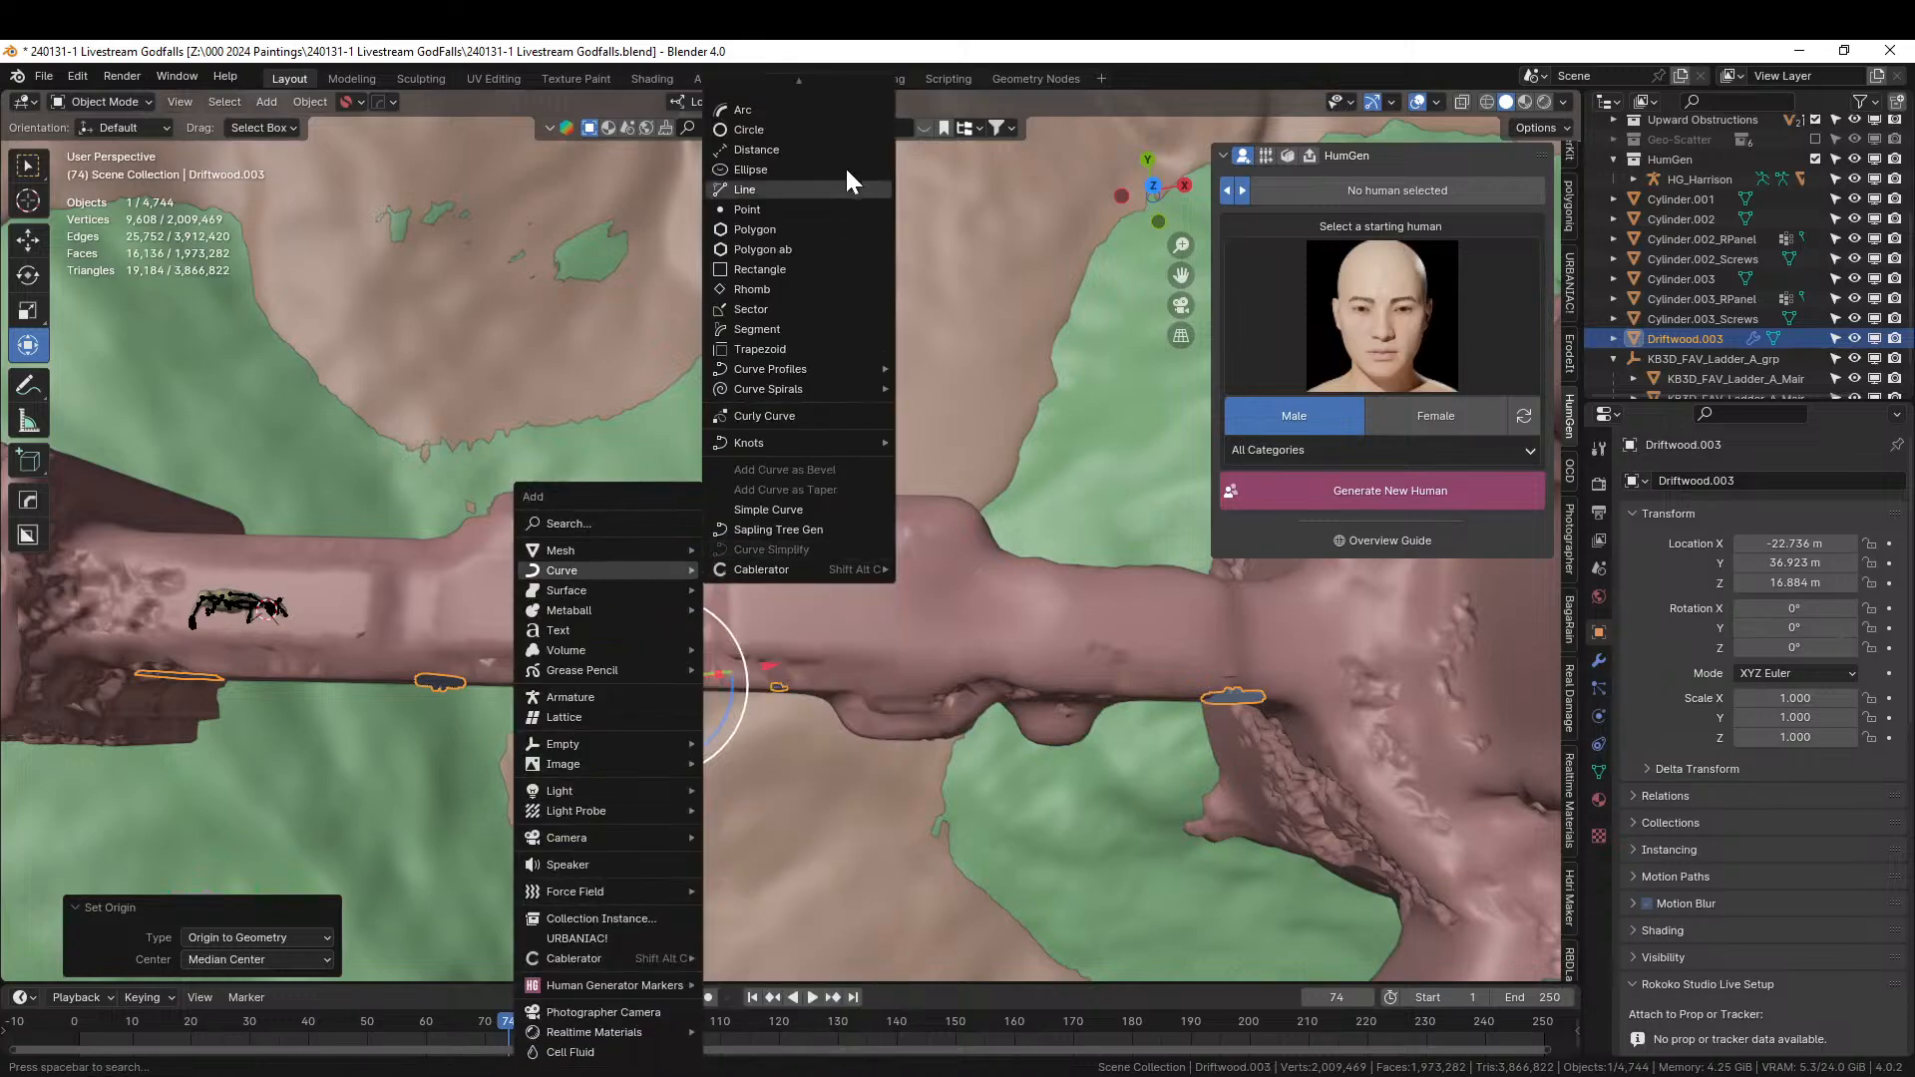
pyautogui.scroll(5, 764, 110)
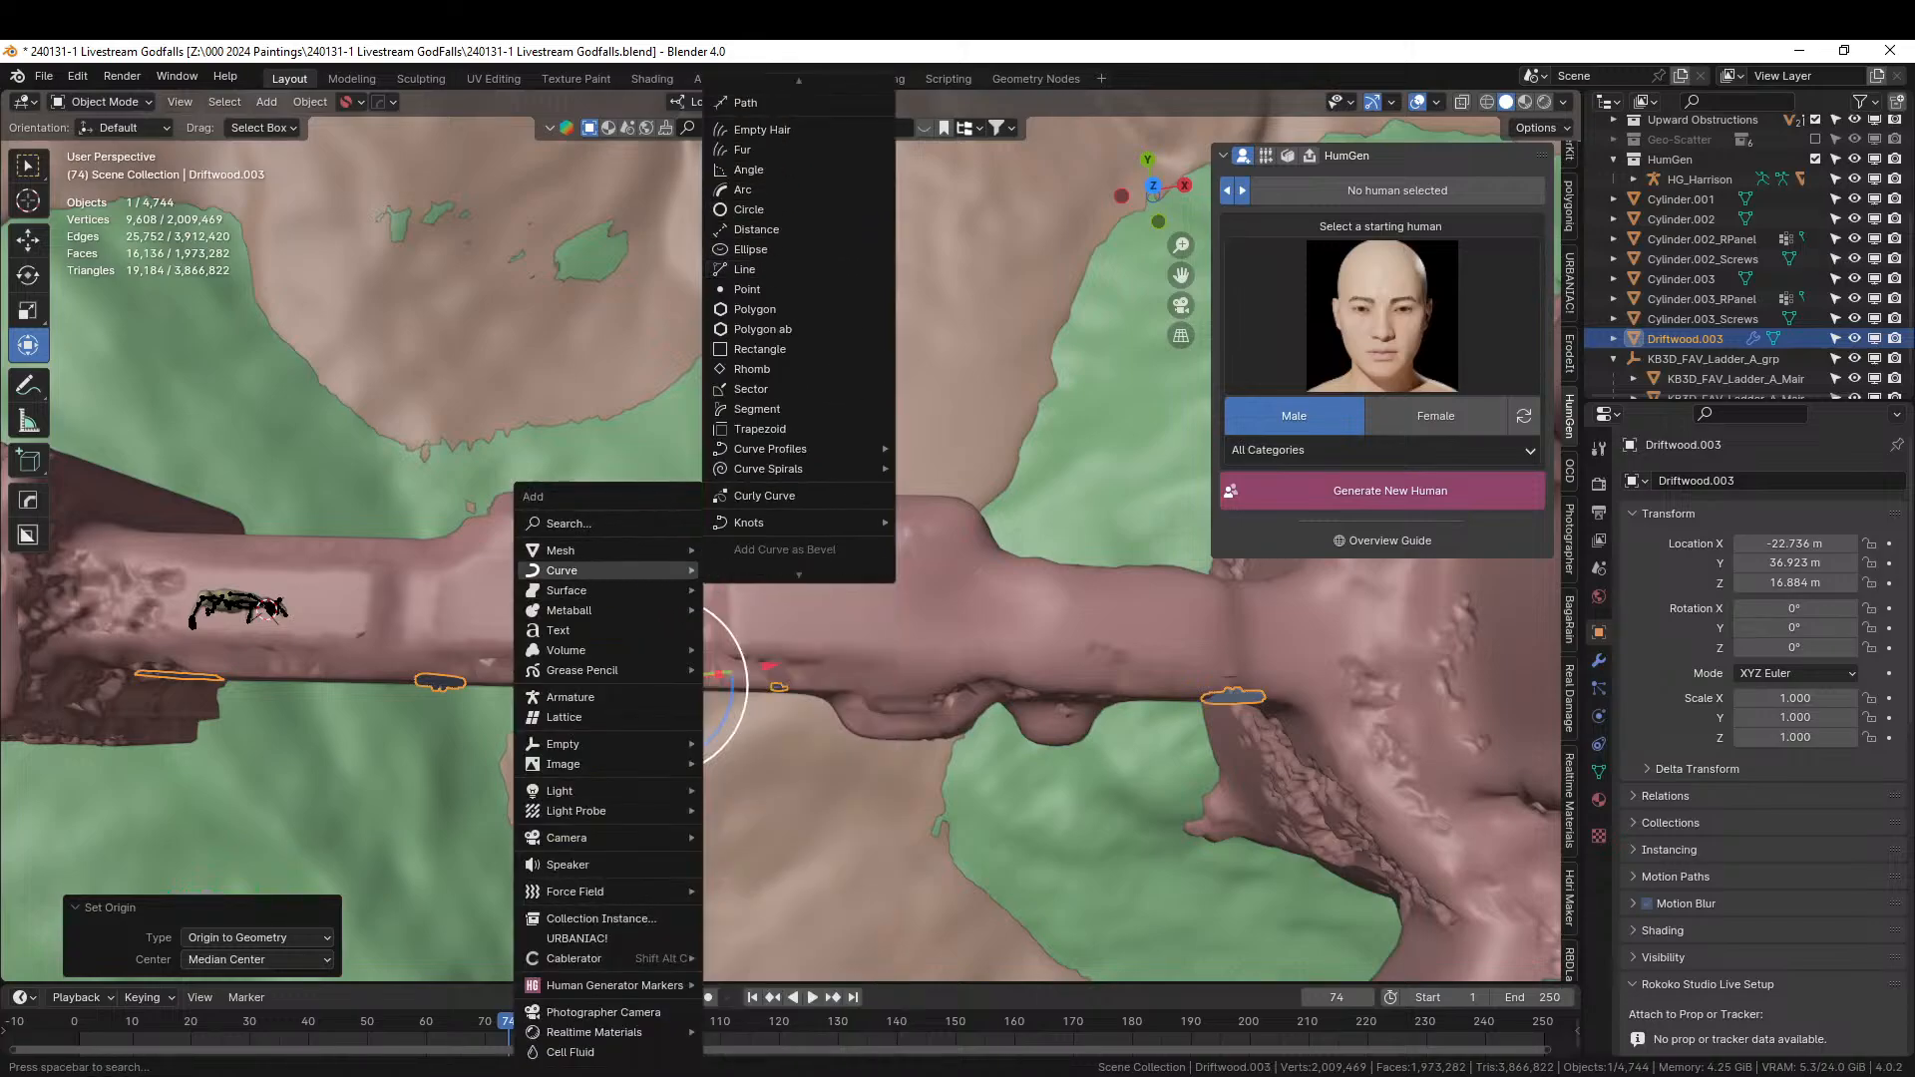
pyautogui.click(761, 178)
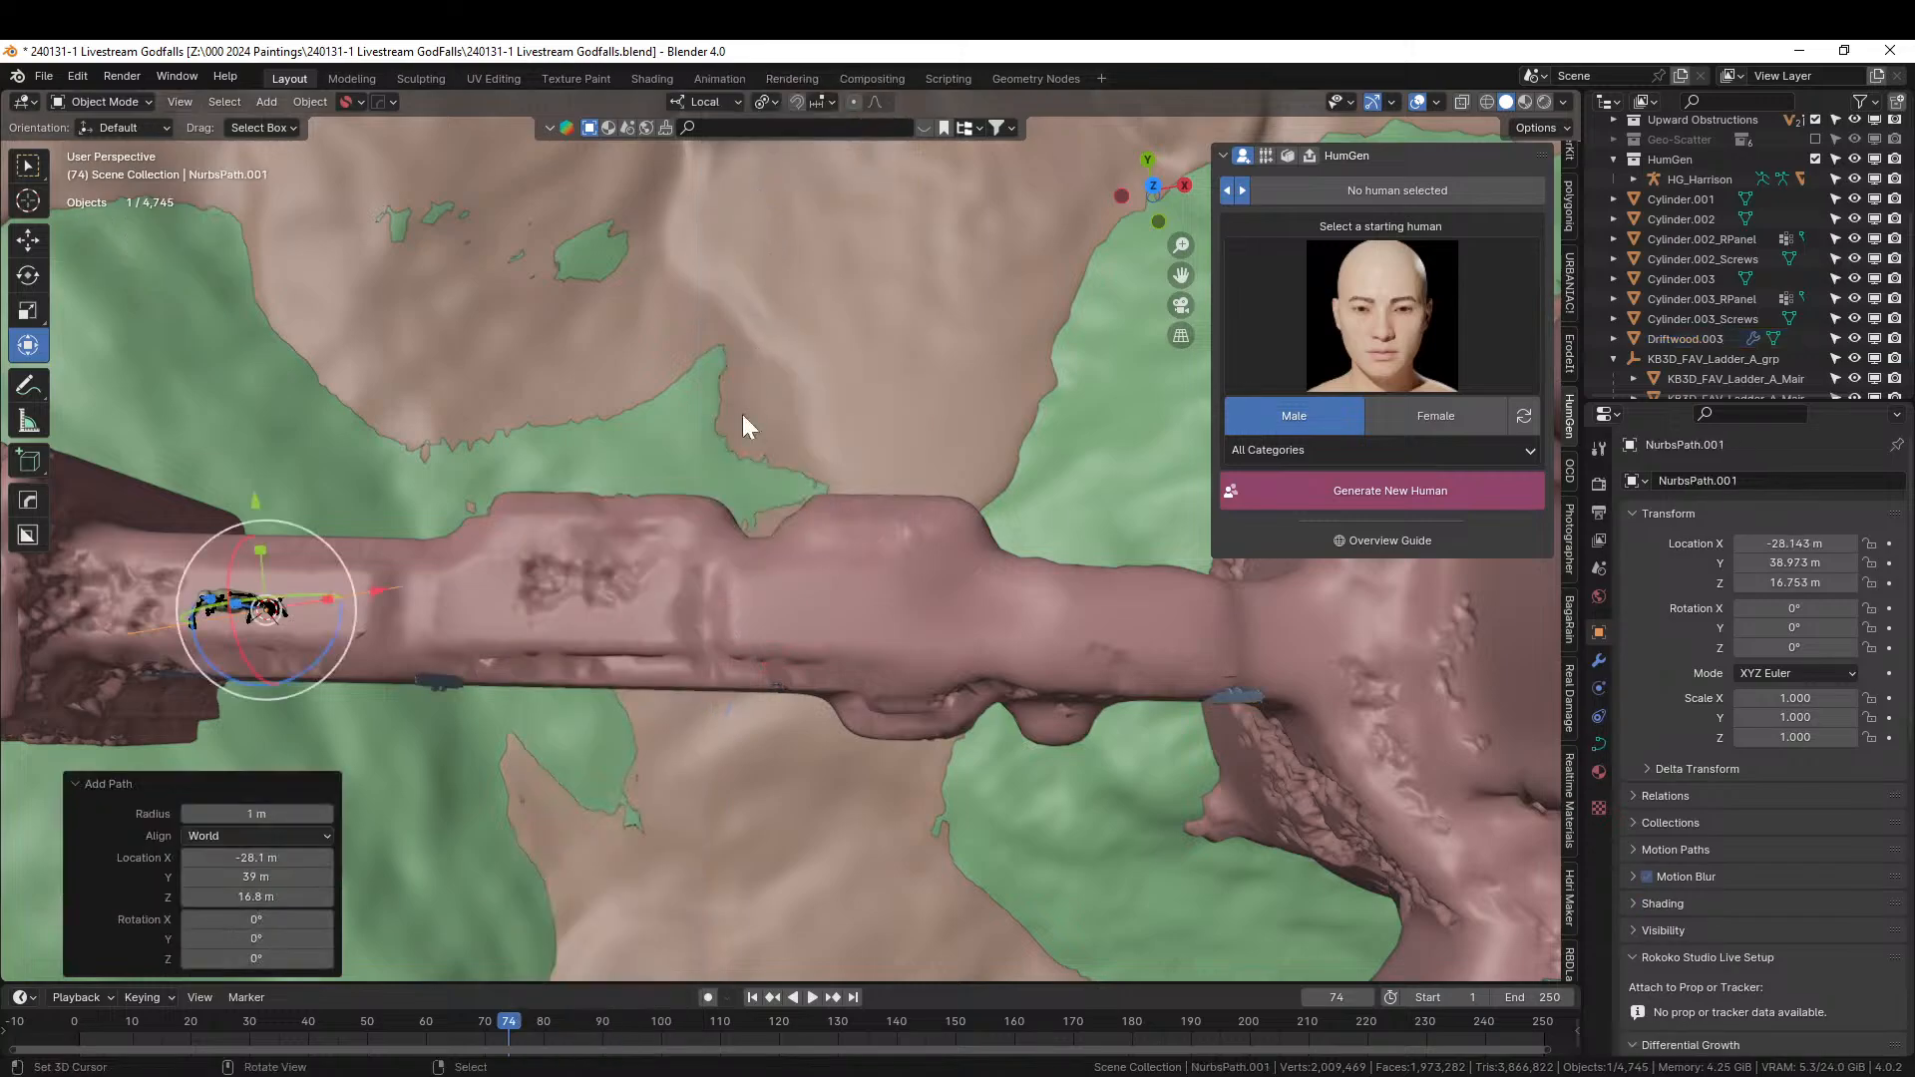
pyautogui.press('KP_7')
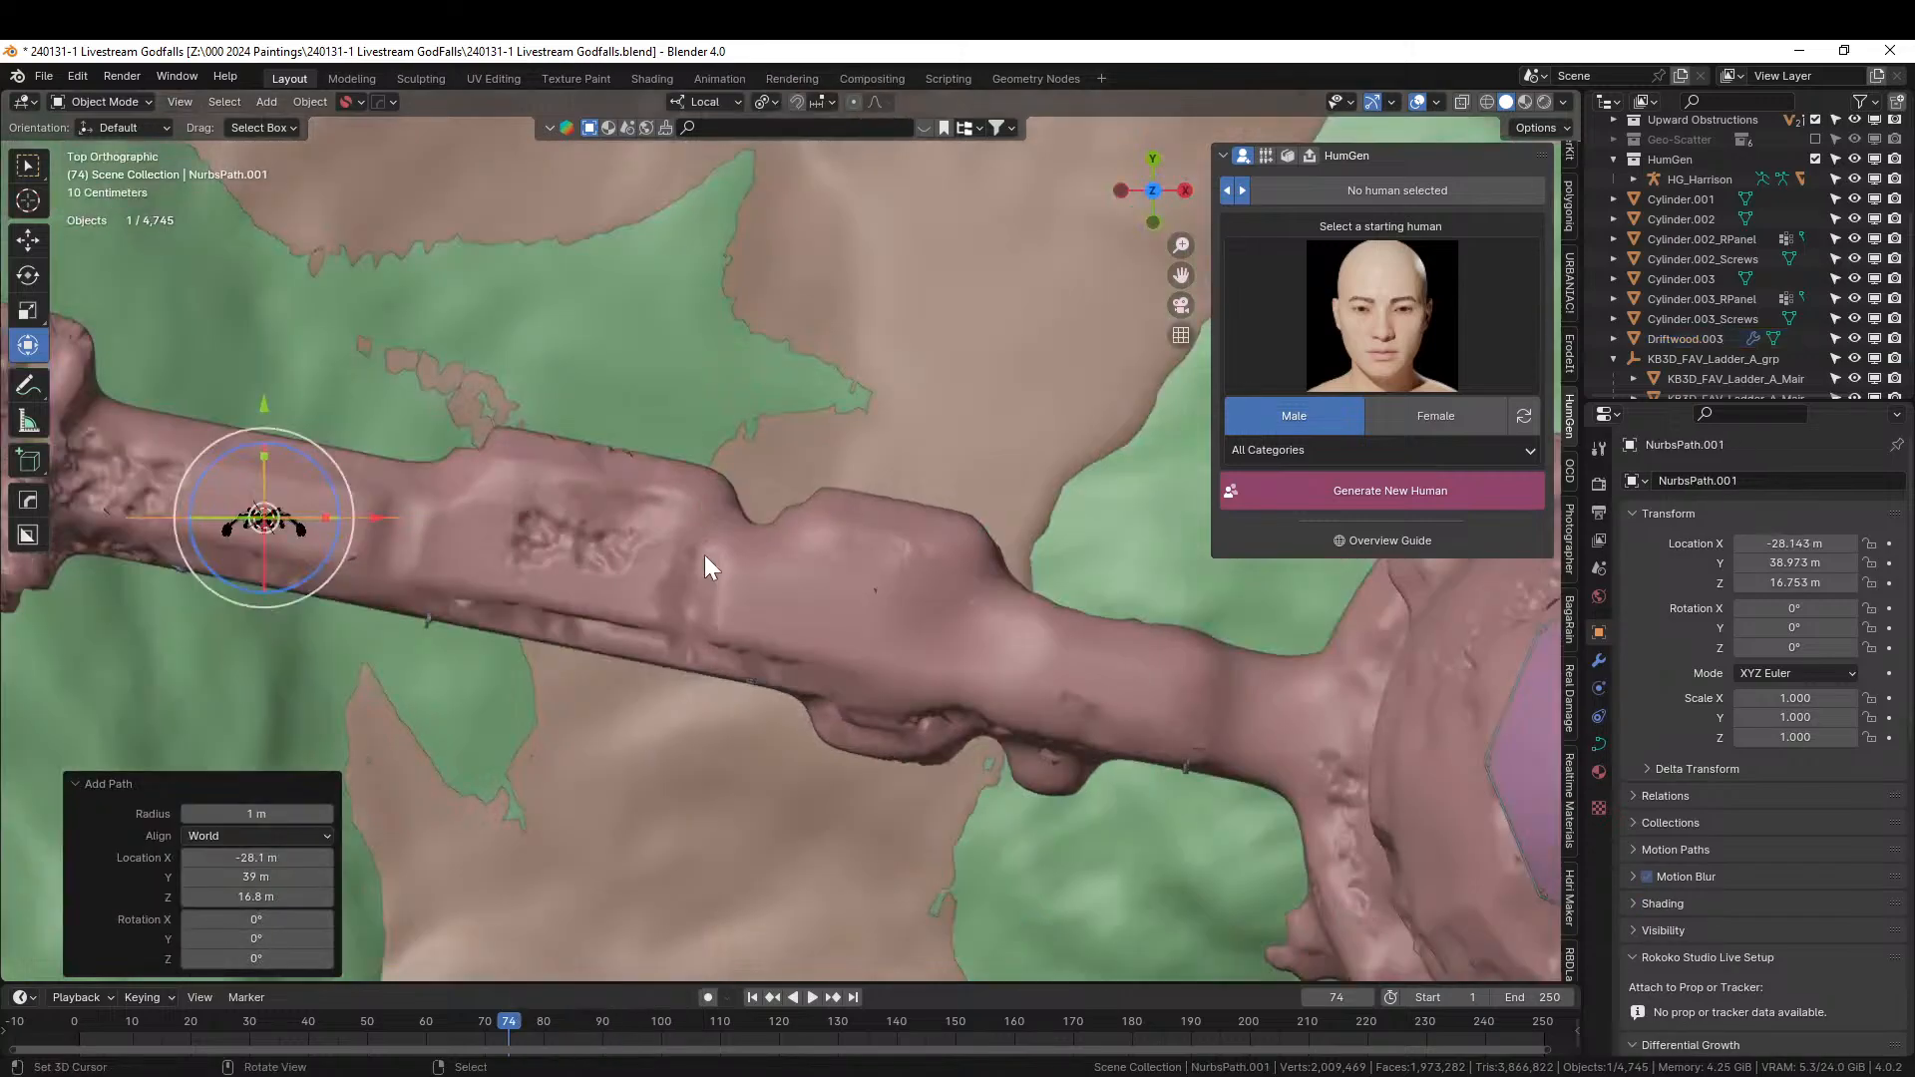
pyautogui.press('g')
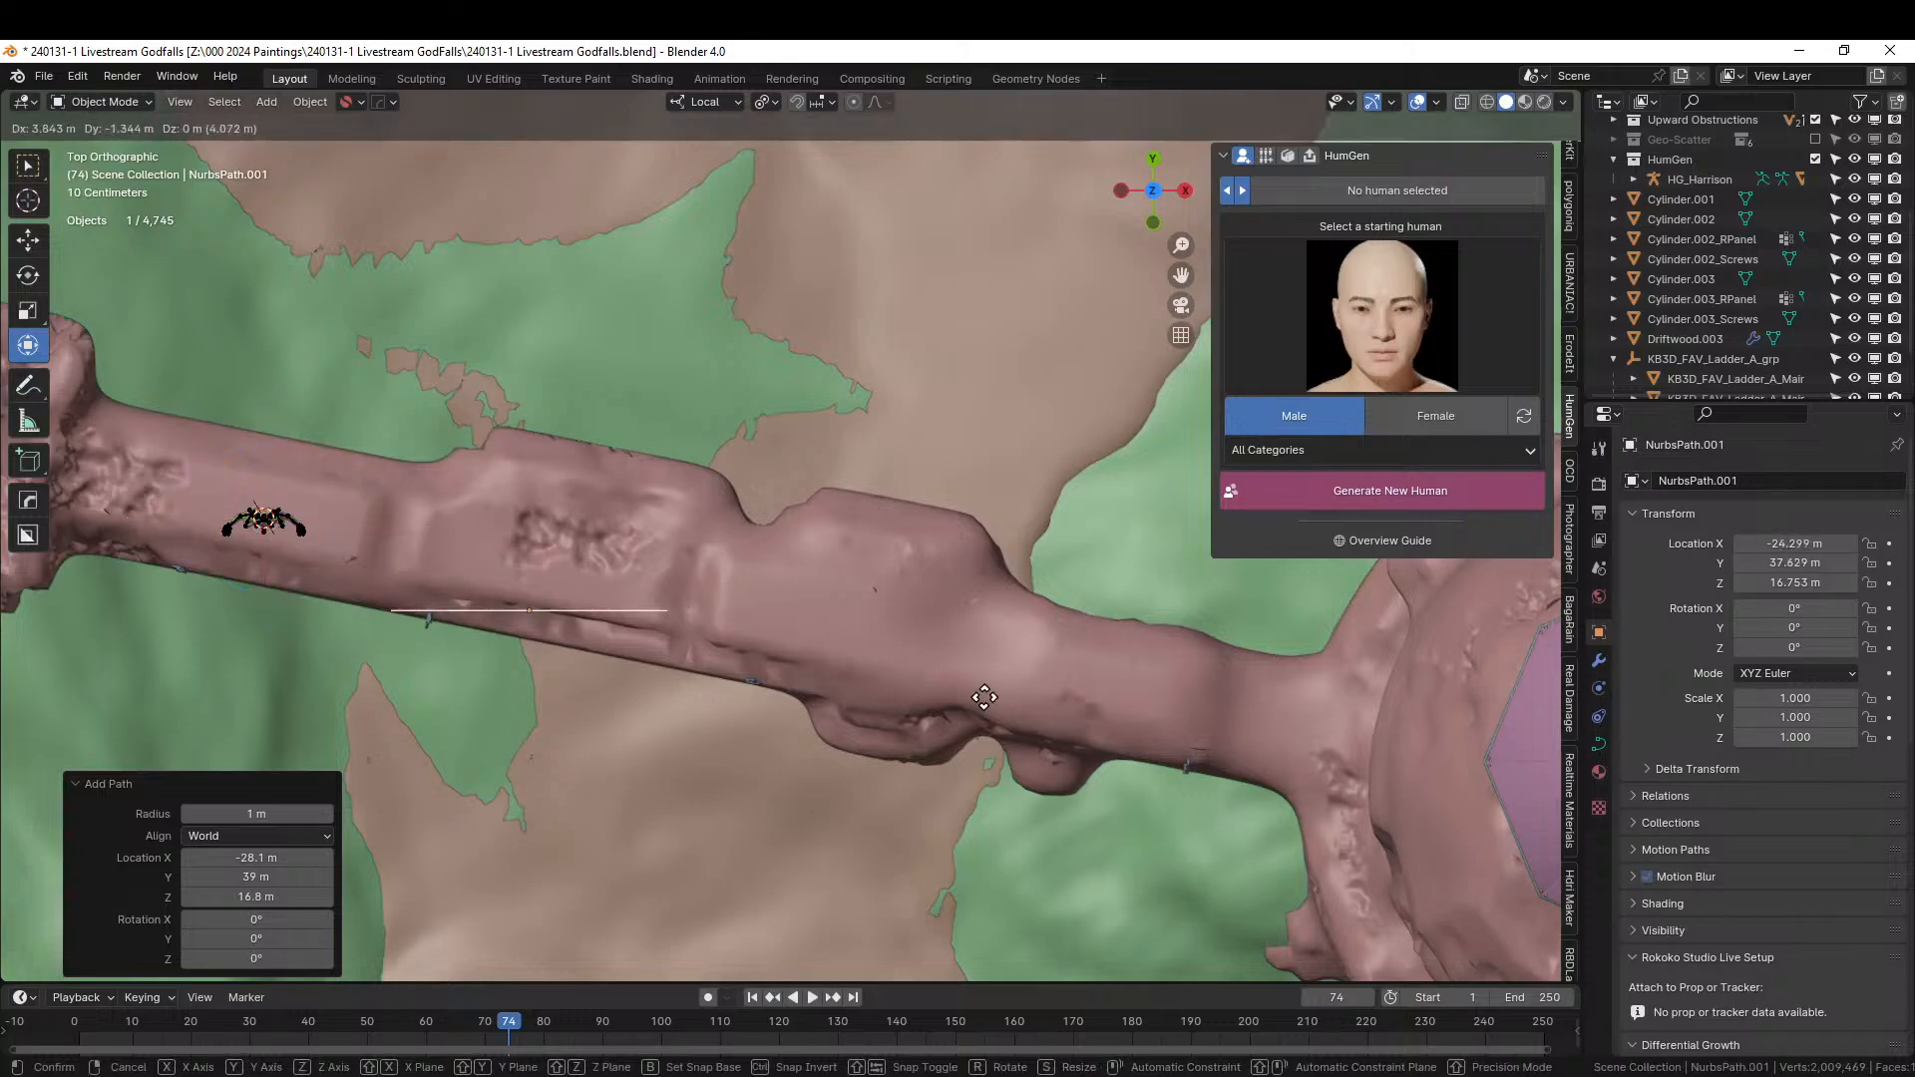
pyautogui.click(1012, 711)
# Try enlarging the path uniformly to about 3.78 times its size and undo the scaling.
pyautogui.press('s')
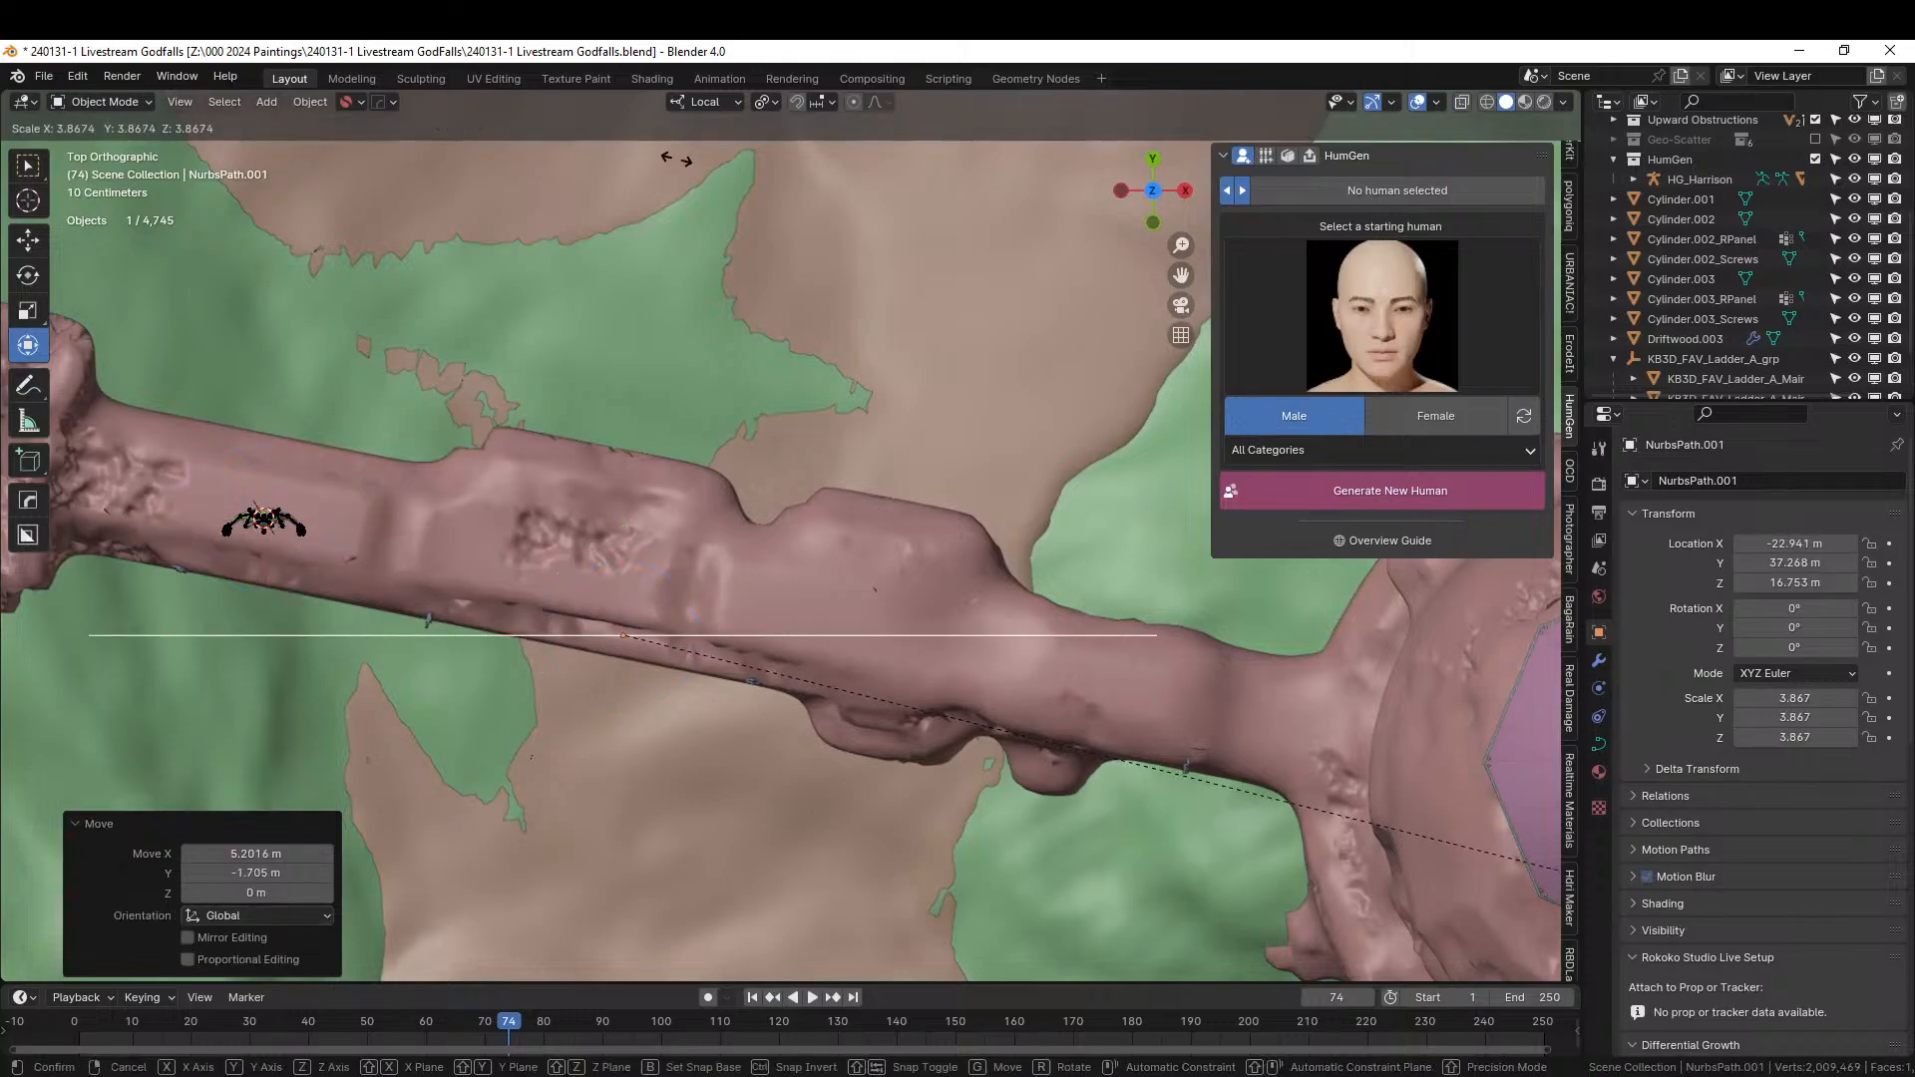
pyautogui.click(553, 220)
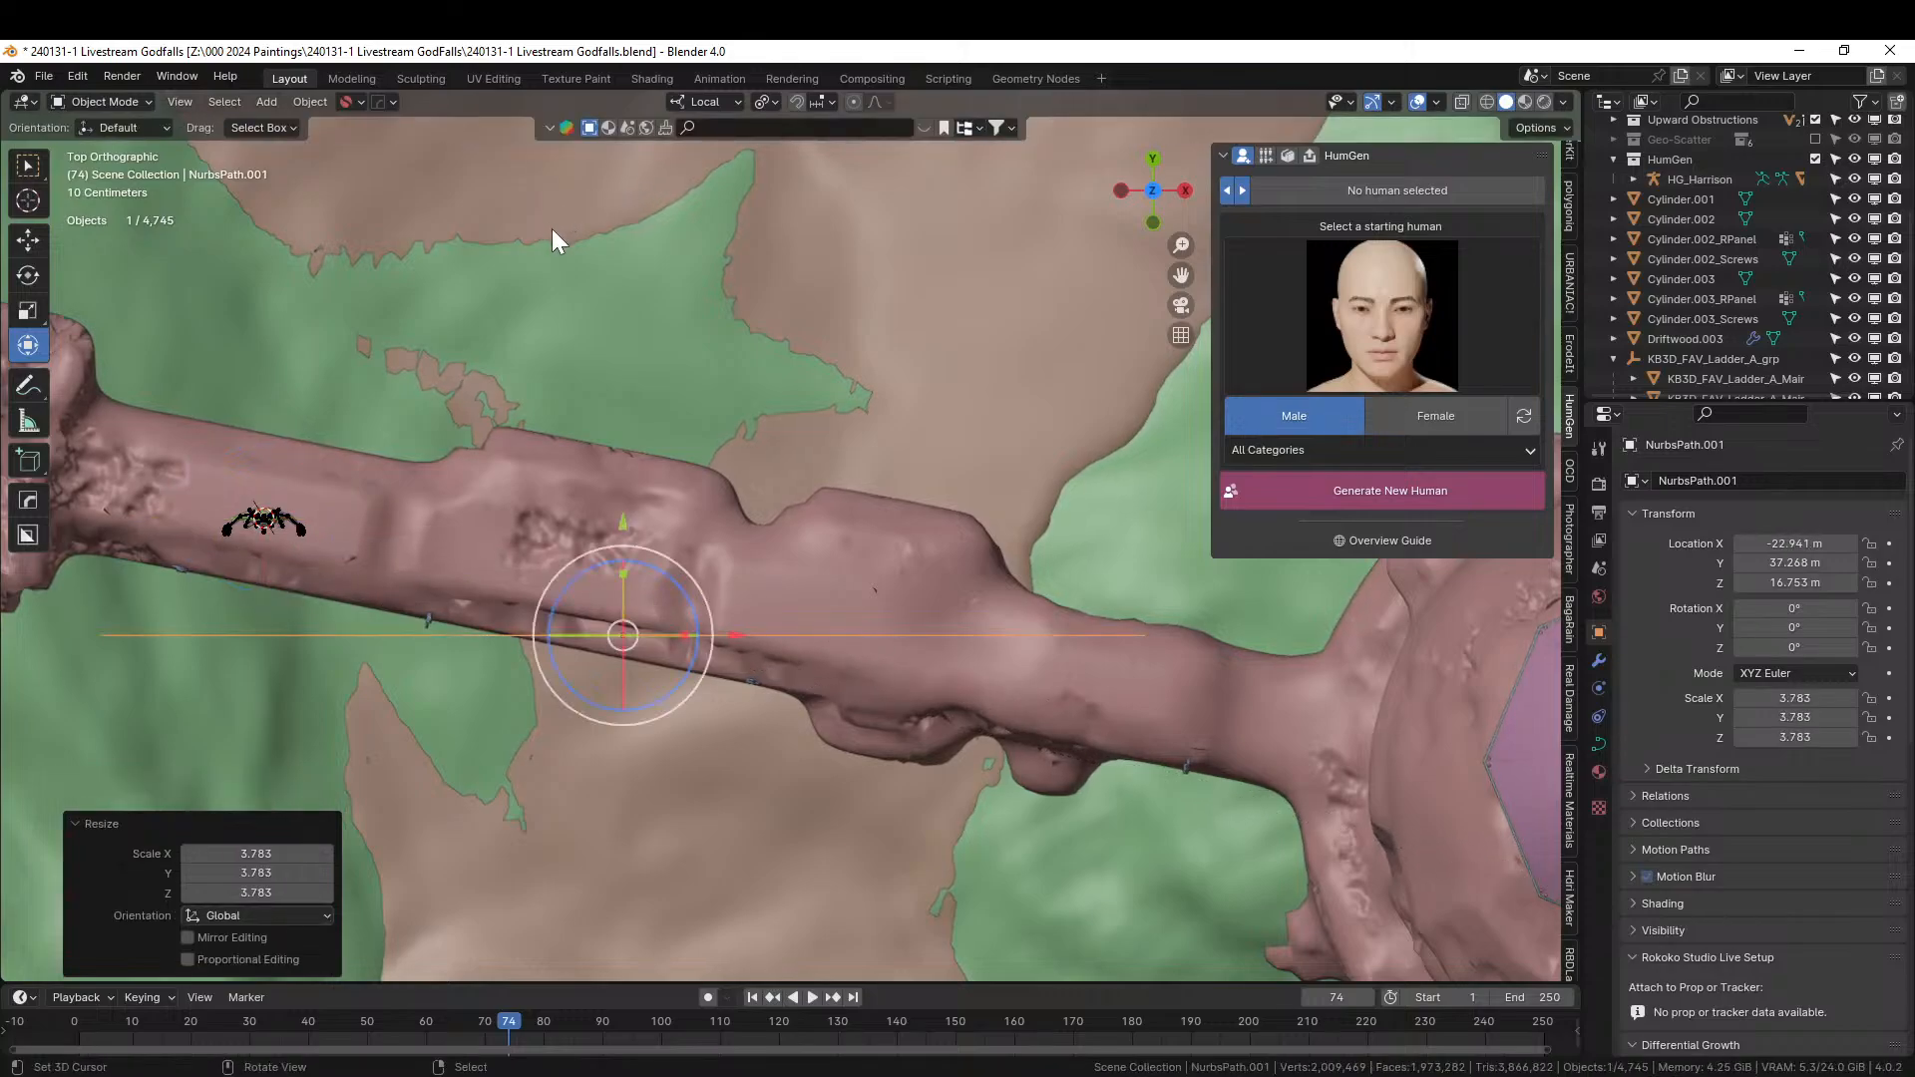
pyautogui.hotkey('ctrl', 'z')
# Rotate the path 90 degrees about its local Y axis so it stands upright between the driftwood posts.
pyautogui.moveTo(707, 391); pyautogui.dragTo(766, 240, button='middle')
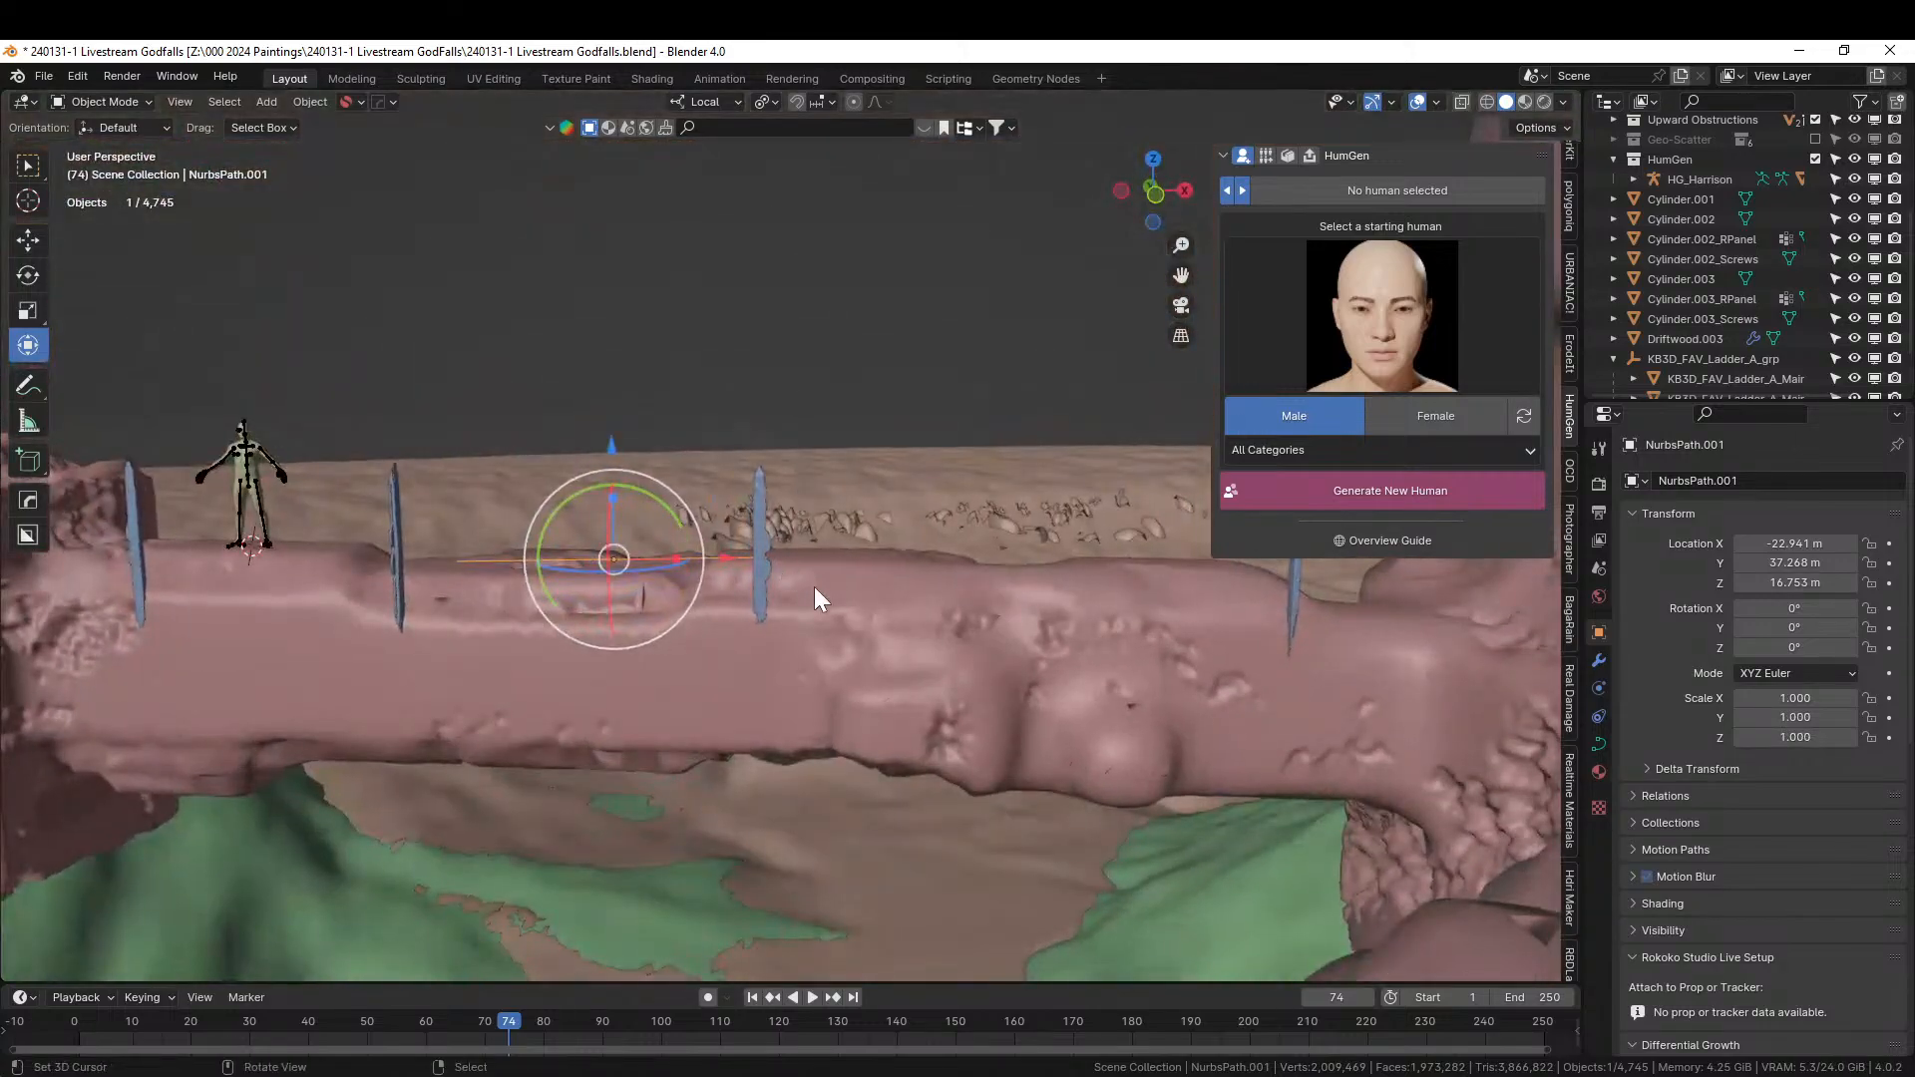
pyautogui.press('r')
pyautogui.press('y')
pyautogui.press('y')
pyautogui.write('90')
pyautogui.press('Return')
# Move the upright path about -0.59 m along its local Y axis to the outer side of the wall.
pyautogui.moveTo(814, 587); pyautogui.dragTo(637, 720, button='middle')
pyautogui.press('g')
pyautogui.press('y')
pyautogui.press('y')
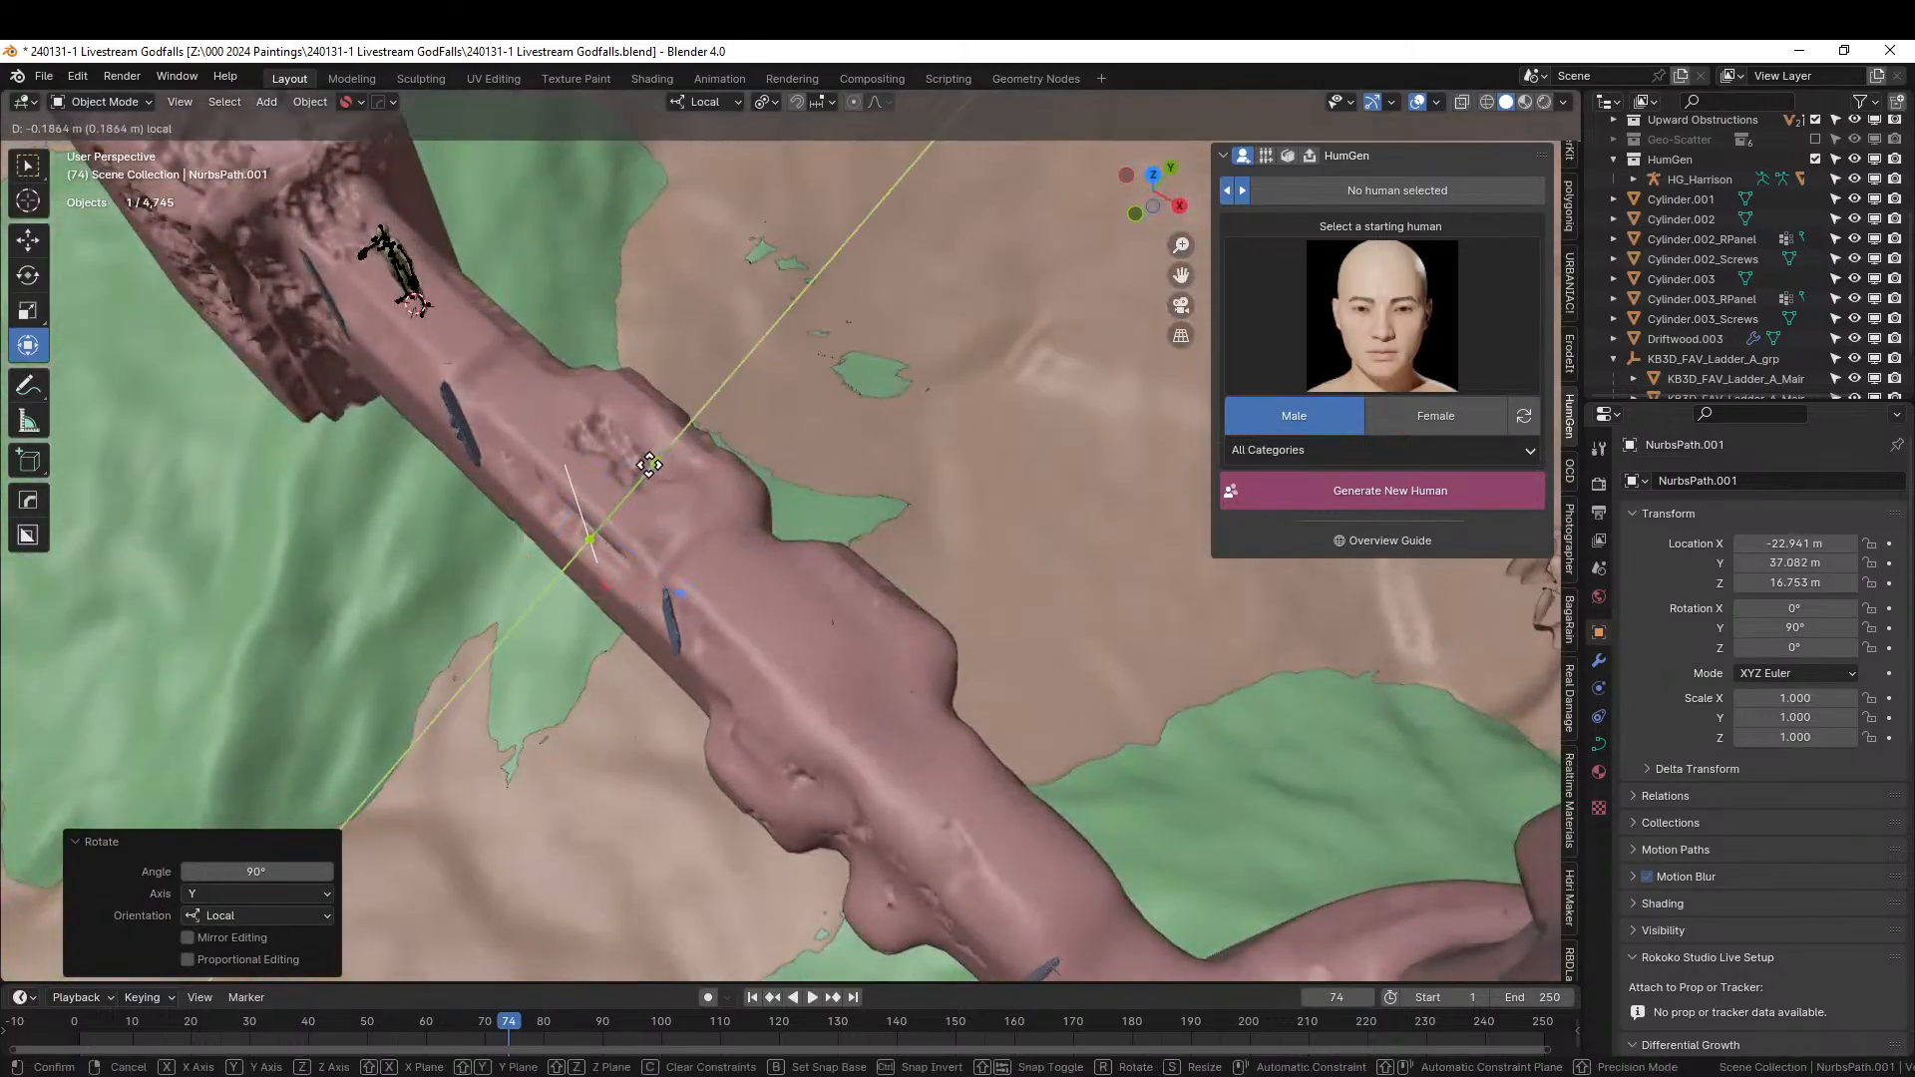
pyautogui.click(628, 470)
# Scale the path uniformly to about 0.475 and raise it about 0.15 m to match the height of the posts.
pyautogui.moveTo(629, 470); pyautogui.dragTo(775, 433, button='middle')
pyautogui.press('s')
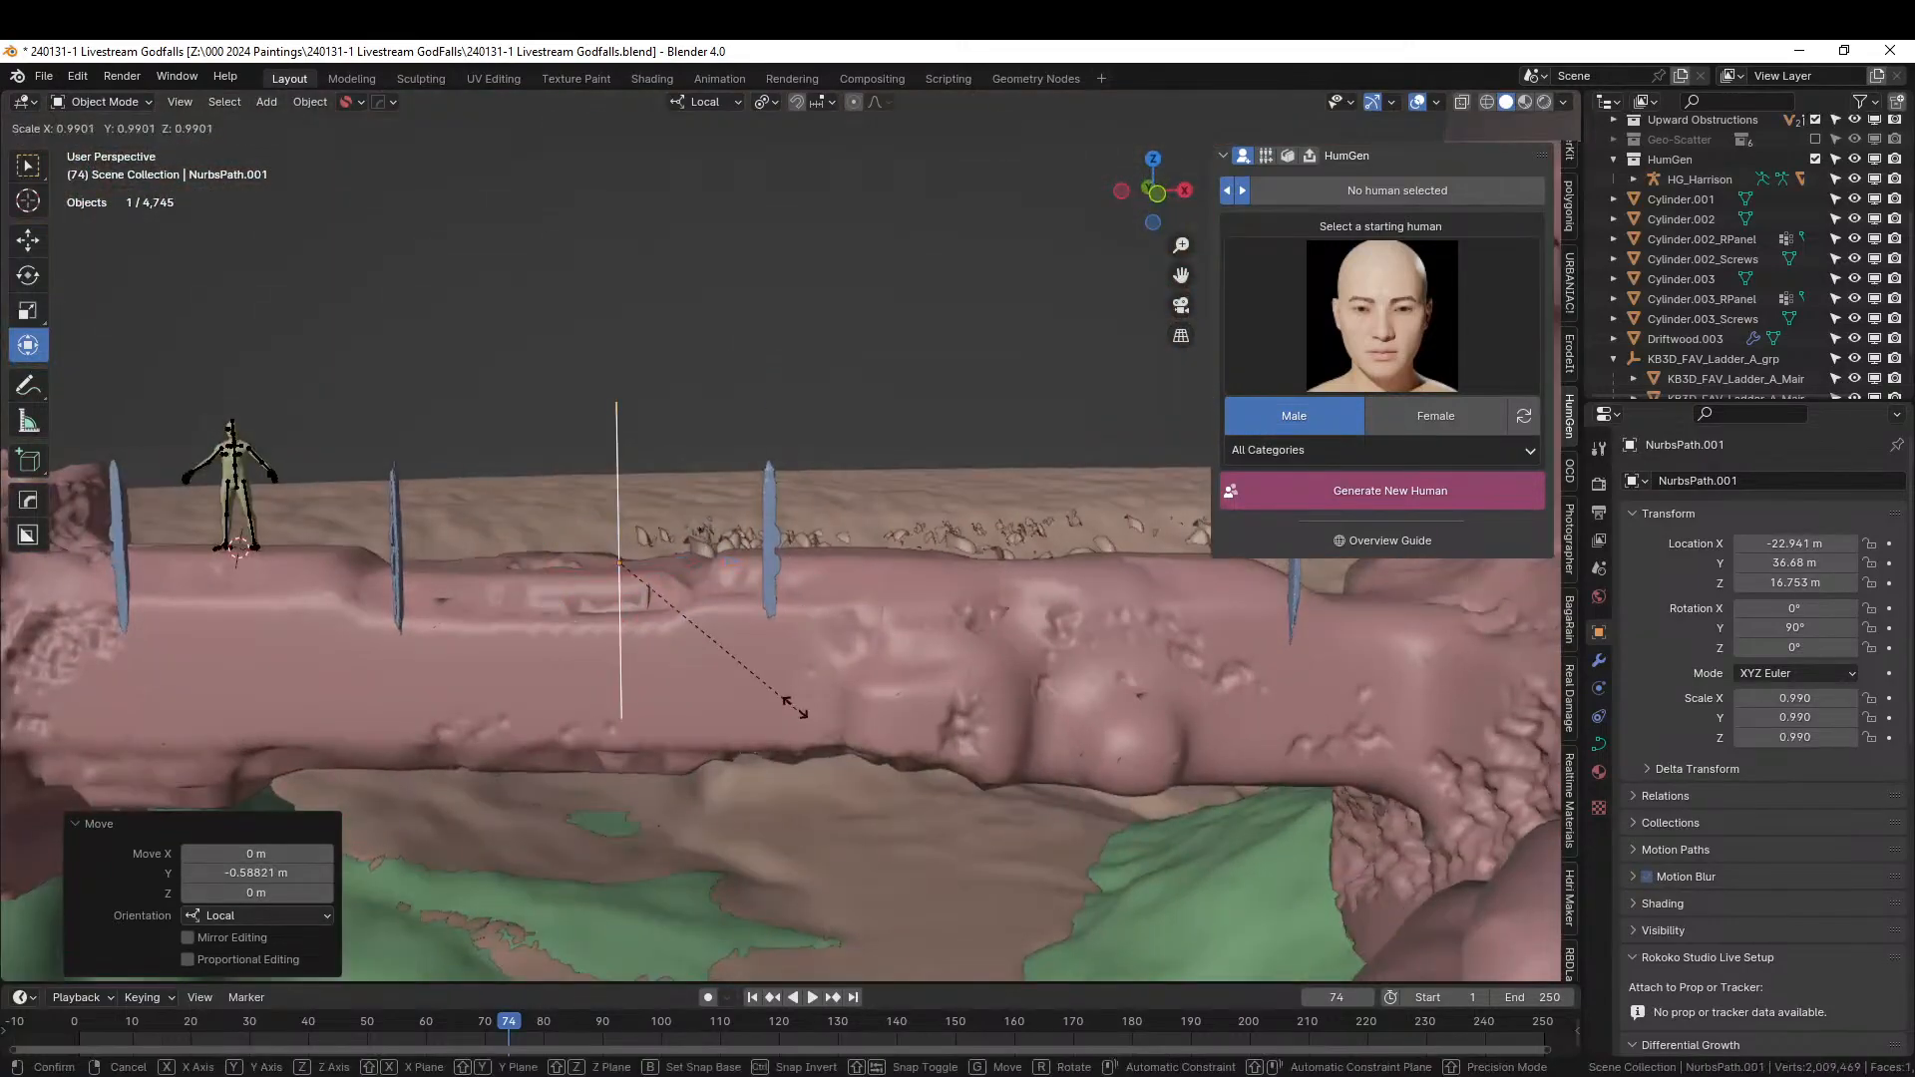
pyautogui.click(714, 629)
pyautogui.press('g')
pyautogui.moveTo(710, 619); pyautogui.dragTo(755, 746, button='middle')
# Add a Geometry Nodes modifier to the path and assign it the Wrap Gen node group.
pyautogui.press('KP_7')
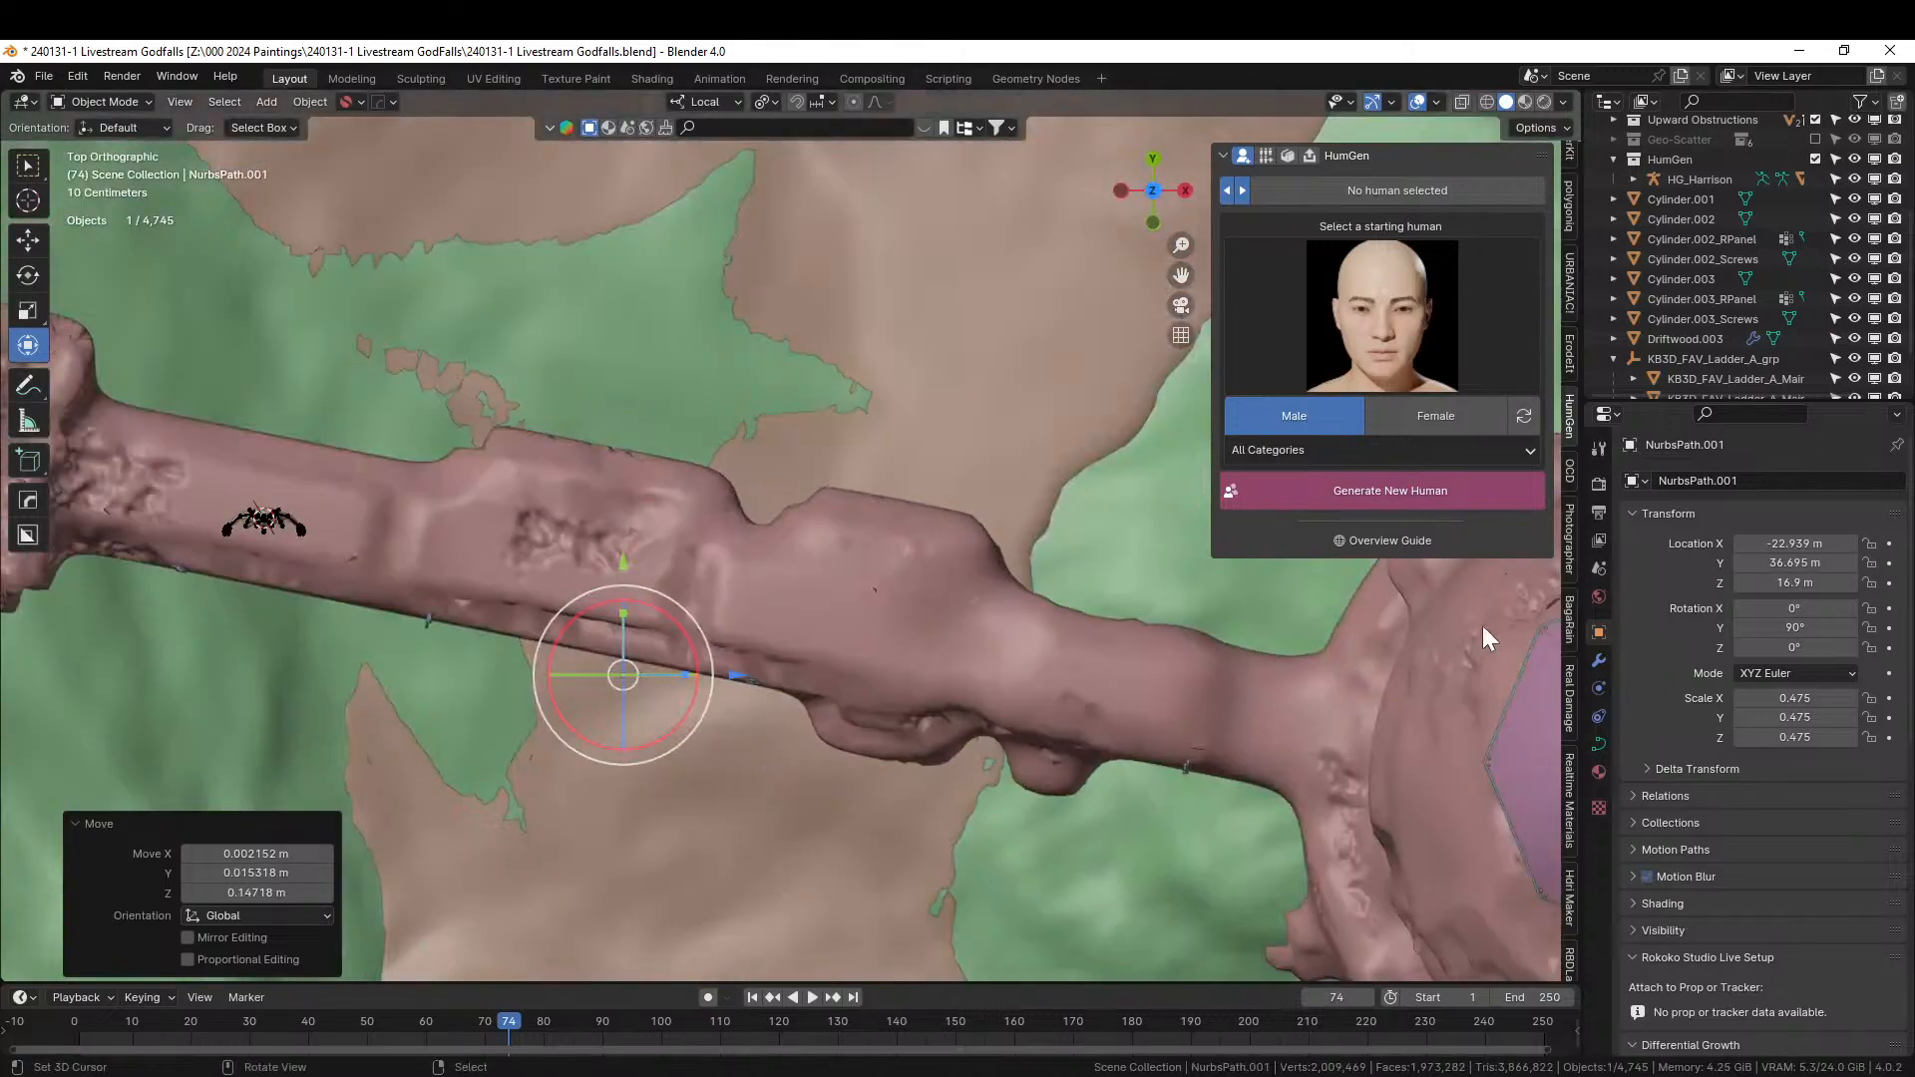
pyautogui.click(1594, 660)
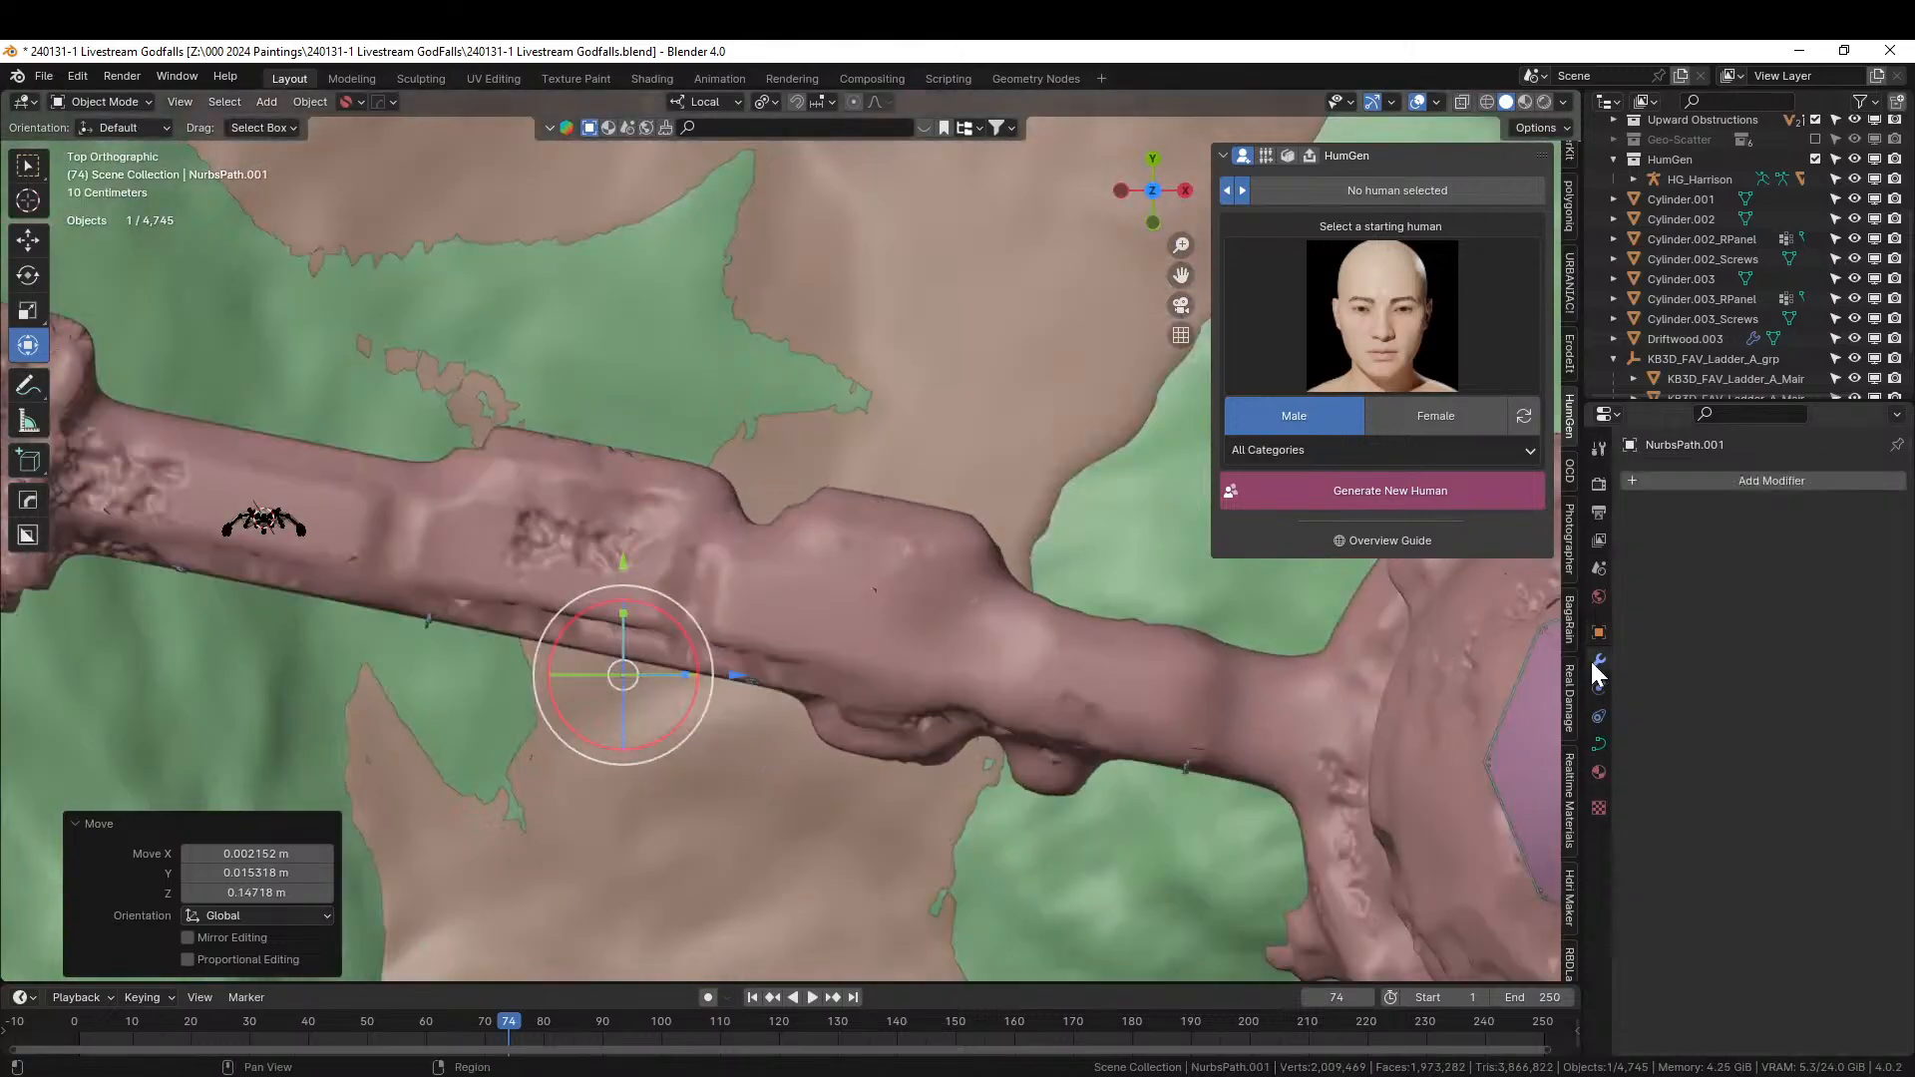
pyautogui.click(1758, 477)
pyautogui.click(1678, 477)
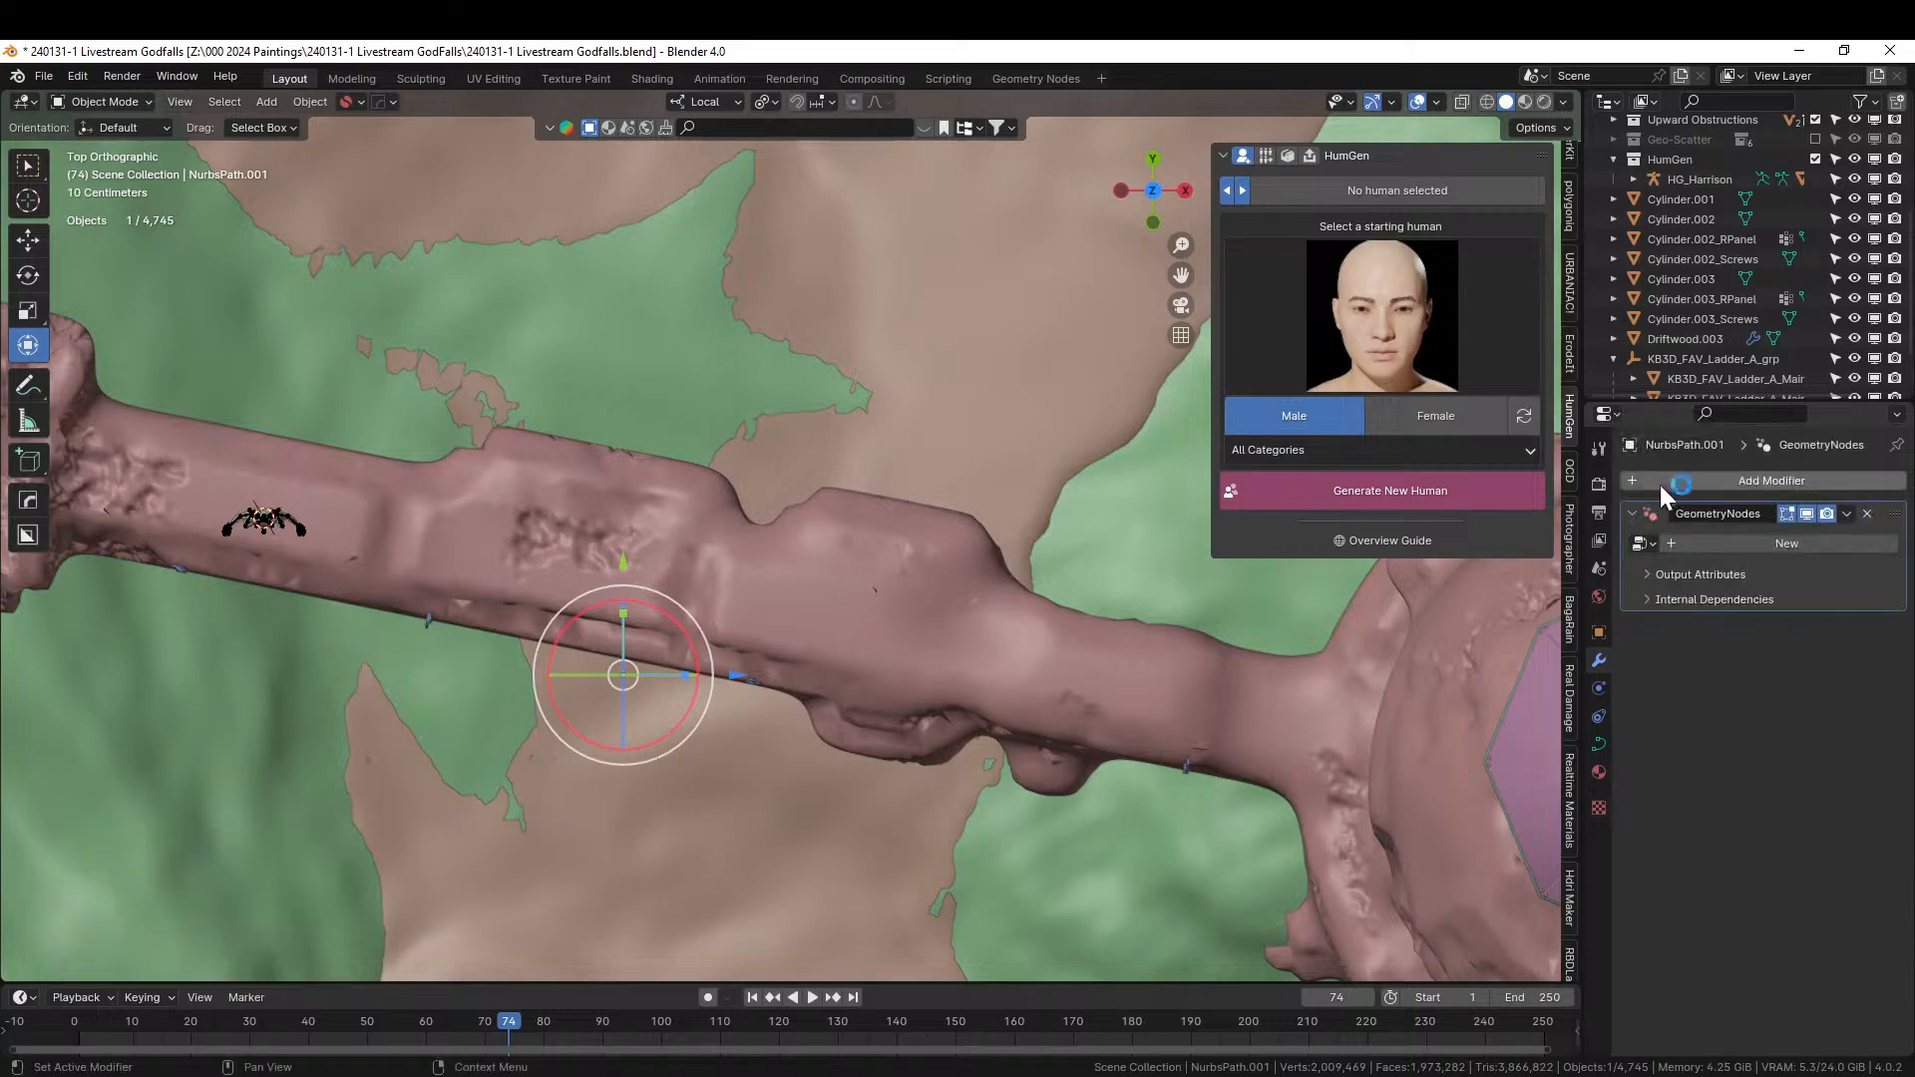
pyautogui.click(1641, 544)
pyautogui.write('WRAP')
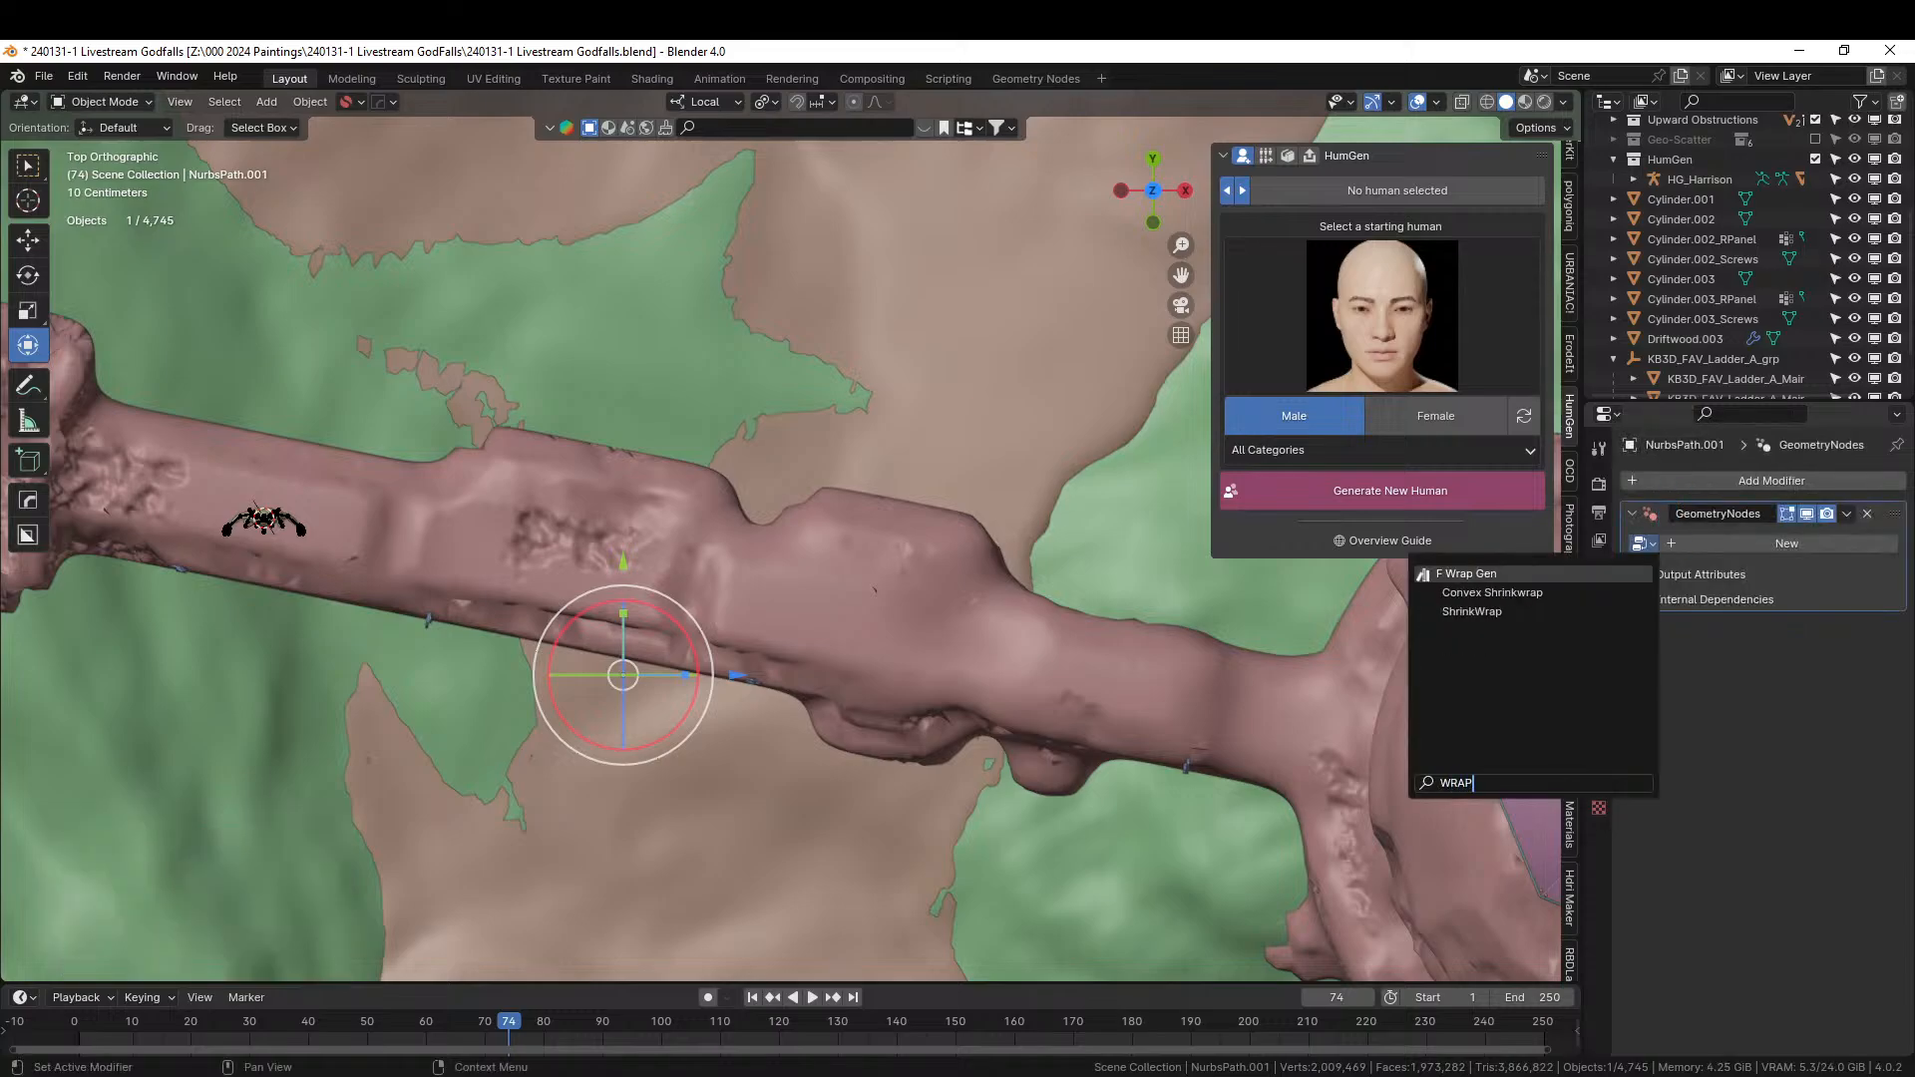
pyautogui.press('Return')
pyautogui.moveTo(1239, 548); pyautogui.dragTo(1207, 492, button='middle')
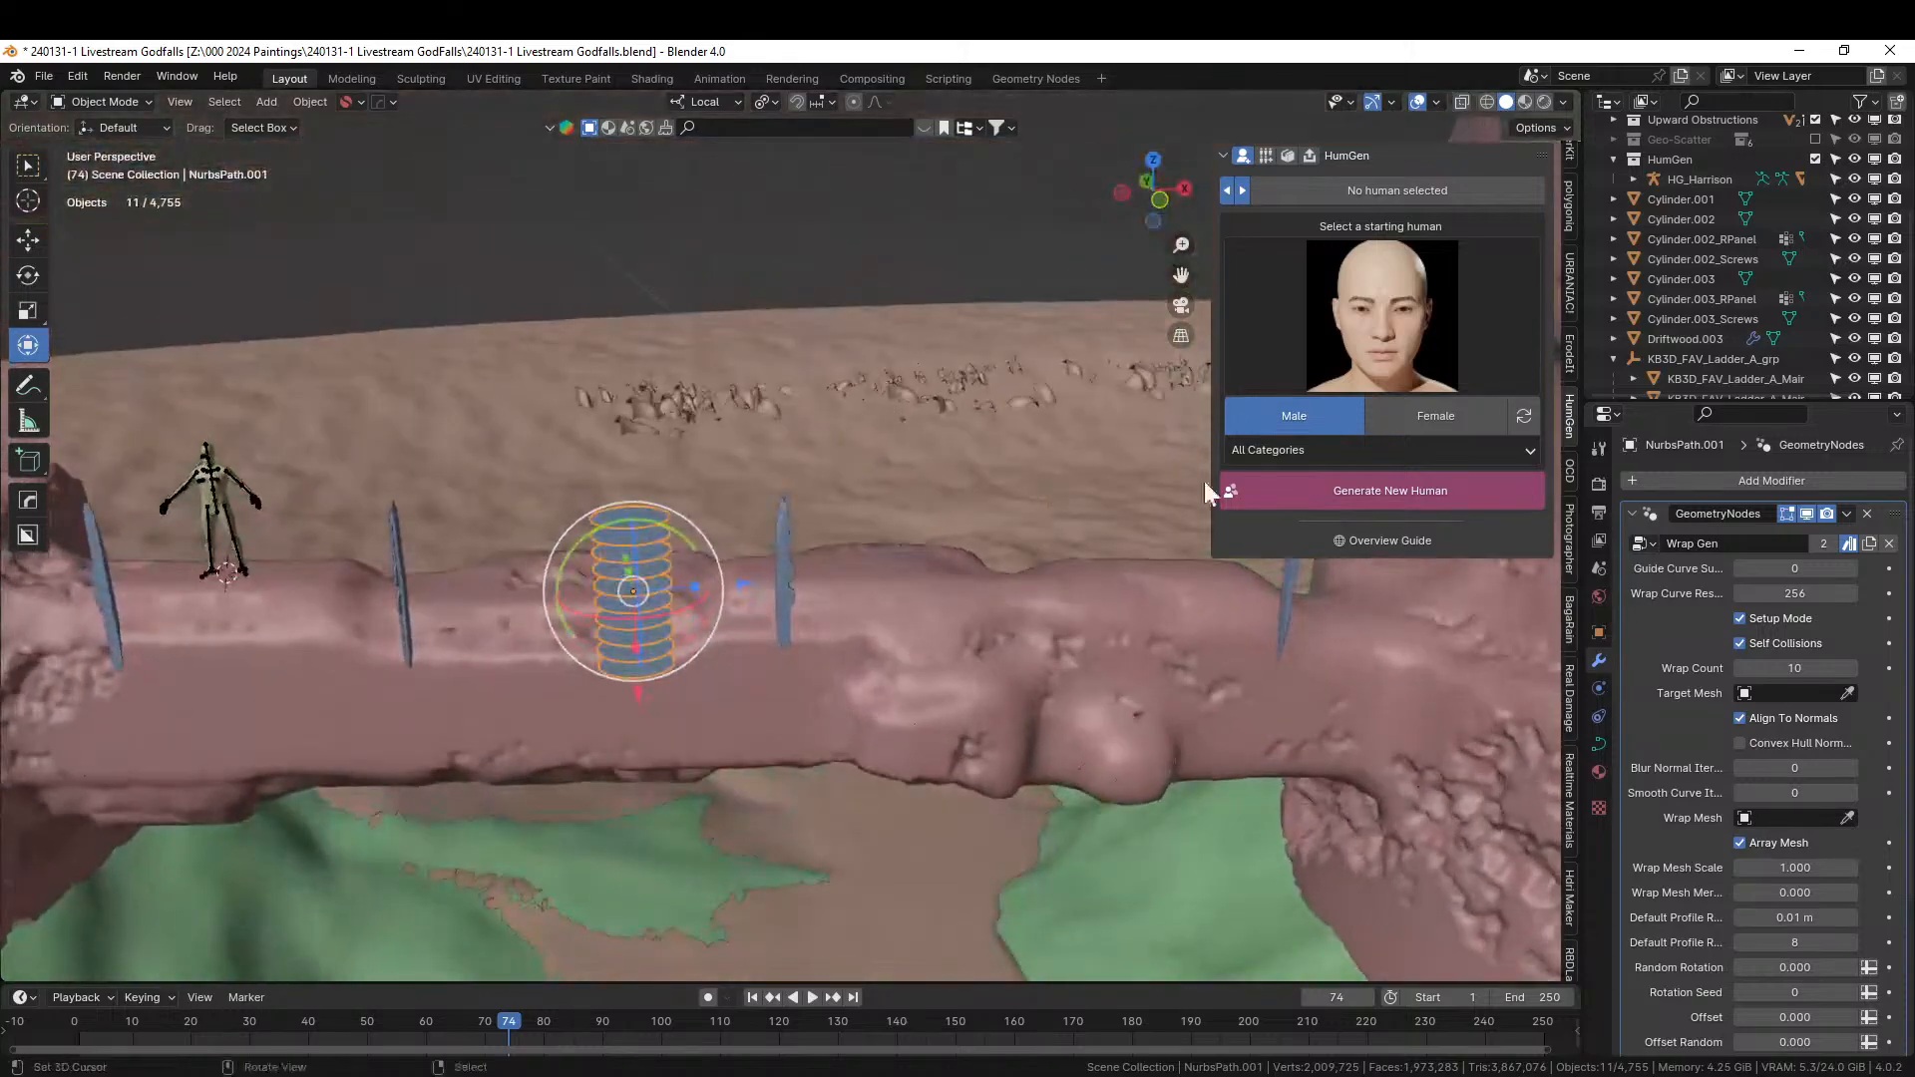
# Try a Wrap Count of 3 on the path's Wrap Gen modifier and reduce it to 2.
pyautogui.click(1785, 665)
pyautogui.write('3')
pyautogui.press('Return')
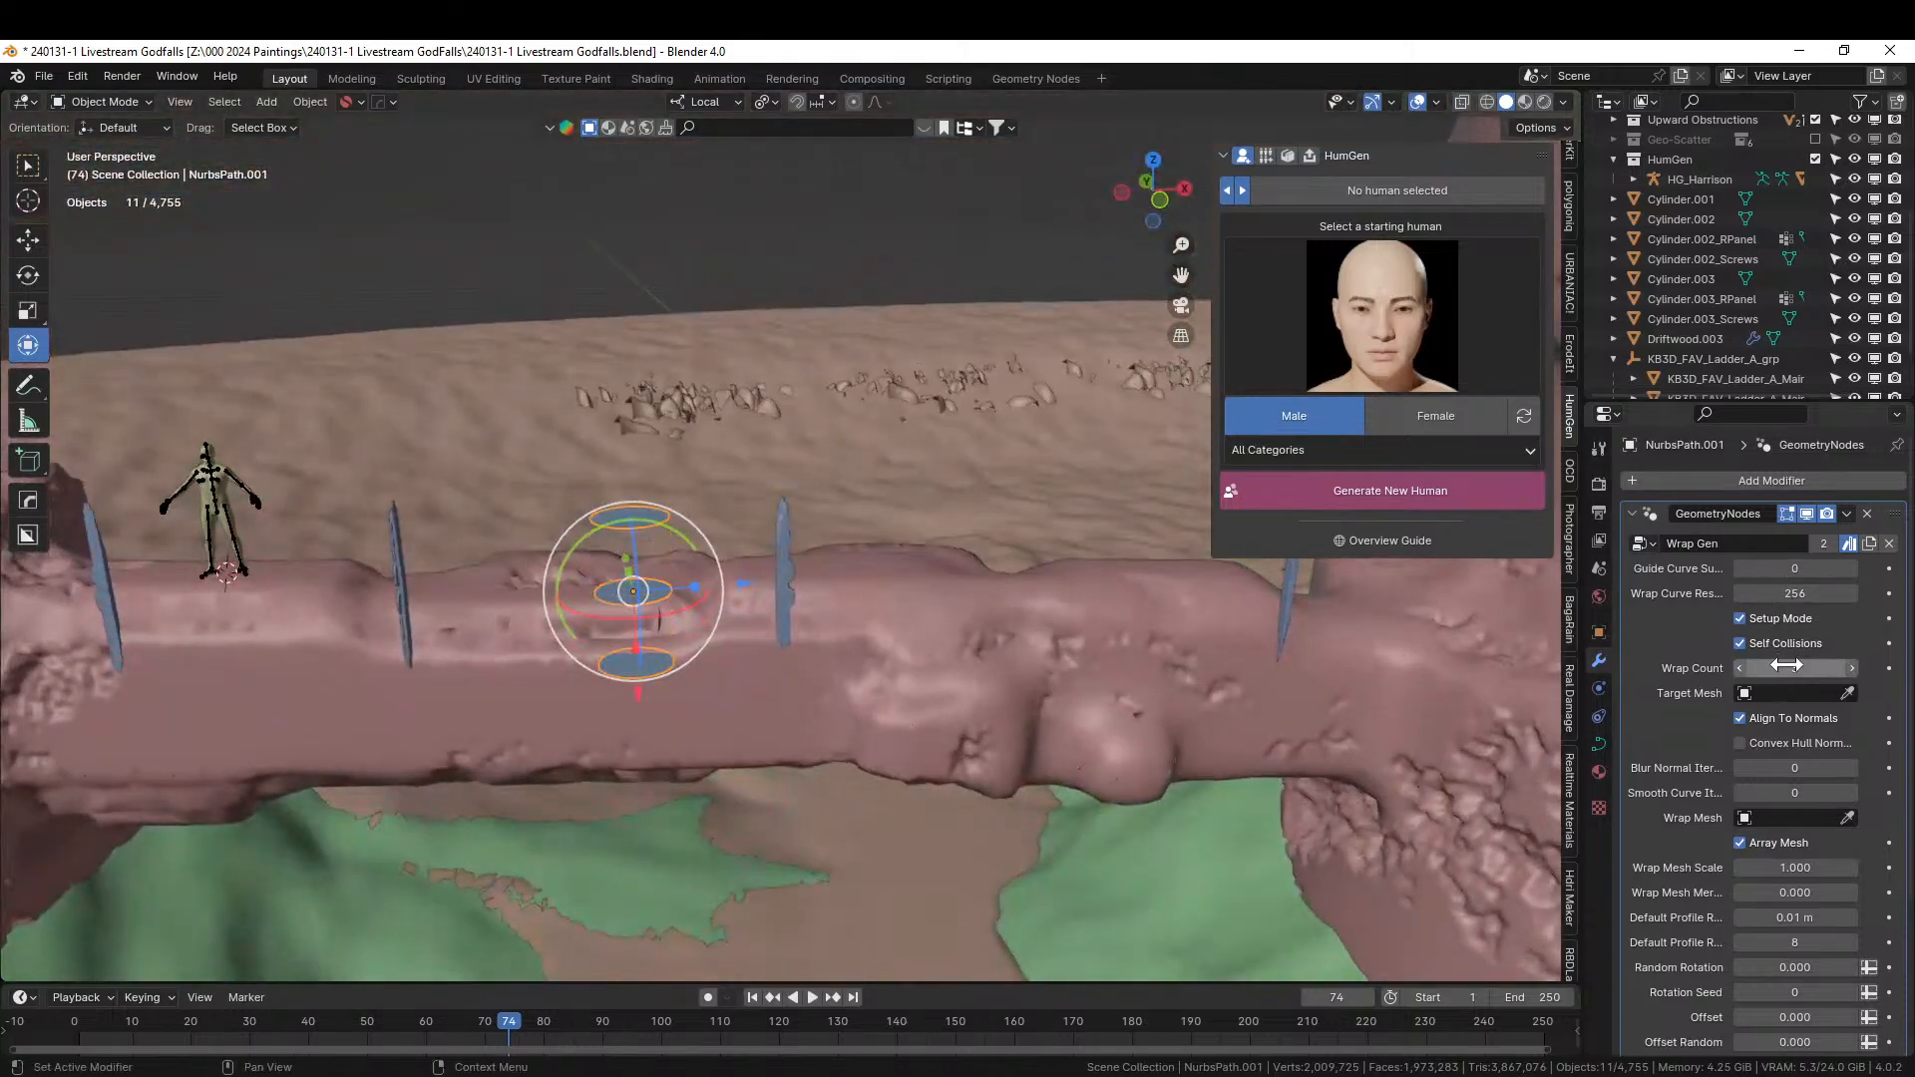
pyautogui.click(1800, 666)
pyautogui.write('2')
pyautogui.press('Return')
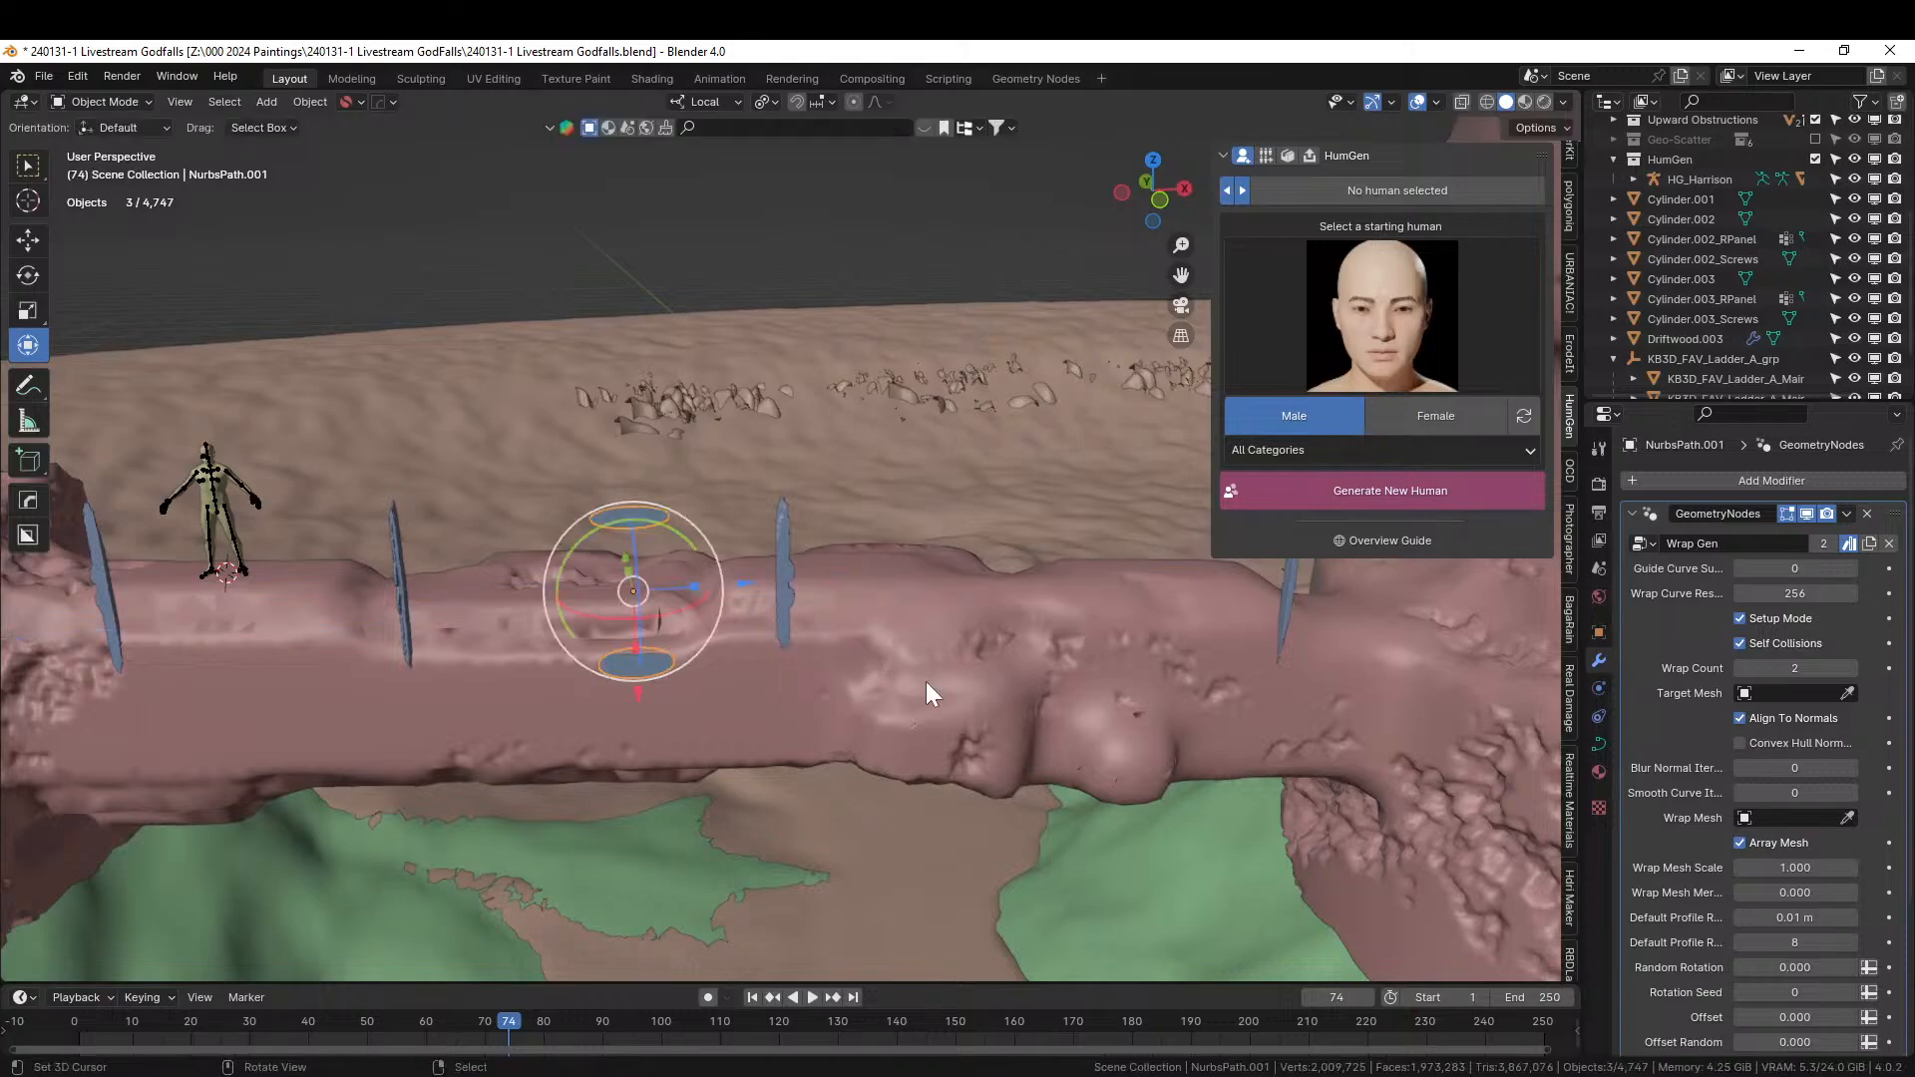
# Try scaling all the path's control points along global Z by about -0.4 in Edit Mode.
pyautogui.press('Tab')
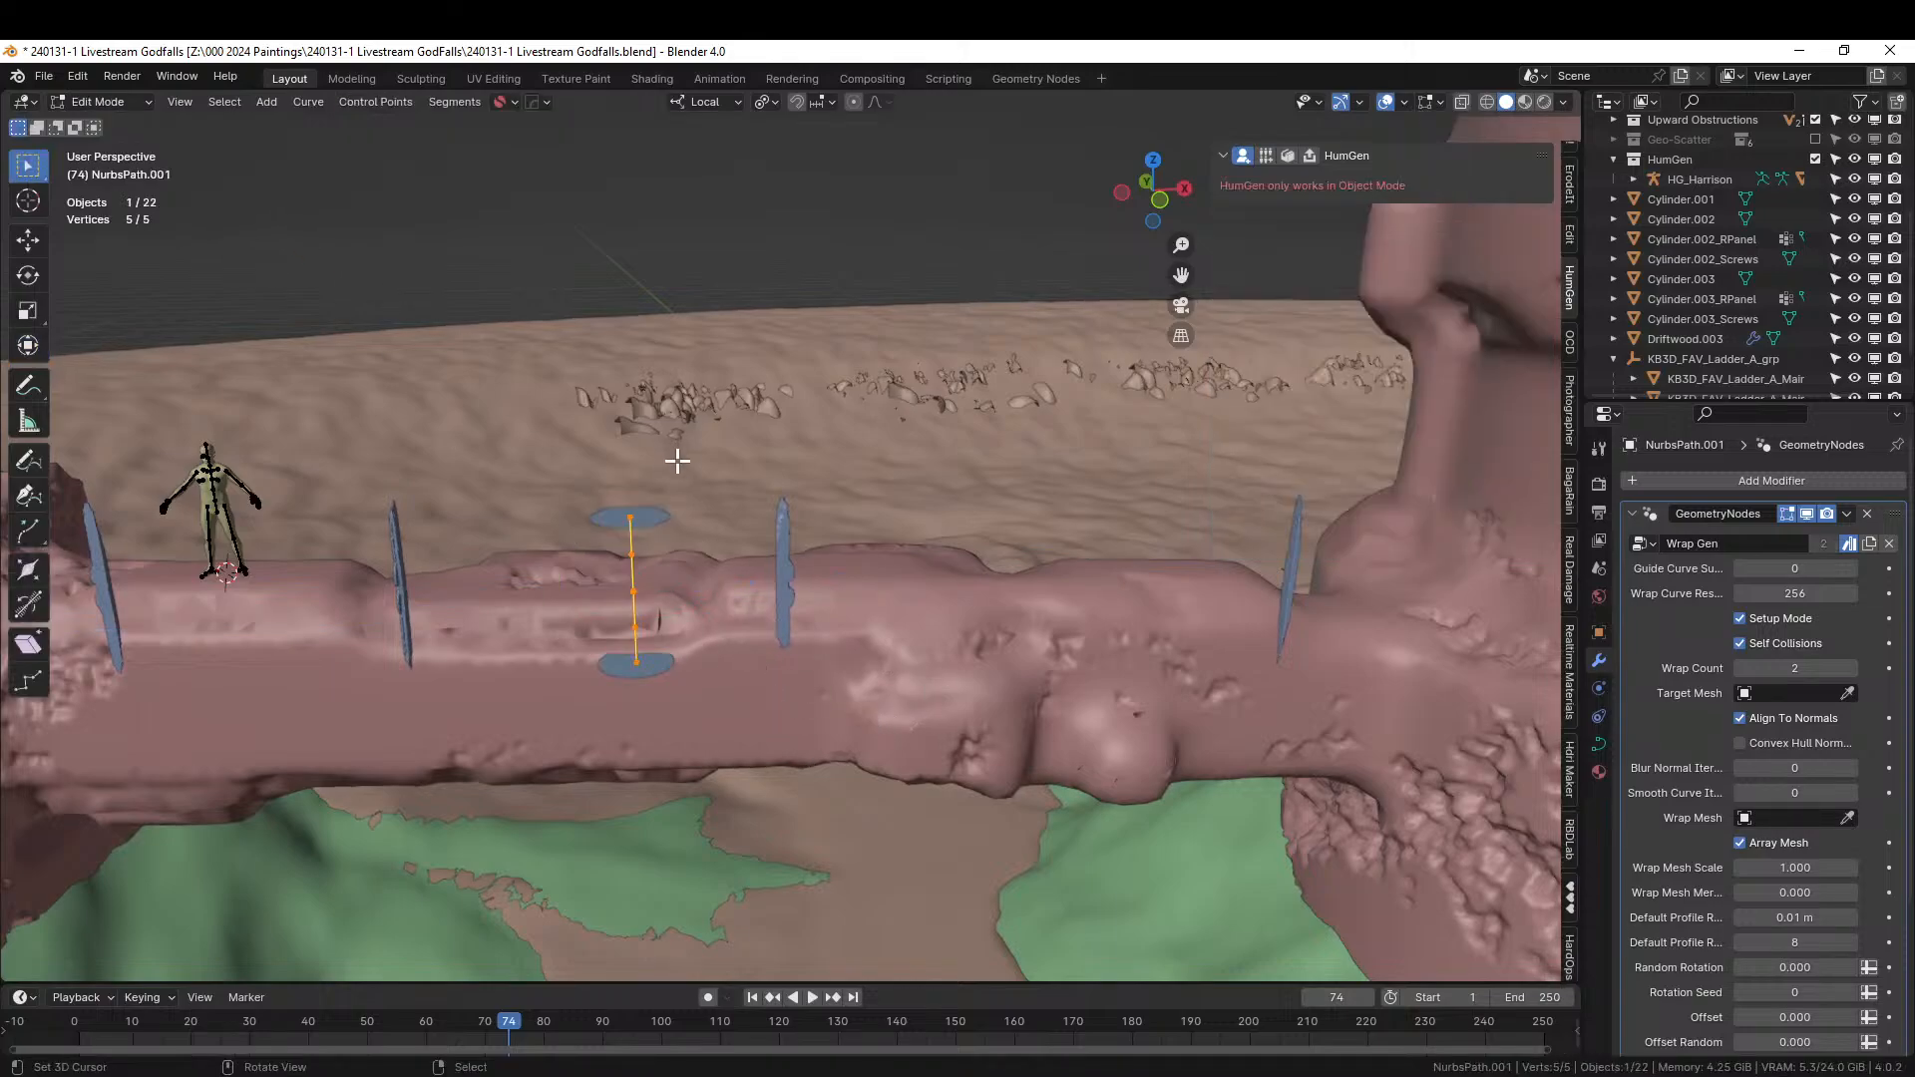
pyautogui.press('s')
pyautogui.press('z')
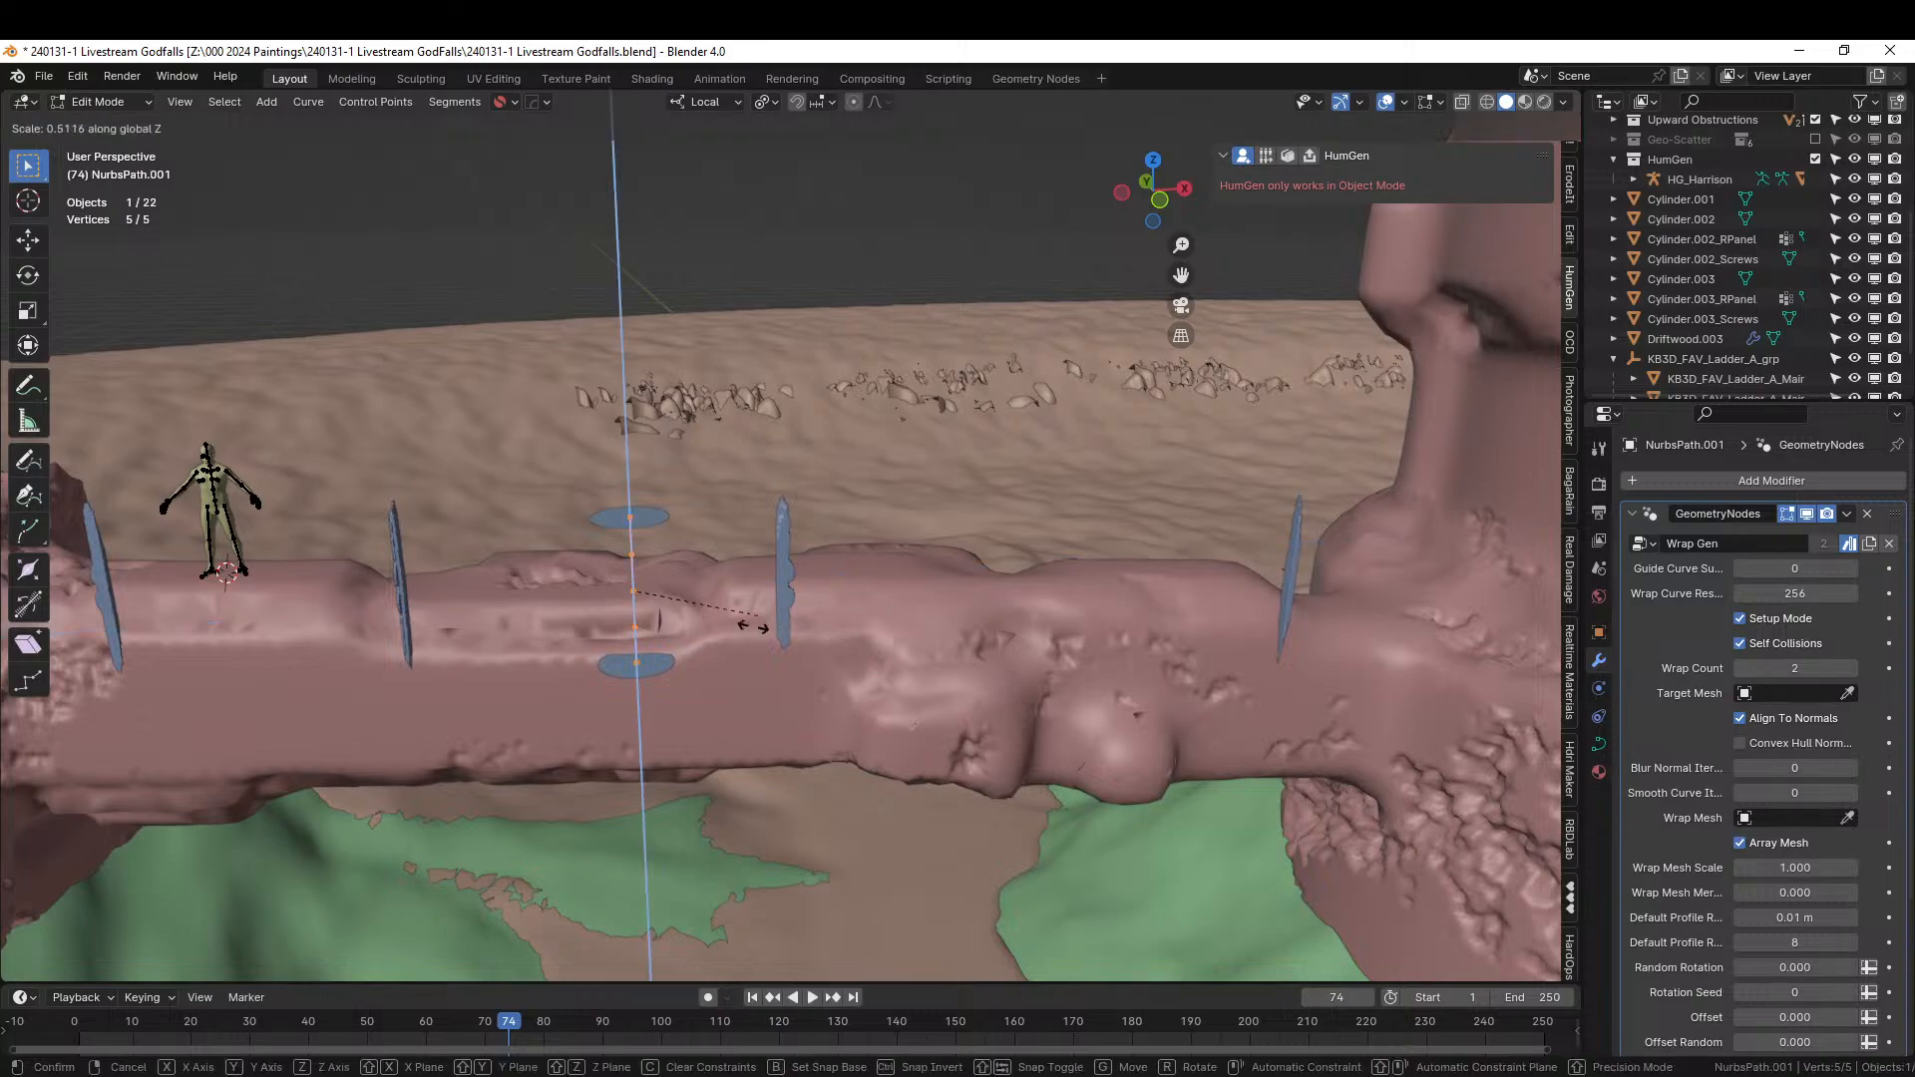
pyautogui.click(540, 563)
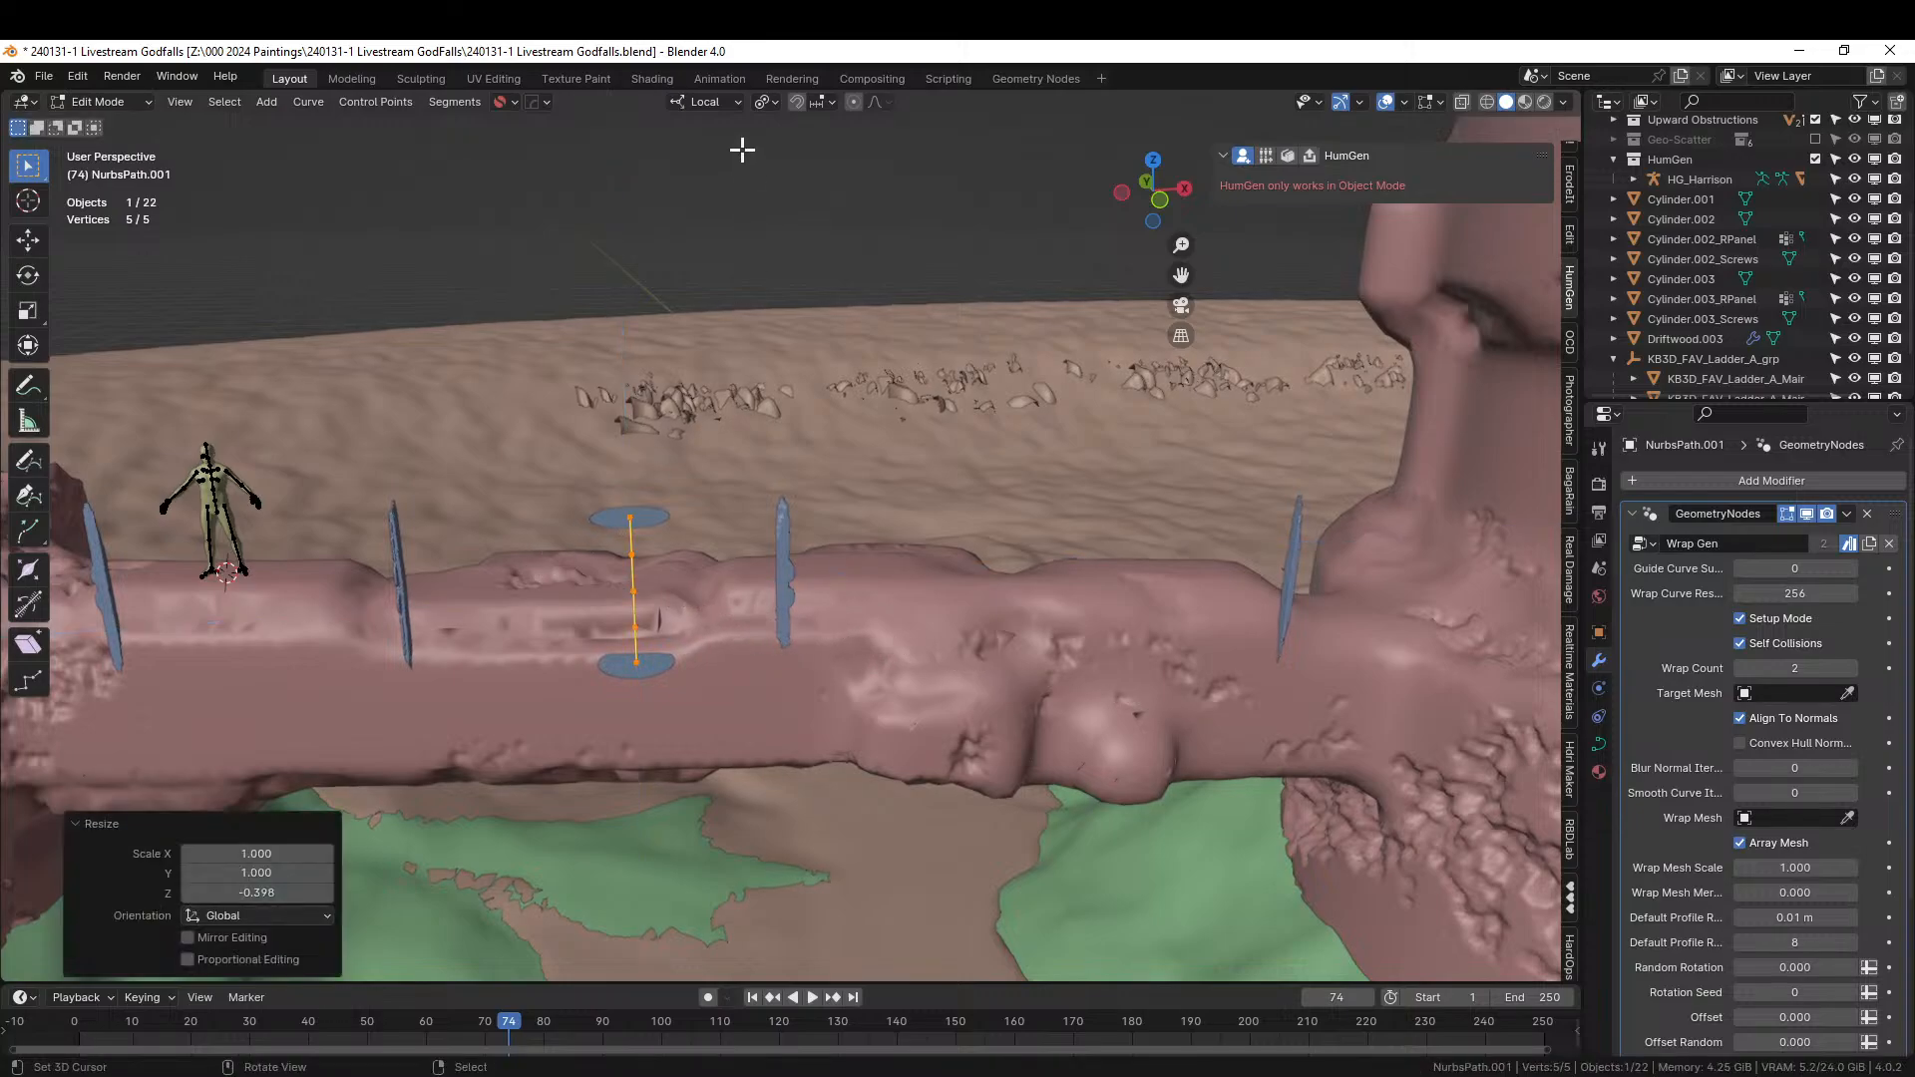
# Set the transform orientation to Global, try scaling the path's points along Z once more, and return to Object Mode.
pyautogui.click(728, 104)
pyautogui.click(674, 166)
pyautogui.click(28, 345)
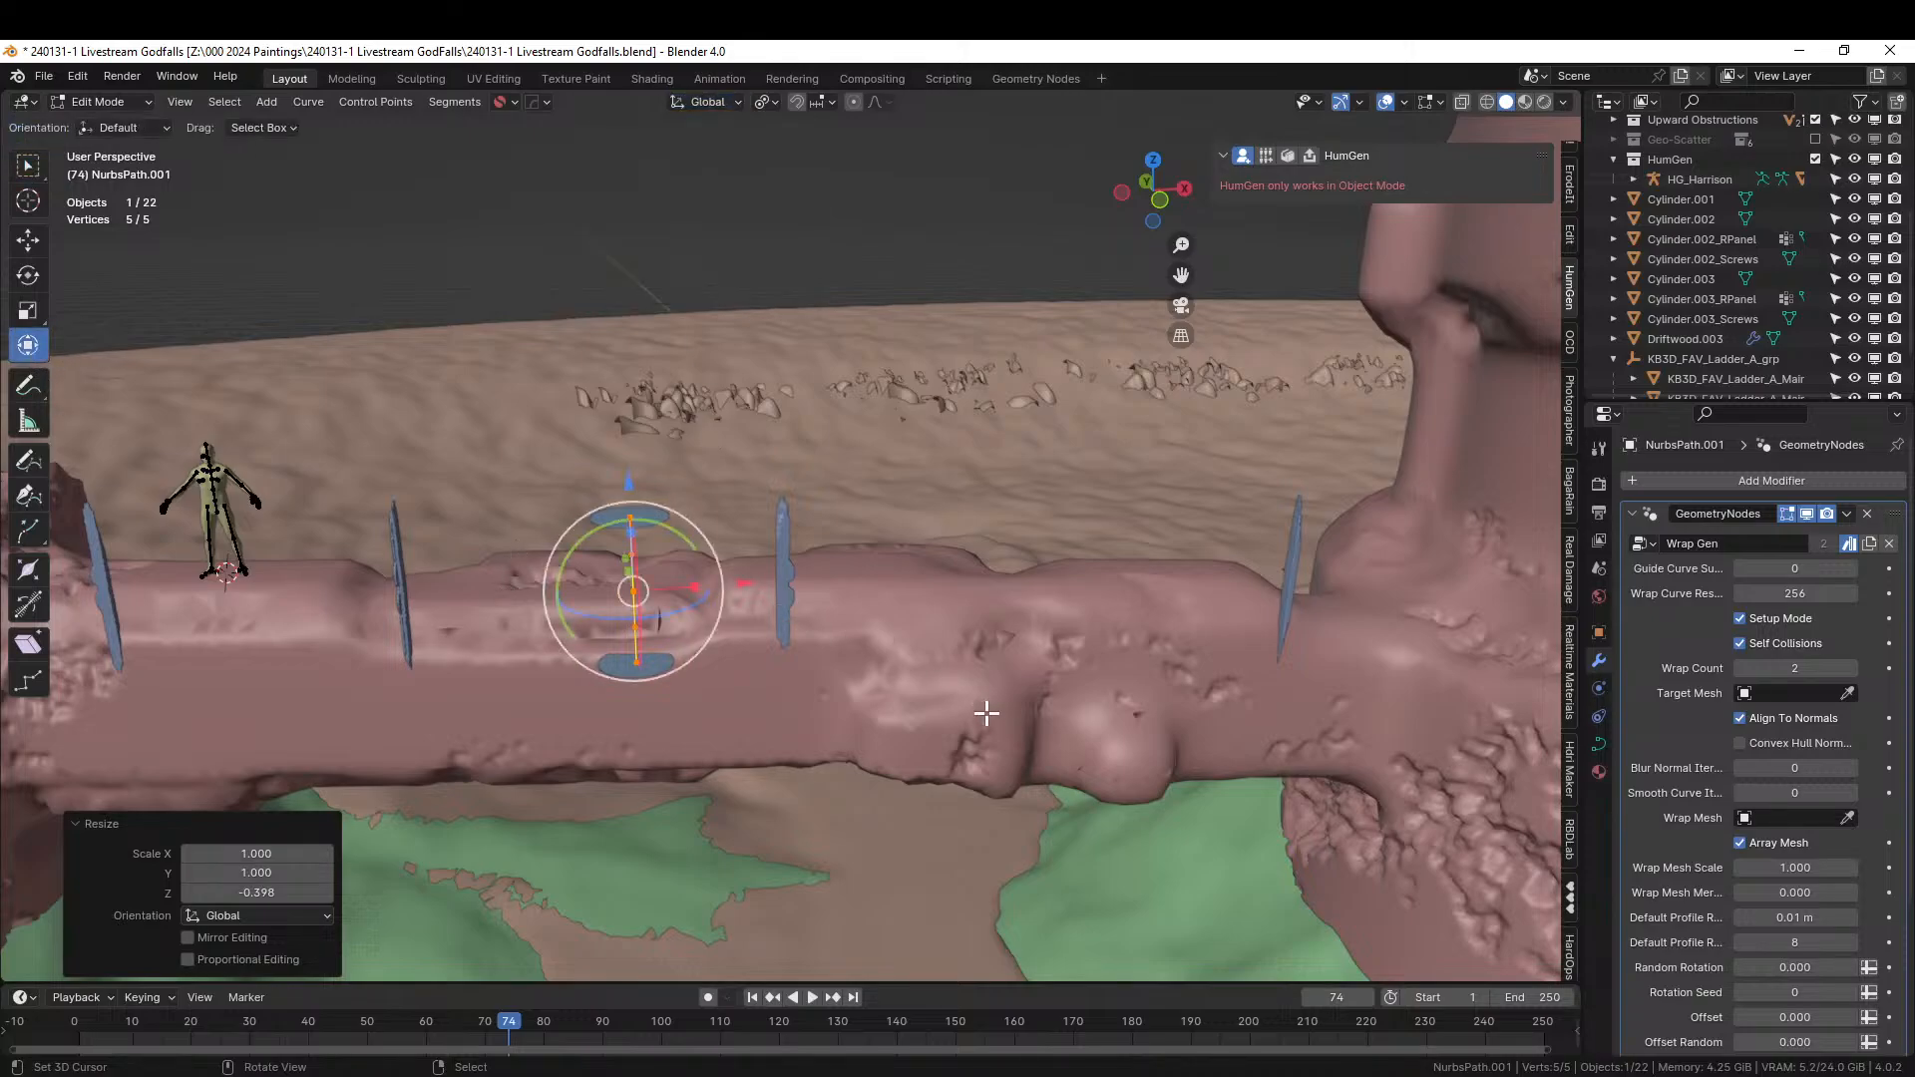
pyautogui.press('s')
pyautogui.press('z')
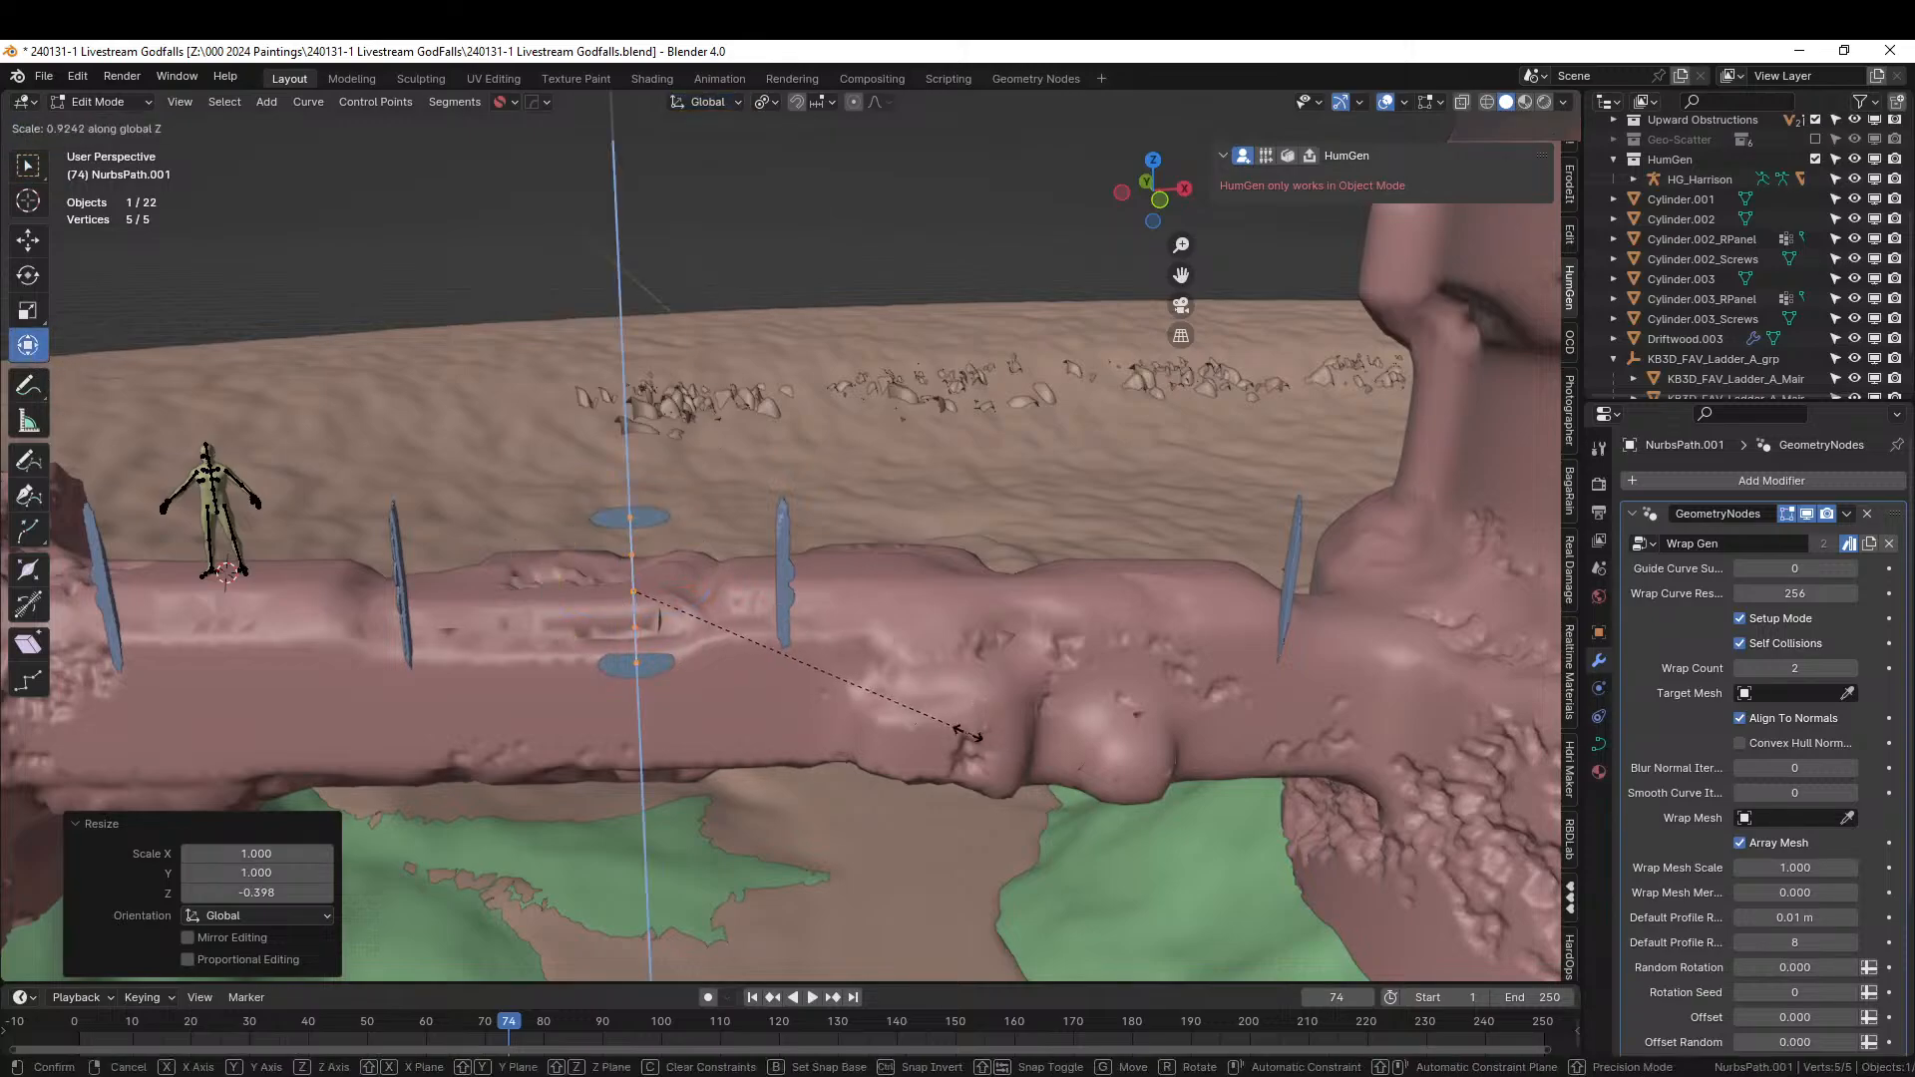
pyautogui.click(933, 686)
pyautogui.press('Tab')
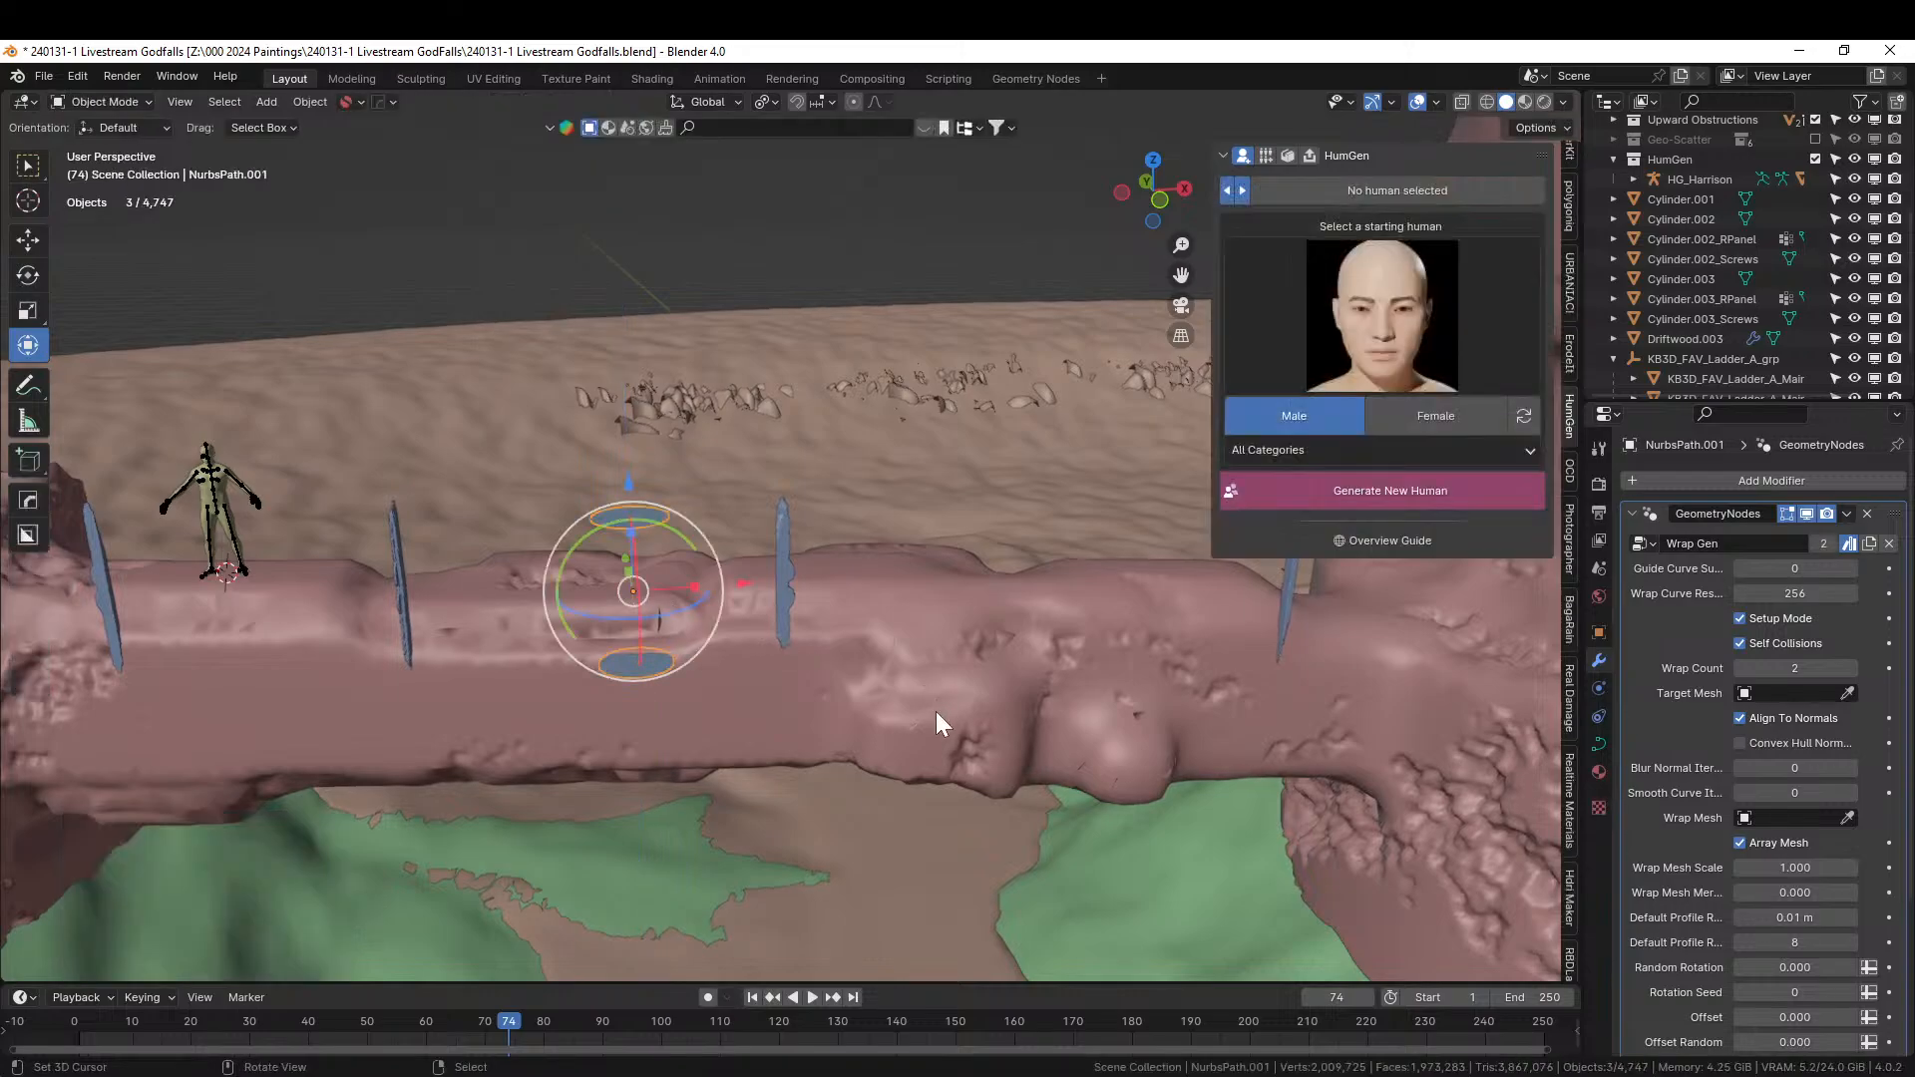
# Scale the selected wrap path objects to about 0.52 along global Z and raise them about 0.31 m along Z.
pyautogui.press('s')
pyautogui.press('z')
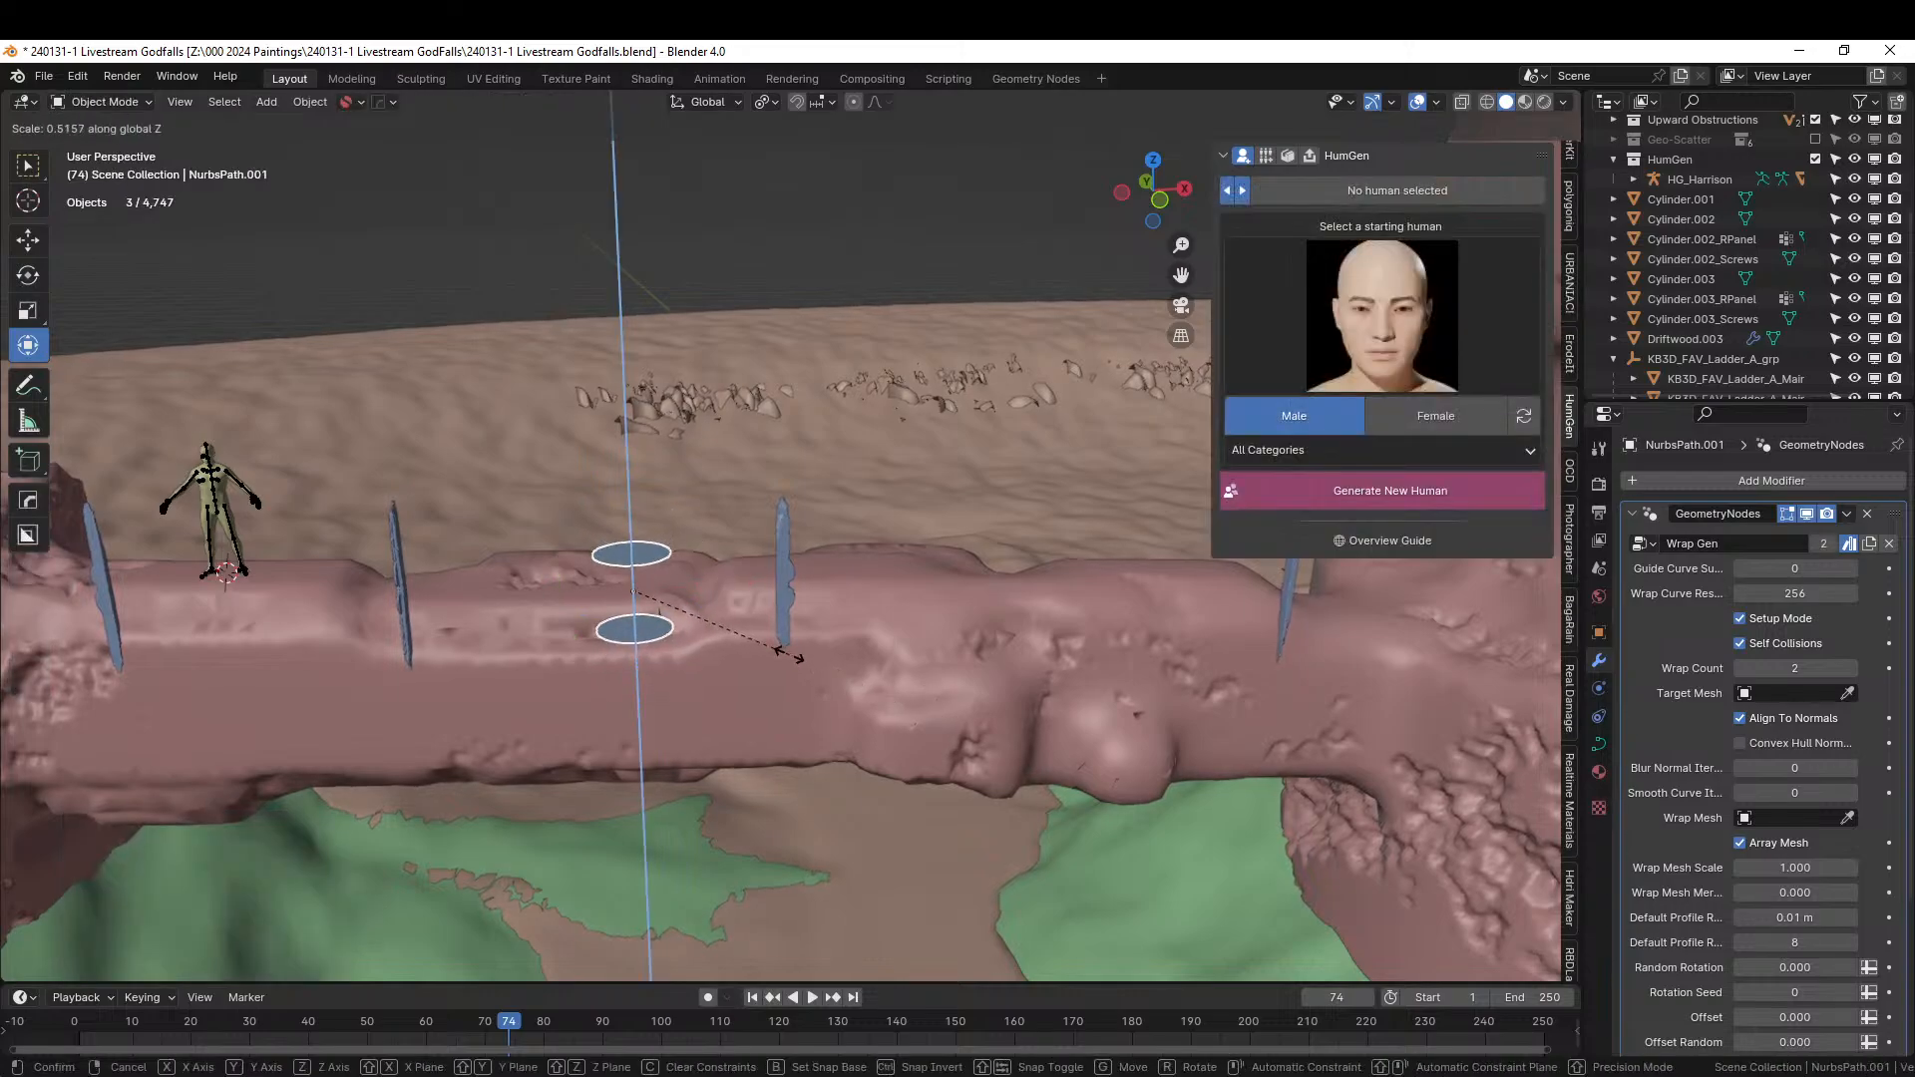
pyautogui.click(795, 648)
pyautogui.moveTo(794, 649); pyautogui.dragTo(836, 744, button='middle')
pyautogui.press('g')
pyautogui.press('z')
pyautogui.click(877, 639)
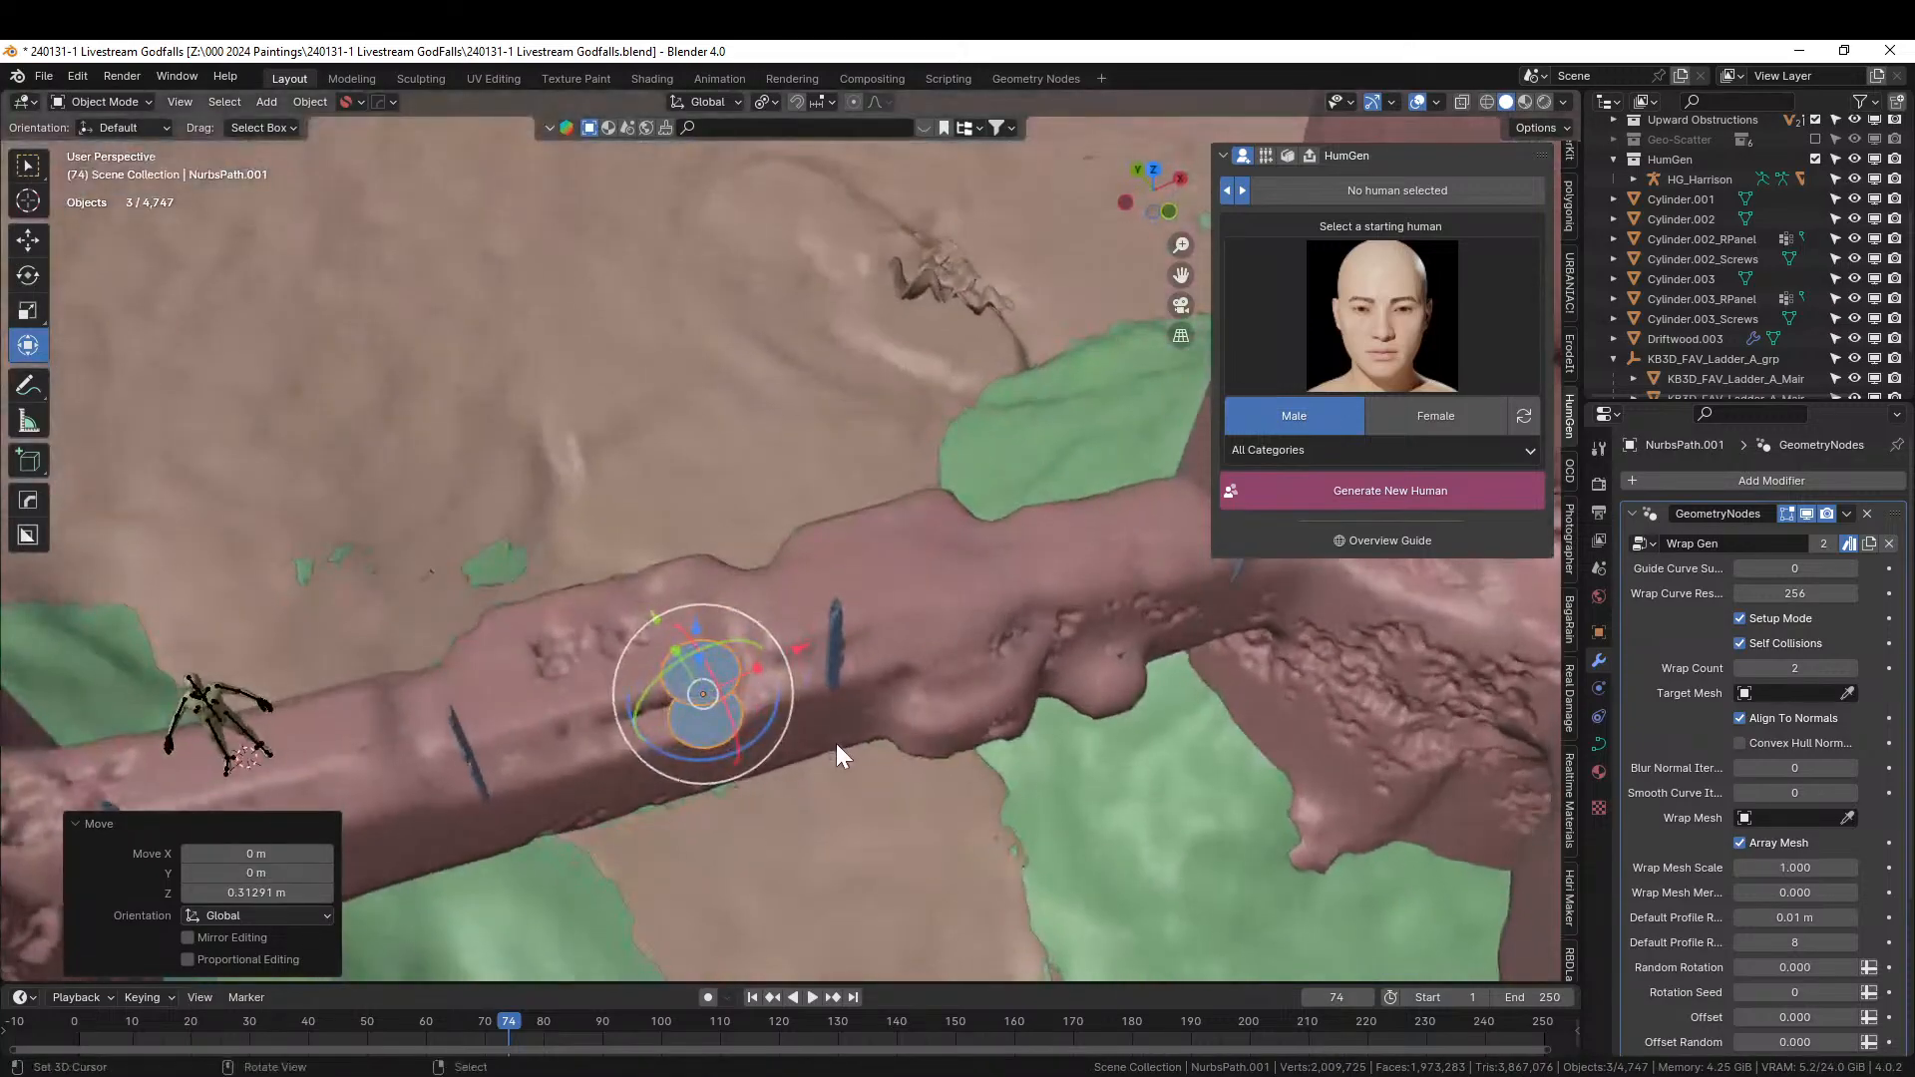
# In Edit Mode, enlarge the radius of all the path's control points by a factor of about 19.2 with Shrink/Fatten.
pyautogui.press('Tab')
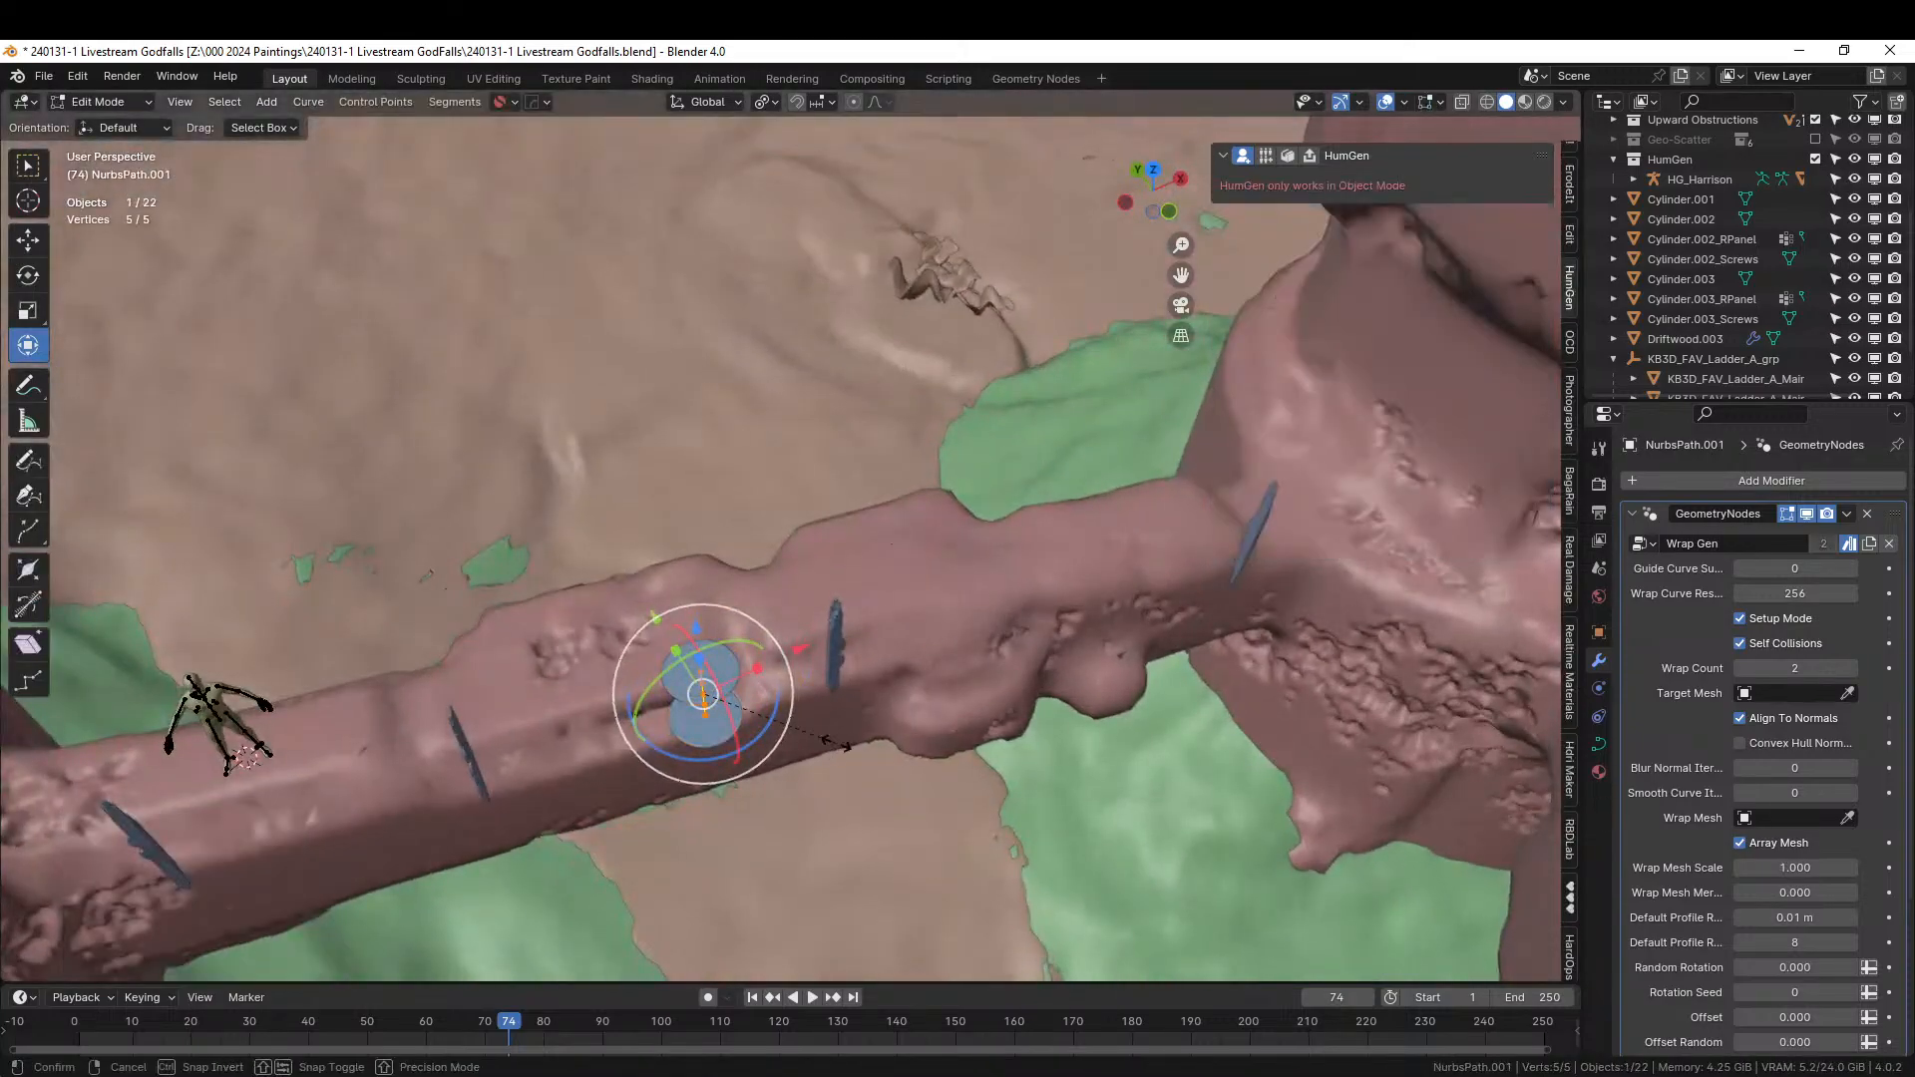
pyautogui.hotkey('alt', 's')
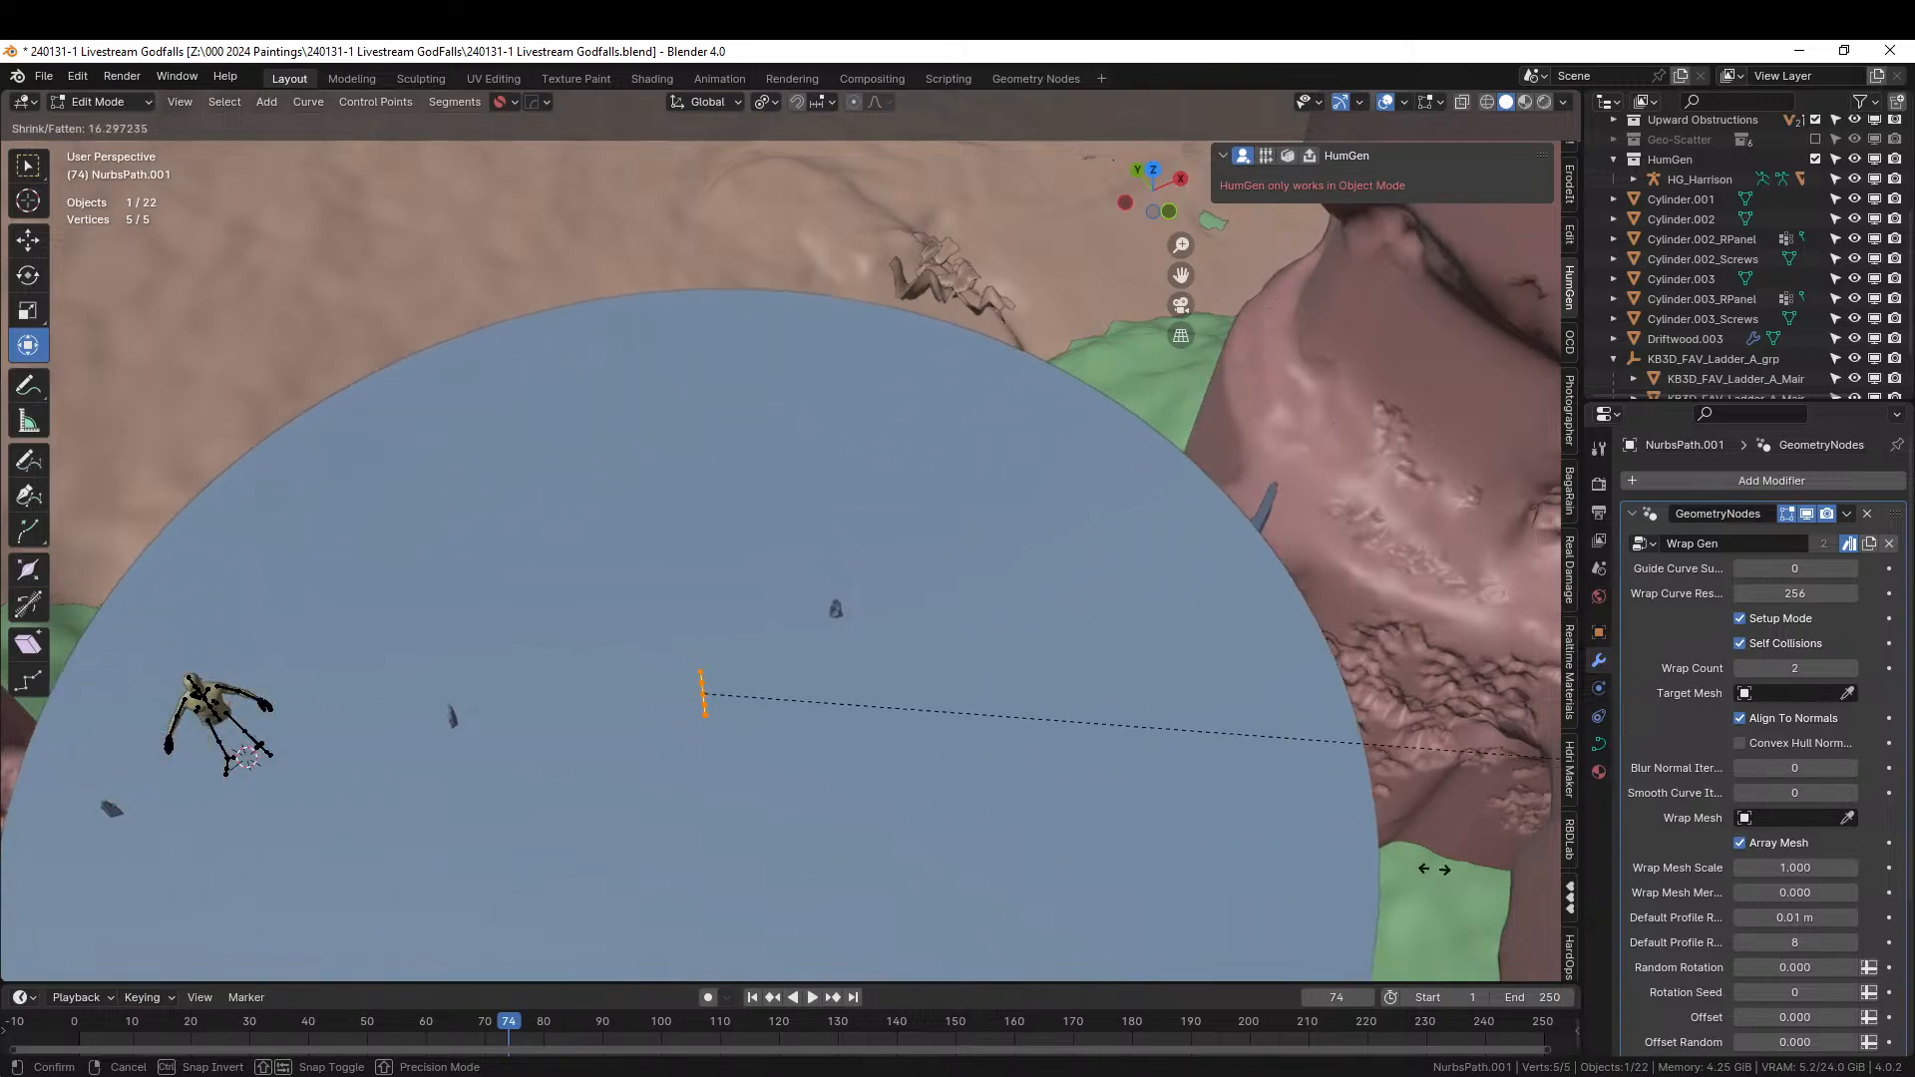
pyautogui.click(146, 864)
pyautogui.moveTo(1025, 819); pyautogui.dragTo(911, 650, button='middle')
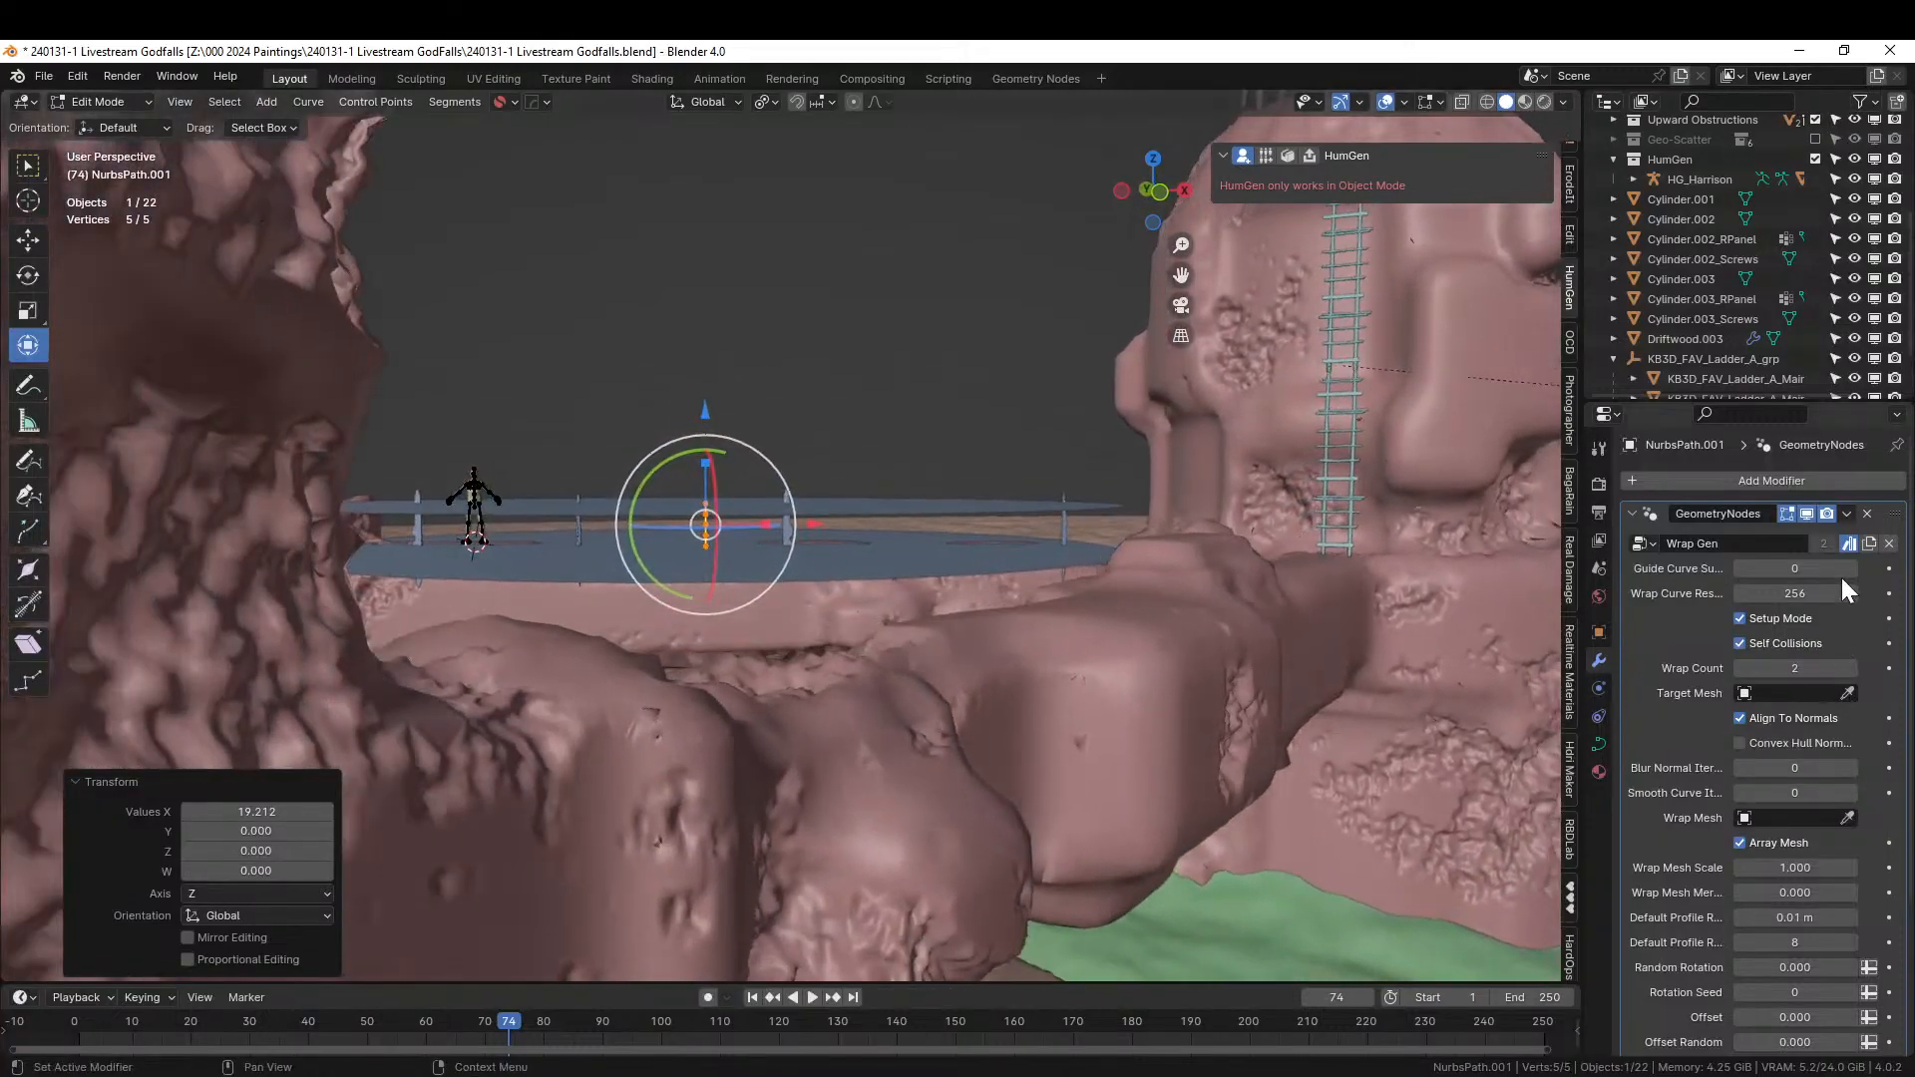
# Set the Wrap Gen modifier's Wrap Count to 3 and its Random Rotation to 2.970.
pyautogui.click(1852, 669)
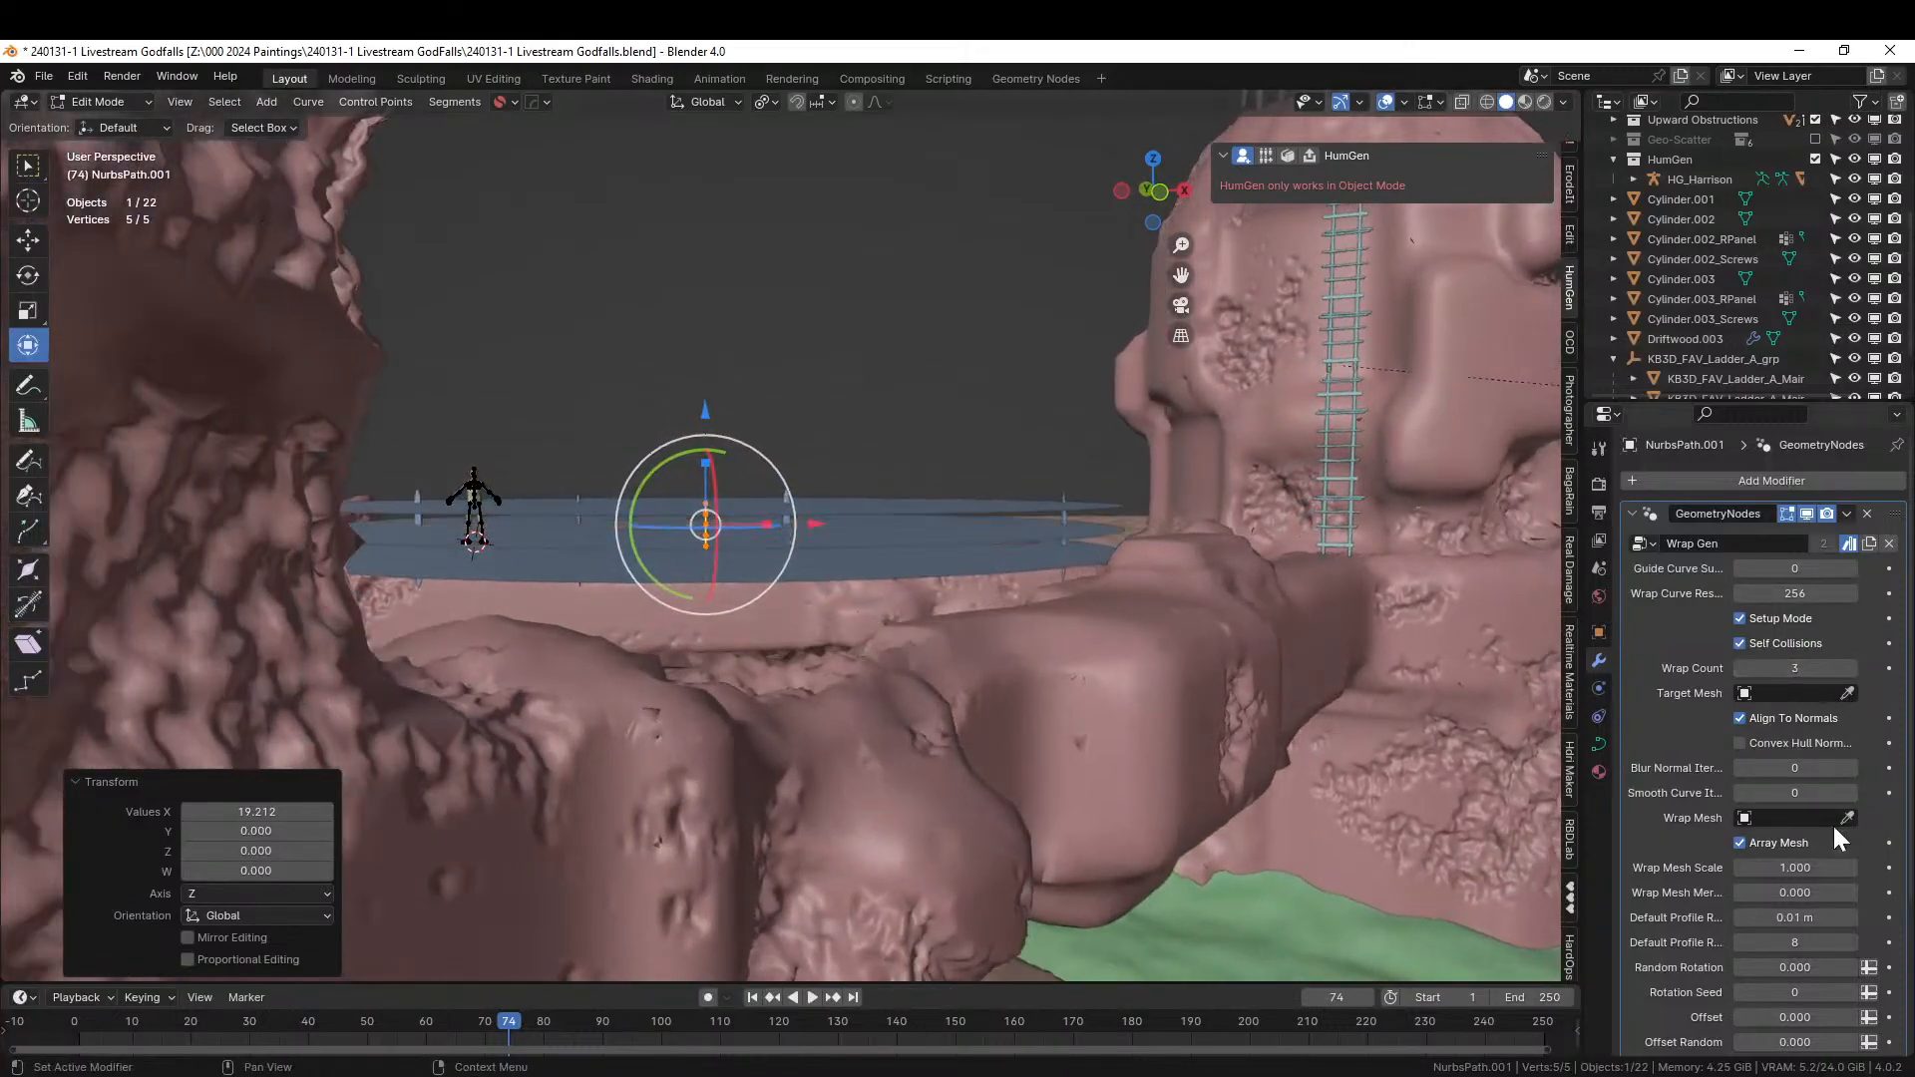
pyautogui.moveTo(1780, 967); pyautogui.dragTo(1840, 968)
pyautogui.moveTo(857, 718); pyautogui.dragTo(883, 798, button='middle')
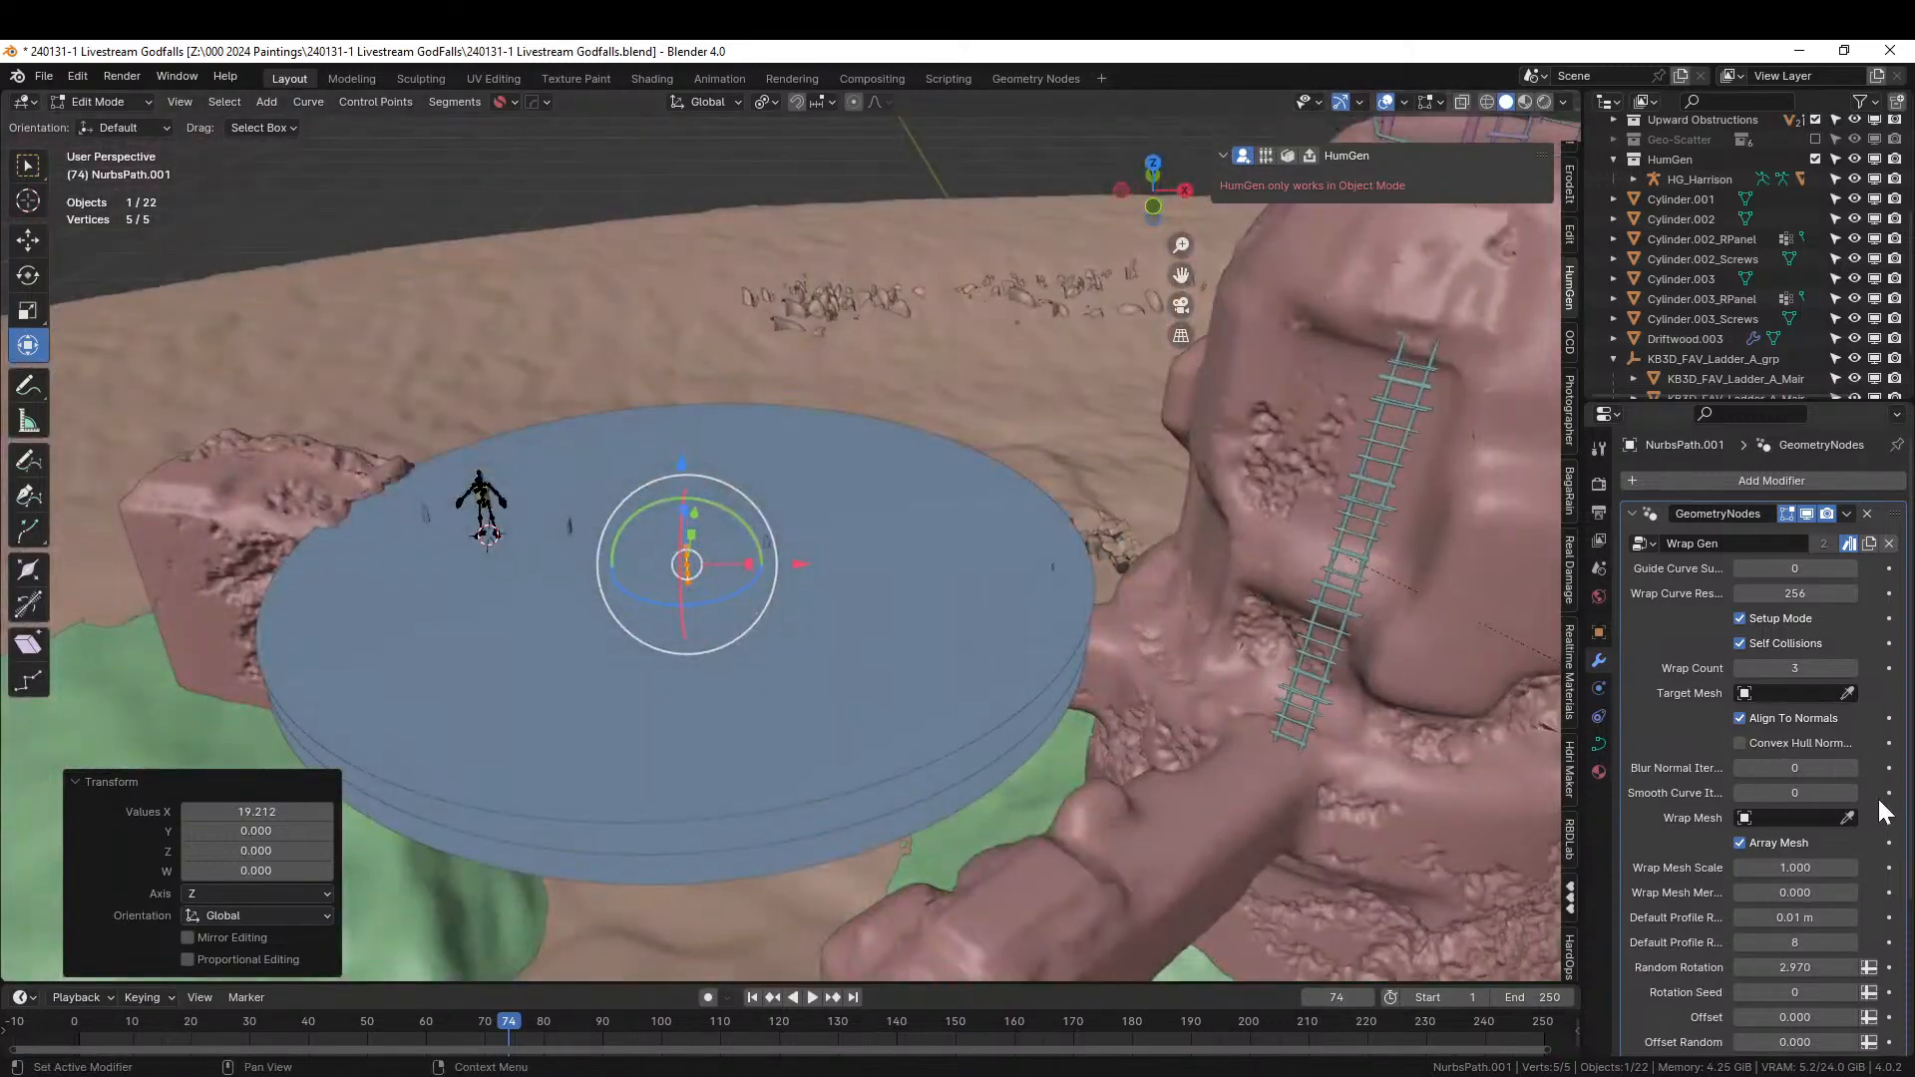
# Pick the Driftwood.003 posts as the Wrap Gen modifier's Target Mesh.
pyautogui.click(1847, 818)
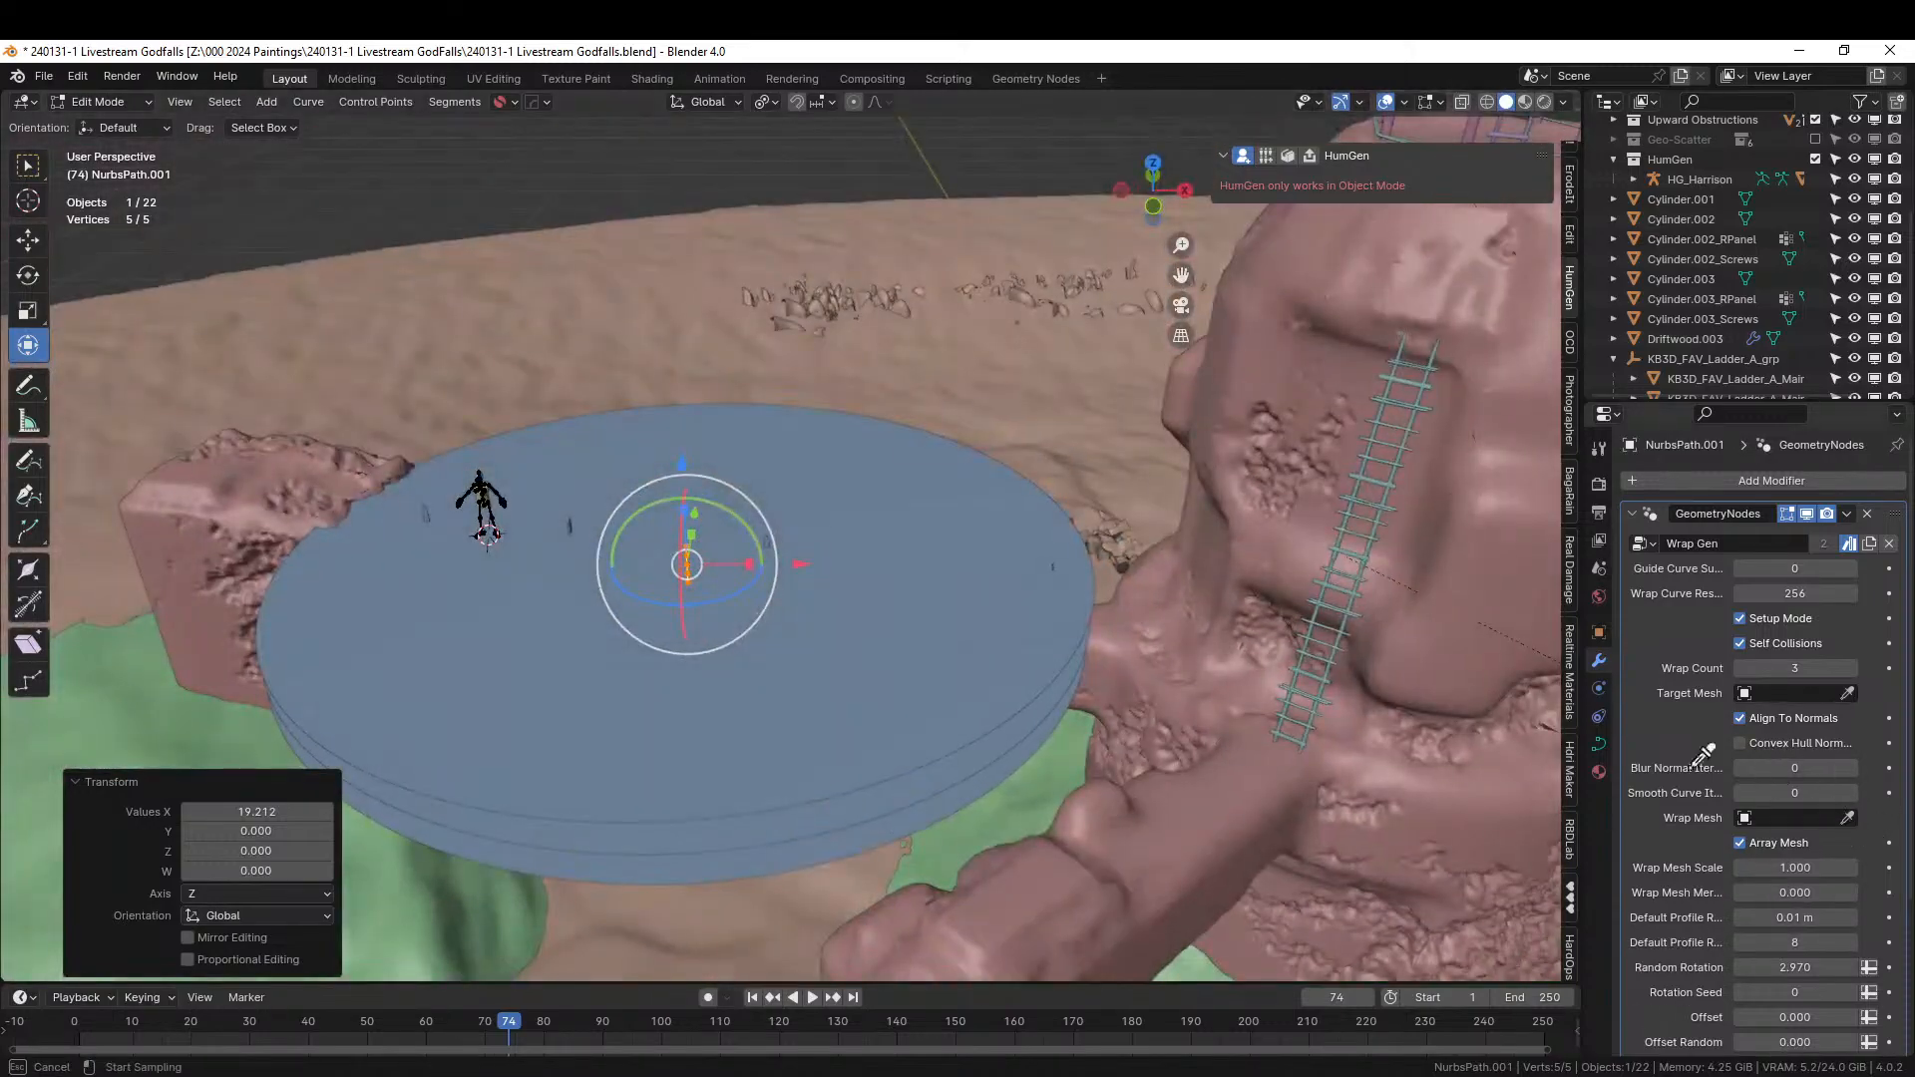
pyautogui.click(1834, 815)
pyautogui.click(1848, 693)
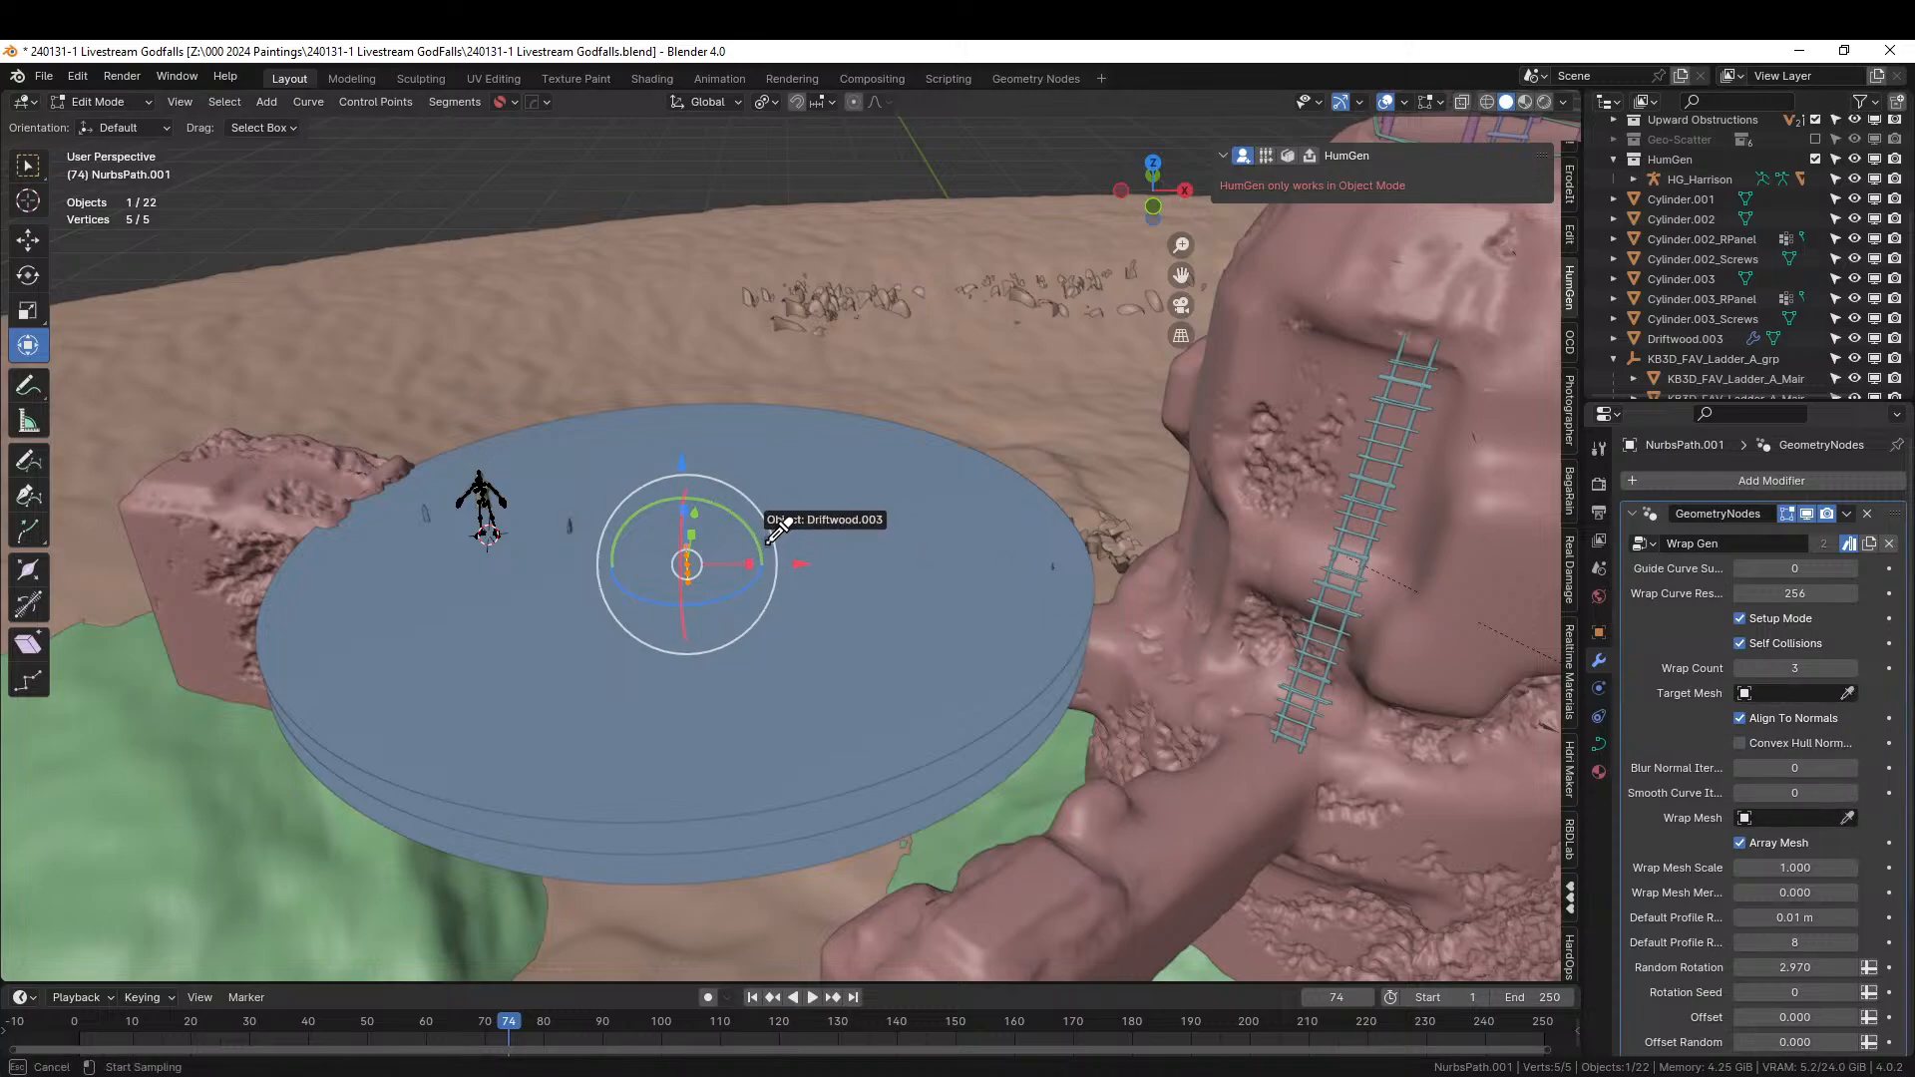
pyautogui.click(775, 531)
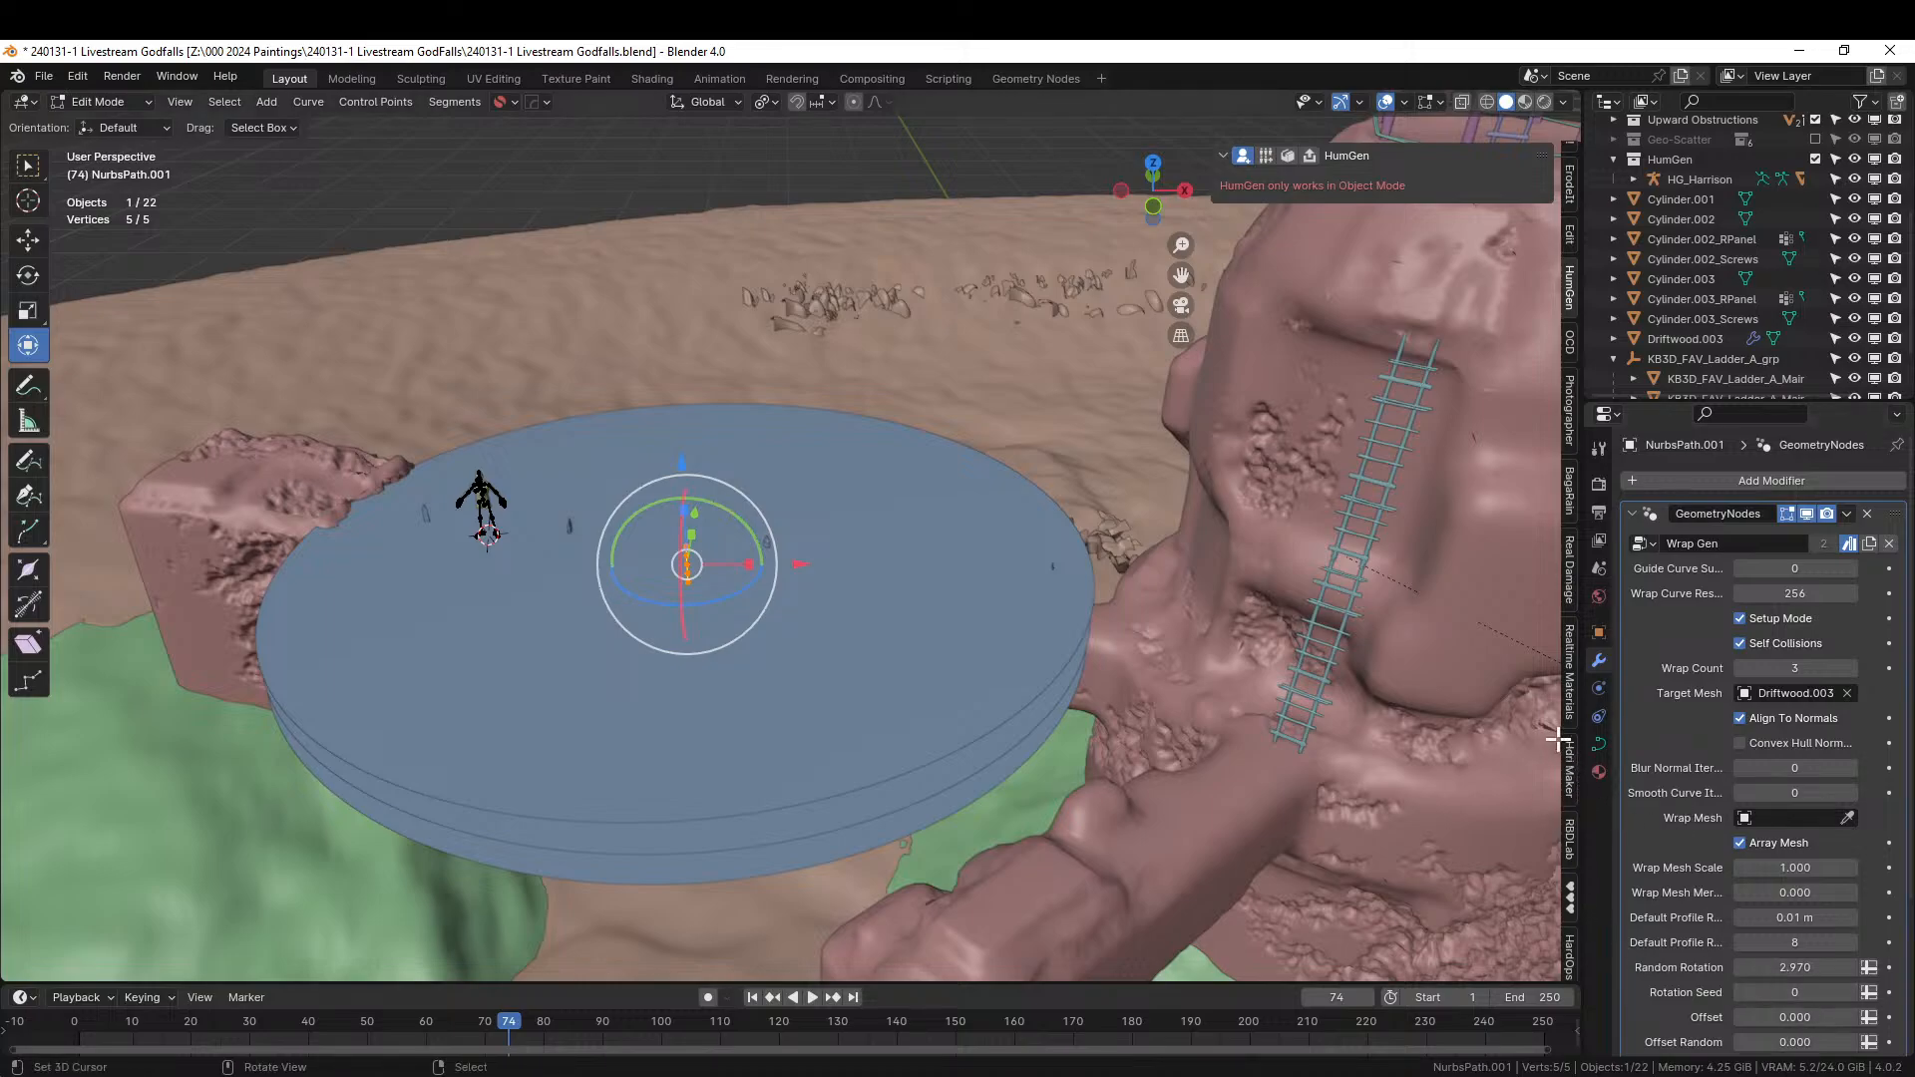
# Widen the modifier settings area and set Wrap Gen's Default Profile Radius to 0.0125 m.
pyautogui.moveTo(1579, 729); pyautogui.dragTo(1352, 733)
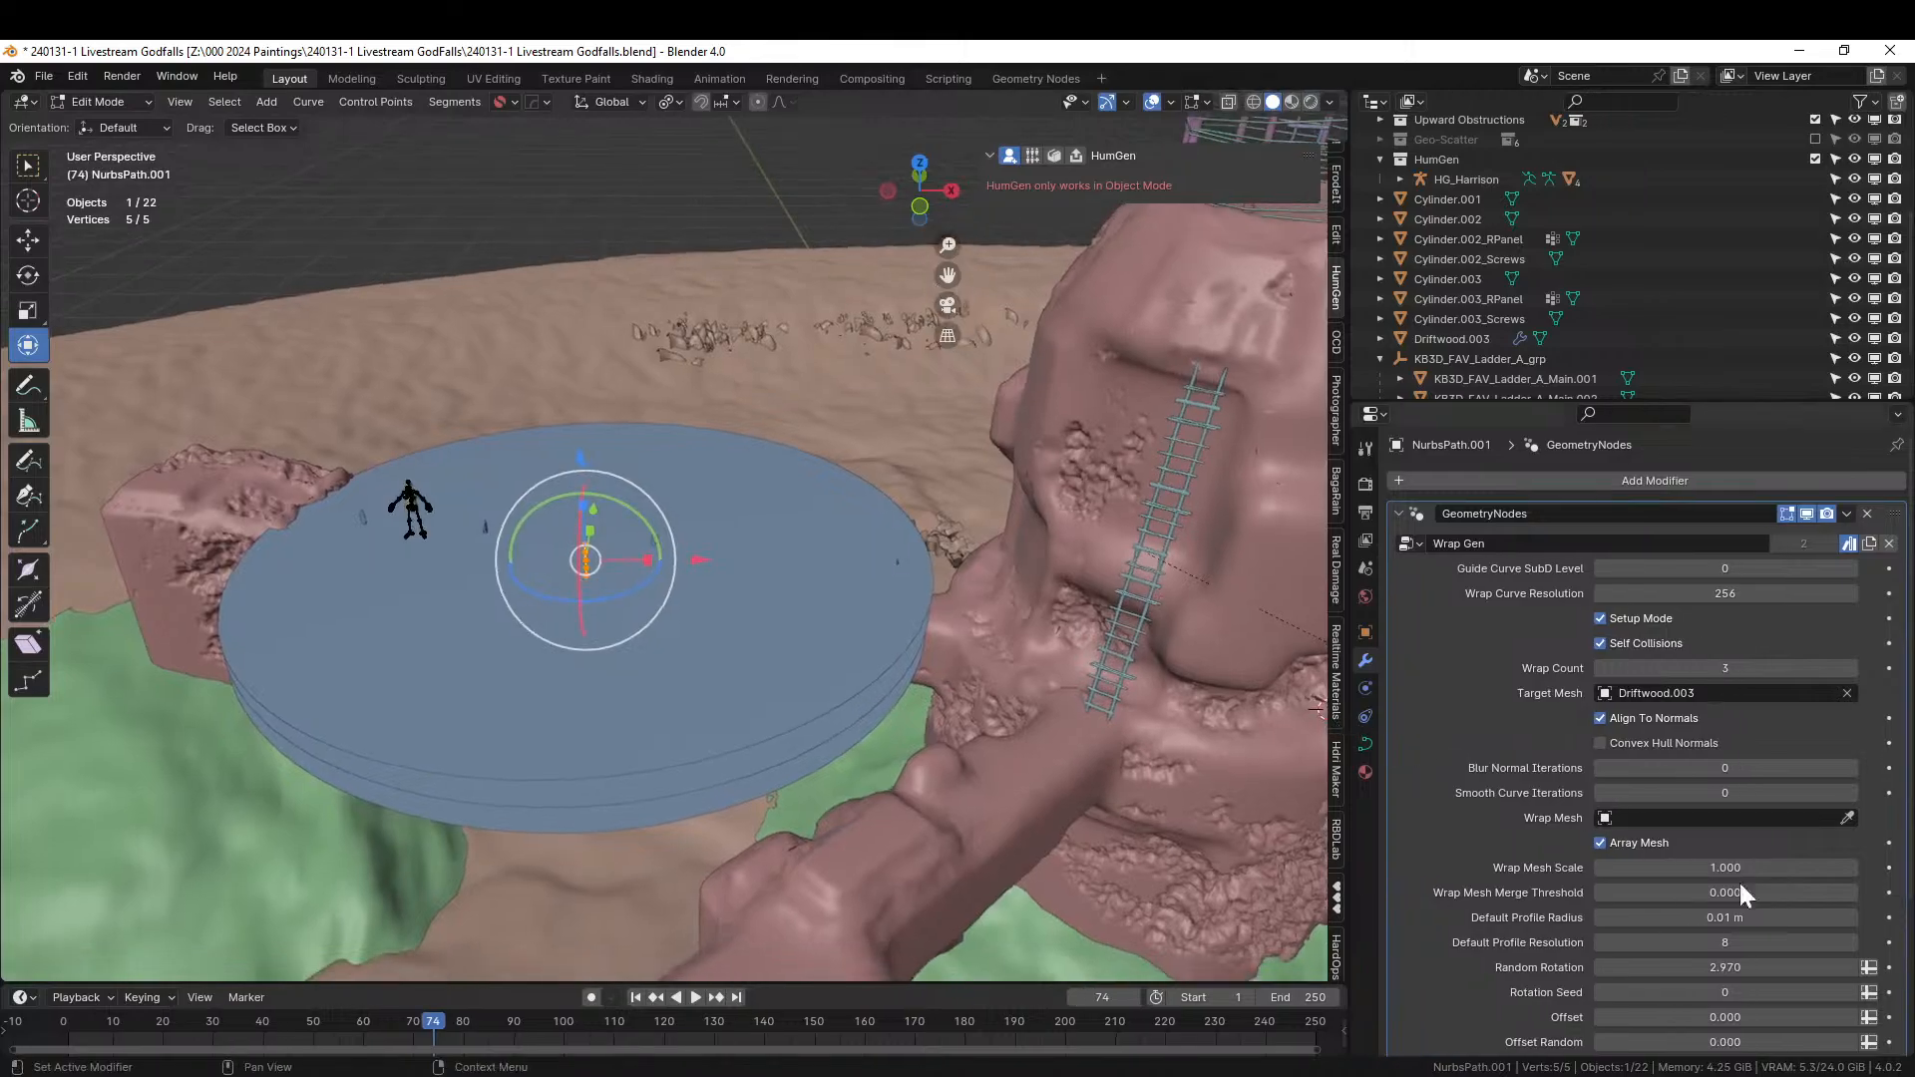
pyautogui.doubleClick(1720, 918)
pyautogui.write('.0125')
pyautogui.press('Return')
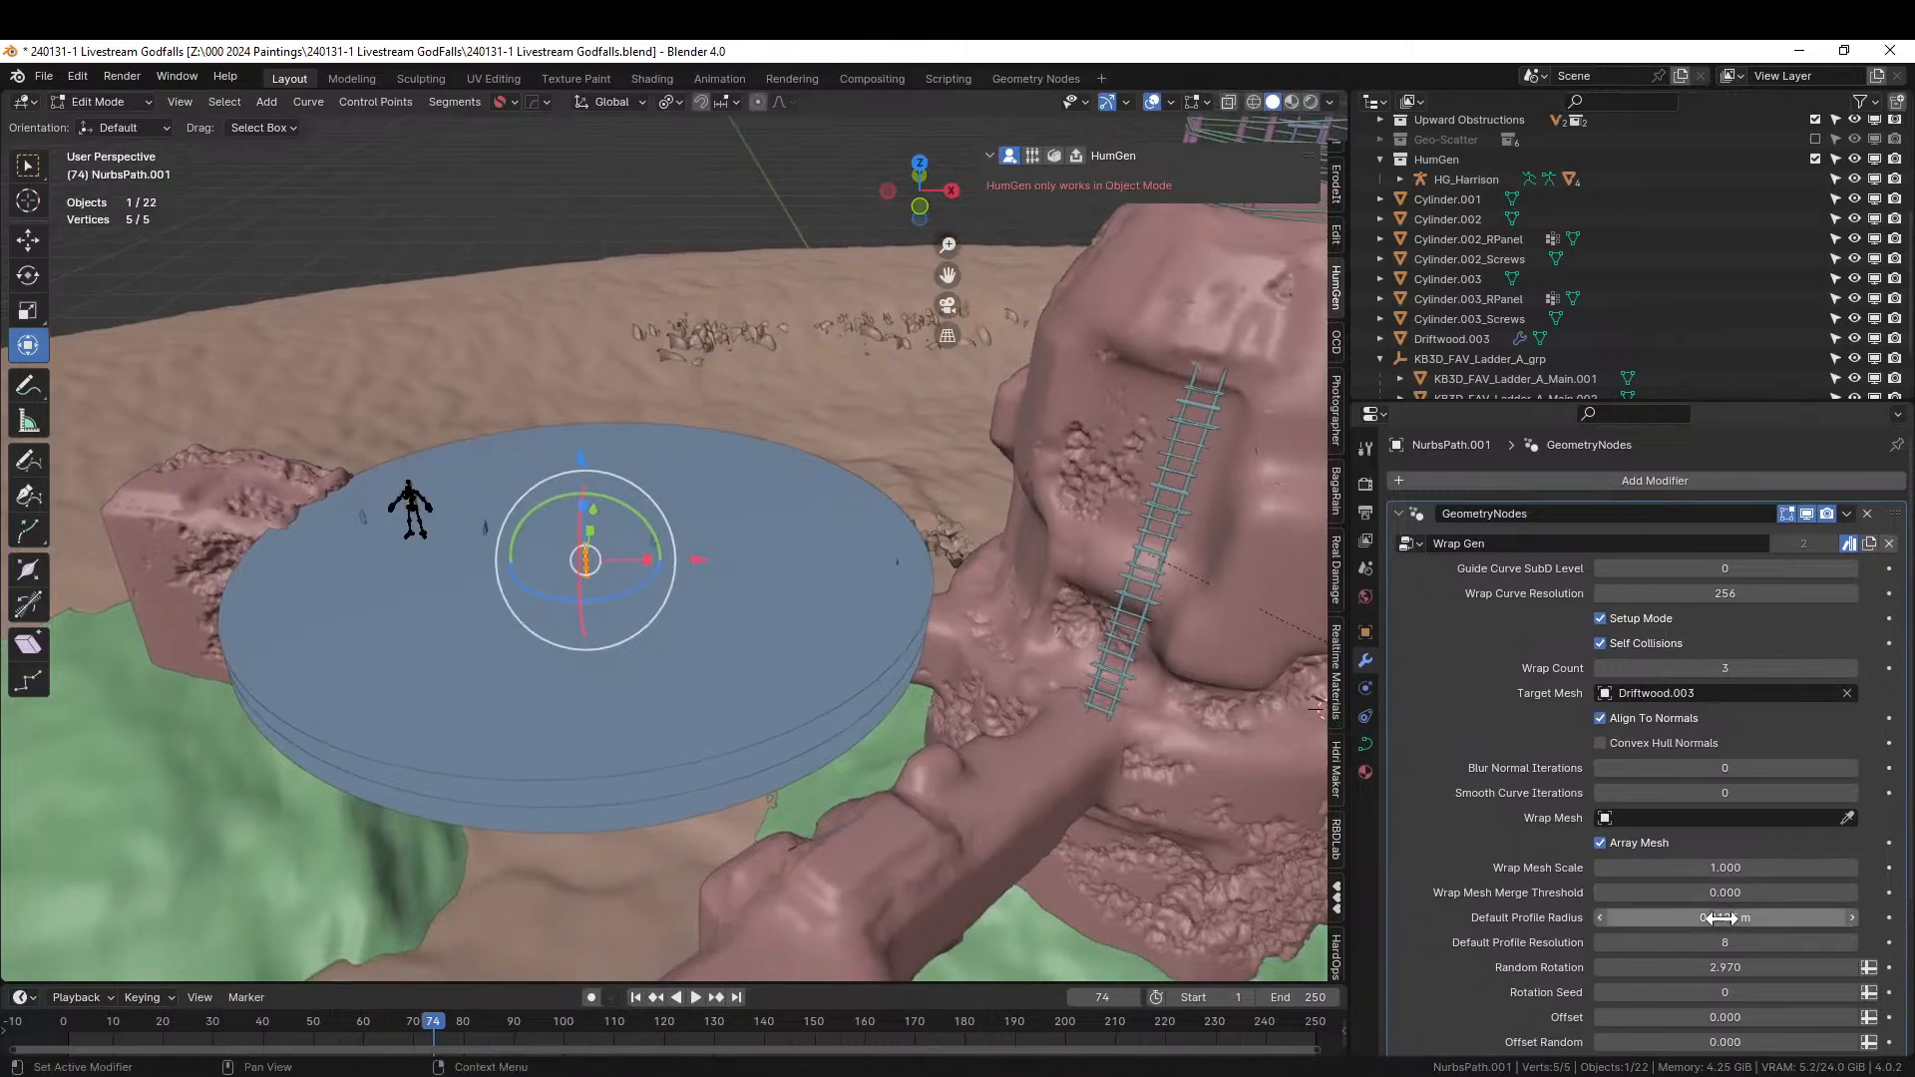
# Turn Setup Mode off to inspect the wraps around the posts, and turn it back on.
pyautogui.click(1601, 618)
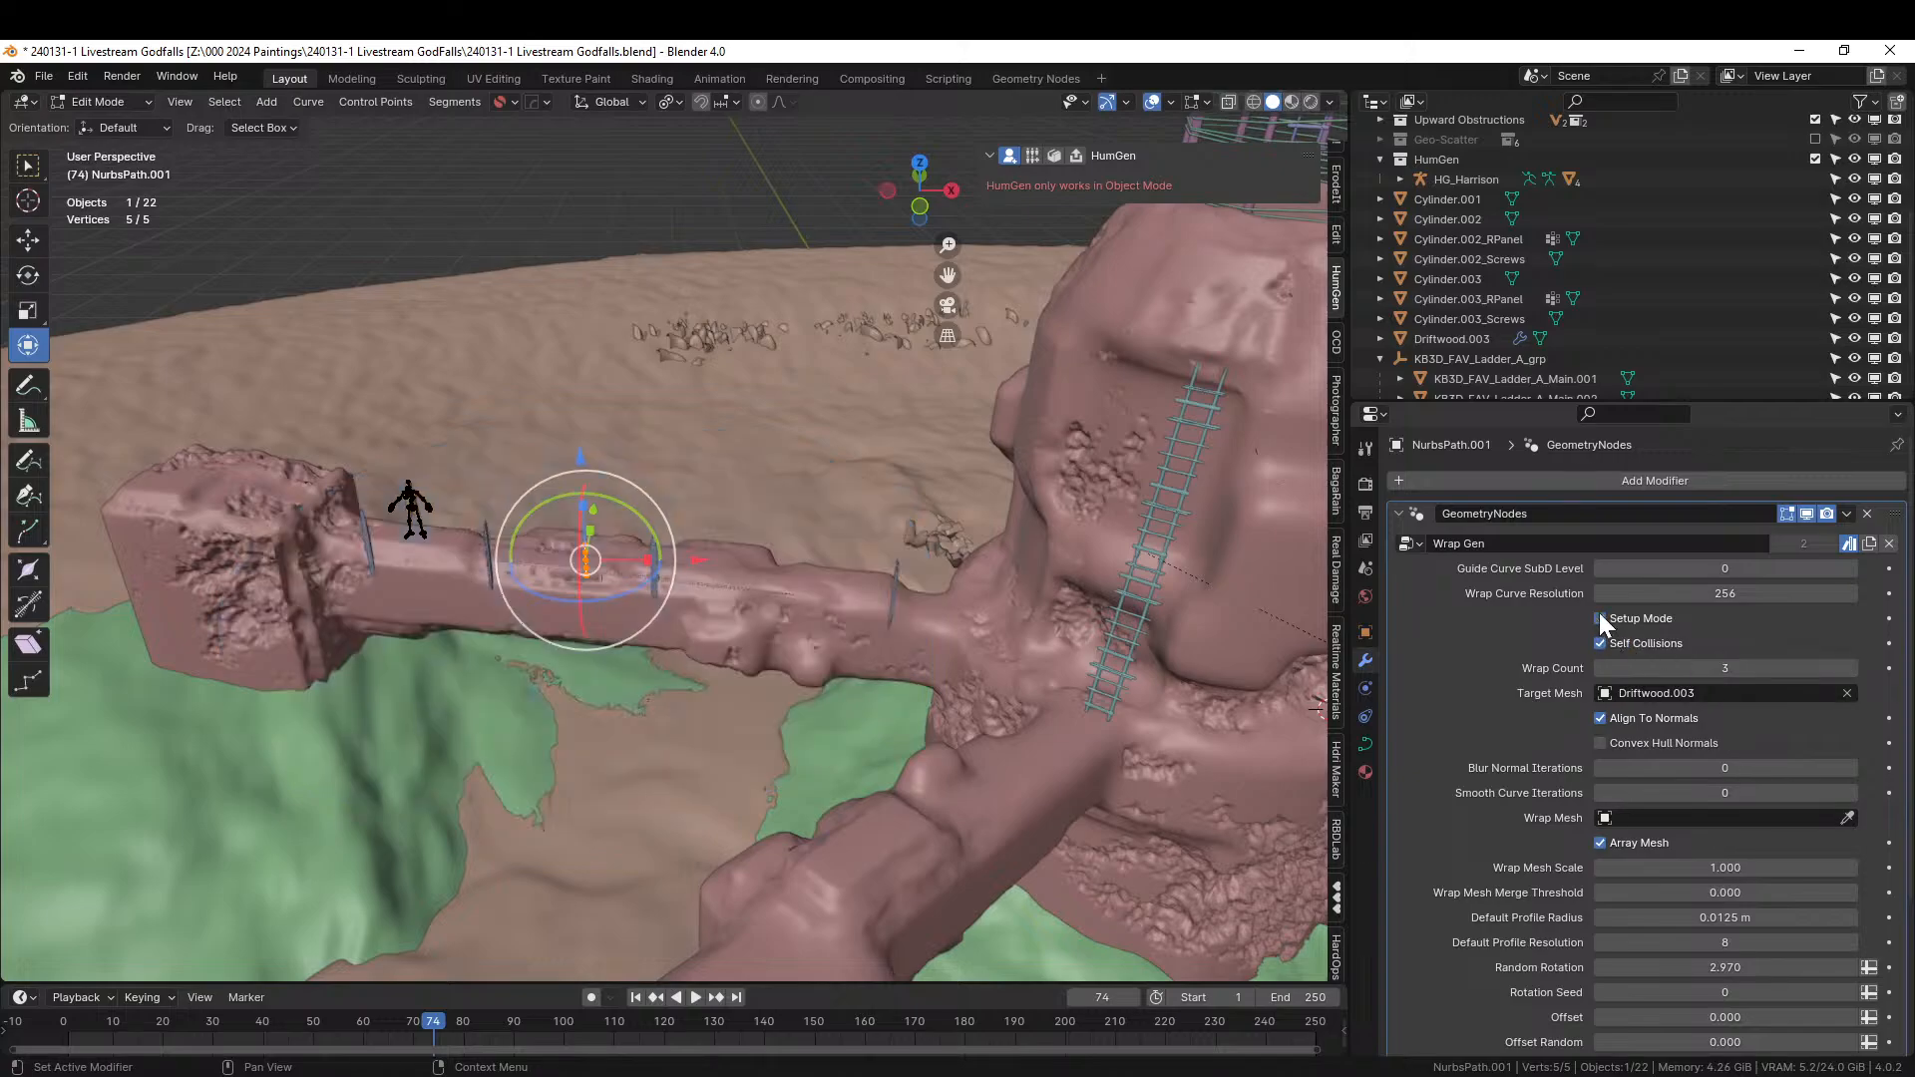
pyautogui.moveTo(933, 612); pyautogui.dragTo(843, 619, button='middle')
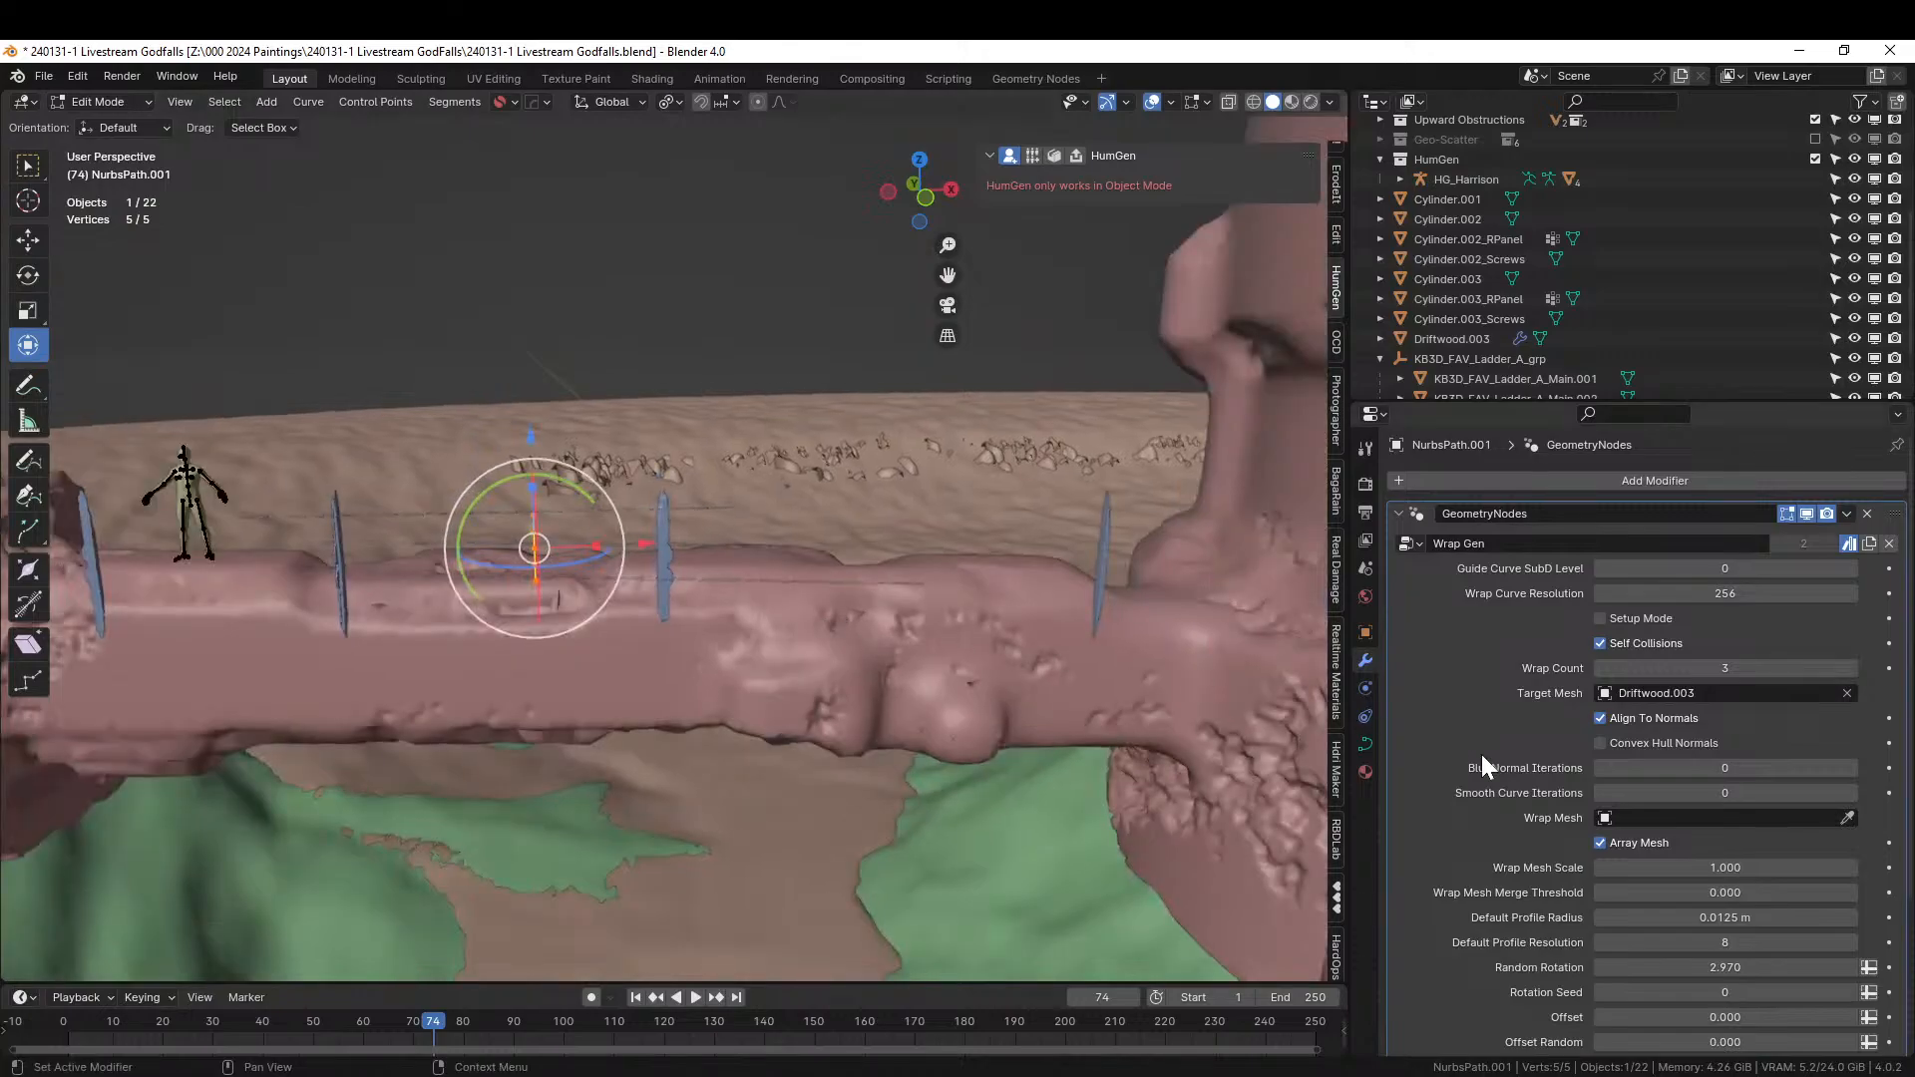
pyautogui.click(1600, 618)
pyautogui.moveTo(1002, 698); pyautogui.dragTo(997, 658, button='middle')
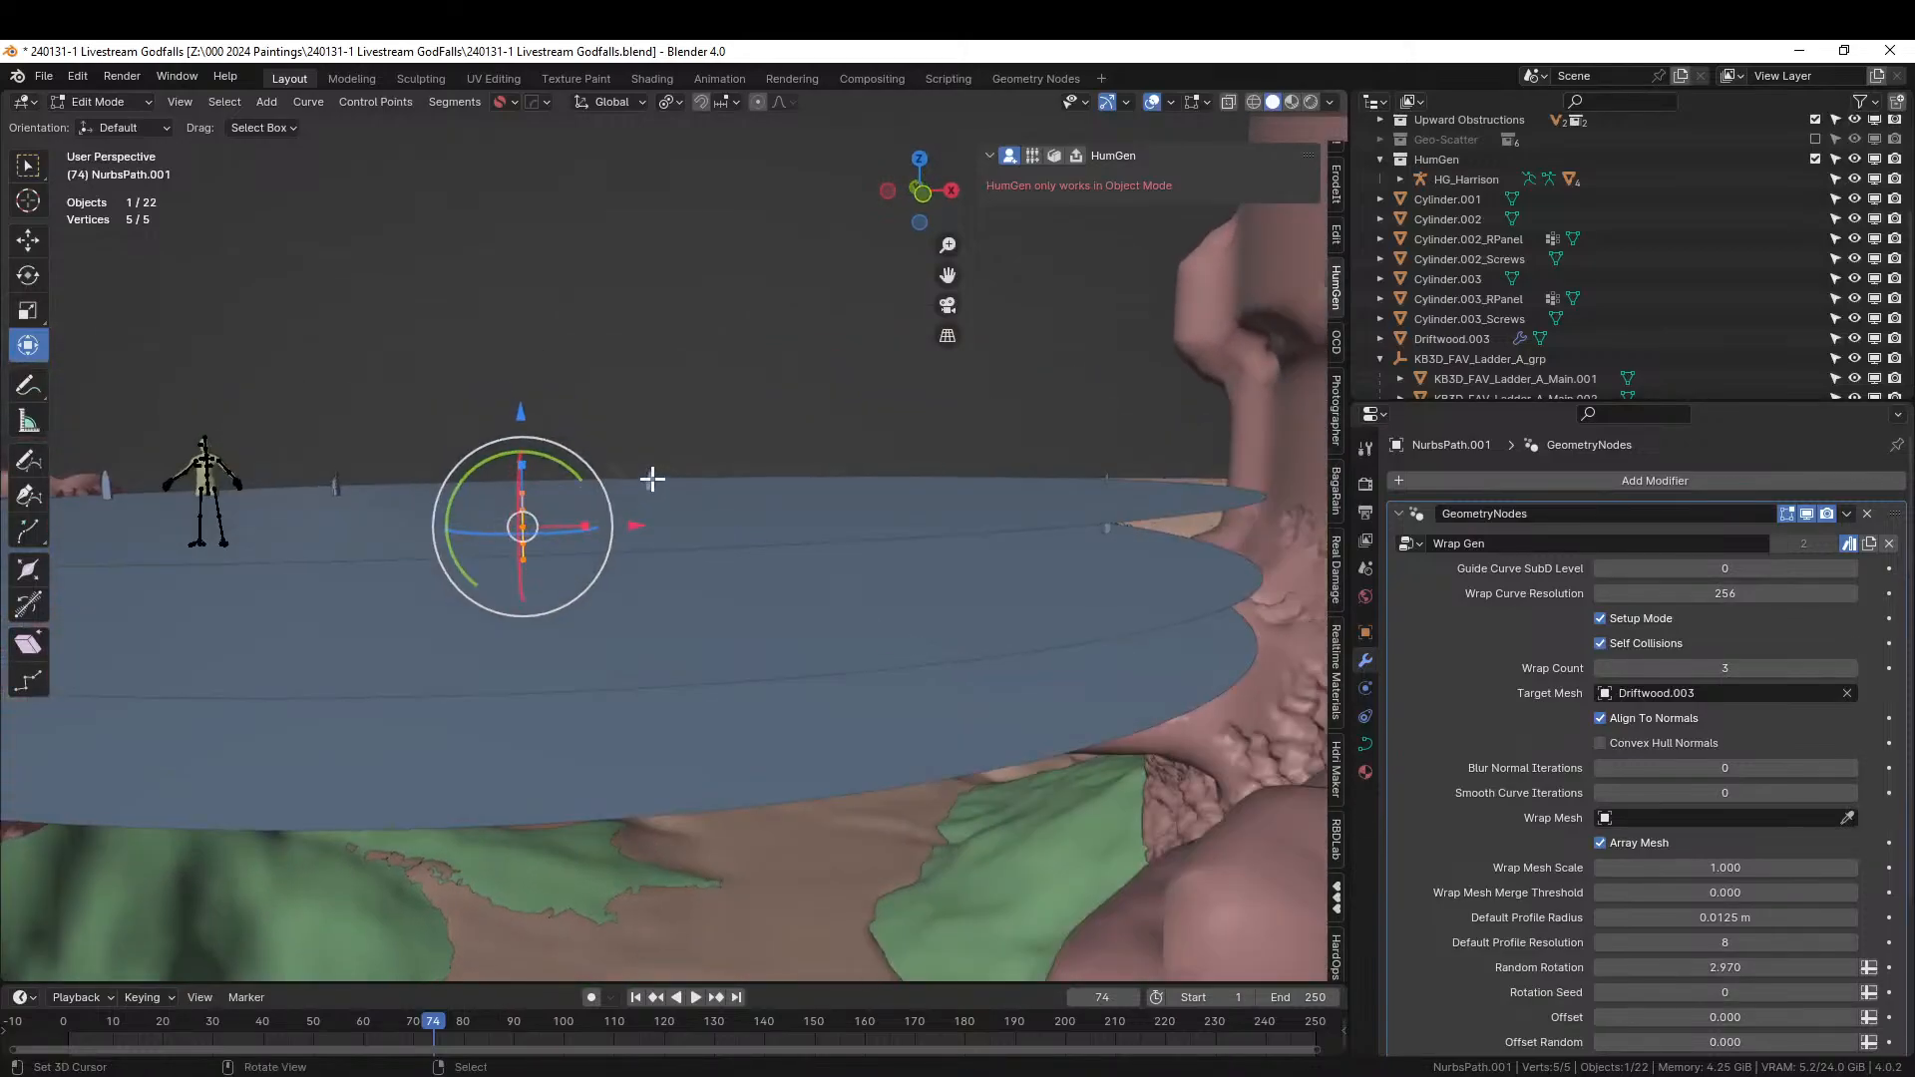
# Return to Object Mode and isolate the wrap path together with the driftwood posts in Local View.
pyautogui.press('Tab')
pyautogui.click(643, 476)
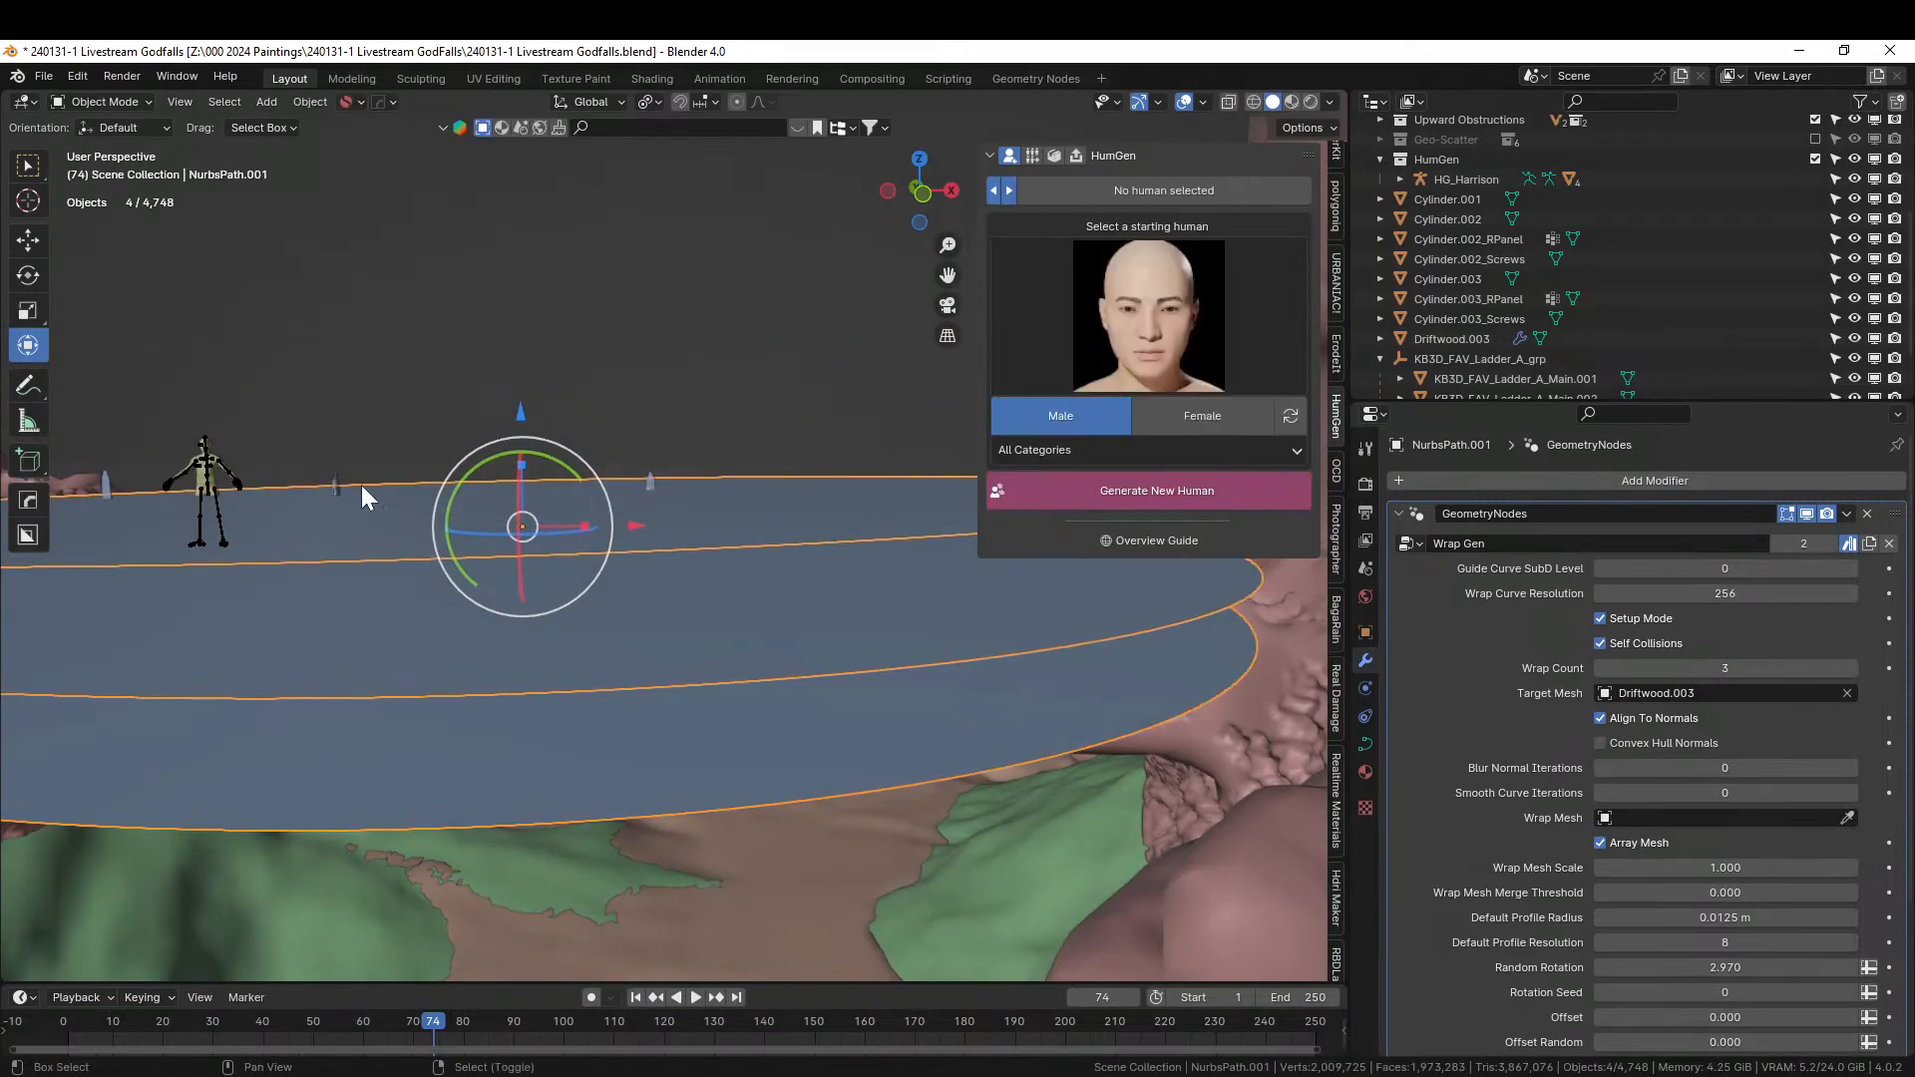
pyautogui.press('KP_Divide')
pyautogui.moveTo(337, 480); pyautogui.dragTo(1337, 670, button='middle')
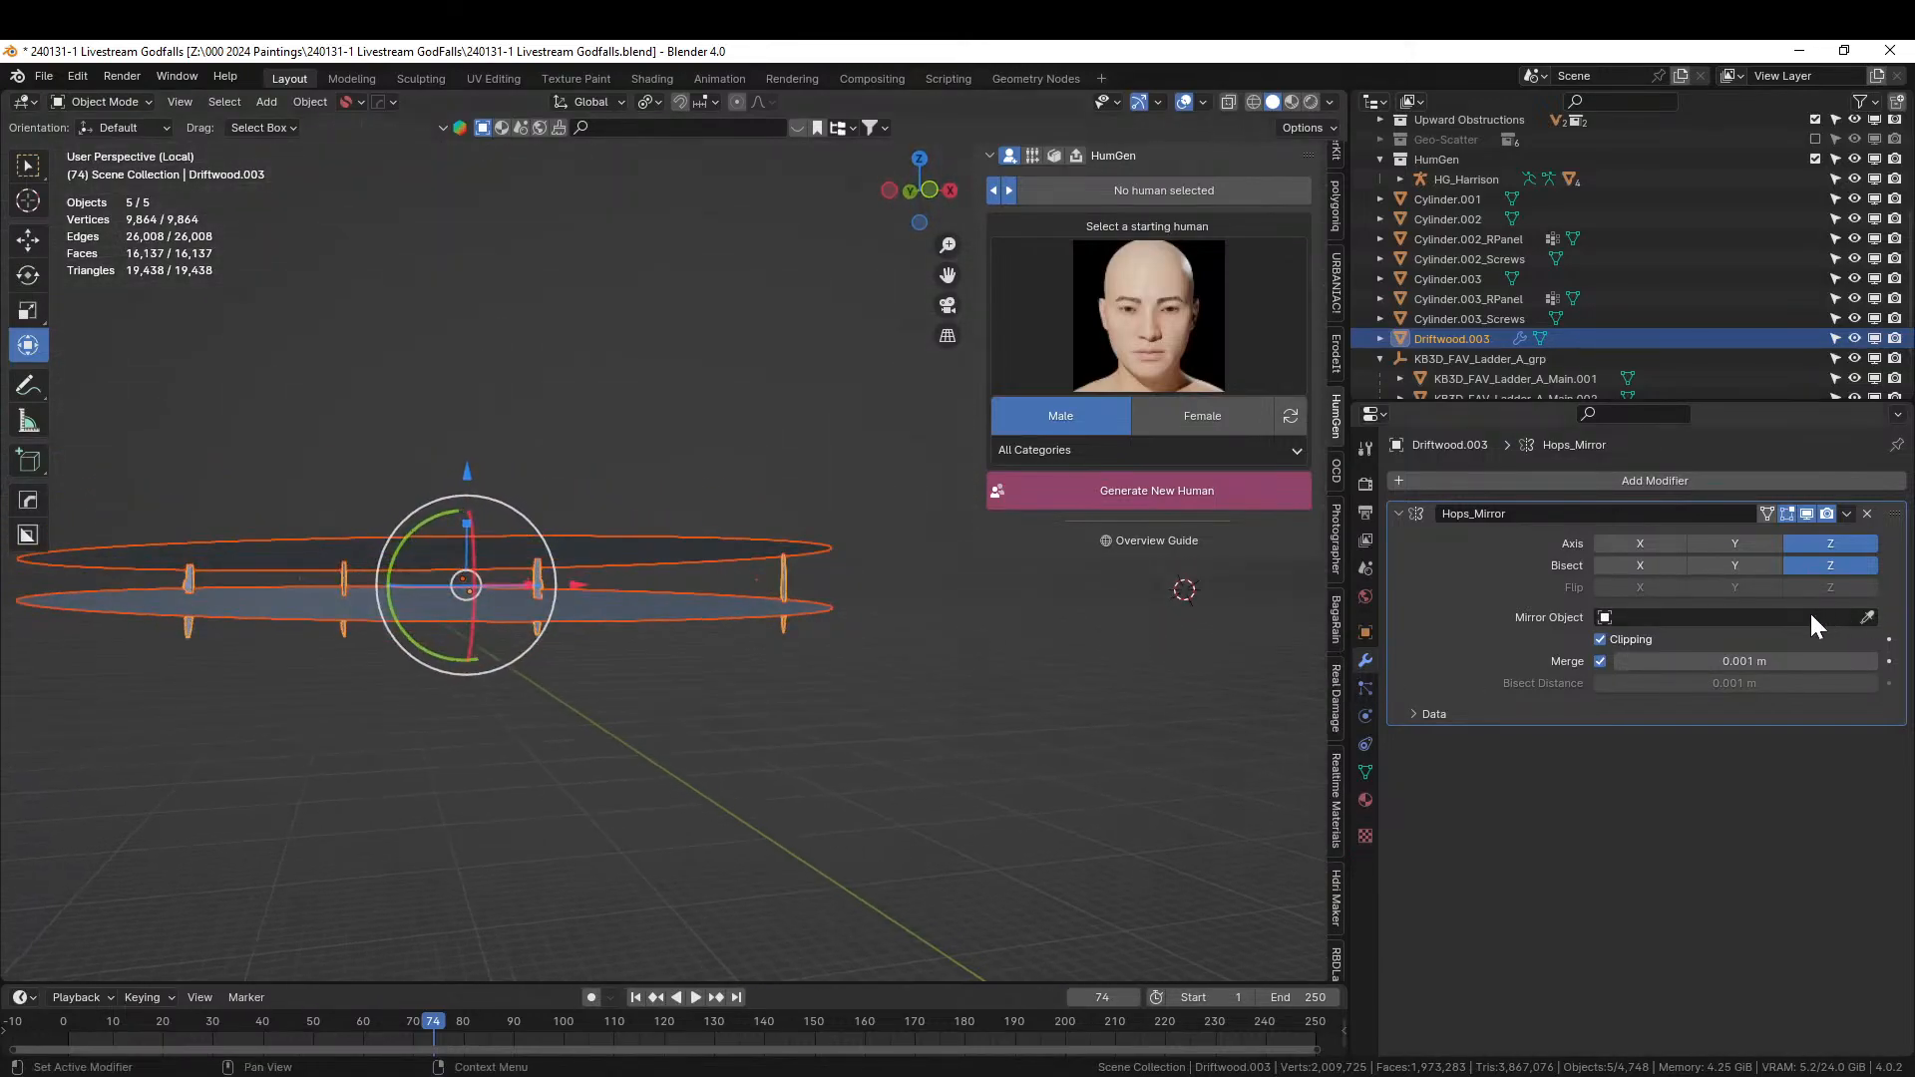
# Select the path, set its Default Profile Radius to 0.1 m and turn off Setup Mode.
pyautogui.click(587, 539)
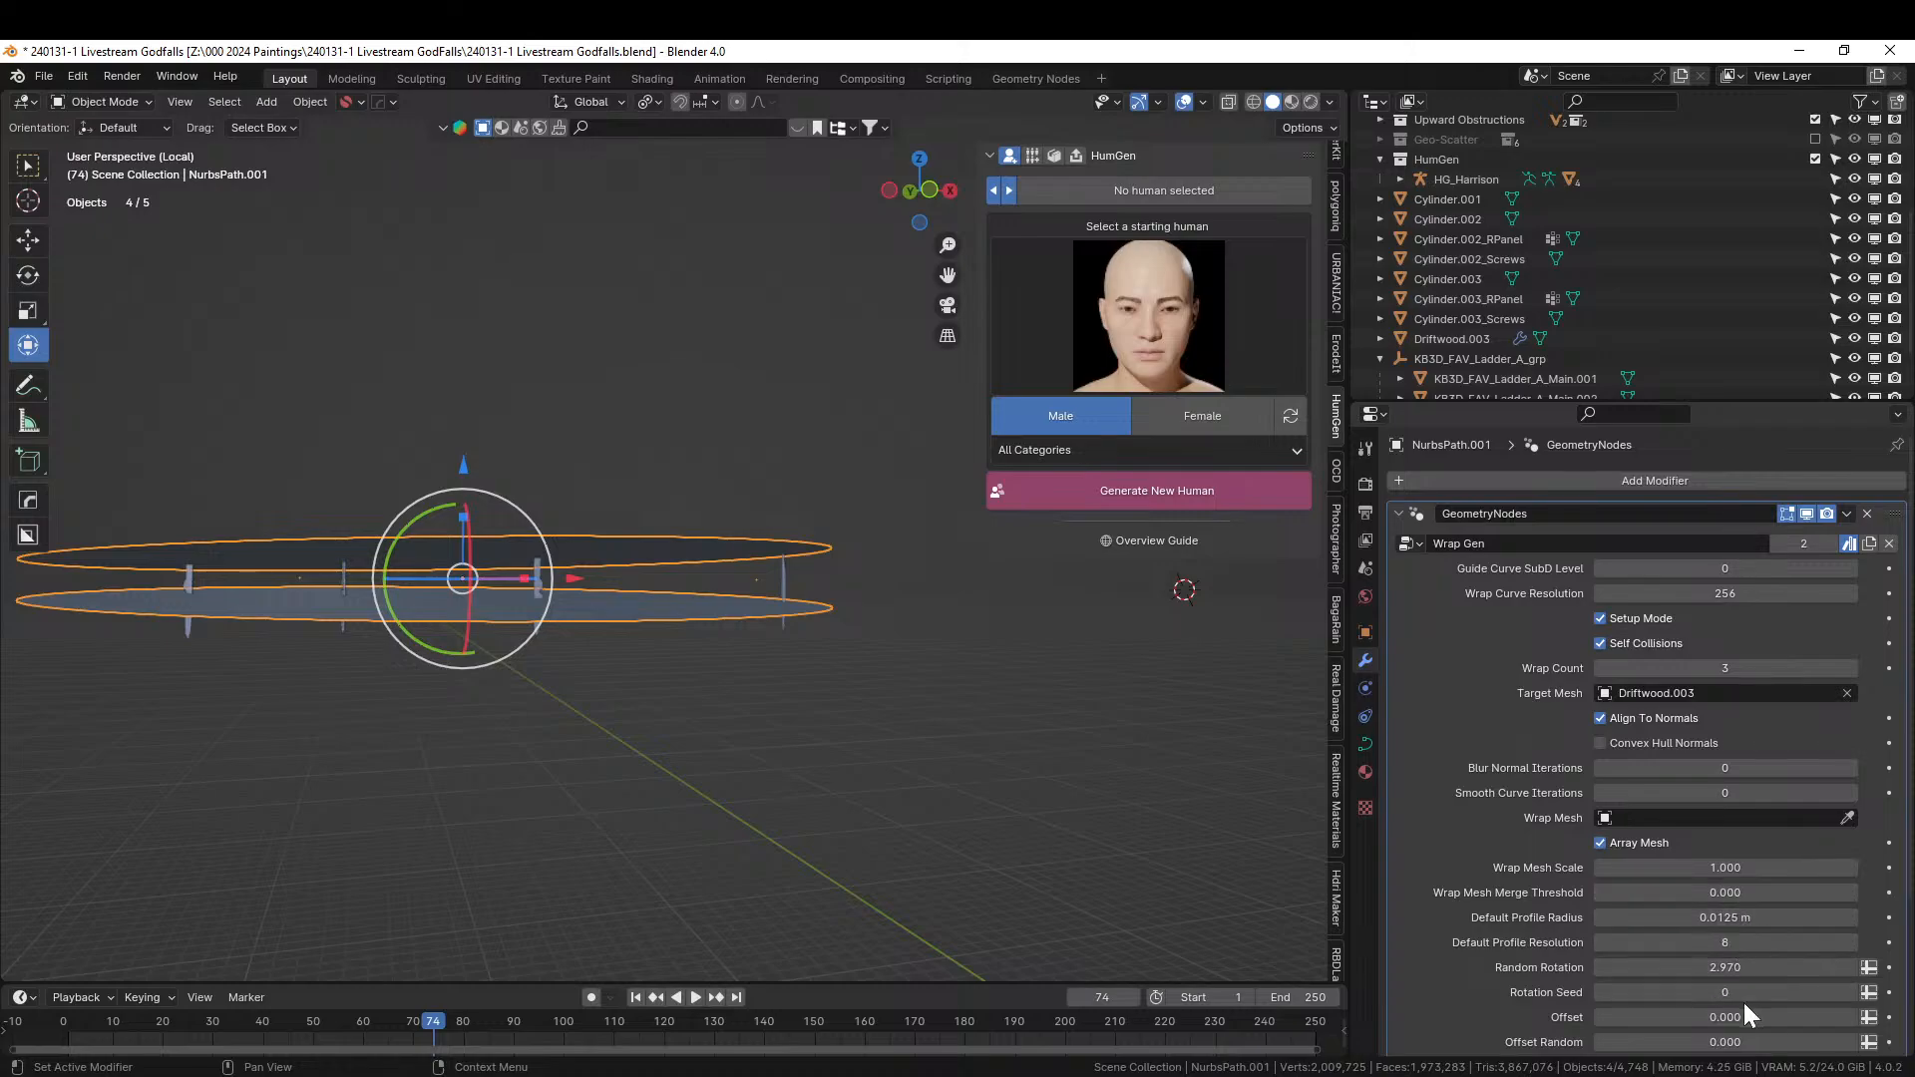
pyautogui.click(1738, 918)
pyautogui.write('0.1')
pyautogui.press('Return')
pyautogui.click(1602, 618)
pyautogui.moveTo(938, 637); pyautogui.dragTo(935, 681, button='middle')
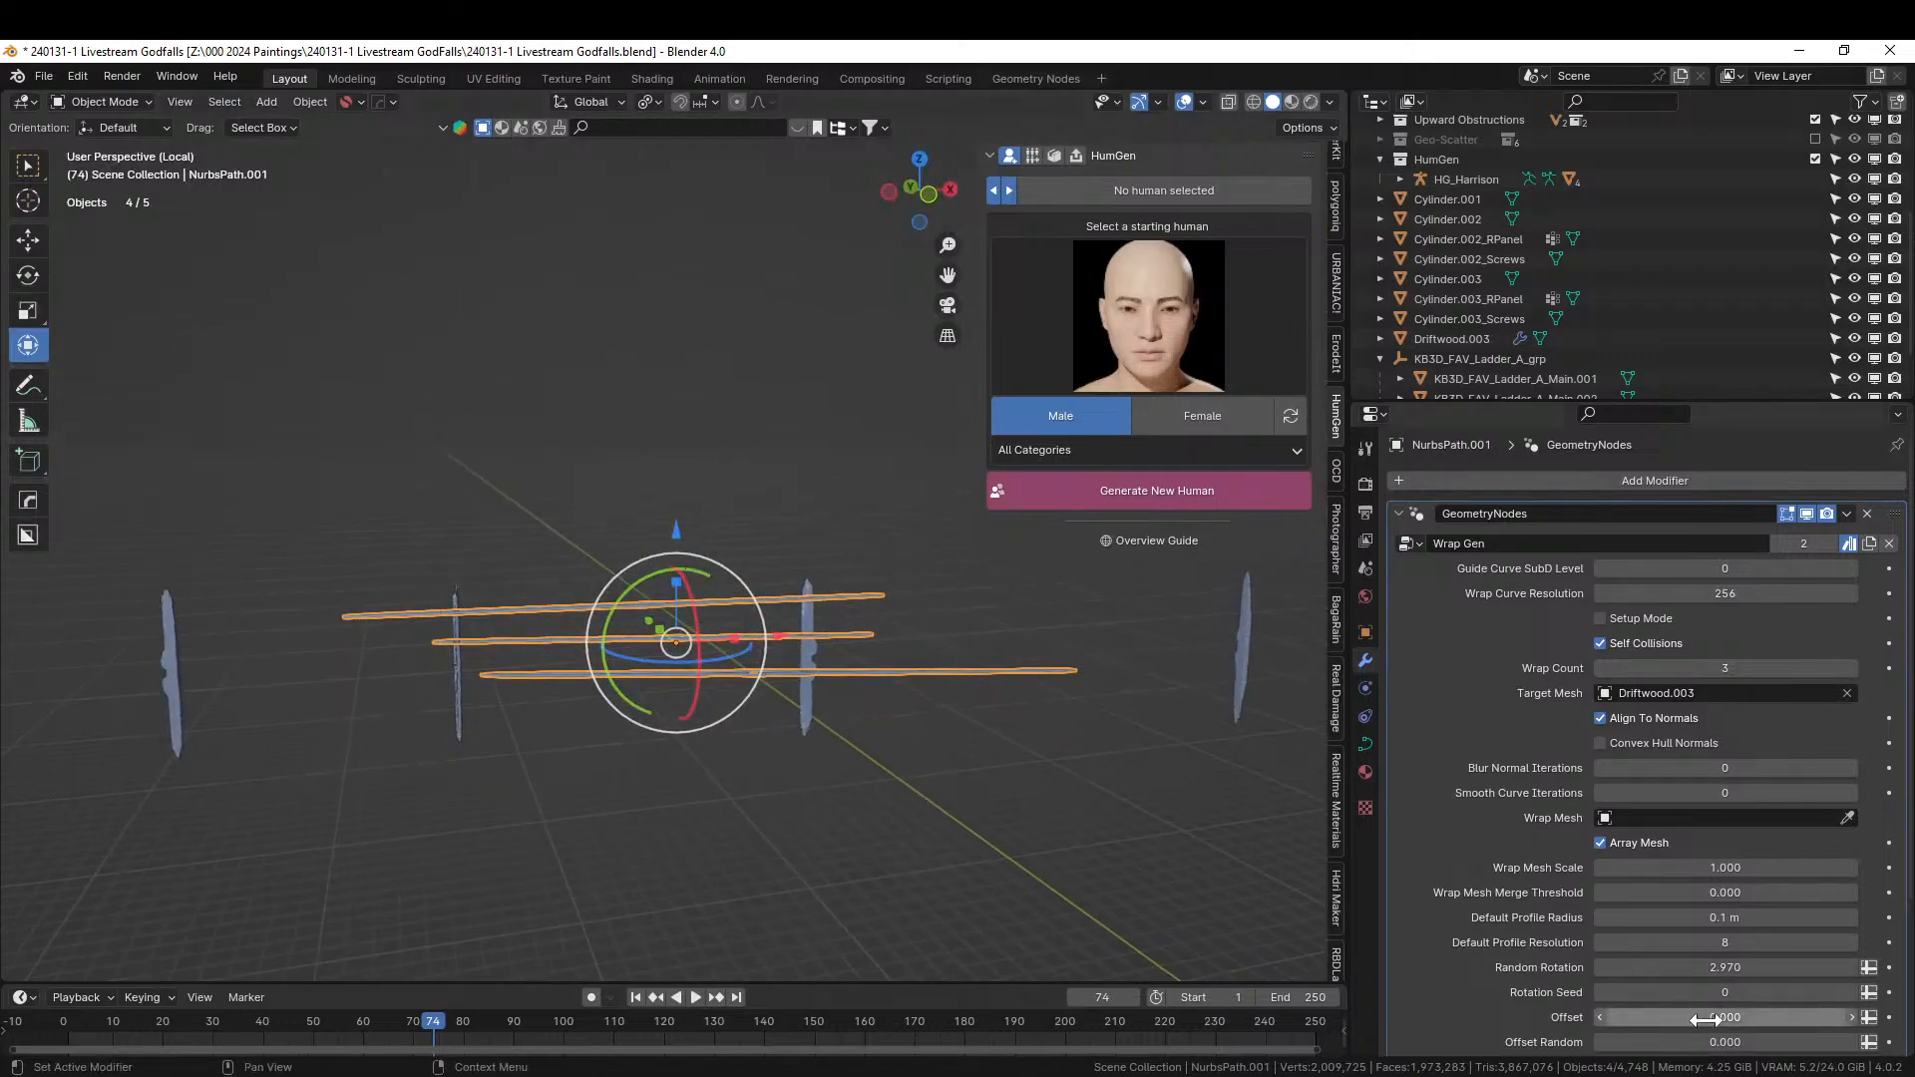
# Try a Wrap Gen Offset of 33.8 on the path and examine the strands around the posts.
pyautogui.scroll(-2, 1696, 1018)
pyautogui.moveTo(1669, 936); pyautogui.dragTo(1784, 936)
pyautogui.moveTo(924, 573); pyautogui.dragTo(649, 624, button='middle')
# Delete the selected wrap path objects, leaving only the driftwood posts in Local View.
pyautogui.press('x')
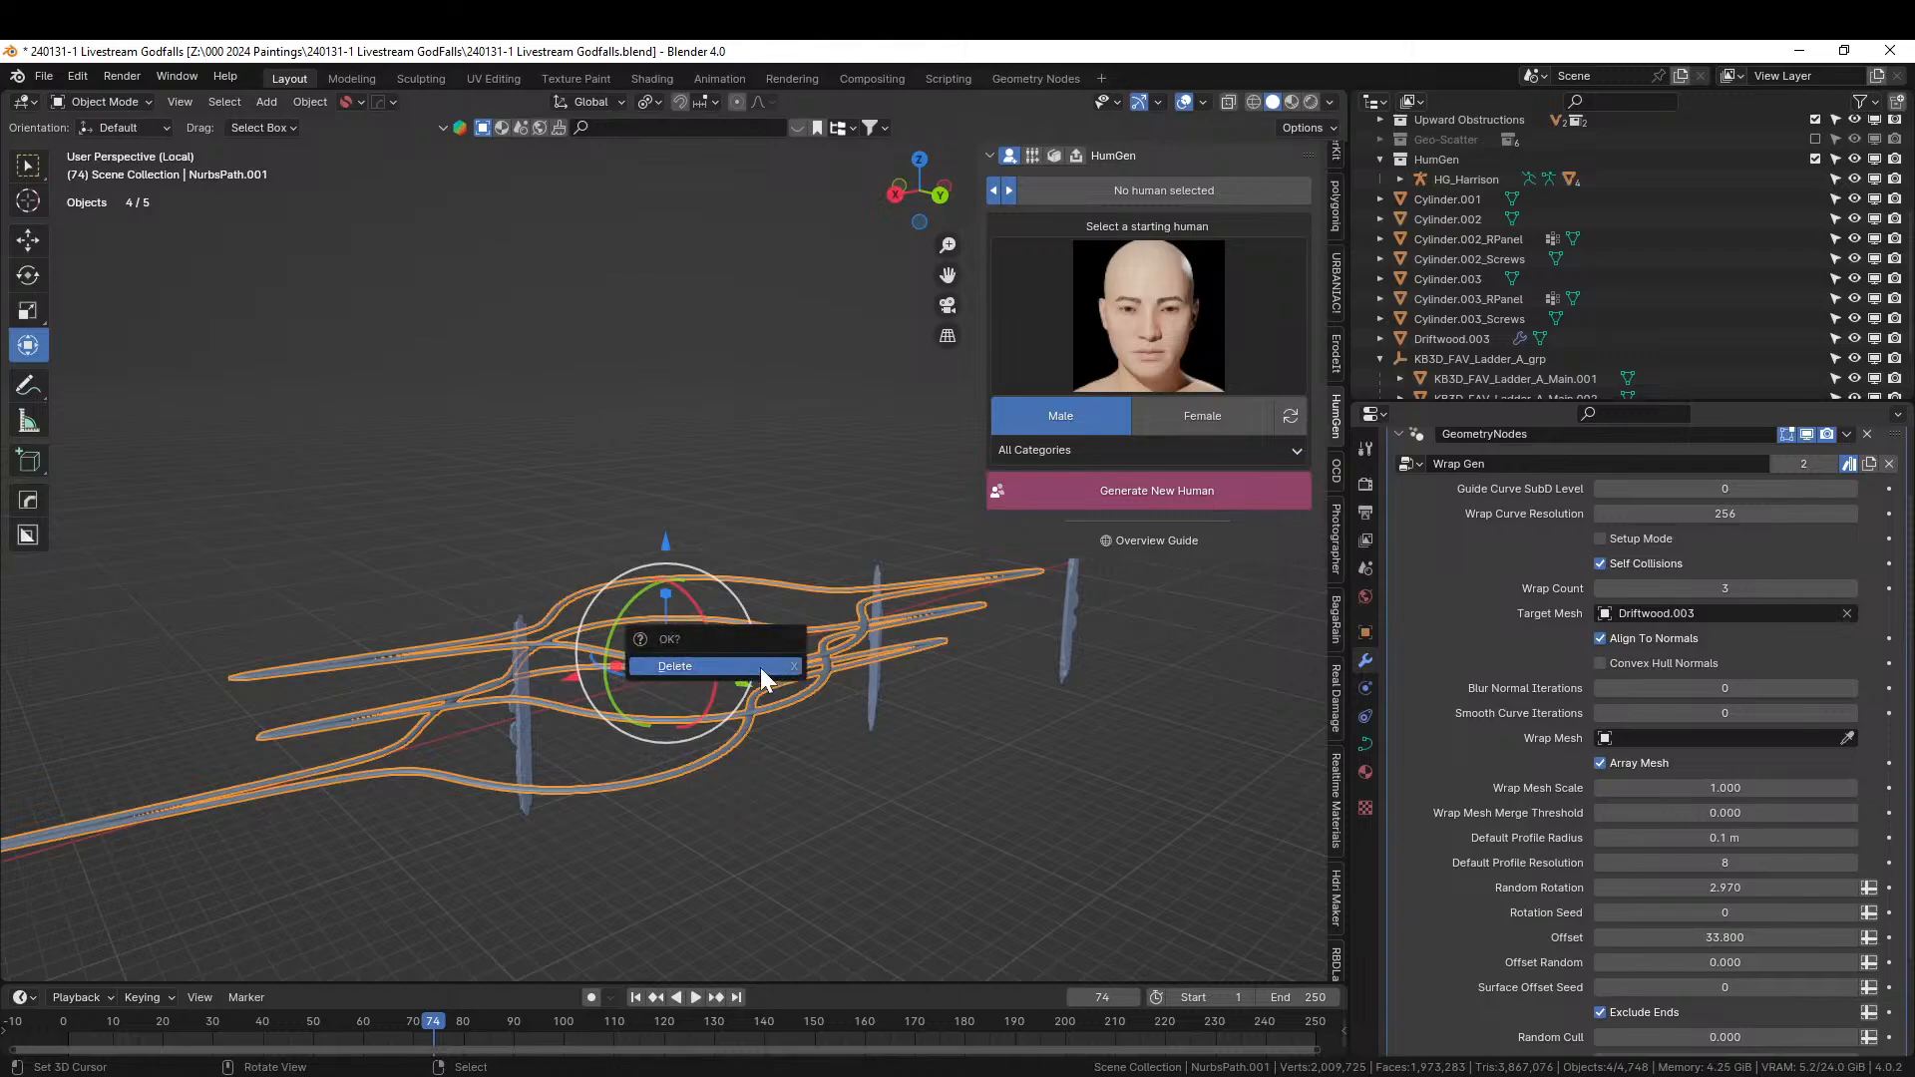
pyautogui.click(760, 668)
pyautogui.moveTo(761, 668); pyautogui.dragTo(750, 718, button='middle')
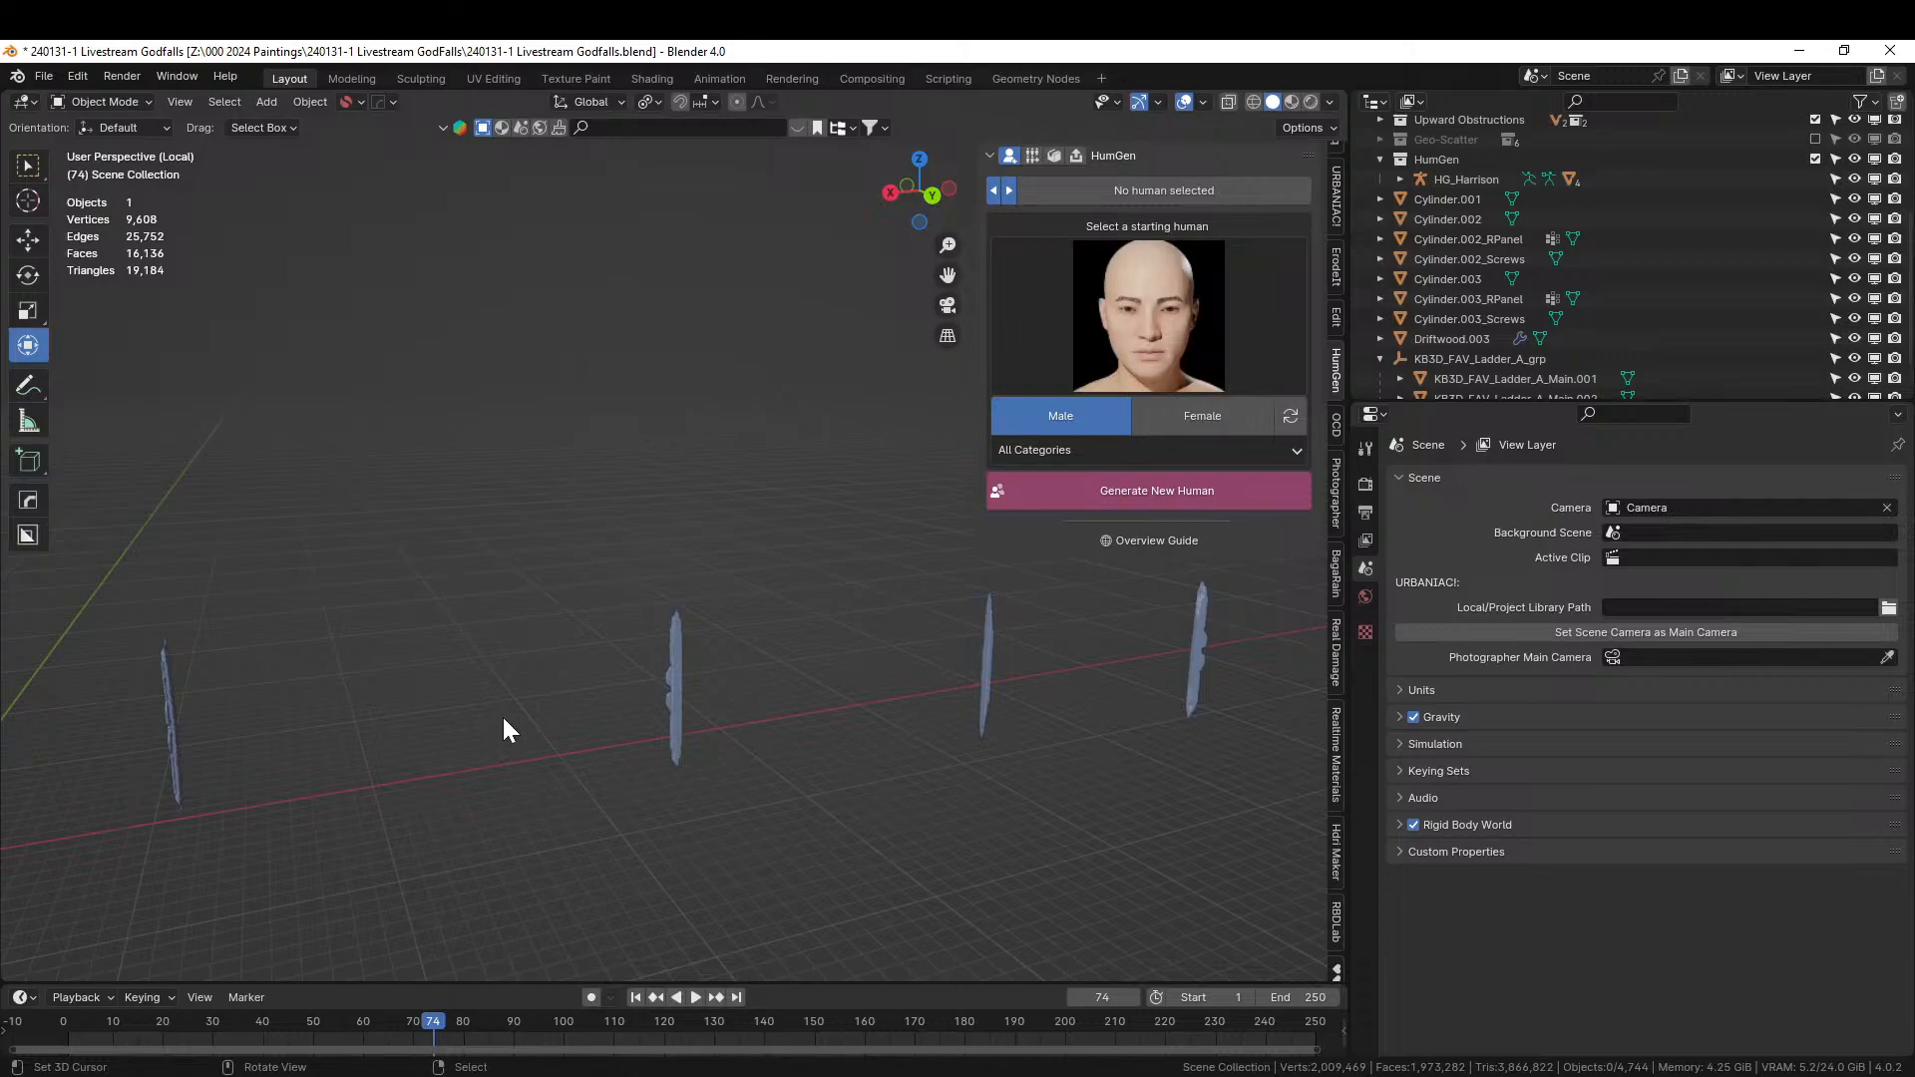
pyautogui.click(171, 682)
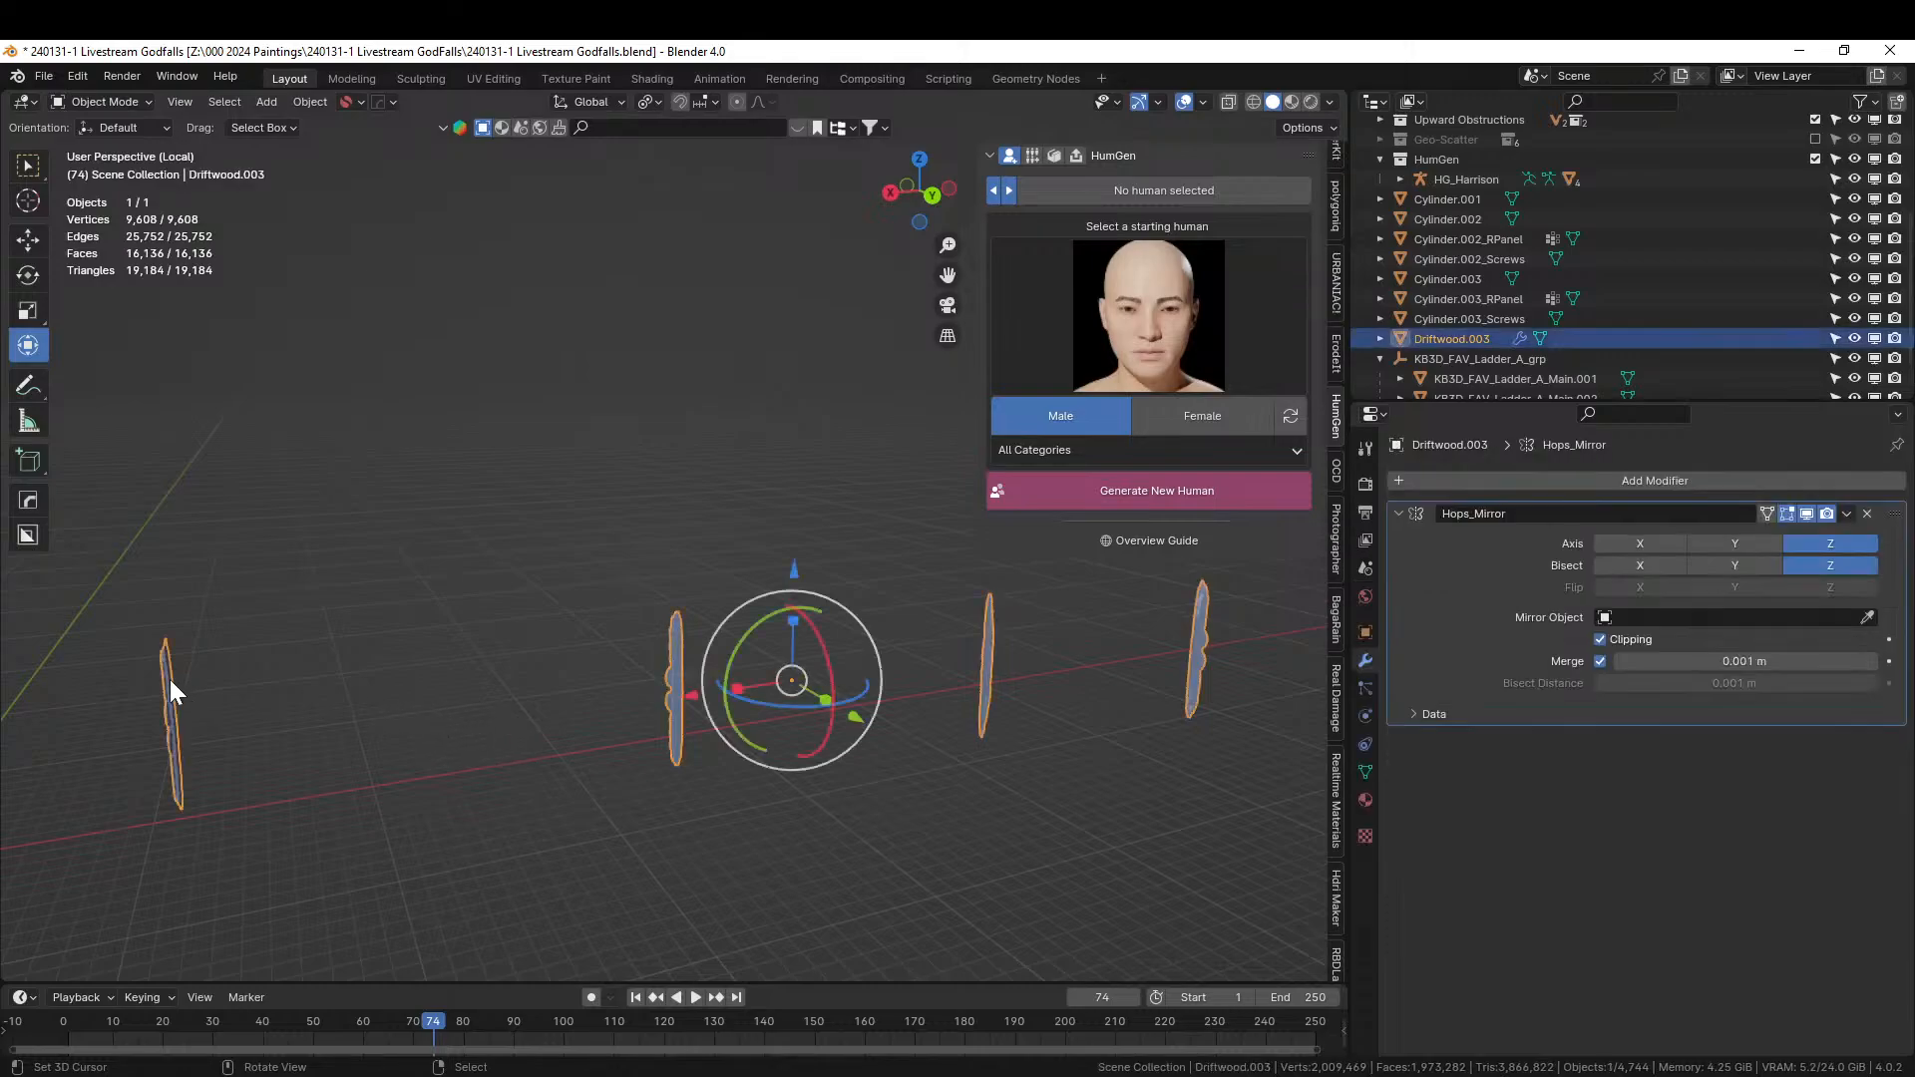
pyautogui.rightClick(169, 679)
pyautogui.rightClick(387, 555)
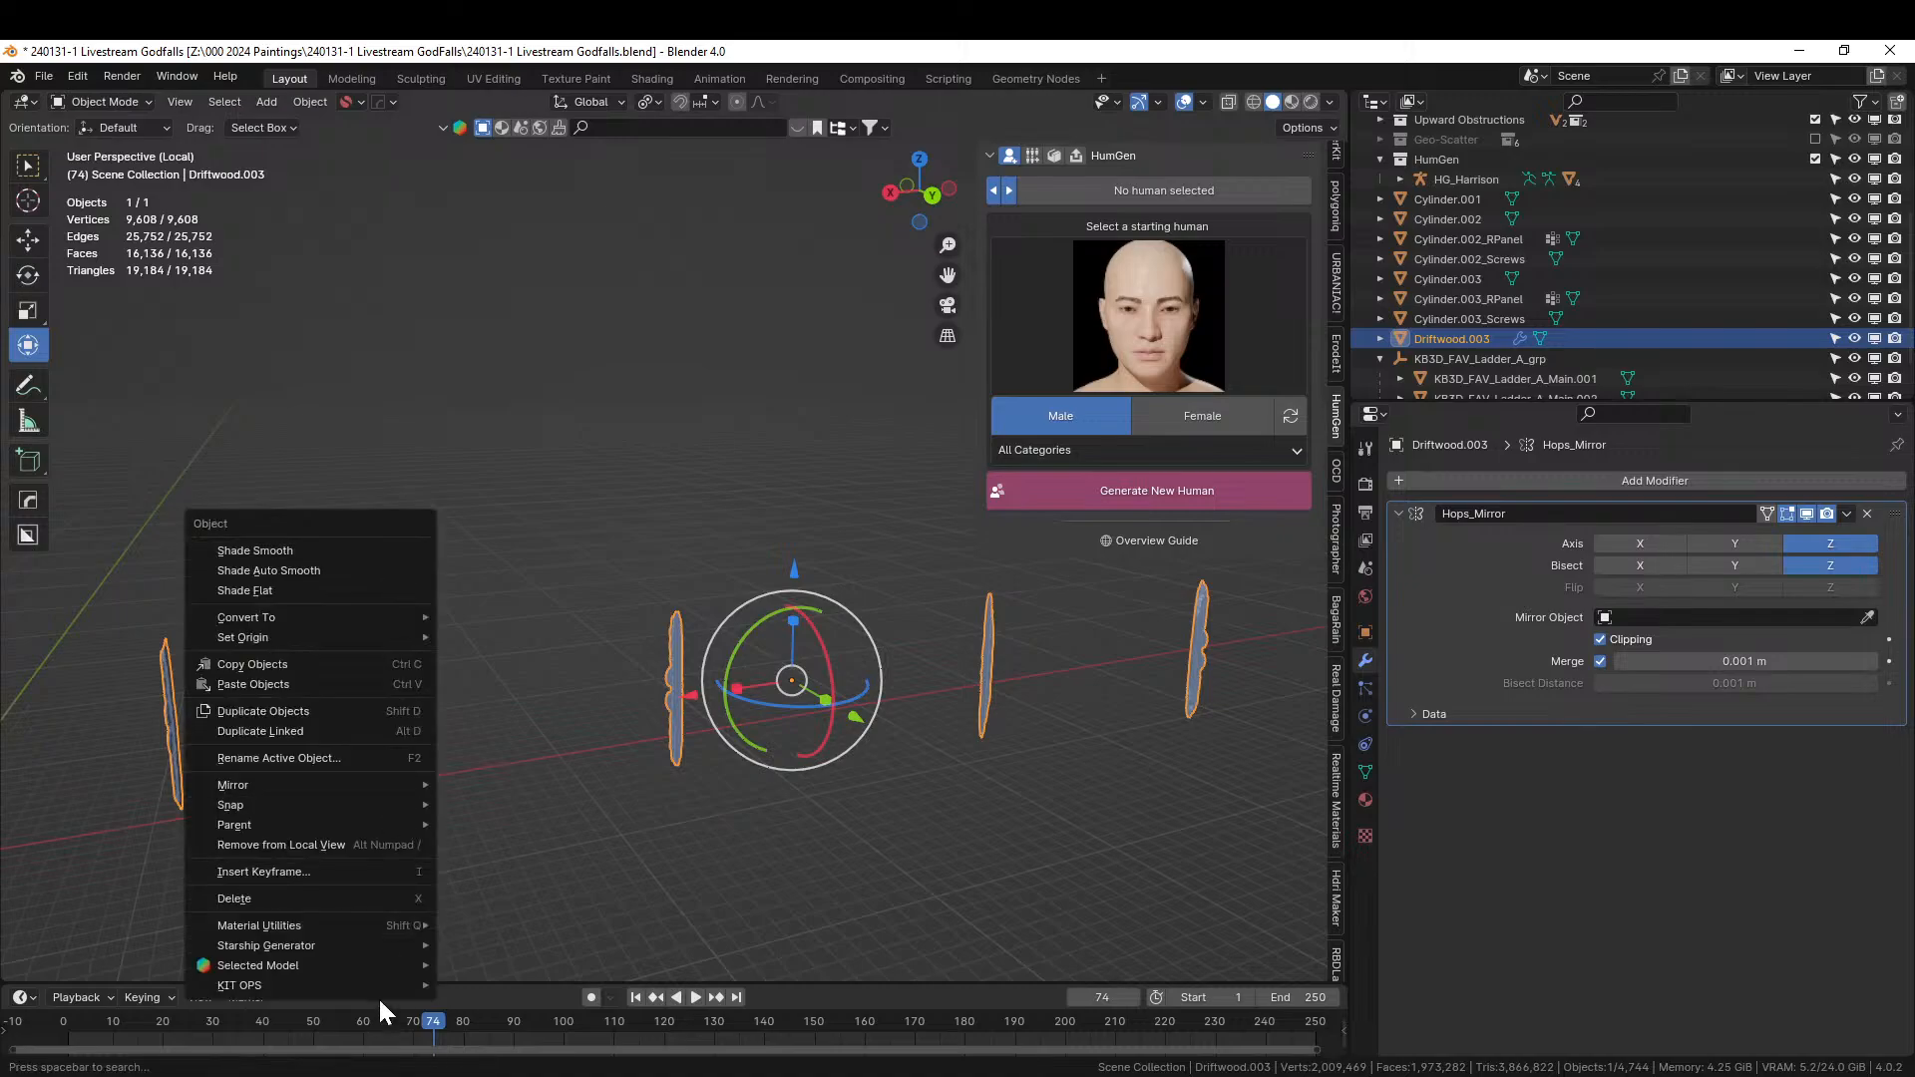
pyautogui.moveTo(380, 987)
pyautogui.rightClick(481, 542)
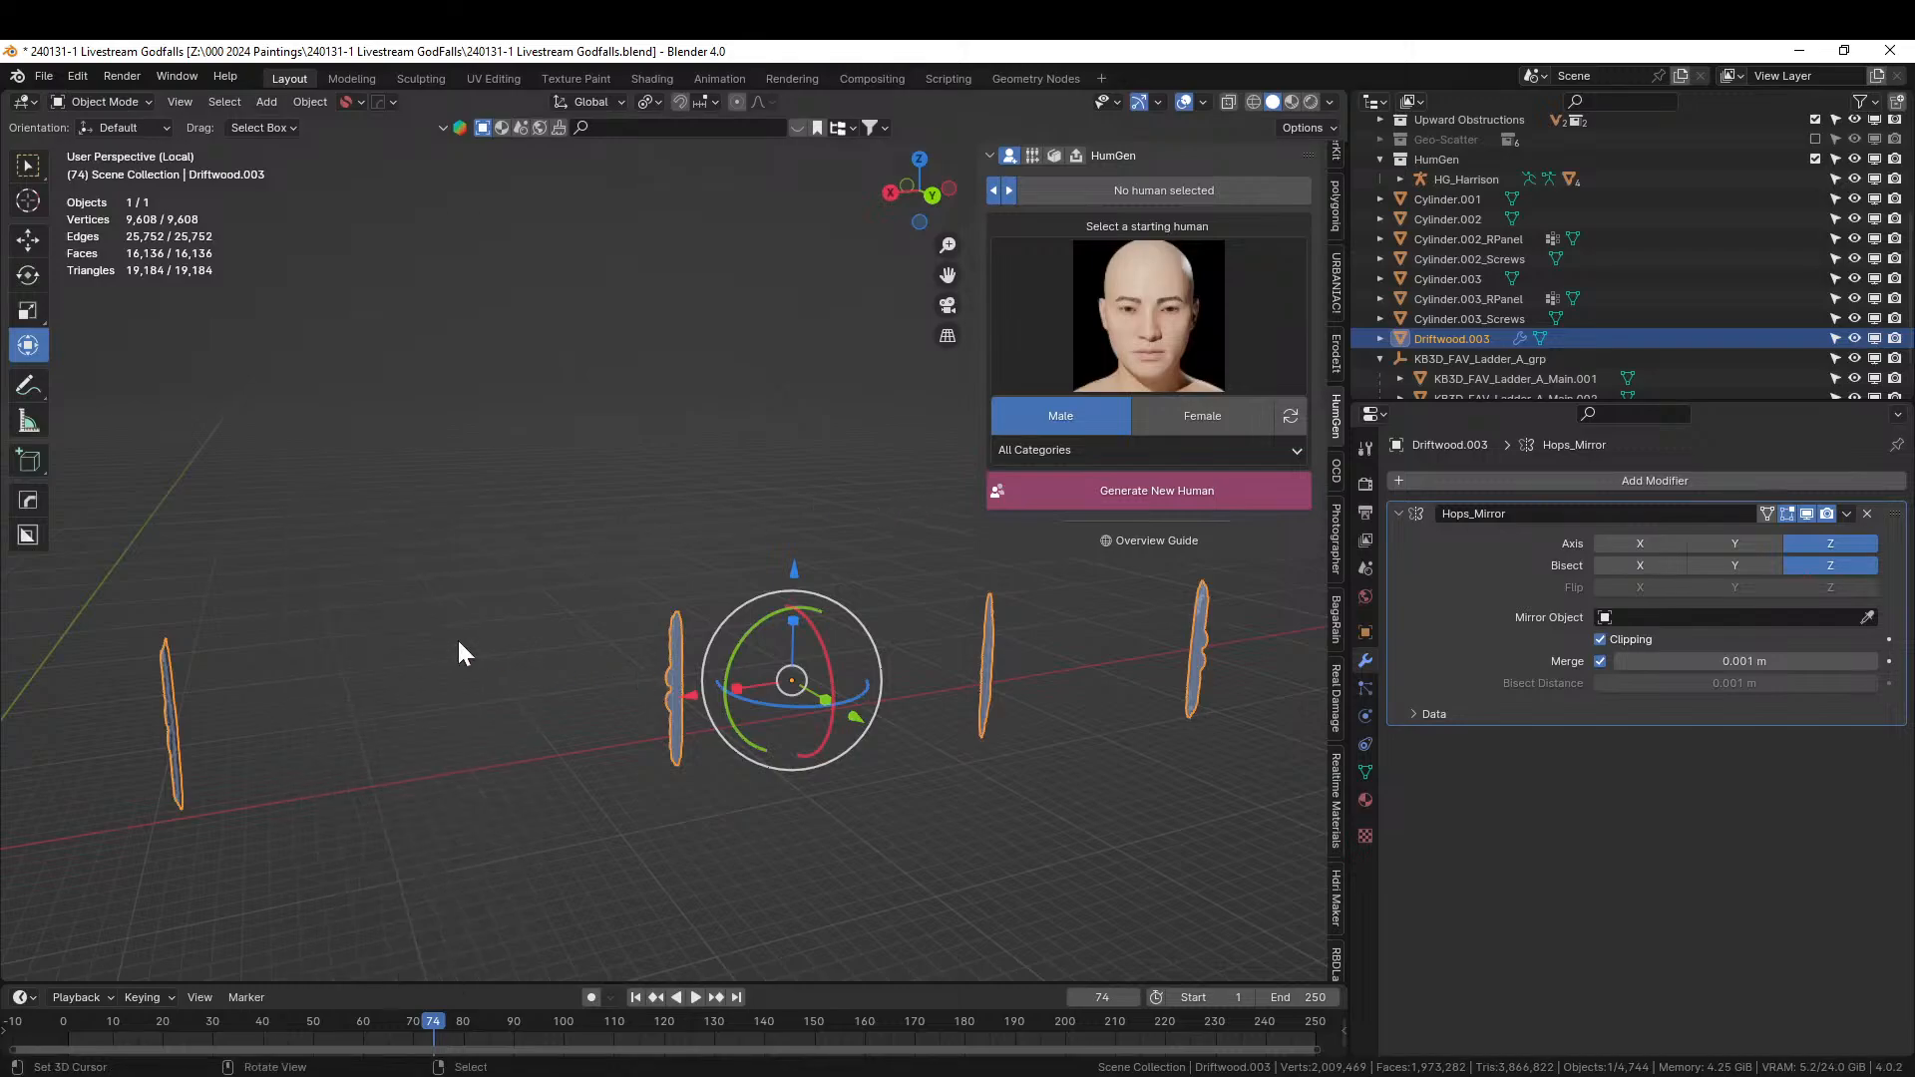
pyautogui.hotkey('alt', 'a')
# Create a Cablerator cable between the tops of the first two driftwood posts.
pyautogui.hotkey('shift', 'a')
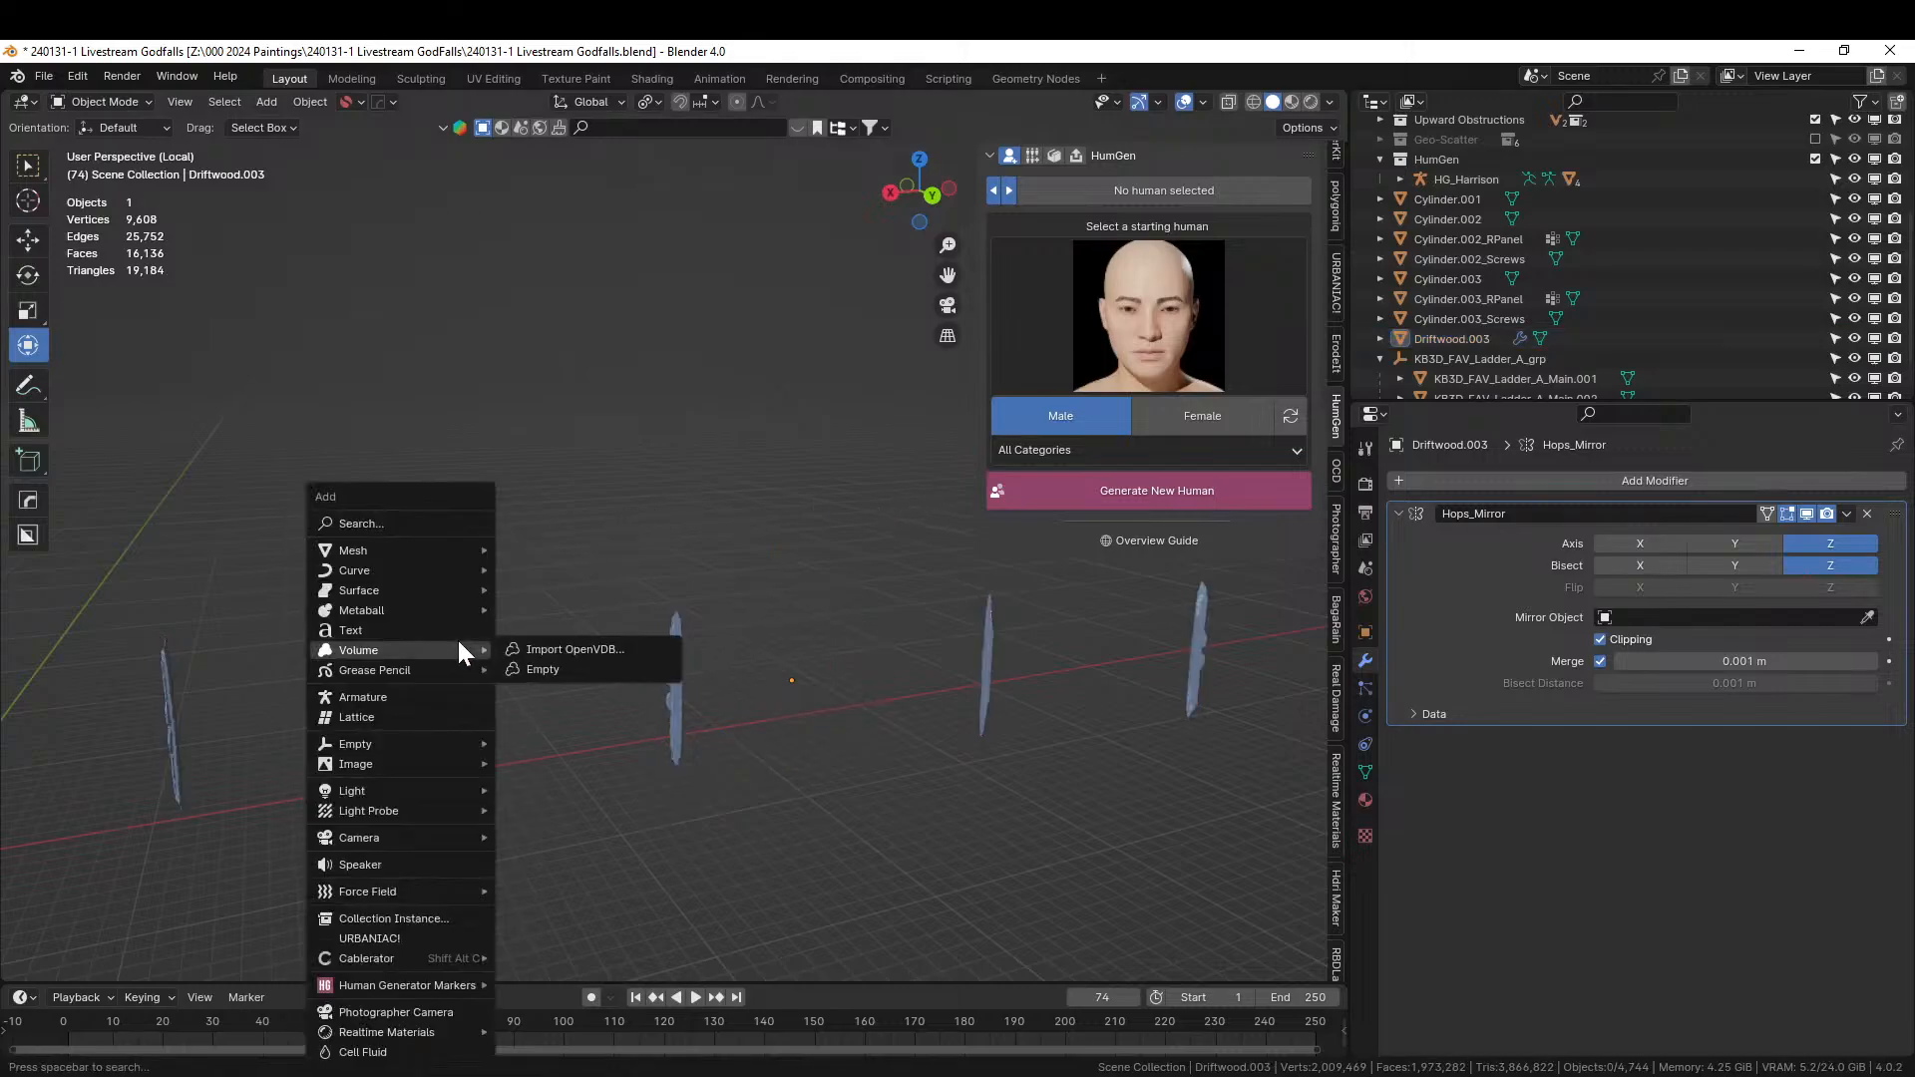
pyautogui.moveTo(399, 956)
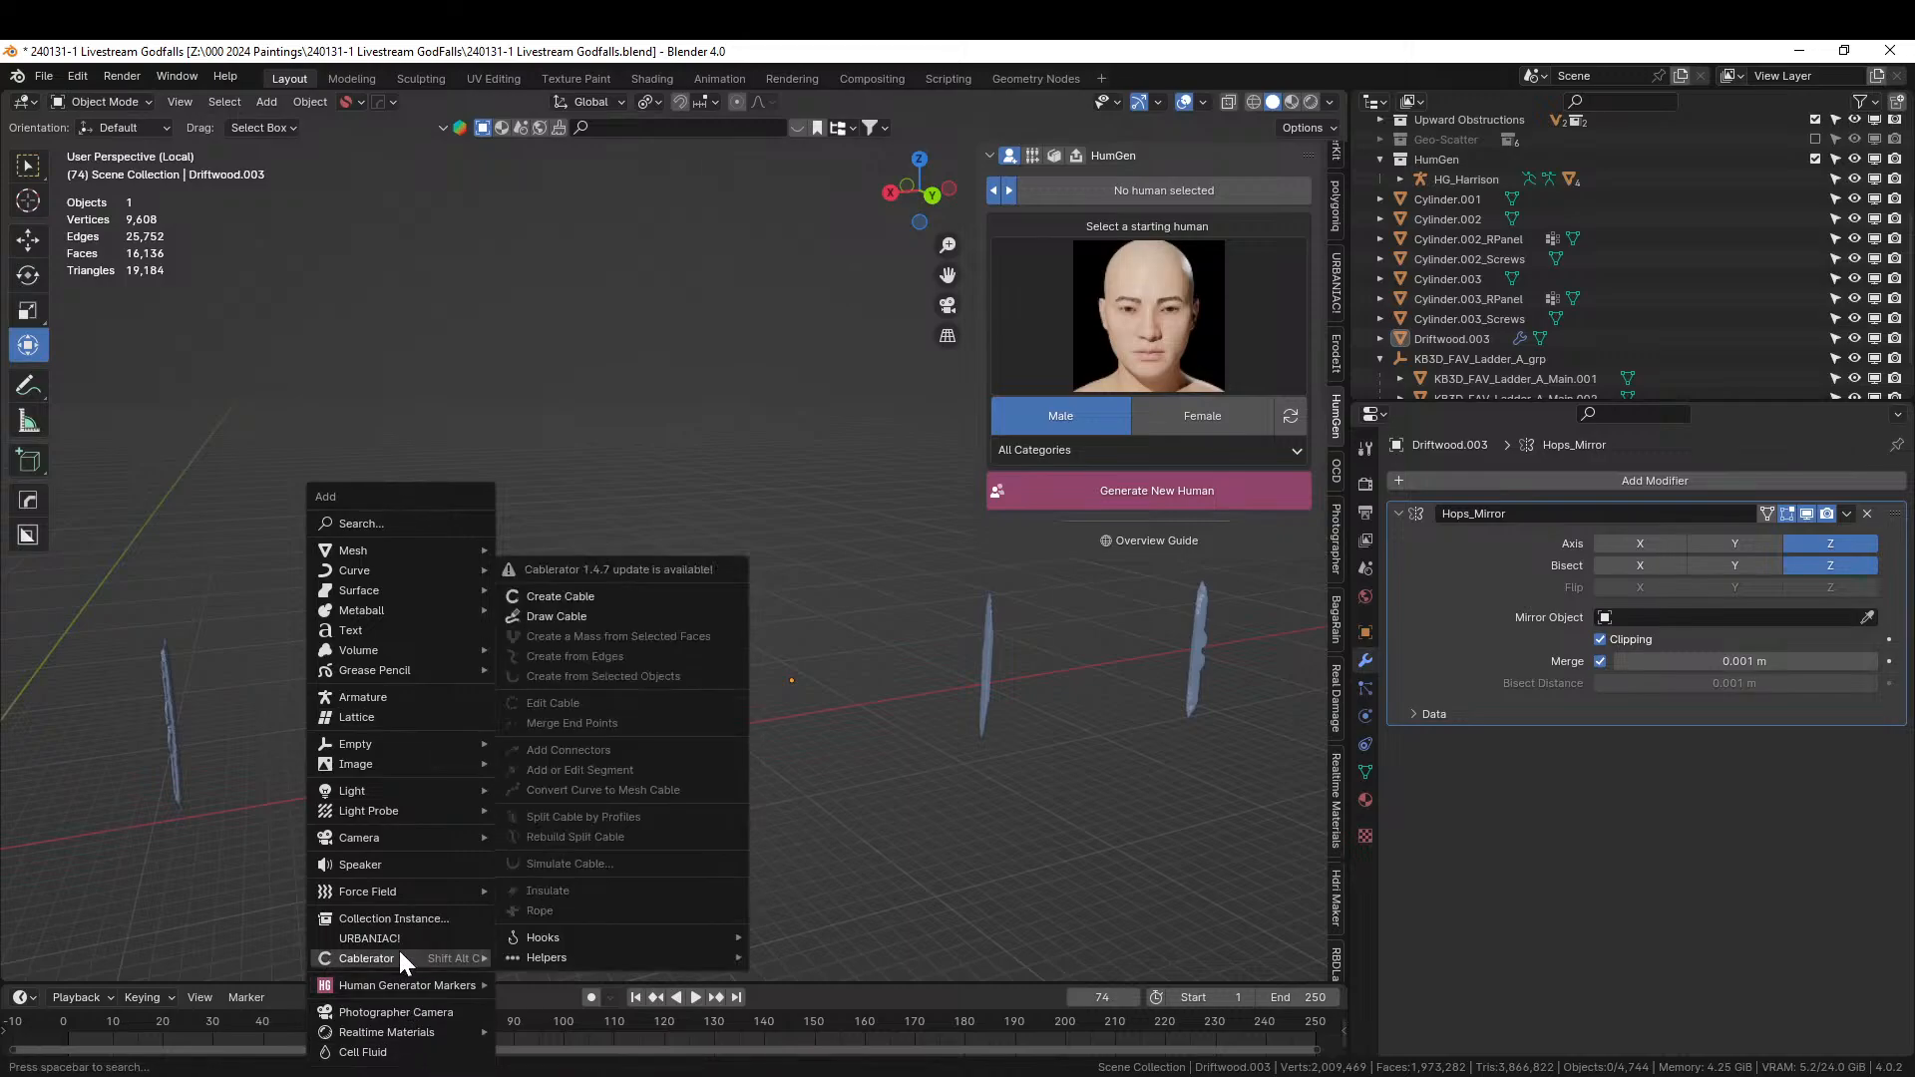
pyautogui.click(601, 599)
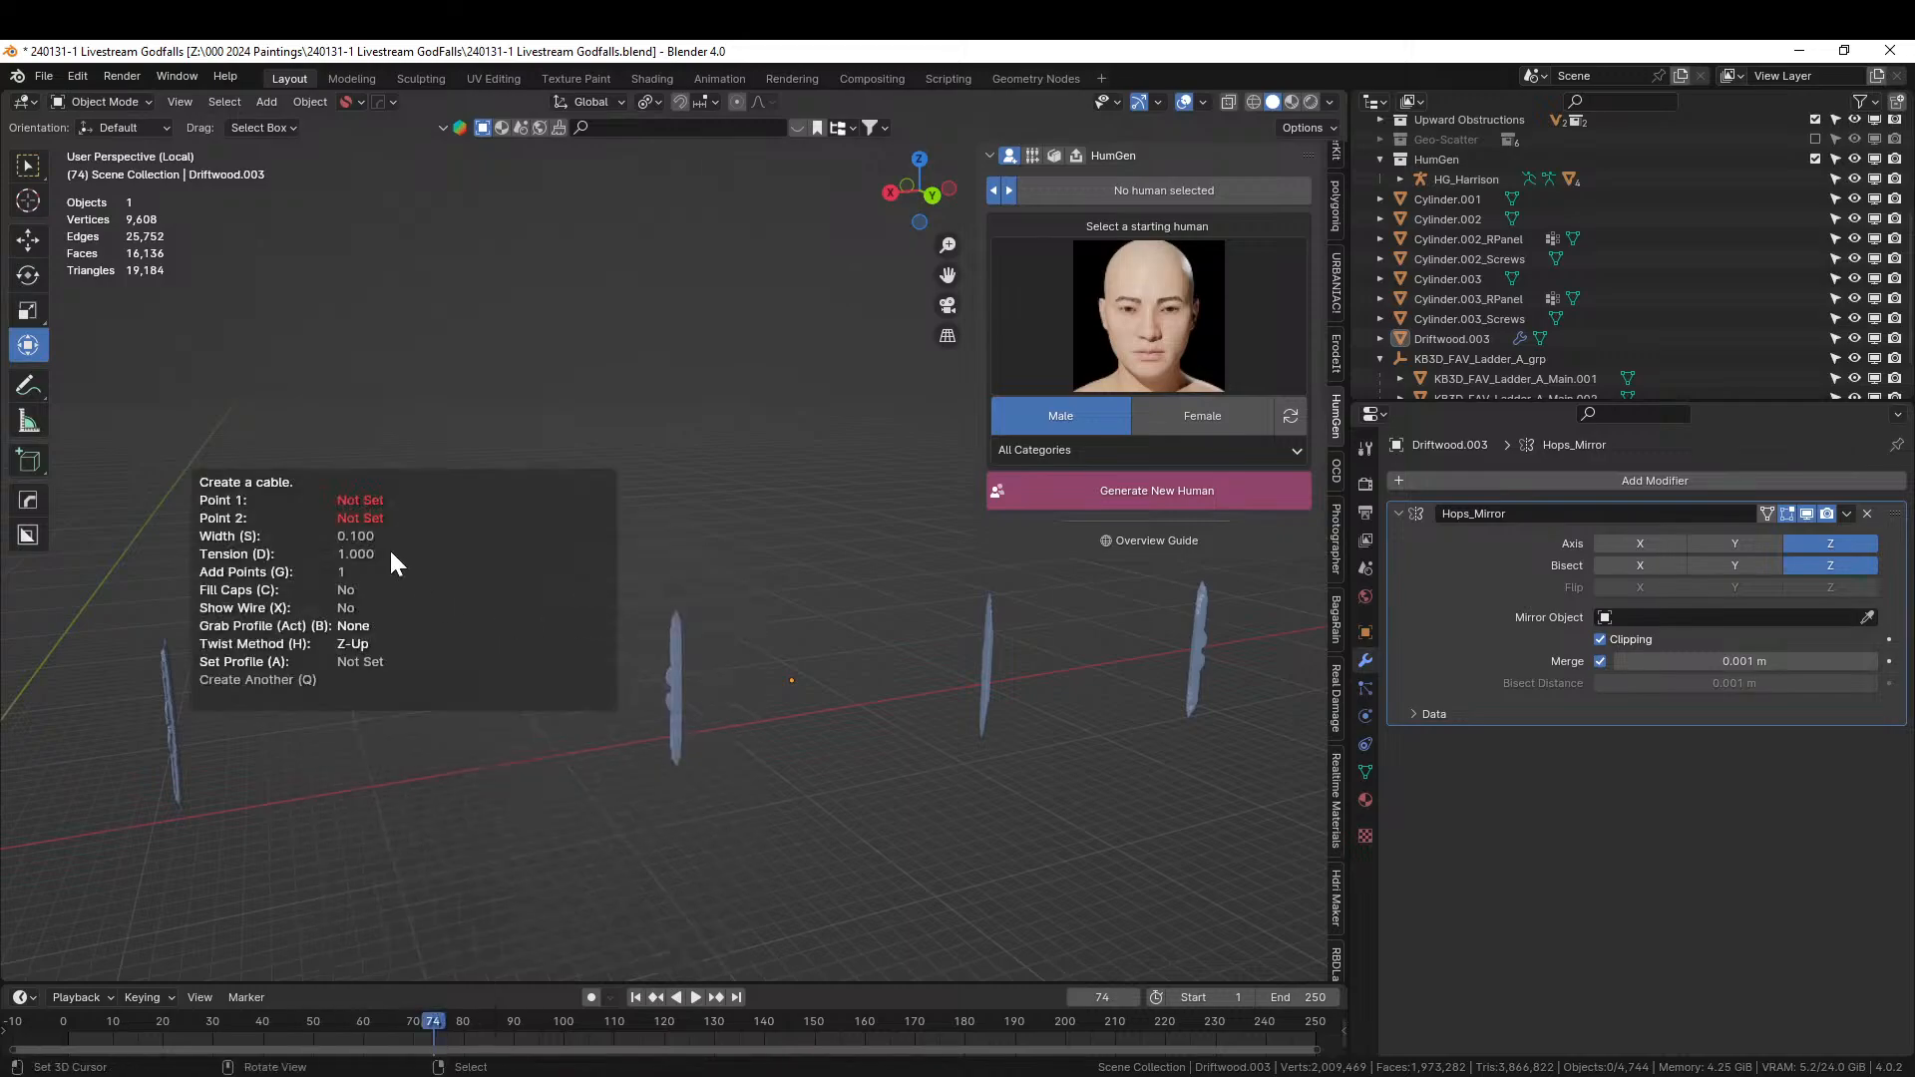
pyautogui.click(163, 657)
pyautogui.click(671, 634)
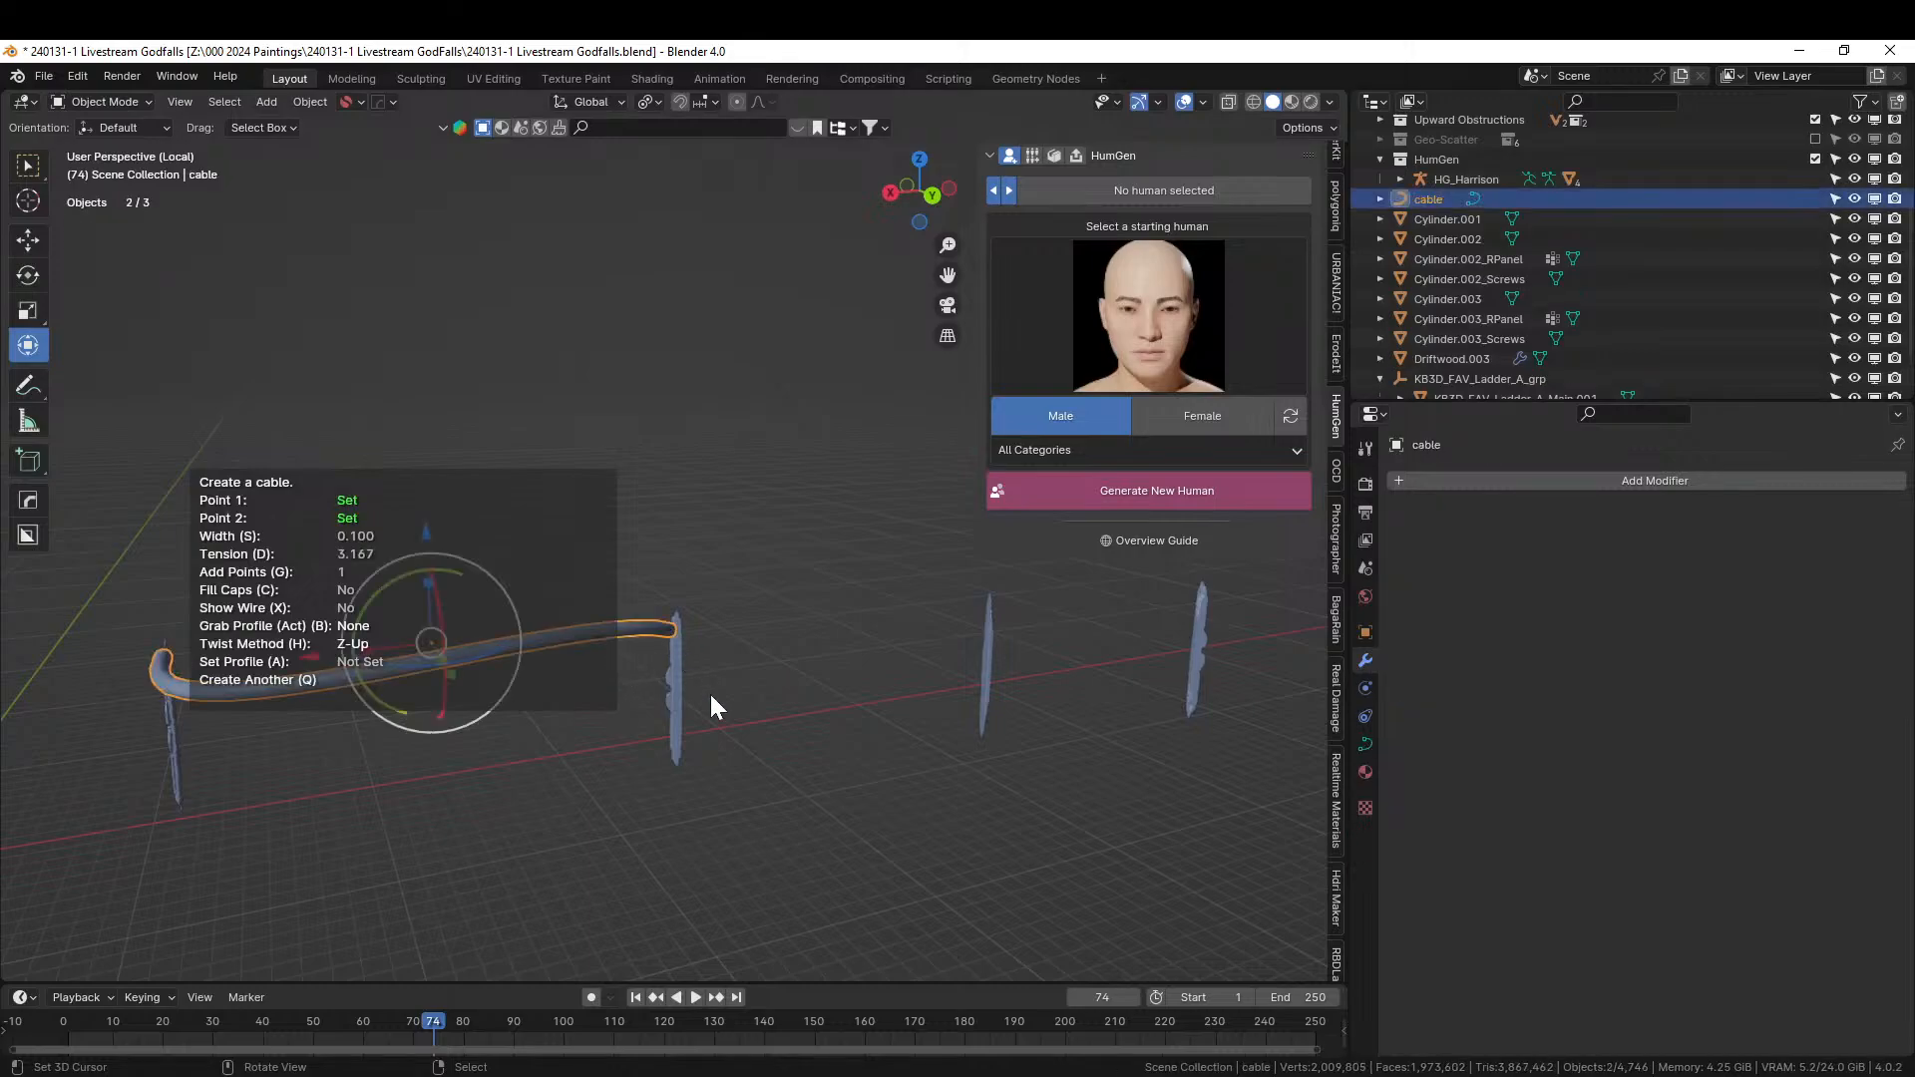
# Reduce the new cable's width to 0.007 and lower its tension until it runs nearly straight between the posts.
pyautogui.press('s')
pyautogui.click(589, 684)
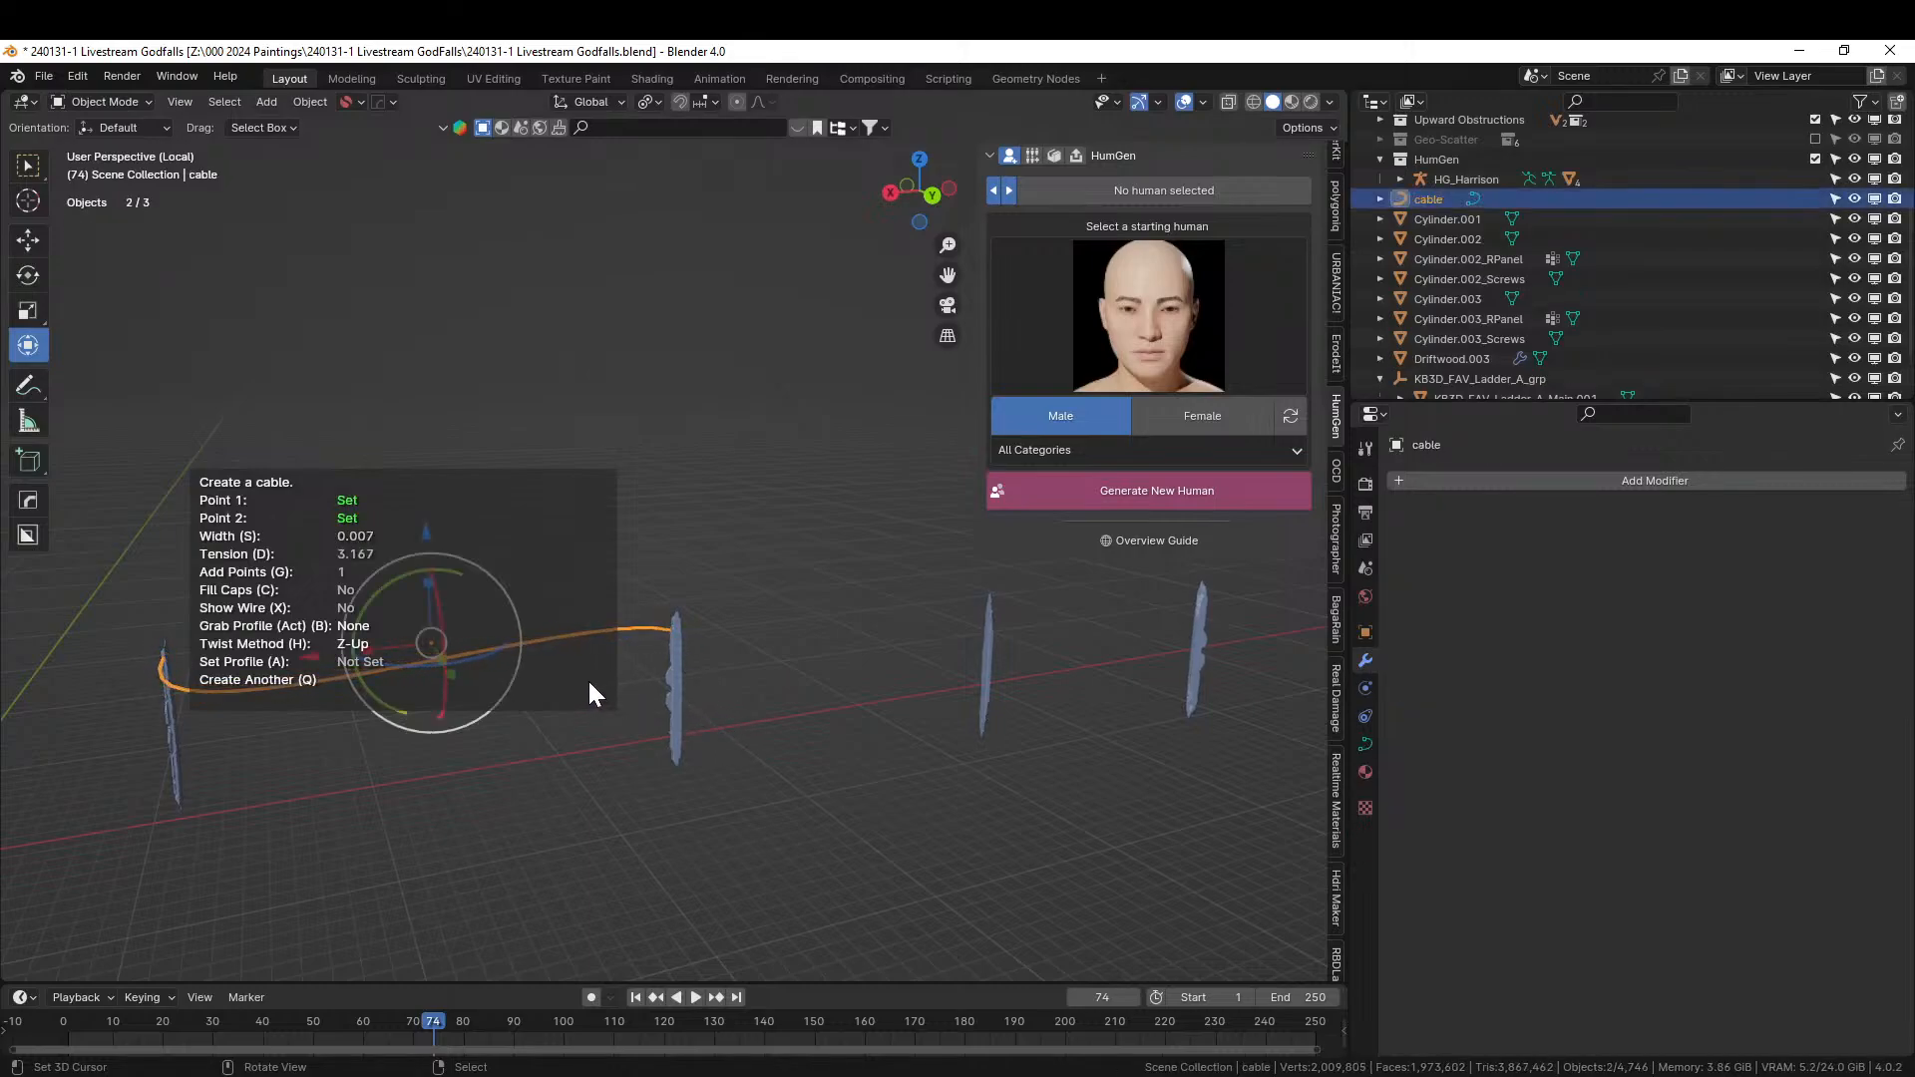
pyautogui.press('d')
pyautogui.click(582, 706)
pyautogui.press('q')
# Try to add another cable between the second and third posts.
pyautogui.moveTo(790, 735); pyautogui.dragTo(711, 650, button='middle')
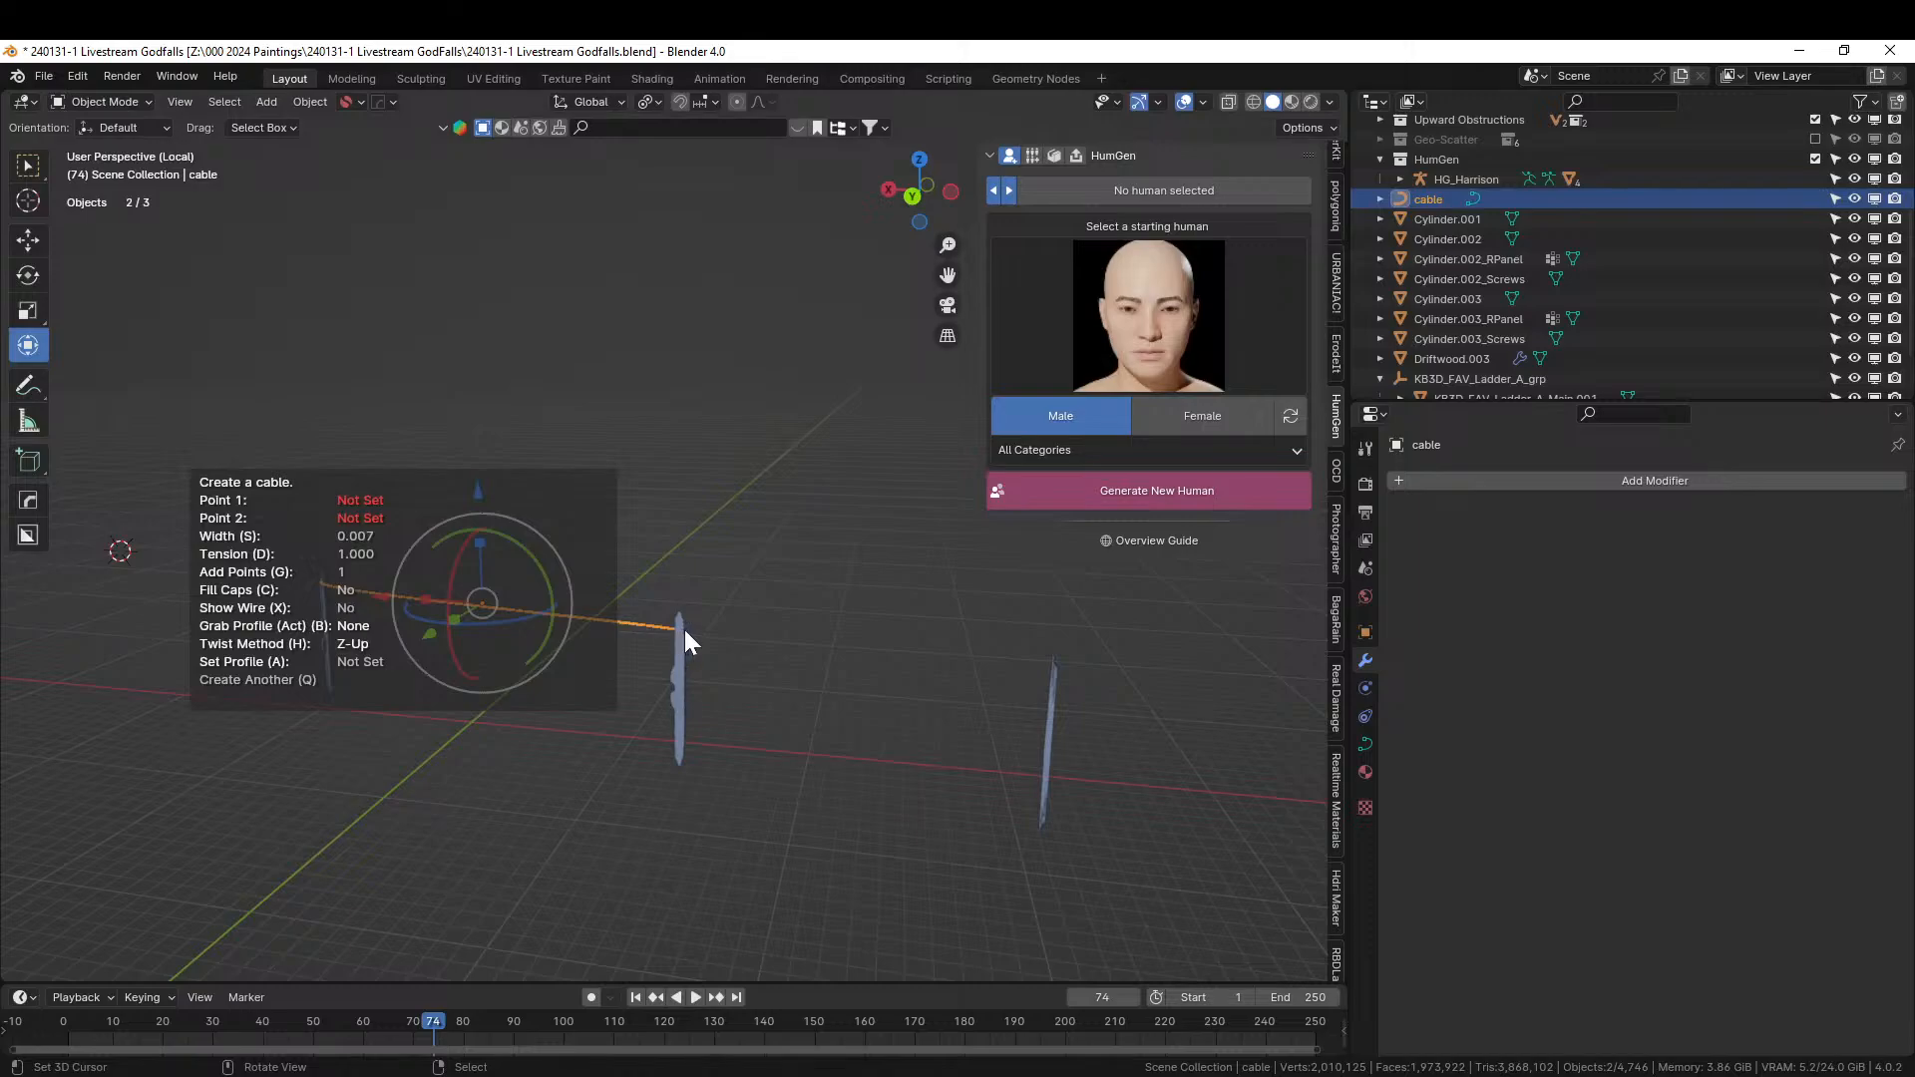
pyautogui.click(1056, 680)
pyautogui.moveTo(1051, 734); pyautogui.dragTo(655, 550, button='middle')
pyautogui.scroll(4, 1067, 750)
pyautogui.moveTo(616, 631); pyautogui.dragTo(644, 640, button='middle')
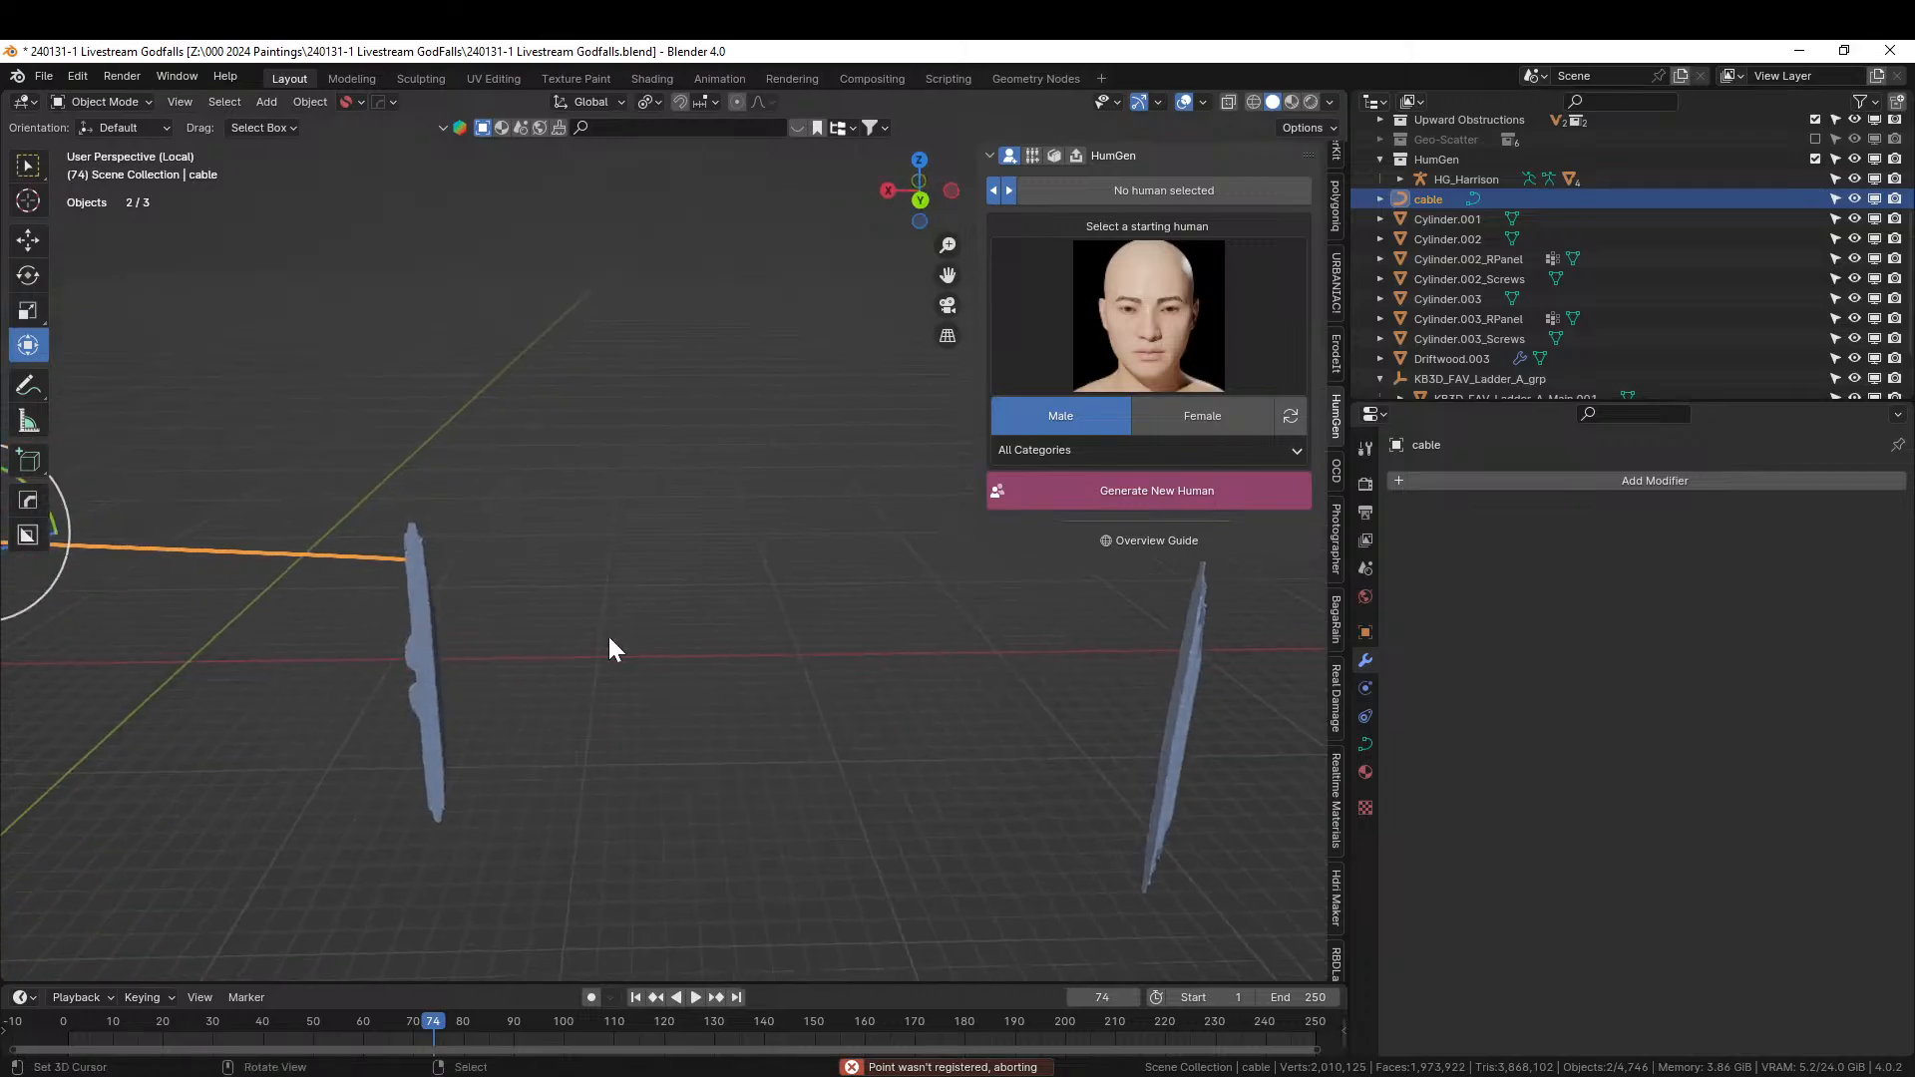
# Create a cable between the tops of the second and third posts with a tension of about 0.397.
pyautogui.hotkey('shift', 'alt', 'c')
pyautogui.click(575, 662)
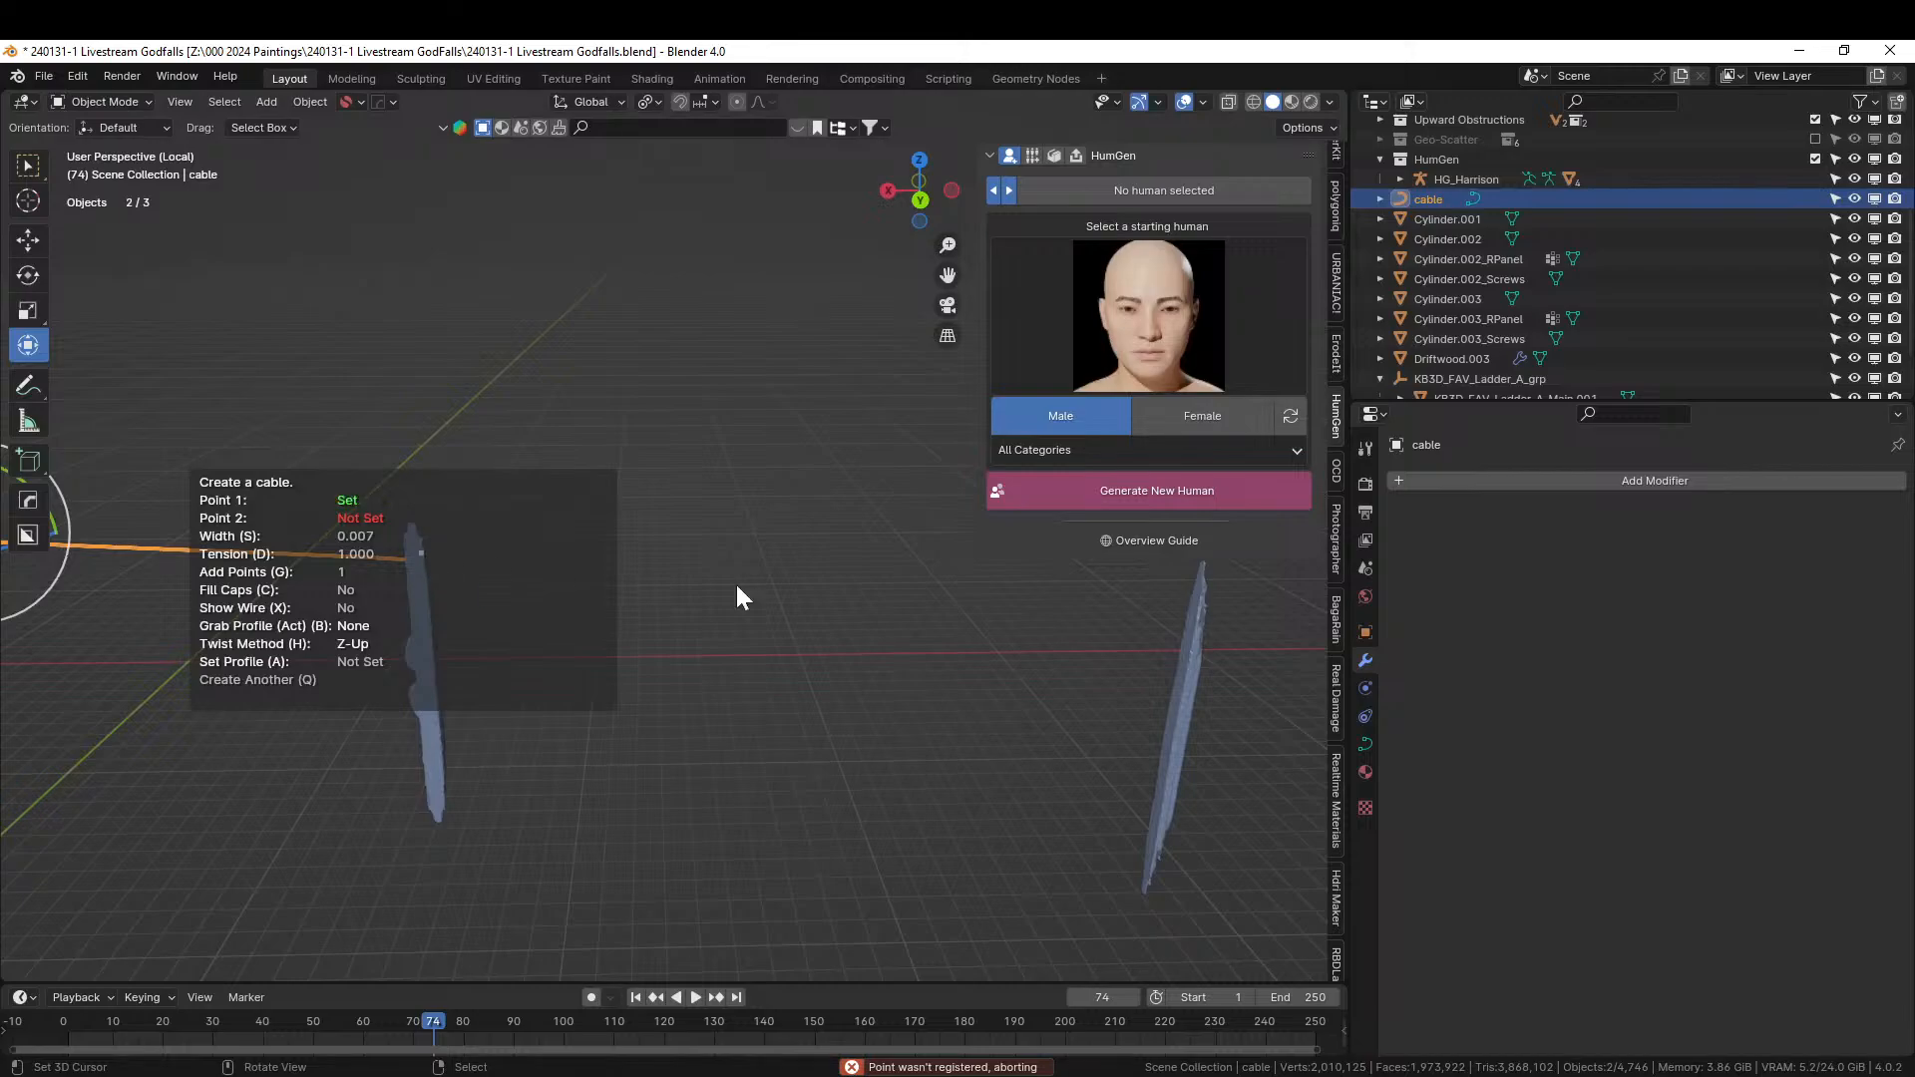
pyautogui.moveTo(1200, 607); pyautogui.dragTo(1080, 698, button='middle')
pyautogui.click(1080, 666)
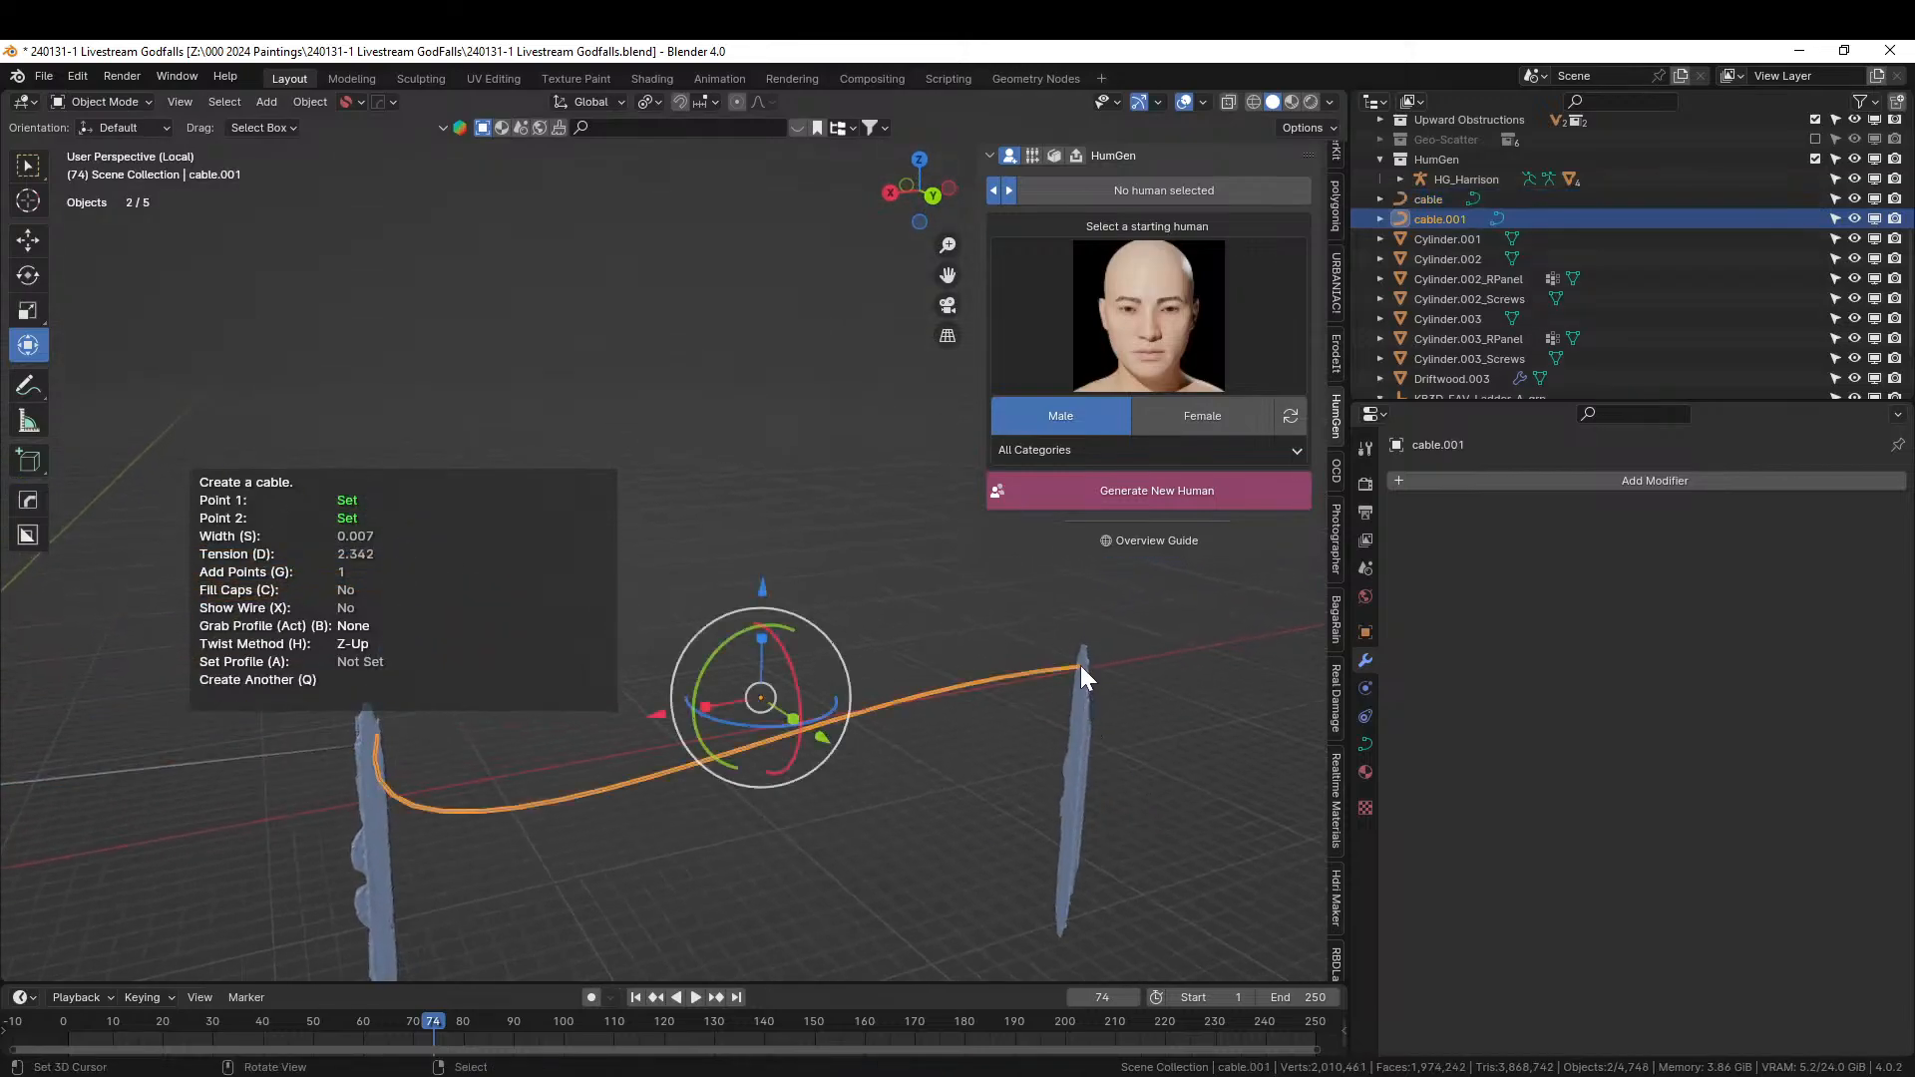
pyautogui.press('d')
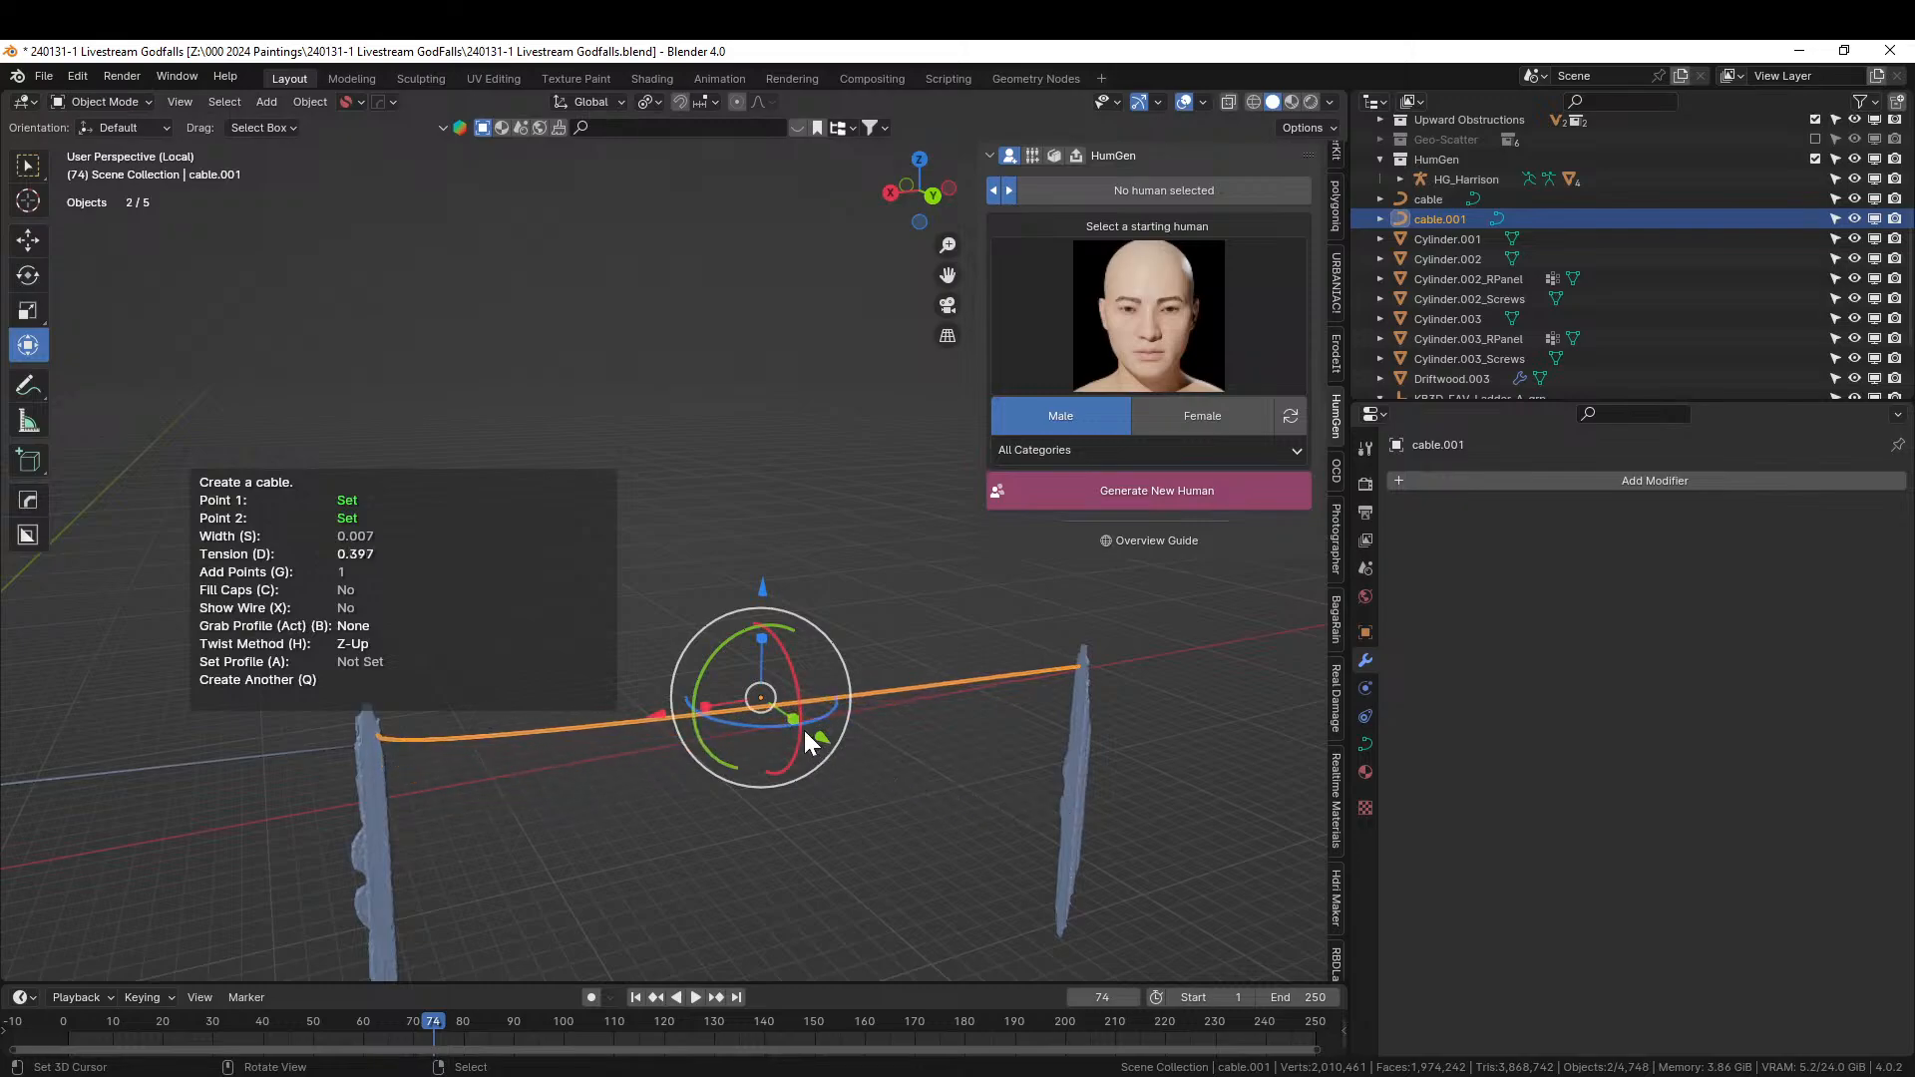
pyautogui.press('q')
# Add a cable between the tops of the third and fourth posts with a tension of about 0.280.
pyautogui.moveTo(1197, 810); pyautogui.dragTo(670, 798, button='middle')
pyautogui.click(842, 674)
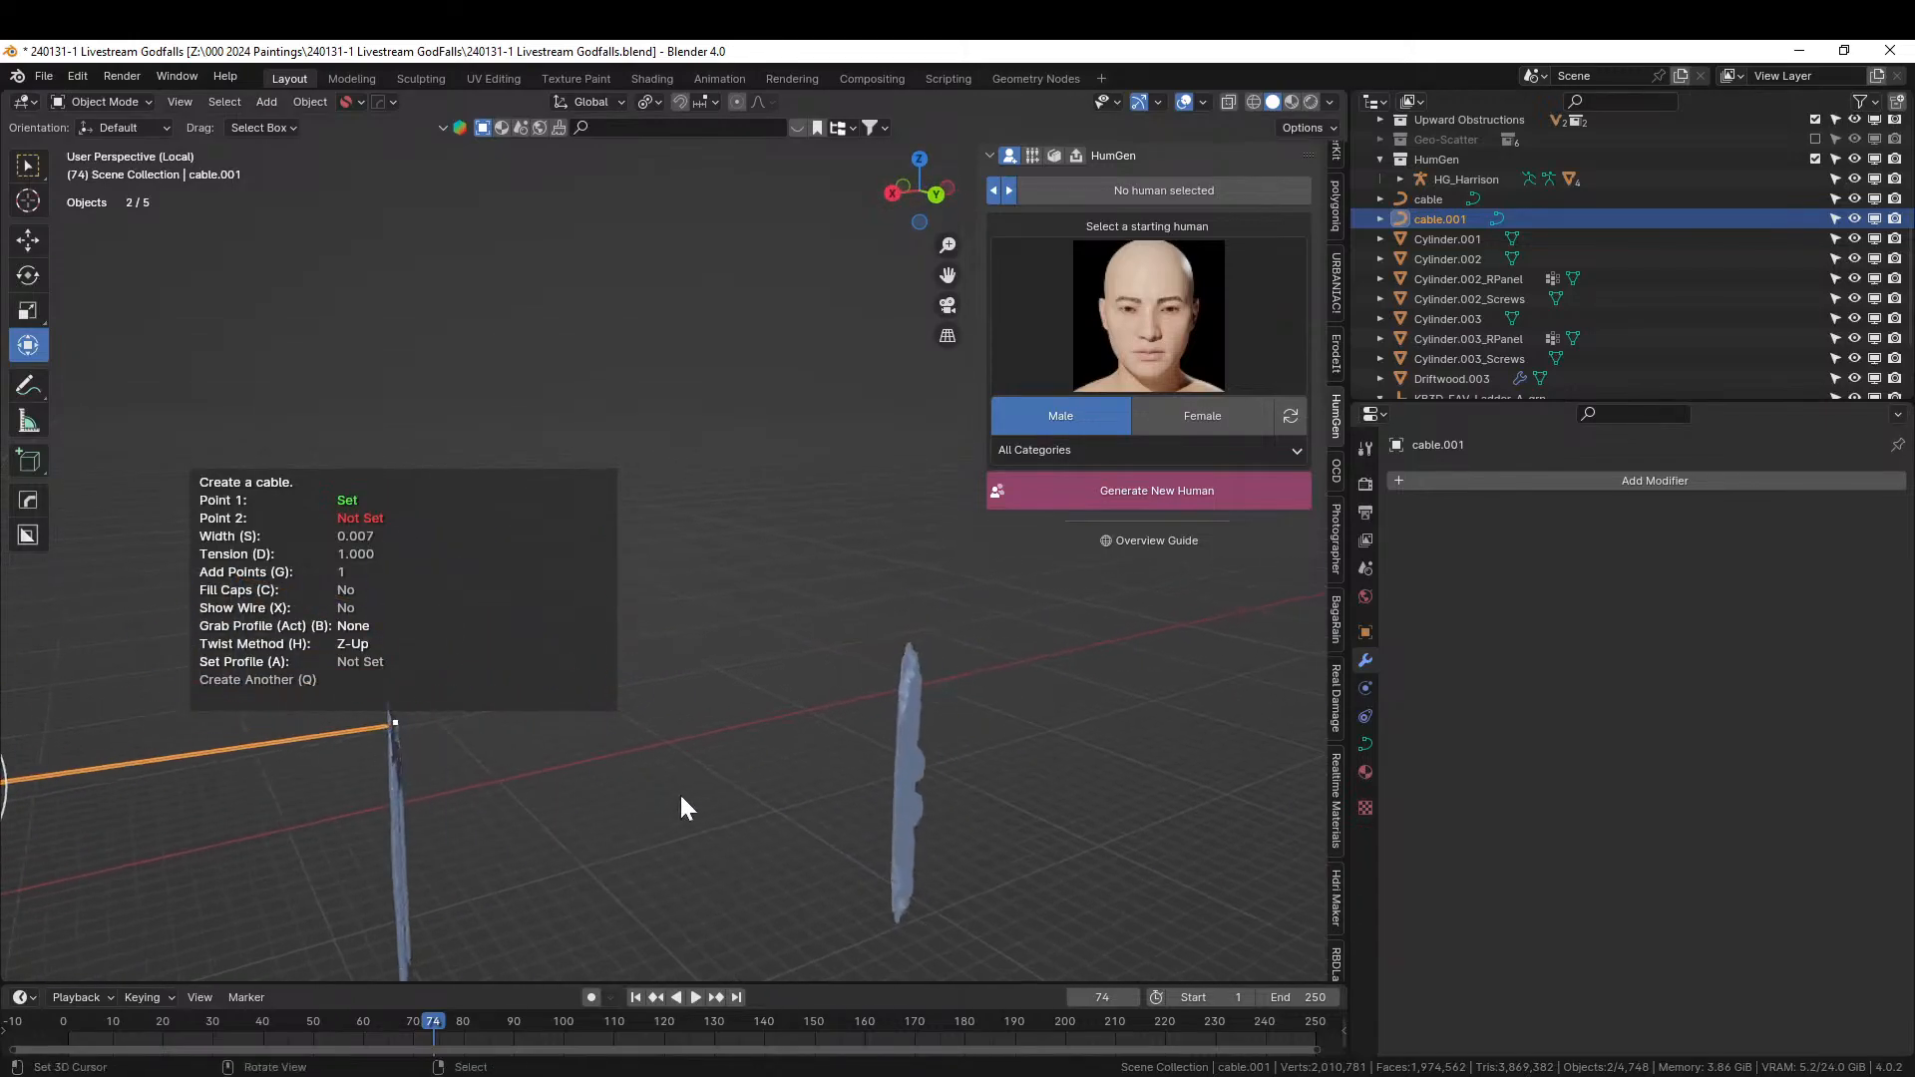
pyautogui.click(908, 667)
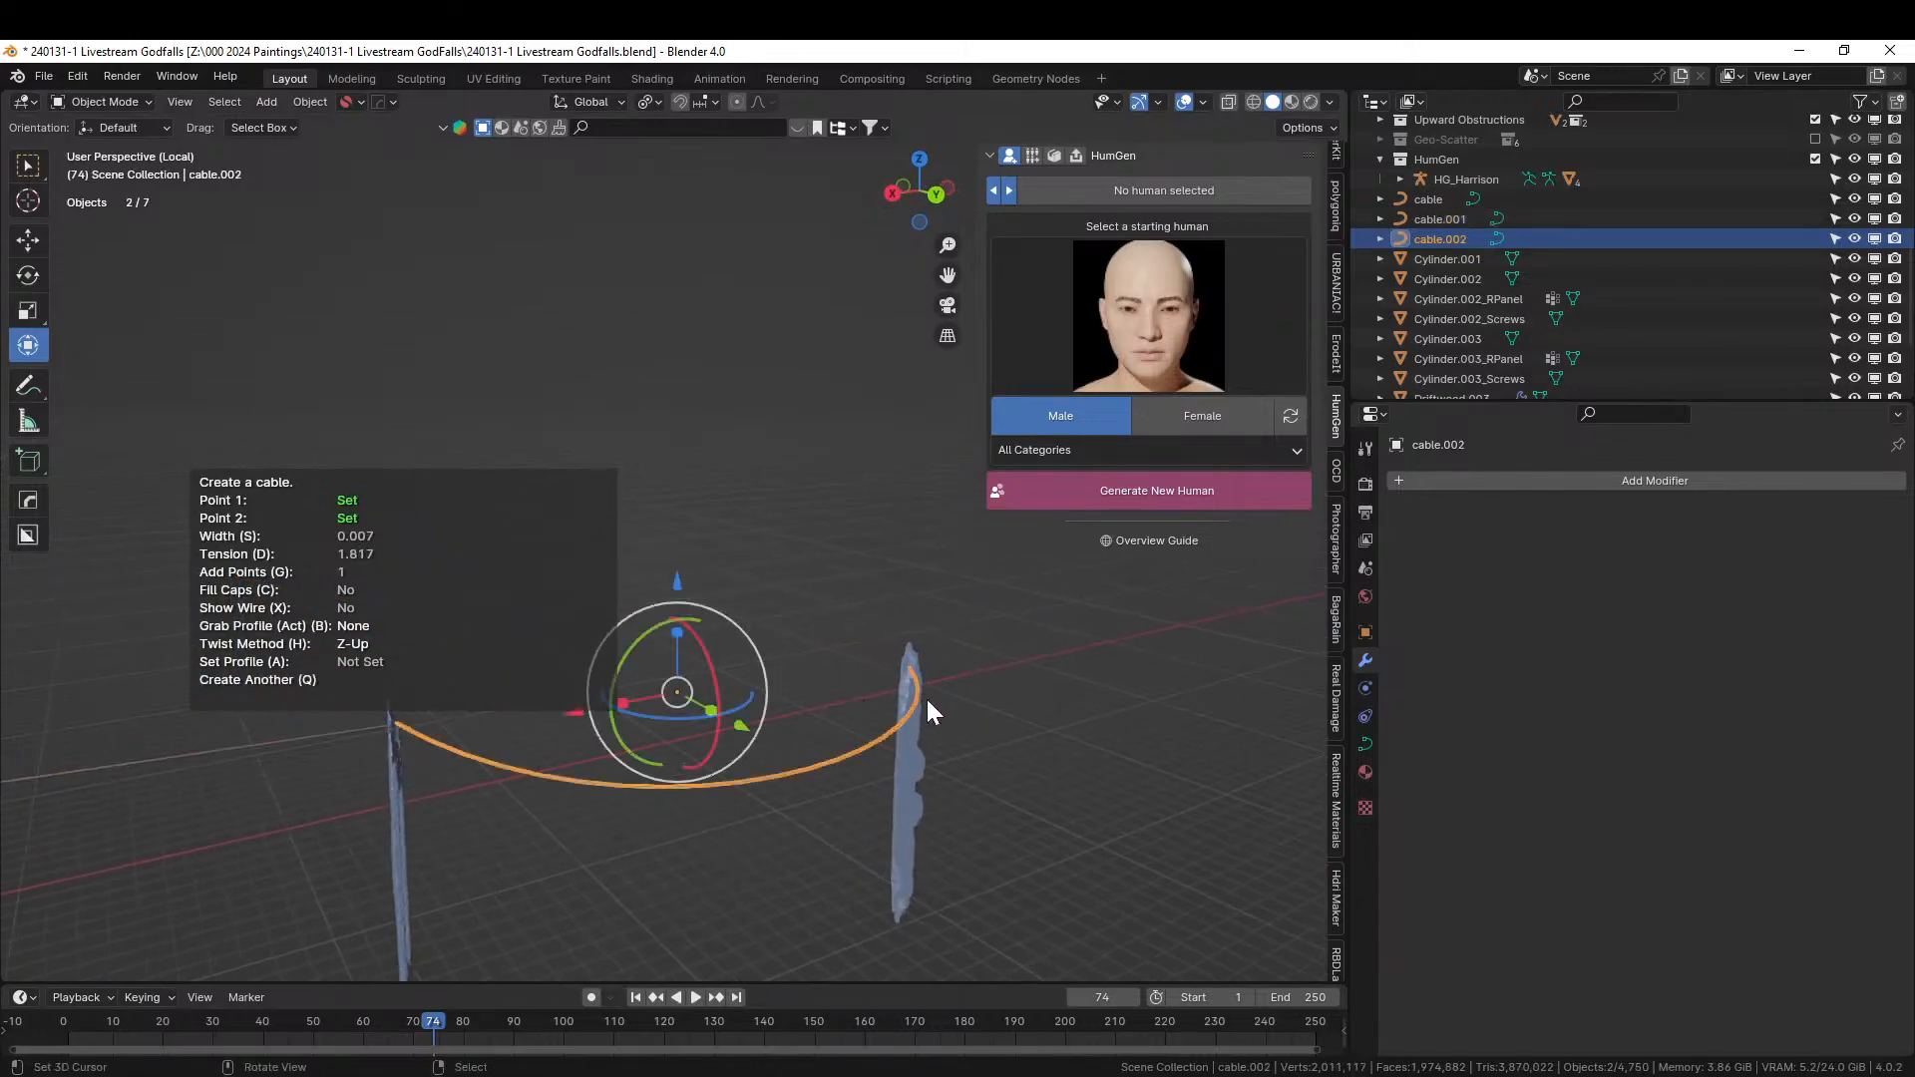
pyautogui.press('d')
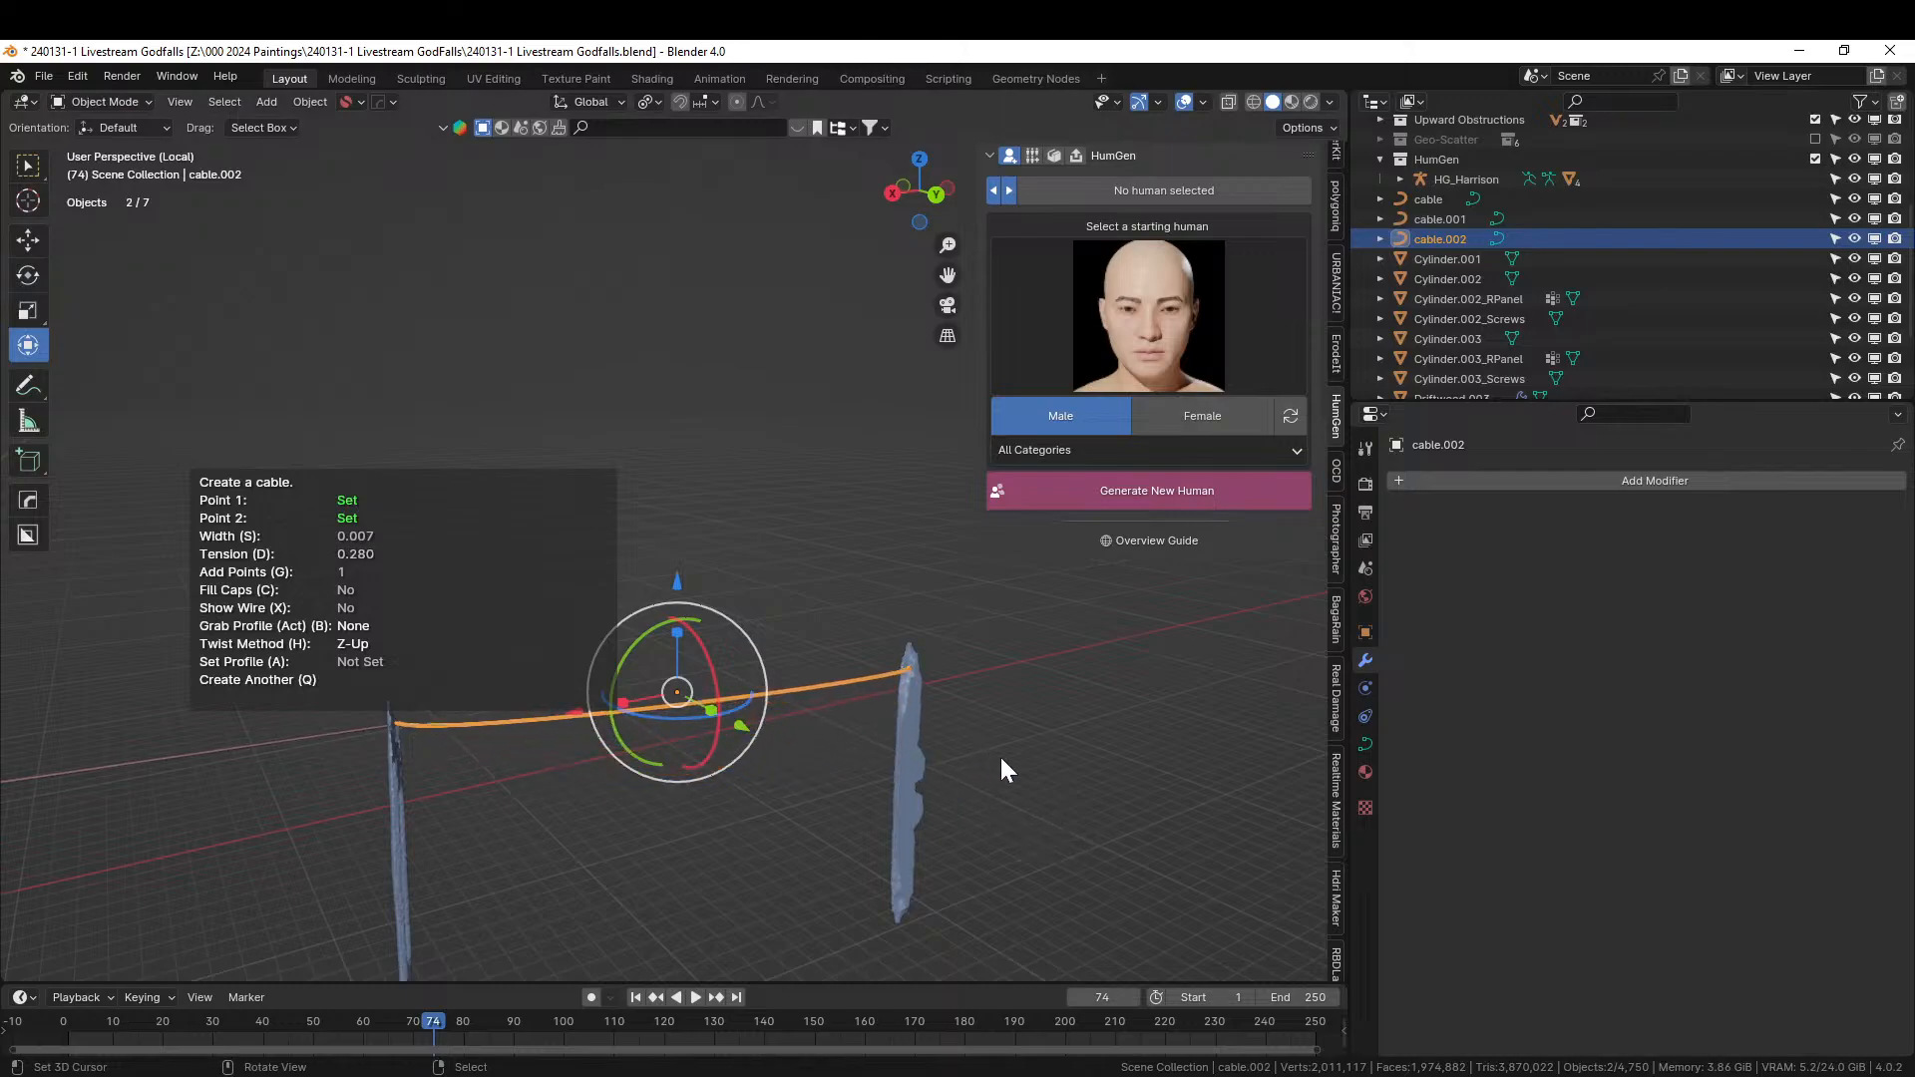
pyautogui.scroll(-4, 1001, 757)
pyautogui.press('q')
# Add a lower cable connecting the fourth and third posts, attached well below their tops.
pyautogui.moveTo(934, 752); pyautogui.dragTo(1201, 757, button='middle')
pyautogui.scroll(4, 872, 708)
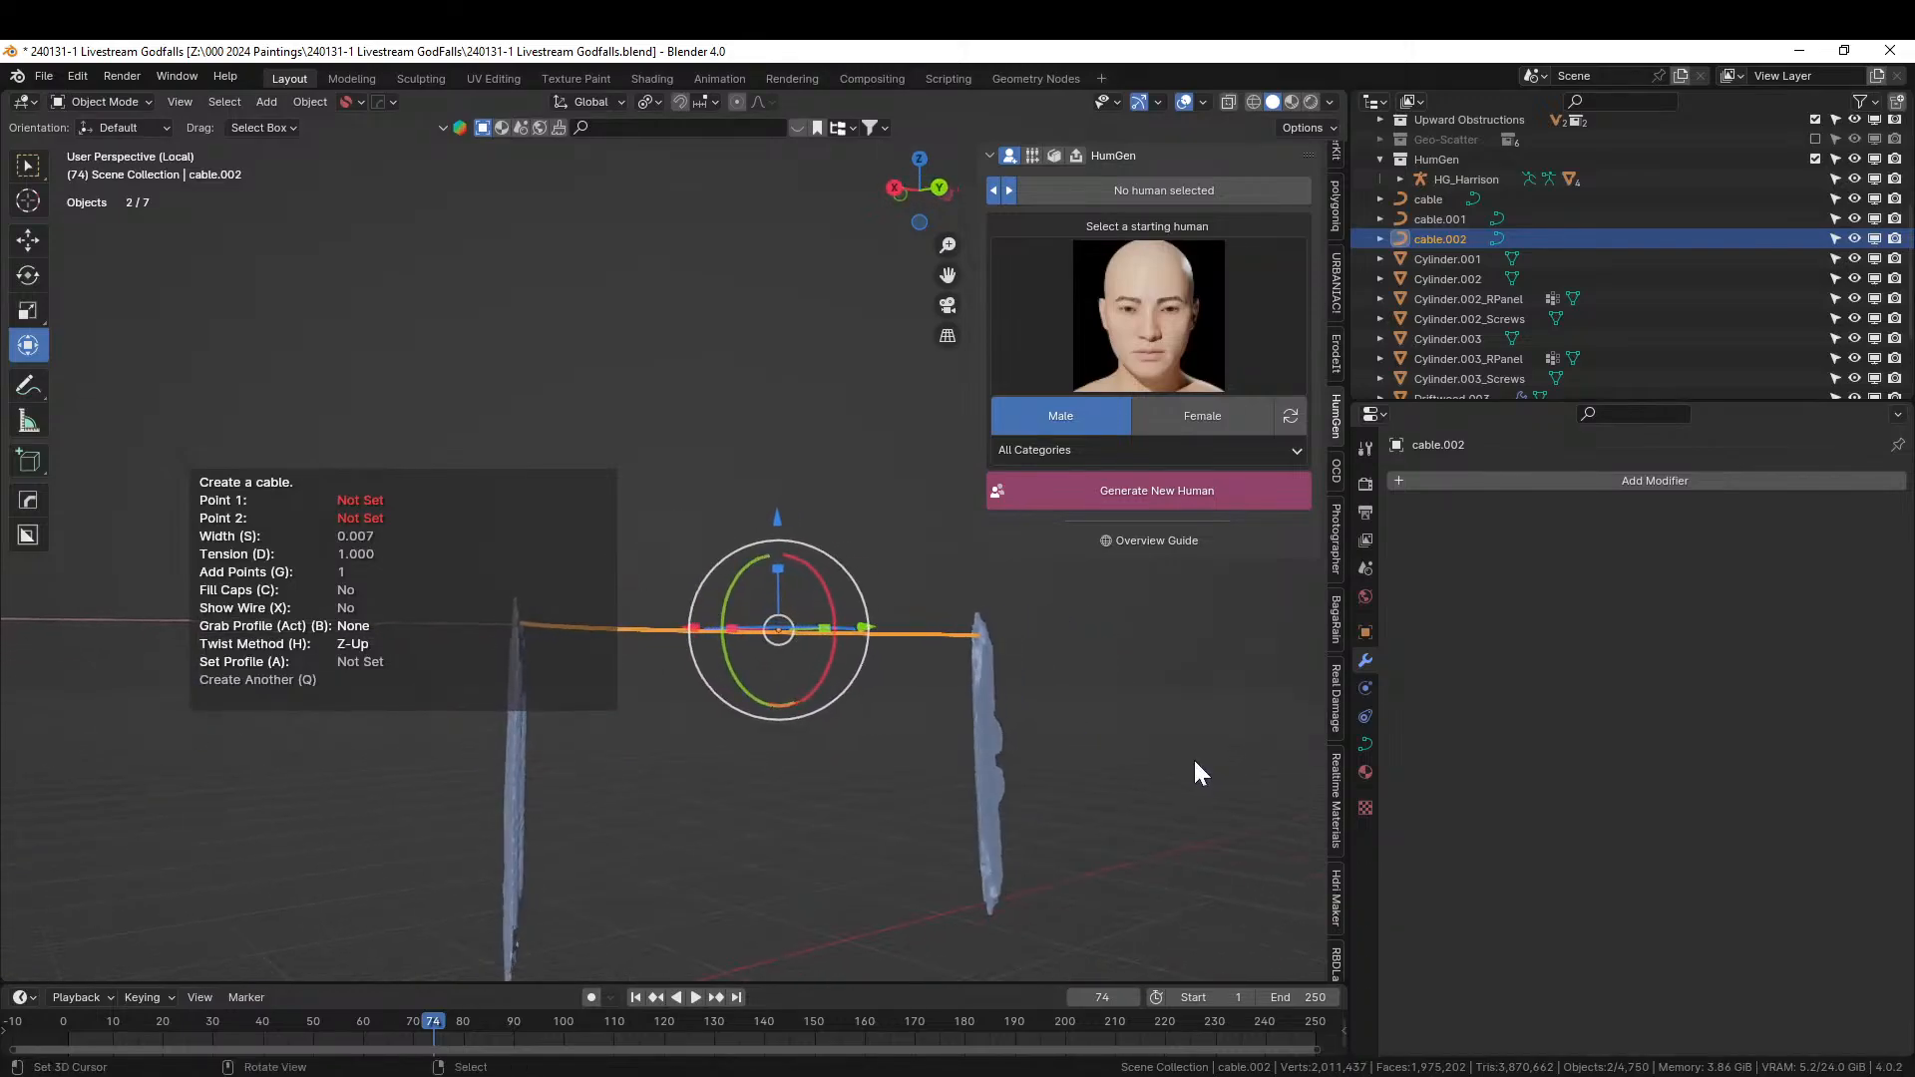
pyautogui.click(977, 725)
pyautogui.moveTo(595, 788); pyautogui.dragTo(469, 795, button='middle')
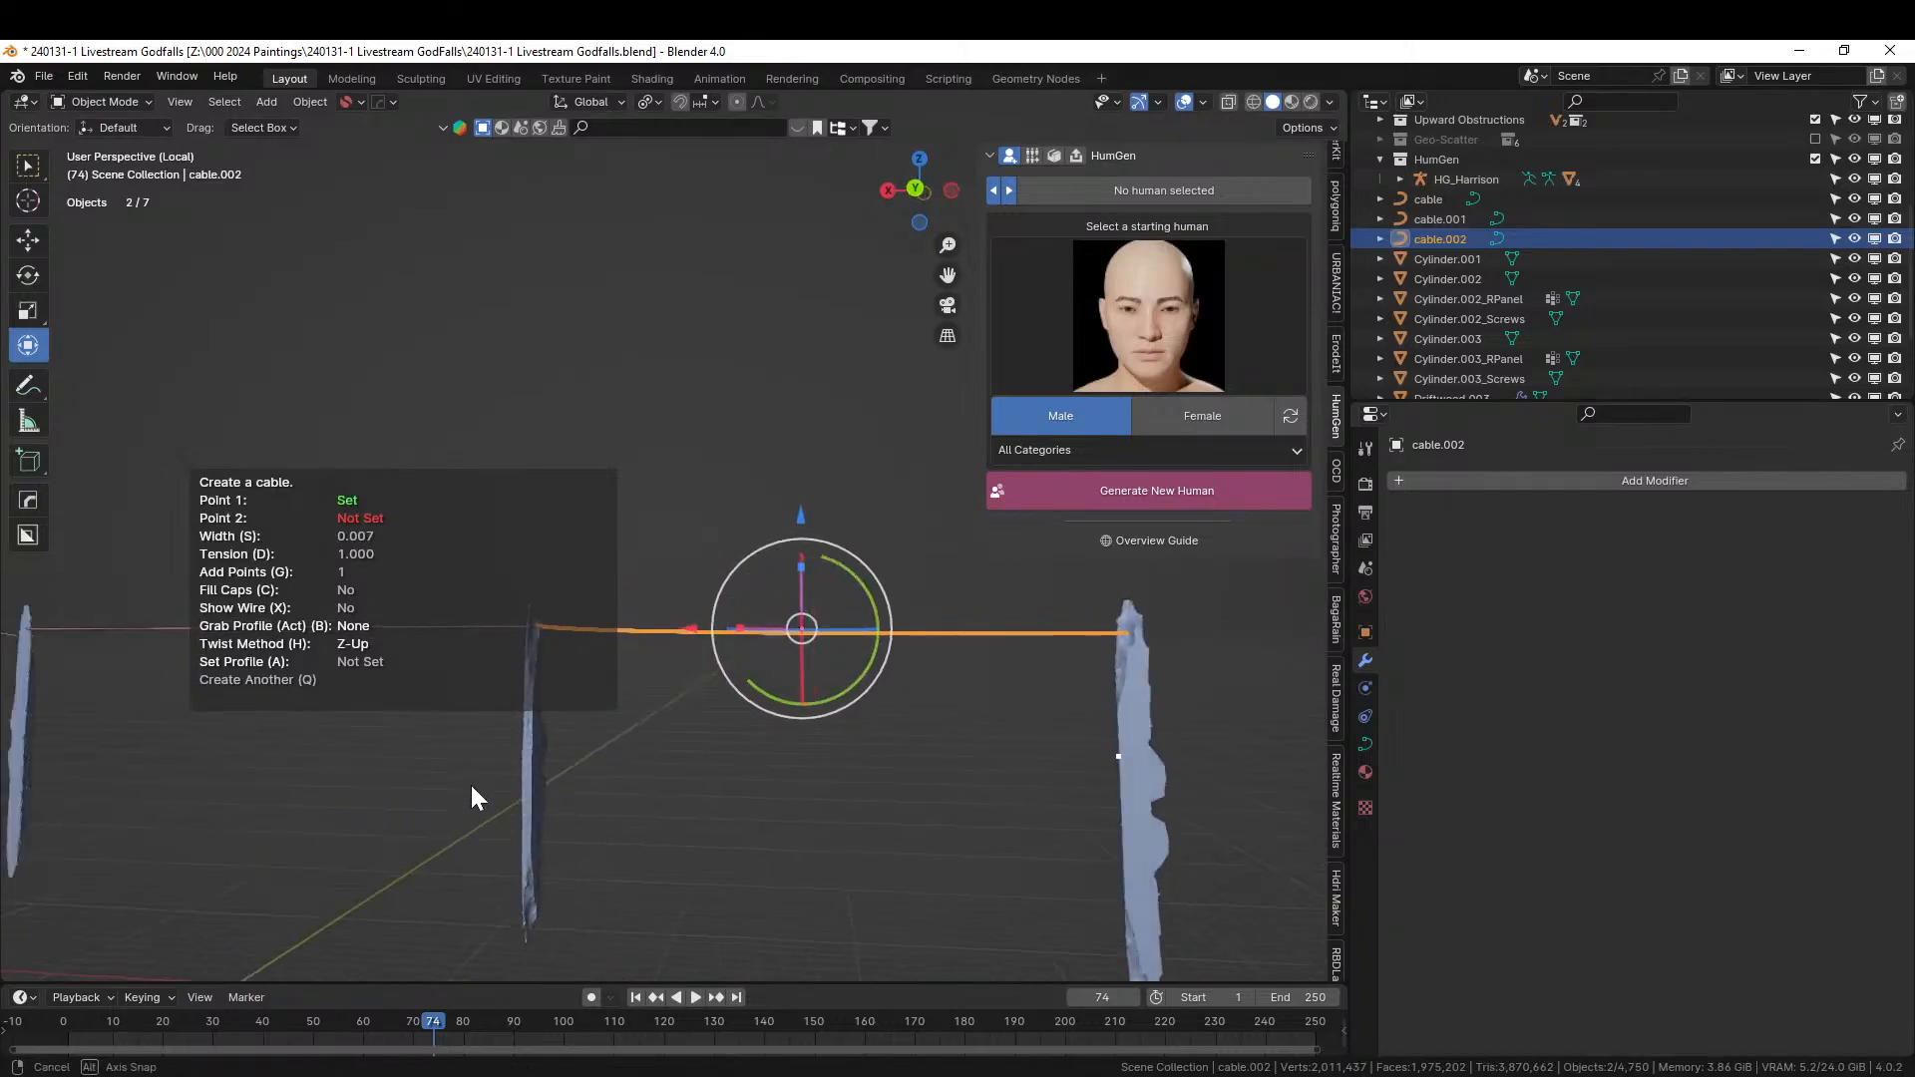
pyautogui.click(540, 735)
pyautogui.moveTo(786, 832); pyautogui.dragTo(294, 803, button='middle')
pyautogui.press('q')
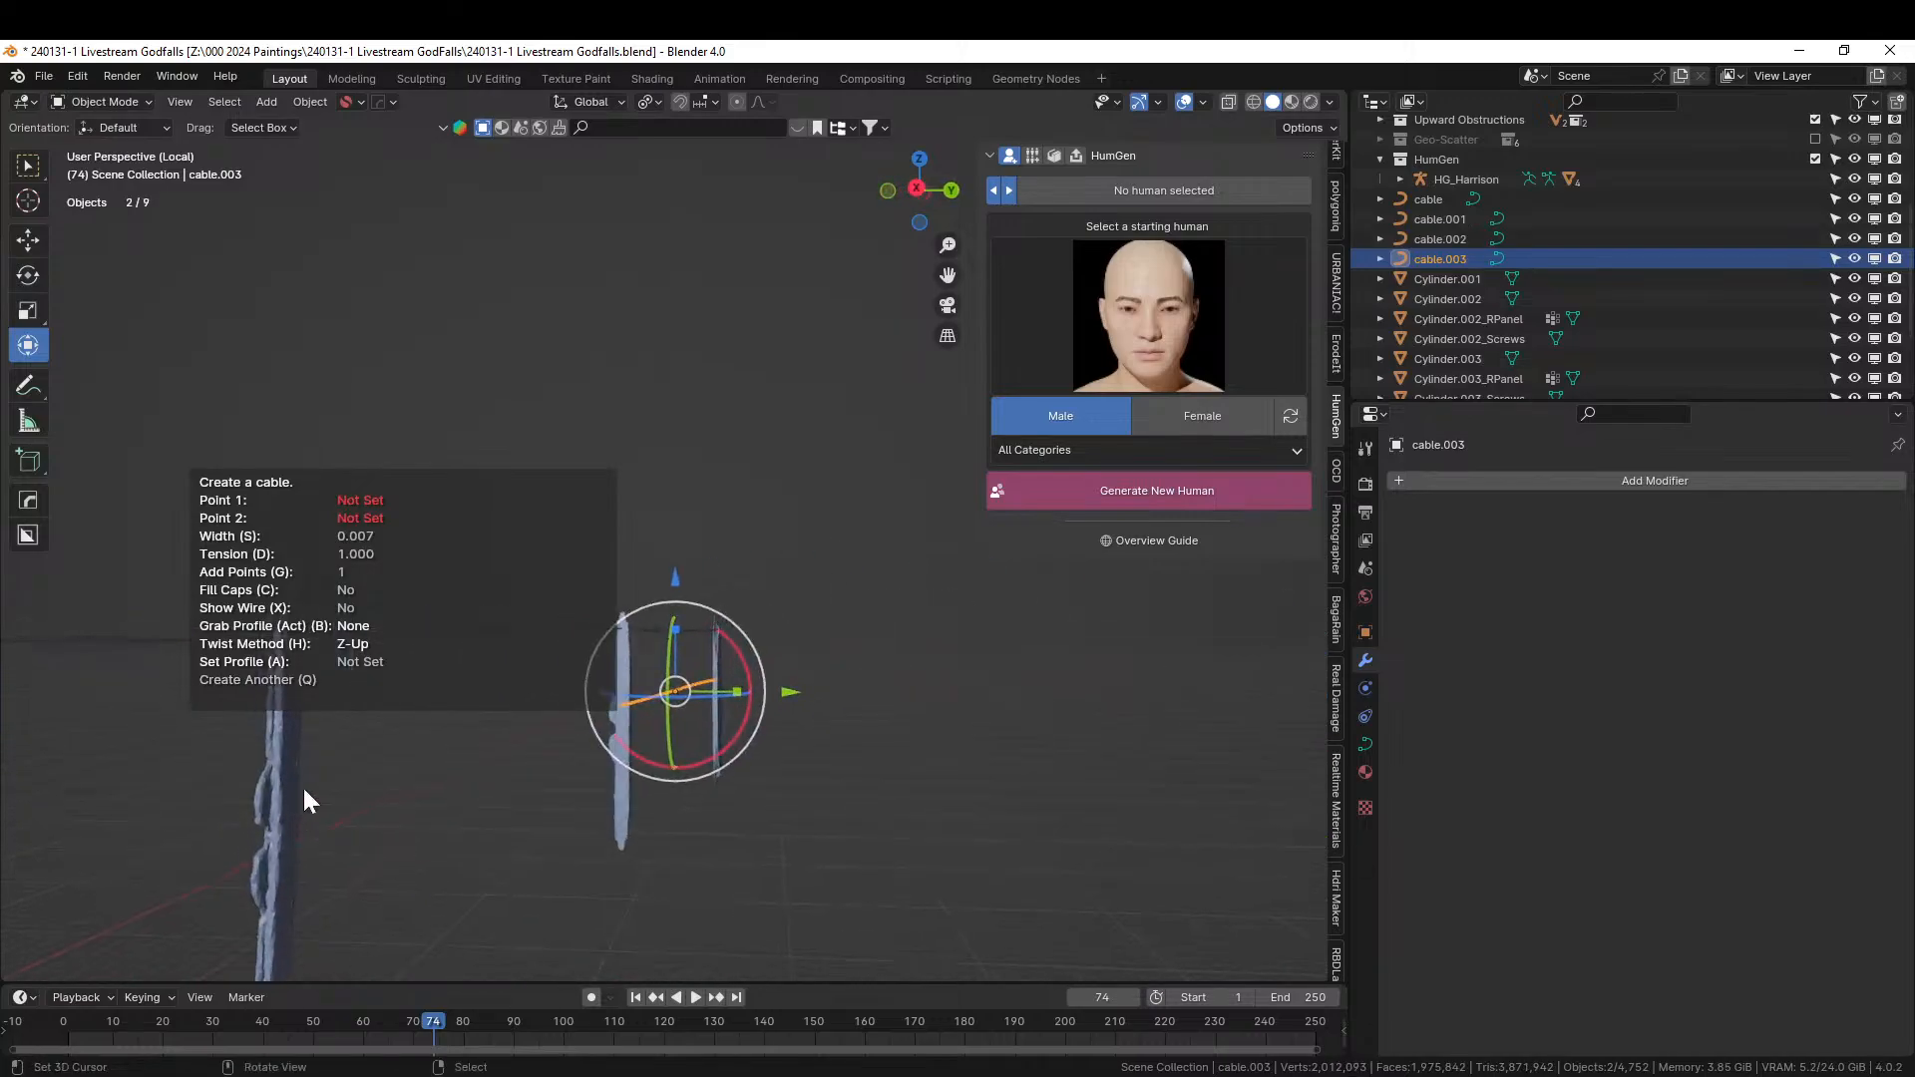
# Continue the lower row with a cable from the third post to the second post.
pyautogui.click(620, 705)
pyautogui.moveTo(619, 705); pyautogui.dragTo(1094, 811, button='middle')
pyautogui.click(478, 748)
pyautogui.press('q')
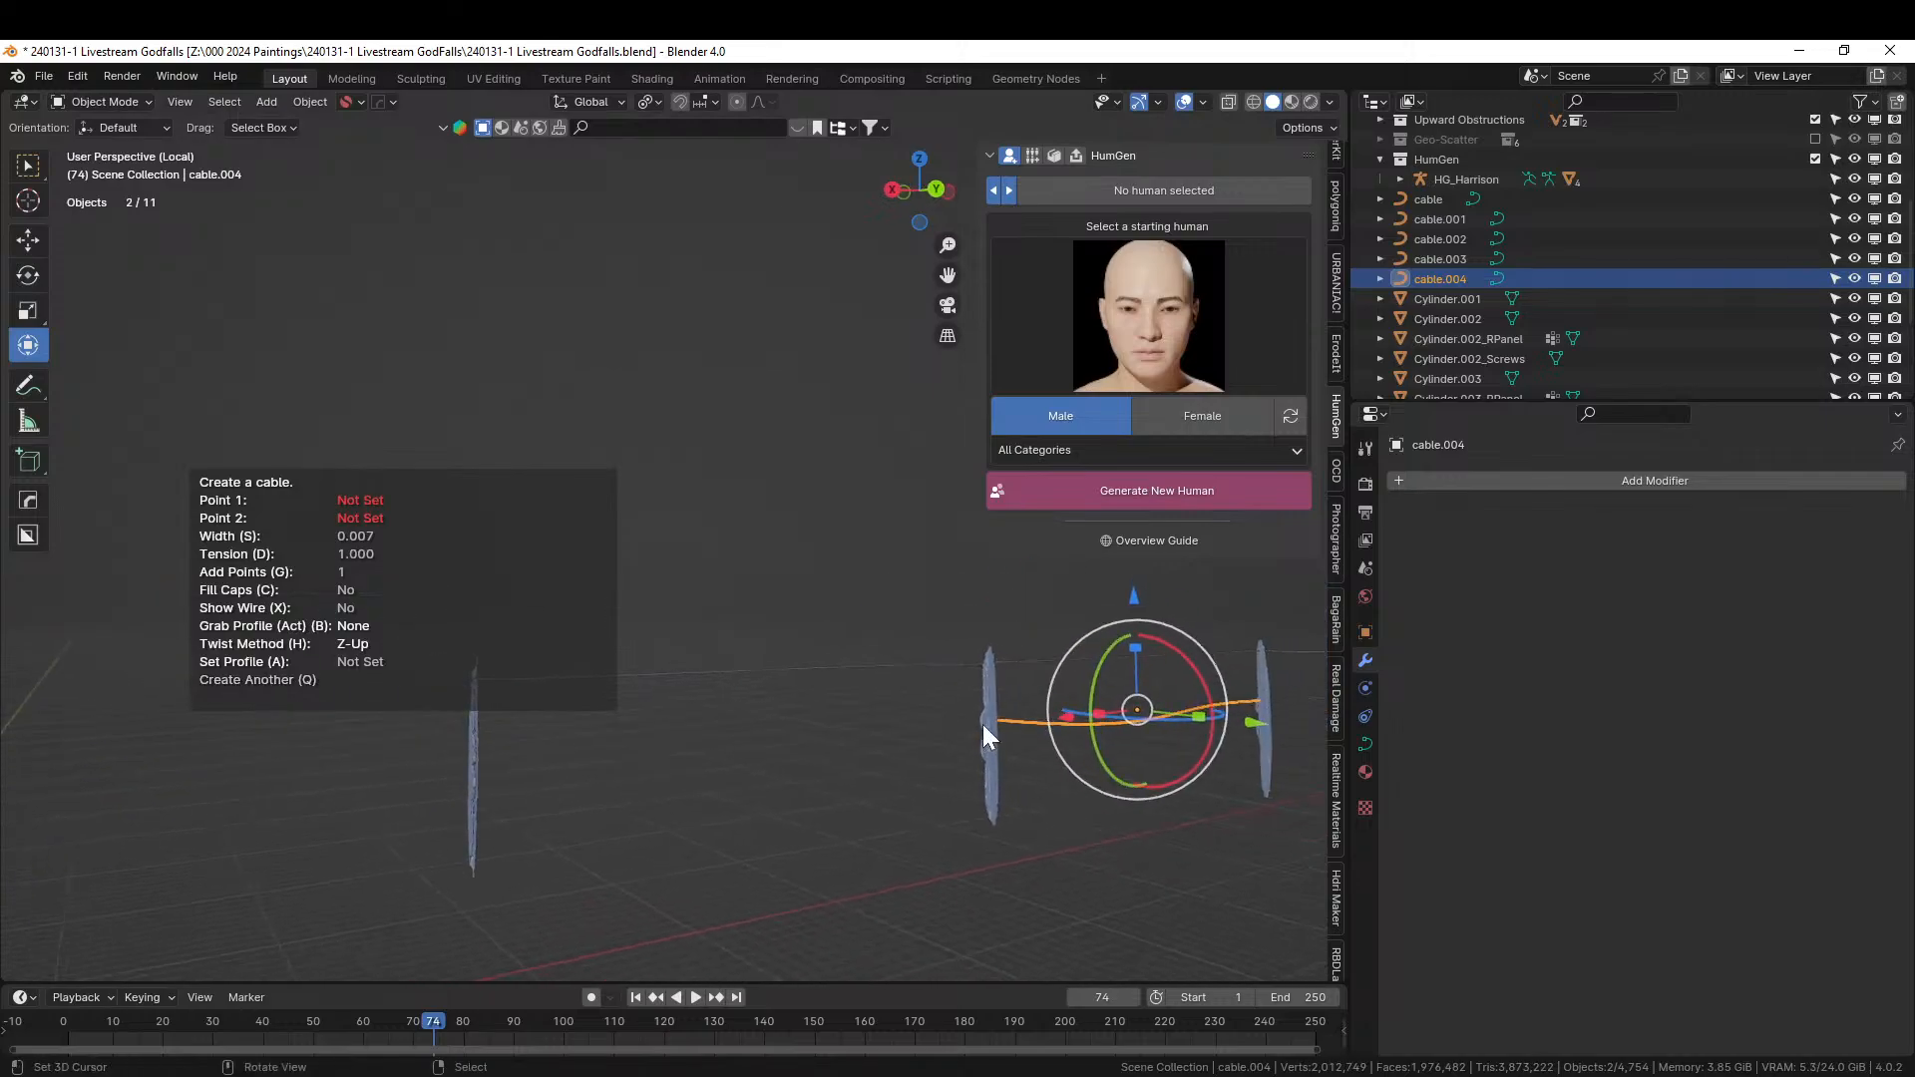
# Complete the lower row with a cable from the second post to the first post and finish cable creation.
pyautogui.click(987, 718)
pyautogui.moveTo(988, 718); pyautogui.dragTo(475, 907, button='middle')
pyautogui.click(583, 735)
pyautogui.click(850, 836)
# Run Cablerator's cable simulation on the lower cable between the first two posts with the default options.
pyautogui.scroll(-4, 850, 836)
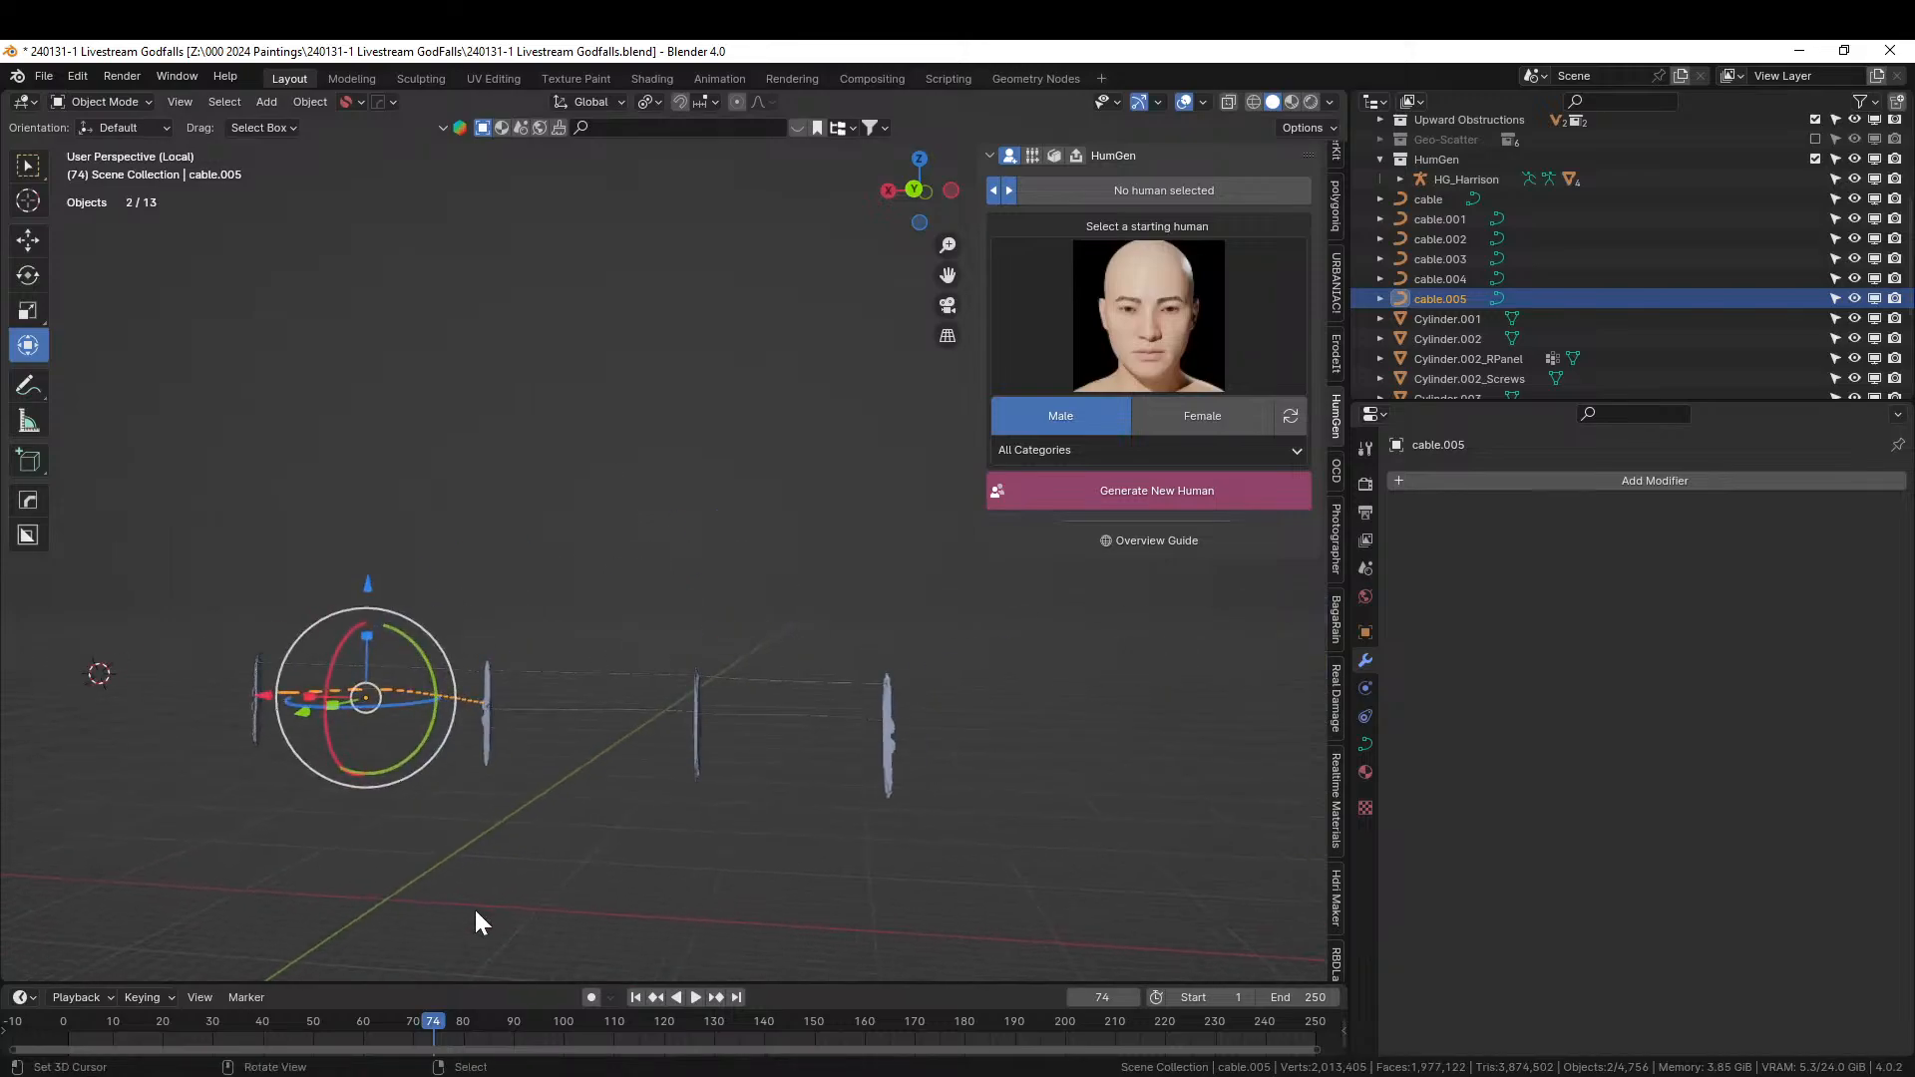
pyautogui.rightClick(474, 907)
pyautogui.click(355, 954)
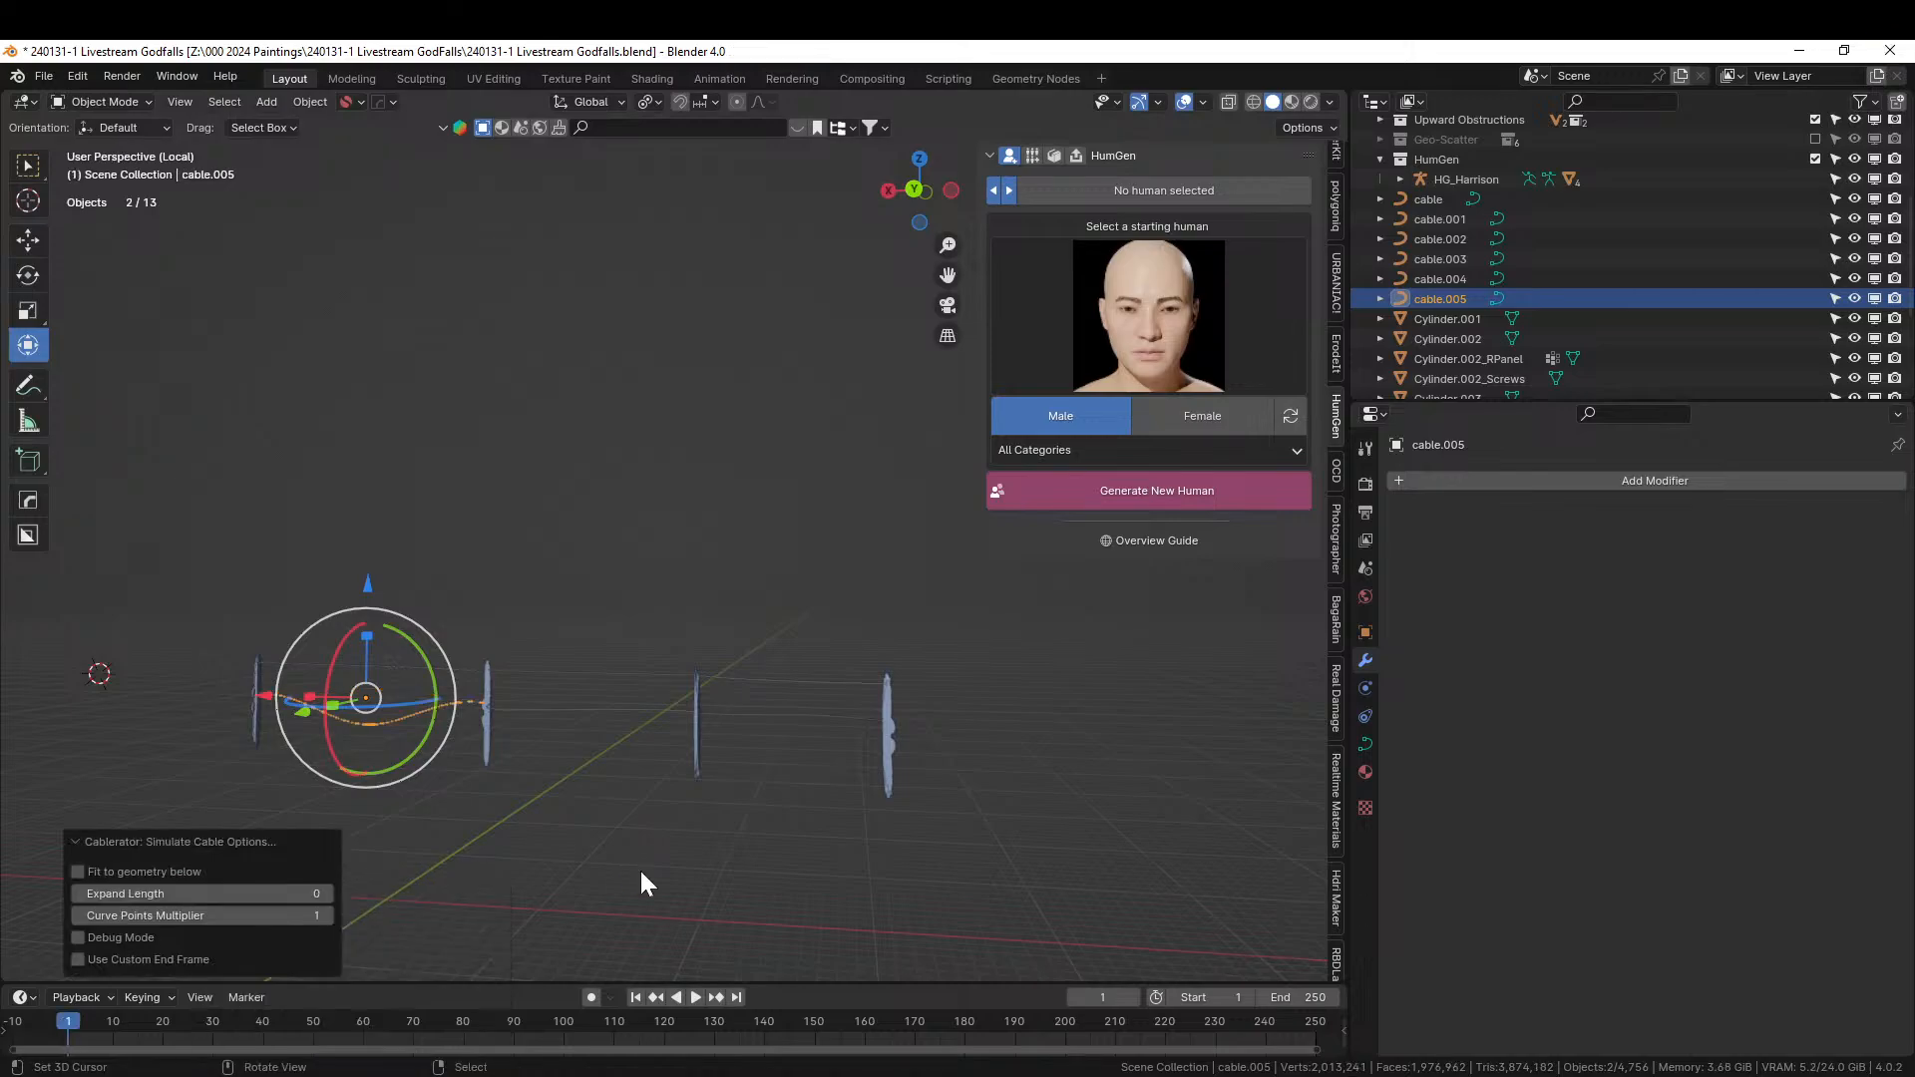
# Simulate the lower cable between the second and third posts with the default options.
pyautogui.moveTo(642, 883); pyautogui.dragTo(1048, 714, button='middle')
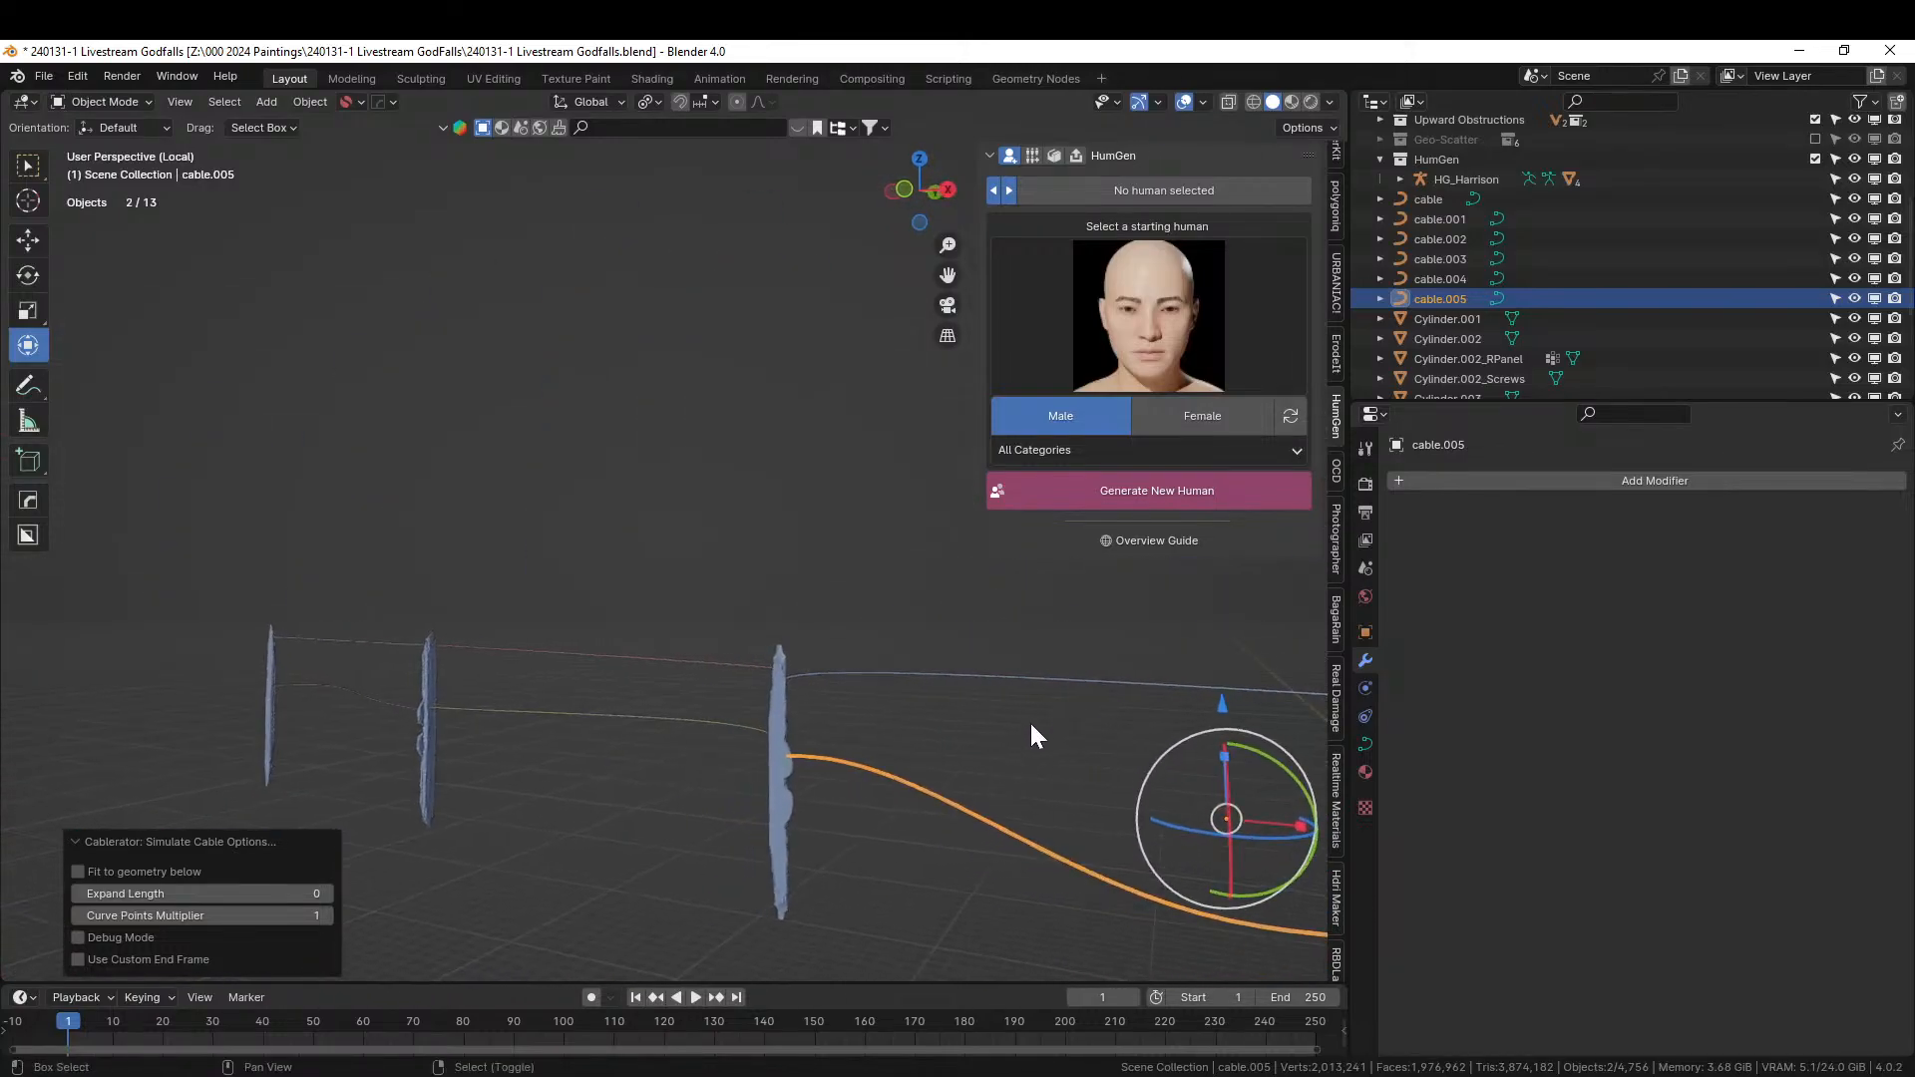
pyautogui.moveTo(888, 813); pyautogui.dragTo(751, 715, button='middle')
pyautogui.click(660, 688)
pyautogui.hotkey('shift', 'alt', 'c')
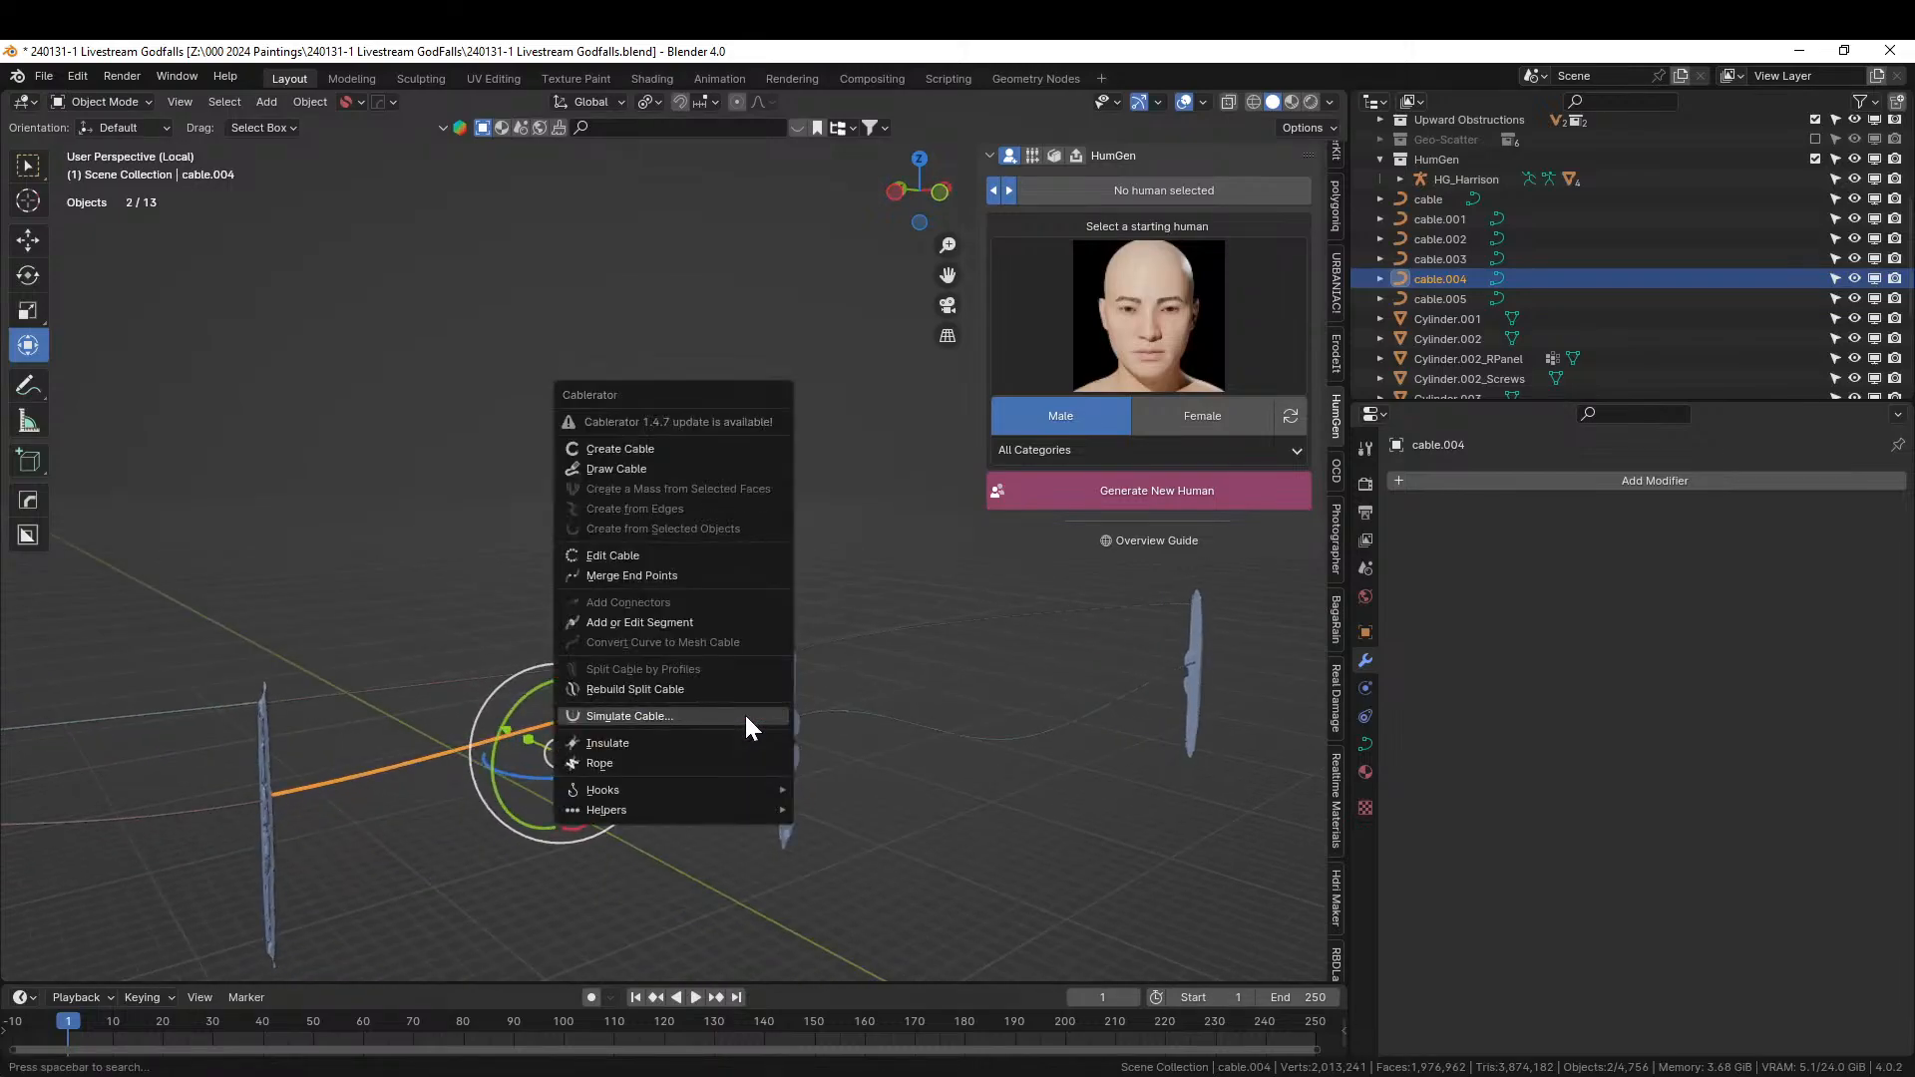
pyautogui.click(744, 715)
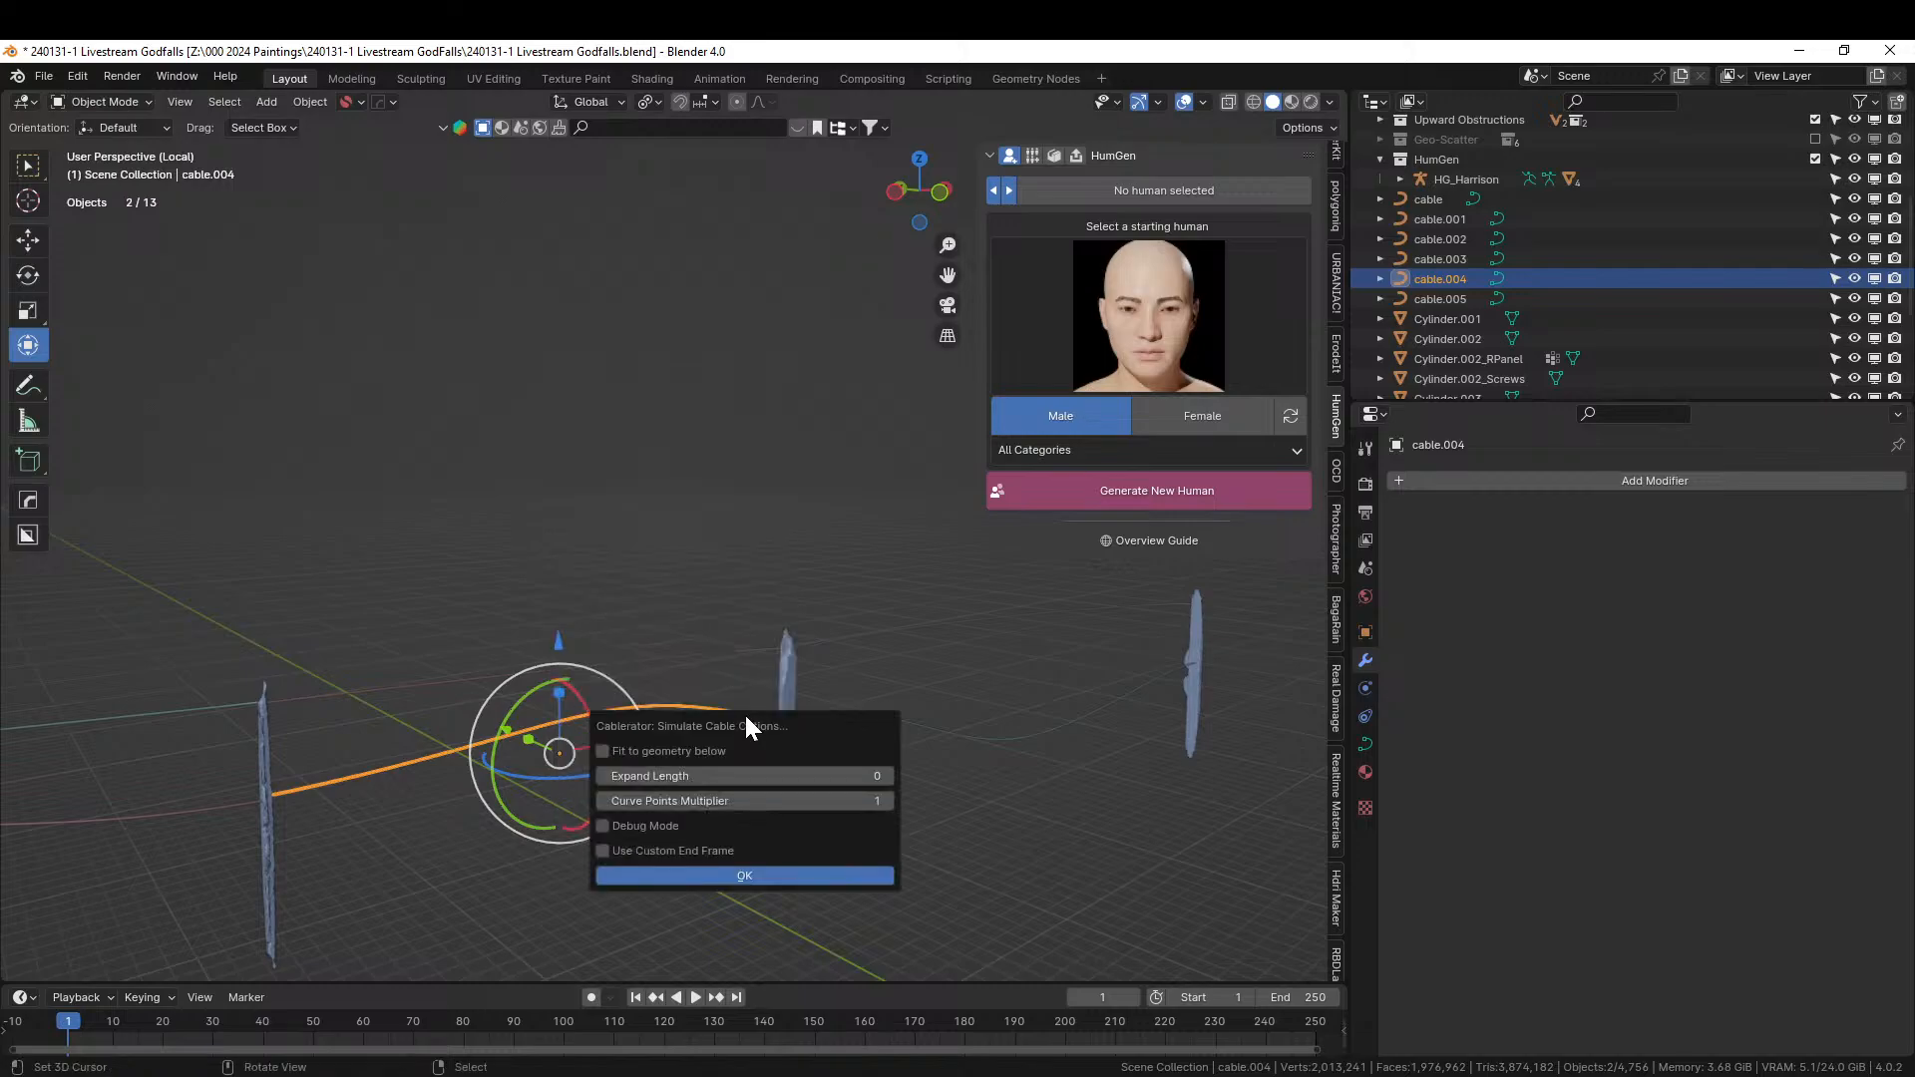
pyautogui.click(686, 875)
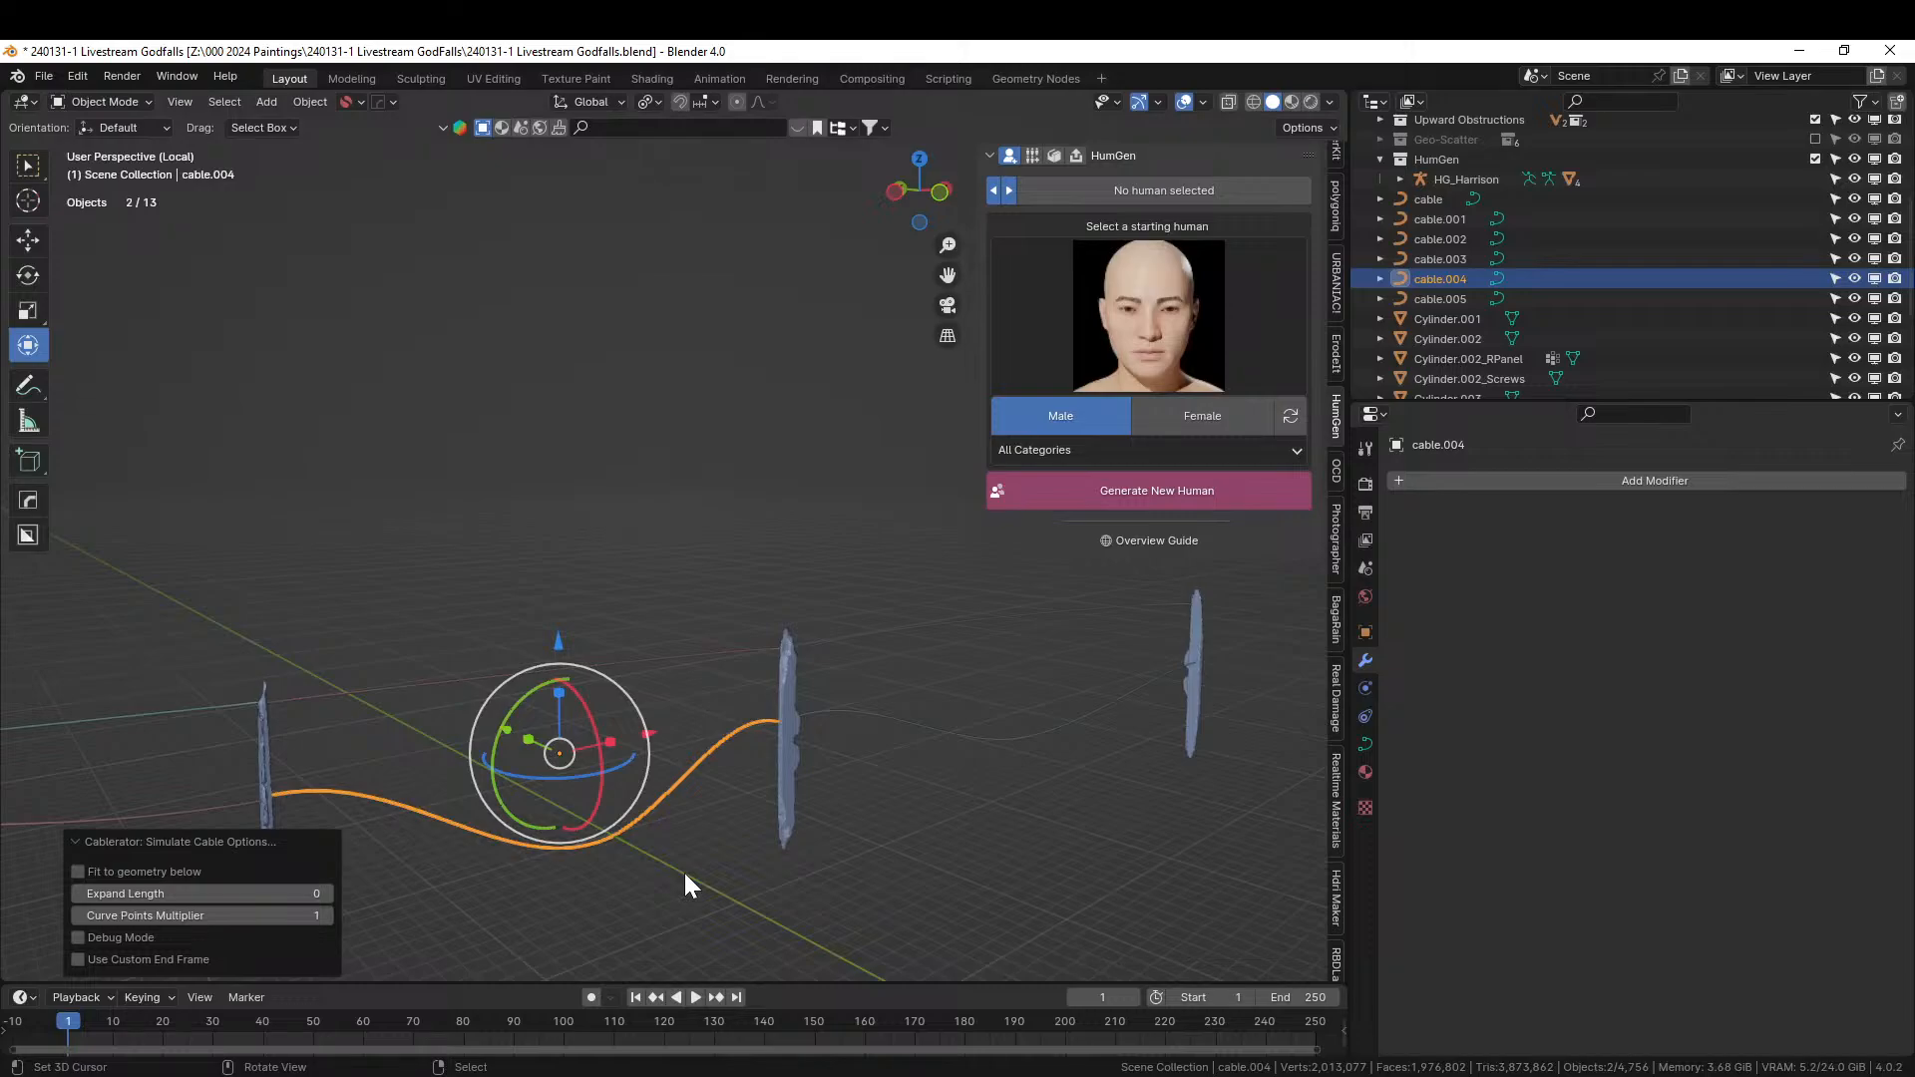
# Raise the middle control point of the simulated cable cable.004 along Z to reduce its sag.
pyautogui.moveTo(582, 872); pyautogui.dragTo(793, 805, button='middle')
pyautogui.press('Tab')
pyautogui.click(884, 800)
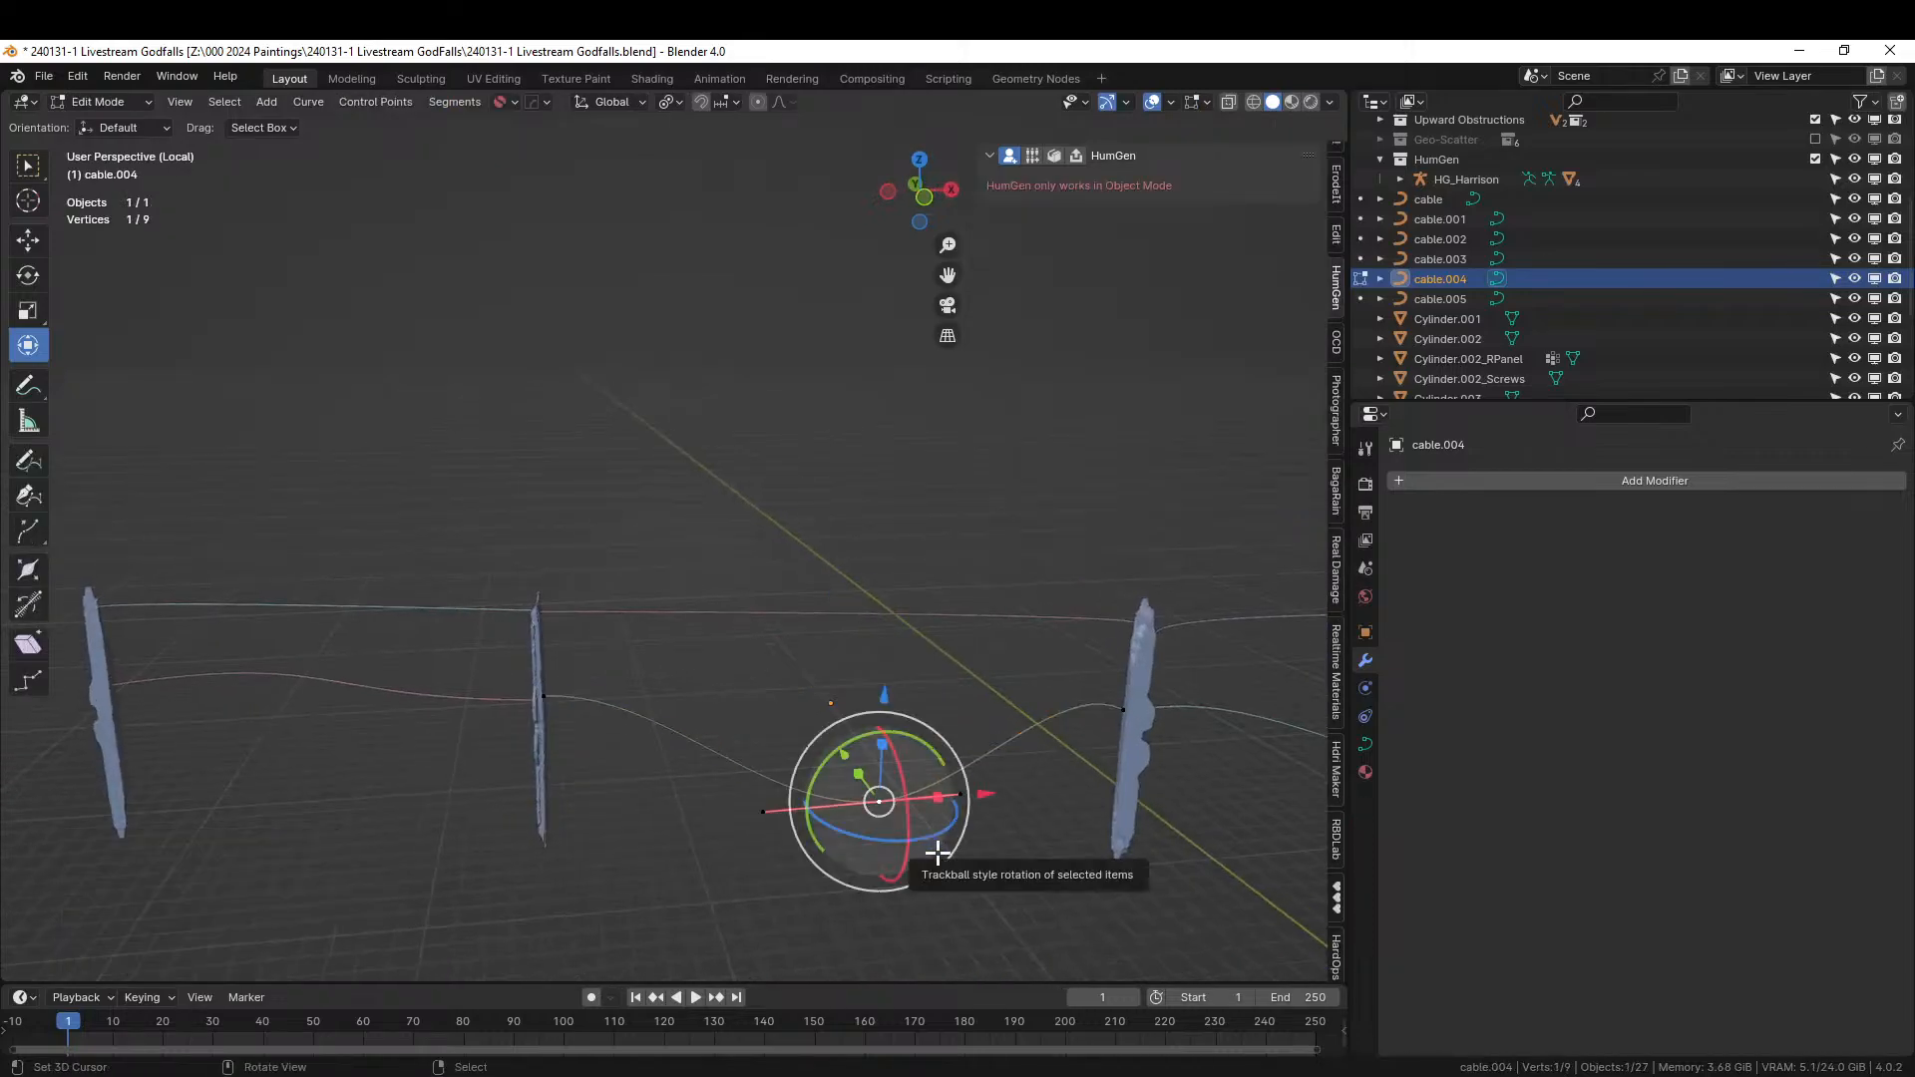
pyautogui.moveTo(938, 851); pyautogui.dragTo(899, 807, button='middle')
pyautogui.press('g')
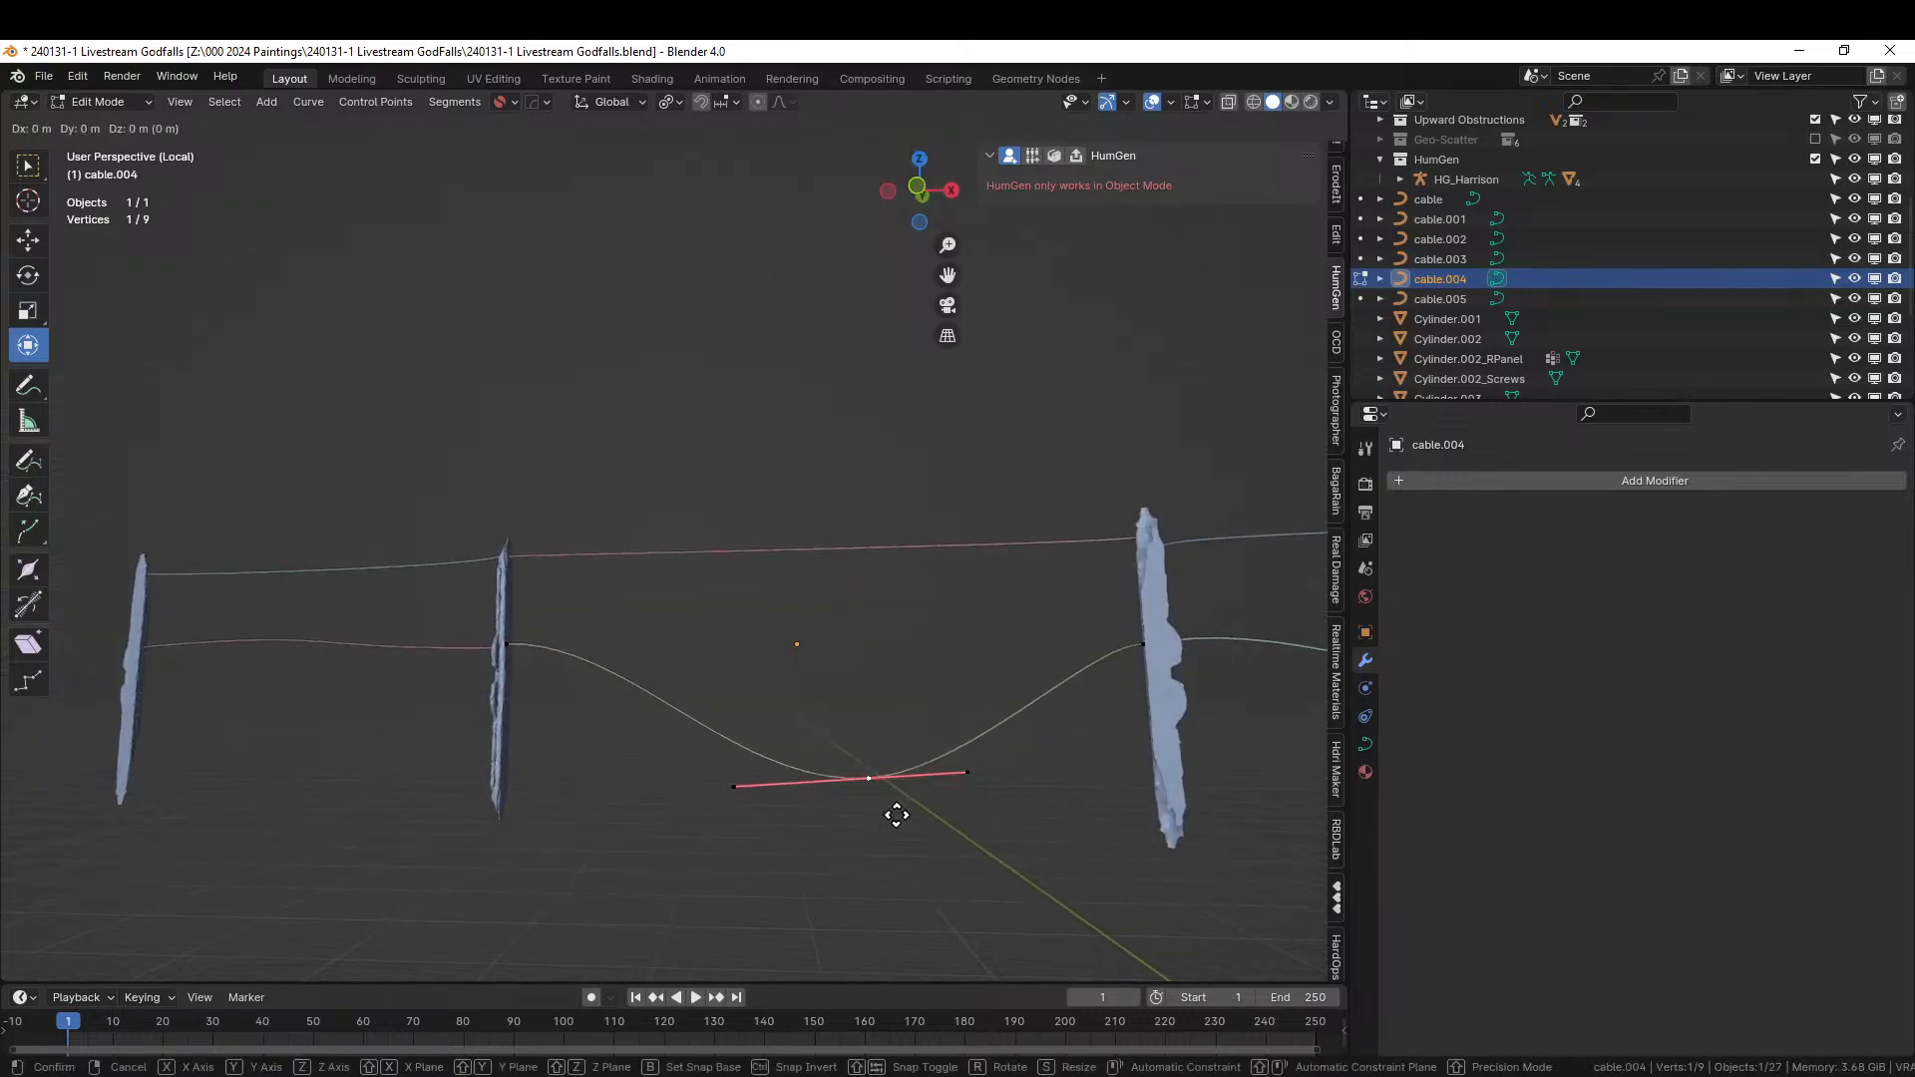
pyautogui.press('z')
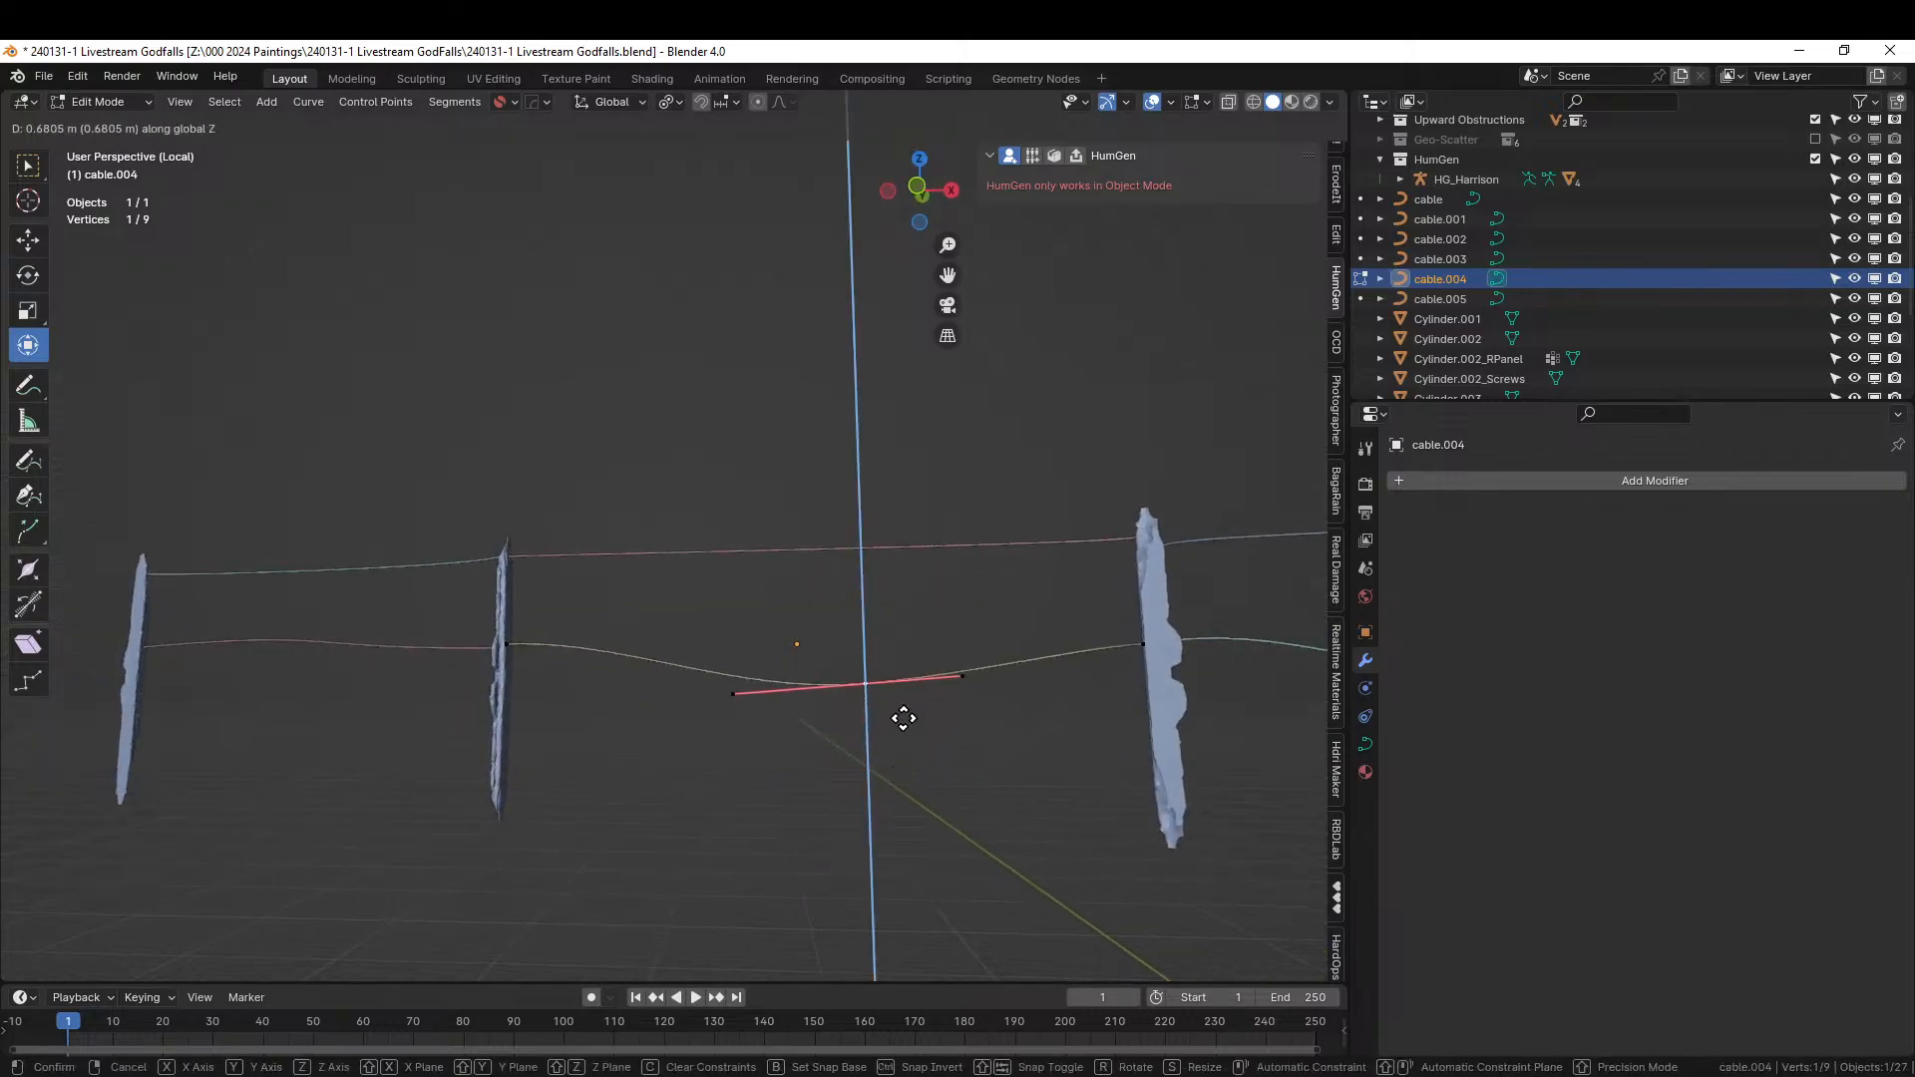
pyautogui.click(906, 687)
# Adjust the middle control point of cable.004 and its handle in top view to straighten the cable between the posts.
pyautogui.moveTo(906, 684); pyautogui.dragTo(916, 860, button='middle')
pyautogui.rightClick(869, 740)
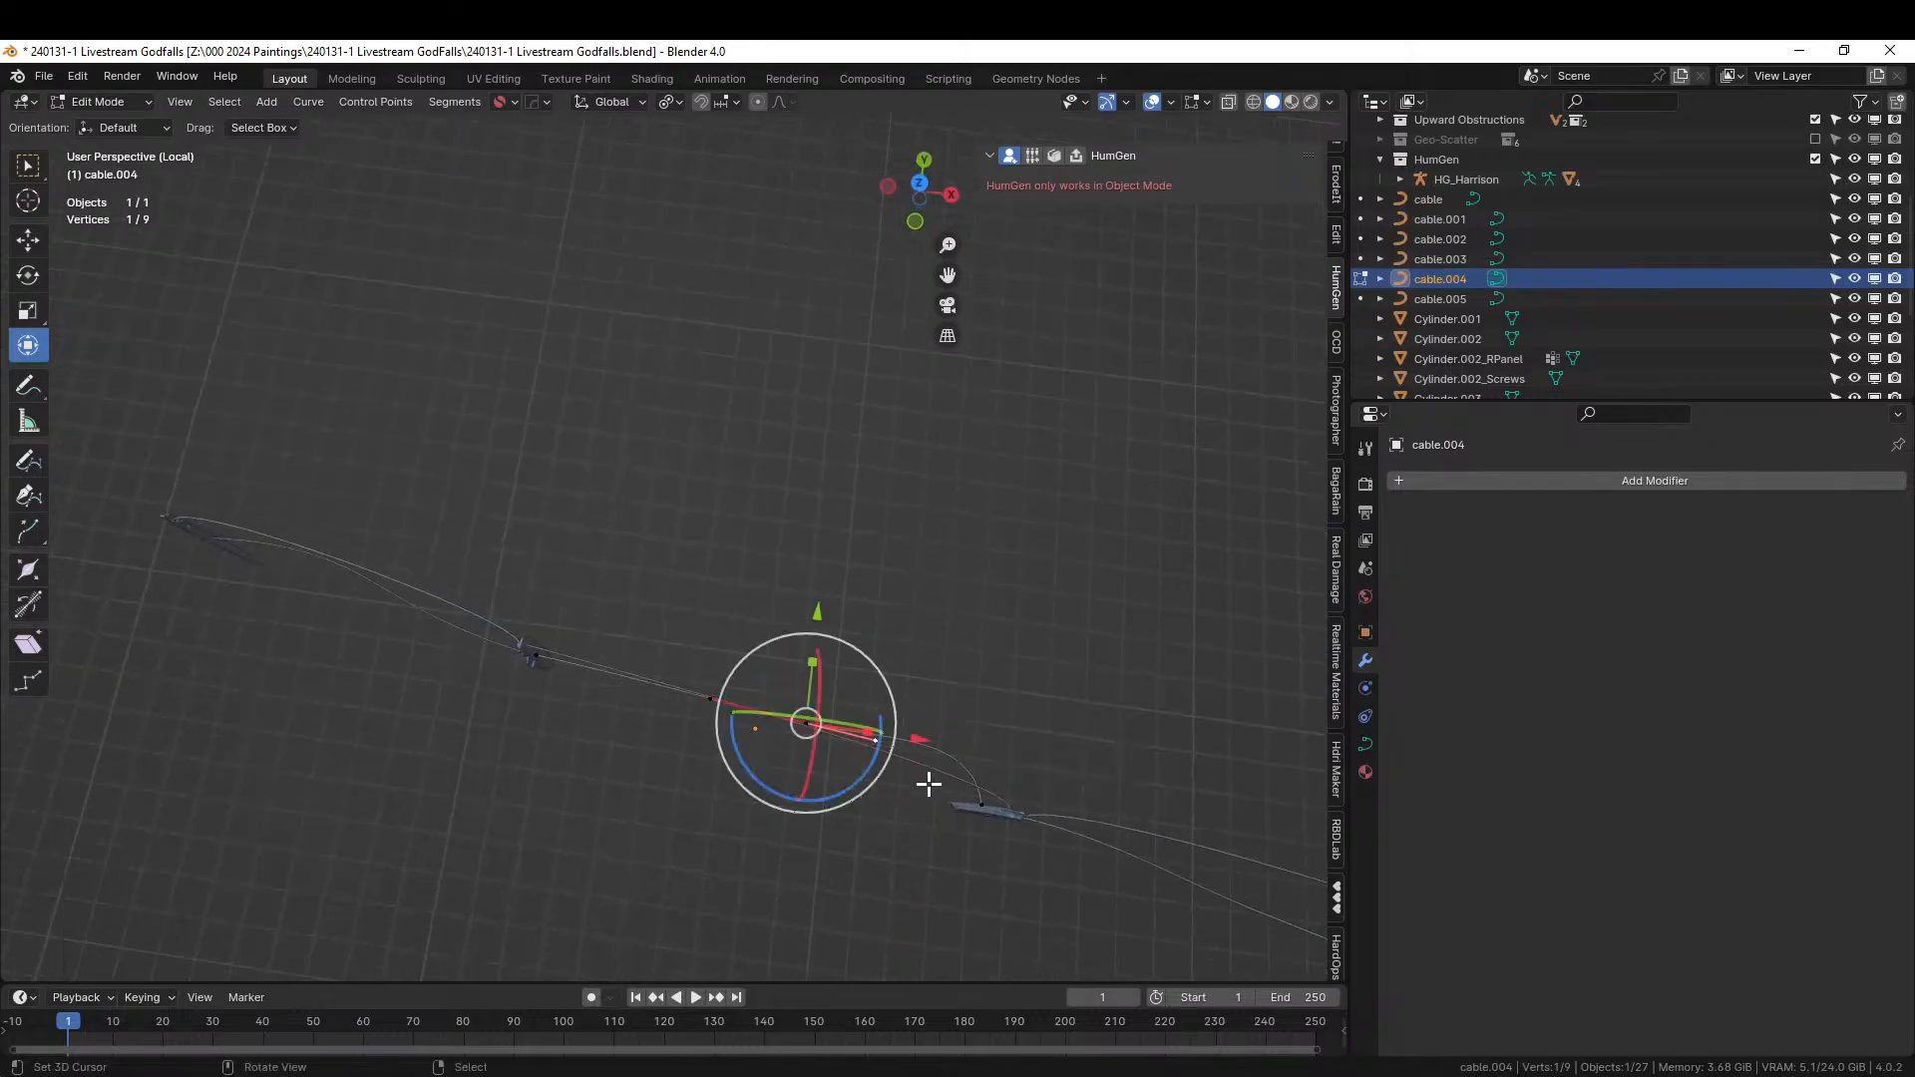
pyautogui.press('KP_7')
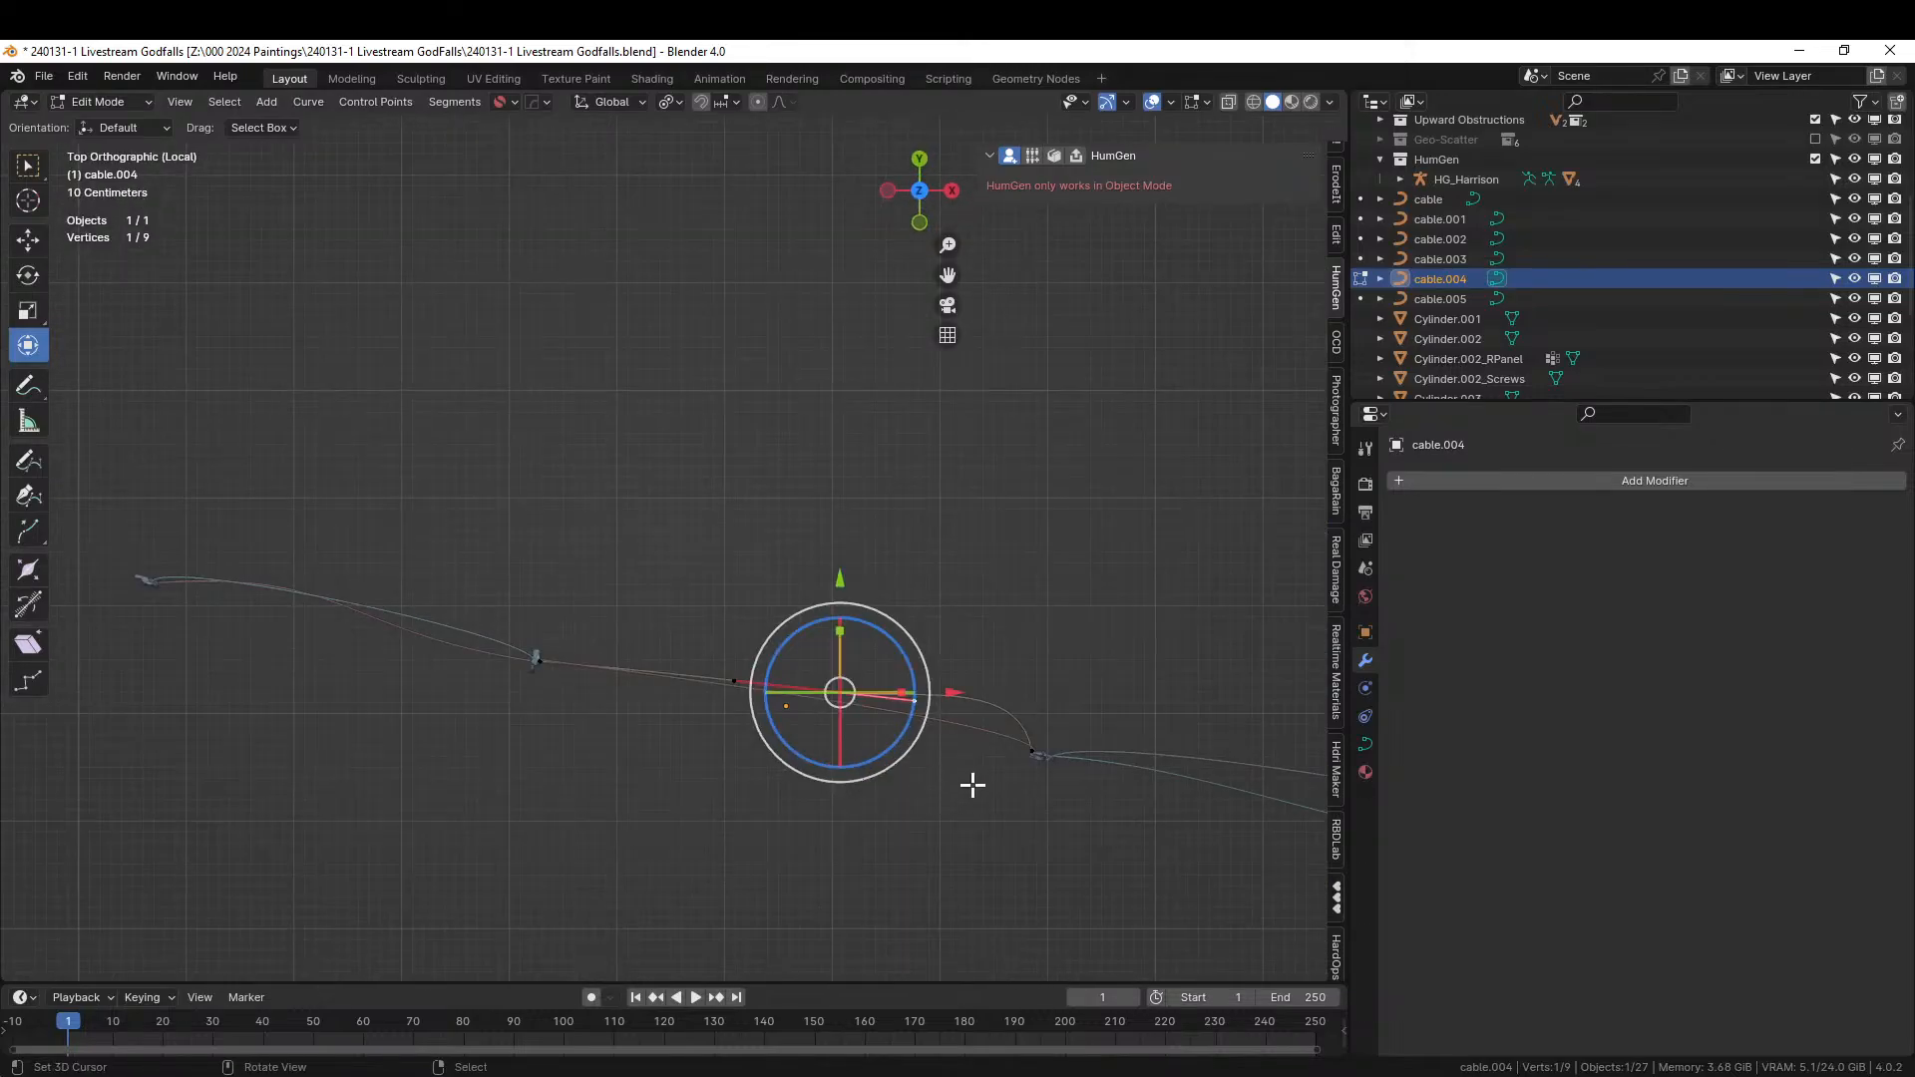
pyautogui.press('g')
pyautogui.click(985, 787)
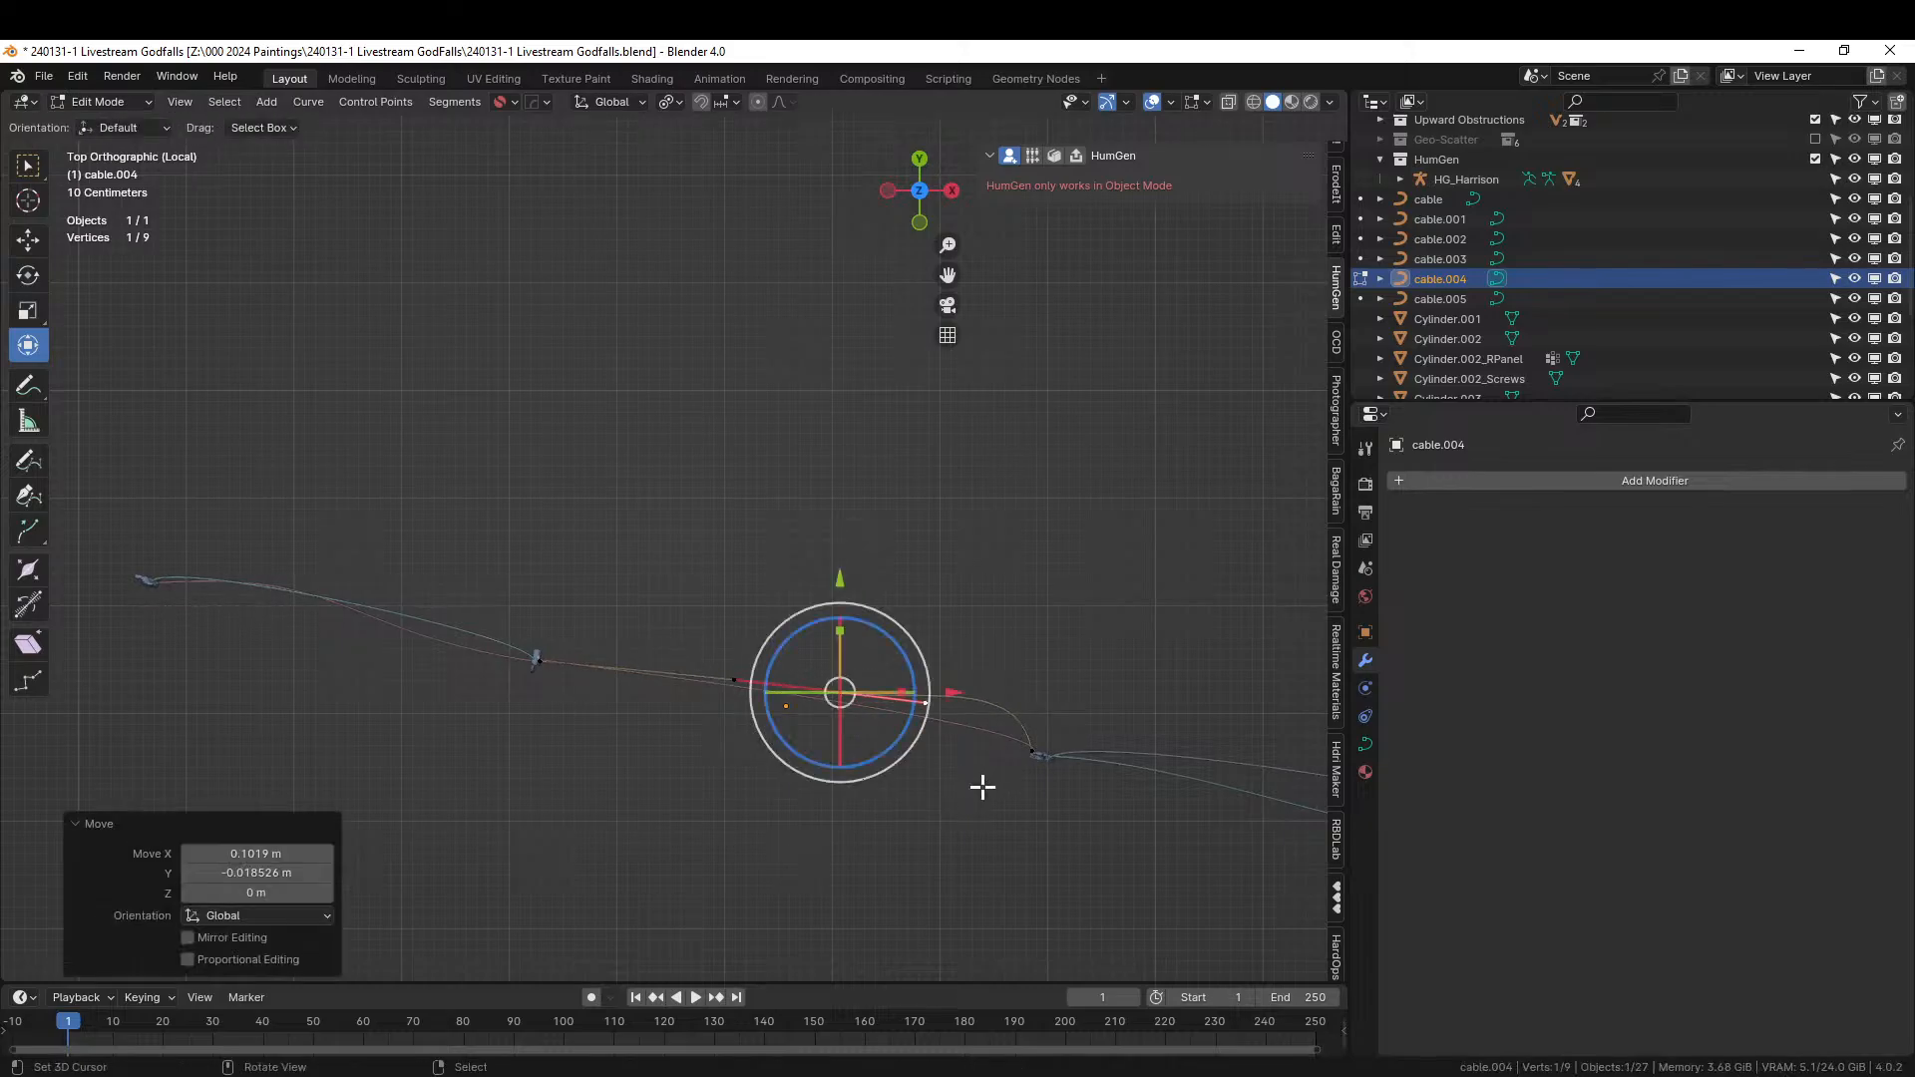
pyautogui.moveTo(843, 699); pyautogui.dragTo(828, 705)
# Swing the handle of the cable's end point toward the cable's middle and lower it about 0.478 m along Z.
pyautogui.click(1031, 750)
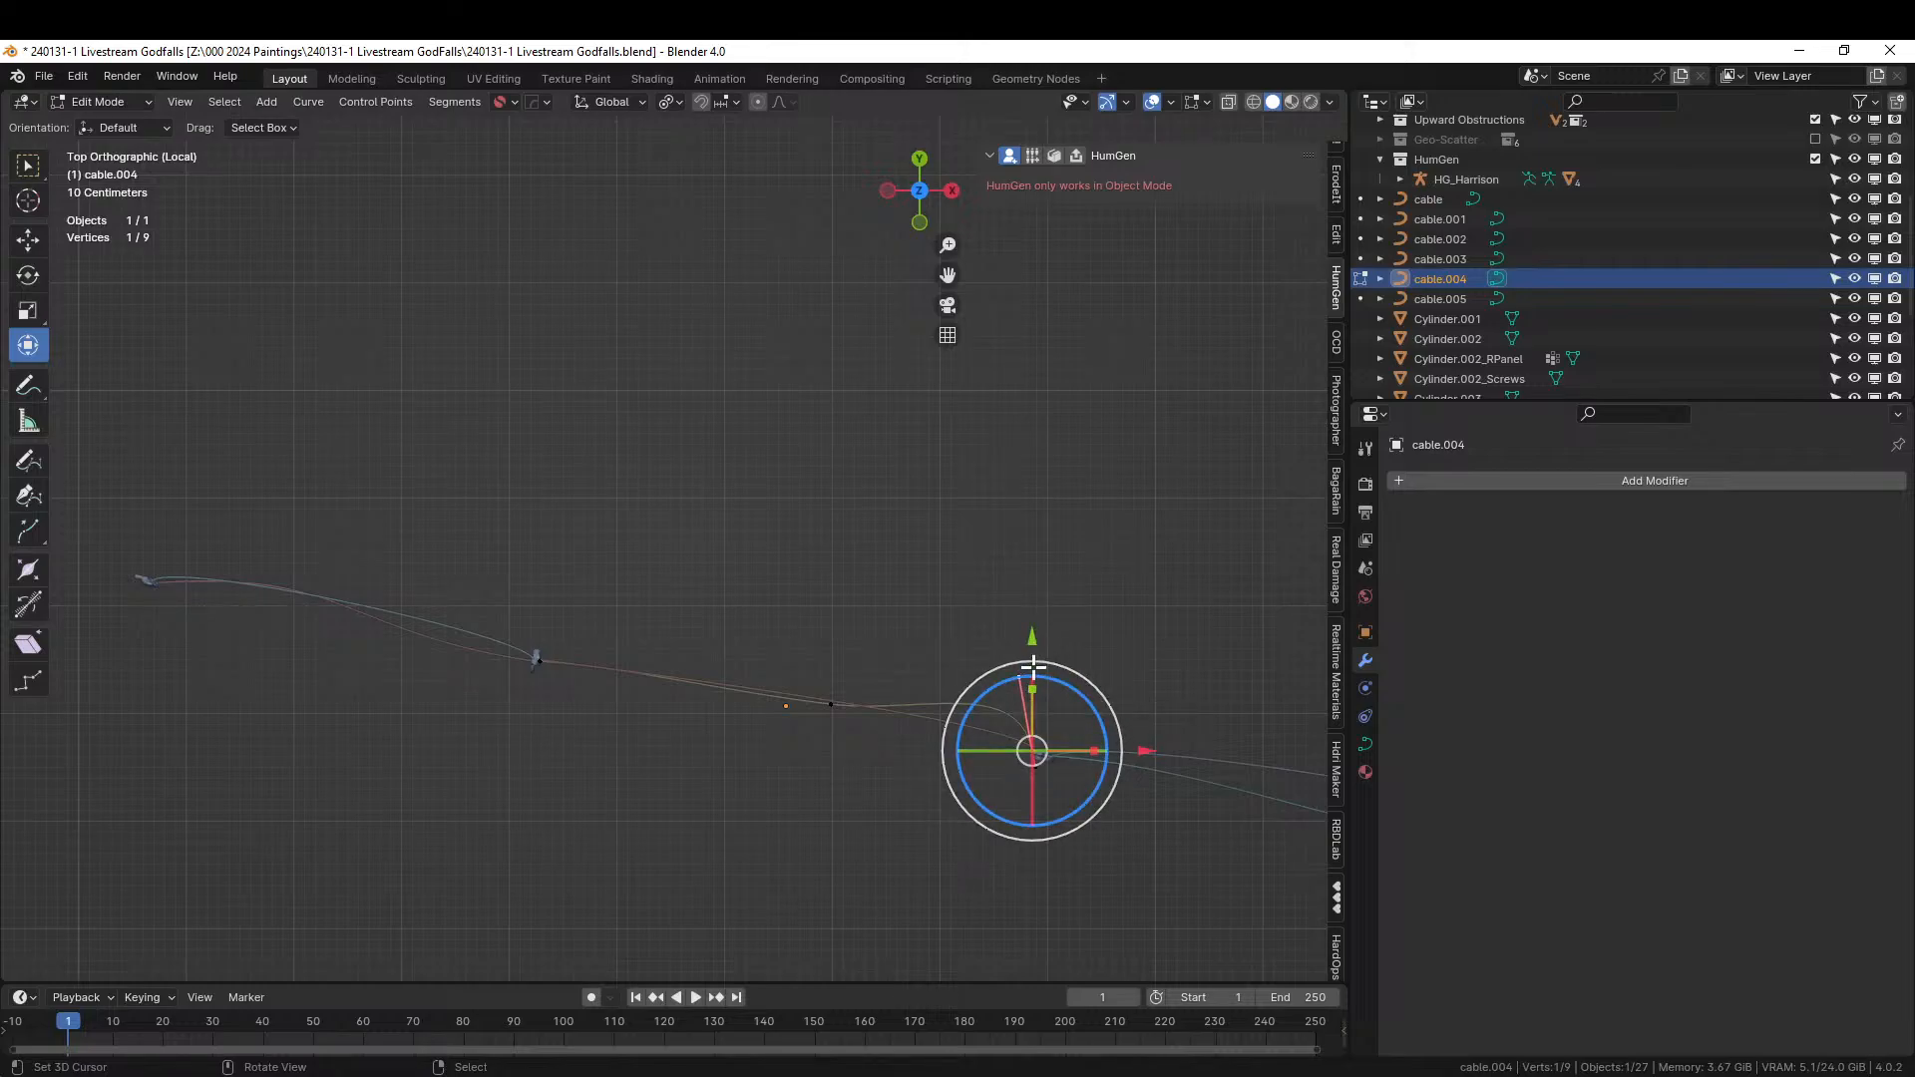
pyautogui.moveTo(1015, 682); pyautogui.dragTo(889, 829)
pyautogui.moveTo(889, 829); pyautogui.dragTo(926, 597, button='middle')
pyautogui.press('g')
pyautogui.press('z')
pyautogui.click(886, 633)
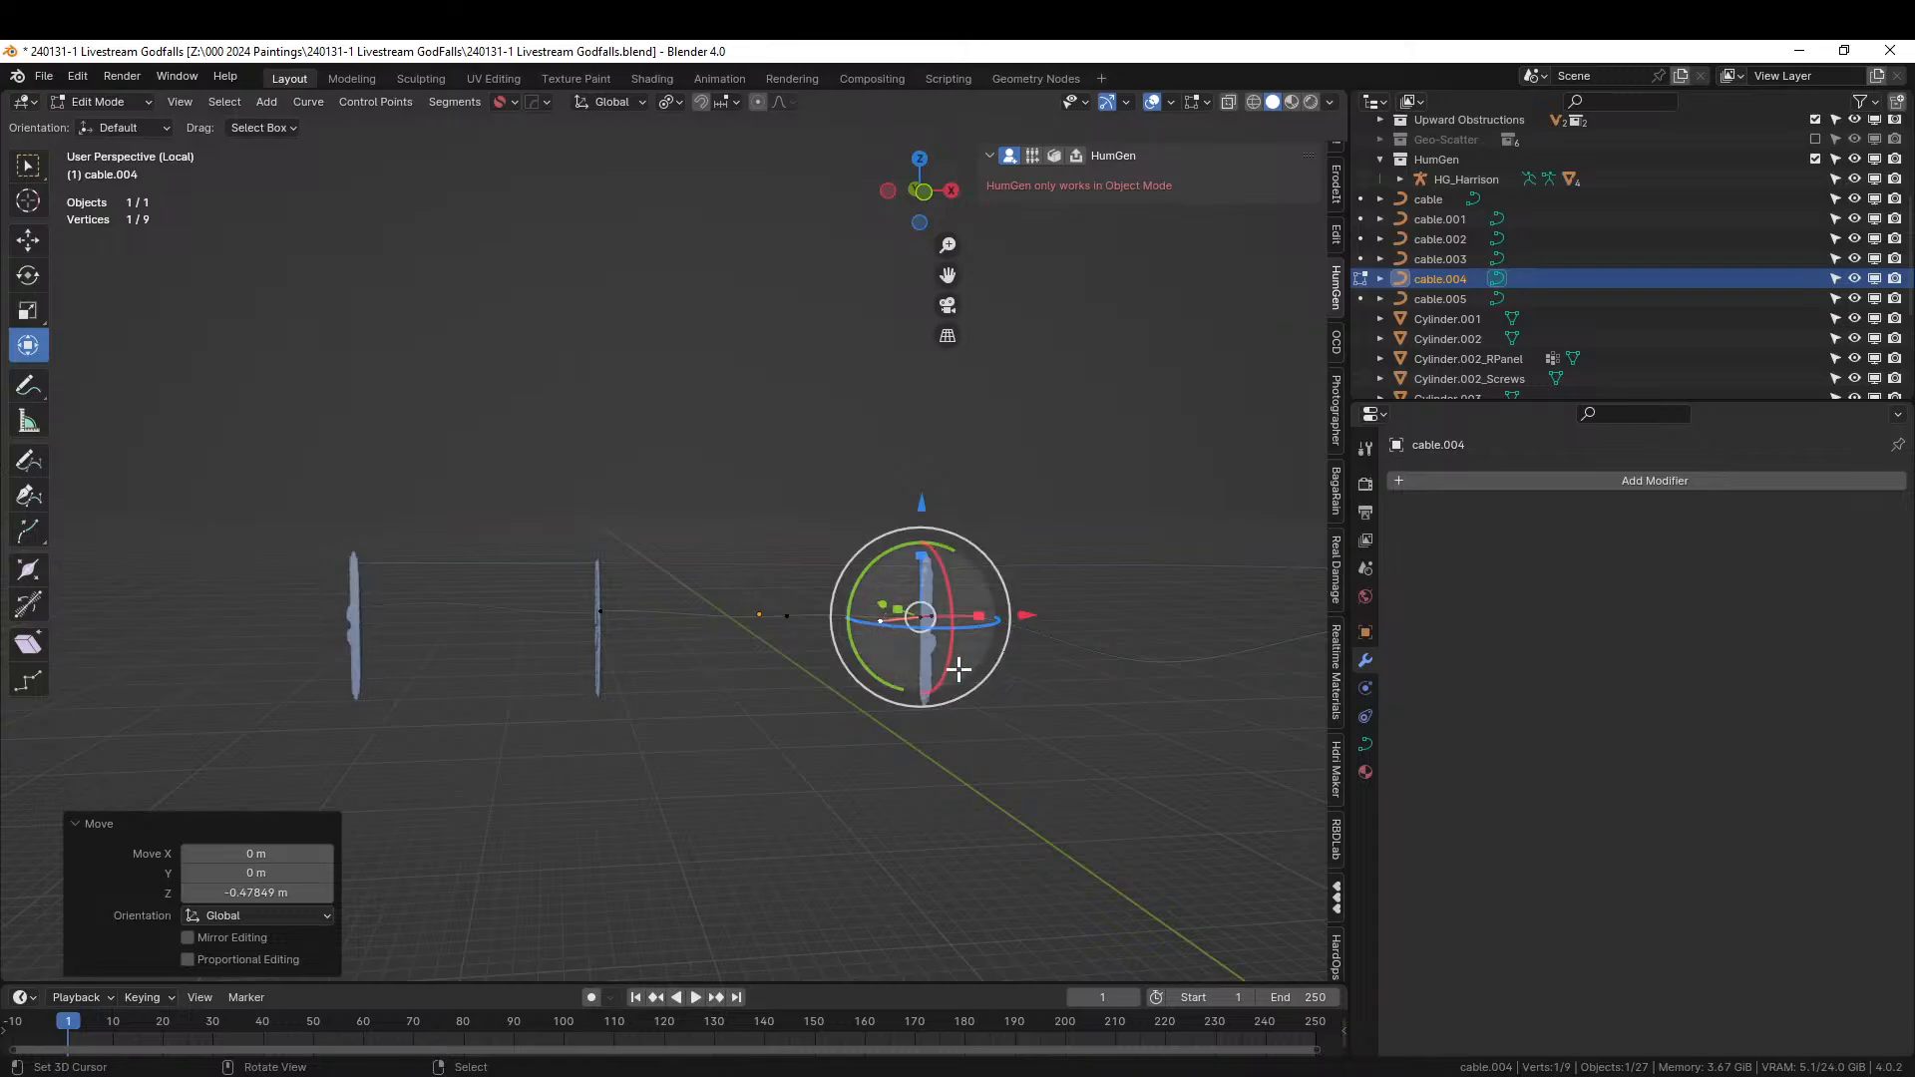
# Straighten cable.003, the lower cable between the first and second posts, by scaling all its points to 0 along the normal Z axis.
pyautogui.moveTo(919, 762); pyautogui.dragTo(702, 687, button='middle')
pyautogui.press('Tab')
pyautogui.rightClick(716, 655)
pyautogui.press('Tab')
pyautogui.press('KP_7')
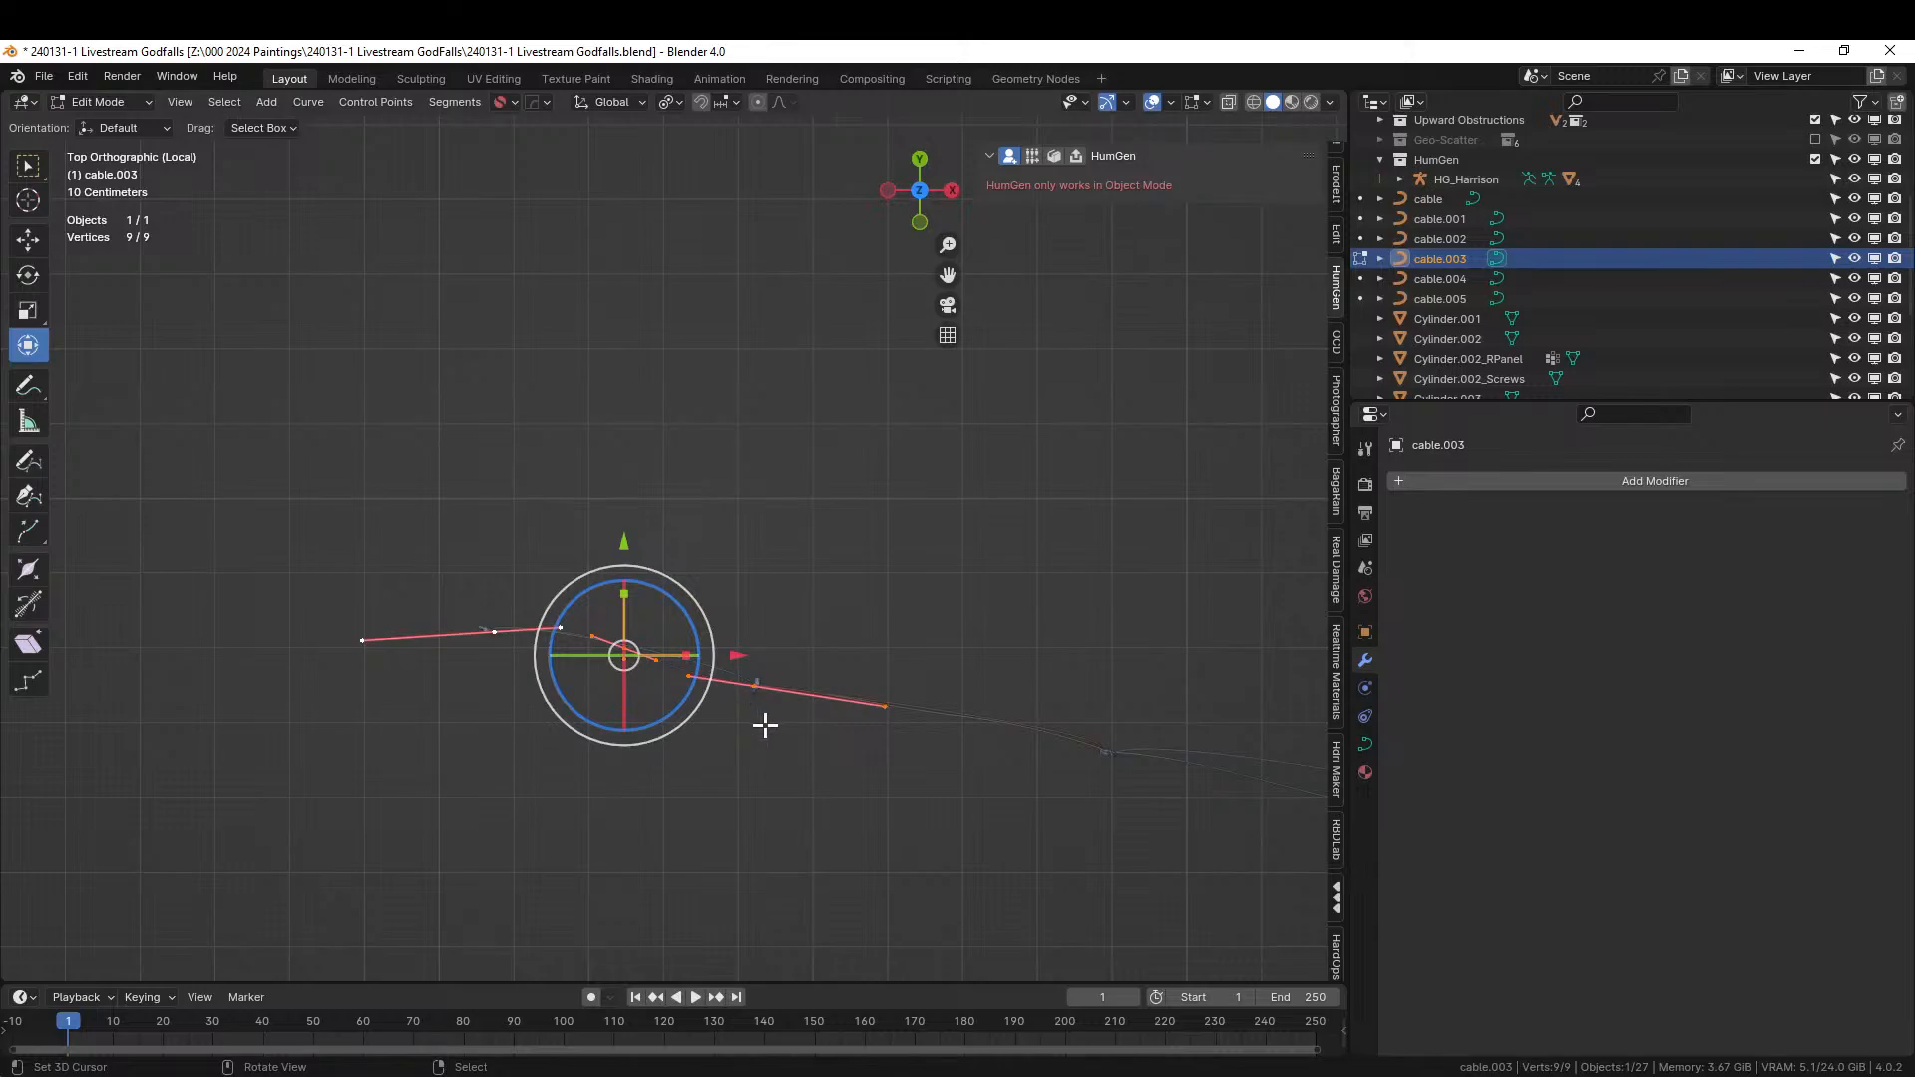
pyautogui.click(611, 102)
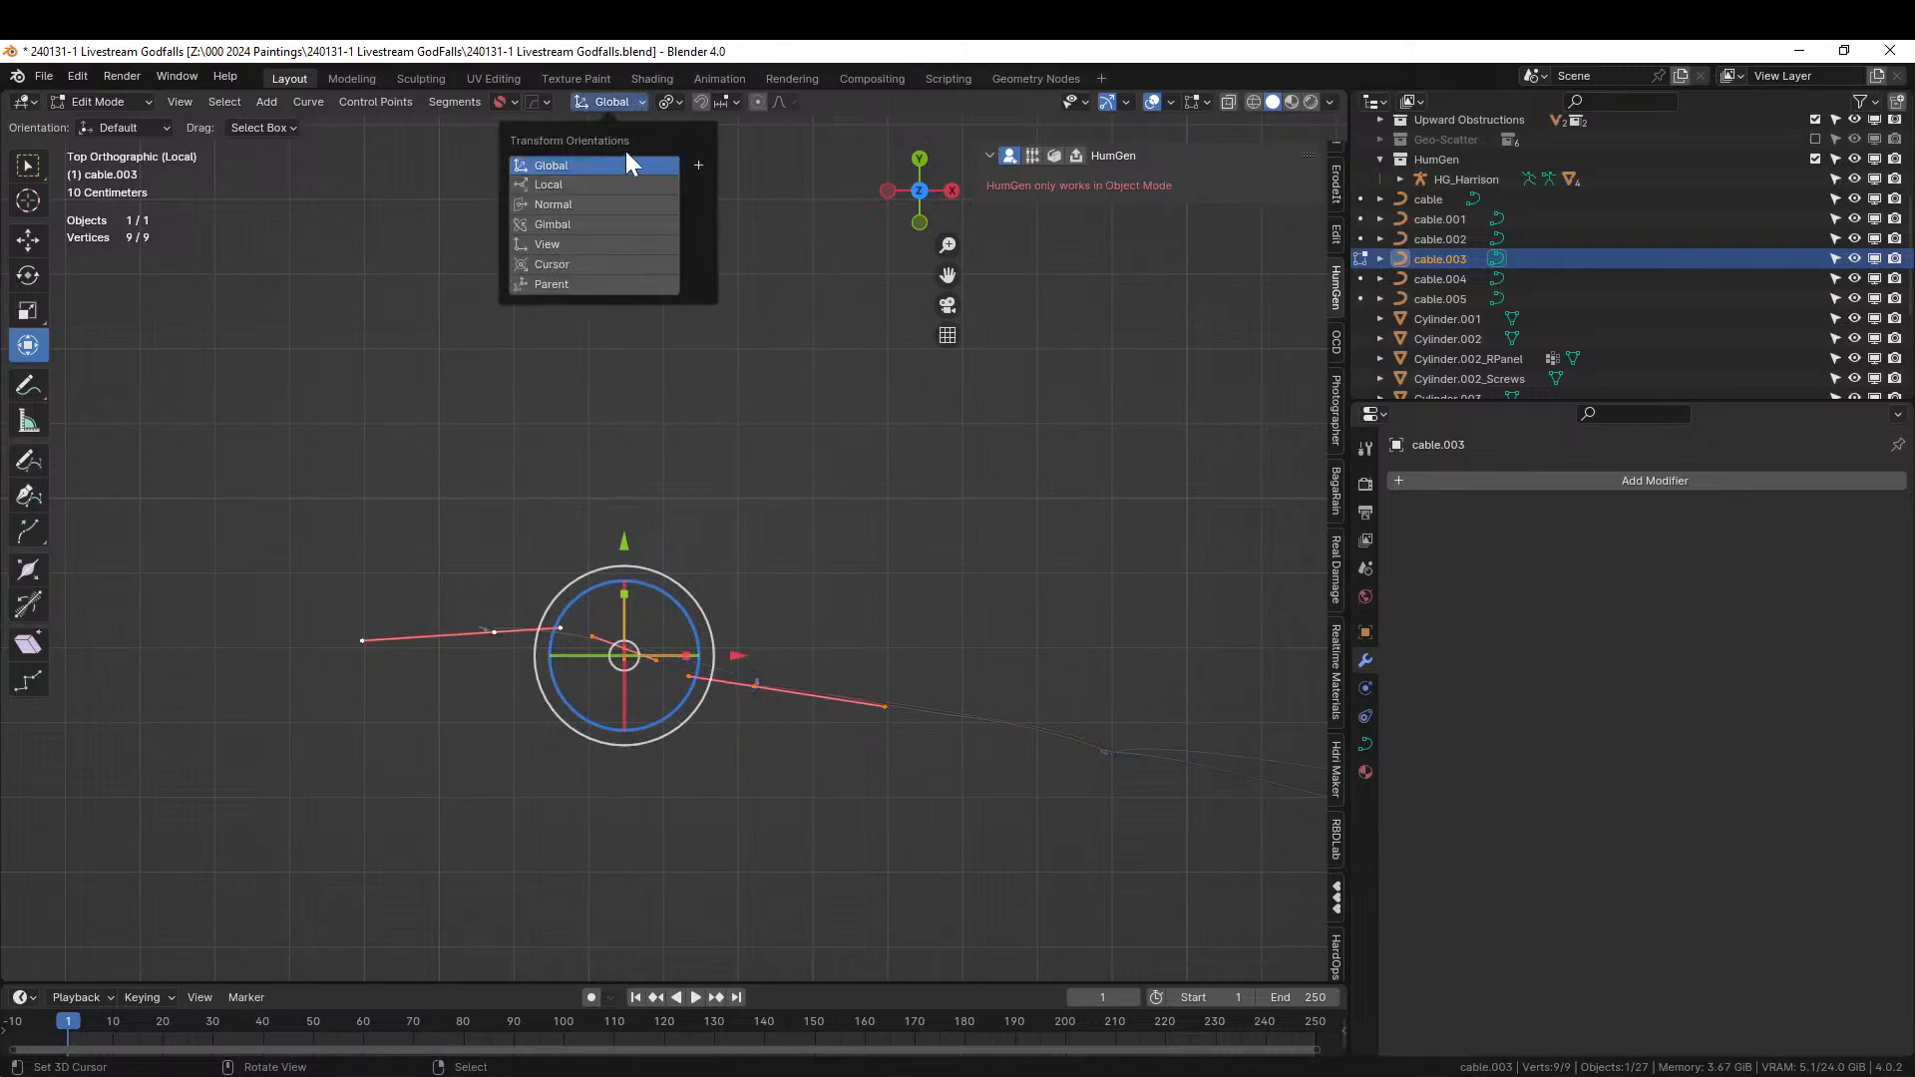
pyautogui.click(567, 205)
pyautogui.moveTo(882, 703); pyautogui.dragTo(891, 706)
pyautogui.write('z0')
pyautogui.press('Return')
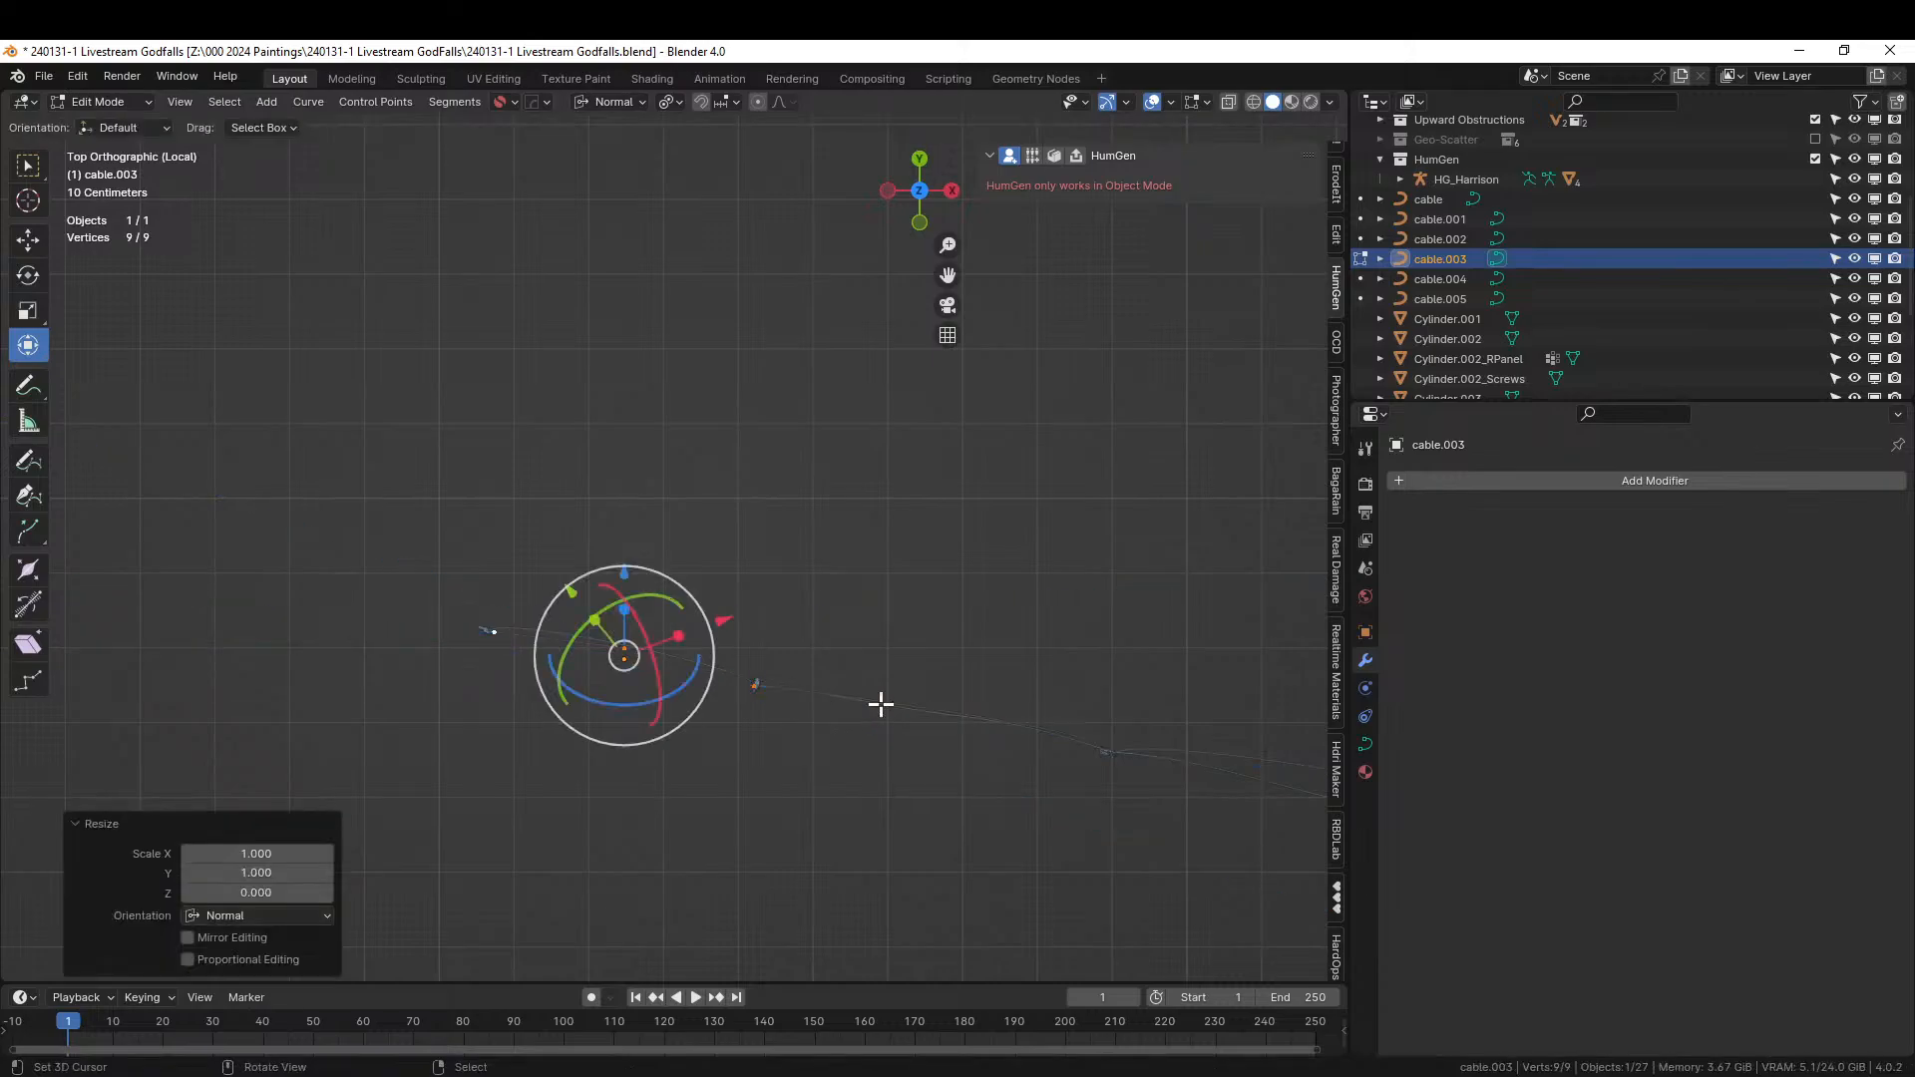
# Move cable.003's middle control point about -0.062 m in X and -0.093 m in Y to align it between the posts.
pyautogui.moveTo(638, 549); pyautogui.dragTo(611, 769, button='middle')
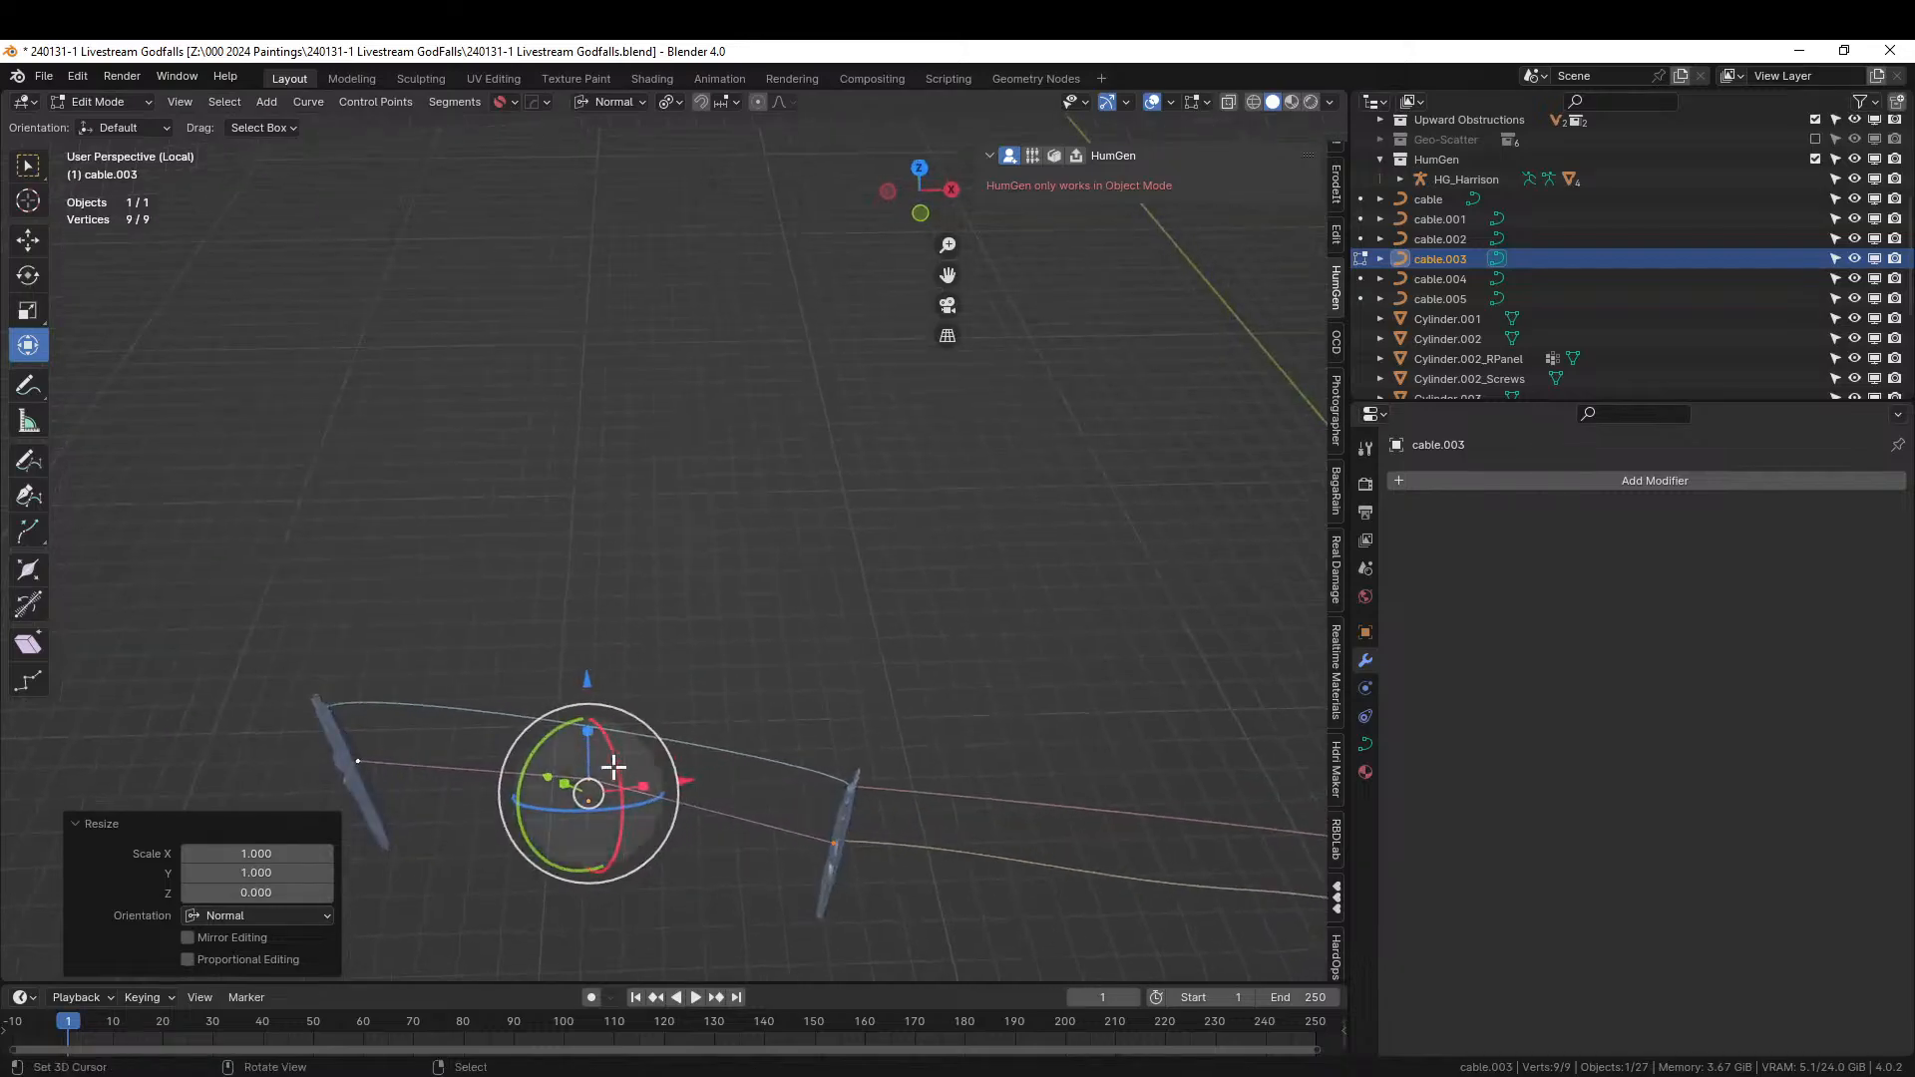
pyautogui.click(654, 808)
pyautogui.click(581, 776)
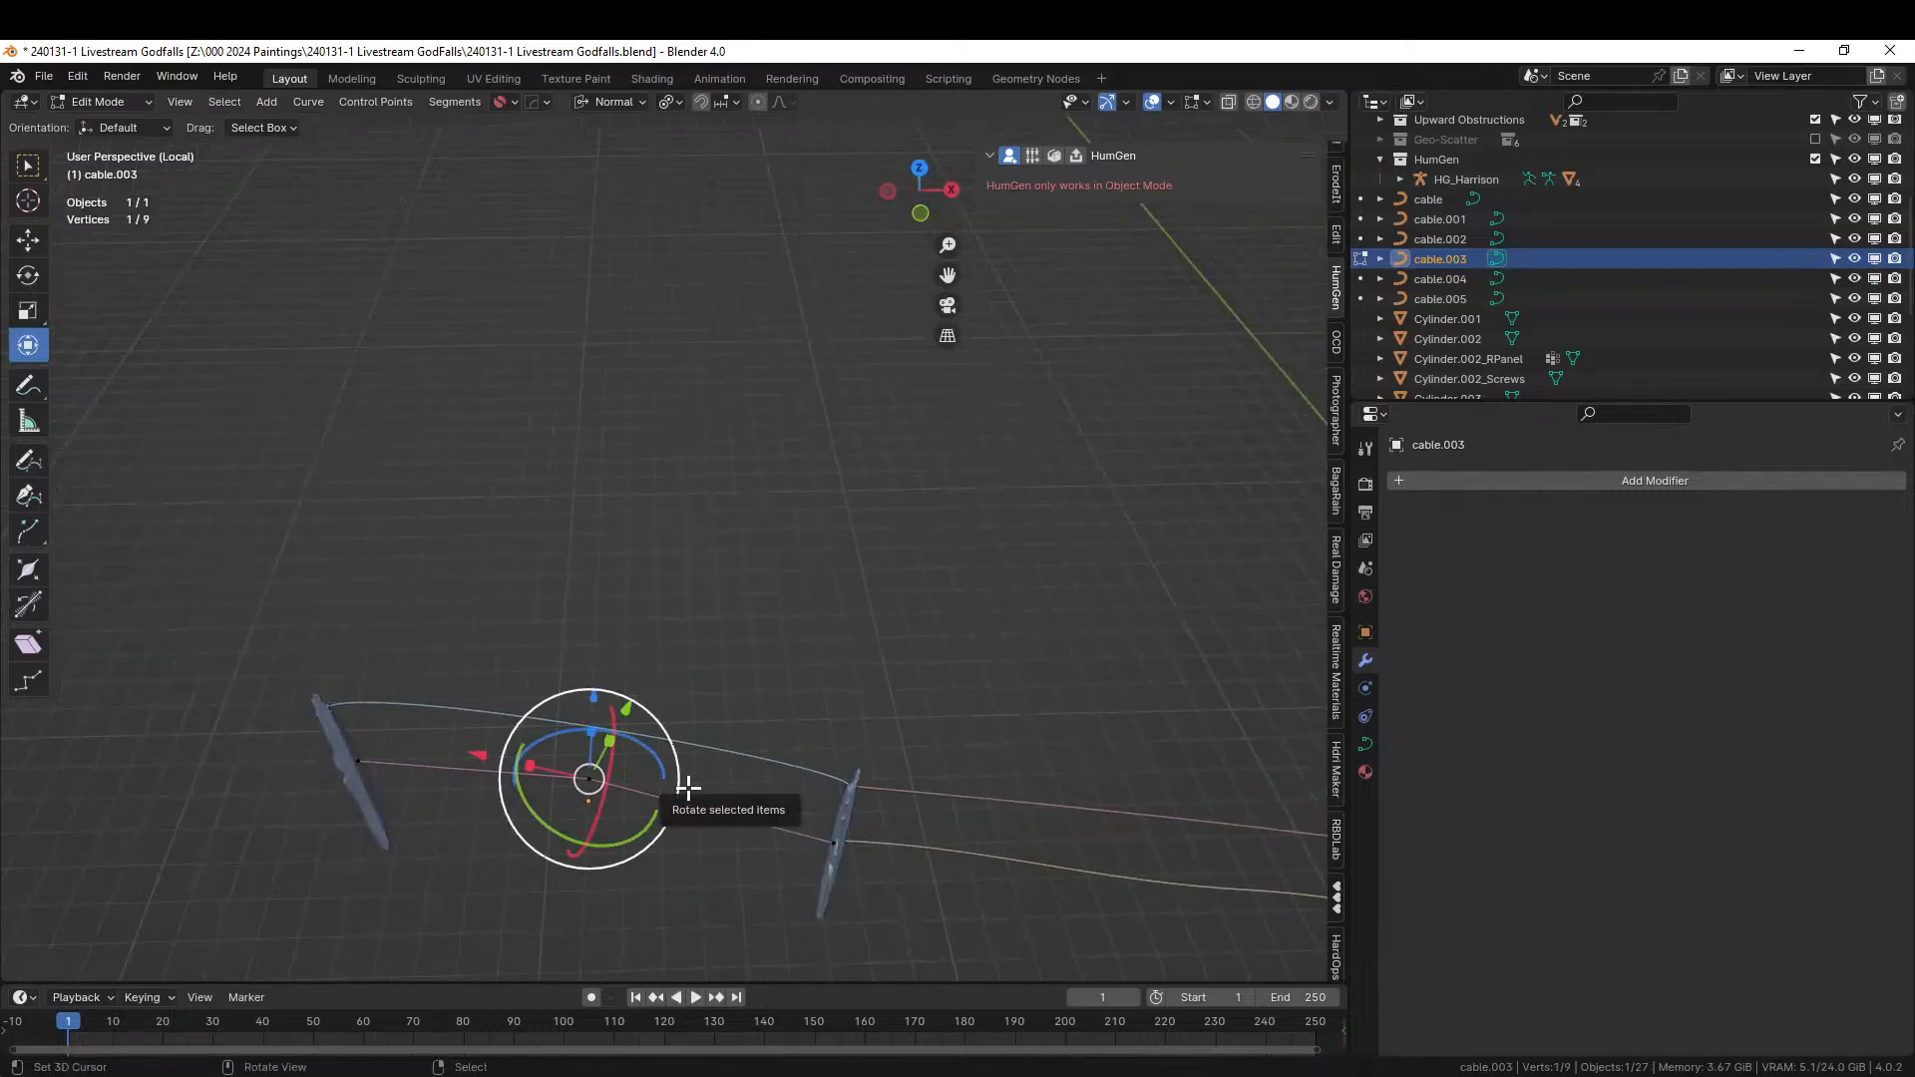
pyautogui.press('KP_7')
pyautogui.moveTo(598, 731); pyautogui.dragTo(624, 783)
pyautogui.press('g')
pyautogui.click(611, 789)
pyautogui.moveTo(610, 789); pyautogui.dragTo(688, 536, button='middle')
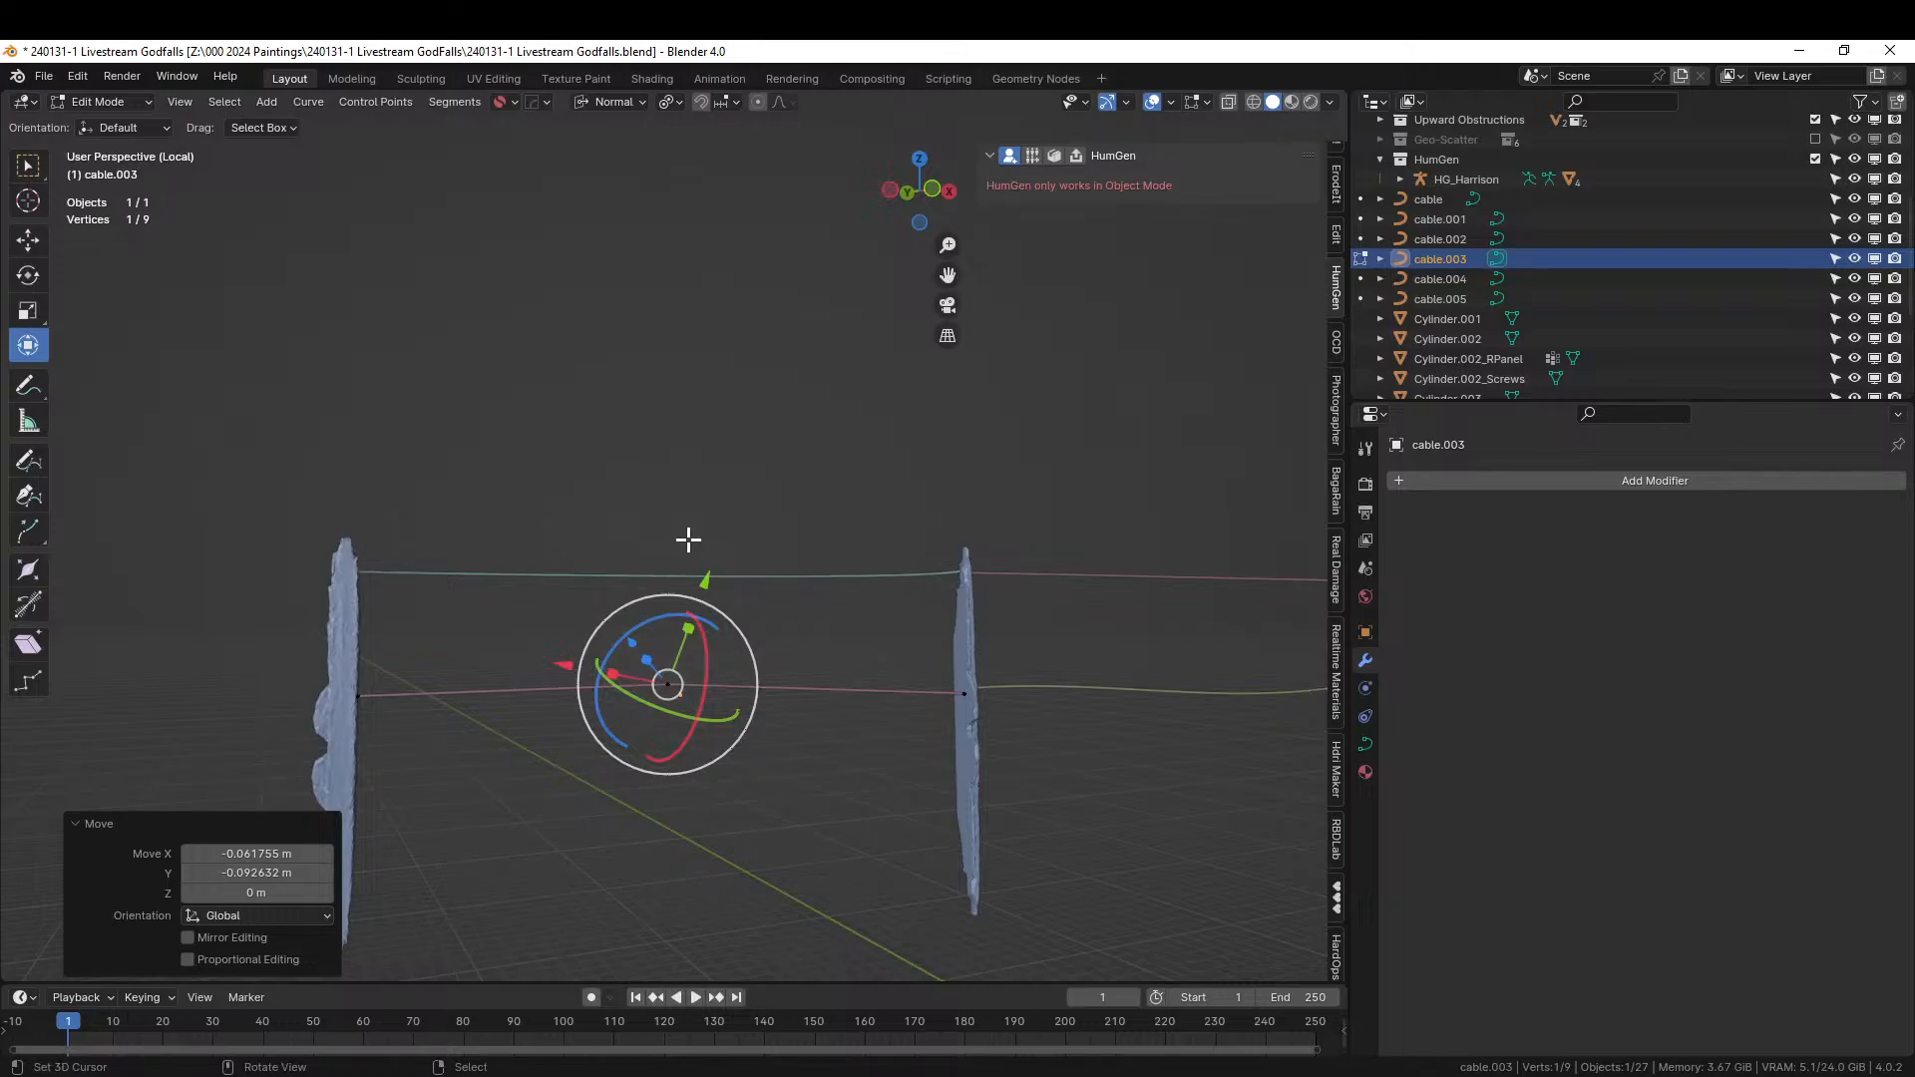
# Adjust the height of cable.003's middle control point along Z in front view and finish editing the curve.
pyautogui.press('KP_1')
pyautogui.press('g')
pyautogui.press('z')
pyautogui.press('z')
pyautogui.click(727, 697)
pyautogui.moveTo(728, 698); pyautogui.dragTo(675, 752, button='middle')
pyautogui.press('Tab')
# Flatten the upper cable cable.002 by scaling all its points to 0 along the normal Z axis.
pyautogui.click(542, 722)
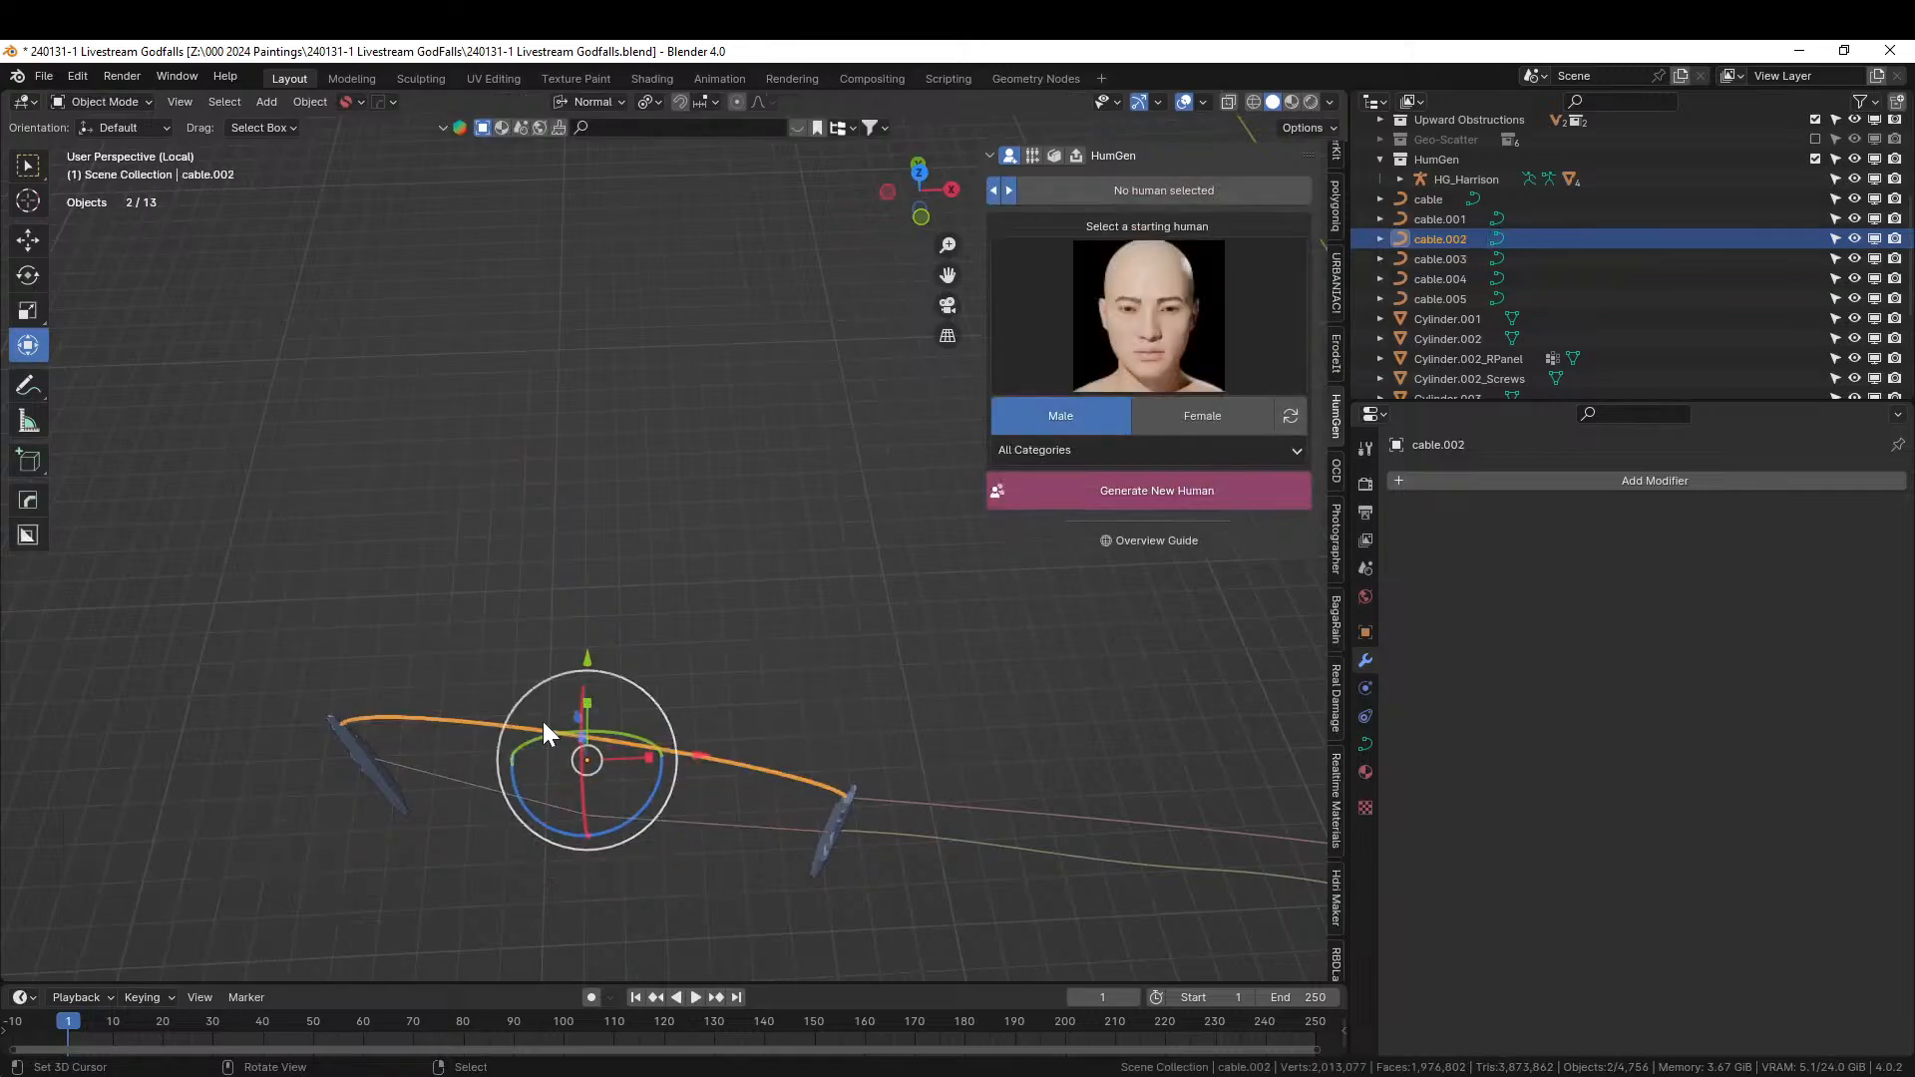
pyautogui.press('Tab')
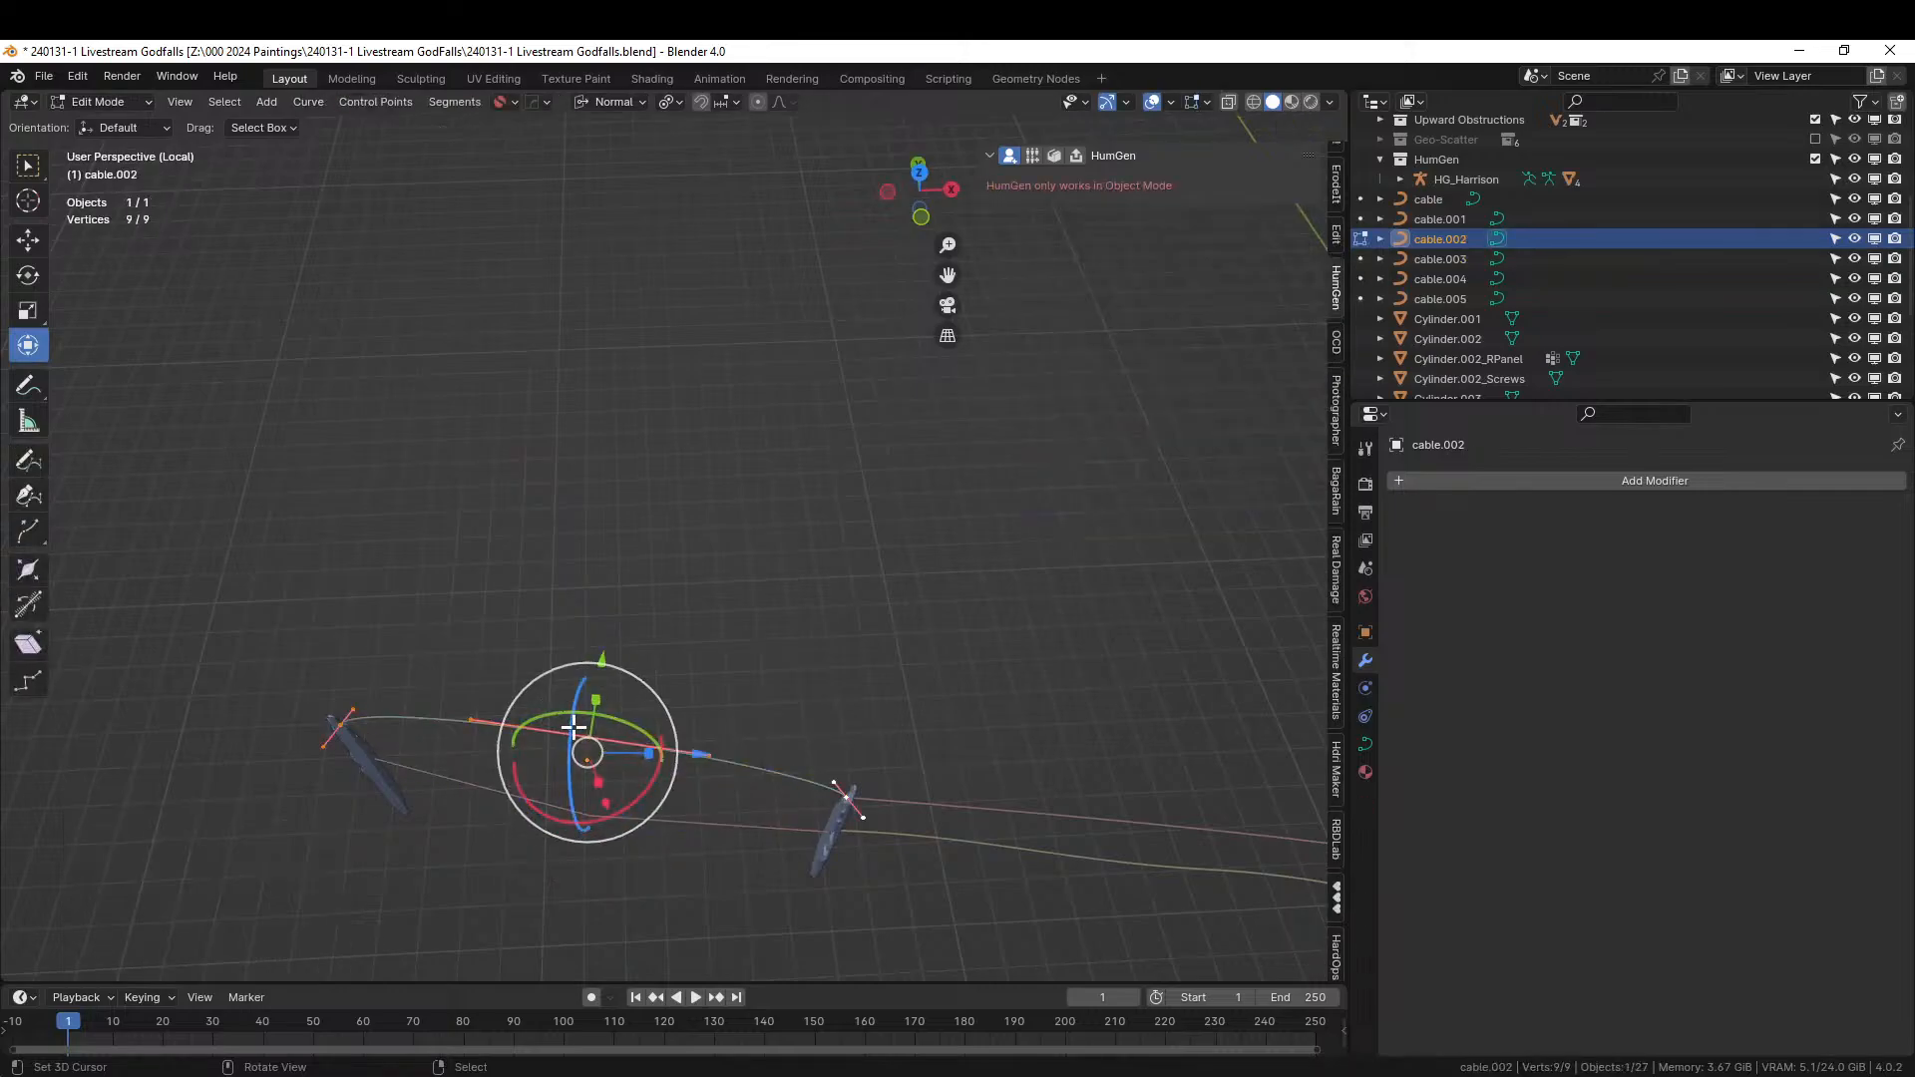
pyautogui.press('s')
pyautogui.press('z')
pyautogui.press('0')
pyautogui.press('Return')
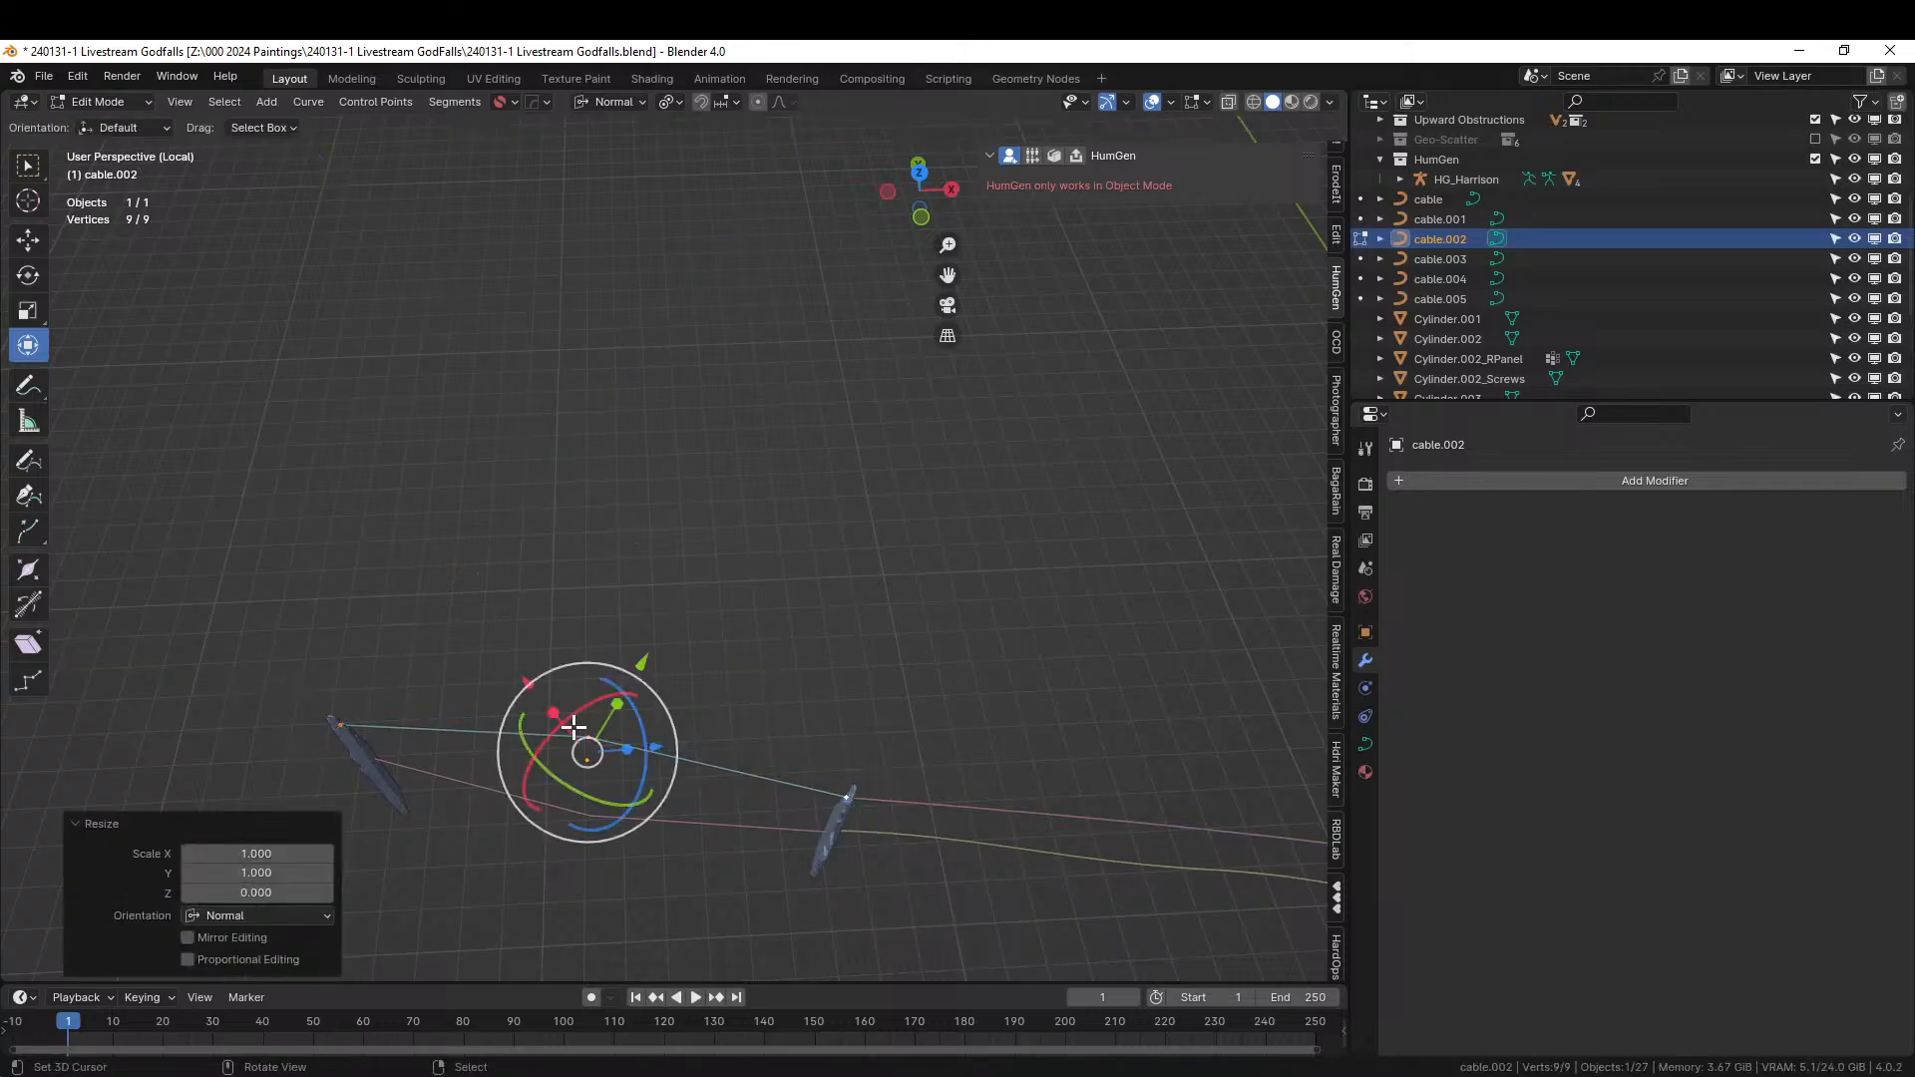
# Move the middle control point of cable.002 in top view so the cable runs straight between its two posts.
pyautogui.press('KP_7')
pyautogui.moveTo(639, 743); pyautogui.dragTo(653, 761)
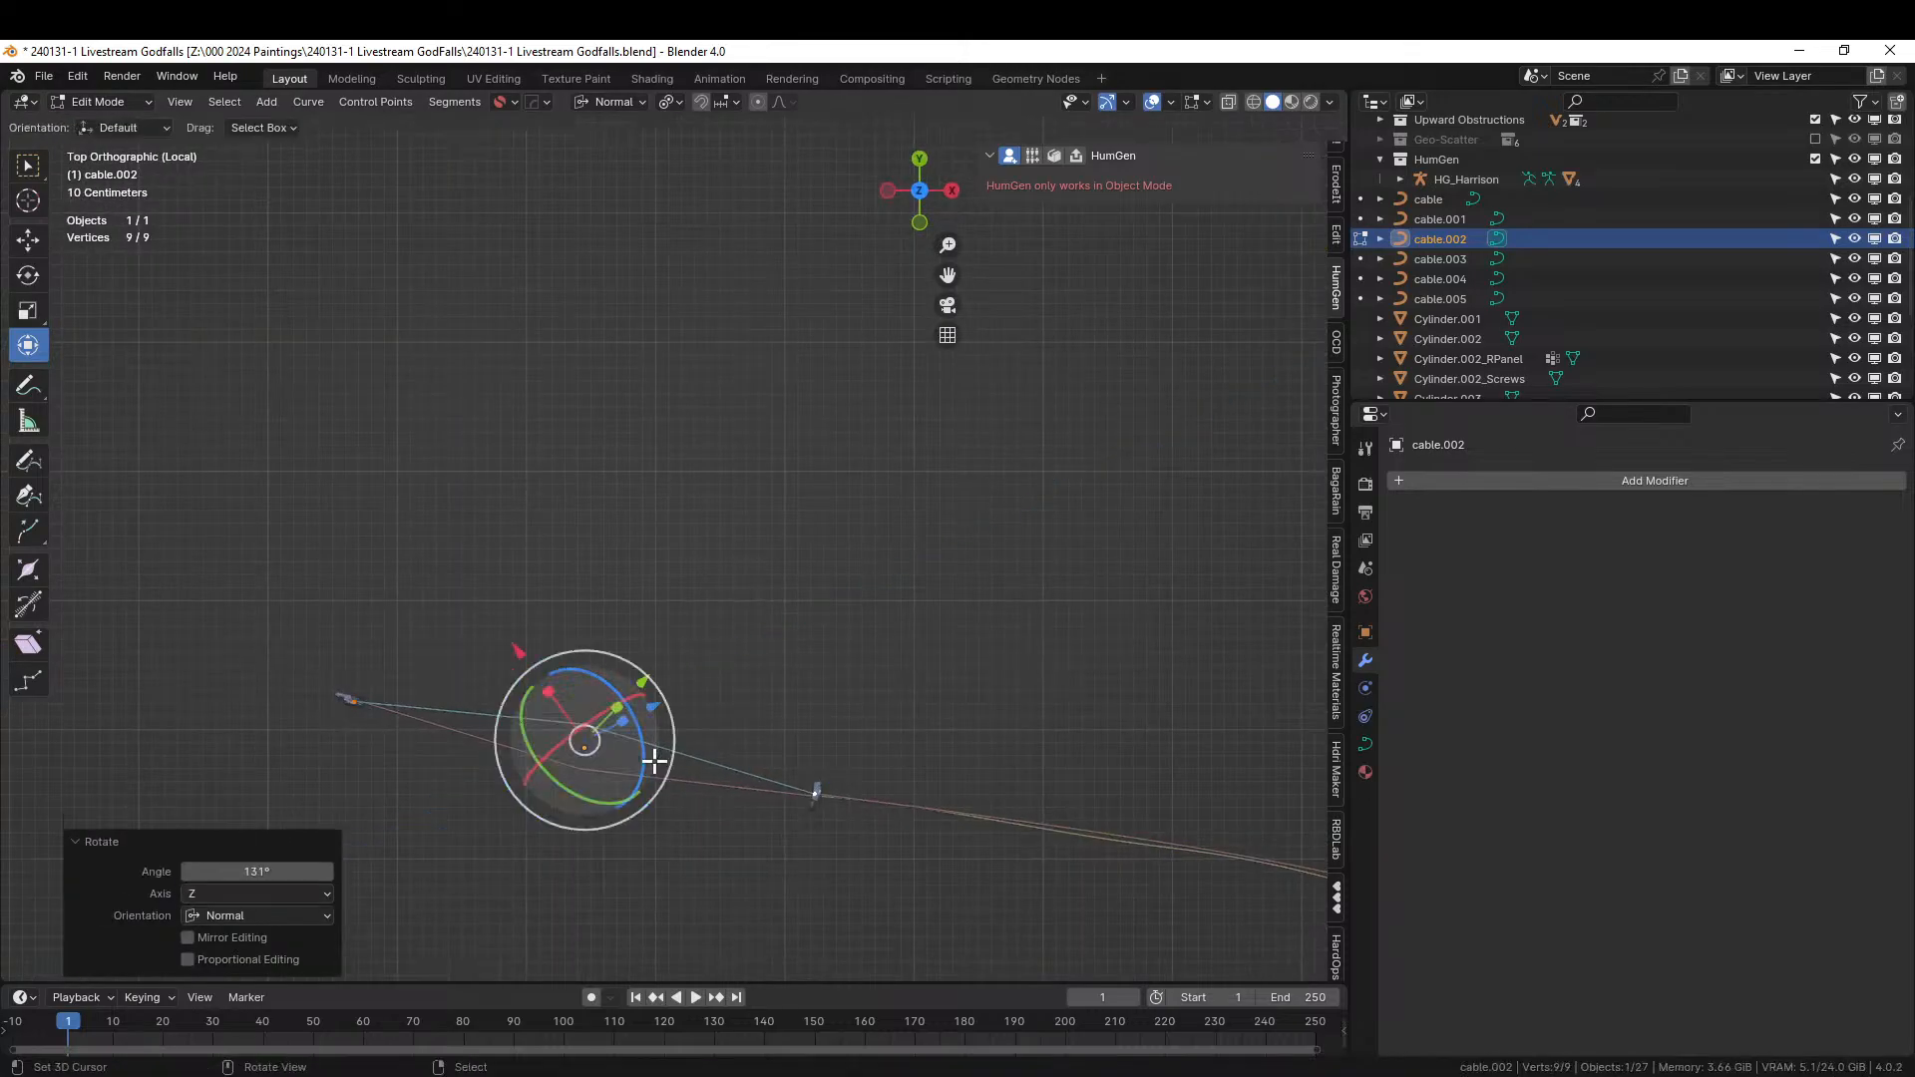
pyautogui.press('g')
pyautogui.rightClick(638, 765)
pyautogui.hotkey('alt', 'a')
pyautogui.moveTo(559, 686); pyautogui.dragTo(613, 774)
pyautogui.press('g')
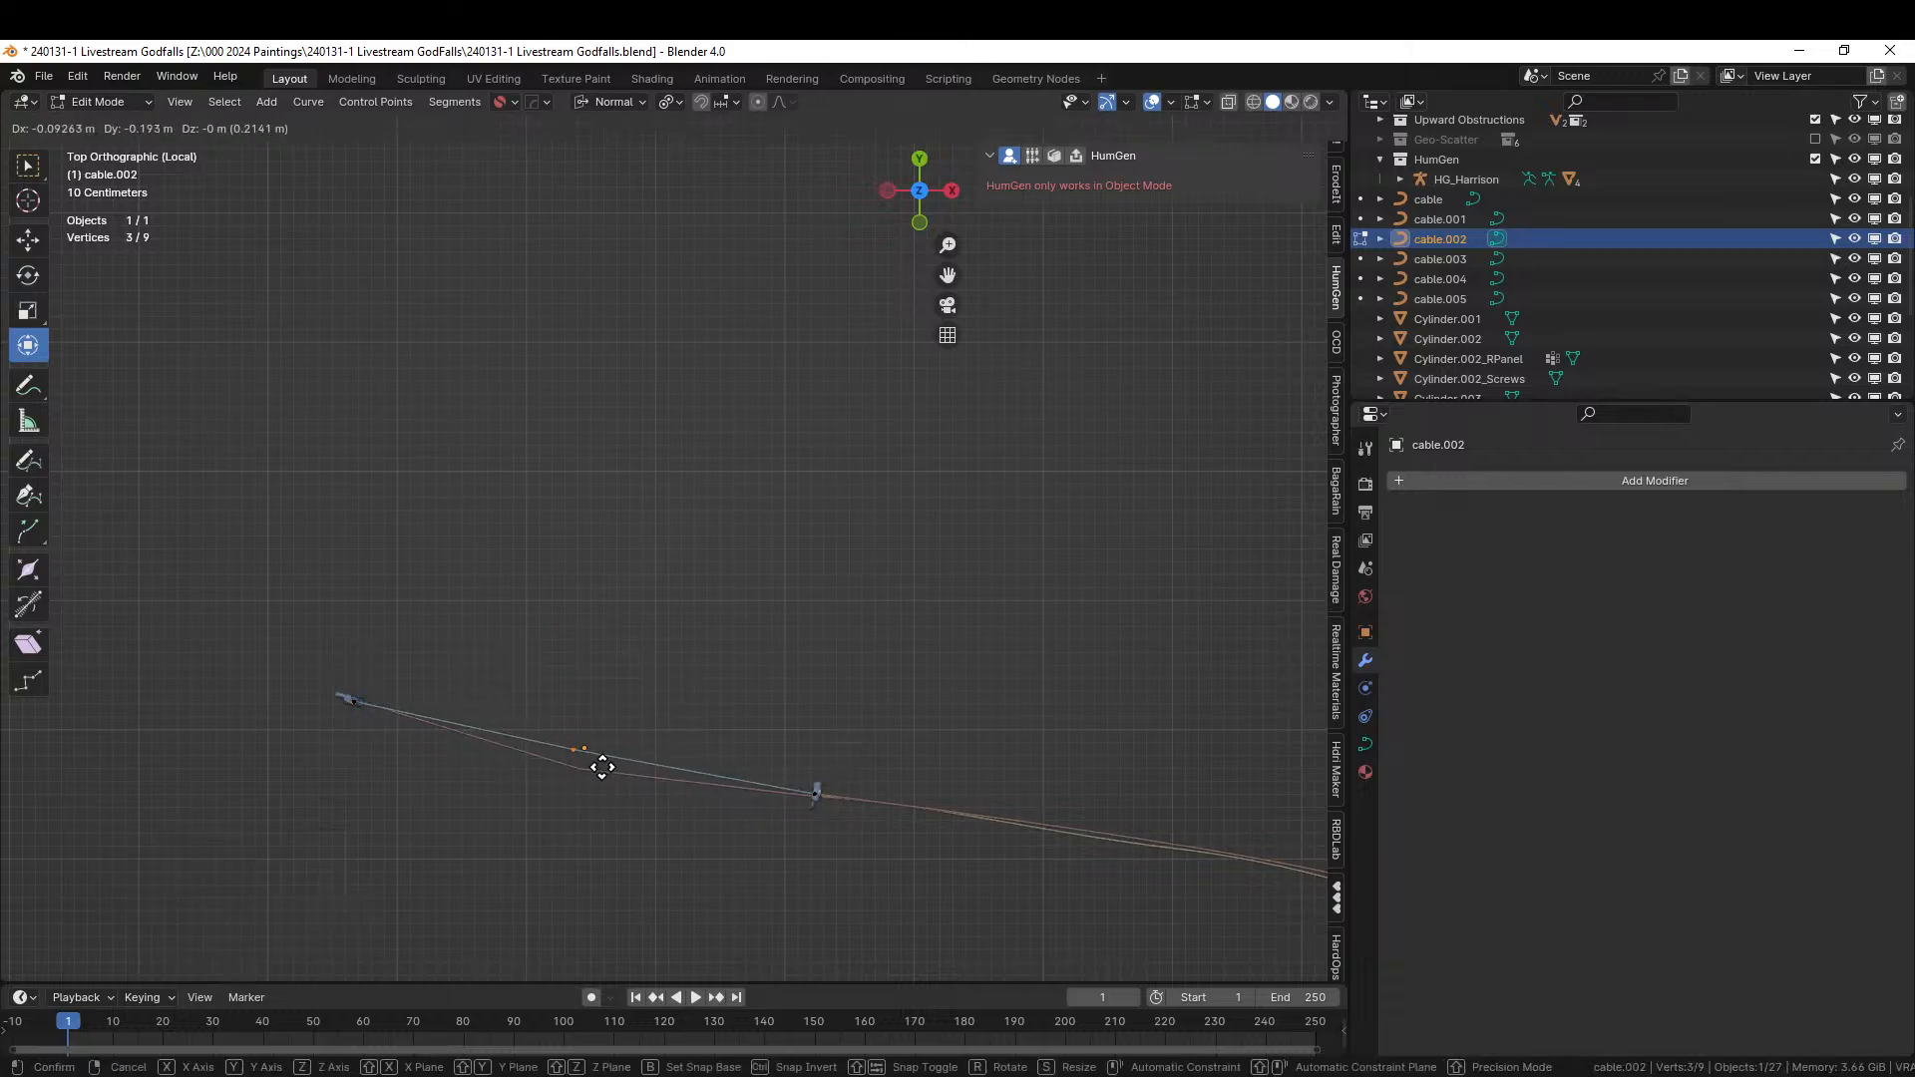
pyautogui.click(602, 767)
pyautogui.press('Tab')
# Leave local view to bring back the whole scene and save the file.
pyautogui.moveTo(686, 877); pyautogui.dragTo(1015, 878, button='middle')
pyautogui.press('KP_Divide')
pyautogui.moveTo(873, 849); pyautogui.dragTo(1078, 894, button='middle')
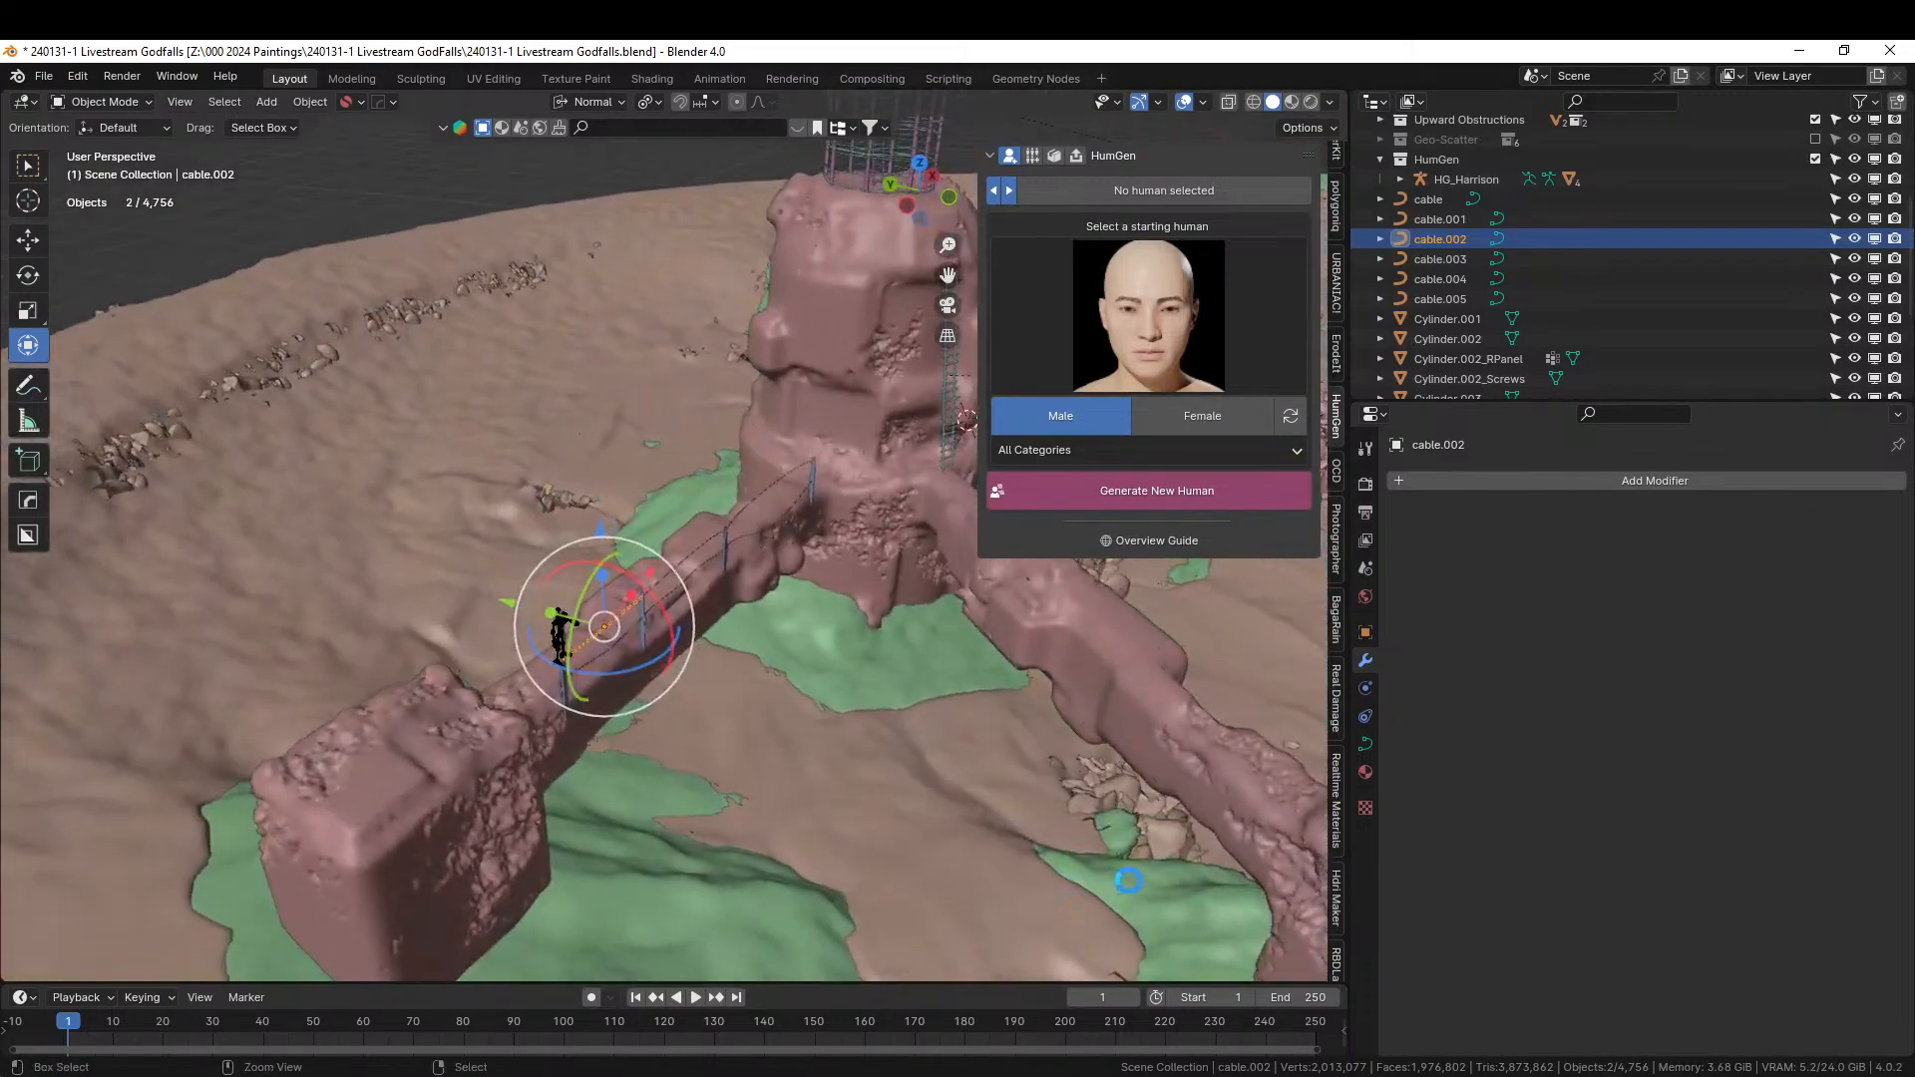
pyautogui.hotkey('ctrl', 's')
pyautogui.moveTo(1098, 856); pyautogui.dragTo(865, 715, button='middle')
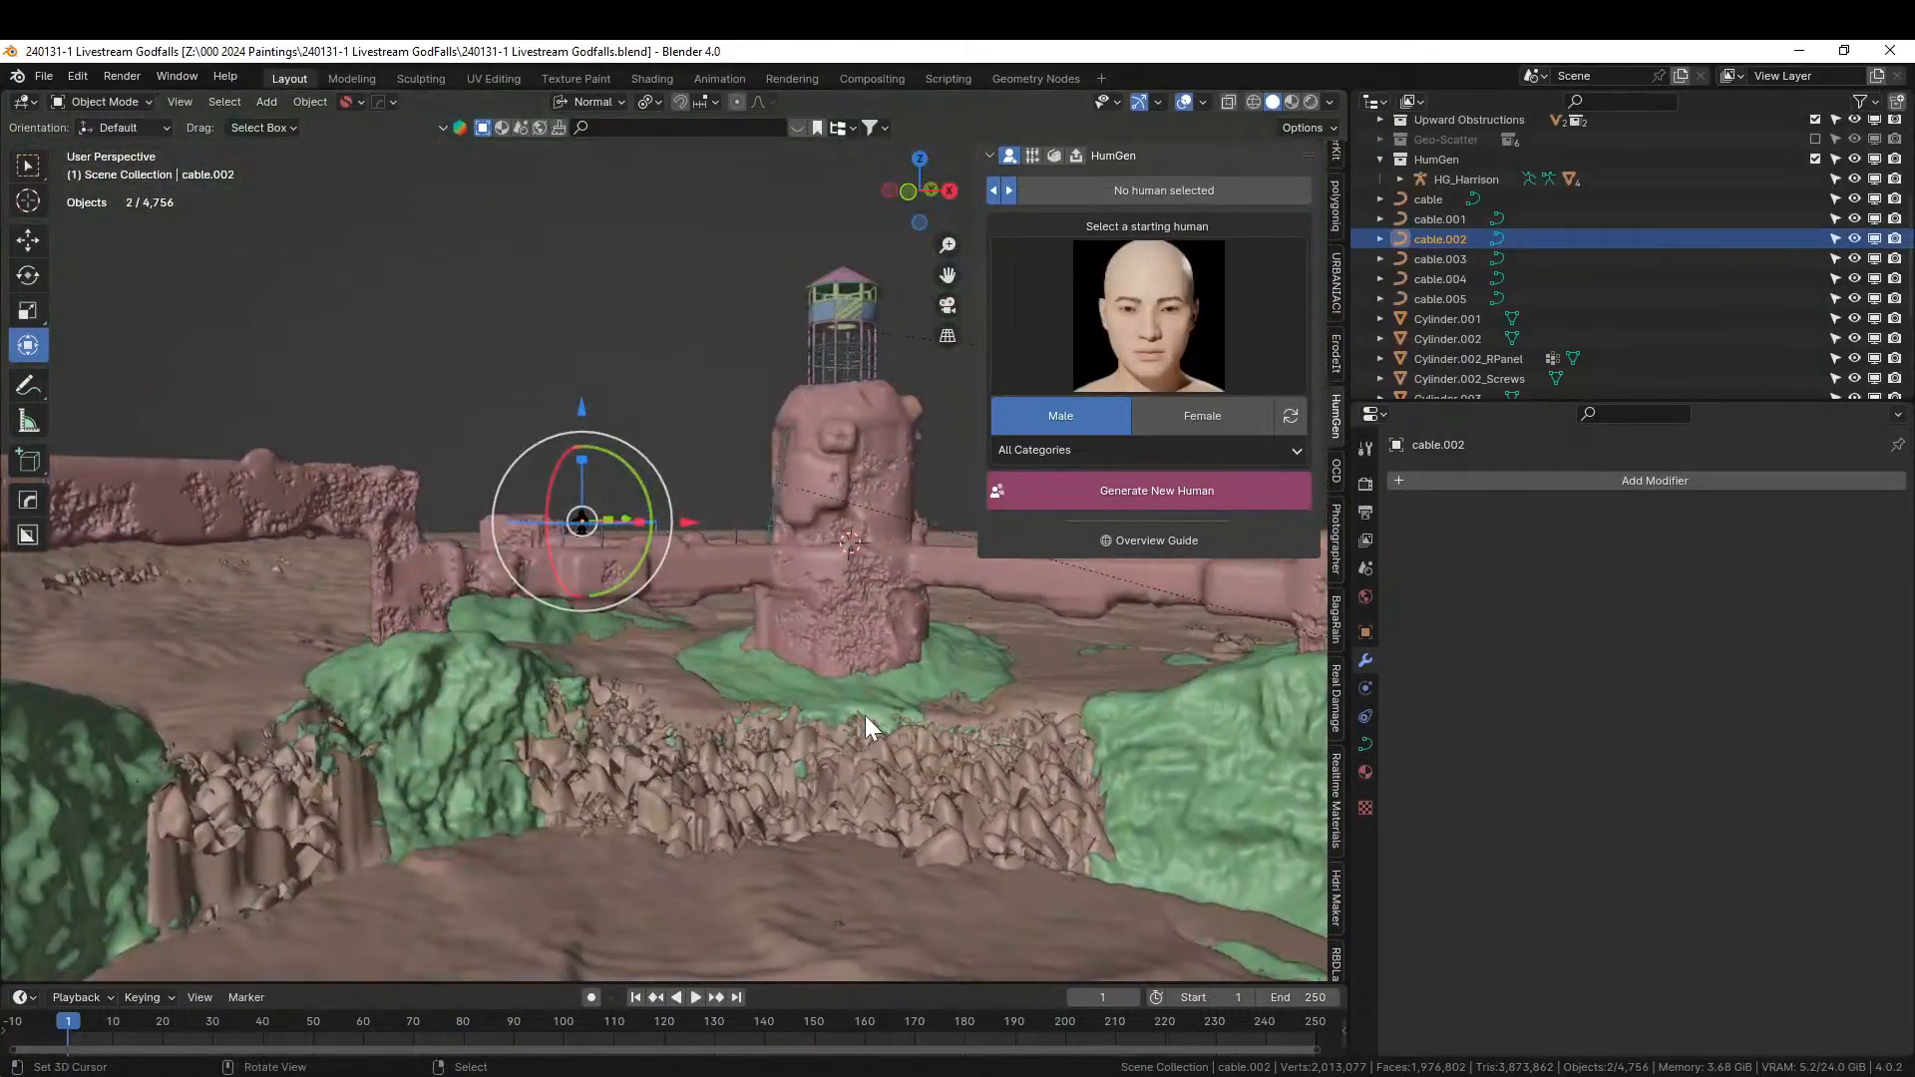
pyautogui.moveTo(835, 715); pyautogui.dragTo(859, 820, button='middle')
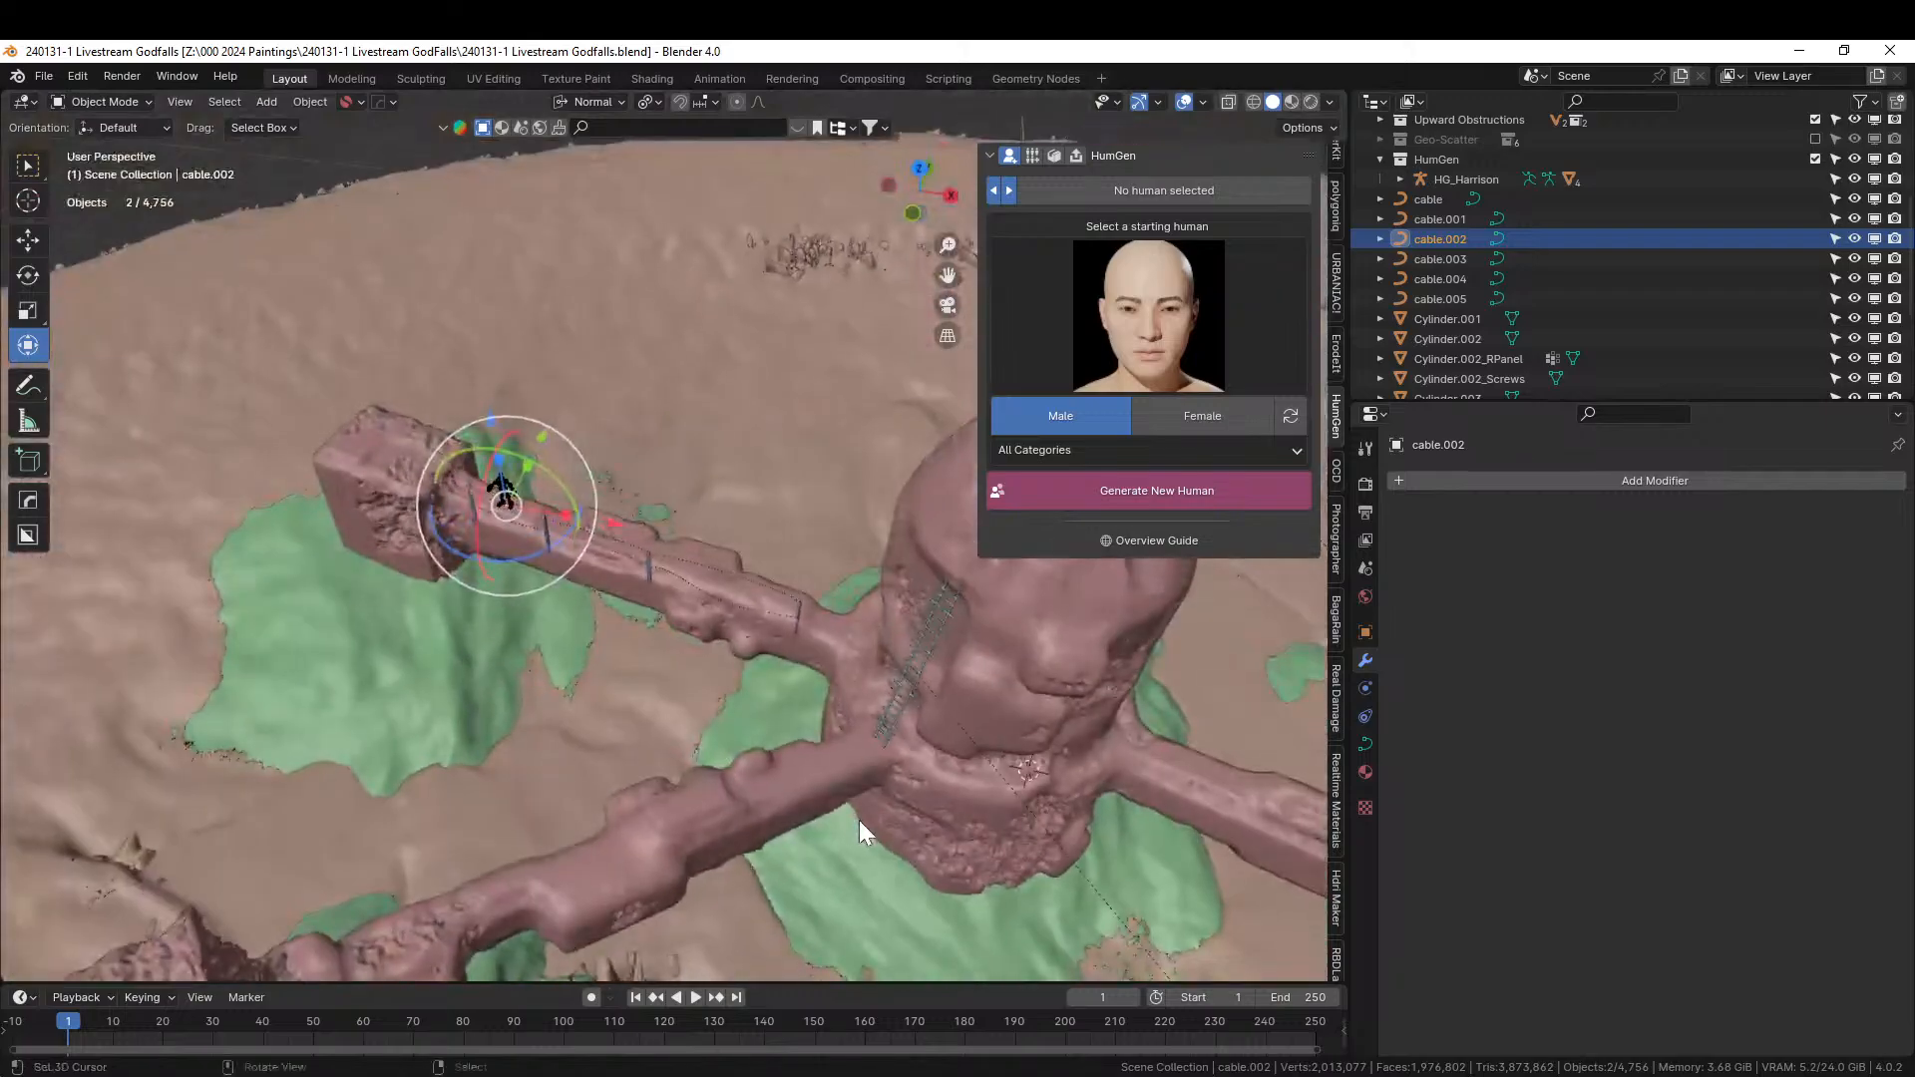
pyautogui.click(788, 611)
pyautogui.scroll(4, 775, 613)
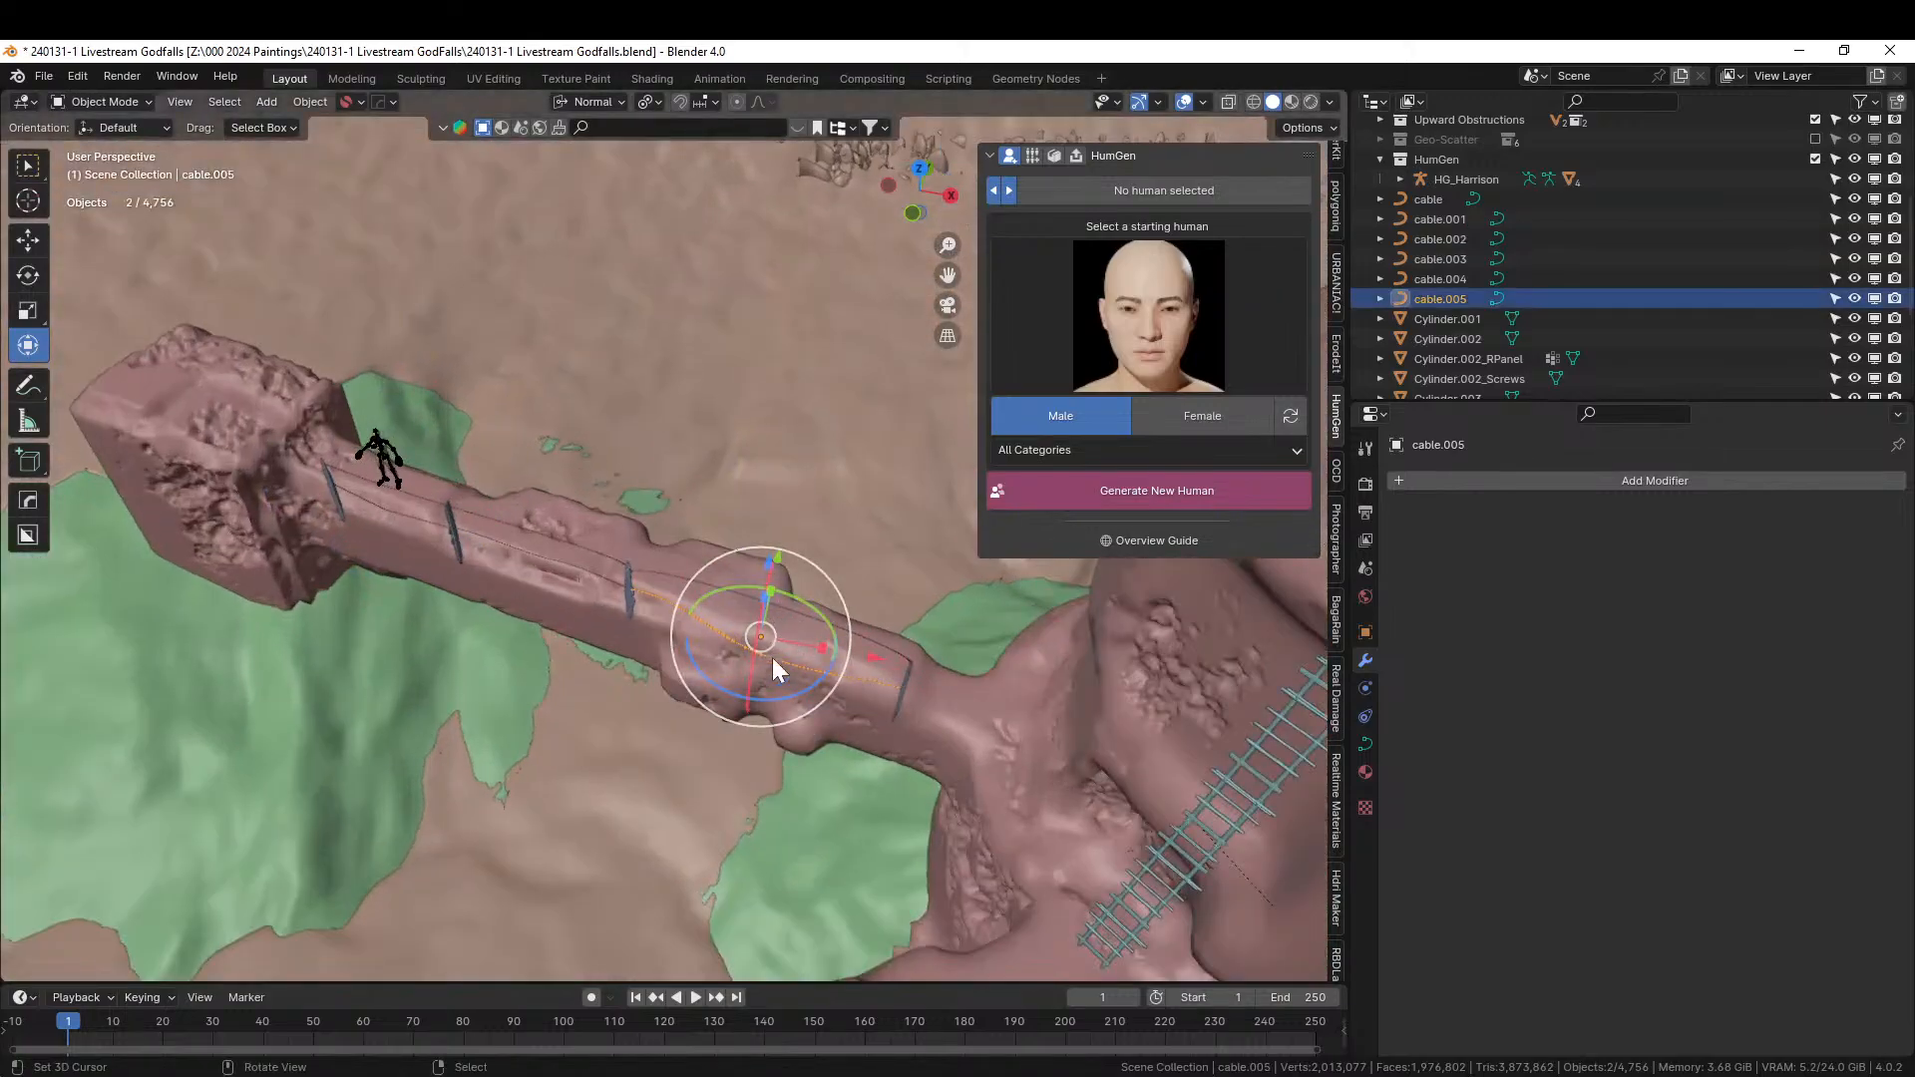
pyautogui.keyDown('shift'); pyautogui.click(555, 569); pyautogui.keyUp('shift')
pyautogui.rightClick(700, 619)
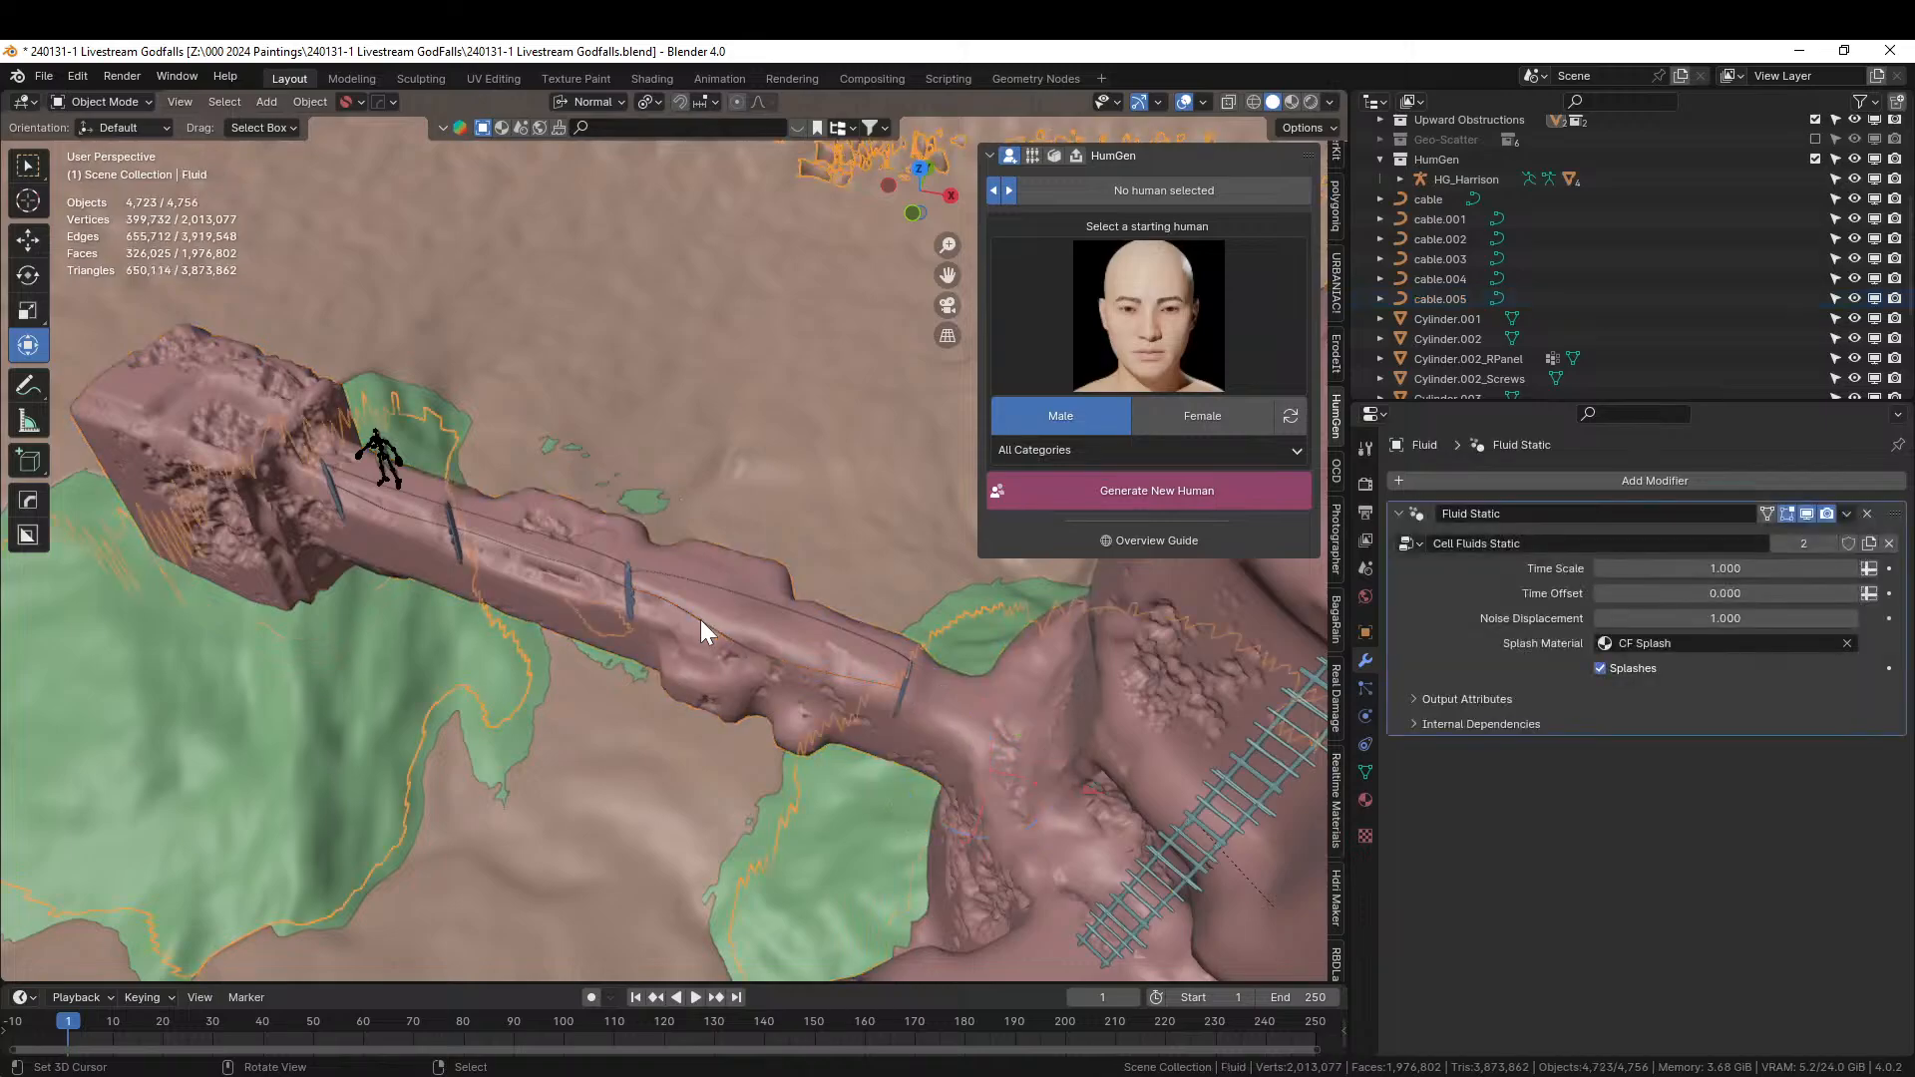
pyautogui.rightClick(700, 619)
pyautogui.keyDown('shift'); pyautogui.rightClick(590, 578); pyautogui.keyUp('shift')
pyautogui.rightClick(659, 604)
# Select all six cable curves strung between the posts and join them into one object.
pyautogui.moveTo(662, 607); pyautogui.dragTo(758, 499, button='middle')
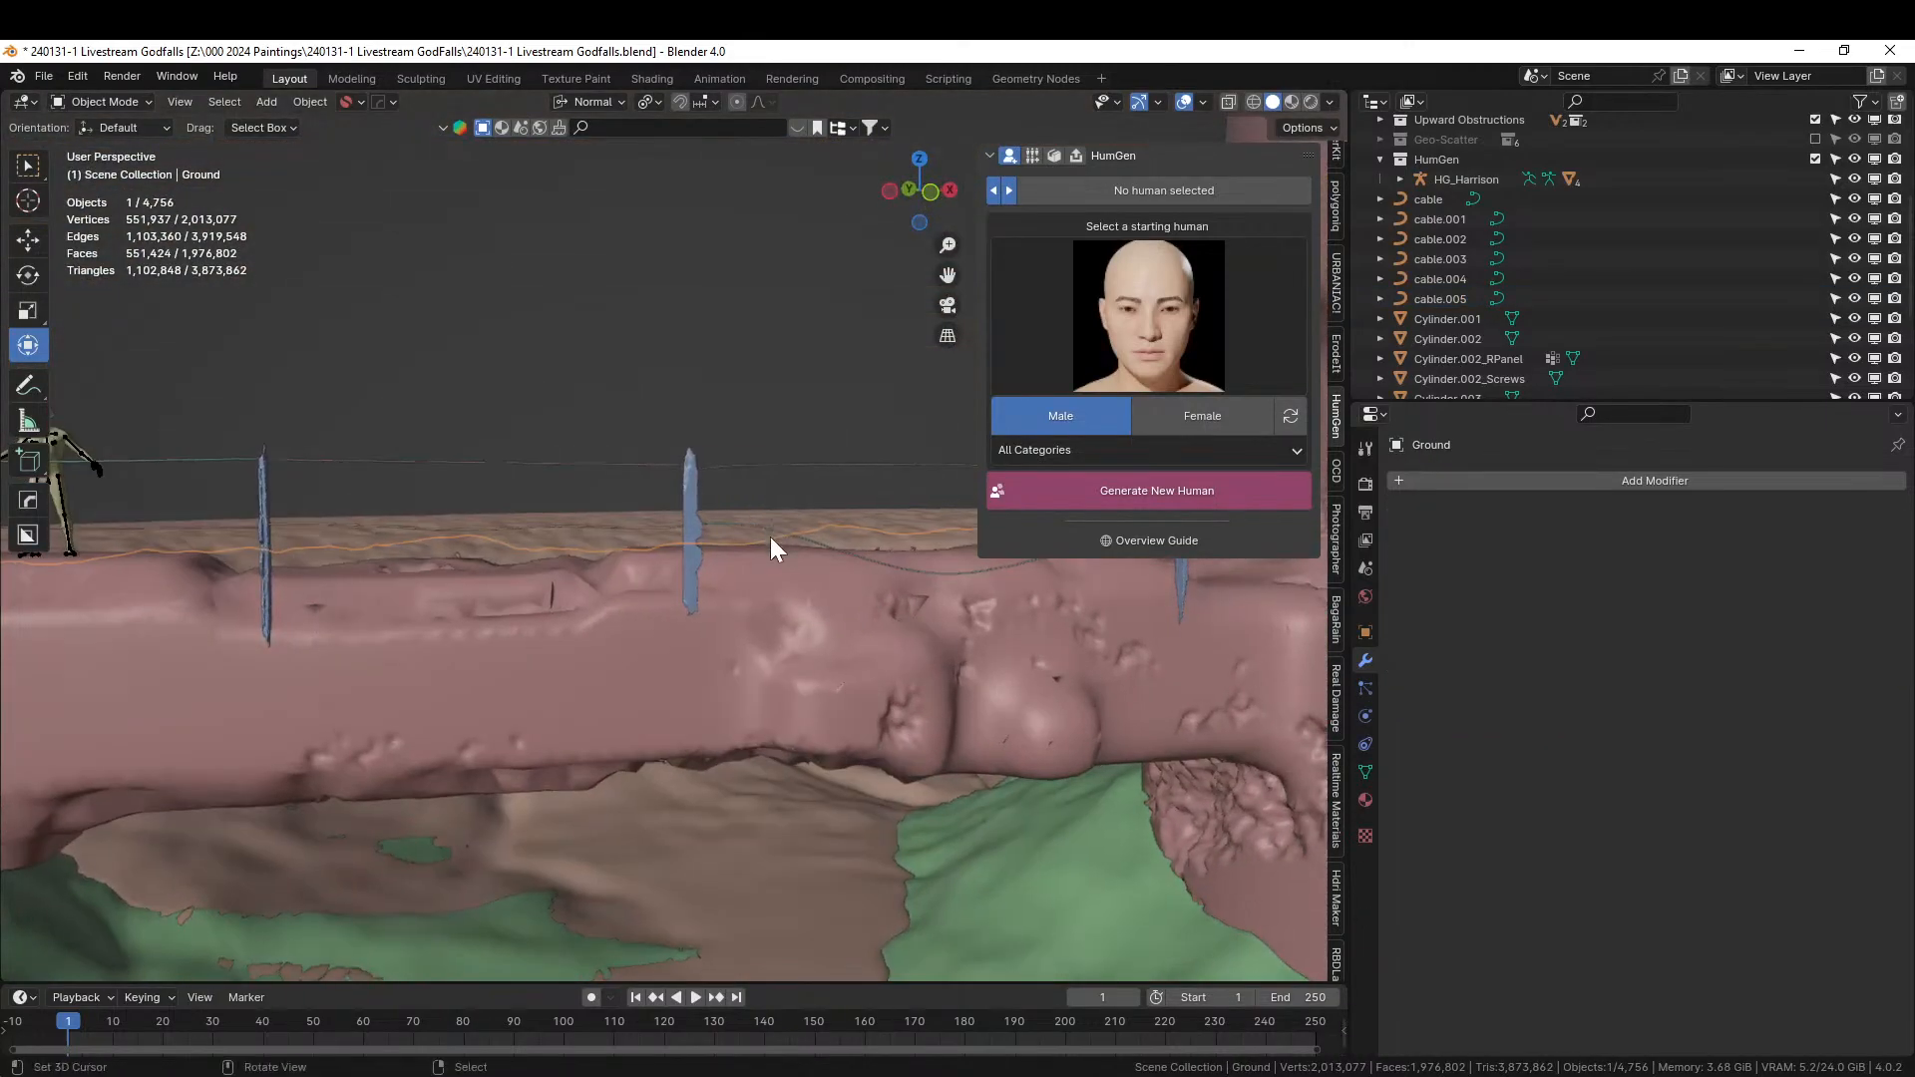
pyautogui.rightClick(771, 531)
pyautogui.keyDown('shift'); pyautogui.rightClick(559, 524); pyautogui.keyUp('shift')
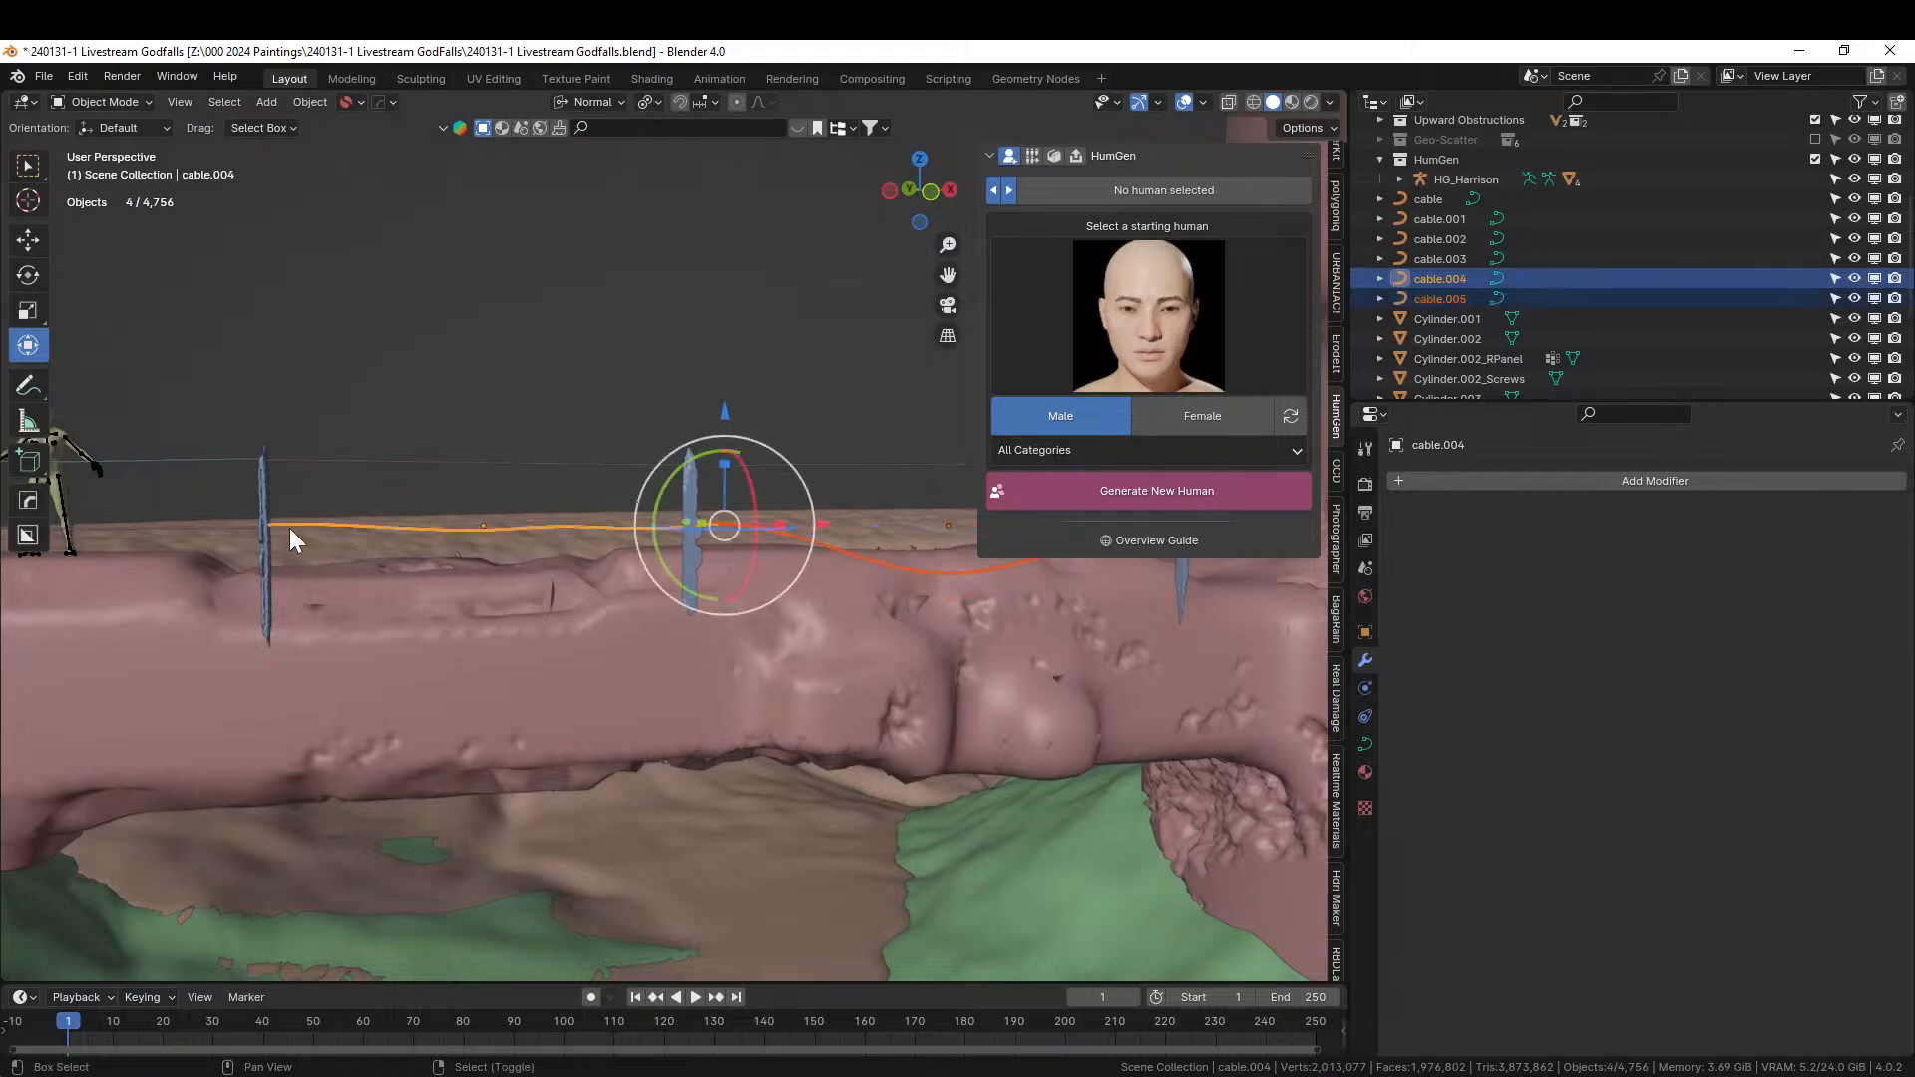
pyautogui.keyDown('shift'); pyautogui.rightClick(236, 524); pyautogui.keyUp('shift')
pyautogui.keyDown('shift'); pyautogui.rightClick(294, 461); pyautogui.keyUp('shift')
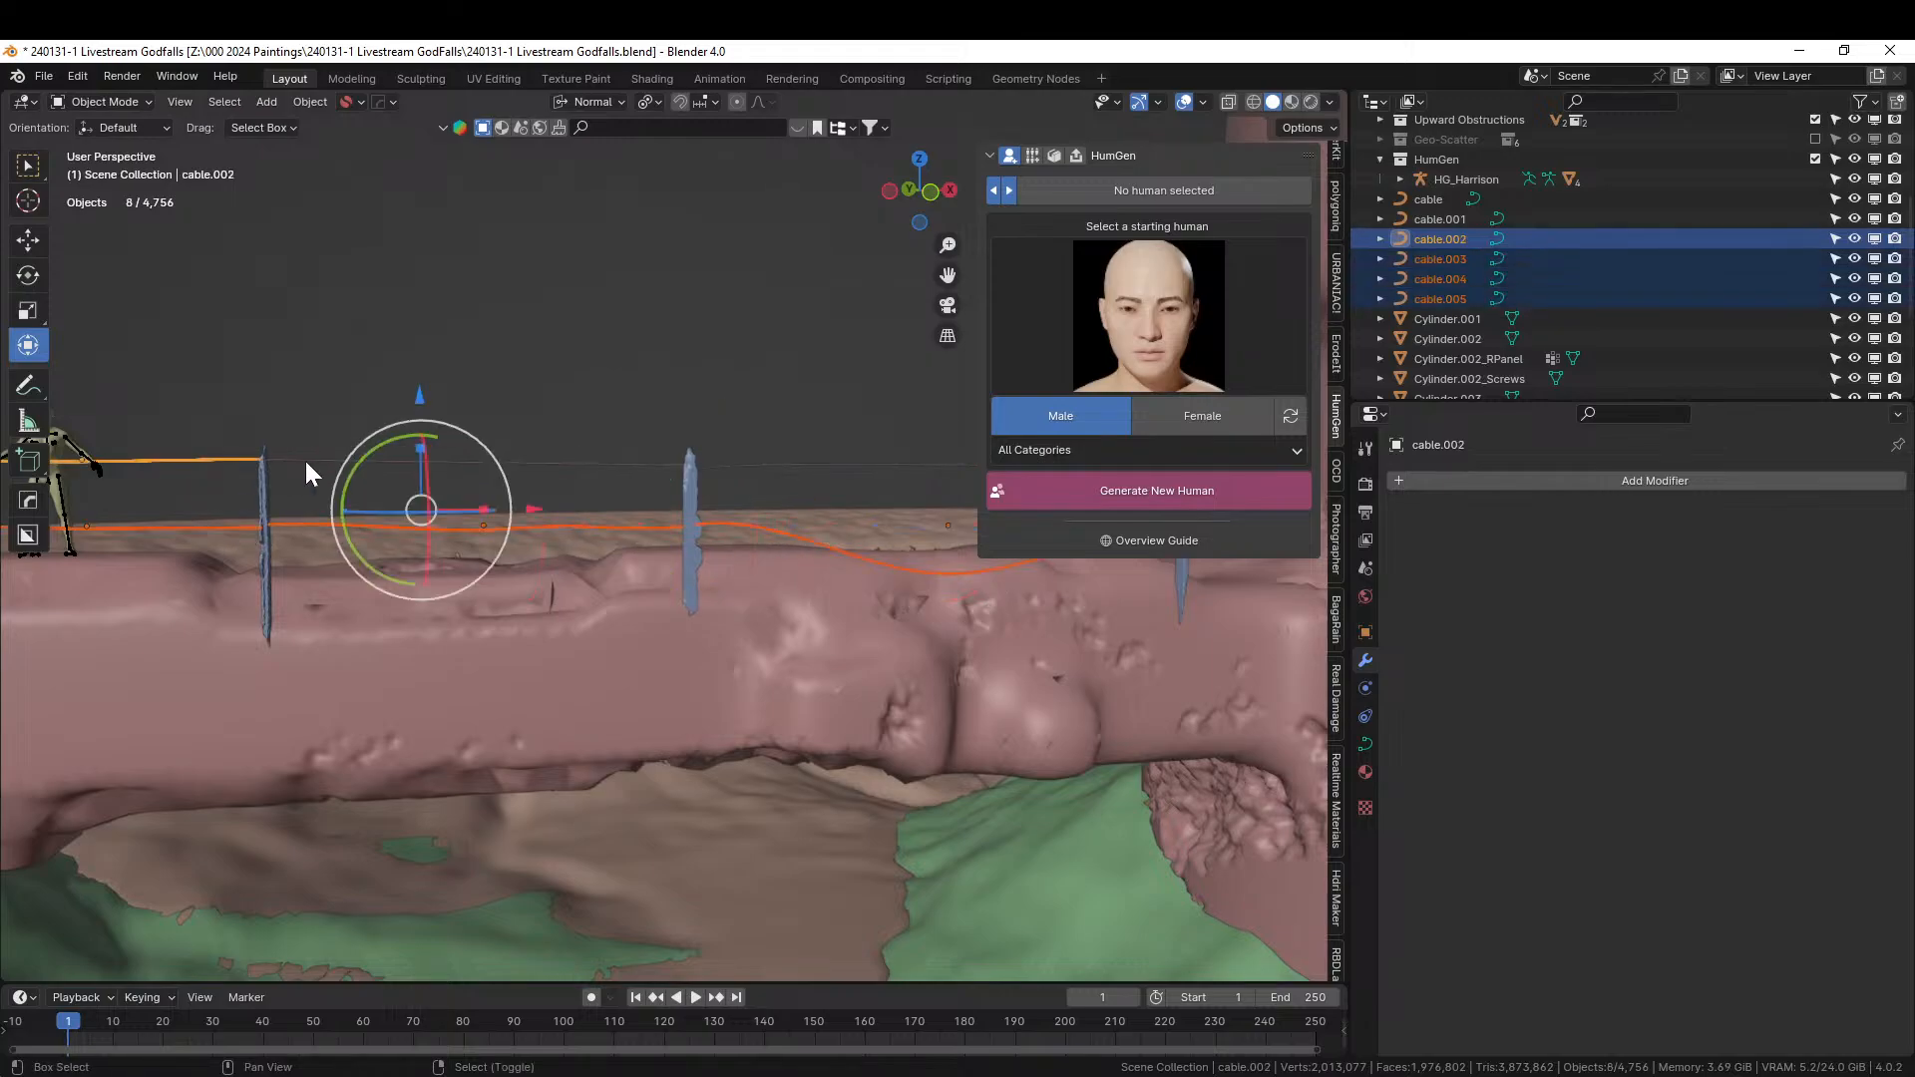
pyautogui.keyDown('shift'); pyautogui.rightClick(338, 461); pyautogui.keyUp('shift')
pyautogui.keyDown('shift'); pyautogui.rightClick(834, 463); pyautogui.keyUp('shift')
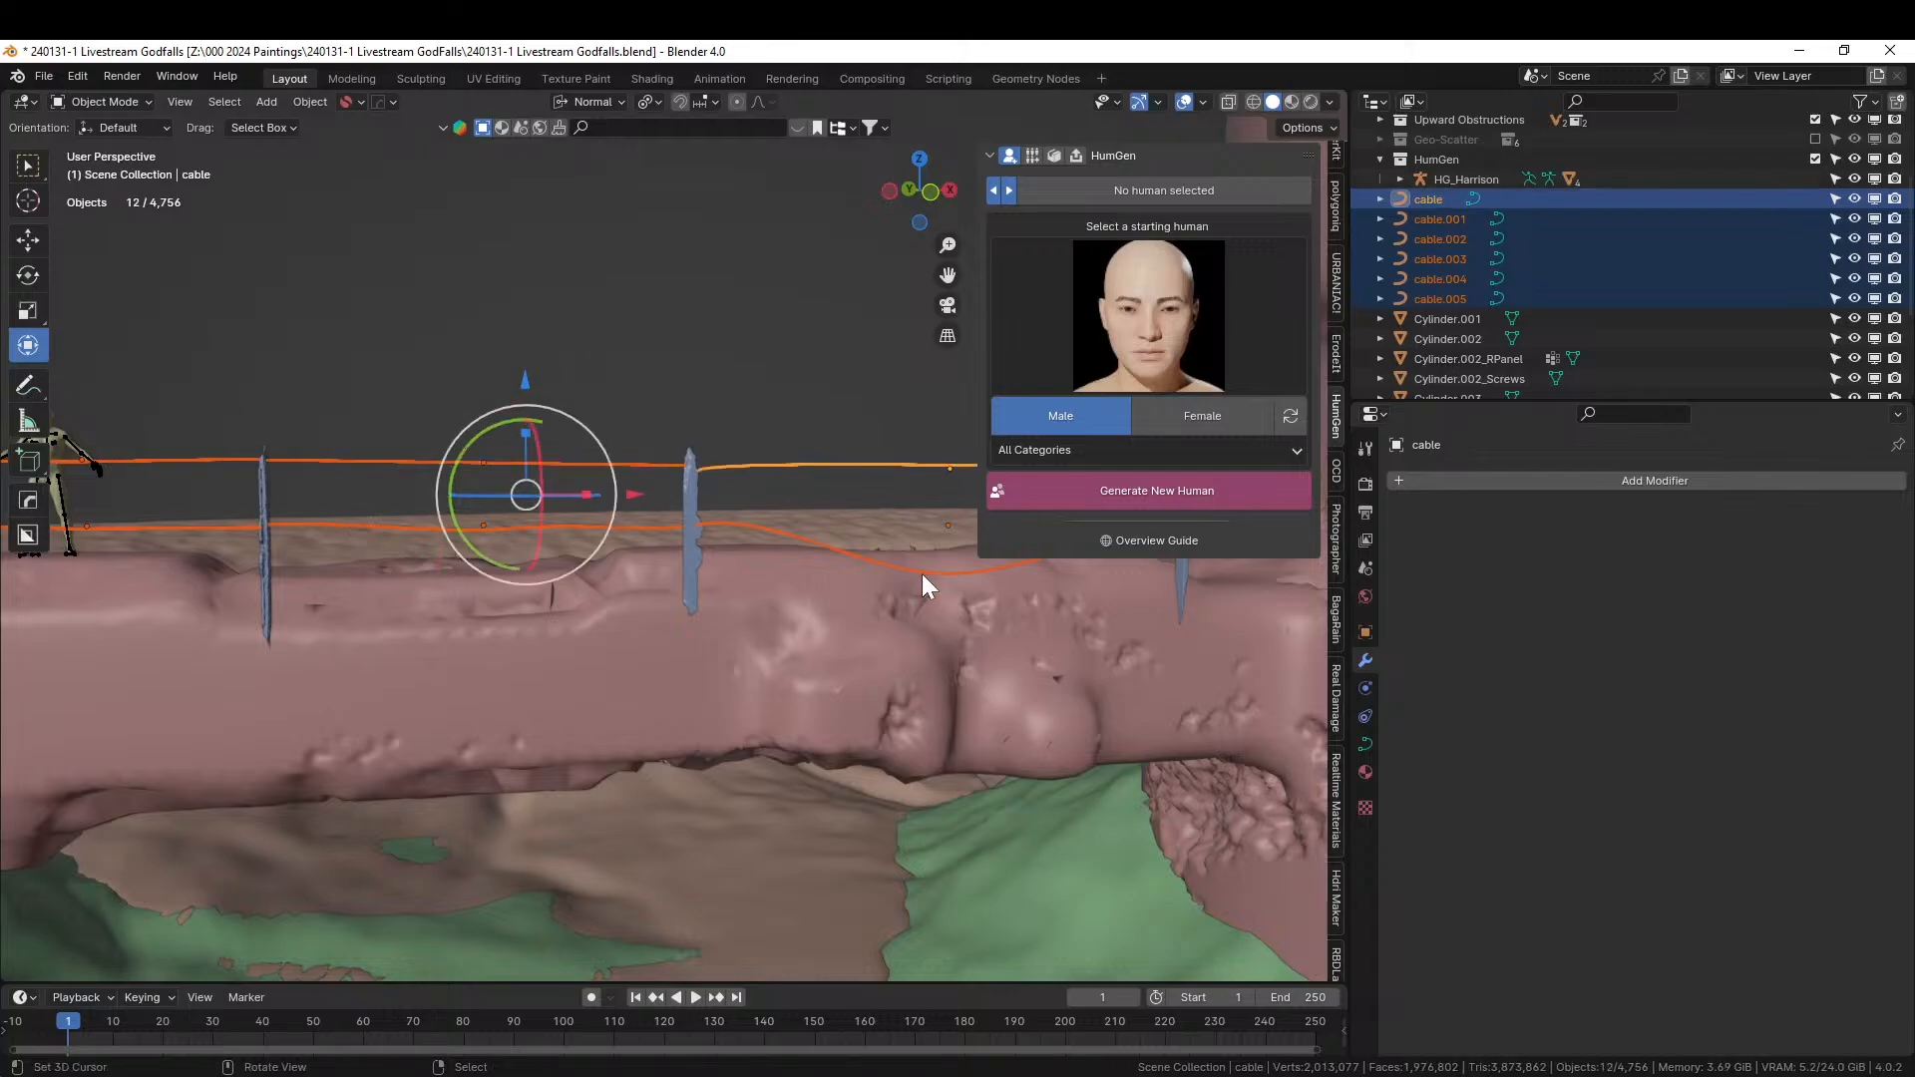
pyautogui.keyDown('shift'); pyautogui.moveTo(921, 565); pyautogui.dragTo(529, 672, button='middle'); pyautogui.keyUp('shift')
pyautogui.hotkey('ctrl', 'j')
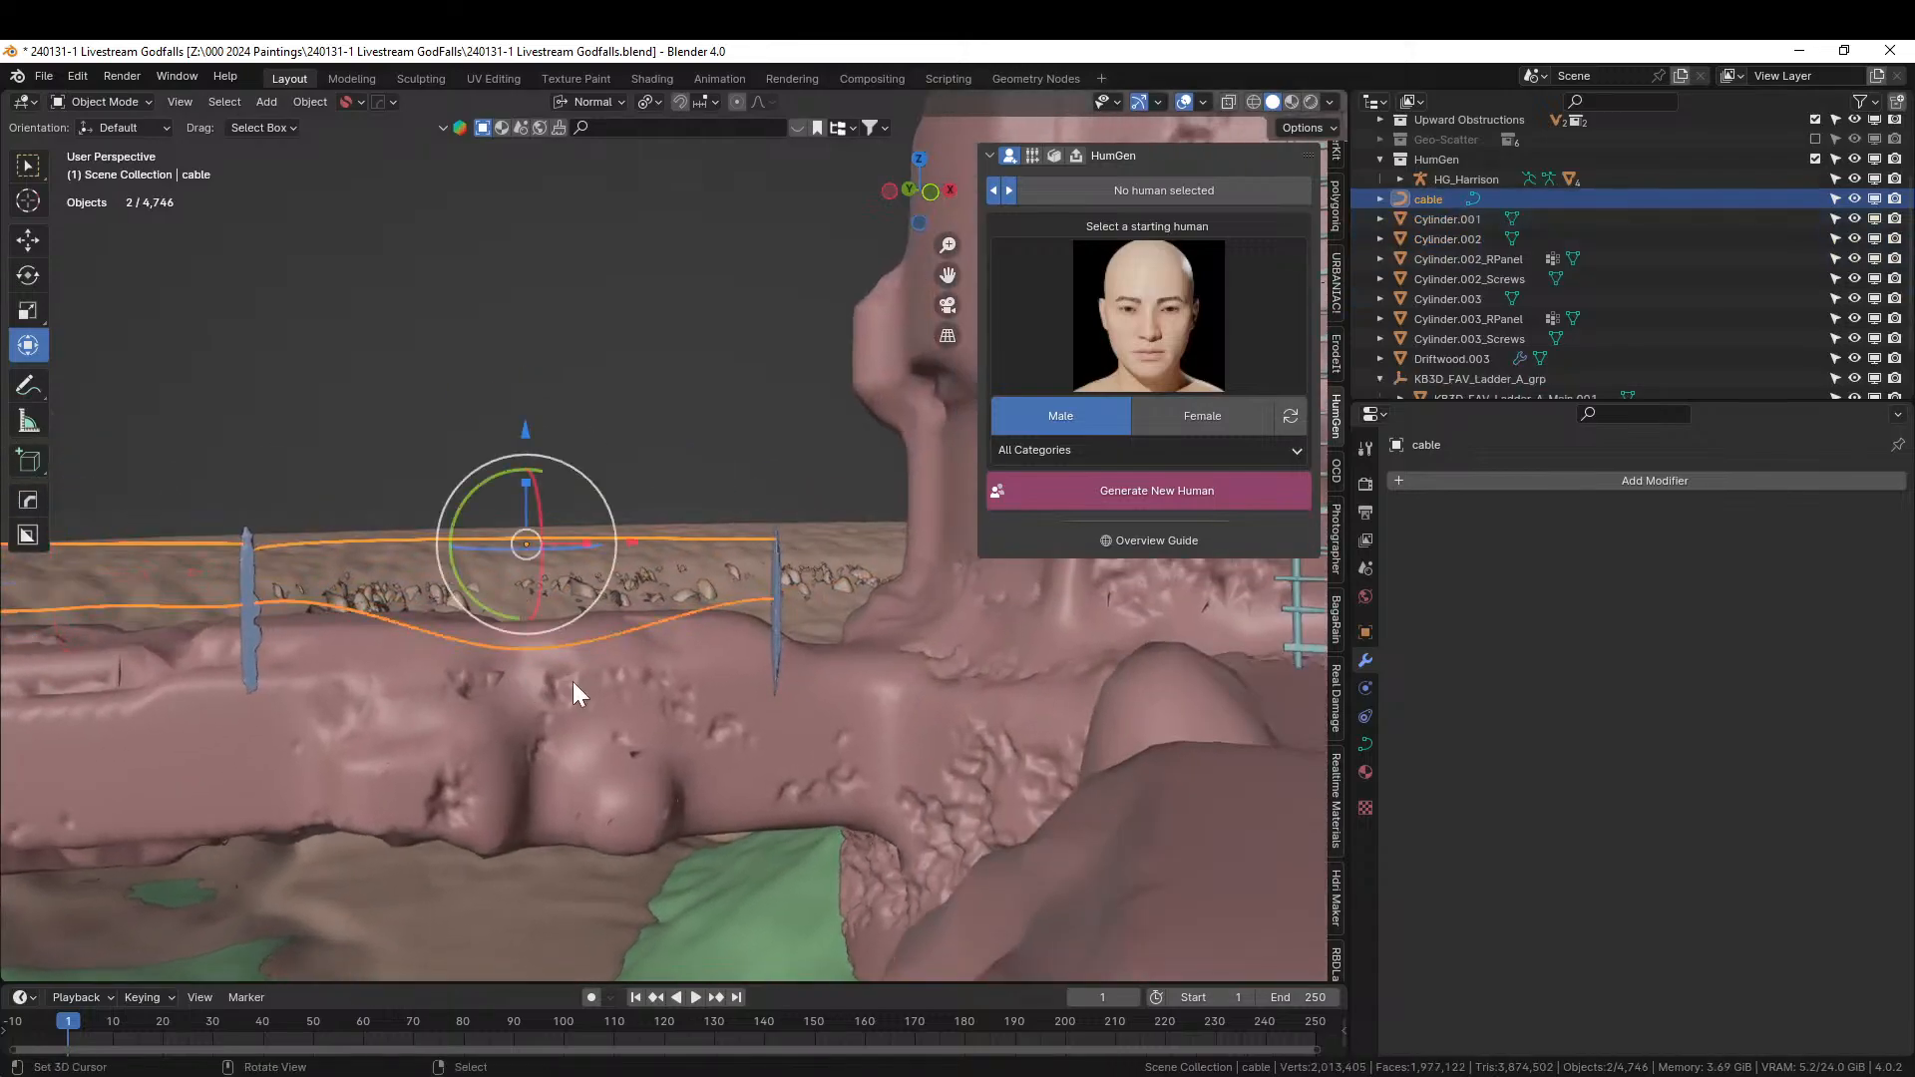
# Convert the joined cable curve to a mesh and add the adjacent driftwood post to the selection.
pyautogui.press('q')
pyautogui.moveTo(571, 777)
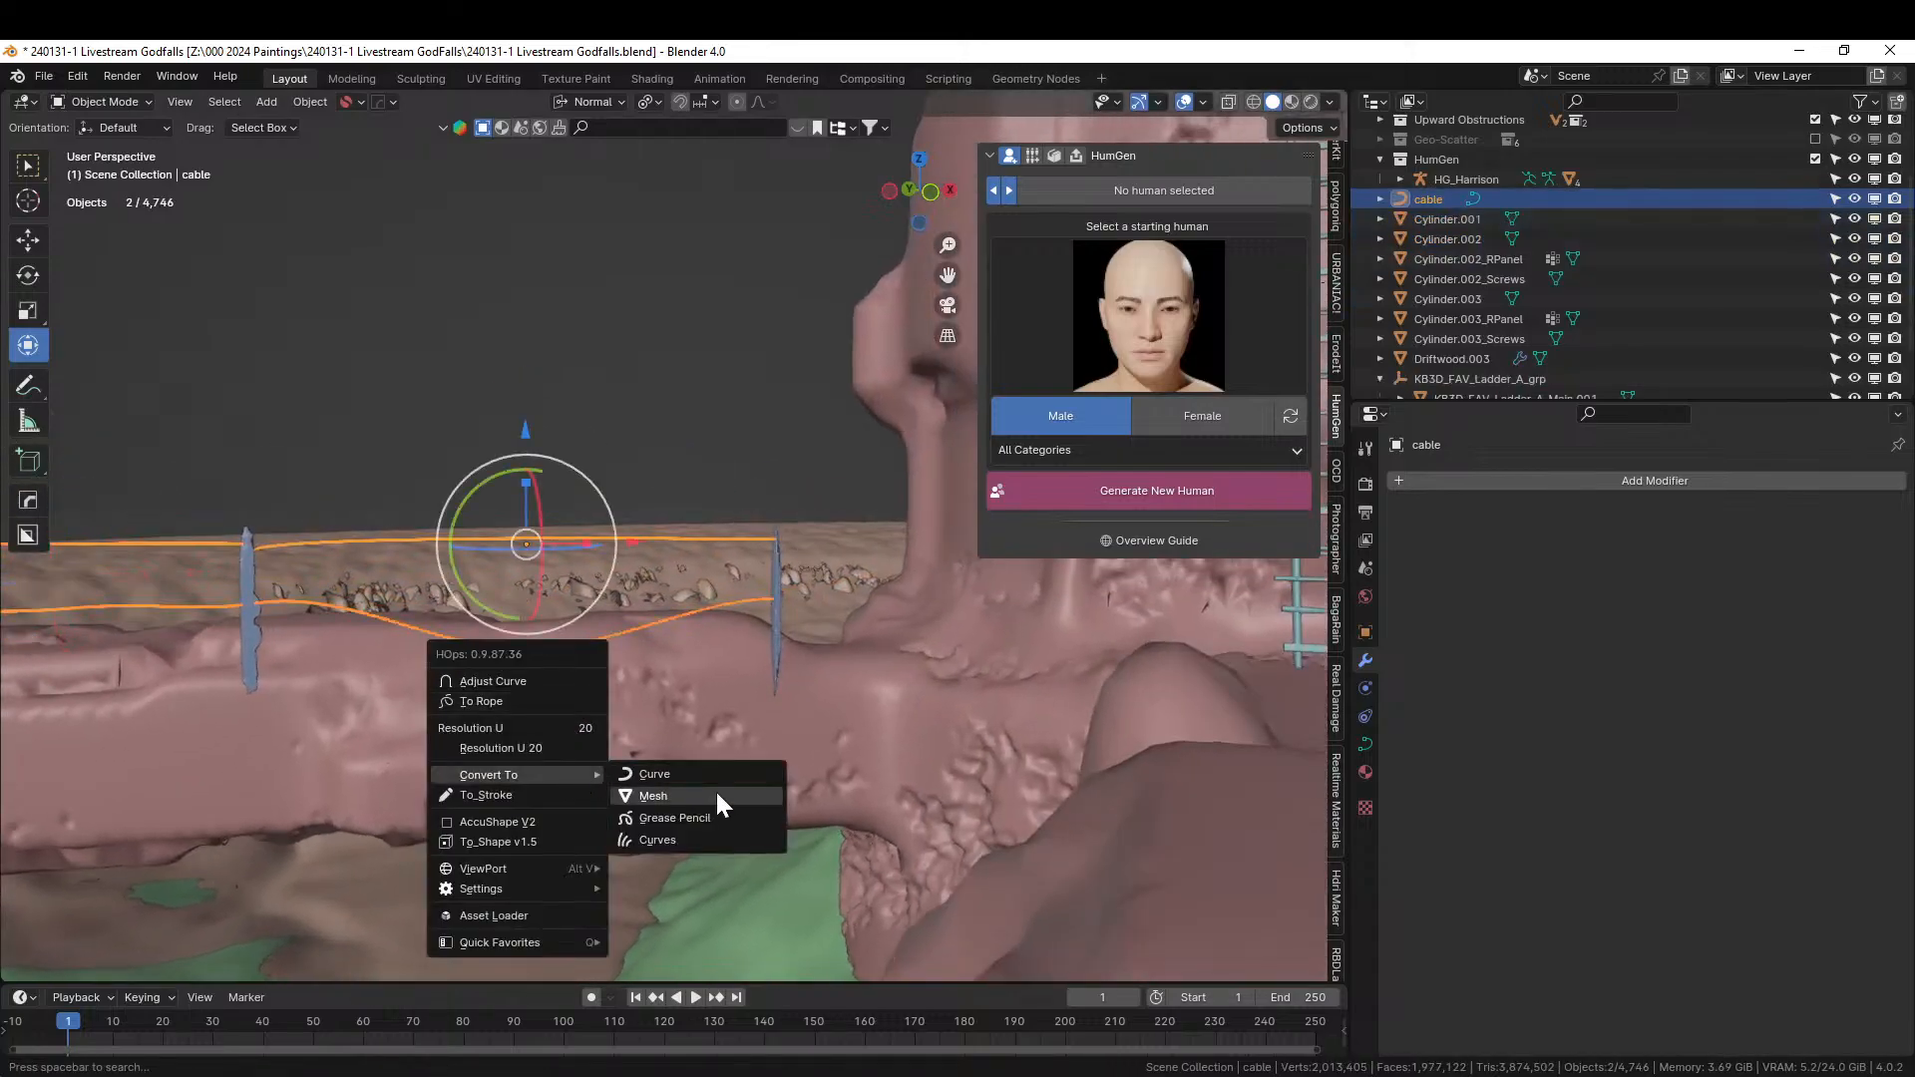
pyautogui.click(715, 792)
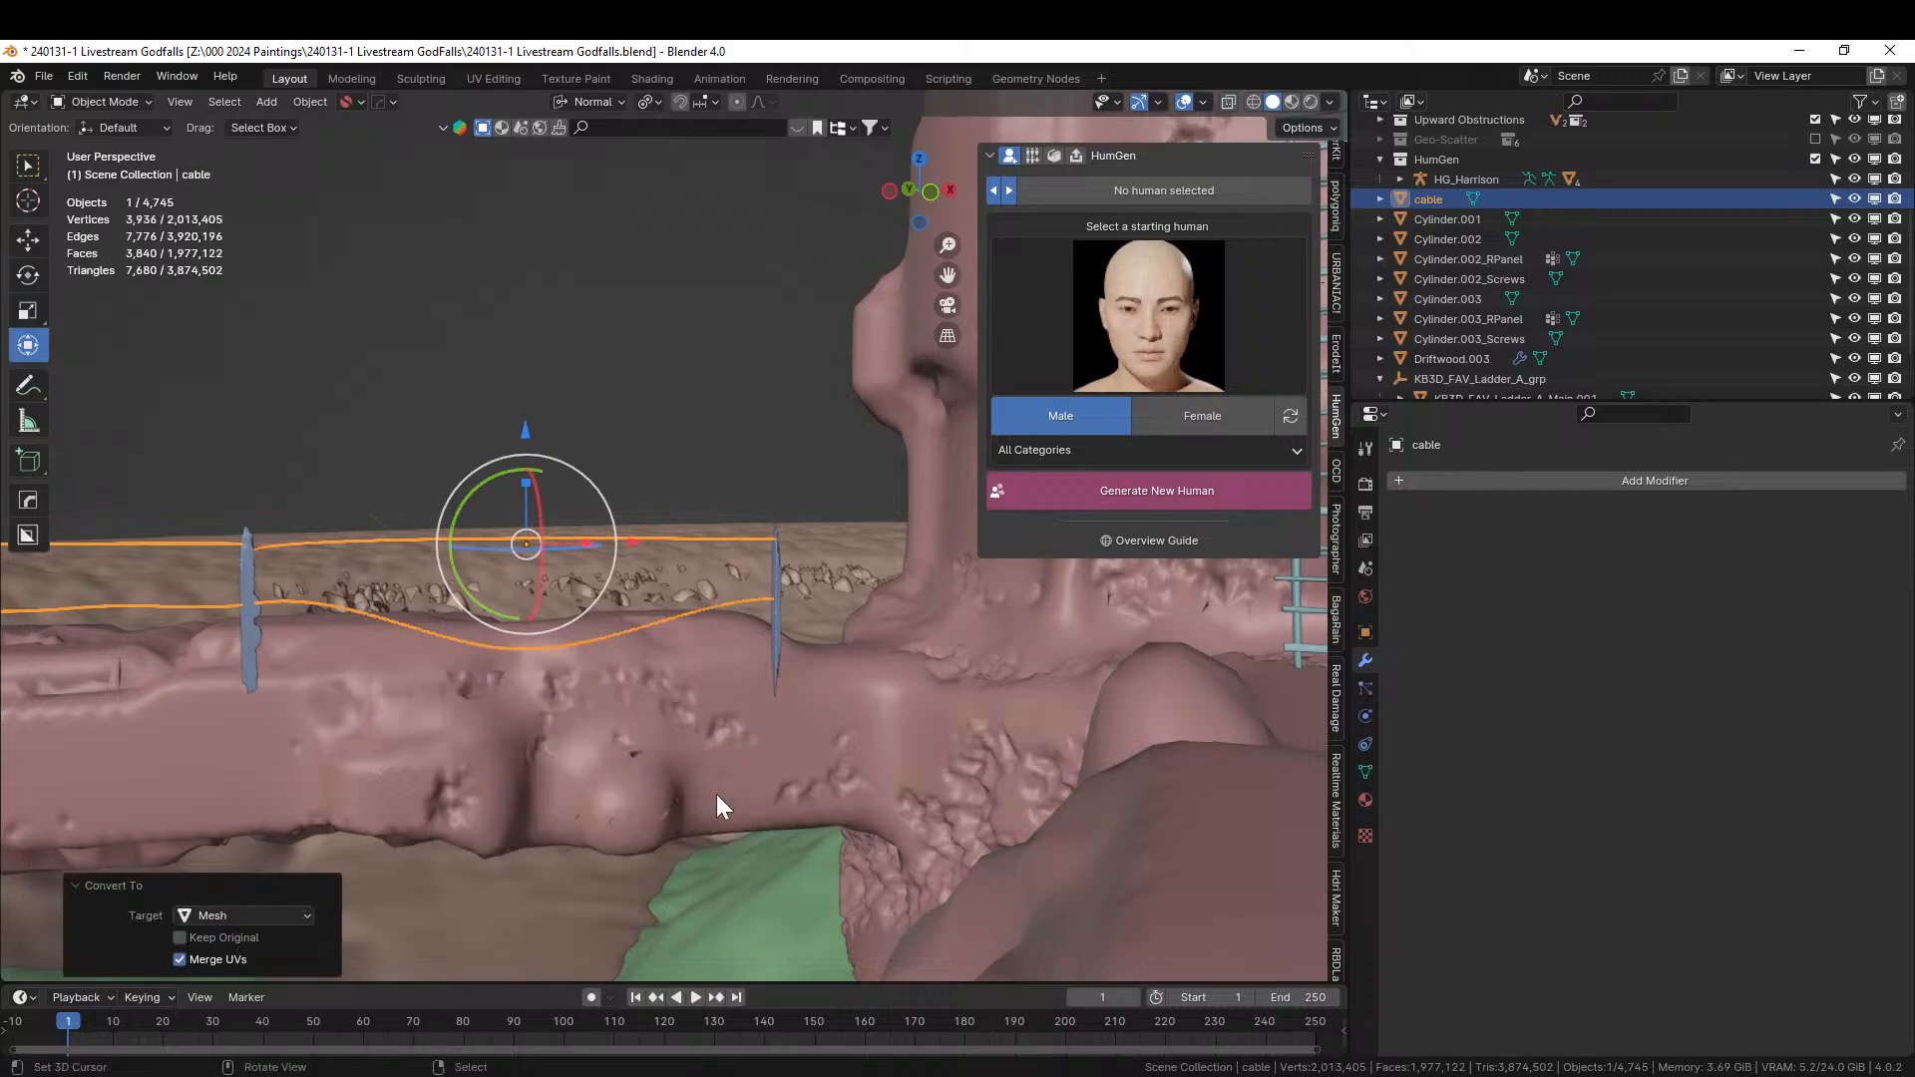
pyautogui.keyDown('shift'); pyautogui.rightClick(248, 569); pyautogui.keyUp('shift')
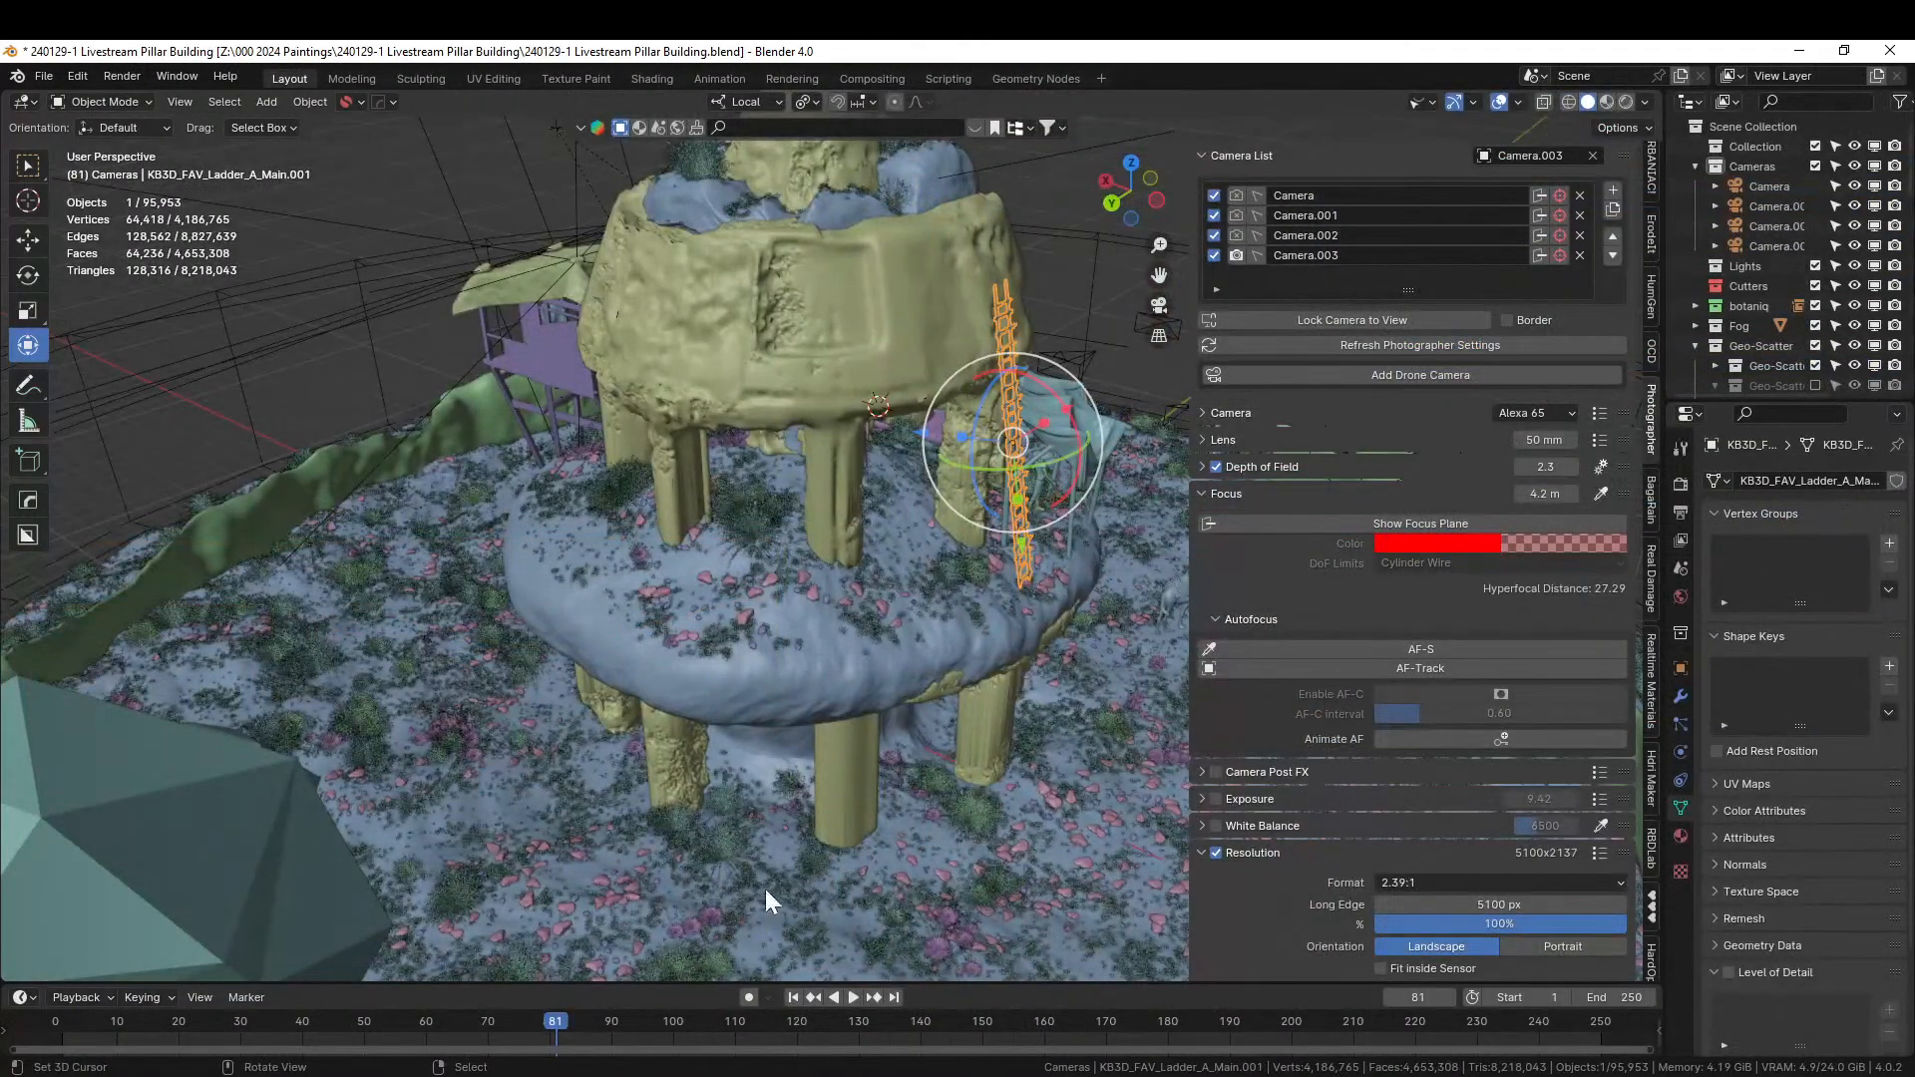
# Recover the auto-saved scene 240131-1 Livestream Godfalls_24952_autosave.blend.
pyautogui.click(47, 77)
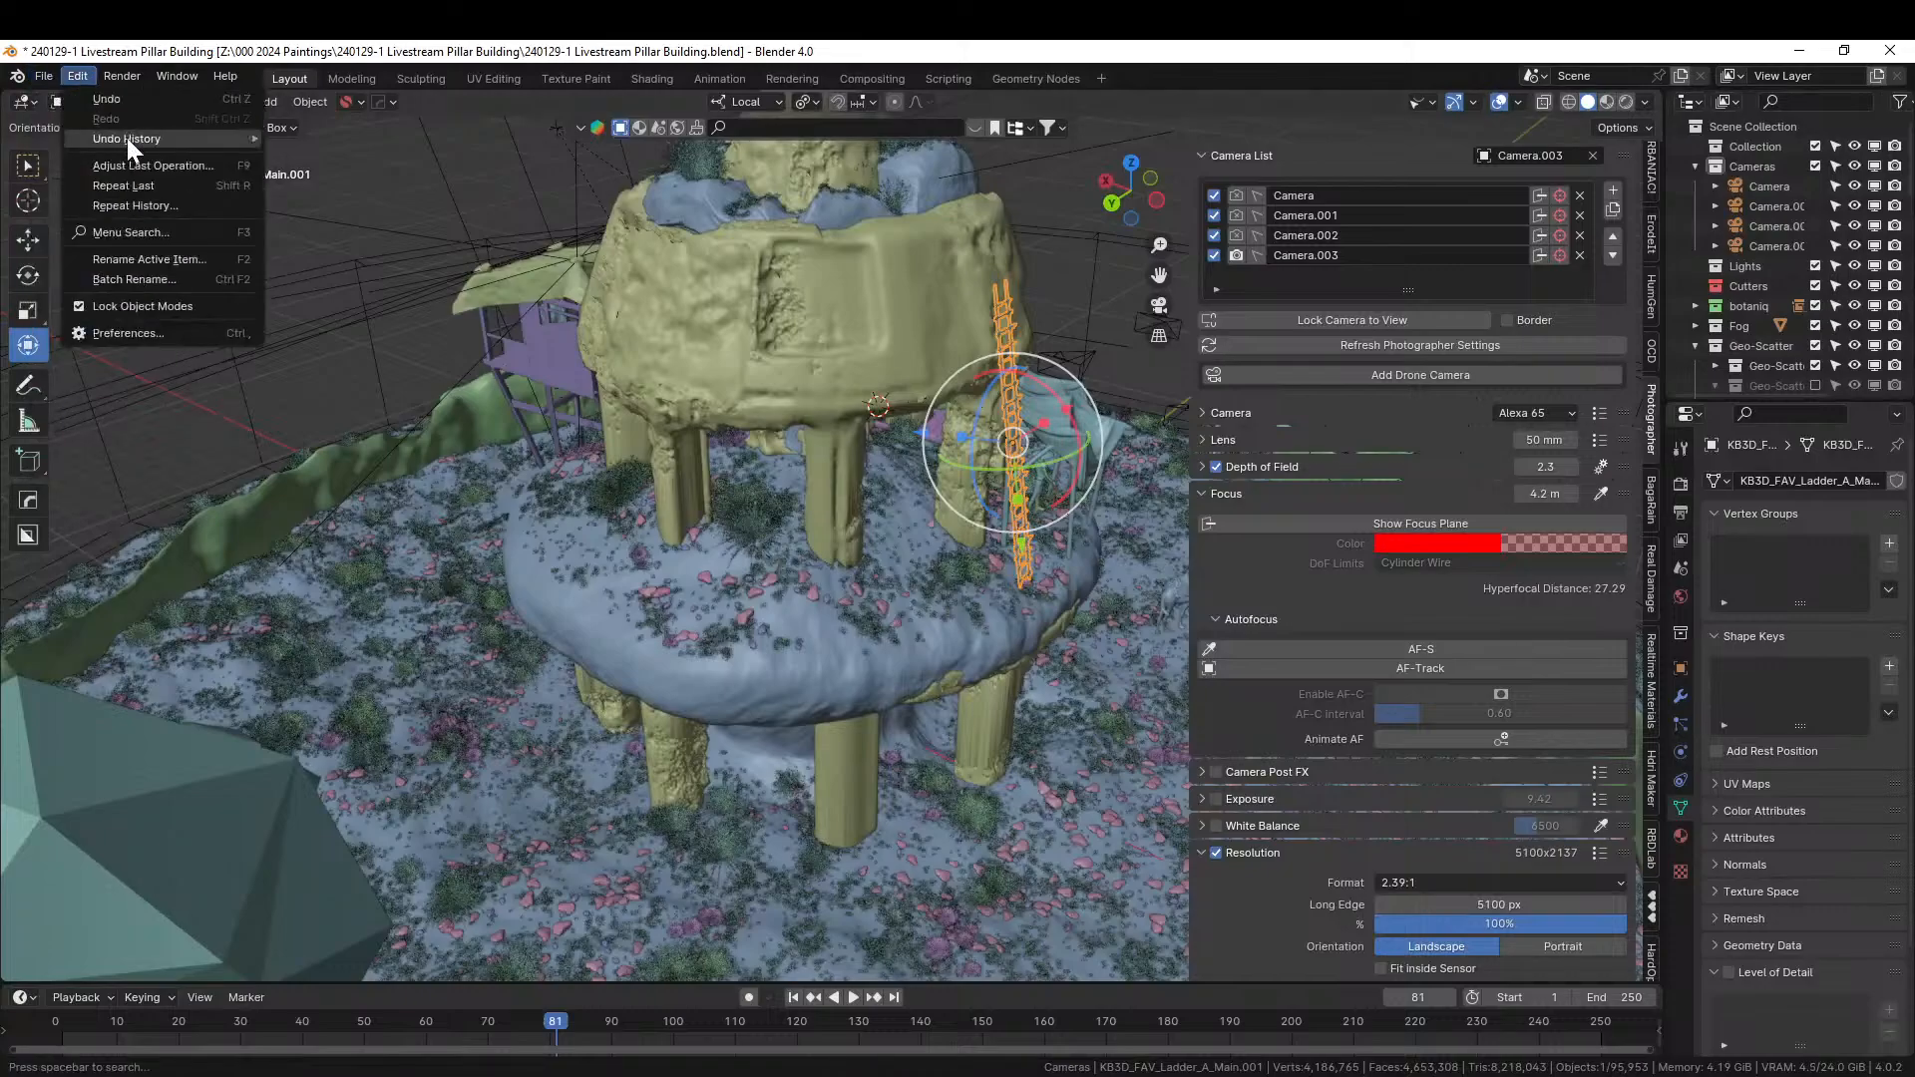
pyautogui.click(48, 72)
pyautogui.click(45, 70)
pyautogui.moveTo(119, 180)
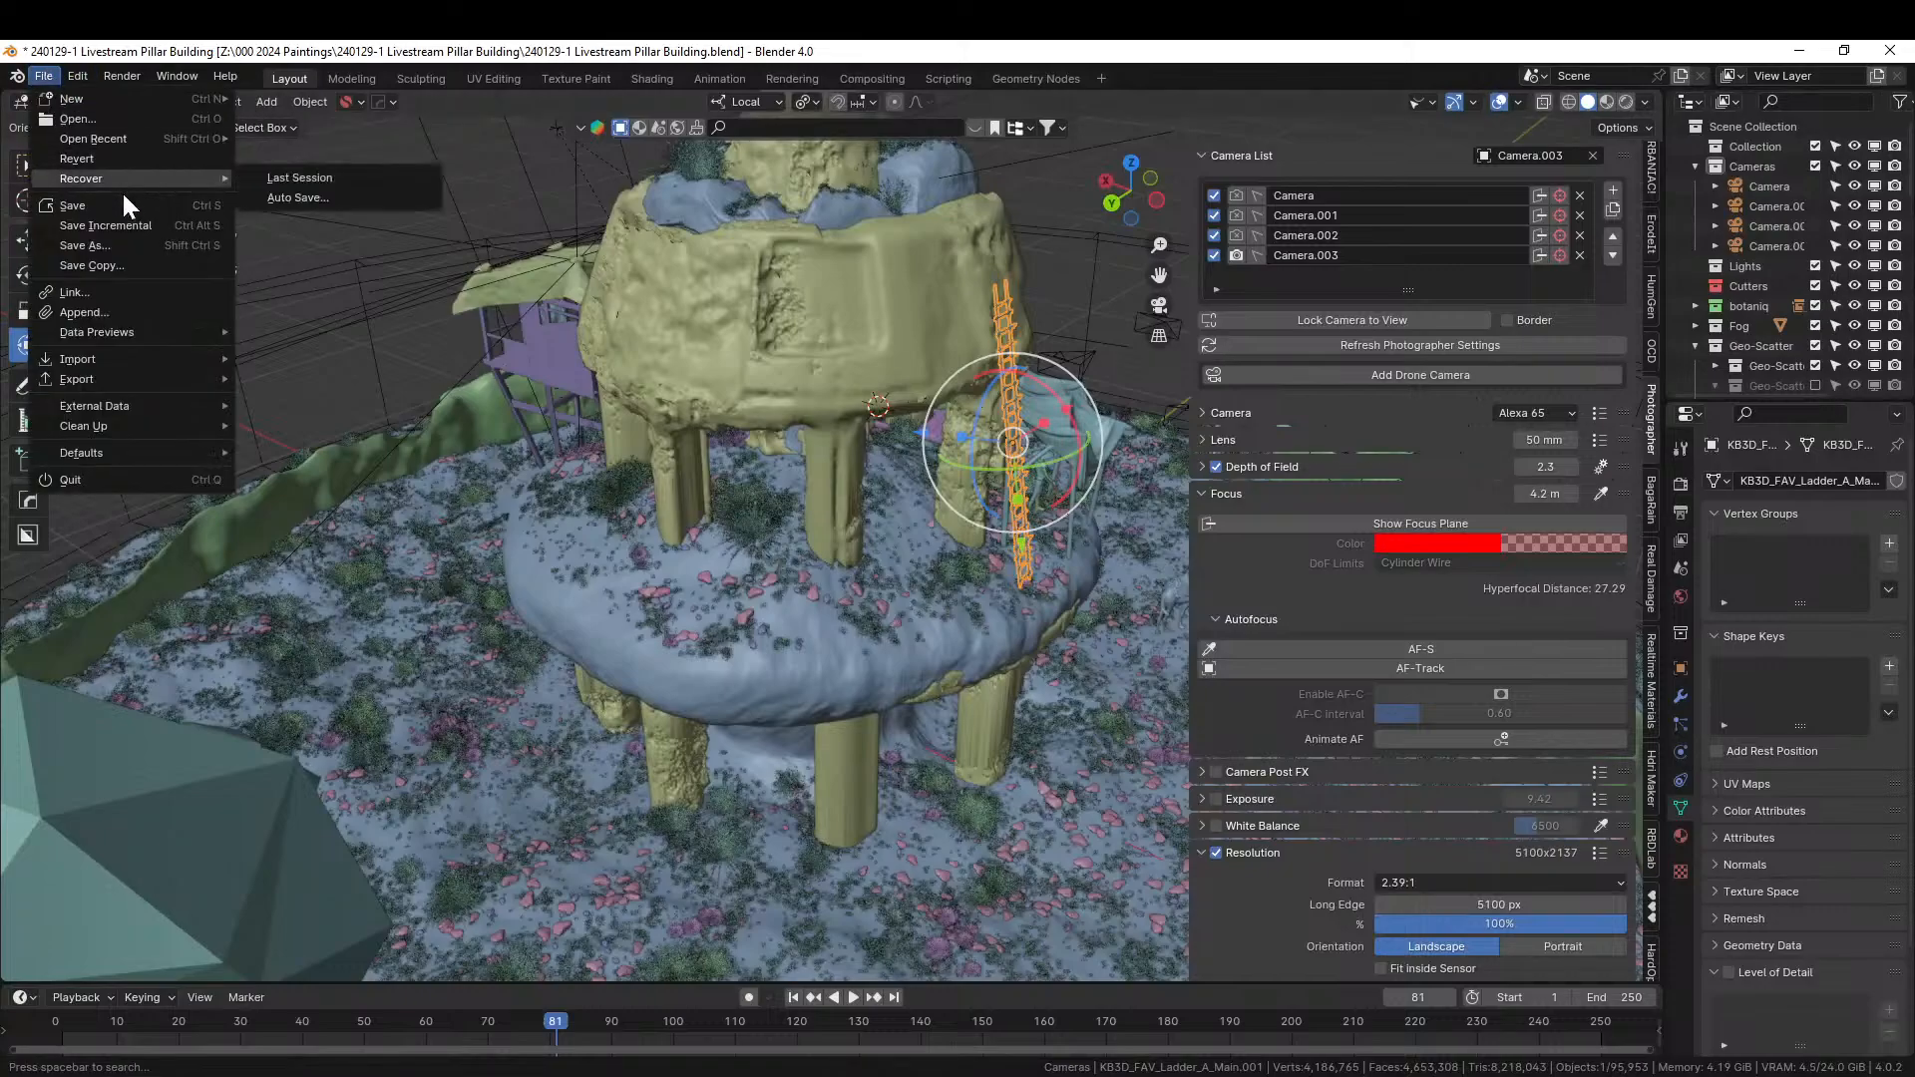
pyautogui.click(309, 193)
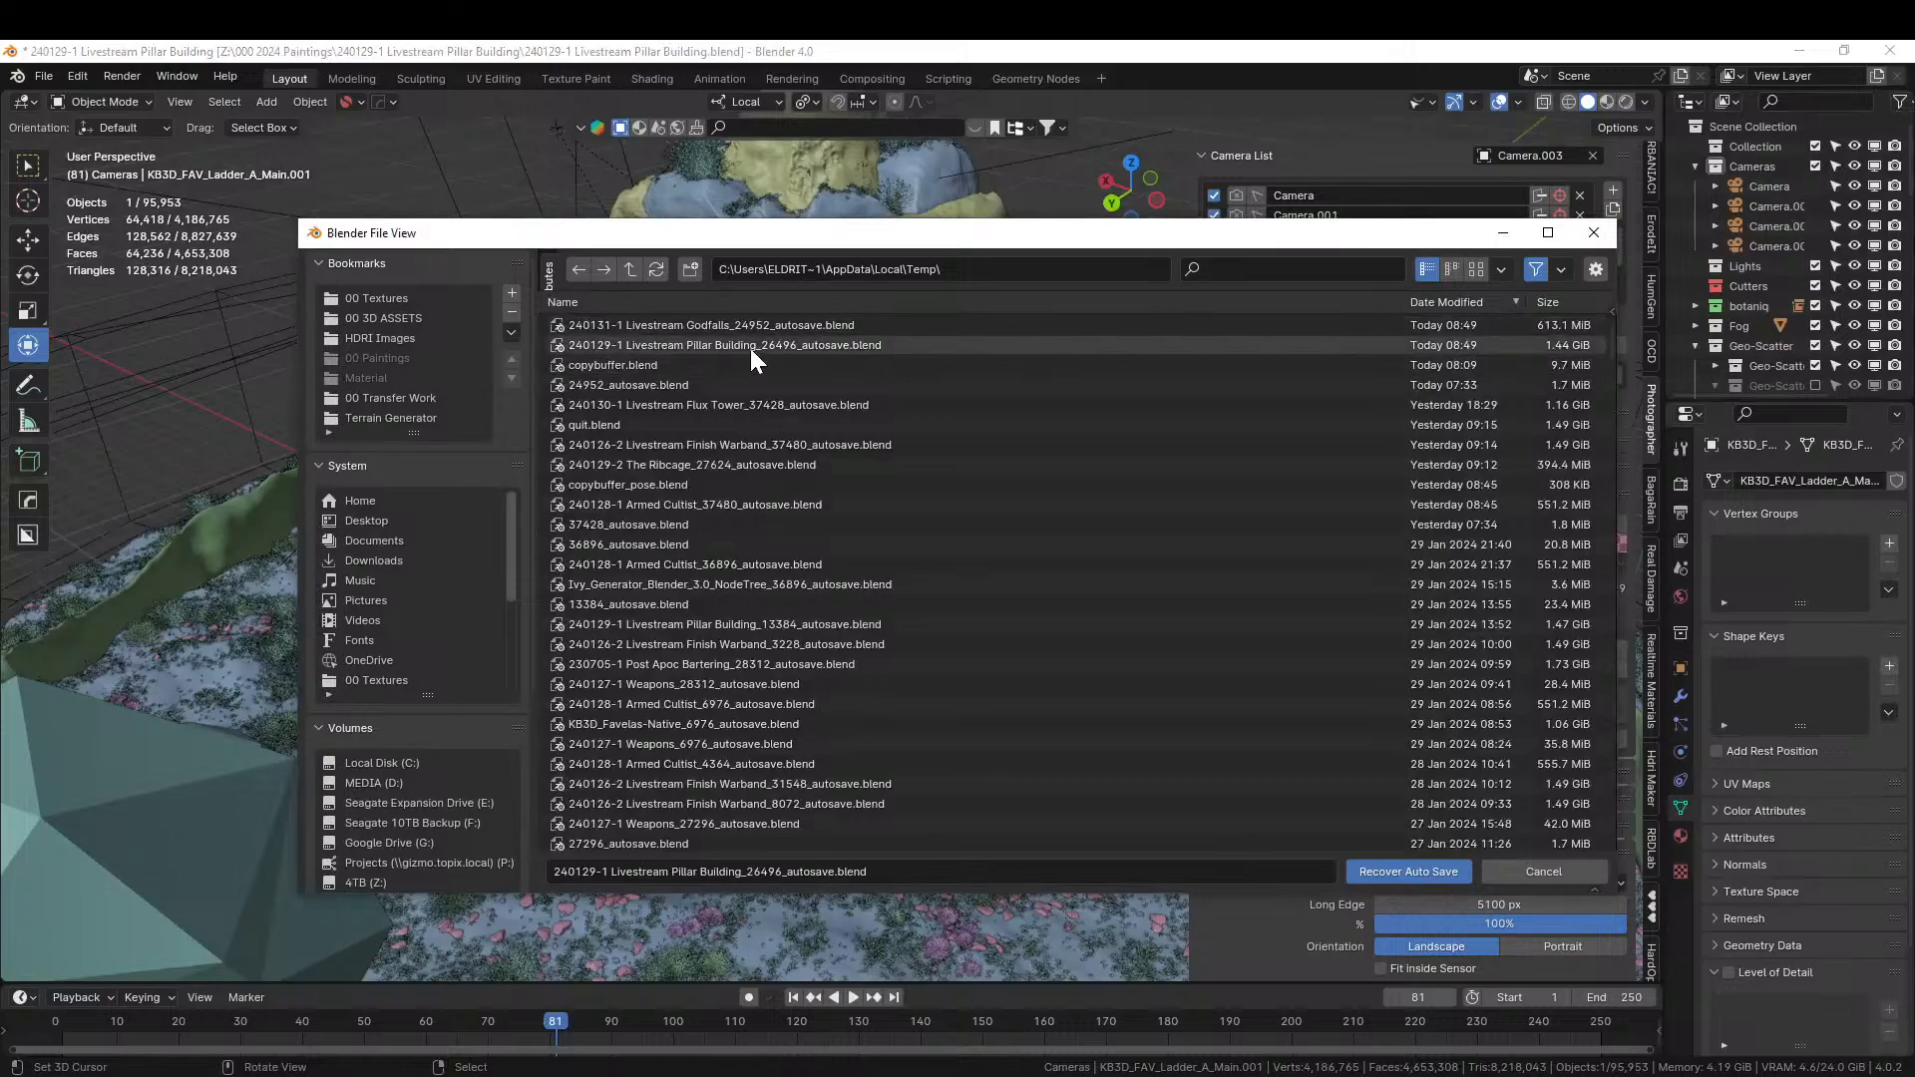
pyautogui.click(810, 329)
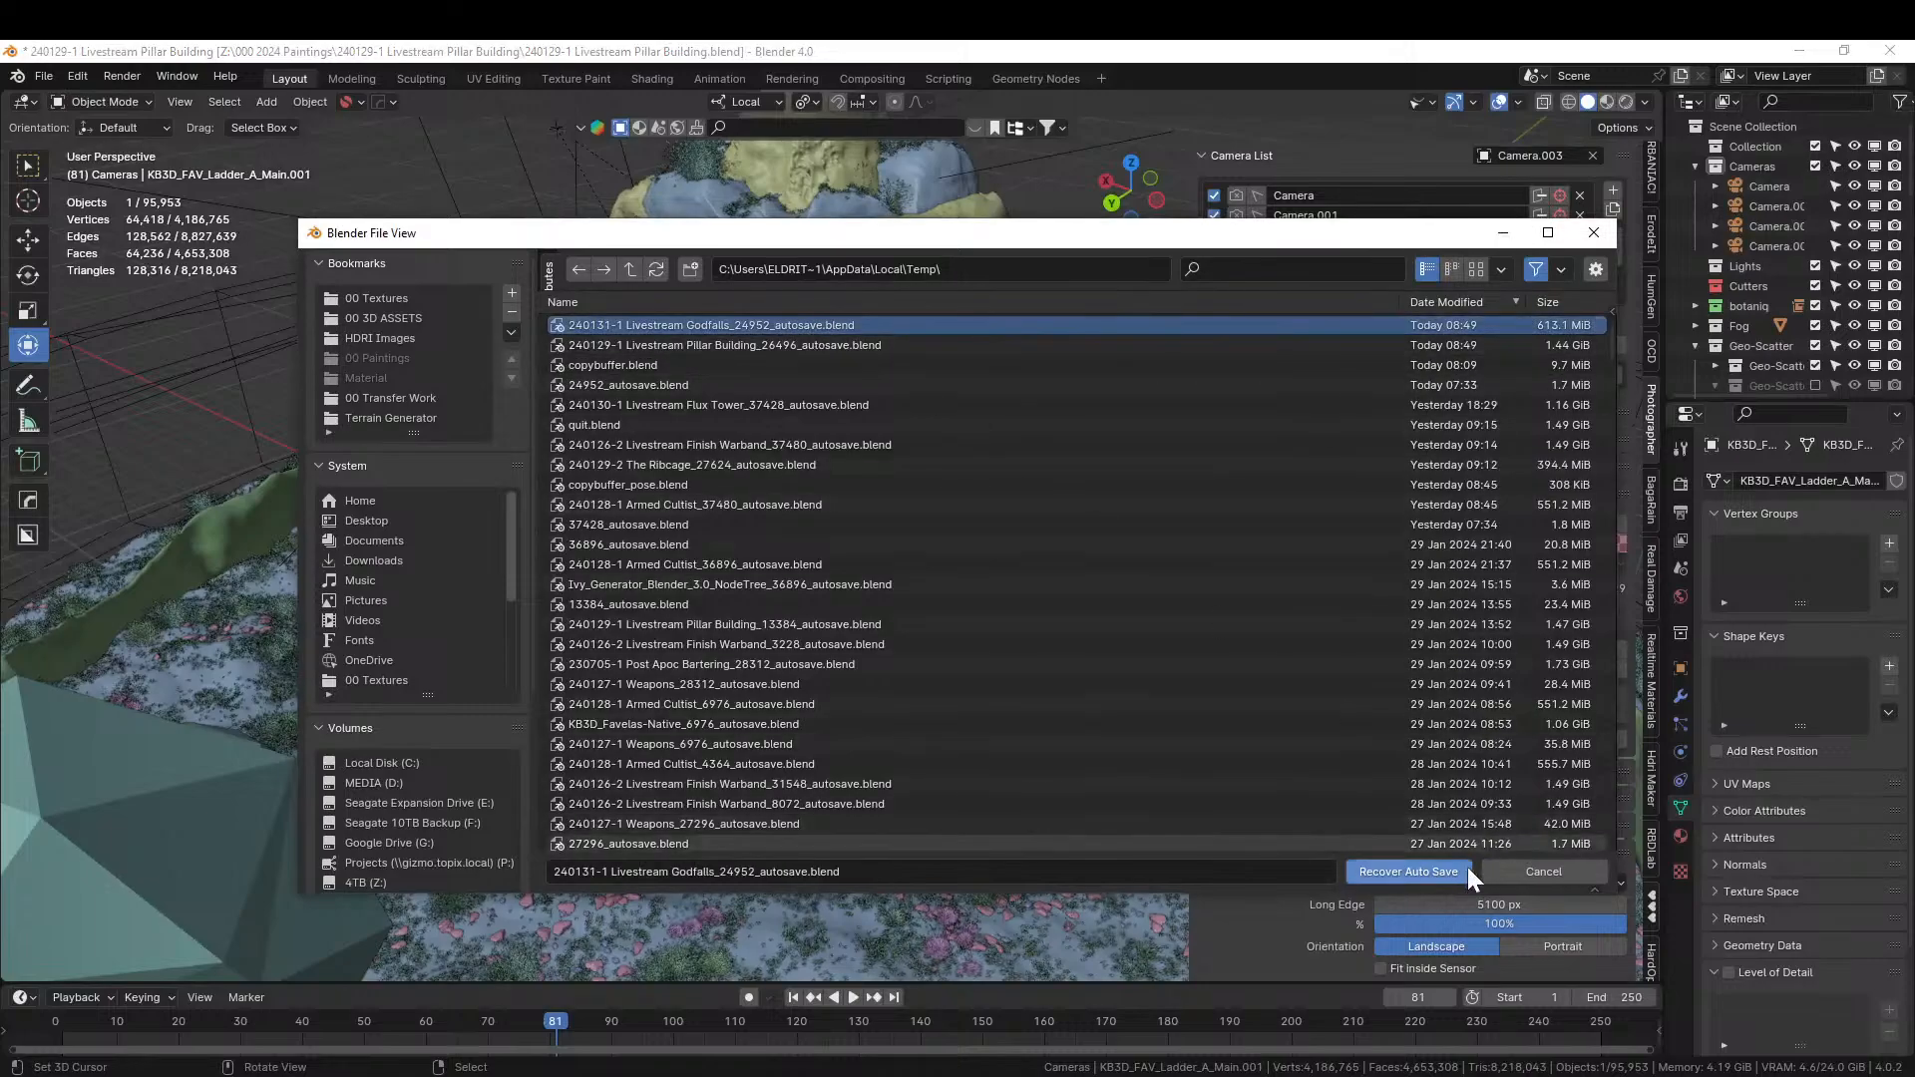
pyautogui.click(1408, 872)
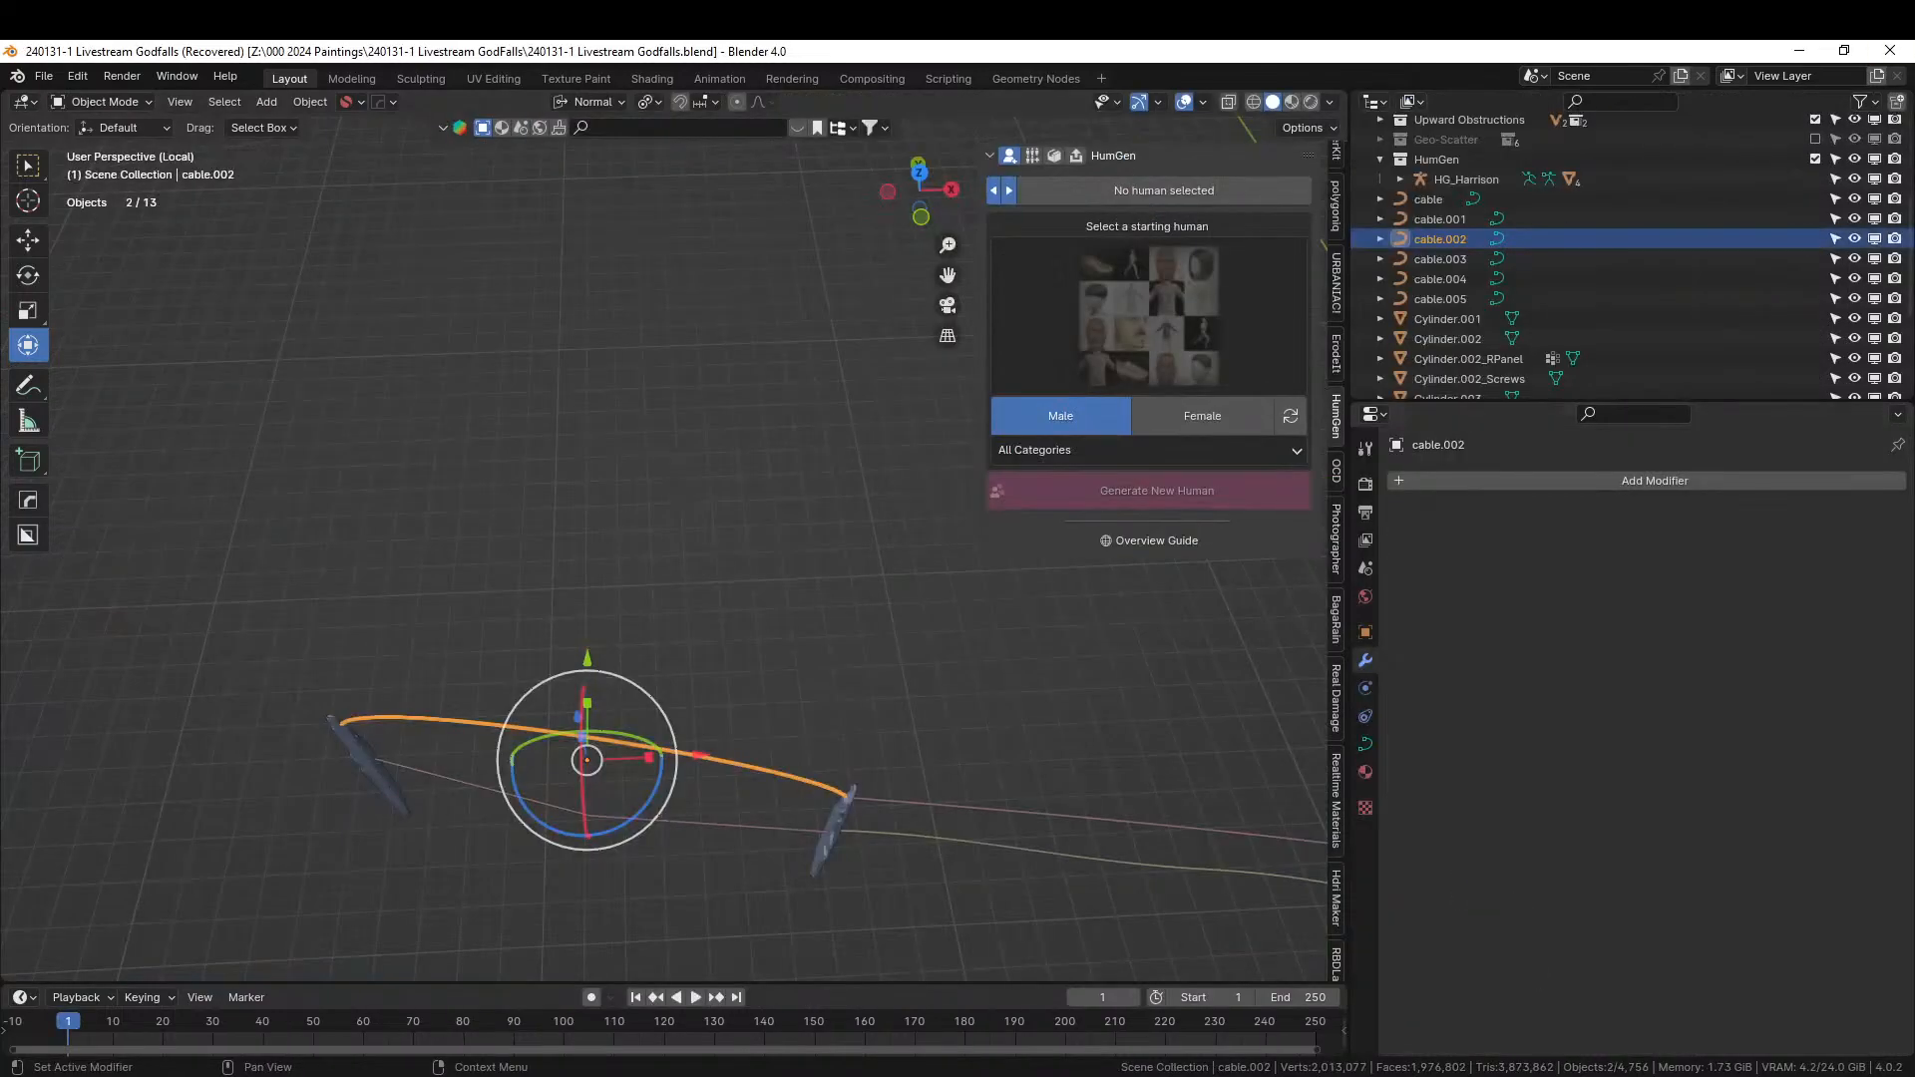
# Flatten the curved handles of cable.002 in the recovered scene by scaling all its points along the normal Z axis.
pyautogui.moveTo(1241, 858); pyautogui.dragTo(825, 905, button='middle')
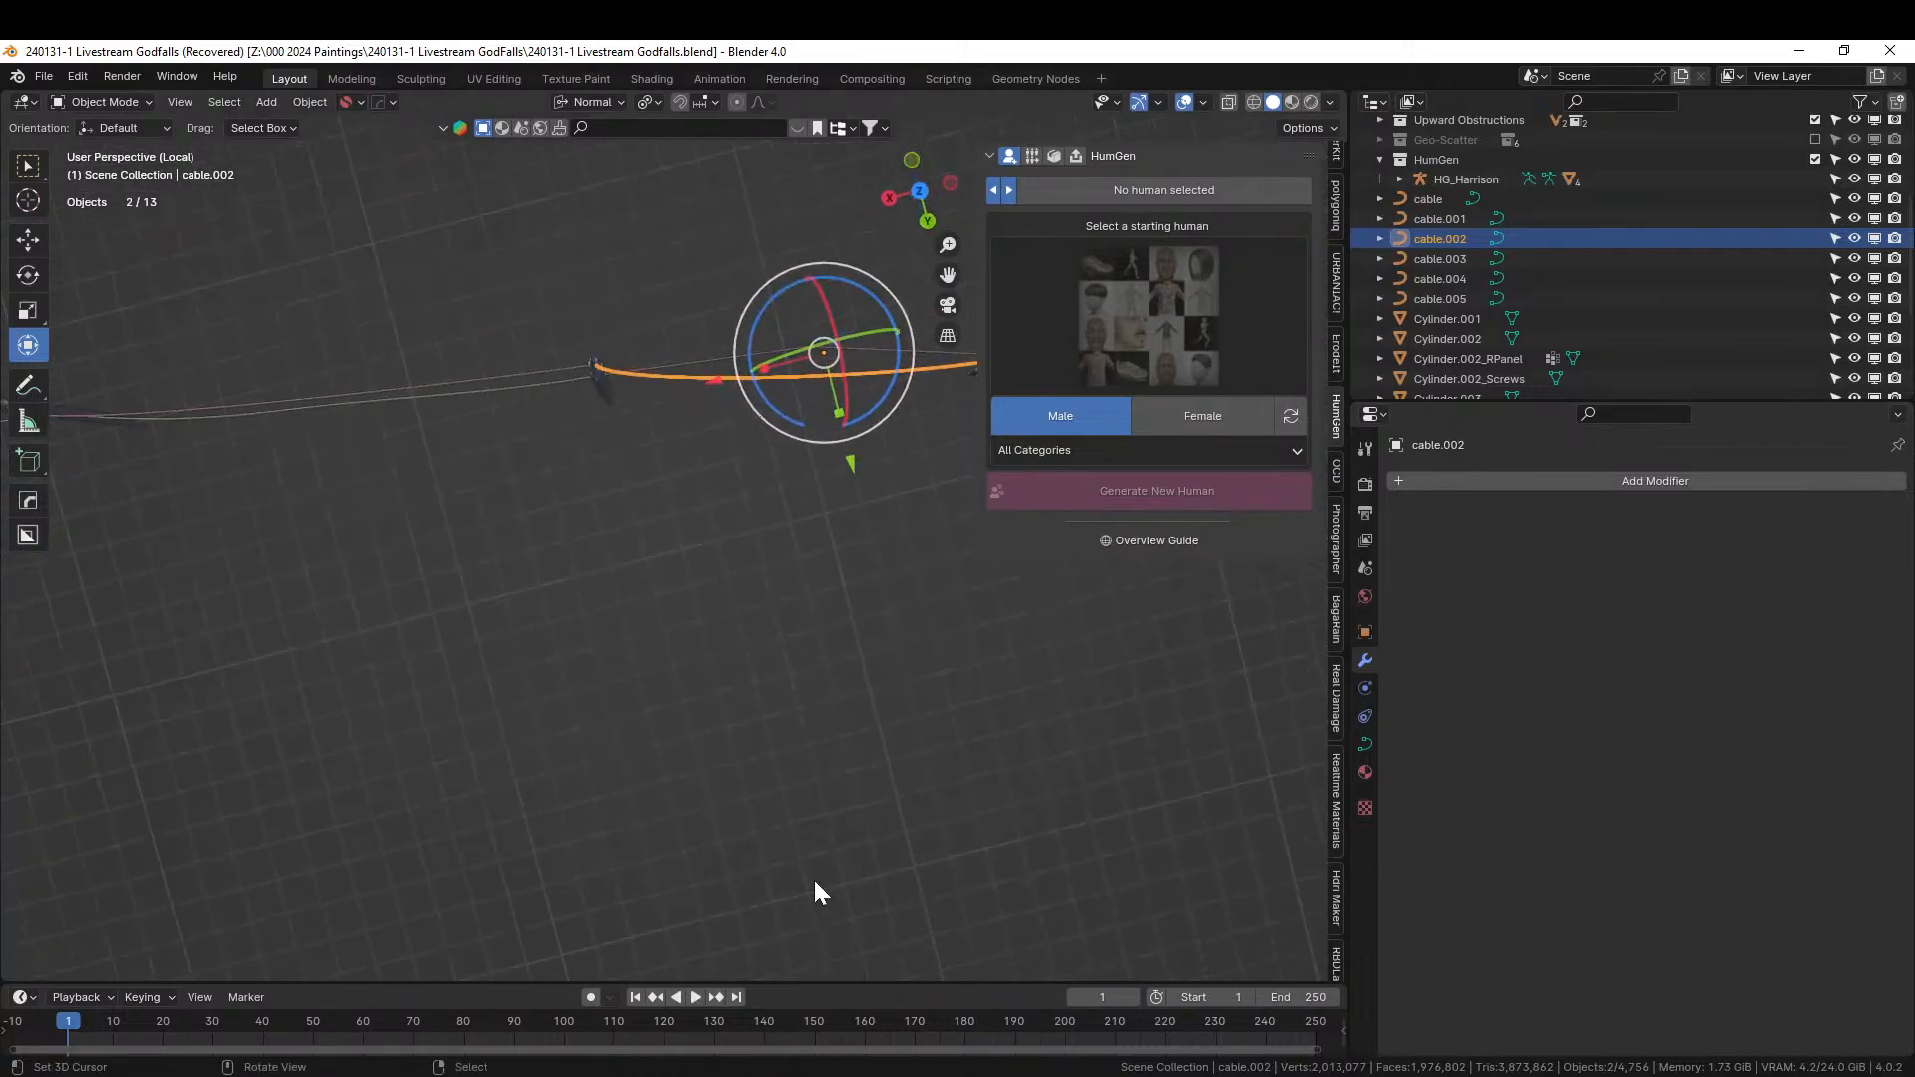
pyautogui.press('KP_7')
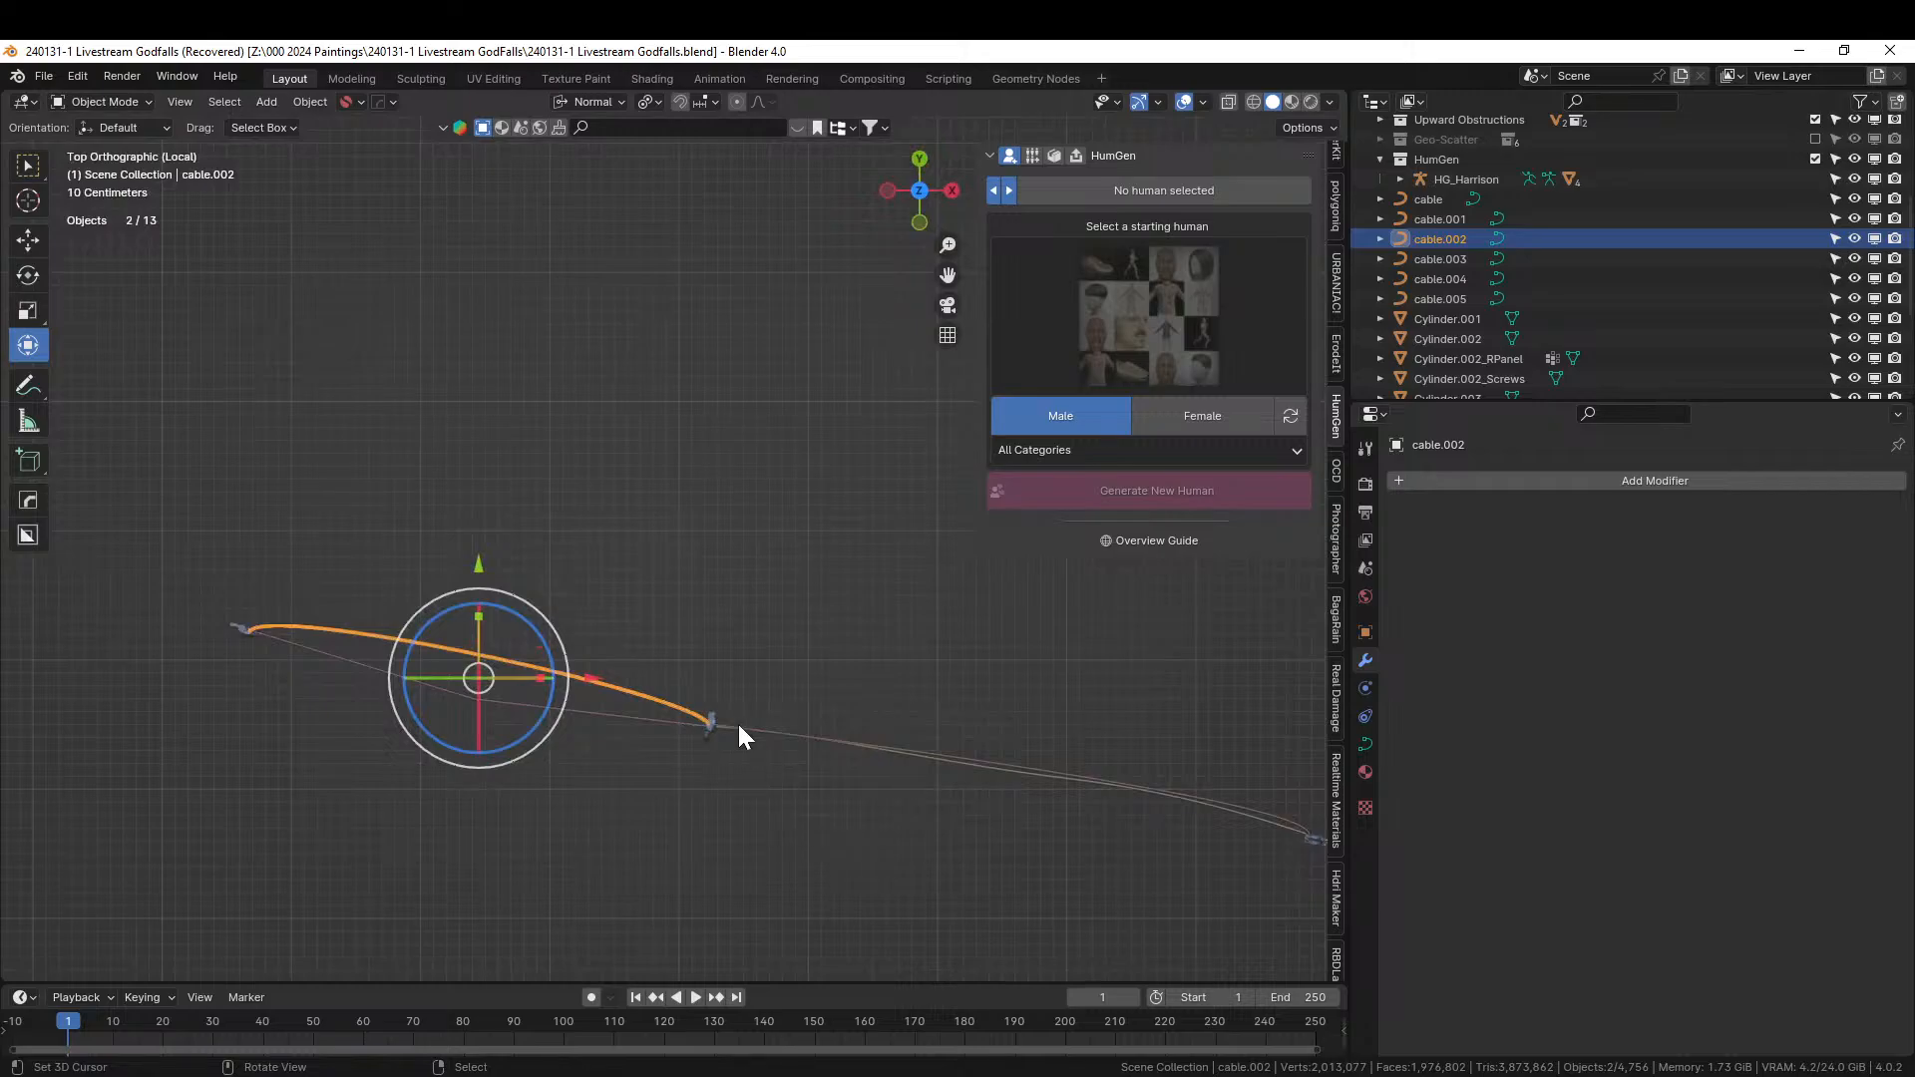
pyautogui.press('Tab')
pyautogui.press('s')
pyautogui.press('z')
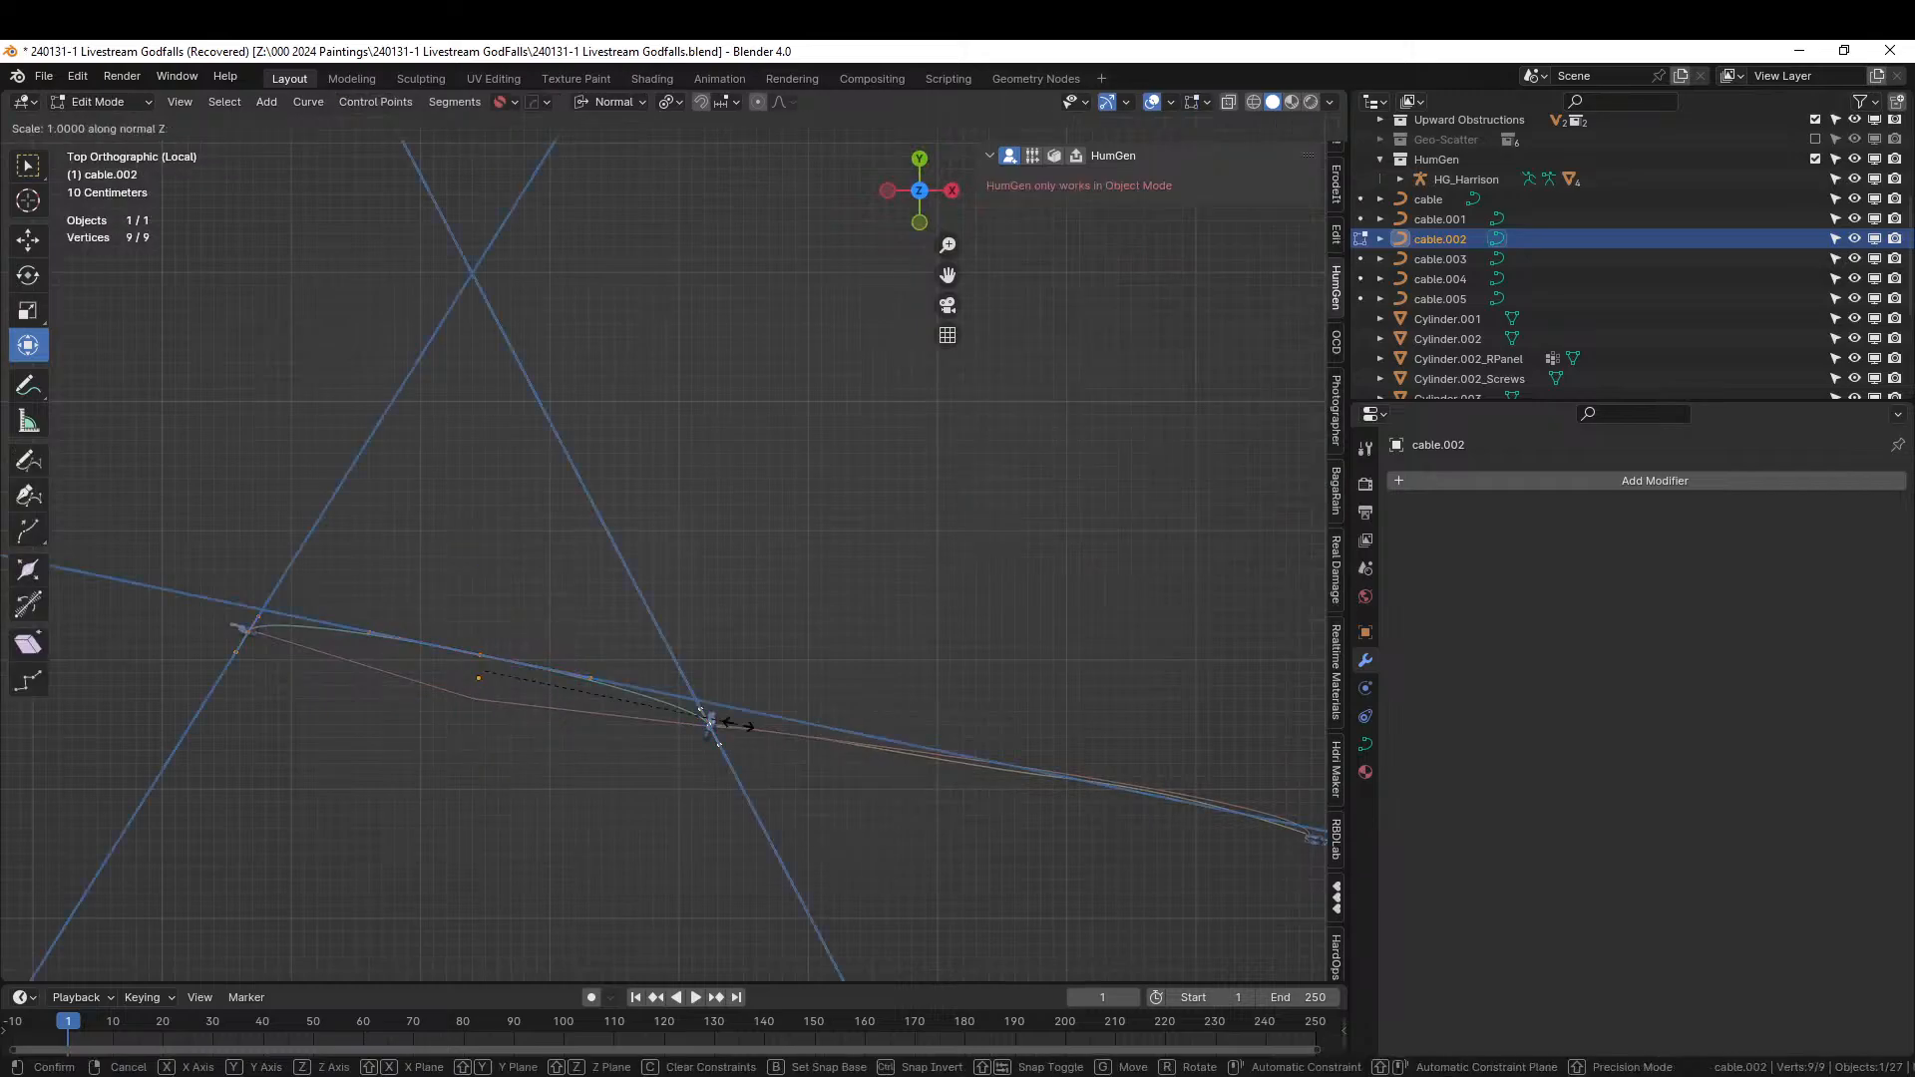
pyautogui.click(718, 721)
# Move cable.002's middle control point about -0.139 m in X and -0.201 m in Y to straighten it, and finish editing.
pyautogui.click(612, 586)
pyautogui.moveTo(444, 586); pyautogui.dragTo(529, 678)
pyautogui.press('g')
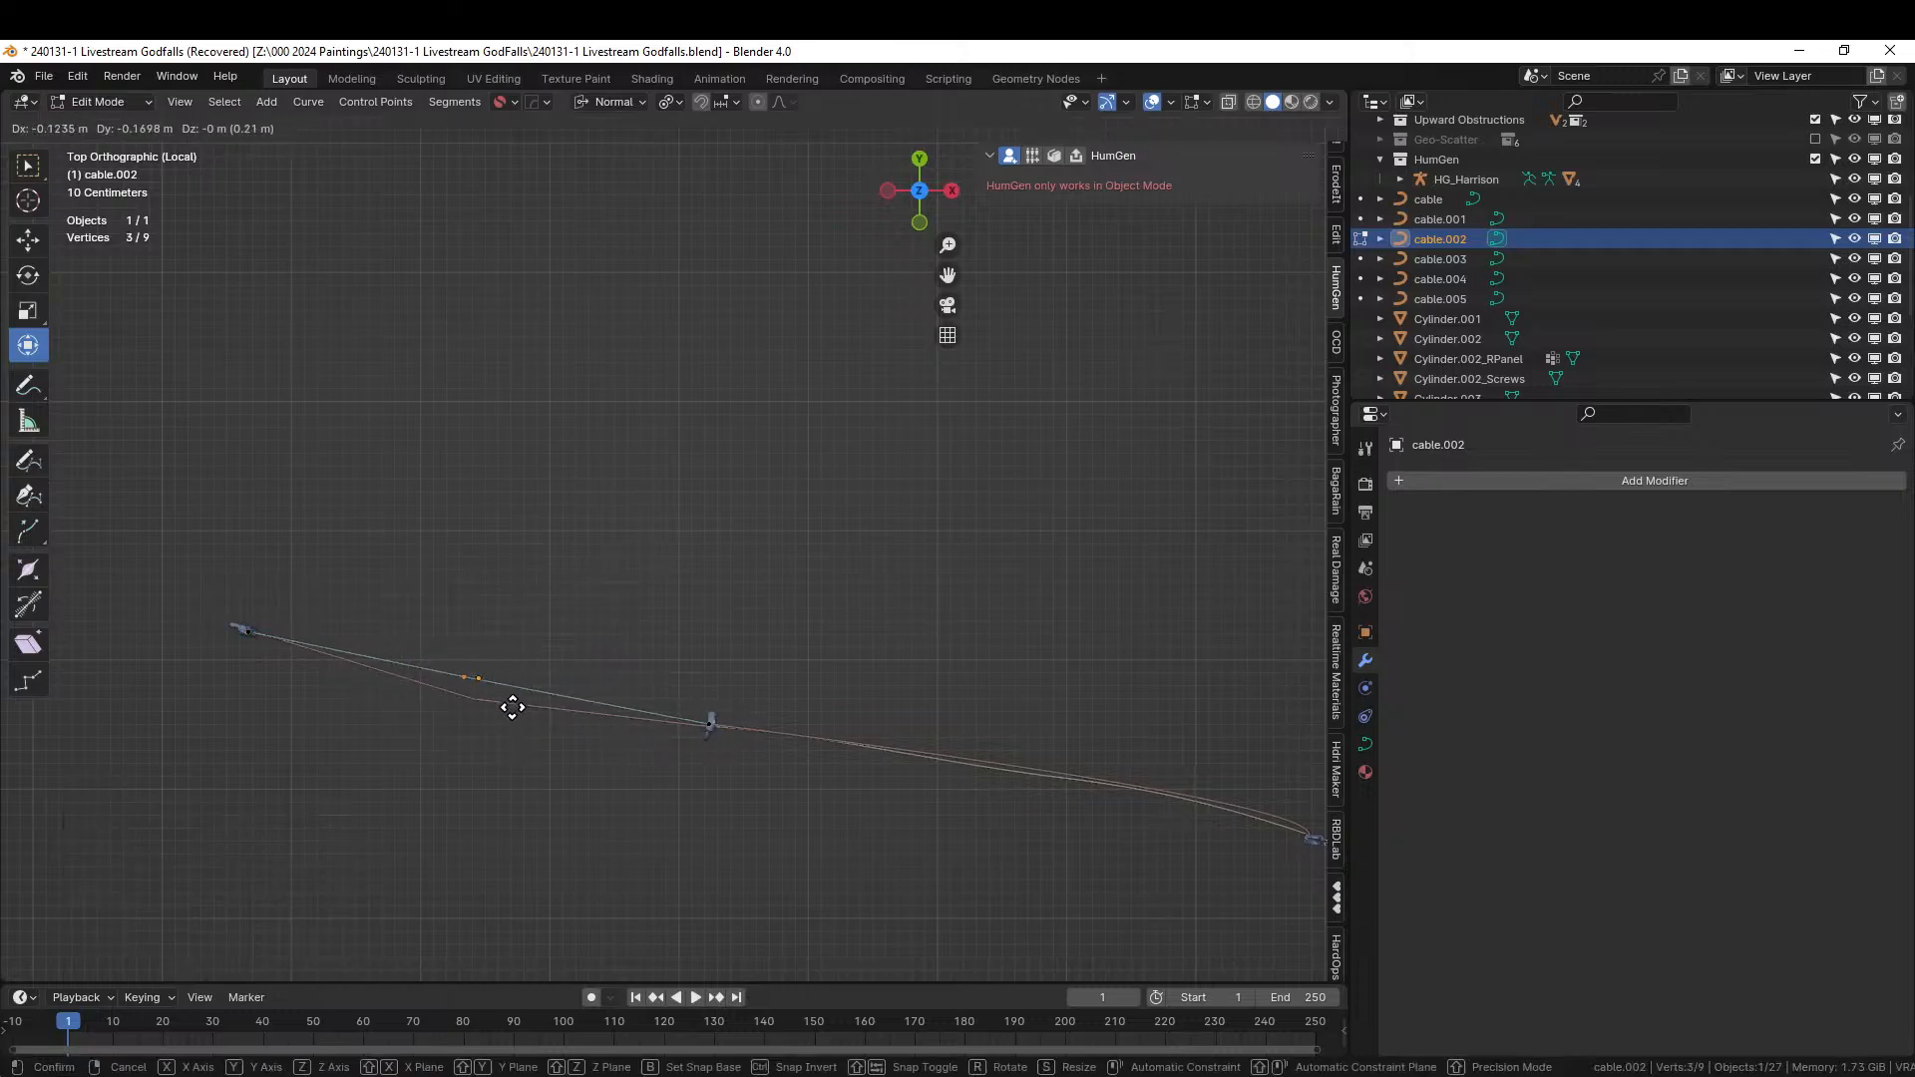
pyautogui.click(509, 709)
pyautogui.keyDown('shift'); pyautogui.moveTo(781, 783); pyautogui.dragTo(1131, 706, button='middle'); pyautogui.keyUp('shift')
pyautogui.moveTo(1001, 739); pyautogui.dragTo(5, 599, button='middle')
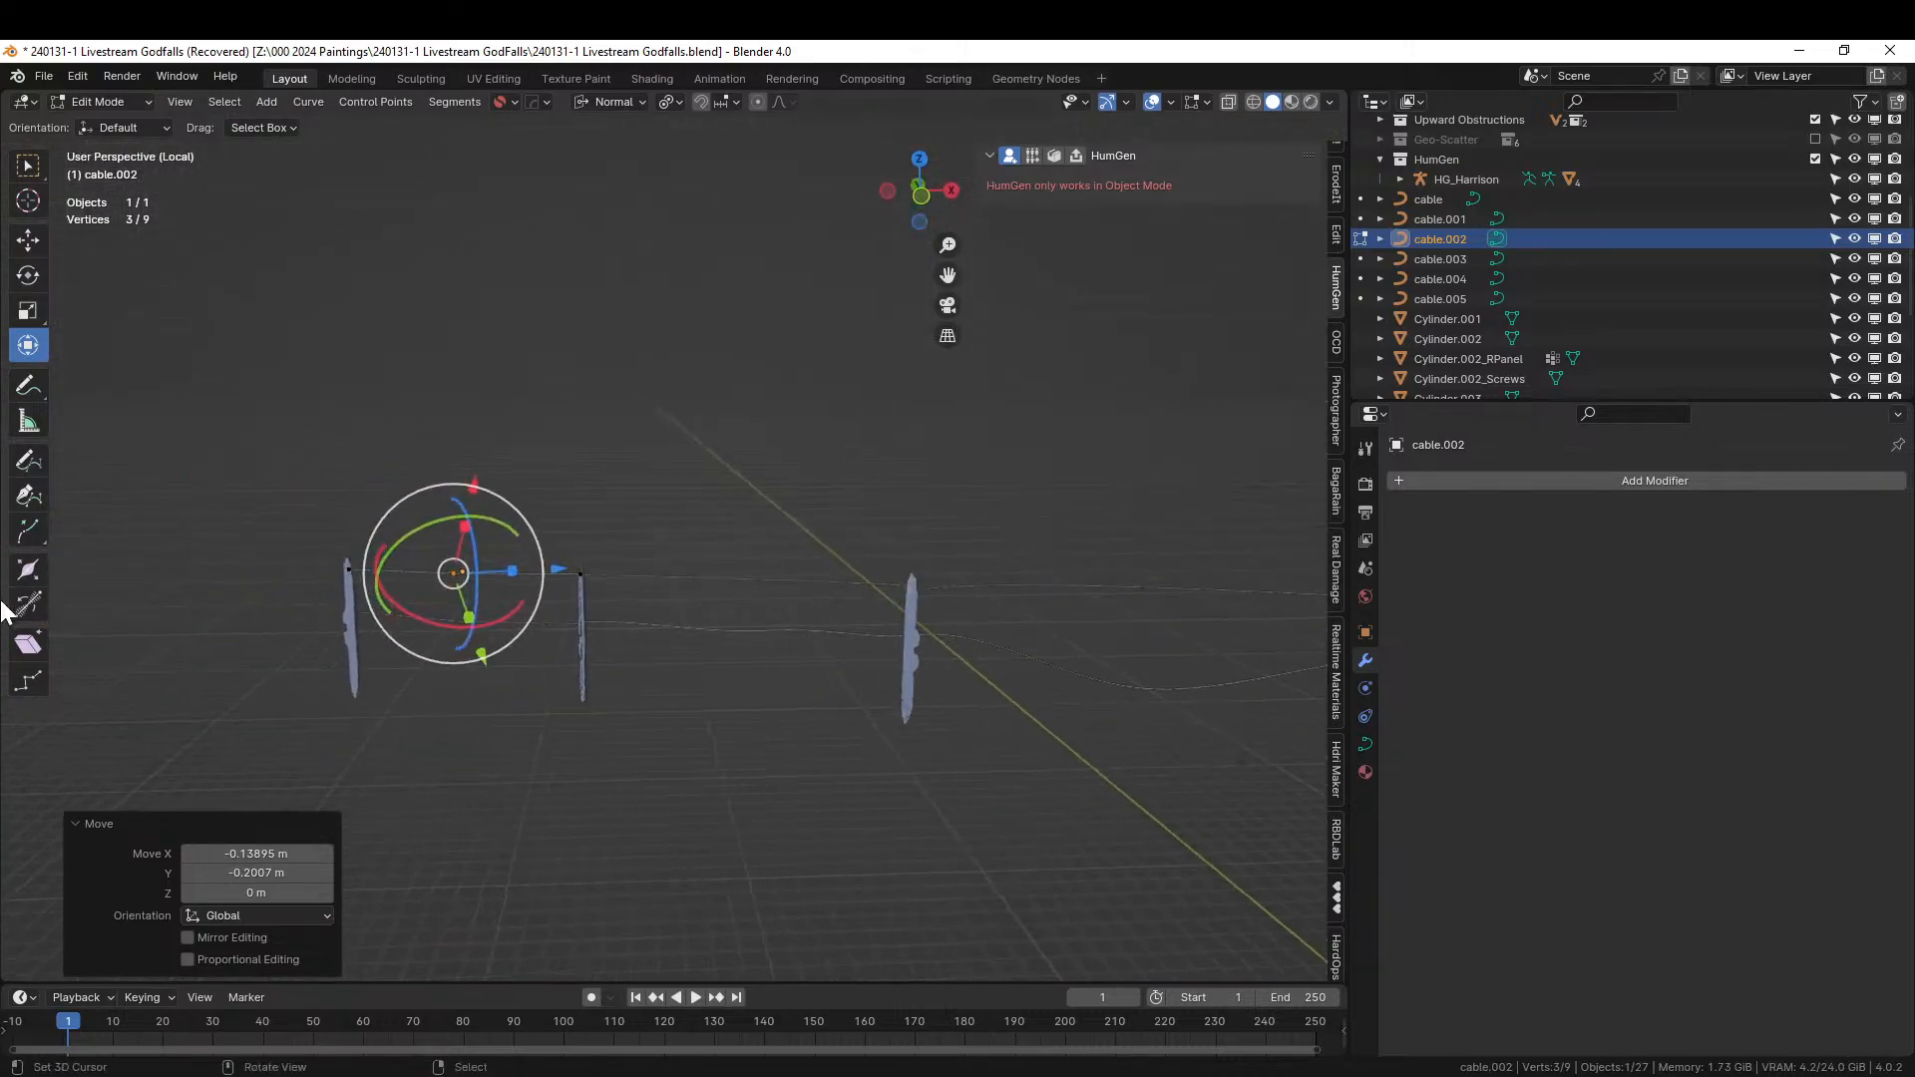
pyautogui.press('Tab')
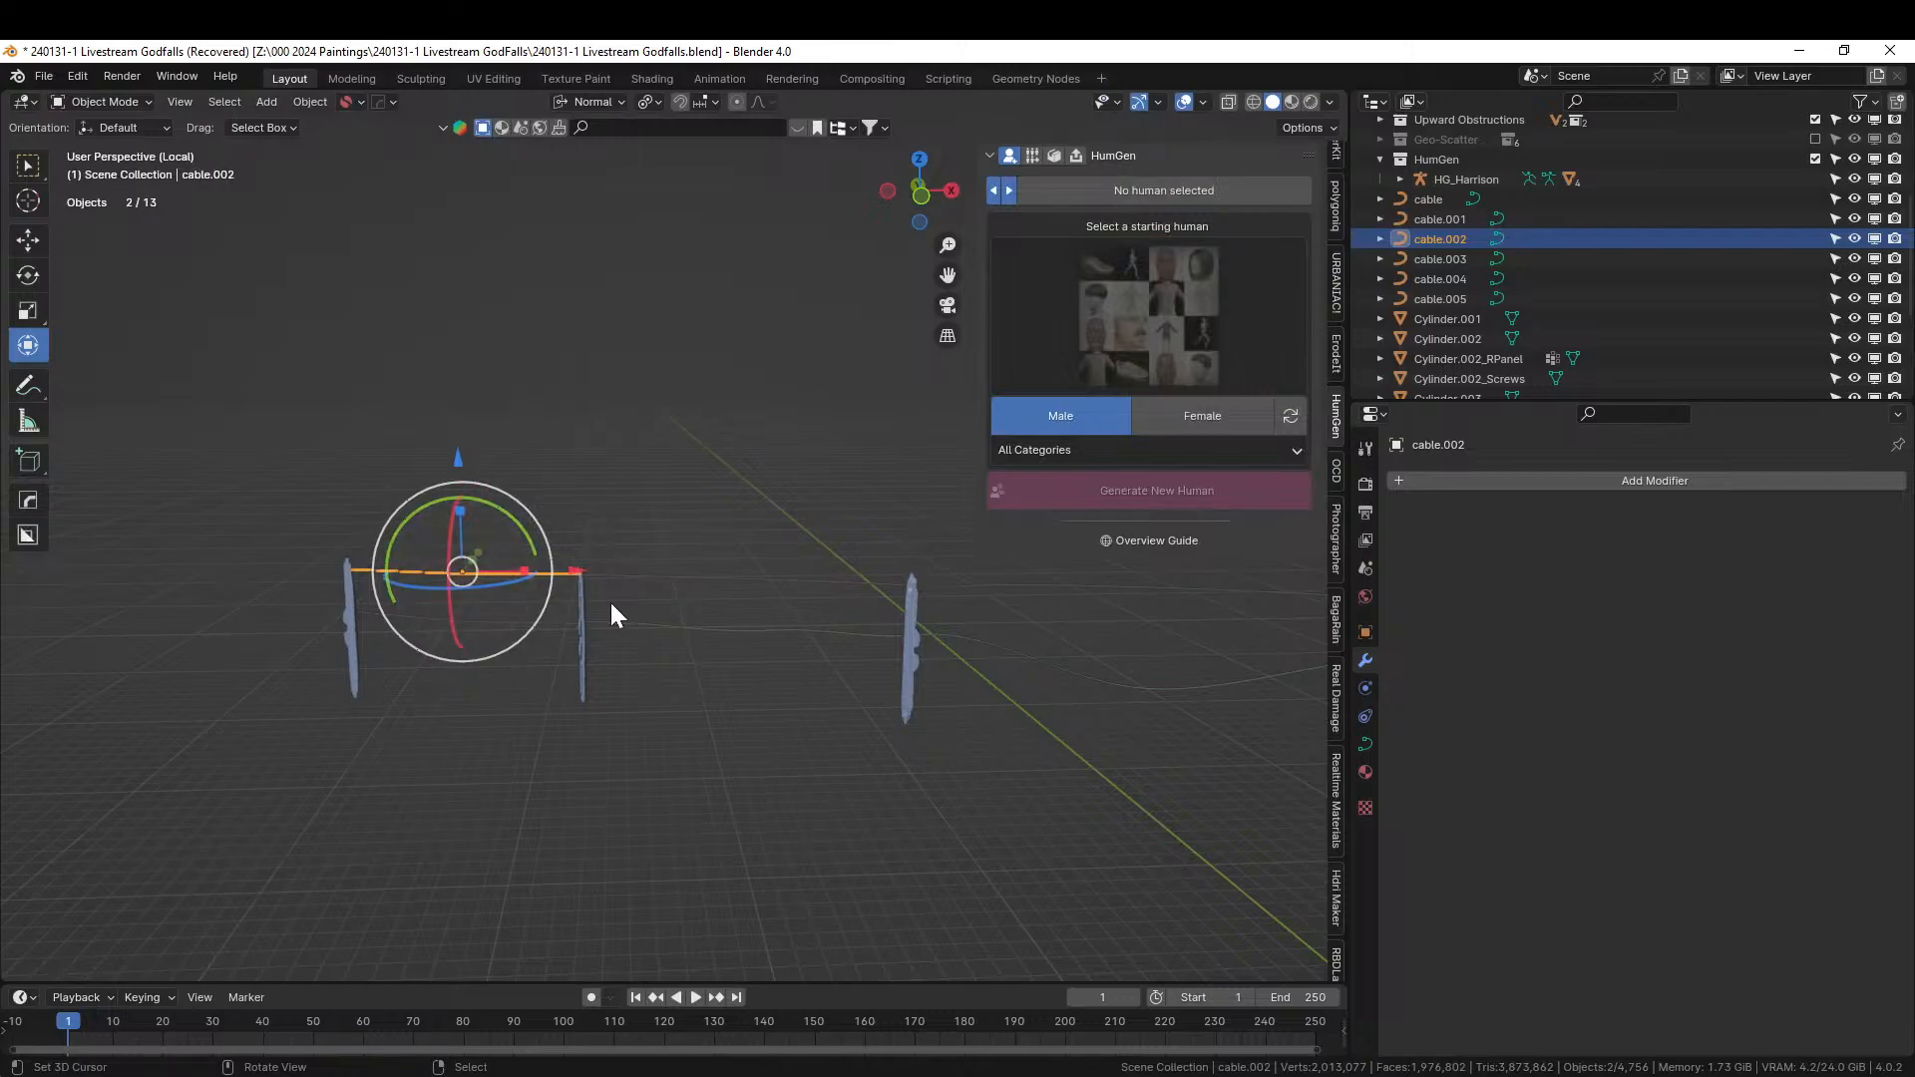
# Join all six cable curves into a single object, with cable.003 as the active one.
pyautogui.keyDown('shift'); pyautogui.click(662, 574); pyautogui.keyUp('shift')
pyautogui.keyDown('shift'); pyautogui.click(1125, 588); pyautogui.keyUp('shift')
pyautogui.keyDown('shift'); pyautogui.moveTo(1128, 589); pyautogui.dragTo(816, 614, button='middle'); pyautogui.keyUp('shift')
pyautogui.keyDown('shift'); pyautogui.click(987, 677); pyautogui.keyUp('shift')
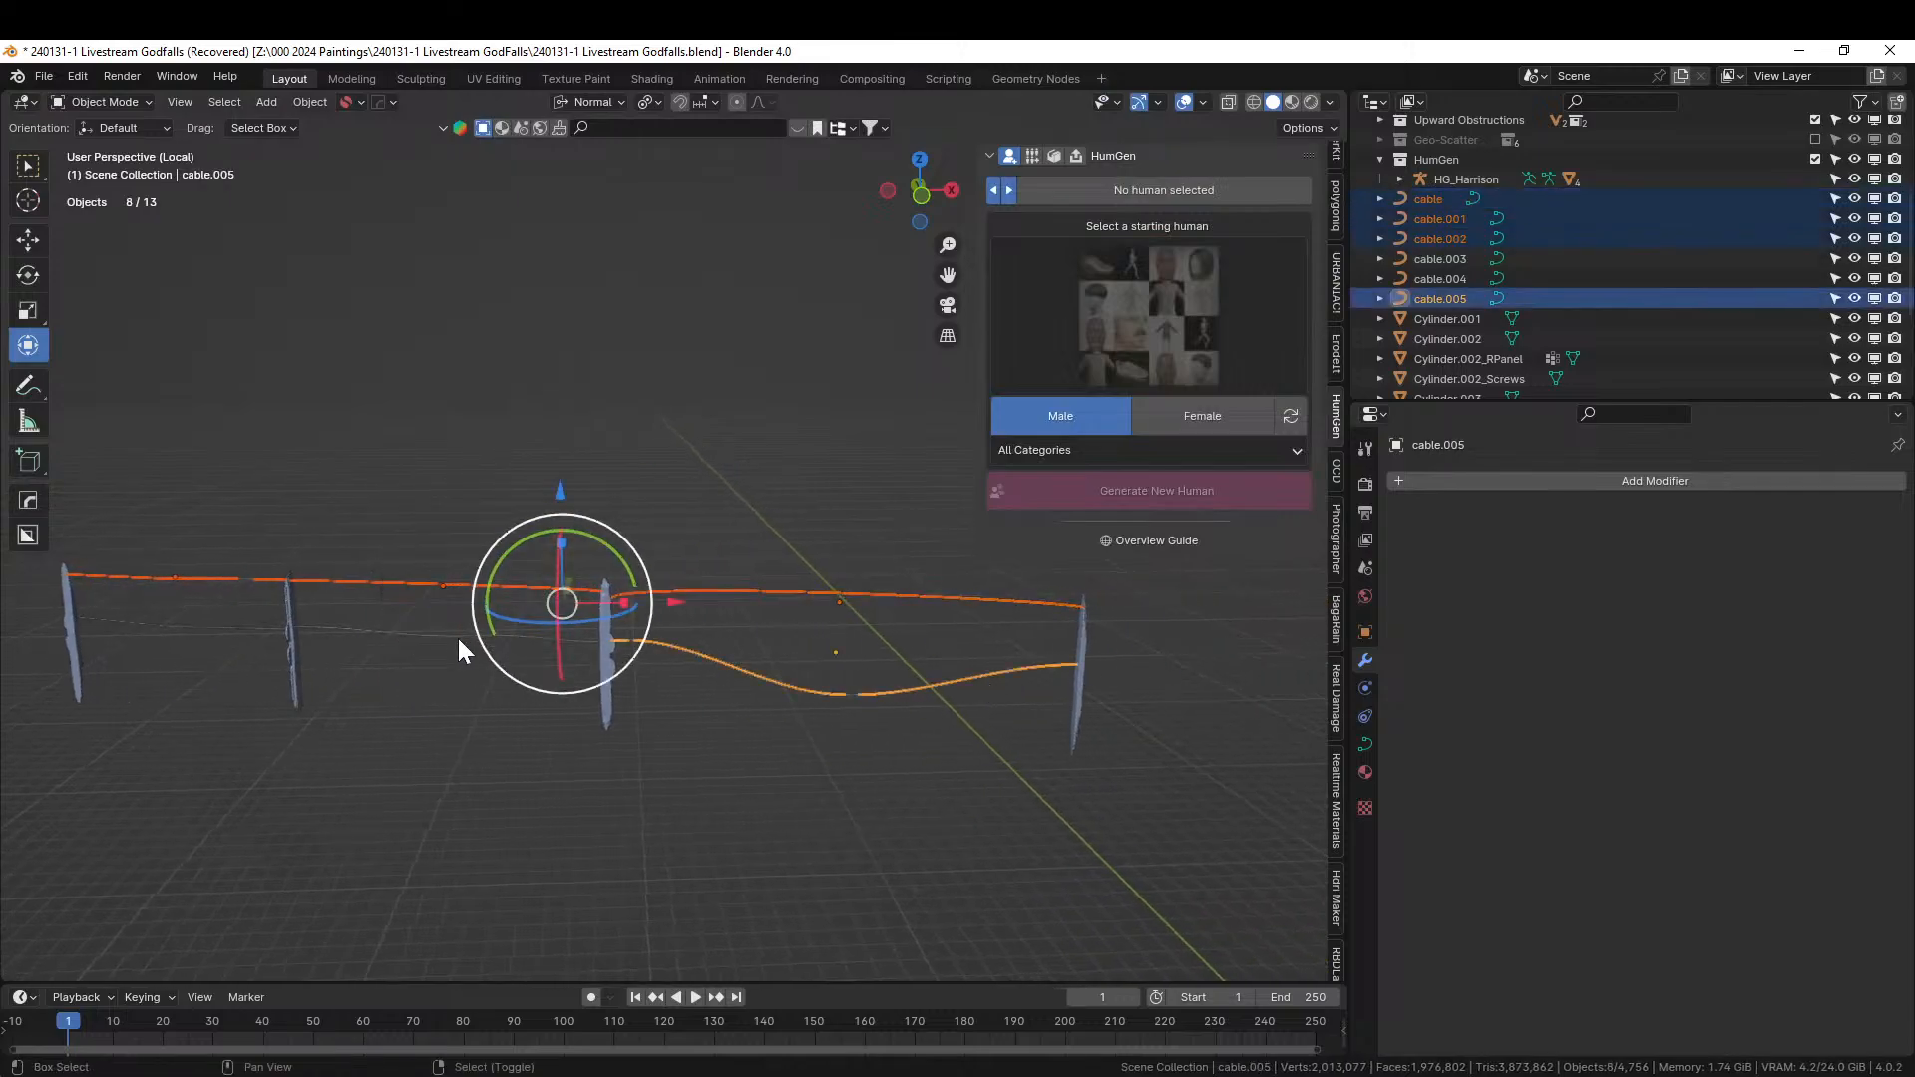
pyautogui.keyDown('shift'); pyautogui.click(371, 630); pyautogui.keyUp('shift')
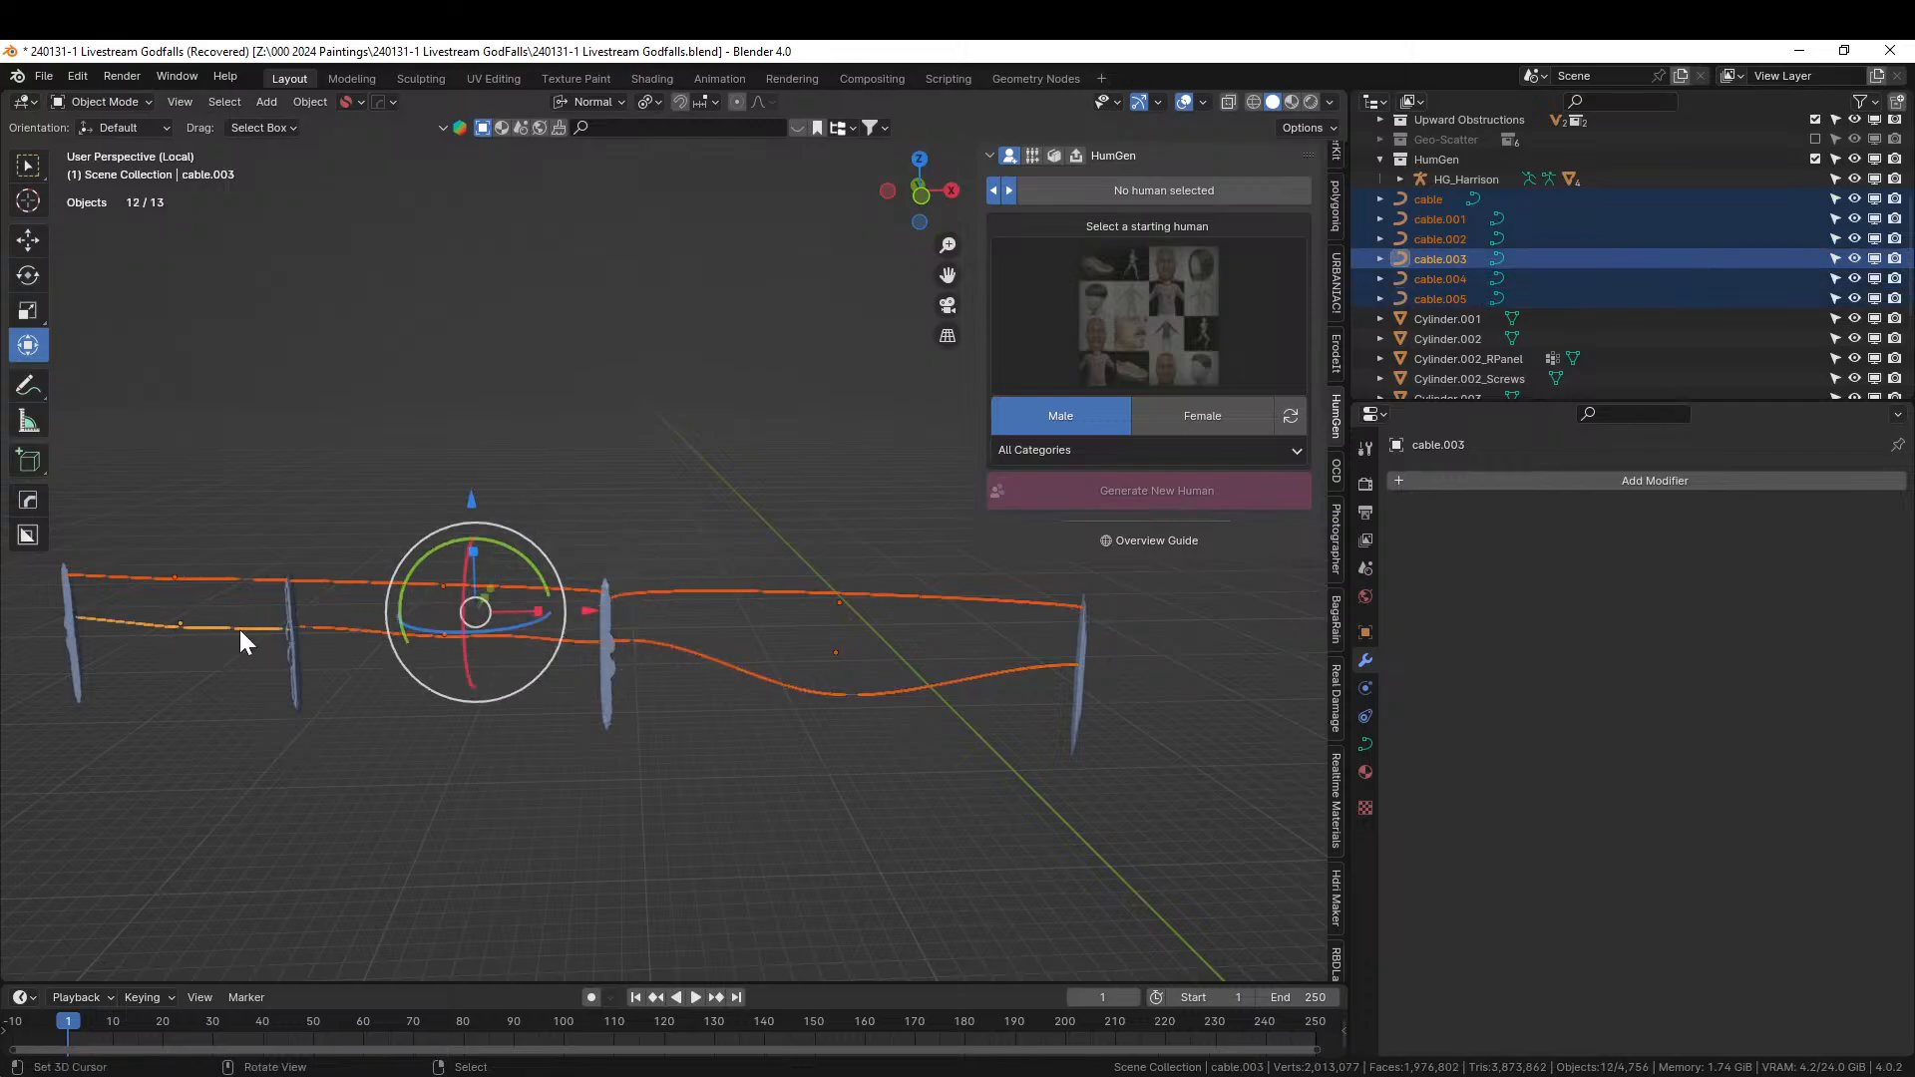
pyautogui.hotkey('ctrl', 'j')
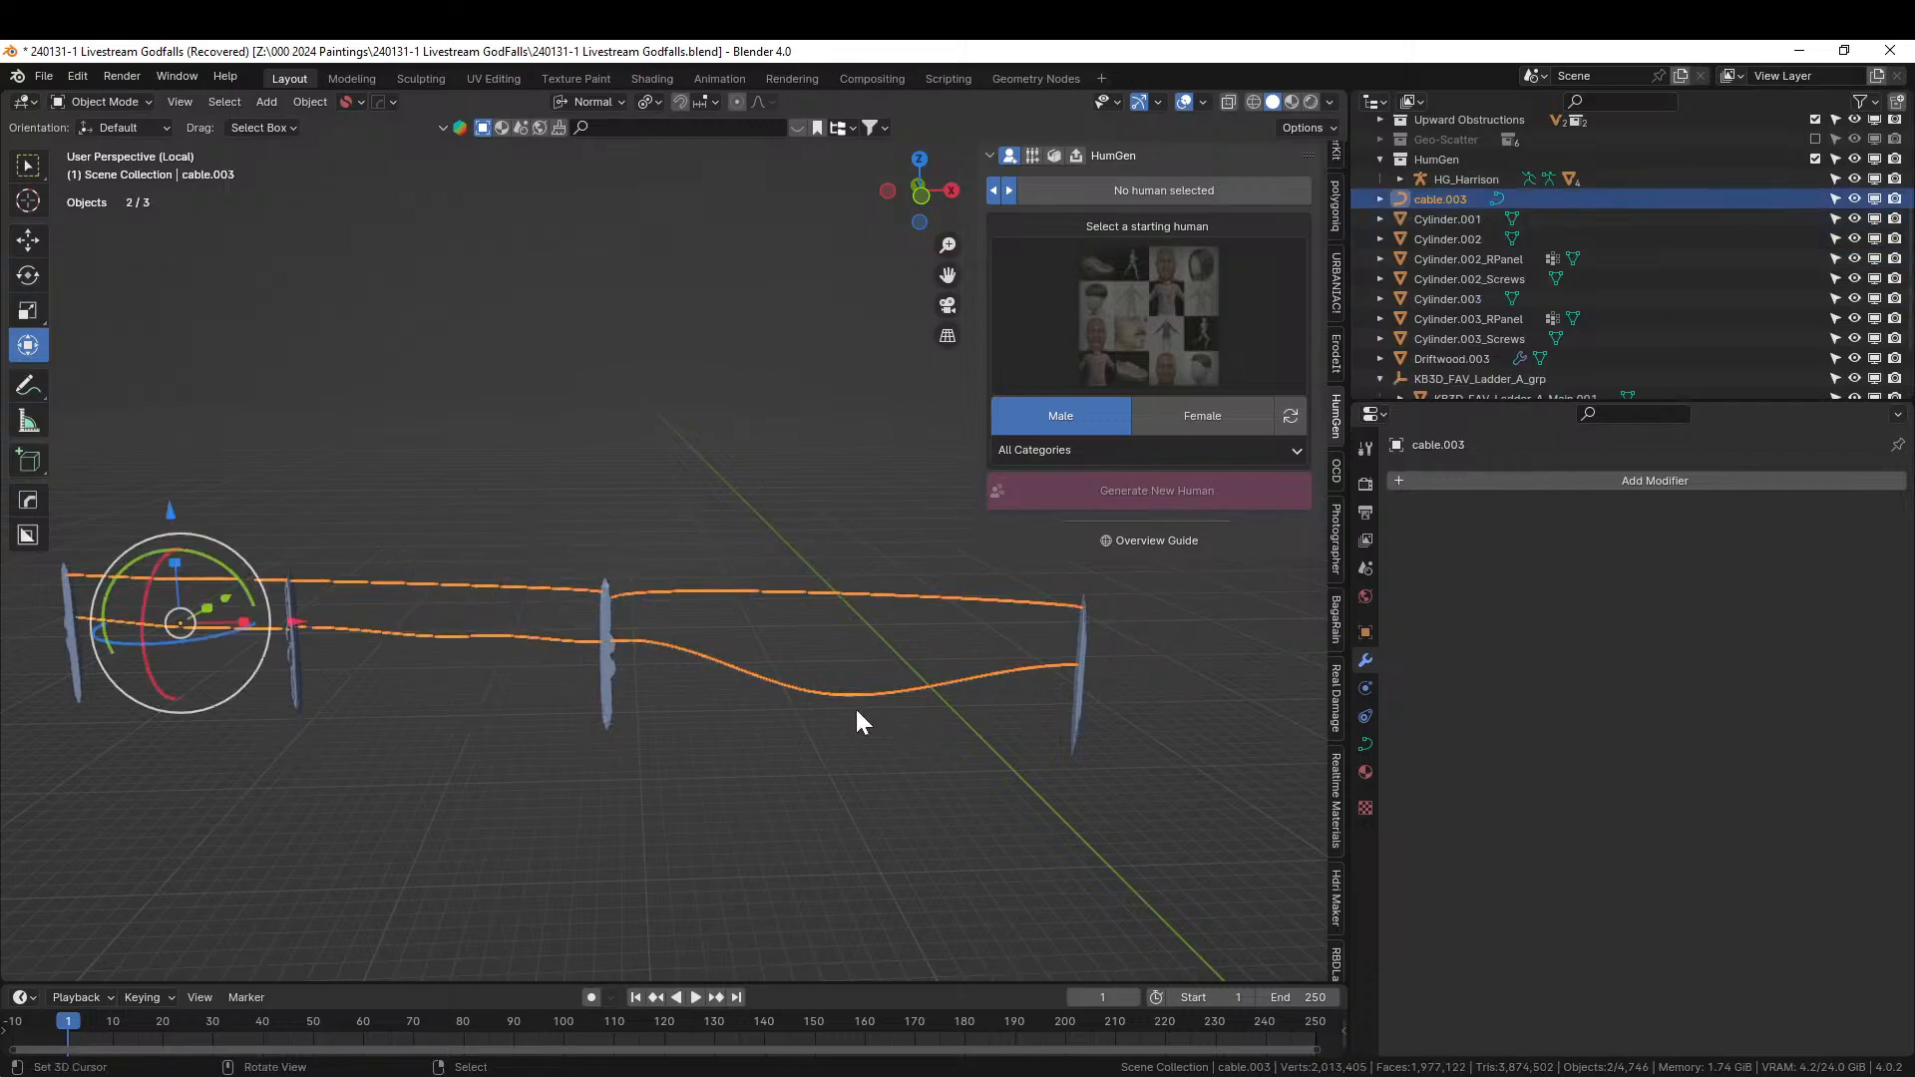
# Convert the joined cable.003 curve to a mesh and save the file.
pyautogui.press('q')
pyautogui.moveTo(853, 800)
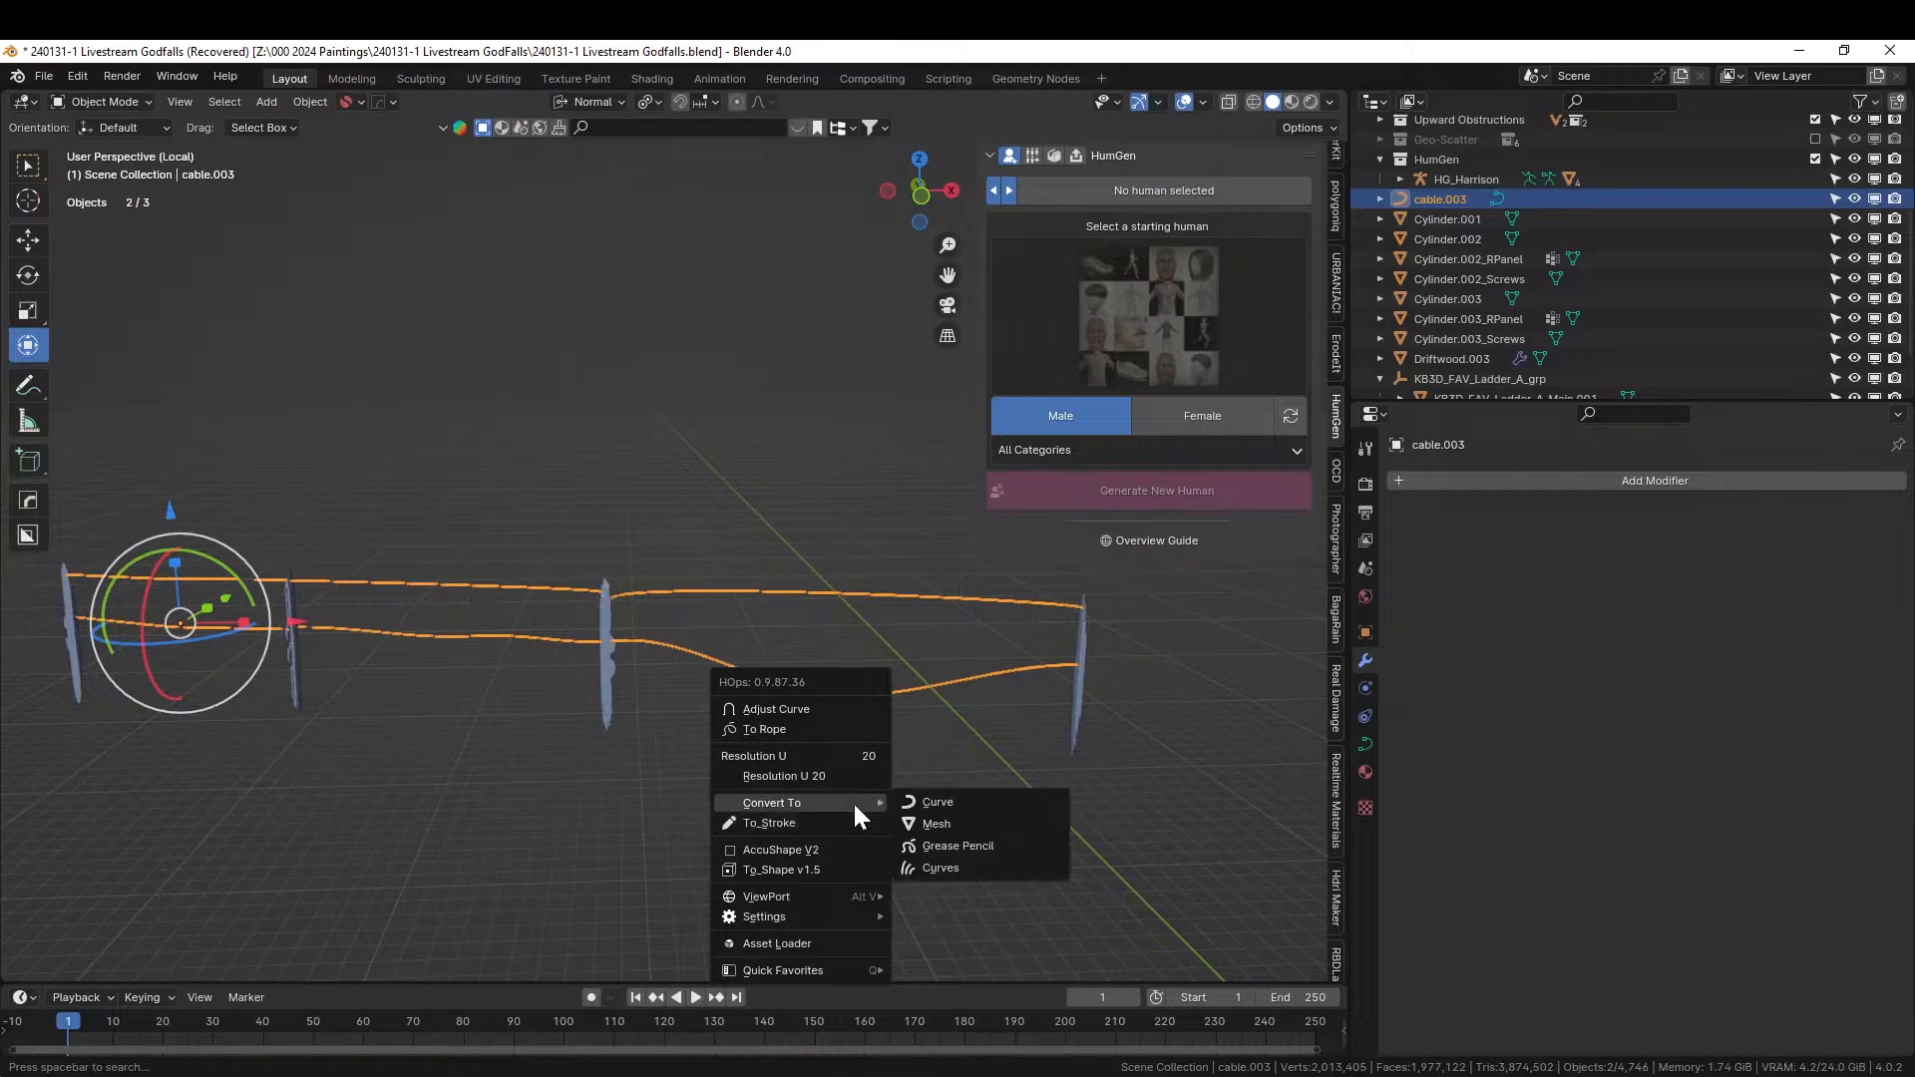
pyautogui.click(996, 818)
pyautogui.hotkey('ctrl', 's')
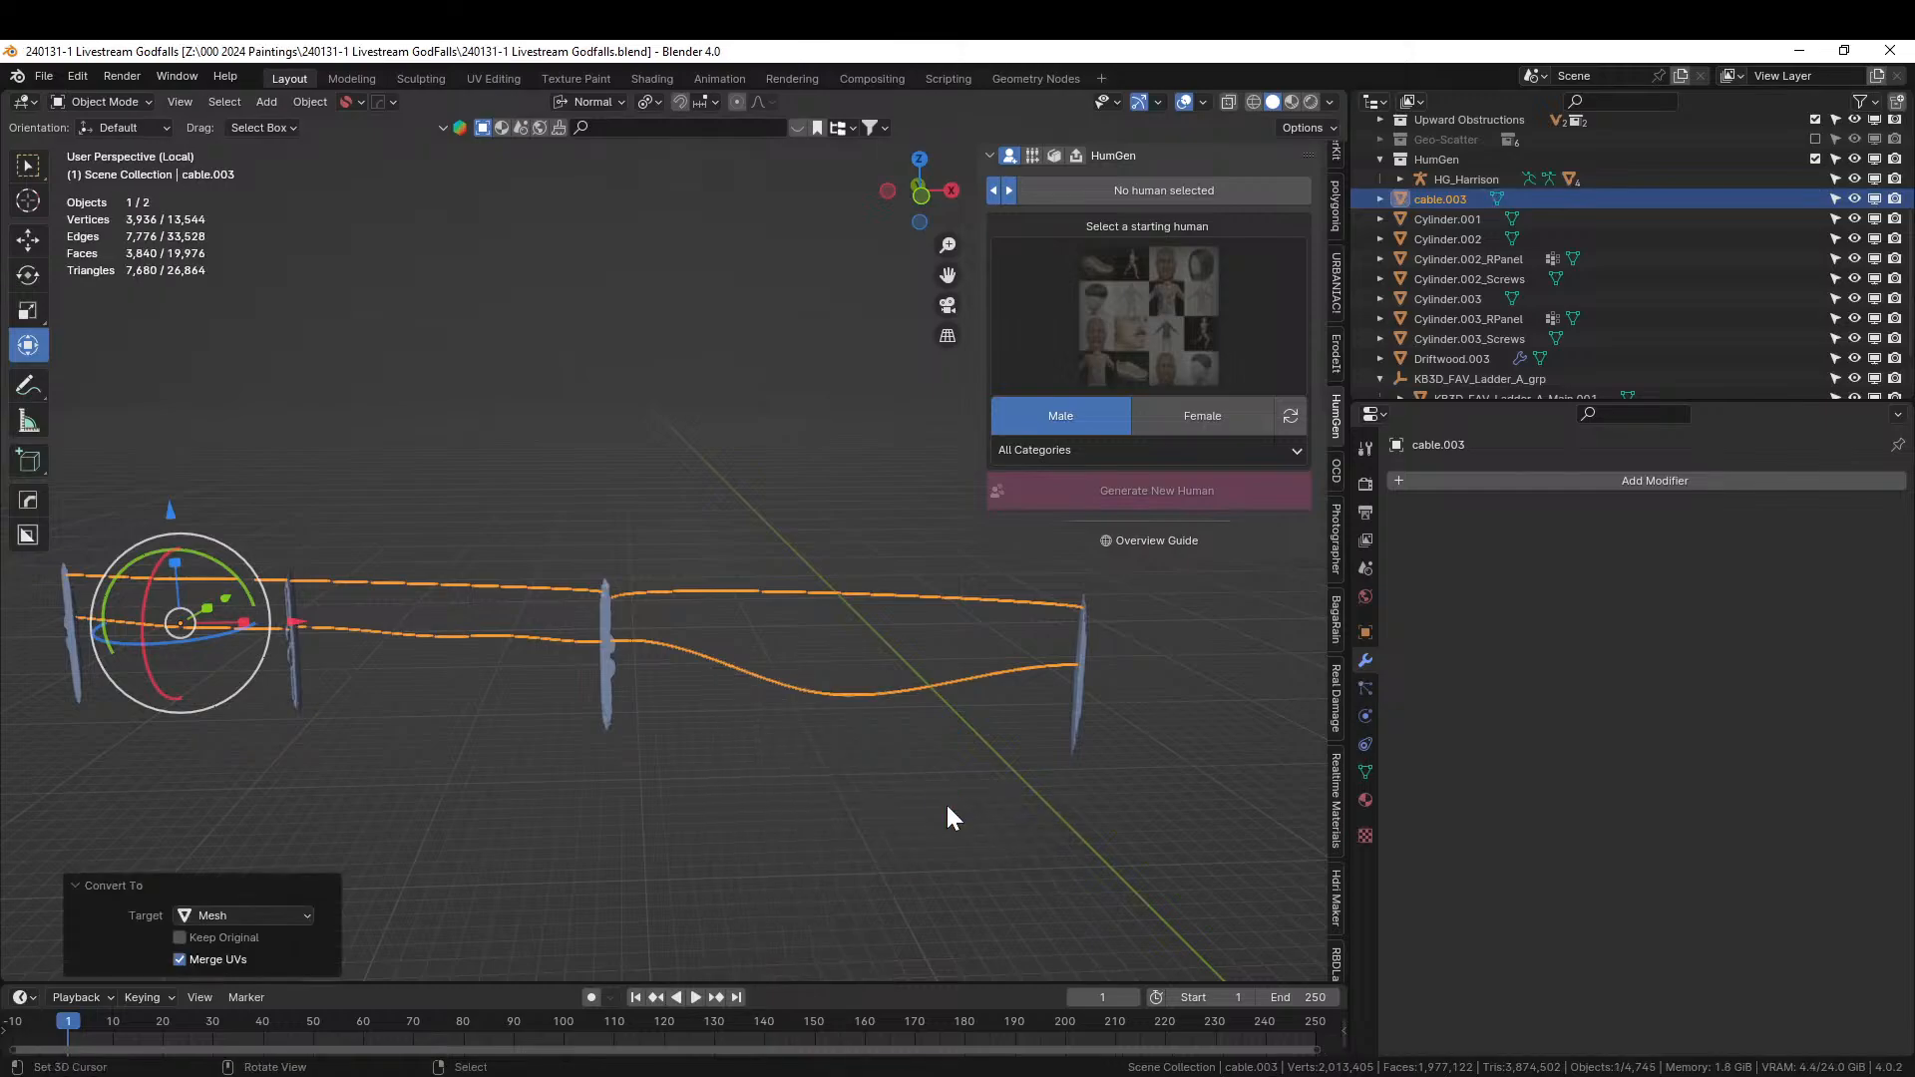
# Unwrap all faces of the cable.003 mesh with Smart UV Project at a 66° angle limit.
pyautogui.press('Tab')
pyautogui.press('a')
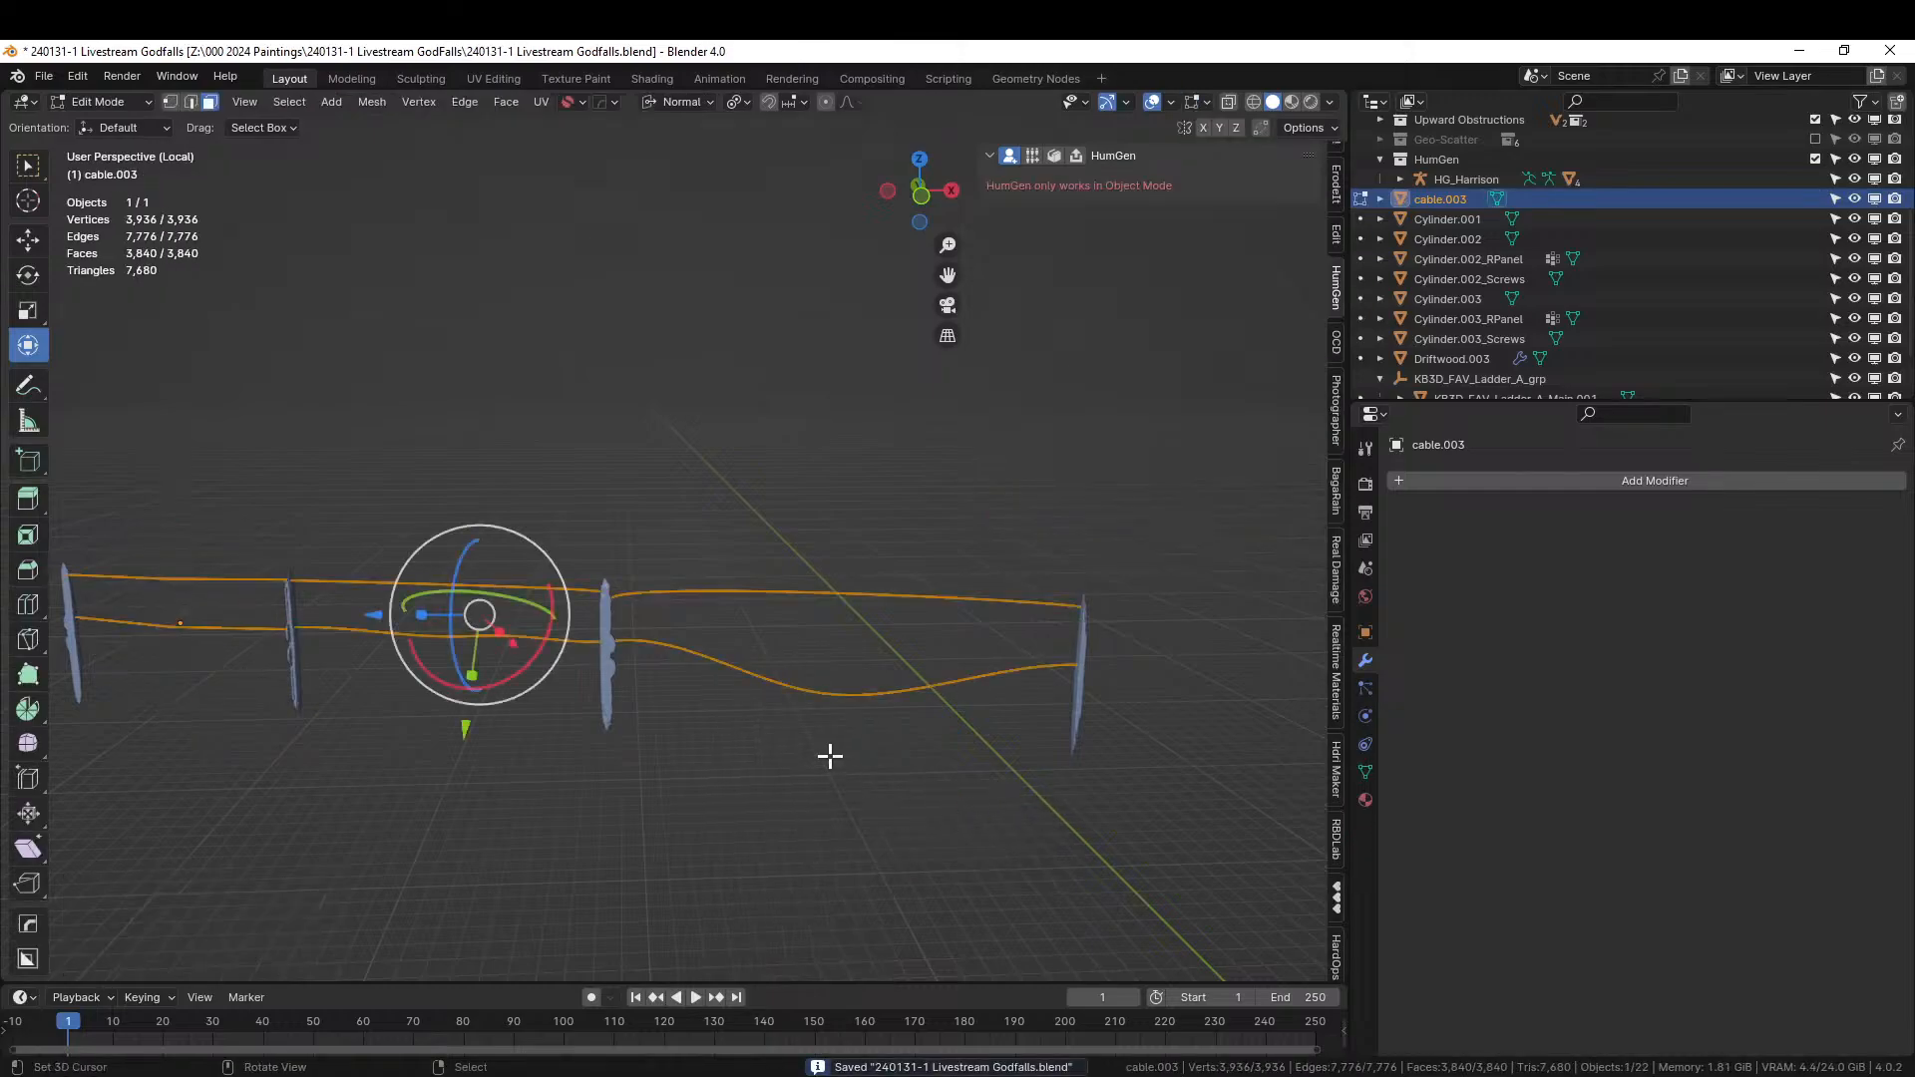
pyautogui.press('u')
pyautogui.click(746, 484)
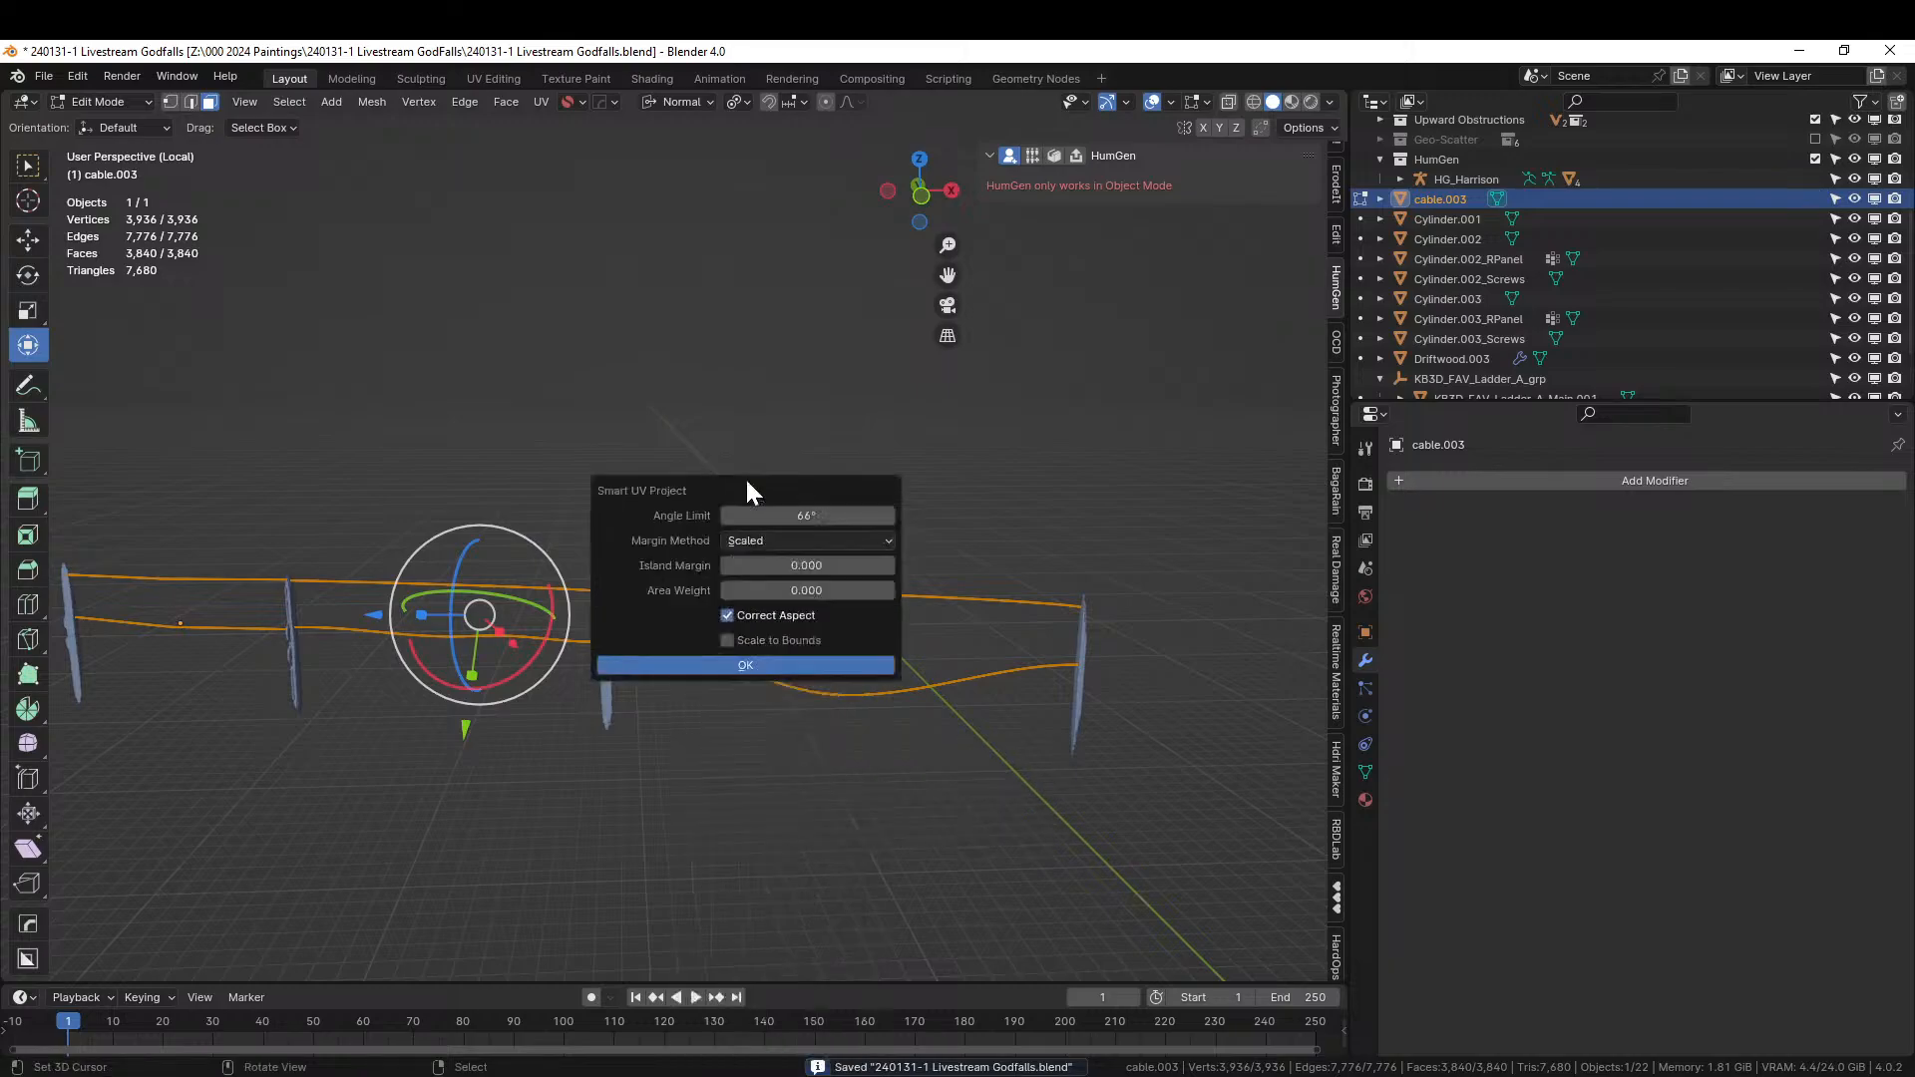
pyautogui.click(708, 664)
pyautogui.press('Tab')
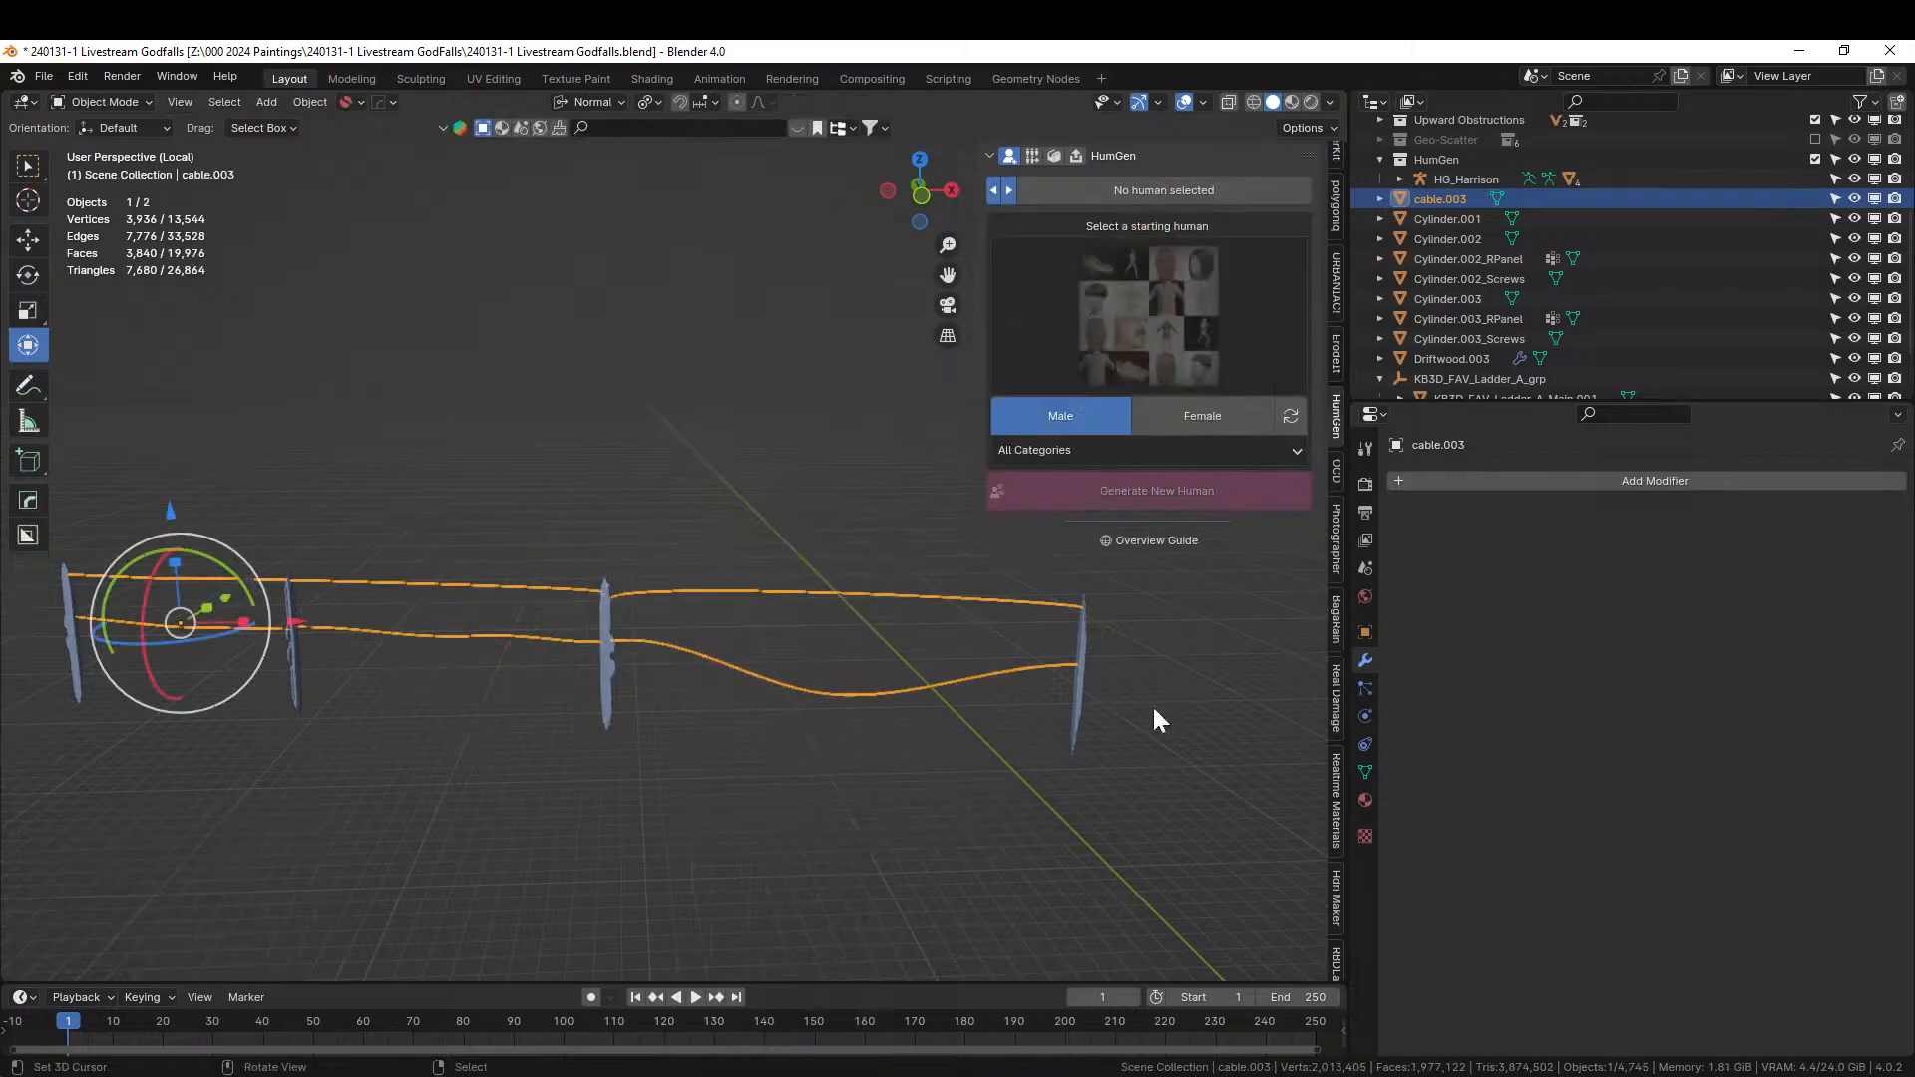
pyautogui.click(1398, 483)
pyautogui.write('WR')
pyautogui.press('BackSpace')
pyautogui.press('BackSpace')
pyautogui.write('ROP')
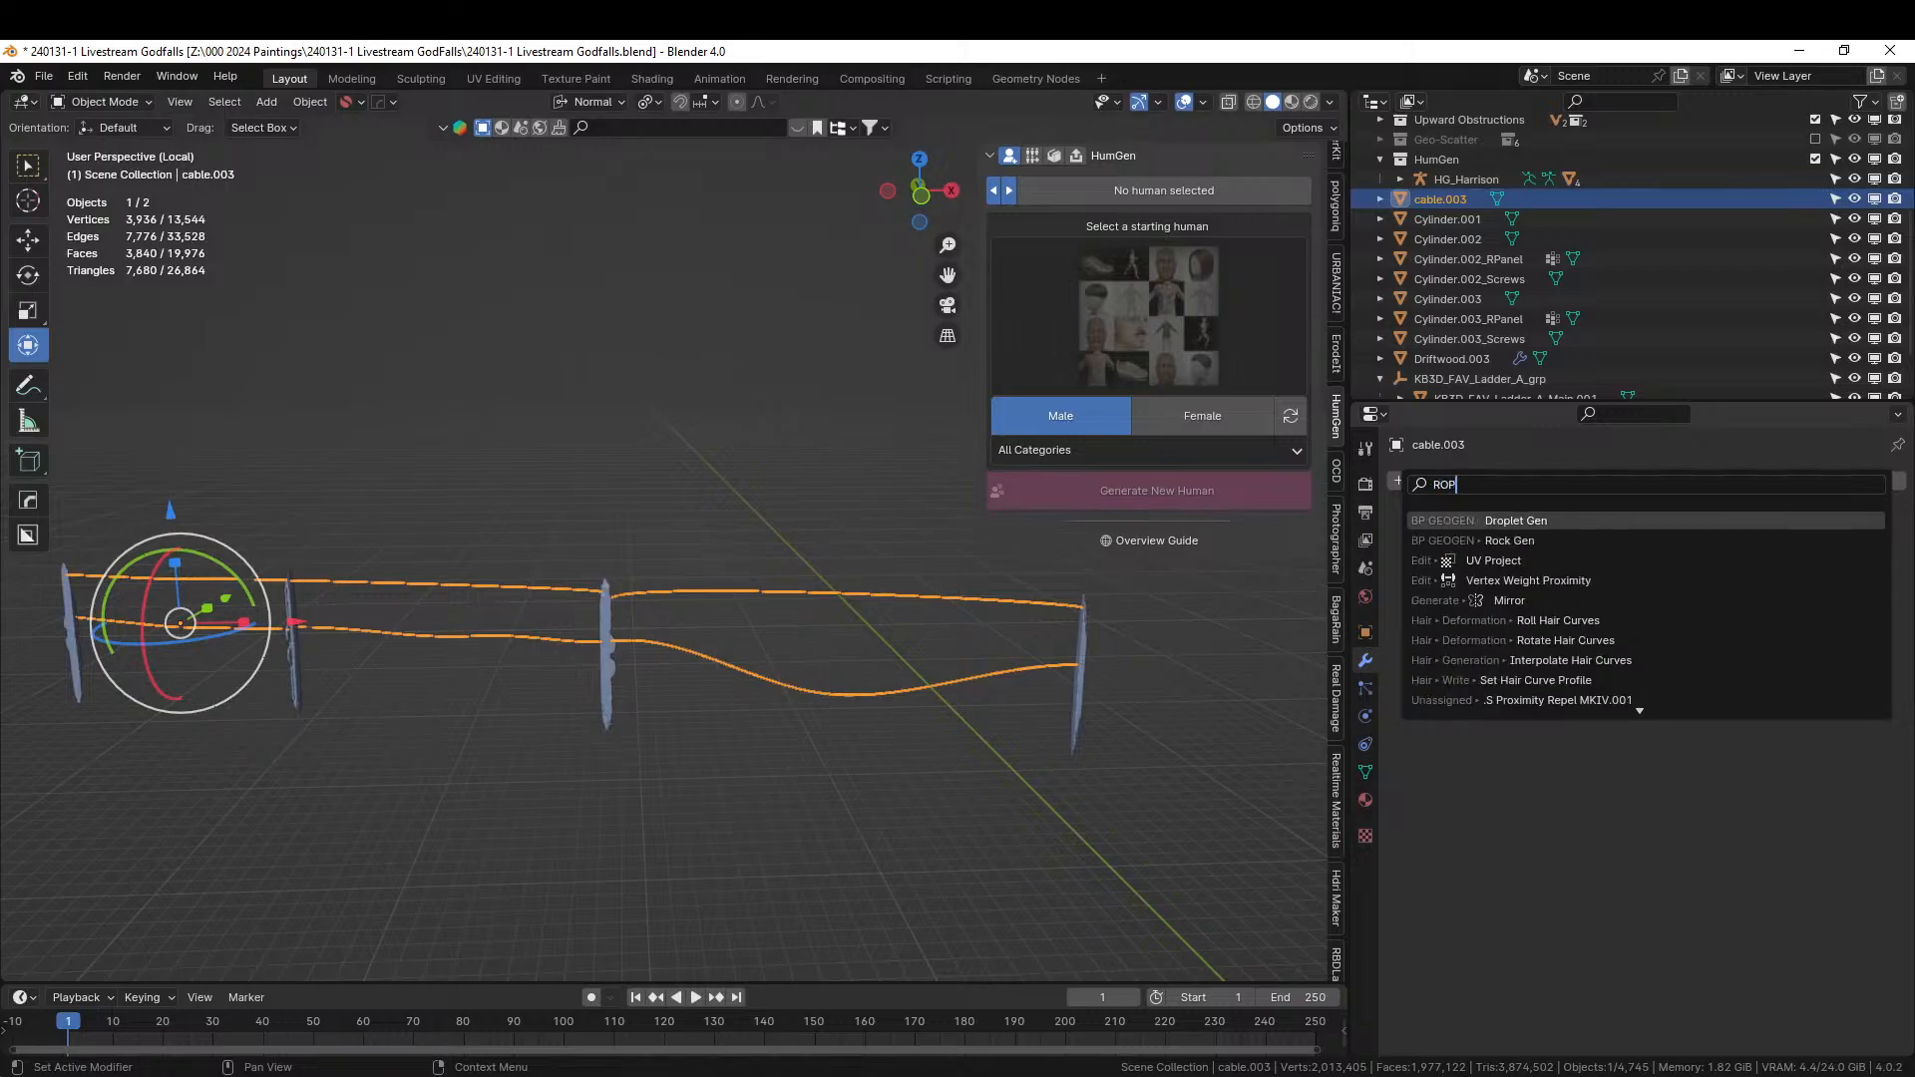
pyautogui.press('Escape')
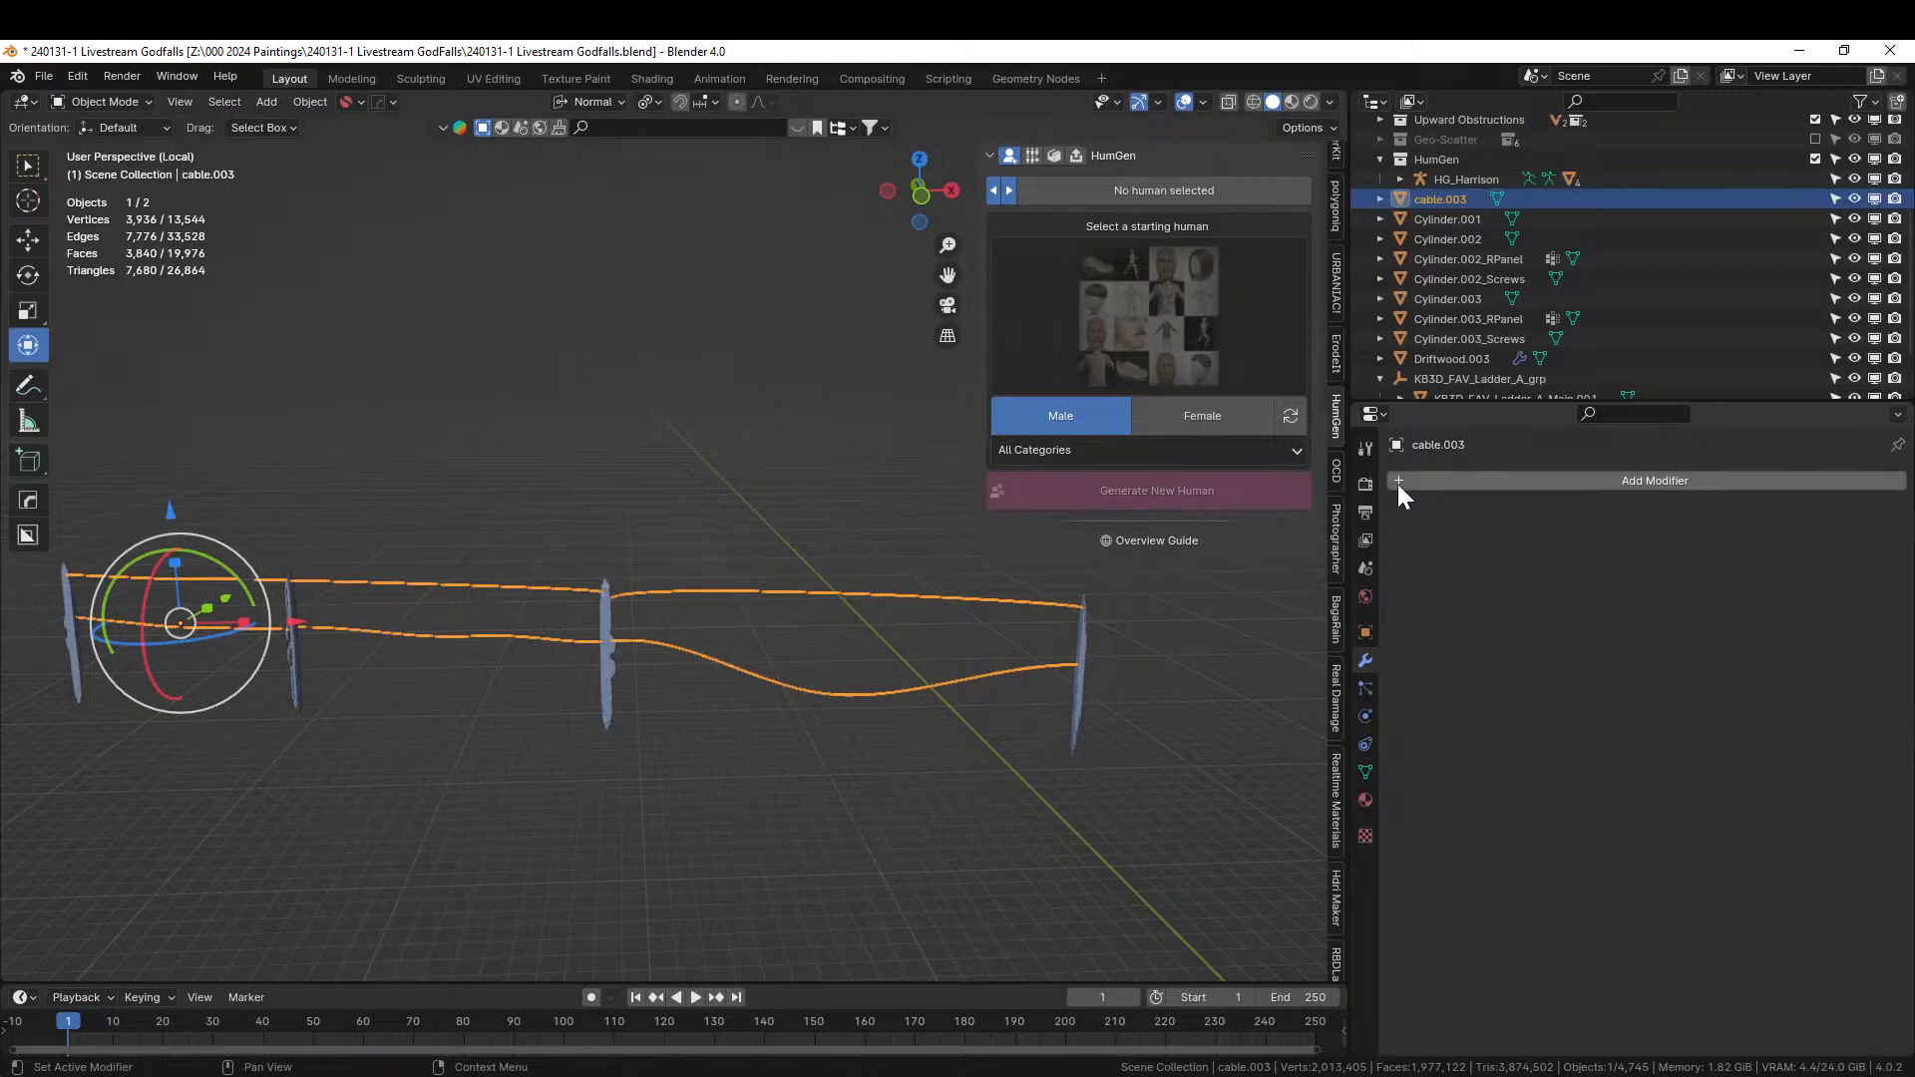
# Assign the existing KB3D_FAV_WovenRope material to the cables.
pyautogui.click(1362, 799)
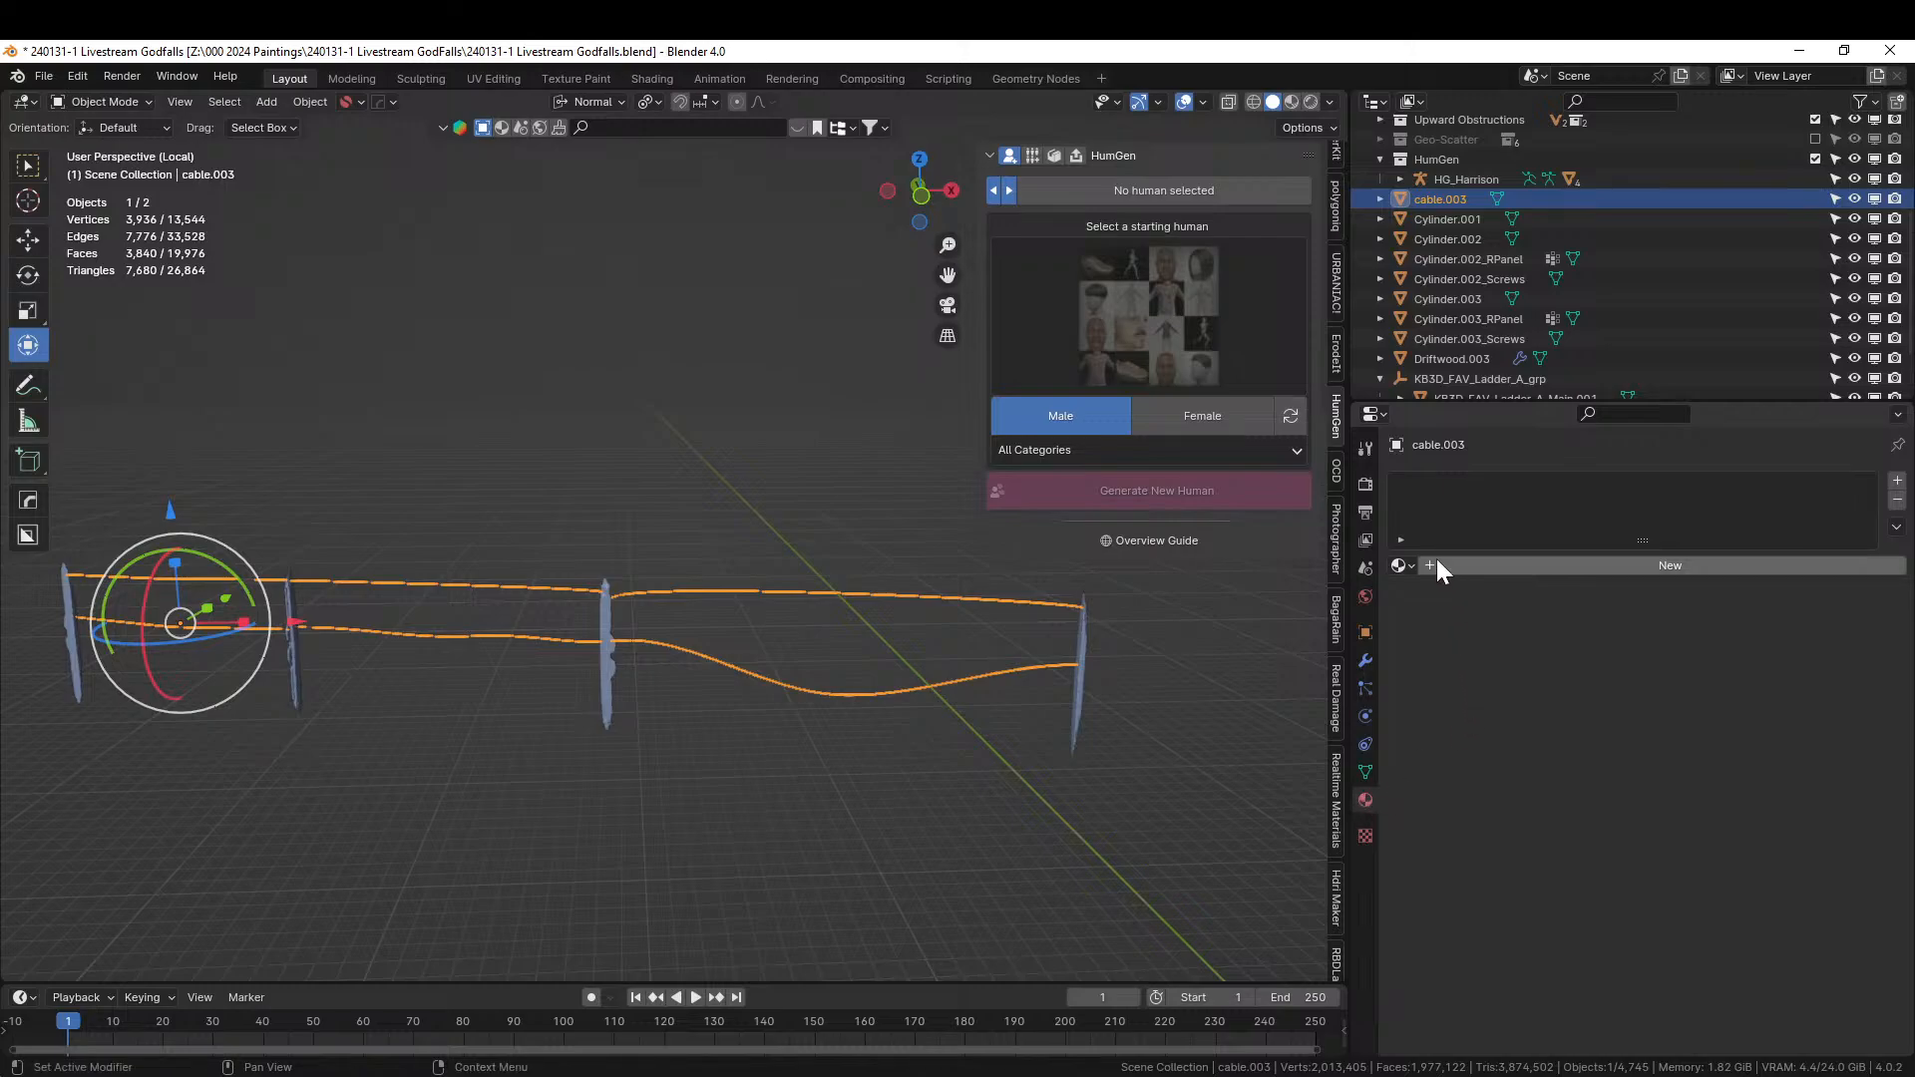
pyautogui.click(1403, 565)
pyautogui.write('w')
pyautogui.press('BackSpace')
pyautogui.write('rope')
pyautogui.press('Return')
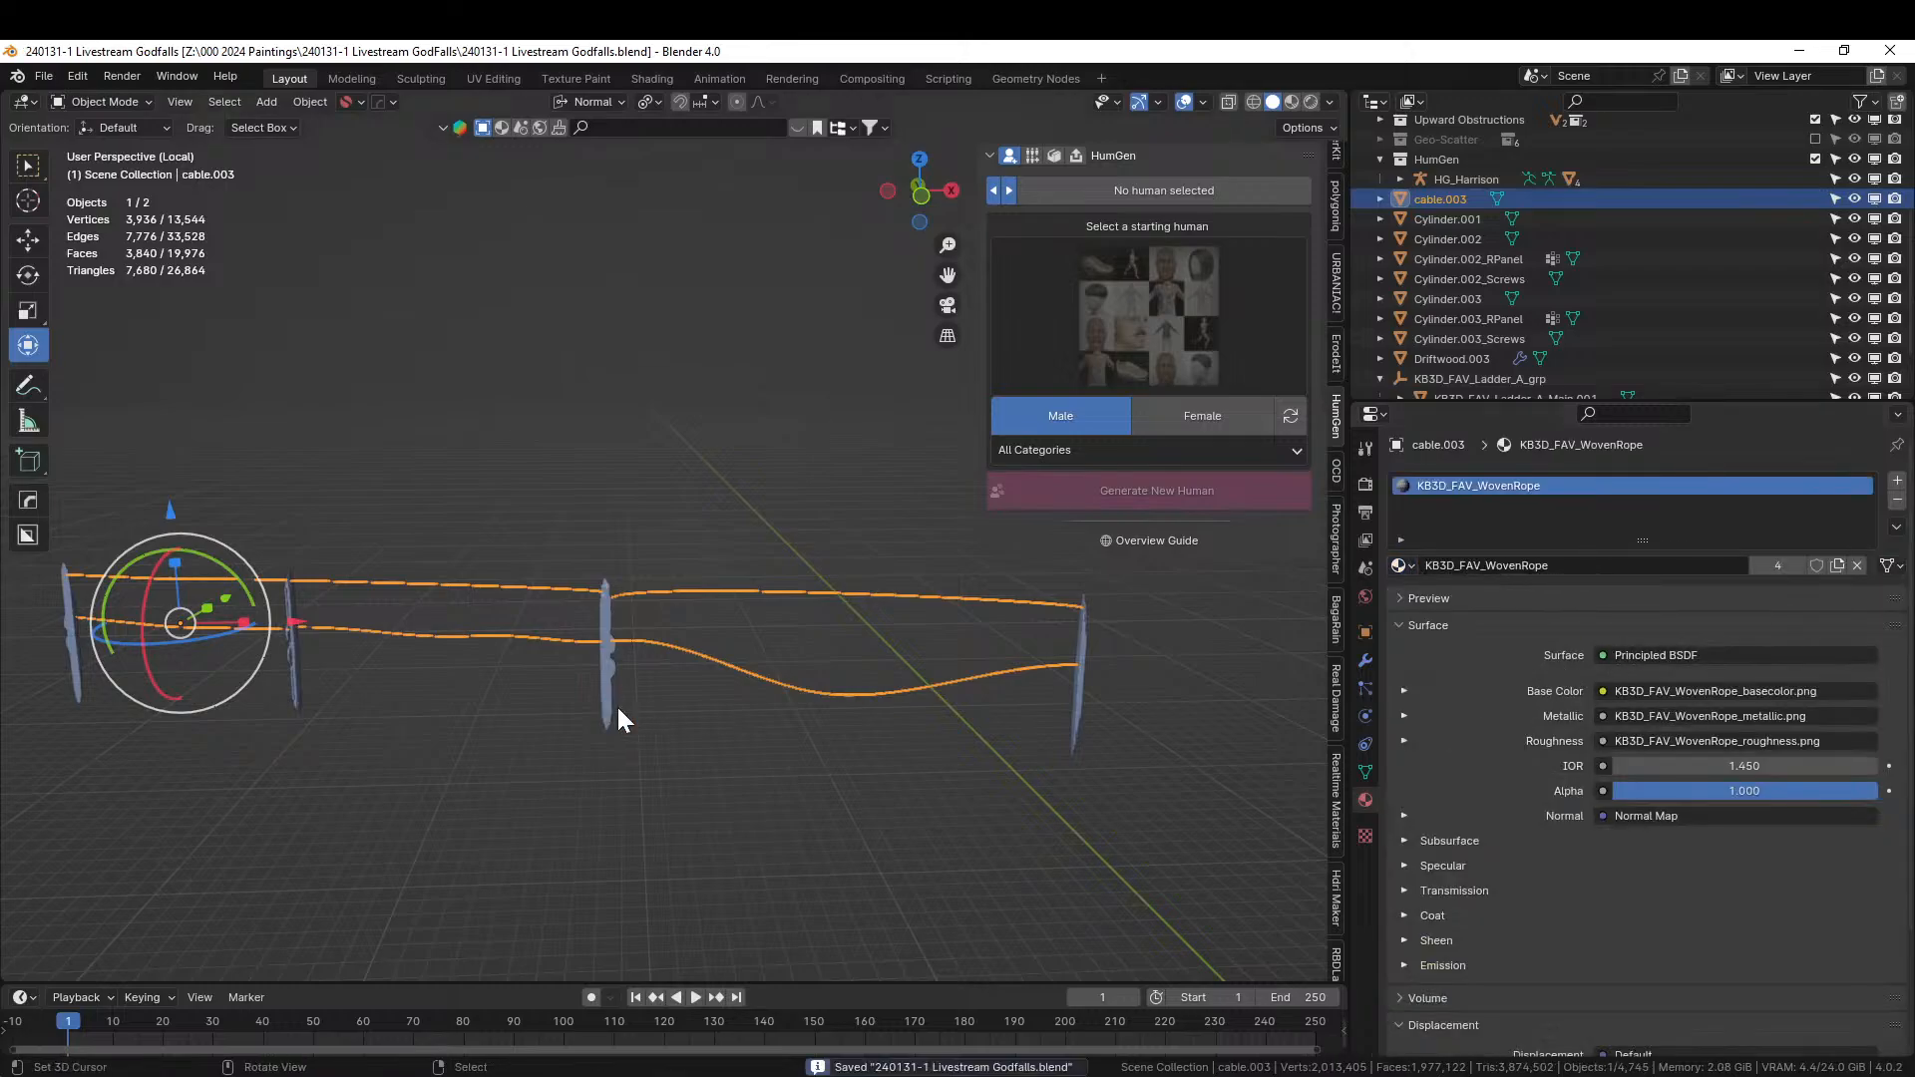
# Launch Blender again and ignore the BlenderKit add-on update.
pyautogui.keyDown('shift'); pyautogui.click(602, 656); pyautogui.keyUp('shift')
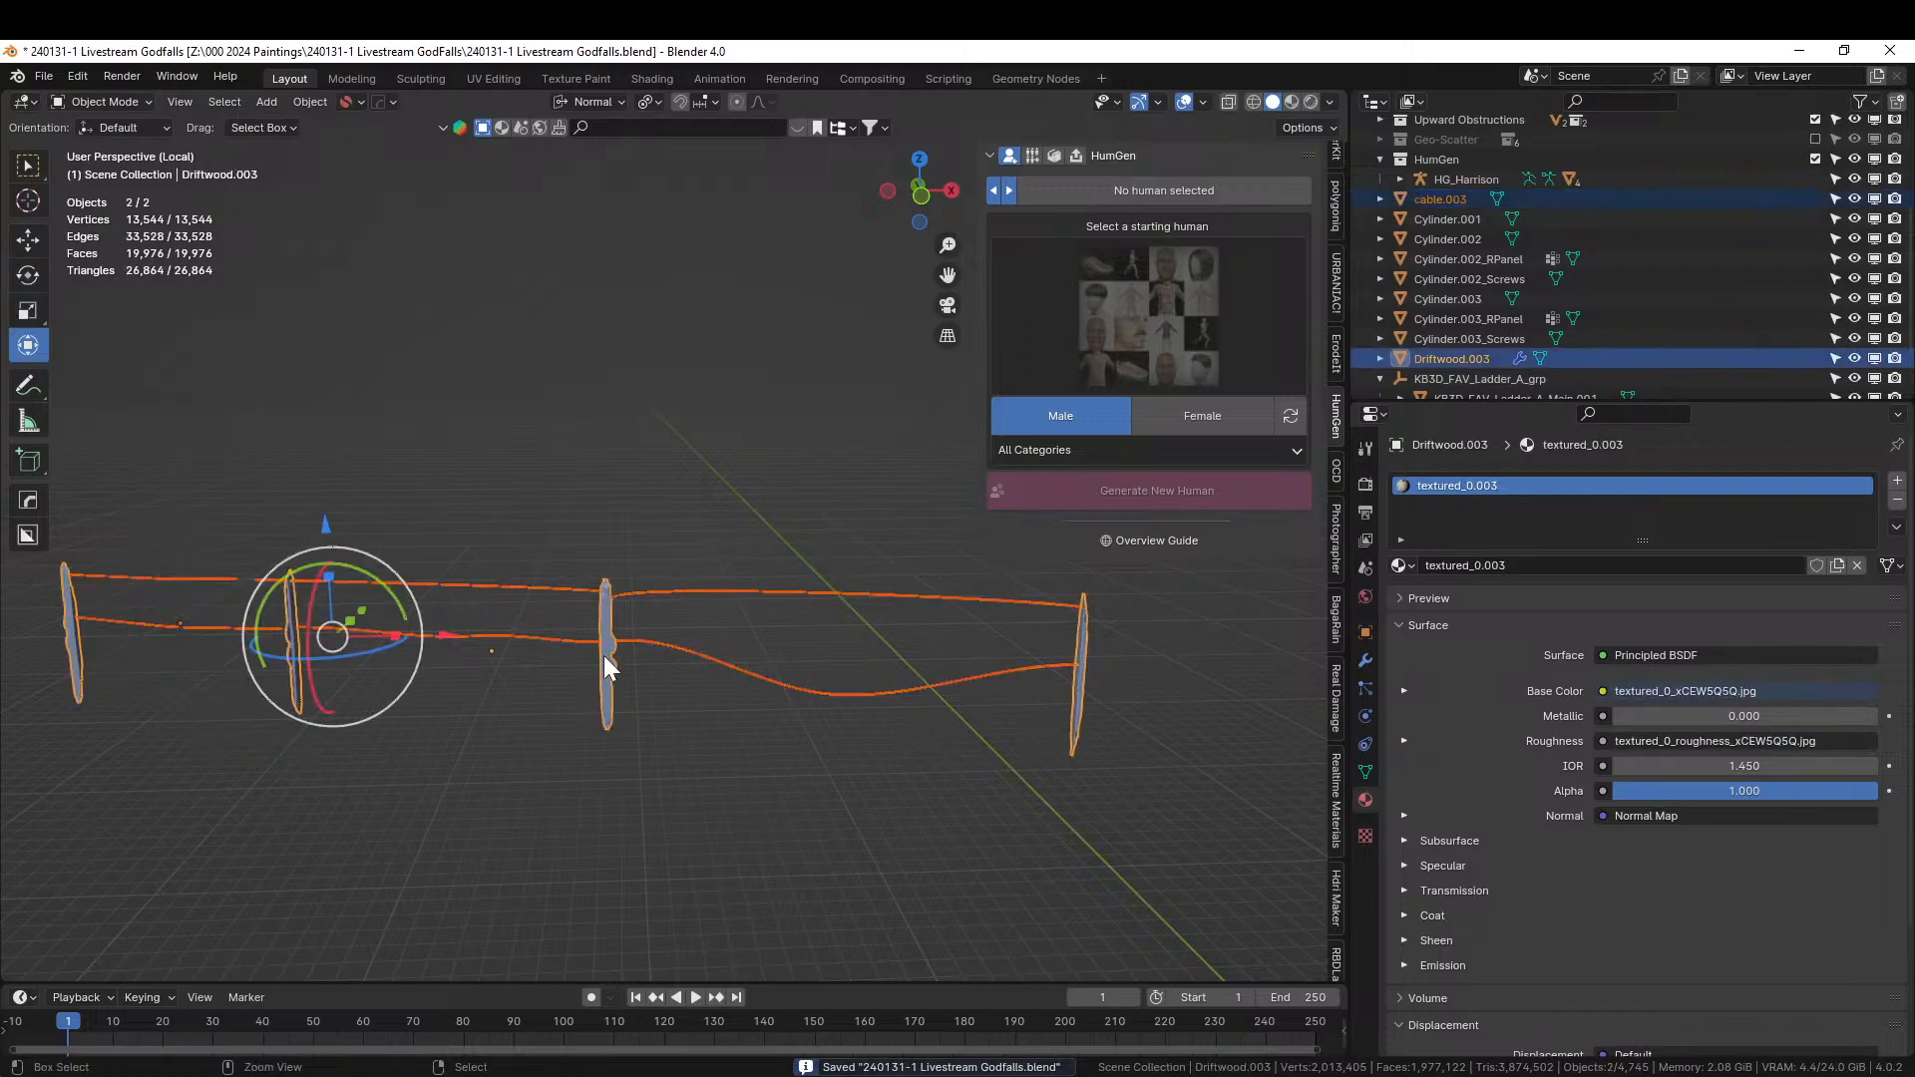
pyautogui.hotkey('alt', 'Tab')
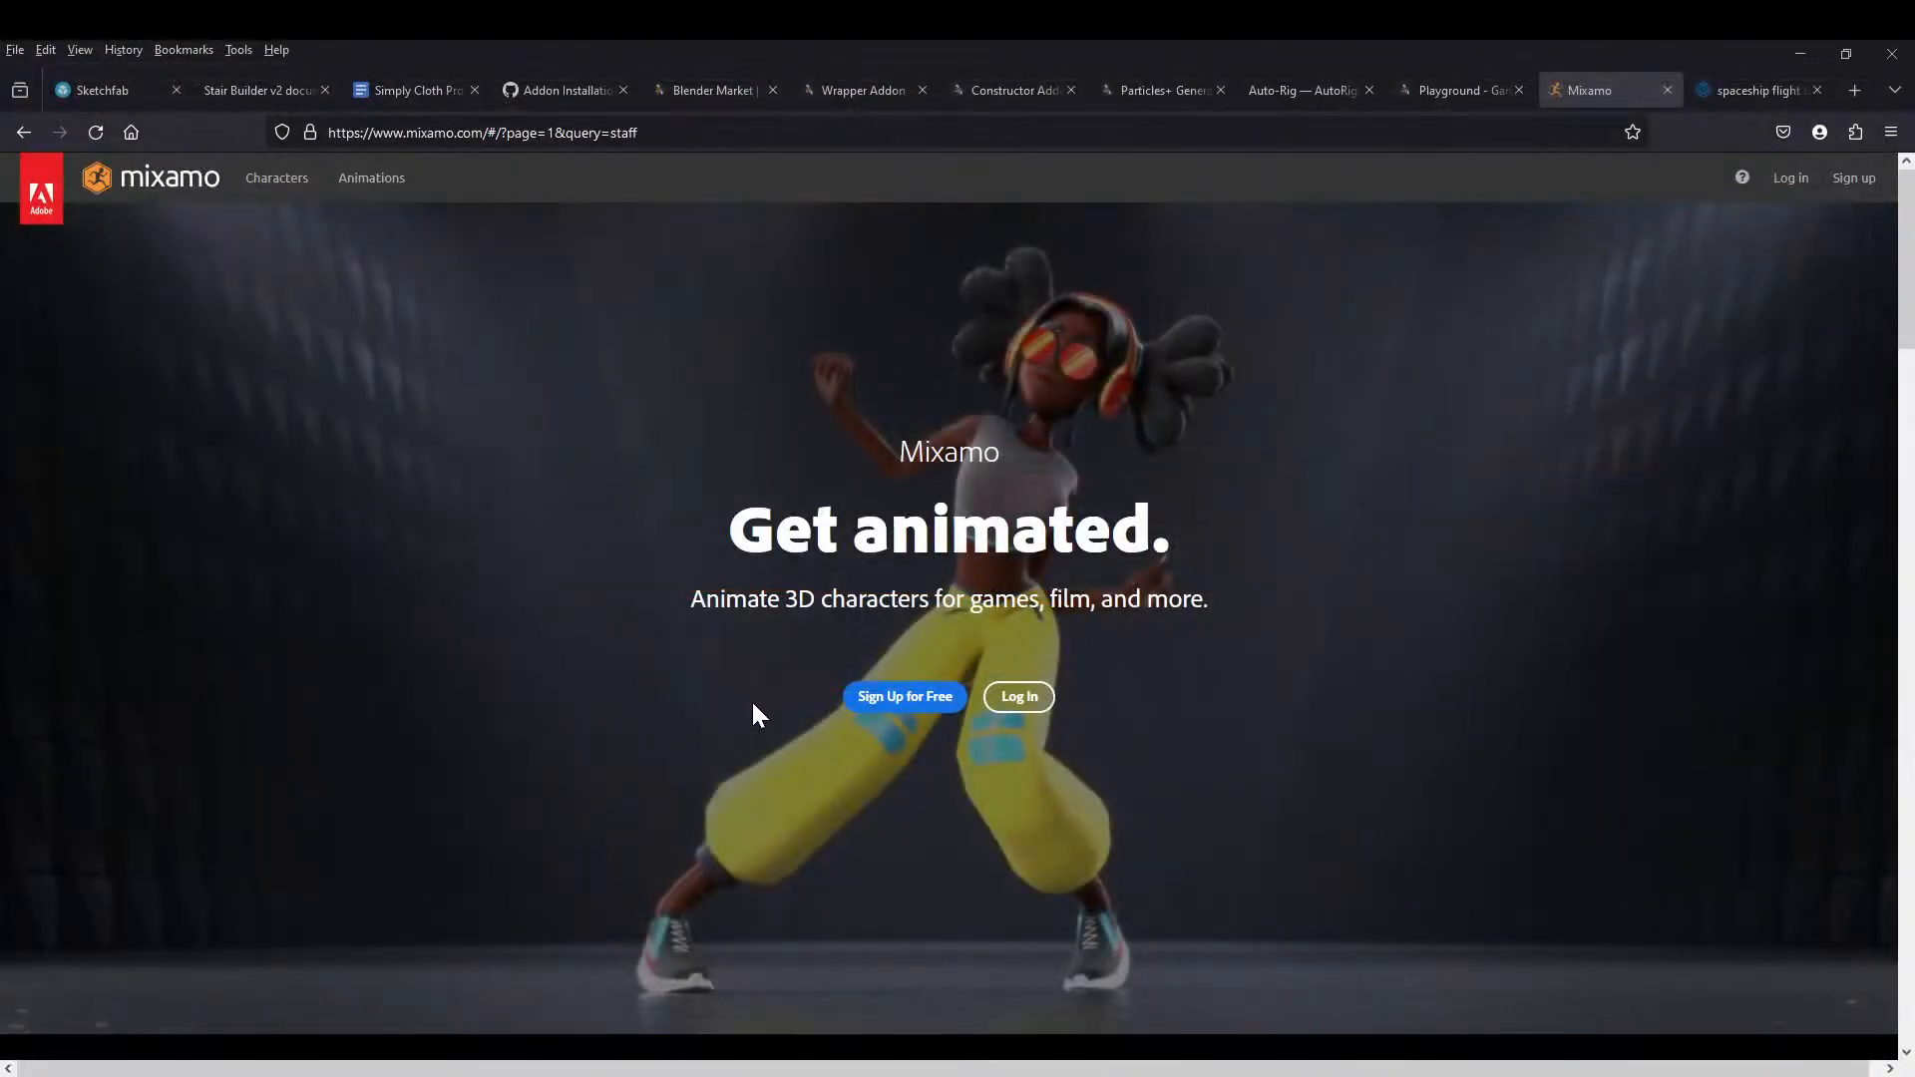
pyautogui.rightClick(317, 1076)
pyautogui.click(282, 1021)
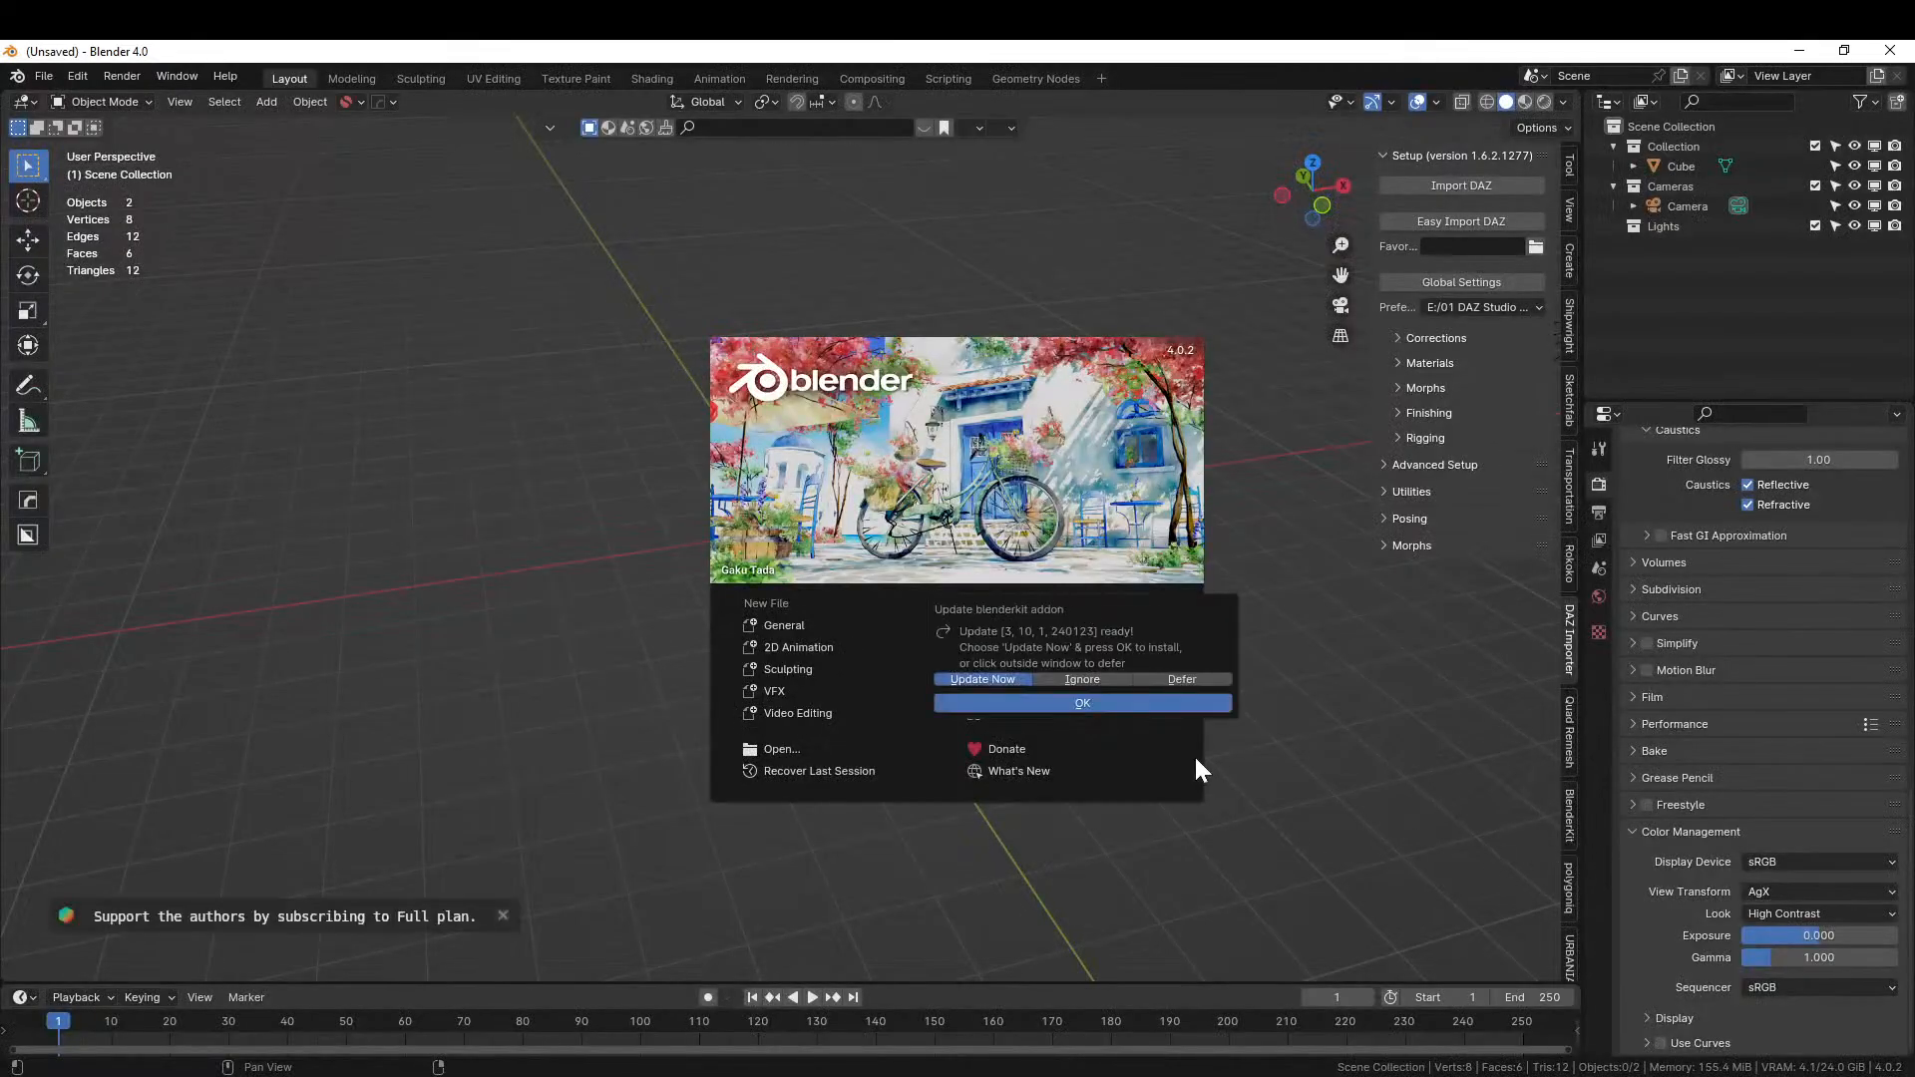
pyautogui.click(1114, 679)
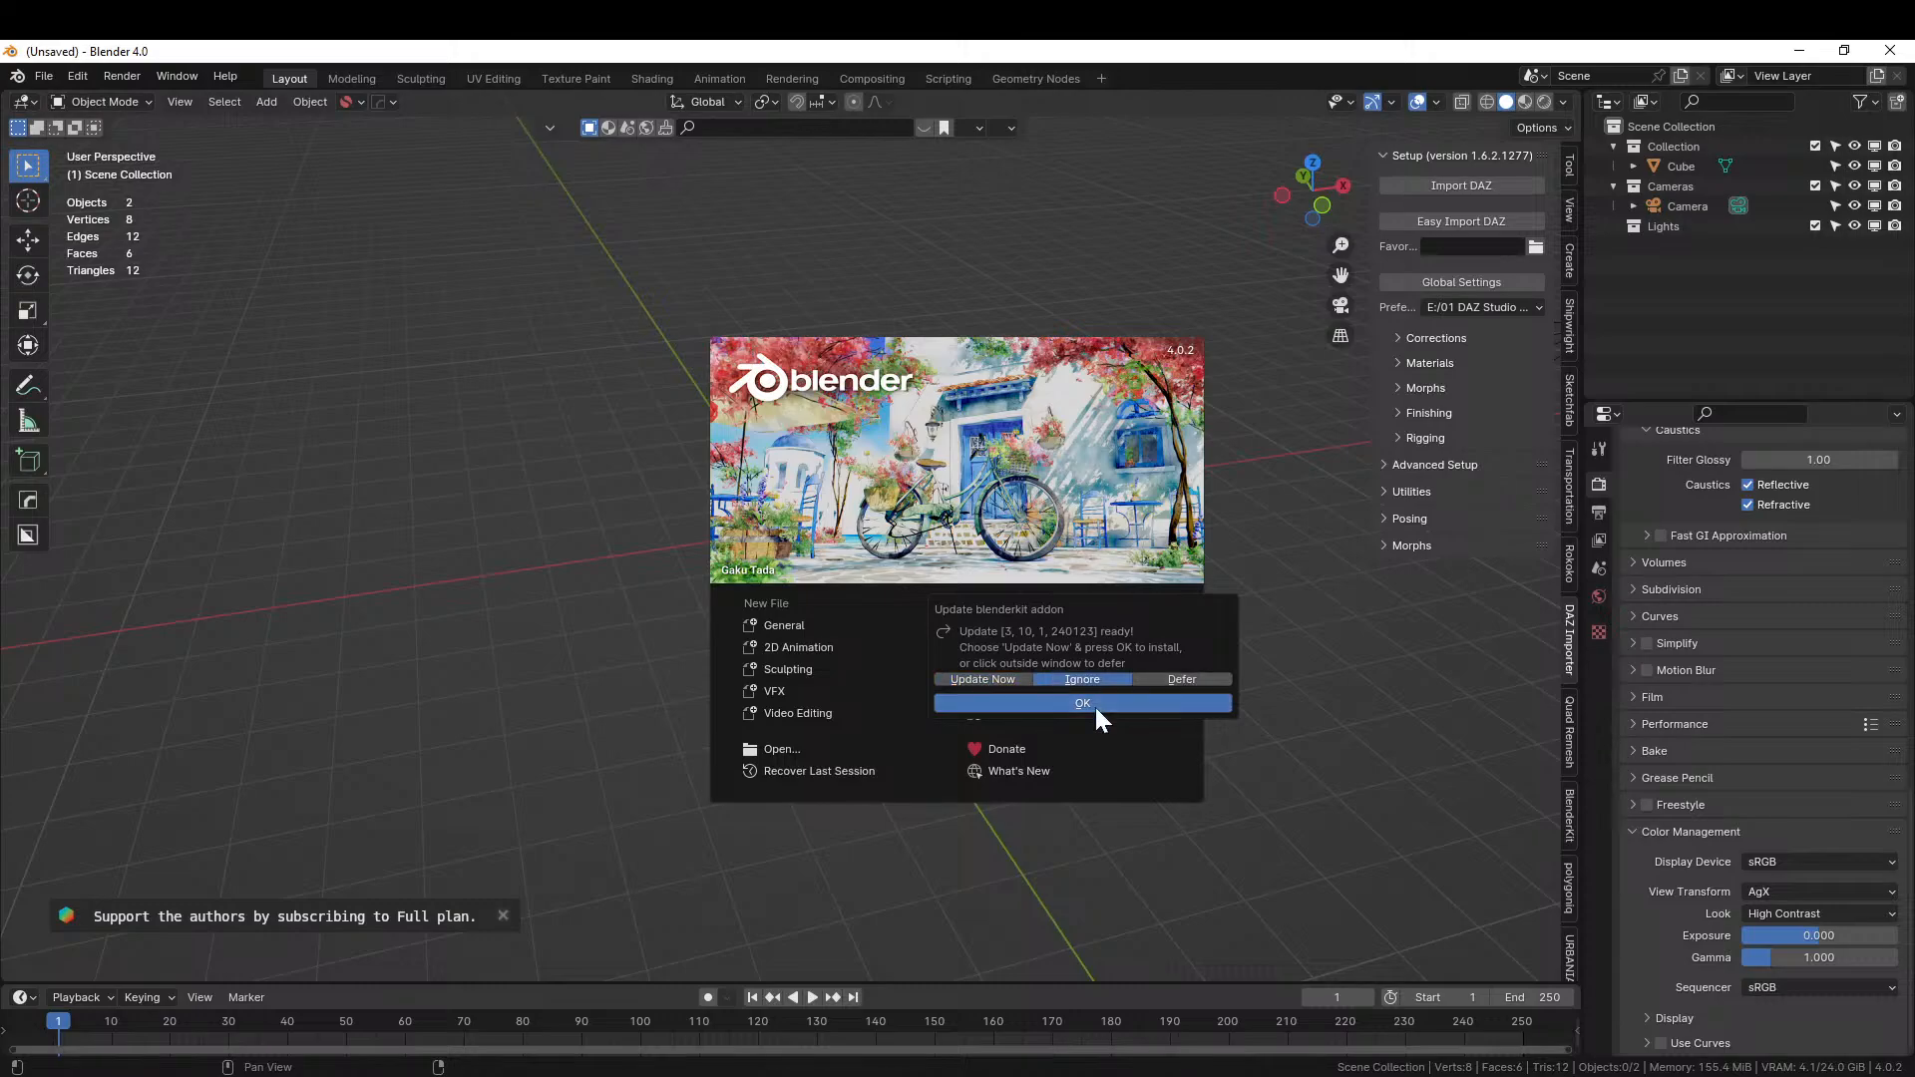
pyautogui.click(1093, 704)
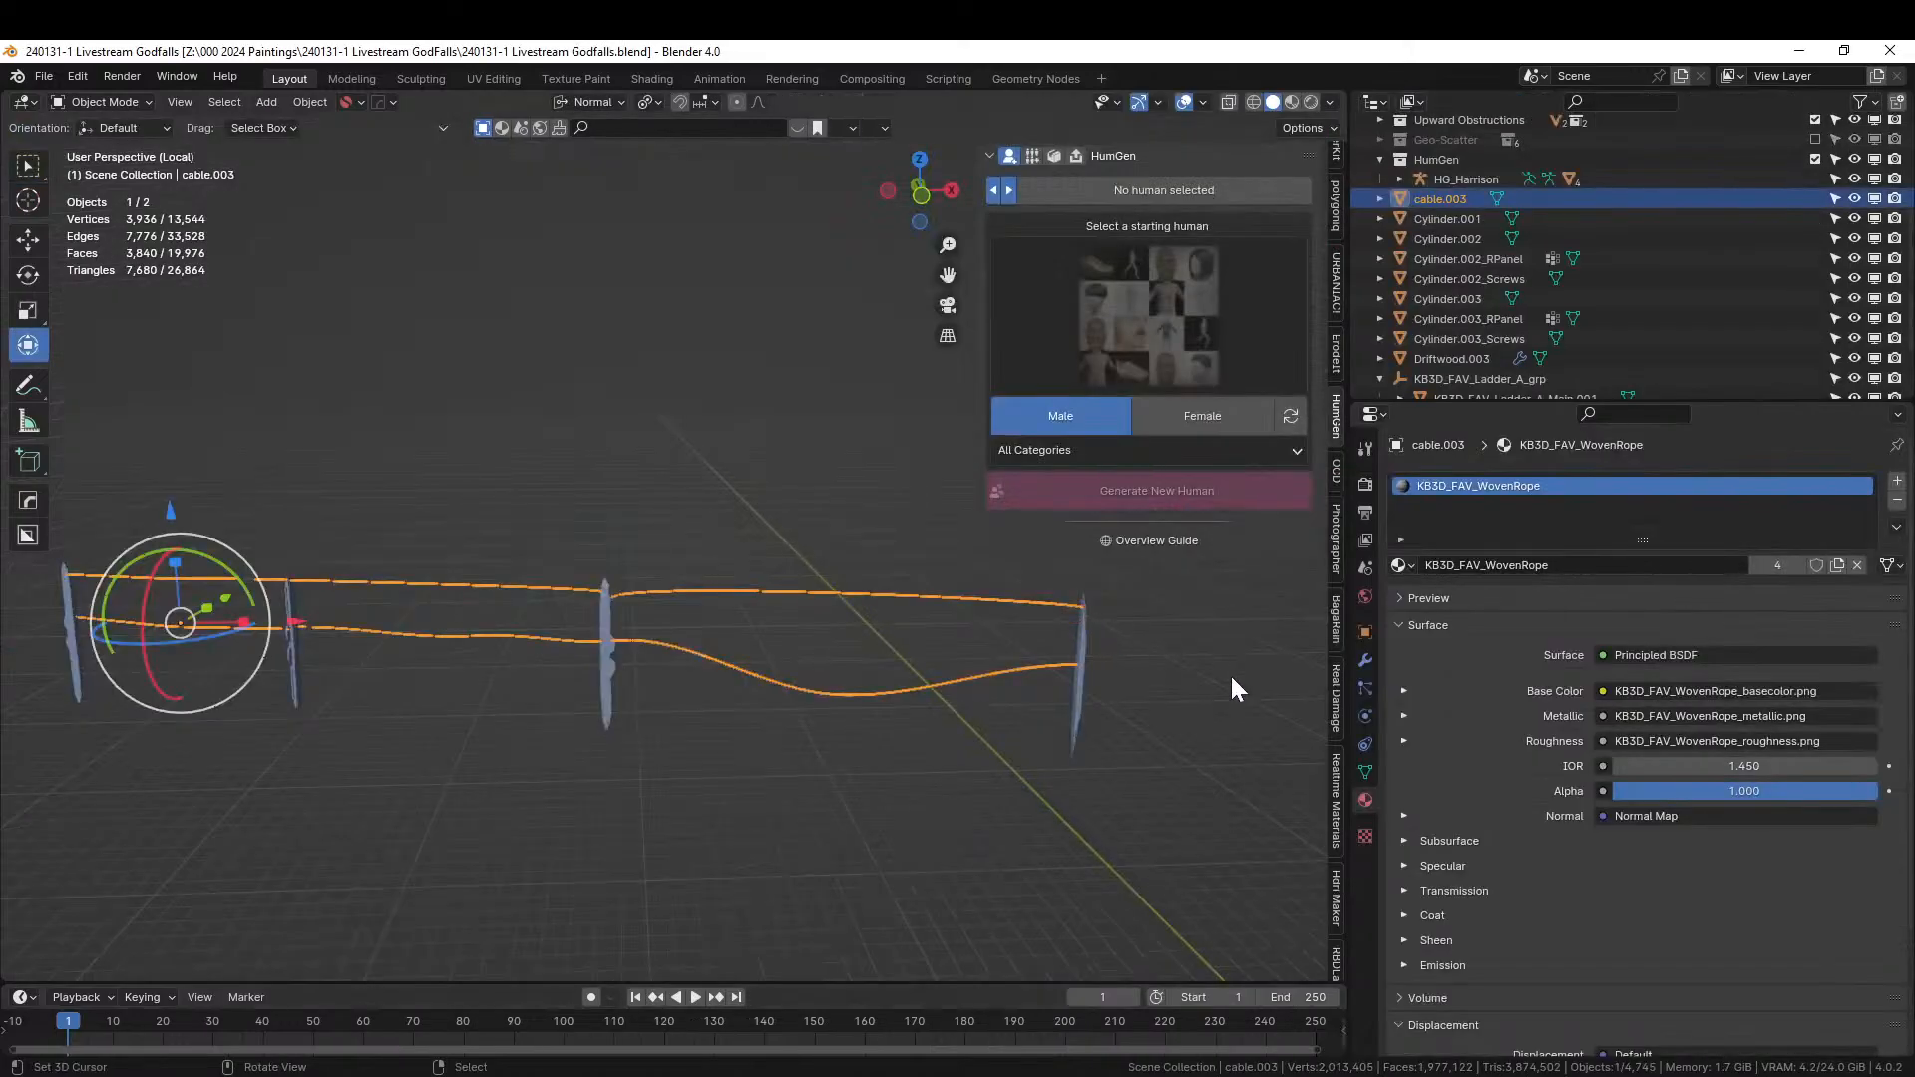
# Exit local view and make a linked duplicate of the cables and driftwood posts in place.
pyautogui.press('KP_Divide')
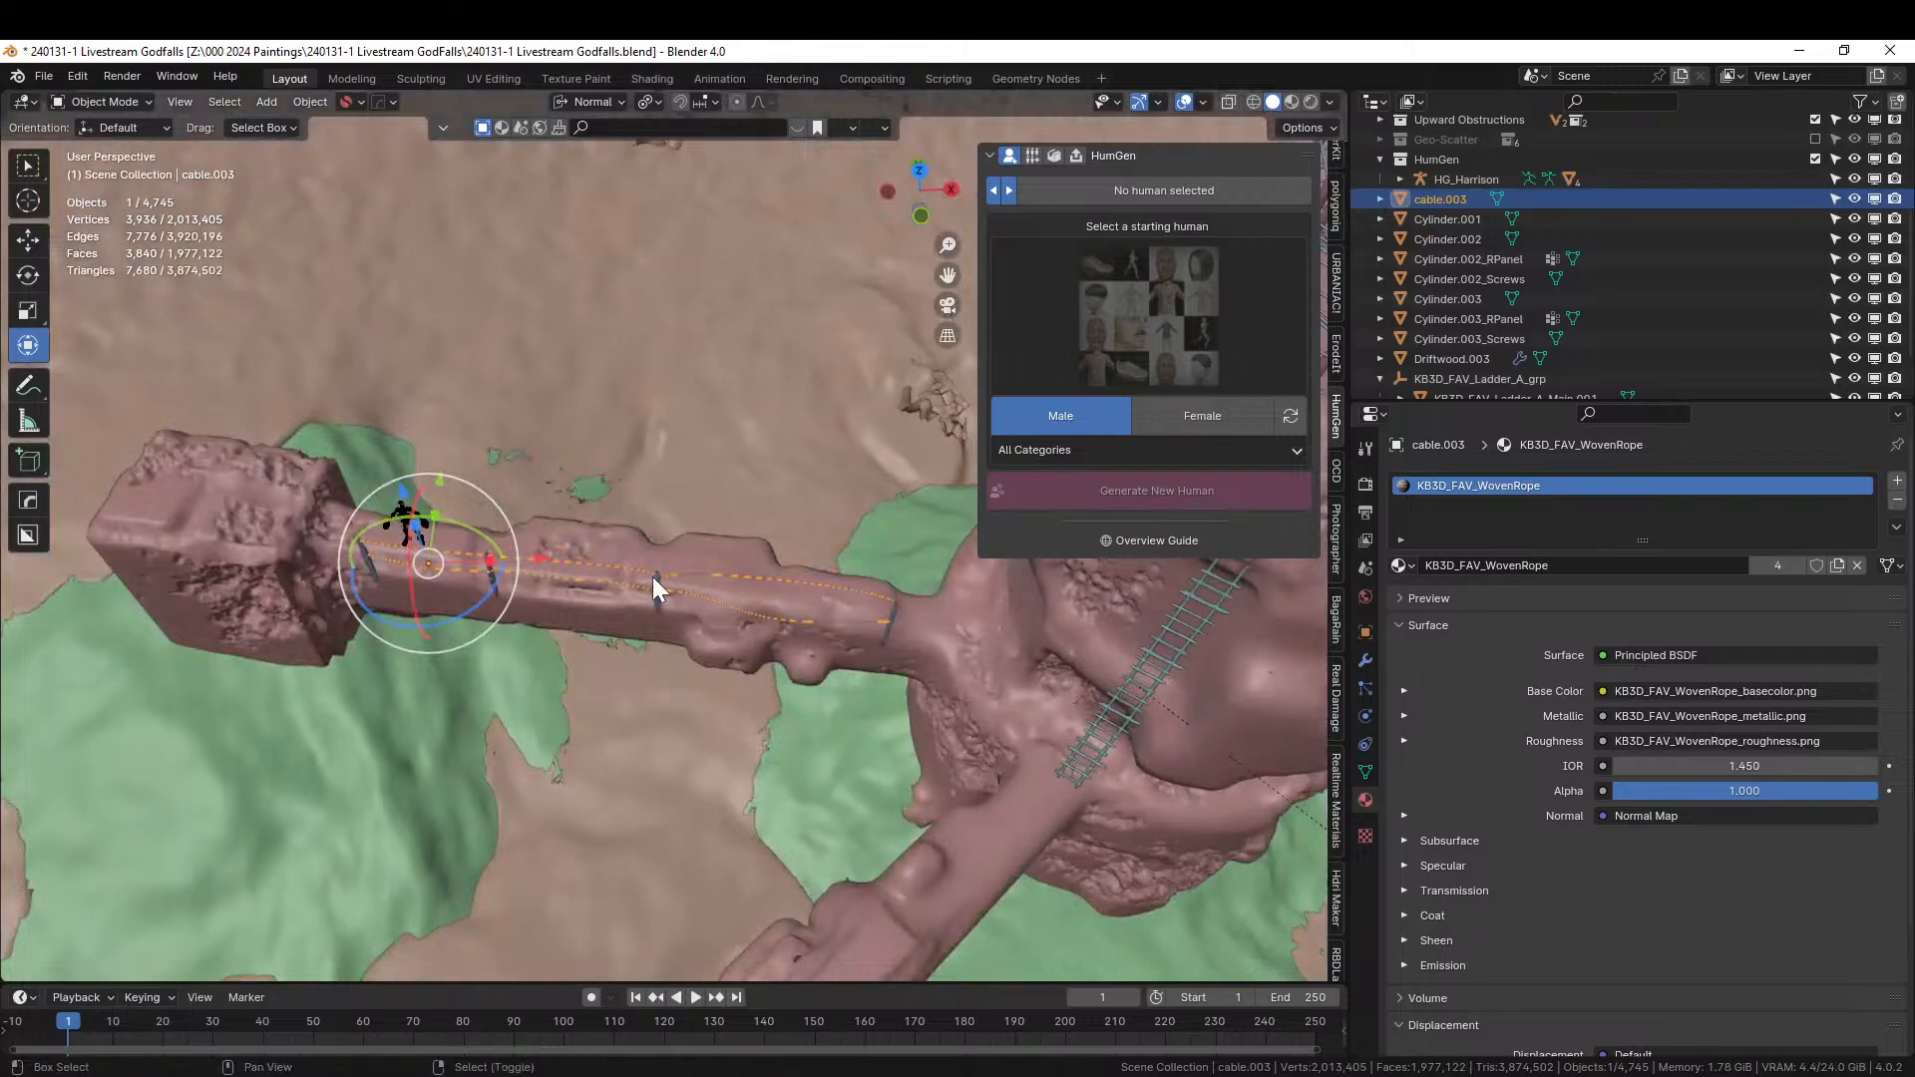
pyautogui.keyDown('shift'); pyautogui.click(652, 577); pyautogui.keyUp('shift')
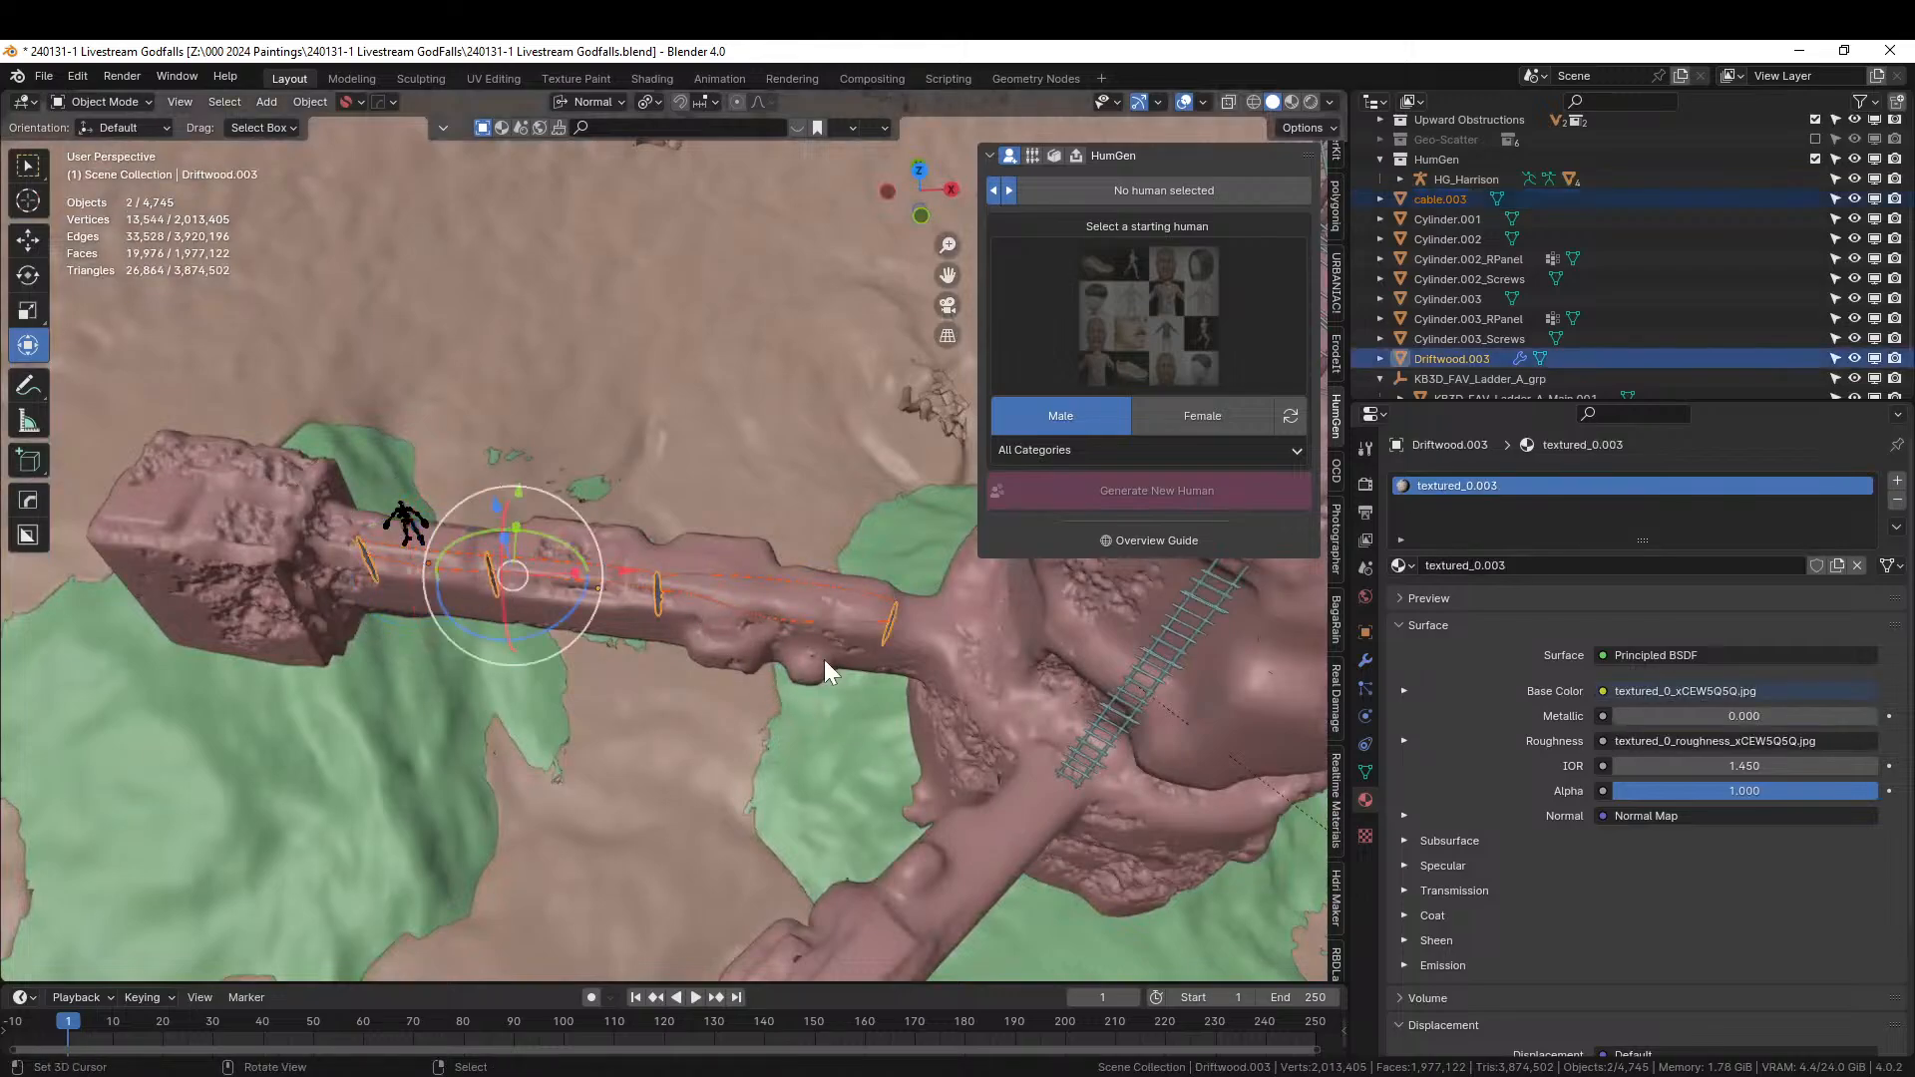
pyautogui.press('KP_7')
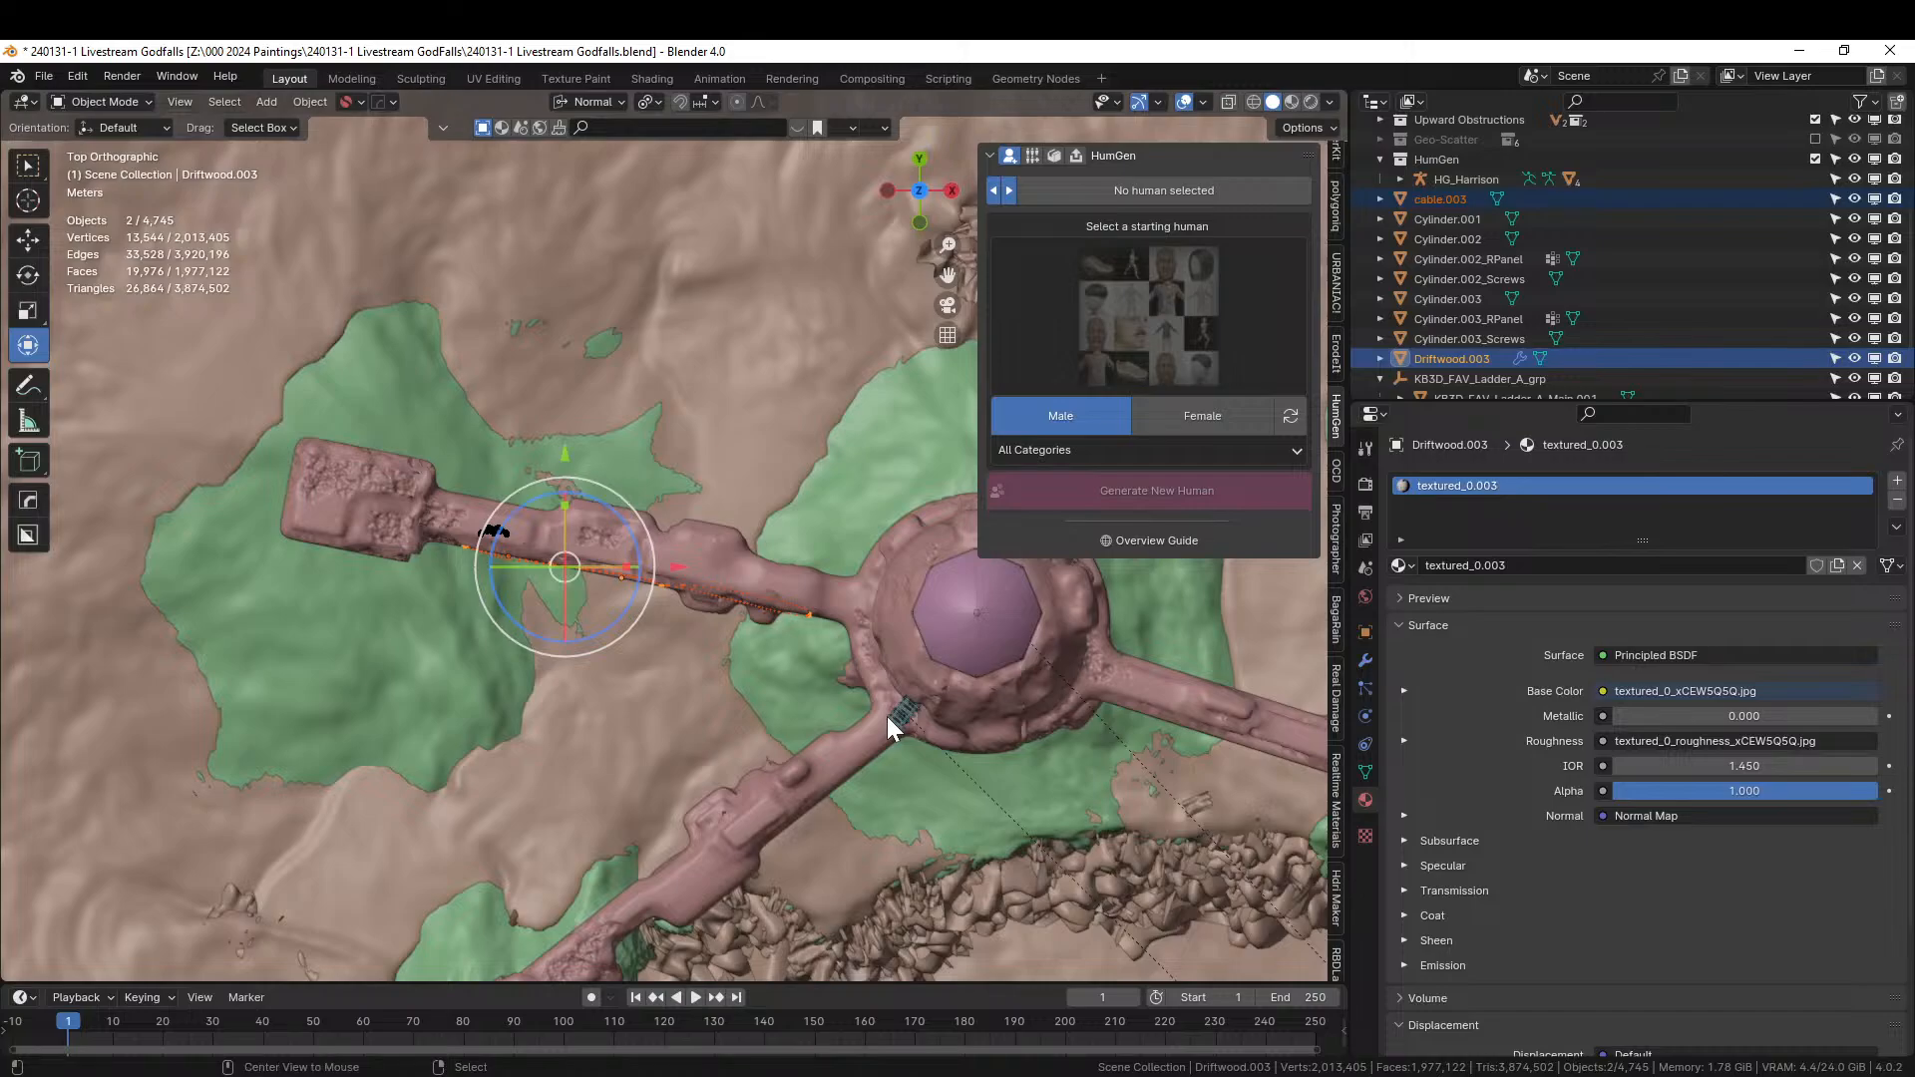
pyautogui.hotkey('alt', 'd')
pyautogui.press('Escape')
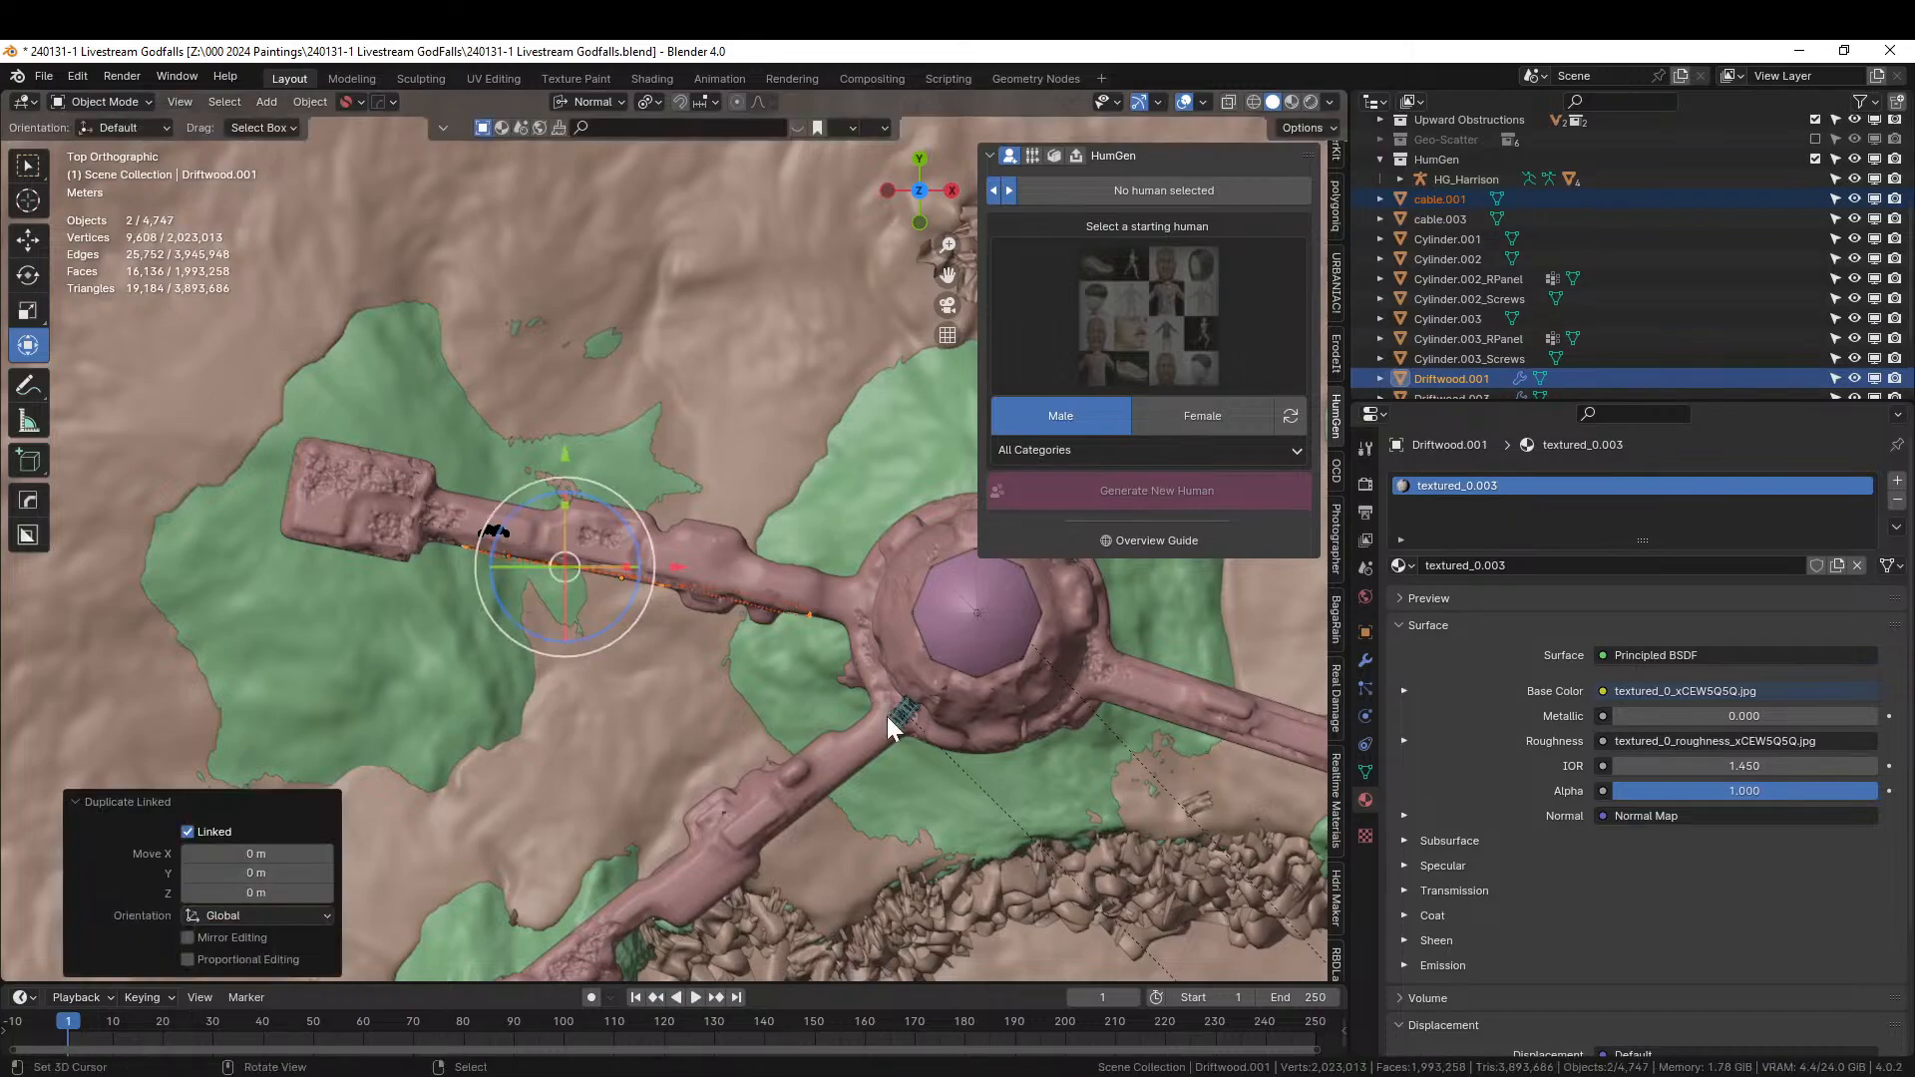
# Set the transform orientation to Global and move the duplicated fence about 0.42 m in X and -8.56 m in Y.
pyautogui.click(614, 99)
pyautogui.click(565, 168)
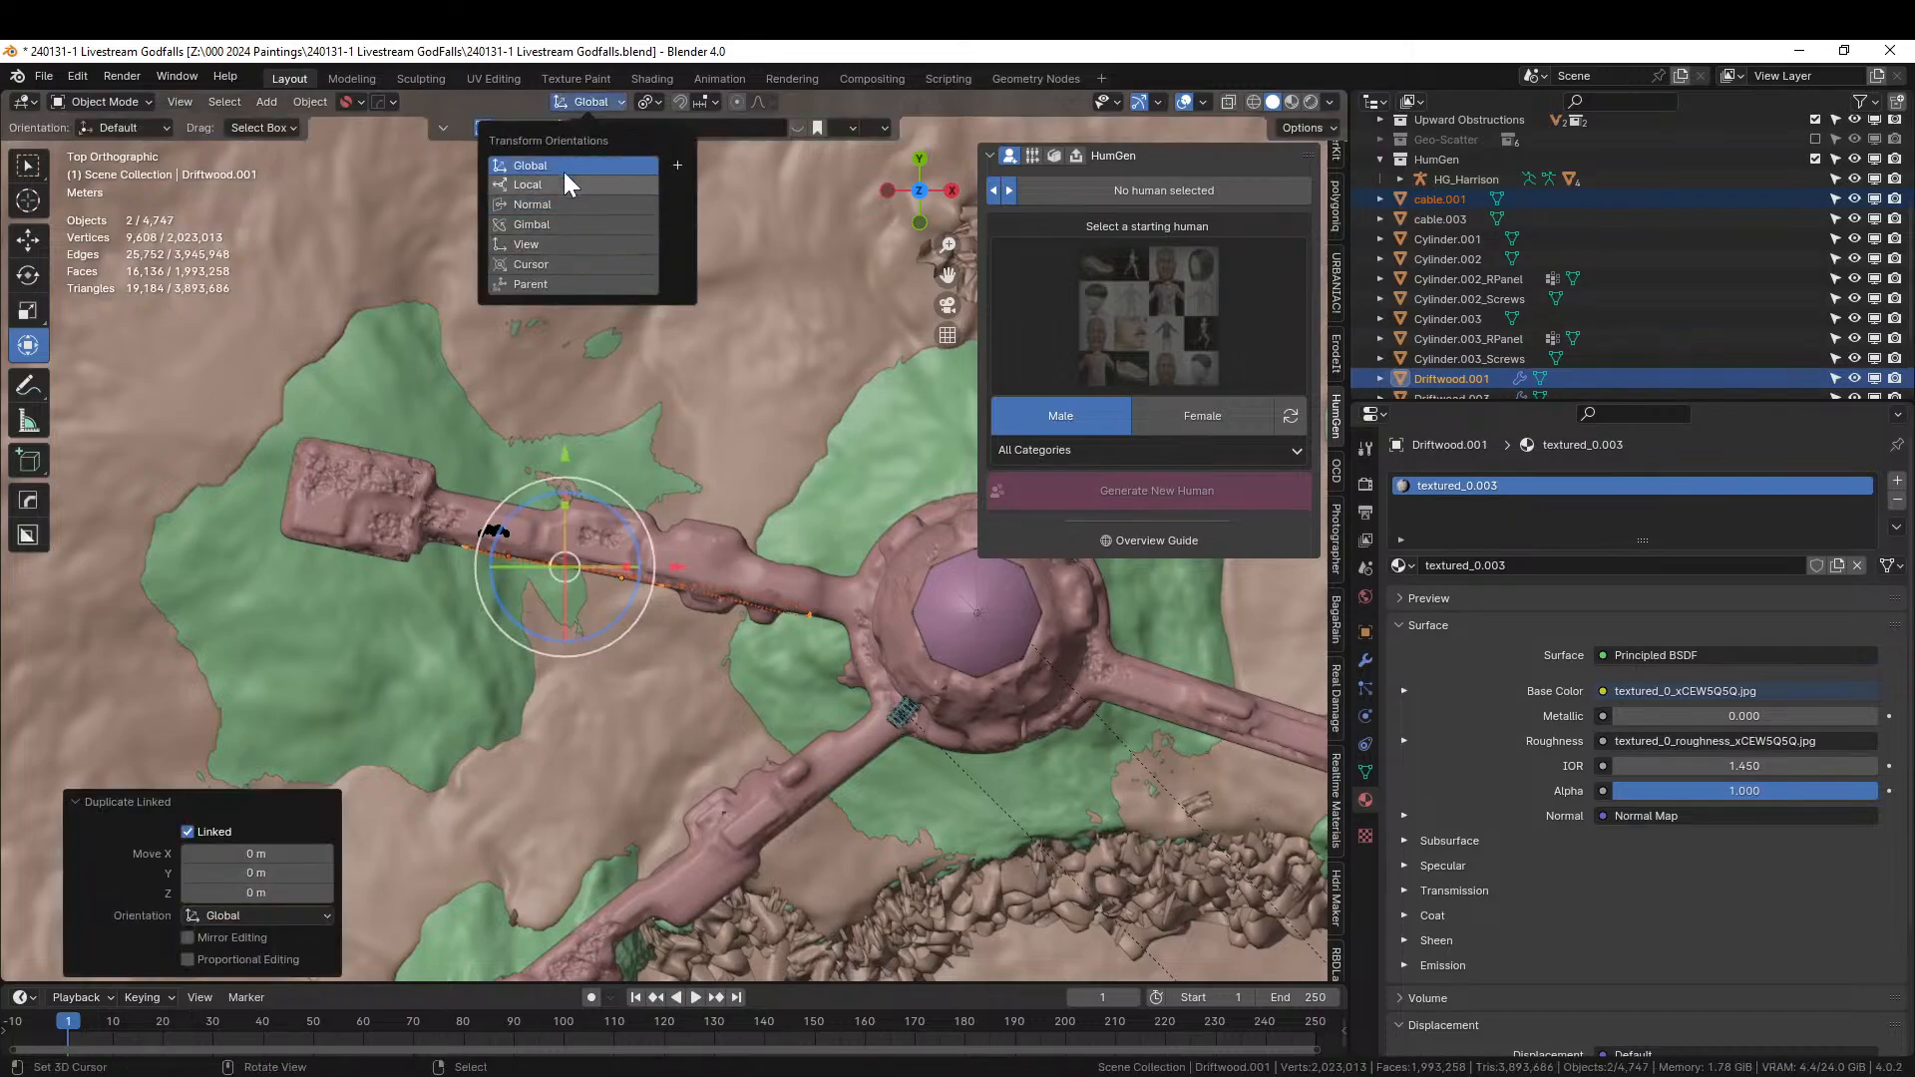
pyautogui.press('g')
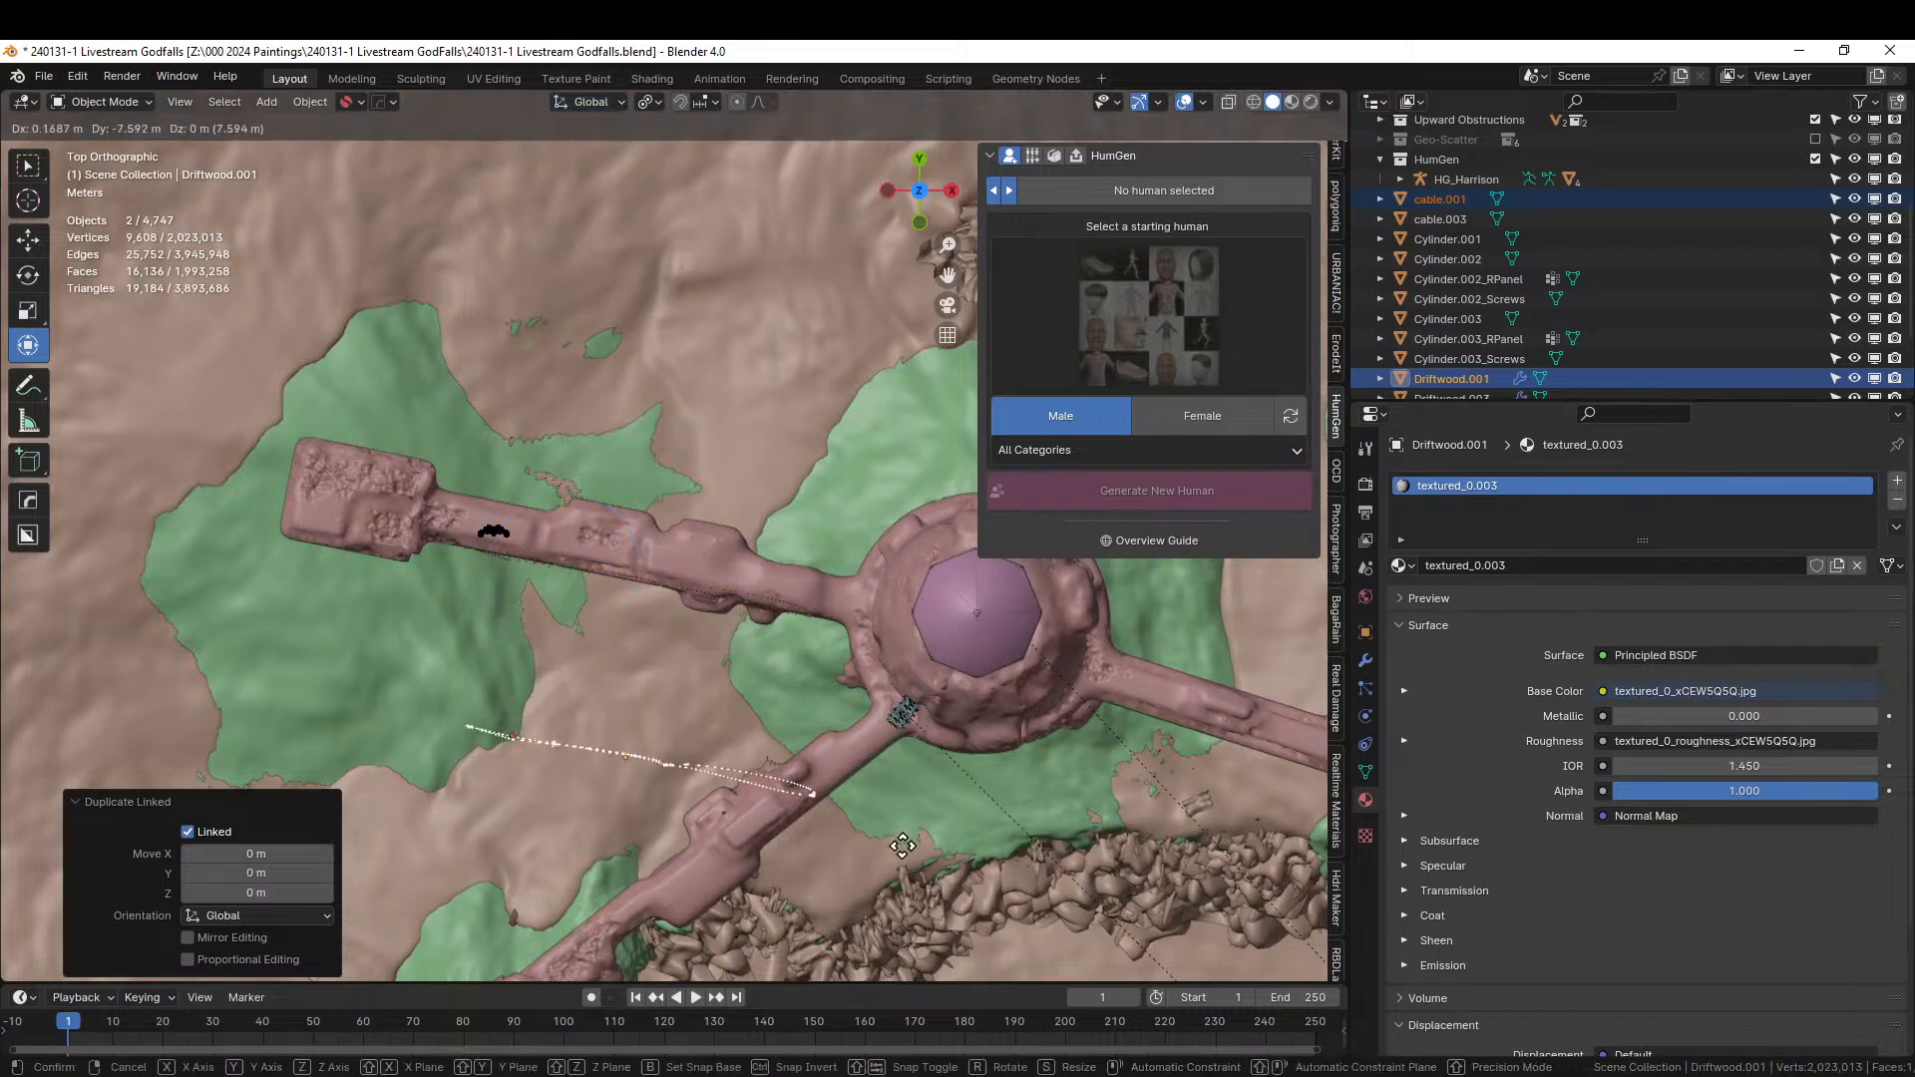
pyautogui.click(908, 863)
# Try to rotate the duplicated cables and posts in top view to match the angle of the lower stone arm.
pyautogui.press('r')
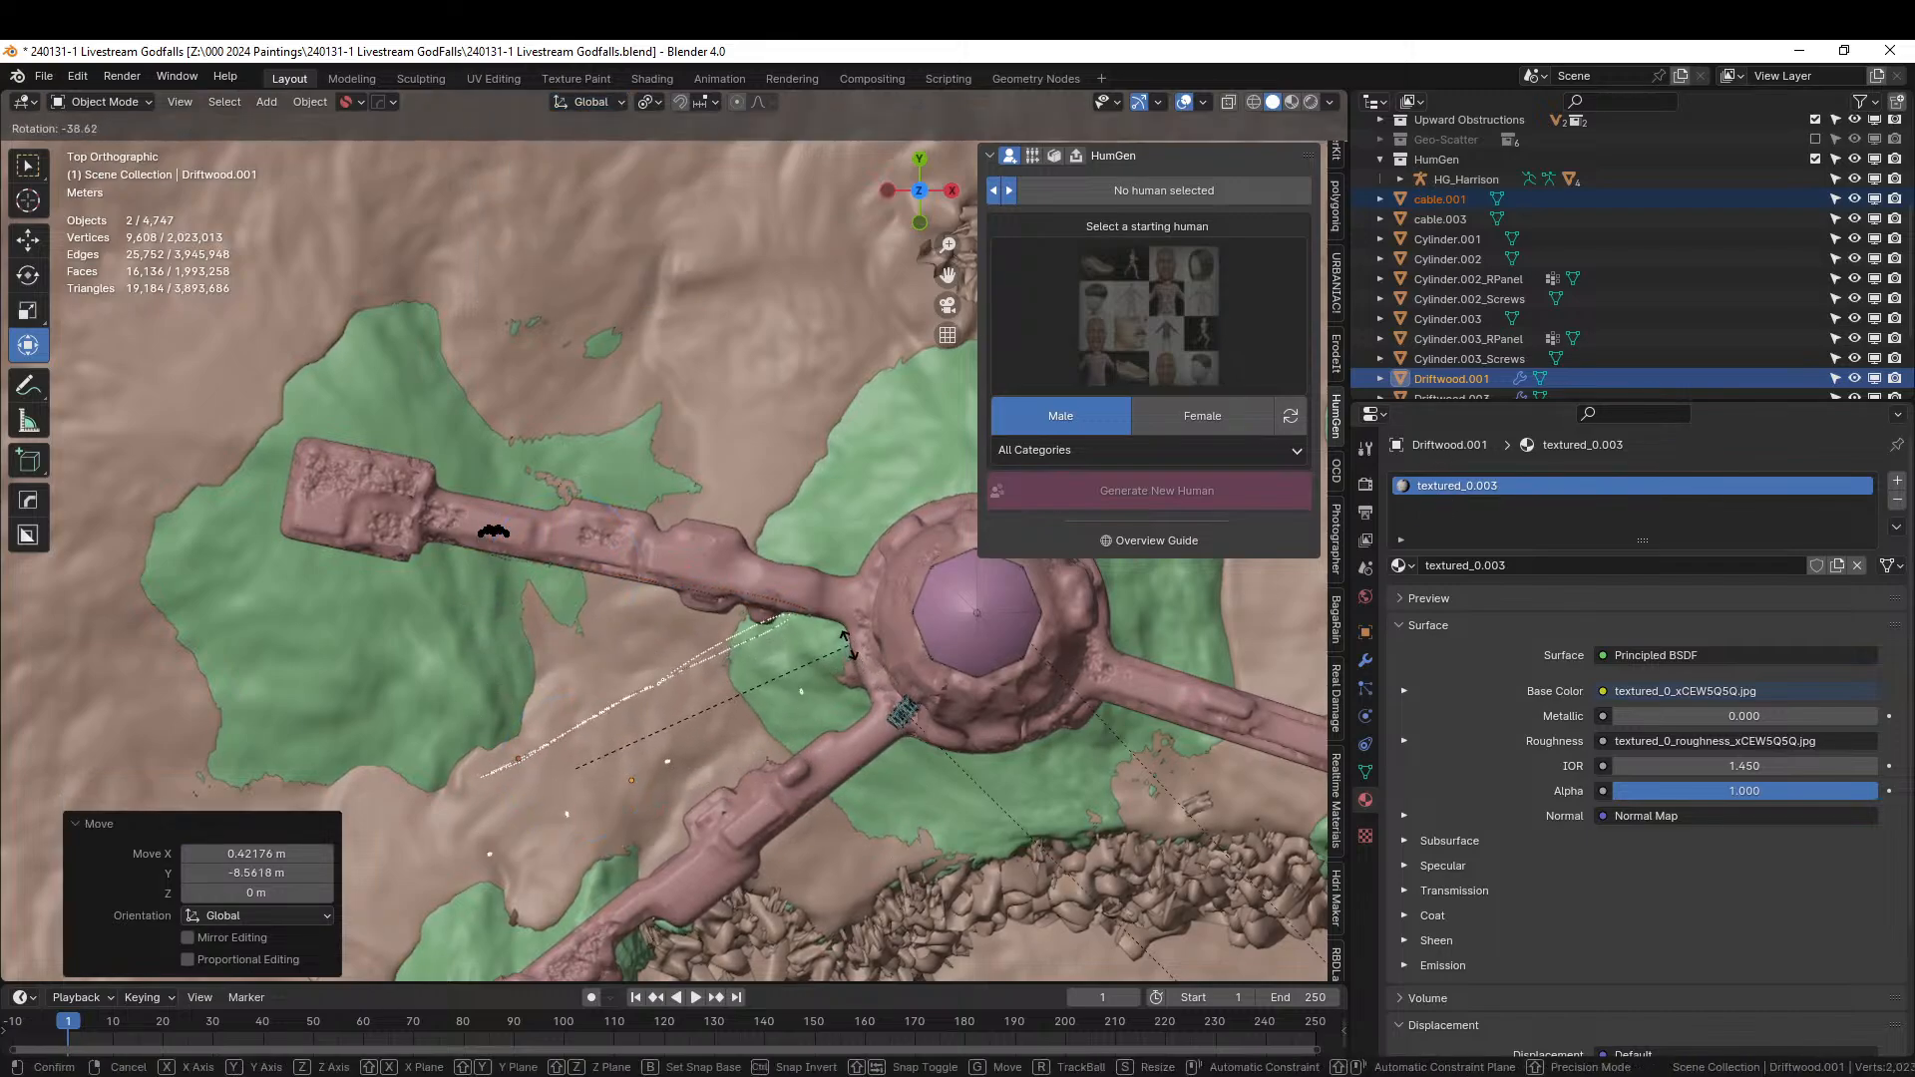
pyautogui.click(836, 638)
pyautogui.moveTo(836, 639); pyautogui.dragTo(824, 521, button='middle')
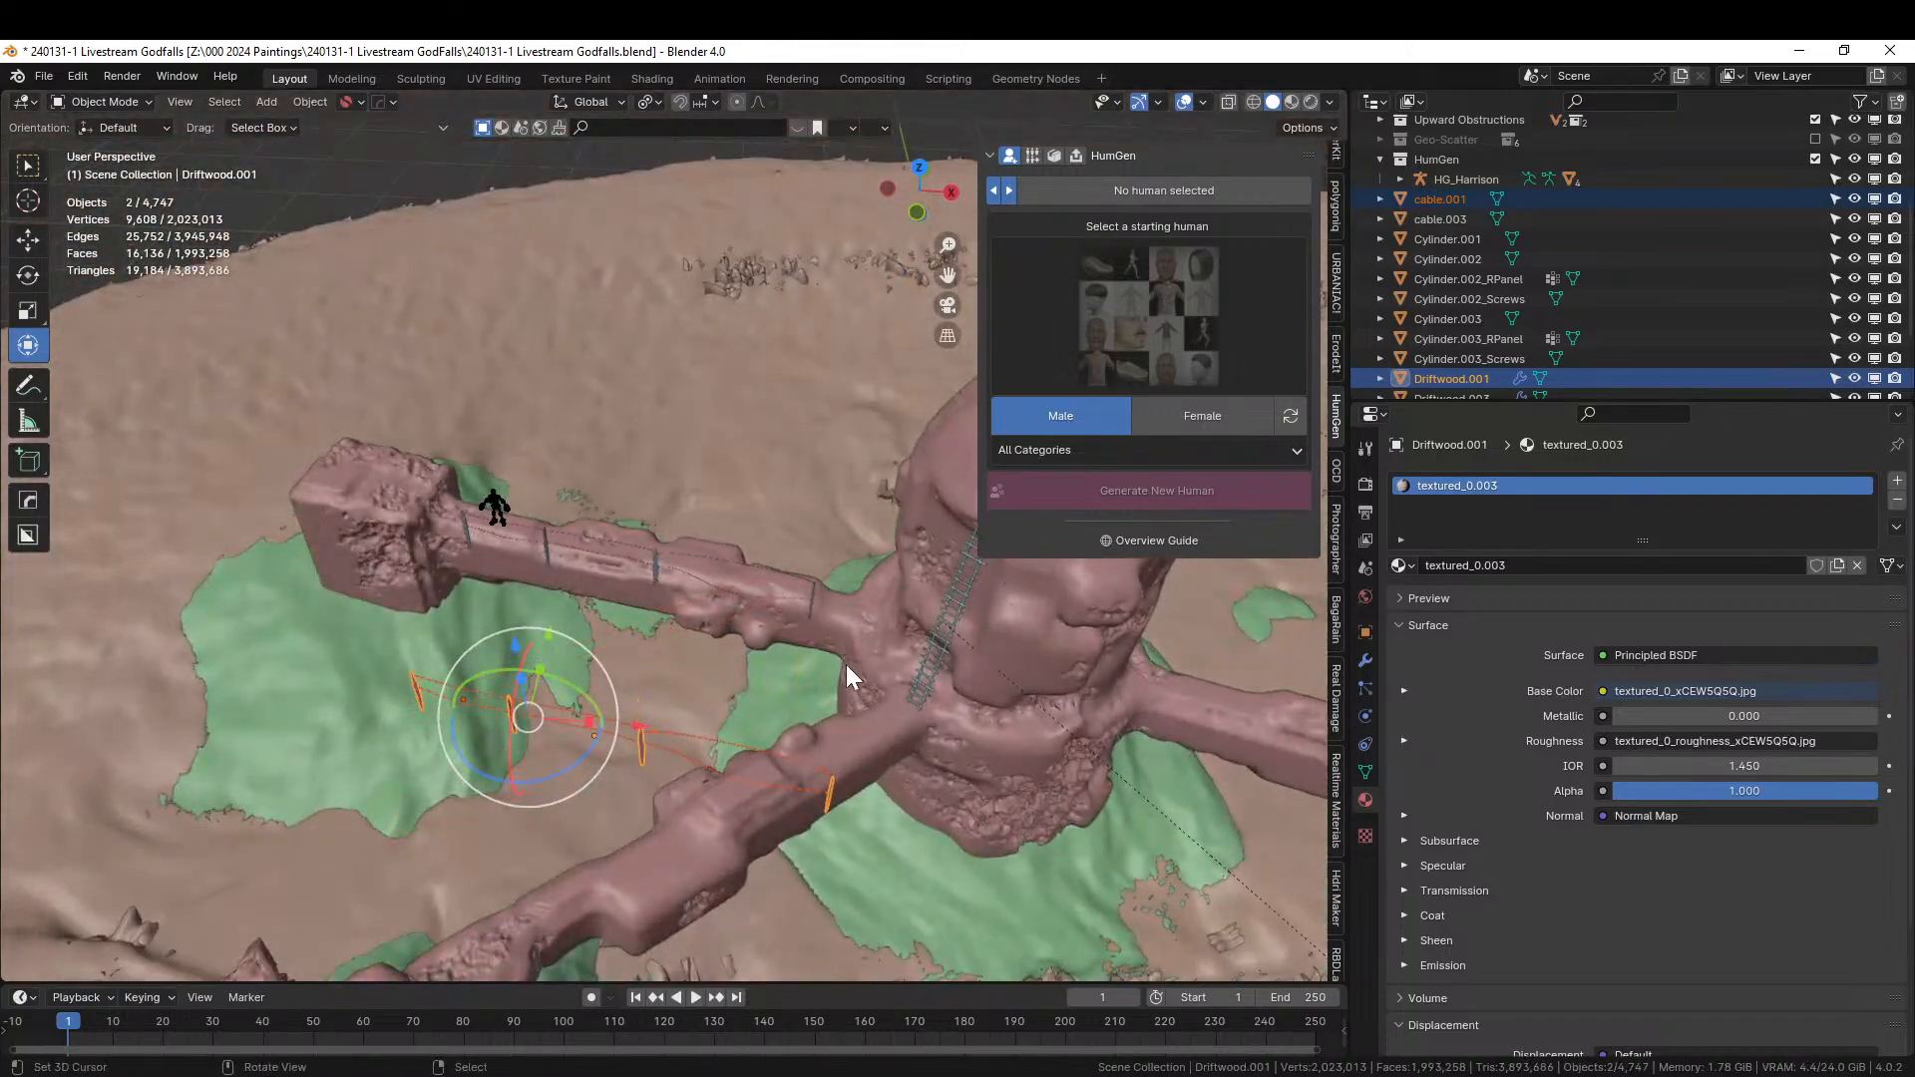
pyautogui.scroll(2, 847, 673)
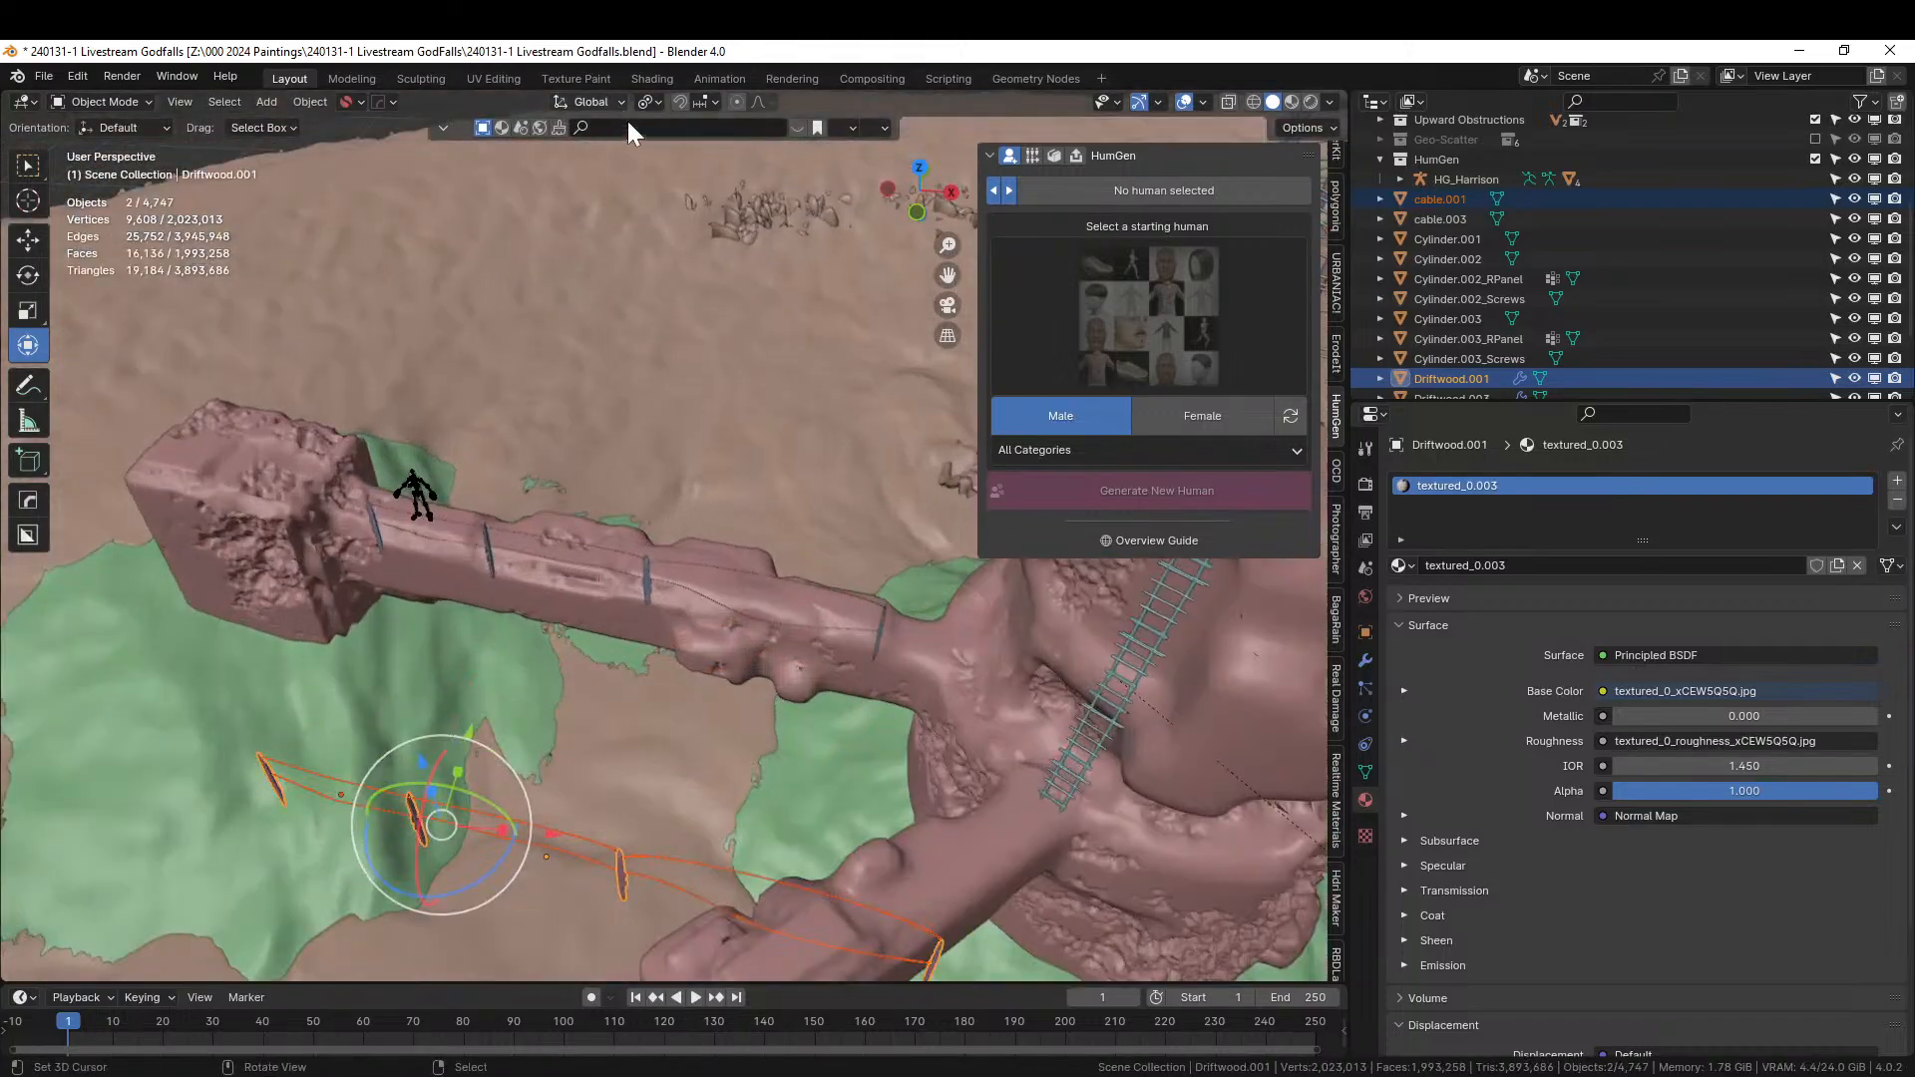
# Set the pivot point to Median Point and rotate the duplicated cables and posts together about -40.9° around the view's Z axis.
pyautogui.click(607, 857)
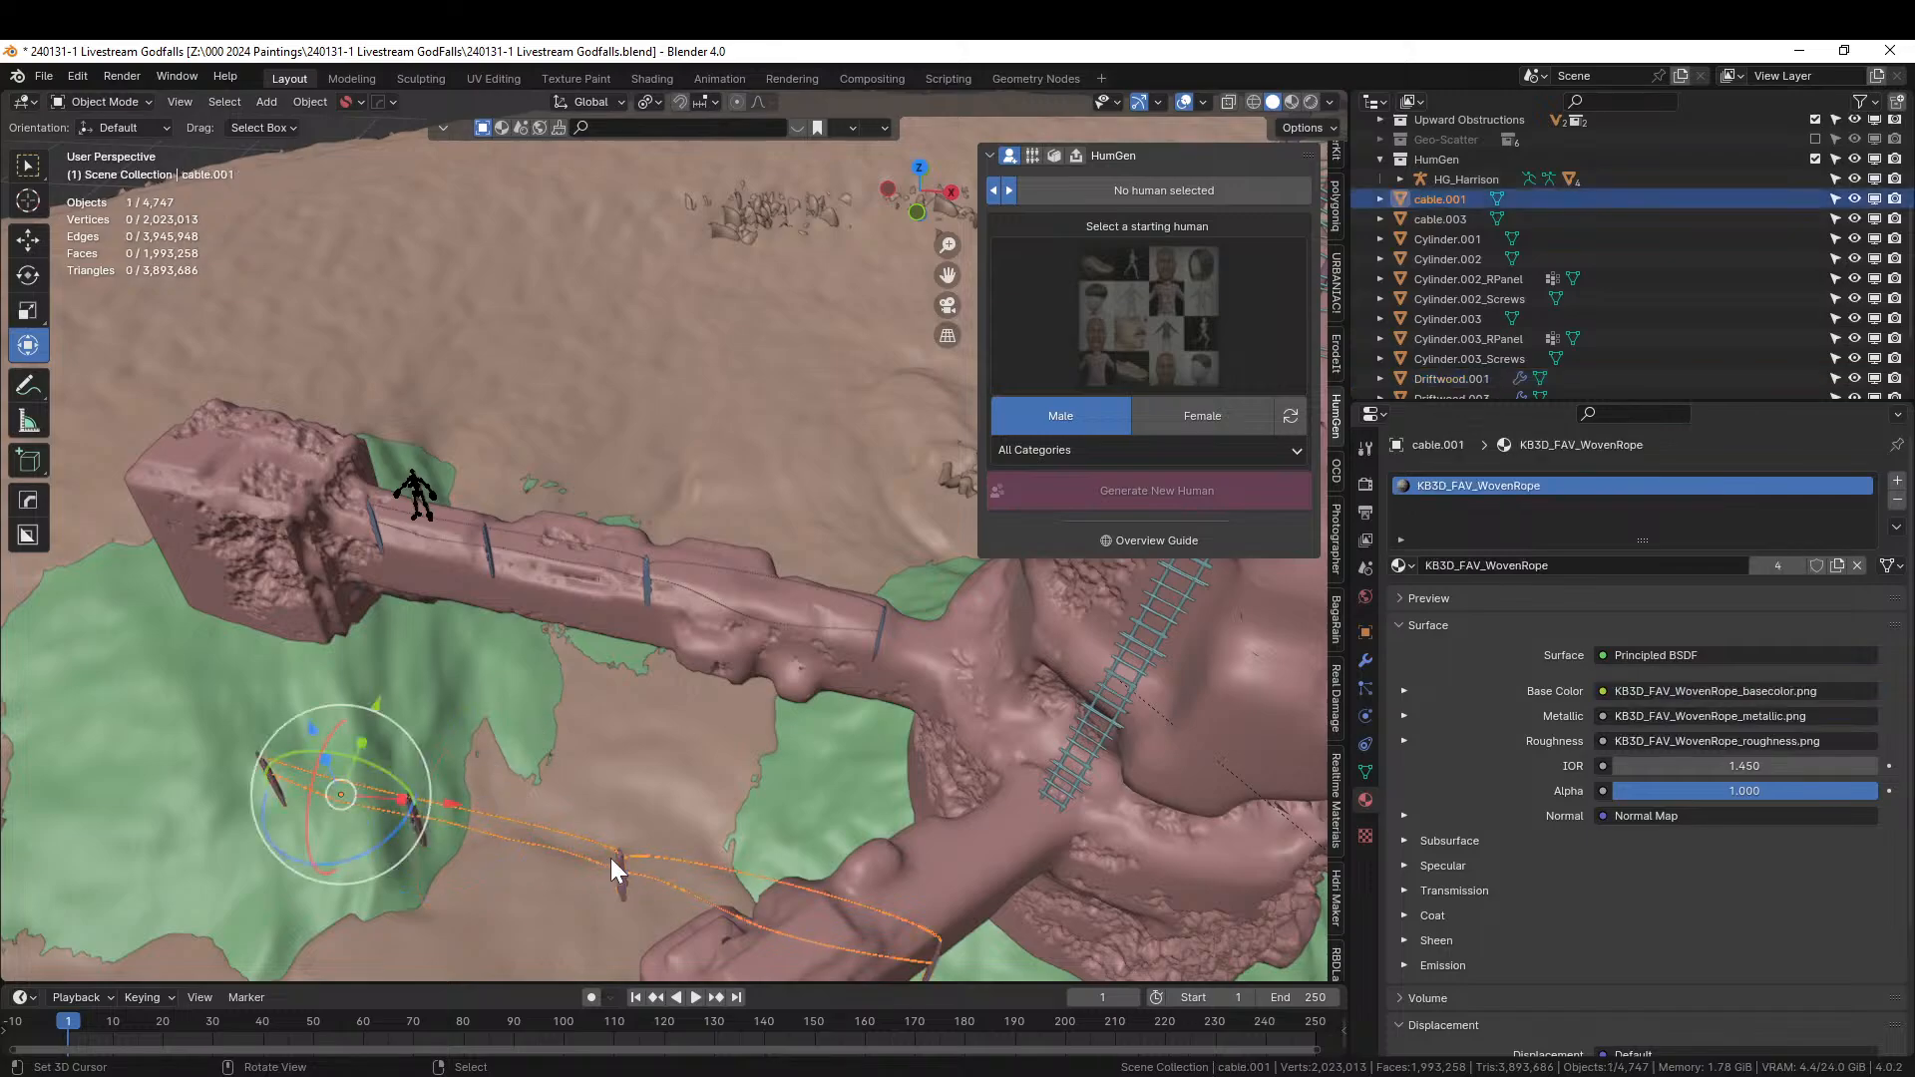
pyautogui.click(618, 866)
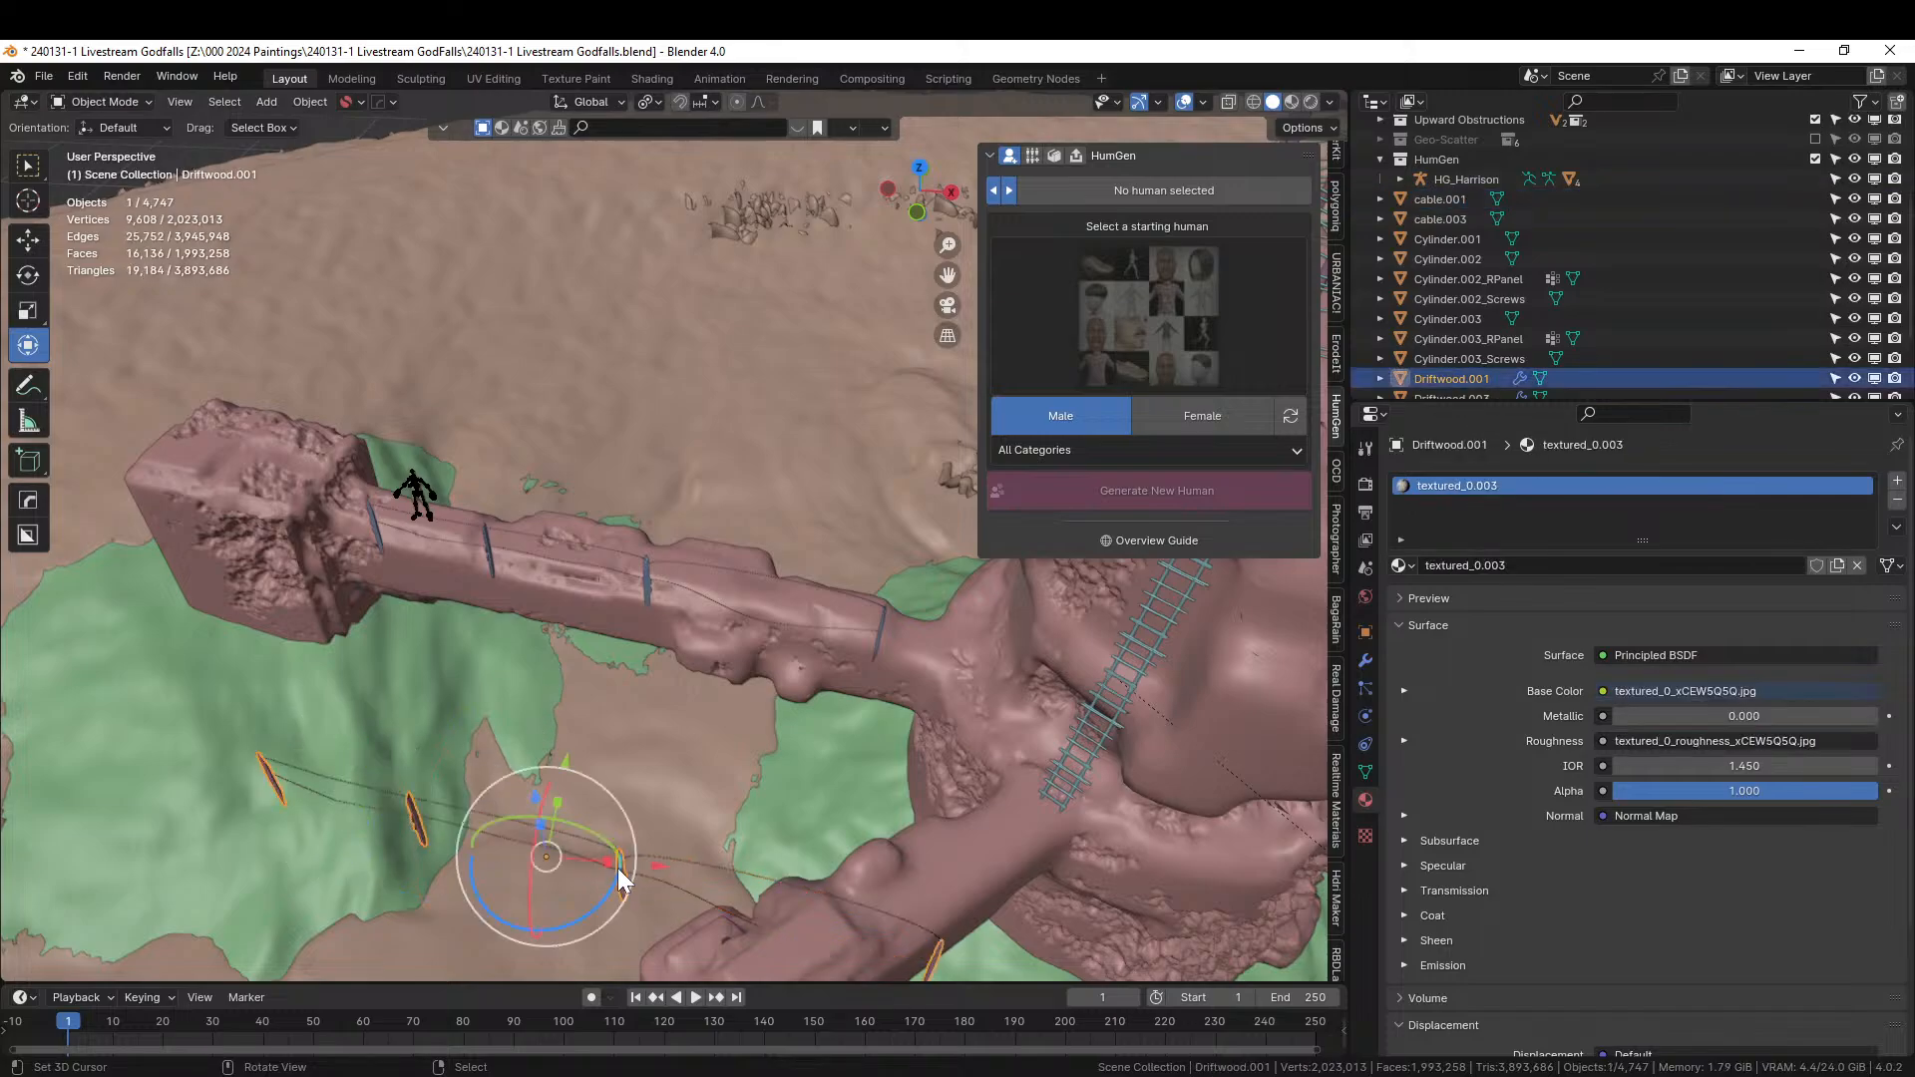
pyautogui.click(650, 101)
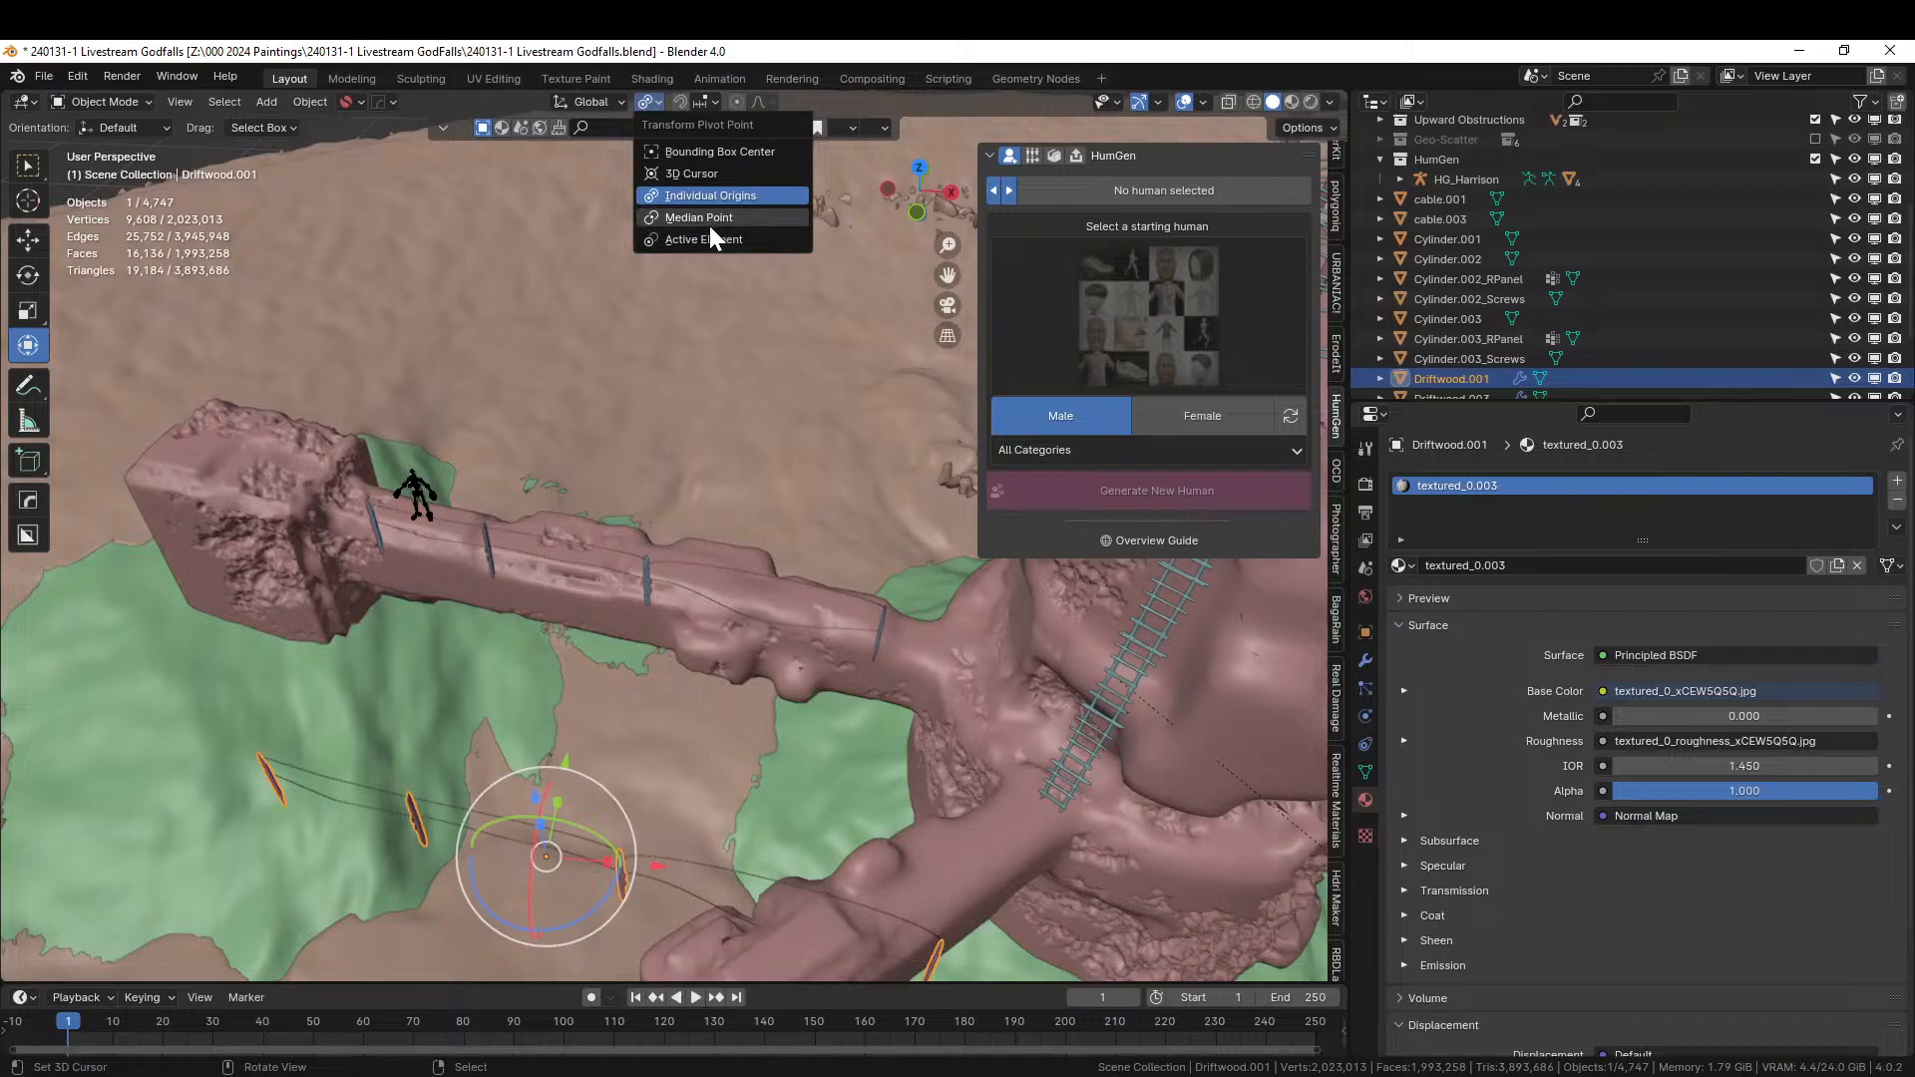
pyautogui.keyDown('shift'); pyautogui.click(445, 804); pyautogui.keyUp('shift')
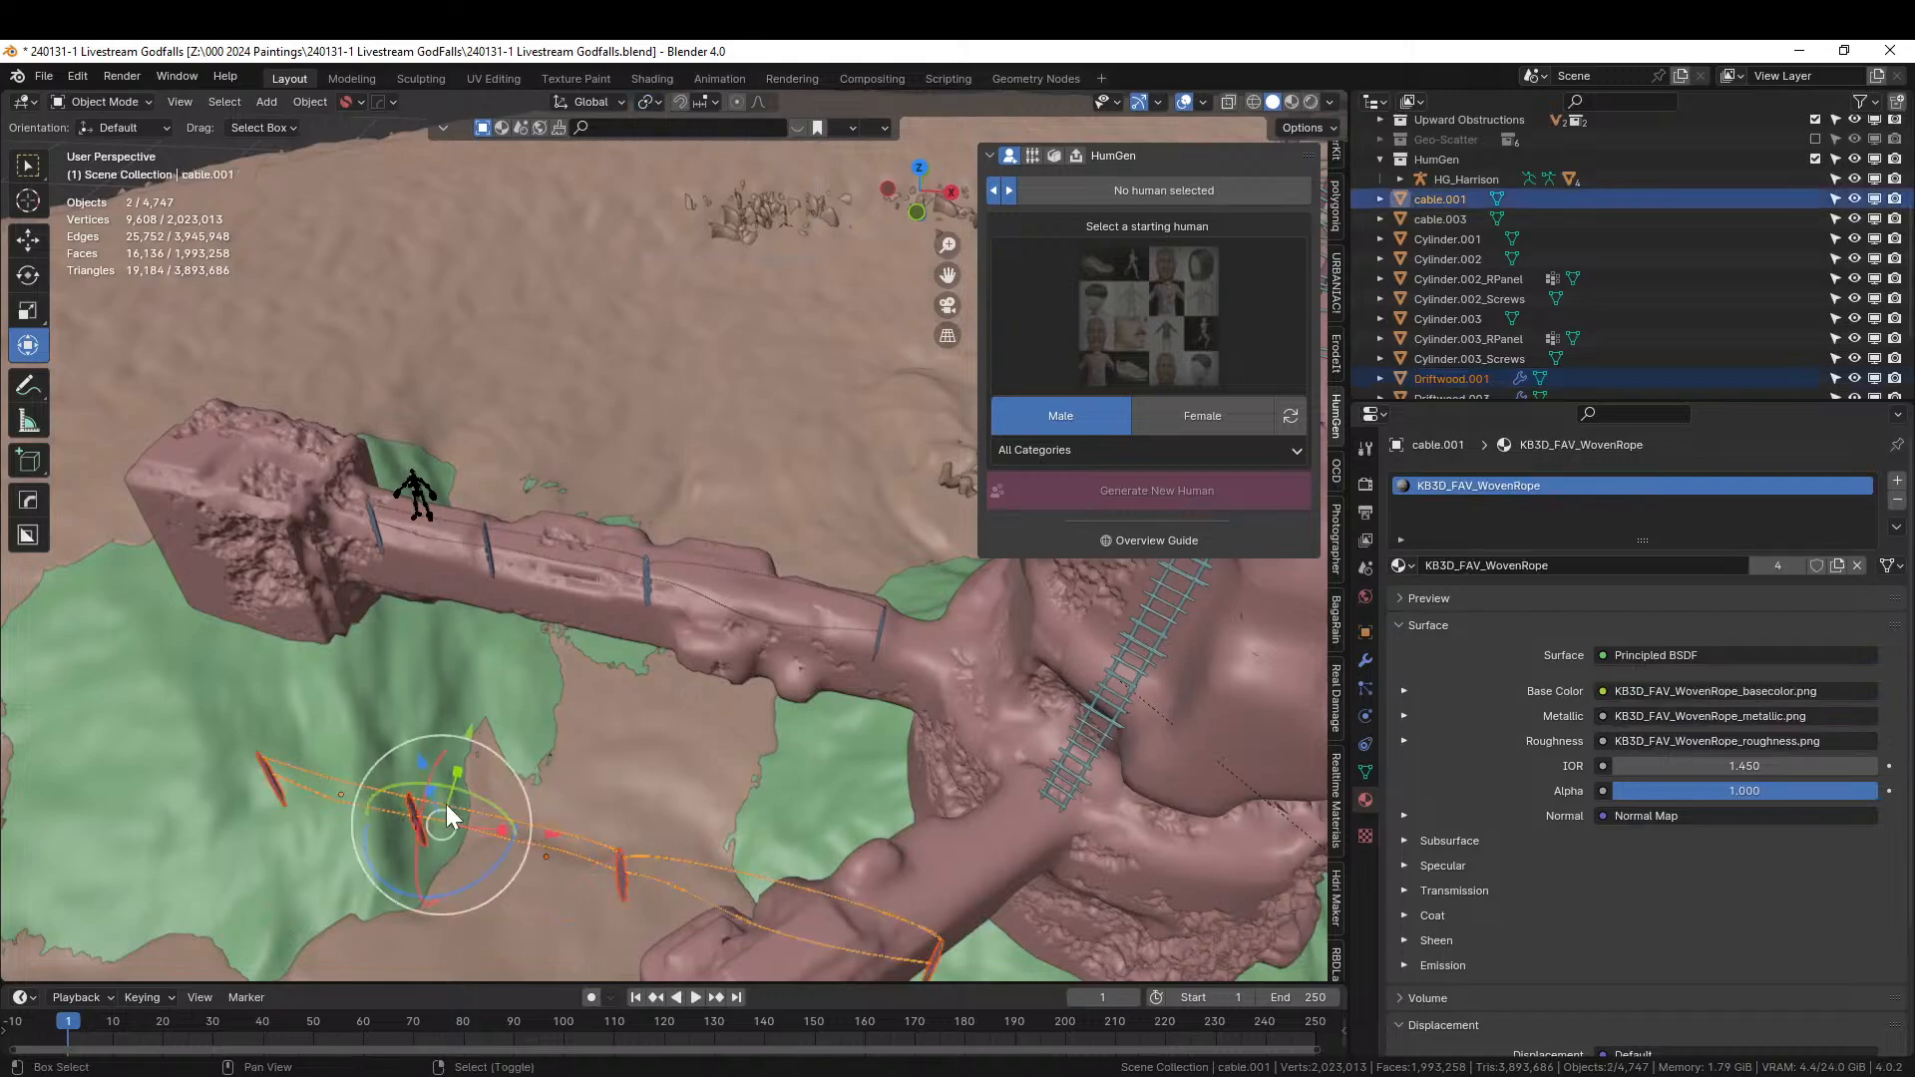
pyautogui.press('KP_7')
pyautogui.press('r')
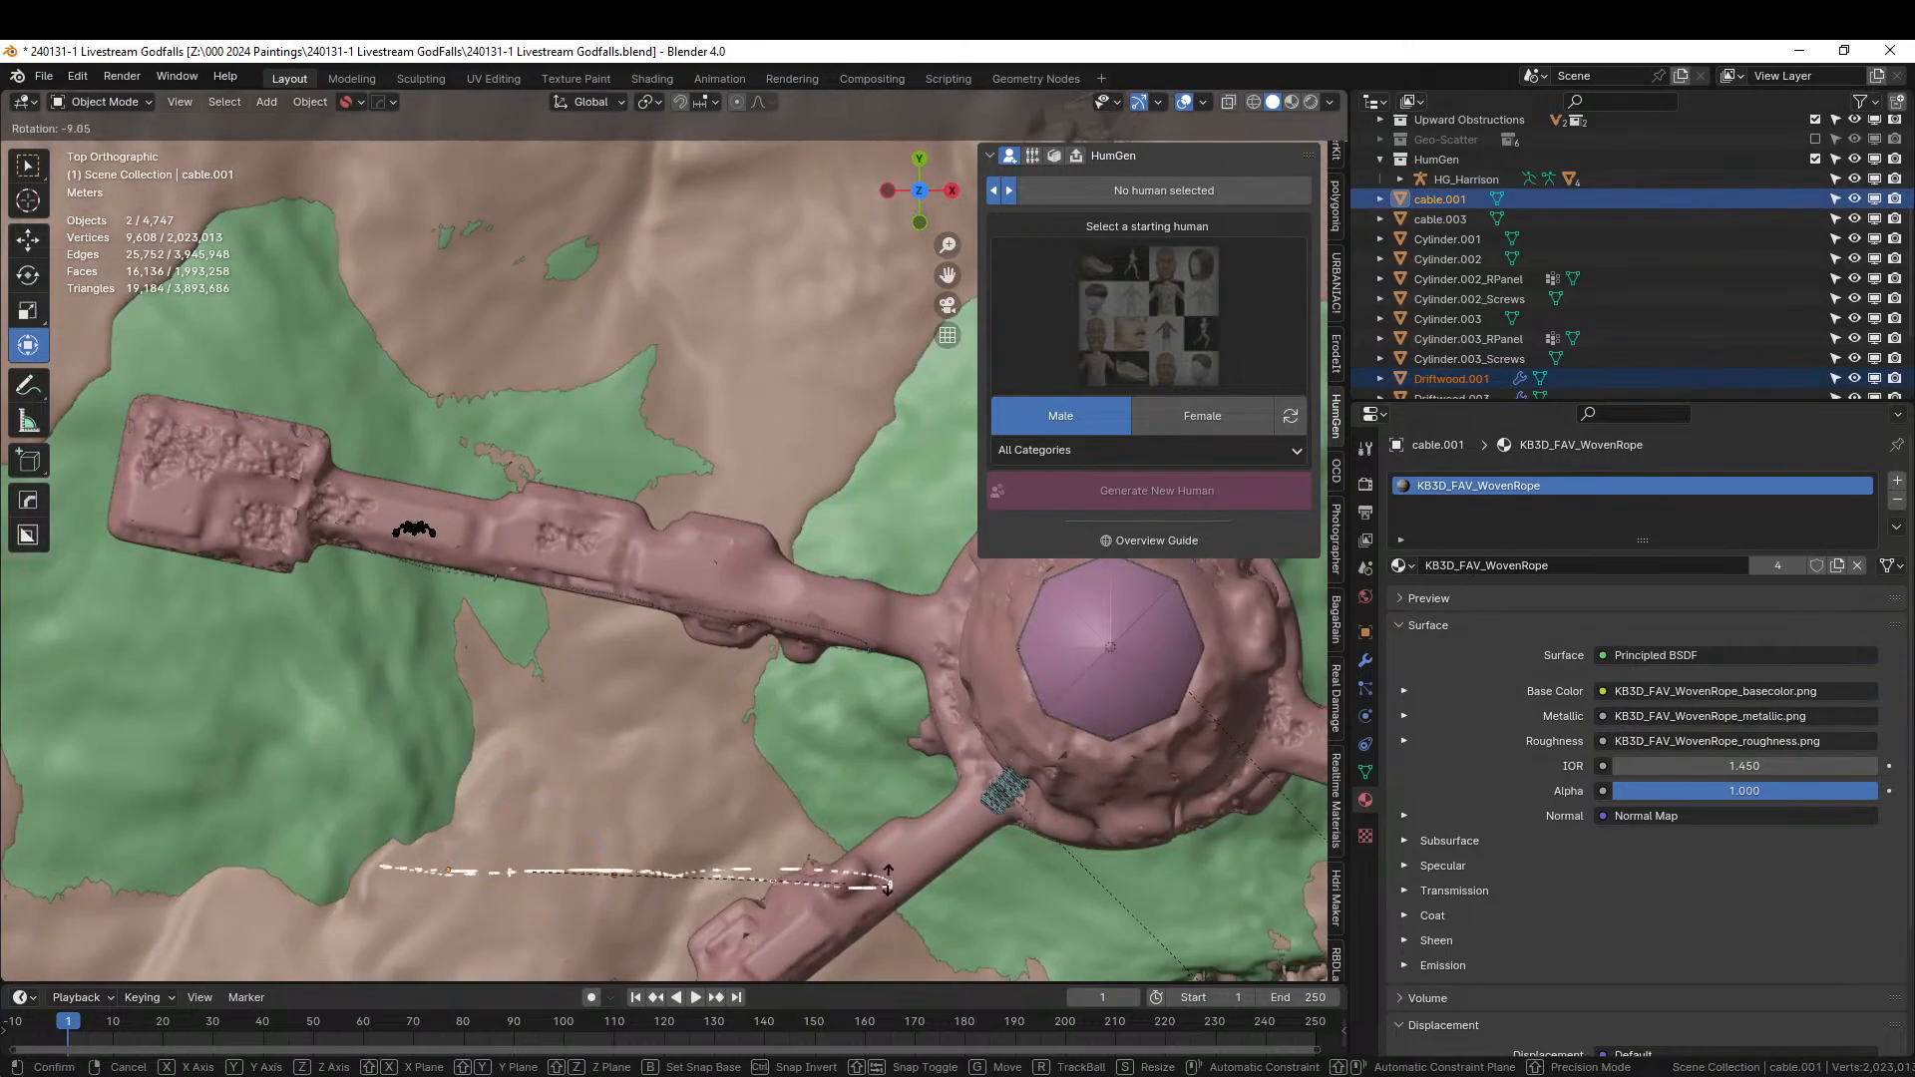
pyautogui.click(793, 722)
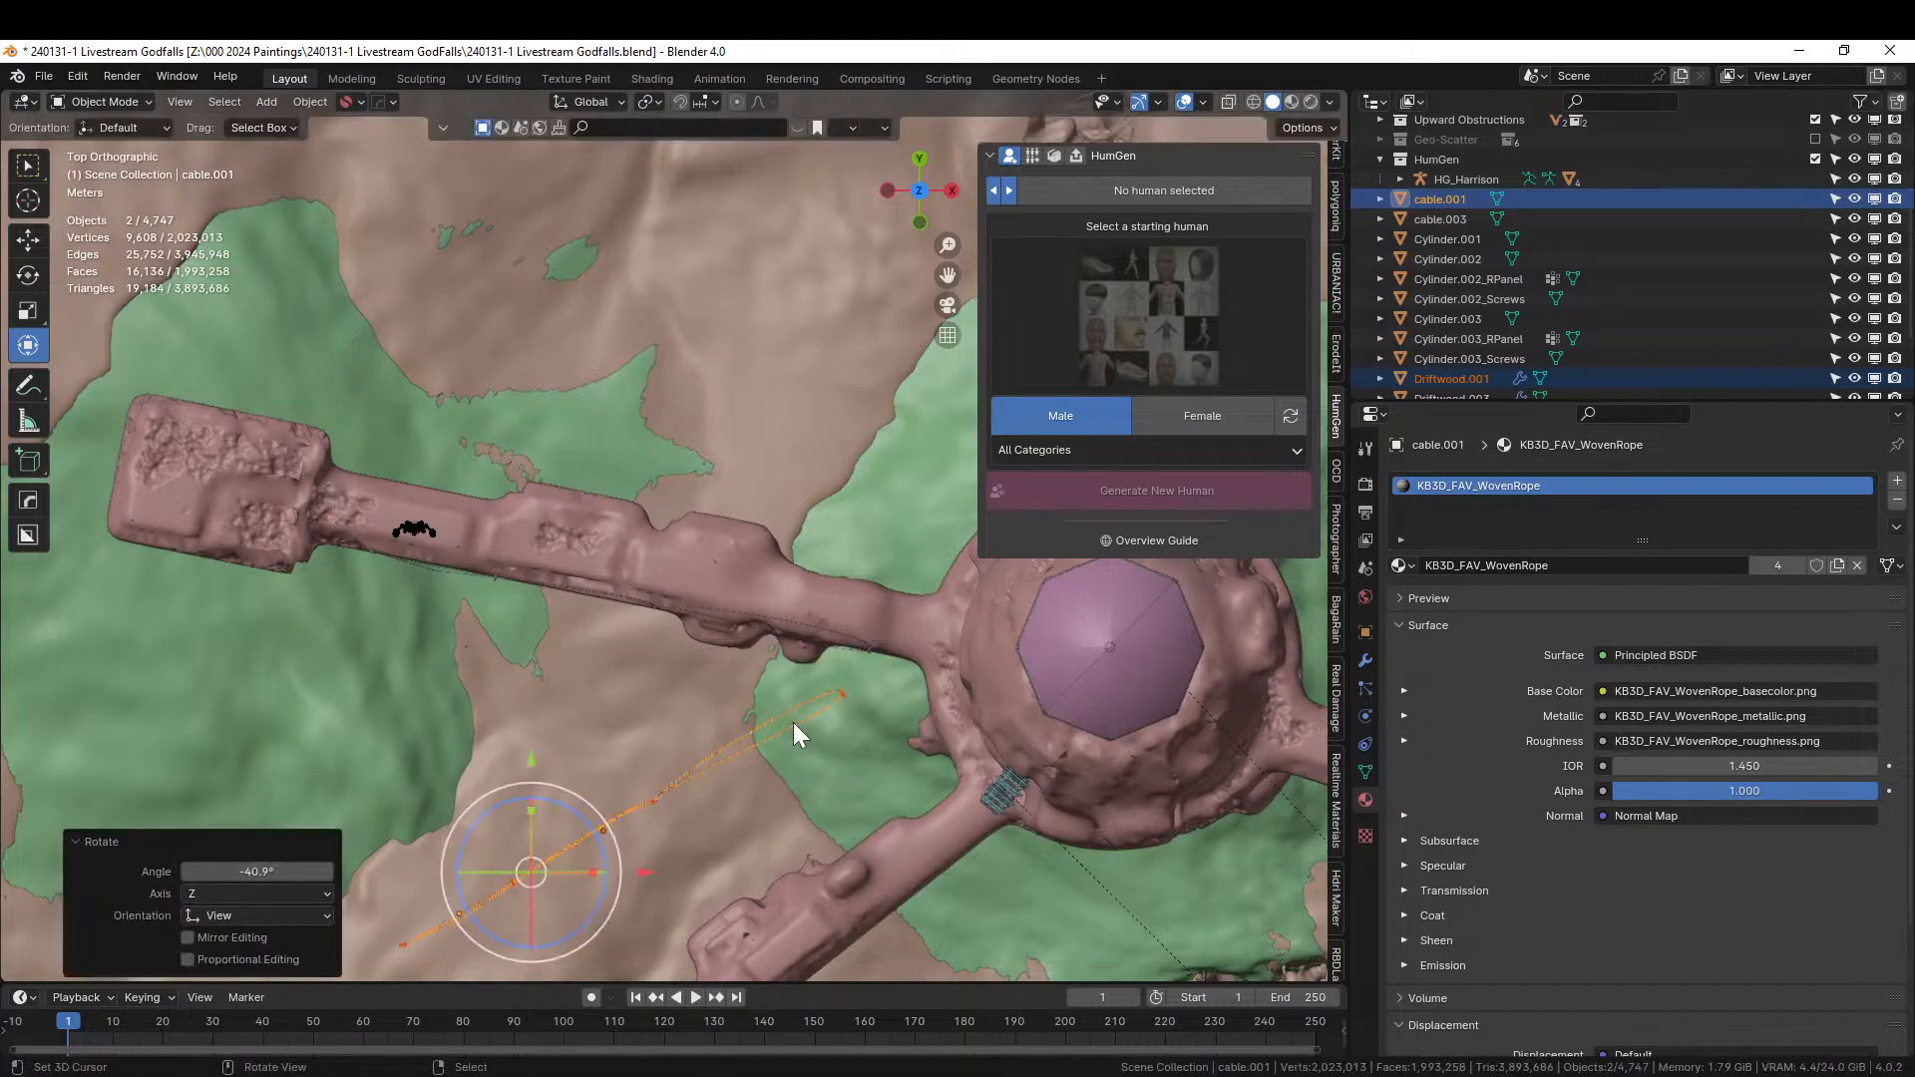
# Move the duplicated fence onto the lower stone arm and rotate it about -7.98° more to align with the arm's edge.
pyautogui.scroll(-2, 794, 725)
pyautogui.press('g')
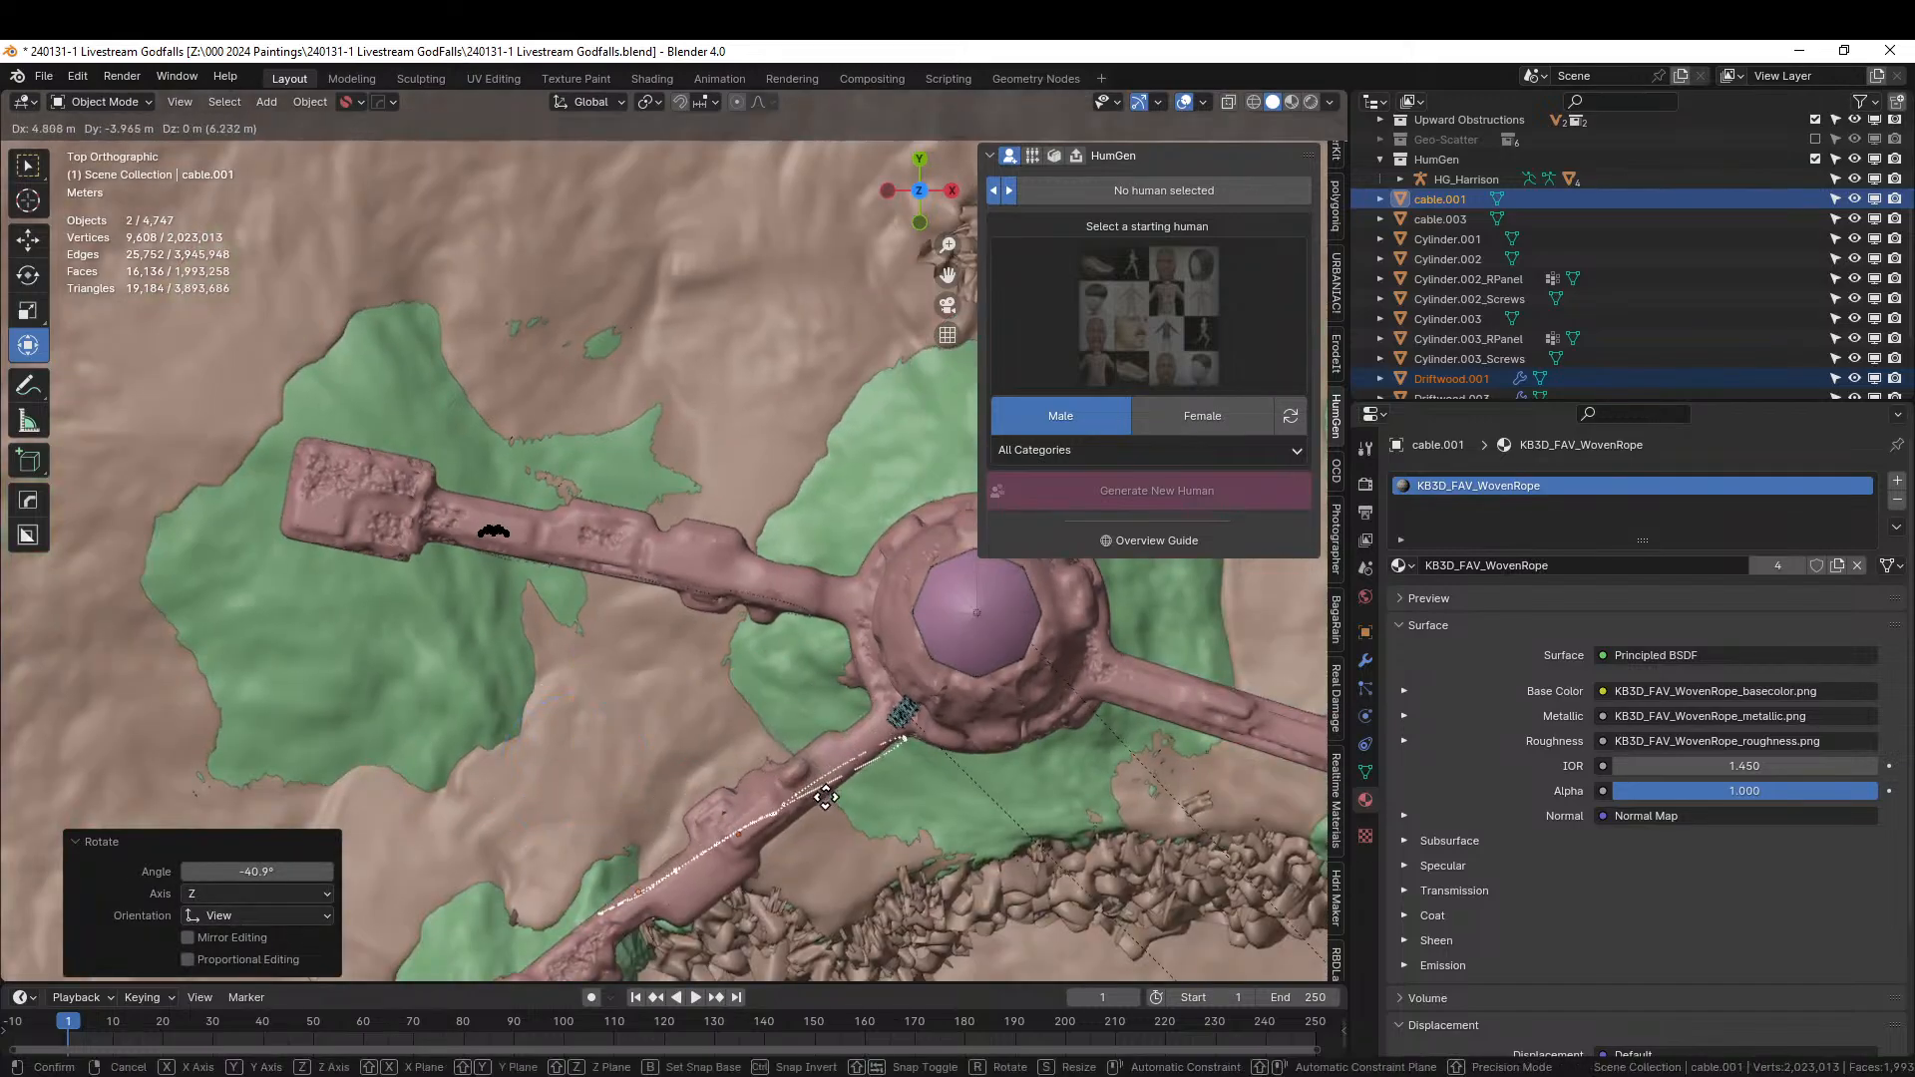
pyautogui.click(827, 803)
pyautogui.press('r')
pyautogui.click(840, 775)
pyautogui.press('g')
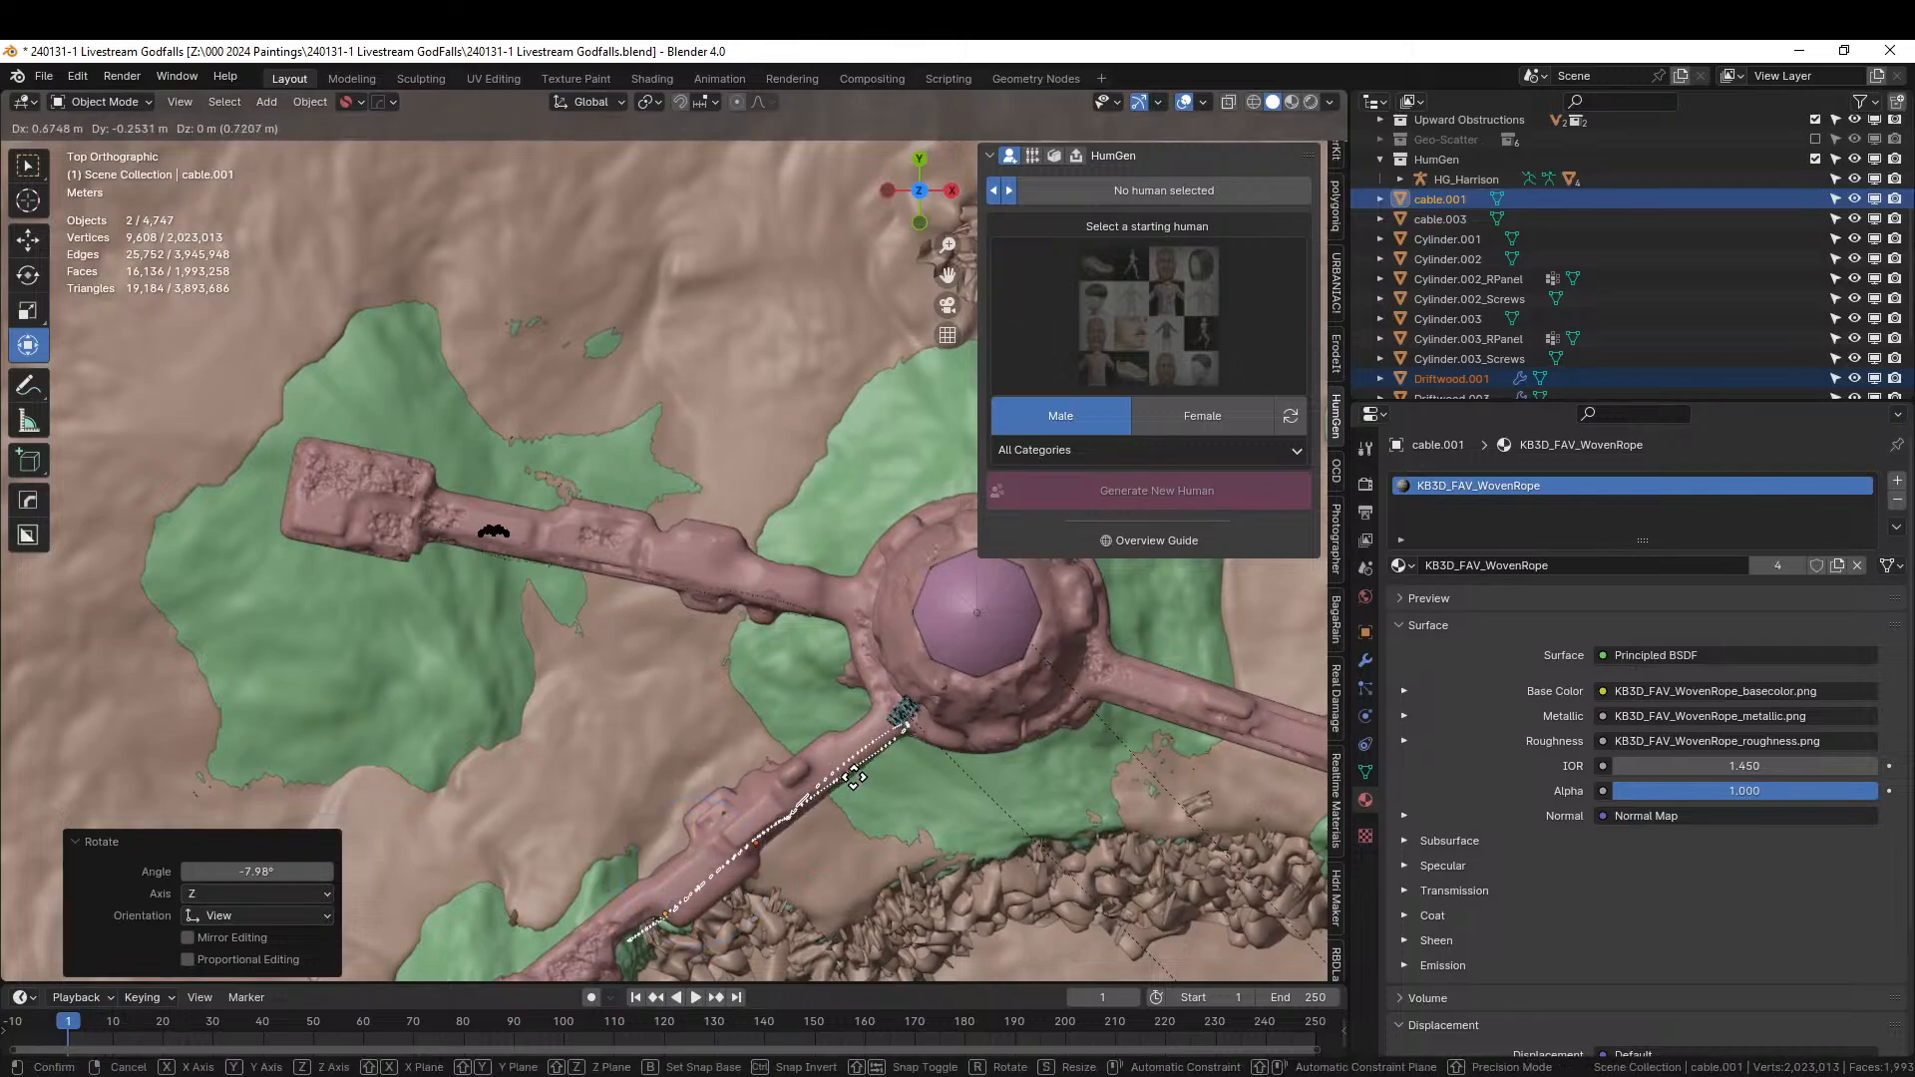
pyautogui.click(850, 774)
pyautogui.moveTo(852, 782); pyautogui.dragTo(792, 606, button='middle')
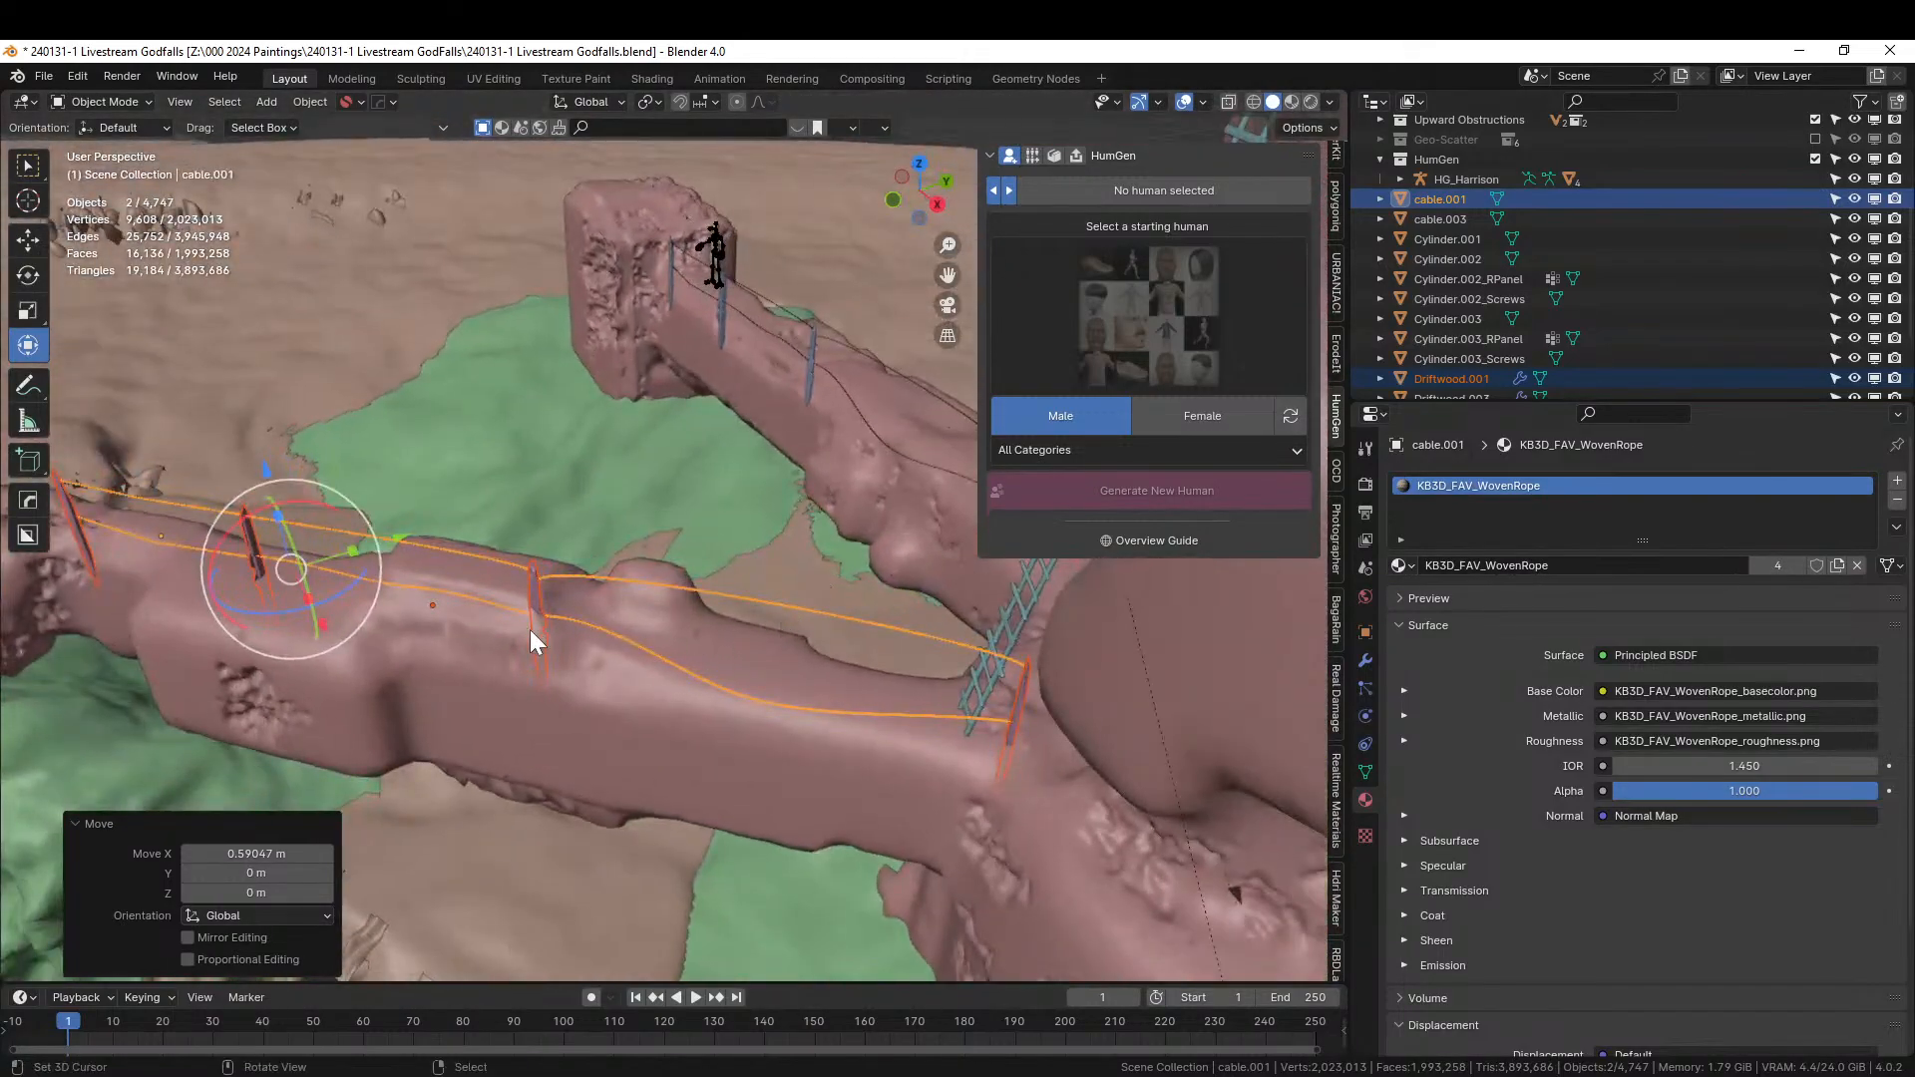
# Shift the duplicated fence on the lower stone arm about 0.10 m in X and -0.22 m in Y.
pyautogui.press('KP_7')
pyautogui.press('g')
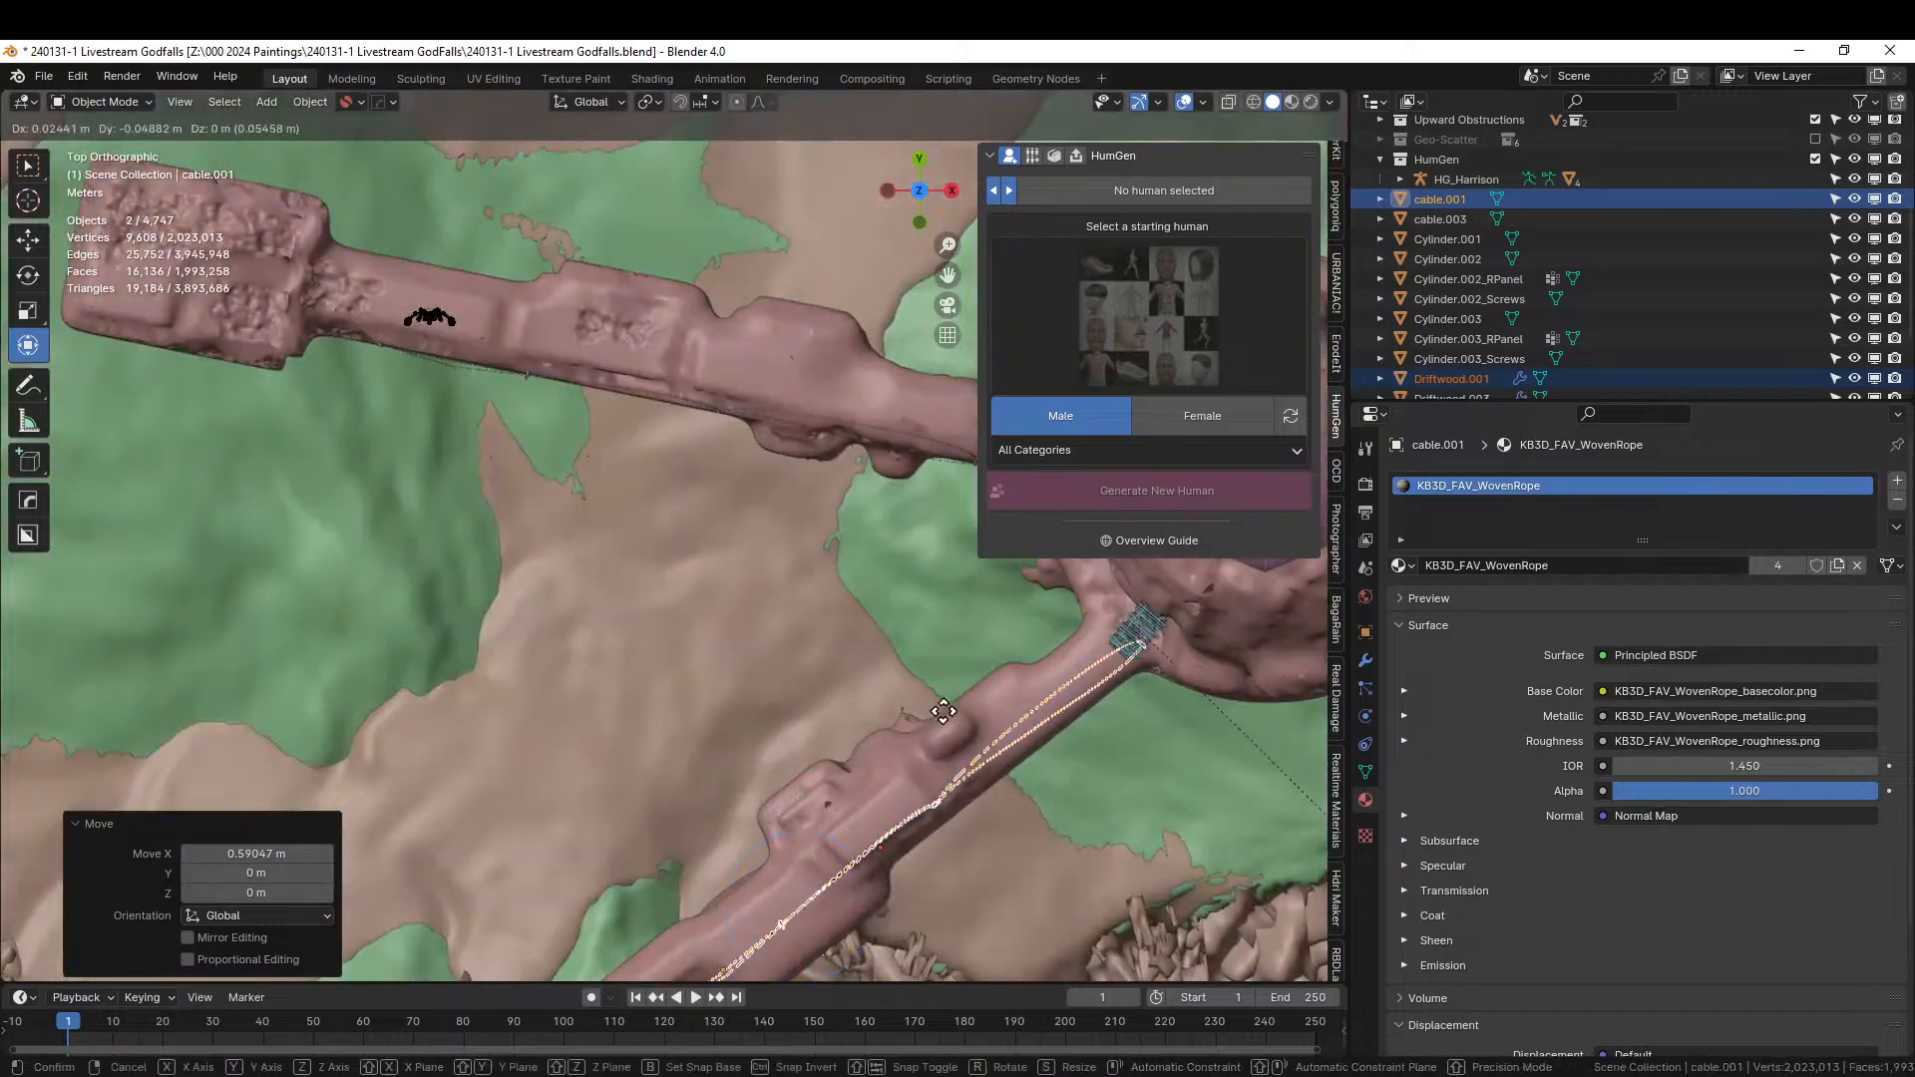
pyautogui.click(946, 715)
pyautogui.moveTo(946, 715); pyautogui.dragTo(874, 560, button='middle')
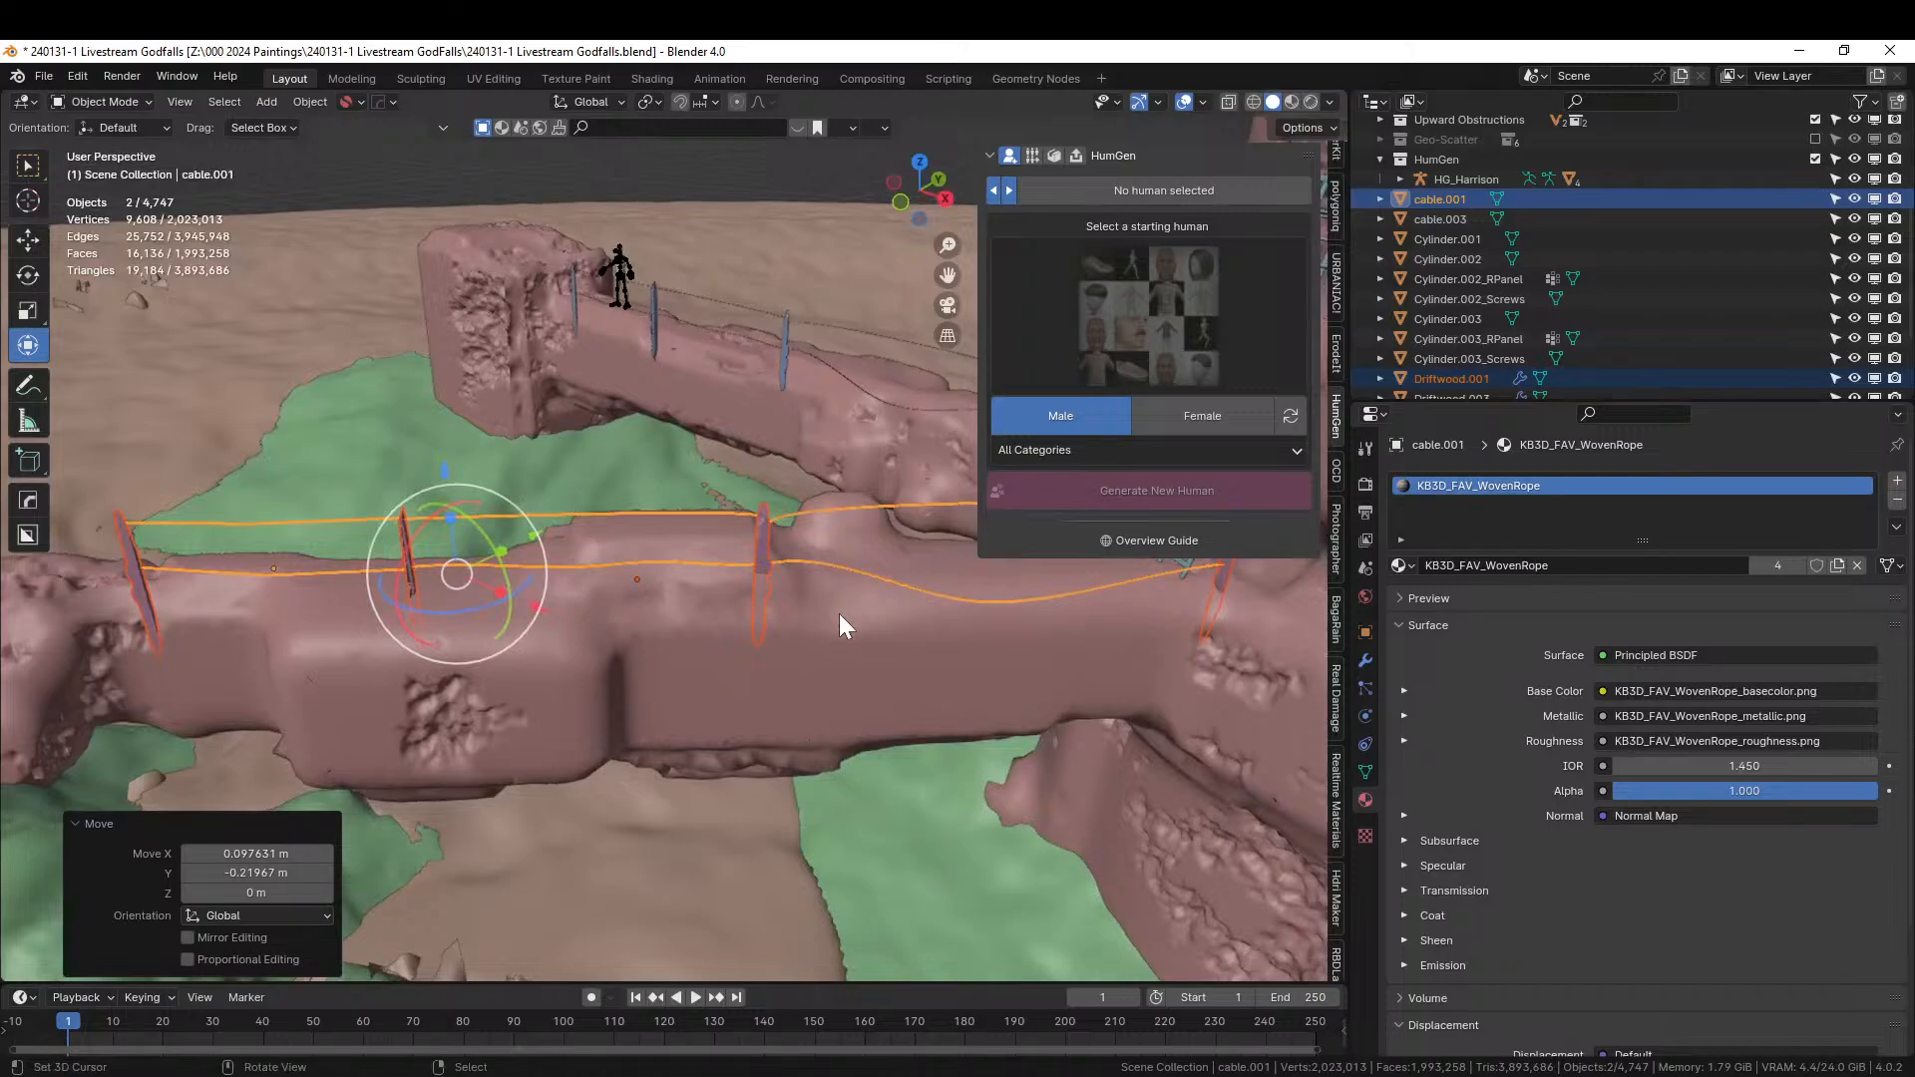
# Move the duplicated fence about 0.12 m in X, -0.10 m in Y and -0.29 m in Z, and raise it about 0.47 m.
pyautogui.moveTo(840, 613); pyautogui.dragTo(798, 638, button='middle')
pyautogui.press('g')
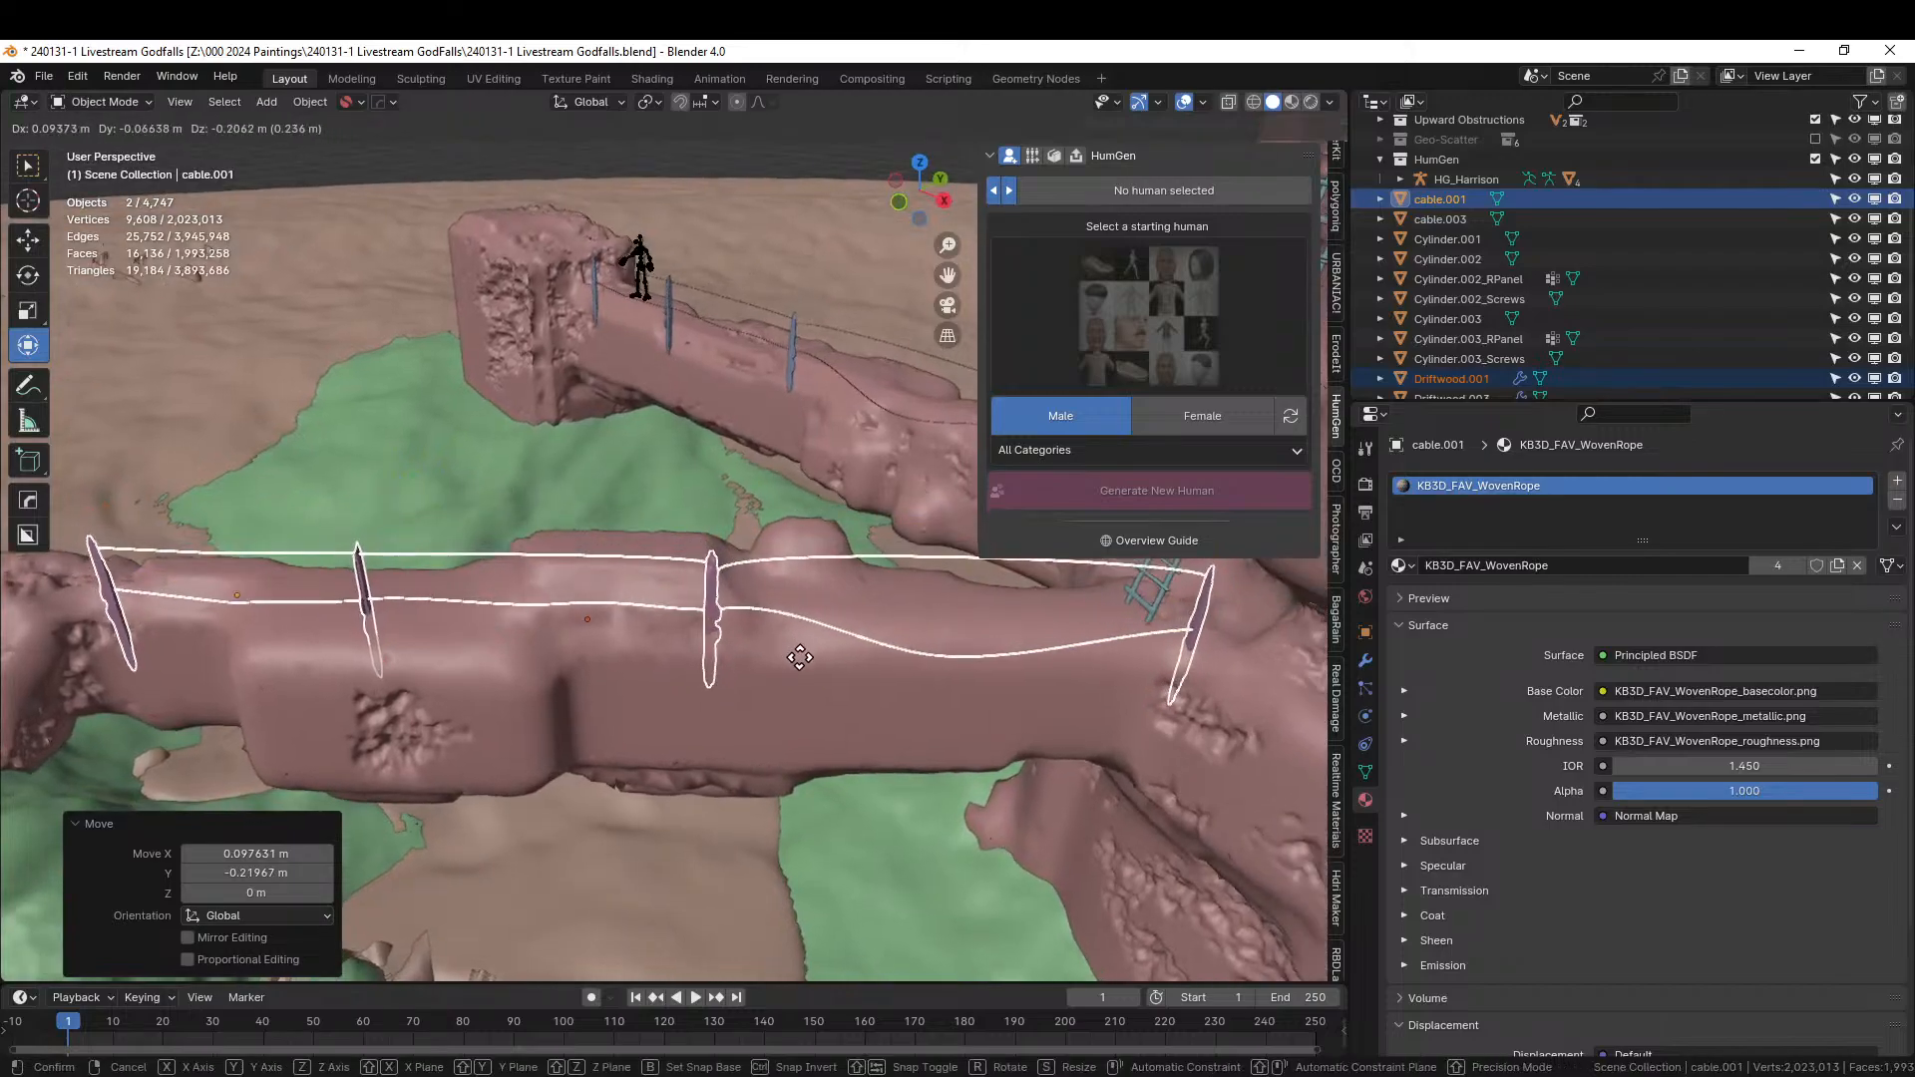
pyautogui.click(801, 661)
pyautogui.press('z')
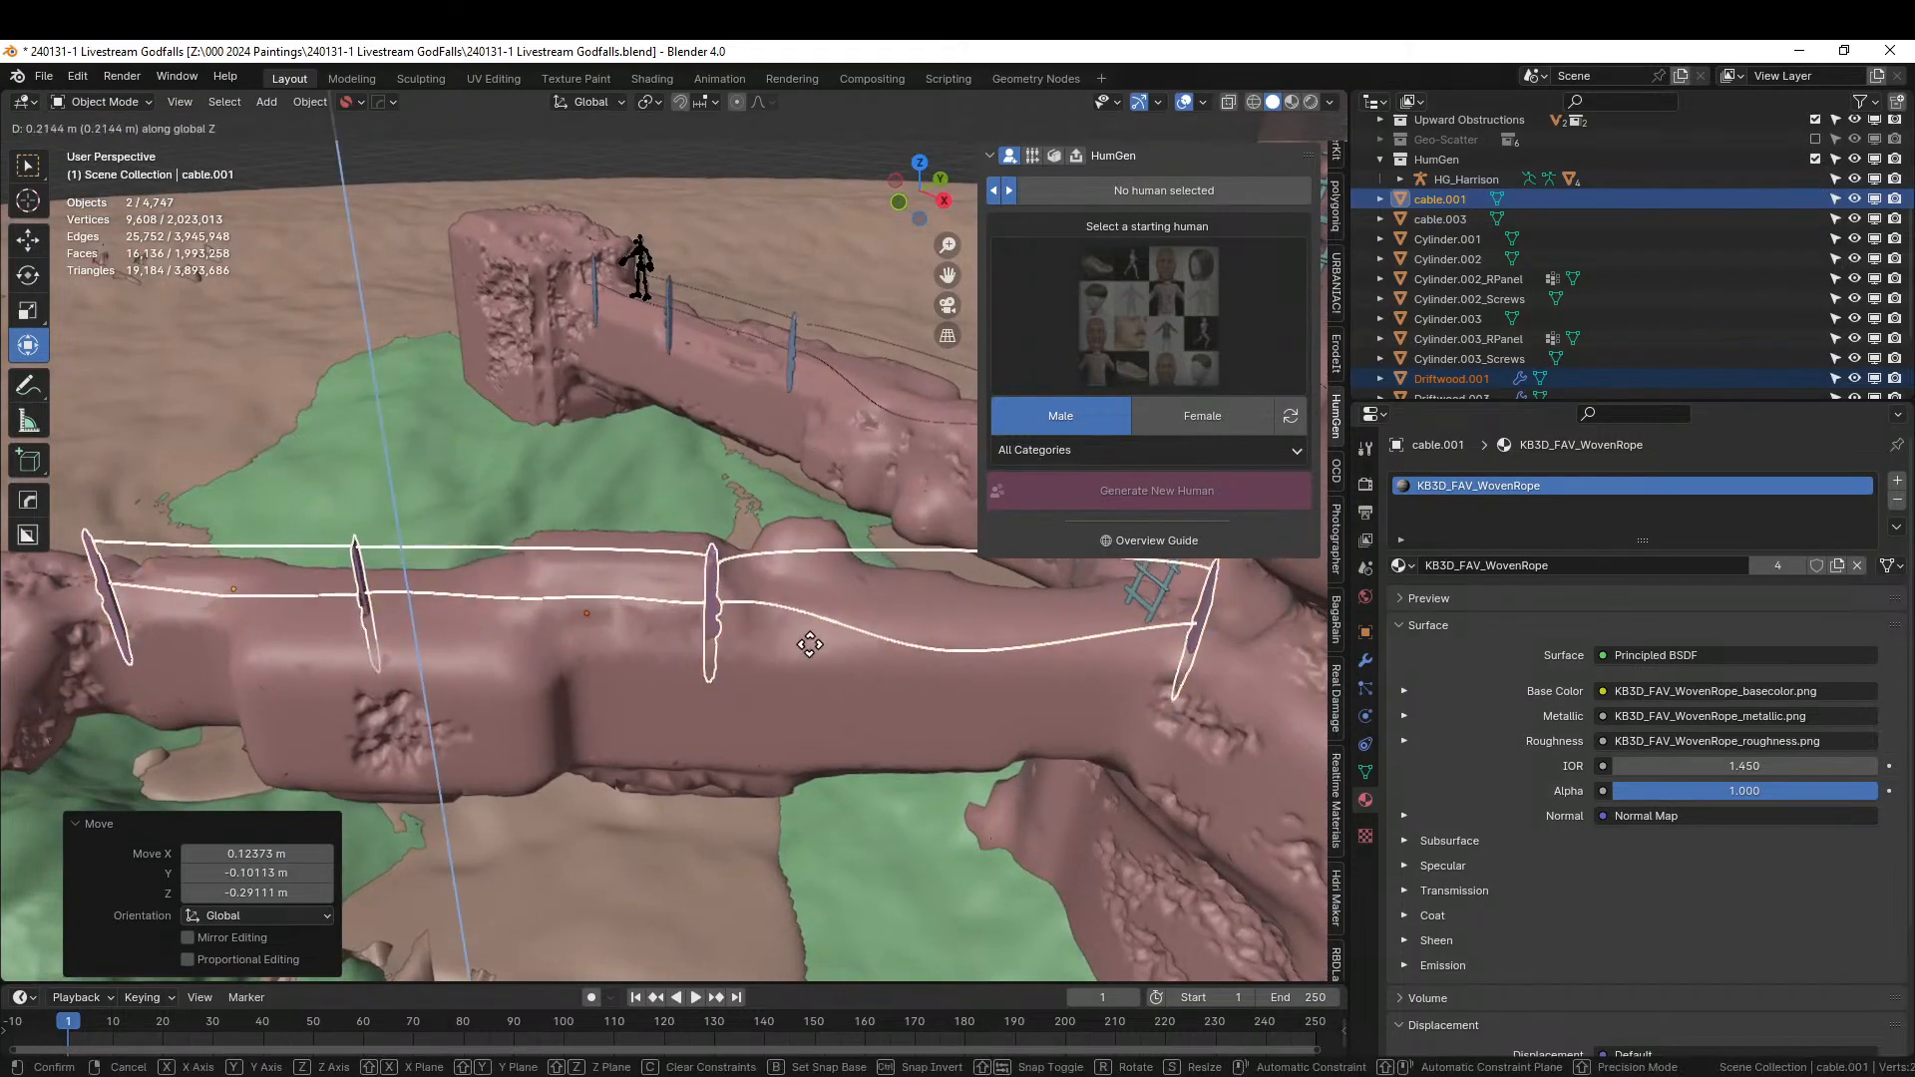
pyautogui.click(809, 634)
pyautogui.moveTo(810, 635); pyautogui.dragTo(888, 668, button='middle')
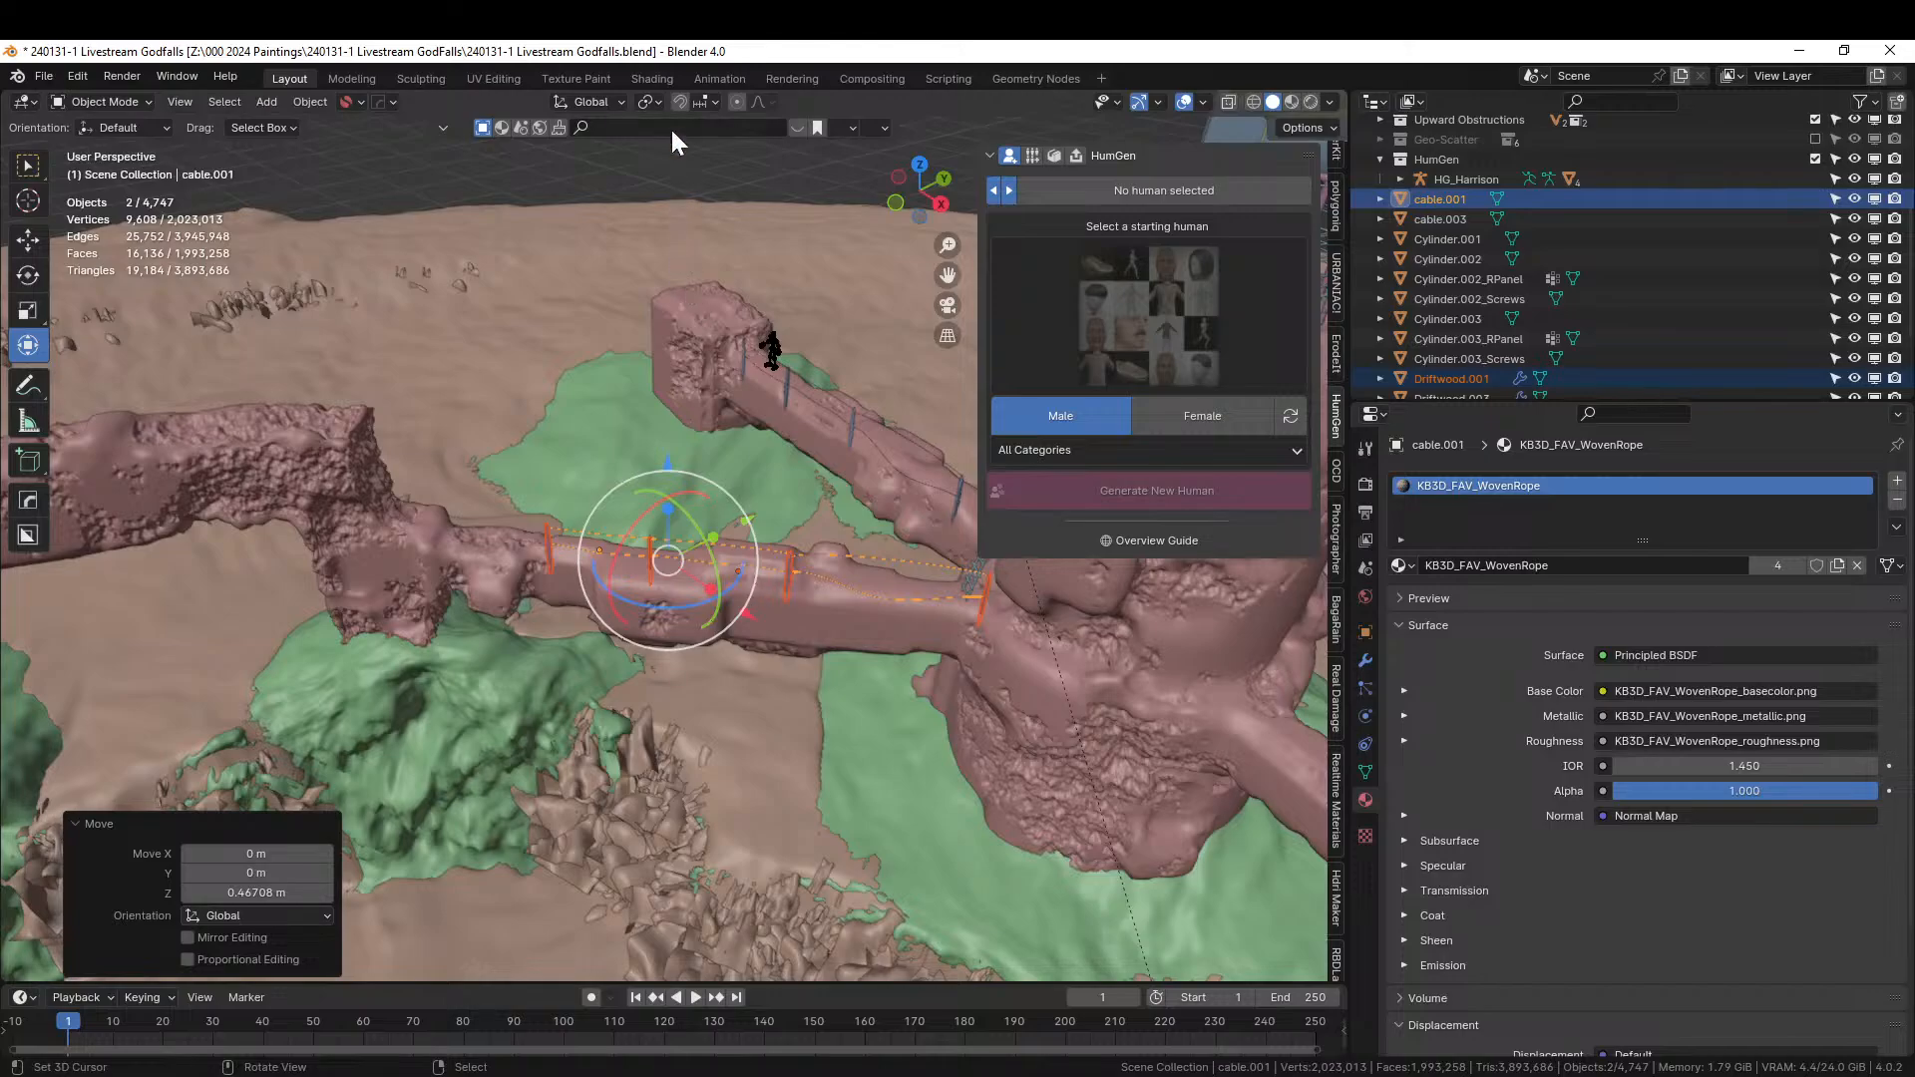
# Set the transform orientation to Local and slide the duplicated fence about -0.79 m along its X axis.
pyautogui.click(608, 100)
pyautogui.click(521, 183)
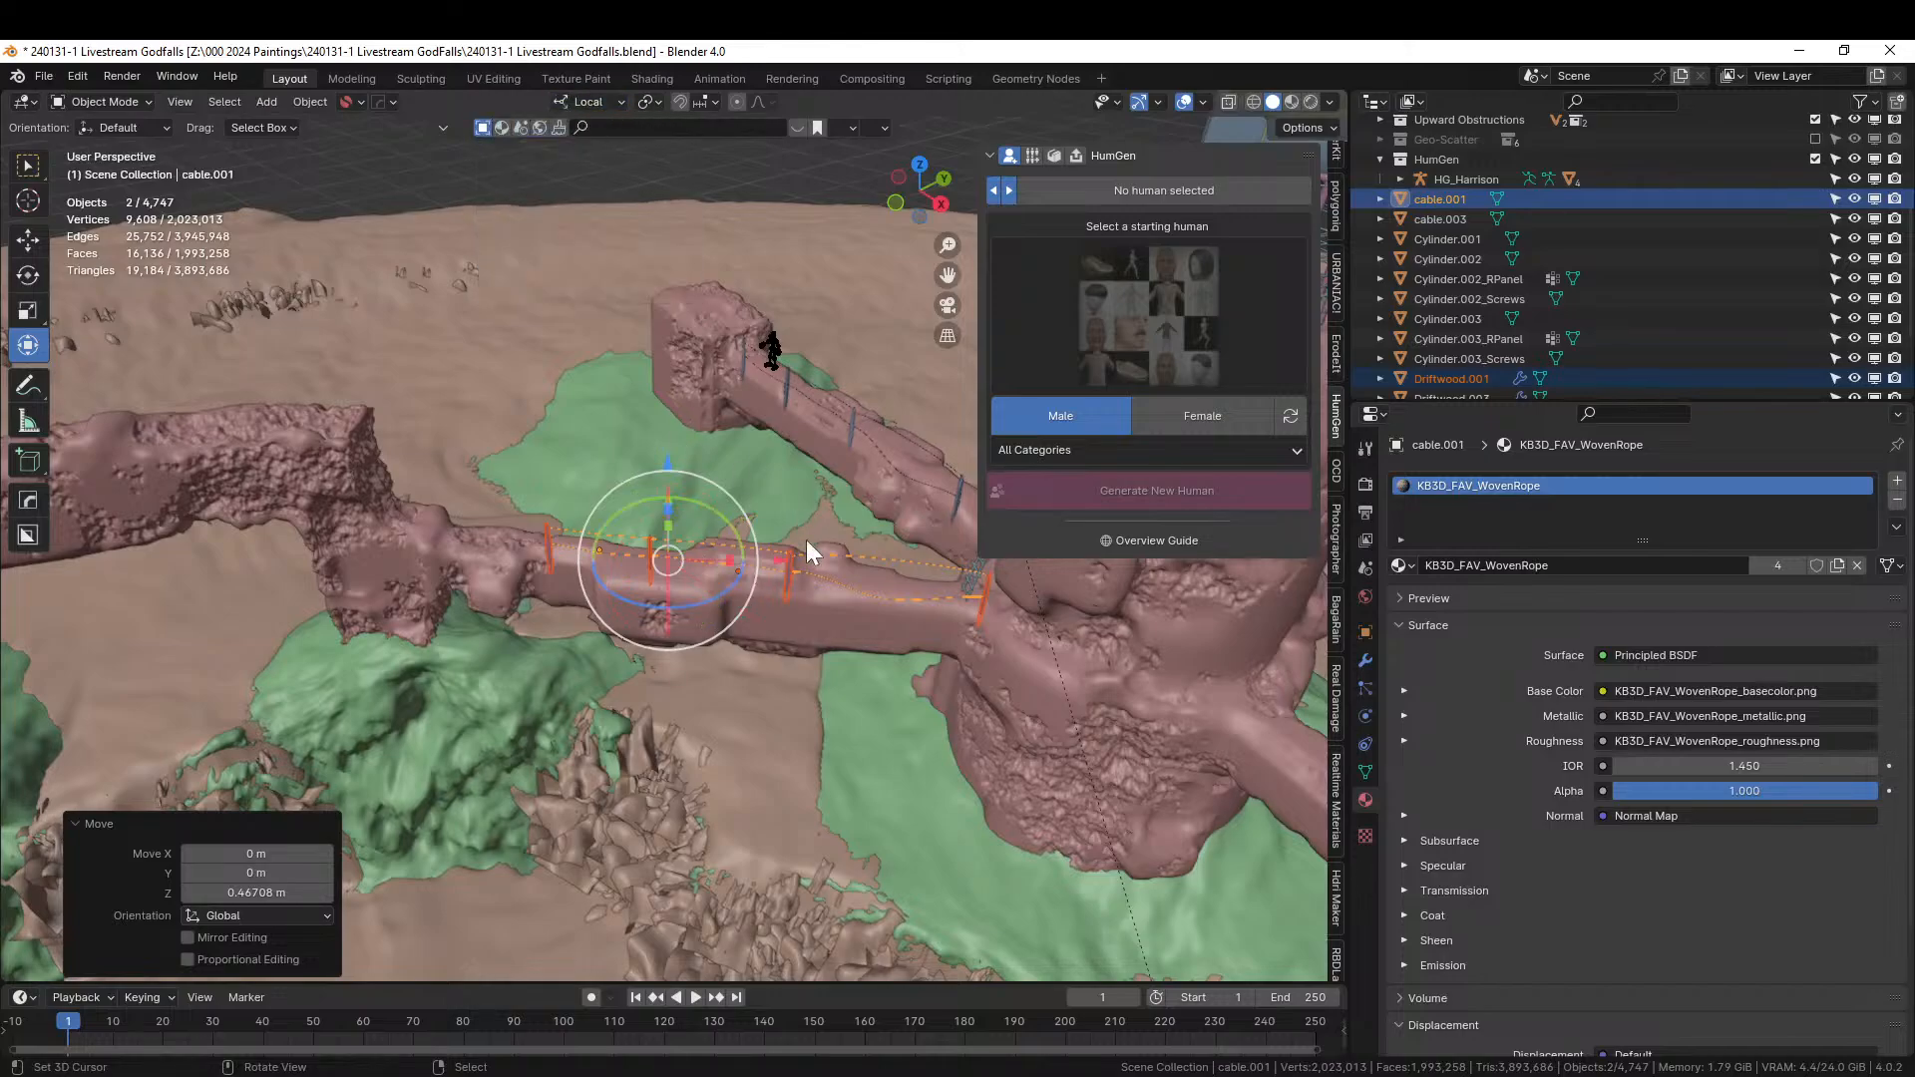
pyautogui.moveTo(781, 559); pyautogui.dragTo(755, 557)
# Rotate the fence about 0.3°, move it about -0.57 m in X and 0.15 m in Y along the arm, and deselect it.
pyautogui.moveTo(755, 556); pyautogui.dragTo(805, 686, button='middle')
pyautogui.press('r')
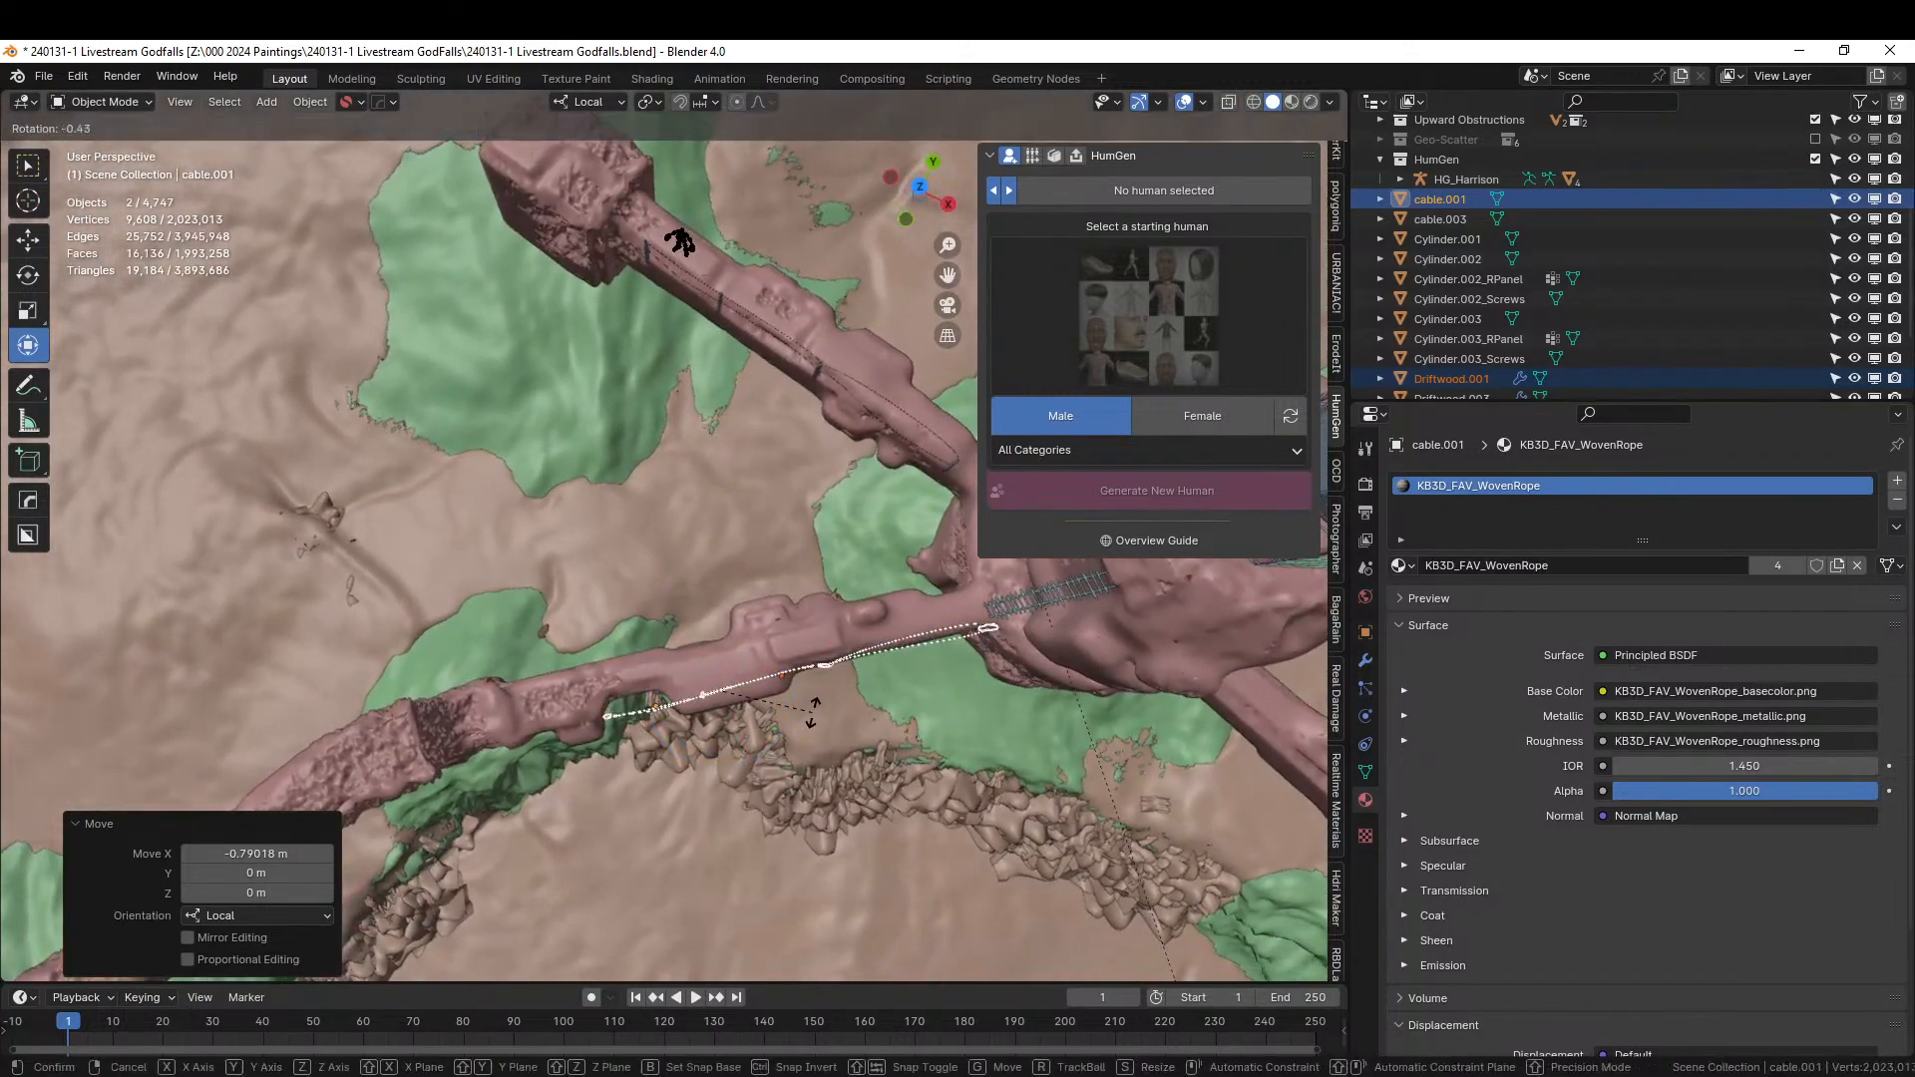
pyautogui.click(804, 705)
pyautogui.press('g')
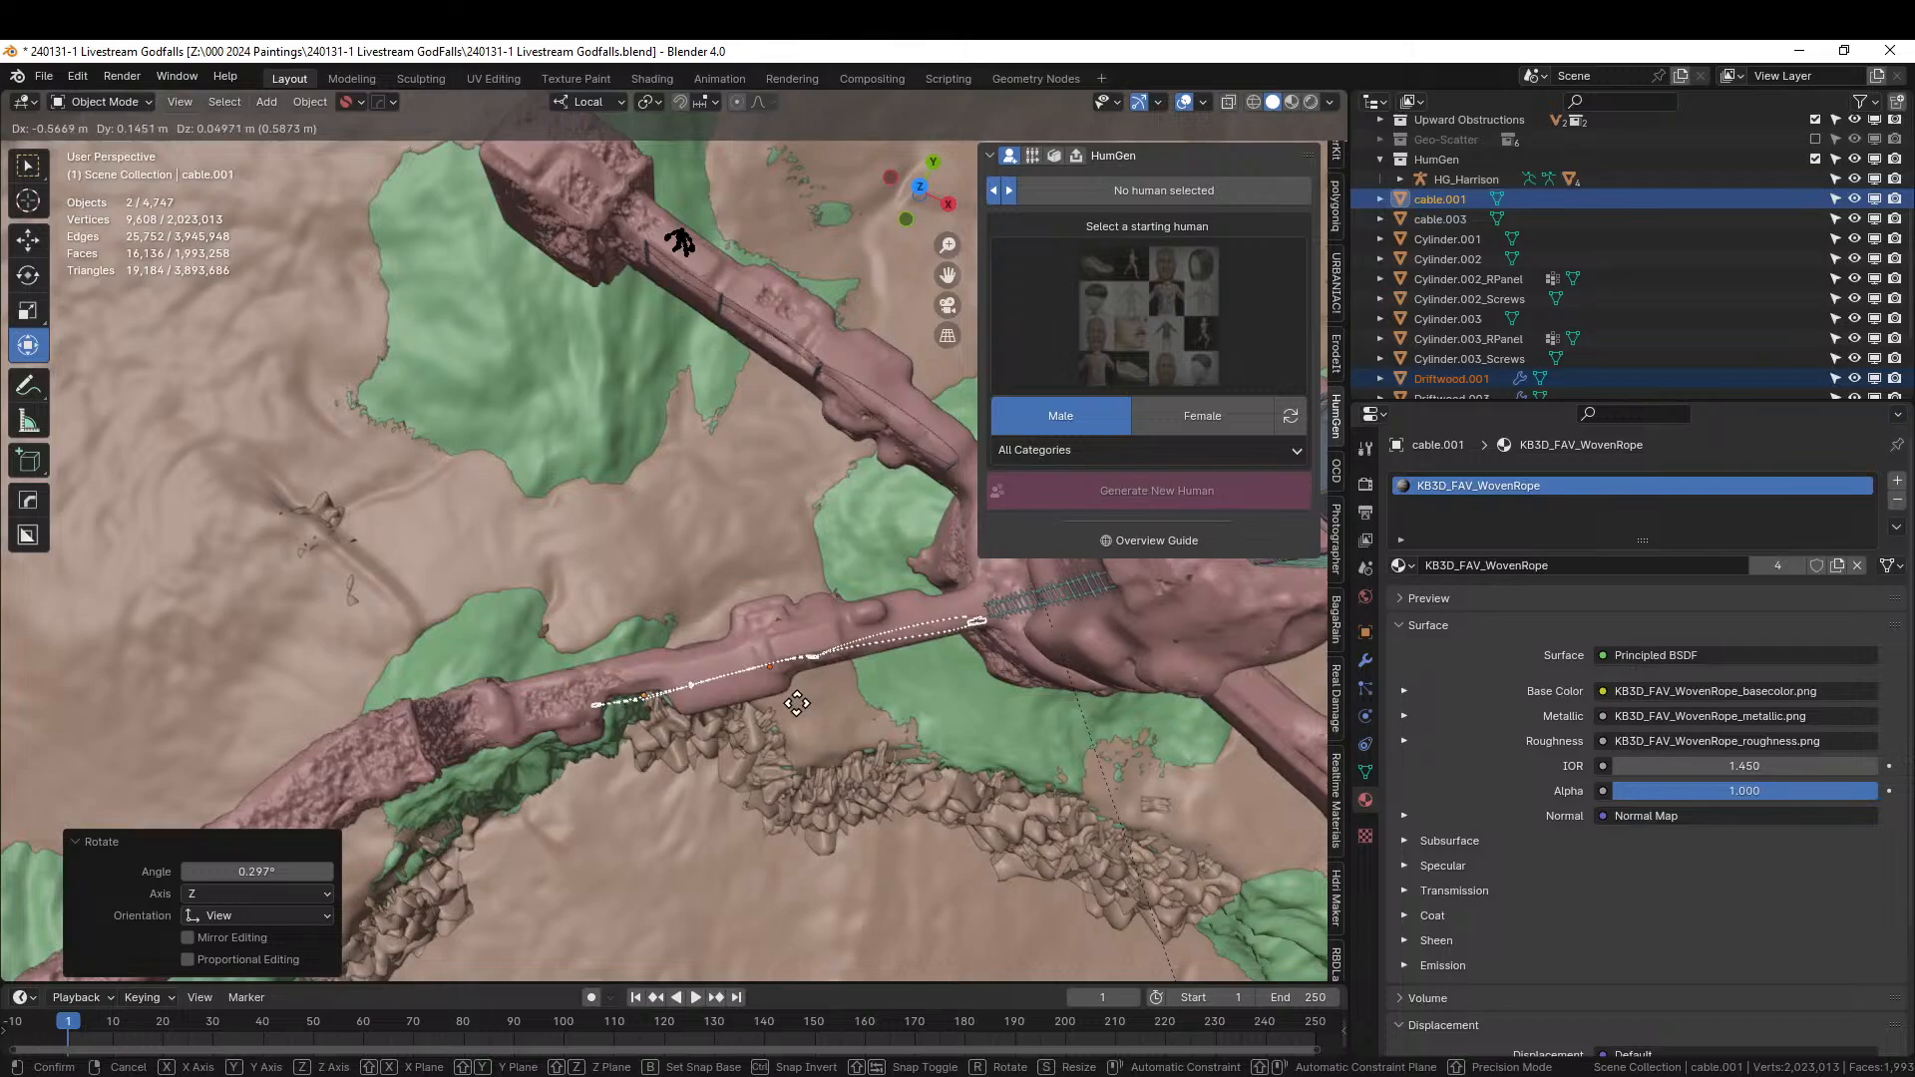
pyautogui.click(798, 703)
pyautogui.moveTo(798, 703); pyautogui.dragTo(750, 518, button='middle')
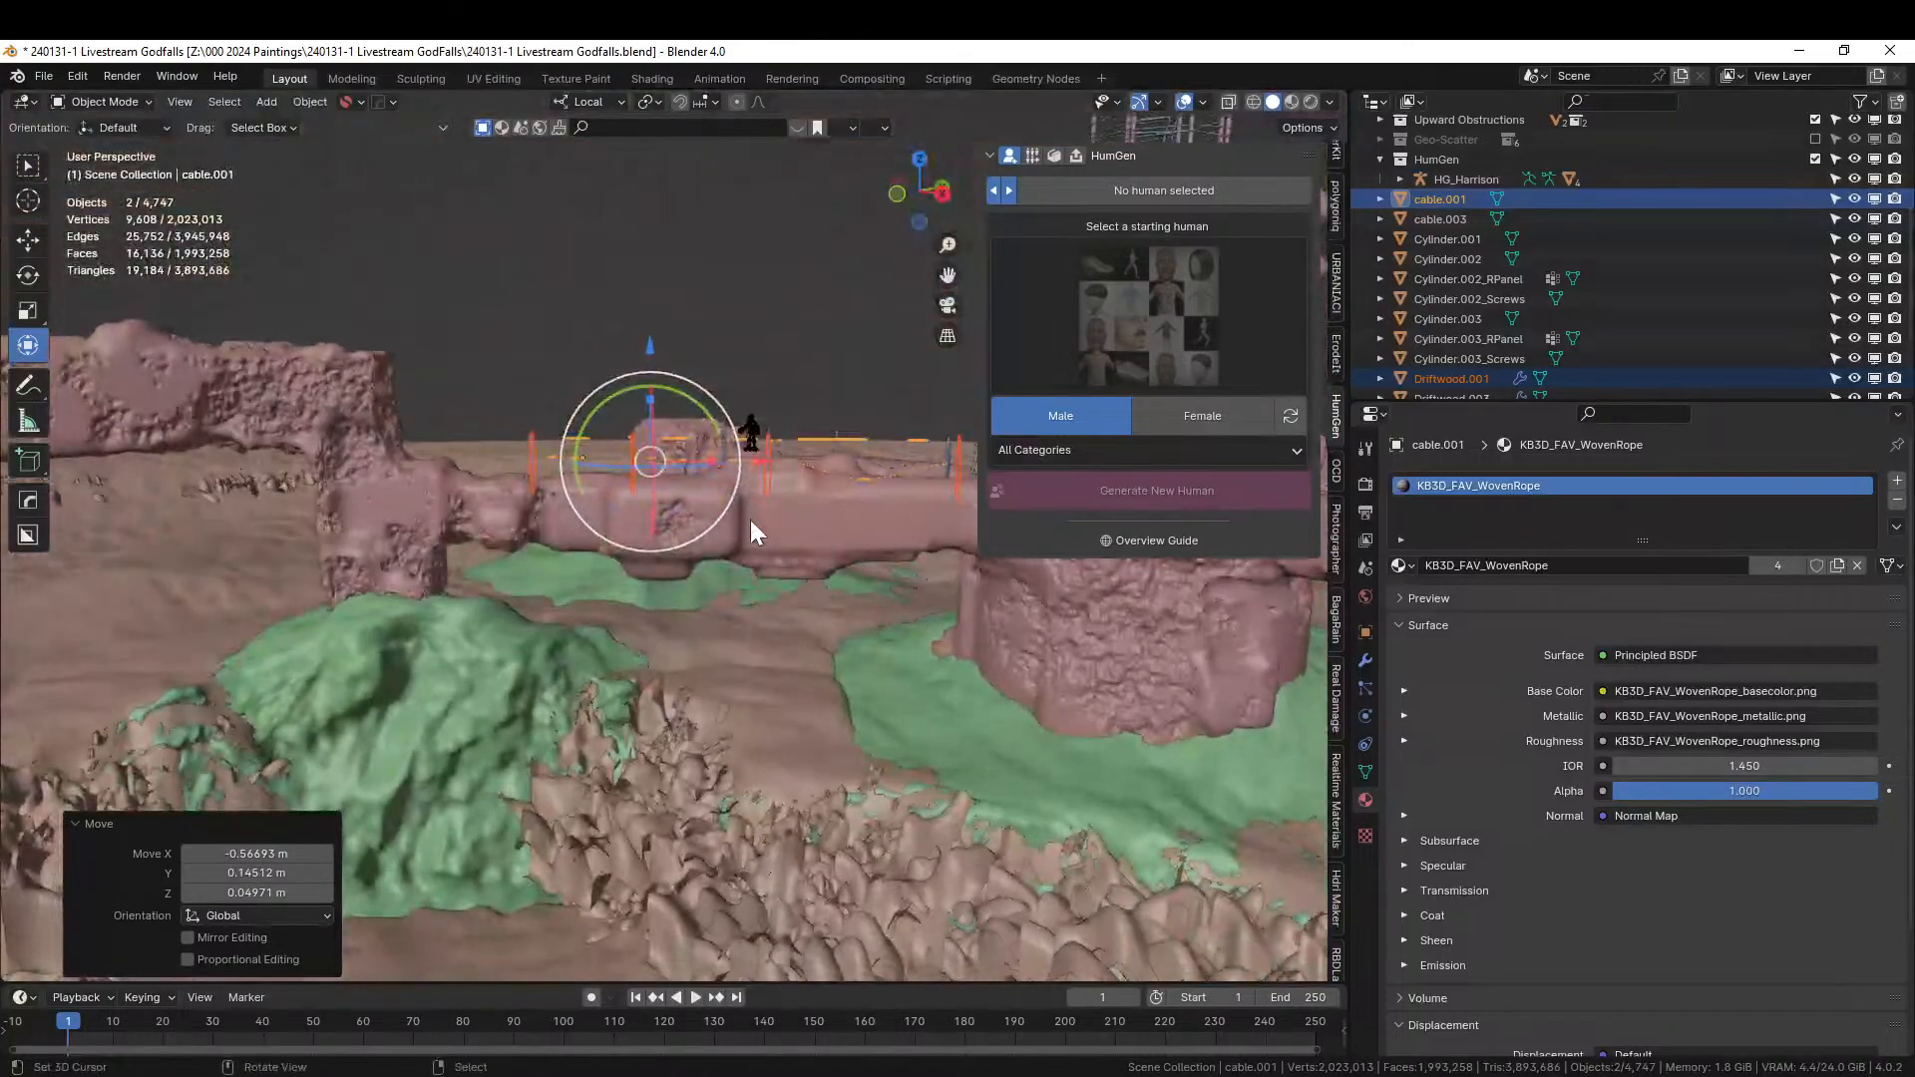
pyautogui.click(674, 347)
# Make a linked duplicate of the lower arm's driftwood posts and rope cables, leaving it in place.
pyautogui.moveTo(676, 351); pyautogui.dragTo(686, 565, button='middle')
pyautogui.scroll(3, 596, 433)
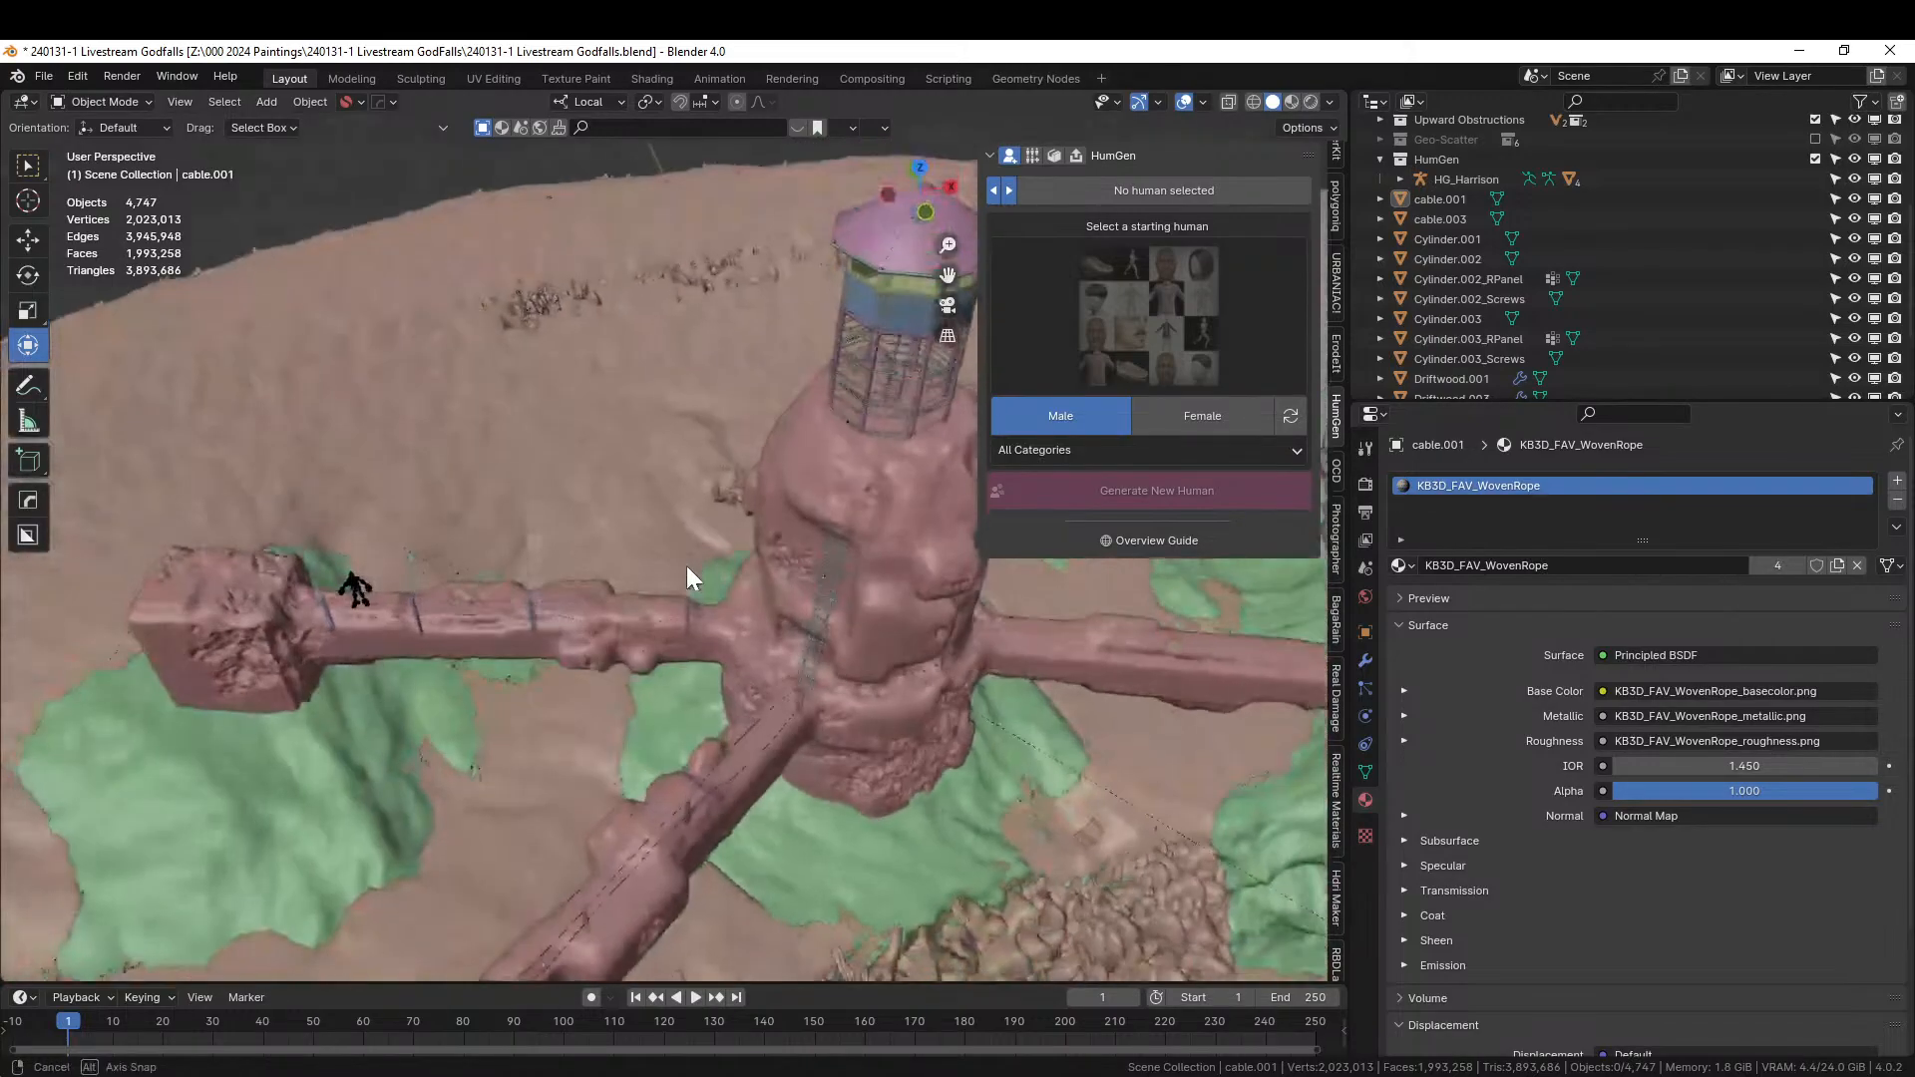
pyautogui.press('KP_7')
pyautogui.moveTo(724, 823); pyautogui.dragTo(679, 695, button='middle')
pyautogui.click(696, 685)
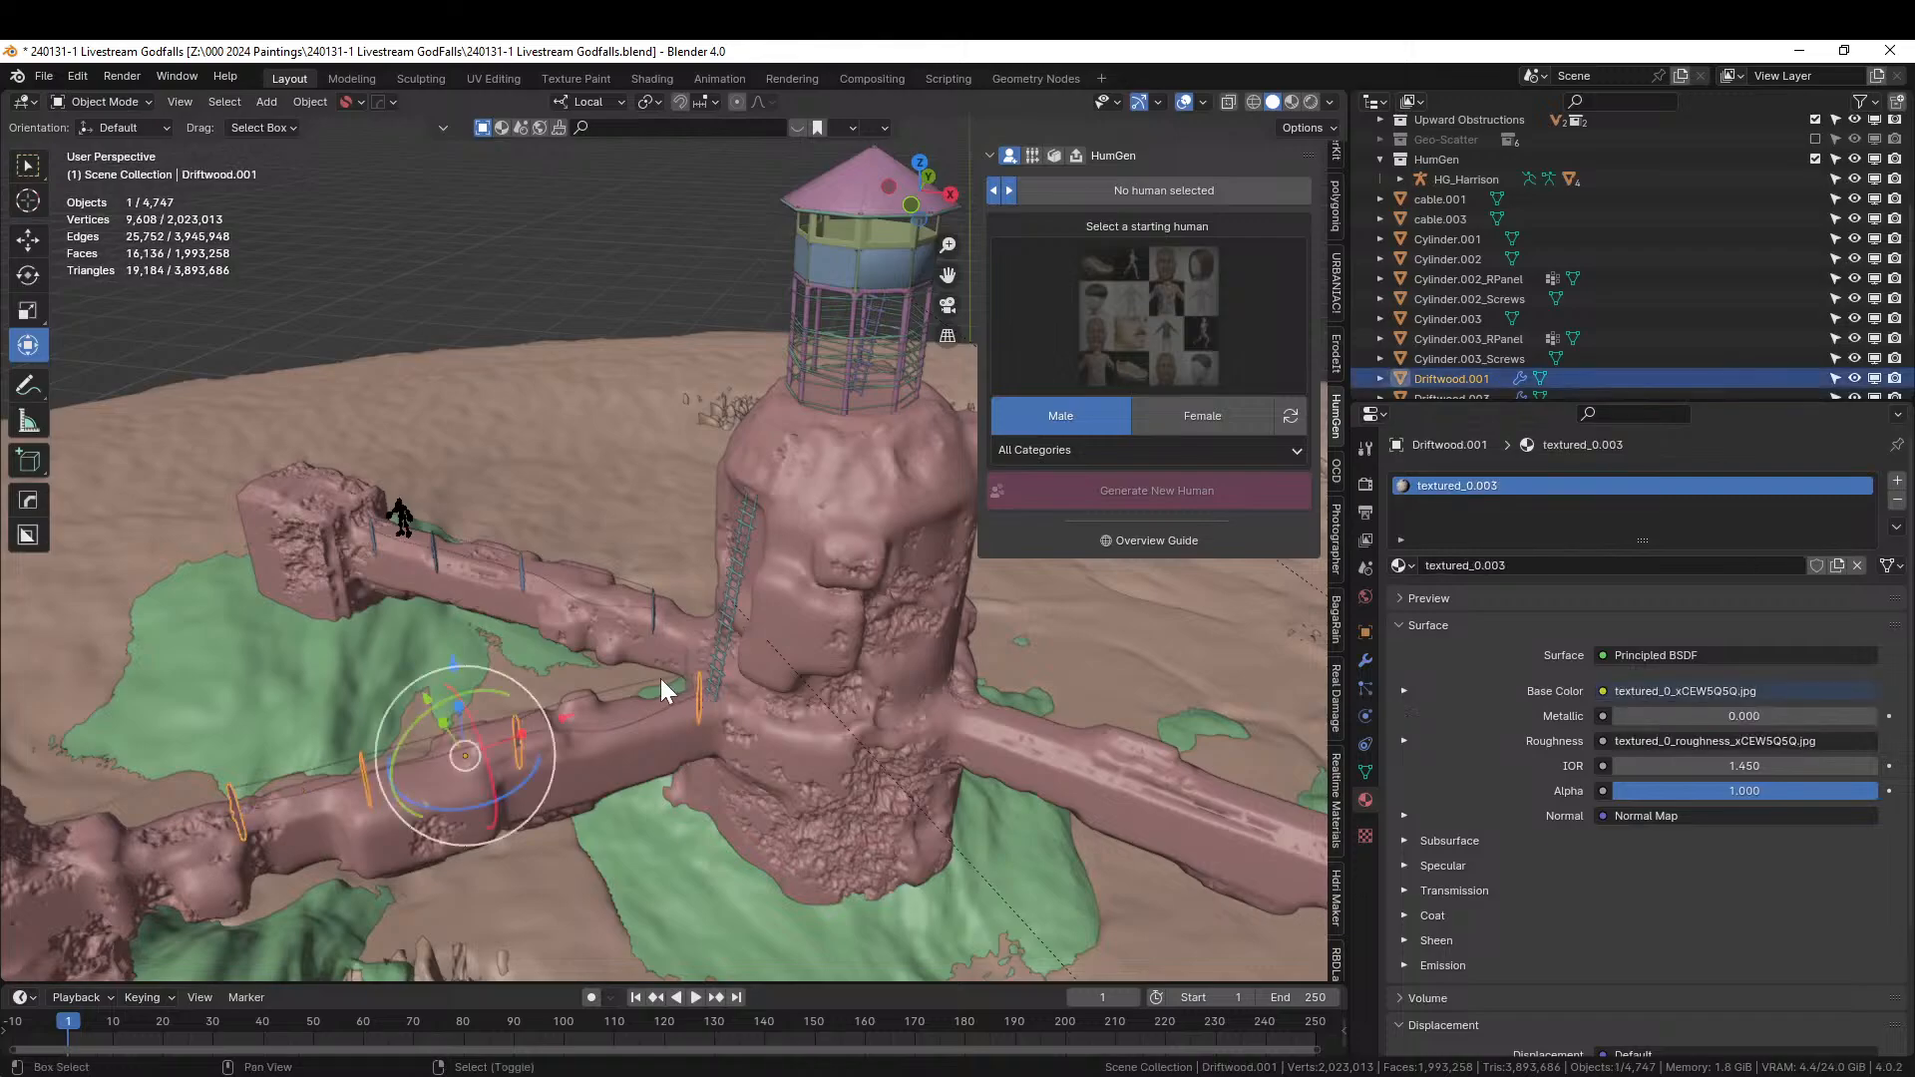
pyautogui.keyDown('shift'); pyautogui.click(638, 685); pyautogui.keyUp('shift')
pyautogui.press('KP_7')
pyautogui.keyDown('shift'); pyautogui.moveTo(639, 684); pyautogui.dragTo(525, 681, button='middle'); pyautogui.keyUp('shift')
pyautogui.hotkey('alt', 'd')
pyautogui.rightClick(601, 722)
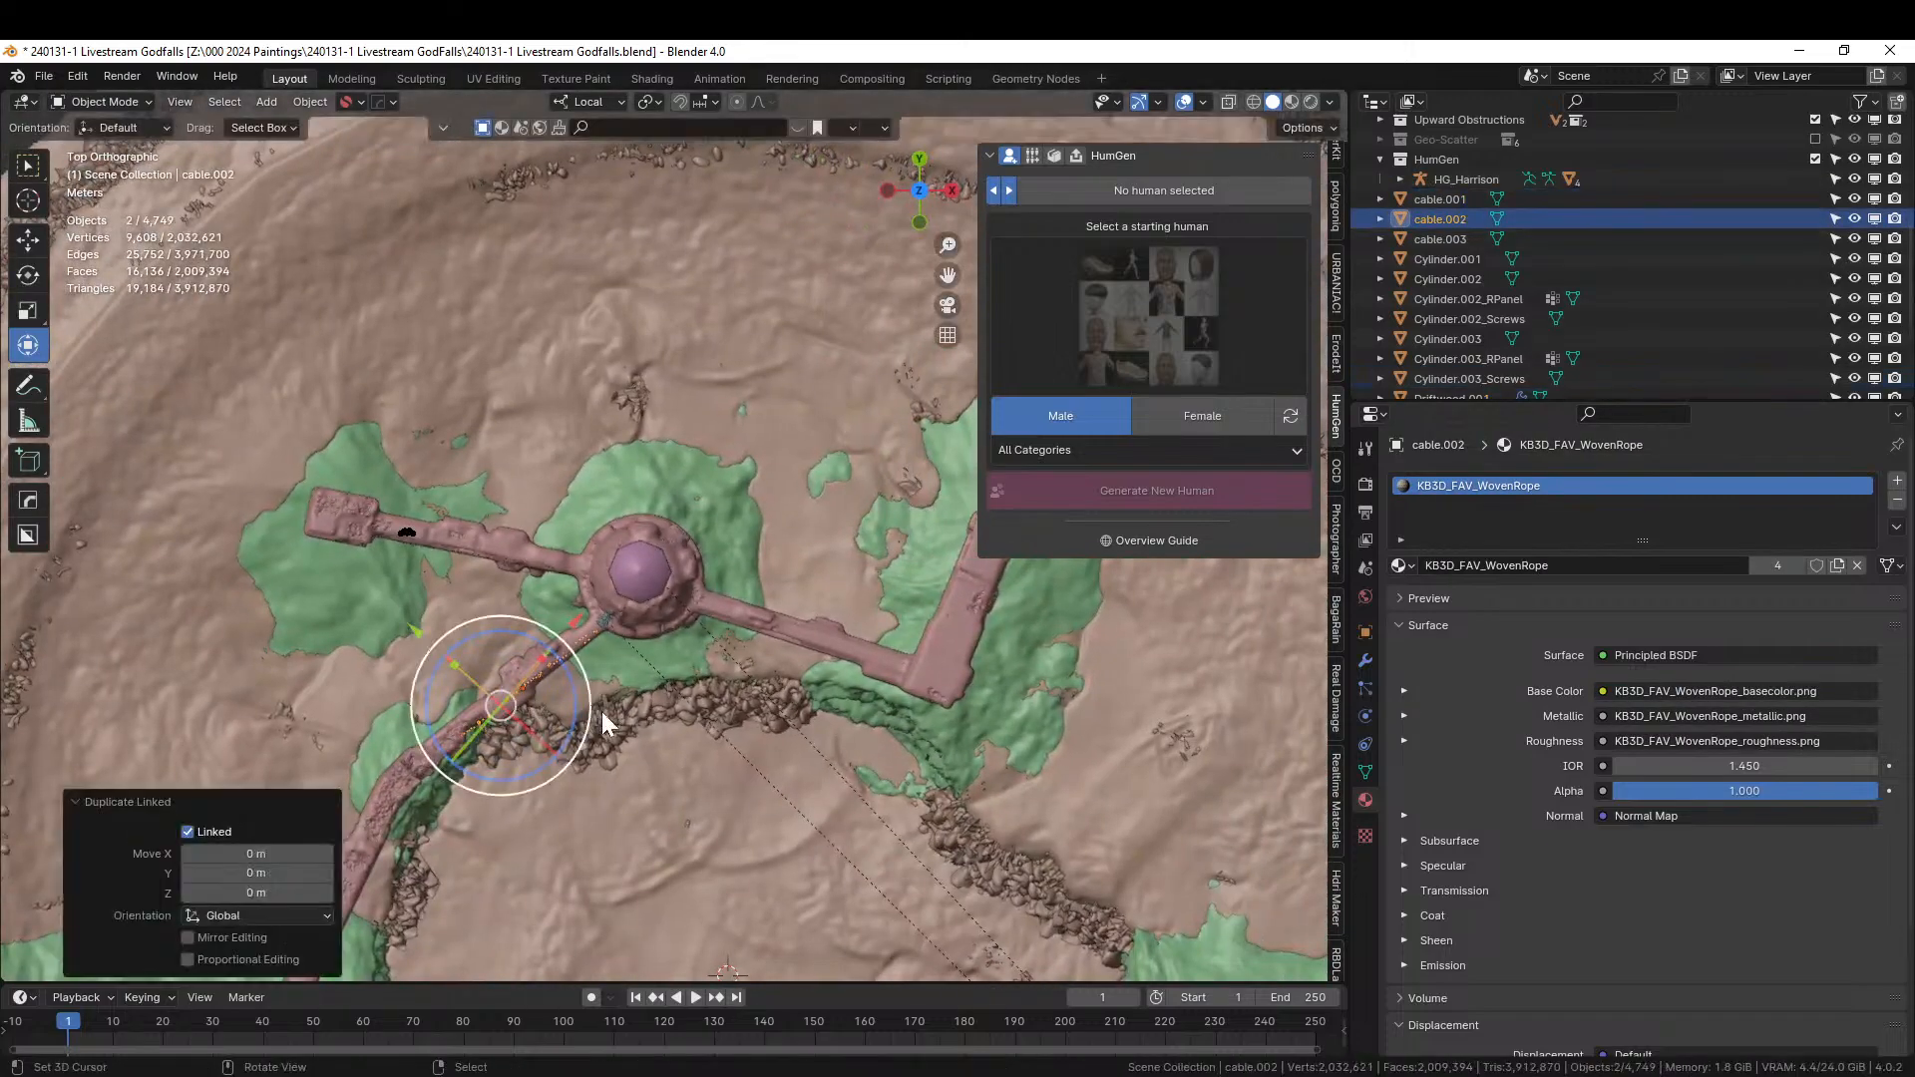
# In top view, rotate the new fence copy about 55.2°, move it onto the stone arm east of the tower and rotate it 1.69° more.
pyautogui.press('r')
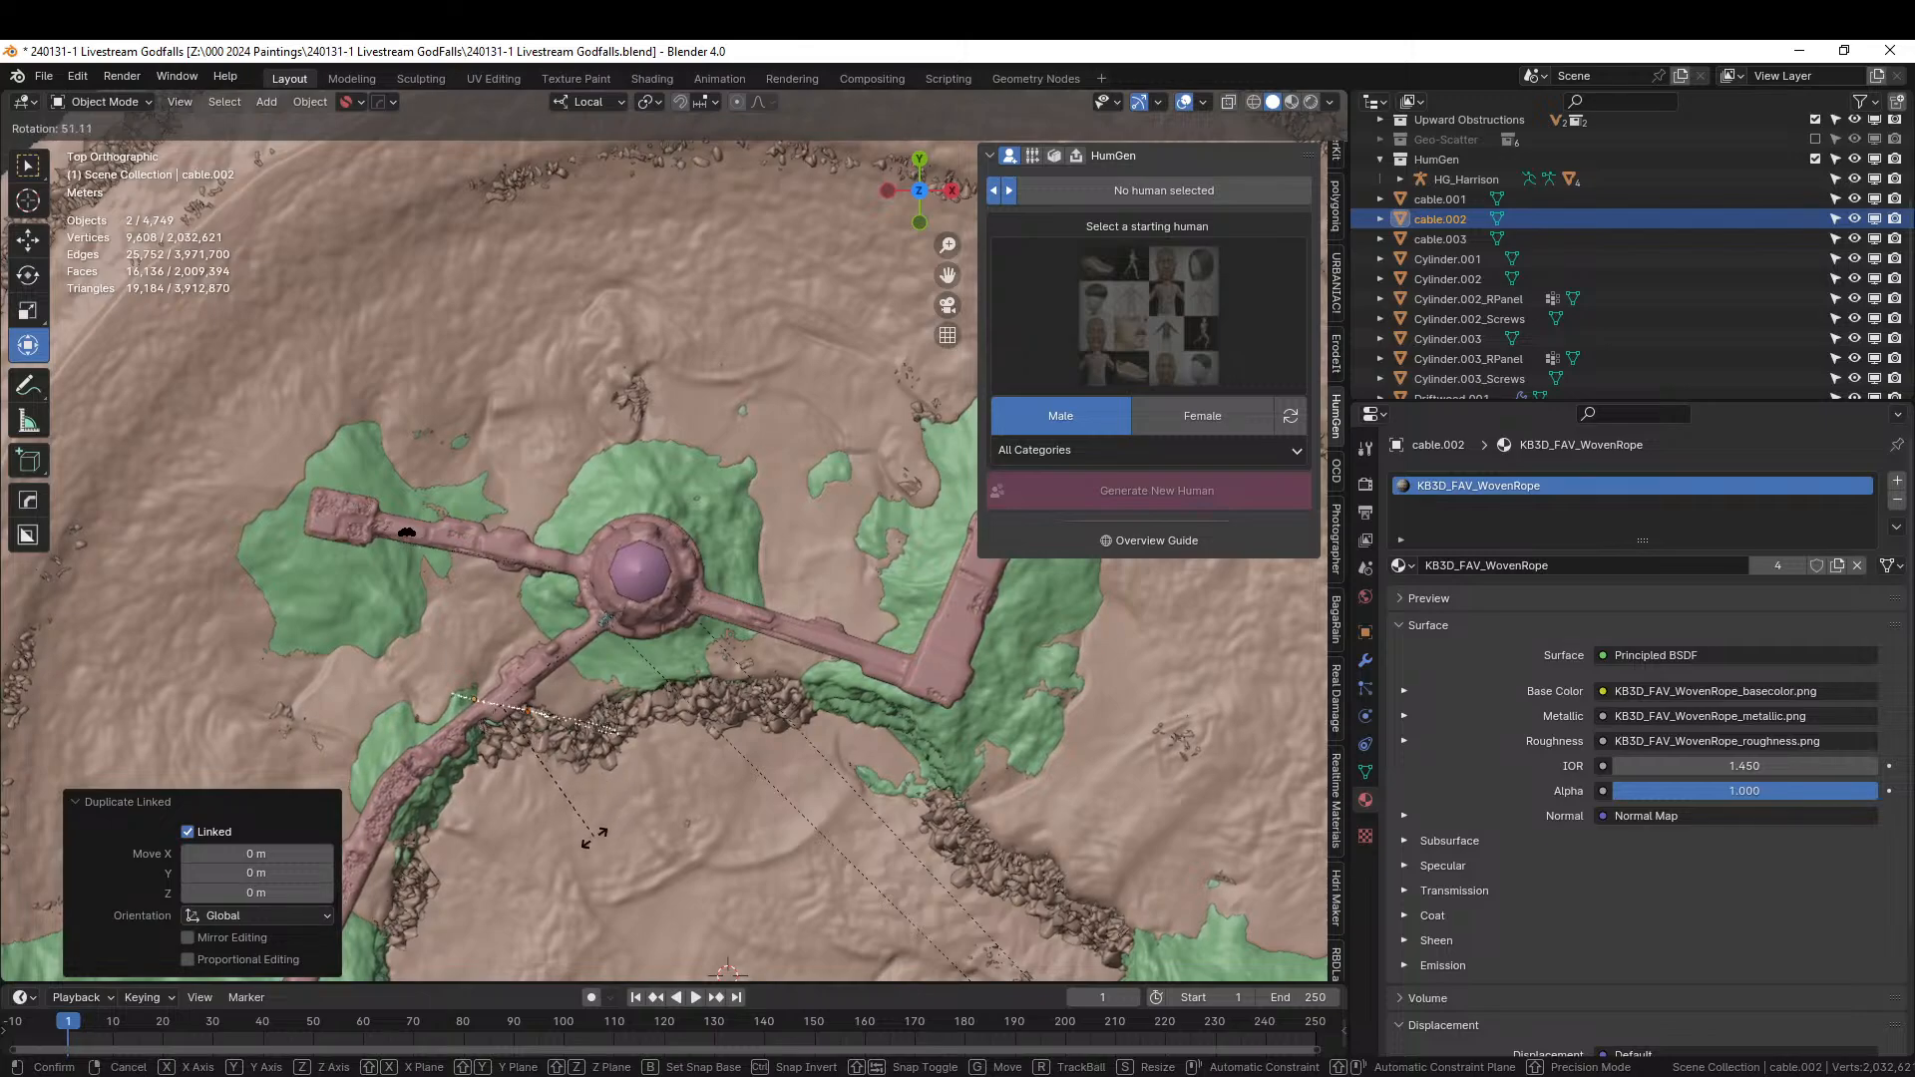
pyautogui.click(594, 838)
pyautogui.press('g')
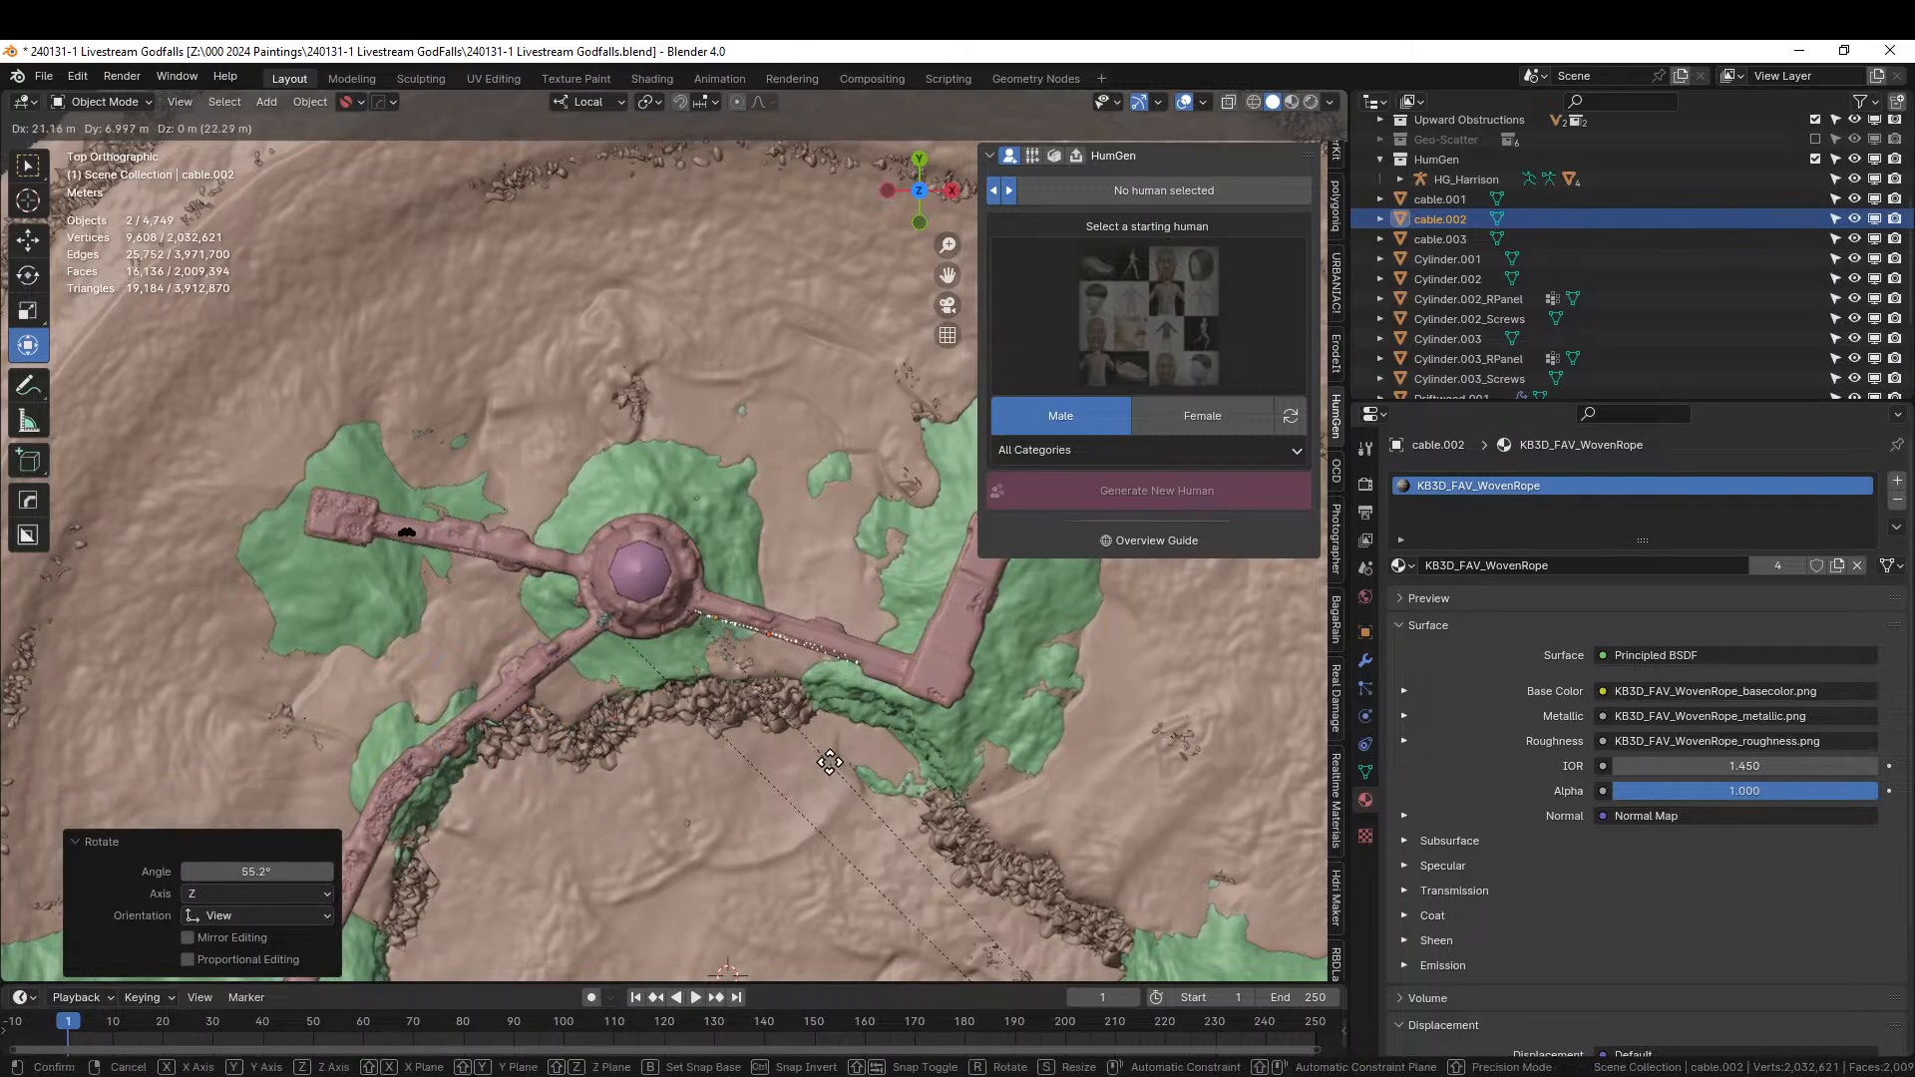
pyautogui.click(826, 766)
pyautogui.press('r')
pyautogui.click(824, 763)
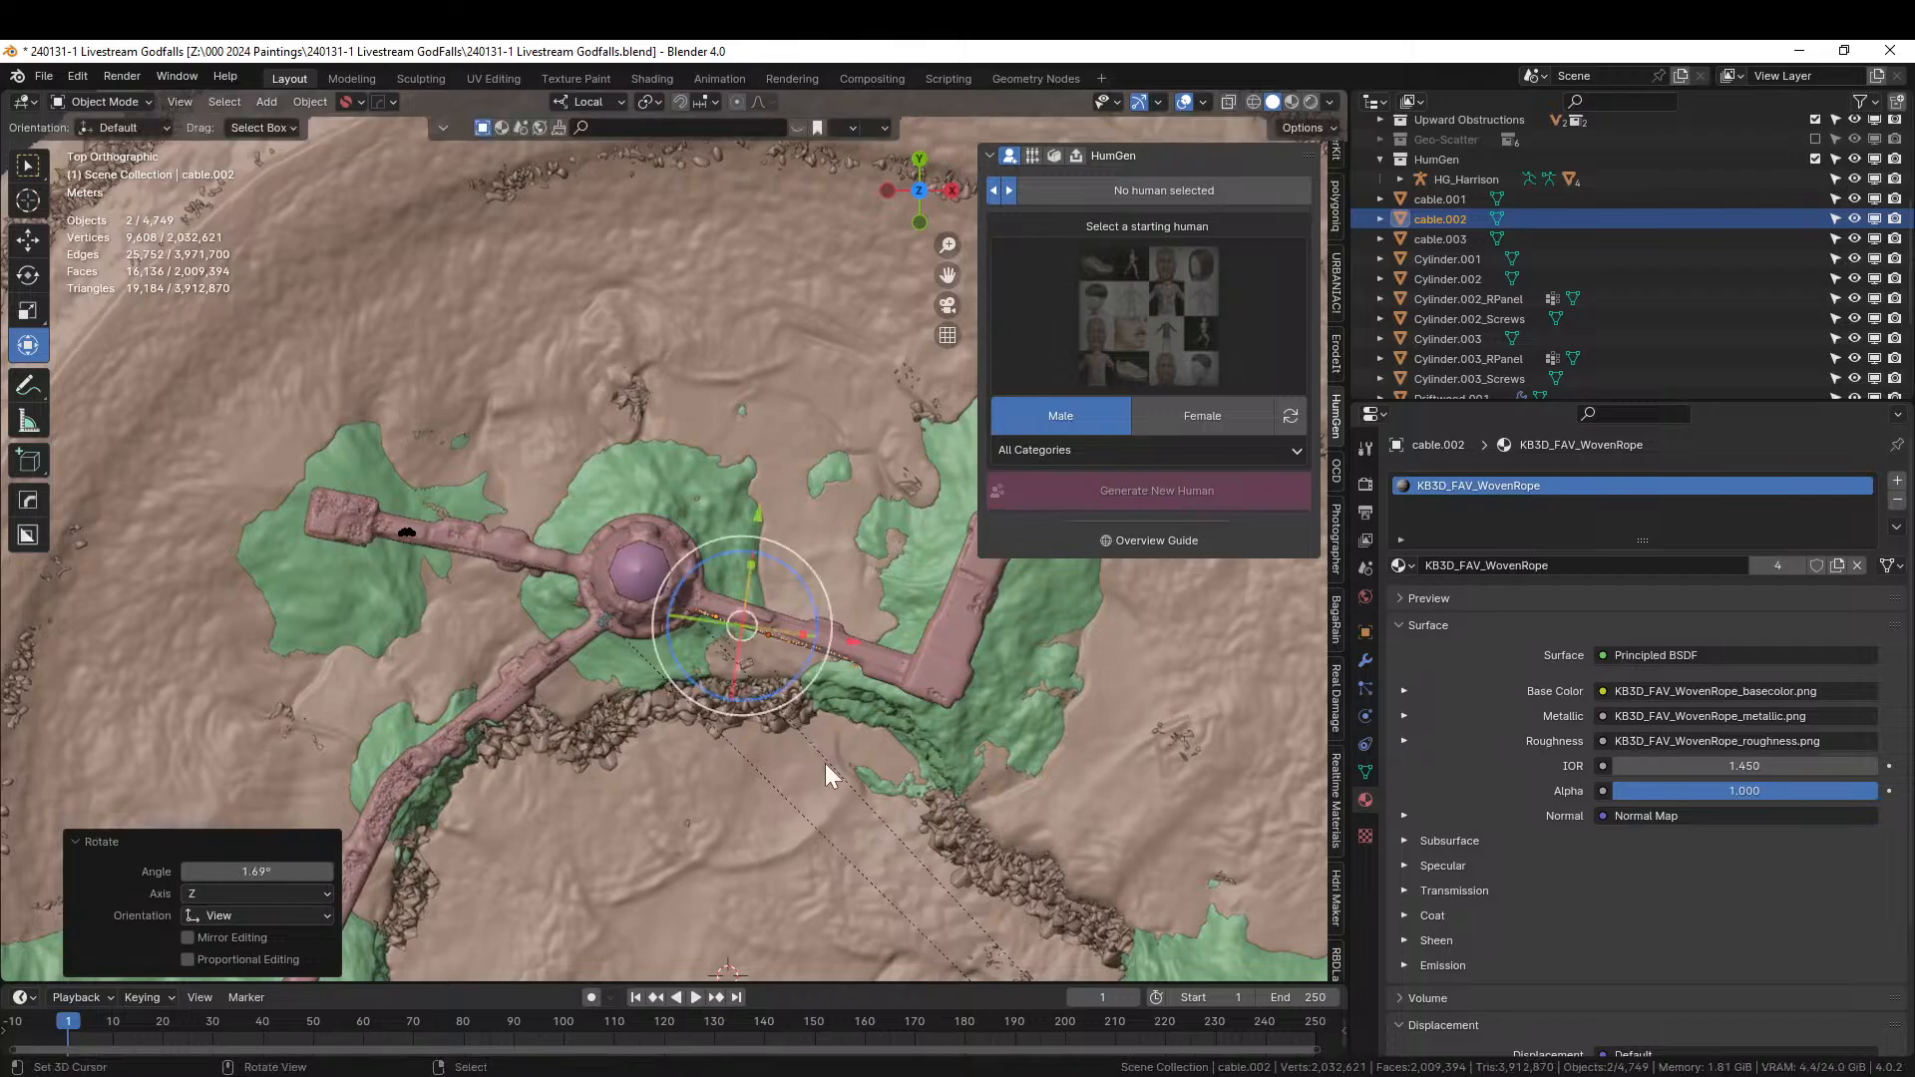
# Deselect the placed fence copy and save the file.
pyautogui.moveTo(824, 763); pyautogui.dragTo(1337, 647, button='middle')
pyautogui.click(485, 392)
pyautogui.hotkey('ctrl', 's')
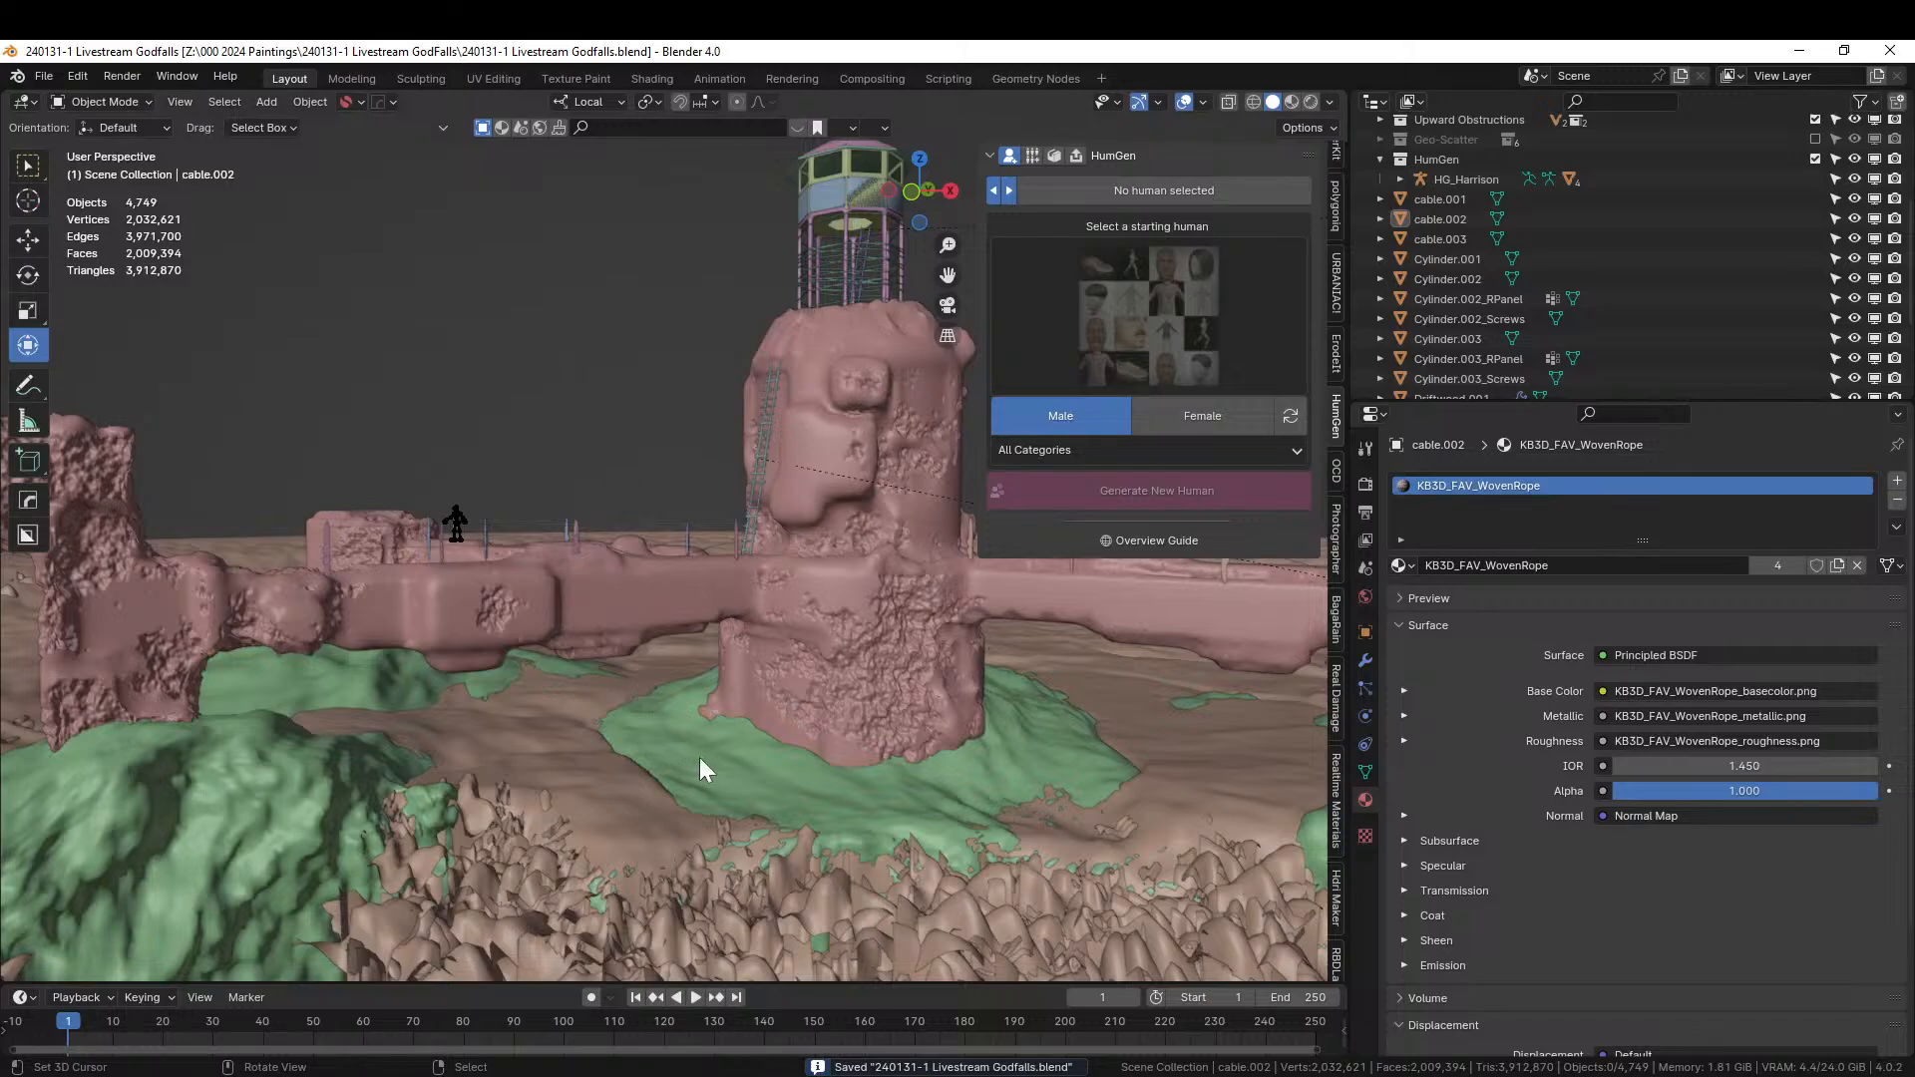
# Place a Pallet2 wooden pallet asset on the stone tower's upper ledge and frame it in view.
pyautogui.moveTo(752, 772); pyautogui.dragTo(407, 109, button='middle')
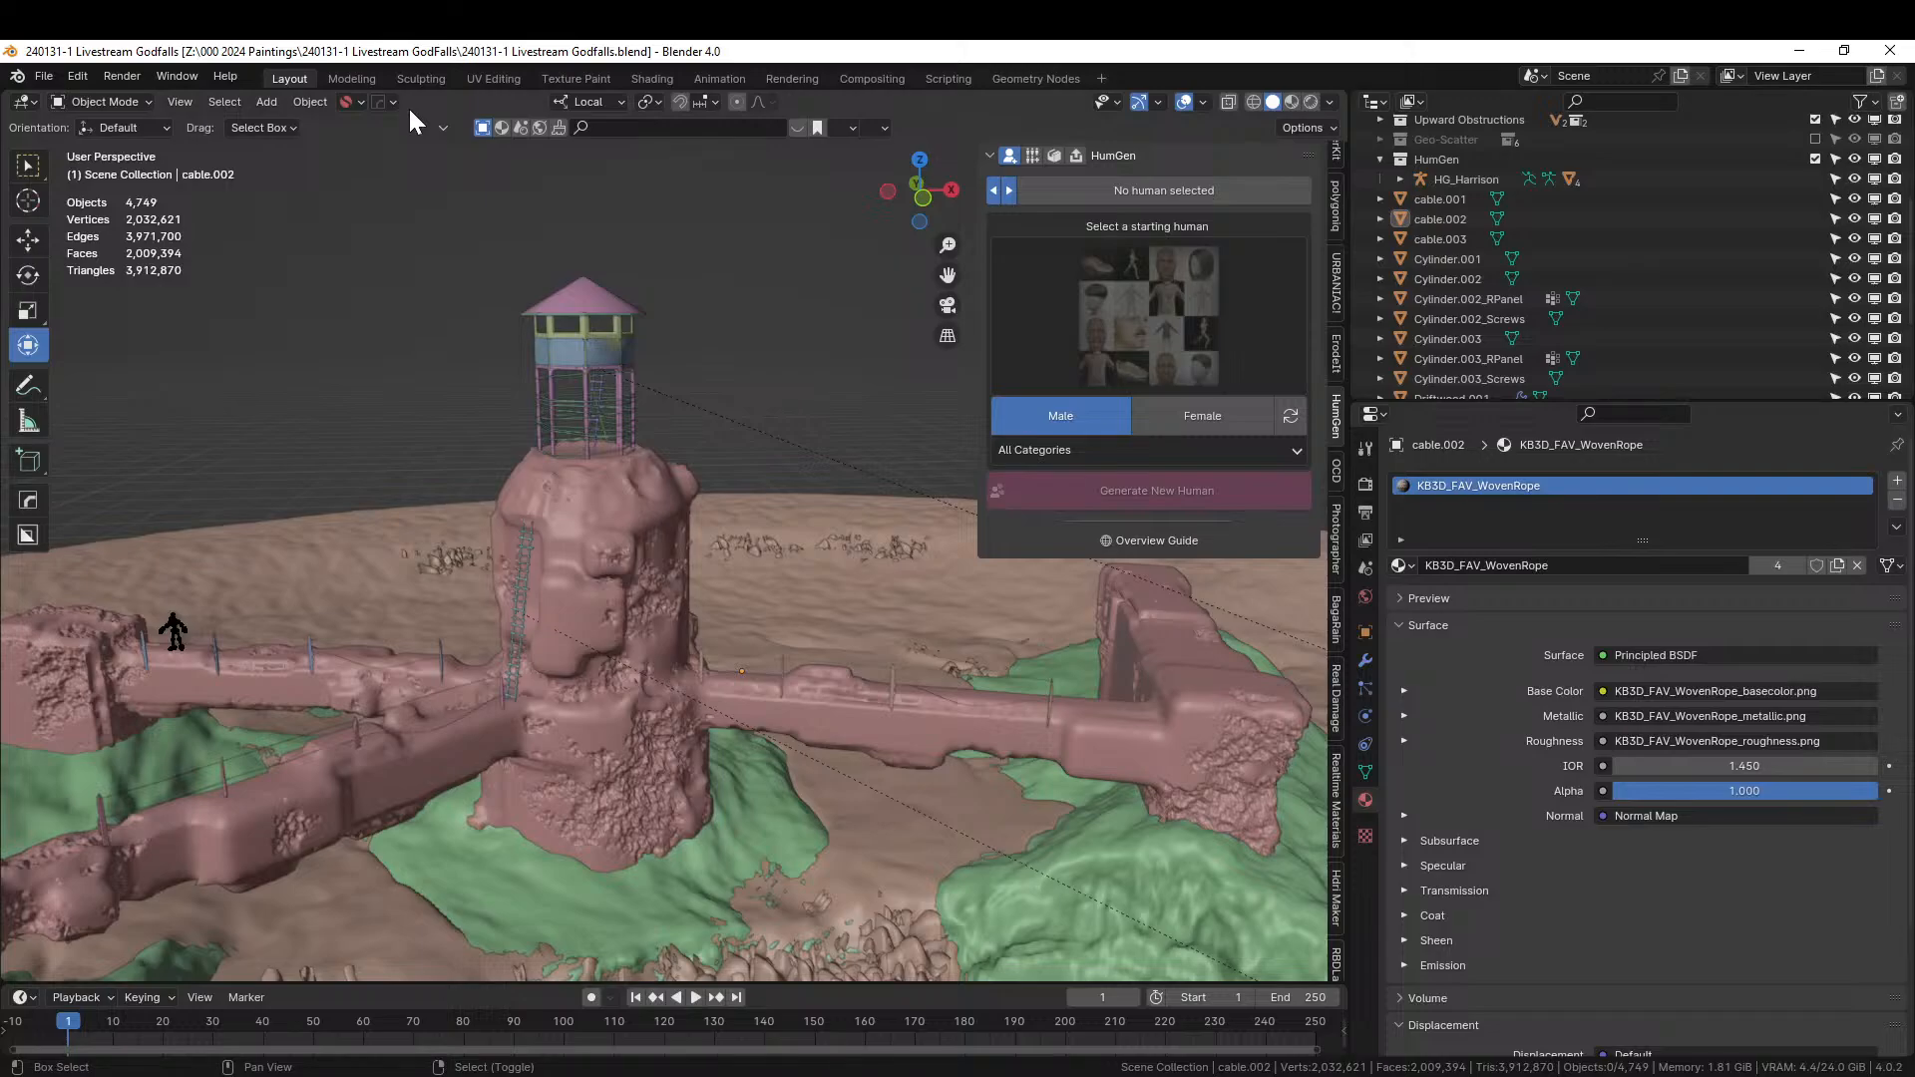
pyautogui.moveTo(549, 379); pyautogui.dragTo(375, 590, button='middle')
pyautogui.click(788, 585)
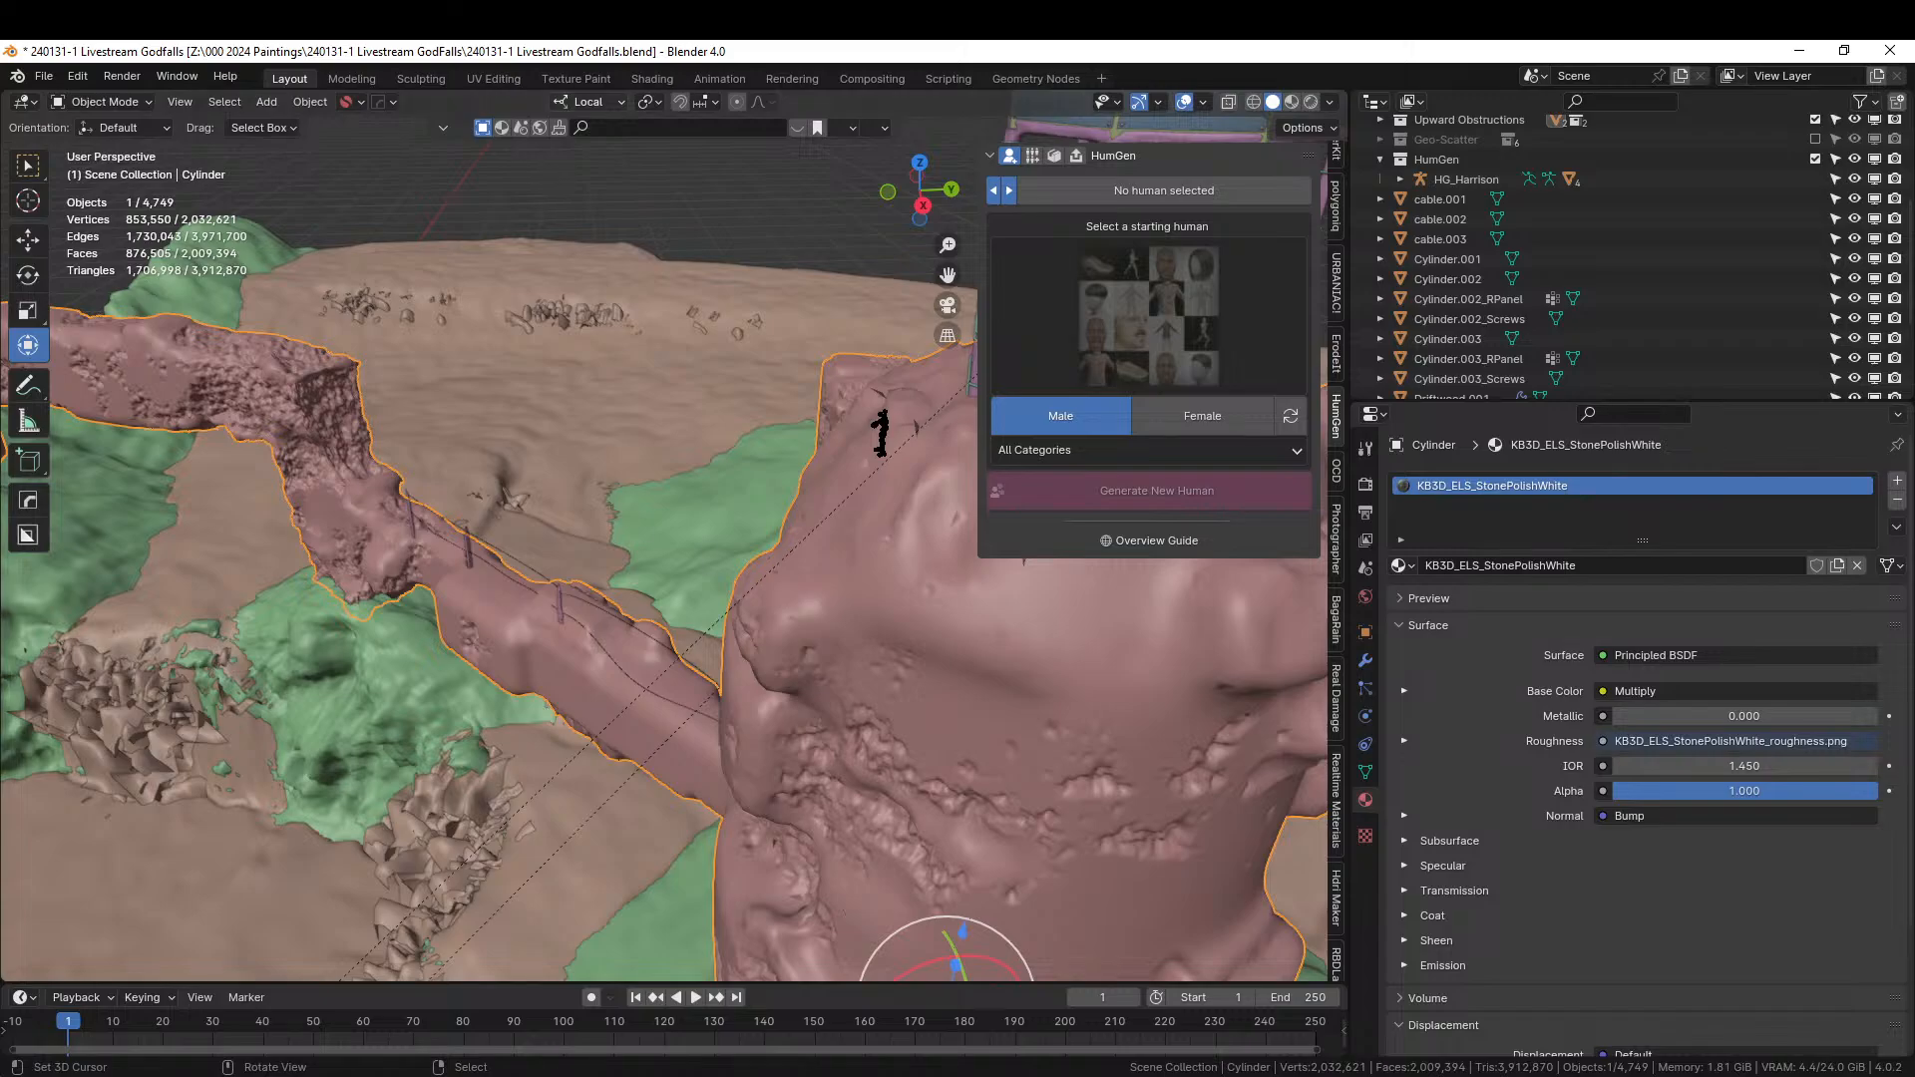
pyautogui.moveTo(756, 371); pyautogui.dragTo(854, 508, button='middle')
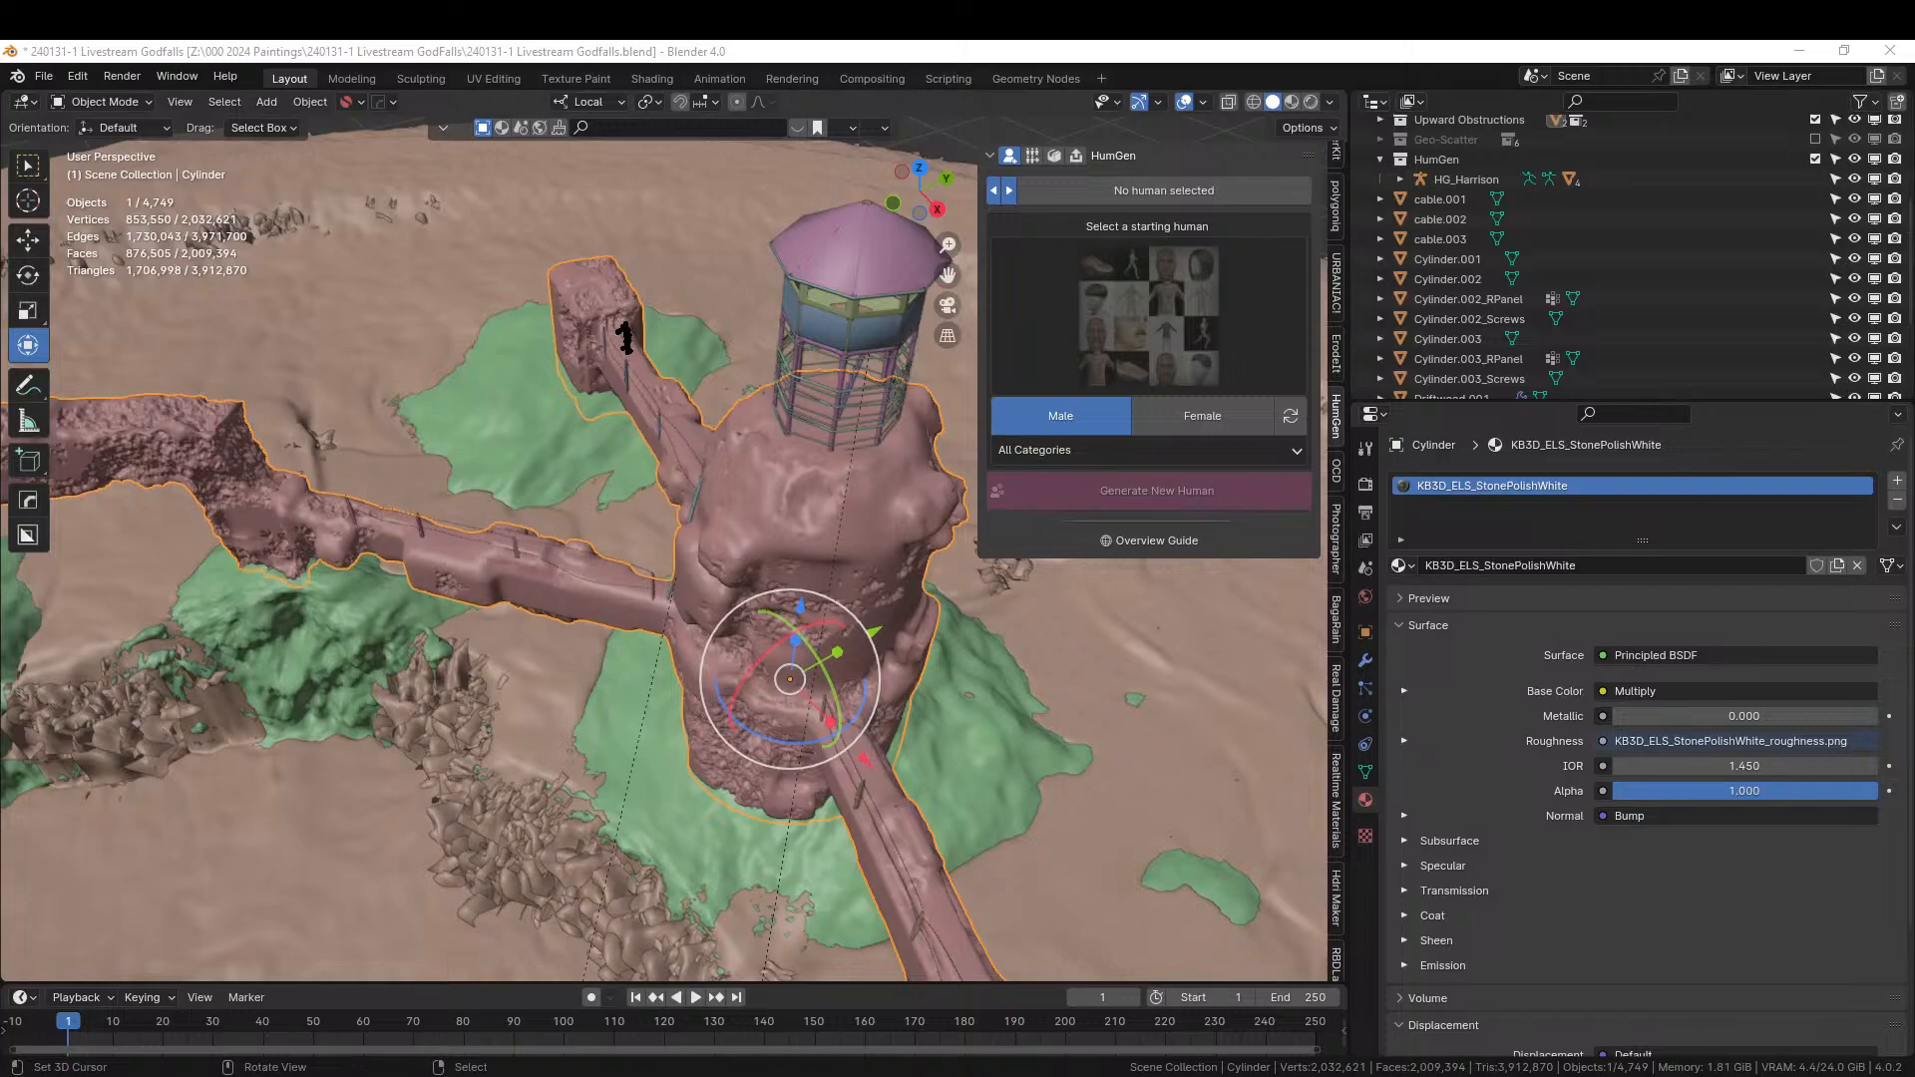
pyautogui.moveTo(991, 51); pyautogui.dragTo(738, 530)
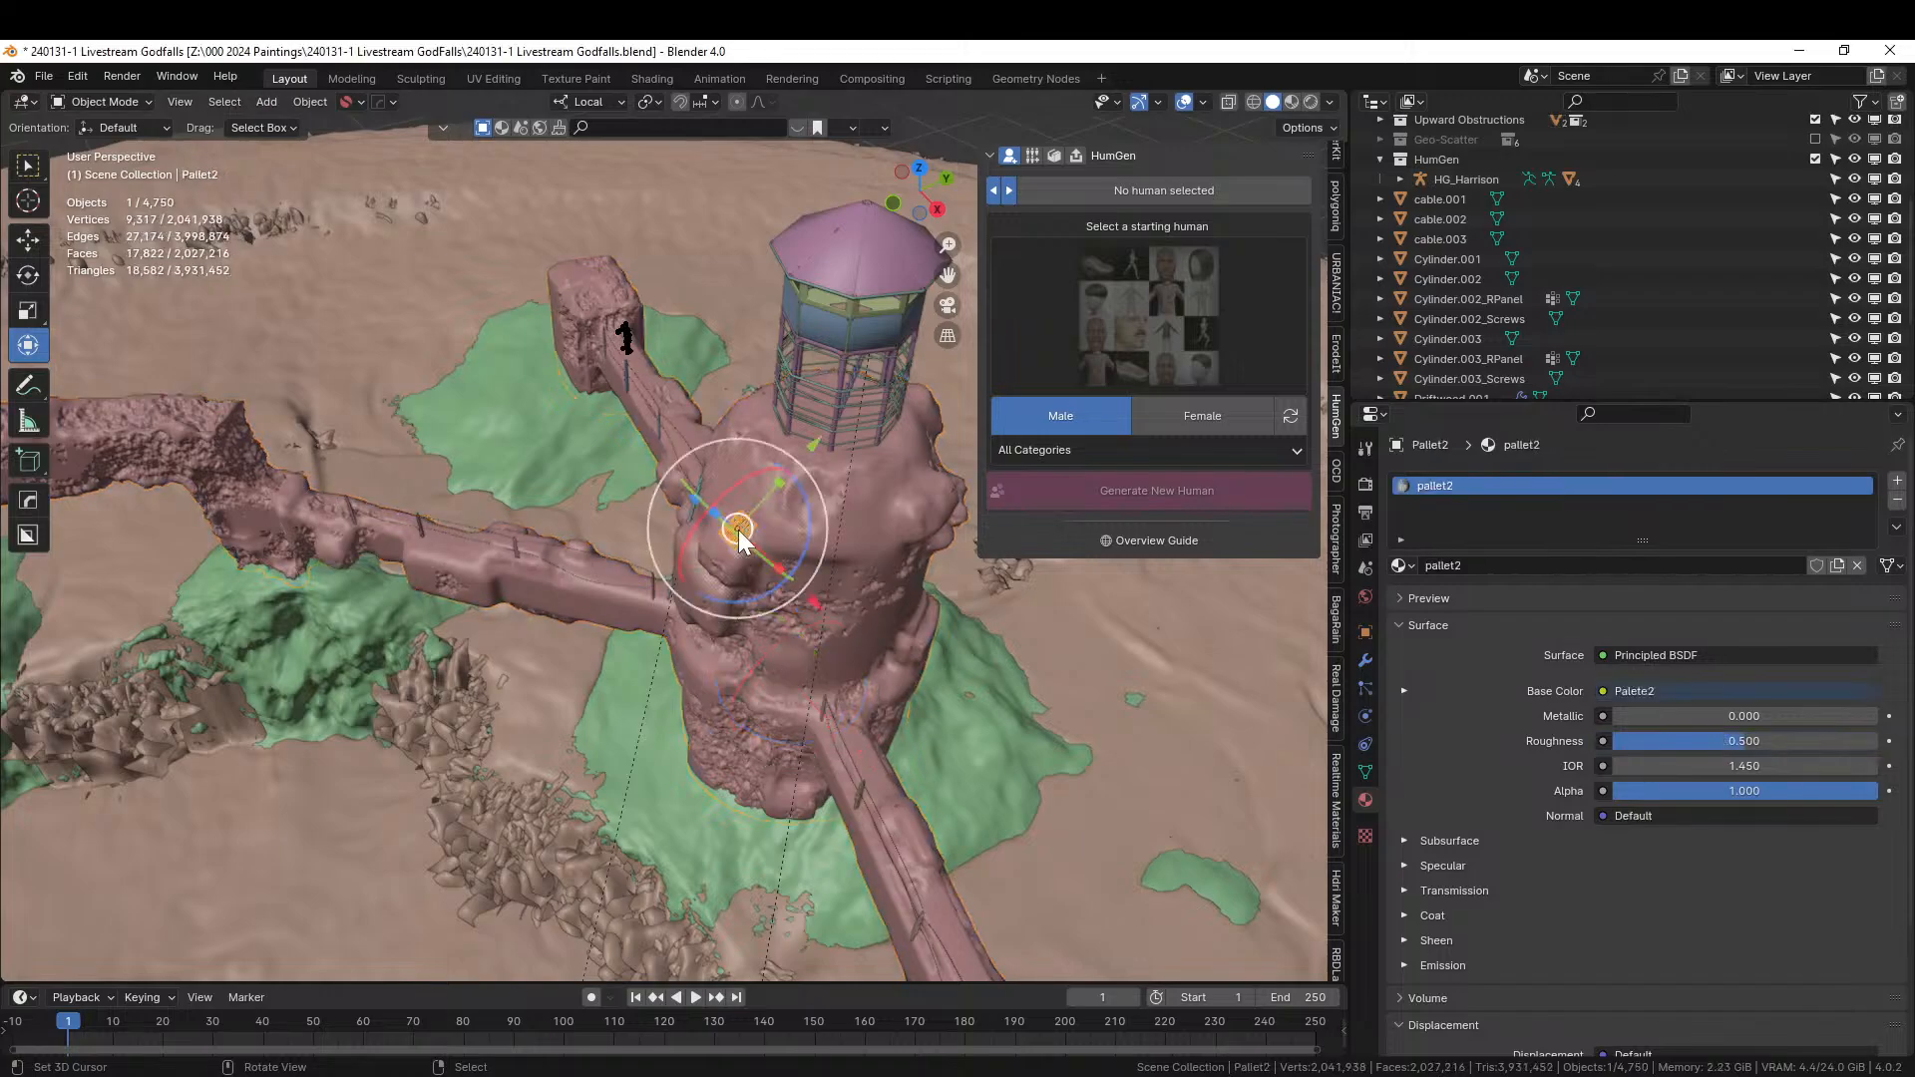
pyautogui.press('KP_Decimal')
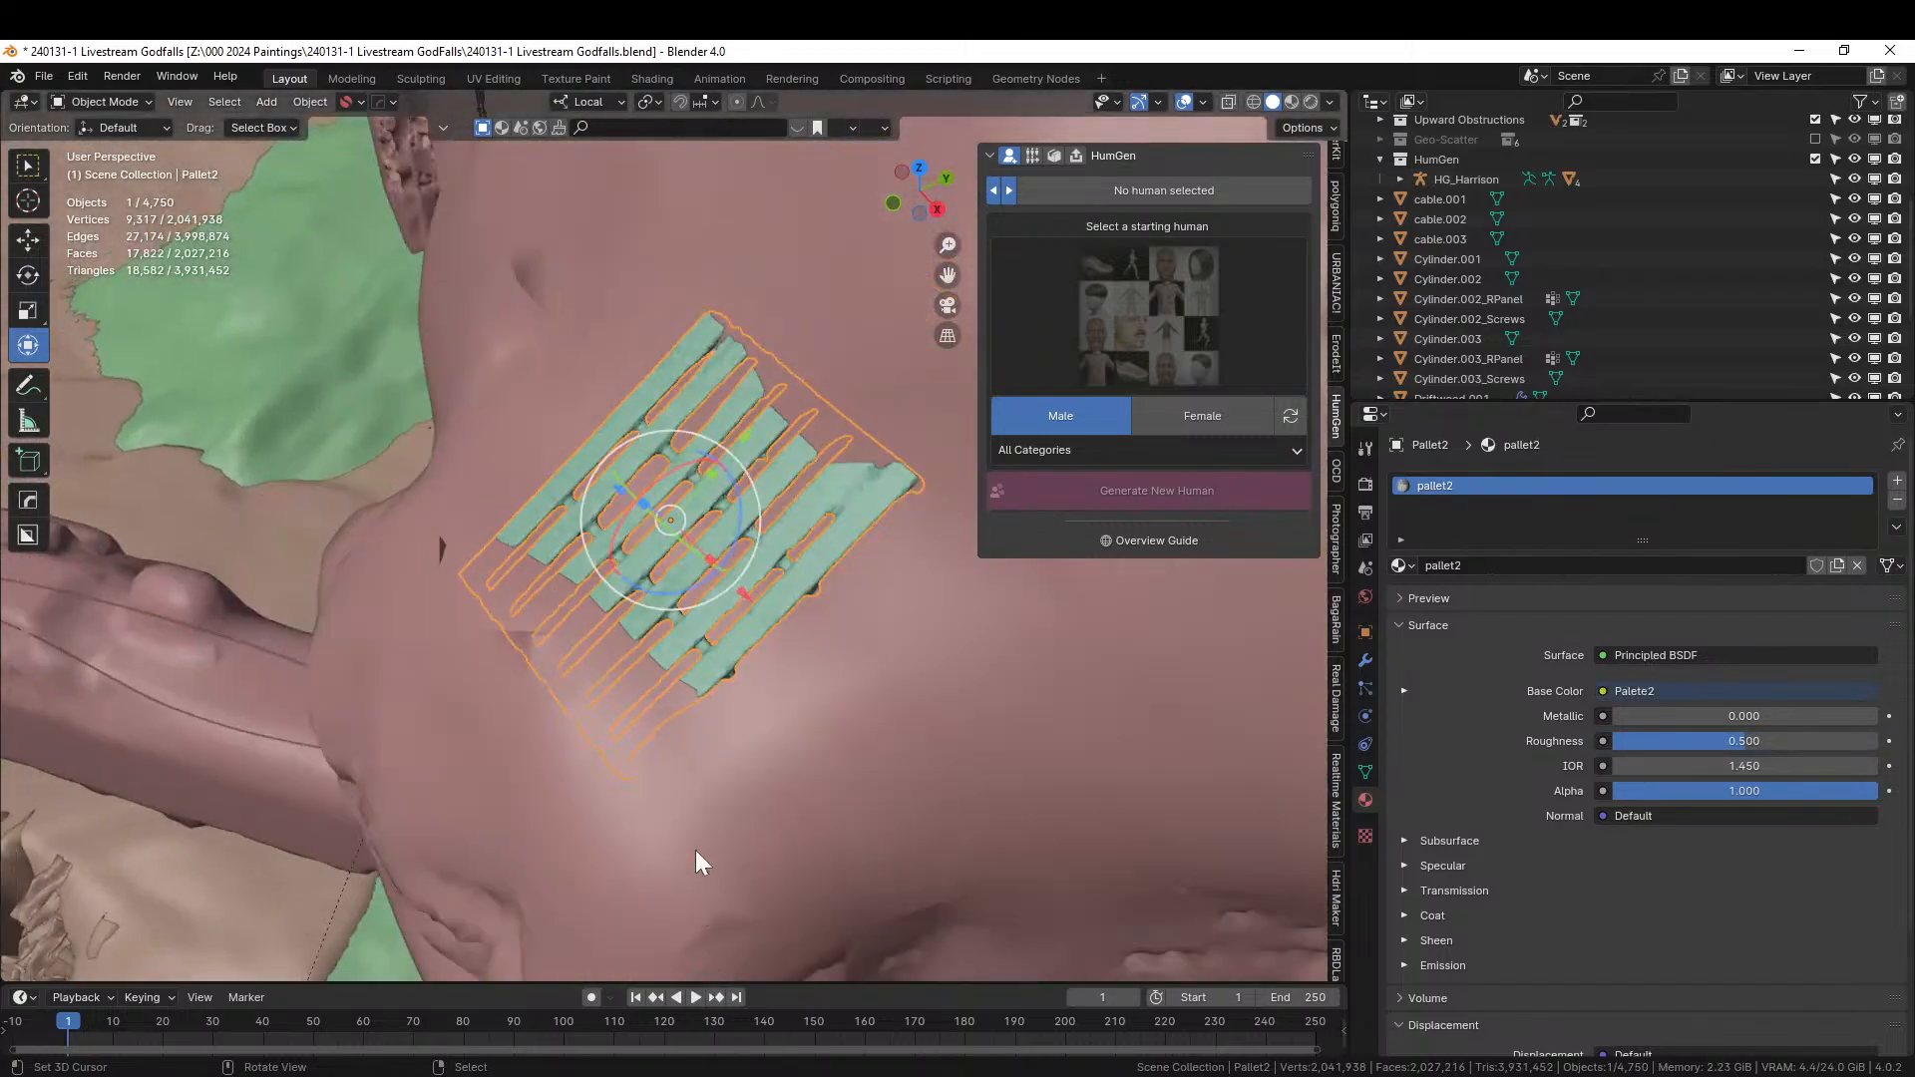
# Clear the pallet's rotation, scale it up and rotate it 90° about its Z axis.
pyautogui.hotkey('alt', 'r')
pyautogui.scroll(-4, 696, 850)
pyautogui.press('s')
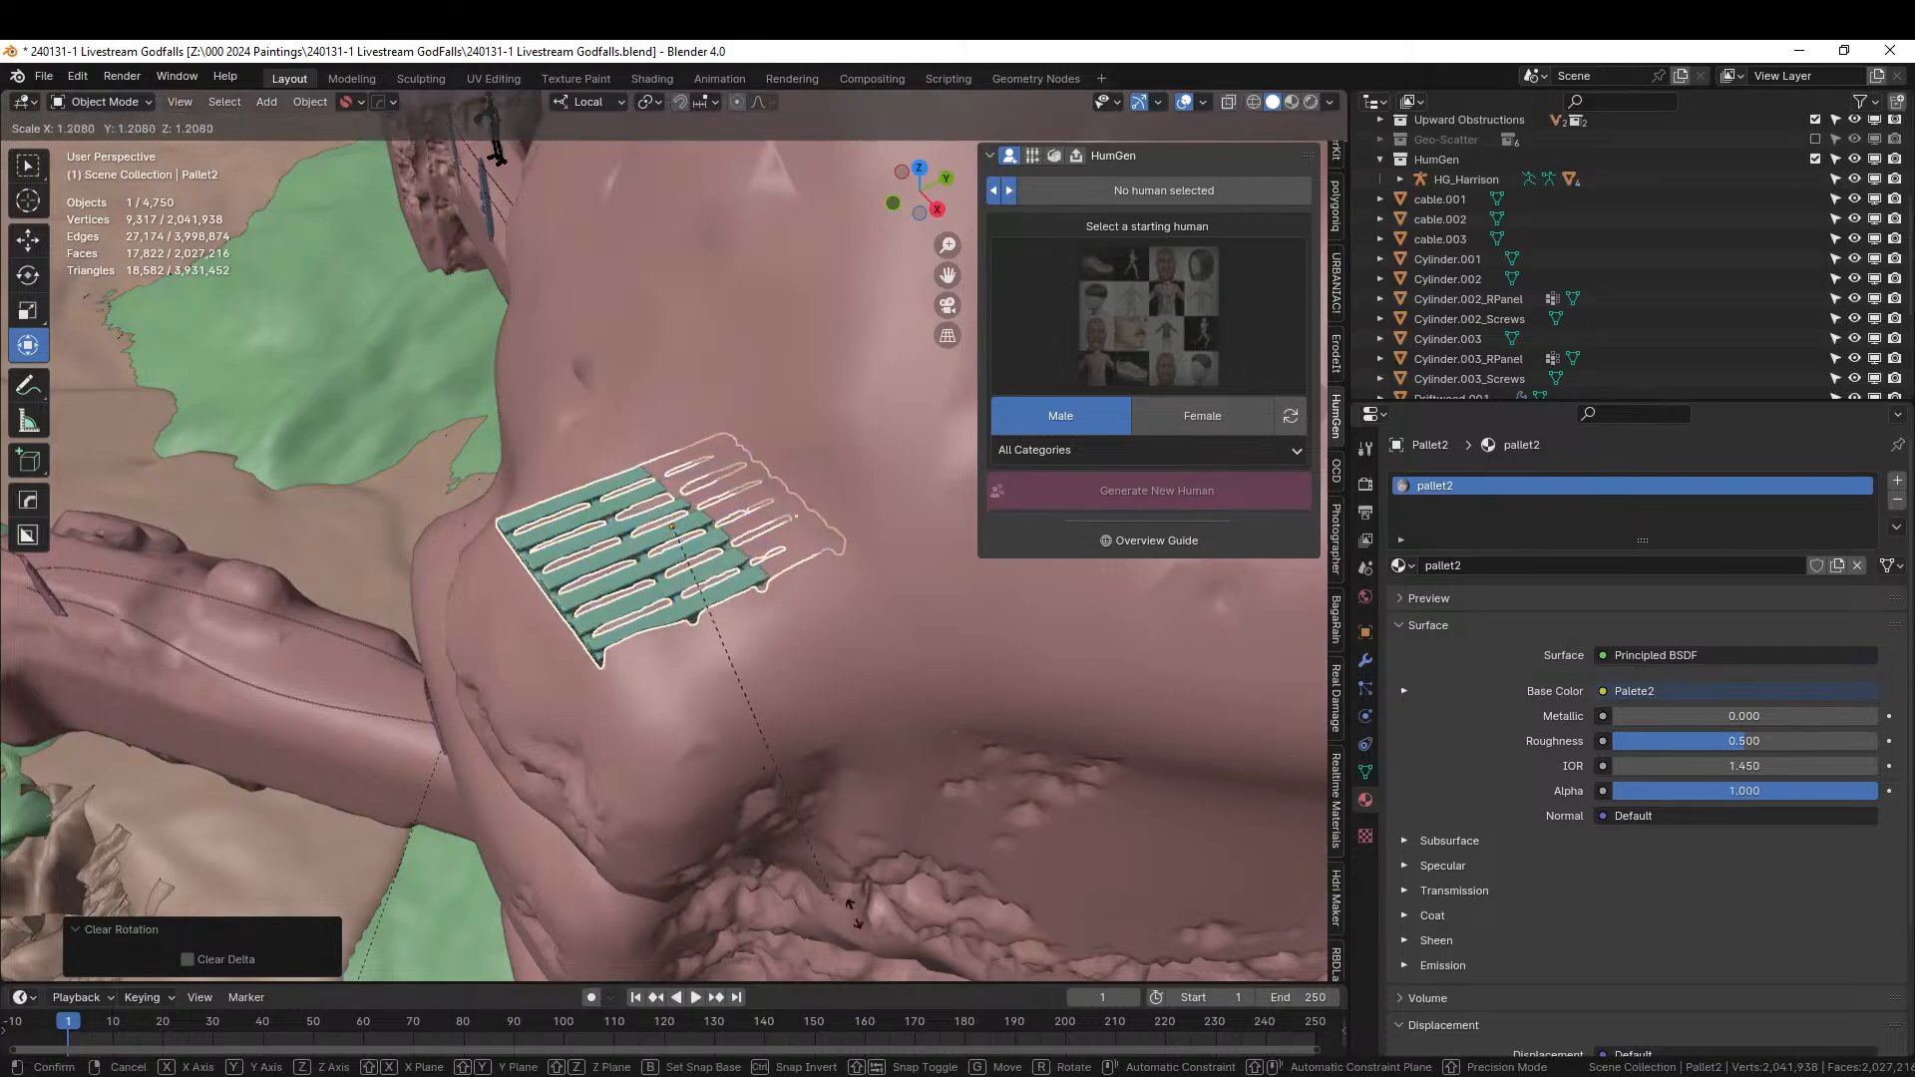
pyautogui.click(860, 923)
pyautogui.press('r')
pyautogui.press('z')
pyautogui.press('z')
pyautogui.write('90')
pyautogui.click(860, 924)
# Move the pallet about -0.5 m along local X, rotate it to fit the ledge and lower it about 0.14 m.
pyautogui.moveTo(874, 926); pyautogui.dragTo(815, 824, button='middle')
pyautogui.moveTo(790, 524); pyautogui.dragTo(677, 529)
pyautogui.moveTo(676, 528); pyautogui.dragTo(812, 740, button='middle')
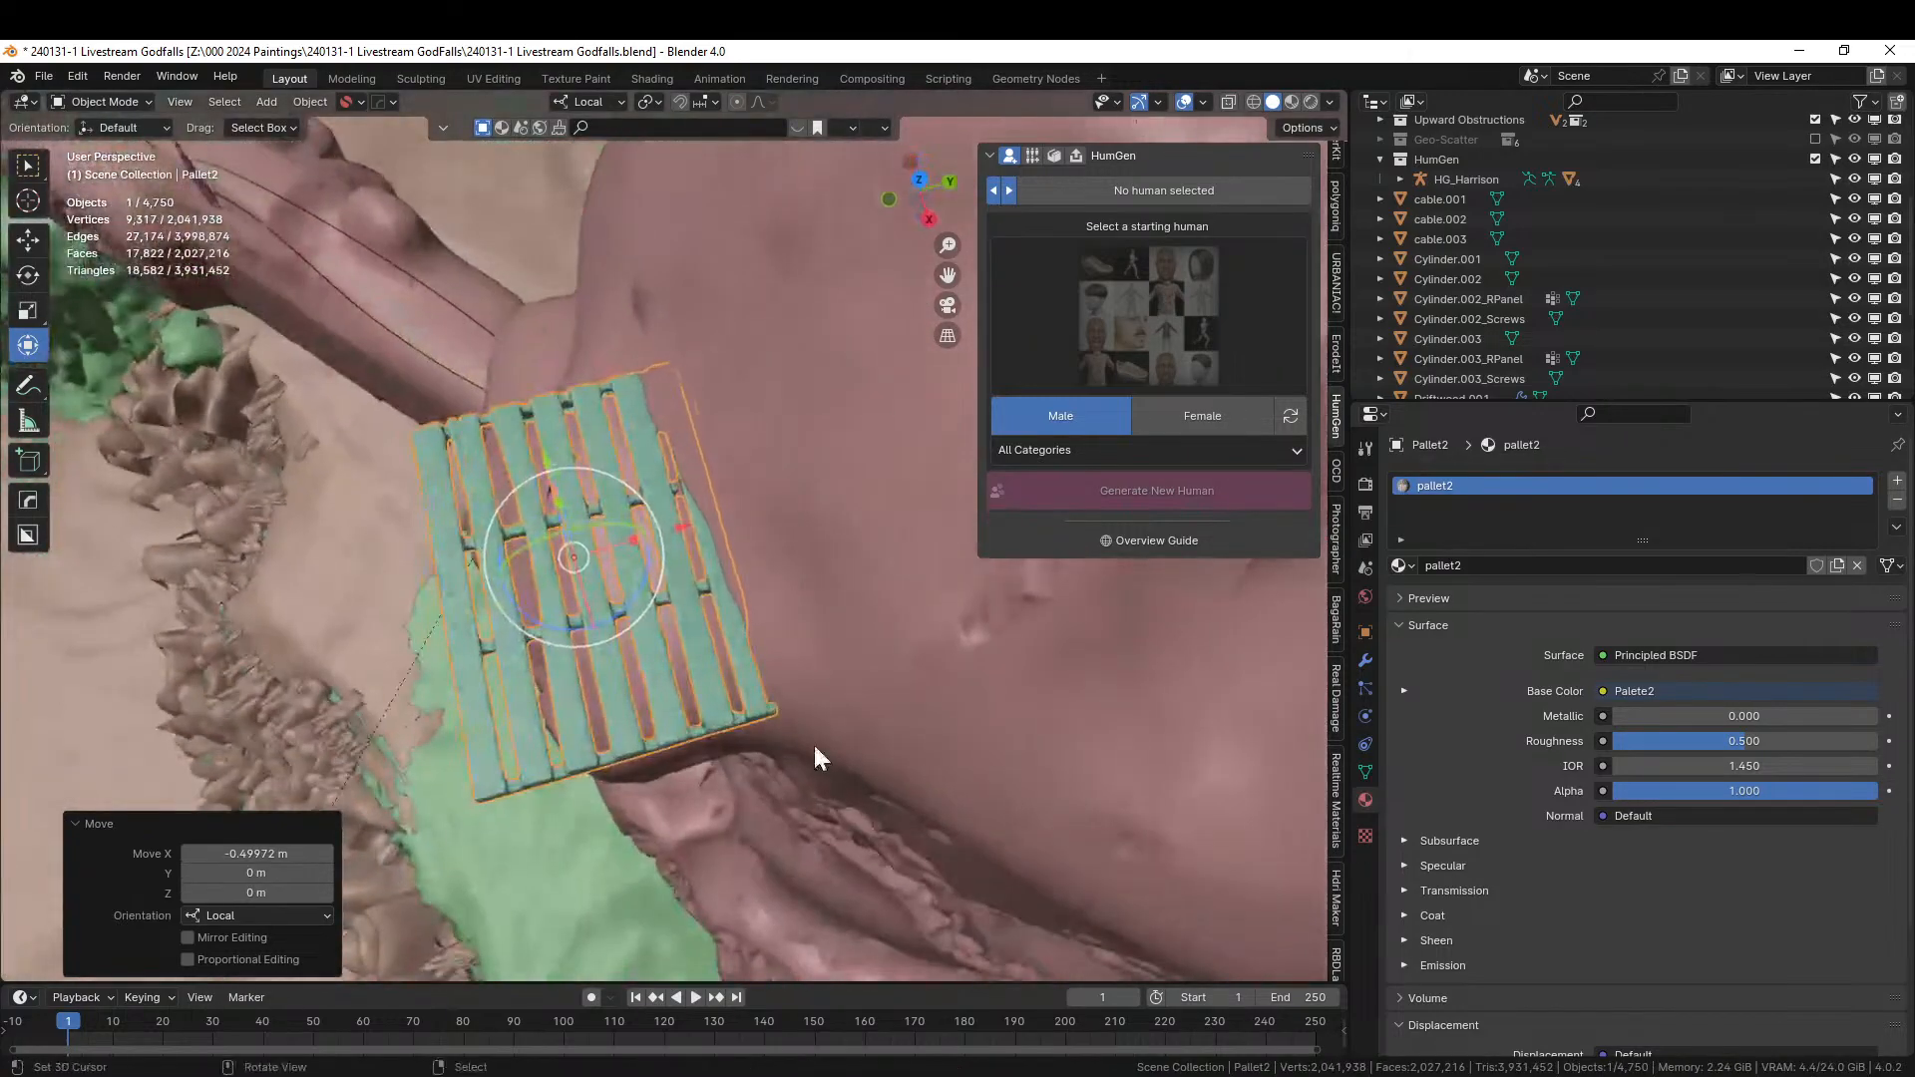
pyautogui.press('r')
pyautogui.click(870, 668)
pyautogui.moveTo(870, 668); pyautogui.dragTo(808, 606, button='middle')
pyautogui.press('g')
pyautogui.press('z')
pyautogui.click(812, 529)
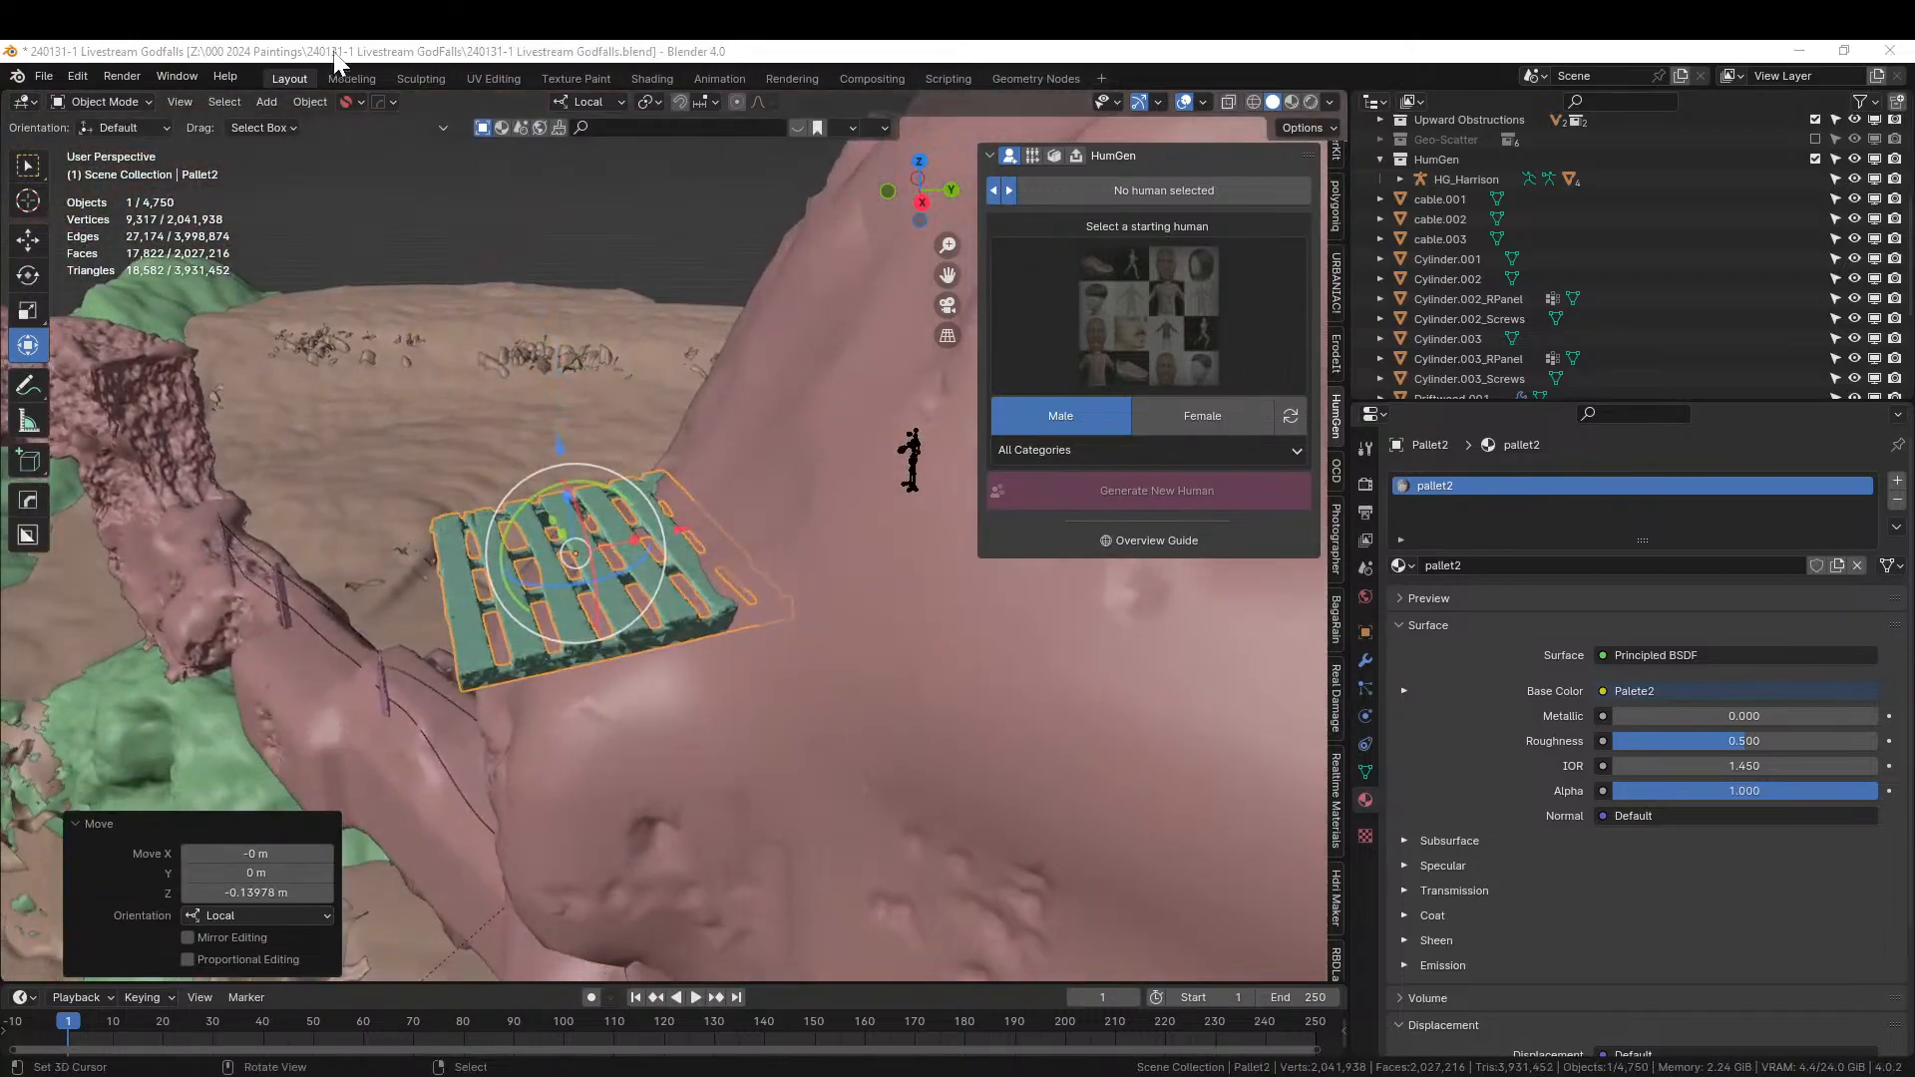
pyautogui.moveTo(429, 301); pyautogui.dragTo(1010, 403, button='middle')
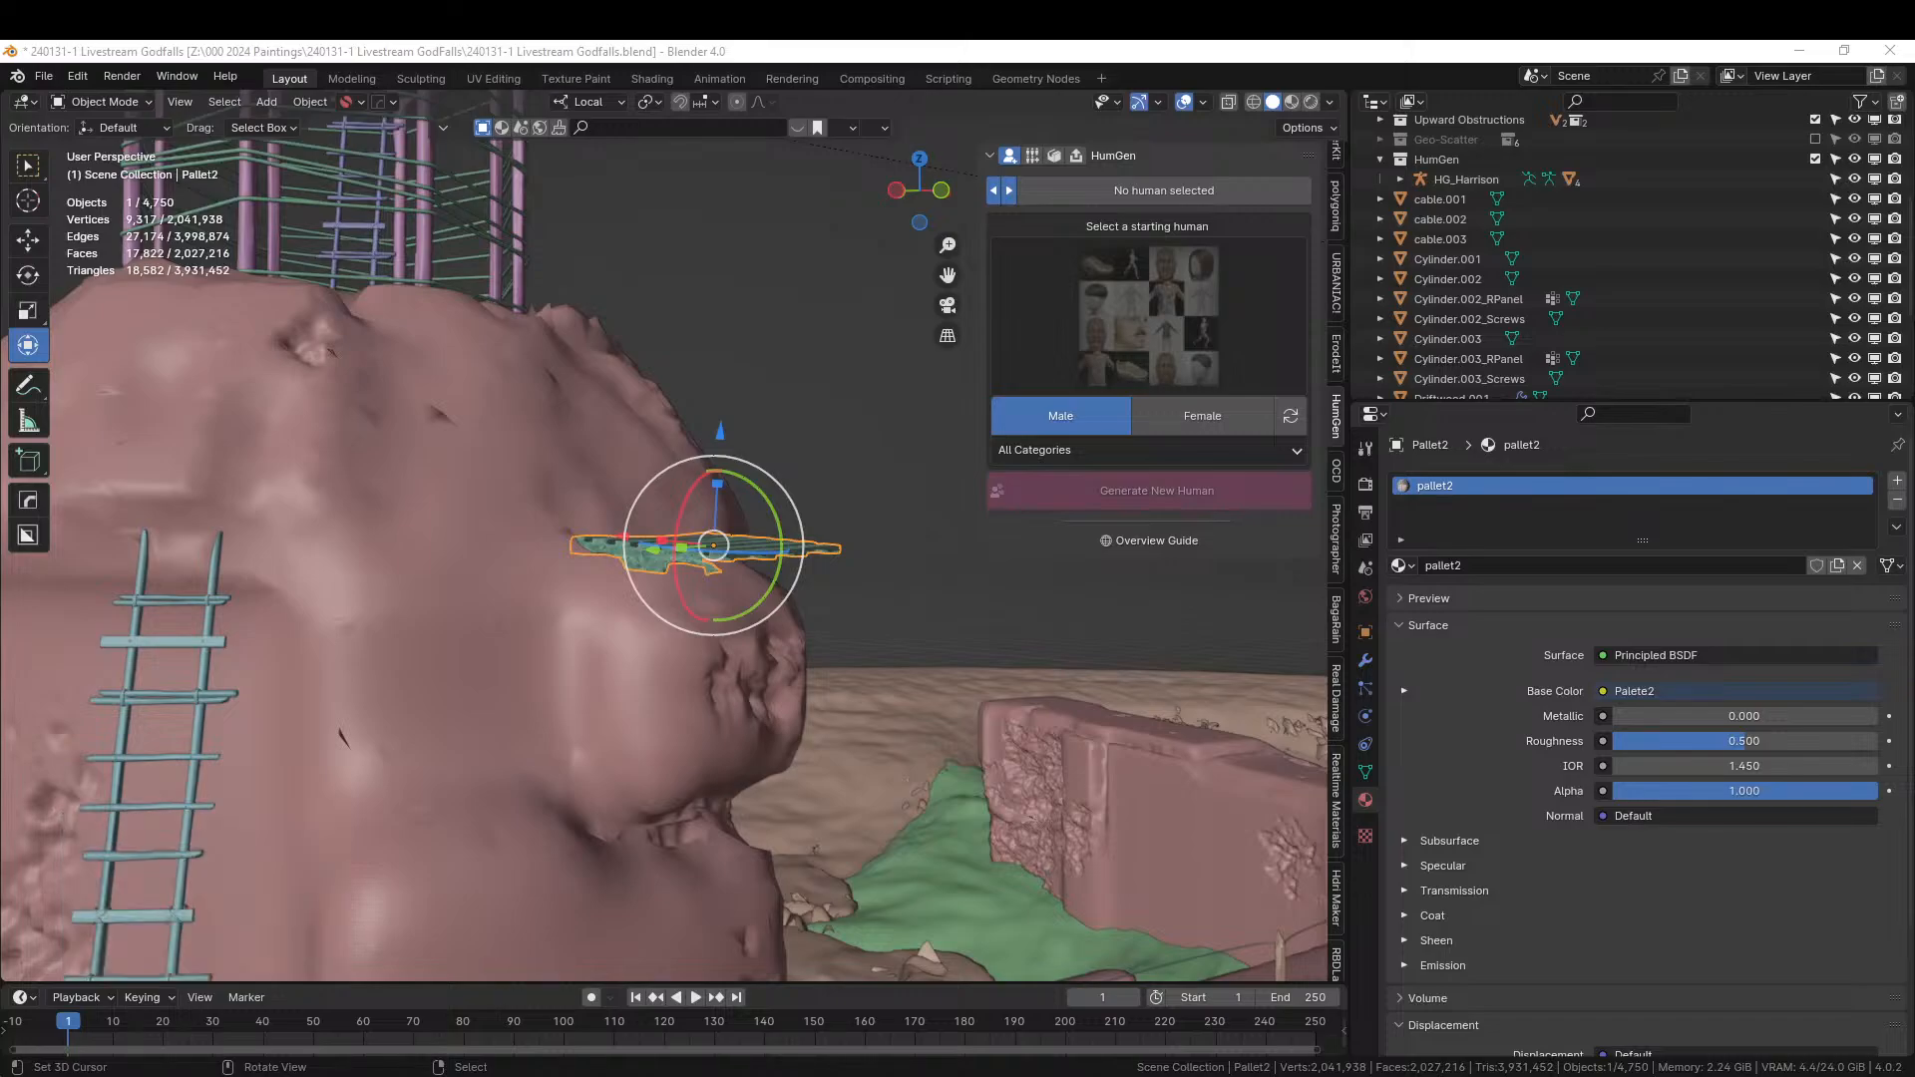
pyautogui.click(644, 626)
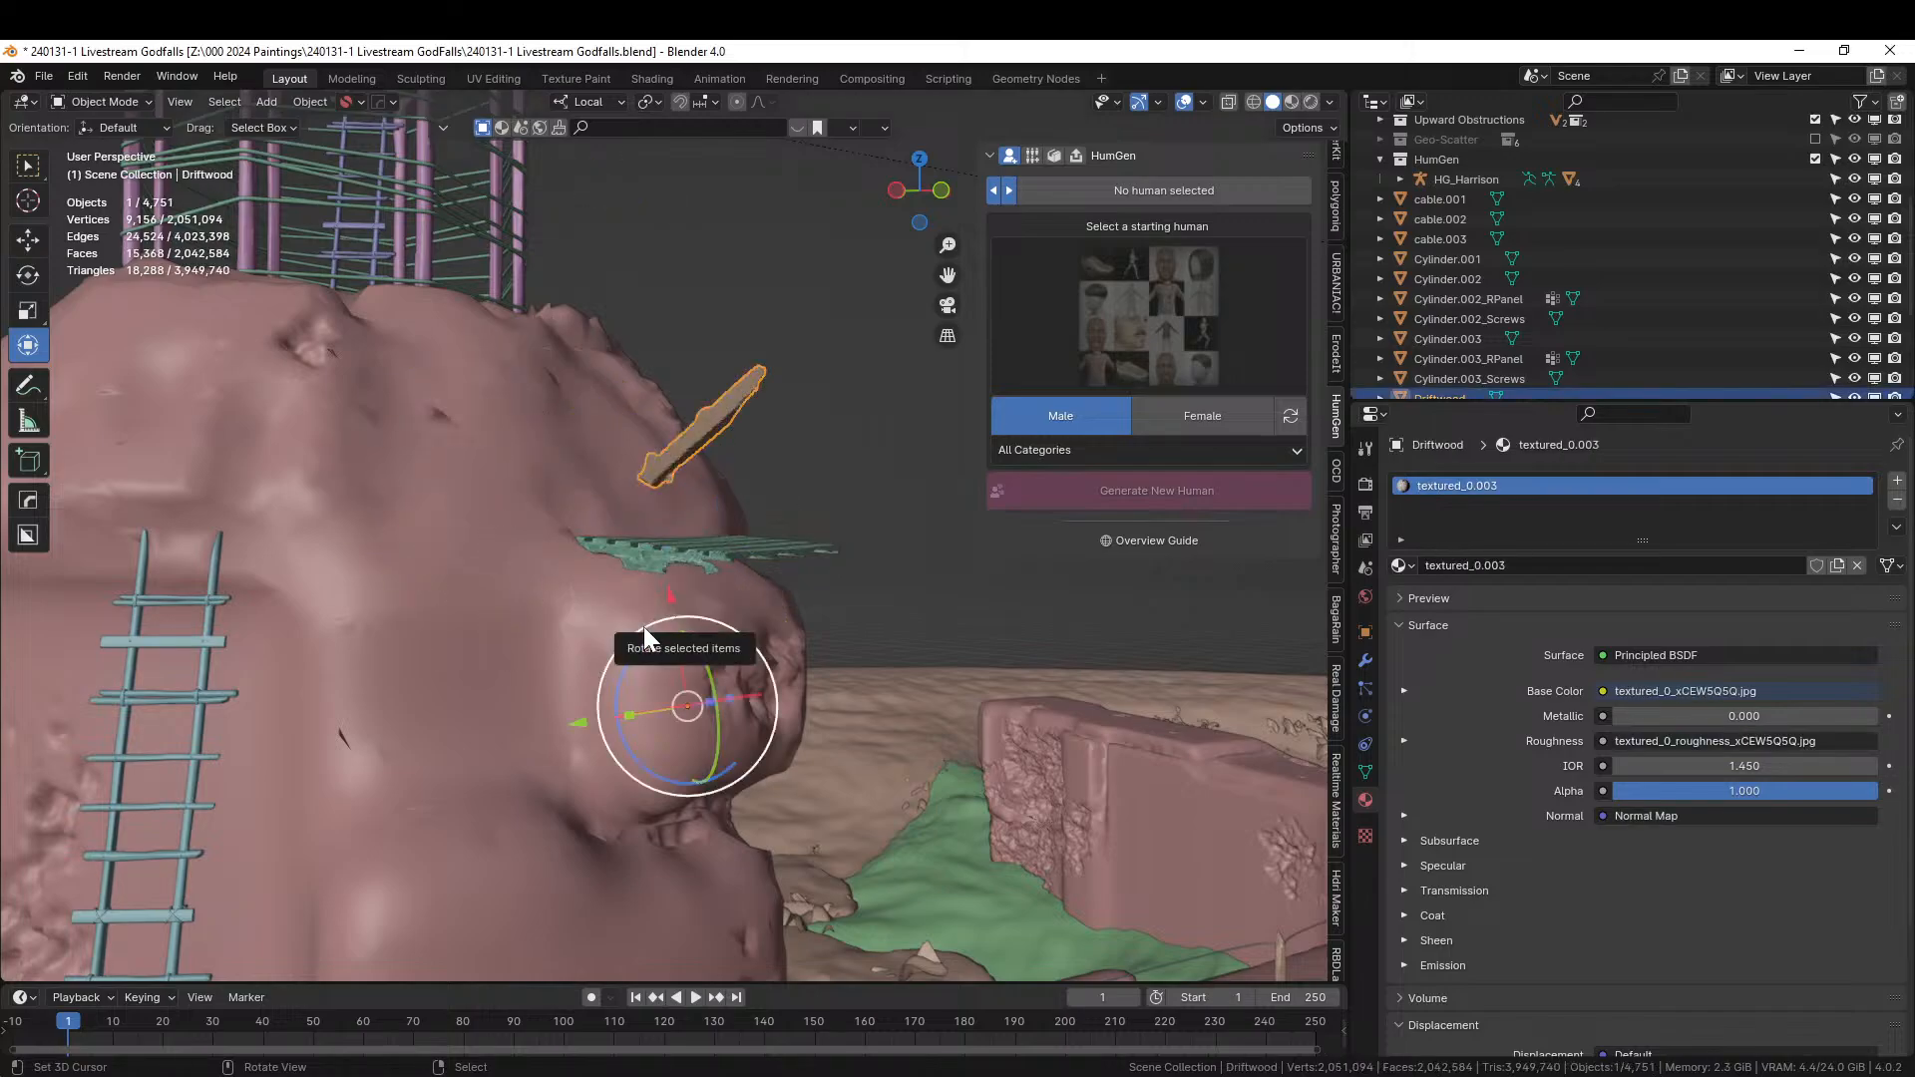
pyautogui.hotkey('alt', 'r')
pyautogui.moveTo(698, 439); pyautogui.dragTo(463, 583, button='middle')
pyautogui.hotkey('ctrl', 'z')
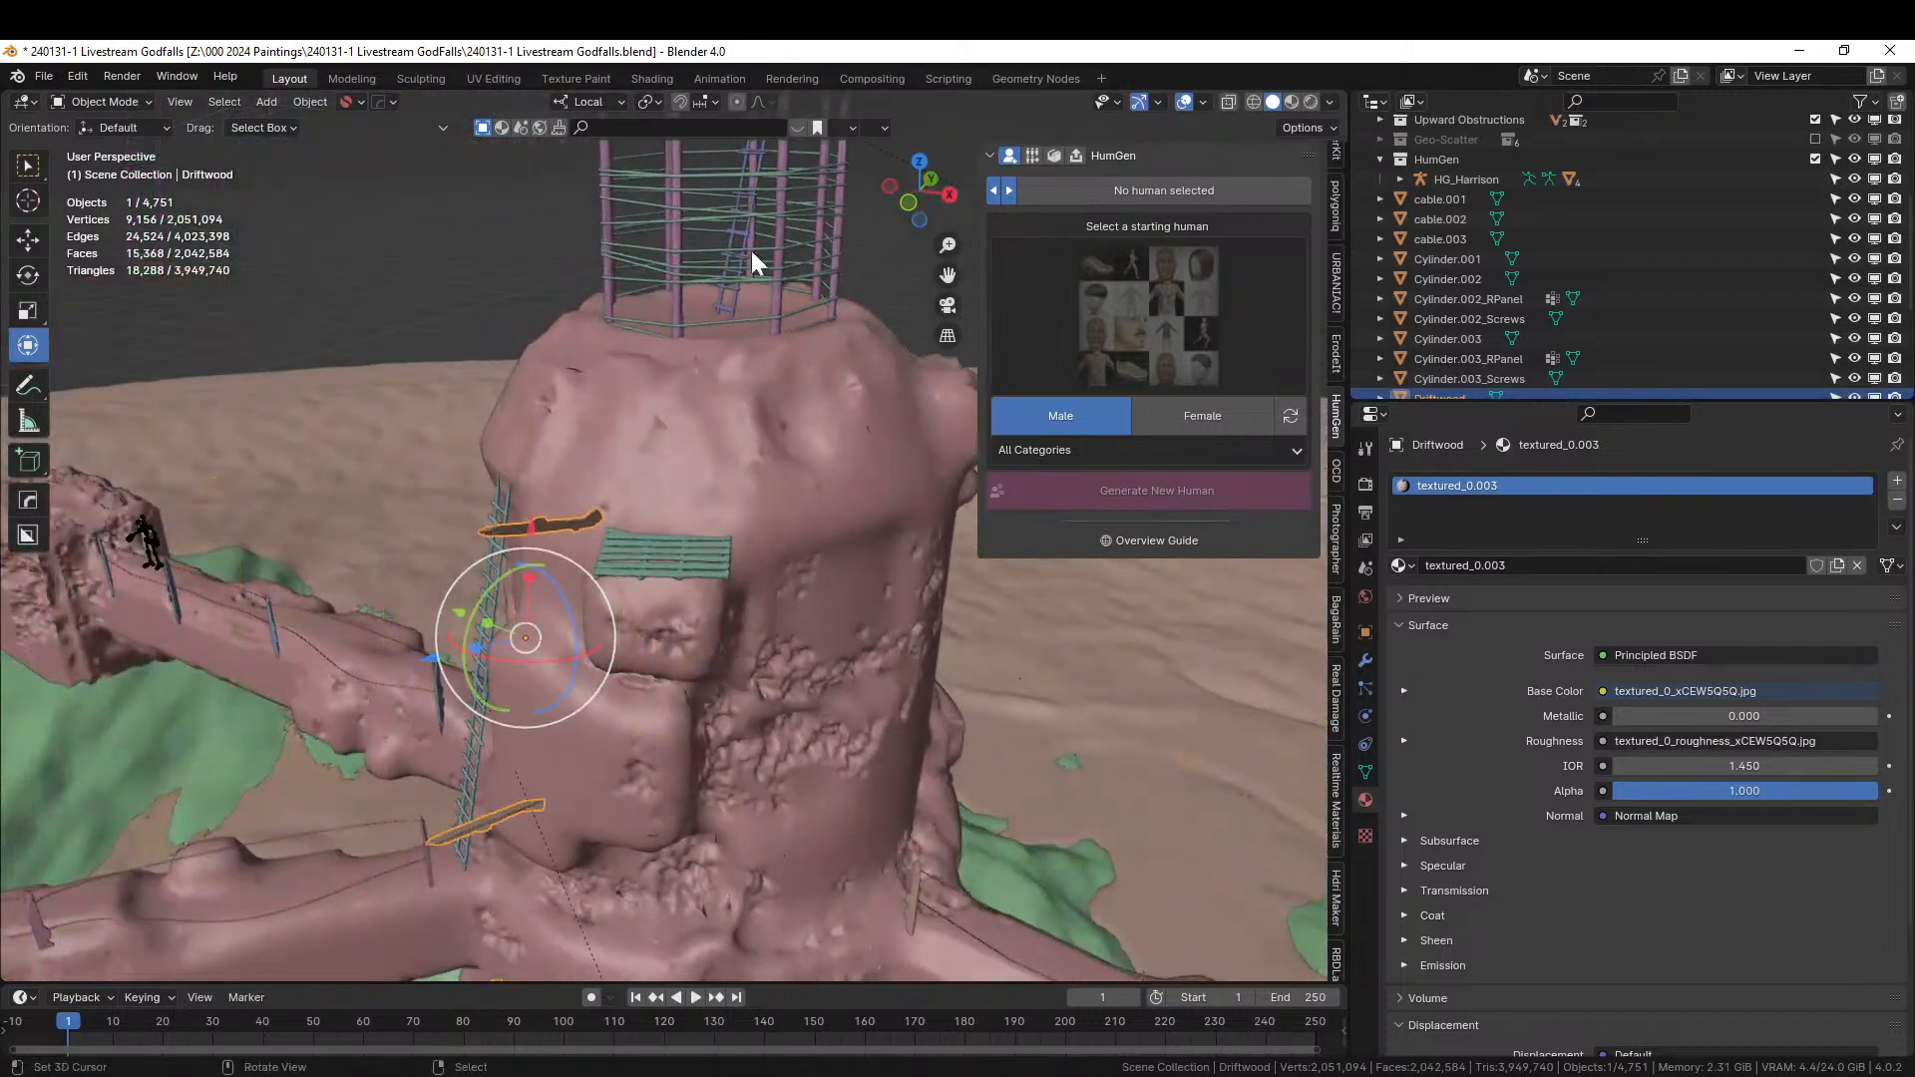
pyautogui.hotkey('ctrl', 'z')
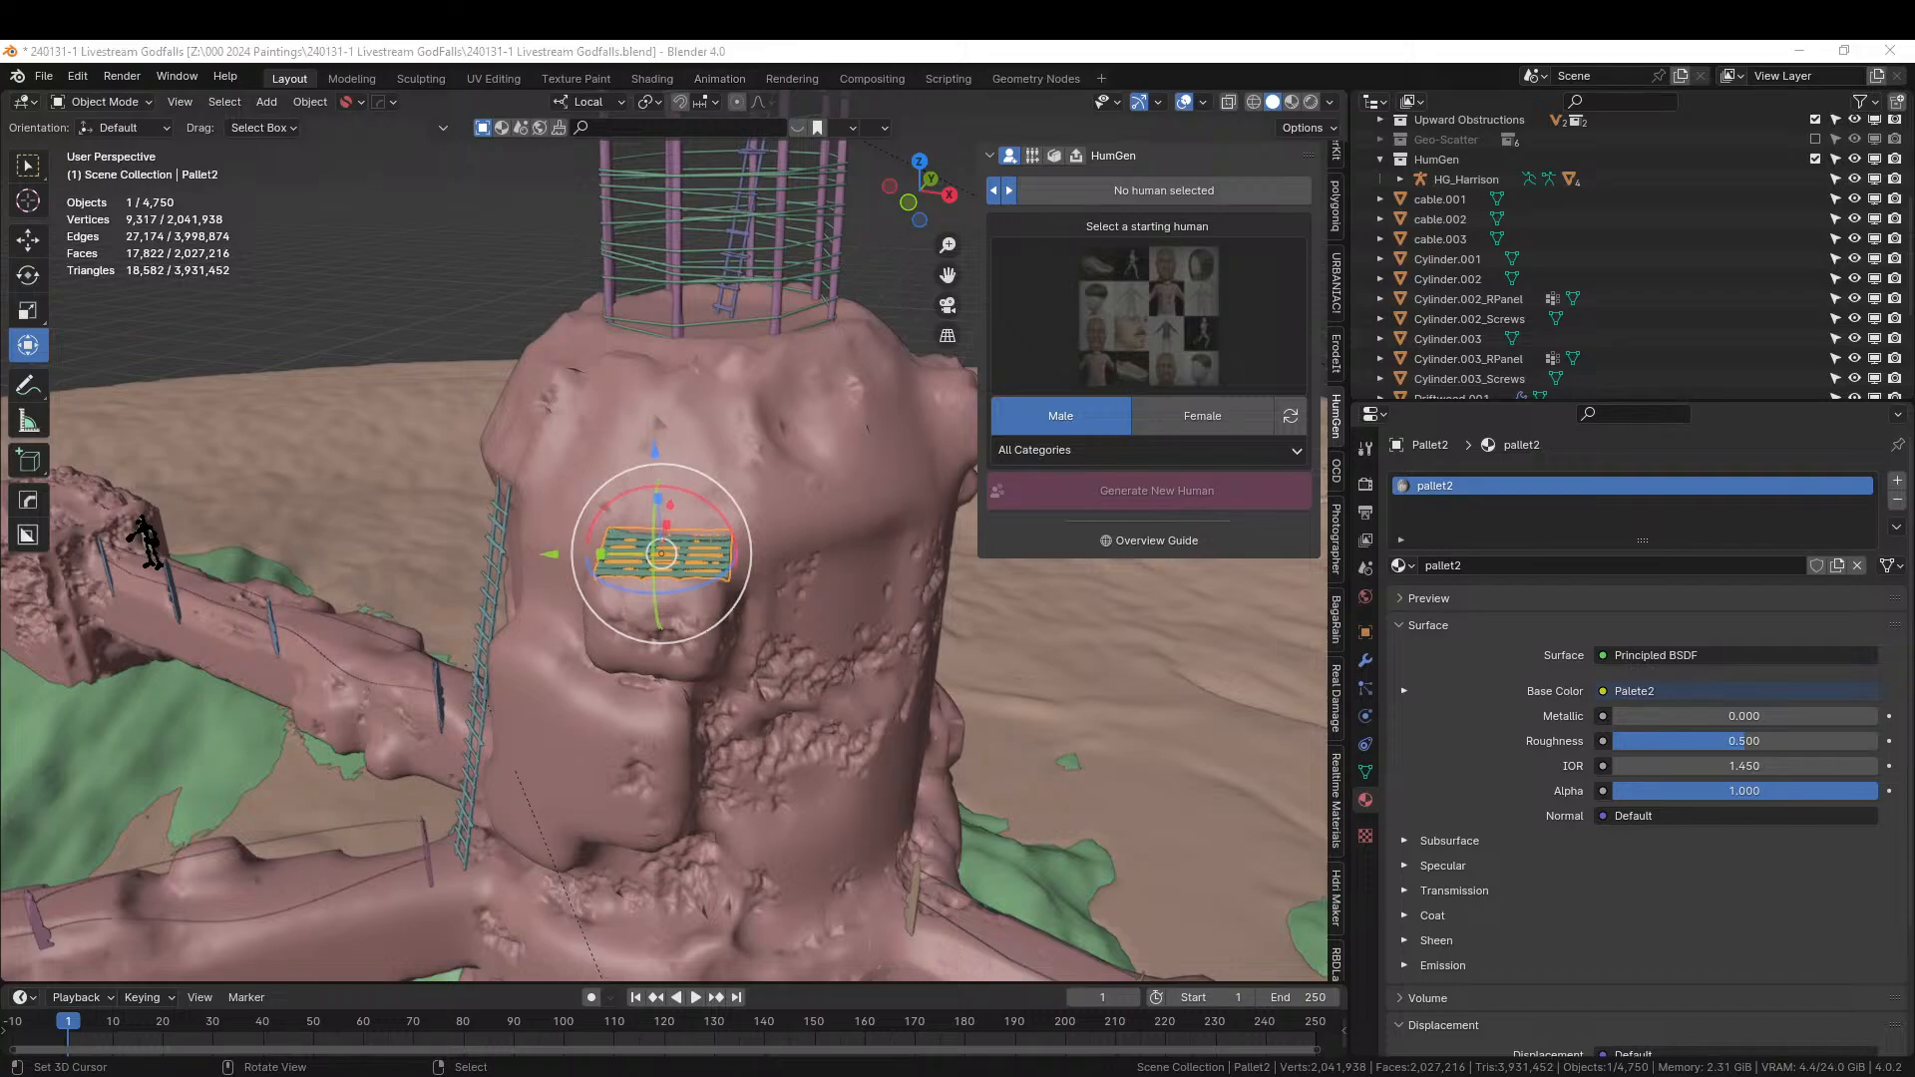
# Place a single Driftwood post asset at the pallet and rotate it in top view to line up with the pallet's short side.
pyautogui.moveTo(920, 300); pyautogui.dragTo(624, 595)
pyautogui.moveTo(625, 596); pyautogui.dragTo(842, 571, button='middle')
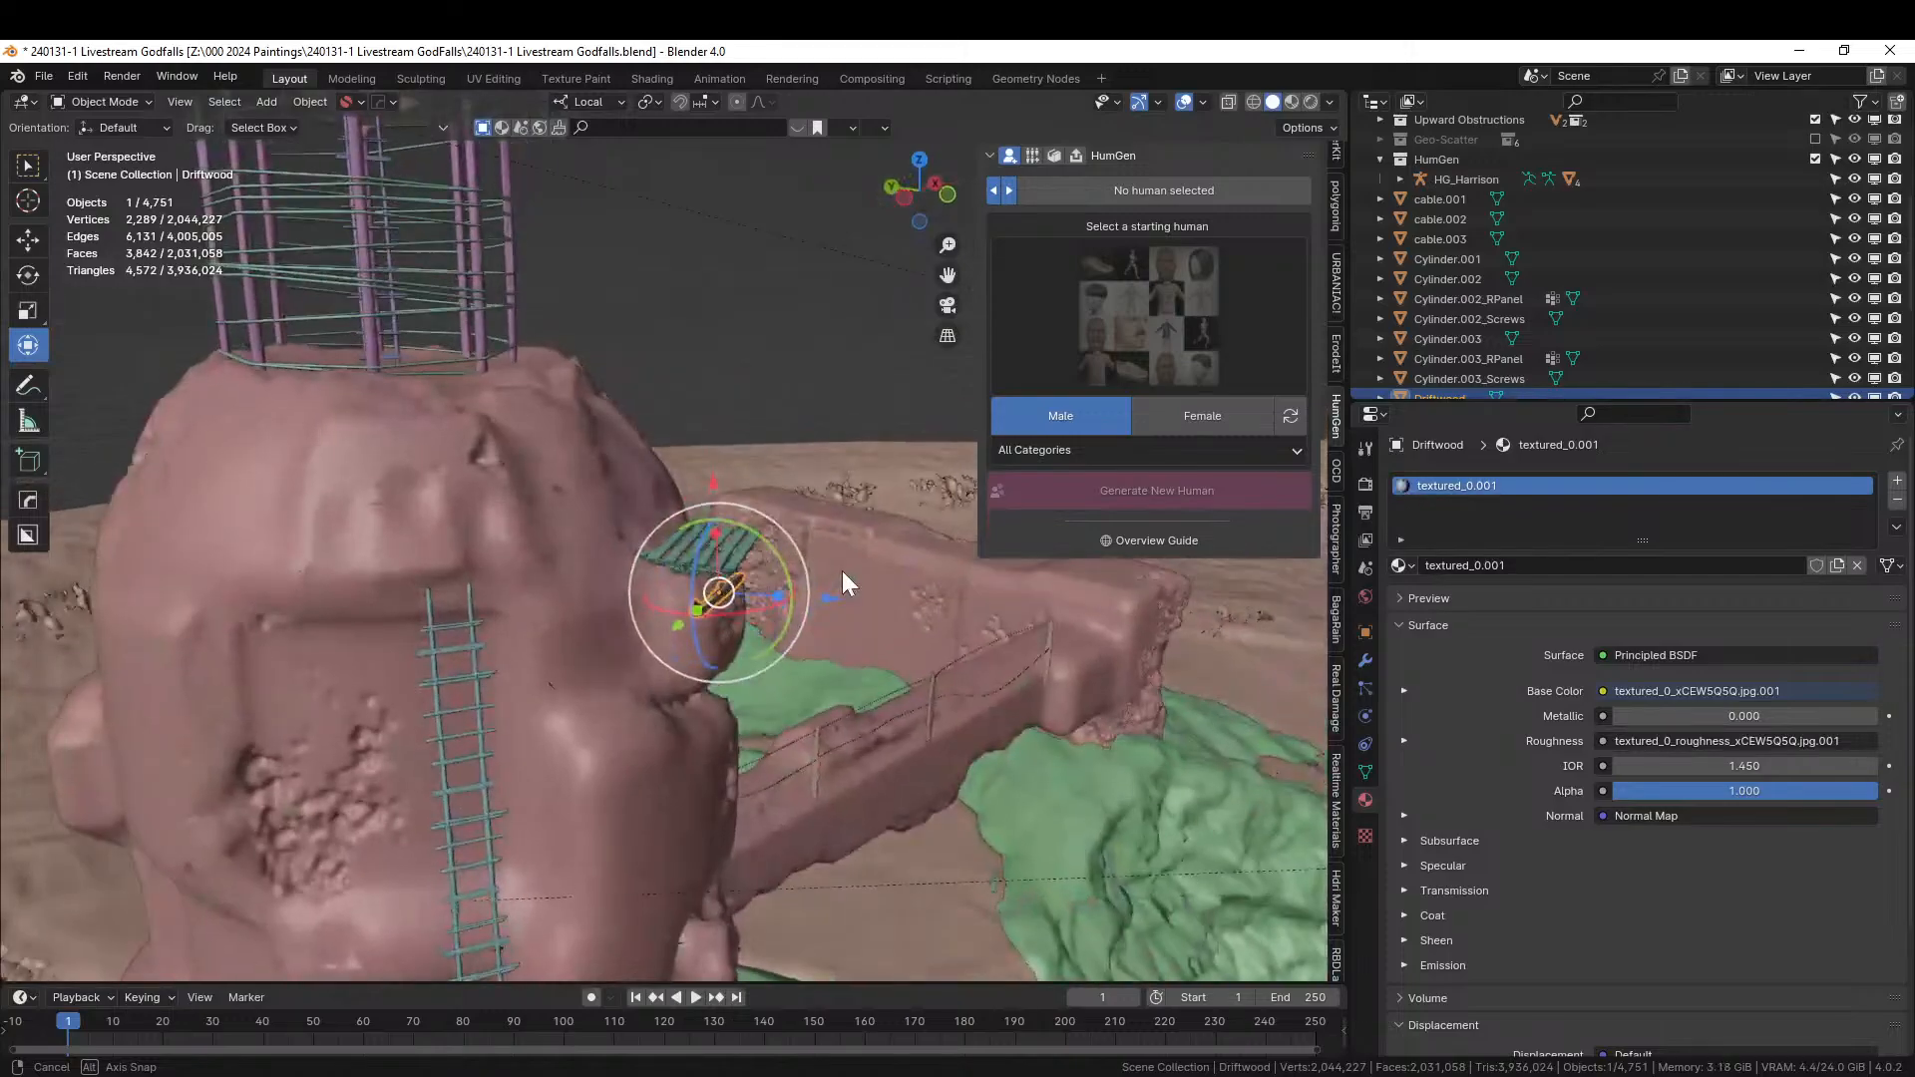
pyautogui.scroll(3, 841, 571)
pyautogui.press('KP_7')
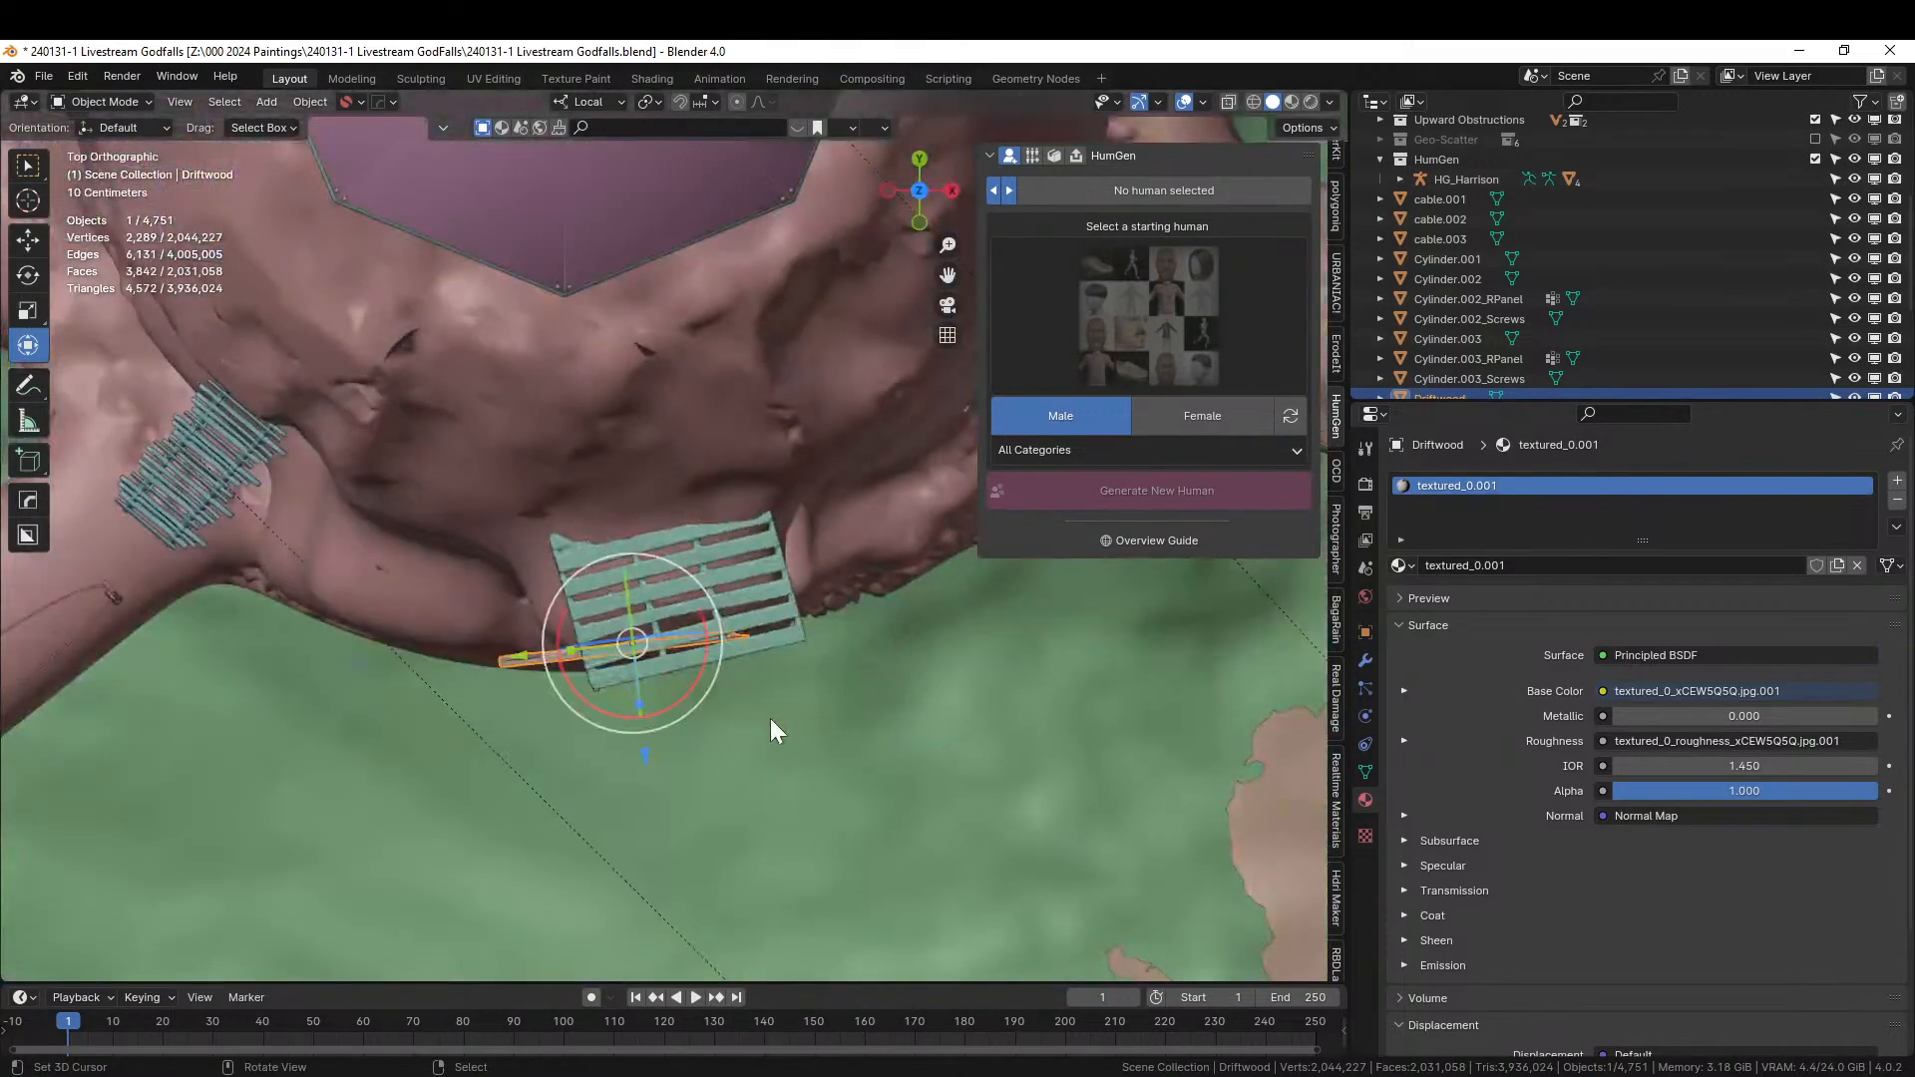
pyautogui.press('r')
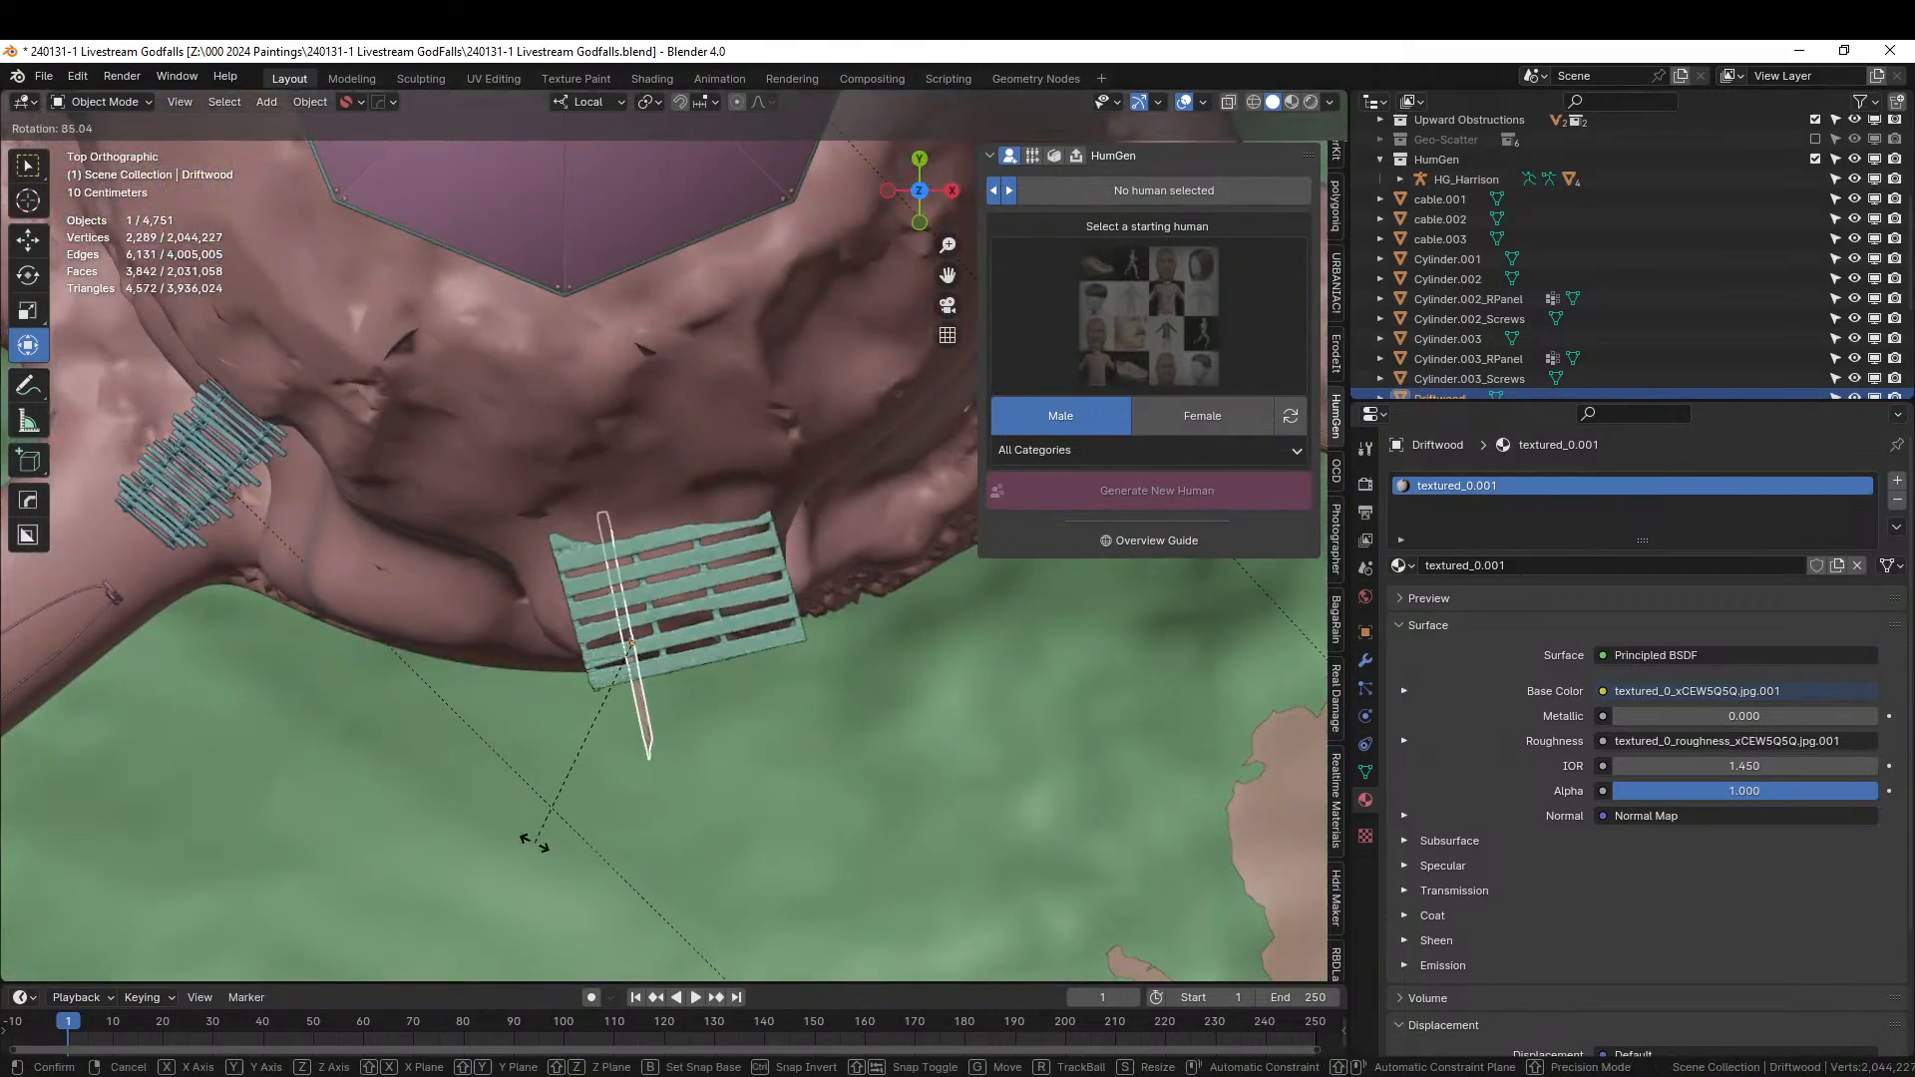
pyautogui.click(536, 841)
pyautogui.press('r')
pyautogui.click(704, 856)
# Tilt the driftwood post about 49.2° around its local Z axis beside the pallet.
pyautogui.moveTo(704, 856); pyautogui.dragTo(978, 680, button='middle')
pyautogui.press('r')
pyautogui.press('z')
pyautogui.press('z')
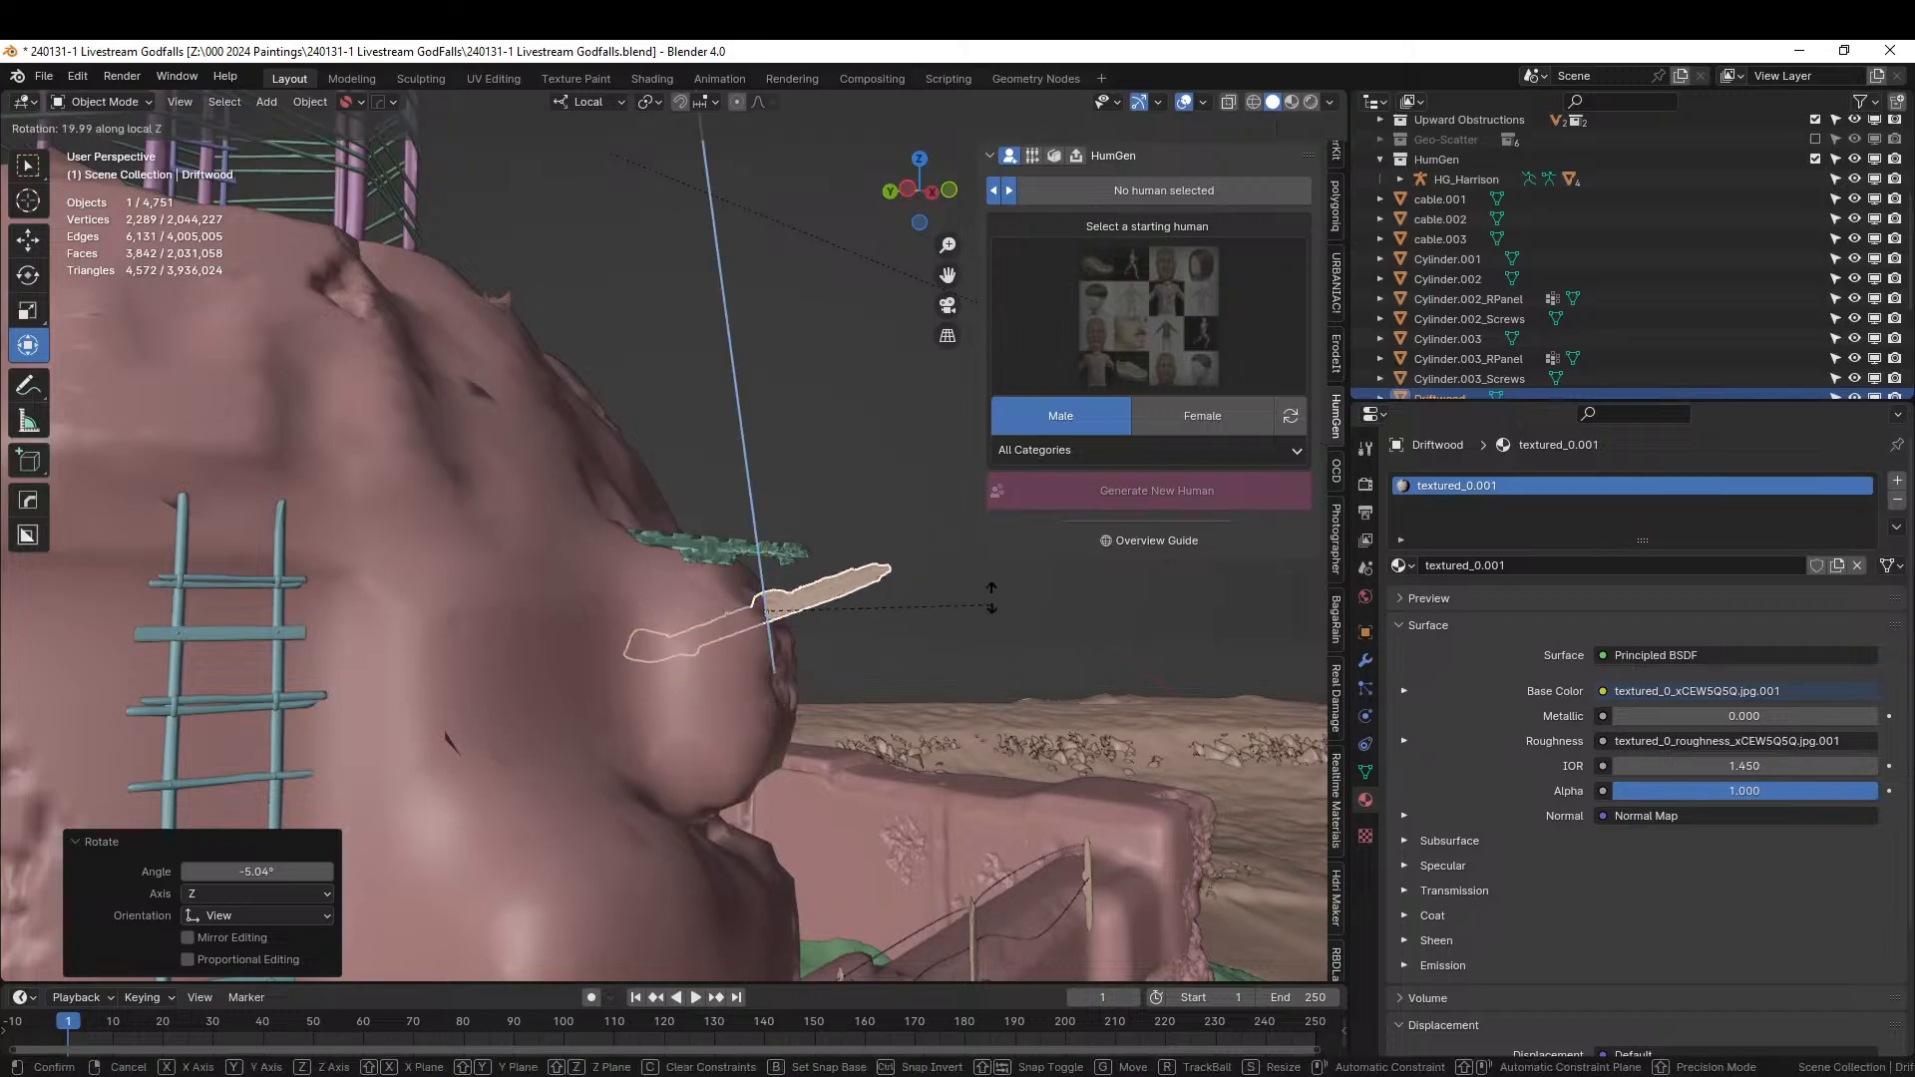
pyautogui.click(958, 494)
# Move the driftwood post about 0.47 m and a further 0.04 m along its local Z to the pallet's side edge.
pyautogui.moveTo(957, 493); pyautogui.dragTo(751, 723, button='middle')
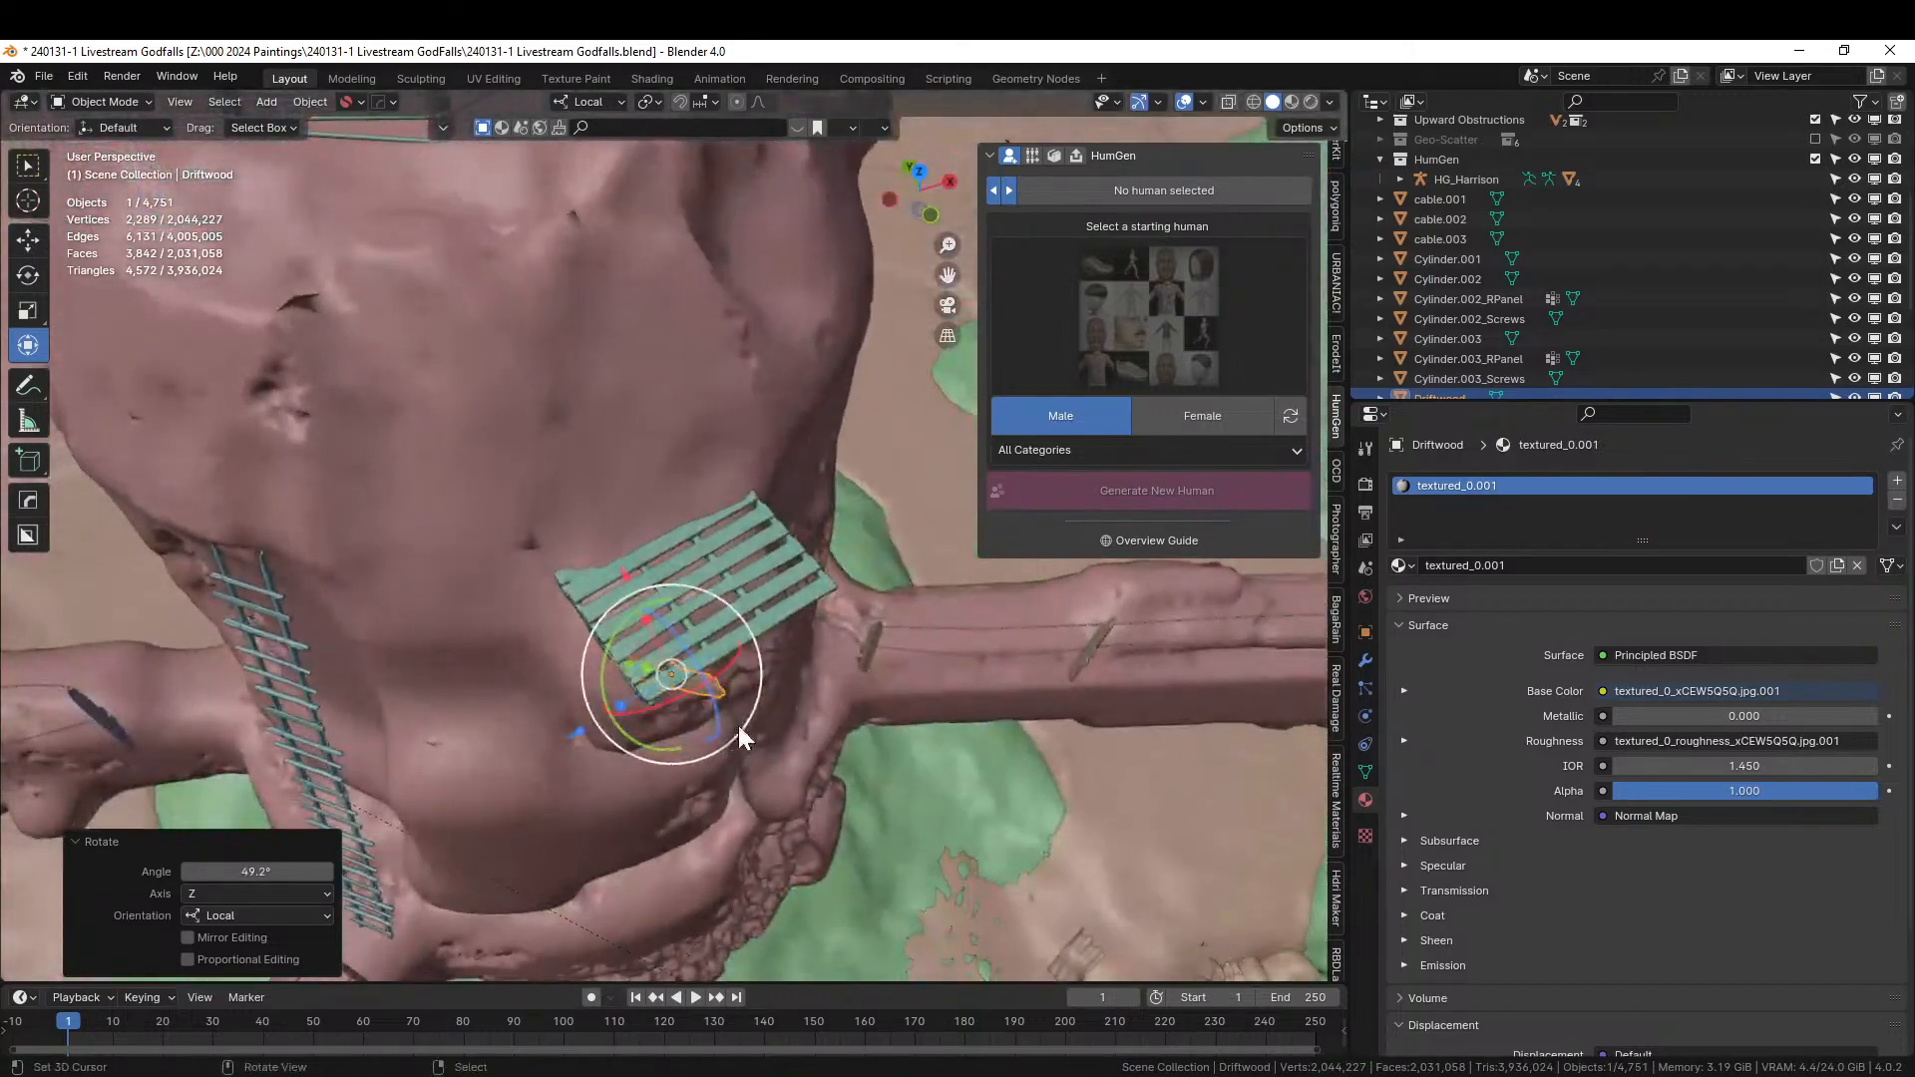
pyautogui.moveTo(576, 740); pyautogui.dragTo(525, 756)
pyautogui.moveTo(526, 756); pyautogui.dragTo(607, 549, button='middle')
pyautogui.scroll(2, 607, 549)
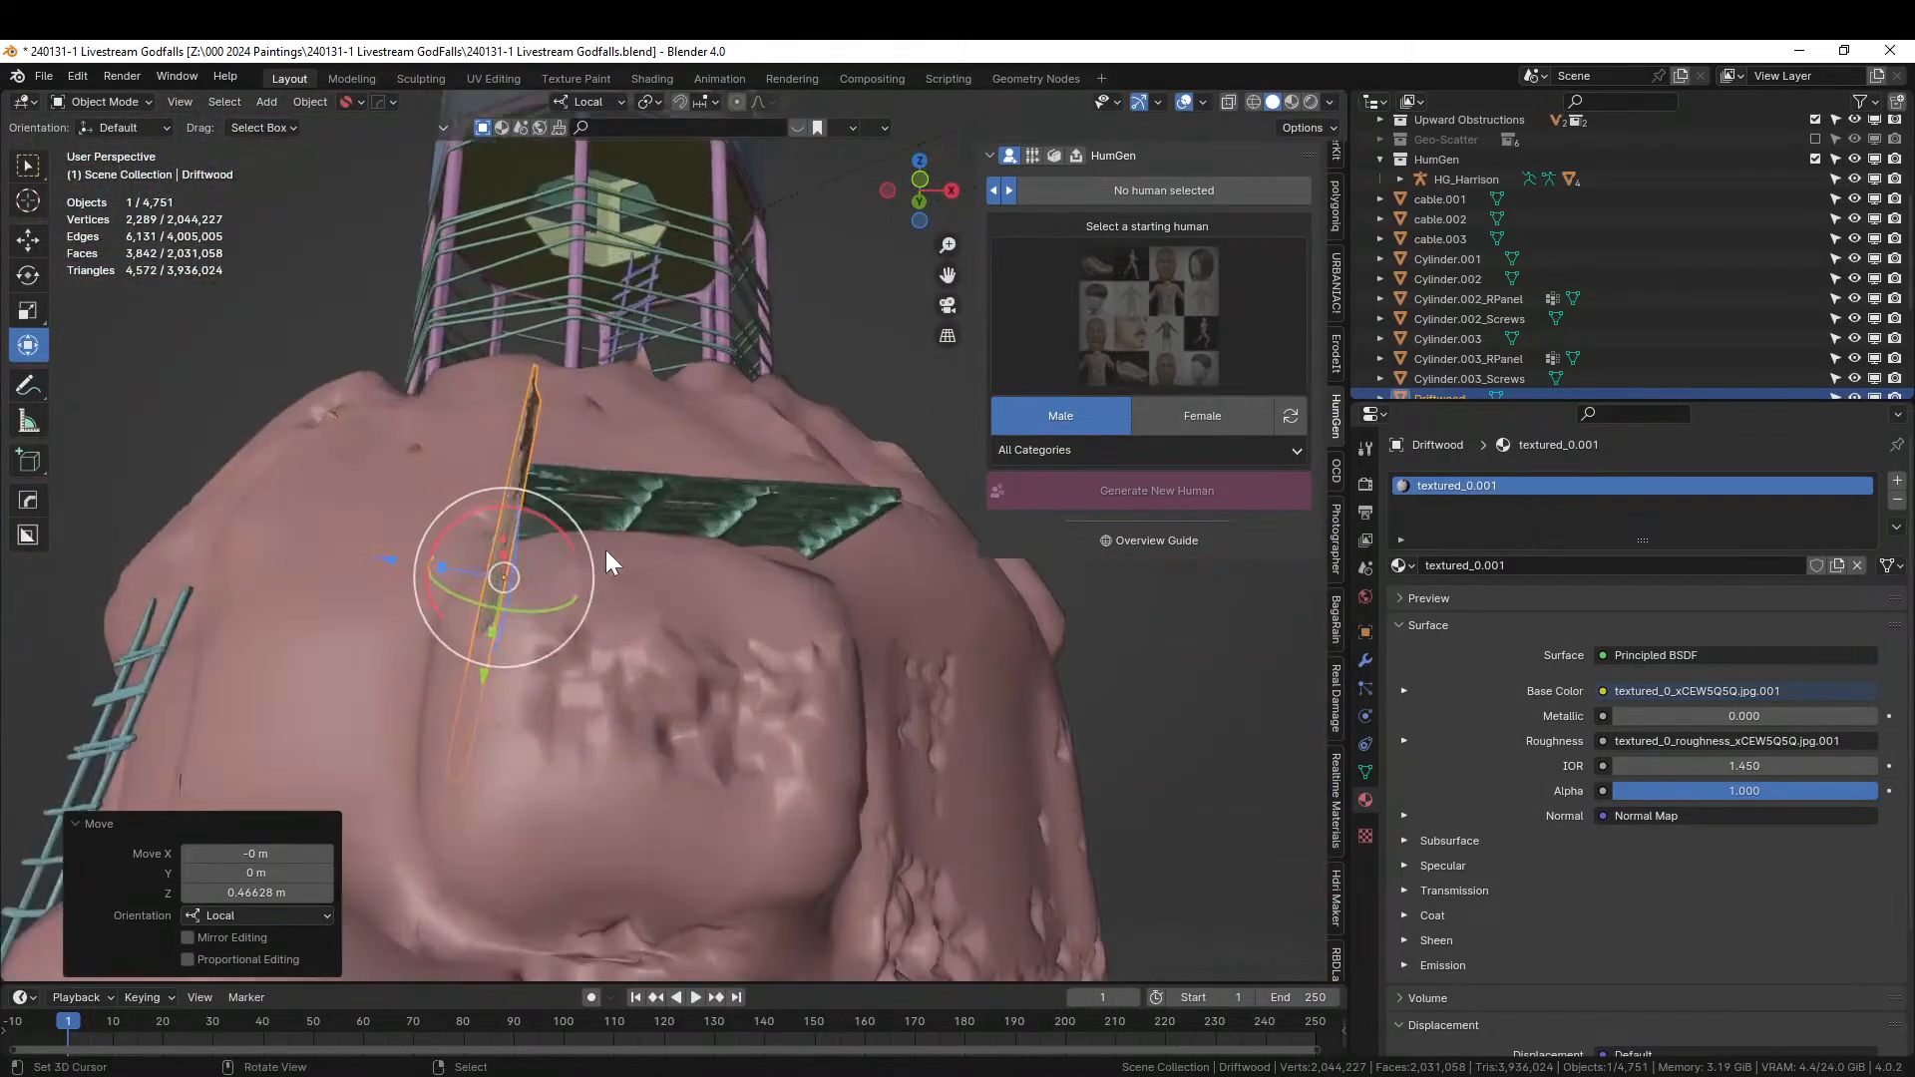
pyautogui.moveTo(574, 527); pyautogui.dragTo(524, 545)
pyautogui.moveTo(398, 535); pyautogui.dragTo(393, 543)
pyautogui.moveTo(393, 542); pyautogui.dragTo(822, 894, button='middle')
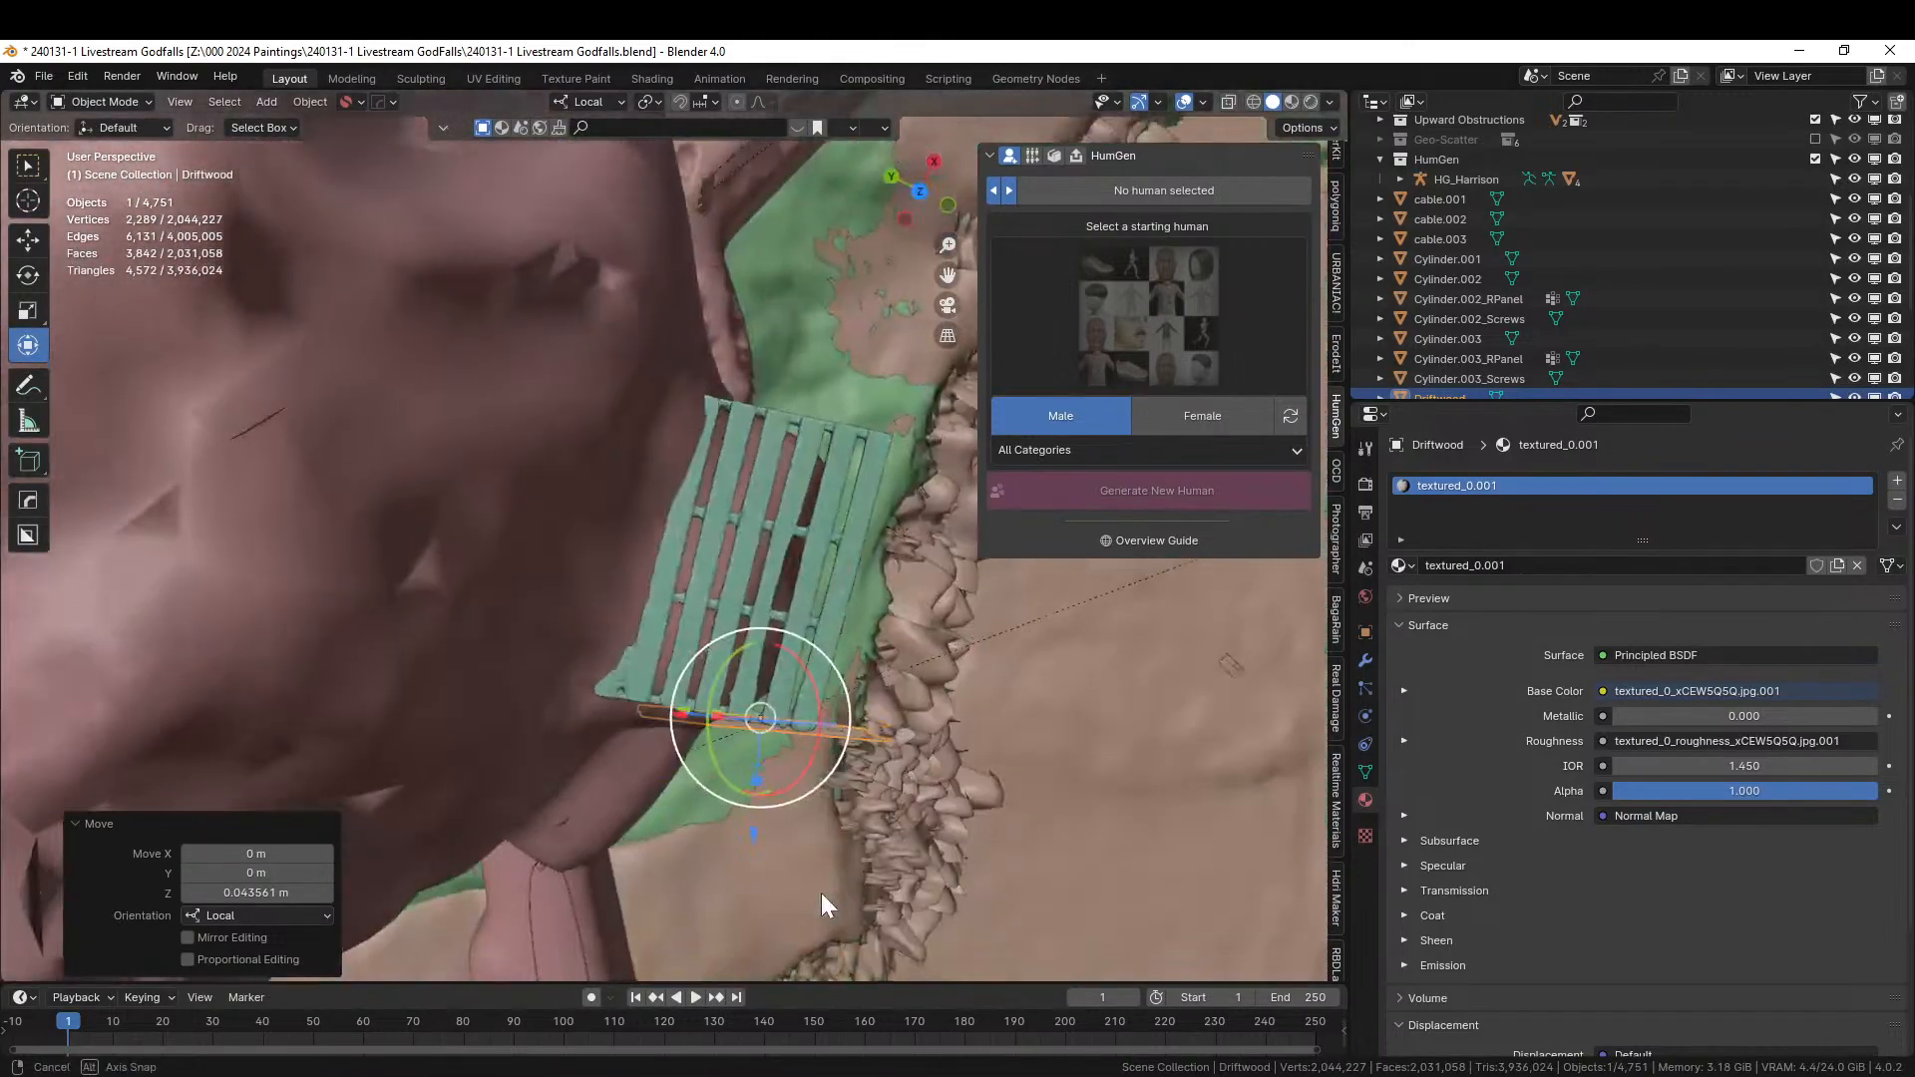
# Shift the driftwood post in top view by about -0.06 m in X and 0.08 m in Y against the pallet's side.
pyautogui.press('KP_7')
pyautogui.press('g')
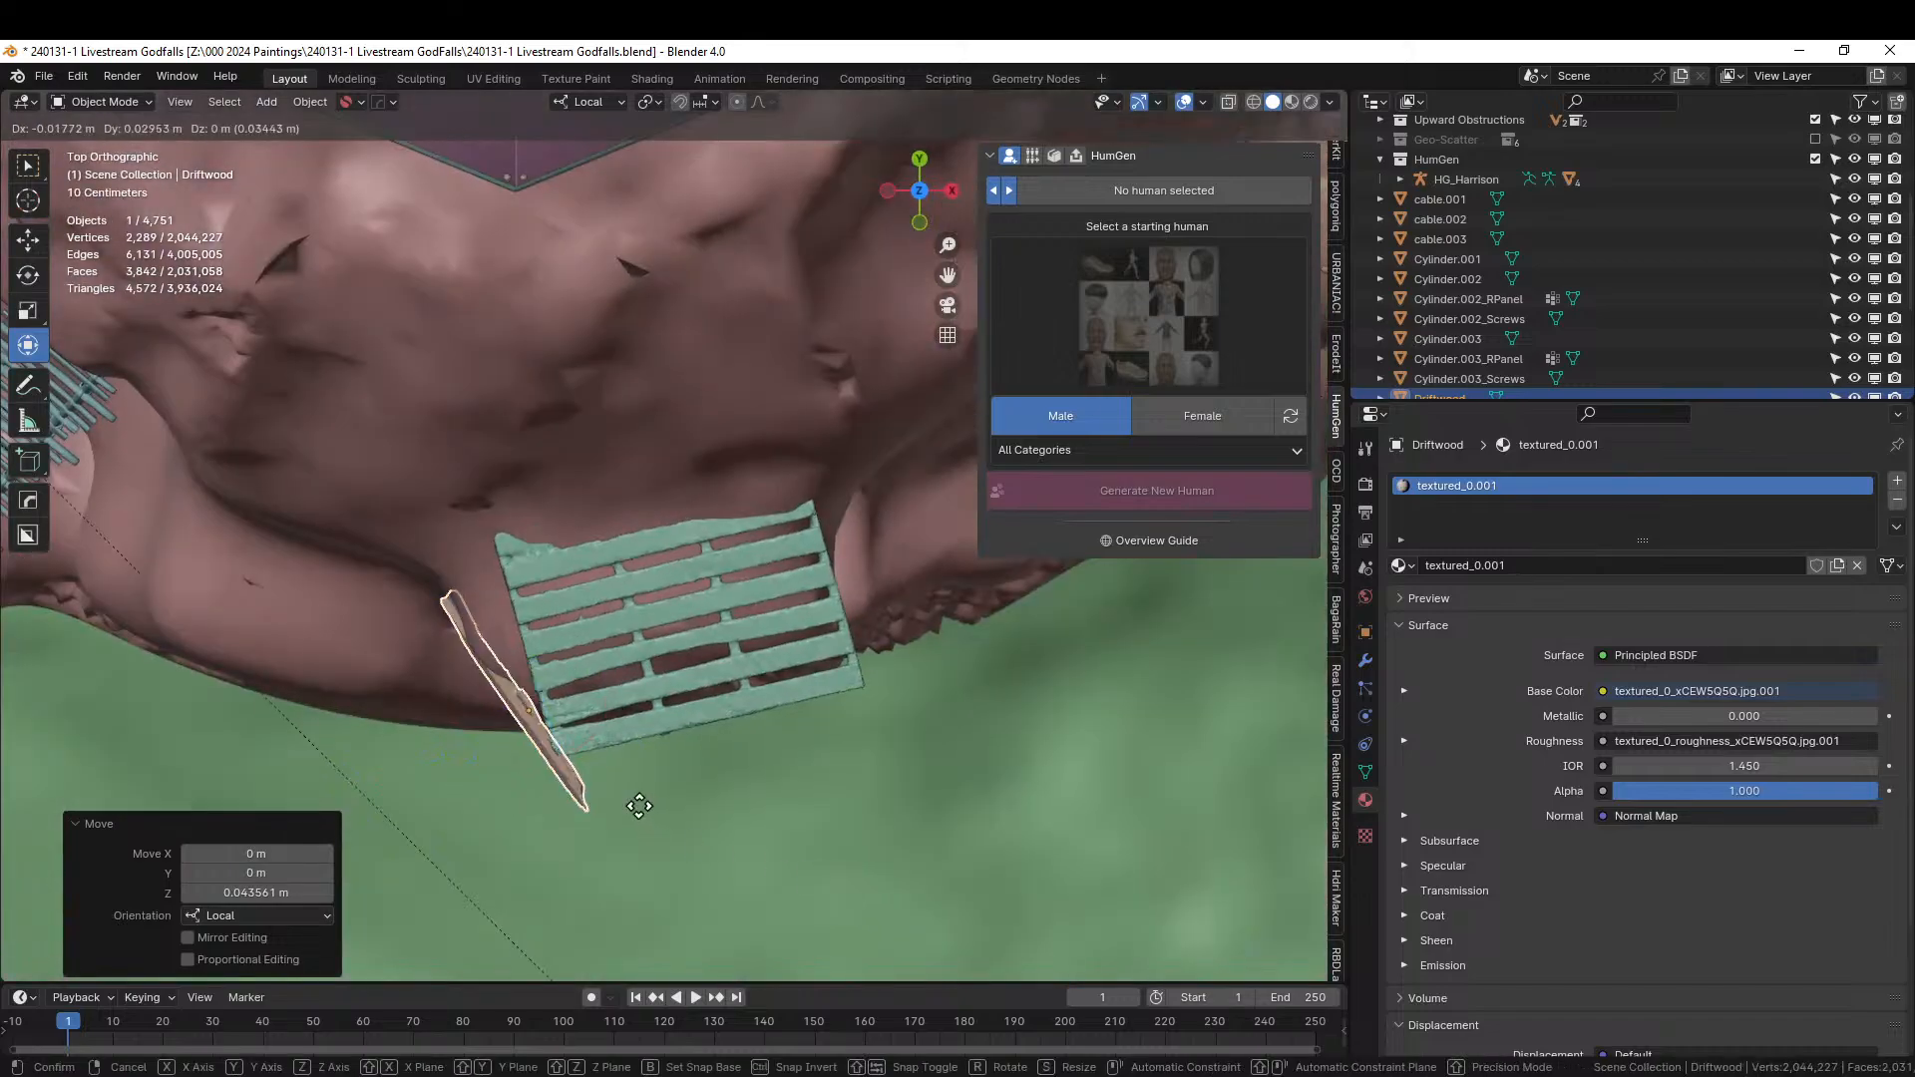
pyautogui.click(635, 799)
pyautogui.moveTo(634, 799)
pyautogui.mouseDown(button='middle')
pyautogui.moveTo(604, 778)
pyautogui.moveTo(602, 795)
pyautogui.mouseUp(button='middle')
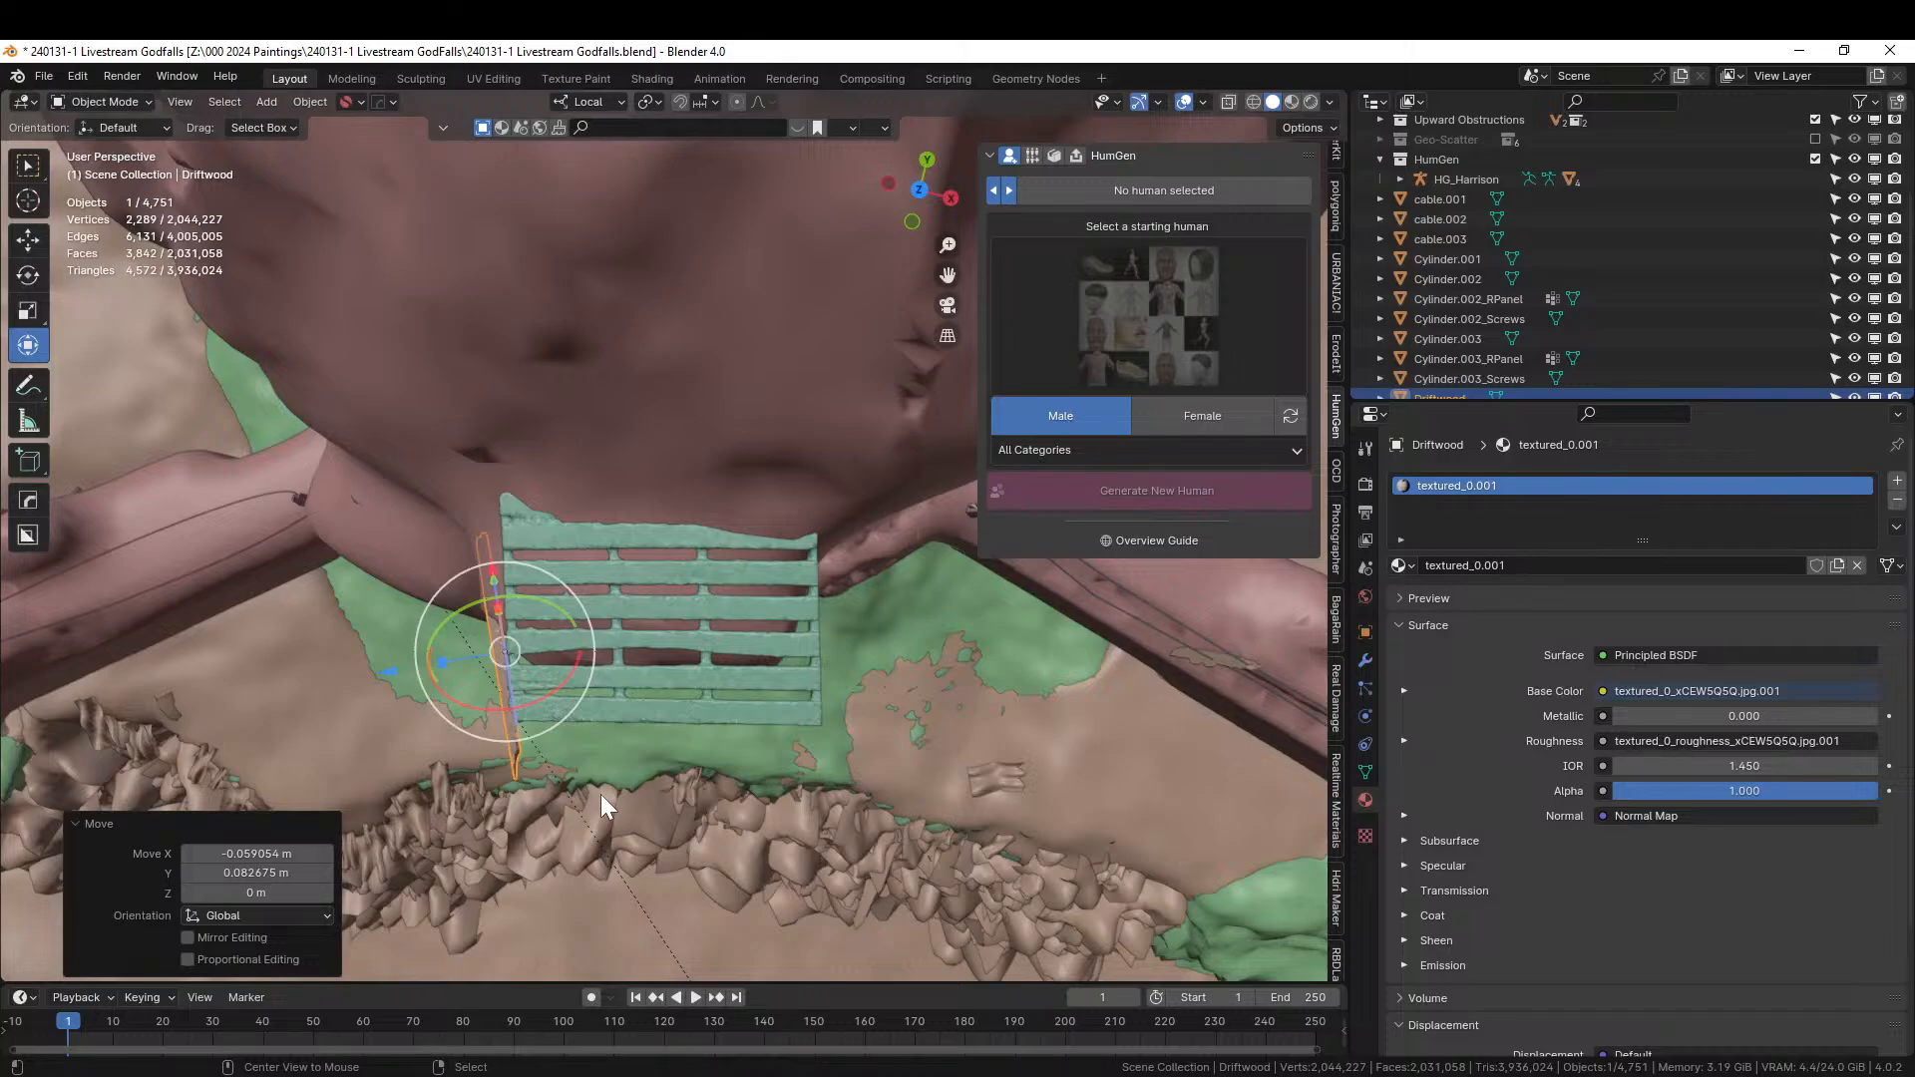
# Make a linked copy of the driftwood post and move it about 2.26 m in X and 0.34 m in Y to the pallet's opposite side.
pyautogui.hotkey('alt', 'd')
pyautogui.press('Escape')
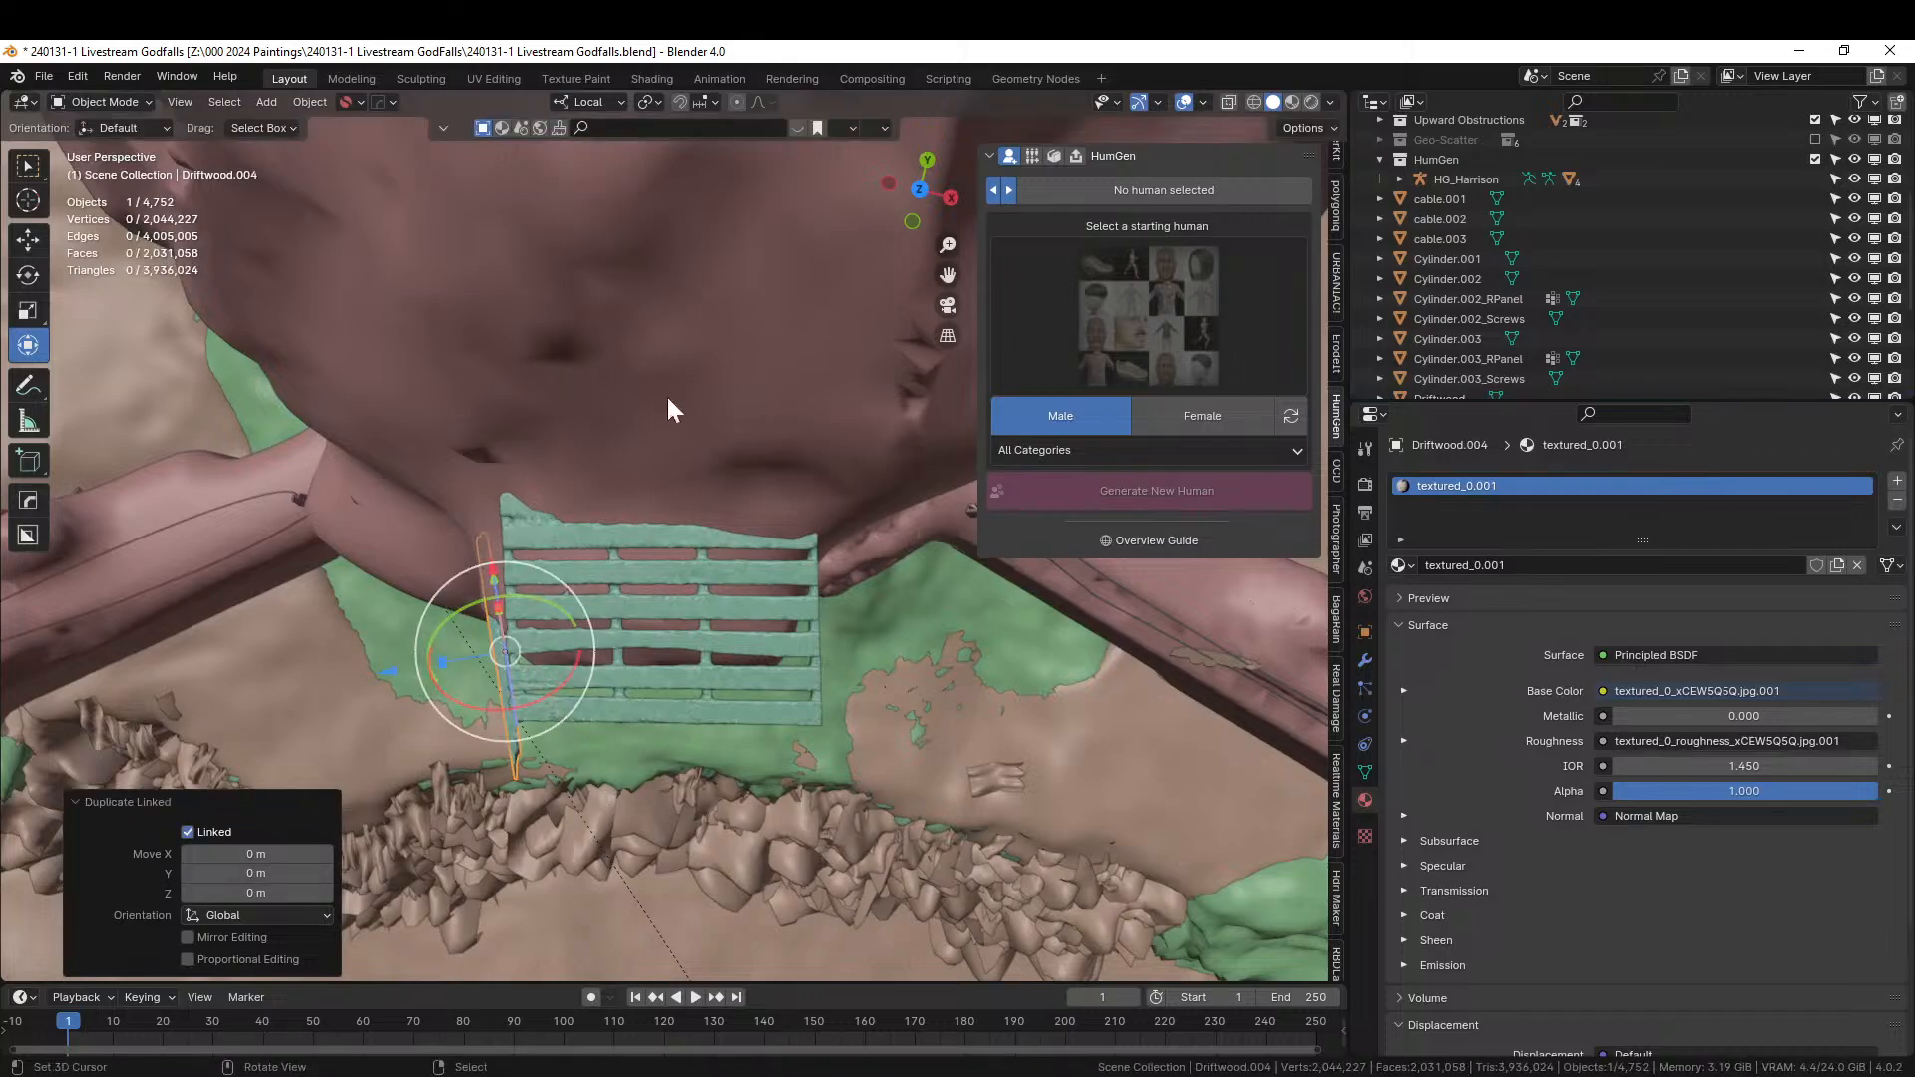
pyautogui.press('g')
pyautogui.click(867, 768)
pyautogui.press('r')
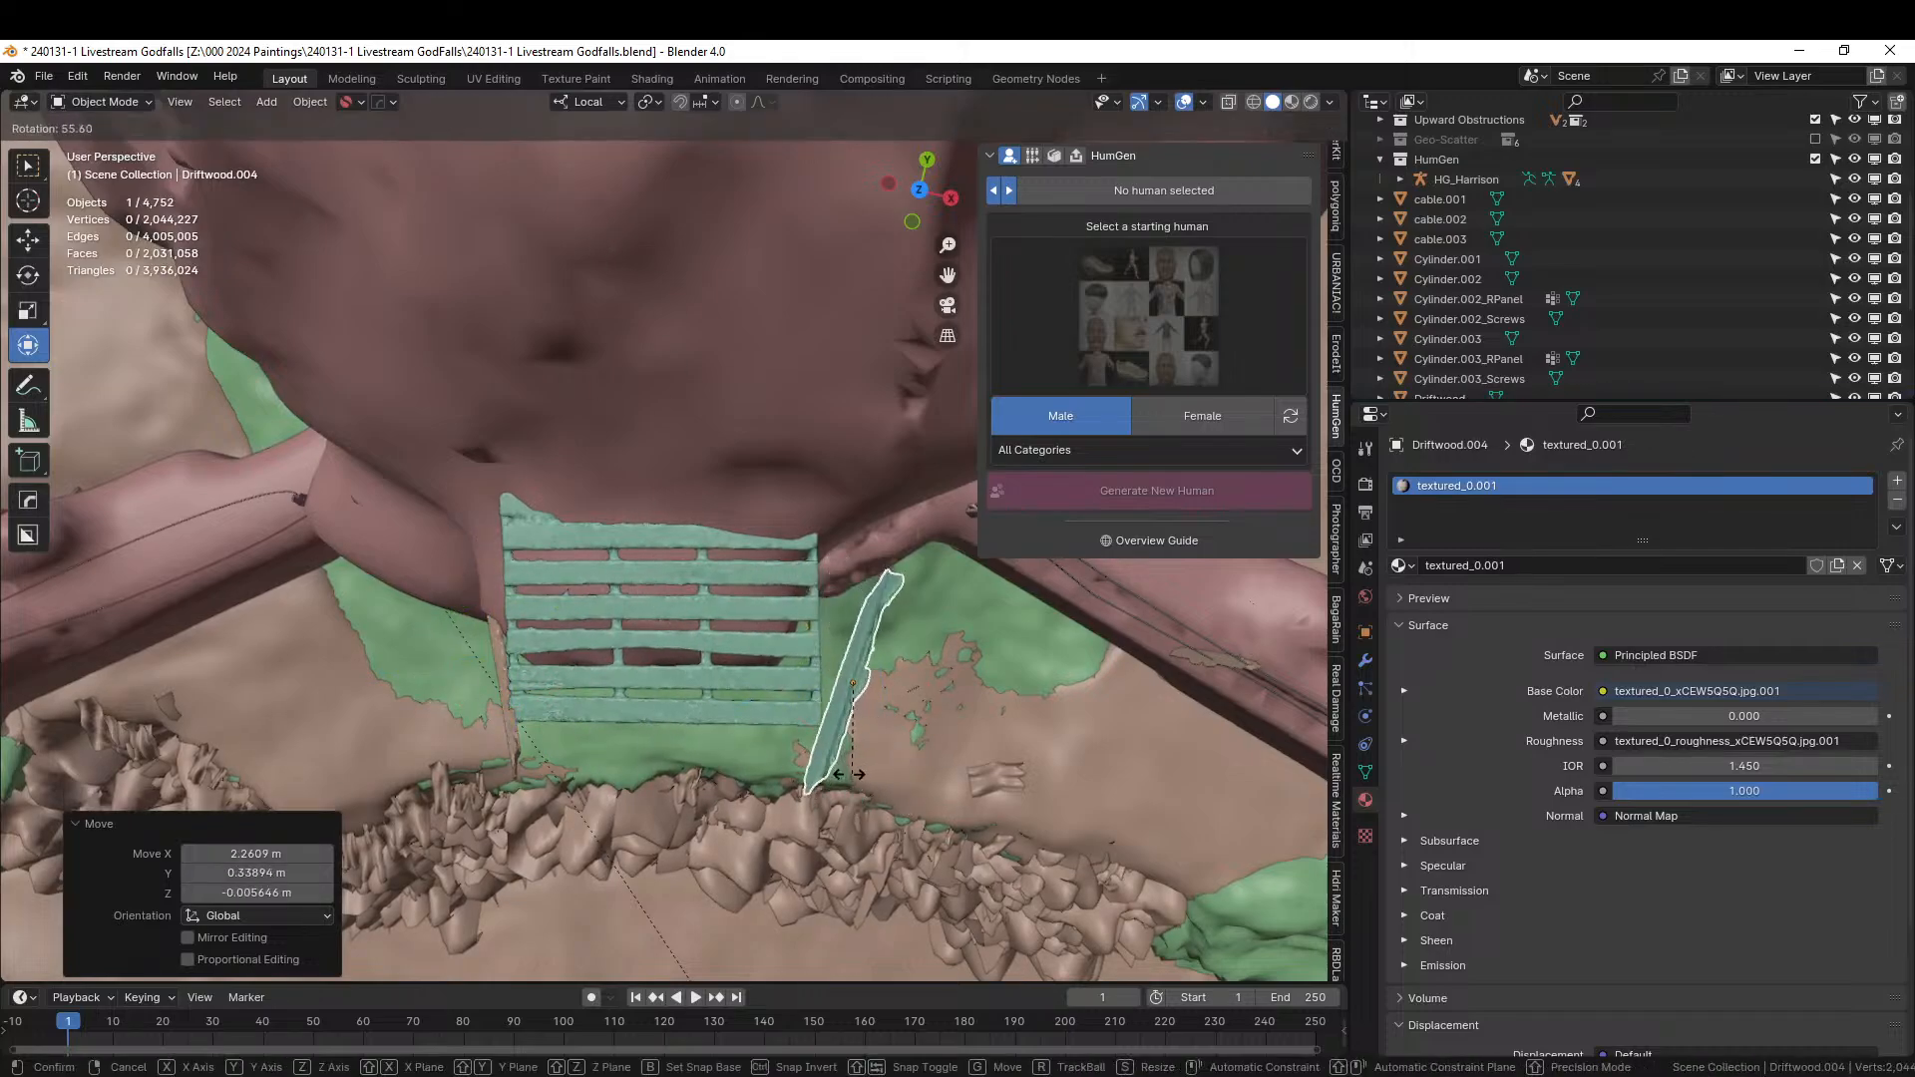
pyautogui.rightClick(888, 769)
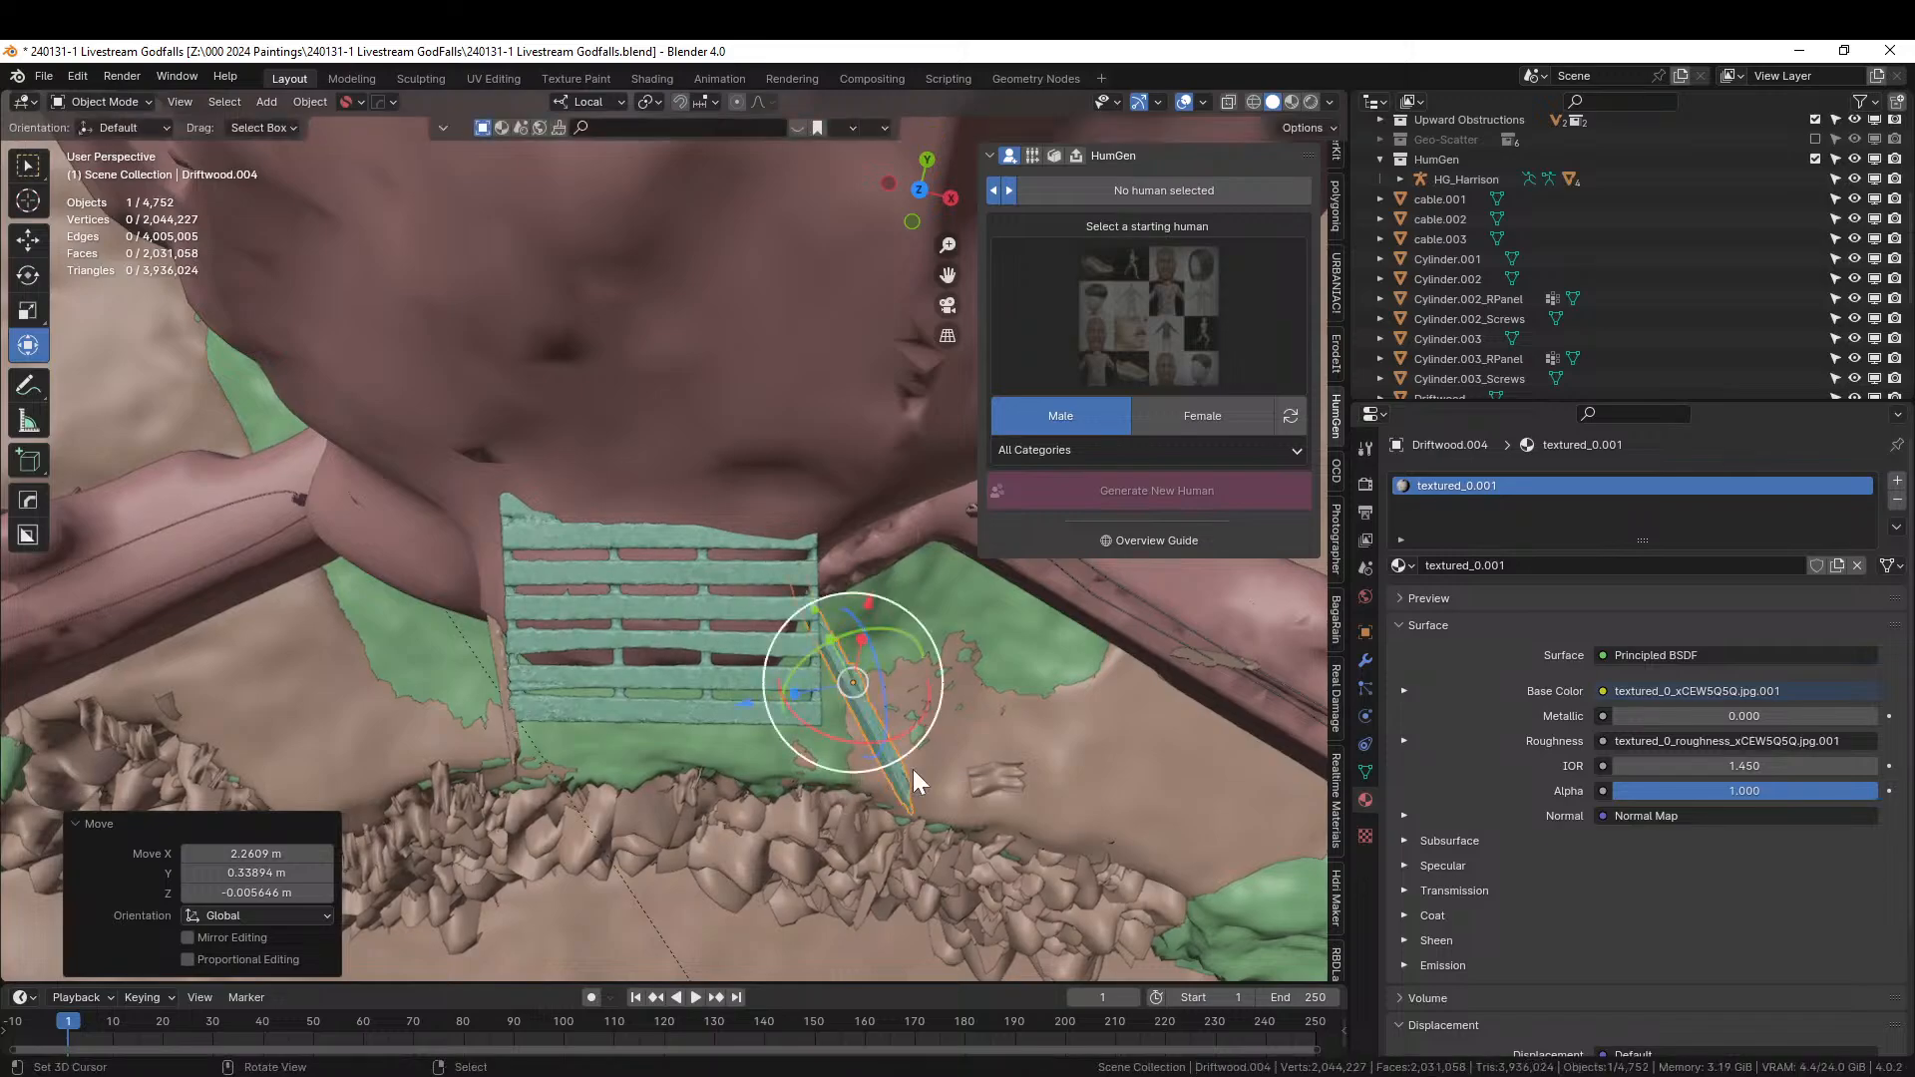
# Rotate the copied post about 44.7° in the view plane, plus free trackball adjustments, to lean it under the pallet's side.
pyautogui.moveTo(931, 730); pyautogui.dragTo(876, 756)
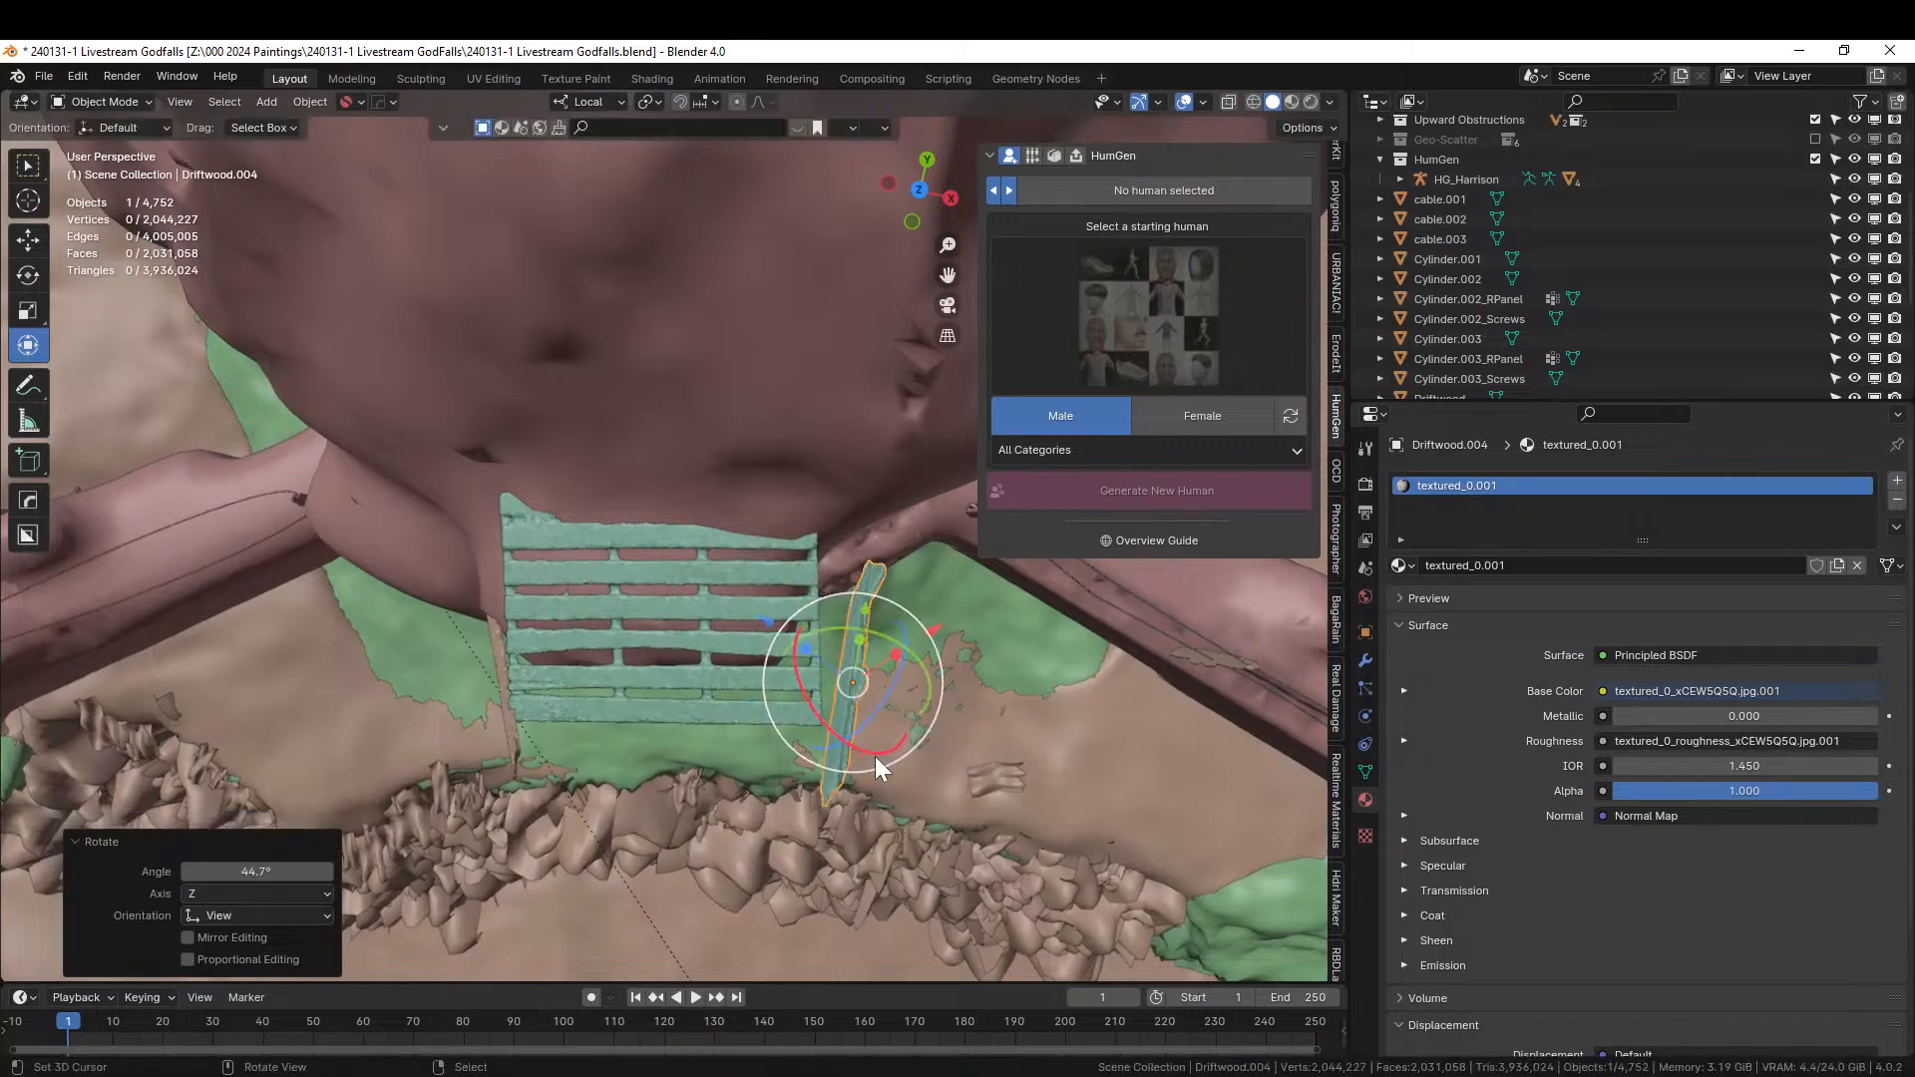
pyautogui.moveTo(900, 661); pyautogui.dragTo(910, 772)
pyautogui.moveTo(907, 770); pyautogui.dragTo(391, 774, button='middle')
pyautogui.moveTo(392, 774); pyautogui.dragTo(435, 725)
pyautogui.moveTo(473, 741); pyautogui.dragTo(714, 609, button='middle')
pyautogui.moveTo(790, 645); pyautogui.dragTo(768, 633)
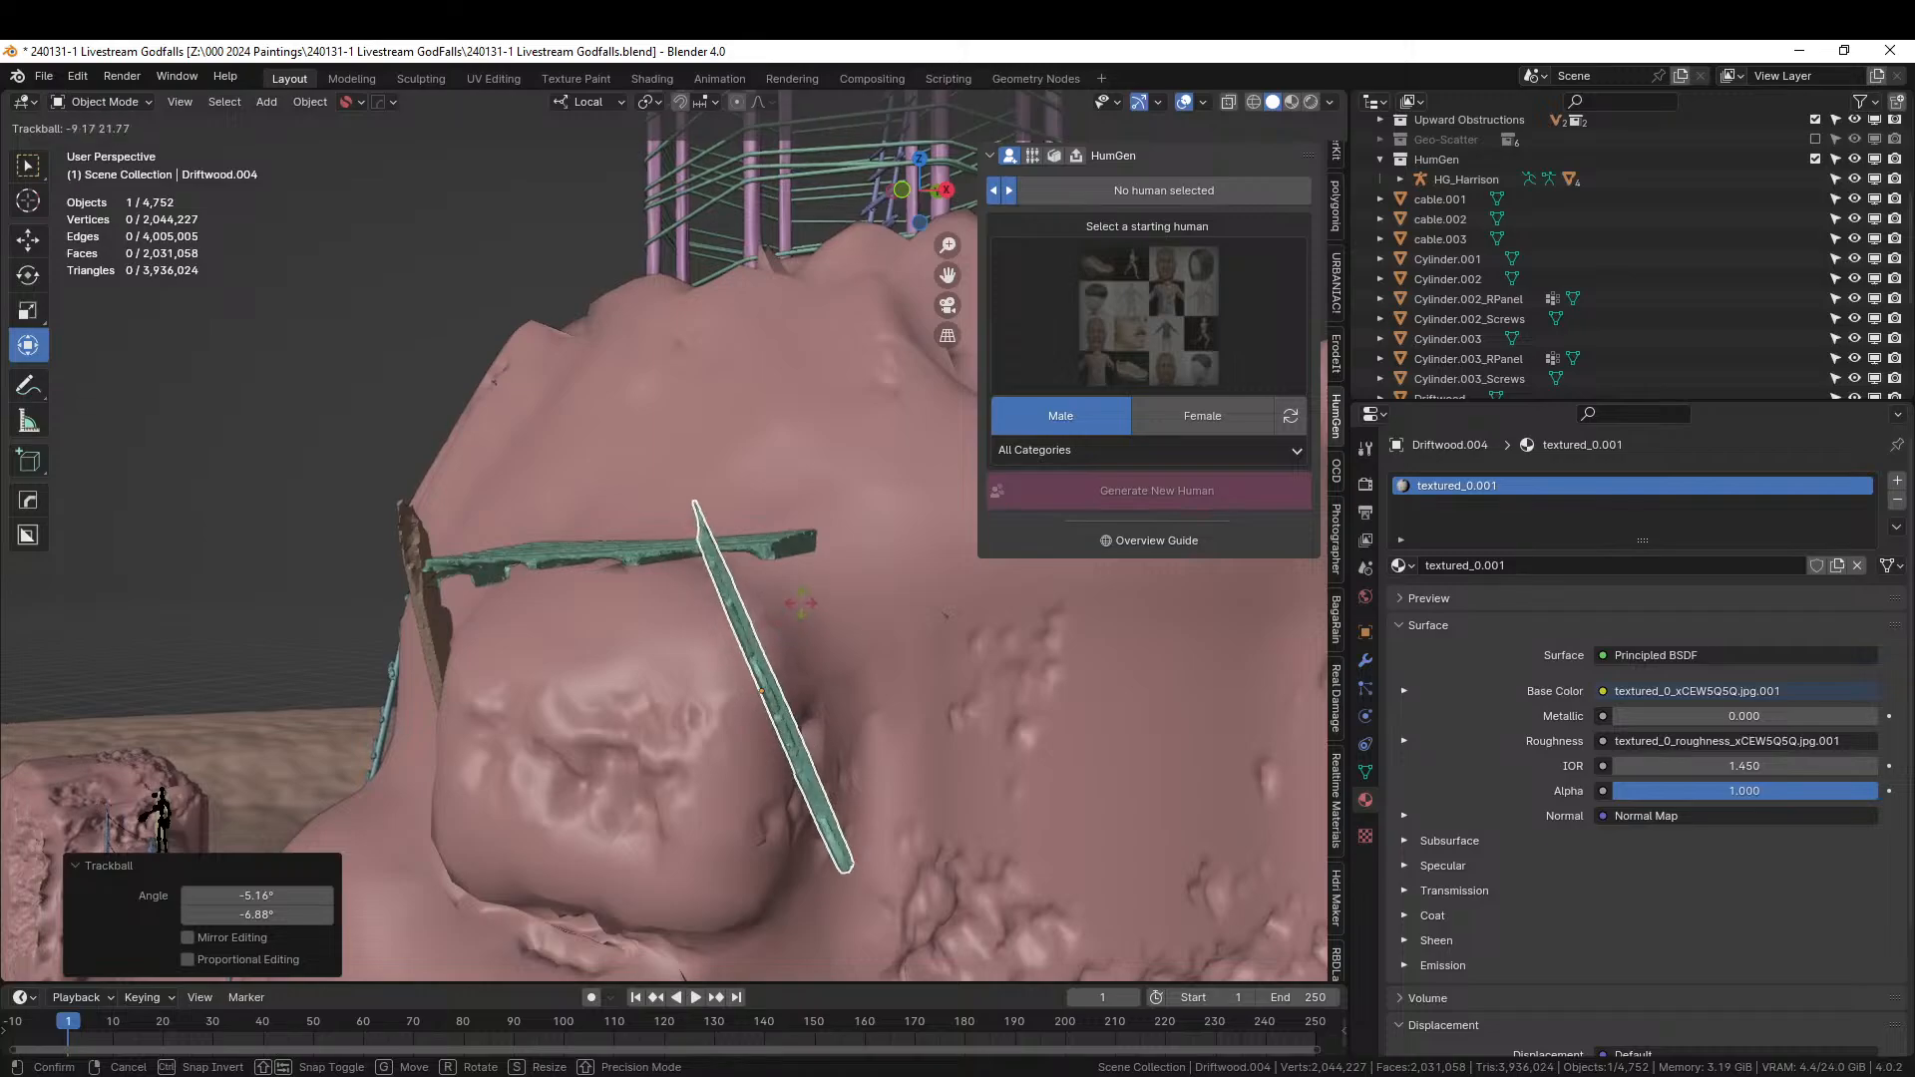
pyautogui.click(761, 671)
# Rotate the copied post about -18.4° around its local X axis and move it about -0.45 m along local X.
pyautogui.moveTo(761, 671); pyautogui.dragTo(684, 659, button='middle')
pyautogui.press('r')
pyautogui.press('x')
pyautogui.click(829, 583)
pyautogui.press('g')
pyautogui.press('x')
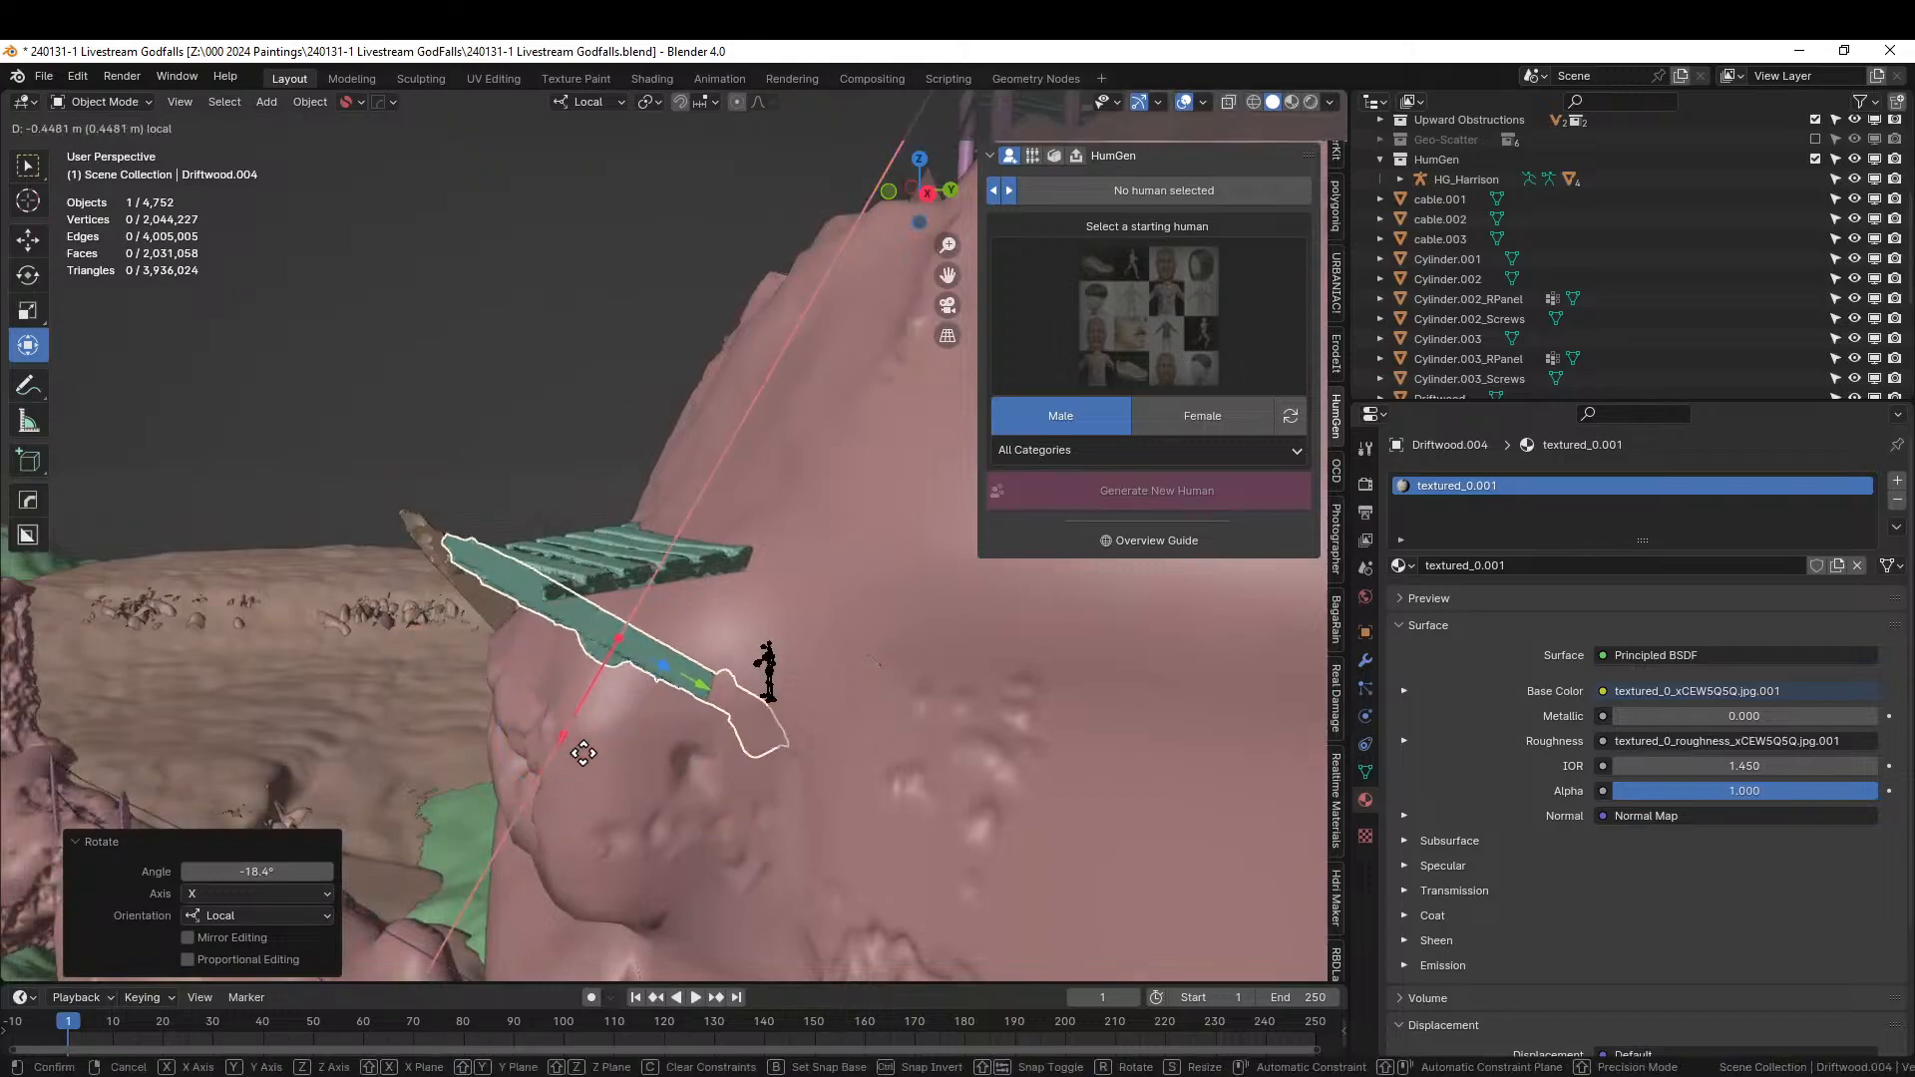
pyautogui.click(586, 753)
# Move the copied post about 0.07 m along its local Z axis and save the file.
pyautogui.moveTo(586, 752); pyautogui.dragTo(930, 740, button='middle')
pyautogui.press('g')
pyautogui.press('z')
pyautogui.click(732, 810)
pyautogui.hotkey('ctrl', 's')
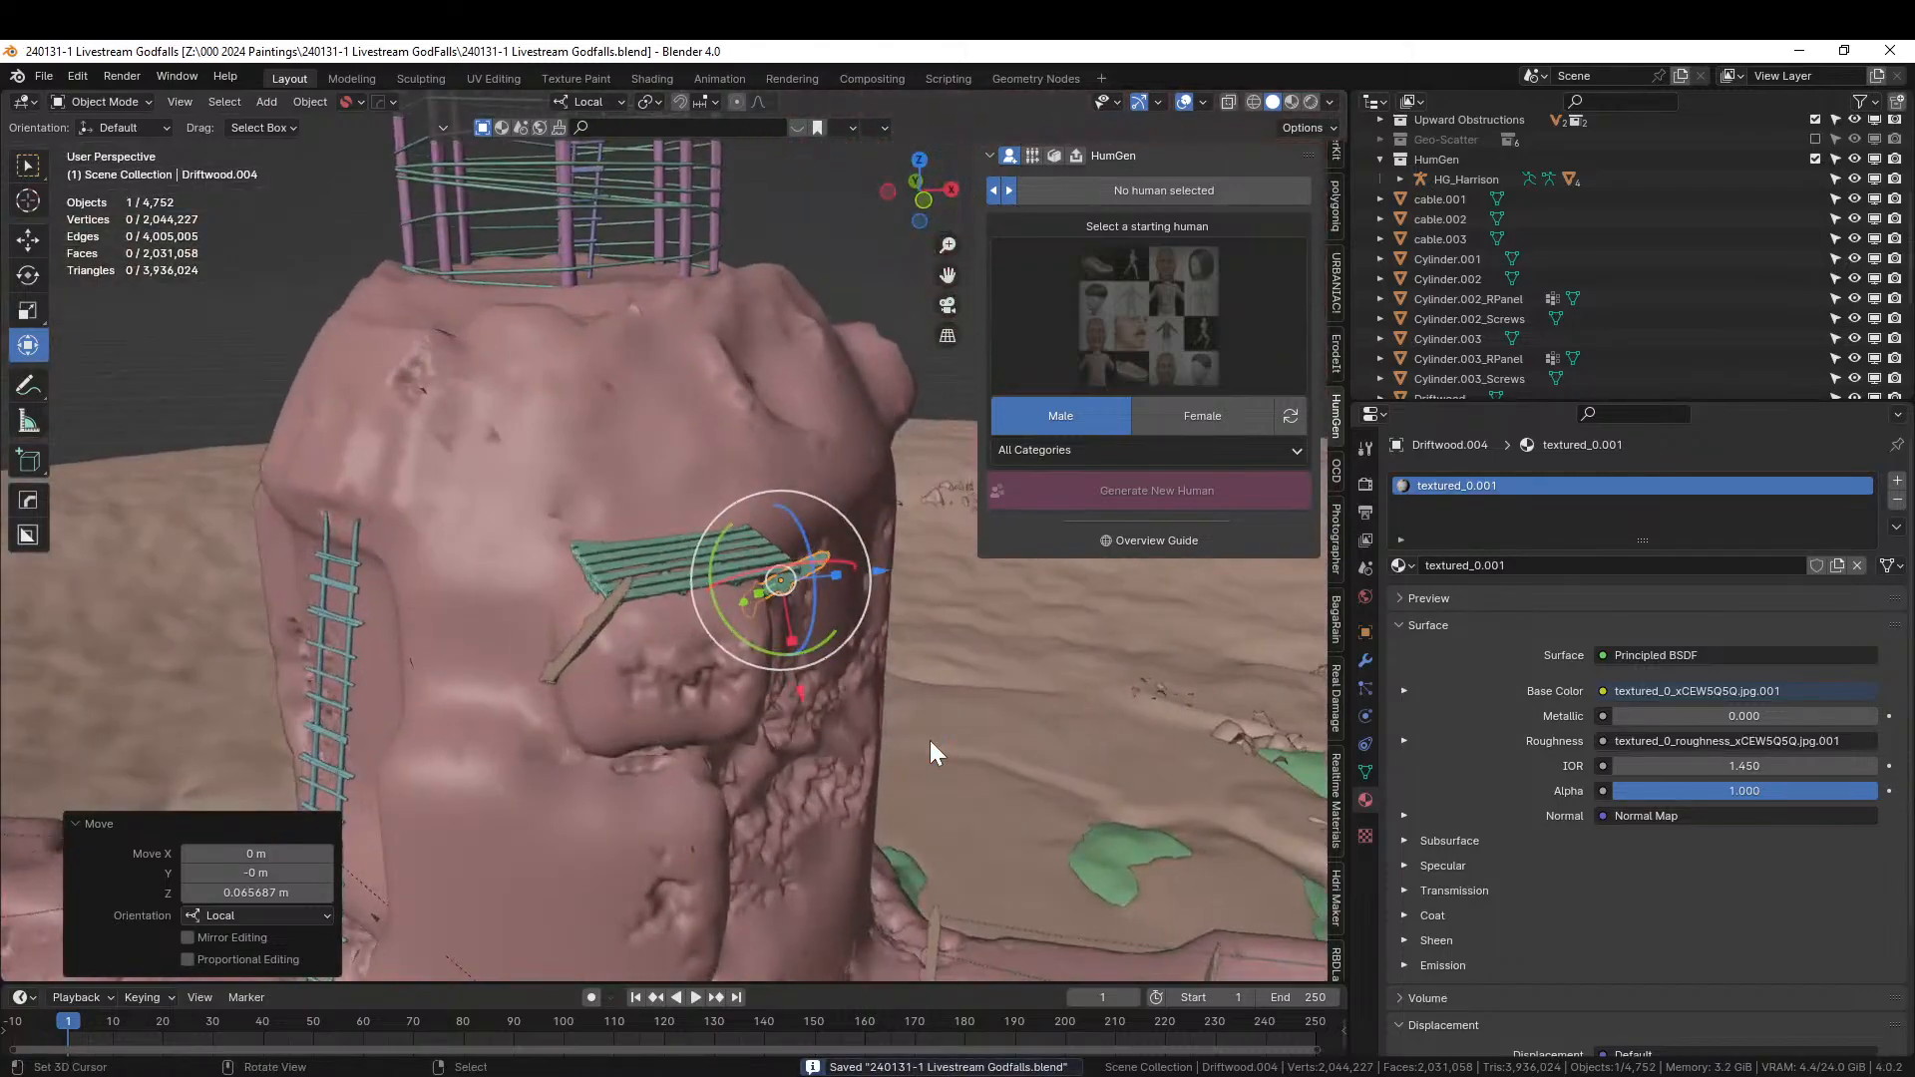
# Align the camera to a low, wide view framing the tower and its arms above the cliff.
pyautogui.moveTo(675, 718); pyautogui.dragTo(798, 419, button='middle')
pyautogui.scroll(-5, 627, 642)
pyautogui.press('ctrl+alt+KP_0')
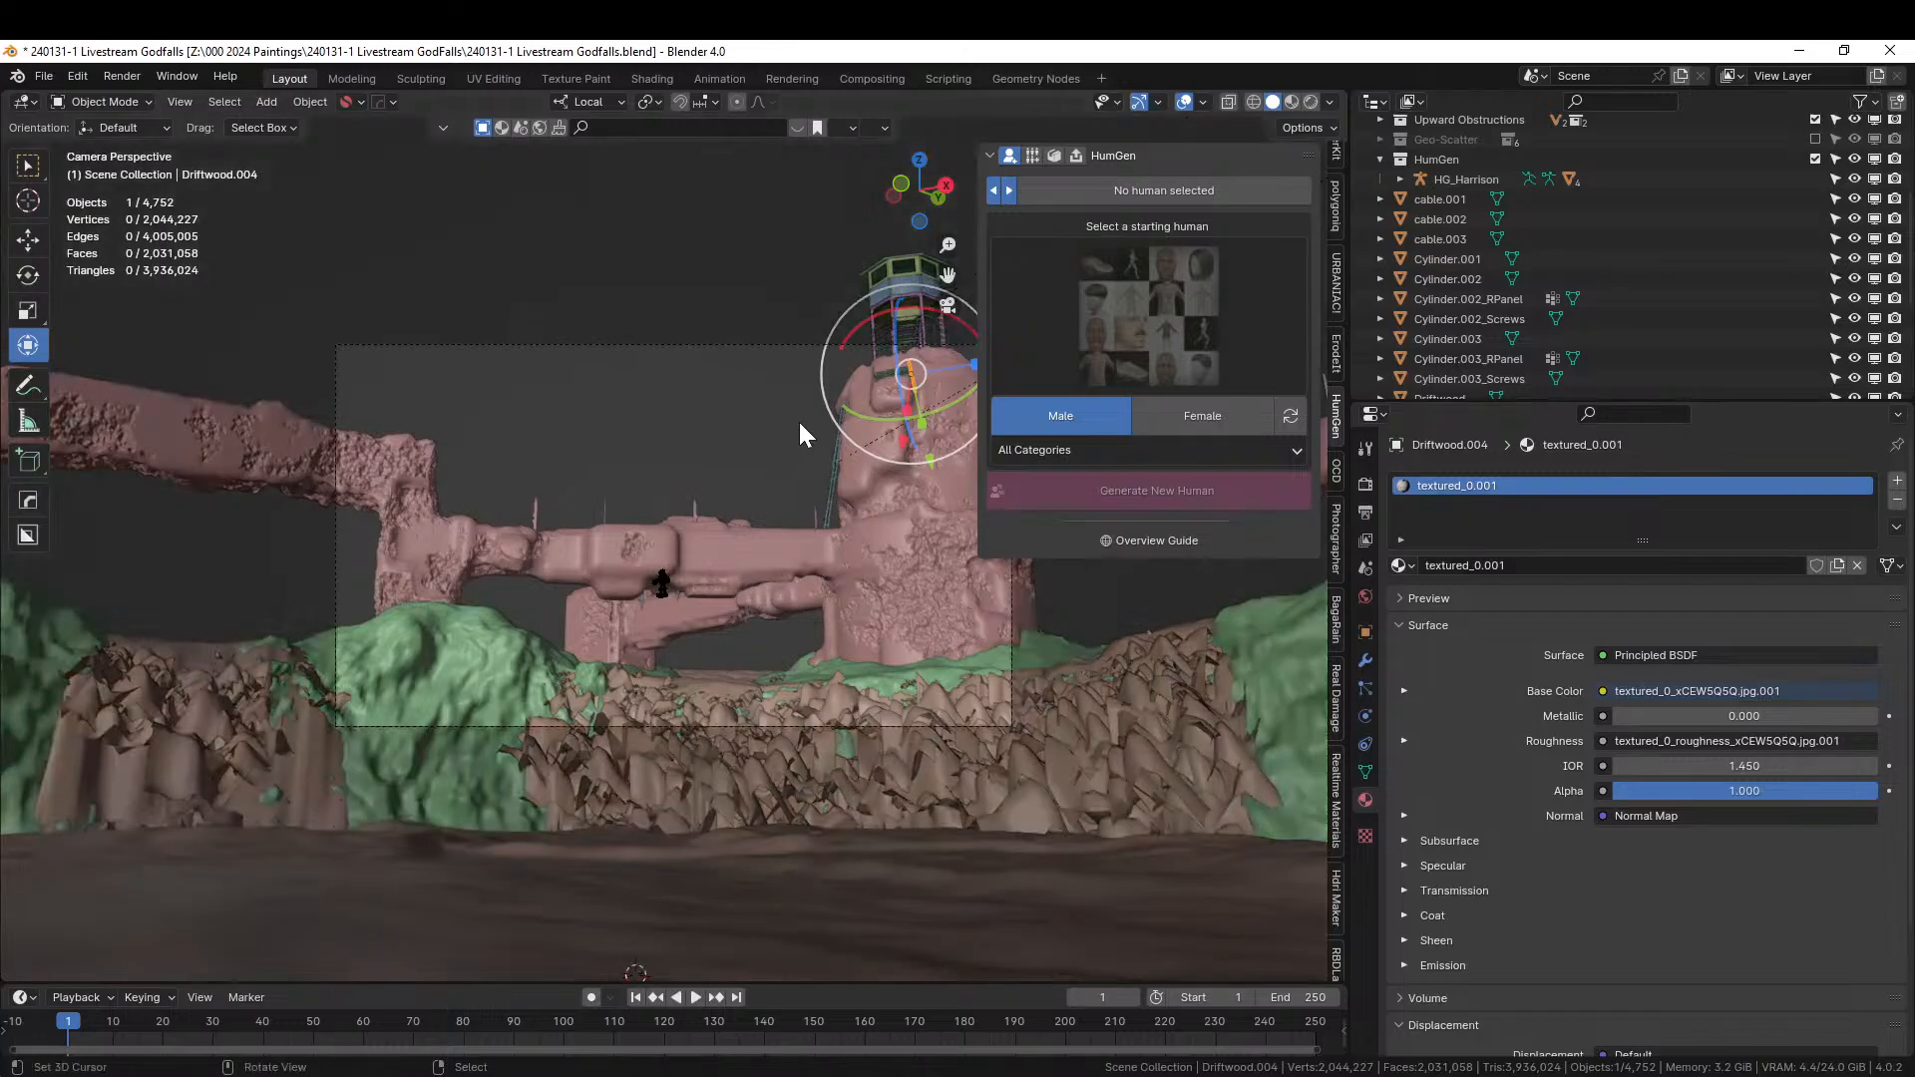
# Apply the arri alexa 65 camera preset and the cooke 50mm anamorphic lens preset to the camera.
pyautogui.click(1334, 534)
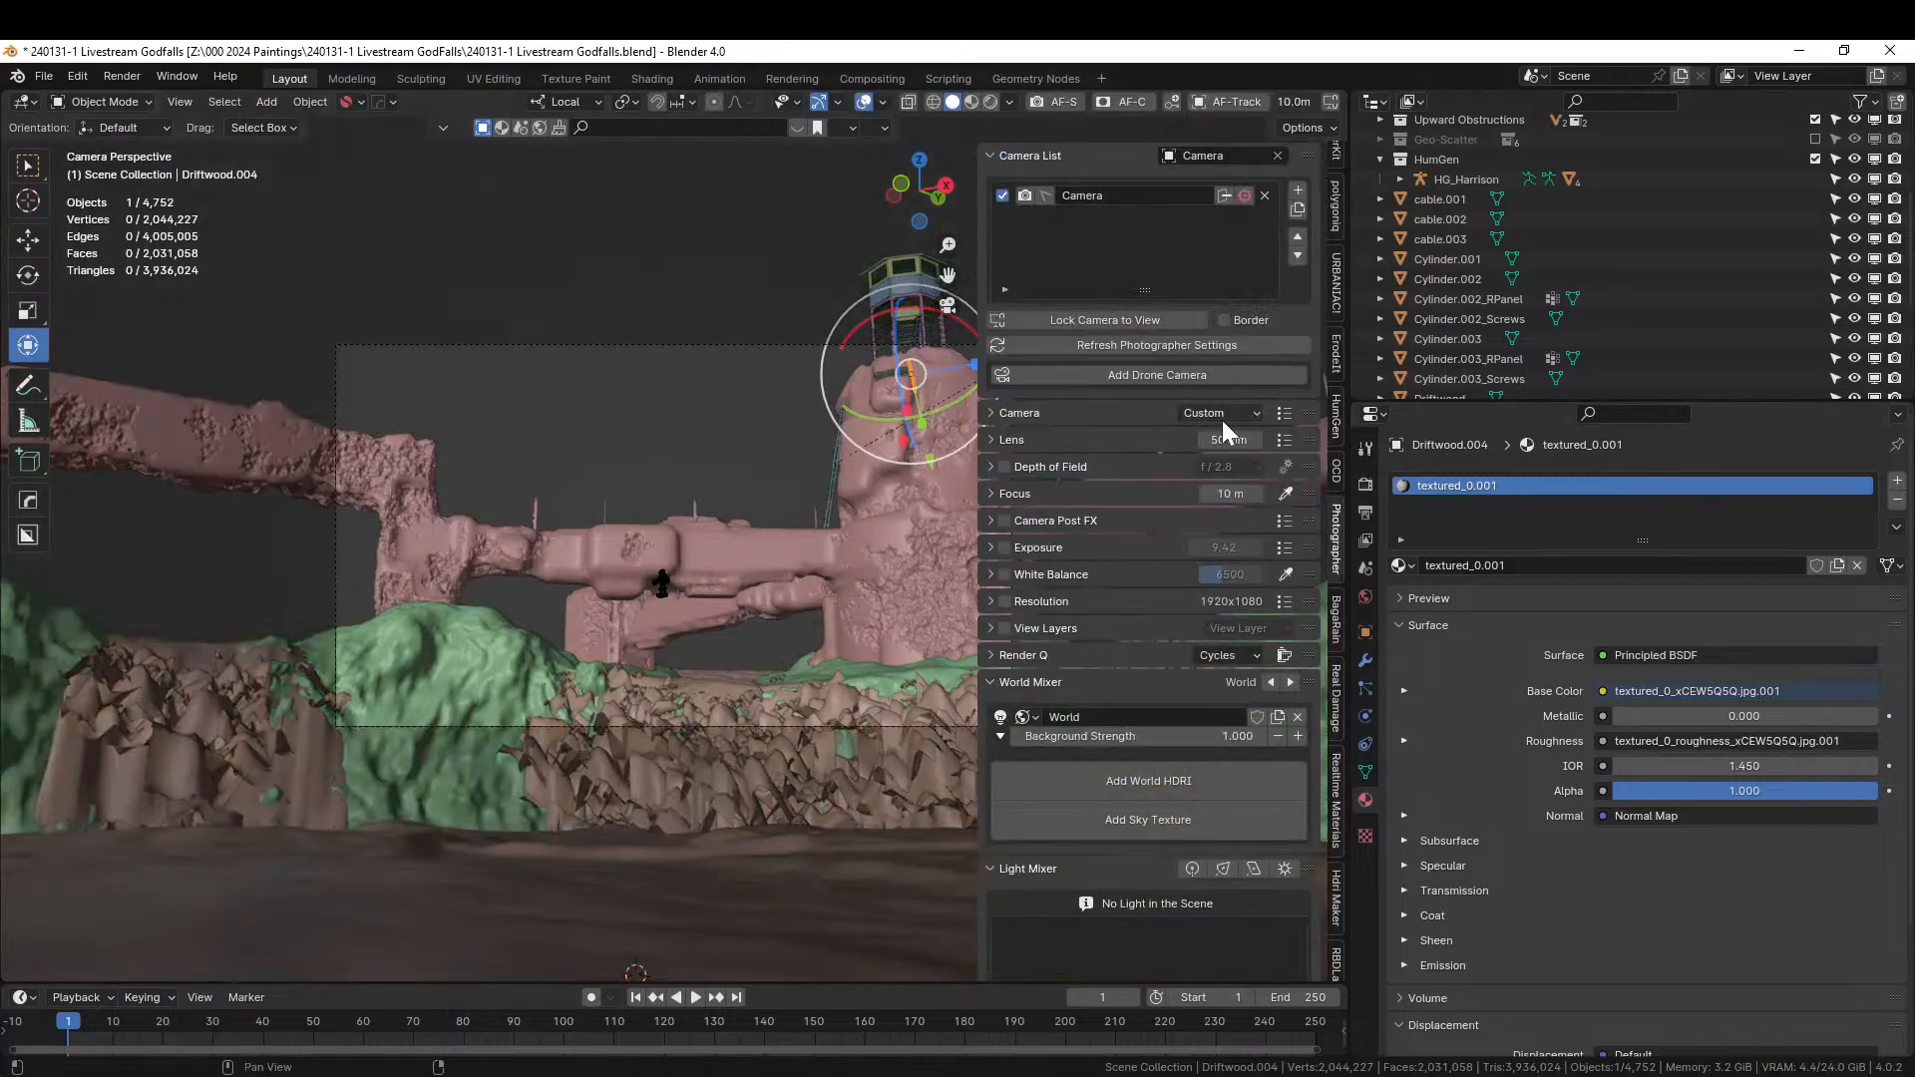
pyautogui.click(1271, 410)
pyautogui.click(1296, 224)
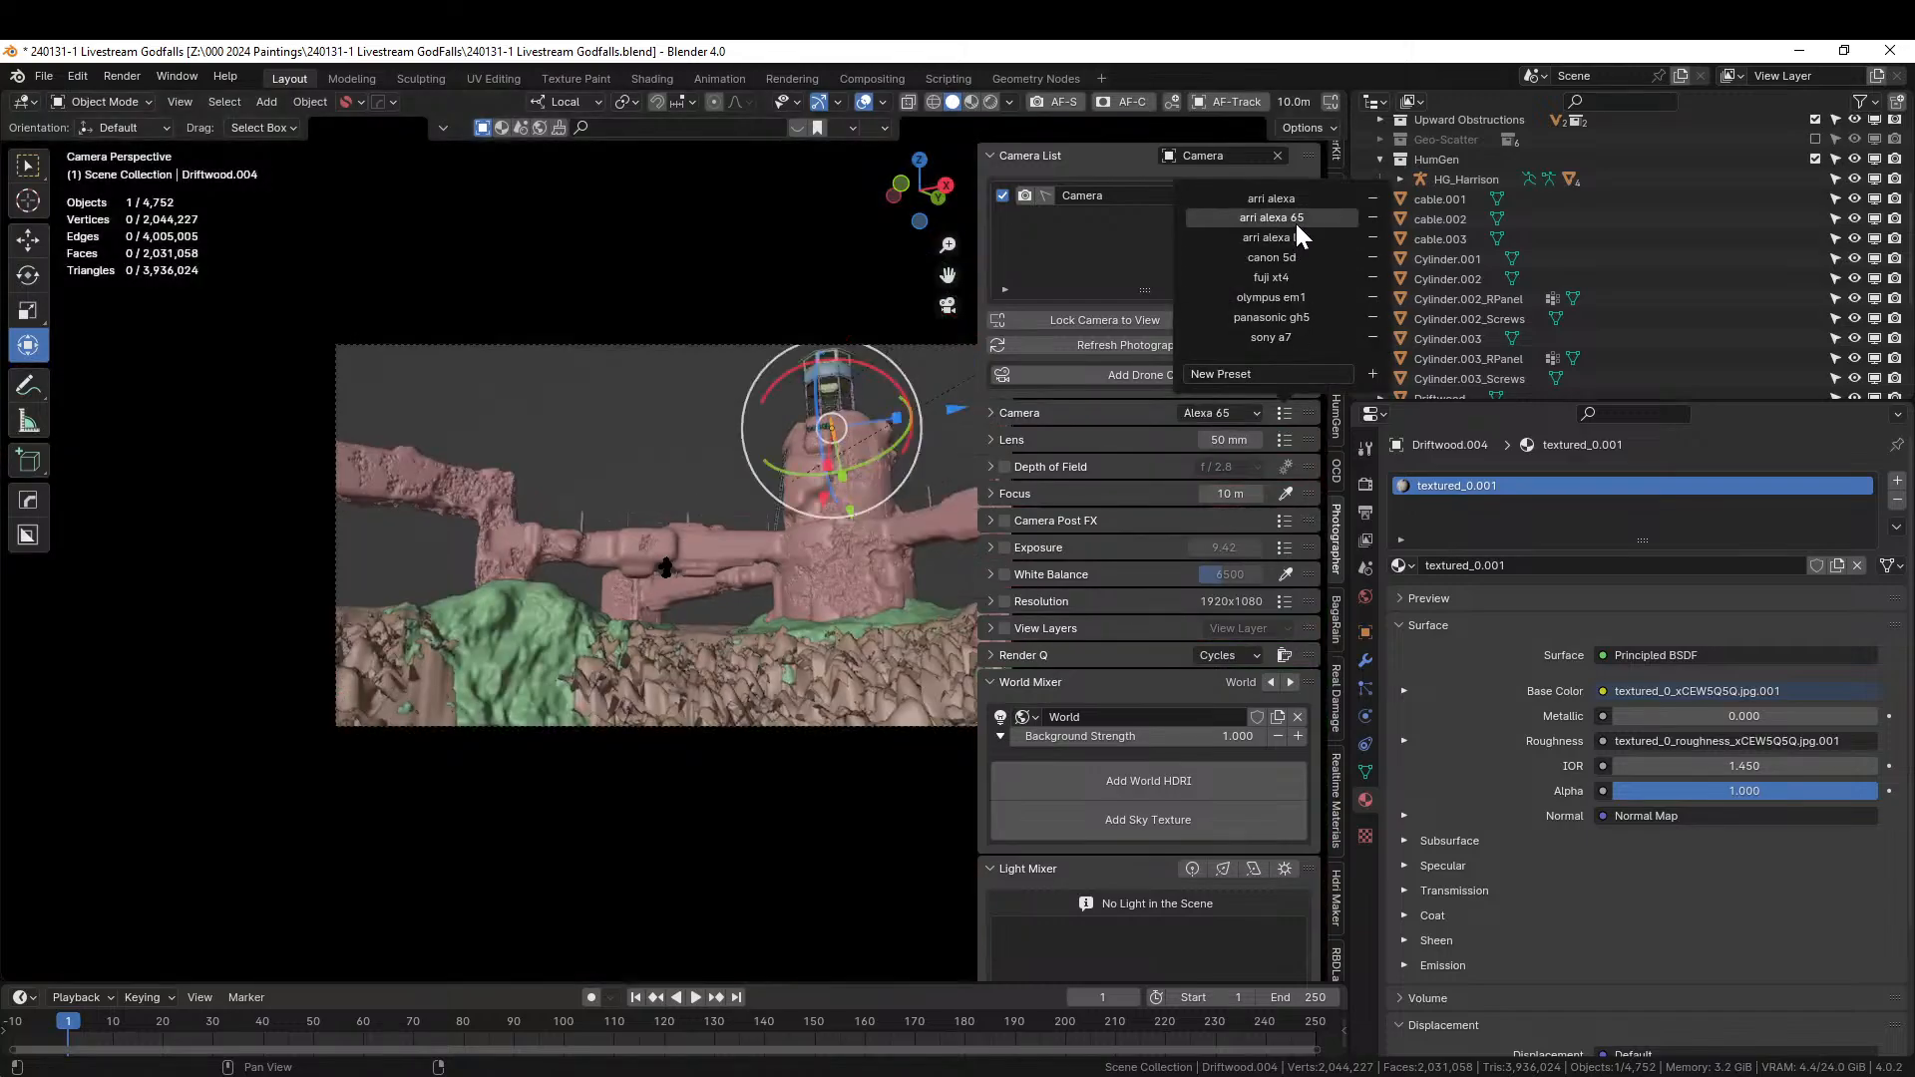
pyautogui.click(1260, 412)
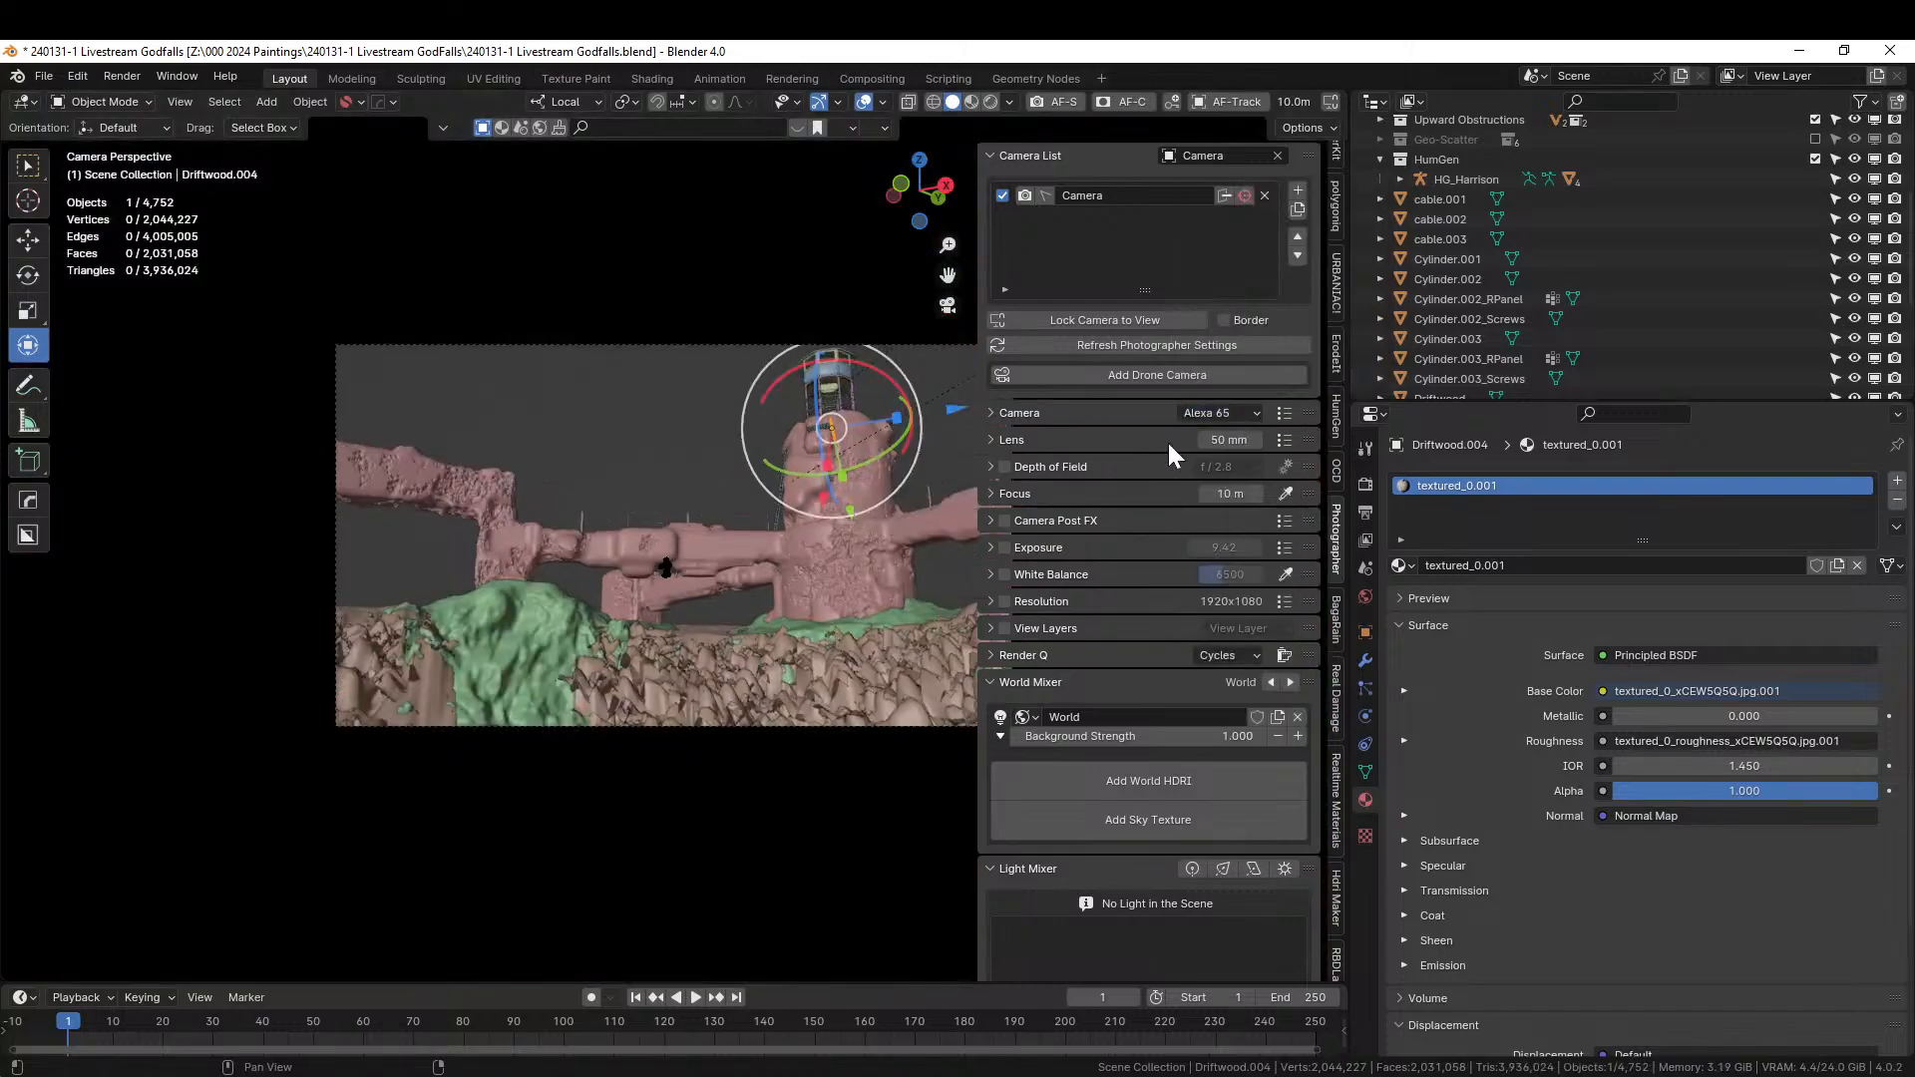
pyautogui.click(1285, 440)
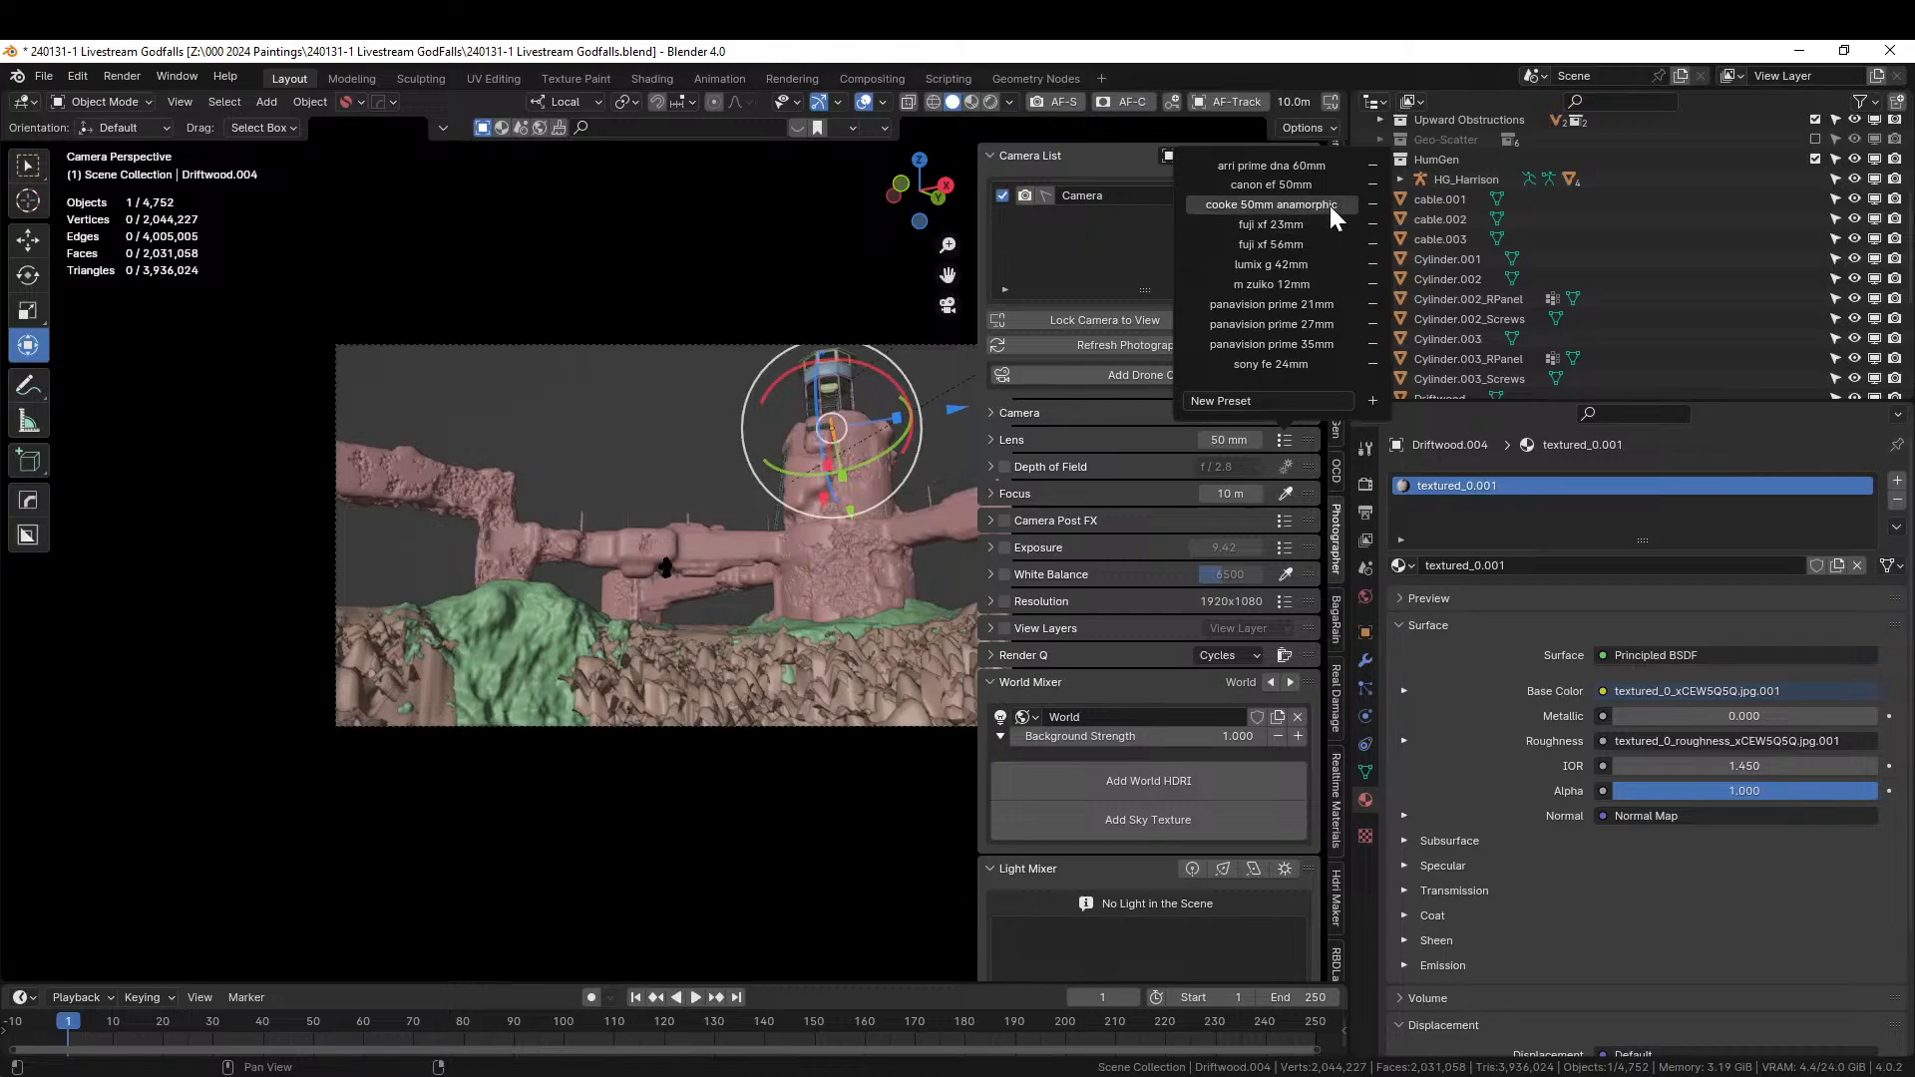
pyautogui.click(1331, 205)
# Set the camera lens to 35 mm, enable its resolution override and apply the "2 39 50 of 5100" resolution preset.
pyautogui.click(1225, 440)
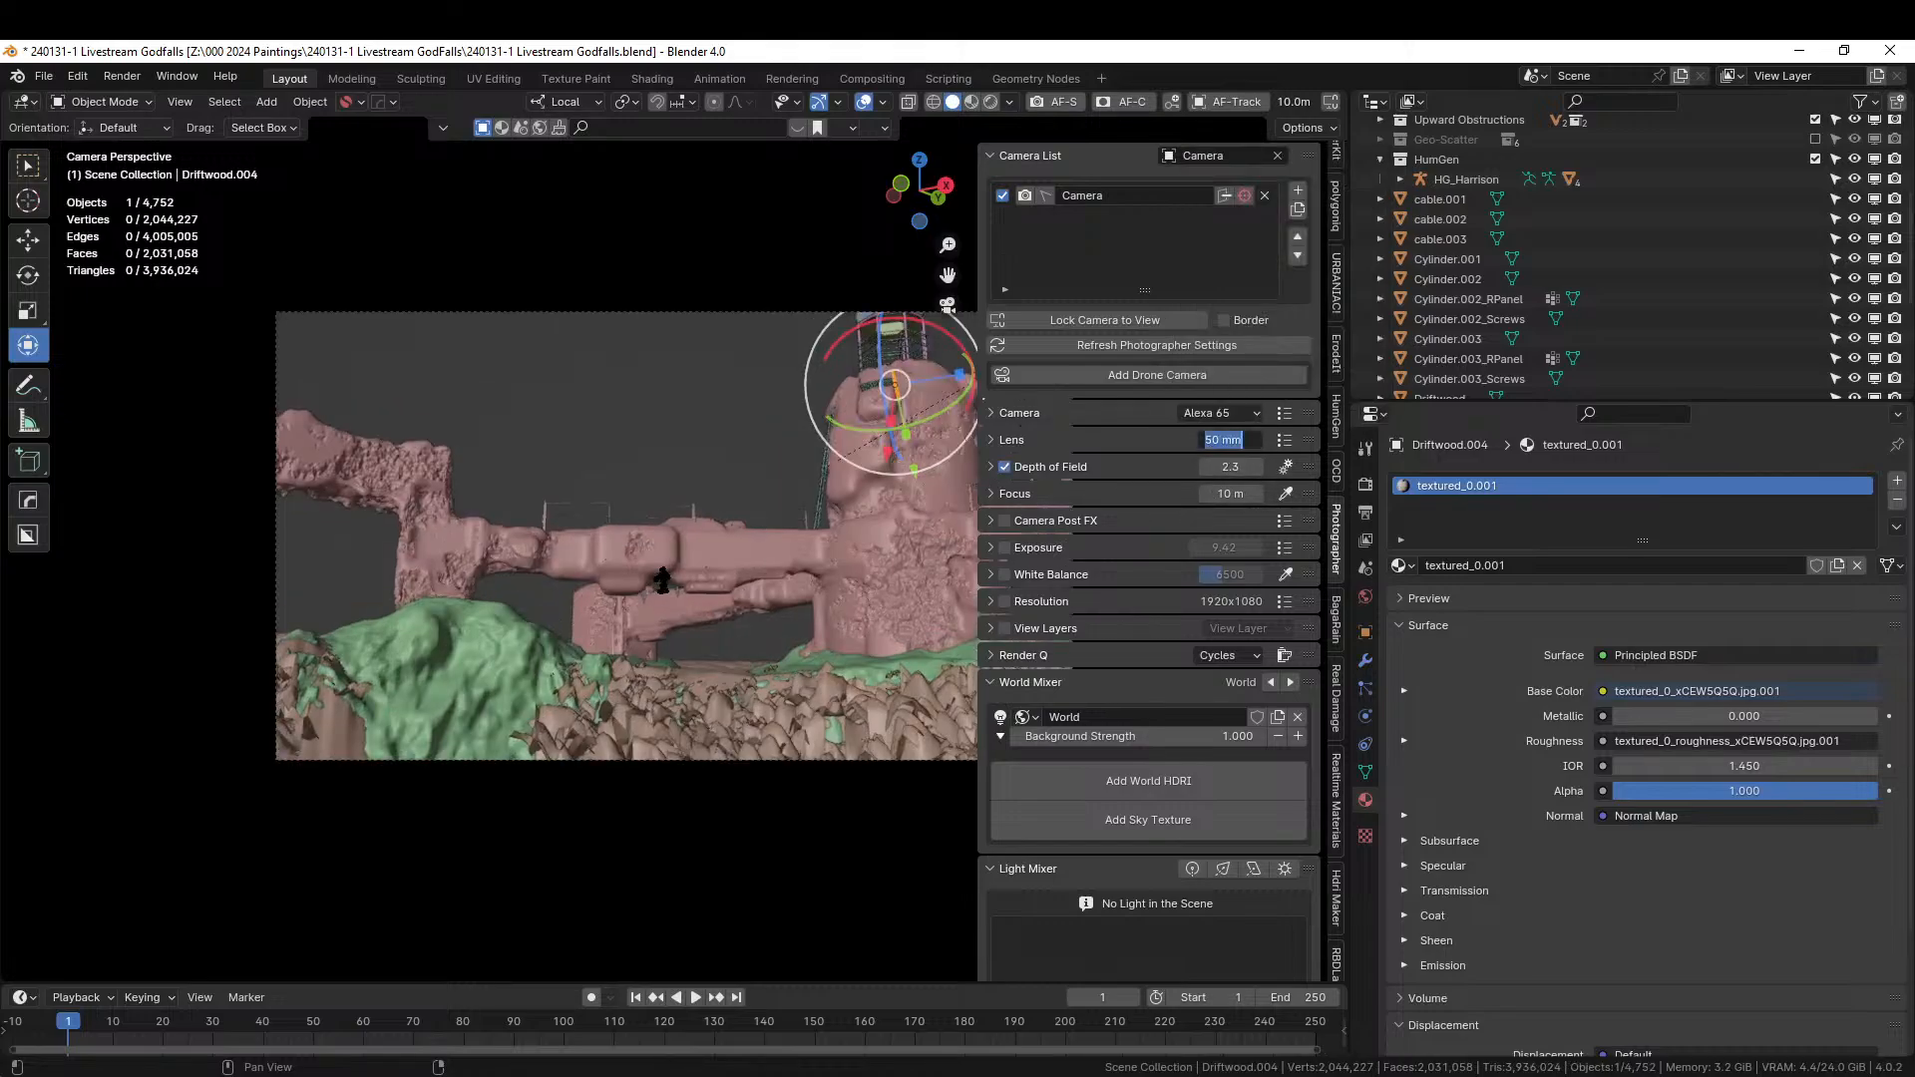
pyautogui.write('35')
pyautogui.press('Return')
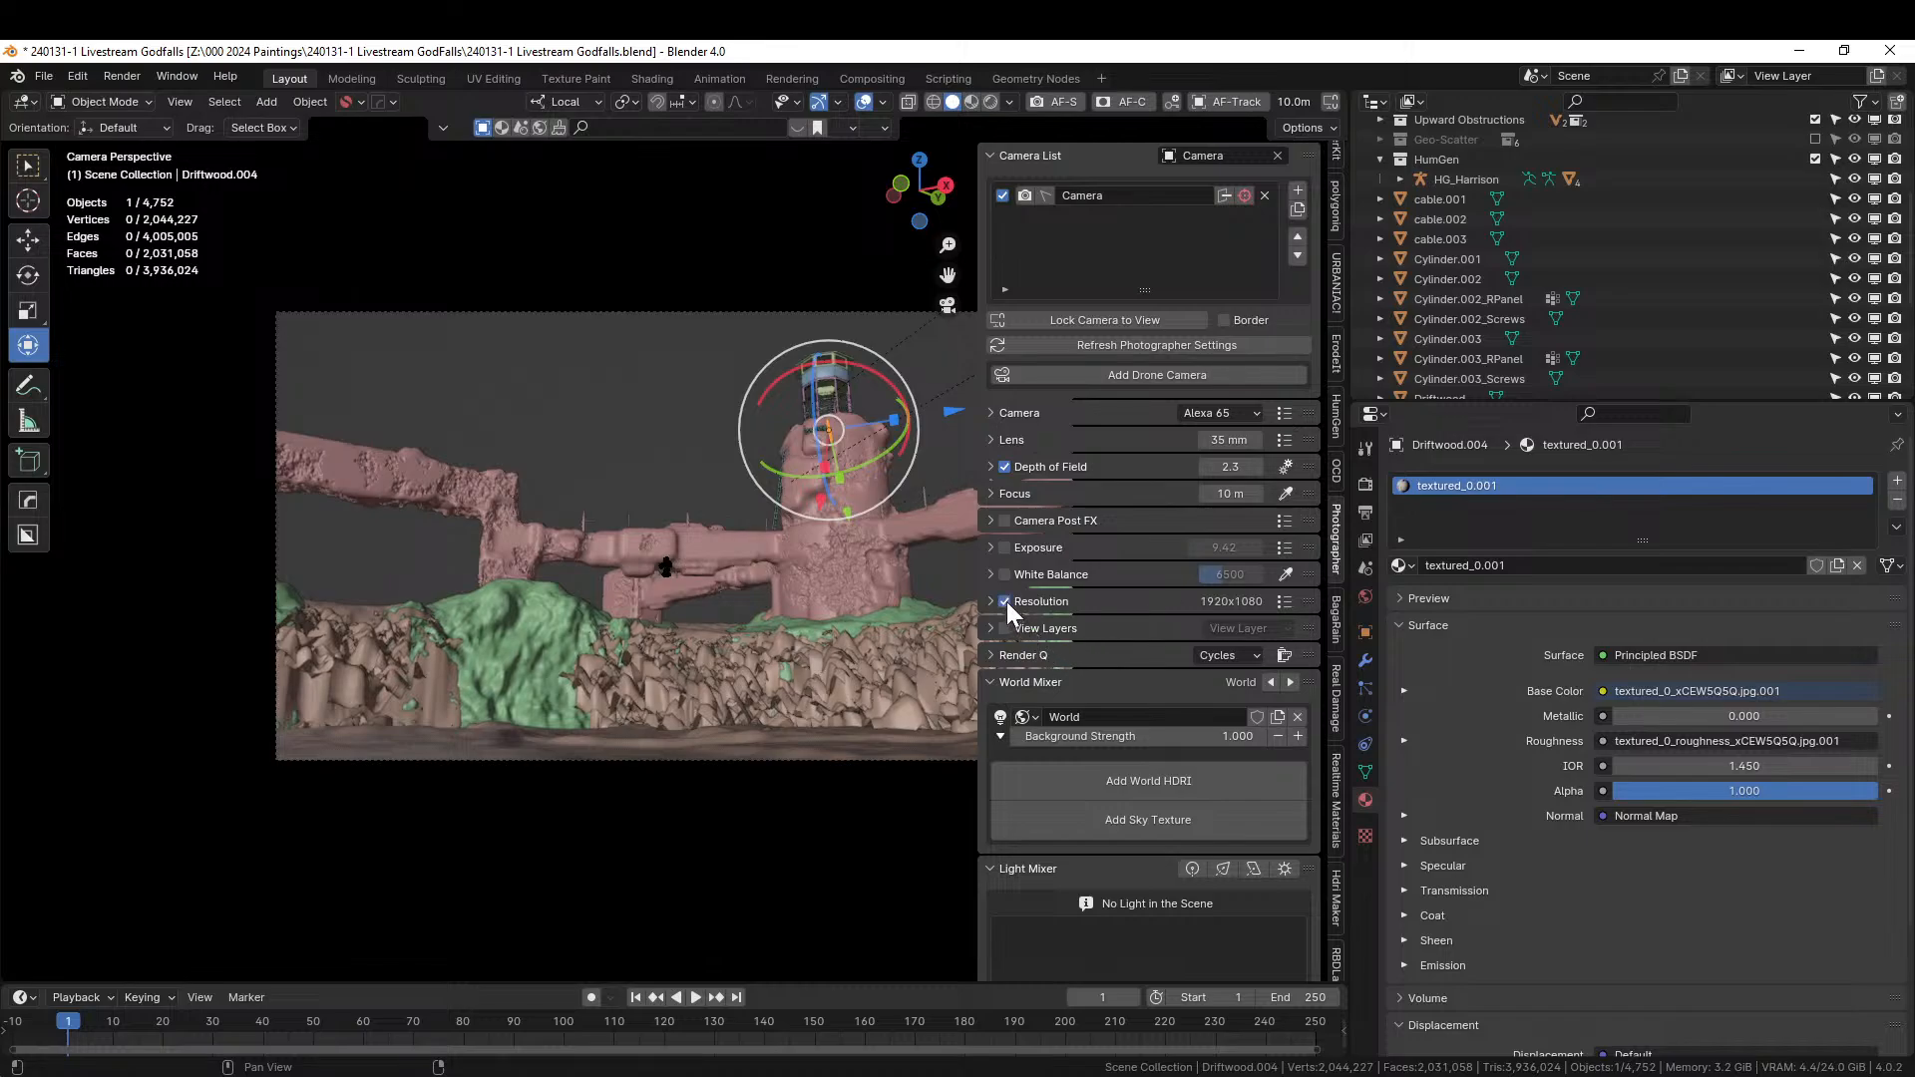
pyautogui.click(1279, 601)
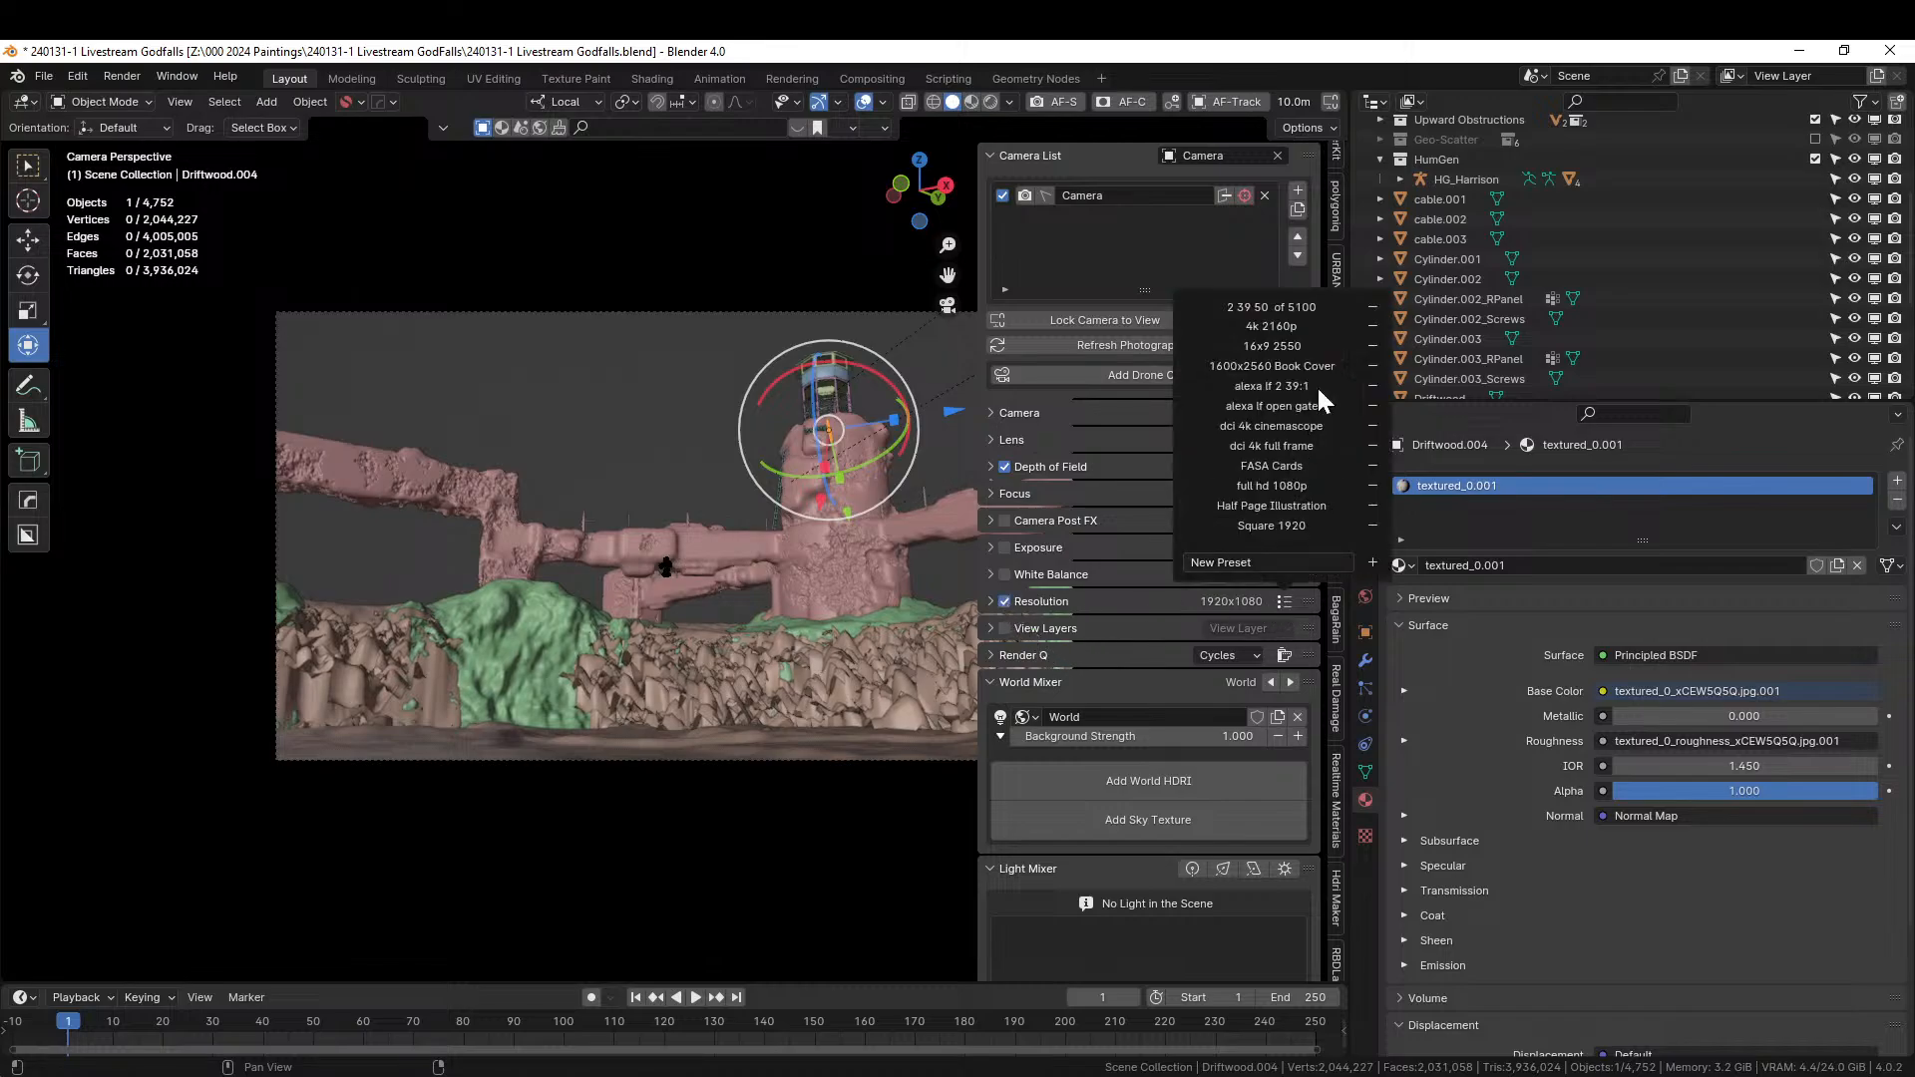
pyautogui.click(1325, 305)
# Fly the camera back and upward to reframe the tower with both arms in the wide frame, clear the selection and save the file.
pyautogui.hotkey('shift', '`')
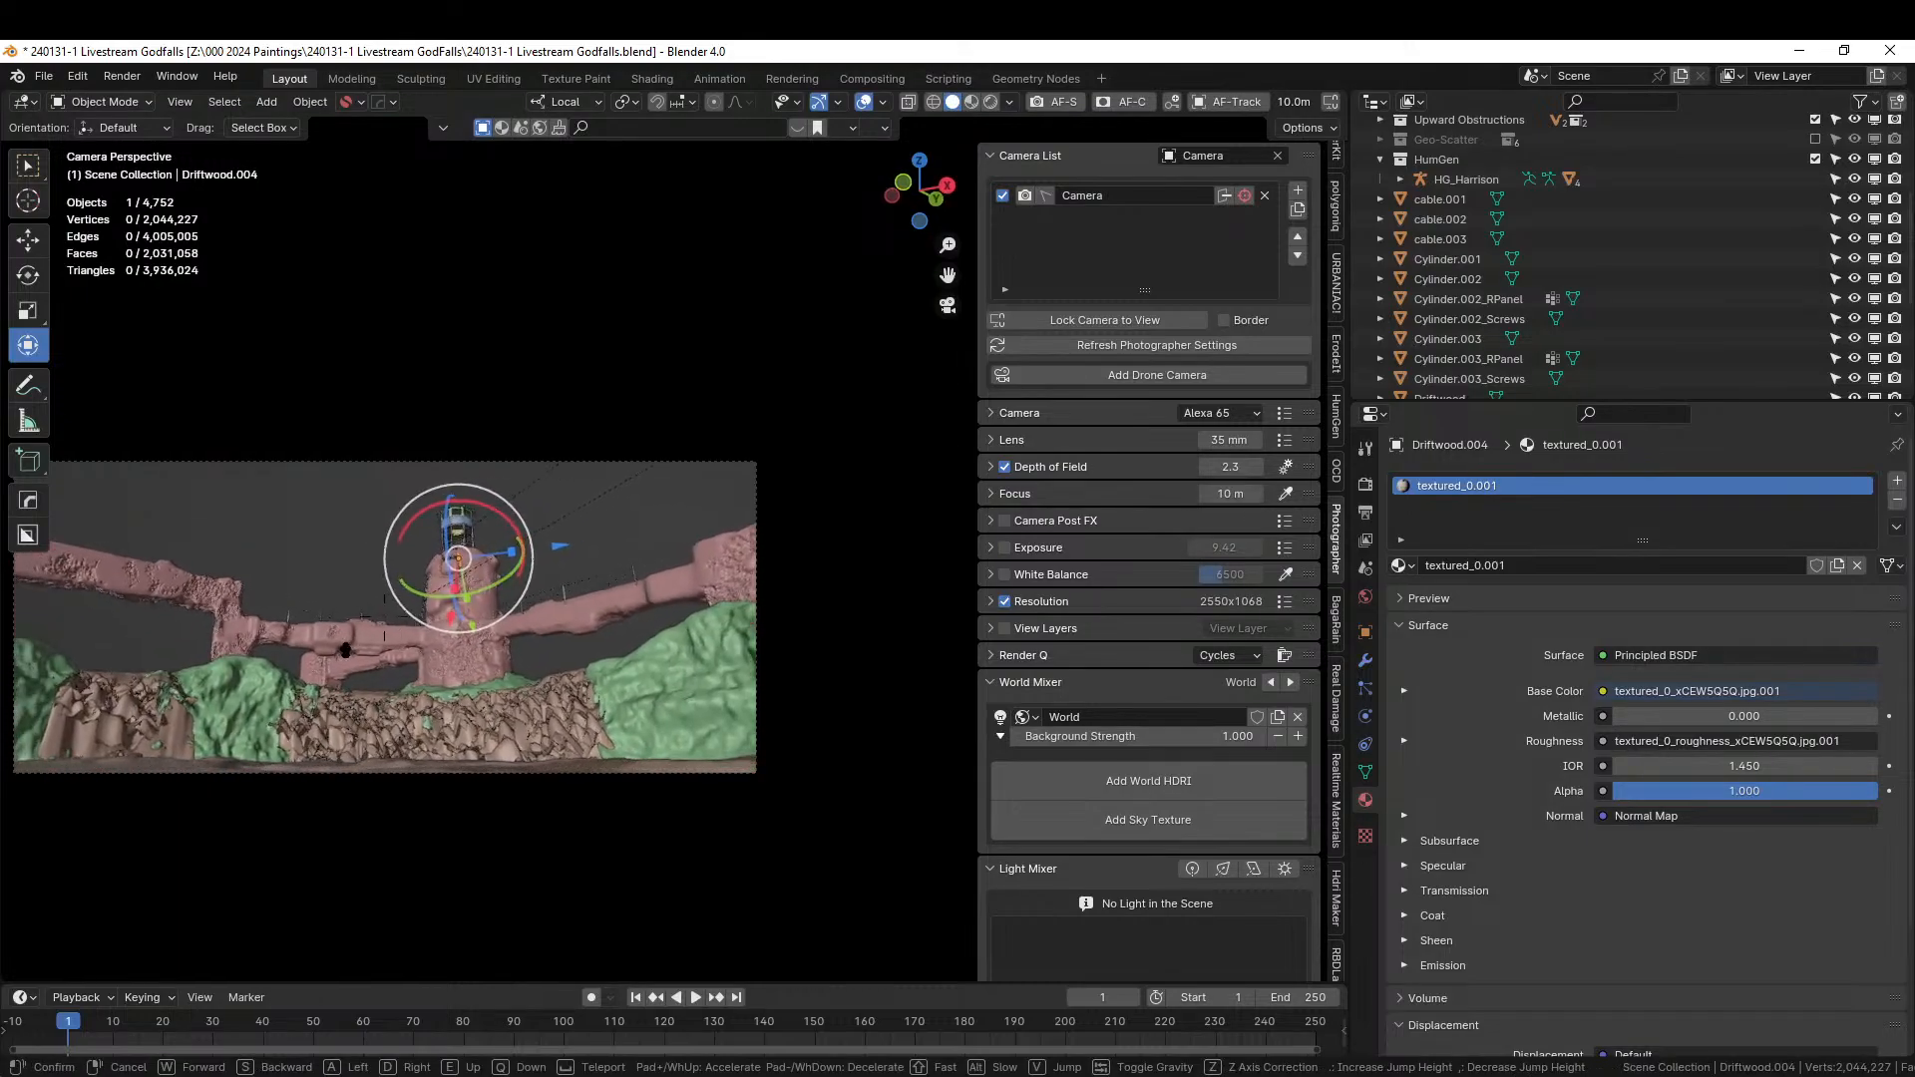
pyautogui.press('s')
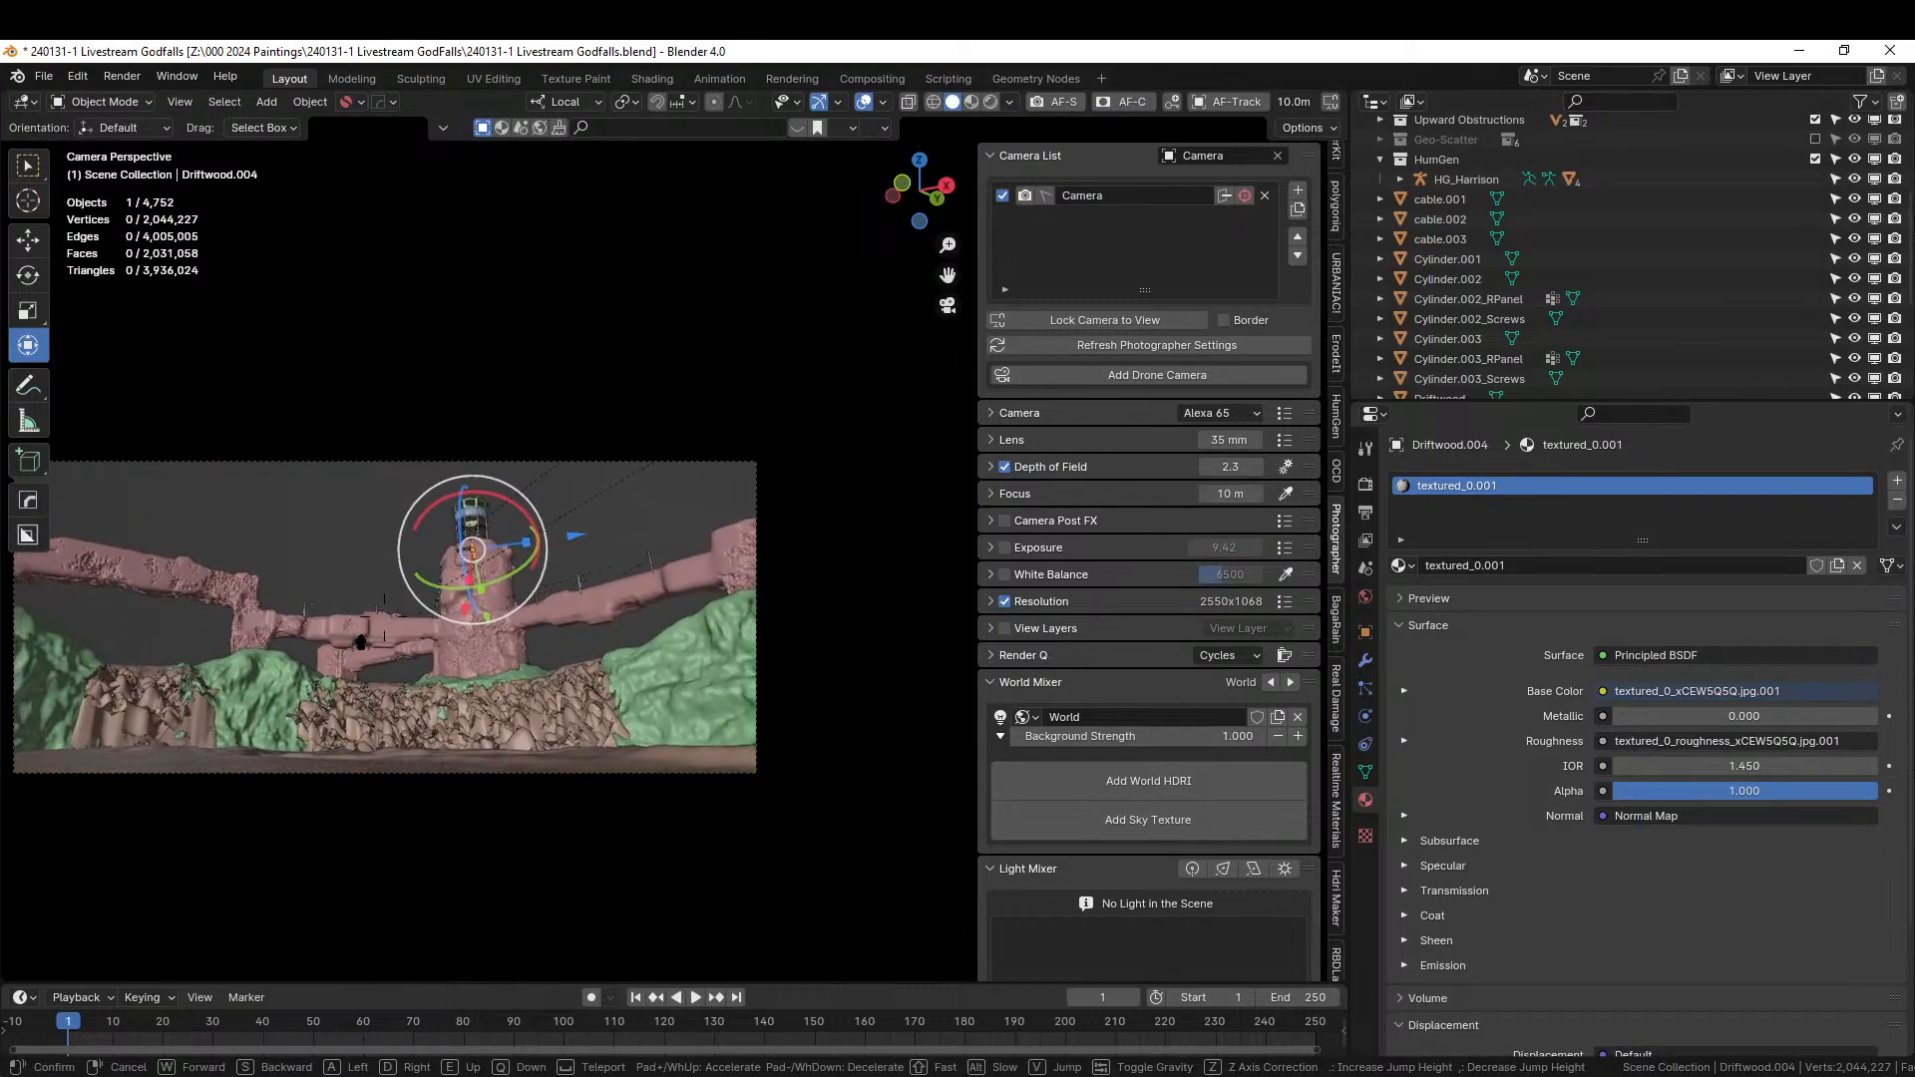
pyautogui.press('e')
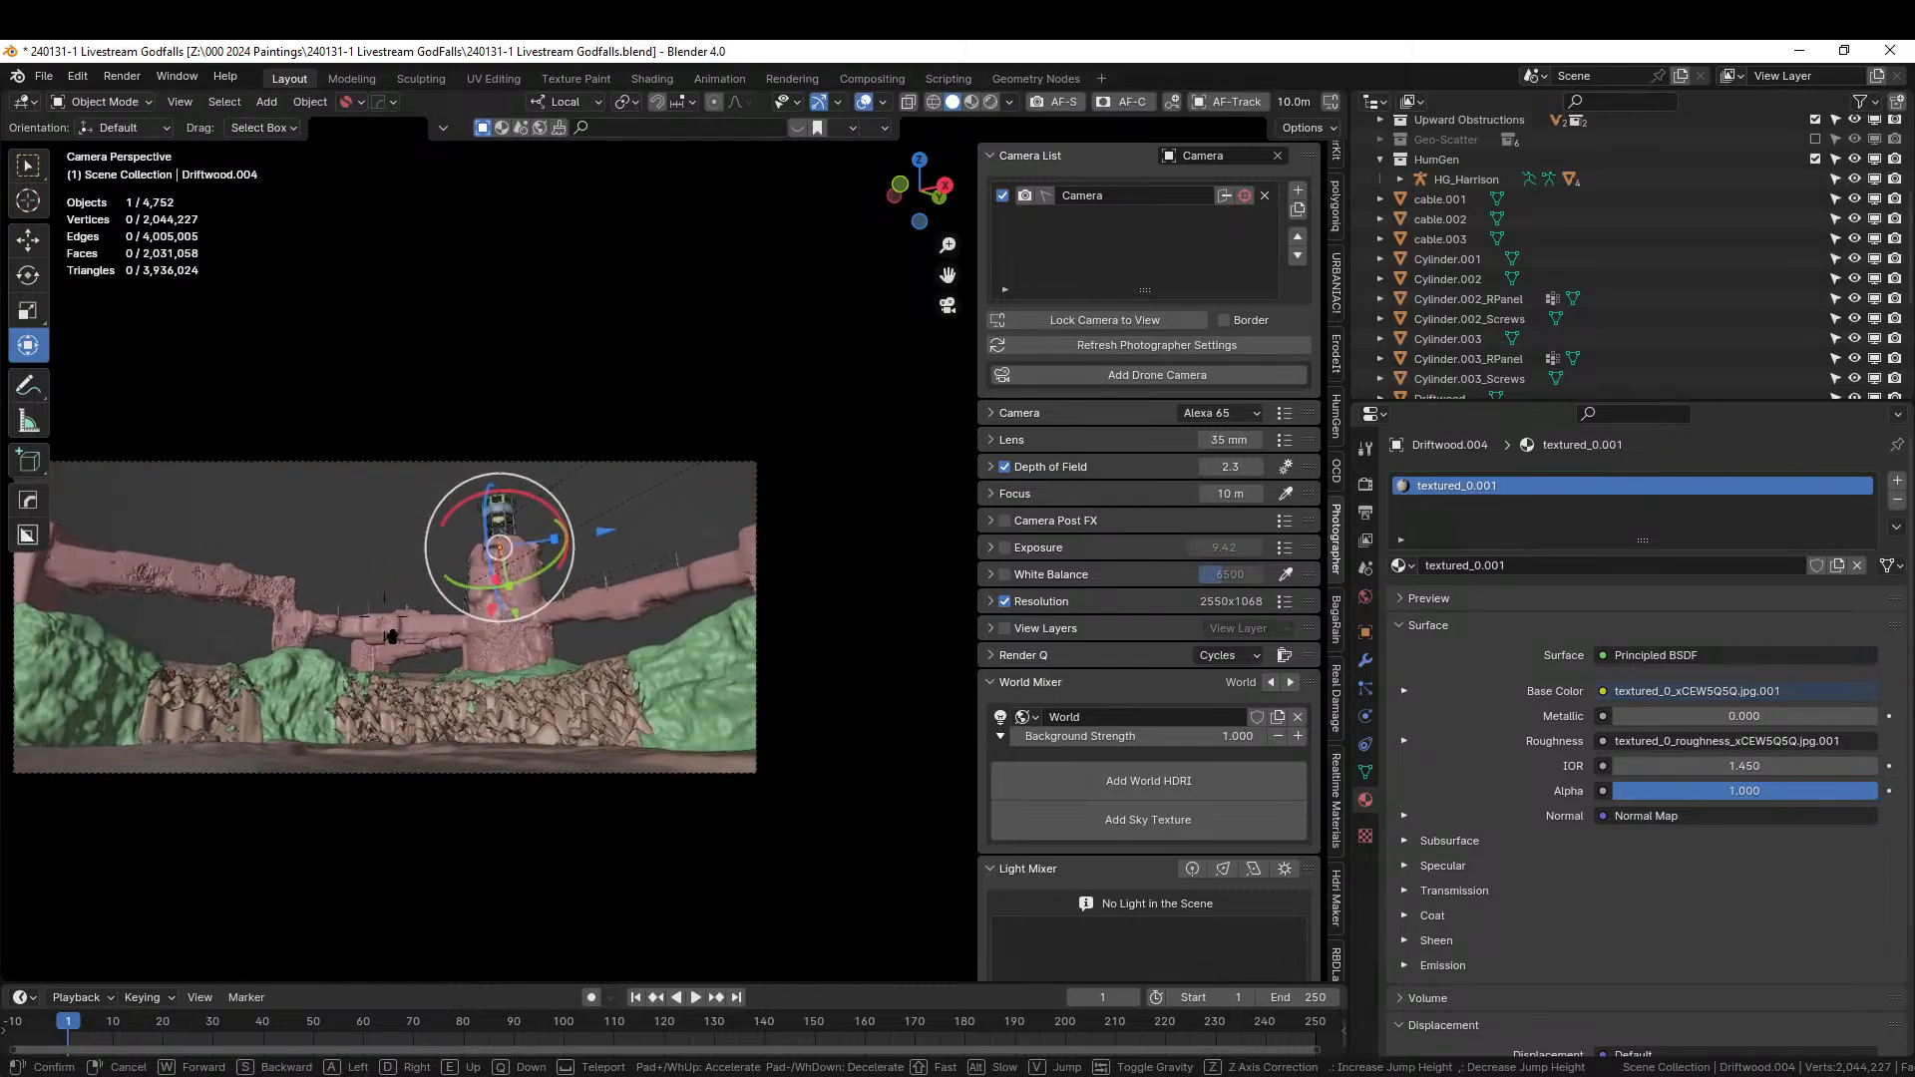
pyautogui.click(282, 716)
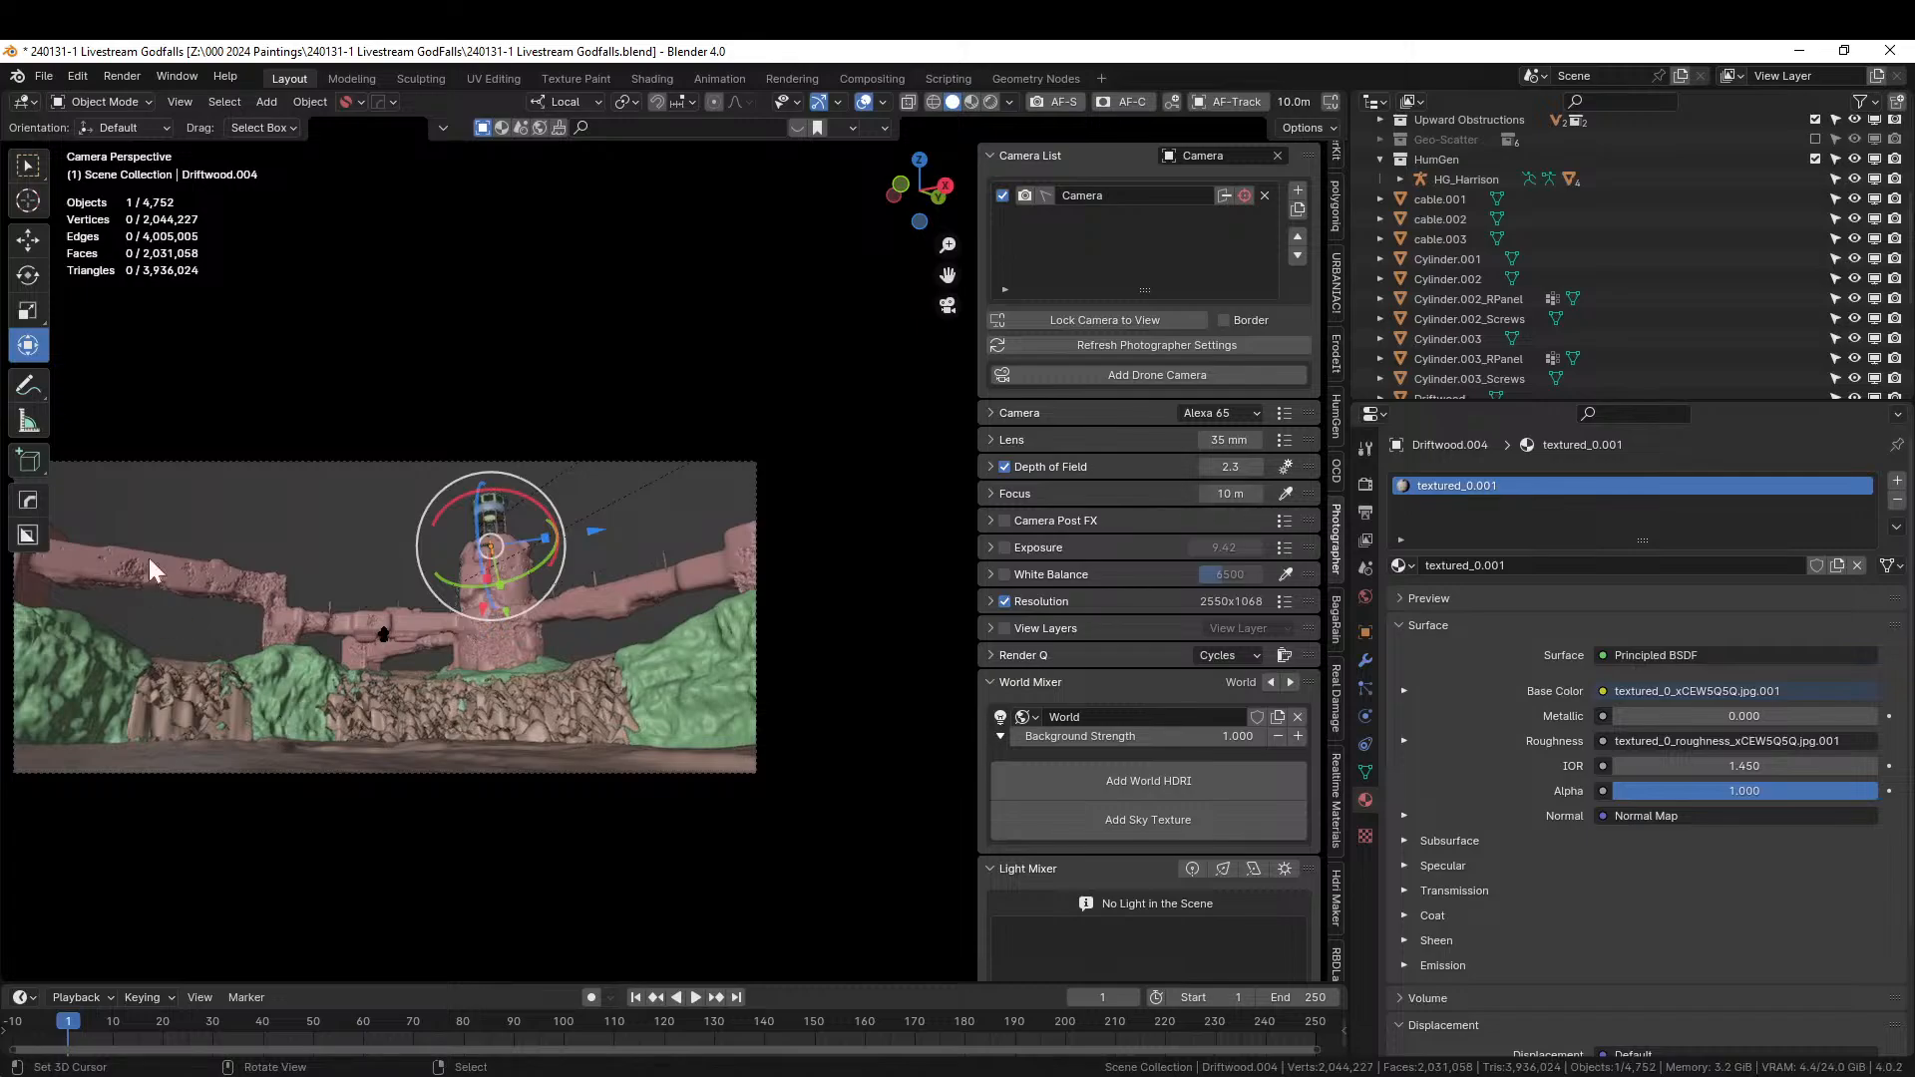
pyautogui.click(217, 405)
pyautogui.hotkey('ctrl', 's')
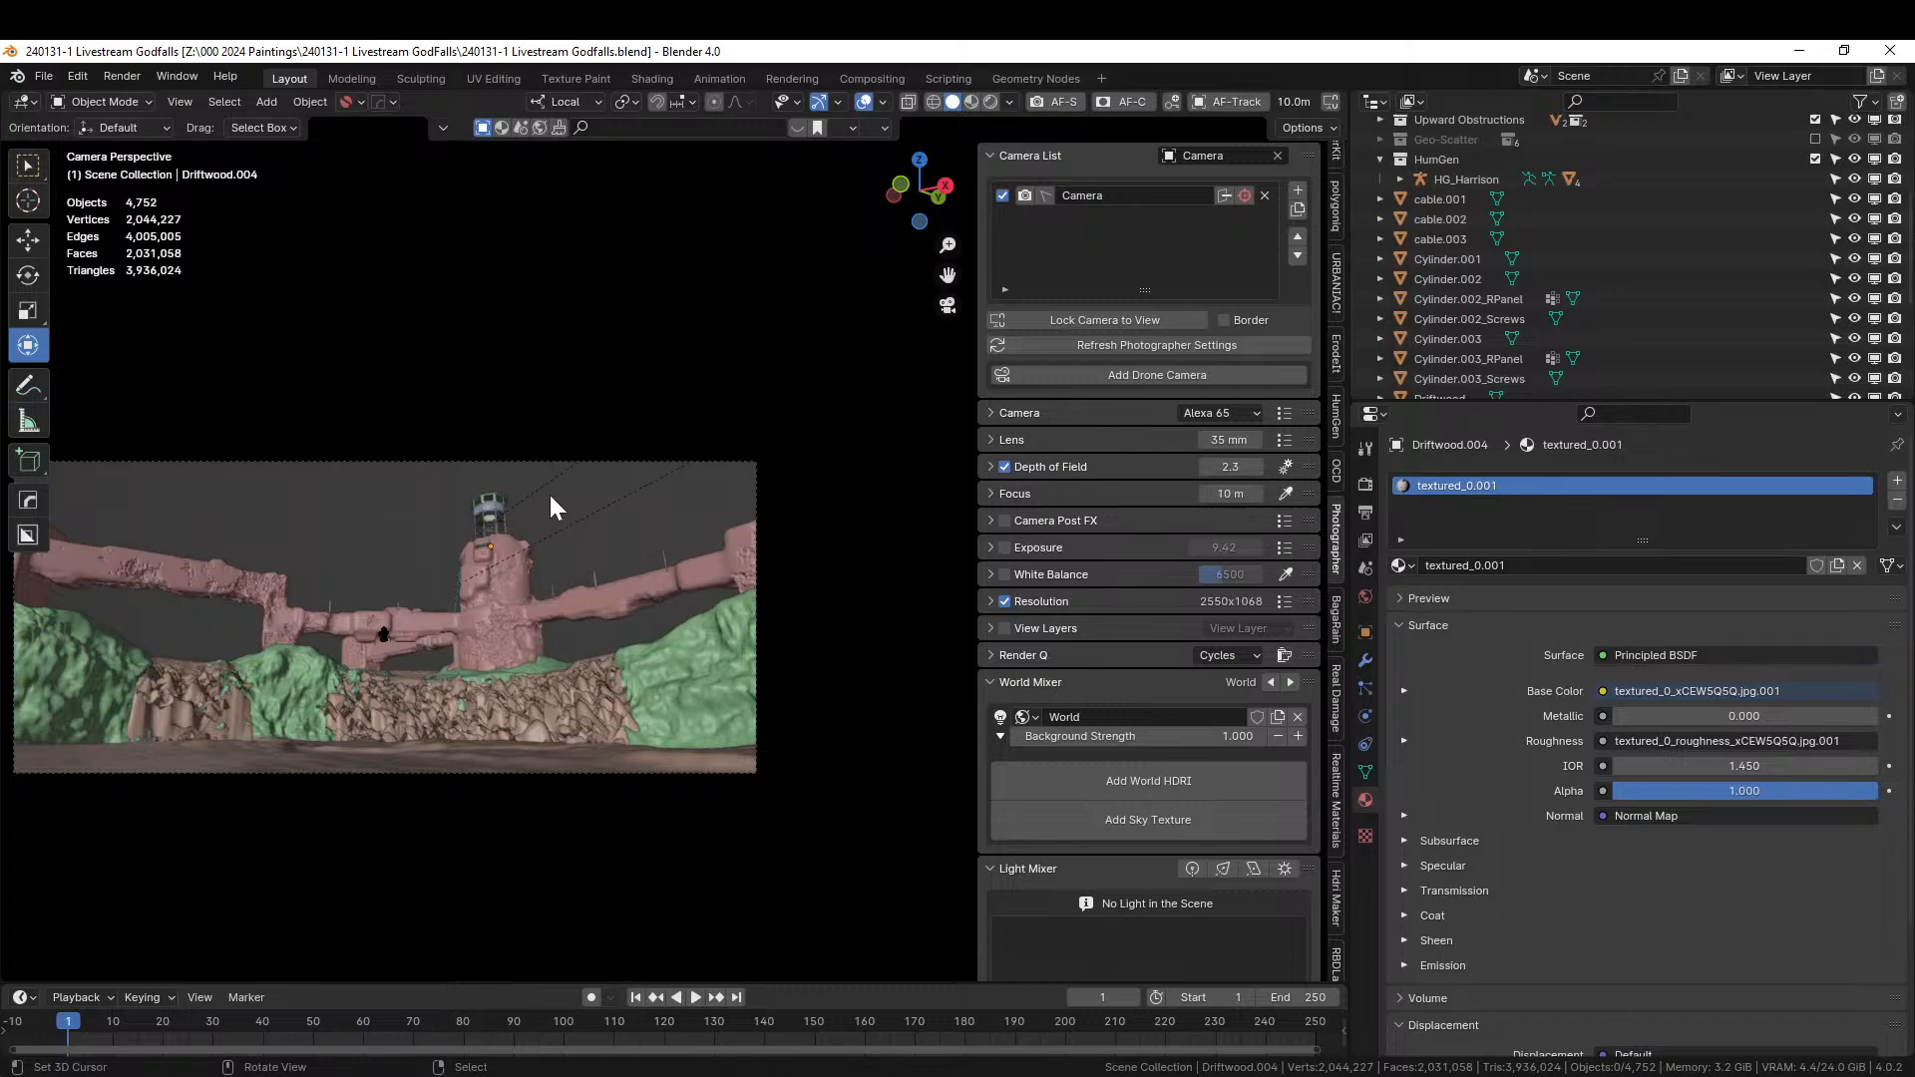
# Append the object "Clouds with faded edges" from 240130-1 Livestream Flux Tower.blend.
pyautogui.press('F4')
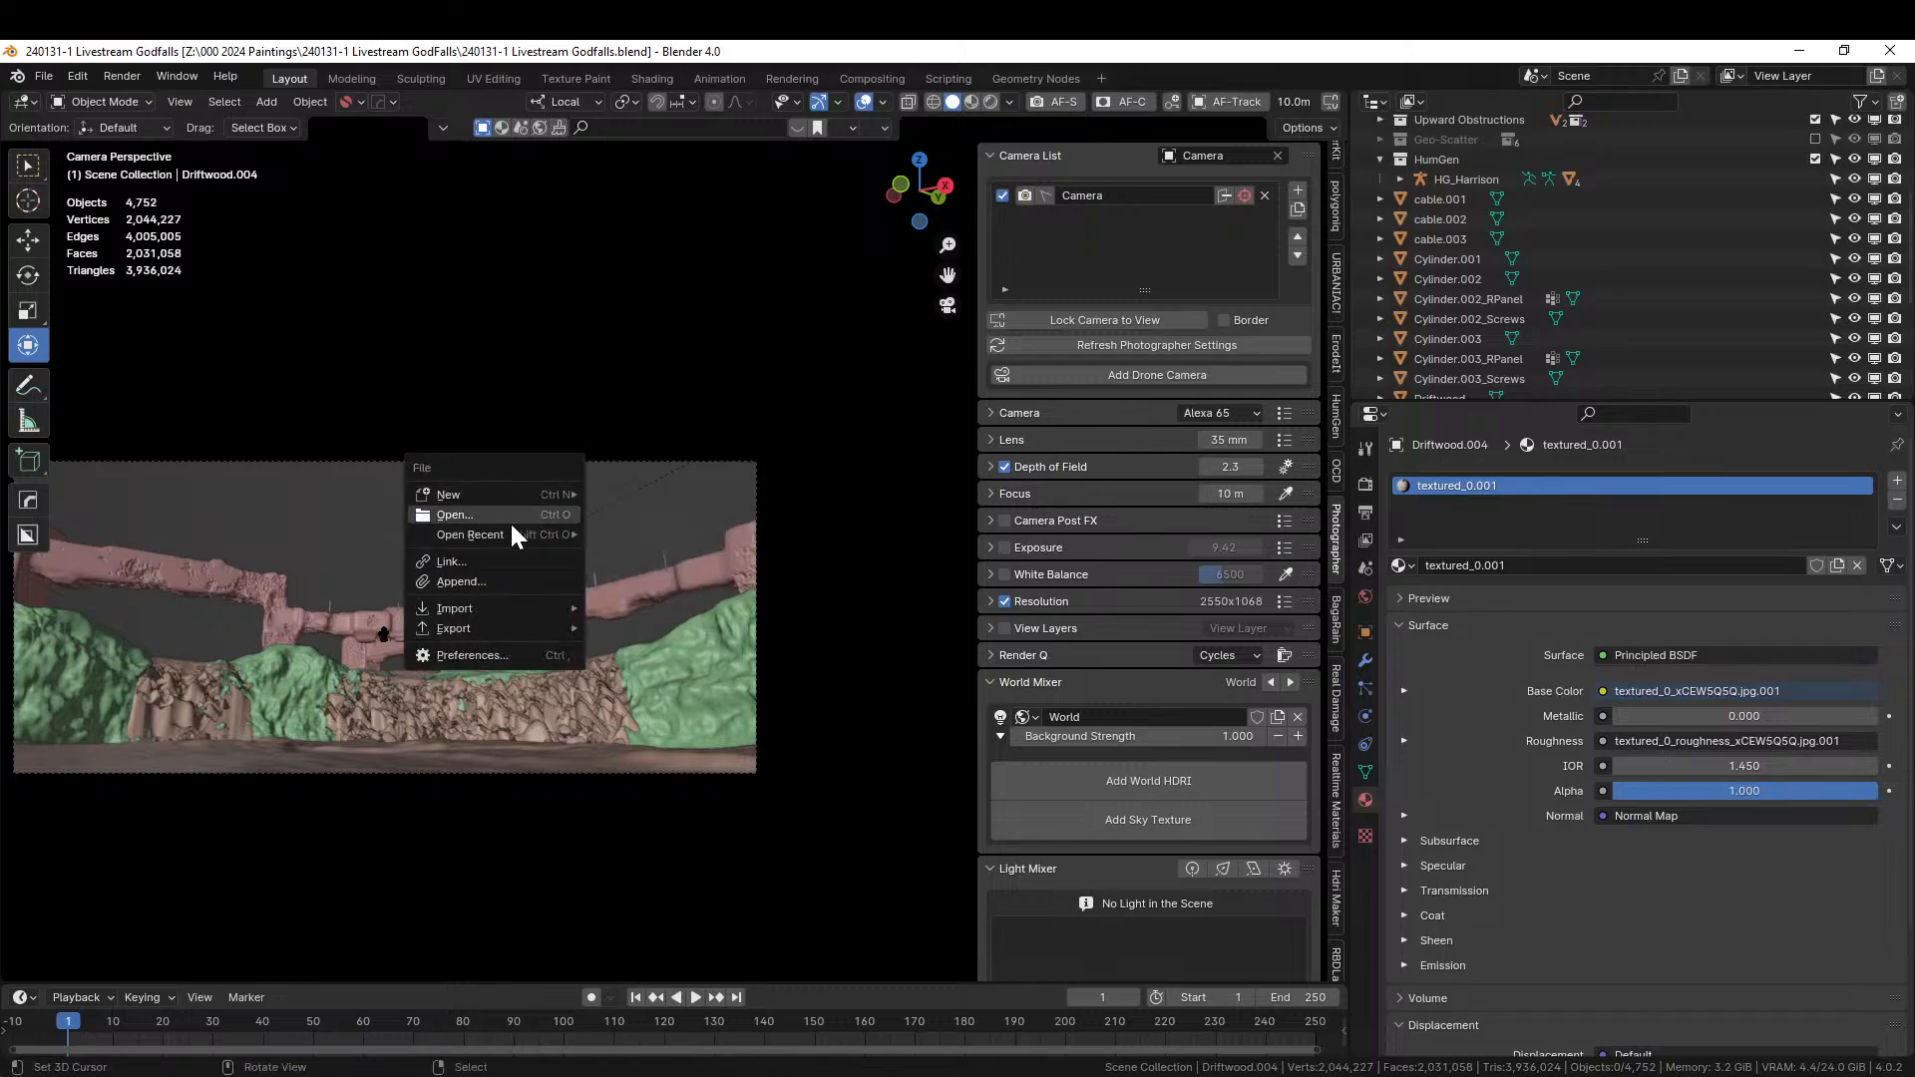
pyautogui.click(485, 579)
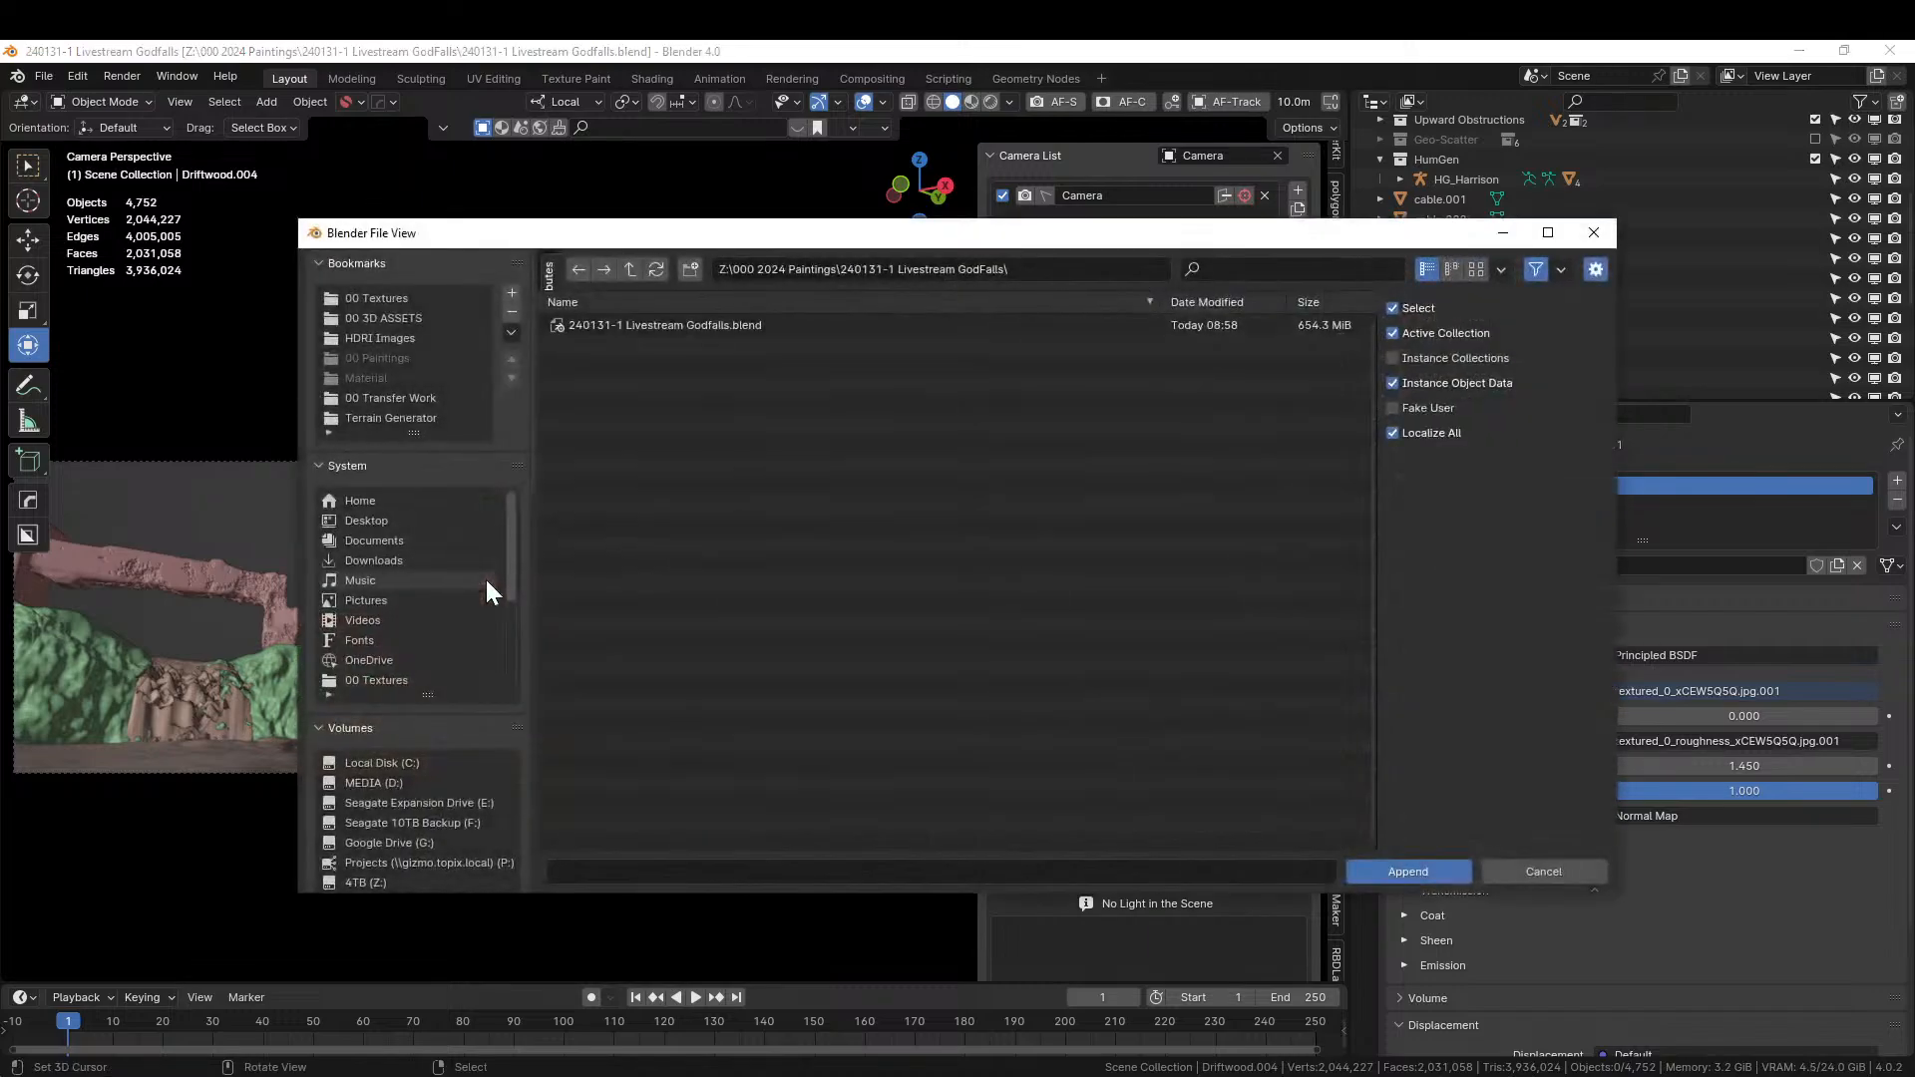
pyautogui.scroll(-5, 423, 827)
pyautogui.scroll(-3, 423, 826)
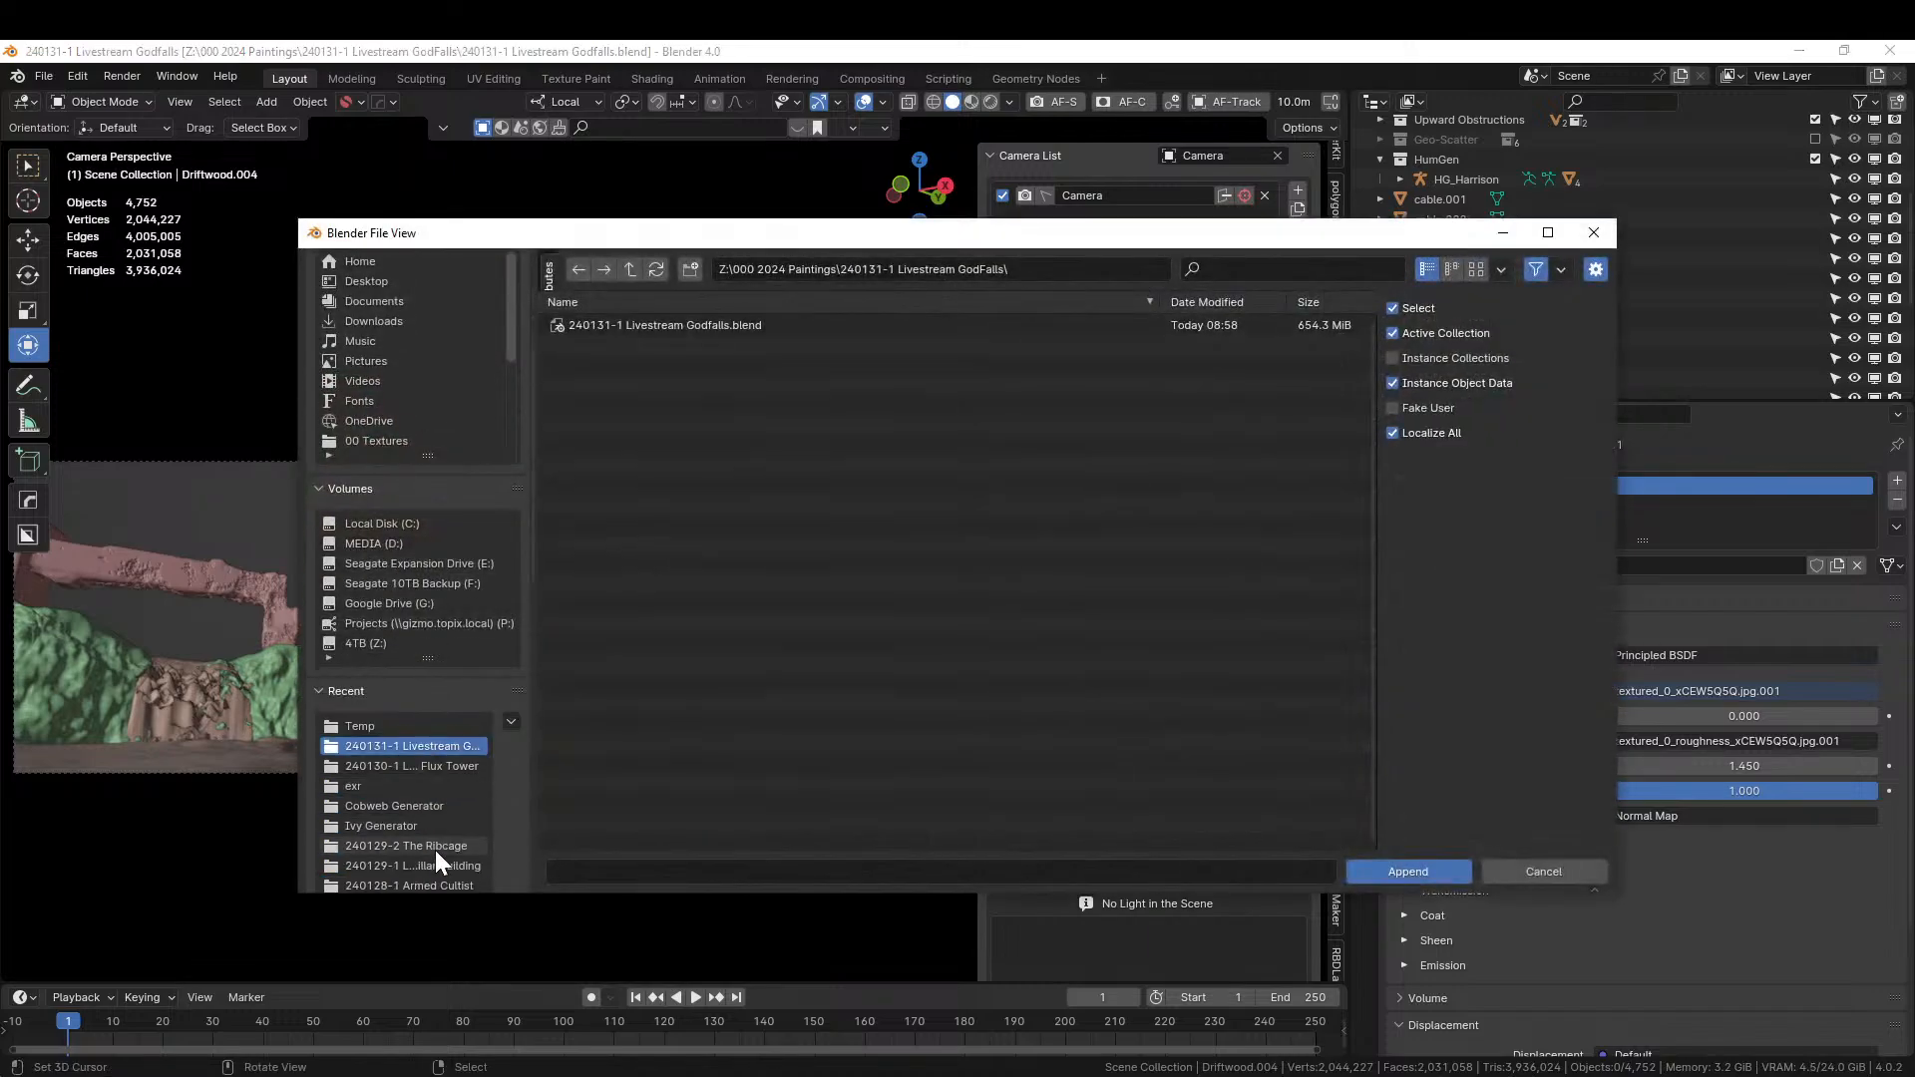
pyautogui.click(458, 768)
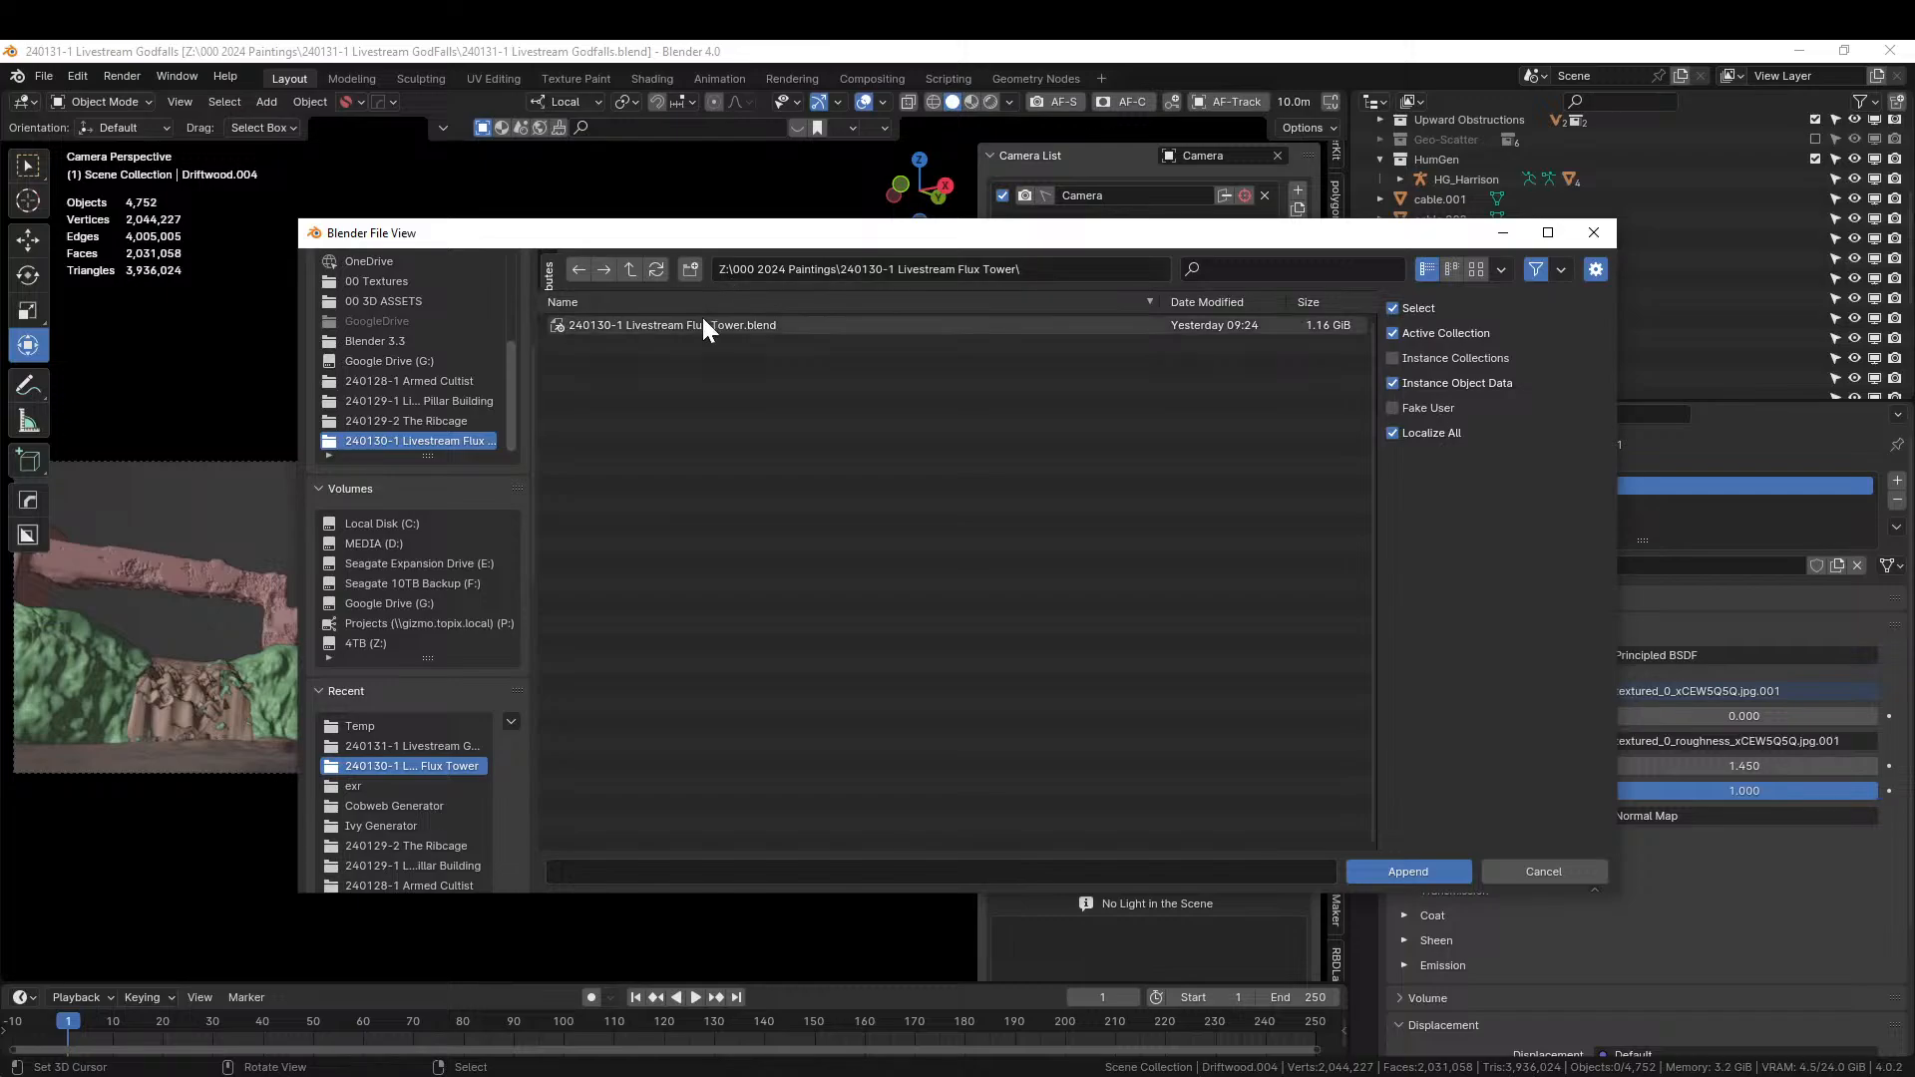
pyautogui.doubleClick(702, 317)
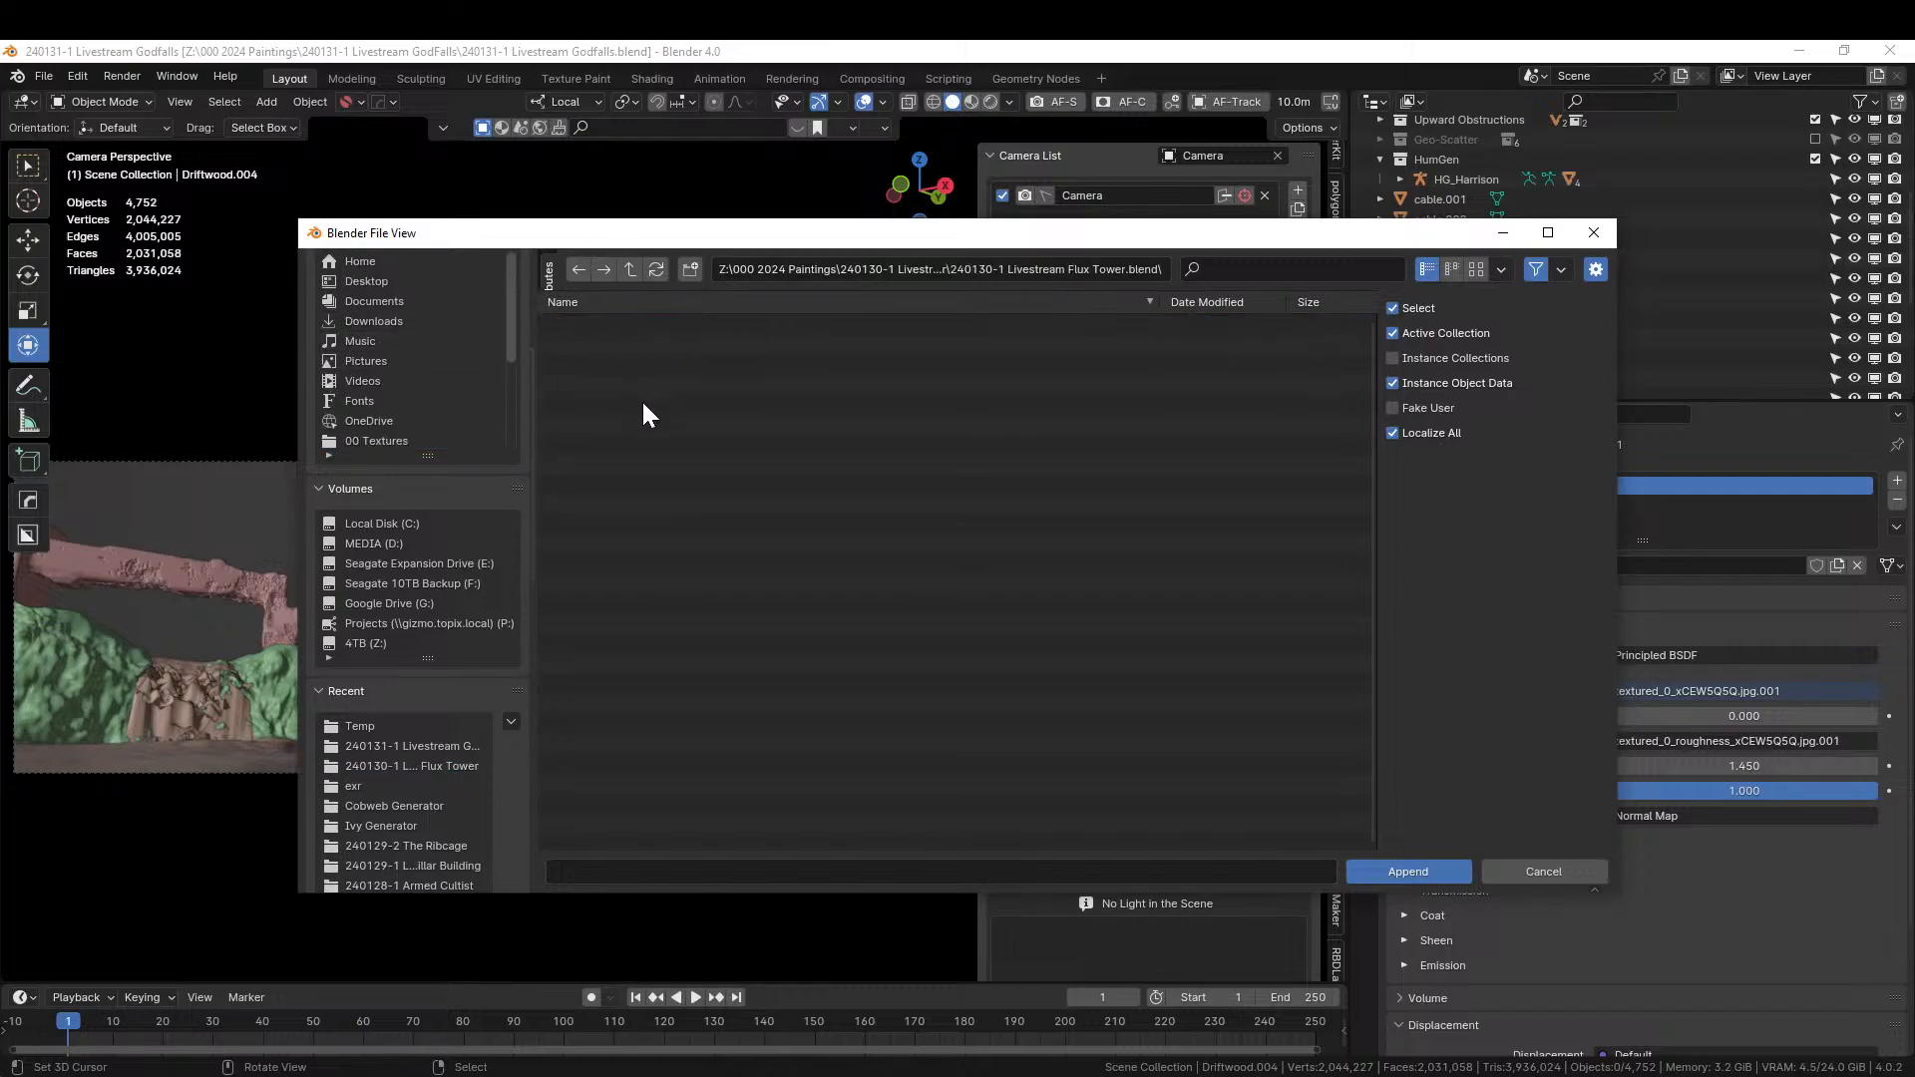
pyautogui.doubleClick(596, 544)
pyautogui.click(1261, 269)
pyautogui.write('clou')
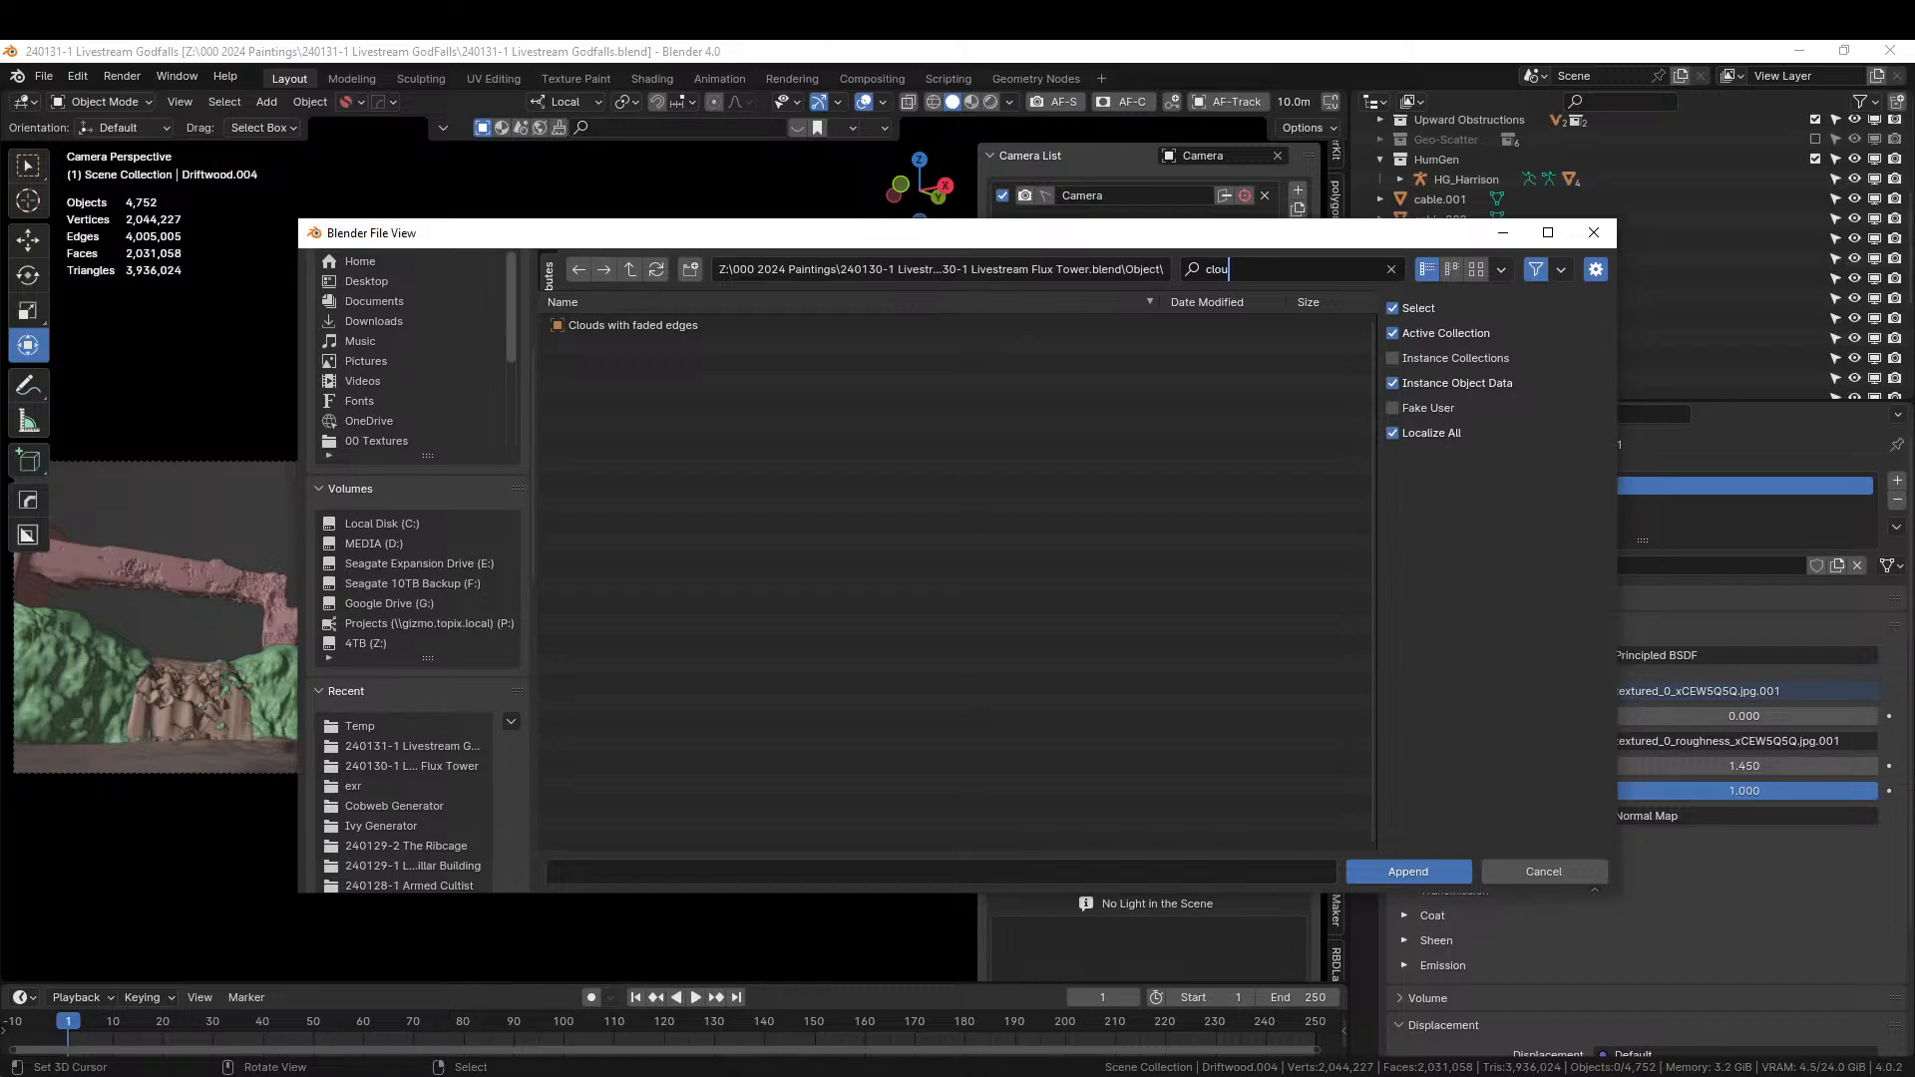
pyautogui.click(581, 325)
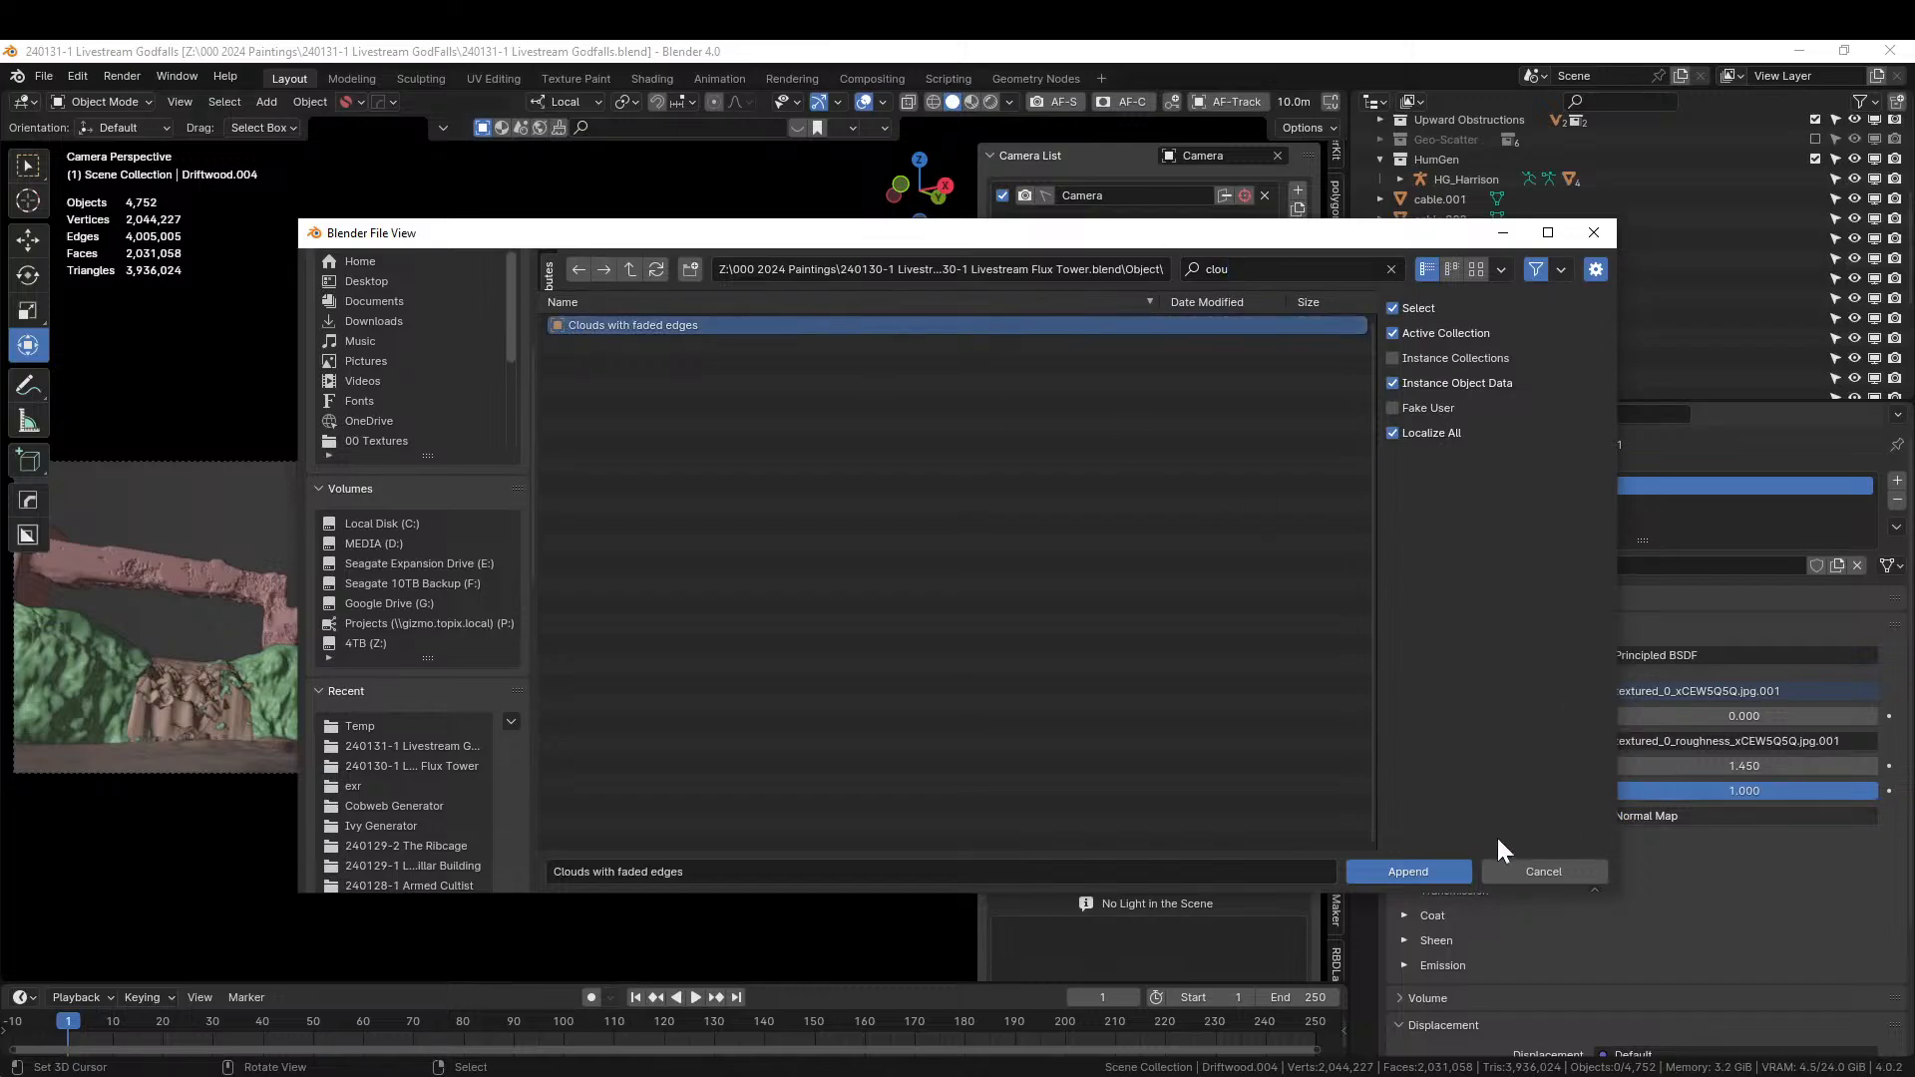
pyautogui.click(1407, 870)
# Scale the clouds cylinder uniformly by about 2.33 in top view to reach over most of the terrain.
pyautogui.press('KP_Decimal')
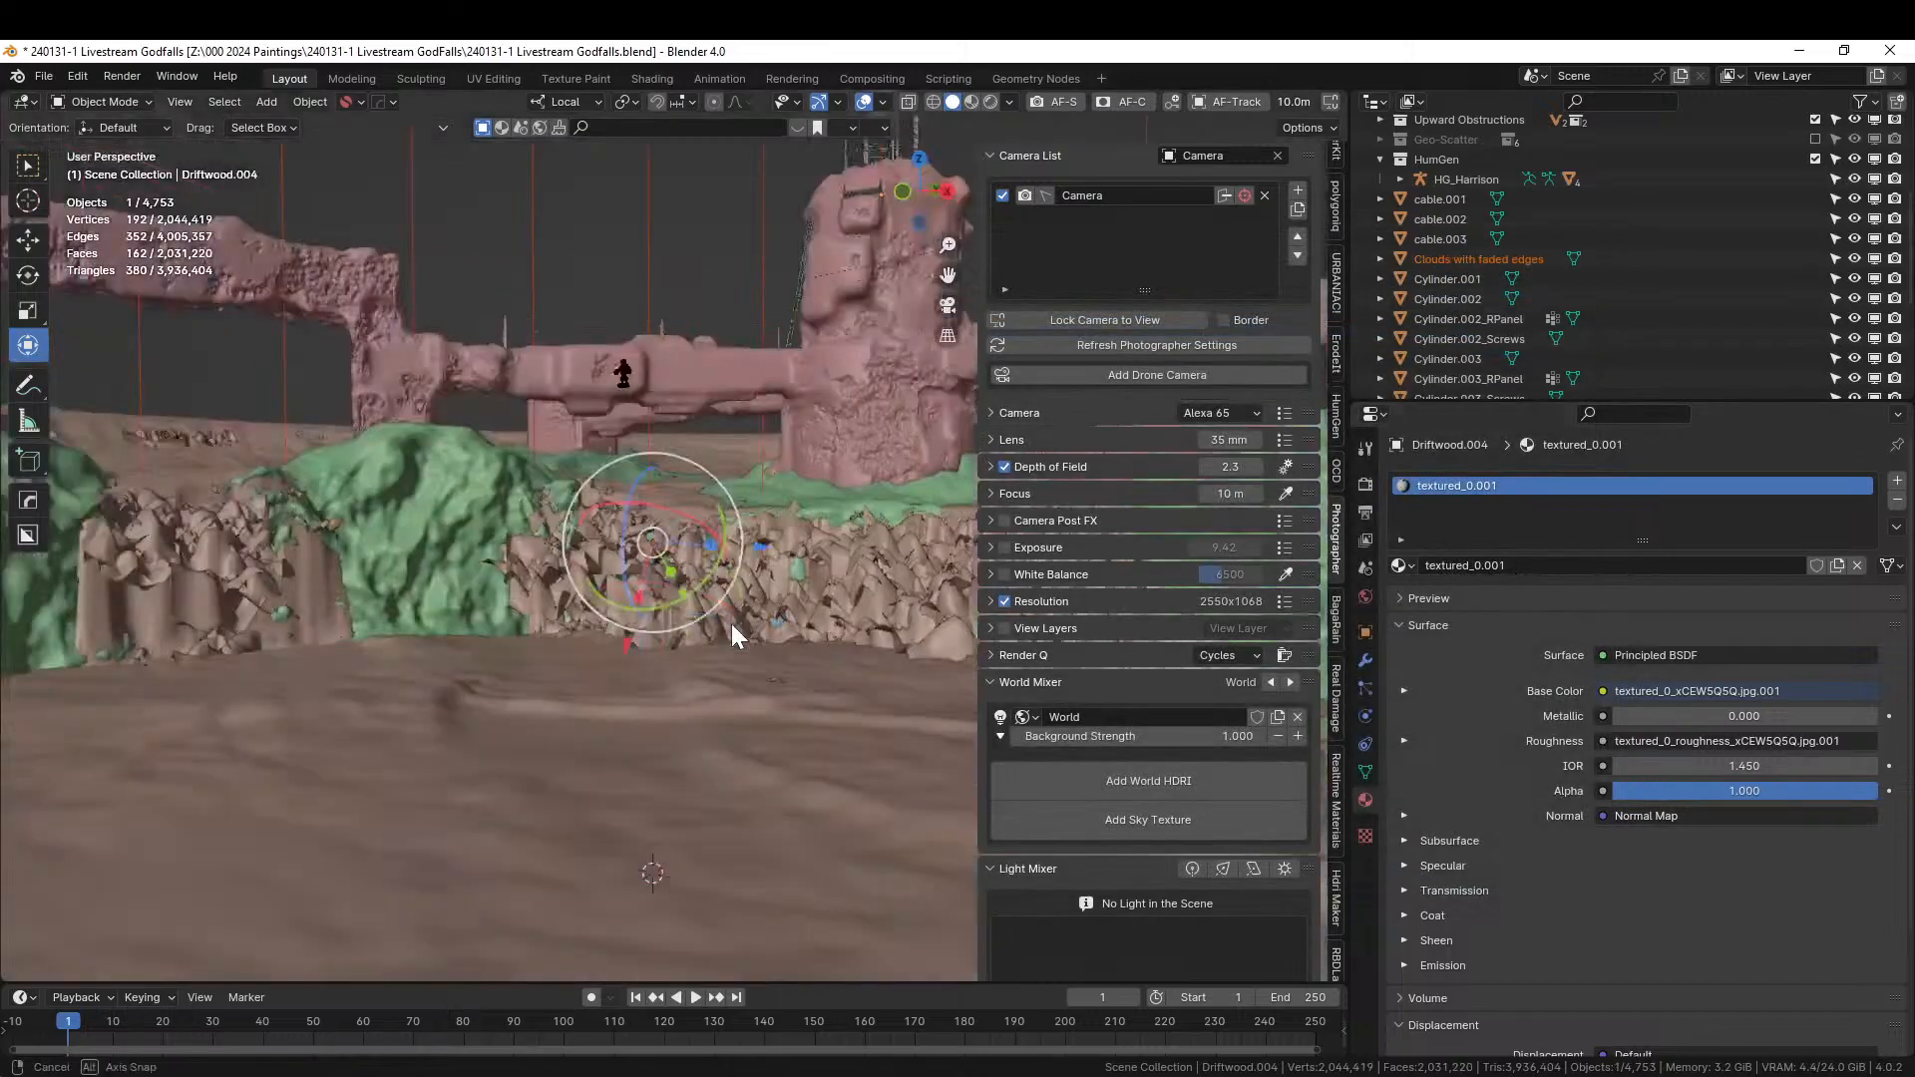
pyautogui.scroll(-6, 734, 719)
pyautogui.press('KP_7')
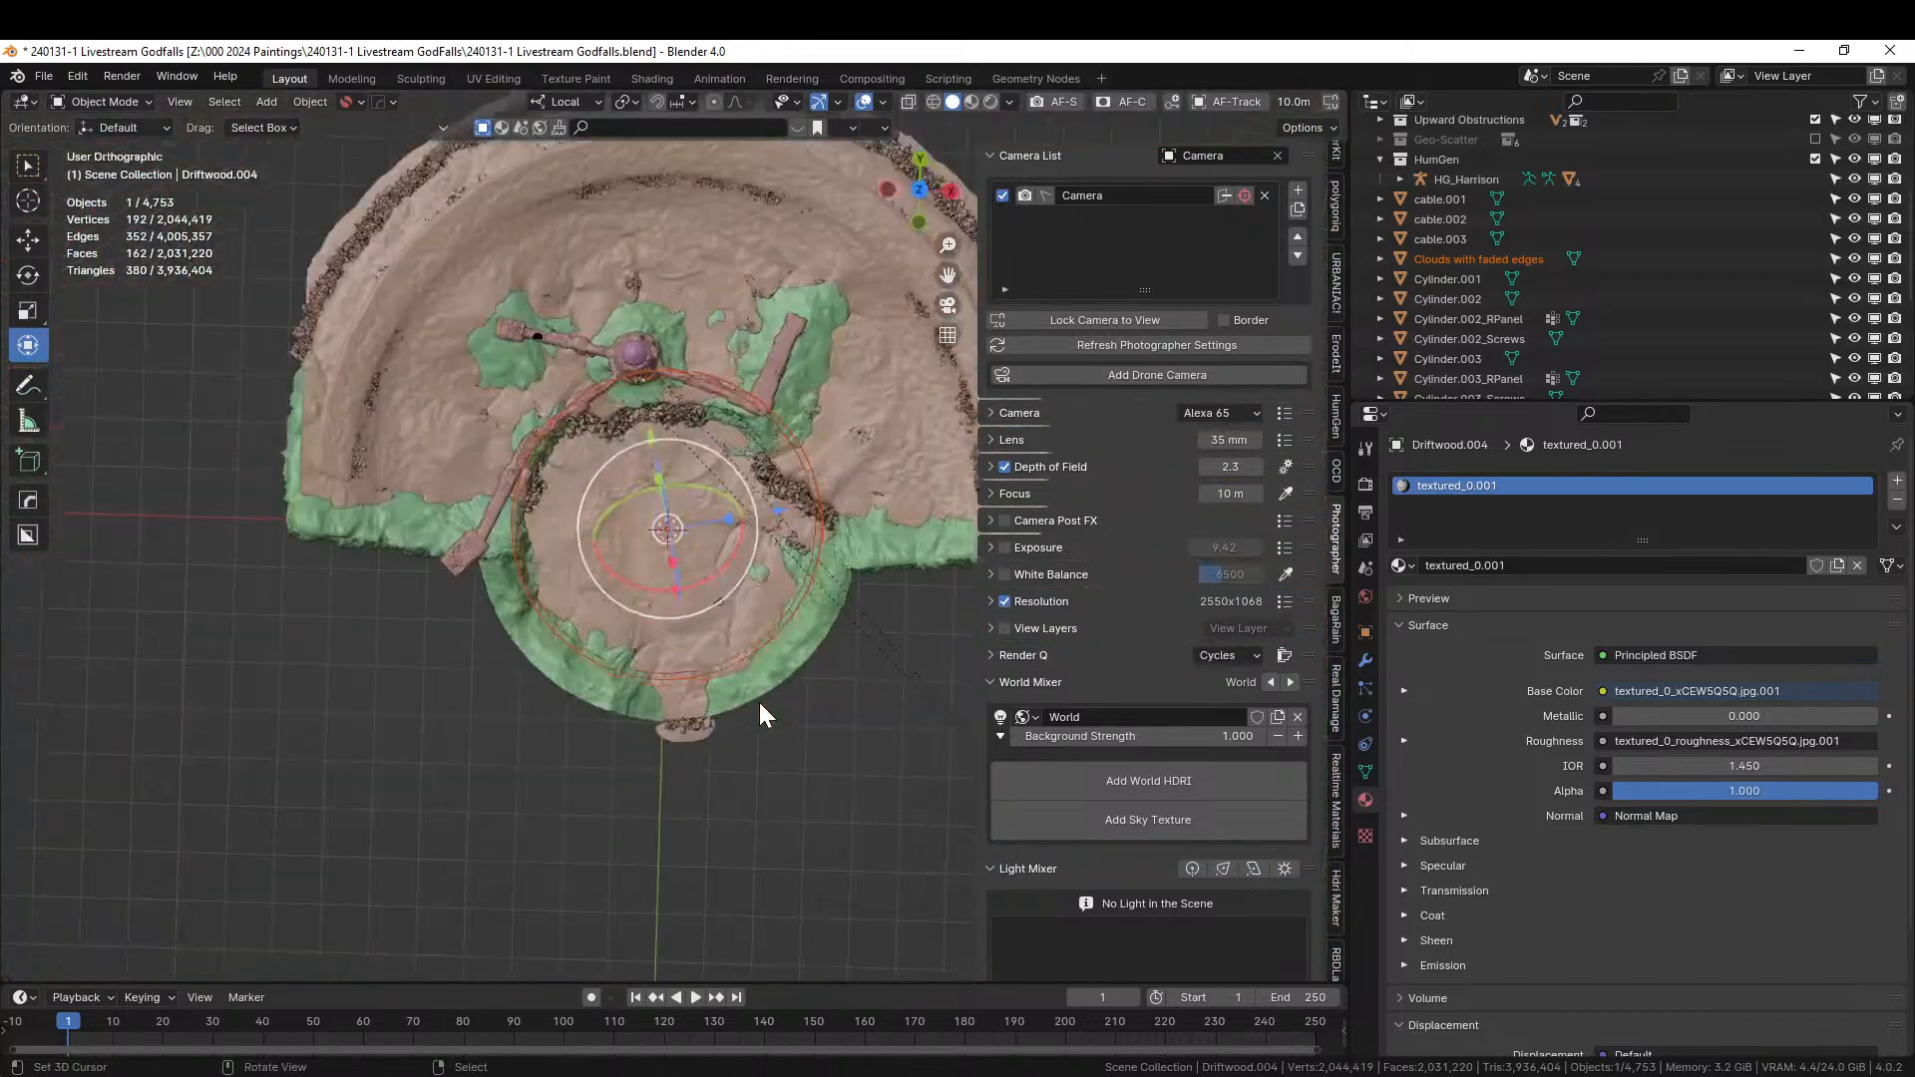
pyautogui.scroll(2, 773, 684)
pyautogui.press('s')
pyautogui.click(713, 589)
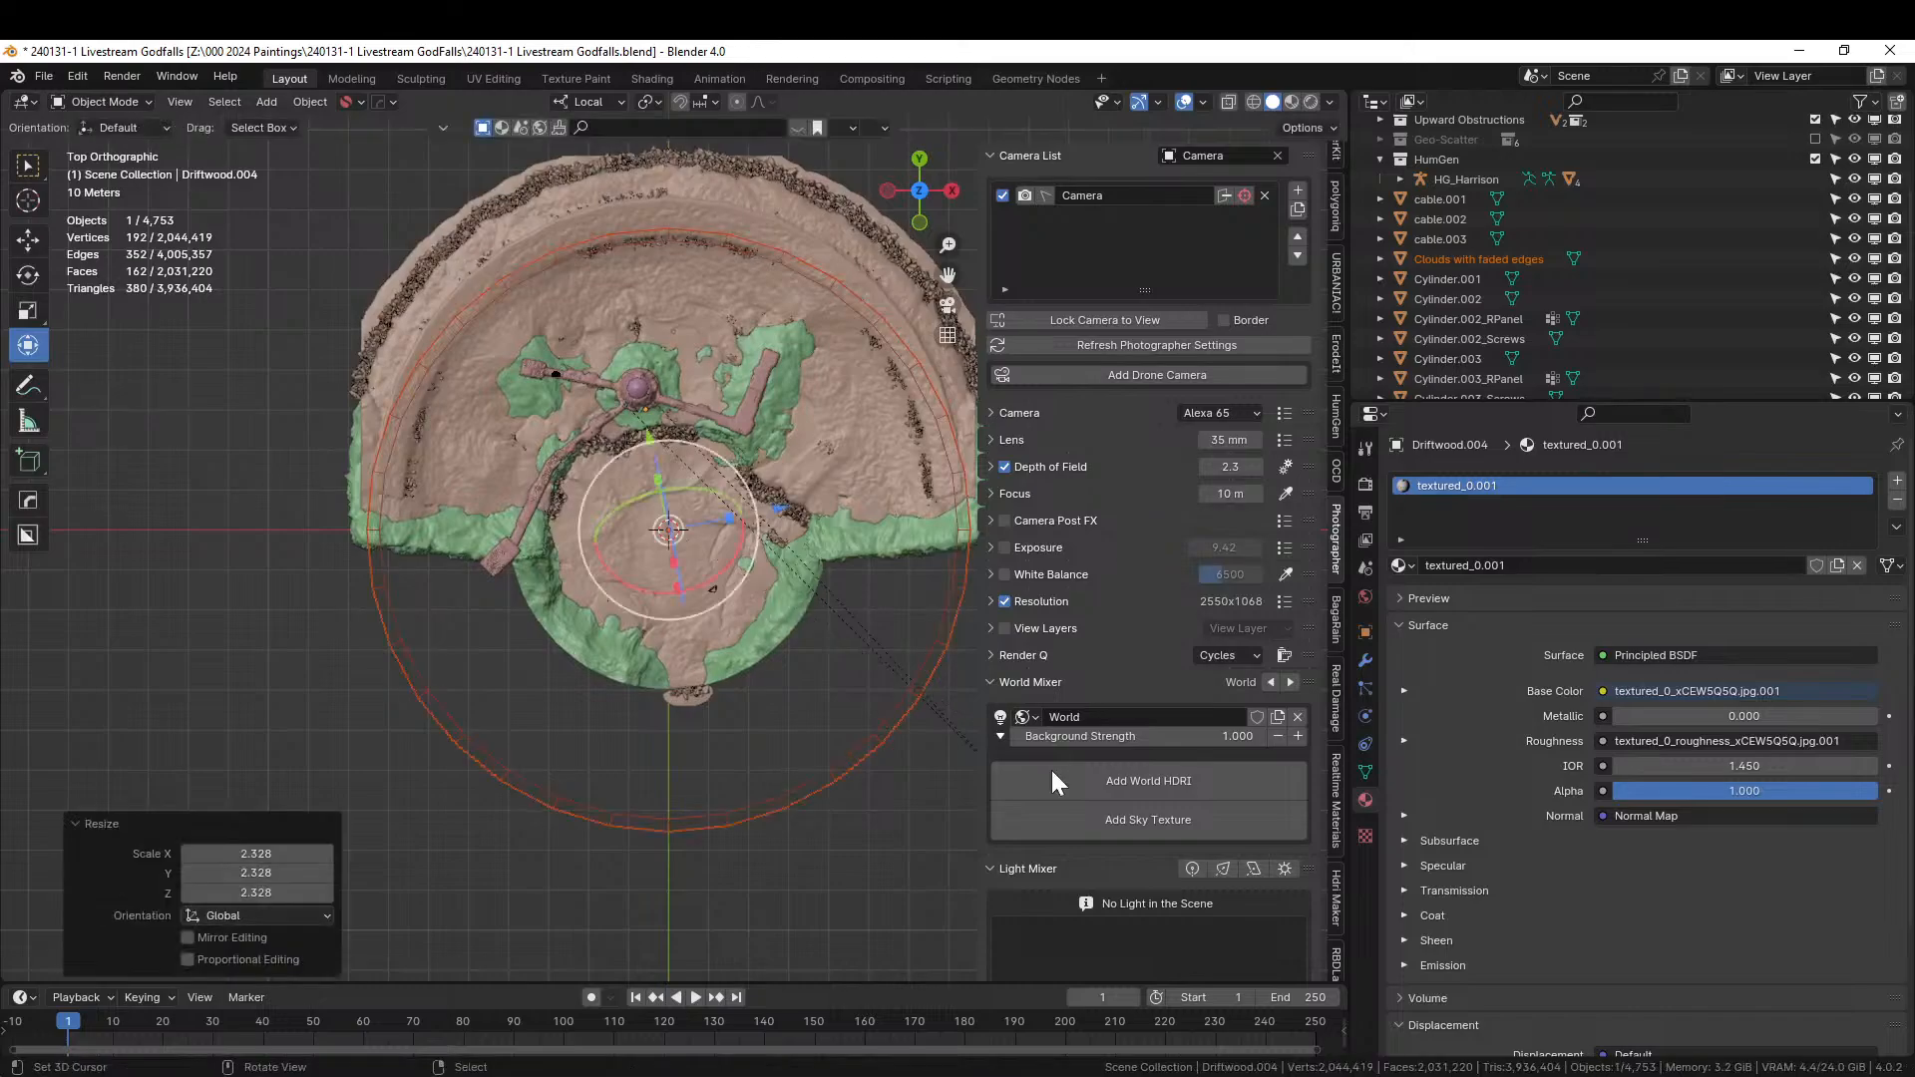
# Move the clouds cylinder about -2 m in X and 26.2 m in Y, and enlarge it by about 1.08 to surround the terrain.
pyautogui.keyDown('shift'); pyautogui.moveTo(862, 776); pyautogui.dragTo(715, 848, button='middle'); pyautogui.keyUp('shift')
pyautogui.press('g')
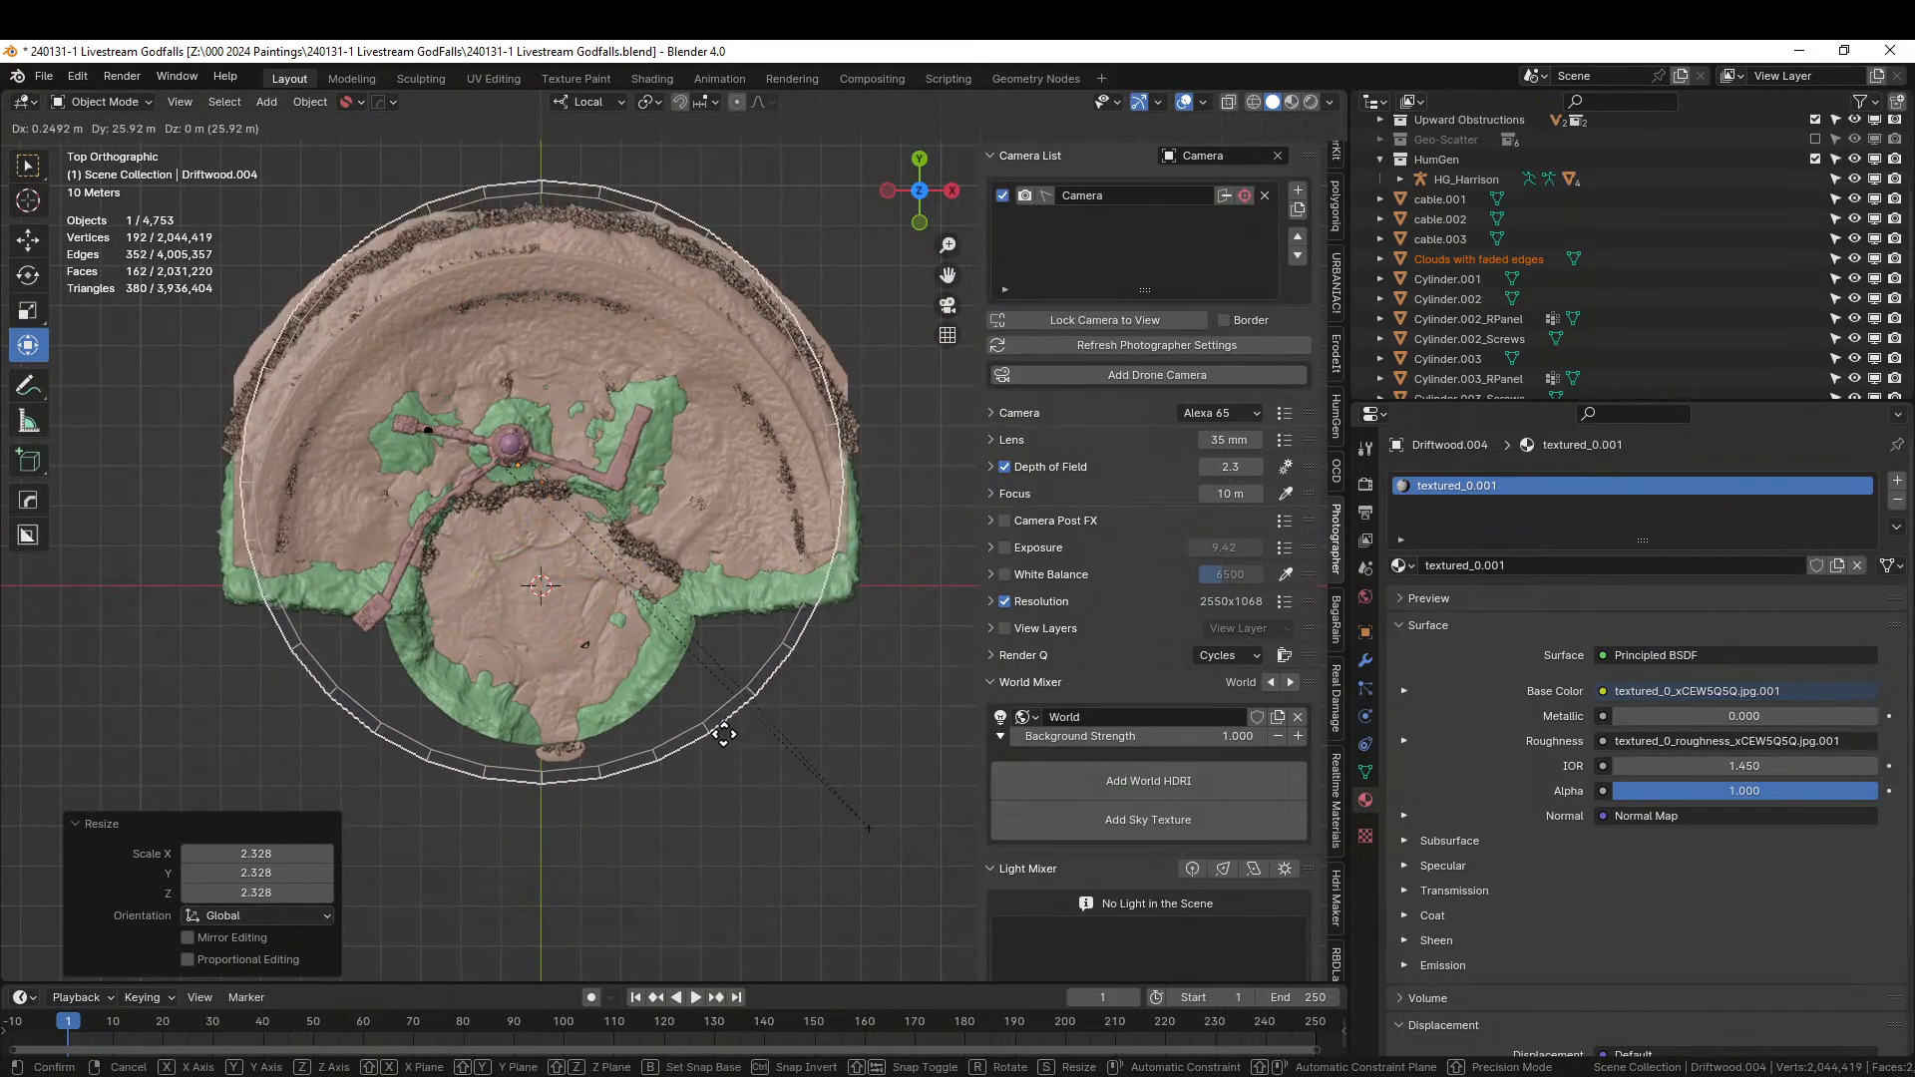
pyautogui.click(721, 743)
pyautogui.press('s')
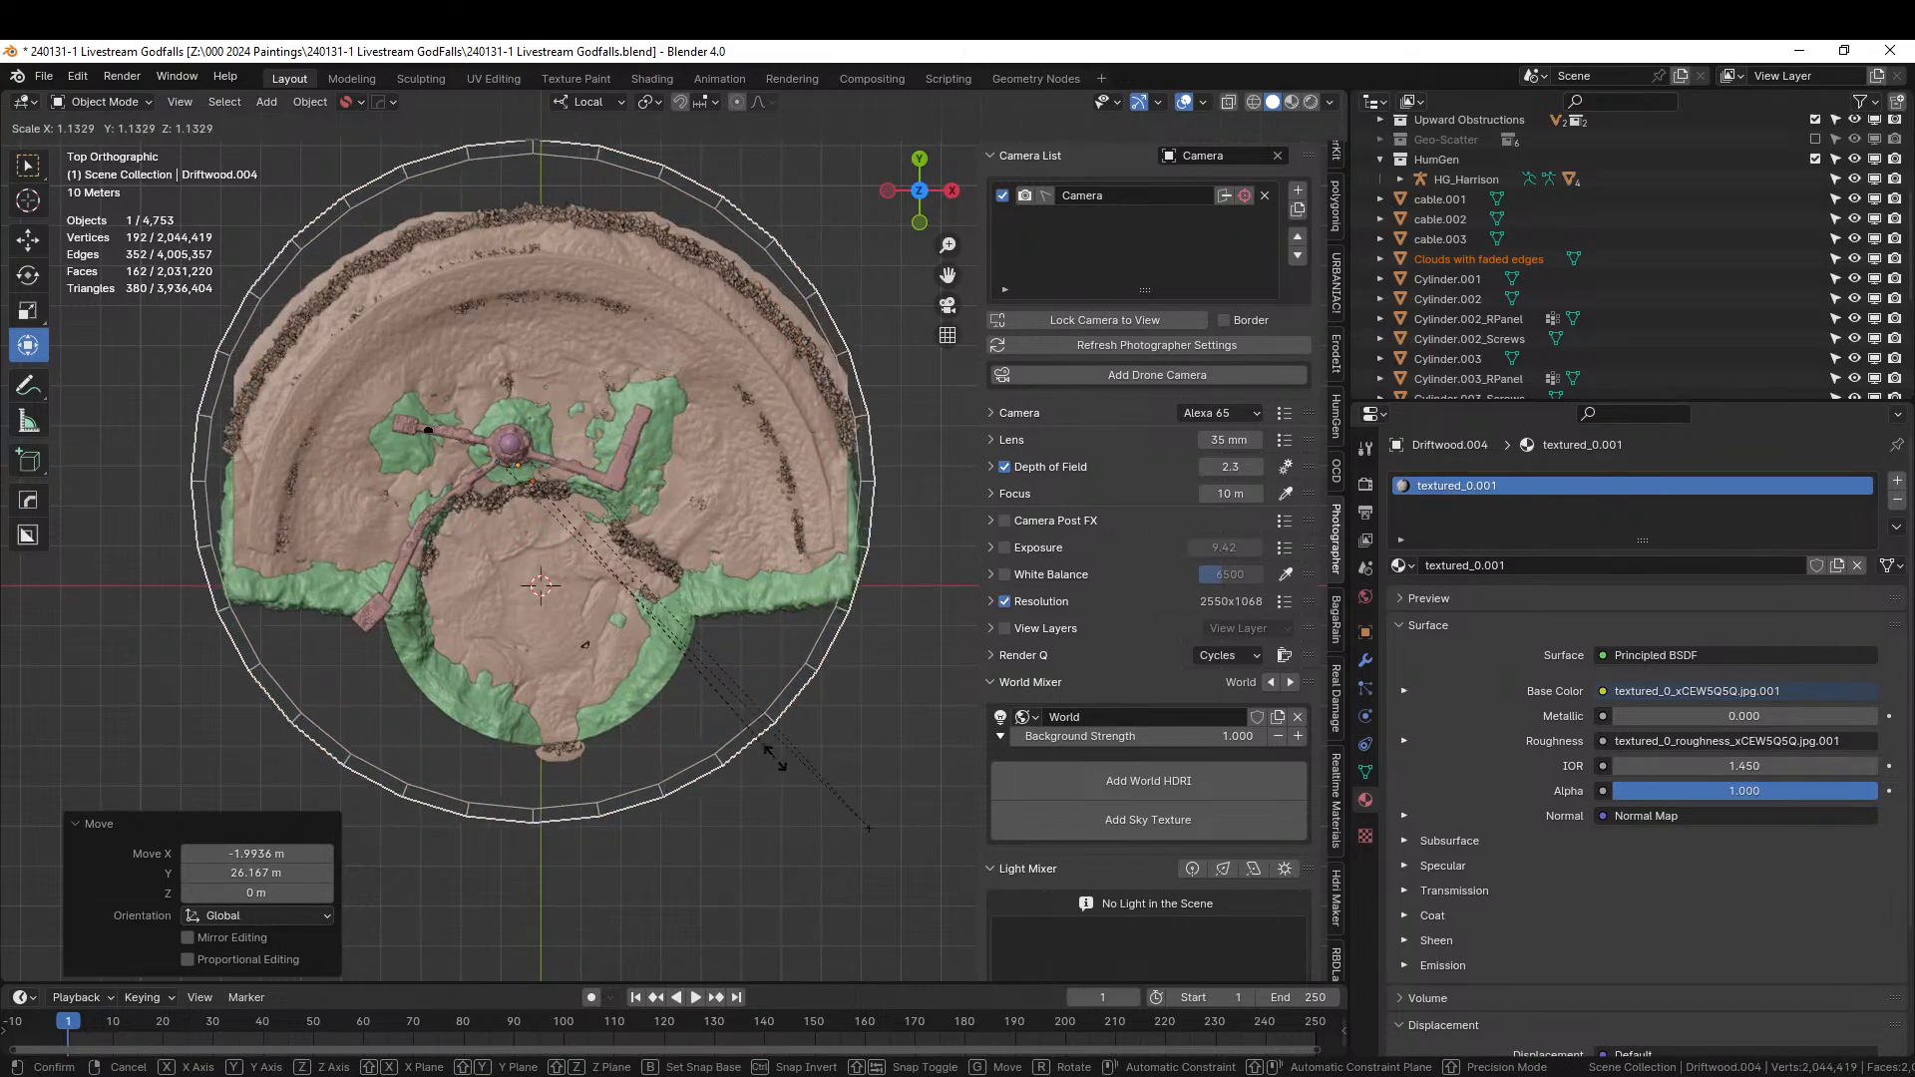
pyautogui.click(759, 748)
pyautogui.moveTo(758, 748); pyautogui.dragTo(824, 530, button='middle')
pyautogui.press('s')
pyautogui.press('z')
pyautogui.press('z')
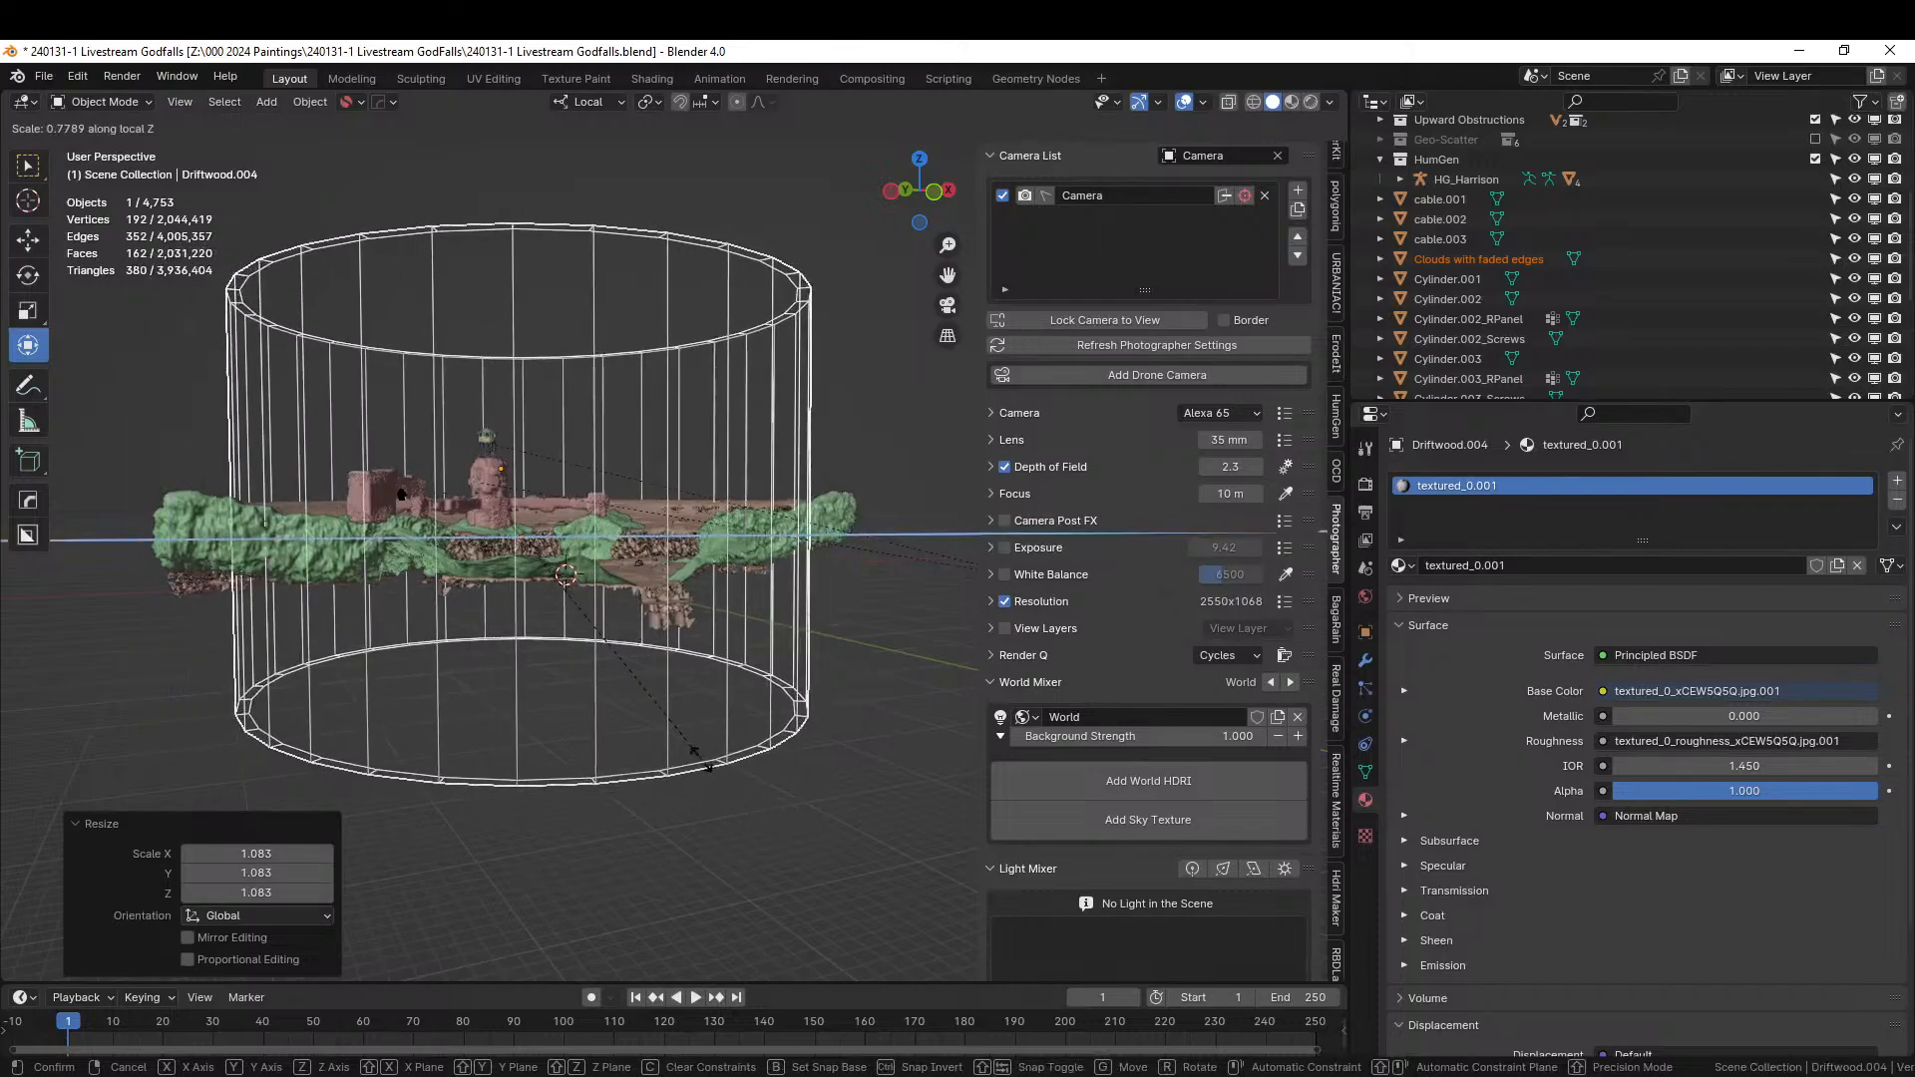
pyautogui.rightClick(732, 766)
# Switch the transform orientation to Global and flatten the clouds cylinder along Z by a factor of about 0.53.
pyautogui.click(604, 104)
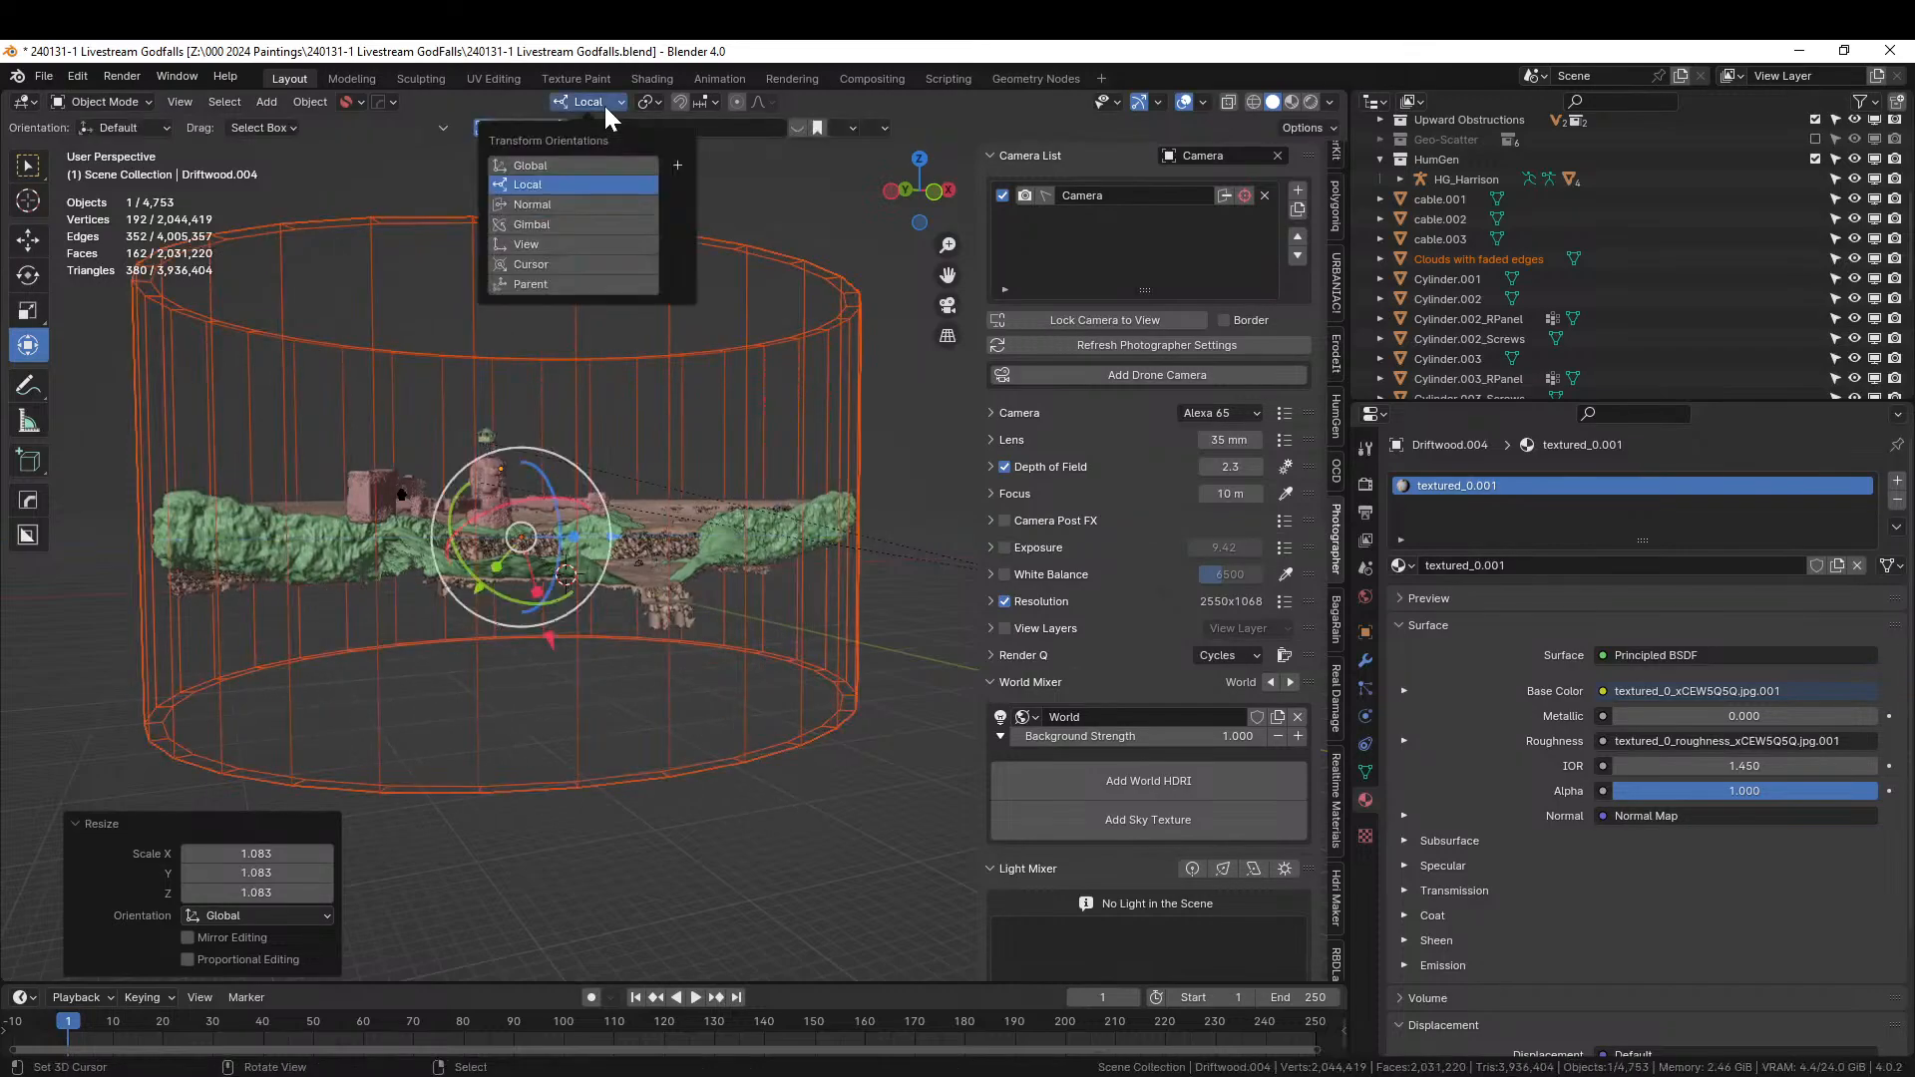
pyautogui.click(569, 168)
pyautogui.press('s')
pyautogui.press('z')
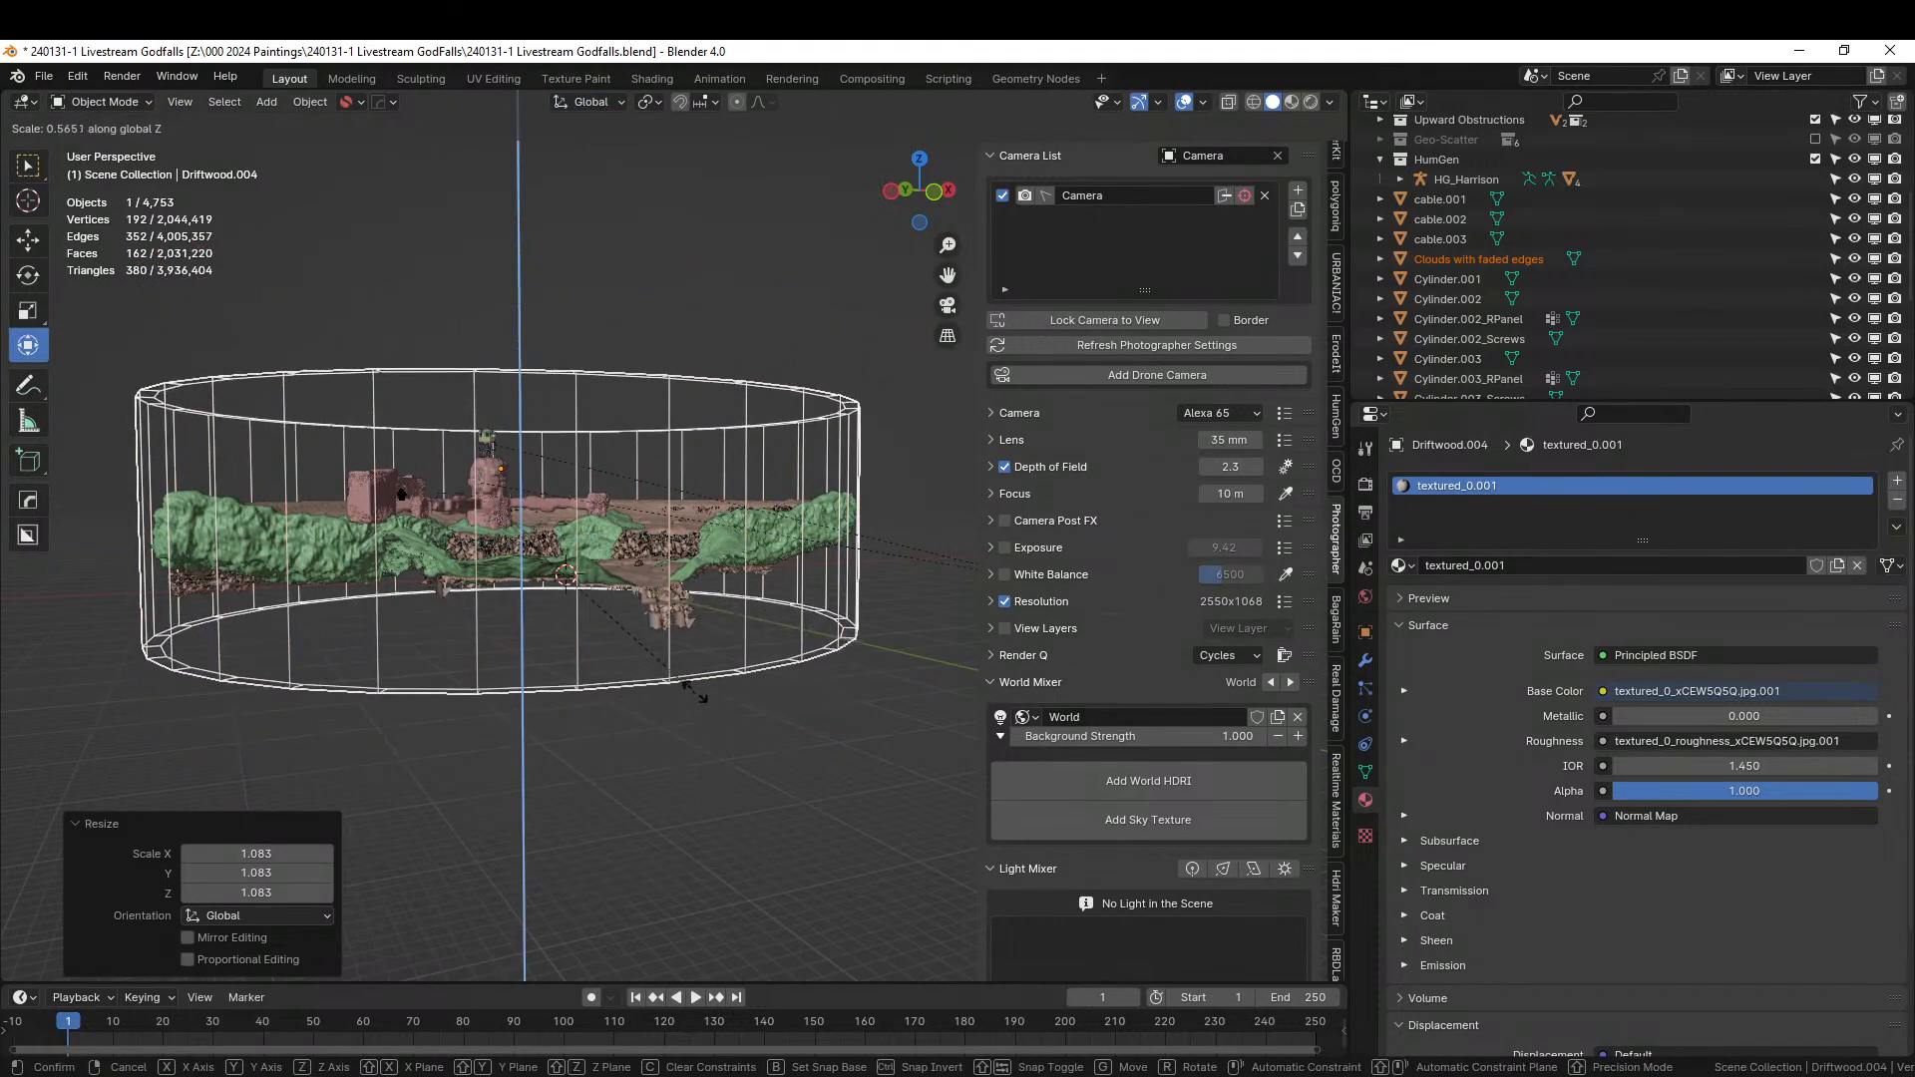
pyautogui.click(704, 659)
# Raise the clouds cylinder about 11.26 m along Z and save the file.
pyautogui.press('g')
pyautogui.press('z')
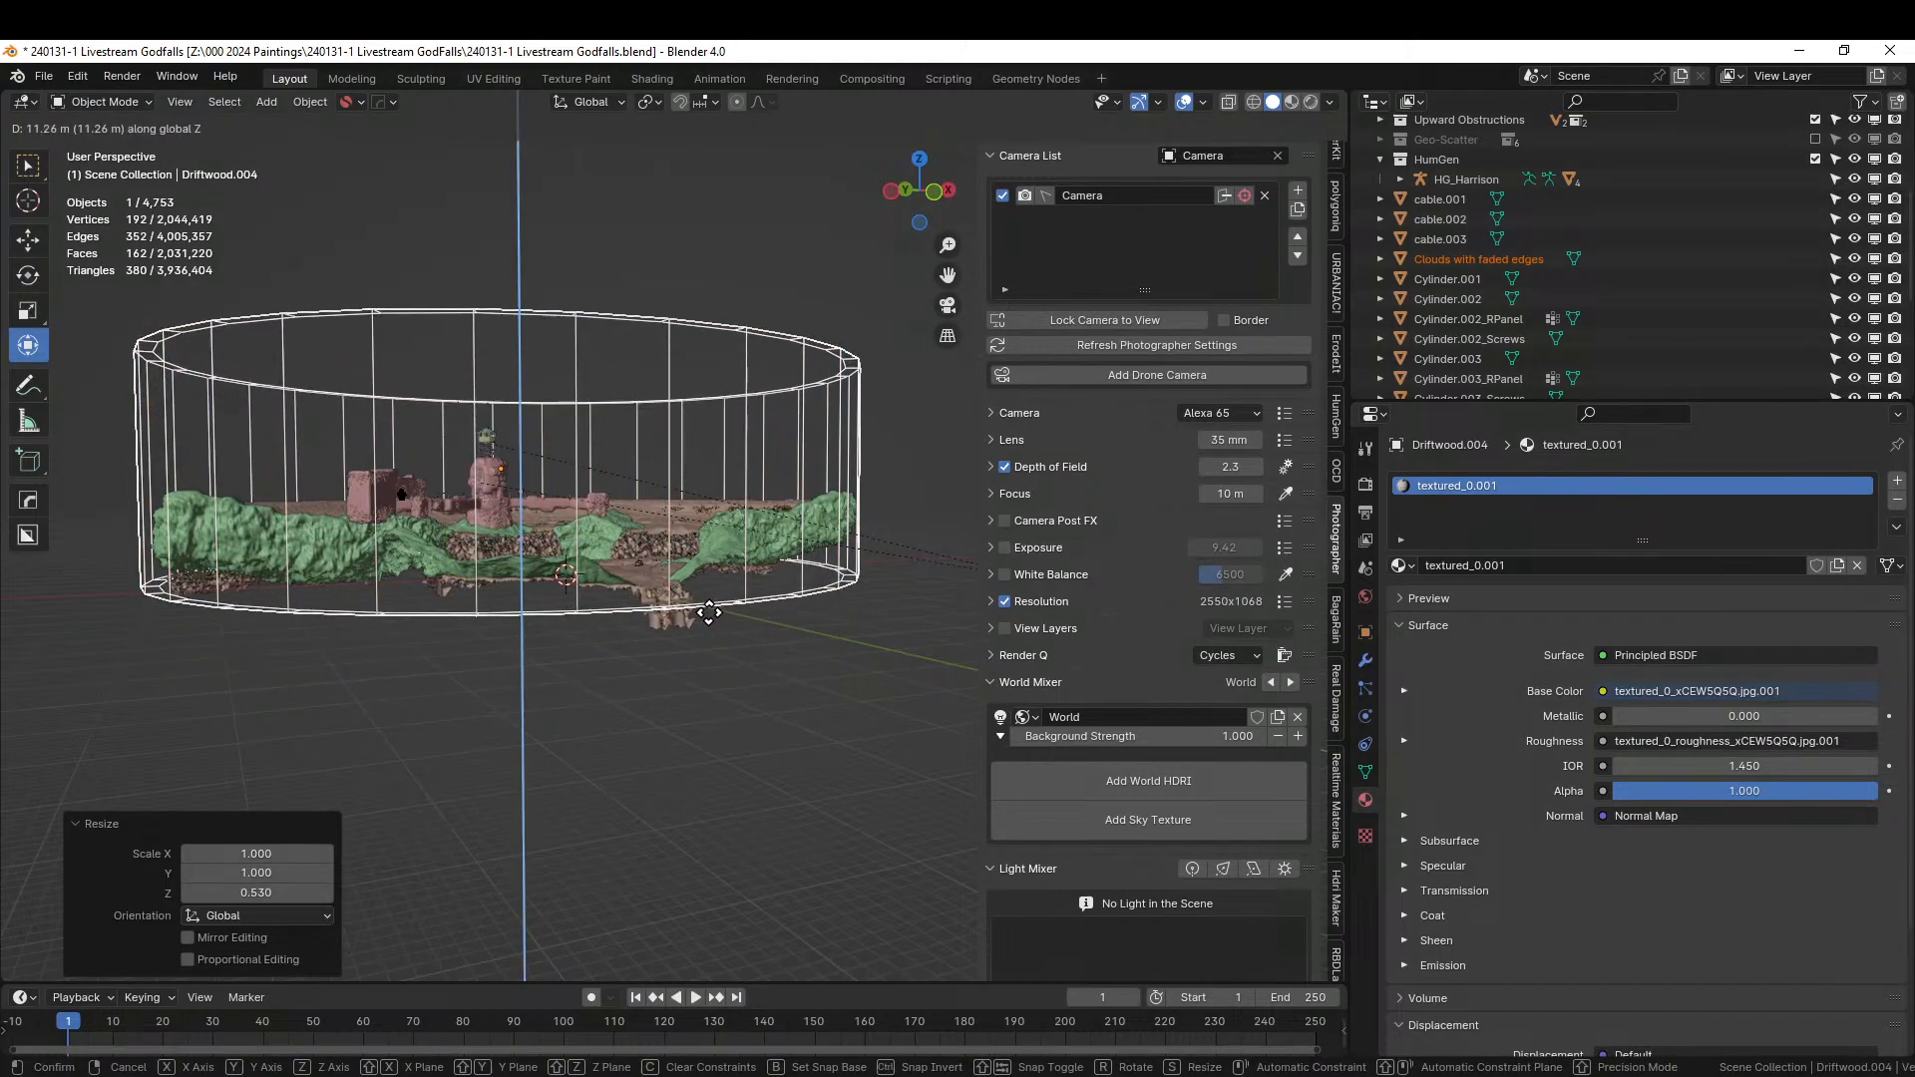
pyautogui.click(708, 611)
pyautogui.moveTo(708, 611); pyautogui.dragTo(768, 692, button='middle')
pyautogui.hotkey('ctrl', 's')
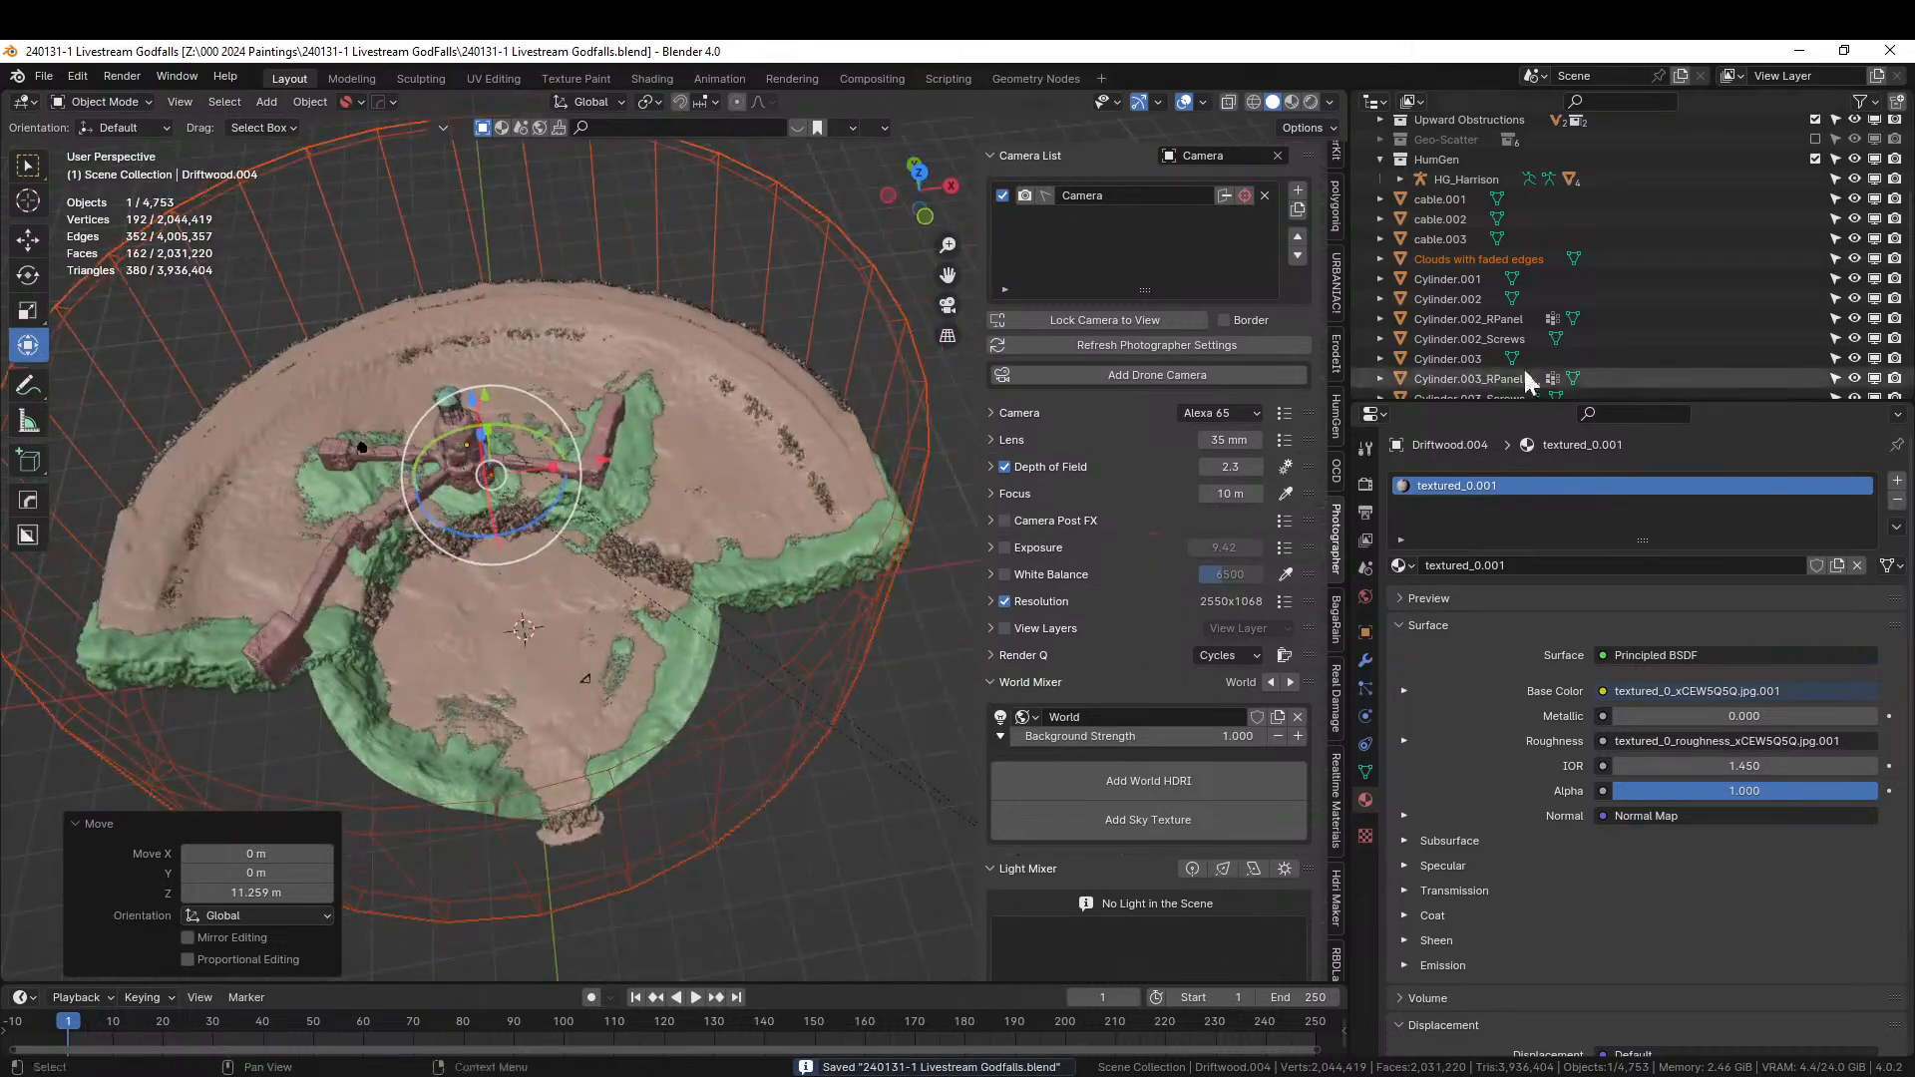
# Move the "Clouds with faded edges" object into a new collection named Fog and save the file.
pyautogui.click(1478, 259)
pyautogui.press('m')
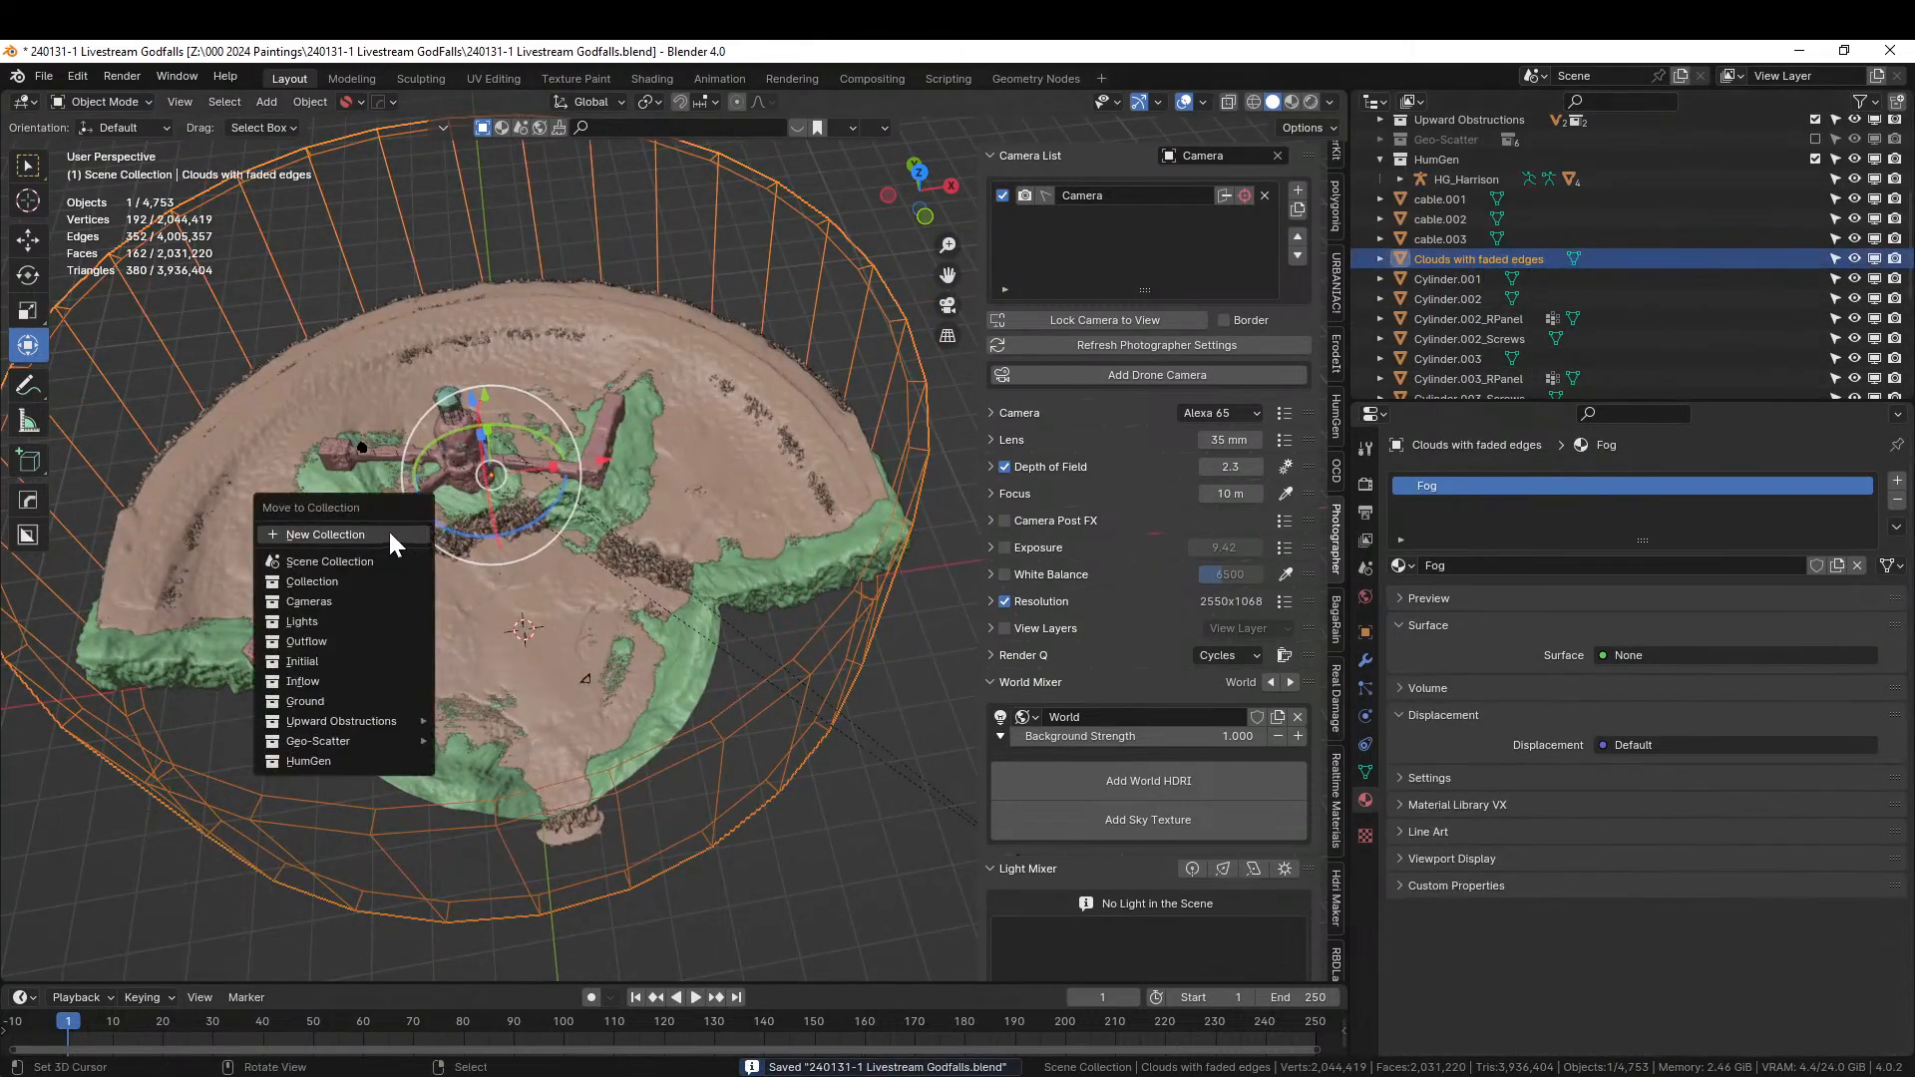
pyautogui.click(324, 535)
pyautogui.write('Fog')
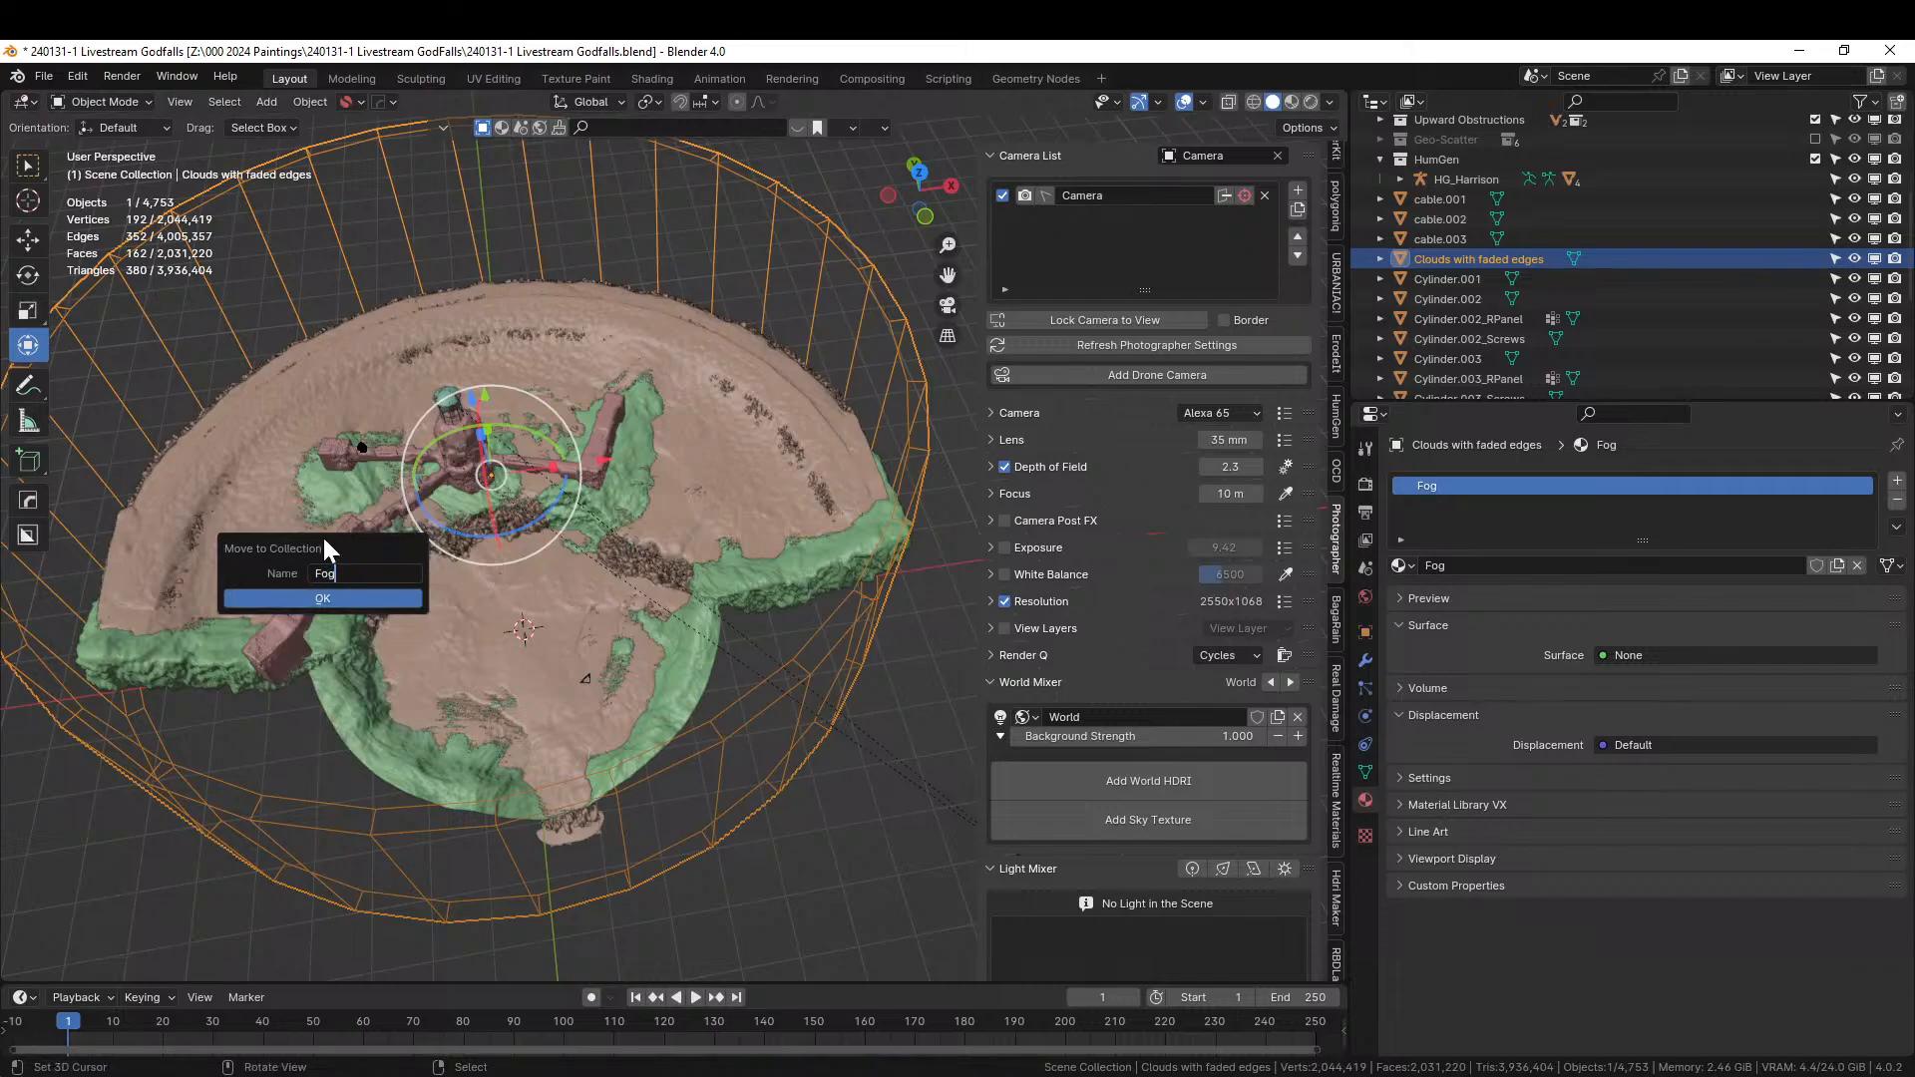
pyautogui.press('Return')
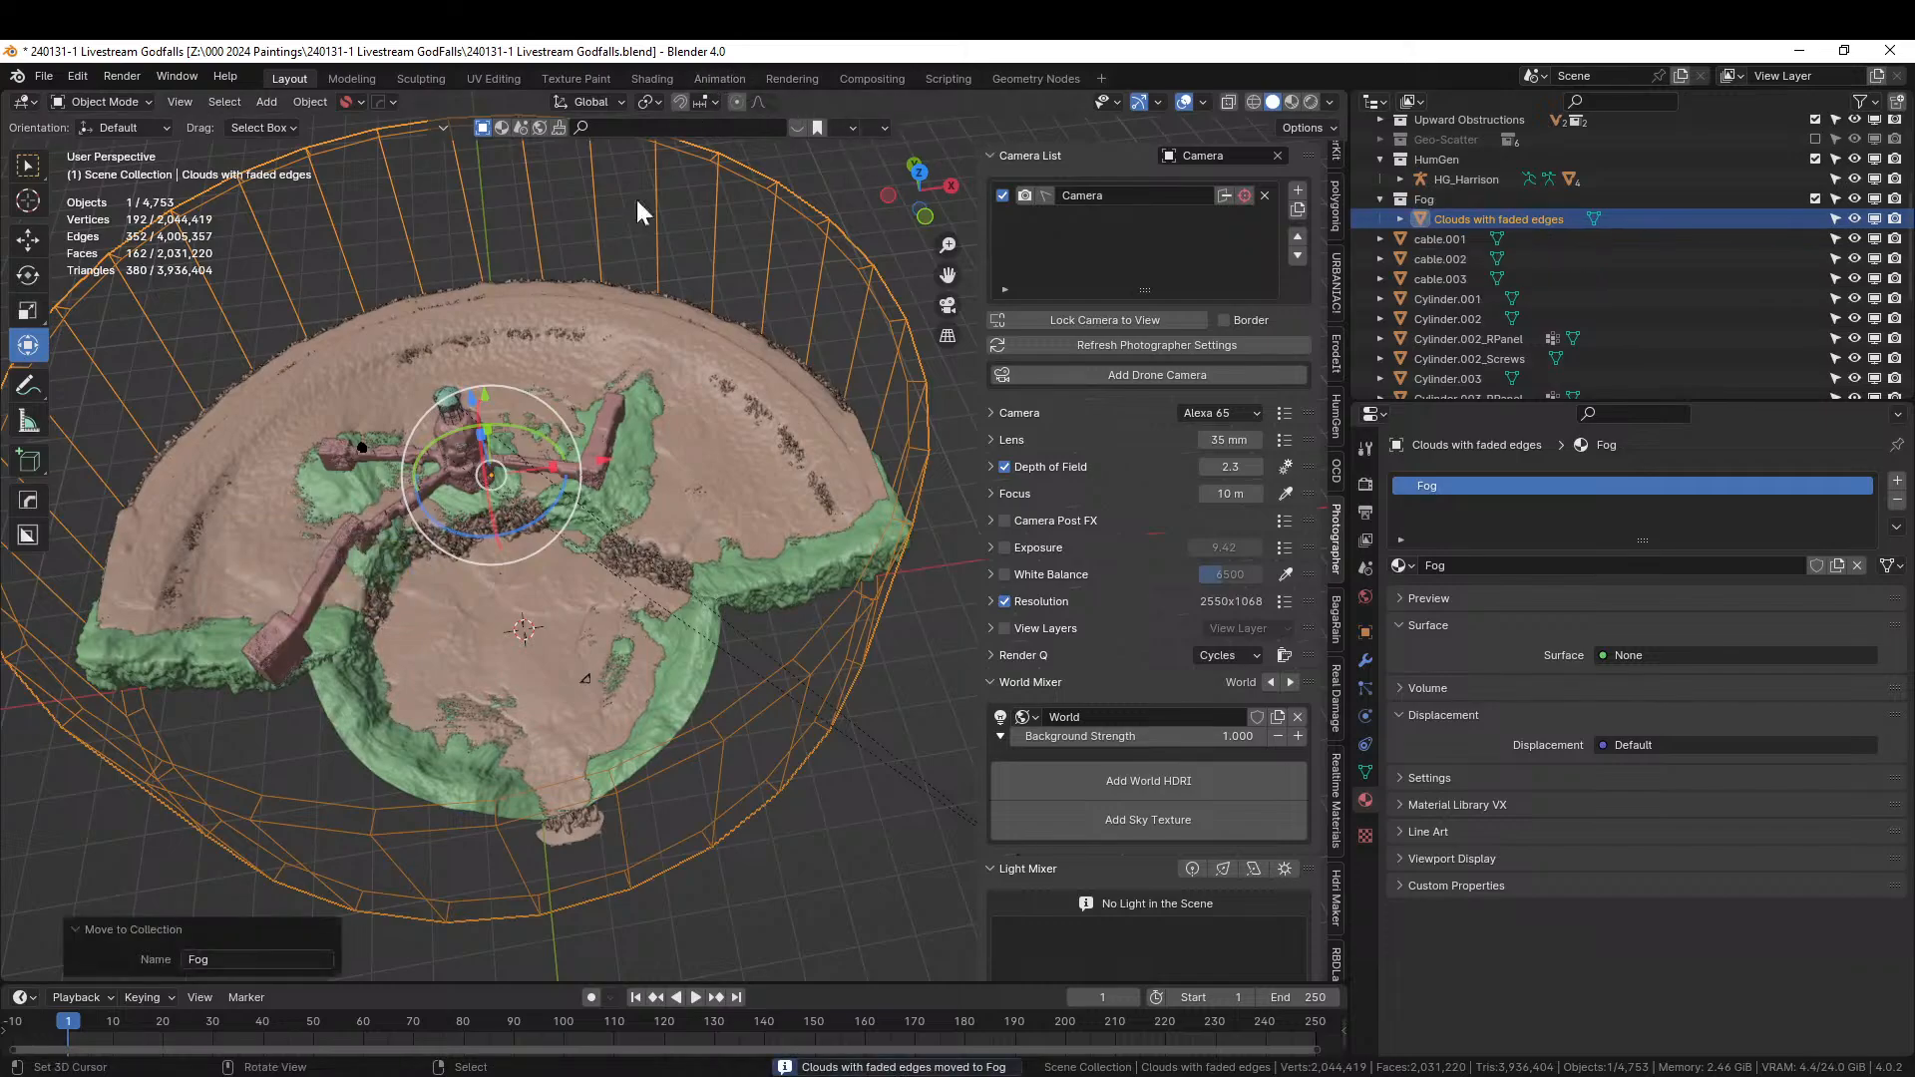
pyautogui.hotkey('ctrl', 's')
# Apply the clouds cylinder's rotation and scale, and show its Fog material in the Shading workspace with a rendered preview.
pyautogui.hotkey('ctrl', 'a')
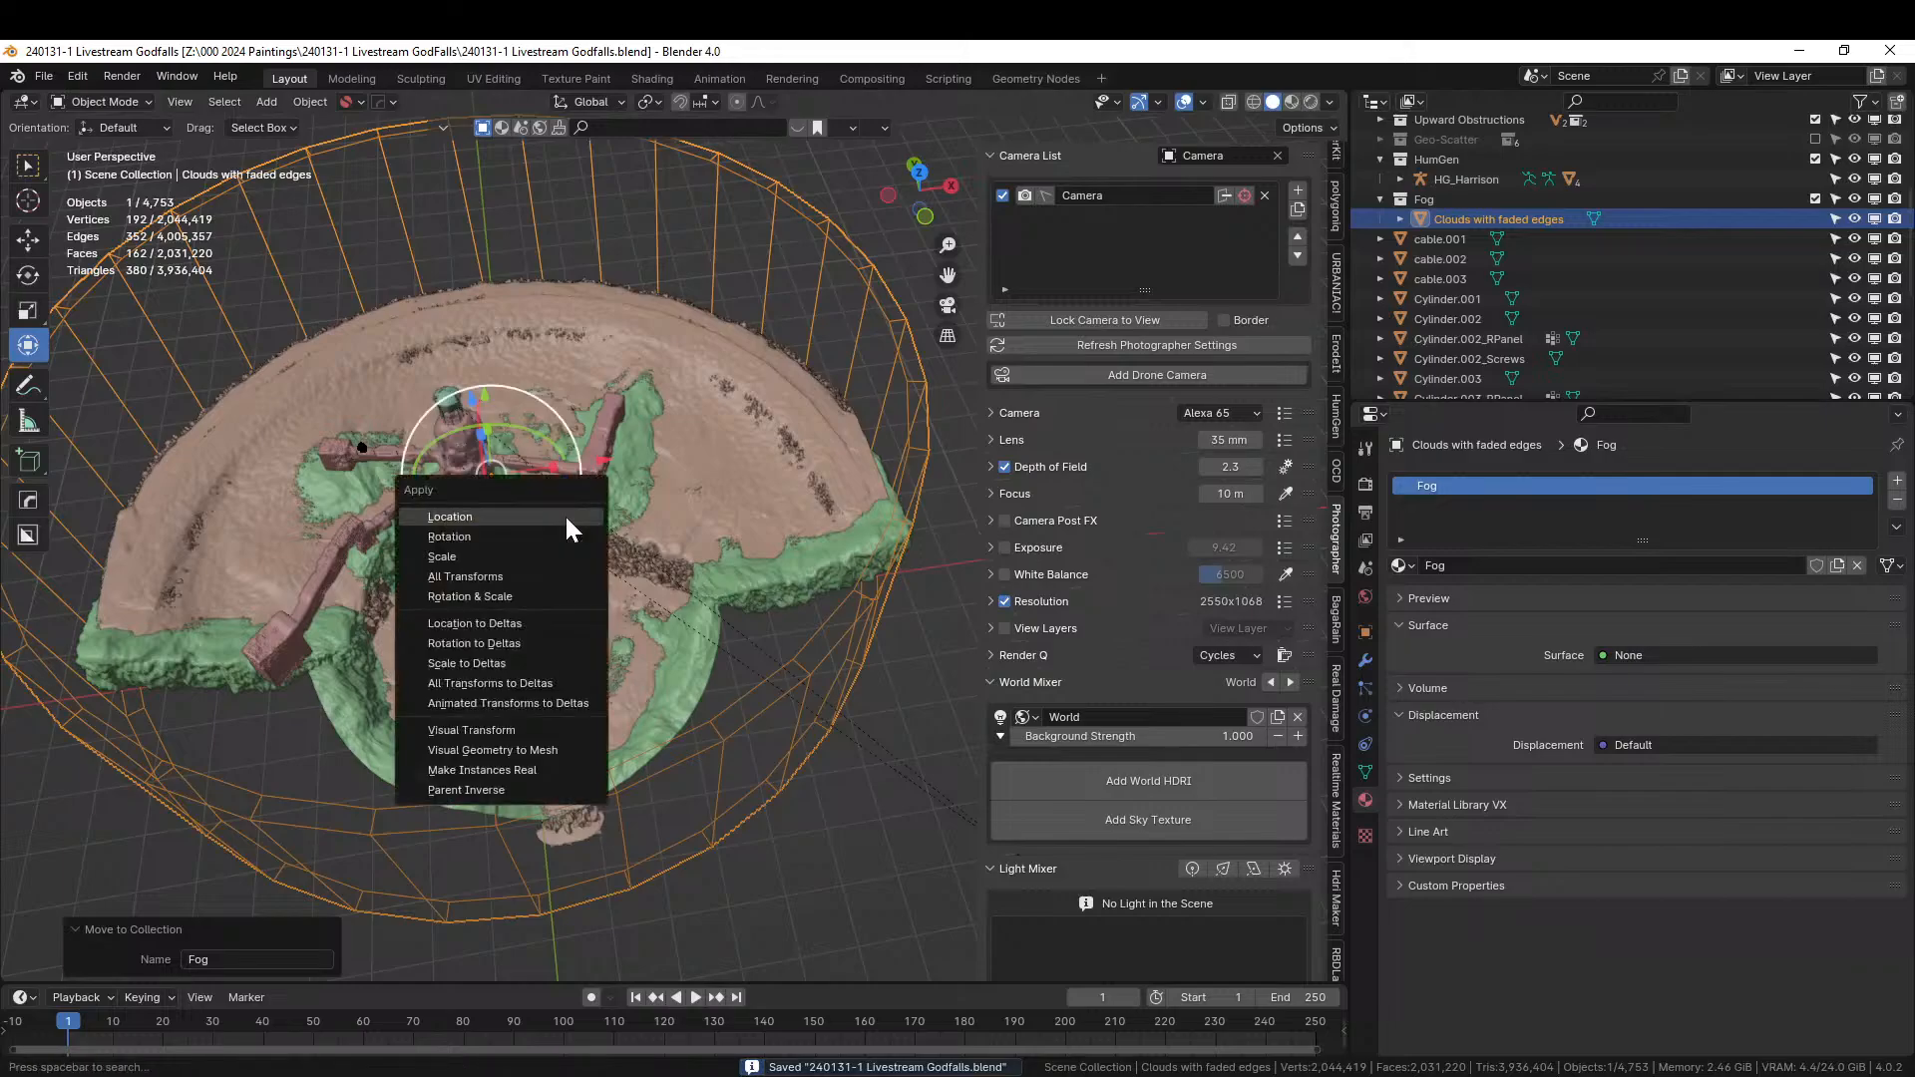
pyautogui.click(475, 597)
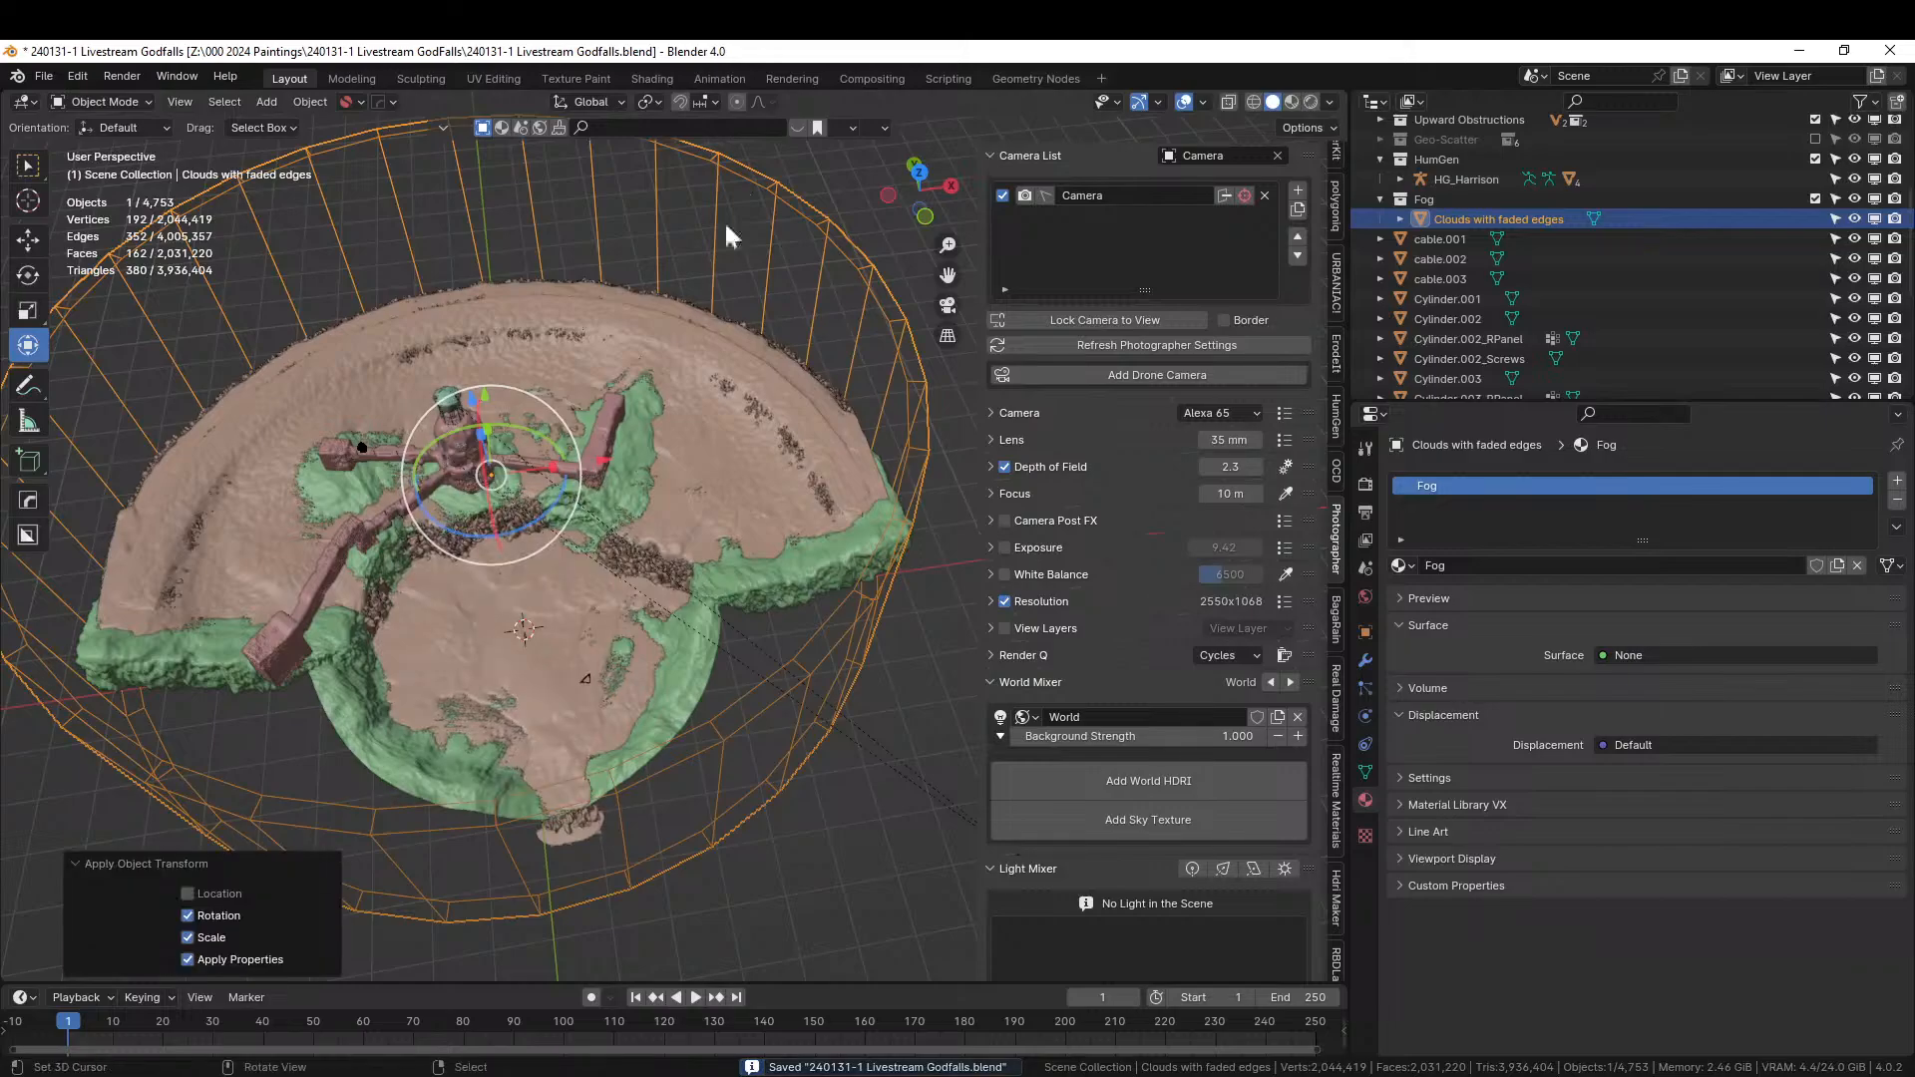
pyautogui.click(651, 79)
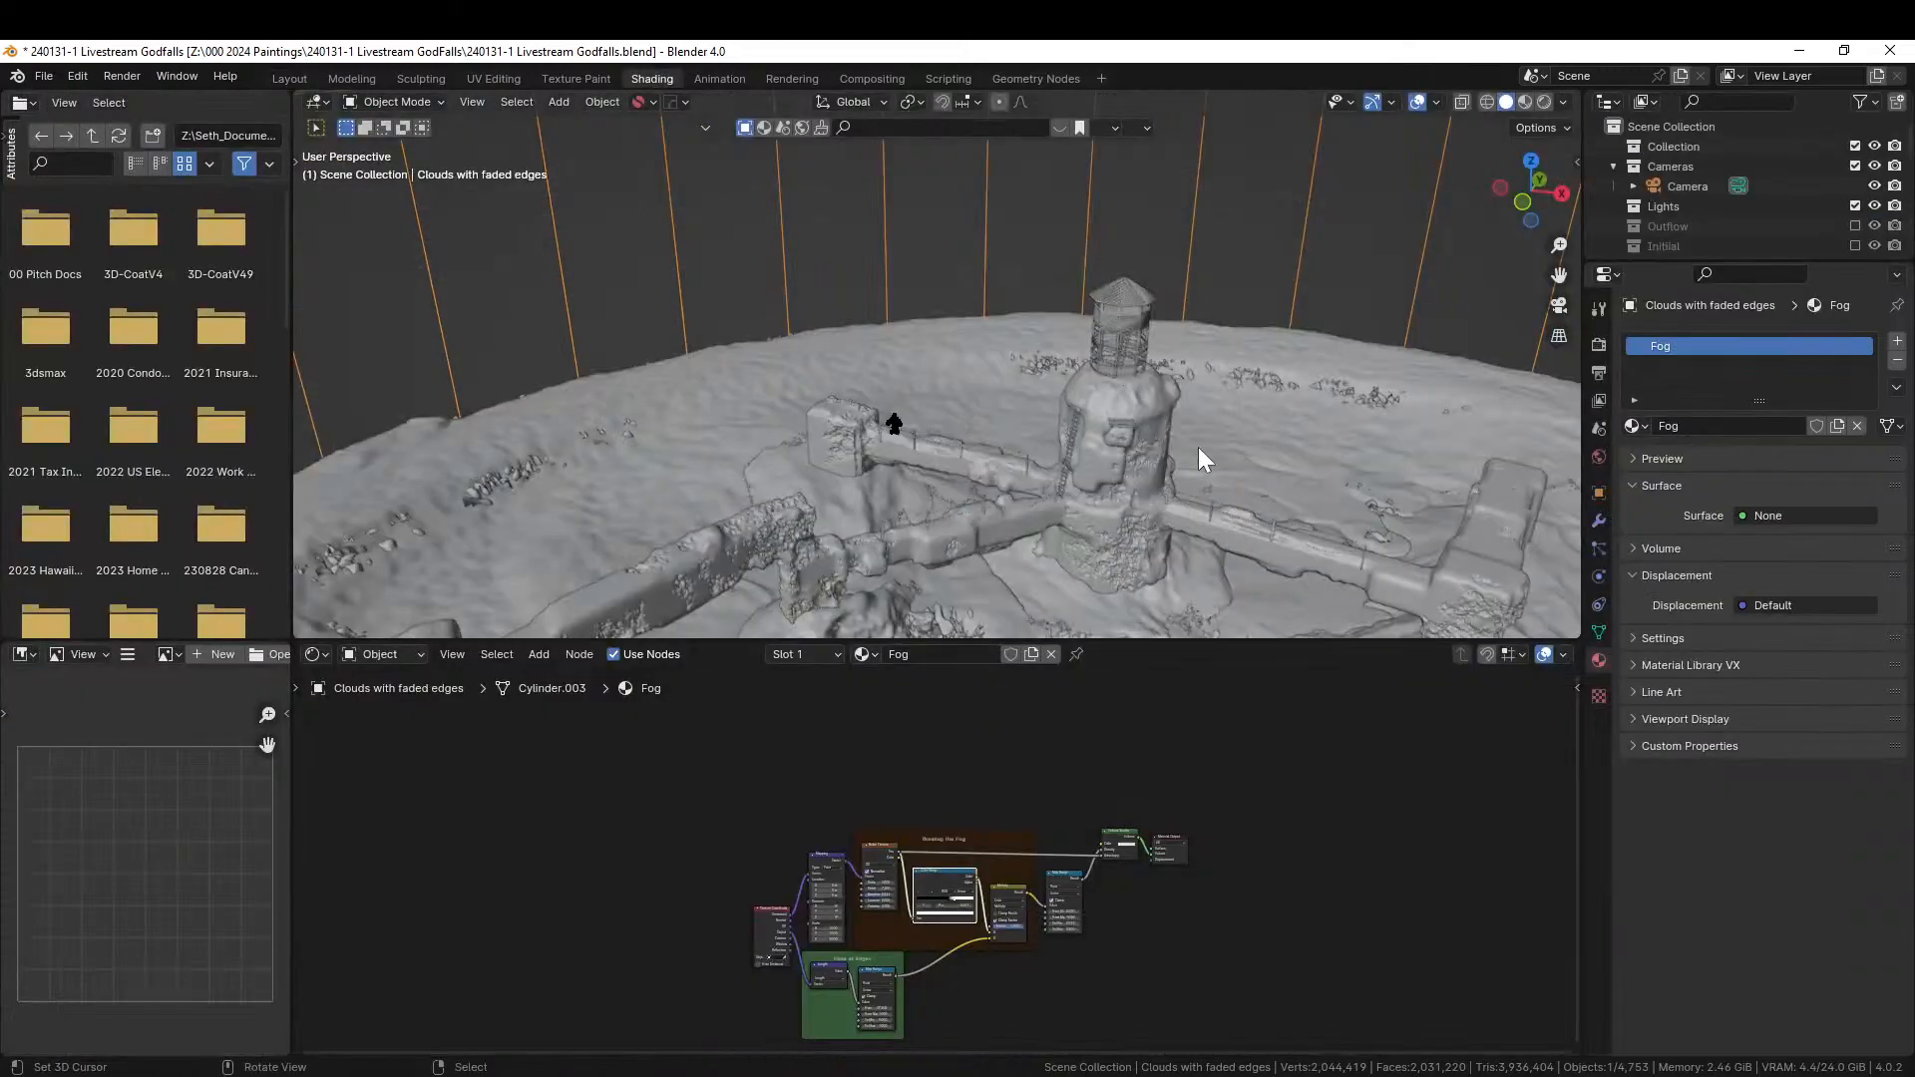
pyautogui.scroll(-1, 1201, 459)
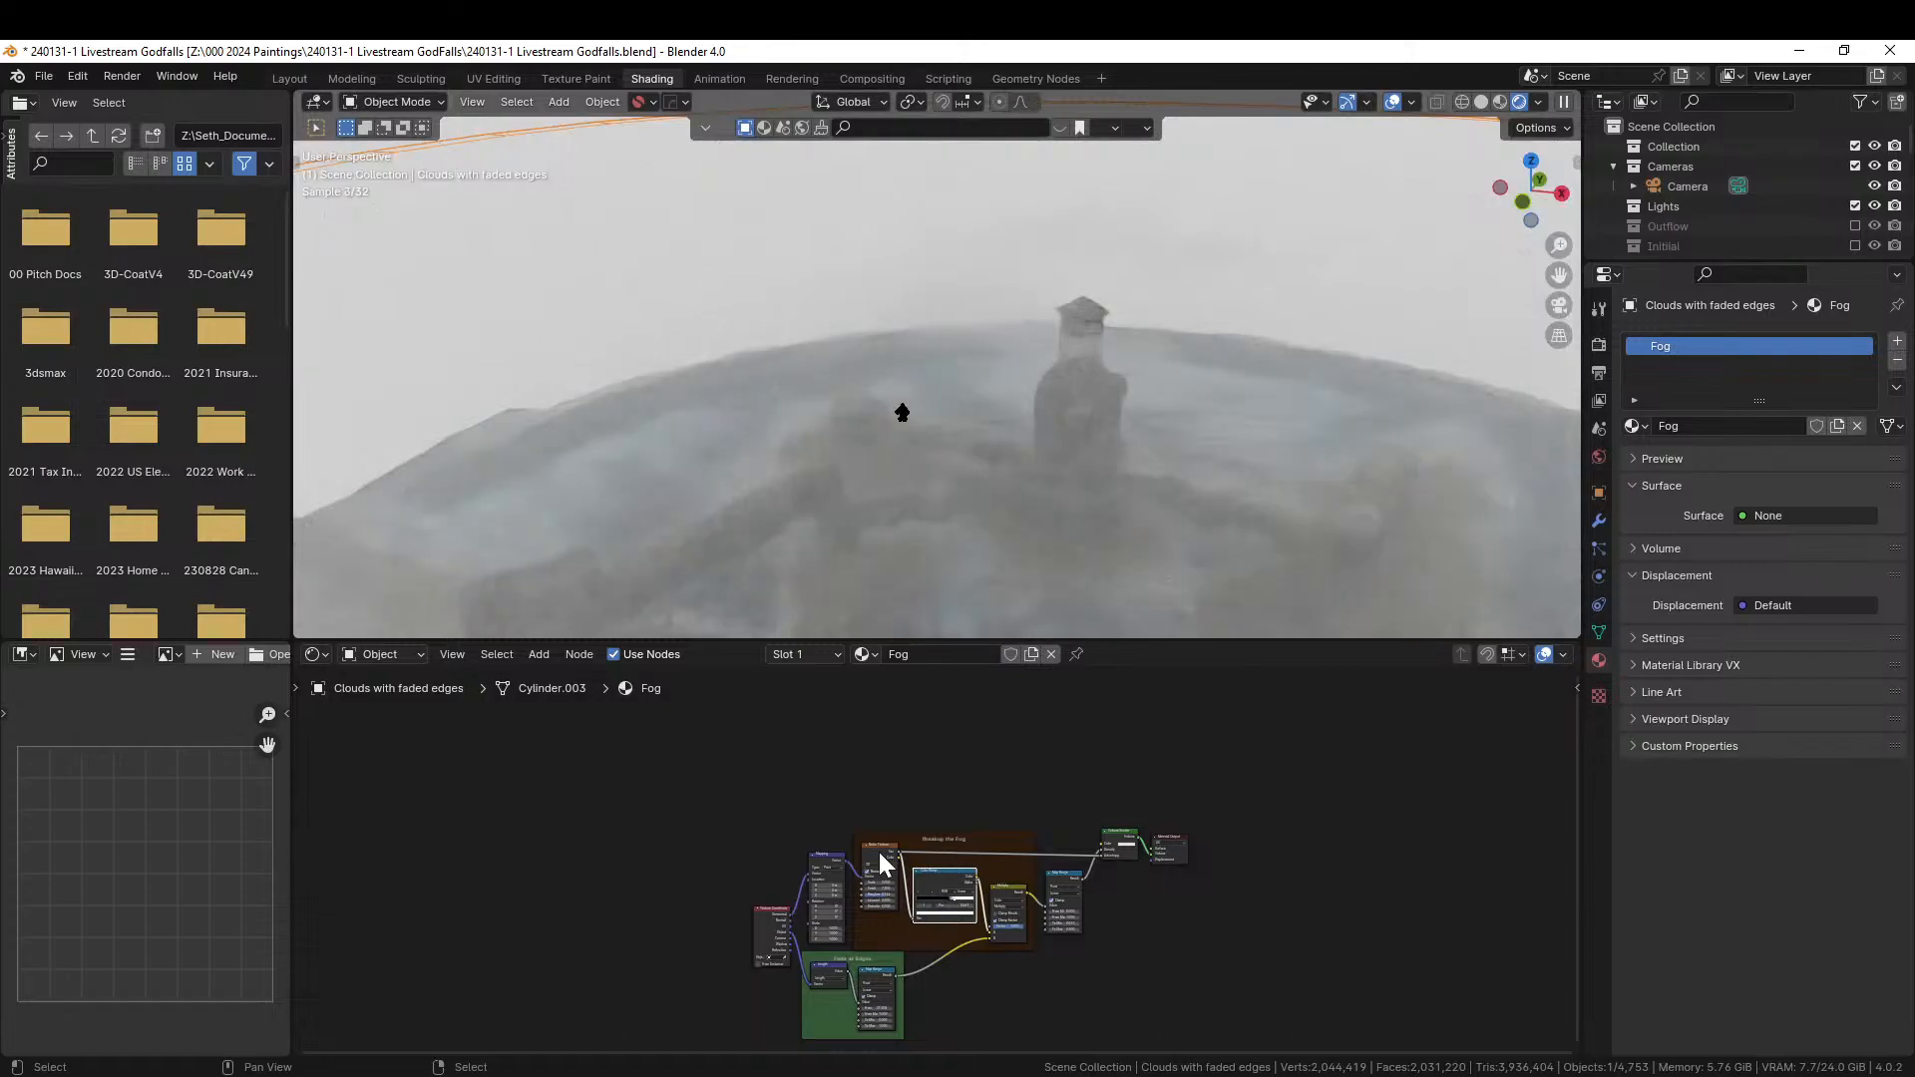
pyautogui.click(1077, 505)
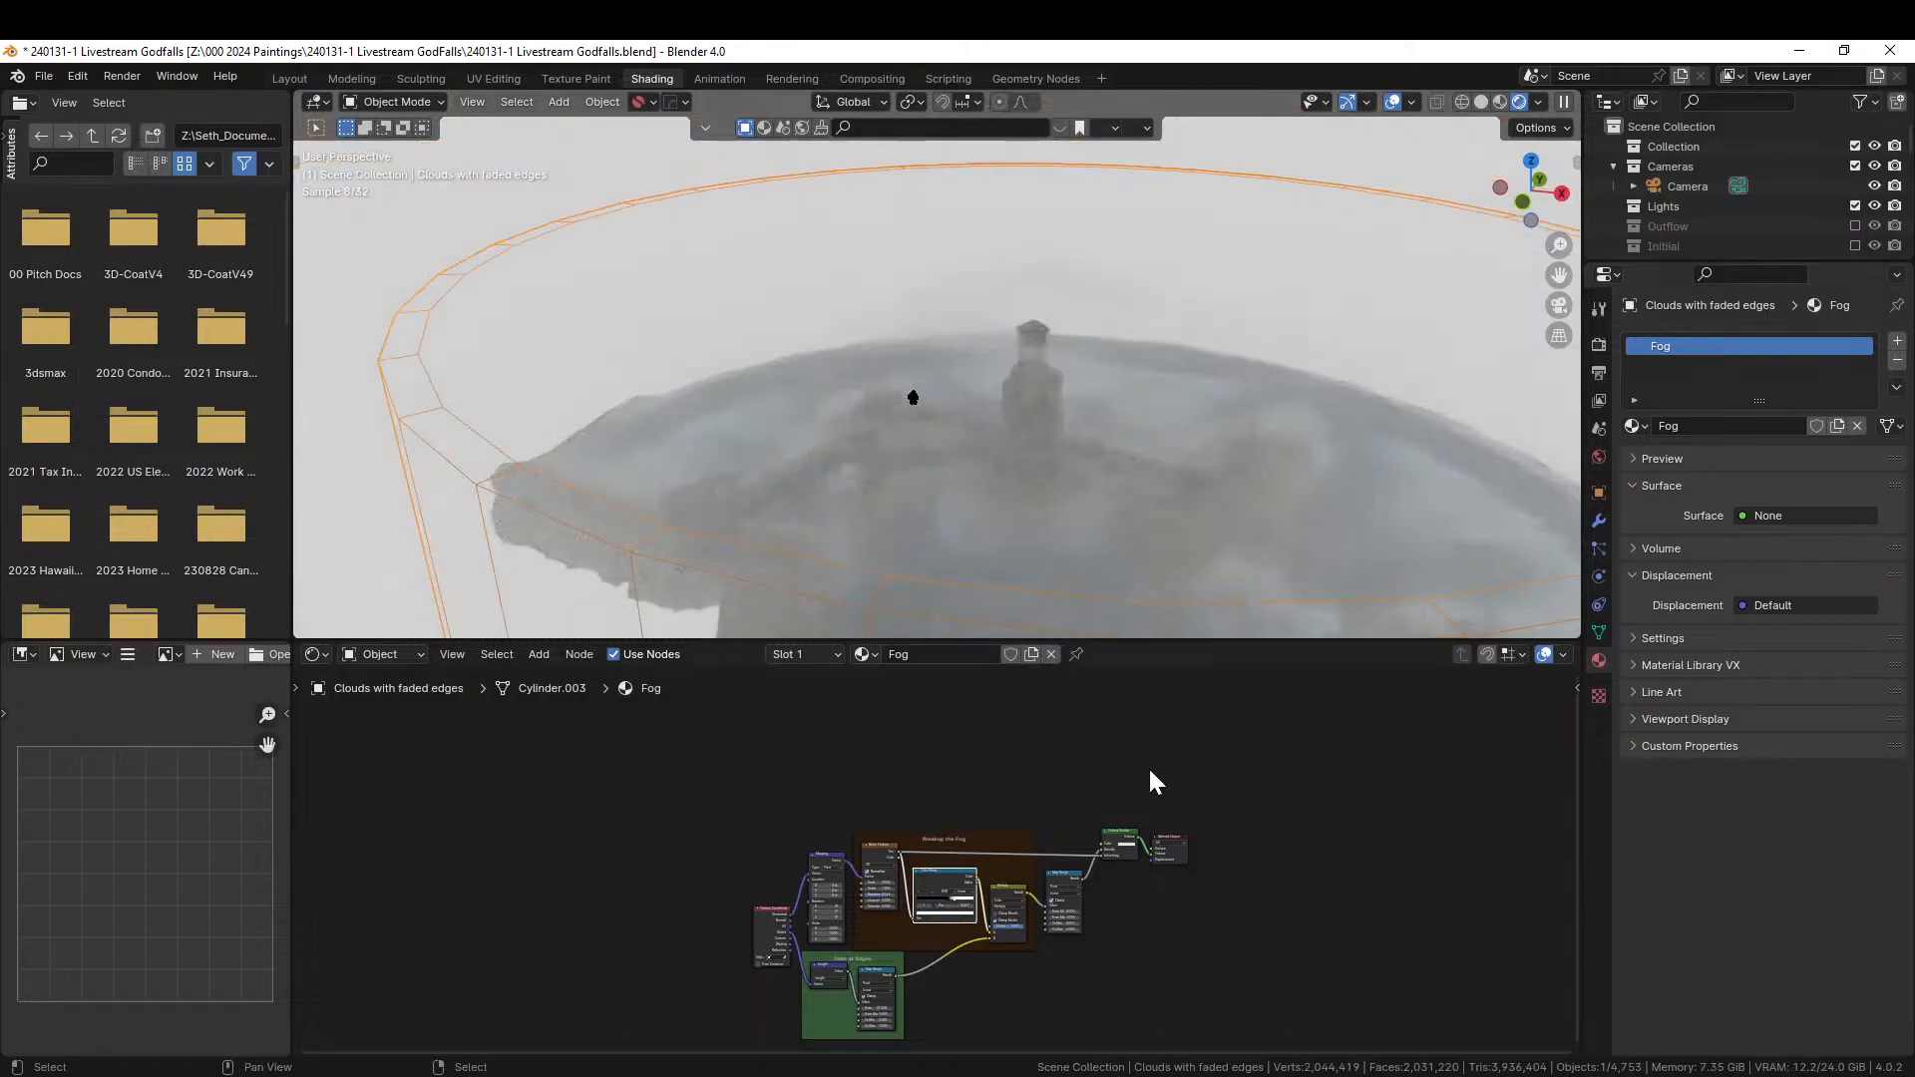
# Preview the Map Range node of the "Fade at Edges" group on the cylinder and set its From Min to about 85.7.
pyautogui.scroll(3, 1013, 1030)
pyautogui.scroll(2, 945, 946)
pyautogui.keyDown('shift'); pyautogui.moveTo(913, 897); pyautogui.dragTo(1009, 761, button='middle'); pyautogui.keyUp('shift')
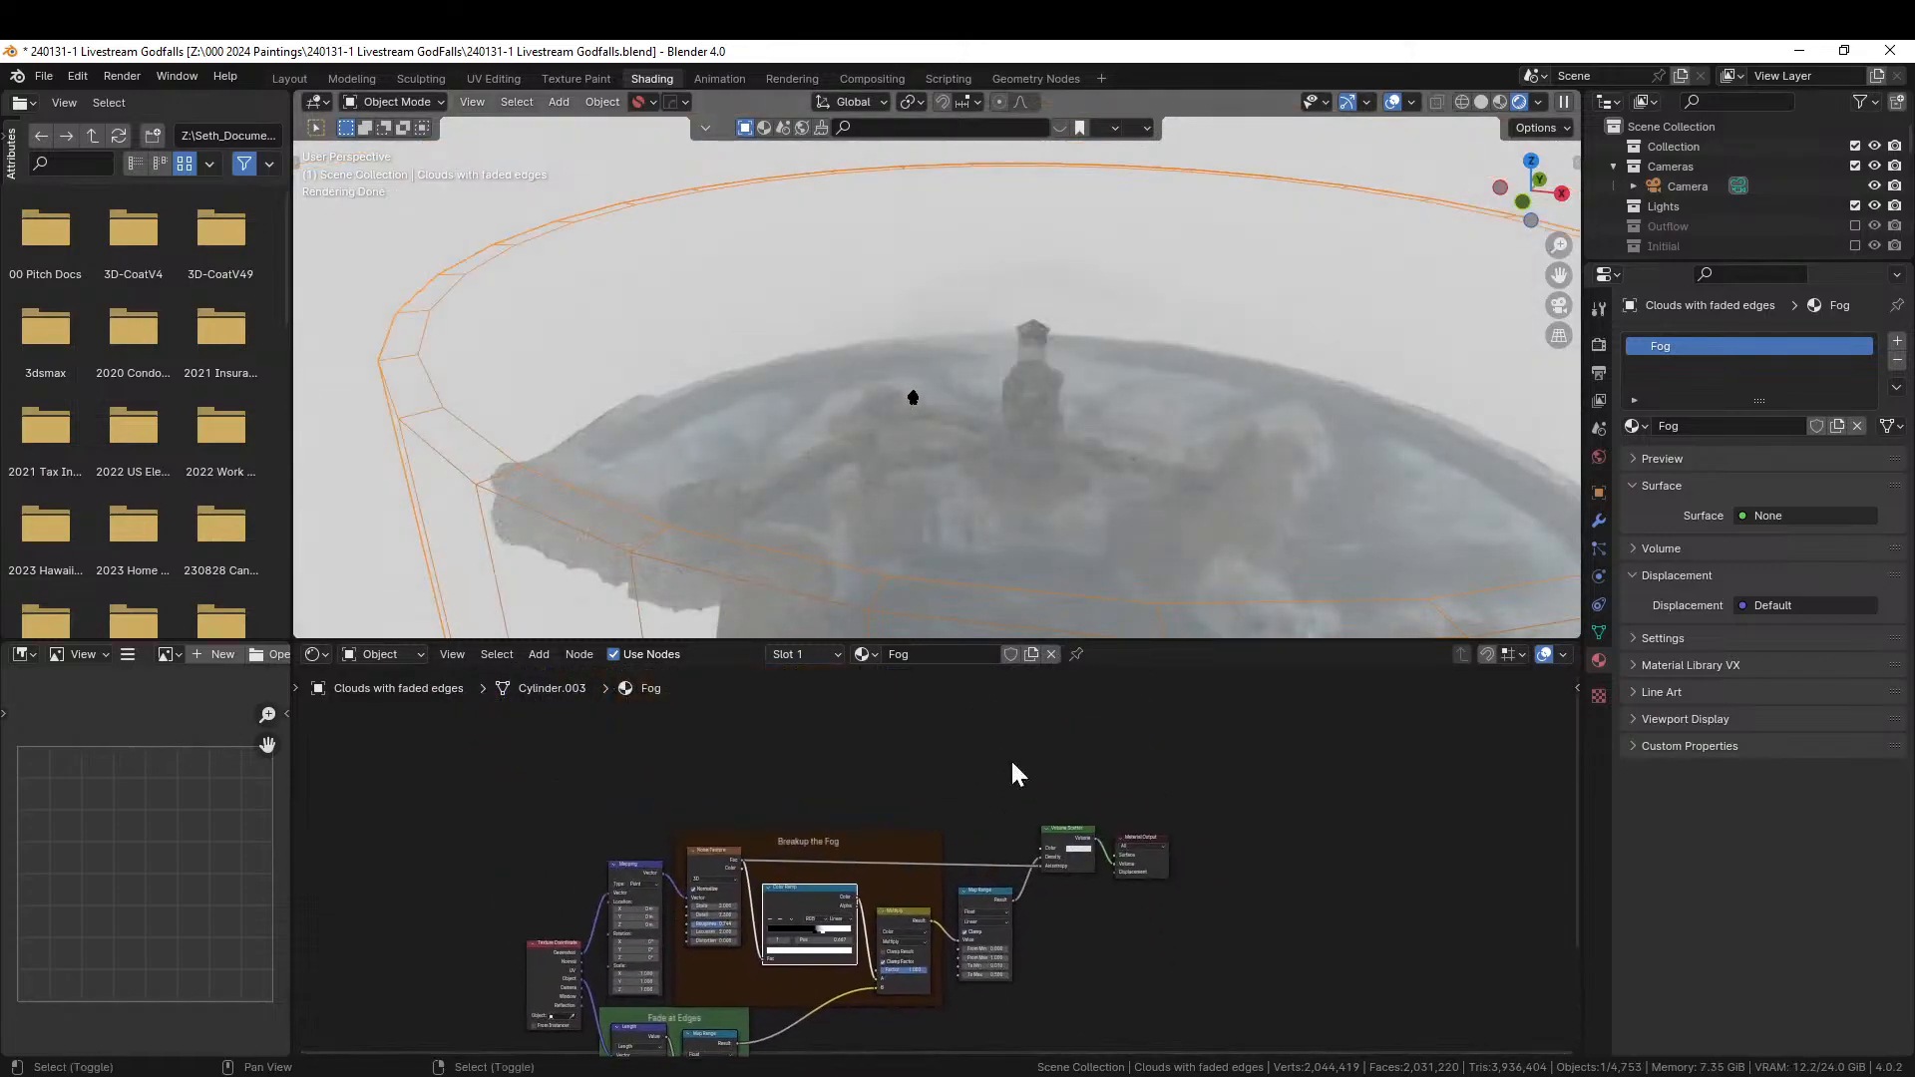
pyautogui.scroll(4, 946, 776)
pyautogui.moveTo(905, 826); pyautogui.dragTo(1085, 560, button='middle')
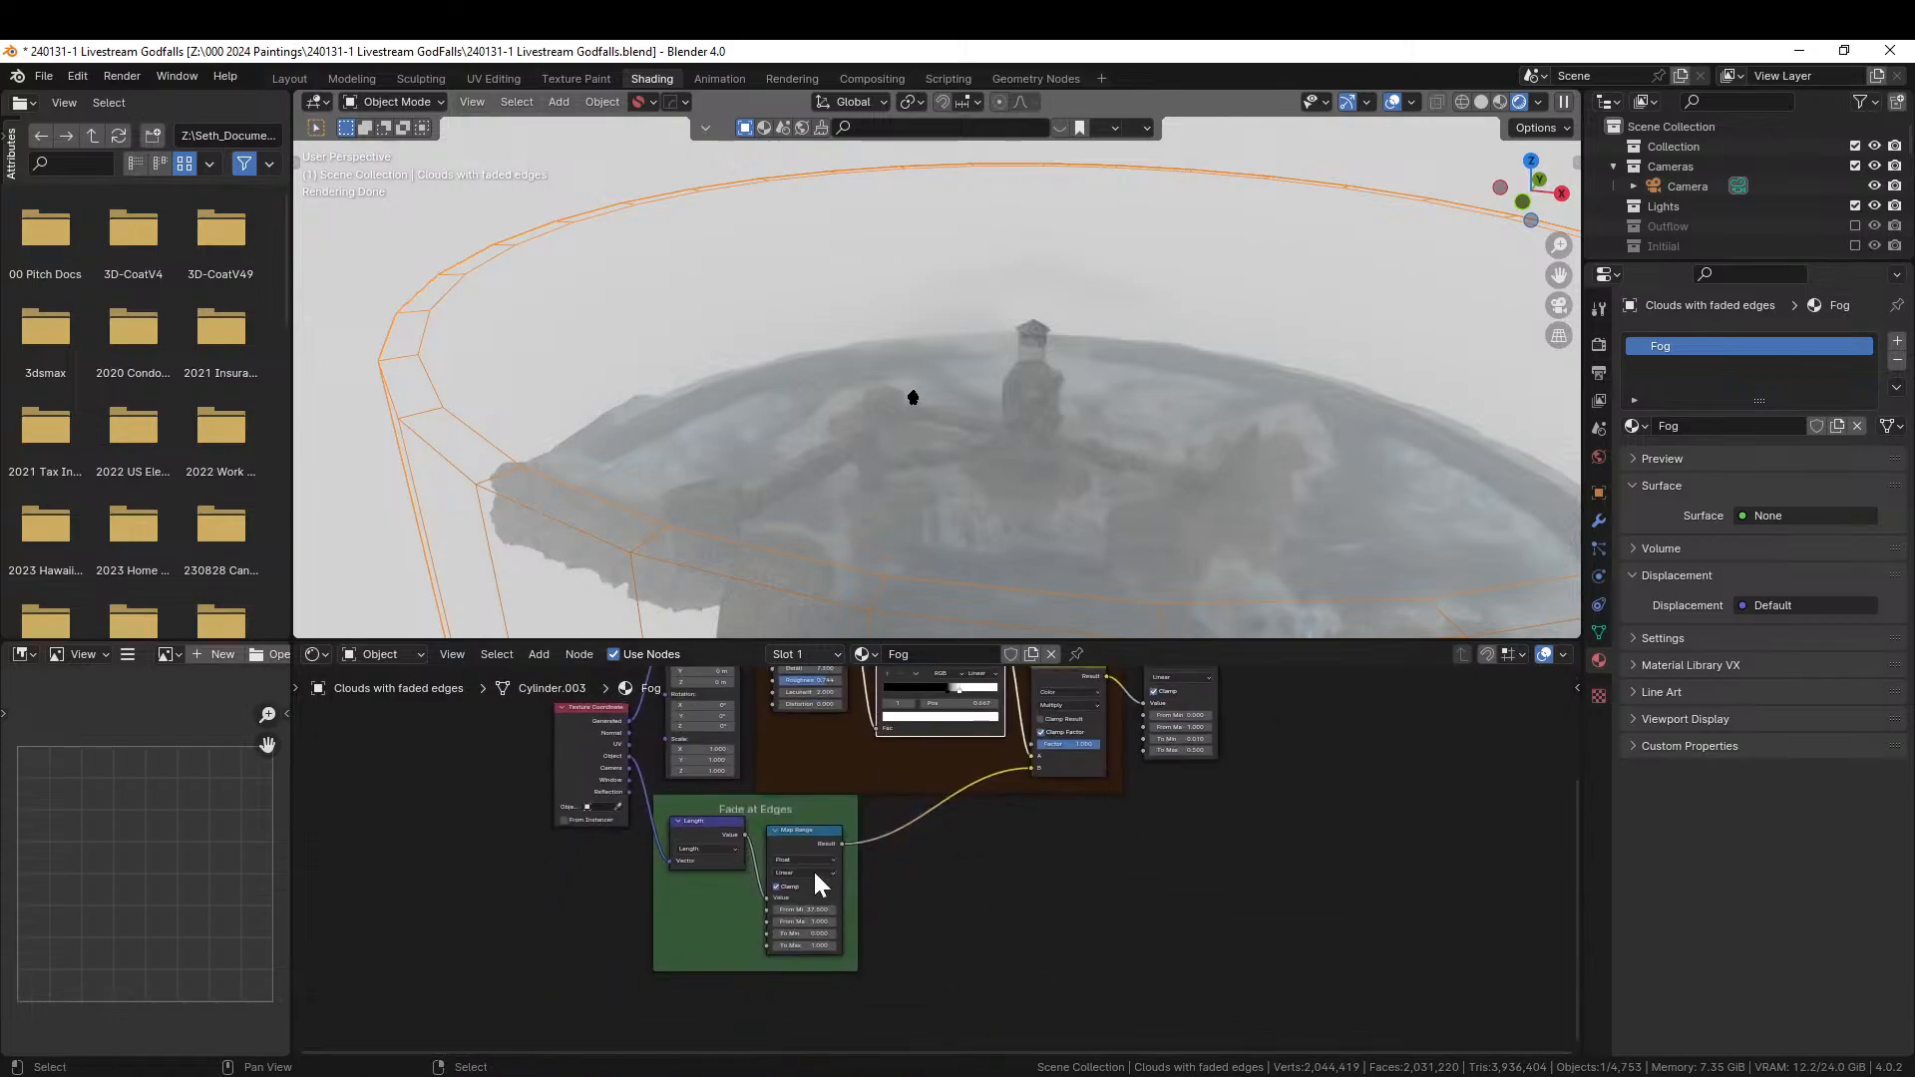
pyautogui.keyDown('ctrl'); pyautogui.keyDown('shift'); pyautogui.click(806, 838); pyautogui.keyUp('shift'); pyautogui.keyUp('ctrl')
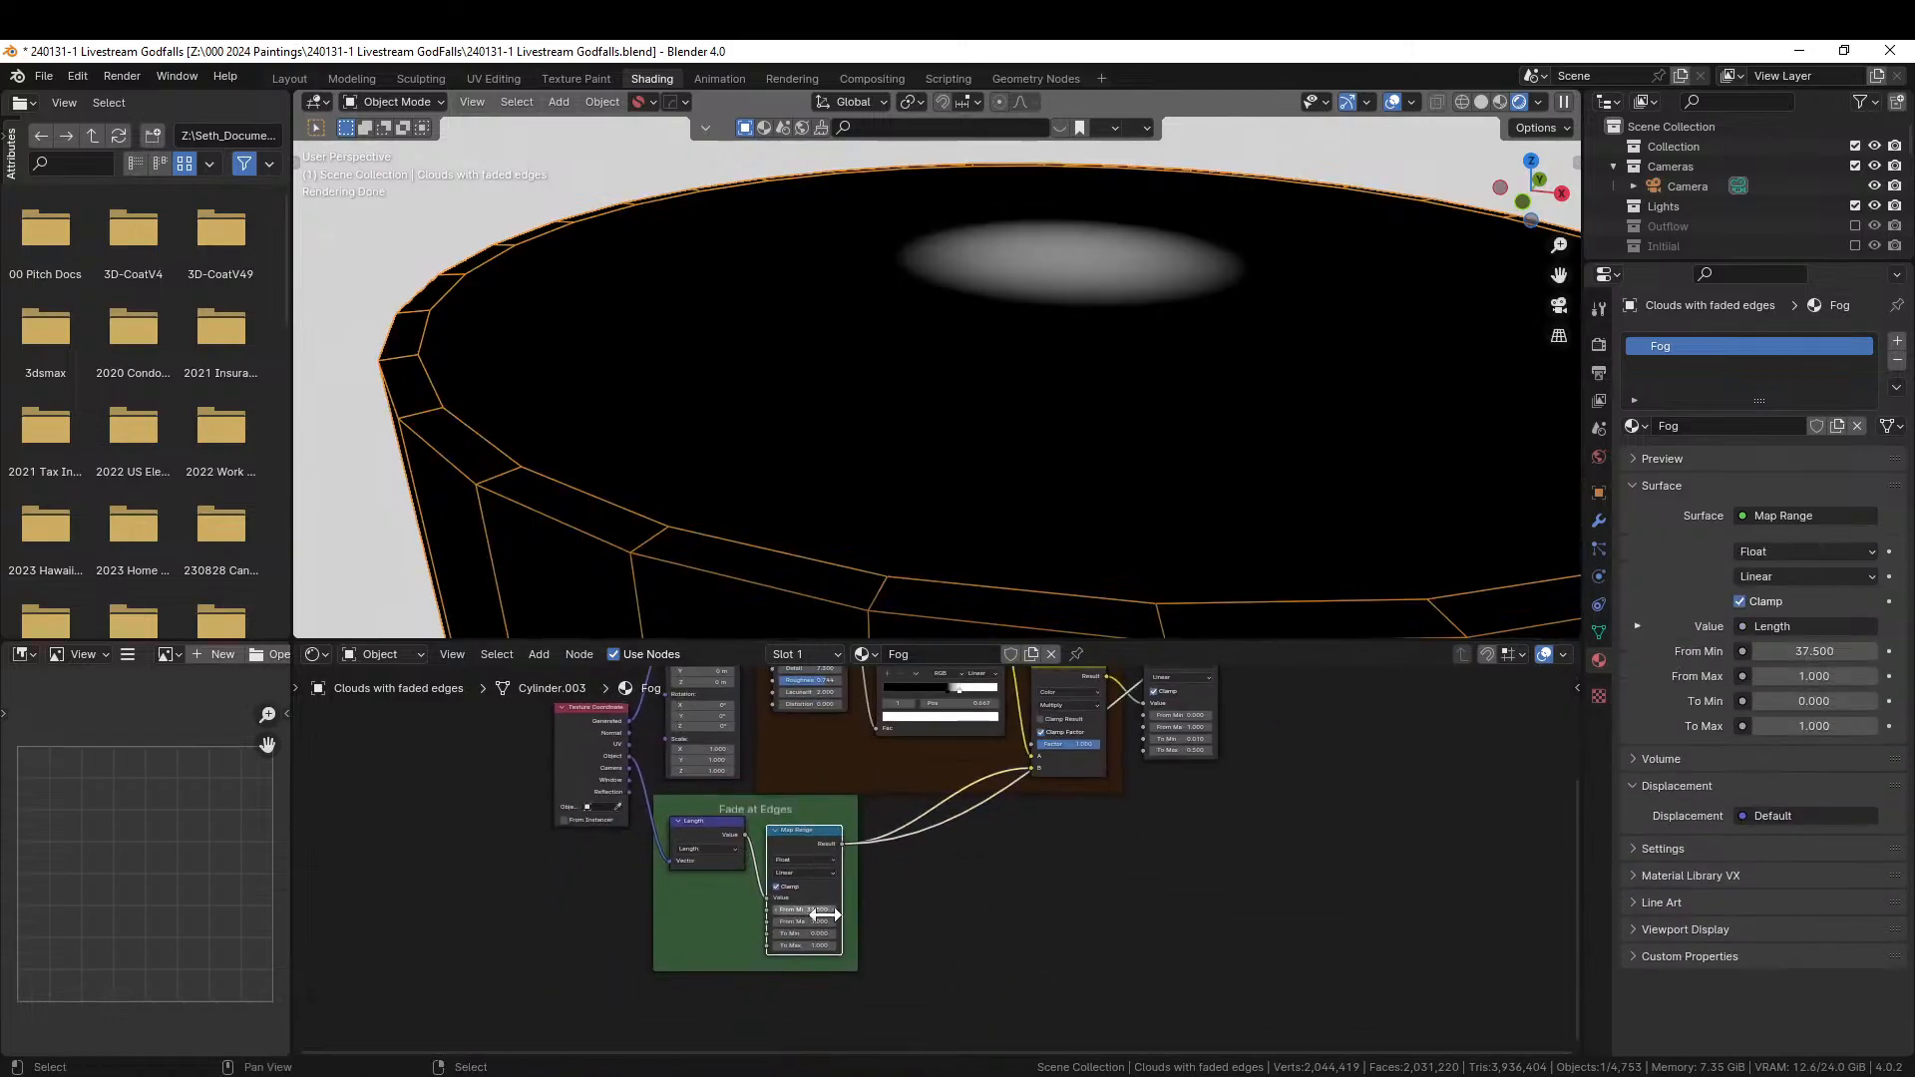
pyautogui.scroll(2, 843, 943)
pyautogui.moveTo(755, 927); pyautogui.dragTo(792, 927)
pyautogui.moveTo(1015, 938); pyautogui.dragTo(915, 1034, button='middle')
pyautogui.moveTo(1244, 920); pyautogui.dragTo(1219, 993, button='middle')
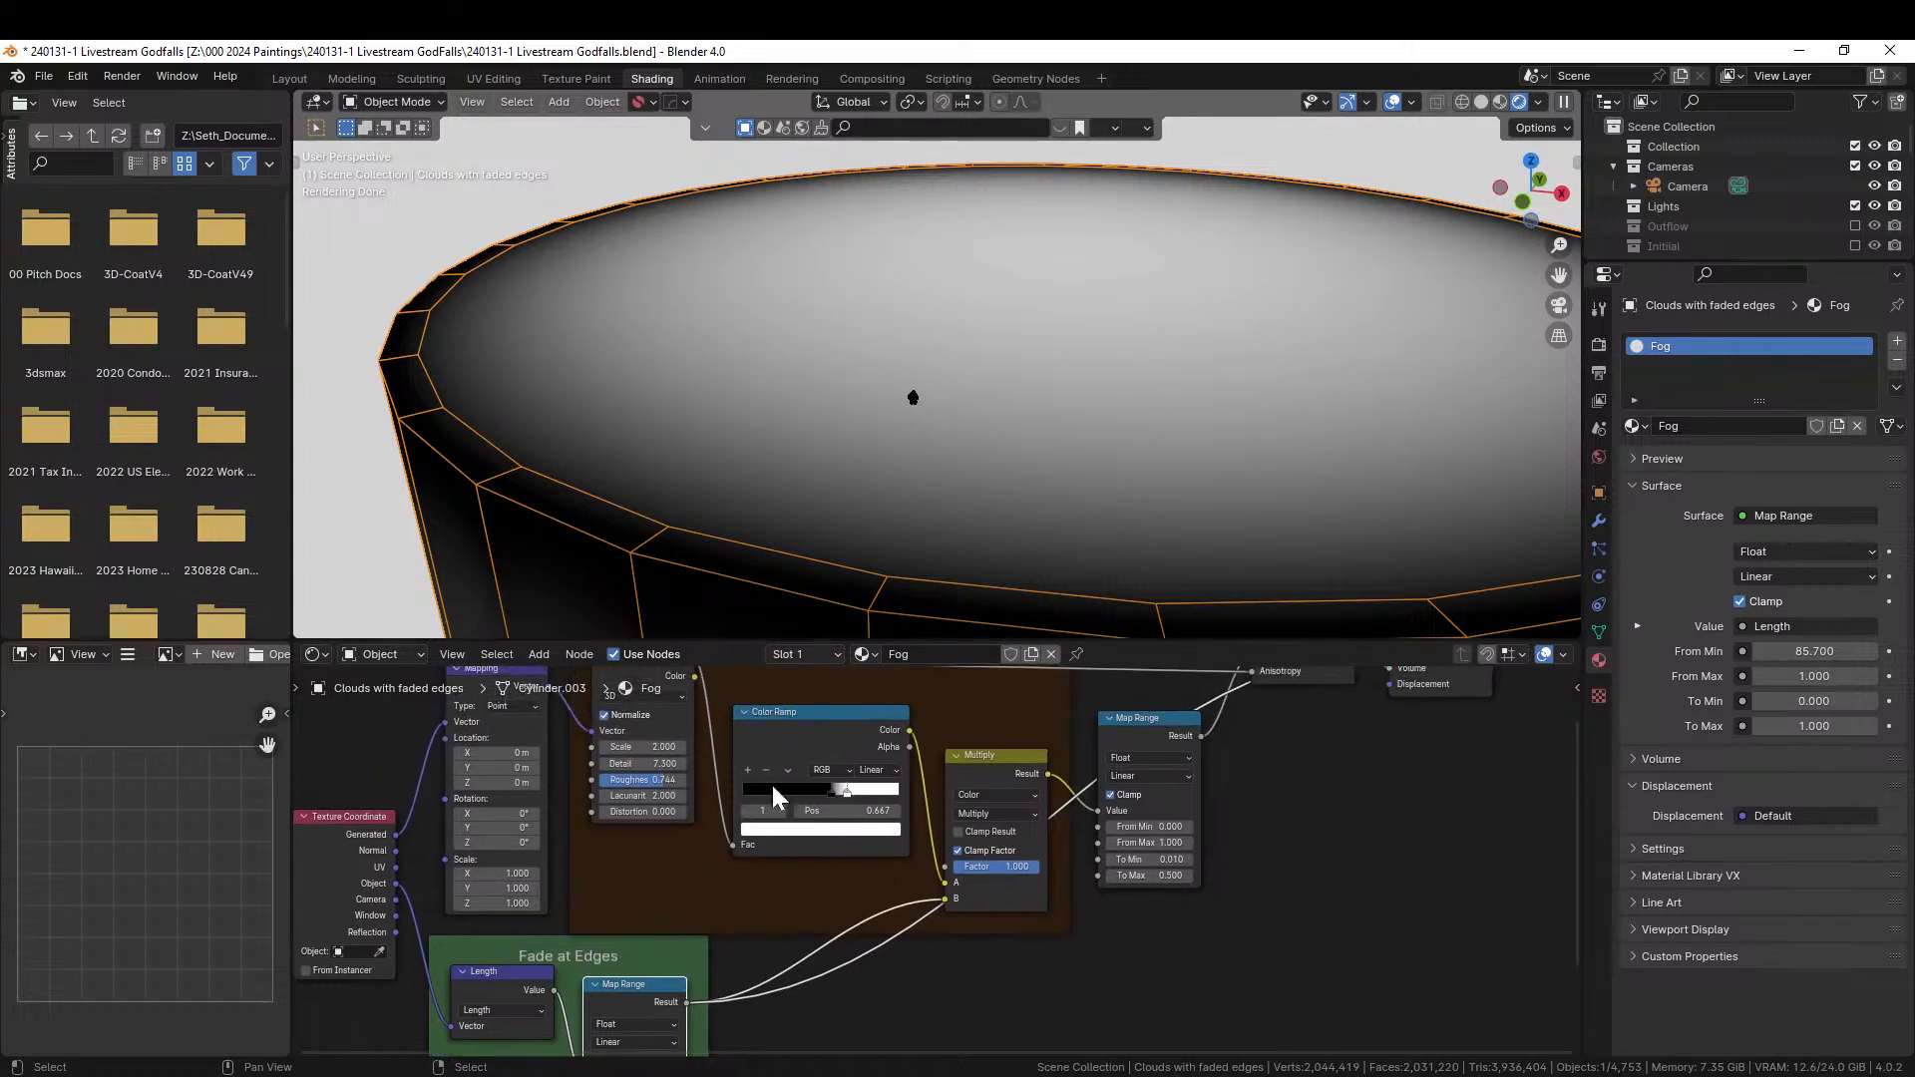
# Preview the Color Ramp on the cylinder, switch the Noise Texture to 4D and set its W to 2.
pyautogui.keyDown('ctrl'); pyautogui.keyDown('shift'); pyautogui.click(808, 721); pyautogui.keyUp('shift'); pyautogui.keyUp('ctrl')
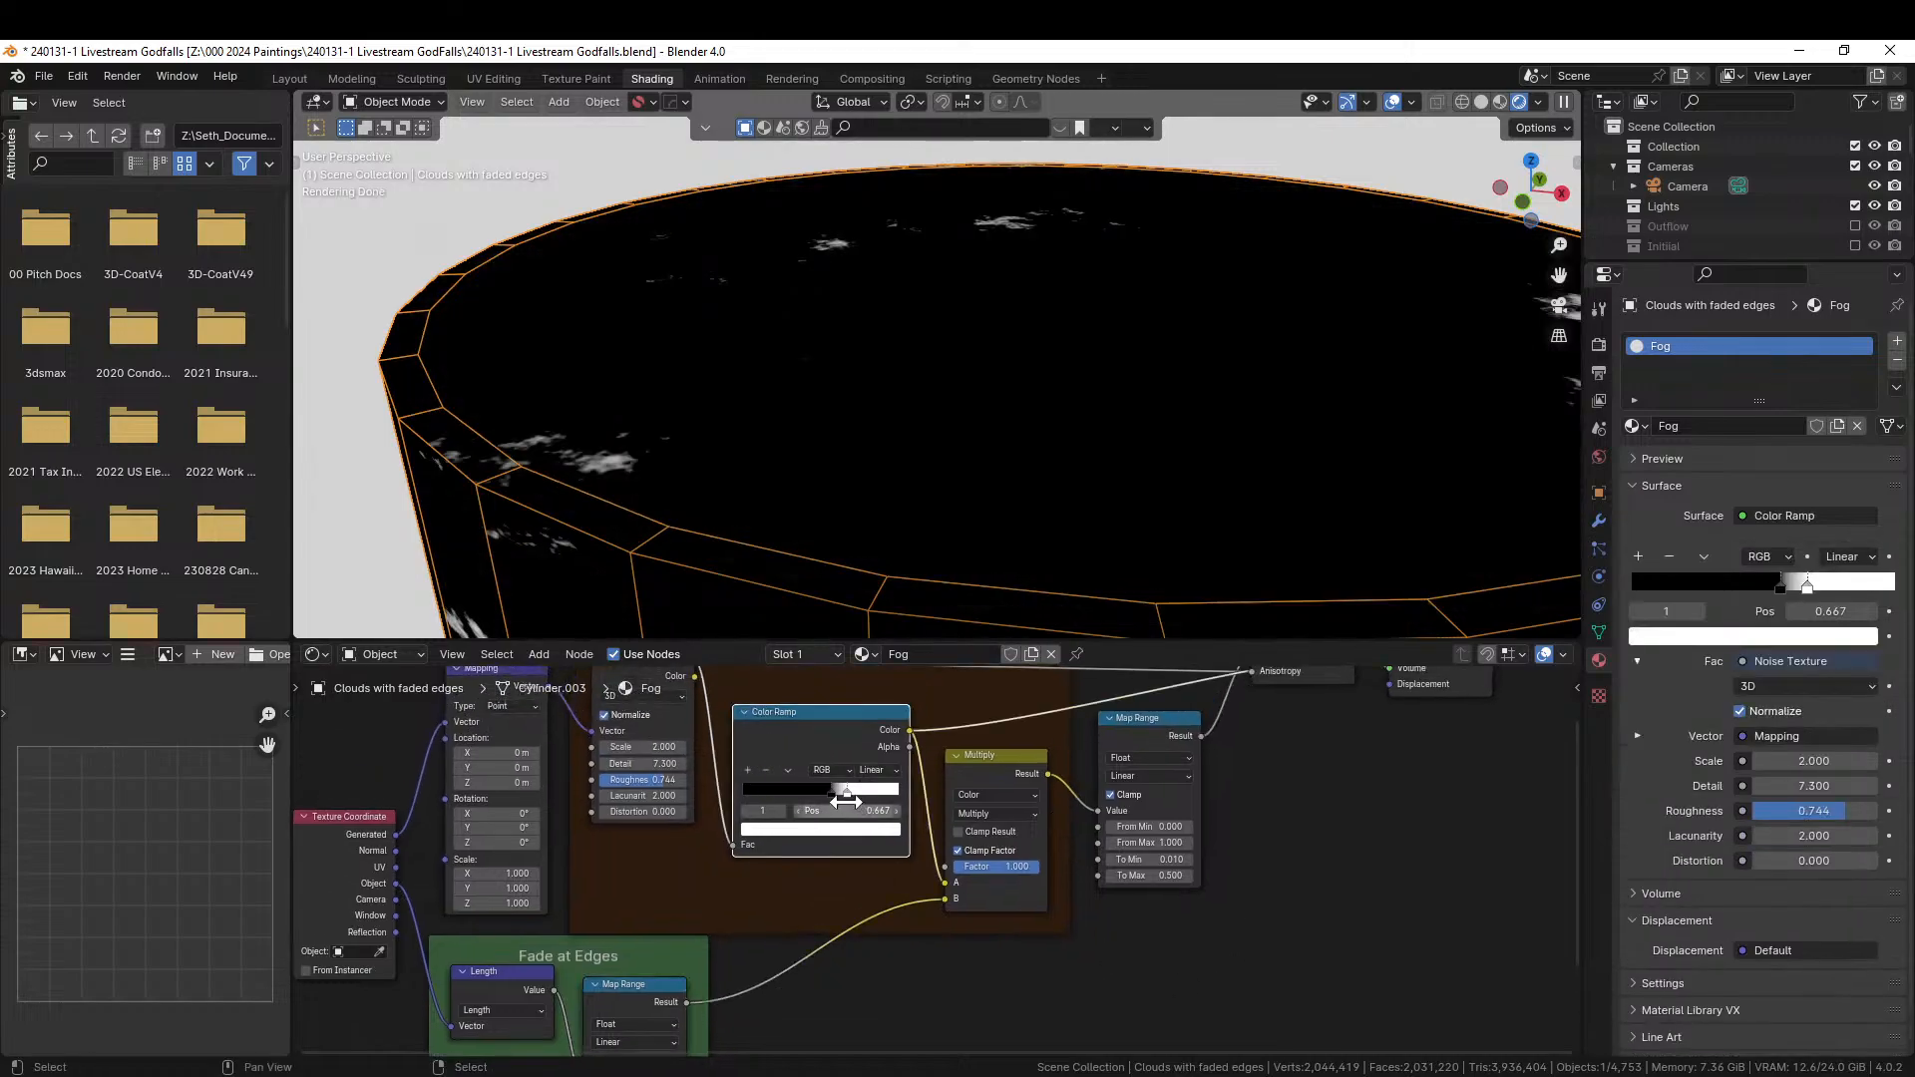
pyautogui.moveTo(1049, 369); pyautogui.dragTo(902, 295, button='middle')
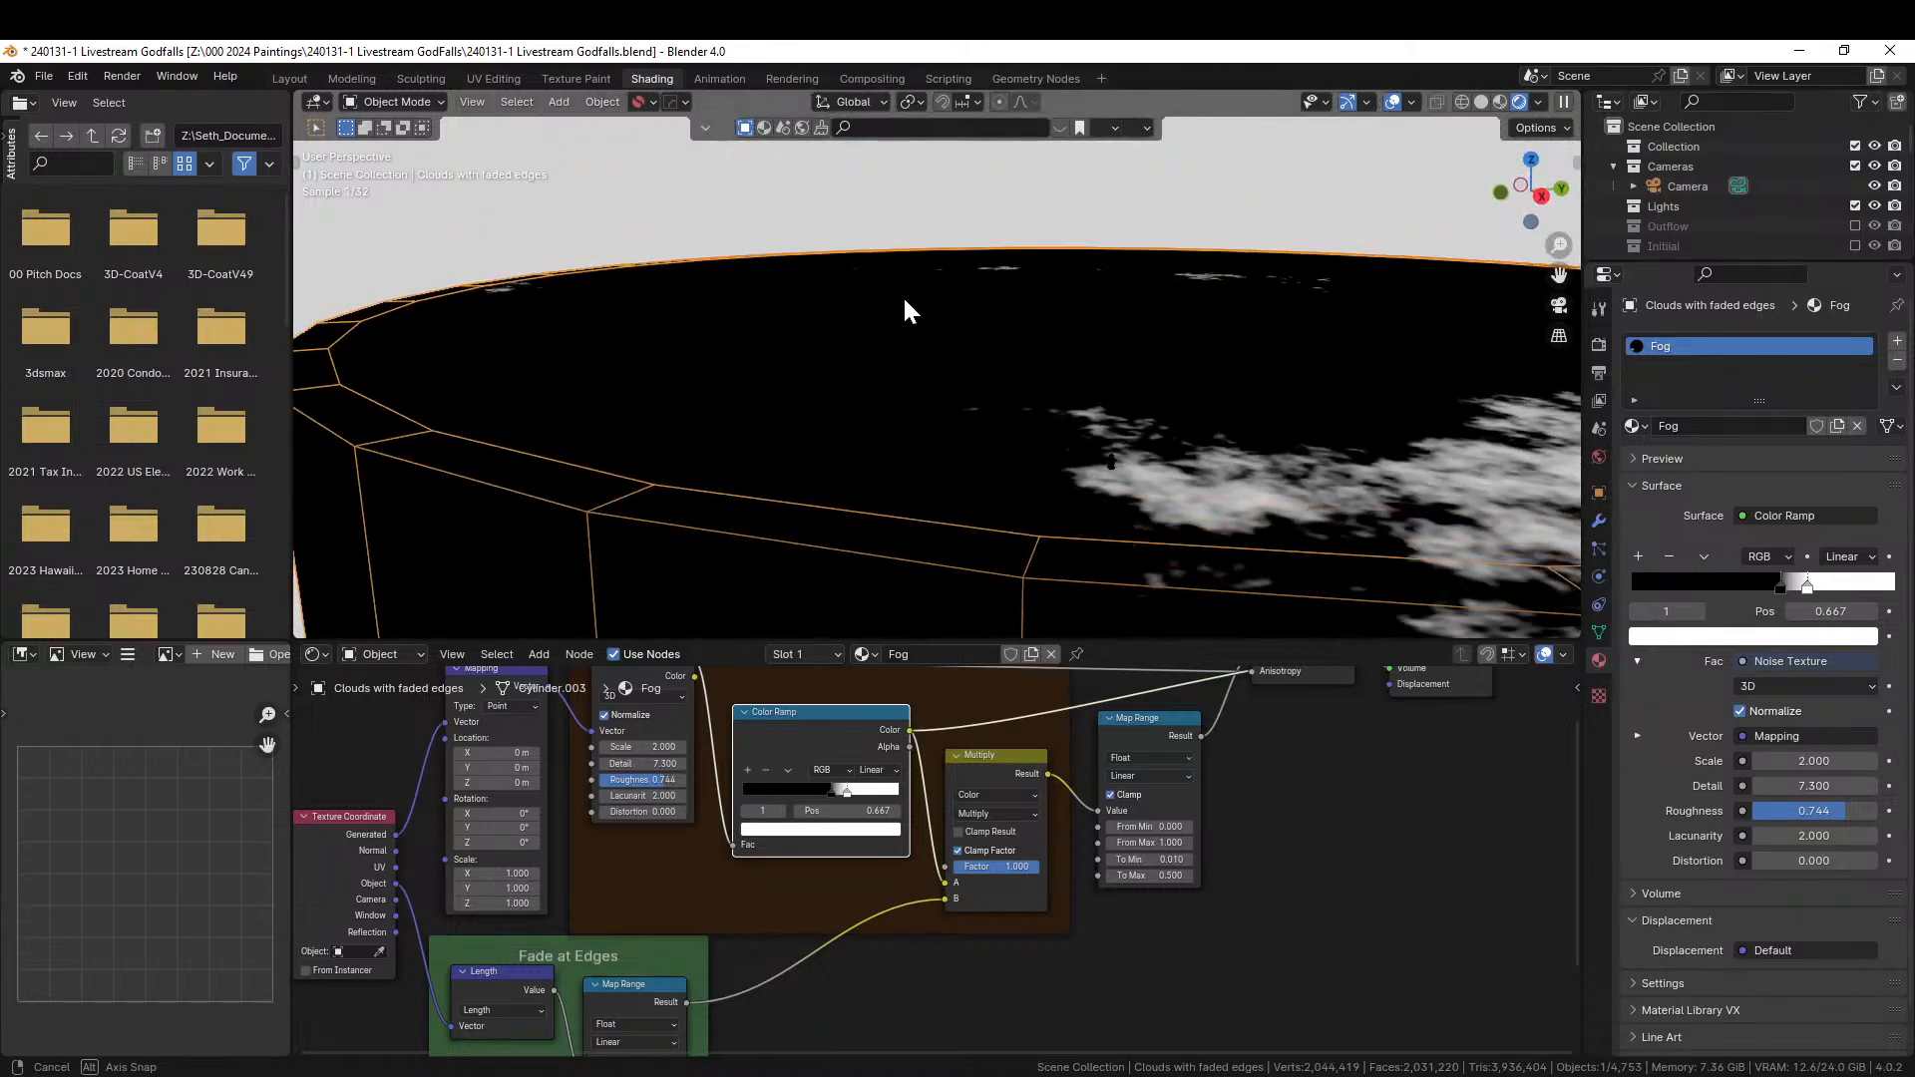
pyautogui.scroll(-5, 909, 293)
pyautogui.moveTo(912, 362); pyautogui.dragTo(853, 356, button='middle')
pyautogui.moveTo(680, 742); pyautogui.dragTo(688, 795, button='middle')
pyautogui.click(657, 747)
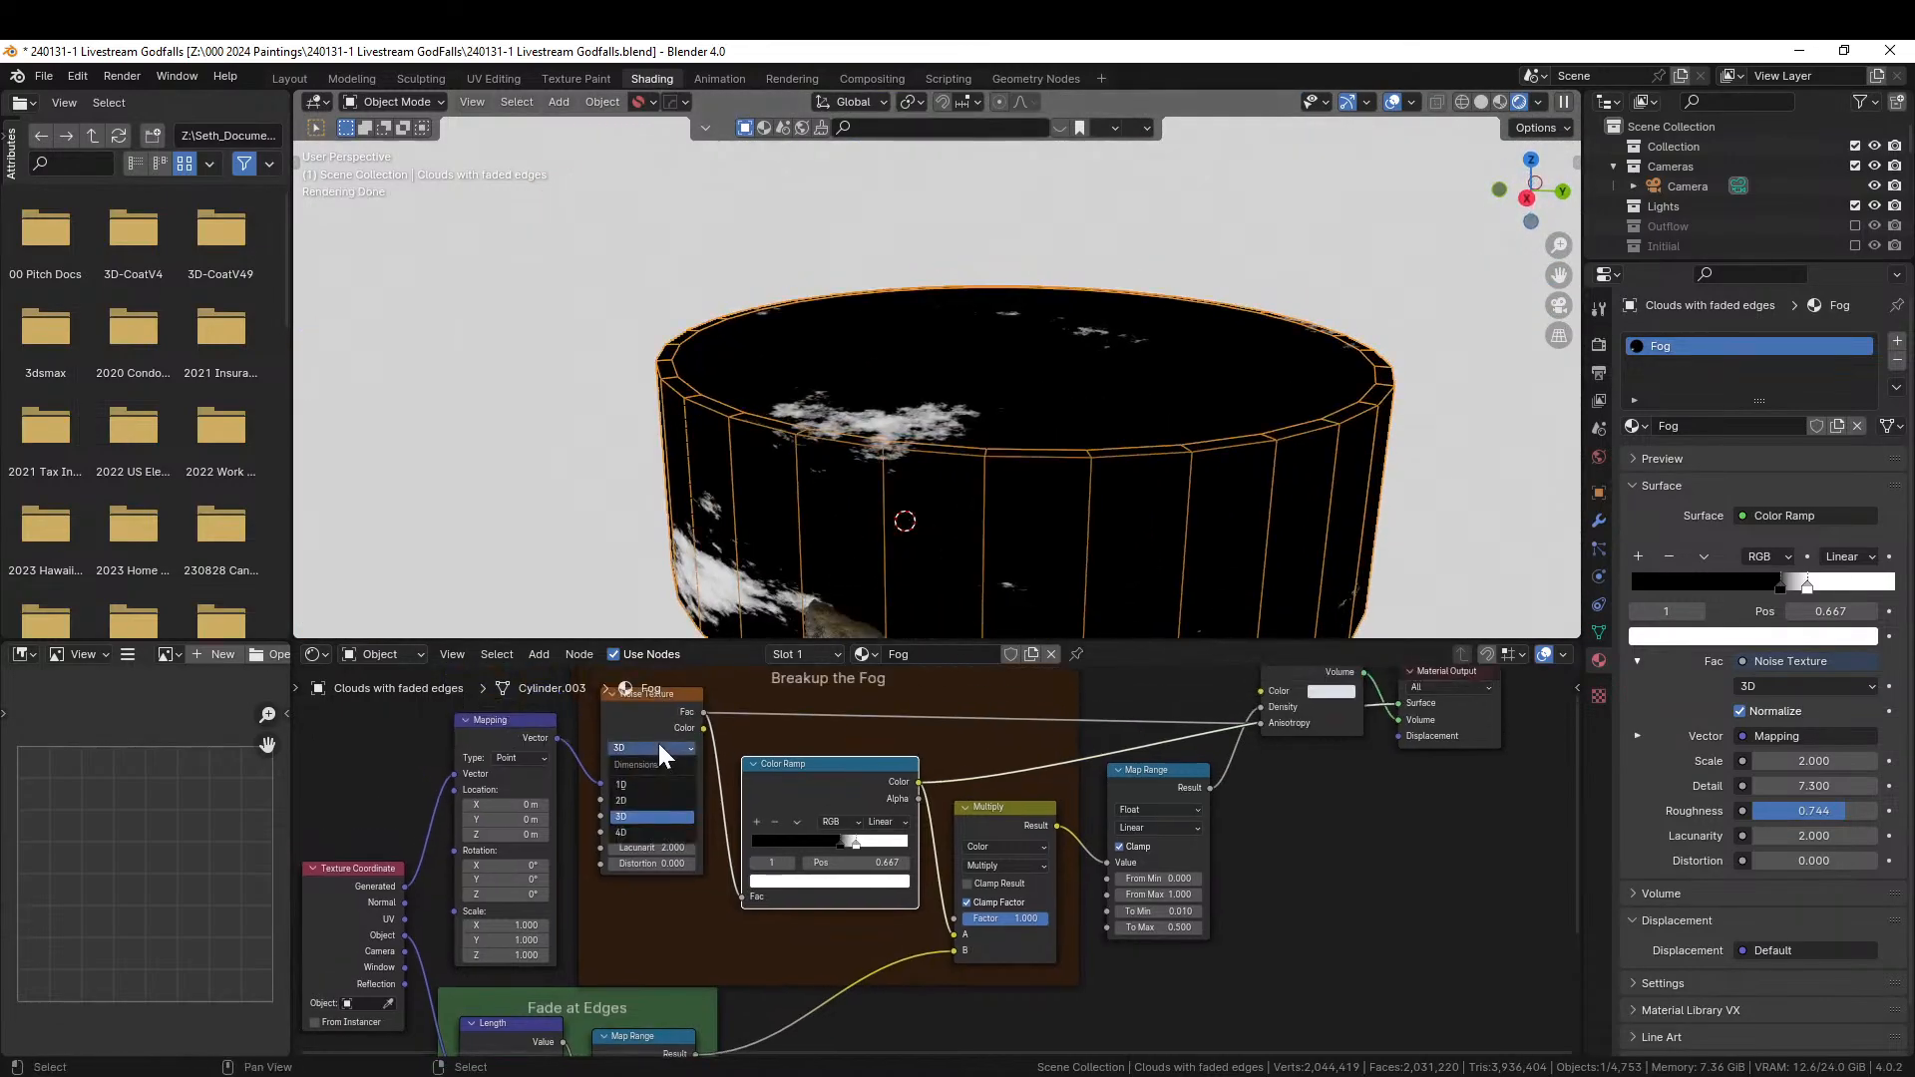
pyautogui.click(625, 831)
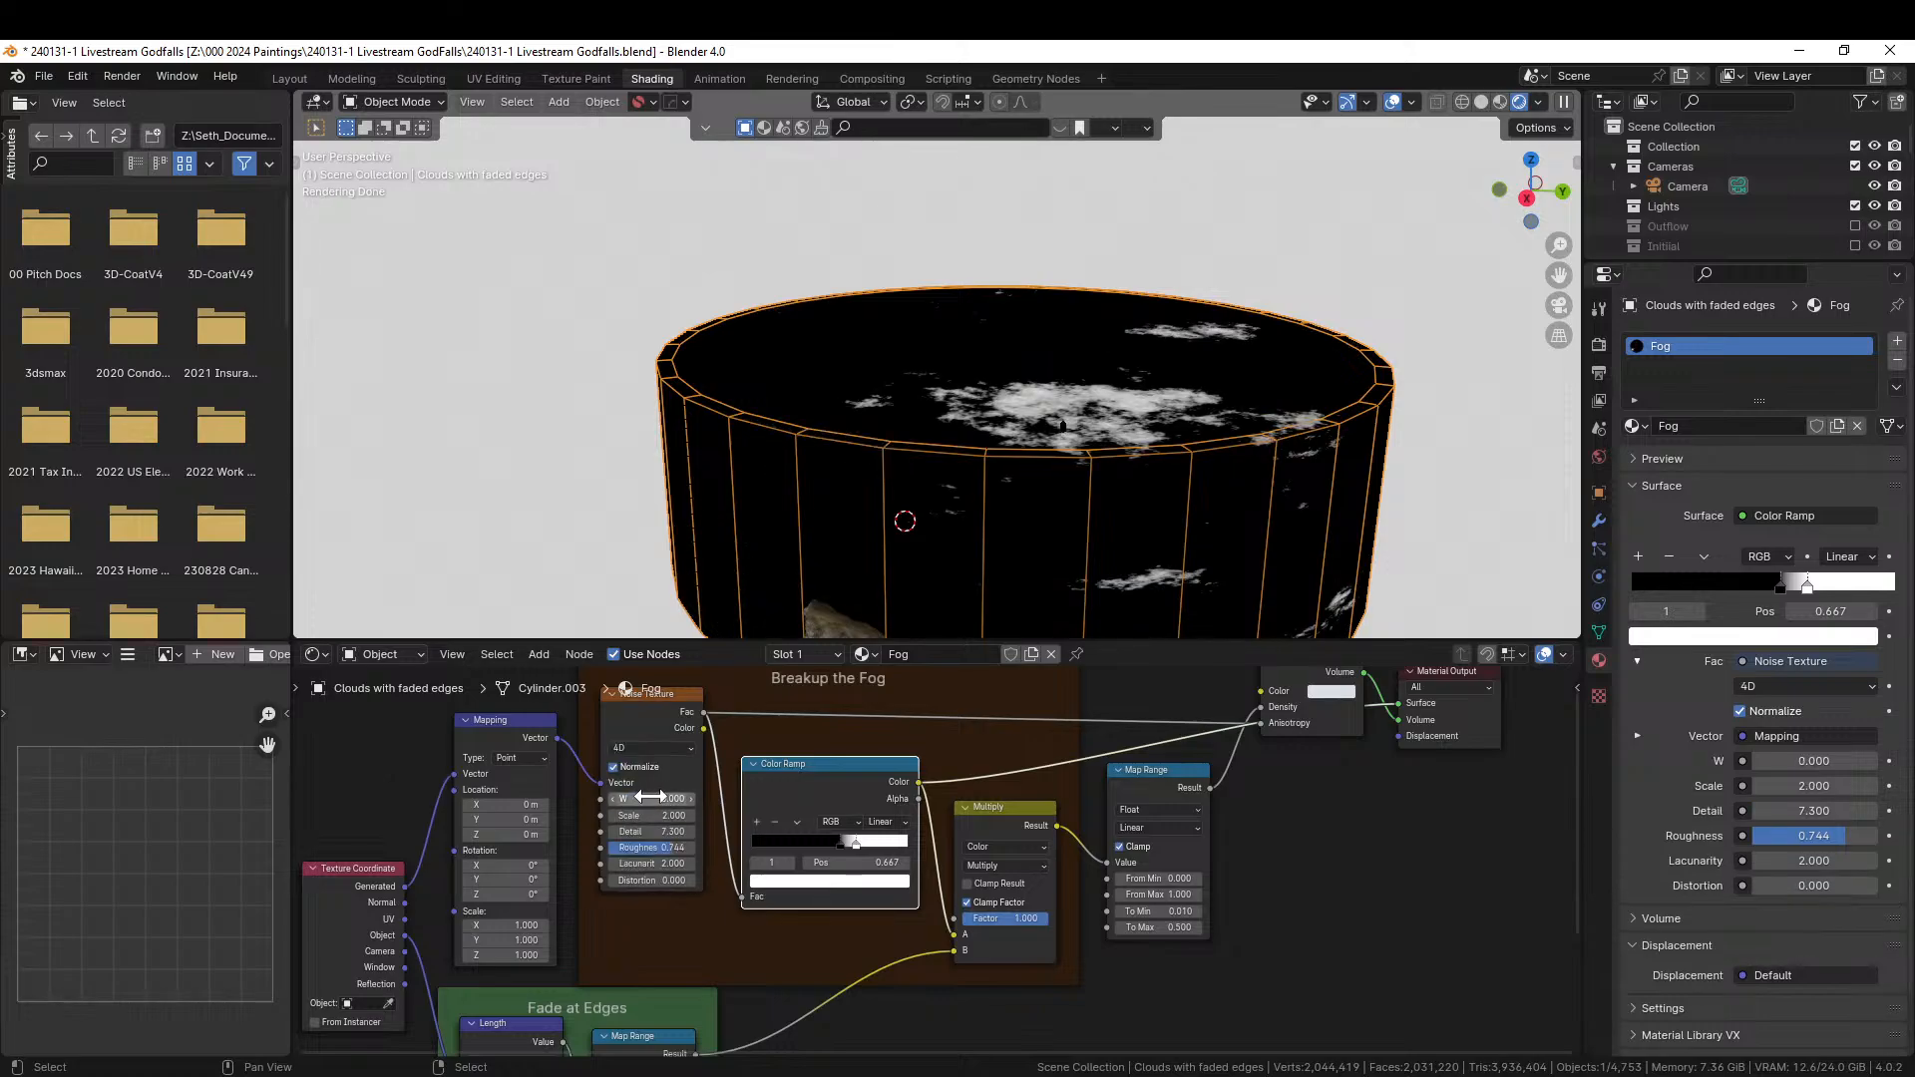
pyautogui.moveTo(649, 796); pyautogui.dragTo(688, 796)
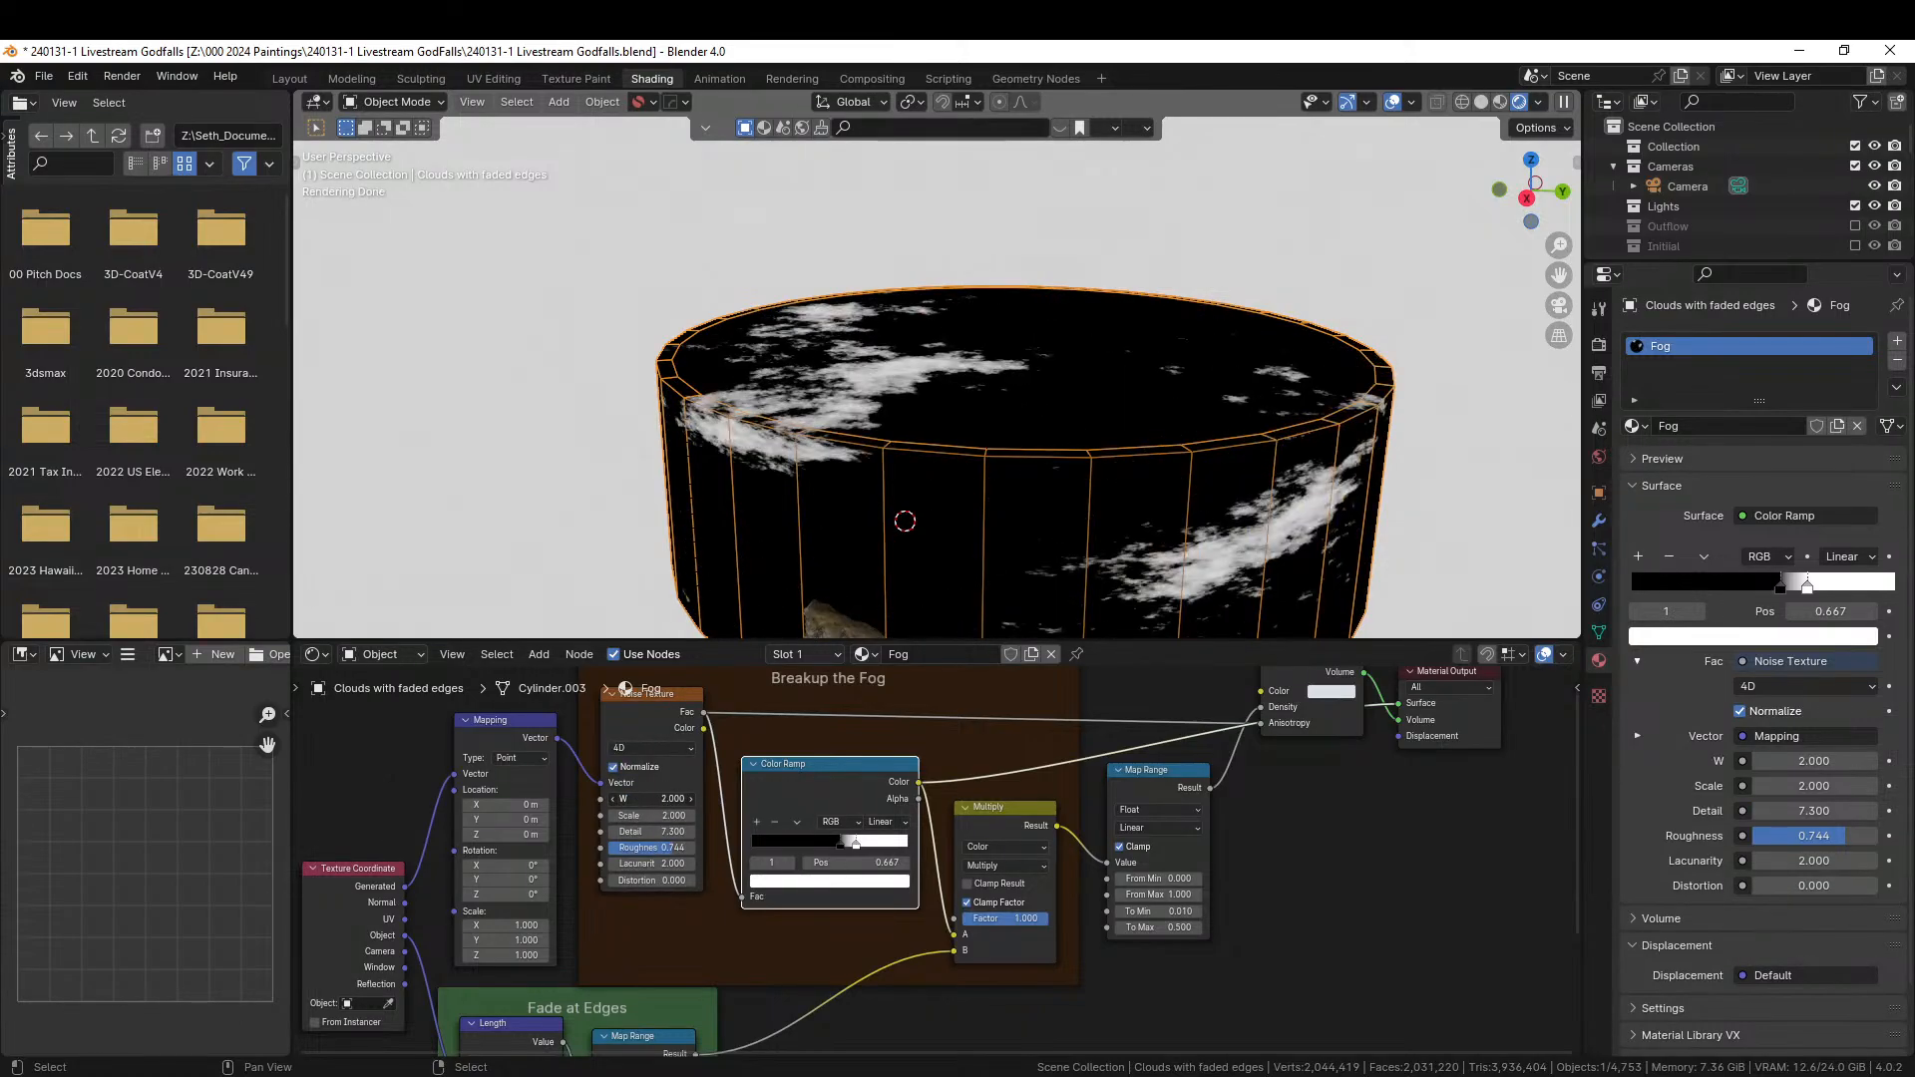
# Preview the Multiply node's result on the cylinder, and restore the Volume Scatter as the Fog material's only output.
pyautogui.moveTo(1287, 856); pyautogui.dragTo(1093, 905, button='middle')
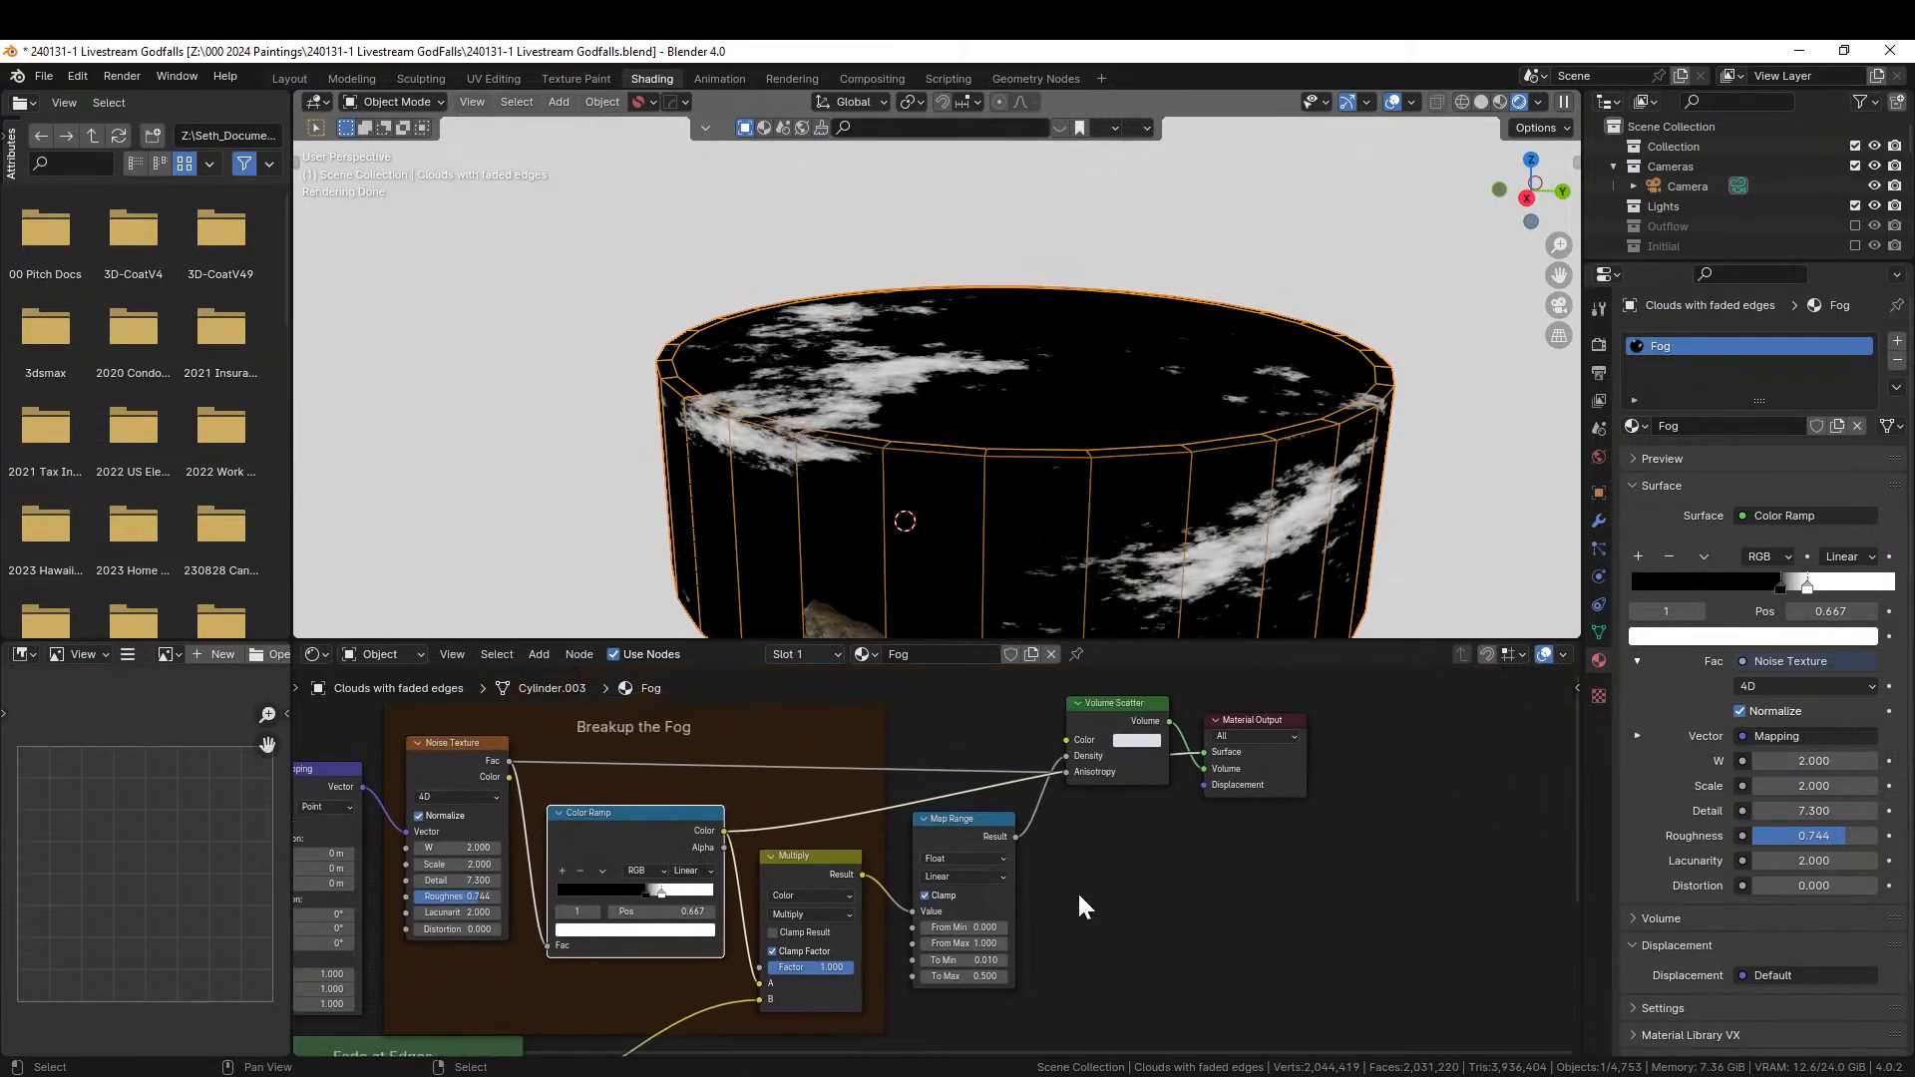
pyautogui.click(830, 853)
pyautogui.moveTo(981, 624); pyautogui.dragTo(950, 591, button='middle')
pyautogui.click(1121, 701)
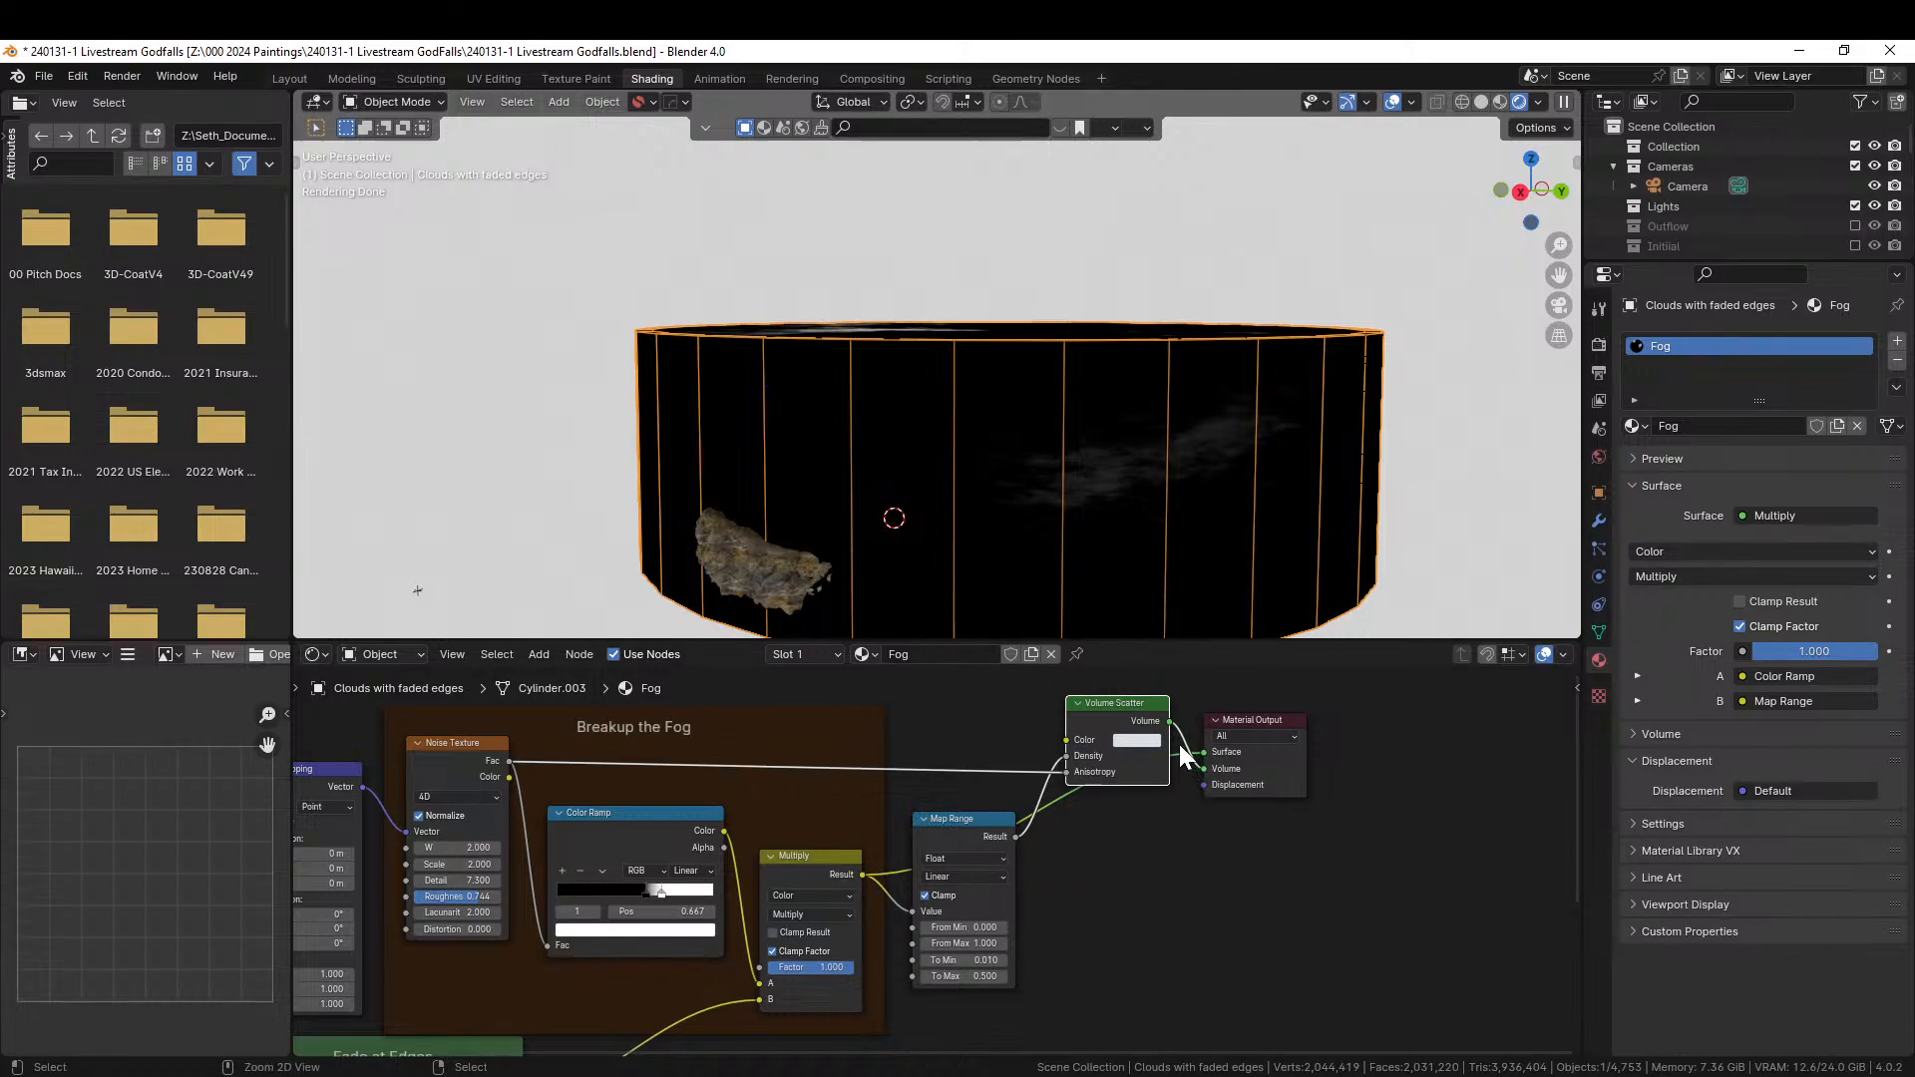
pyautogui.moveTo(1192, 751); pyautogui.dragTo(1204, 768)
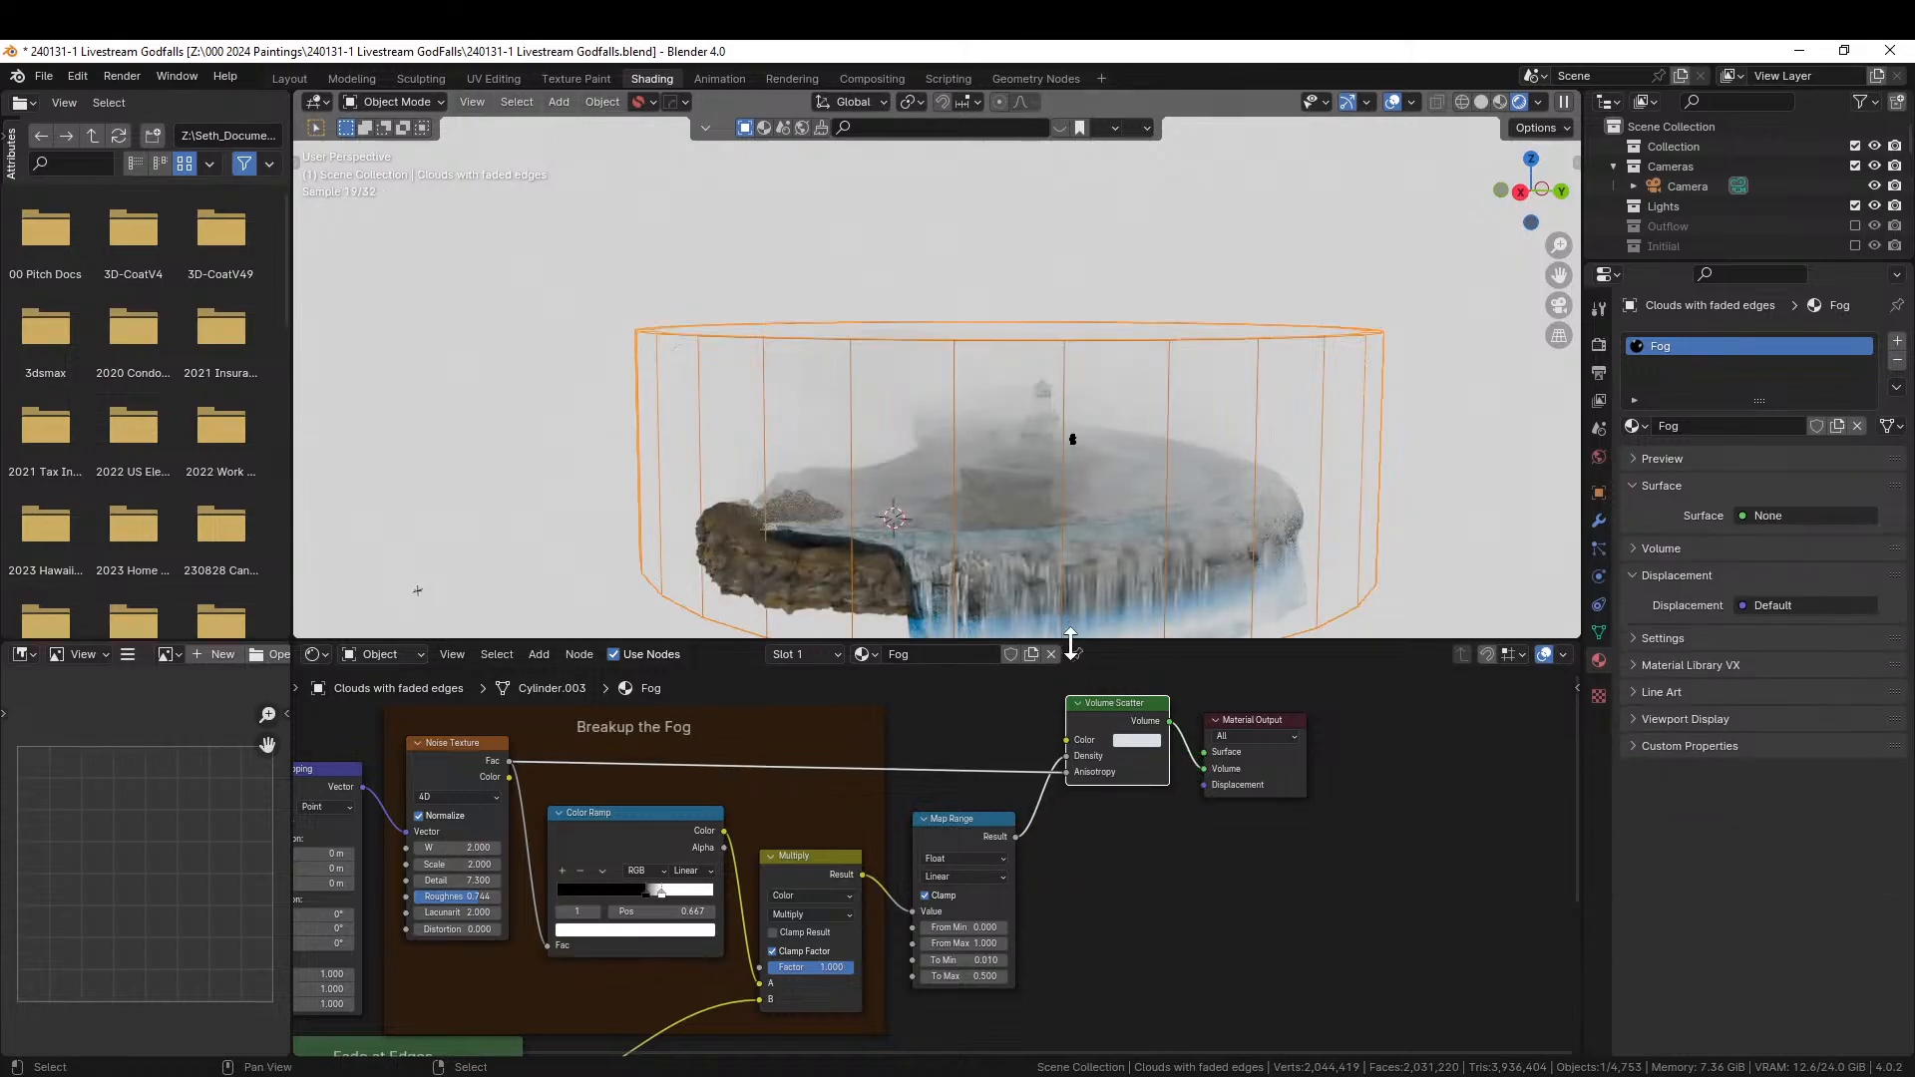
# From the camera view, shift the Fog Color Ramp's black and white stops toward white, with the white stop at 0.762.
pyautogui.scroll(1, 1037, 866)
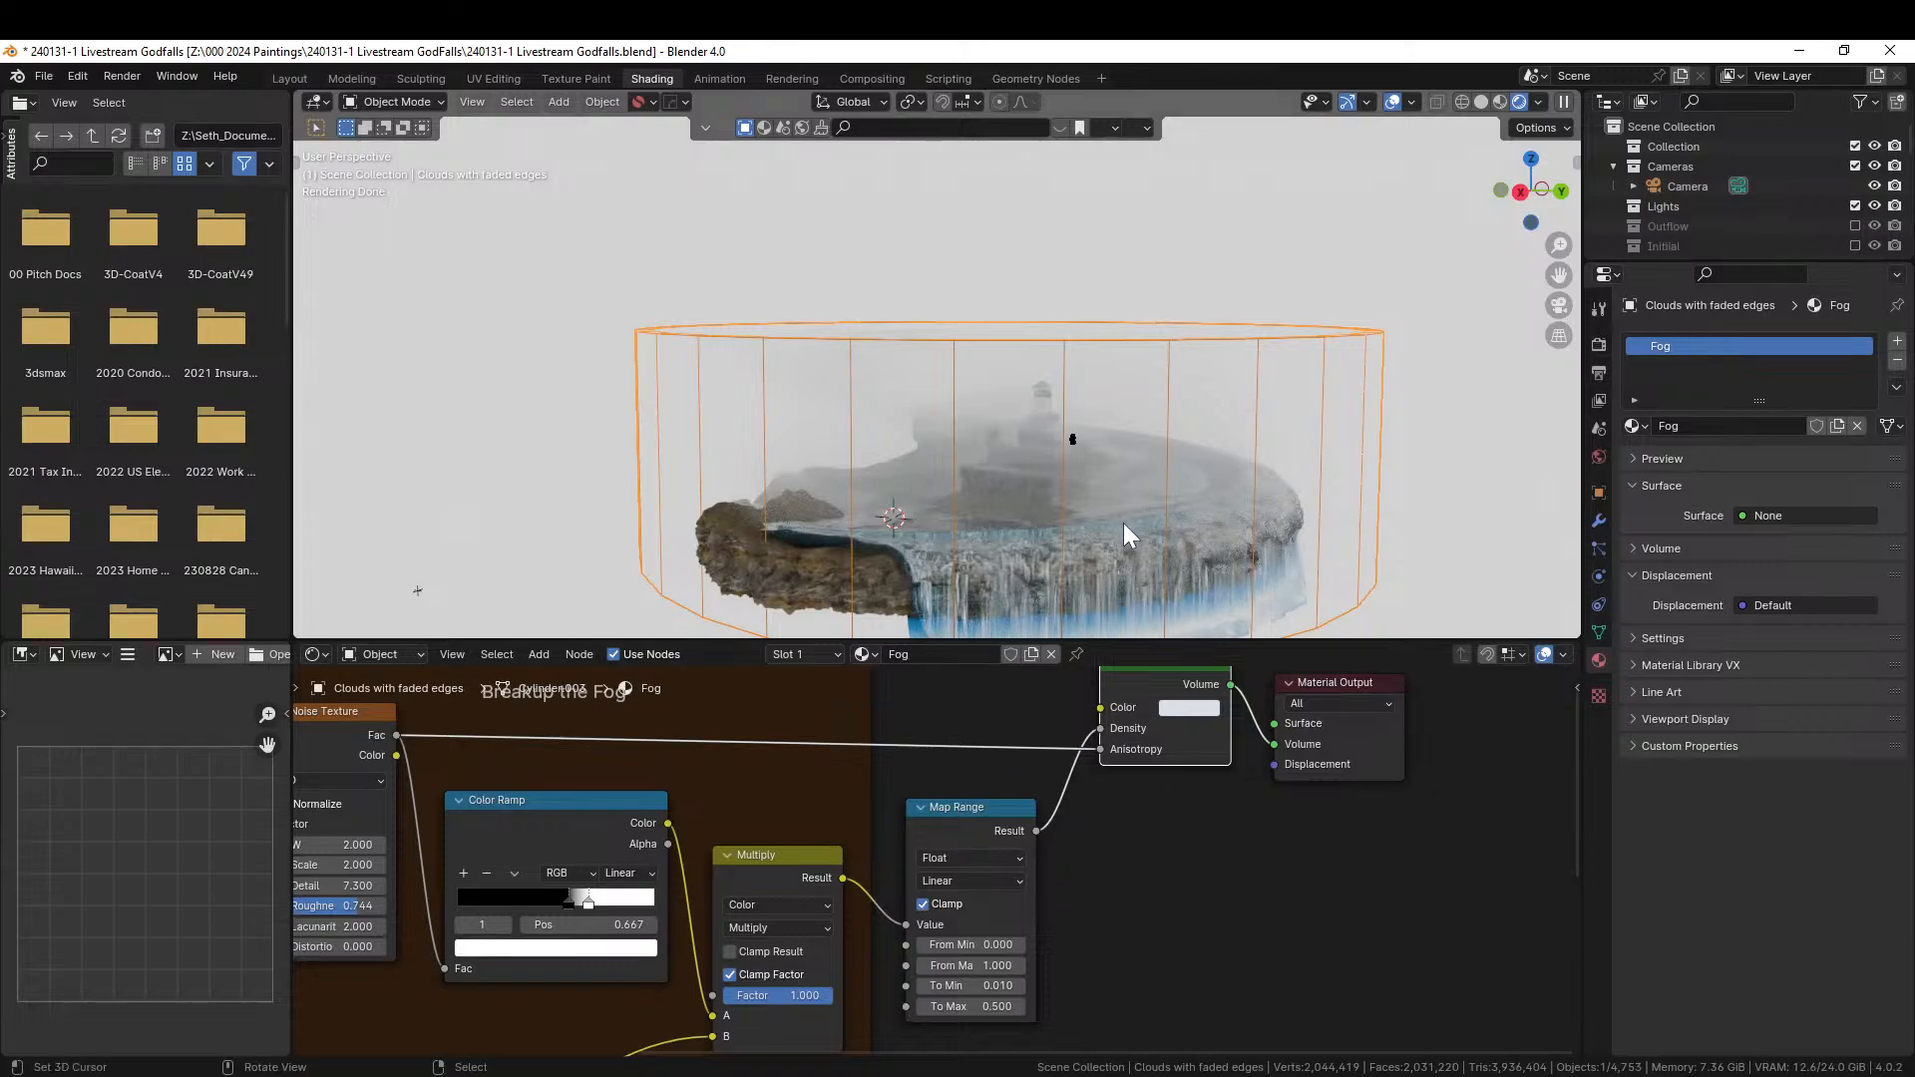
pyautogui.press('KP_0')
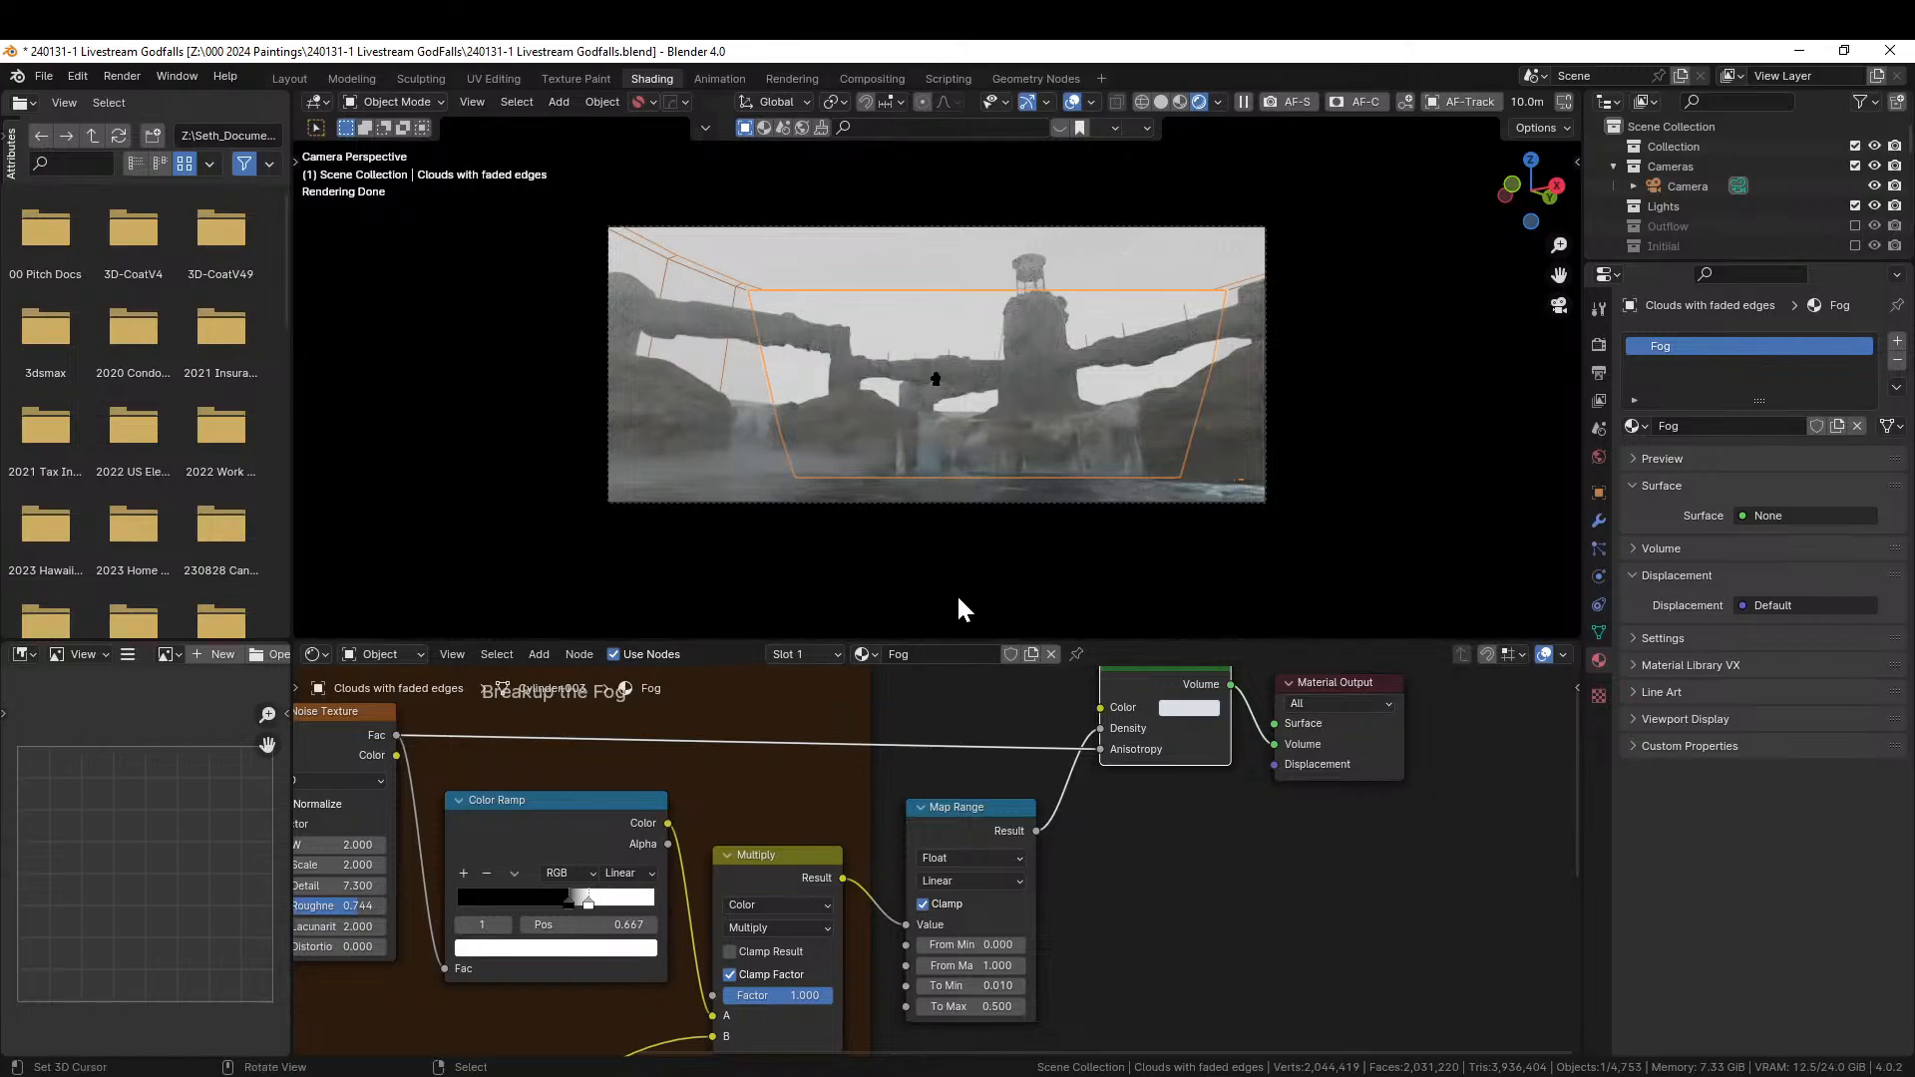
pyautogui.scroll(4, 610, 920)
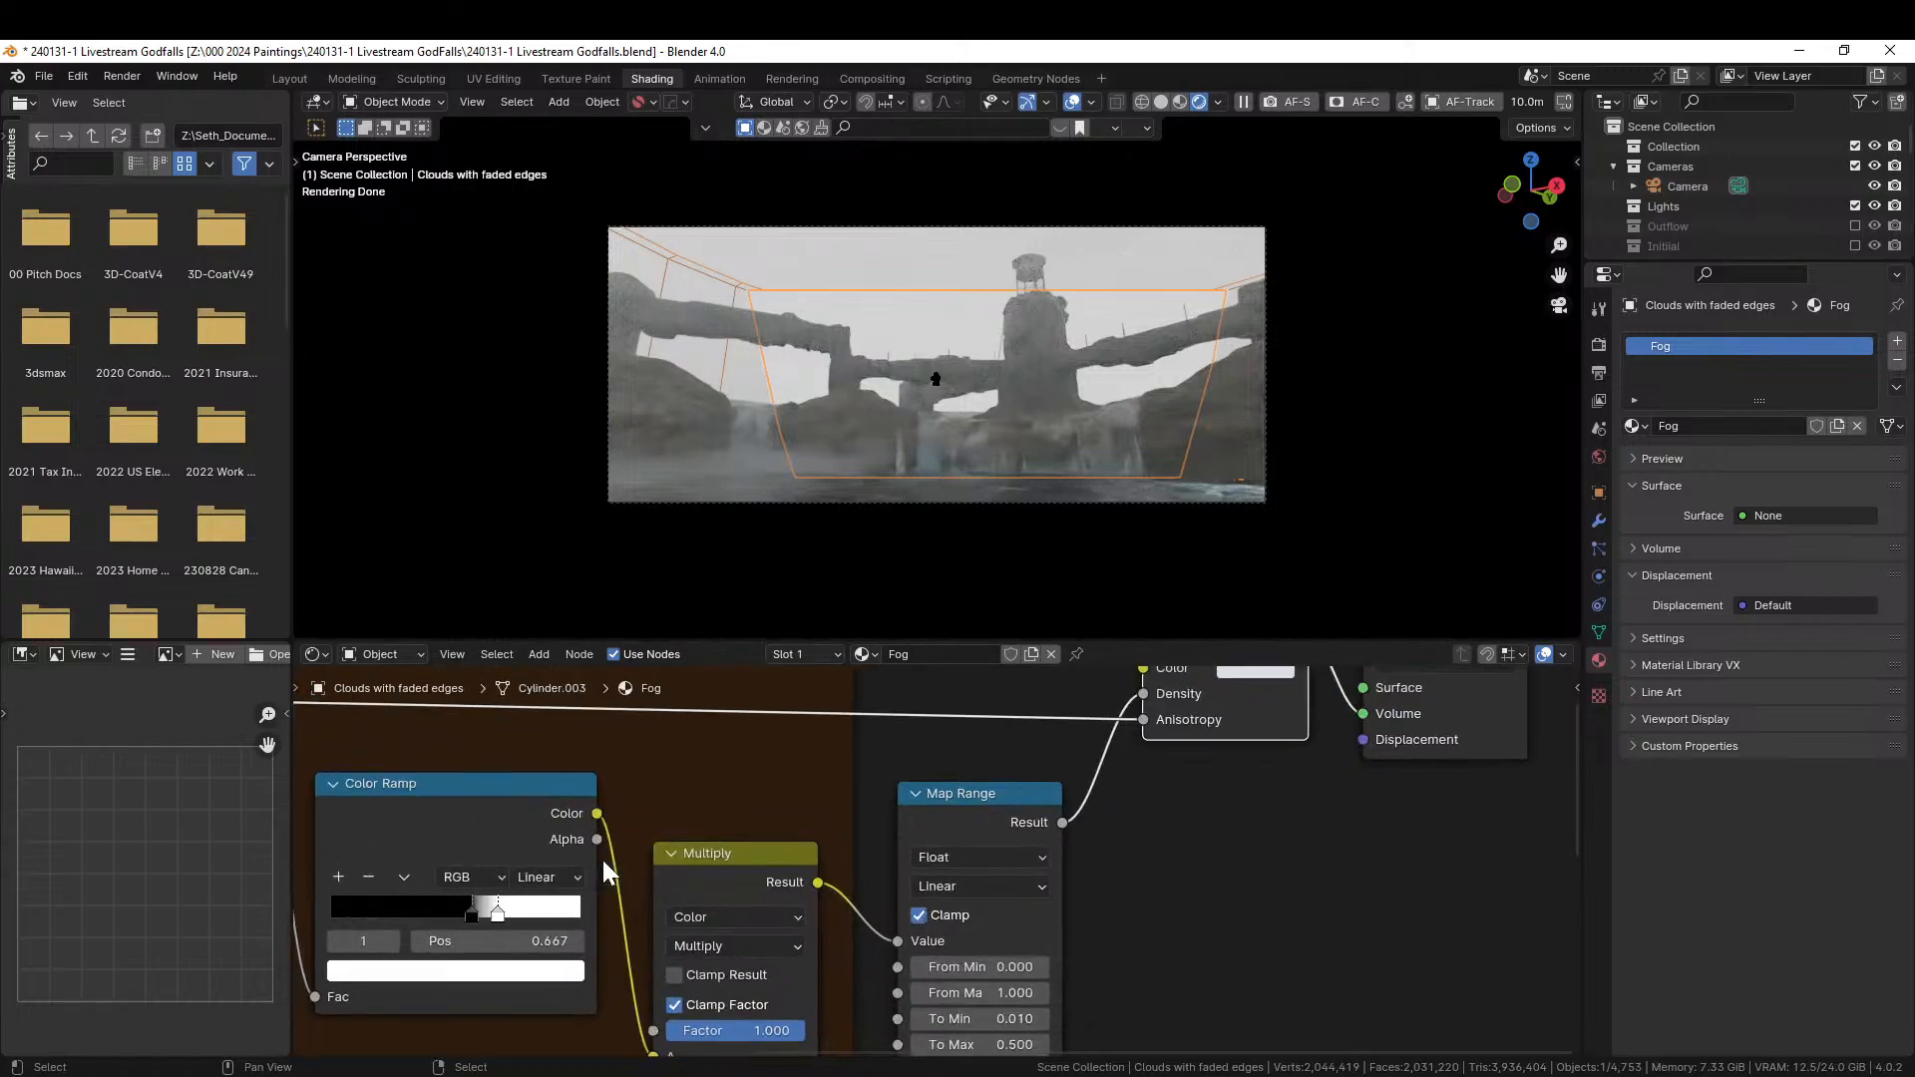
pyautogui.moveTo(682, 868); pyautogui.dragTo(722, 870)
pyautogui.moveTo(746, 886); pyautogui.dragTo(750, 886)
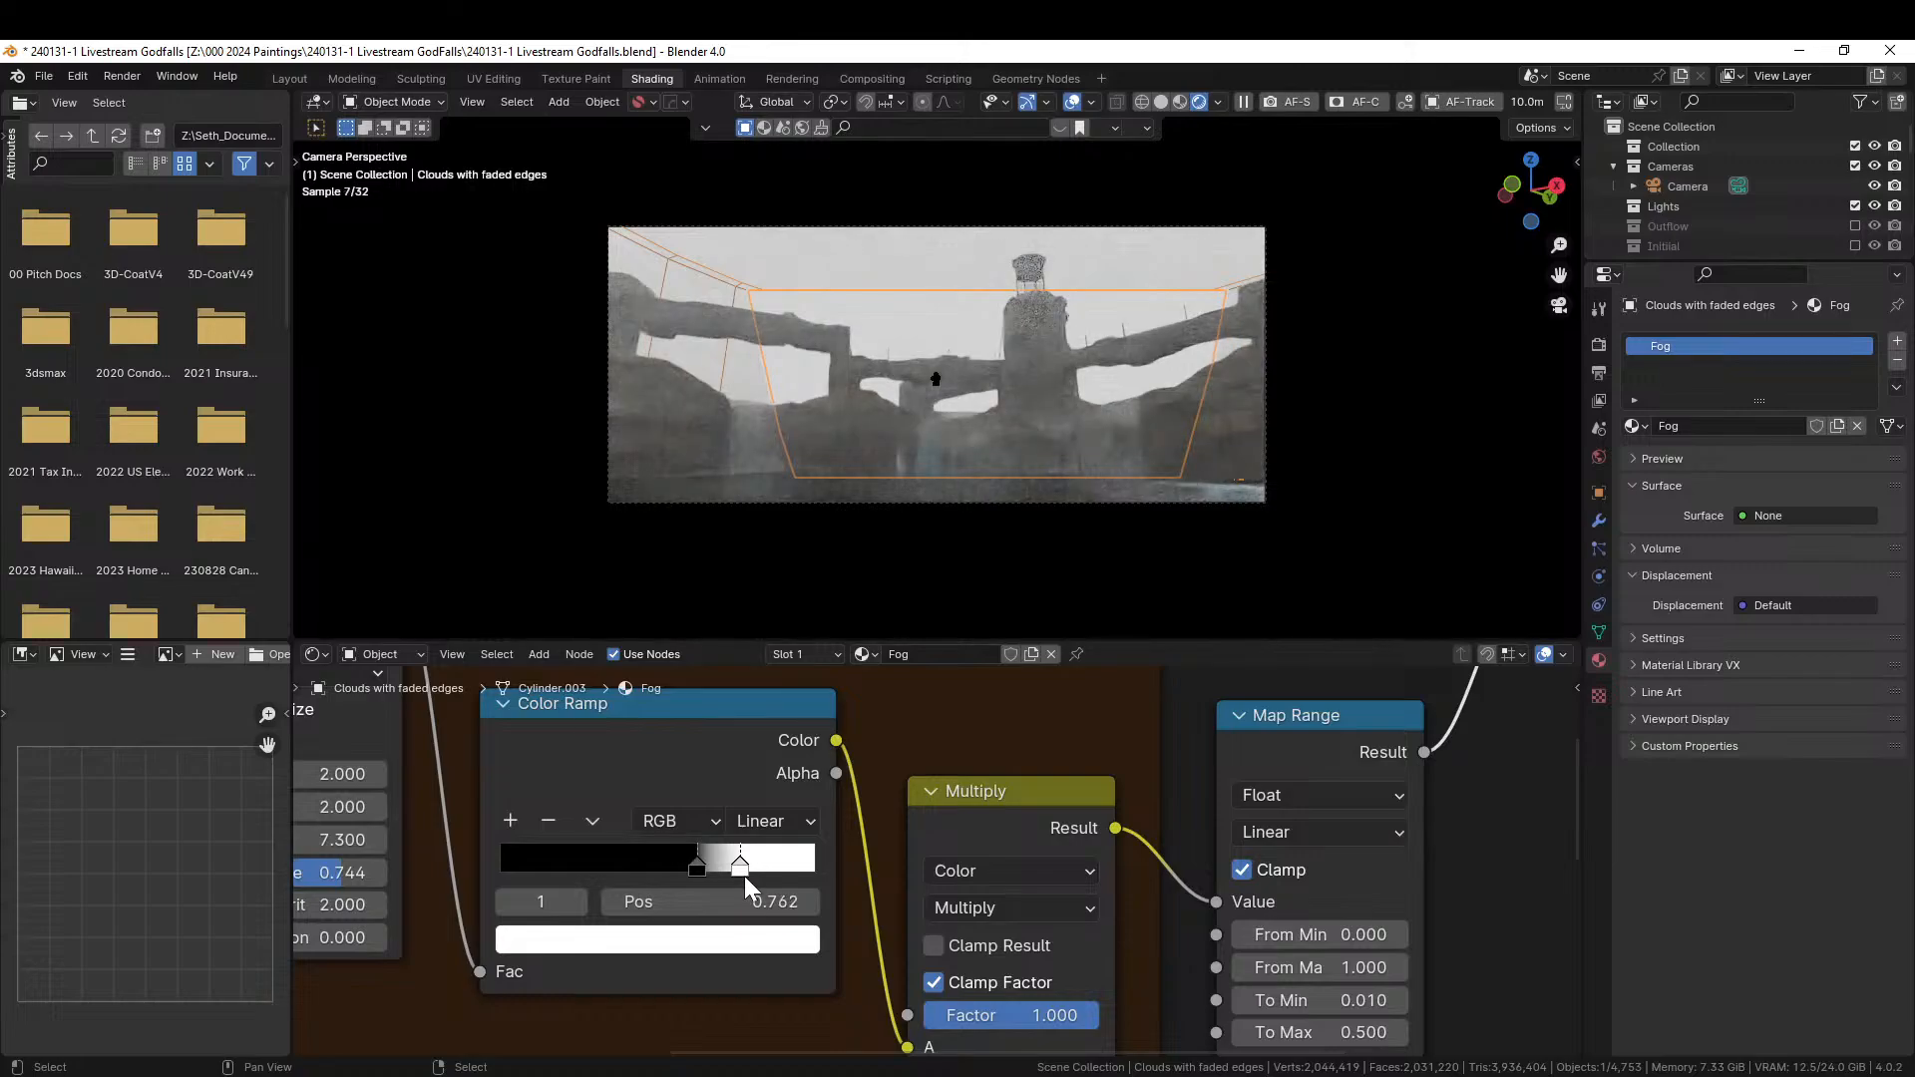
# Set To Max to 1 in the Map Range node that feeds the fog density.
pyautogui.click(1364, 1032)
pyautogui.write('1')
pyautogui.press('Return')
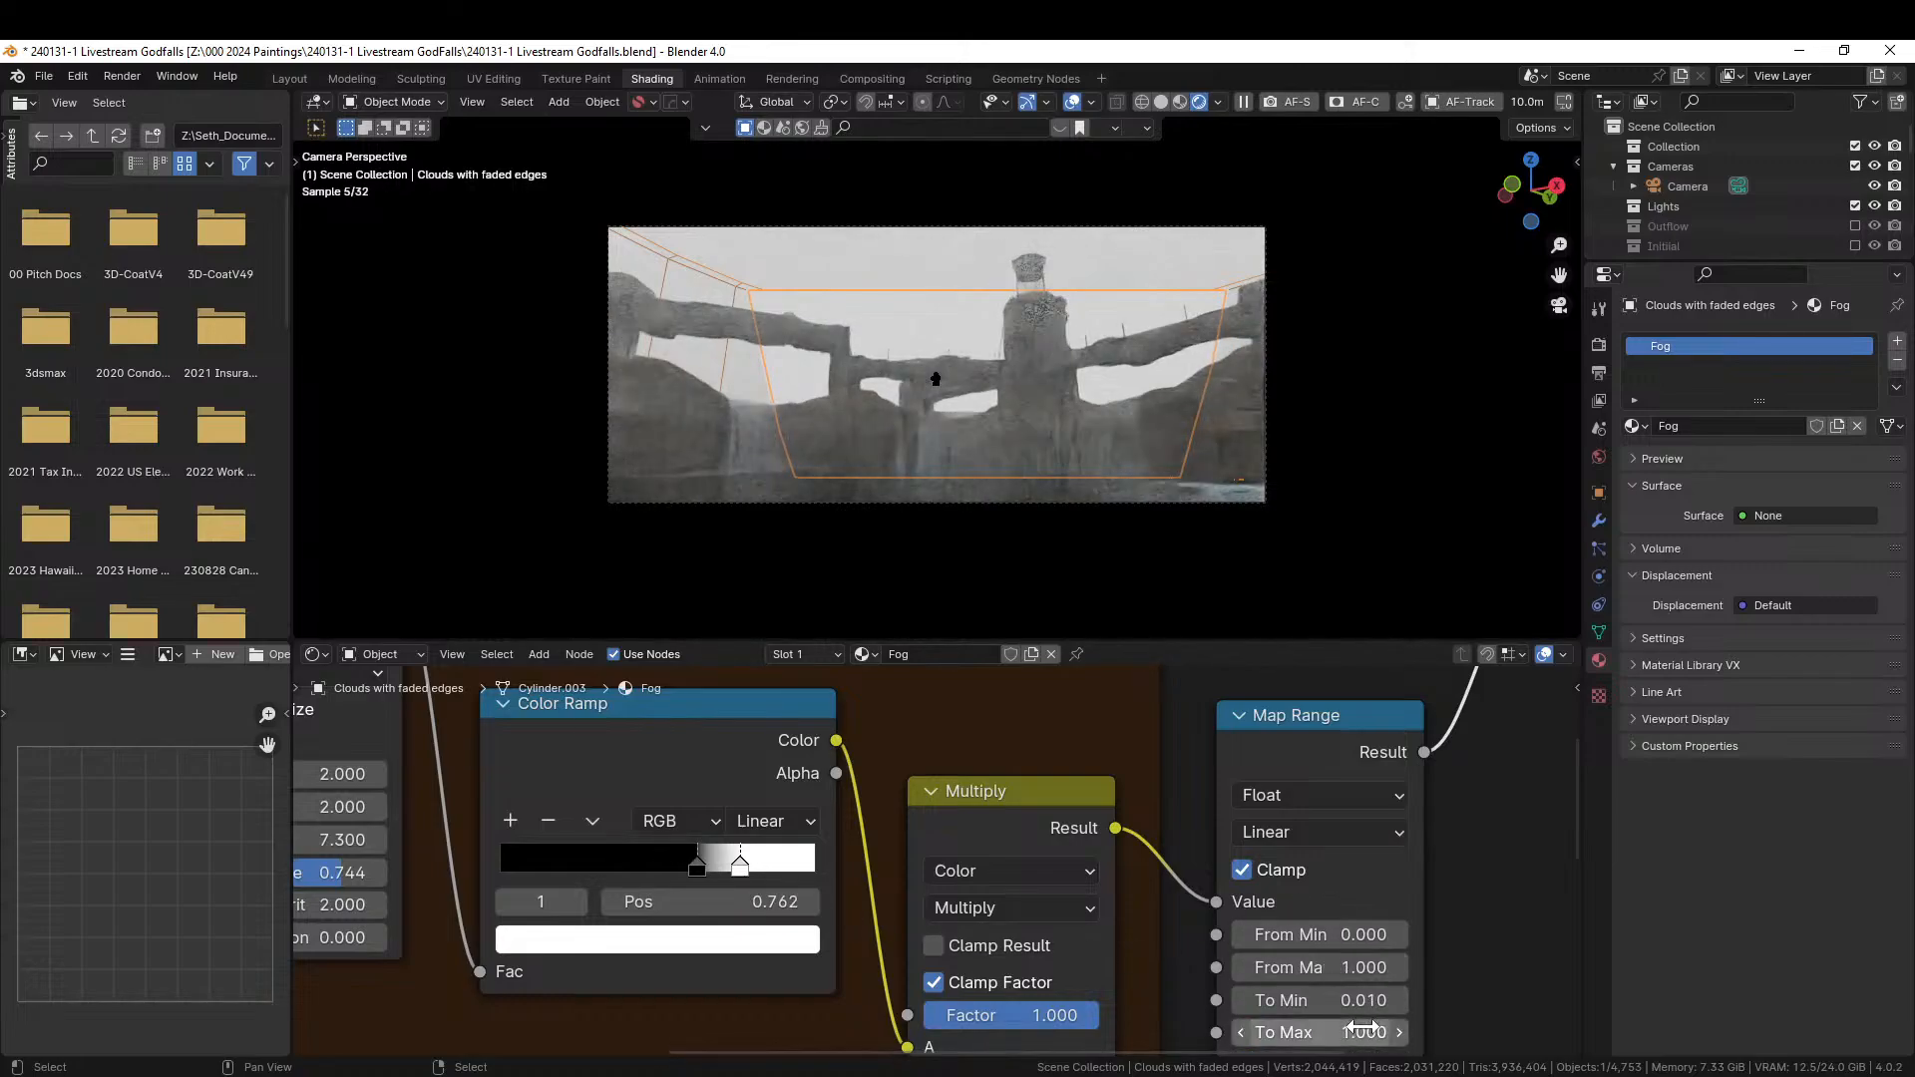
# Preview the Color Ramp on the cylinder and shift both stops back toward black, with the black stop at 0.547.
pyautogui.keyDown('ctrl'); pyautogui.keyDown('shift'); pyautogui.click(772, 708); pyautogui.keyUp('shift'); pyautogui.keyUp('ctrl')
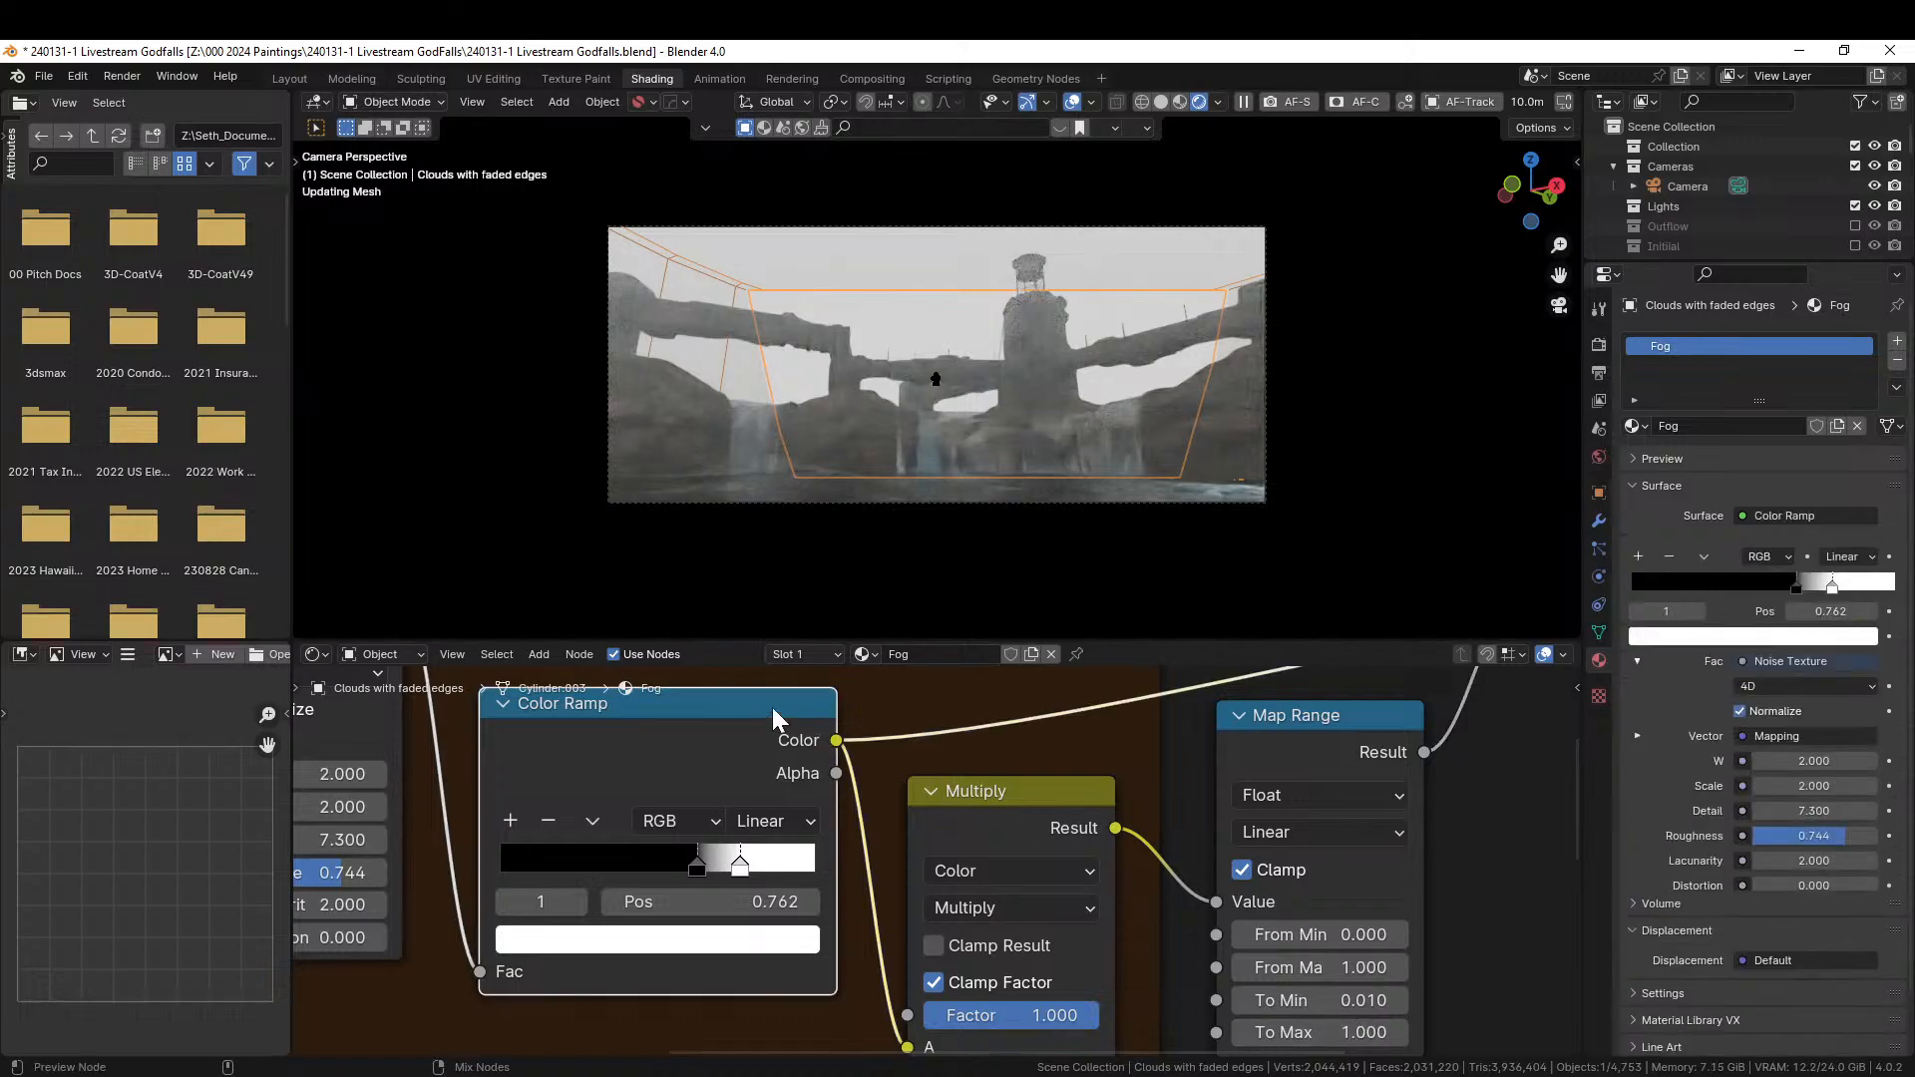
pyautogui.moveTo(1142, 361); pyautogui.dragTo(1119, 530, button='middle')
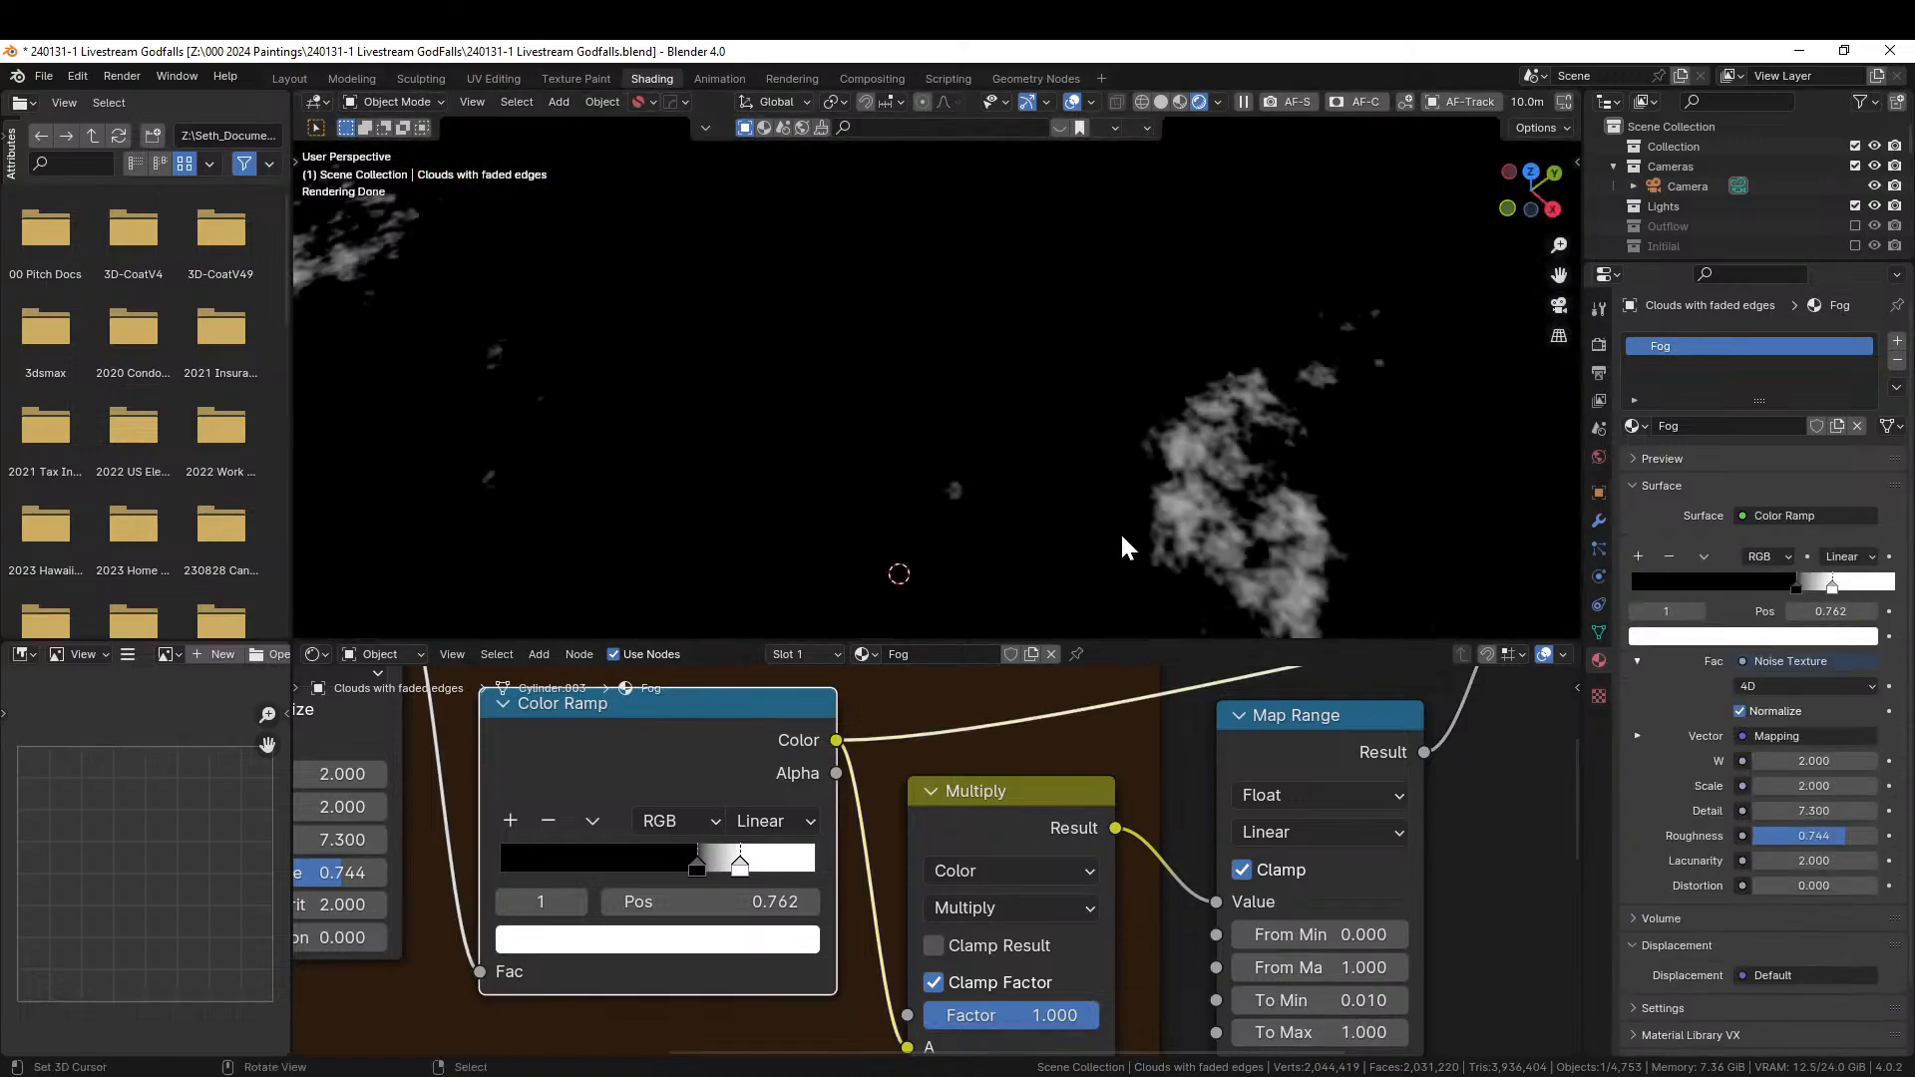
pyautogui.moveTo(747, 872); pyautogui.dragTo(674, 872)
pyautogui.moveTo(956, 551); pyautogui.dragTo(1058, 439, button='middle')
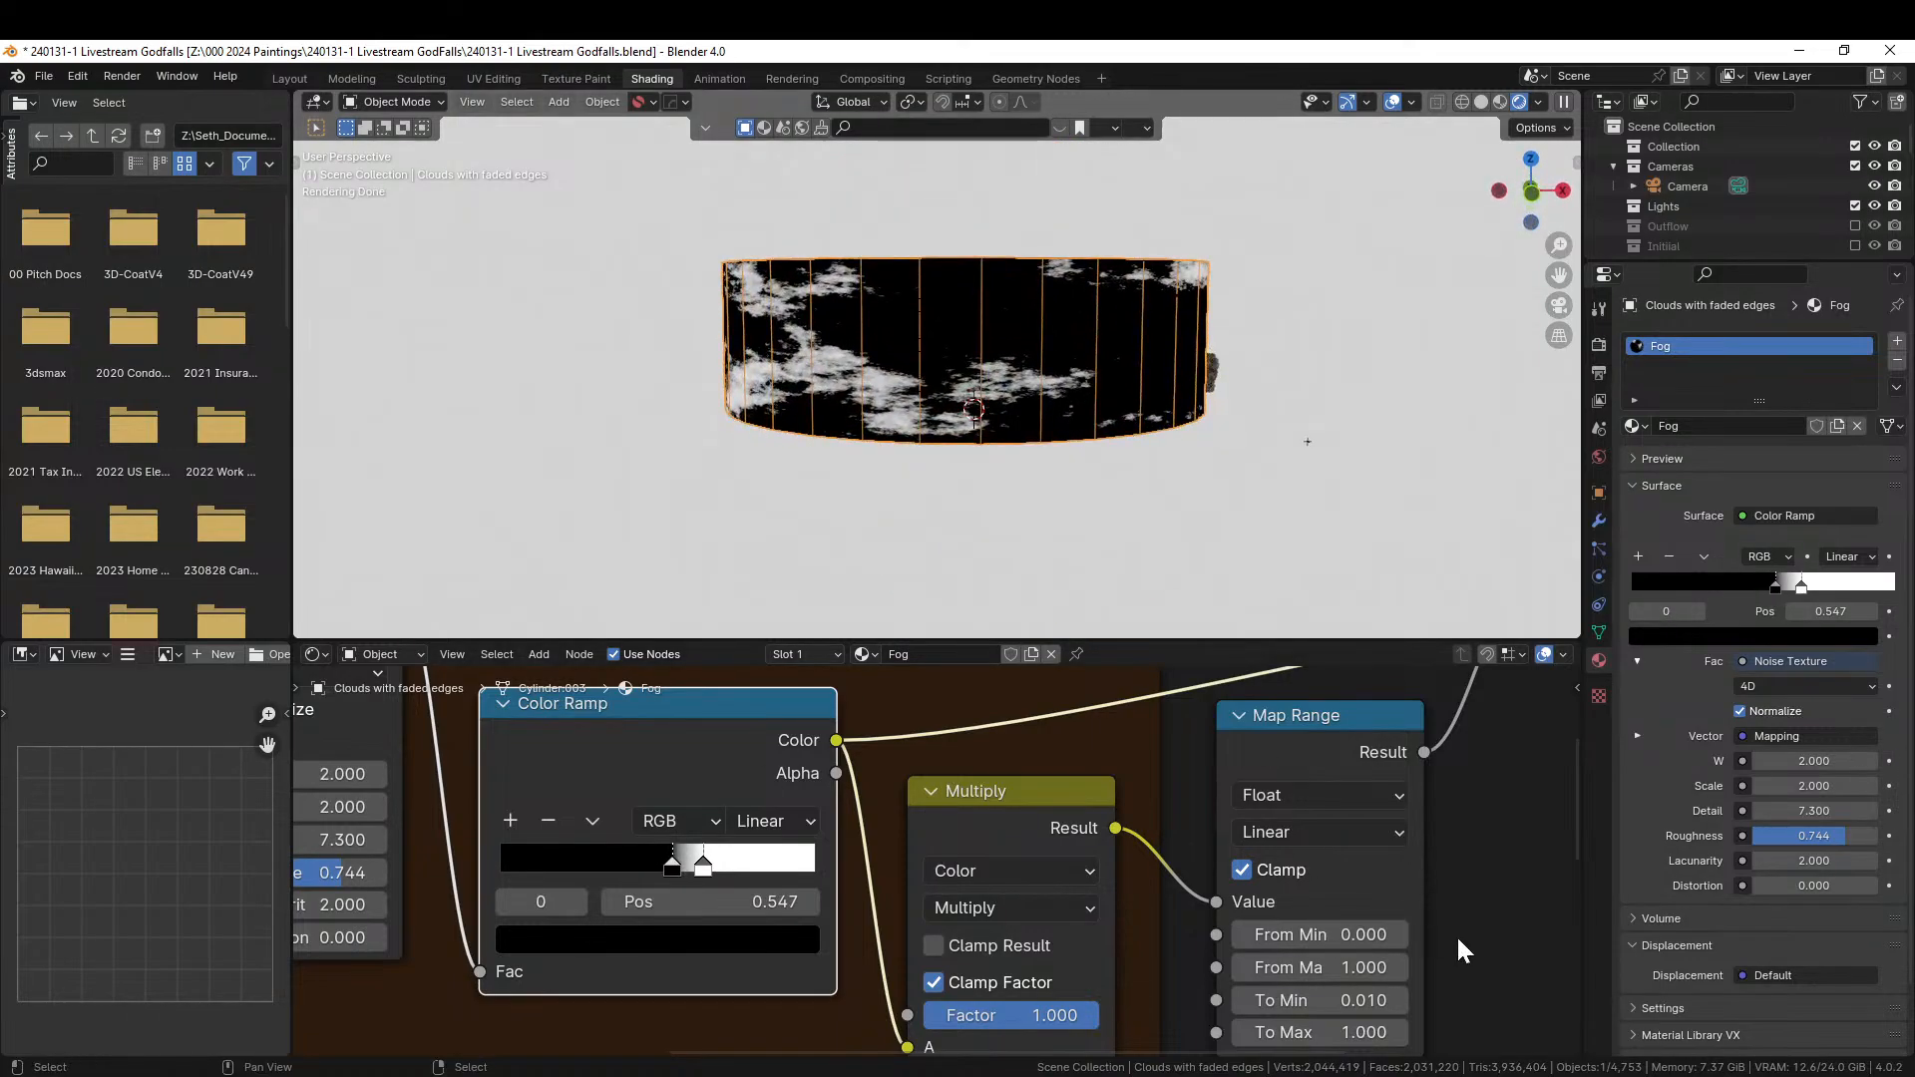
# Set the density Map Range's To Min to 0.005 and preview that node's result on the cylinder.
pyautogui.click(1382, 1000)
pyautogui.write('.005')
pyautogui.press('Return')
pyautogui.moveTo(1505, 915); pyautogui.dragTo(1360, 970, button='middle')
pyautogui.keyDown('ctrl'); pyautogui.keyDown('shift'); pyautogui.click(1187, 788); pyautogui.keyUp('shift'); pyautogui.keyUp('ctrl')
pyautogui.moveTo(1052, 530); pyautogui.dragTo(1147, 814, button='middle')
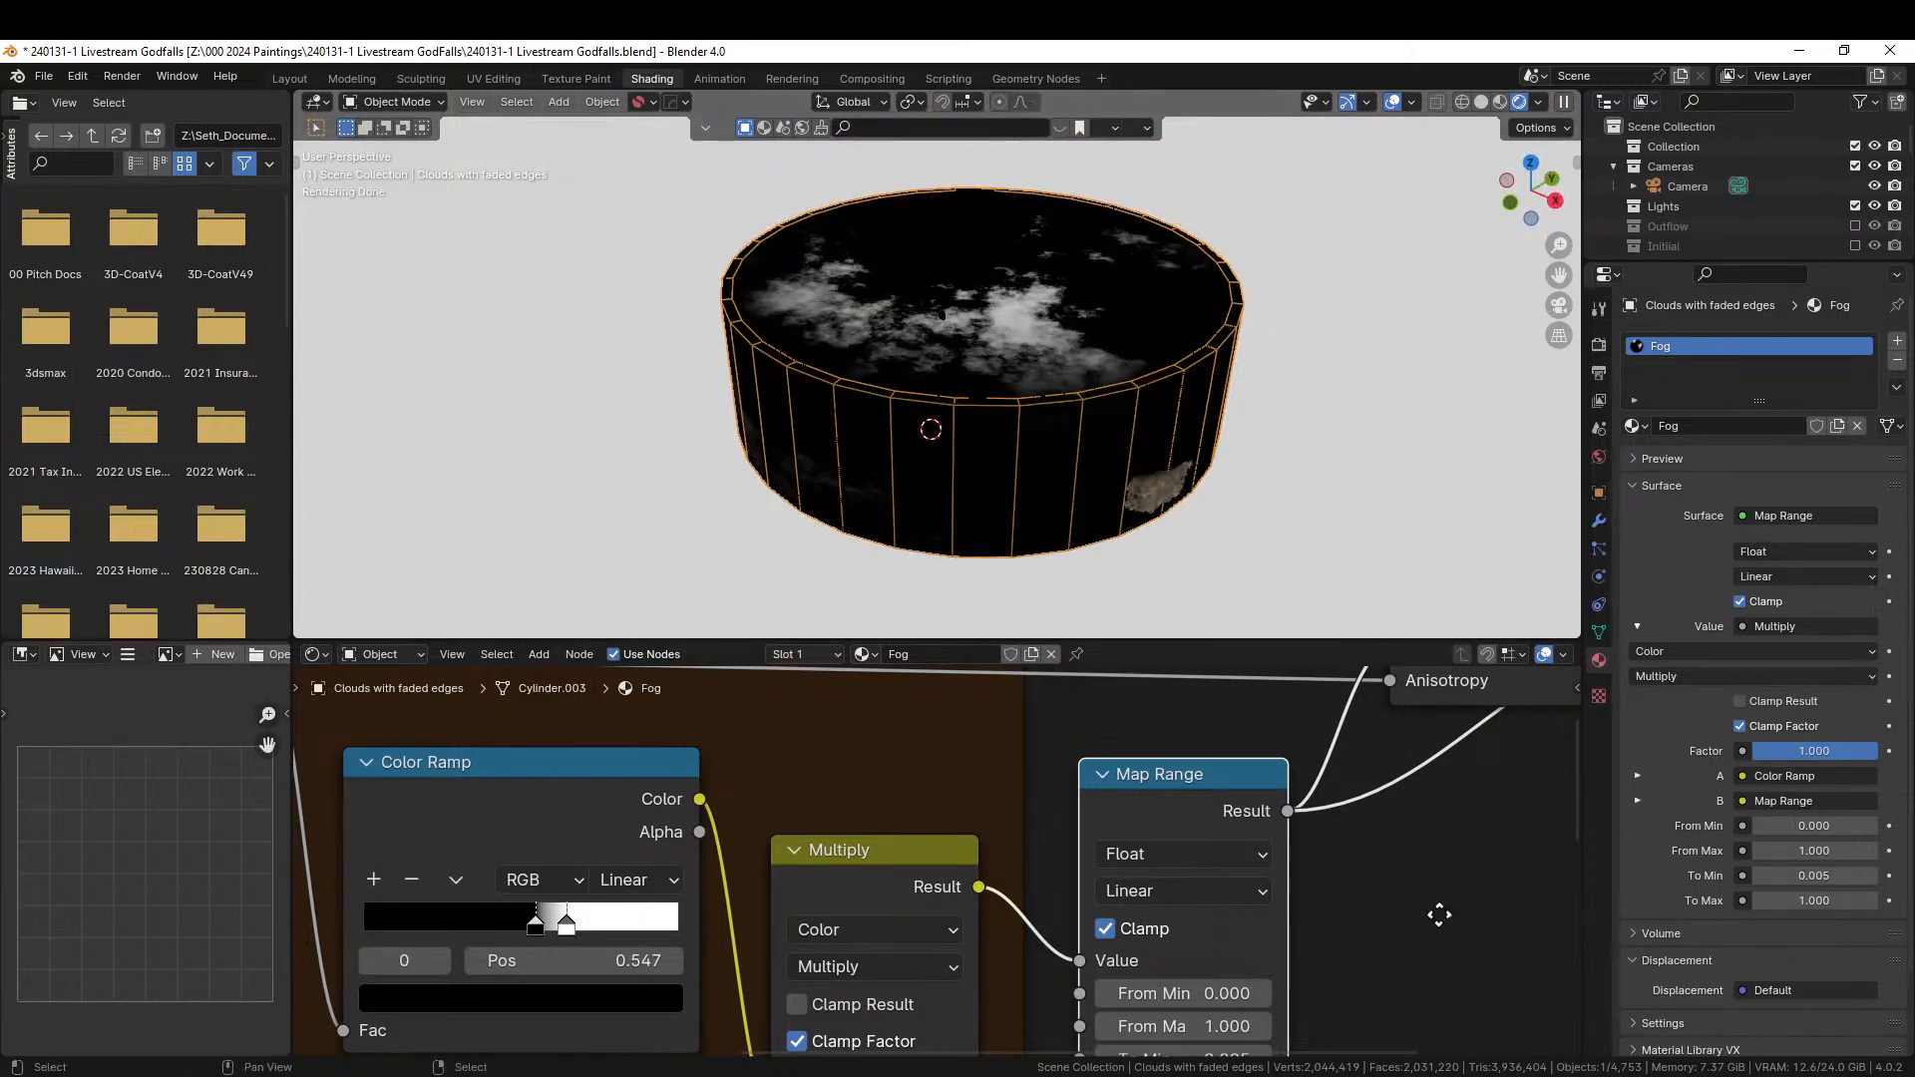
# Cut the Map Range preview link to the Material Output's Surface input so the cylinder renders as volume fog.
pyautogui.moveTo(1445, 907); pyautogui.dragTo(1147, 766, button='middle')
pyautogui.keyDown('ctrl'); pyautogui.moveTo(1332, 870); pyautogui.dragTo(1354, 1022, button='right'); pyautogui.keyUp('ctrl')
pyautogui.moveTo(1225, 523); pyautogui.dragTo(1406, 422, button='middle')
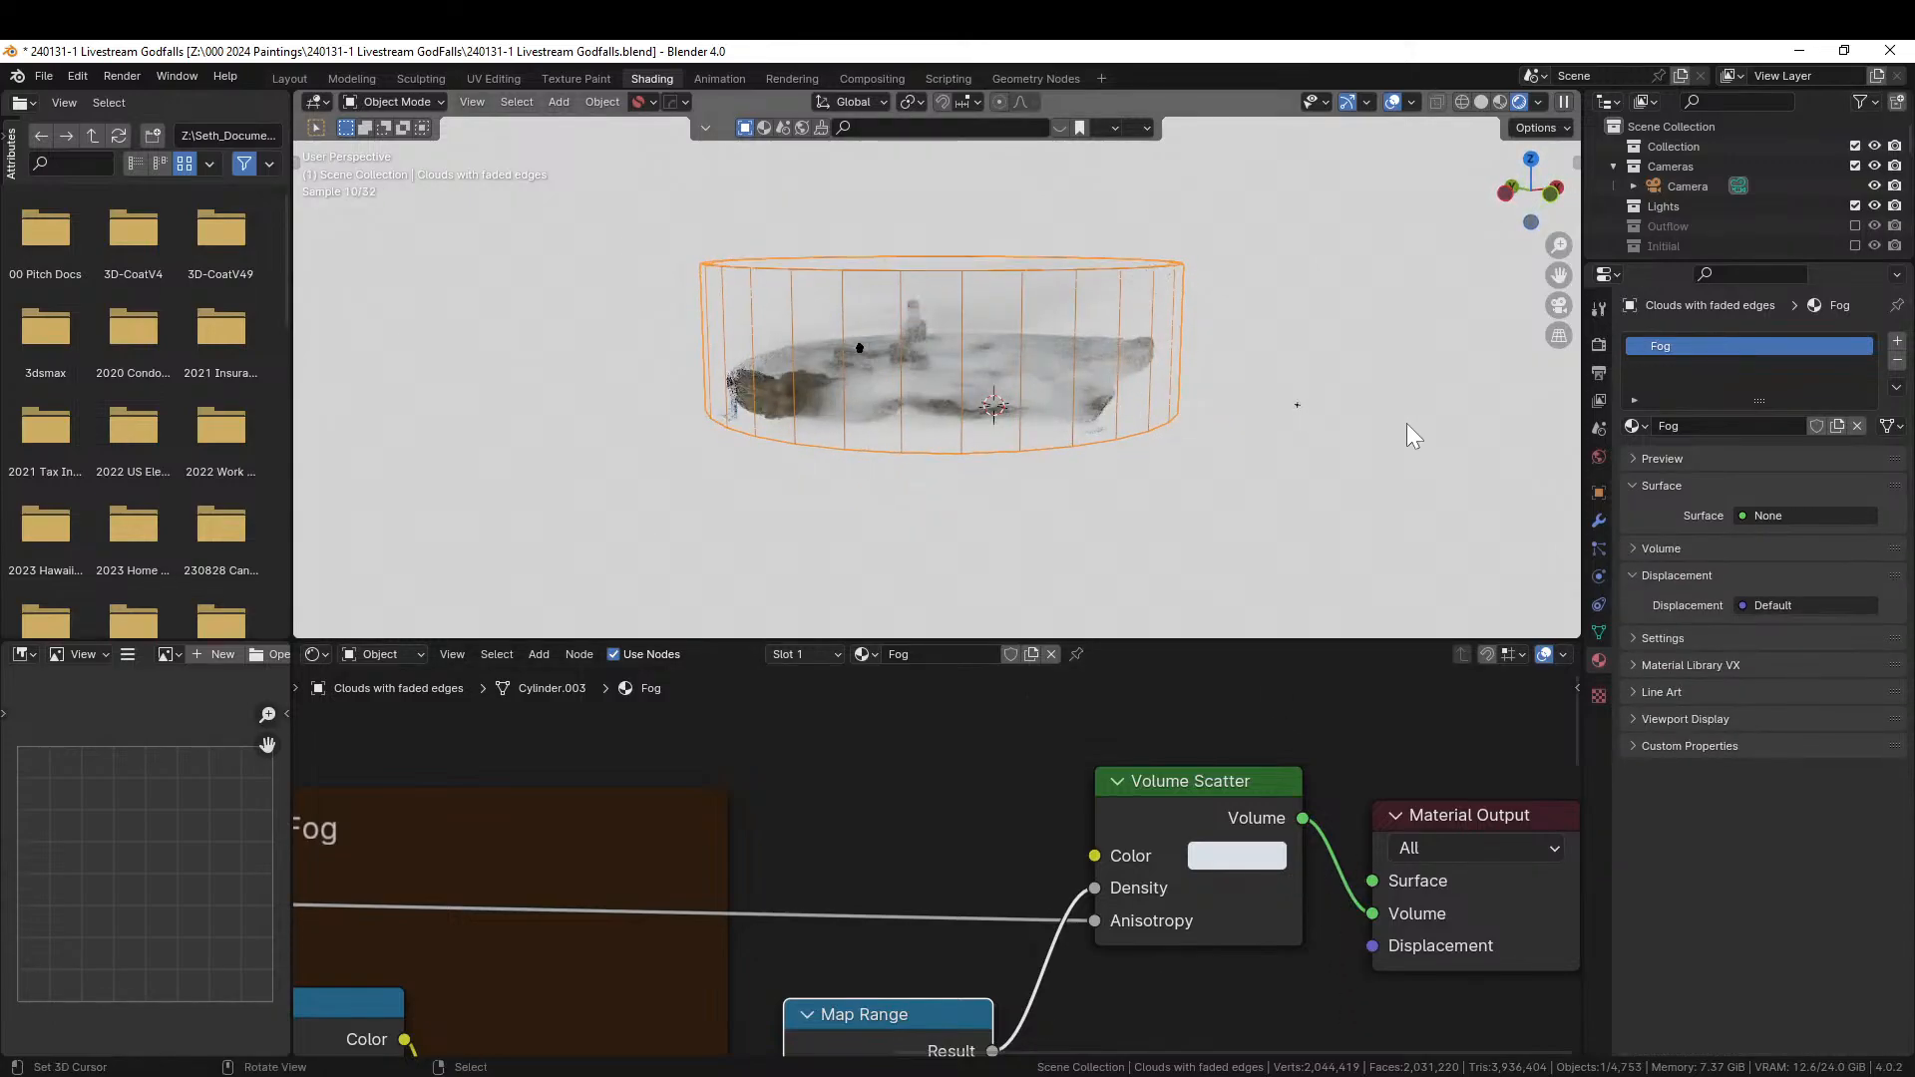
# Check the fog through the camera, save the file and switch to the Layout workspace.
pyautogui.press('KP_0')
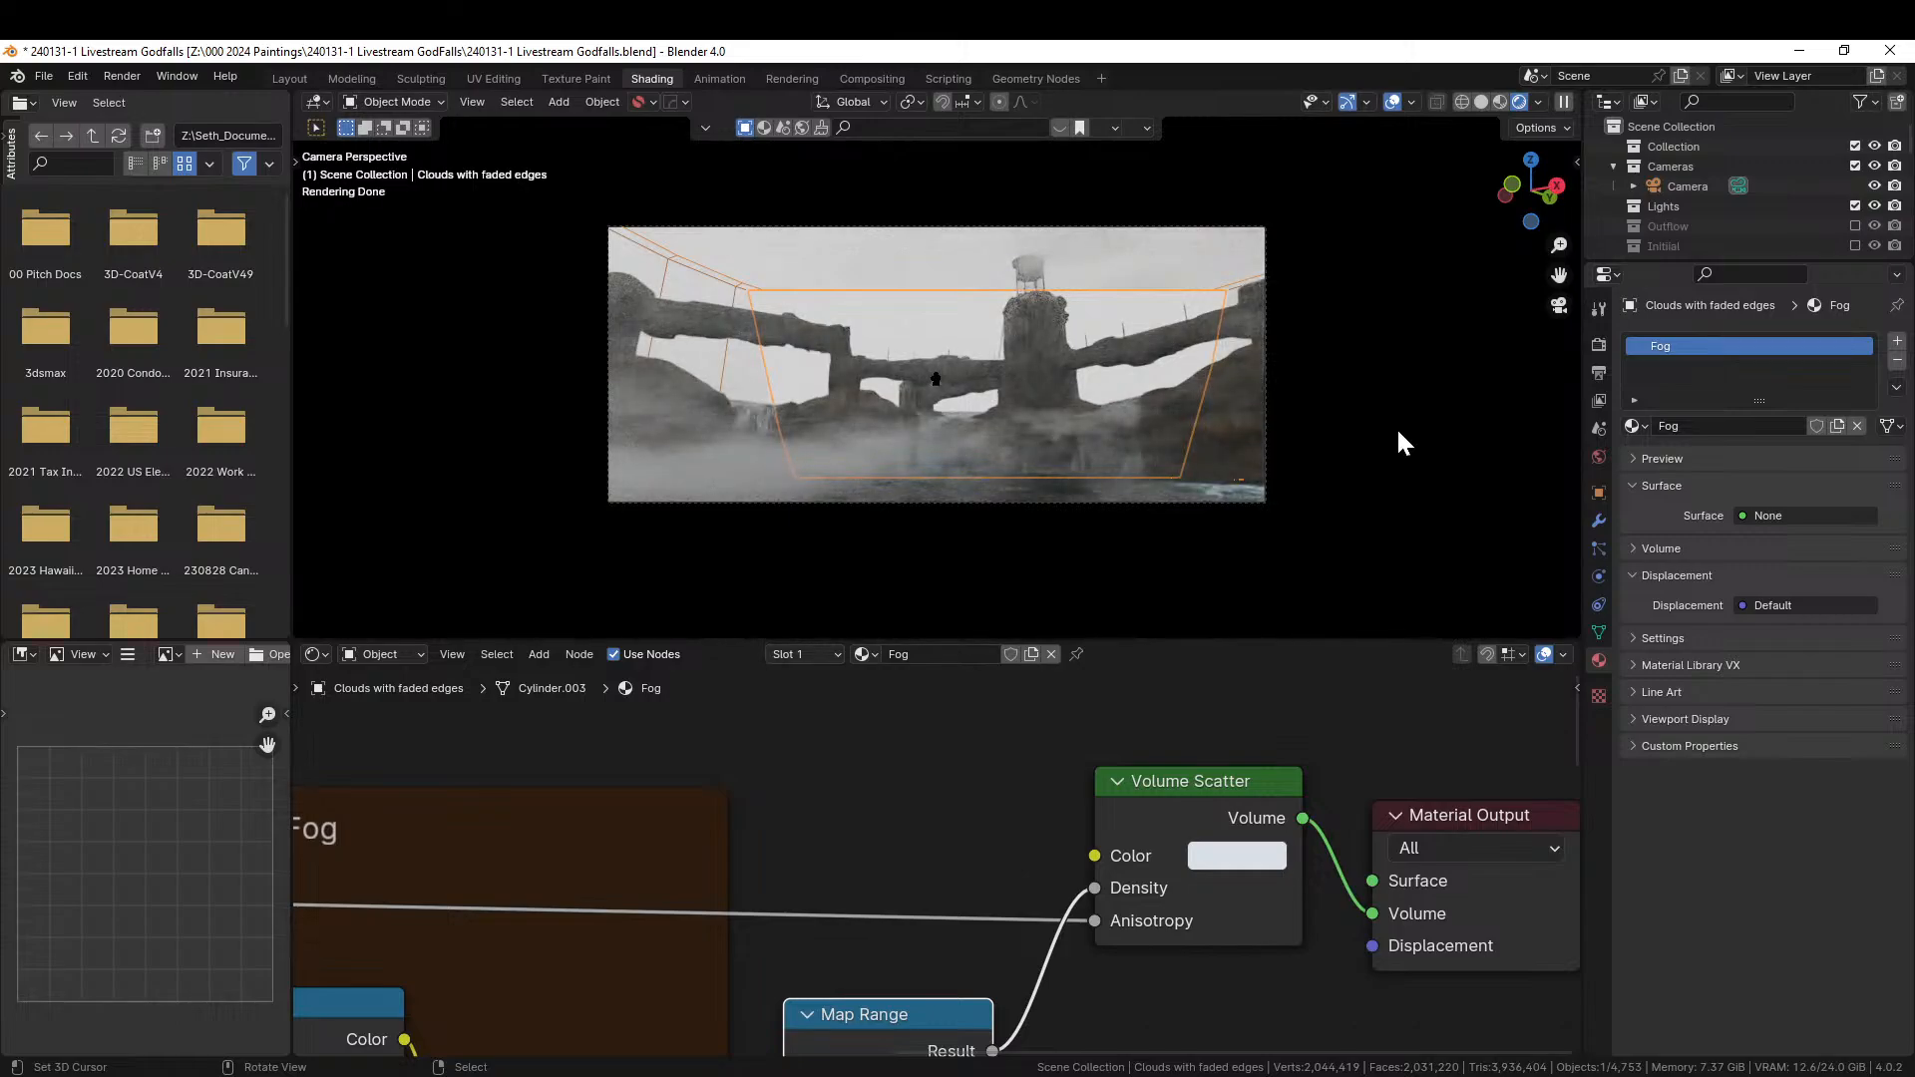
pyautogui.hotkey('ctrl', 's')
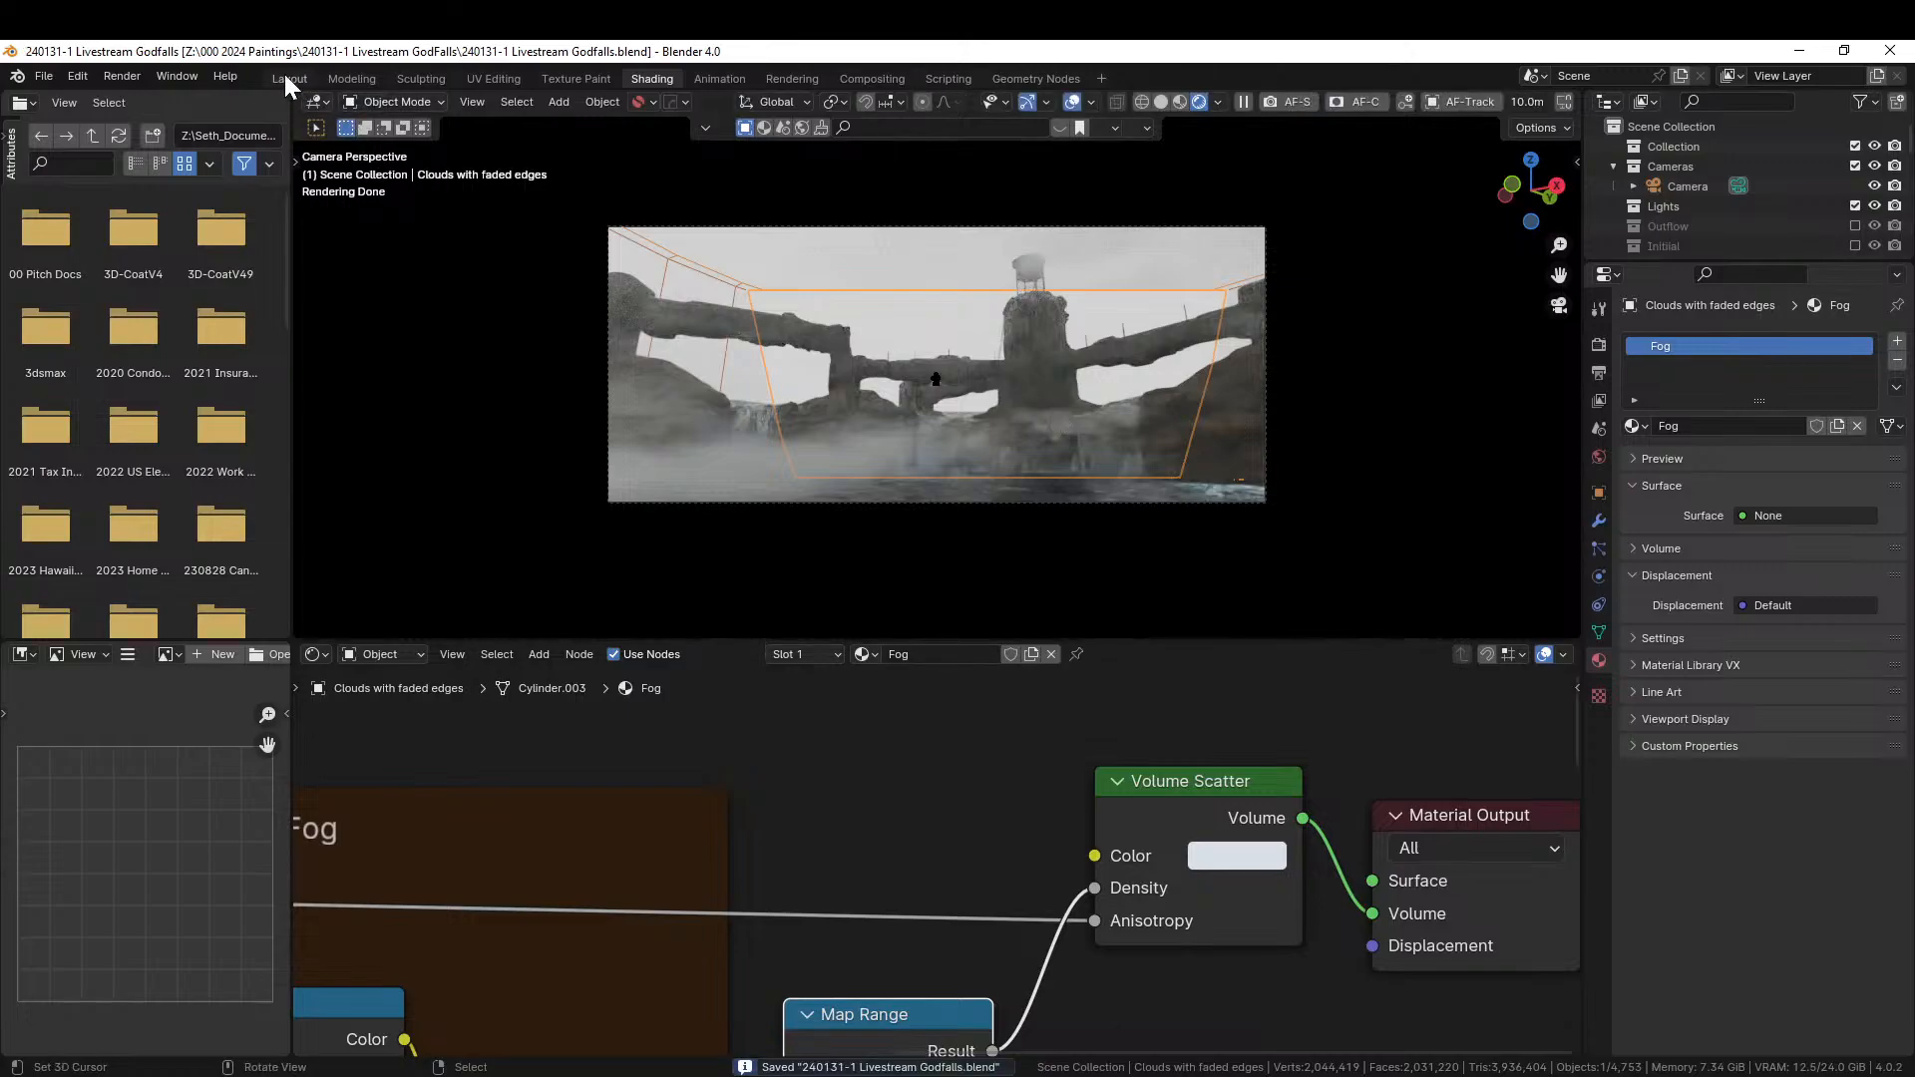
pyautogui.click(288, 77)
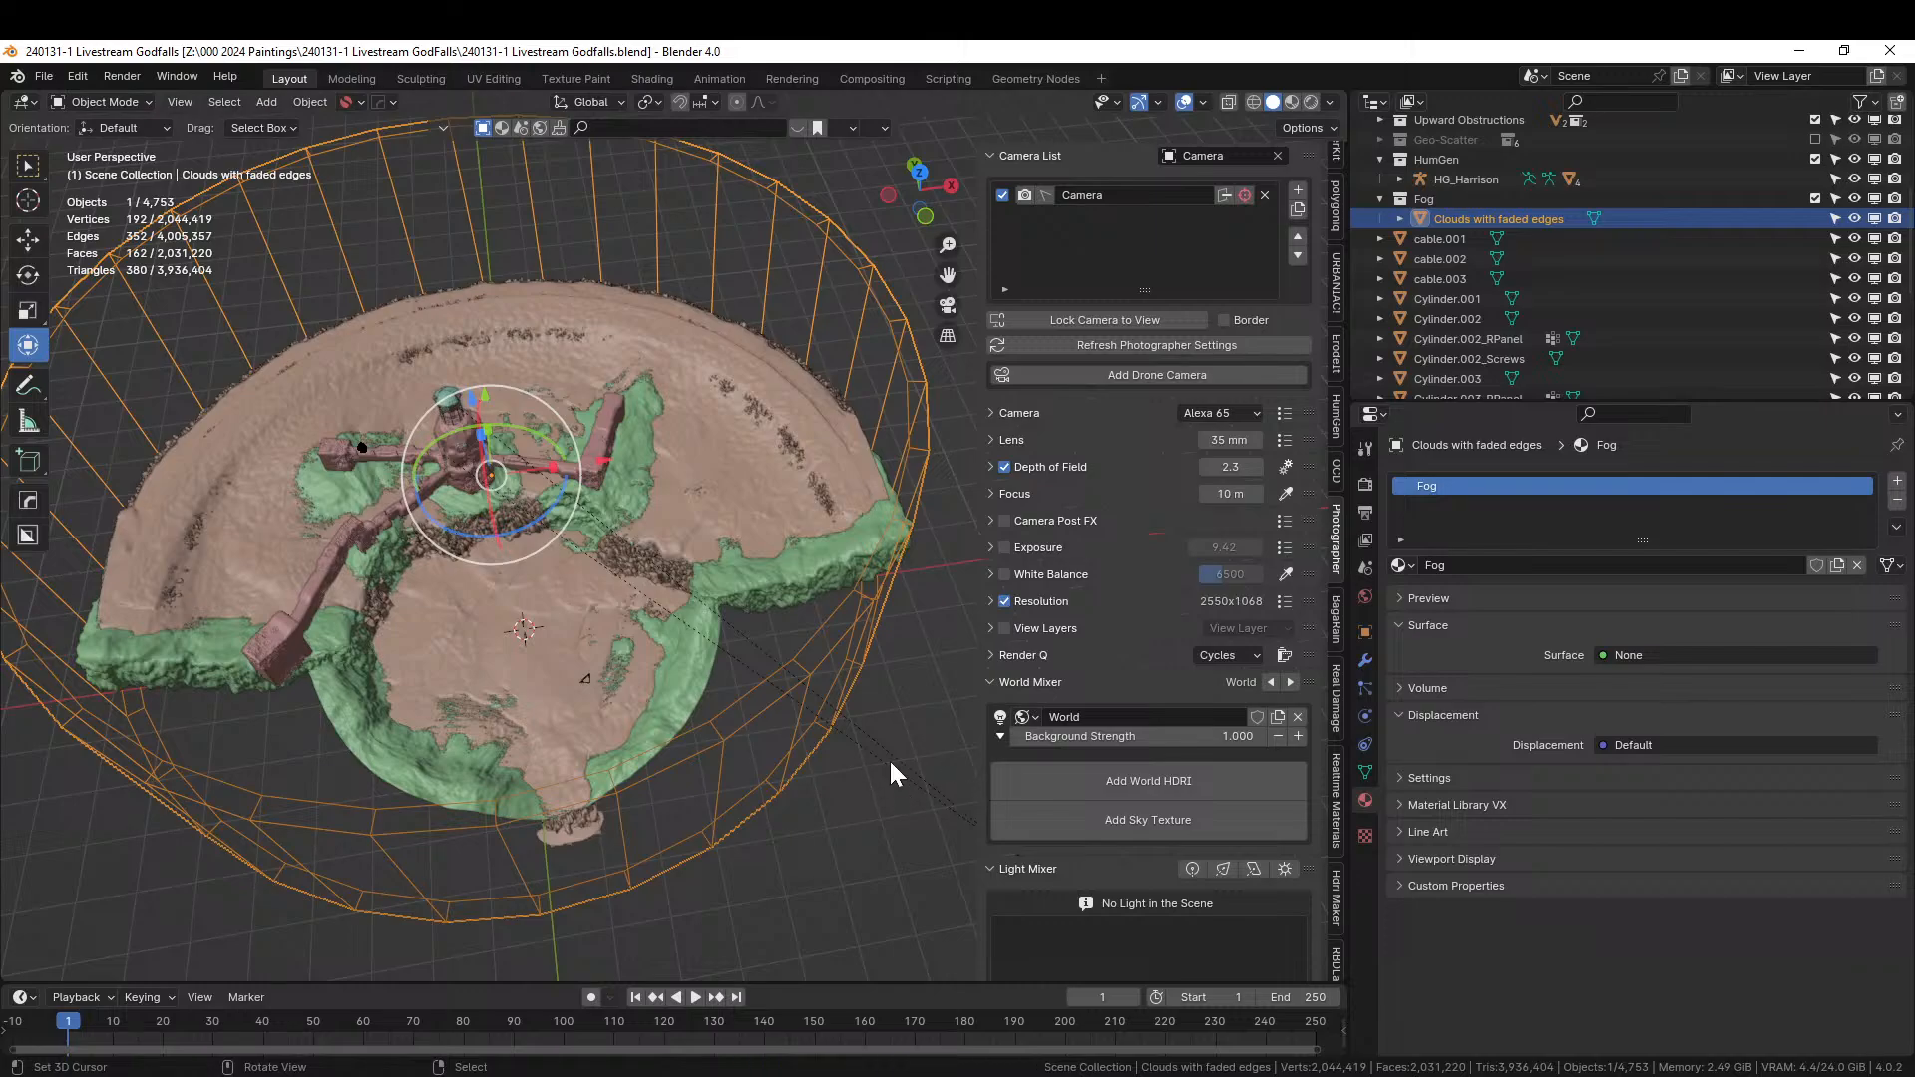
pyautogui.moveTo(882, 760); pyautogui.dragTo(777, 650, button='middle')
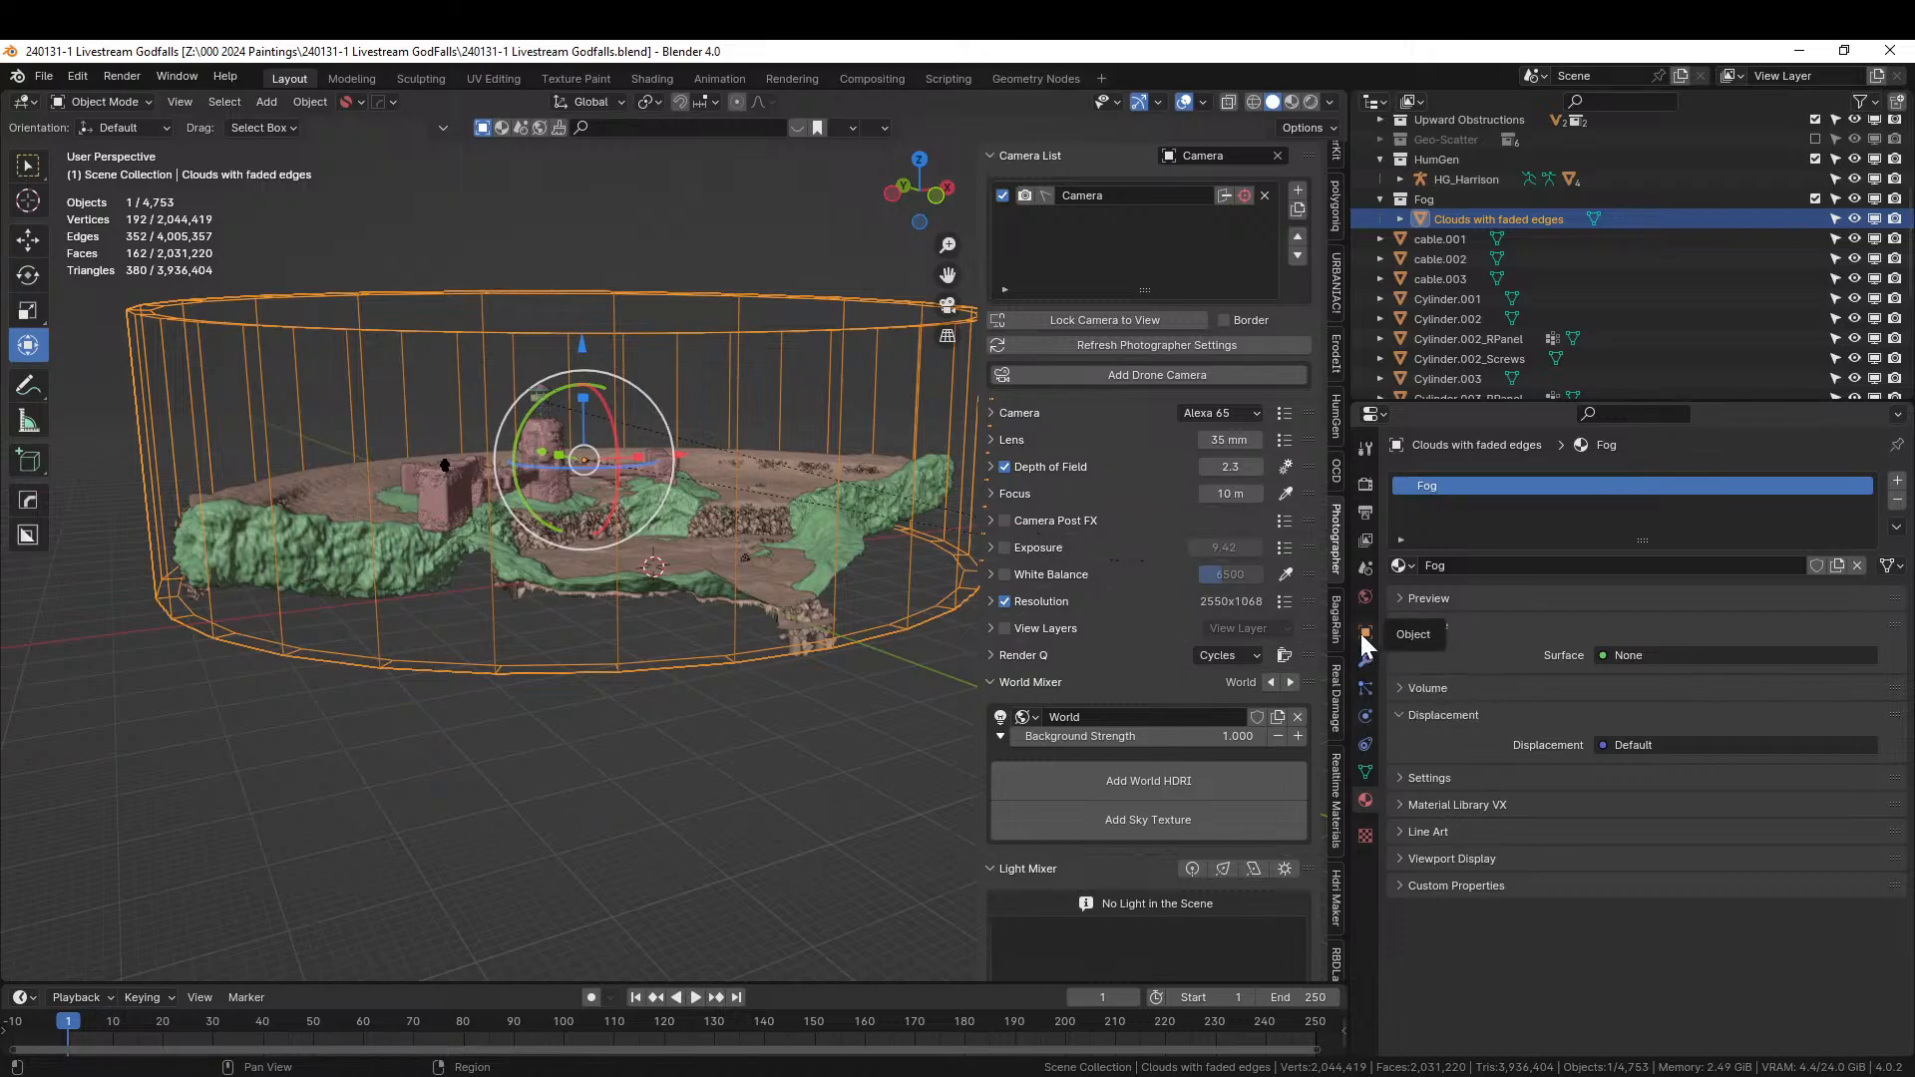
# Add the 1k Cape Hill HDRI from HDRi Maker's Open World category as the scene's world background.
pyautogui.click(1335, 883)
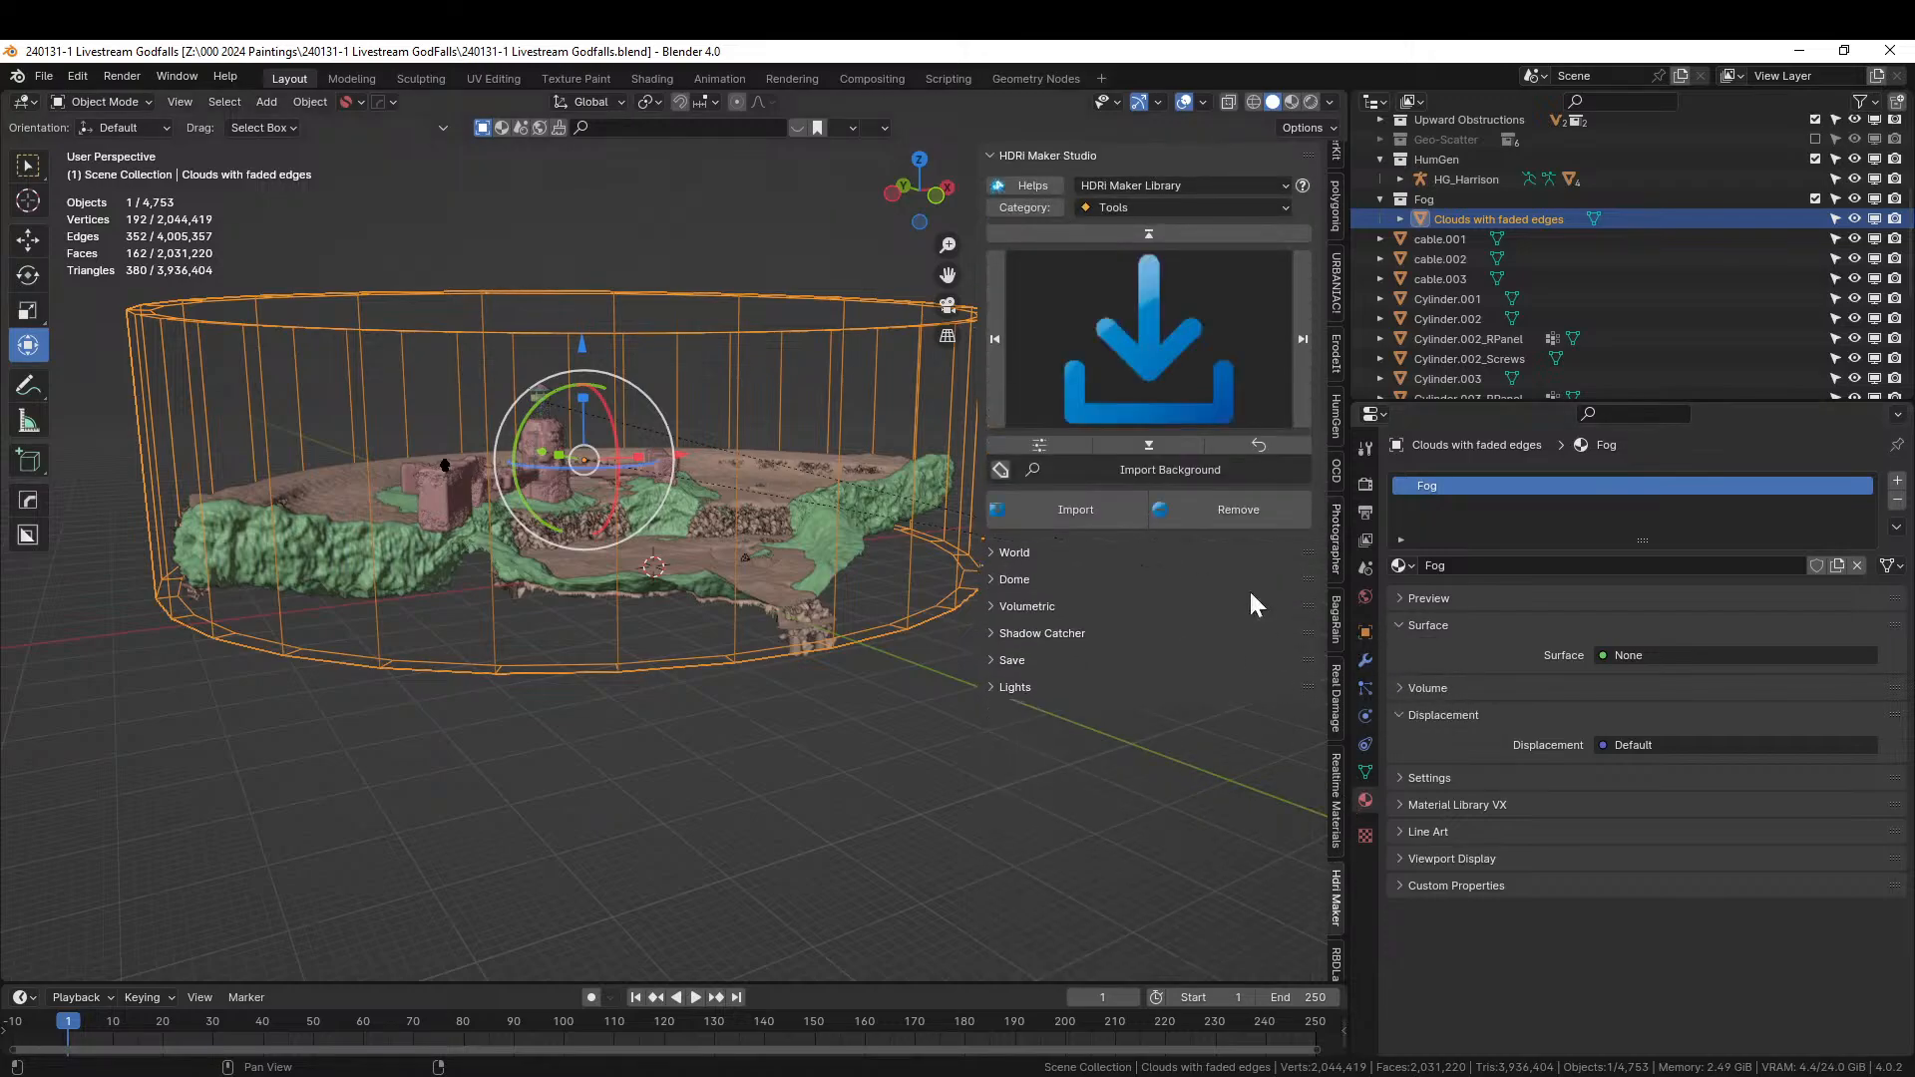
pyautogui.click(1287, 206)
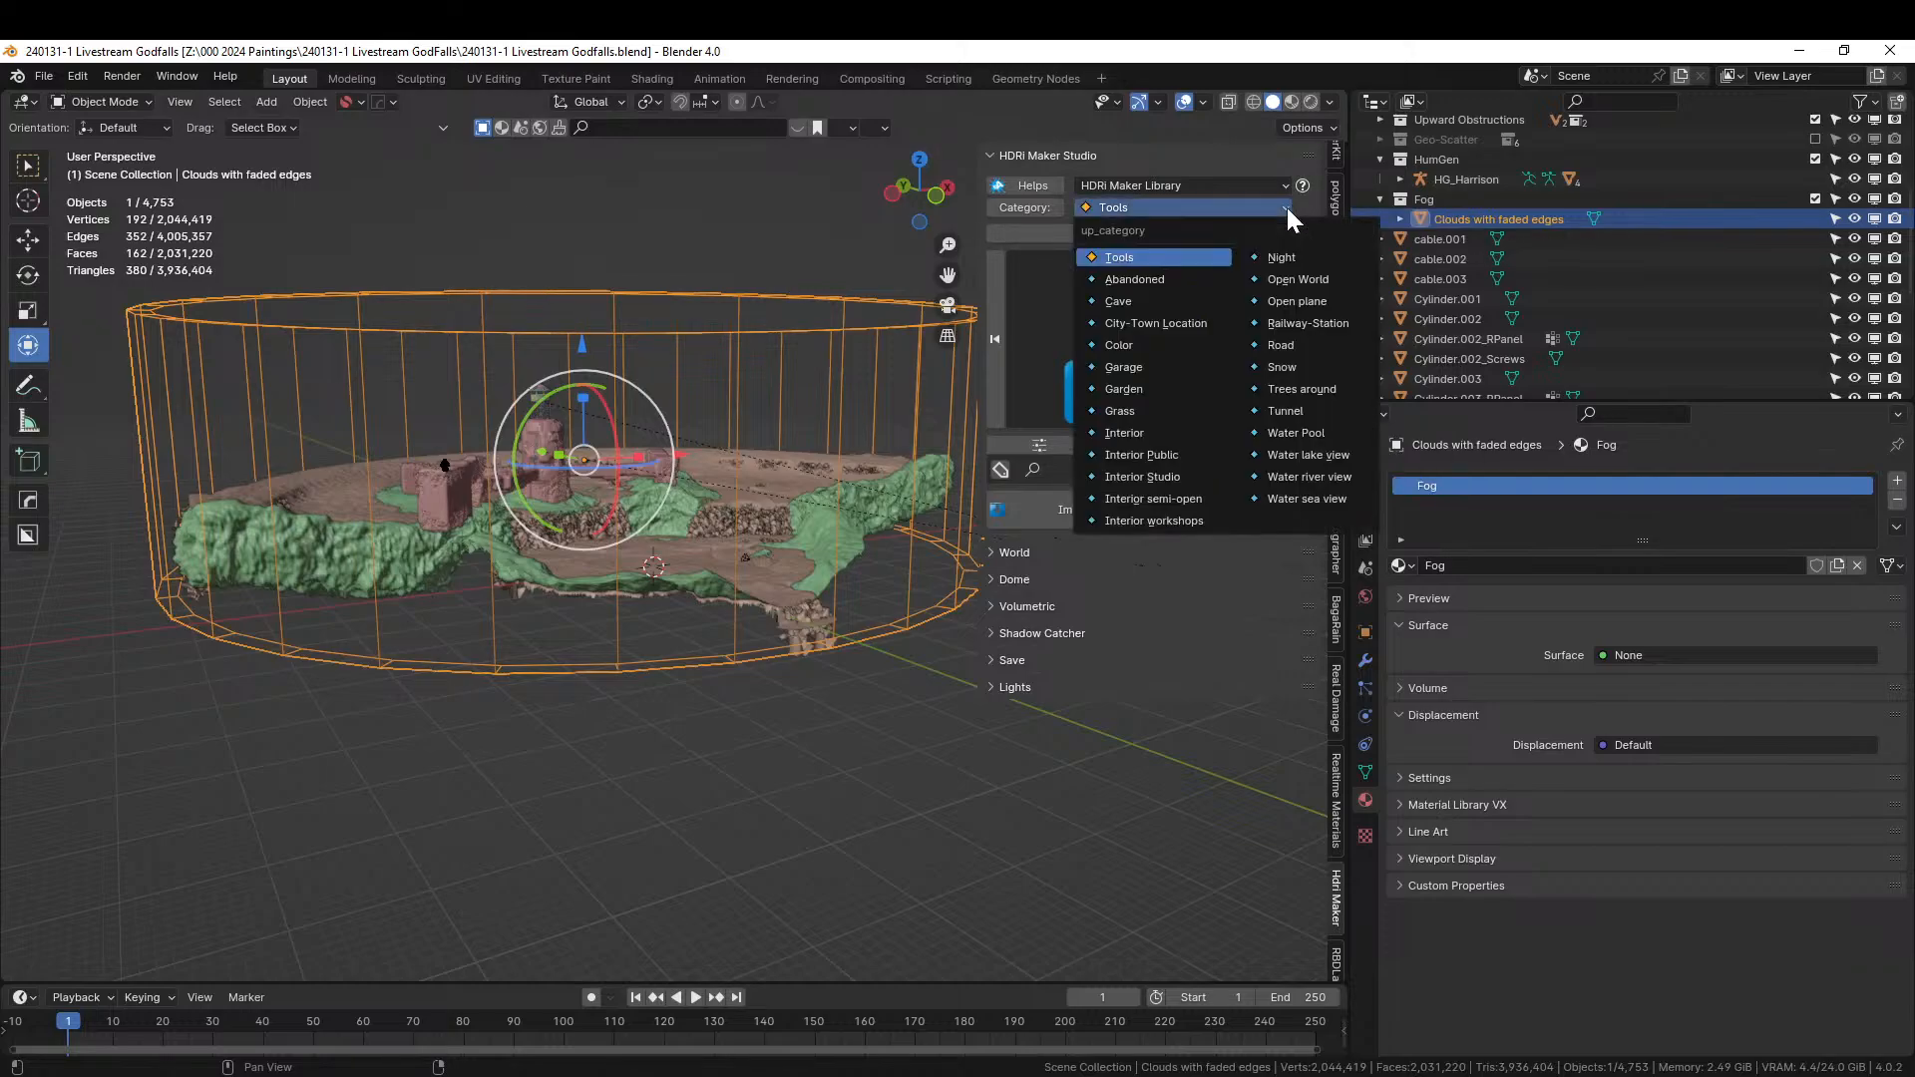
pyautogui.click(1301, 285)
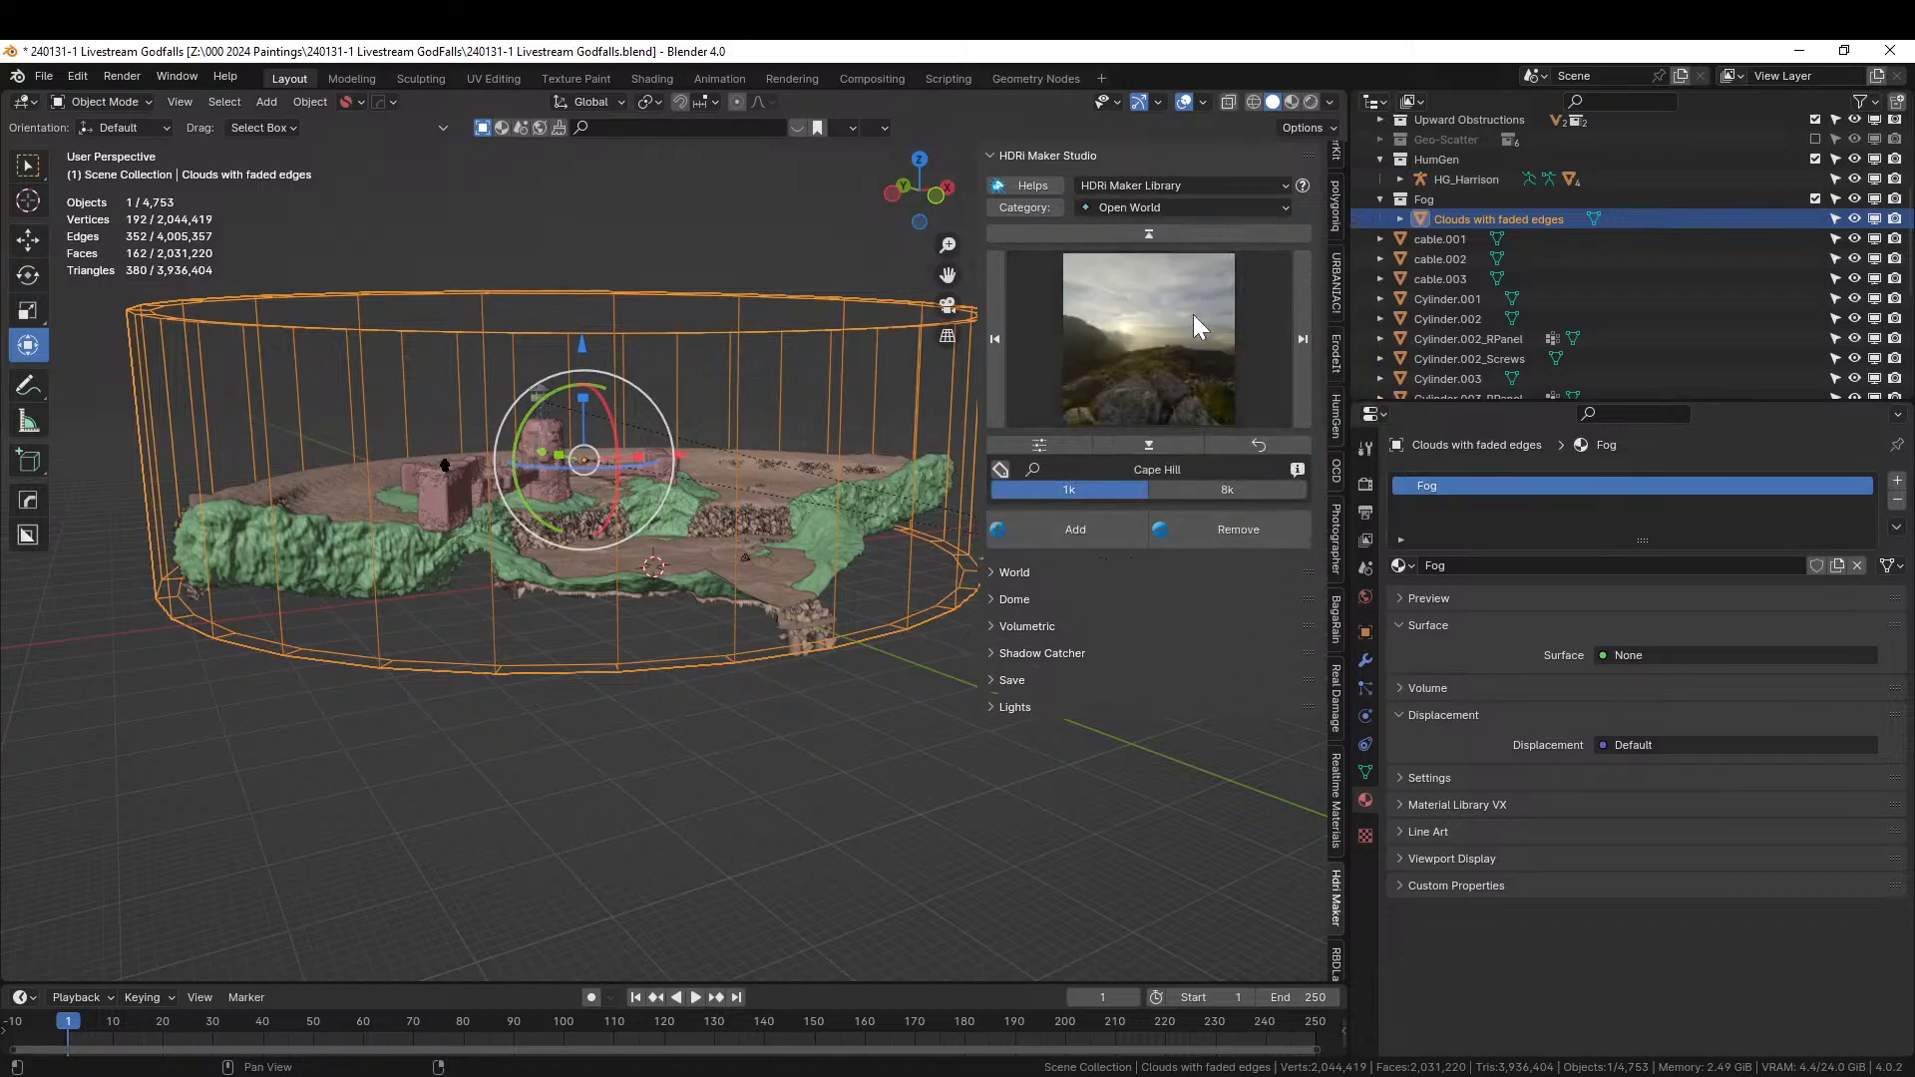
pyautogui.click(1194, 312)
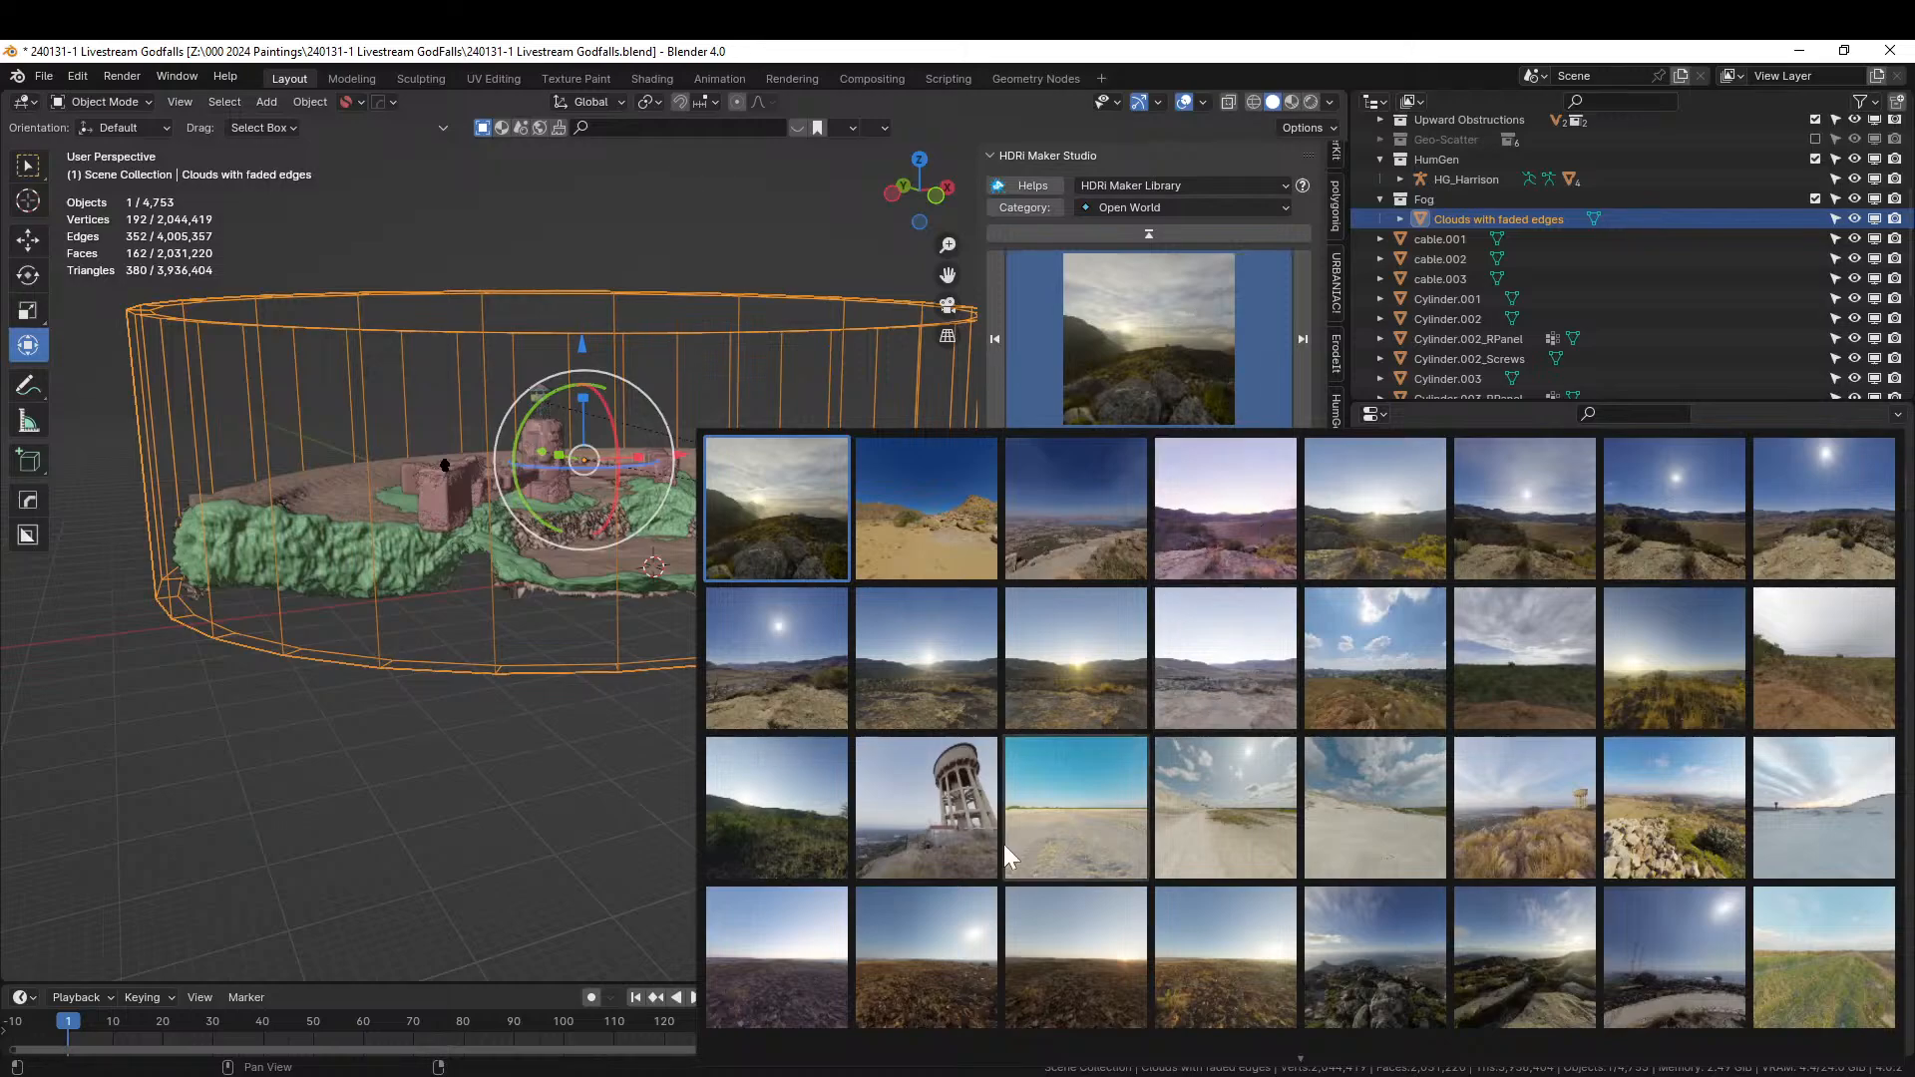
pyautogui.click(782, 517)
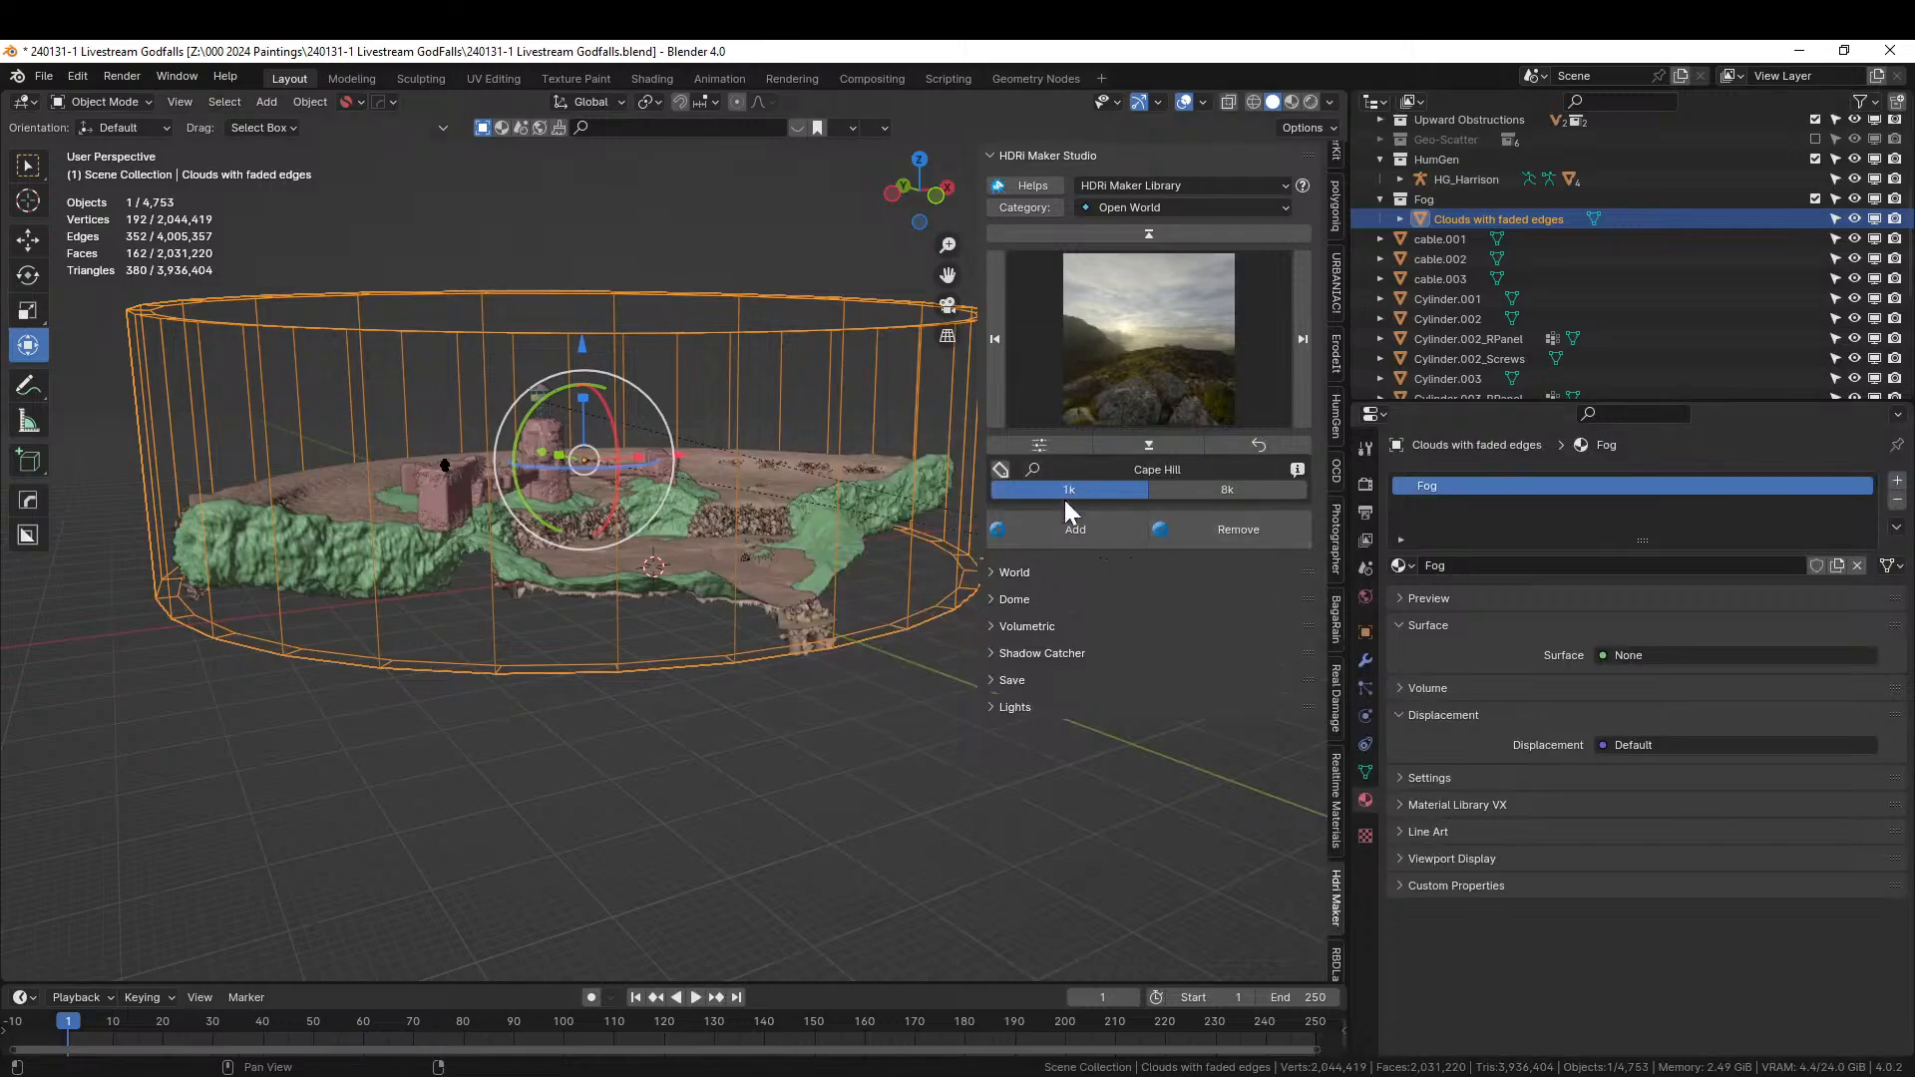
pyautogui.click(1077, 535)
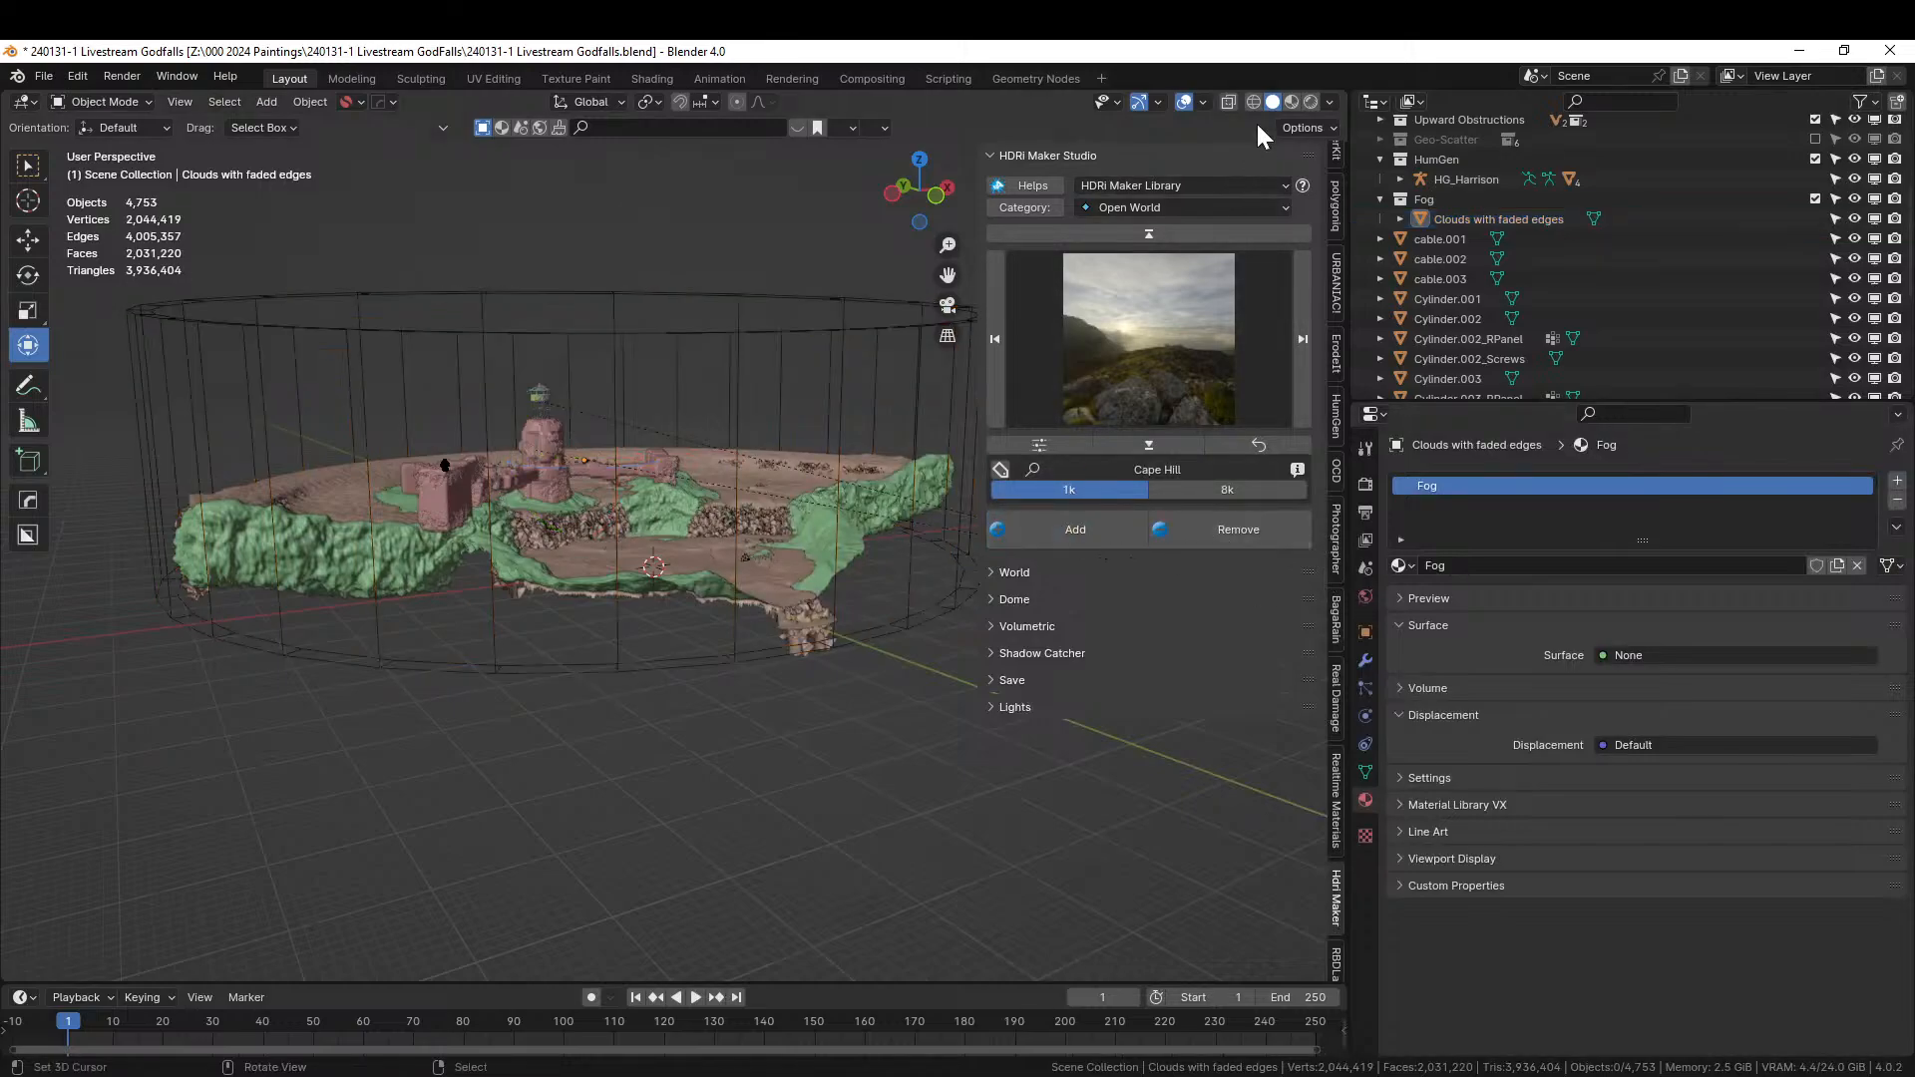
# Preview the rendered scene through the camera and set the camera's Clip End to 250 m.
pyautogui.click(1311, 100)
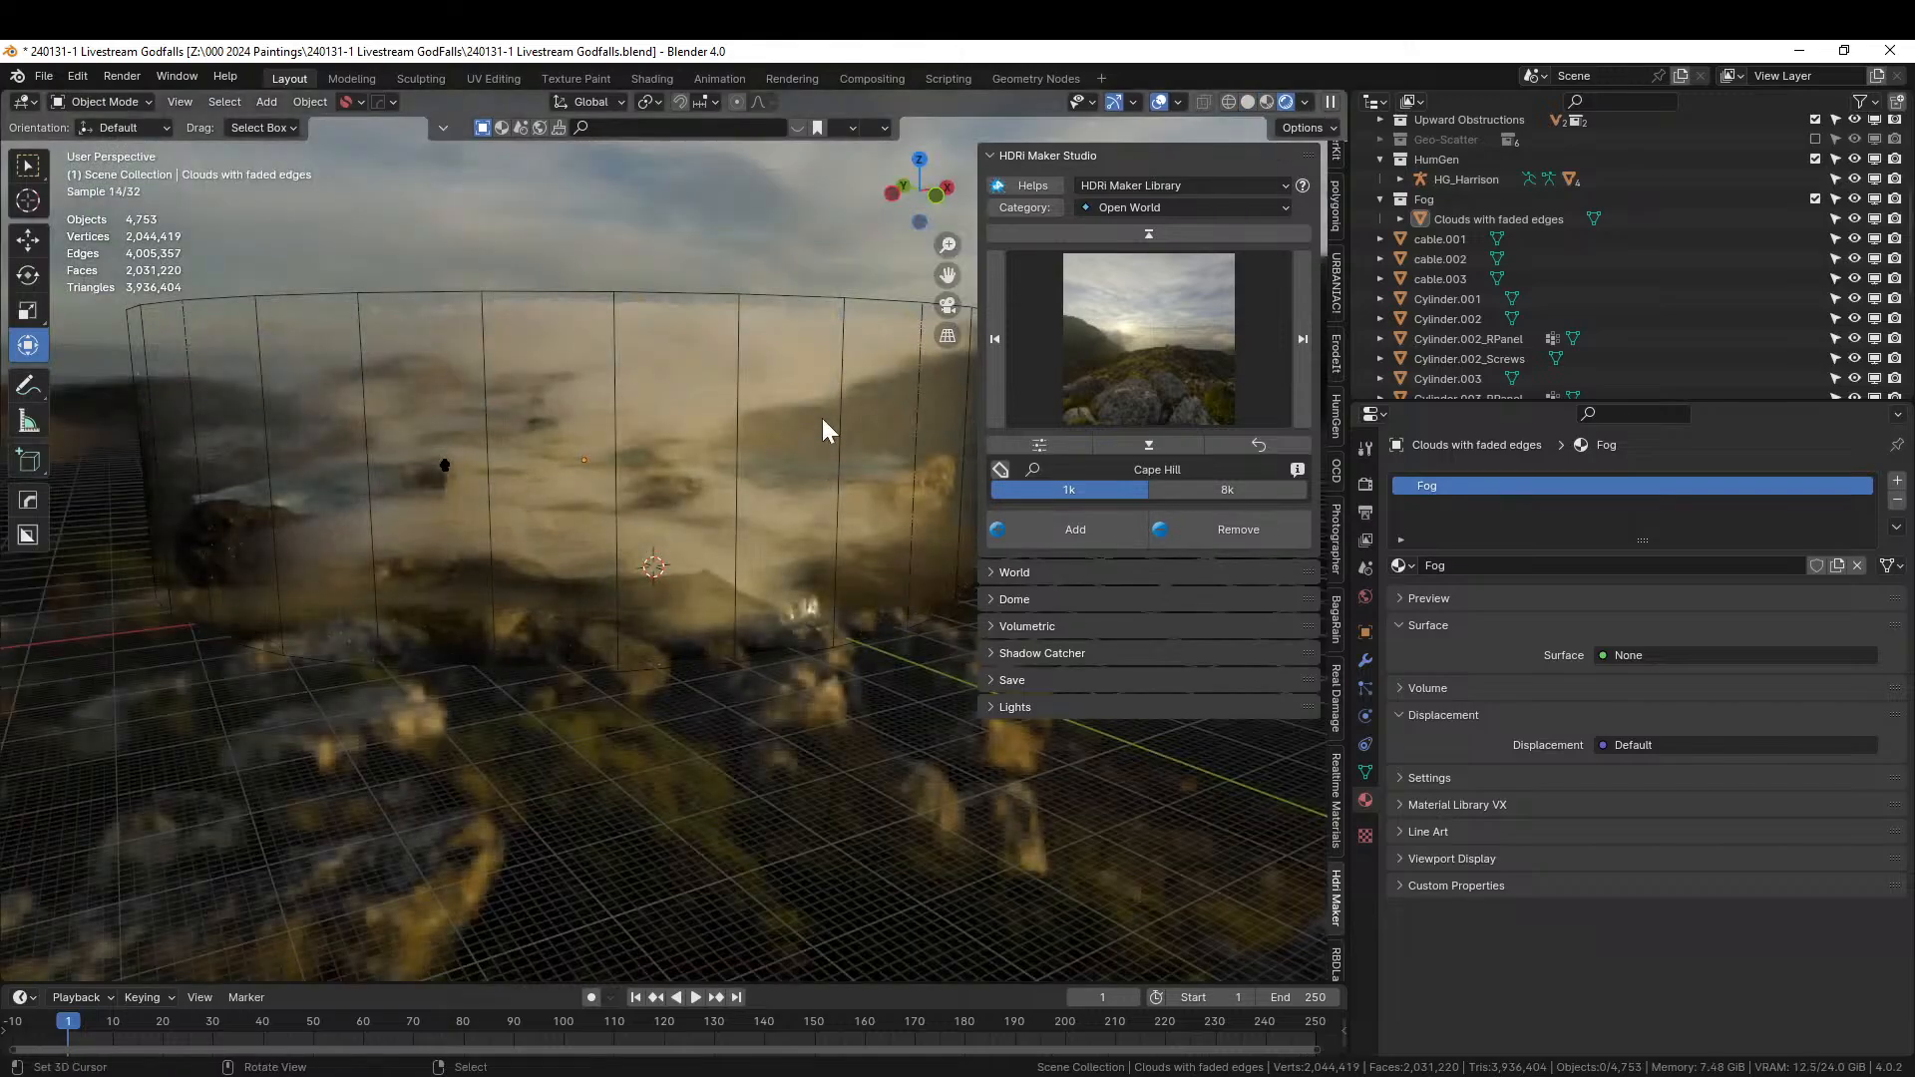
pyautogui.press('KP_0')
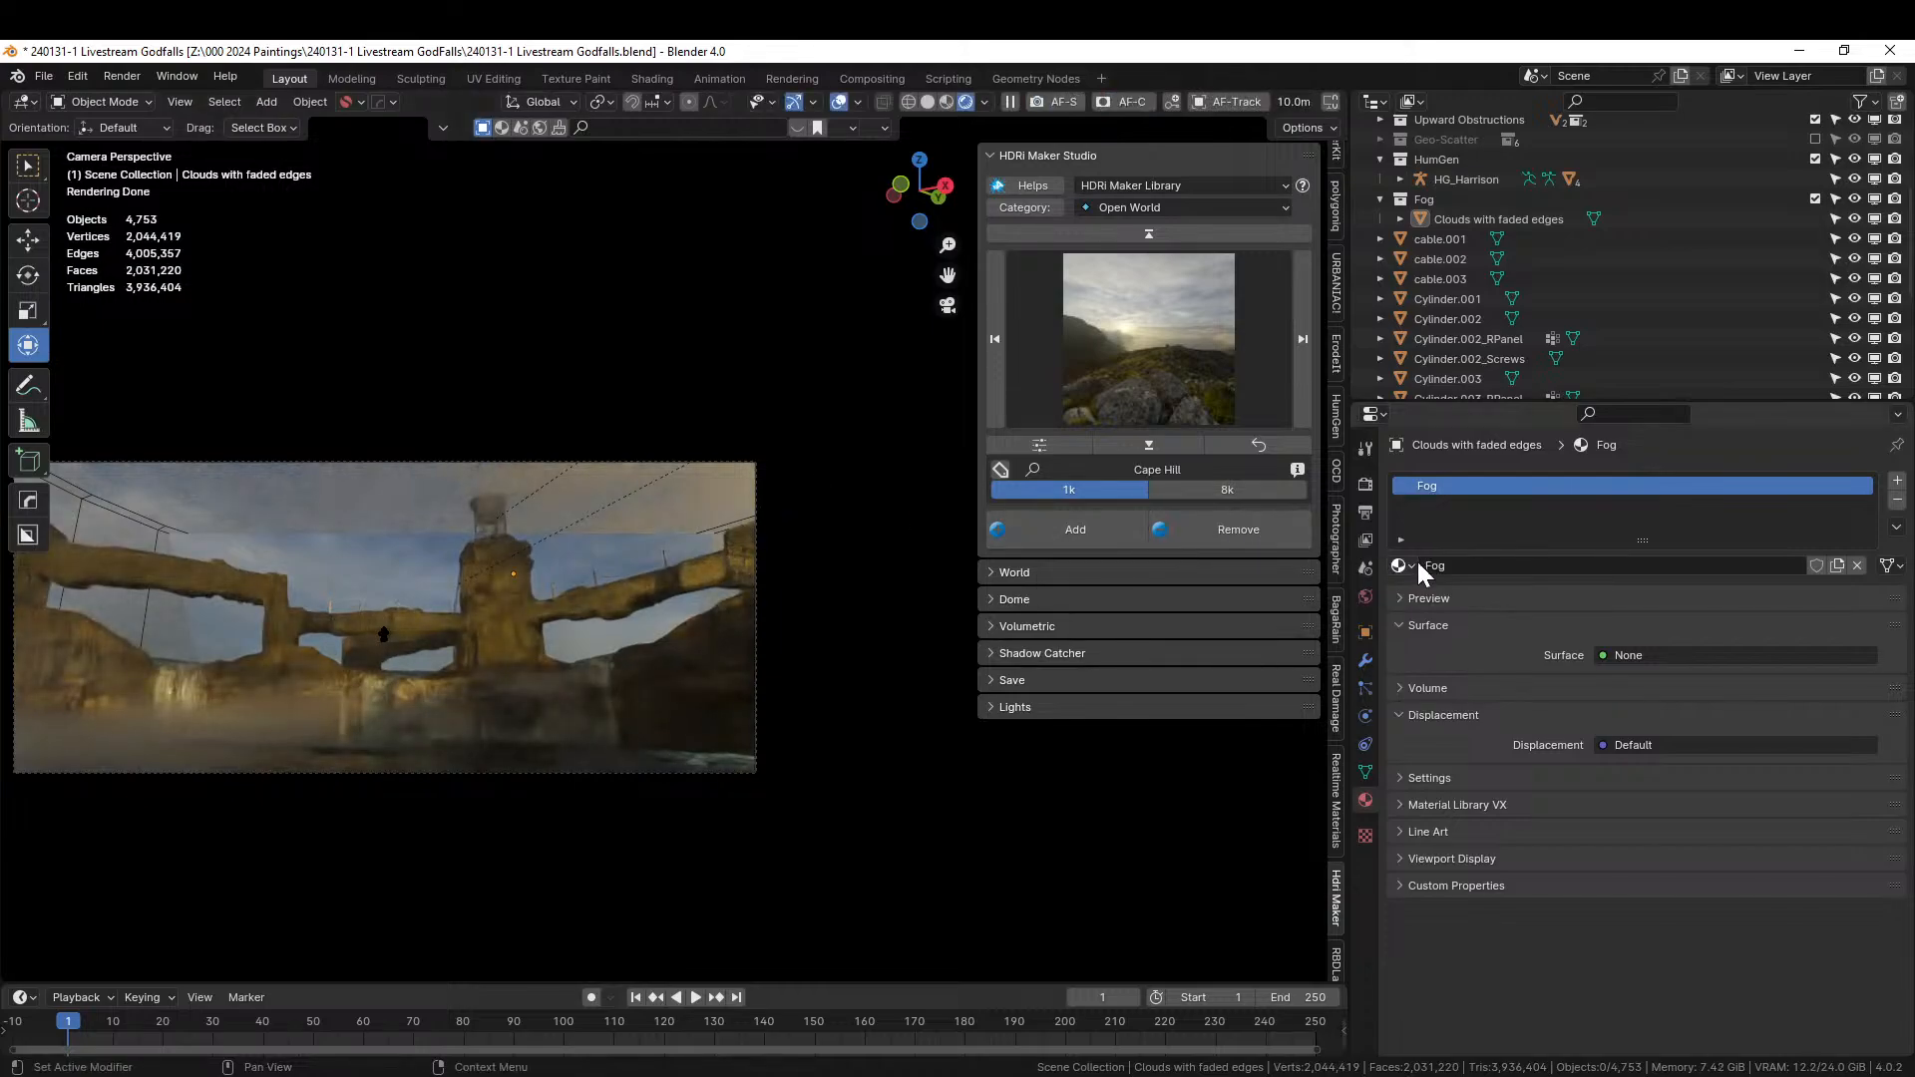
pyautogui.click(1337, 539)
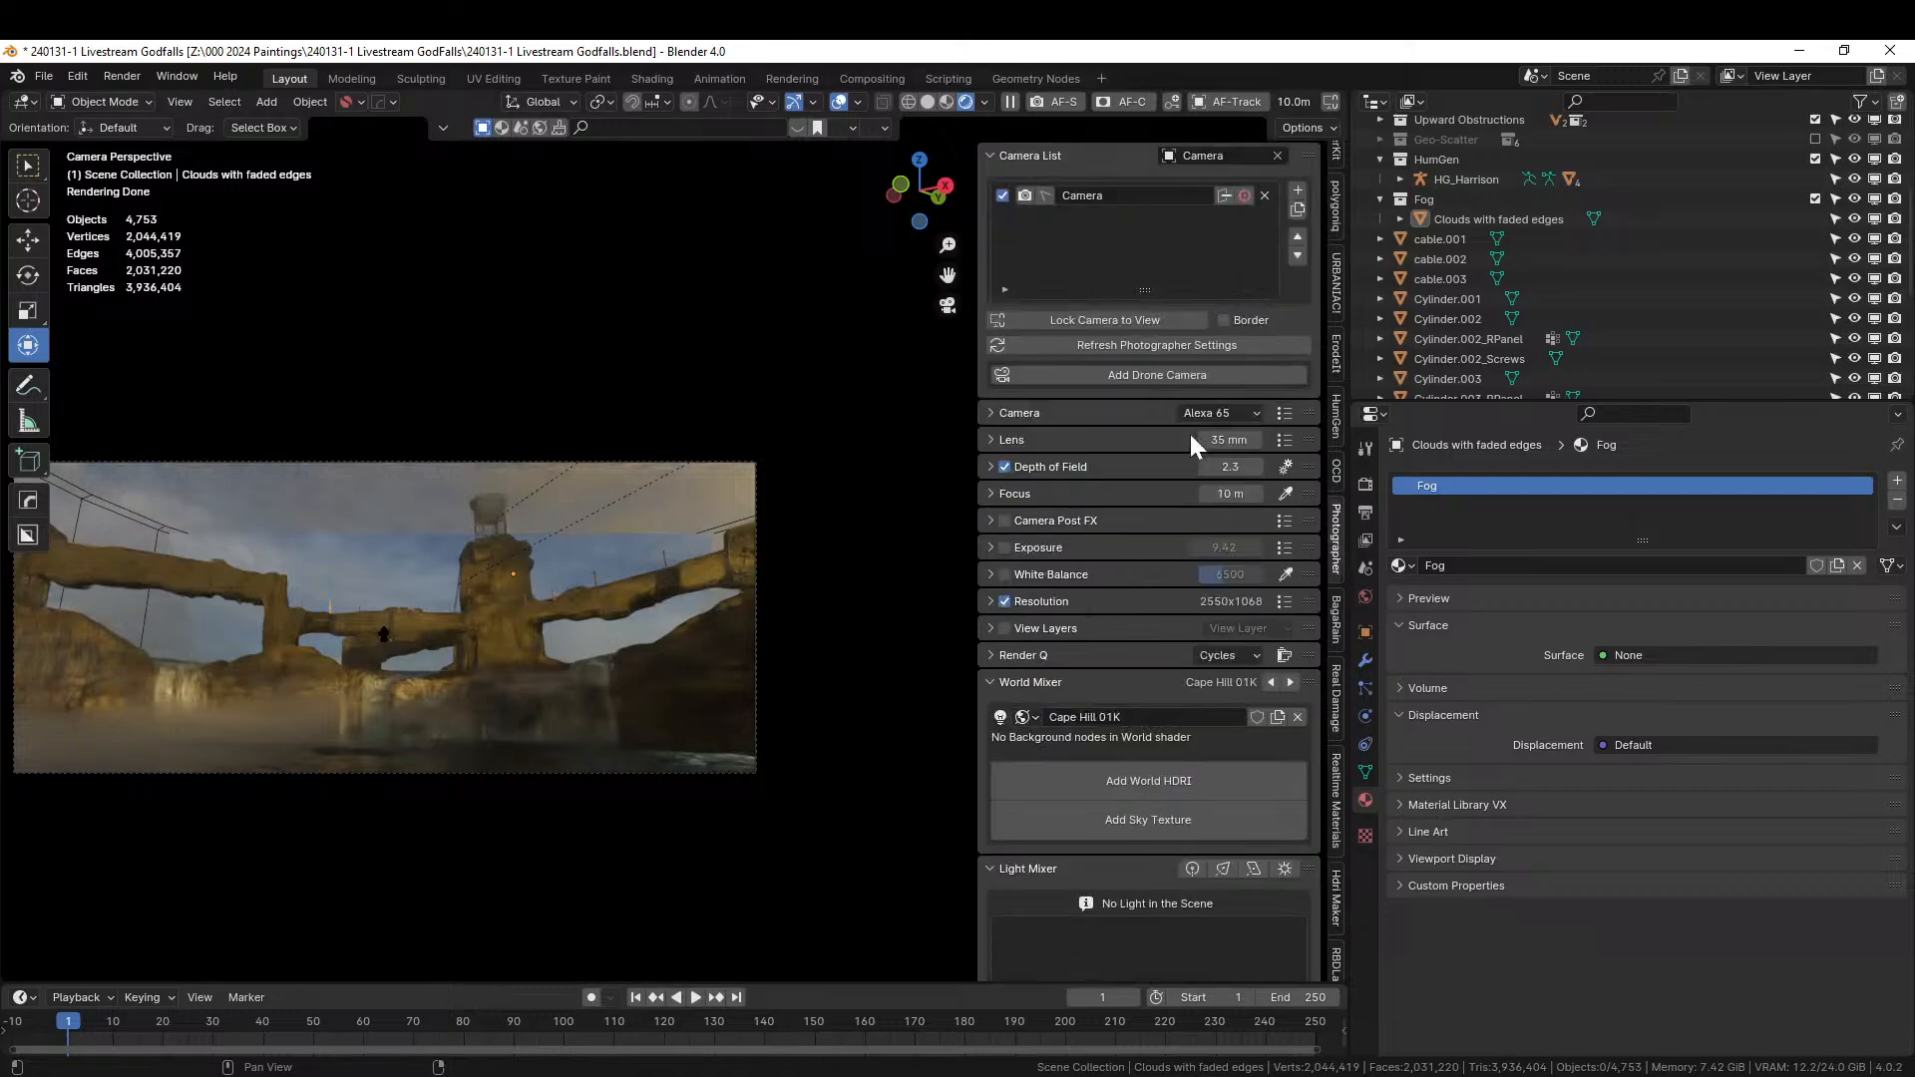
pyautogui.click(994, 417)
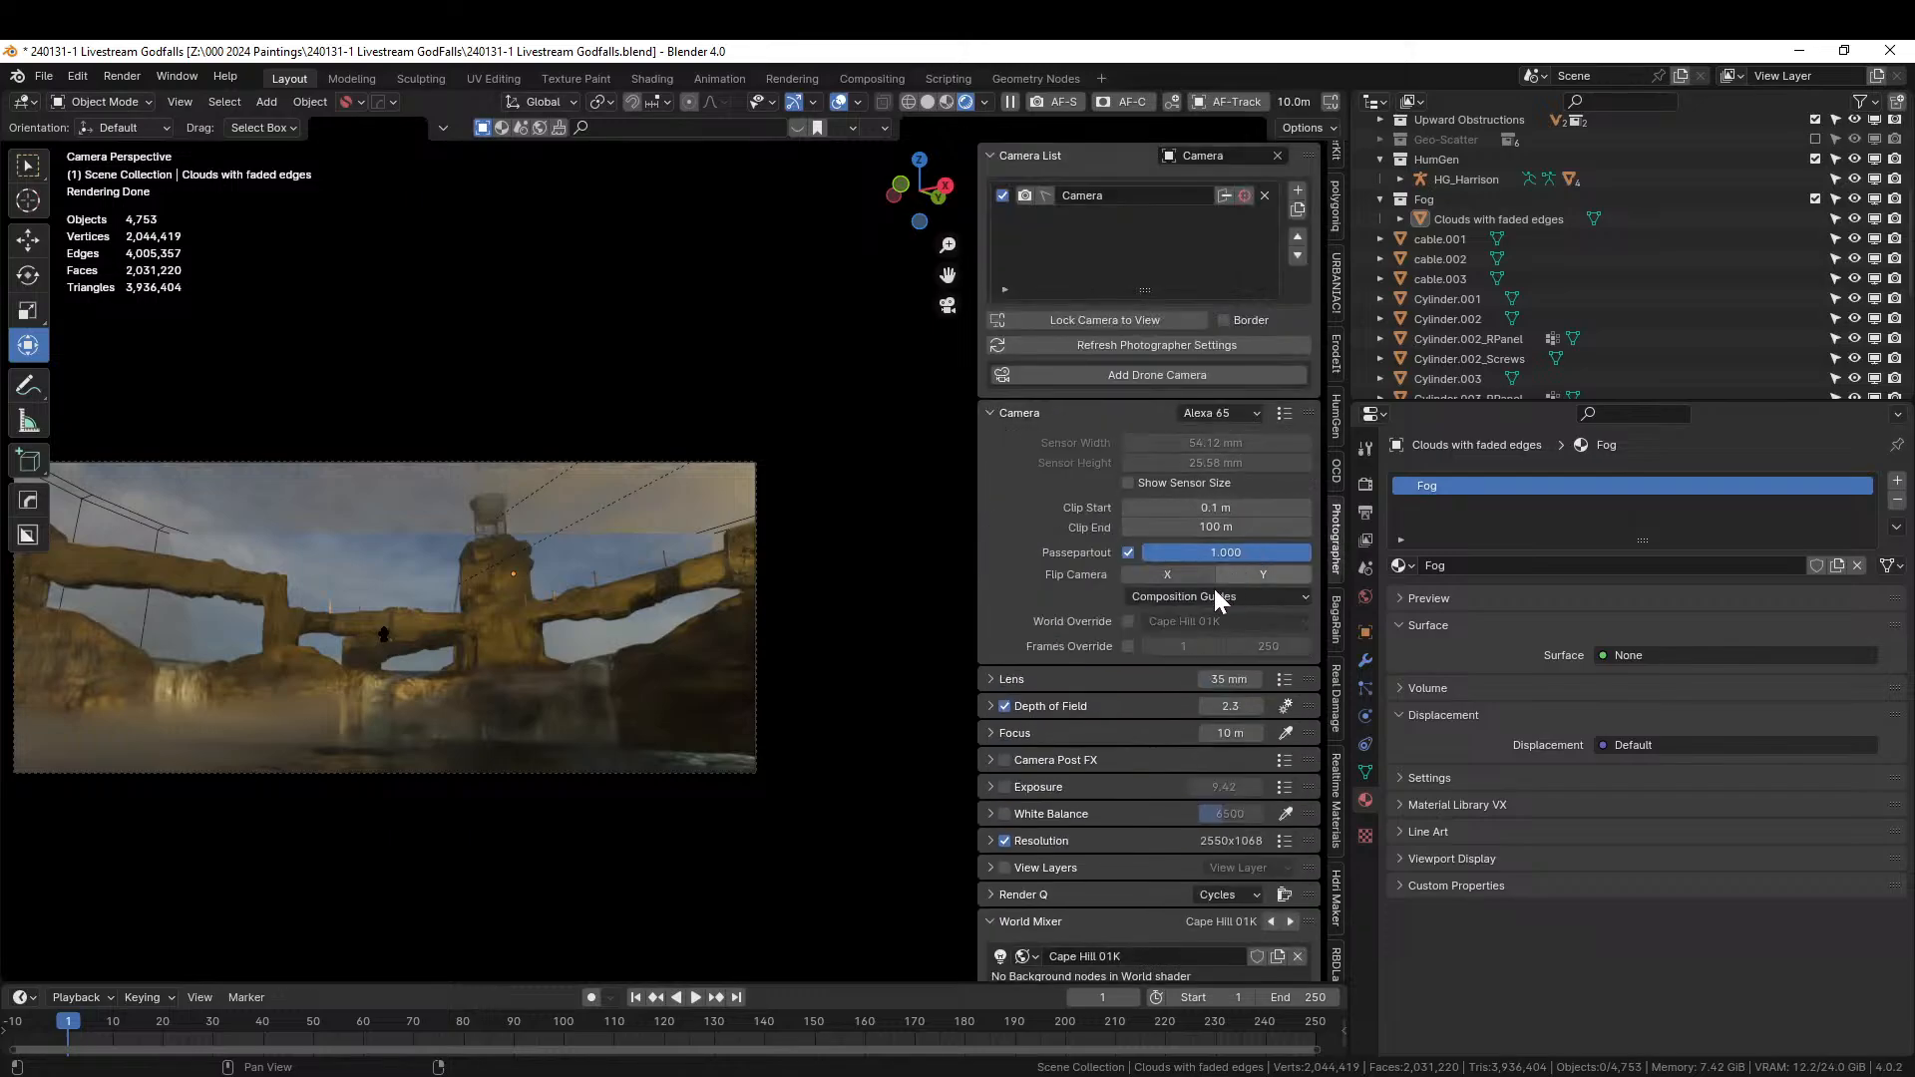
pyautogui.click(1210, 526)
pyautogui.write('250')
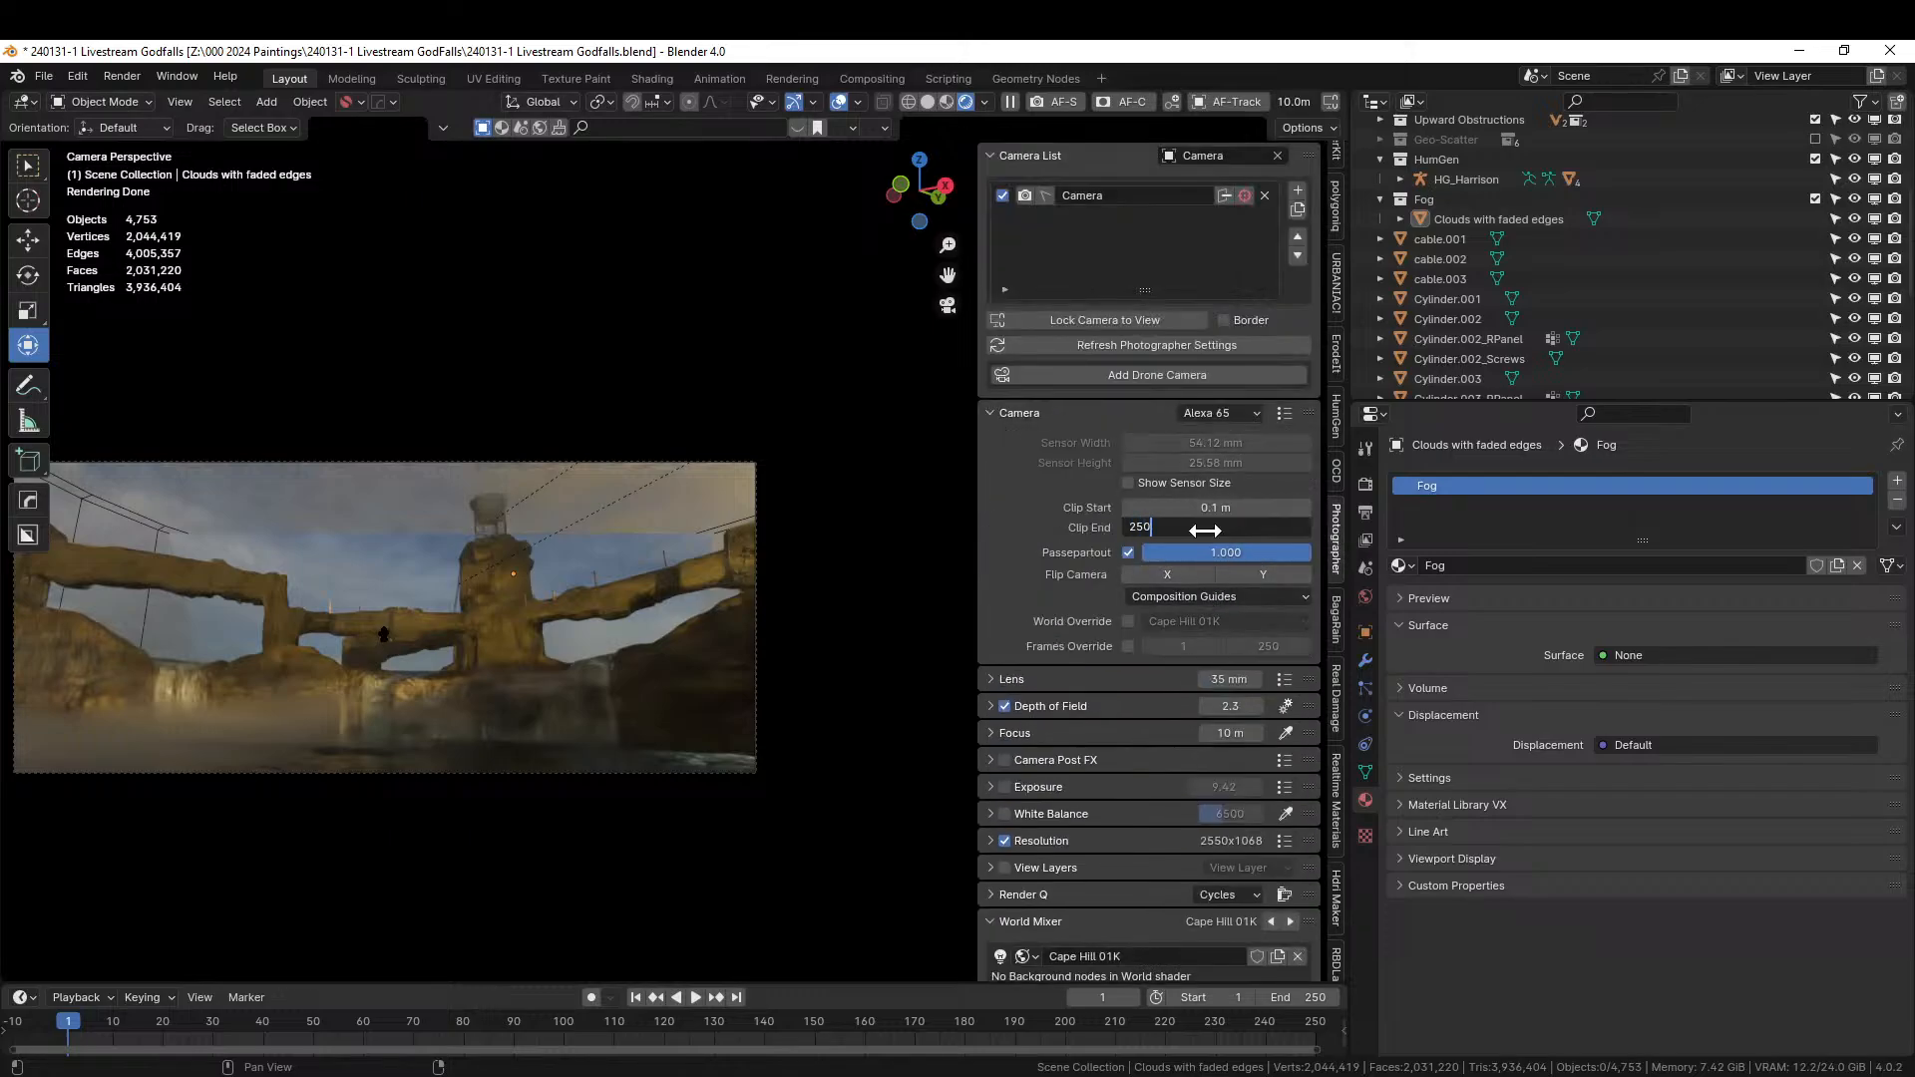
pyautogui.press('Return')
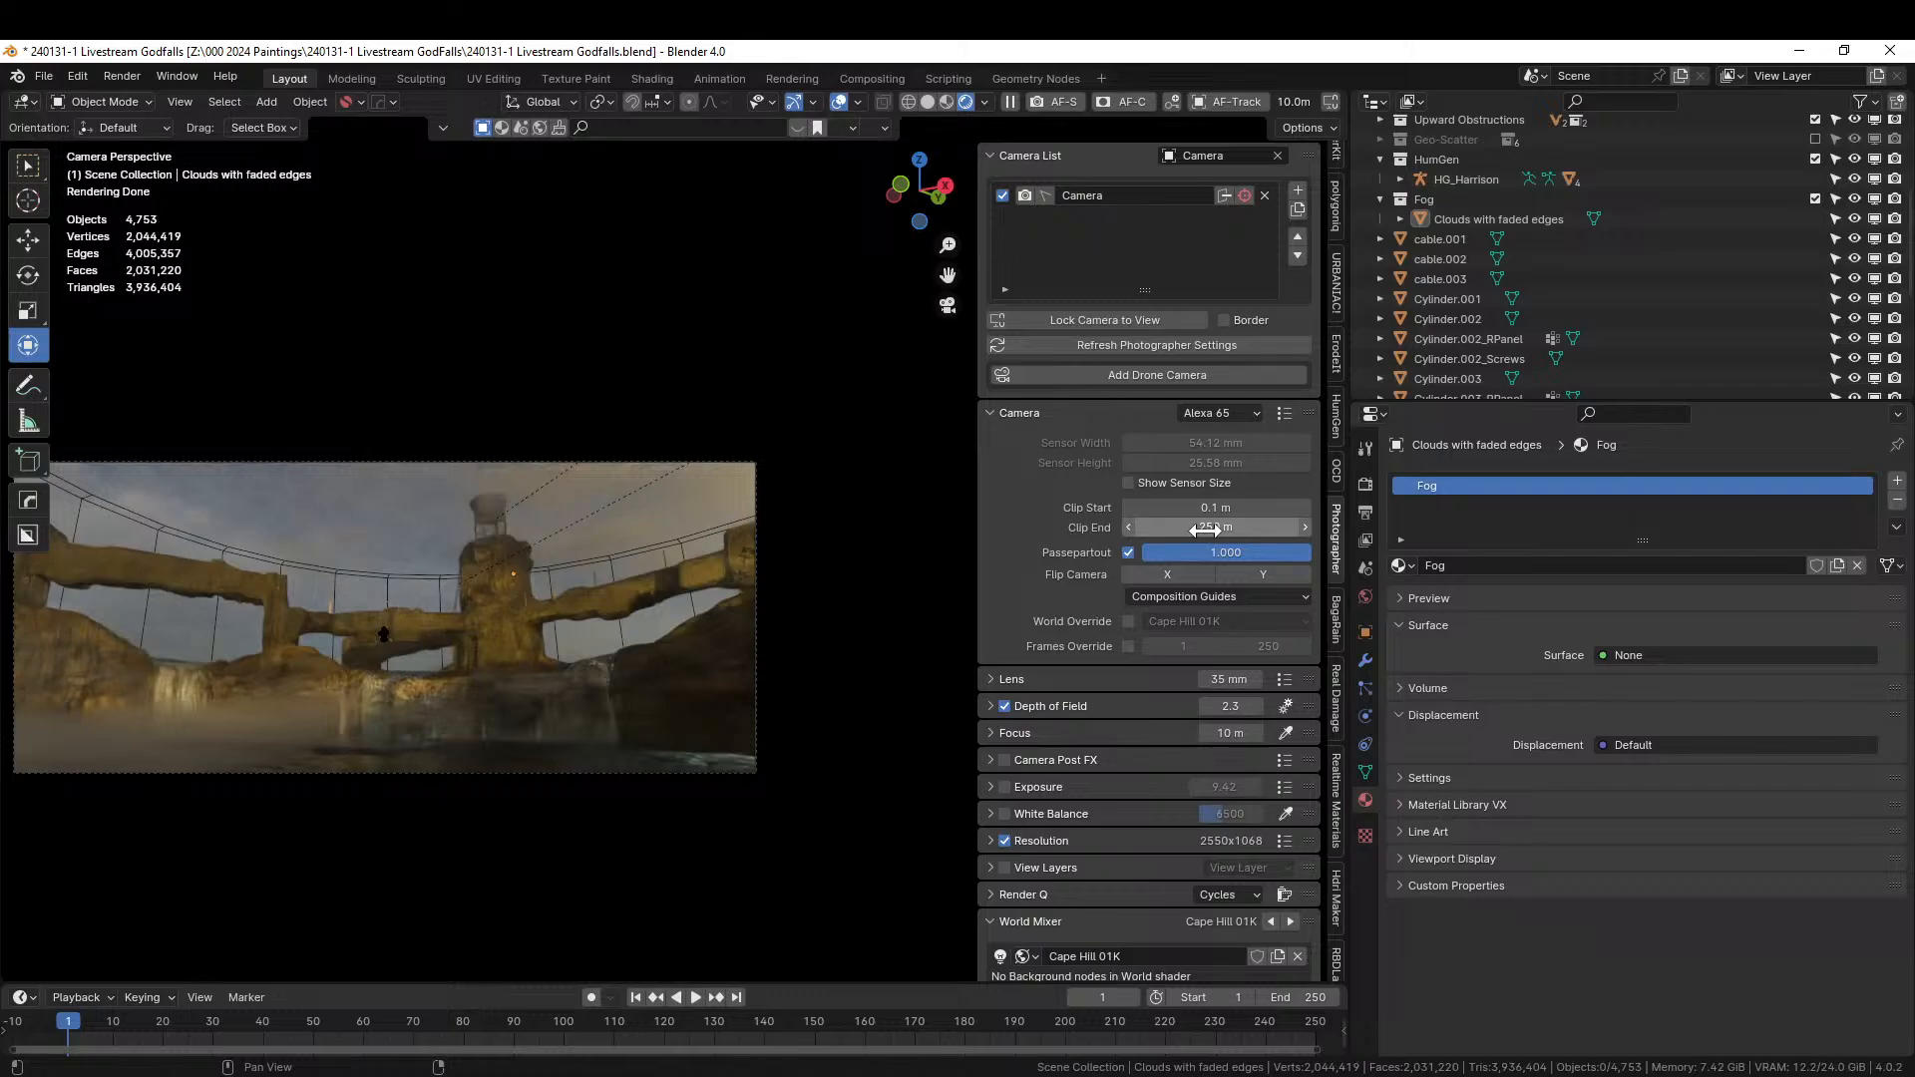
# Replace the world background with the 1k Sunset In The Chalk Quarry HDRI from the Open World category.
pyautogui.scroll(-1, 657, 732)
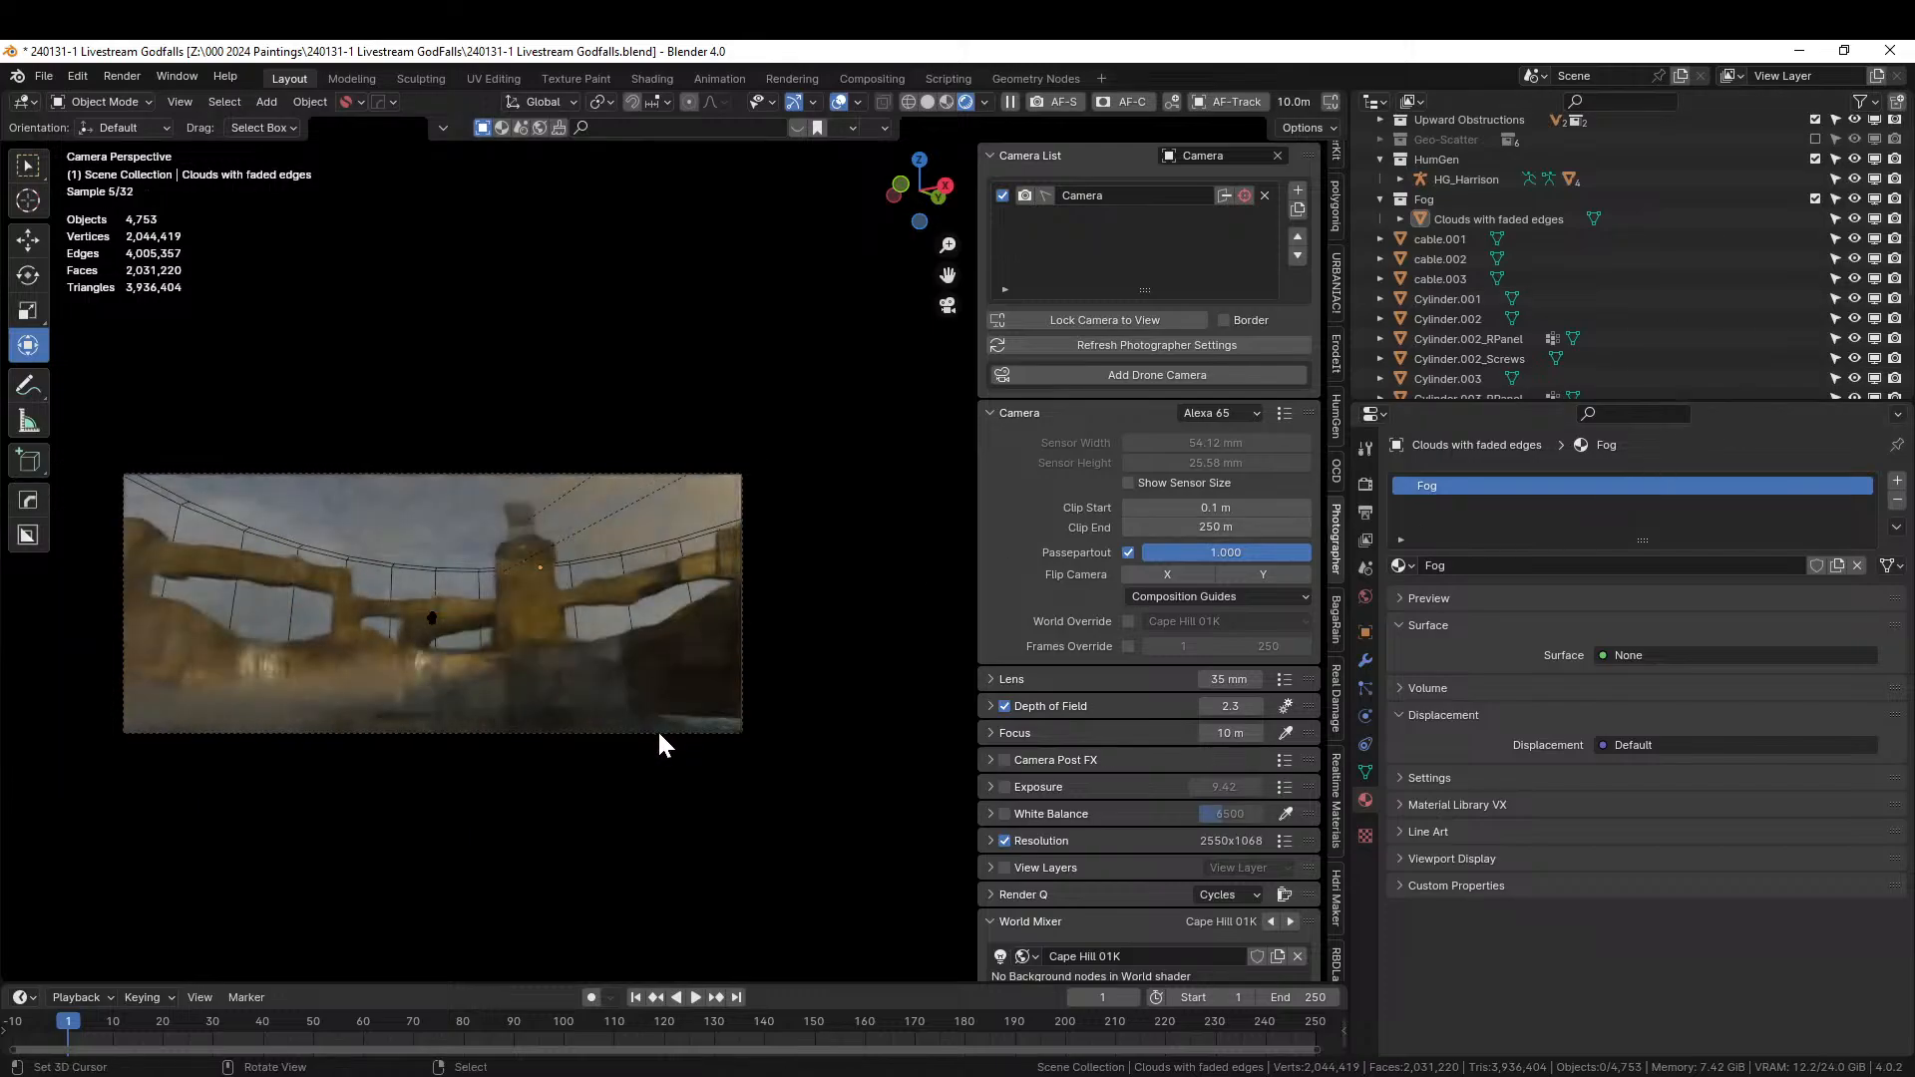
pyautogui.click(1338, 913)
pyautogui.click(1142, 319)
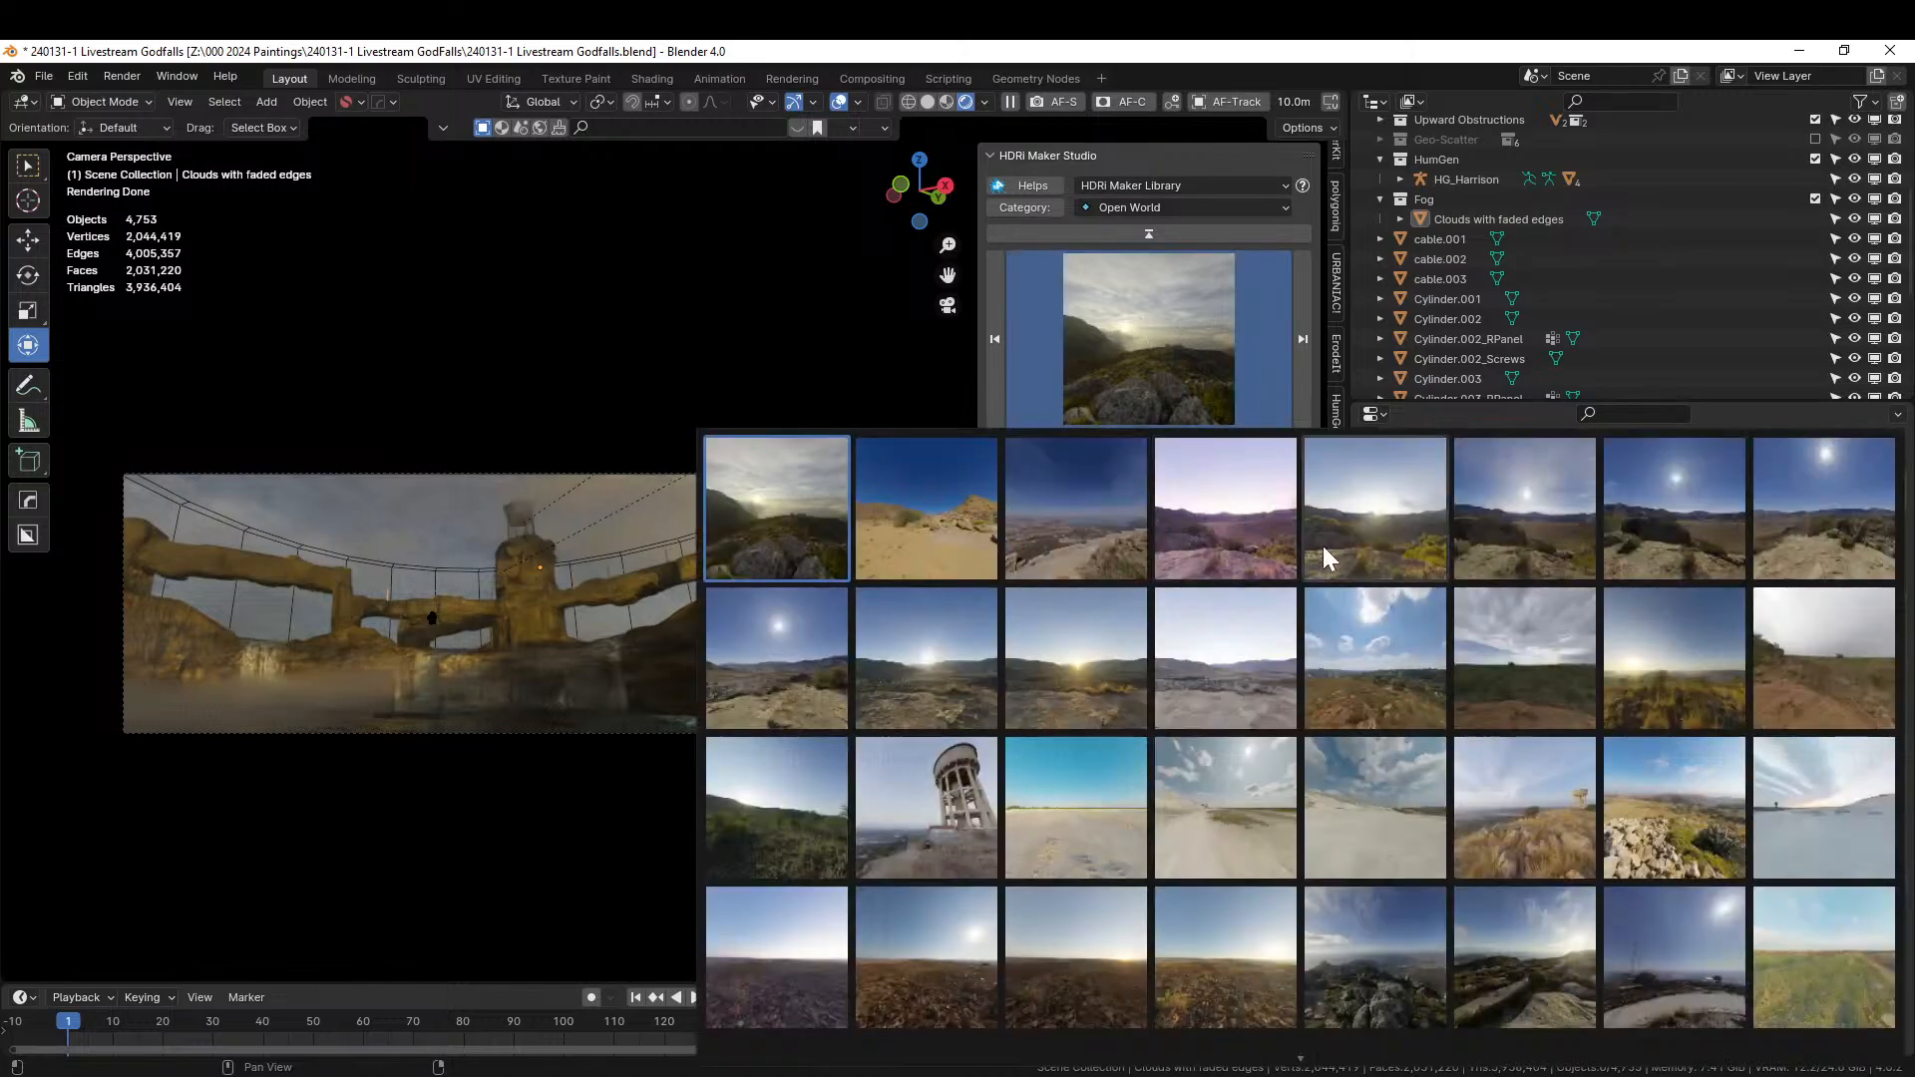
pyautogui.click(1828, 820)
pyautogui.click(1051, 535)
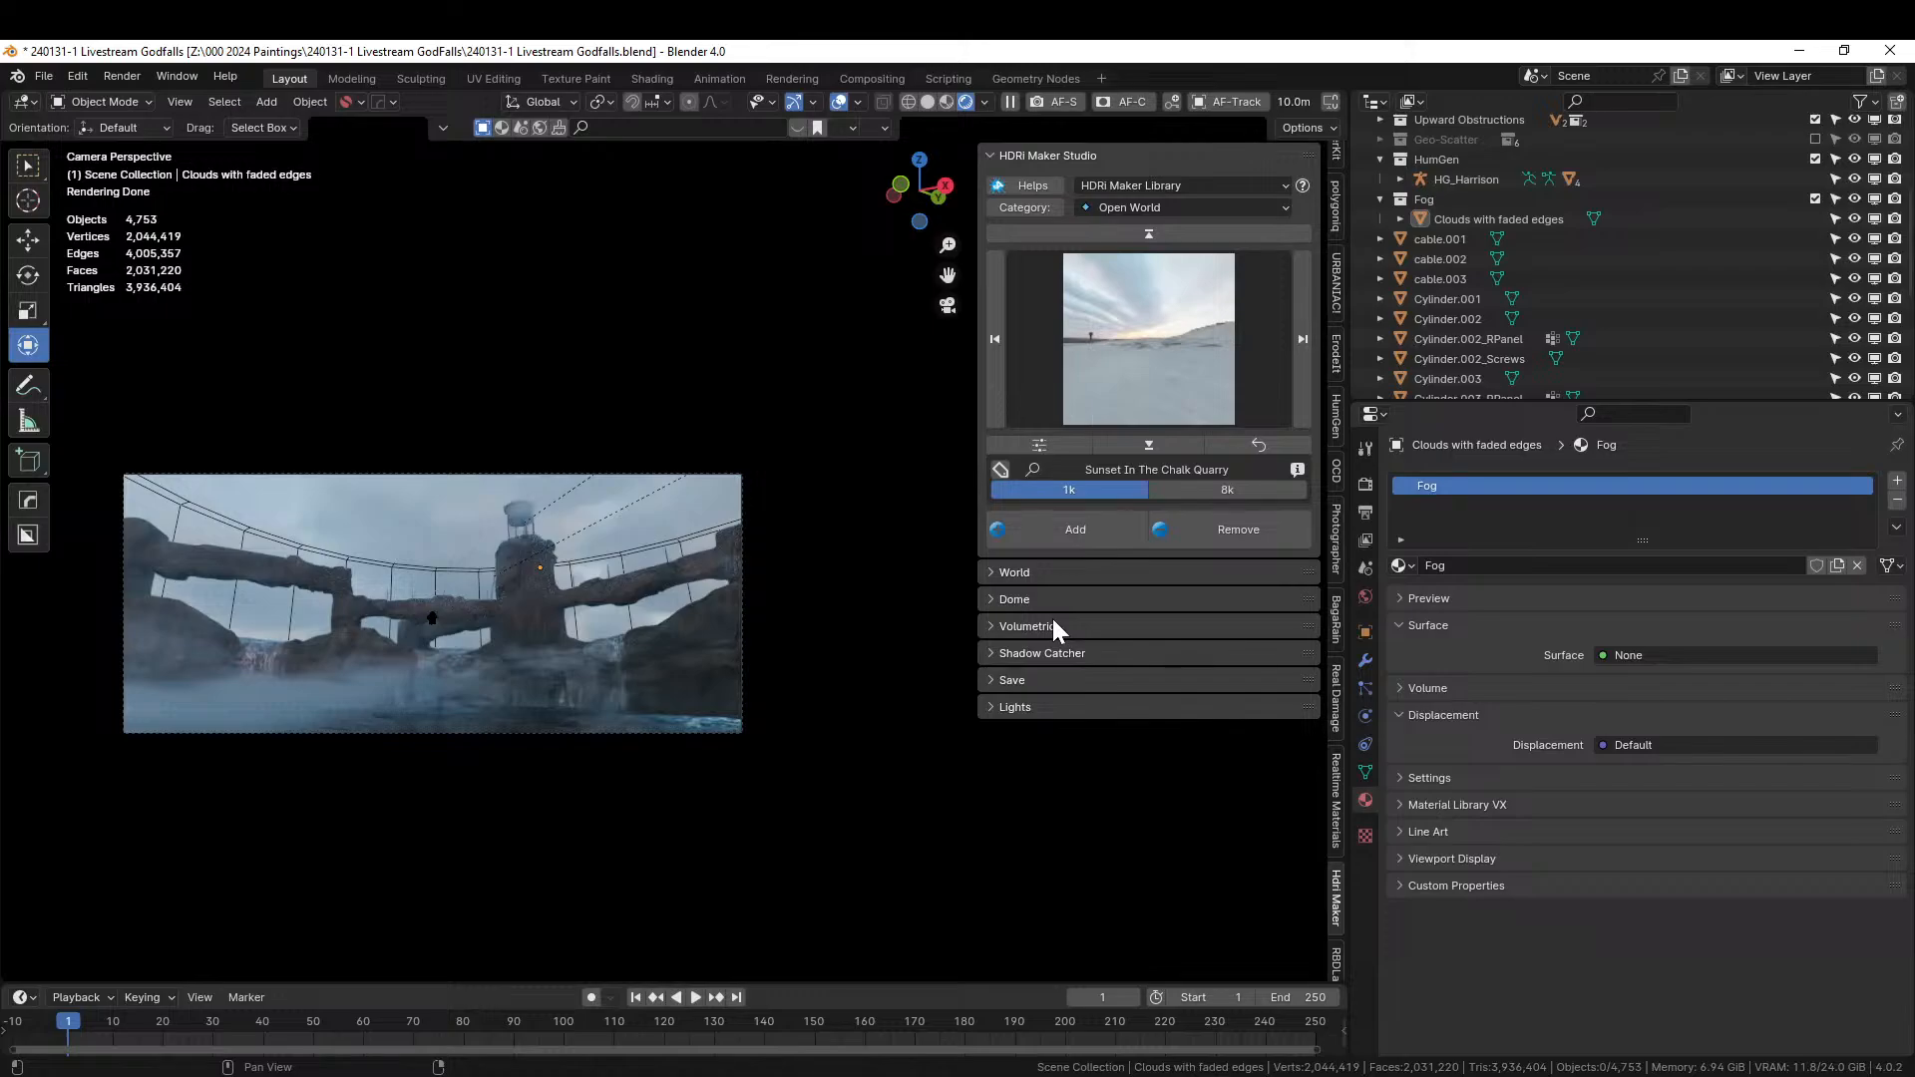
# Try world HDRI rotation angles of 60°, 120°, 180°, 240° and 300° in the camera render preview.
pyautogui.click(1007, 572)
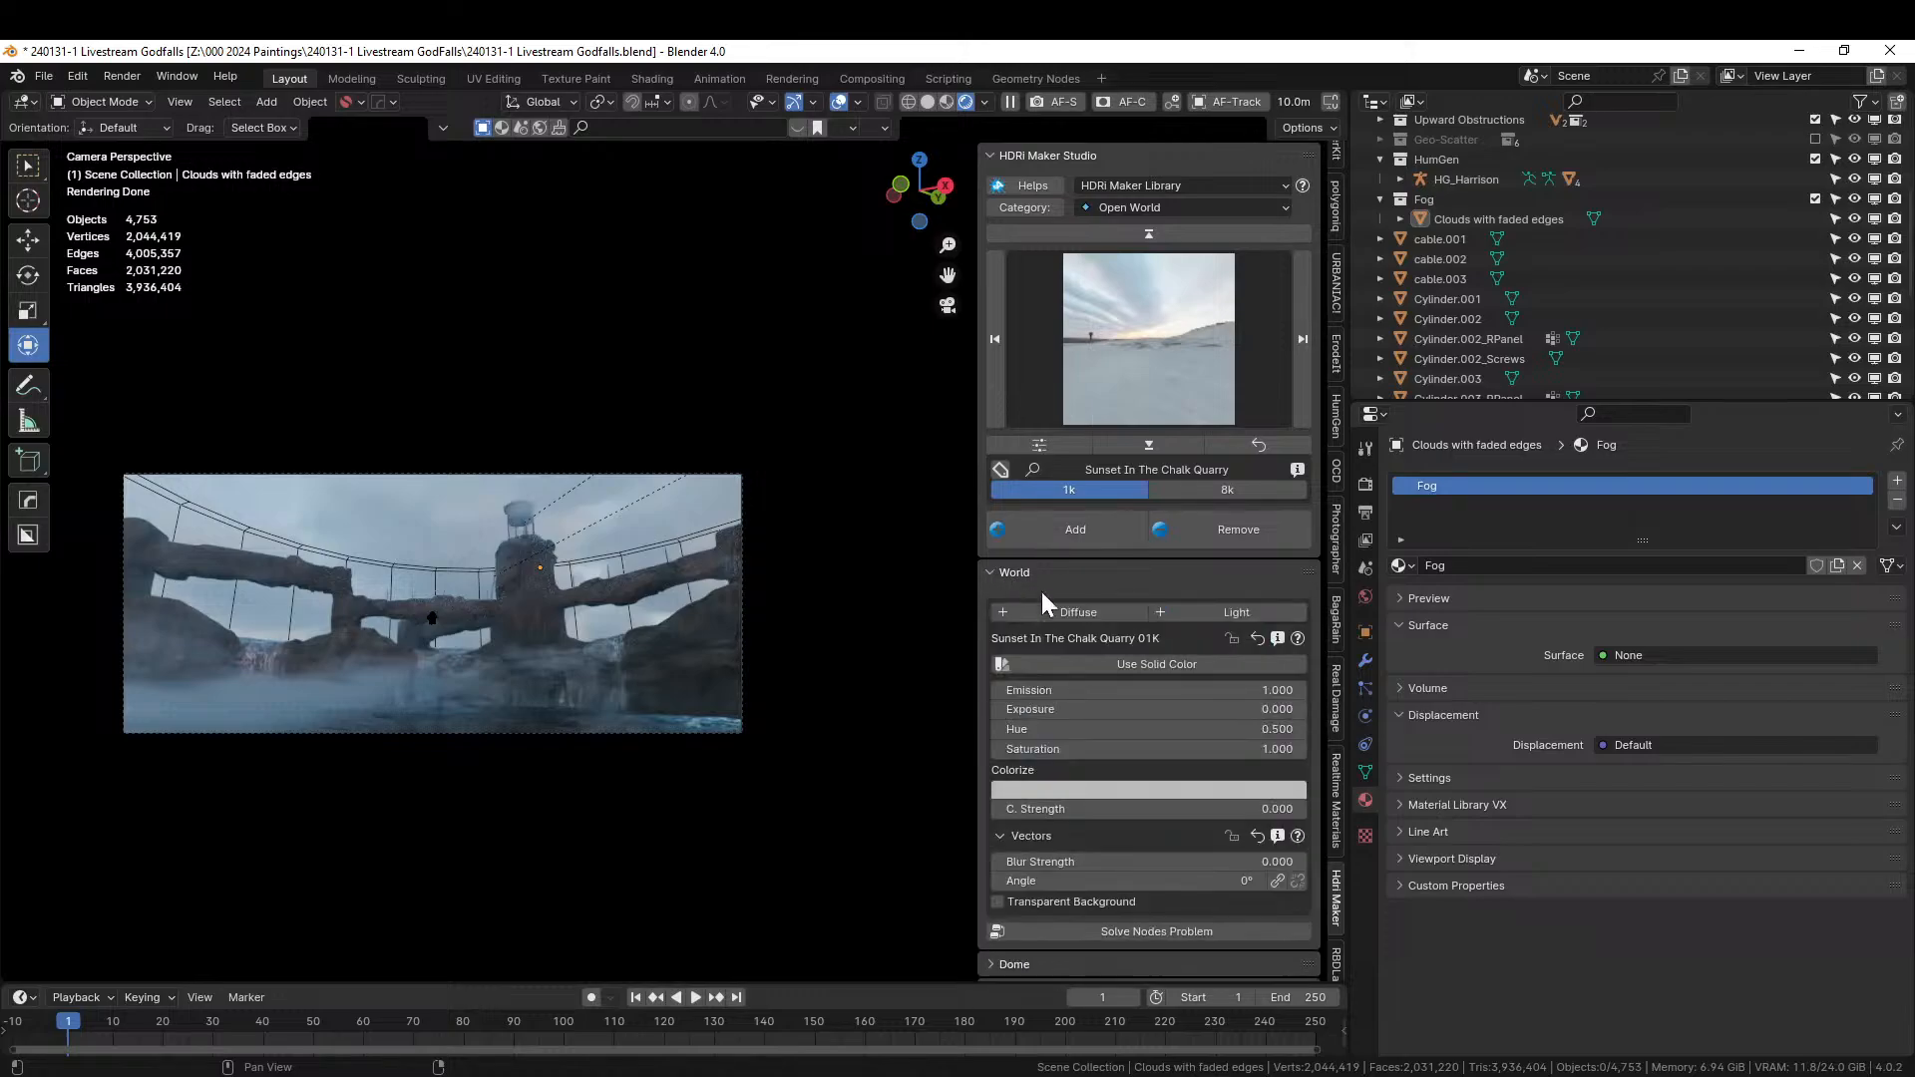
pyautogui.click(1211, 878)
pyautogui.write('60')
pyautogui.press('Return')
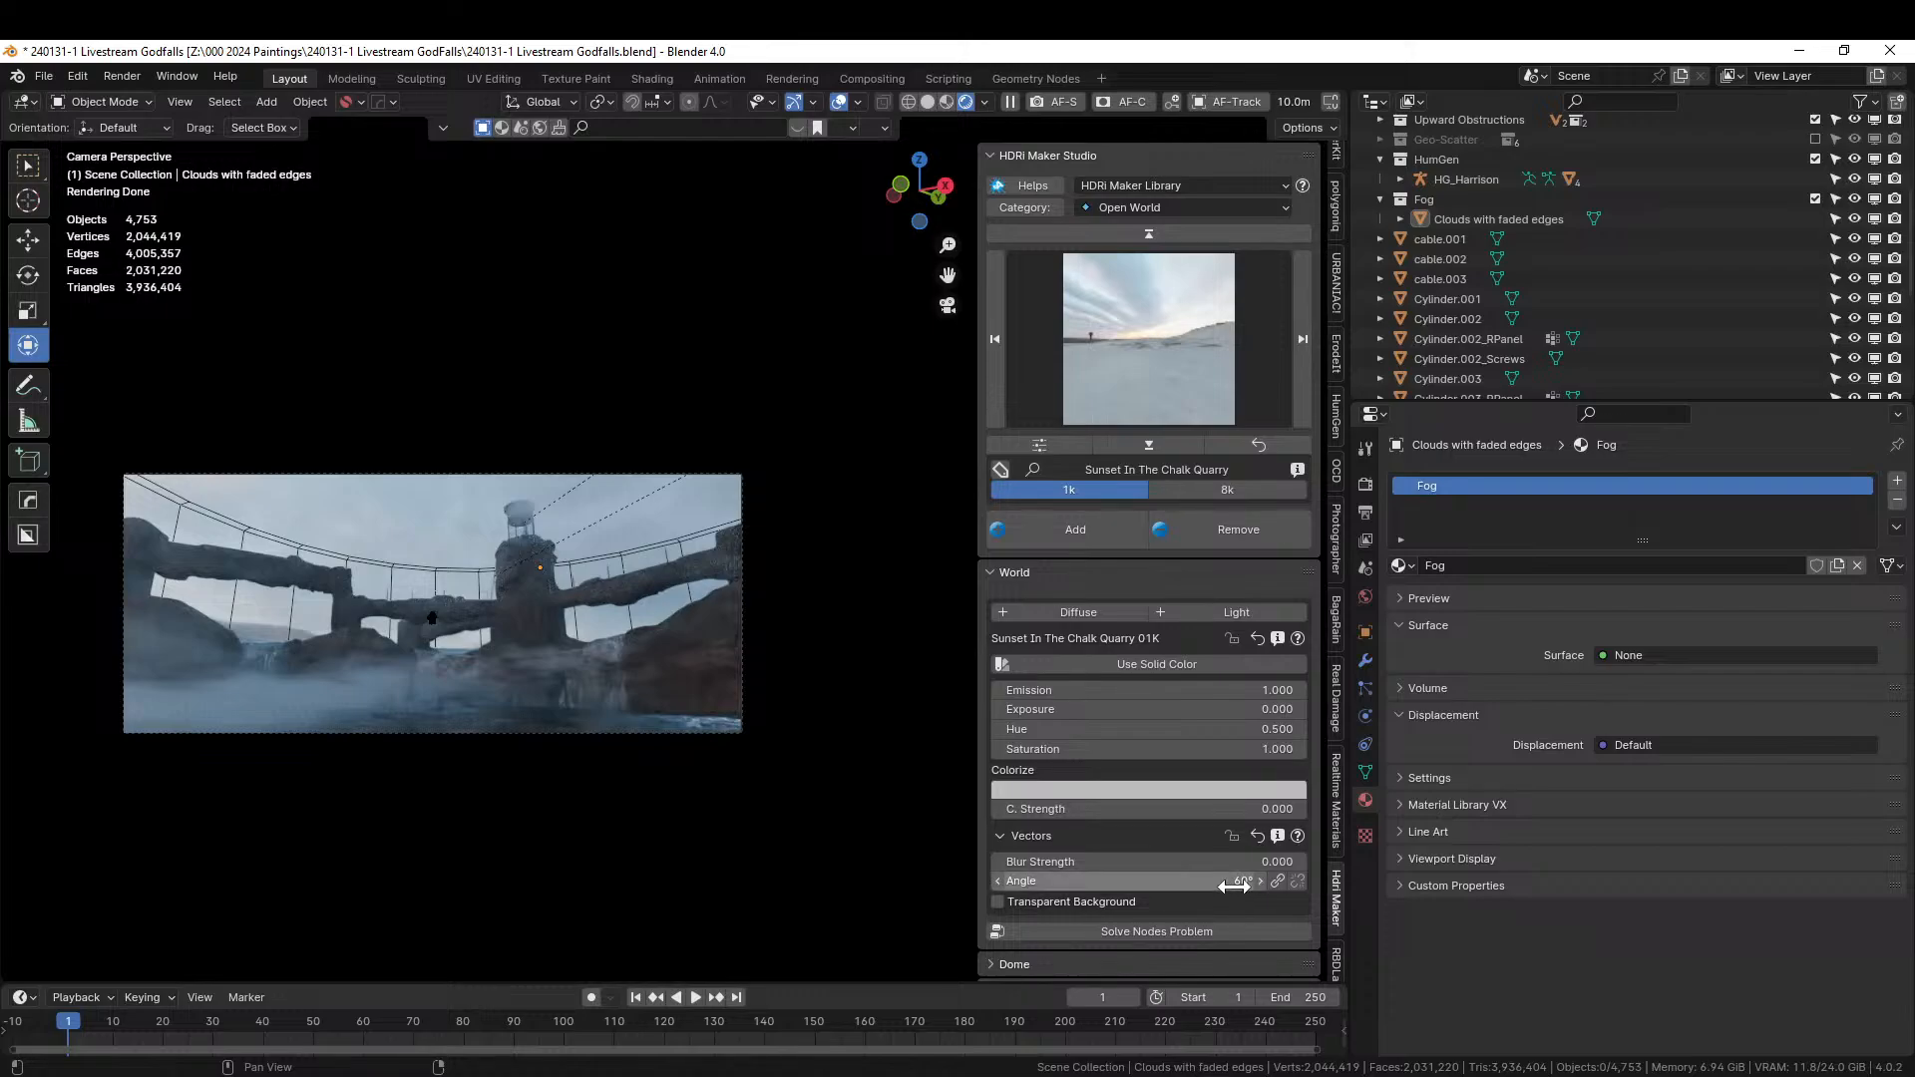
pyautogui.click(1217, 881)
pyautogui.write('120')
pyautogui.press('Return')
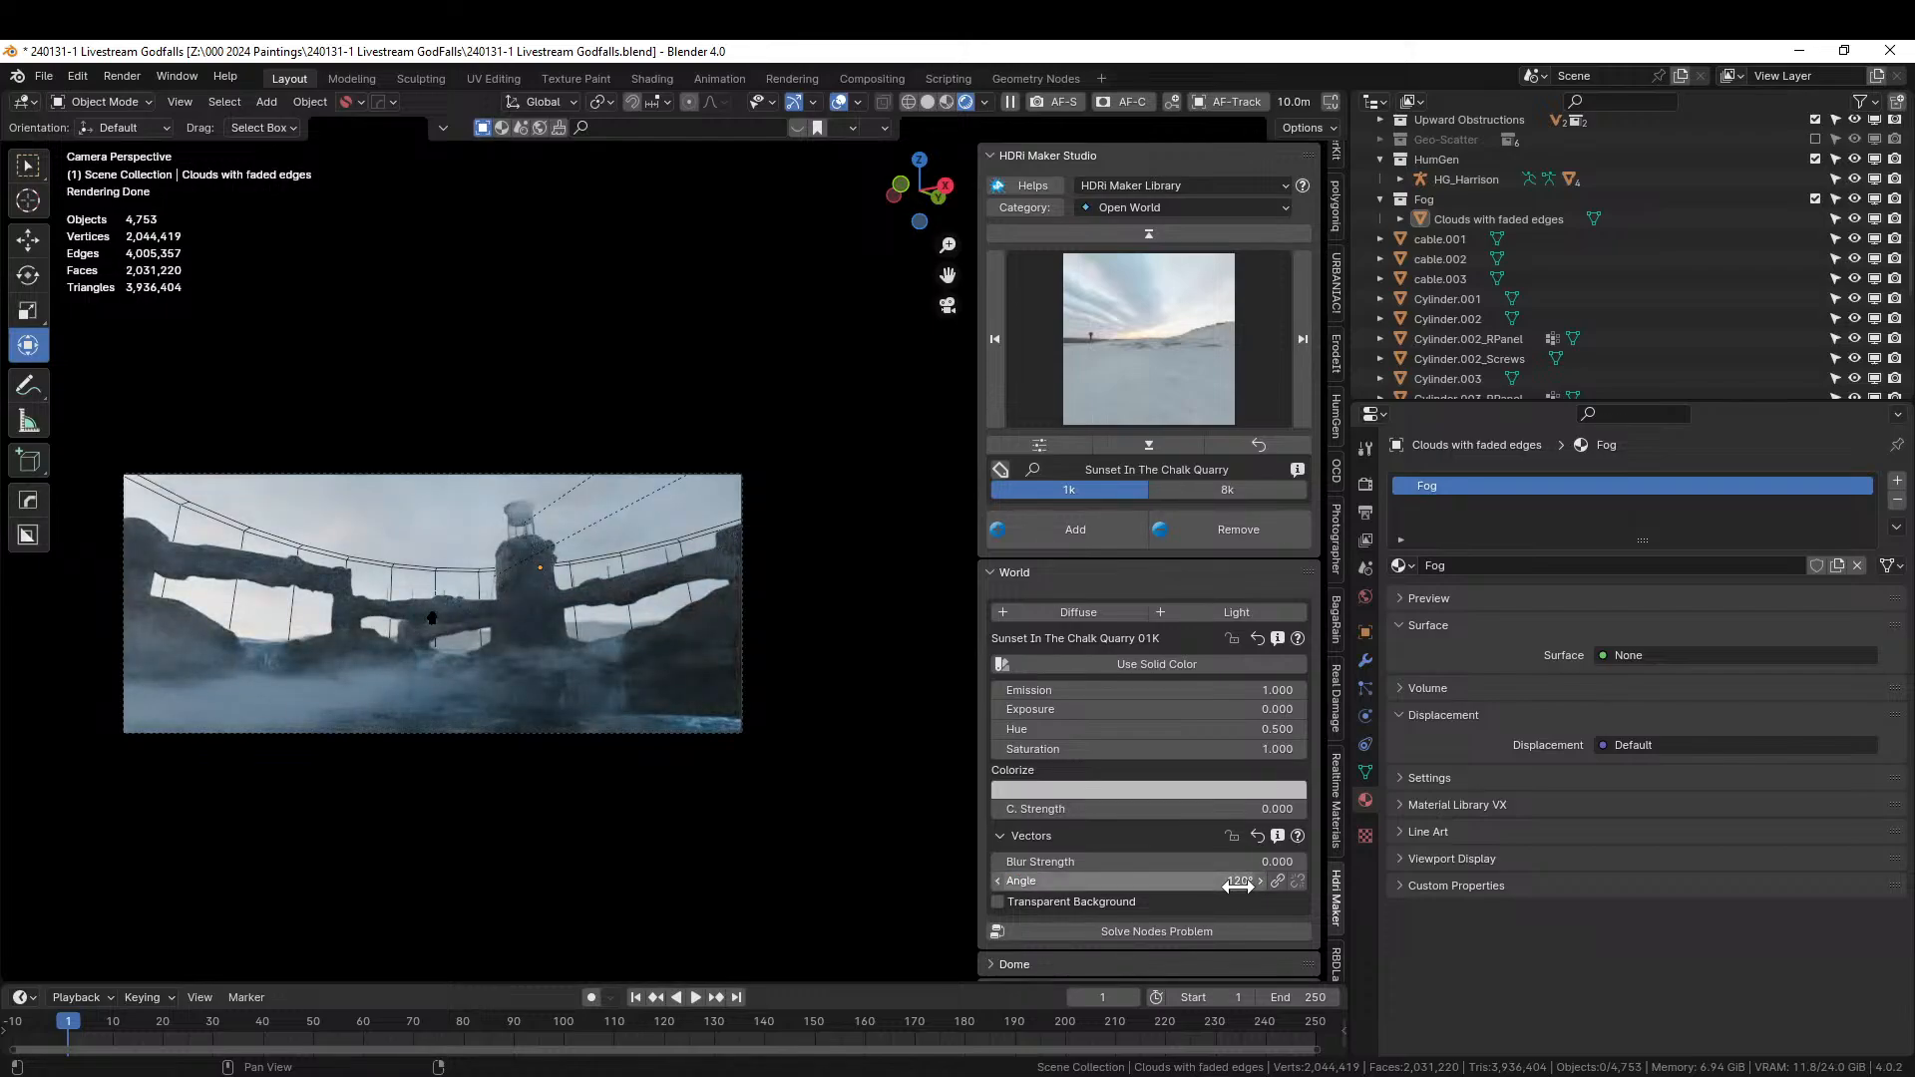
pyautogui.click(1238, 882)
pyautogui.write('1')
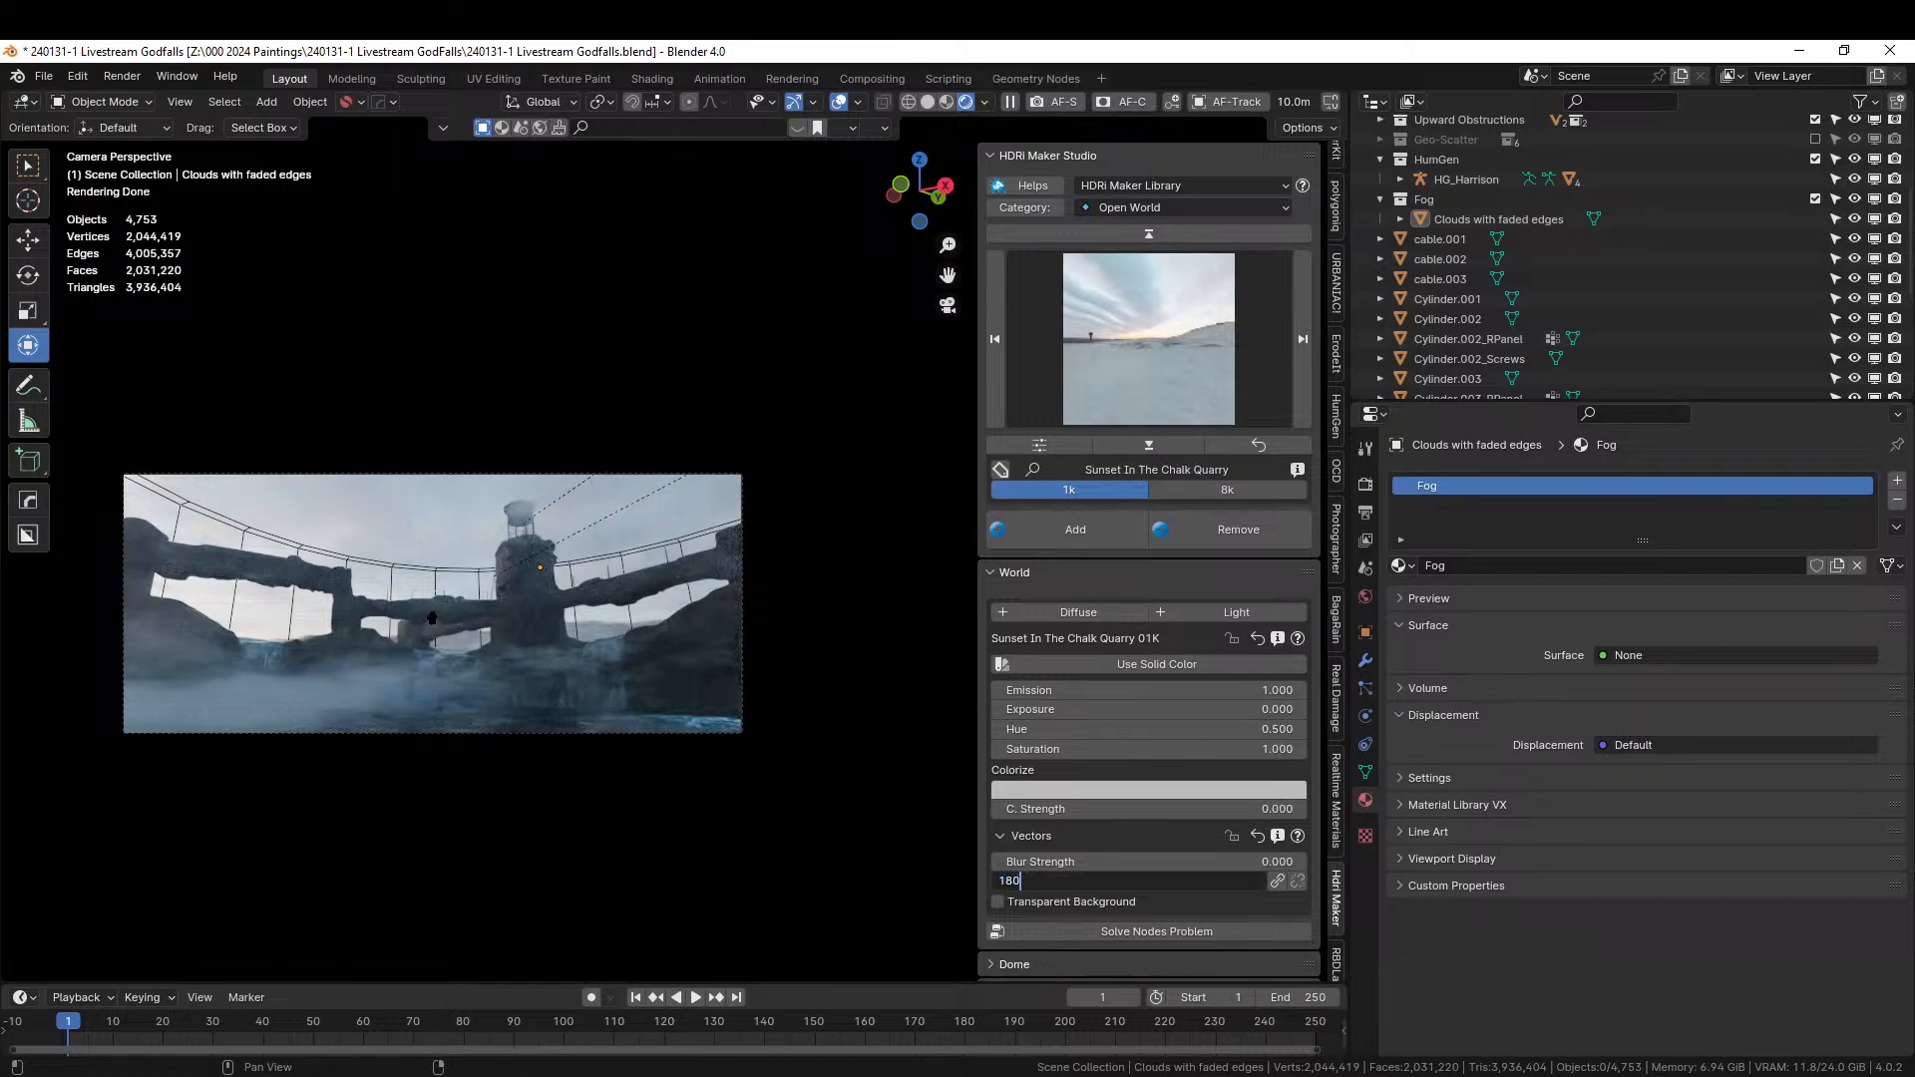
pyautogui.write('80')
pyautogui.press('Return')
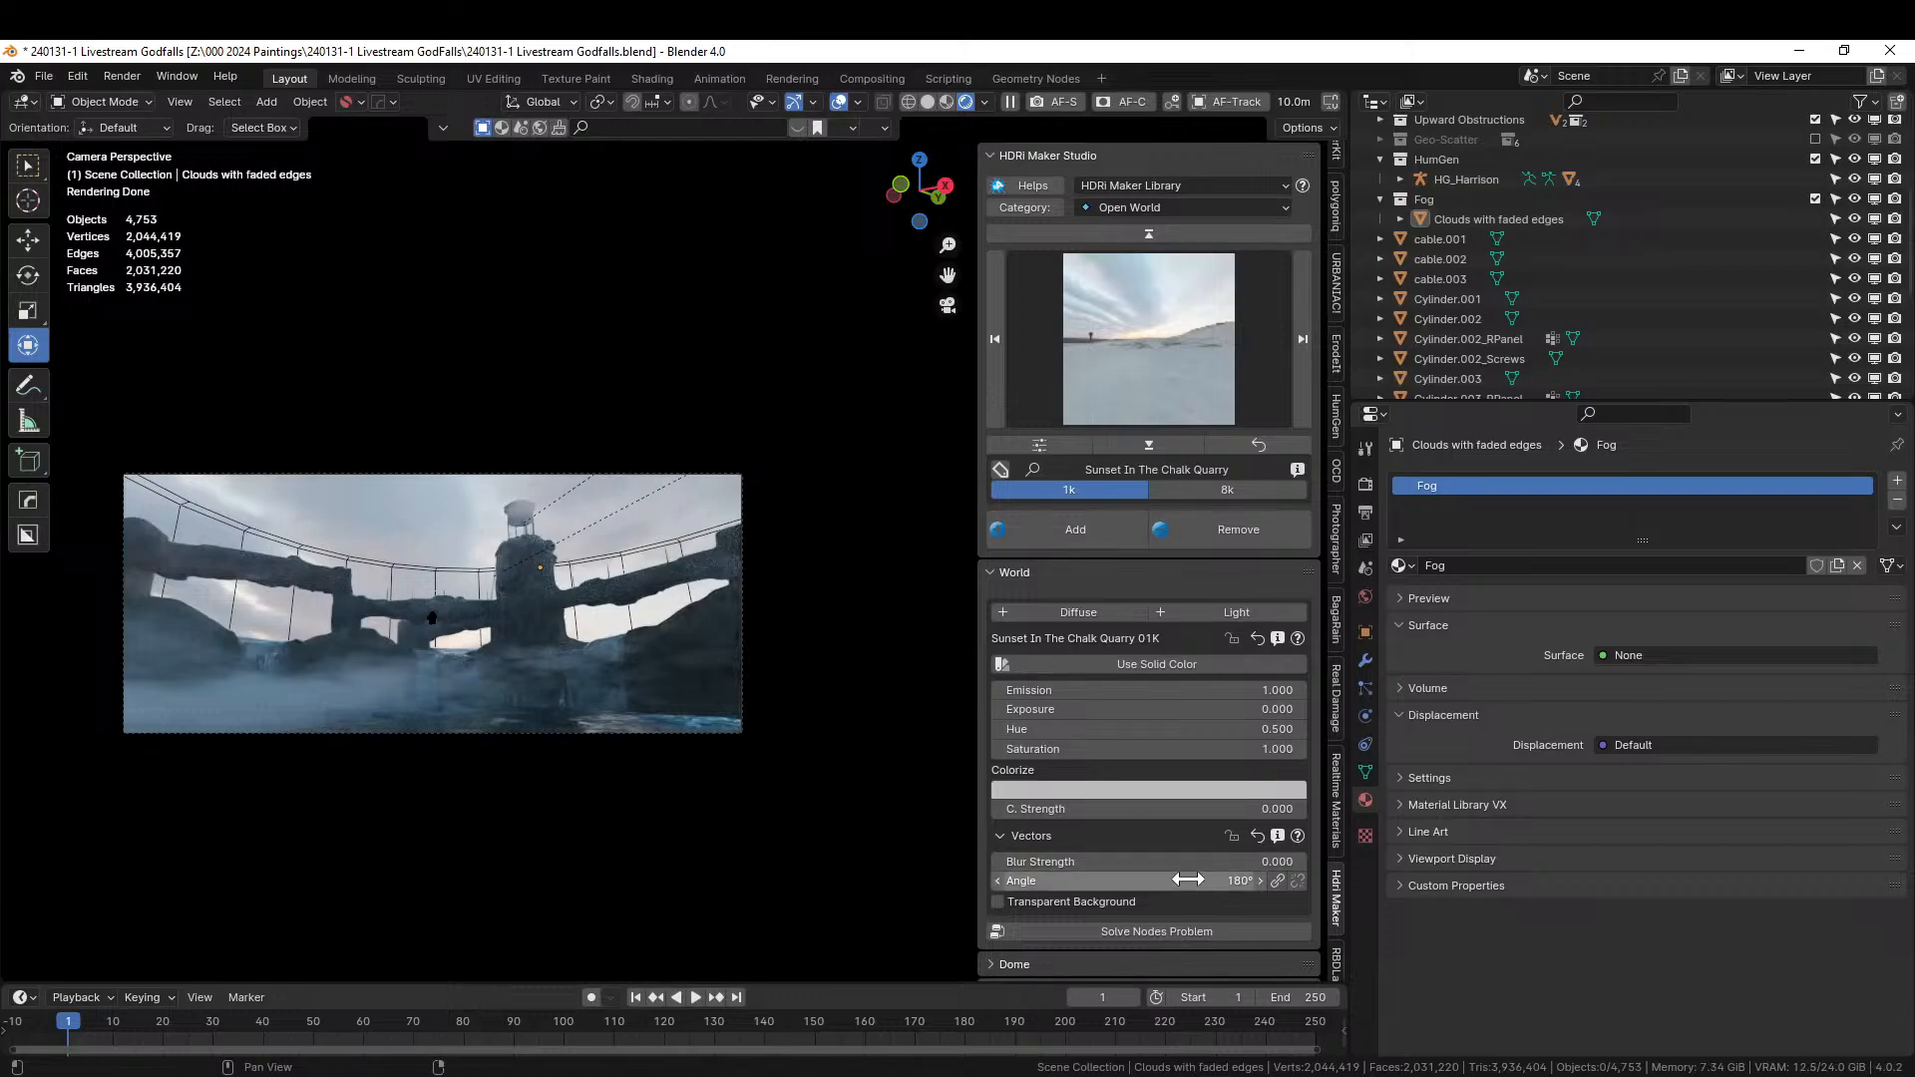
pyautogui.click(1208, 880)
pyautogui.write('240')
pyautogui.press('Return')
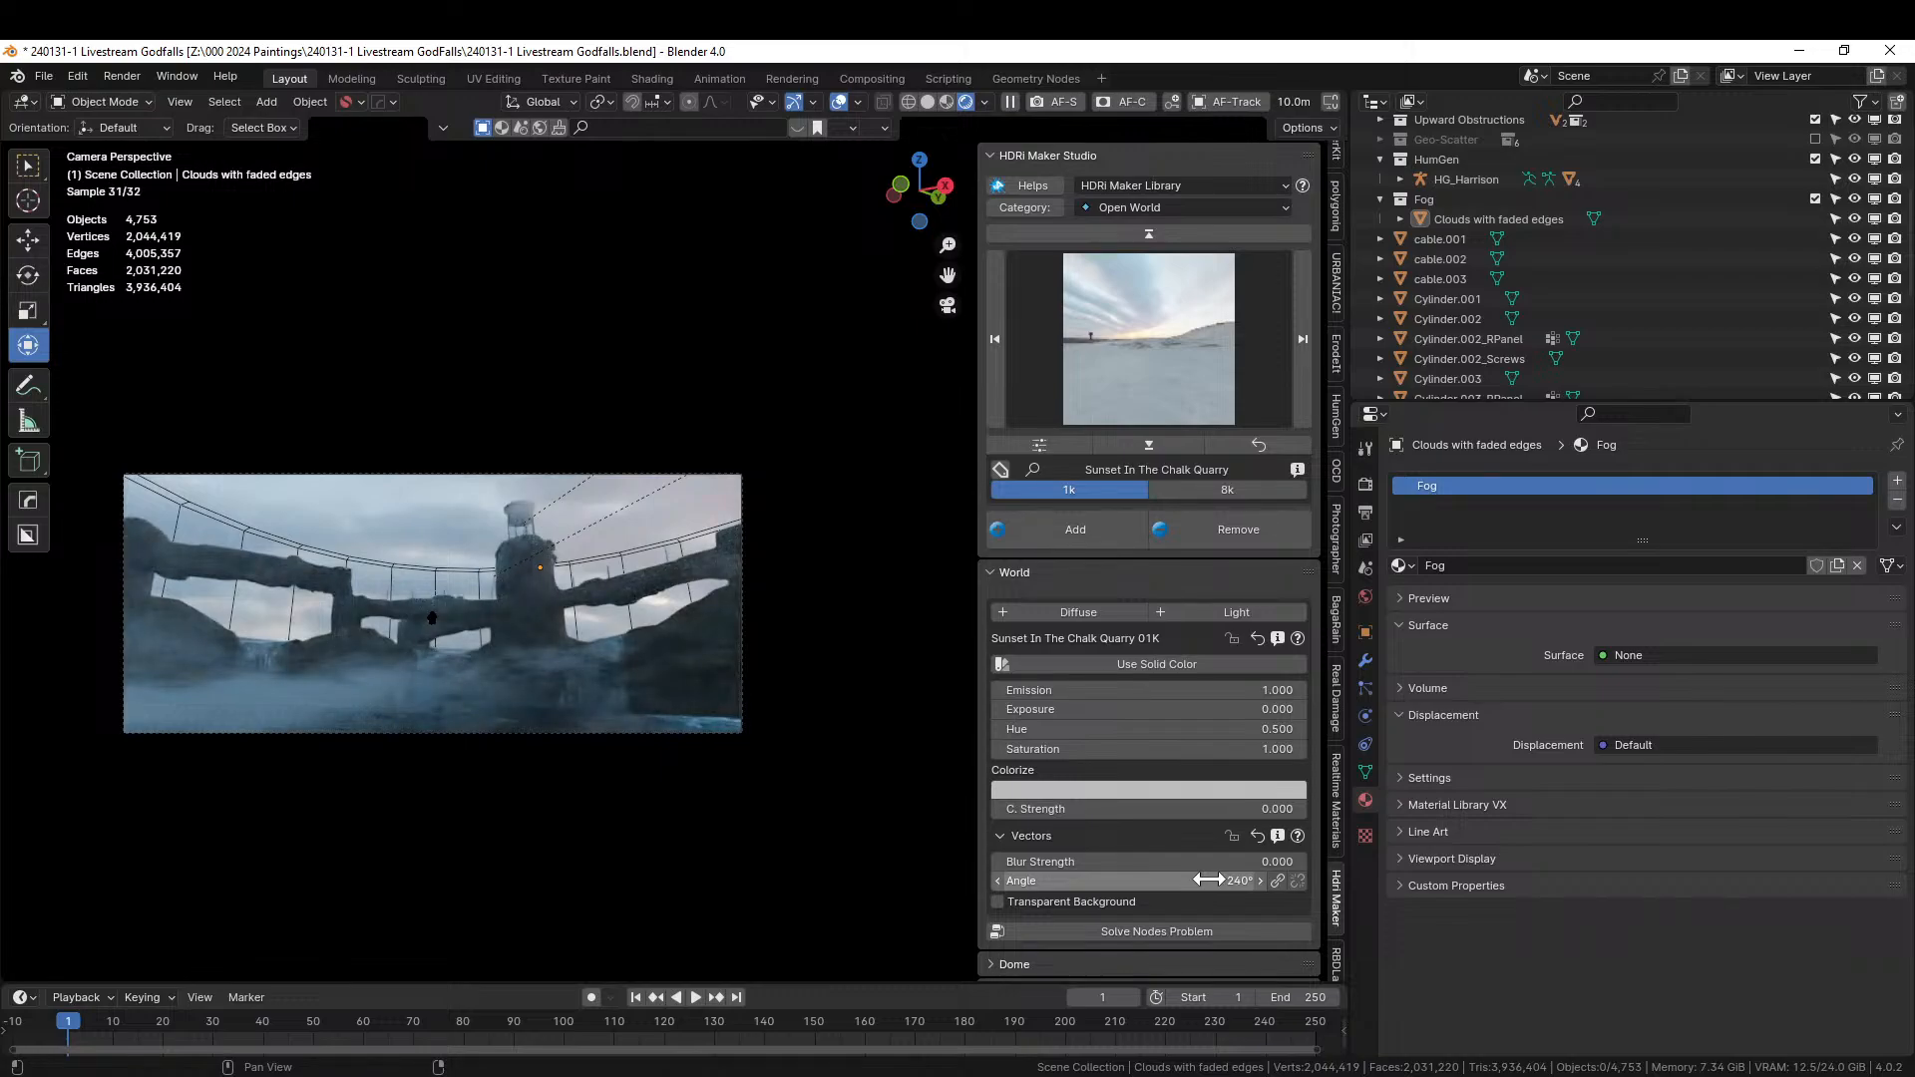
pyautogui.click(1208, 880)
pyautogui.write('300')
pyautogui.press('Return')
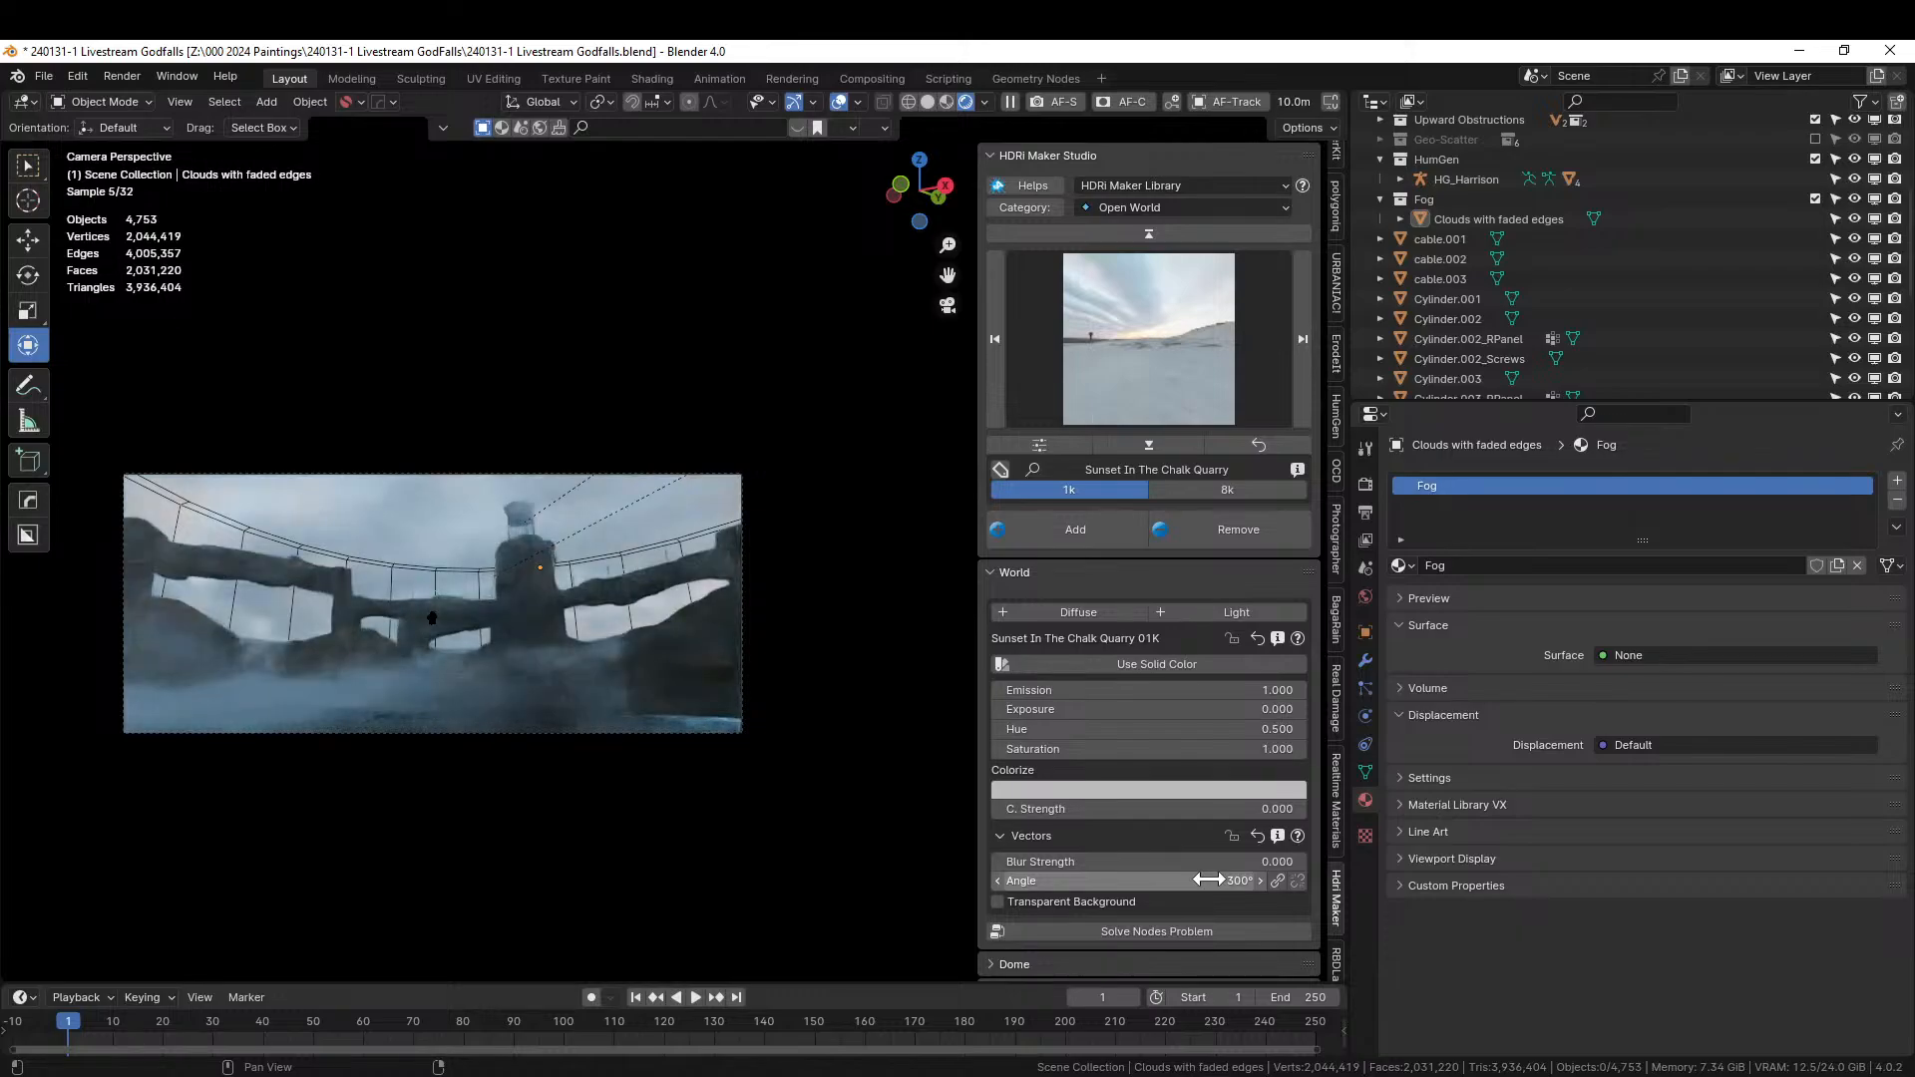
# Set the world HDRI's rotation angle to 200° and save the file.
pyautogui.click(1208, 880)
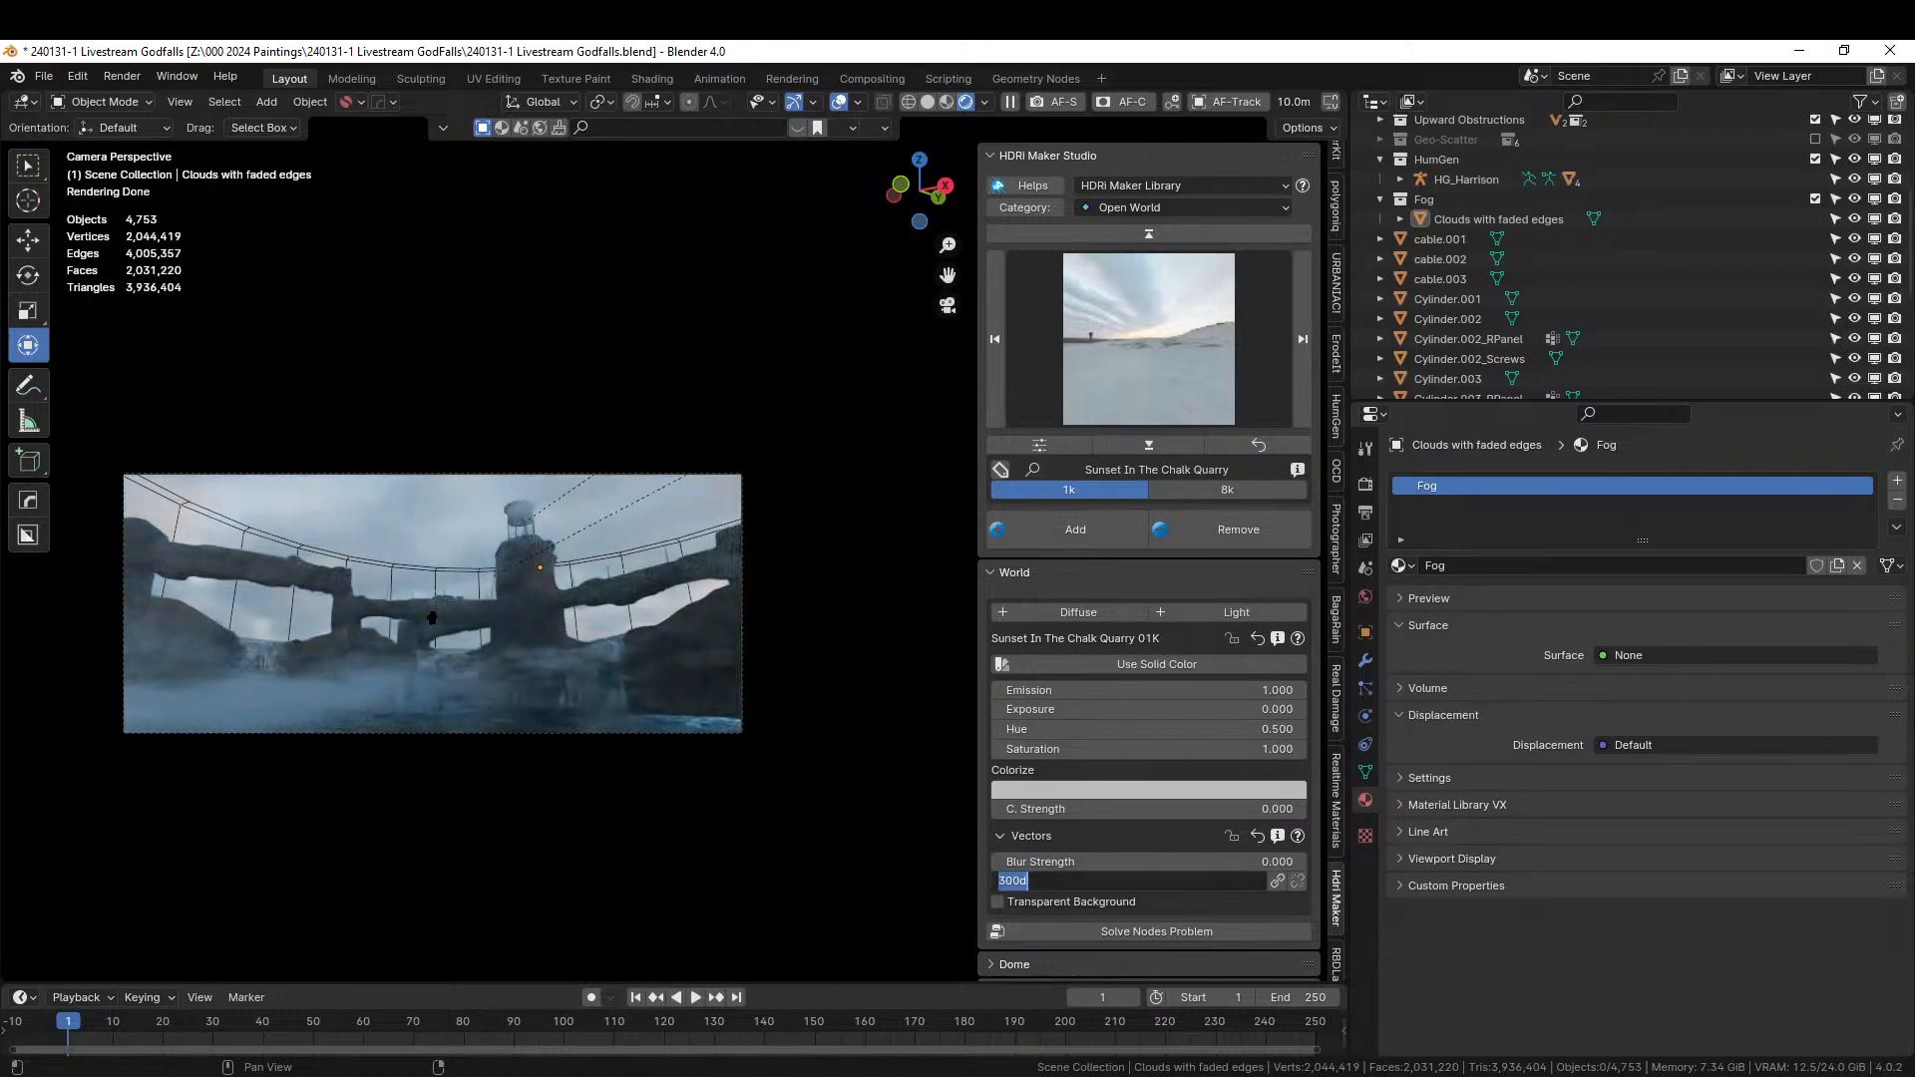
pyautogui.write('200')
pyautogui.press('Return')
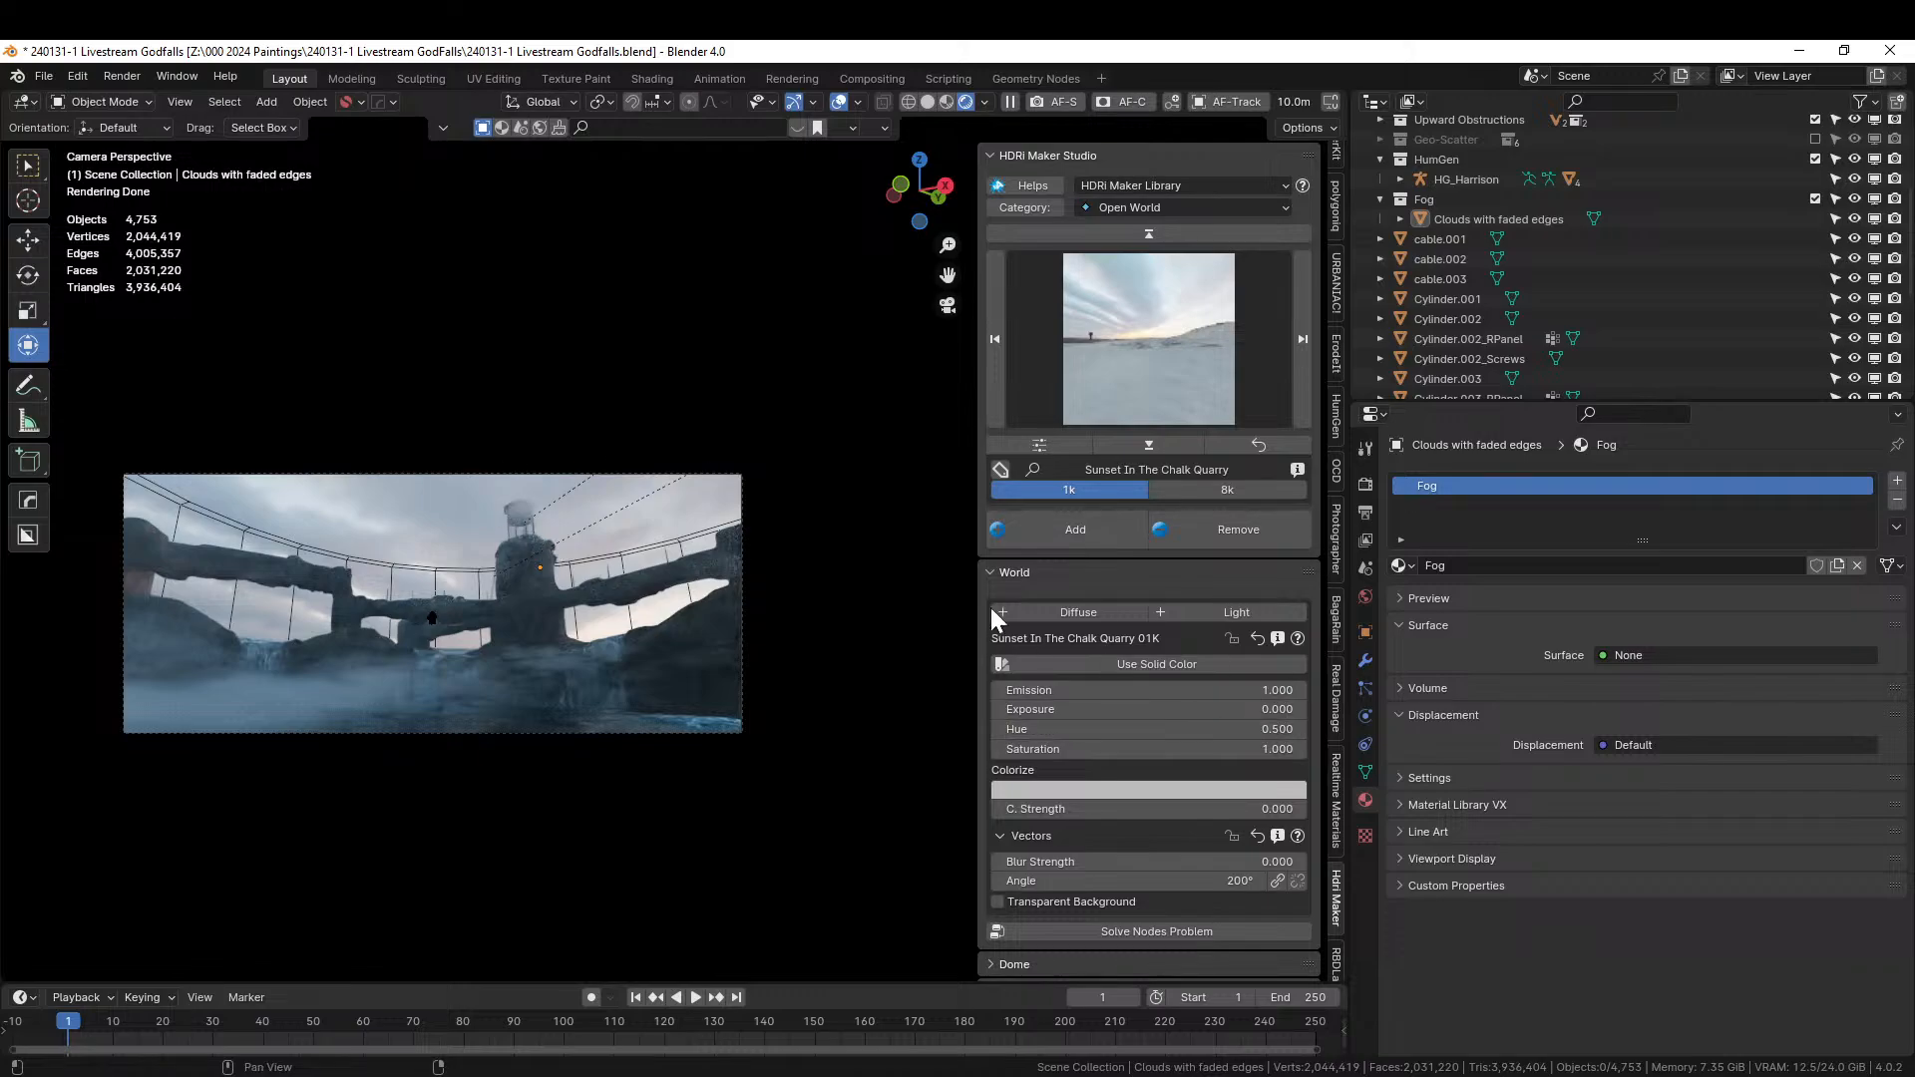
pyautogui.hotkey('ctrl', 's')
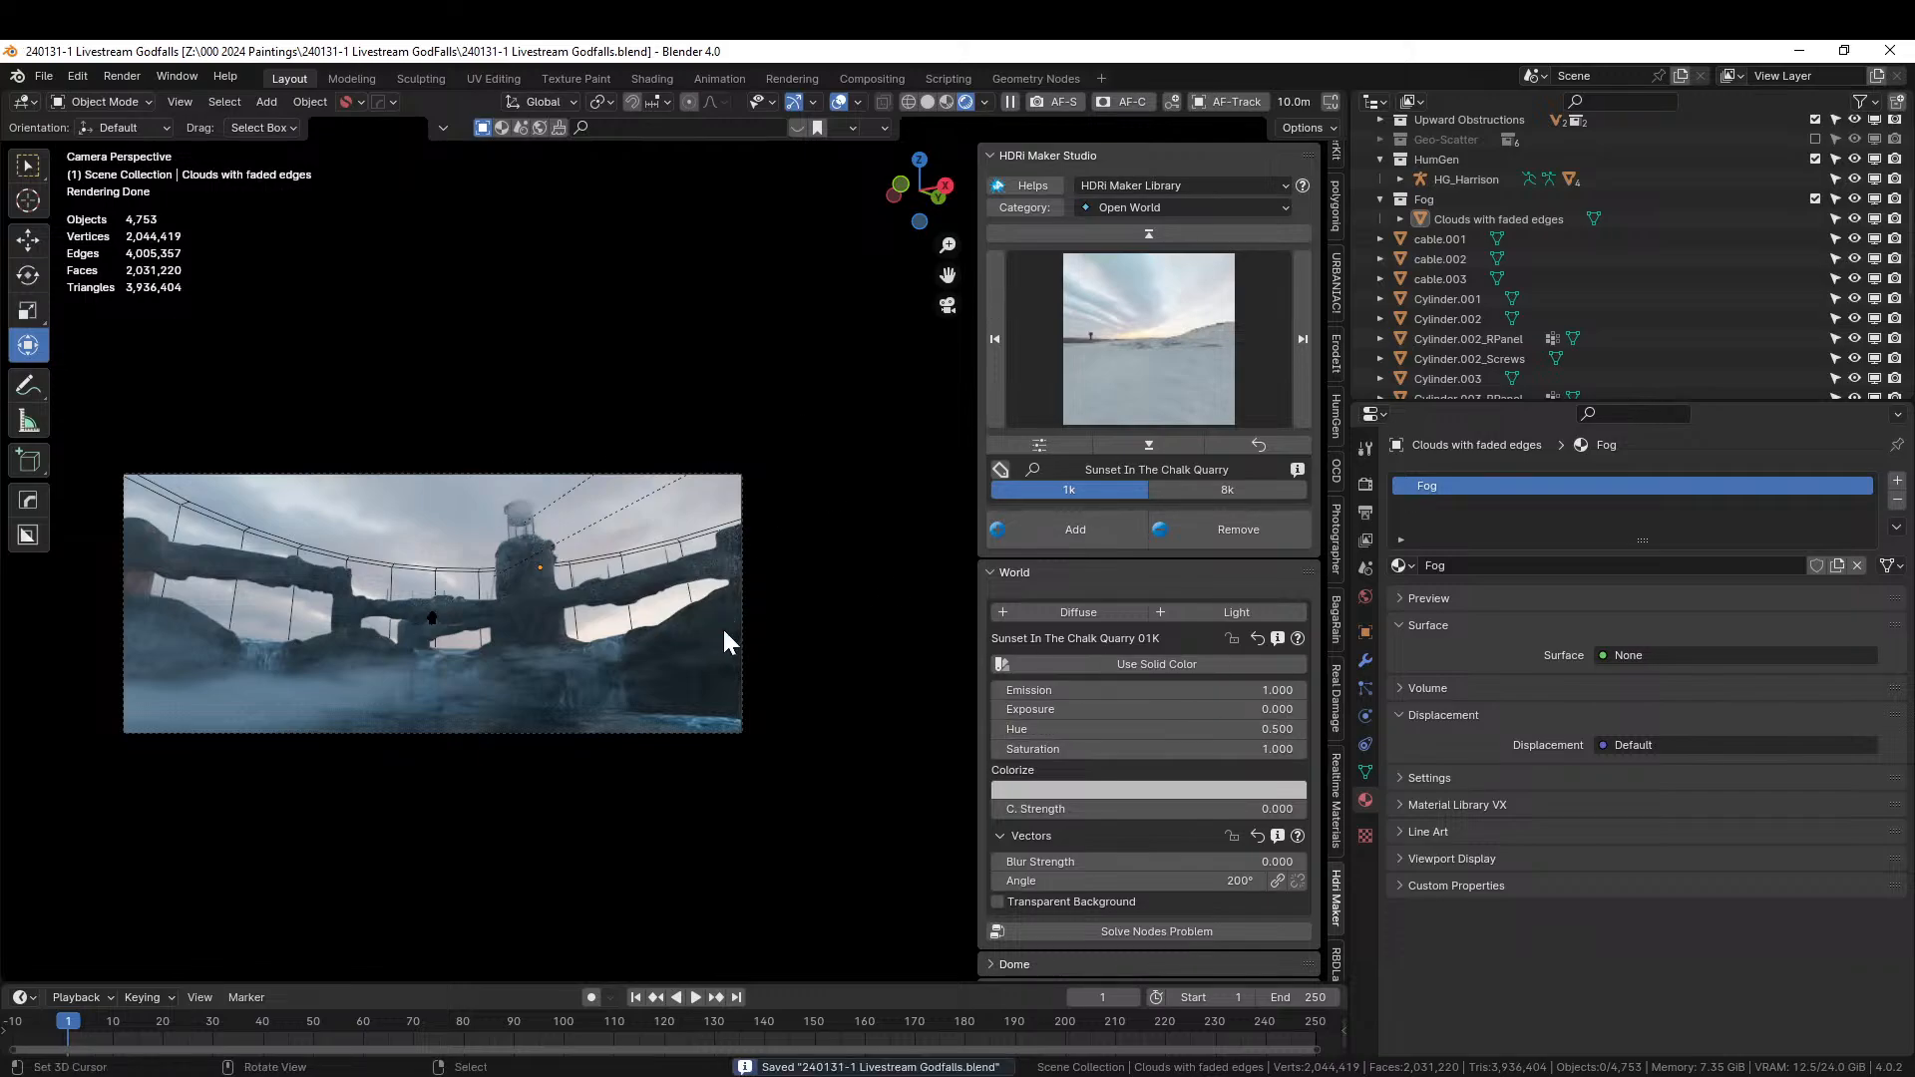
# Inspect the rendered camera view up close, and return to solid shading with the whole terrain seen from above.
pyautogui.scroll(2, 723, 627)
pyautogui.keyDown('shift'); pyautogui.moveTo(718, 679); pyautogui.dragTo(890, 688, button='middle'); pyautogui.keyUp('shift')
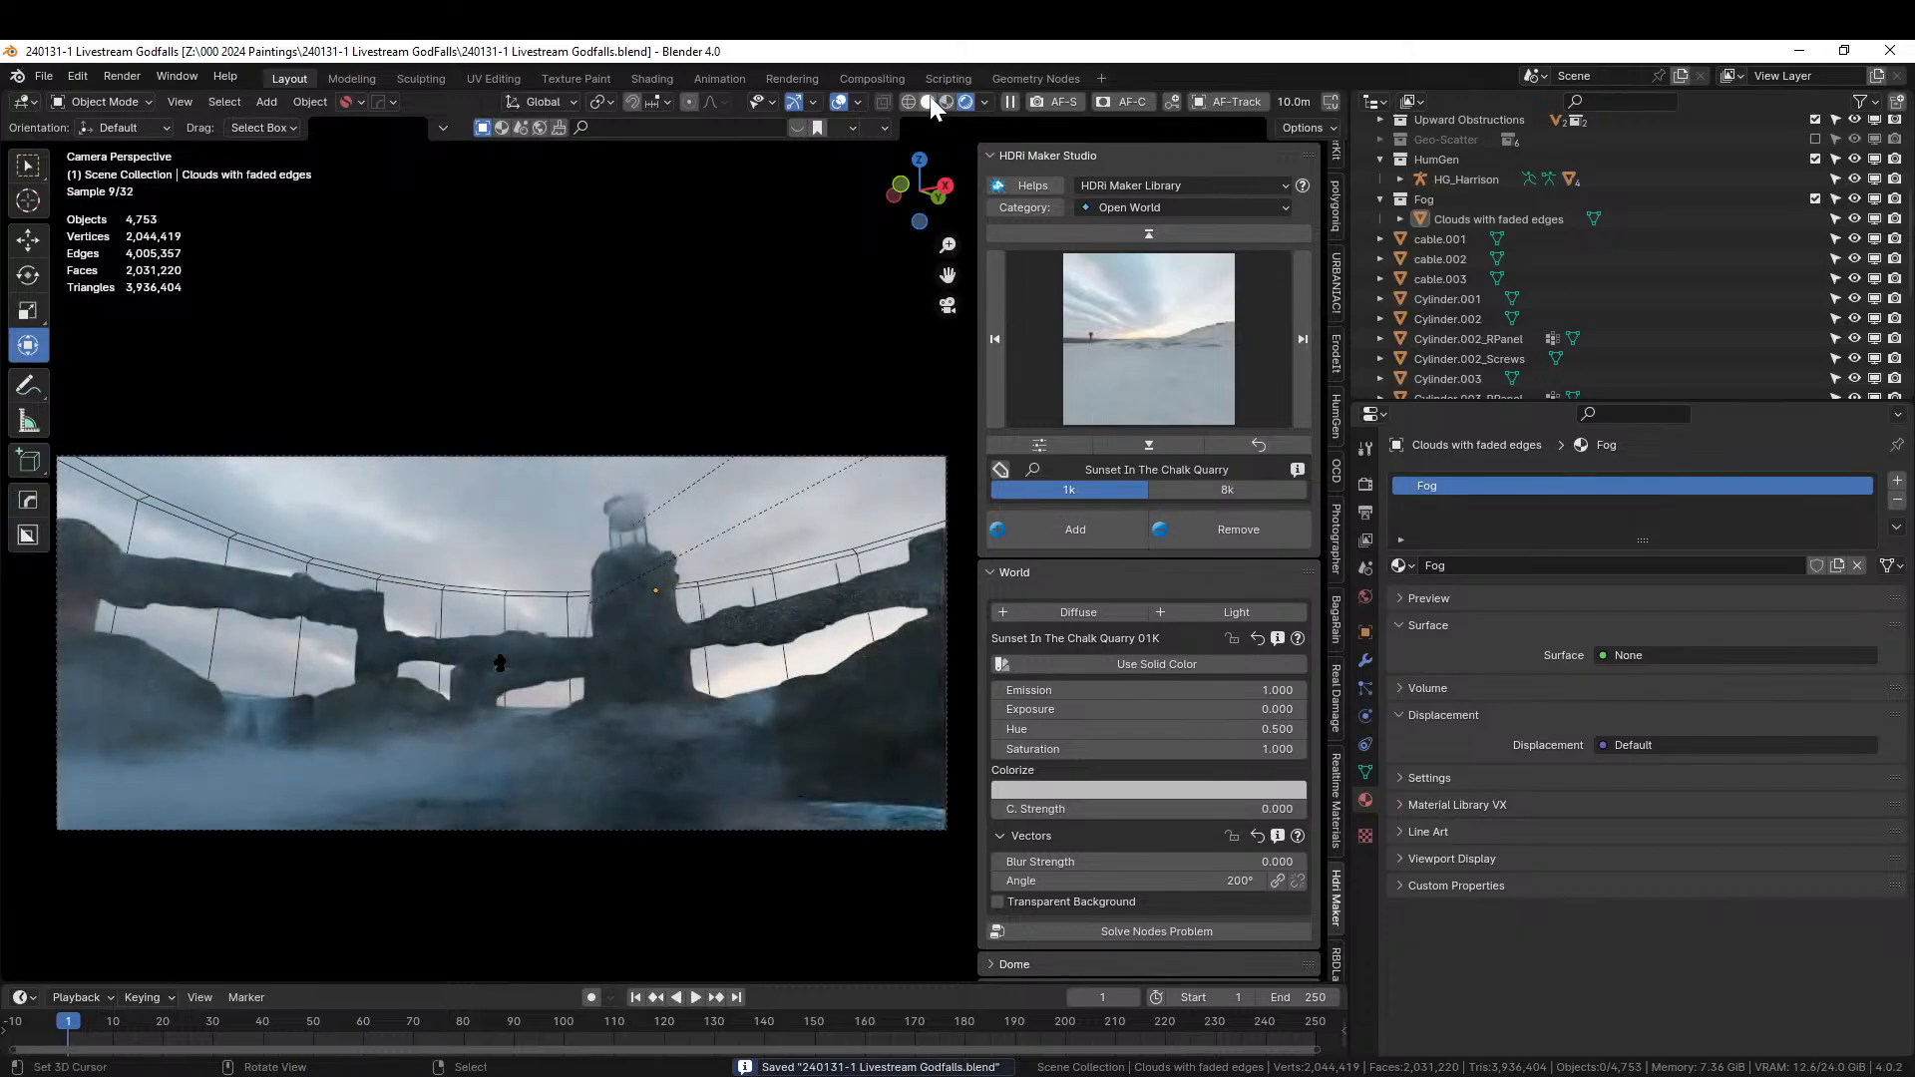
pyautogui.click(927, 101)
pyautogui.moveTo(756, 465)
pyautogui.mouseDown(button='middle')
pyautogui.moveTo(726, 577)
pyautogui.moveTo(756, 674)
pyautogui.moveTo(742, 743)
pyautogui.moveTo(667, 650)
pyautogui.moveTo(685, 595)
pyautogui.moveTo(756, 588)
pyautogui.moveTo(746, 732)
pyautogui.moveTo(834, 696)
pyautogui.moveTo(934, 585)
pyautogui.moveTo(841, 644)
pyautogui.moveTo(816, 624)
pyautogui.mouseUp(button='middle')
pyautogui.scroll(-4, 731, 570)
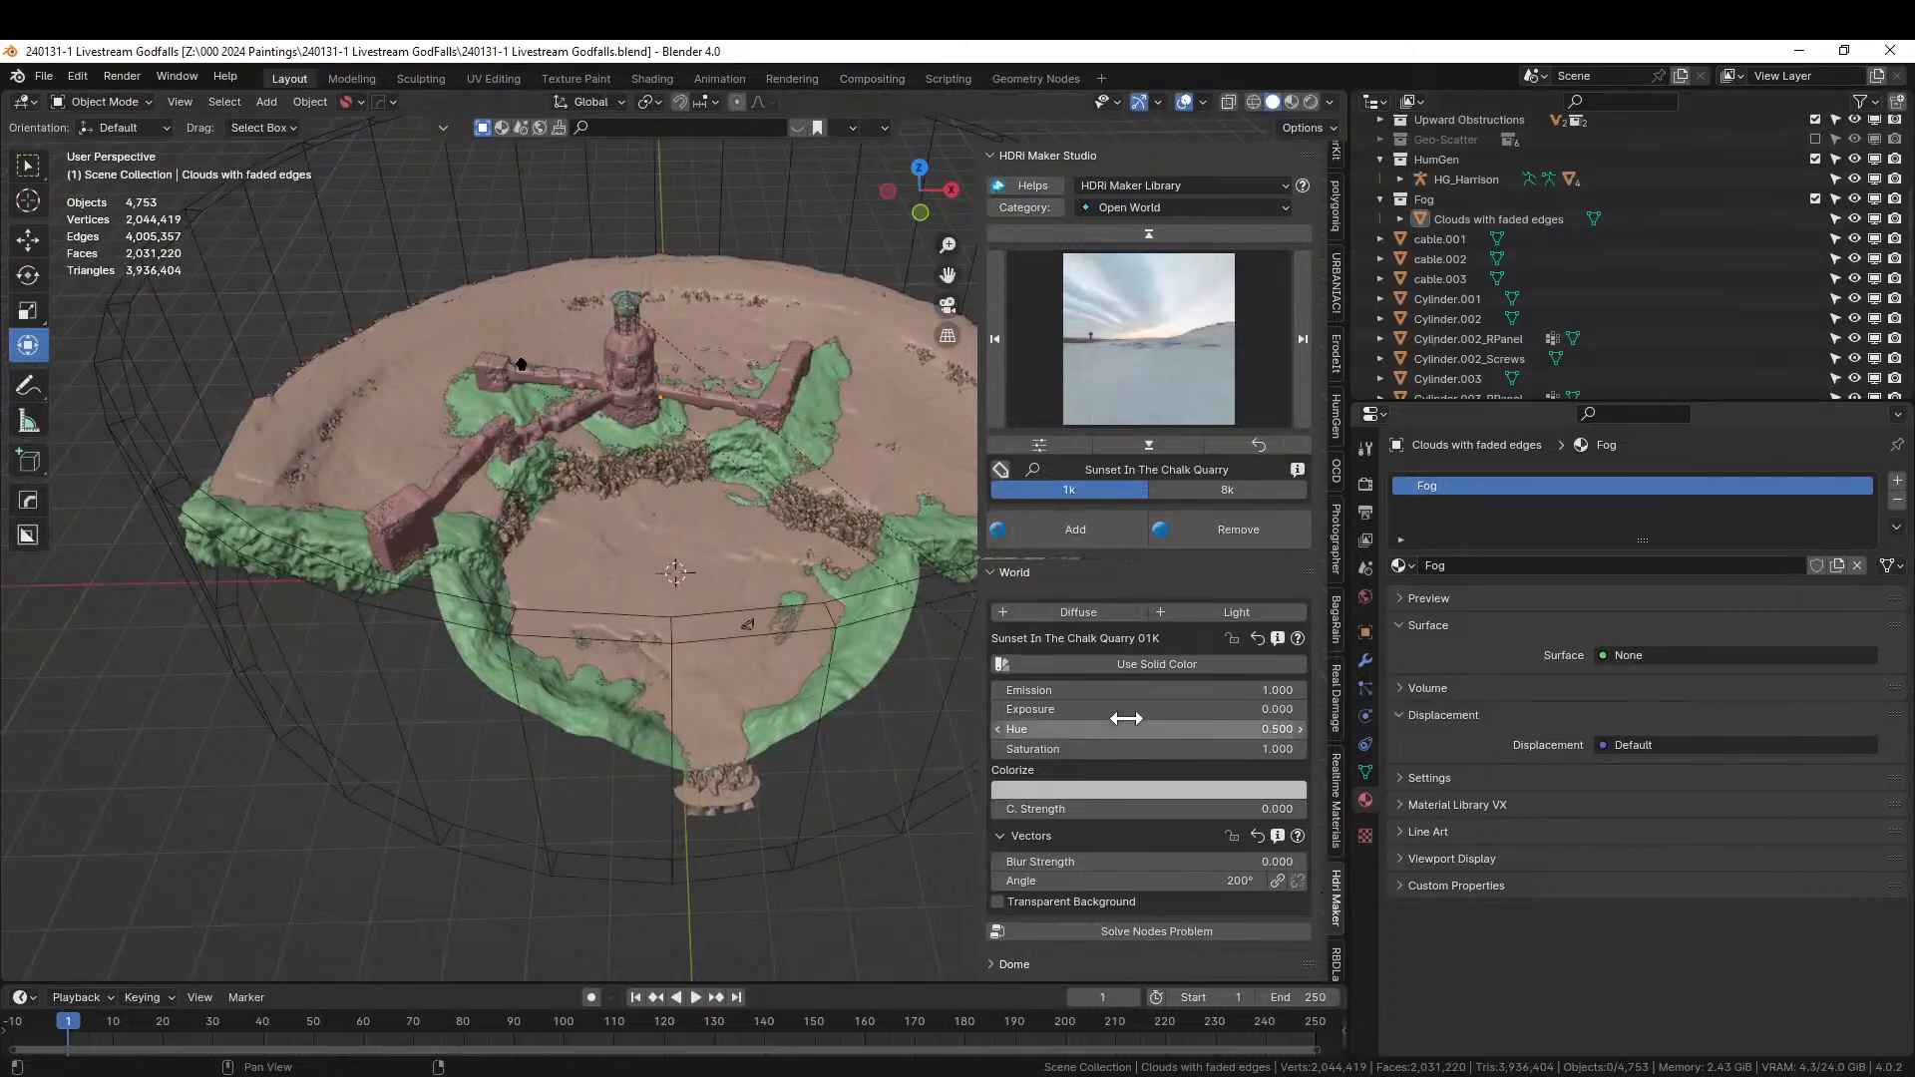
# Open the Geo-Scatter settings and include the Geo-Scatter collection in the view layer.
pyautogui.scroll(-15, 1330, 802)
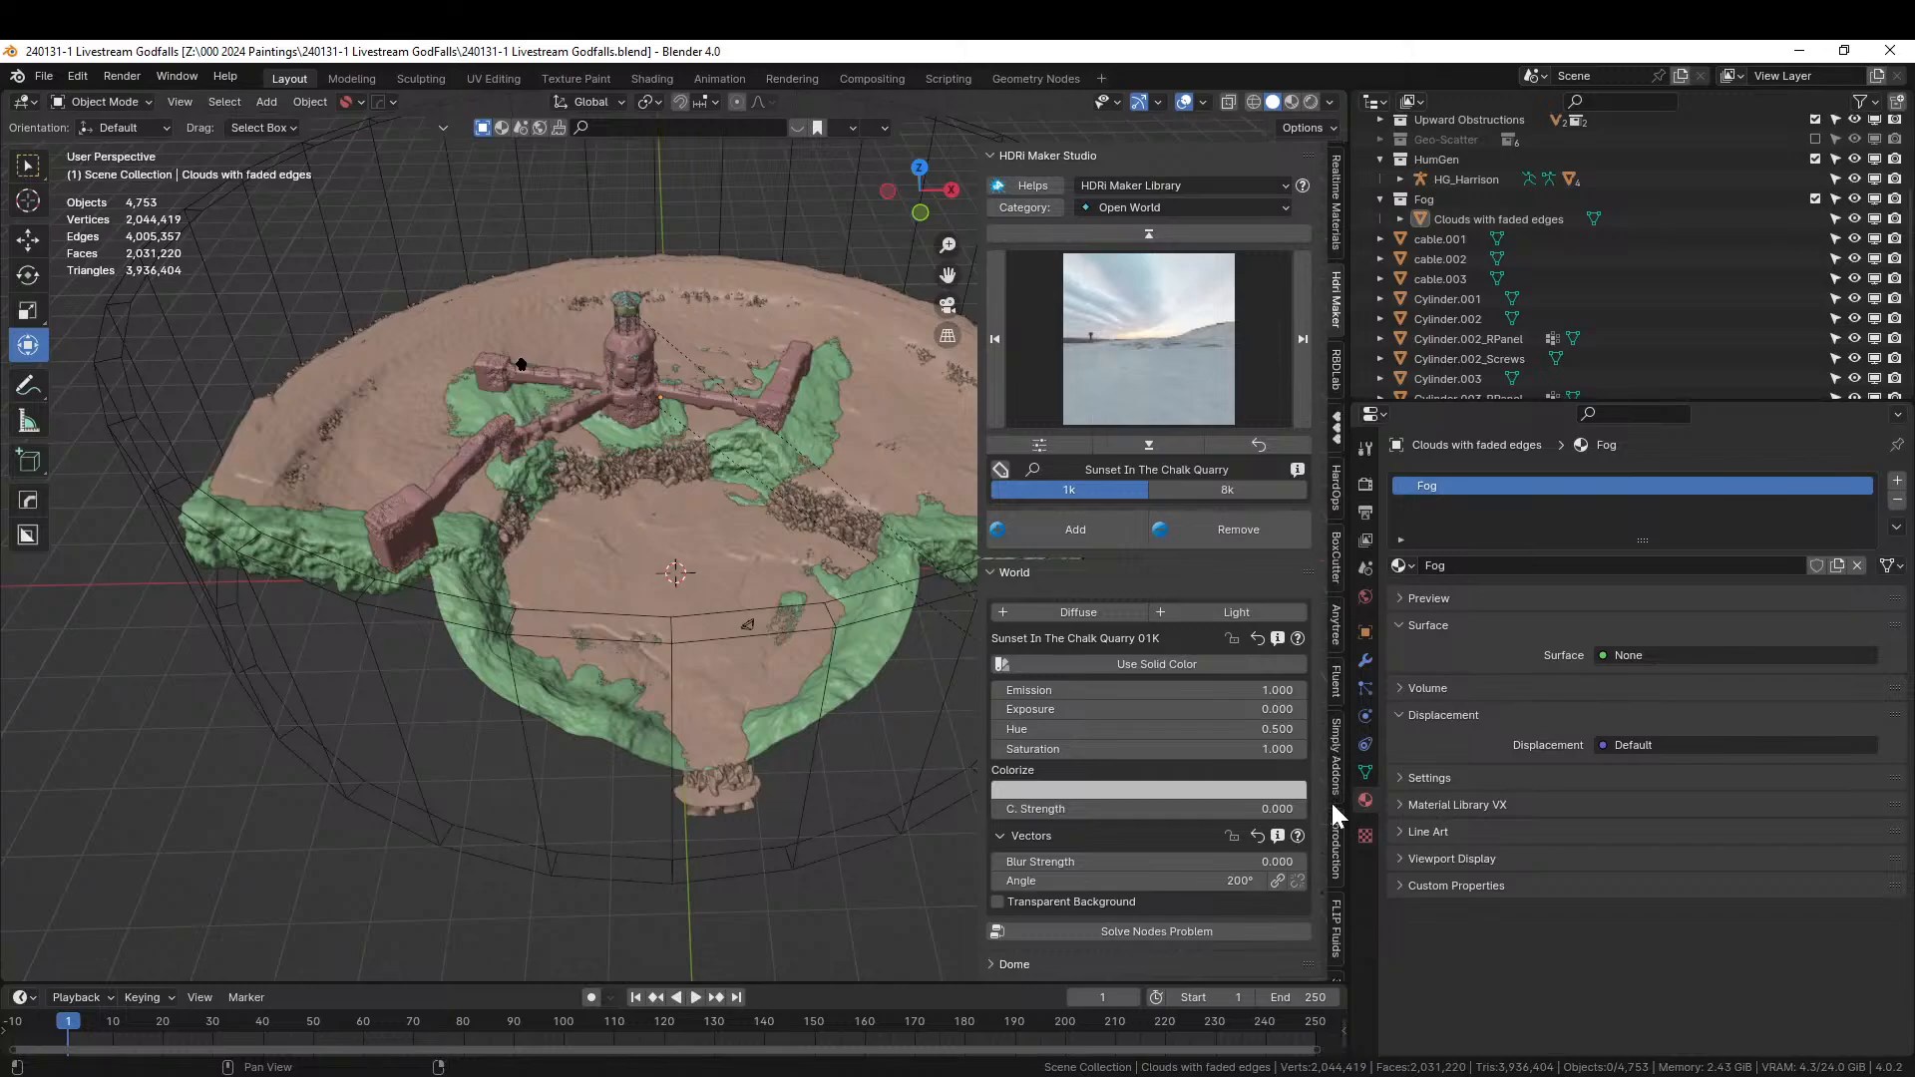
pyautogui.click(1332, 950)
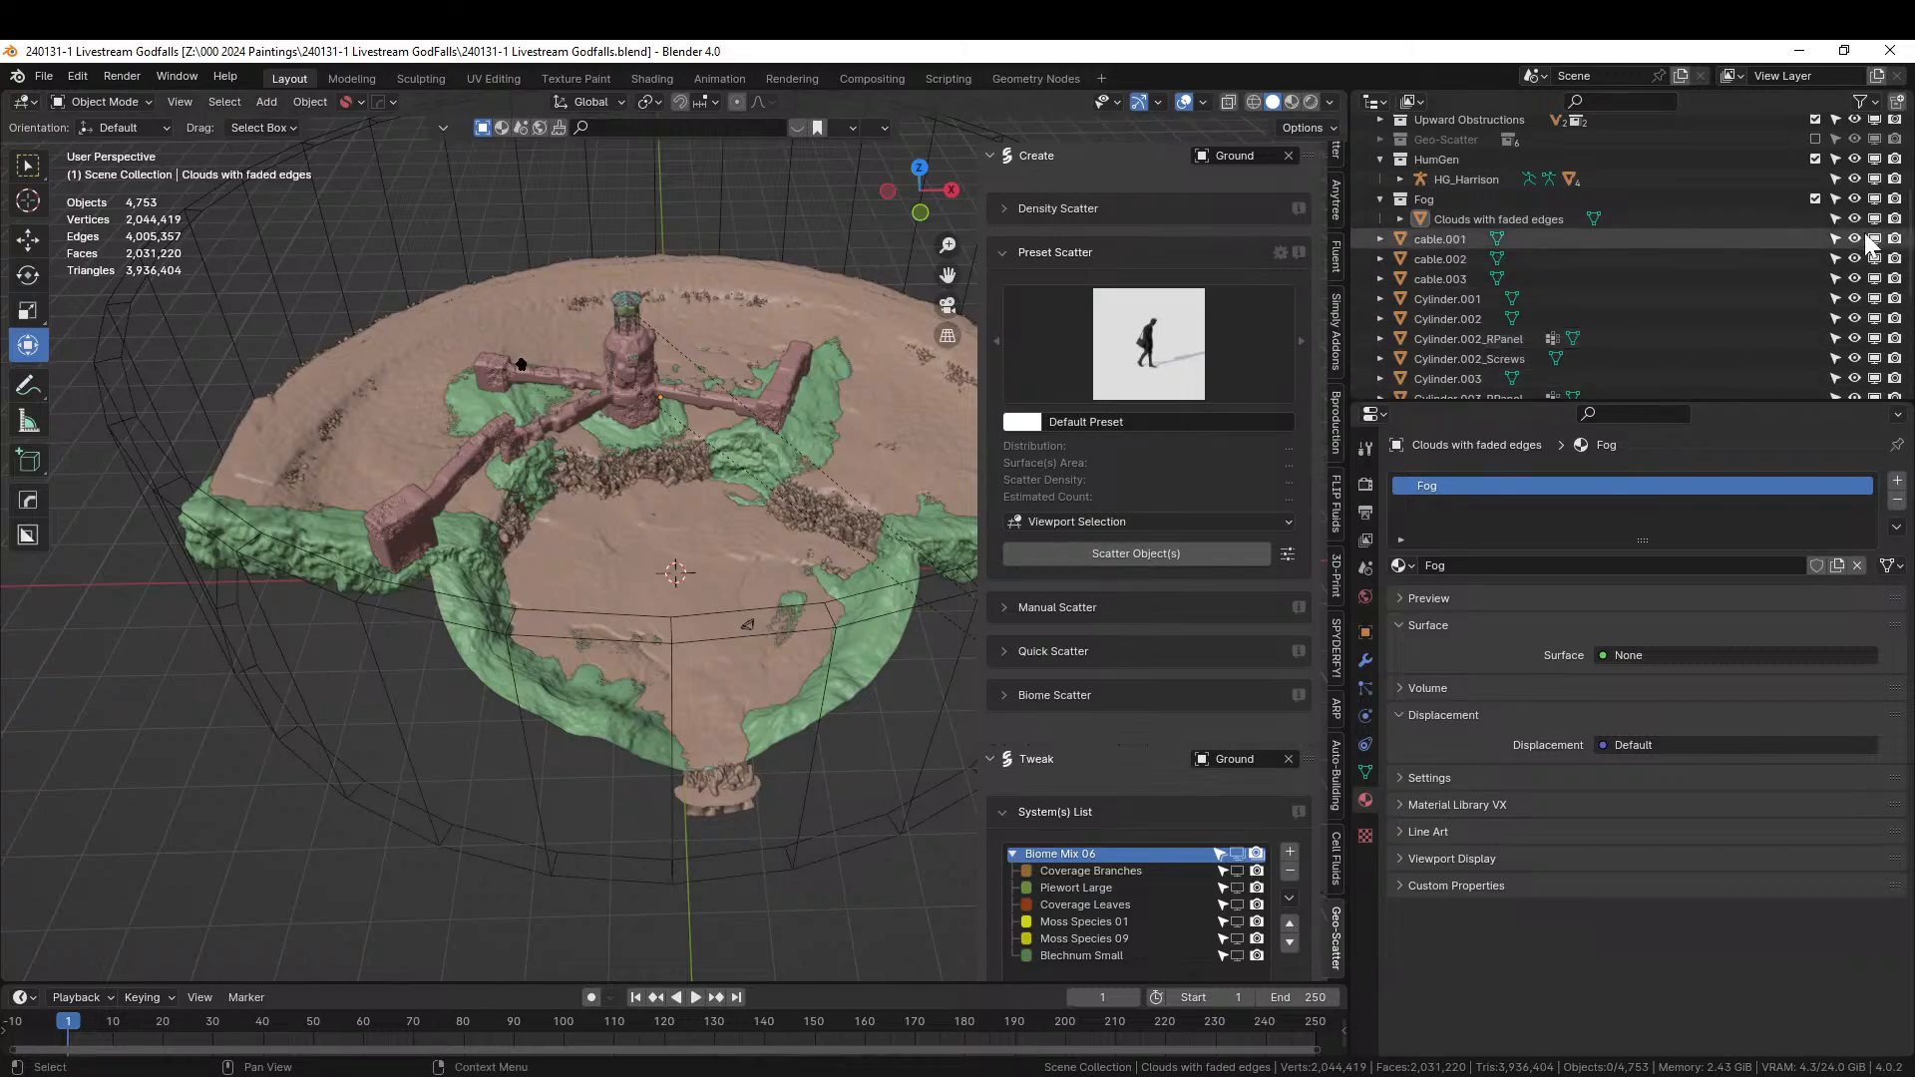
pyautogui.scroll(3, 1811, 284)
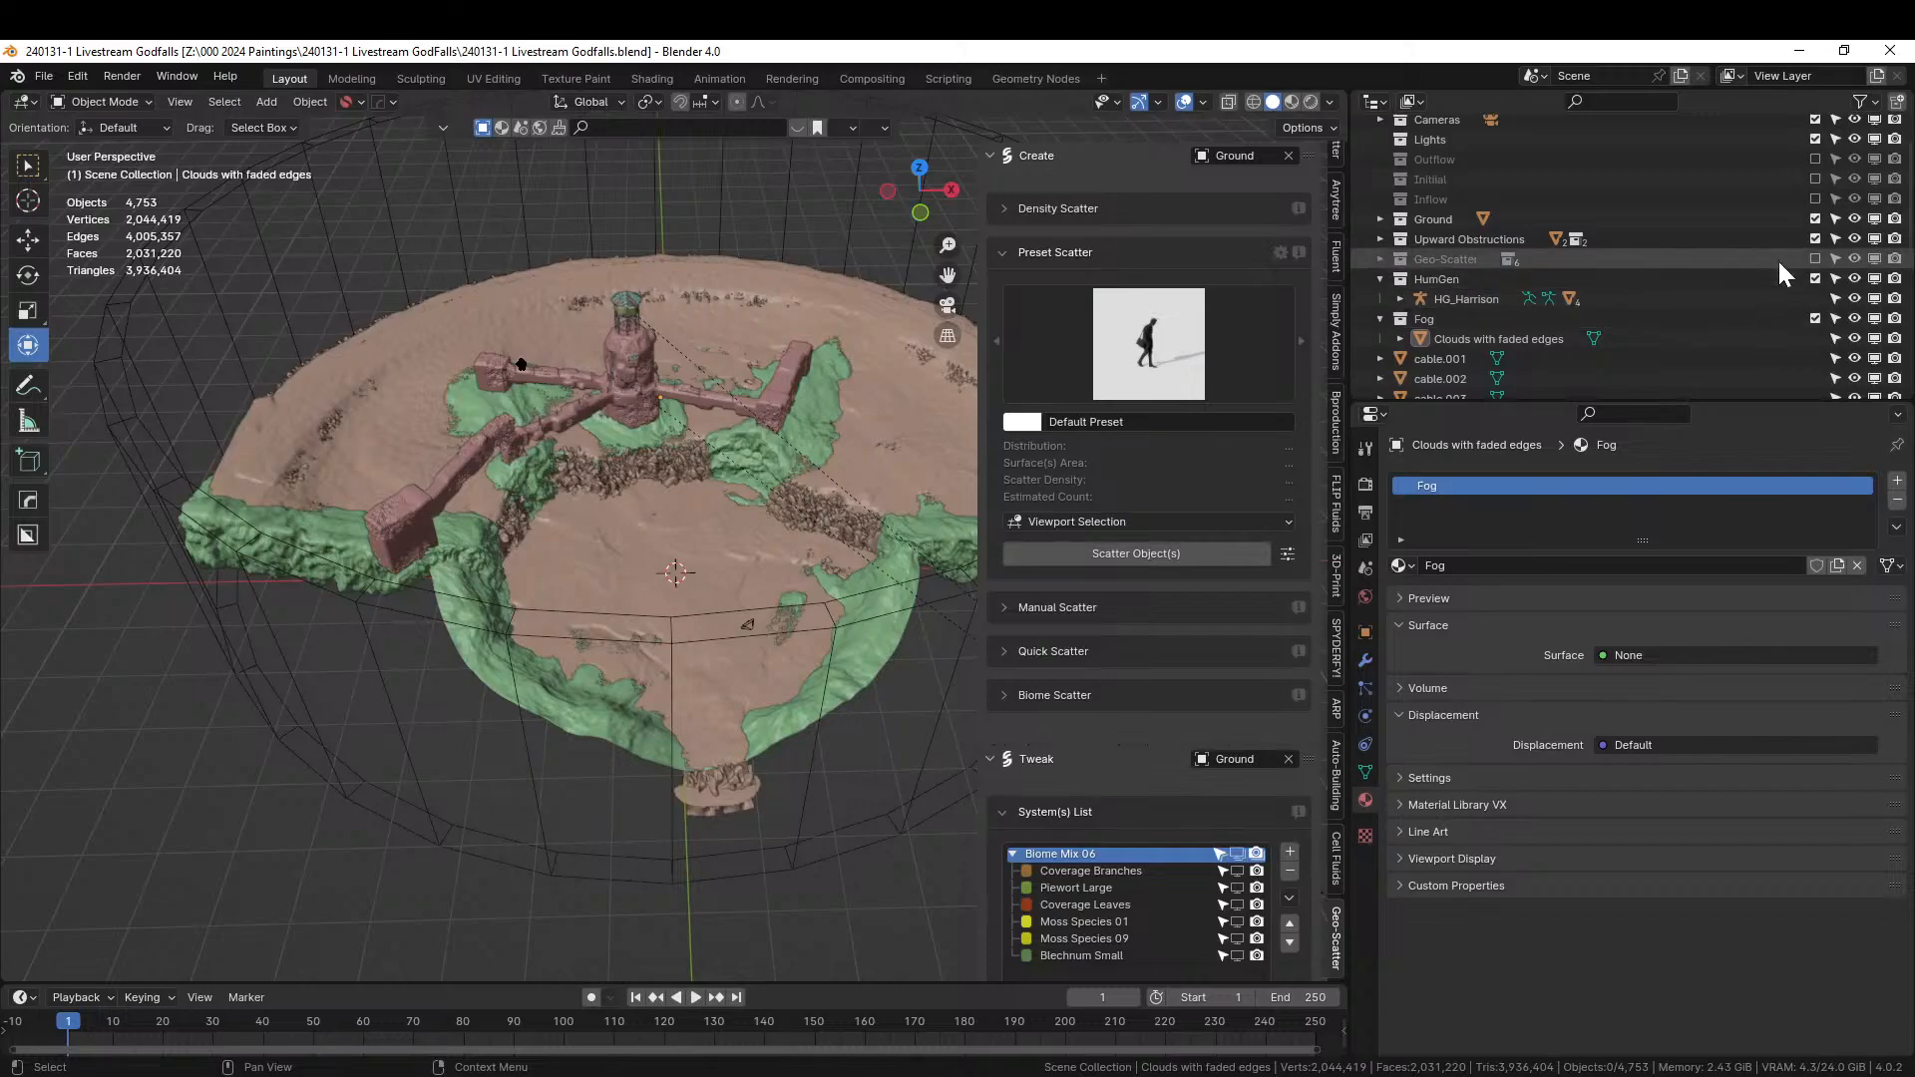
pyautogui.click(1816, 258)
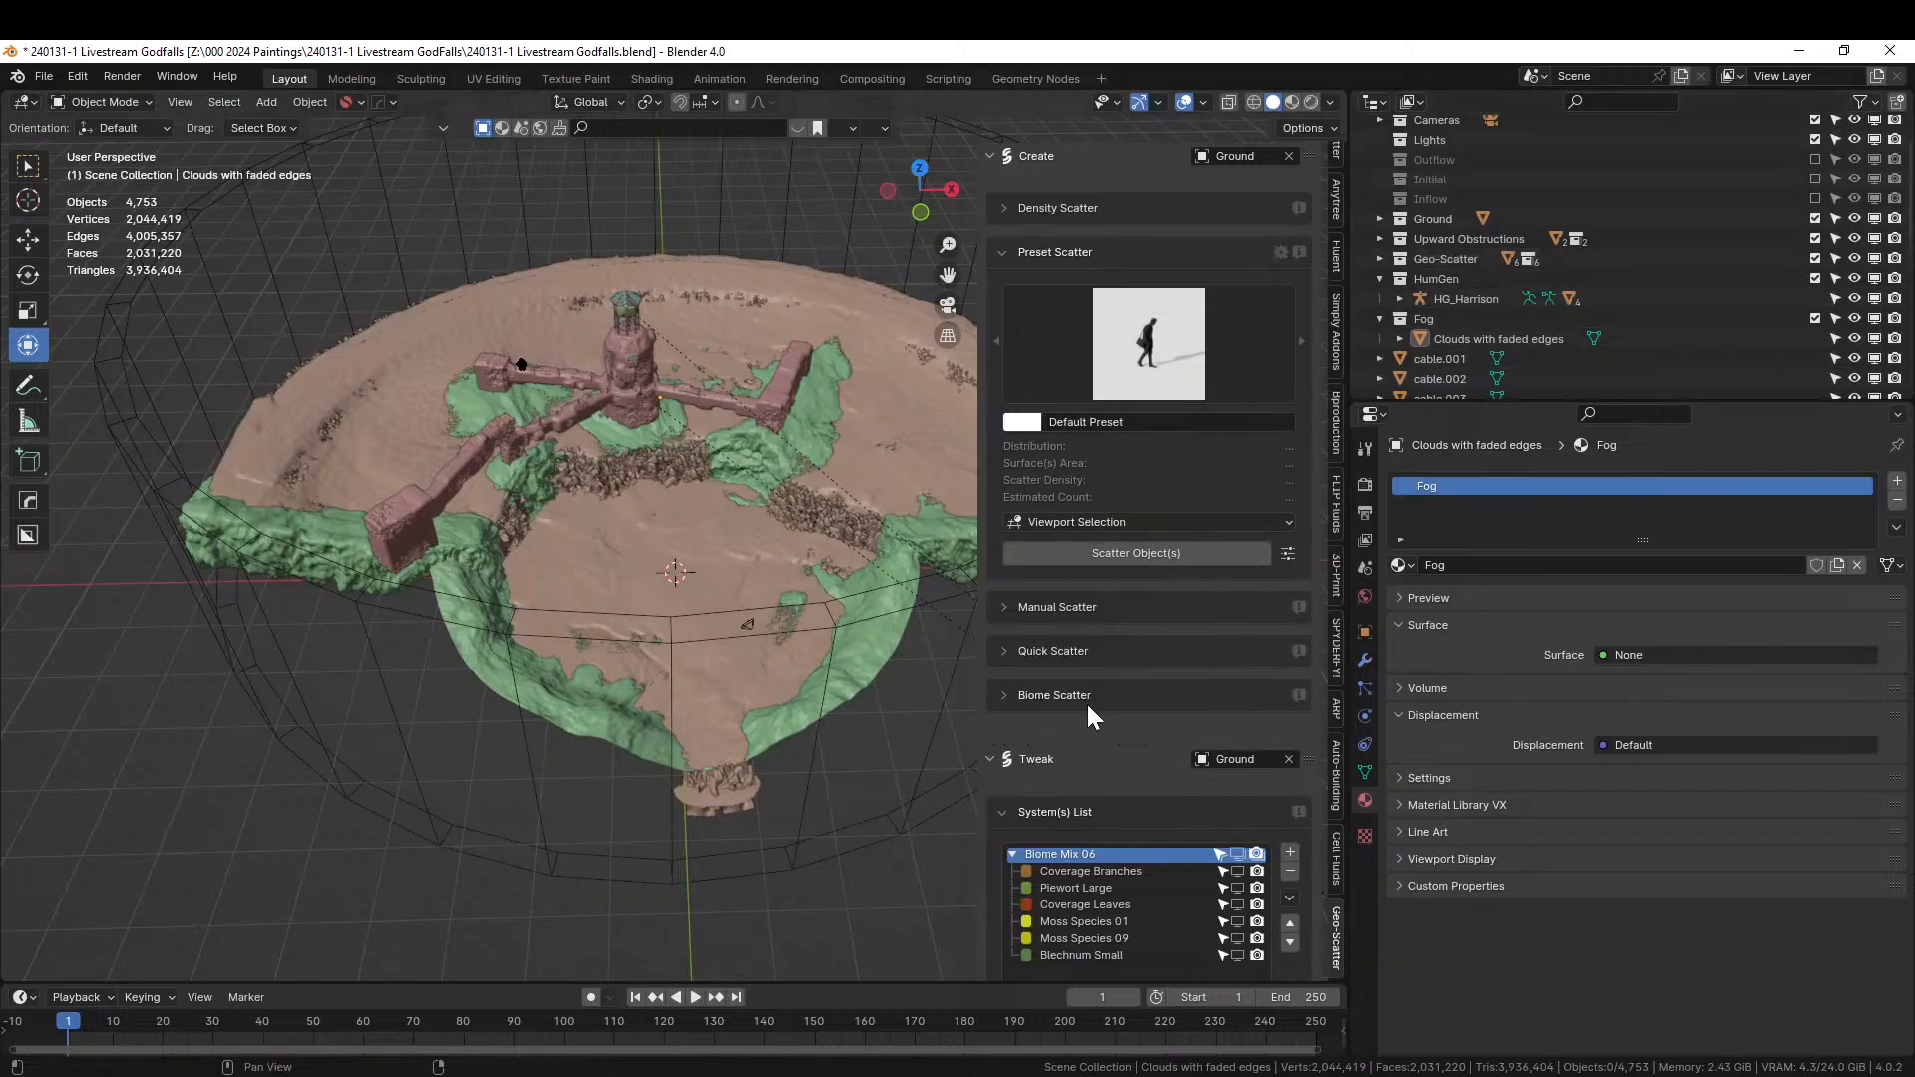
# Select the ground terrain as the scatter target and open the Geo-Scatter biome browser in a maximized window.
pyautogui.click(579, 703)
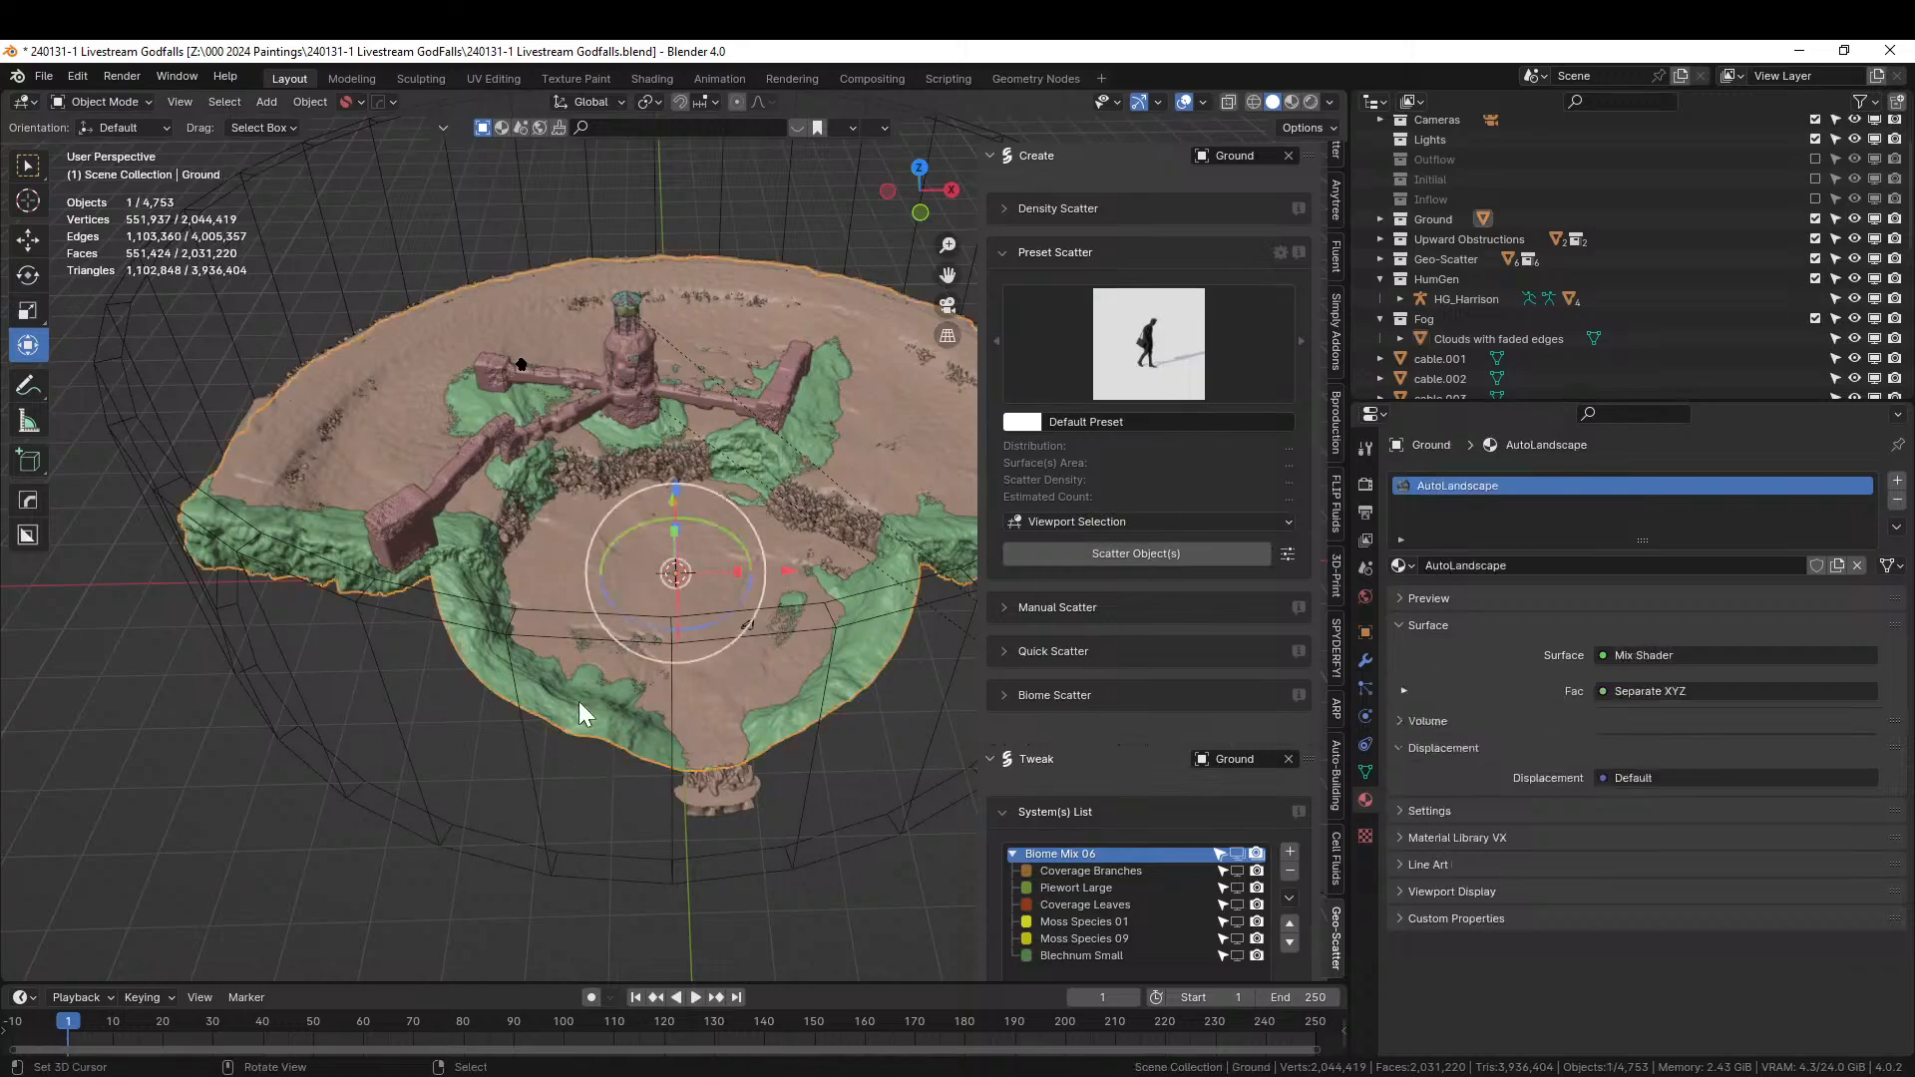
pyautogui.click(1002, 684)
pyautogui.click(1075, 732)
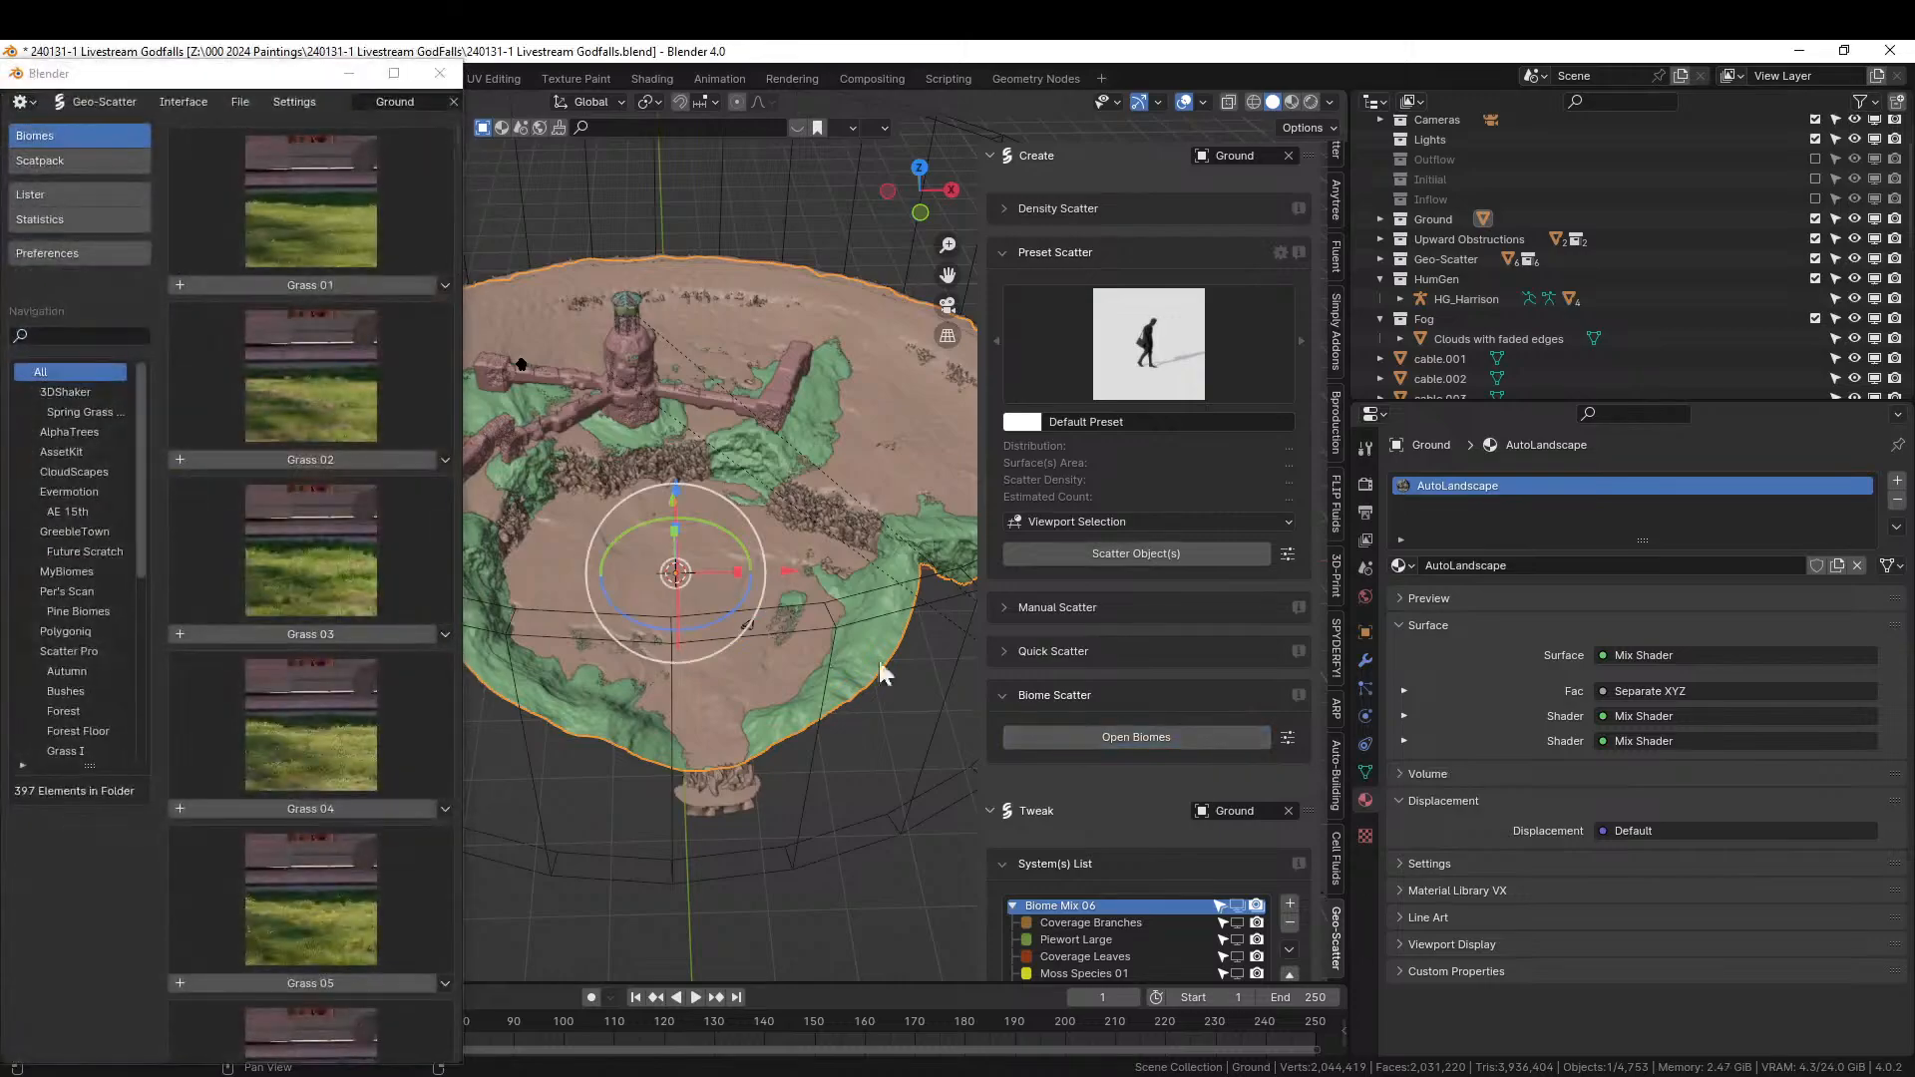
pyautogui.click(394, 73)
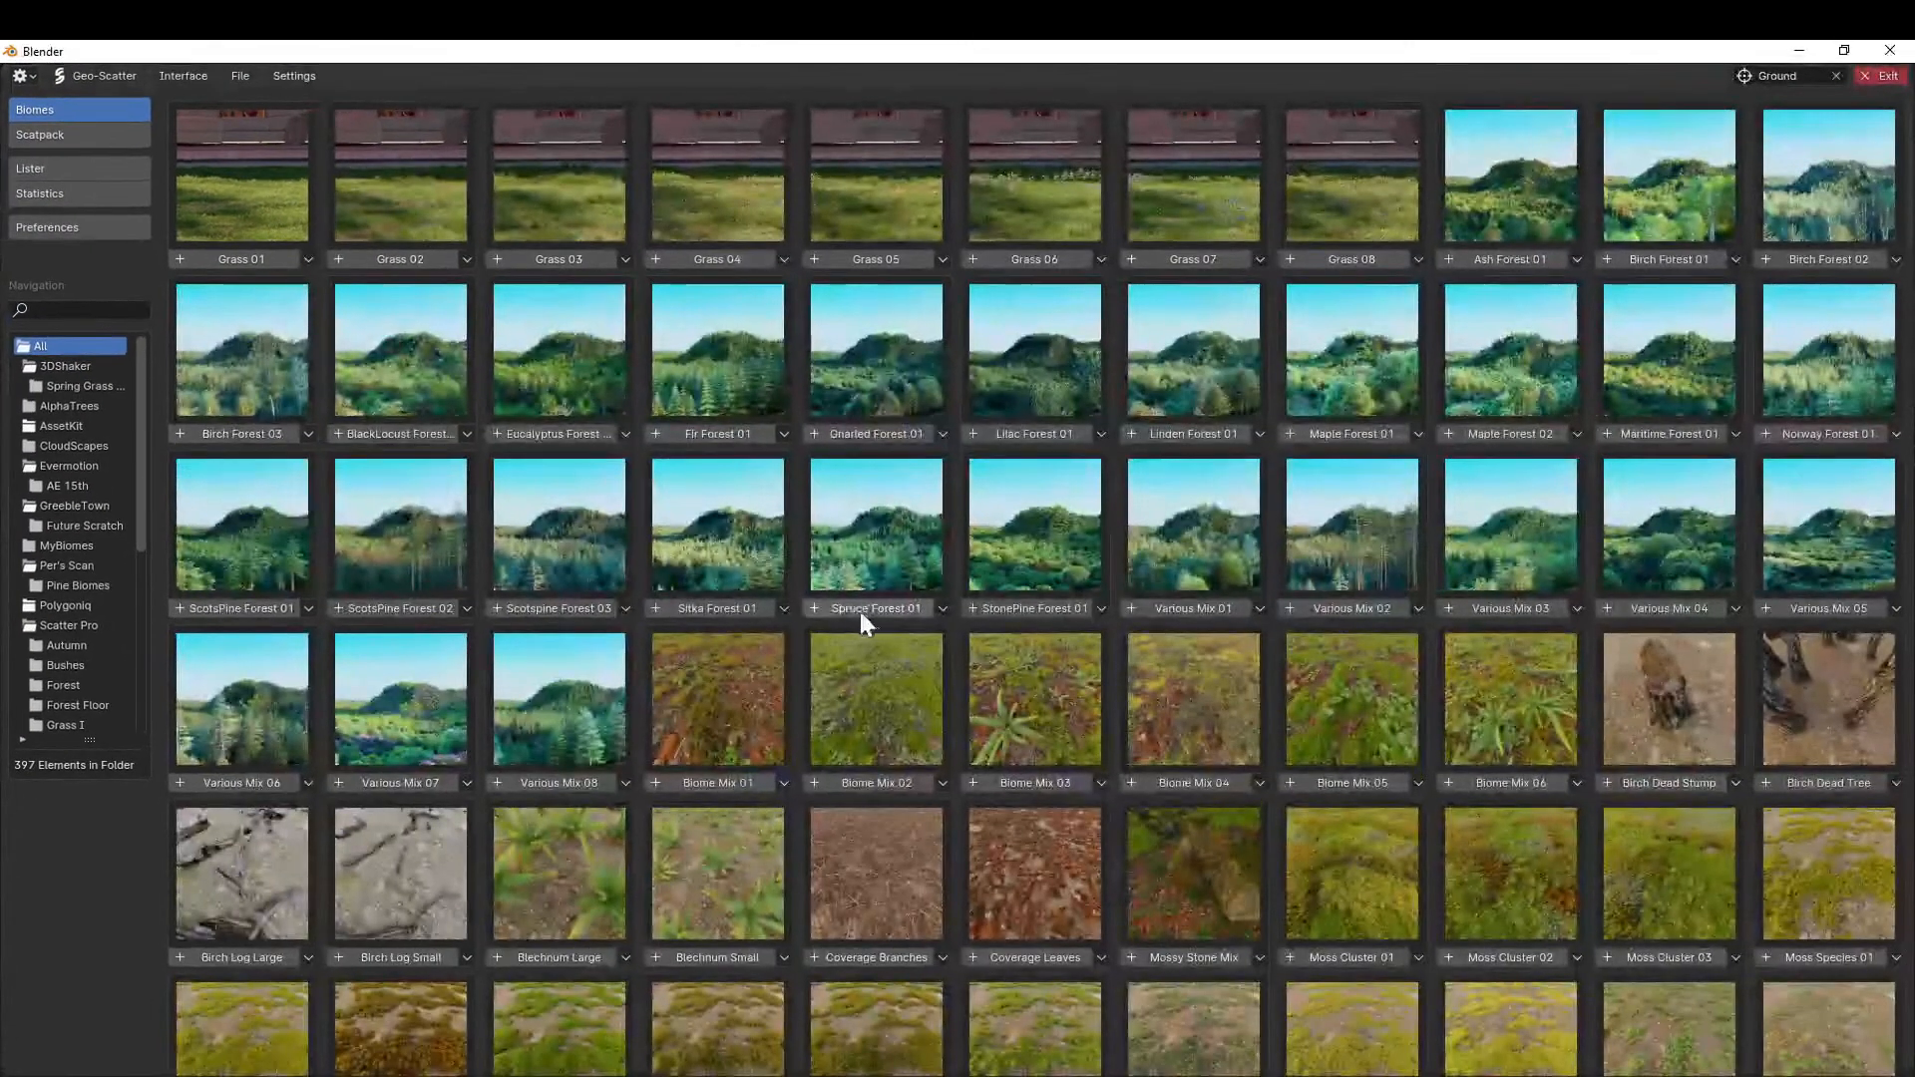
# Browse the biome library's forest, deciduous, tropical, bushes, forest floor and jungle presets for vegetation suited to the terrain.
pyautogui.scroll(-10, 868, 614)
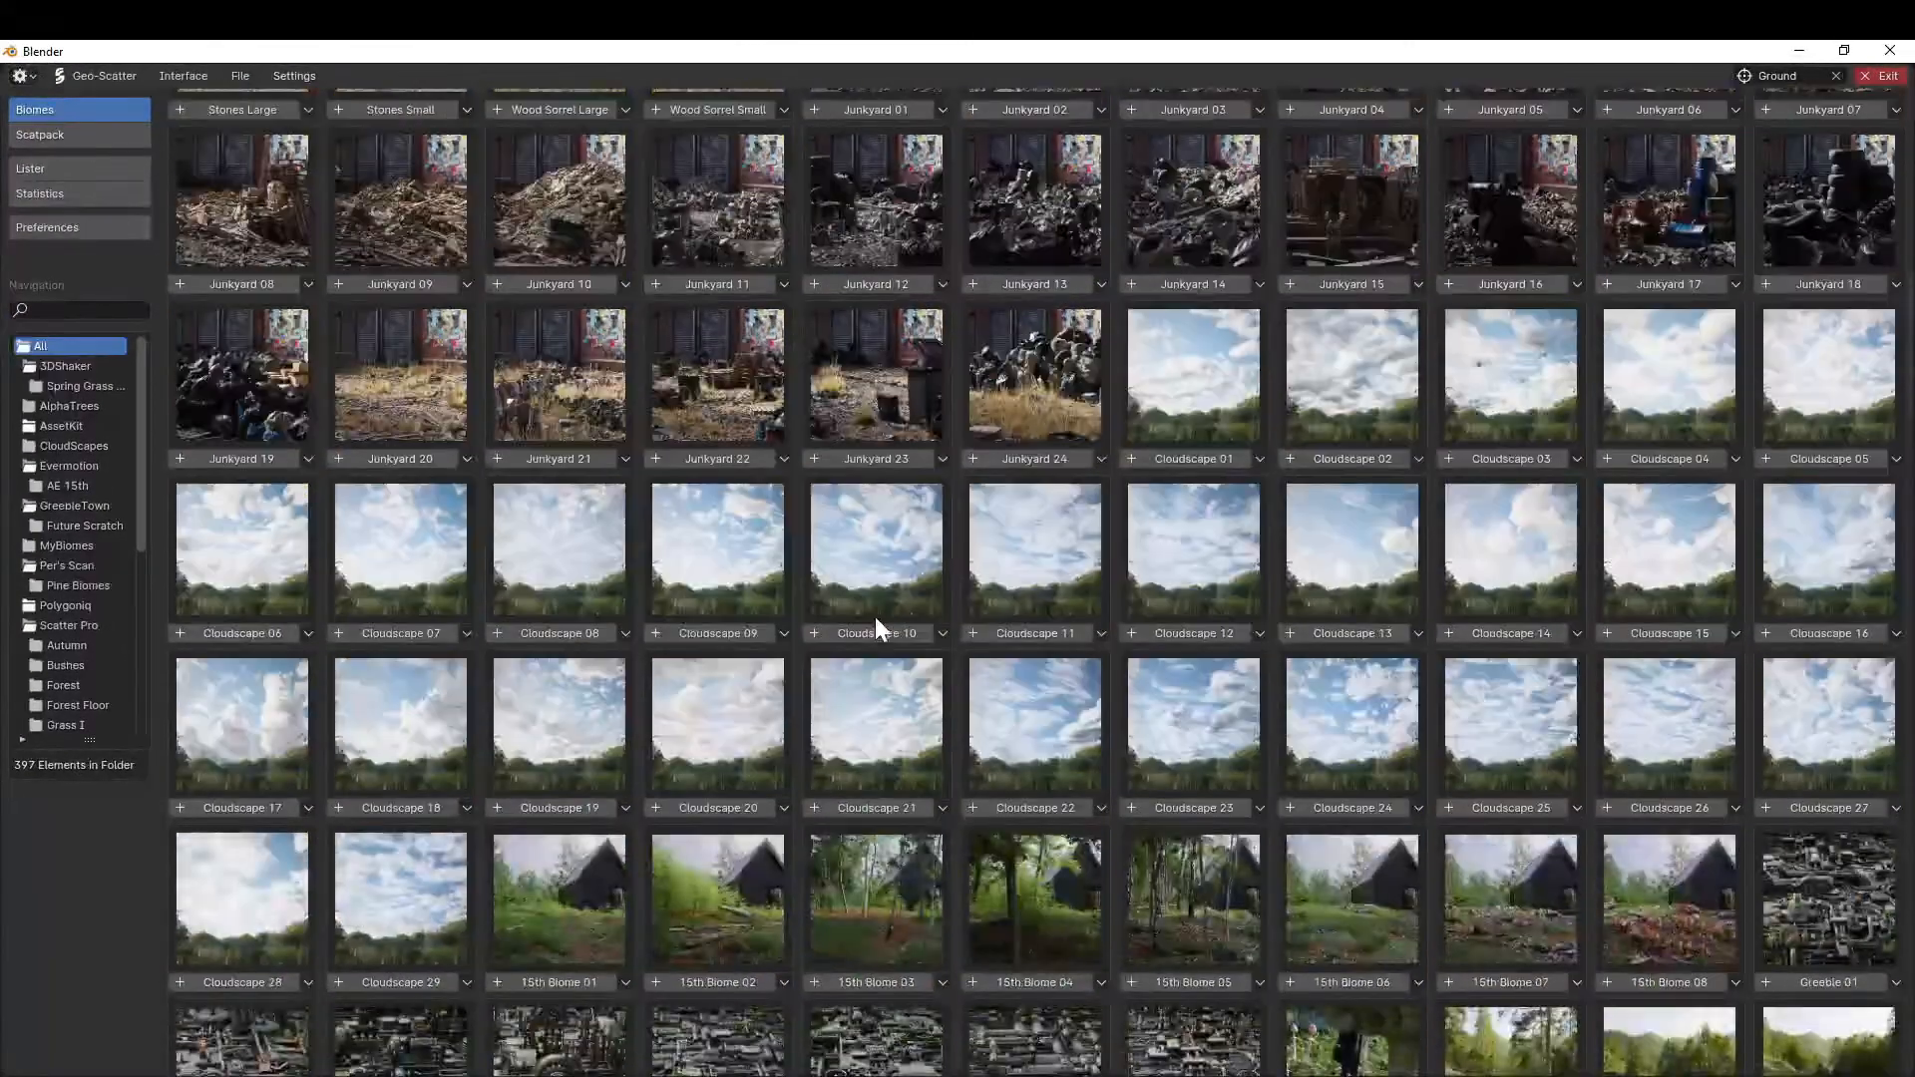
pyautogui.scroll(-3, 877, 626)
pyautogui.scroll(-3, 875, 618)
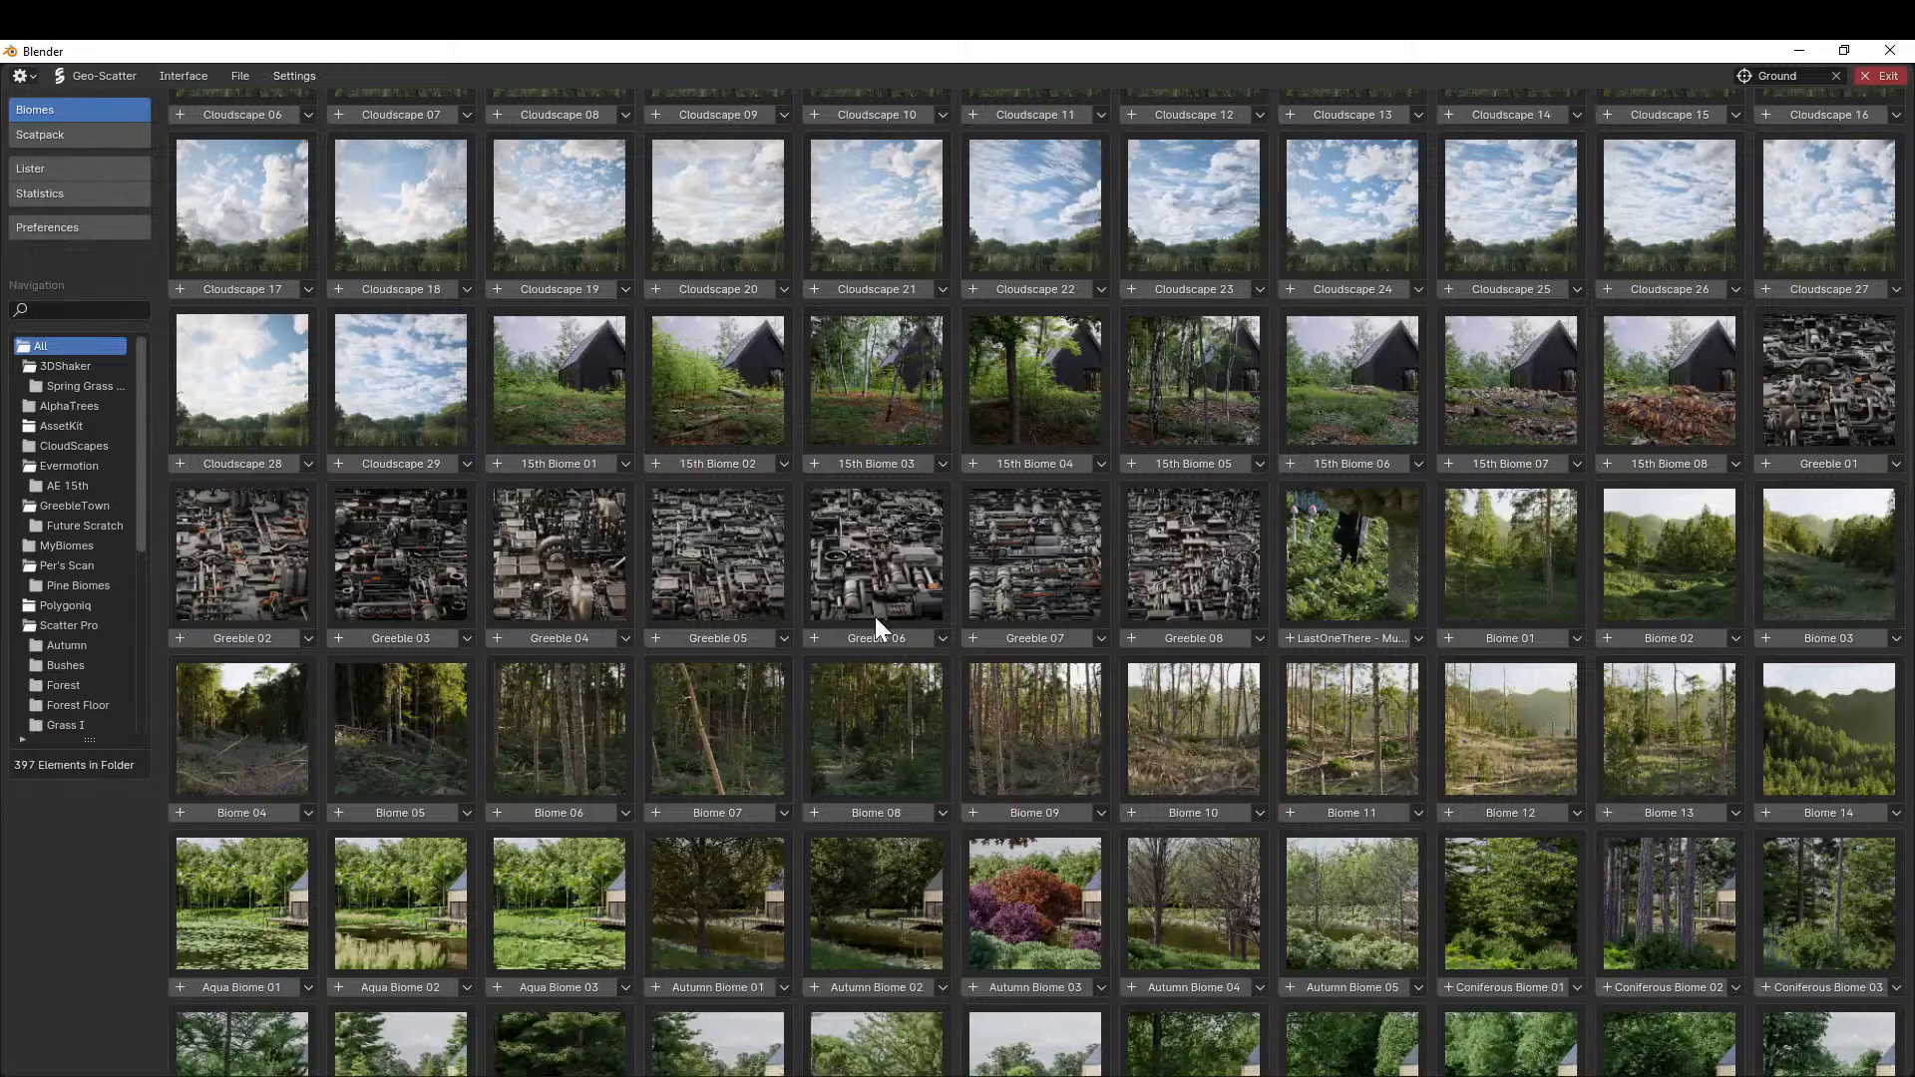
pyautogui.scroll(-1, 878, 626)
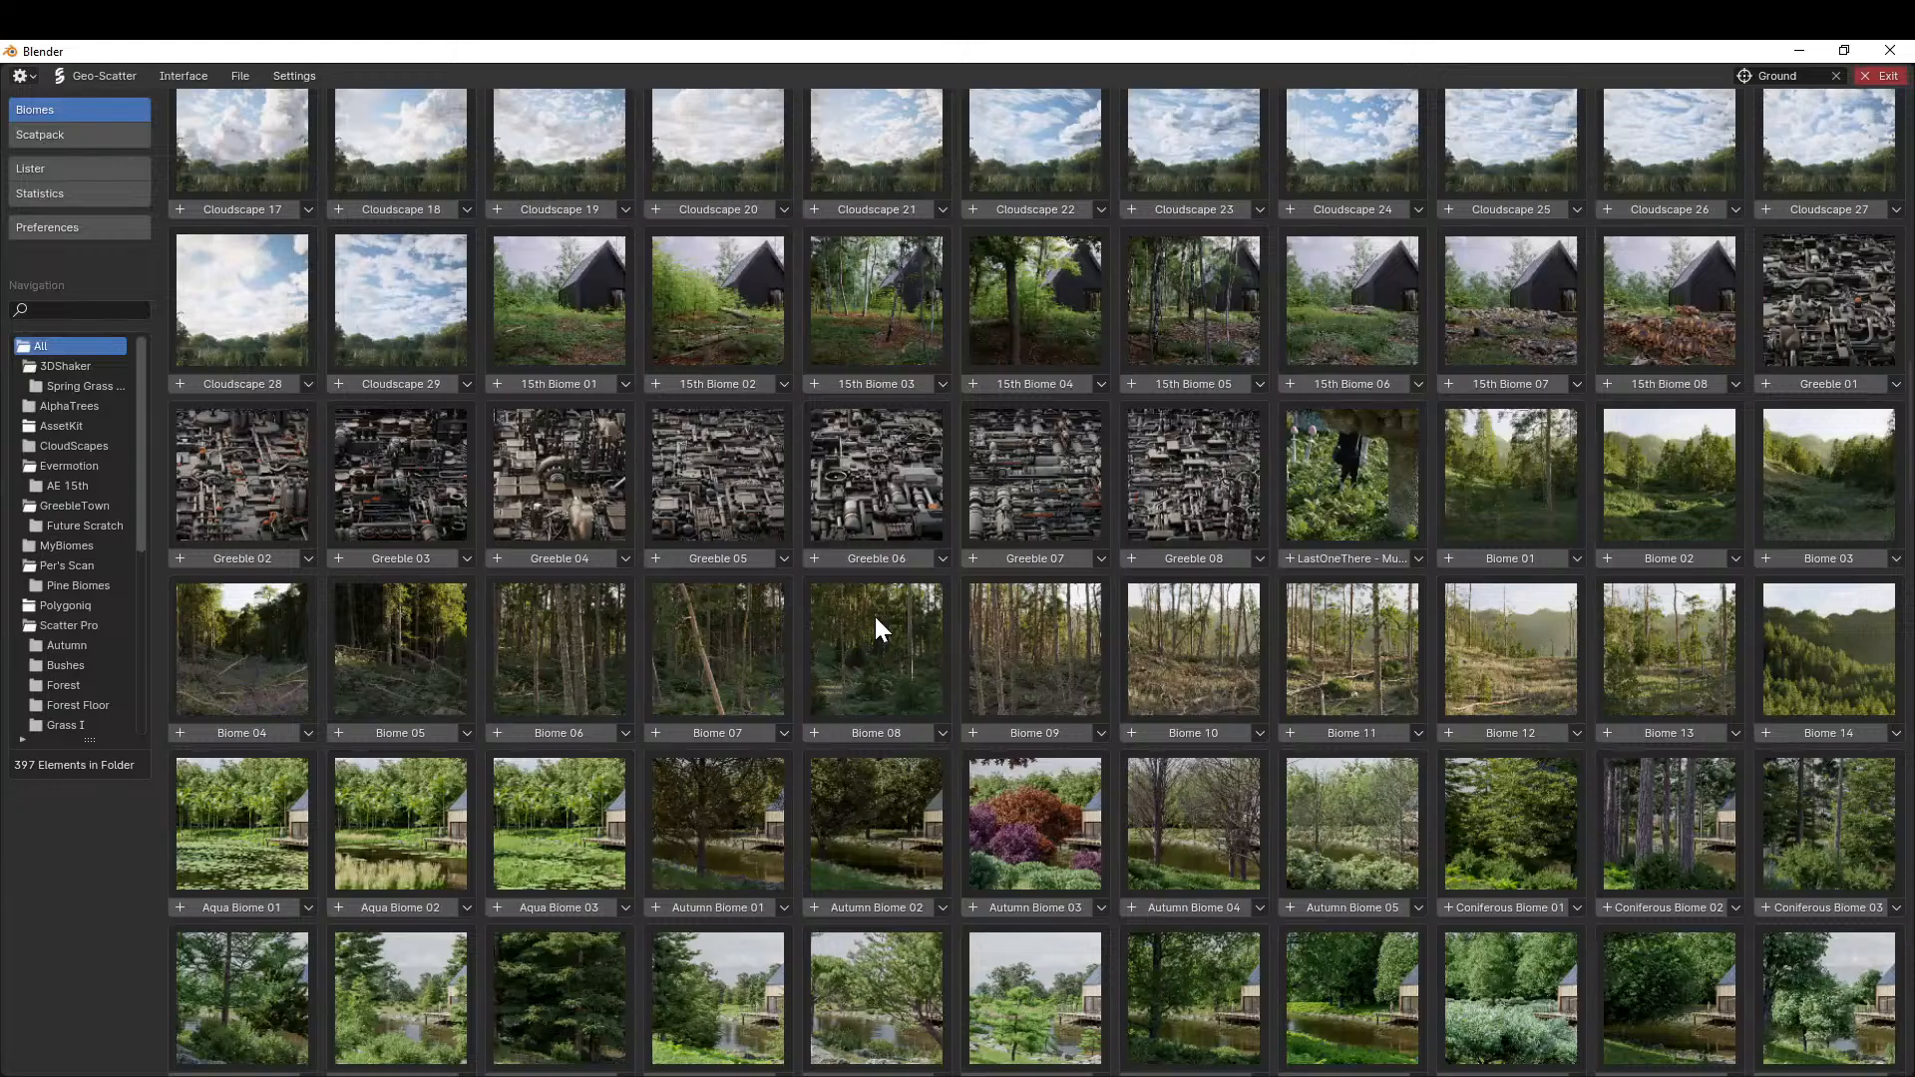
pyautogui.scroll(-5, 876, 618)
pyautogui.scroll(-5, 876, 623)
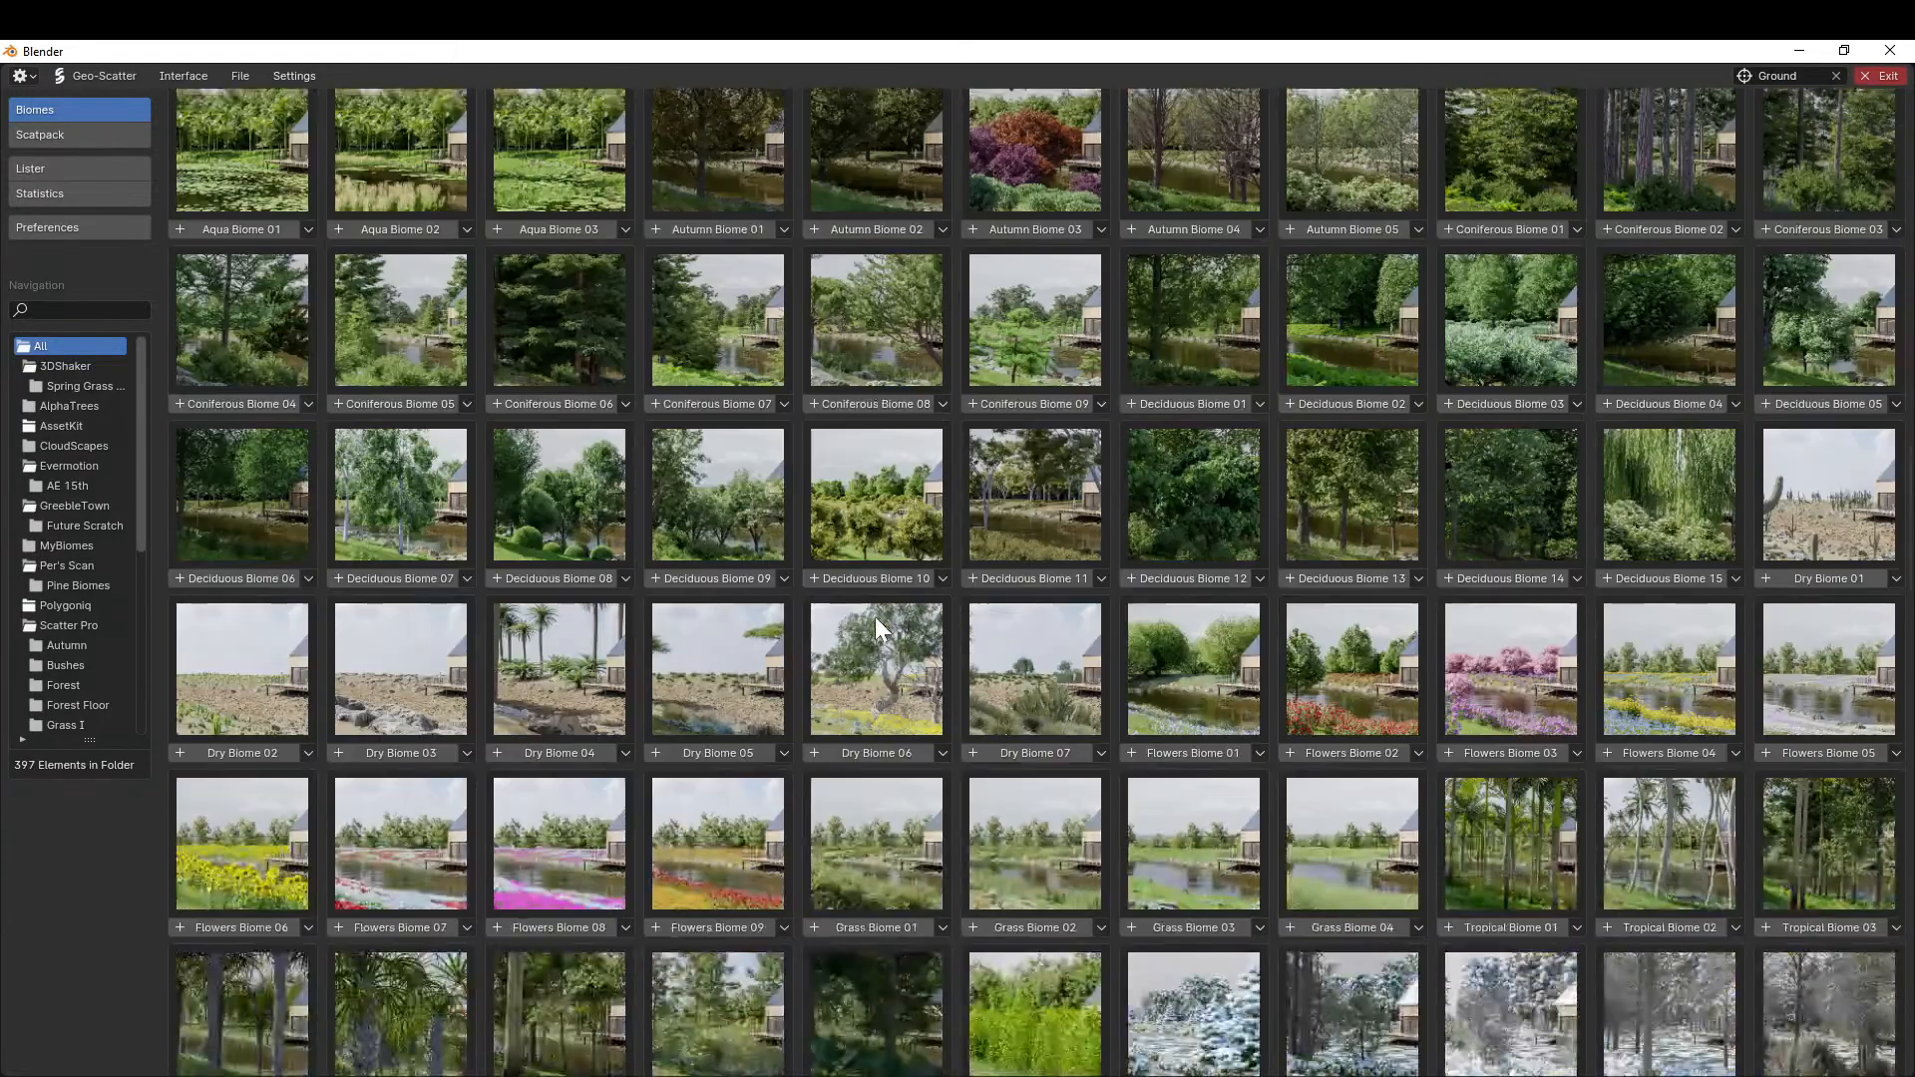
pyautogui.scroll(-3, 875, 616)
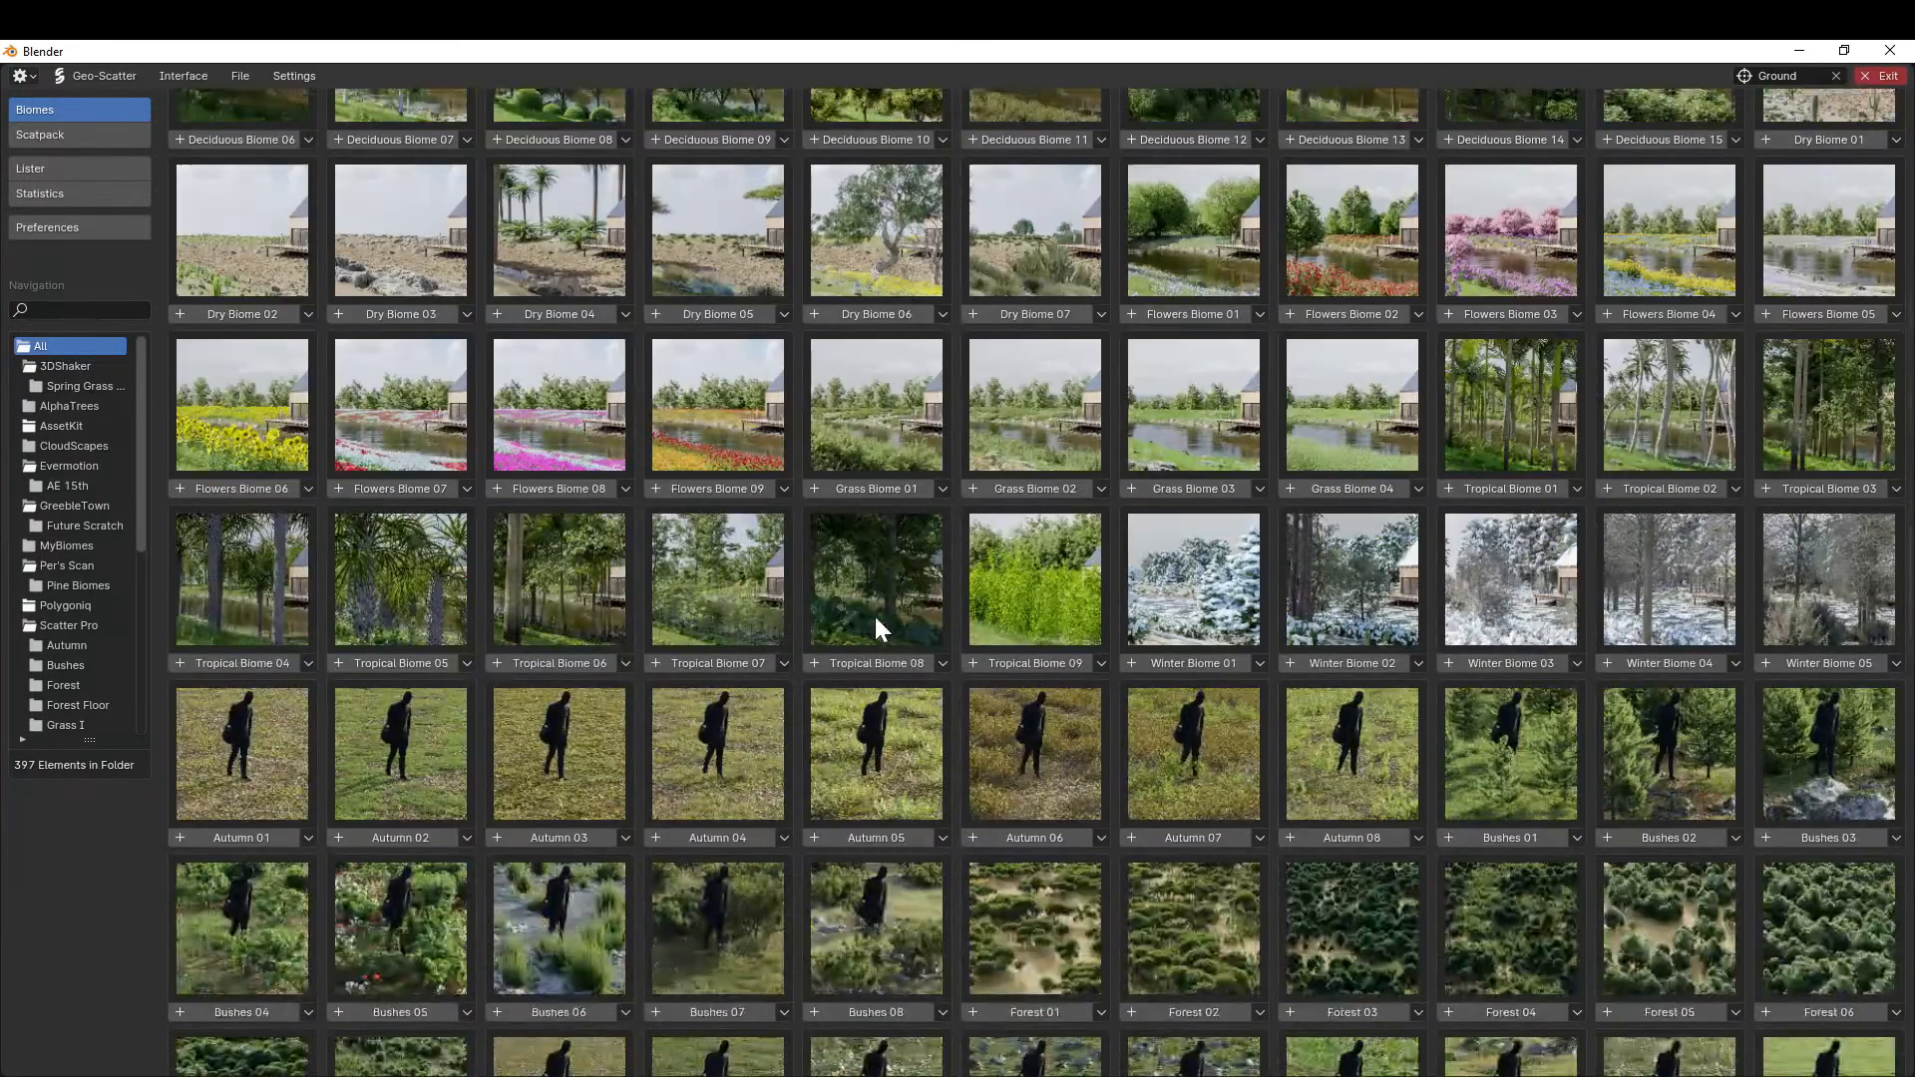
pyautogui.scroll(-2, 875, 617)
pyautogui.scroll(-2, 876, 616)
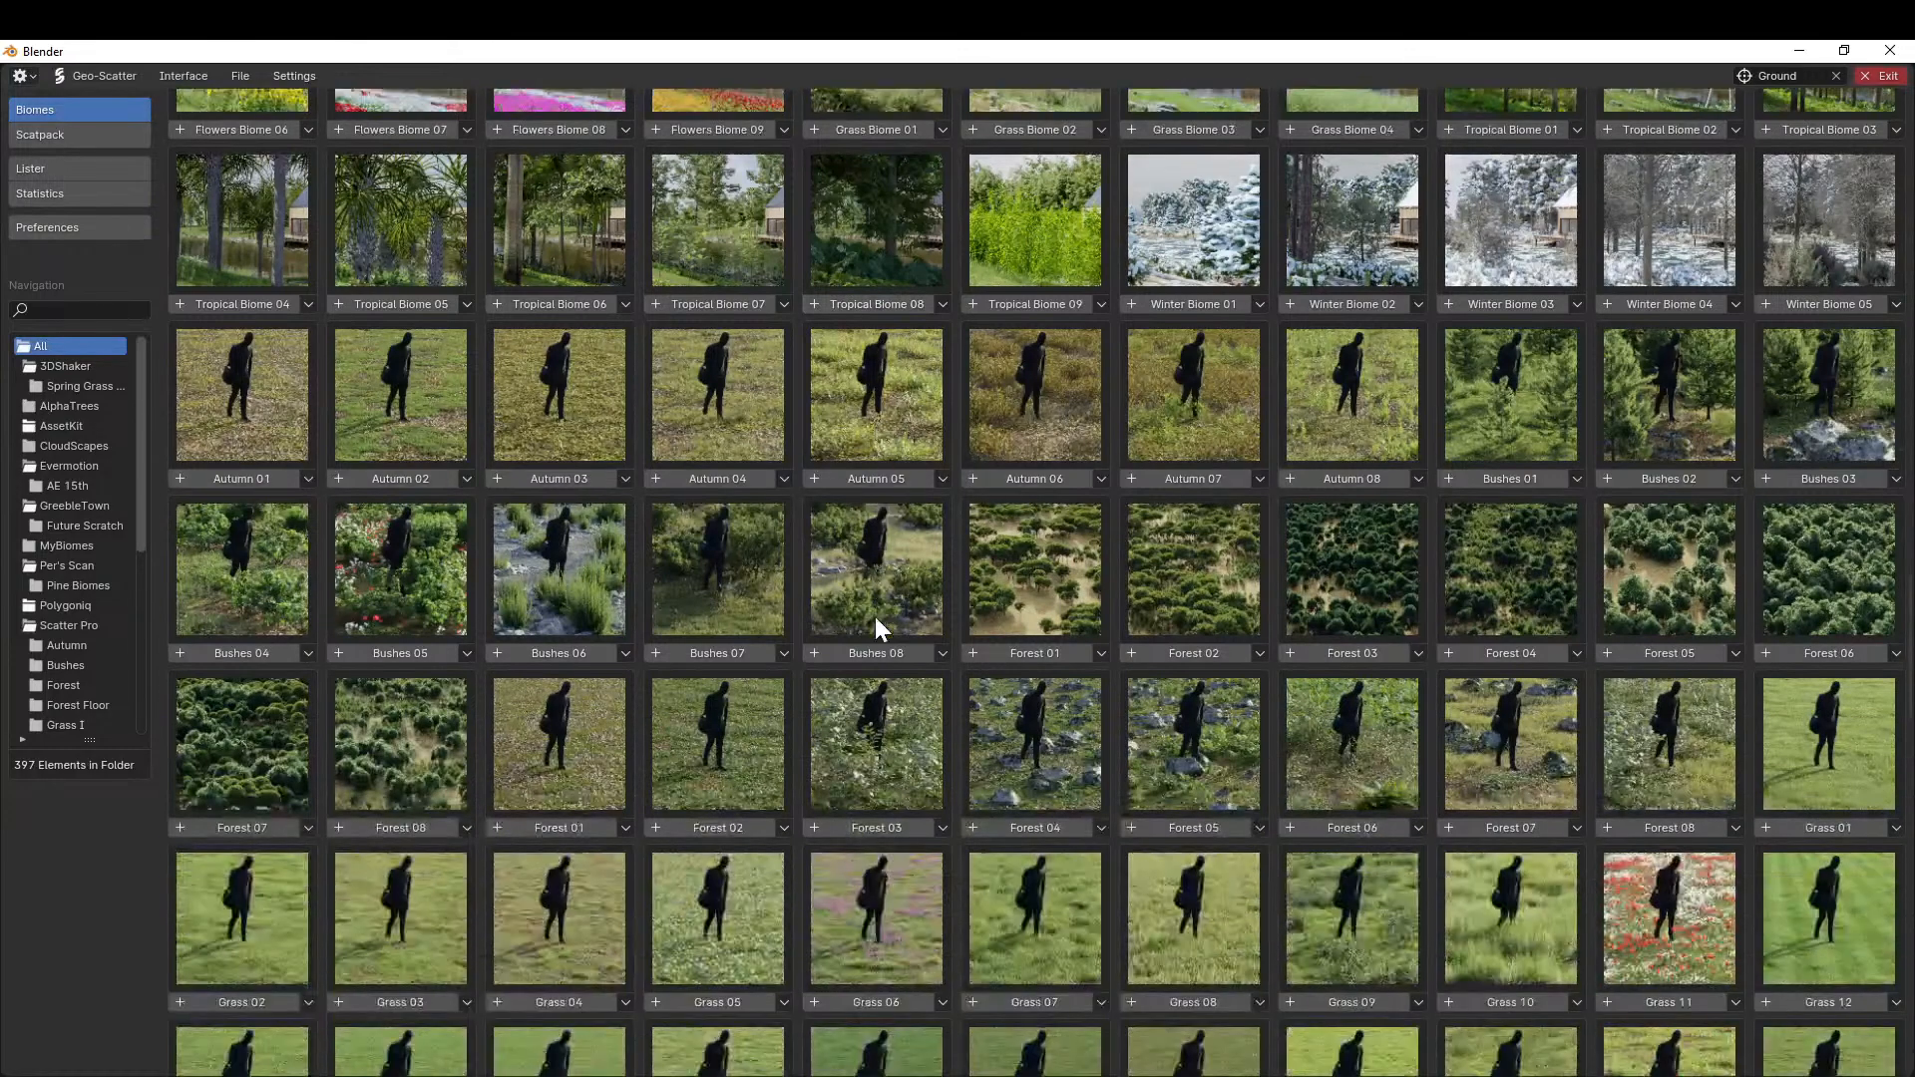
pyautogui.scroll(8, 876, 616)
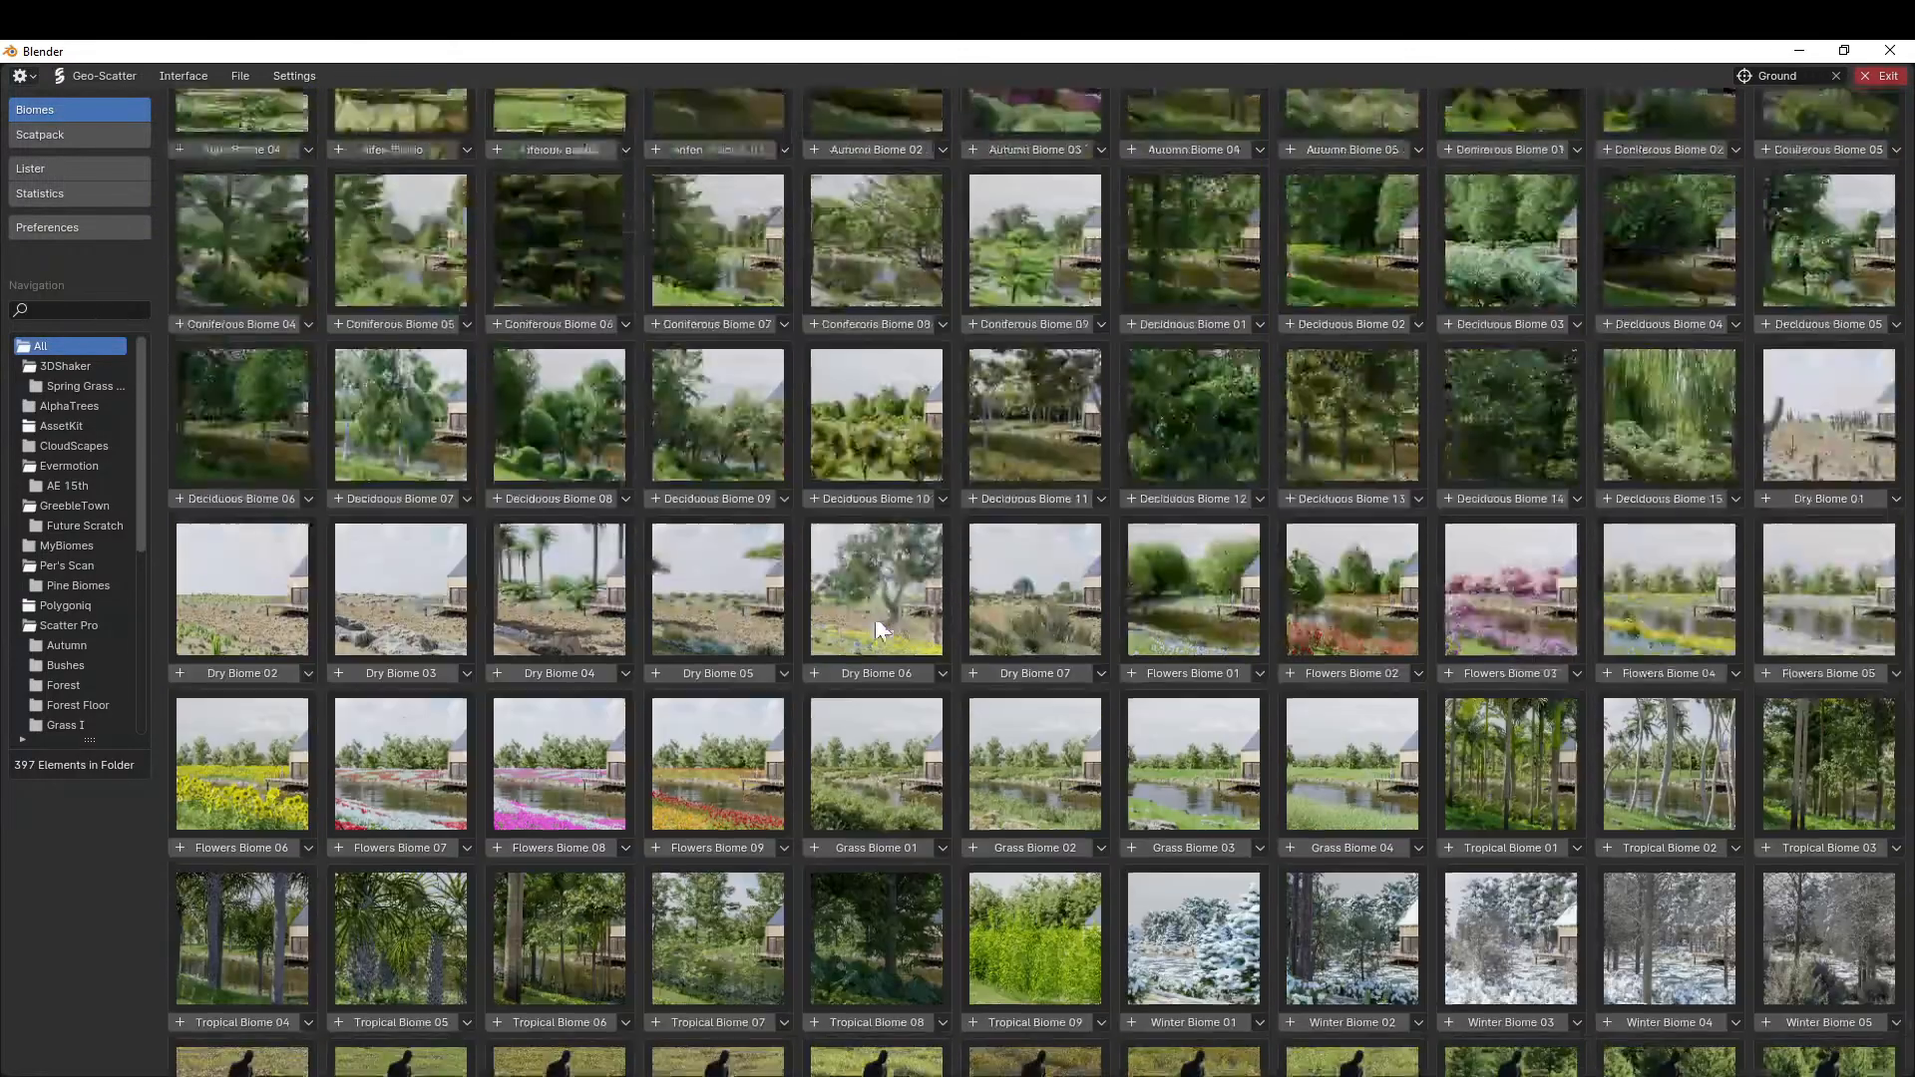
pyautogui.scroll(5, 876, 623)
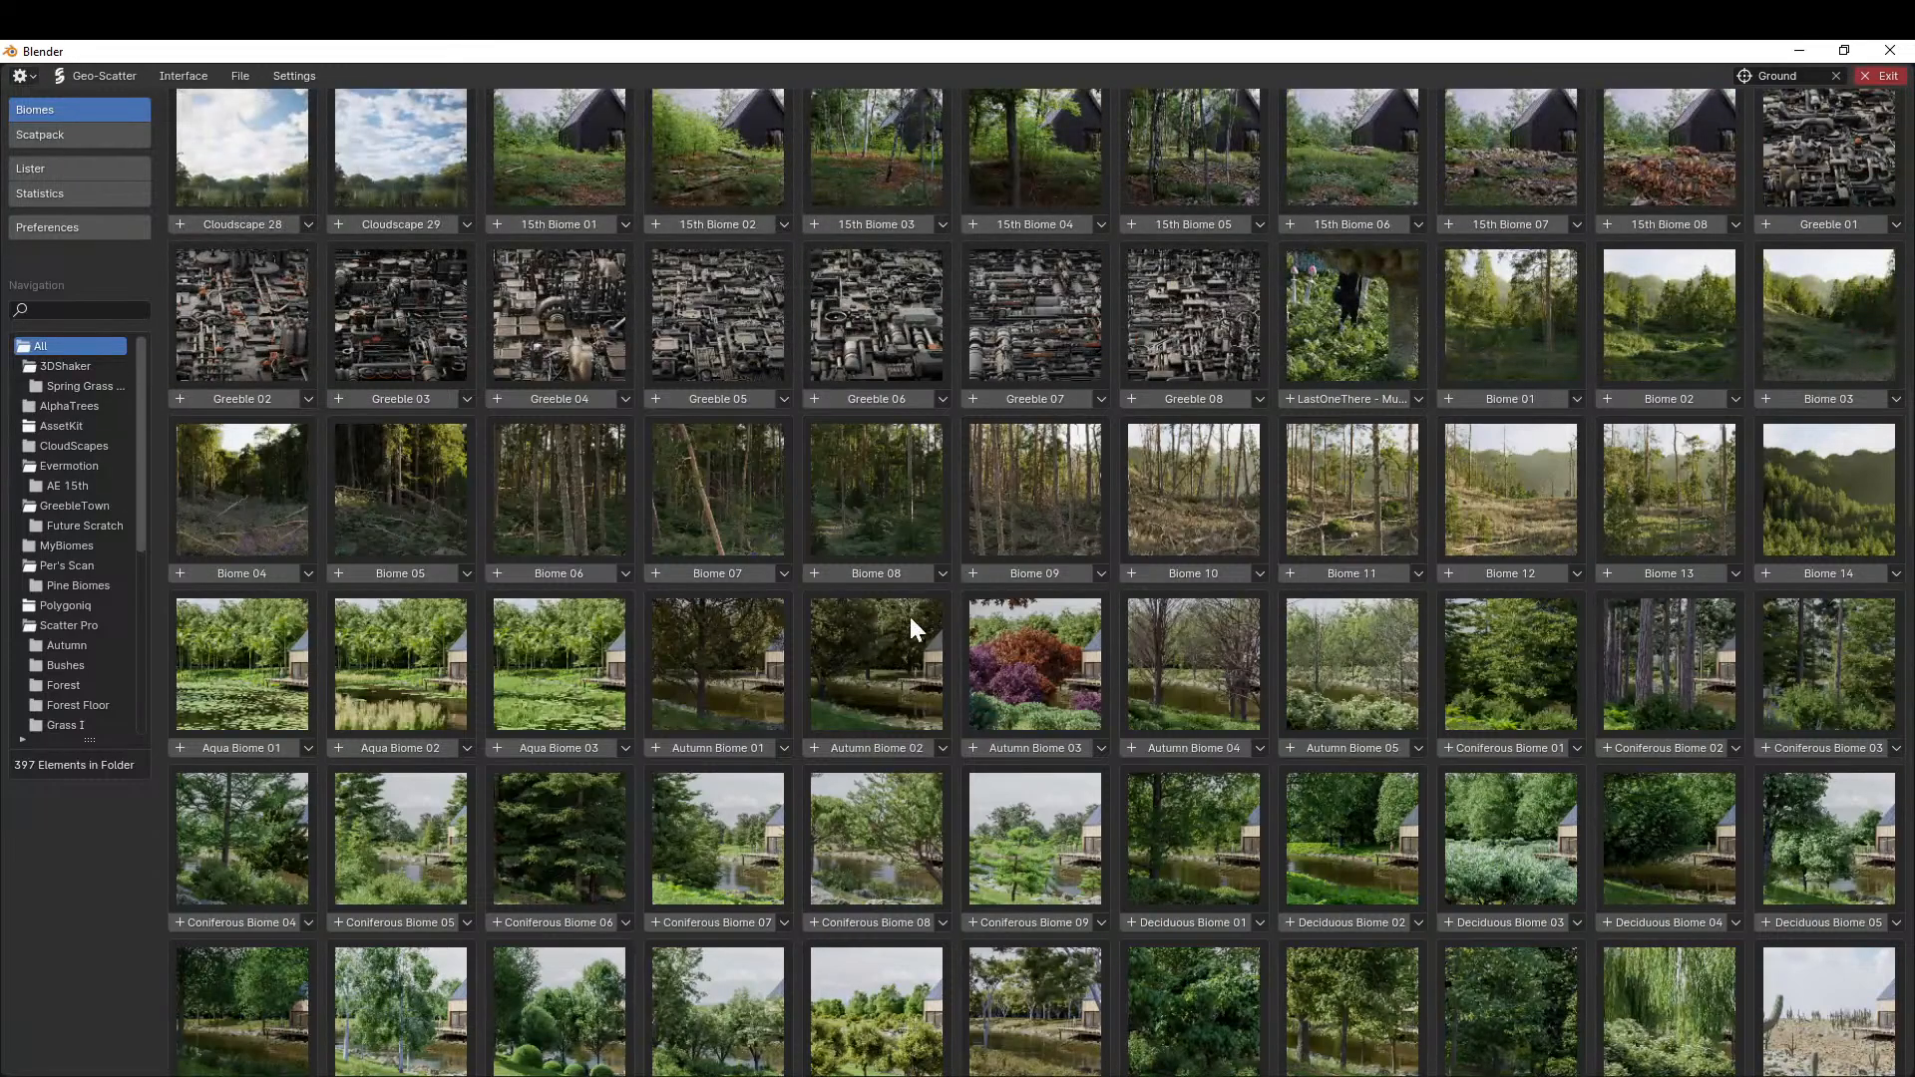
pyautogui.scroll(2, 1402, 598)
pyautogui.scroll(-5, 1403, 599)
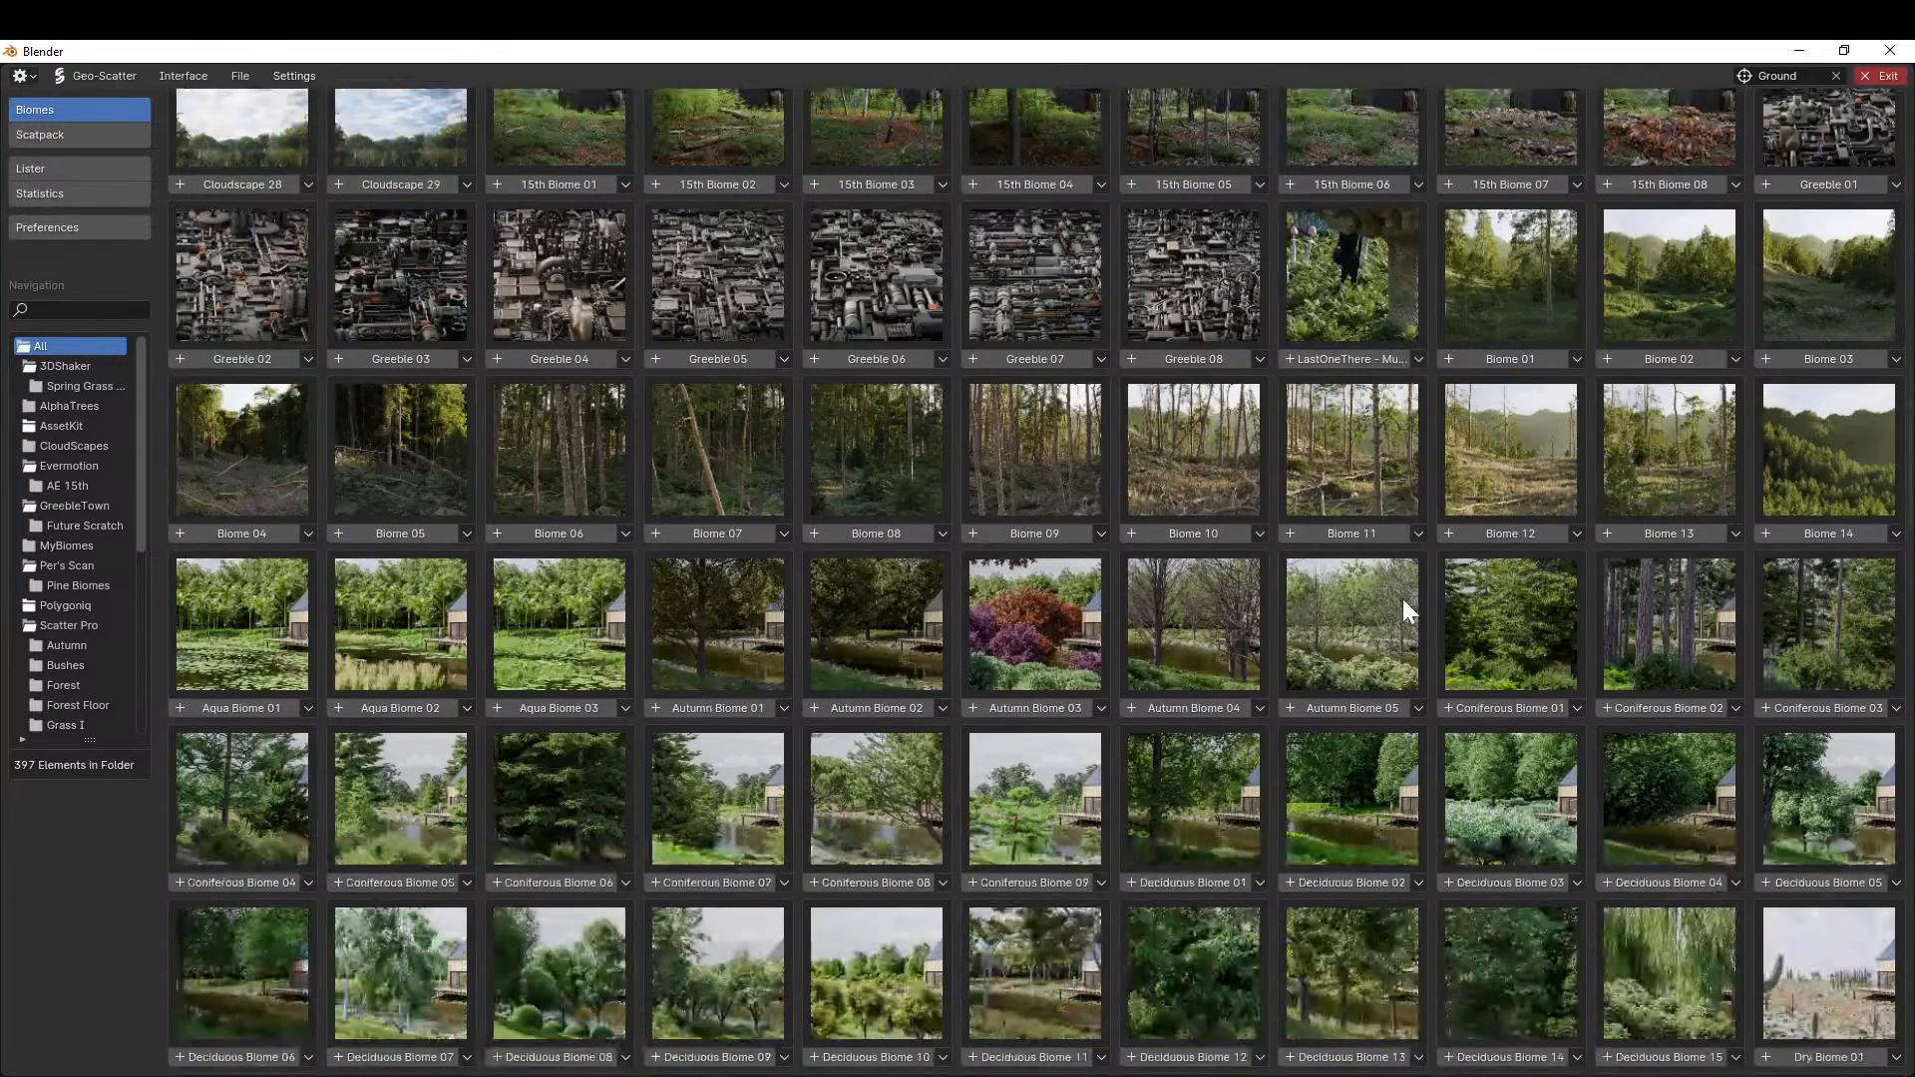
pyautogui.scroll(-2, 1403, 599)
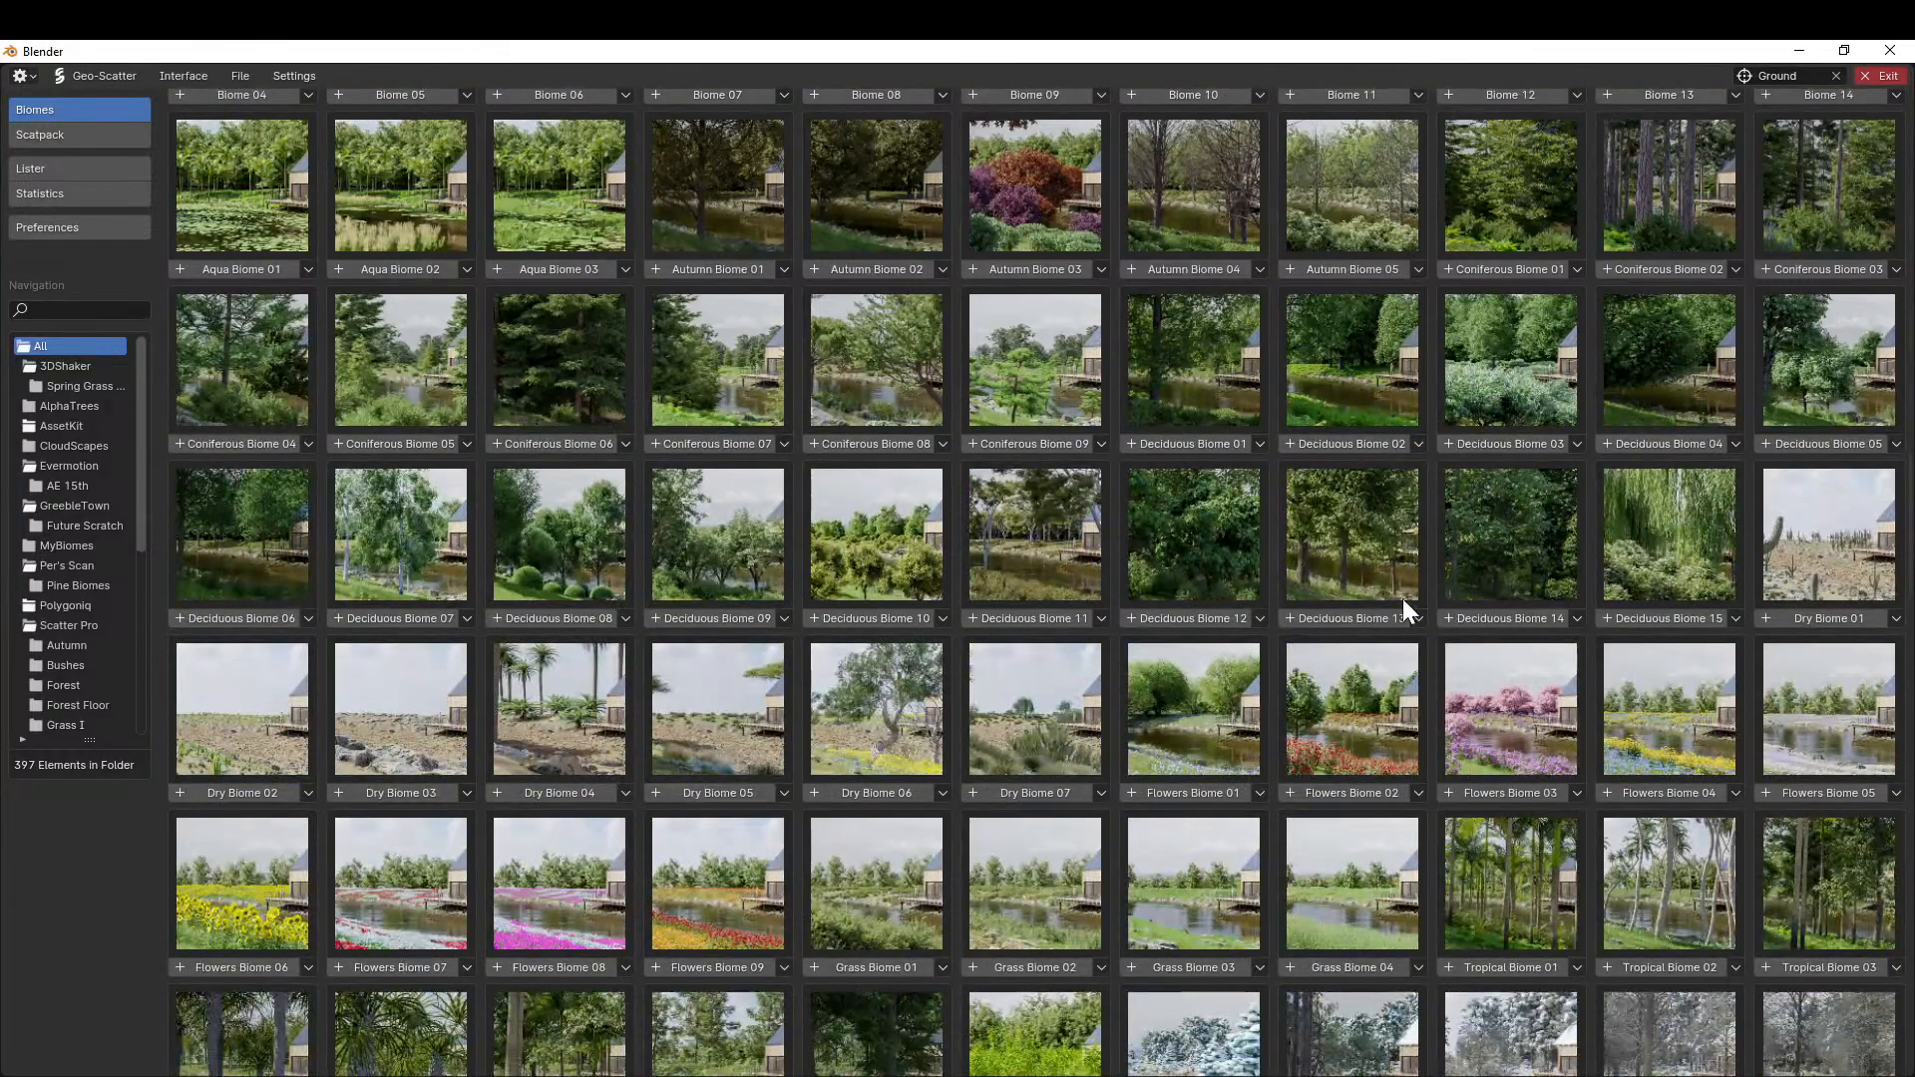
pyautogui.scroll(5, 1402, 595)
pyautogui.scroll(-10, 1401, 593)
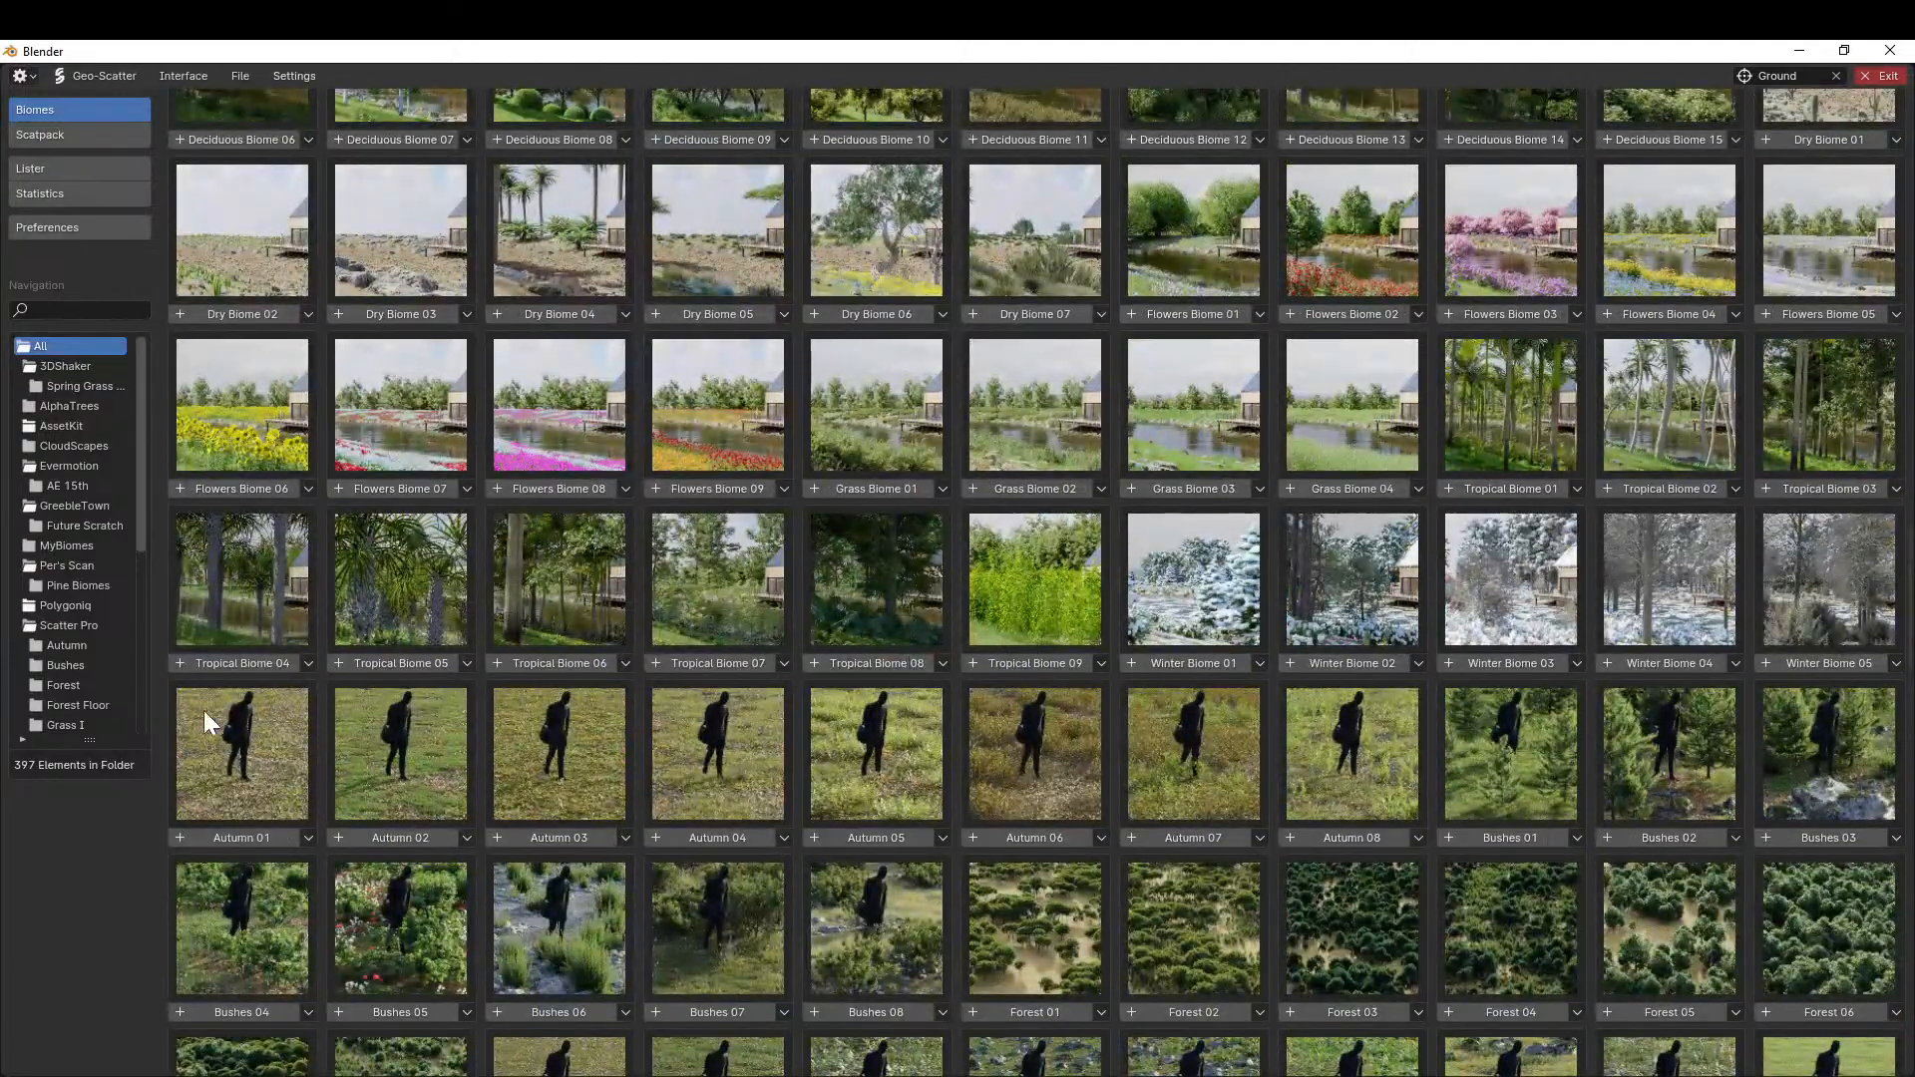
pyautogui.scroll(-5, 116, 668)
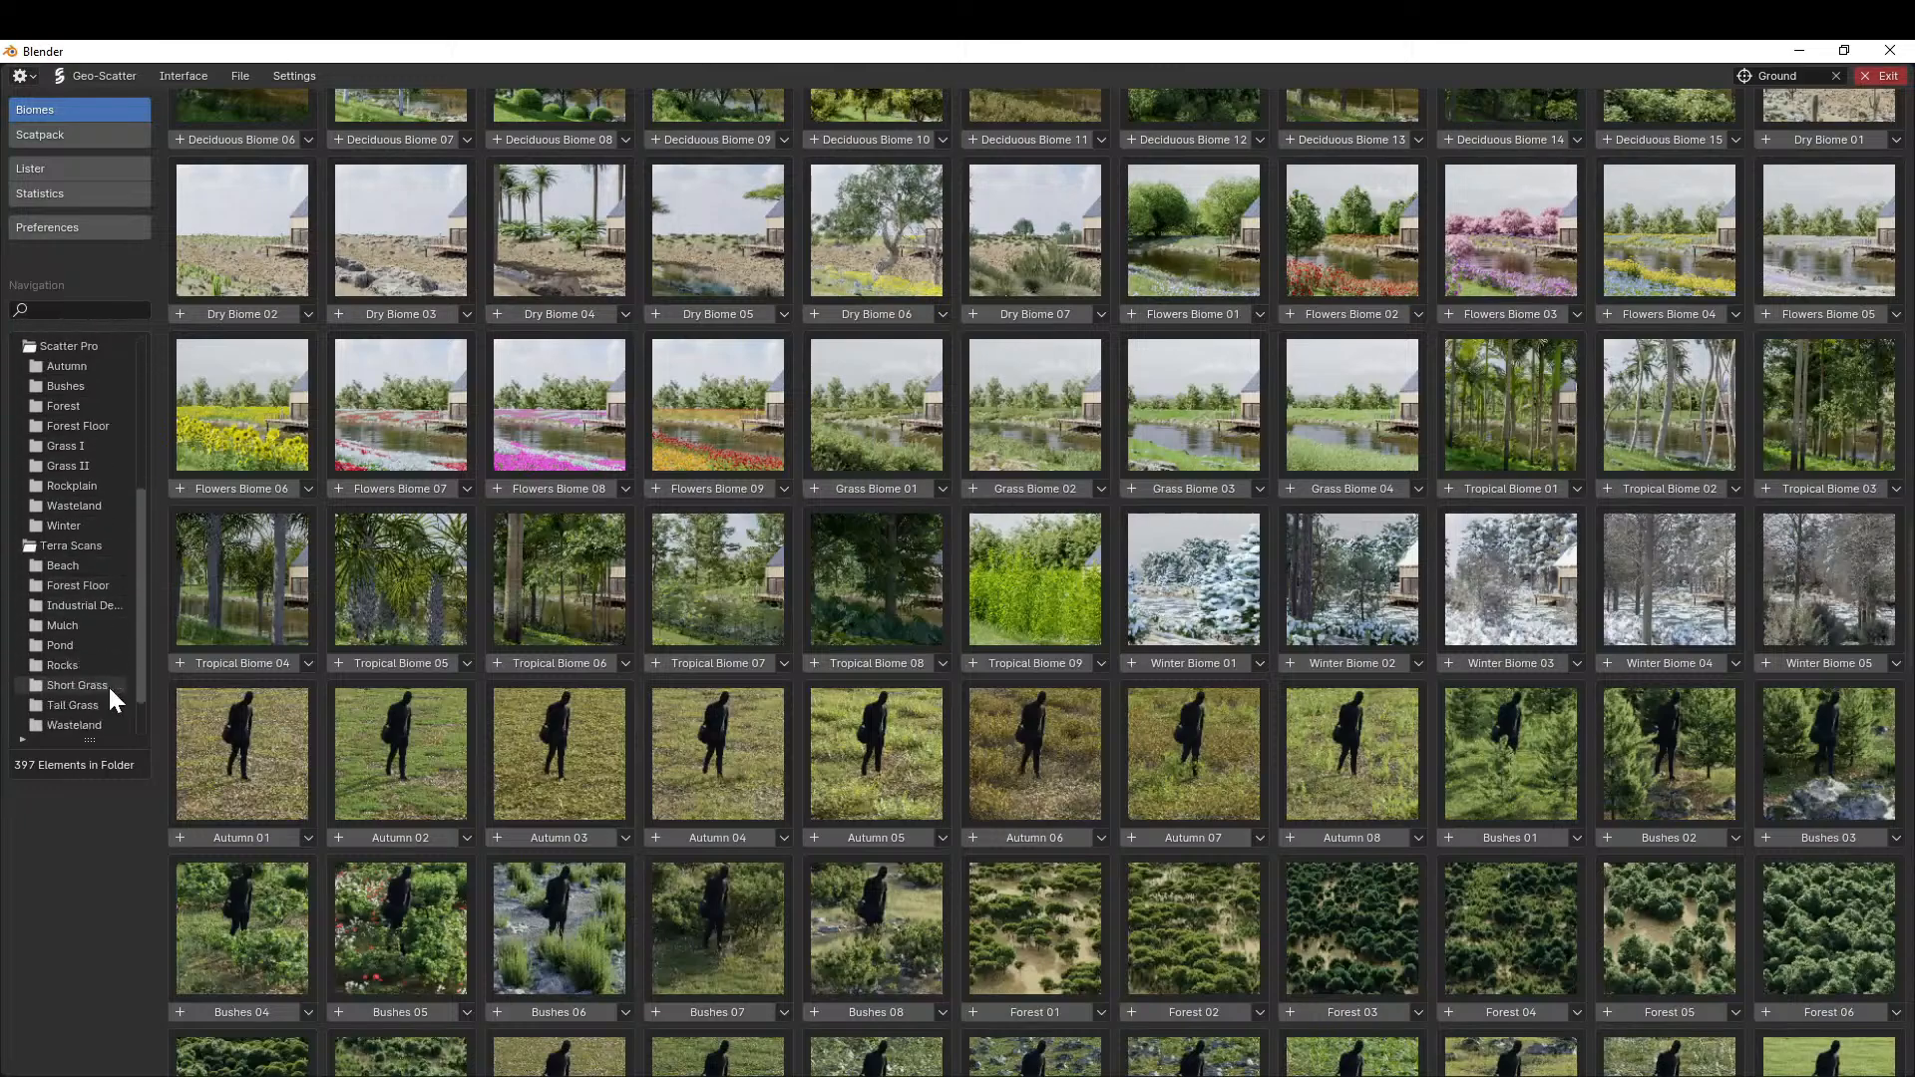
pyautogui.scroll(2, 84, 492)
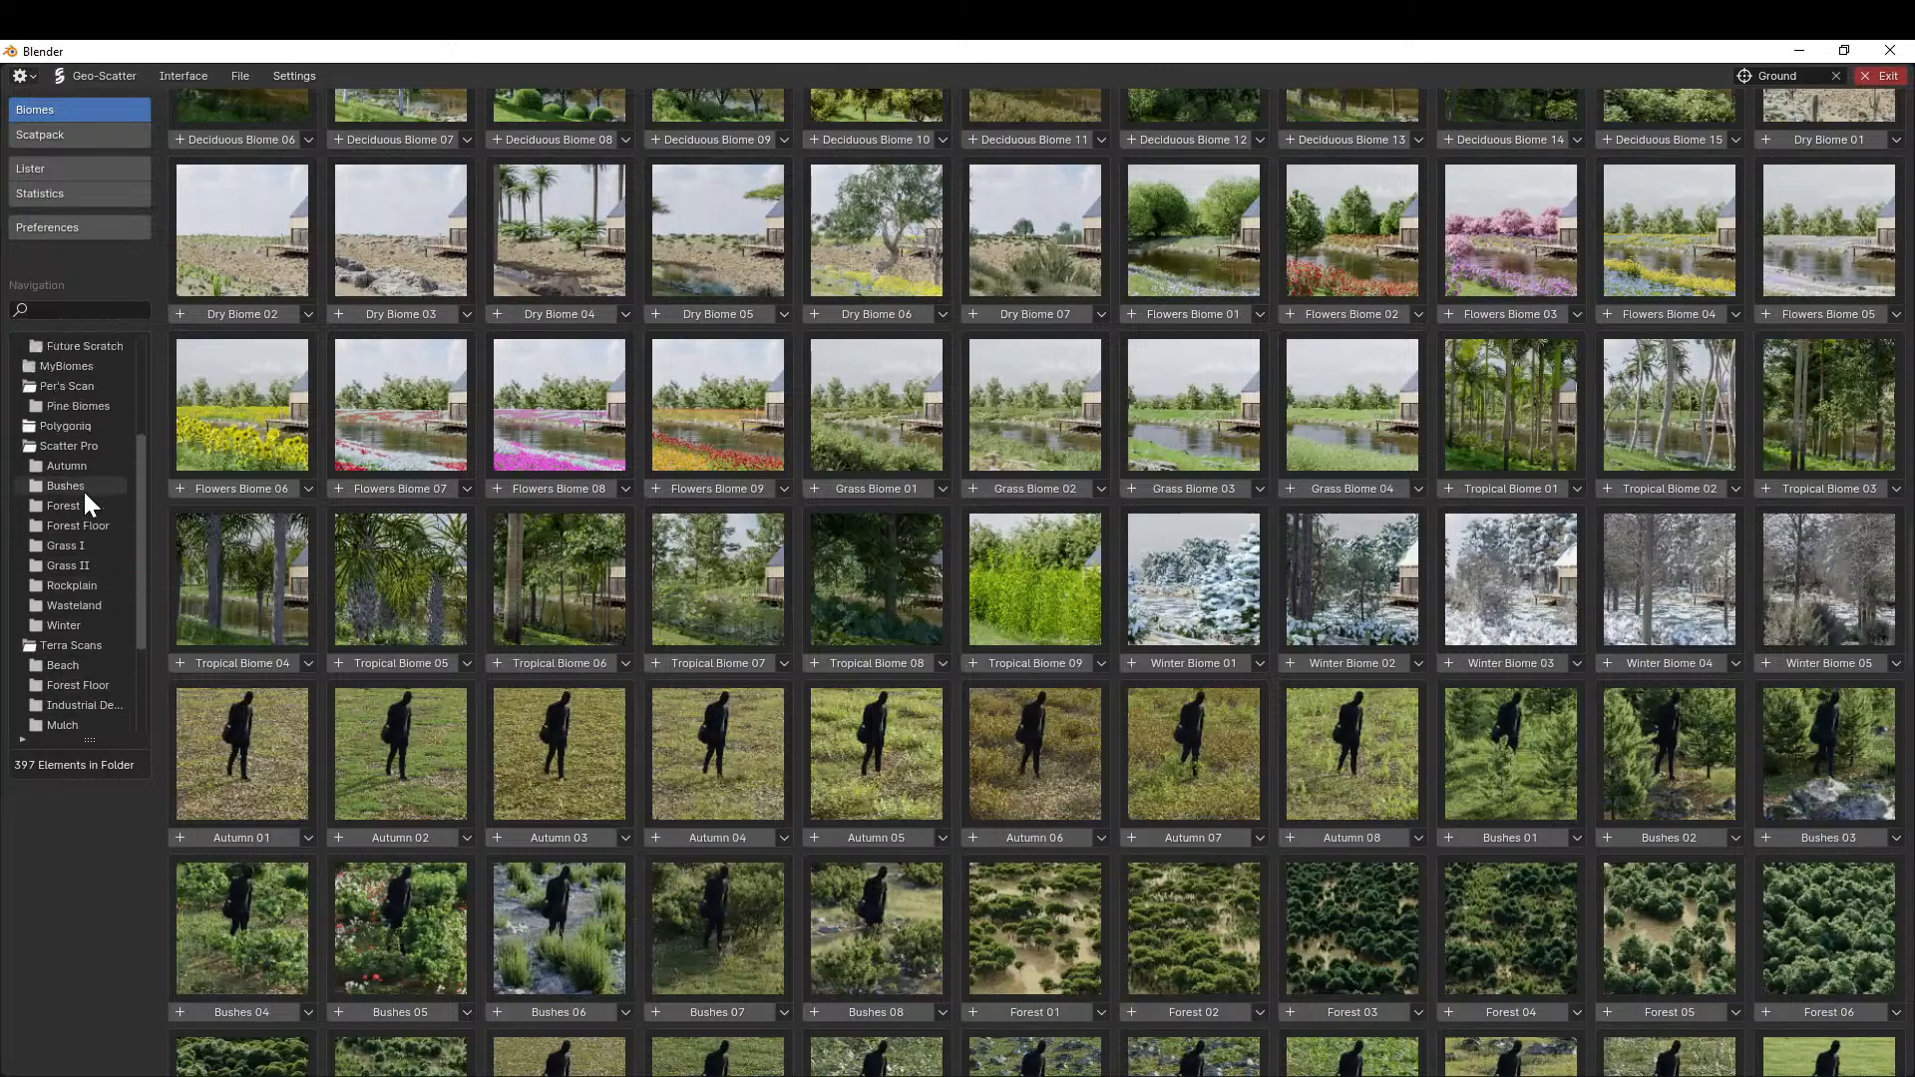
pyautogui.scroll(2, 84, 493)
pyautogui.scroll(1, 1460, 495)
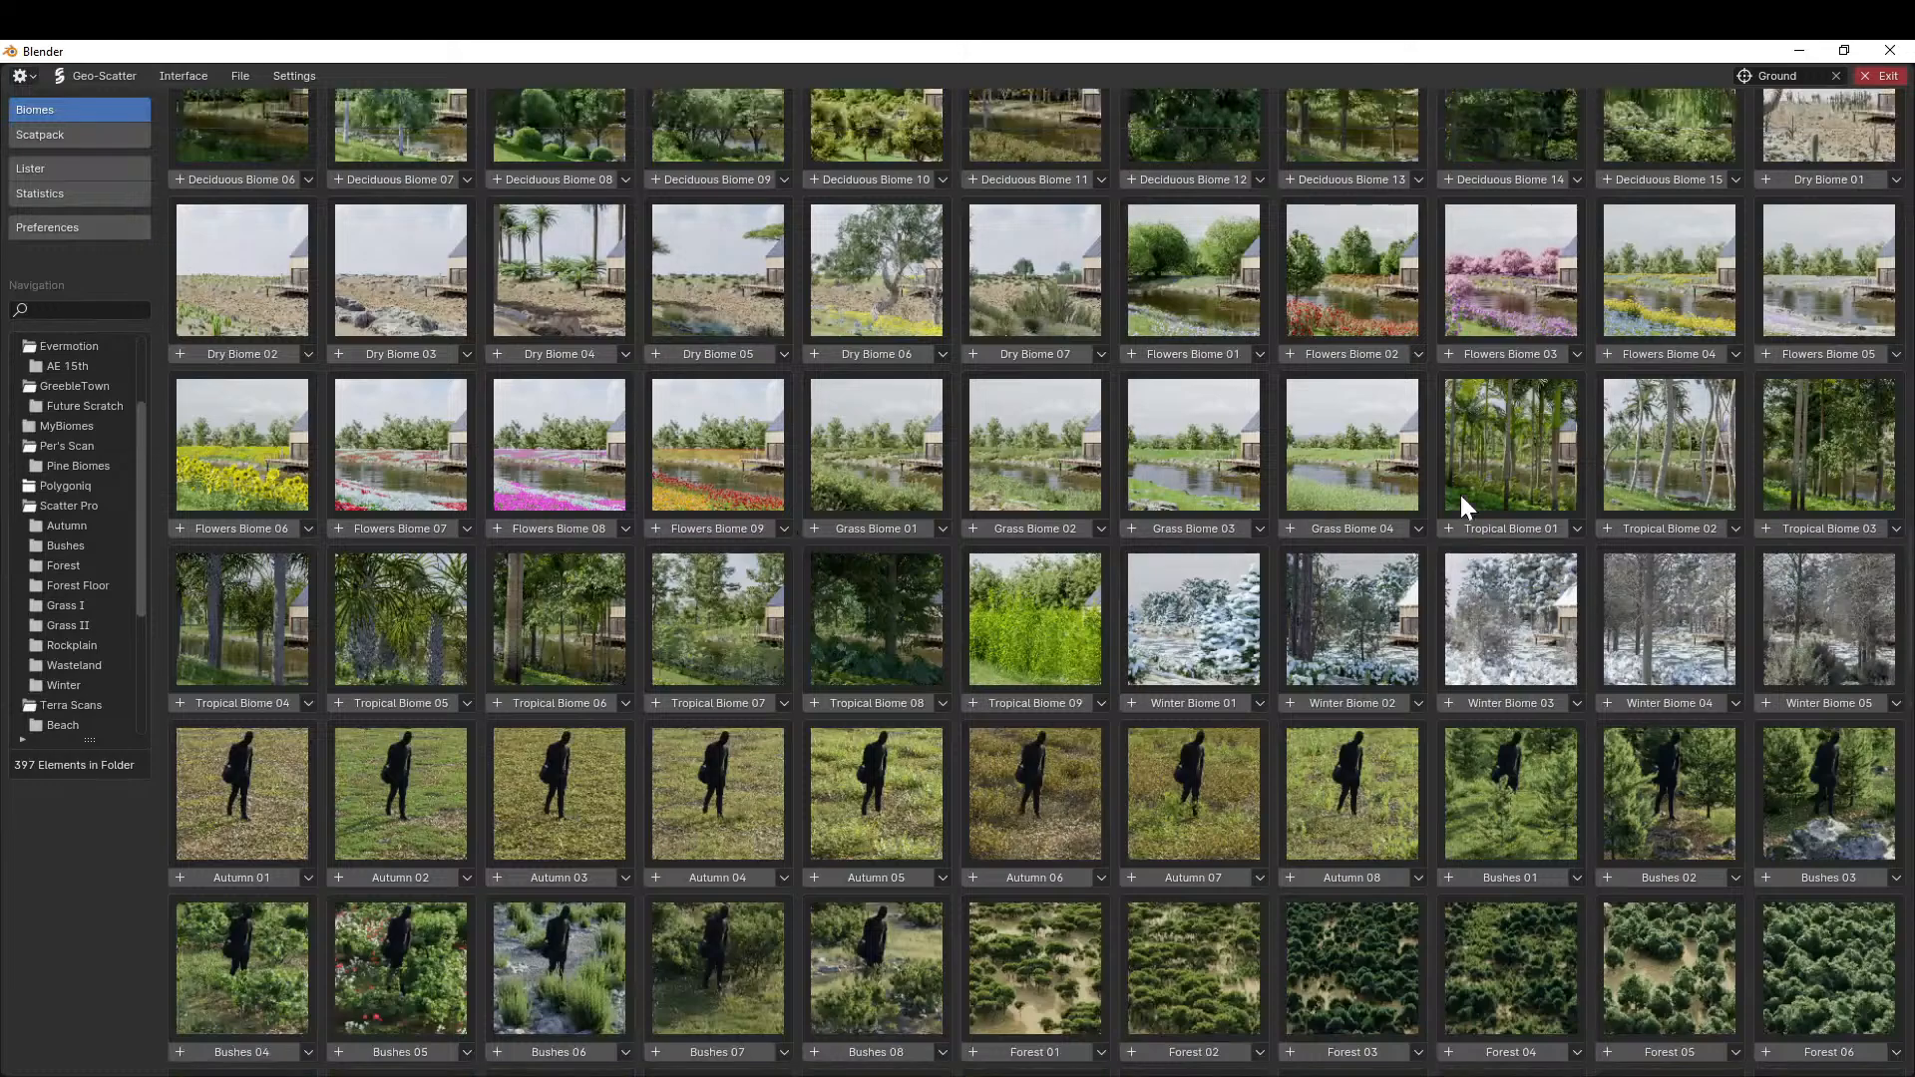
pyautogui.scroll(2, 1462, 494)
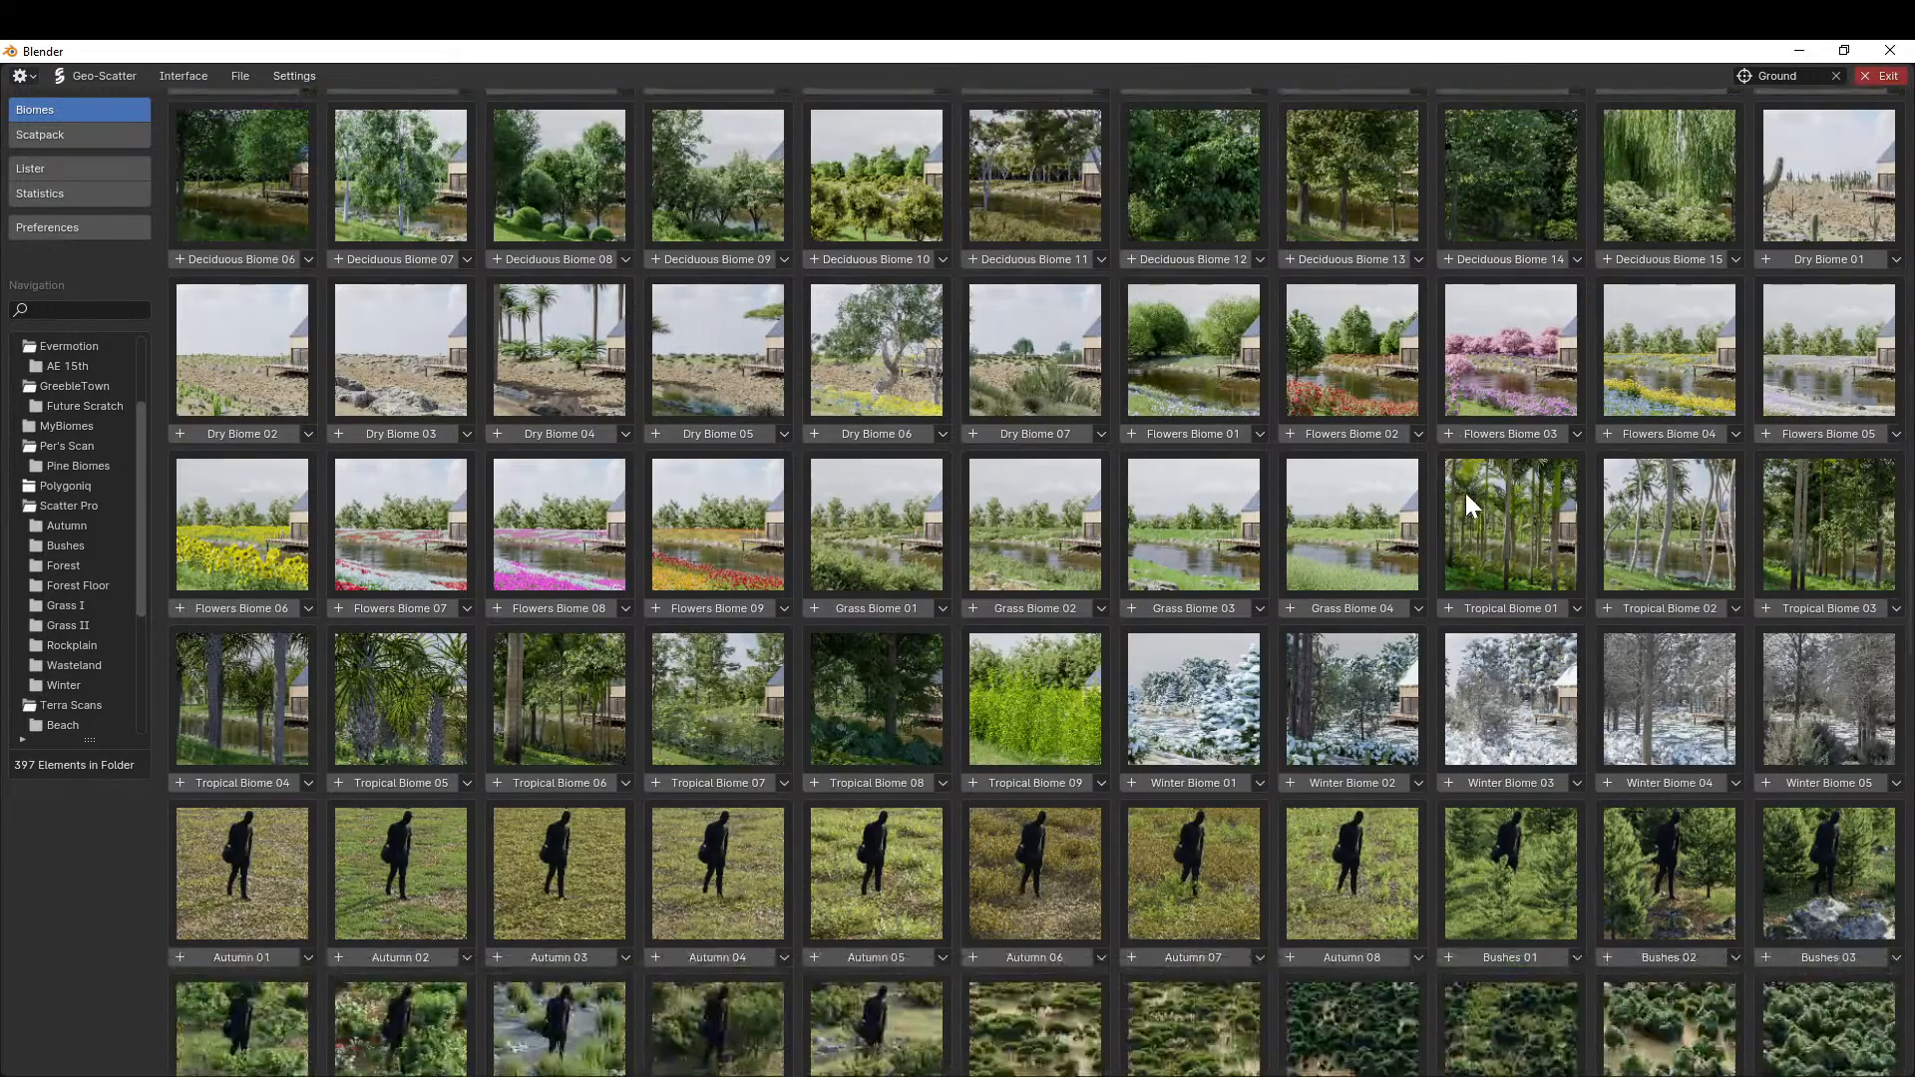
pyautogui.scroll(-5, 1465, 489)
pyautogui.scroll(-15, 1464, 493)
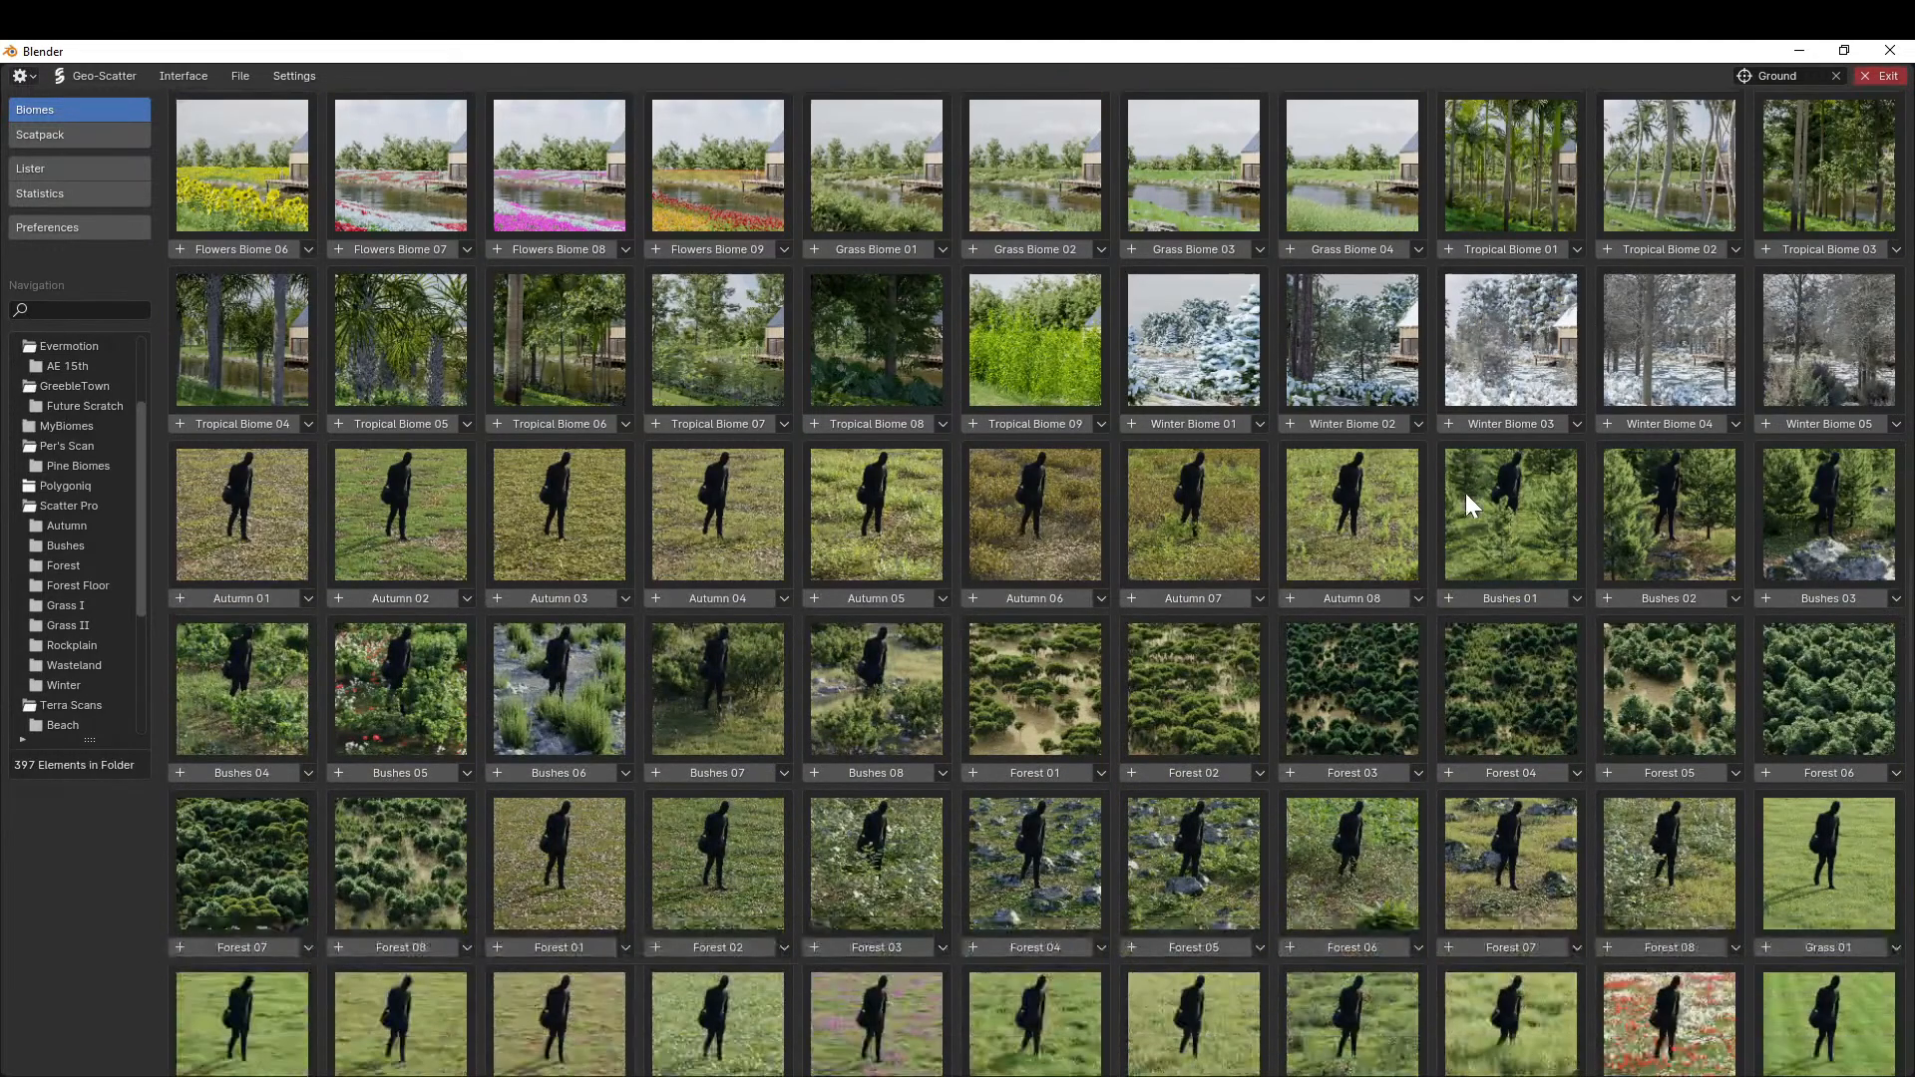
pyautogui.scroll(-20, 1464, 493)
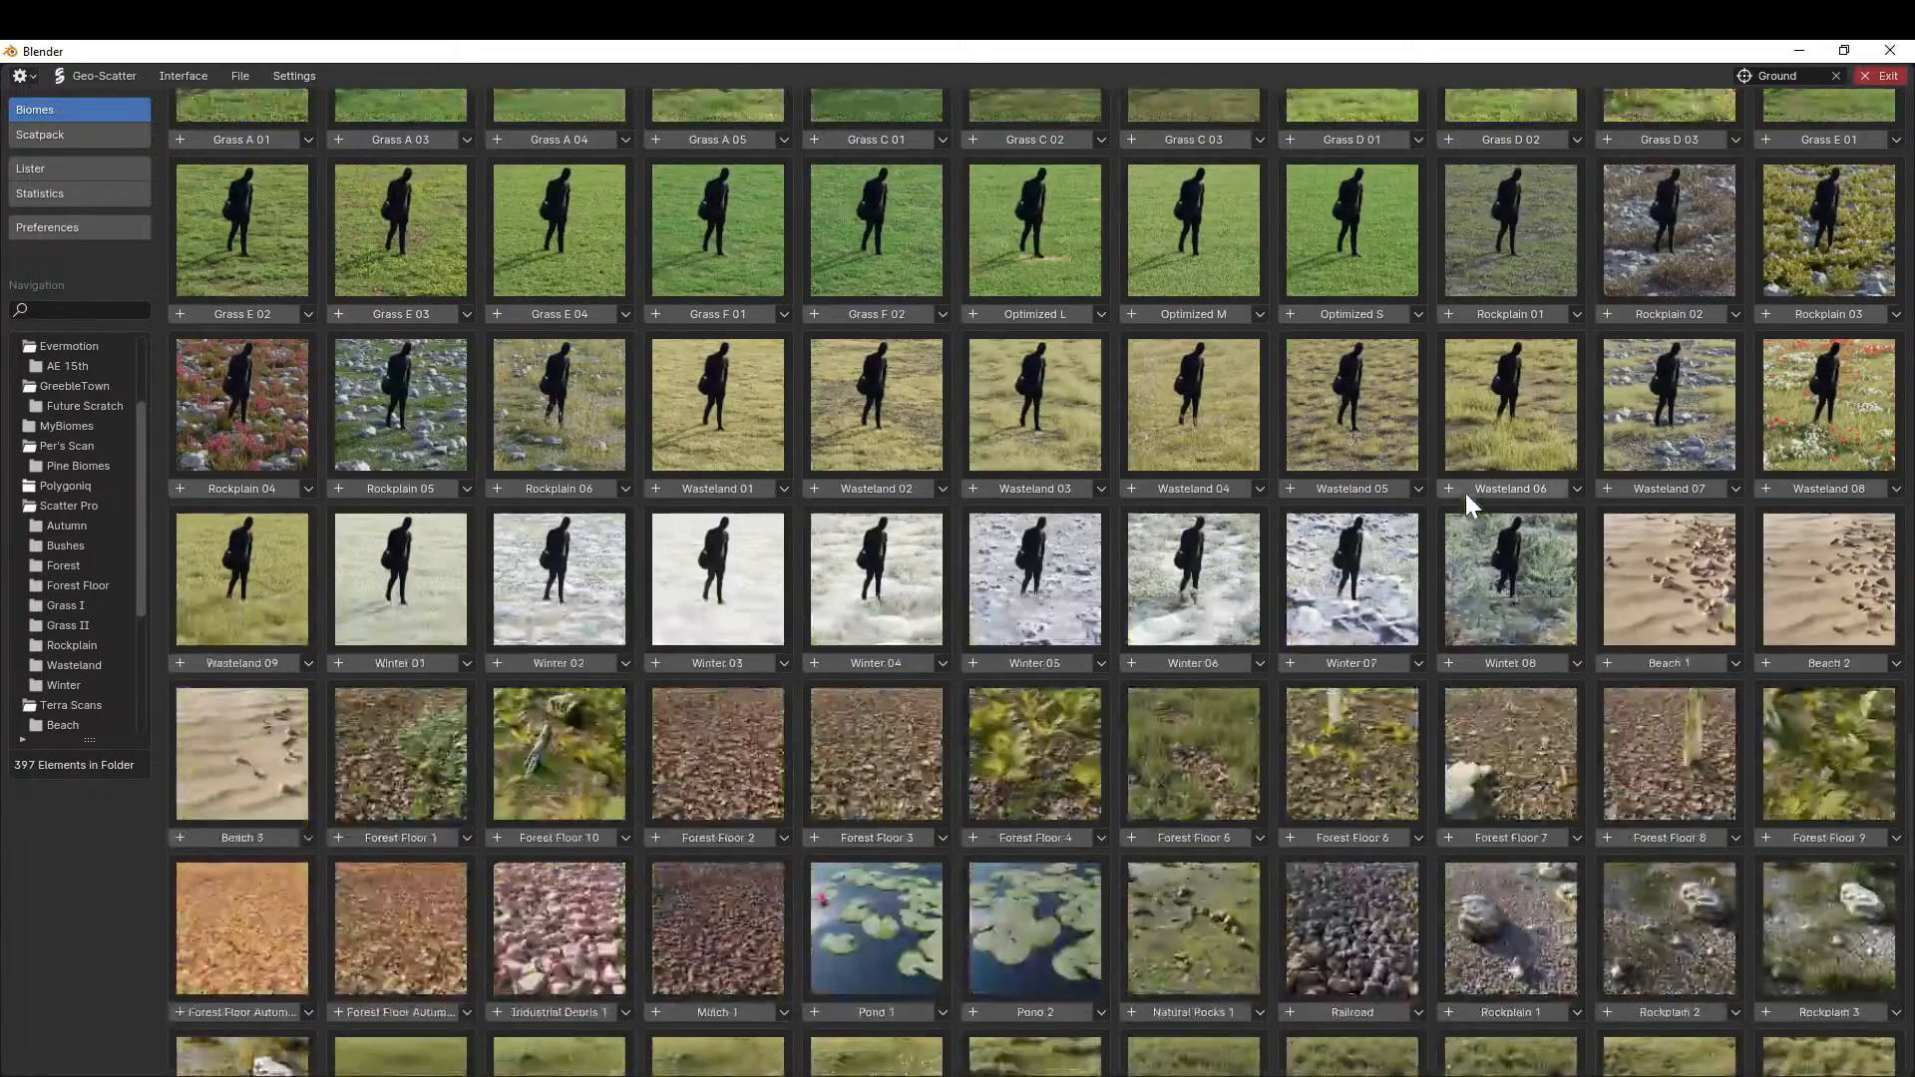
pyautogui.scroll(-1, 1464, 493)
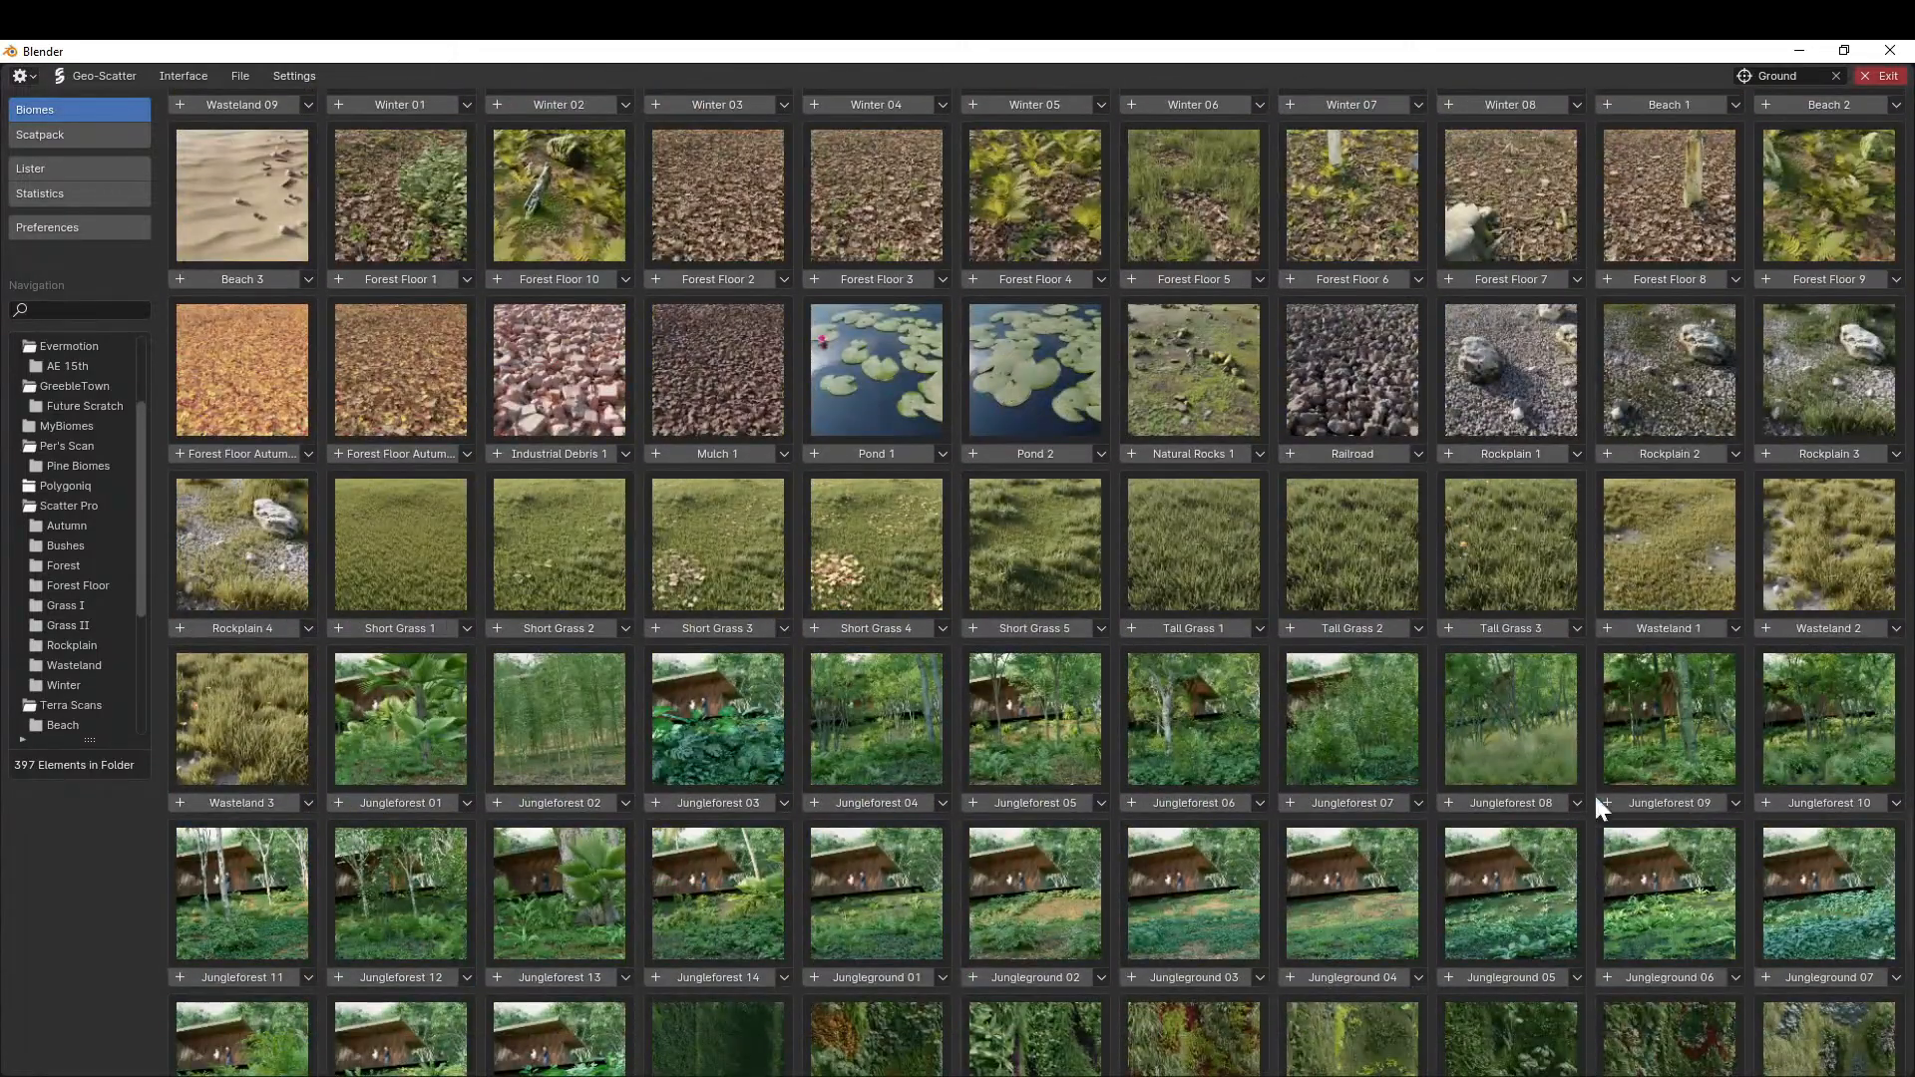
# Scatter the Jungleforest 09 biome on the ground, accepting the hidden scatter-system and object bounds safeguards, and exit the biome browser.
pyautogui.click(1678, 799)
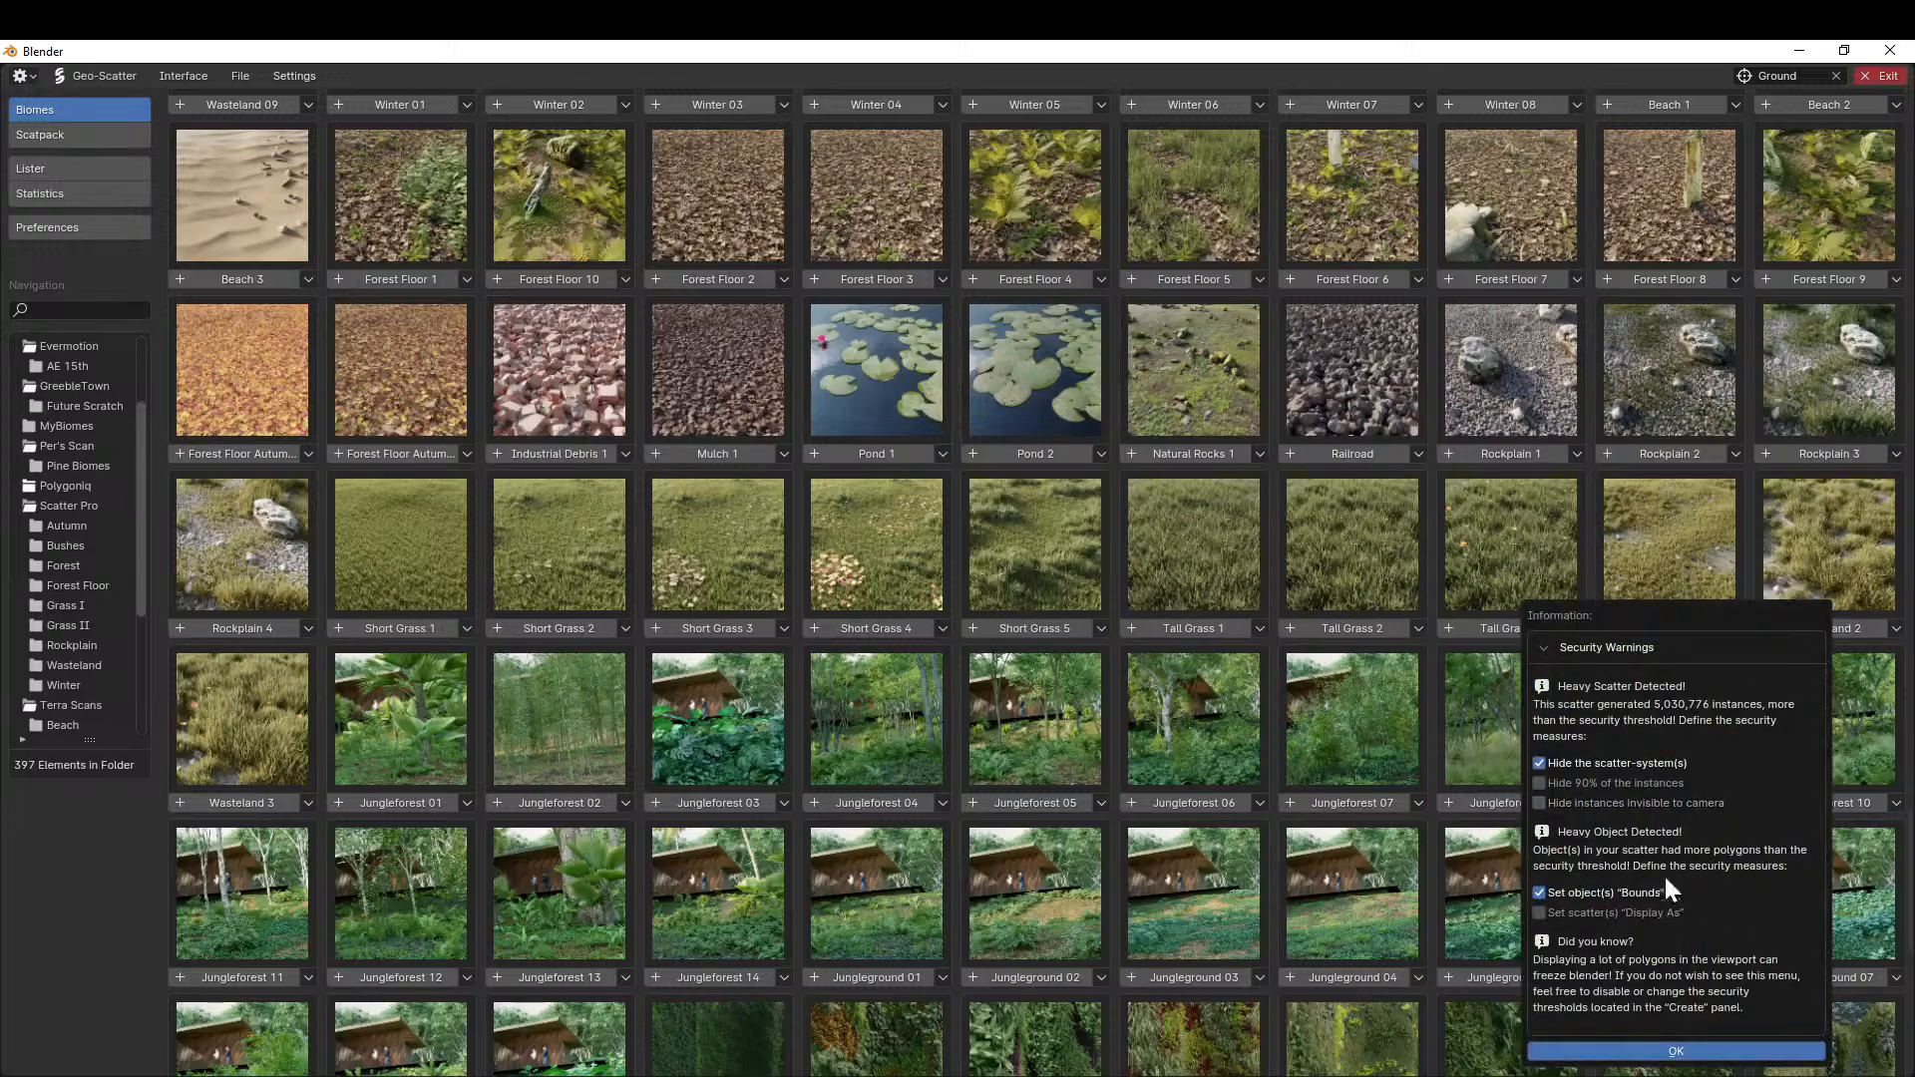
pyautogui.click(1600, 1050)
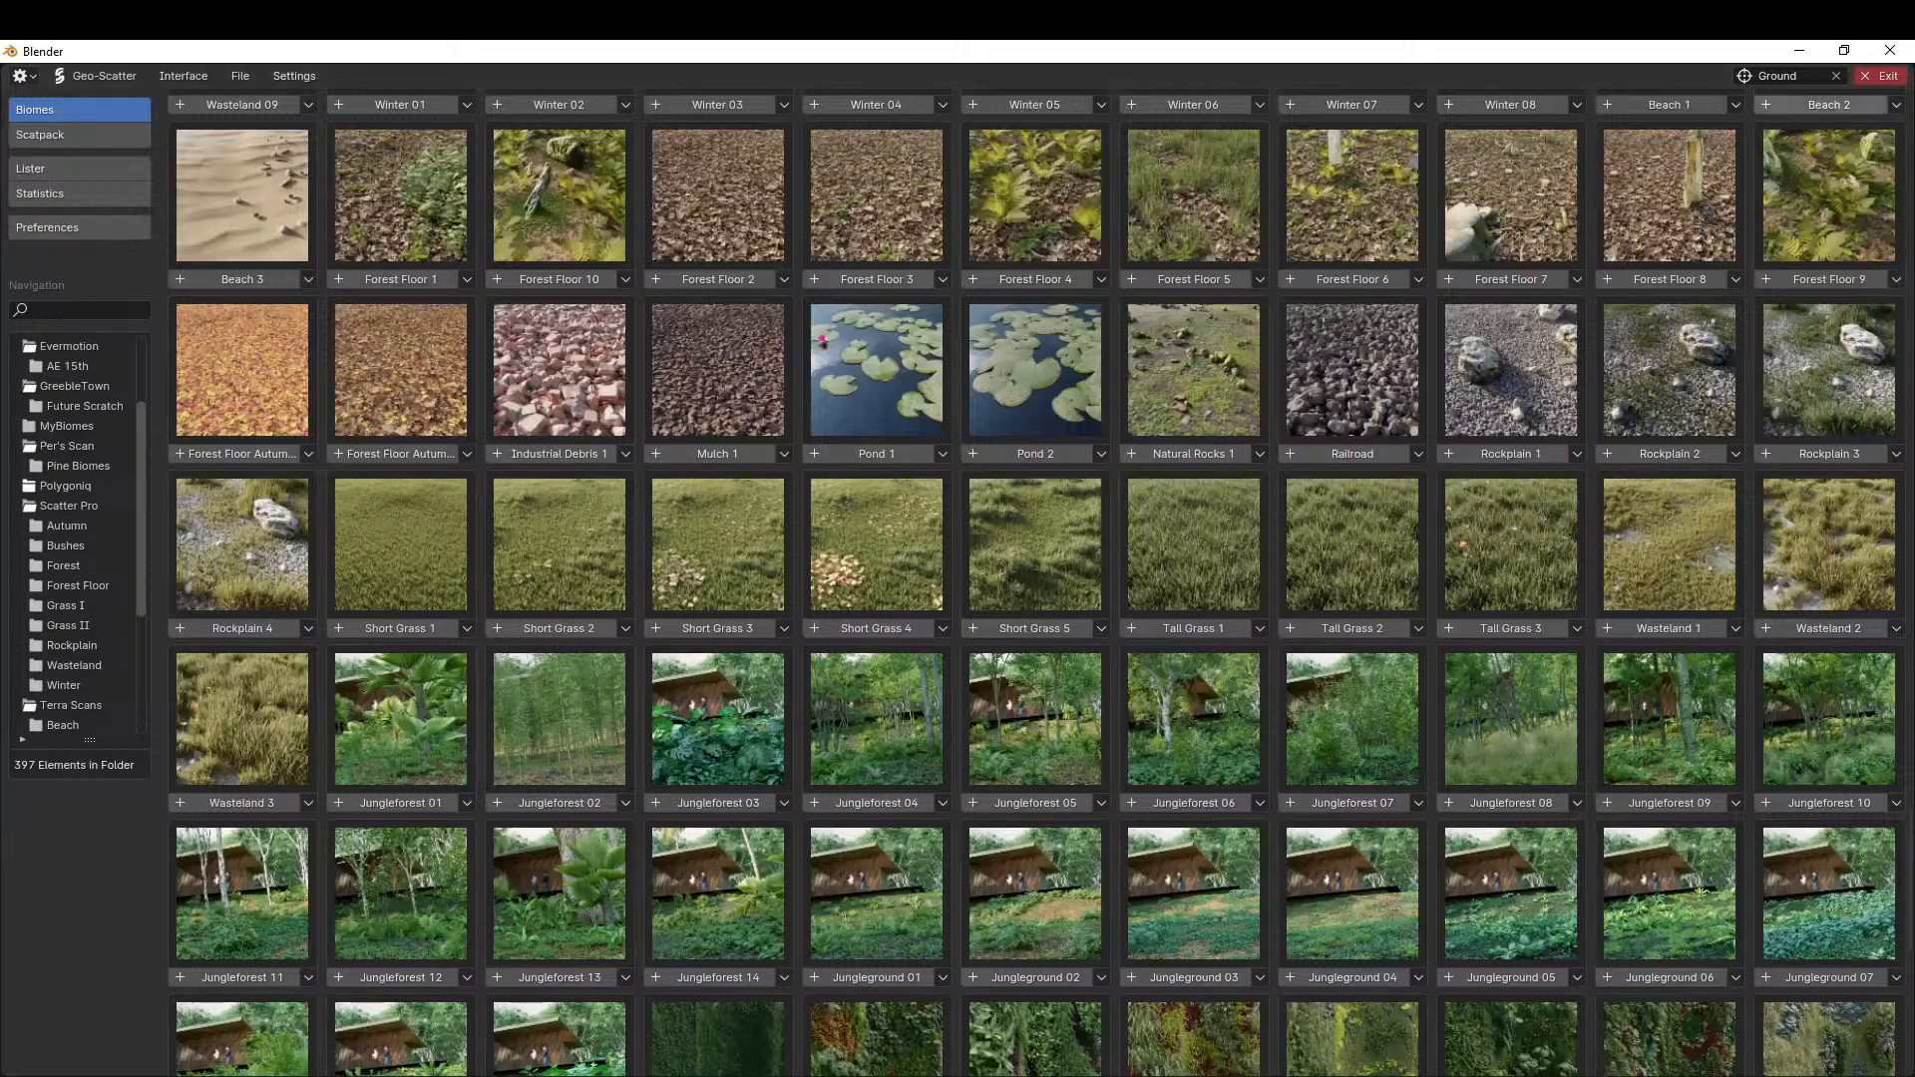
pyautogui.click(1882, 75)
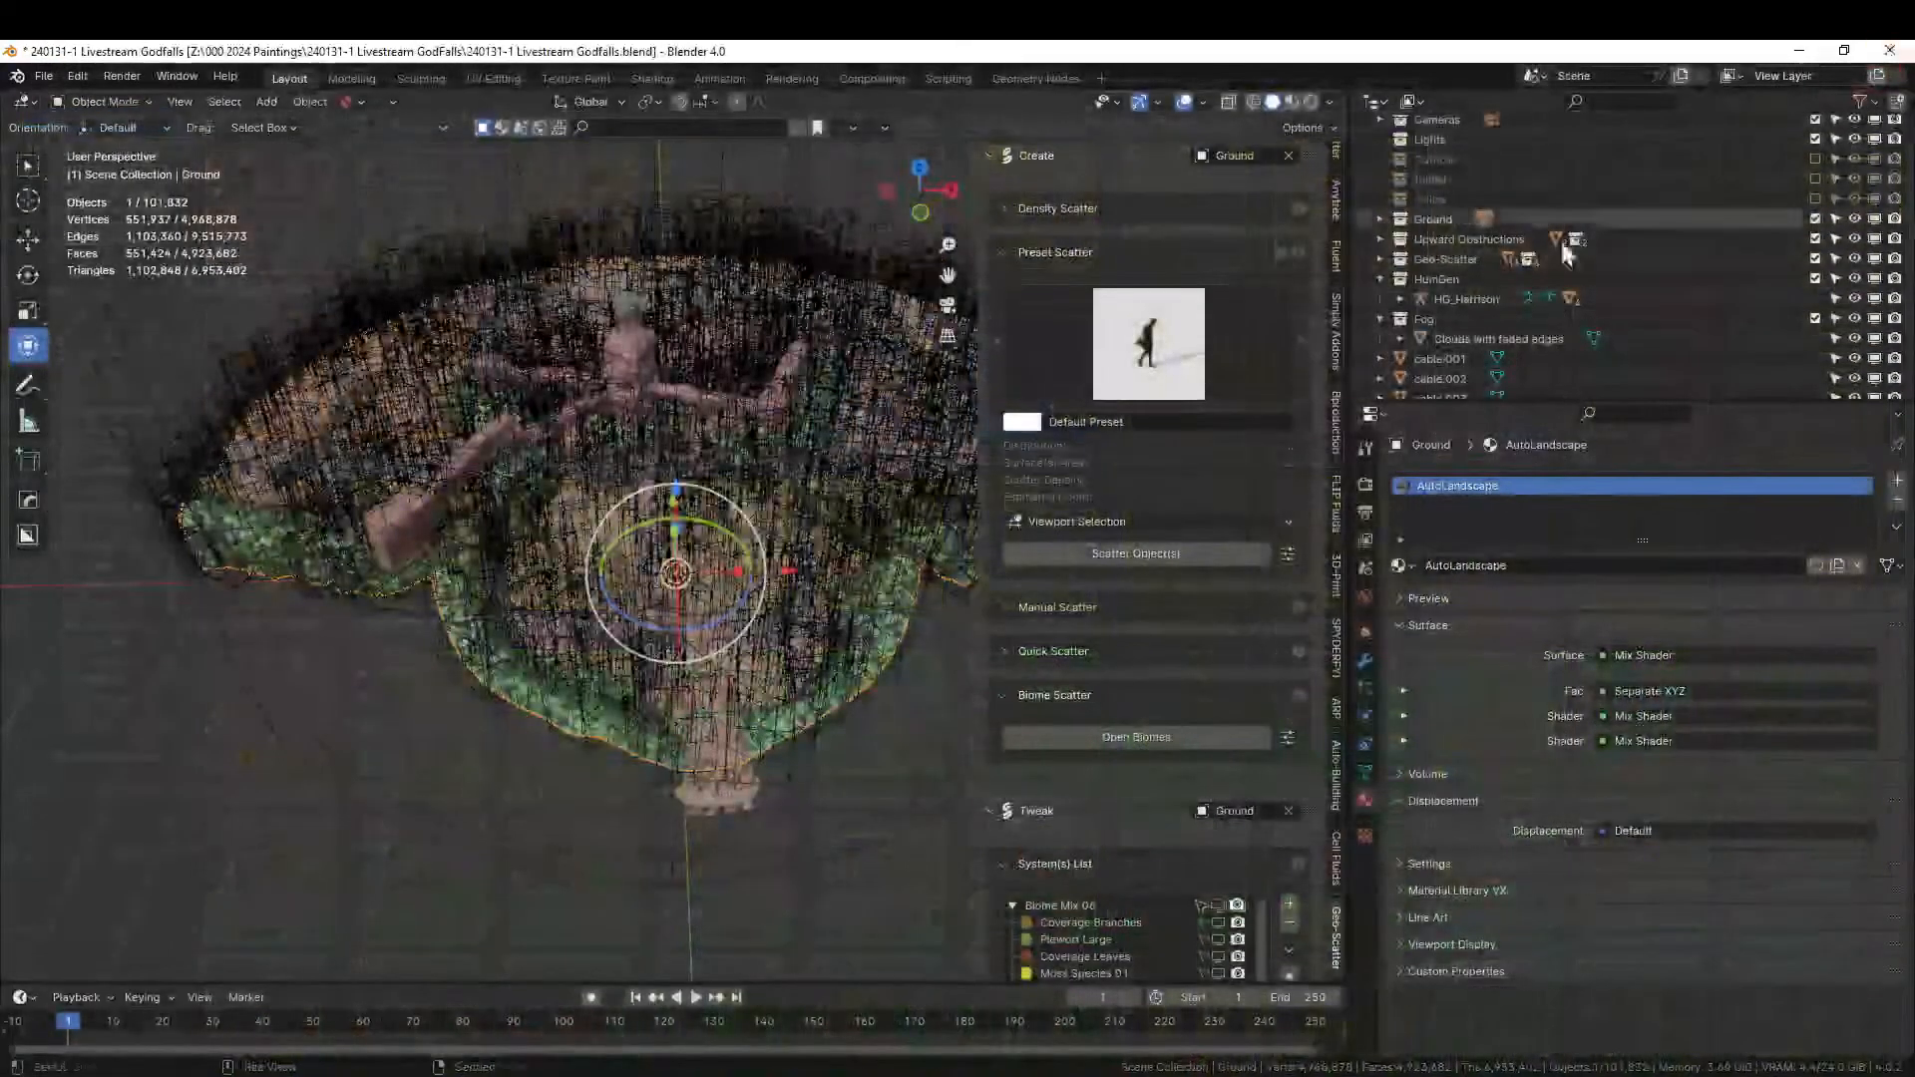
# Enable the Upward-Obstruction culling mask on the Jungleforest 09 group, using the Upward Obstructions collection.
pyautogui.moveTo(840, 778); pyautogui.dragTo(1064, 811, button='middle')
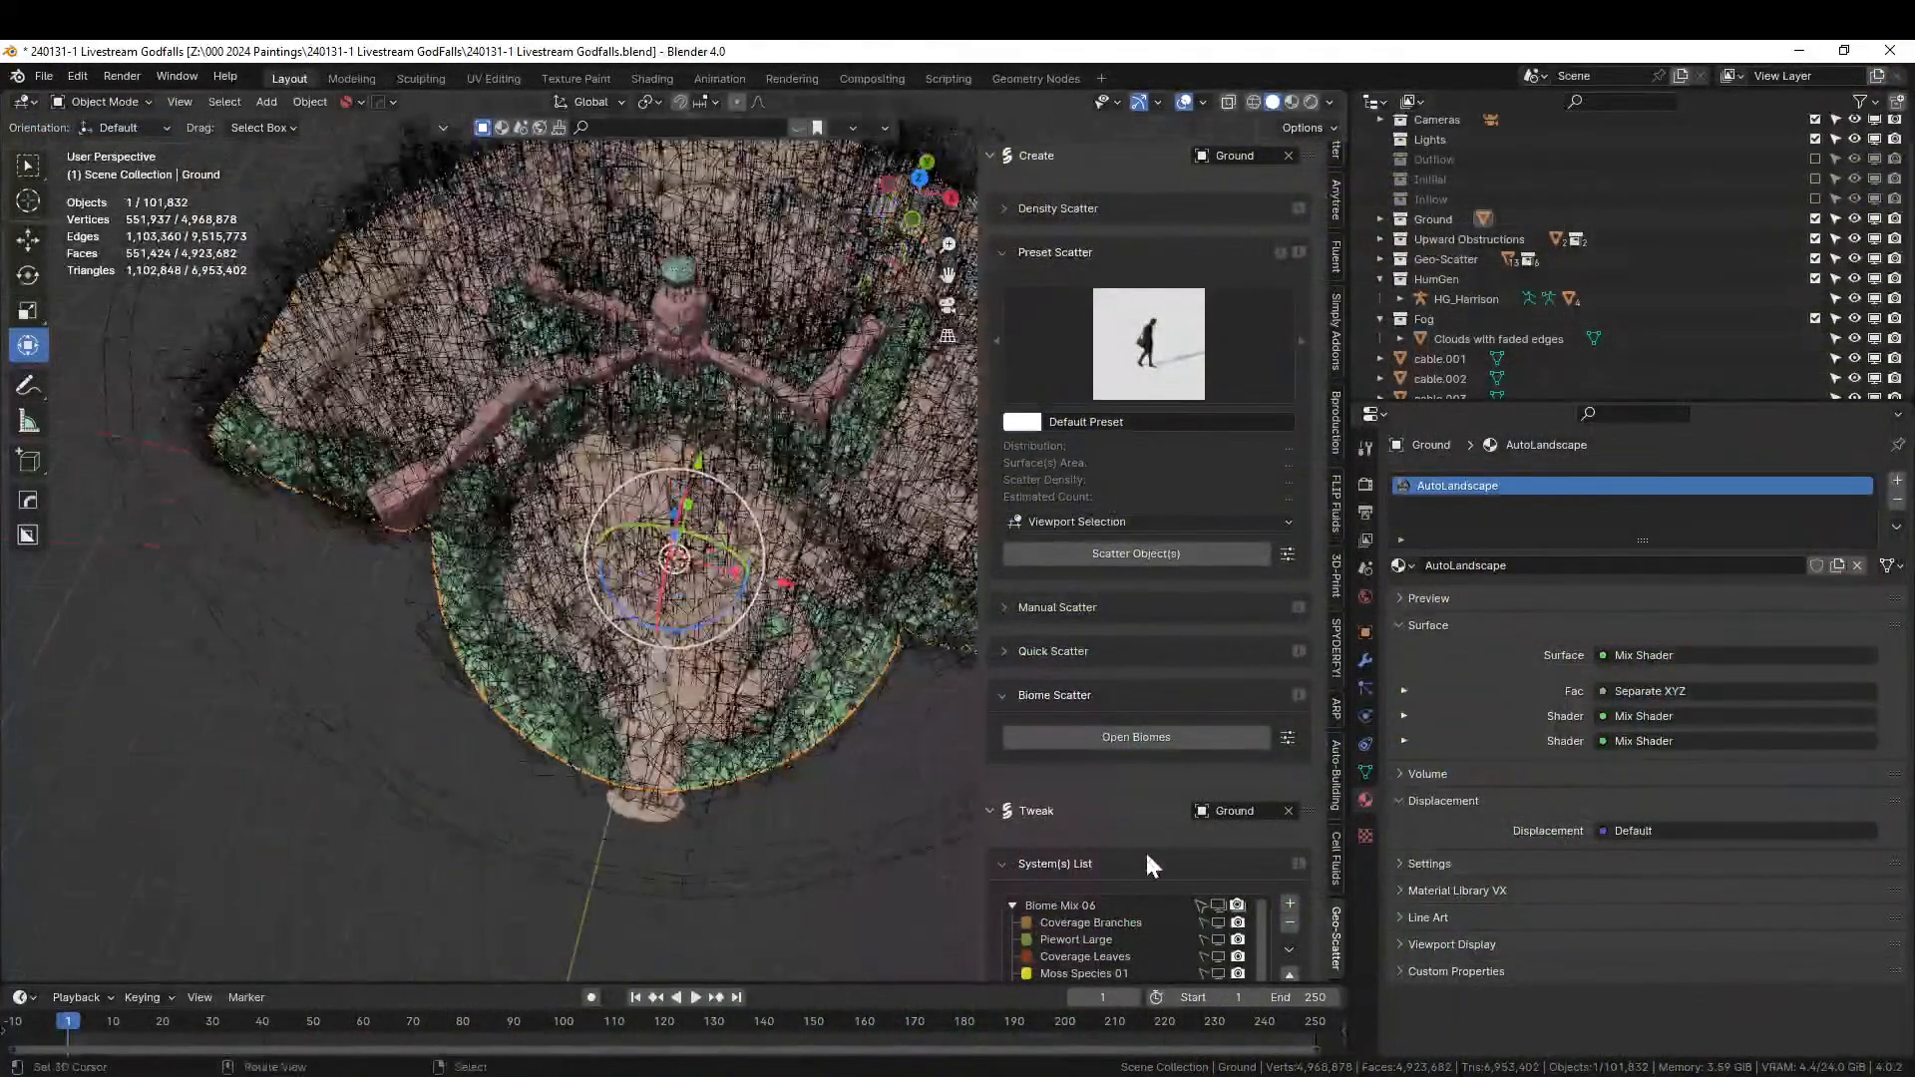
pyautogui.scroll(-1, 1163, 884)
pyautogui.scroll(-3, 1163, 886)
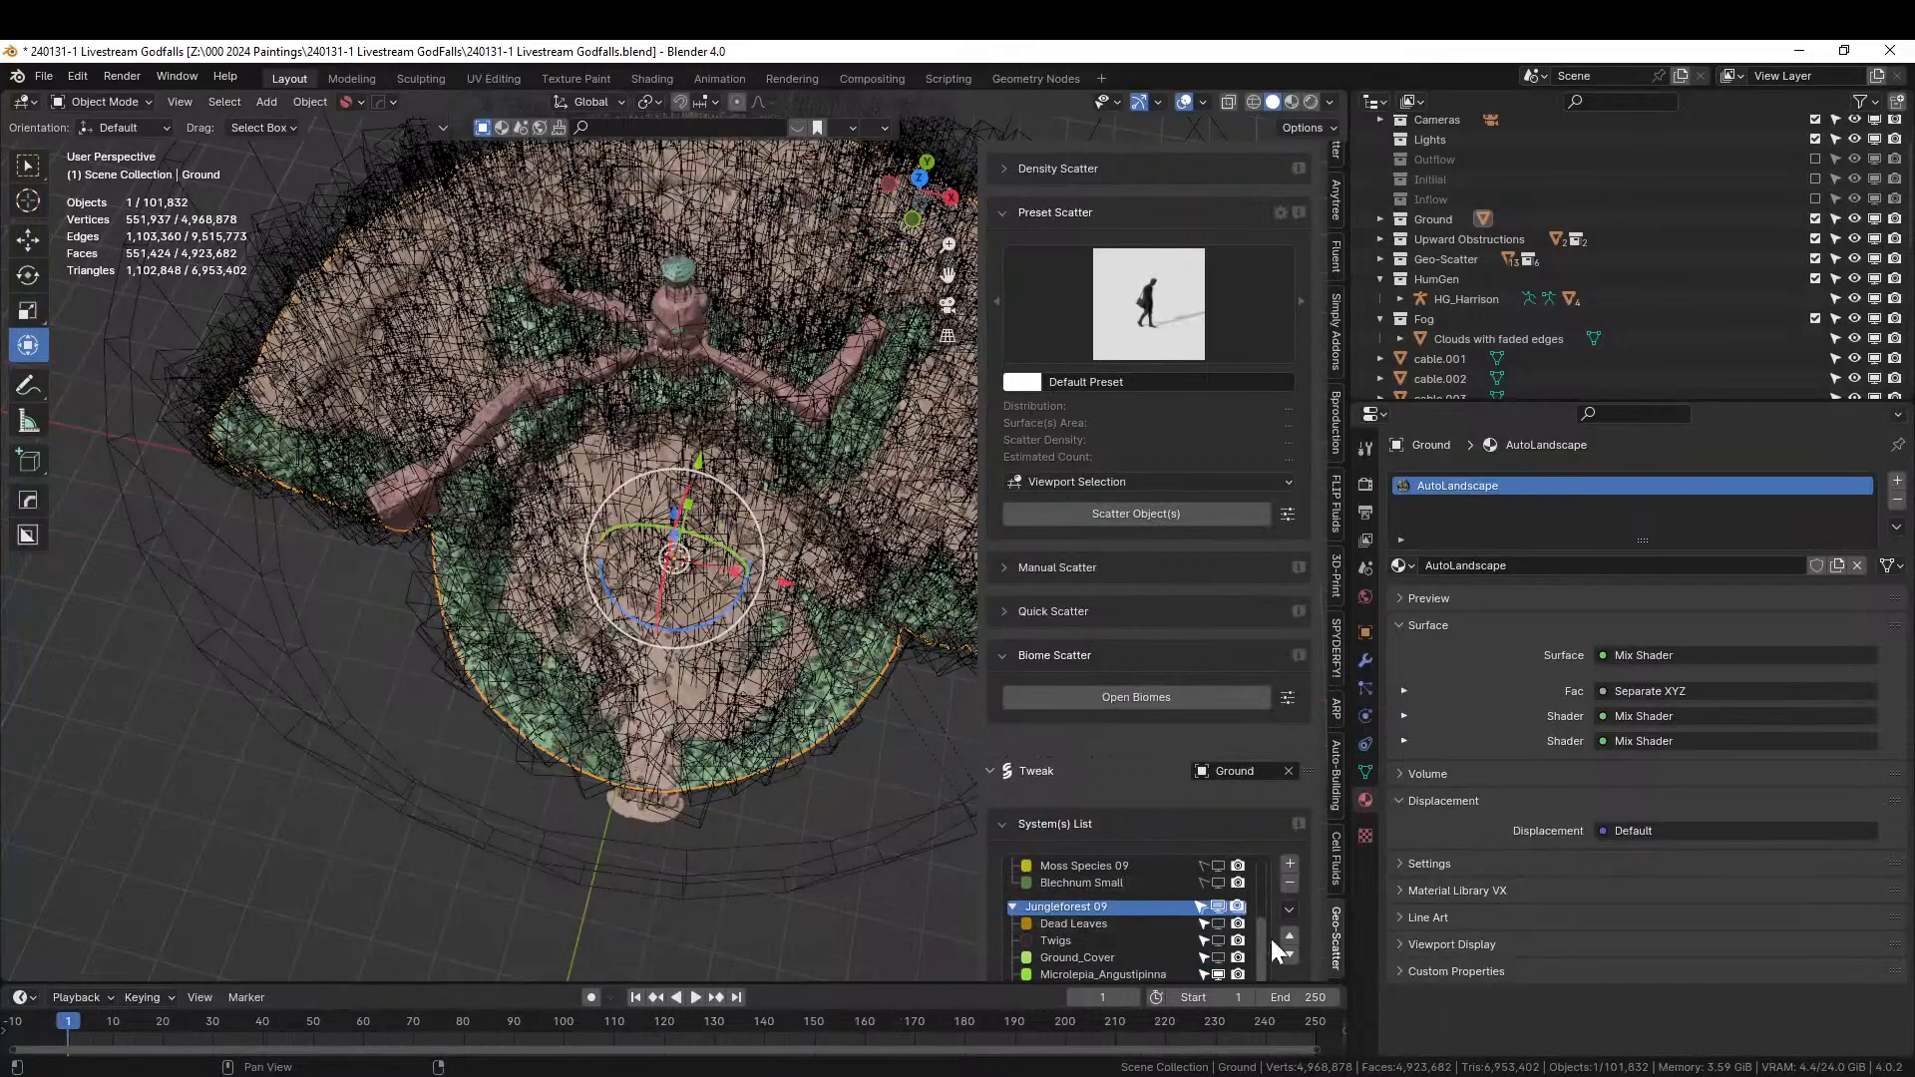
pyautogui.scroll(-15, 1307, 908)
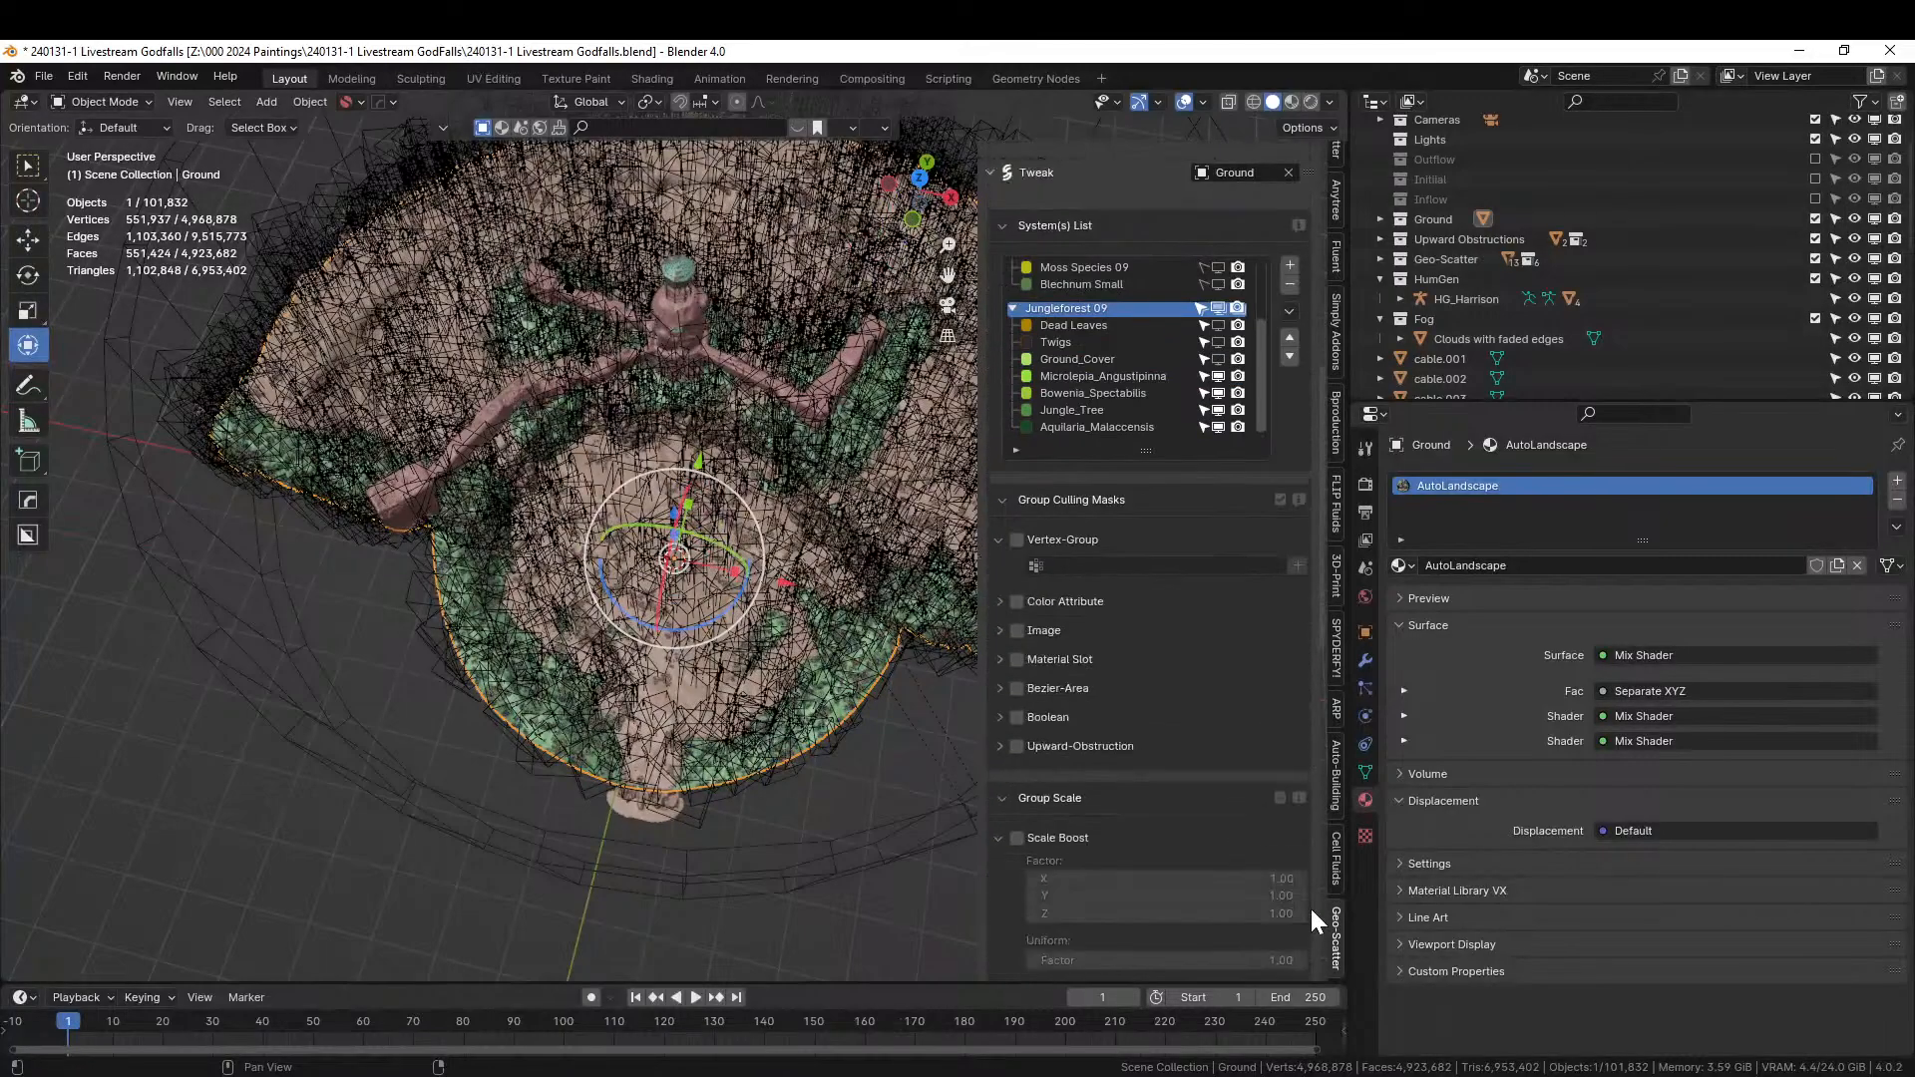
pyautogui.click(1016, 746)
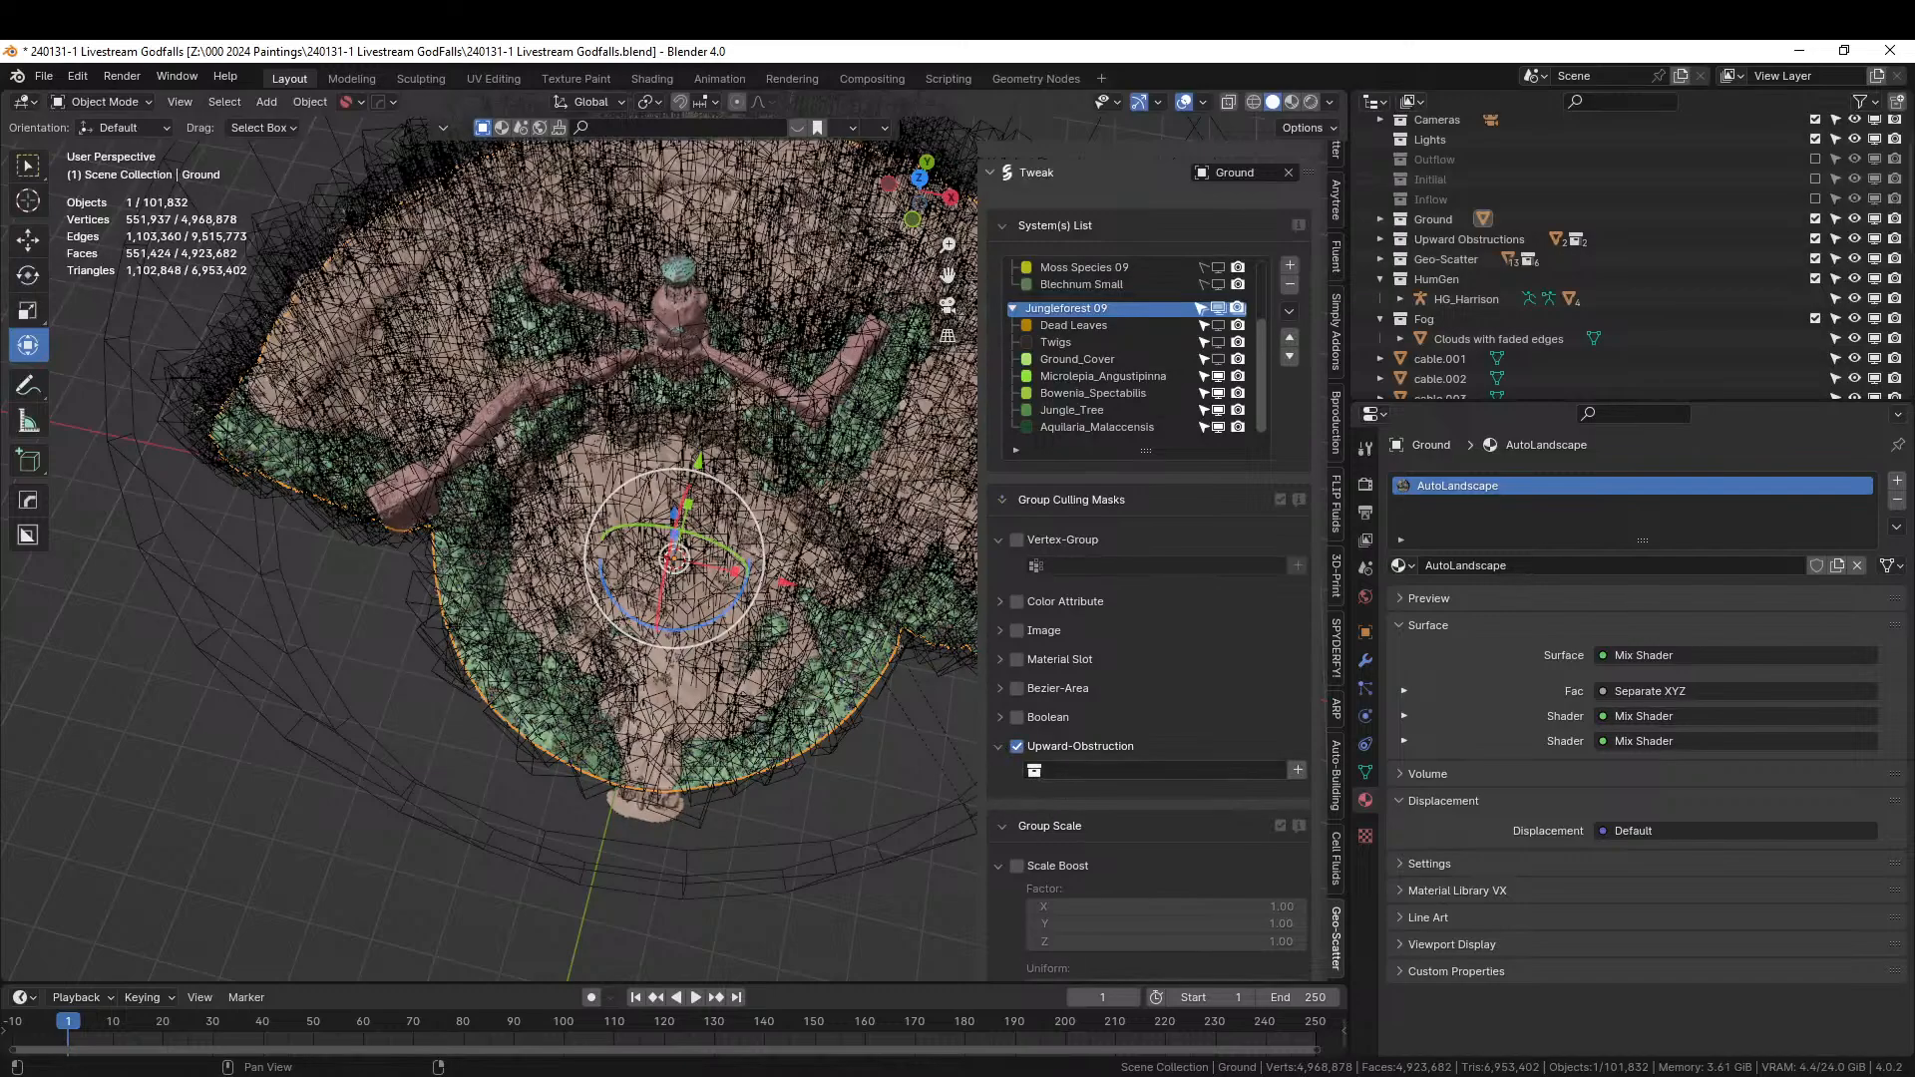
pyautogui.click(1048, 770)
pyautogui.write('upwar')
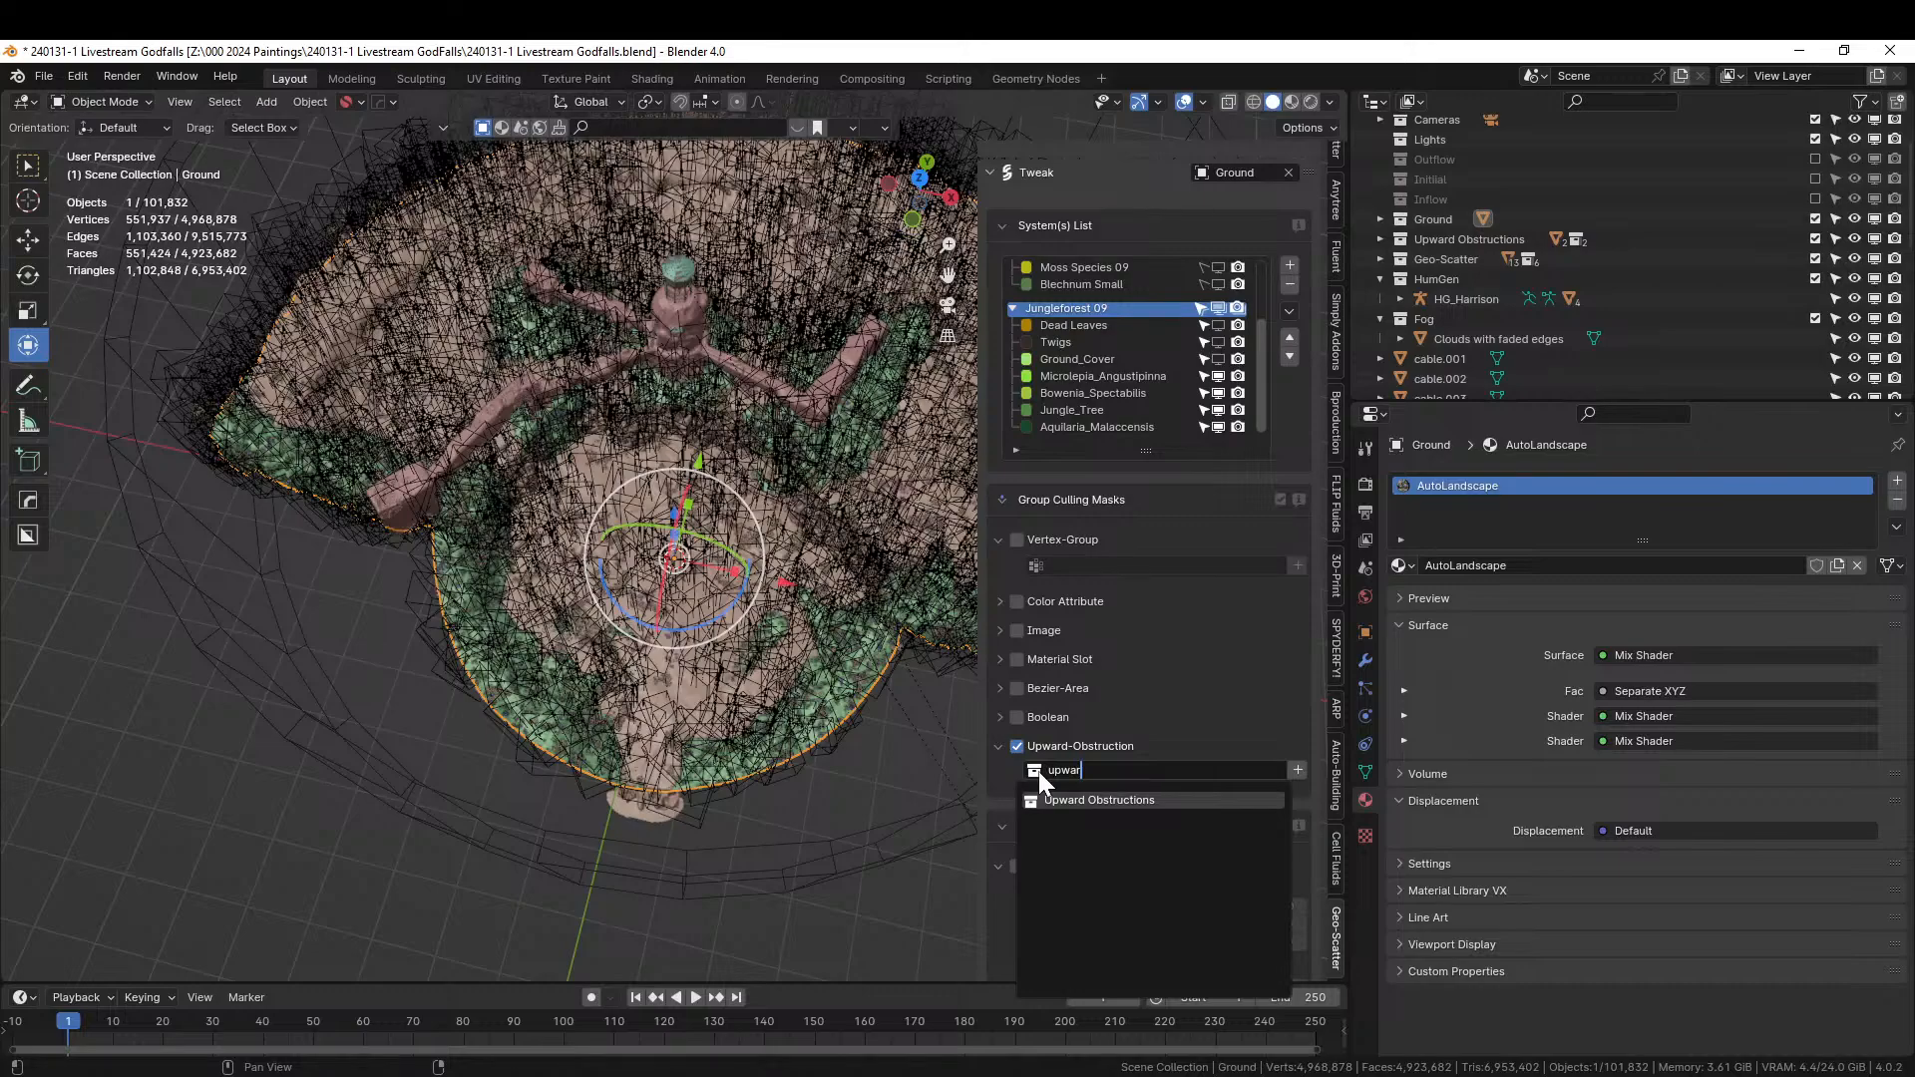
pyautogui.press('Return')
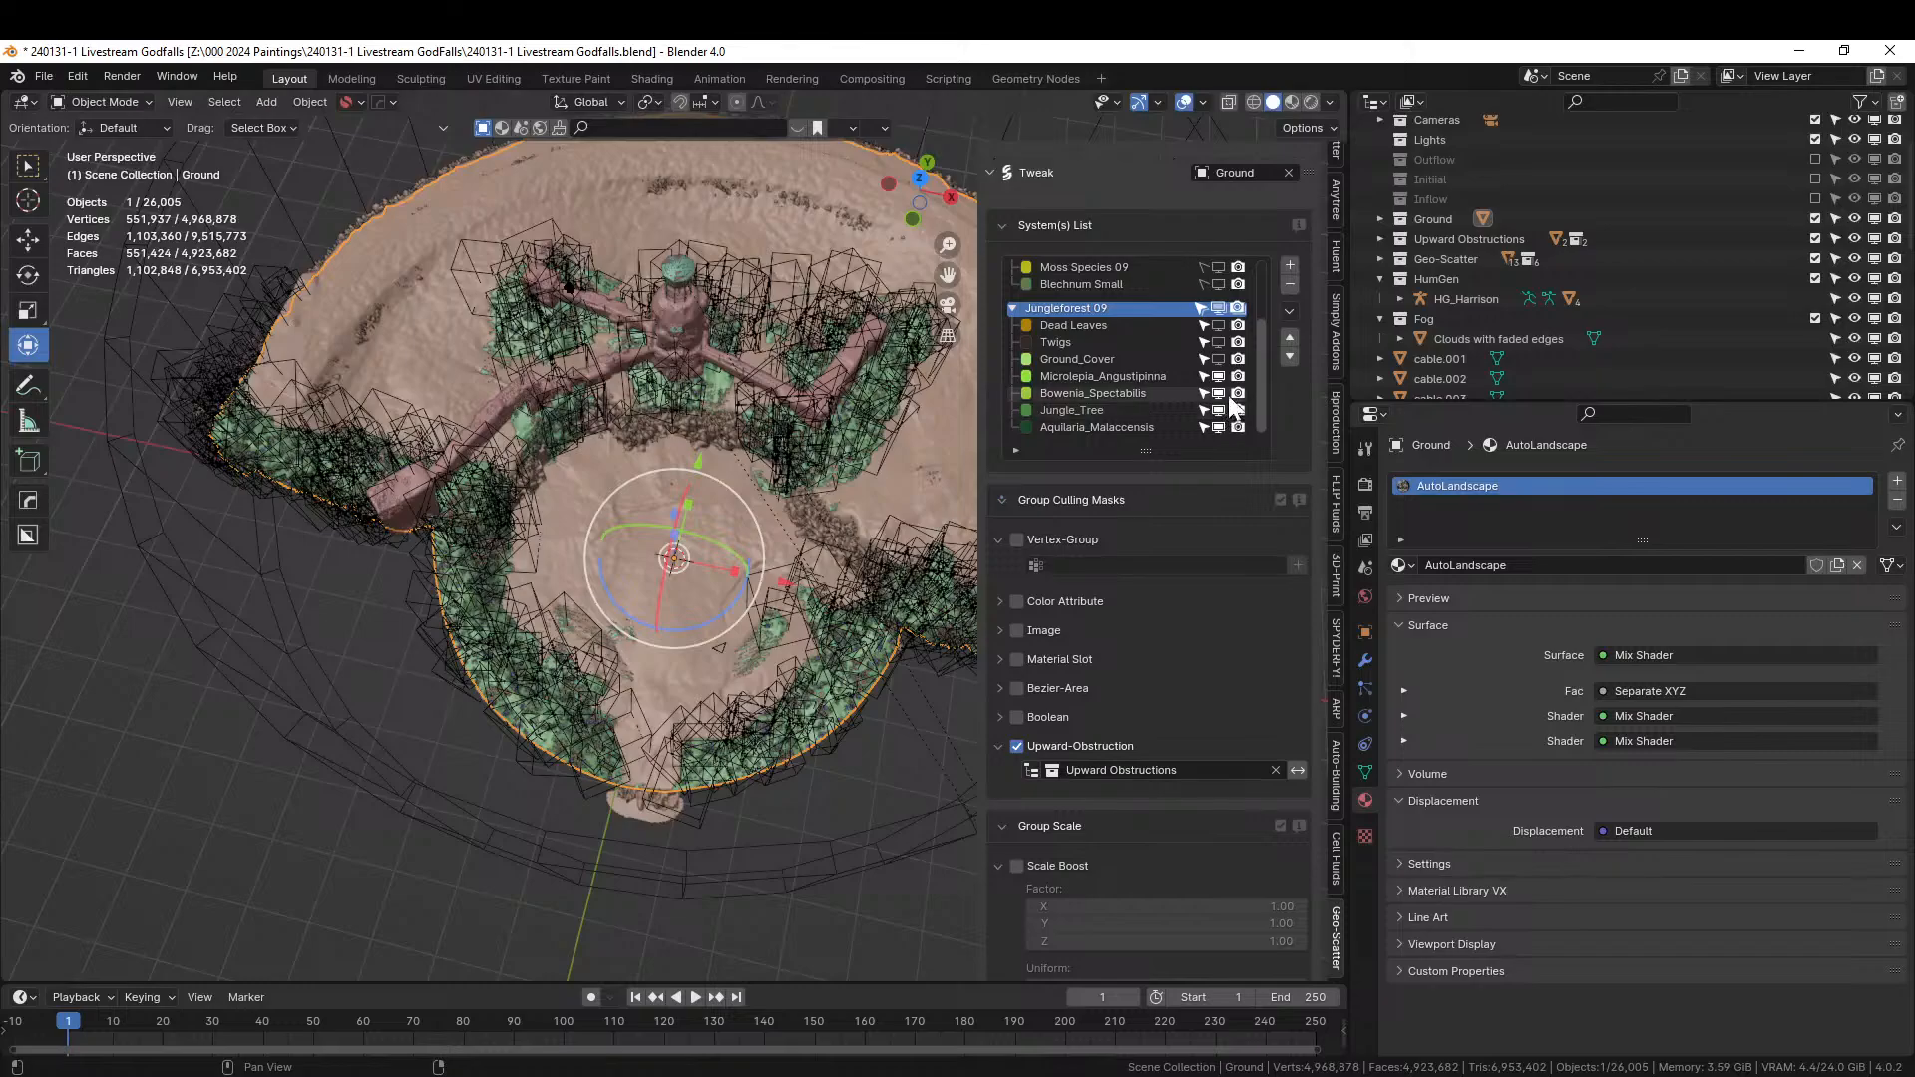
# Enable Object Repel 1 for Jungle_Tree with the Structure collection as collider and set its minimal distance to 4 m.
pyautogui.moveTo(918, 433); pyautogui.dragTo(679, 484, button='middle')
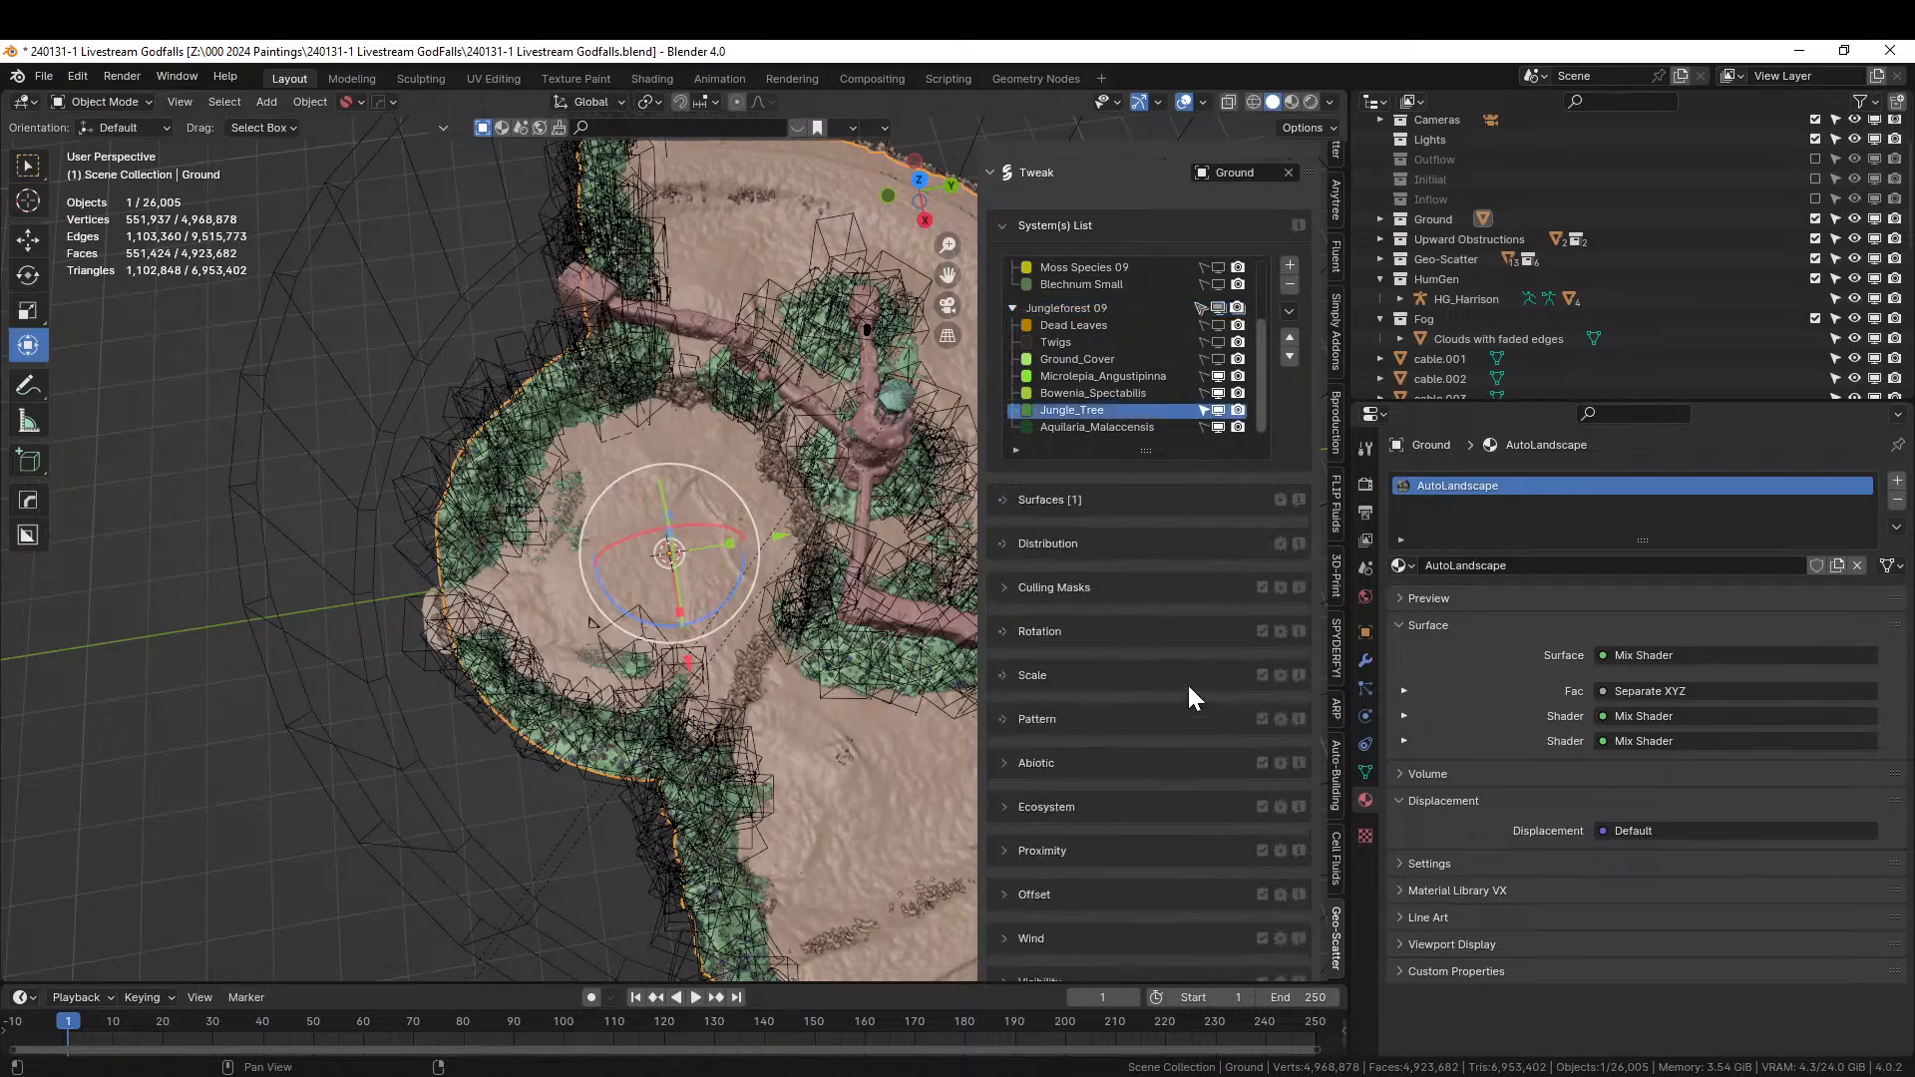
pyautogui.scroll(-4, 1160, 808)
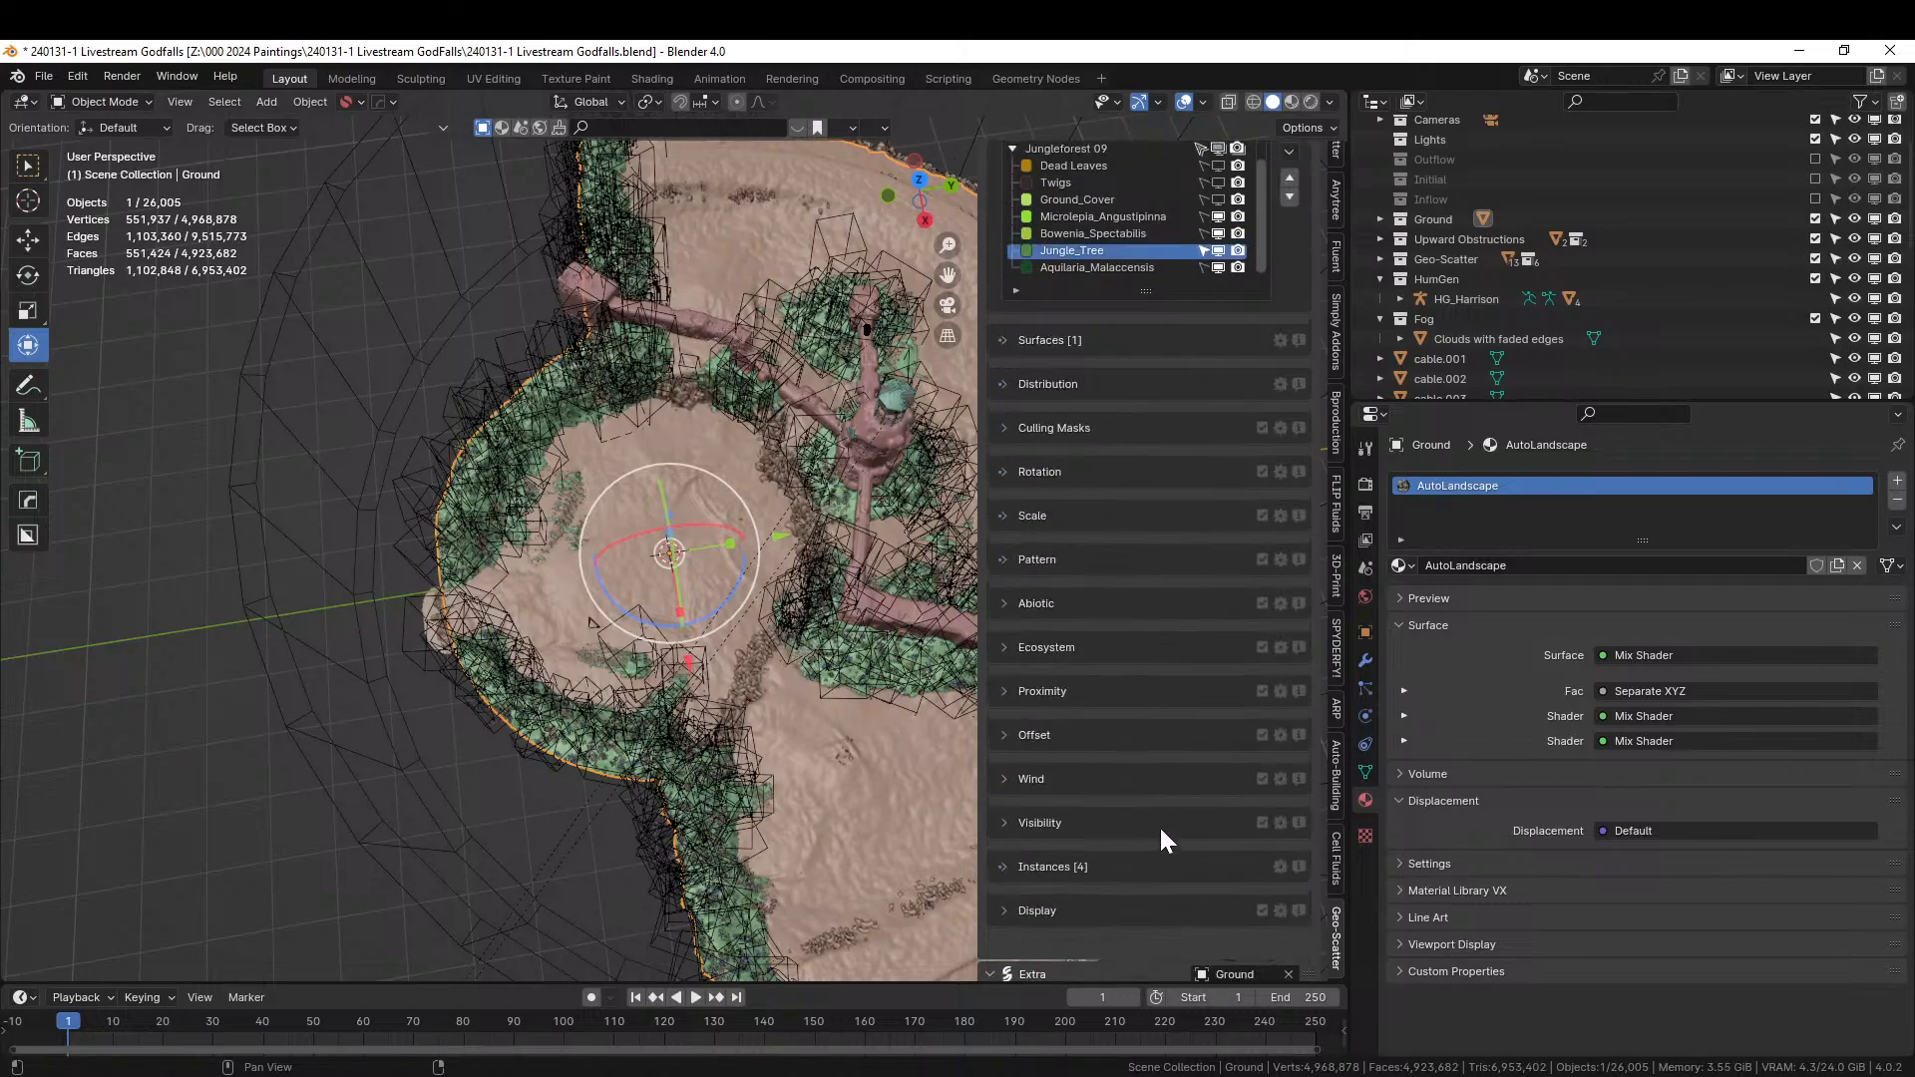
pyautogui.click(1005, 691)
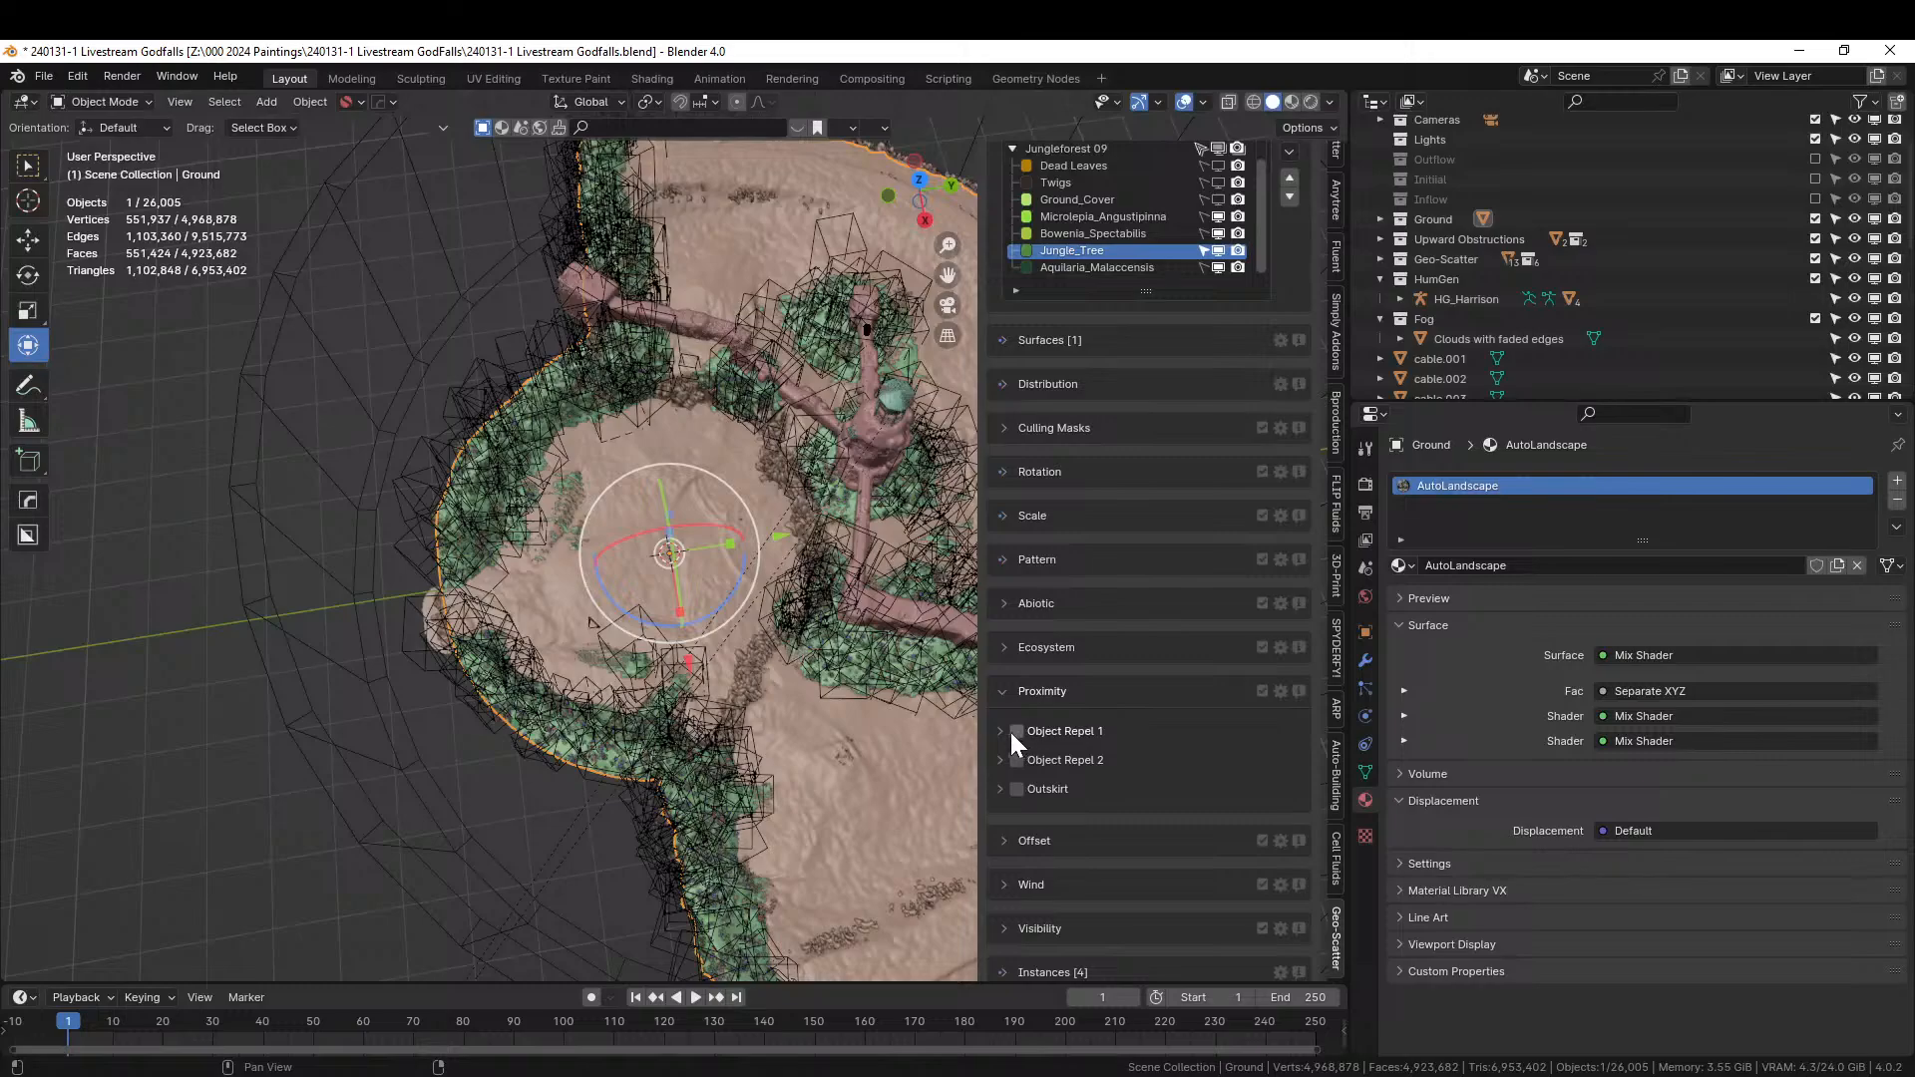
pyautogui.click(1007, 731)
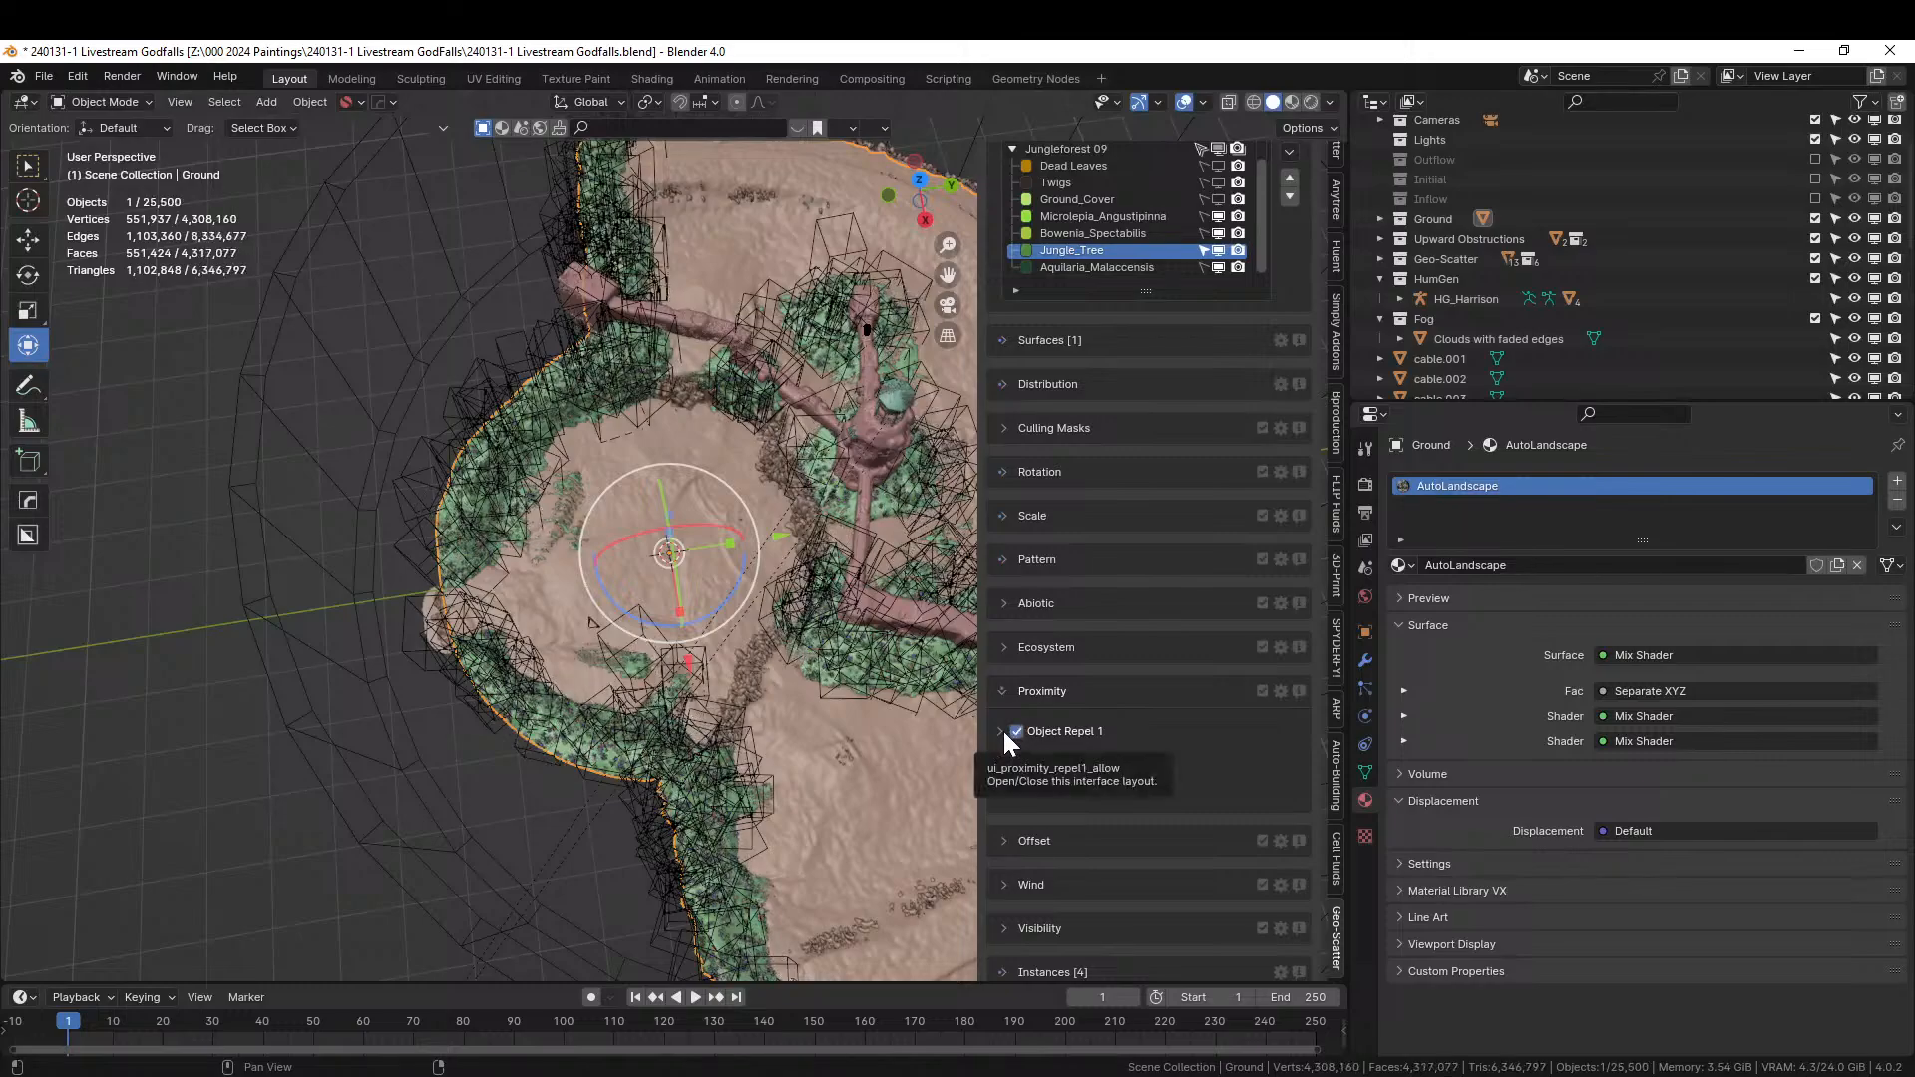
pyautogui.click(1003, 732)
pyautogui.click(1035, 776)
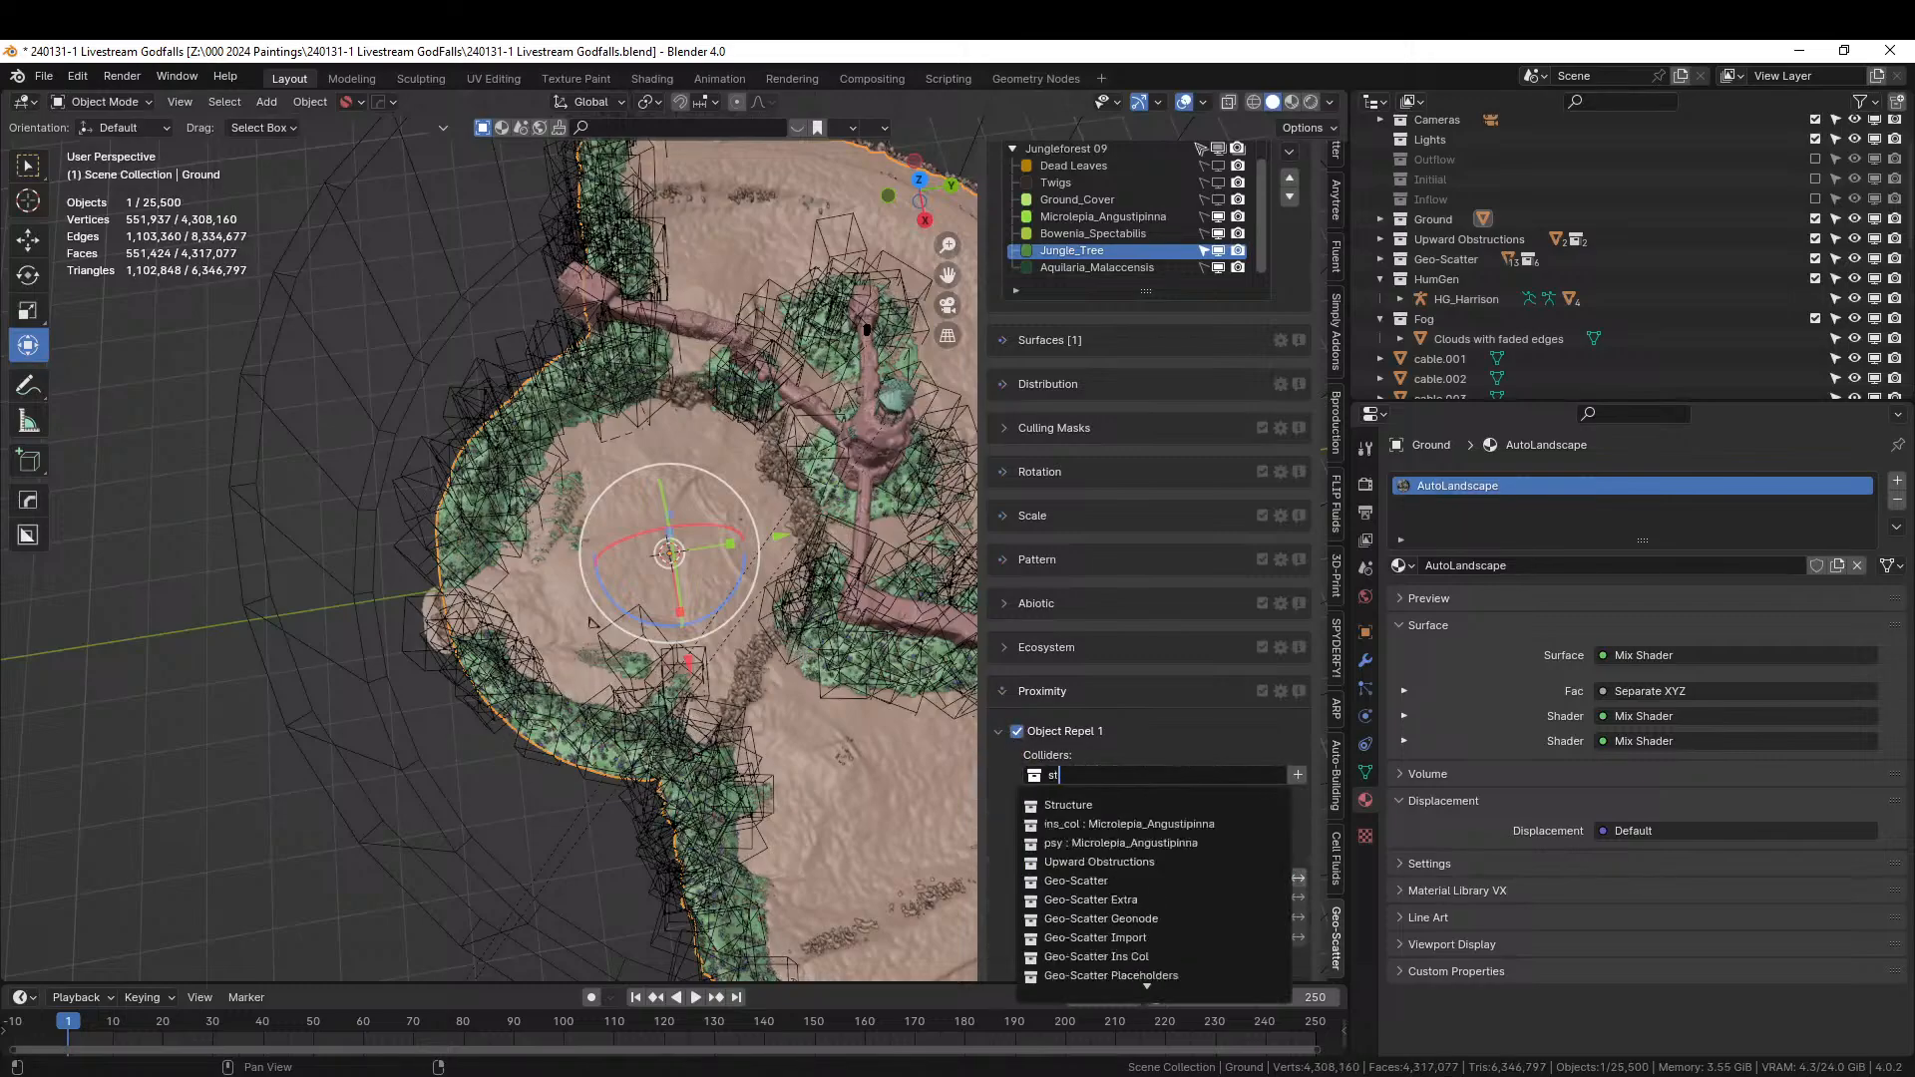
pyautogui.write('struc')
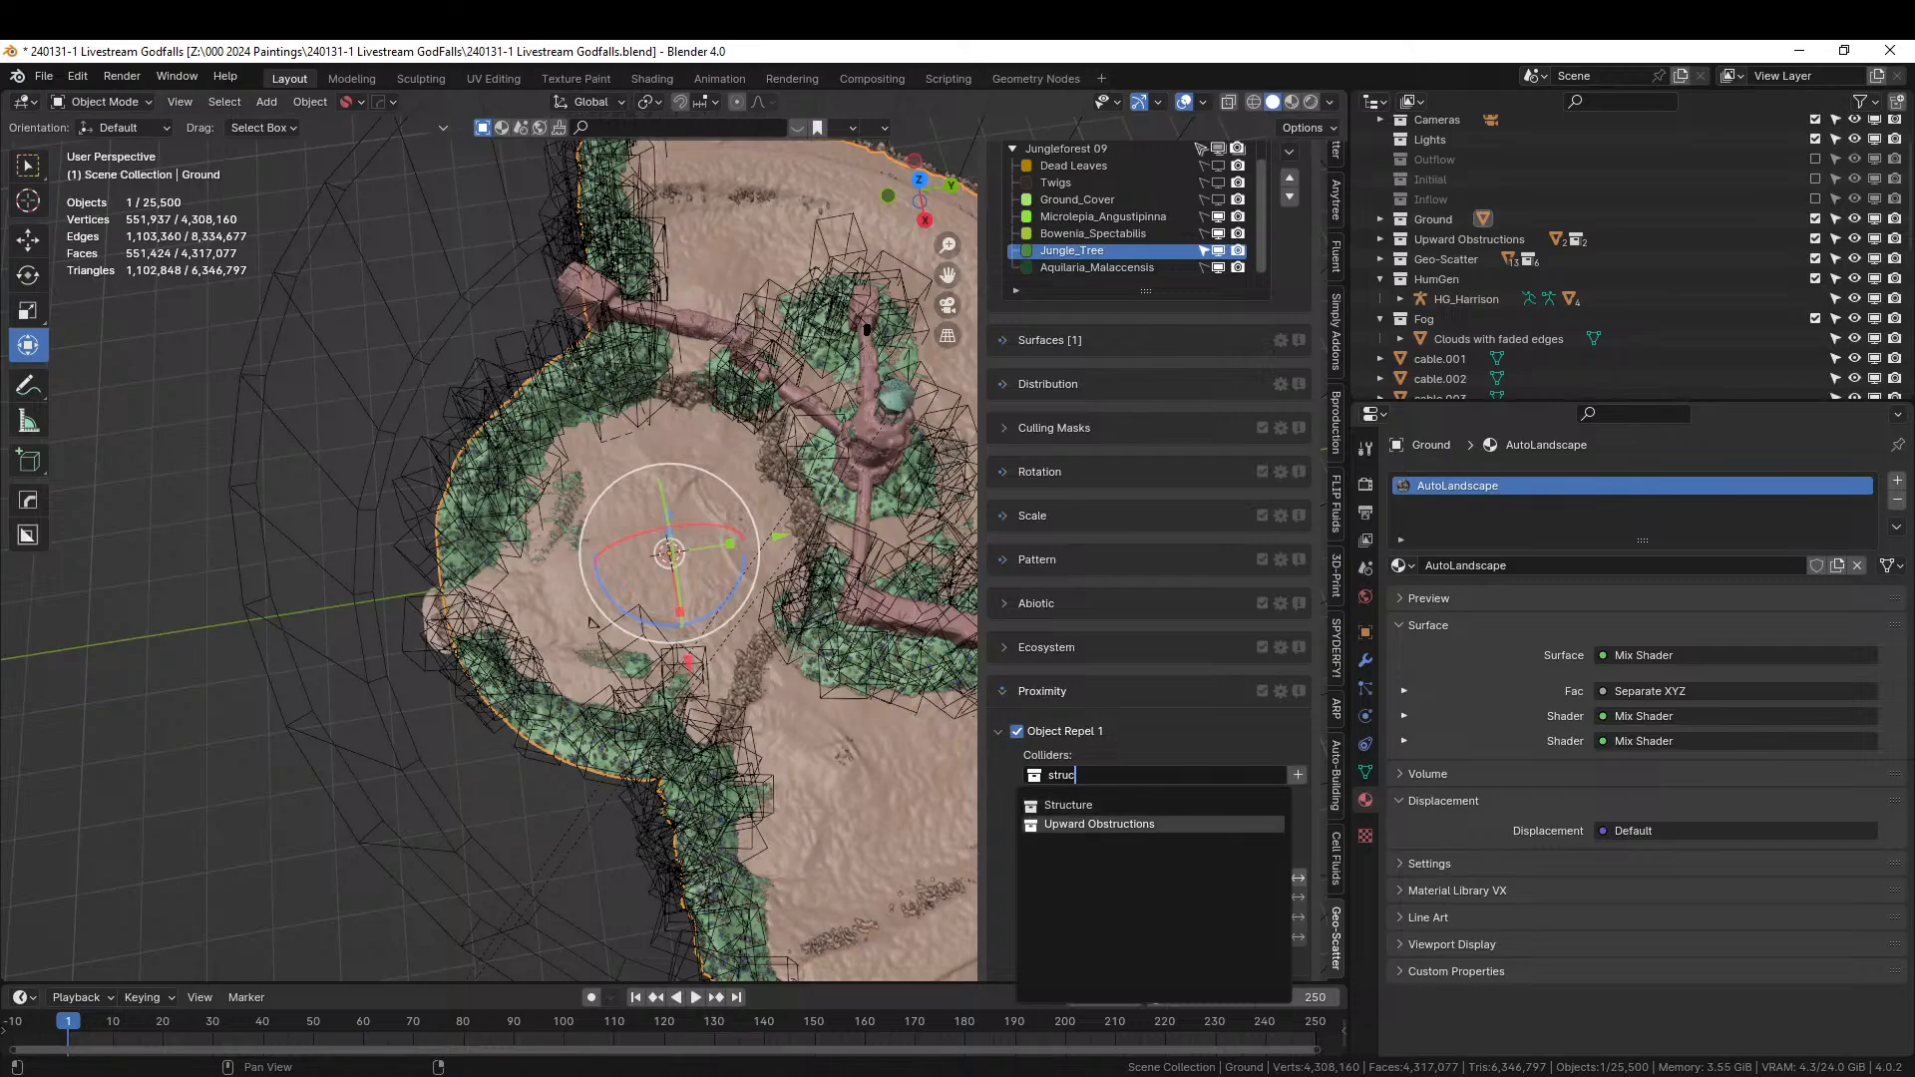
pyautogui.click(1065, 810)
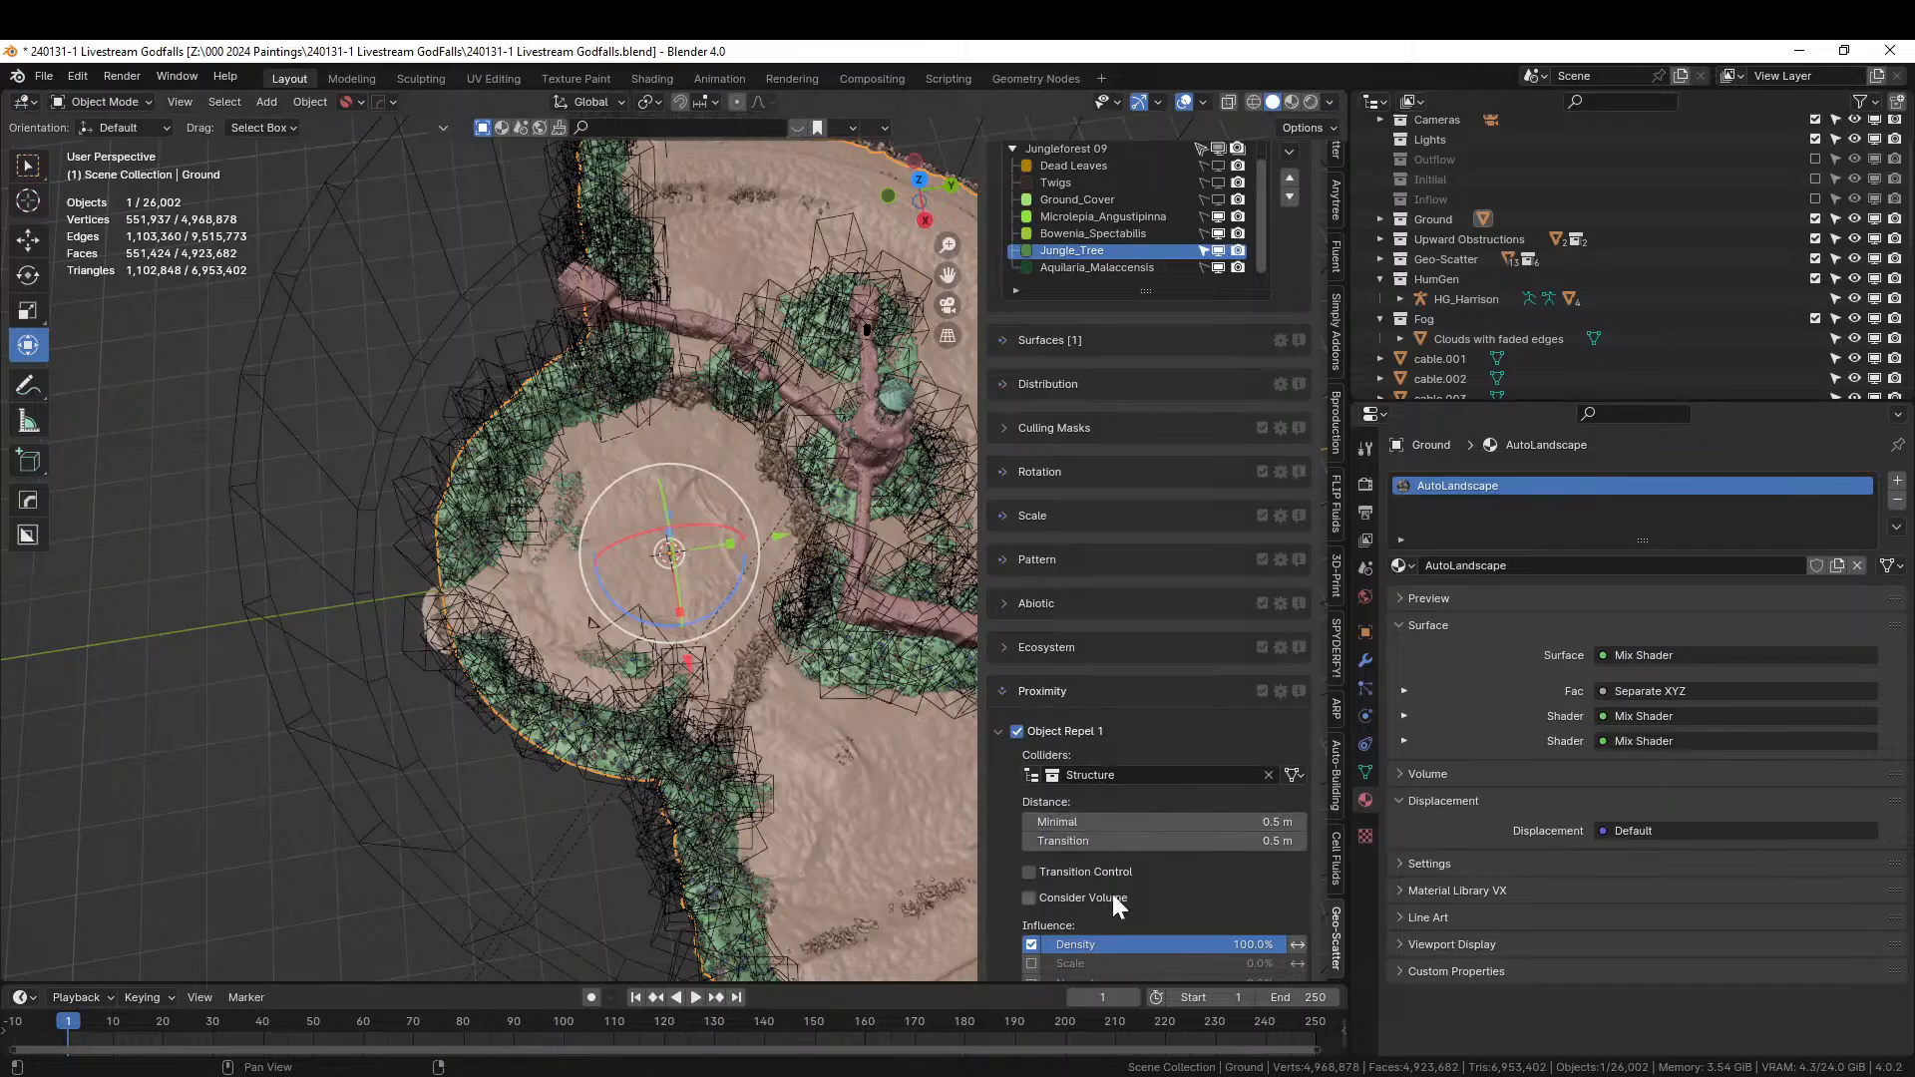
pyautogui.click(1211, 826)
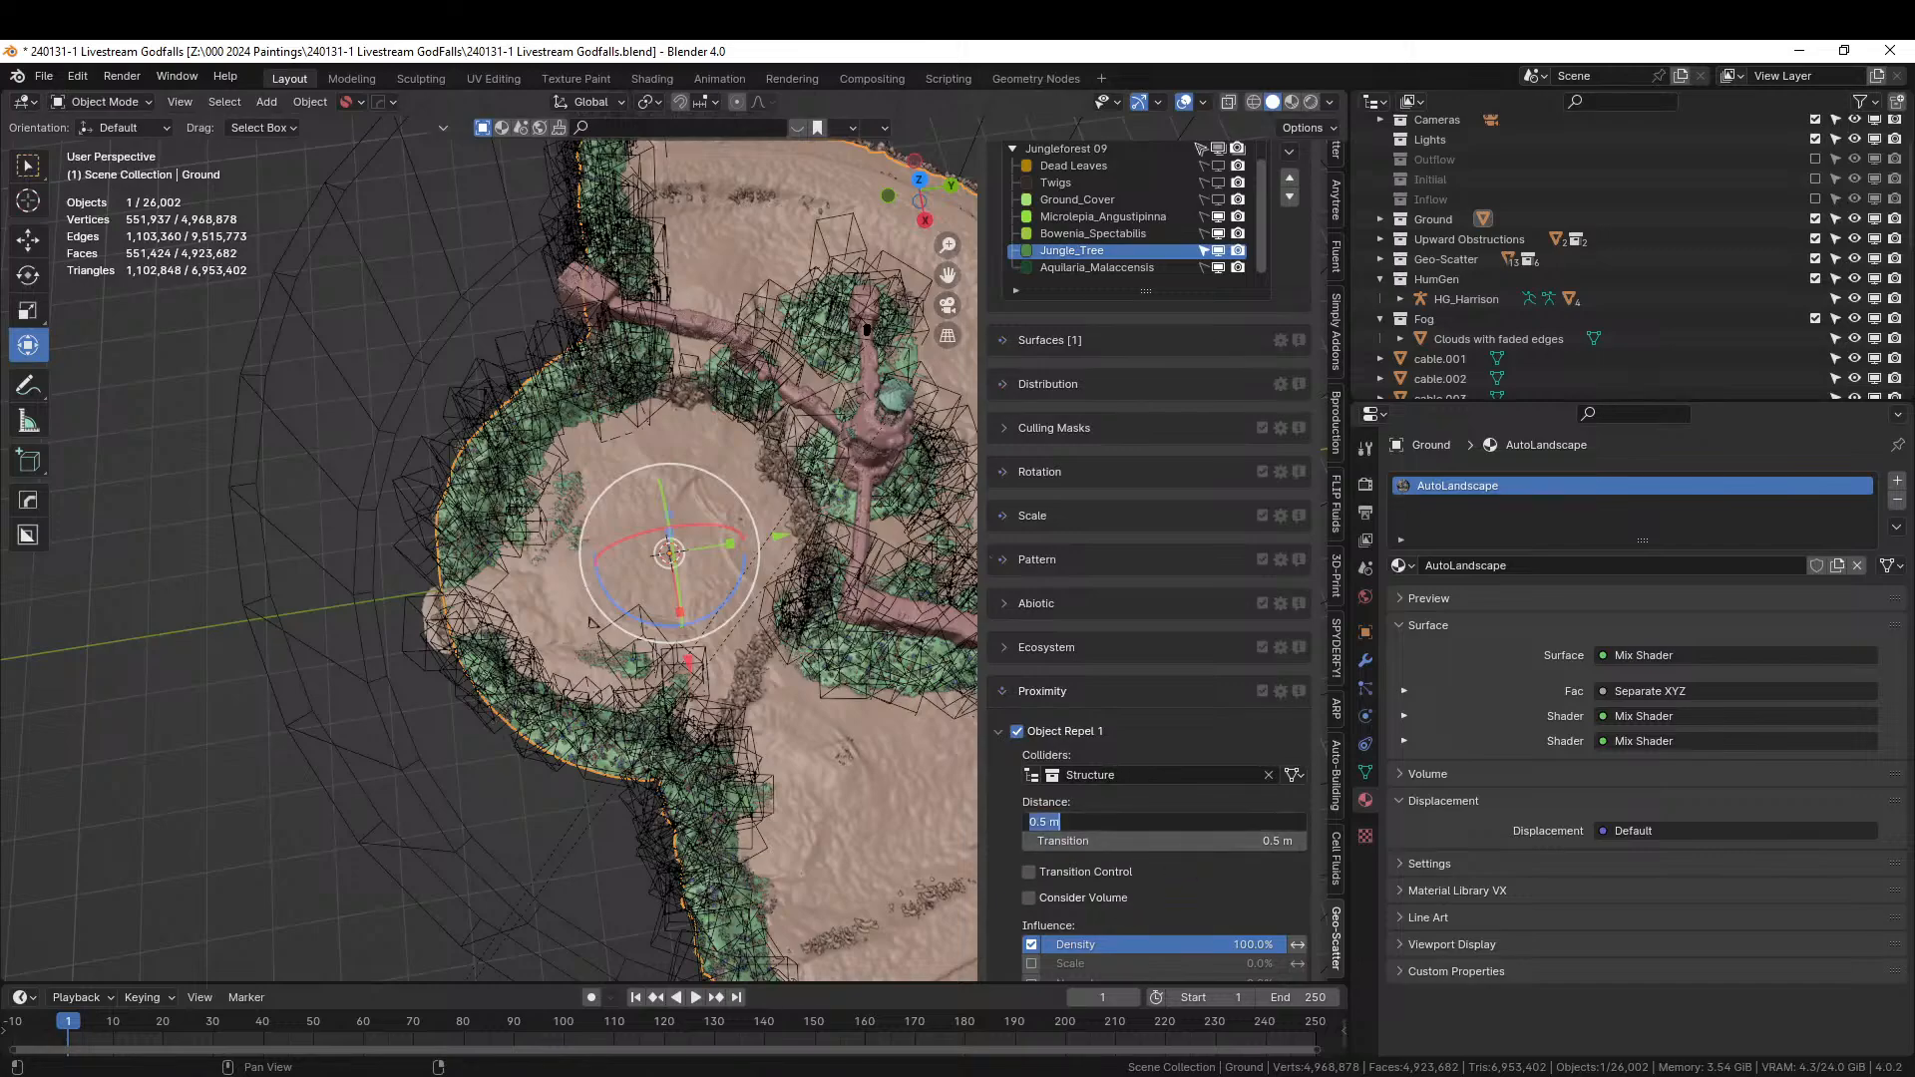
pyautogui.write('4')
pyautogui.press('Return')
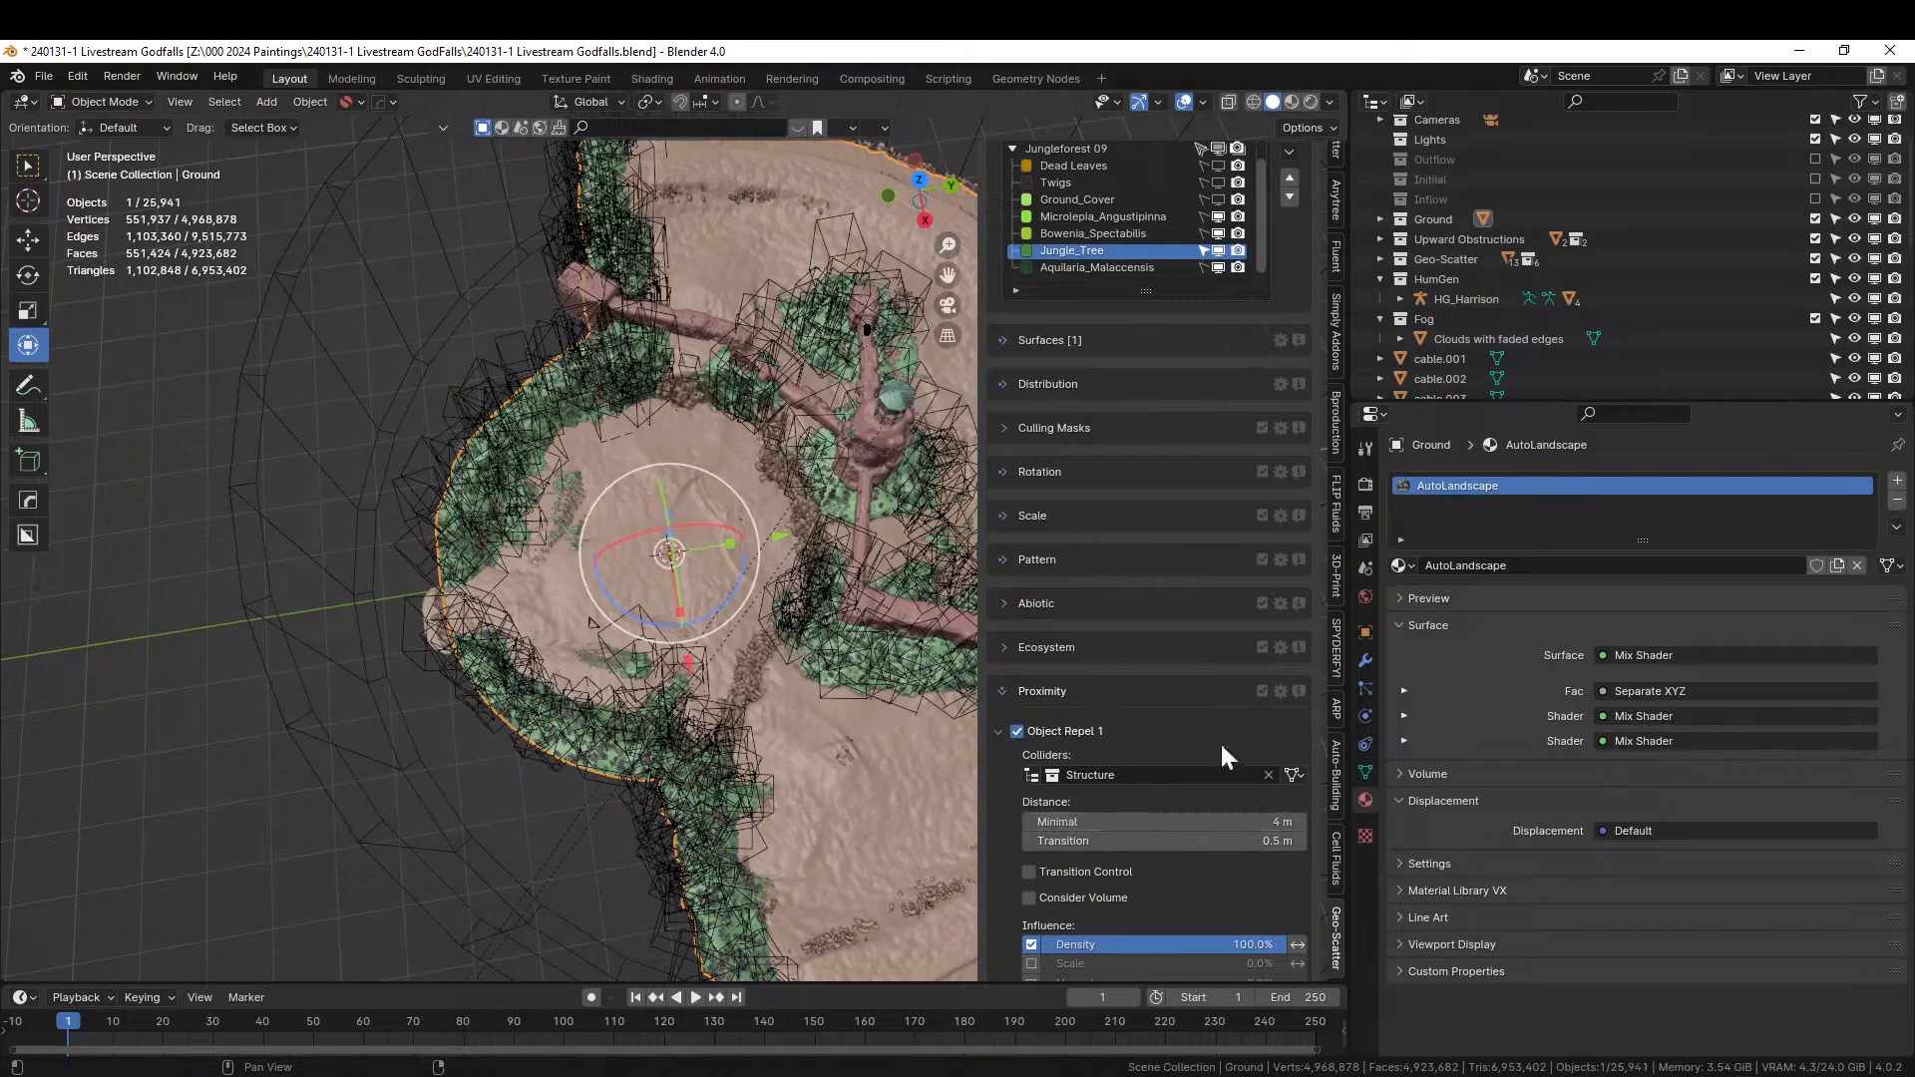
# Enable Object Repel 1 for Aquilaria_Malaccensis with the Structure collection as collider and a minimal distance of 4 m.
pyautogui.click(1104, 268)
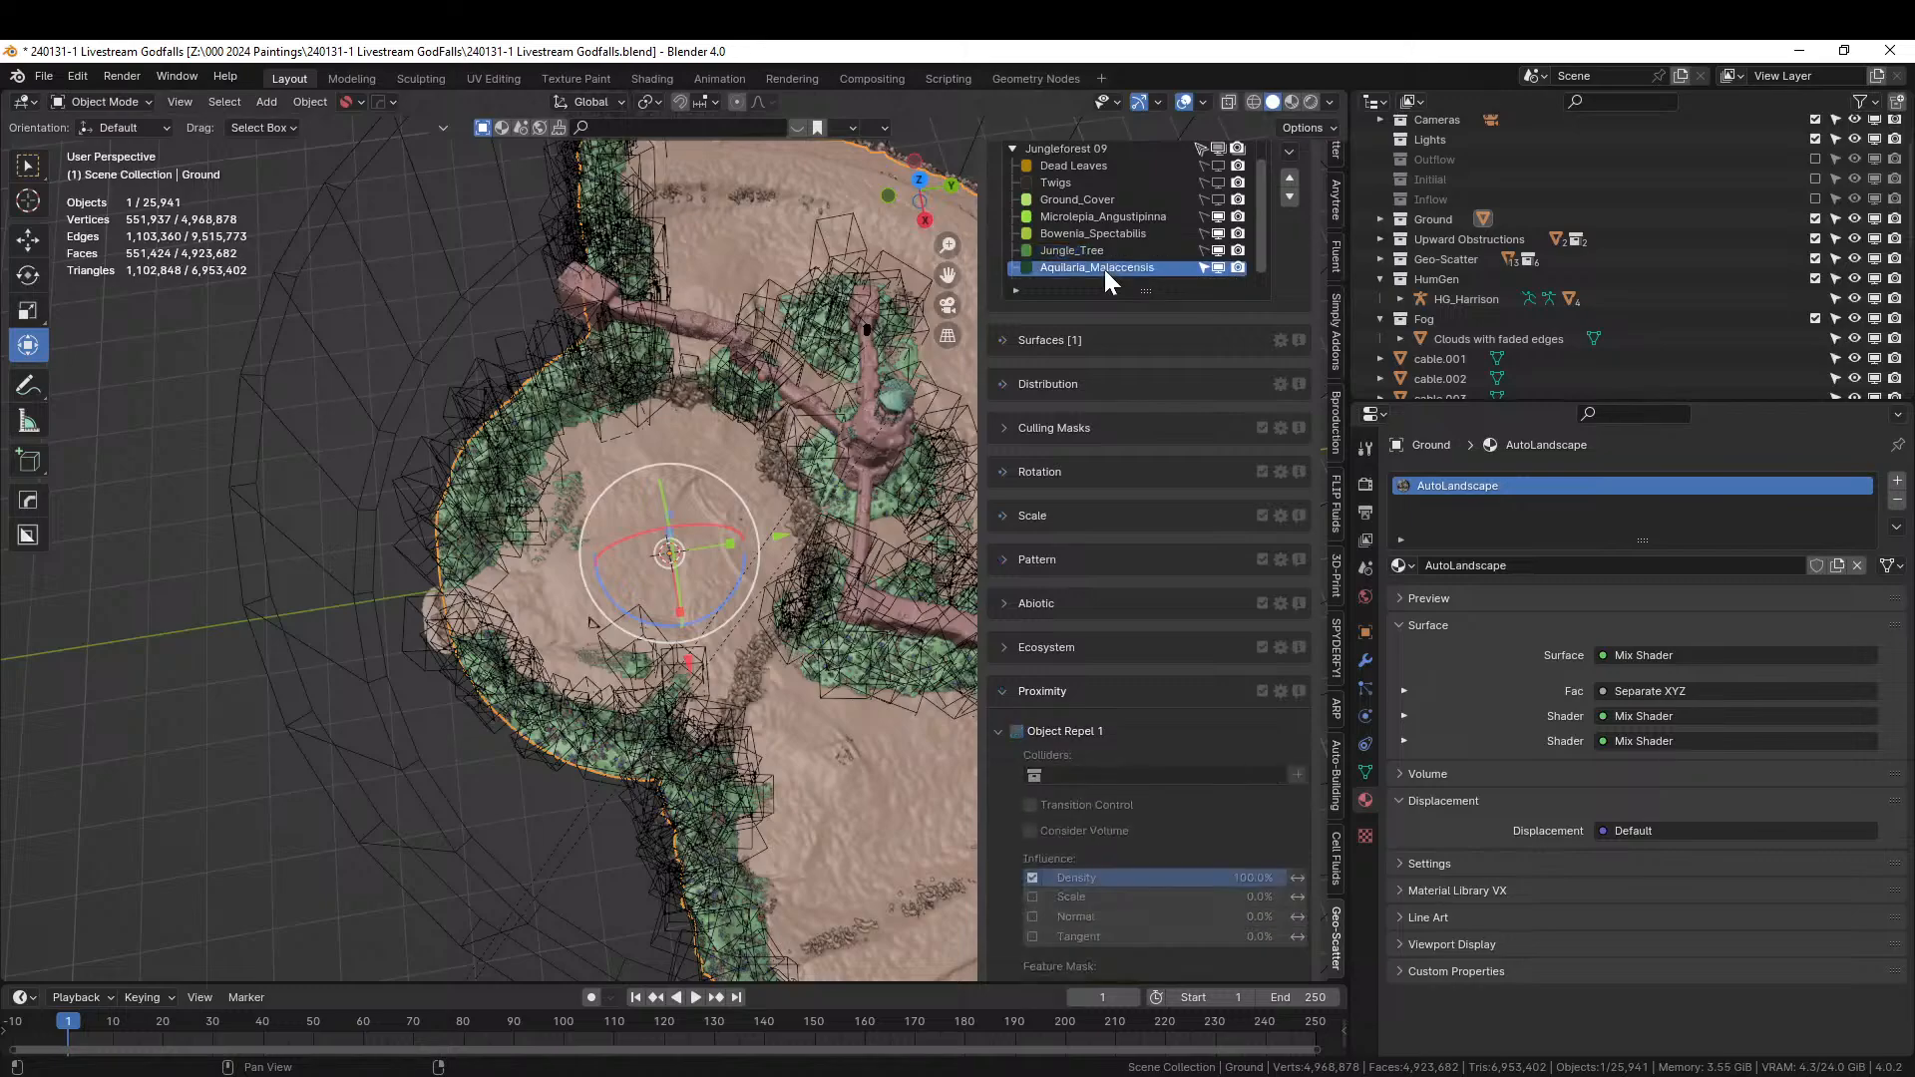
pyautogui.click(1015, 732)
pyautogui.click(1036, 774)
pyautogui.write('struc')
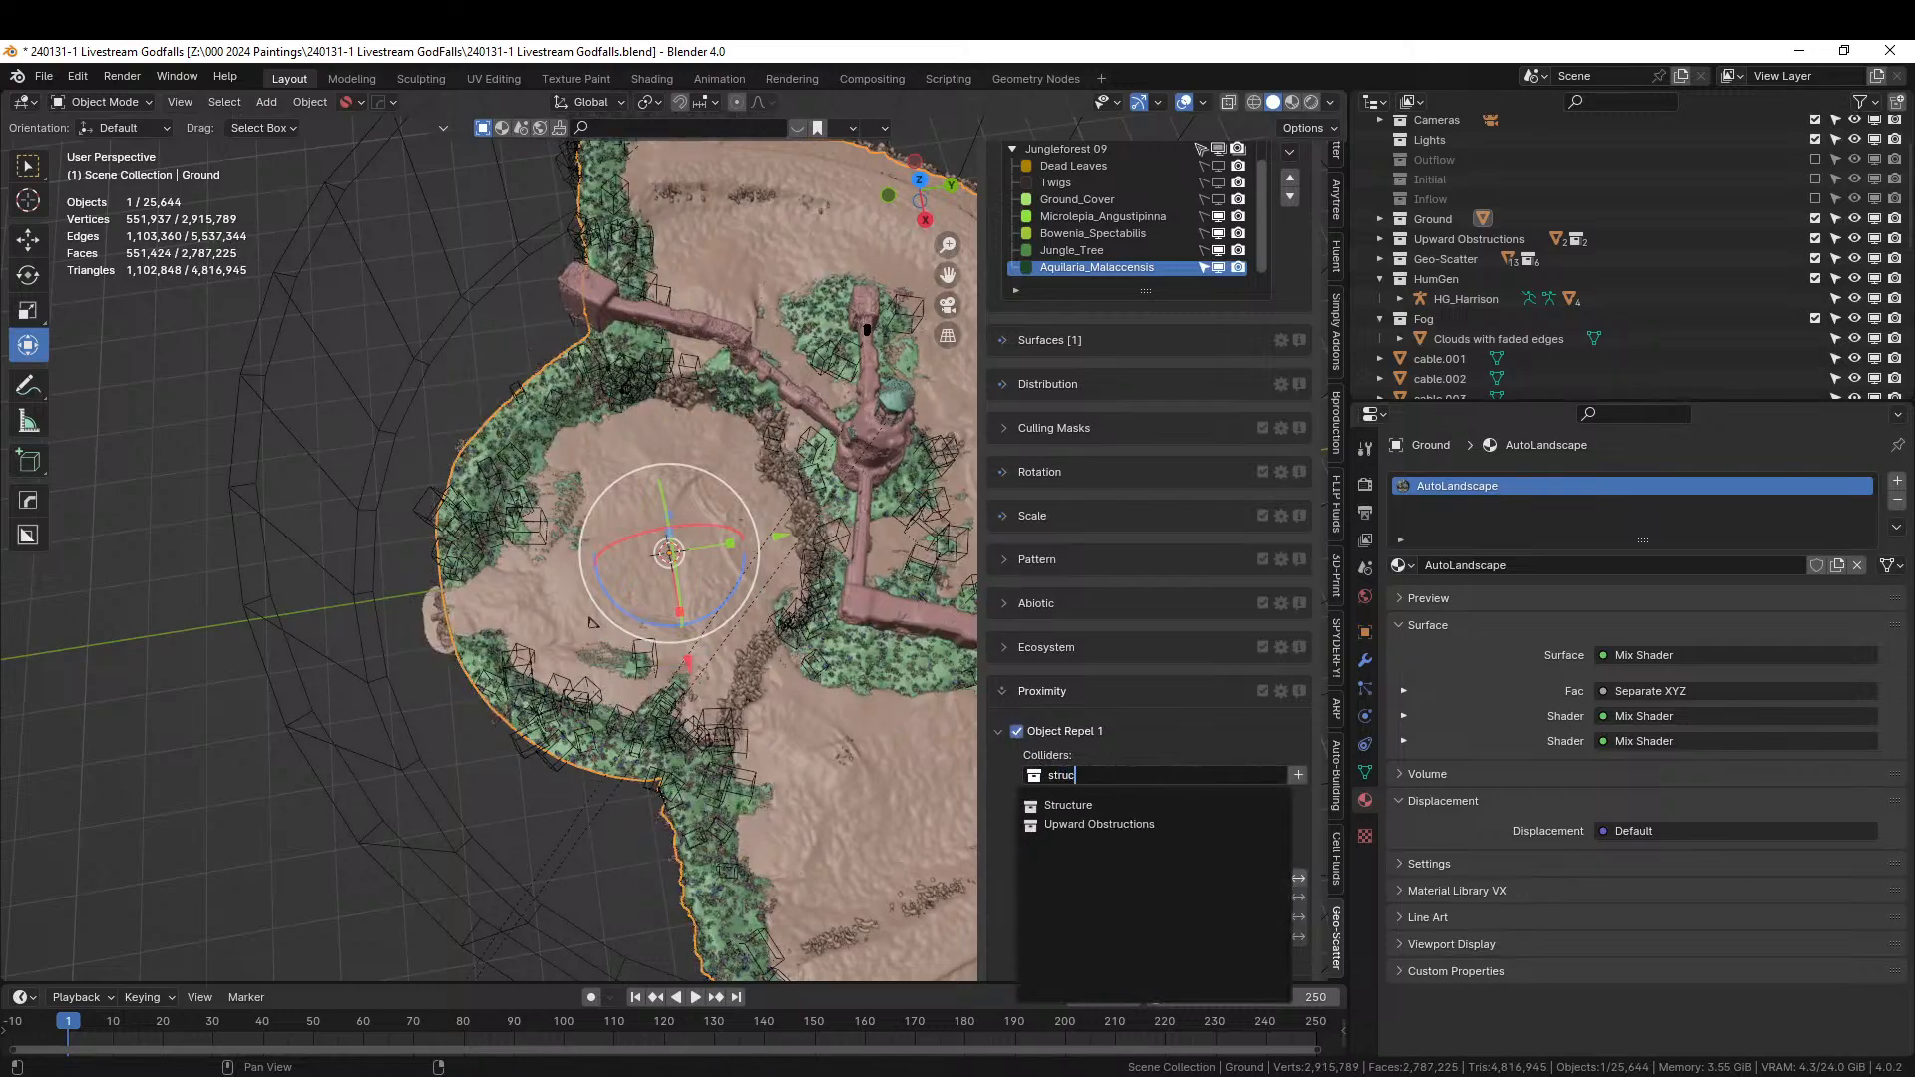
pyautogui.click(1063, 806)
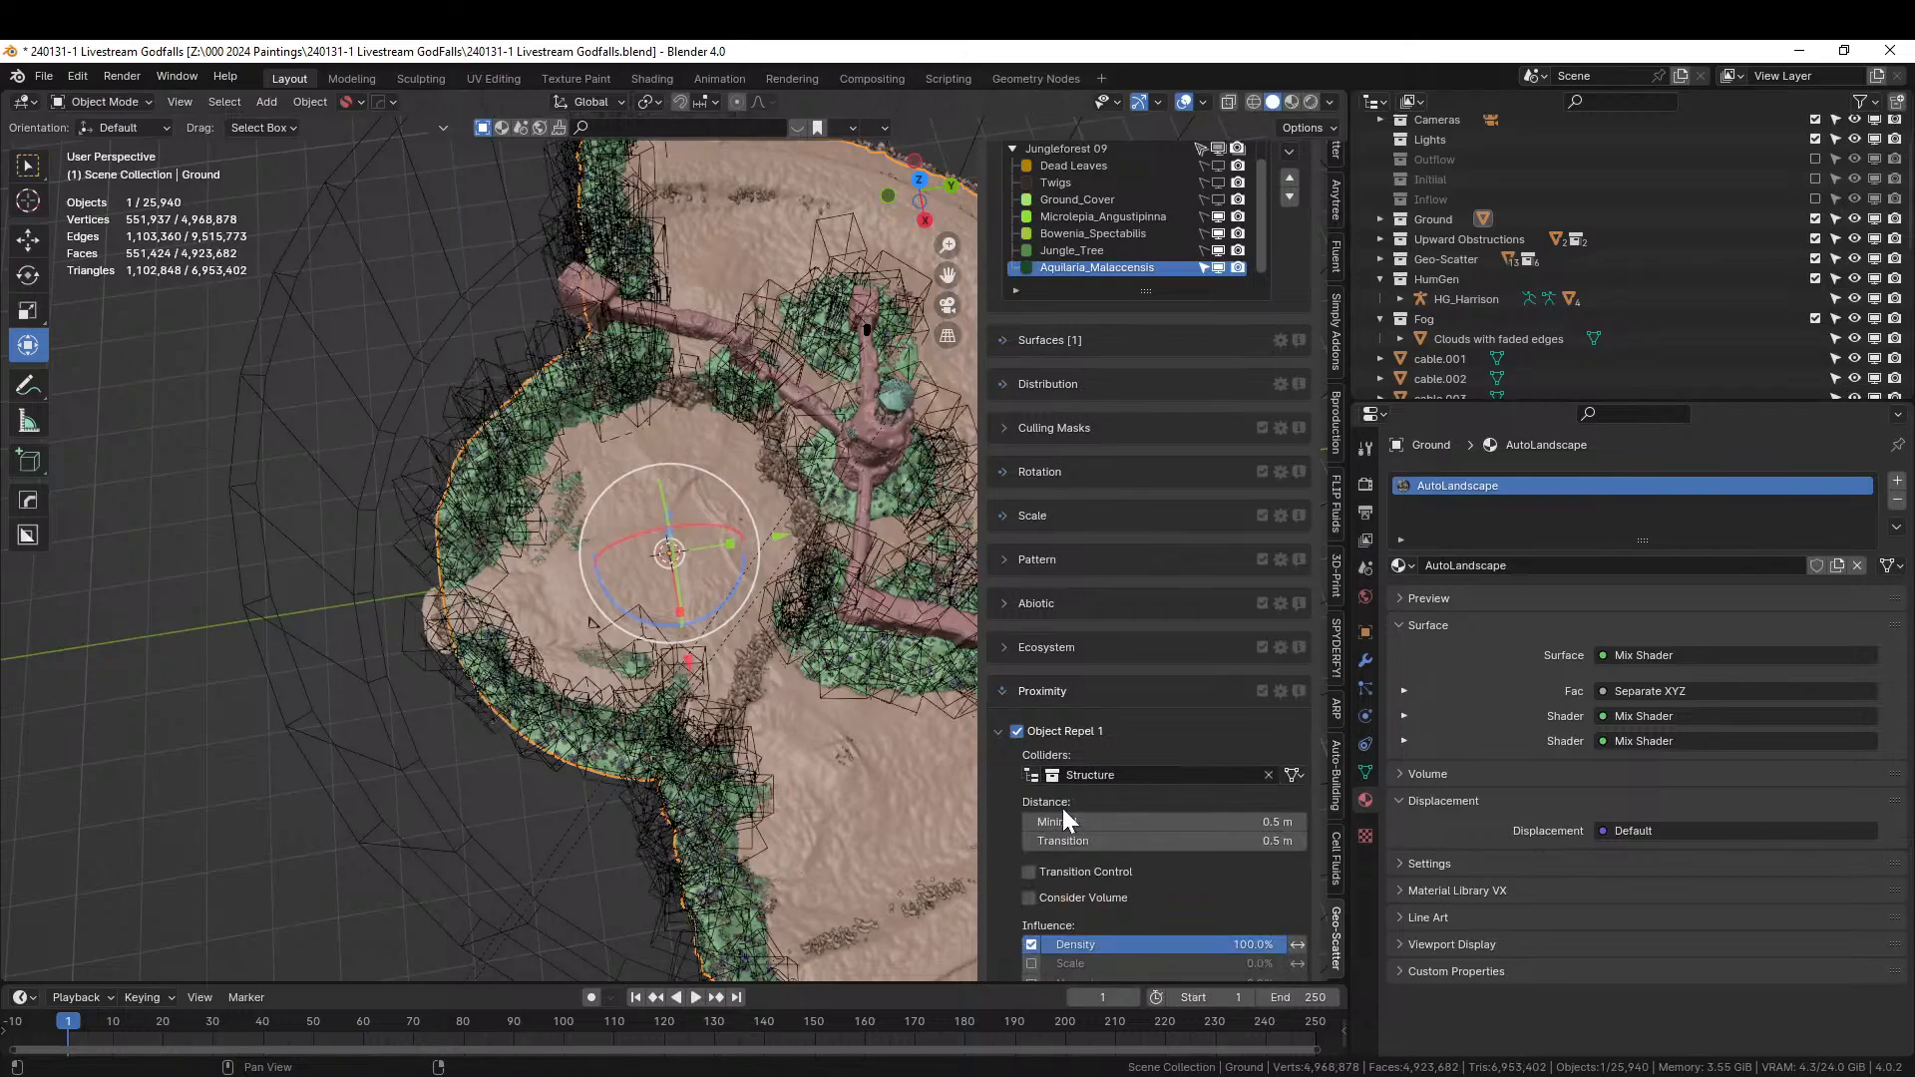
pyautogui.click(1247, 822)
pyautogui.write('4')
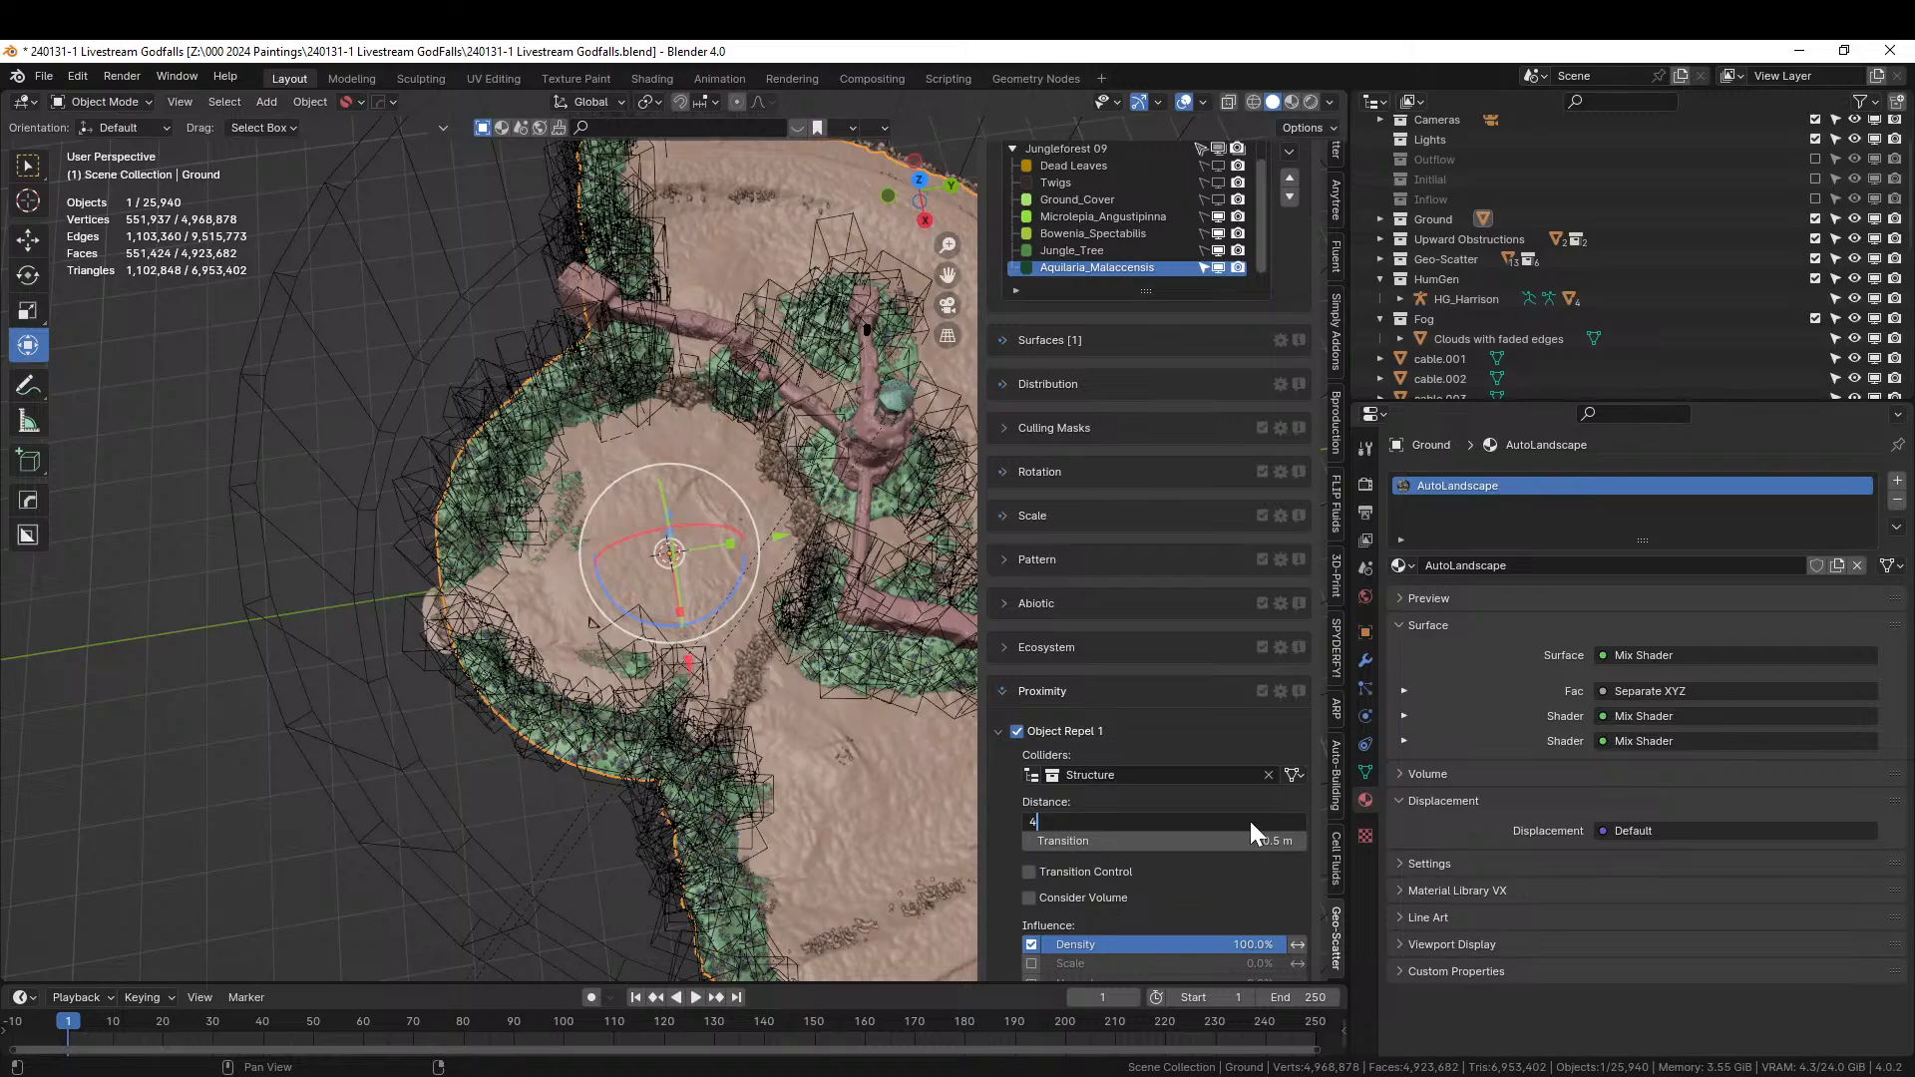
pyautogui.press('Return')
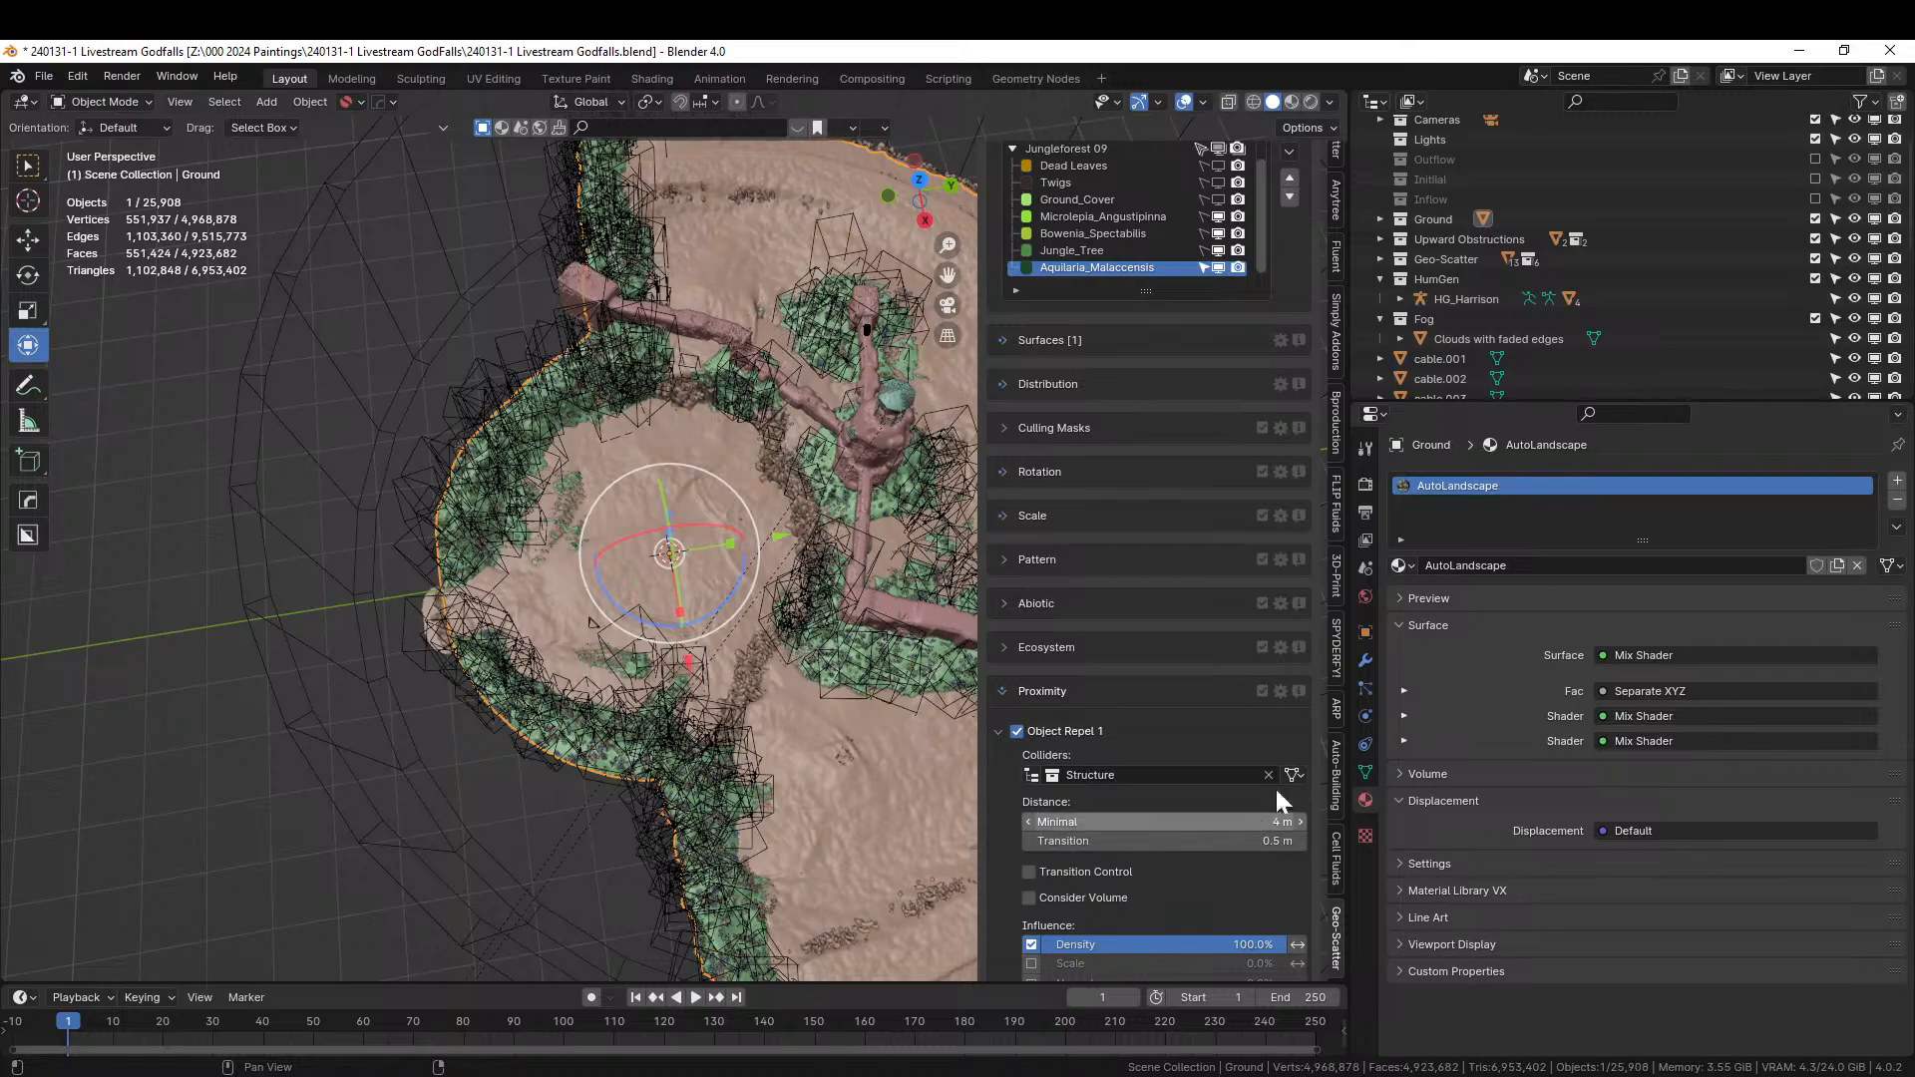
# Enable the abiotic Slope filter for Aquilaria_Malaccensis and Jungle_Tree, with Absolute Slope turned off.
pyautogui.moveTo(697, 713); pyautogui.dragTo(888, 629, button='middle')
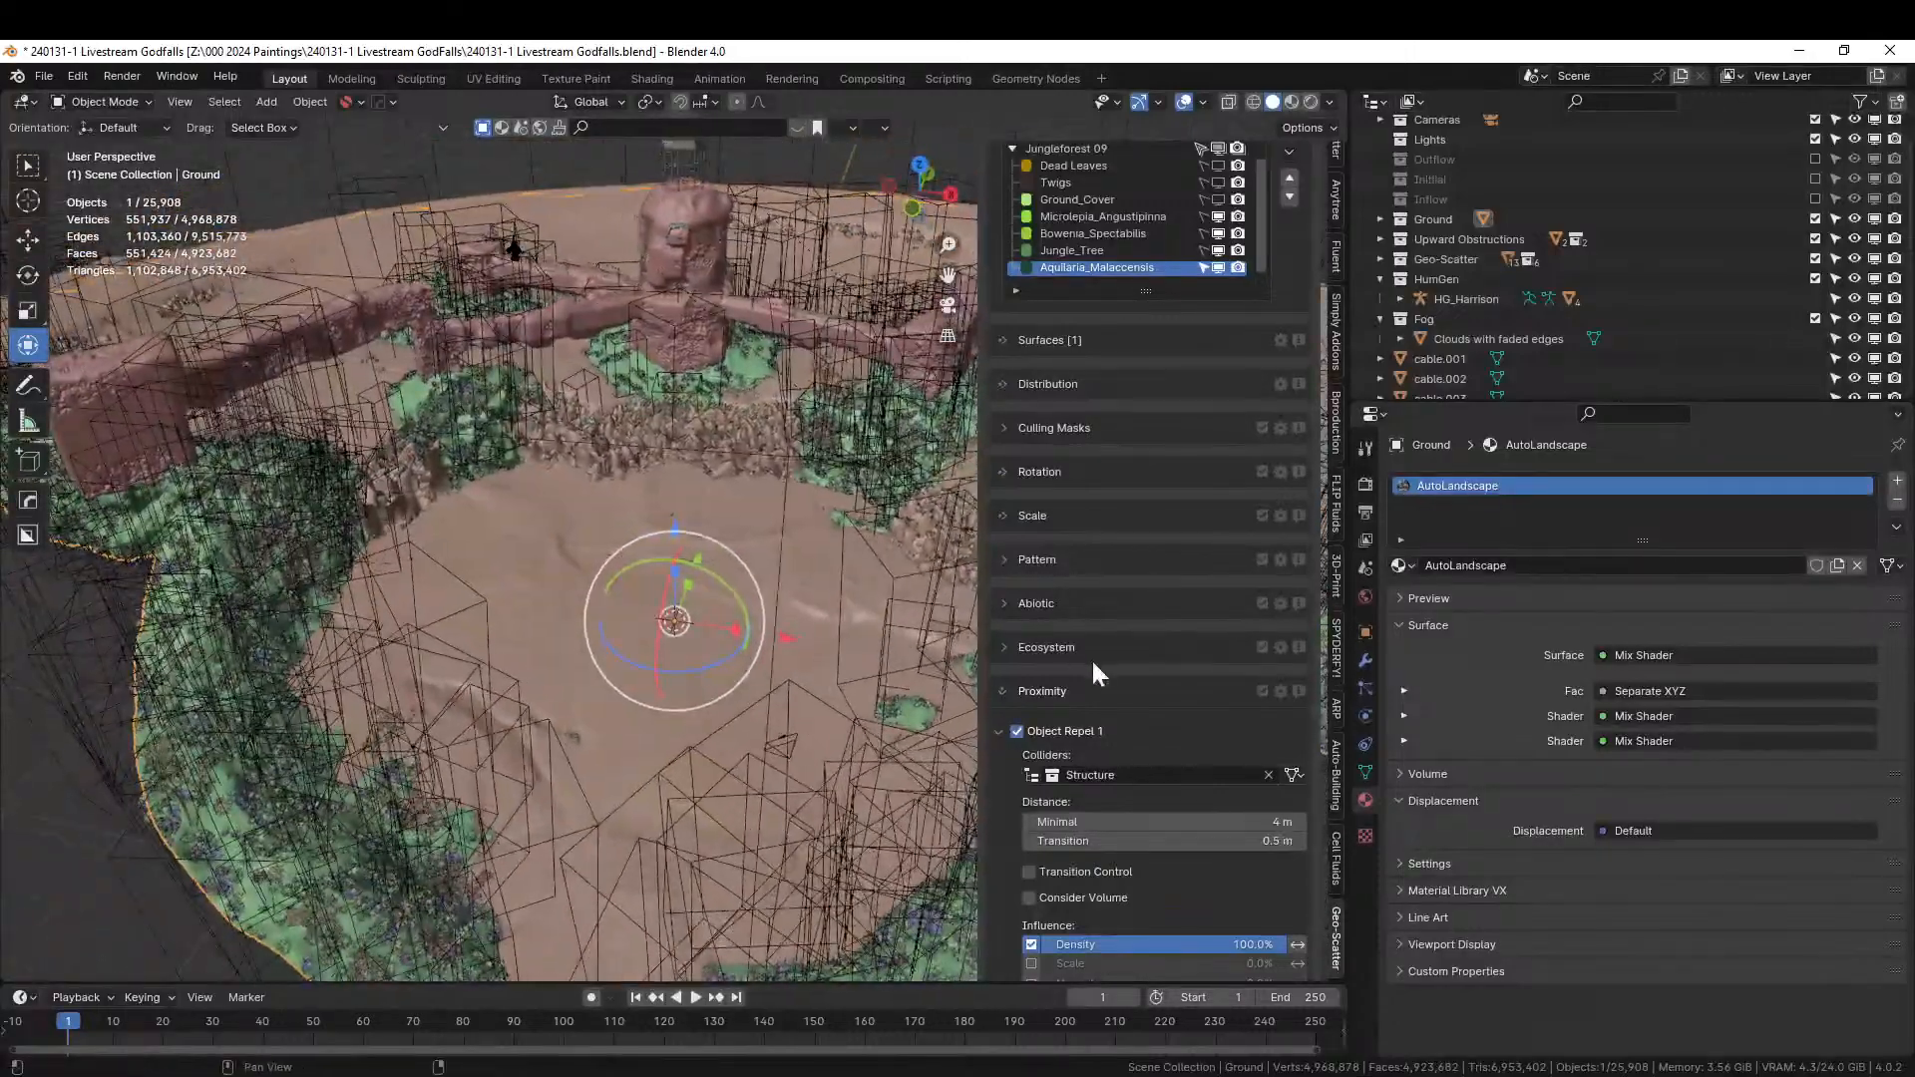
pyautogui.scroll(2, 1107, 559)
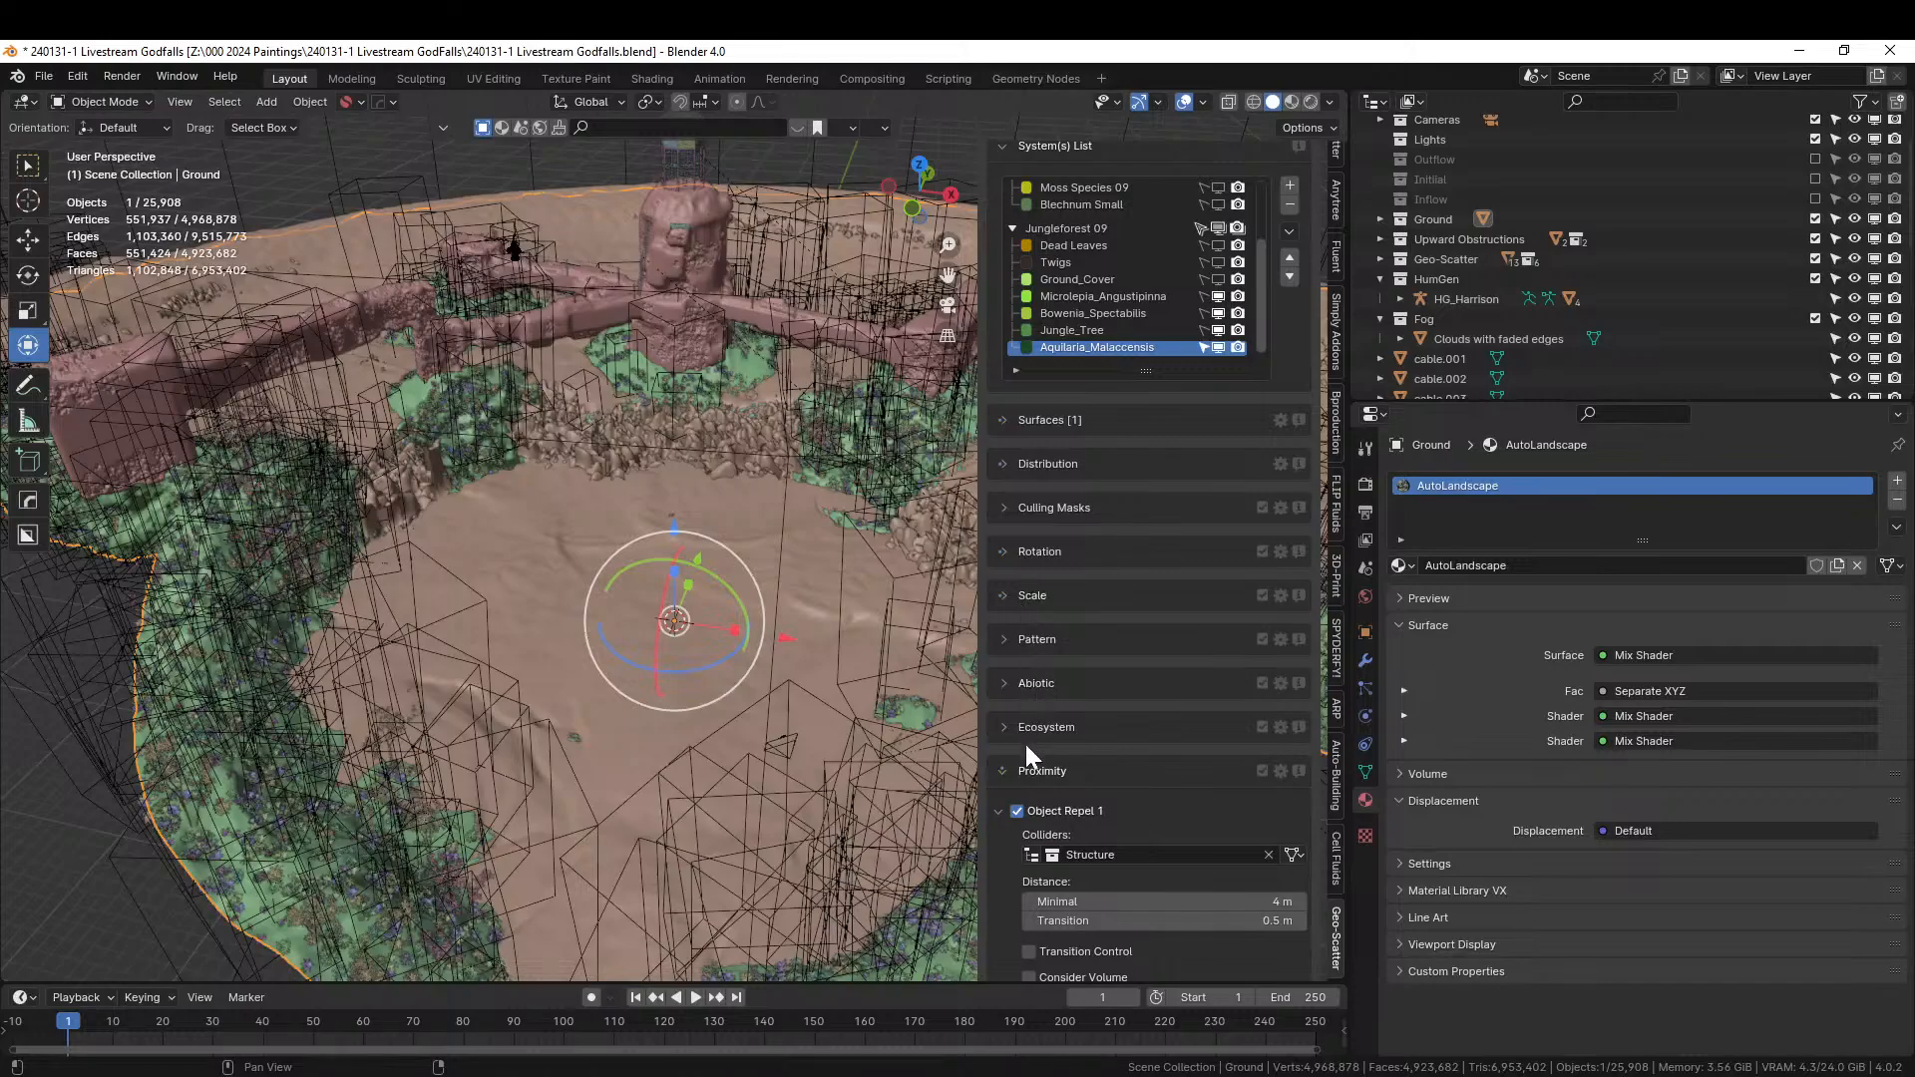
pyautogui.click(1007, 682)
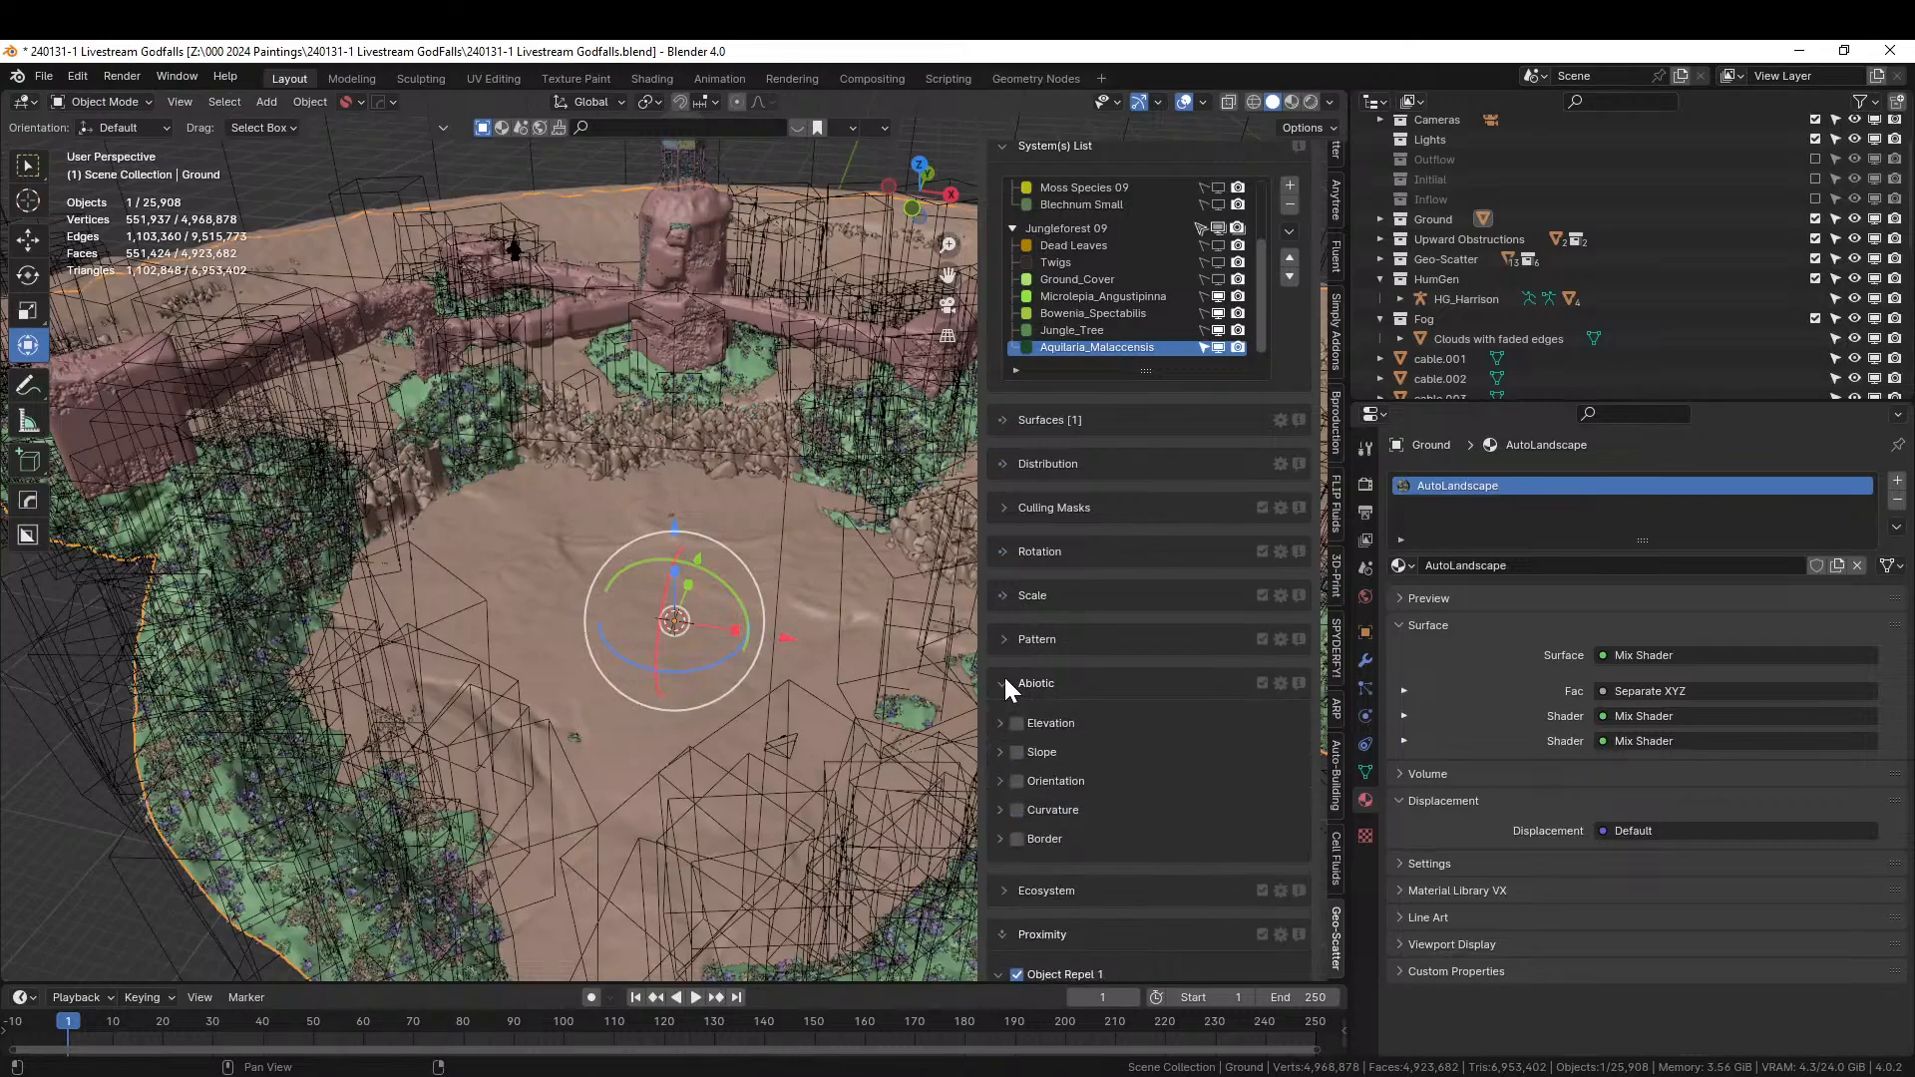
pyautogui.click(1018, 752)
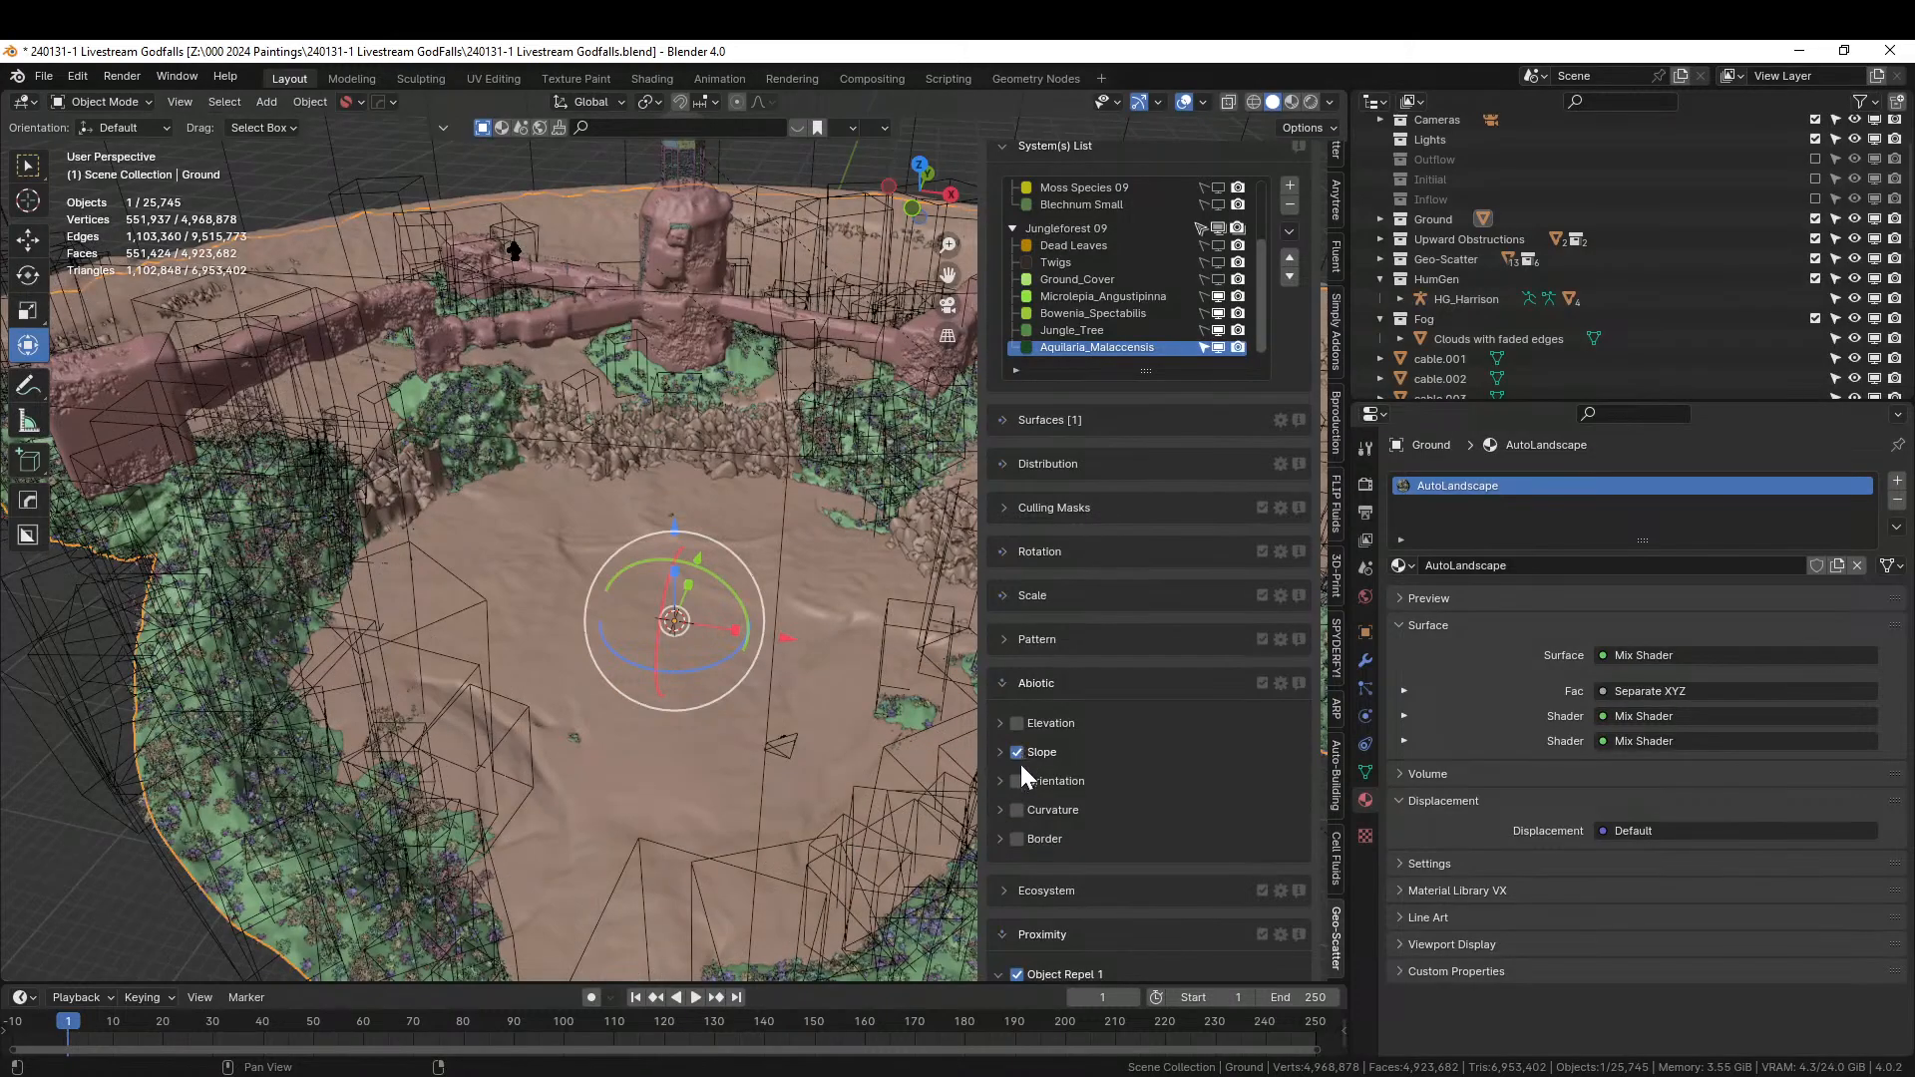
pyautogui.click(999, 751)
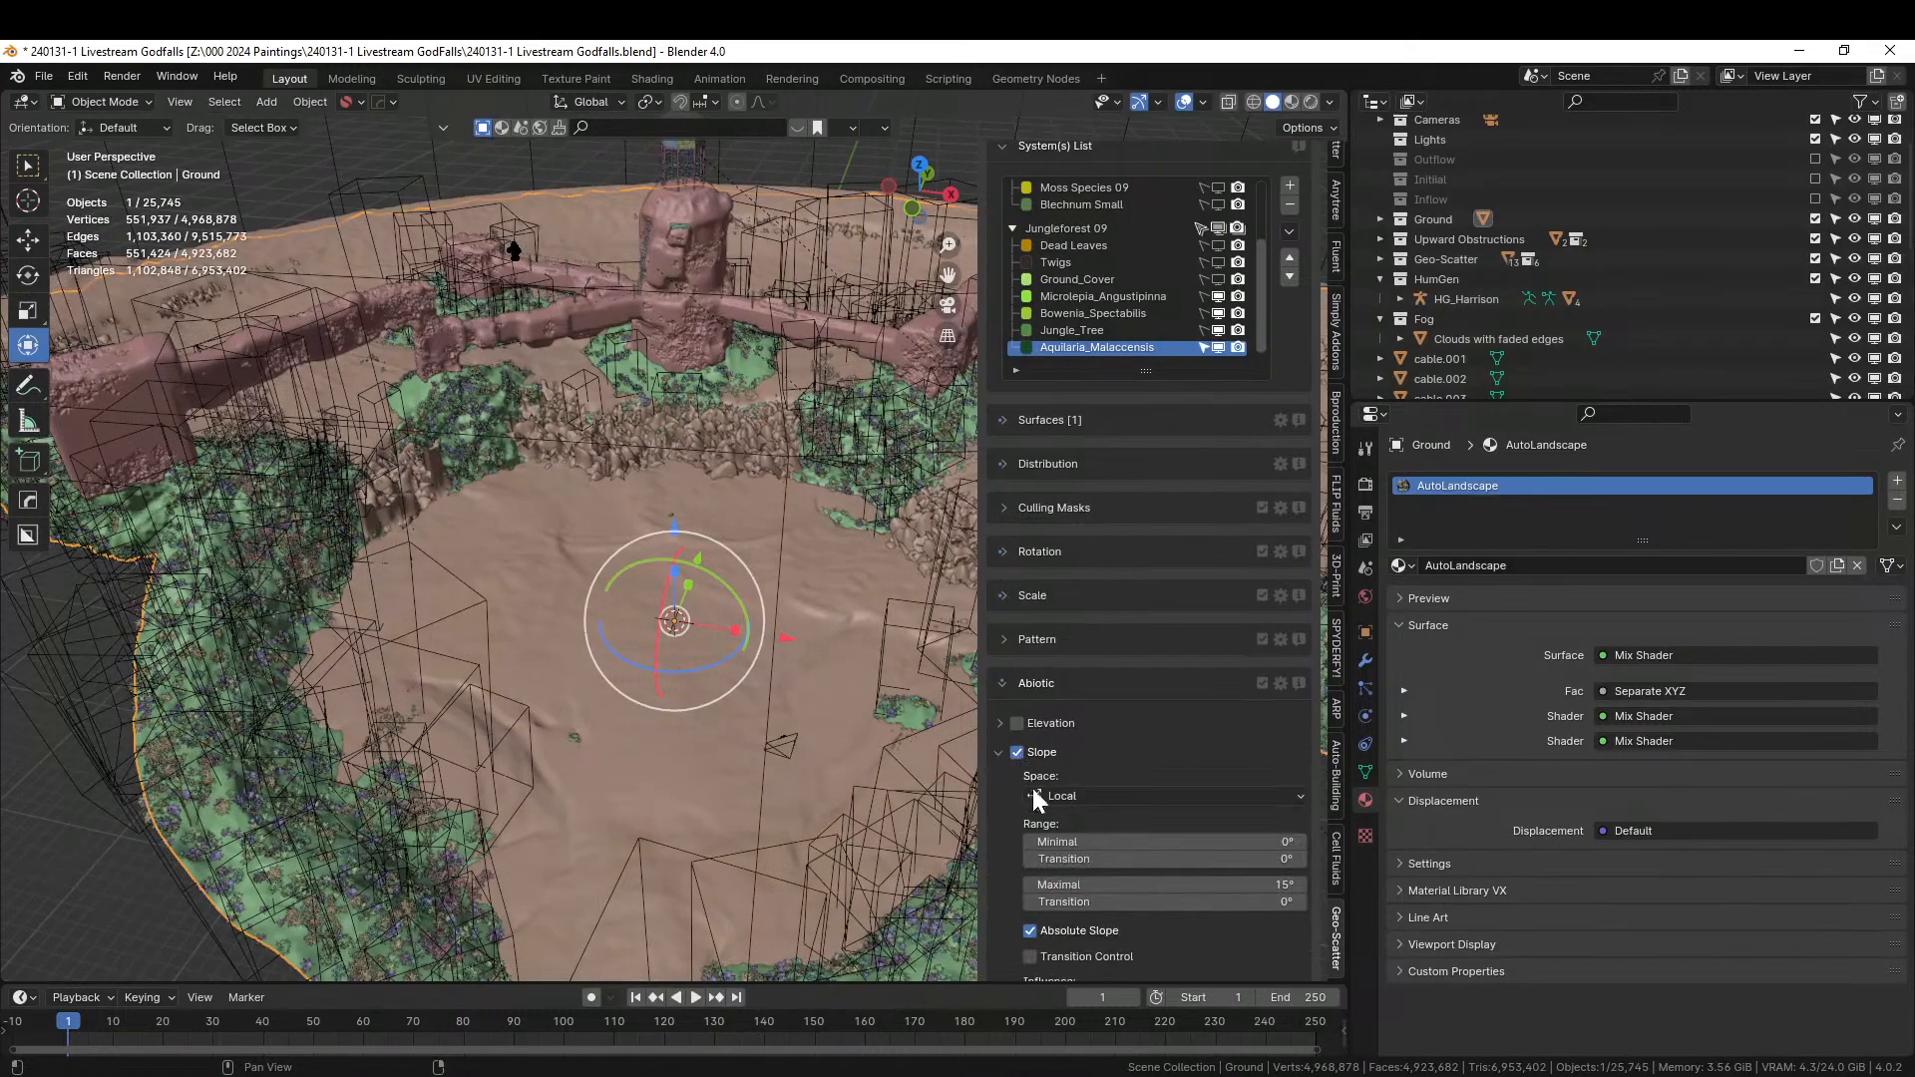
pyautogui.click(1031, 929)
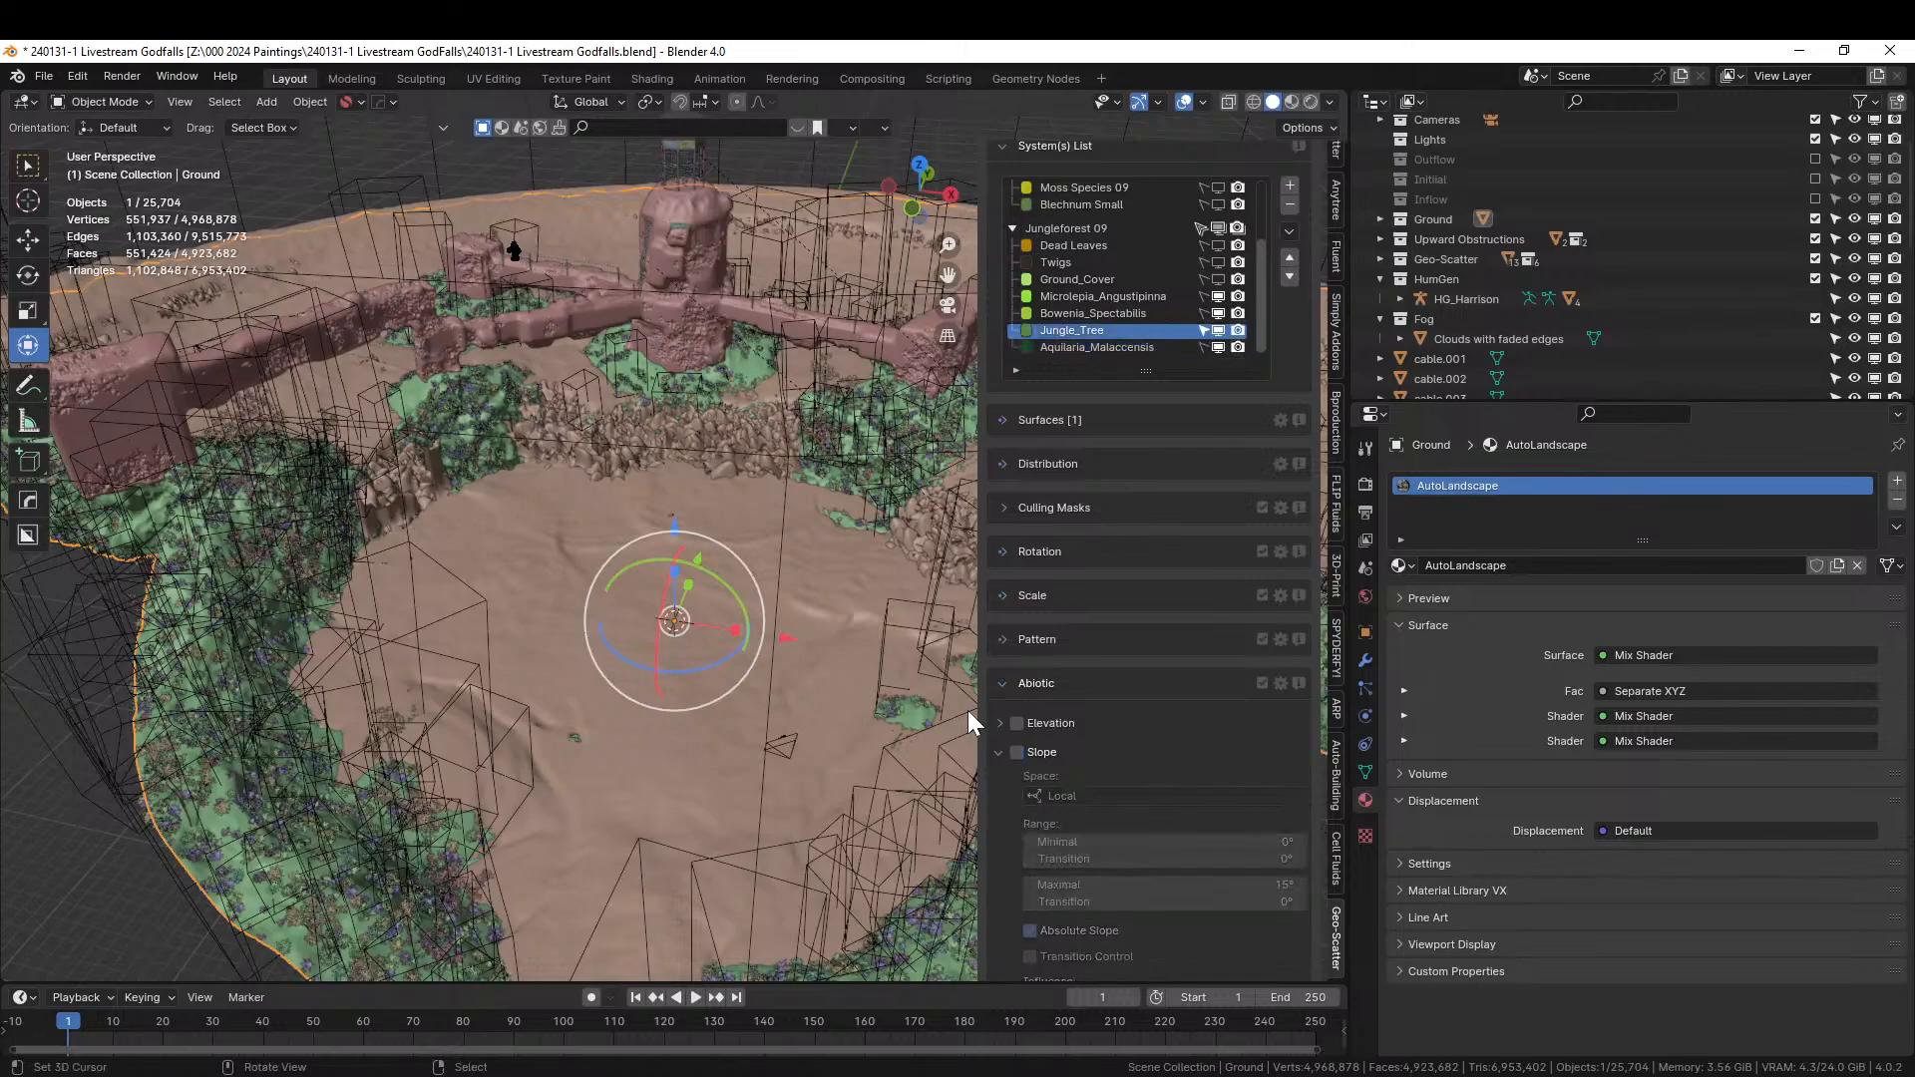
pyautogui.click(1018, 752)
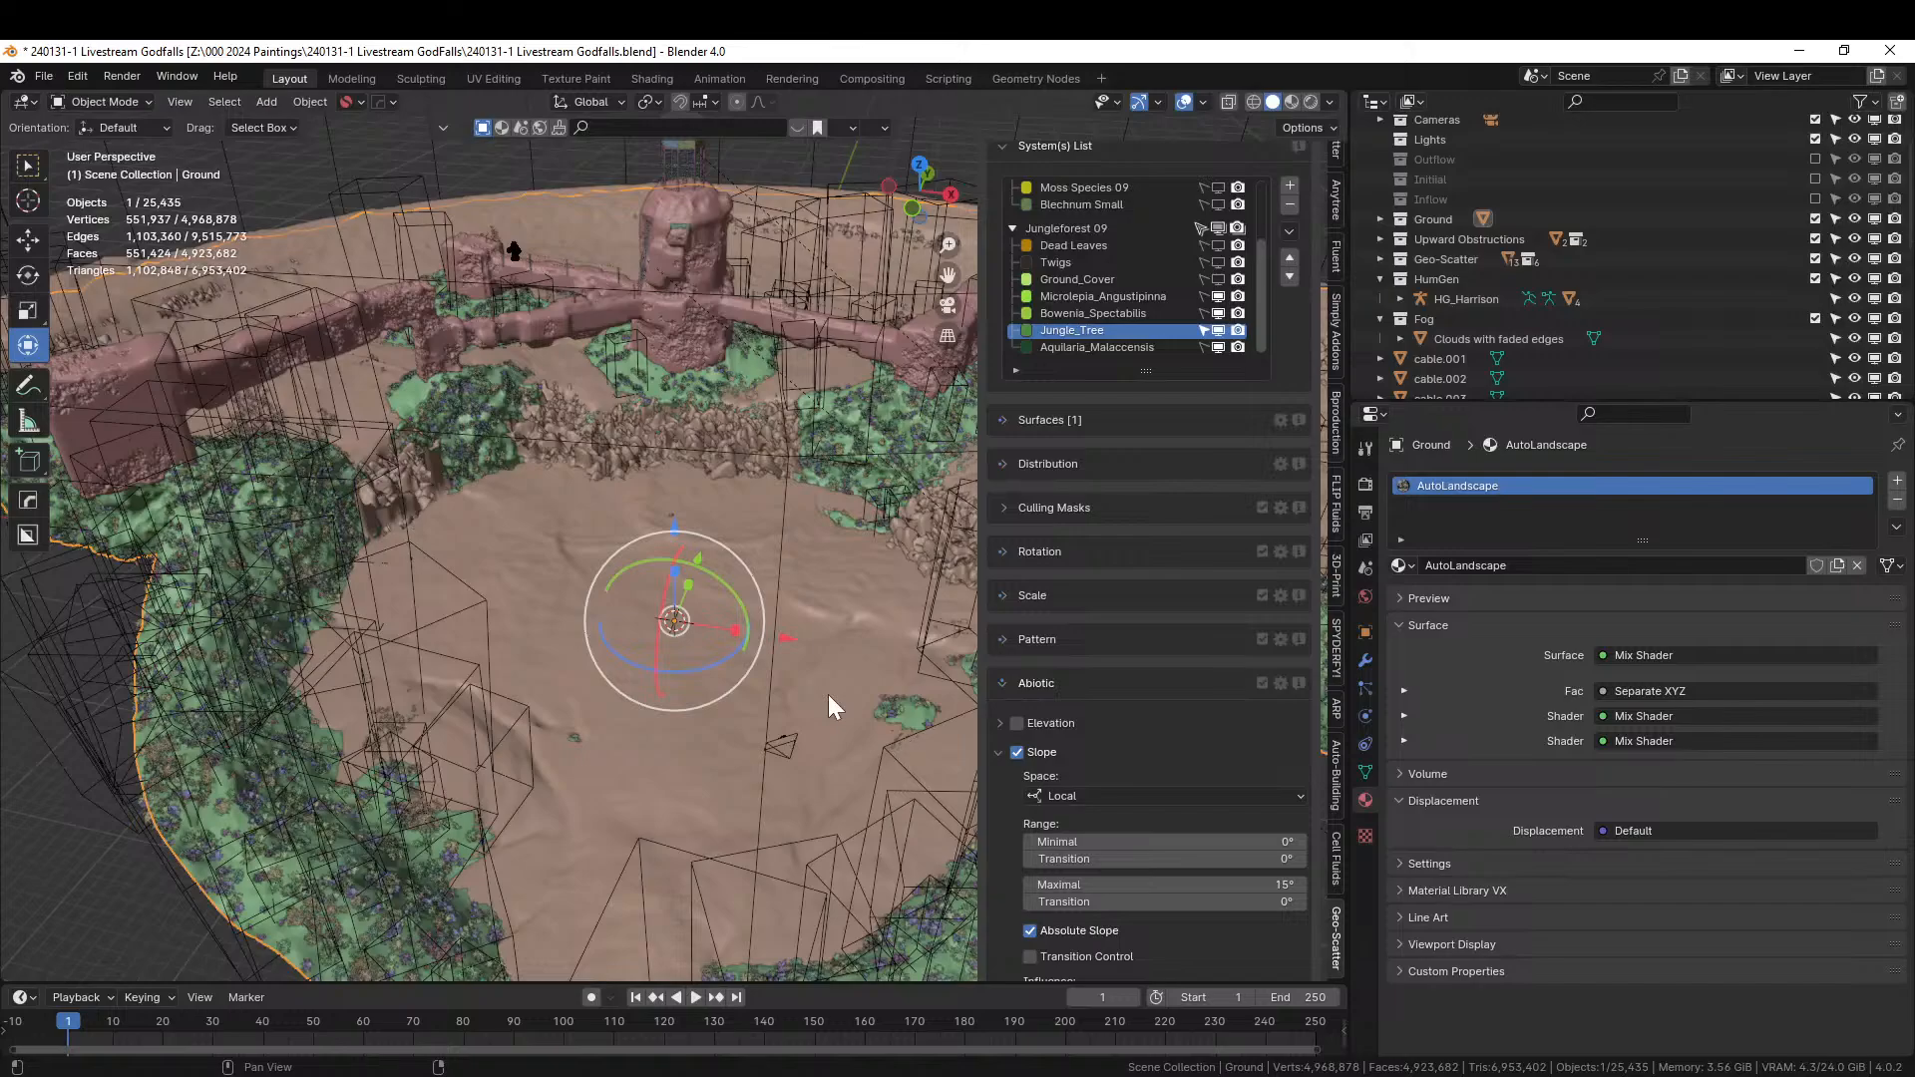
# Save the file and check the tree scatter through the scene camera in a rendered preview.
pyautogui.moveTo(844, 683); pyautogui.dragTo(782, 634, button='middle')
pyautogui.press('KP_0')
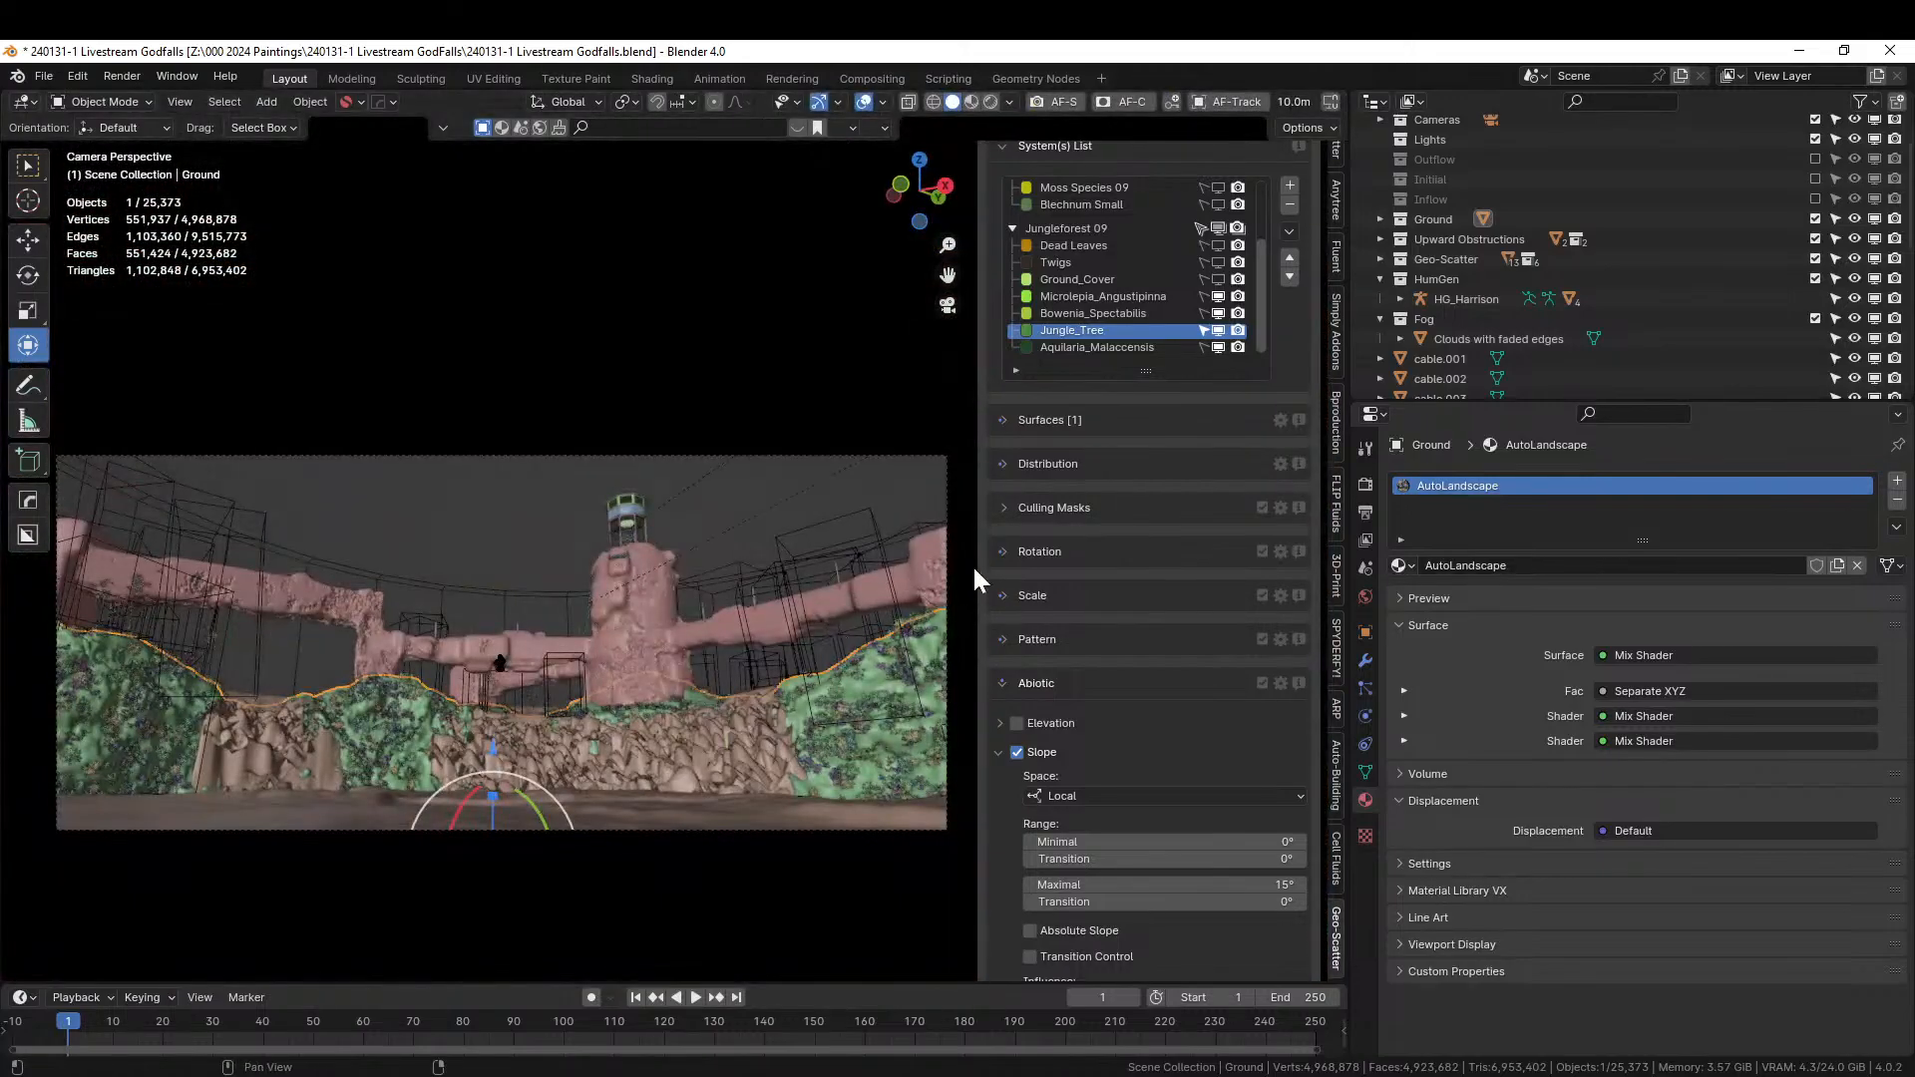
pyautogui.hotkey('ctrl', 's')
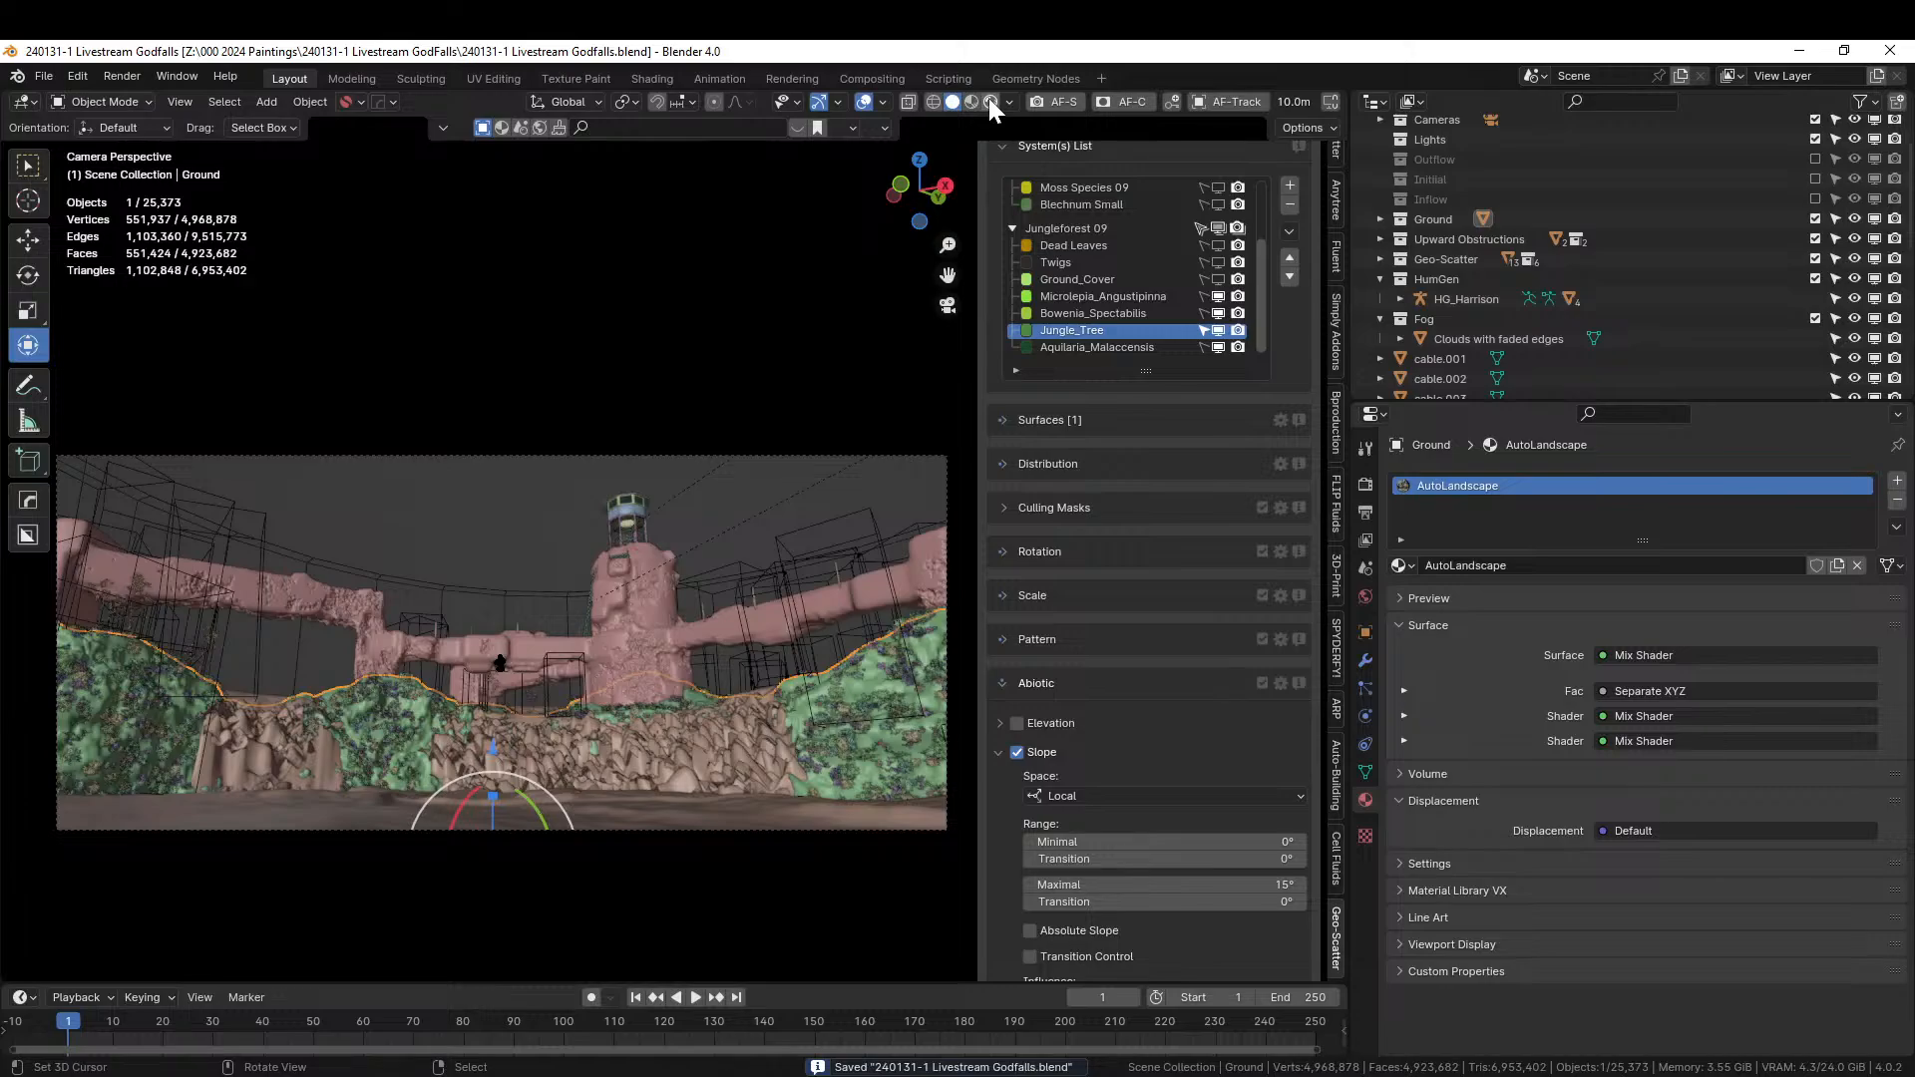
pyautogui.click(990, 100)
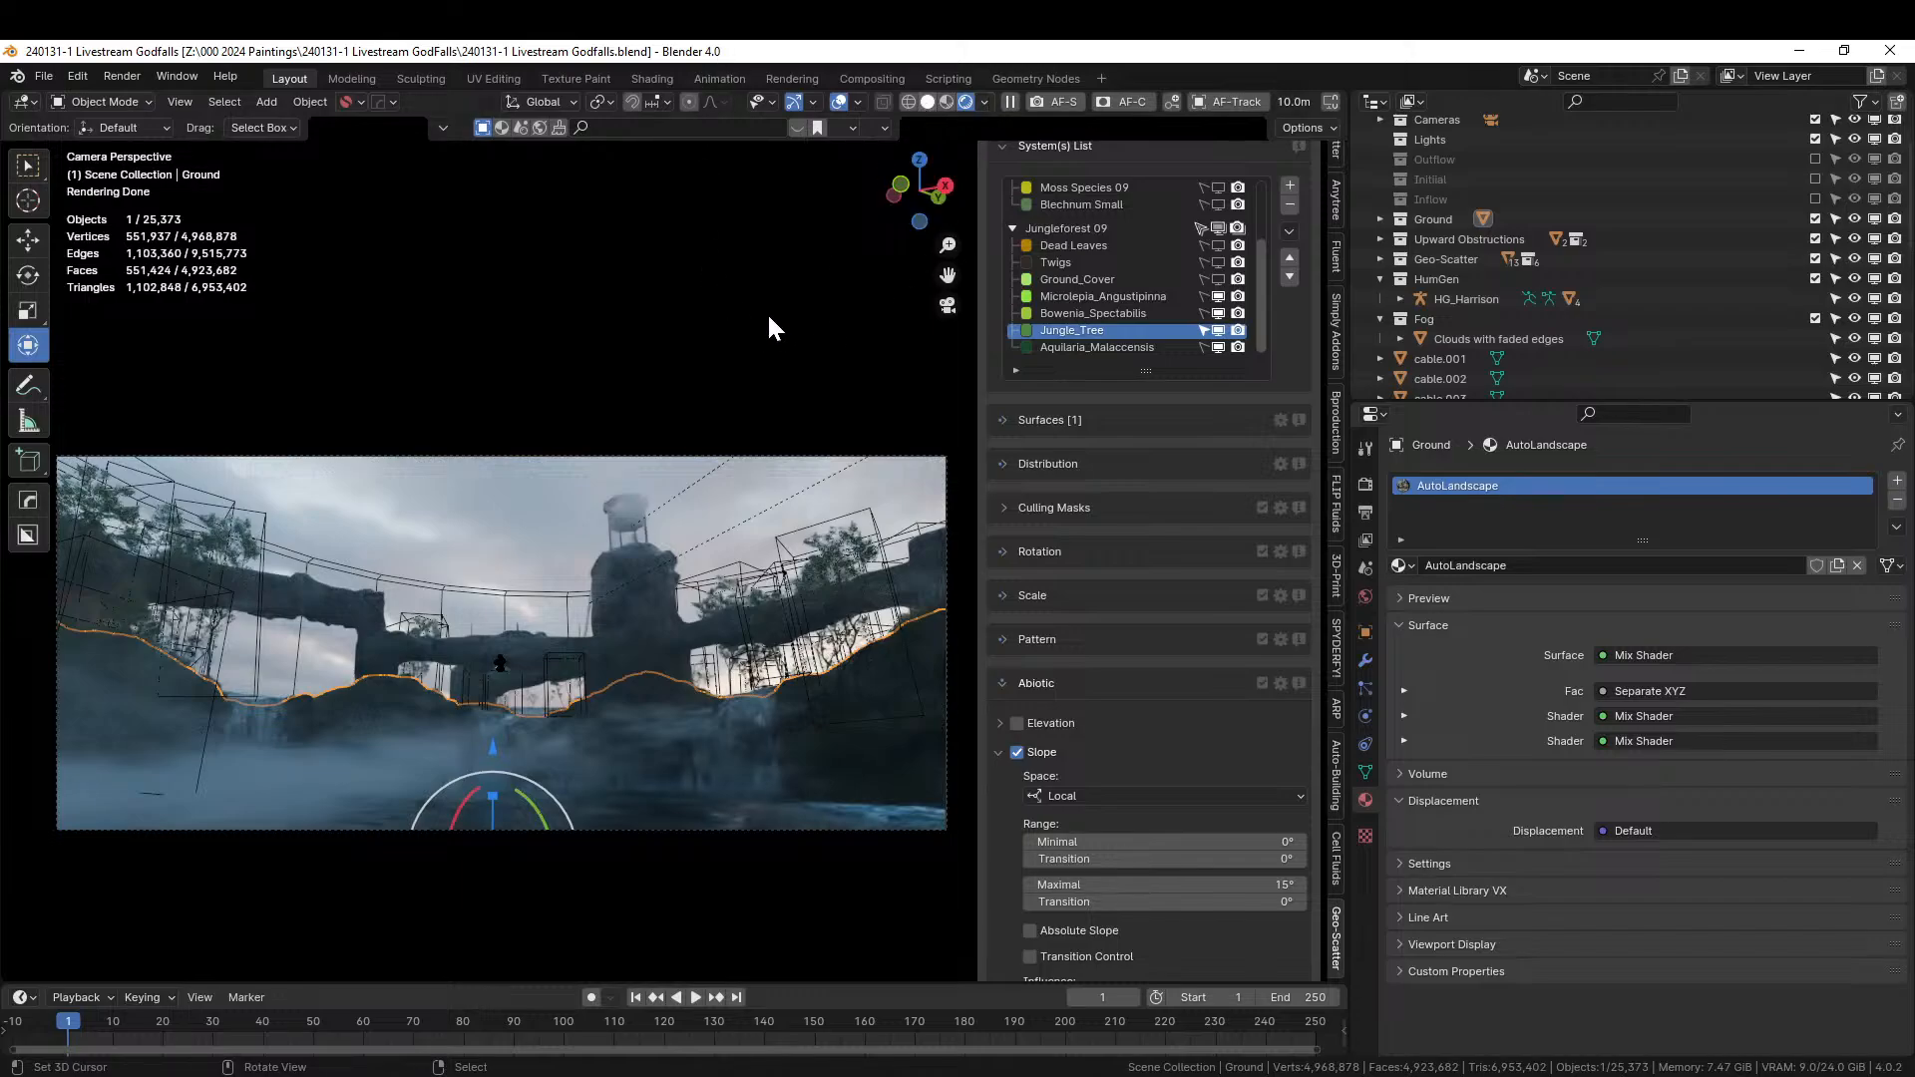
pyautogui.hotkey('shift', 'z')
# Enable Display As with the Placeholder method for the Jungle_Tree scatter system.
pyautogui.moveTo(768, 315); pyautogui.dragTo(789, 436, button='middle')
pyautogui.scroll(-8, 788, 436)
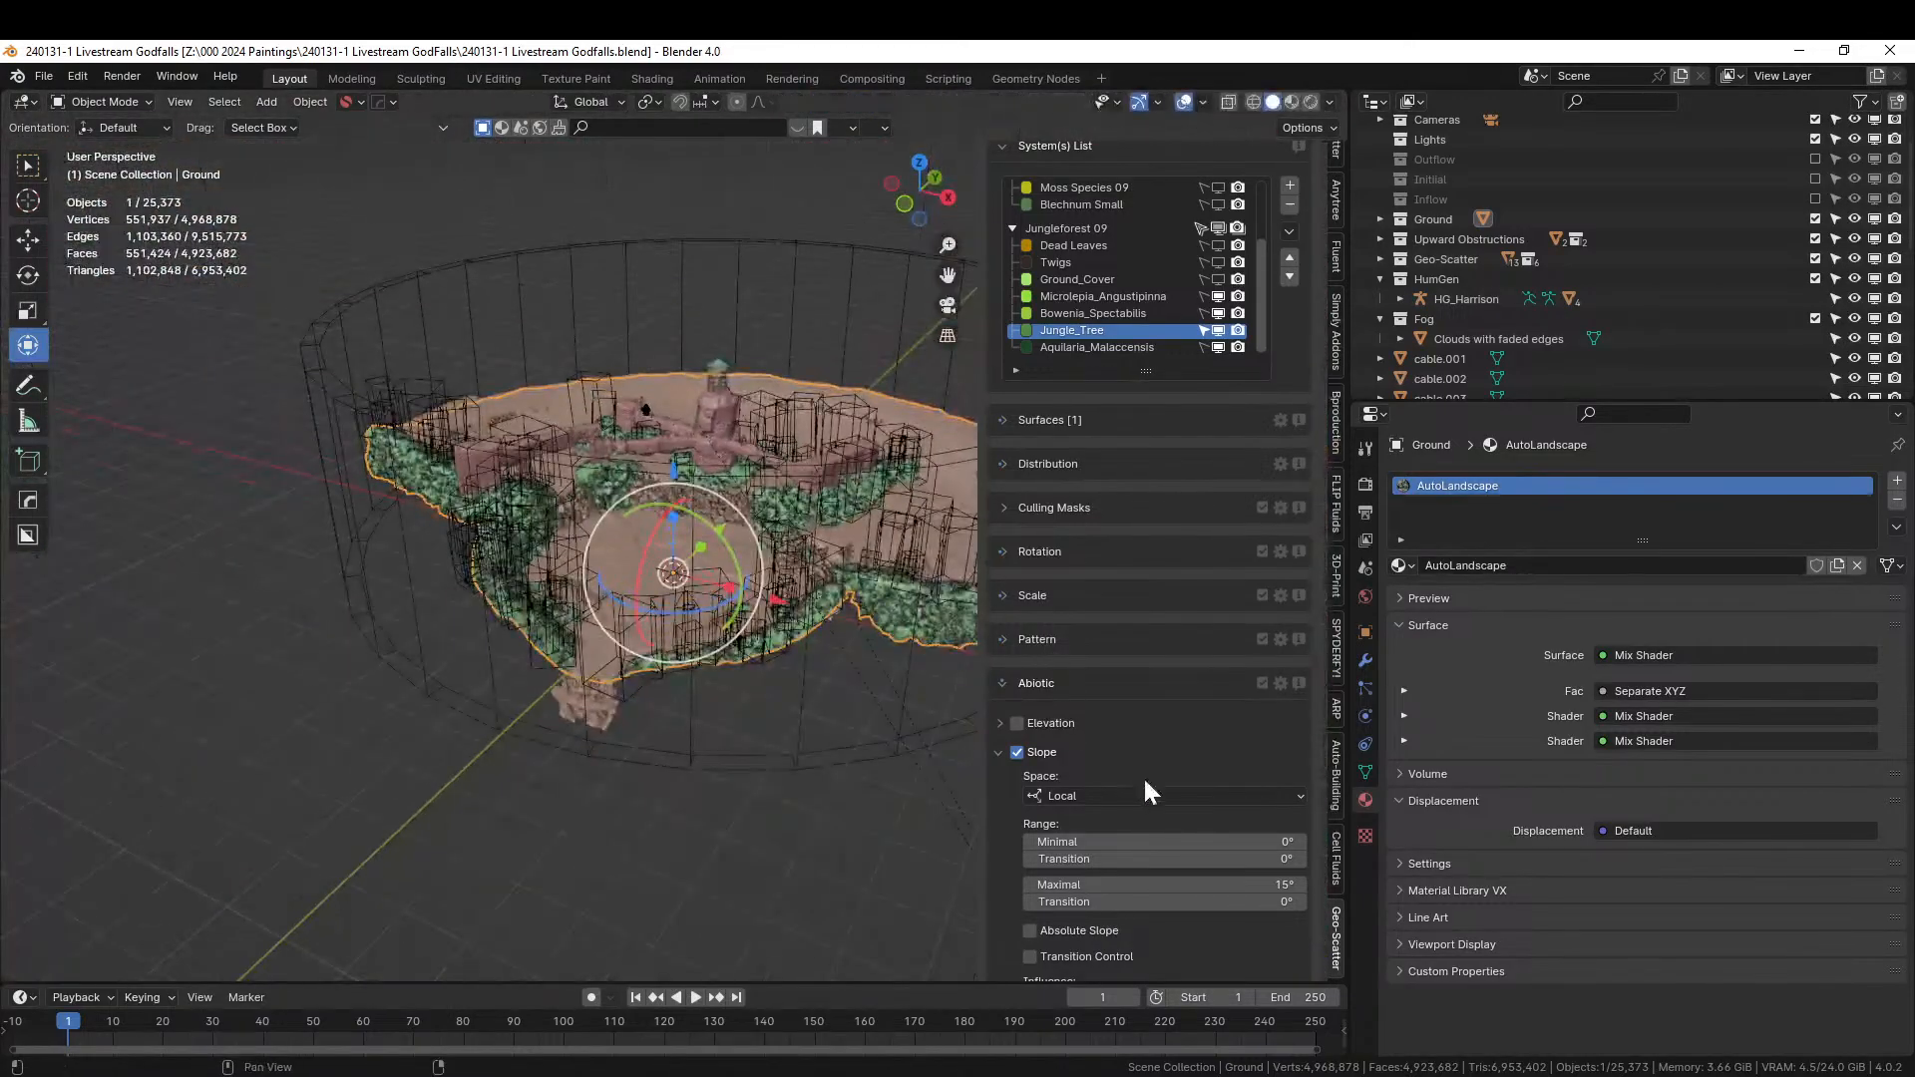
pyautogui.scroll(-15, 1163, 818)
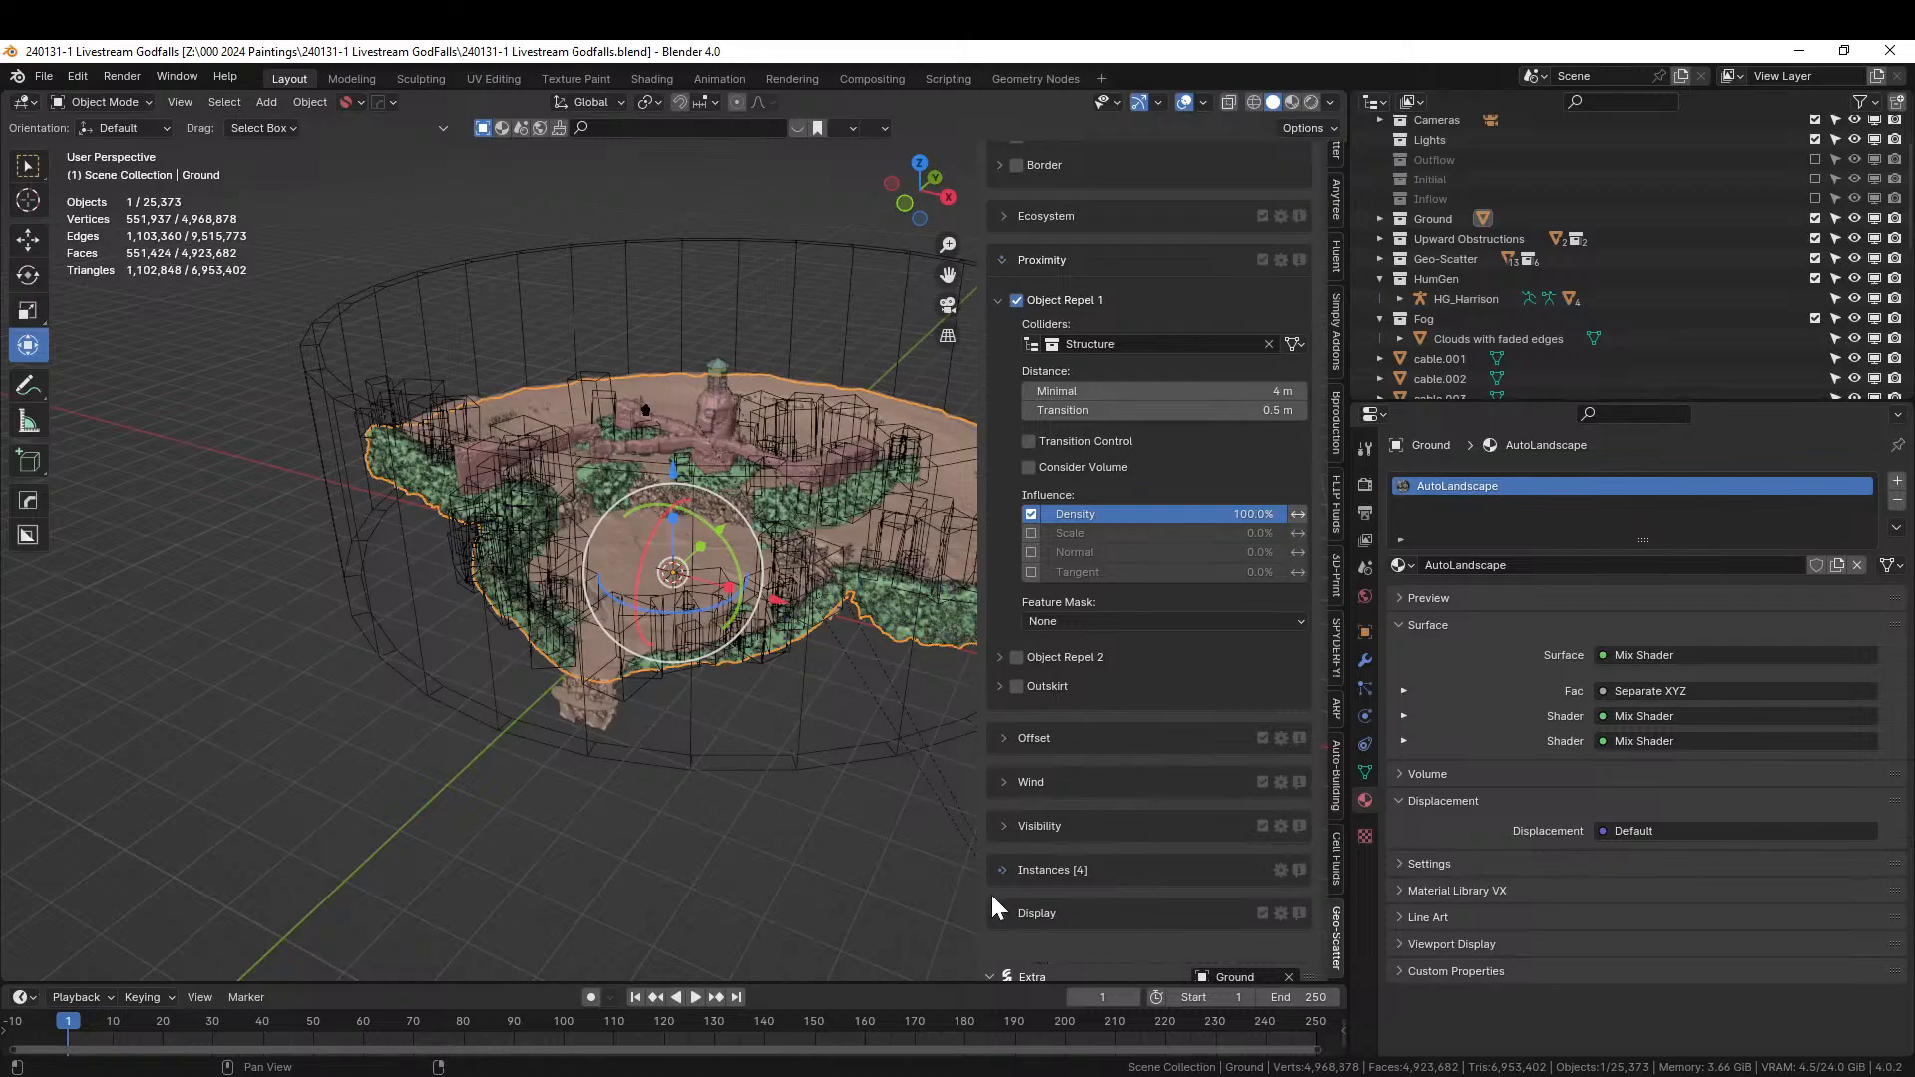
pyautogui.click(996, 908)
pyautogui.scroll(-3, 1037, 914)
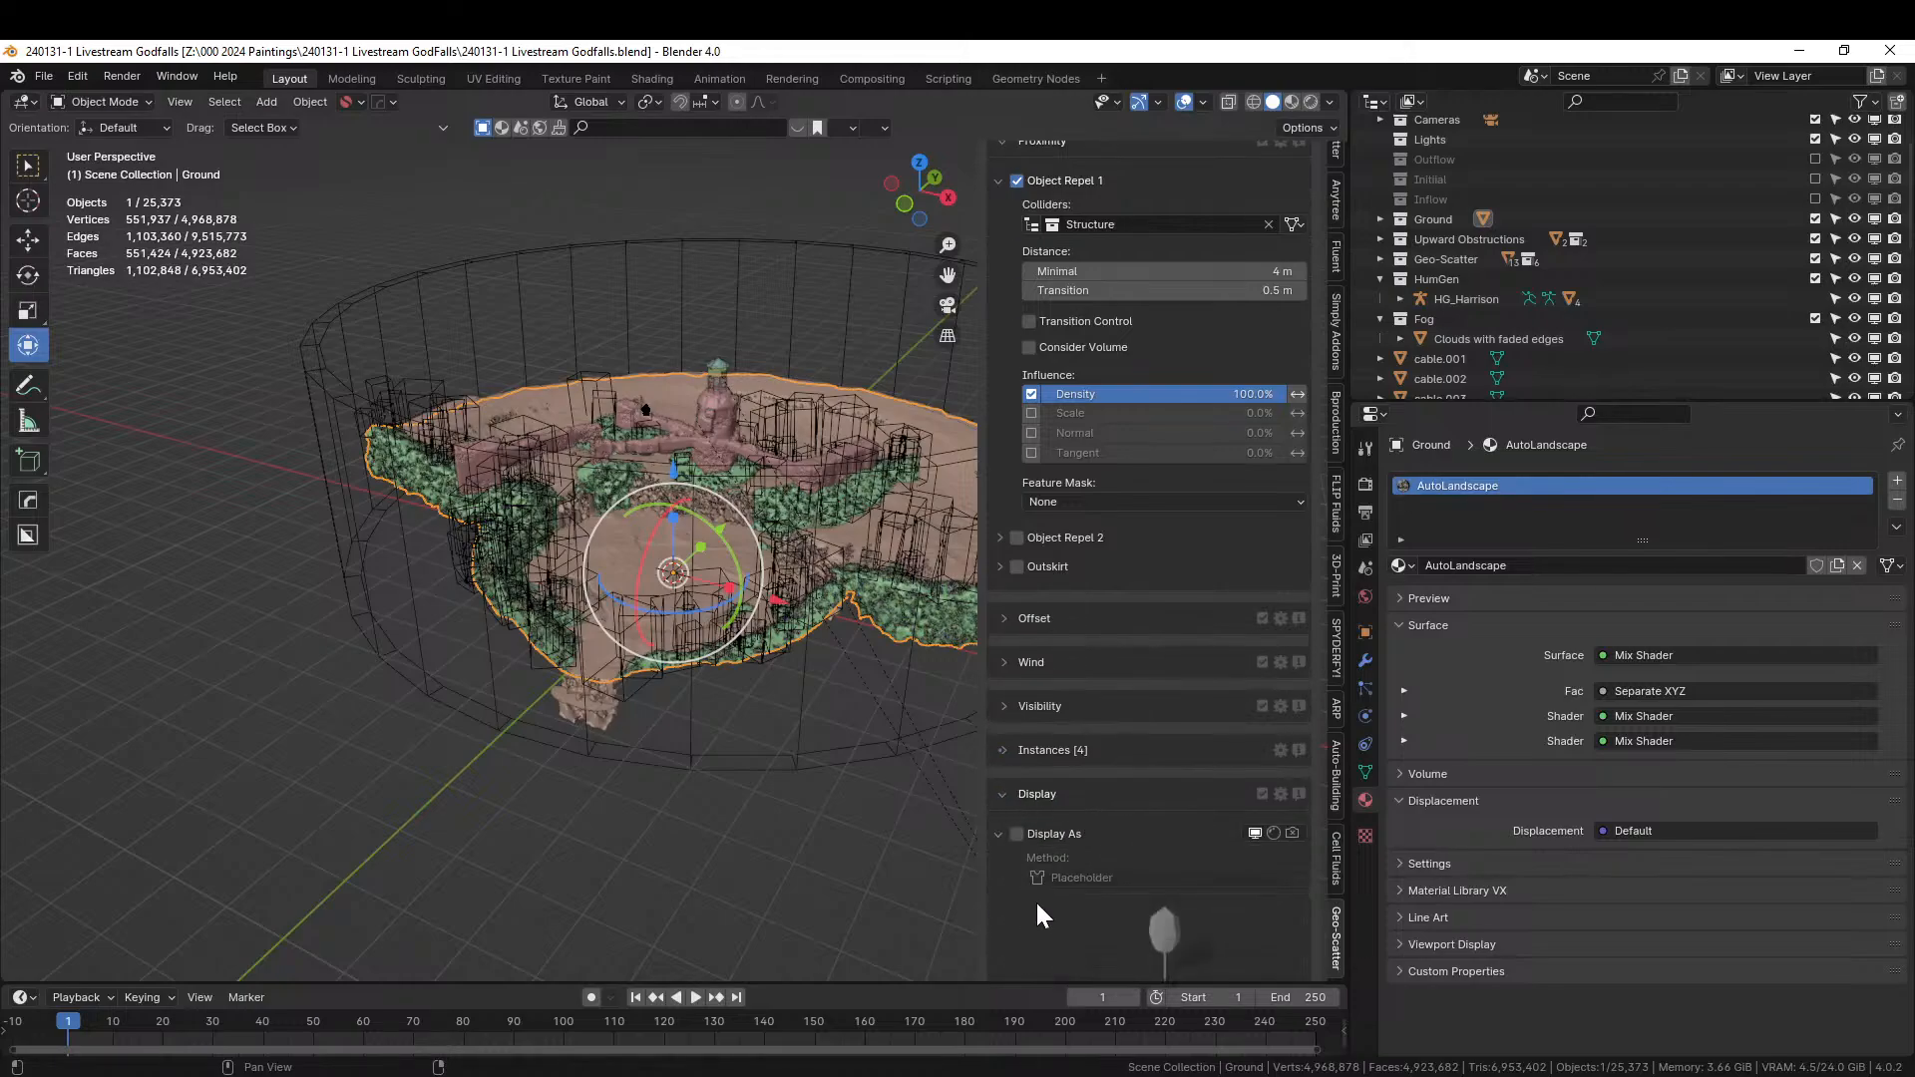
pyautogui.click(1019, 834)
# Turn on the Placeholder display for the Aquilaria_Malaccensis system and inspect the trees around the structure.
pyautogui.moveTo(788, 672); pyautogui.dragTo(902, 646, button='middle')
pyautogui.scroll(4, 778, 735)
pyautogui.scroll(-8, 1113, 255)
pyautogui.scroll(10, 1165, 529)
pyautogui.scroll(15, 1167, 493)
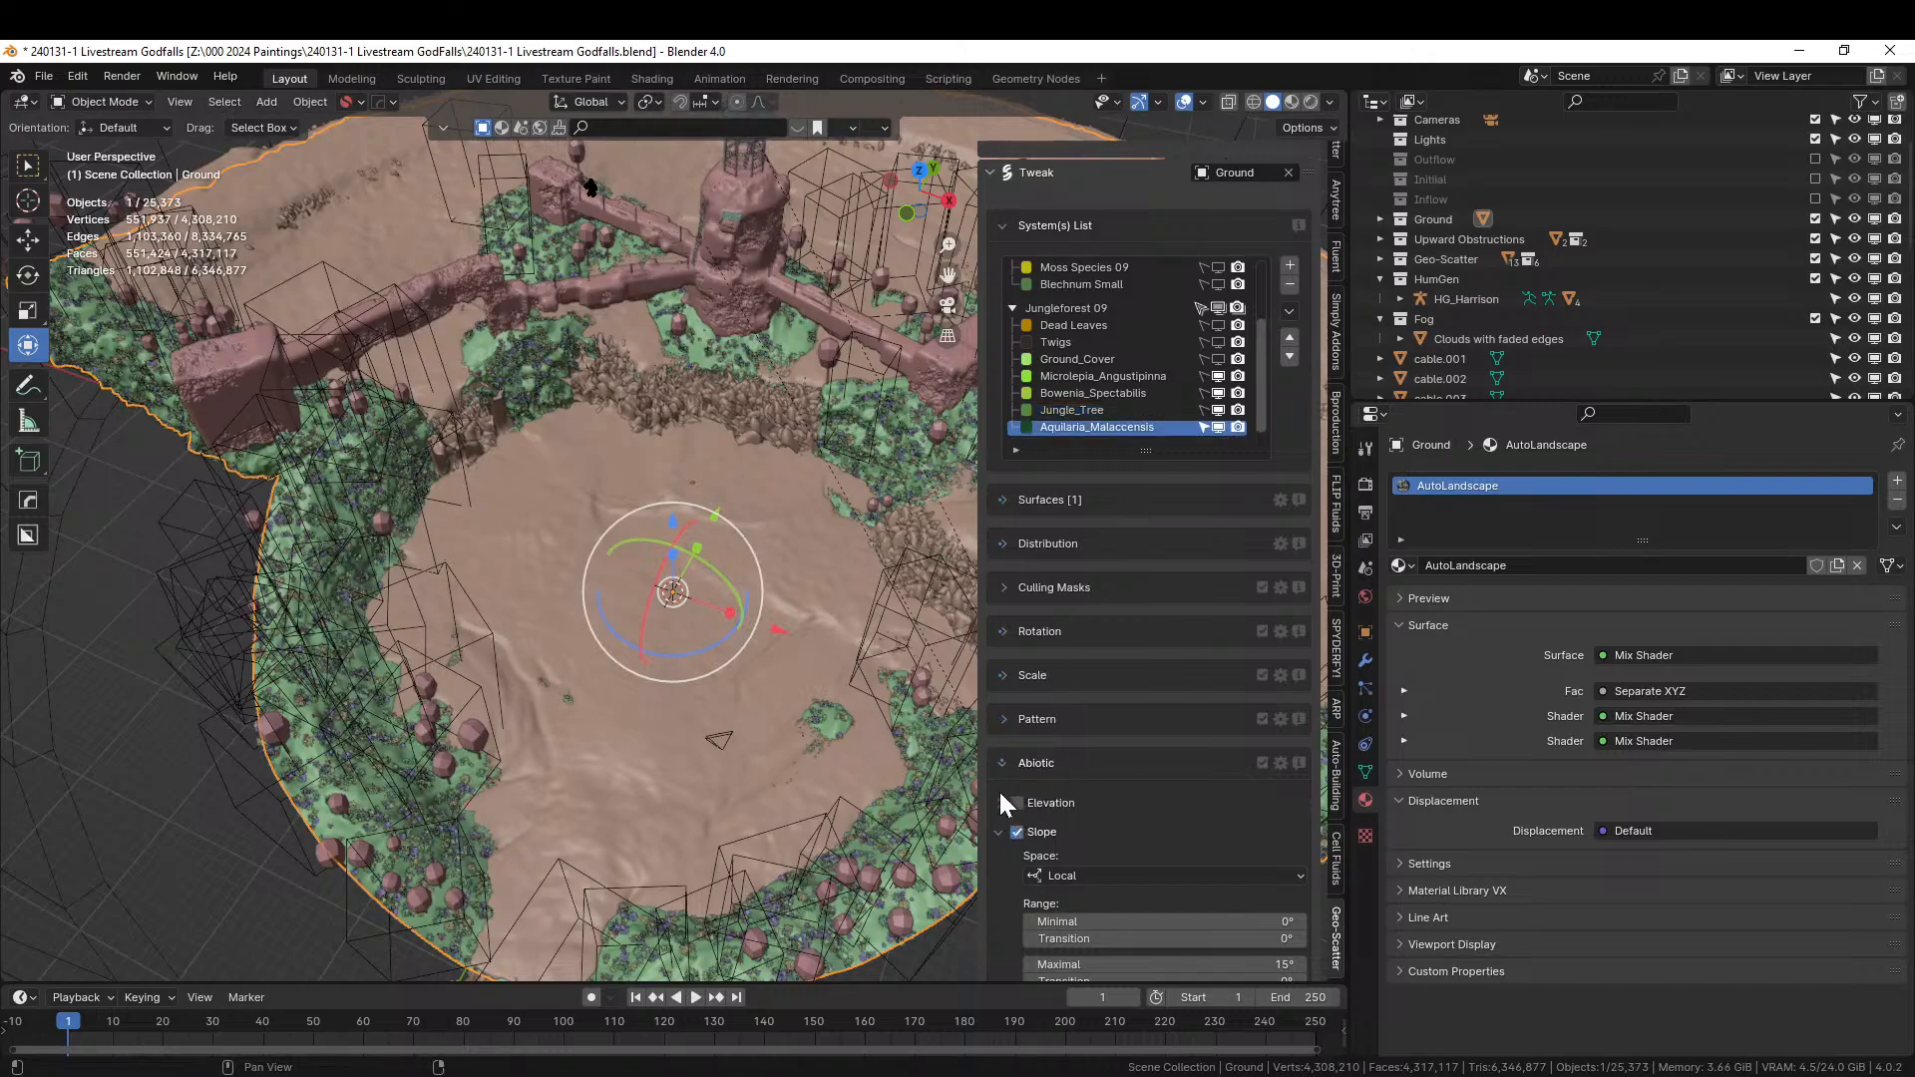
pyautogui.click(1002, 762)
pyautogui.scroll(-4, 1051, 820)
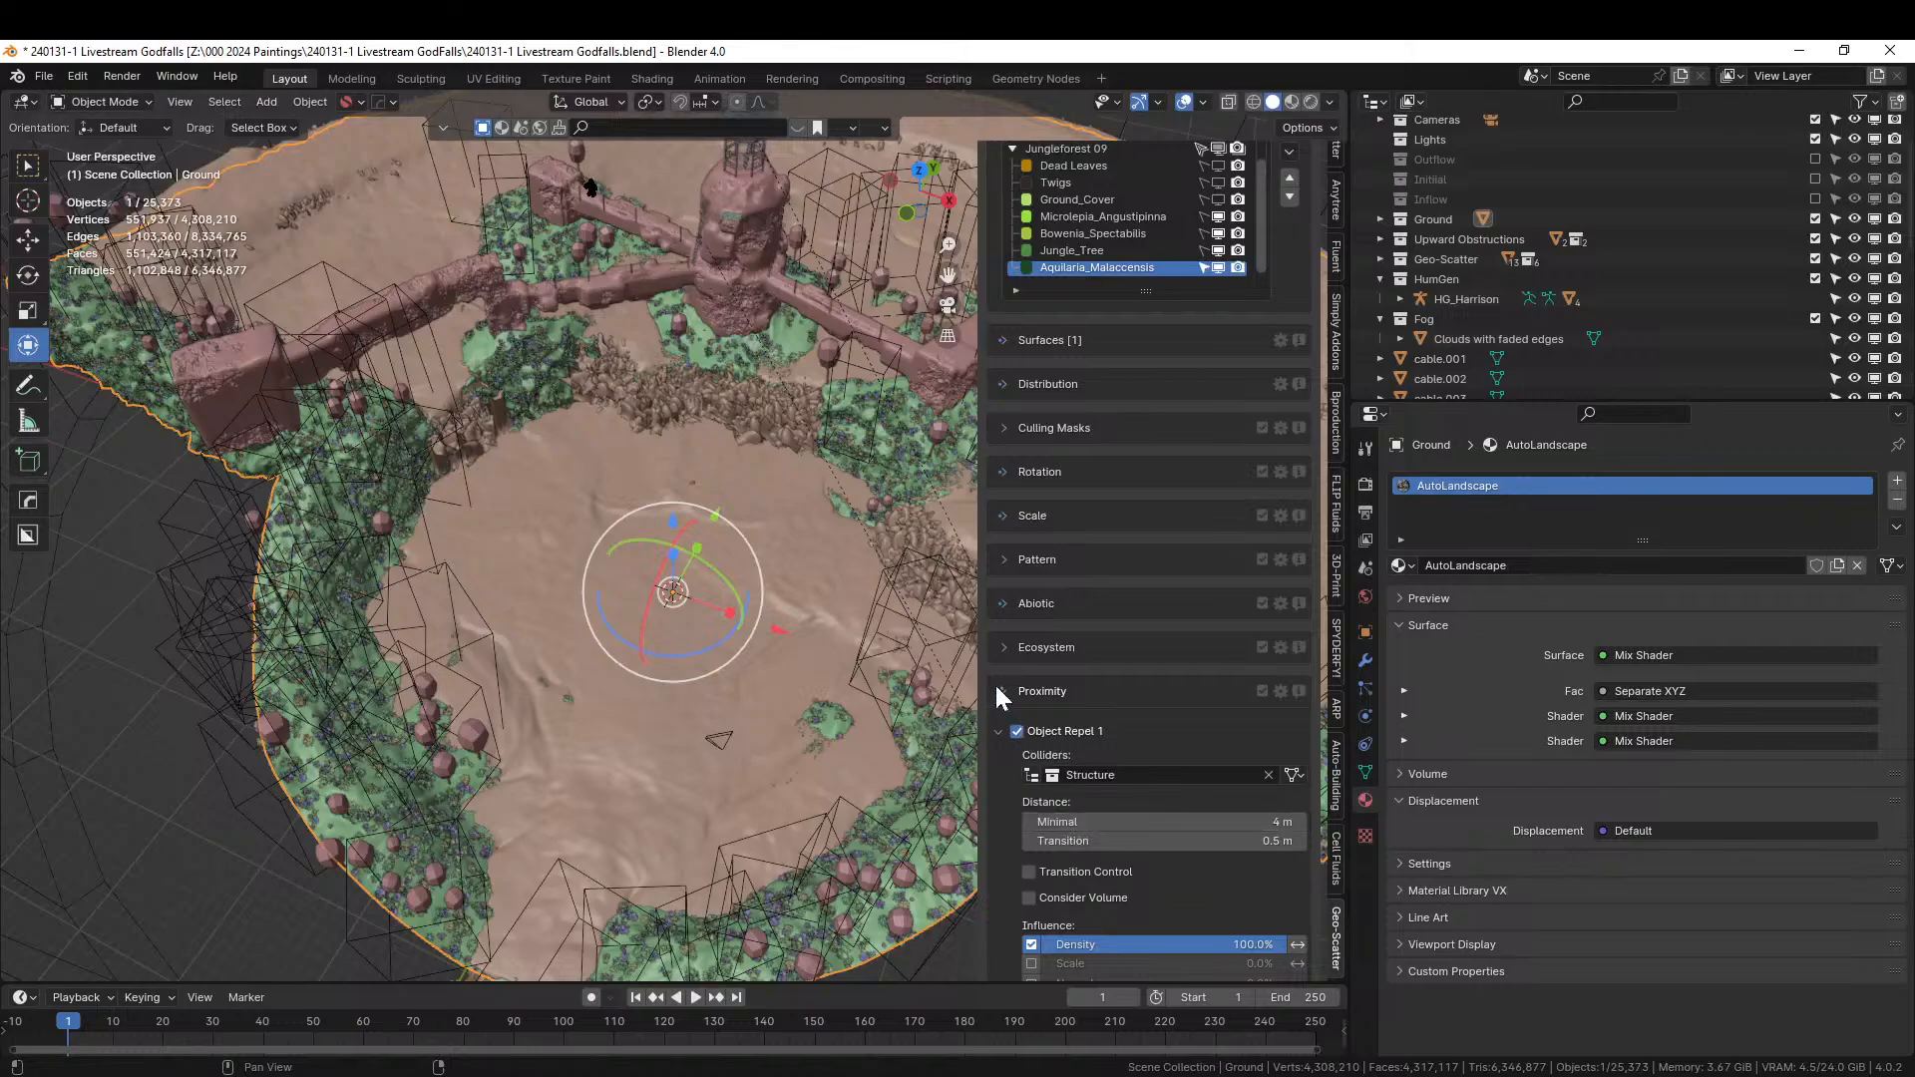
pyautogui.scroll(-4, 1051, 813)
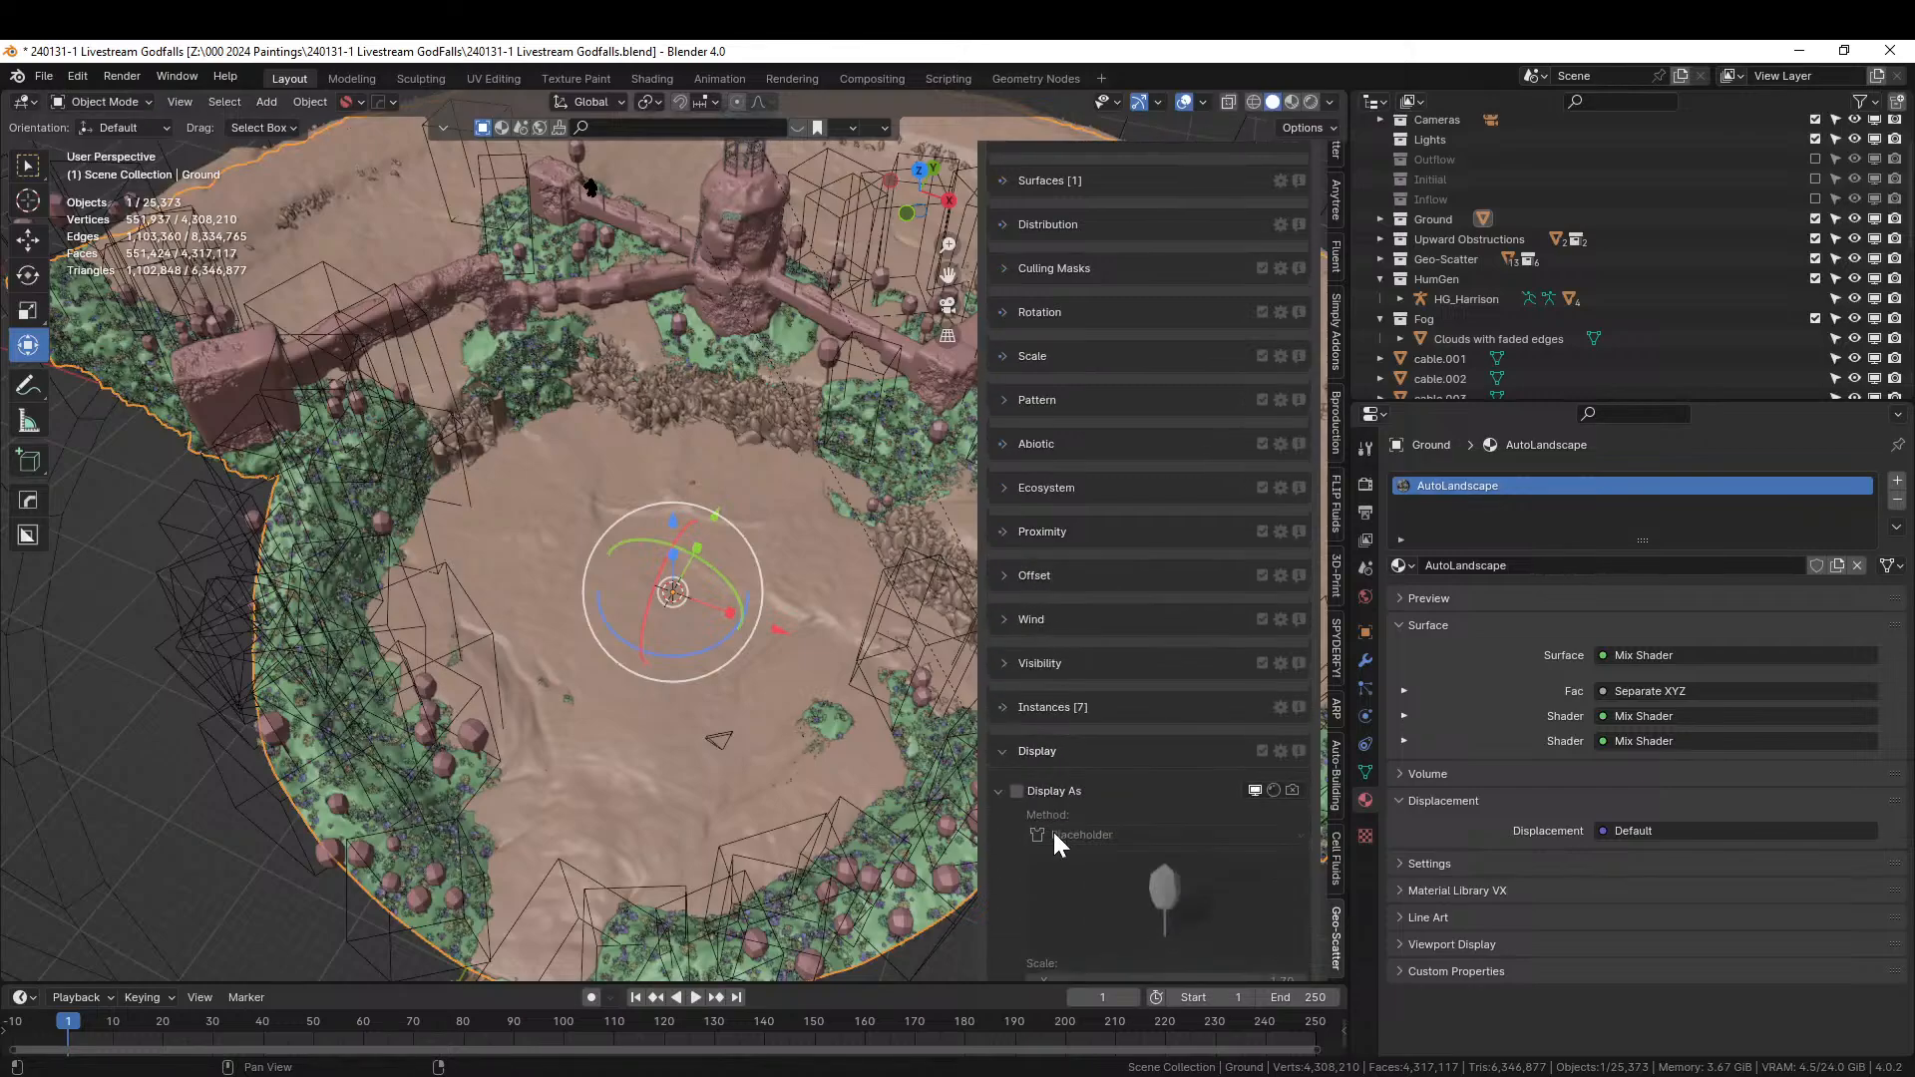
pyautogui.click(1015, 790)
pyautogui.moveTo(798, 712); pyautogui.dragTo(970, 730, button='middle')
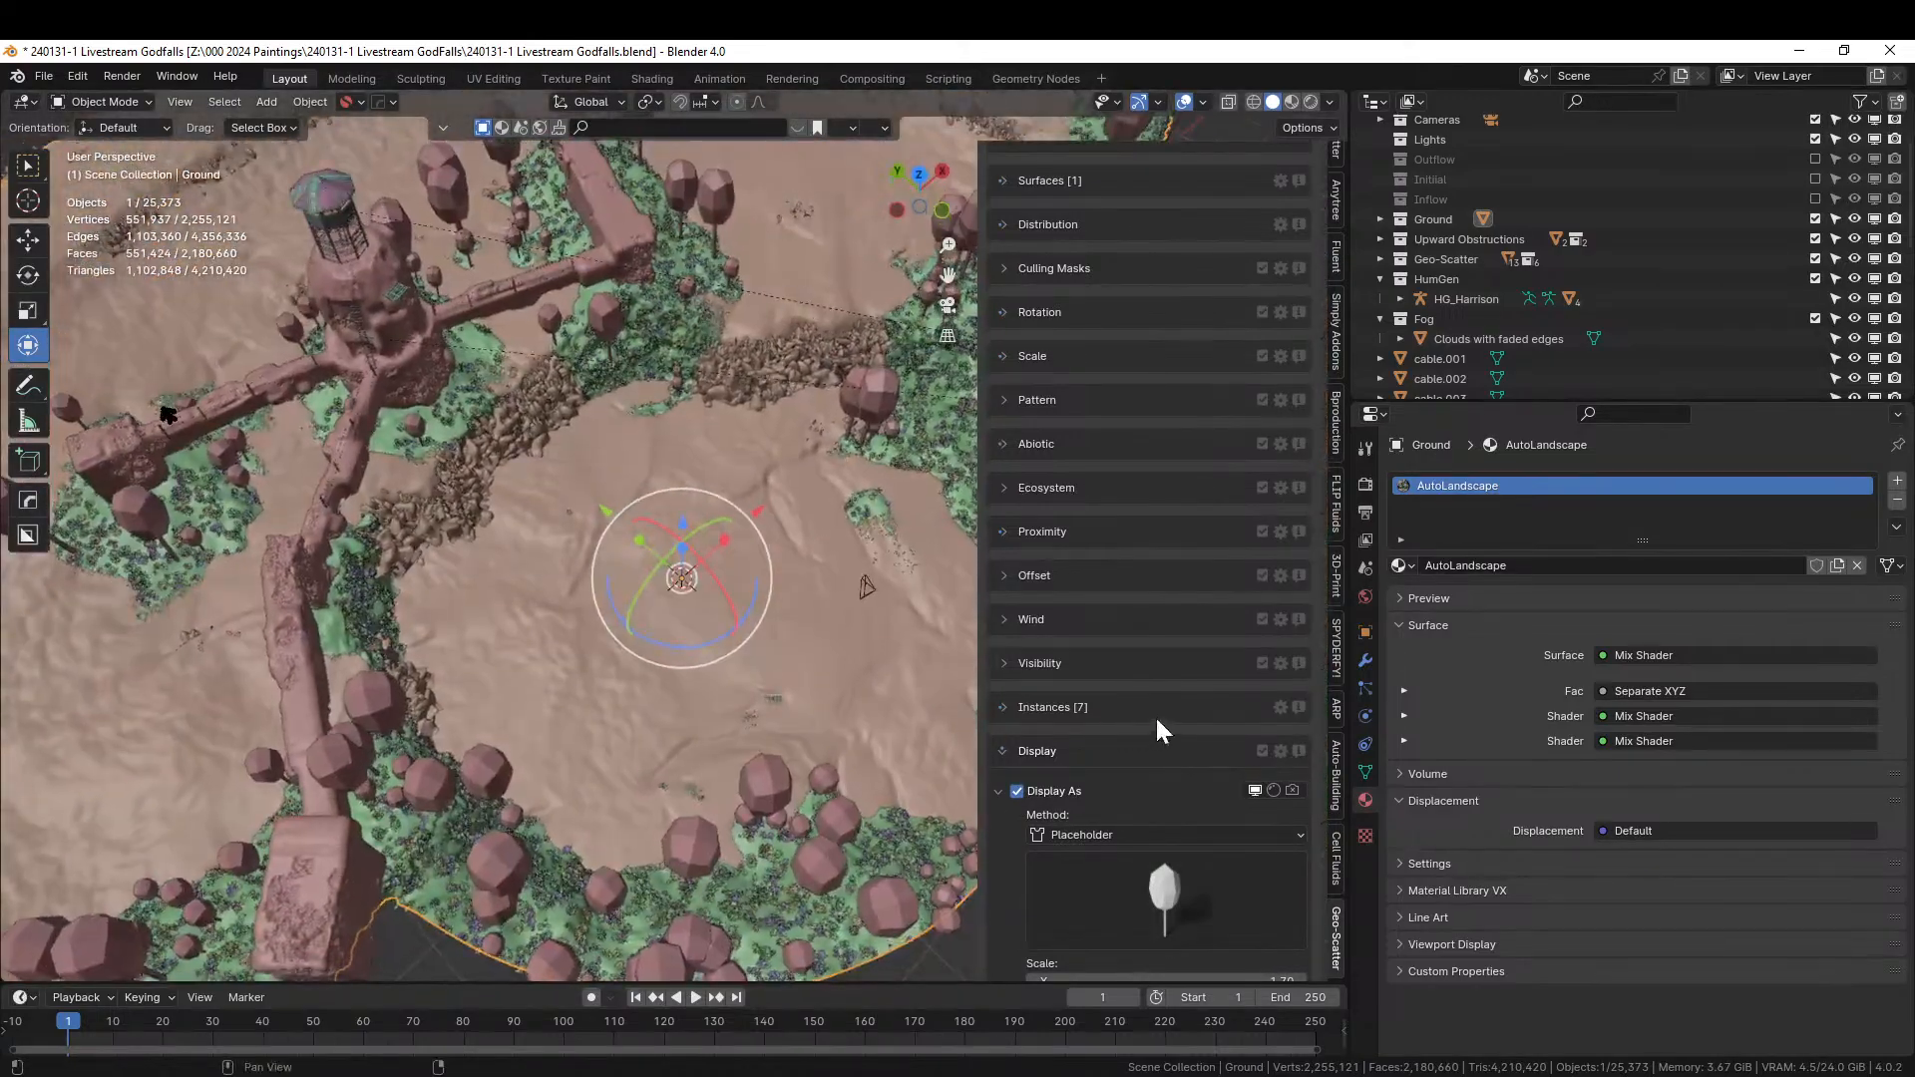
# Set the Object Repel 1 minimal distance of Aquilaria_Malaccensis from the Structure collection to 8 m.
pyautogui.moveTo(705, 668); pyautogui.dragTo(1023, 609, button='middle')
pyautogui.scroll(6, 1116, 565)
pyautogui.scroll(5, 1116, 565)
pyautogui.scroll(-7, 1131, 753)
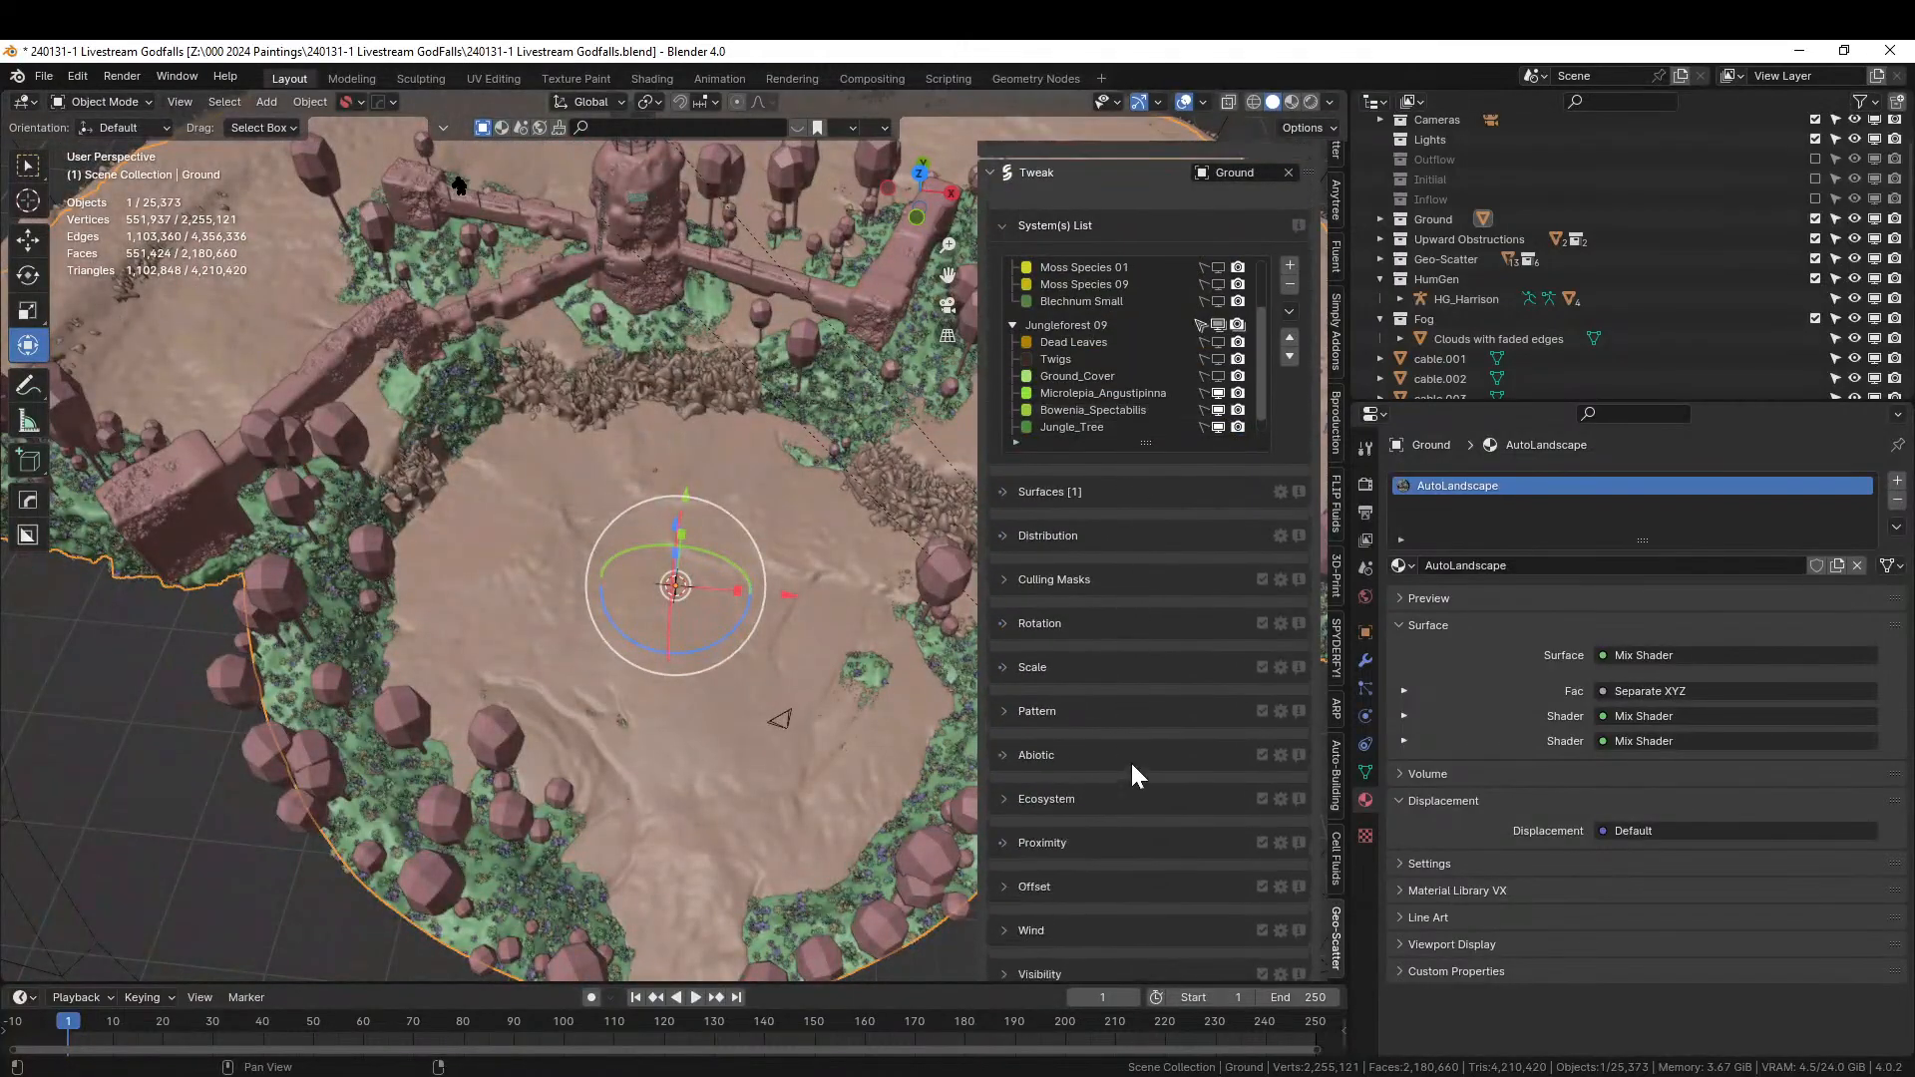
pyautogui.click(1006, 683)
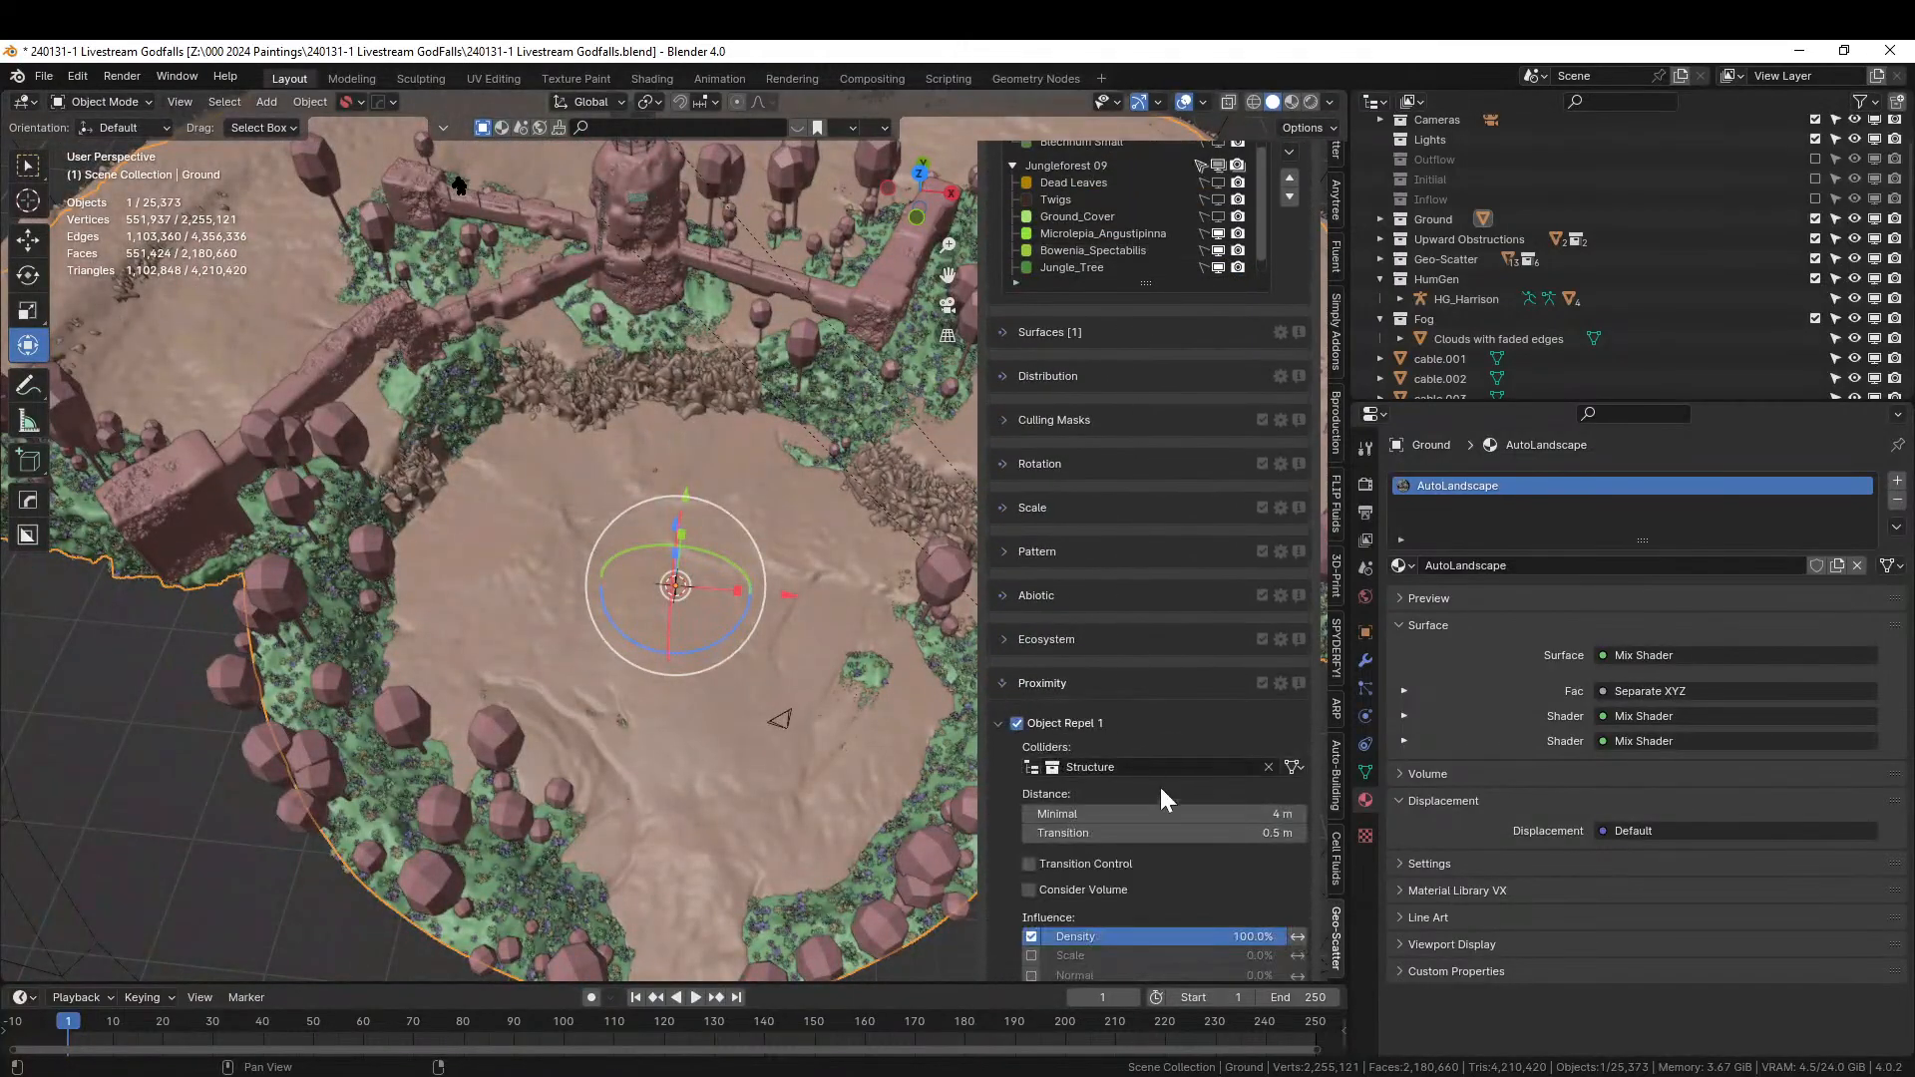
pyautogui.click(1209, 815)
pyautogui.write('8')
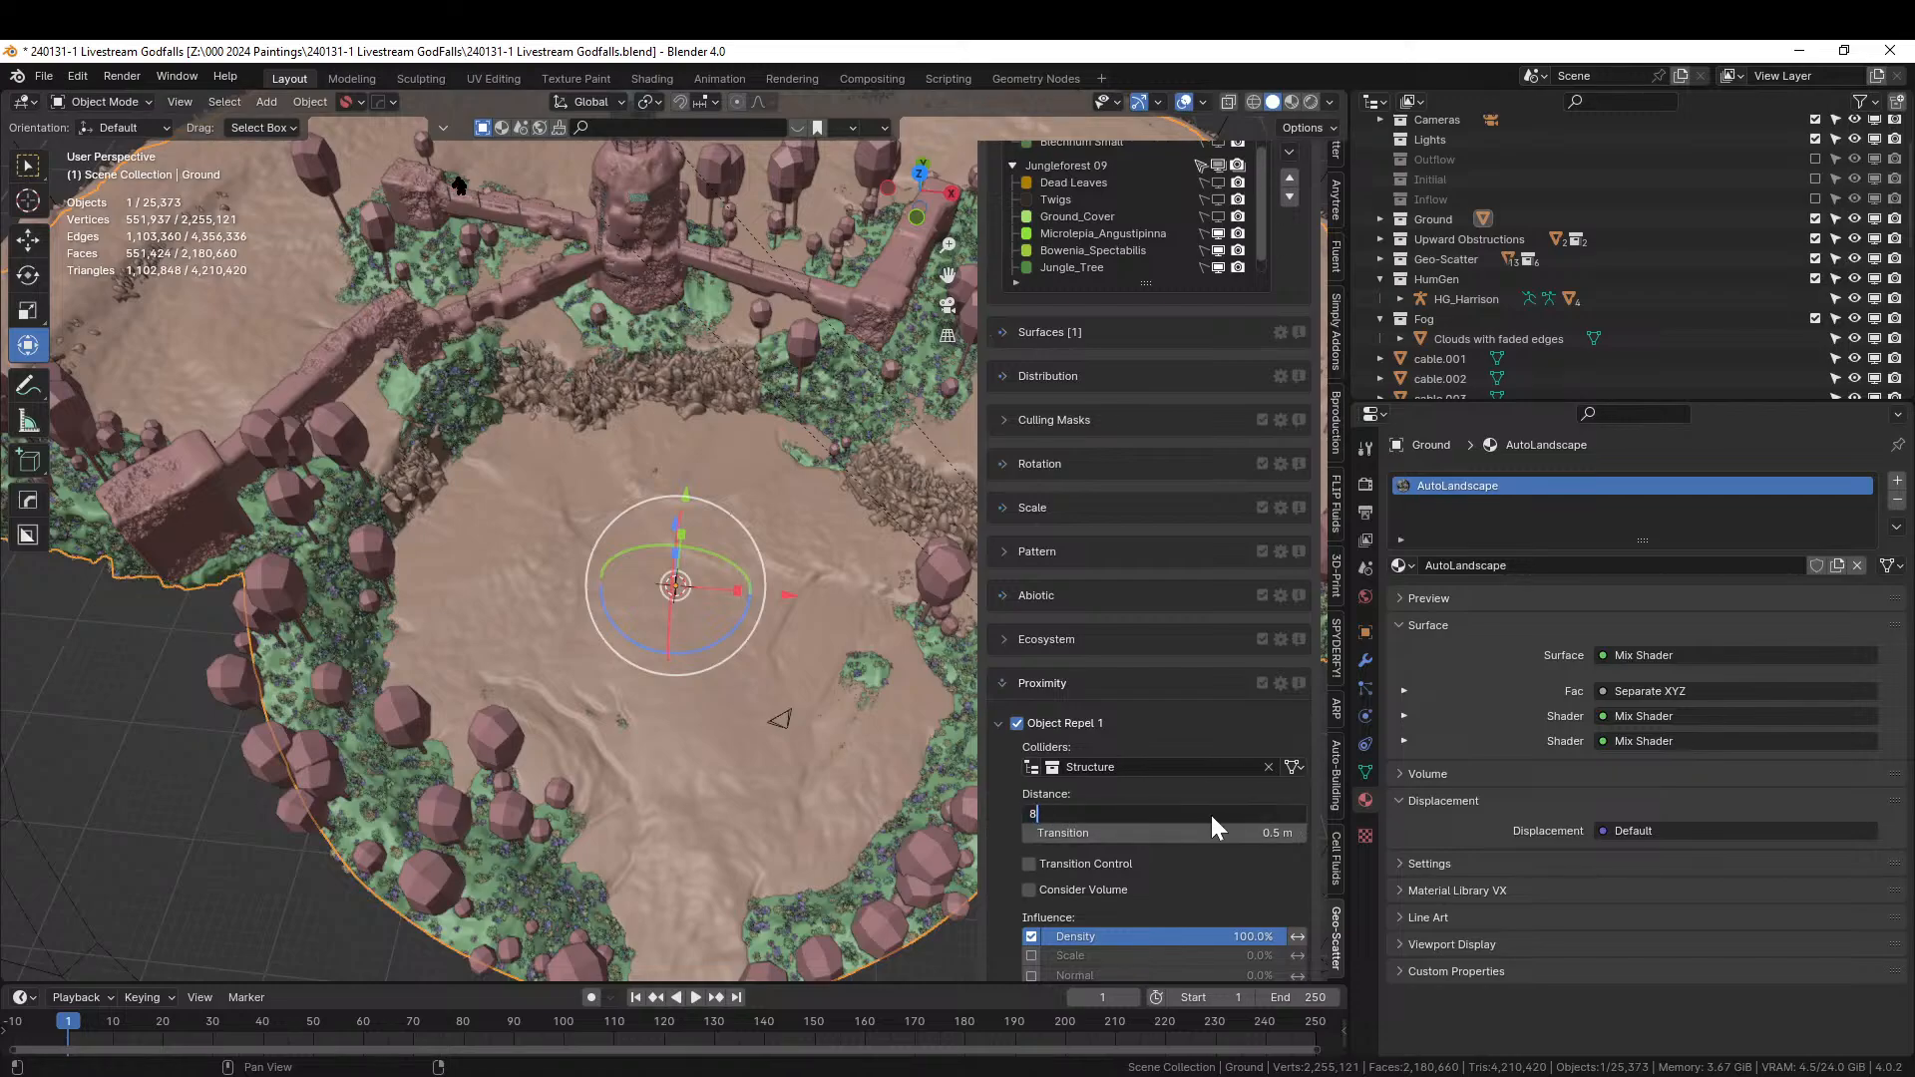
pyautogui.press('Return')
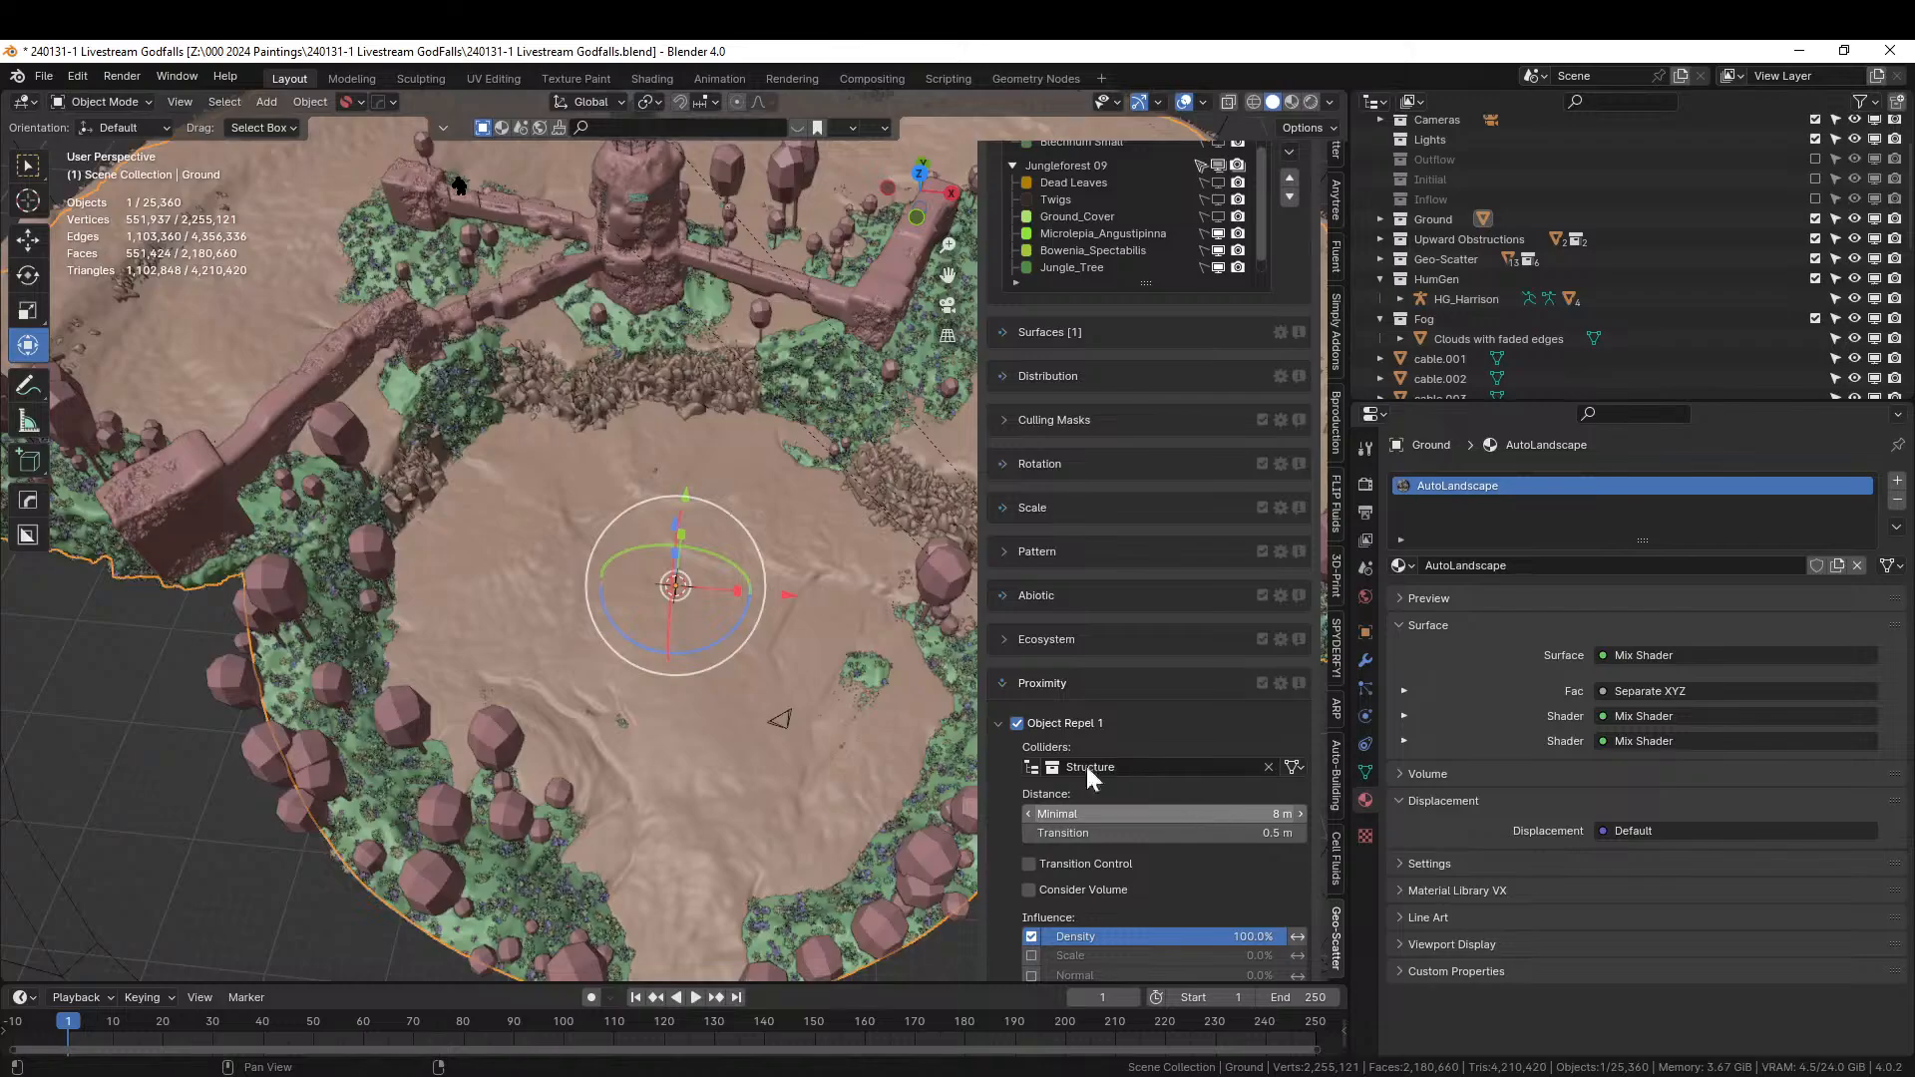
# Enable Object Repel 2 for Aquilaria_Malaccensis with the Water collection as collider and a minimal distance of 2 m.
pyautogui.moveTo(854, 617); pyautogui.dragTo(697, 590, button='middle')
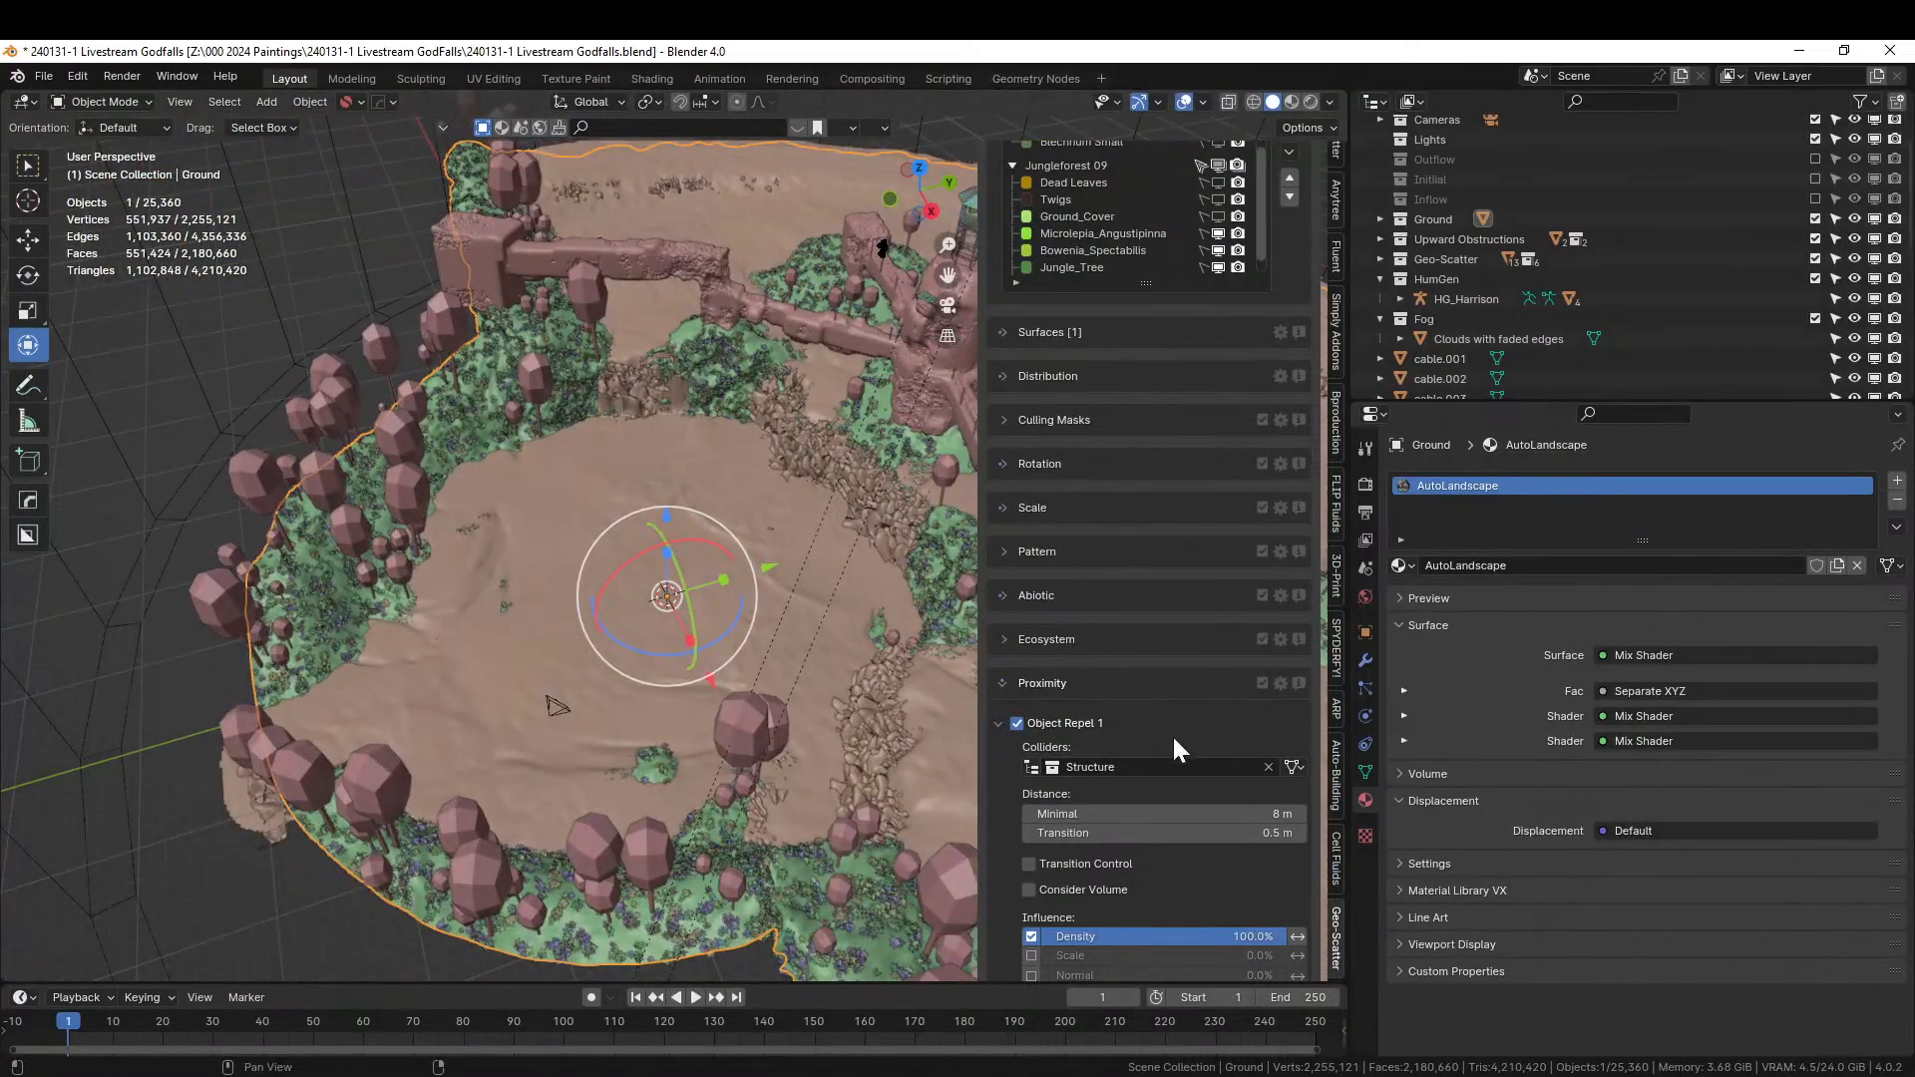
pyautogui.scroll(-6, 1101, 746)
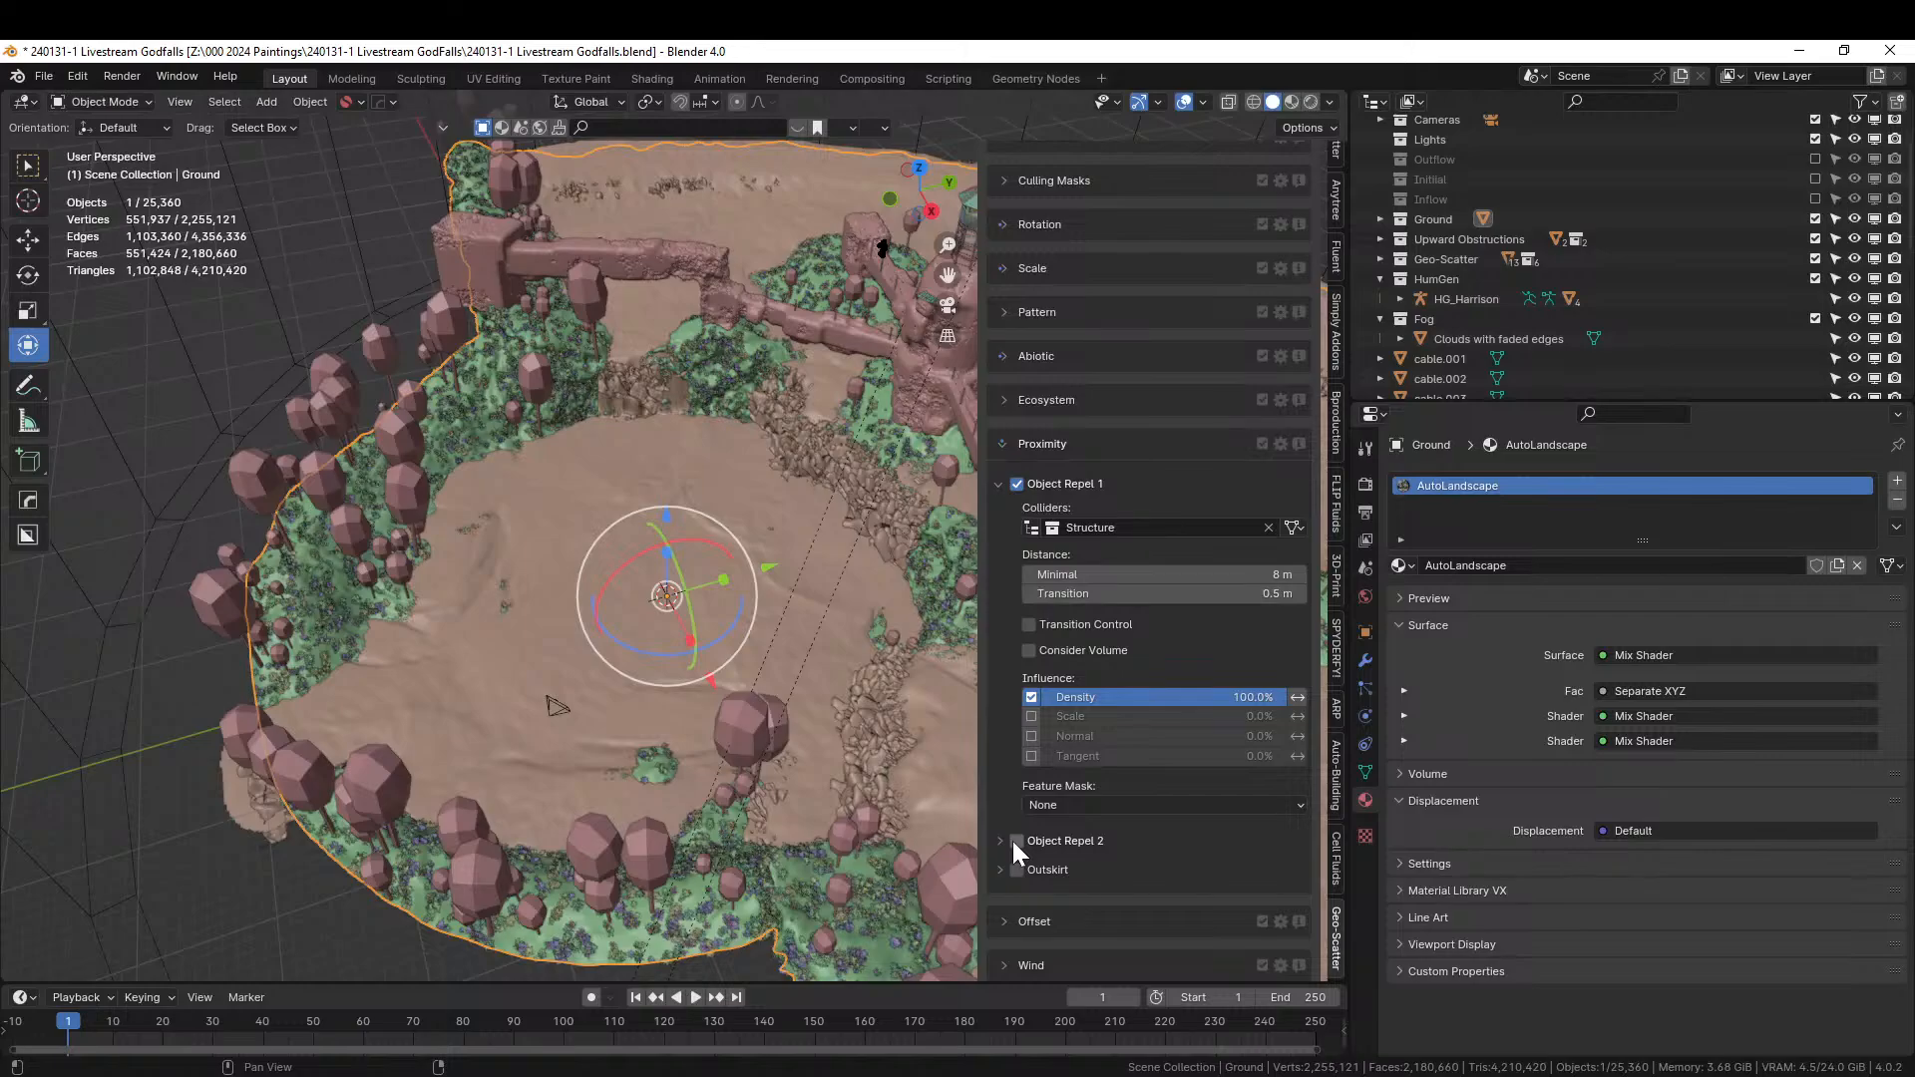
pyautogui.click(1015, 841)
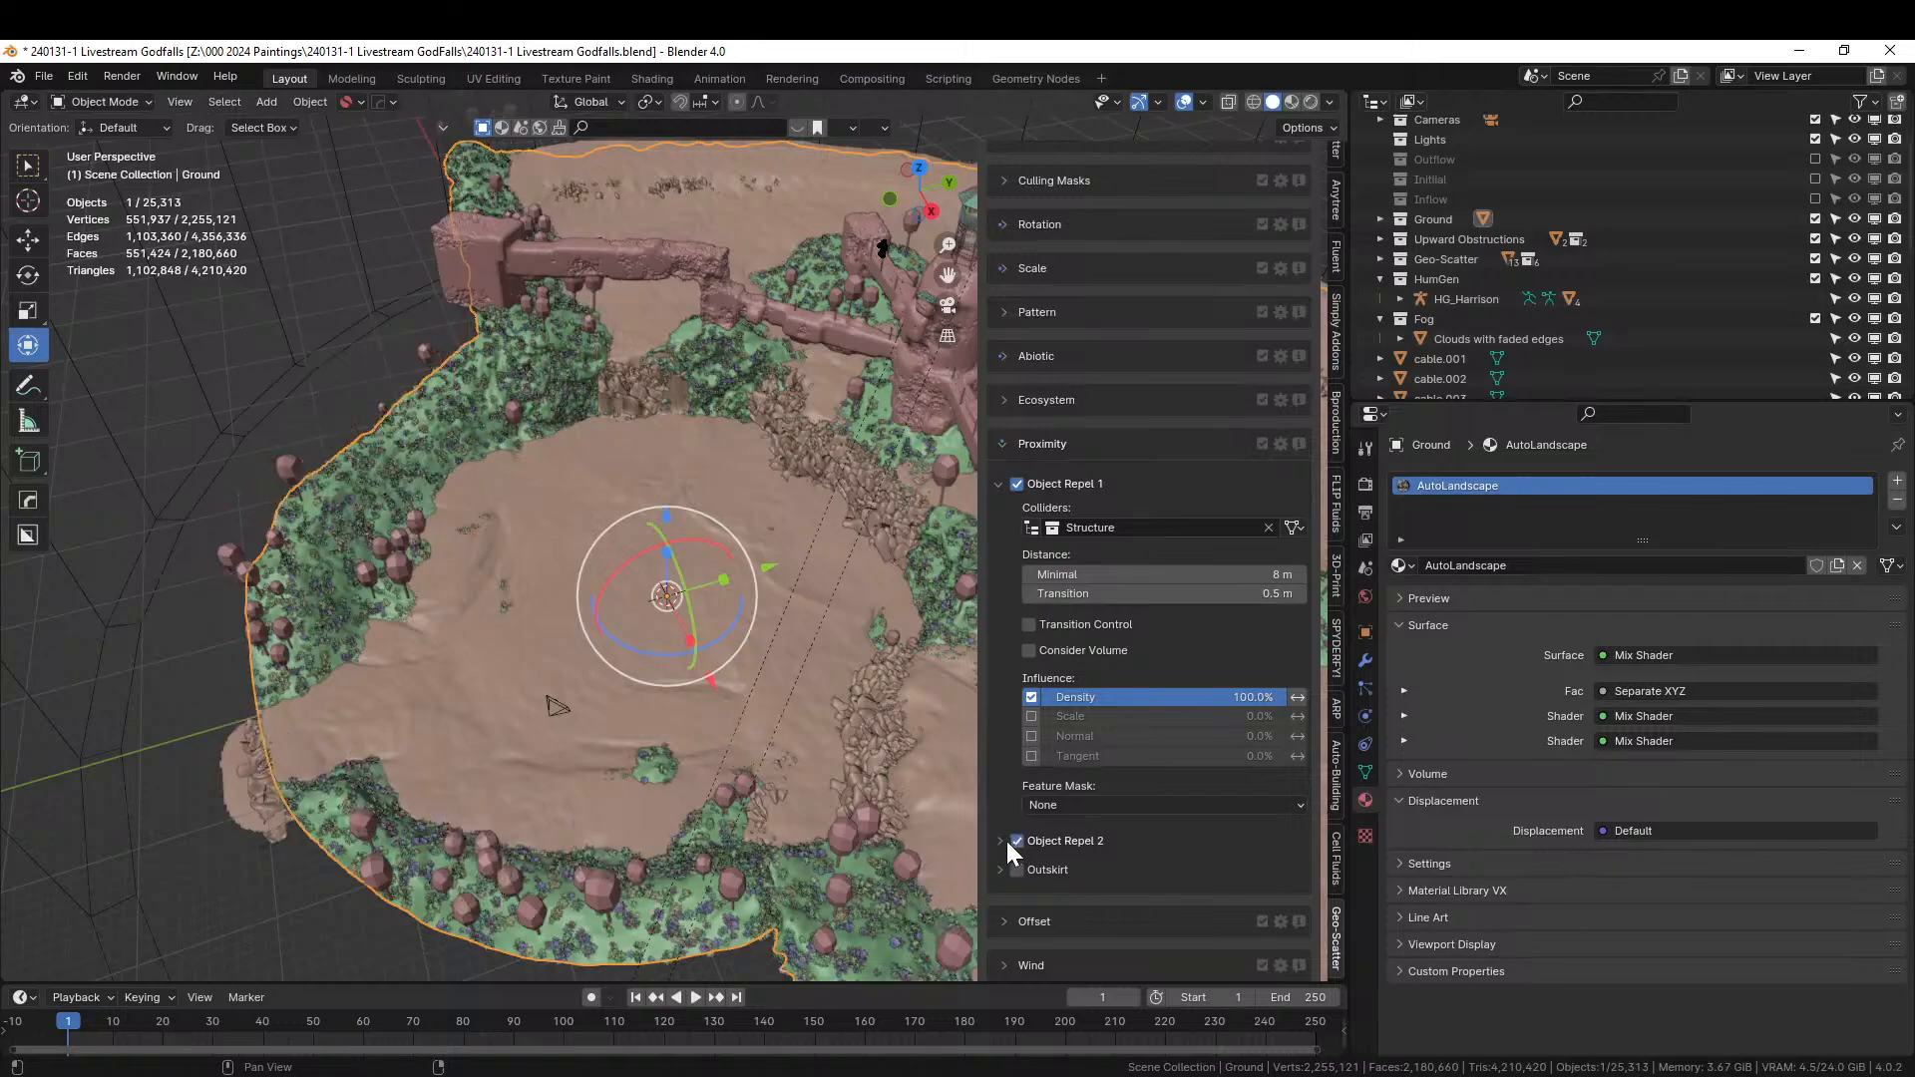
pyautogui.click(1001, 838)
pyautogui.click(1038, 885)
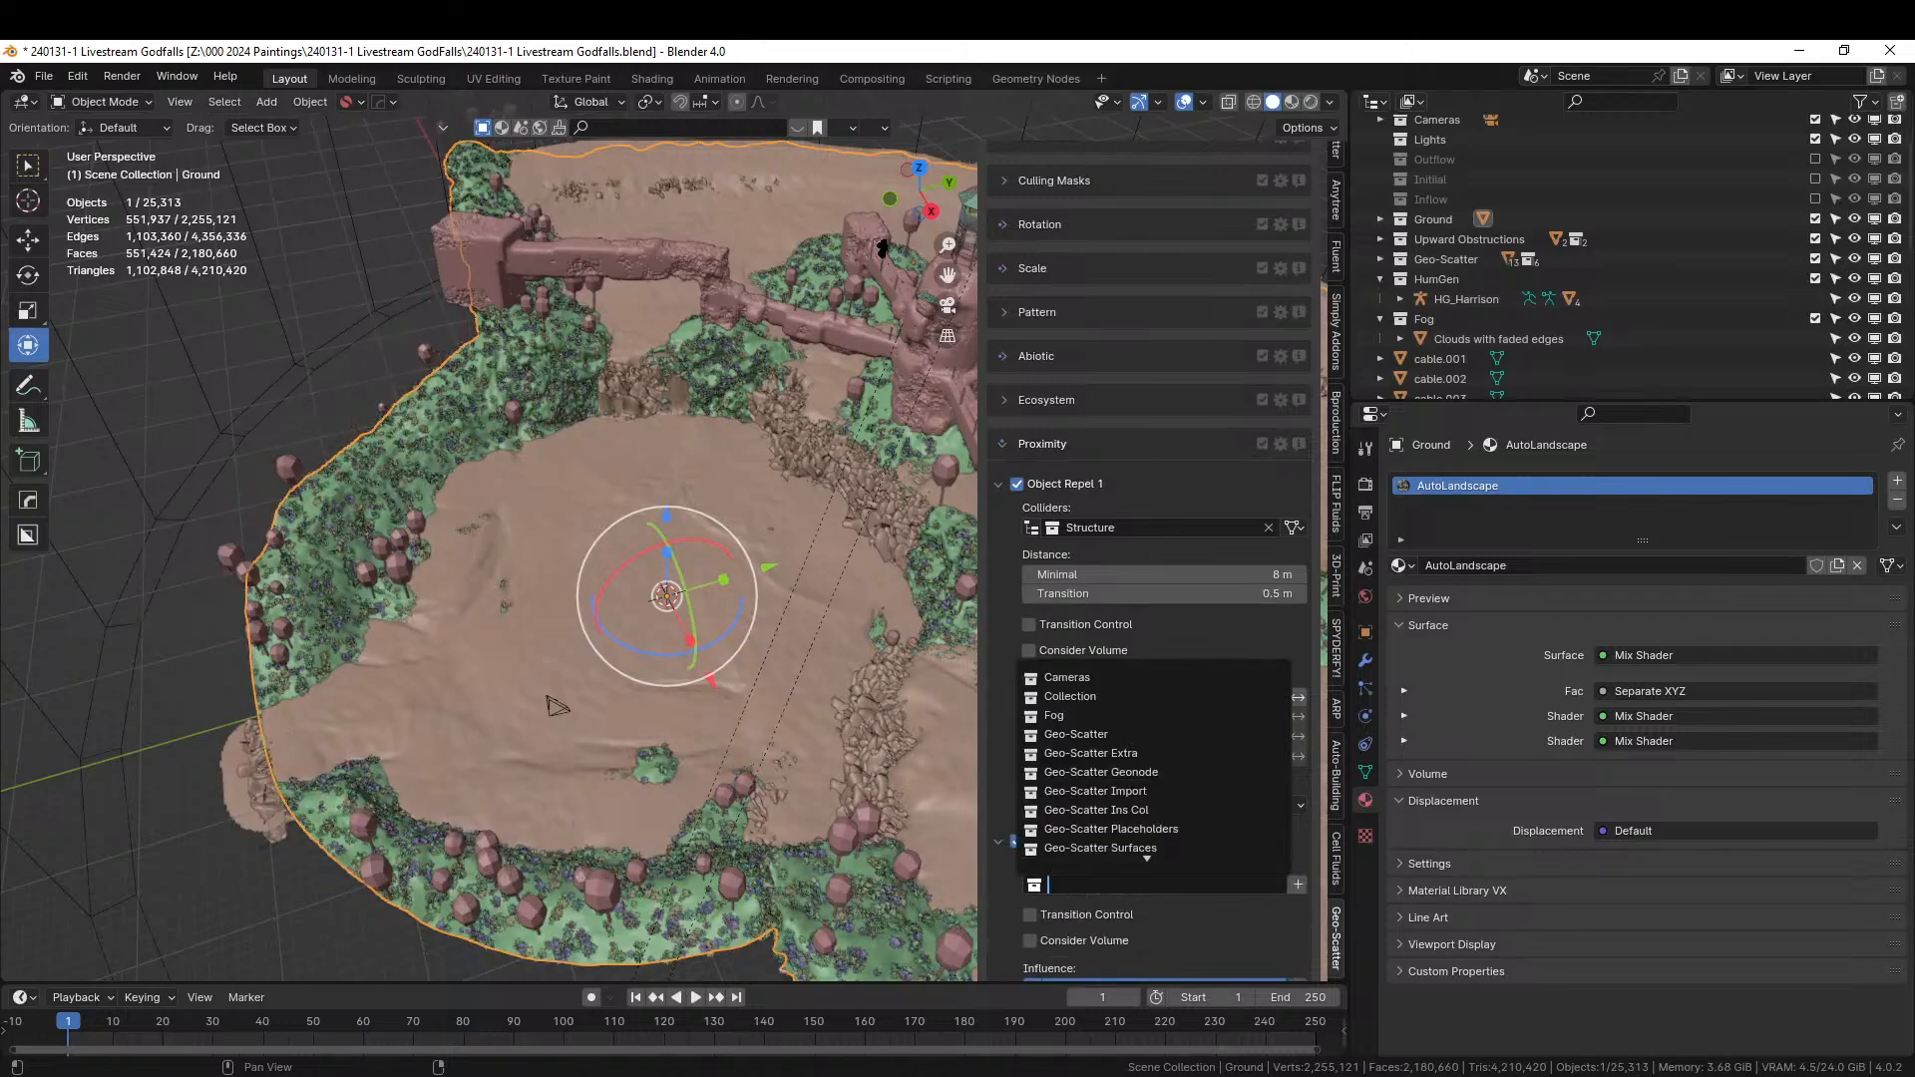
pyautogui.write('water')
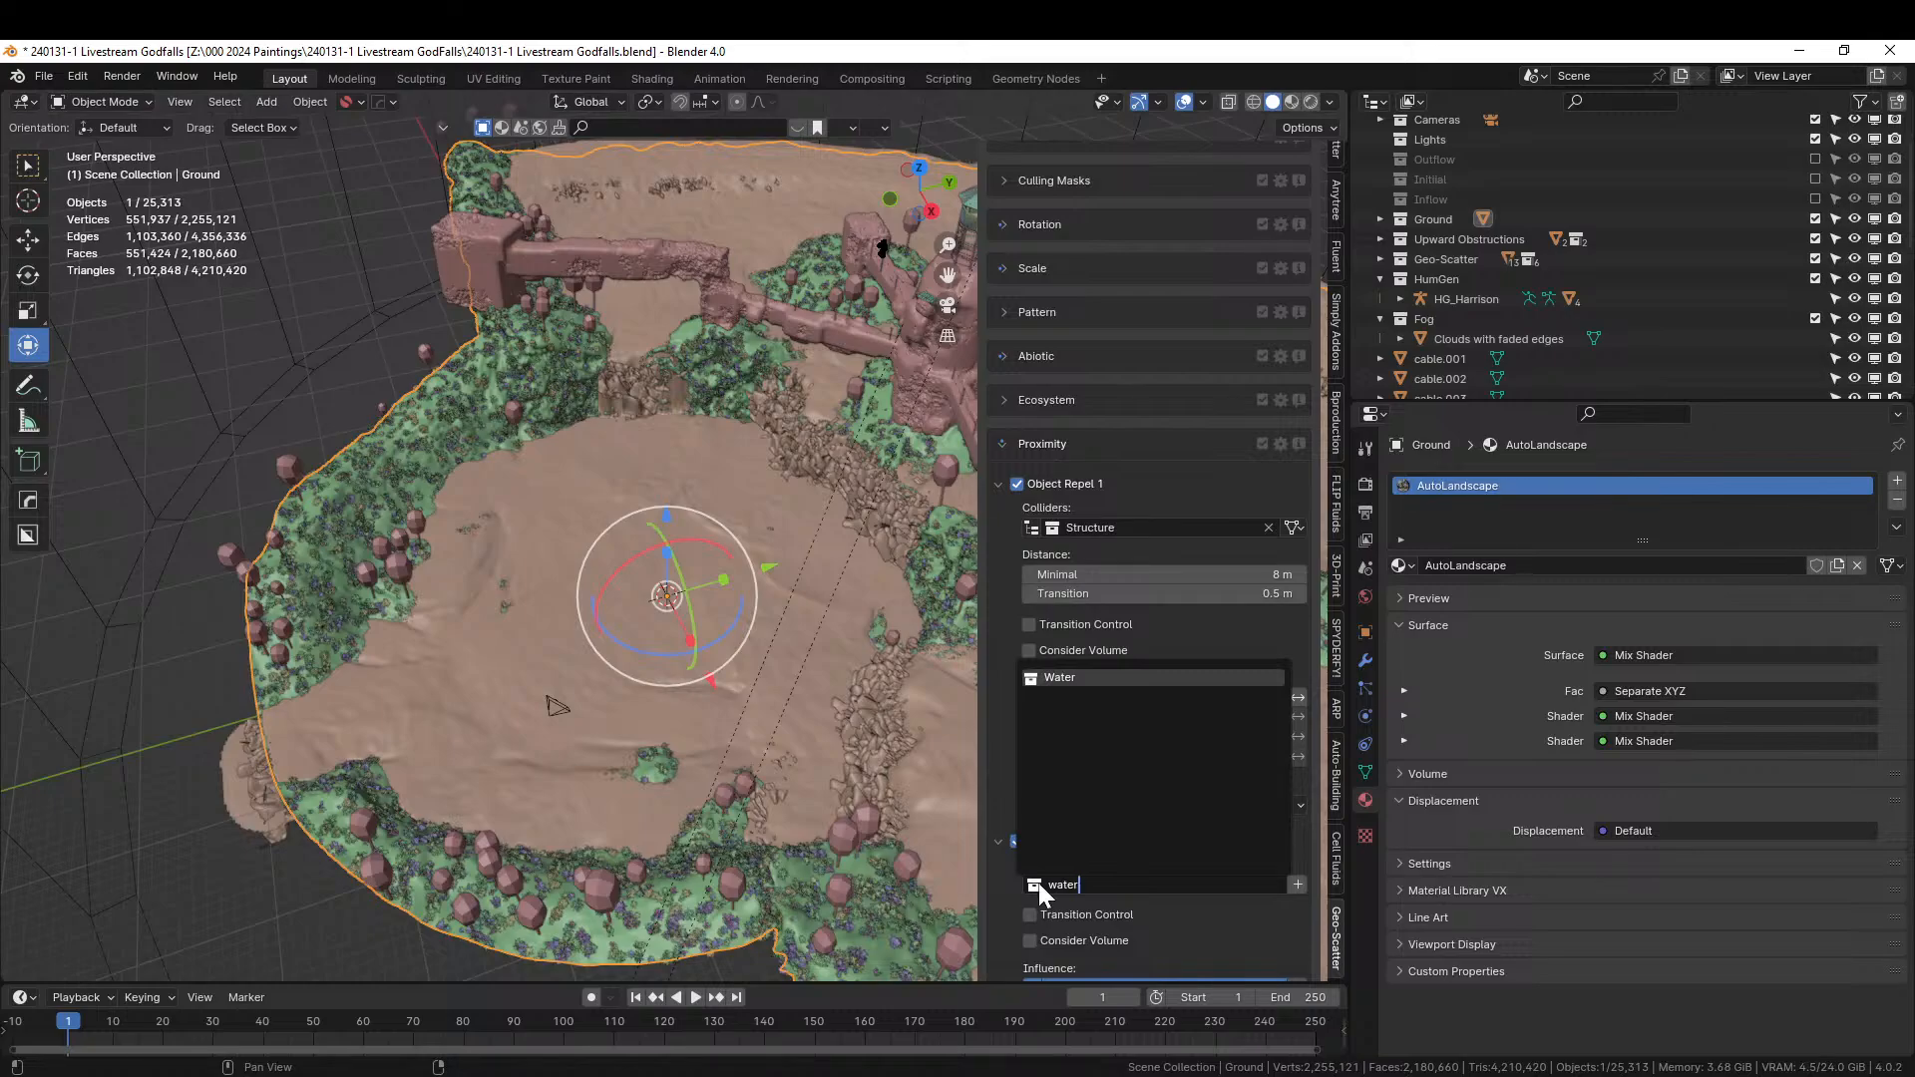
pyautogui.press('Return')
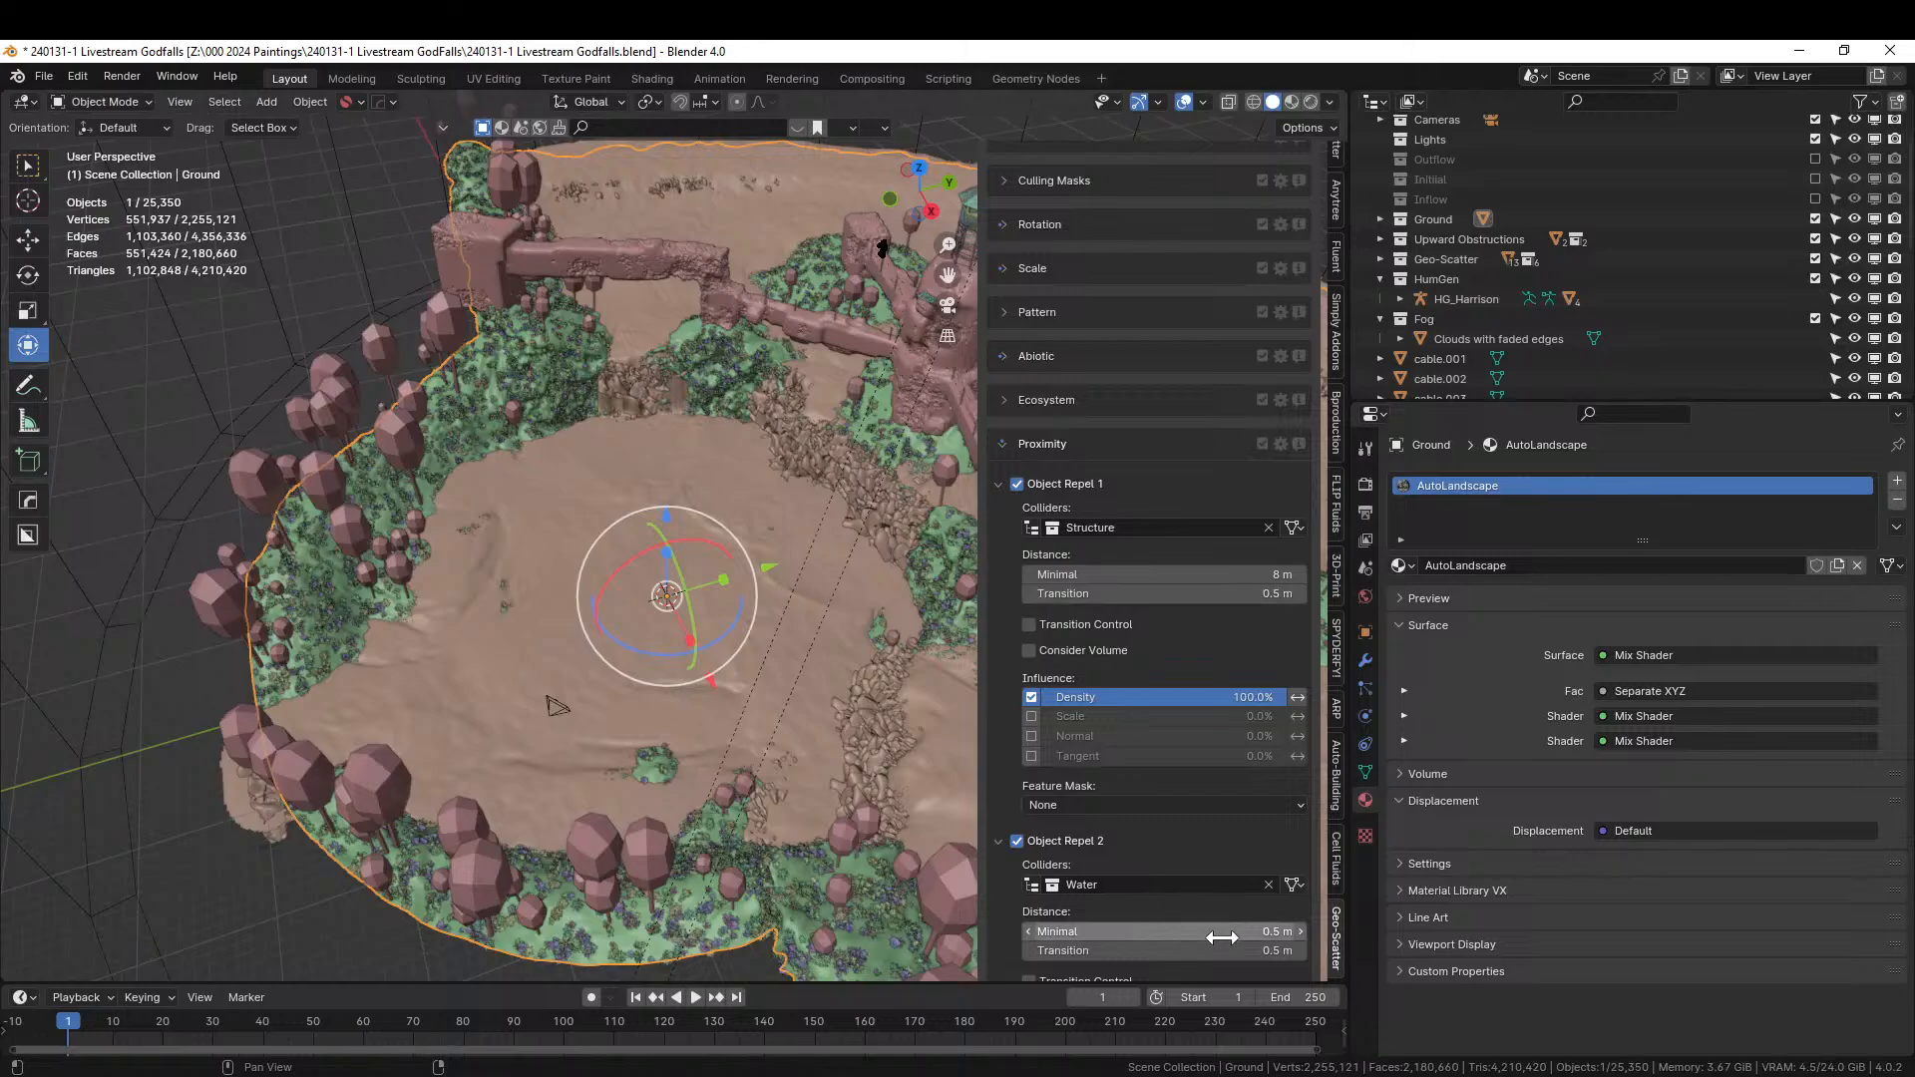
pyautogui.click(1164, 933)
pyautogui.write('2')
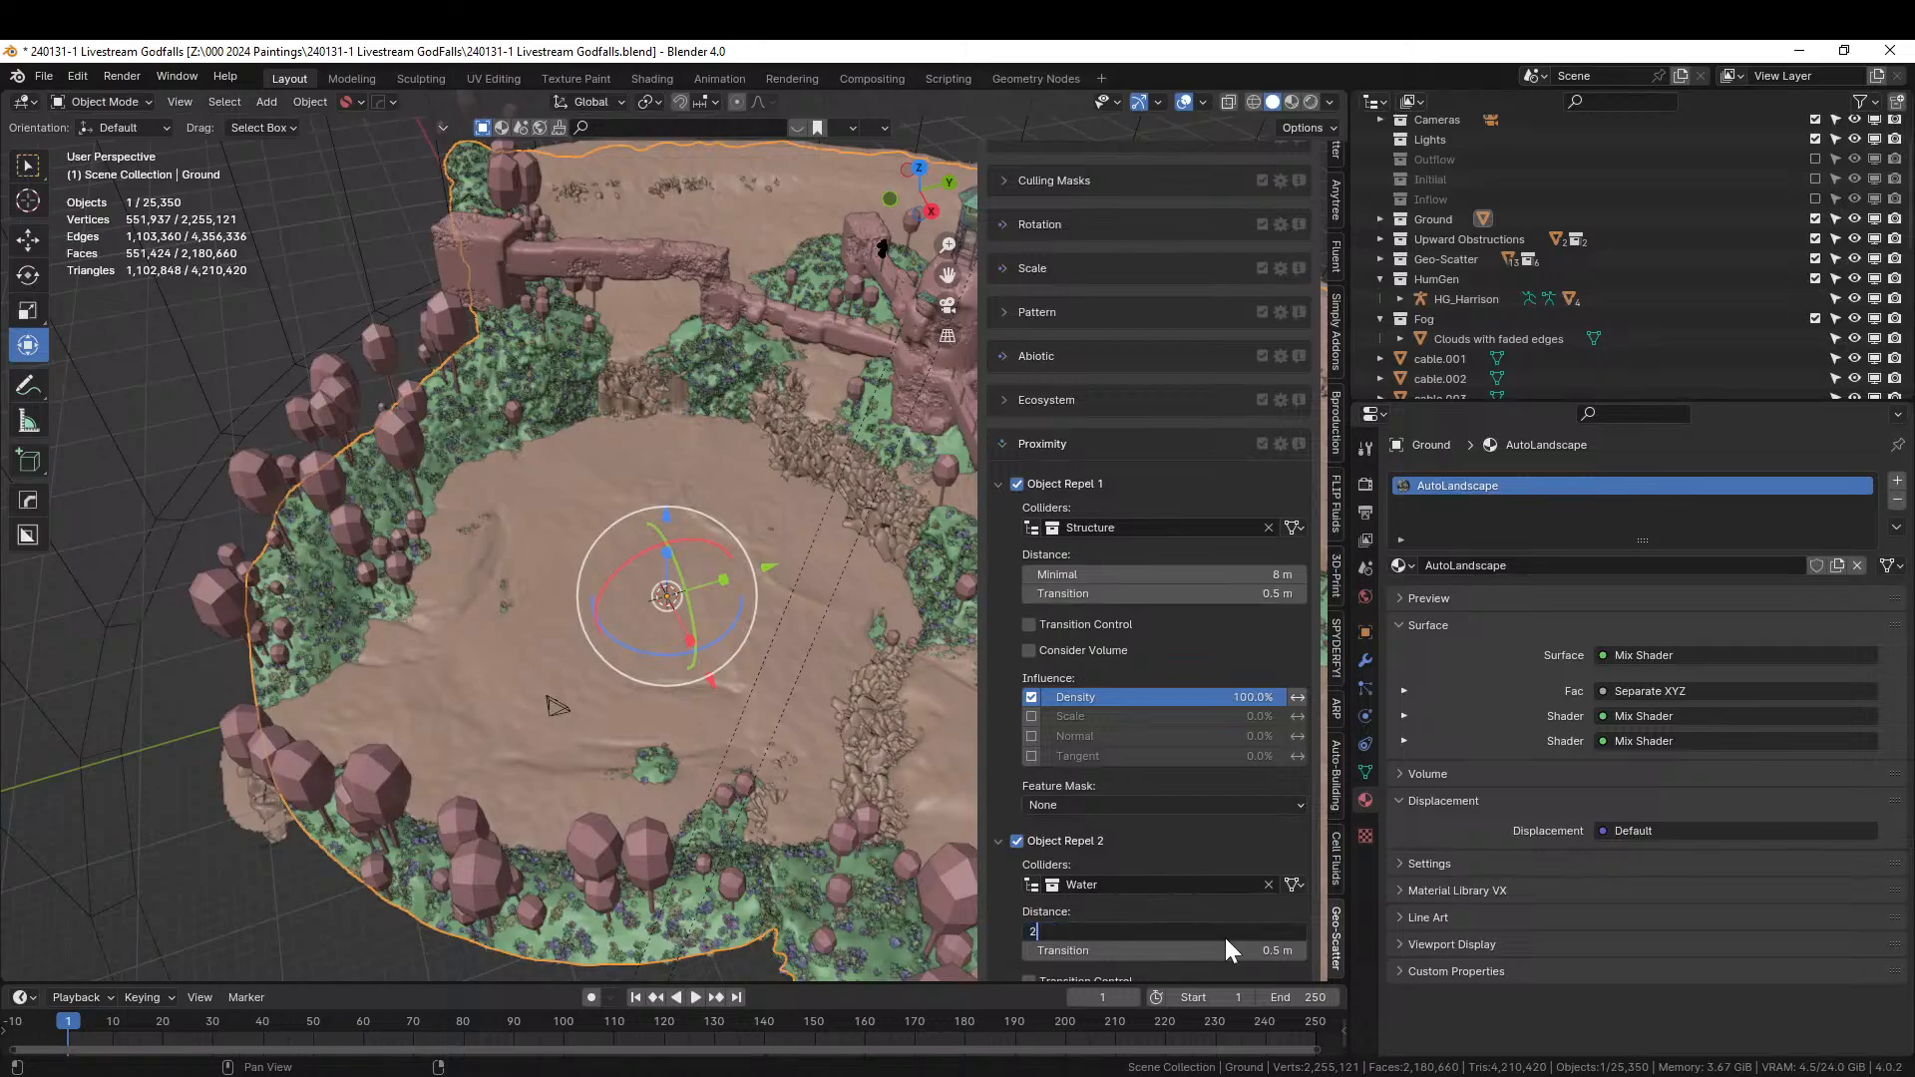
pyautogui.press('Return')
# Enable Object Repel 2 for the Jungle_Tree system with the Water collection as collider and a minimal distance of 2 m.
pyautogui.scroll(5, 1222, 465)
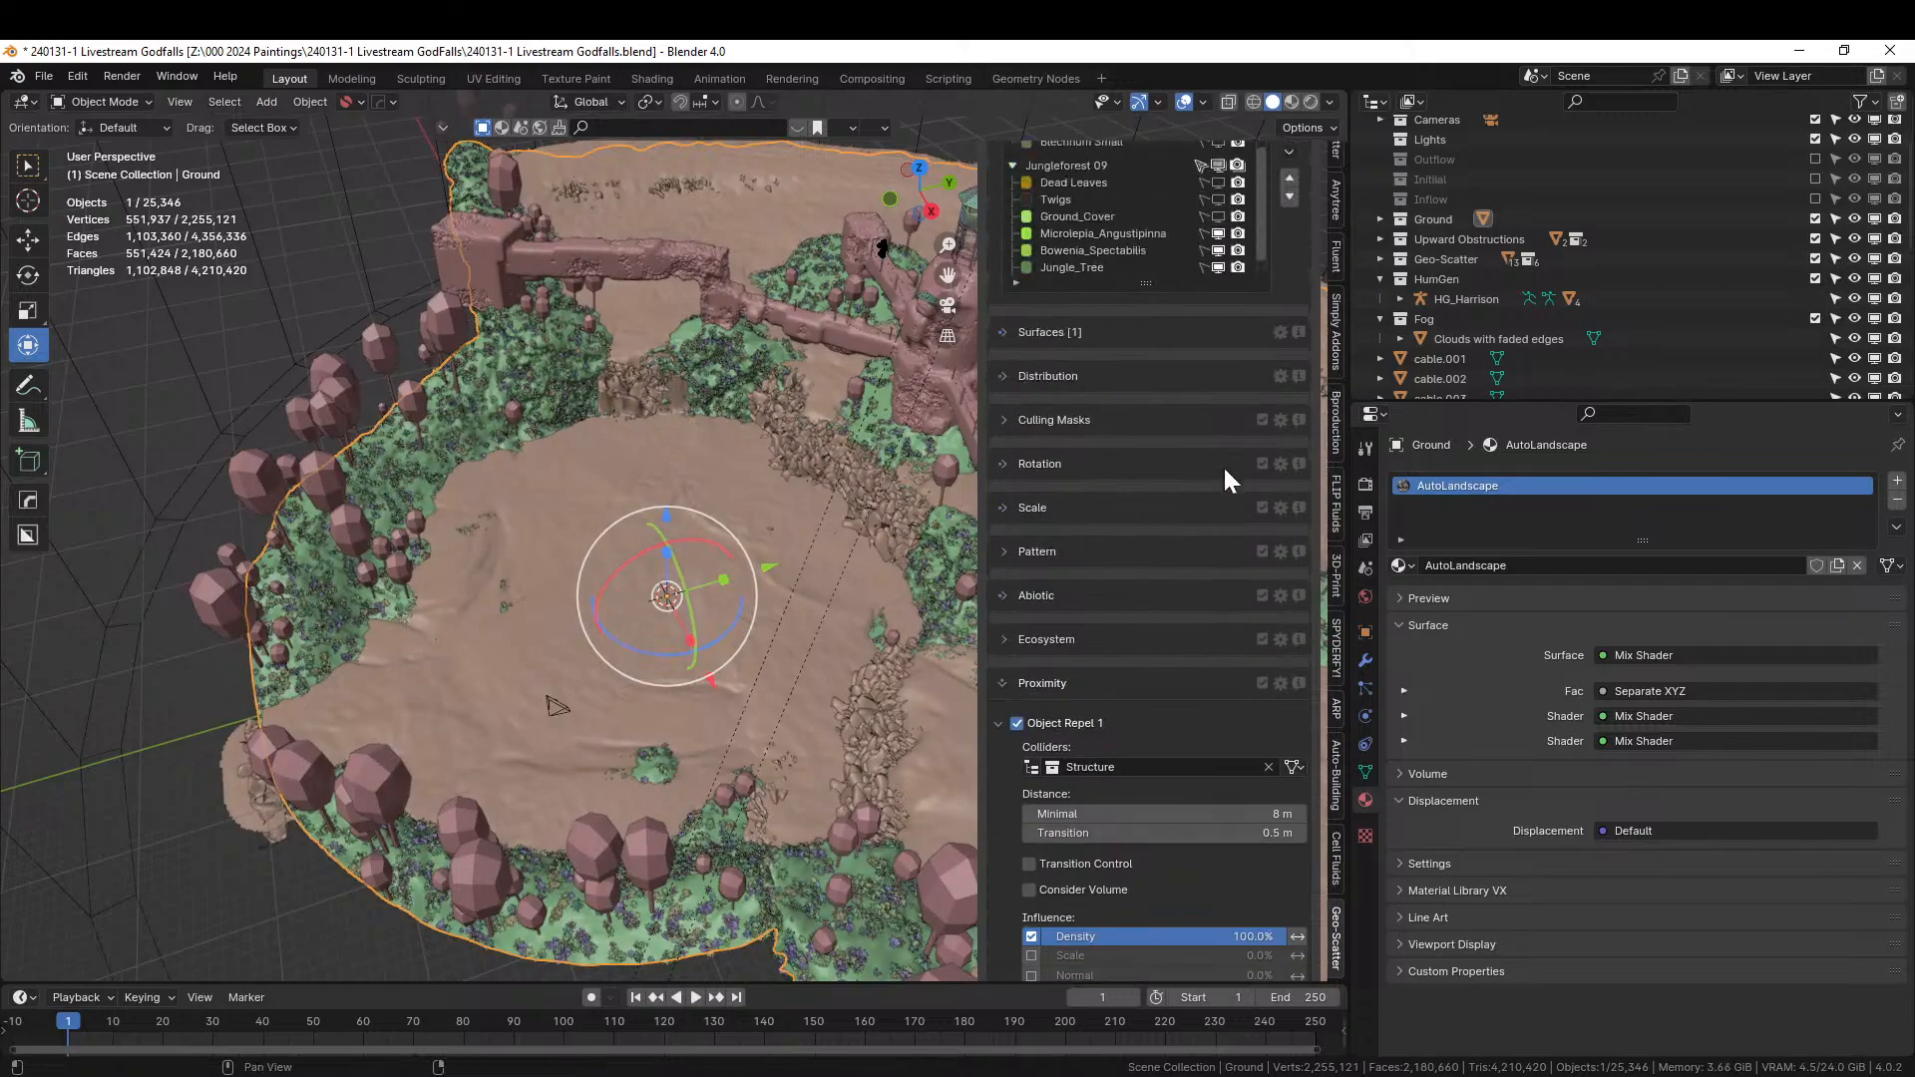
pyautogui.scroll(4, 1223, 465)
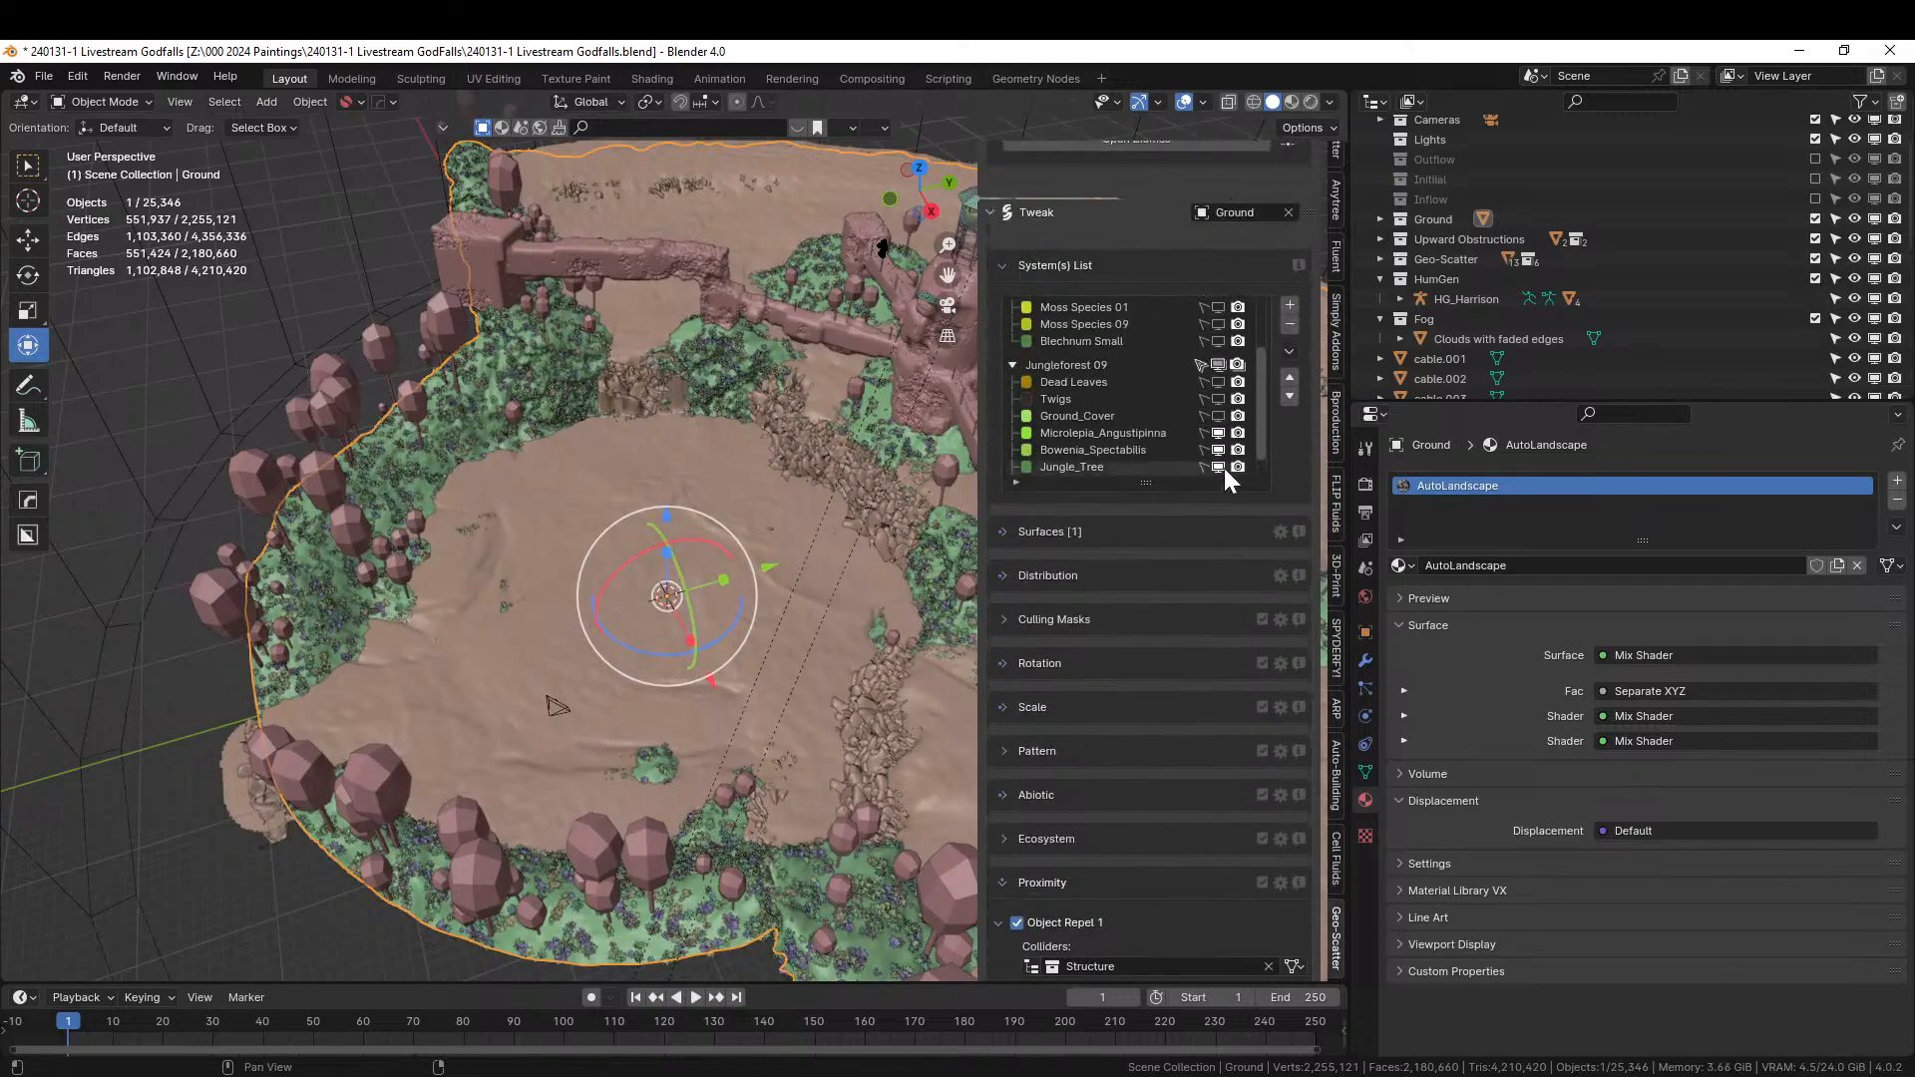
pyautogui.click(1098, 453)
pyautogui.scroll(-3, 1149, 757)
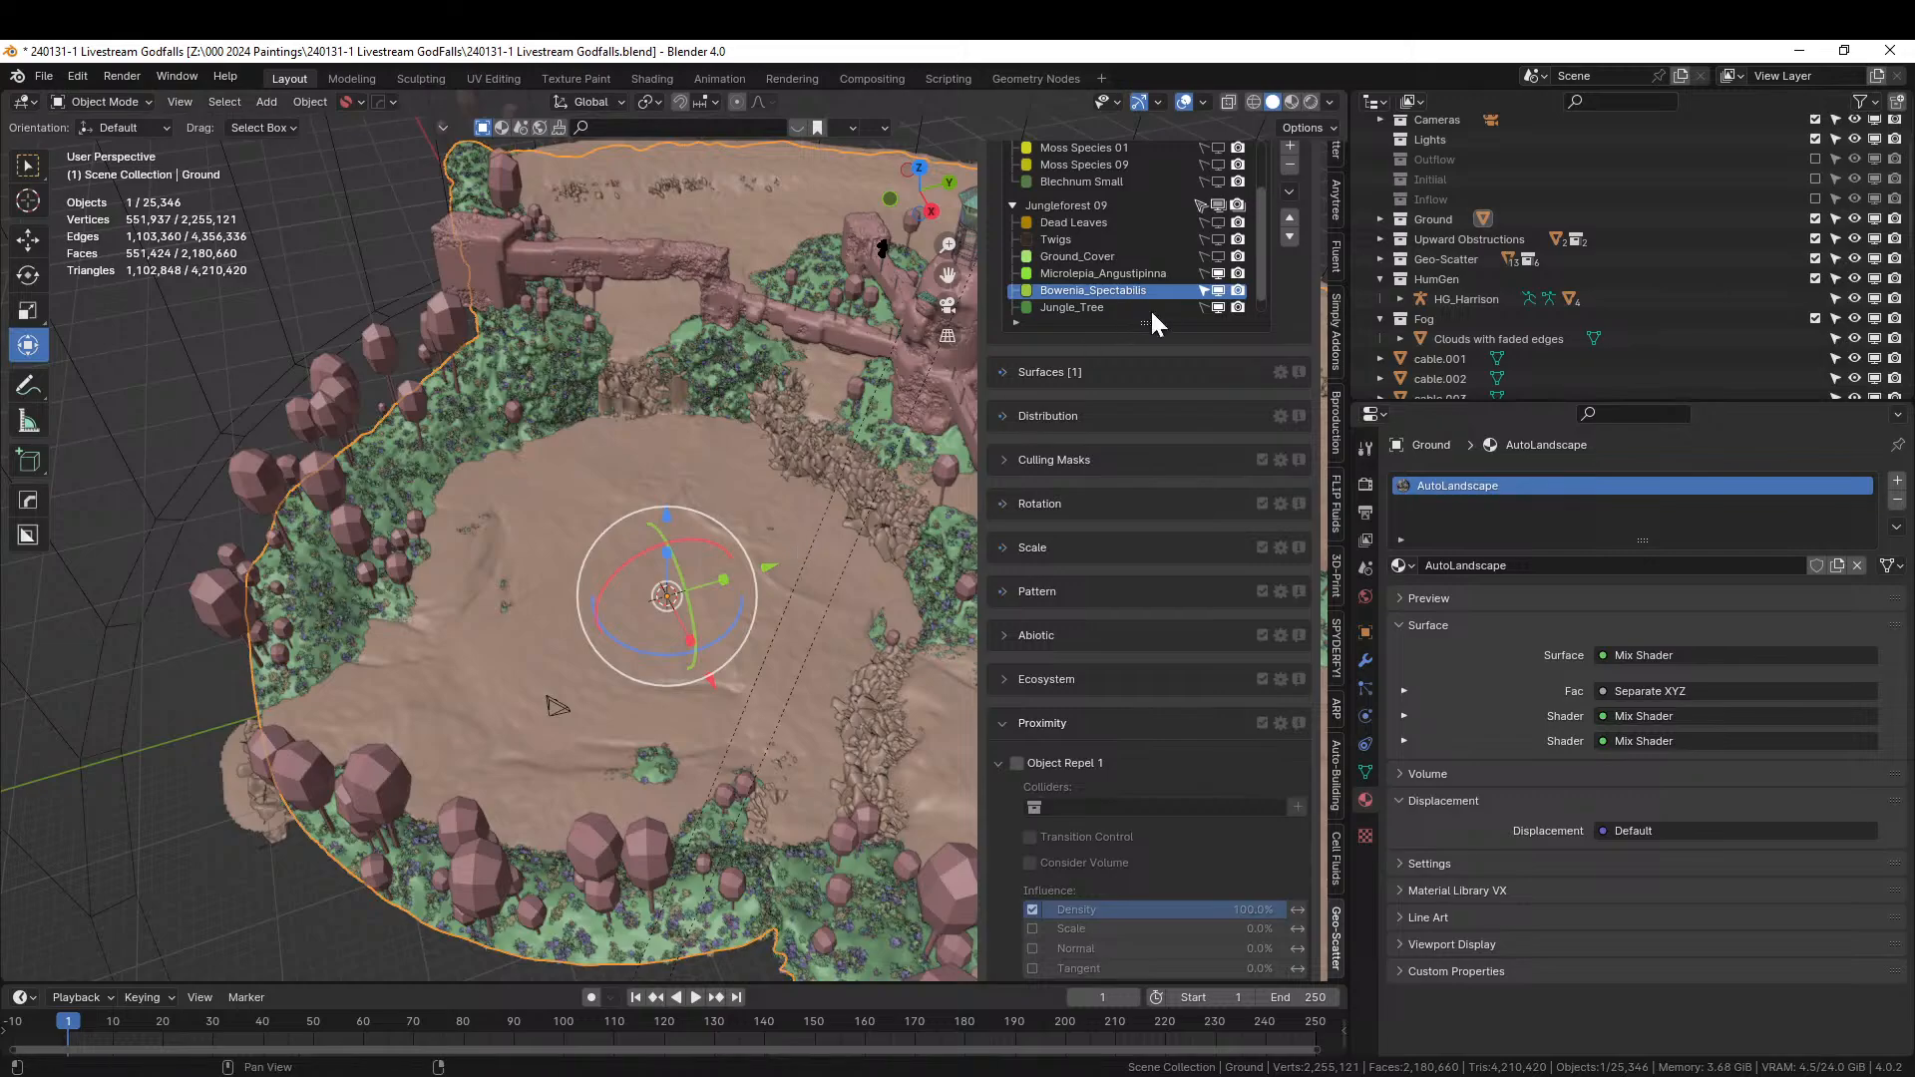
pyautogui.scroll(-2, 1187, 269)
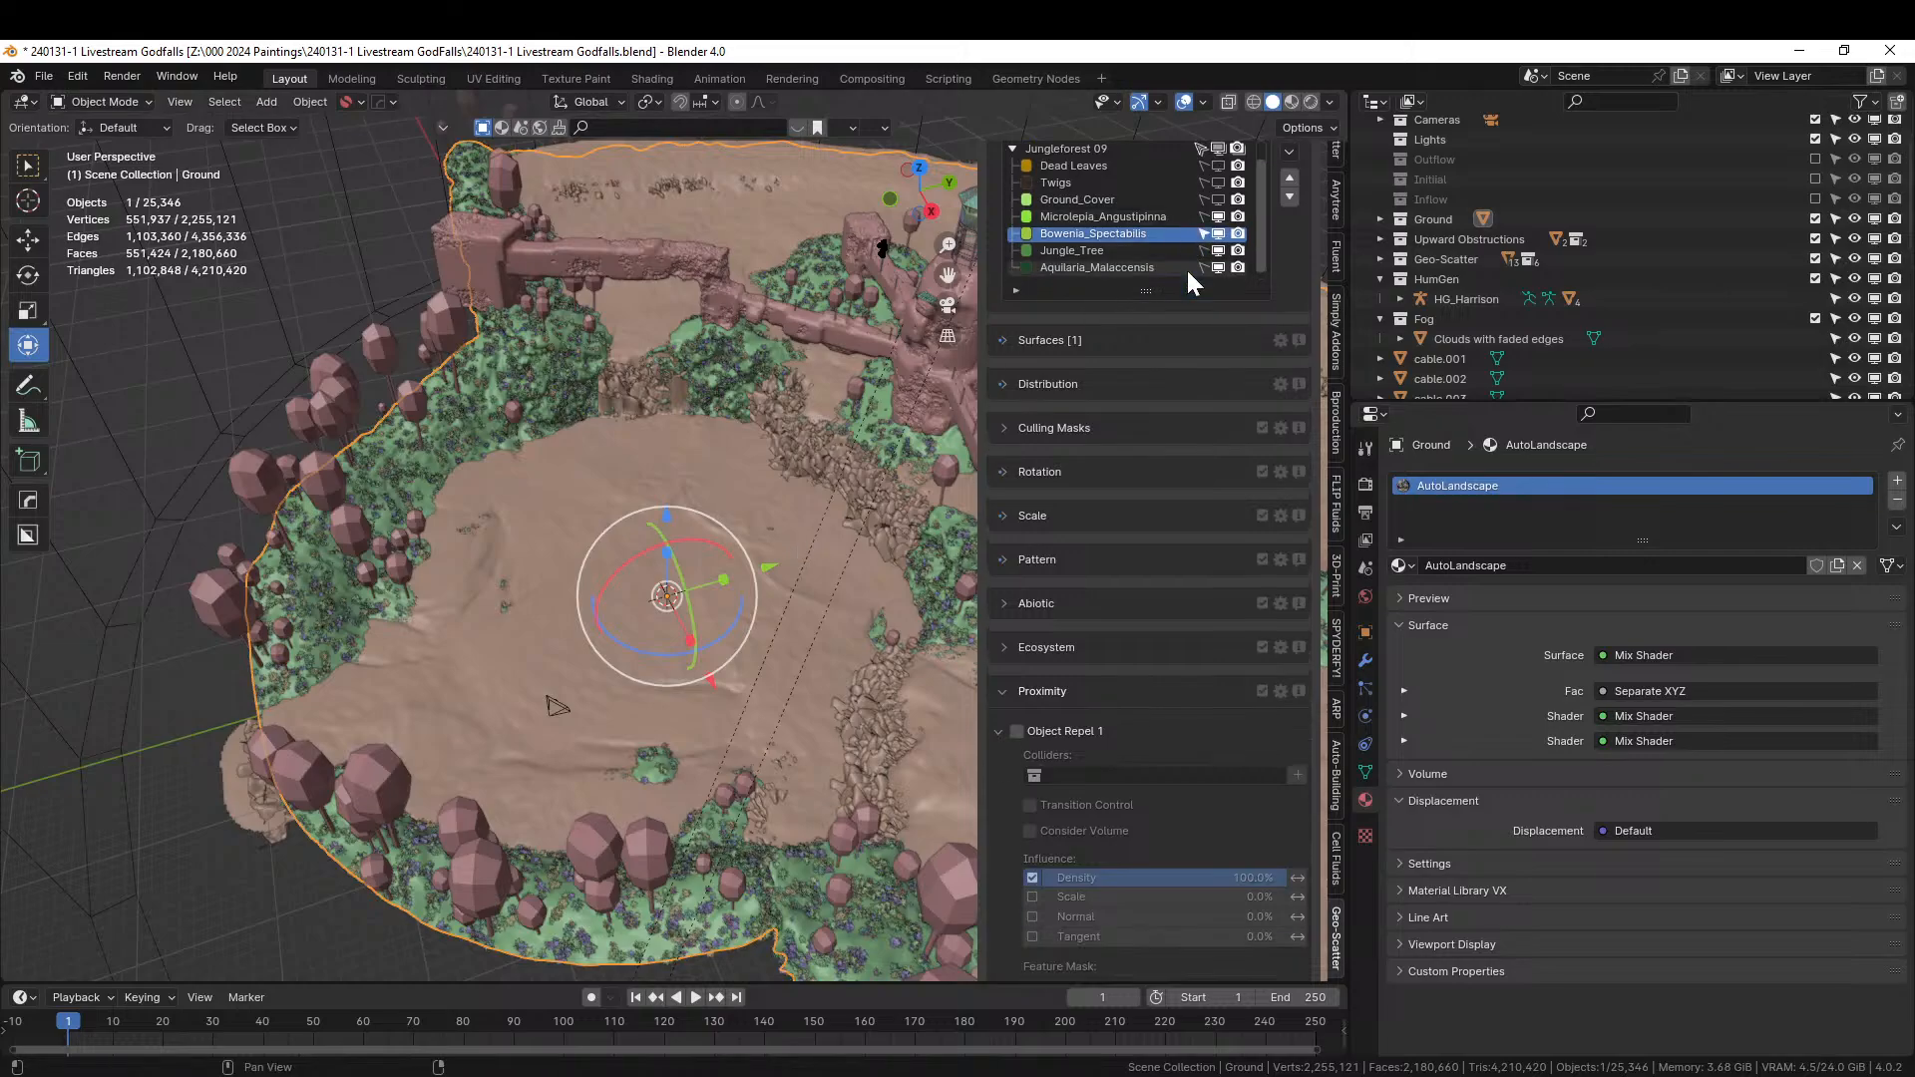
pyautogui.click(1099, 251)
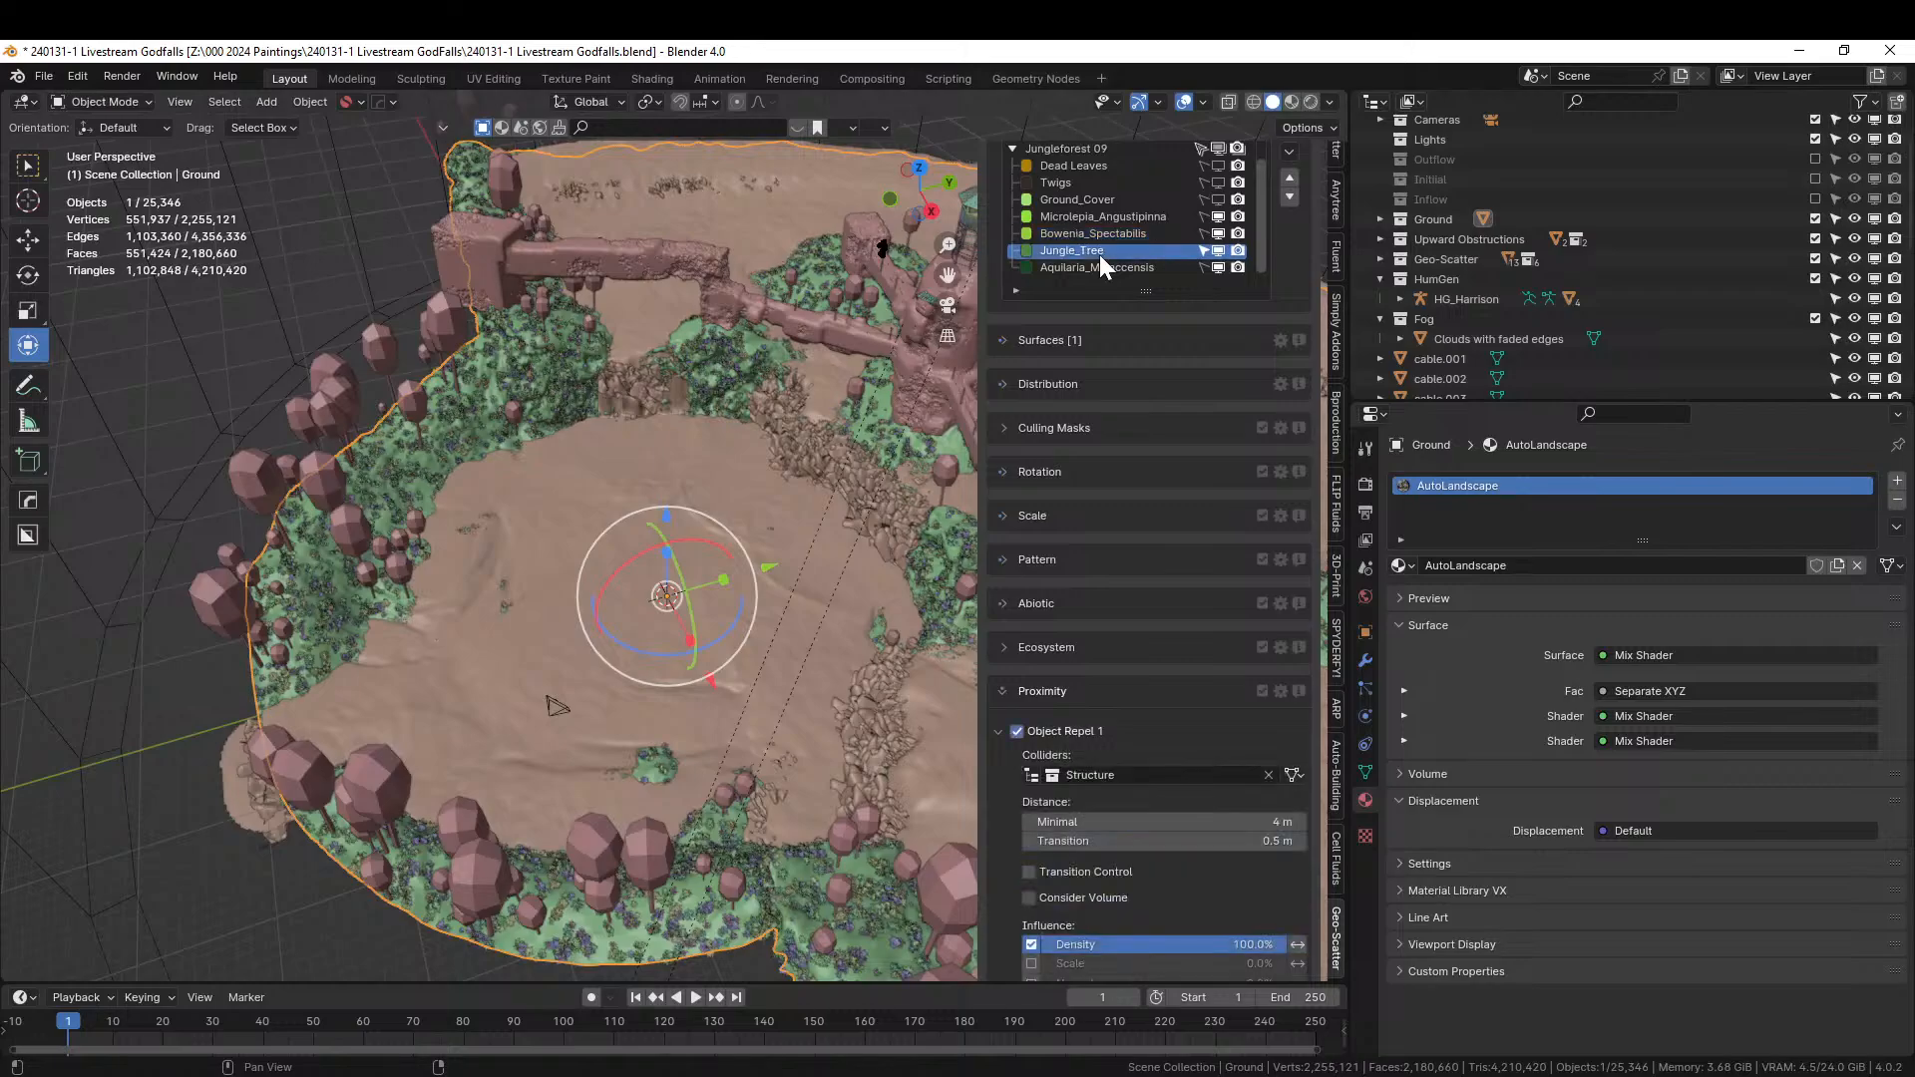
pyautogui.scroll(-5, 1073, 748)
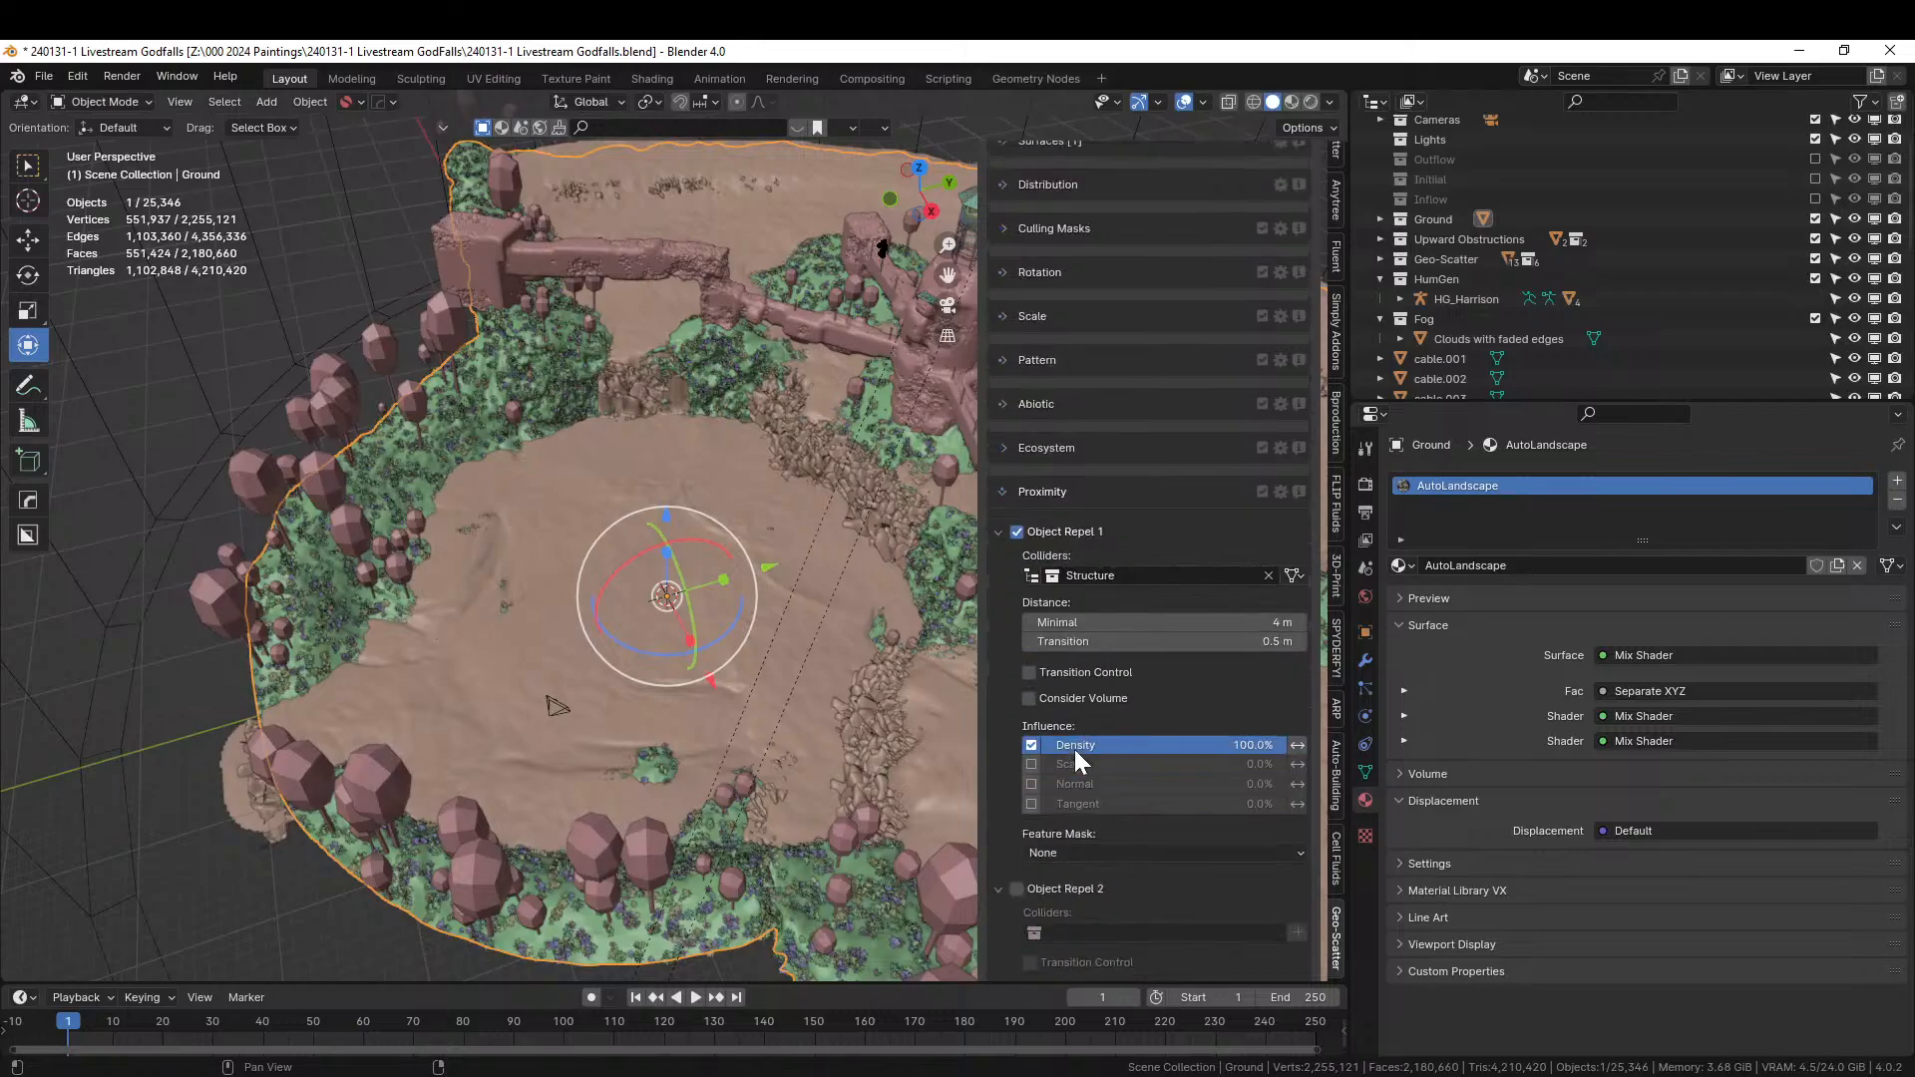
pyautogui.click(1032, 884)
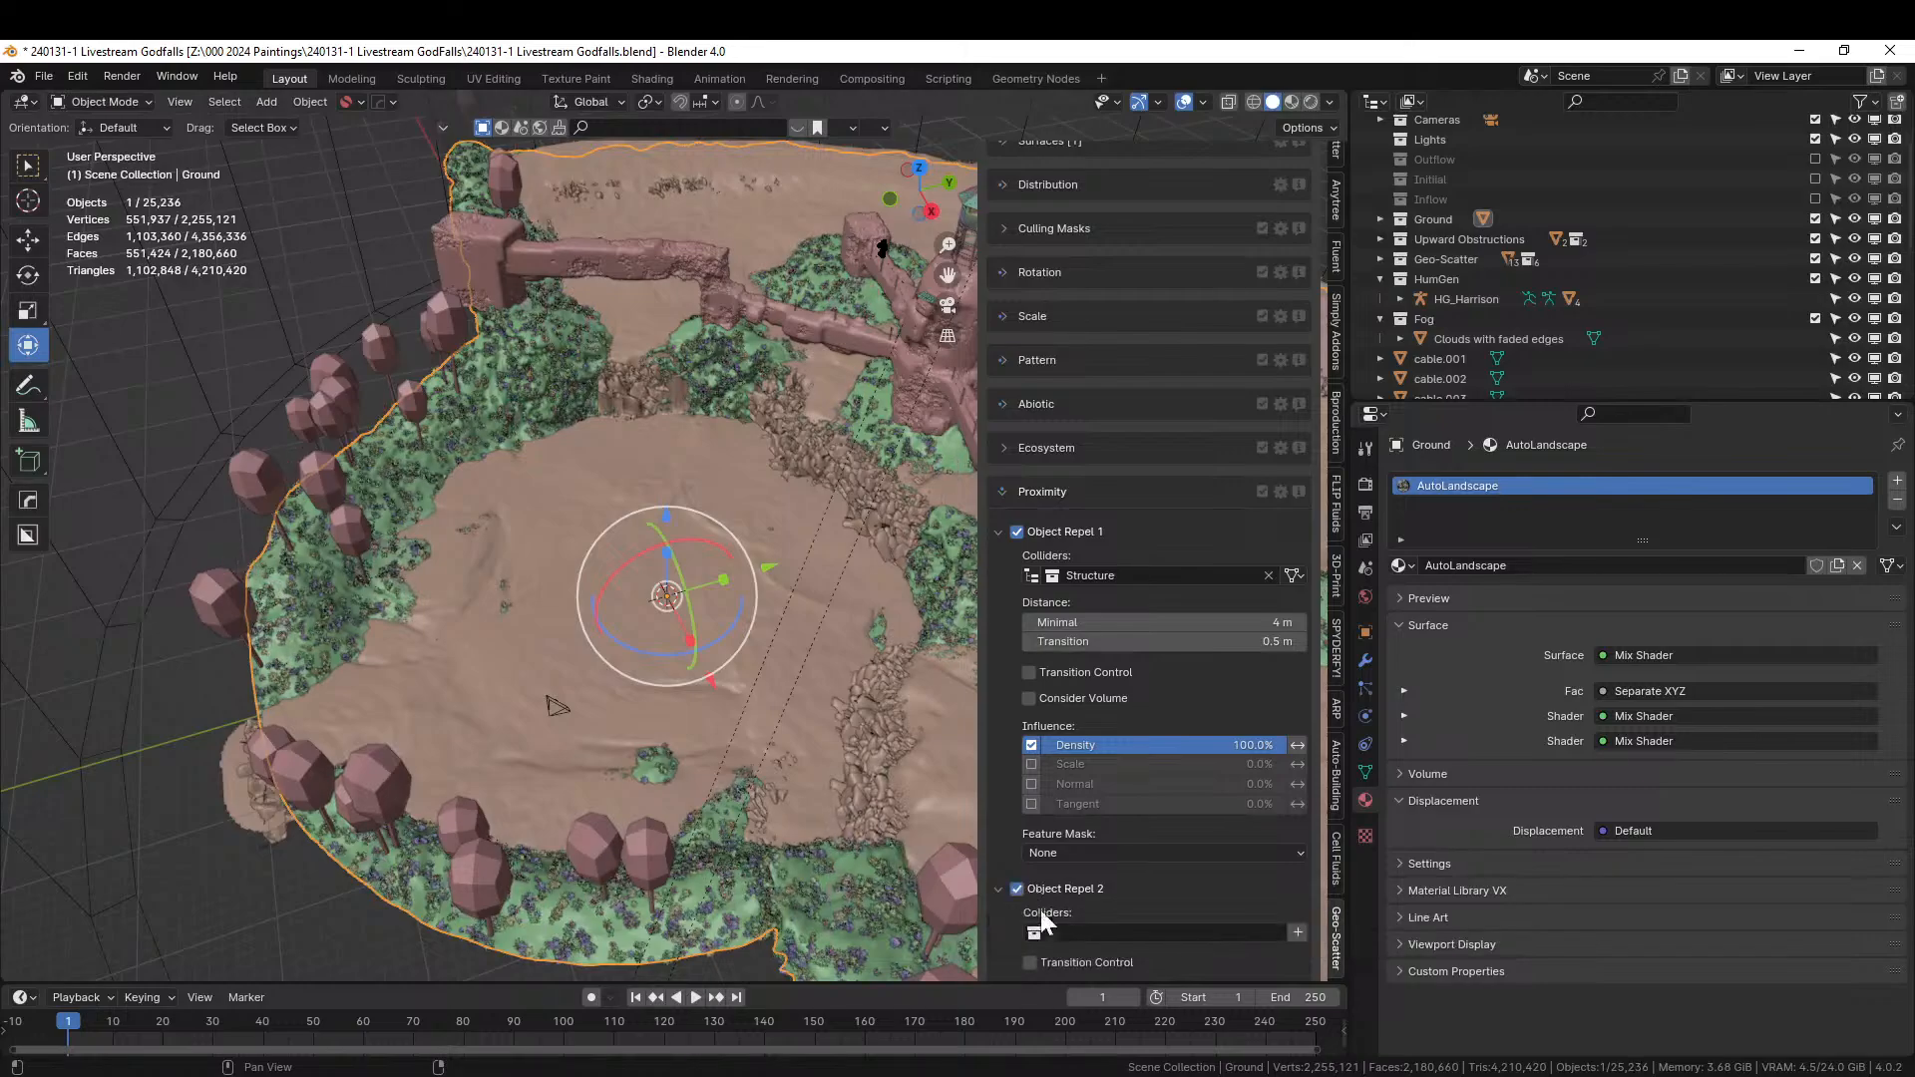
pyautogui.click(1098, 933)
pyautogui.write('water')
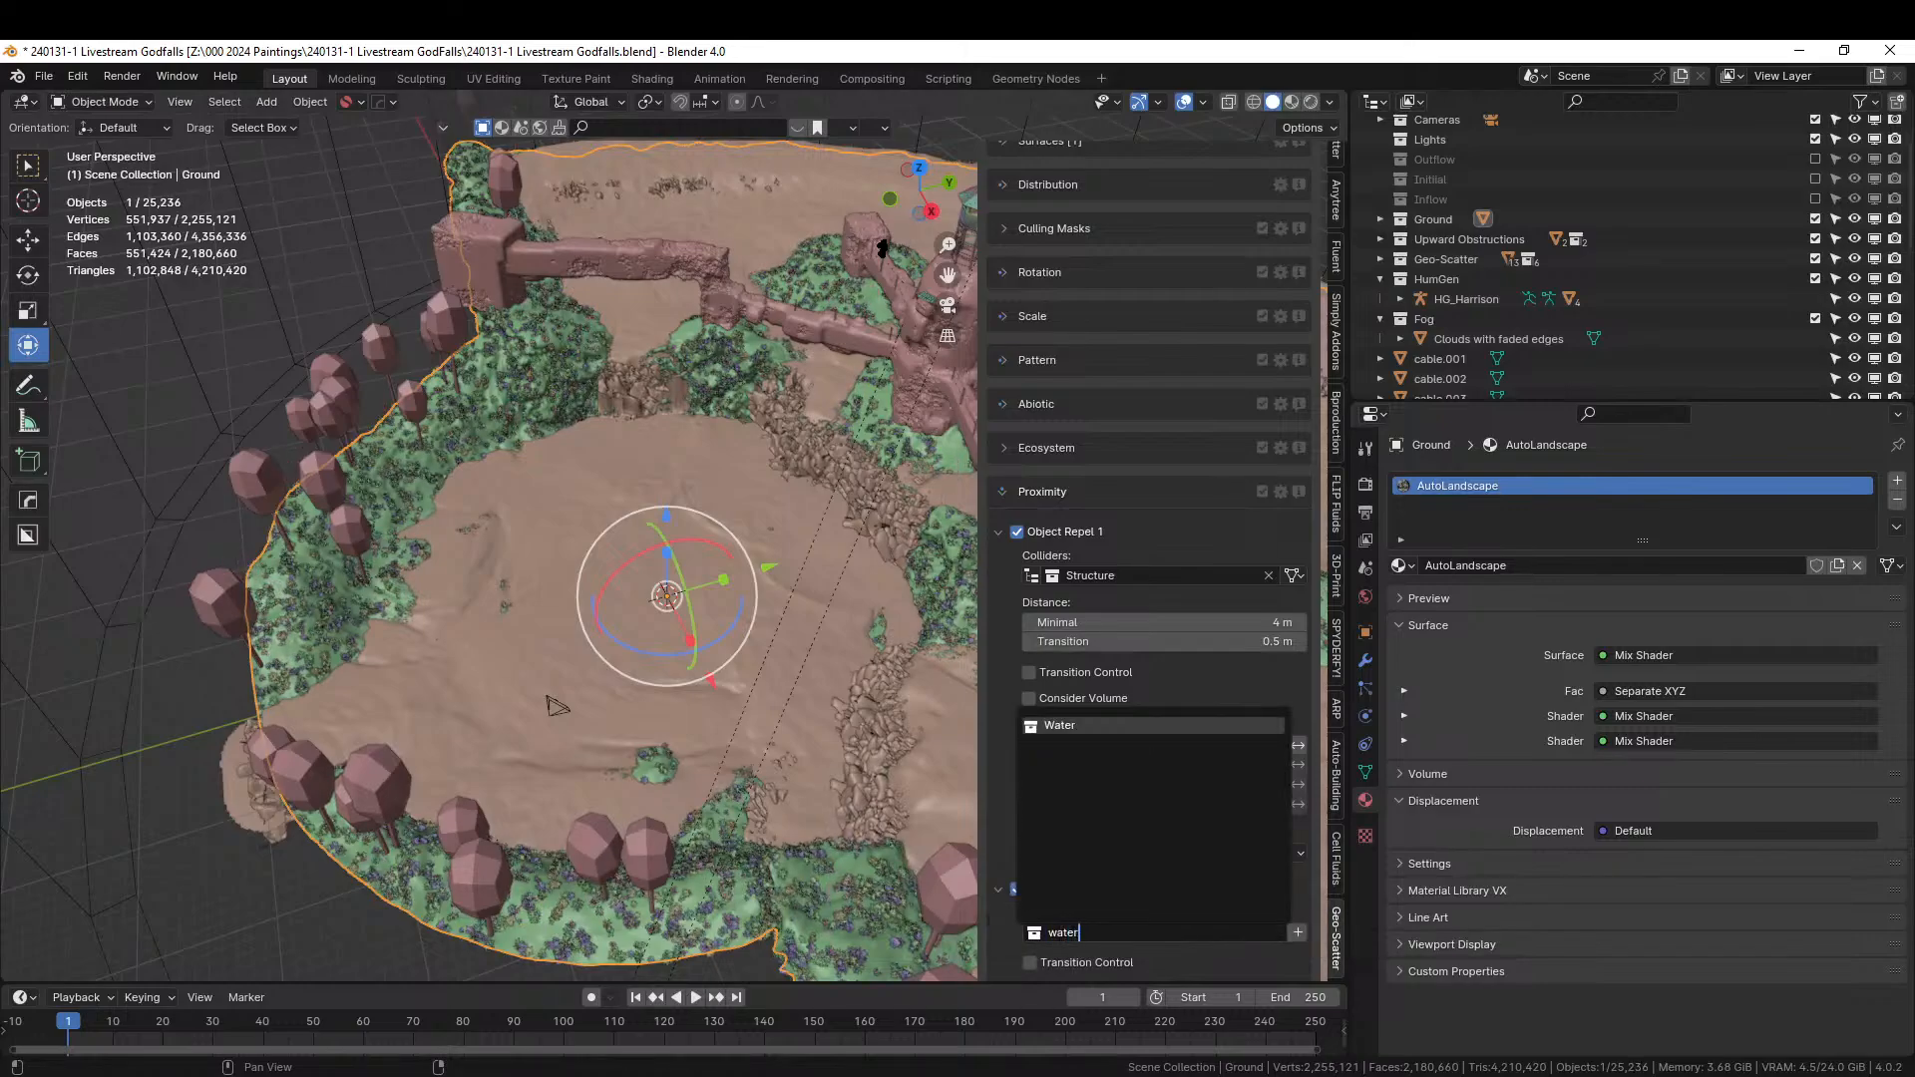
pyautogui.click(1033, 728)
pyautogui.scroll(-3, 1235, 895)
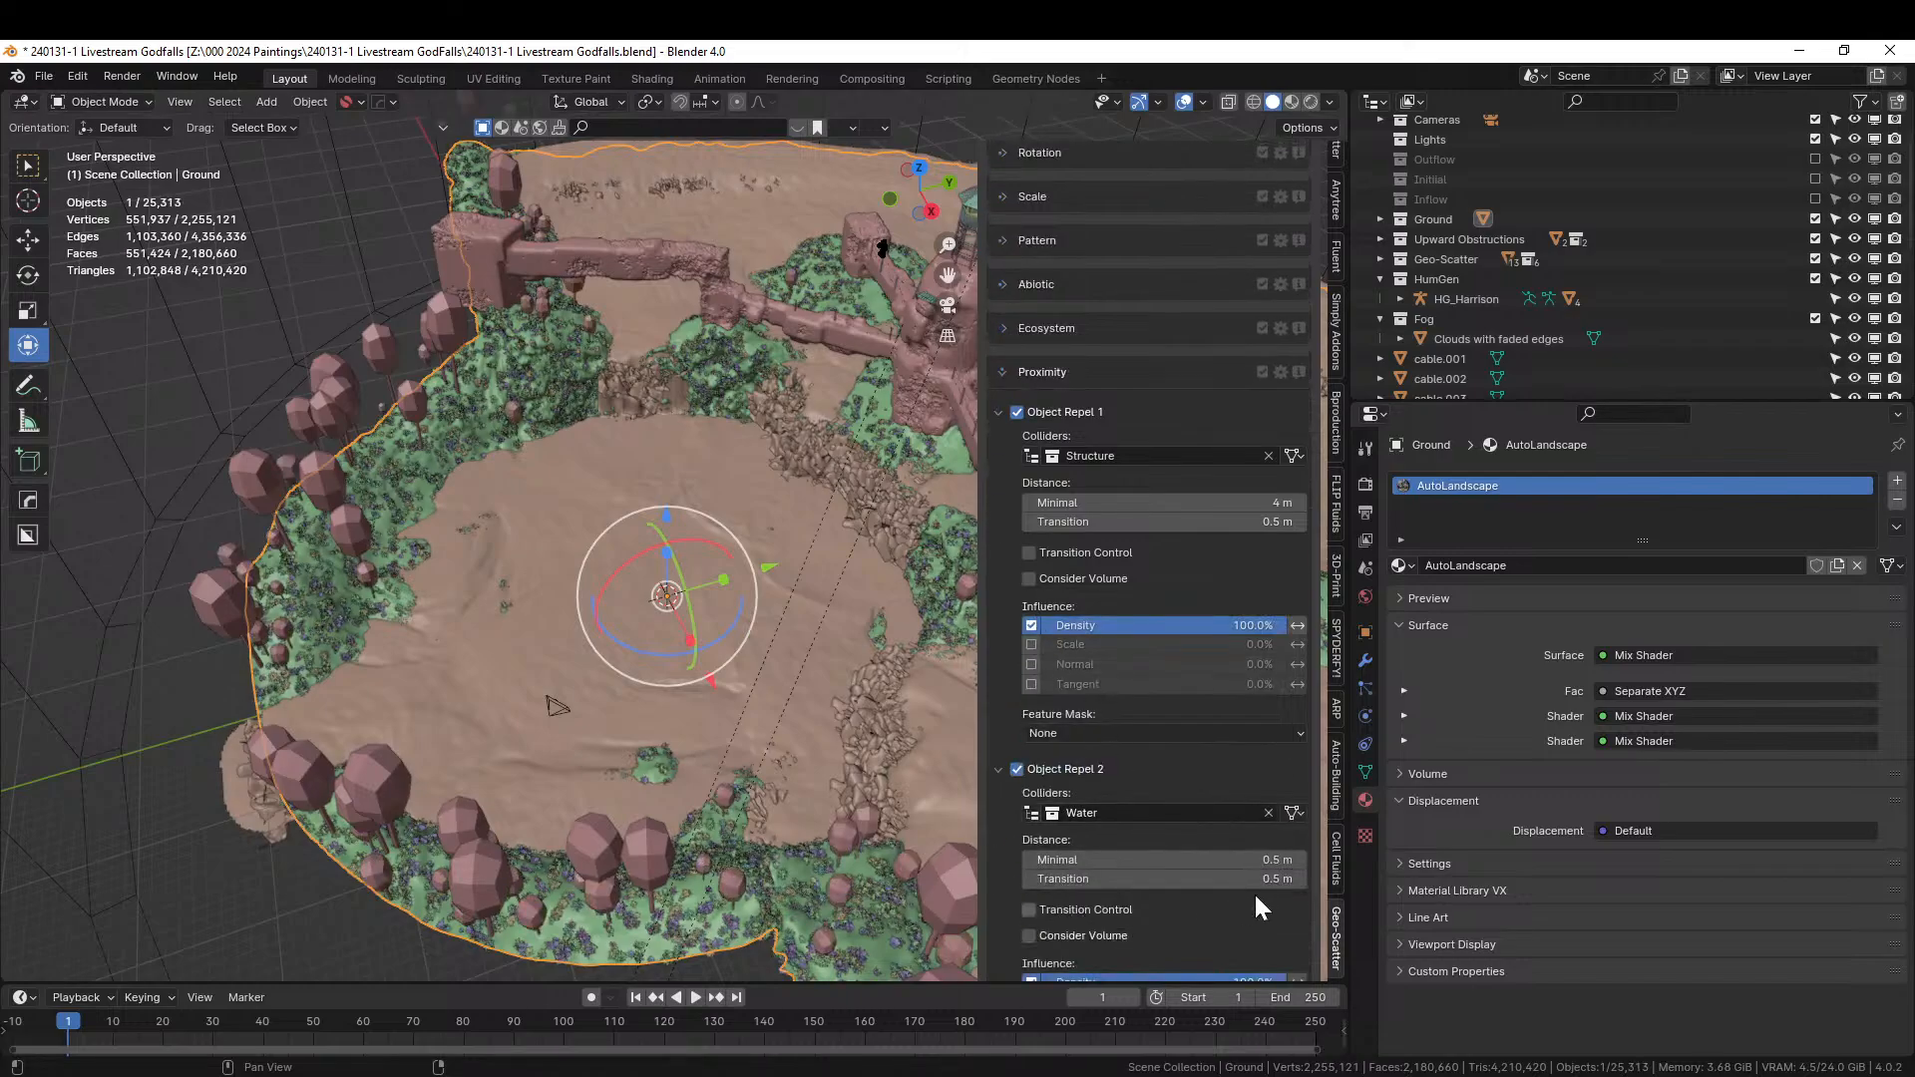
pyautogui.click(1268, 859)
pyautogui.write('2')
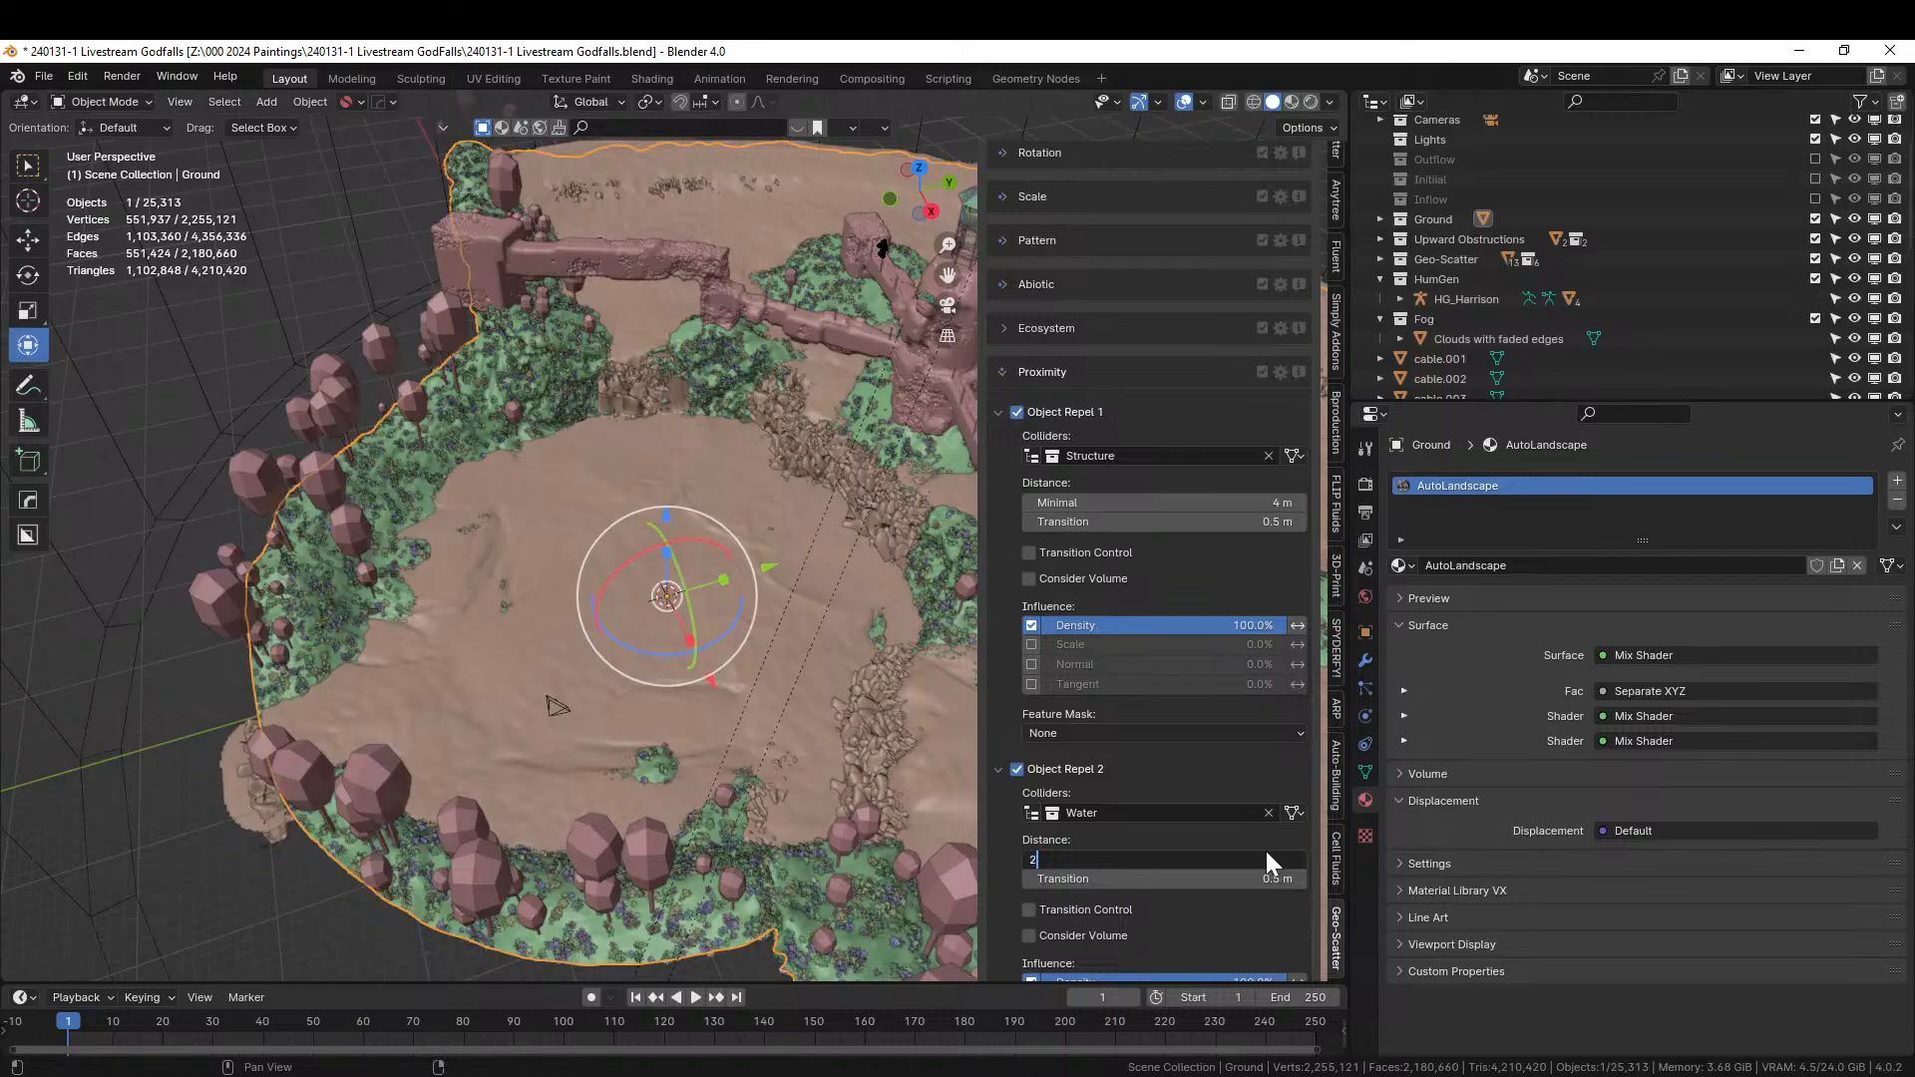
pyautogui.press('Return')
# Inspect the tree placement around the structure, return to the scene camera view and save the file.
pyautogui.moveTo(902, 752); pyautogui.dragTo(641, 987, button='middle')
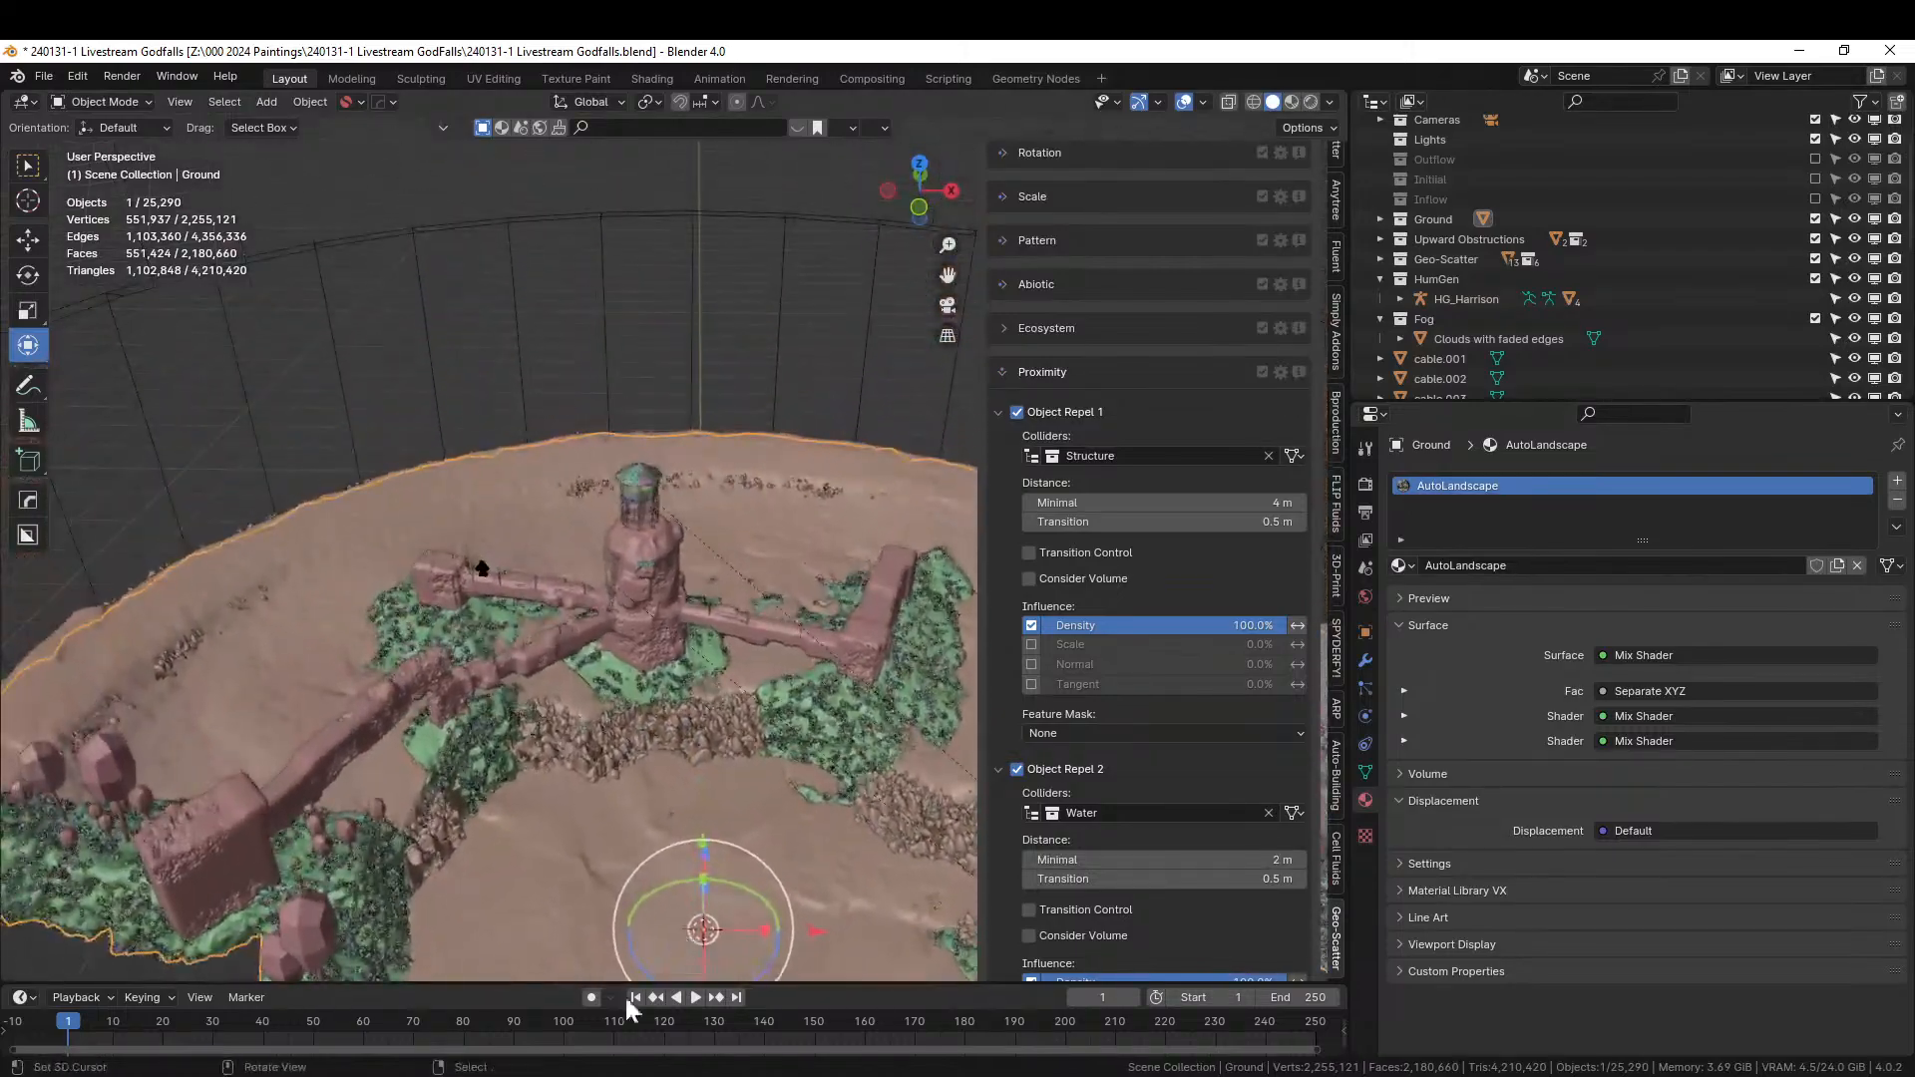
pyautogui.scroll(-5, 611, 838)
pyautogui.moveTo(611, 843); pyautogui.dragTo(427, 633, button='middle')
pyautogui.press('KP_0')
pyautogui.press('KP_0')
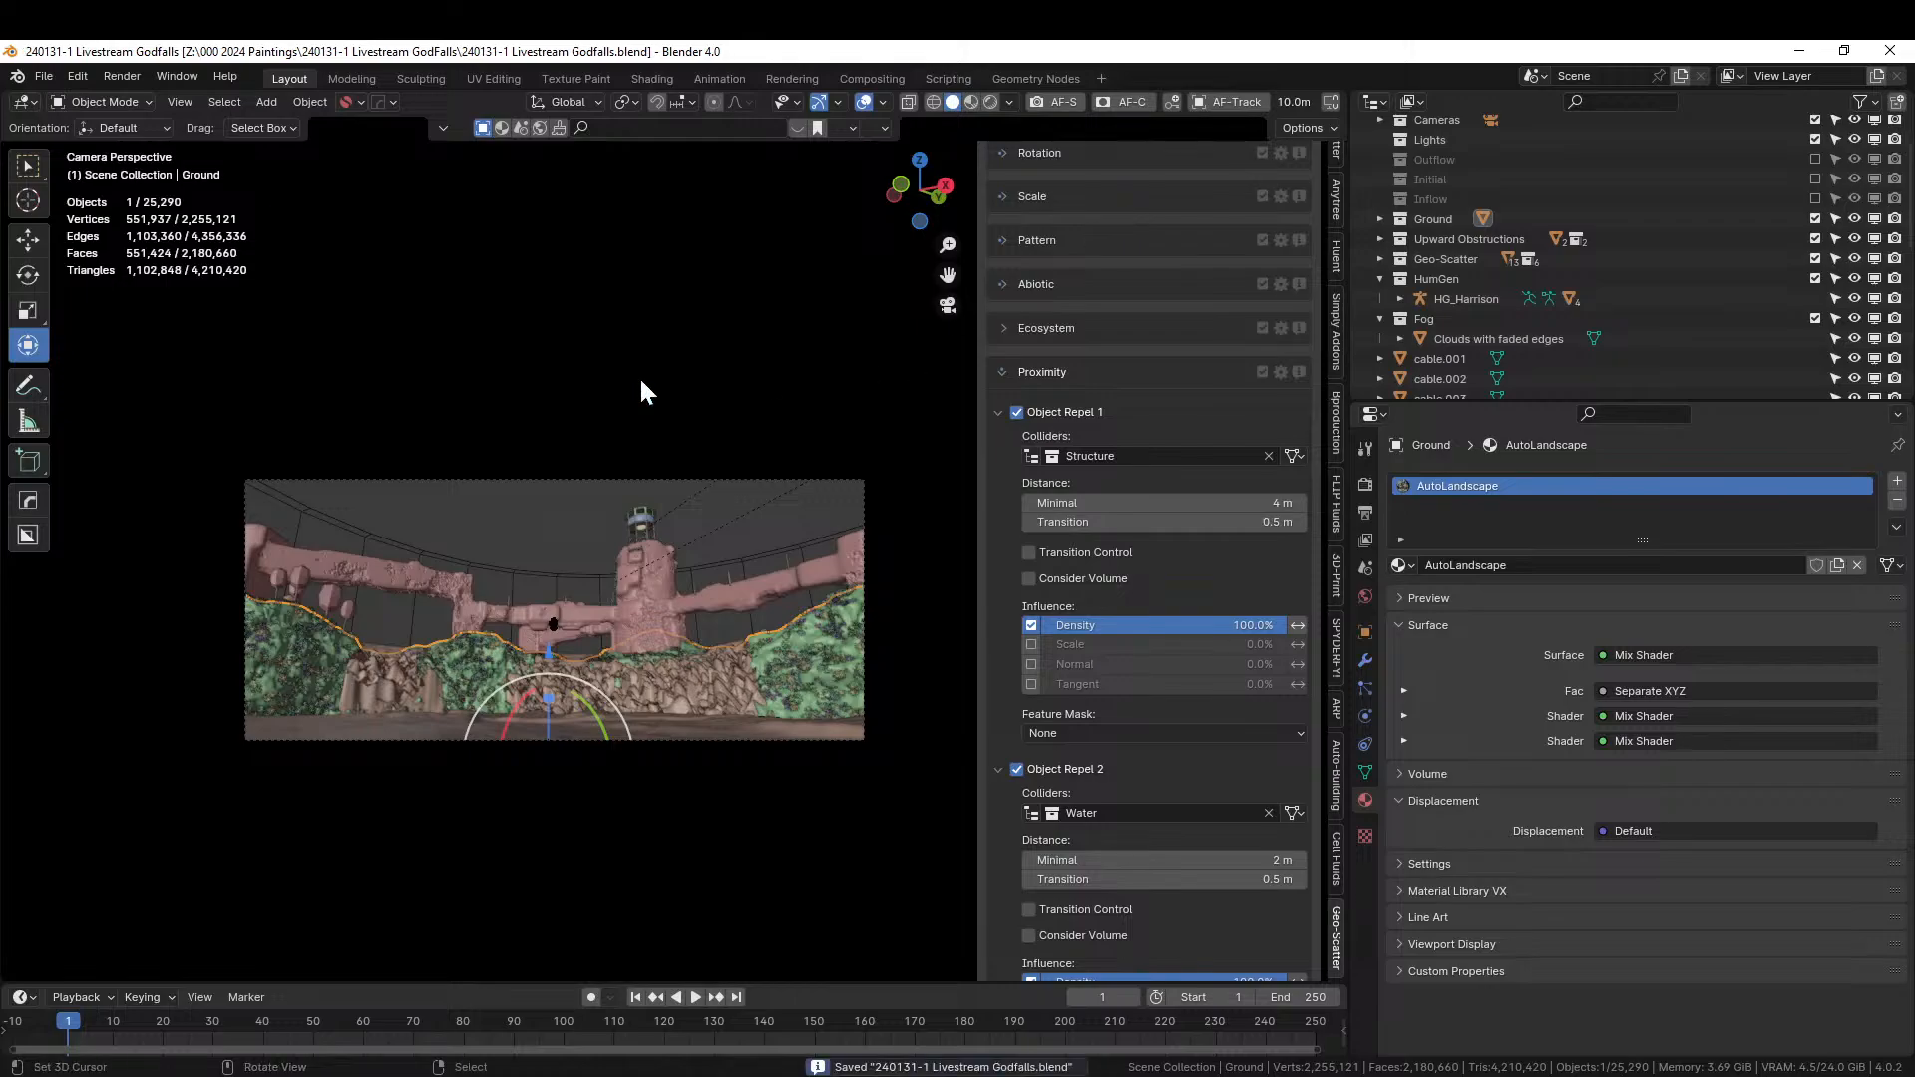
# Remove the Dead Leaves and Twigs scatter systems from the Jungleforest 09 group.
pyautogui.scroll(15, 1193, 625)
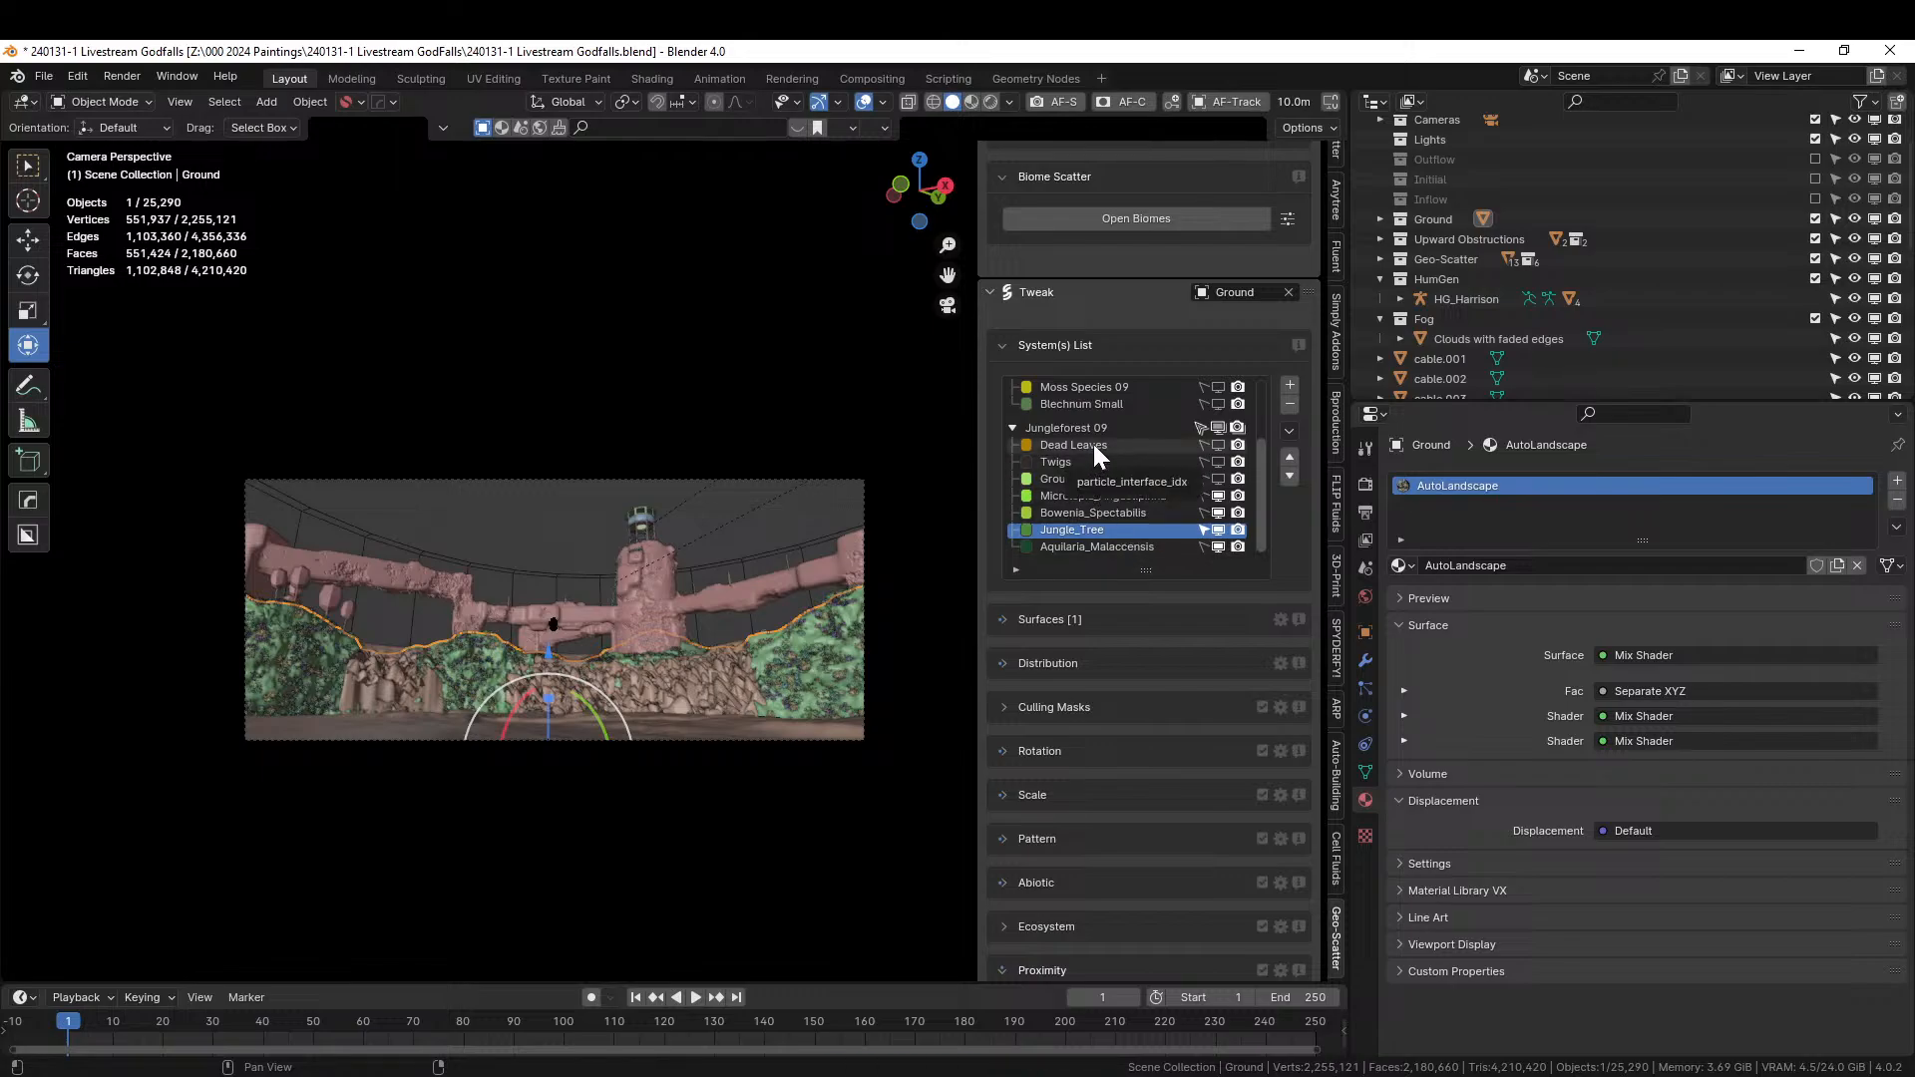
pyautogui.click(1289, 403)
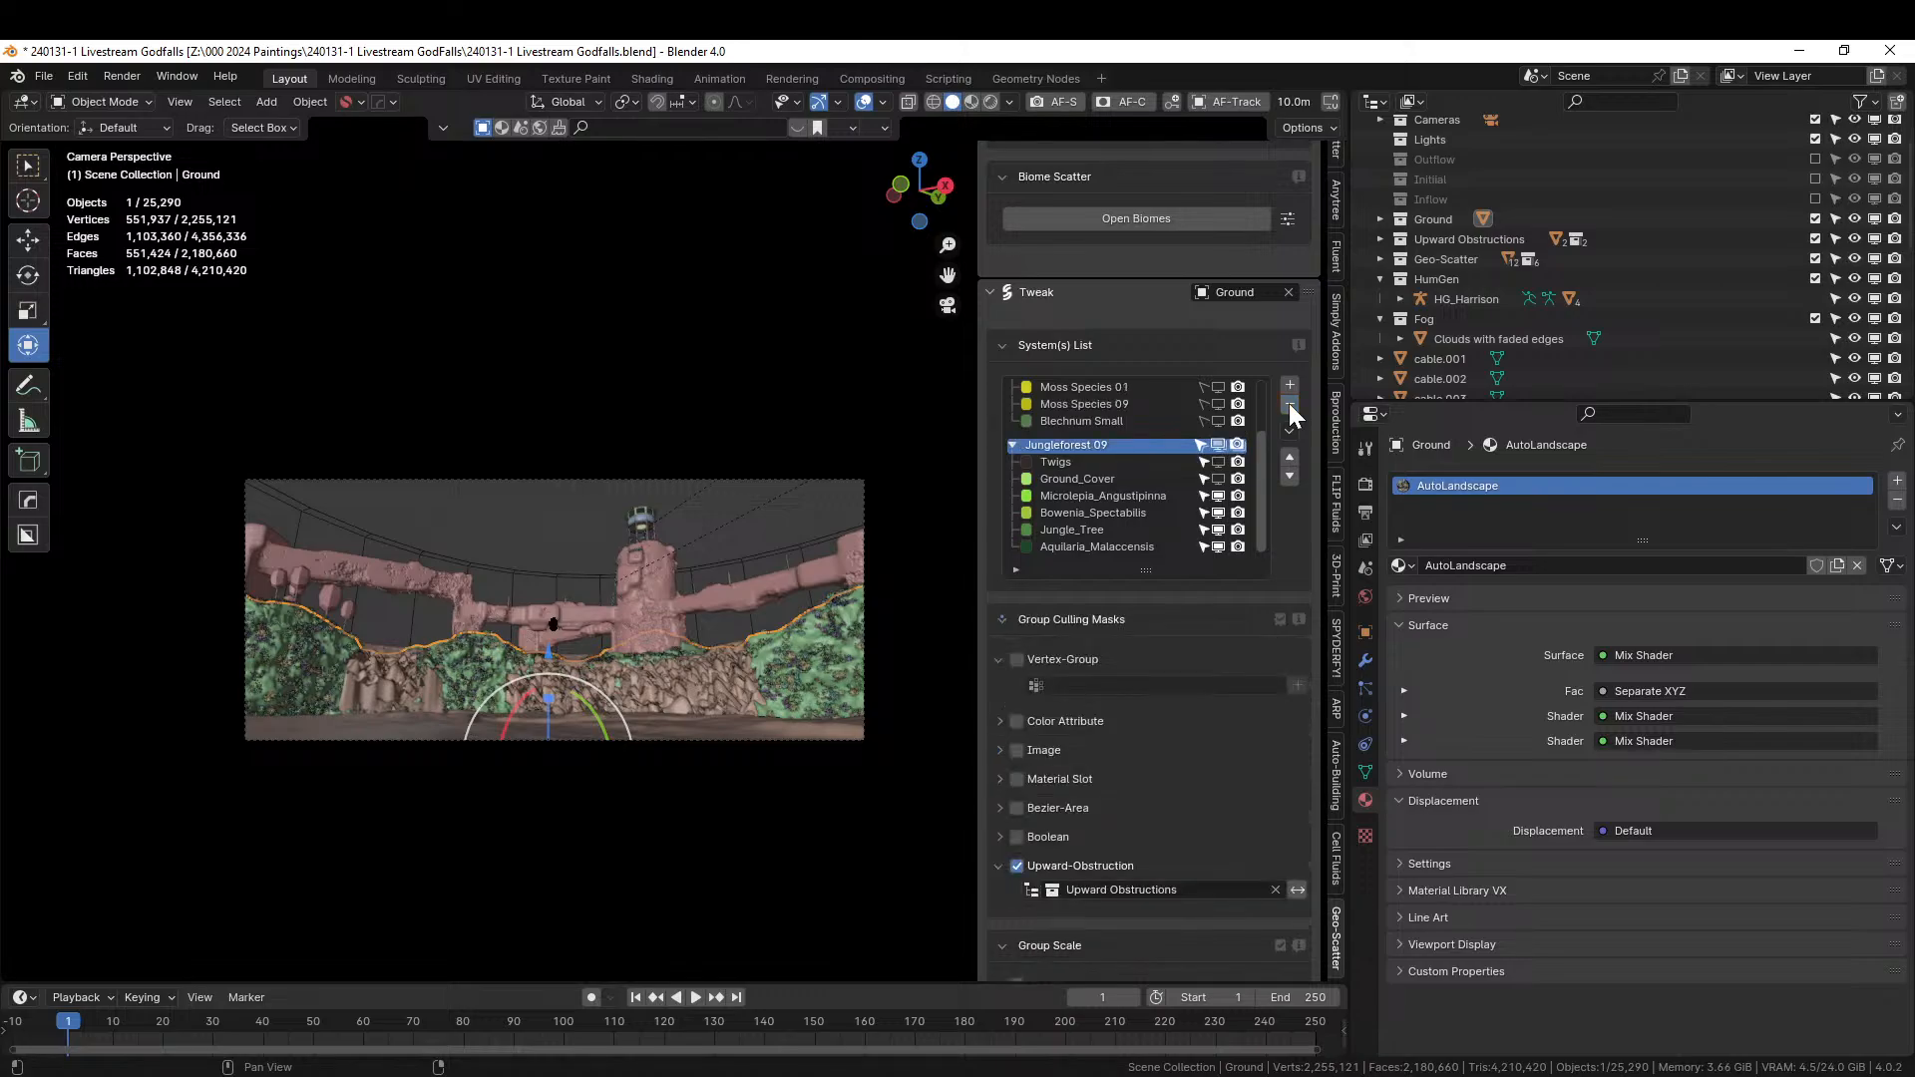
pyautogui.click(1048, 463)
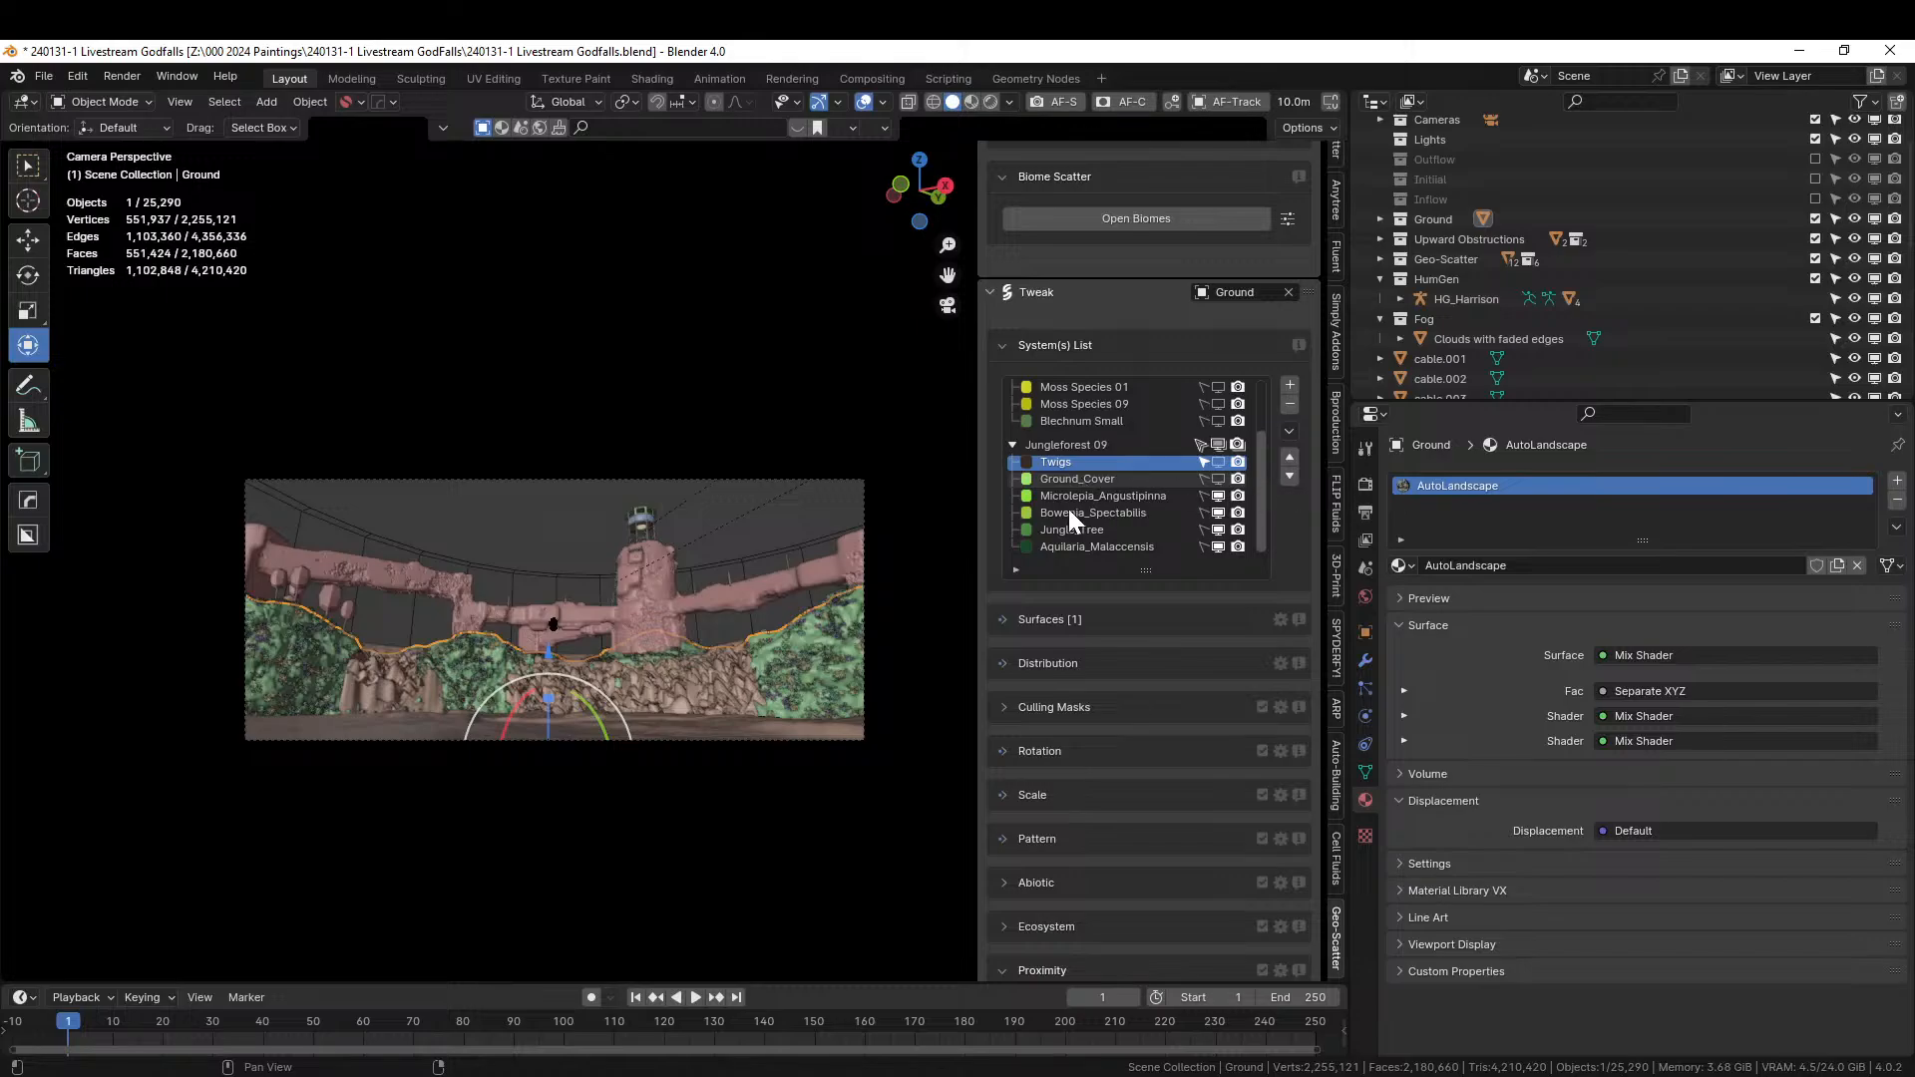
pyautogui.click(1075, 479)
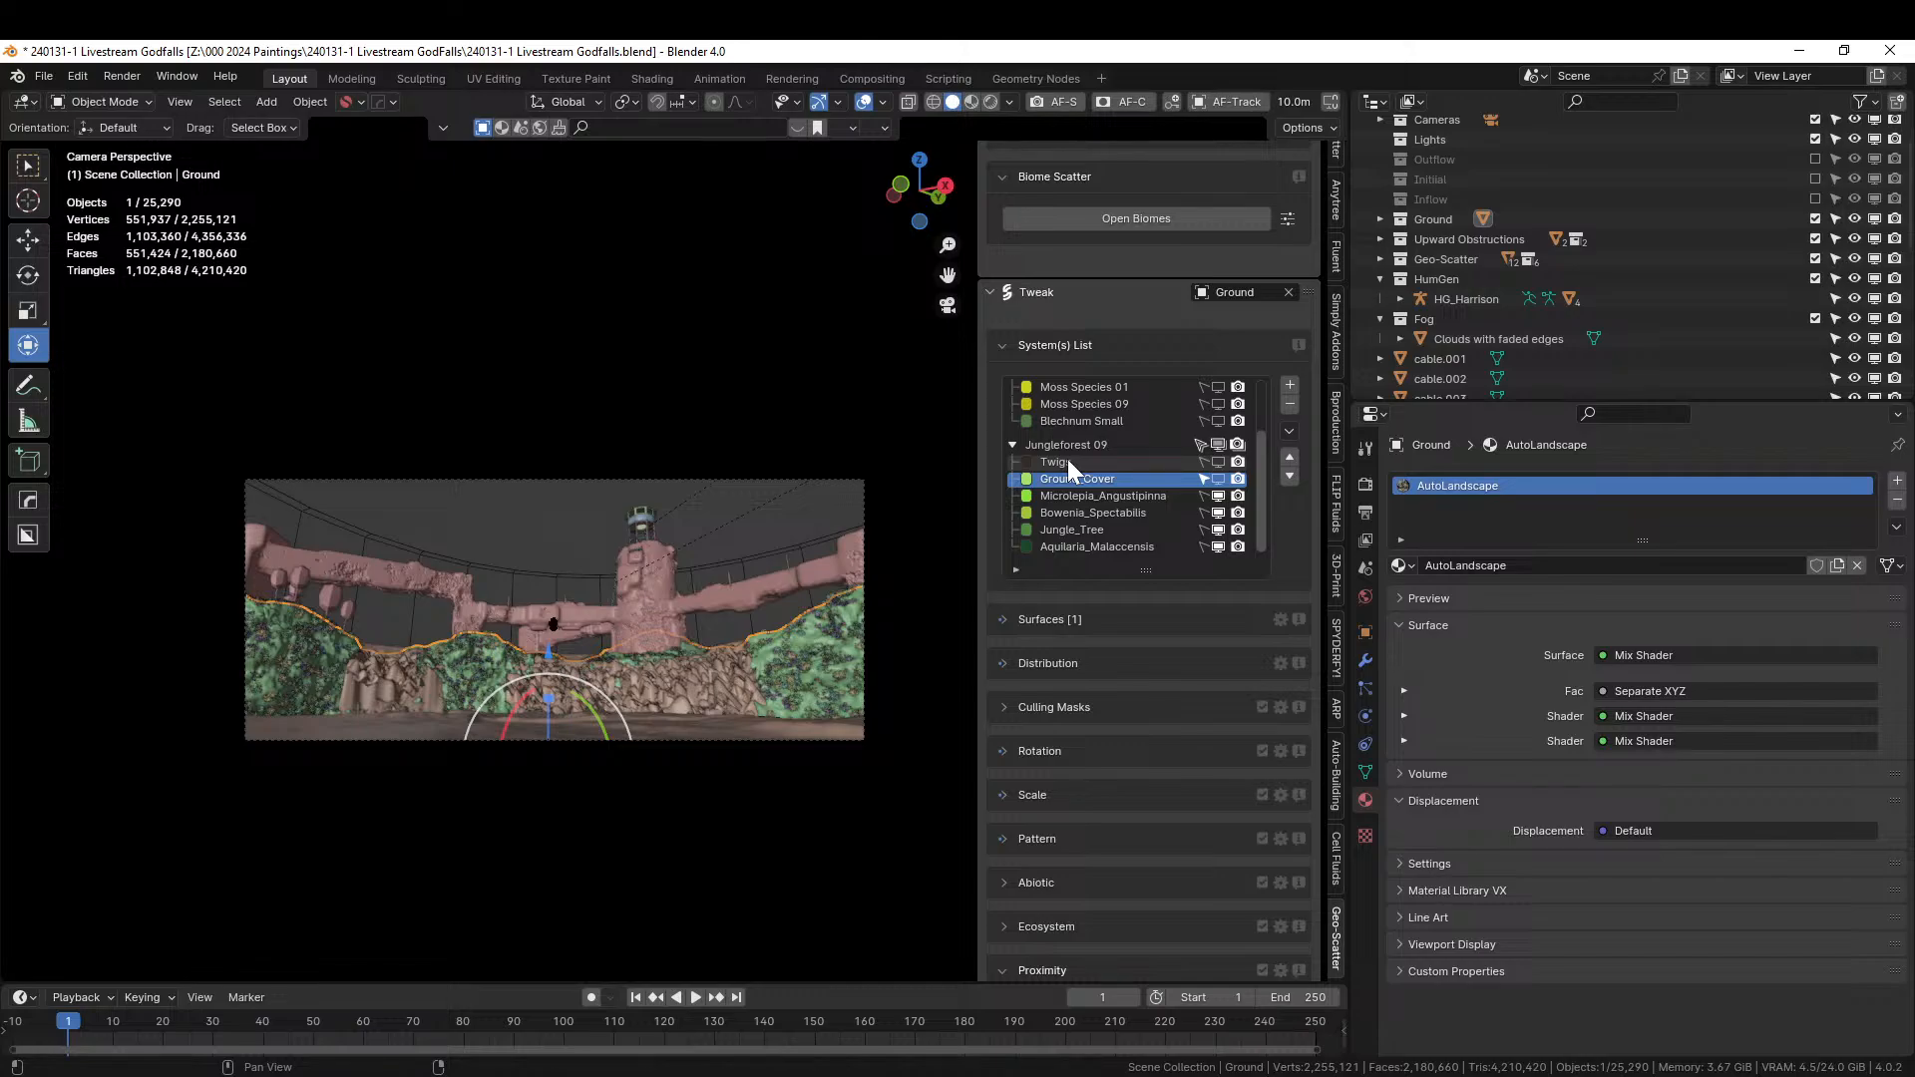
pyautogui.click(1068, 463)
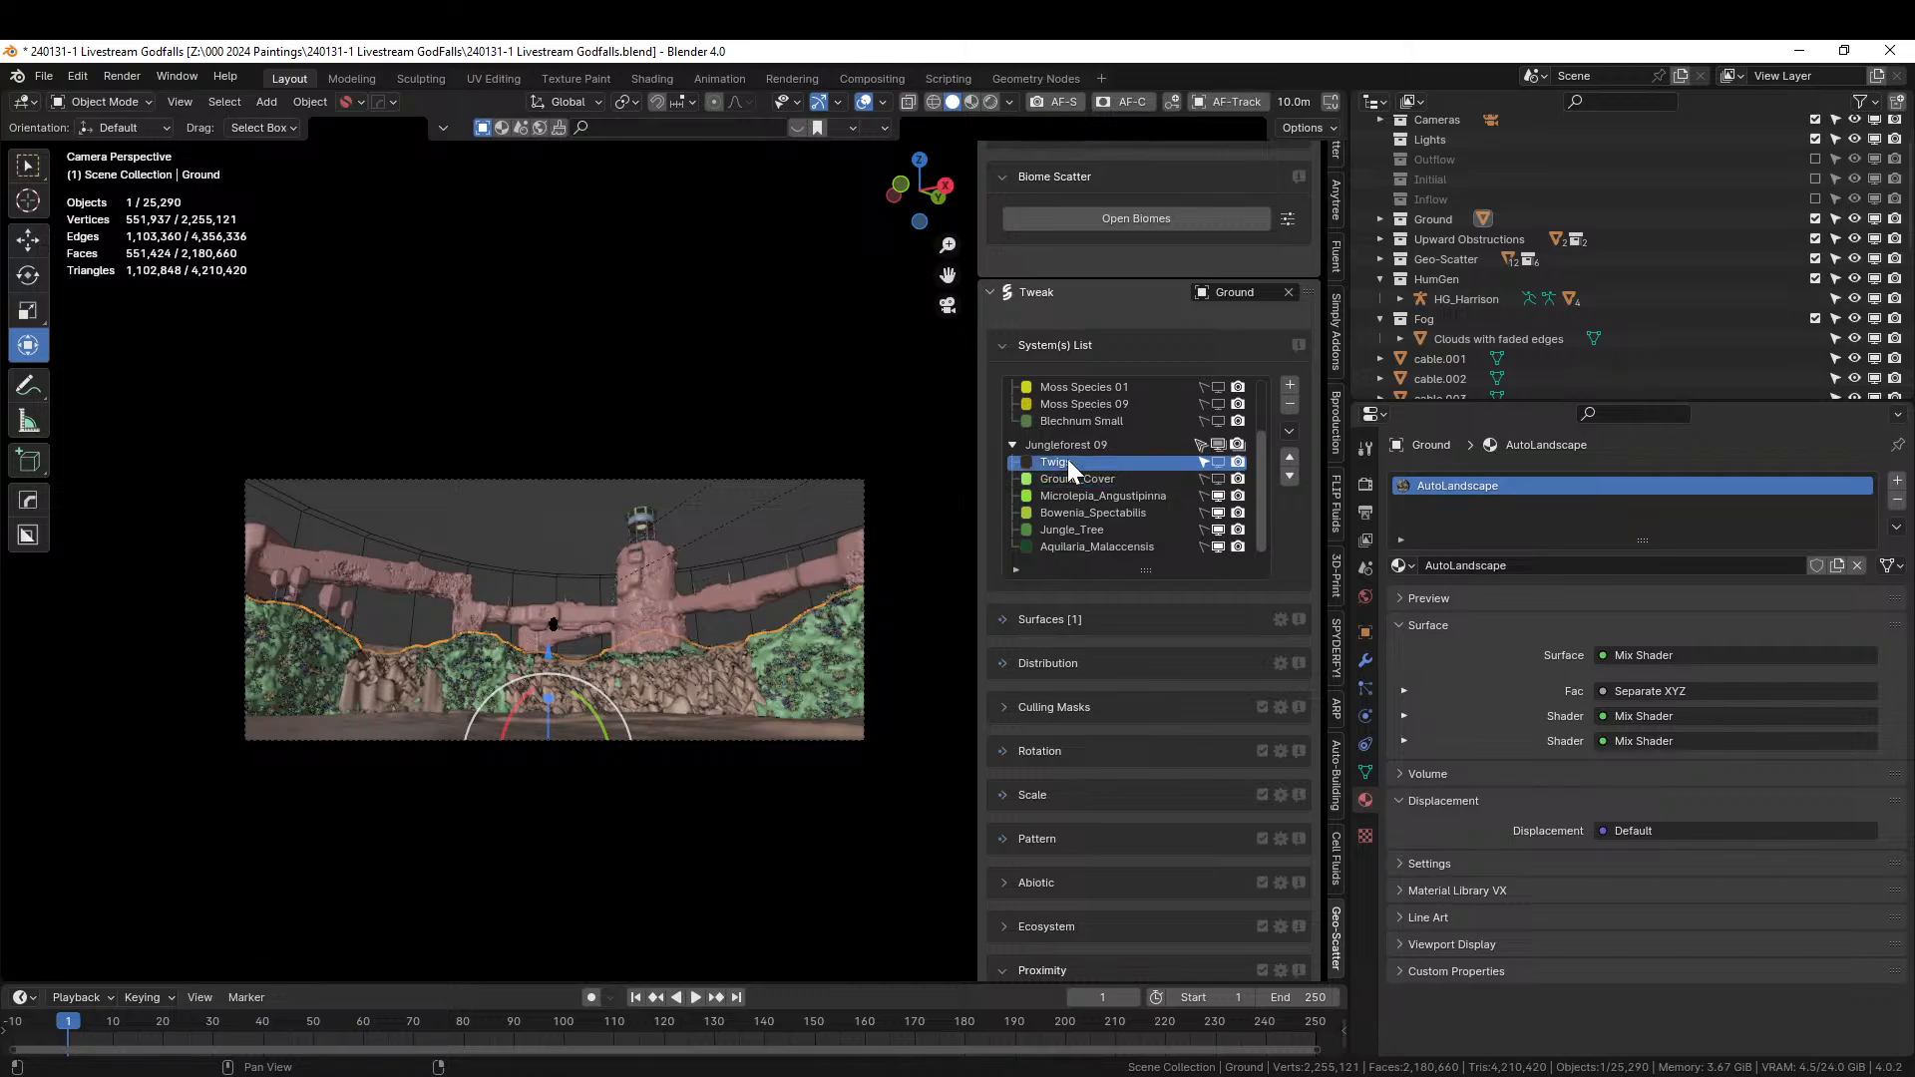
pyautogui.click(1291, 403)
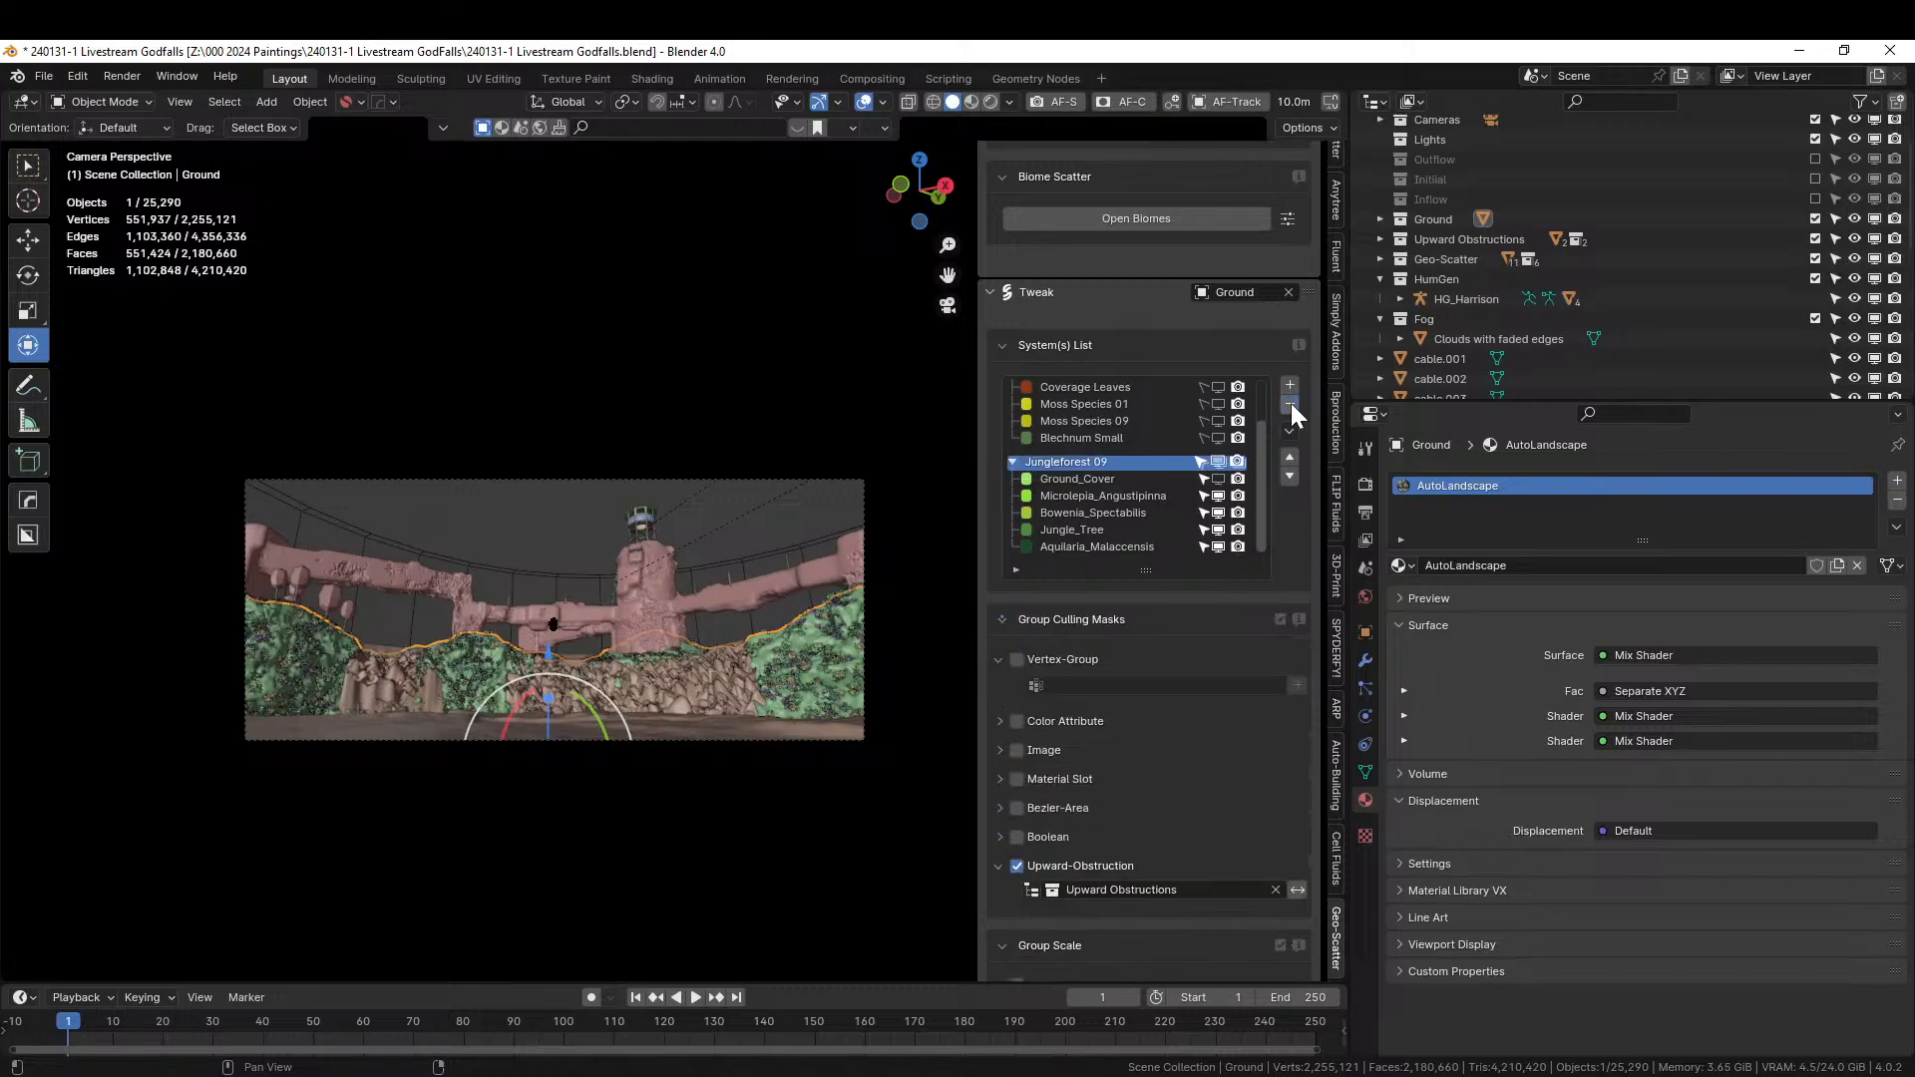
# Enable the Abiotic Slope filter for the Ground_Cover system and turn off Absolute Slope.
pyautogui.click(1090, 480)
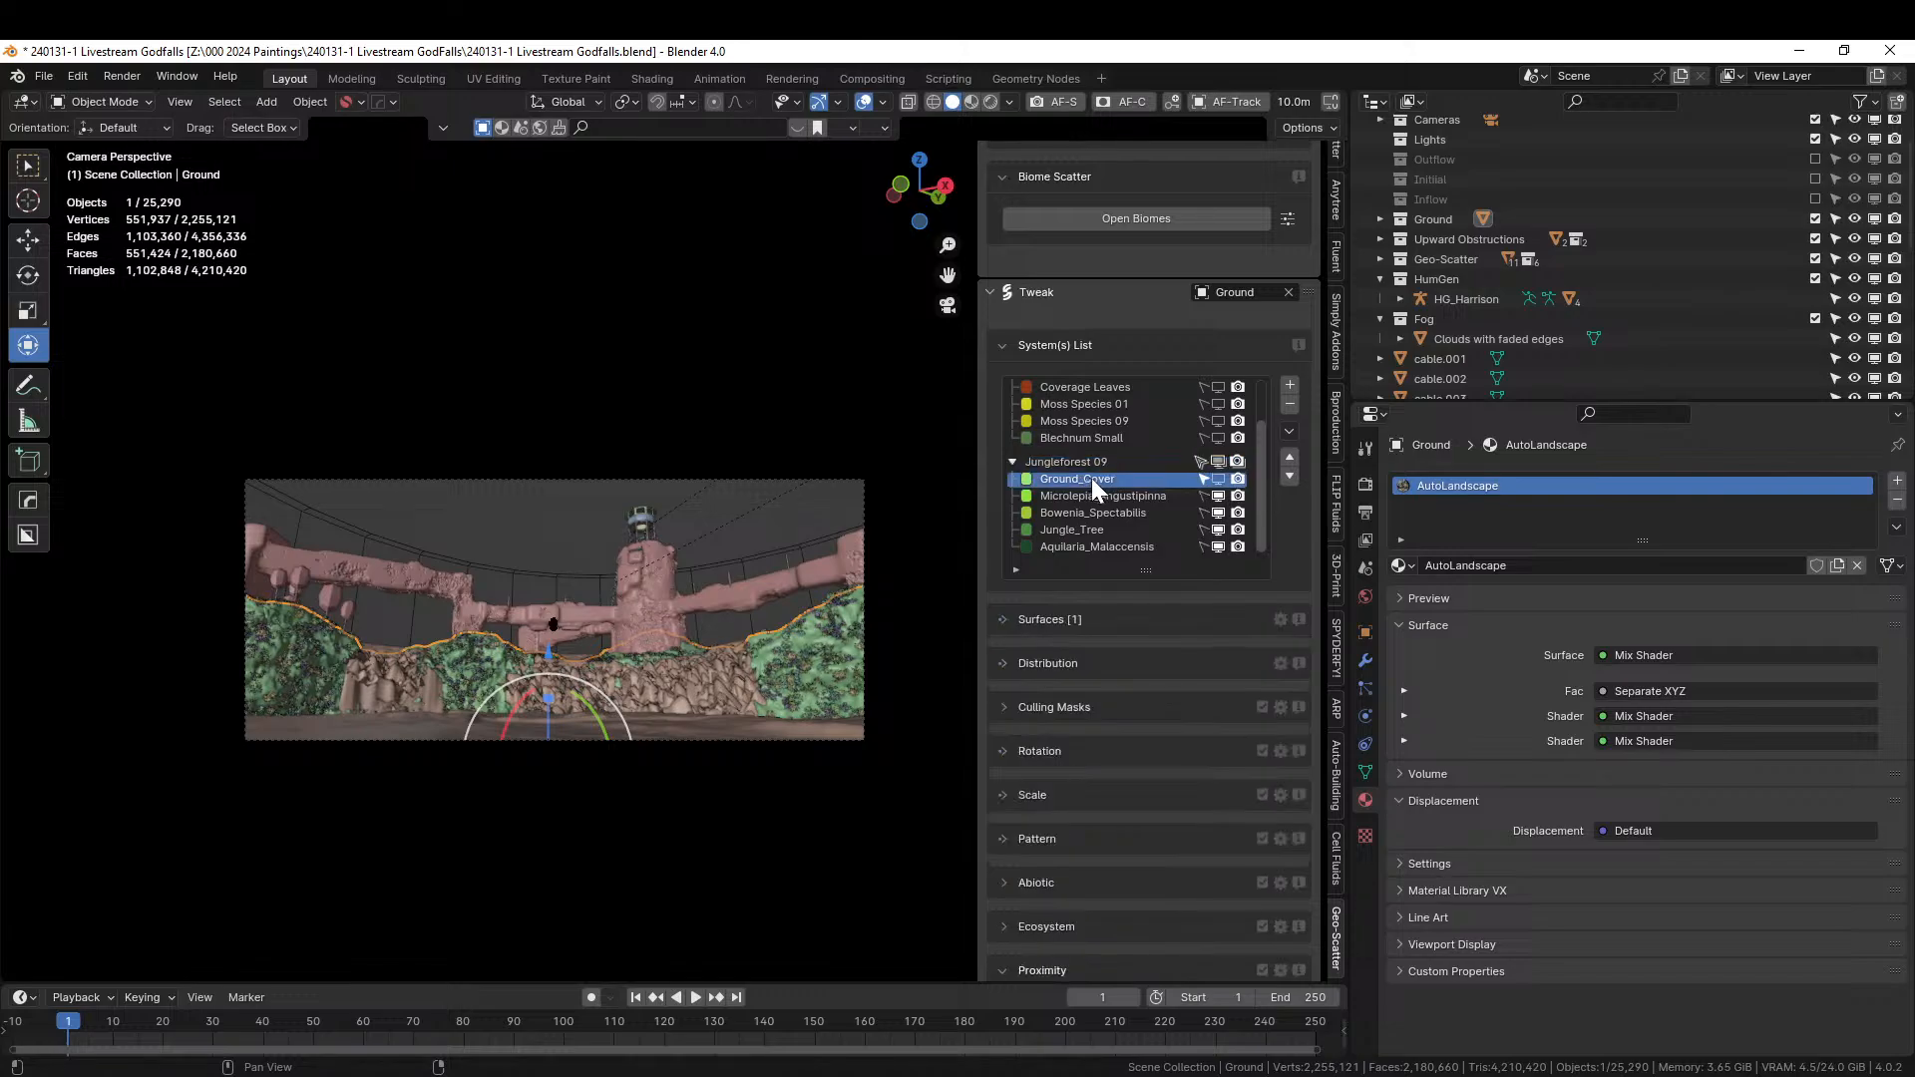
pyautogui.scroll(-3, 1153, 786)
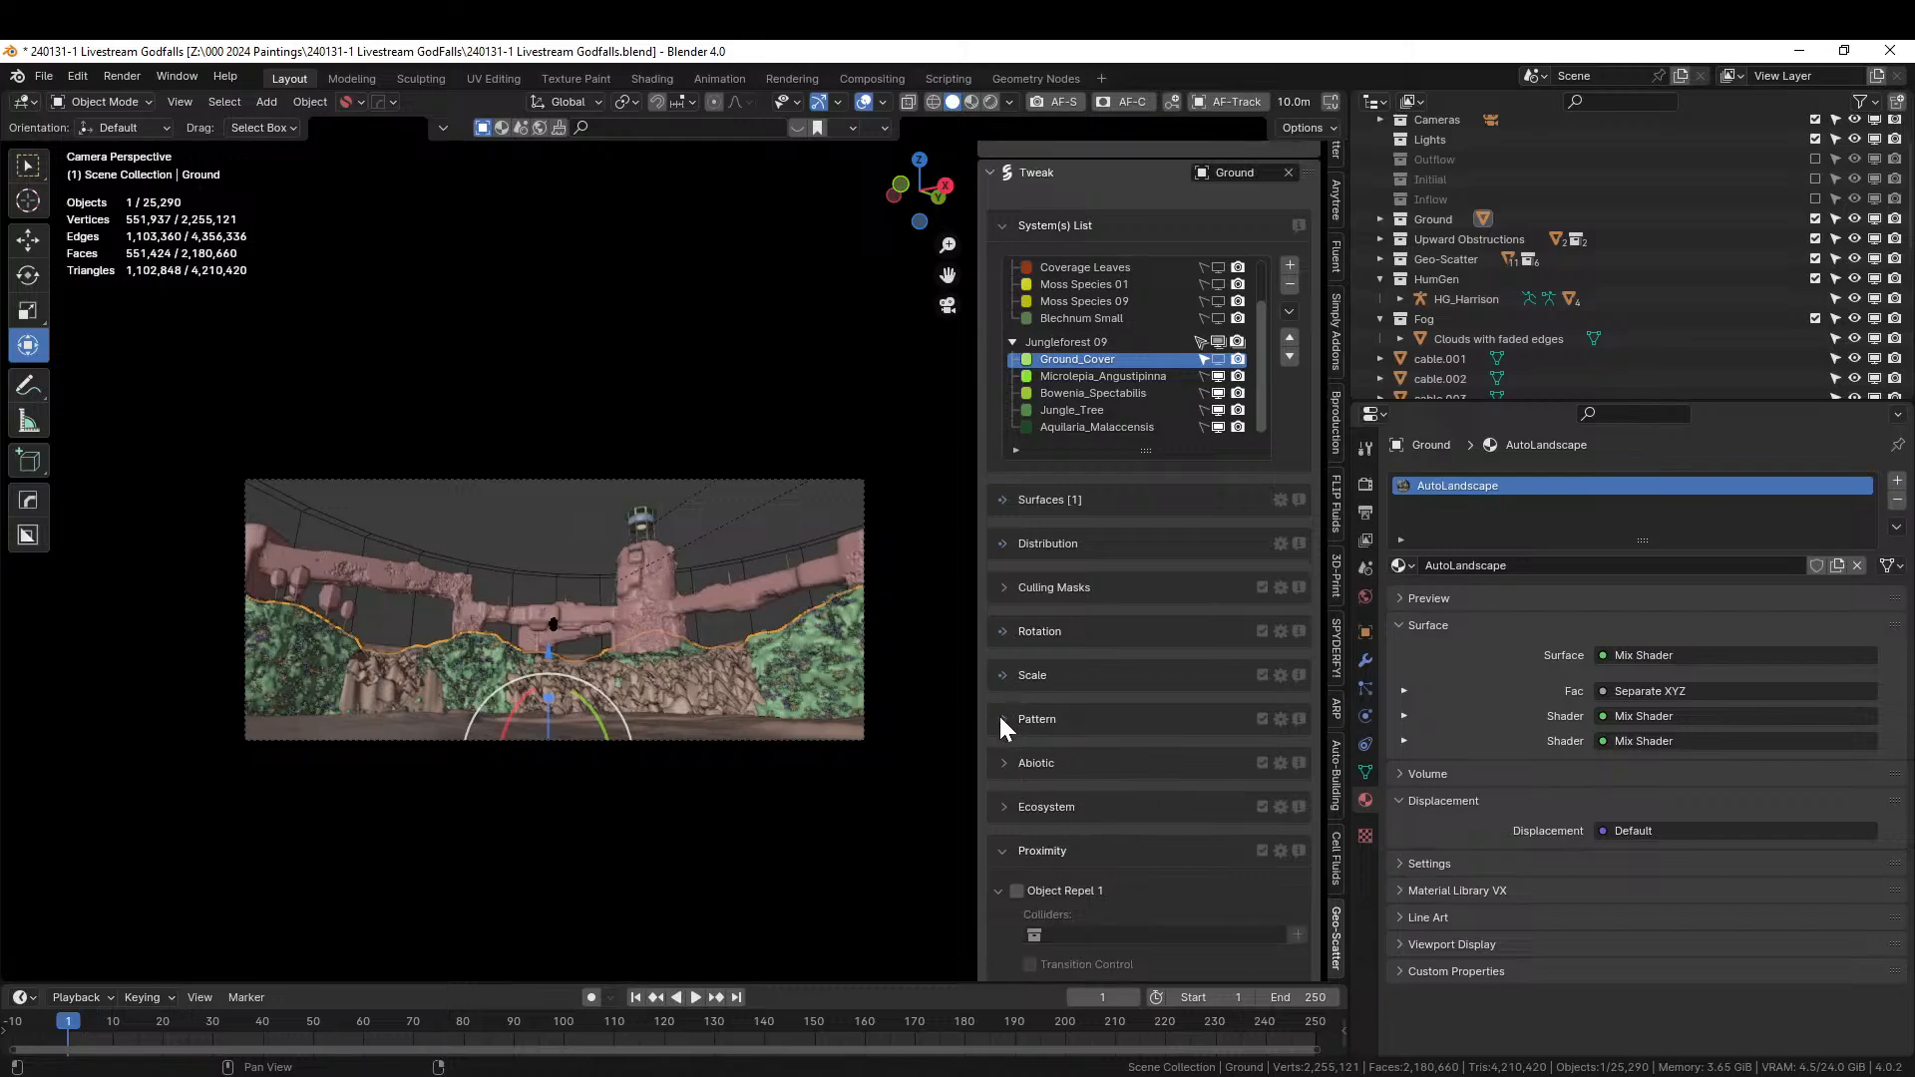
pyautogui.click(1003, 763)
pyautogui.scroll(-2, 1062, 781)
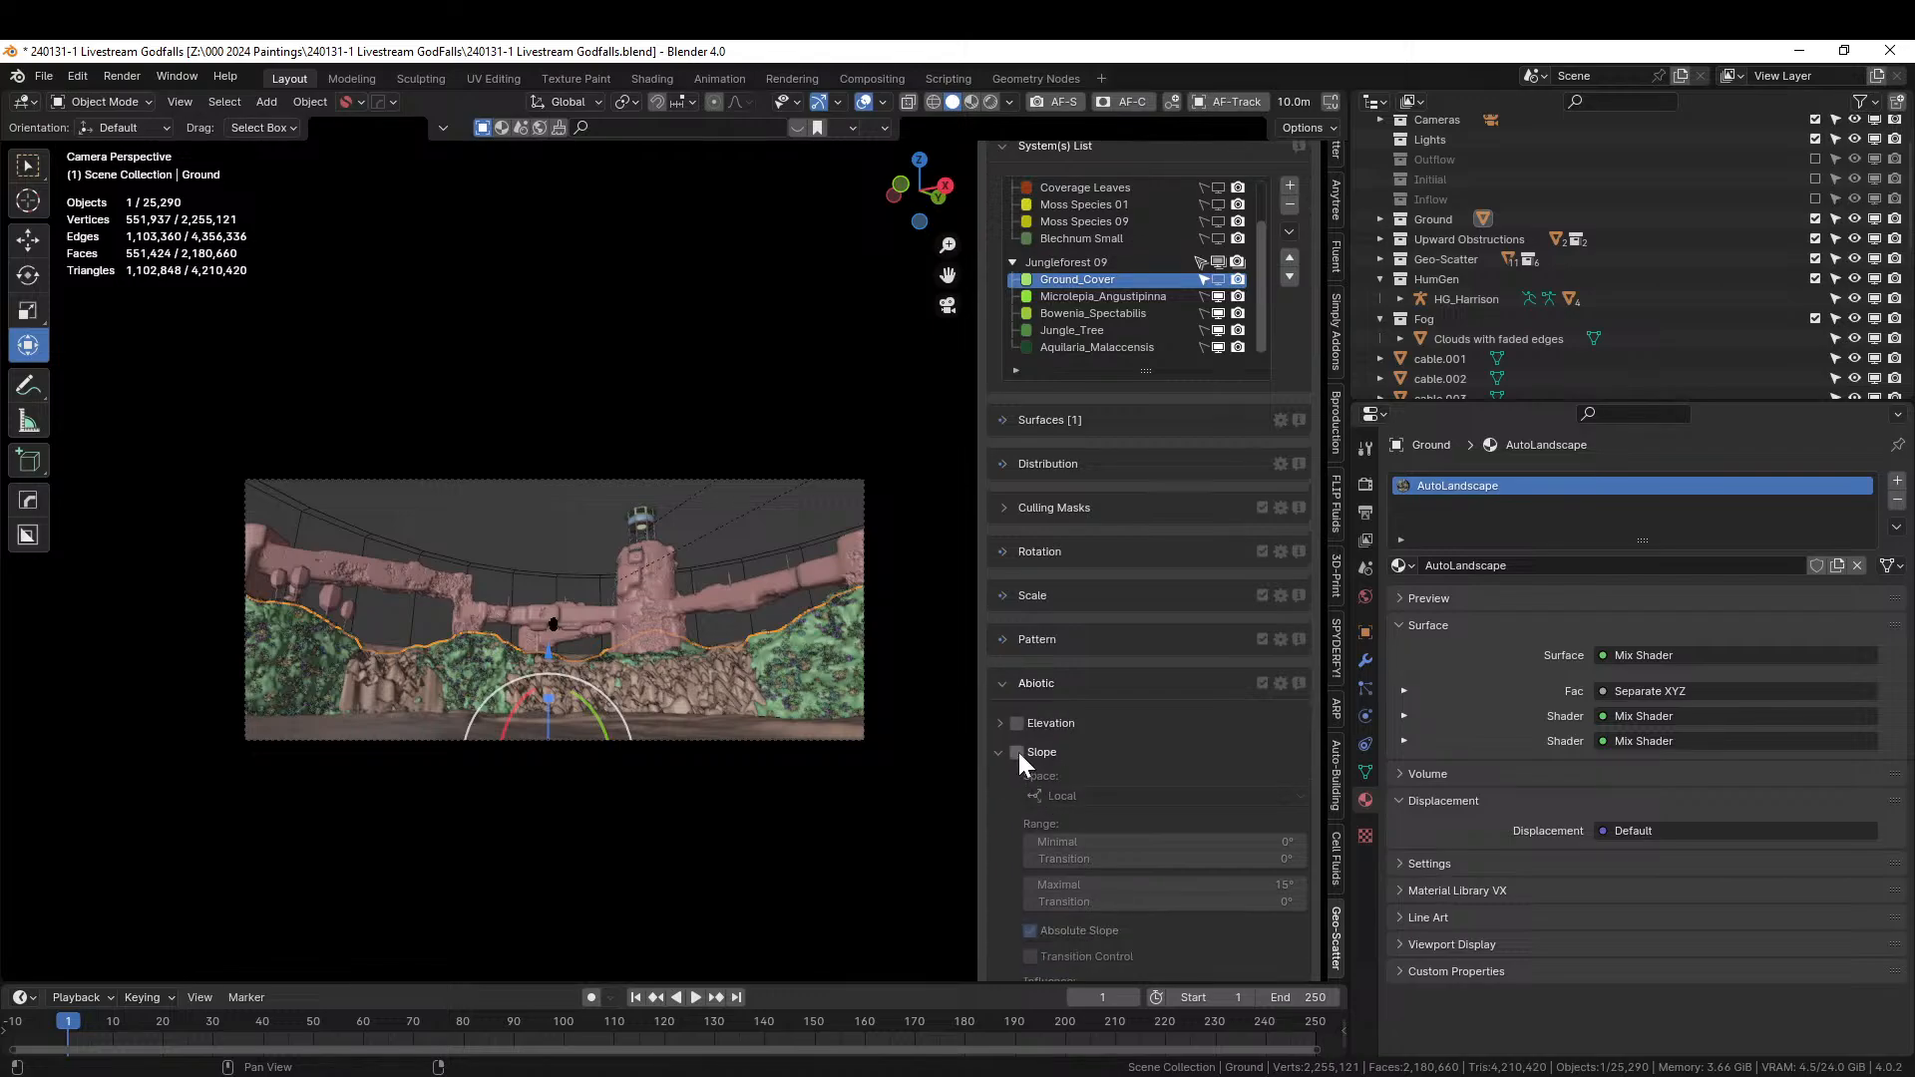
pyautogui.click(1197, 750)
pyautogui.scroll(-3, 1202, 738)
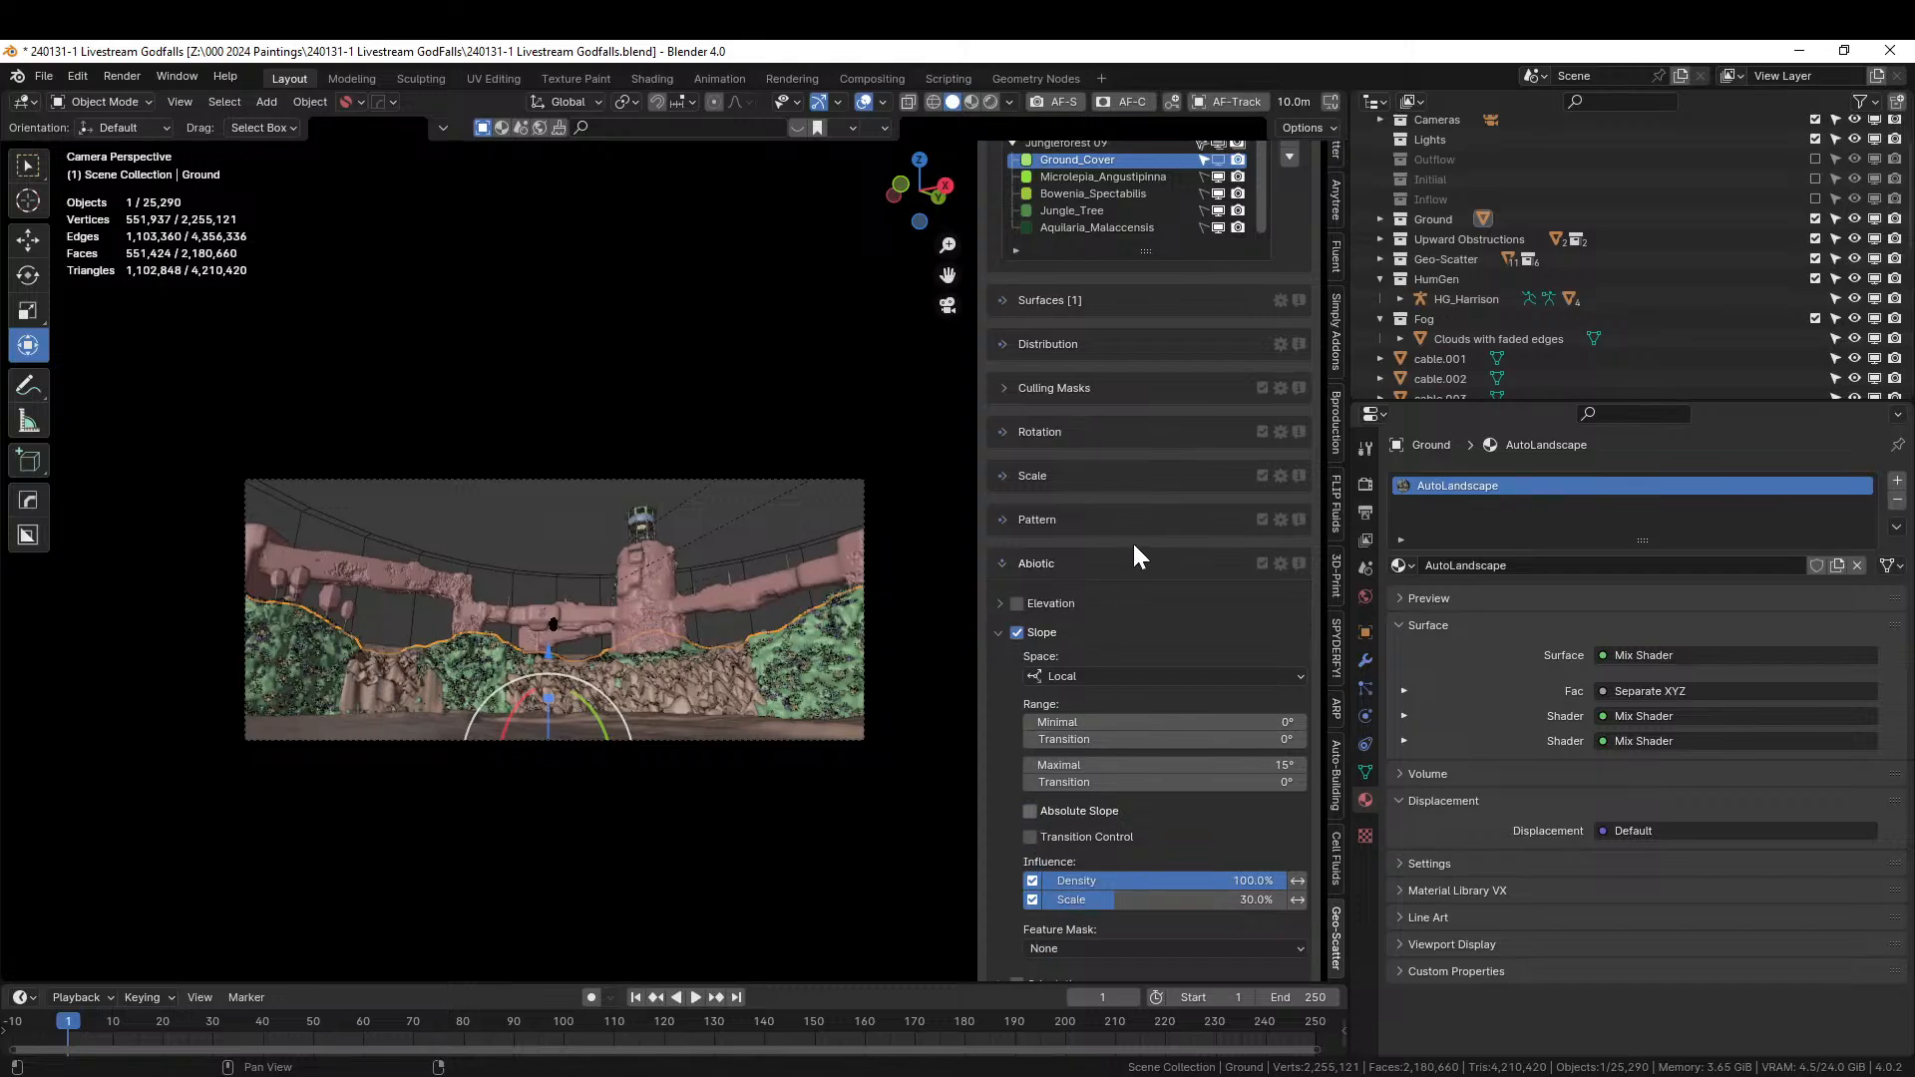
# Enable the Abiotic Slope filter for the Microlepia_Angustipinna system with Absolute Slope turned off.
pyautogui.scroll(4, 1133, 541)
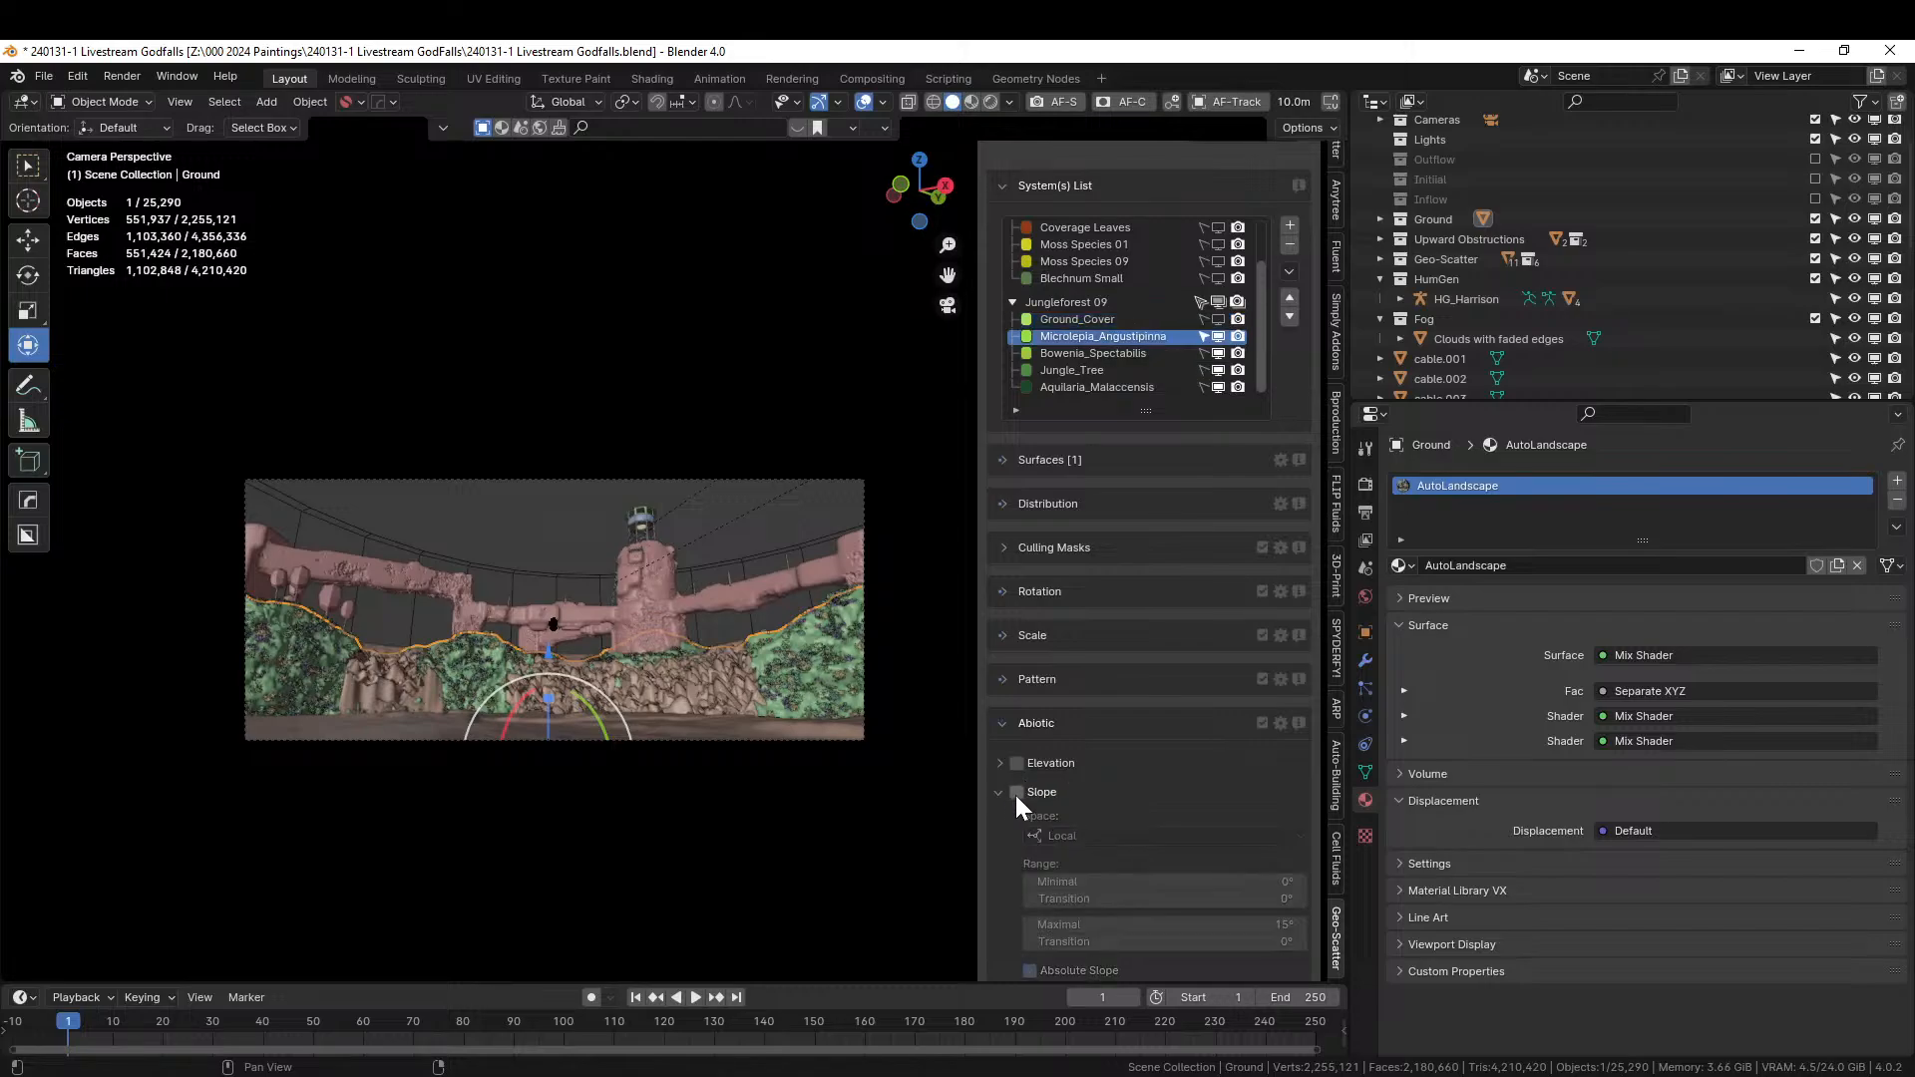
pyautogui.click(1126, 798)
pyautogui.scroll(-3, 1123, 807)
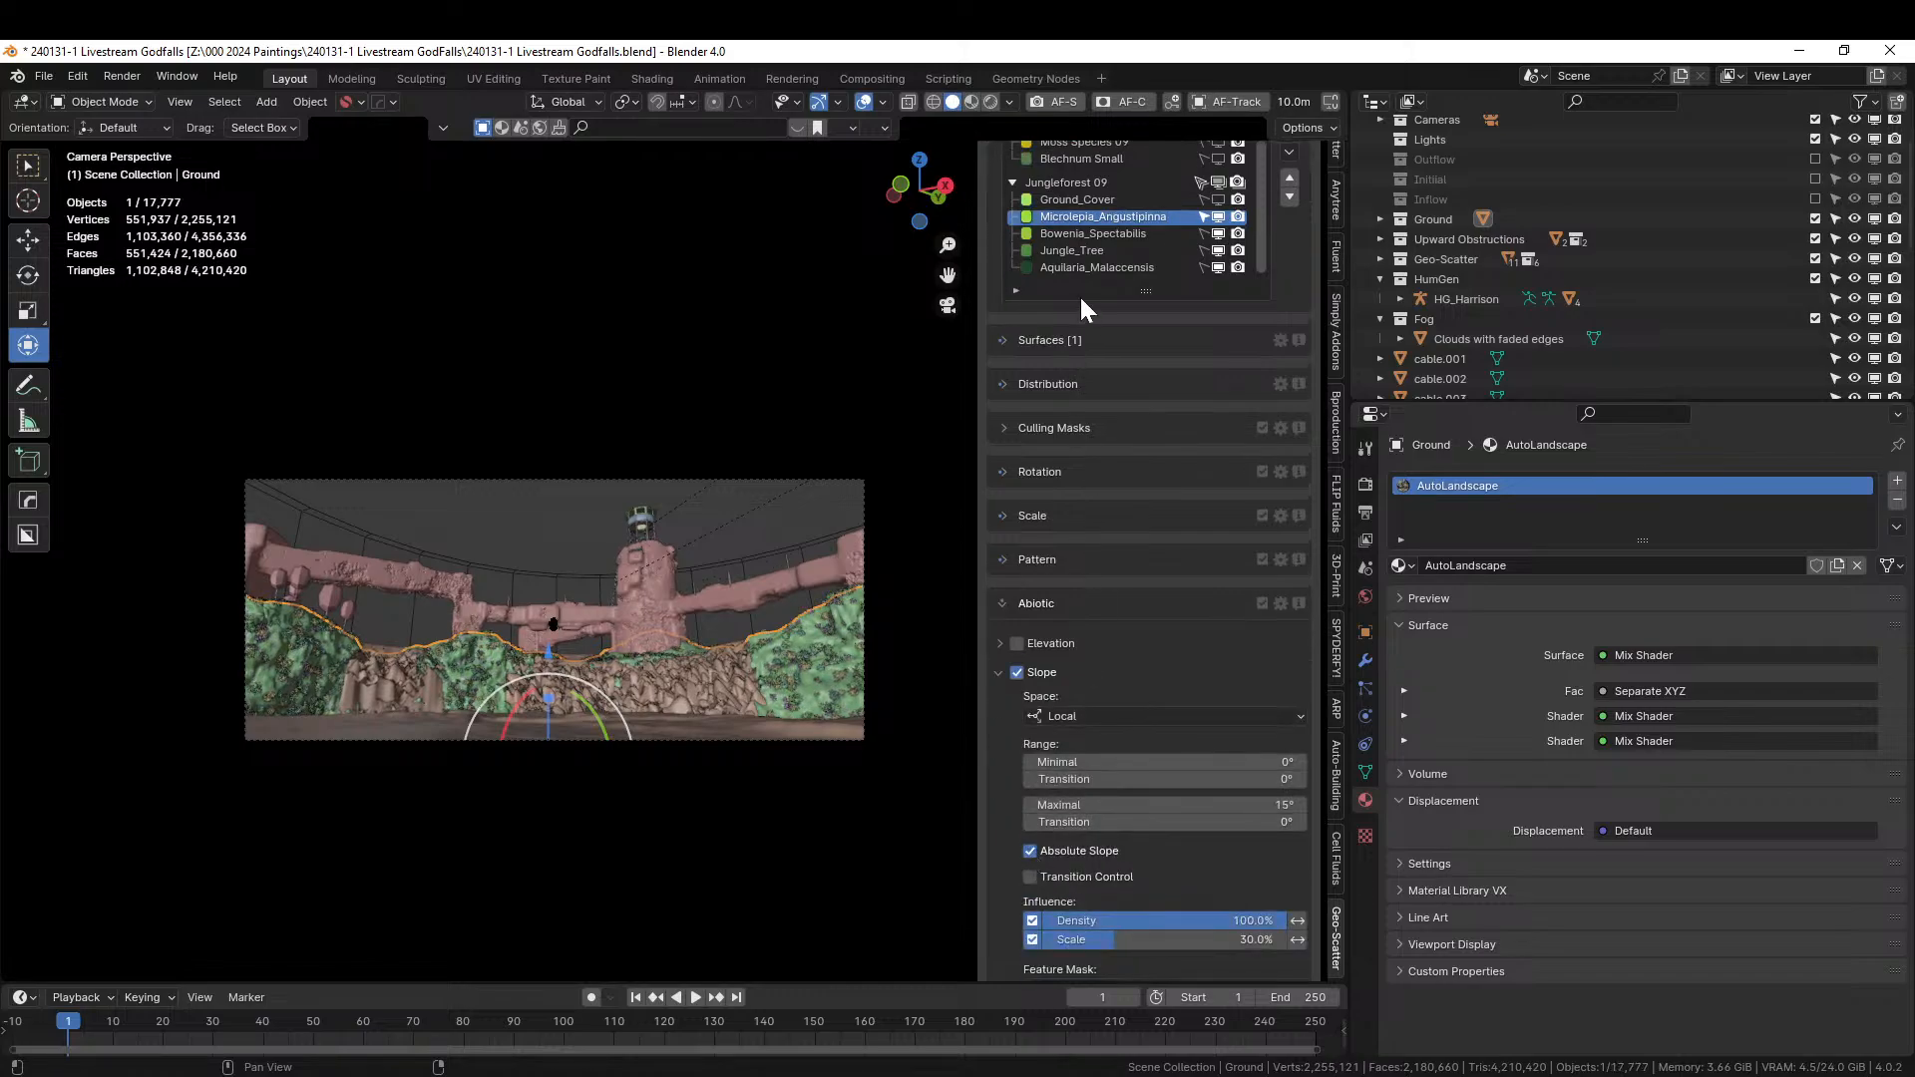
pyautogui.hotkey('ctrl', 'z')
# Enable the Abiotic Slope filter for the Bowenia_Spectabilis system and turn off Absolute Slope.
pyautogui.click(1085, 236)
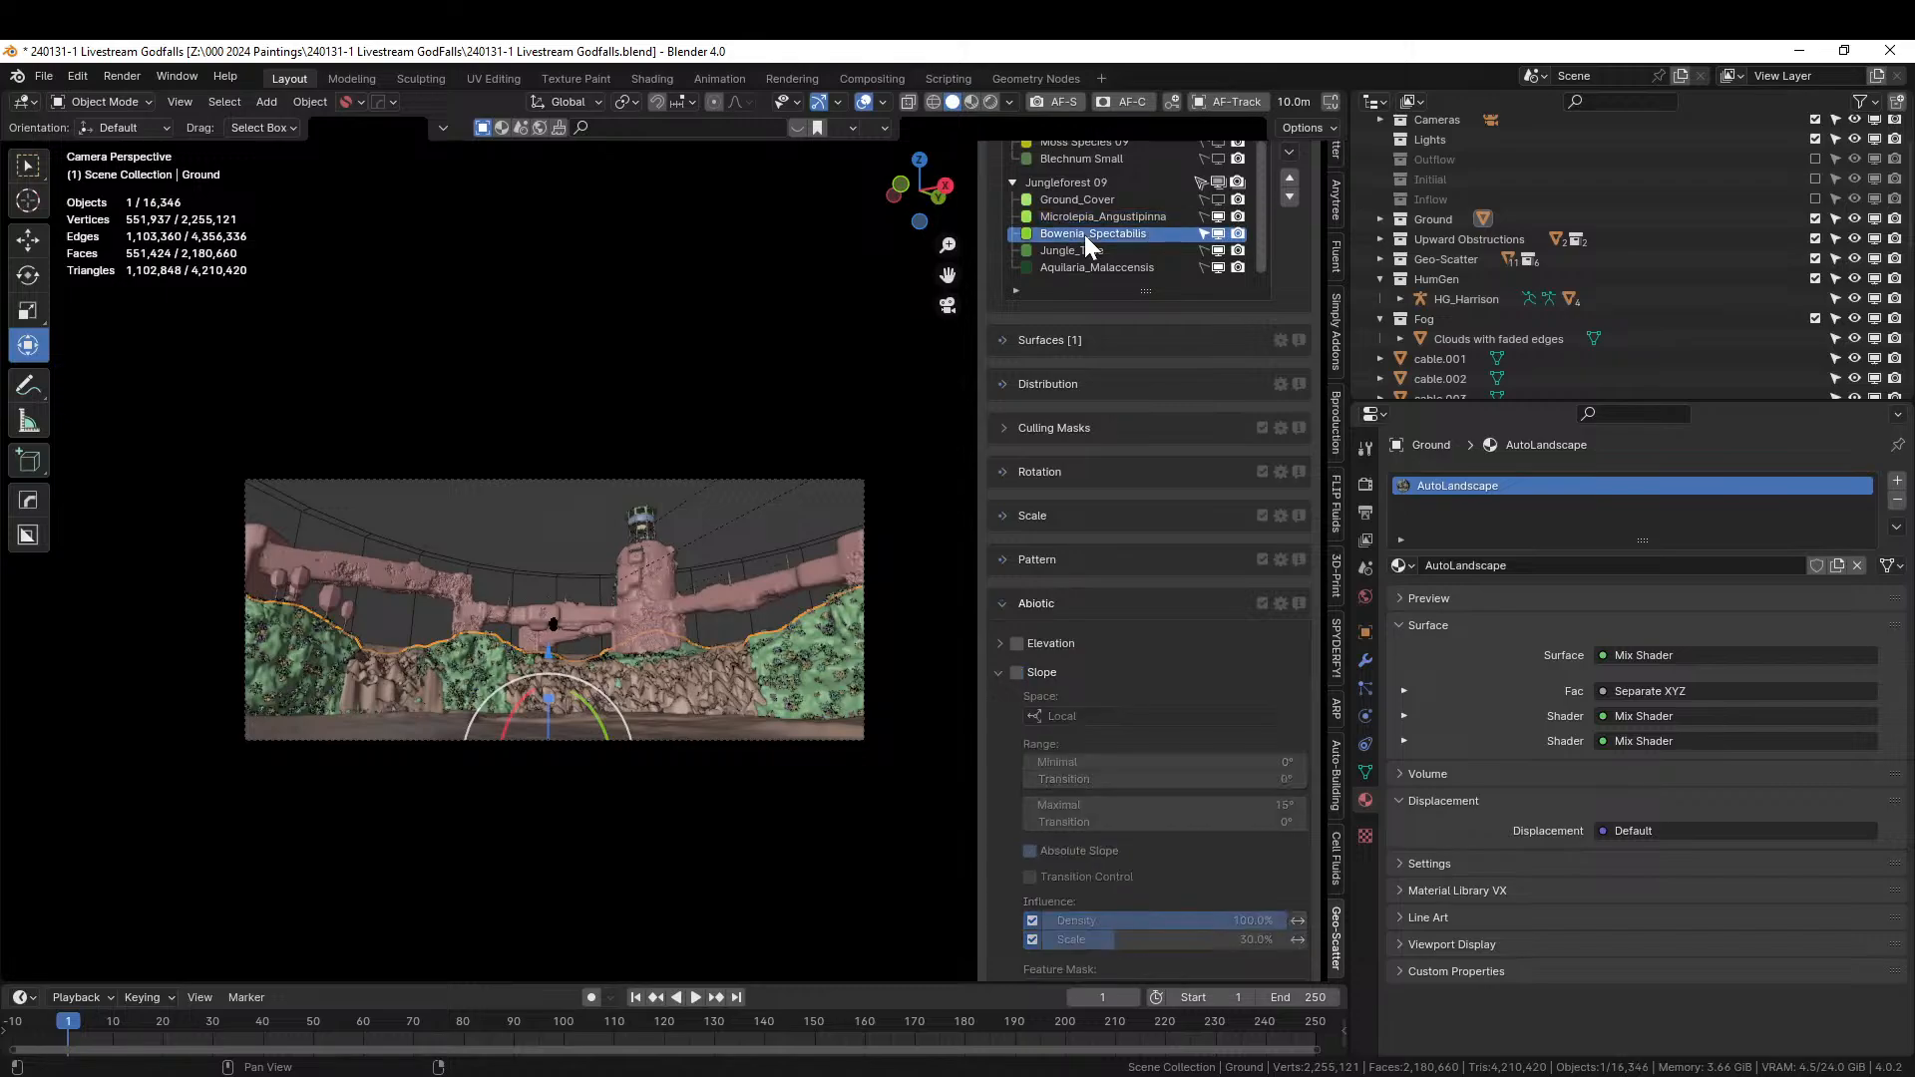
pyautogui.click(1017, 672)
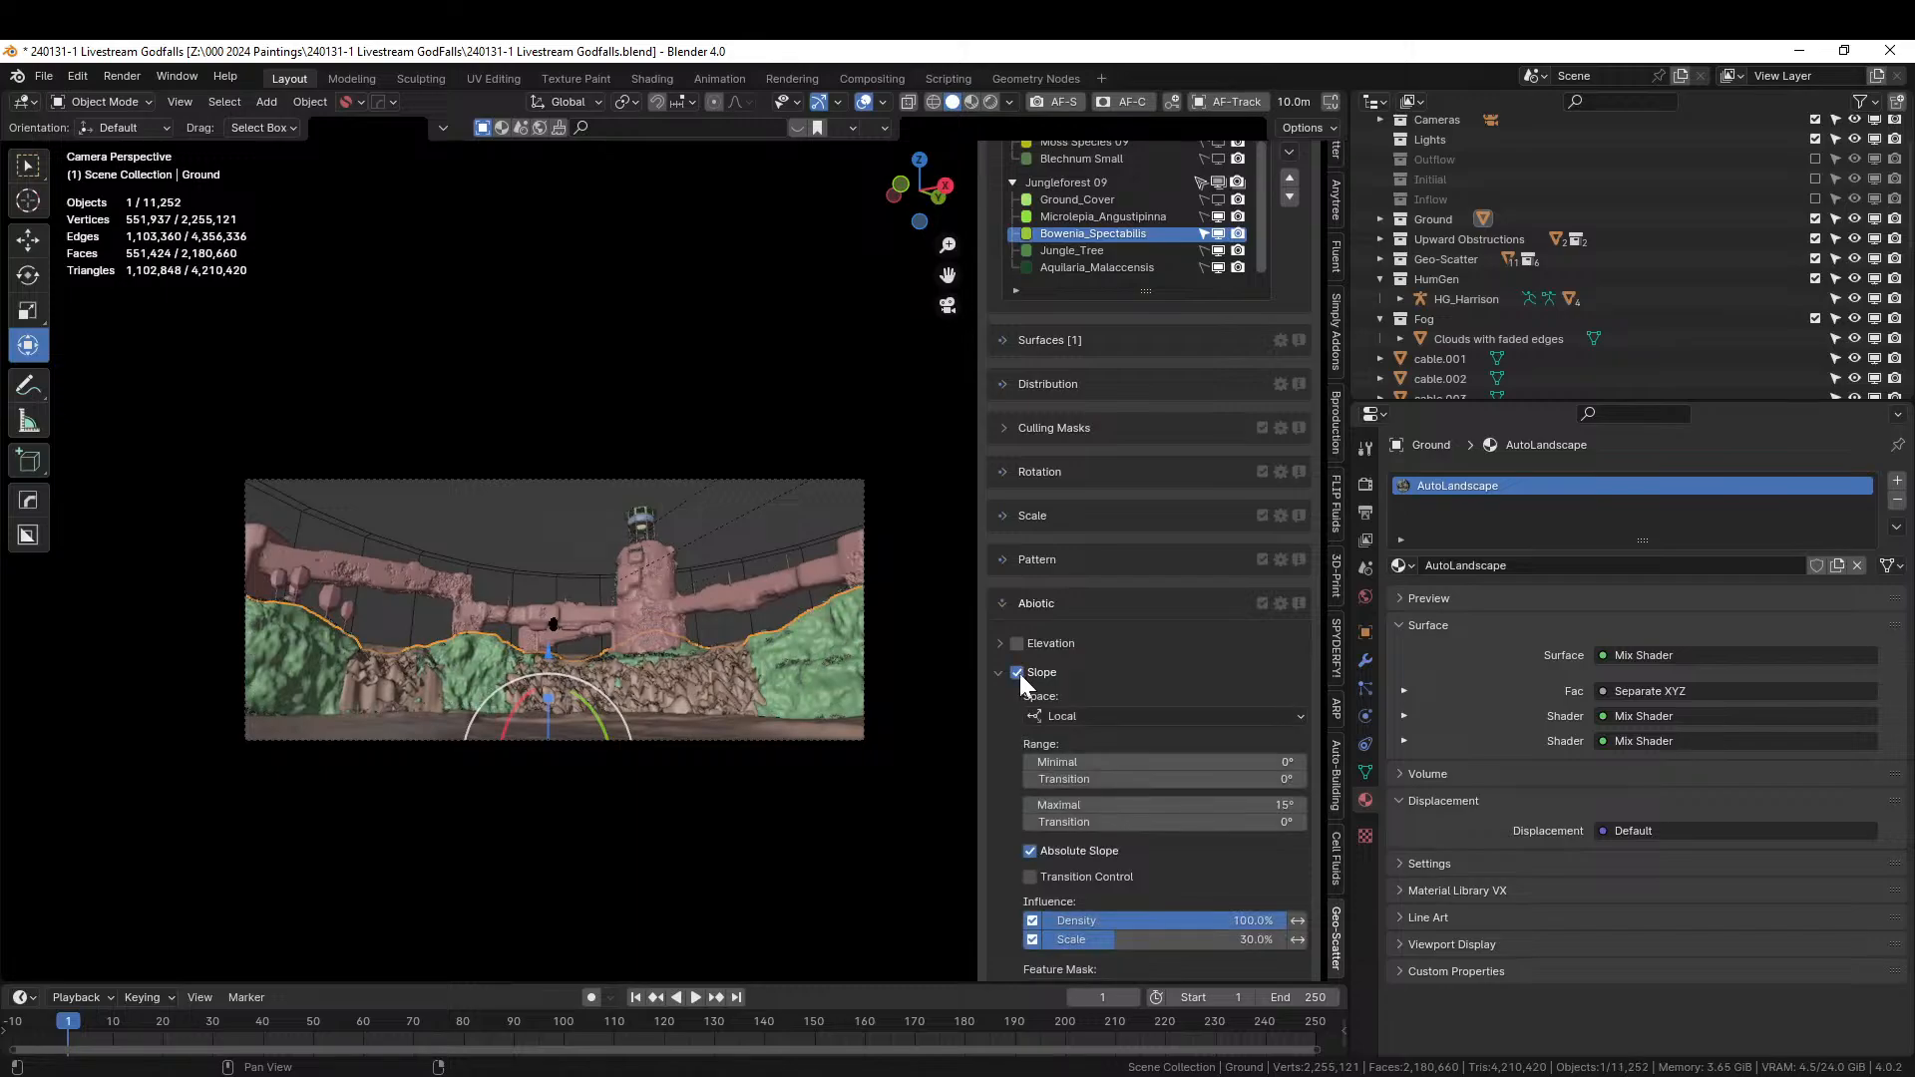
pyautogui.click(1029, 851)
# Save the file and show the camera view in rendered shading to check the slope-limited vegetation.
pyautogui.hotkey('ctrl', 's')
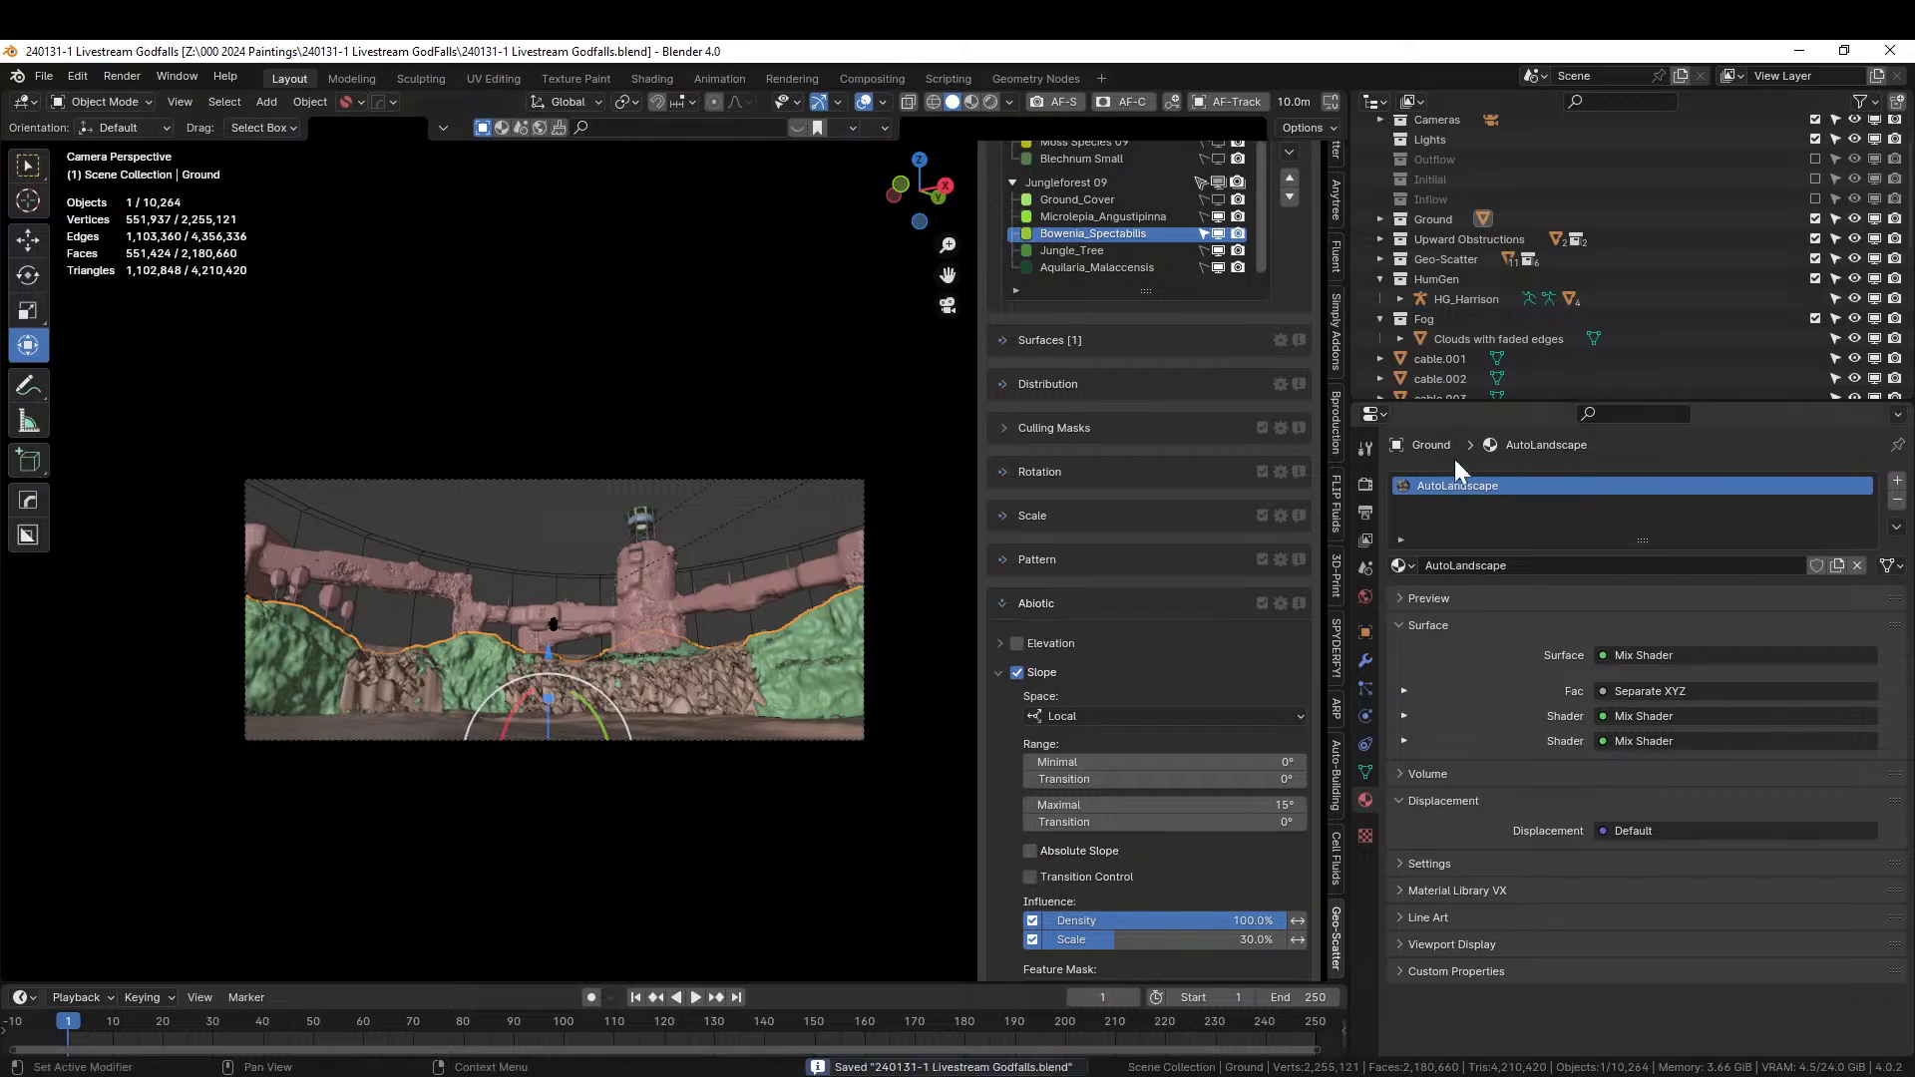
pyautogui.click(990, 101)
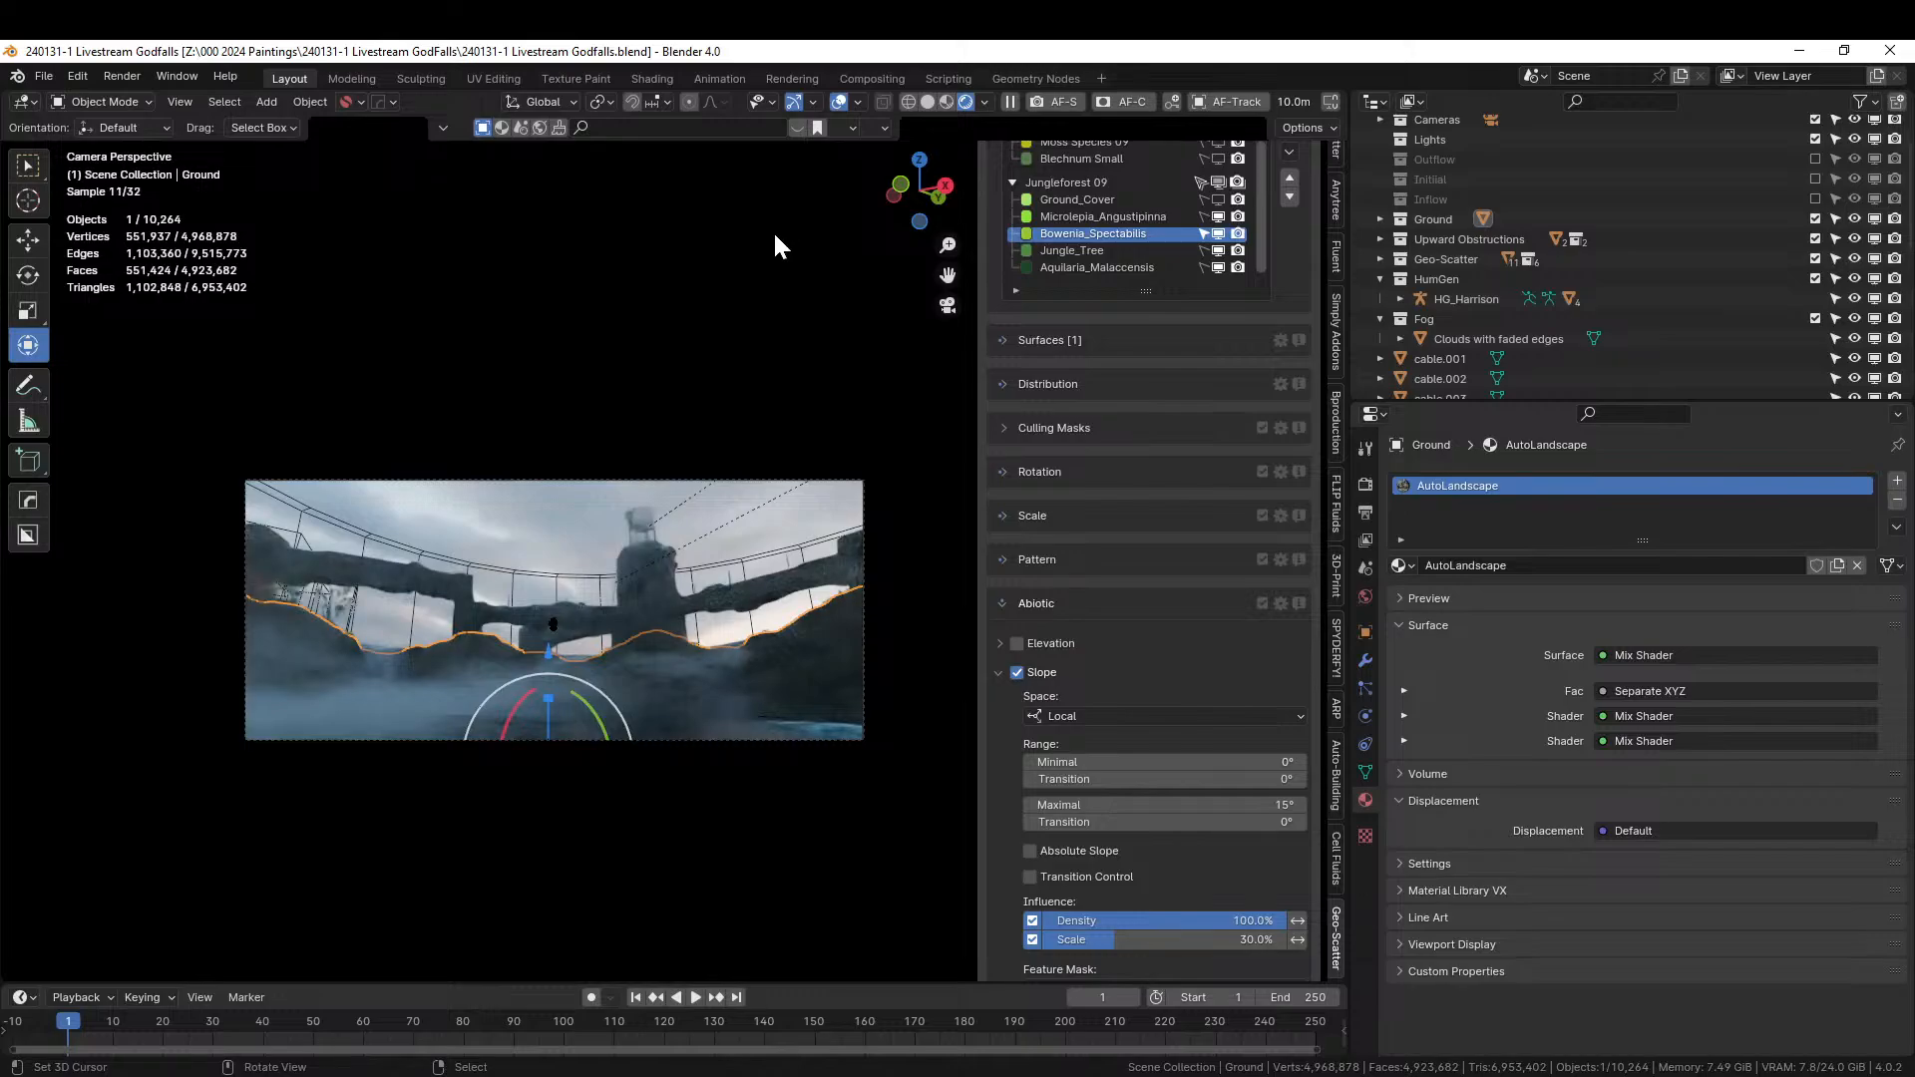
# Select the fog object "Clouds with faded edges" and bring up its material's volume density settings.
pyautogui.click(726, 315)
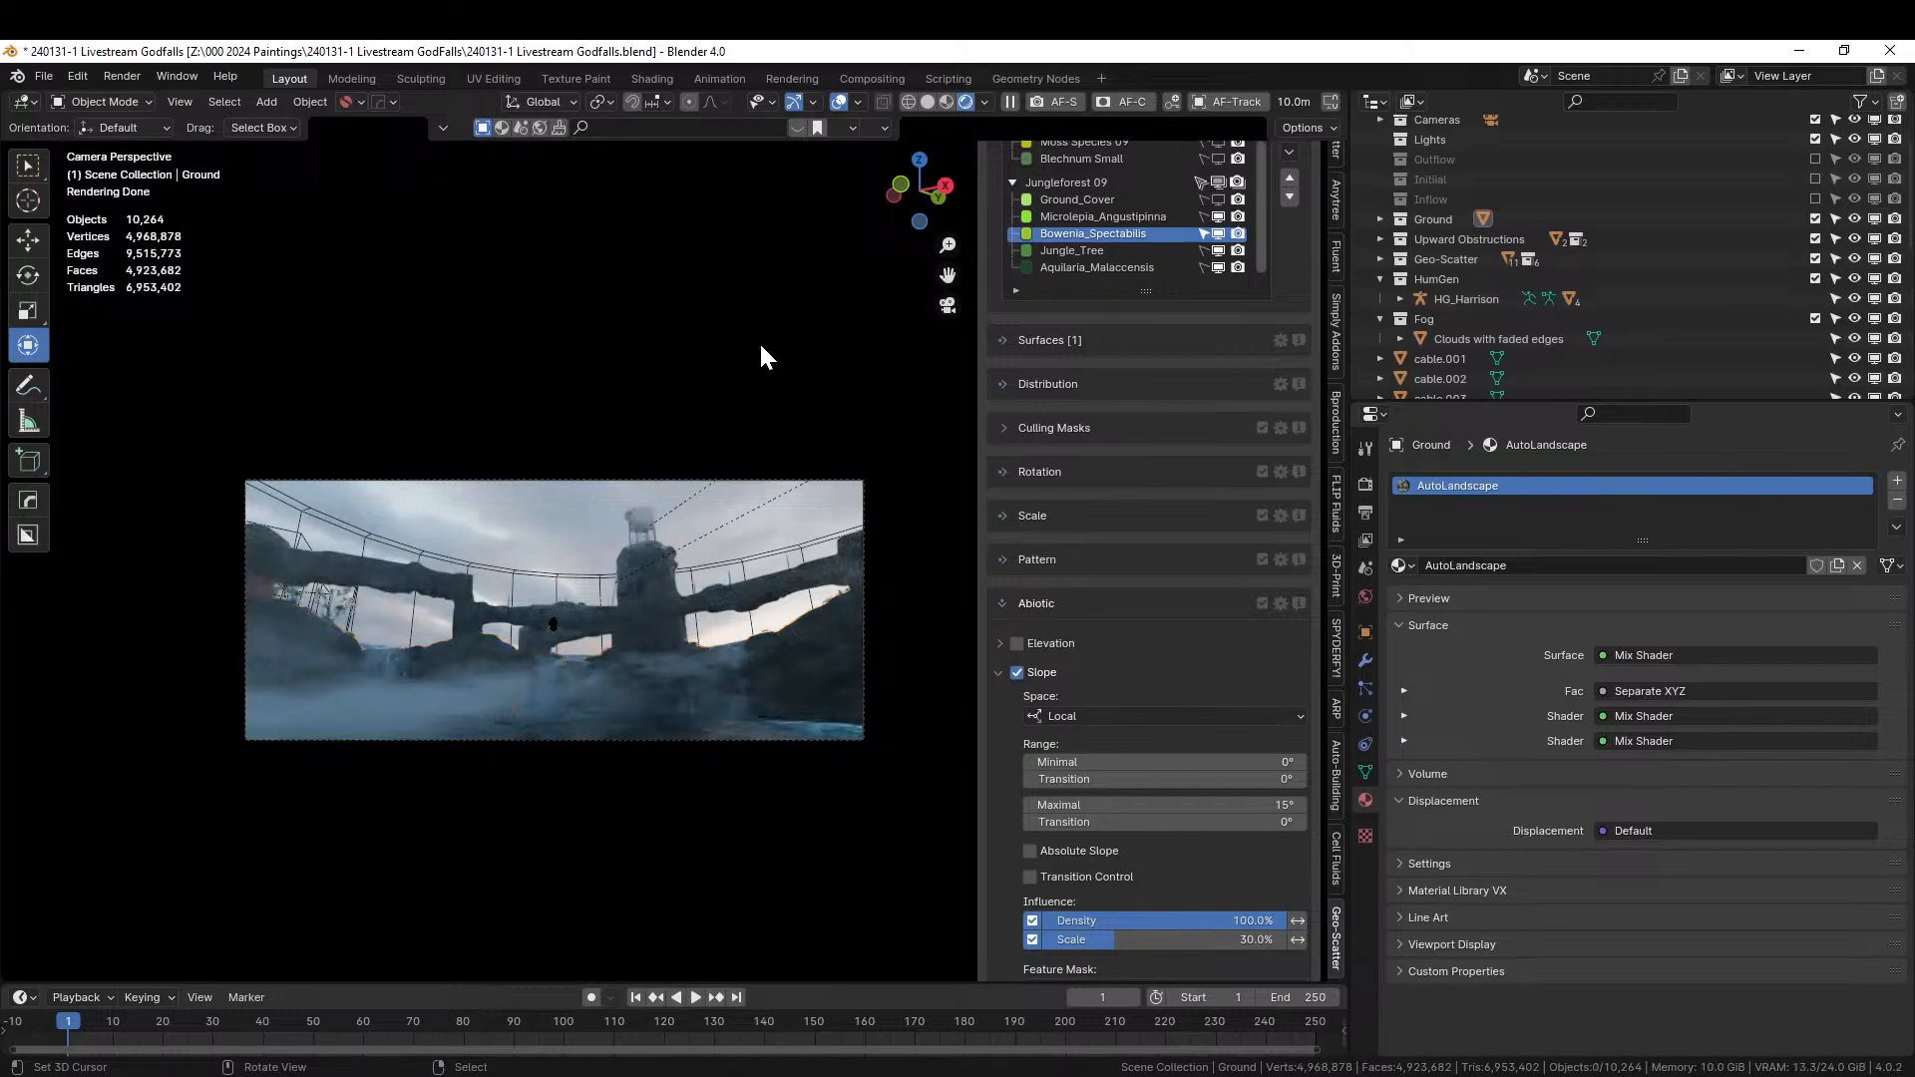
pyautogui.scroll(2, 806, 573)
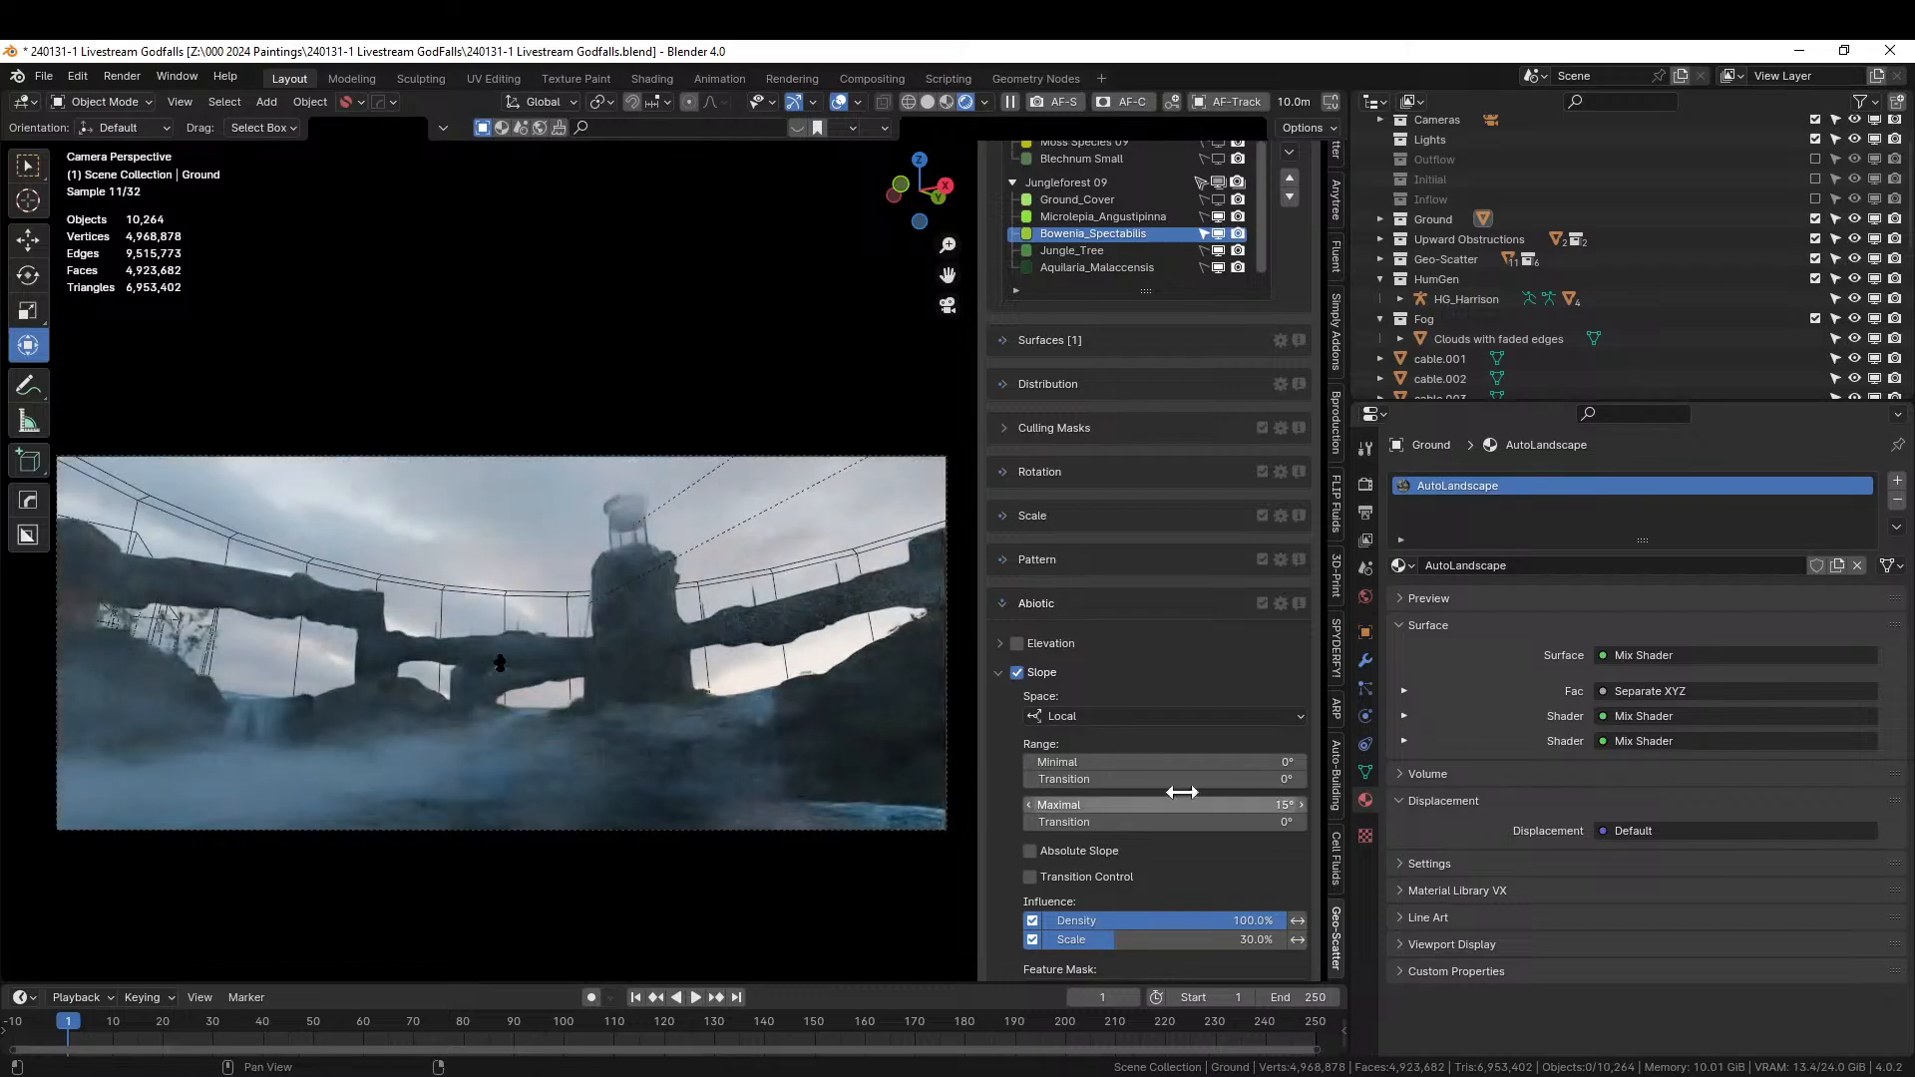
pyautogui.click(251, 788)
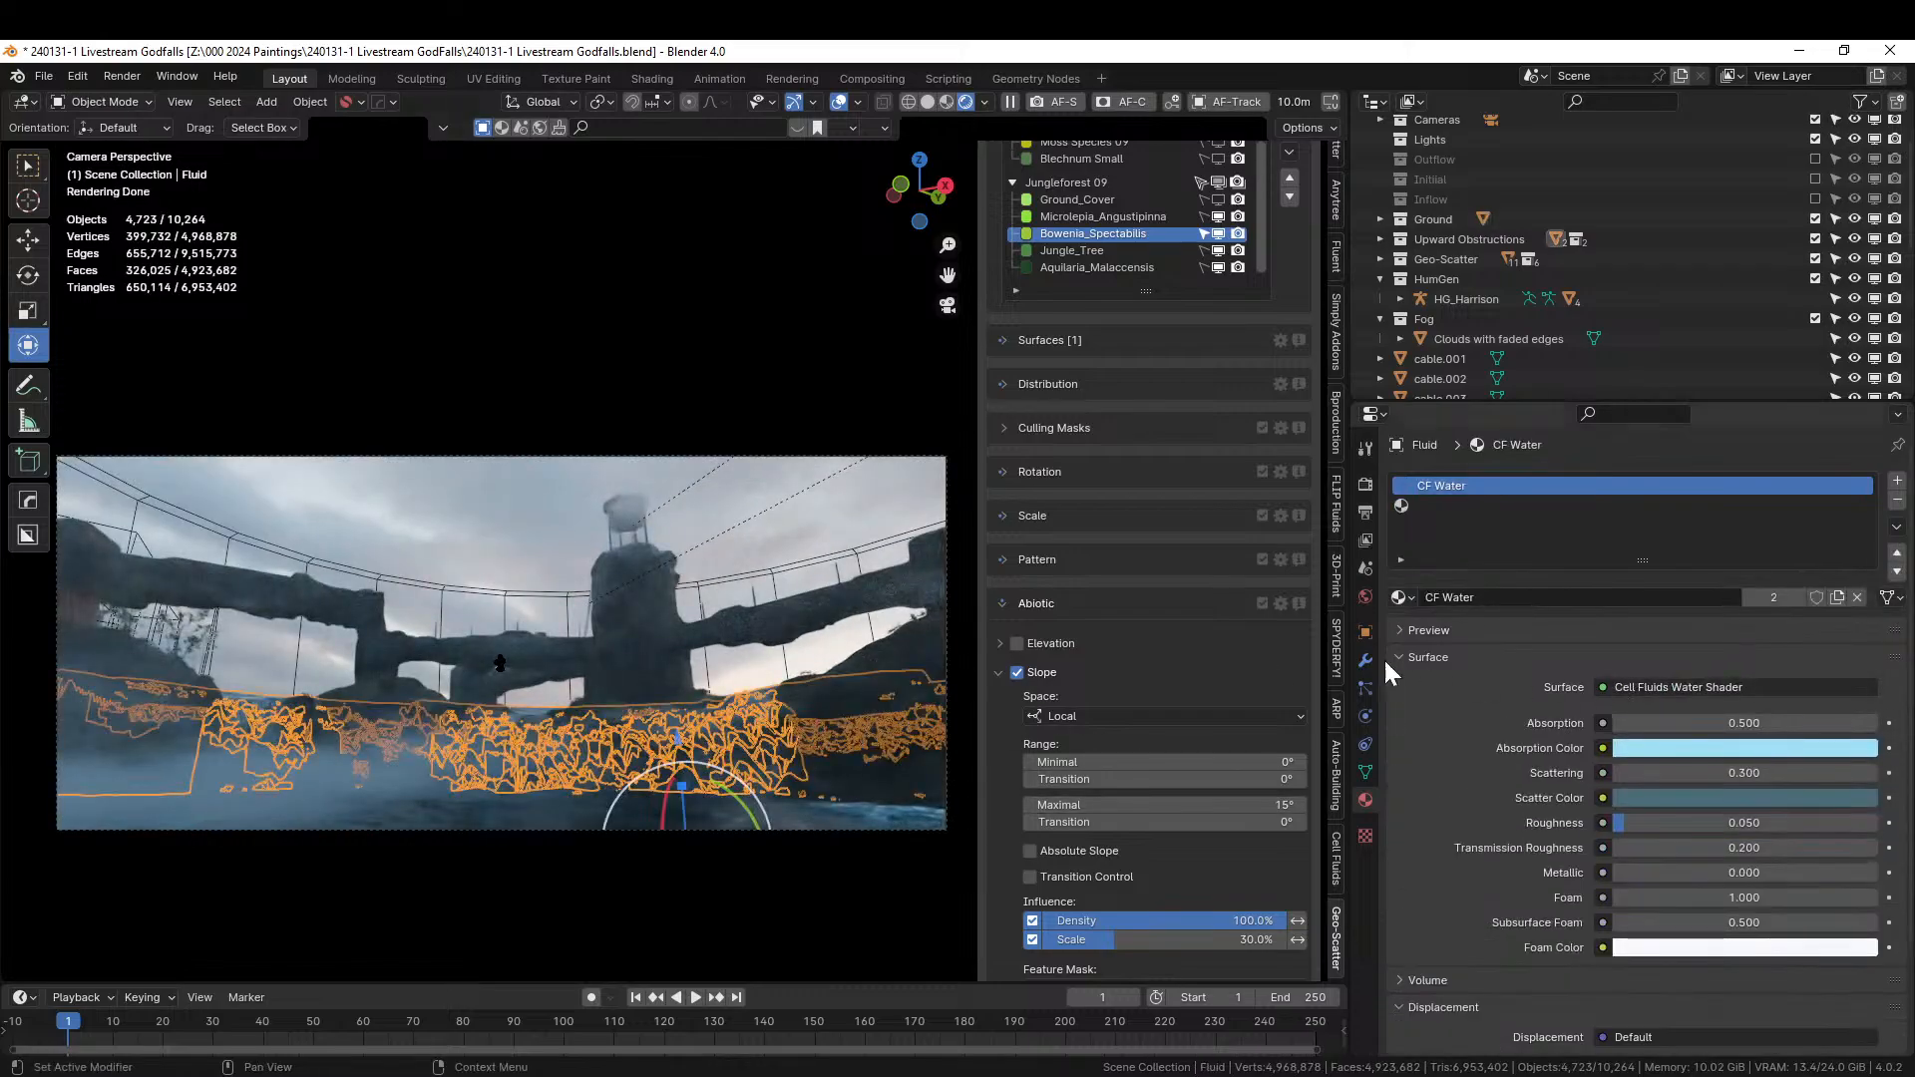
pyautogui.click(1457, 336)
pyautogui.click(1410, 689)
pyautogui.scroll(-5, 1541, 868)
pyautogui.scroll(-1, 1544, 868)
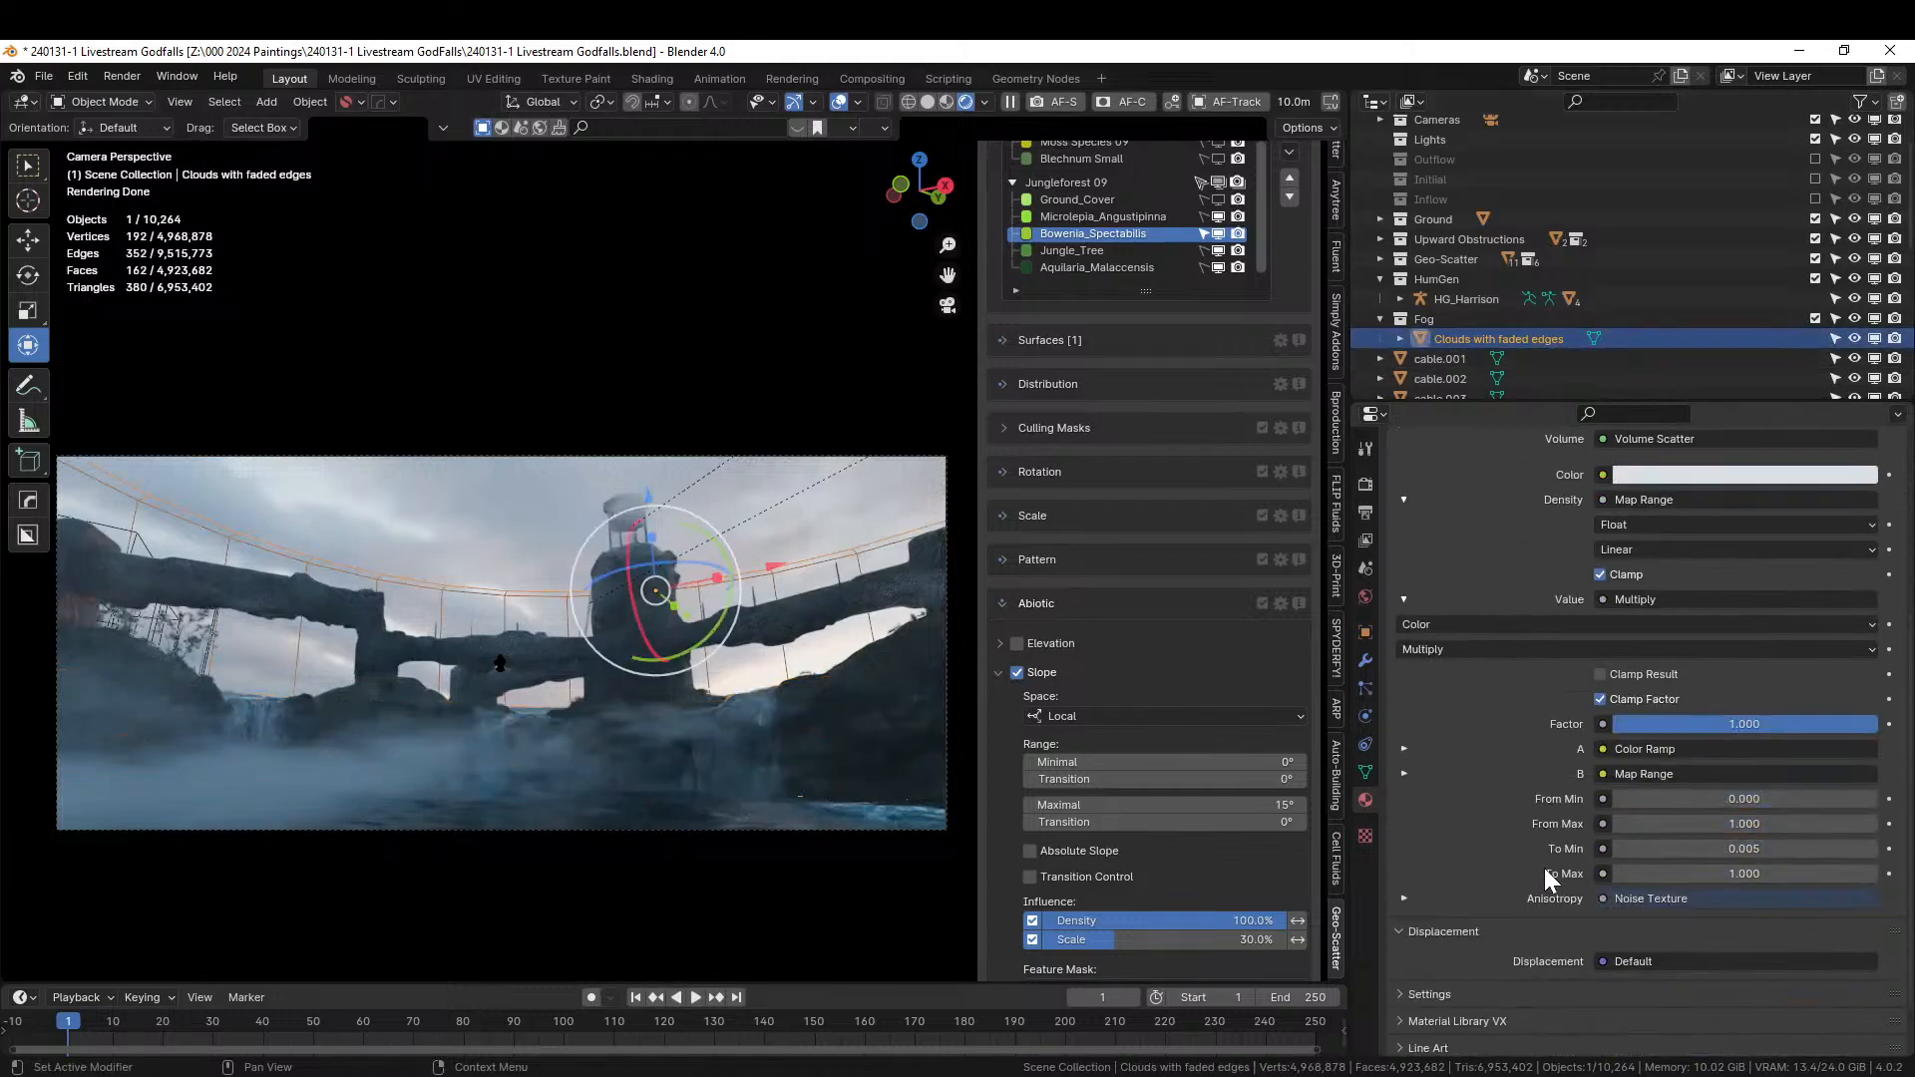
# Set the To Max value of the fog density's Map Range to 0.5.
pyautogui.click(1731, 873)
pyautogui.write('.')
pyautogui.write('1')
pyautogui.press('Return')
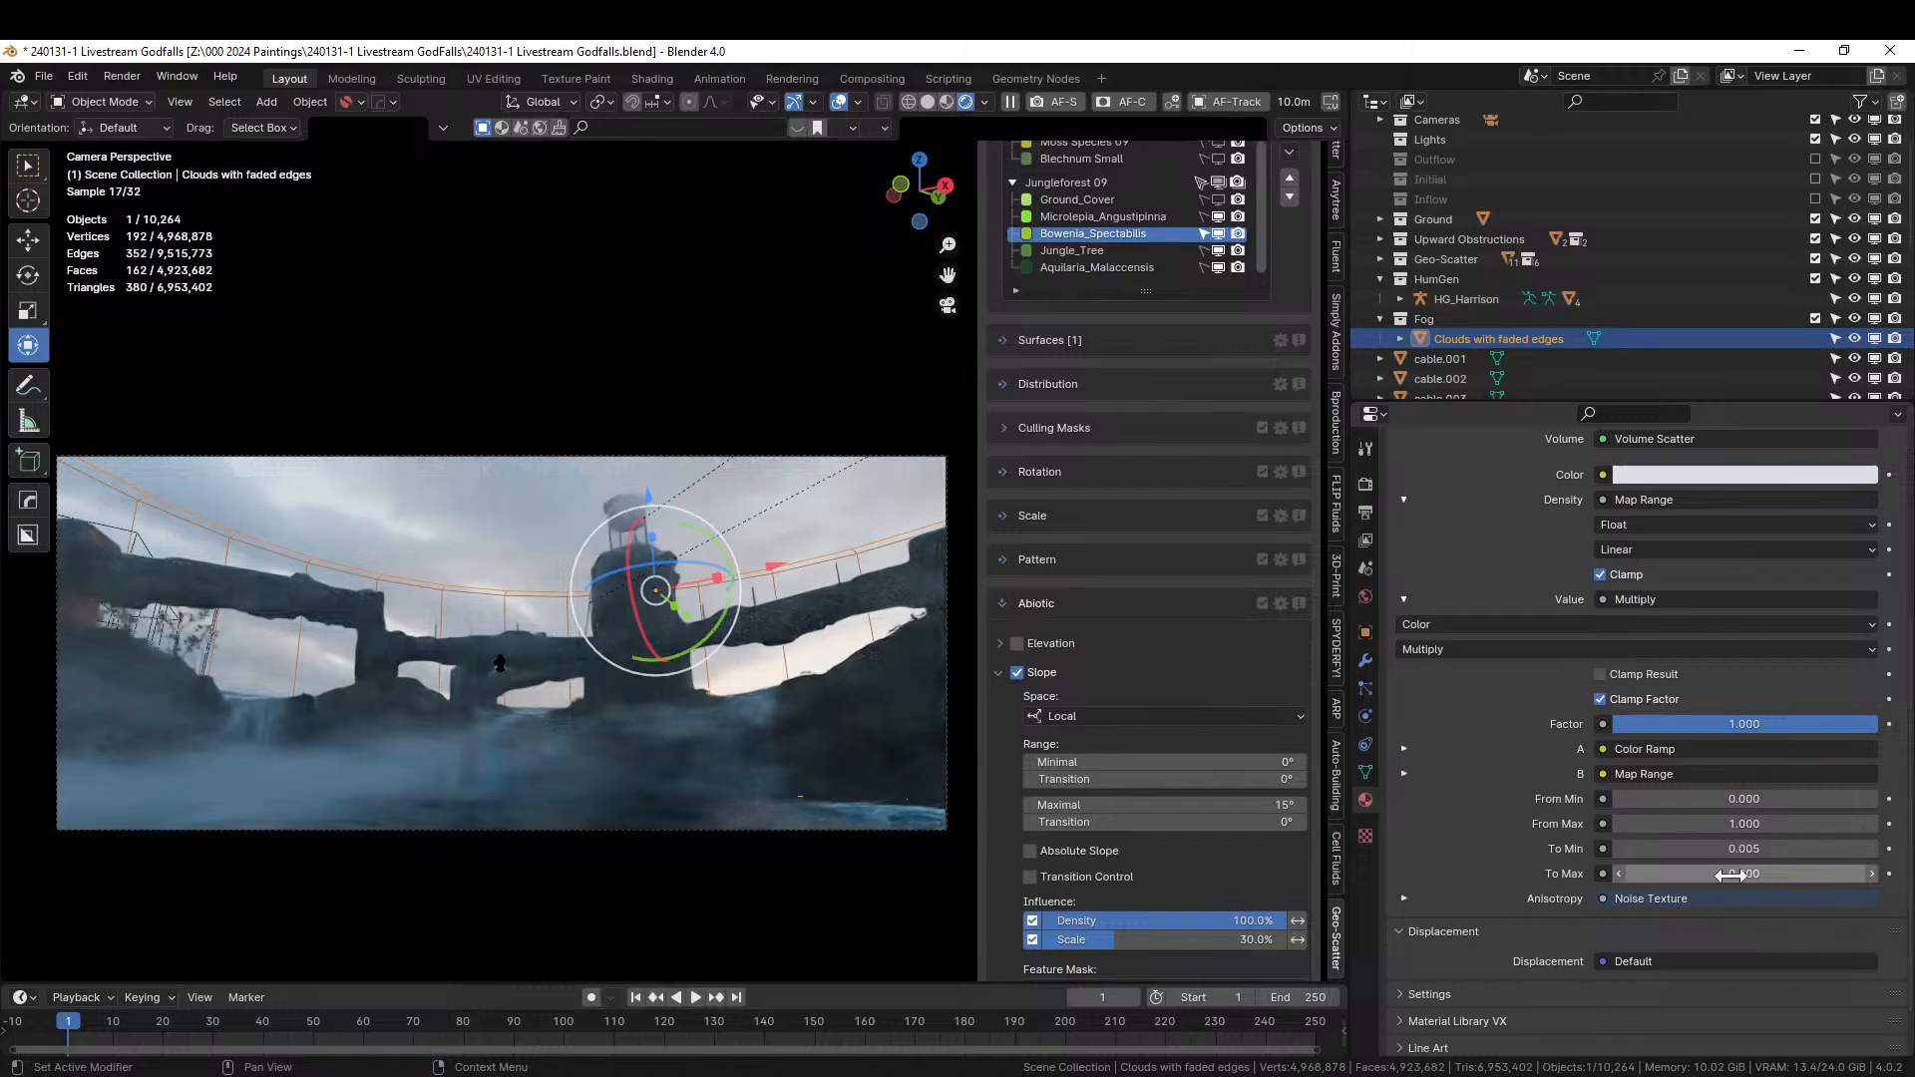
pyautogui.click(1730, 876)
pyautogui.write('.2')
pyautogui.press('Return')
pyautogui.click(1729, 876)
pyautogui.write('.1')
pyautogui.press('Return')
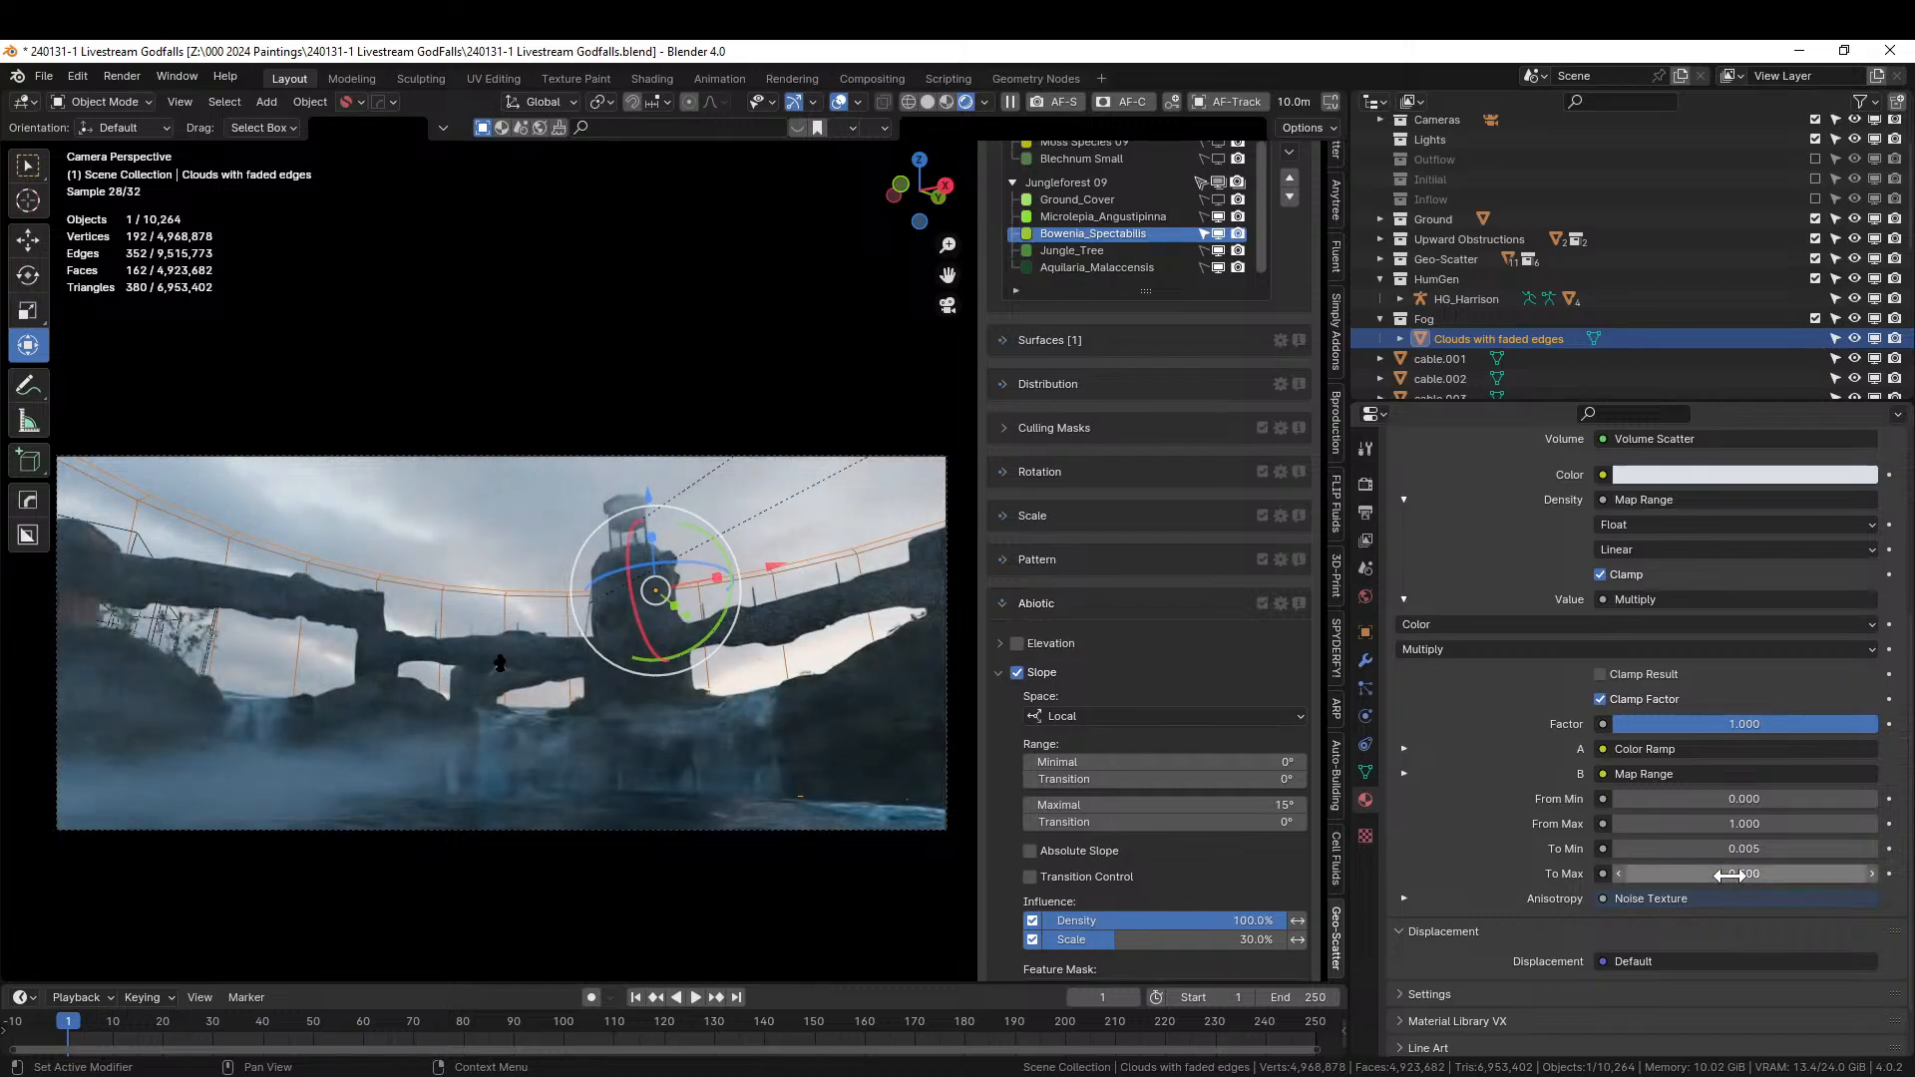
# Save the file and make the Fog collection unselectable in the viewport.
pyautogui.hotkey('ctrl', 's')
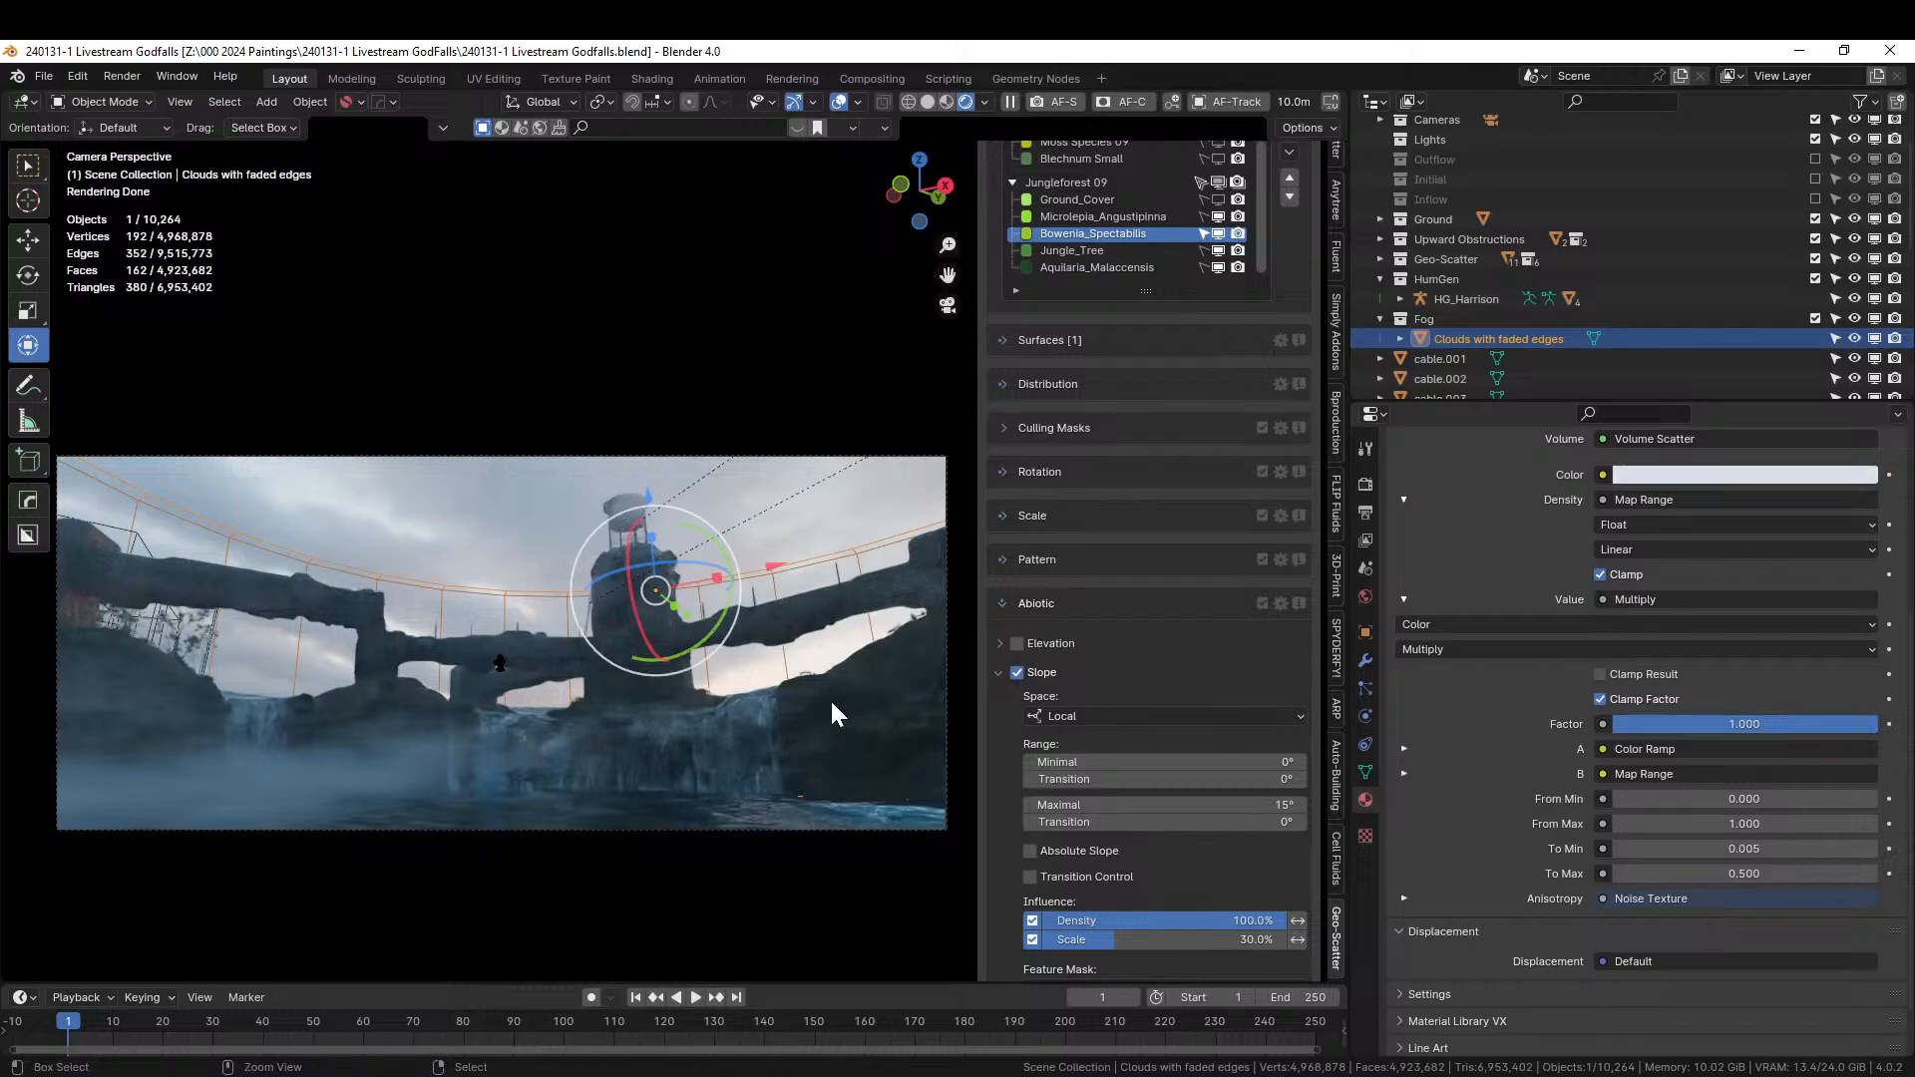
pyautogui.hotkey('ctrl', 's')
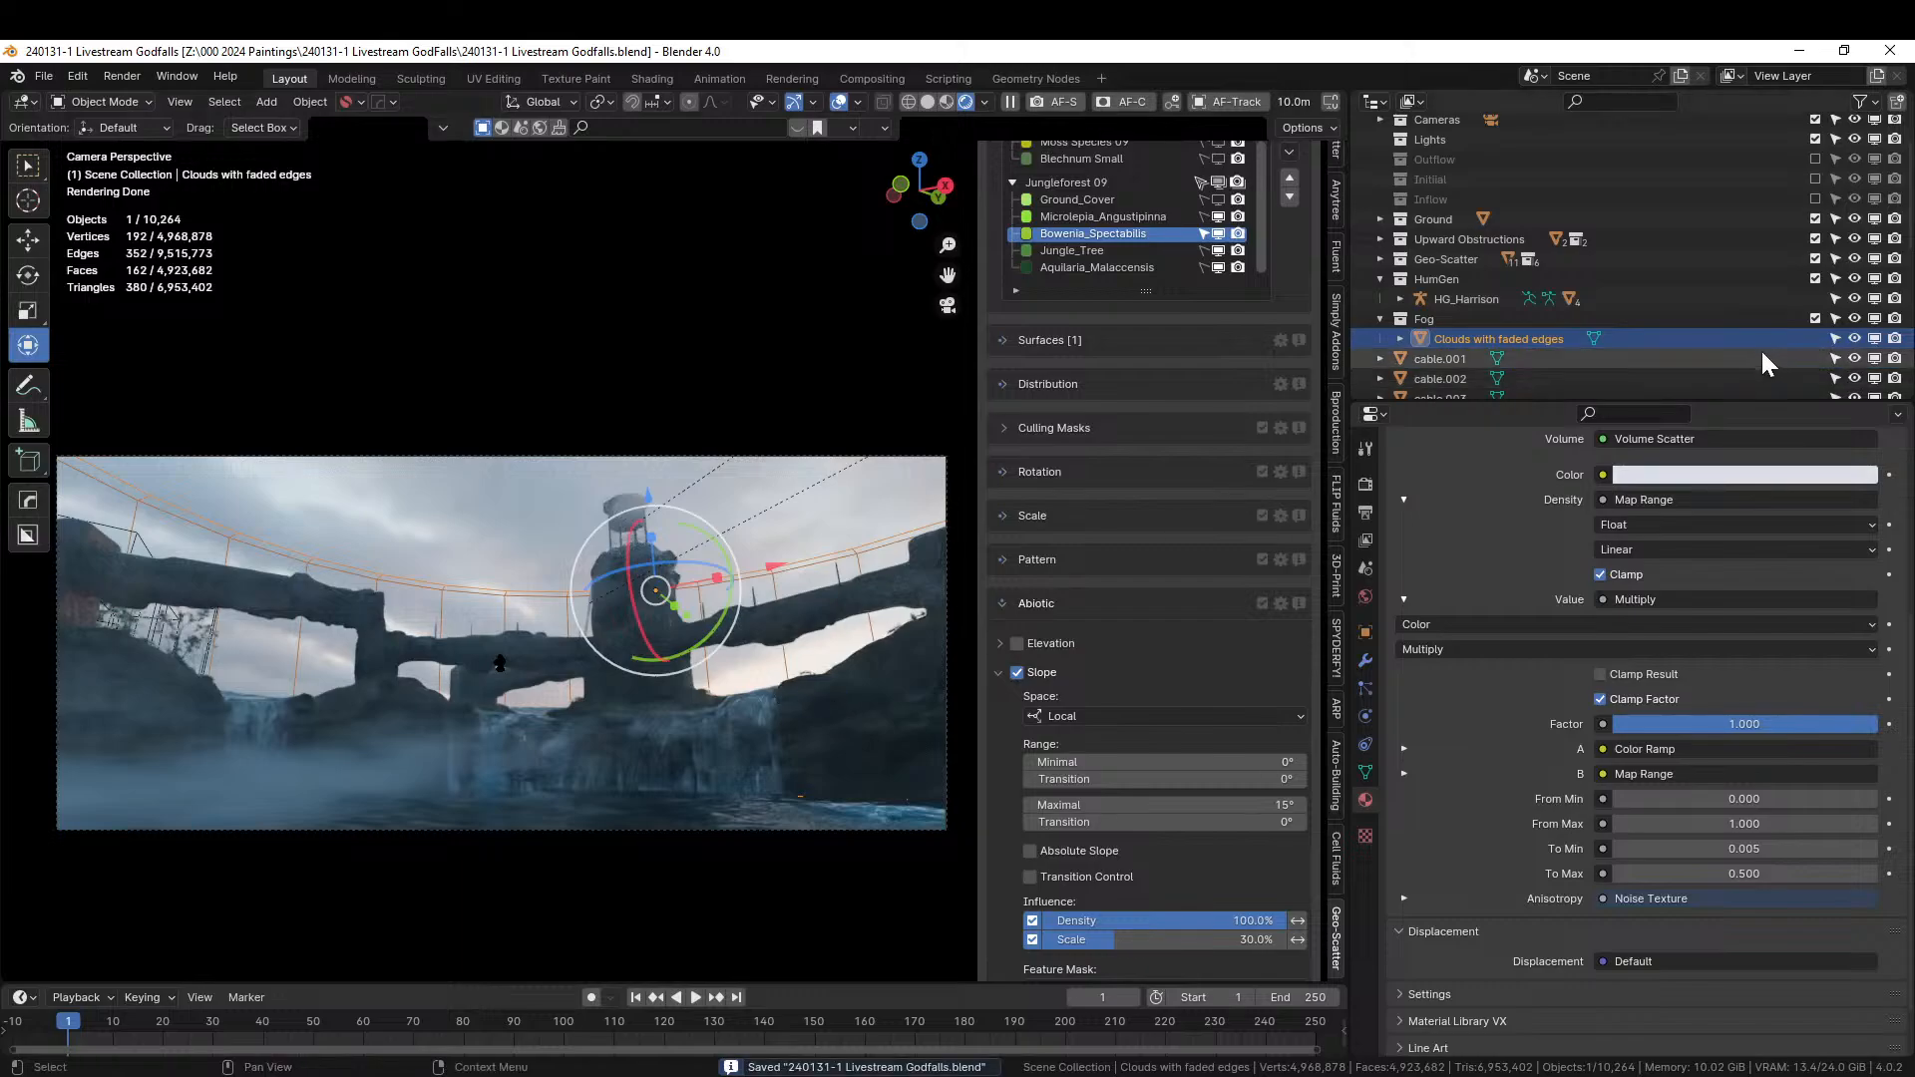
pyautogui.click(1837, 320)
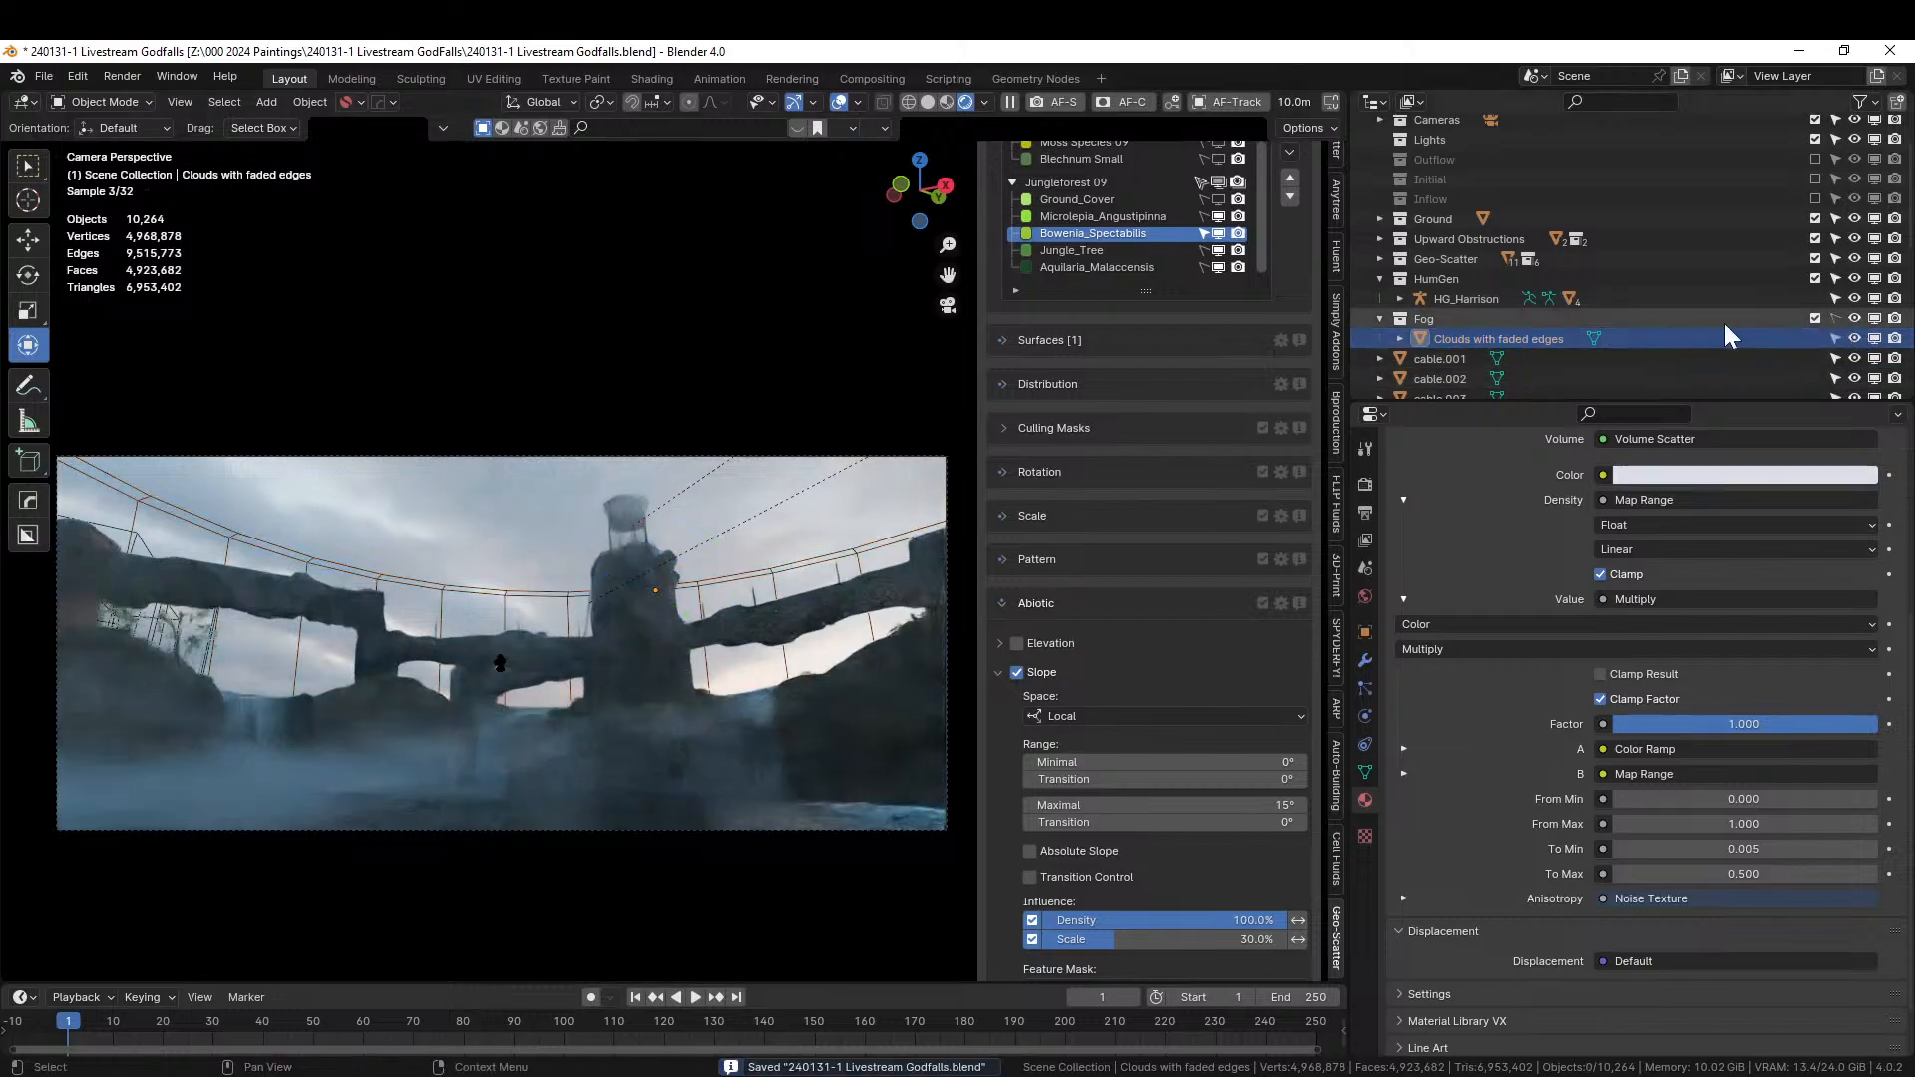
# Set the camera's focus distance by sampling the small structure on top of the stone tower.
pyautogui.scroll(5, 1344, 616)
pyautogui.scroll(8, 1345, 620)
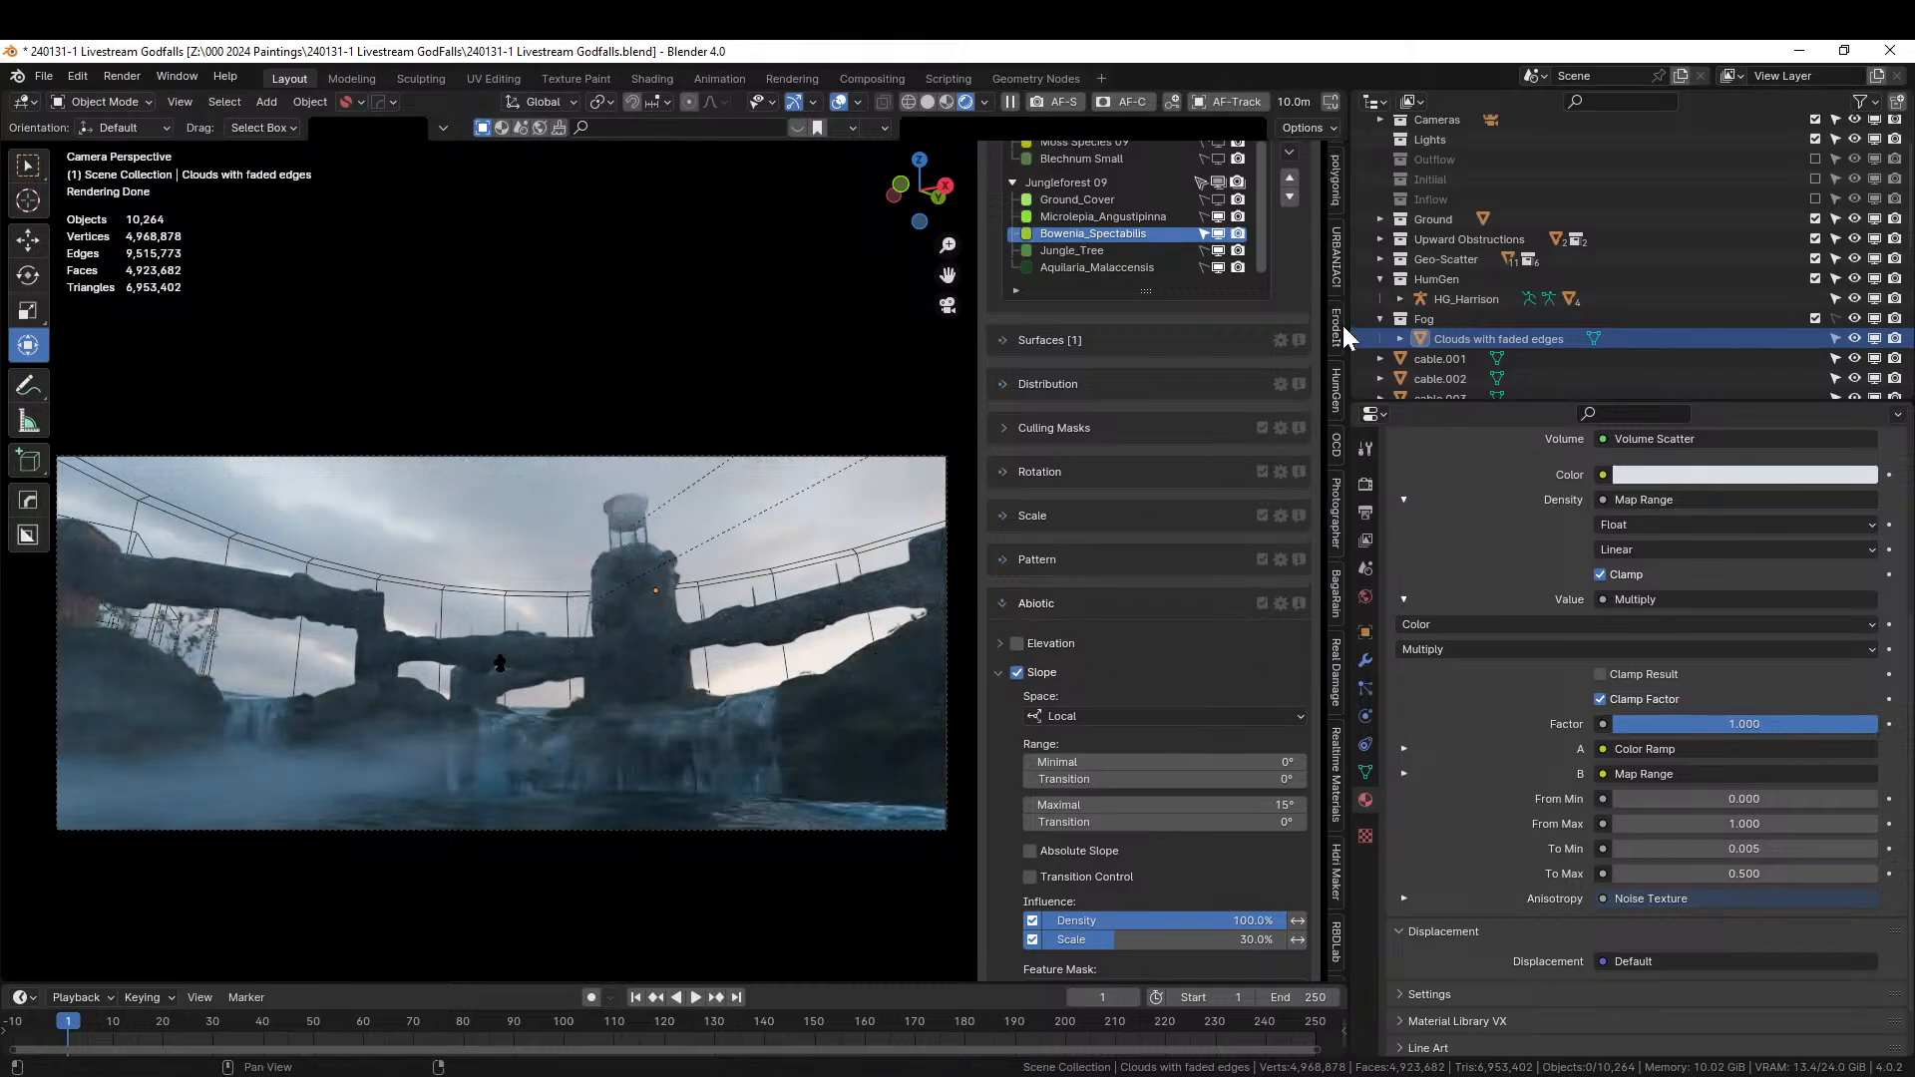
pyautogui.click(1335, 504)
pyautogui.click(1285, 733)
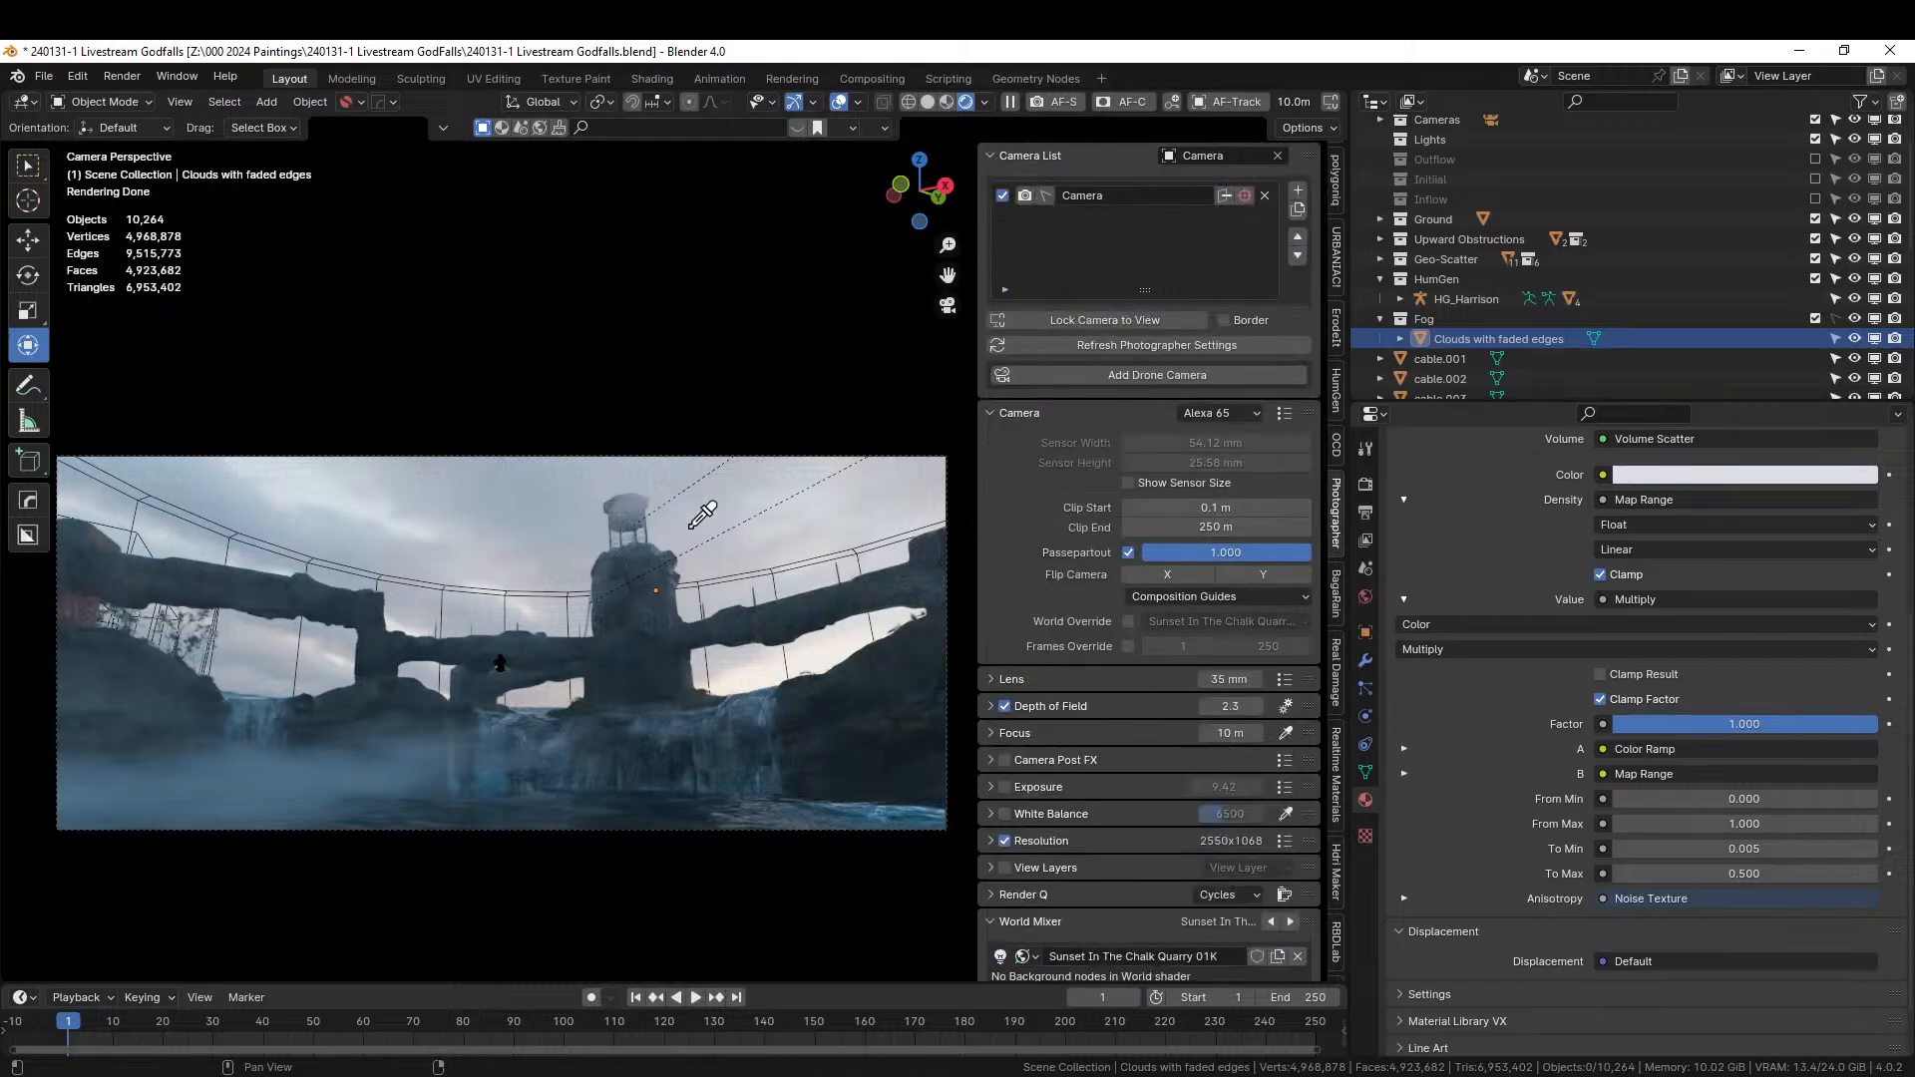
pyautogui.click(627, 510)
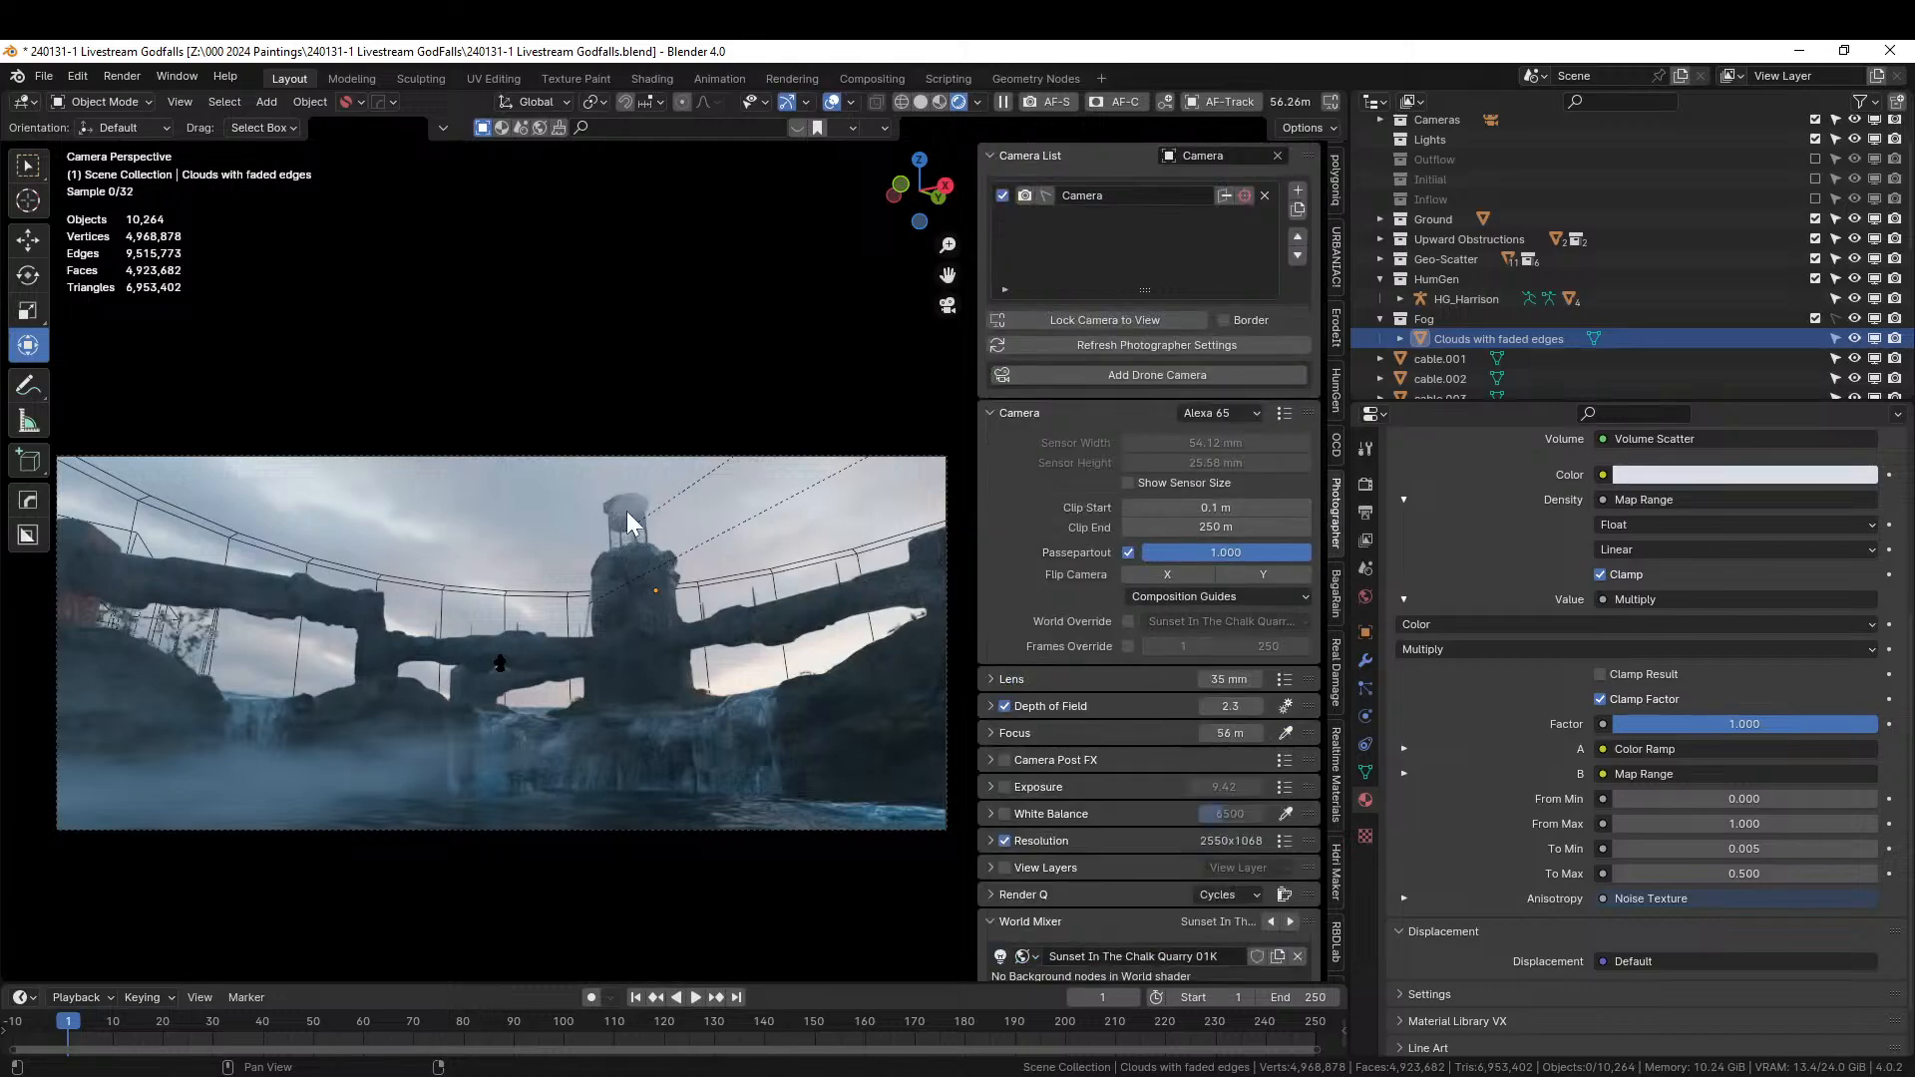